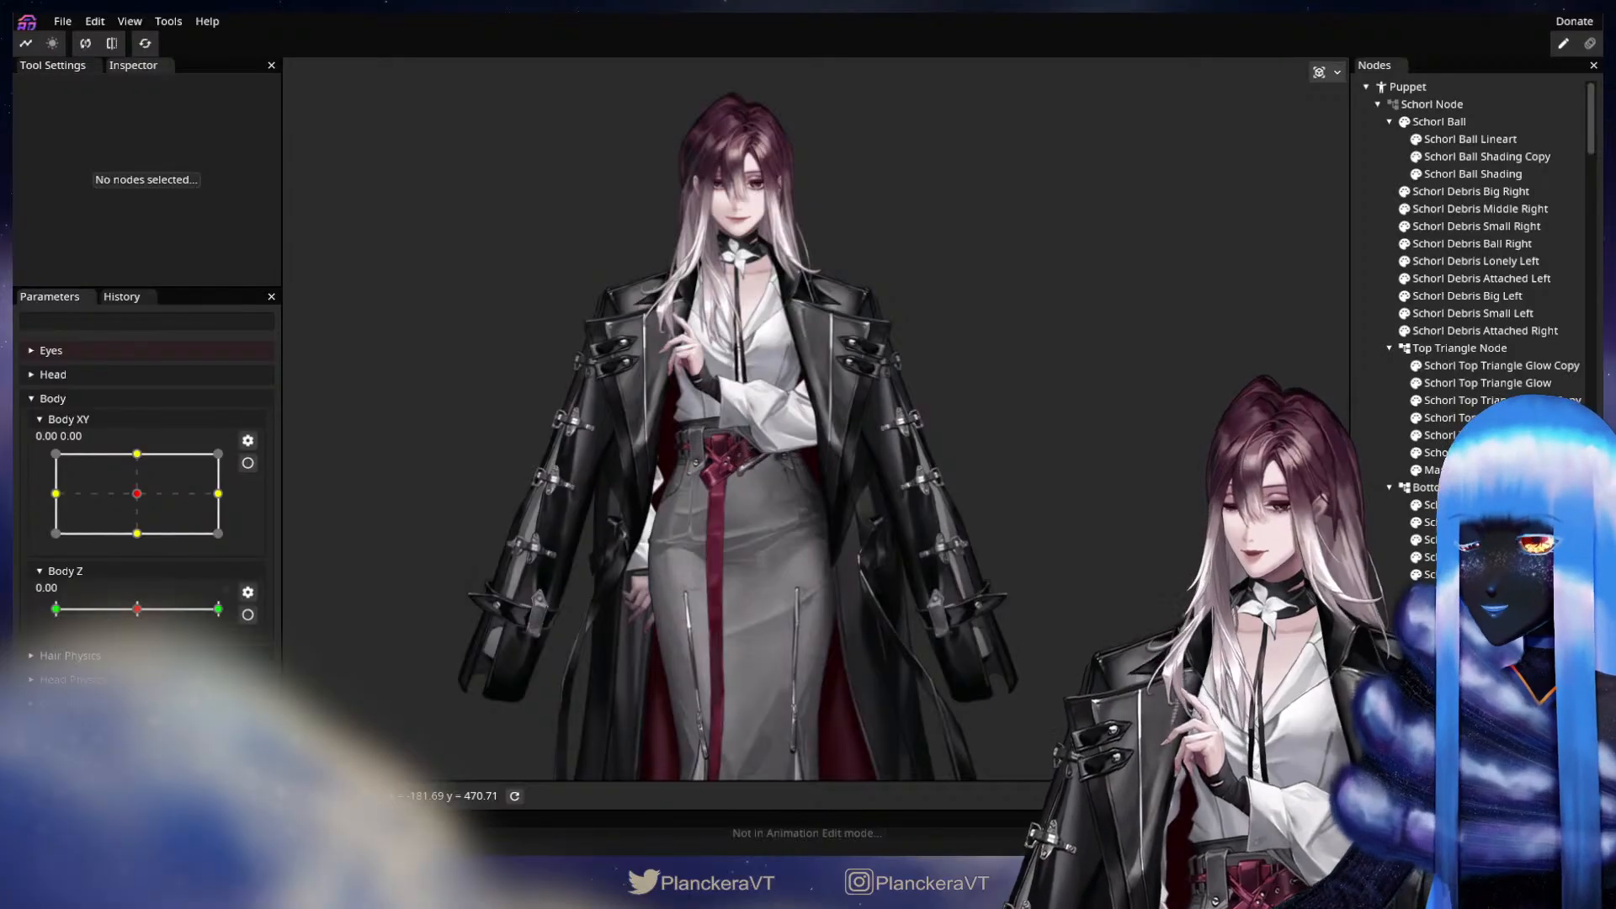
Preview the coat's motion by moving Body XY through several directions and back to centre, and inspect the figure down to the feet.
scroll(816, 419, up, 6)
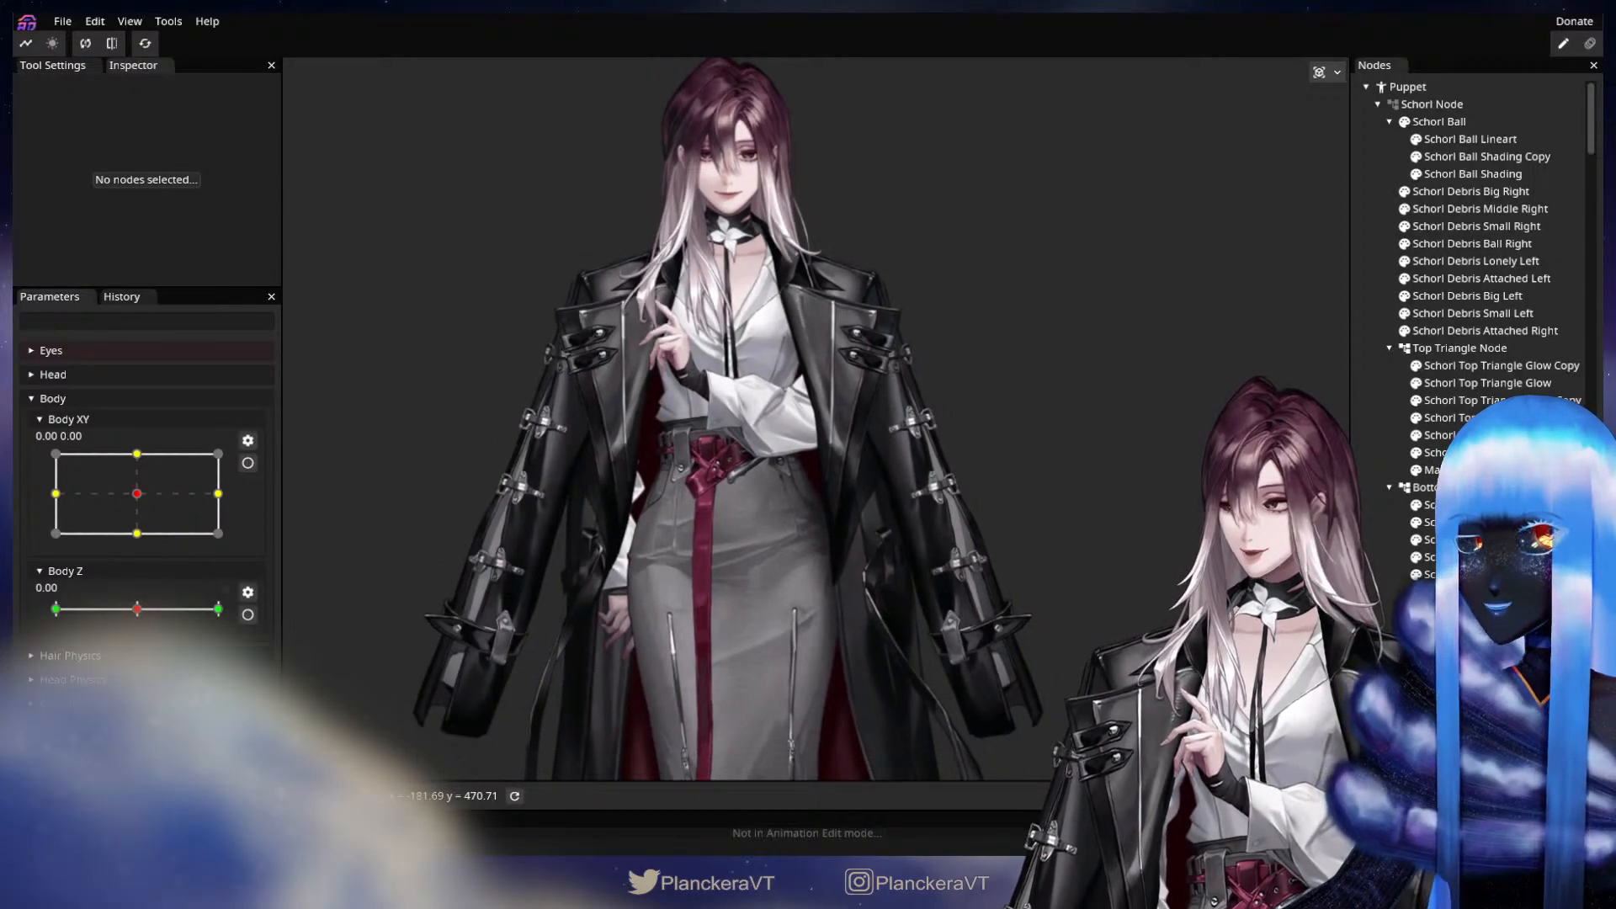
drag(136, 493, 81, 460)
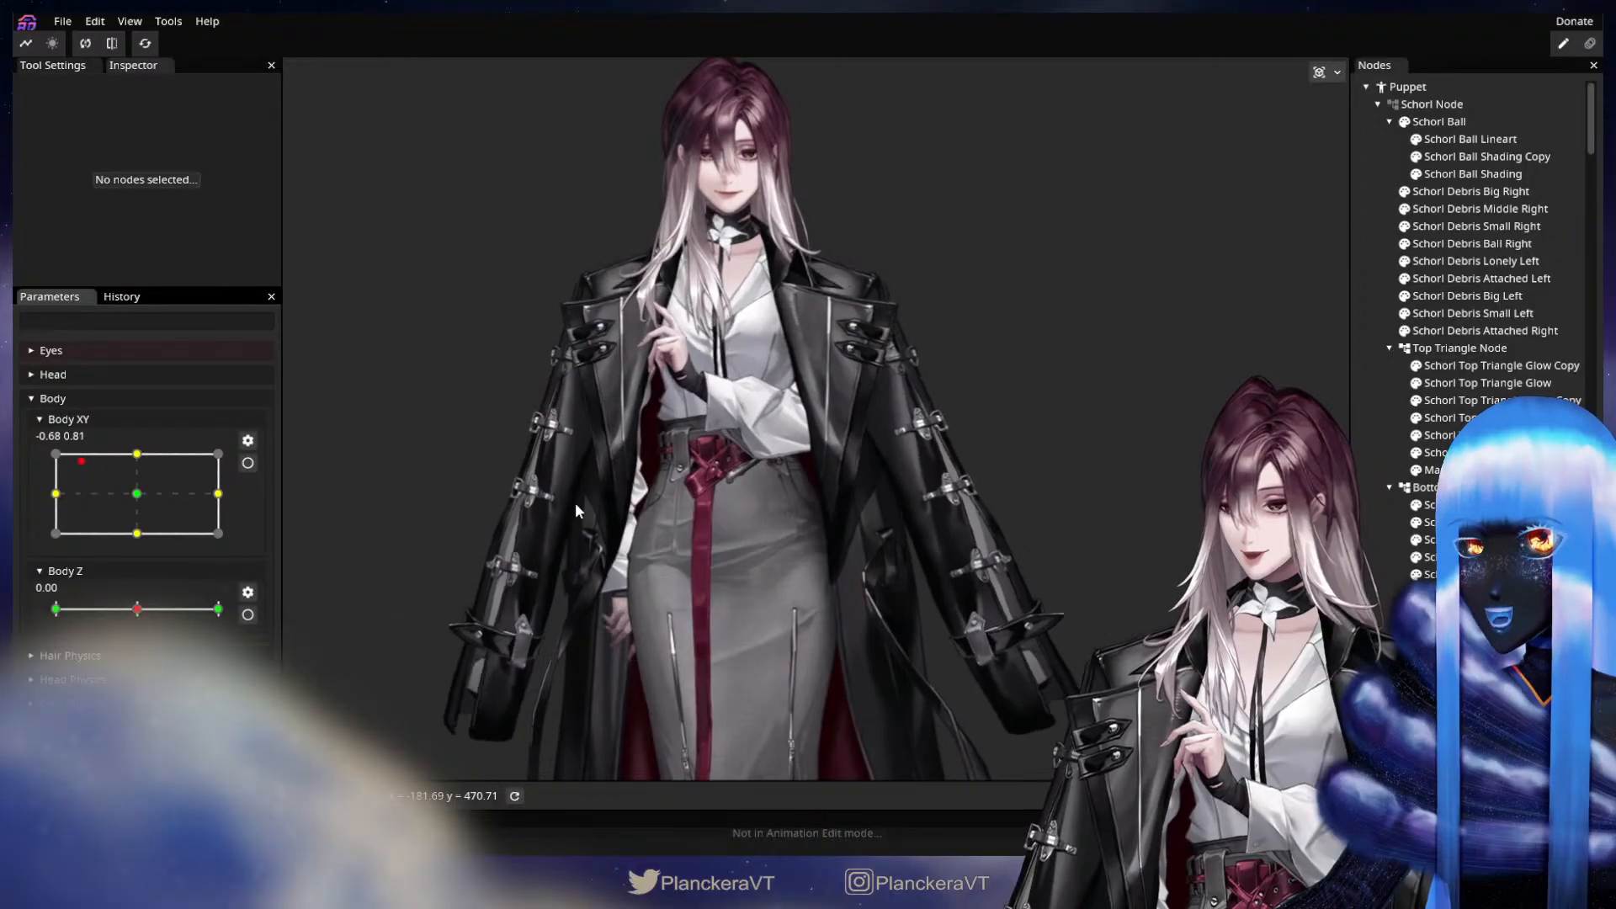
scroll(577, 509, down, 6)
mouse_move(144, 507)
mouse_down()
mouse_move(225, 507)
mouse_move(134, 520)
mouse_move(160, 458)
mouse_move(101, 483)
mouse_move(181, 498)
mouse_move(94, 495)
mouse_move(164, 502)
mouse_move(110, 477)
mouse_move(217, 474)
mouse_move(175, 499)
mouse_up()
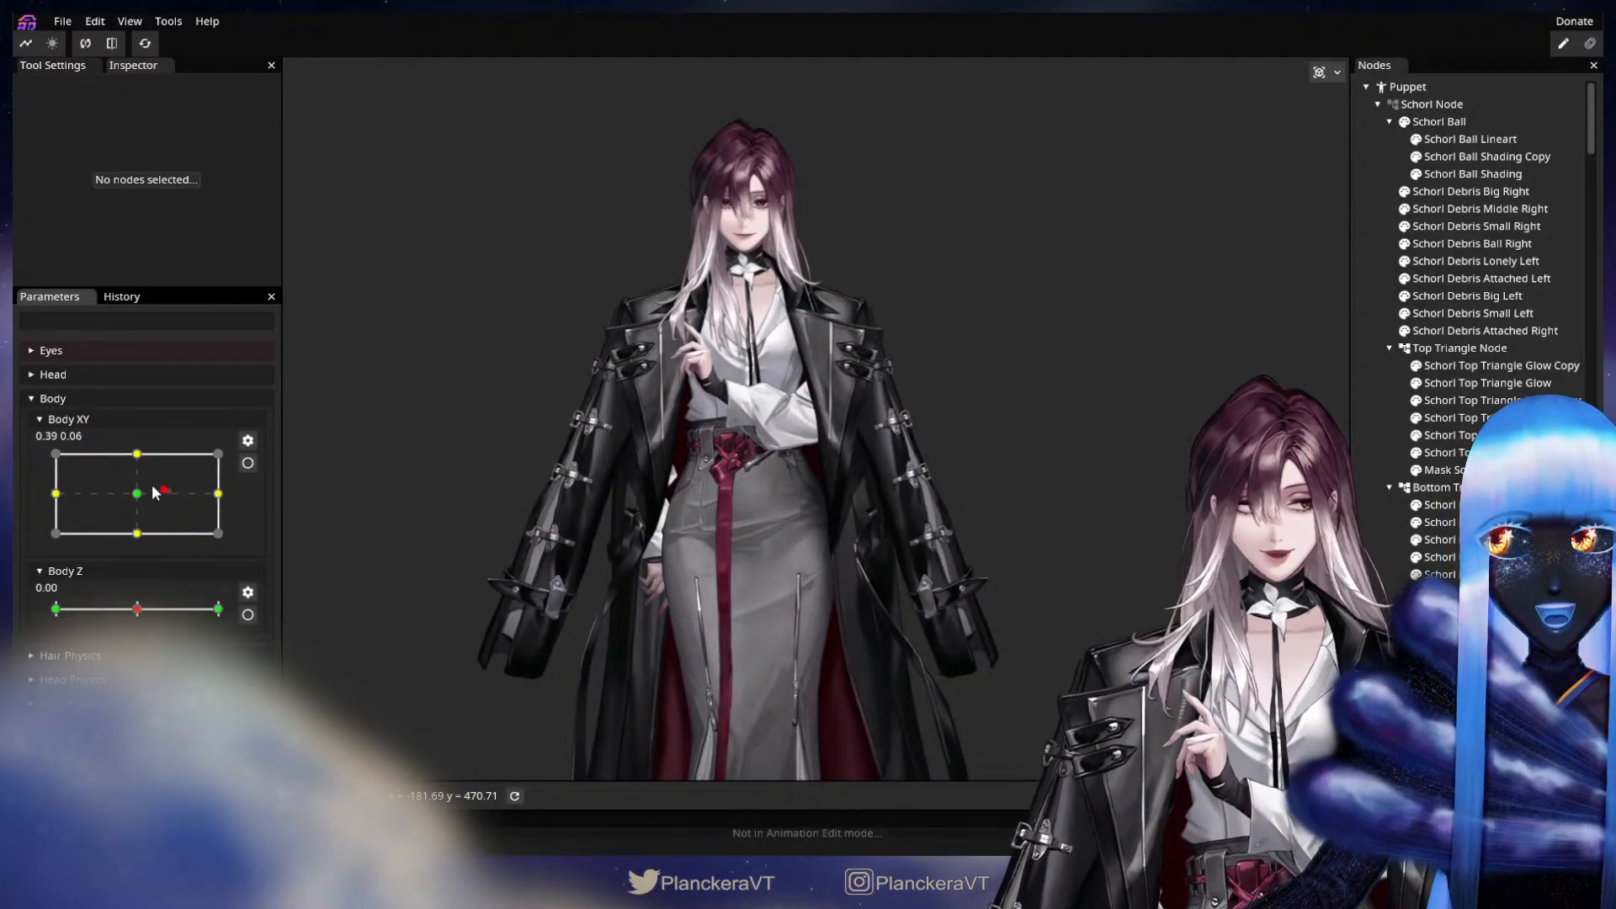
drag(156, 493, 94, 483)
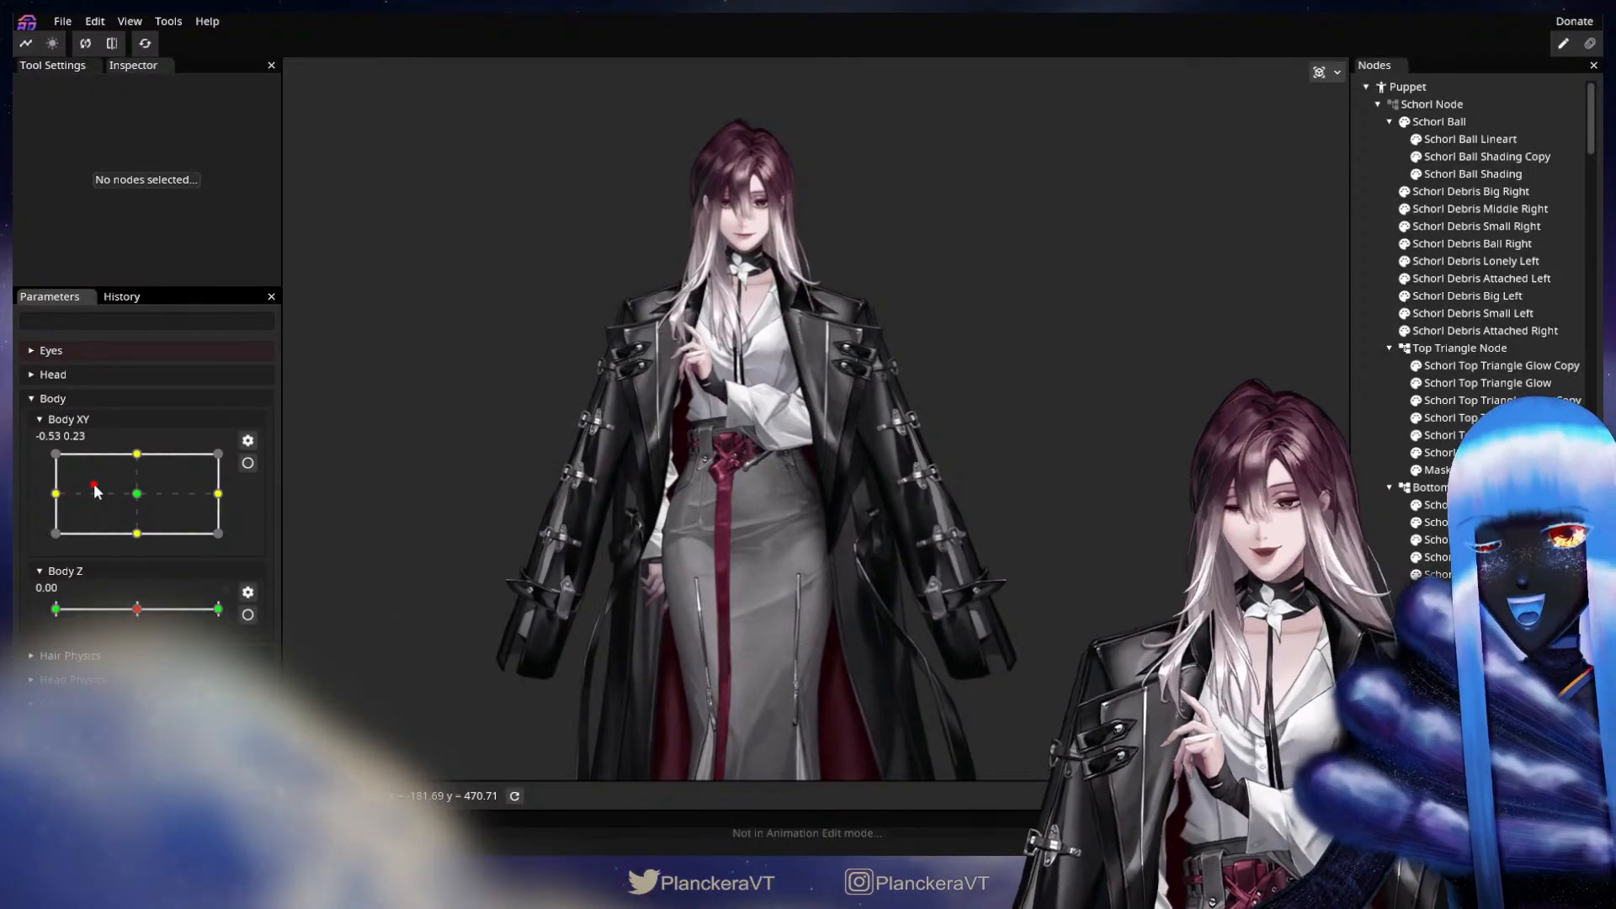
drag(94, 483, 138, 494)
drag(735, 553, 734, 343)
drag(707, 661, 653, 302)
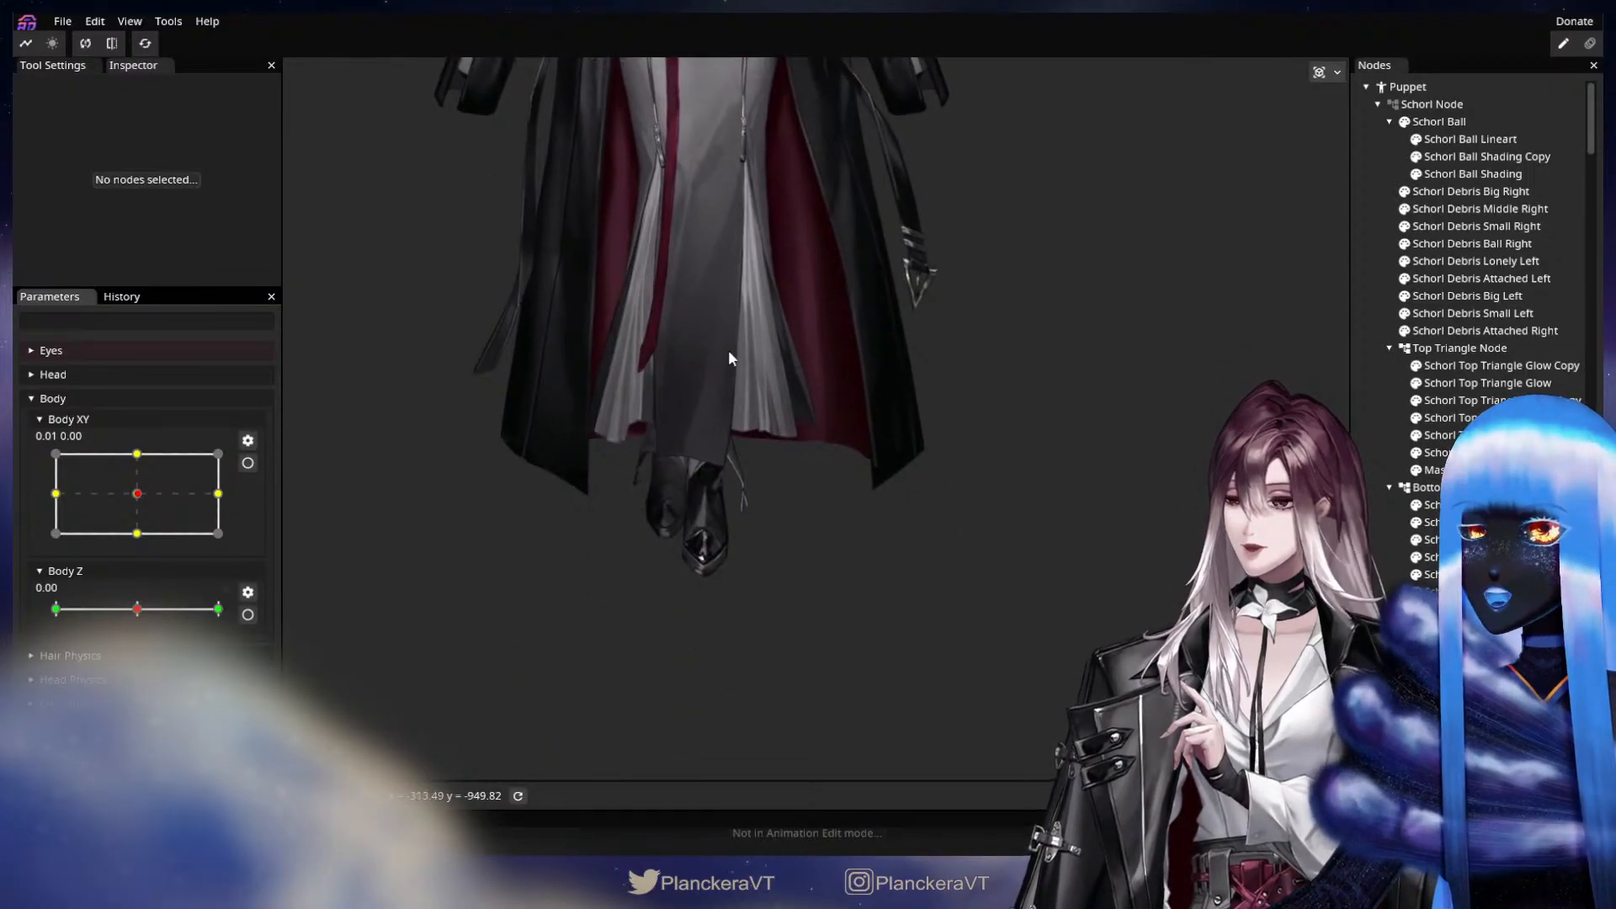
drag(729, 352, 821, 550)
drag(816, 381, 804, 711)
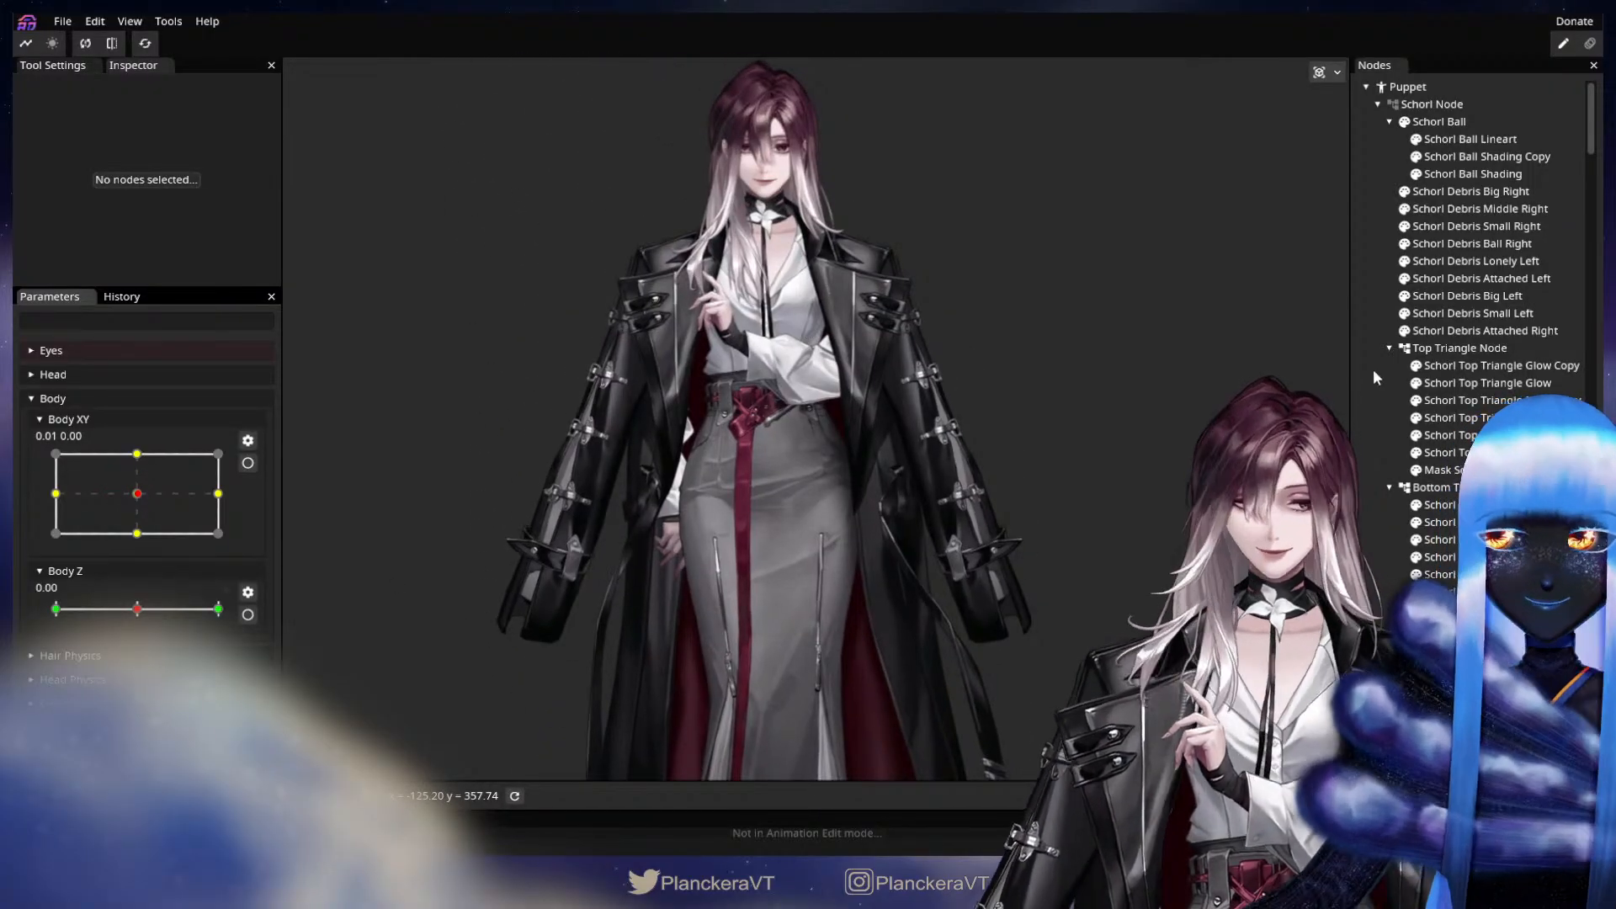
Collapse the Schorl Node and Head Node in the hierarchy and hide the Coat Node to reveal the shirt.
click(1378, 105)
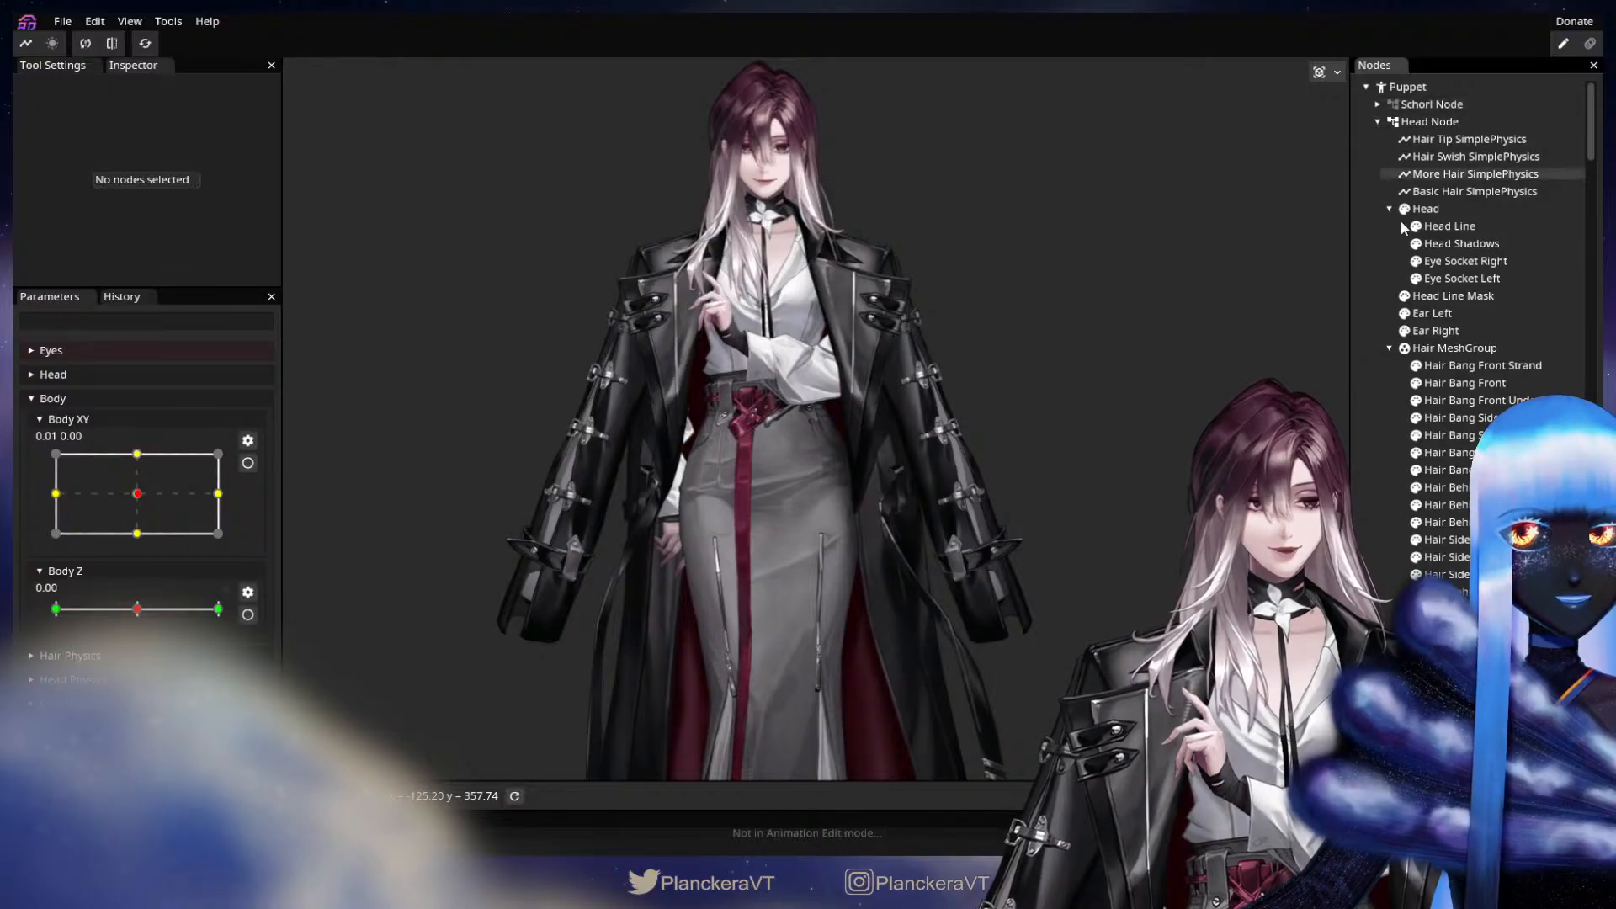
click(1378, 121)
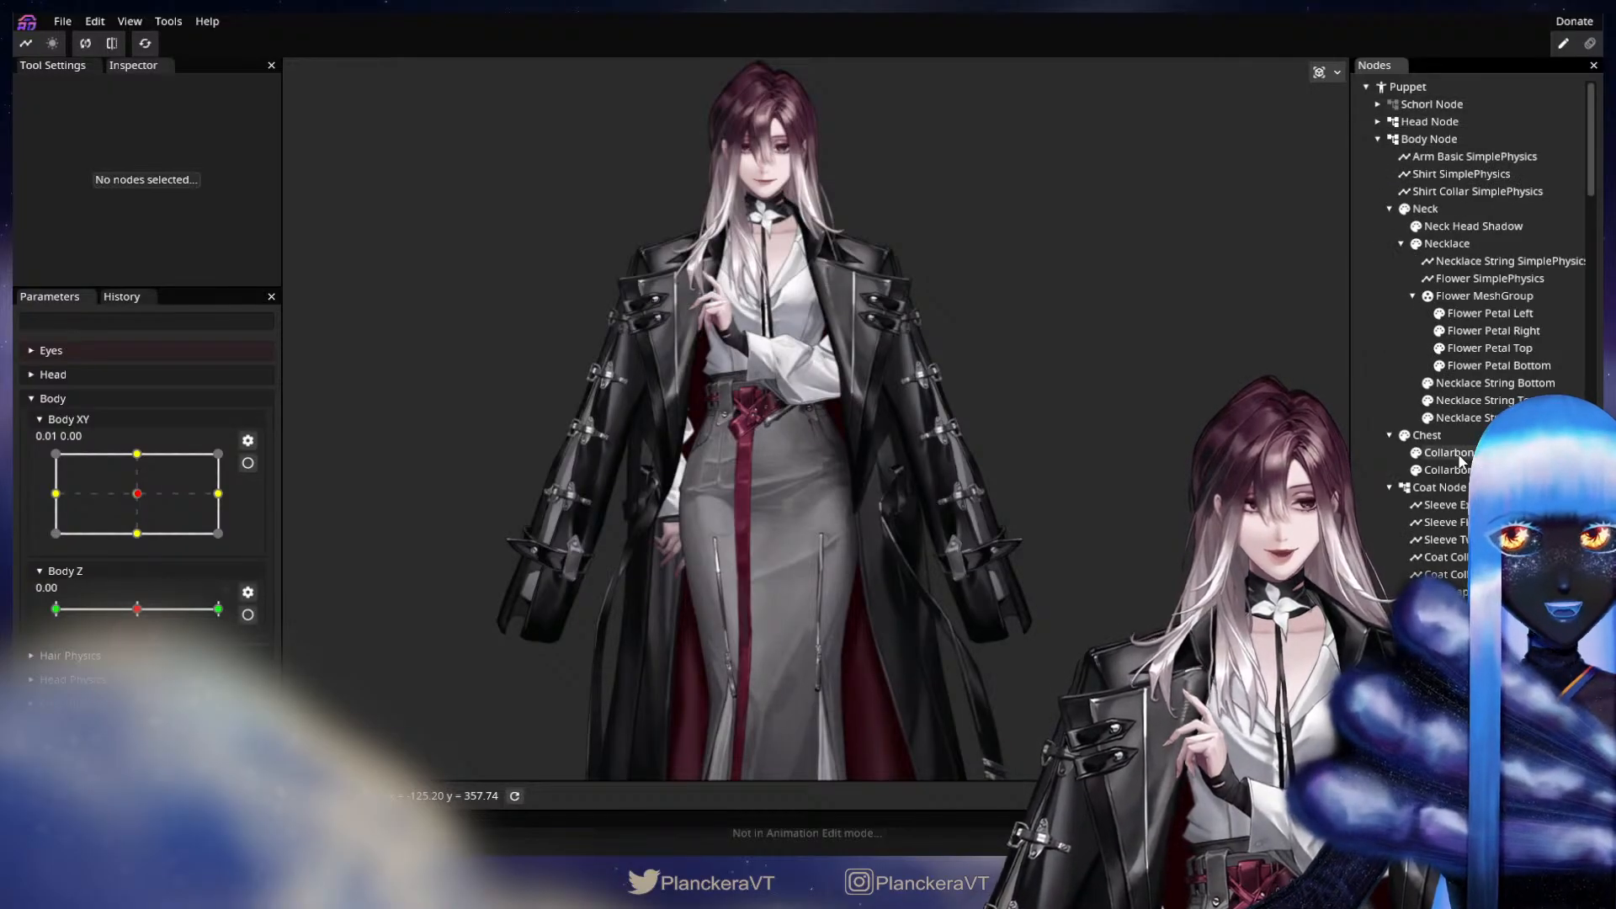
click(1404, 489)
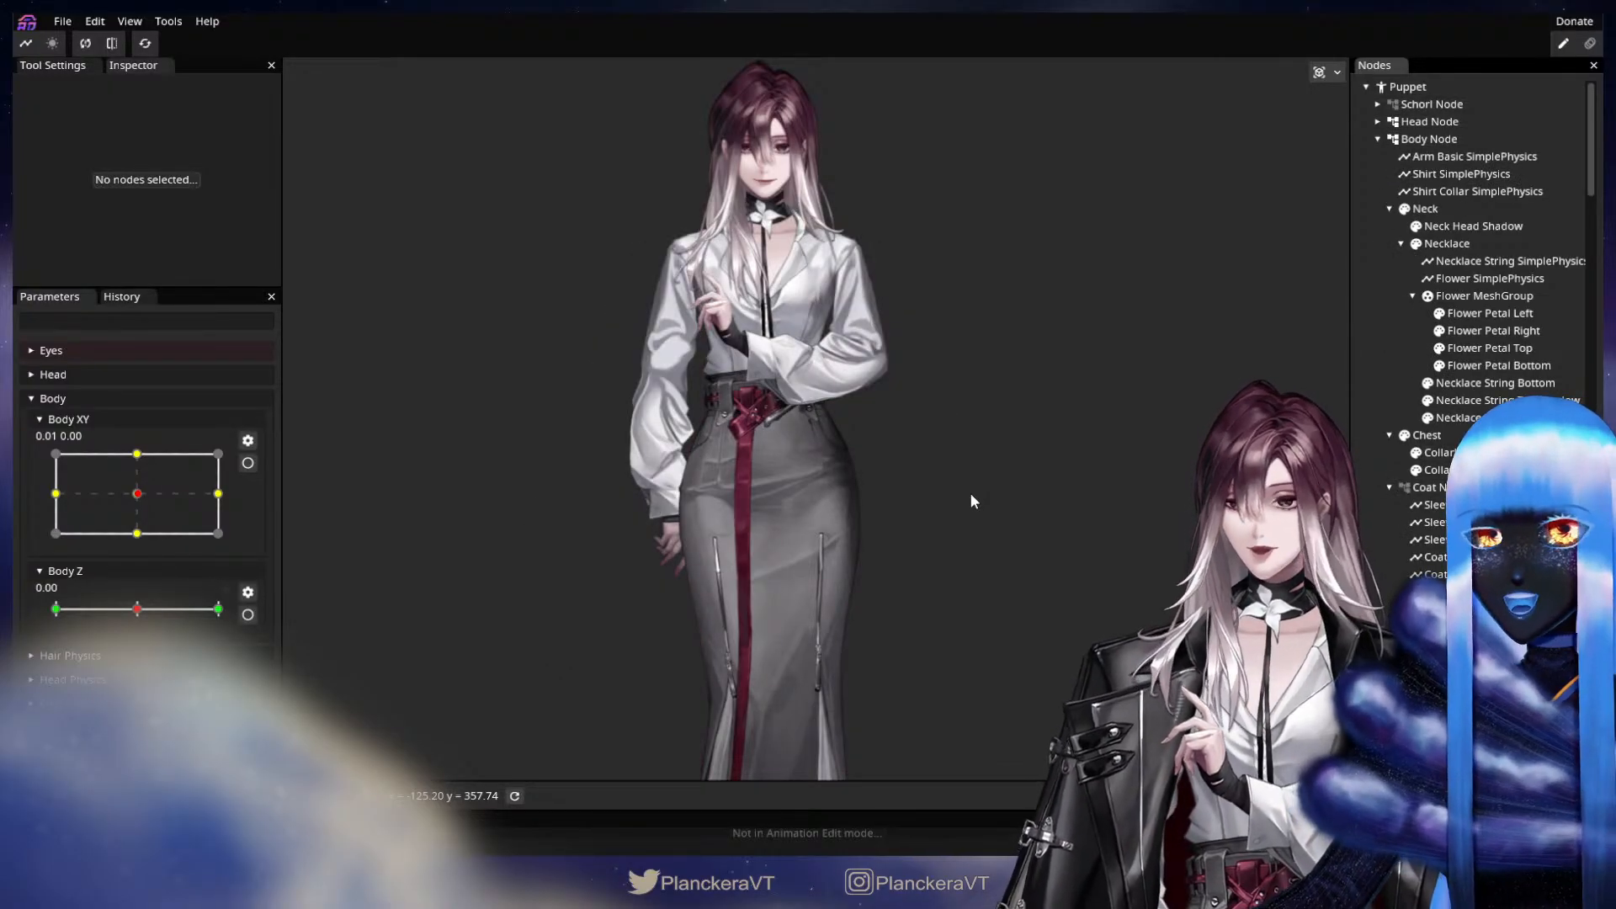
scroll(965, 493, up, 5)
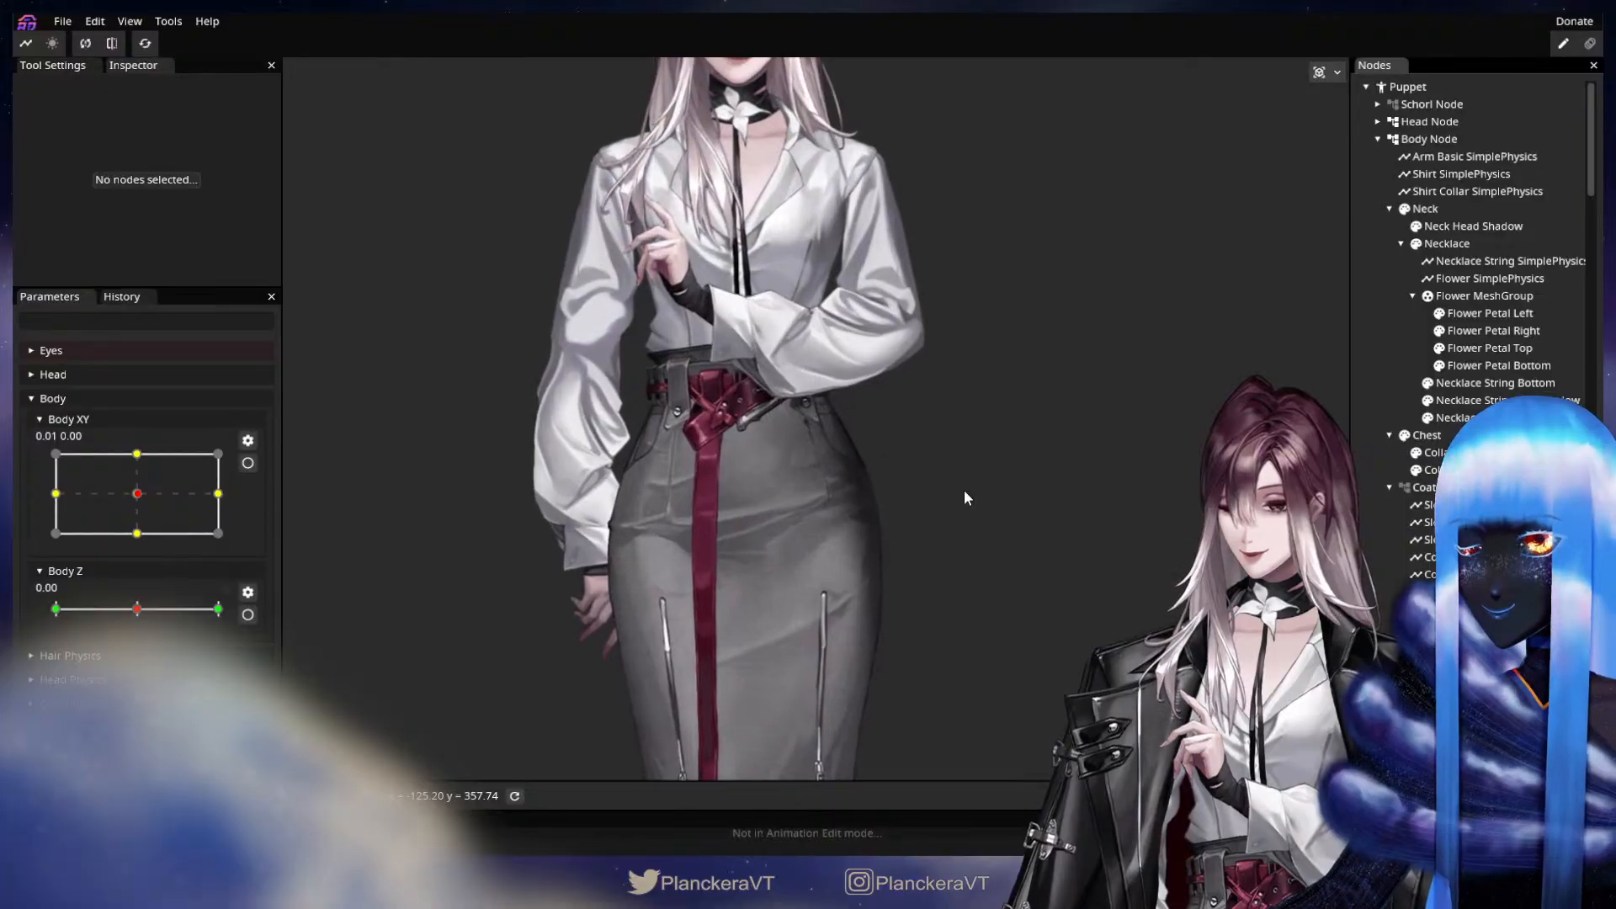
scroll(956, 555, down, 1)
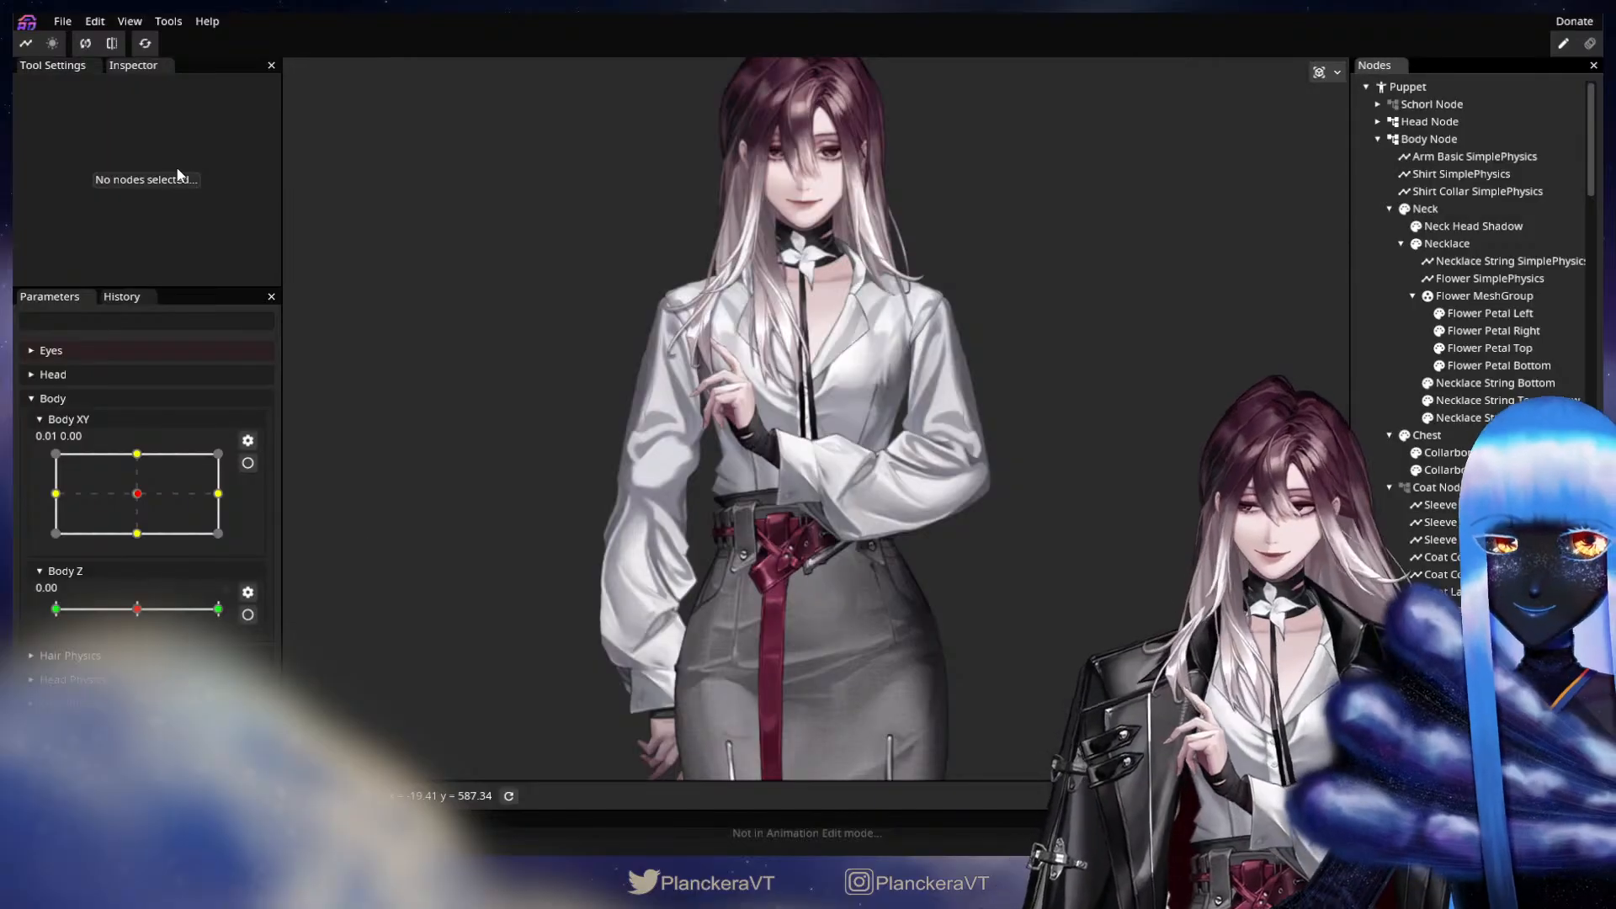
Show the Coat Node again and check its motion with Body XY at -1.00, 0.73 and back at the centre.
click(1404, 488)
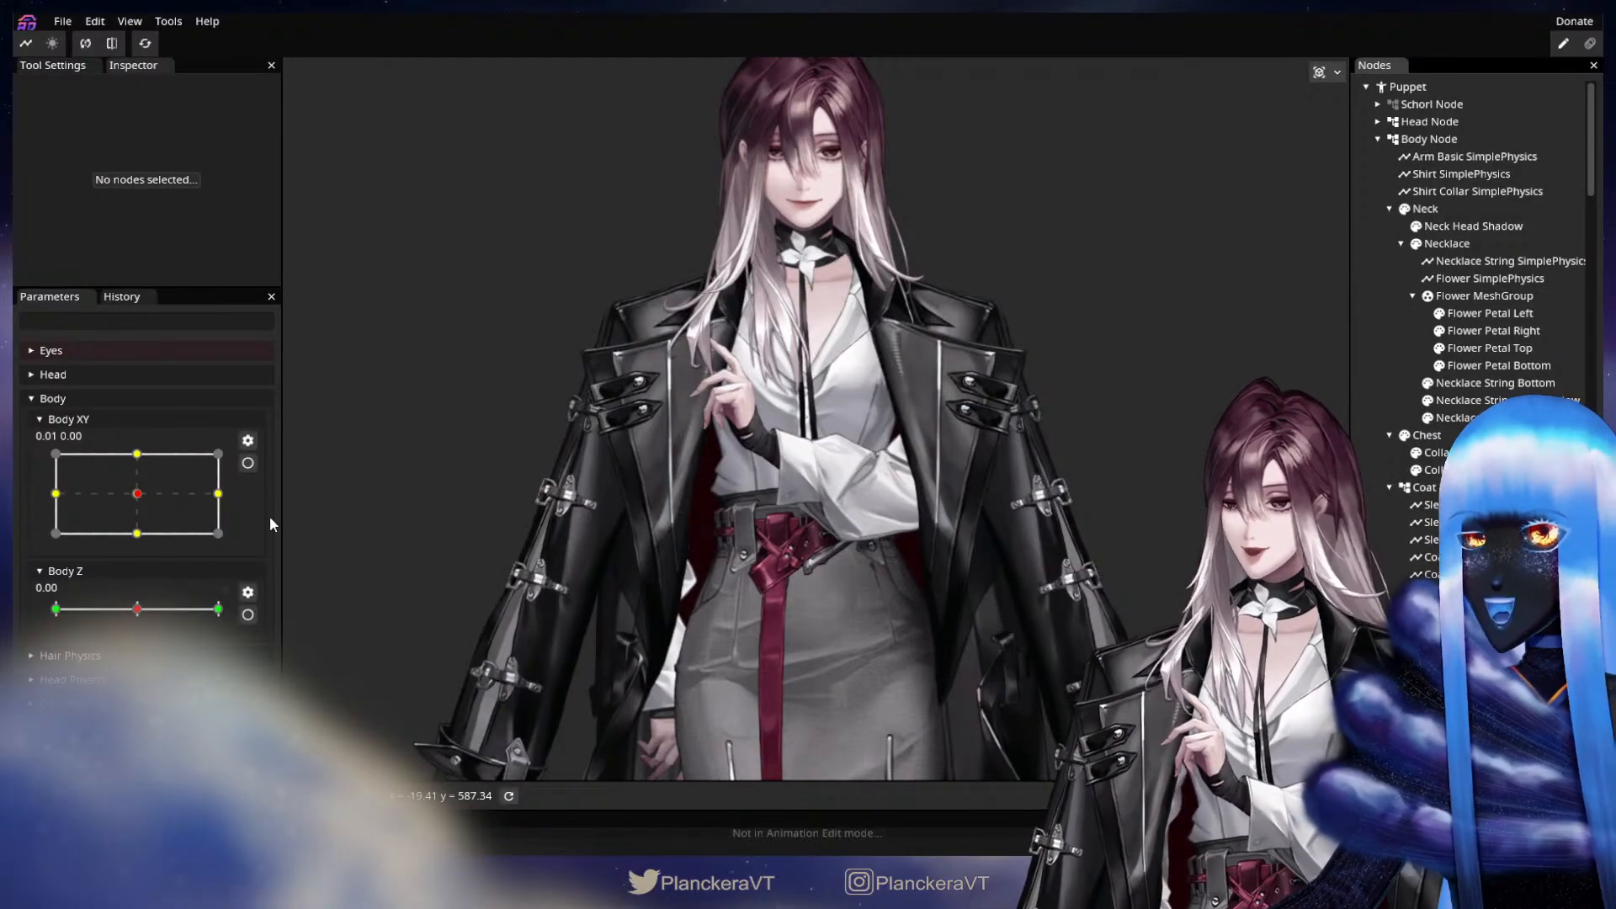
drag(137, 493, 33, 462)
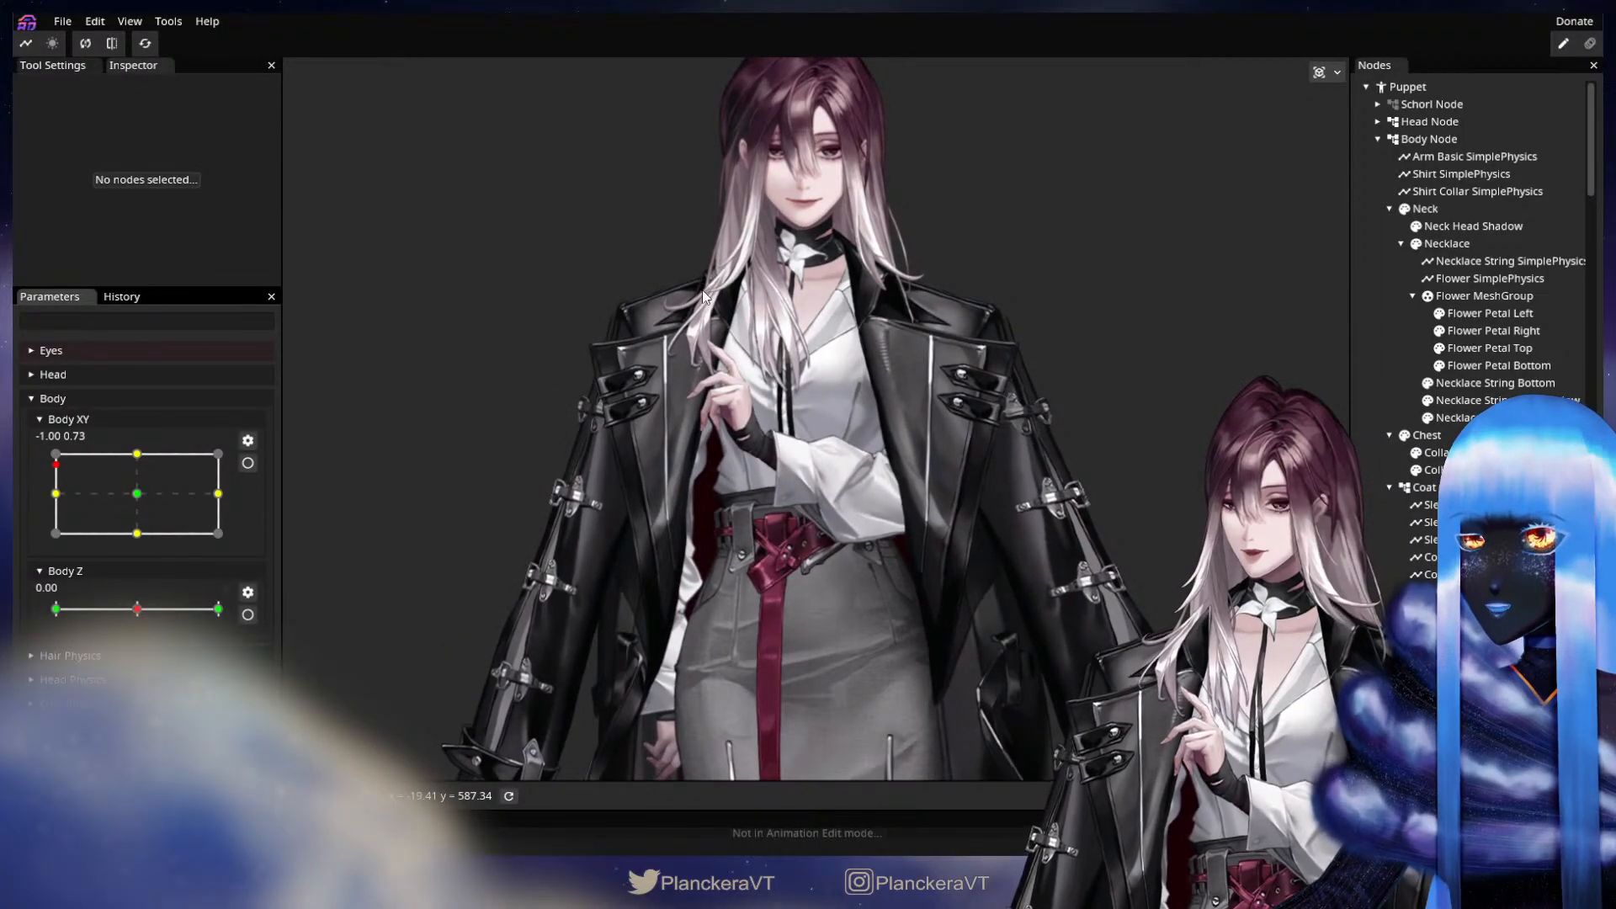
drag(59, 467, 137, 493)
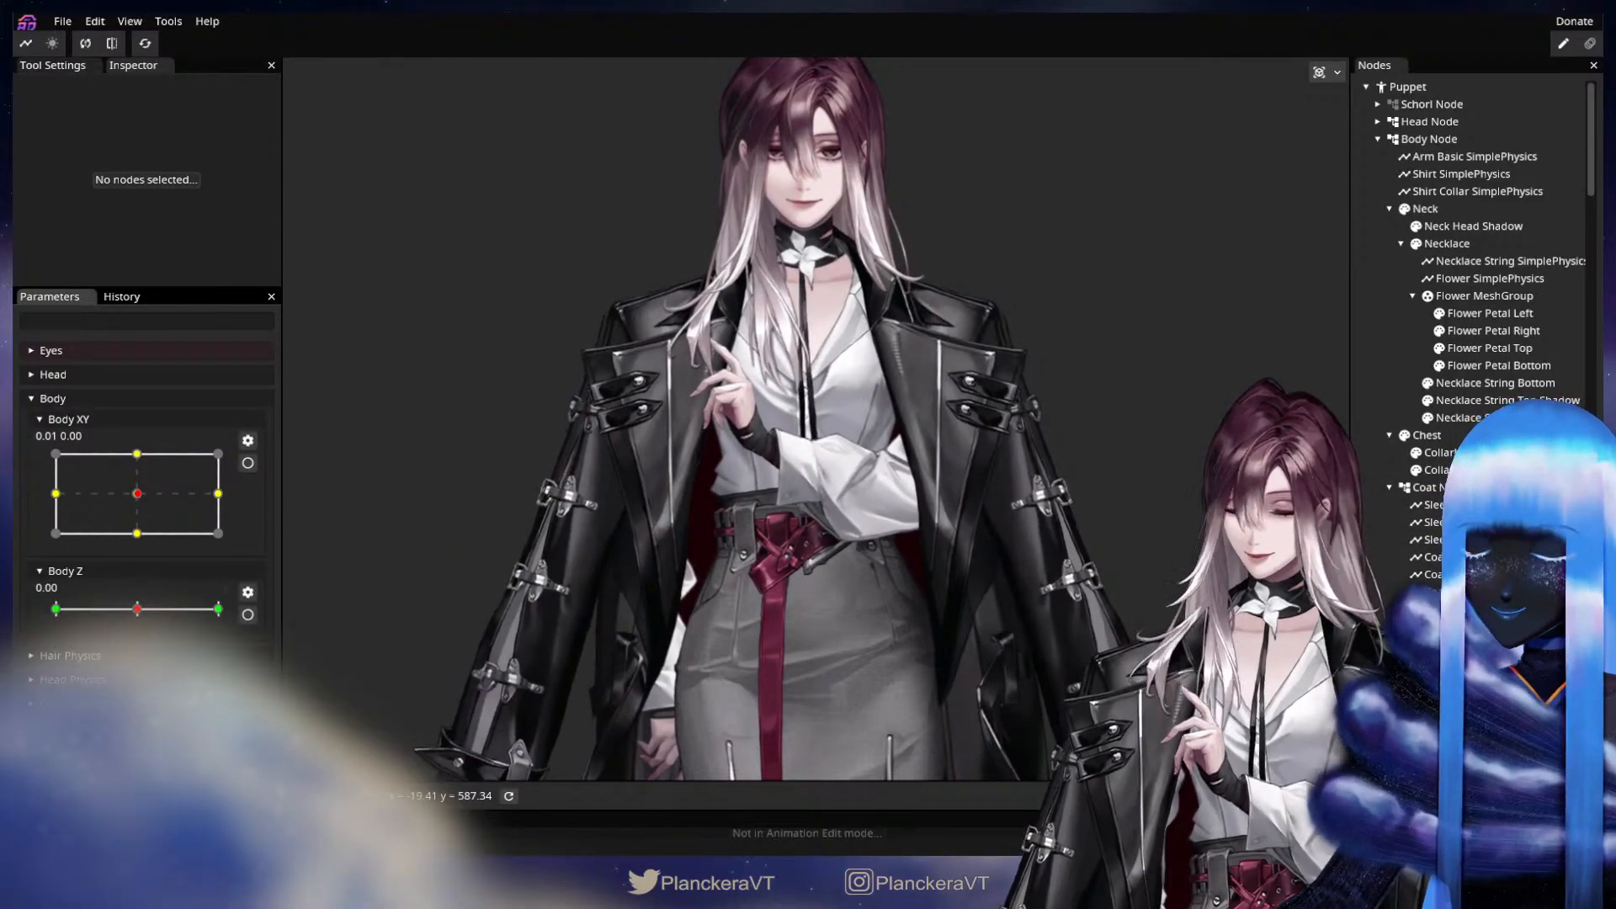
scroll(871, 568, up, 1)
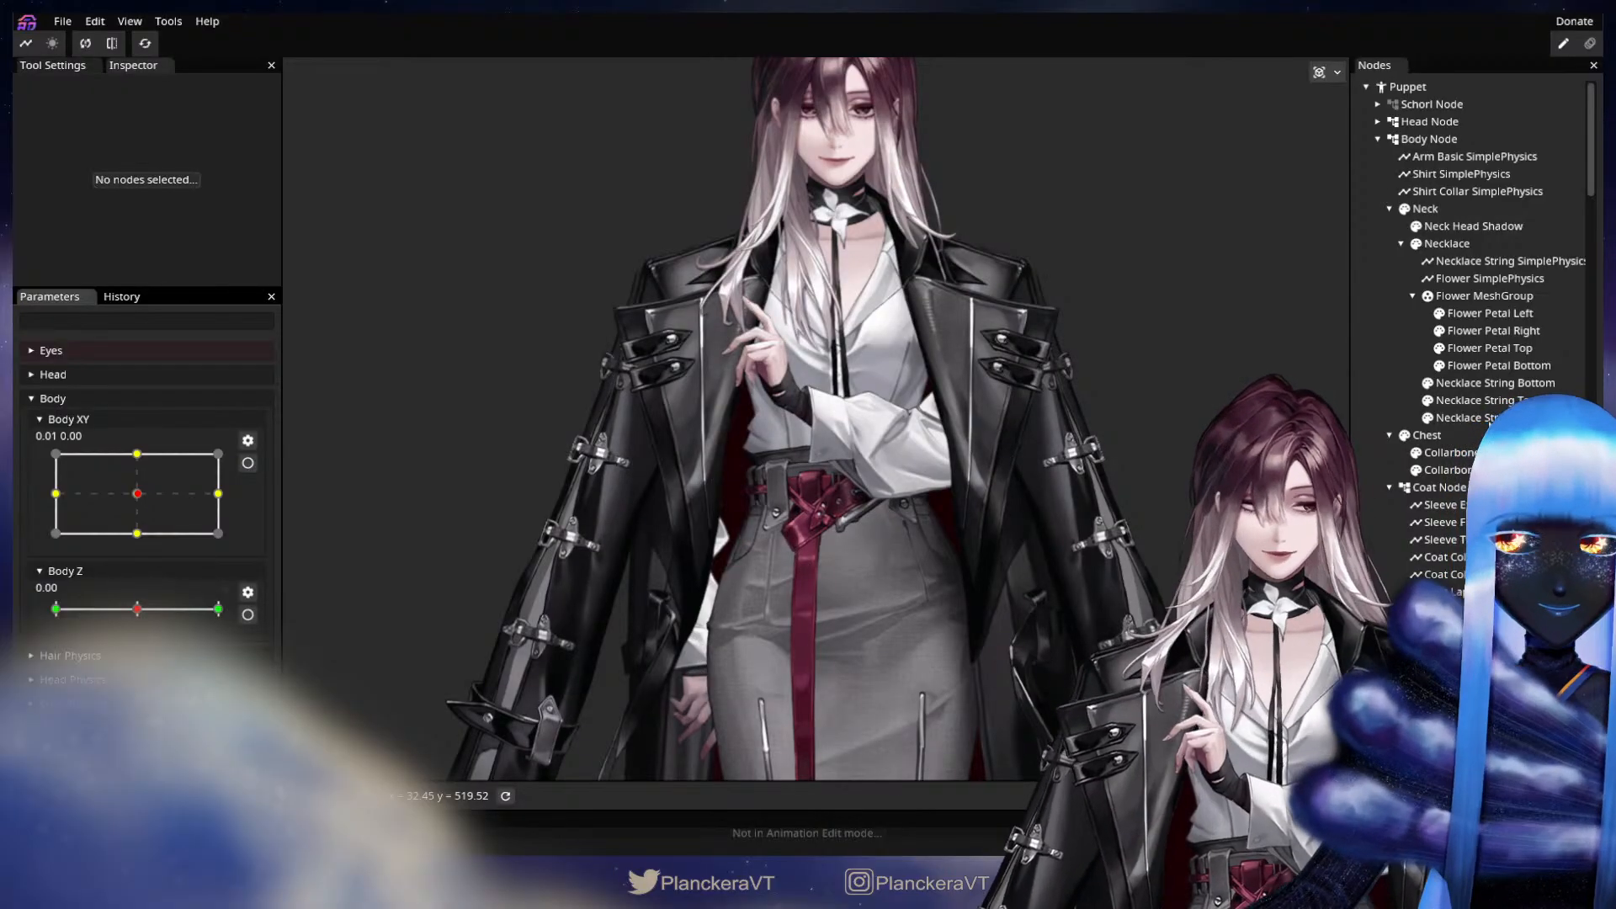
Hide the Coat Node and inspect the shirt, sleeves, arms and skirt underneath.
click(1403, 489)
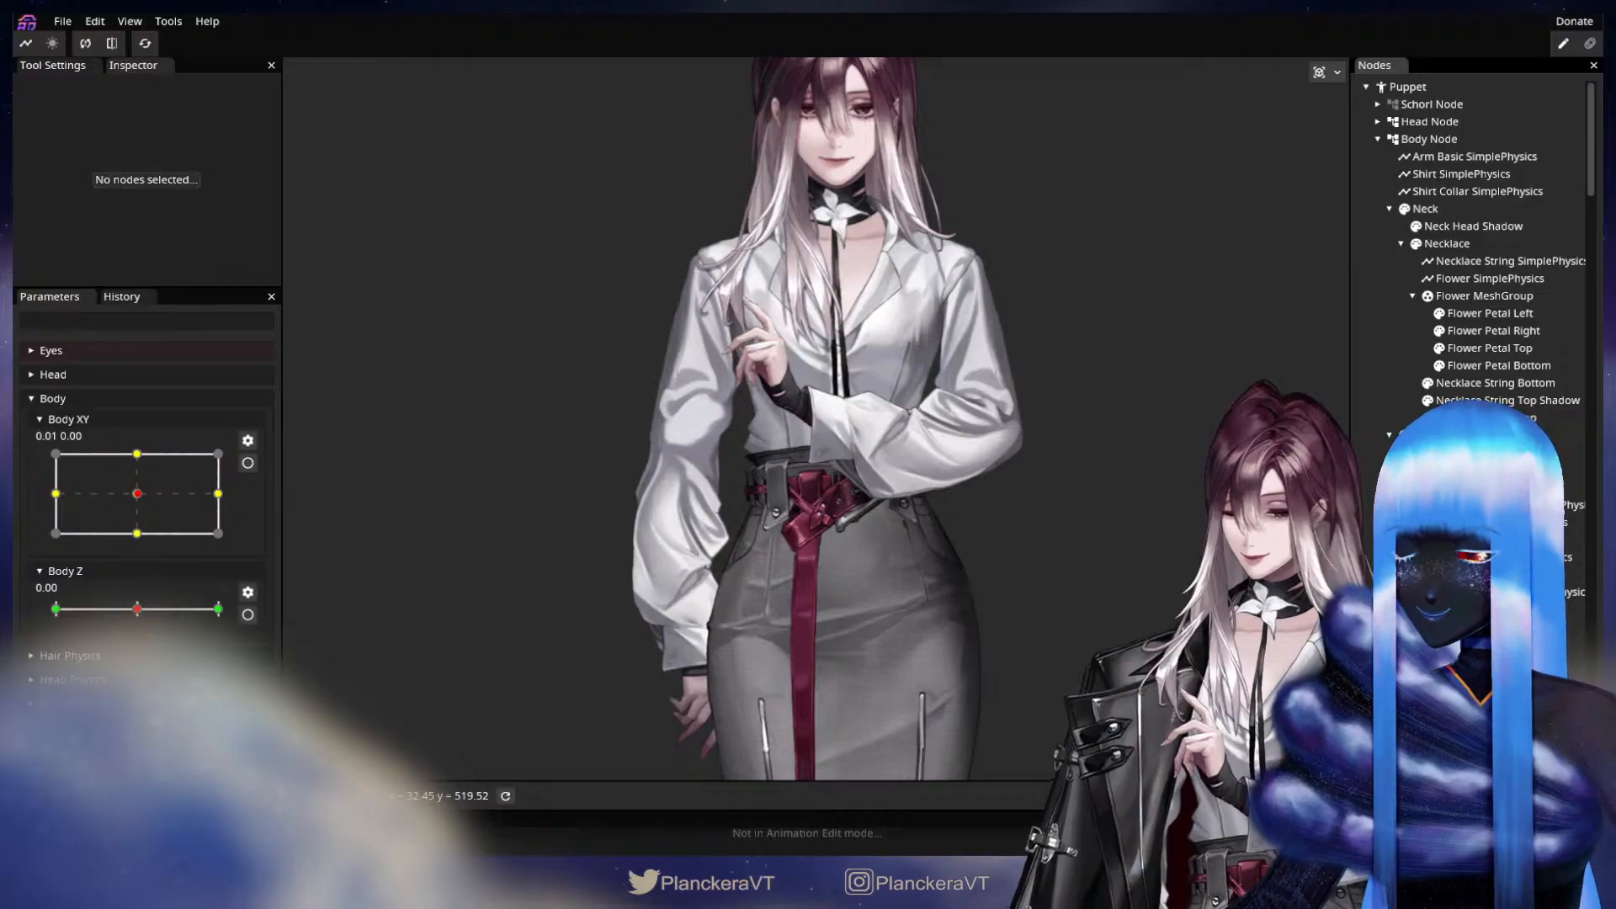
scroll(962, 623, up, 3)
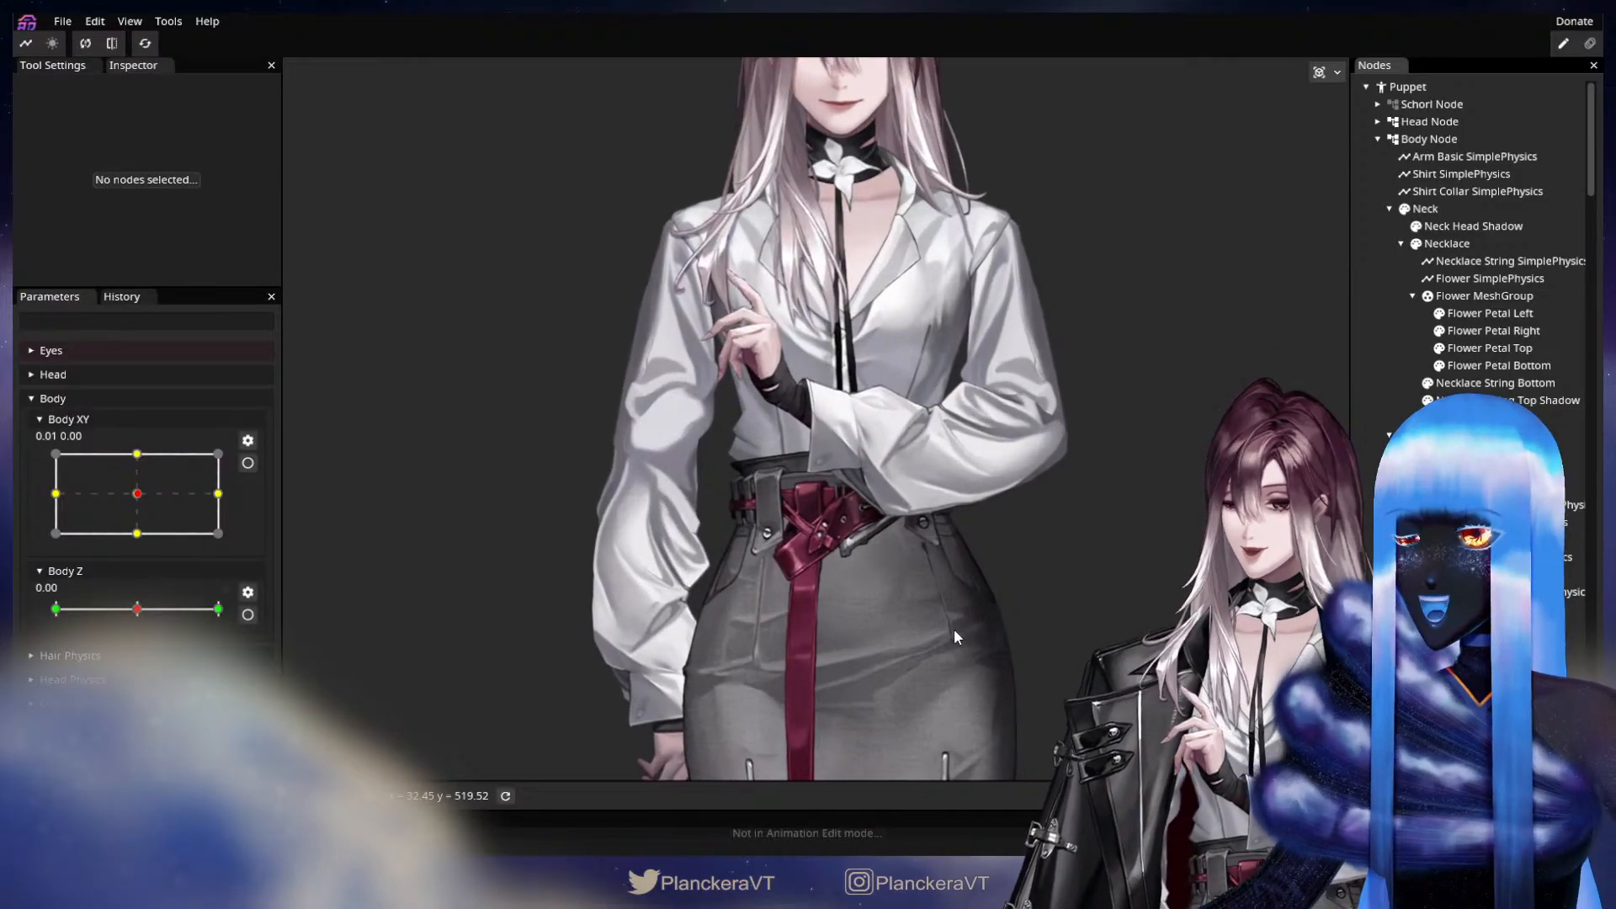
scroll(954, 632, up, 1)
drag(886, 502, 887, 600)
scroll(887, 599, up, 2)
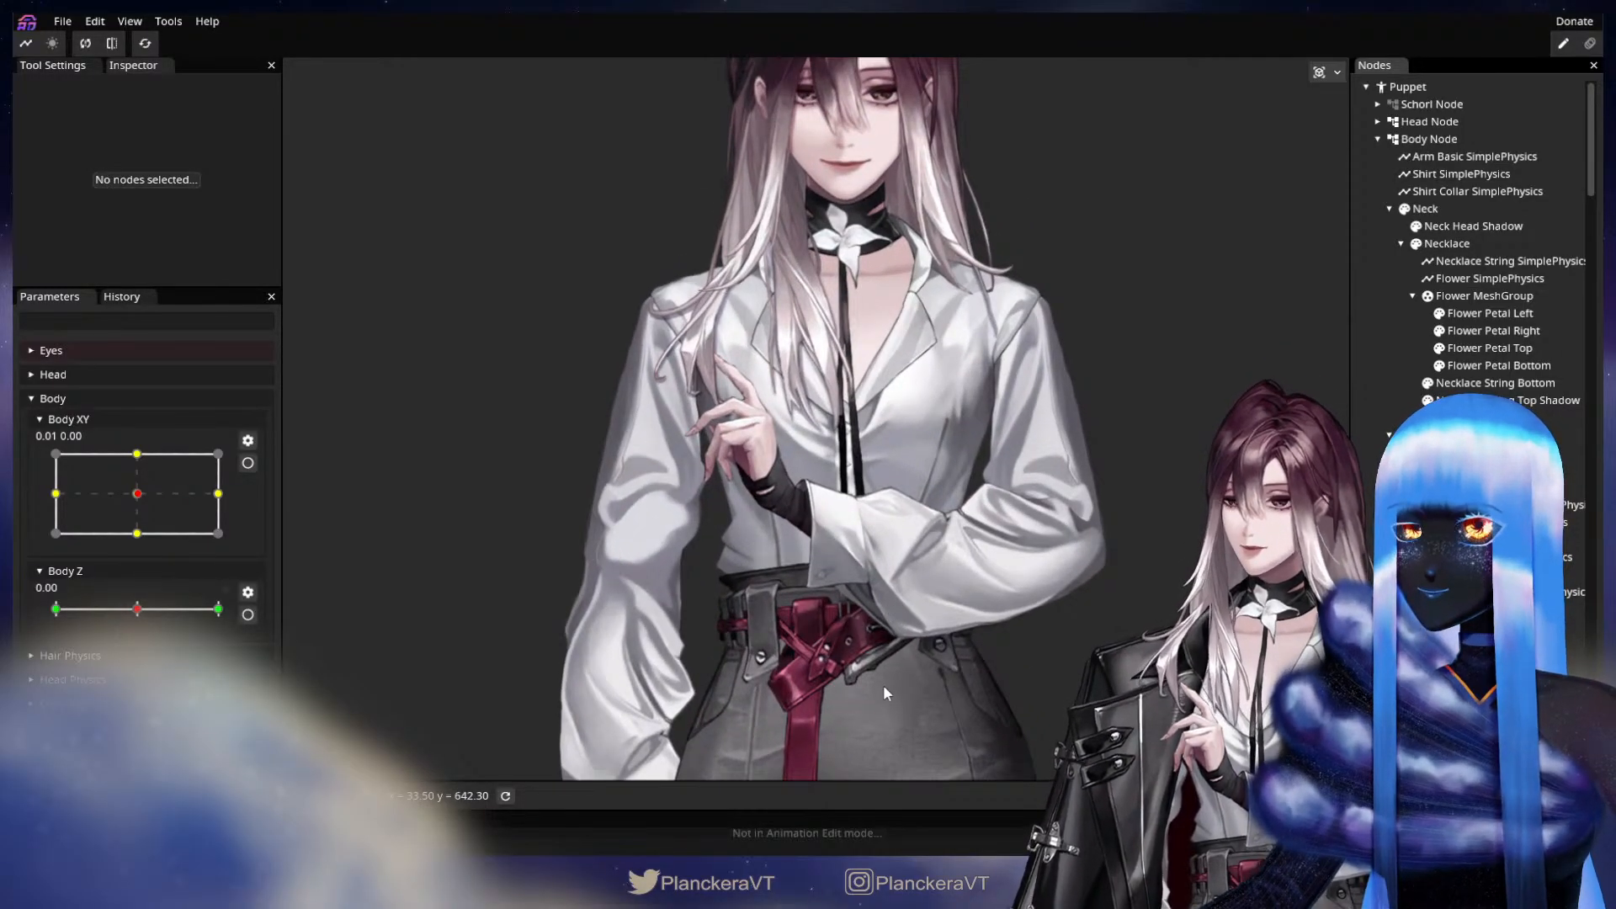
drag(883, 692, 892, 603)
scroll(892, 602, down, 3)
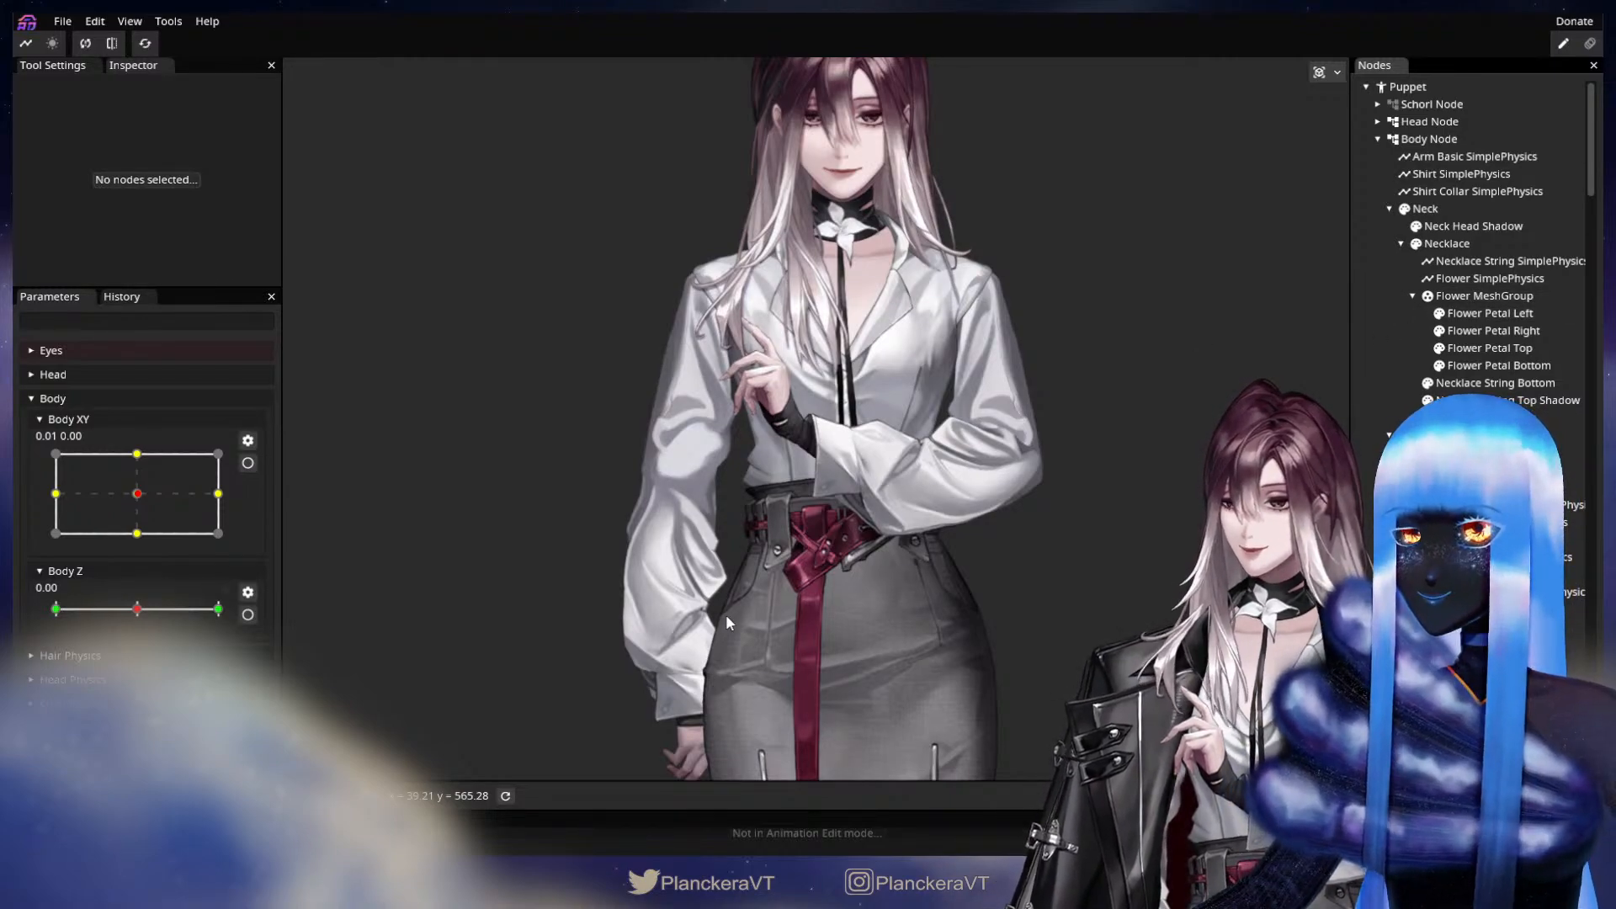
drag(730, 618, 748, 517)
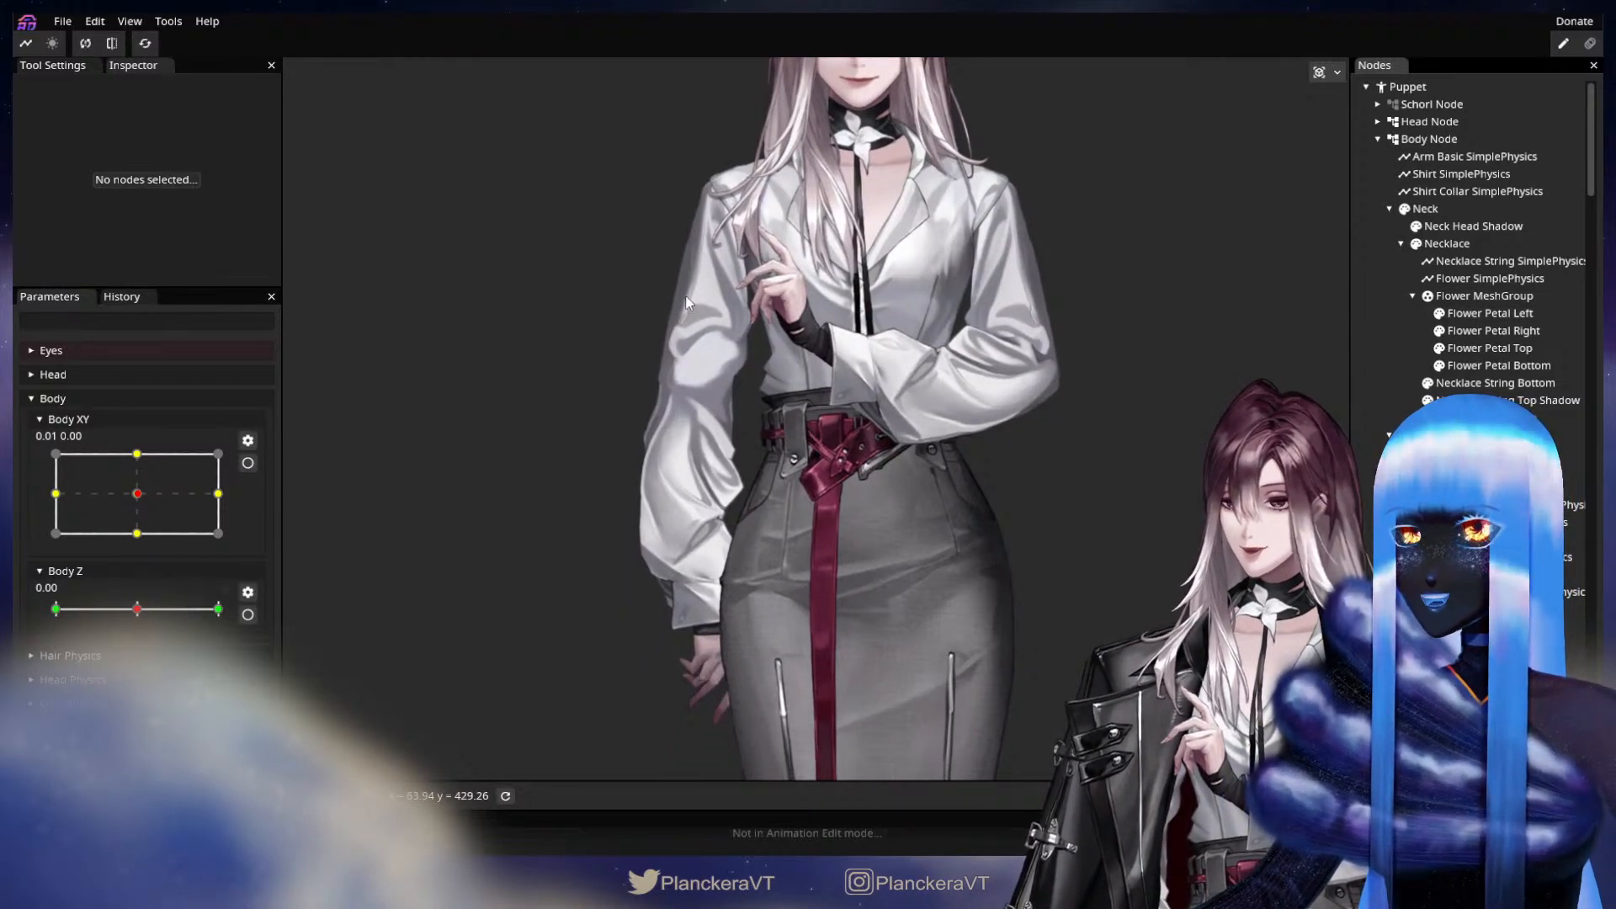
drag(884, 187, 829, 406)
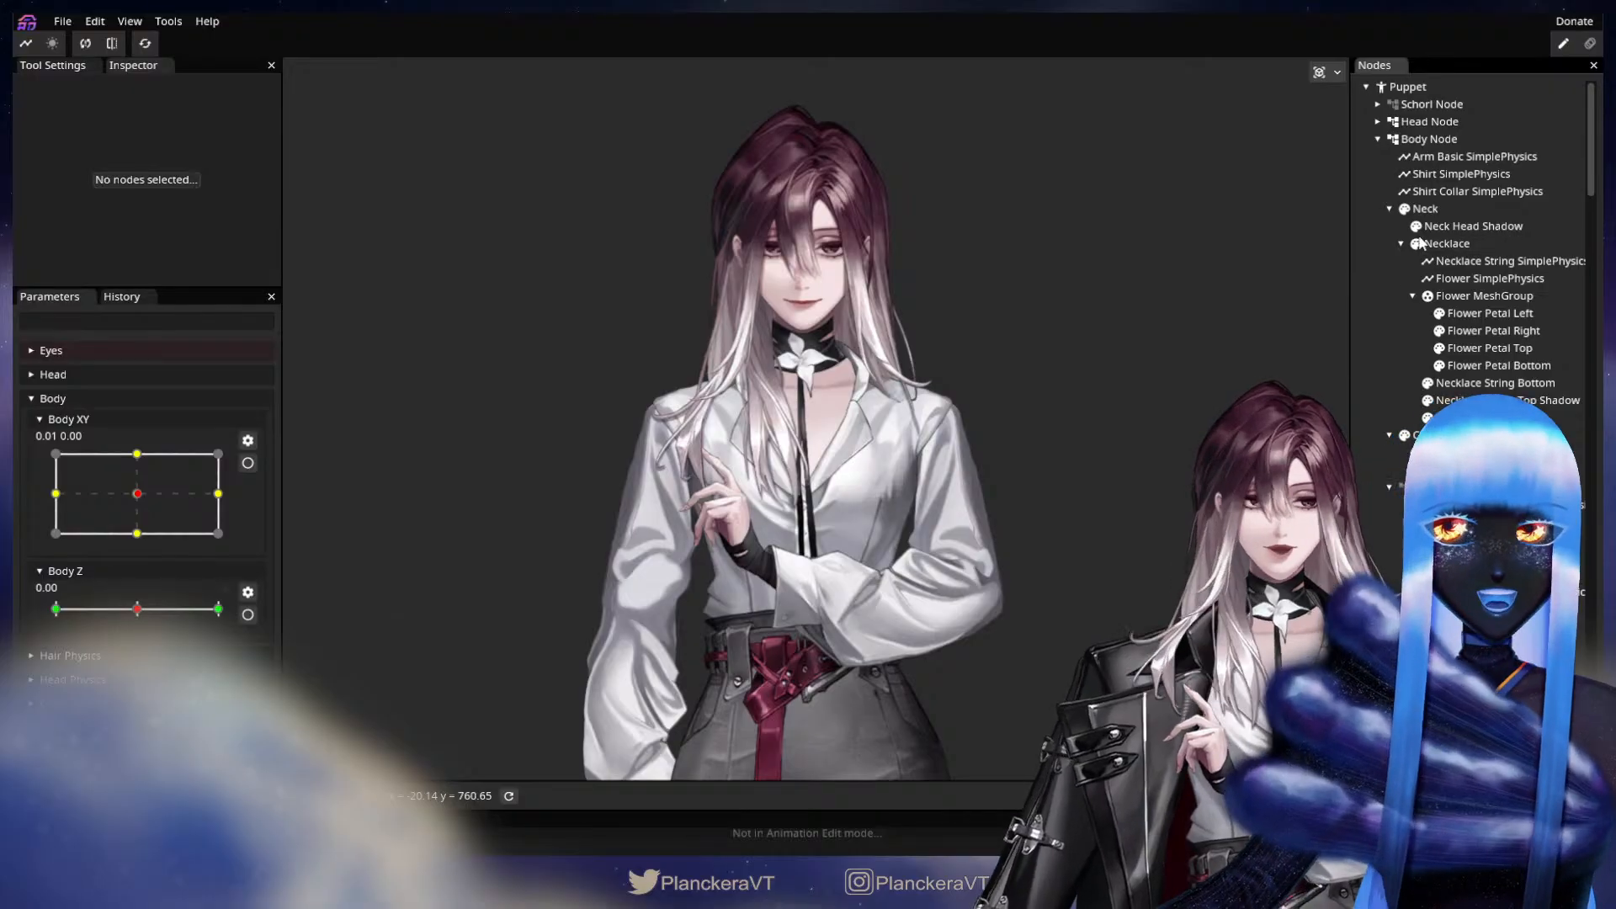
Hide the Head Node so the shirt collar, torso and arms are unobstructed.
click(1391, 123)
drag(1011, 488, 1032, 402)
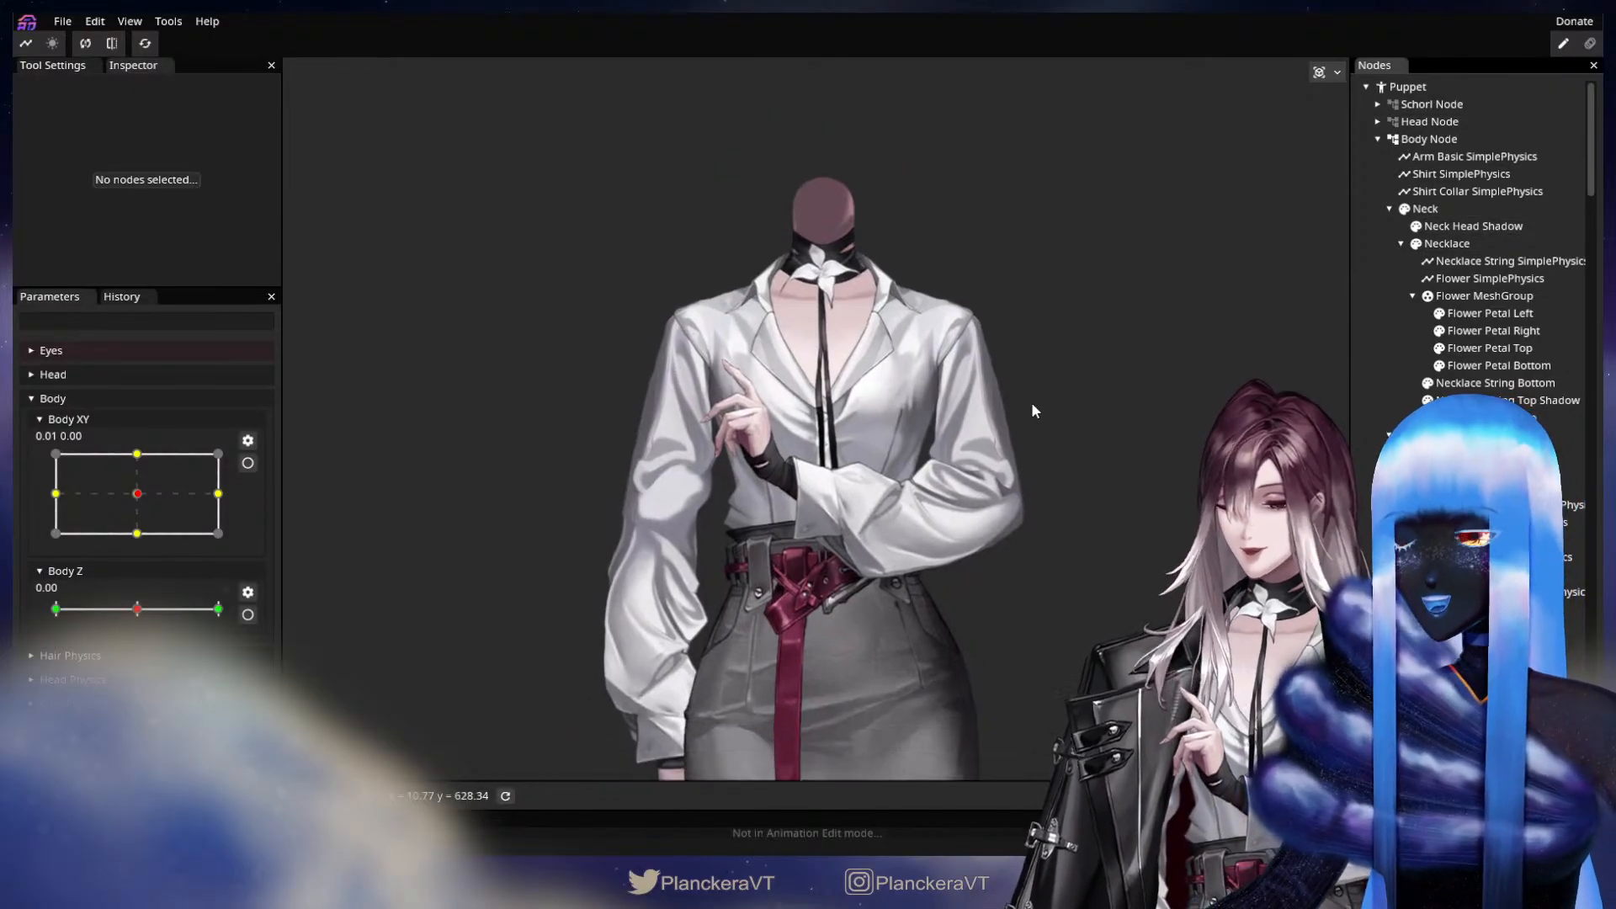
drag(1028, 632, 1041, 519)
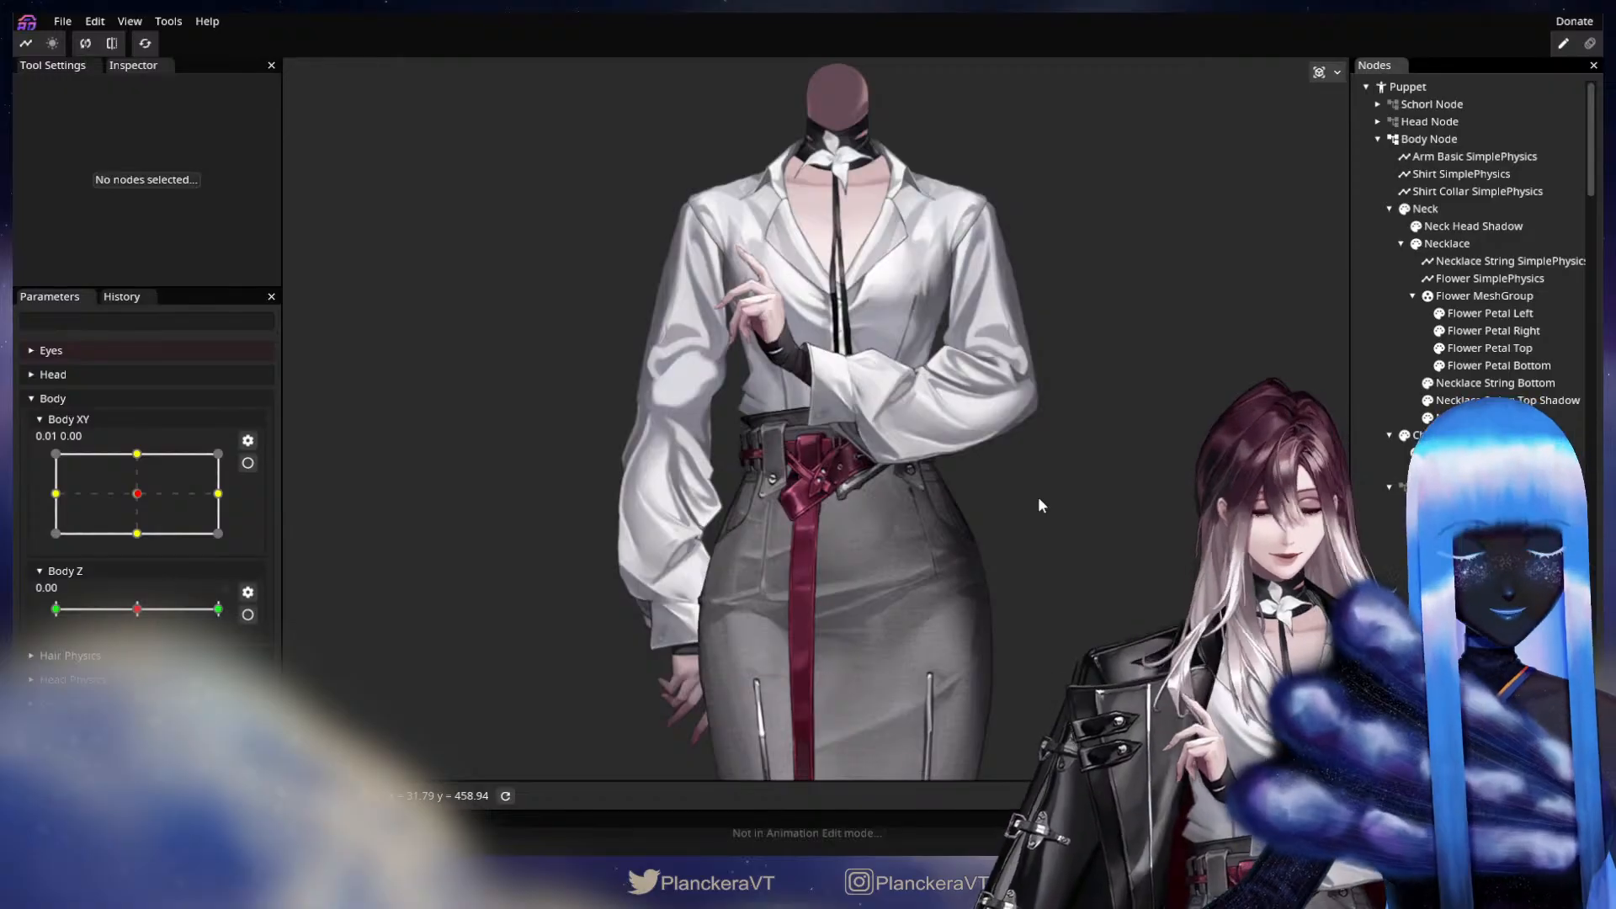
drag(1081, 514, 976, 532)
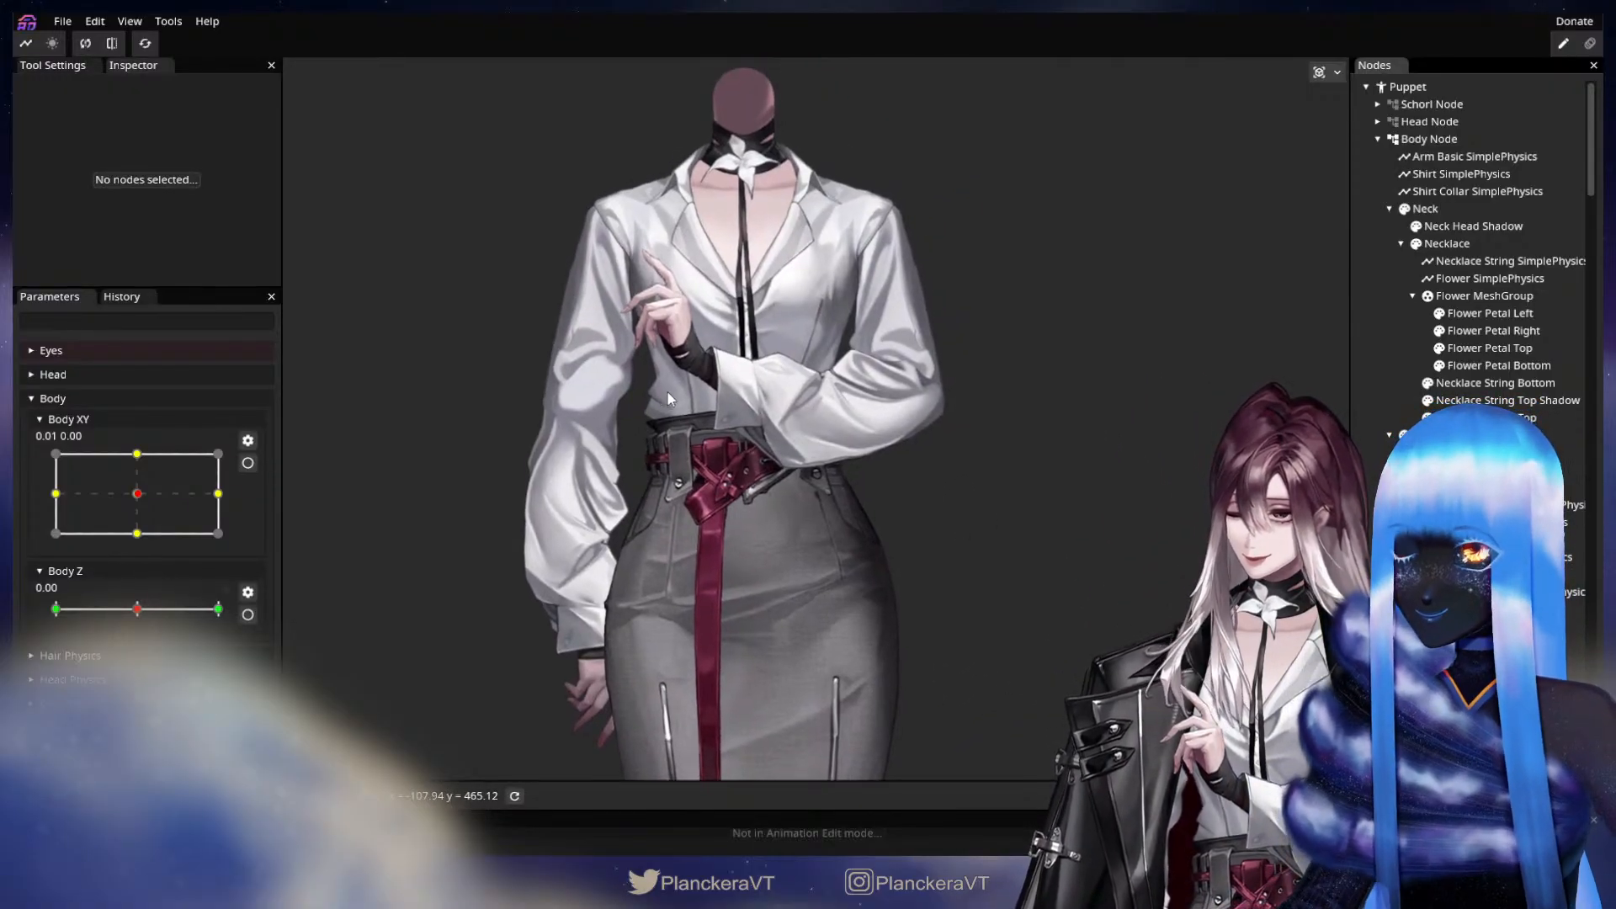
scroll(806, 454, up, 1)
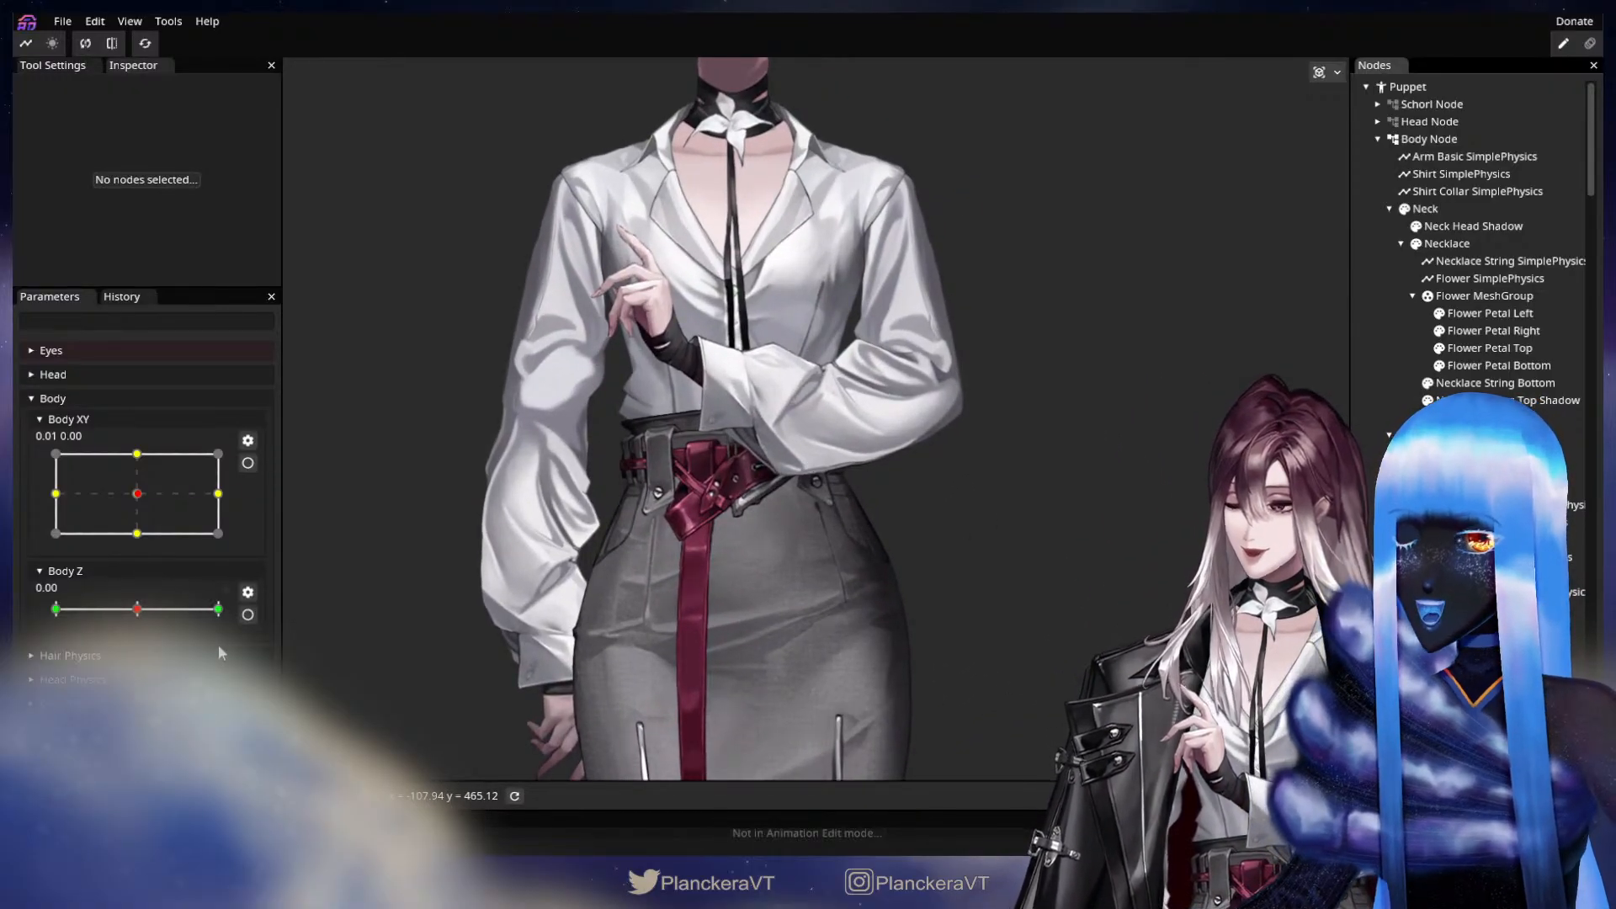
Collapse the Shirt Physics parameter group and test Body XY on the uncovered torso, returning it close to centre.
scroll(156, 635, down, 8)
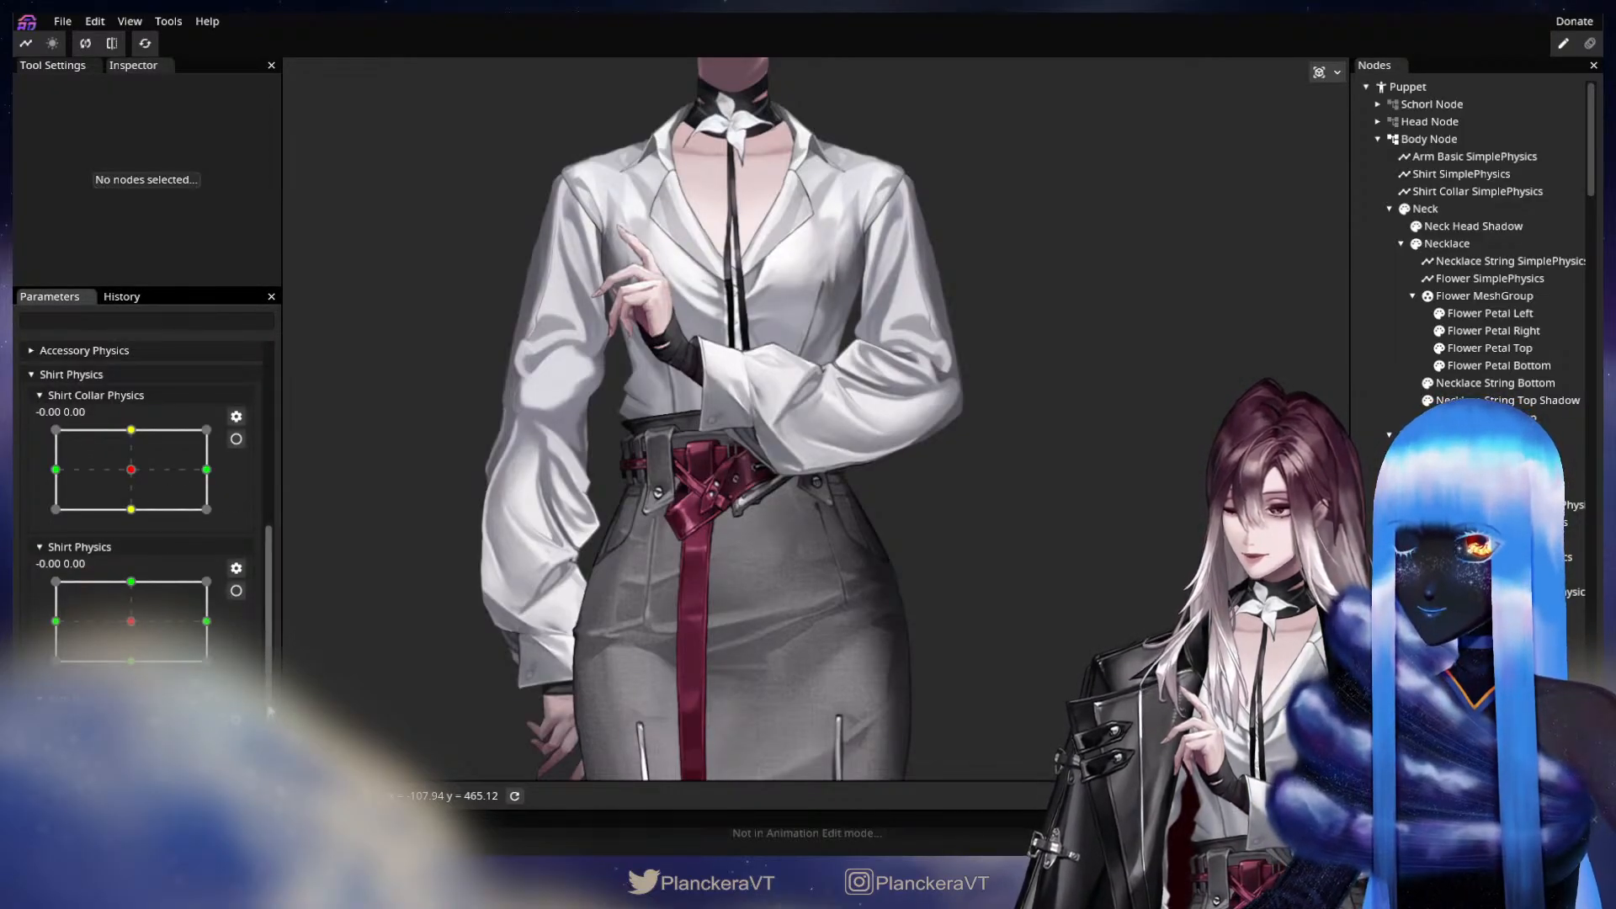
scroll(278, 572, up, 4)
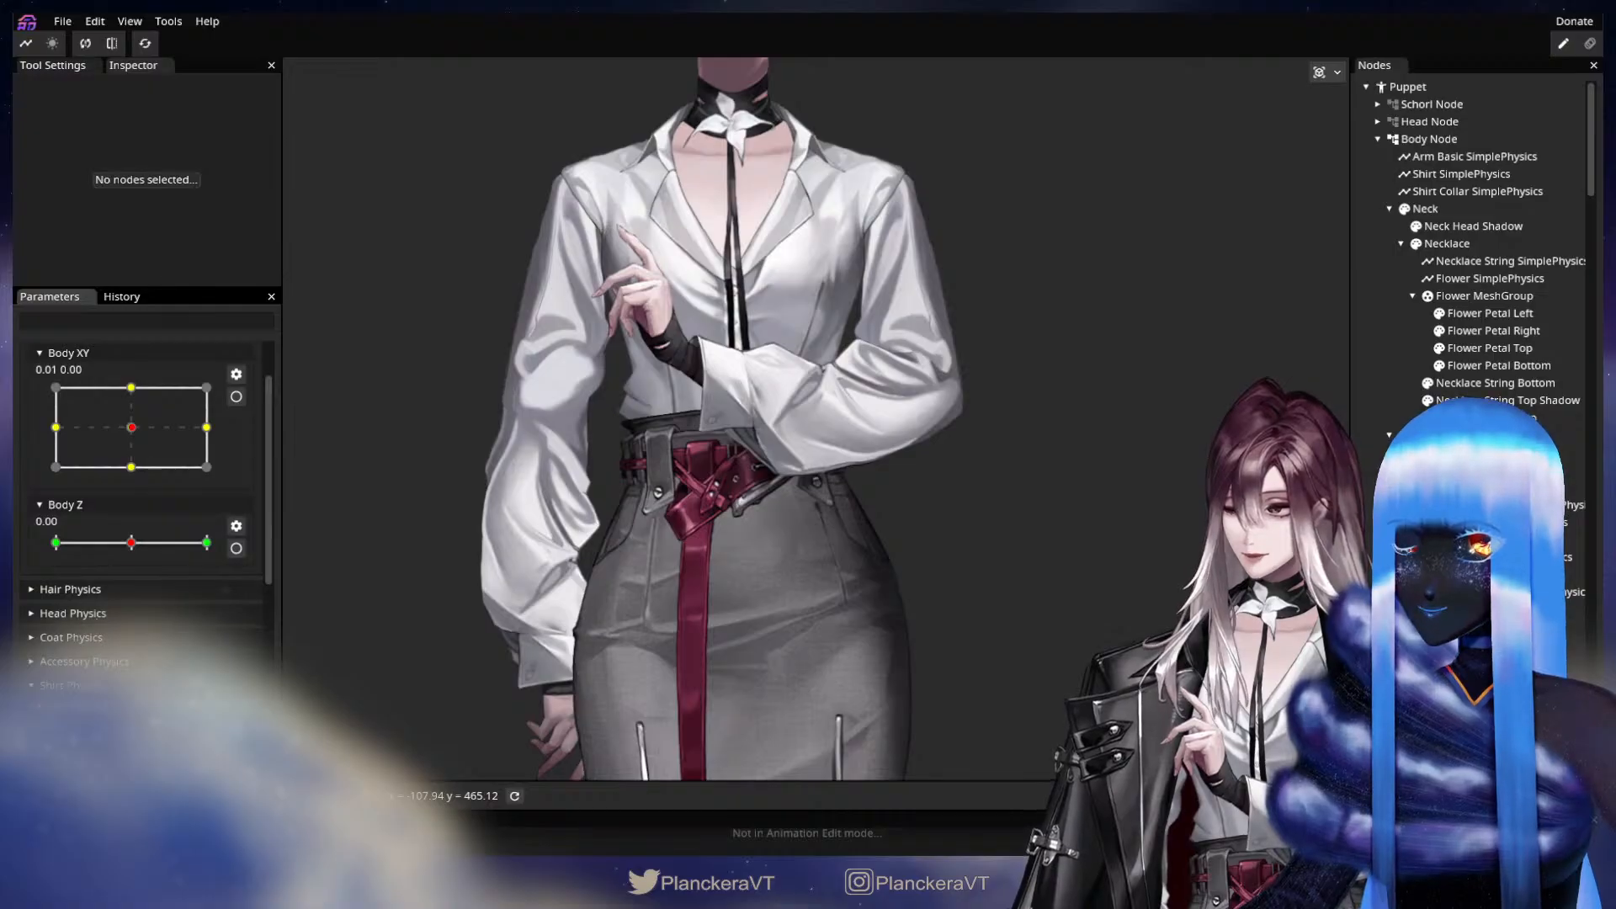
click(116, 688)
drag(742, 499, 761, 598)
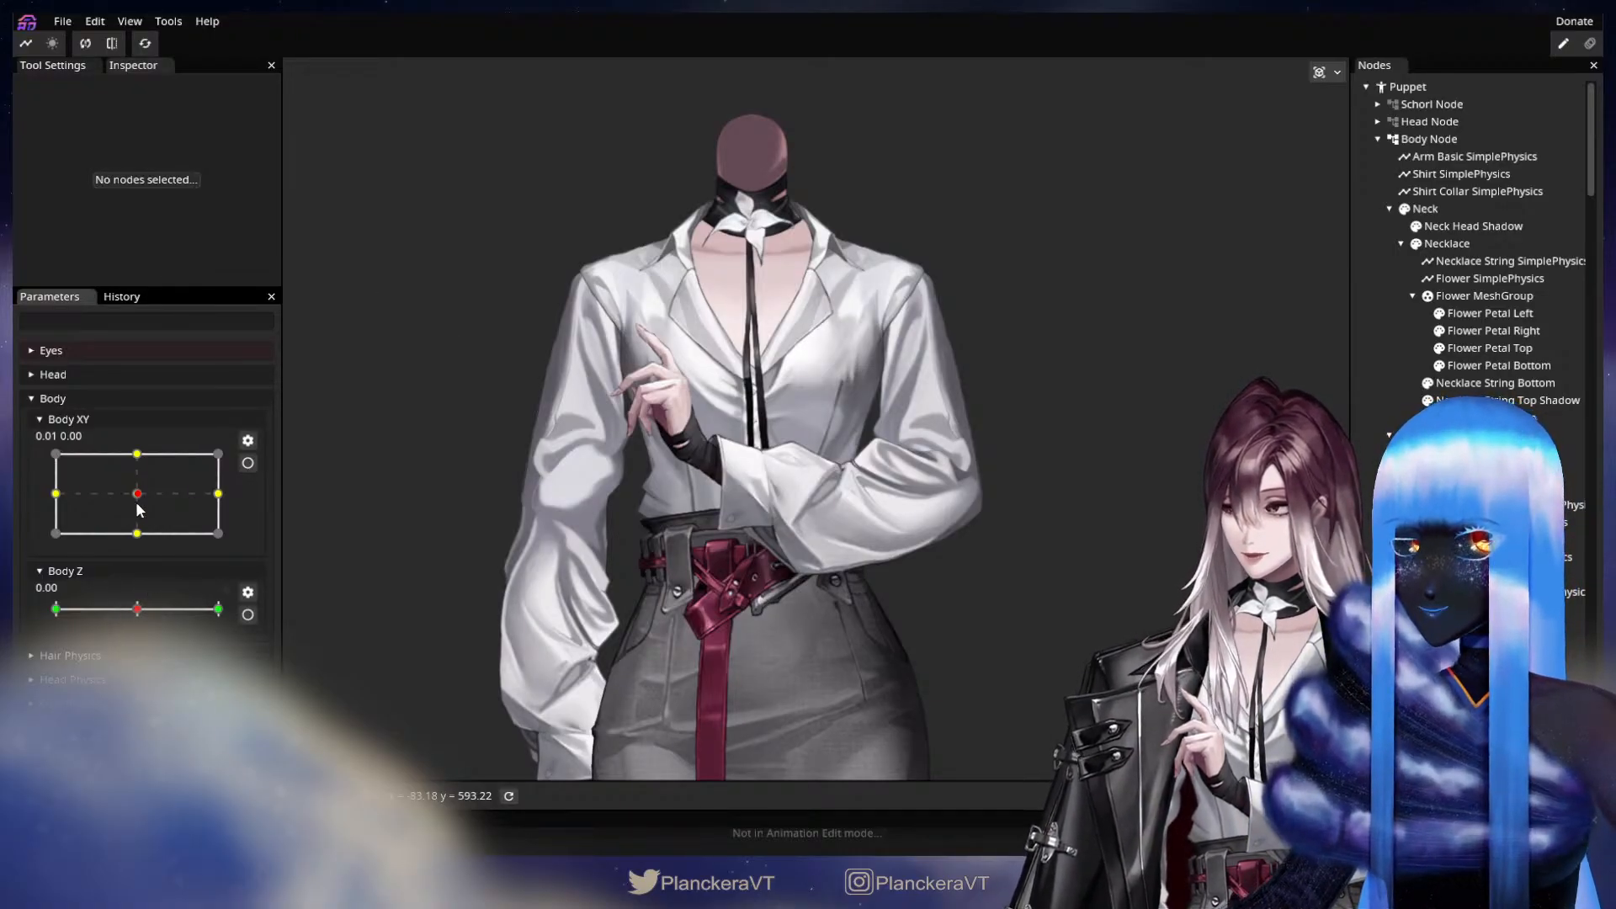
mouse_move(139, 510)
mouse_down()
mouse_move(185, 502)
mouse_move(137, 495)
mouse_up()
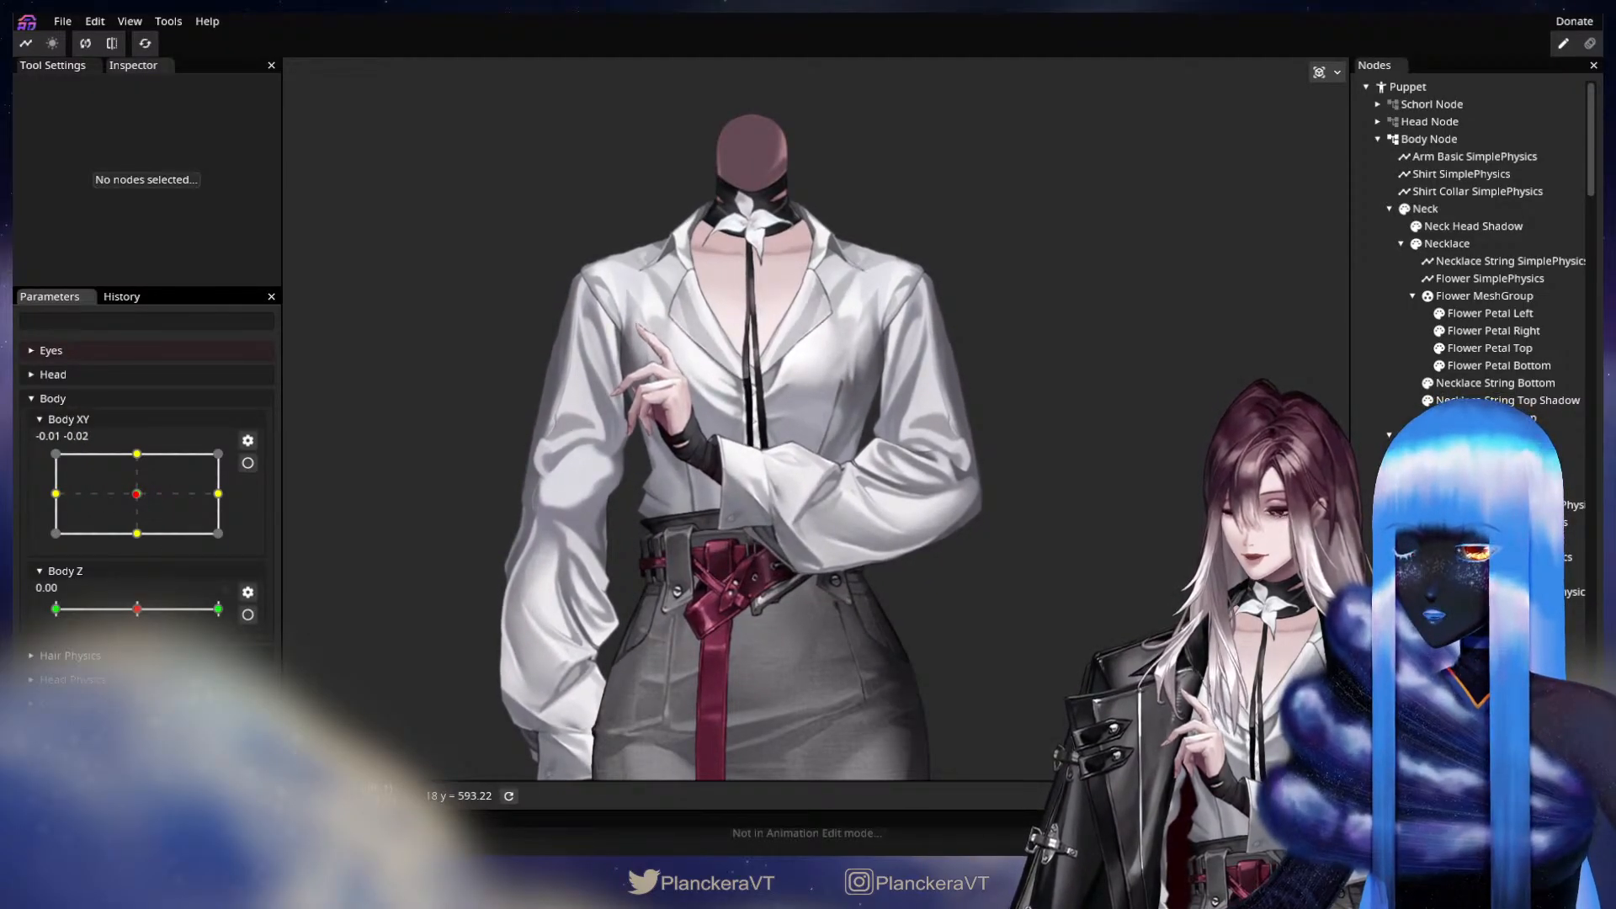
Add a two-axis parameter with X and Y ranges of -1.00 to 1.00 and name it Arm Elbow Physics.
scroll(143, 505, down, 3)
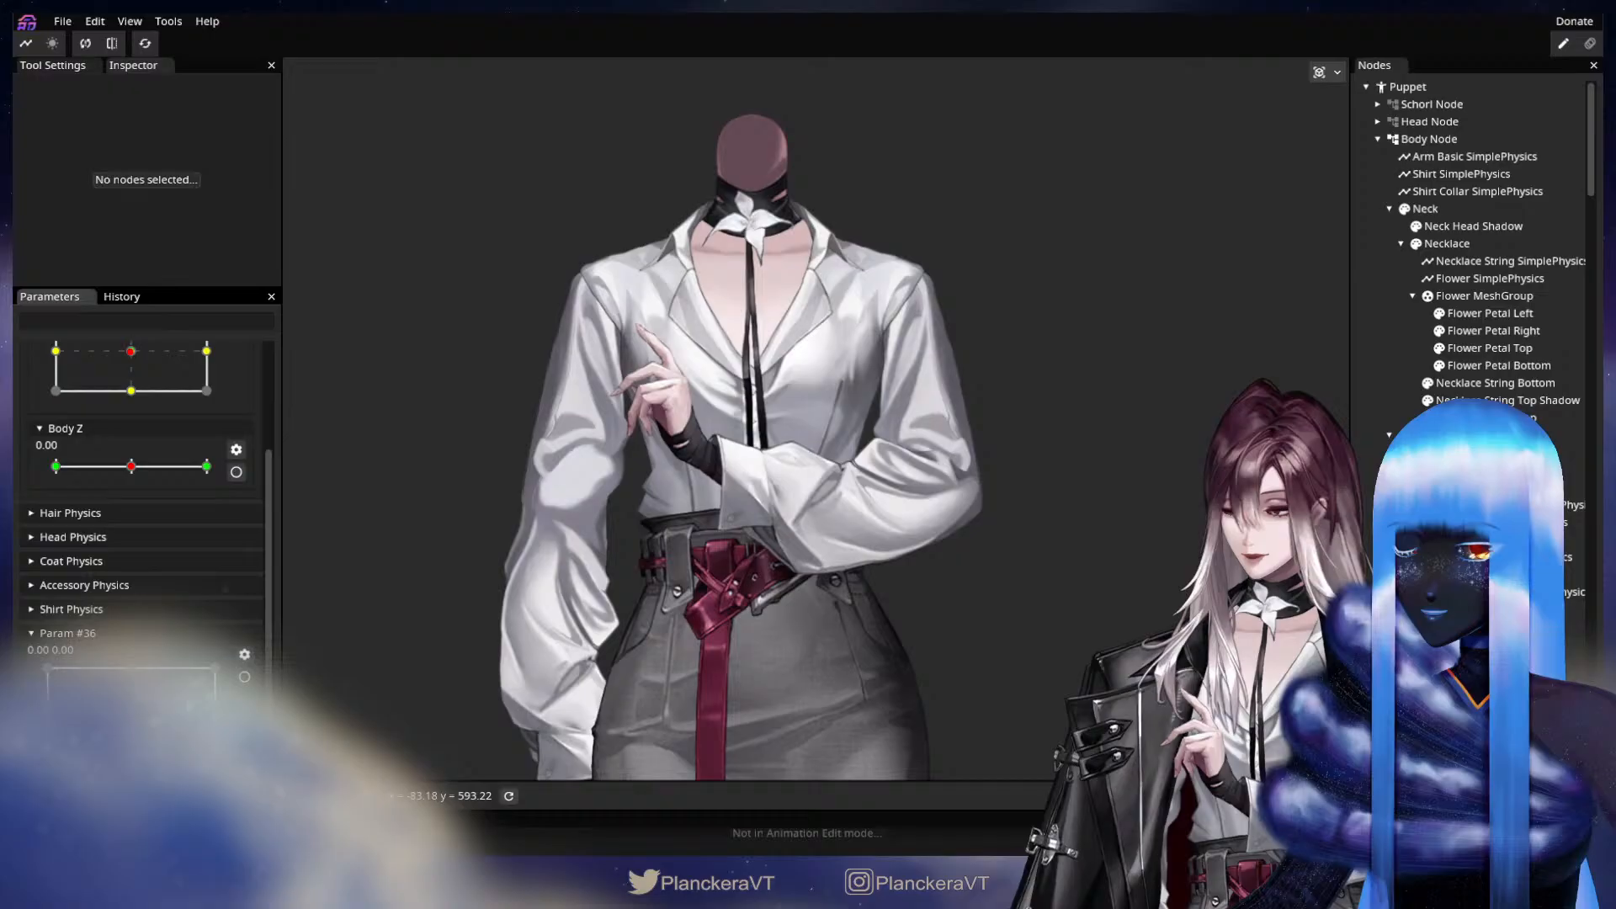
click(244, 655)
click(279, 652)
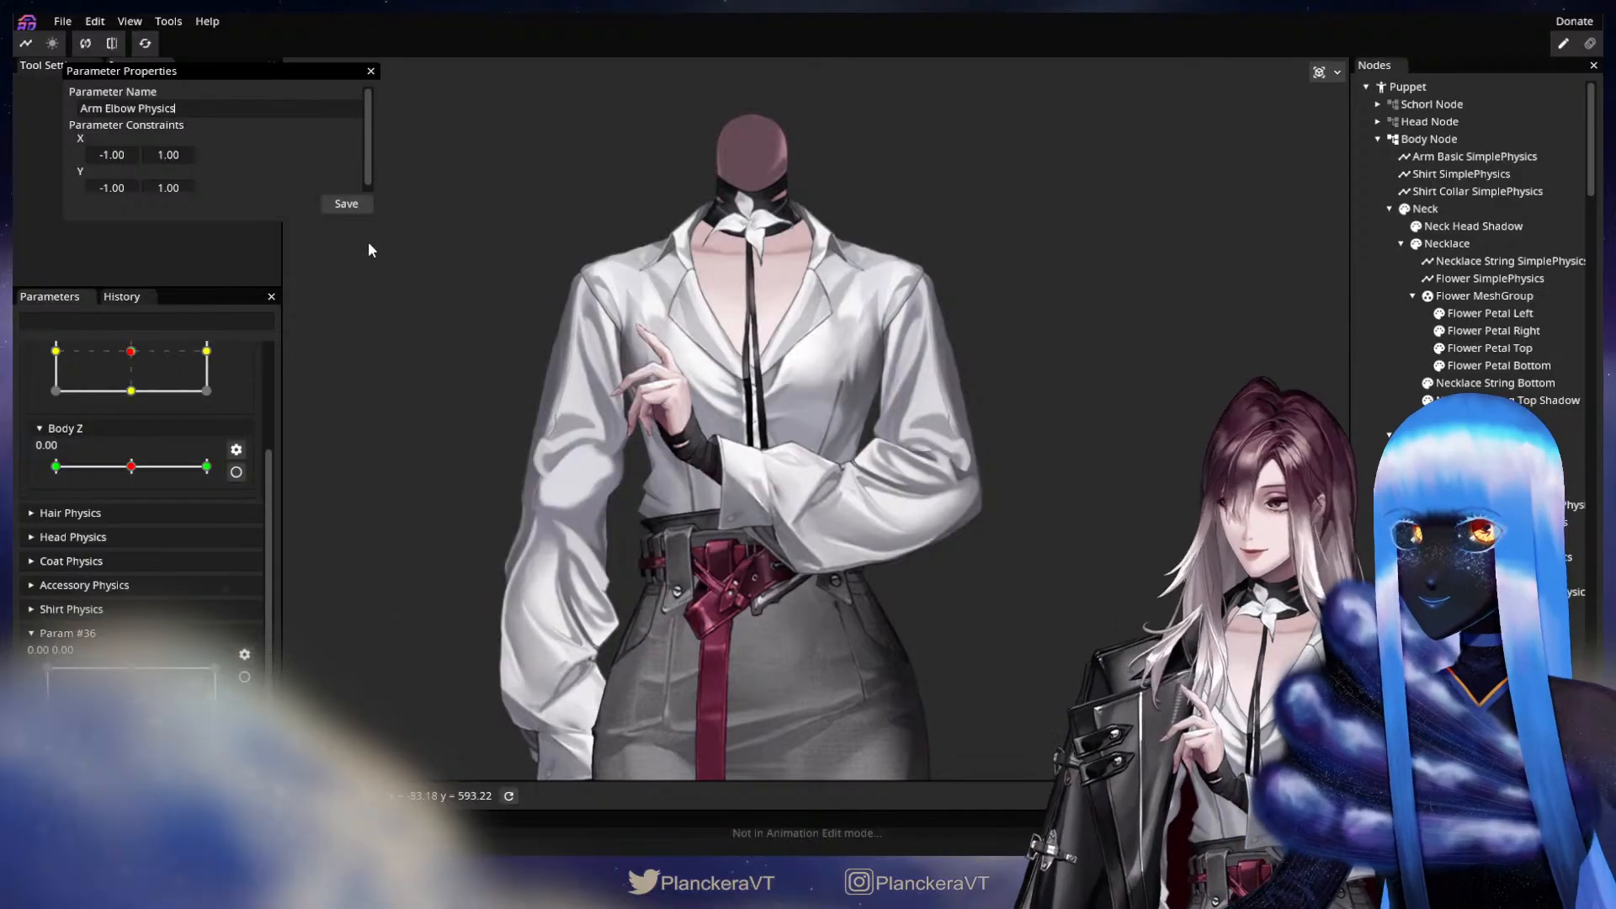
click(346, 204)
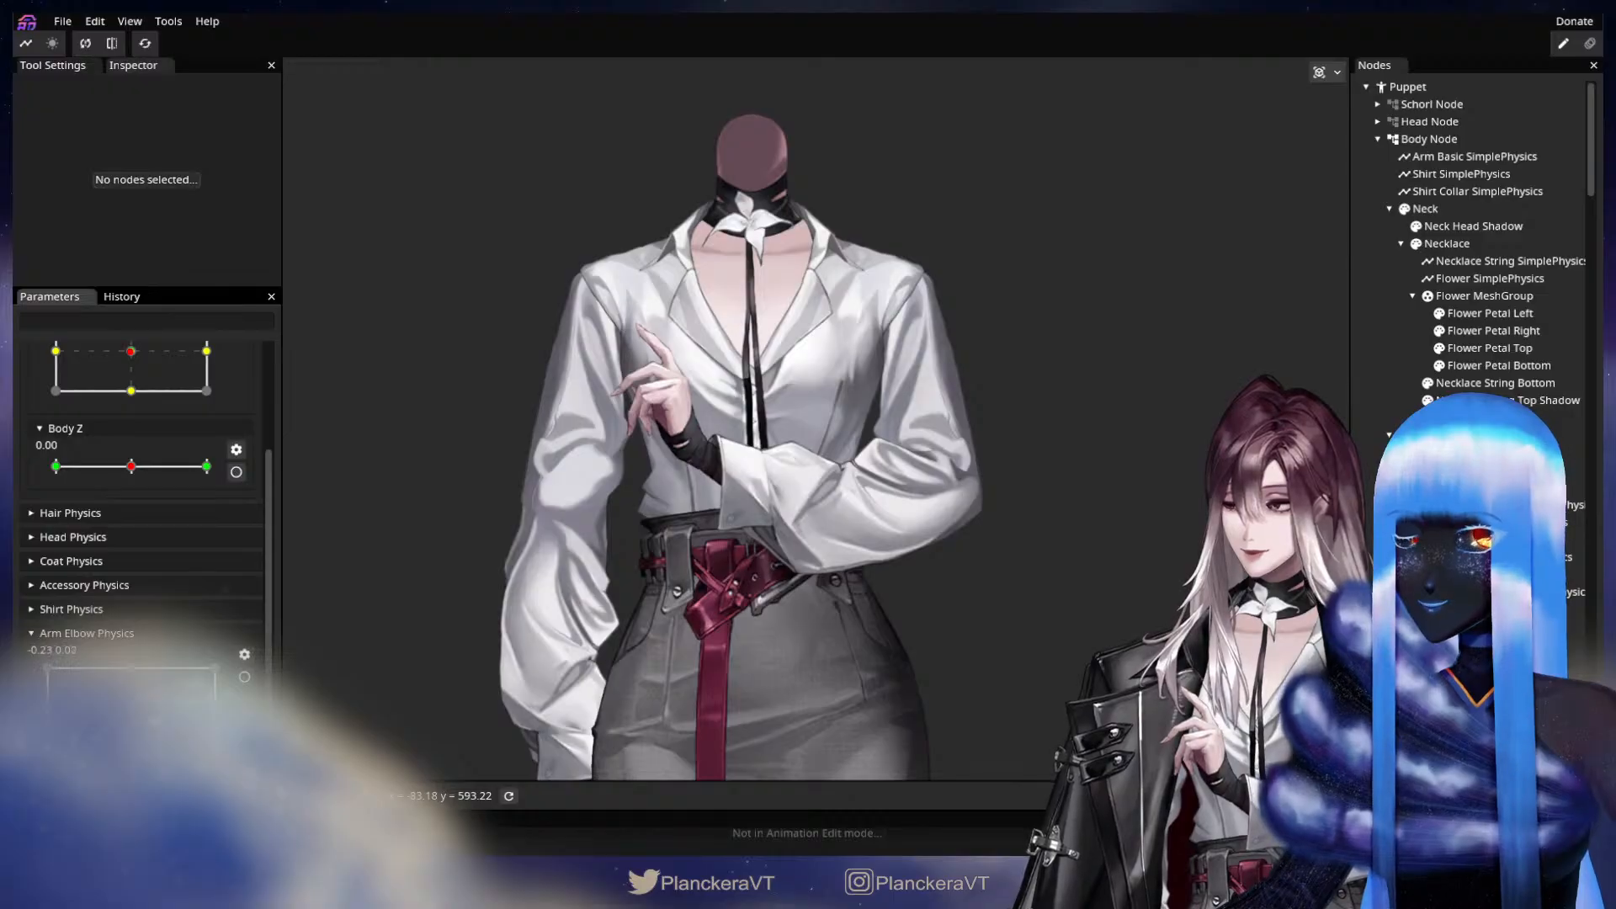
Collapse the Coat Node's children in the node tree to bring the right and left arm nodes within reach.
click(244, 678)
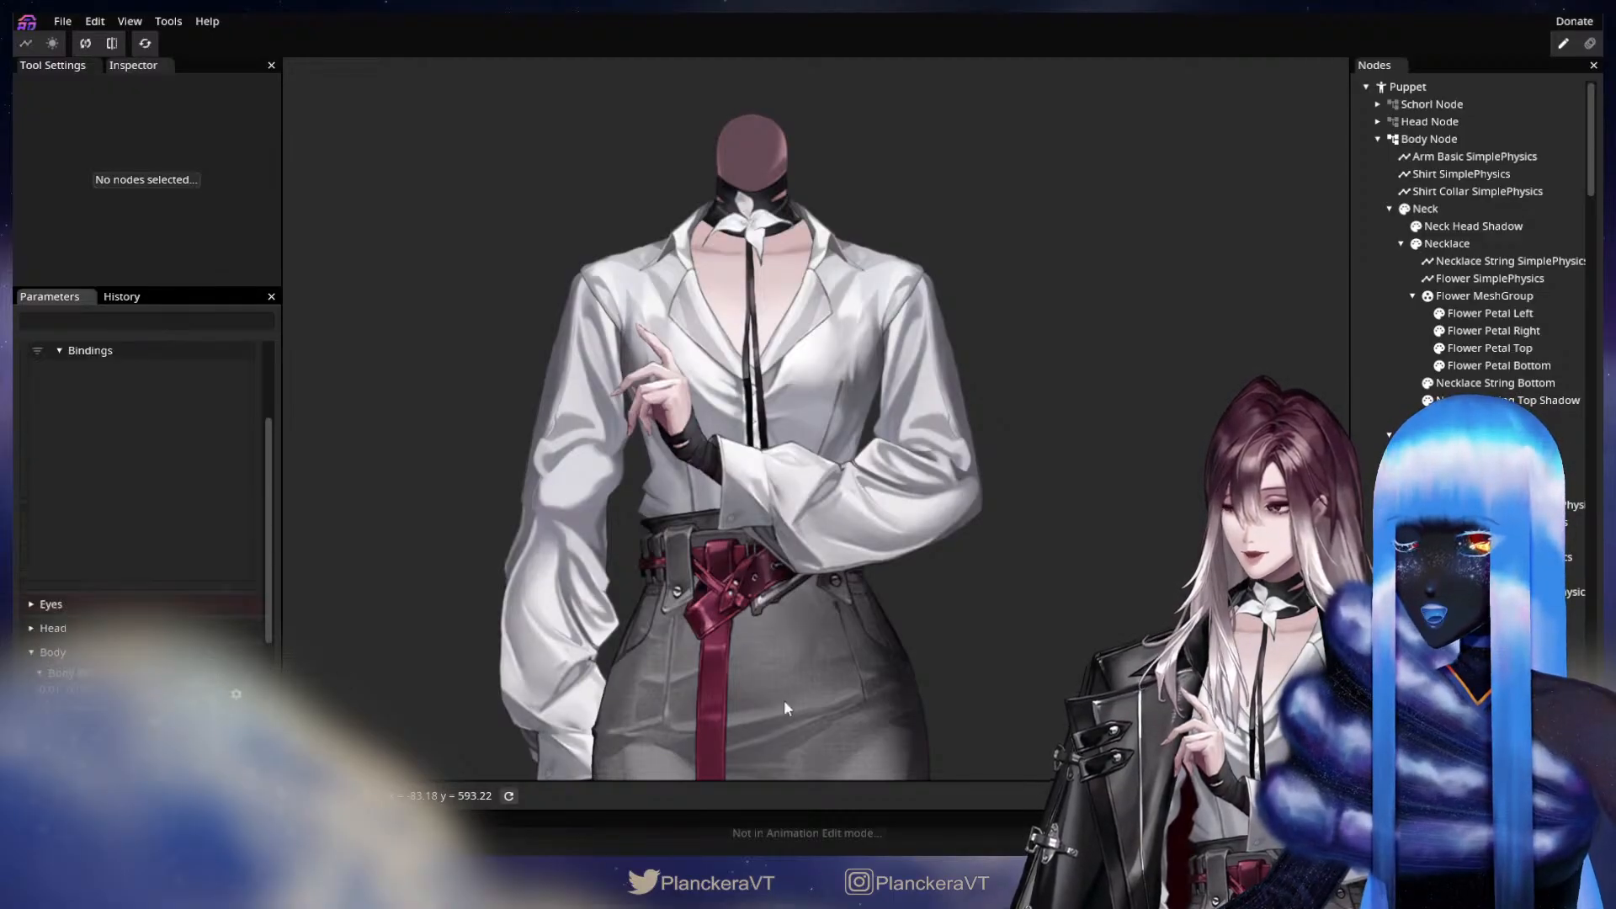
scroll(266, 524, up, 2)
scroll(229, 439, down, 5)
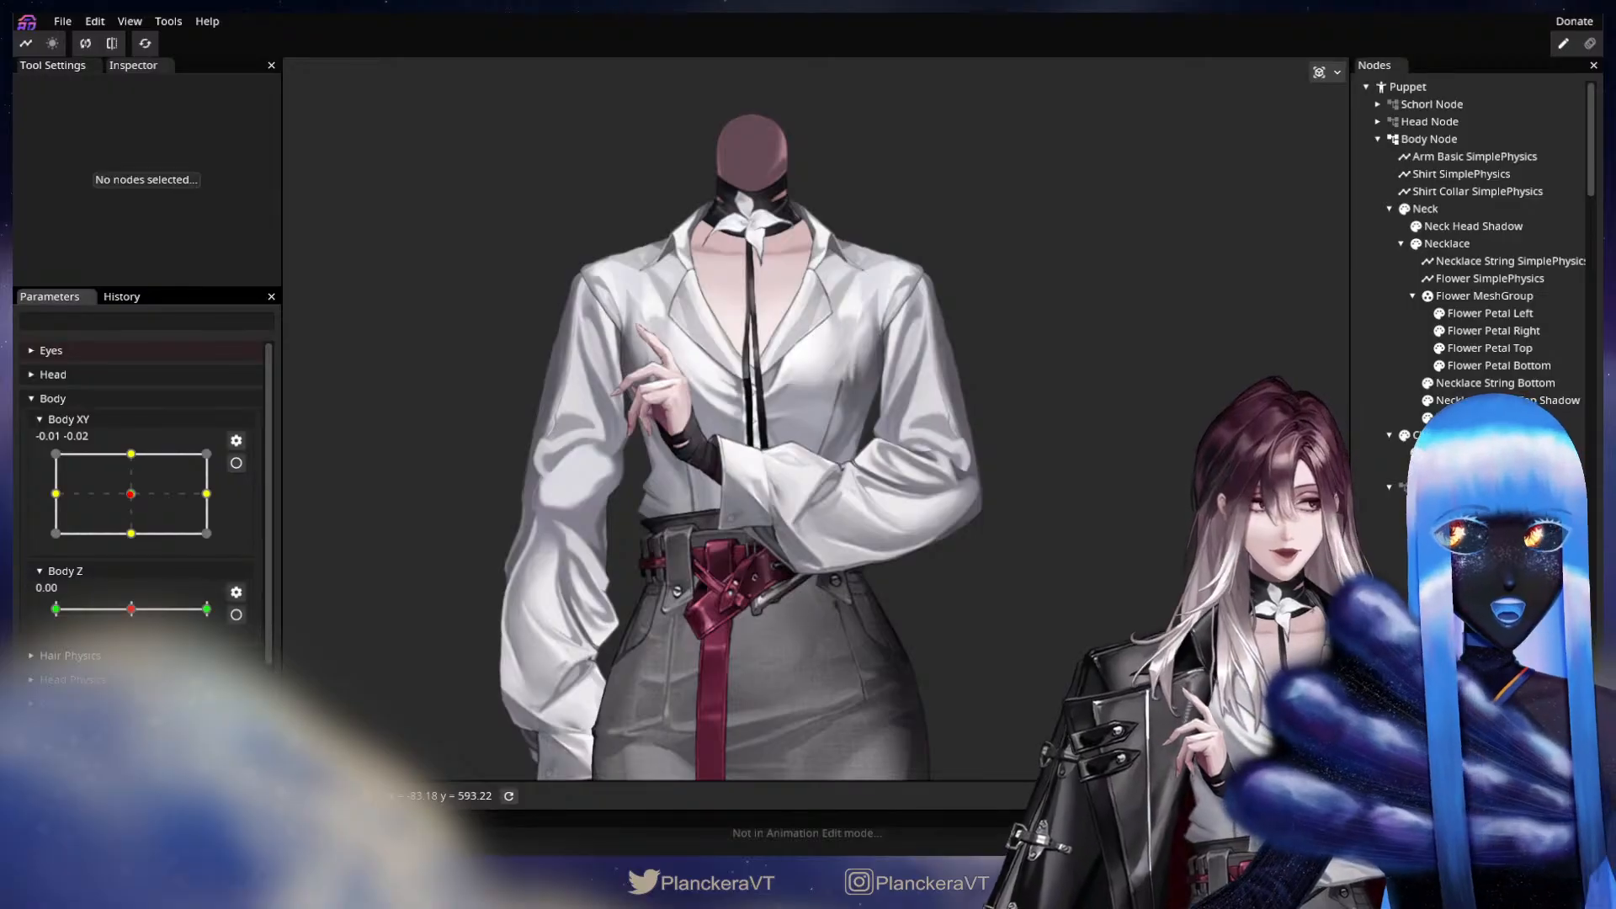
scroll(1473, 253, down, 10)
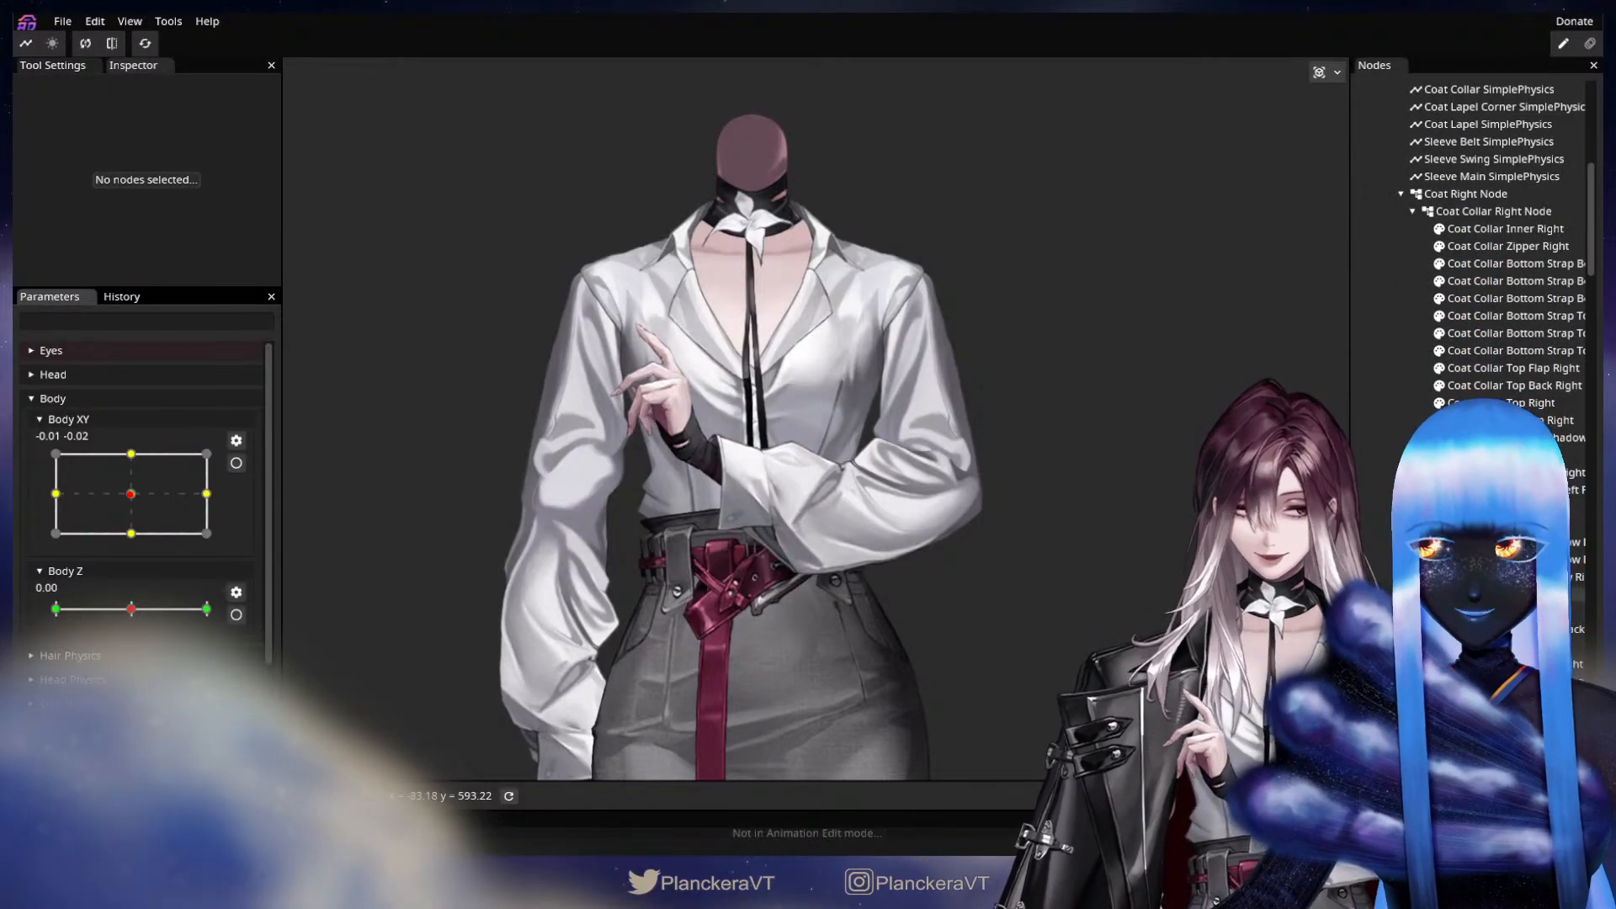
scroll(1498, 253, down, 9)
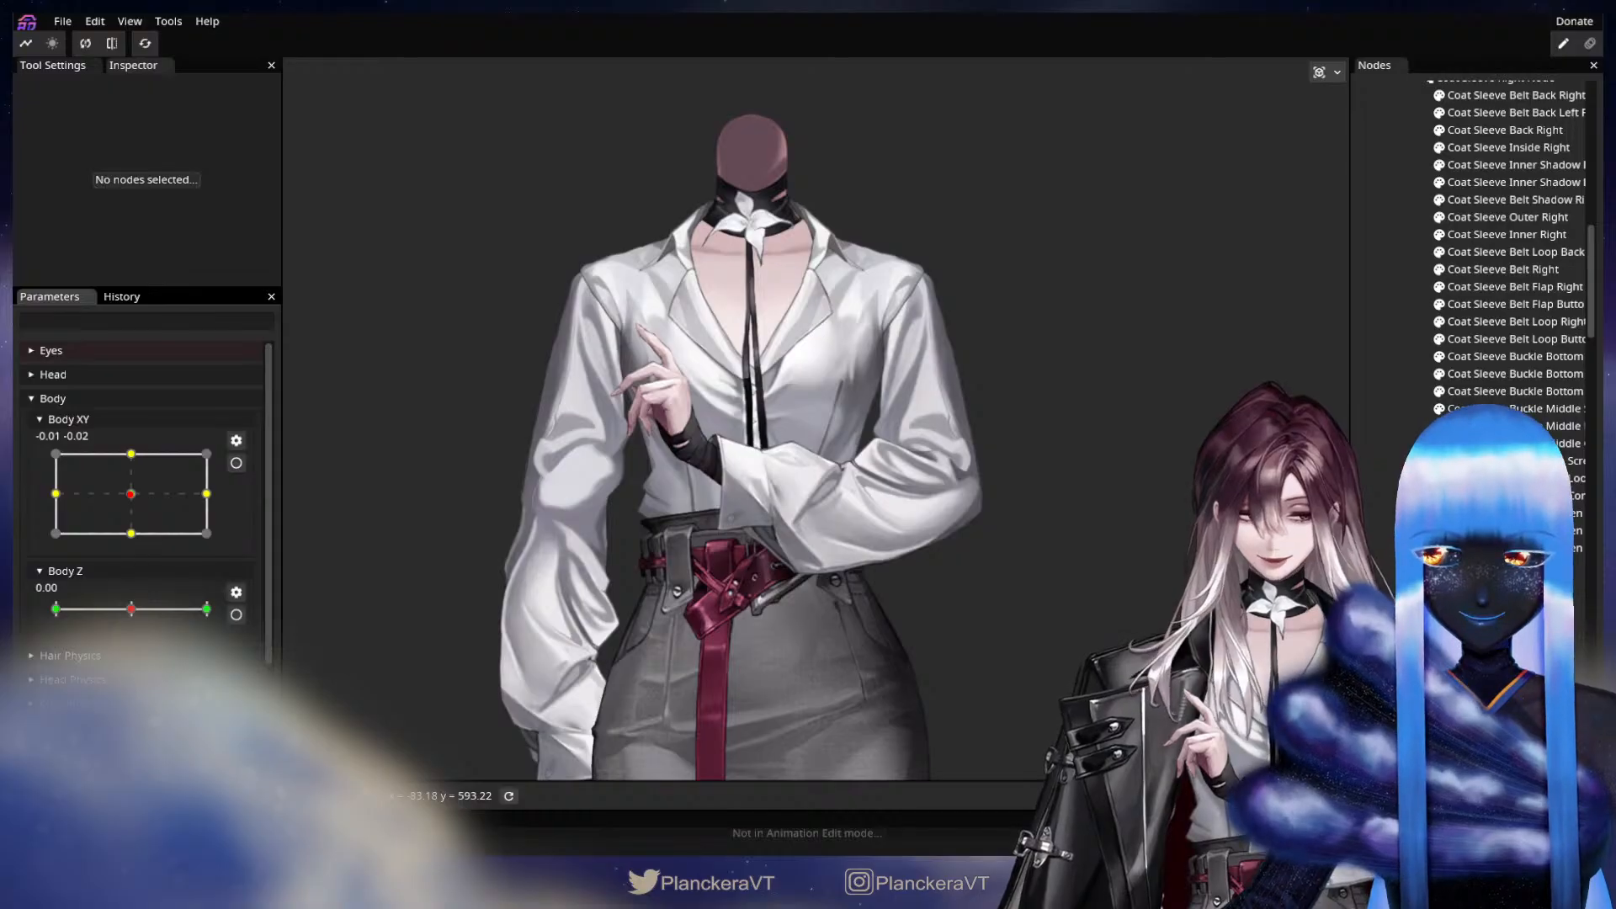
scroll(1428, 259, up, 8)
click(1400, 194)
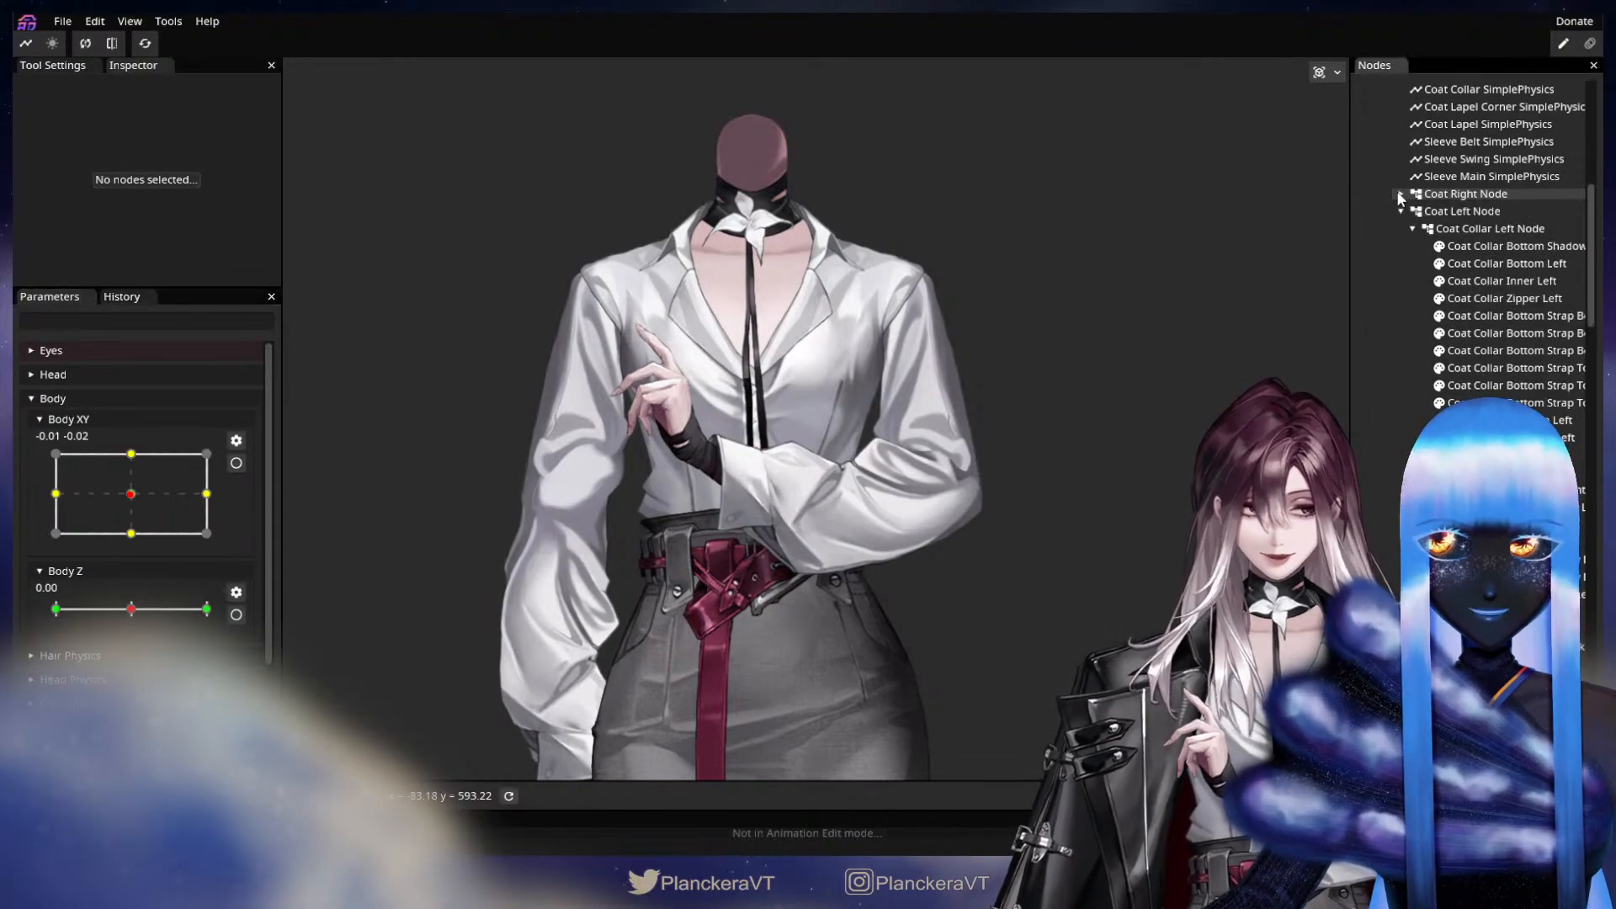
click(1400, 194)
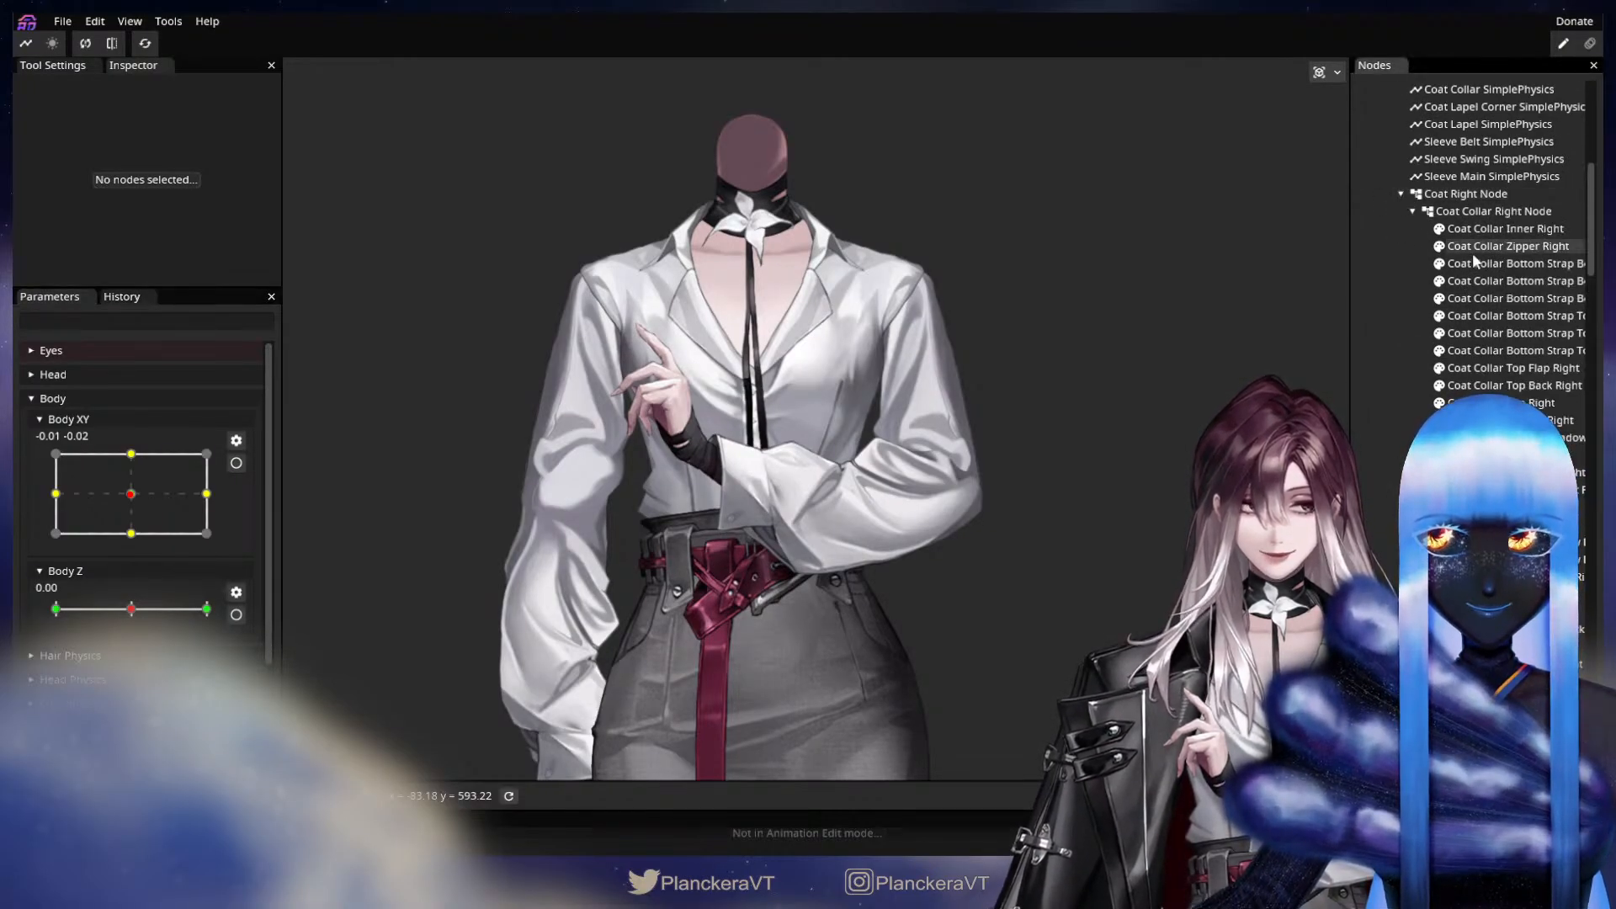
scroll(1472, 252, up, 3)
click(1388, 219)
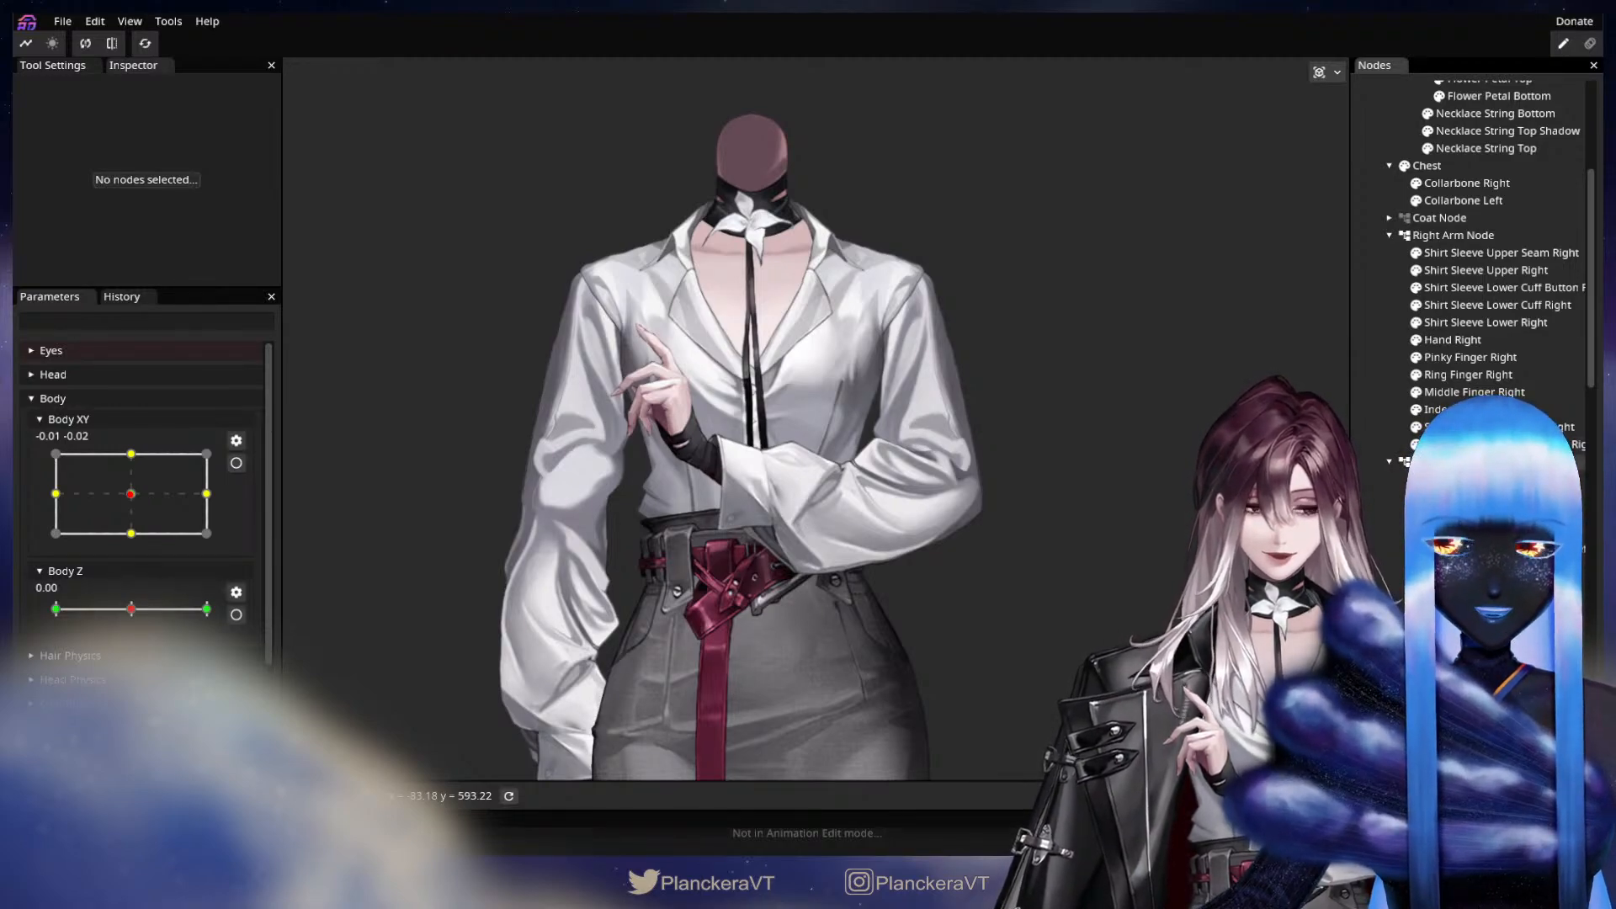
Add a child node named Left Elbow Node to Left Arm Node and place it on the elbow at about X 39.83, Y 246.51.
click(1449, 463)
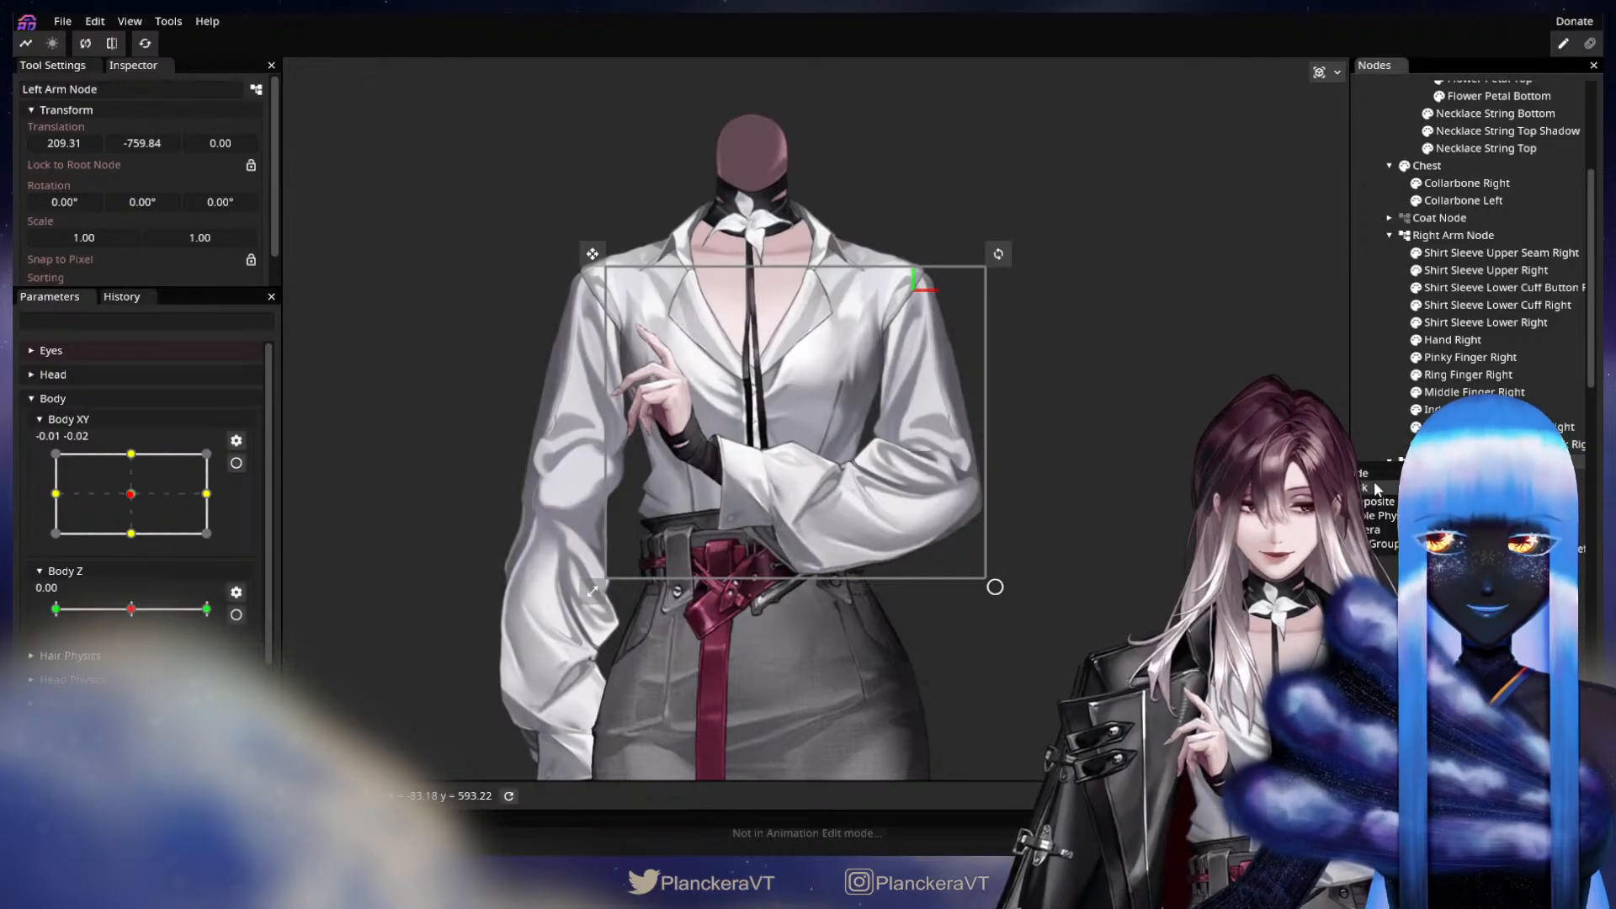
click(1452, 479)
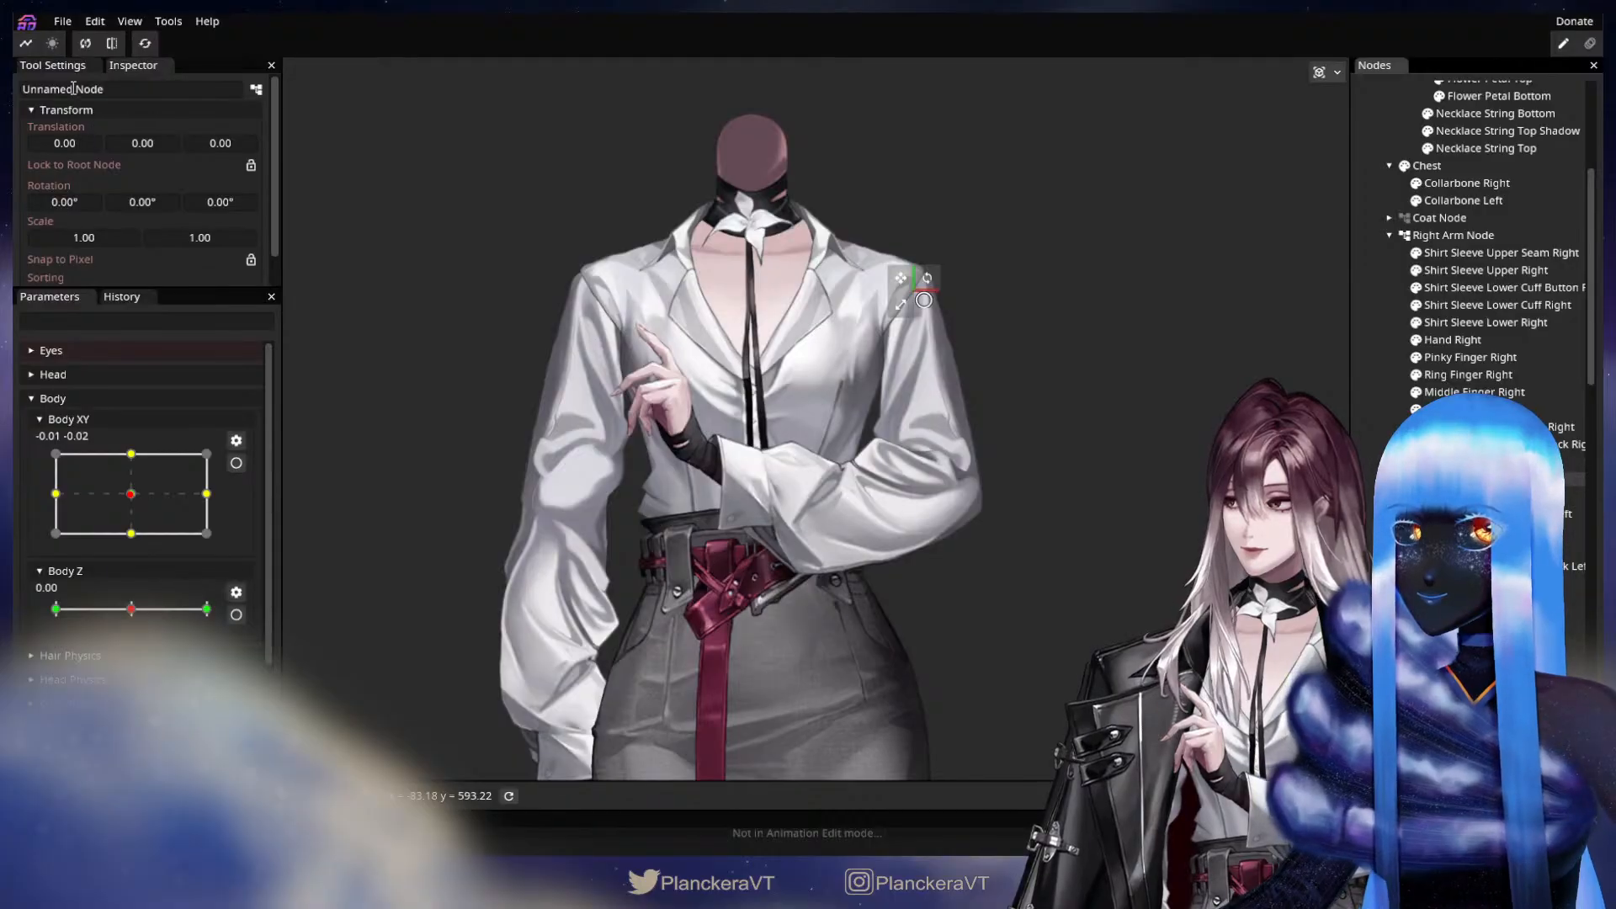
drag(72, 89, 14, 89)
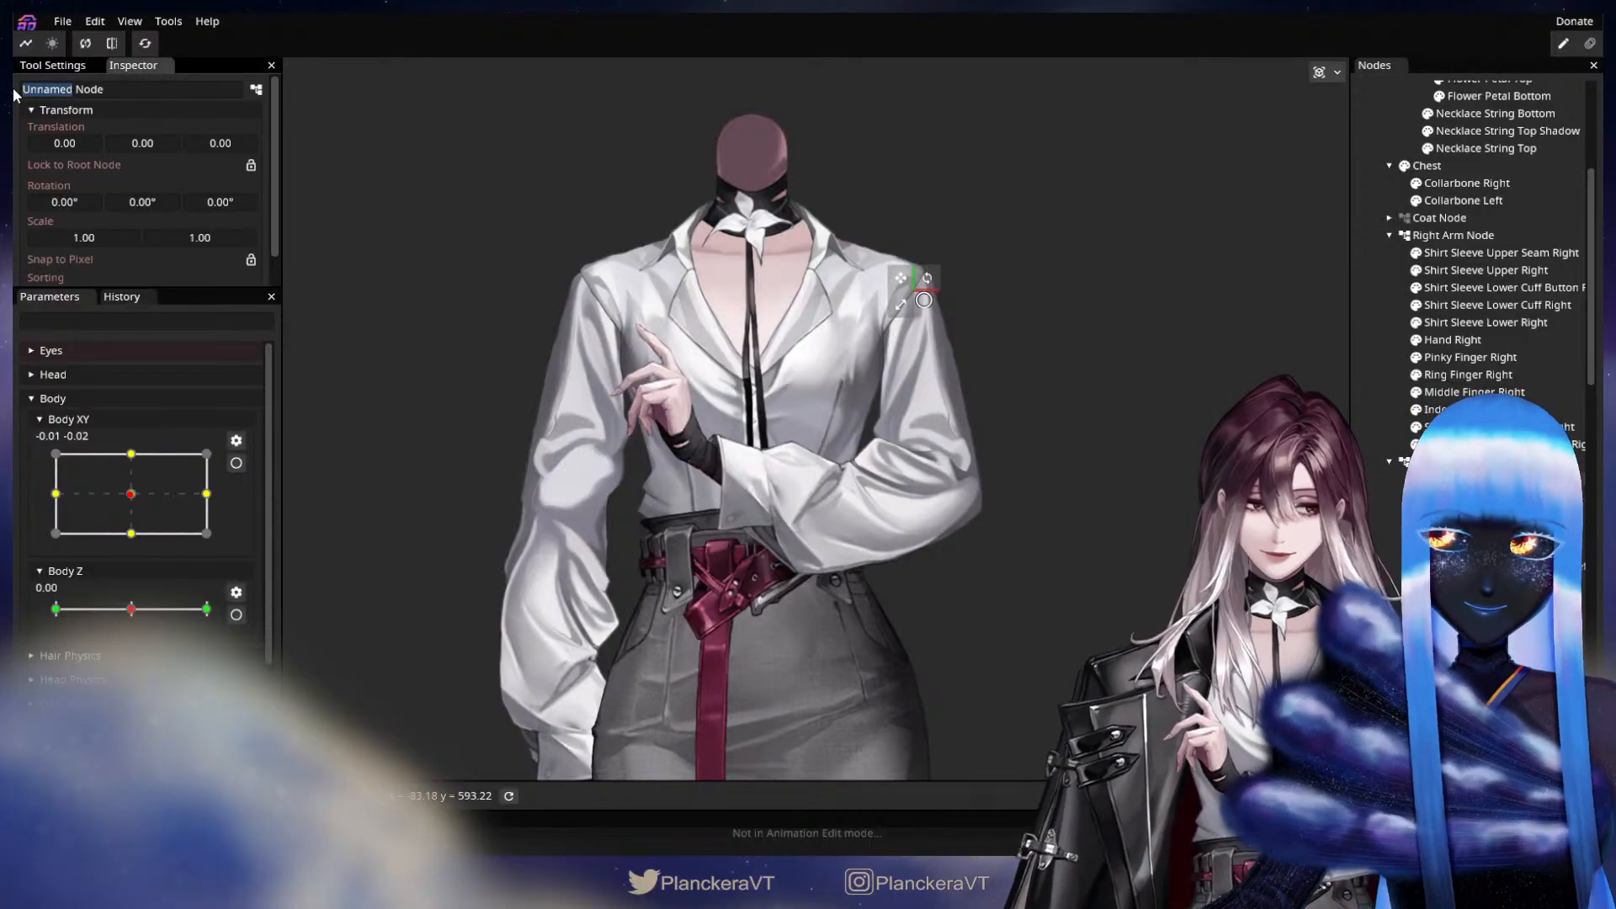
text(Left Elbow)
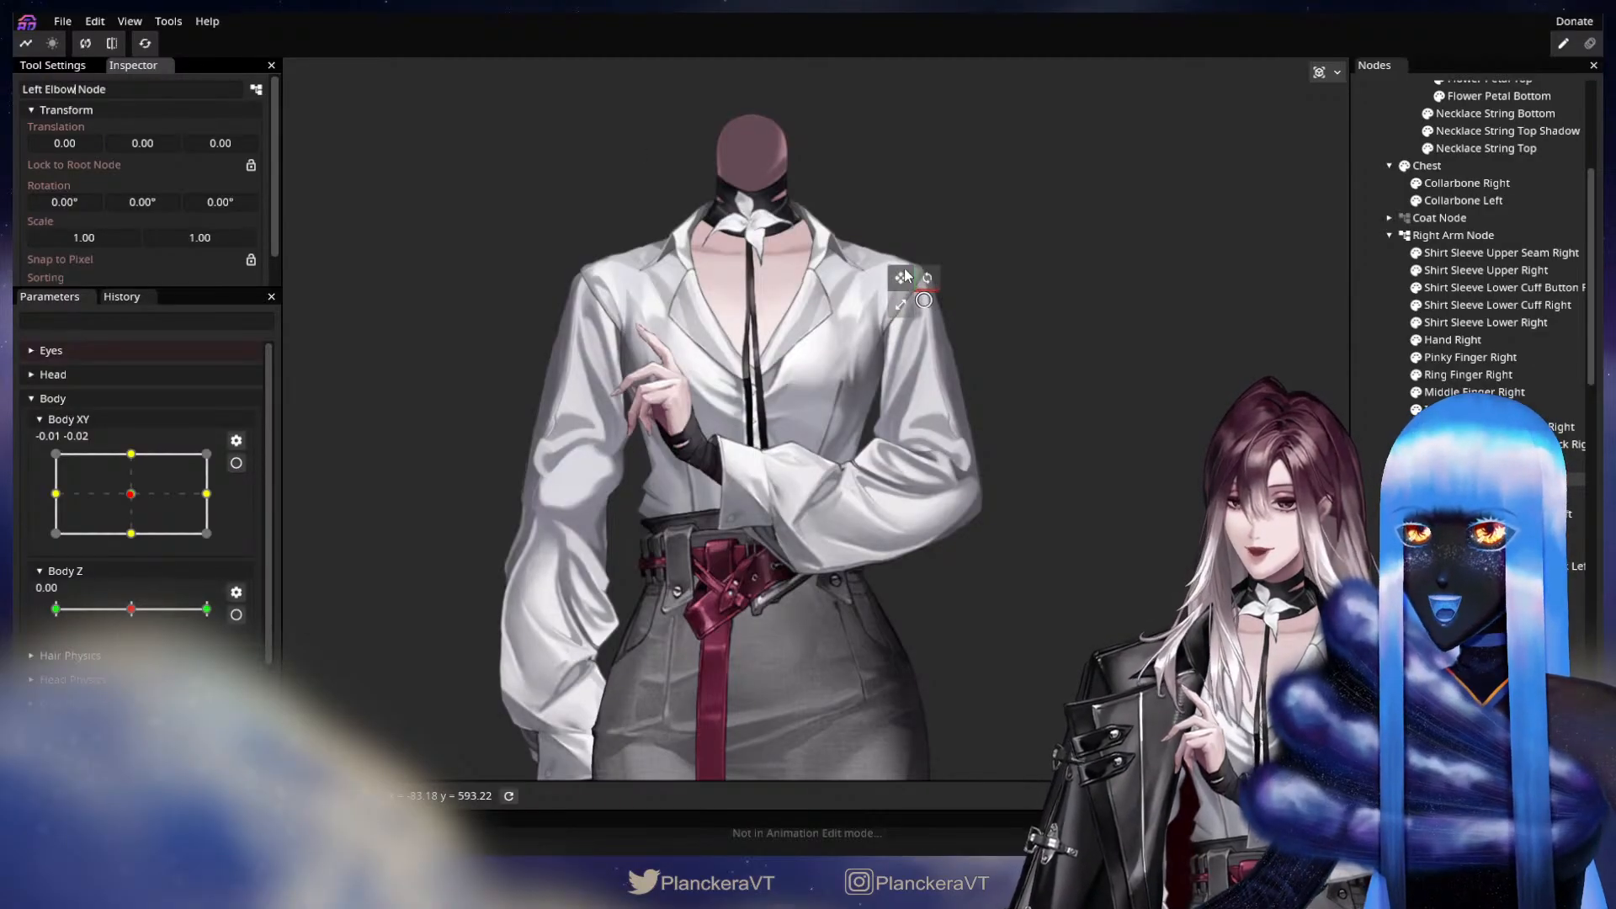
drag(907, 286, 925, 474)
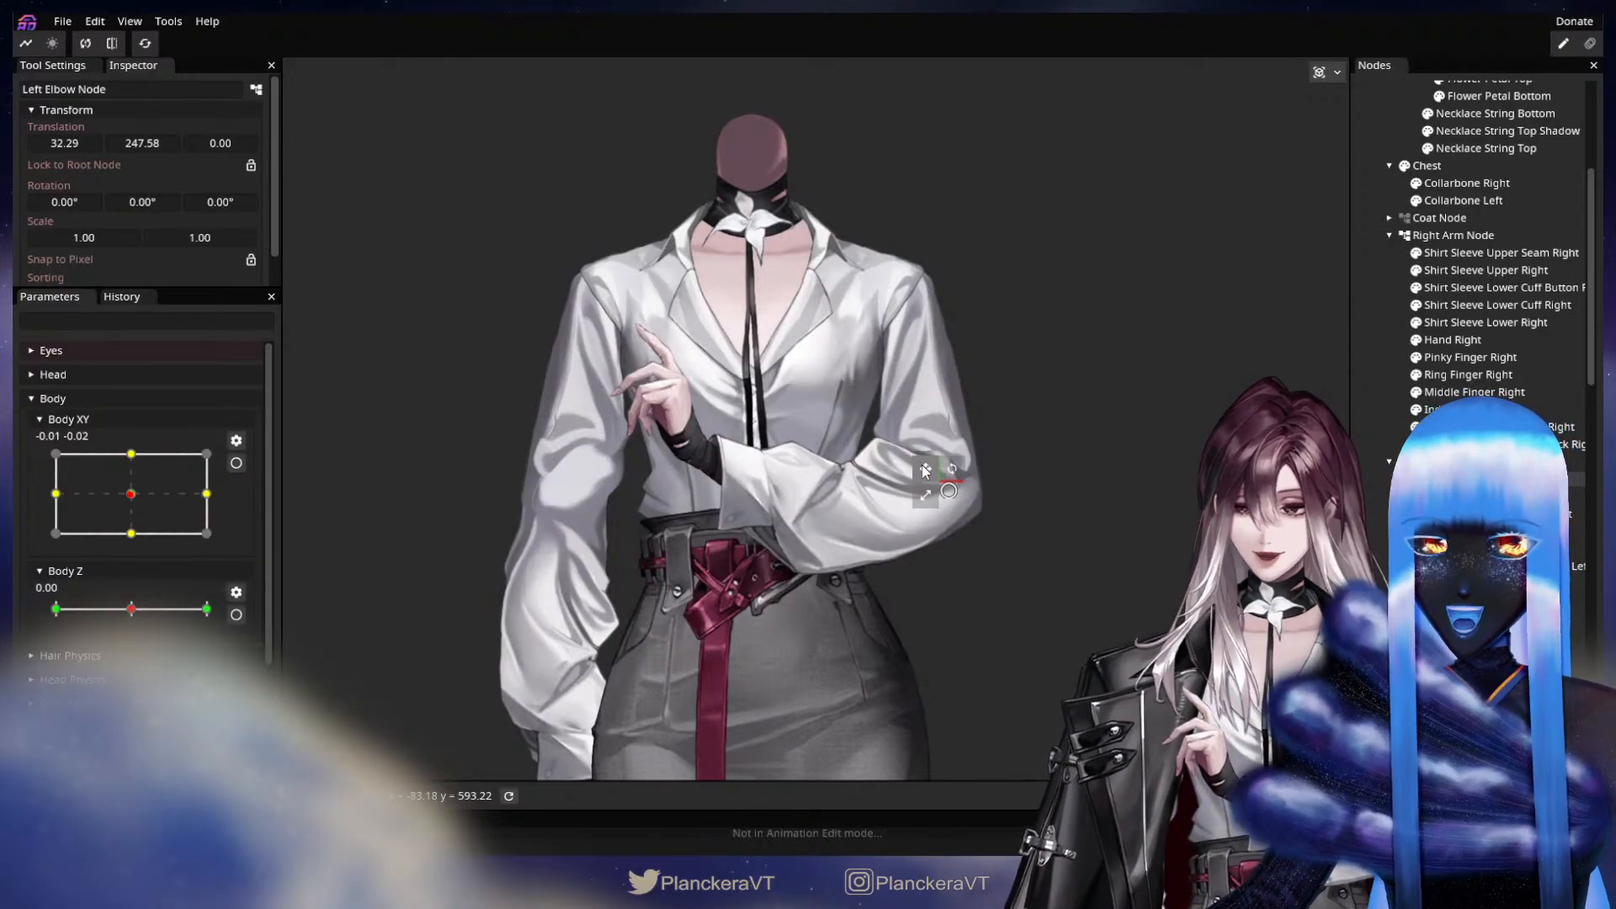
drag(925, 470, 926, 472)
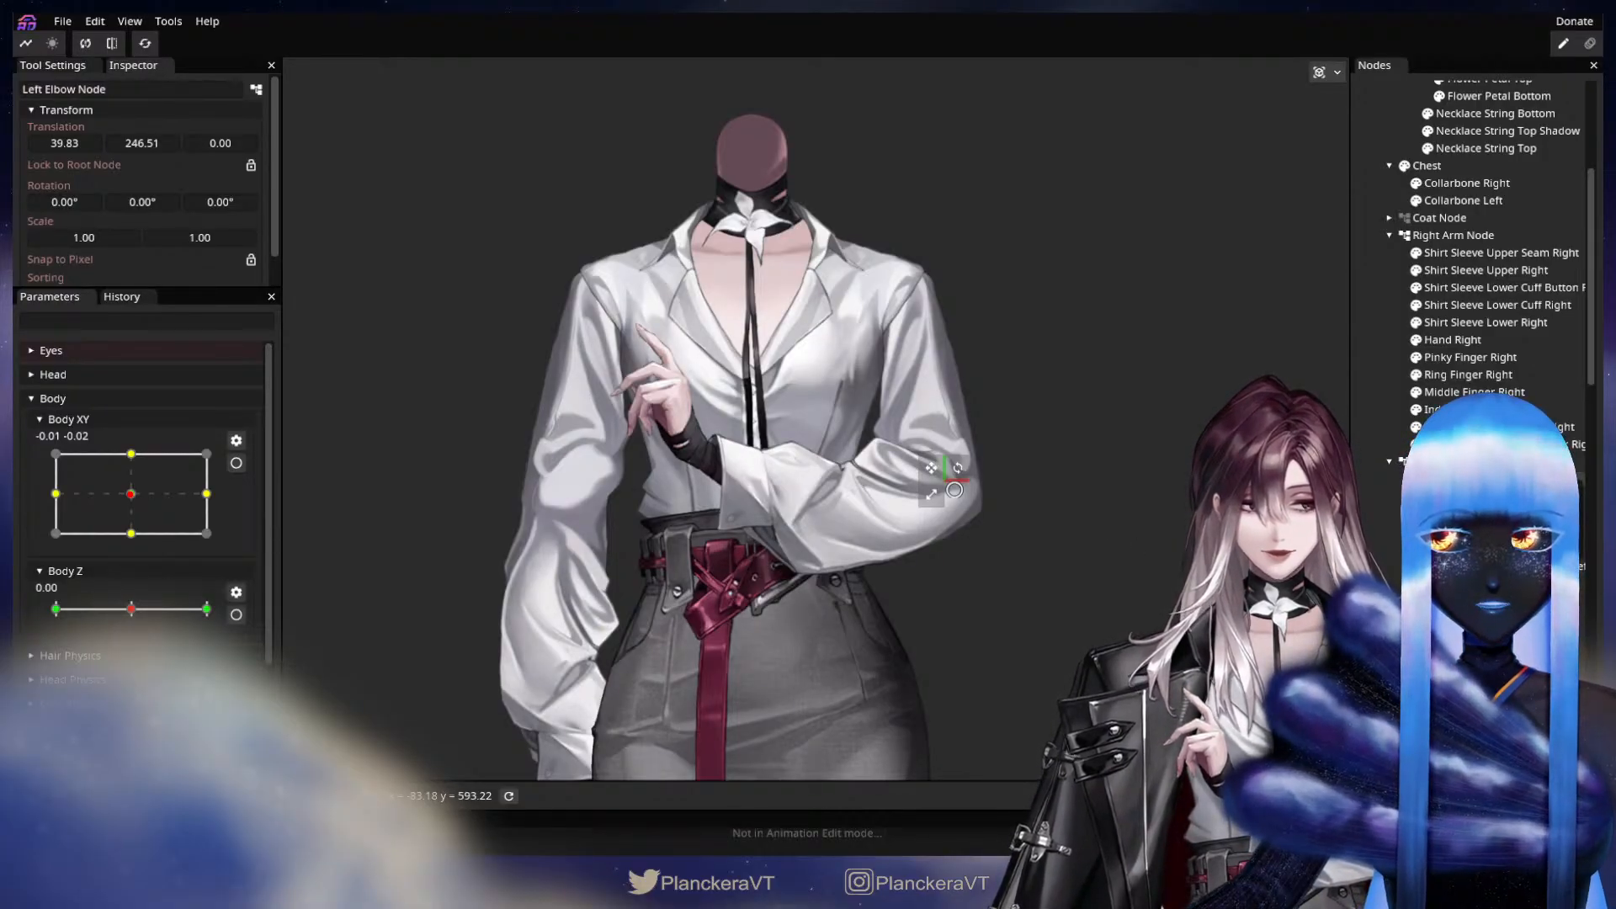
Add a child node named Left Hand Node to Left Elbow Node and place it on the wrist at about X -324, Y -42.
scroll(1490, 252, down, 5)
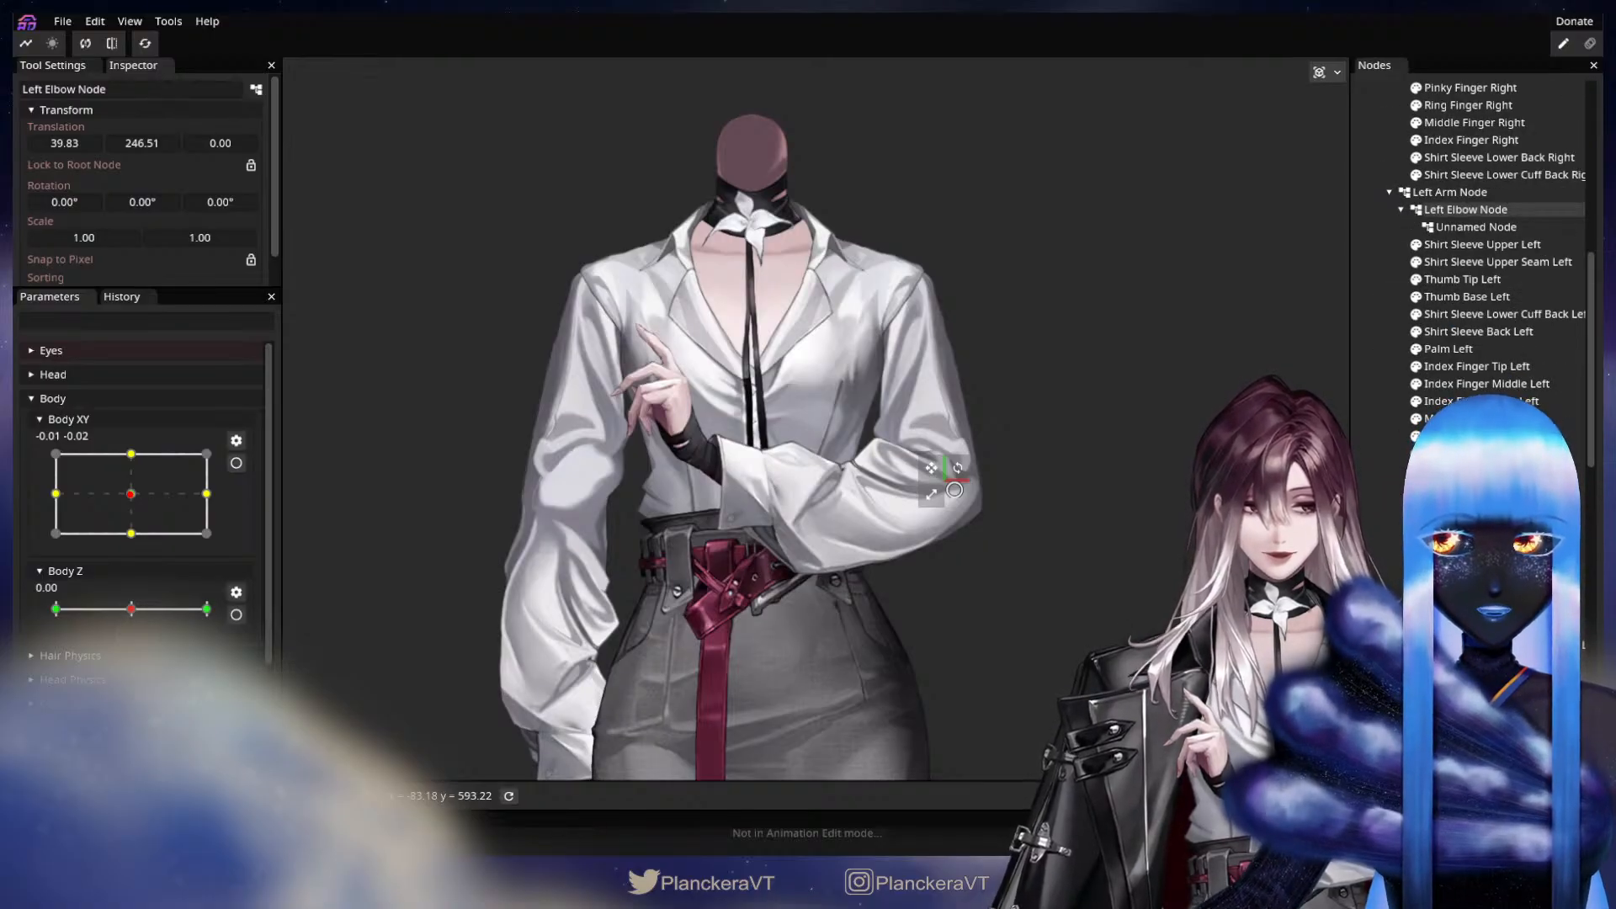
scroll(1481, 371, up, 1)
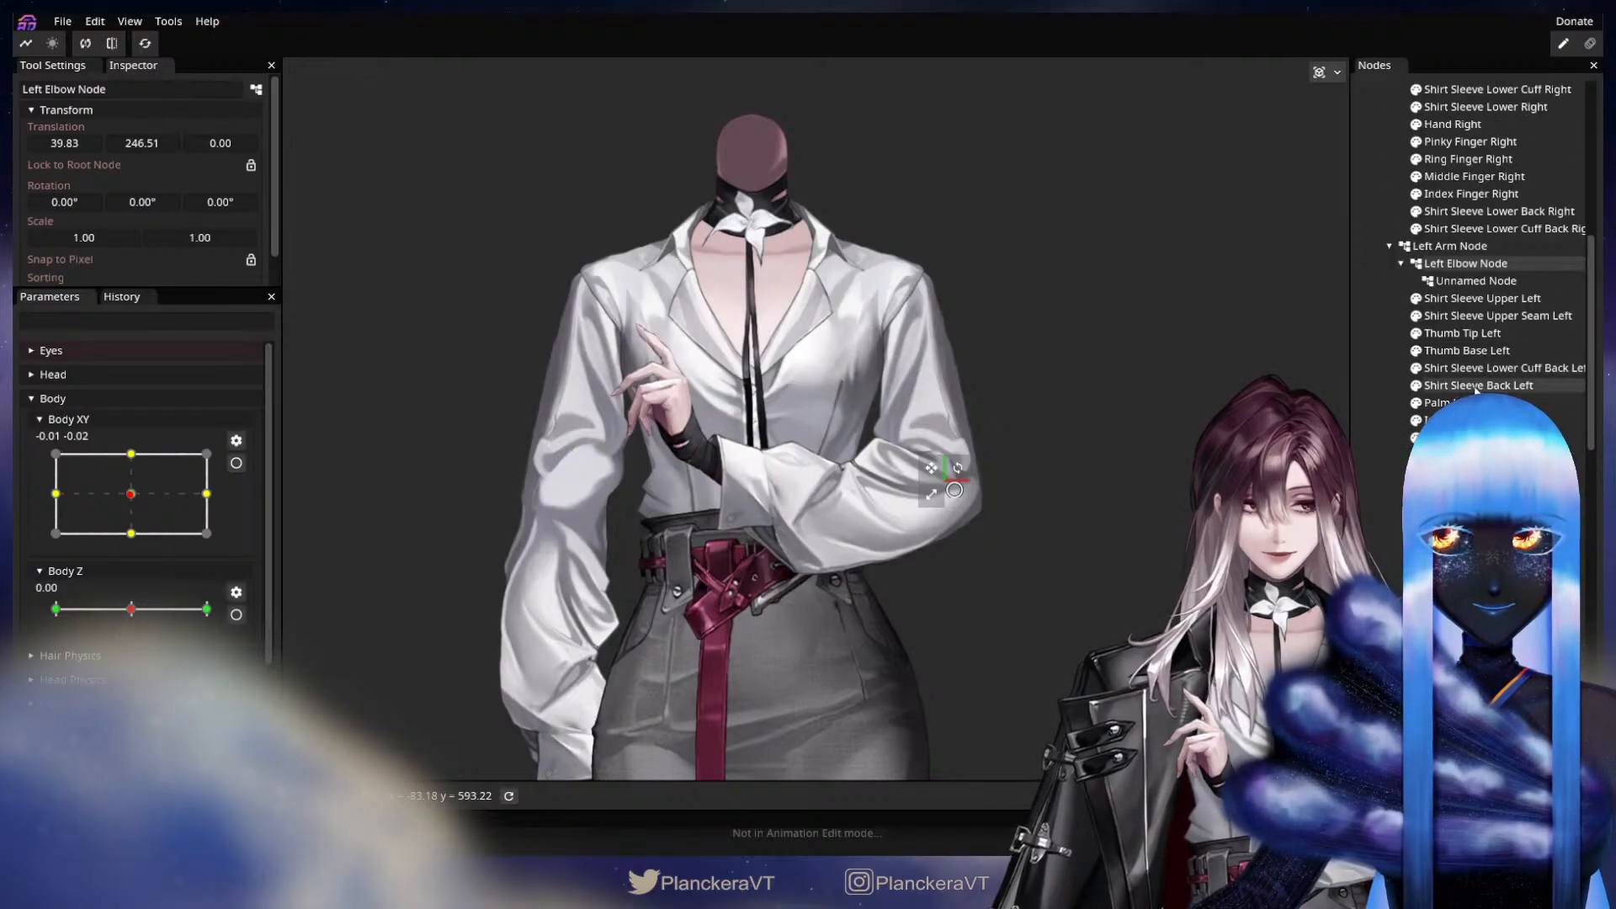
click(1466, 280)
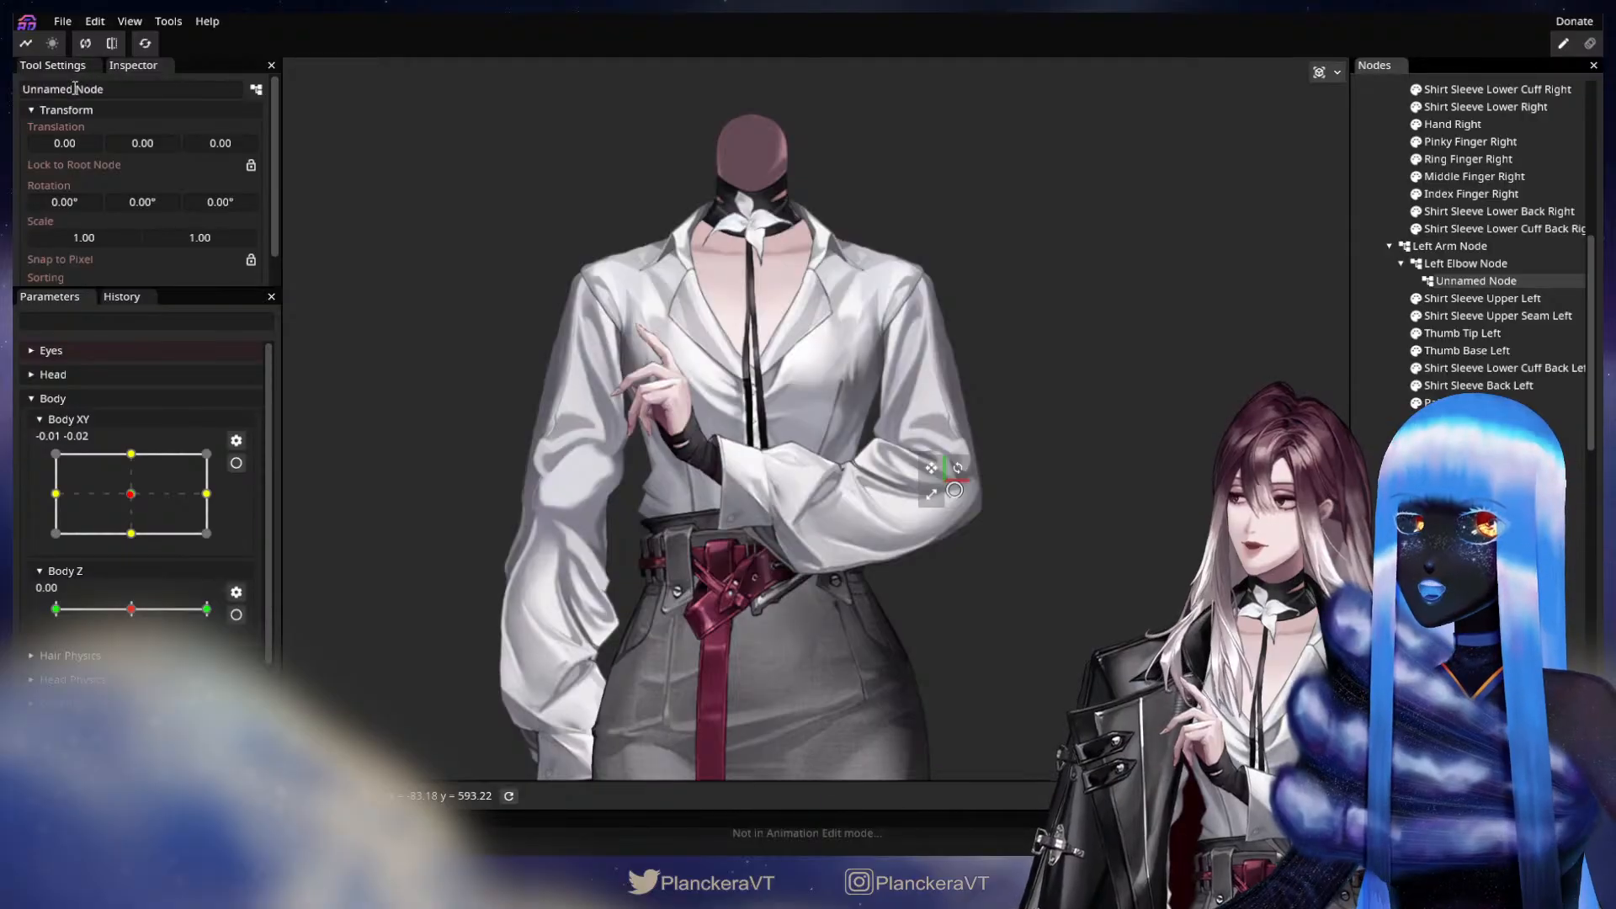
drag(75, 88, 14, 87)
text(Left Ha)
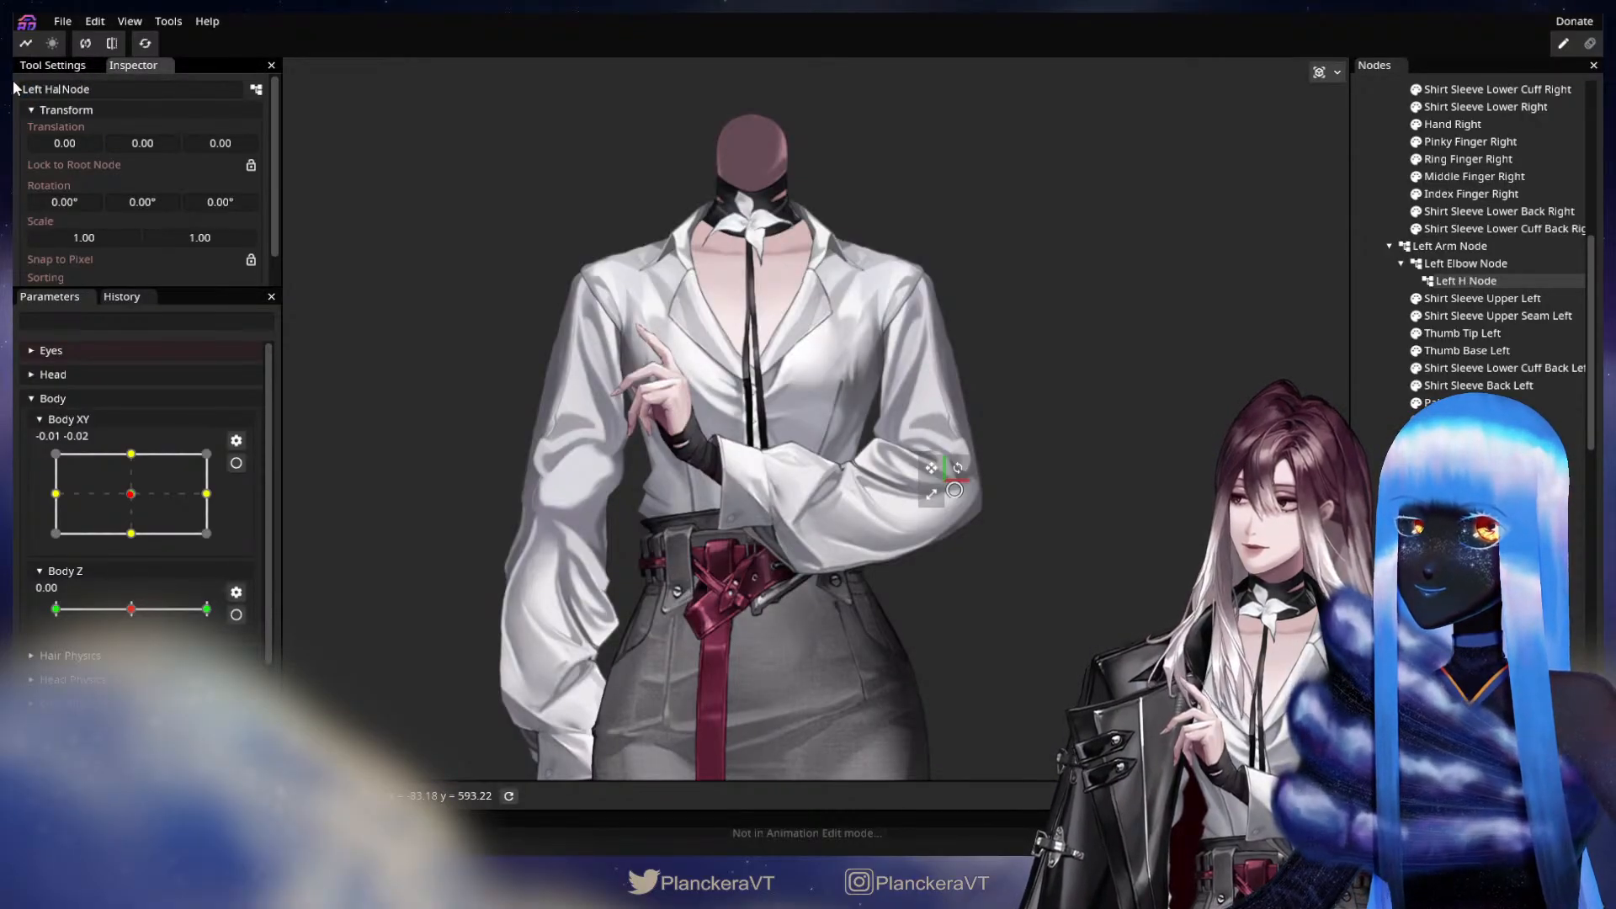
text(nd)
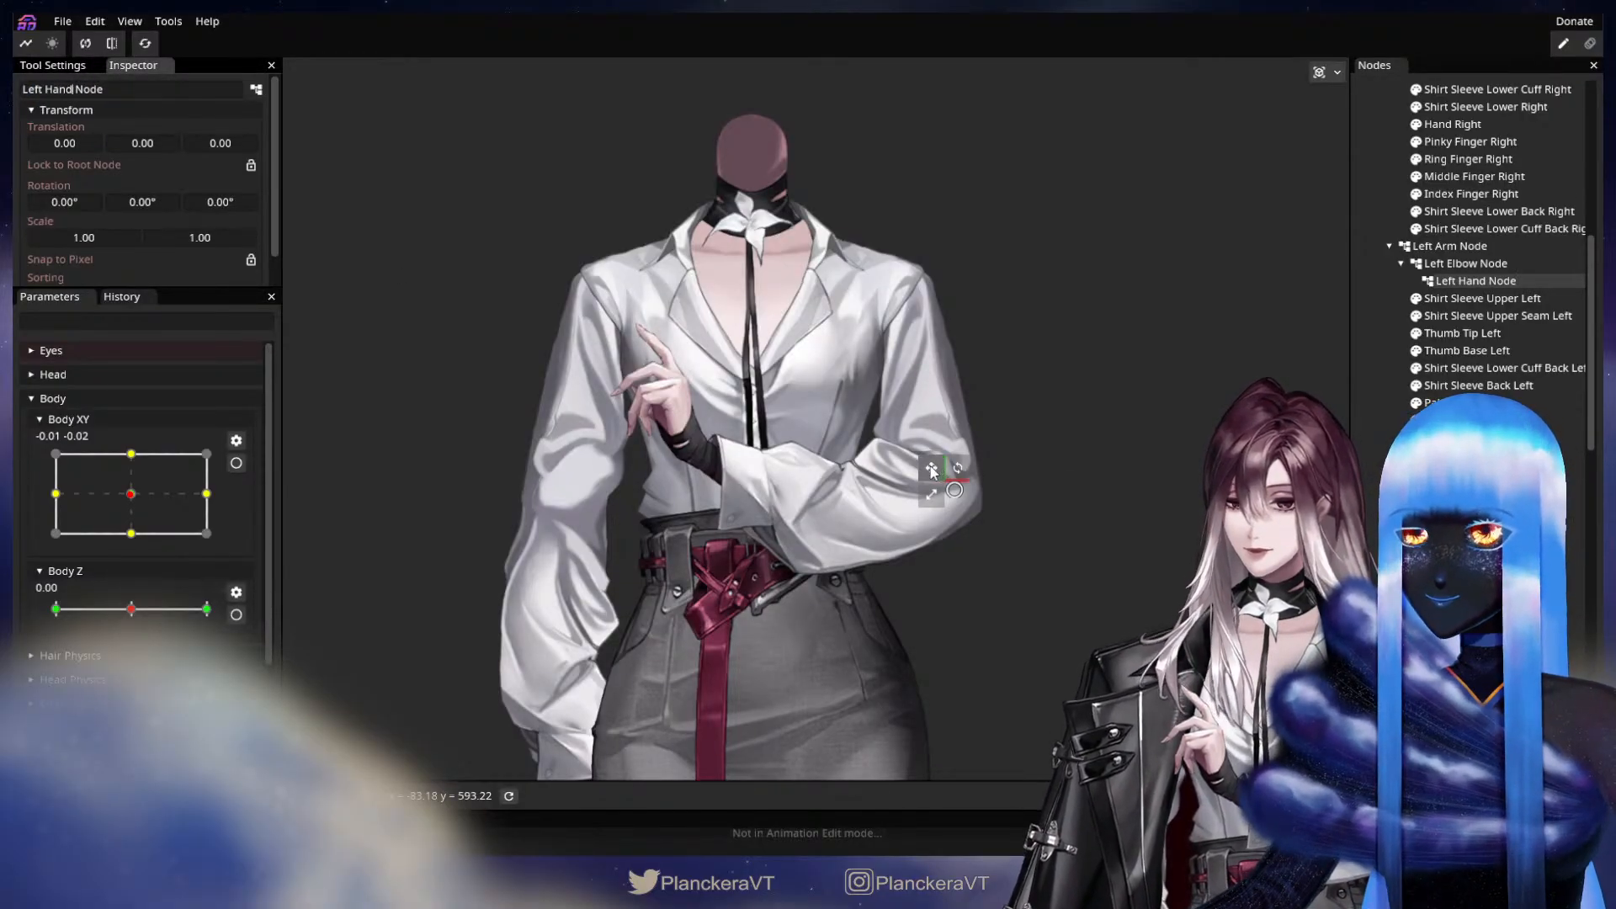
drag(931, 471, 707, 470)
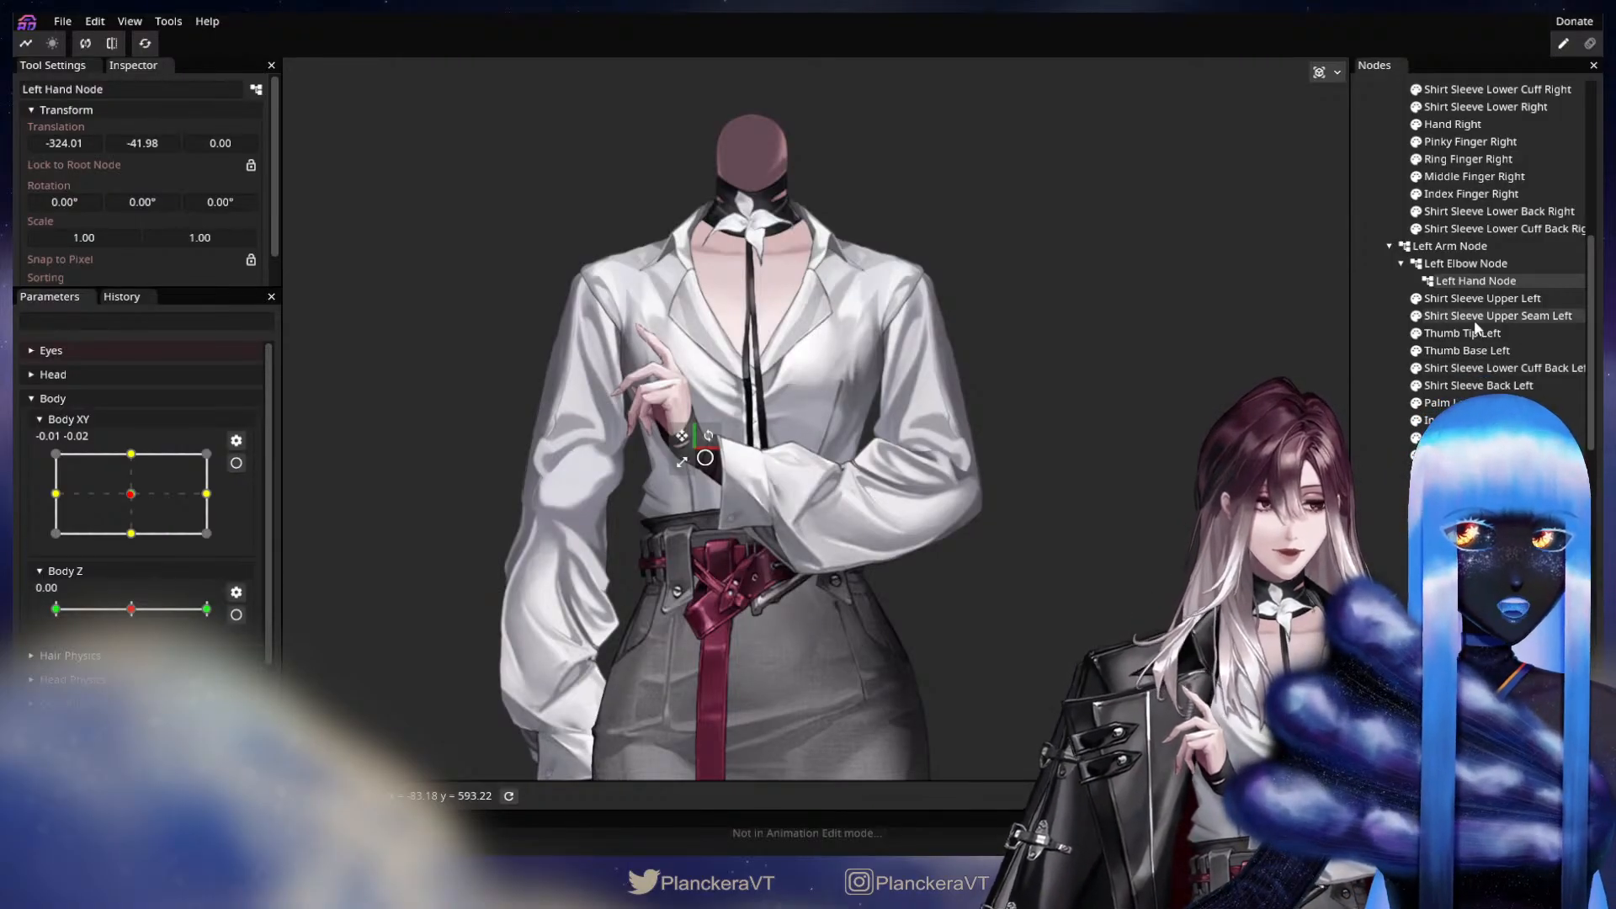
Reorder Shirt Sleeve Upper Left above Left Elbow Node within Left Arm Node and nest Shirt Sleeve Upper Seam Left under it.
click(1467, 299)
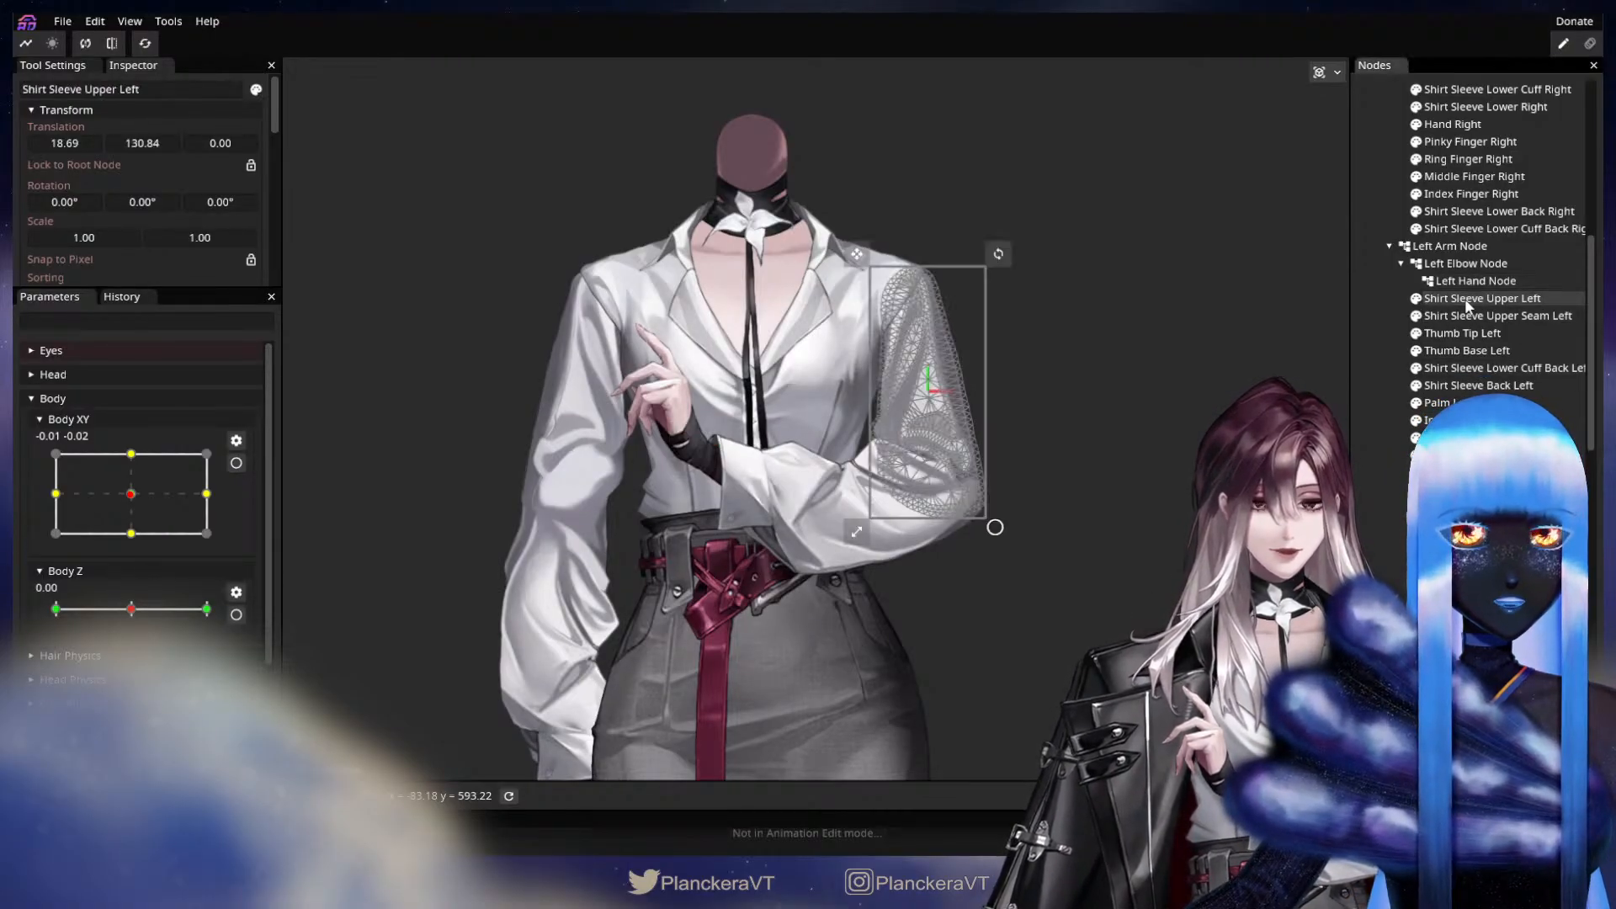
drag(1467, 307, 1458, 244)
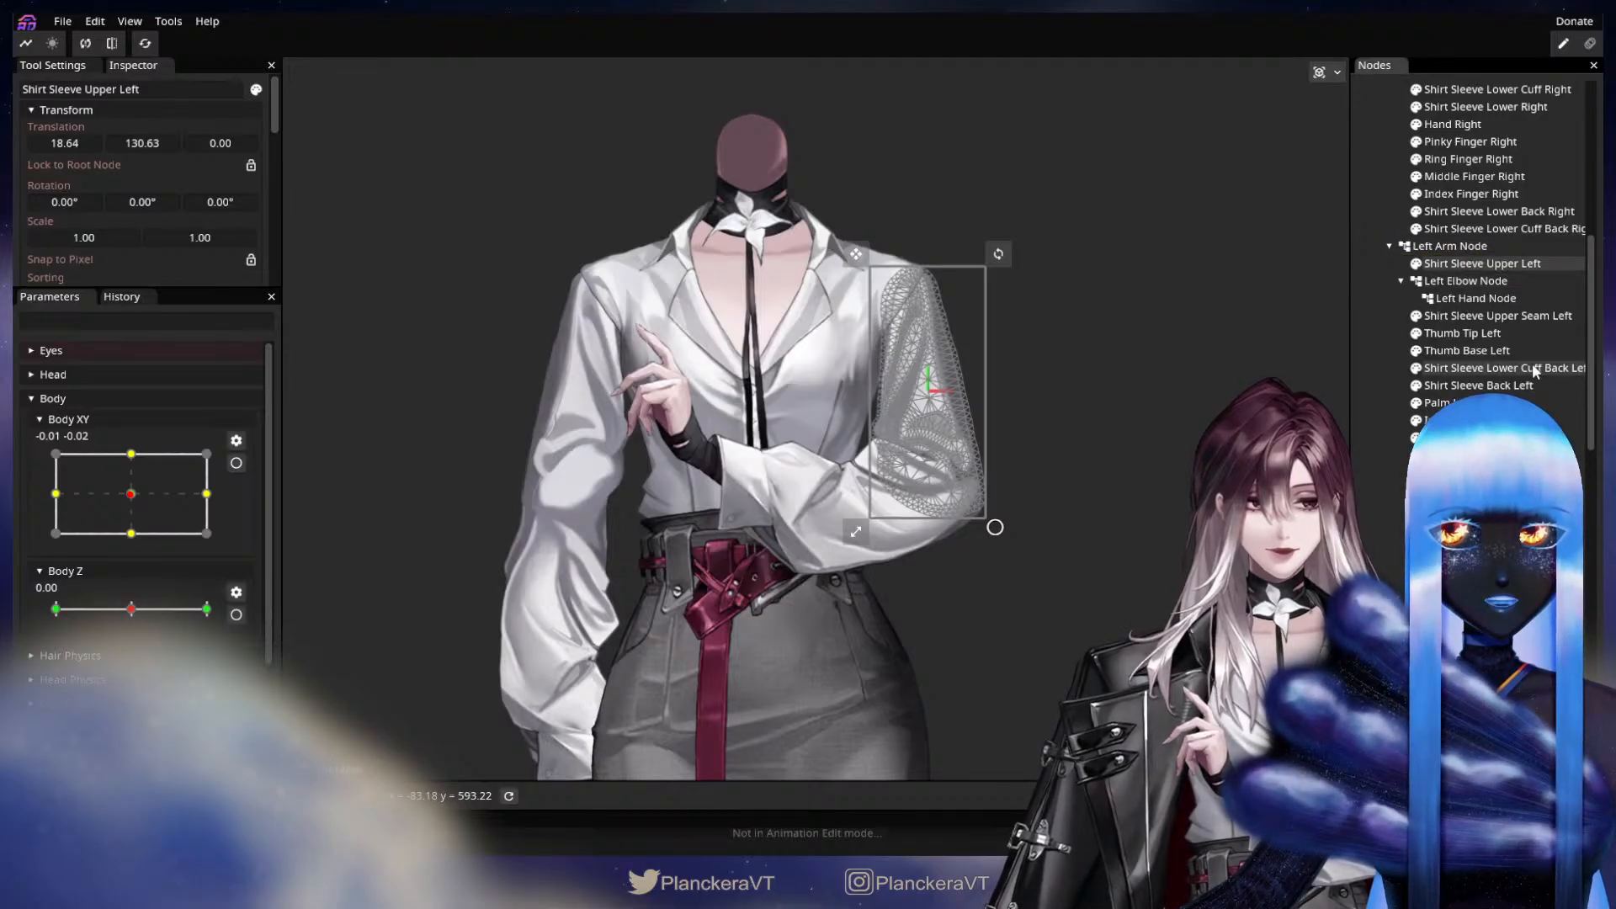
click(1493, 322)
drag(1494, 320, 1478, 263)
Move Shirt Sleeve Lower Cuff Back Left and Shirt Sleeve Back Left into the Left Elbow Node.
click(1449, 335)
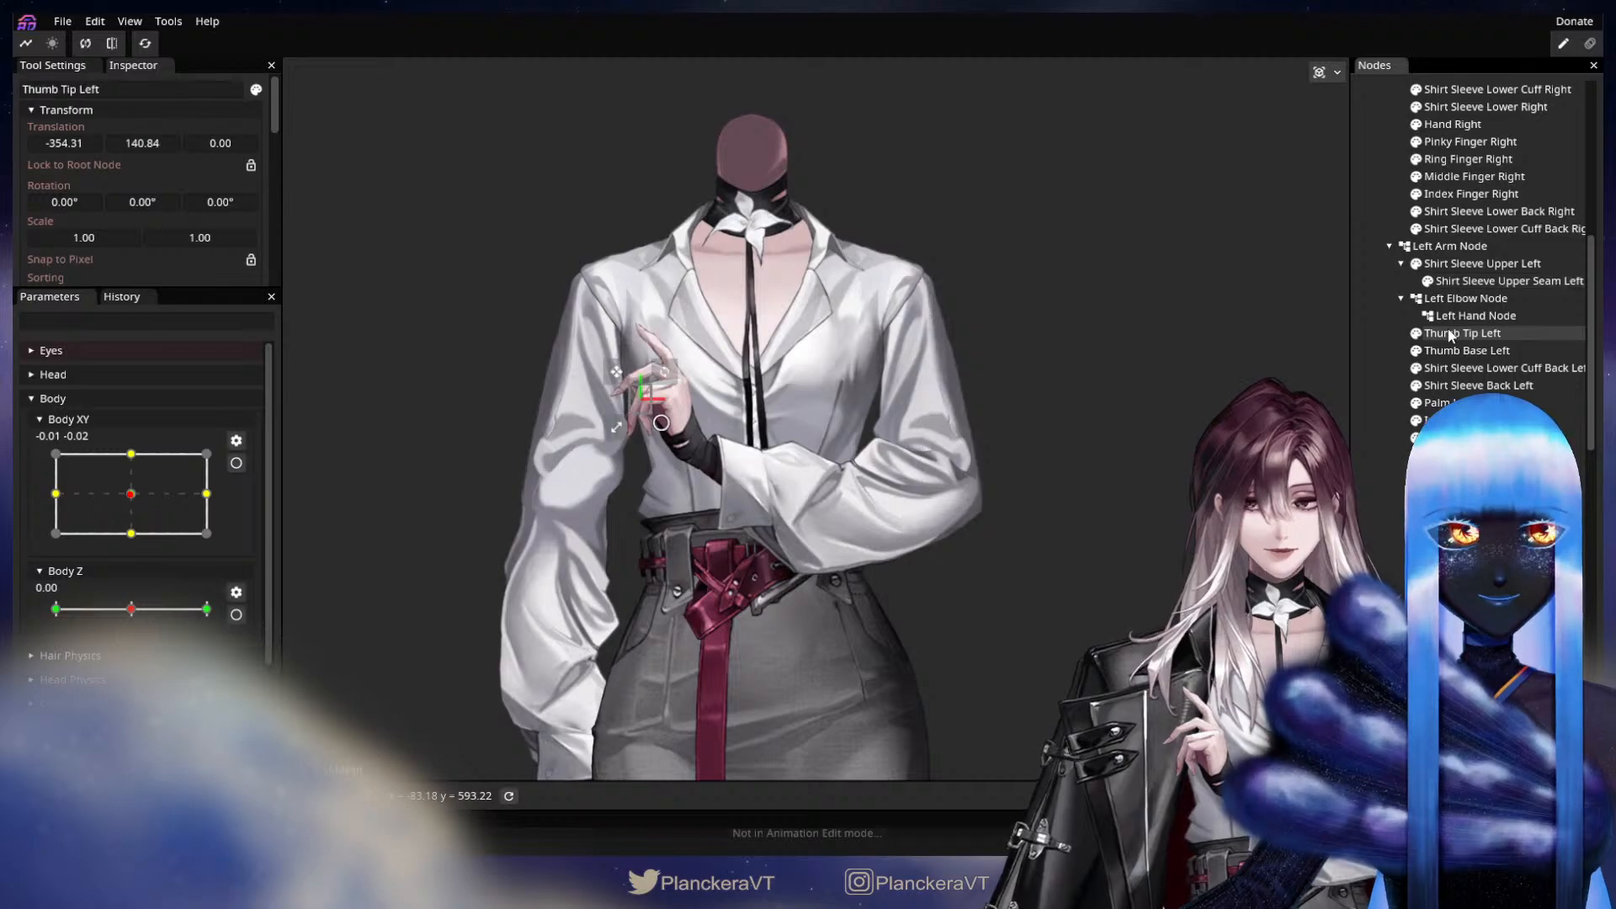
click(1461, 350)
click(1462, 371)
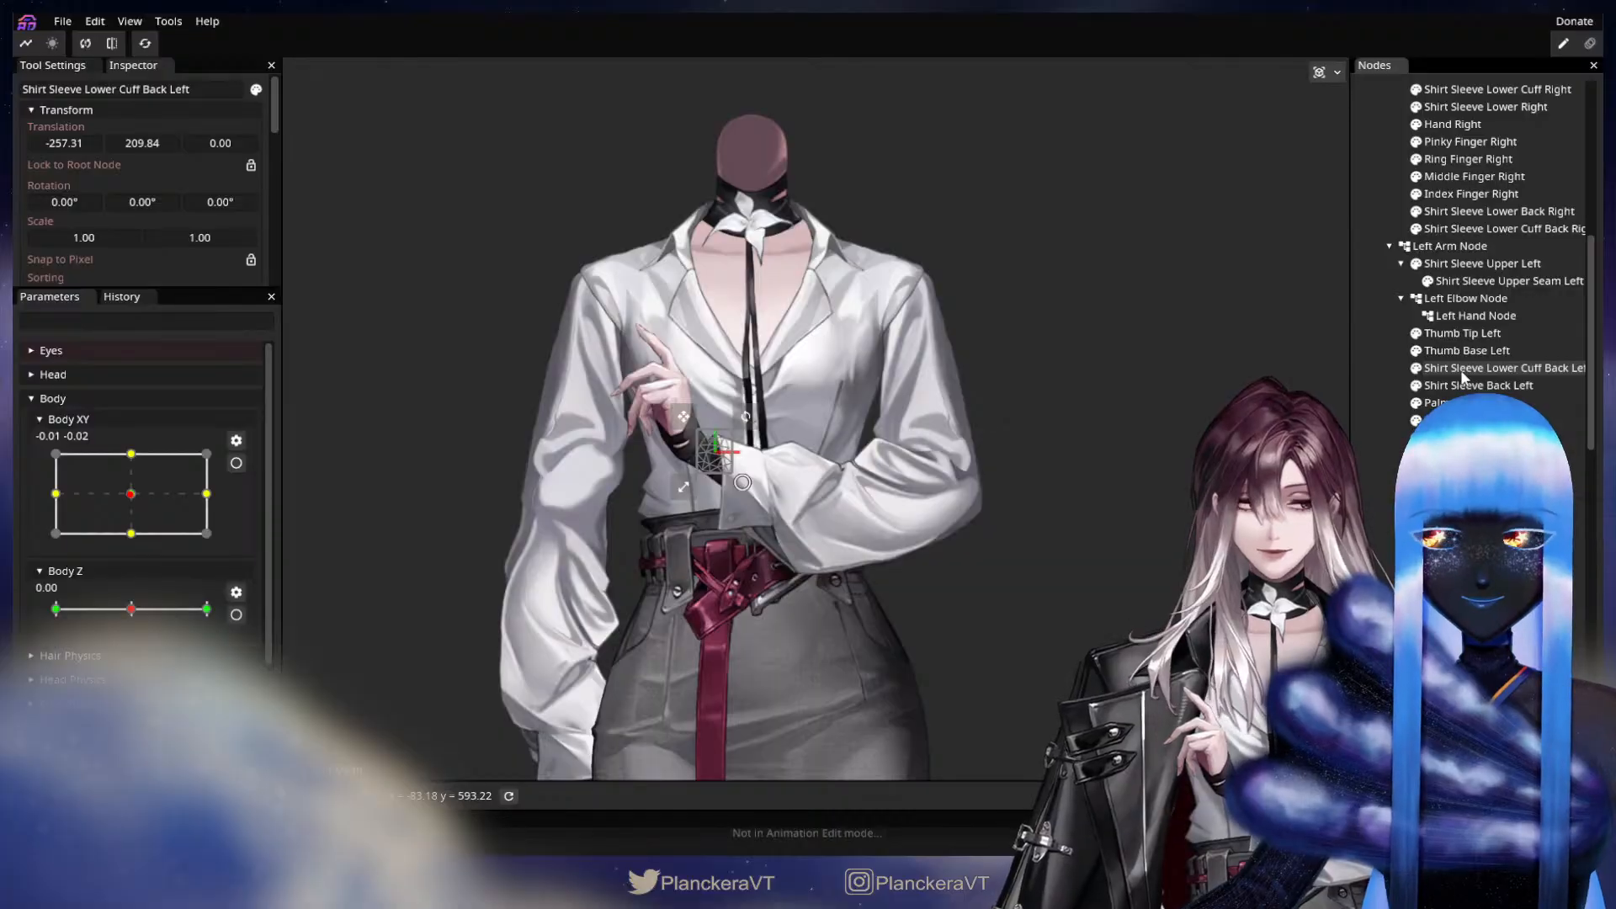
drag(1464, 375, 1495, 305)
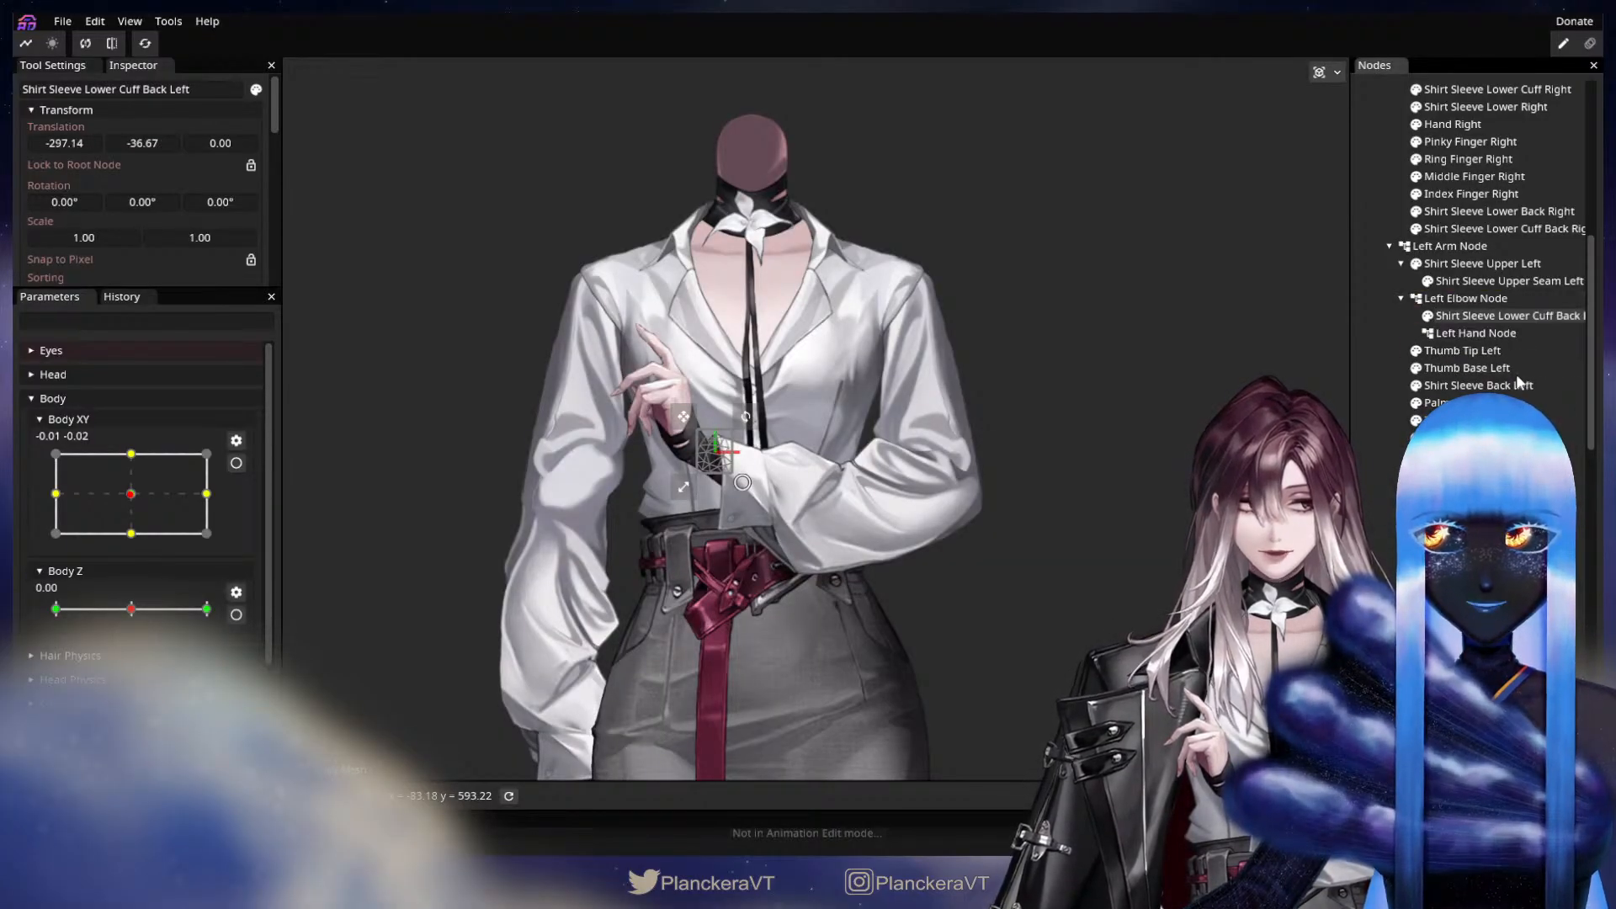
click(1473, 386)
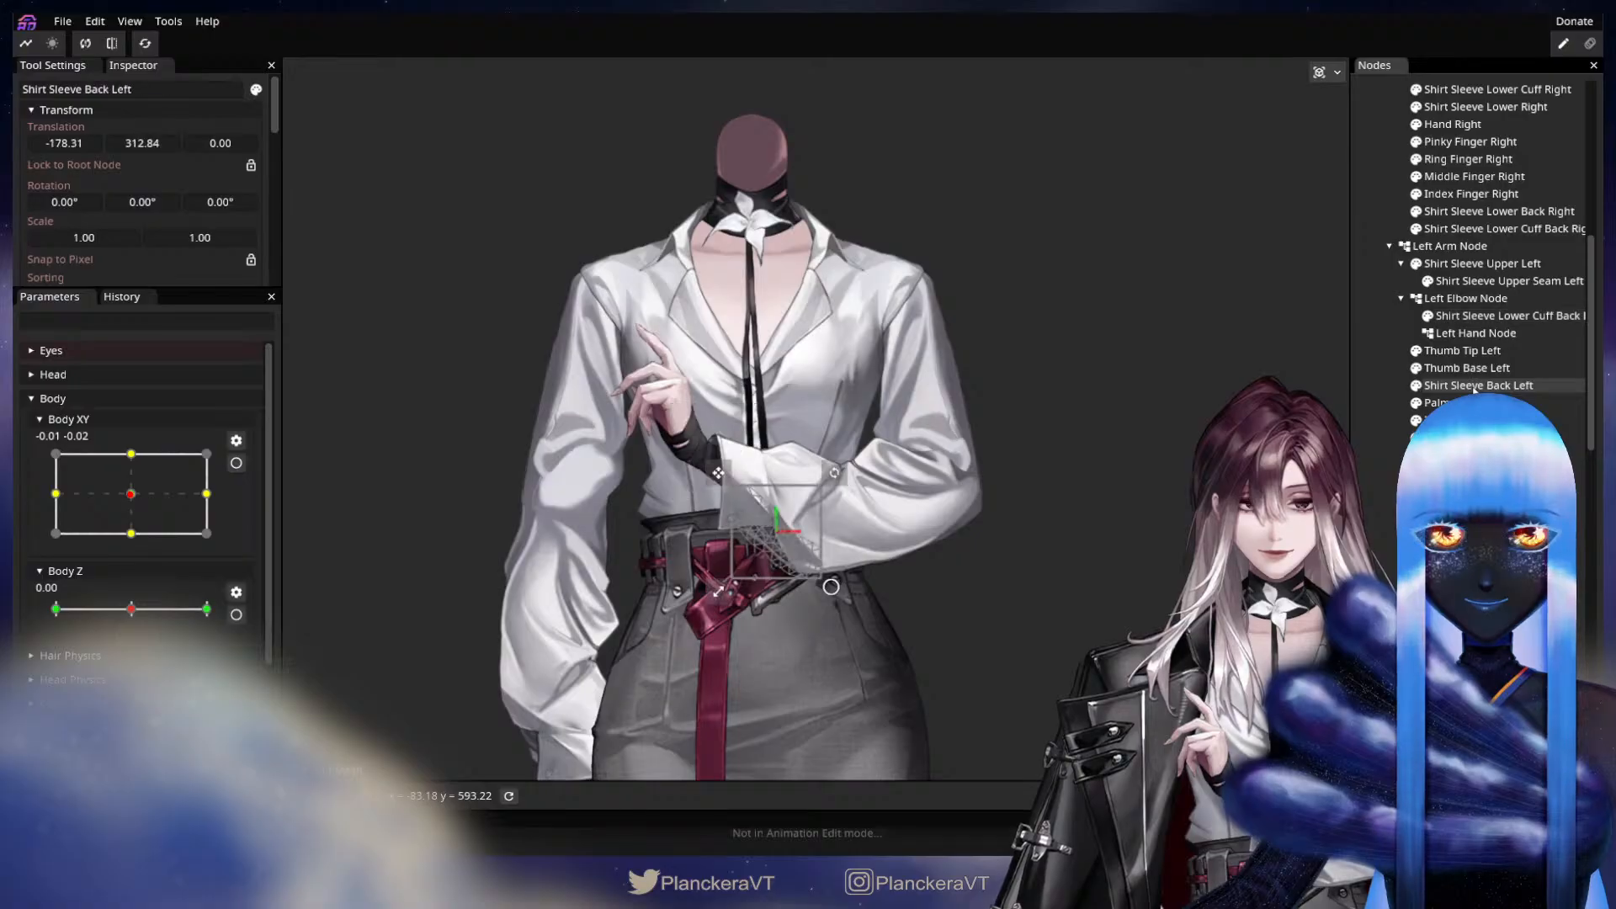
drag(1475, 389, 1494, 300)
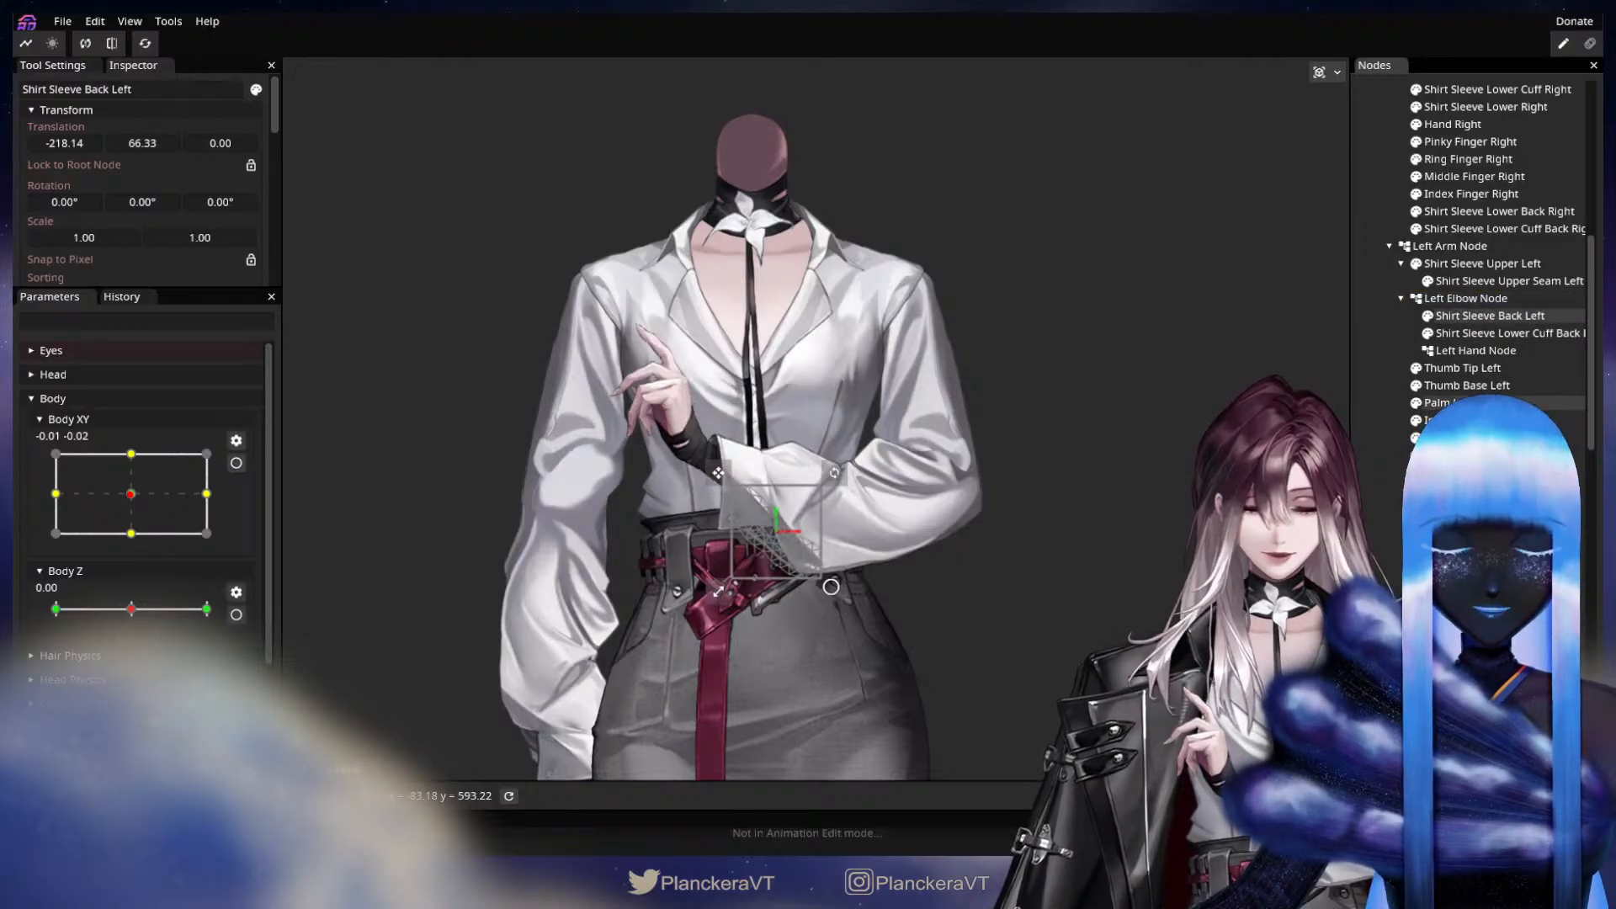
Inspect the Palm Left part up close and move it into the Left Hand Node.
click(1473, 403)
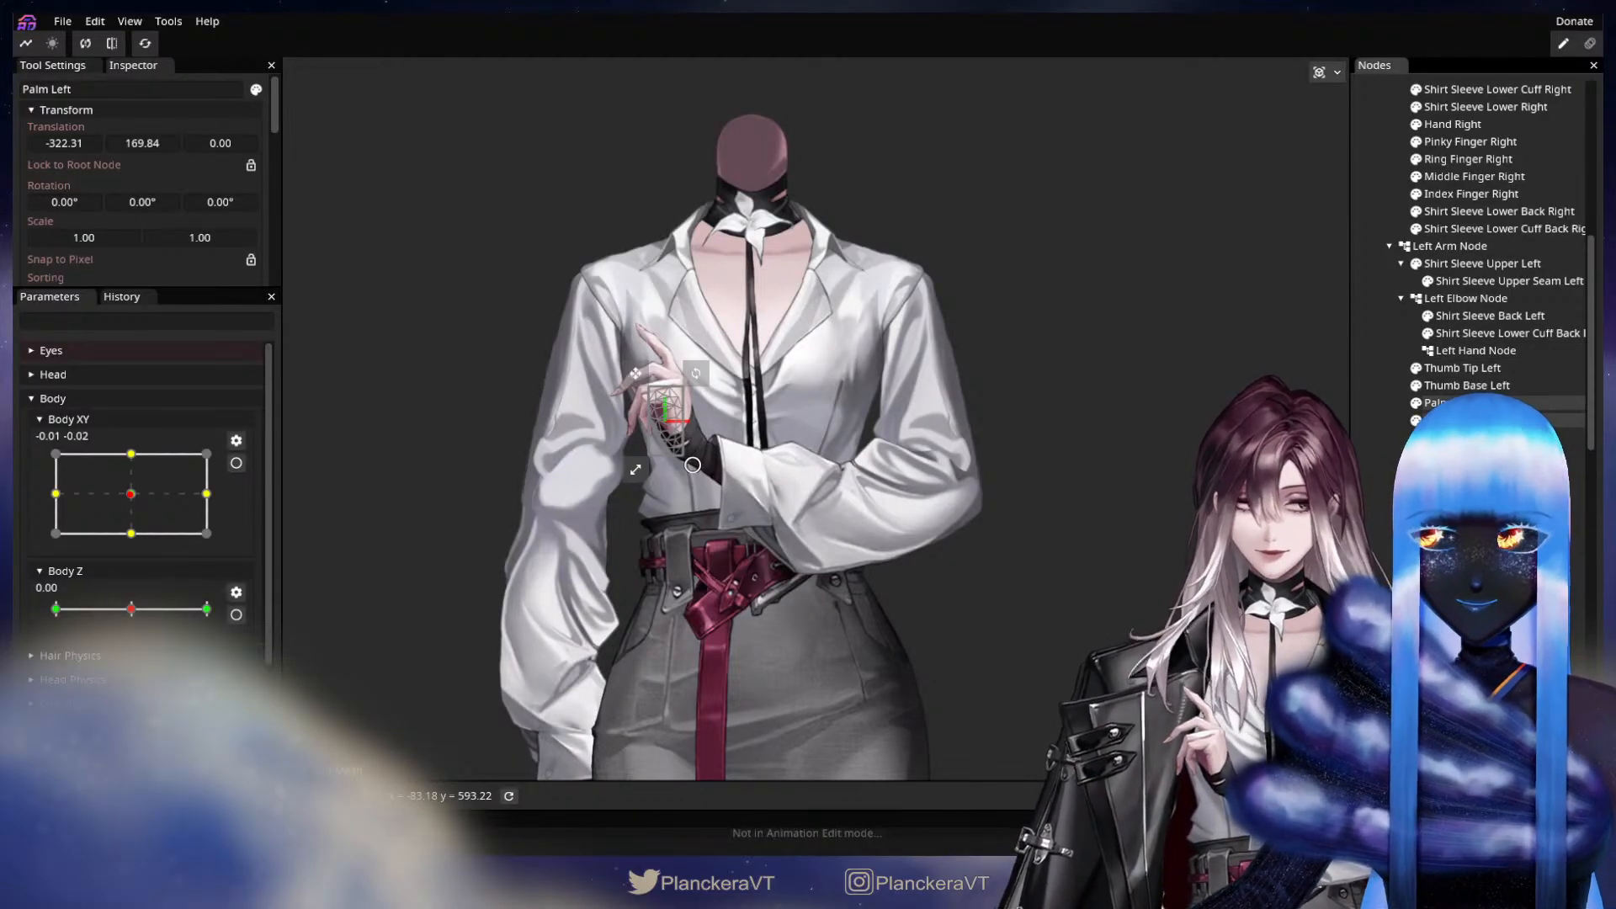
drag(1473, 403, 1475, 358)
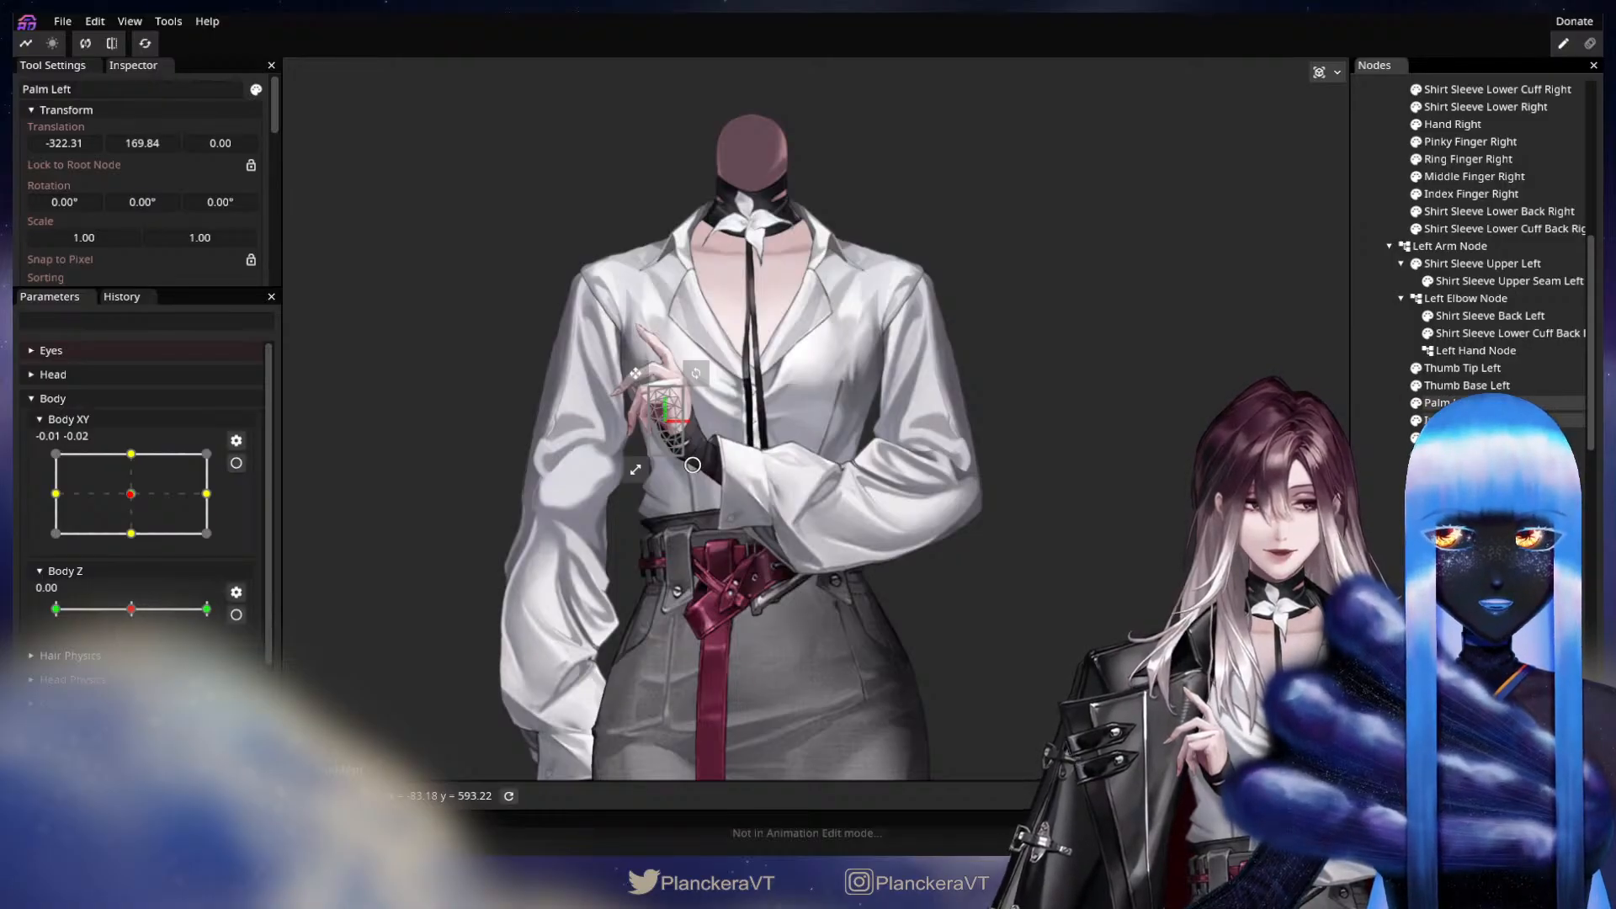
scroll(511, 434, up, 5)
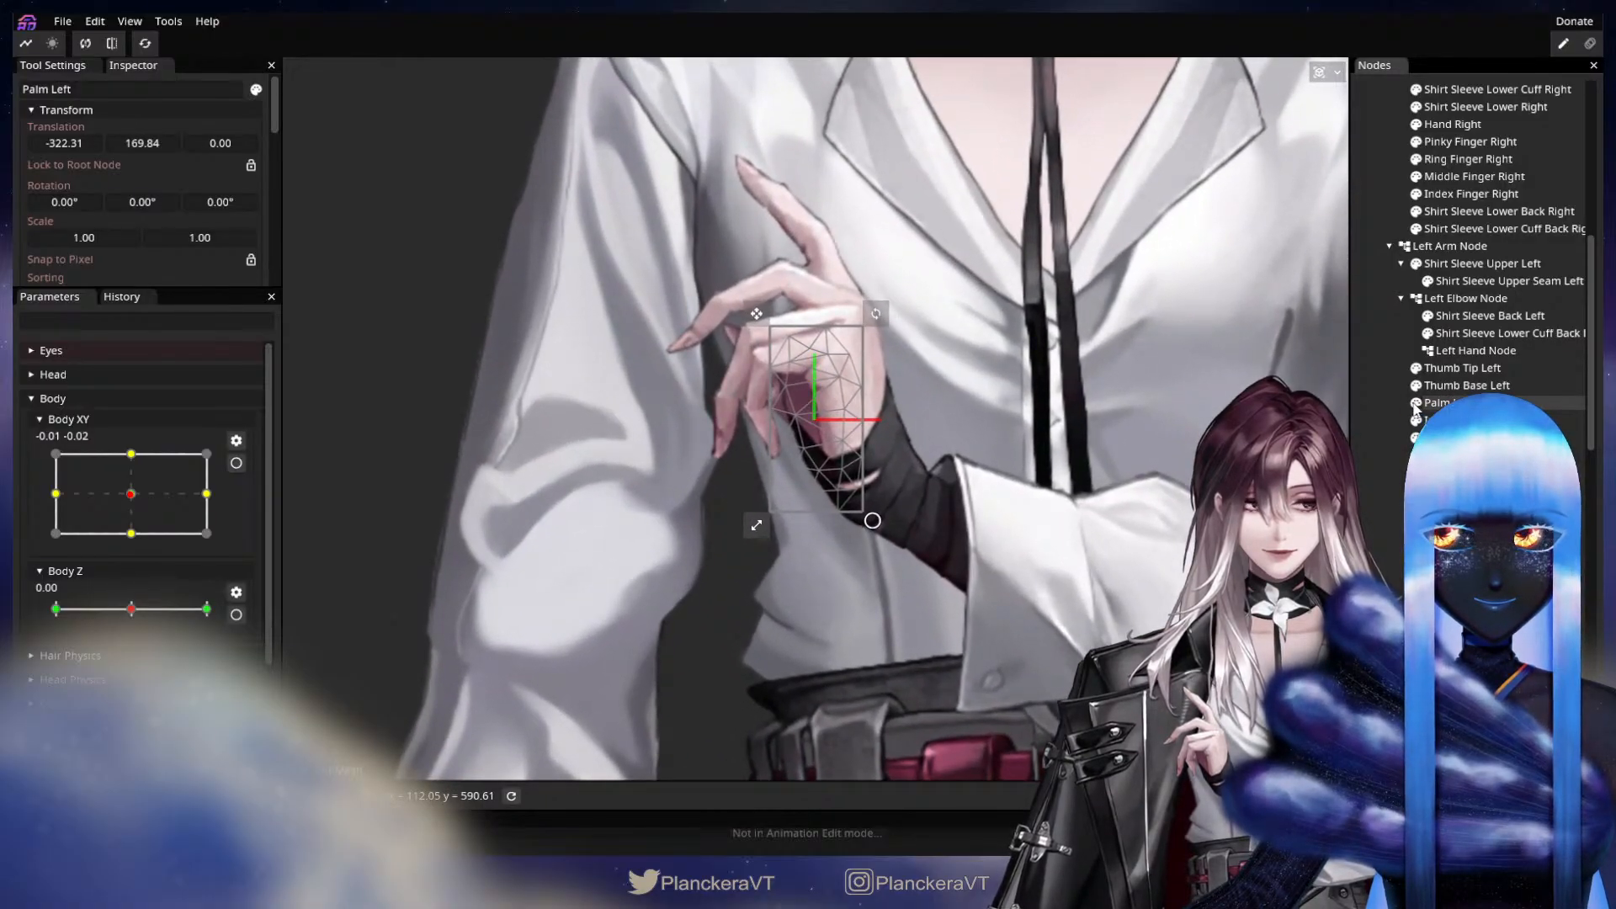
click(1416, 405)
drag(1471, 403, 1483, 350)
Select the Hand Left part on the puppet's wrist and move it into the Left Hand Node.
scroll(1131, 409, down, 1)
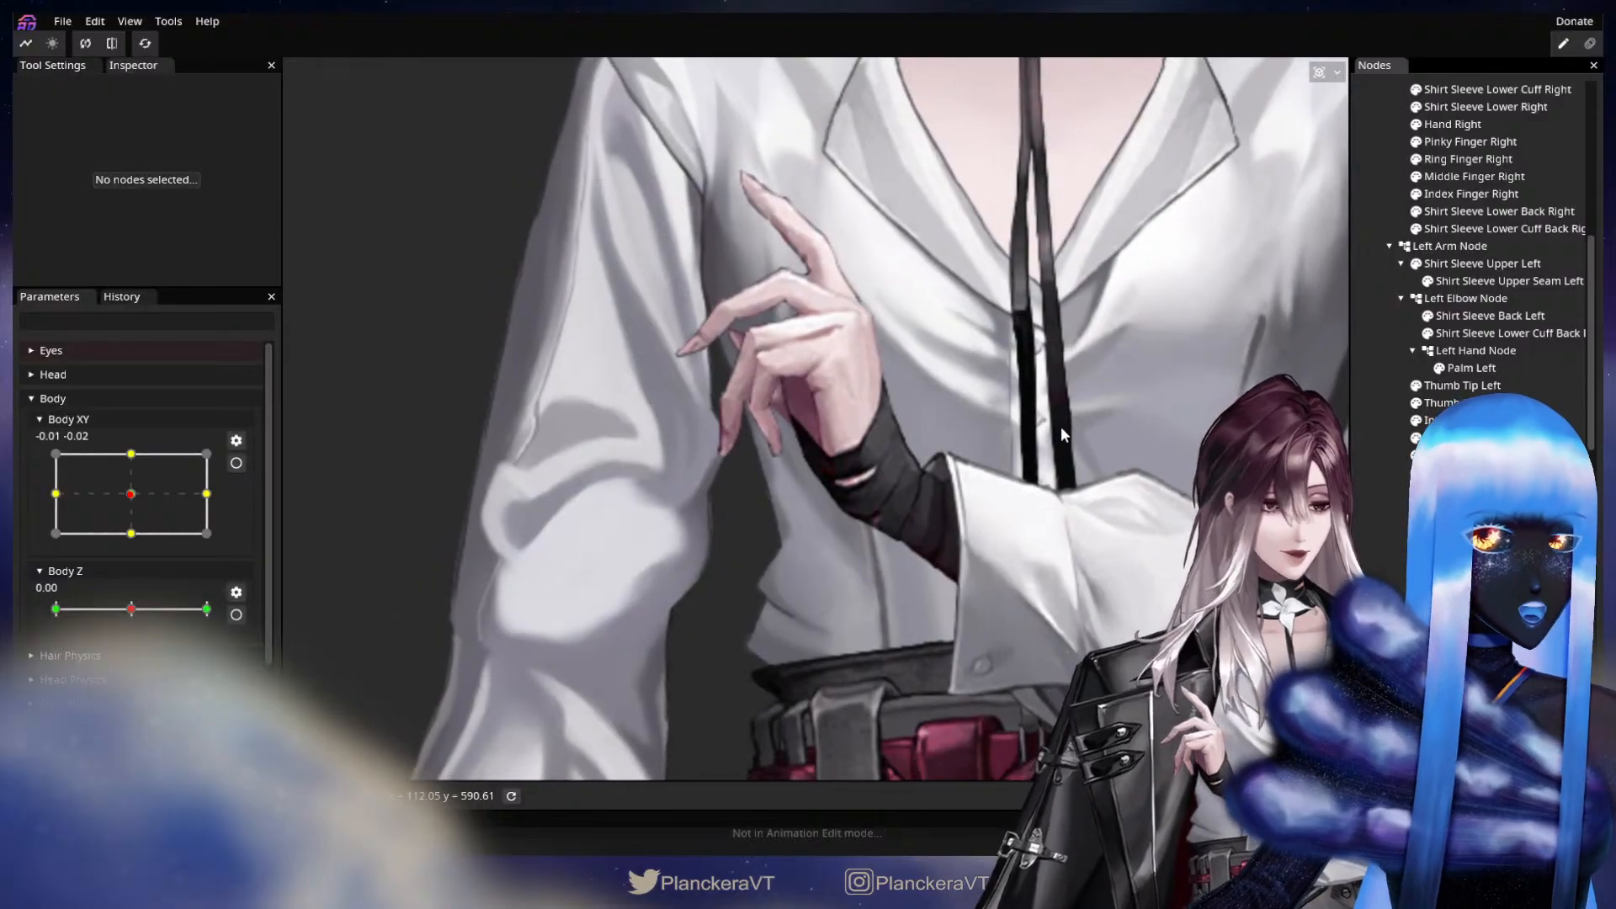
scroll(1061, 427, down, 3)
drag(1062, 427, 950, 462)
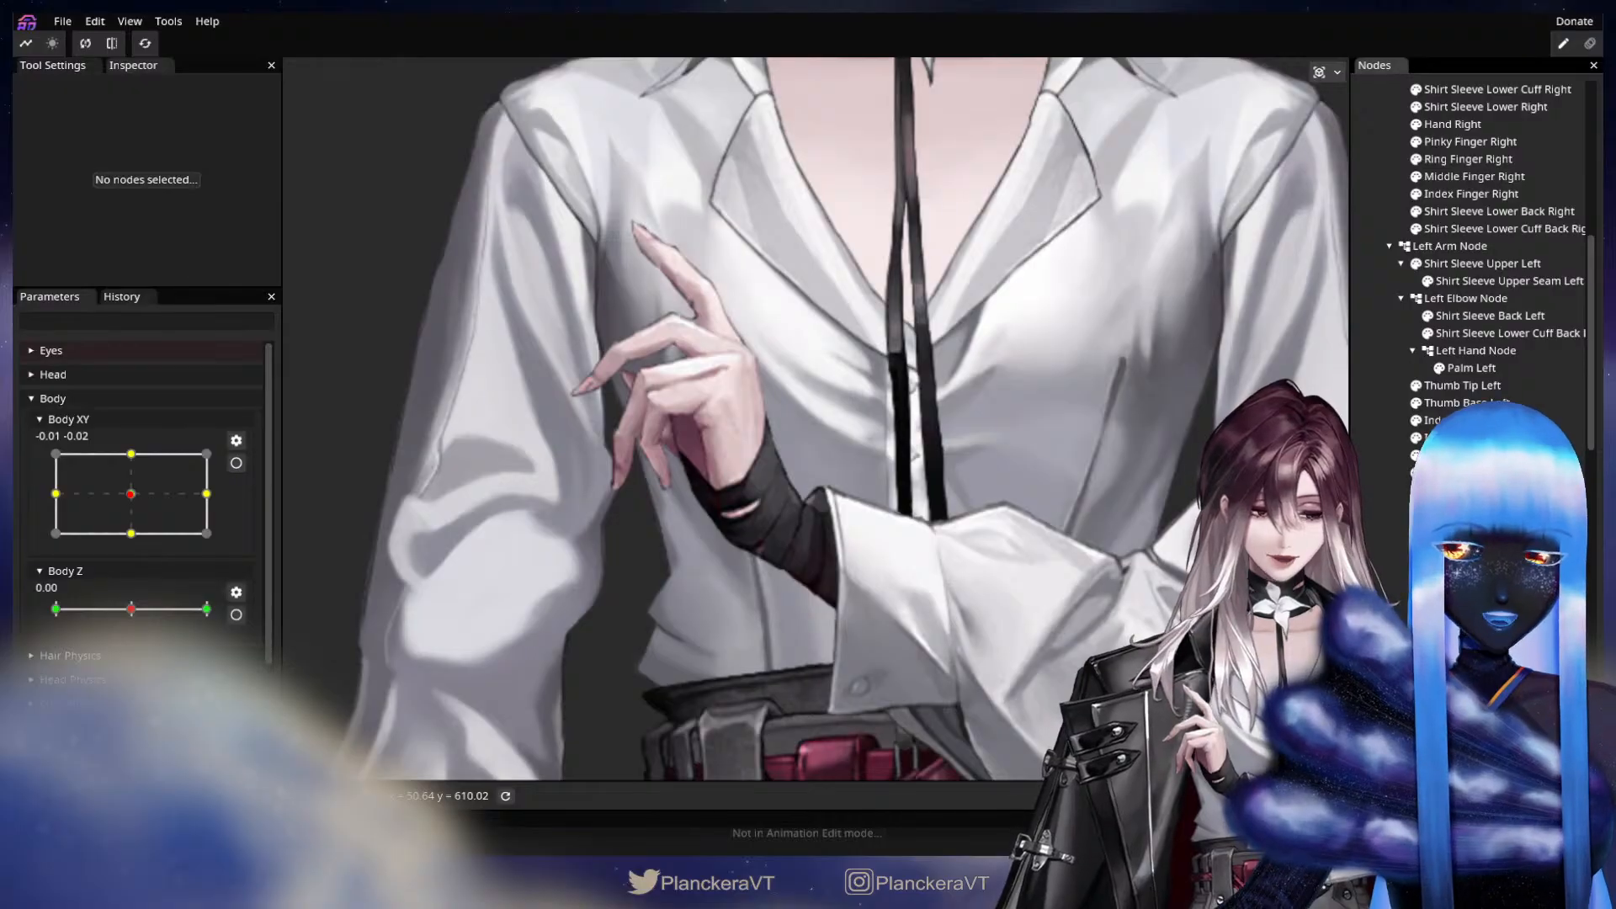
click(831, 582)
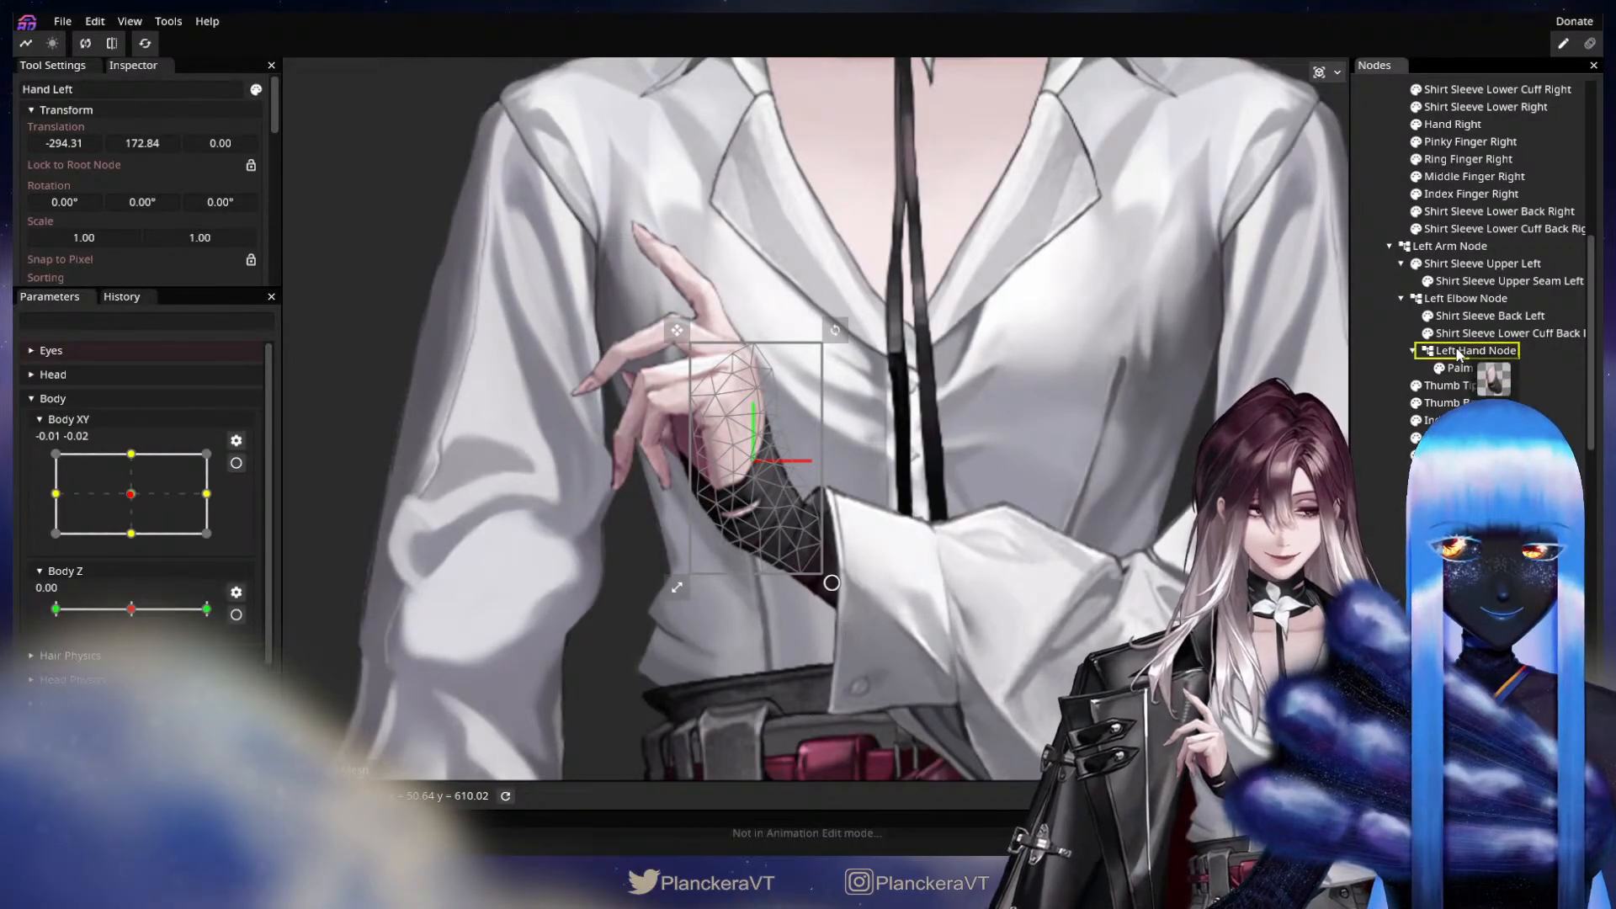
drag(1458, 354, 1464, 352)
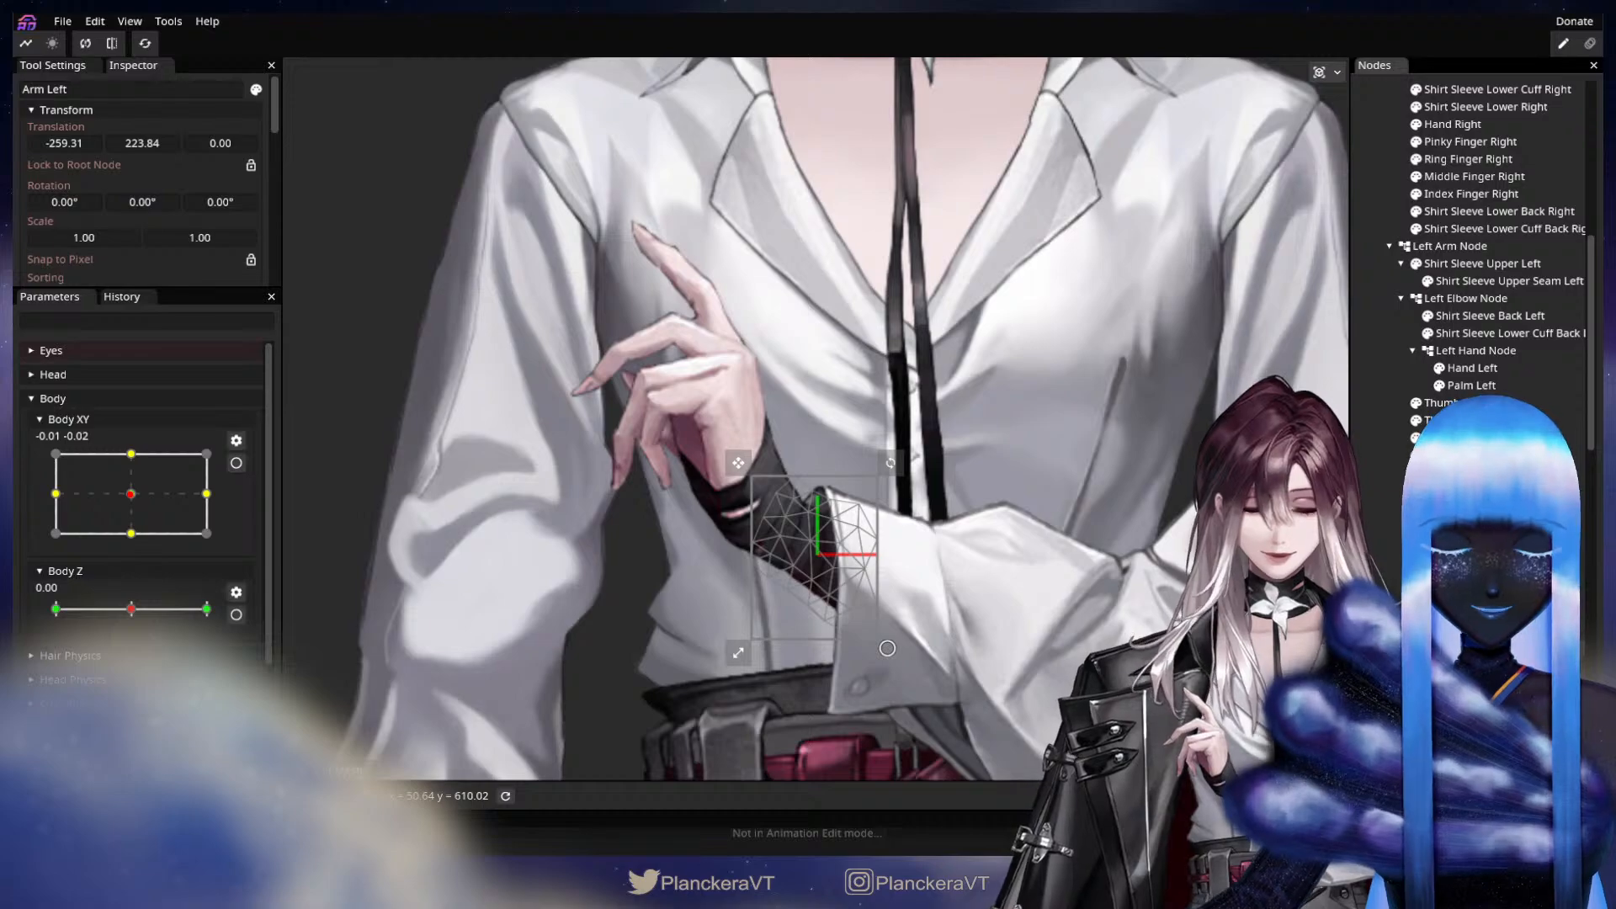
Save the puppet model and select the Left Hand Node.
key(ctrl+s)
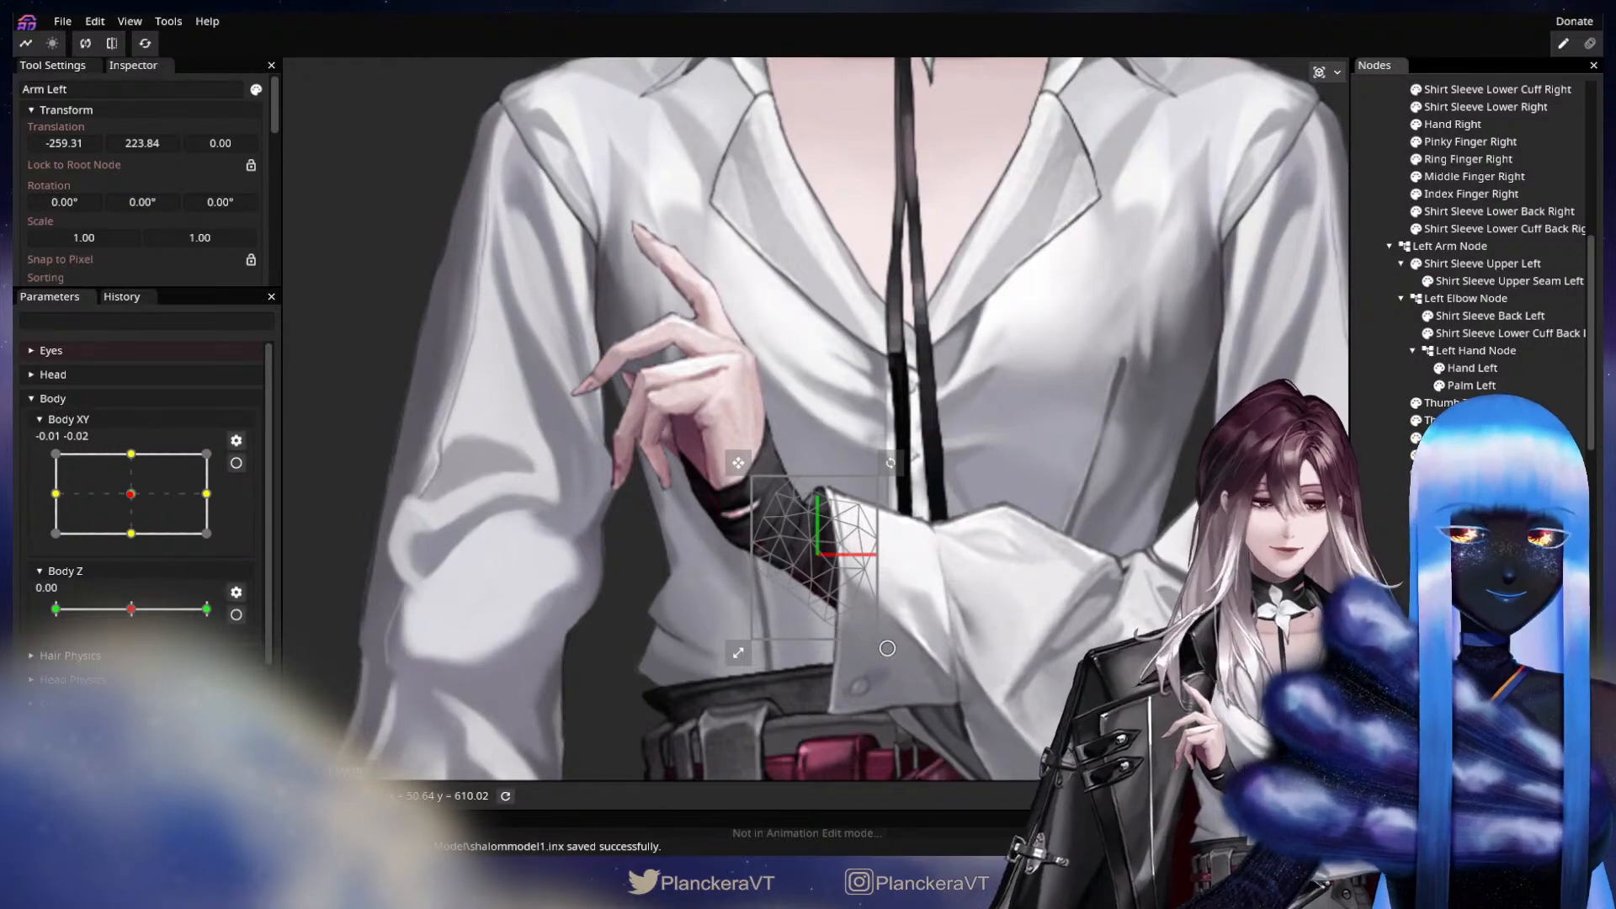
click(1452, 353)
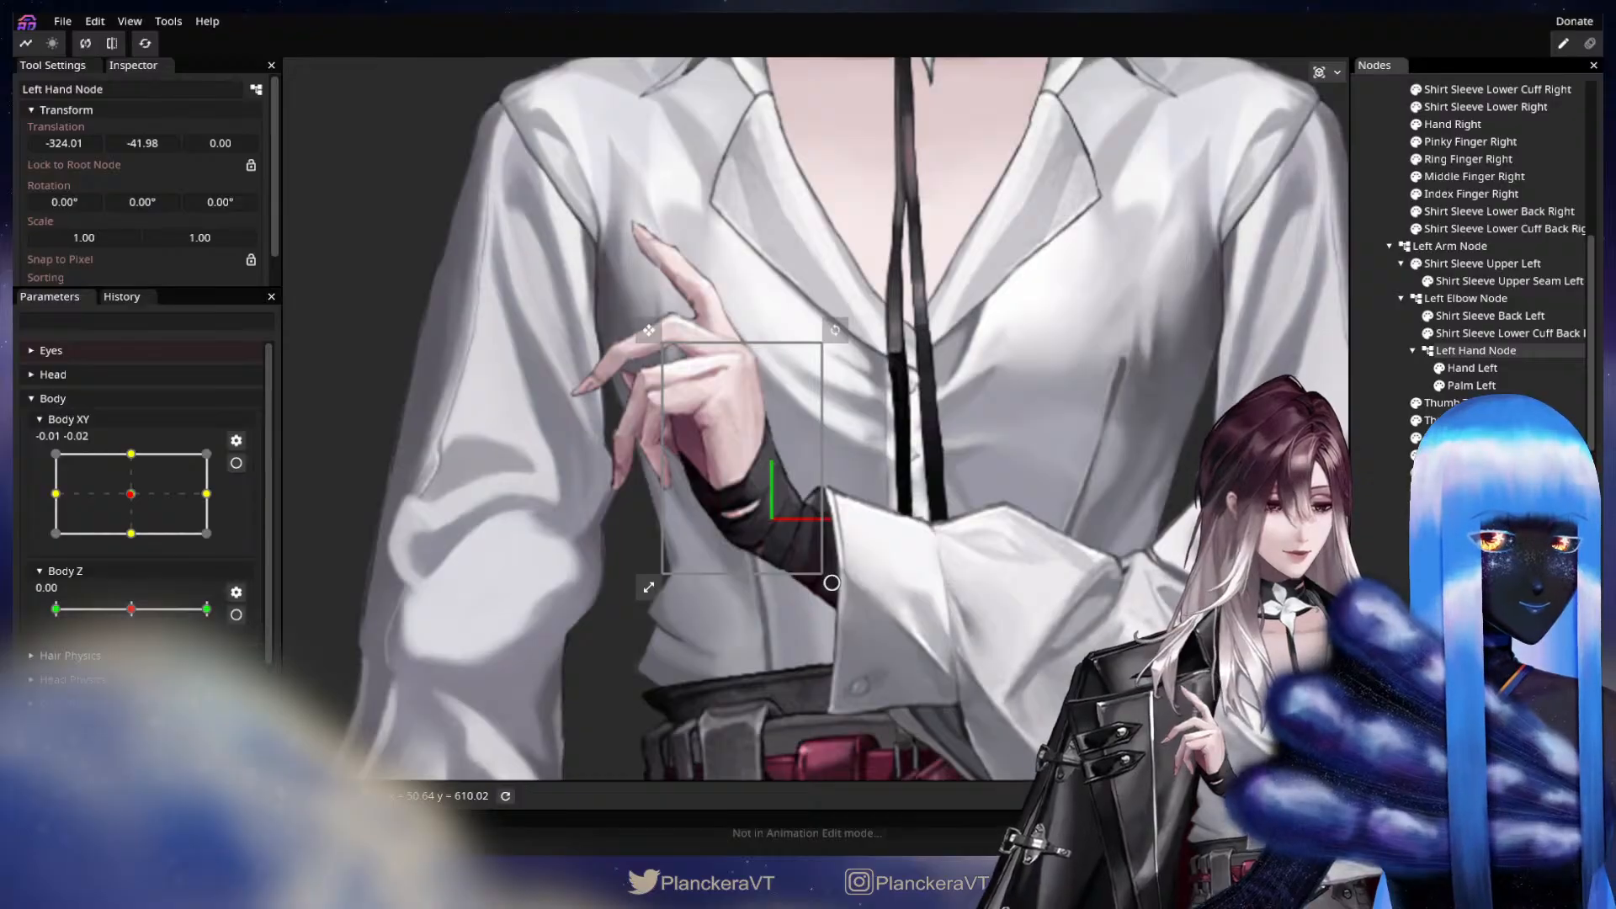
Move the Arm Left and Shirt Sleeve Lower Left parts into the Left Elbow Node.
click(1452, 438)
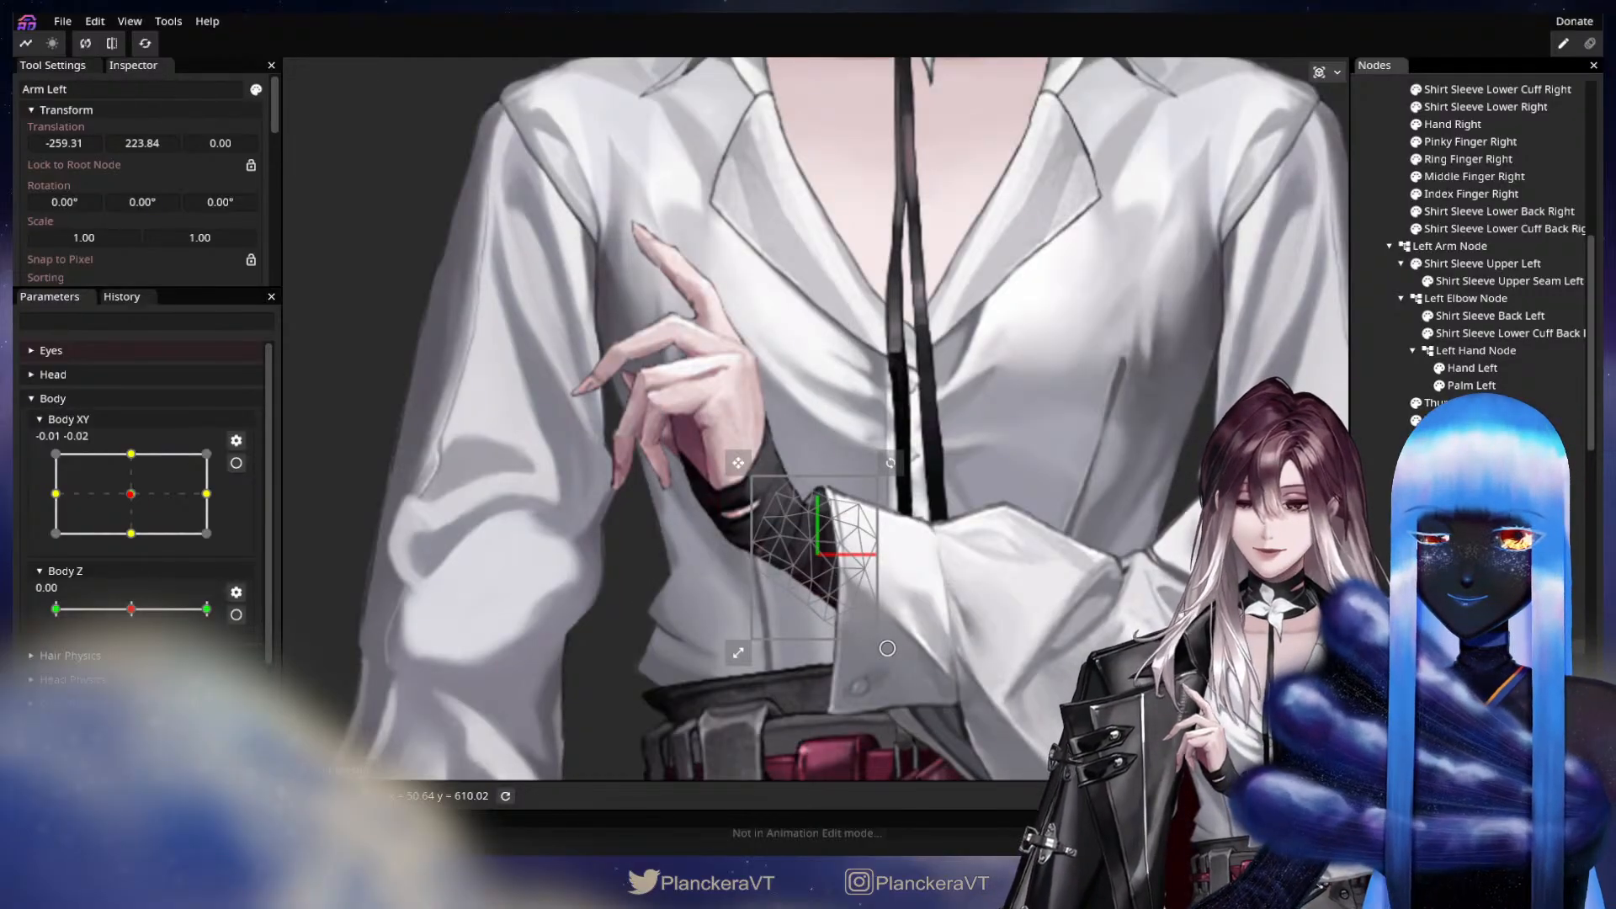
drag(1452, 437, 1474, 305)
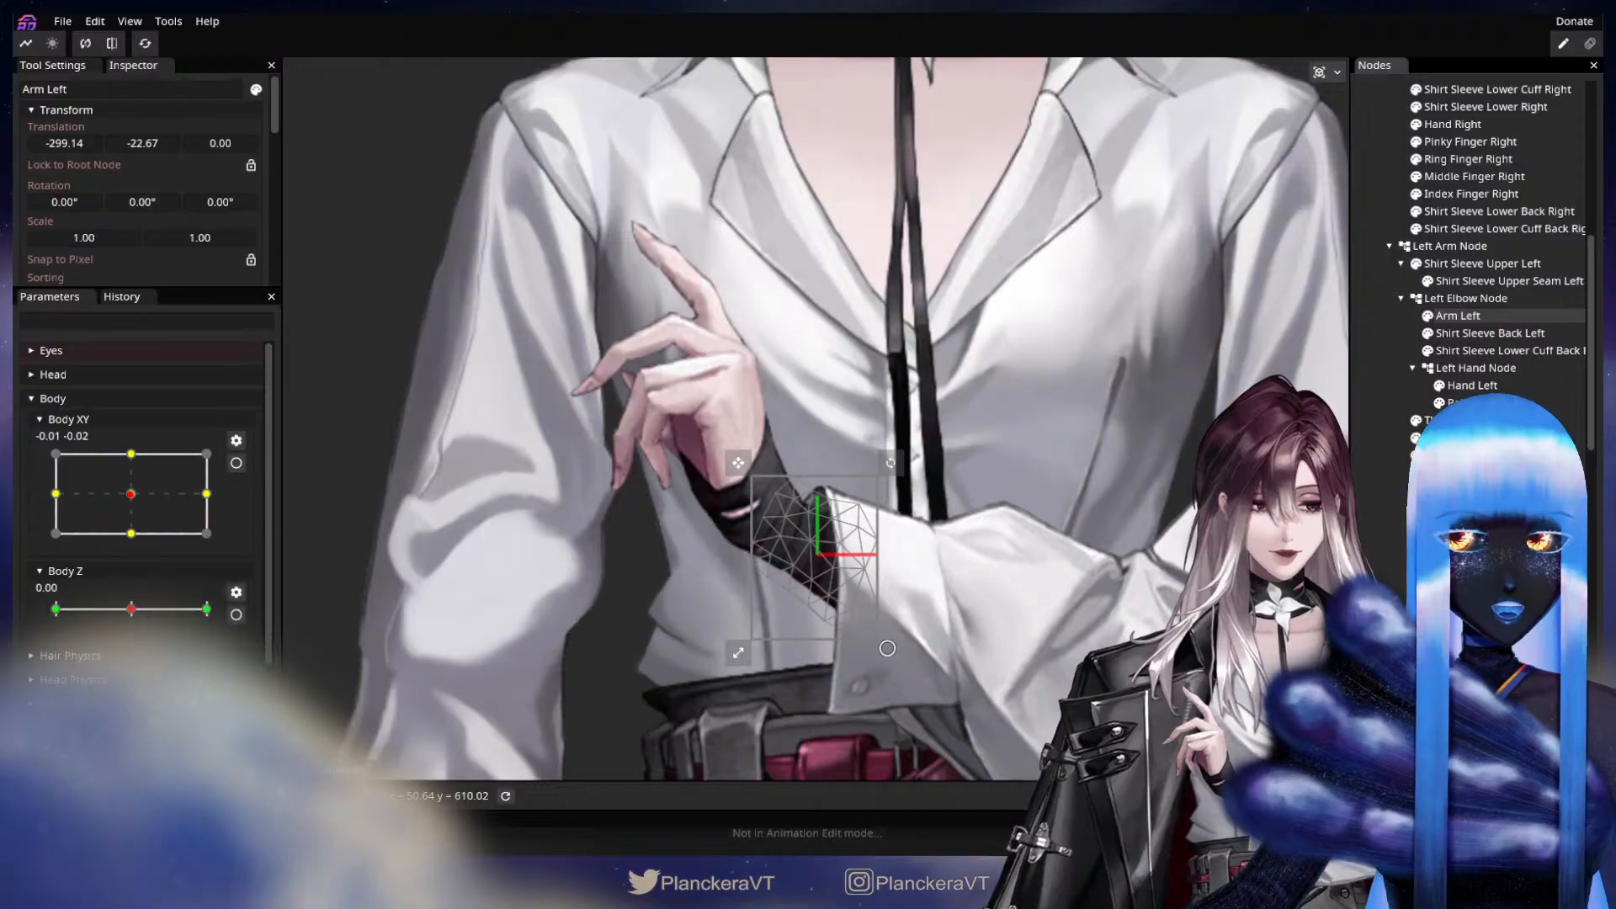
click(1160, 622)
scroll(1160, 623, down, 3)
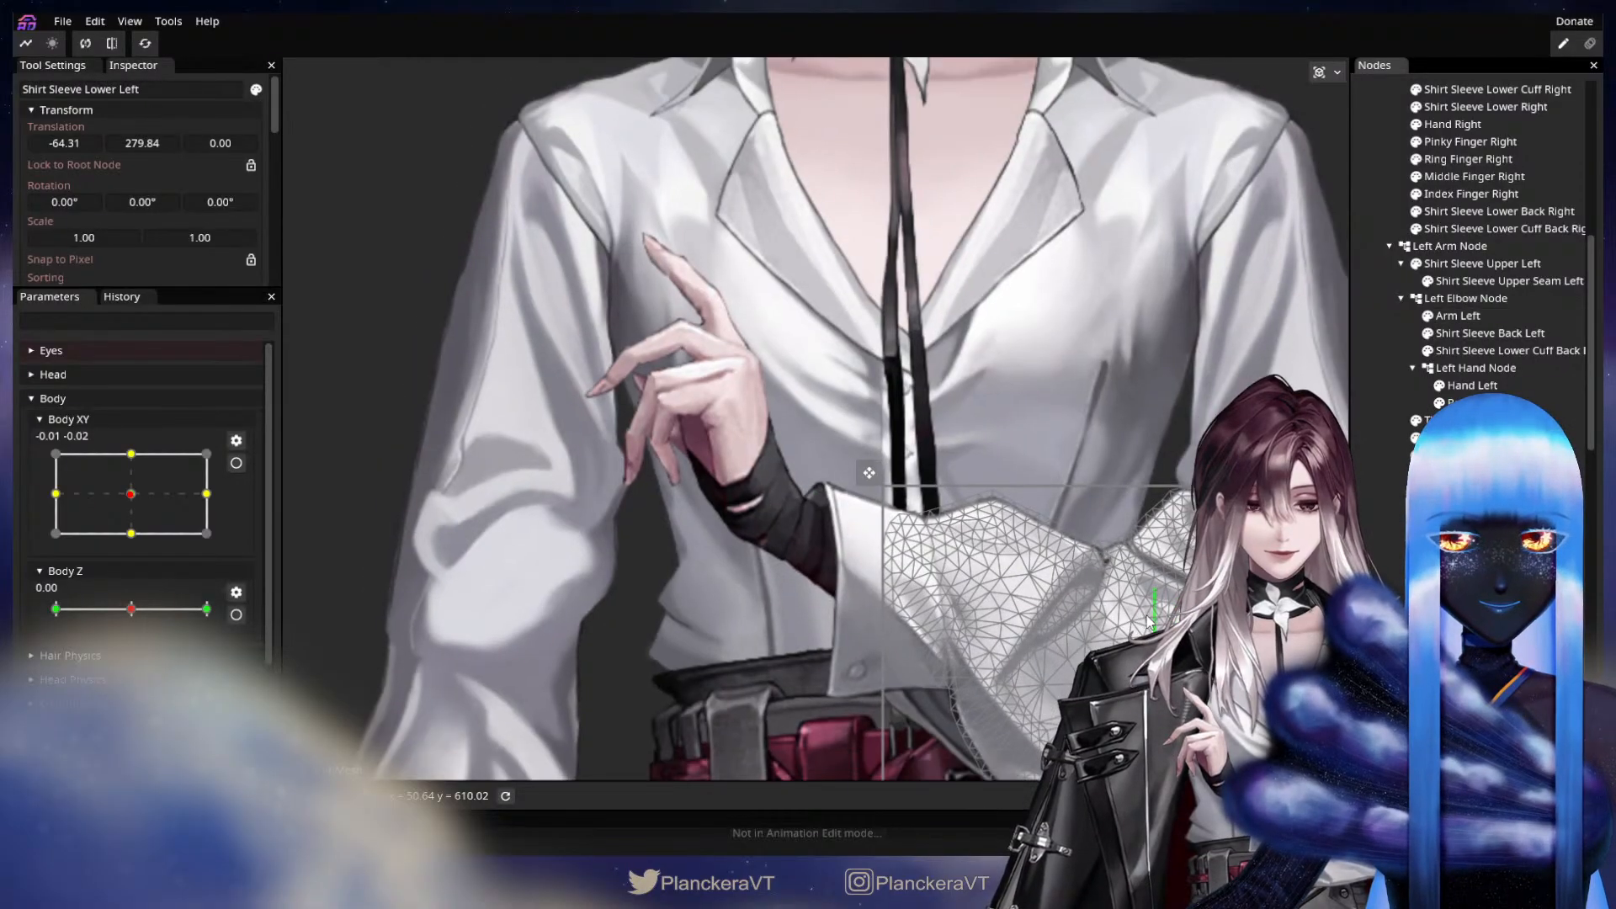
drag(1160, 623, 989, 603)
drag(1465, 473, 1468, 297)
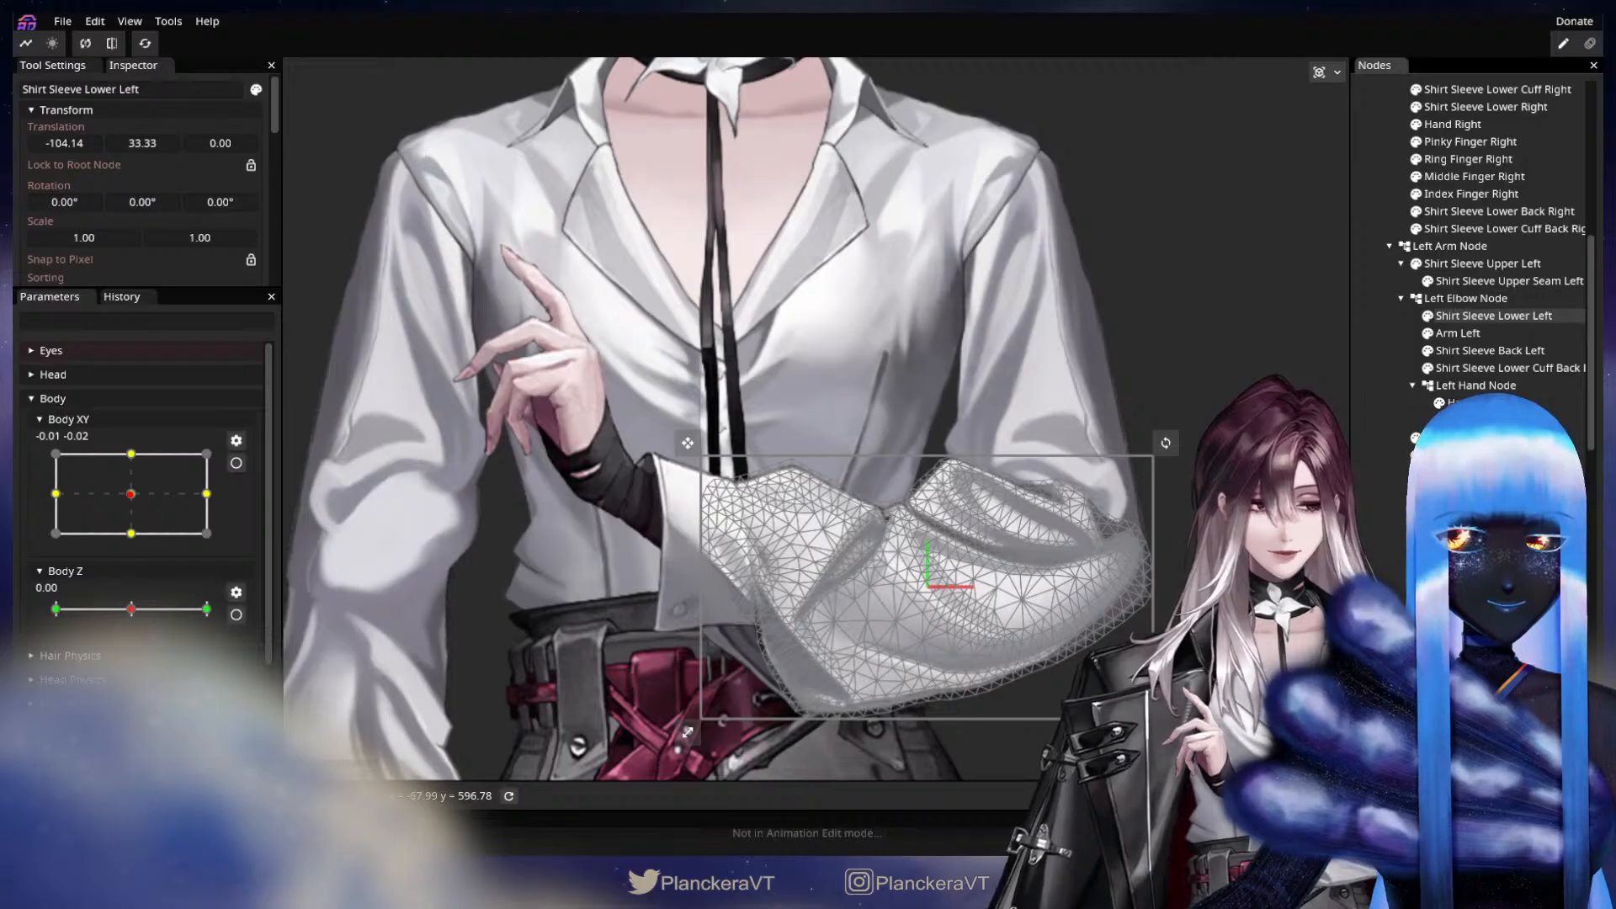
Nest Shirt Sleeve Lower Cuff Left and Shirt Sleeve Back Left under Shirt Sleeve Lower Left.
click(1466, 473)
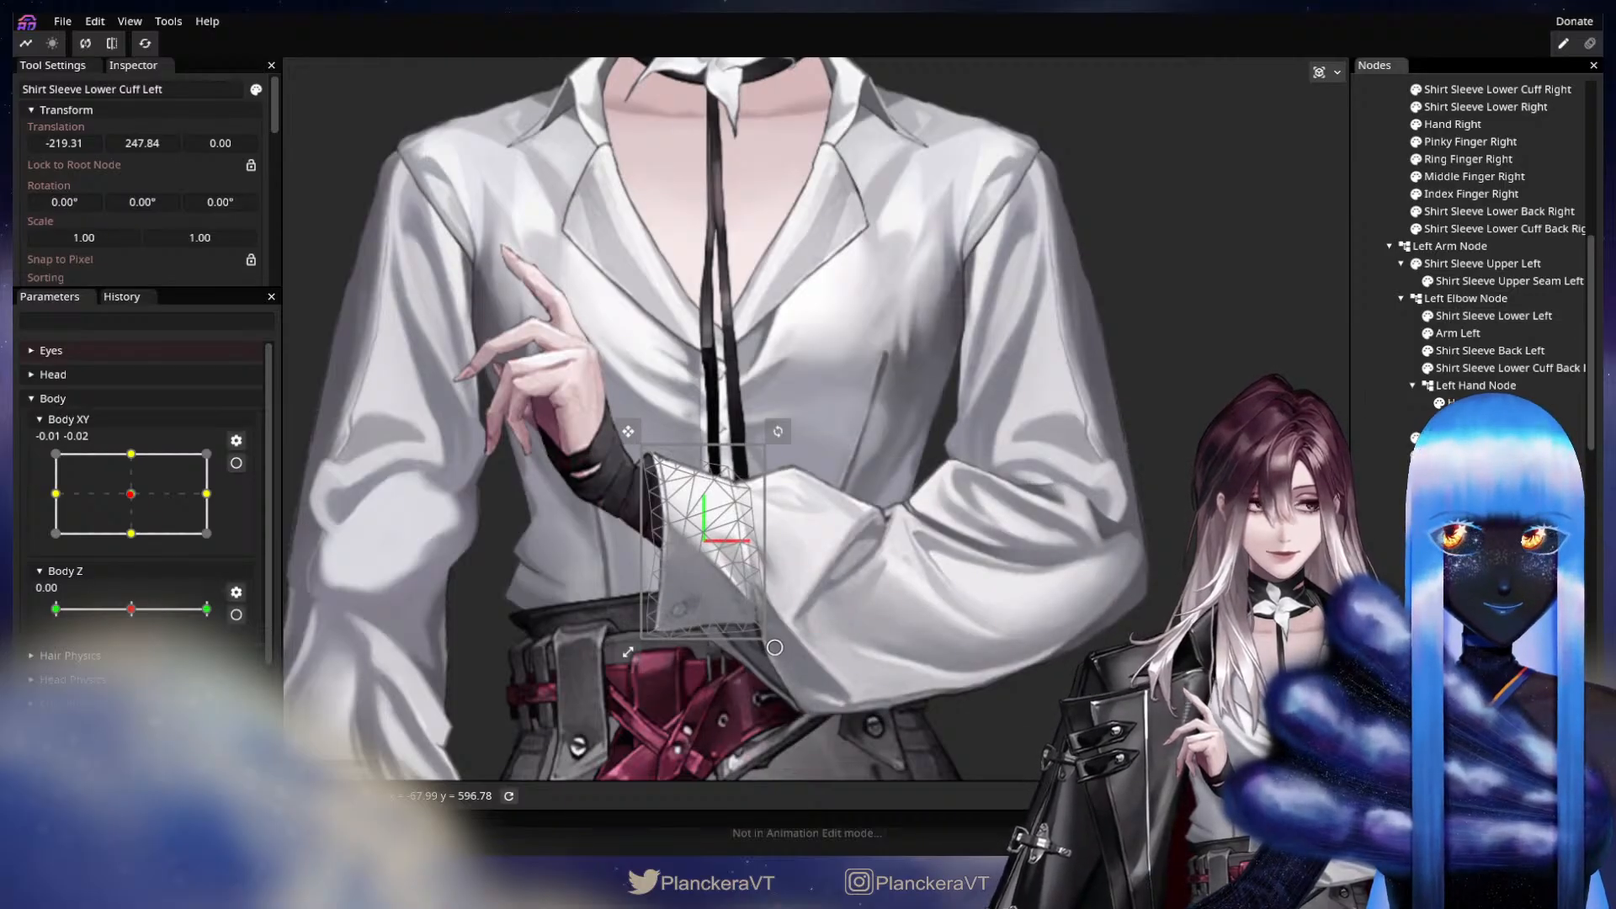
drag(1449, 437, 1490, 317)
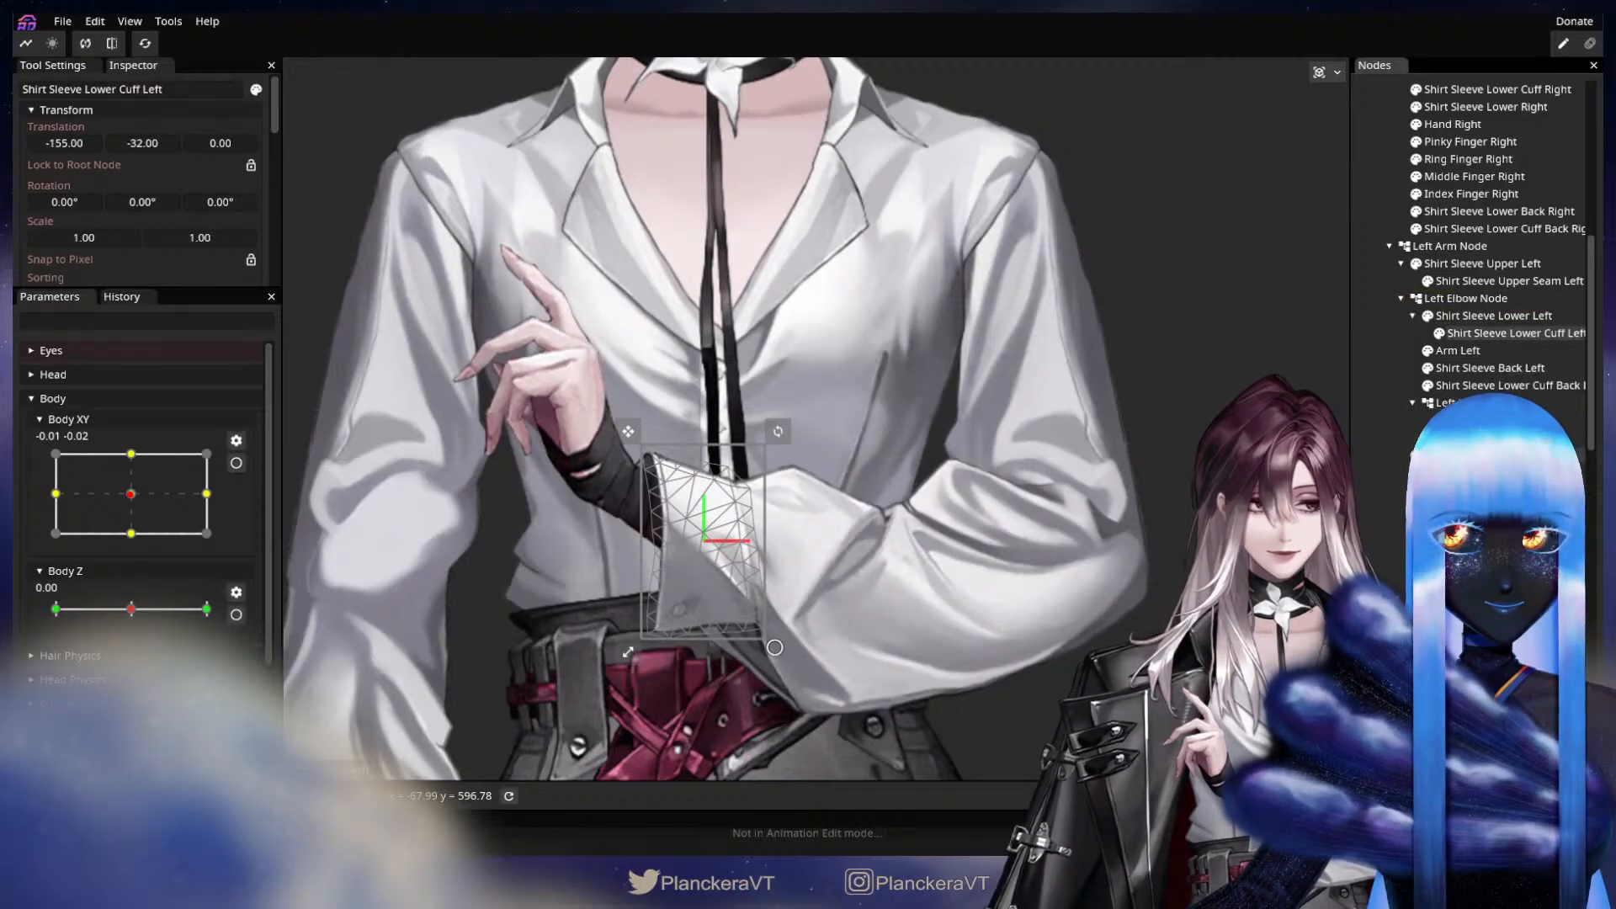
click(1482, 373)
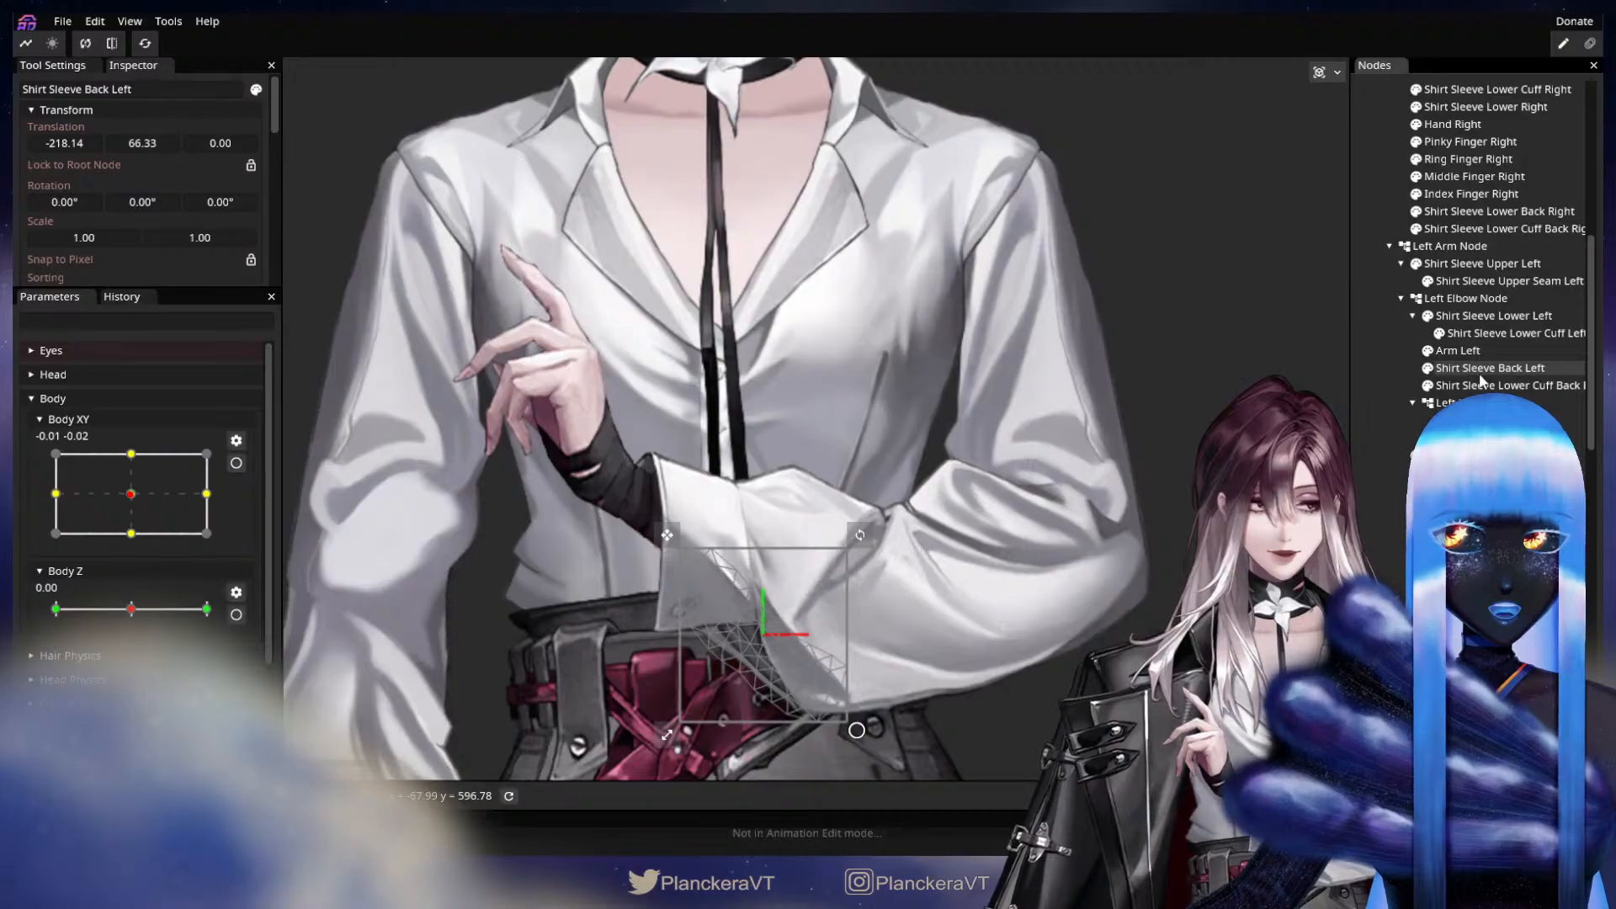
drag(1479, 373, 1497, 319)
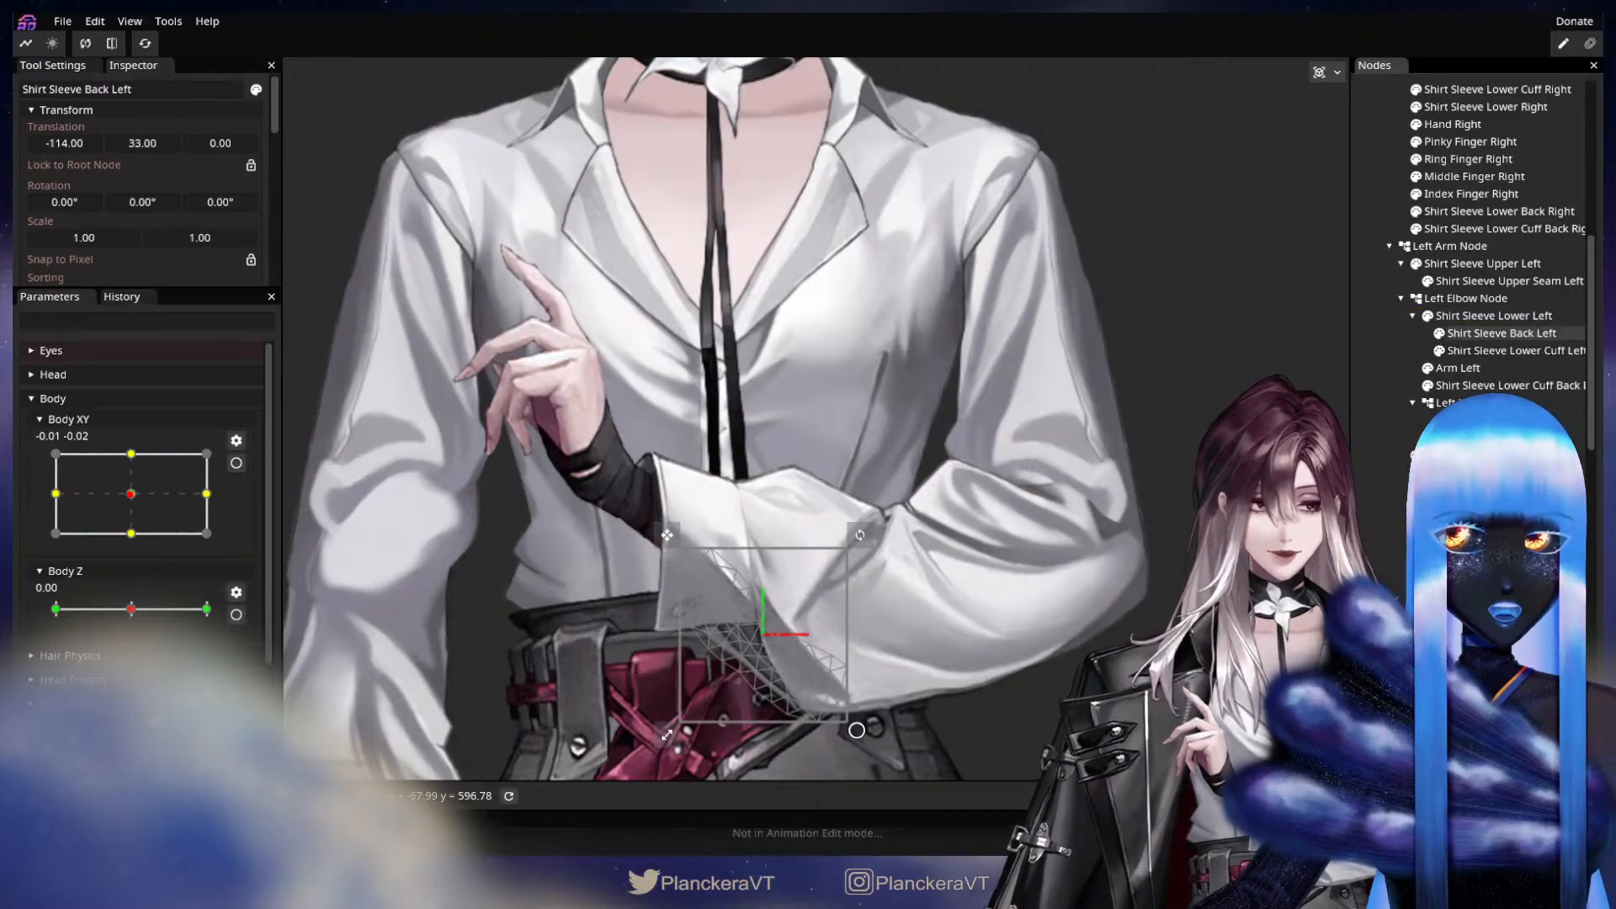
Nest Shirt Sleeve Lower Cuff Back Left and Shirt Sleeve Lower Cuff Button Left under Shirt Sleeve Lower Cuff Left.
click(1499, 386)
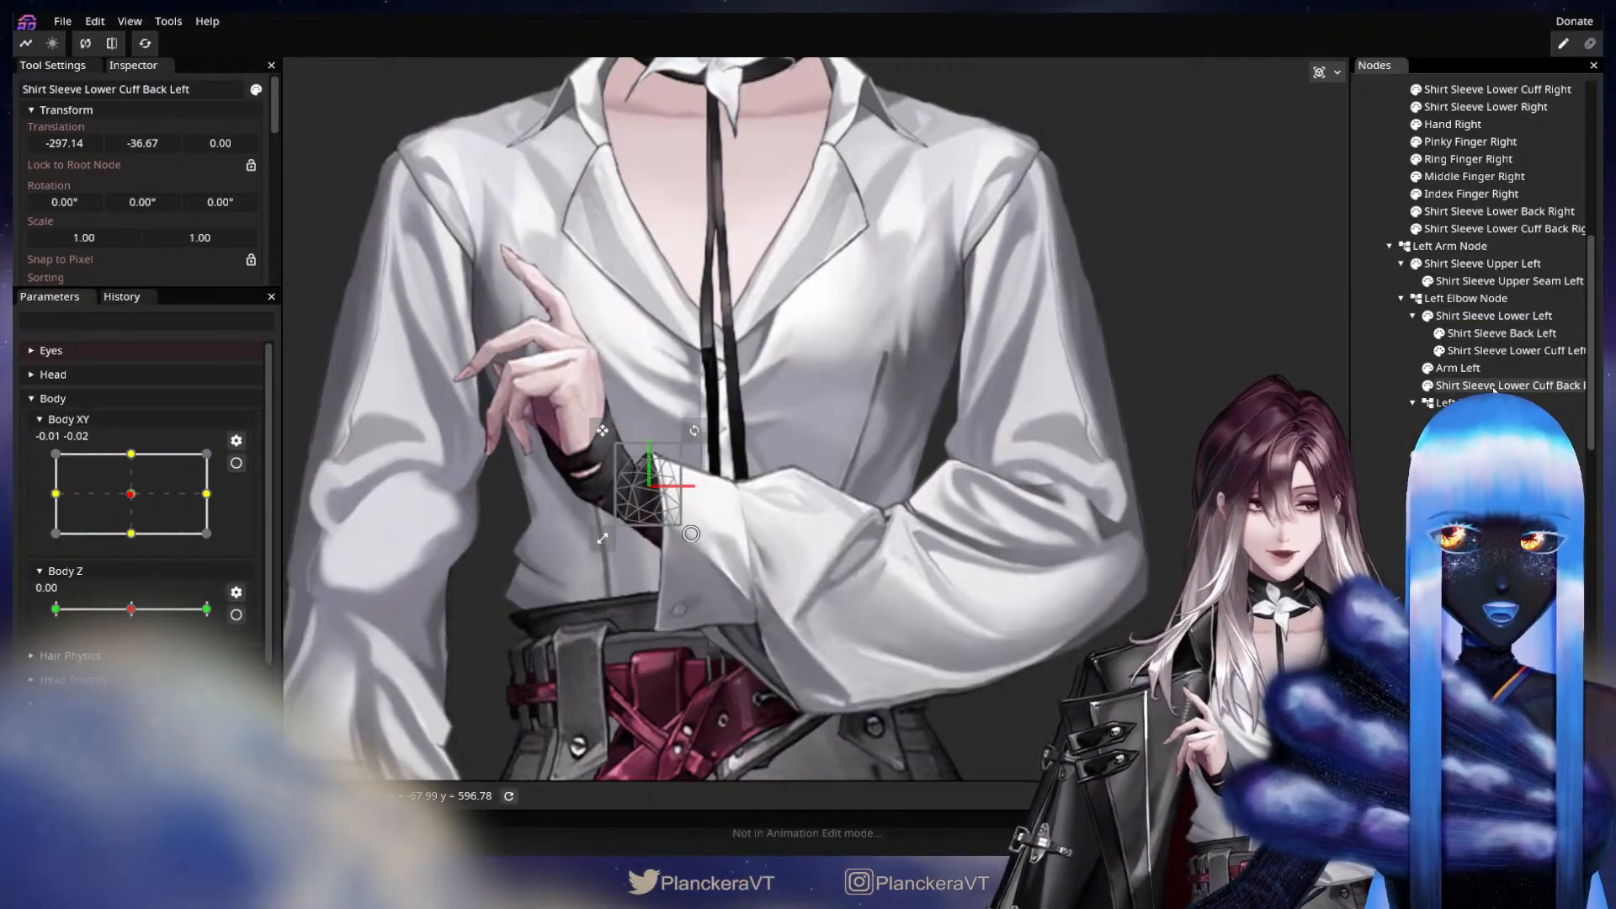
drag(1494, 389, 1556, 379)
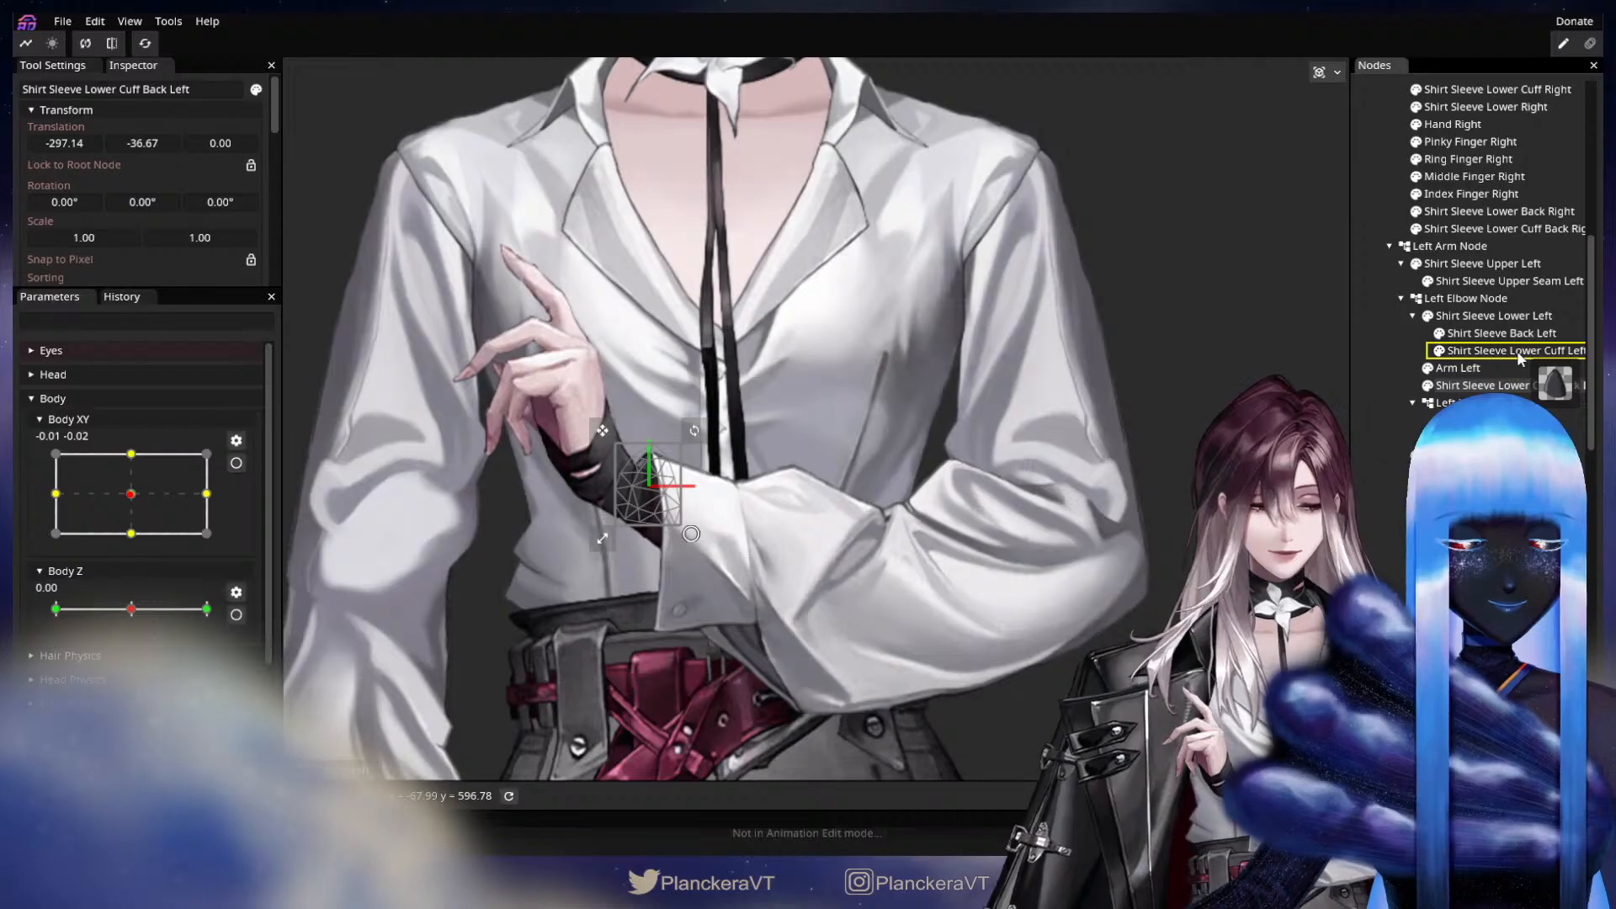
drag(1520, 357, 1515, 353)
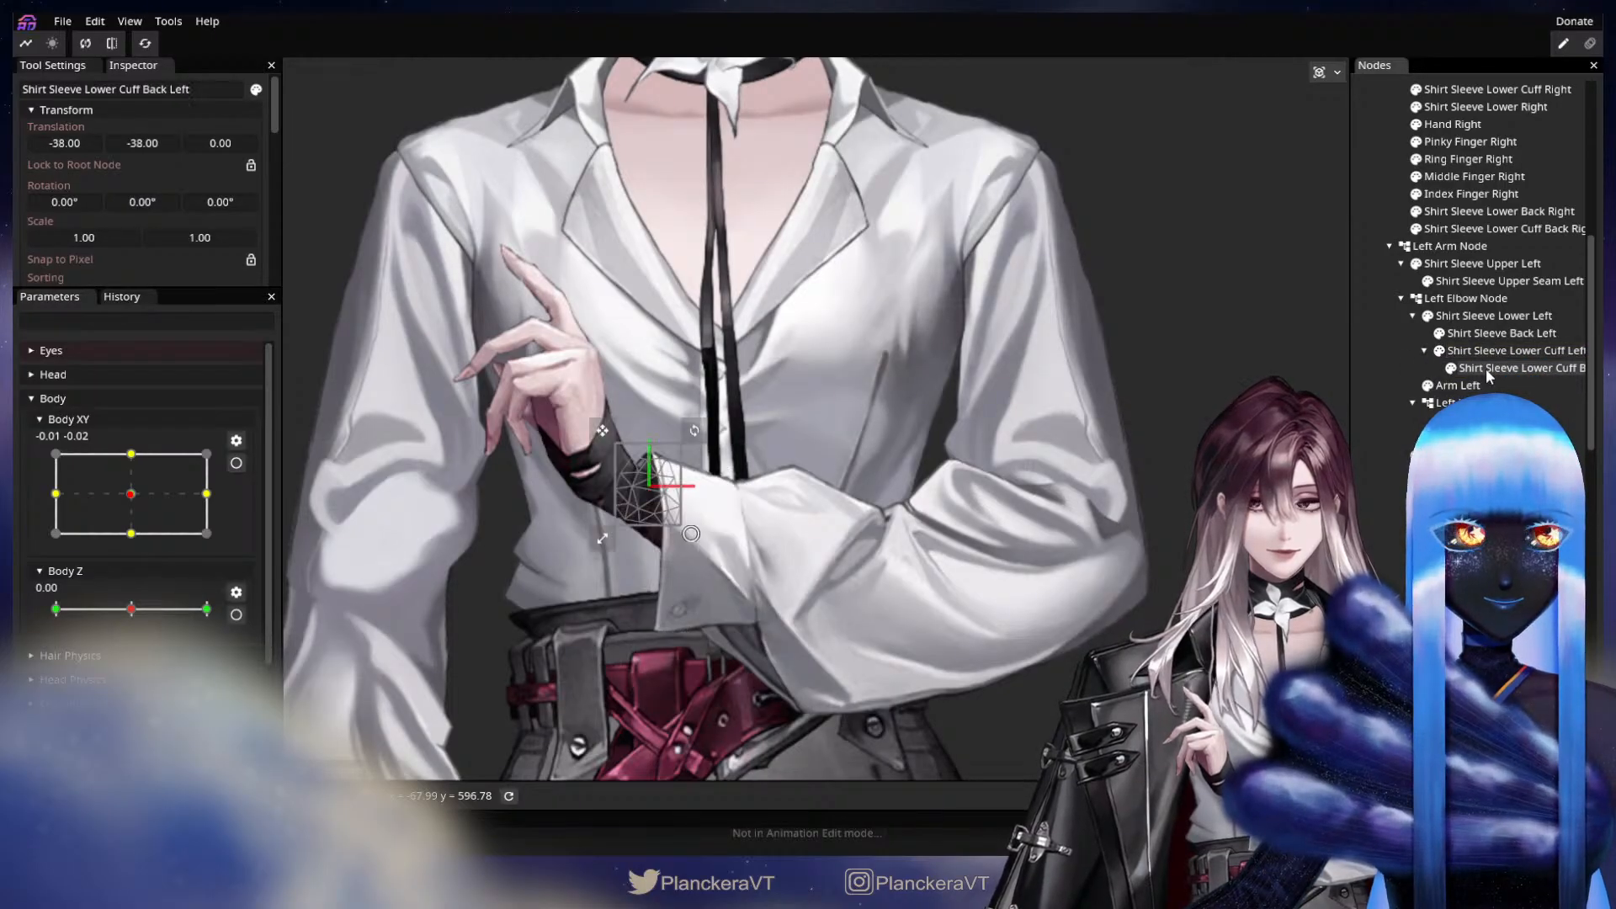
click(1488, 455)
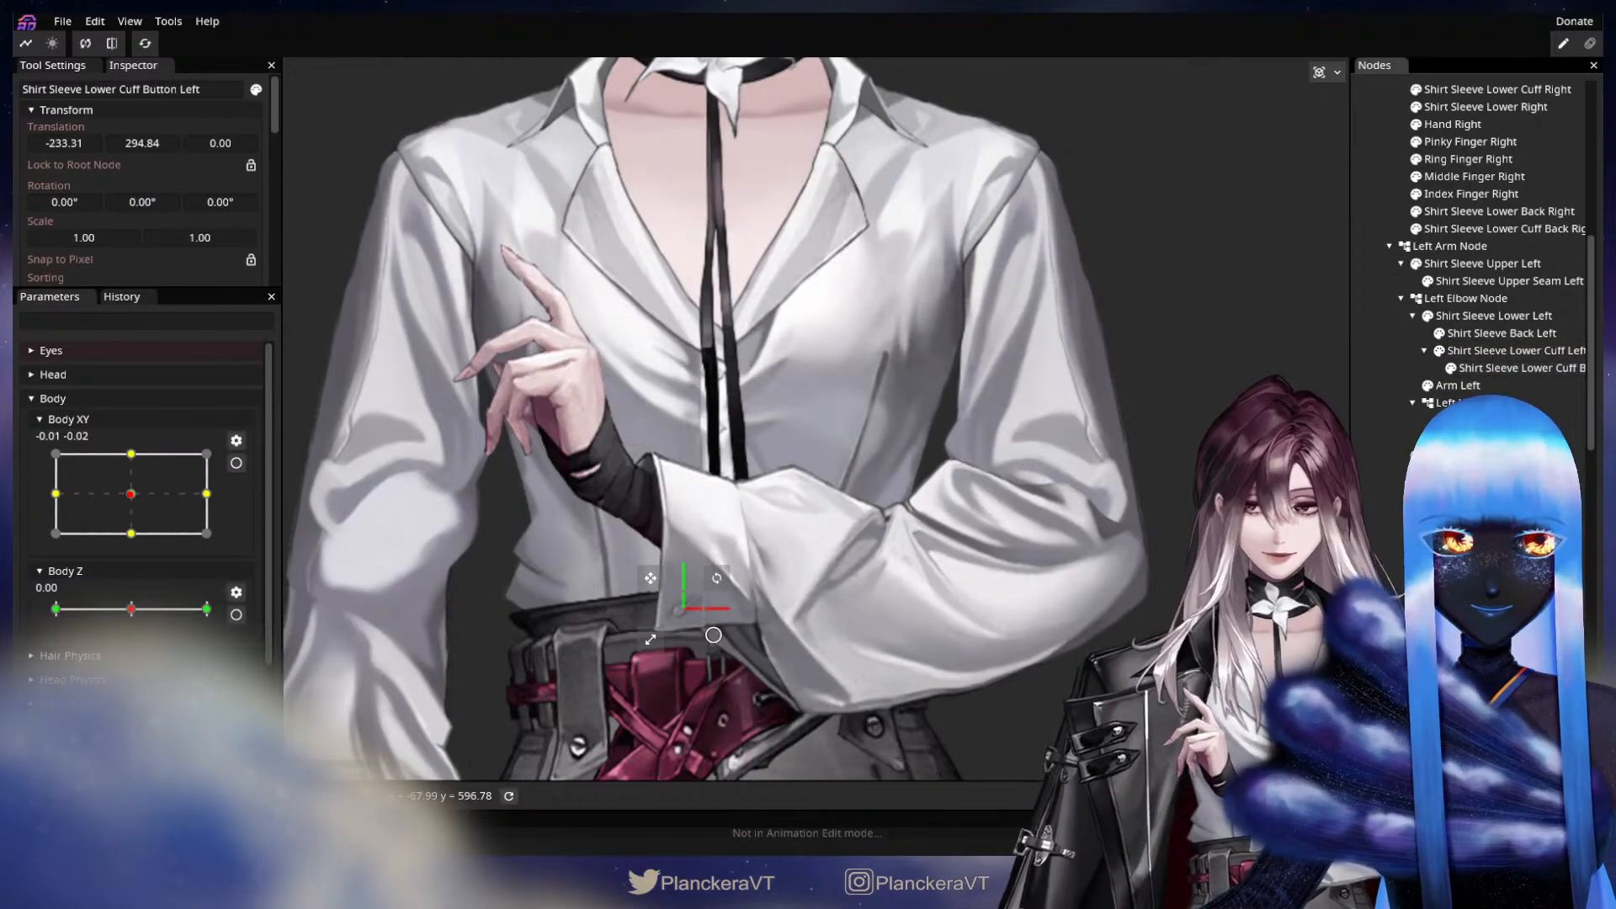
drag(1488, 456, 1537, 352)
Add a Left Index Finger Node under the Left Hand Node and place it at the index finger's base, about X -25, Y -103.
click(1488, 473)
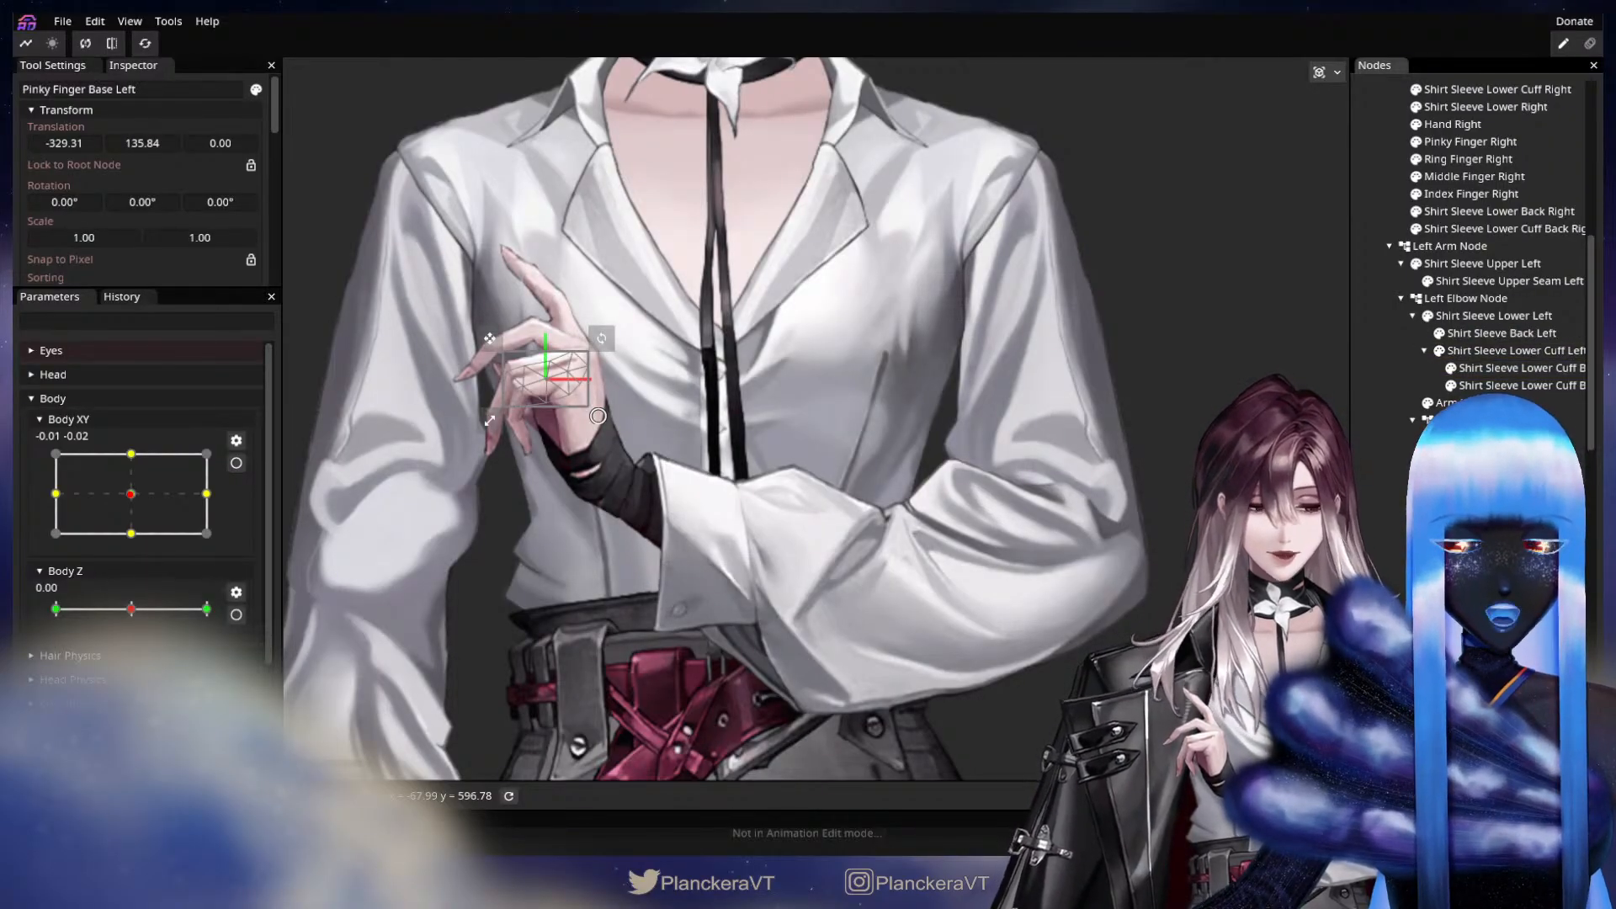
click(540, 423)
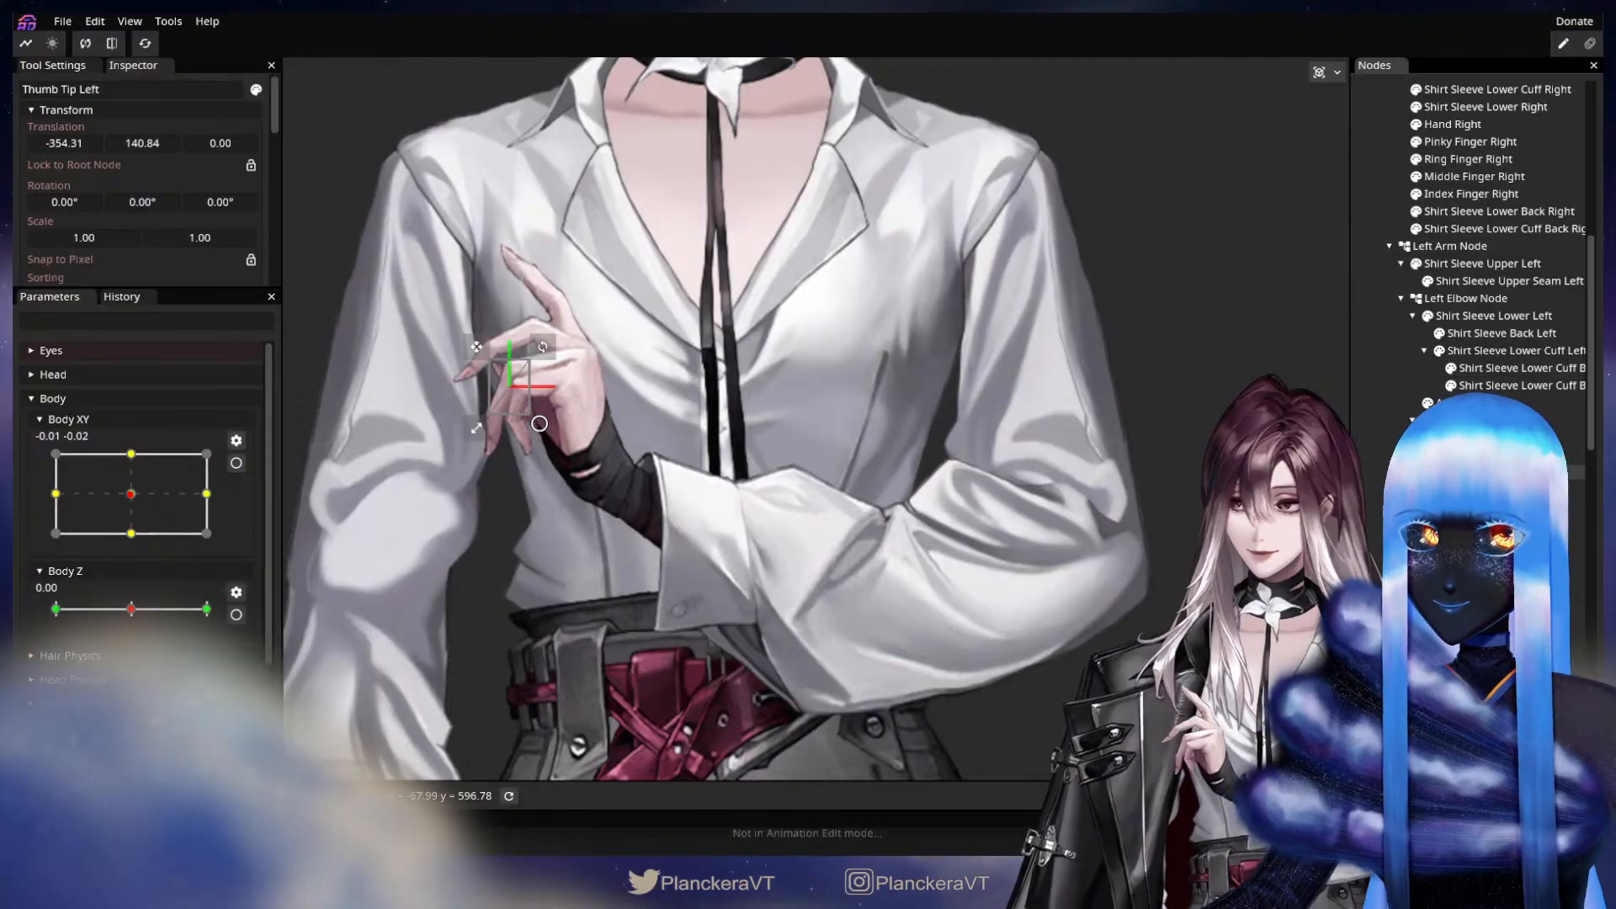
click(559, 296)
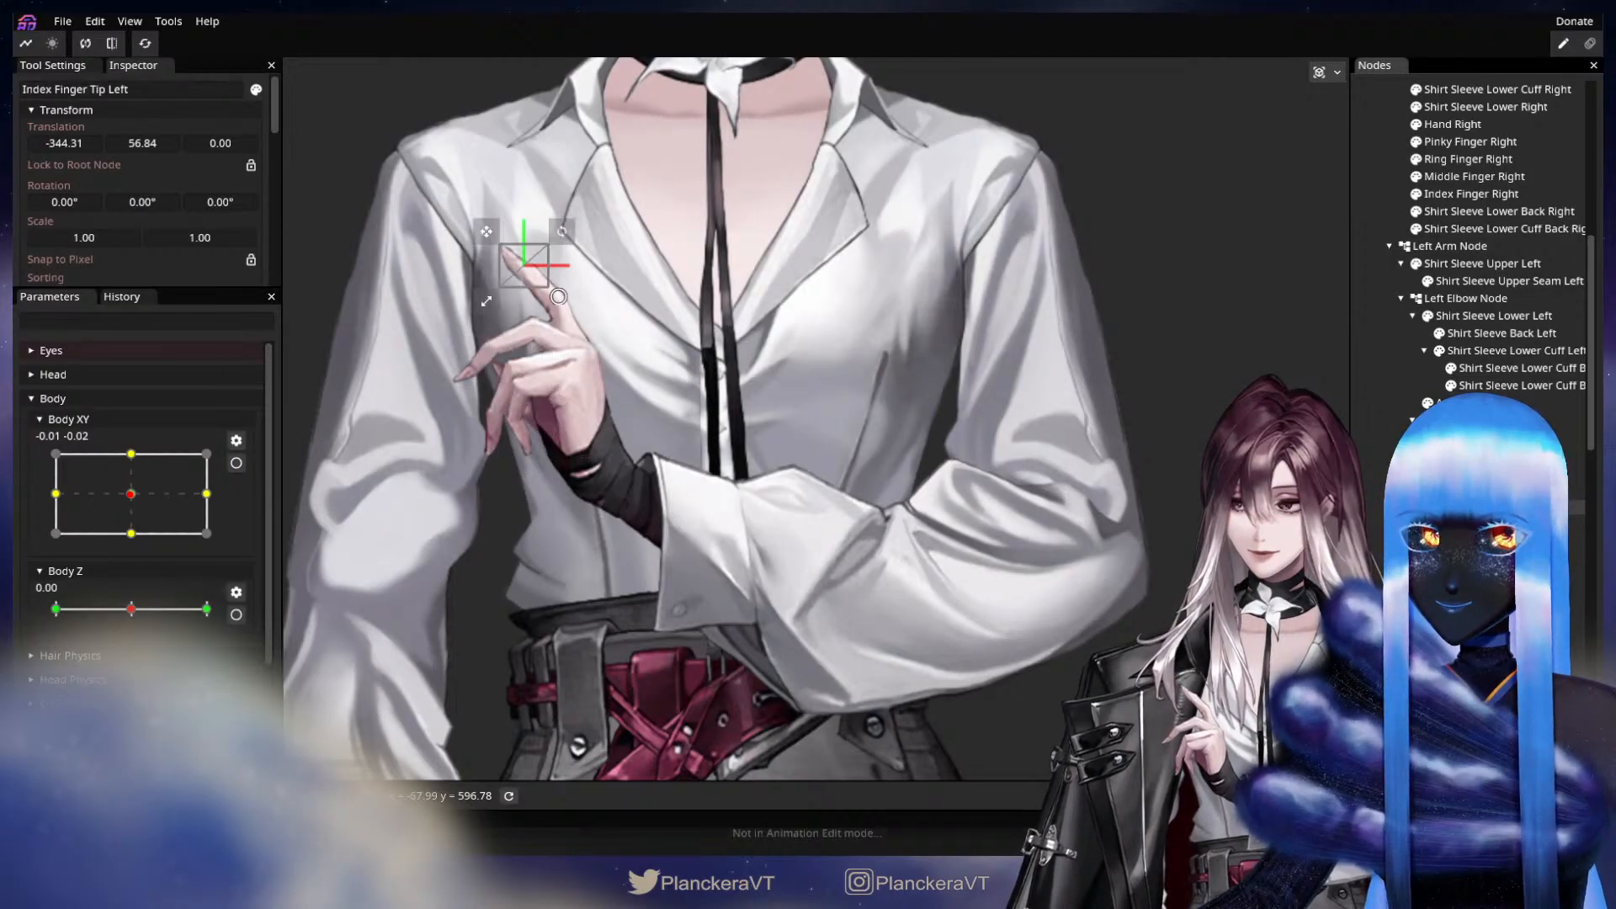
click(1515, 524)
click(1515, 542)
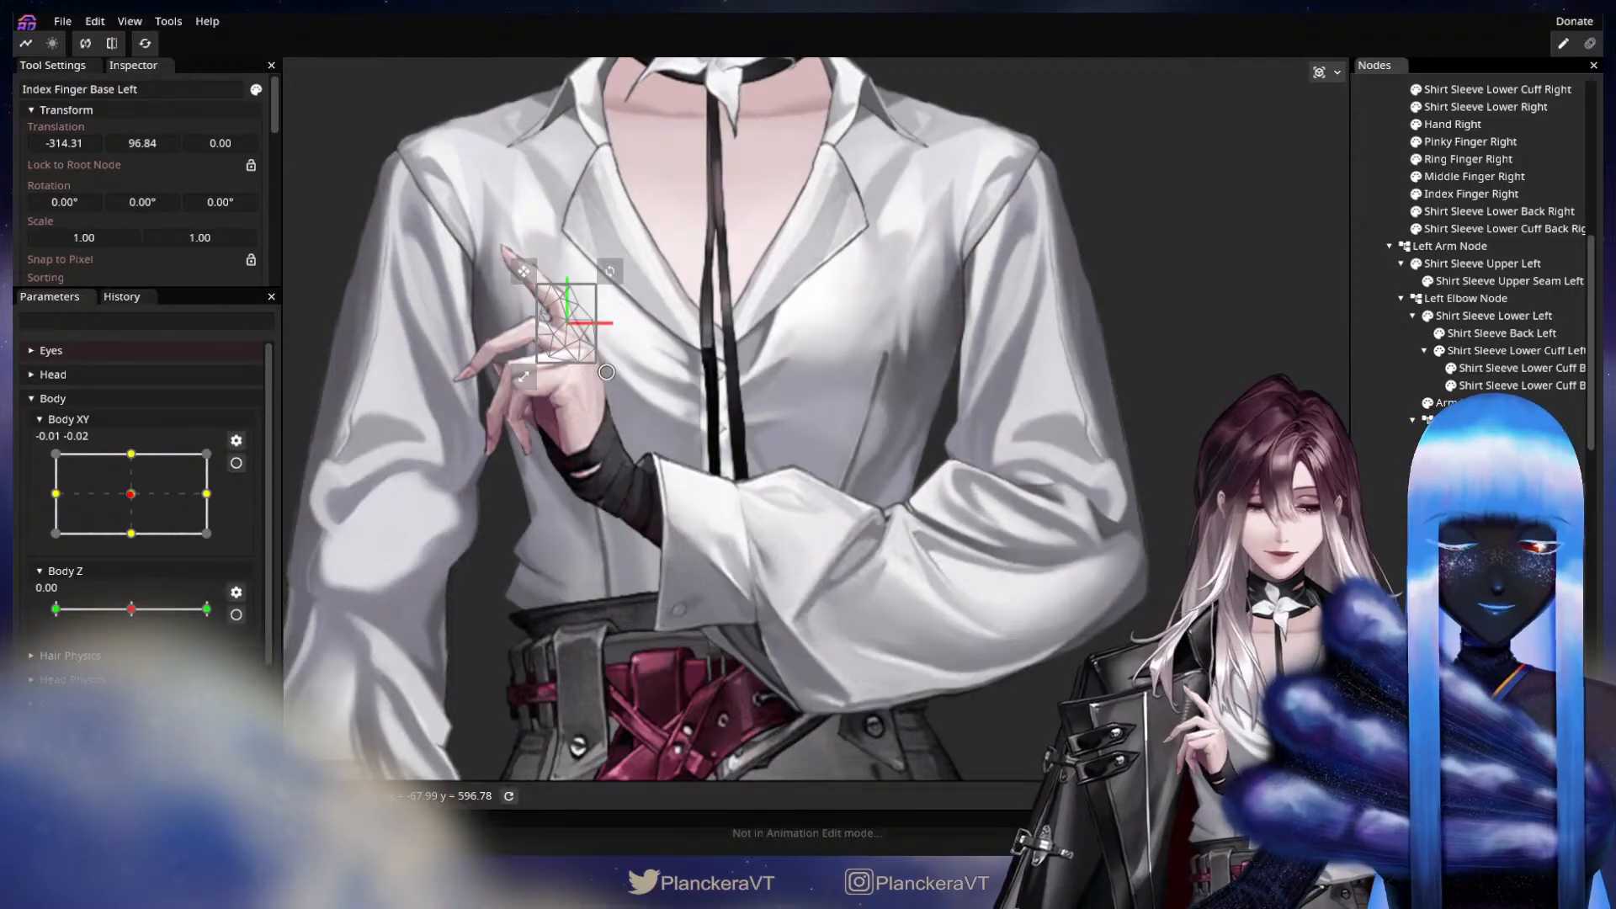
click(1506, 420)
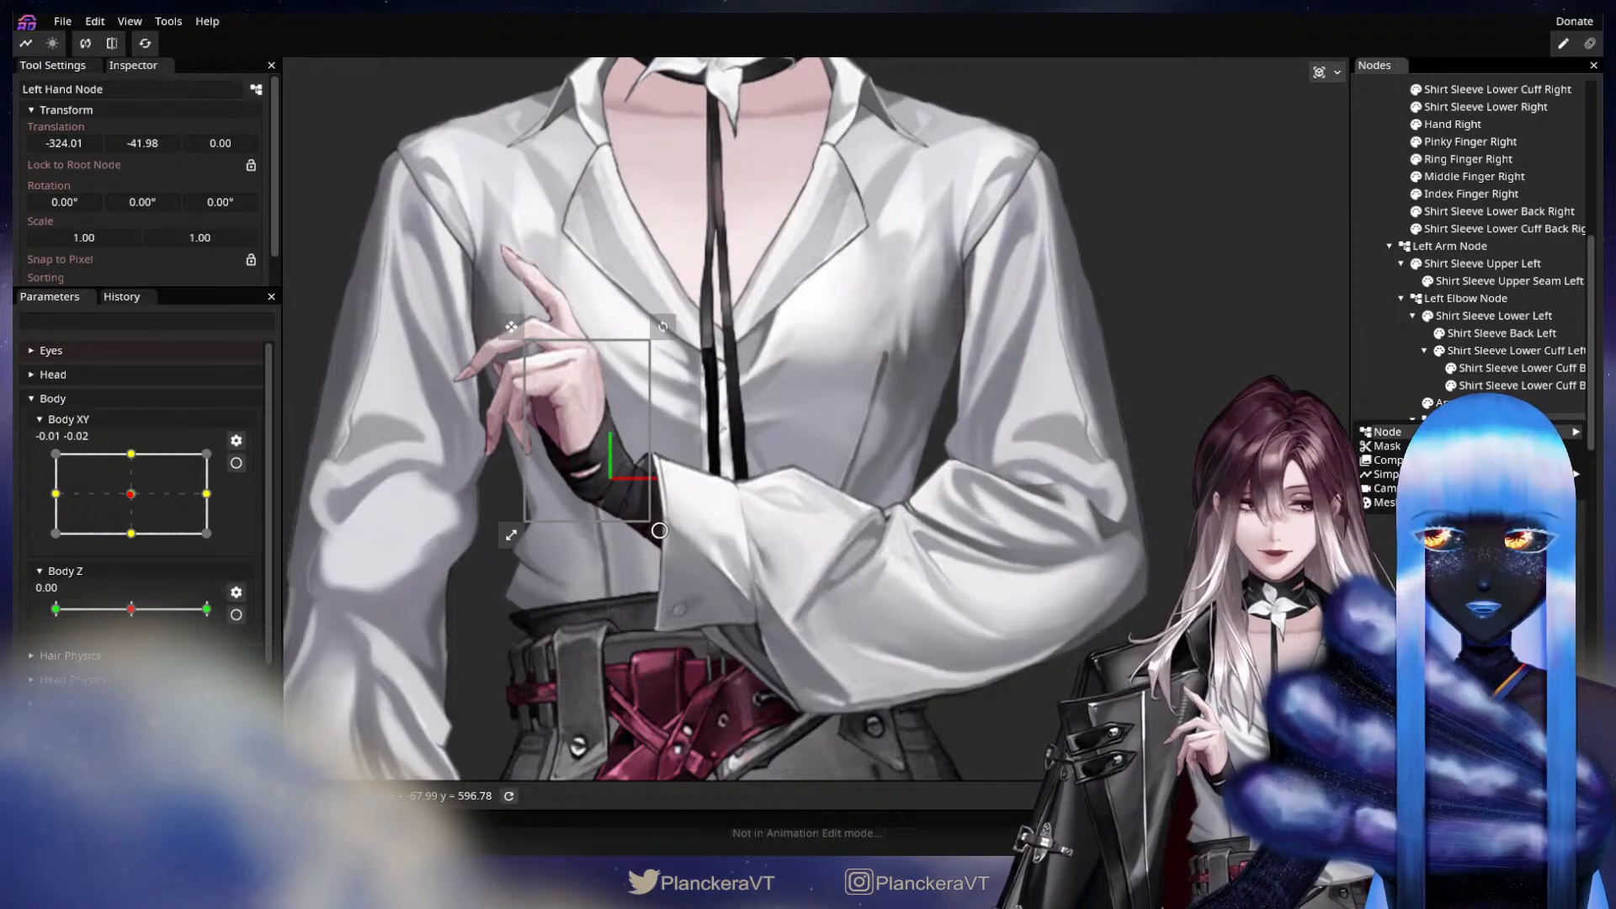
click(1499, 436)
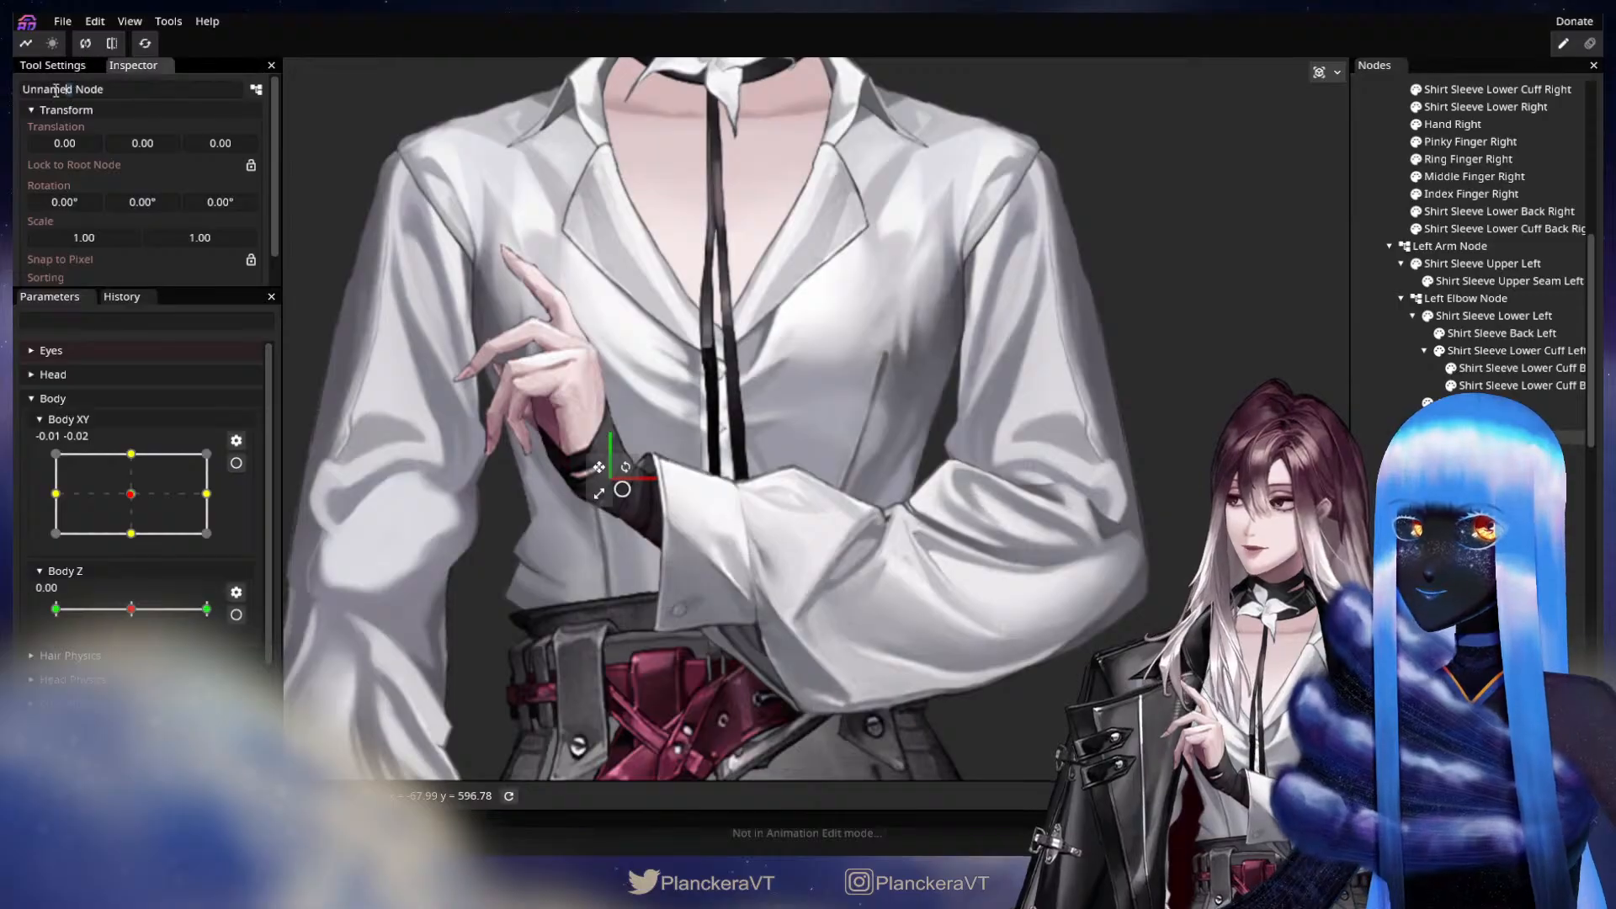
drag(74, 90, 15, 86)
text(Left )
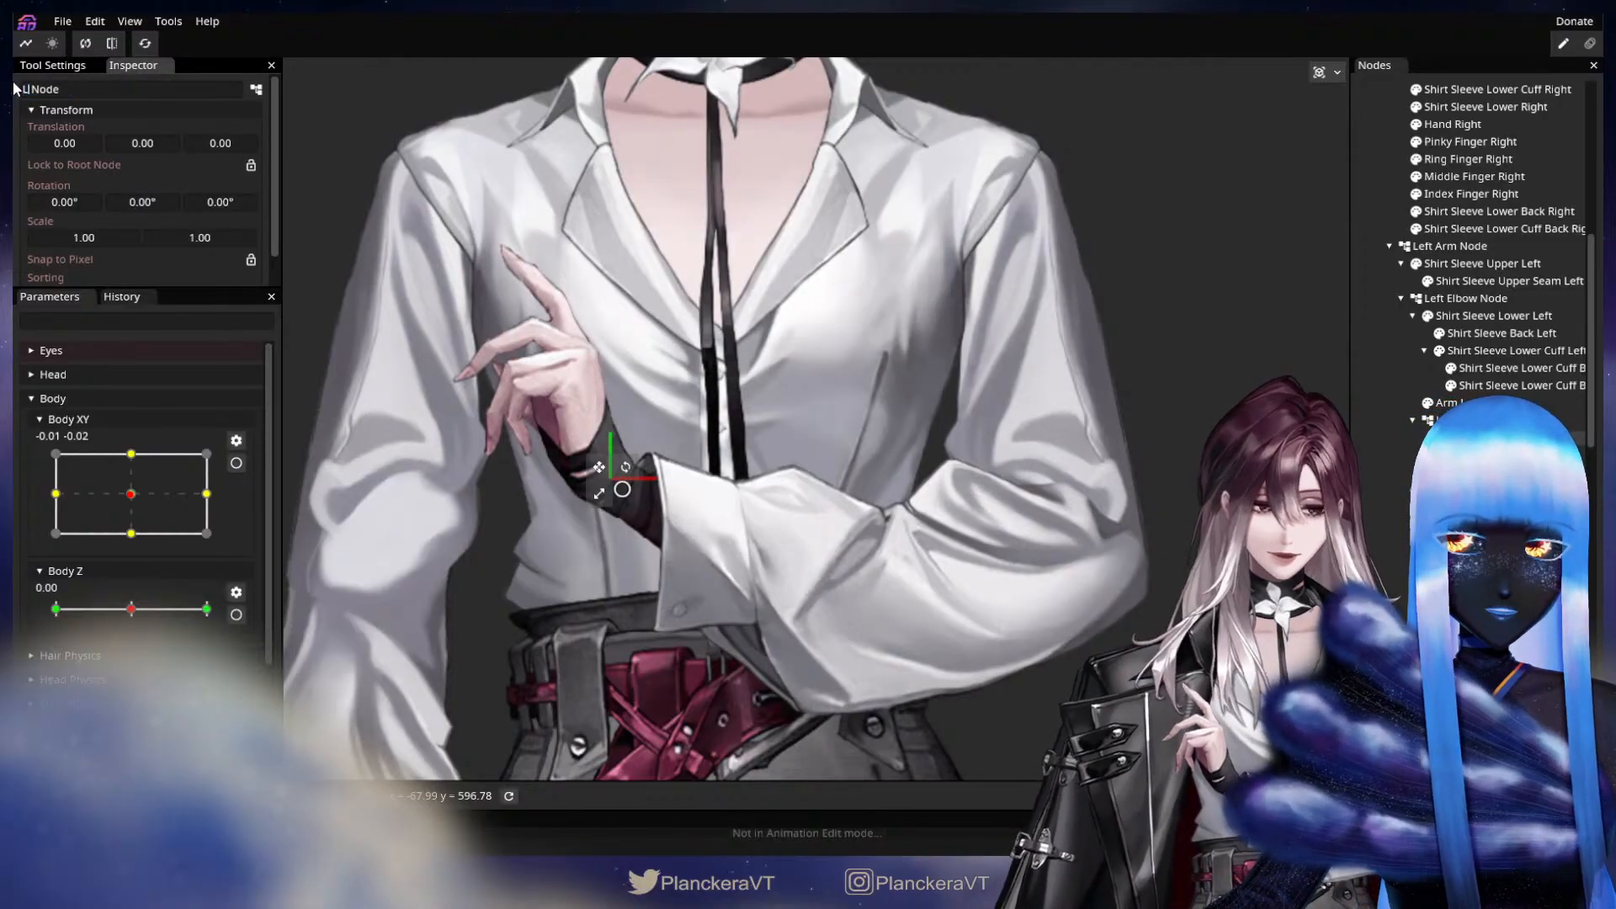
text(Index Finger)
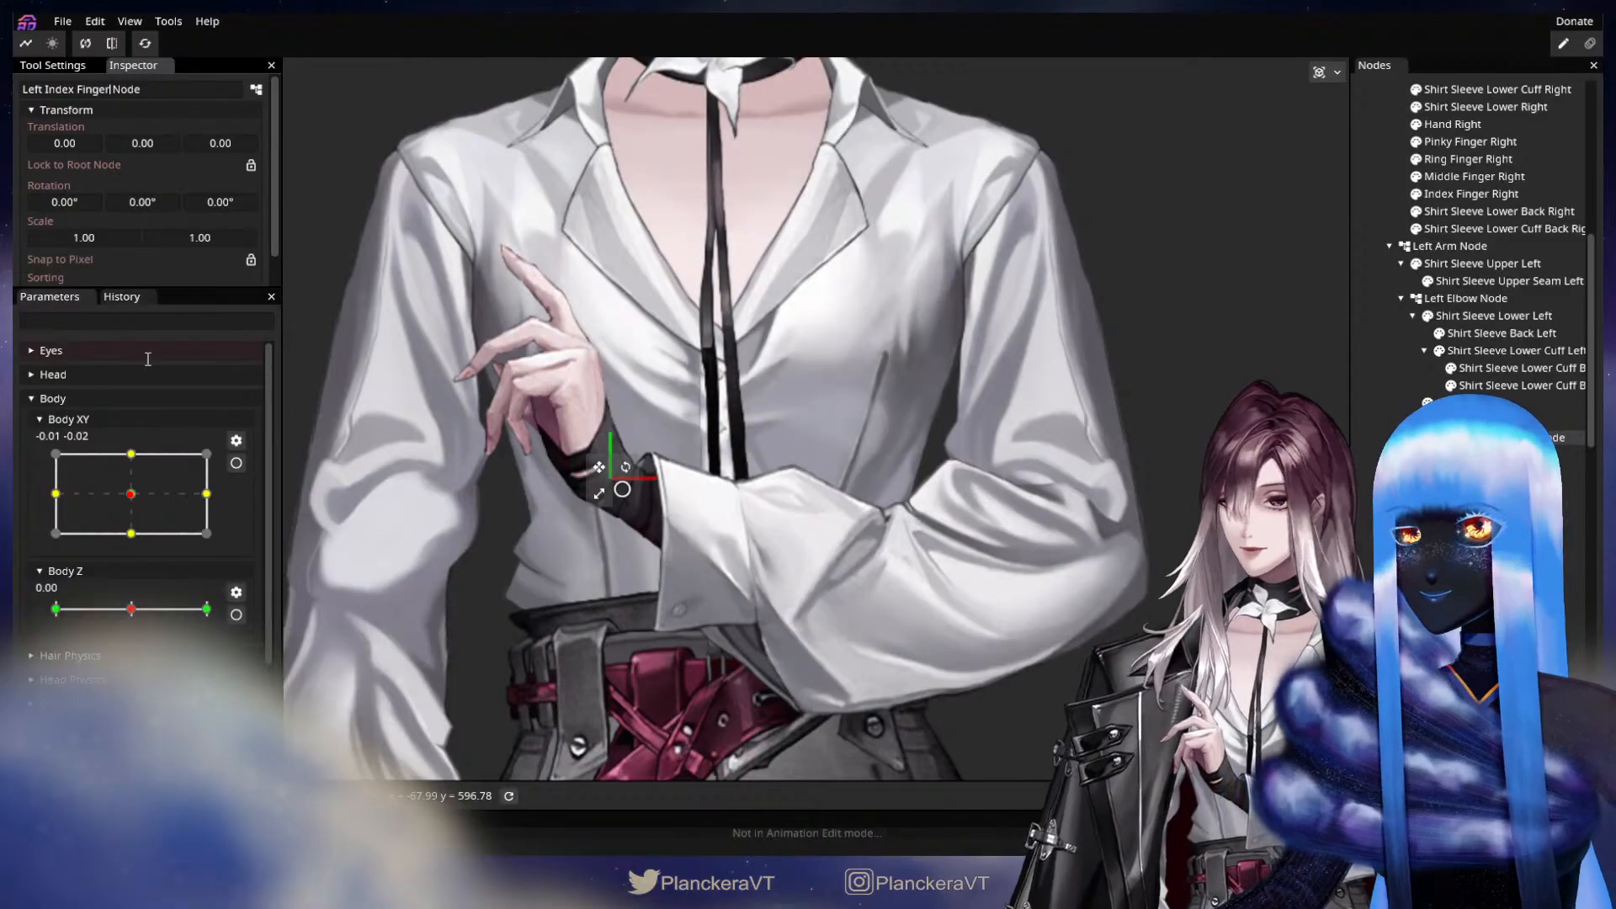
drag(591, 468, 554, 317)
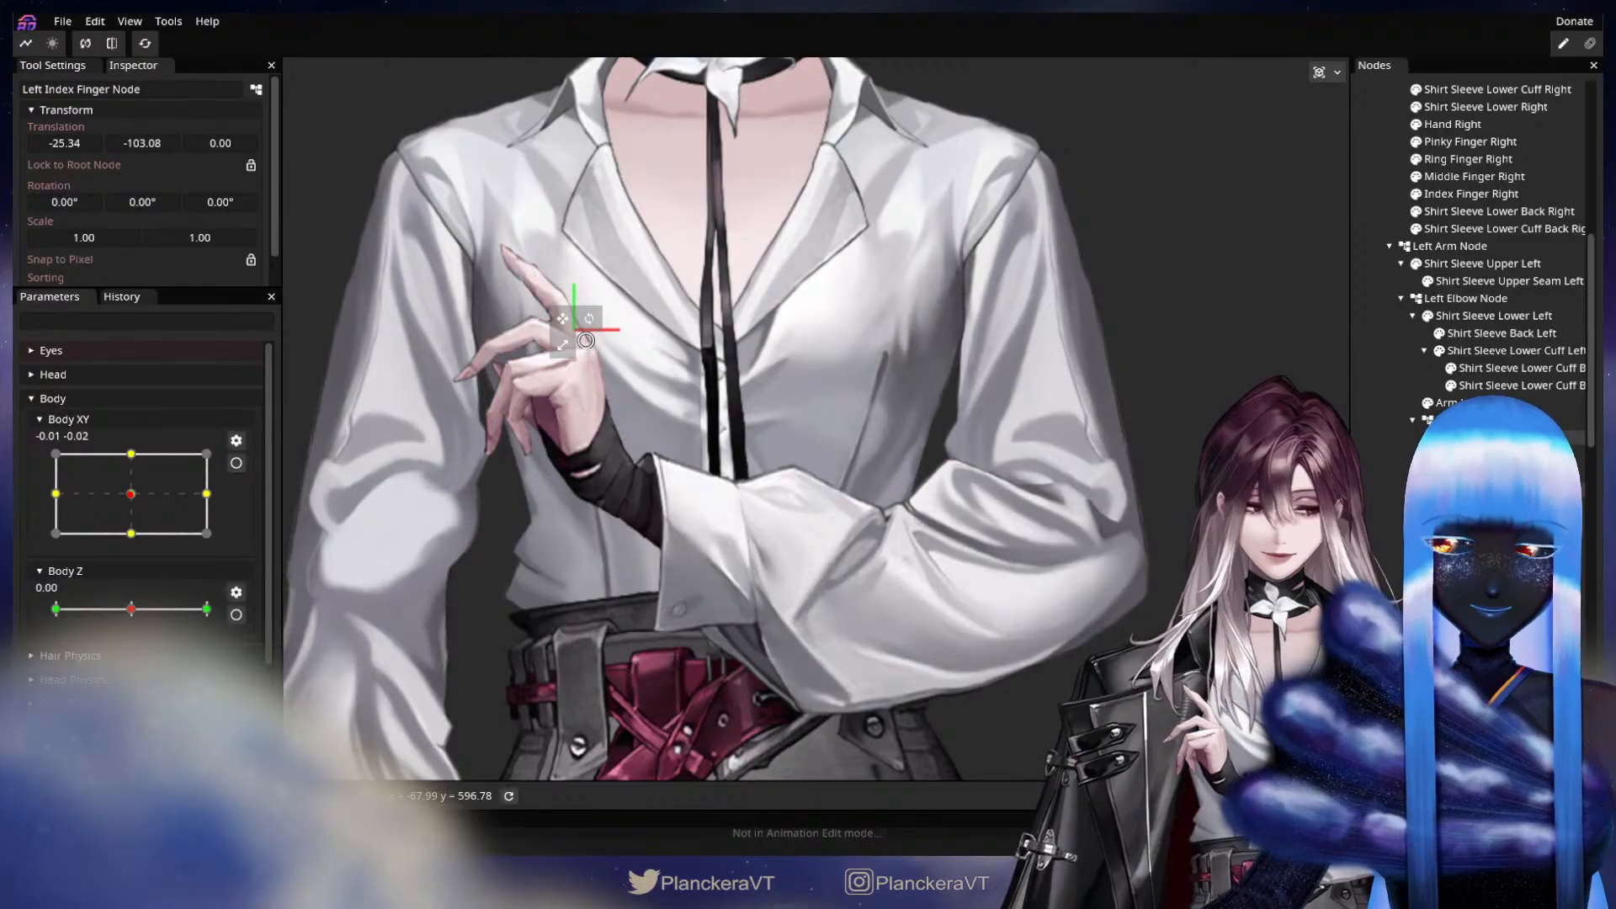
Add a Left Thumb Node under the Left Hand Node and place it at the thumb's base, about X -48, Y -38.
right_click(1463, 422)
mouse_move(1478, 431)
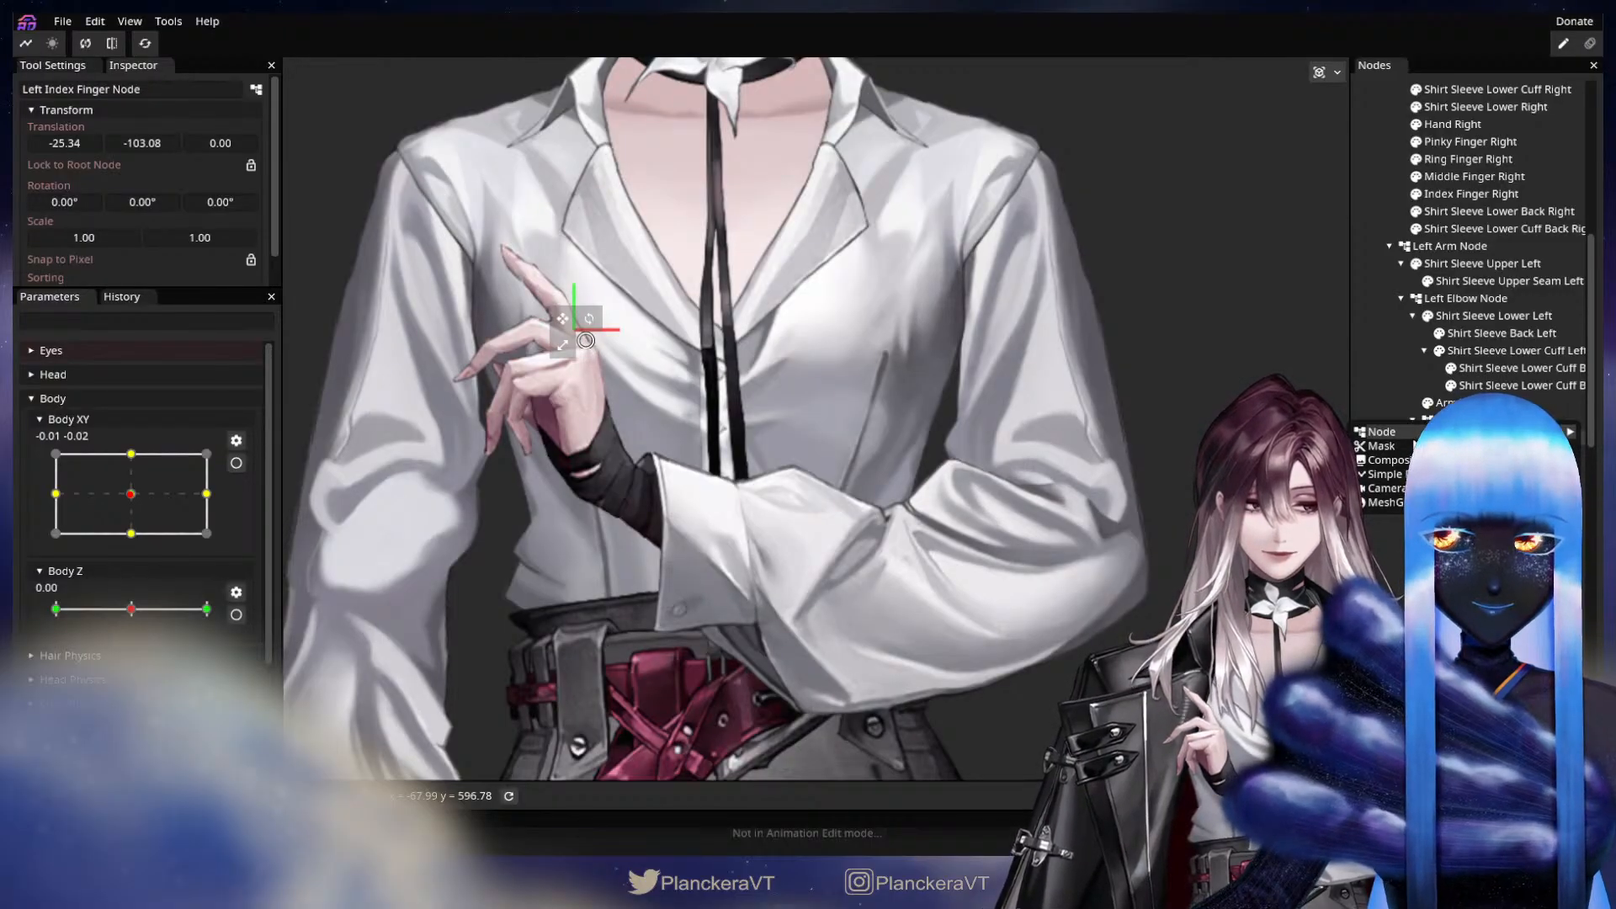
click(1397, 431)
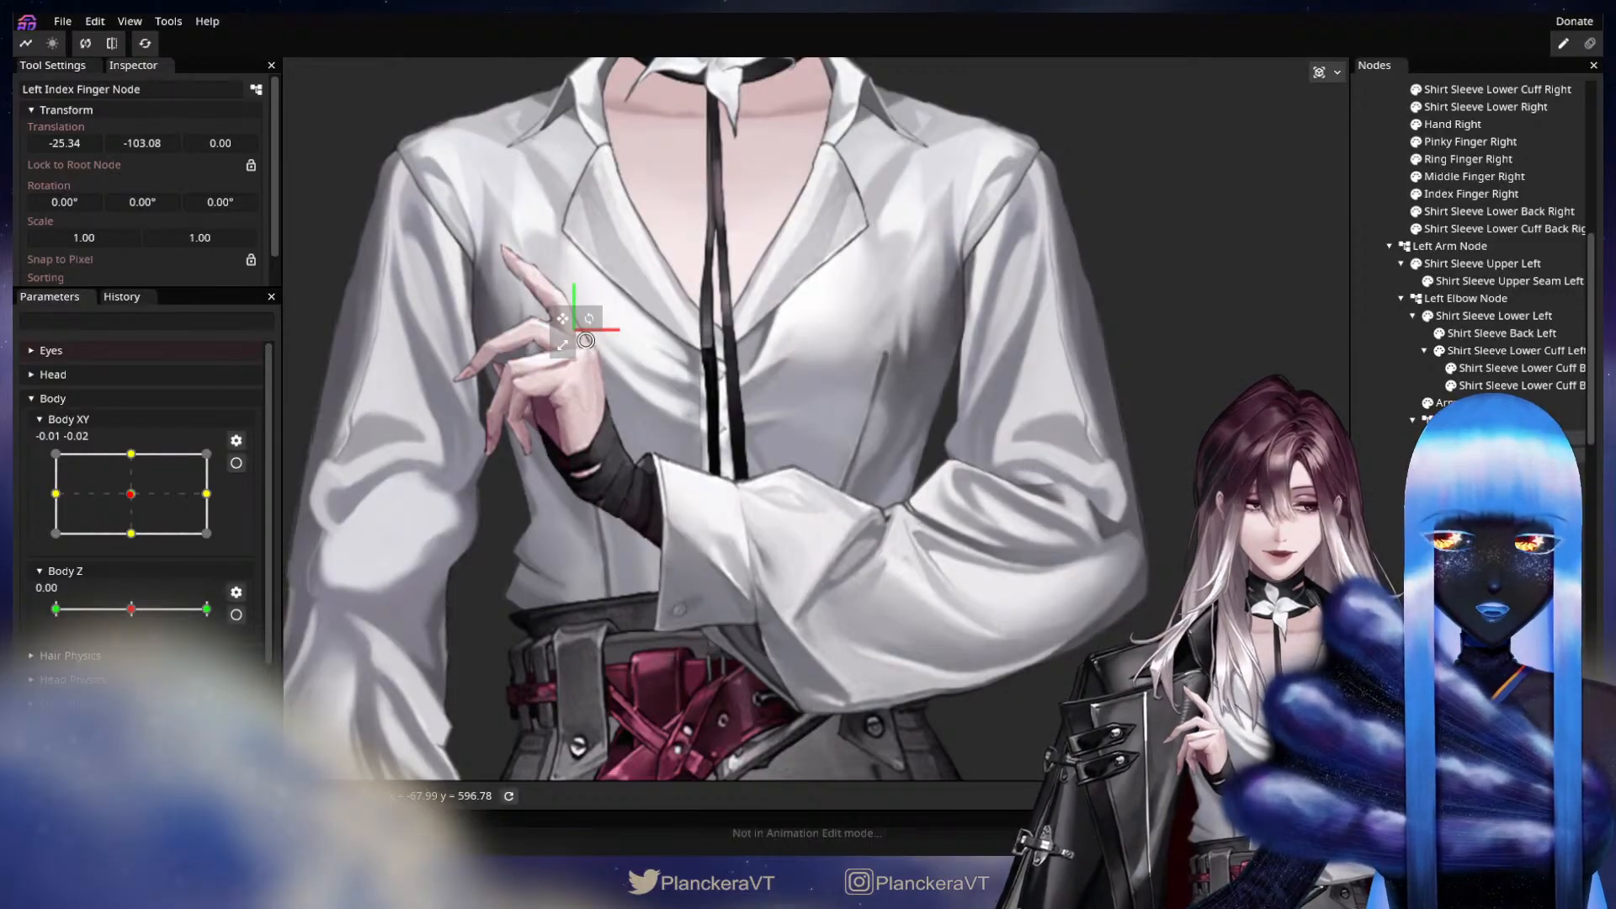
click(1469, 438)
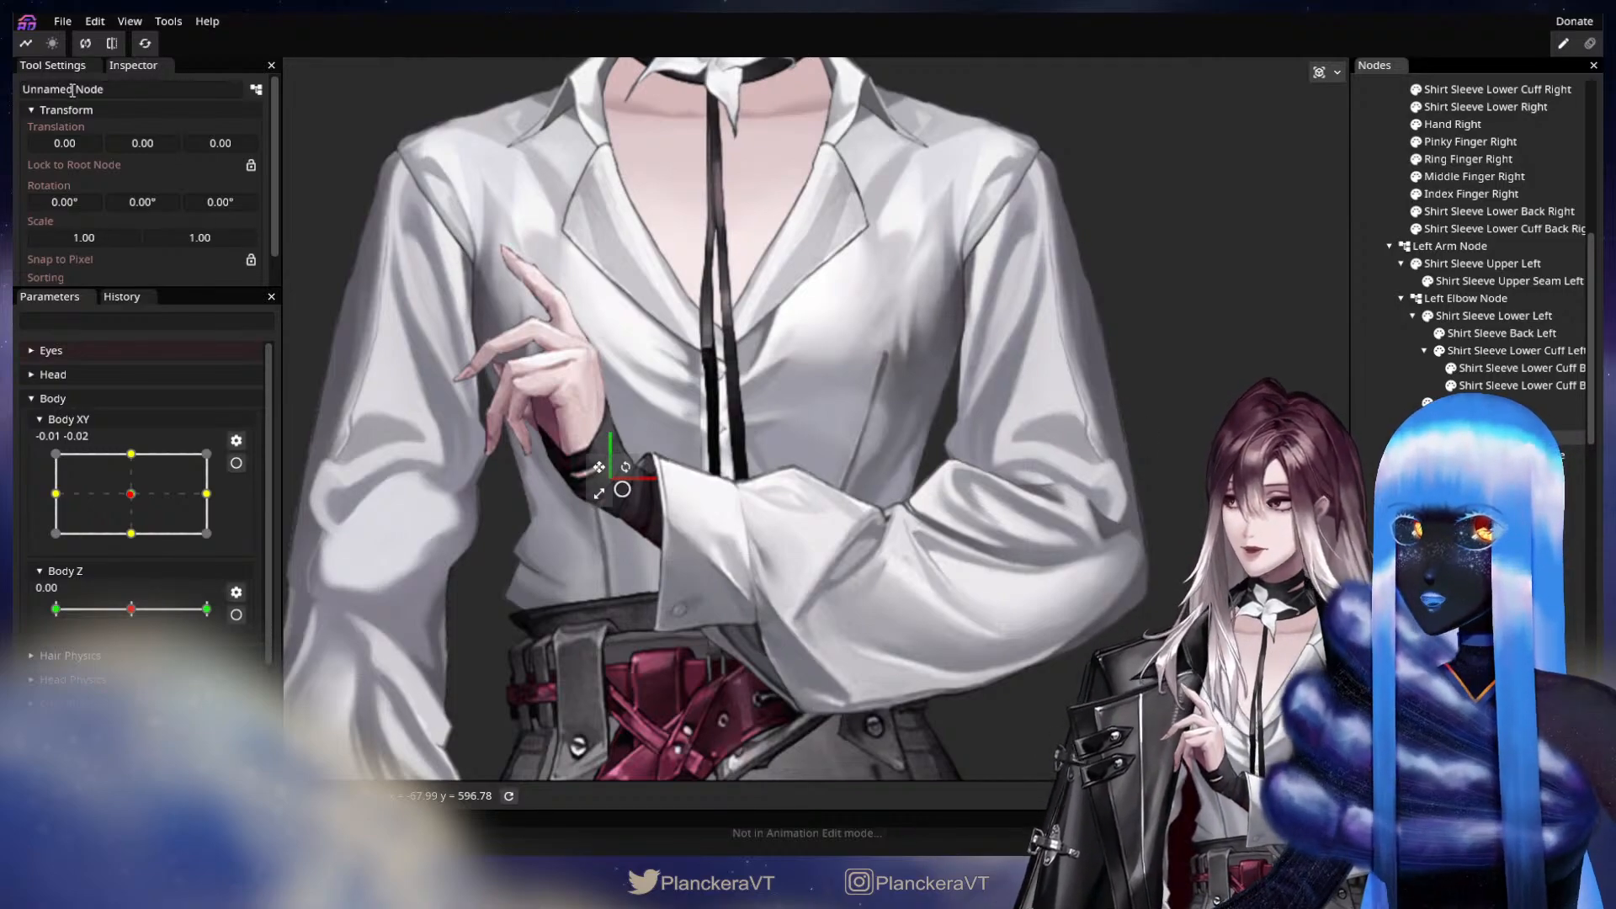
drag(75, 88, 14, 82)
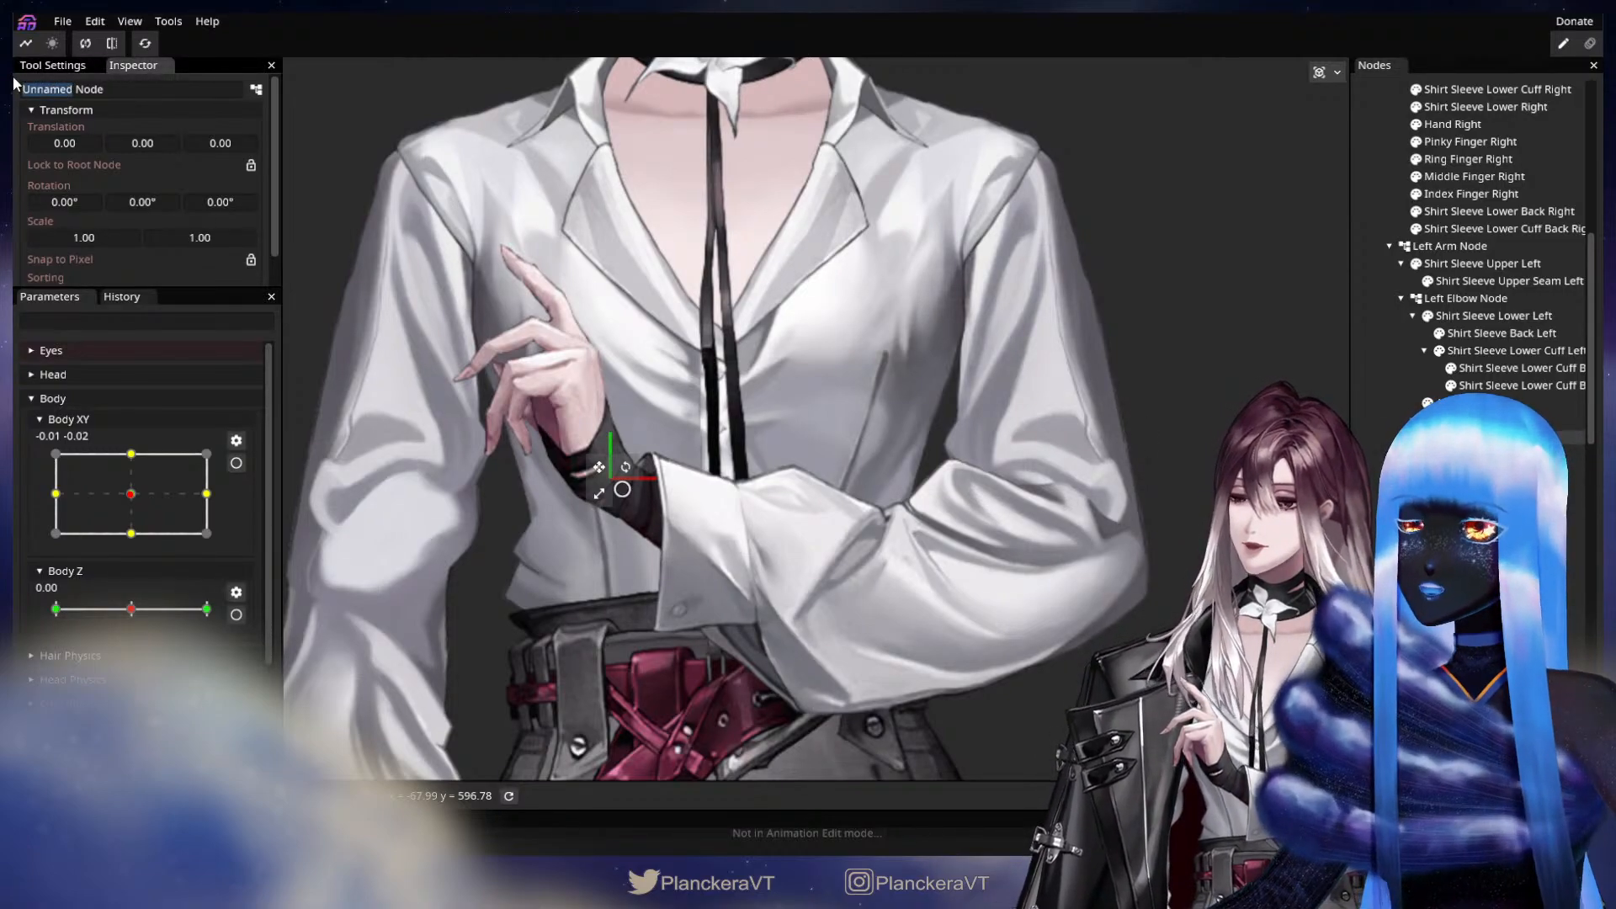
text(Left Thumb)
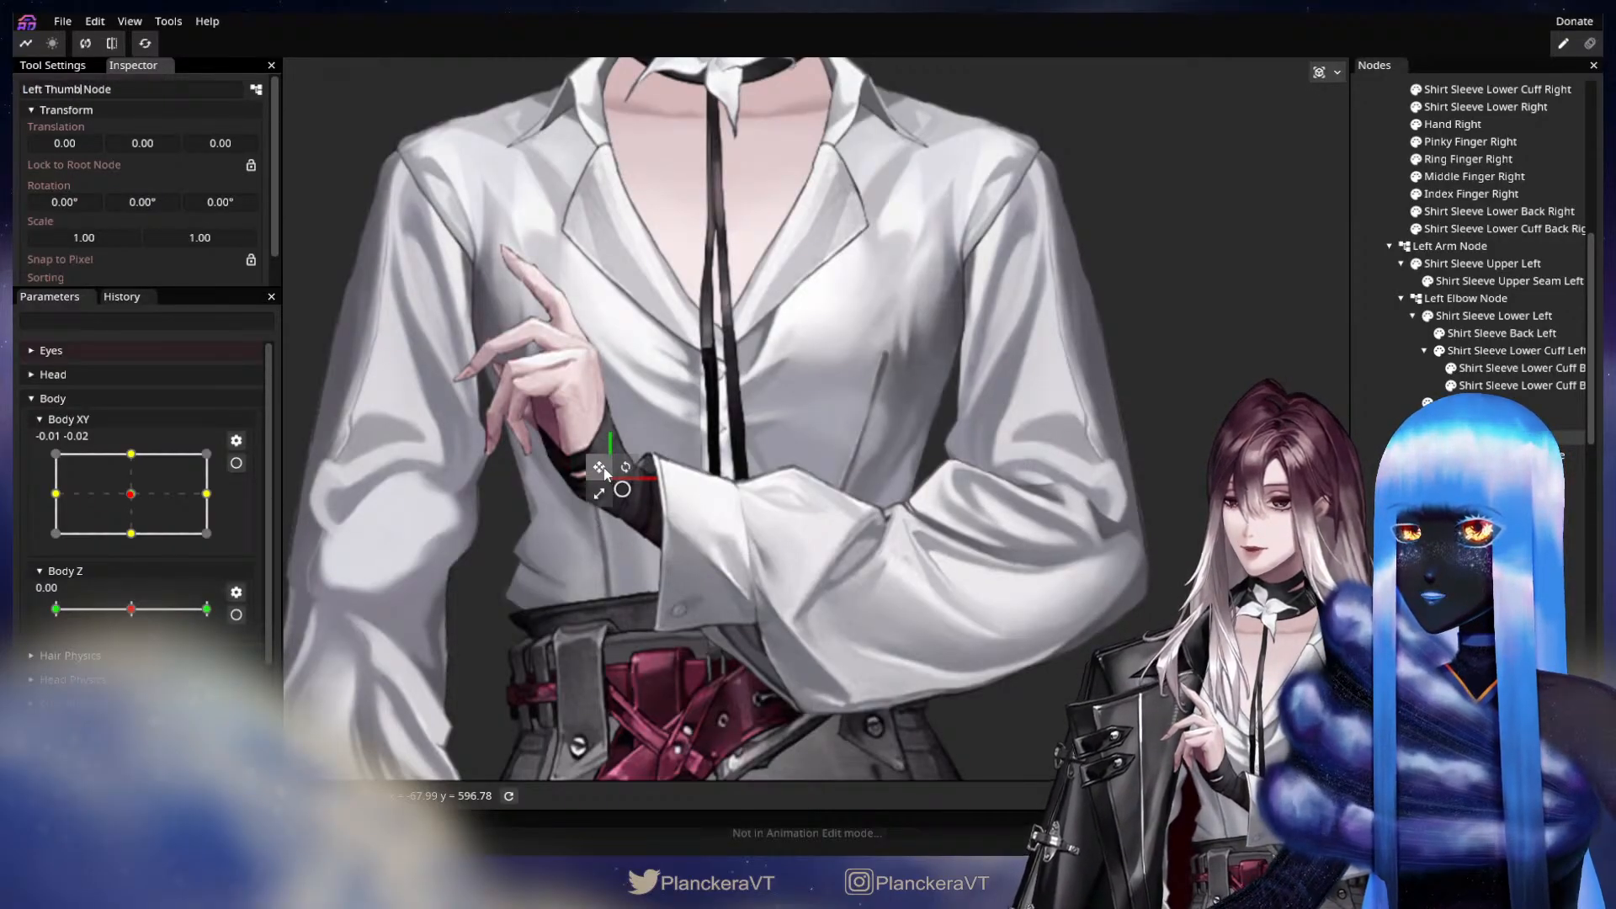
drag(601, 473, 532, 418)
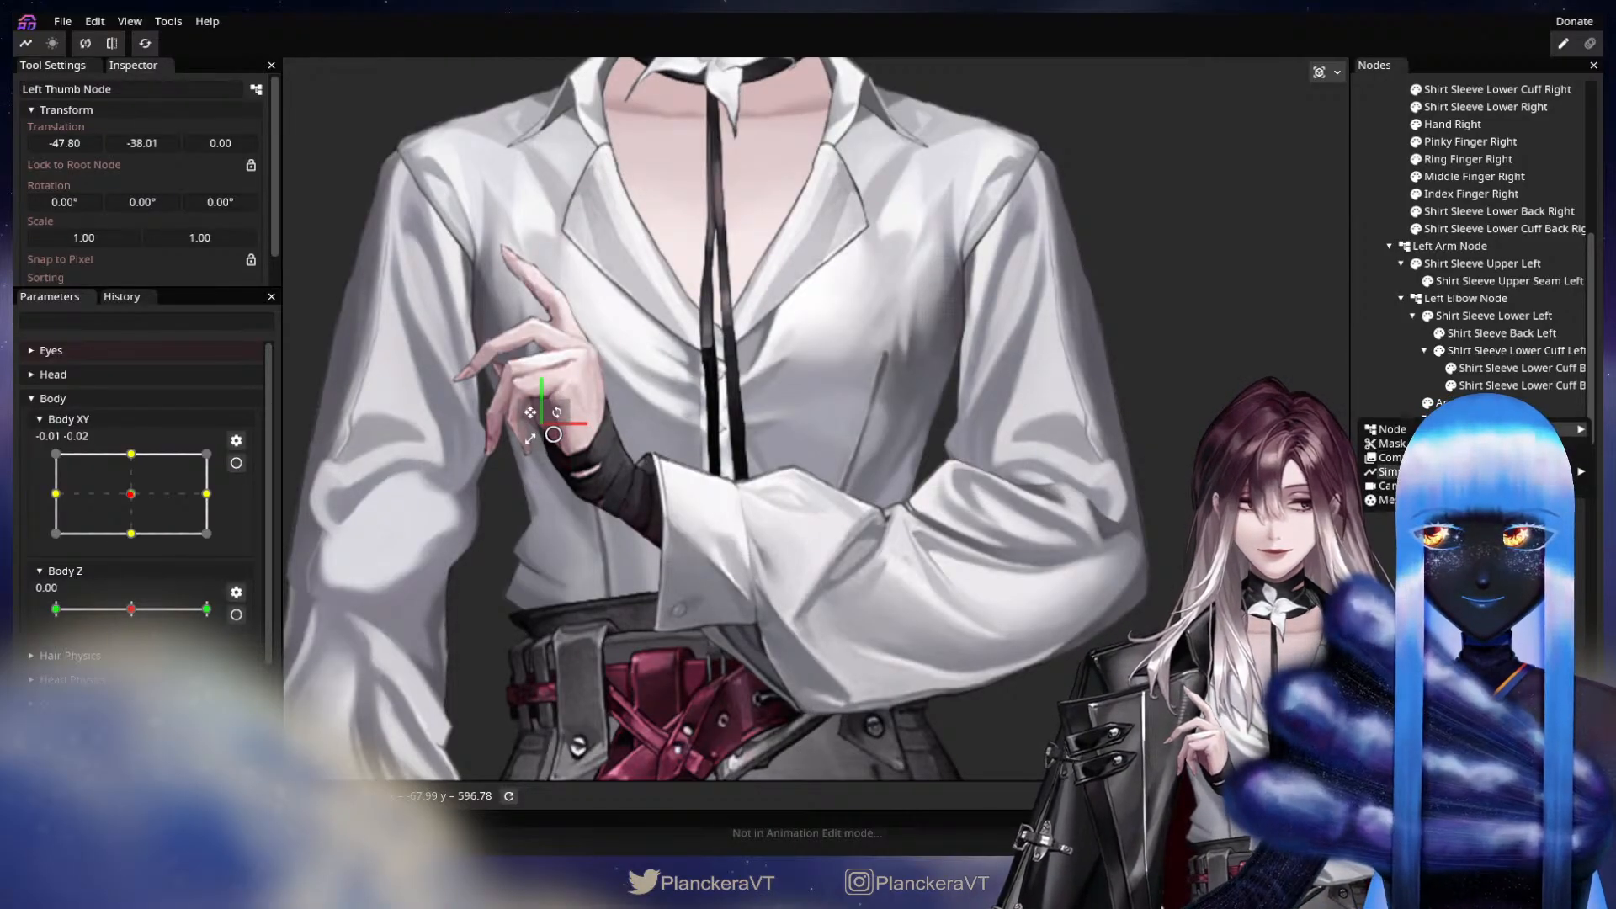
Add a Left Pinky Node under the Left Hand Node and place it at the pinky's base, about X -32, Y -69.
click(1483, 437)
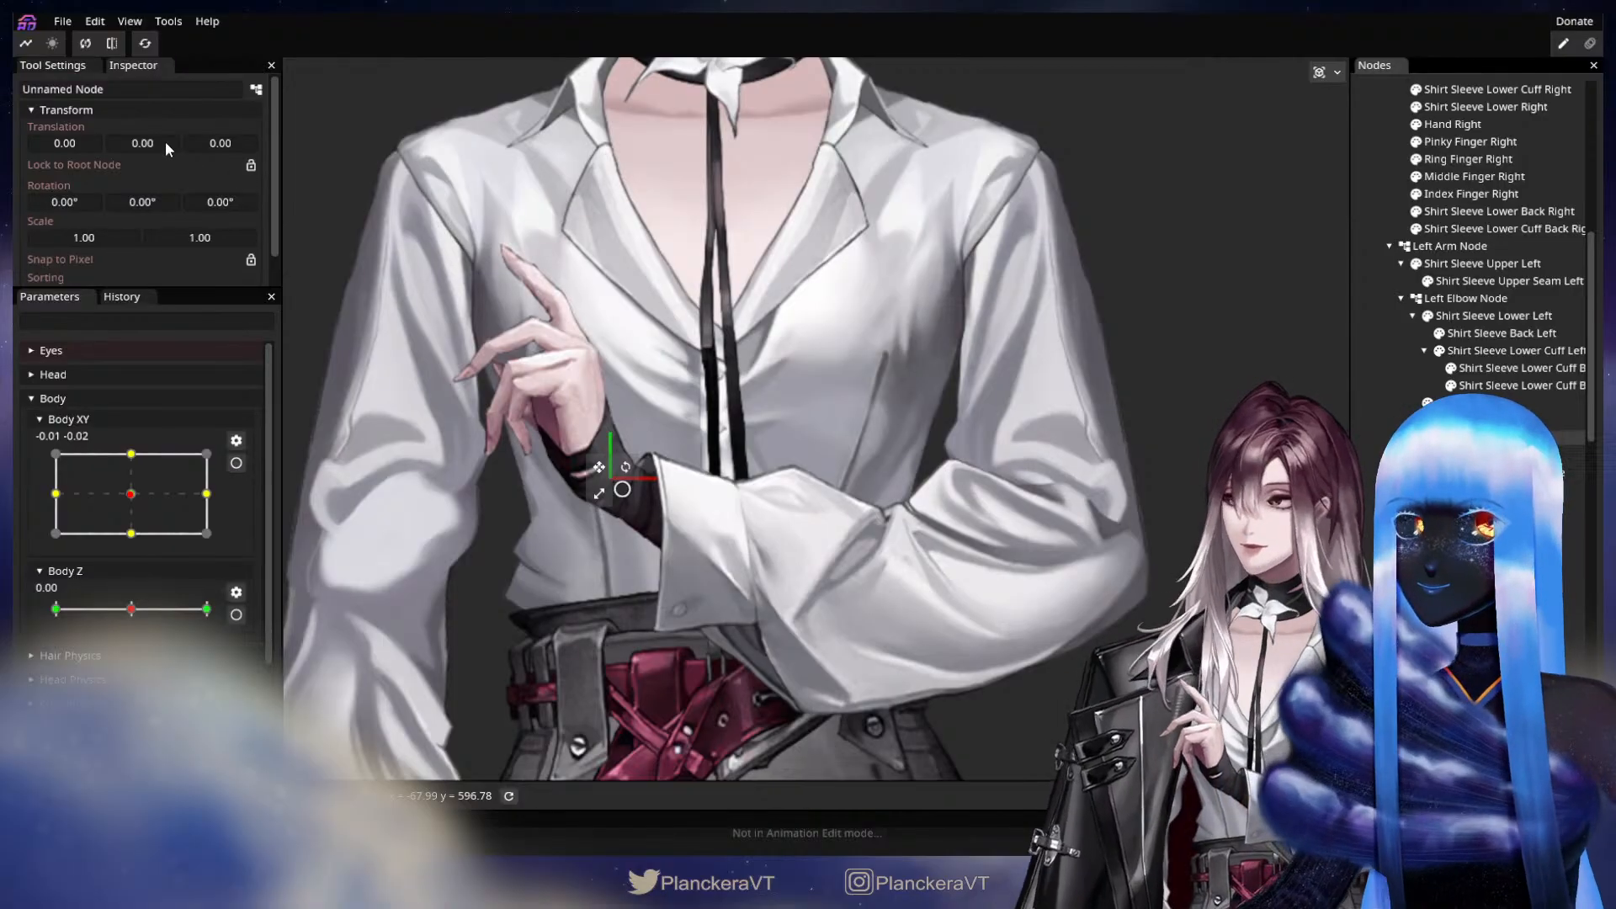
drag(72, 88, 20, 87)
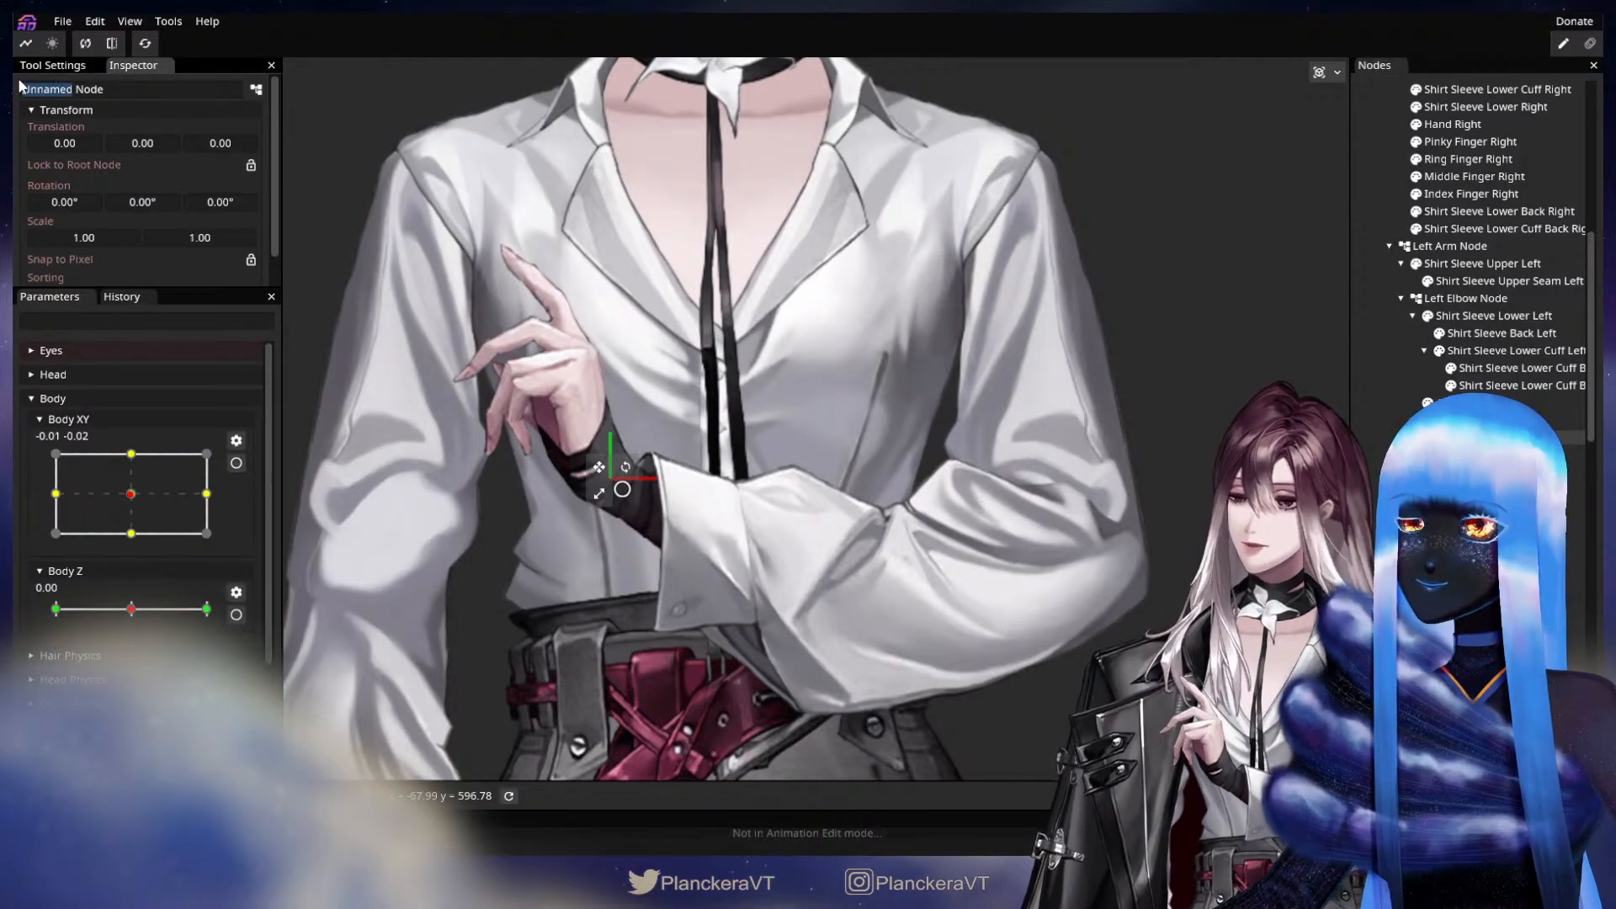
text(Left Pinky)
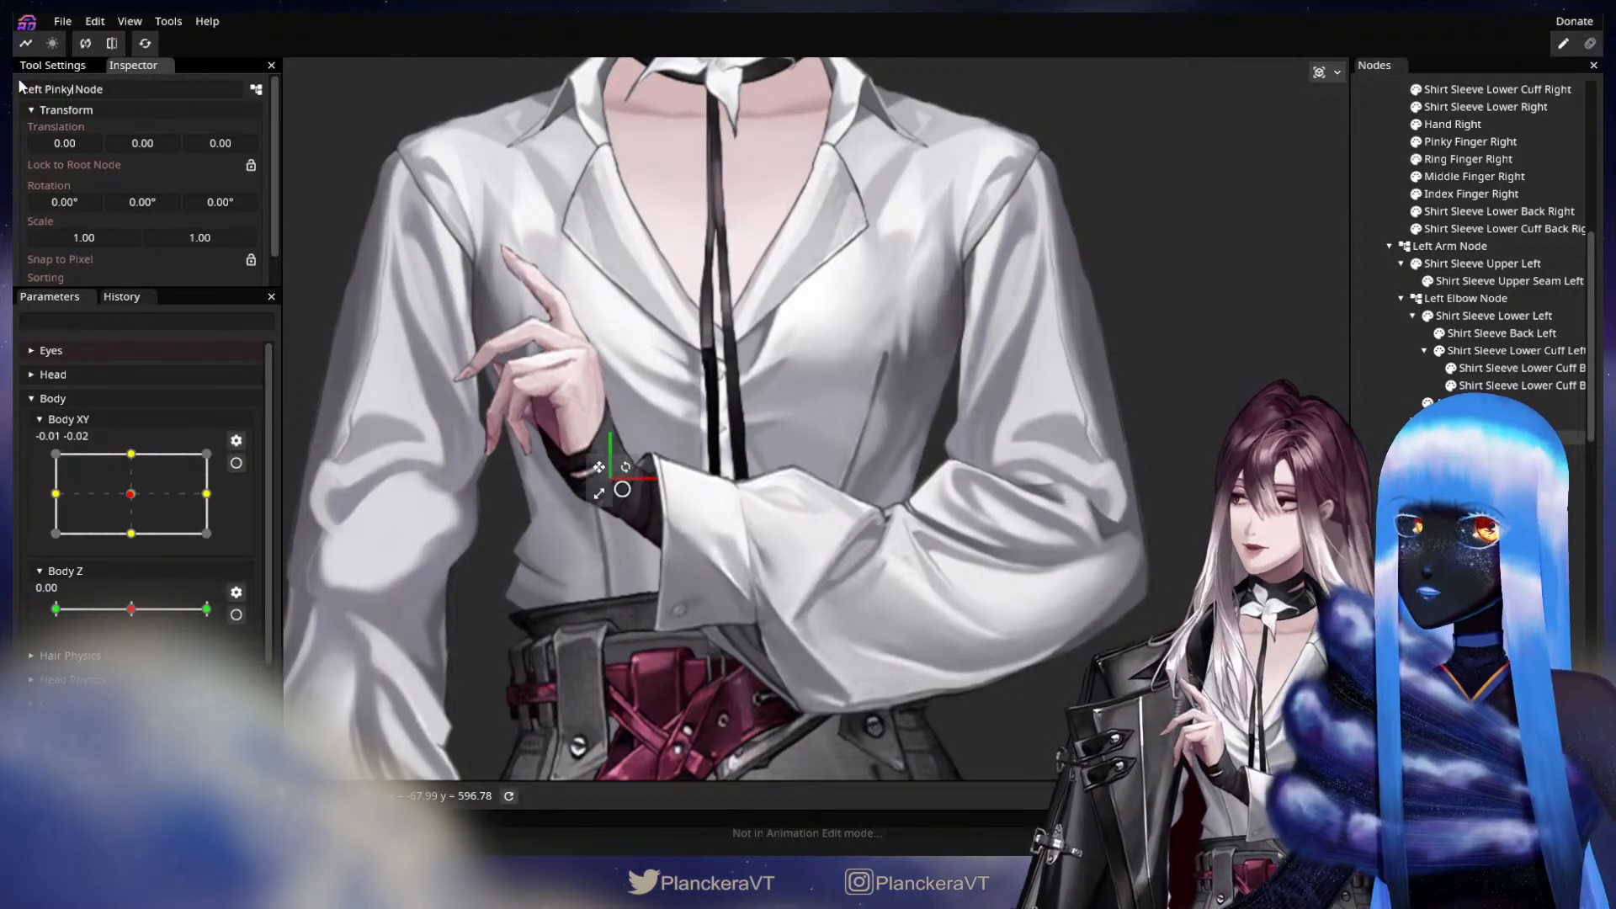
drag(595, 466, 550, 371)
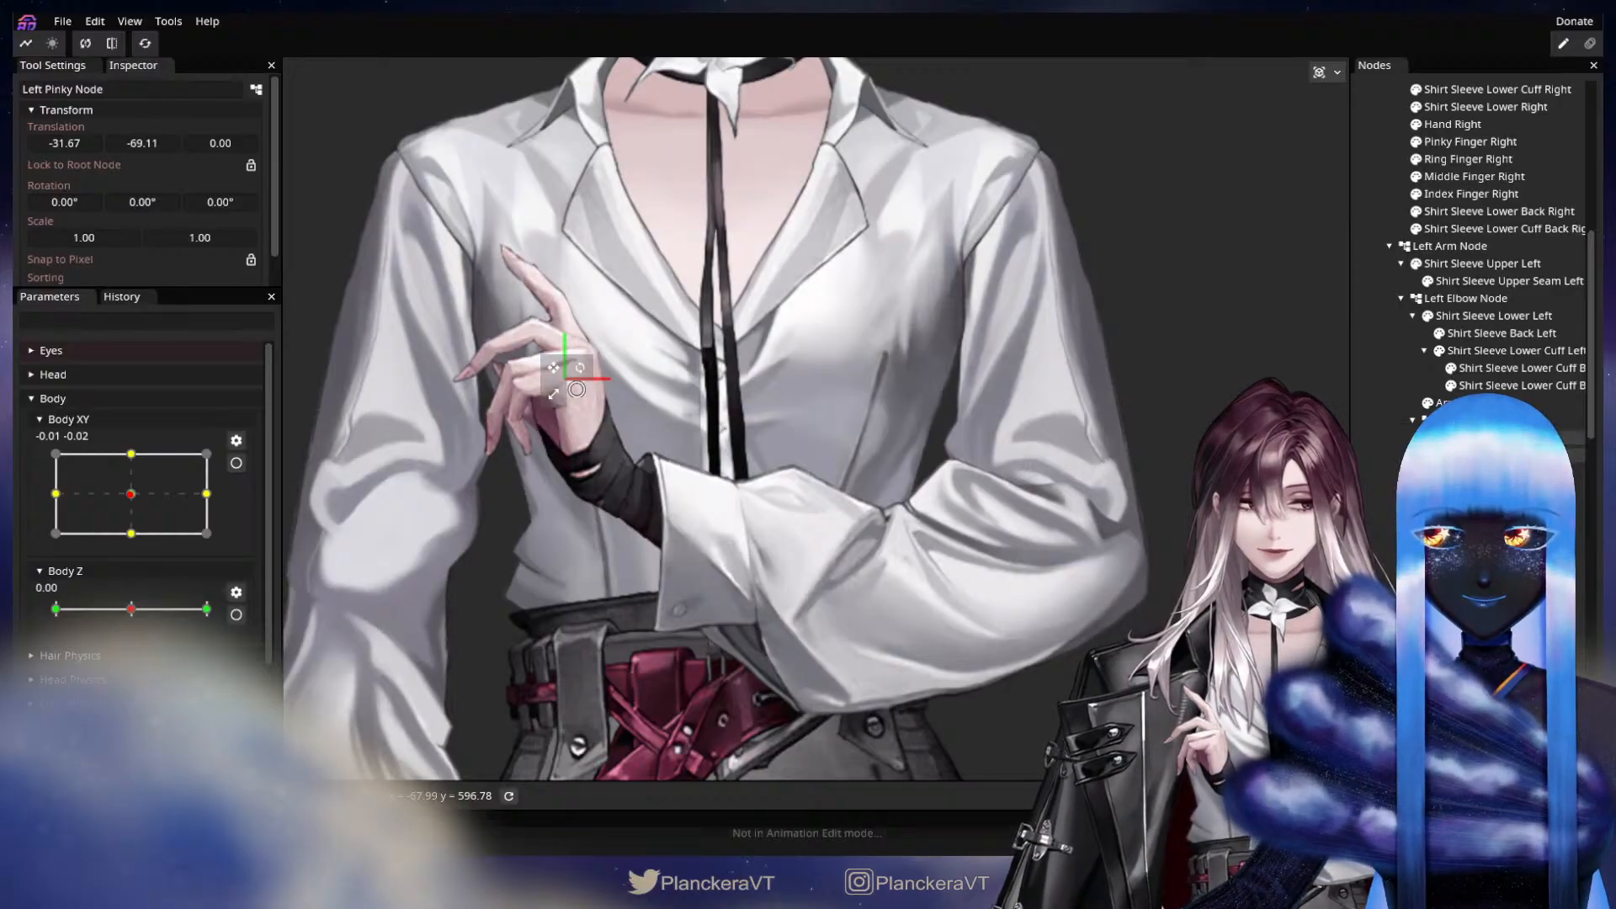
Add a Left Ring Finger Node under the Left Hand Node and select the Left Thumb Node.
click(1490, 437)
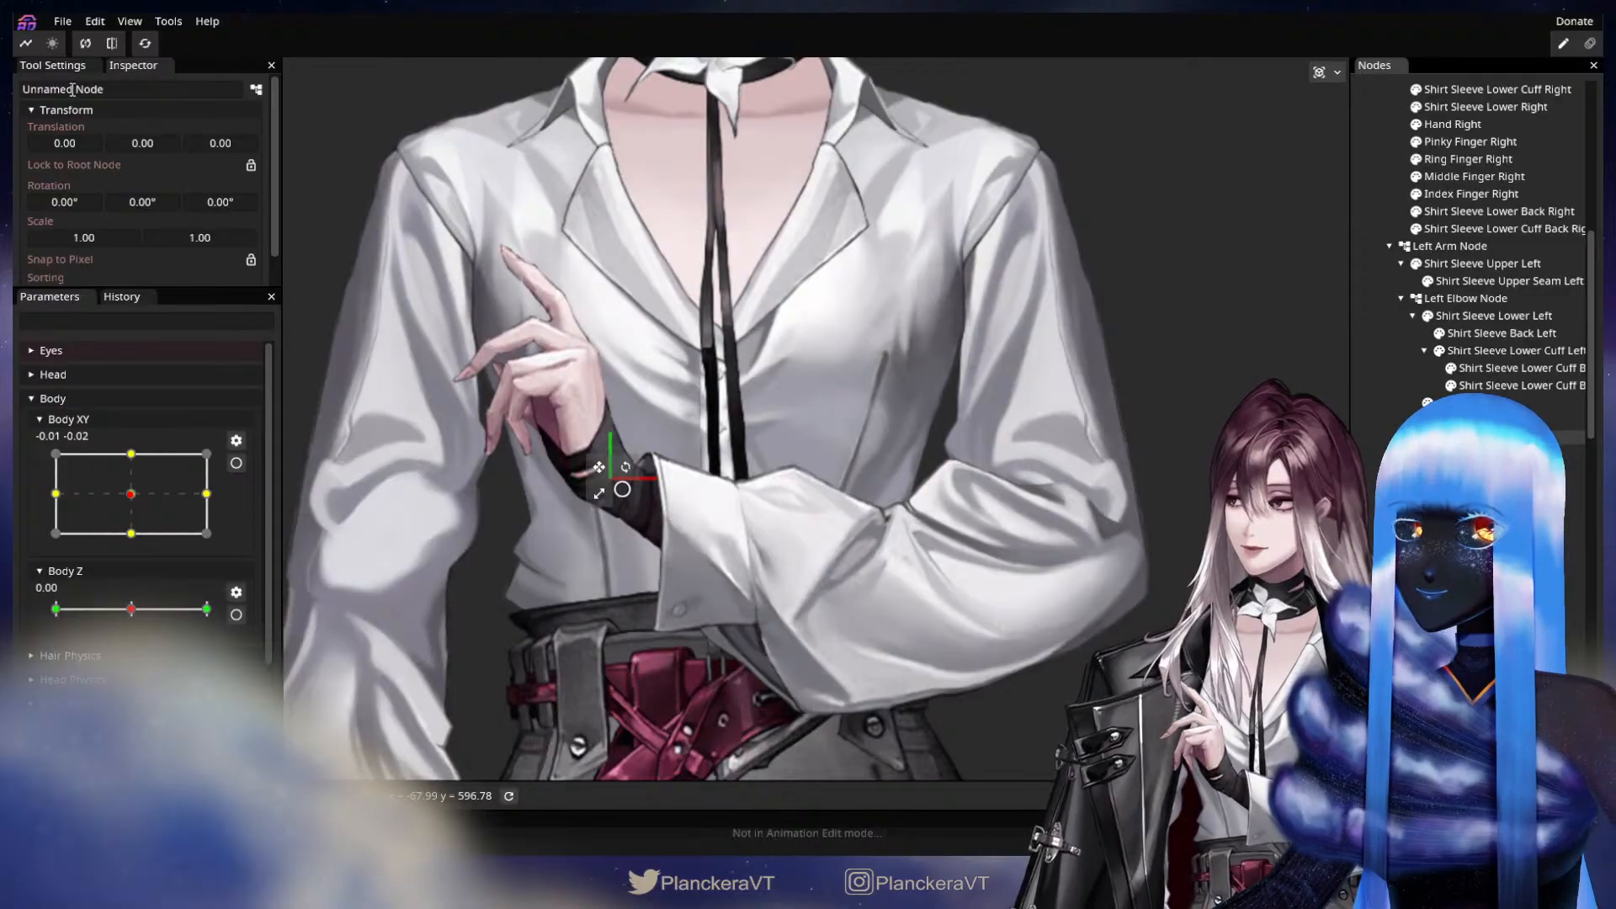
drag(72, 89, 15, 84)
text(Left Ri)
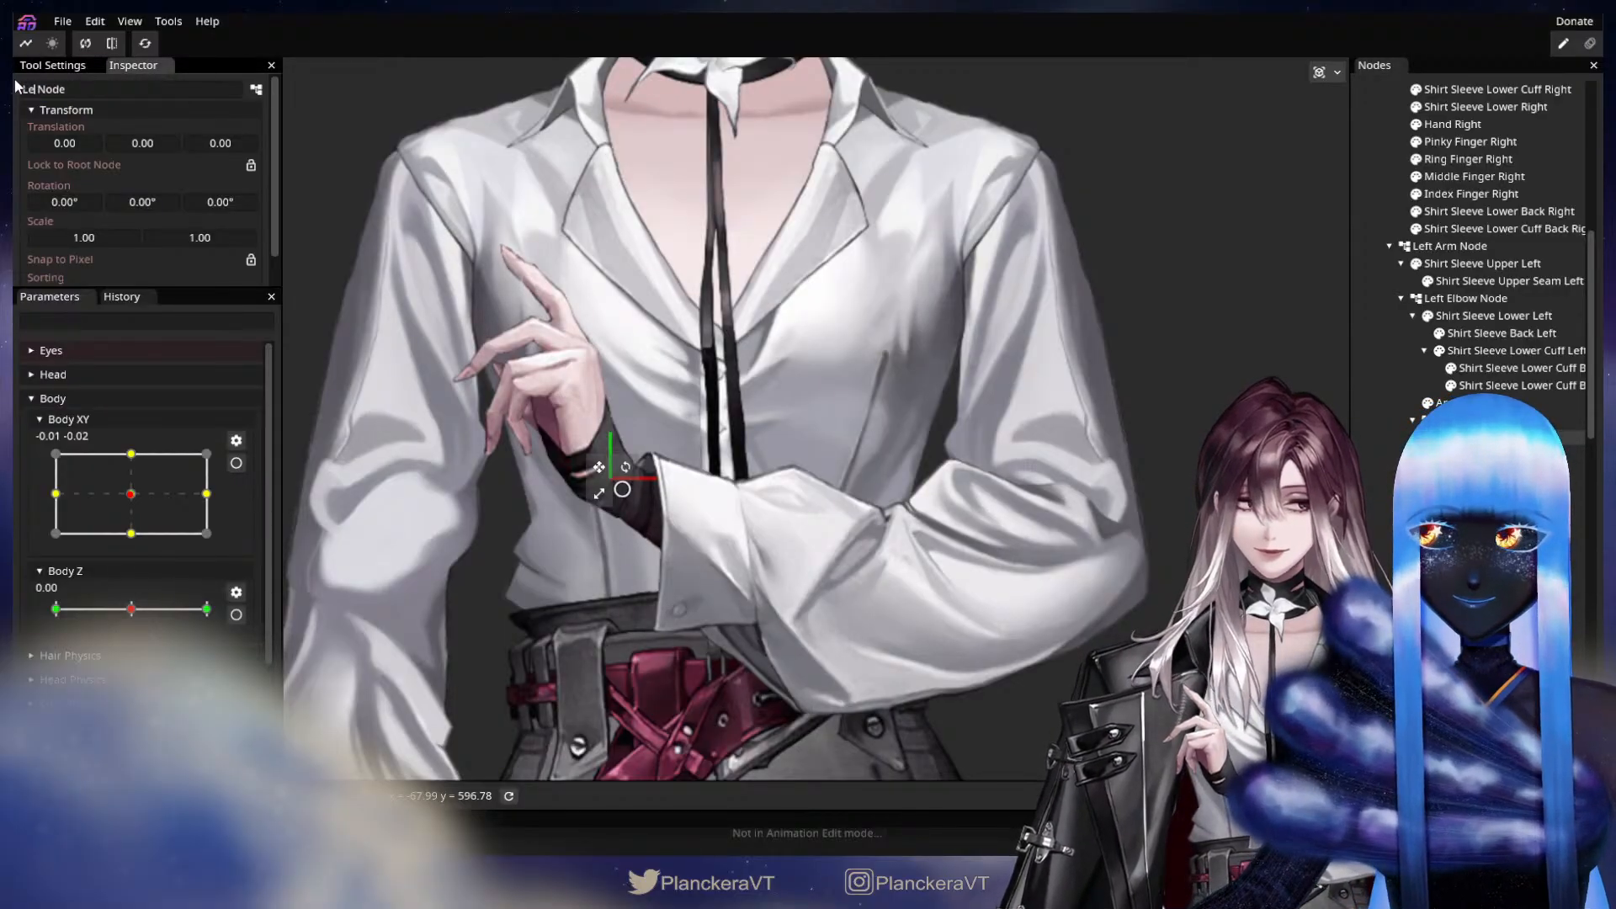
text(ng Finger)
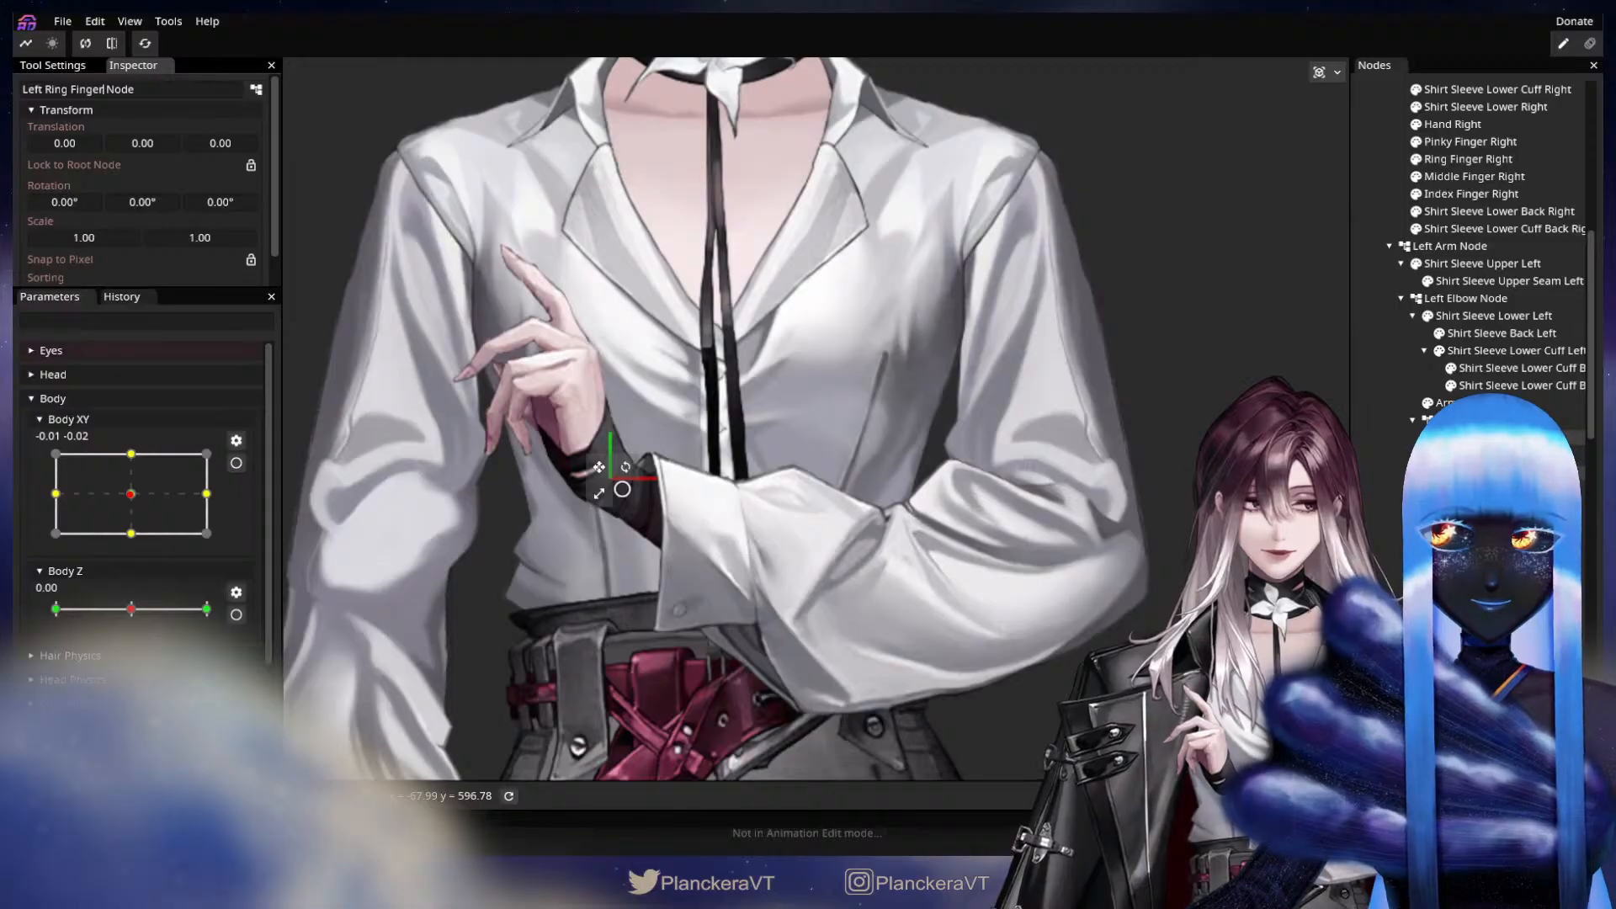
click(1498, 472)
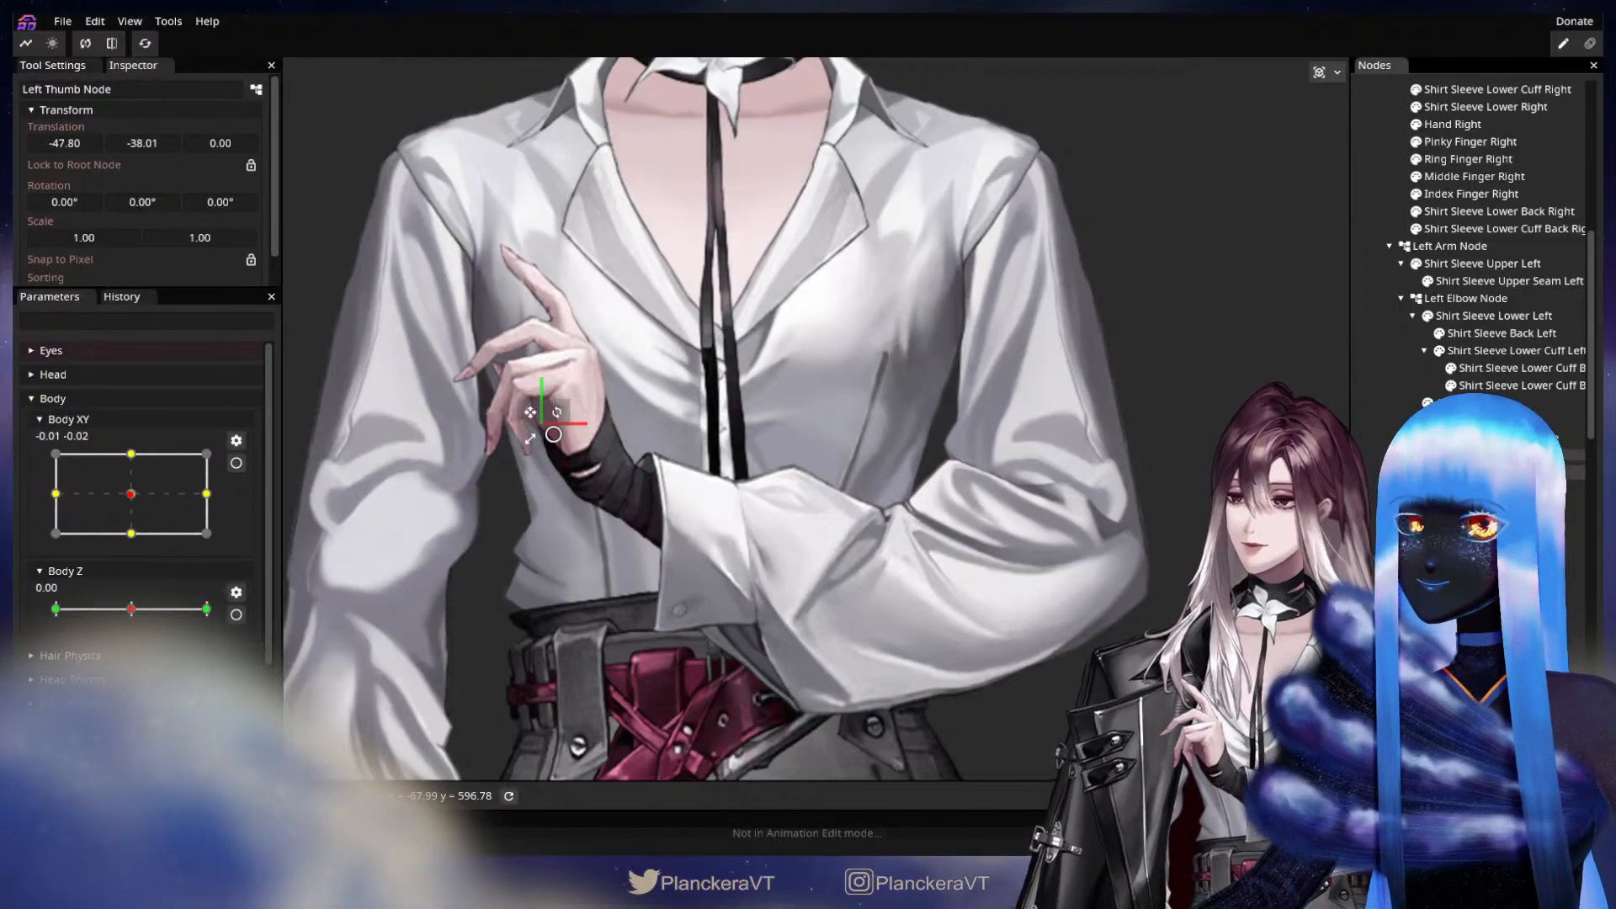
Rename the Left Pinky Node to Left Pinky Finger Node.
click(1498, 455)
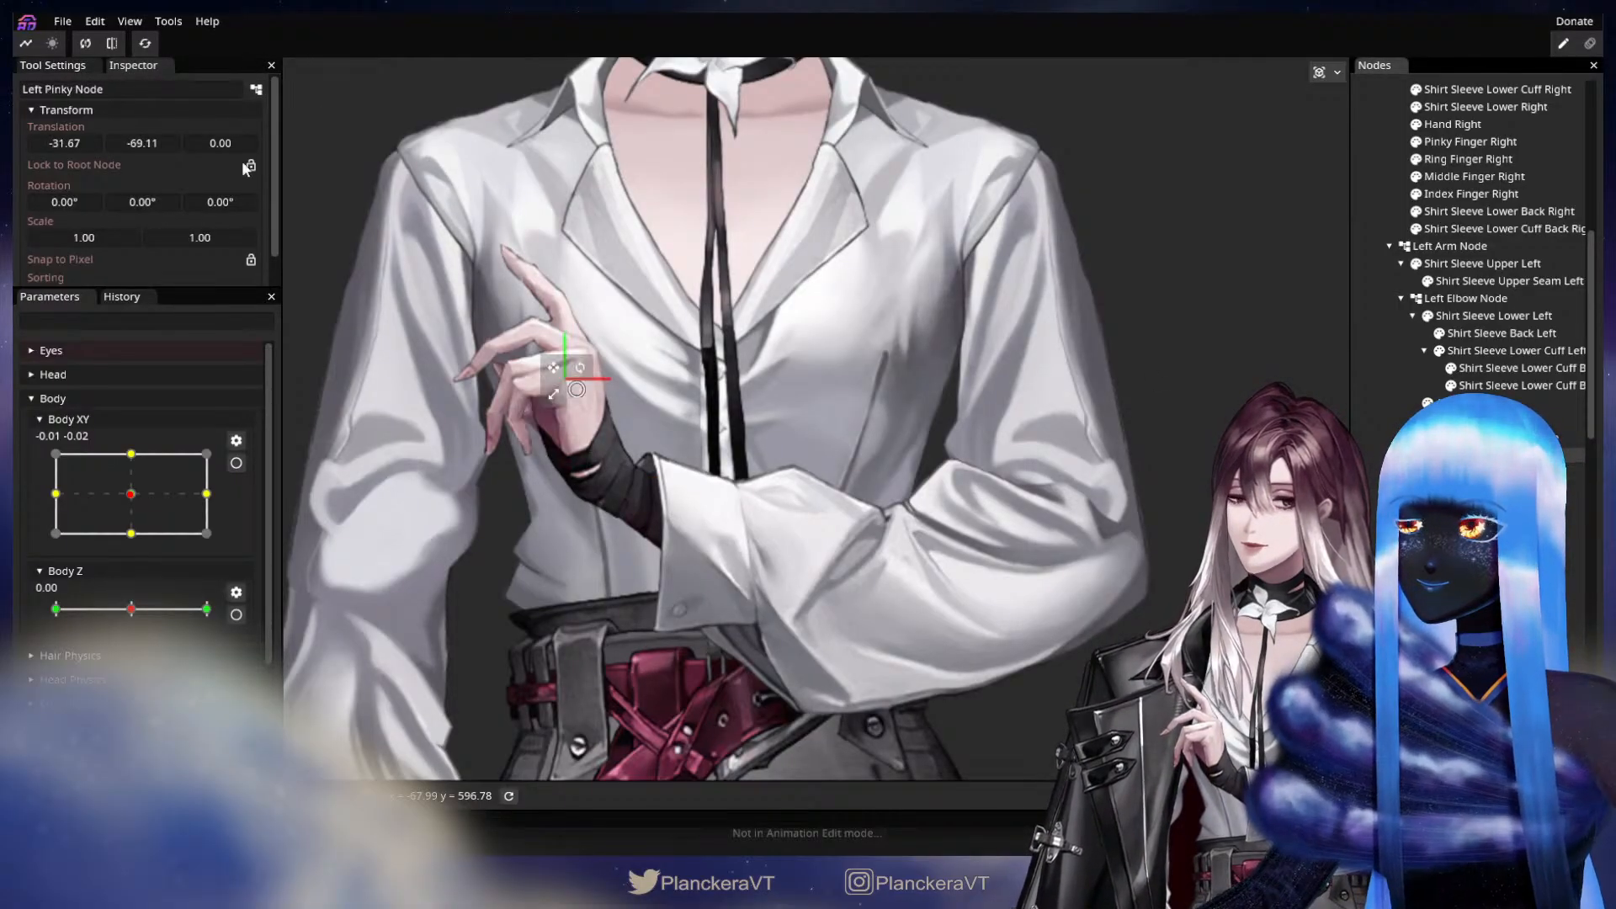
click(74, 89)
text(Finger)
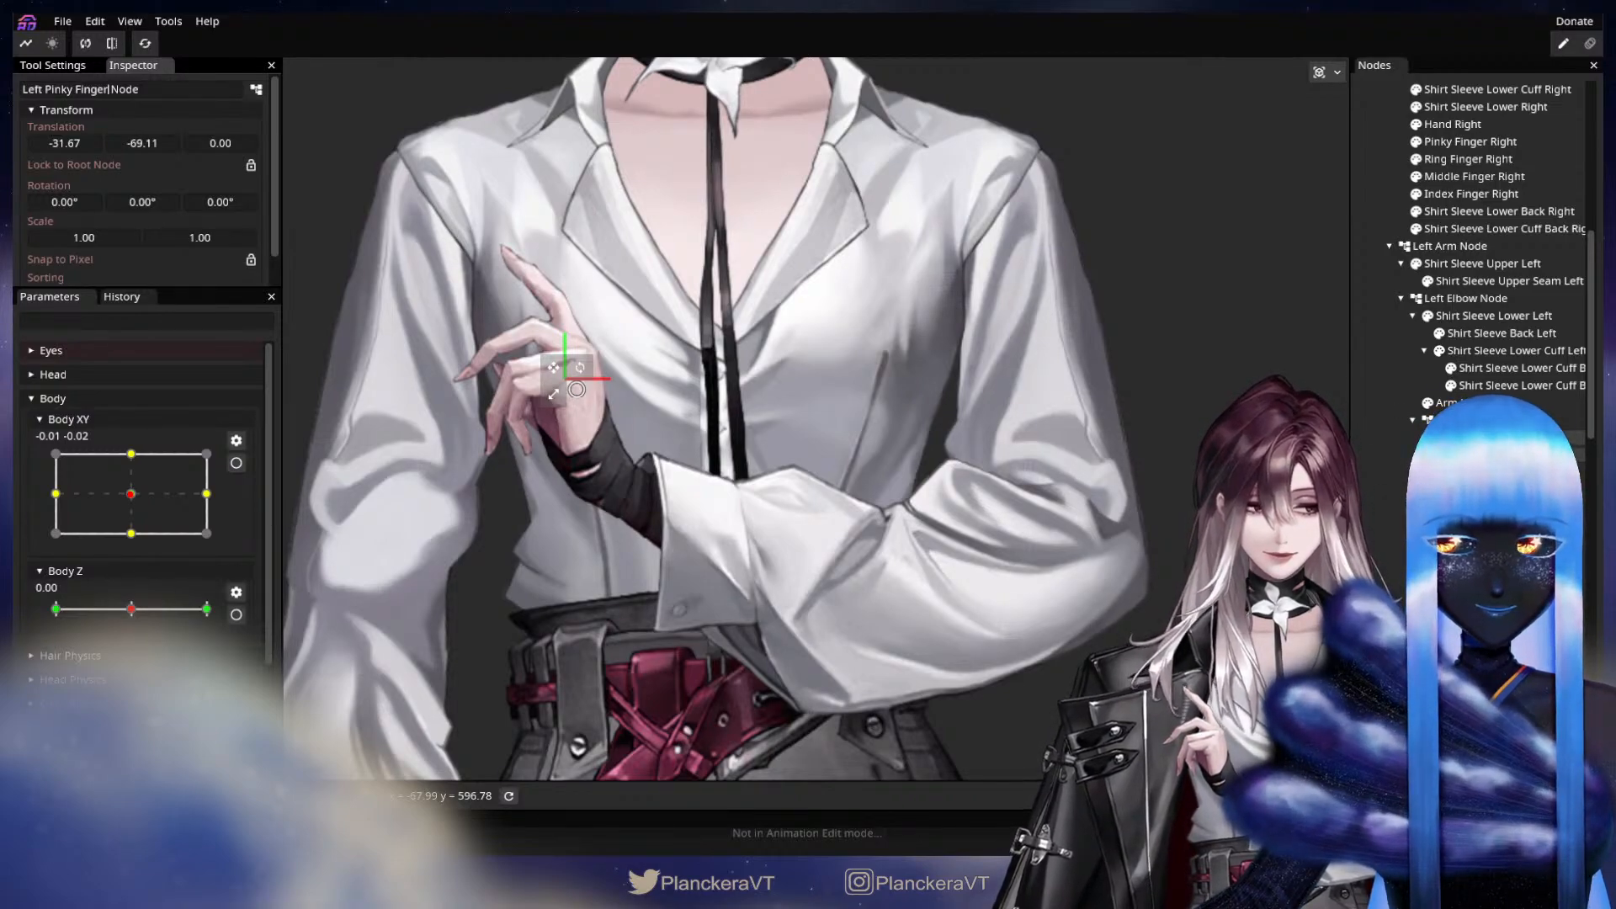
Place the Left Ring Finger Node at the ring finger's base, about X -25, Y -85.
click(1477, 420)
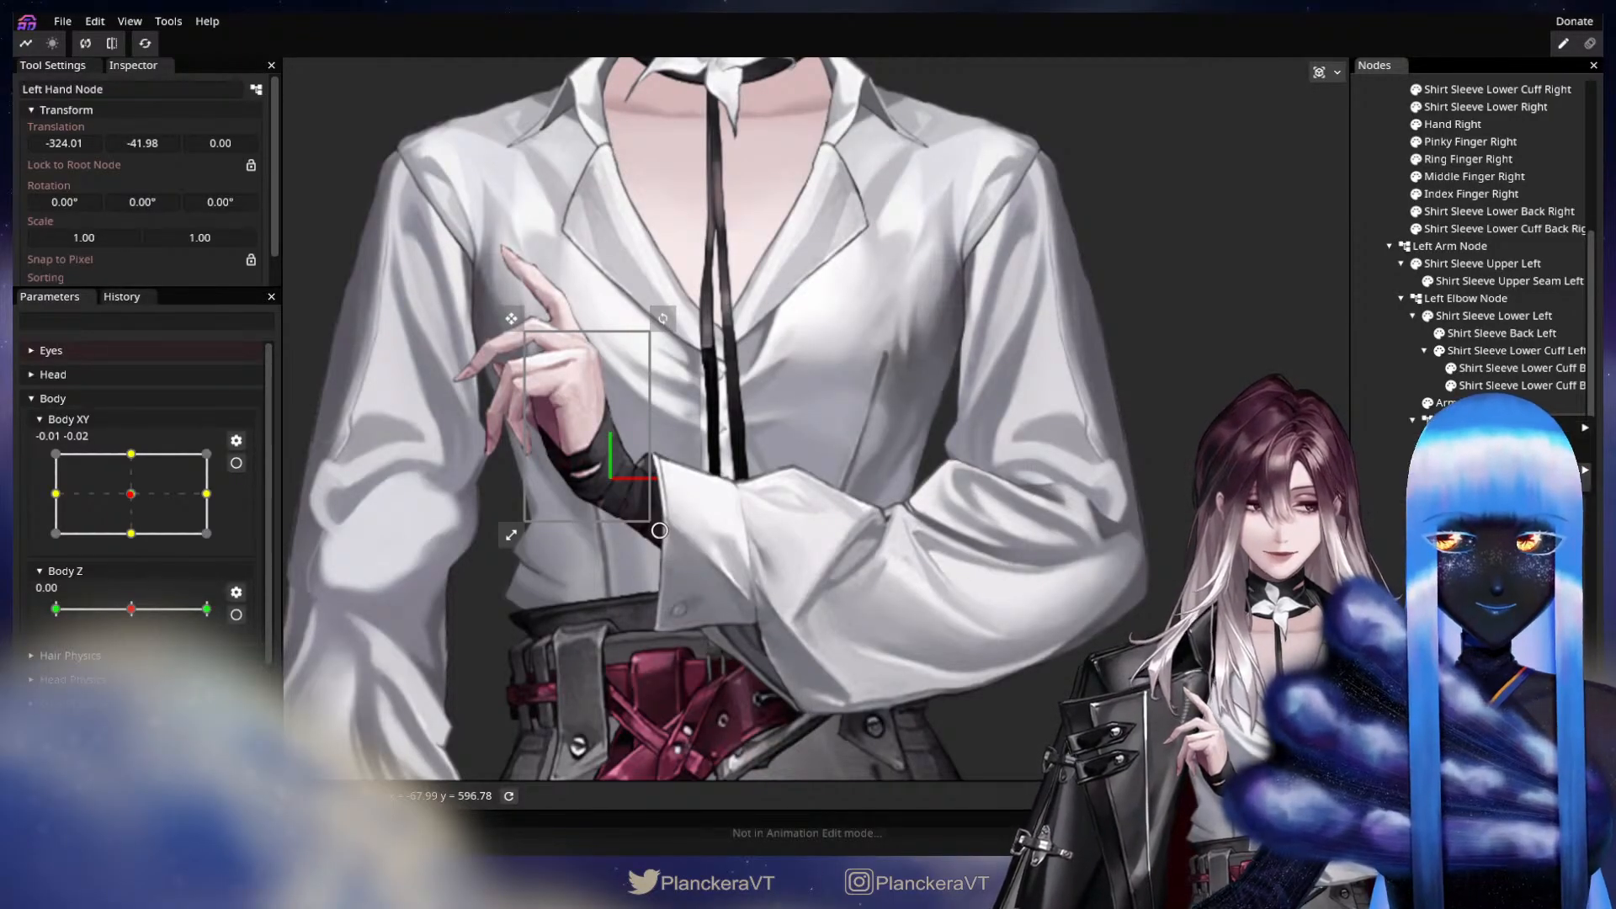
click(1498, 437)
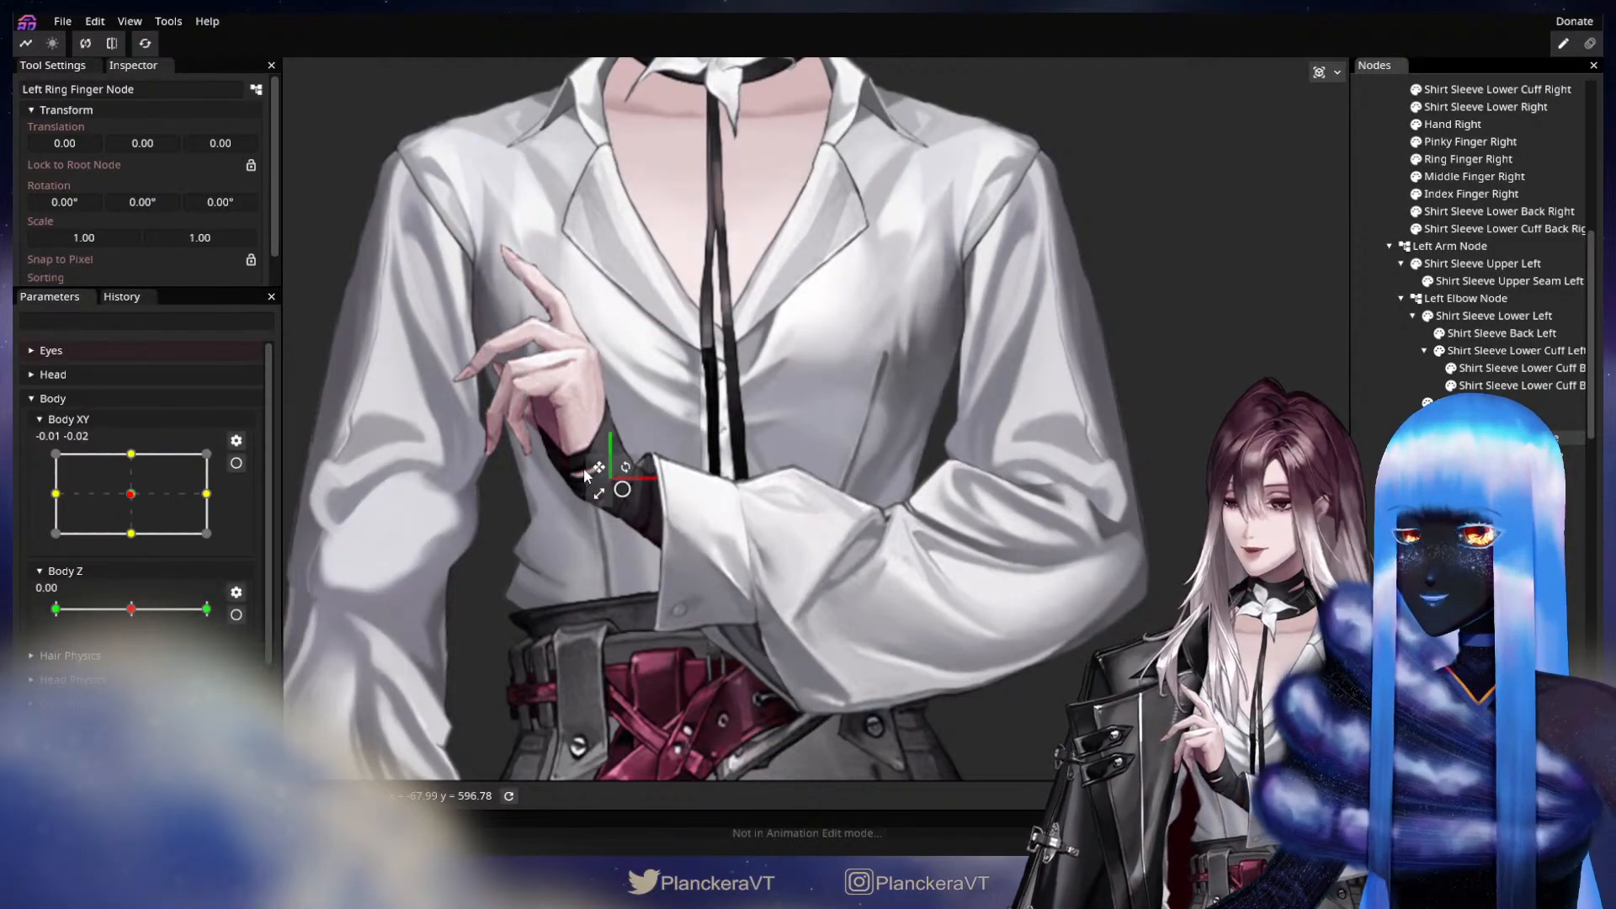
drag(590, 457, 557, 350)
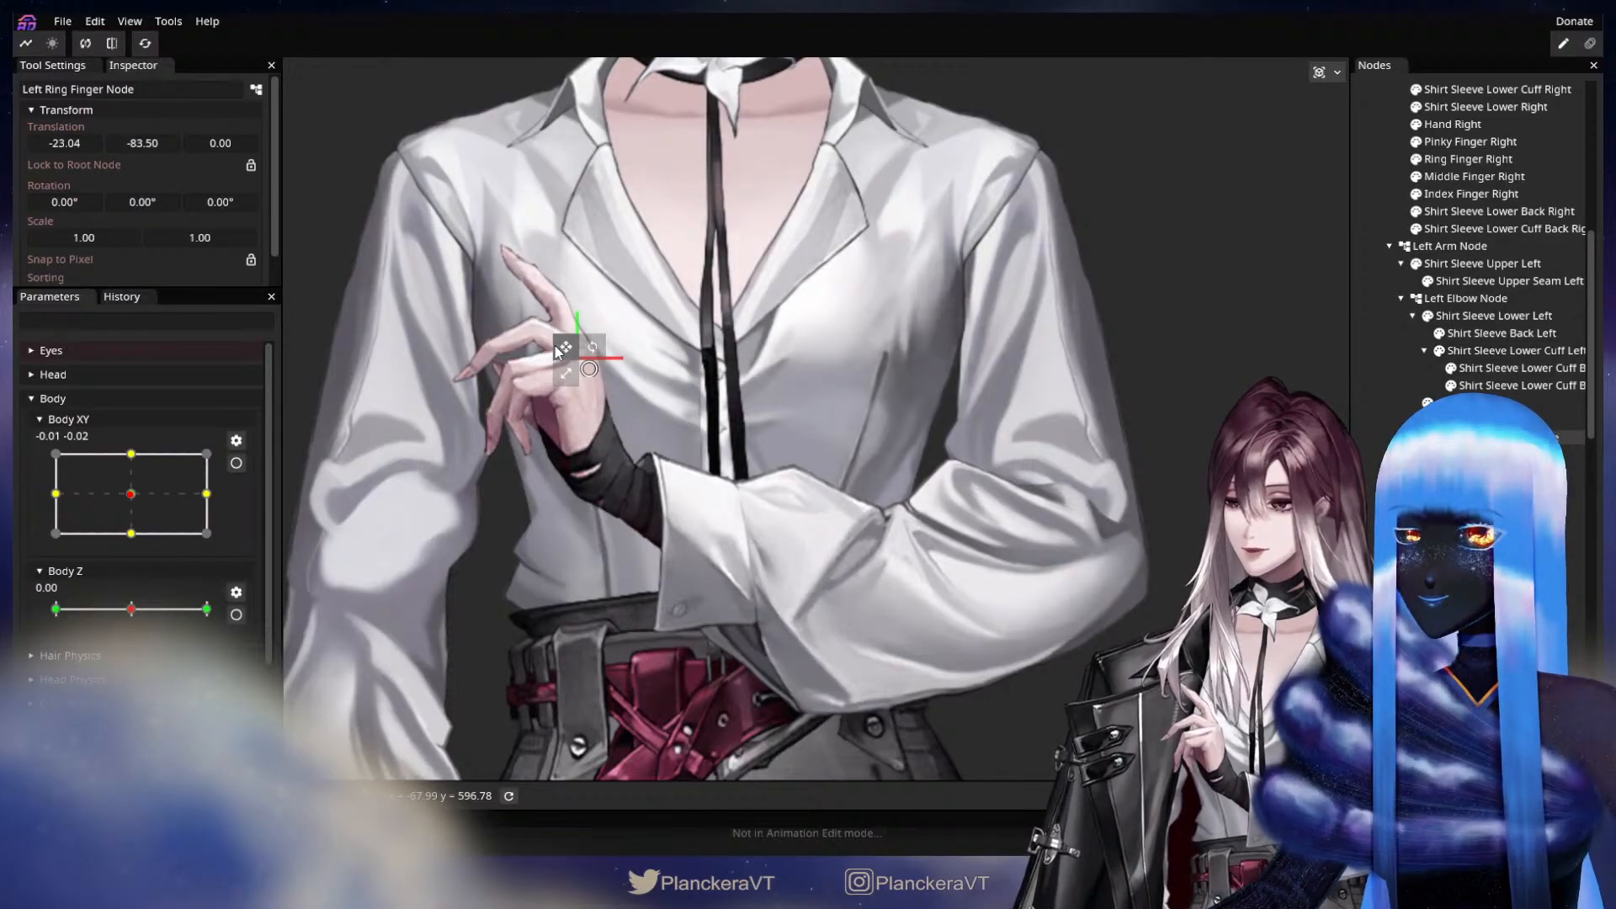
drag(567, 355, 566, 355)
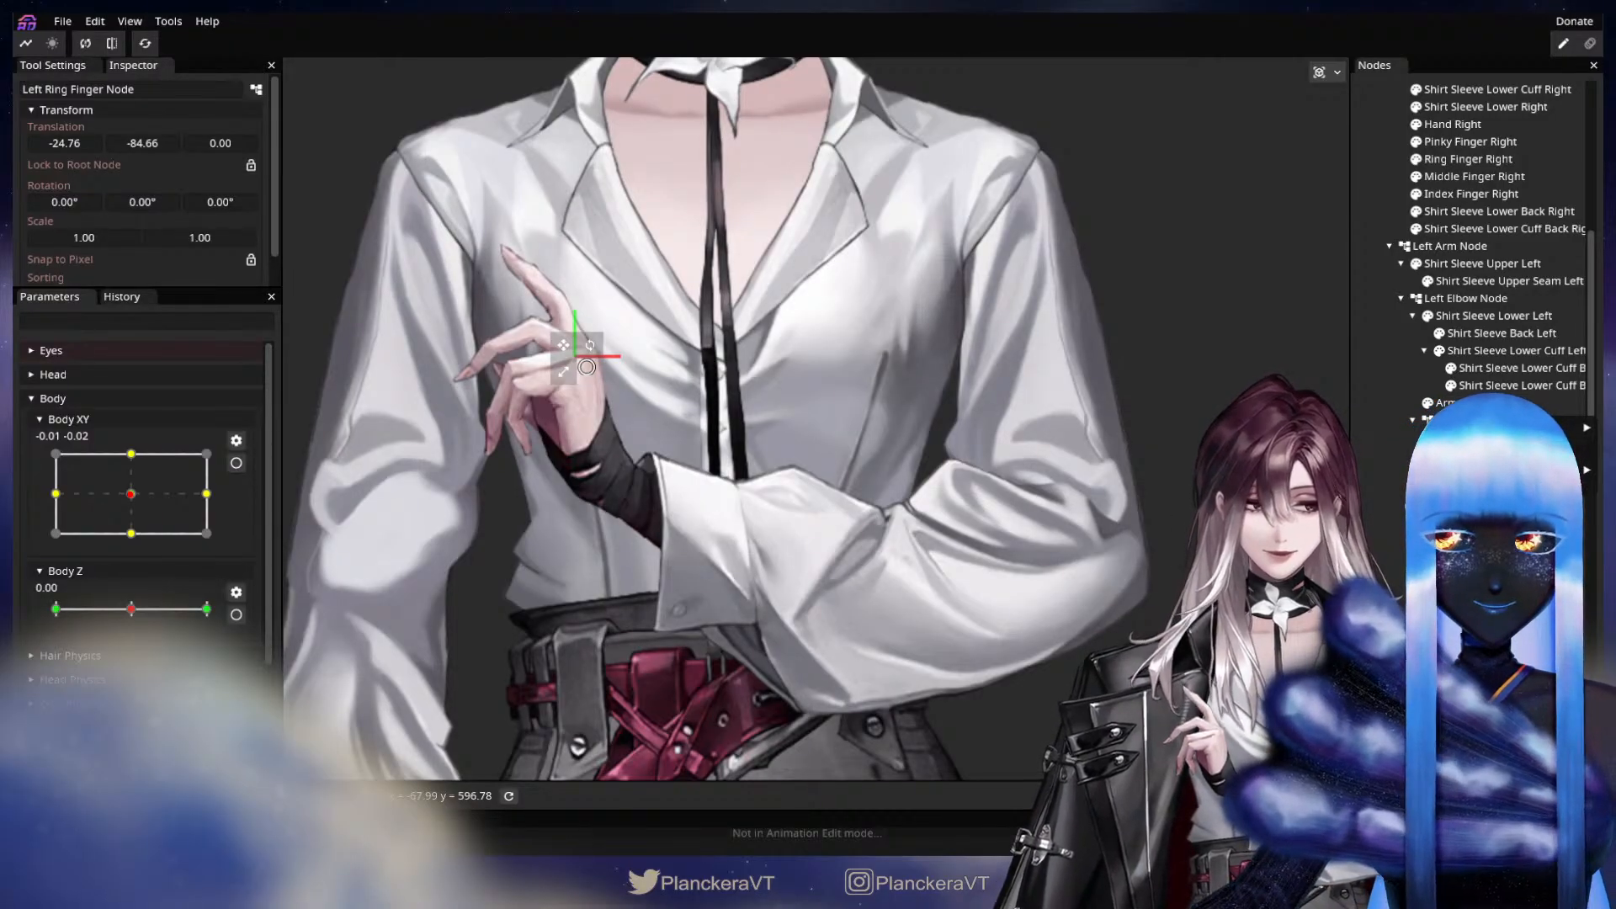
Add a Left Middle Finger Node under the Left Hand Node and place it at the middle finger's base, about X -21, Y -90.
mouse_move(1515, 427)
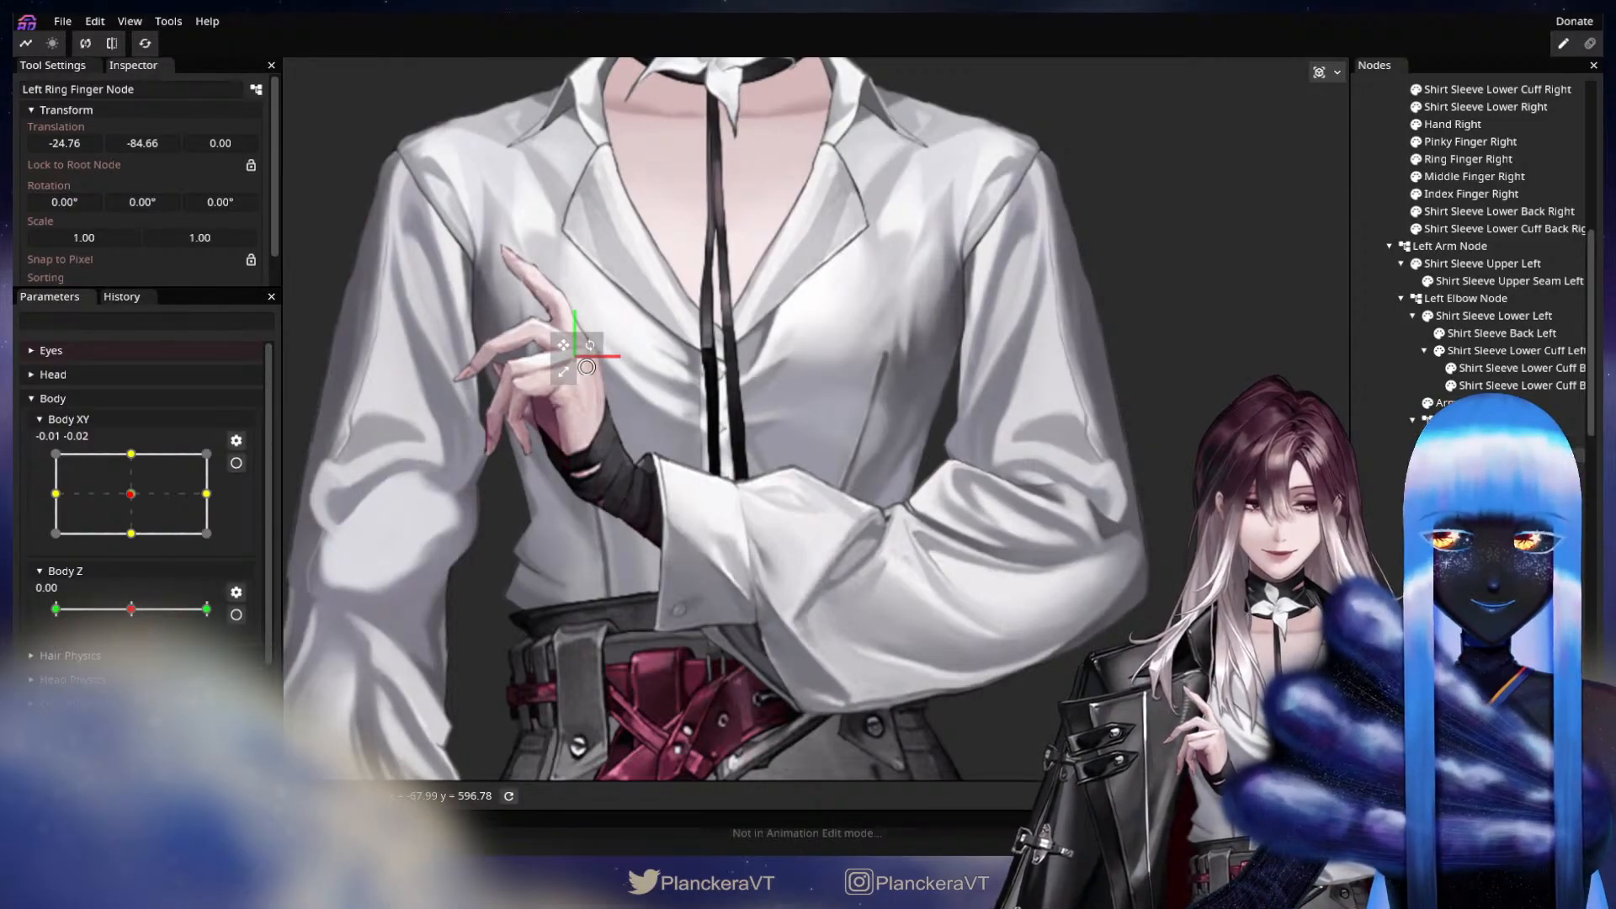
click(1393, 428)
click(1478, 438)
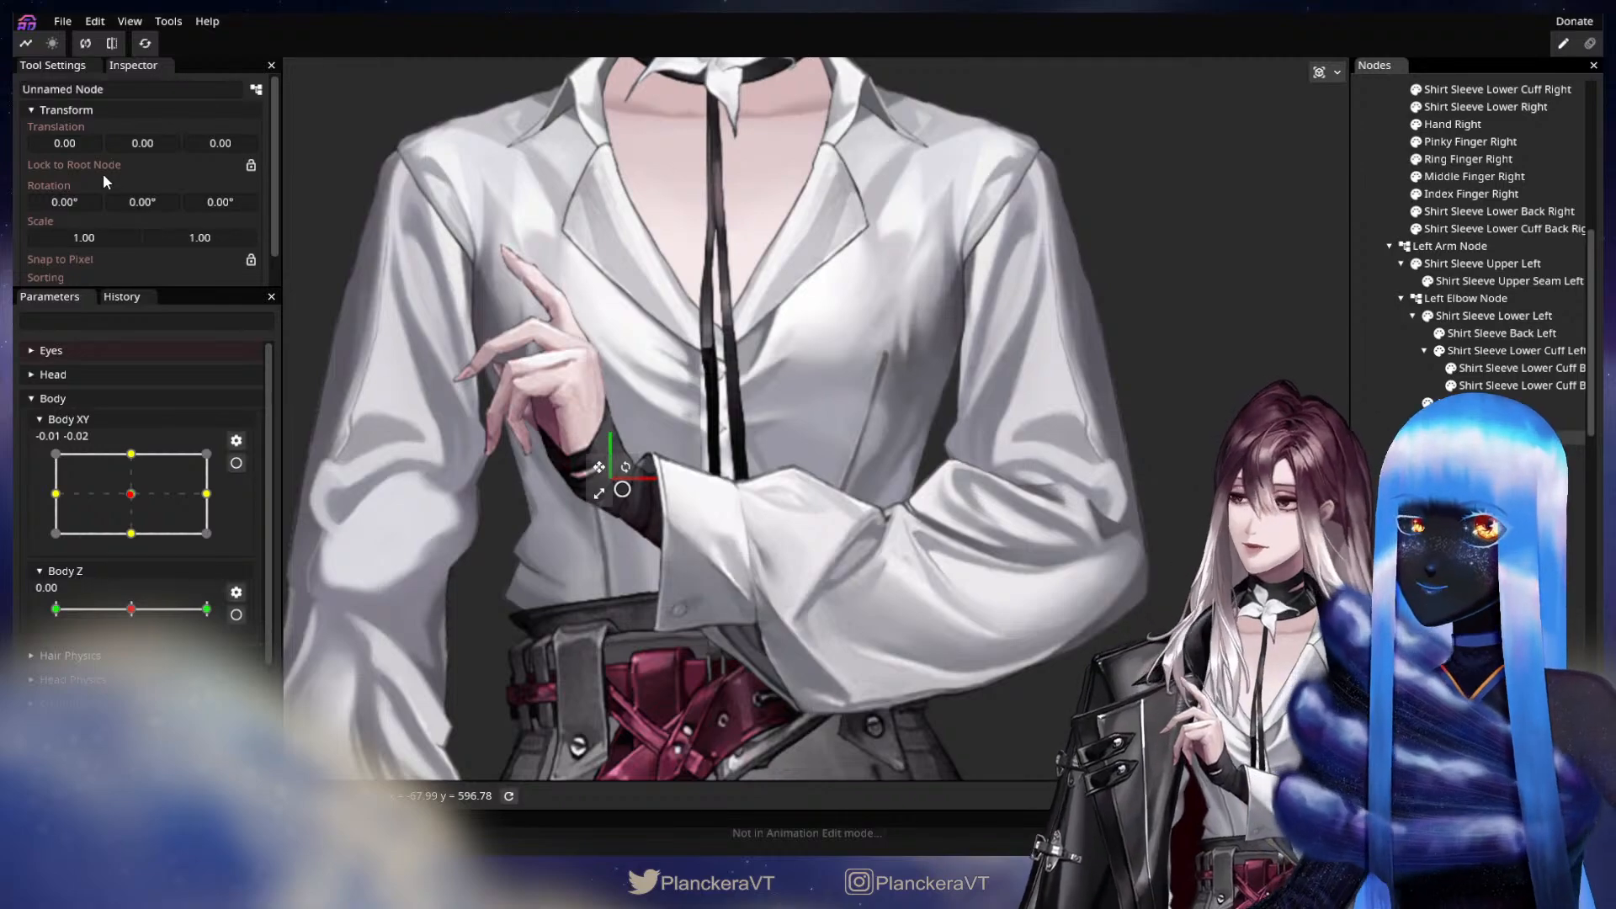
drag(72, 95, 15, 87)
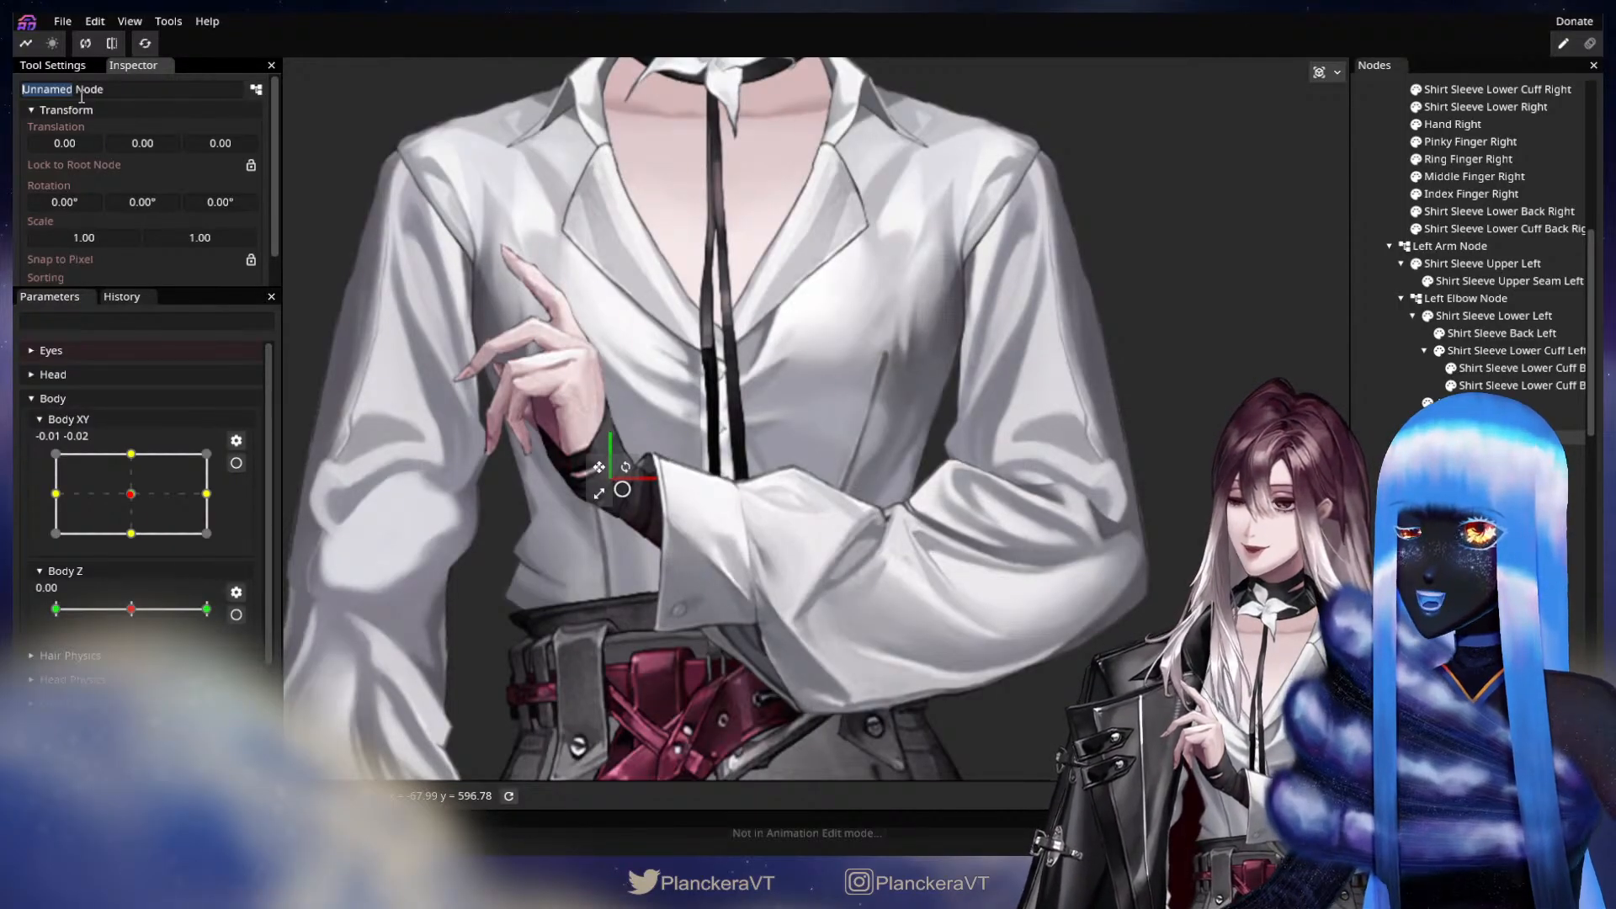
text(Left Middle)
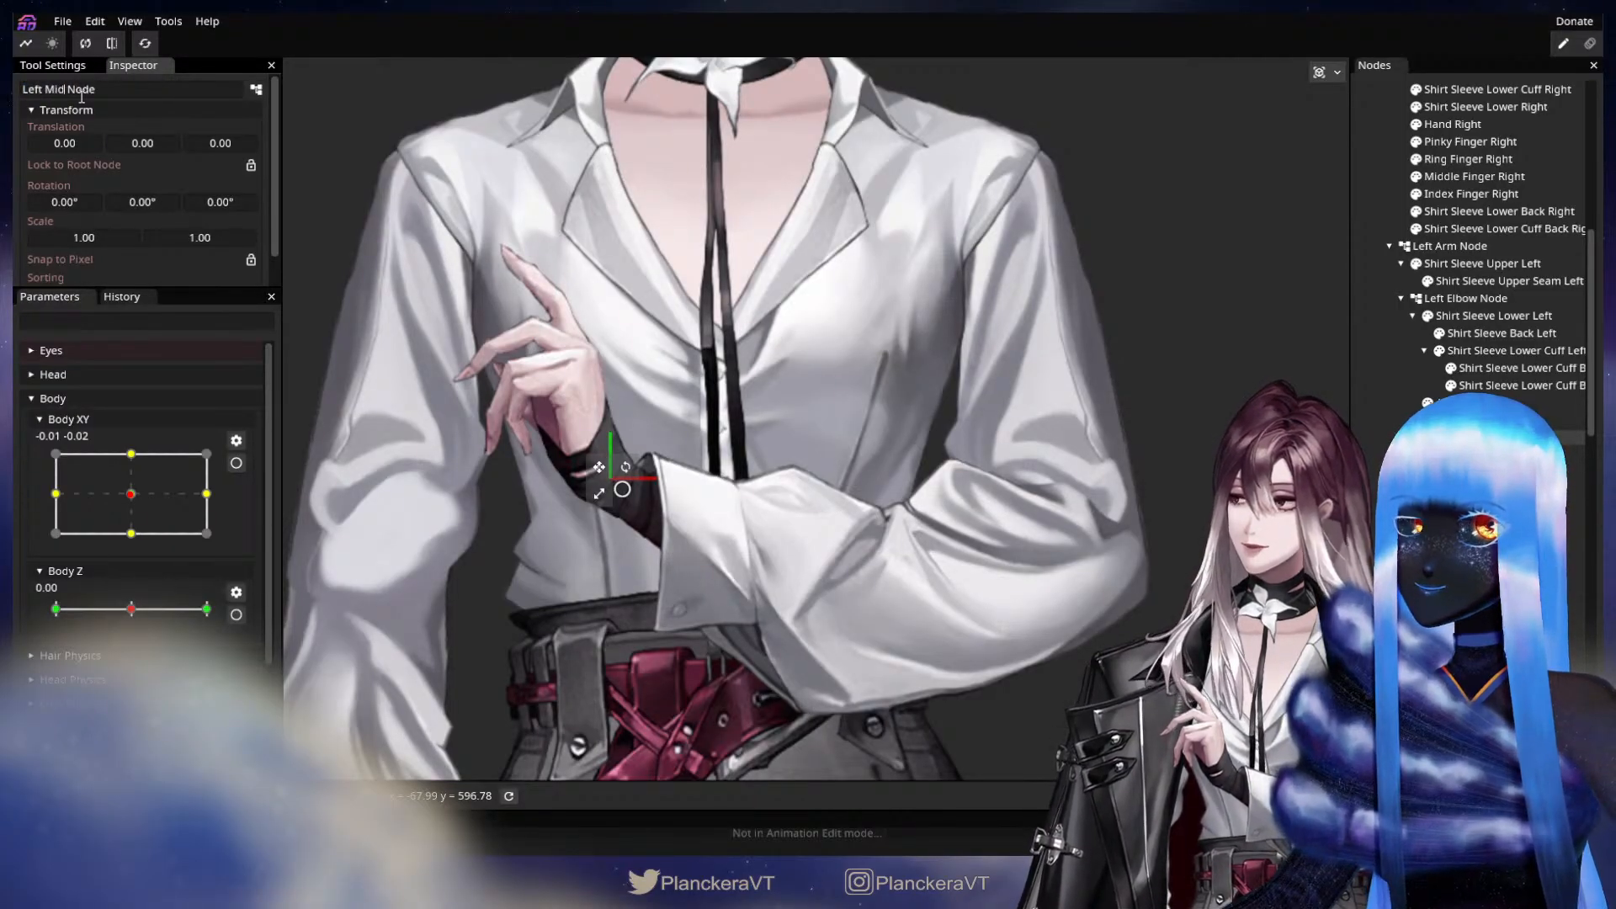
text( Finger)
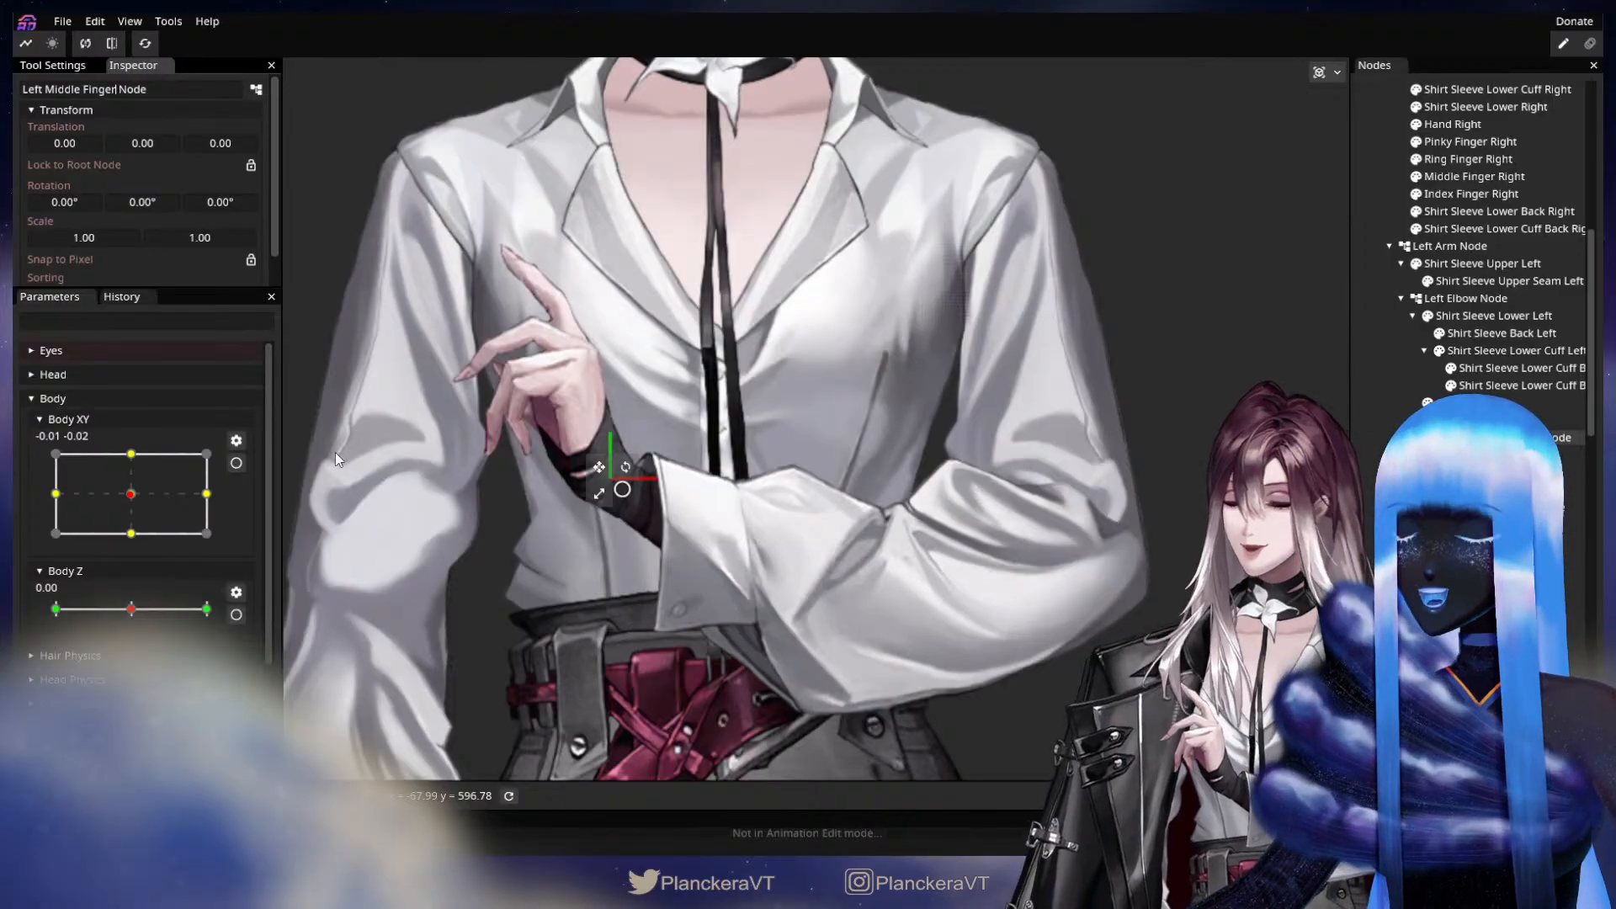
drag(599, 467, 567, 339)
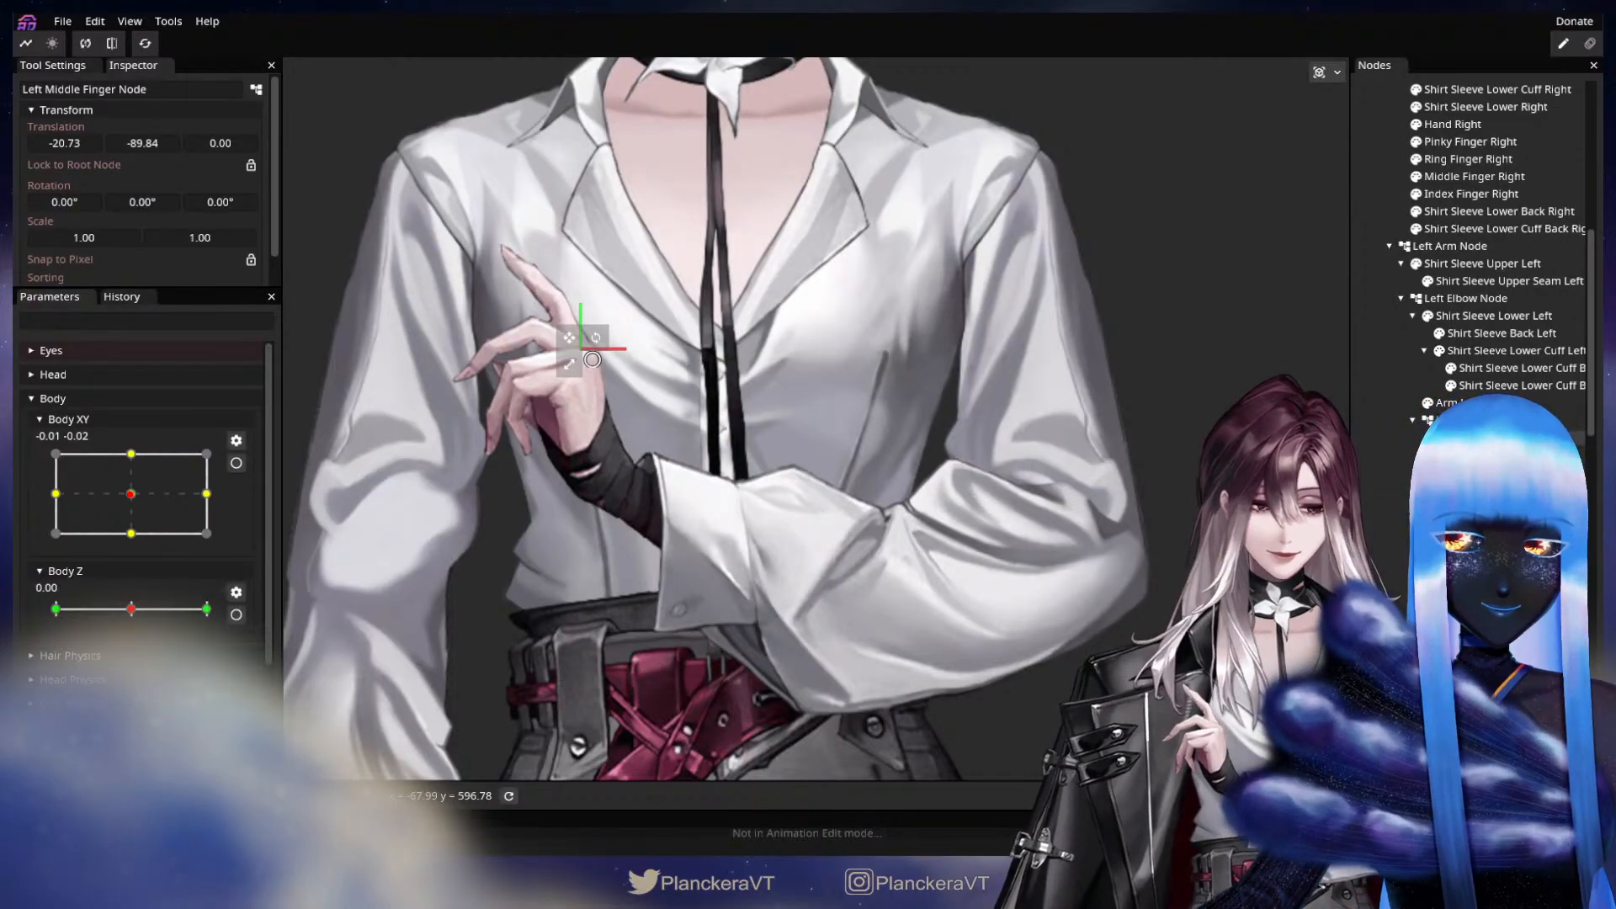
Shift the Left Index Finger Node to about X -24, Y -98 and regroup Thumb Tip Left under the Left Thumb Node.
click(1511, 437)
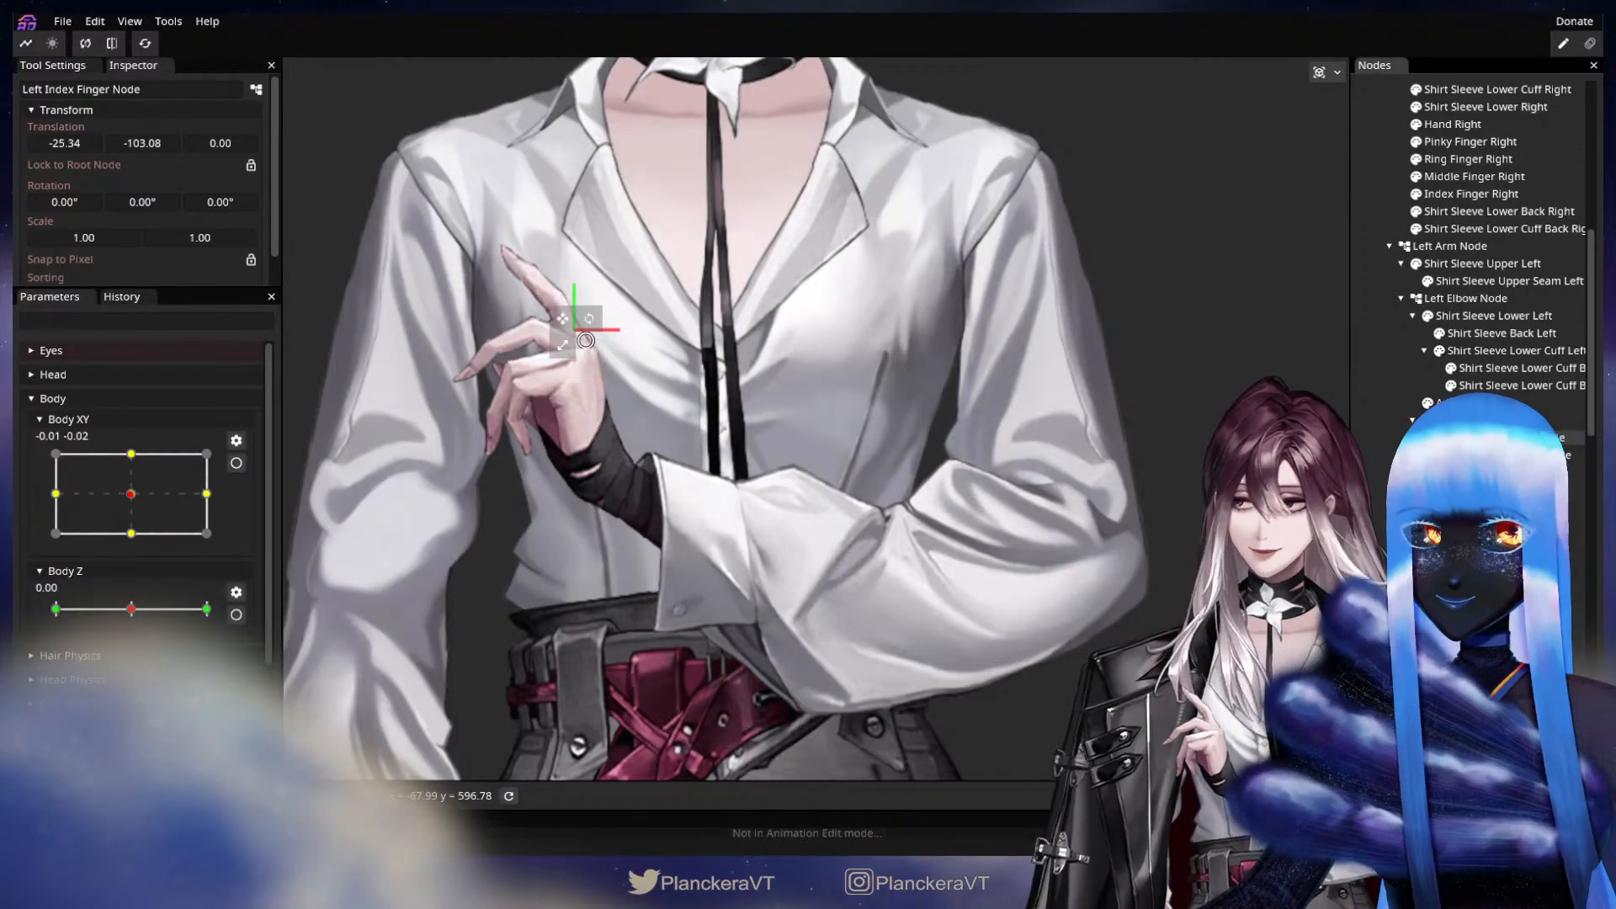
drag(562, 320, 564, 329)
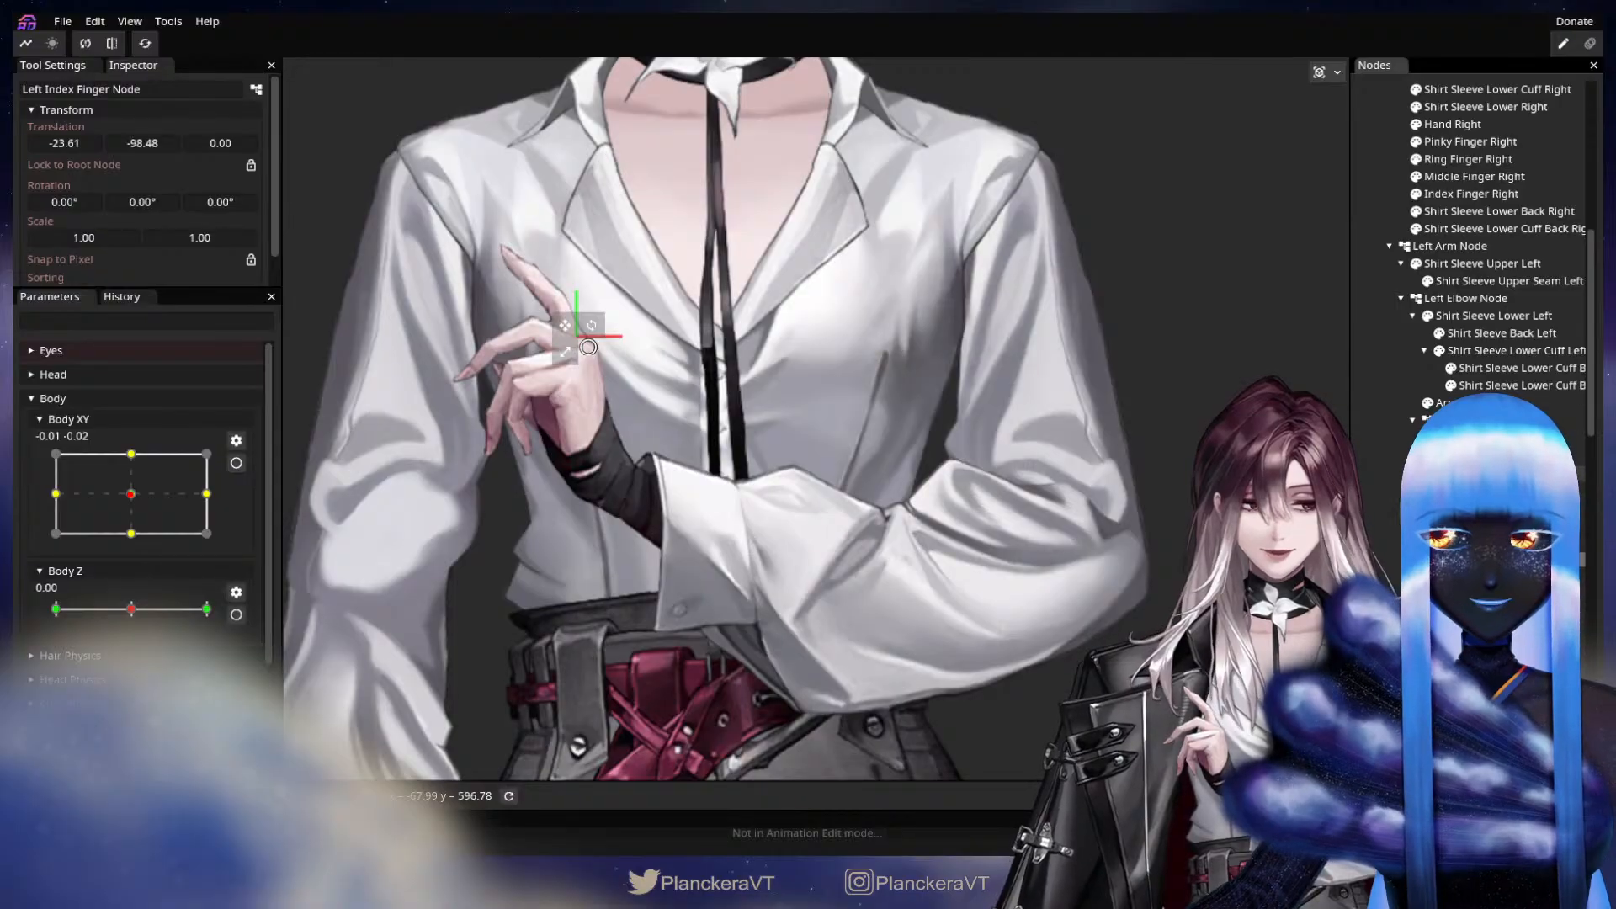
click(539, 423)
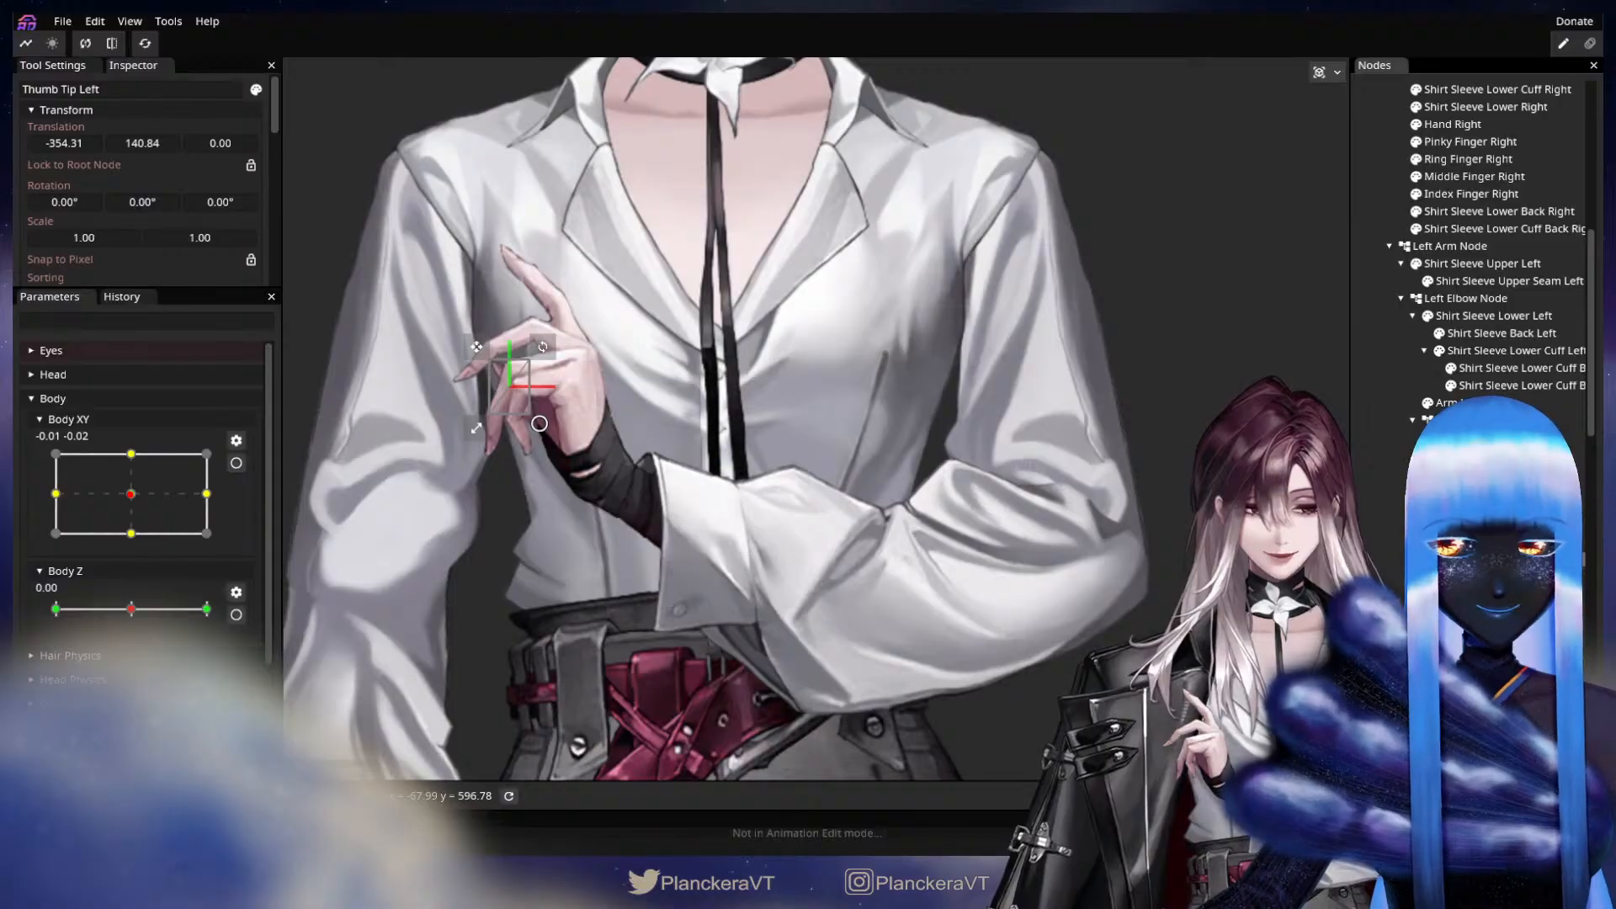
drag(1490, 577, 1490, 542)
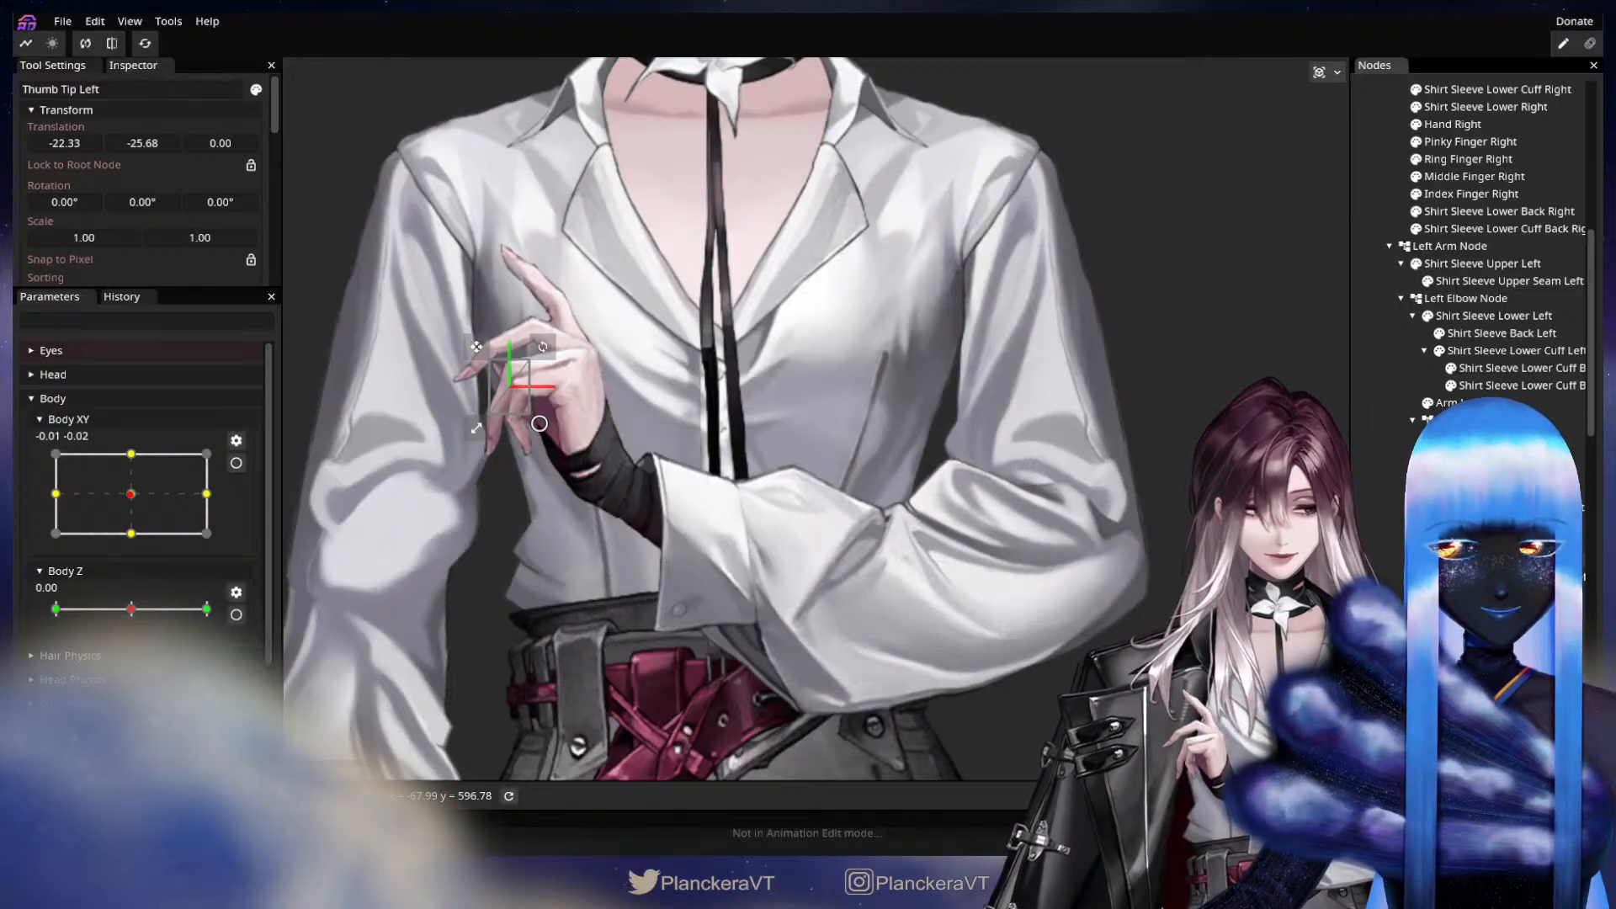
Arm the Arm Elbow Physics parameter for editing and clear the part selection.
scroll(1481, 252, down, 1)
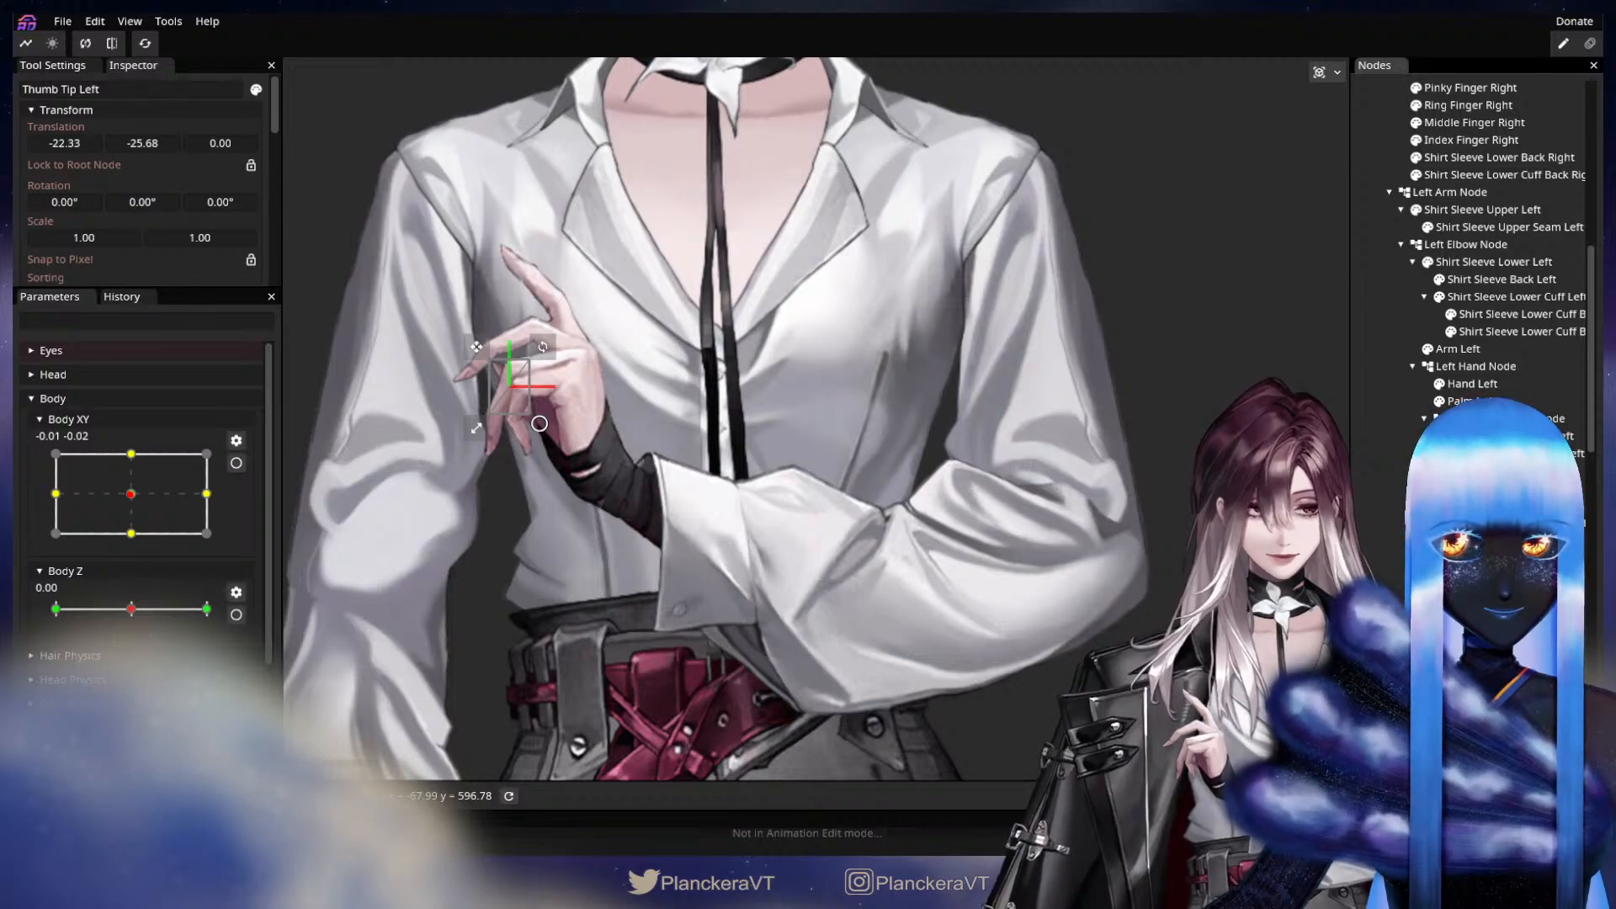
scroll(1473, 270, down, 1)
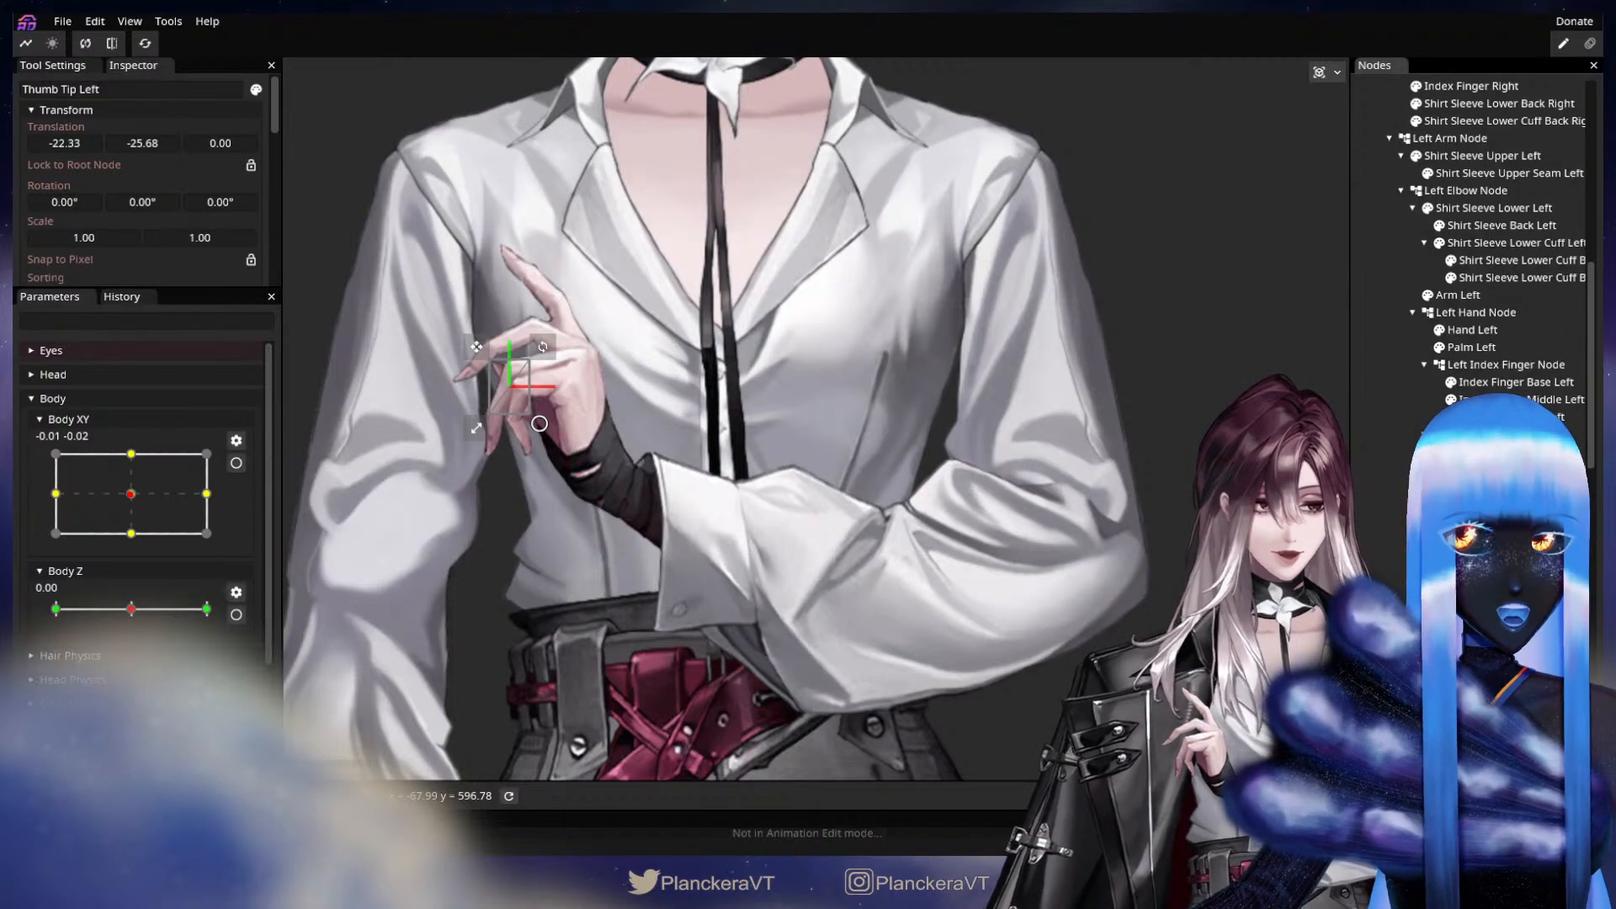
scroll(1490, 253, up, 4)
scroll(1489, 252, down, 1)
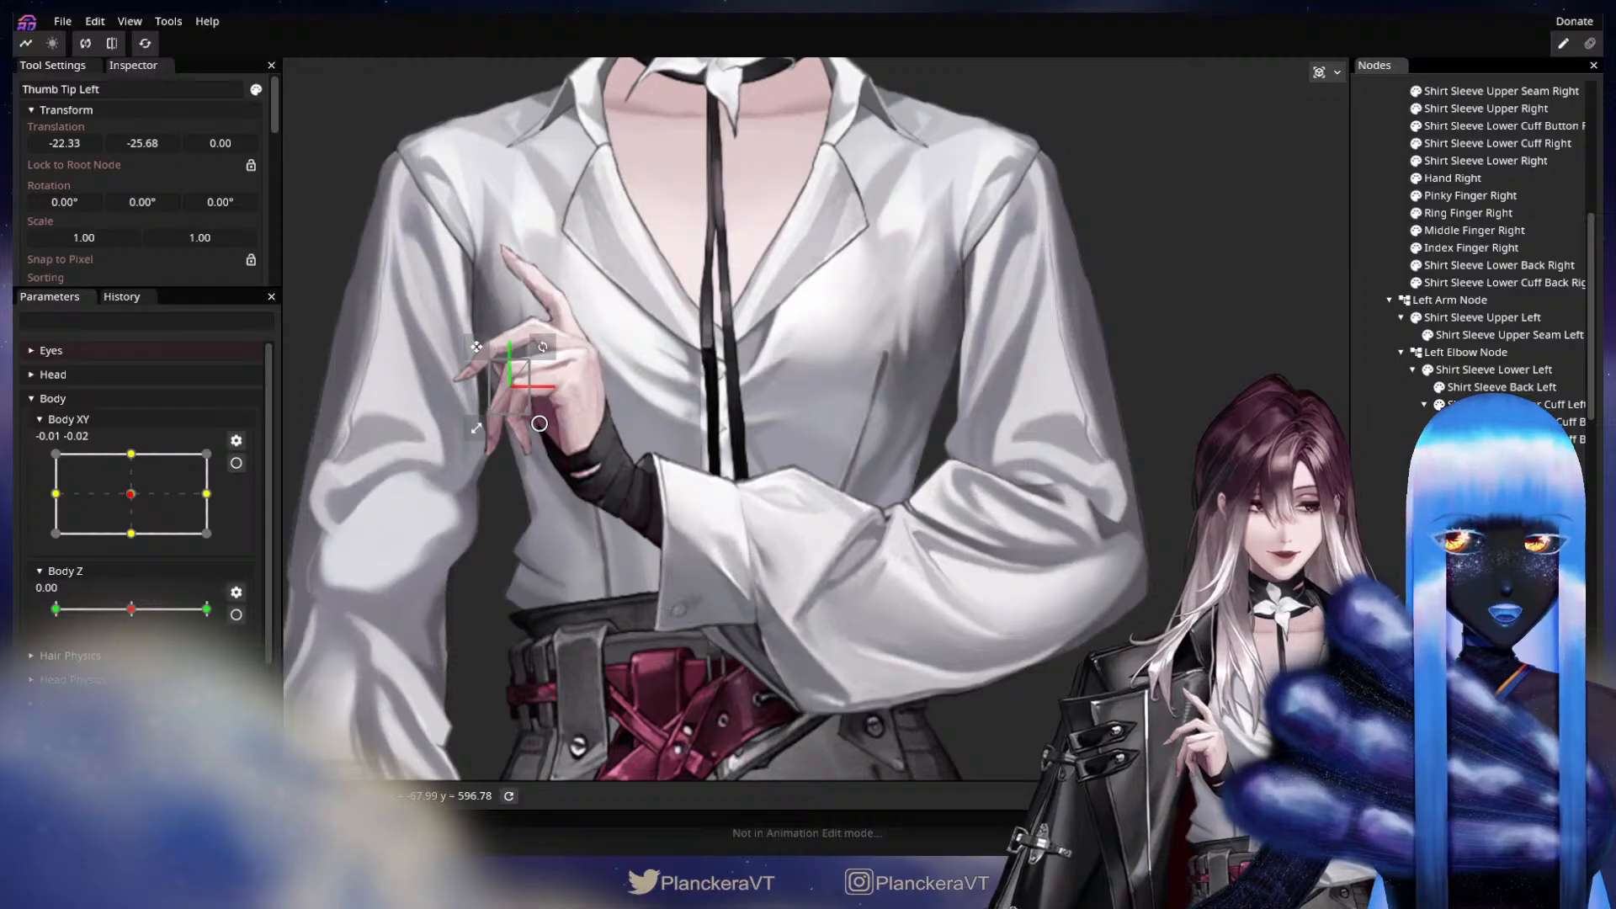
scroll(1490, 253, up, 1)
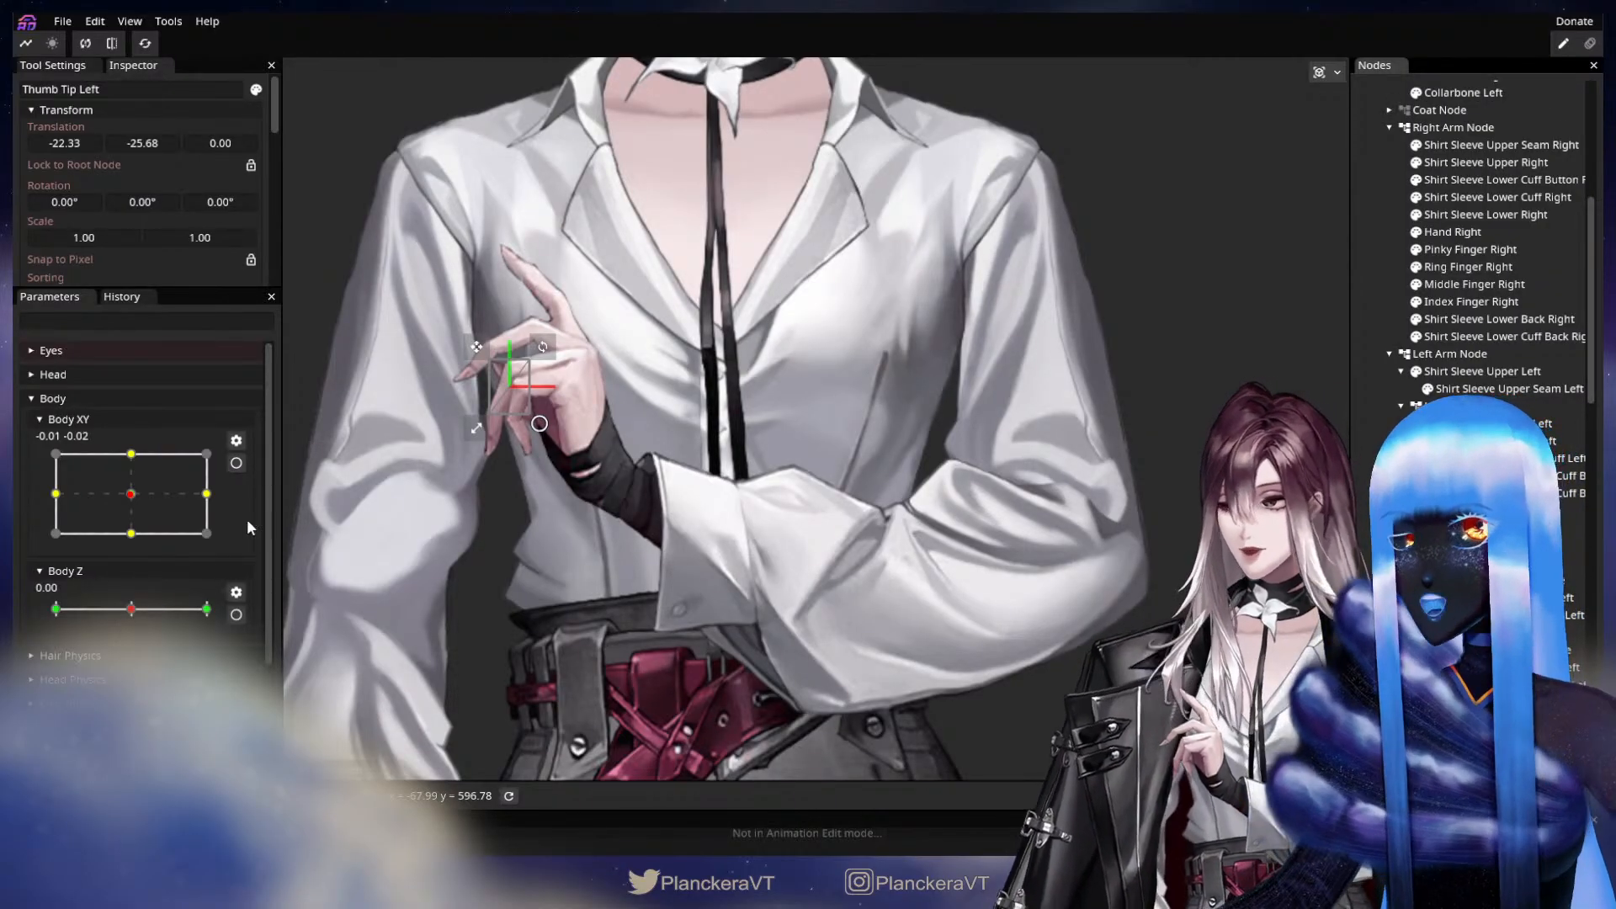
scroll(189, 604, down, 2)
click(241, 676)
scroll(805, 441, down, 1)
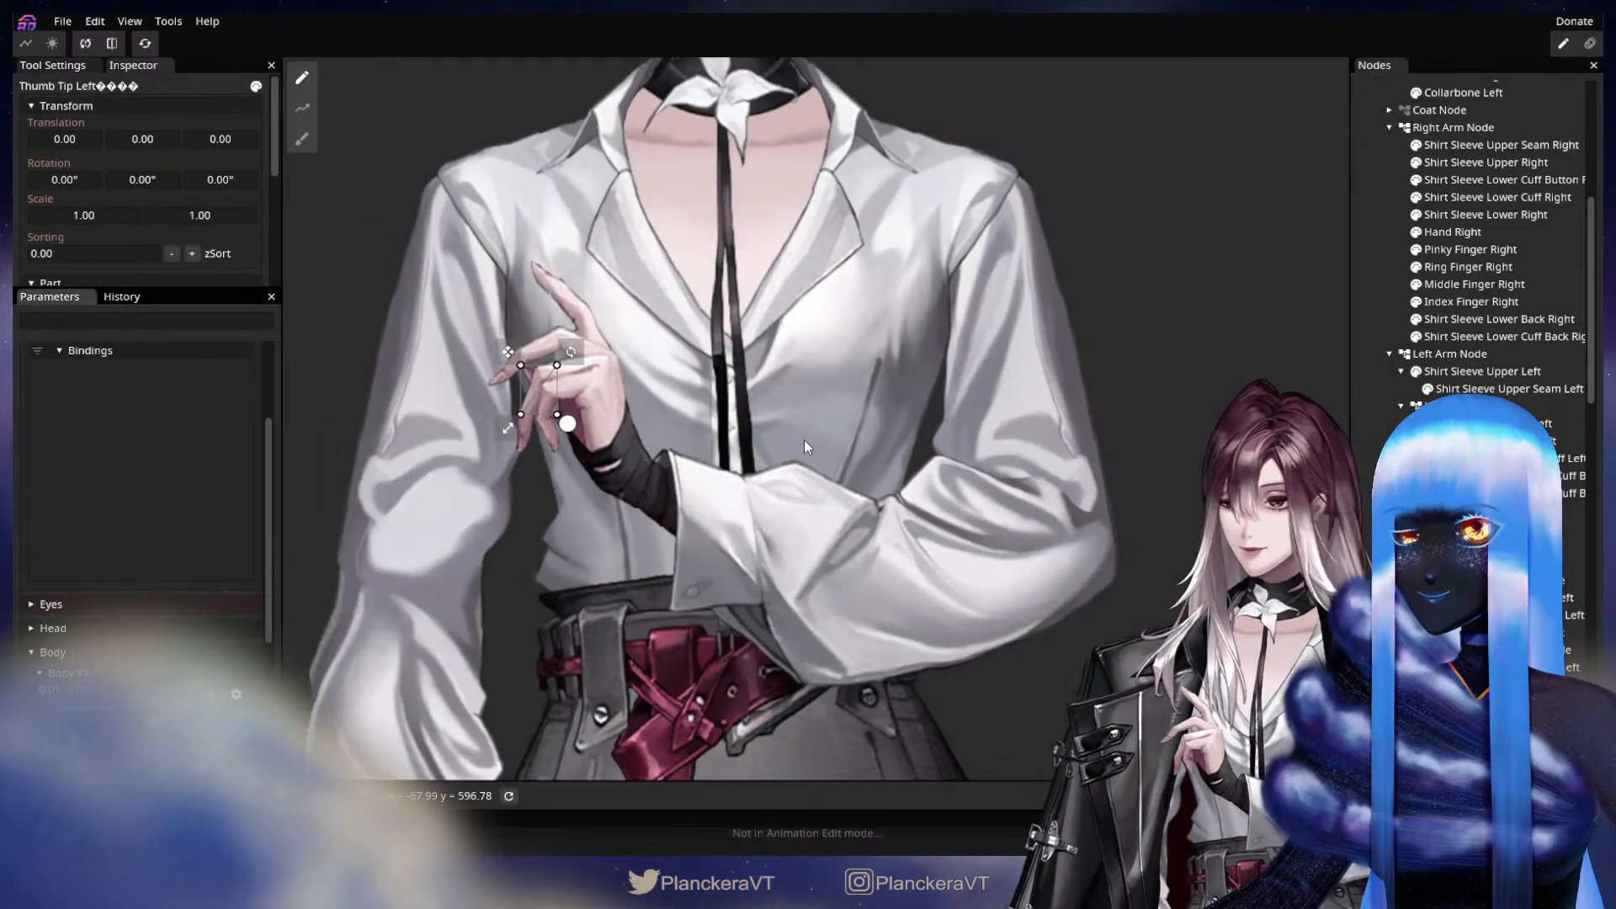
scroll(805, 441, down, 6)
click(876, 427)
scroll(875, 428, down, 3)
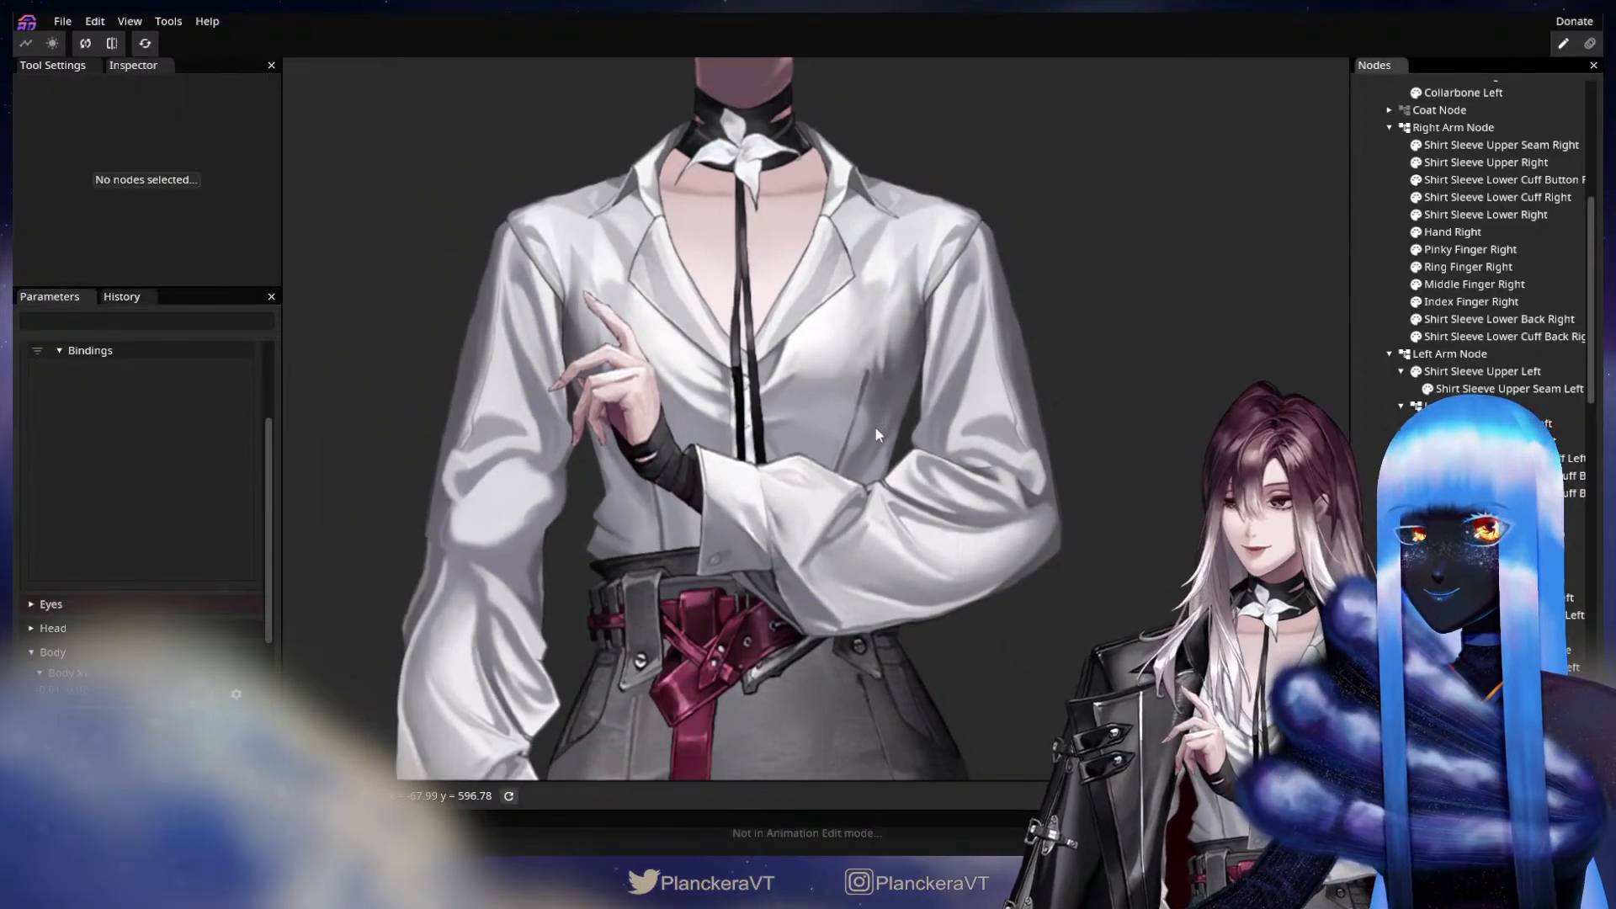
scroll(896, 545, down, 4)
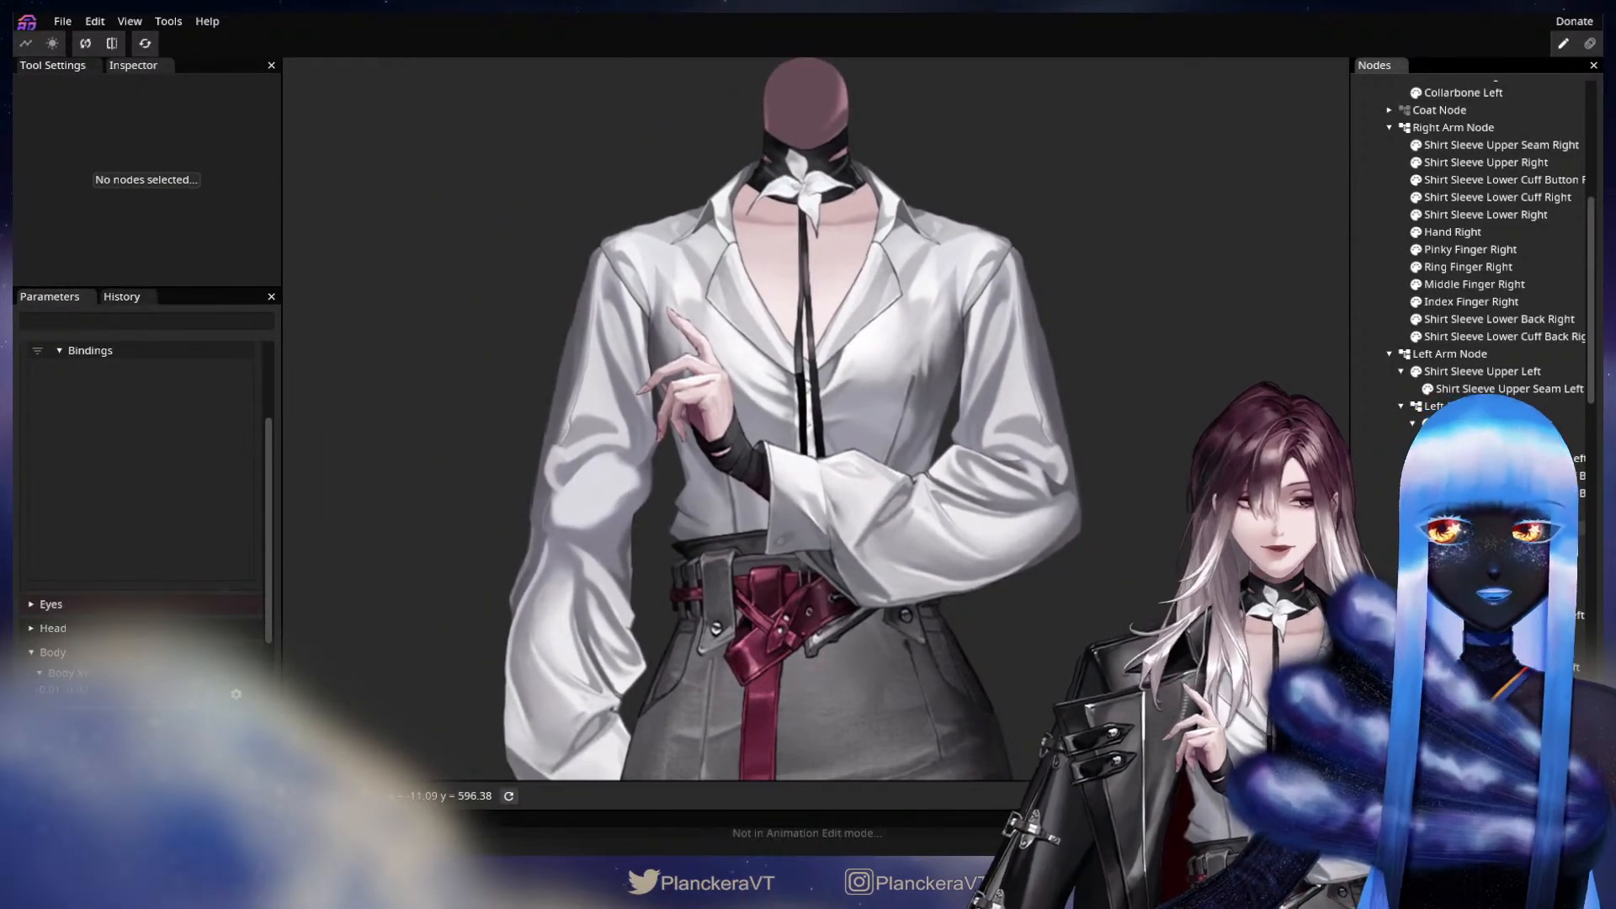
Set the Left Elbow Node's Z rotation to 3.50° at the 0, 1 keypoint of Arm Elbow Physics.
click(1471, 406)
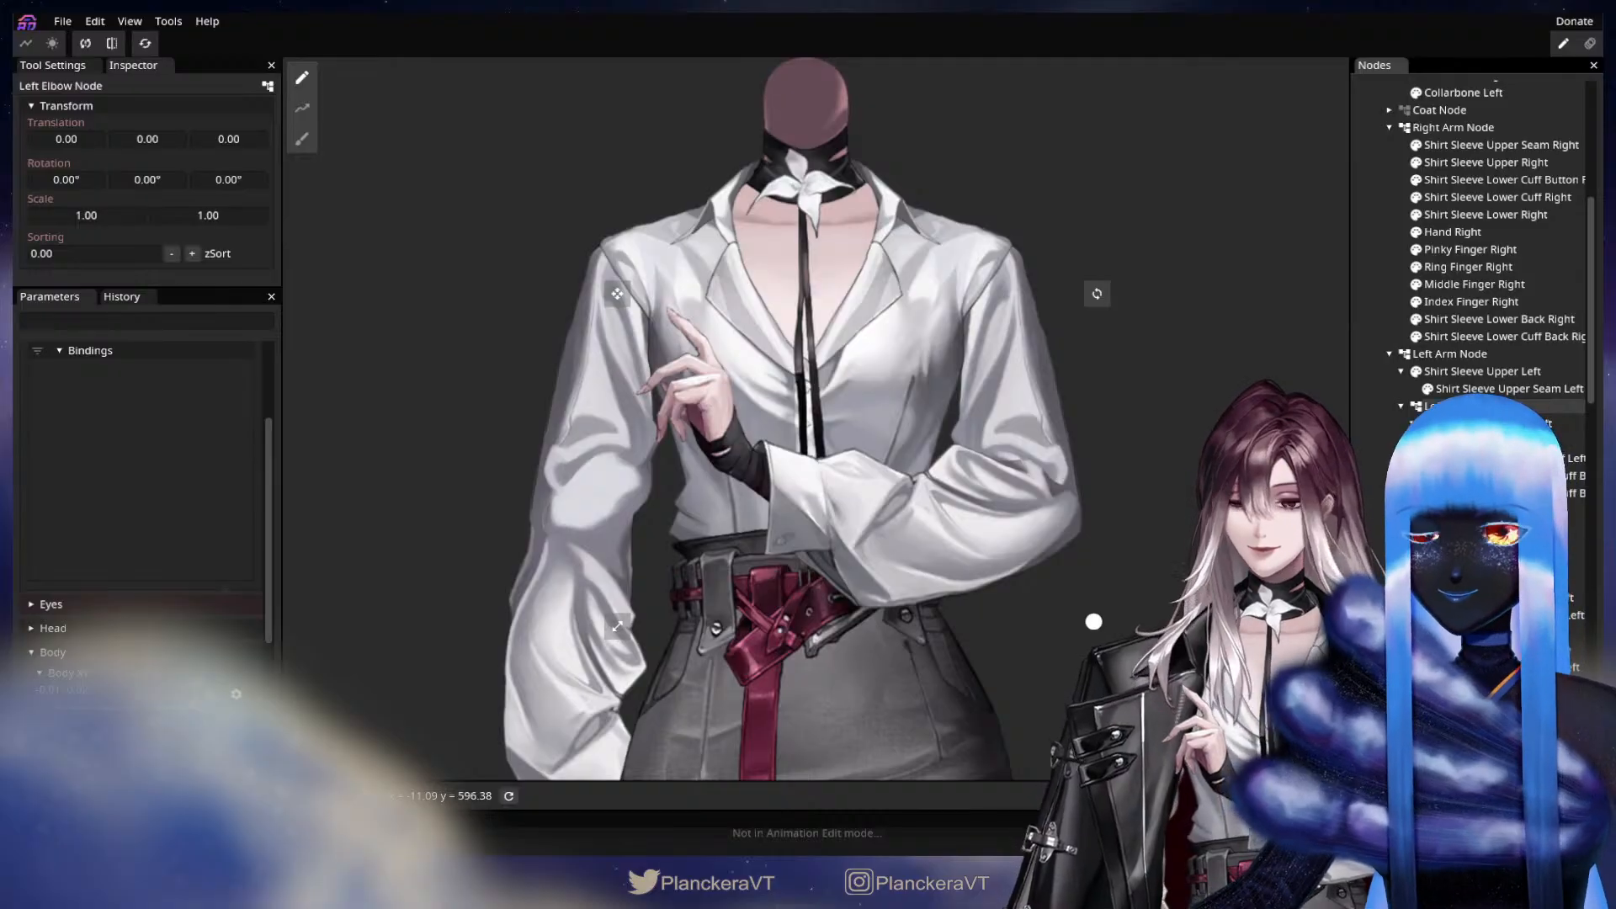
scroll(216, 548, down, 5)
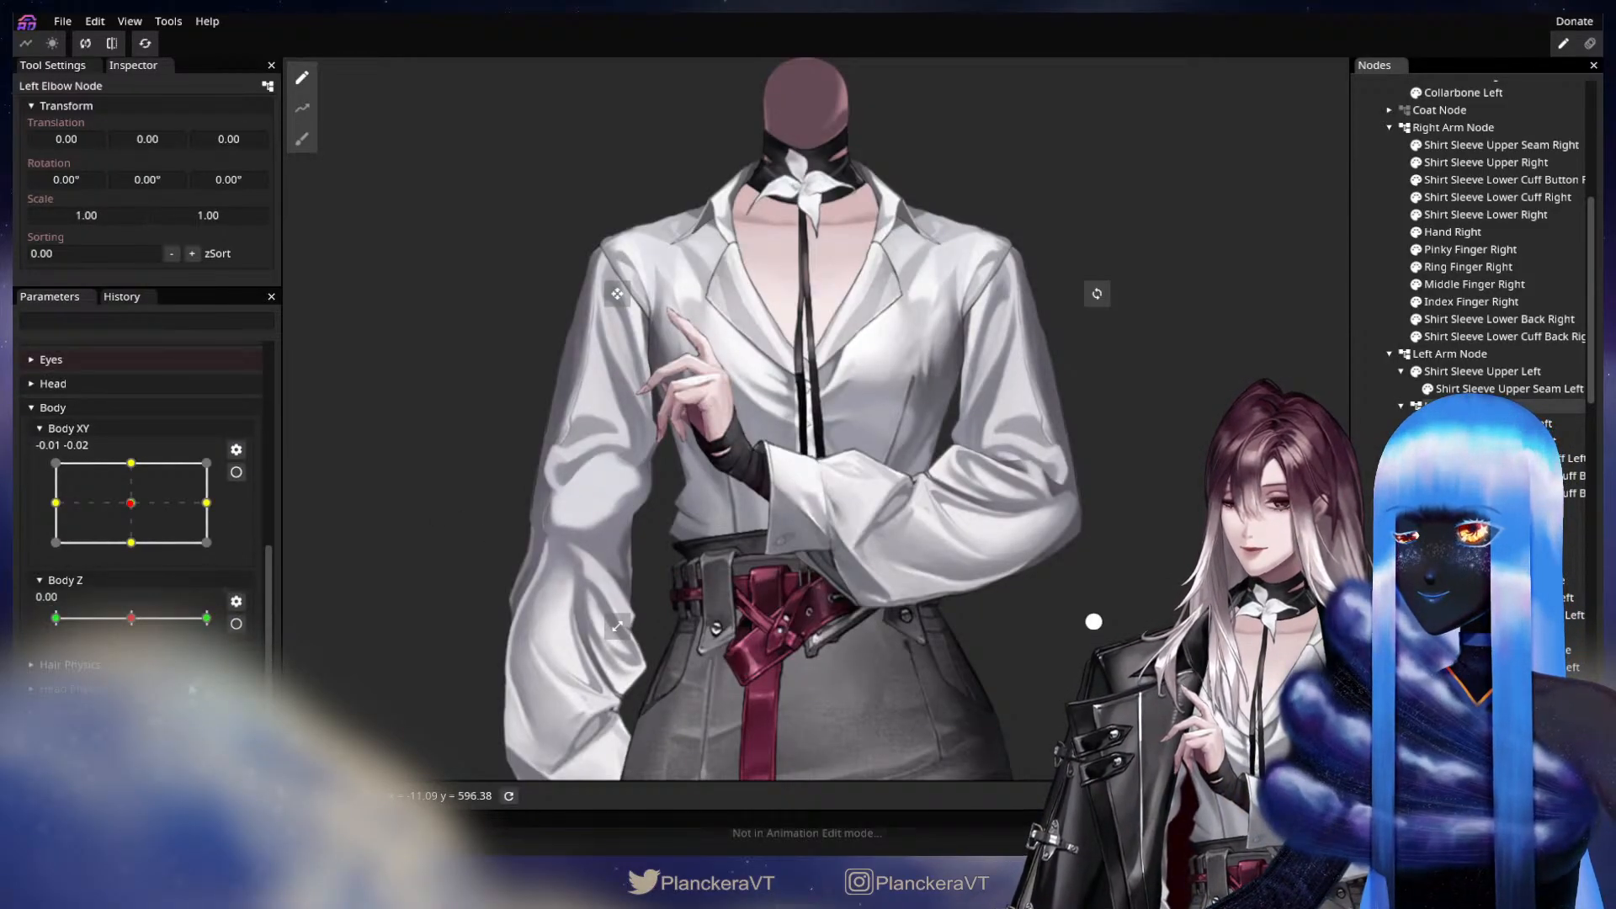
scroll(227, 545, up, 5)
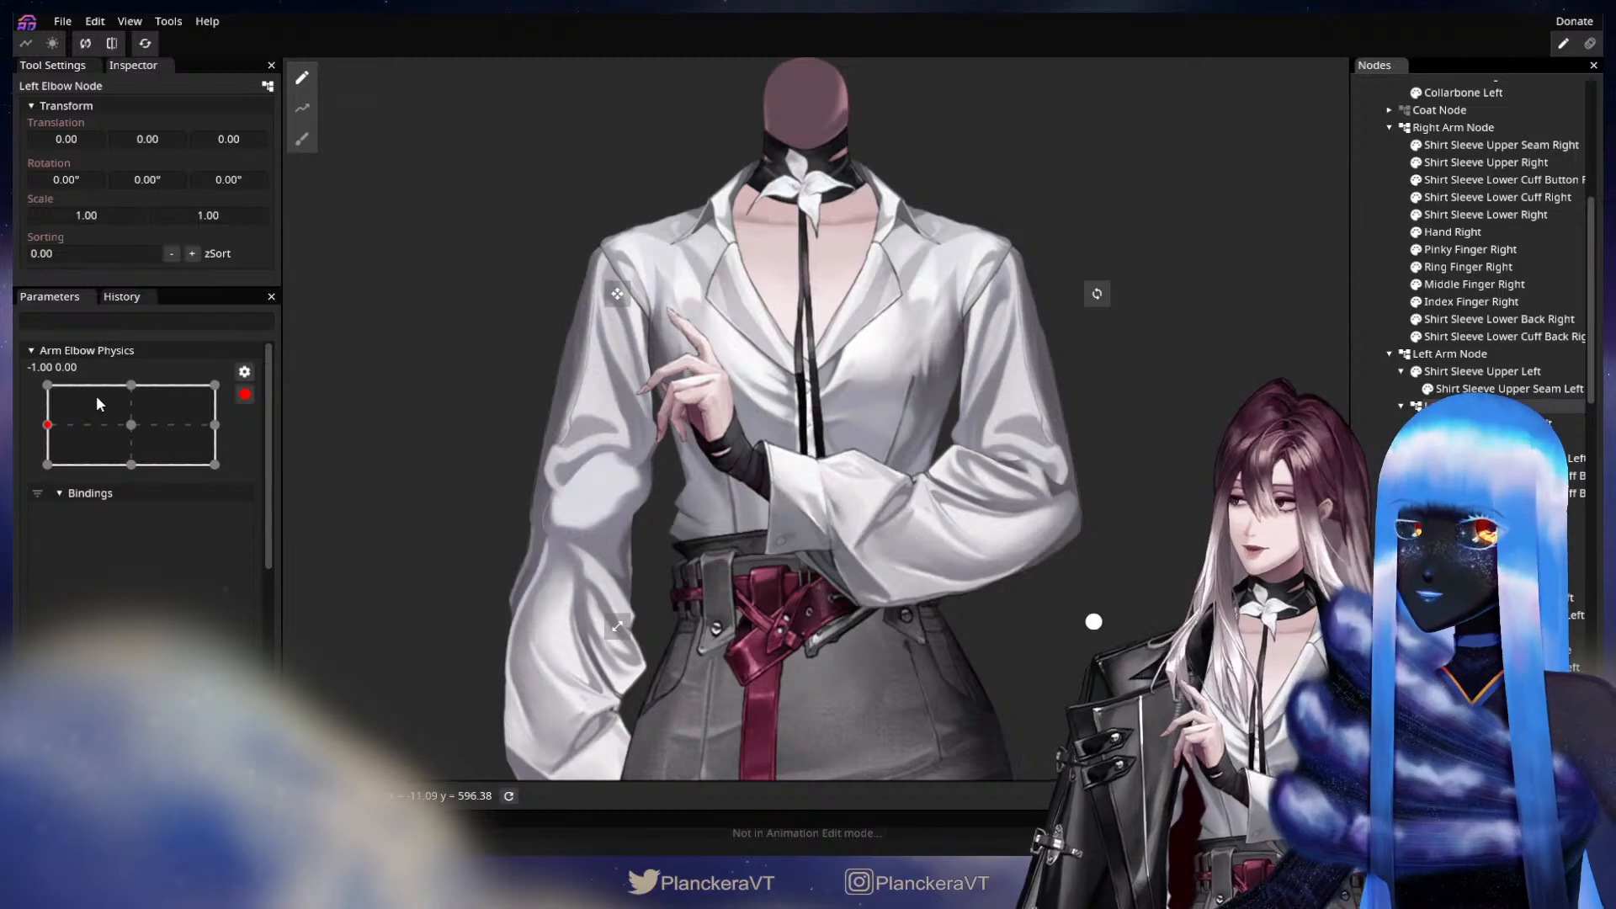
click(123, 387)
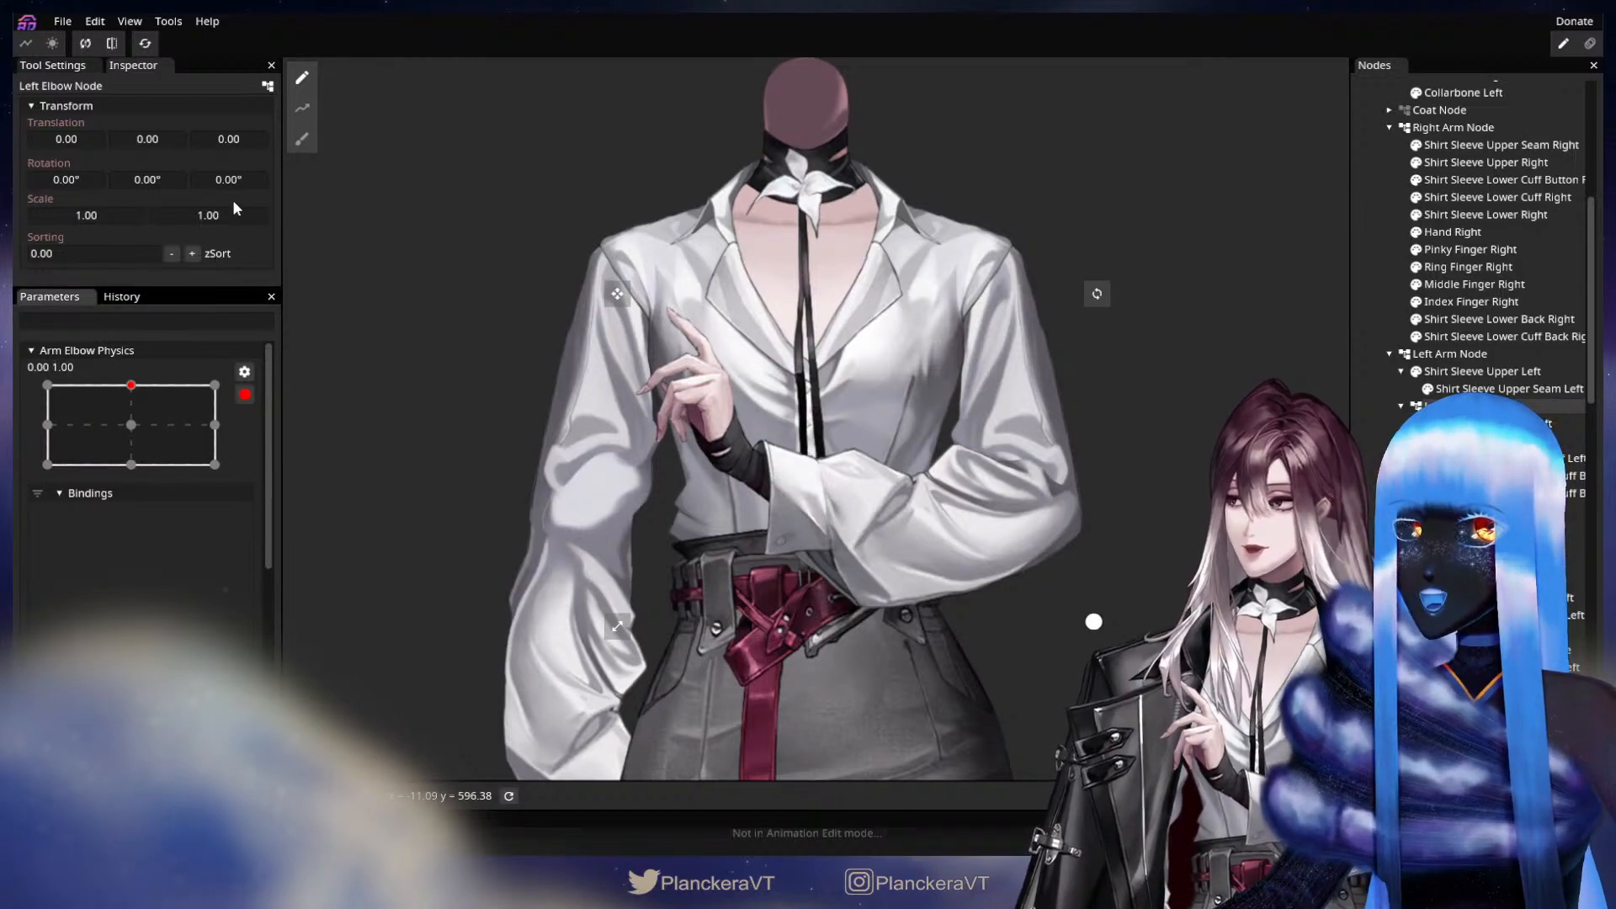
drag(214, 178, 291, 177)
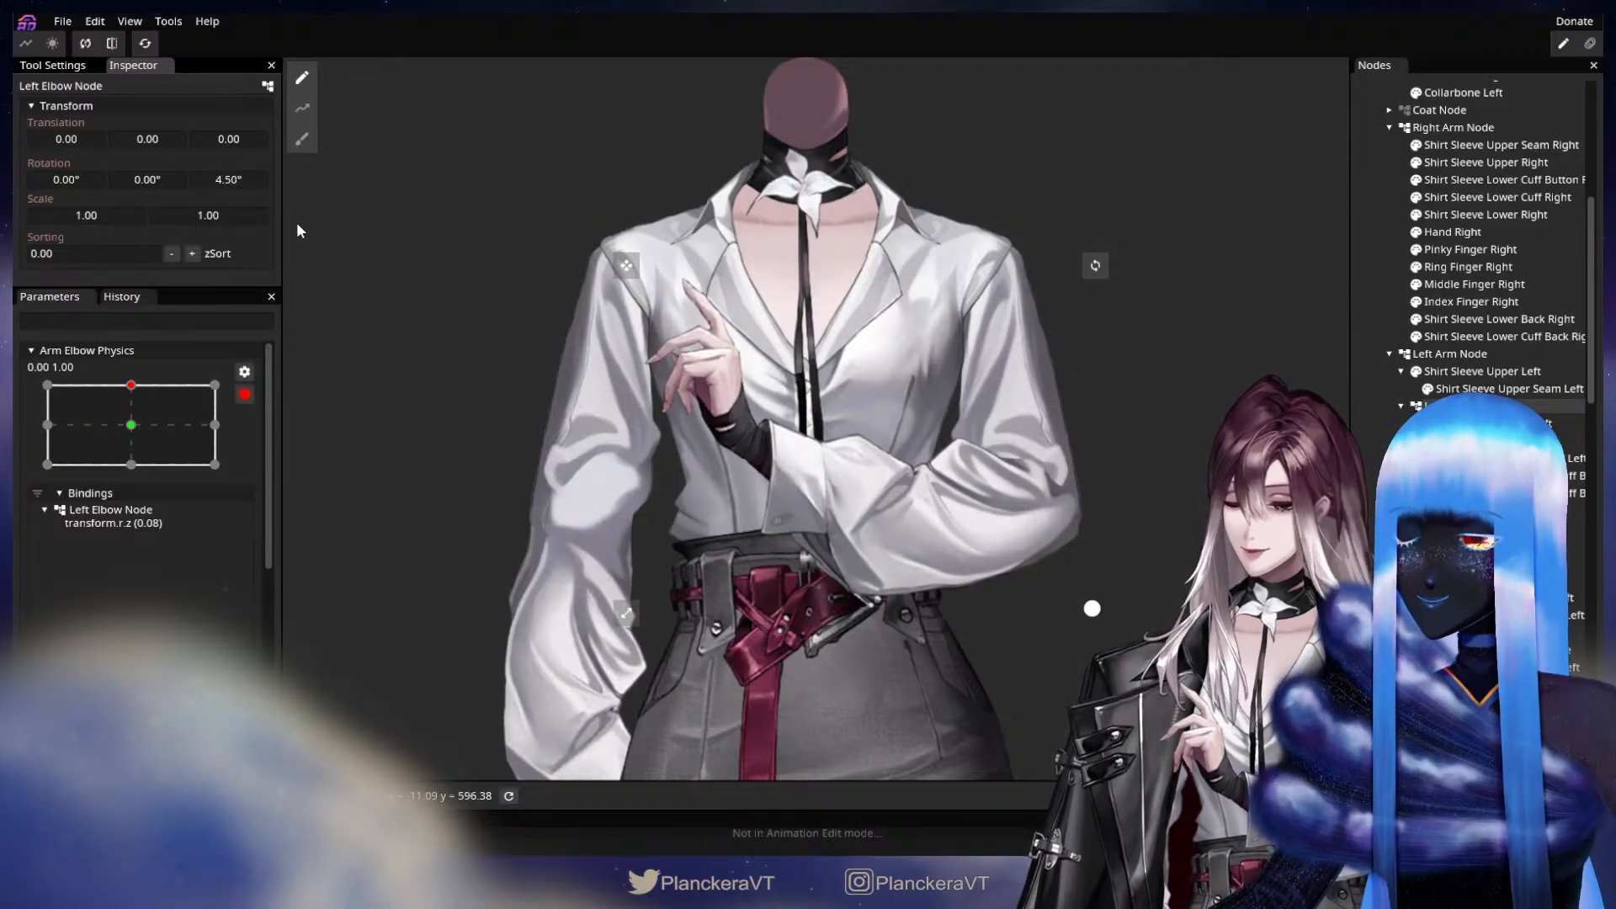
drag(135, 429, 142, 384)
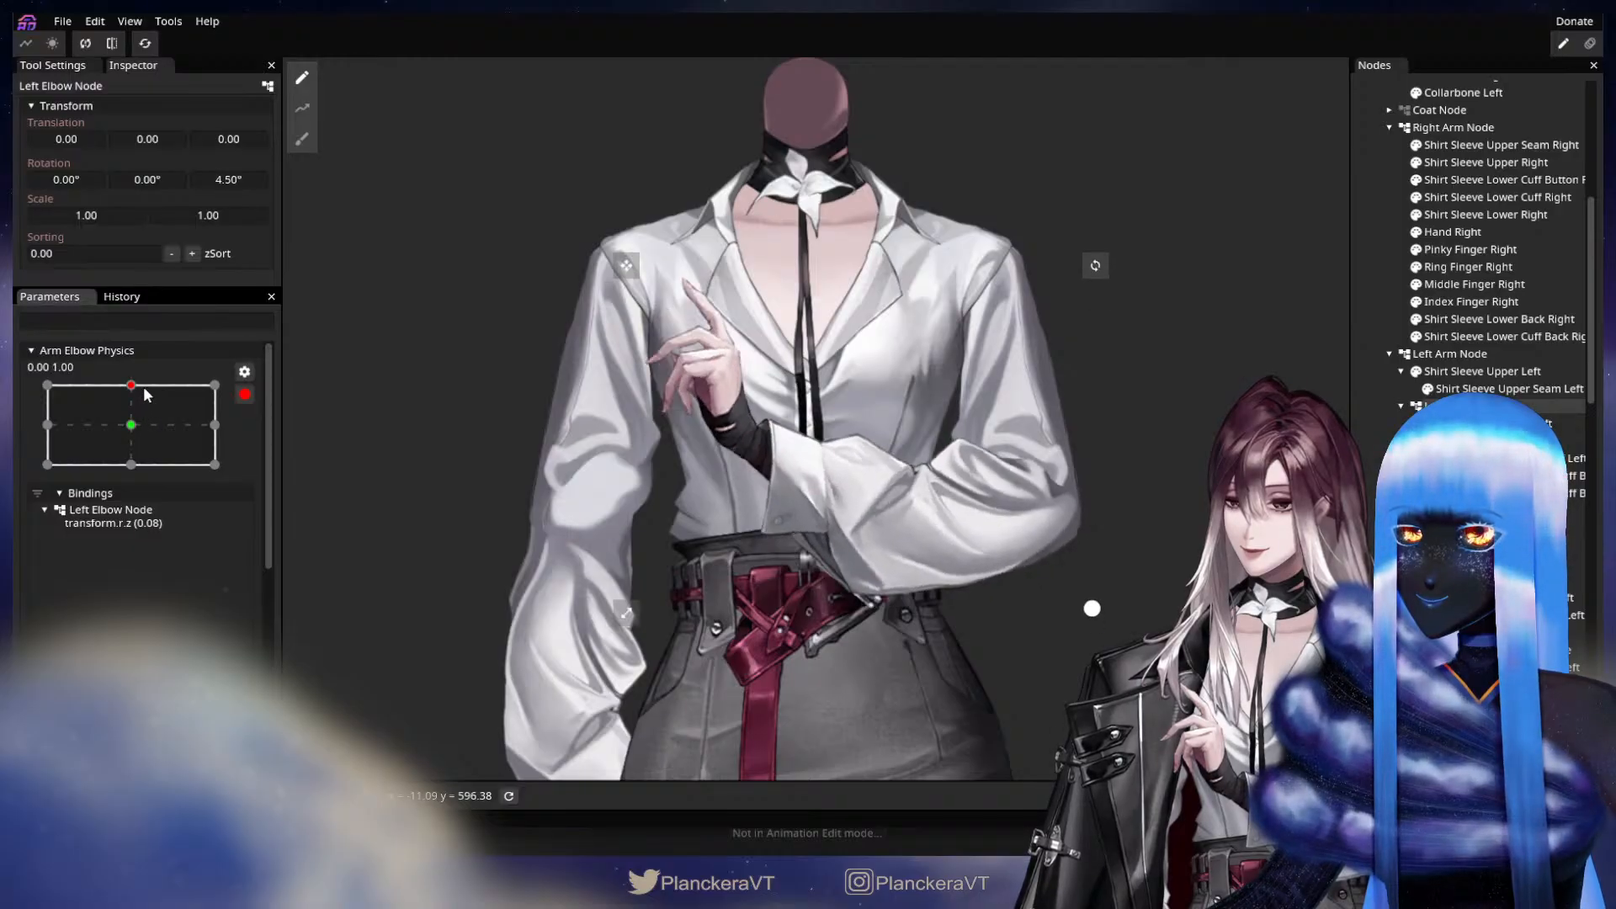
drag(247, 176, 244, 180)
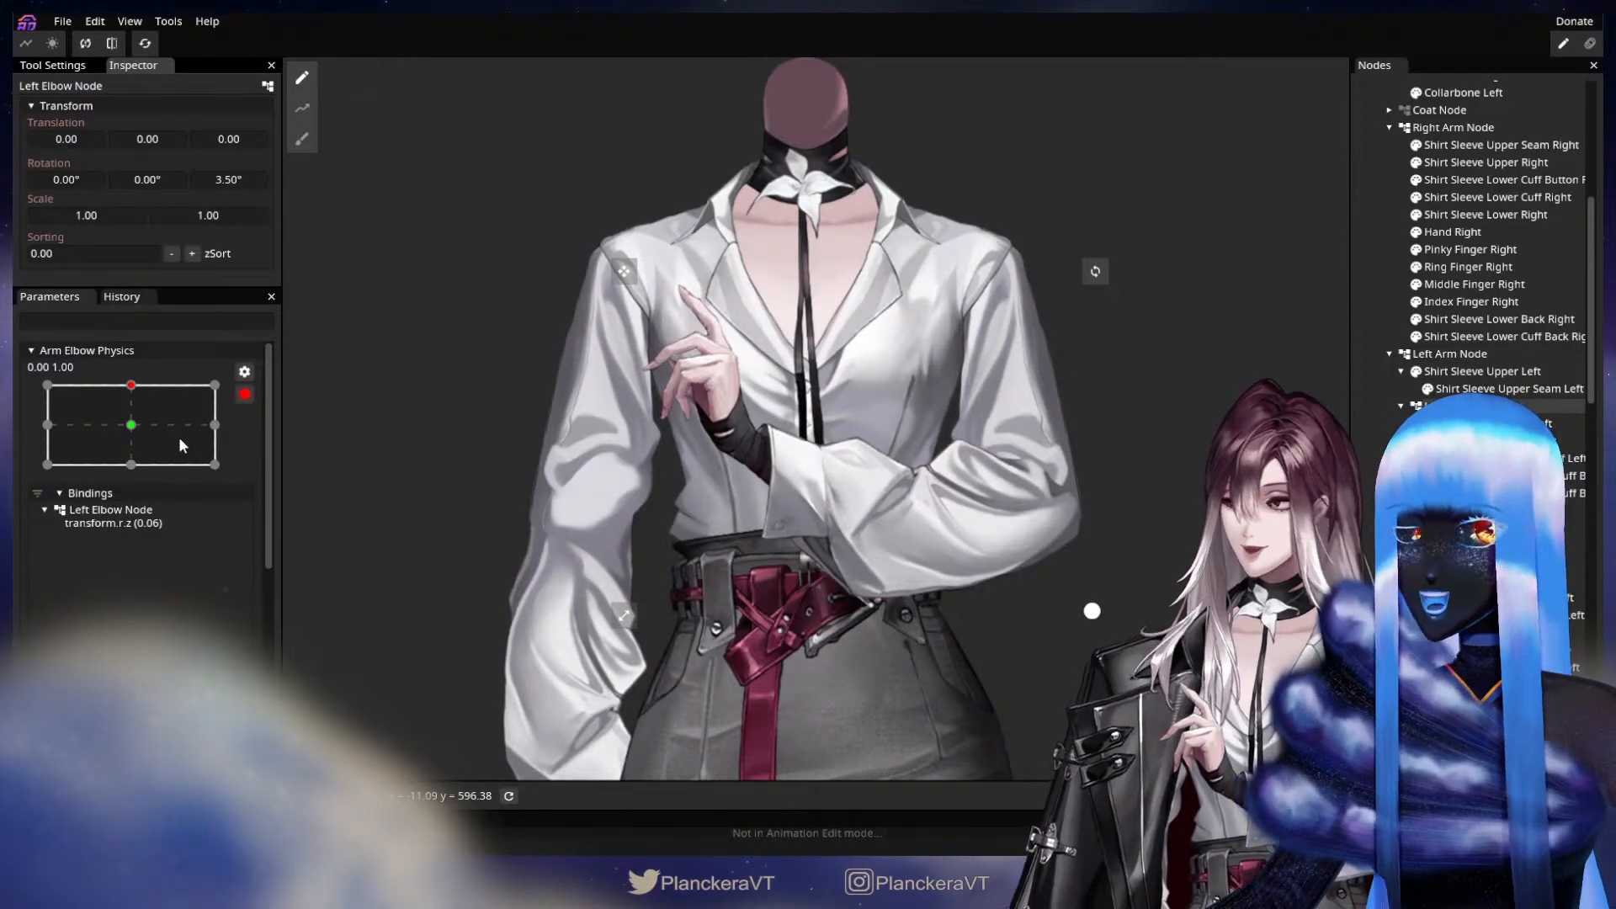
Set the Left Elbow Node's Z rotation to -4.50° at the 0, -1 keypoint, then return the parameter to its centre.
click(131, 464)
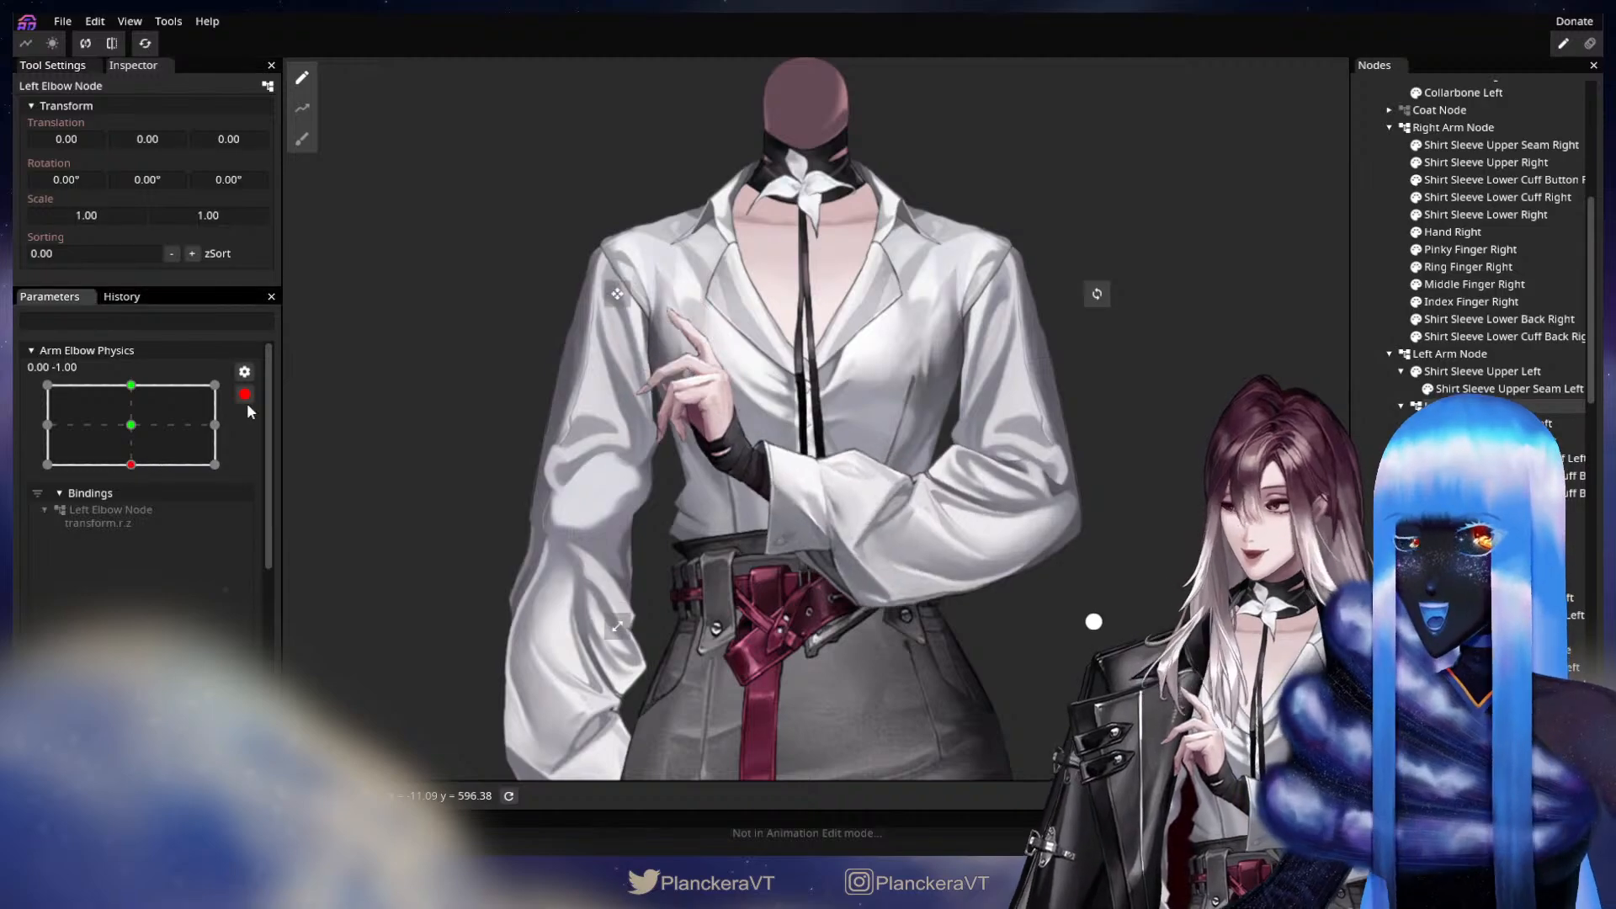
drag(229, 181, 155, 208)
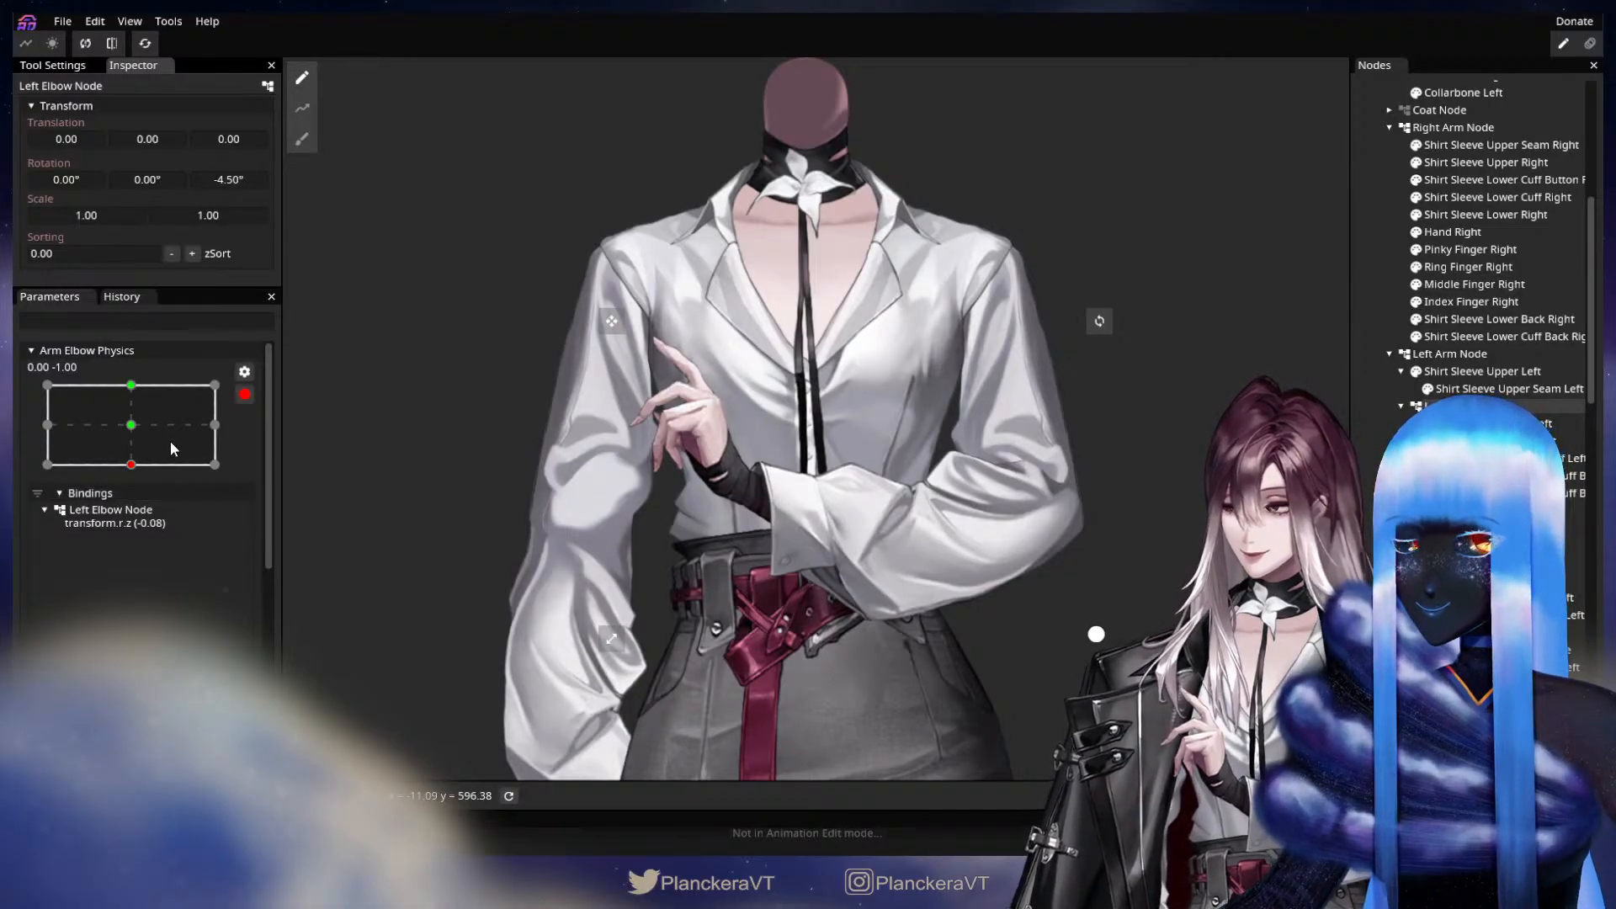
click(132, 425)
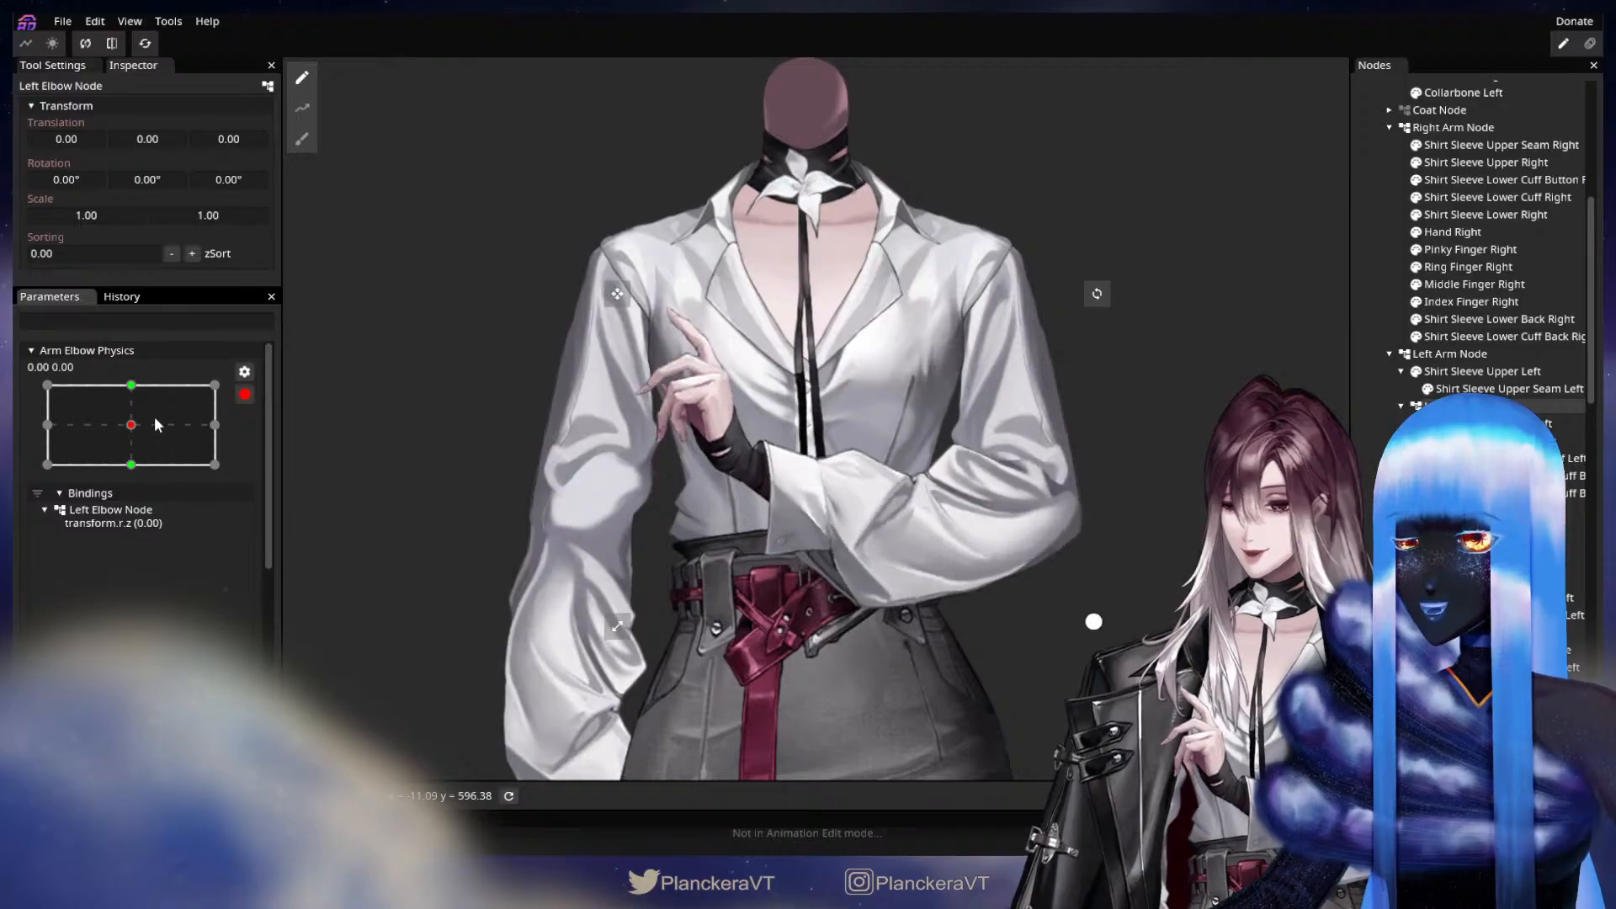
Set the Left Elbow Node's X translation to 7.00 at the -1, 0 keypoint of Arm Elbow Physics.
click(47, 426)
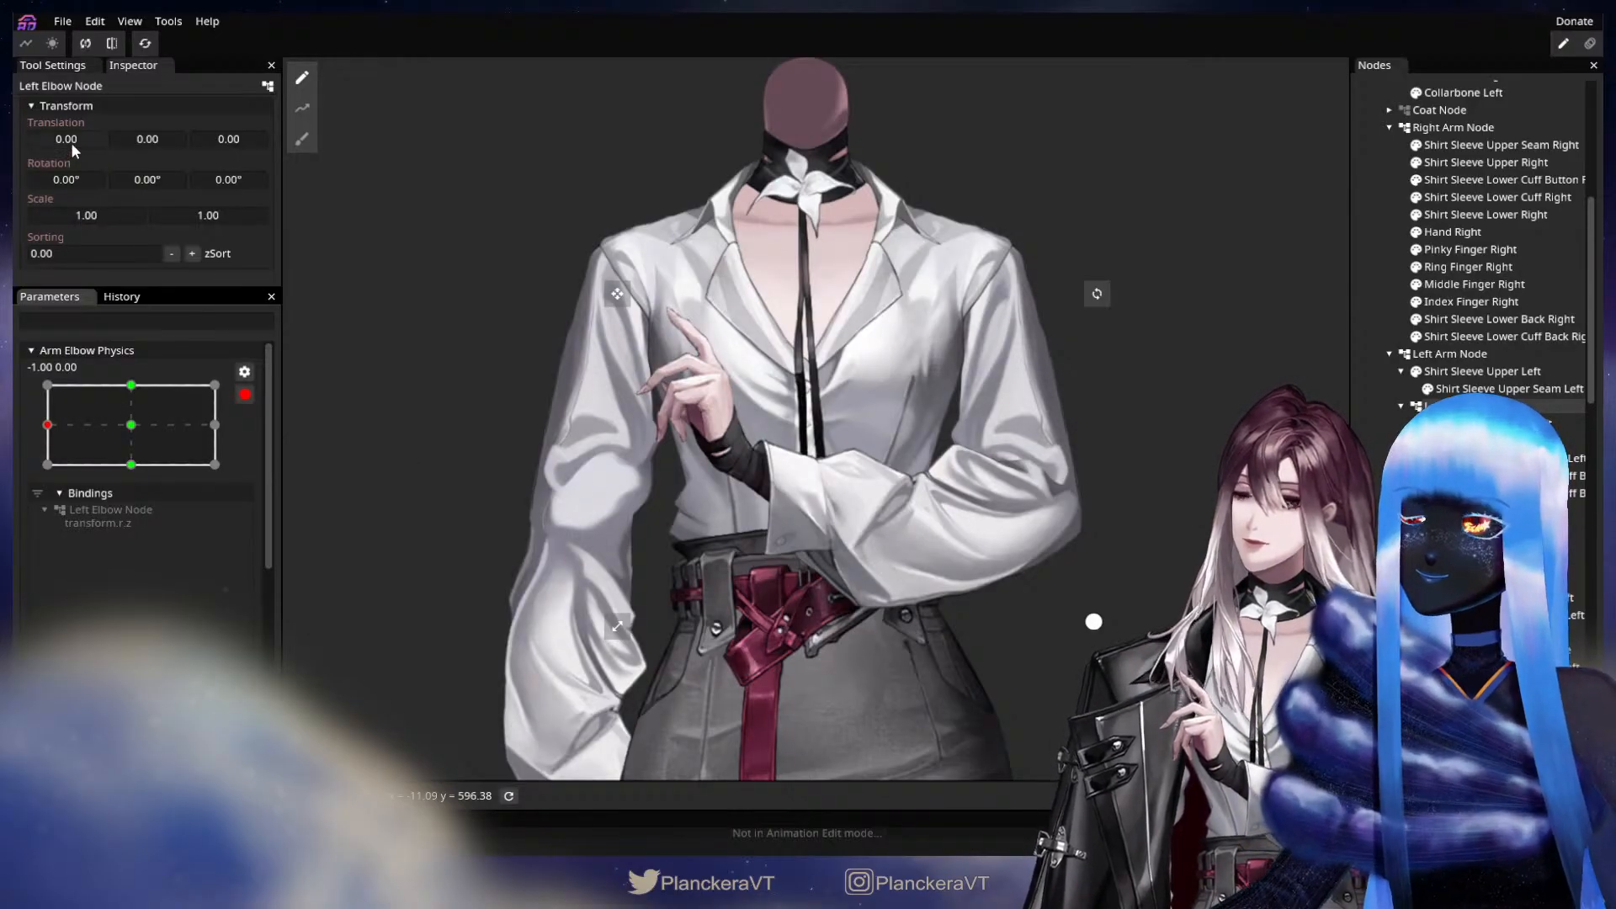
drag(71, 143, 74, 144)
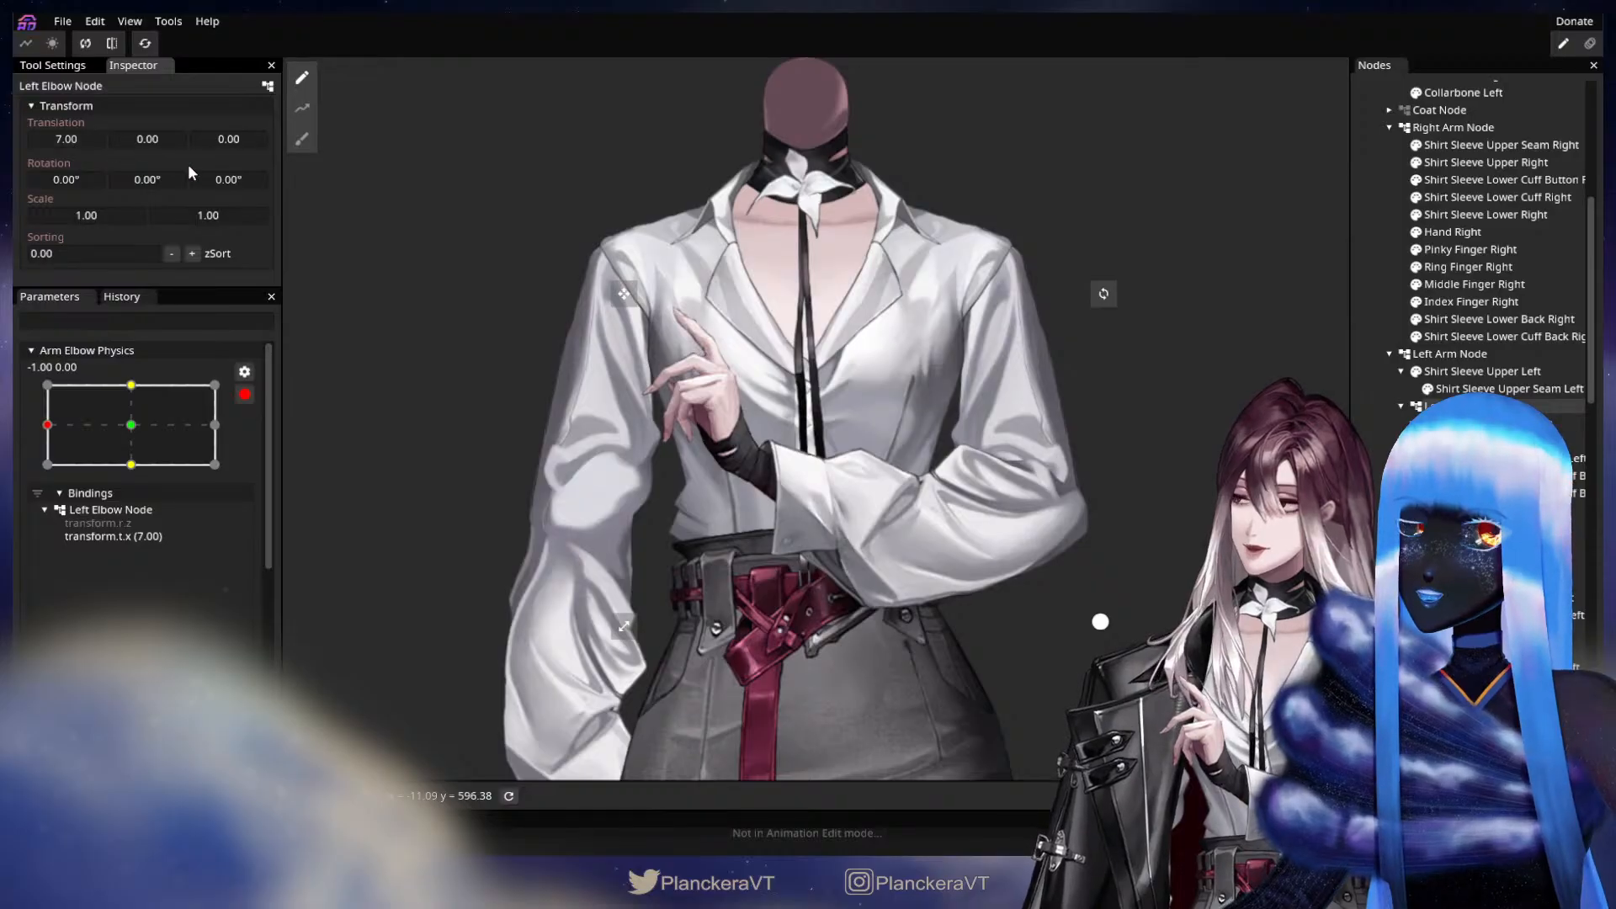
Remove the Left Elbow Node's X translation binding from Arm Elbow Physics and stop editing the parameter.
right_click(111, 538)
click(180, 553)
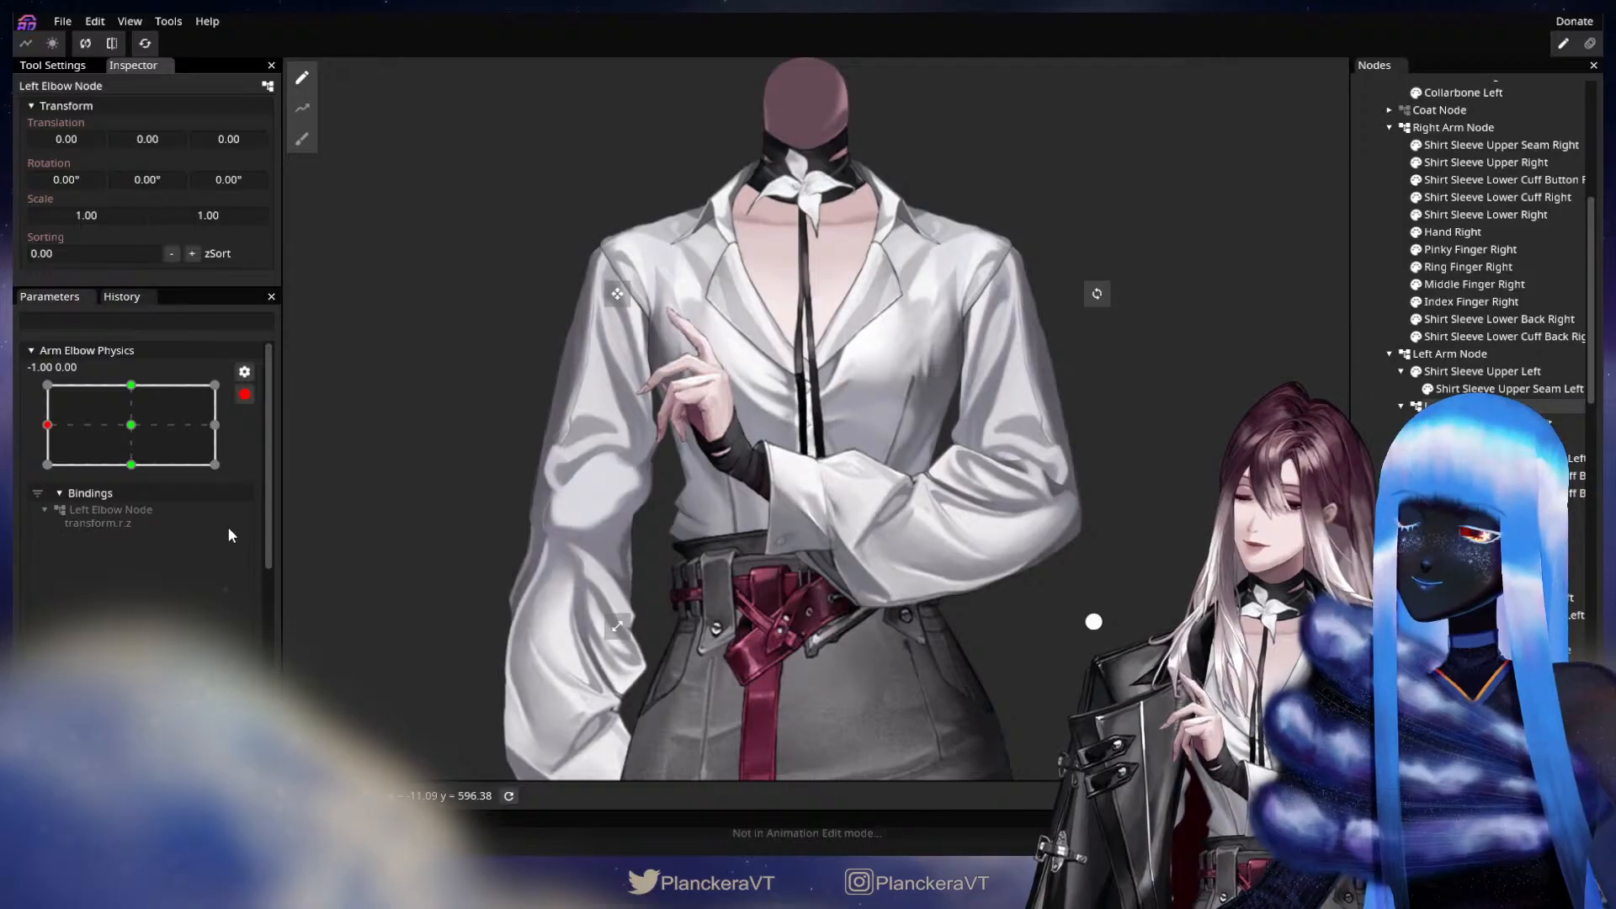
click(244, 394)
Review the Arm Basic Physics keypoints and bindings by arming it briefly, and nudge Body XY near its centre.
scroll(177, 621, down, 2)
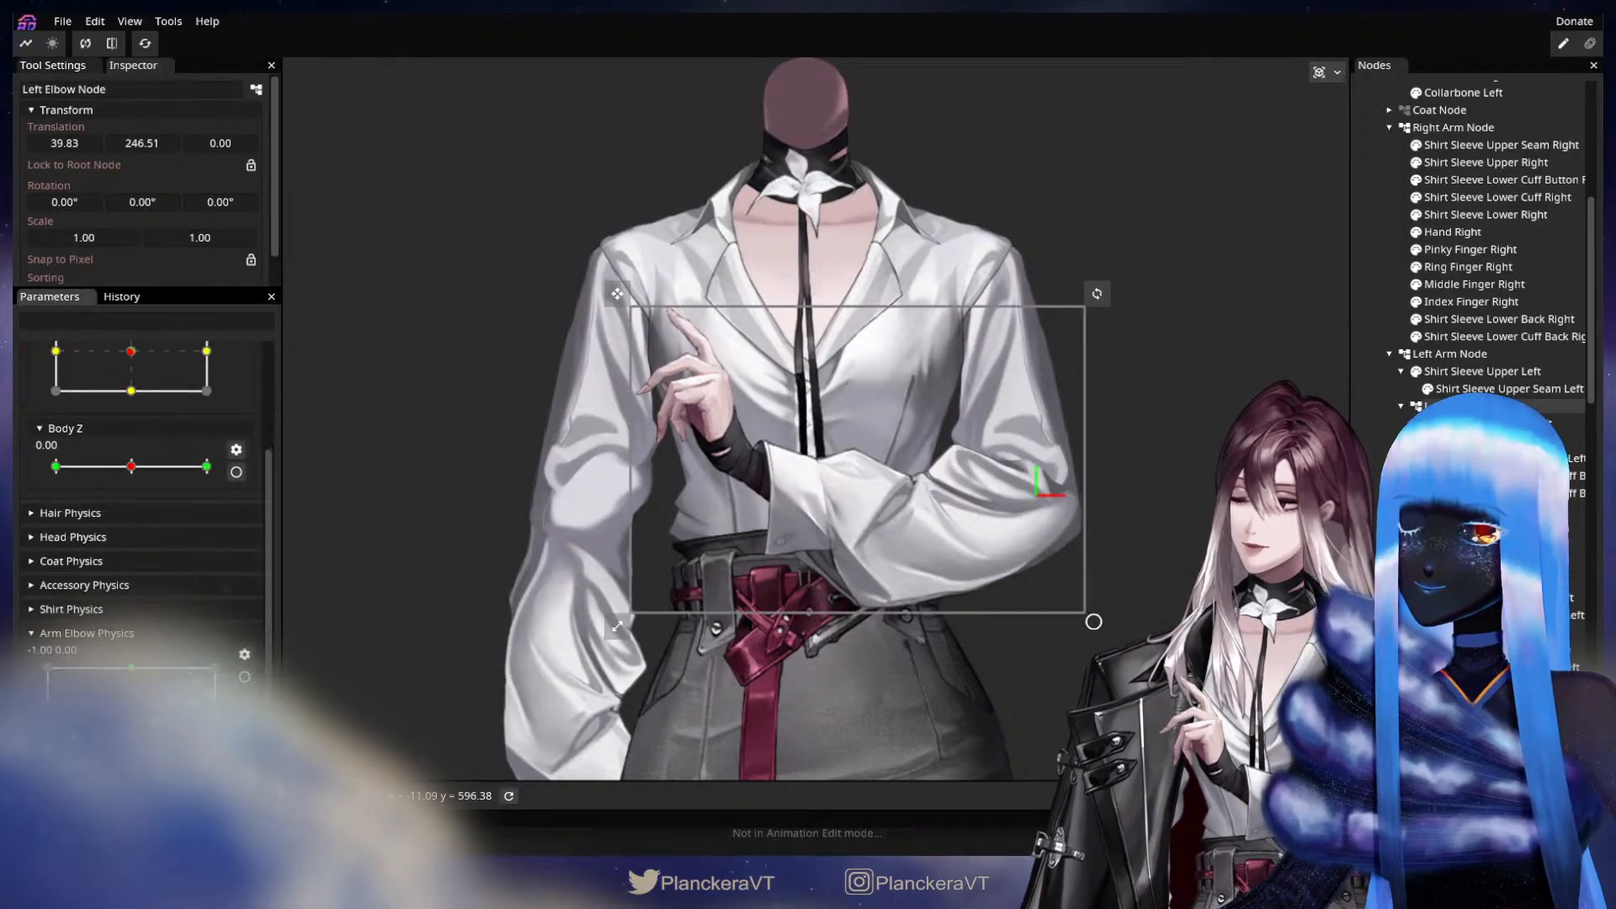
click(82, 613)
scroll(145, 678, down, 3)
scroll(124, 547, down, 3)
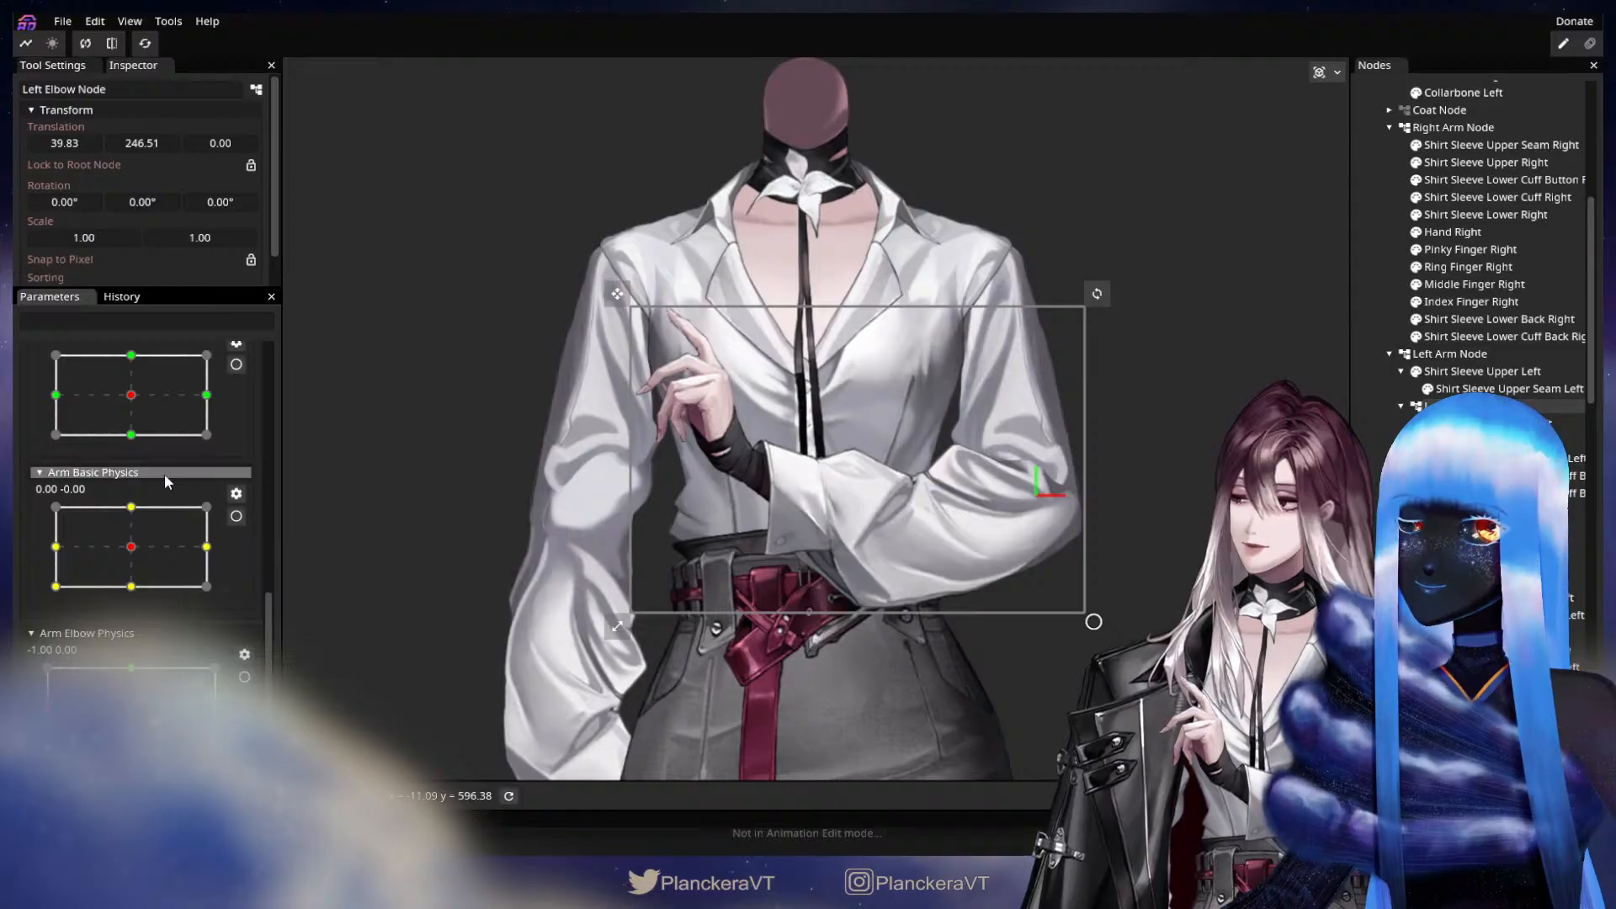
scroll(180, 497, up, 4)
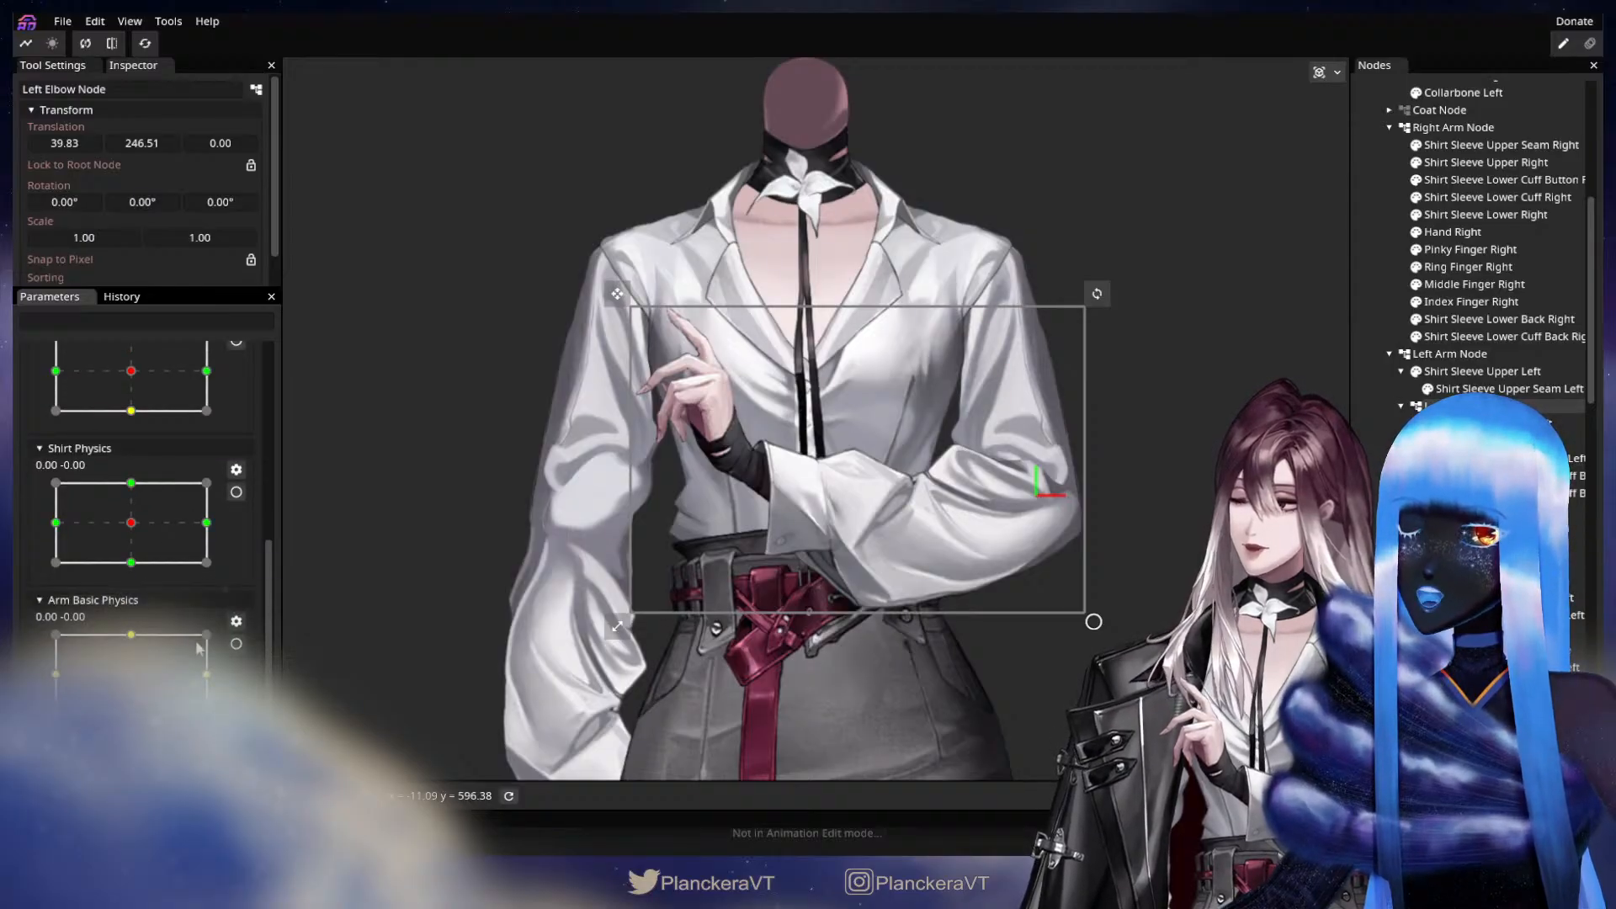
click(237, 644)
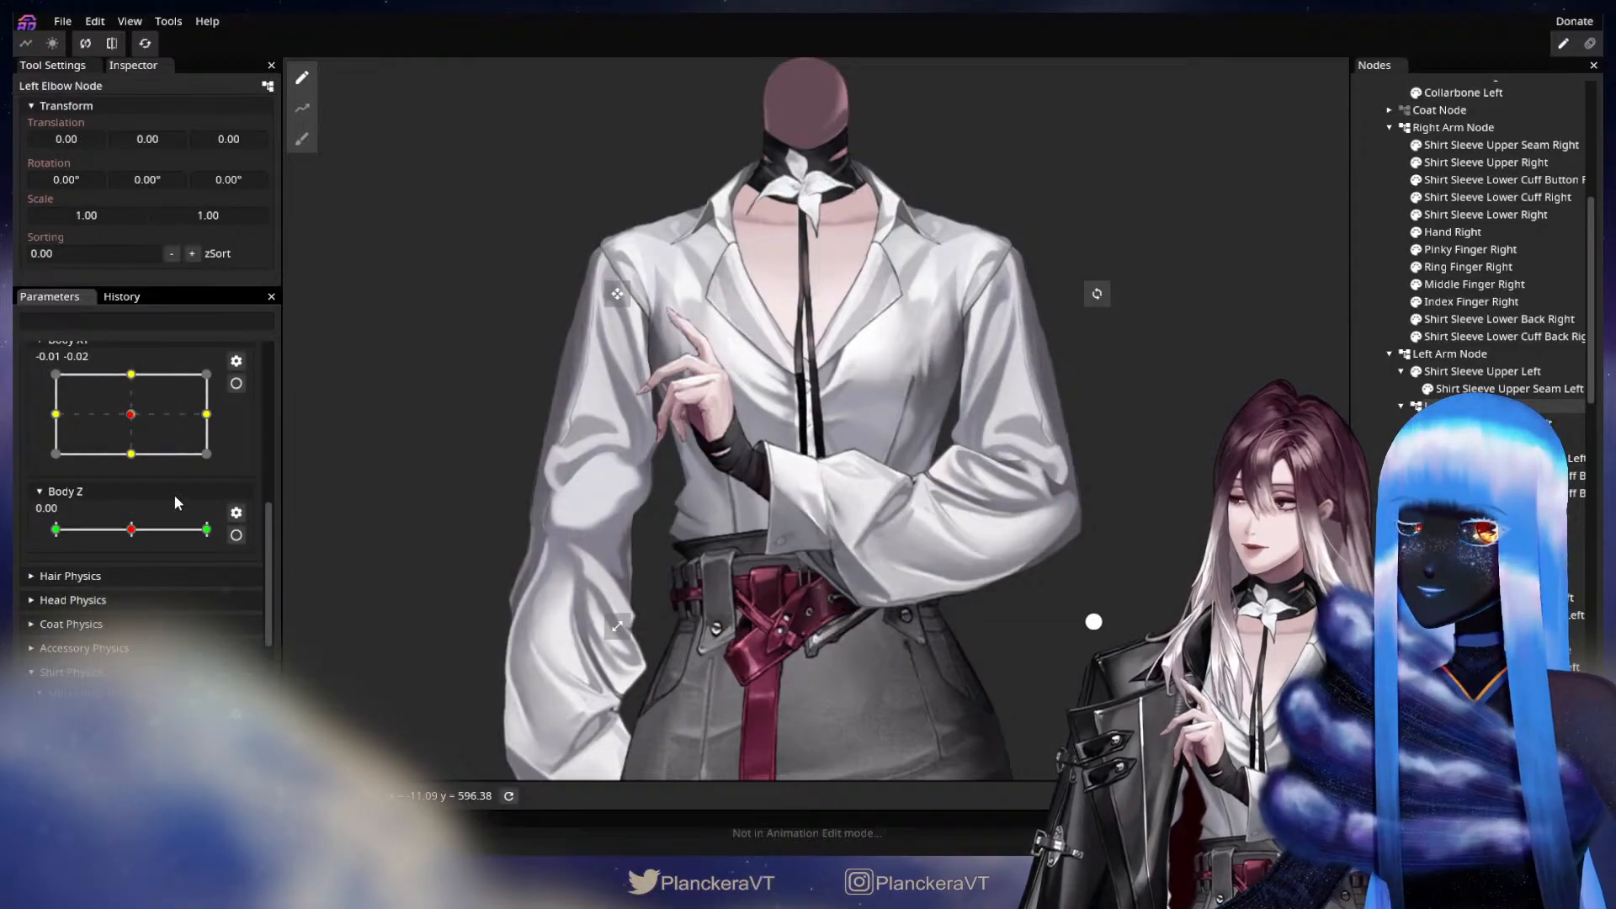
mouse_move(142, 428)
mouse_down()
mouse_move(50, 416)
mouse_move(217, 419)
mouse_move(49, 417)
mouse_move(109, 420)
mouse_move(129, 473)
mouse_move(116, 483)
mouse_move(123, 431)
mouse_up()
scroll(225, 462, down, 8)
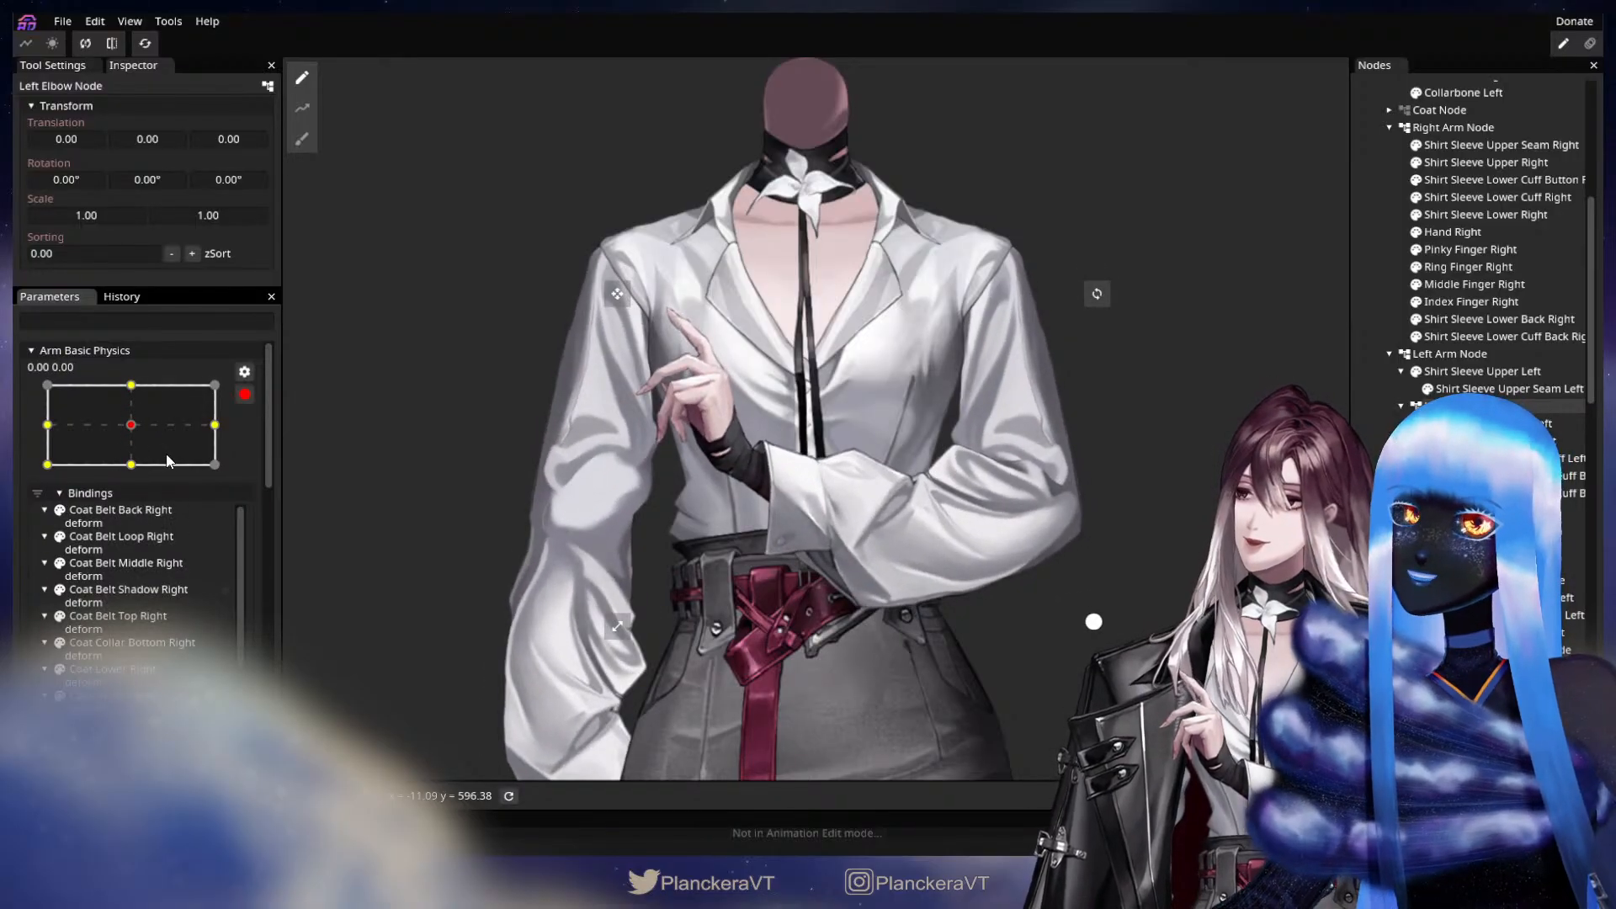
click(244, 396)
At the -1, 0 keypoint of Arm Elbow Physics, set the Left Elbow Node's Z rotation to -1.55° and X translation to -2.00.
scroll(253, 526, down, 10)
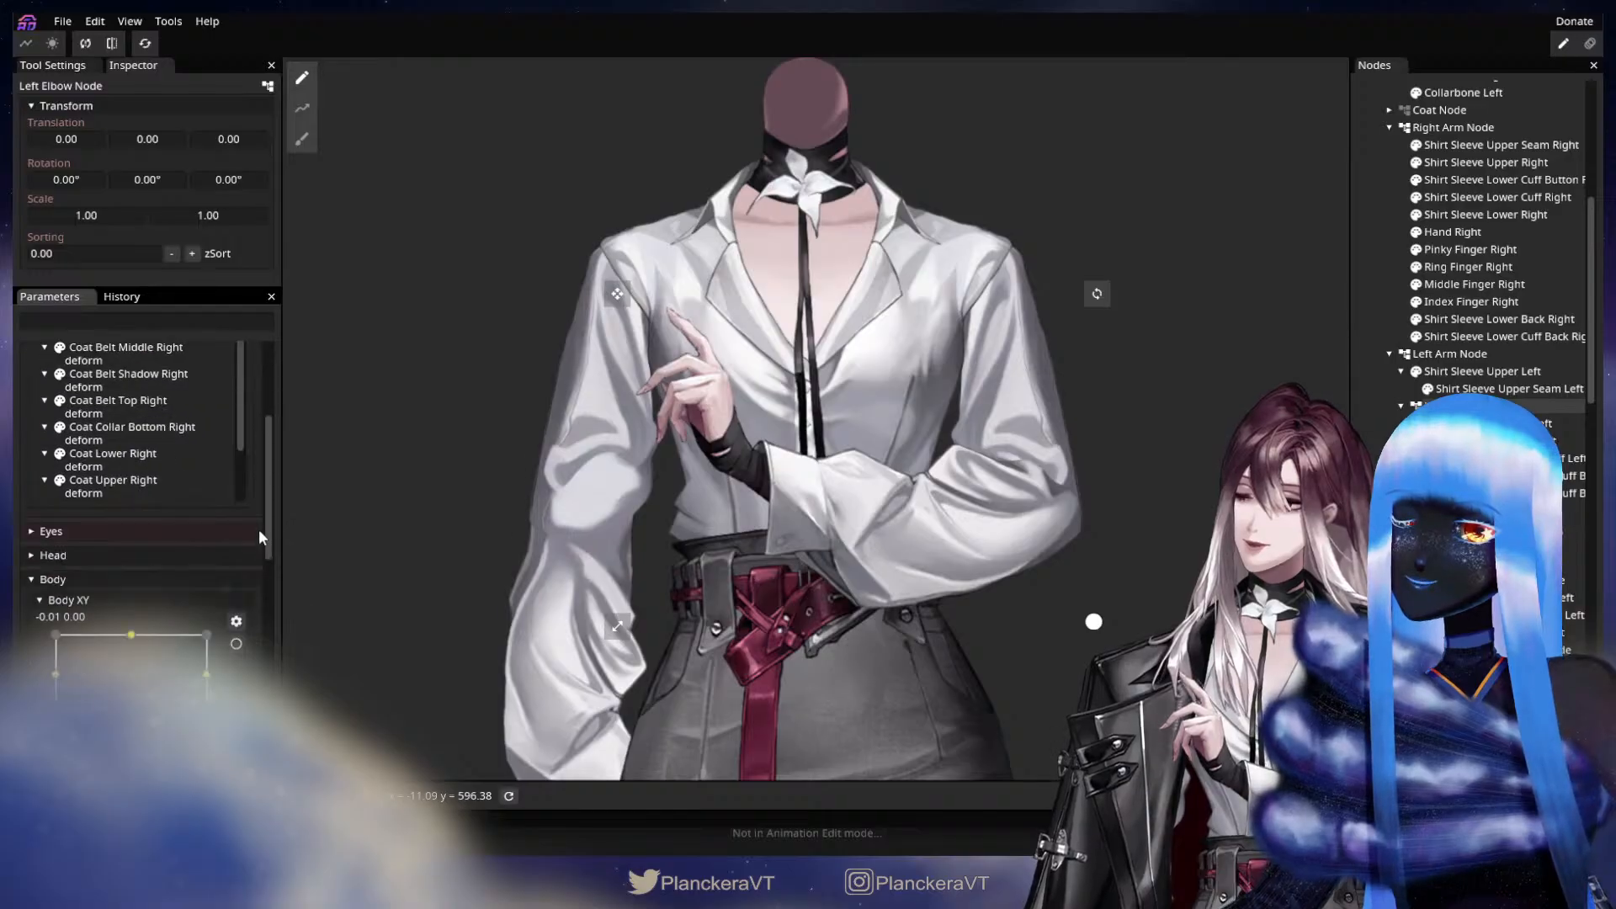
click(244, 677)
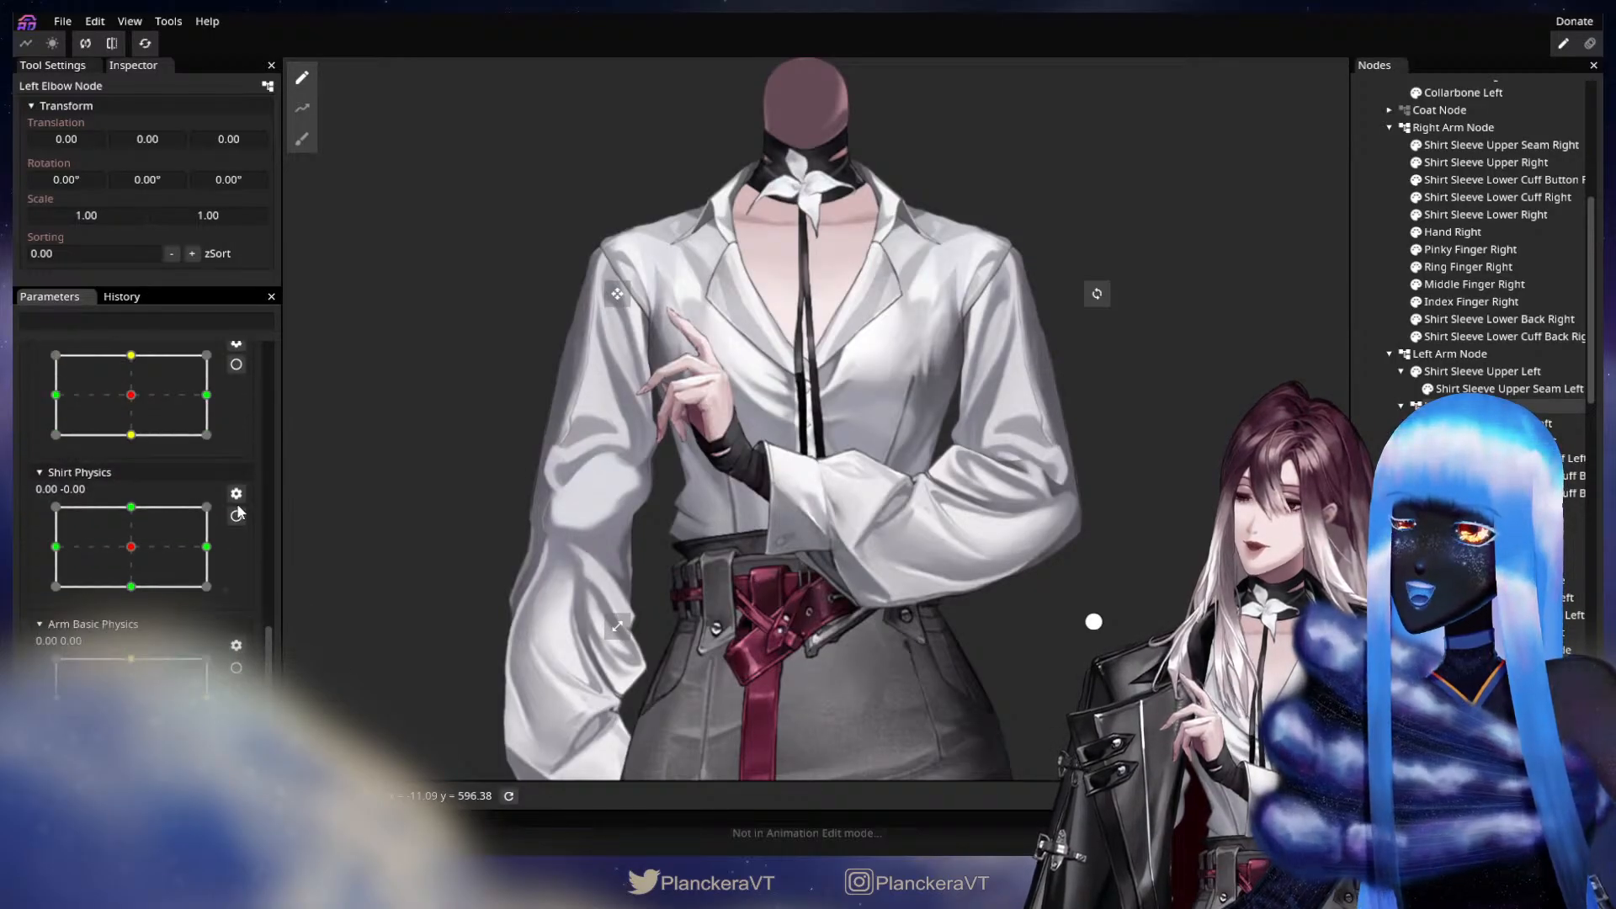
scroll(234, 501, down, 4)
scroll(234, 508, up, 1)
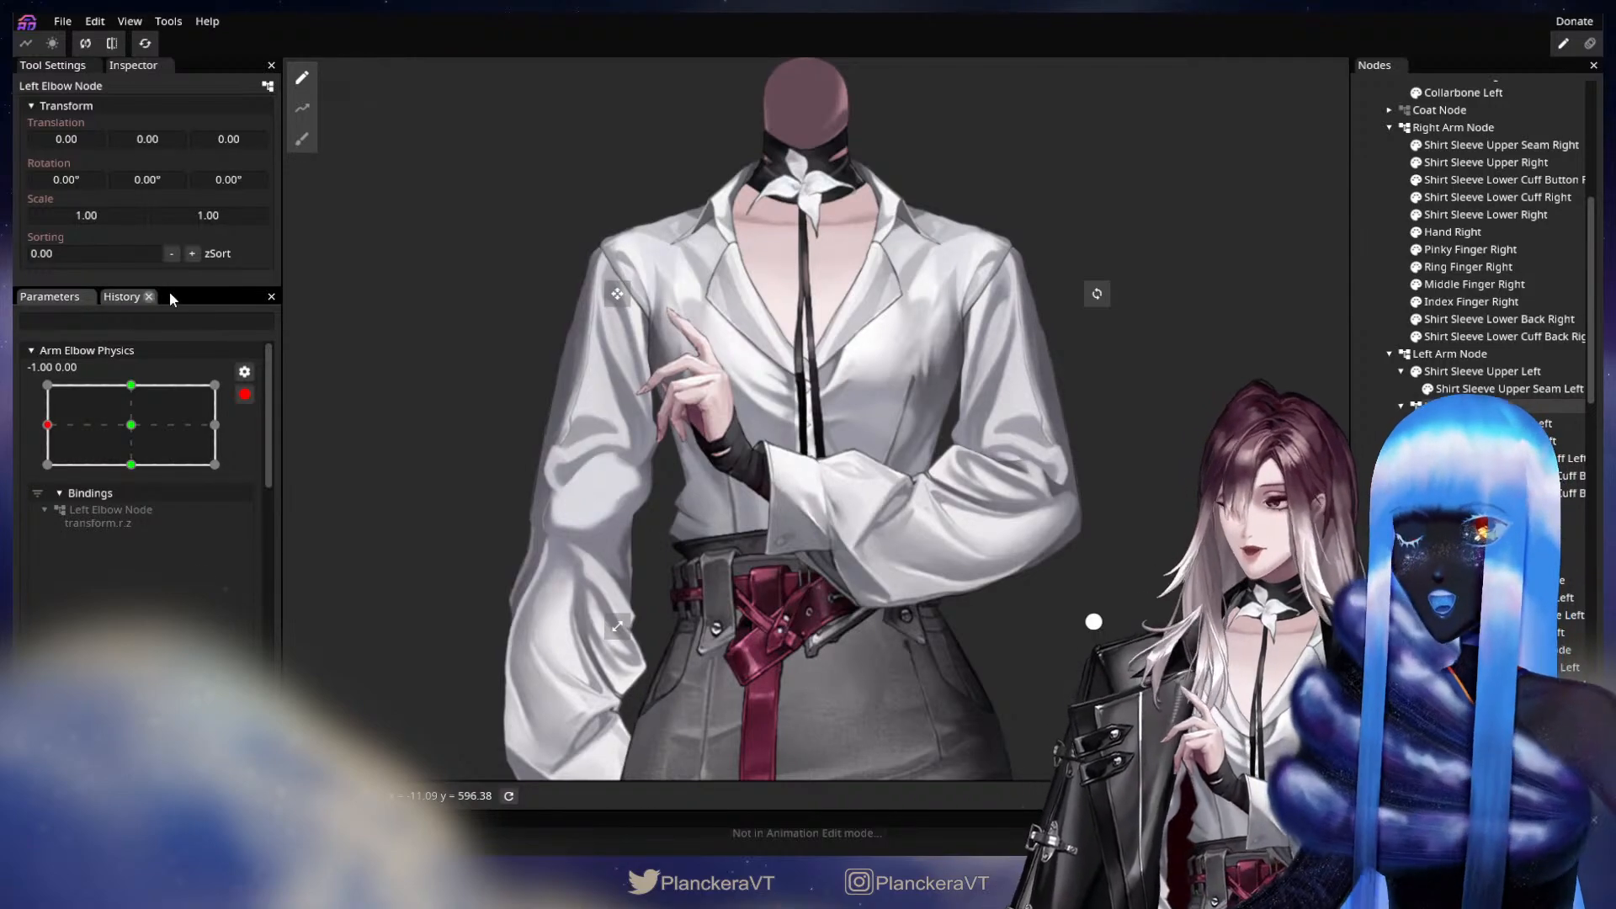
drag(250, 179, 219, 196)
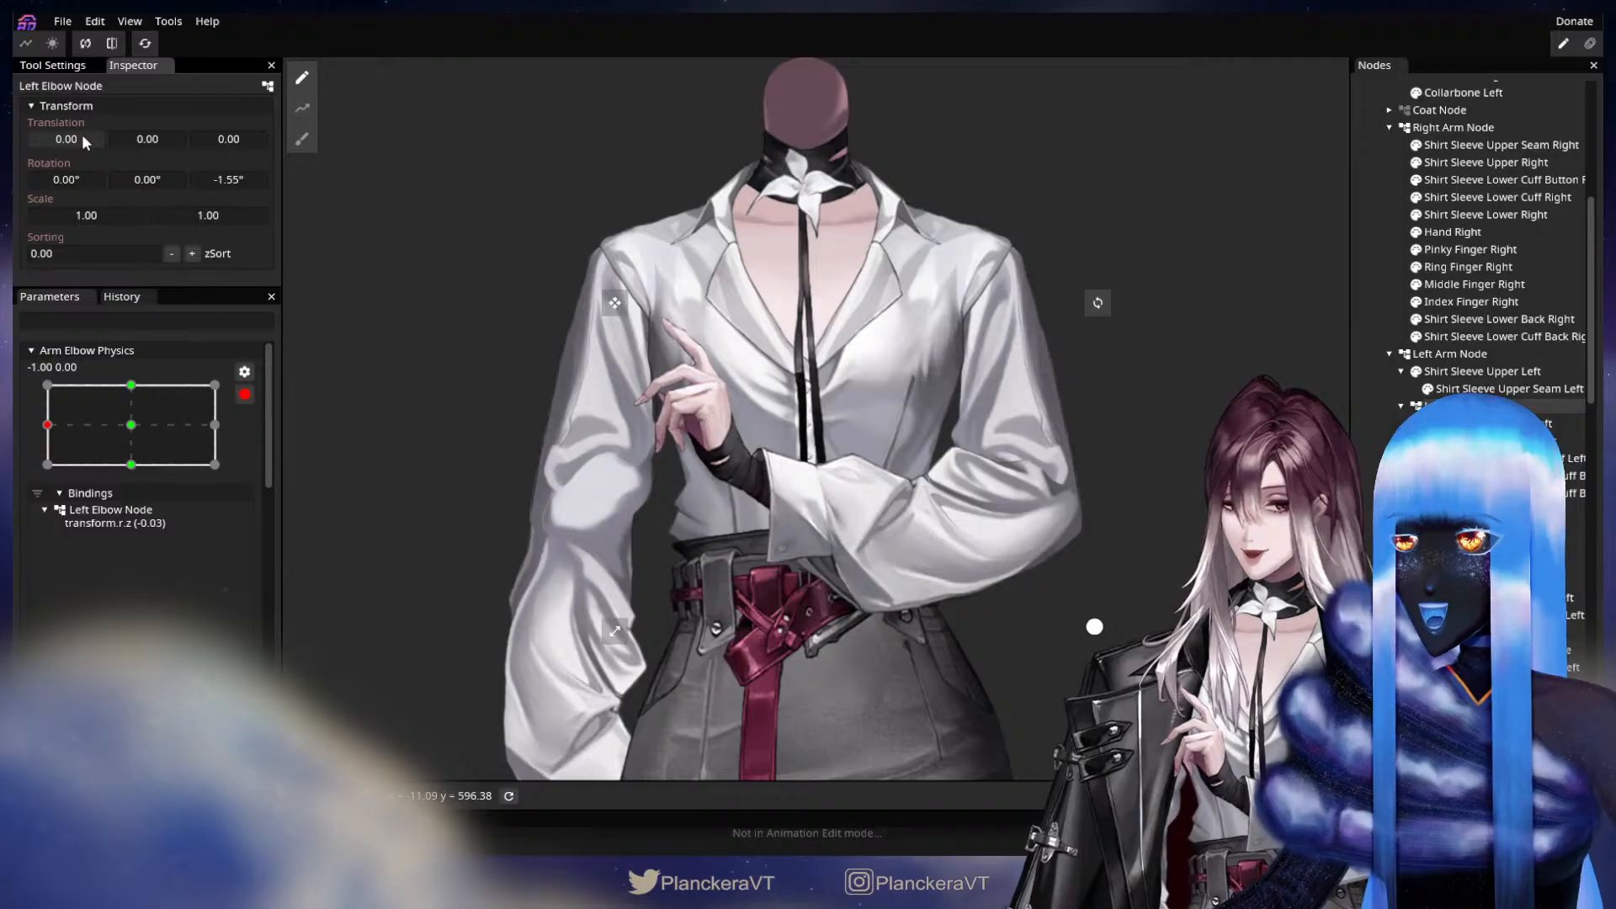
drag(82, 138, 80, 136)
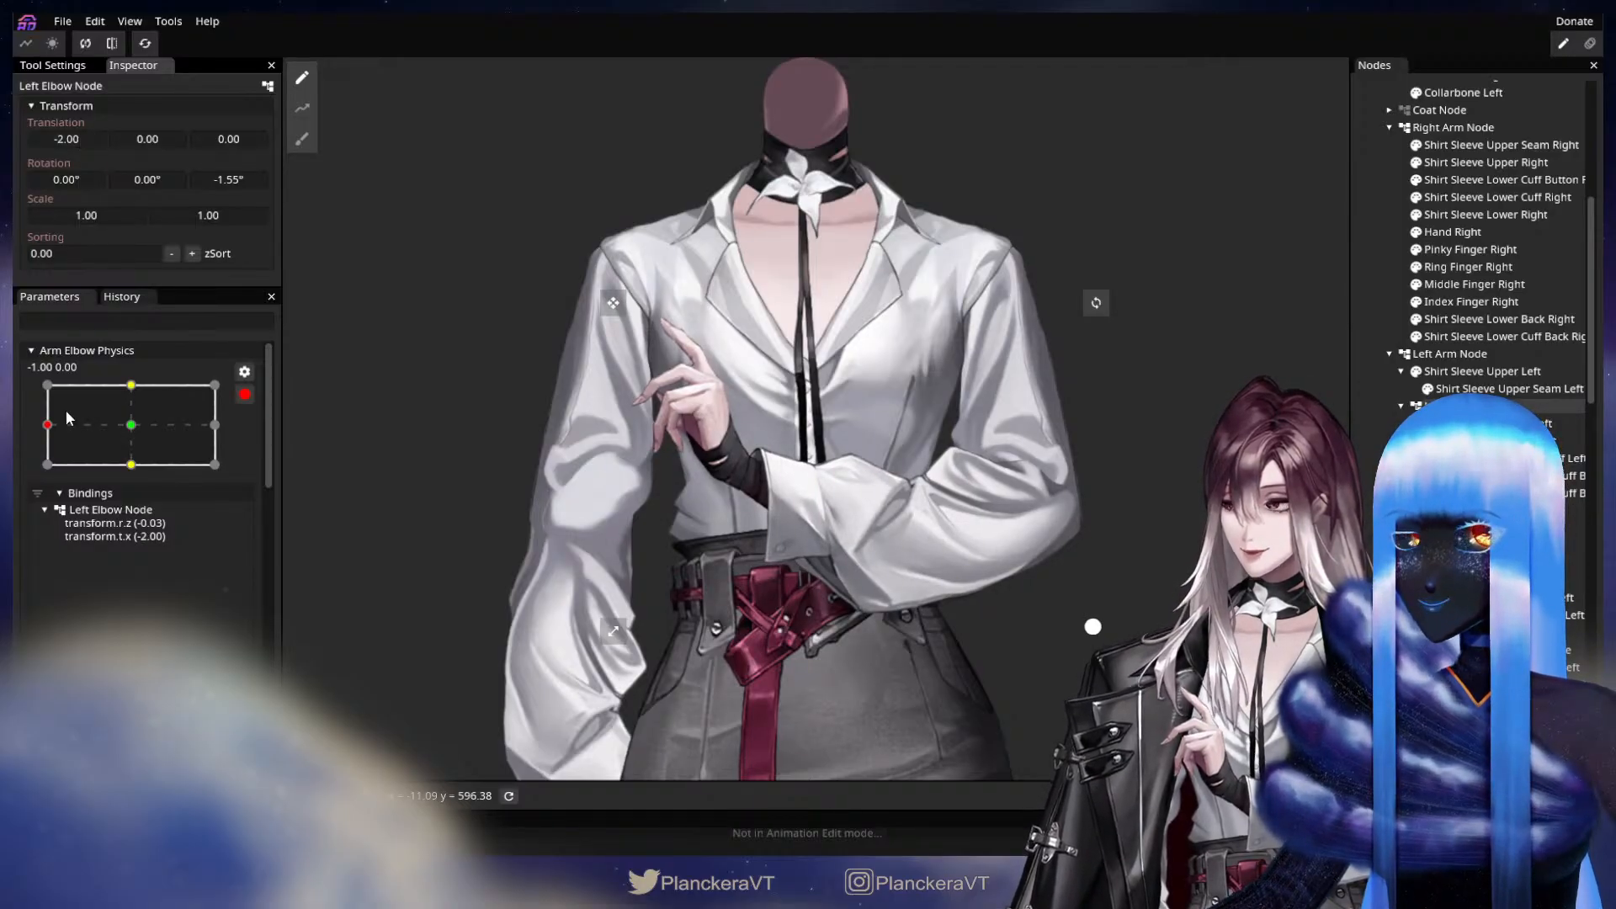
At the 1, 0 keypoint, set the Left Elbow Node's X translation to 3.00 and Z rotation to 1.40°, finish editing and clear the selection.
drag(80, 422, 215, 424)
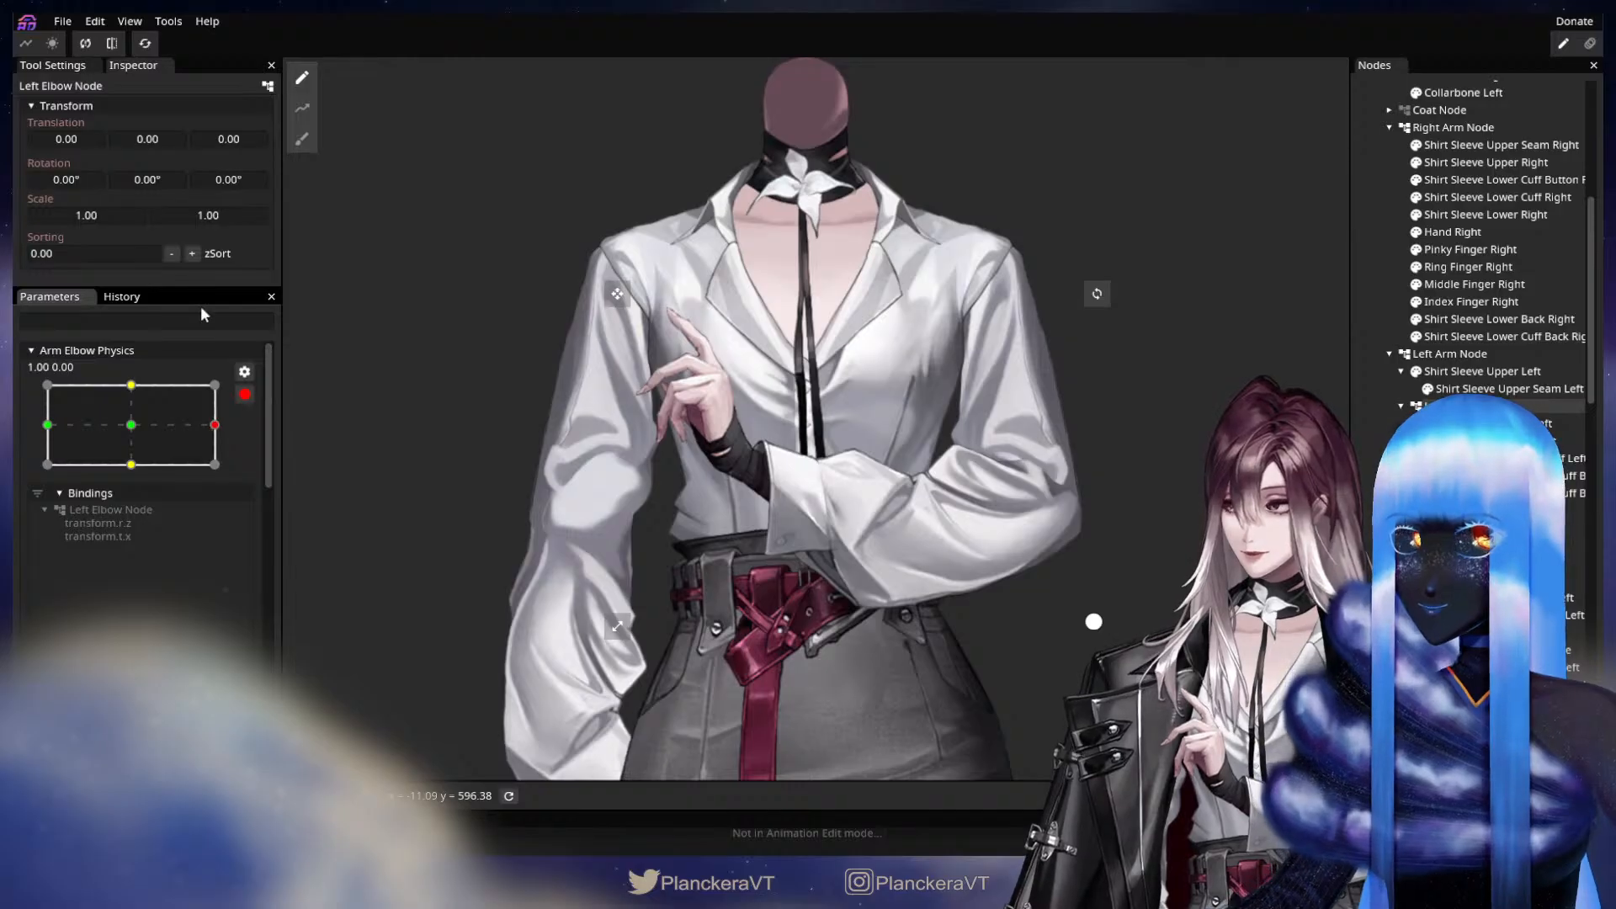
click(65, 144)
drag(66, 143, 69, 145)
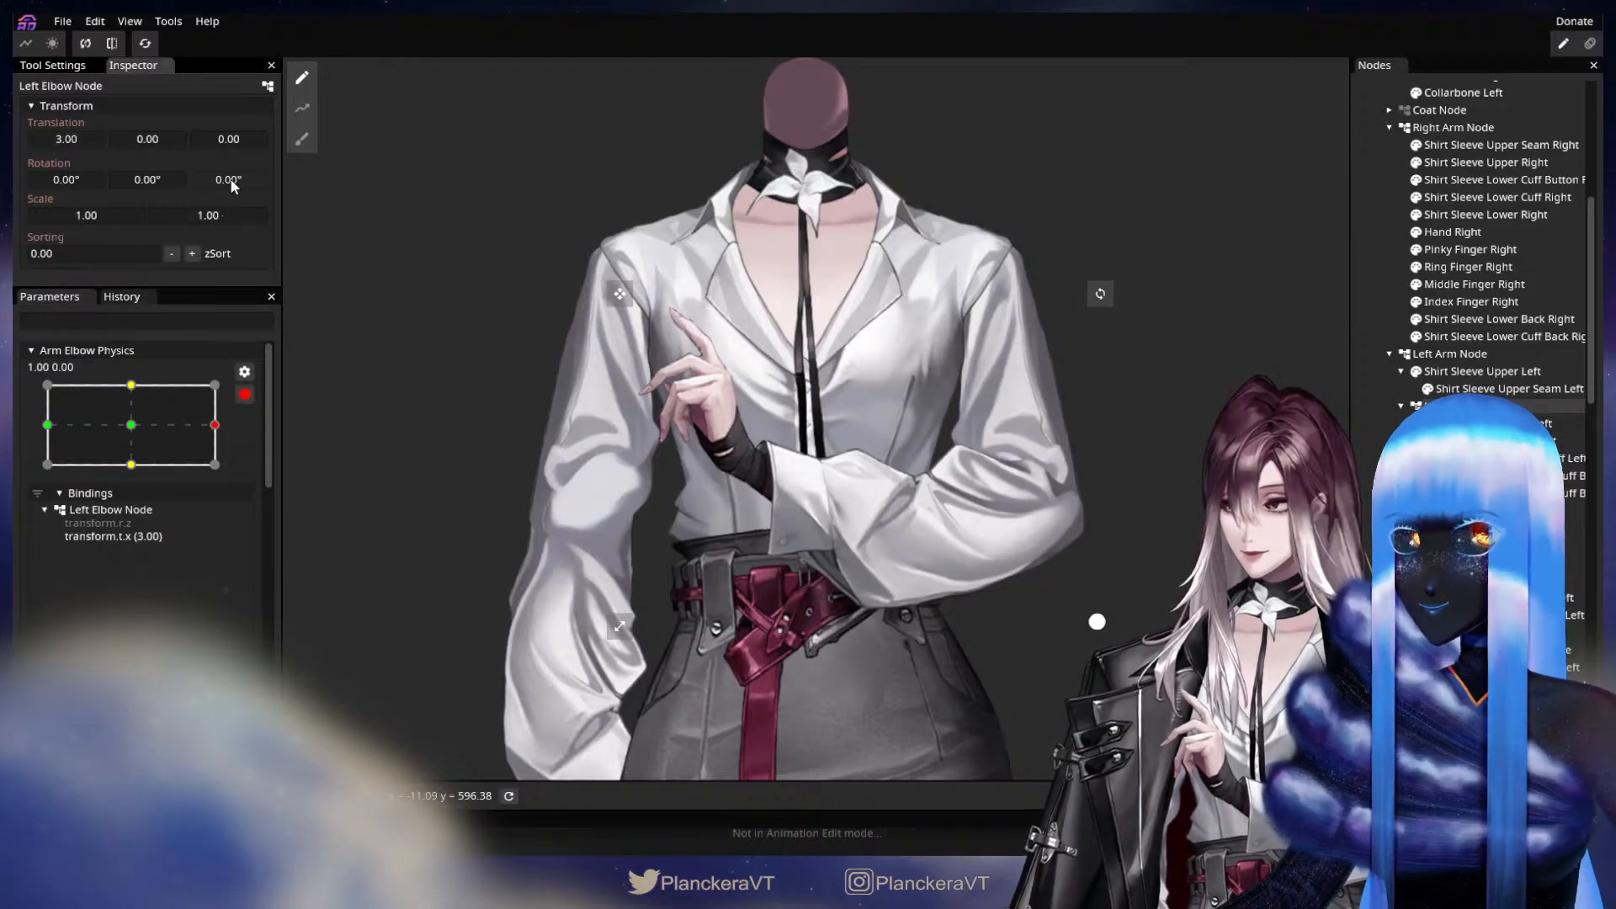
drag(233, 185, 271, 206)
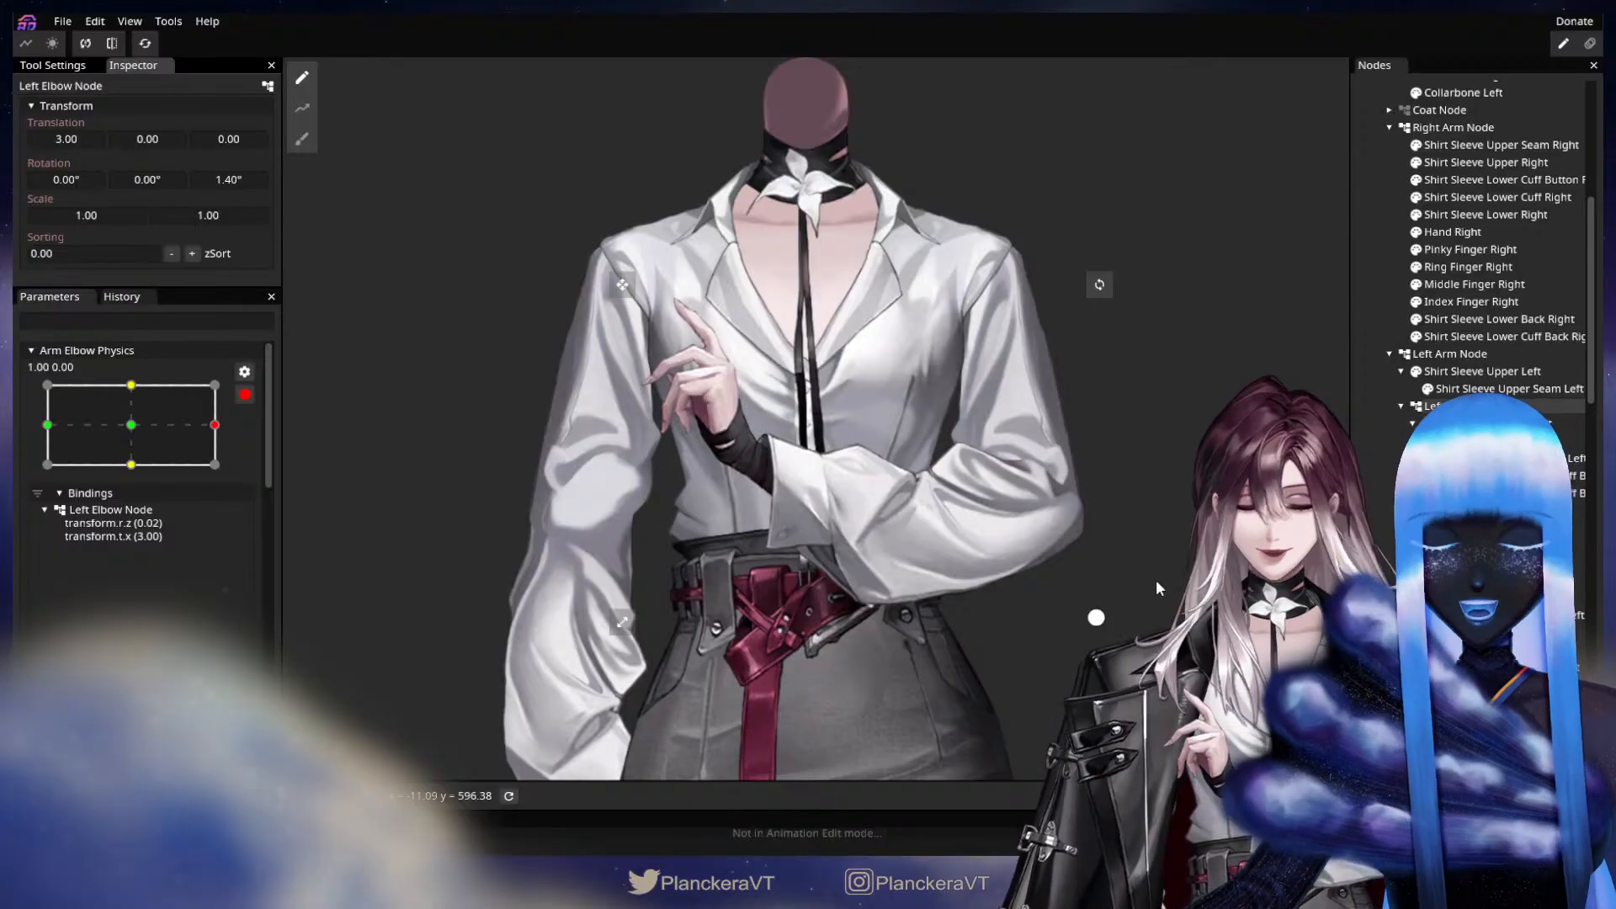
drag(497, 422, 482, 481)
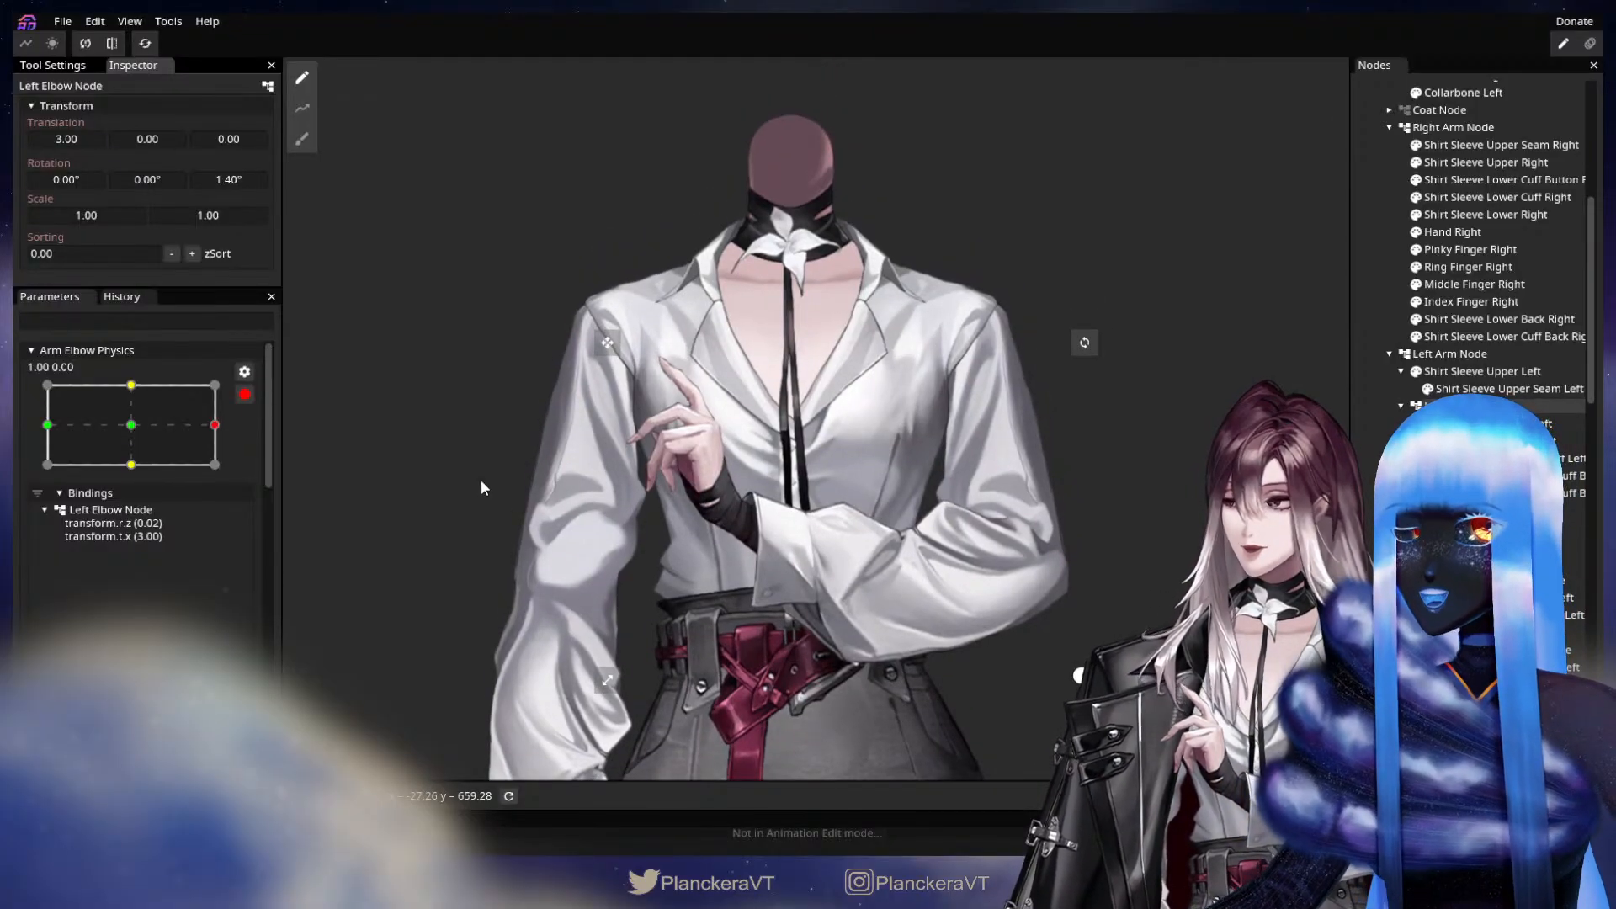
click(244, 394)
scroll(244, 394, down, 3)
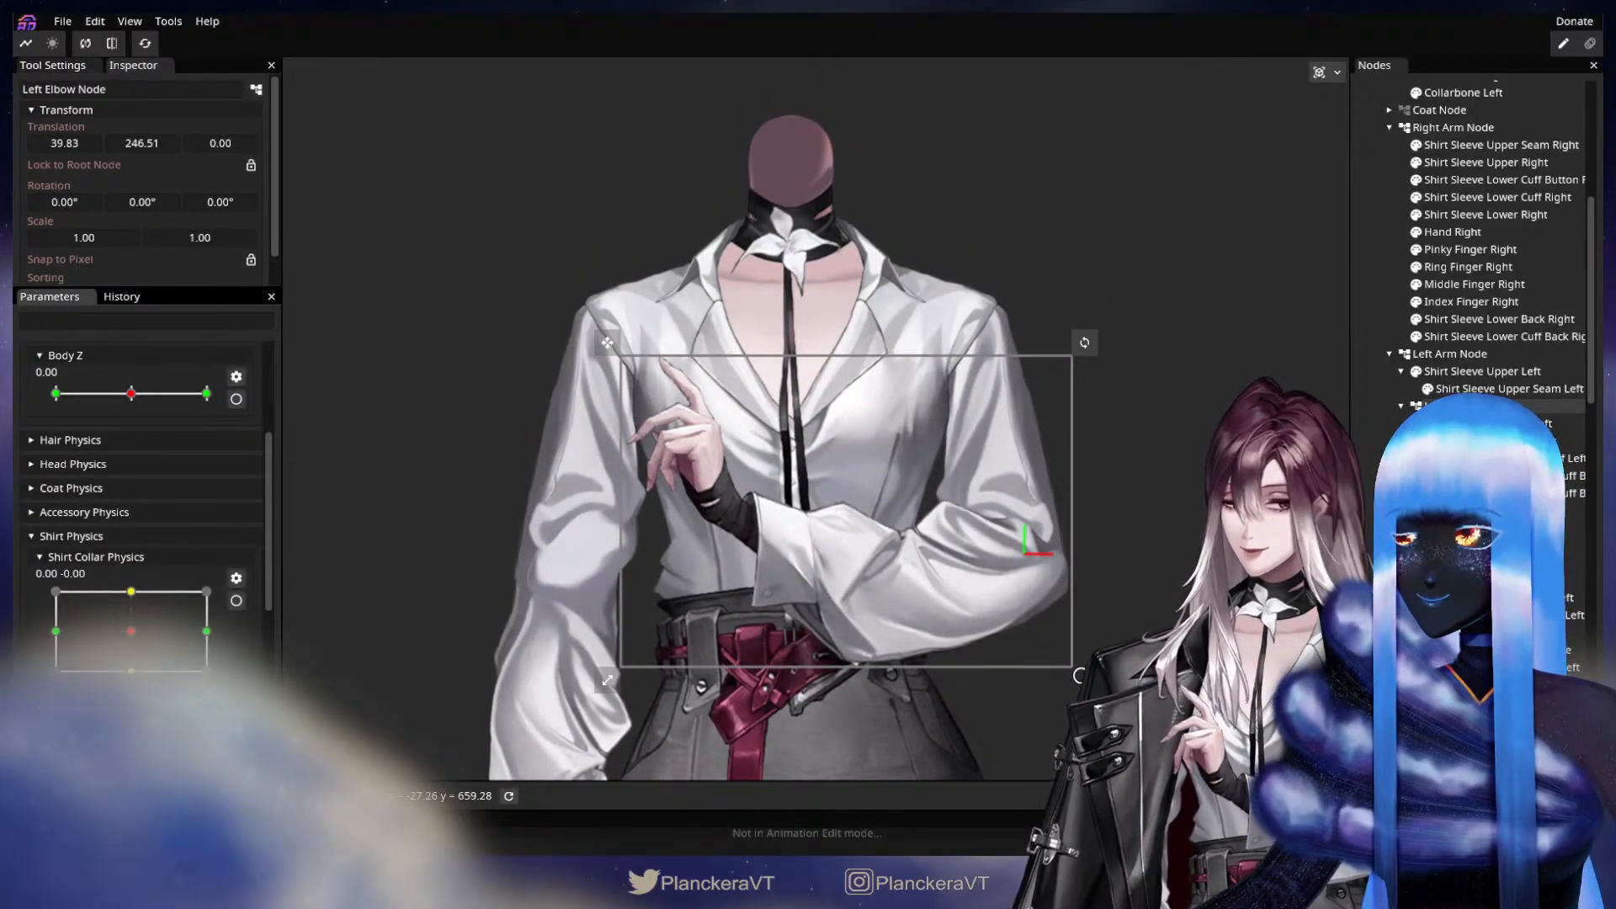
click(362, 505)
Add a plain child node under the Right Arm Node and select it.
scroll(225, 590, down, 5)
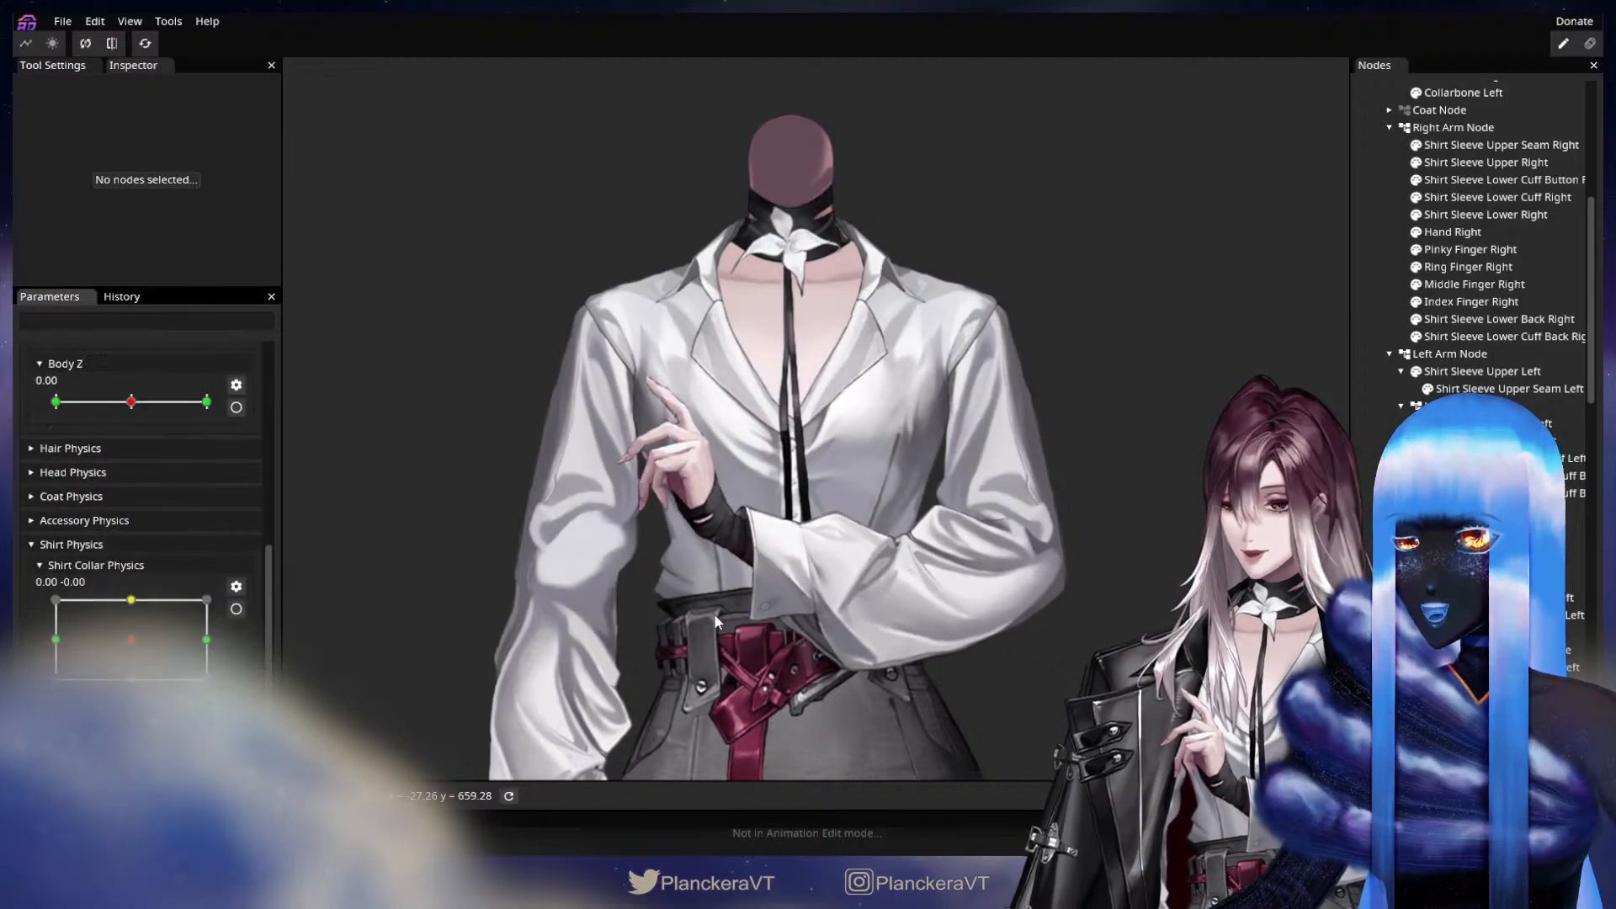
scroll(716, 616, down, 1)
drag(715, 616, 824, 446)
drag(268, 549, 255, 395)
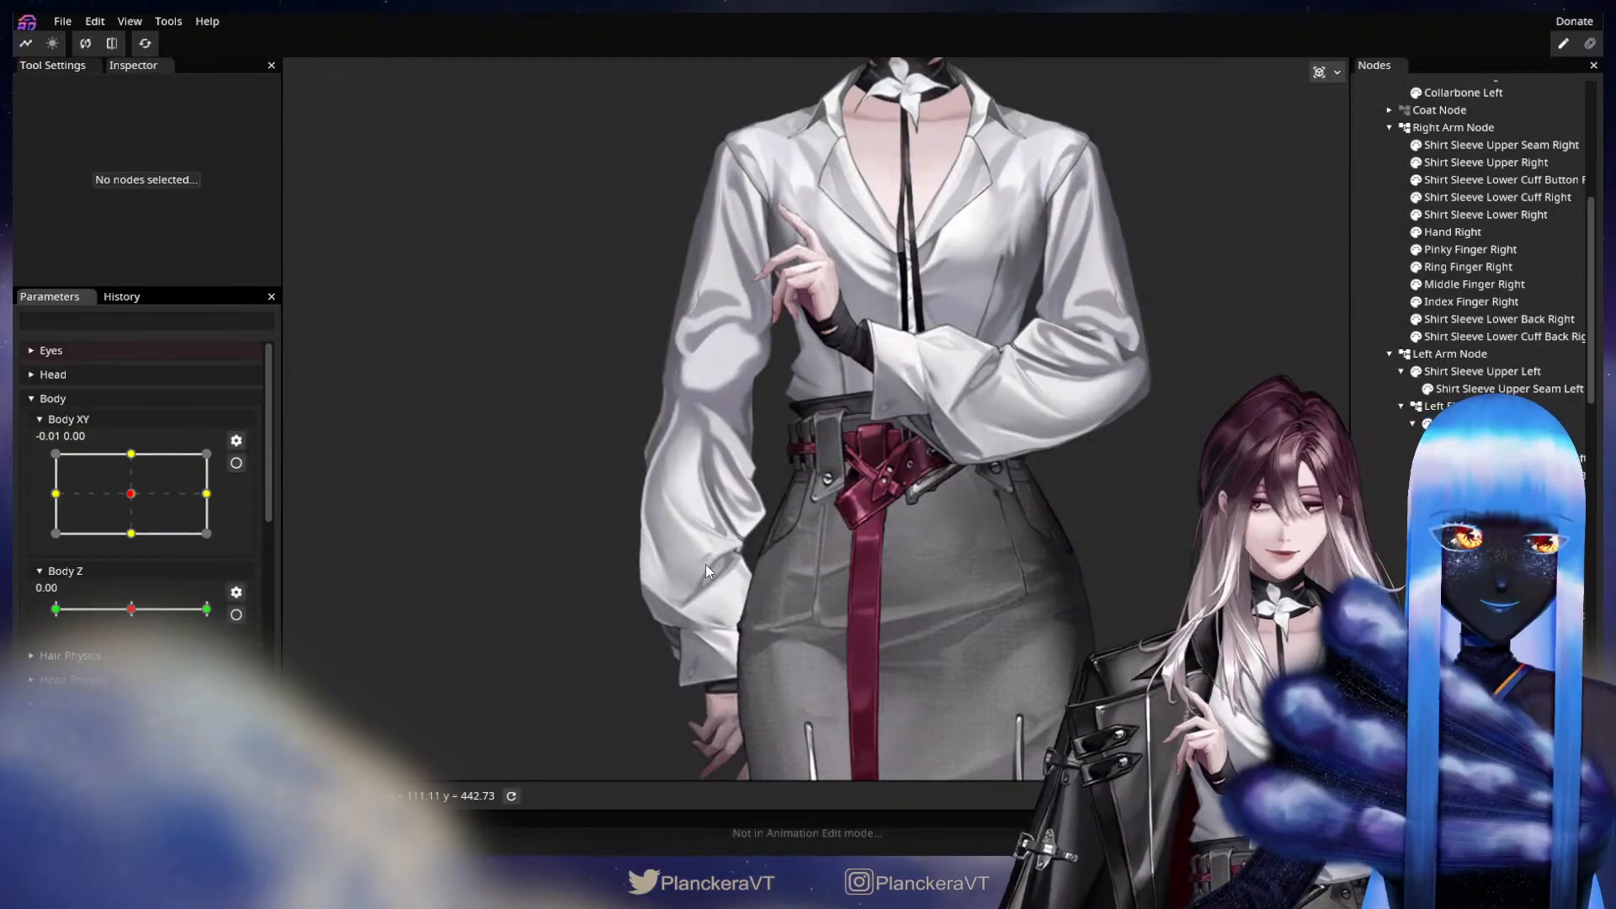
drag(705, 564, 798, 483)
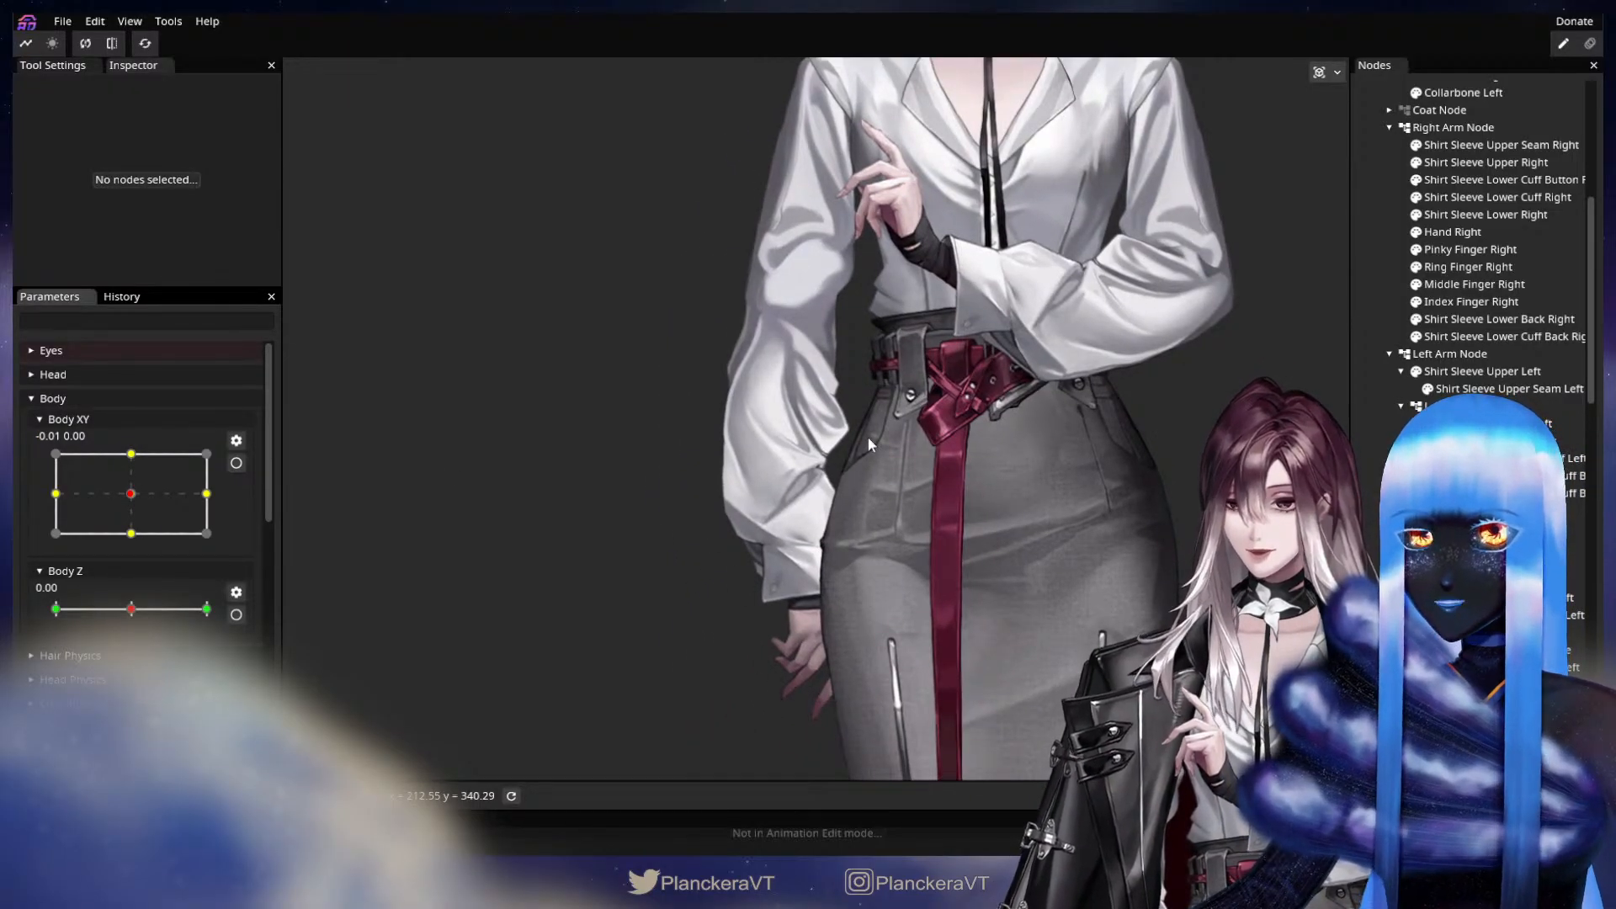
scroll(1482, 253, down, 10)
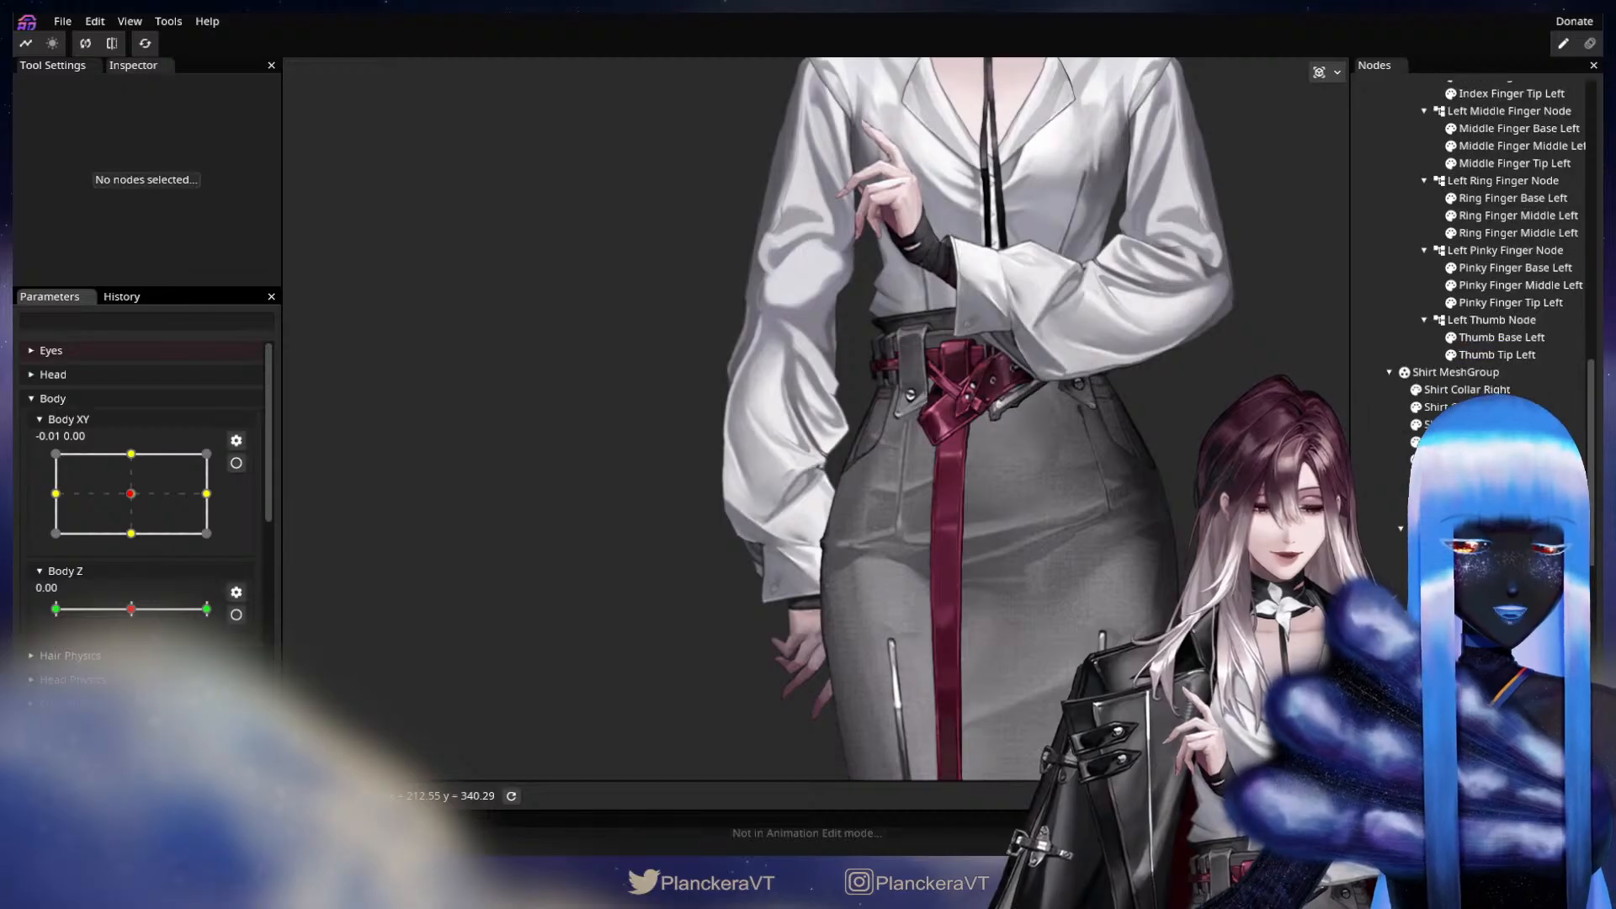
scroll(1482, 253, up, 8)
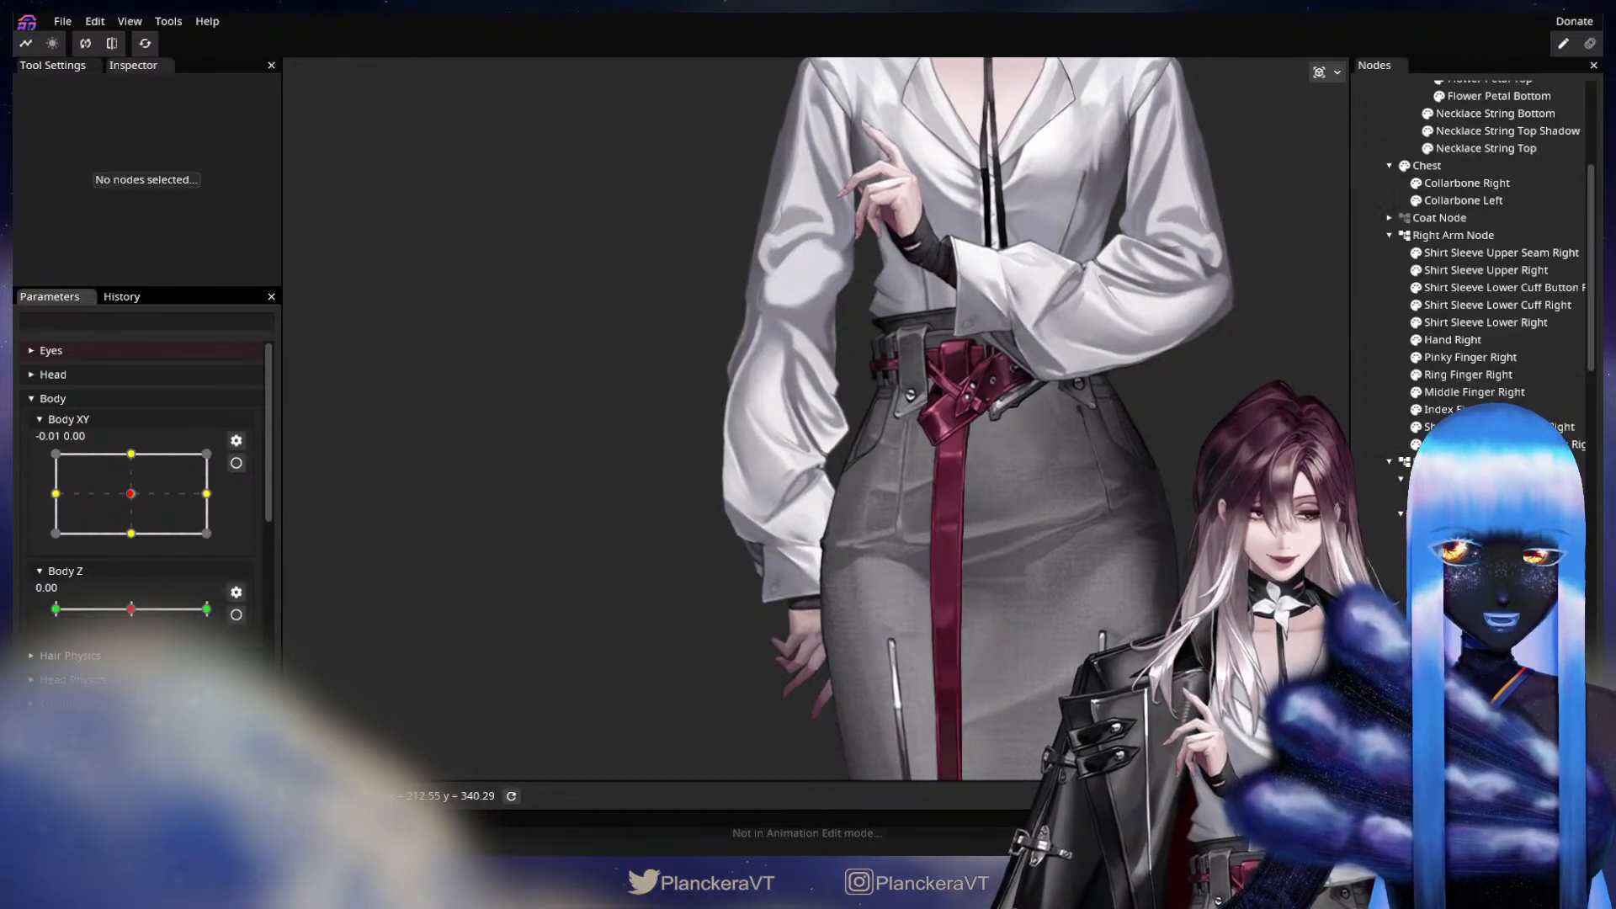
scroll(1460, 345, up, 2)
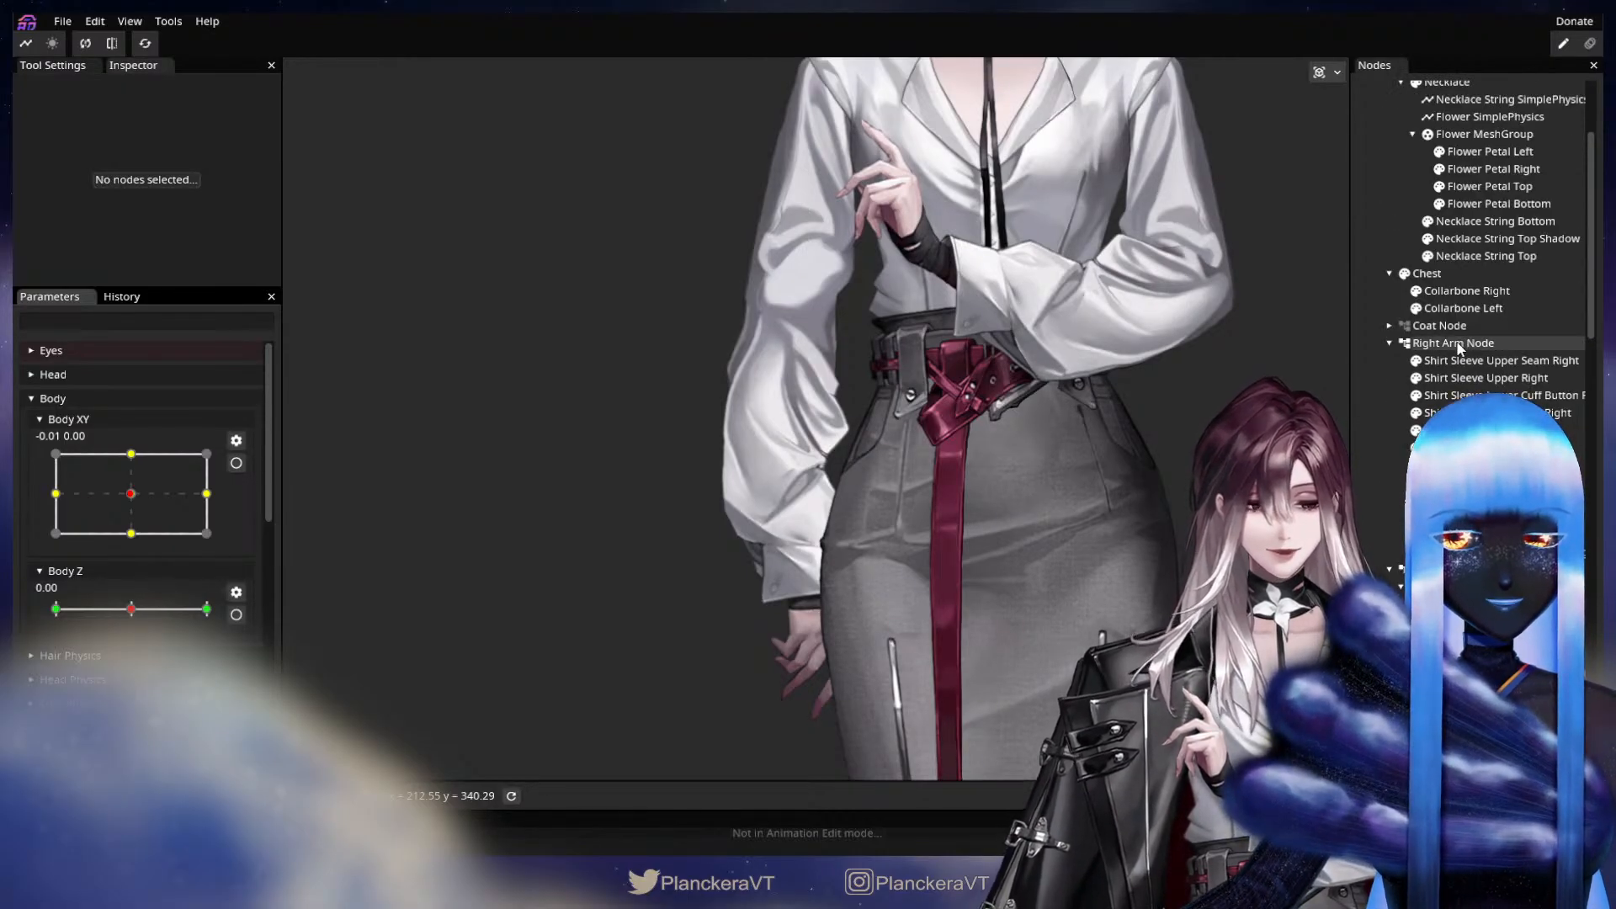
right_click(1459, 348)
mouse_move(1480, 357)
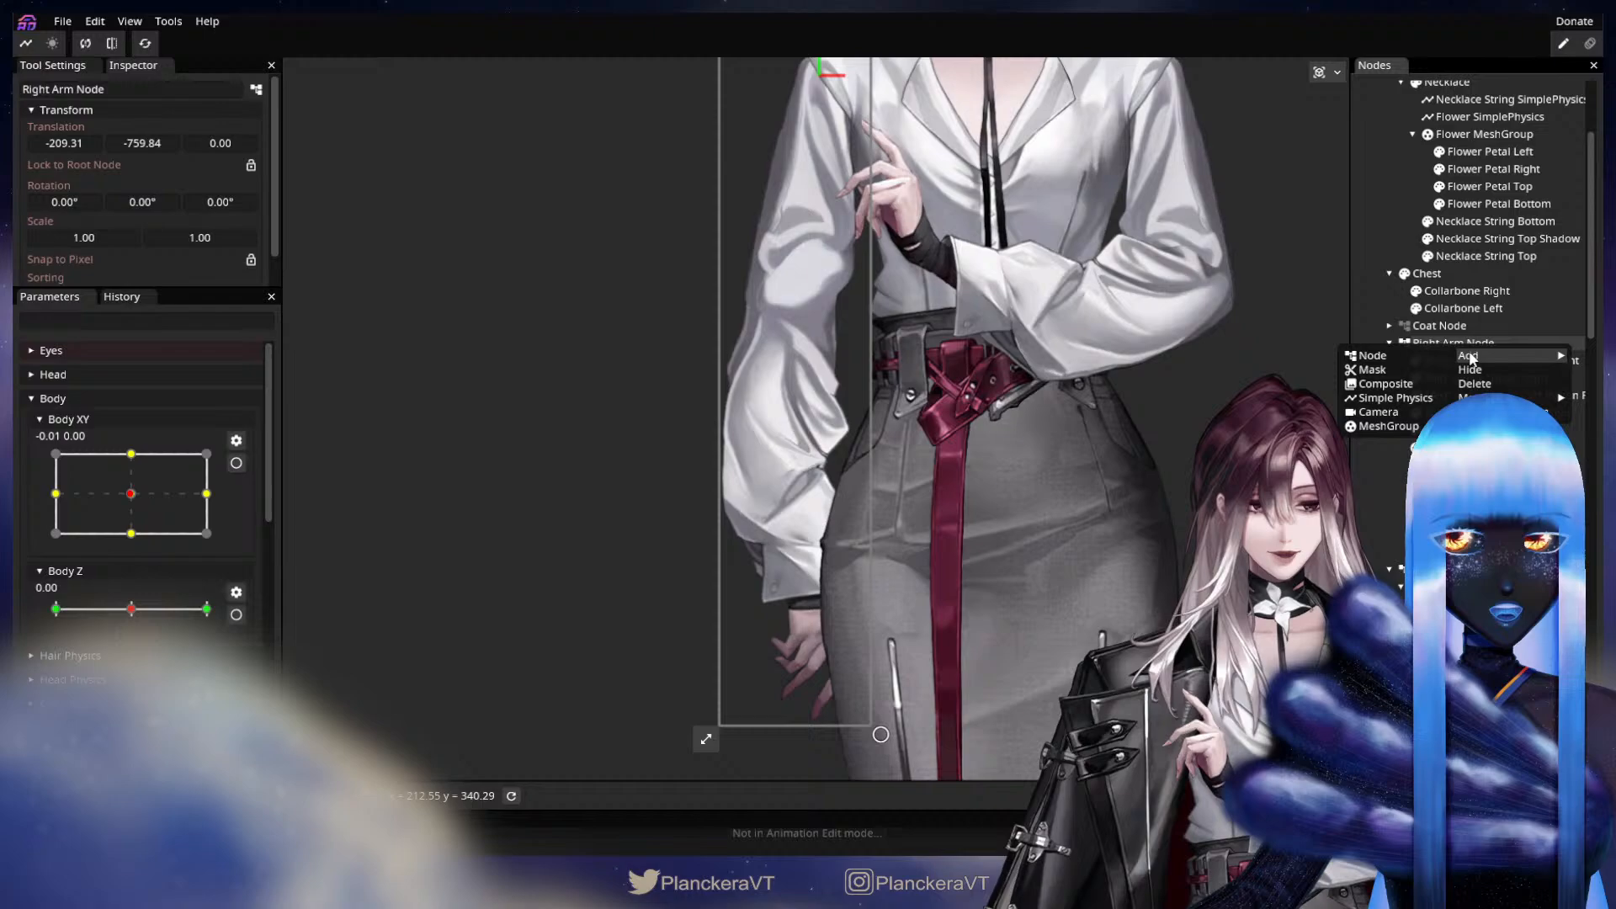
click(1389, 357)
click(1494, 363)
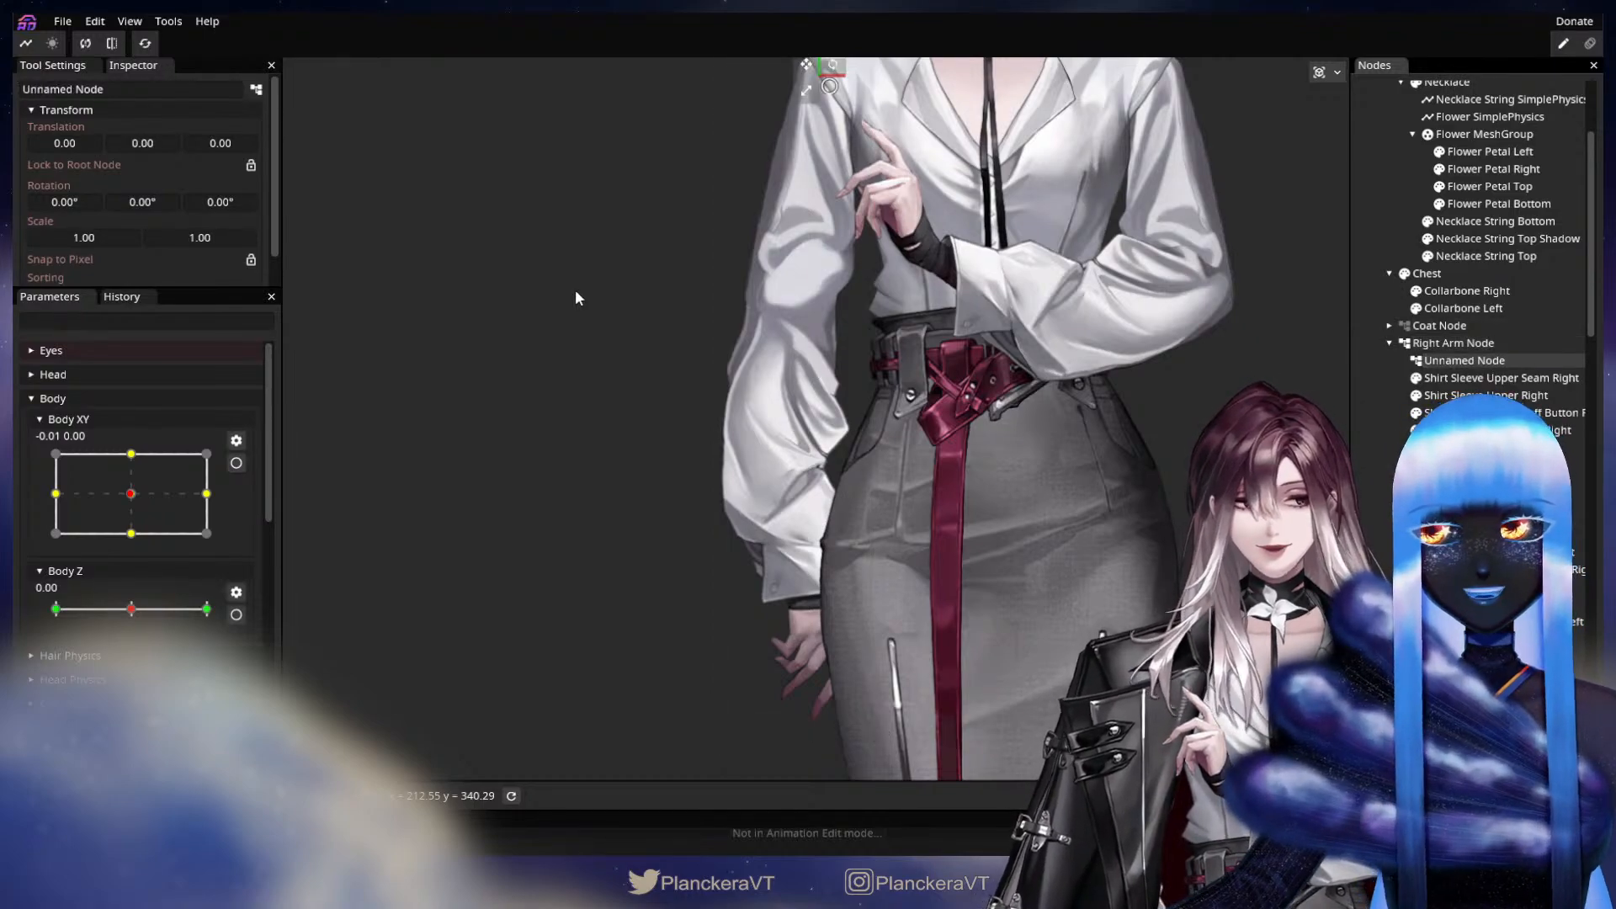
Rename the new node under the Right Arm Node as Right Elbow Node.
drag(76, 91, 14, 97)
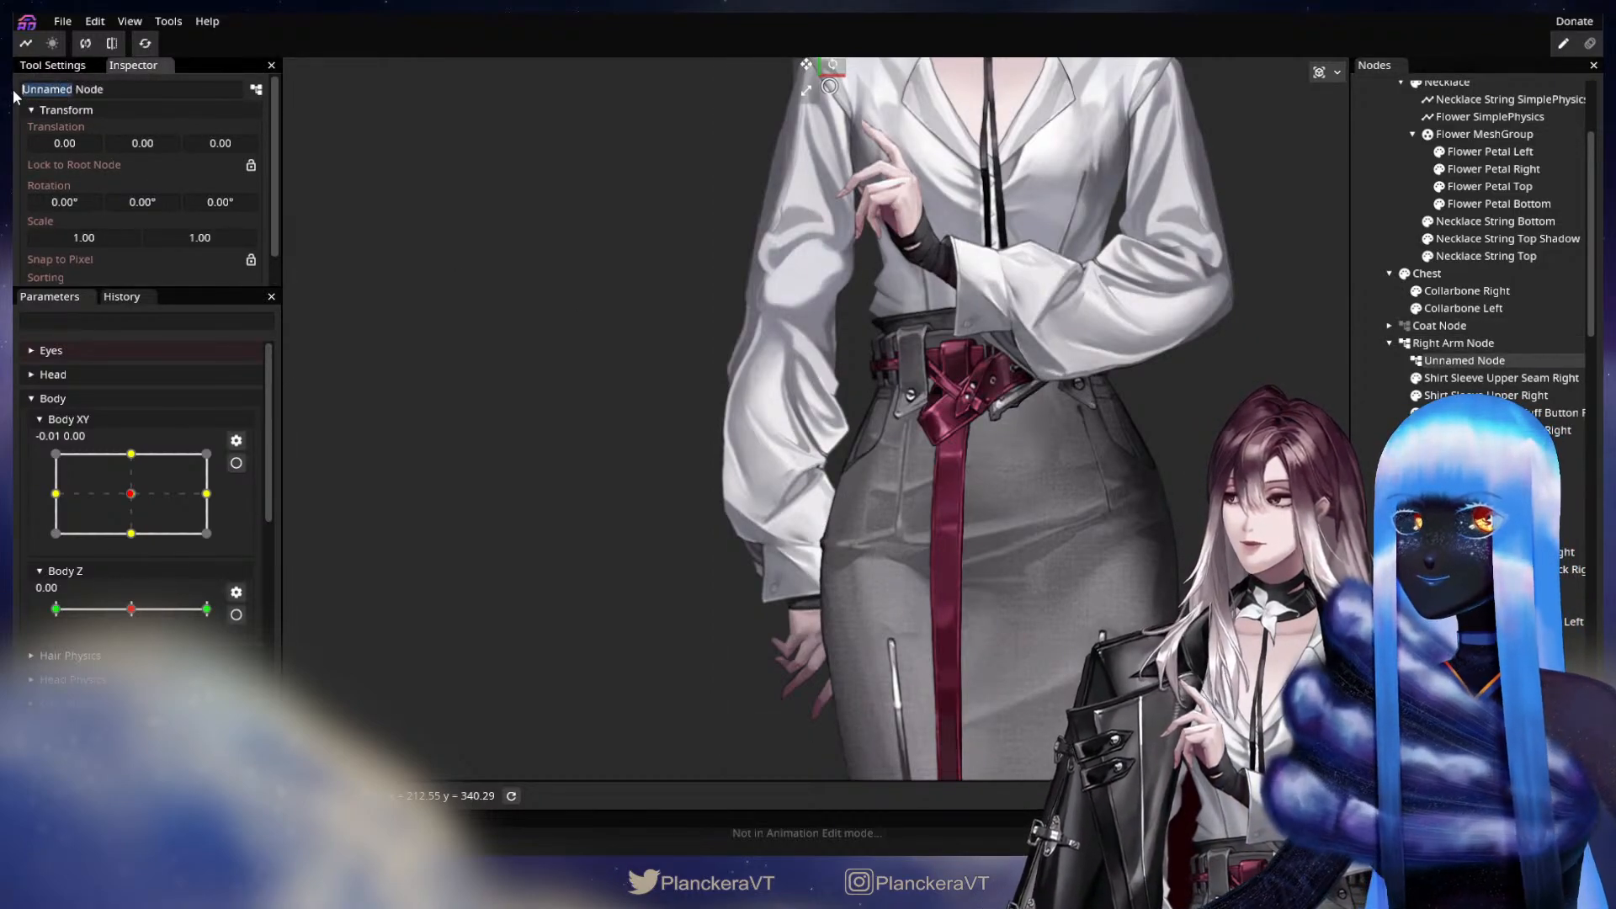
text(Ri)
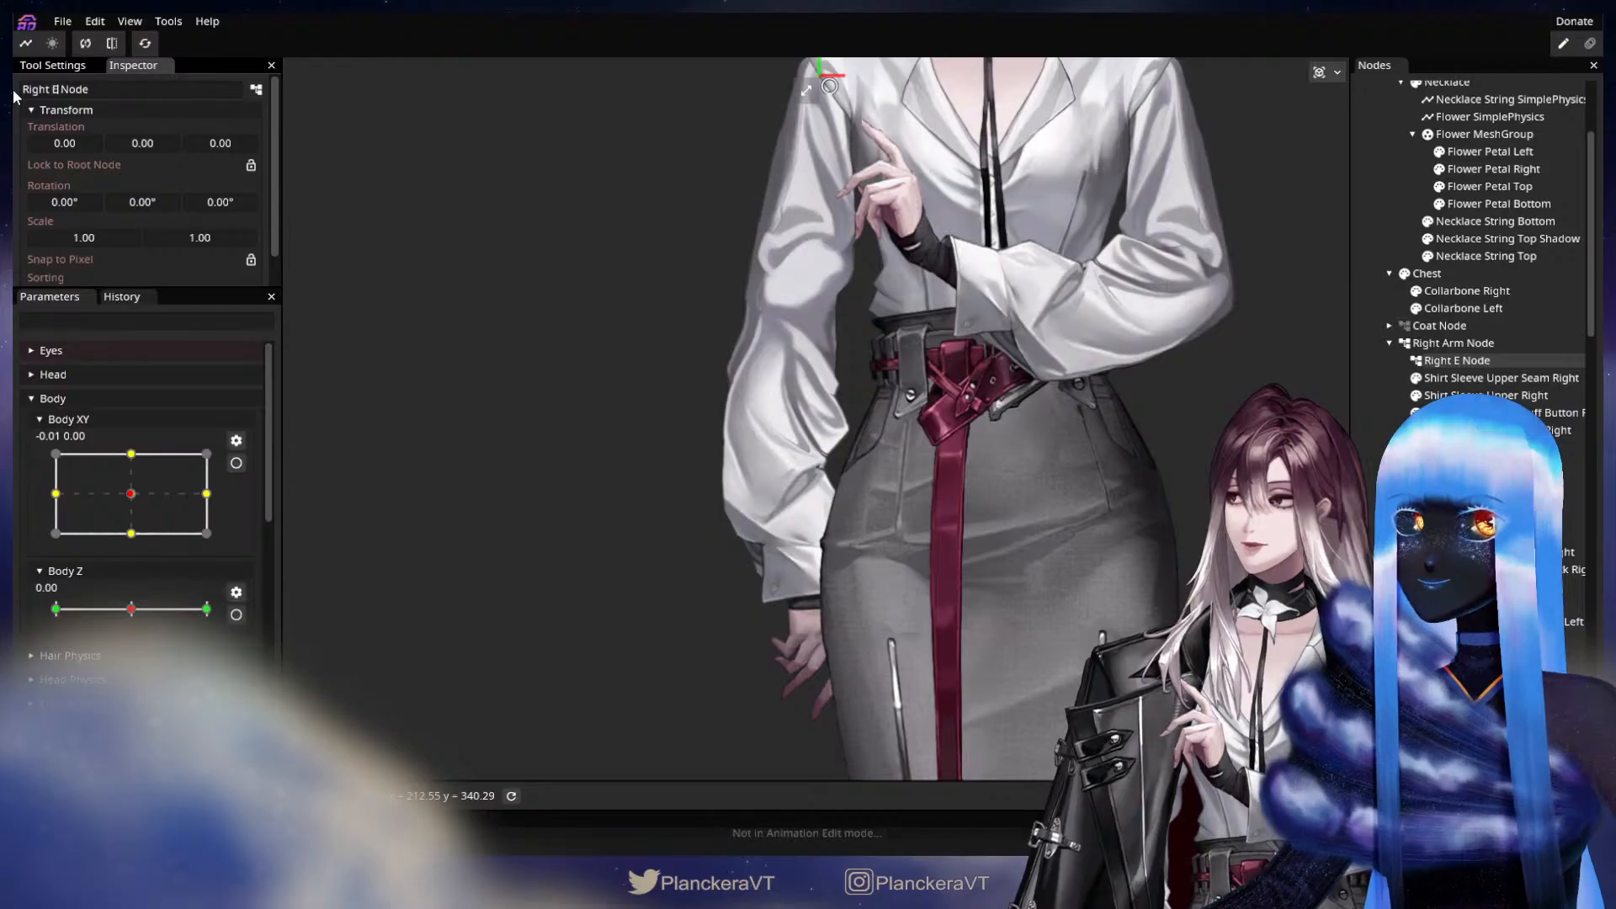
text(ght Elbow)
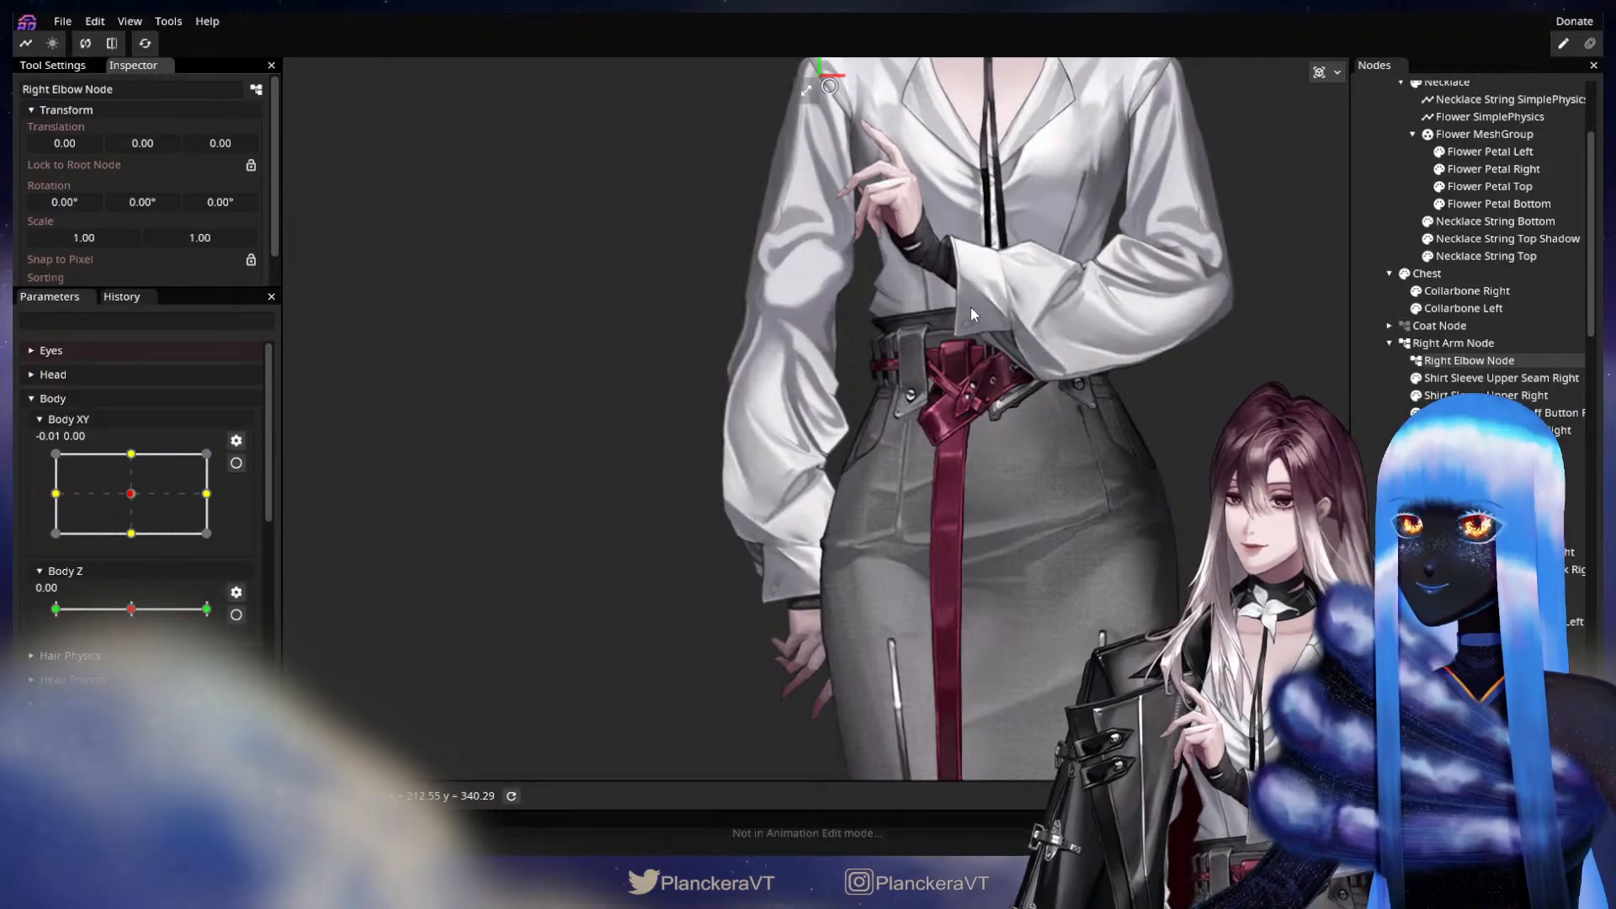
Move the Right Elbow Node onto the character's right elbow, at about X -37.5, Y 289.1.
drag(968, 338, 957, 422)
drag(791, 149, 756, 383)
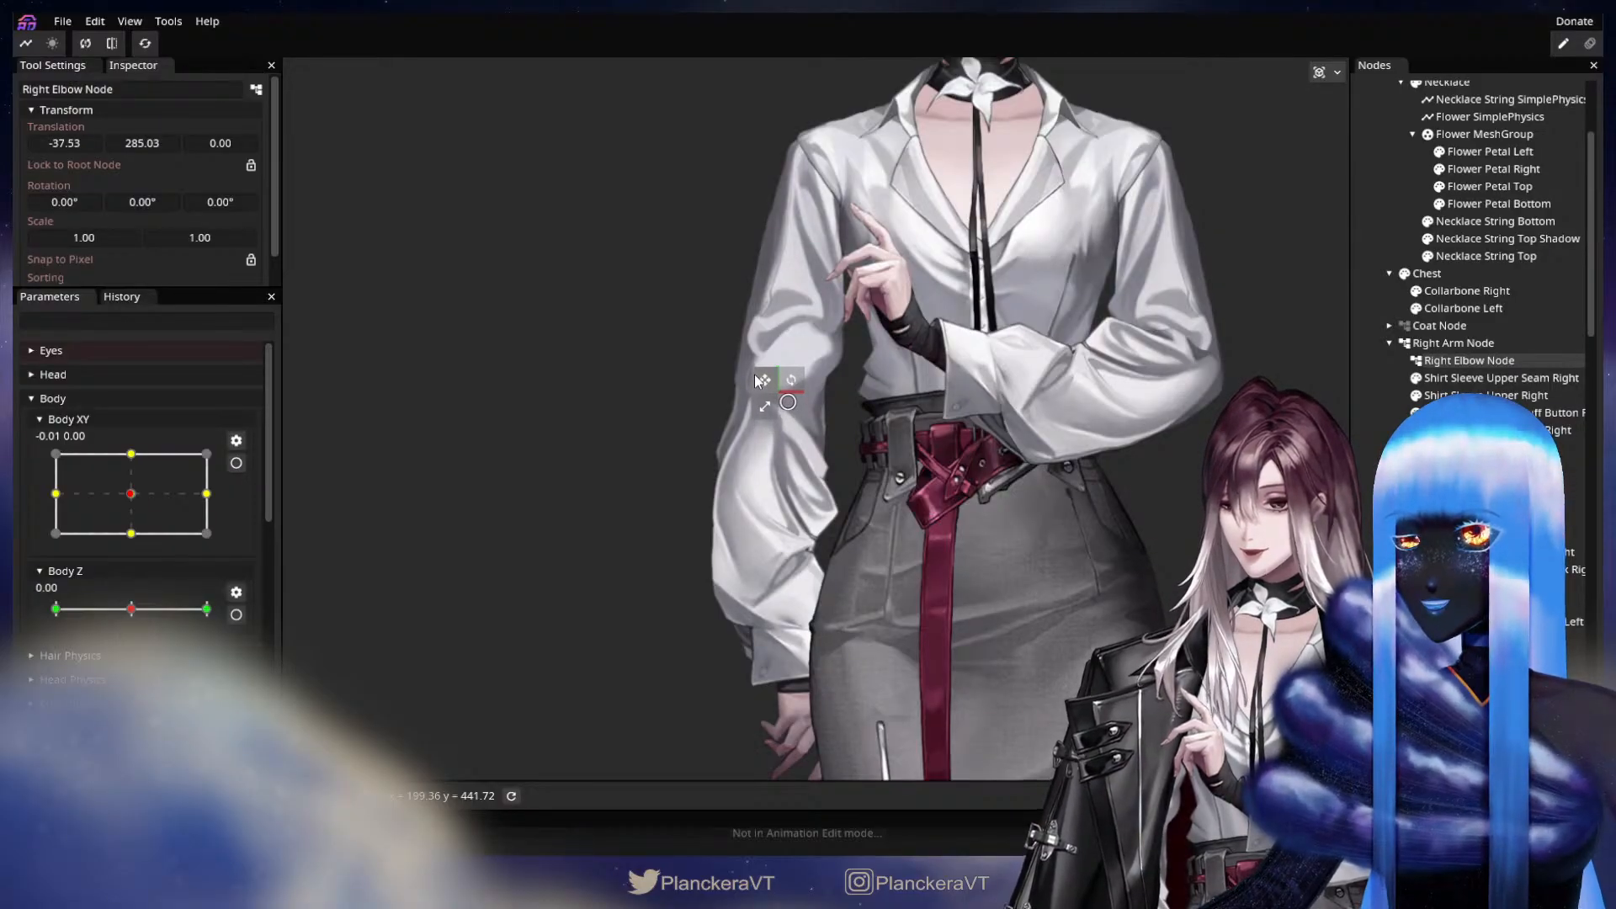
drag(757, 380, 758, 383)
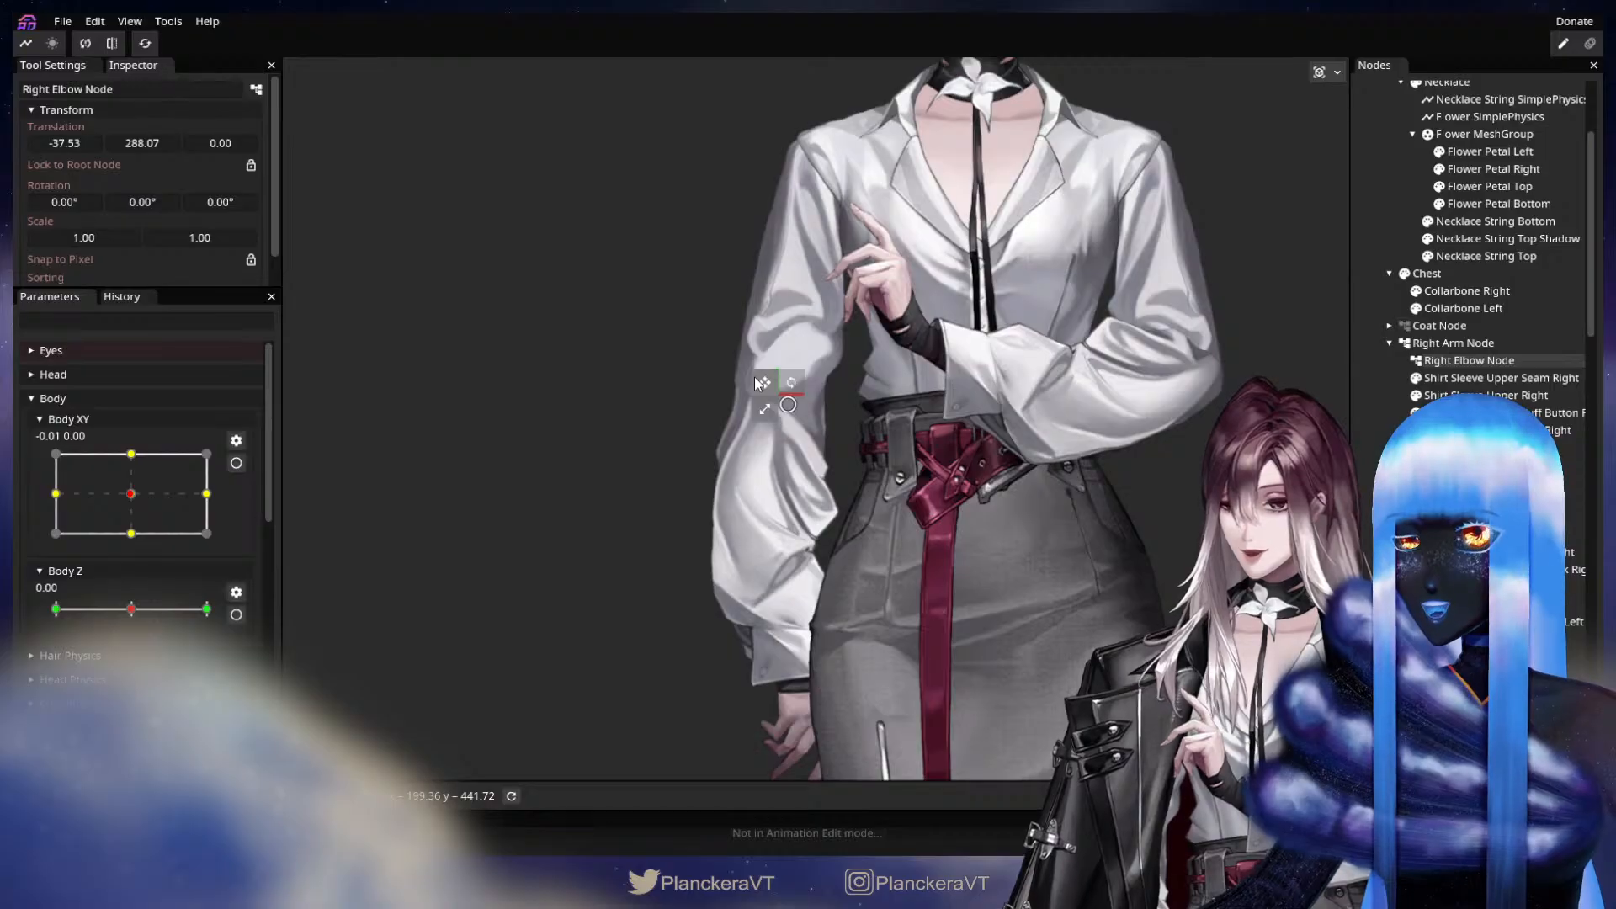
drag(753, 378, 755, 378)
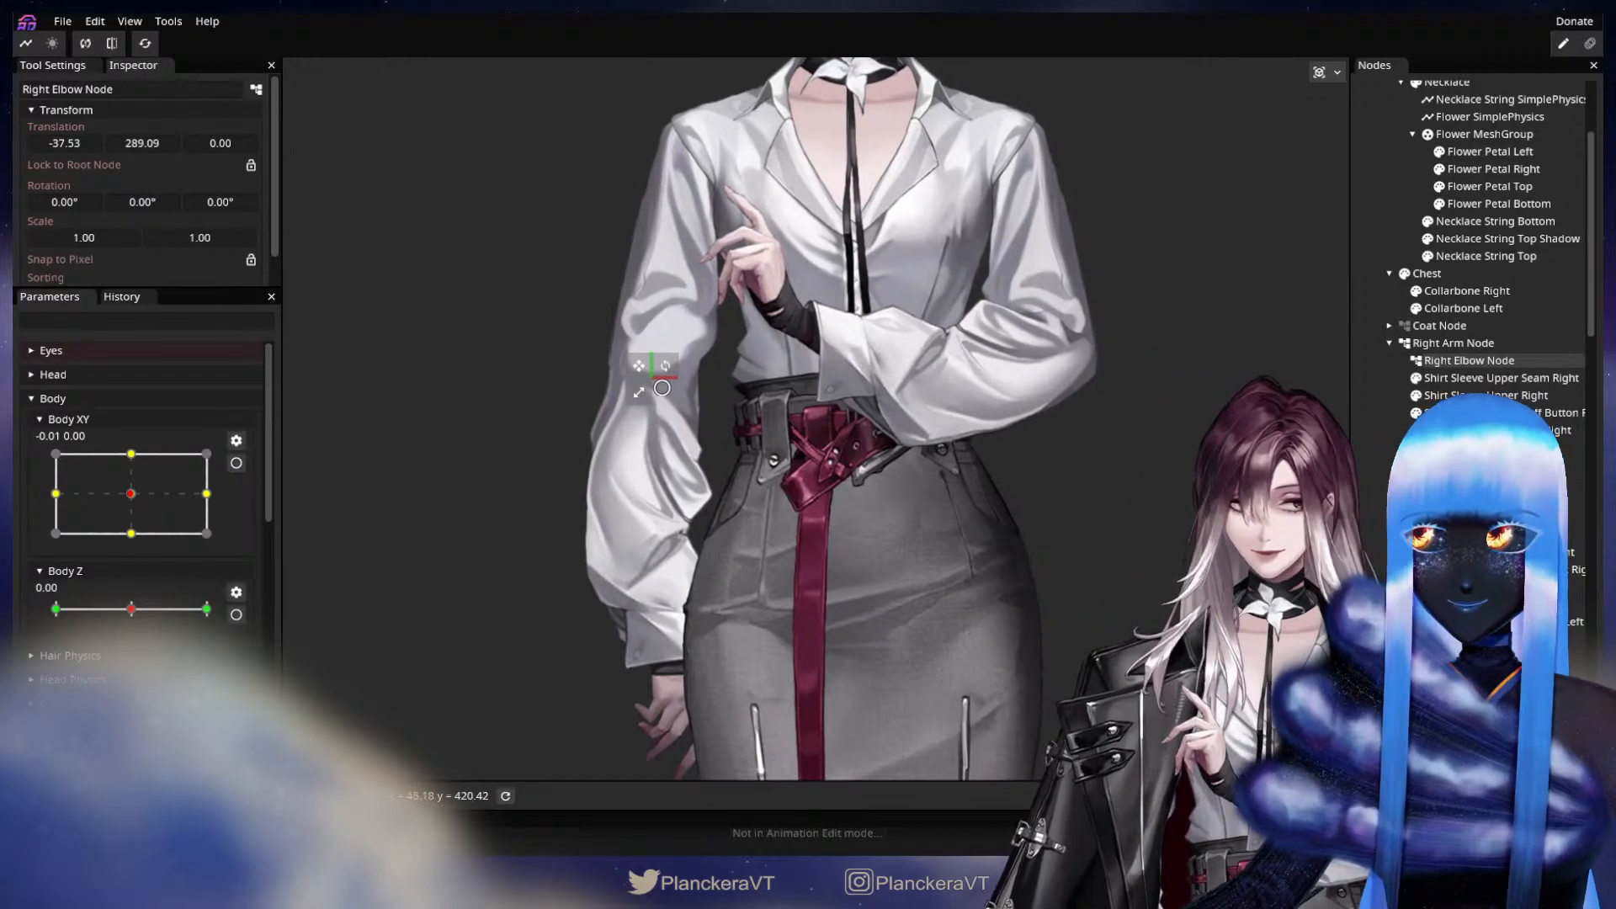
Add a plain child node under the Right Elbow Node and name it Right Hand Node.
right_click(1479, 360)
mouse_move(1483, 373)
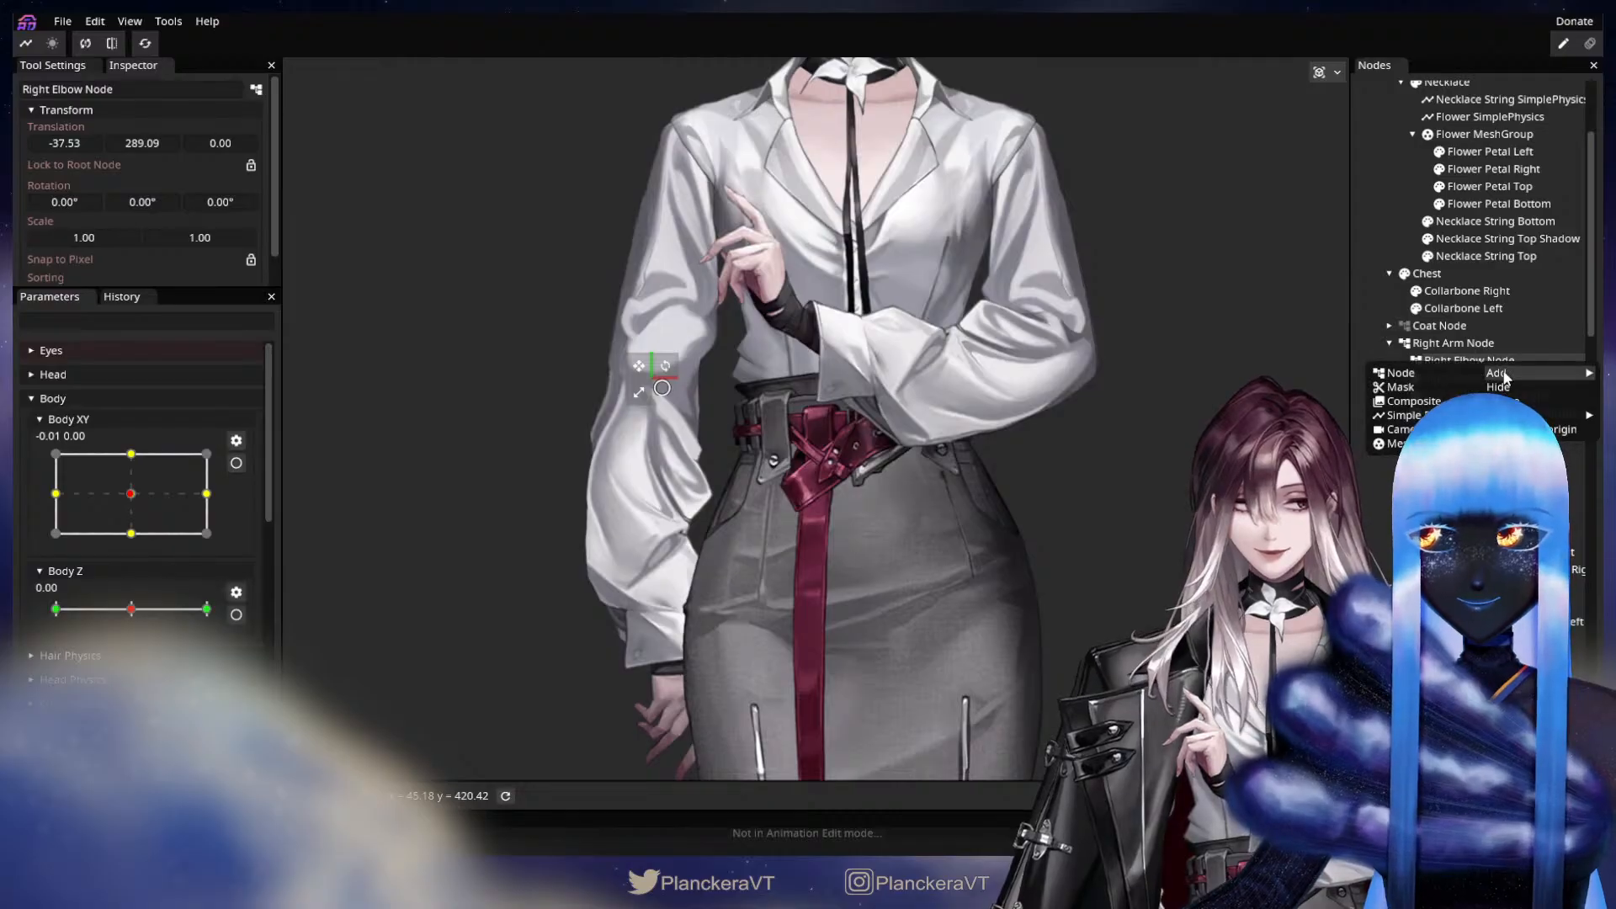
click(1409, 376)
scroll(1431, 337, down, 2)
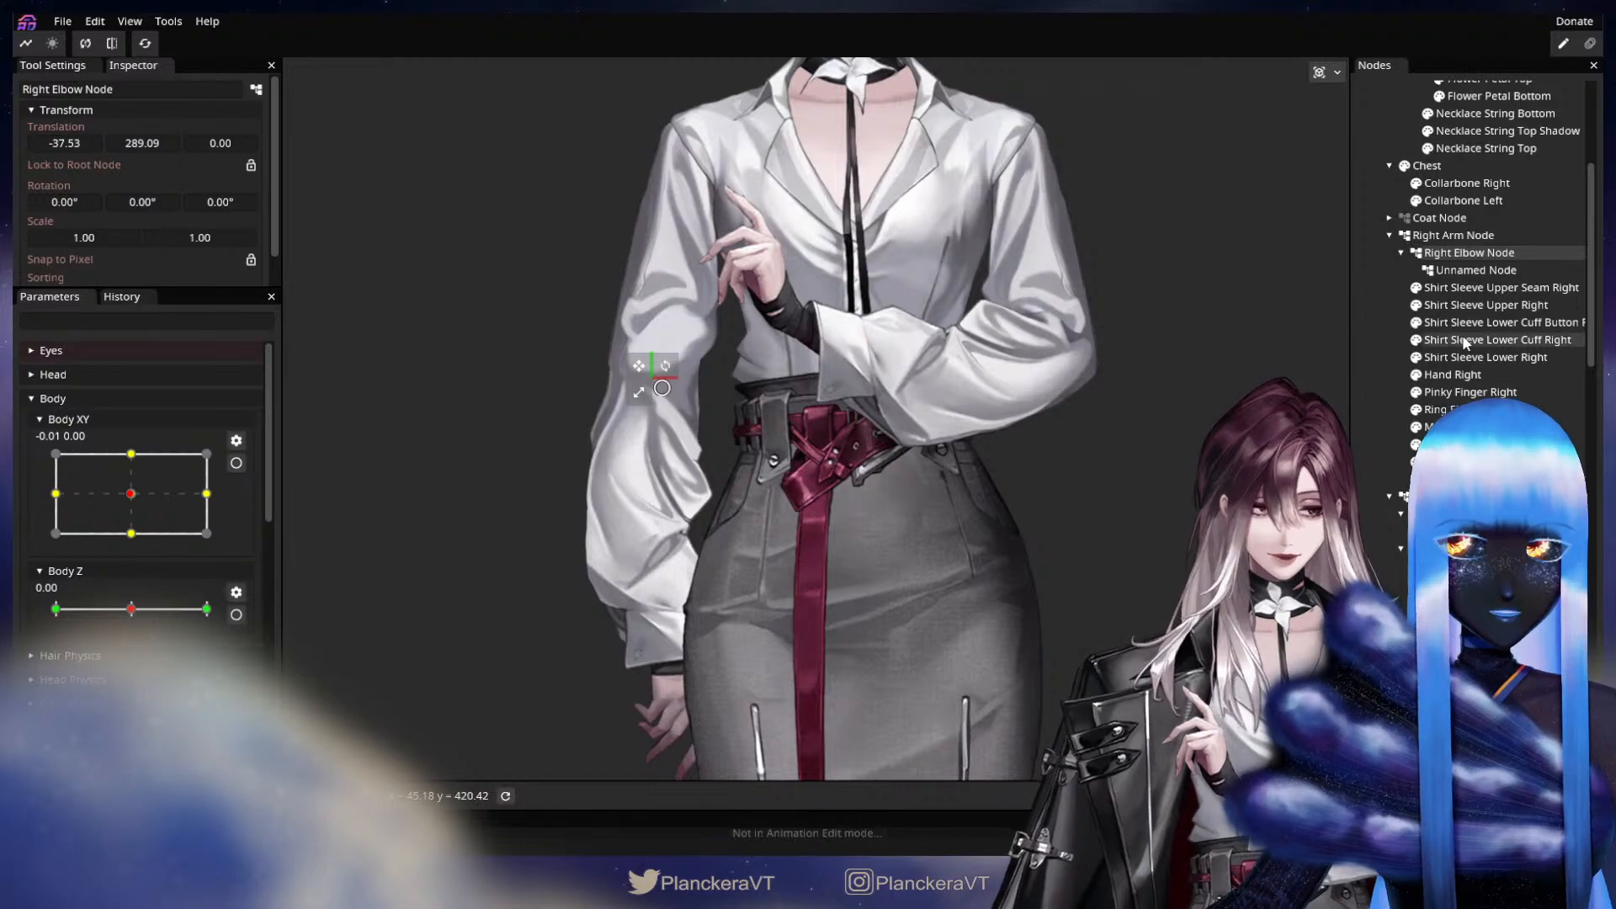
click(1477, 269)
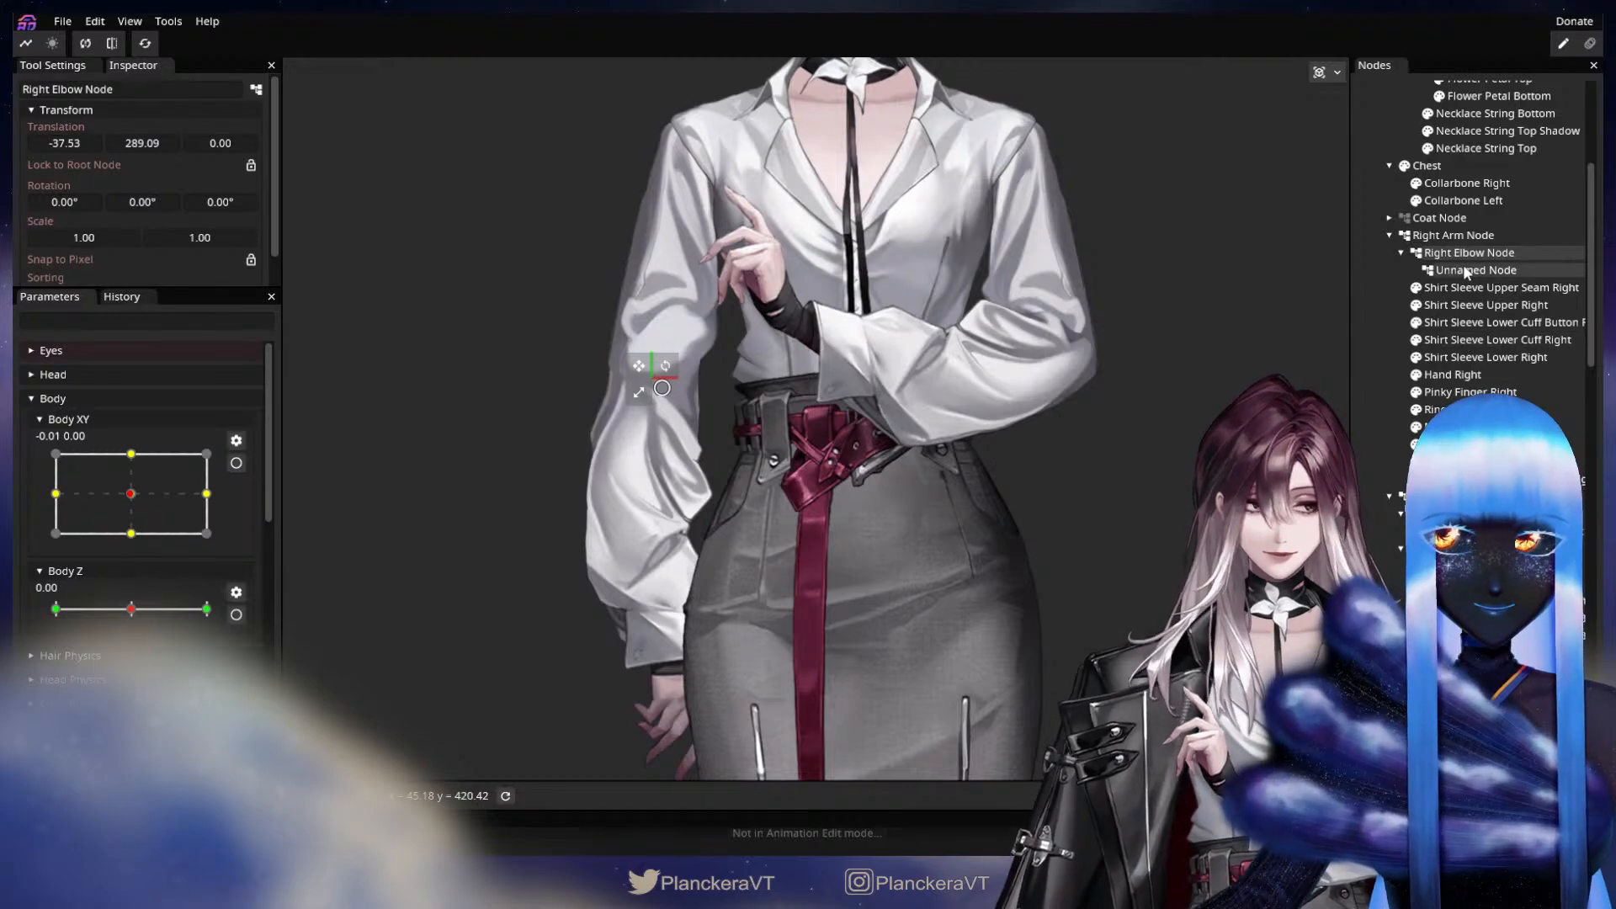
click(74, 89)
drag(74, 89, 20, 84)
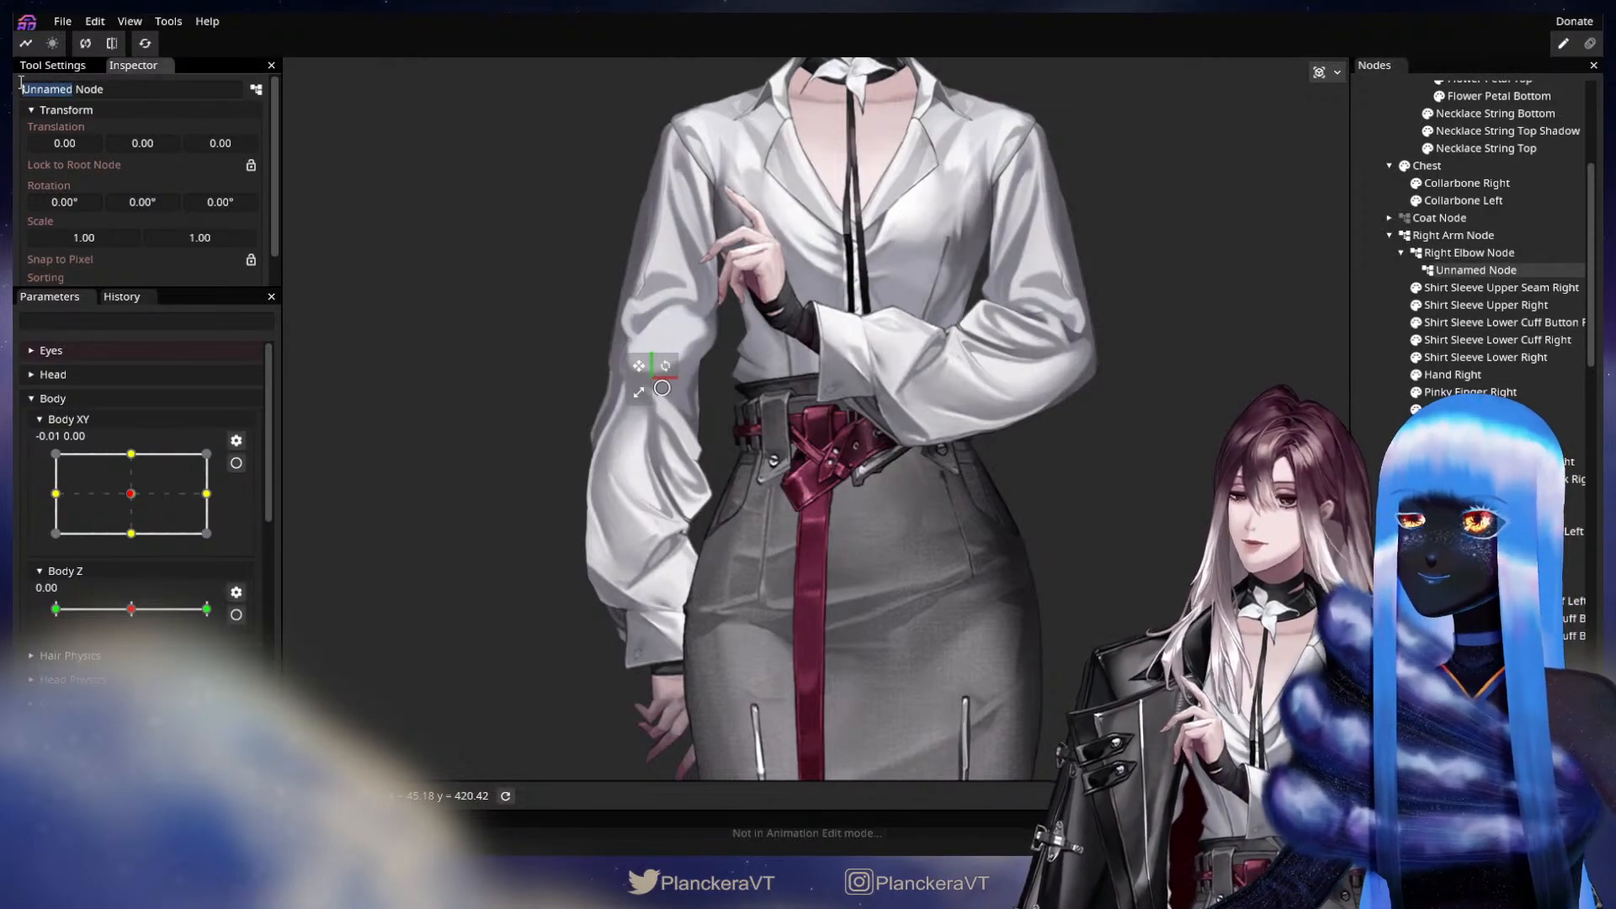
text(Right Hand)
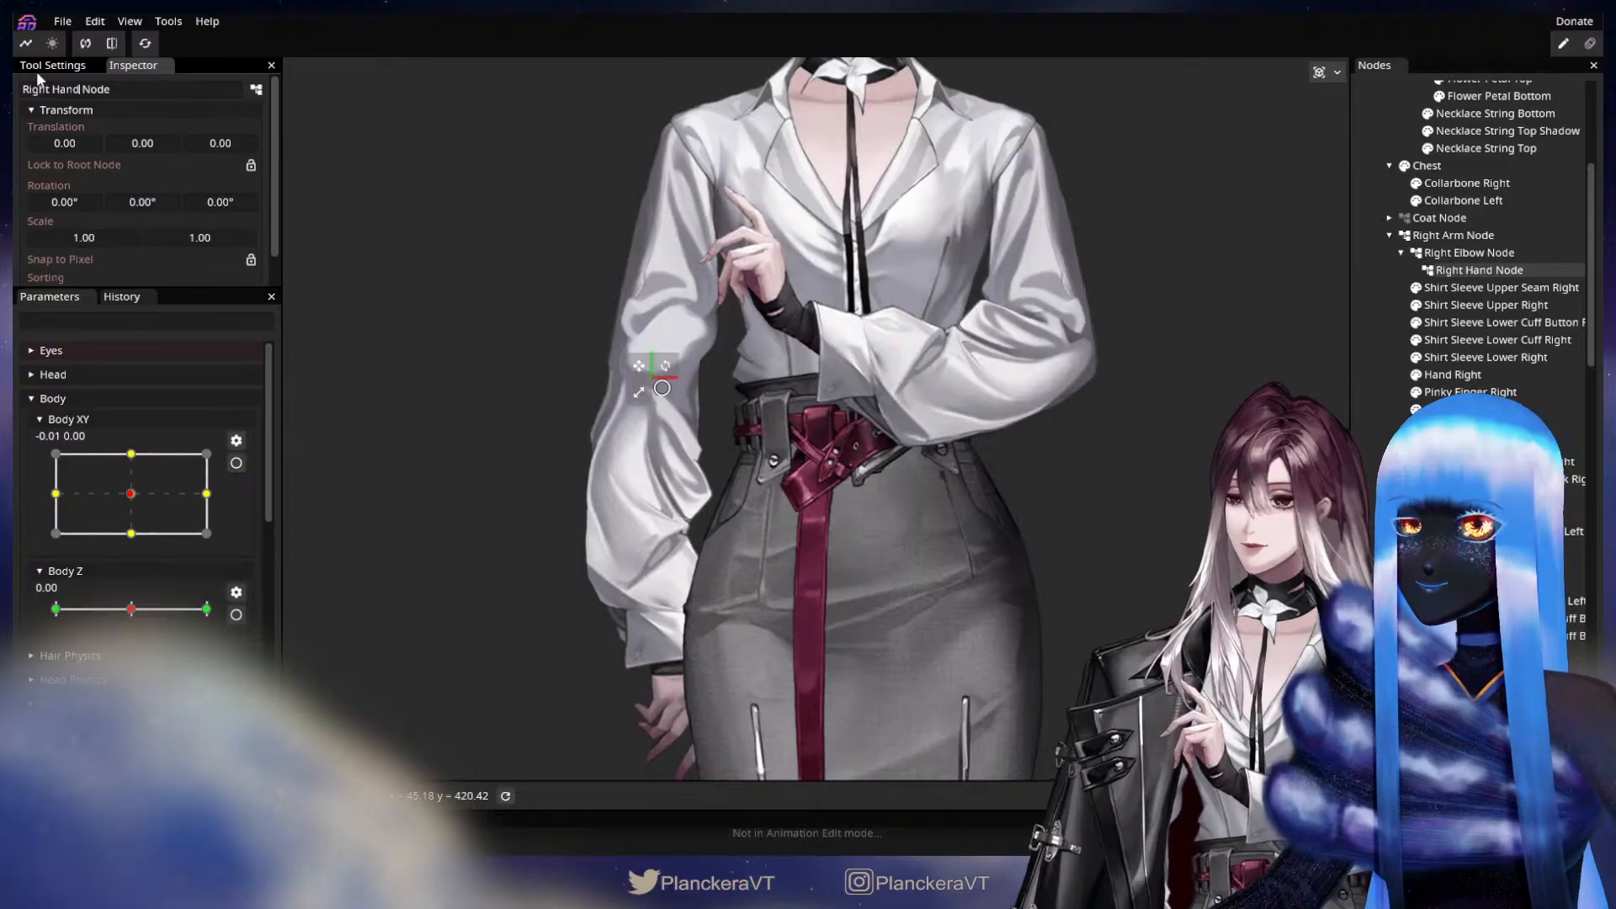
Move the Right Hand Node onto the character's right wrist, at about X 24.3, Y 314.4.
drag(638, 401, 692, 468)
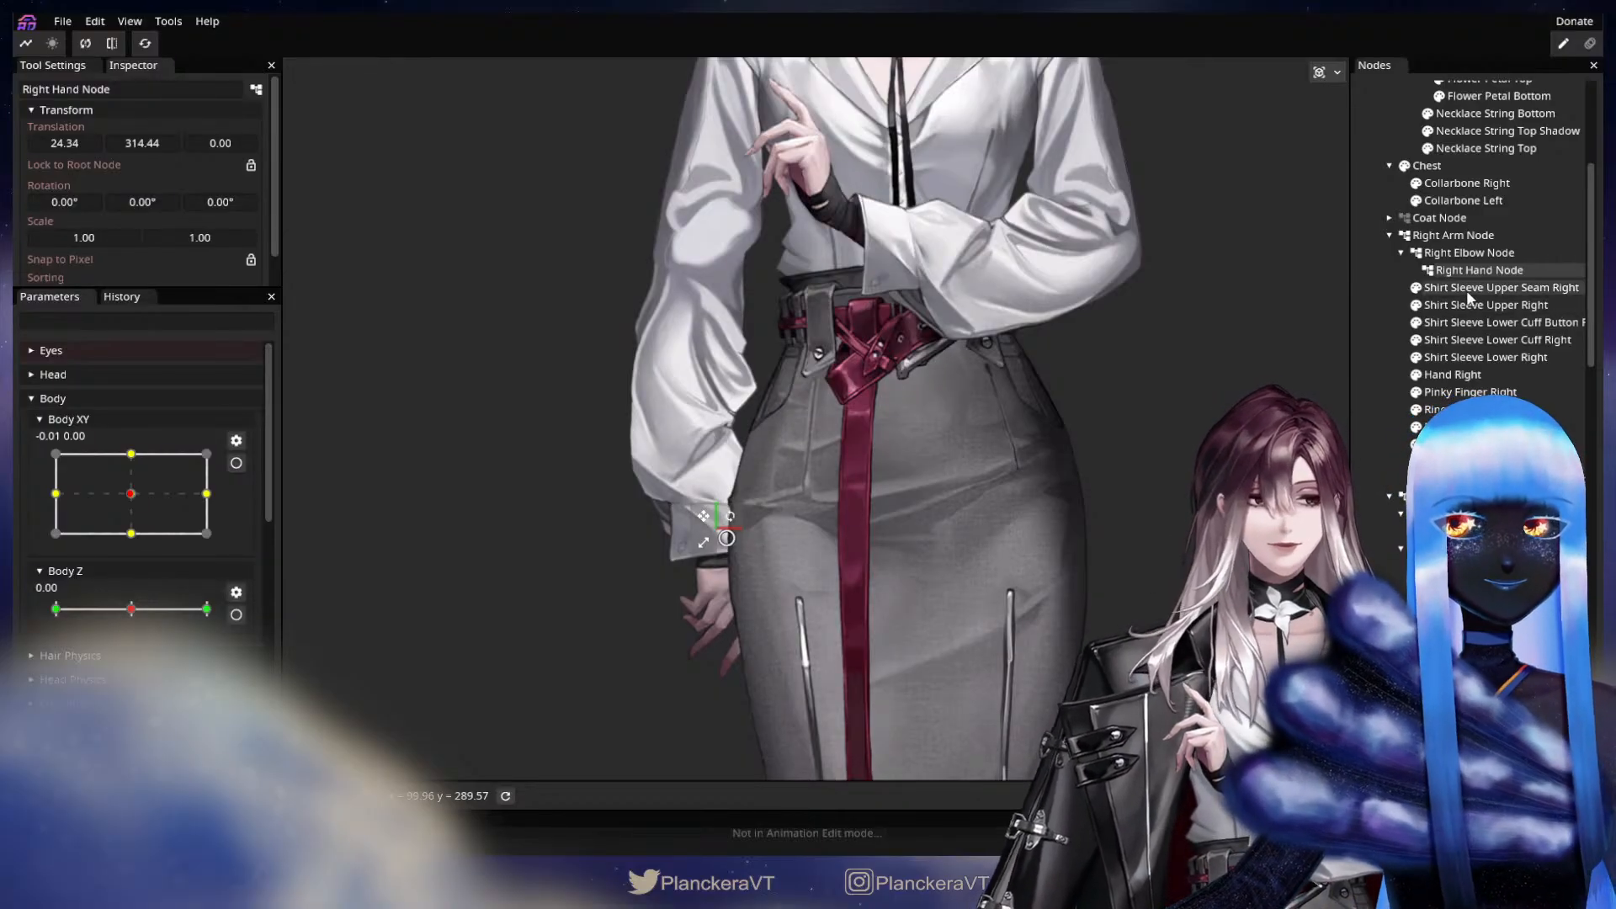
right_click(1475, 275)
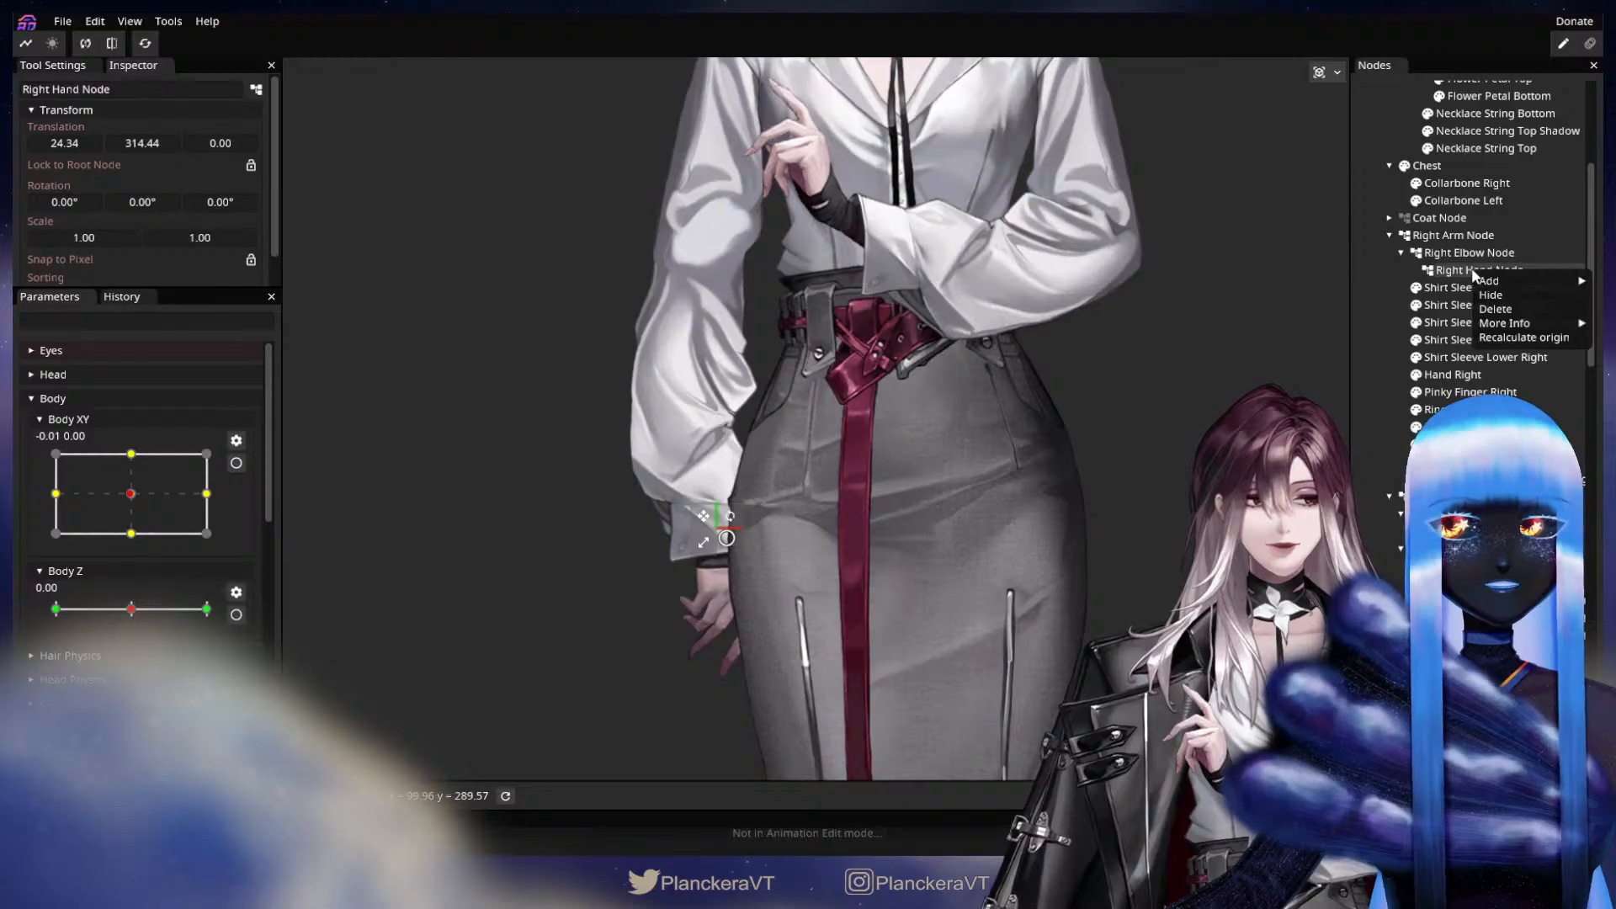
click(1466, 275)
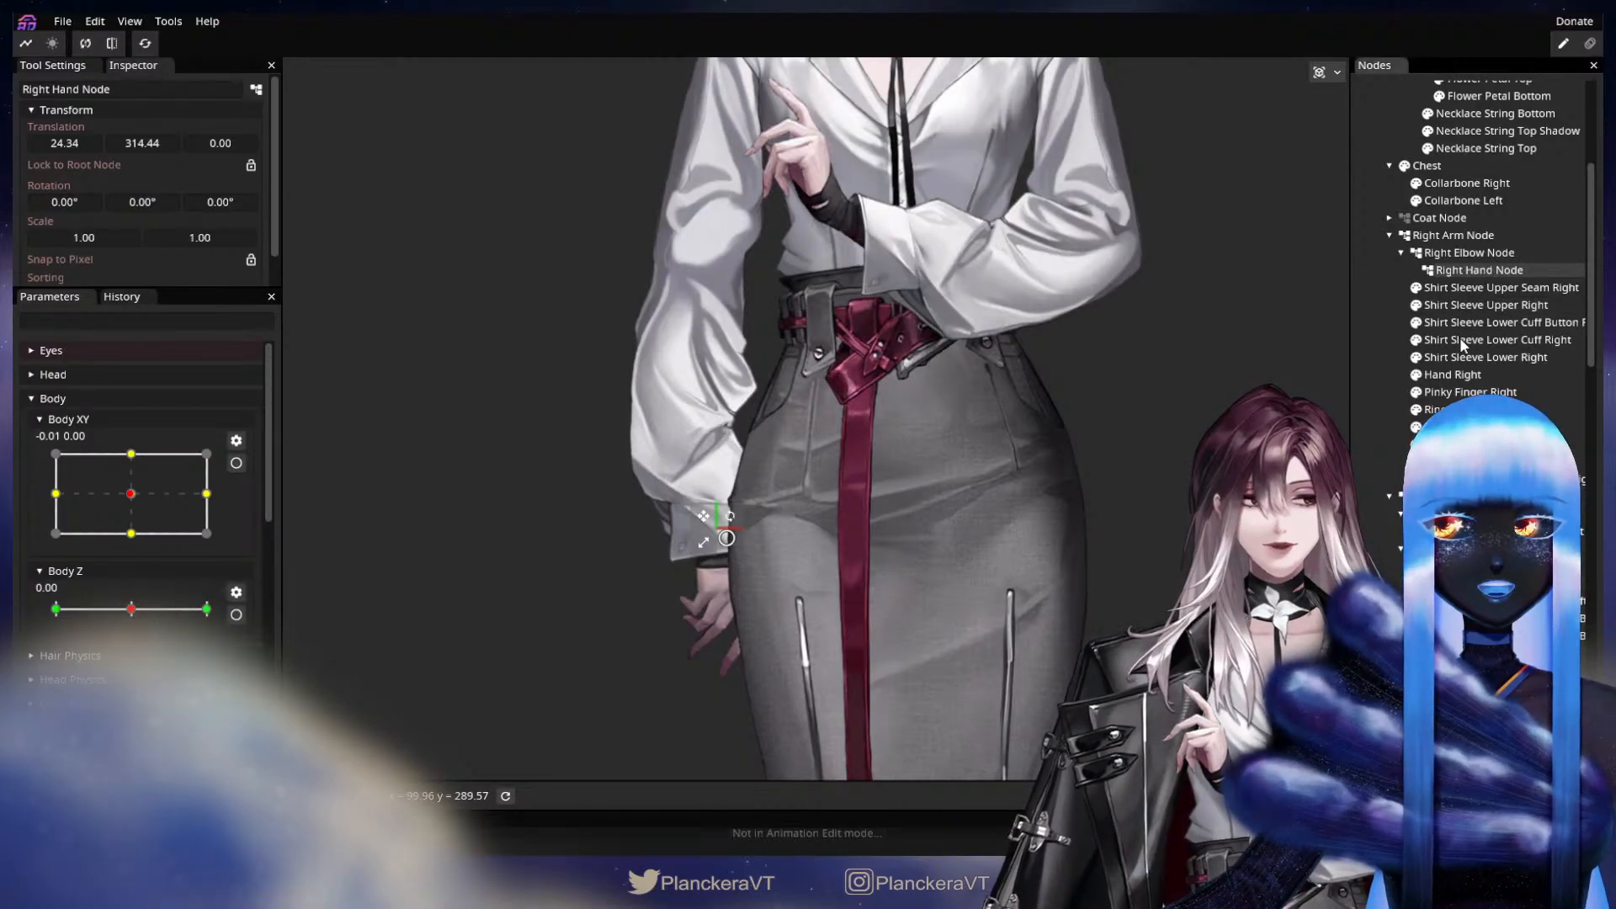
Check which artwork the right pinky, ring, middle and index finger parts hold by selecting them in turn.
click(1471, 393)
click(1471, 410)
click(1471, 427)
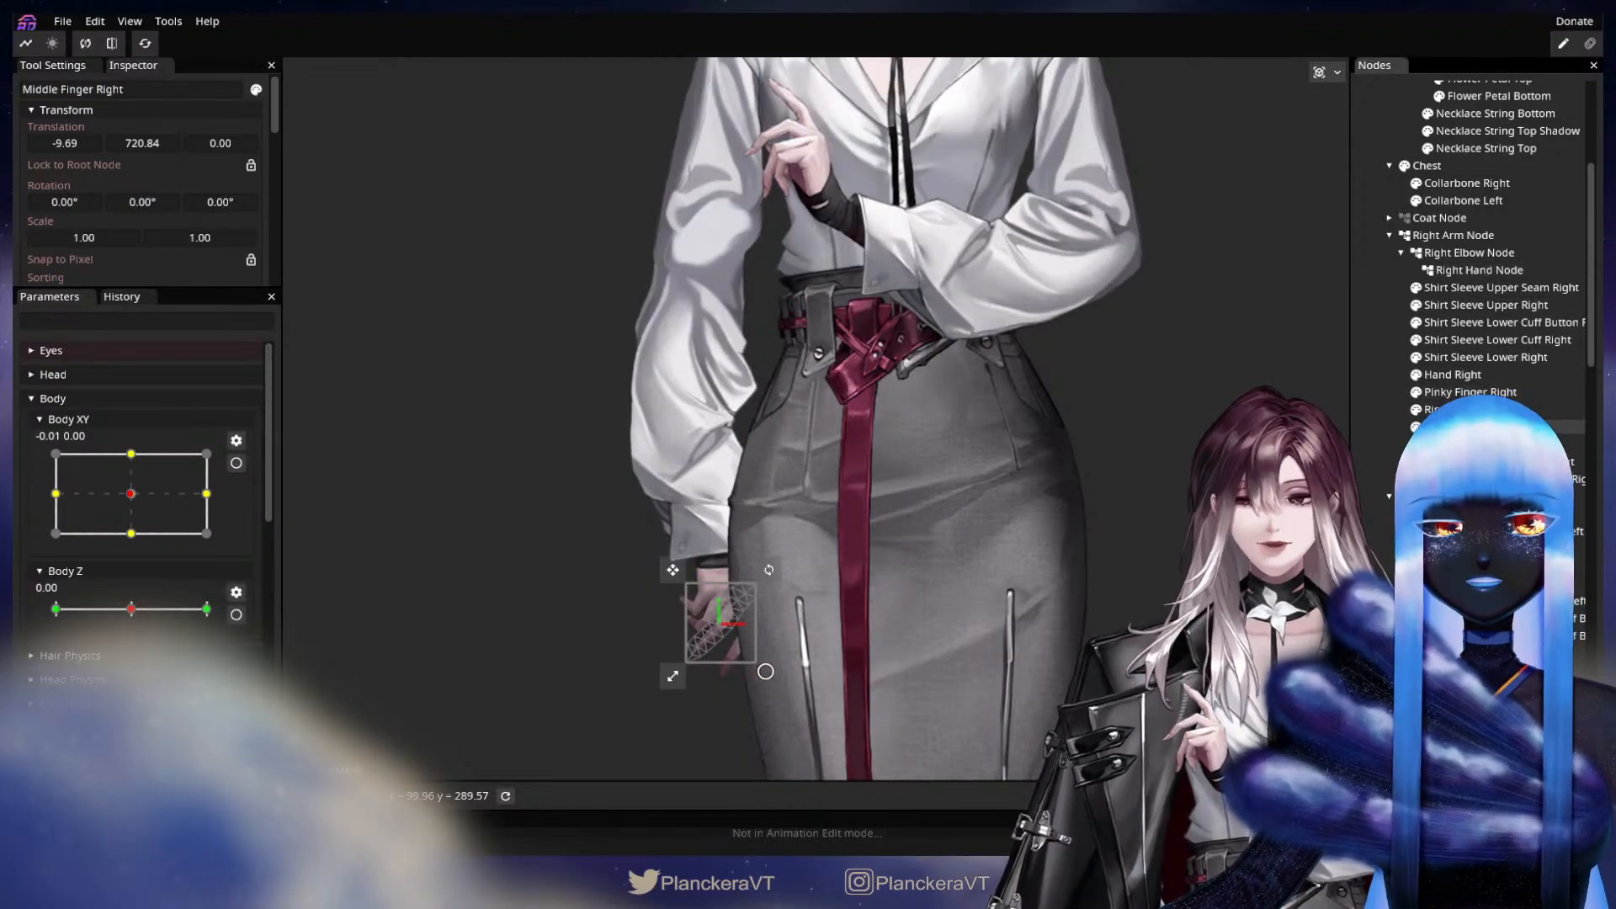
click(1471, 445)
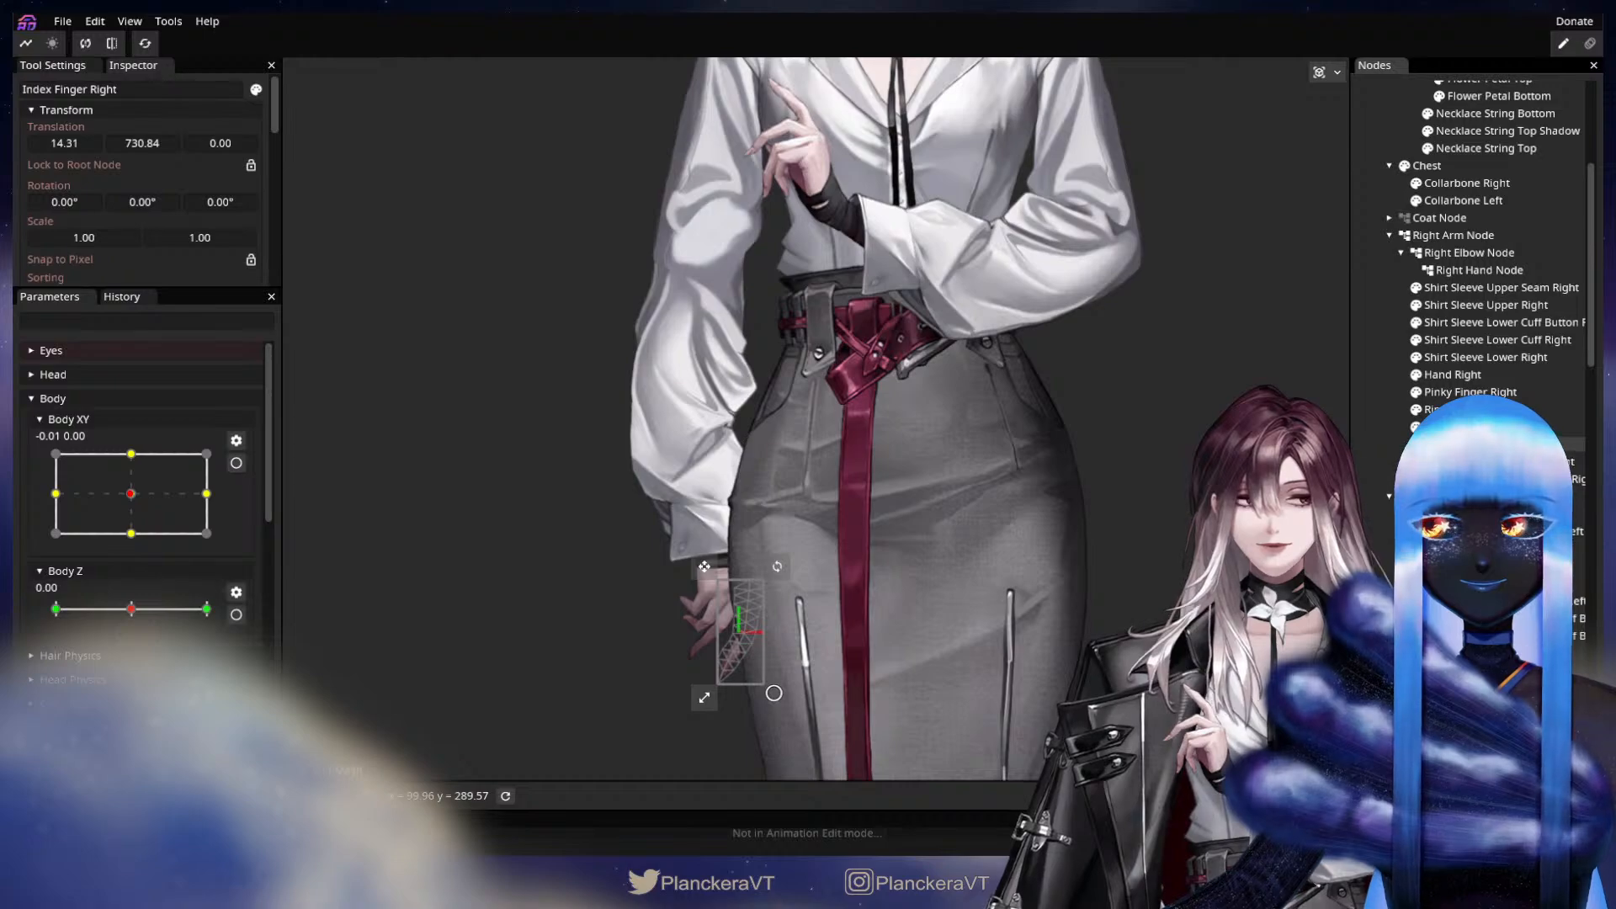
click(1471, 427)
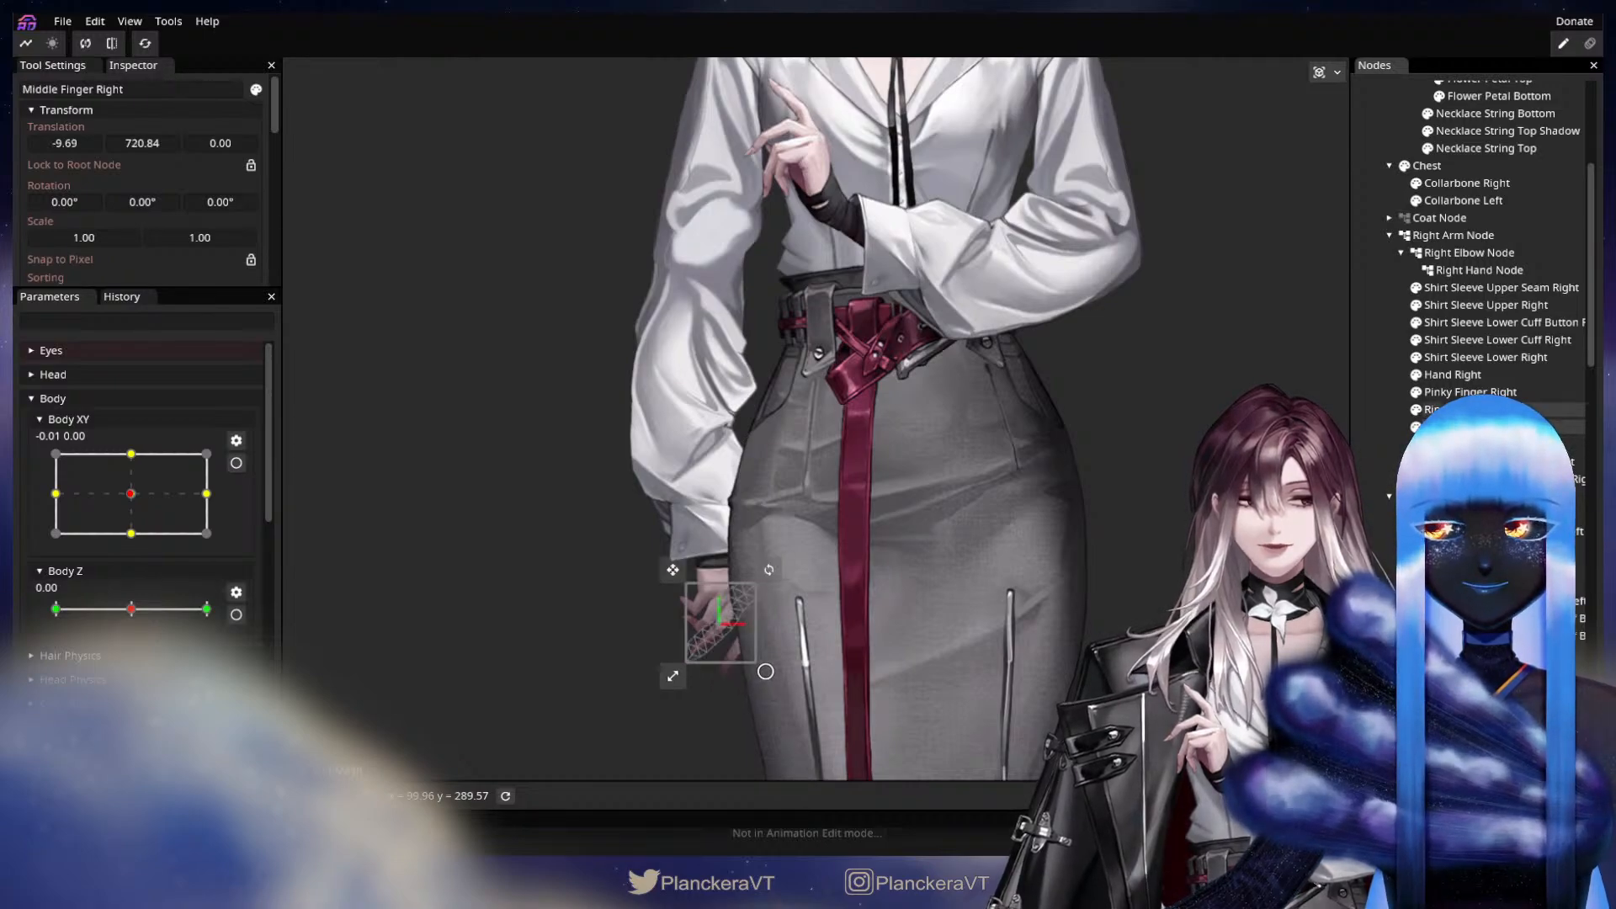
click(1464, 410)
click(1459, 393)
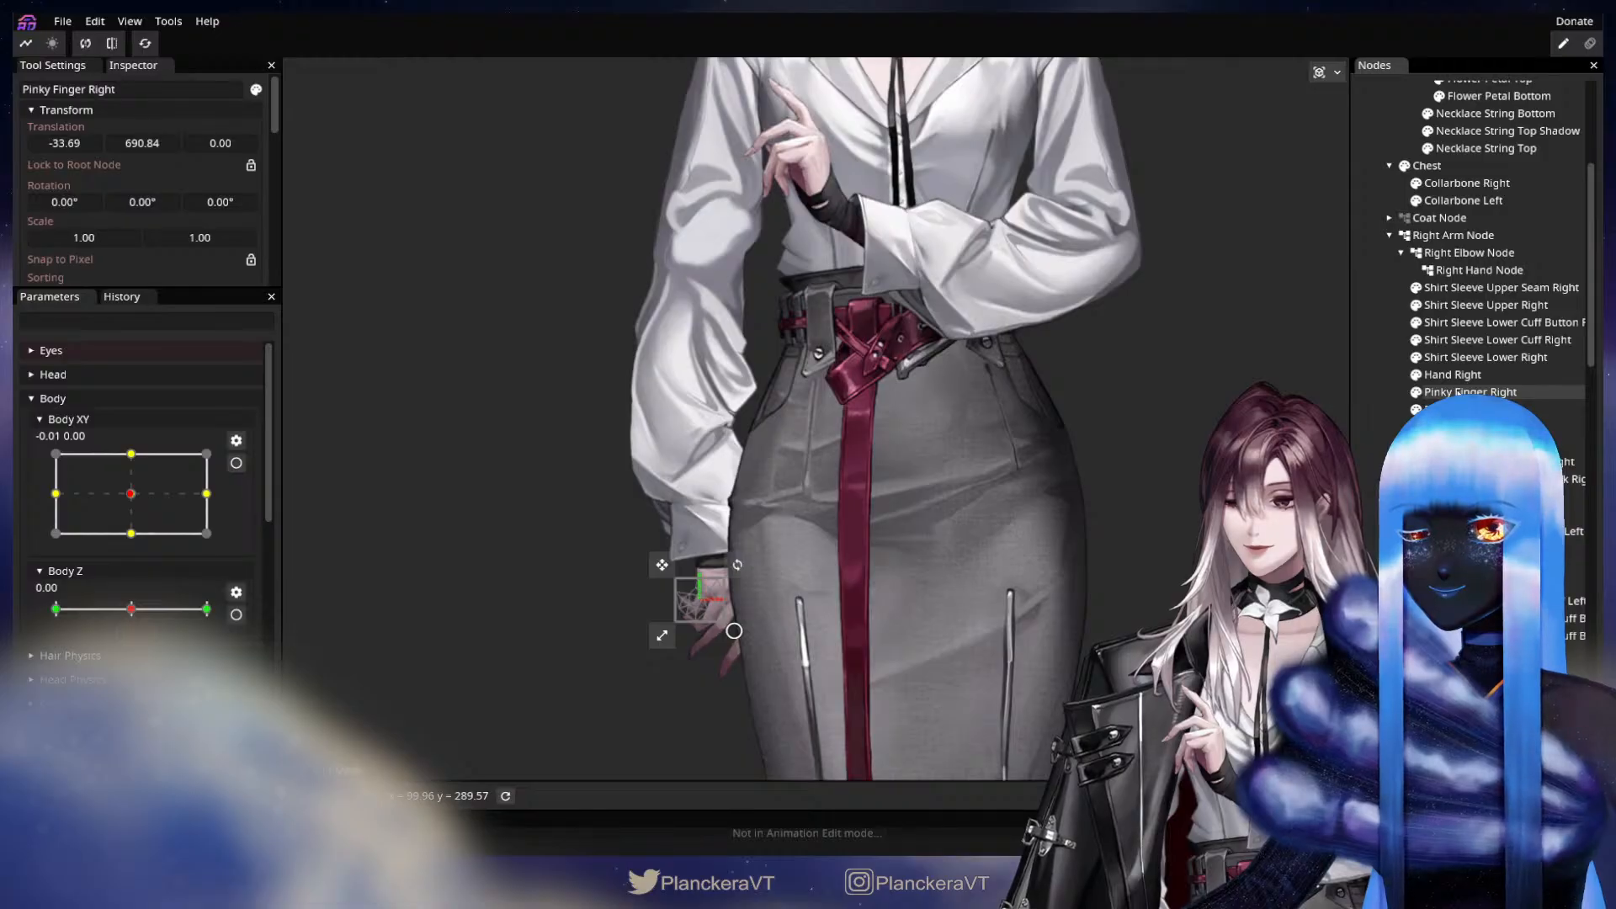
Examine the meshes of the right hand and its fingers up close, including where they overlap at the palm.
scroll(690, 593, up, 5)
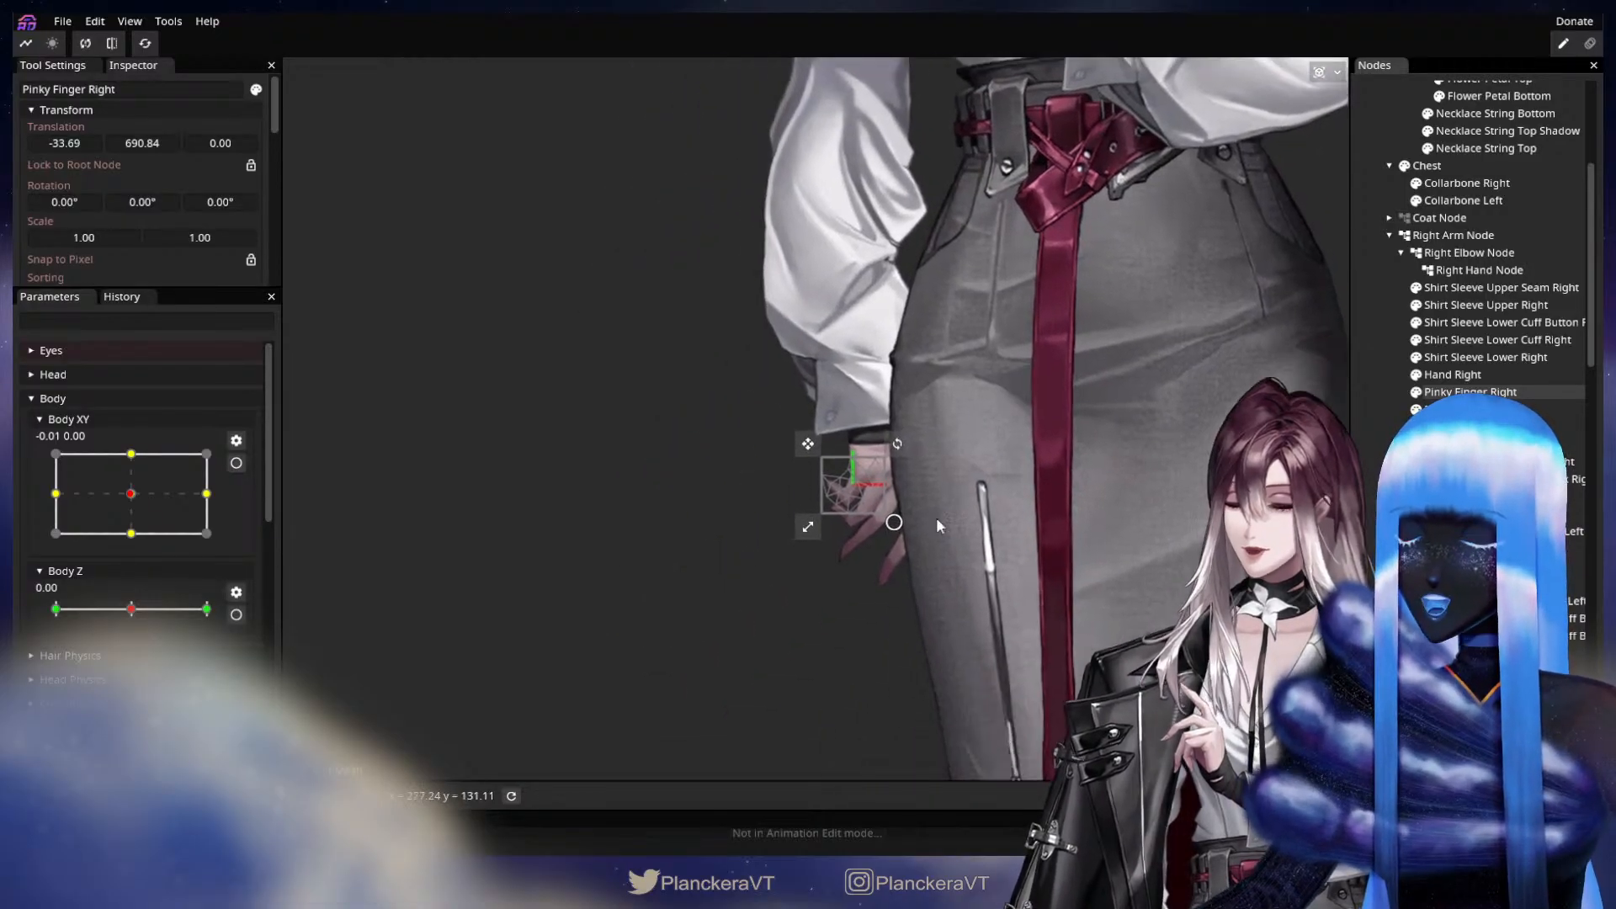
scroll(909, 571, up, 2)
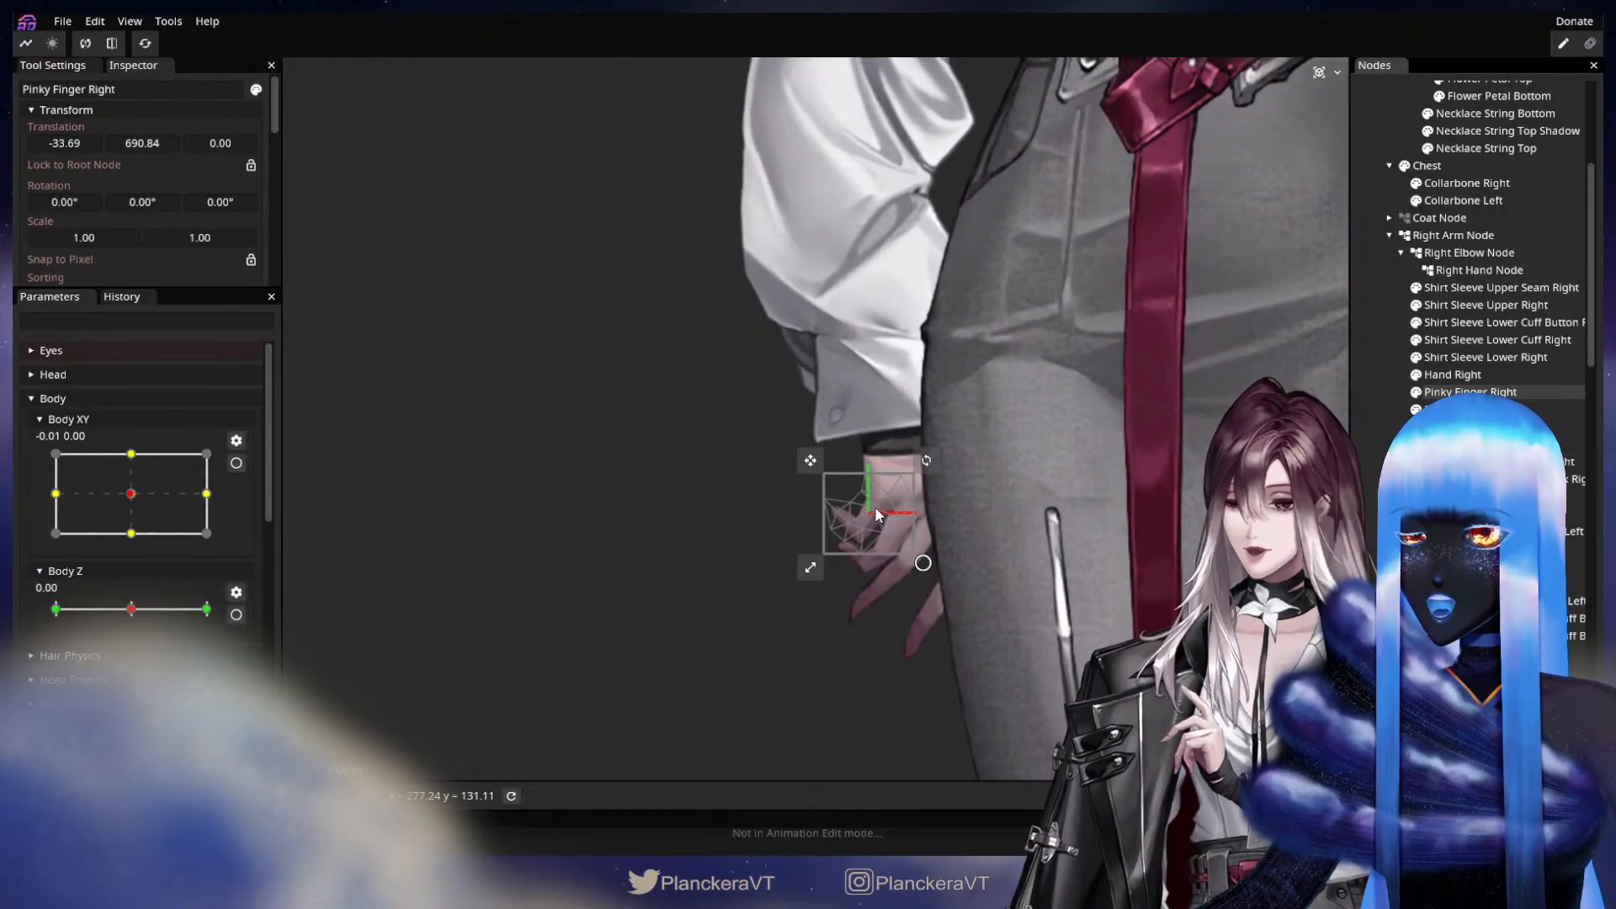
scroll(932, 559, up, 1)
scroll(968, 567, up, 4)
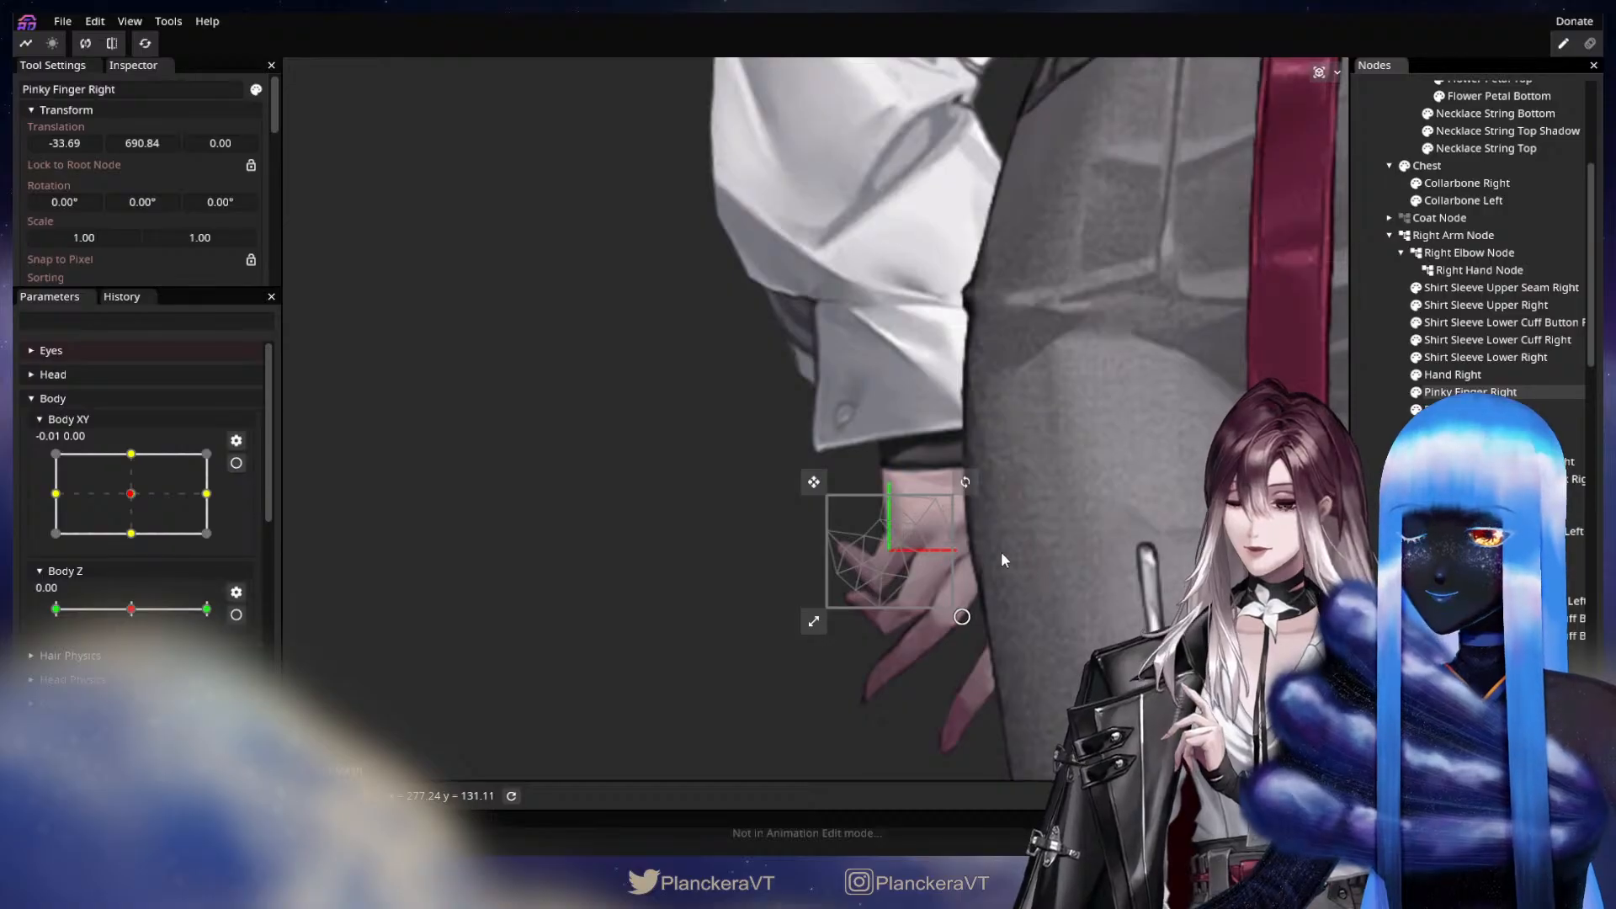
drag(896, 556, 790, 481)
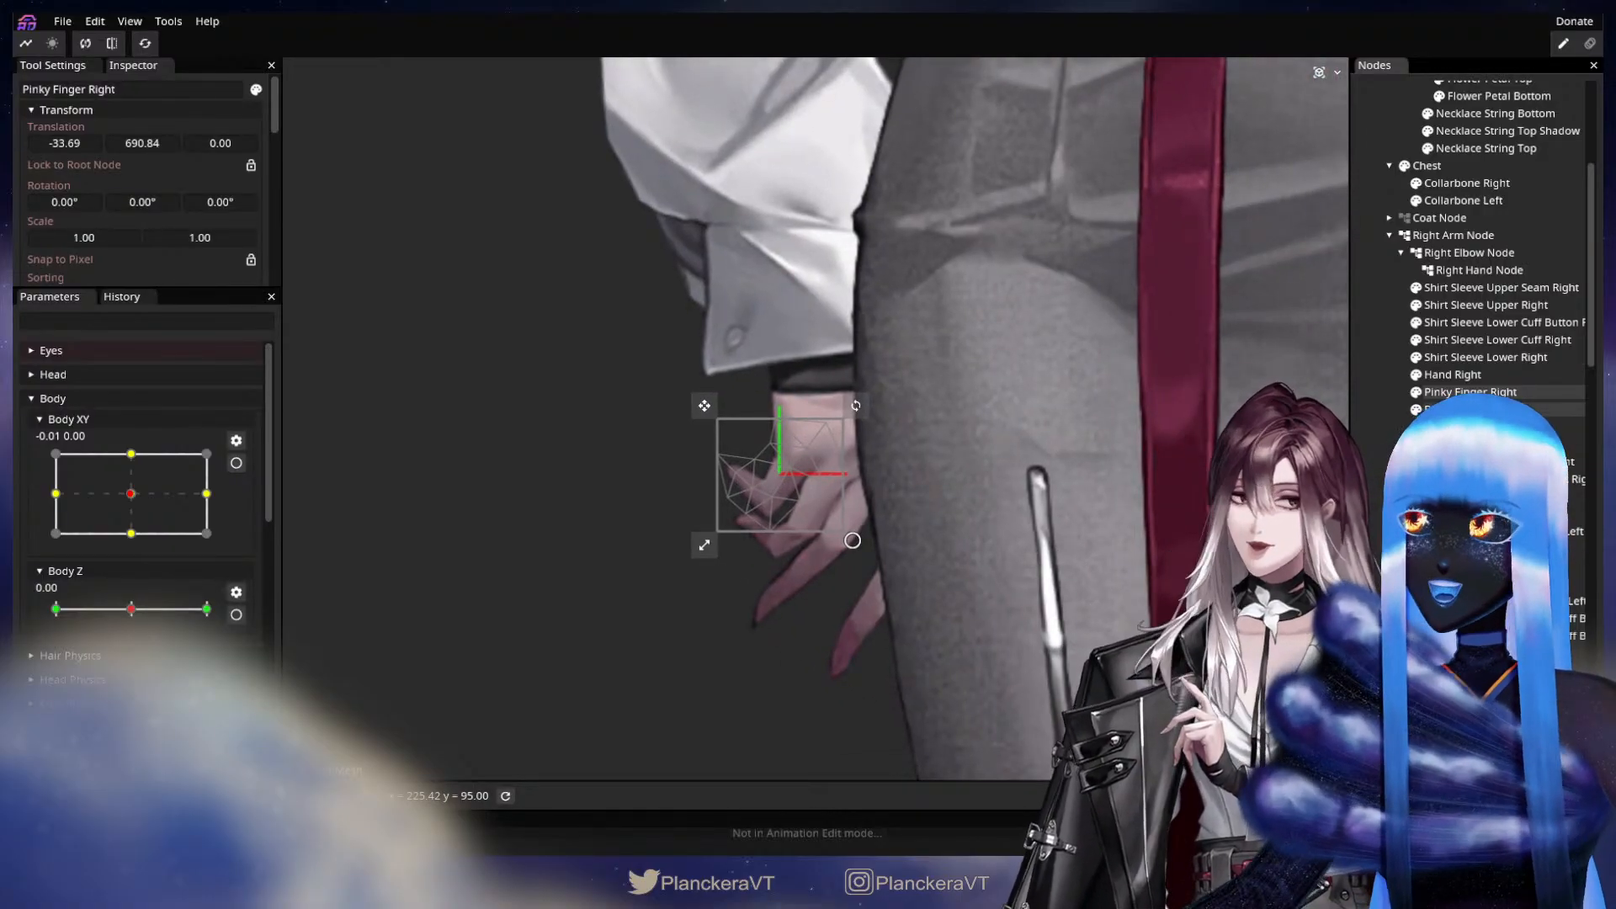
click(1470, 409)
click(1470, 427)
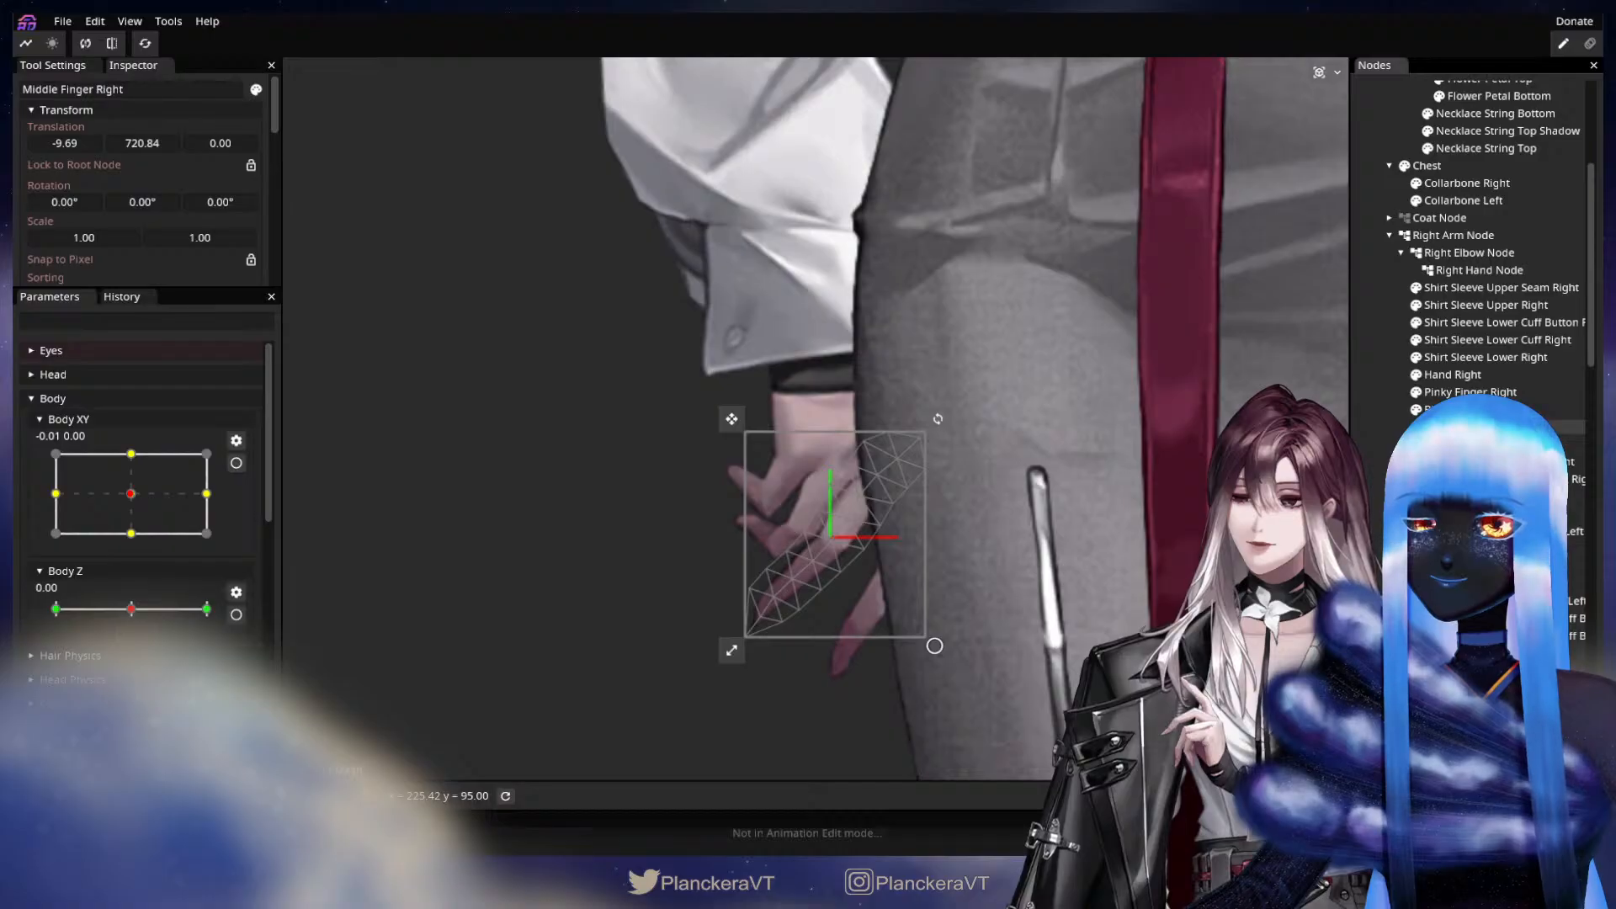
scroll(815, 418, down, 5)
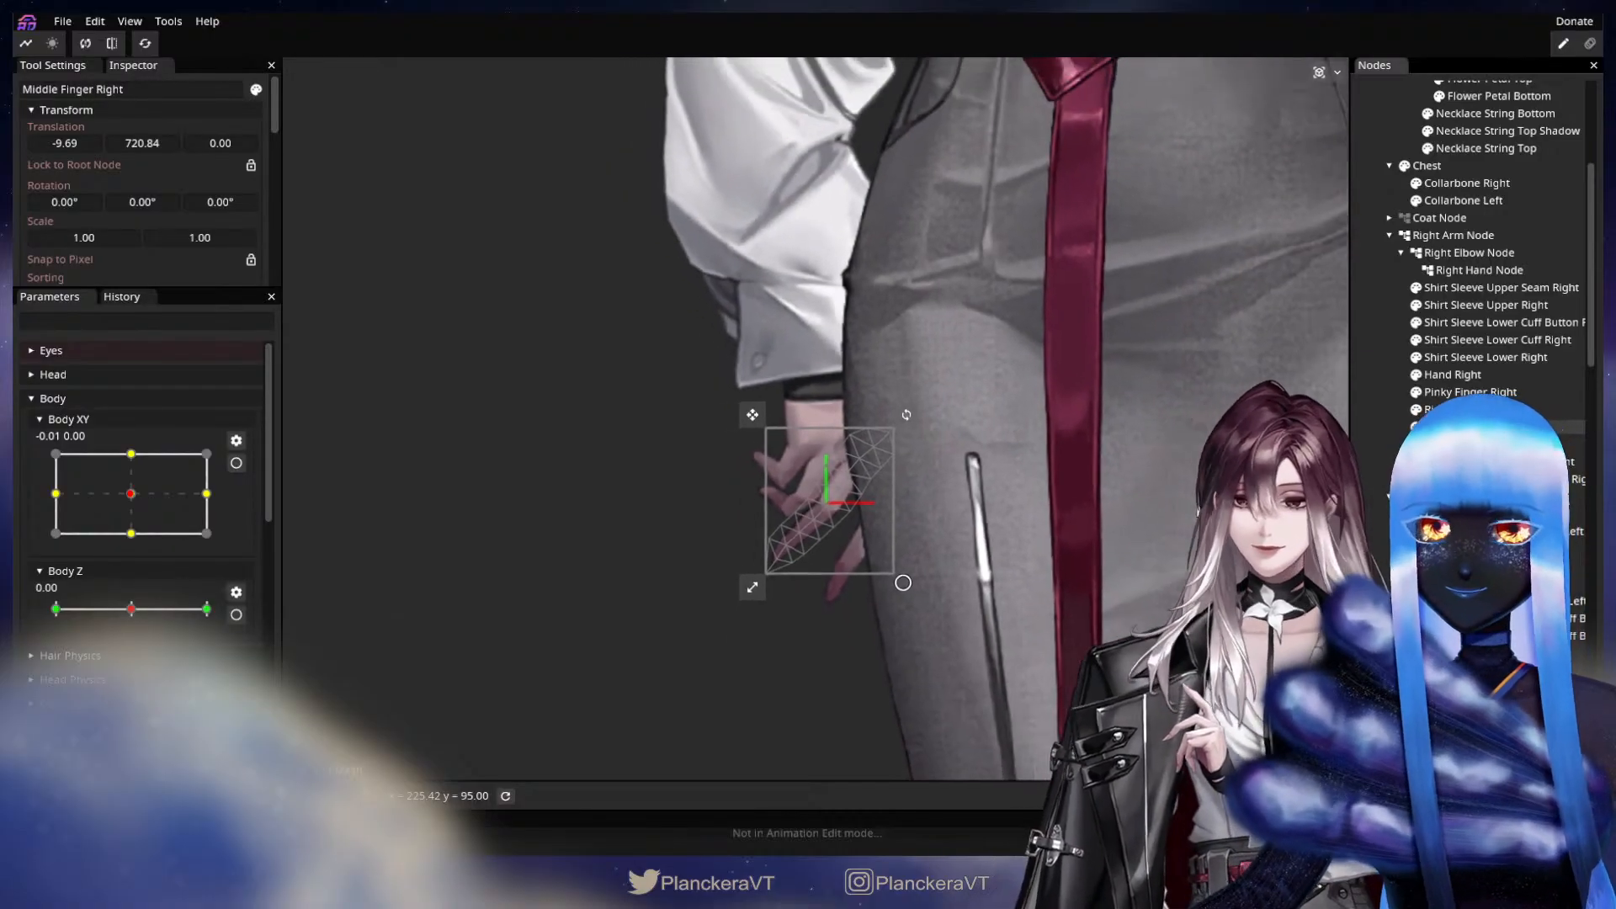
scroll(816, 418, down, 4)
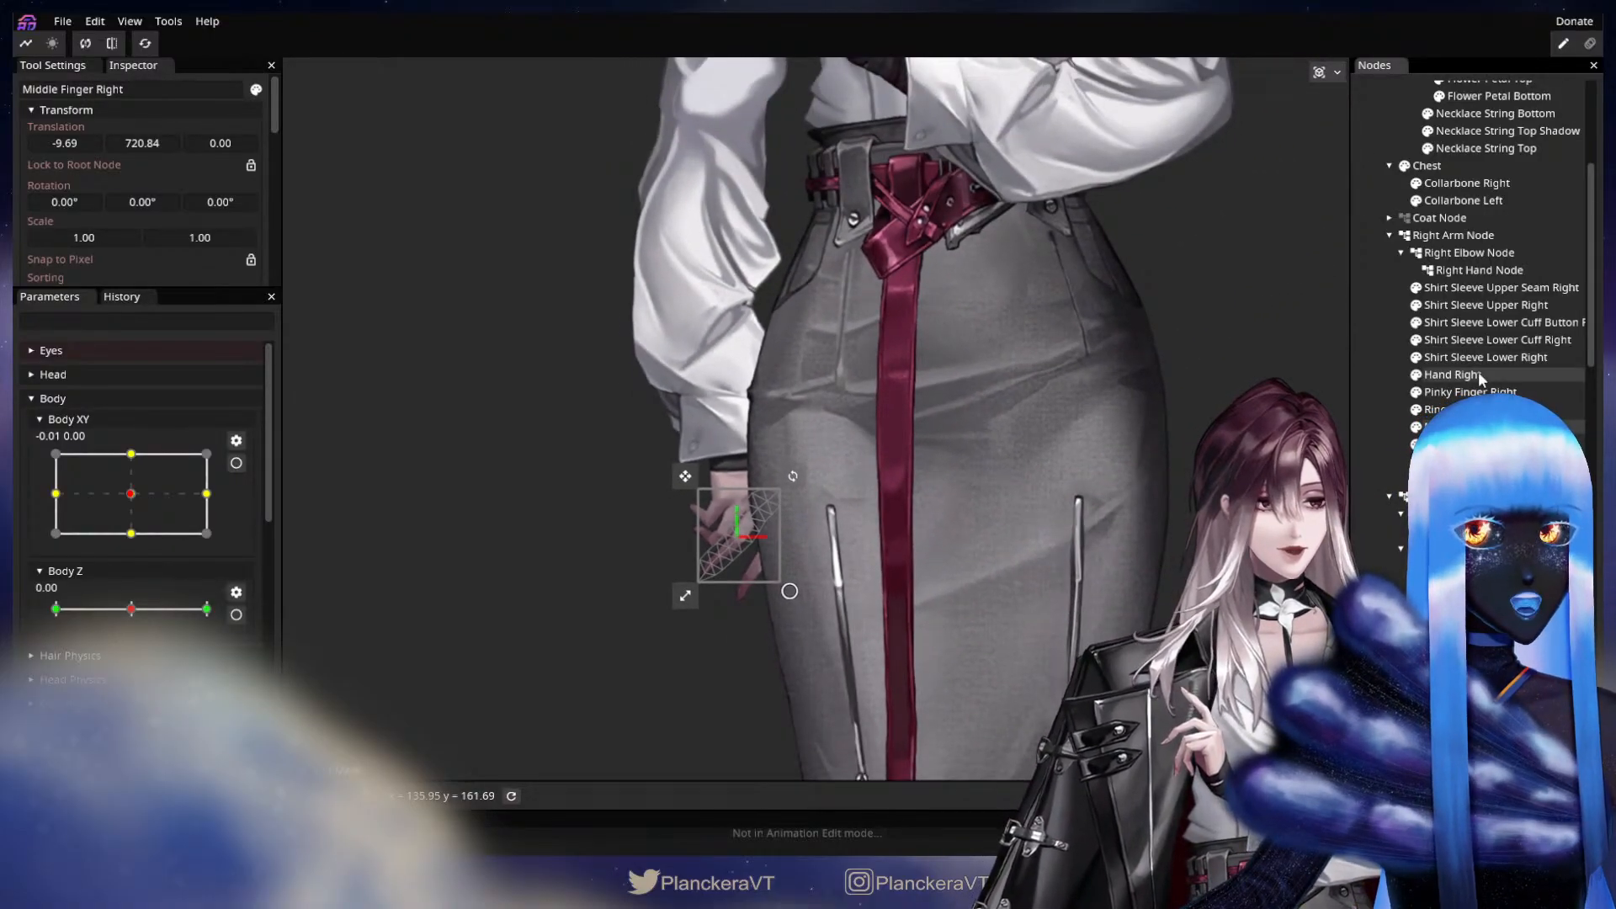
click(1453, 374)
drag(1000, 461, 995, 519)
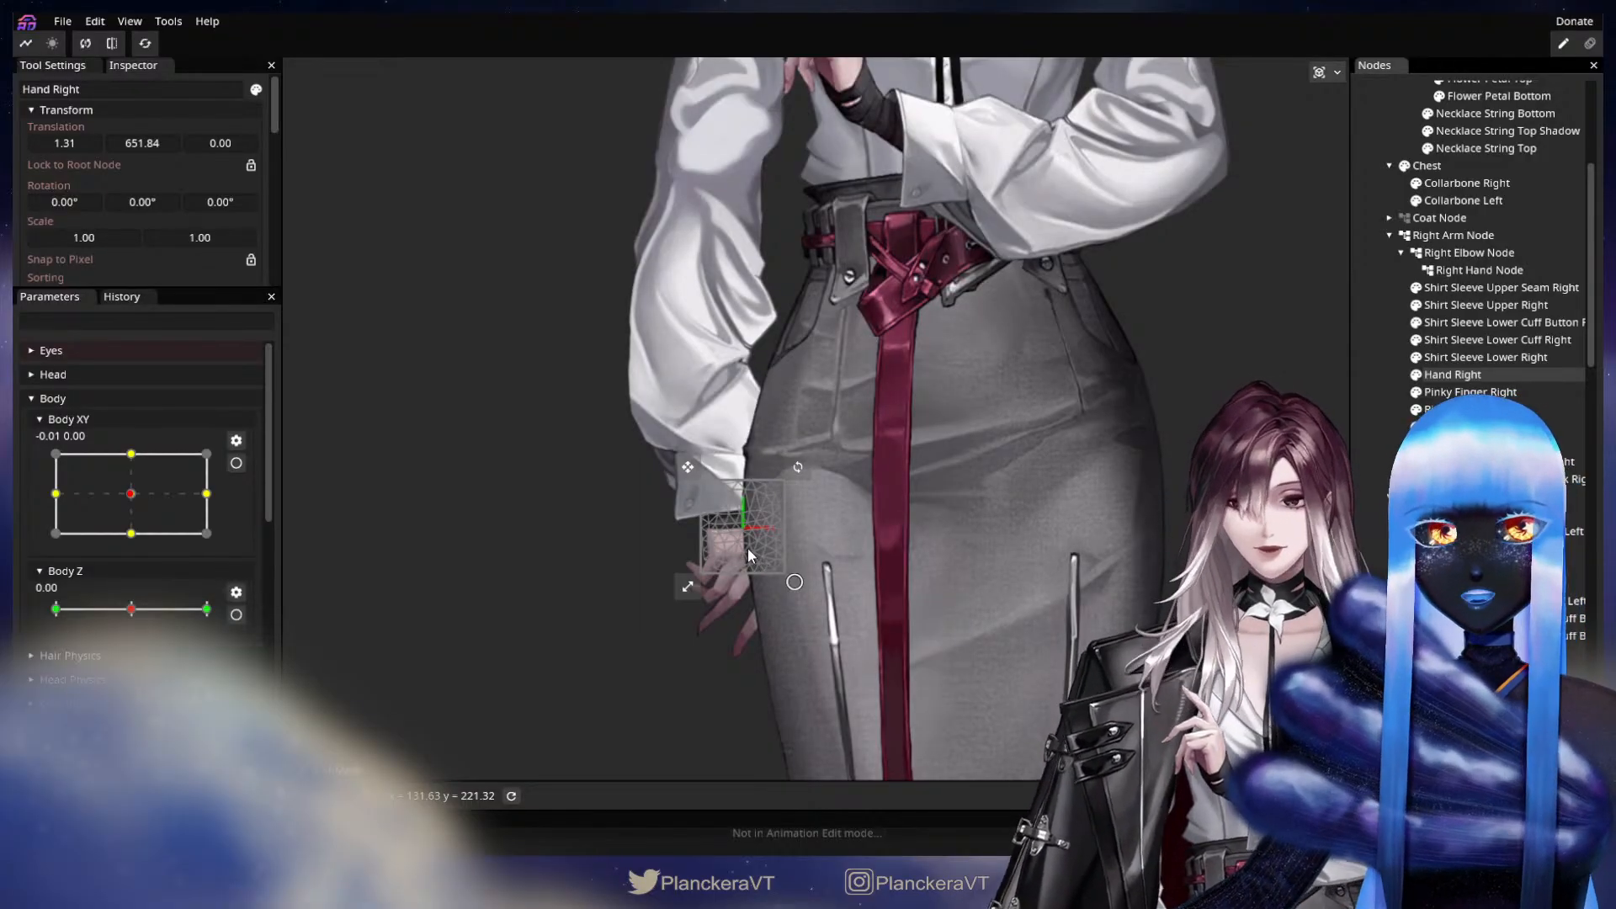
click(665, 587)
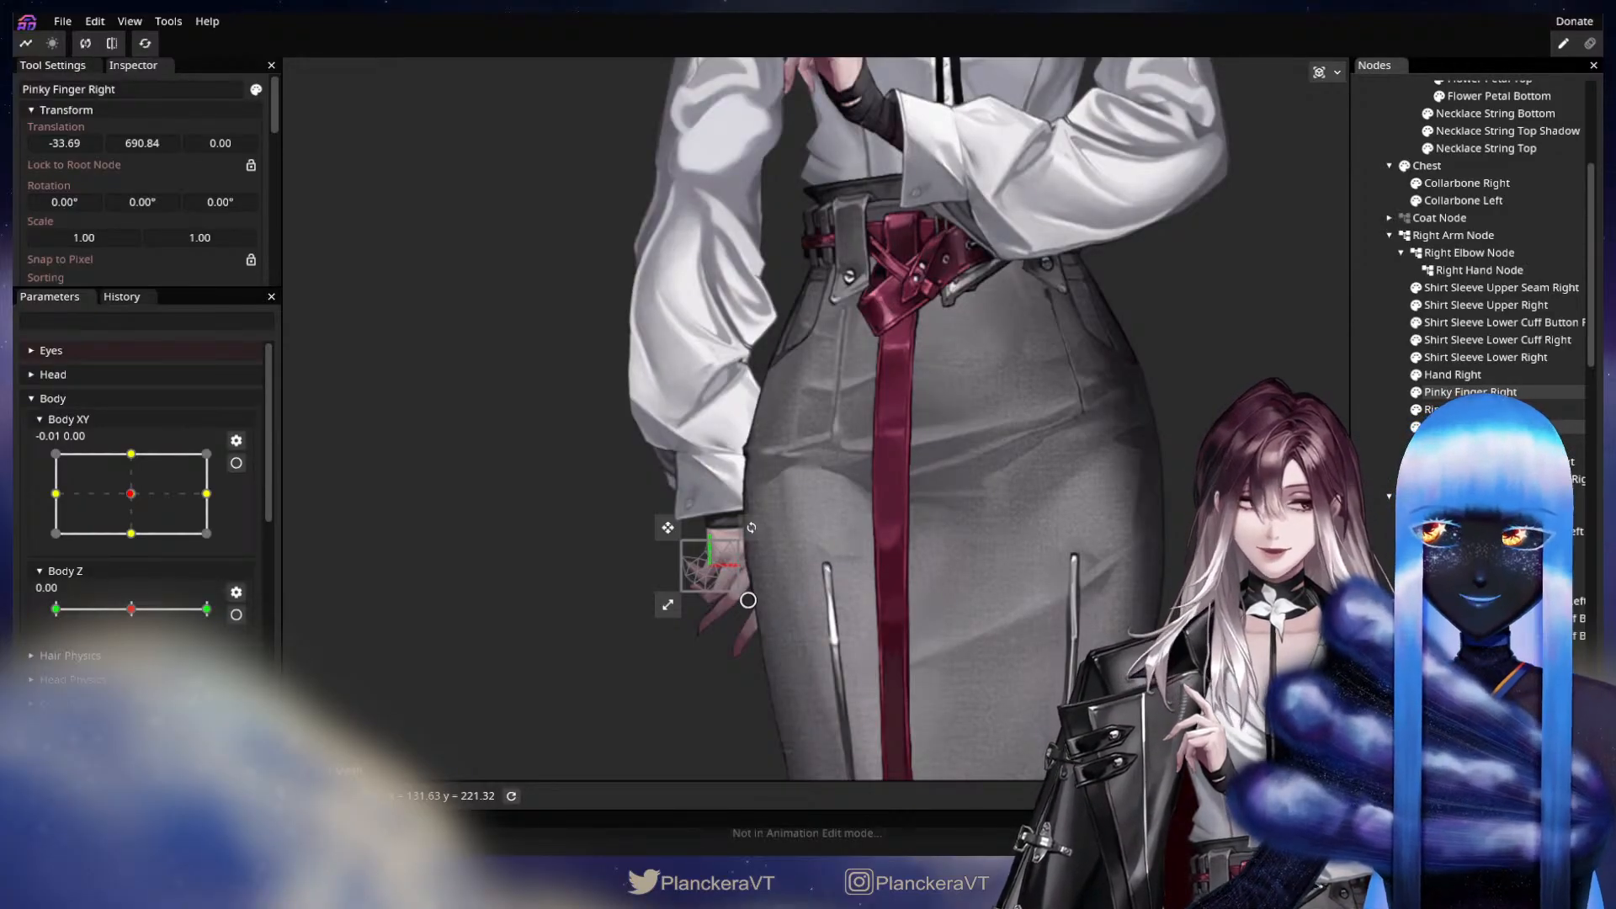
Put Shirt Sleeve Upper Right first under the Right Arm Node and nest Shirt Sleeve Upper Seam Right under it.
click(1461, 290)
drag(1018, 305, 1072, 504)
scroll(1076, 498, down, 2)
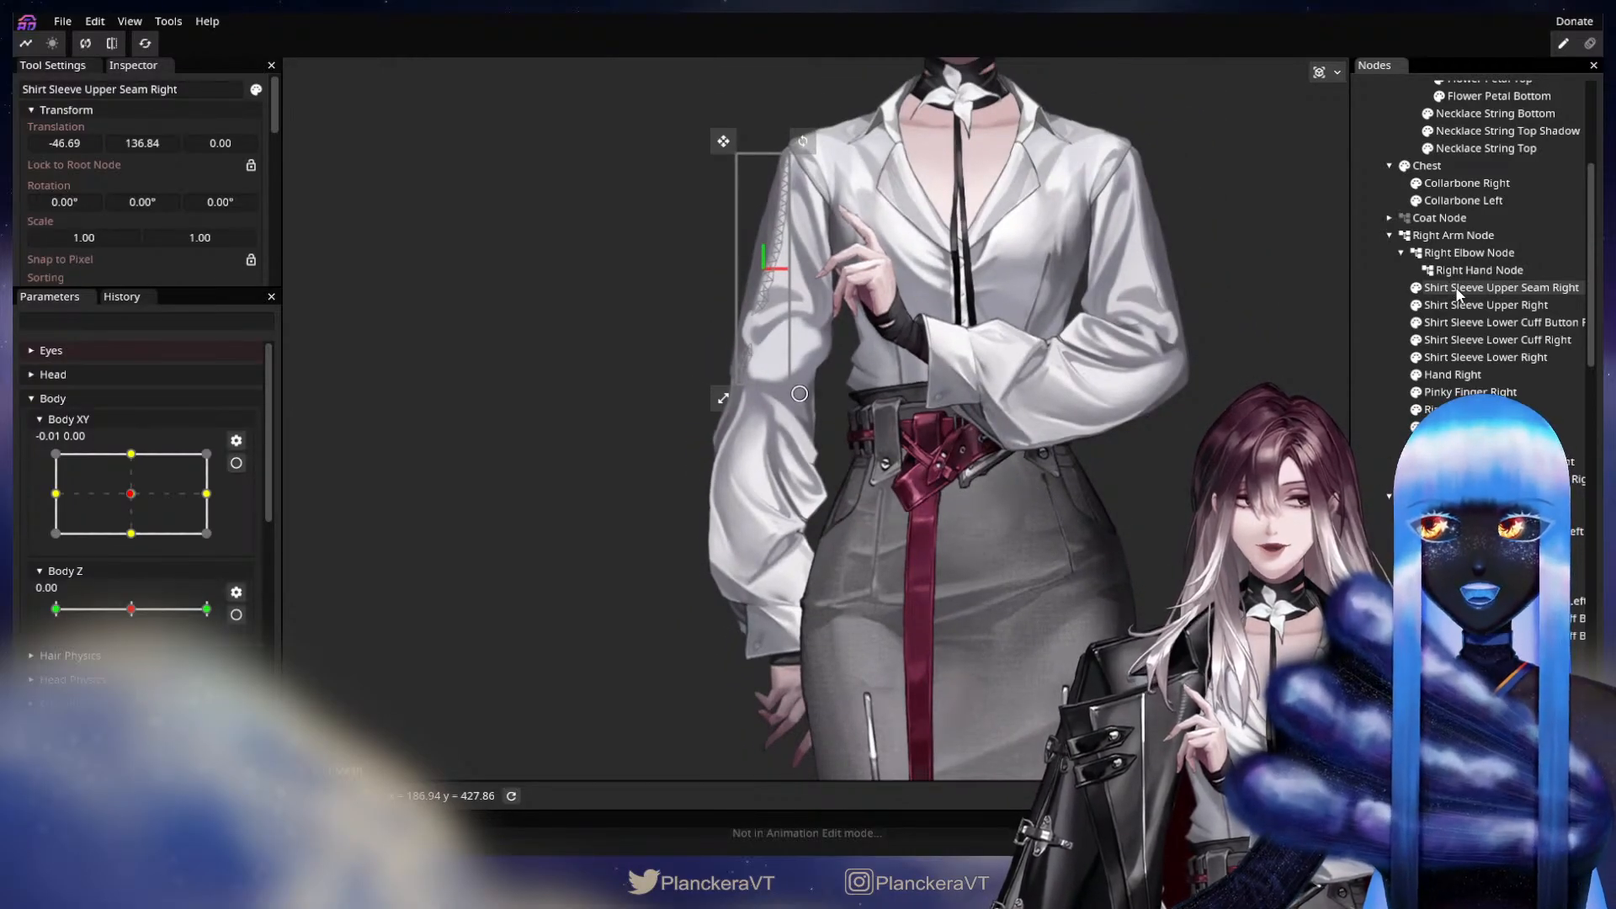
drag(1458, 290, 1453, 242)
click(1483, 305)
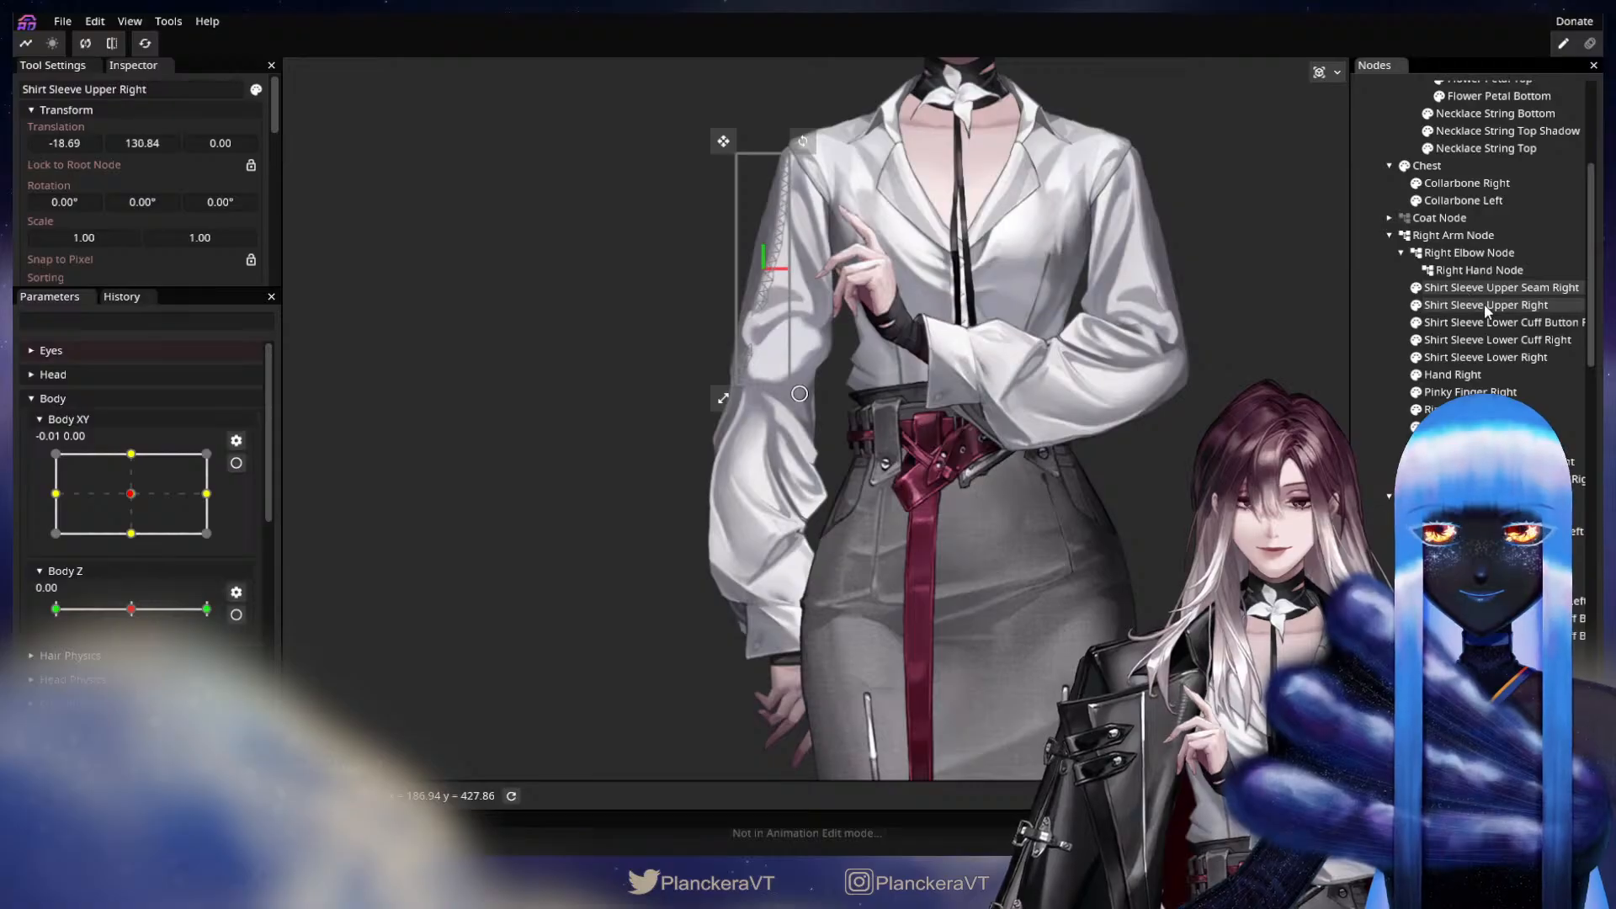
drag(1483, 305, 1463, 243)
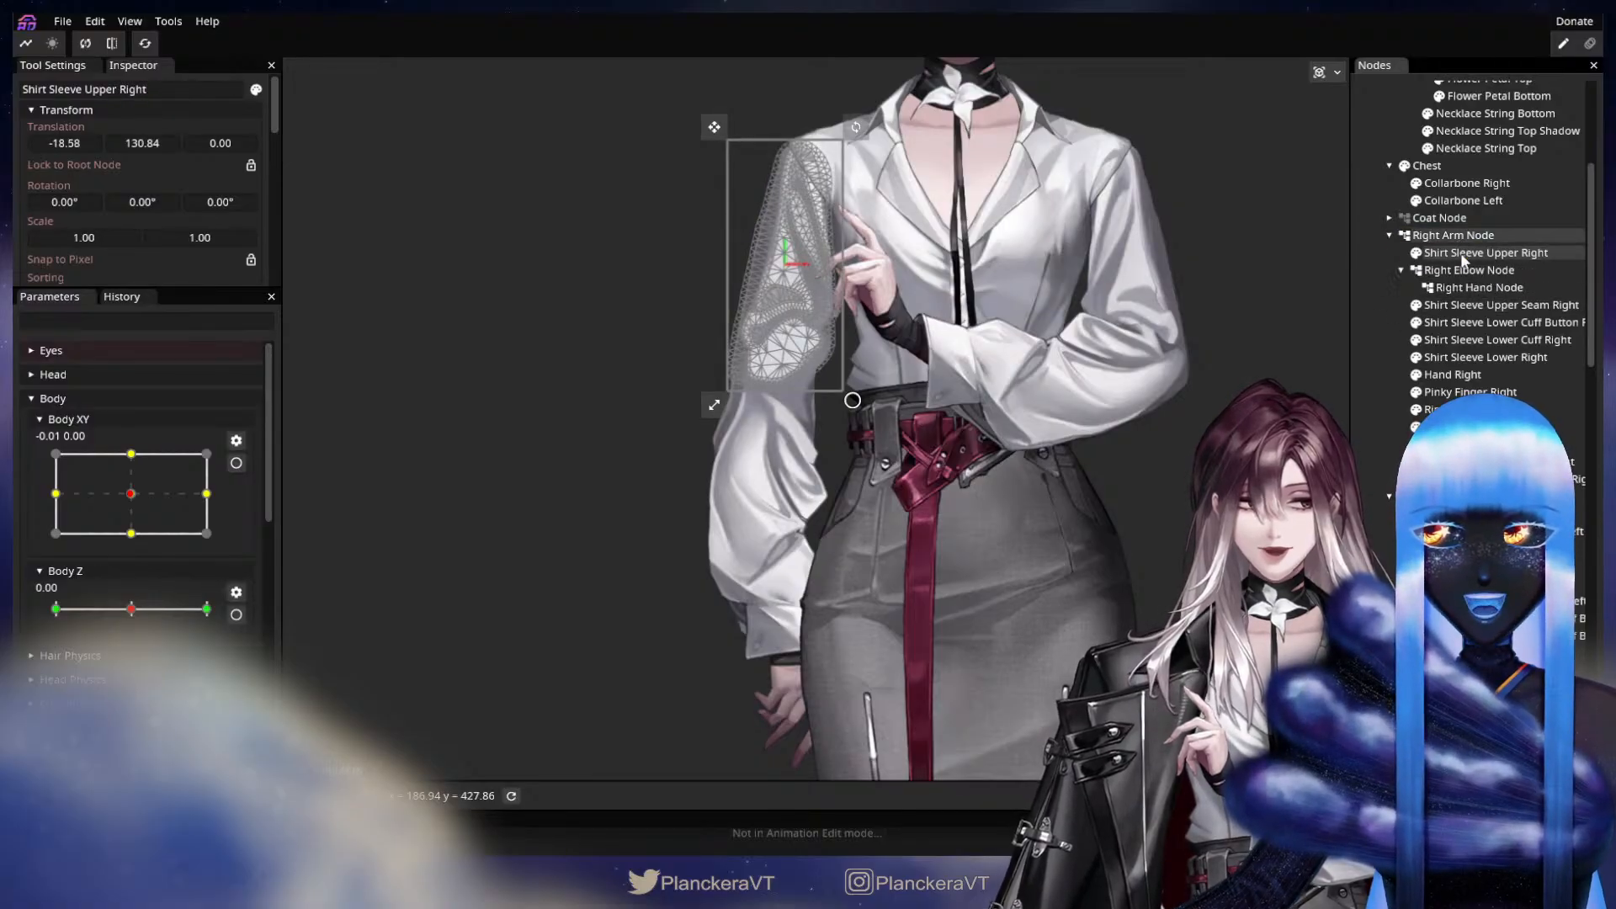
click(1468, 308)
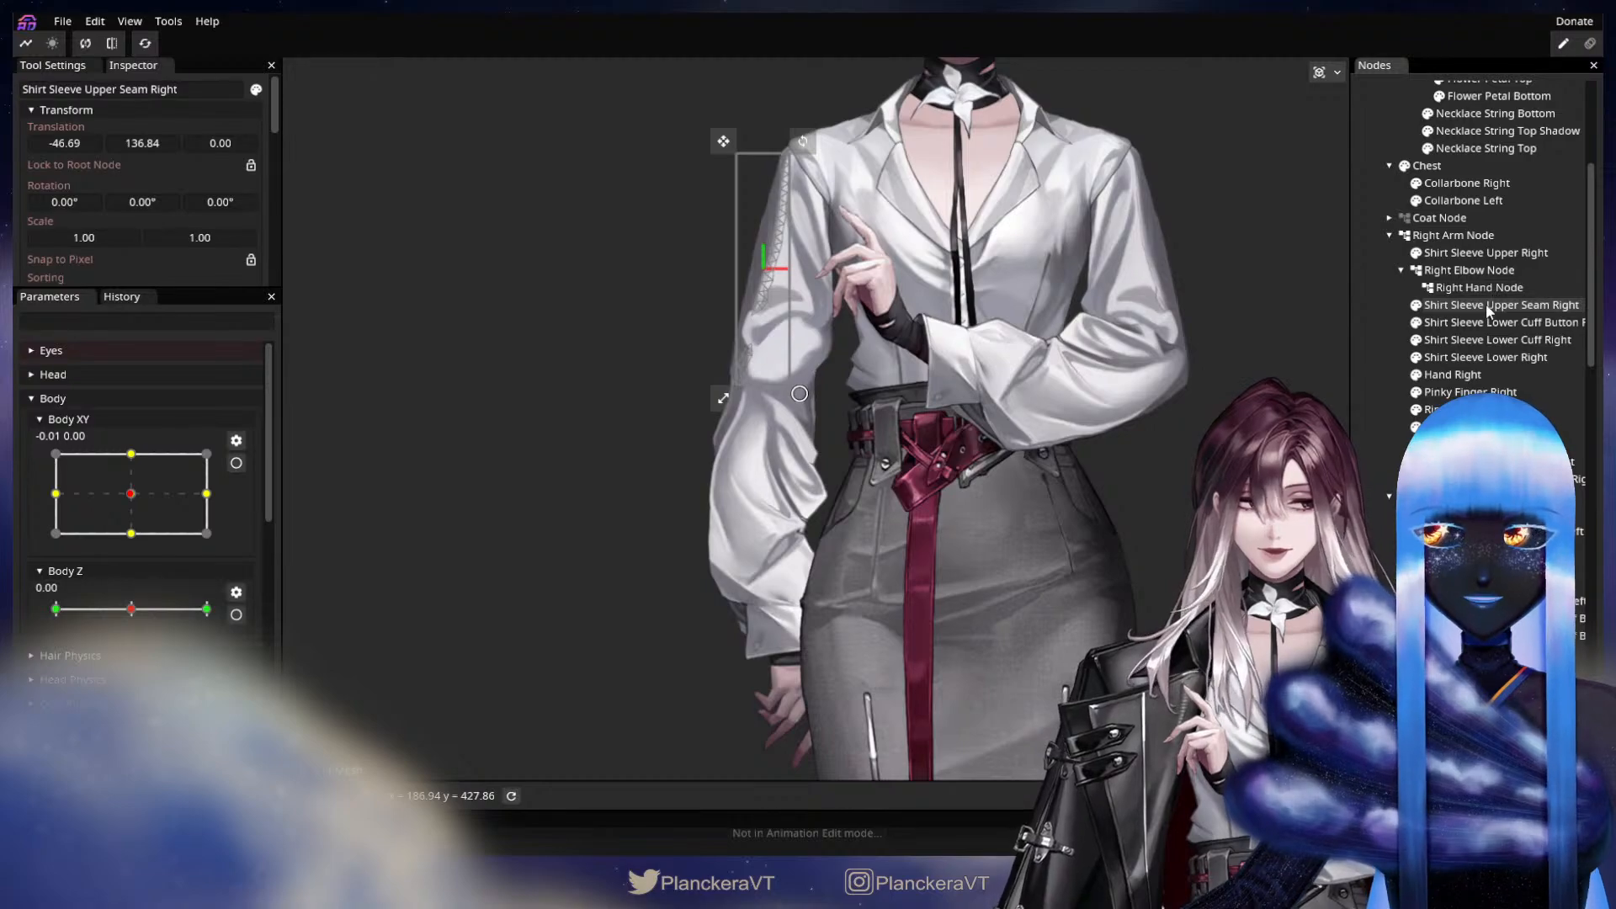
drag(1487, 305, 1488, 254)
Reparent Shirt Sleeve Lower Right to the Right Elbow Node.
click(1475, 327)
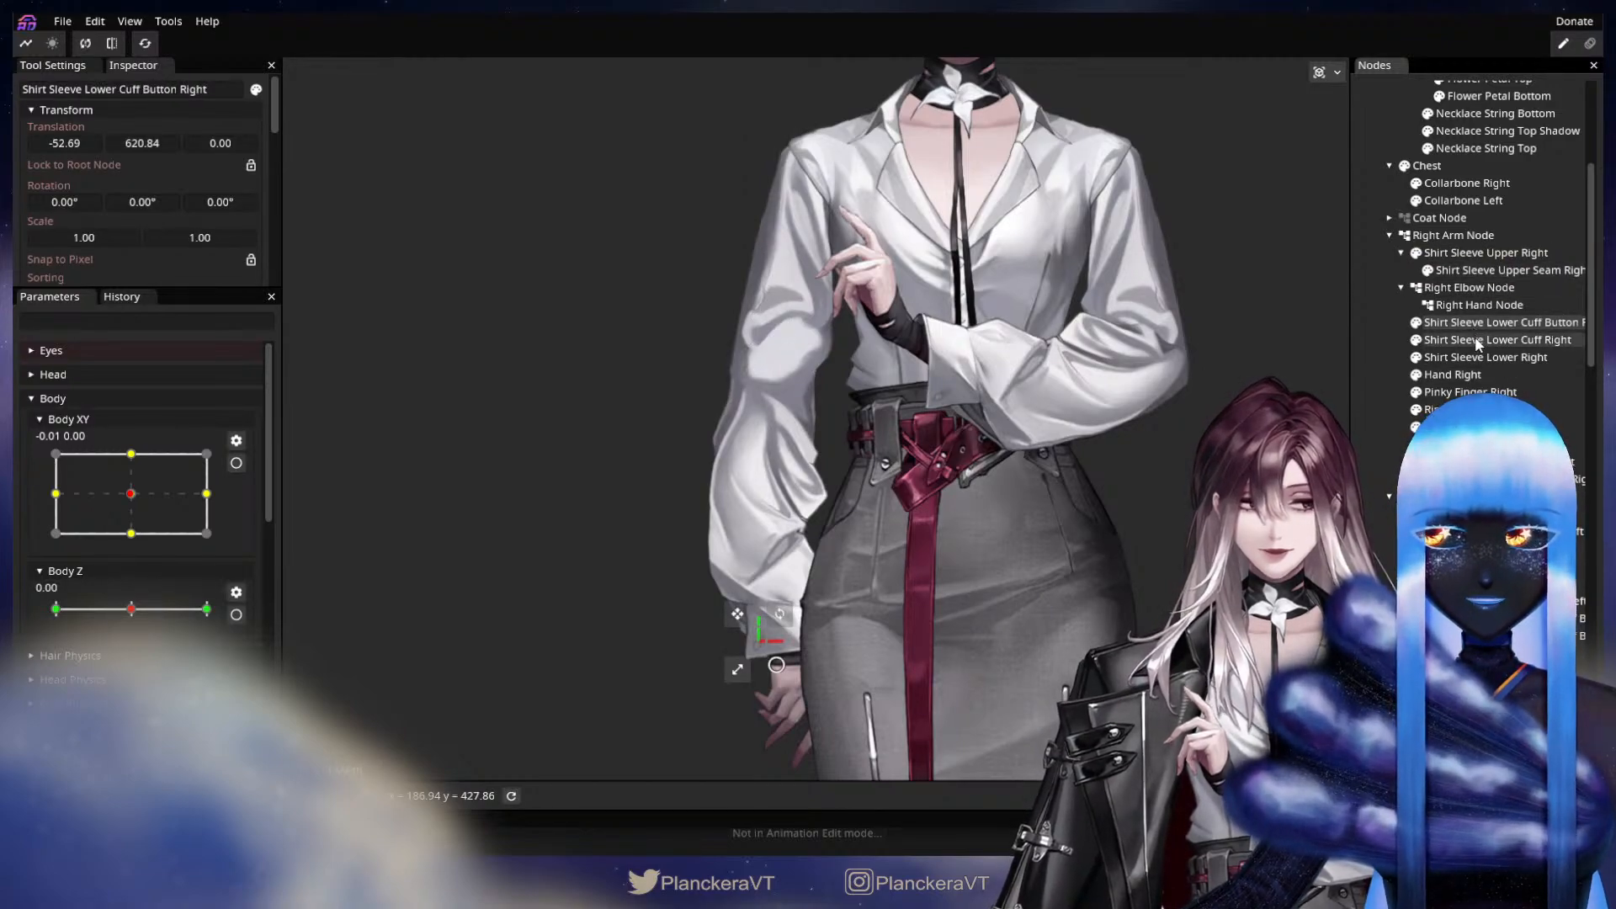
click(1475, 339)
click(1476, 353)
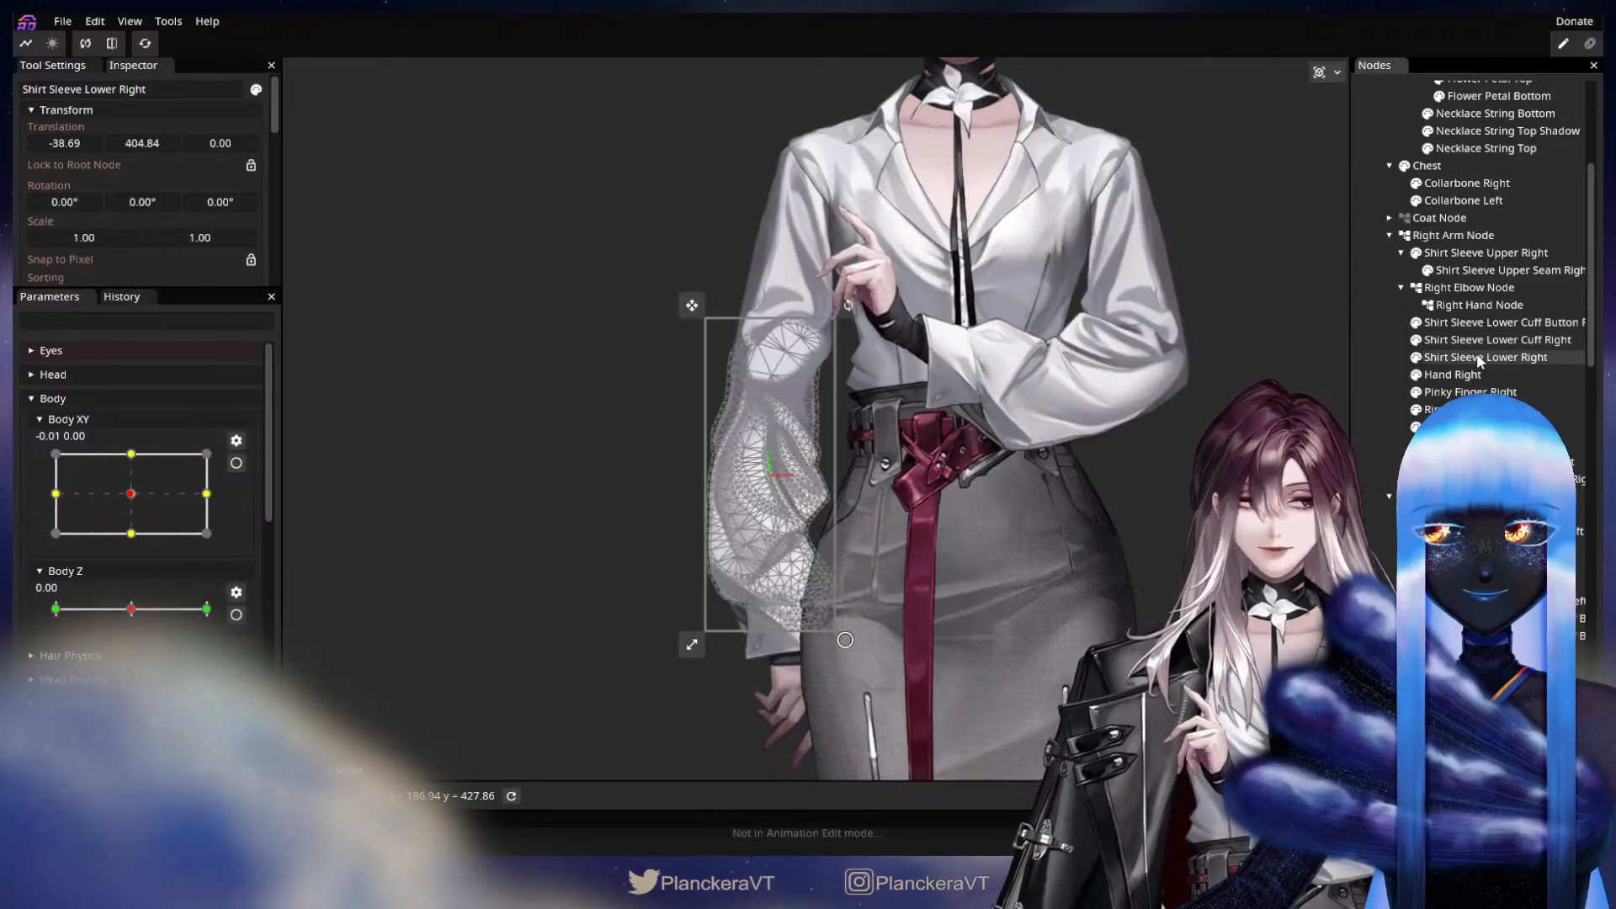
drag(1476, 354, 1473, 287)
Nest Shirt Sleeve Lower Cuff Right under Shirt Sleeve Lower Right, and the right cuff button under that cuff.
click(1491, 344)
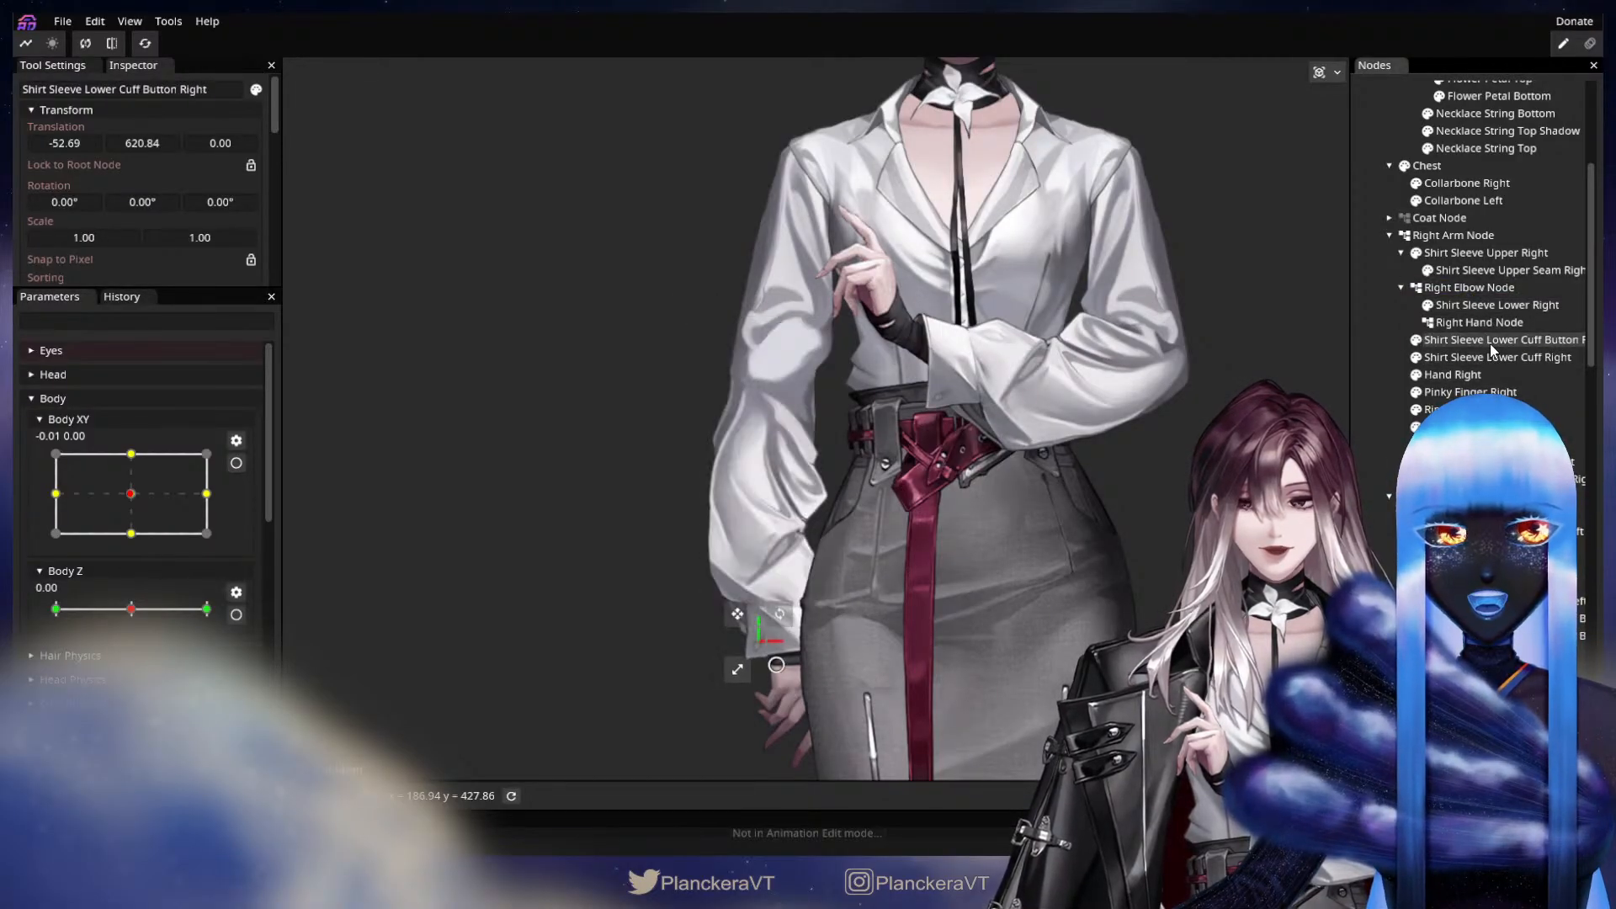
click(1491, 354)
drag(1494, 355, 1500, 307)
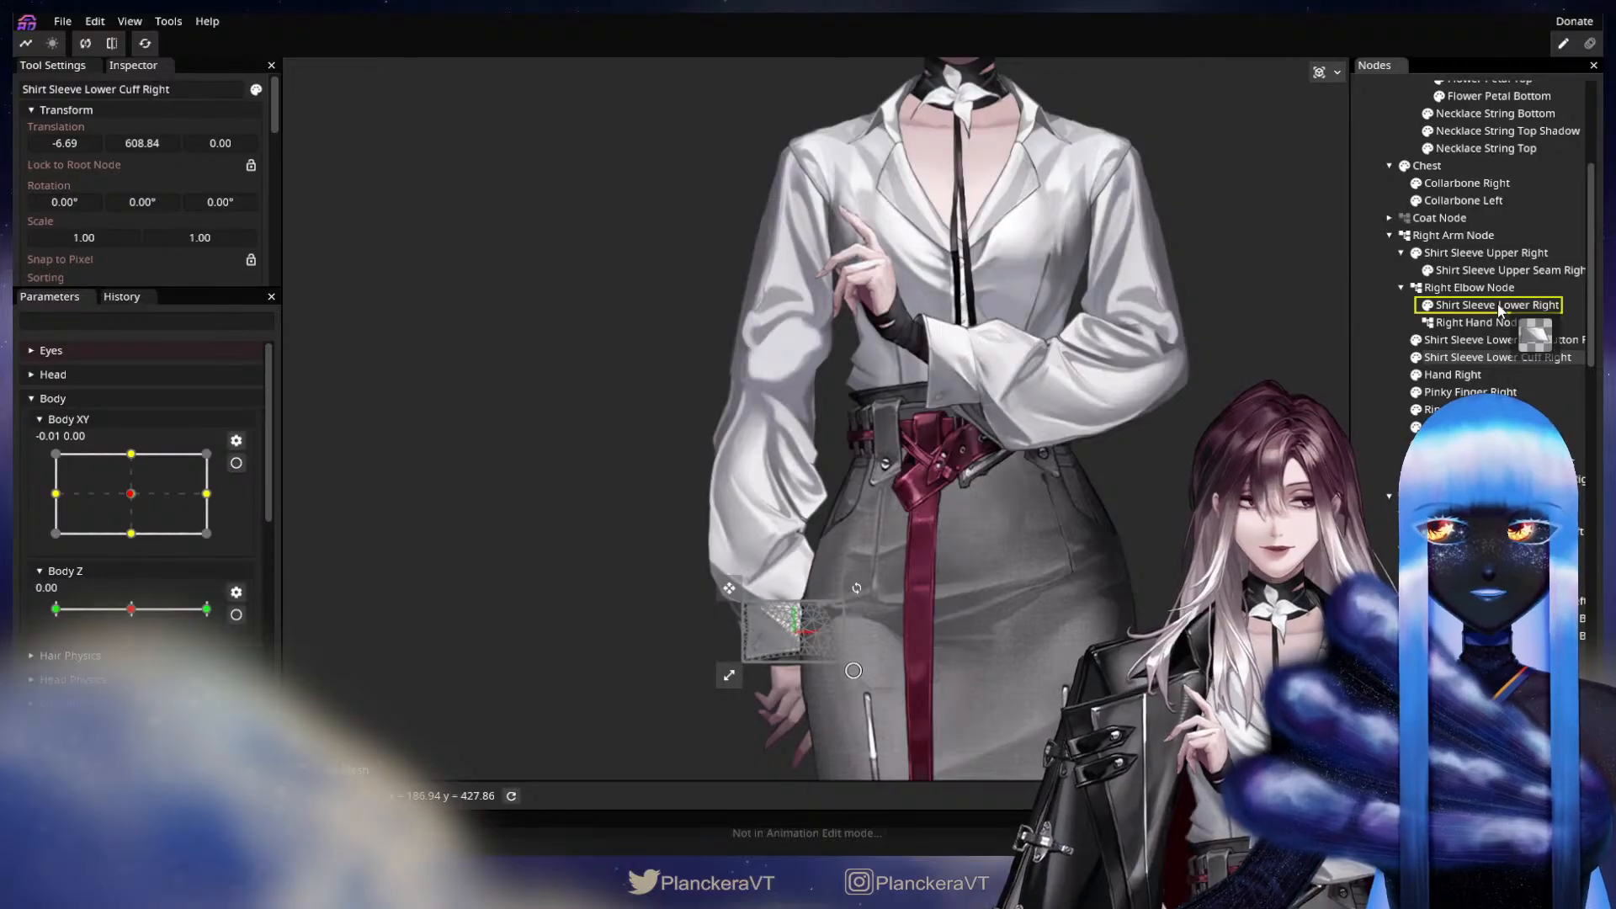
drag(1498, 362, 1513, 333)
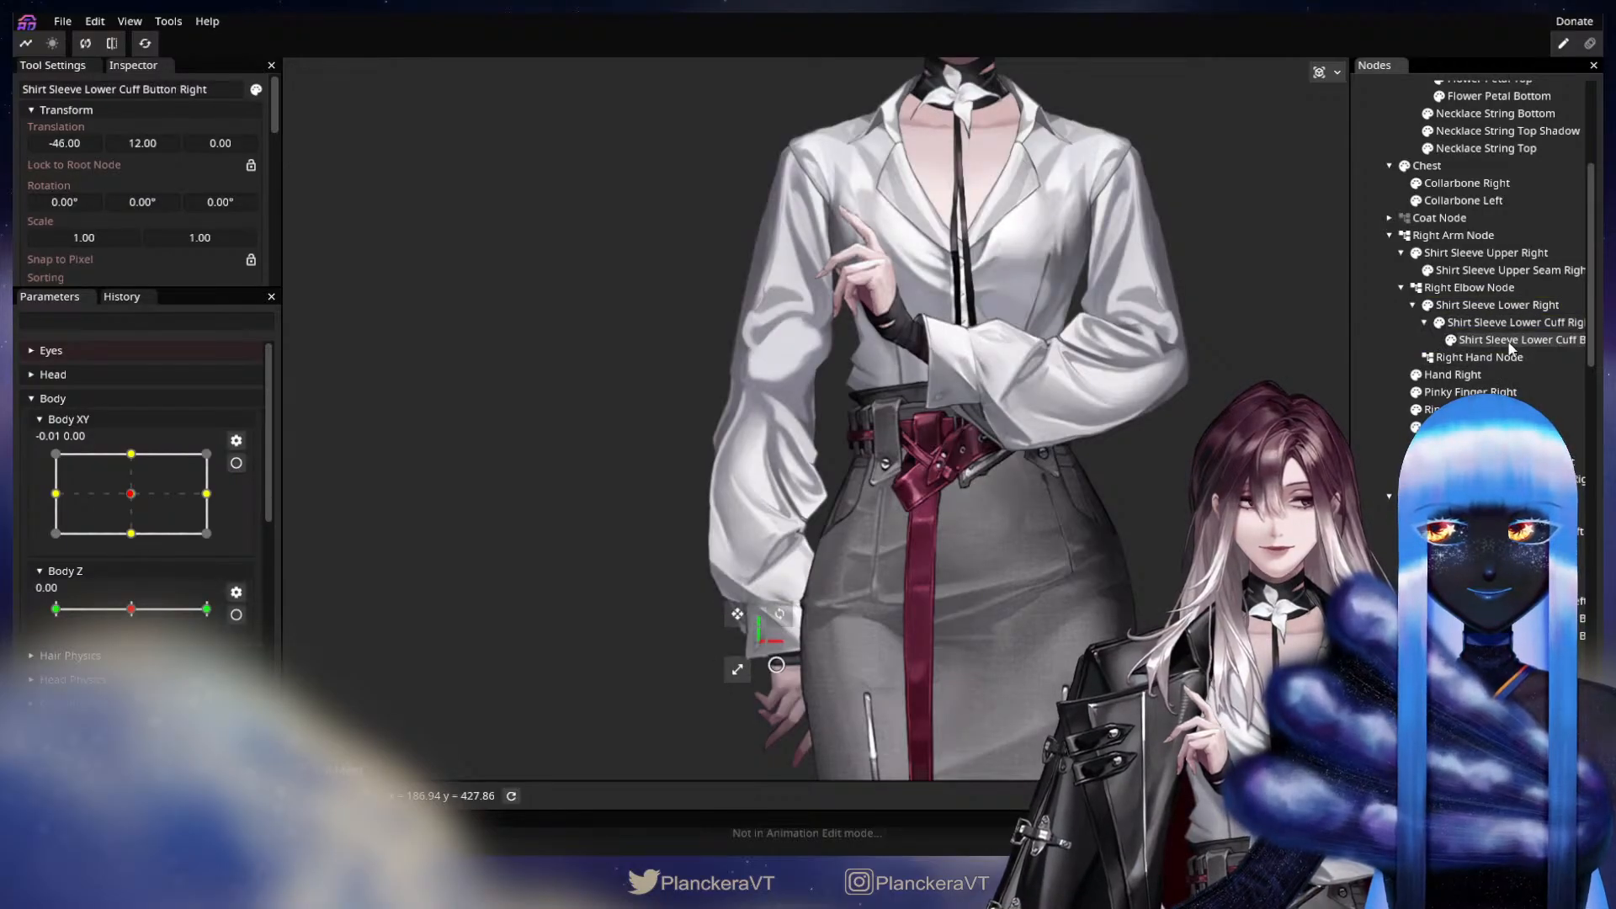
Reparent Hand Right and the right pinky, ring, middle and index finger parts to the Right Hand Node.
click(1459, 379)
drag(1459, 385, 1485, 357)
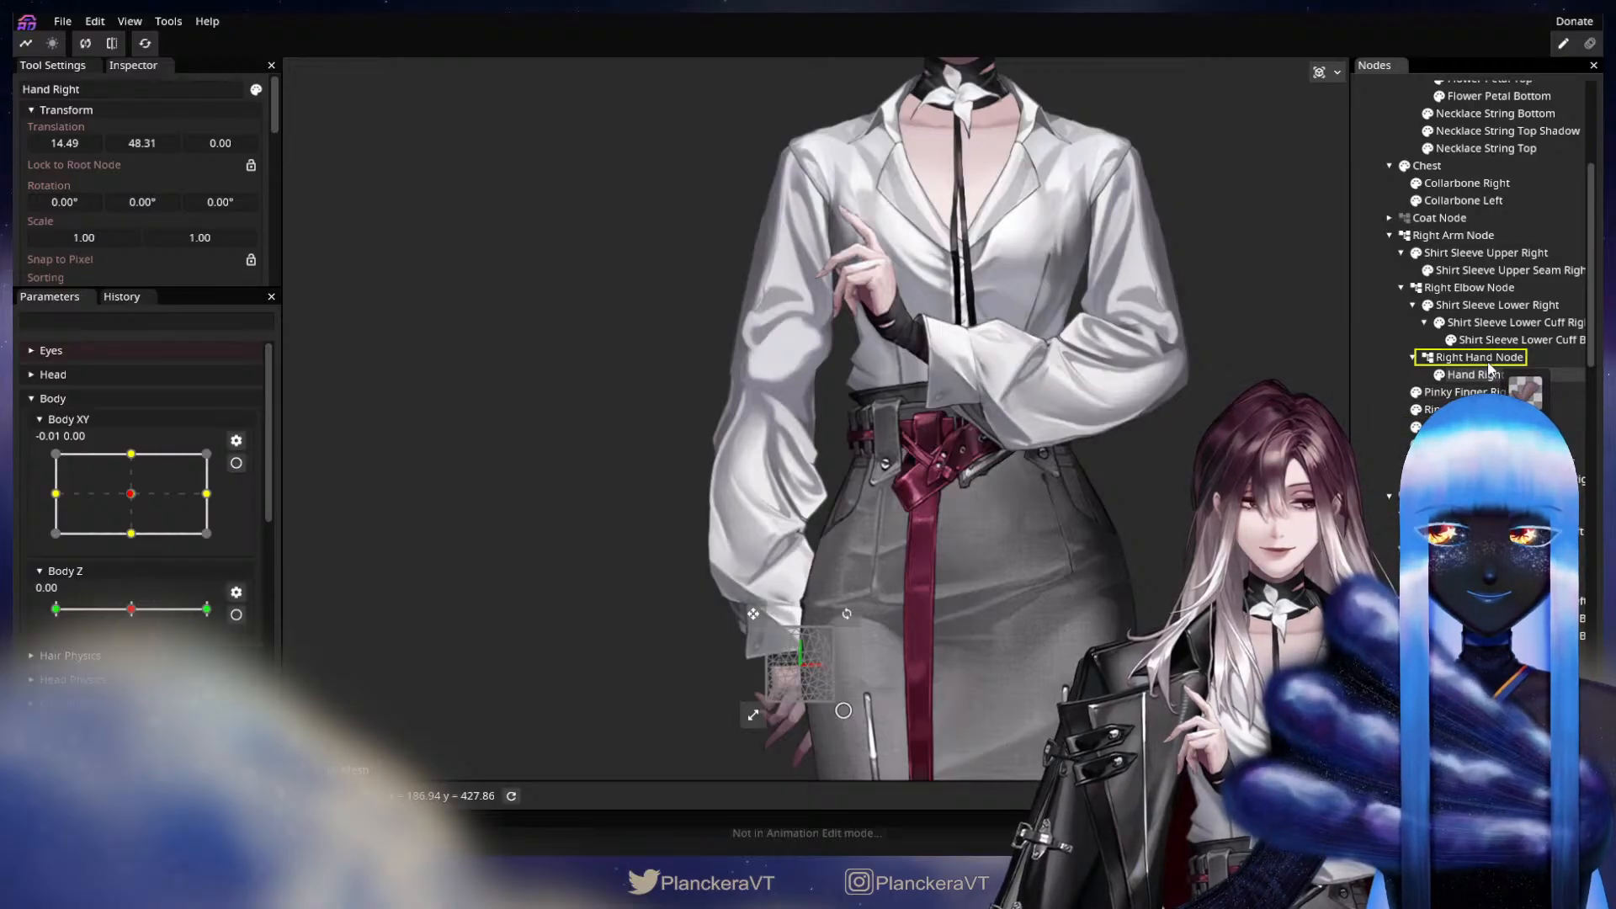
drag(1488, 368, 1493, 364)
drag(1488, 444, 1491, 362)
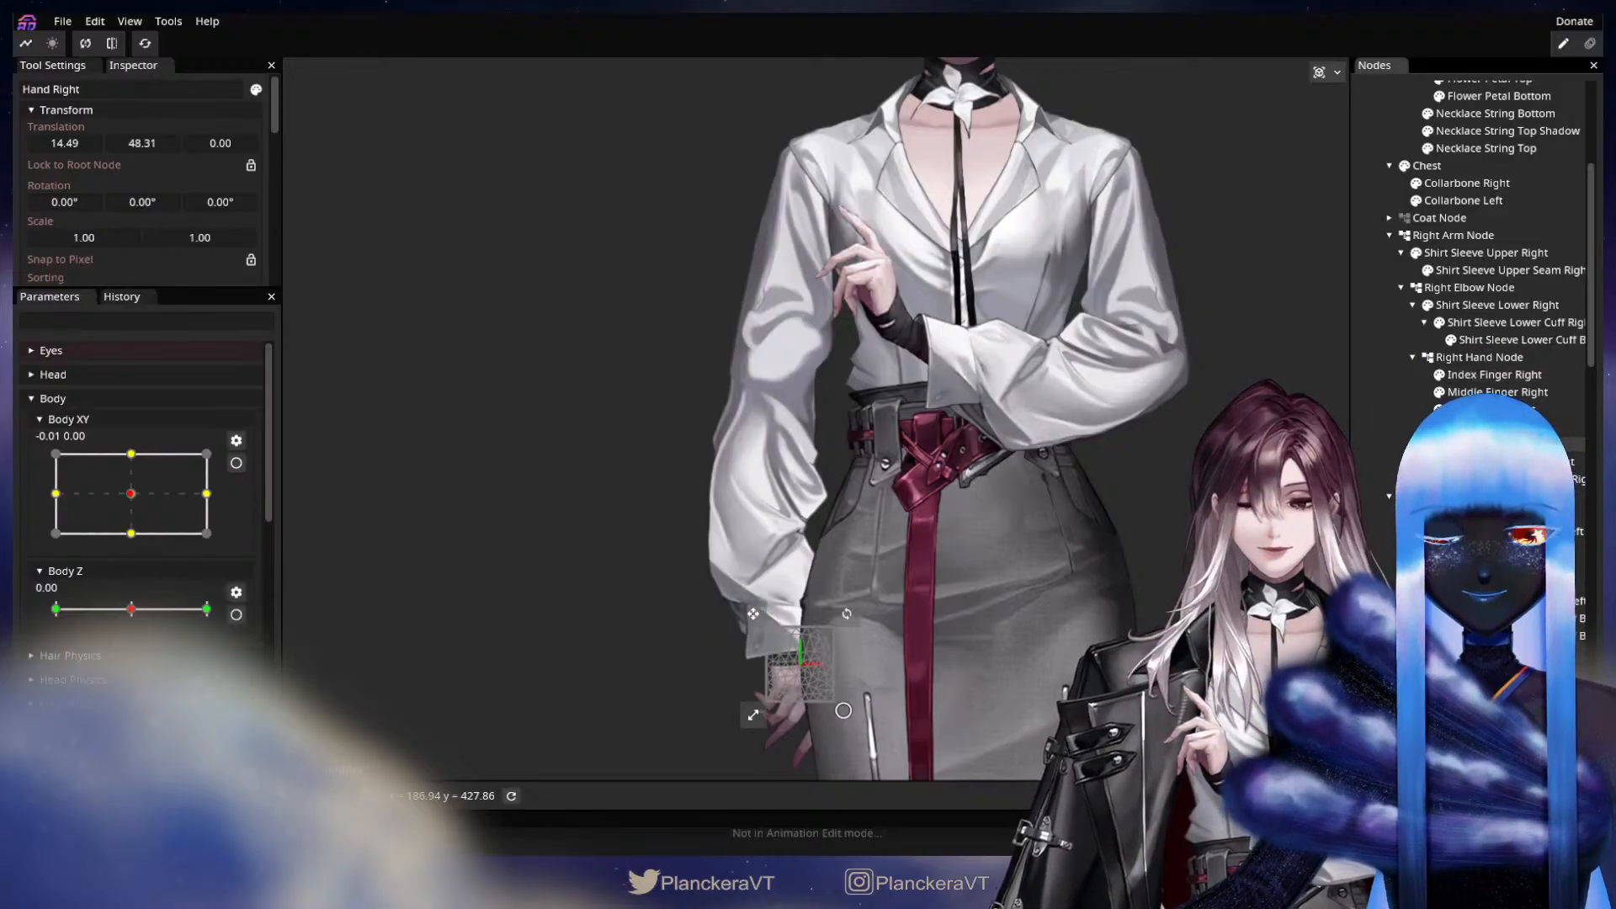
Temporarily hide the torso and skirt artwork to view the whole right arm and hand, and show it again.
drag(1025, 649, 1123, 499)
click(1404, 413)
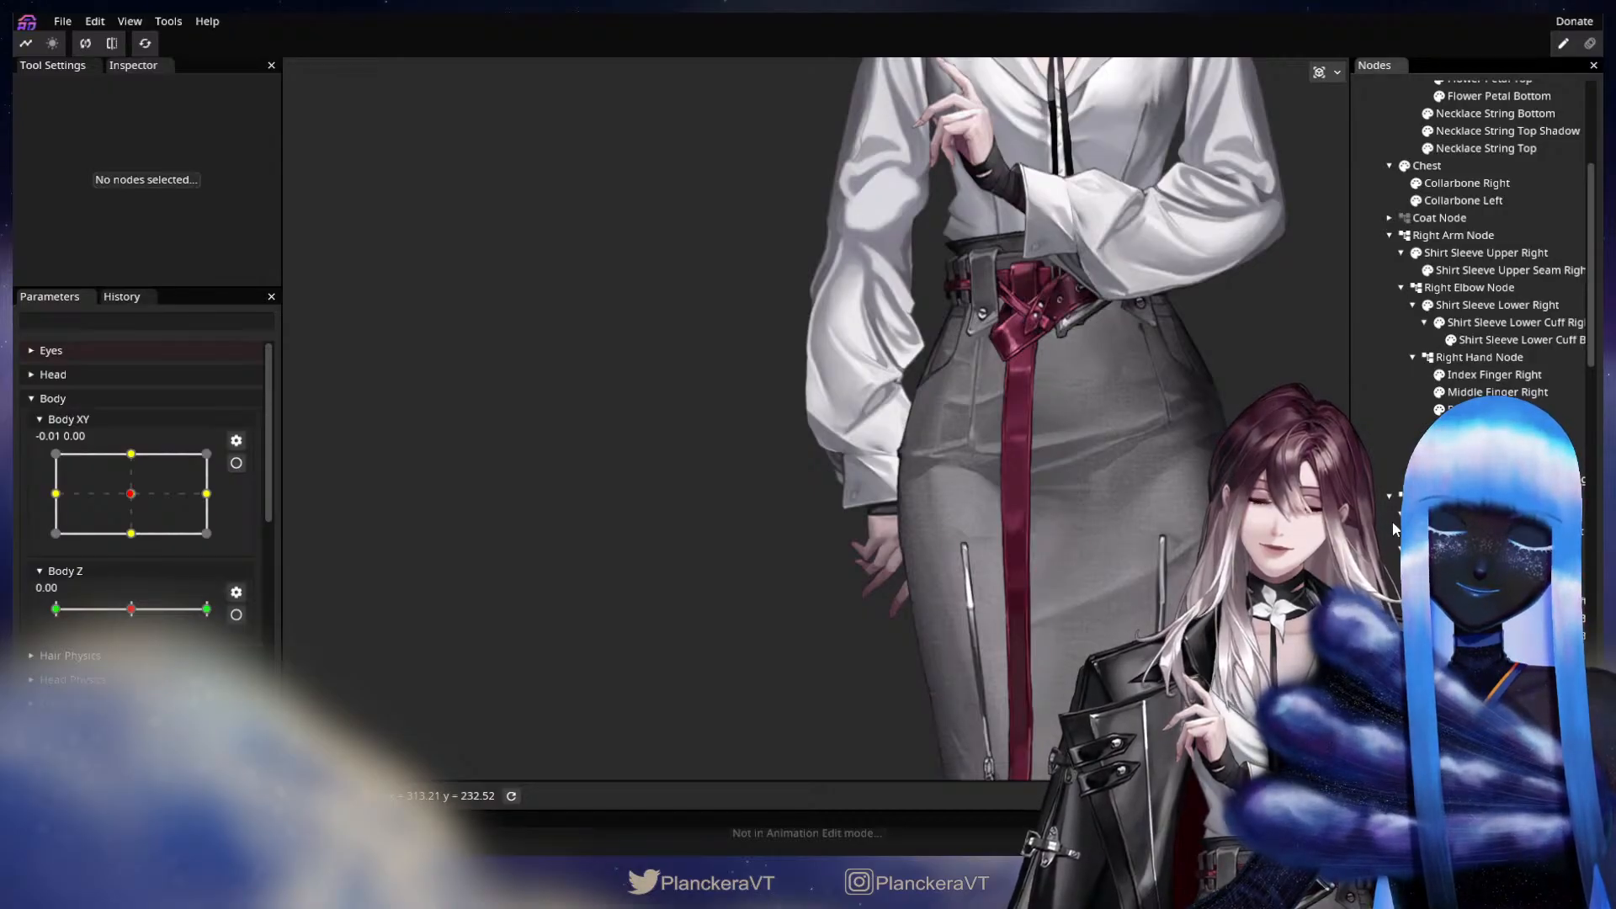
scroll(1399, 516, down, 10)
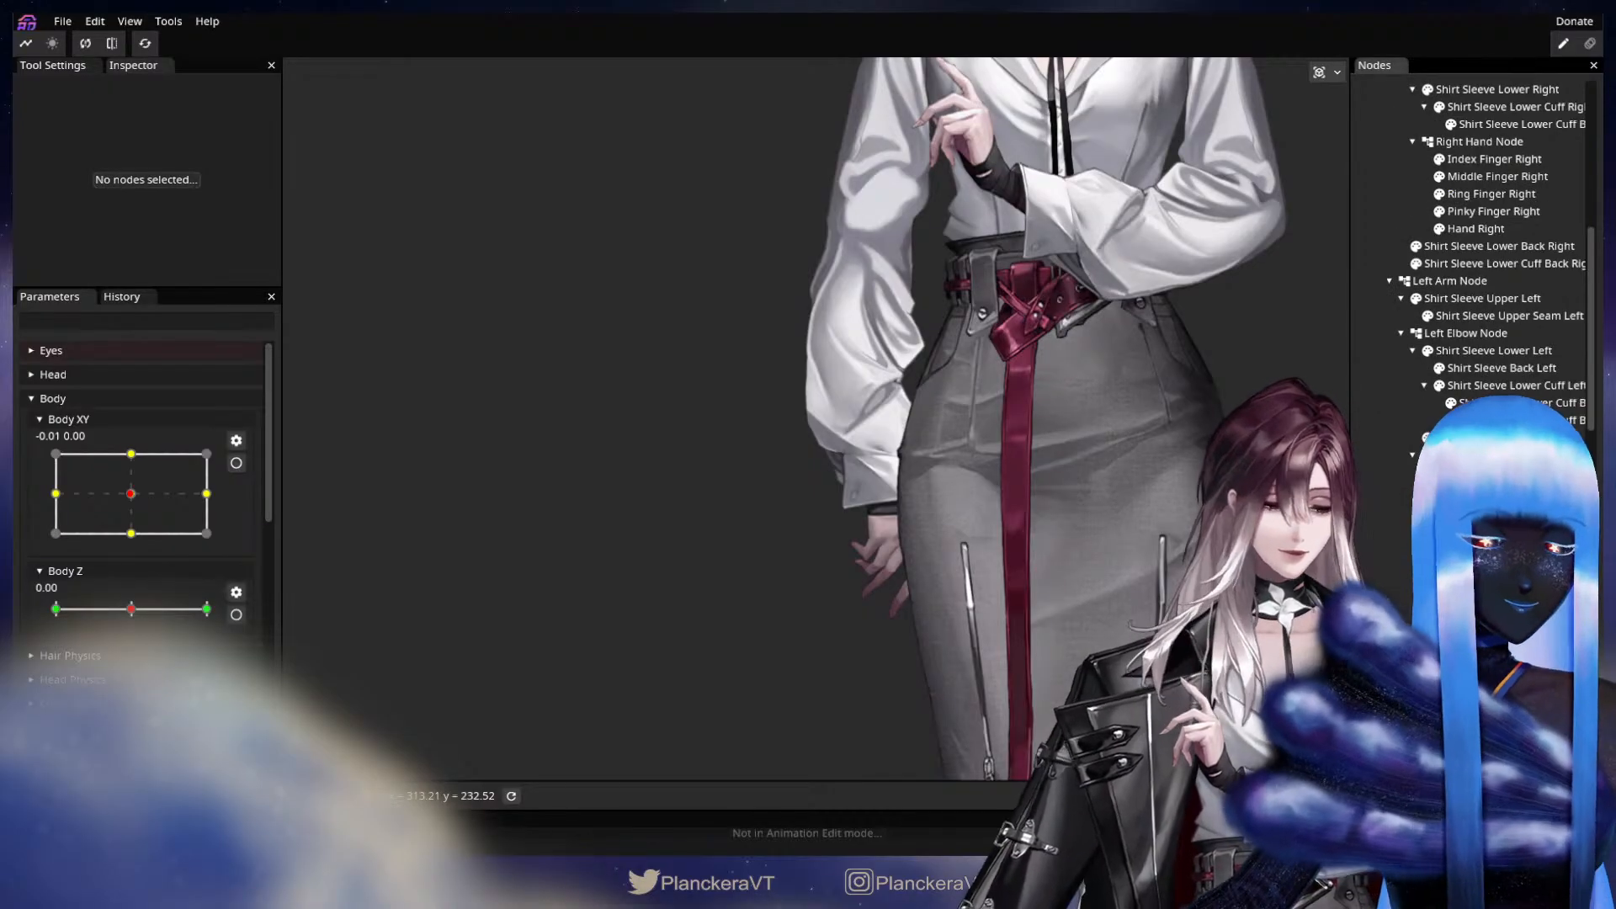
scroll(1399, 516, down, 3)
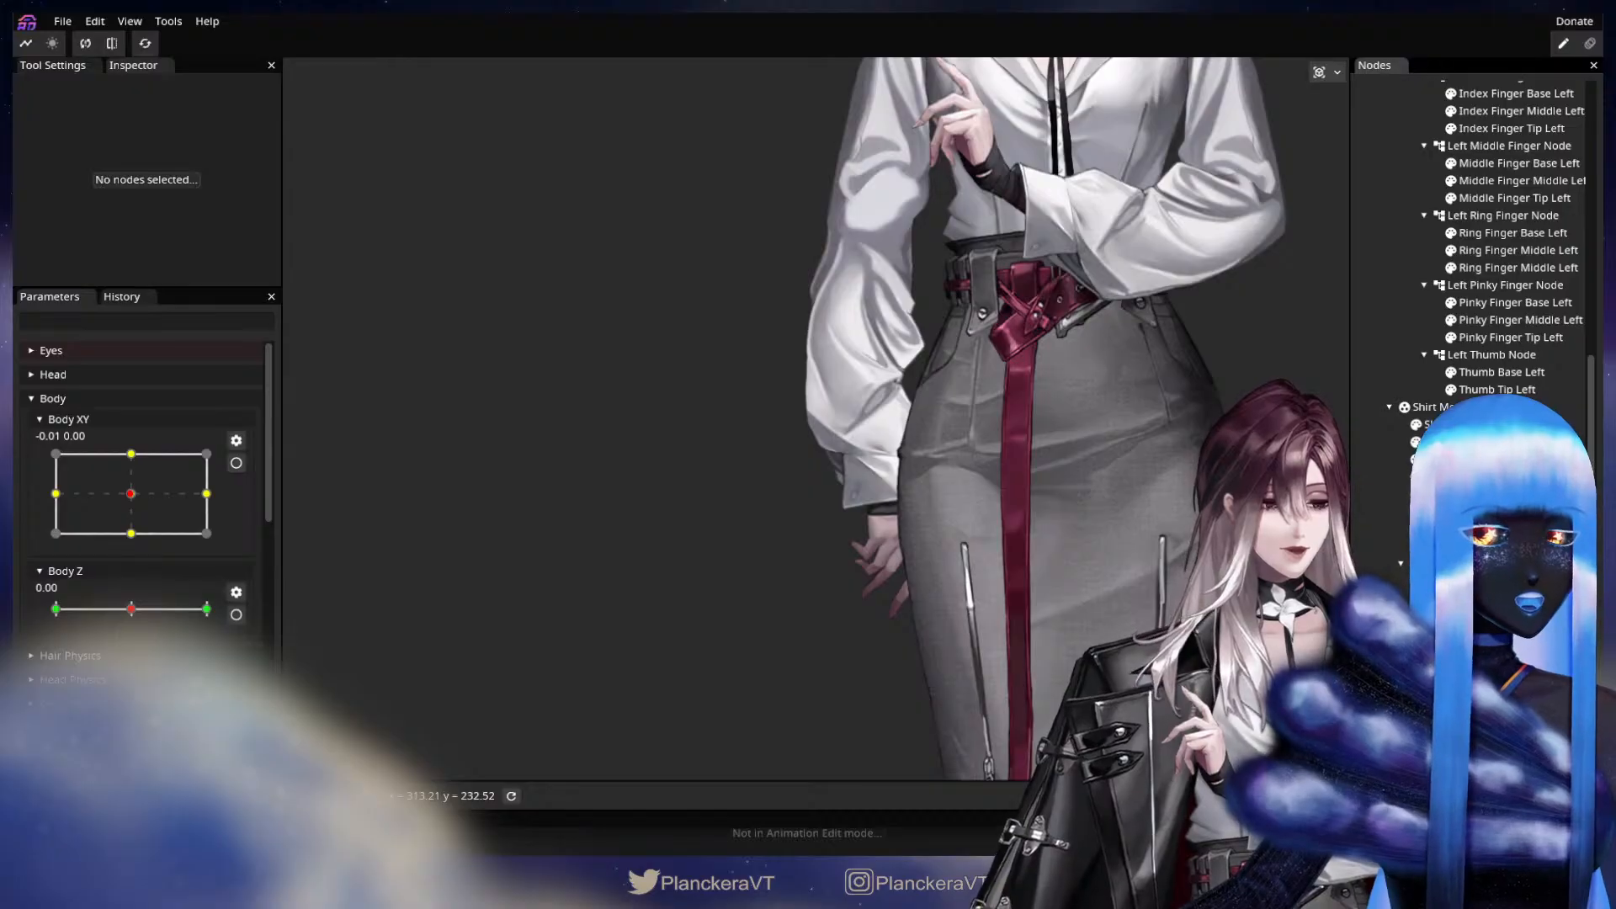
click(1416, 564)
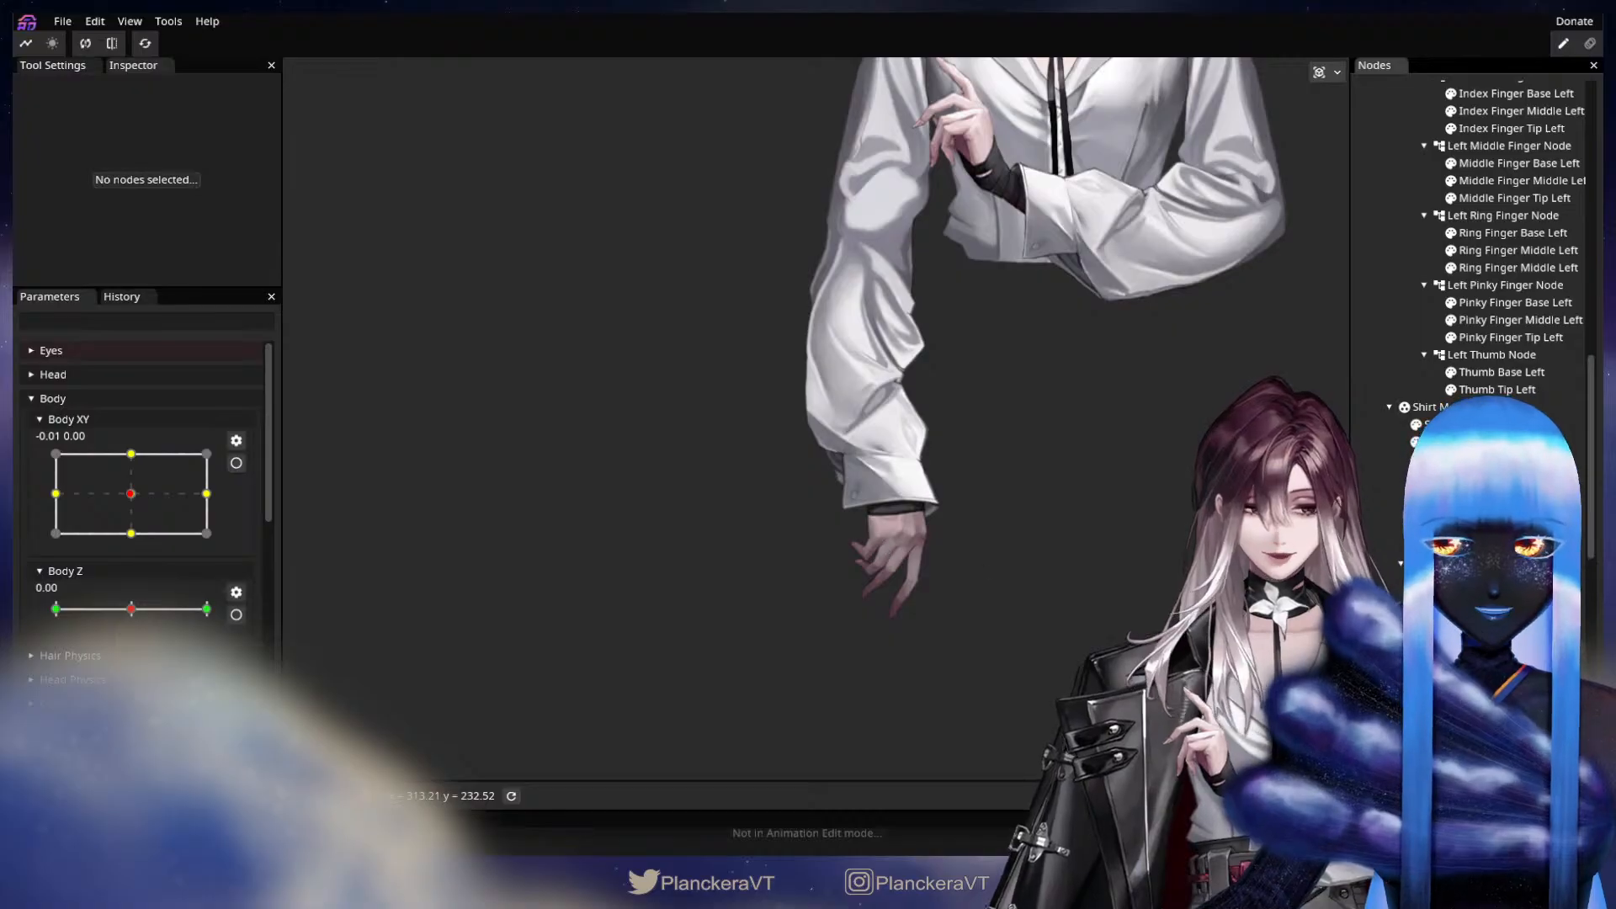
click(1416, 564)
Nest Shirt Sleeve Lower Back Right under Shirt Sleeve Lower Right.
scroll(1482, 253, up, 5)
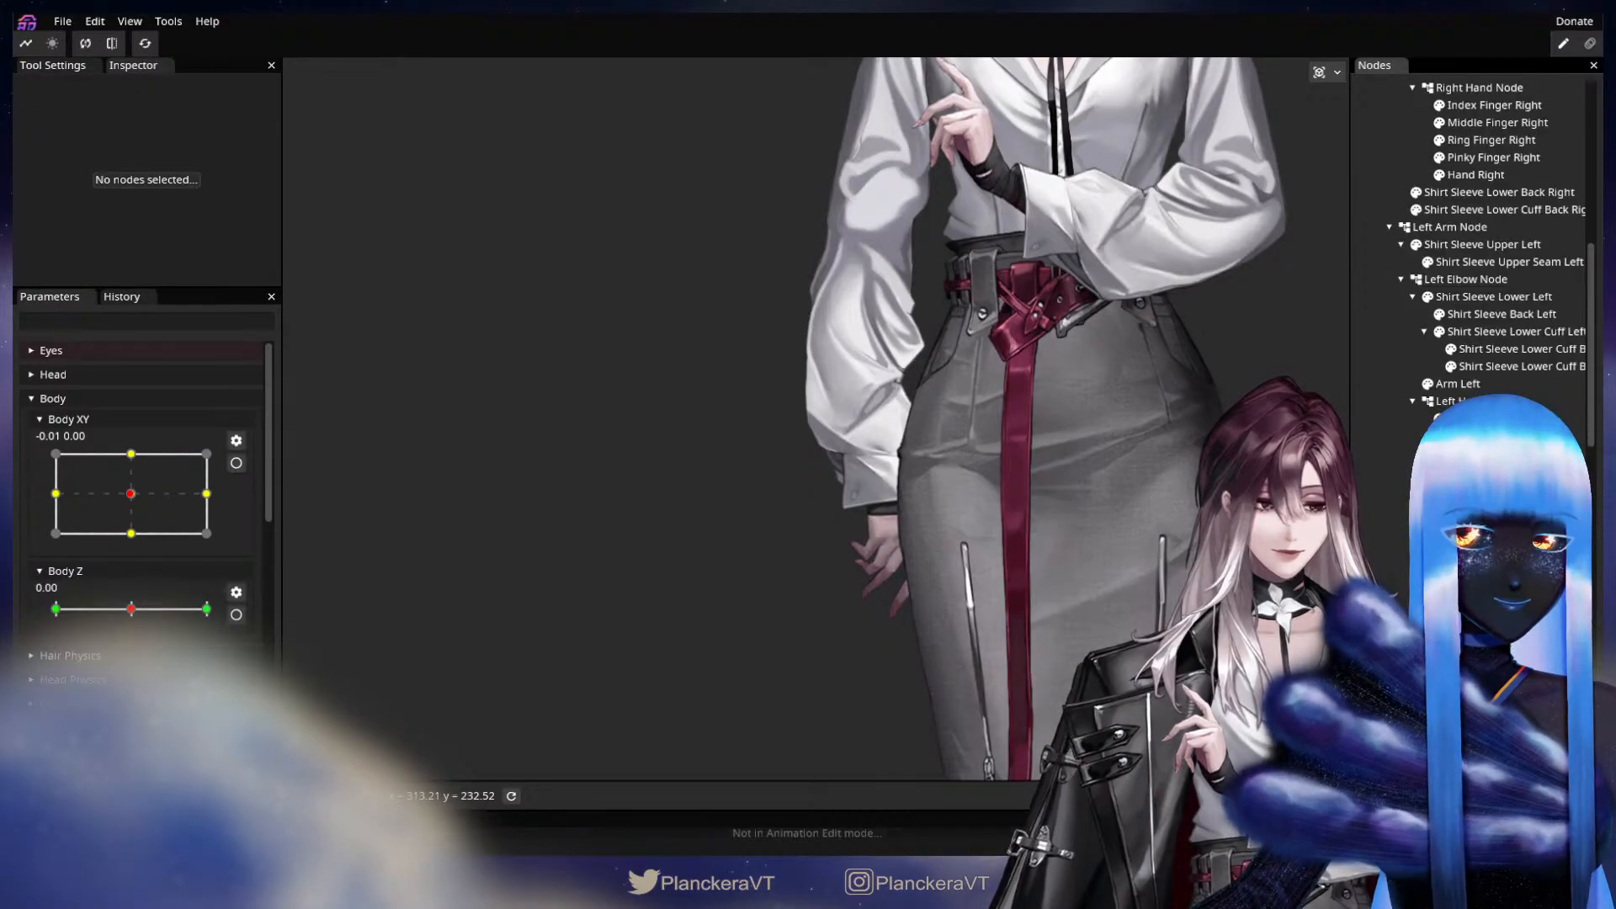
scroll(1482, 253, up, 4)
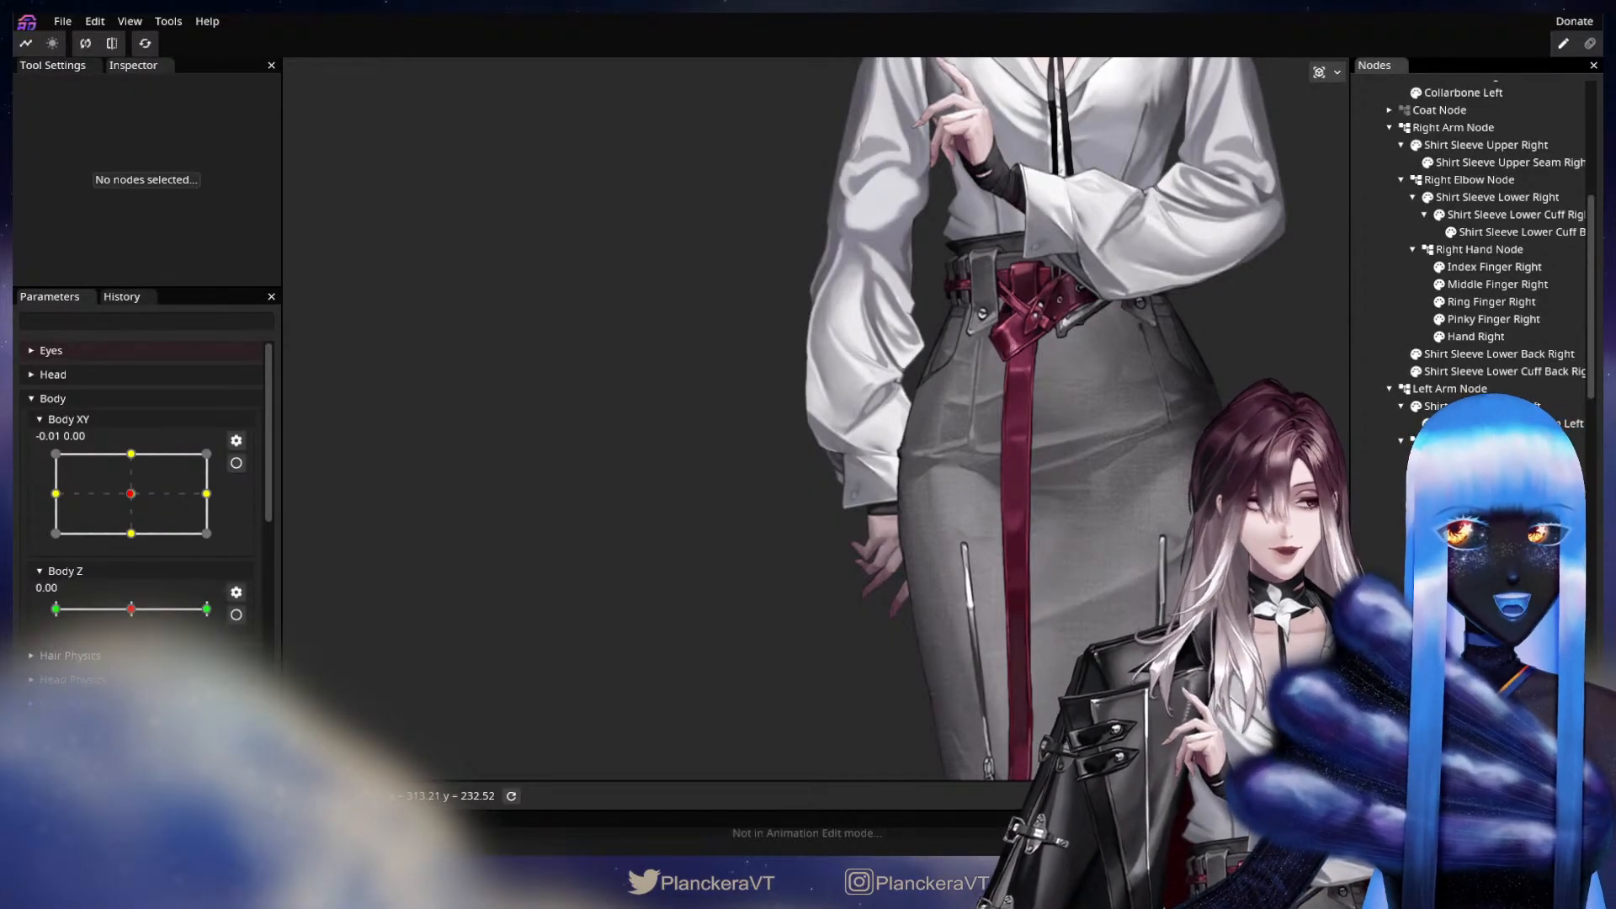
scroll(1482, 253, up, 2)
scroll(1486, 522, up, 1)
click(1486, 532)
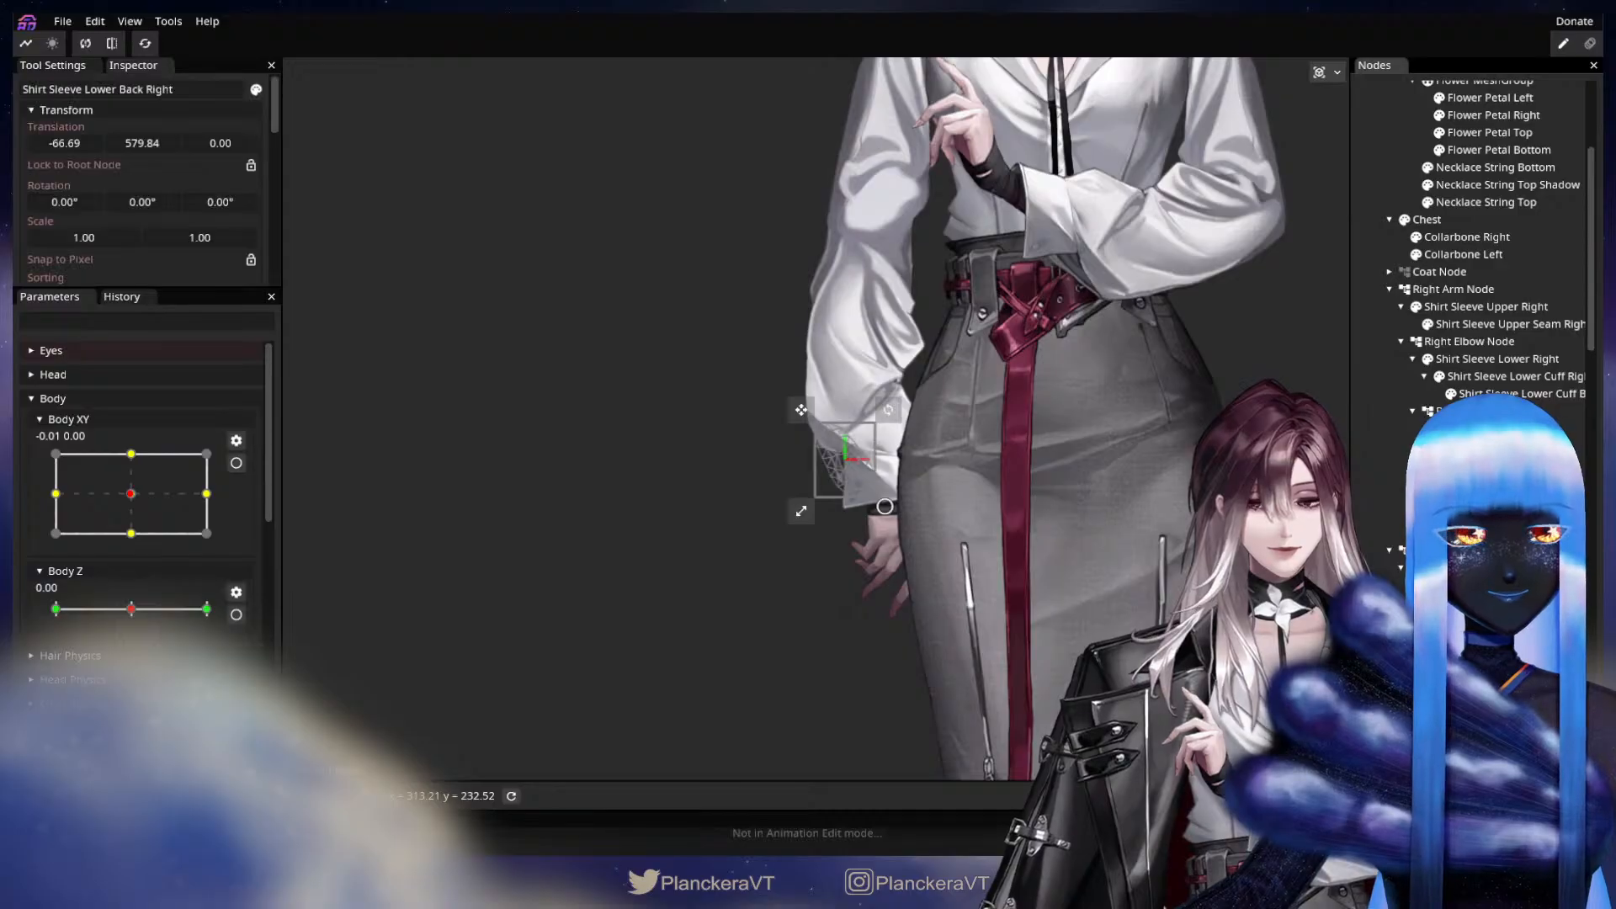
drag(1130, 485, 1114, 554)
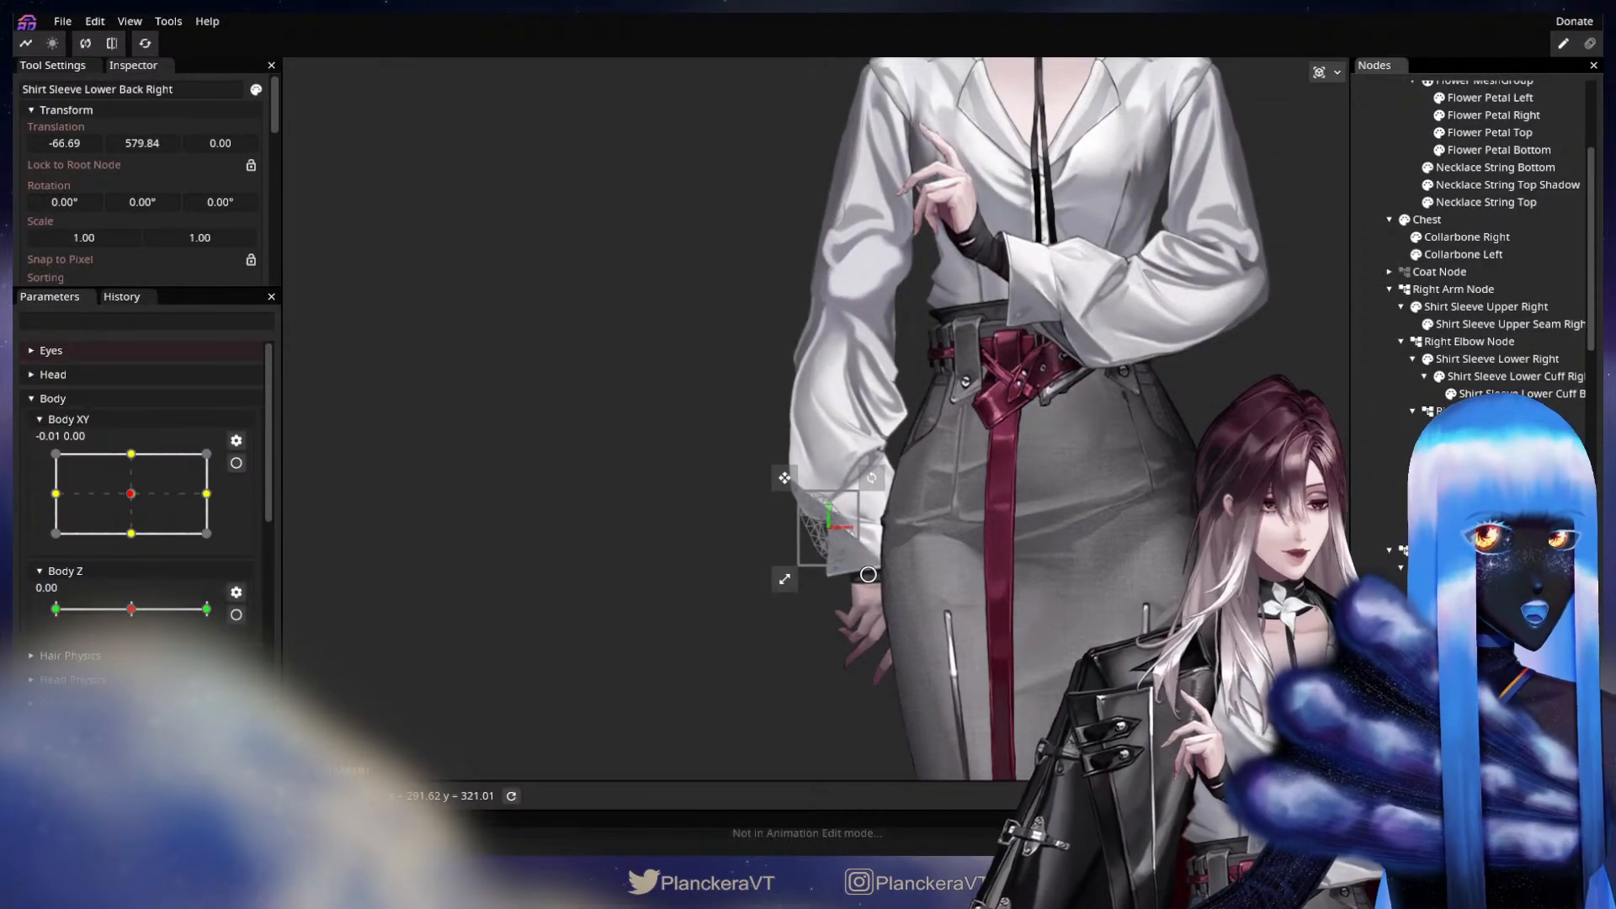
drag(1486, 532, 1487, 362)
Nest Shirt Sleeve Lower Cuff Back Right under Shirt Sleeve Lower Cuff Right.
double_click(1490, 411)
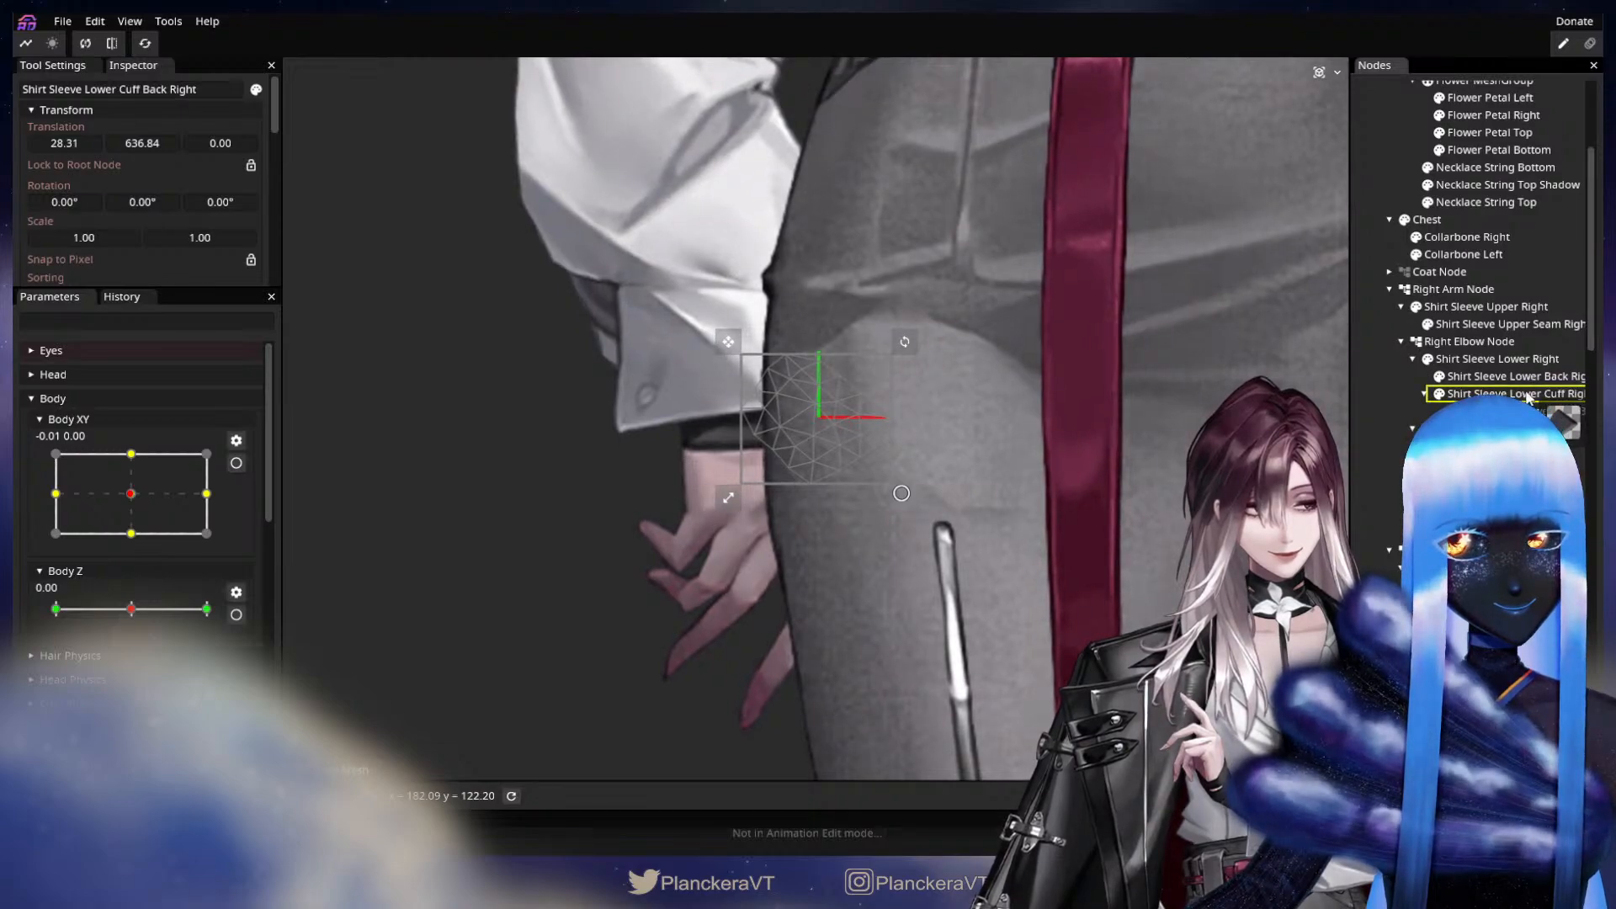
drag(1529, 398, 1529, 397)
scroll(1070, 541, down, 6)
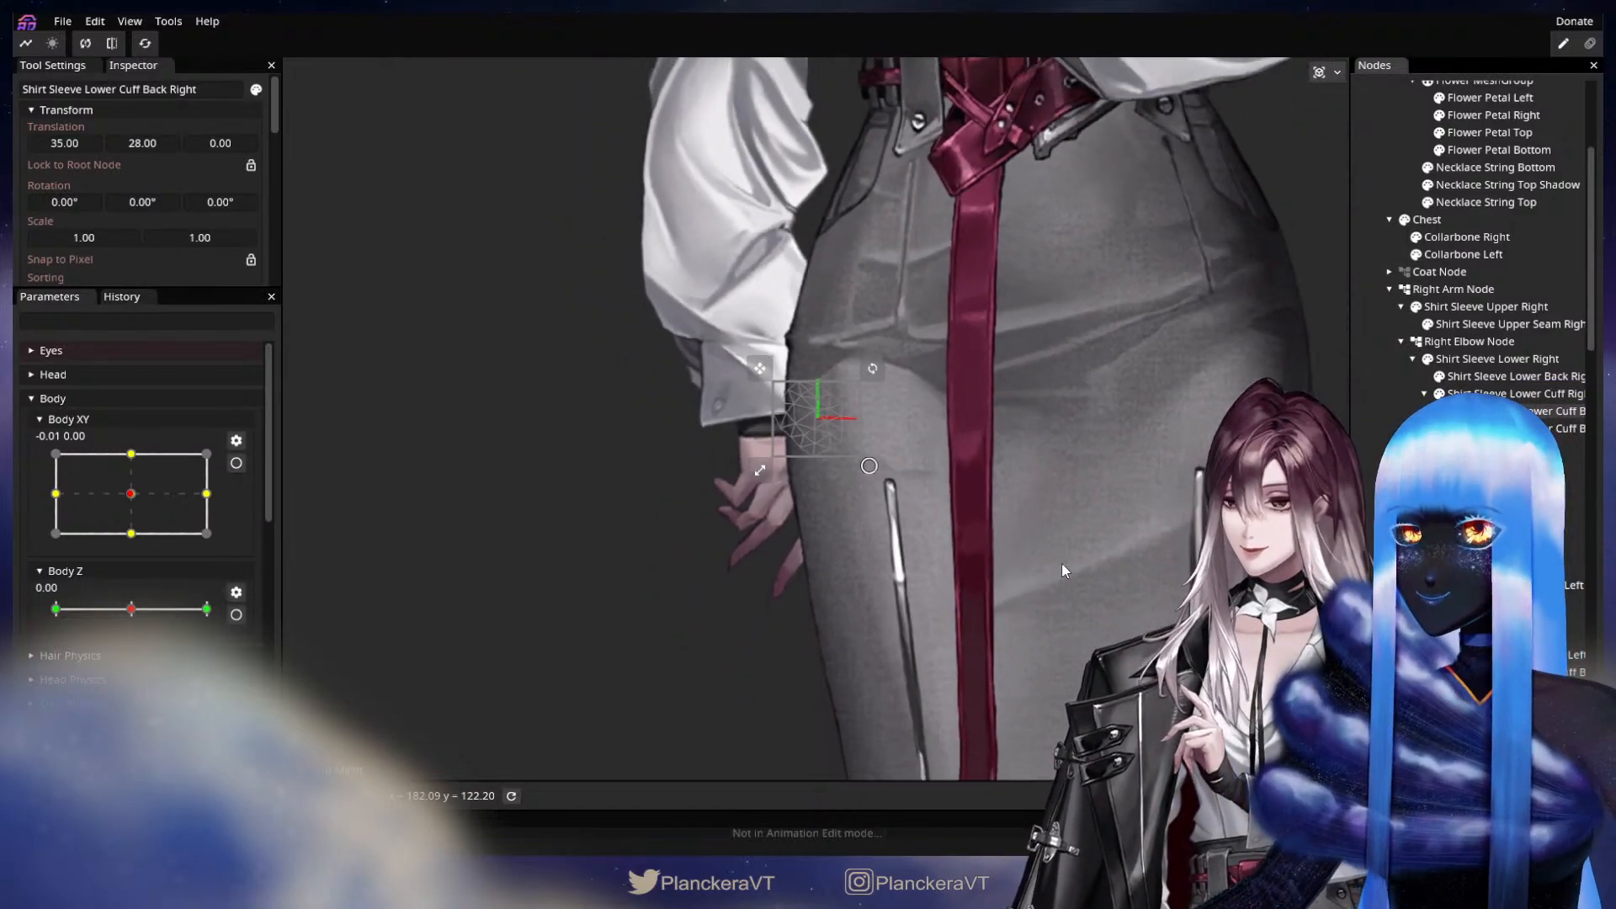
scroll(1063, 563, down, 8)
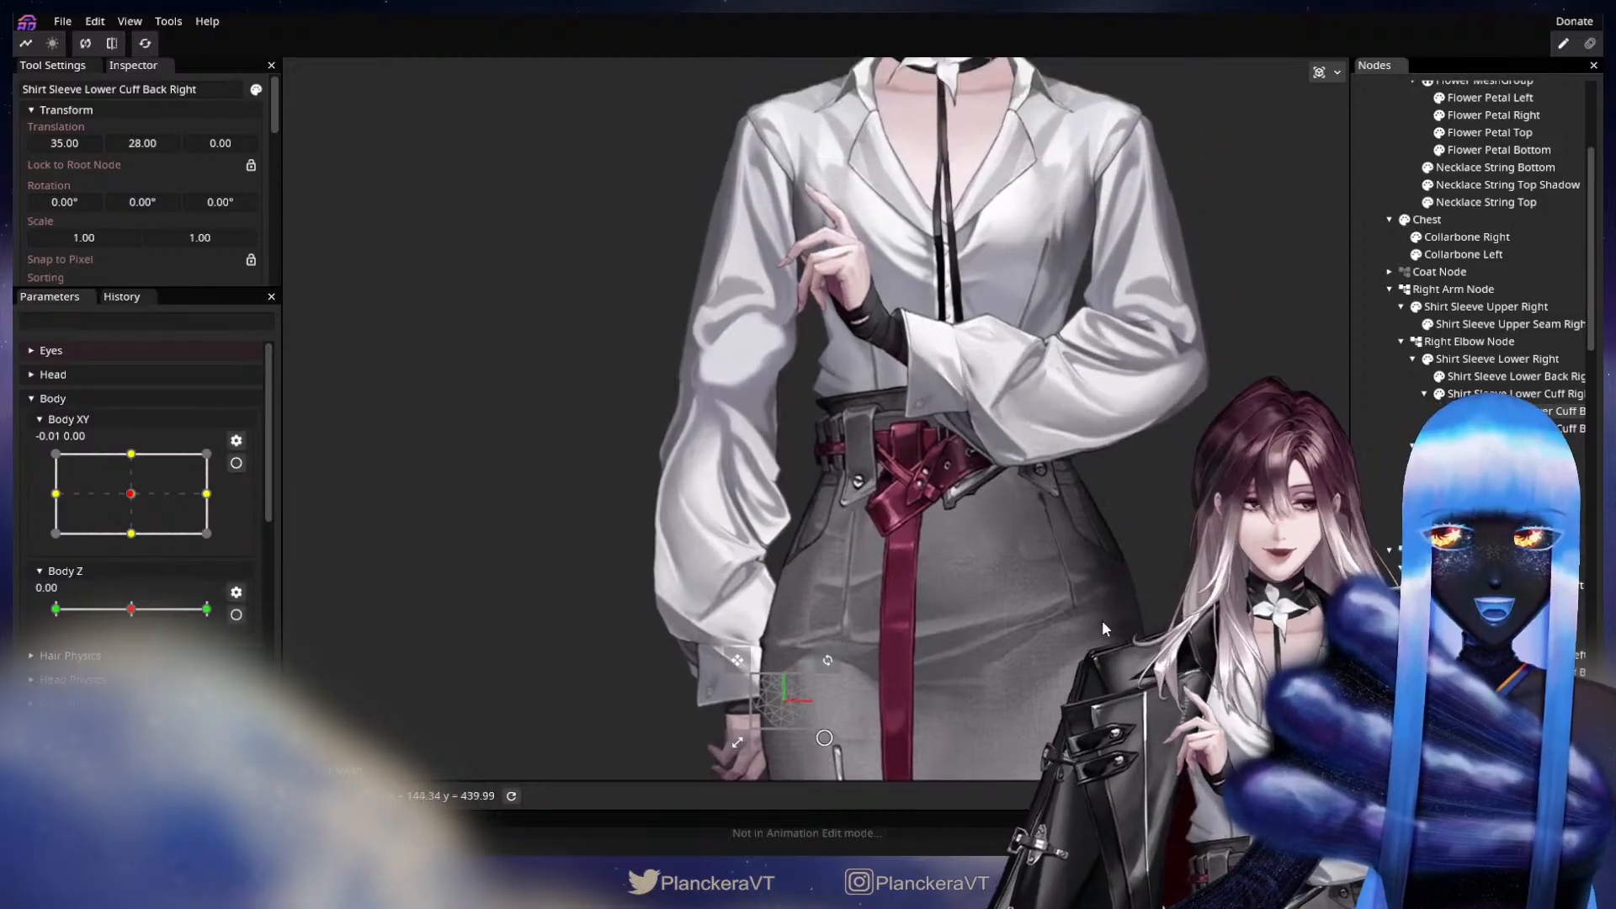
scroll(1105, 628, down, 6)
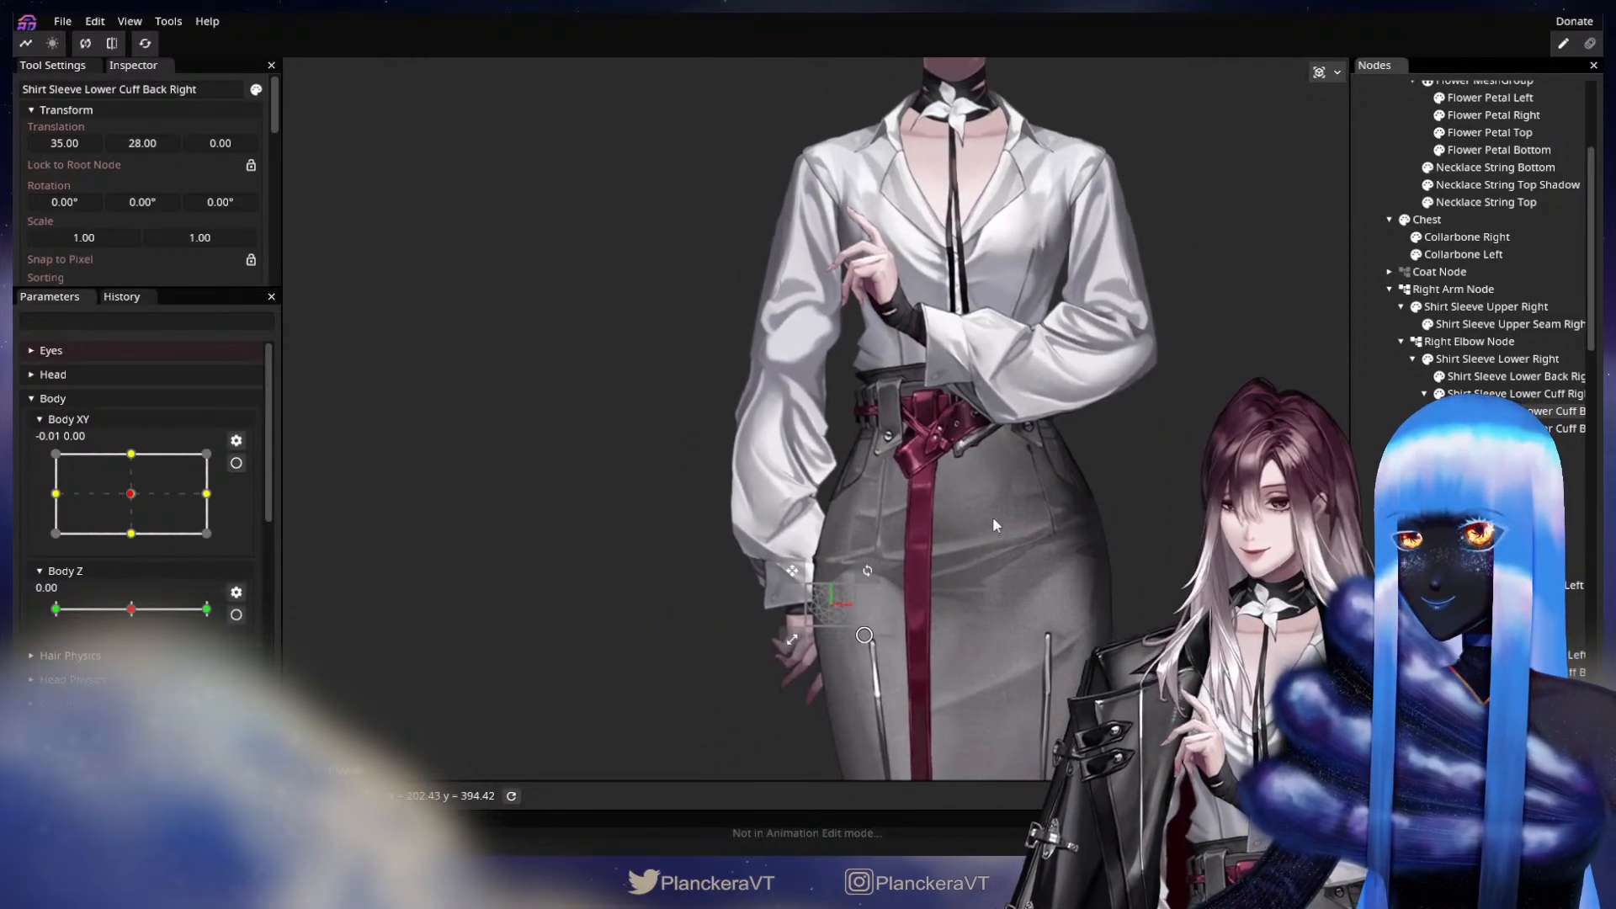
Arm the Arm Elbow Physics parameter for editing at its -1.00, 0.00 keypoint, with no part selected.
scroll(169, 631, down, 10)
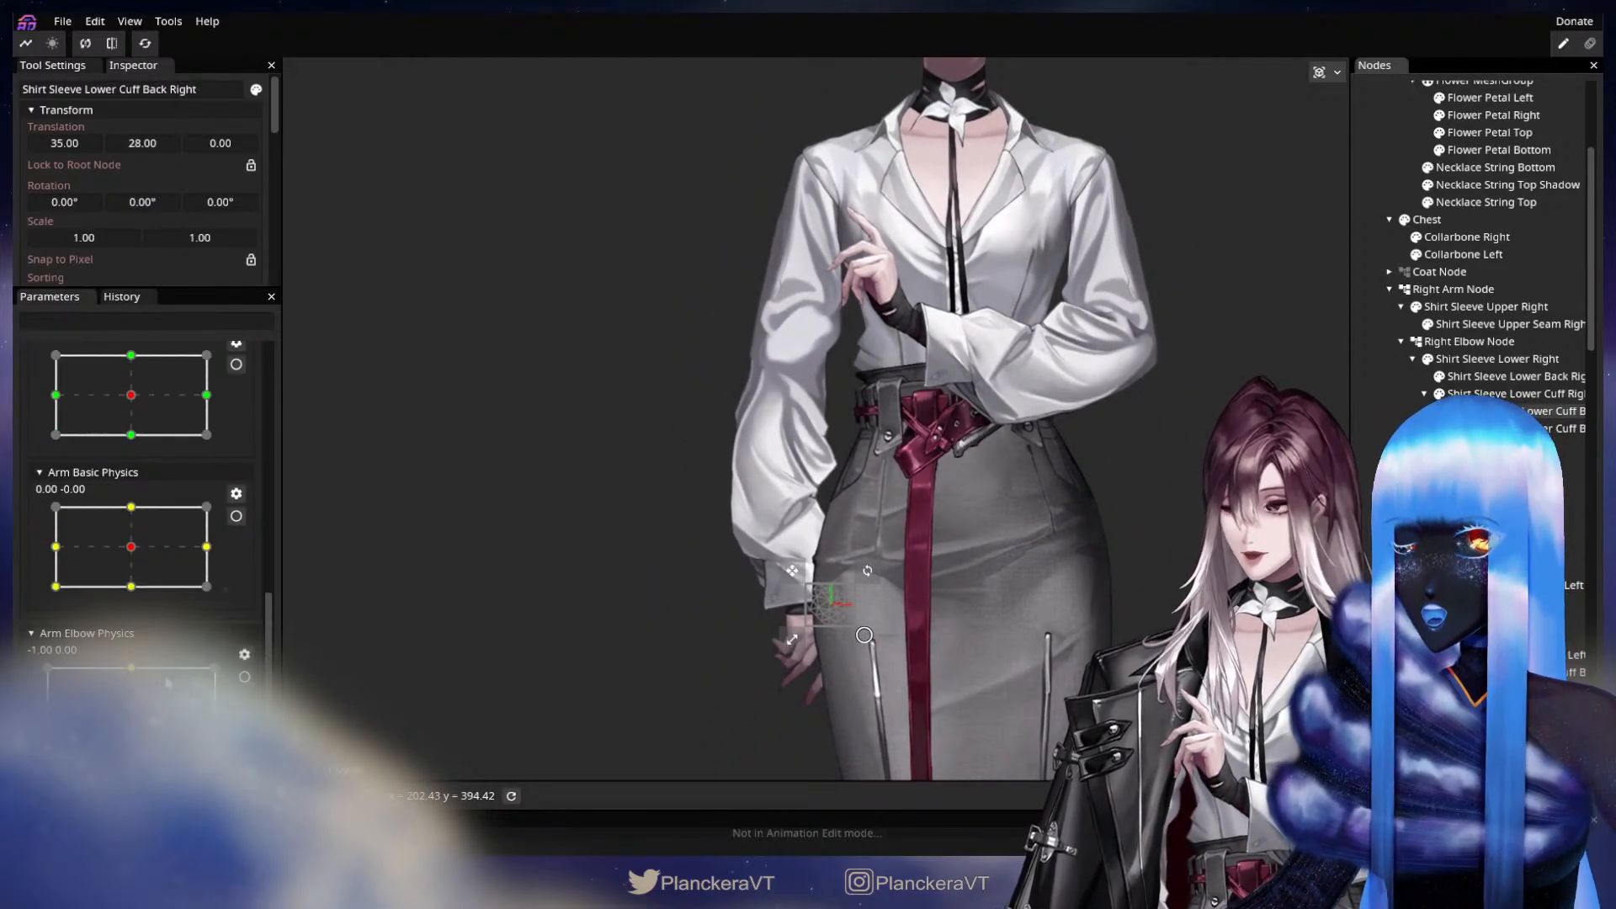
scroll(168, 683, up, 1)
scroll(185, 681, down, 1)
click(245, 677)
scroll(235, 522, up, 8)
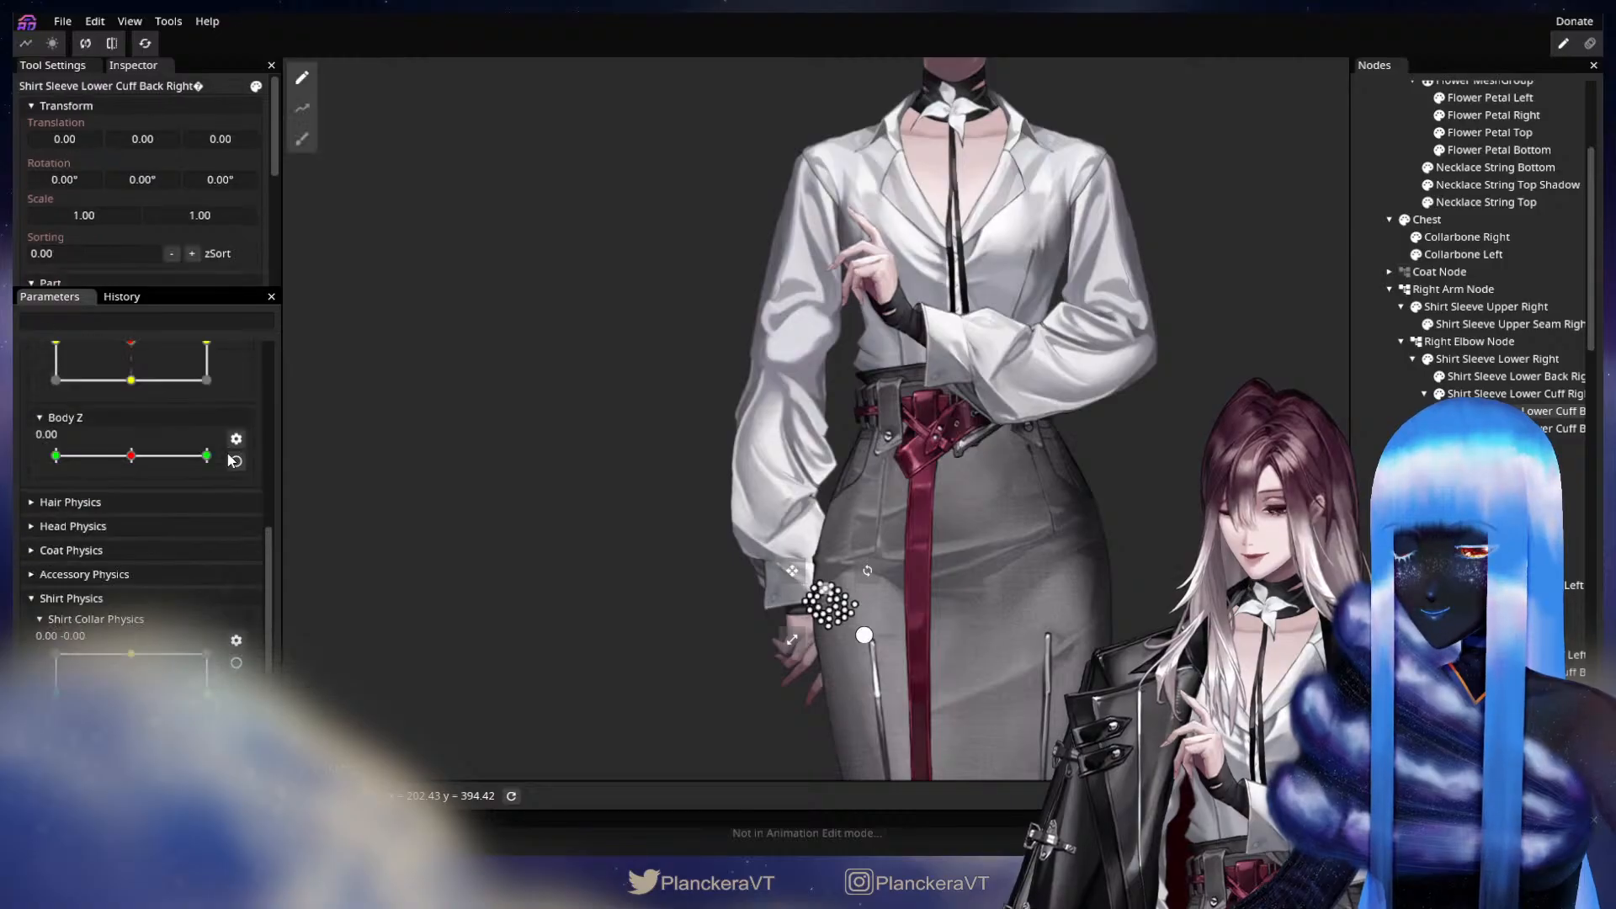
scroll(227, 459, down, 8)
scroll(227, 458, up, 2)
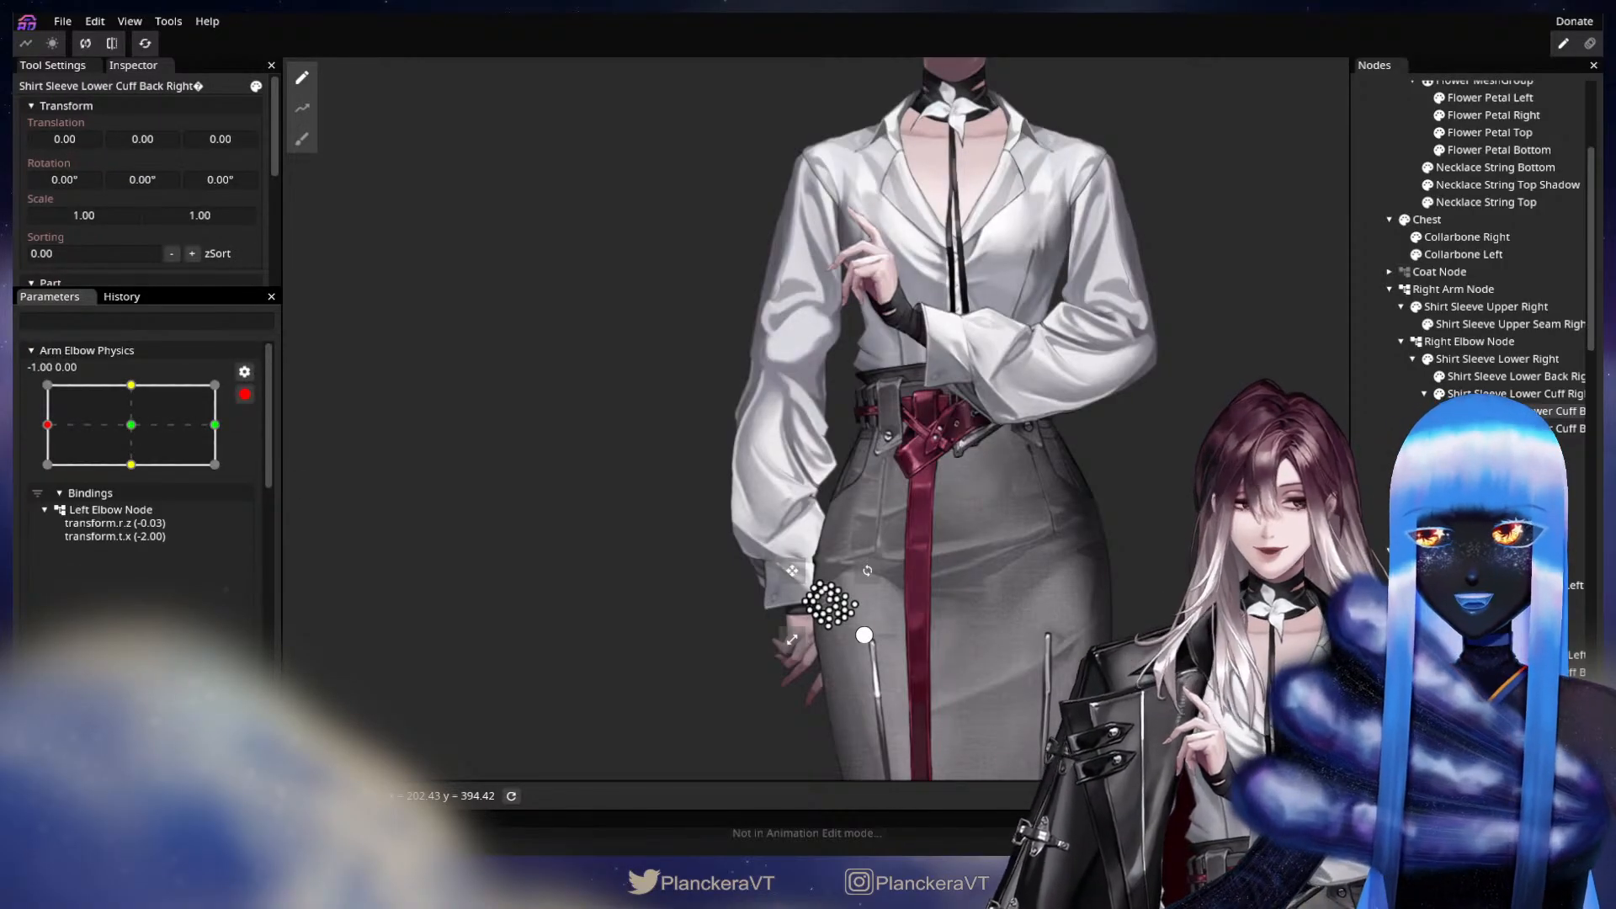
click(1374, 503)
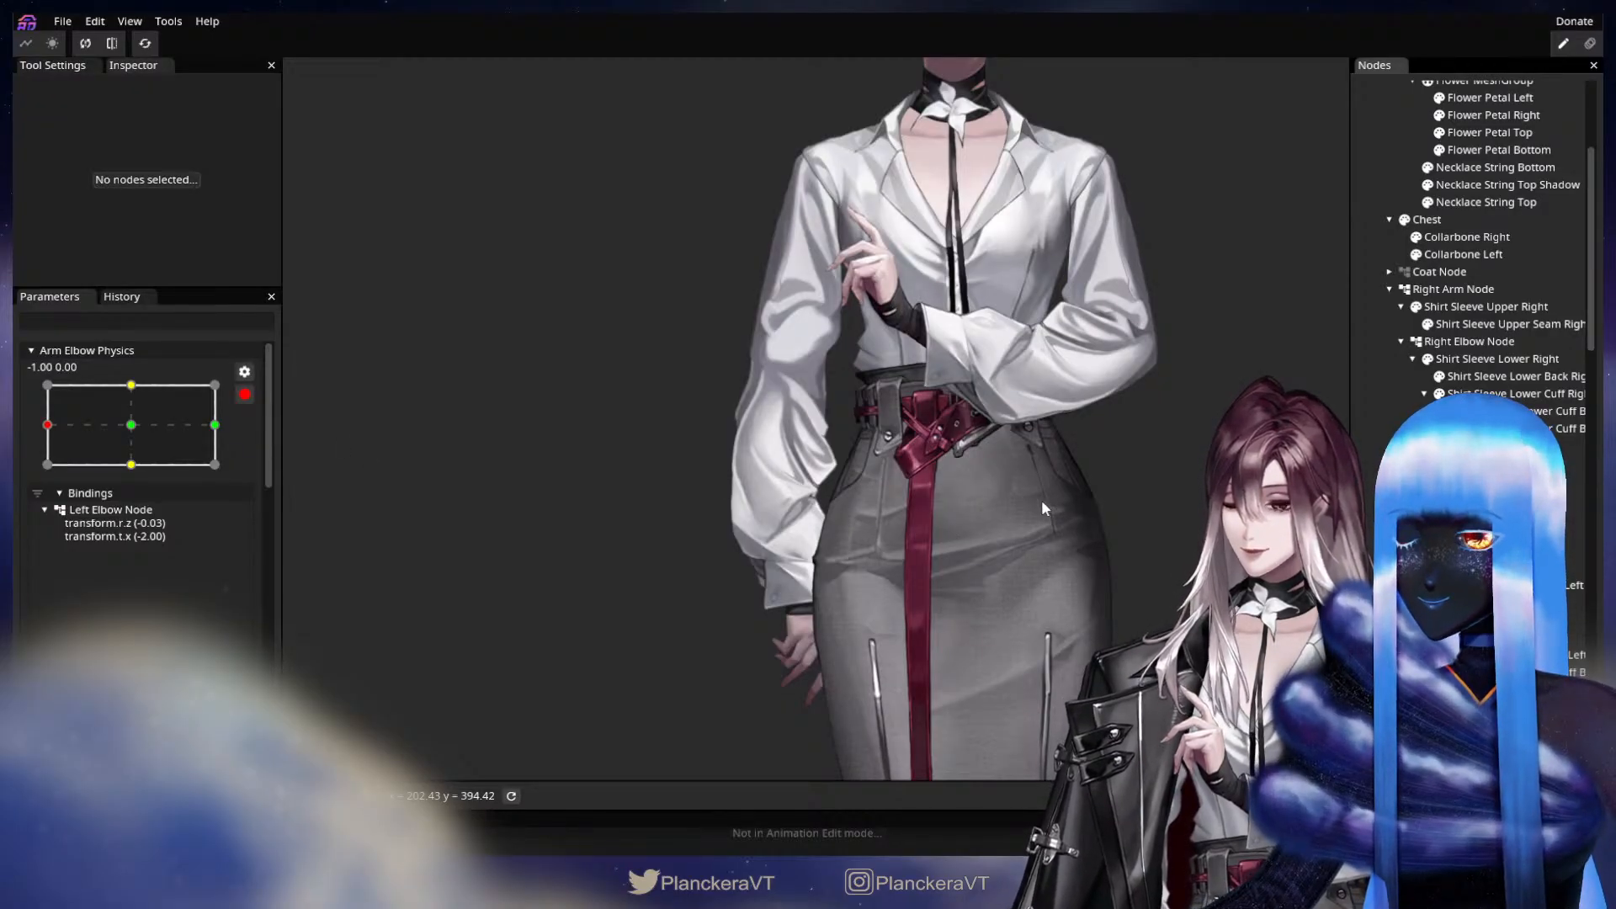
drag(151, 427, 20, 426)
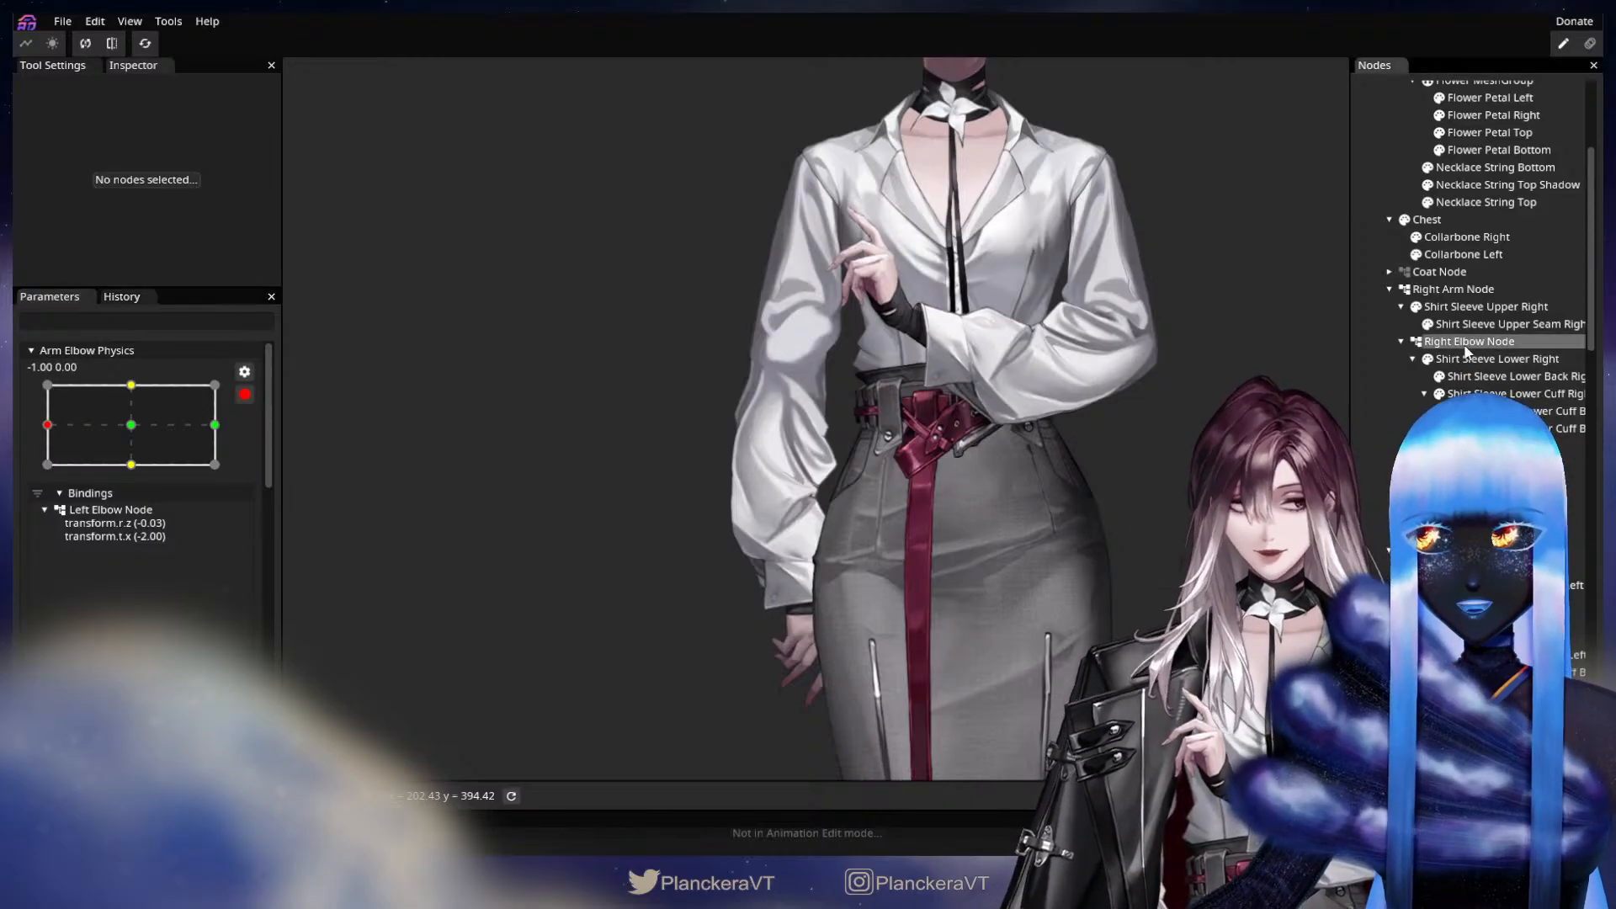
Set the Right Elbow Node's Z rotation to 4.00° at this keypoint, checking the bend with the coat shown.
click(1465, 343)
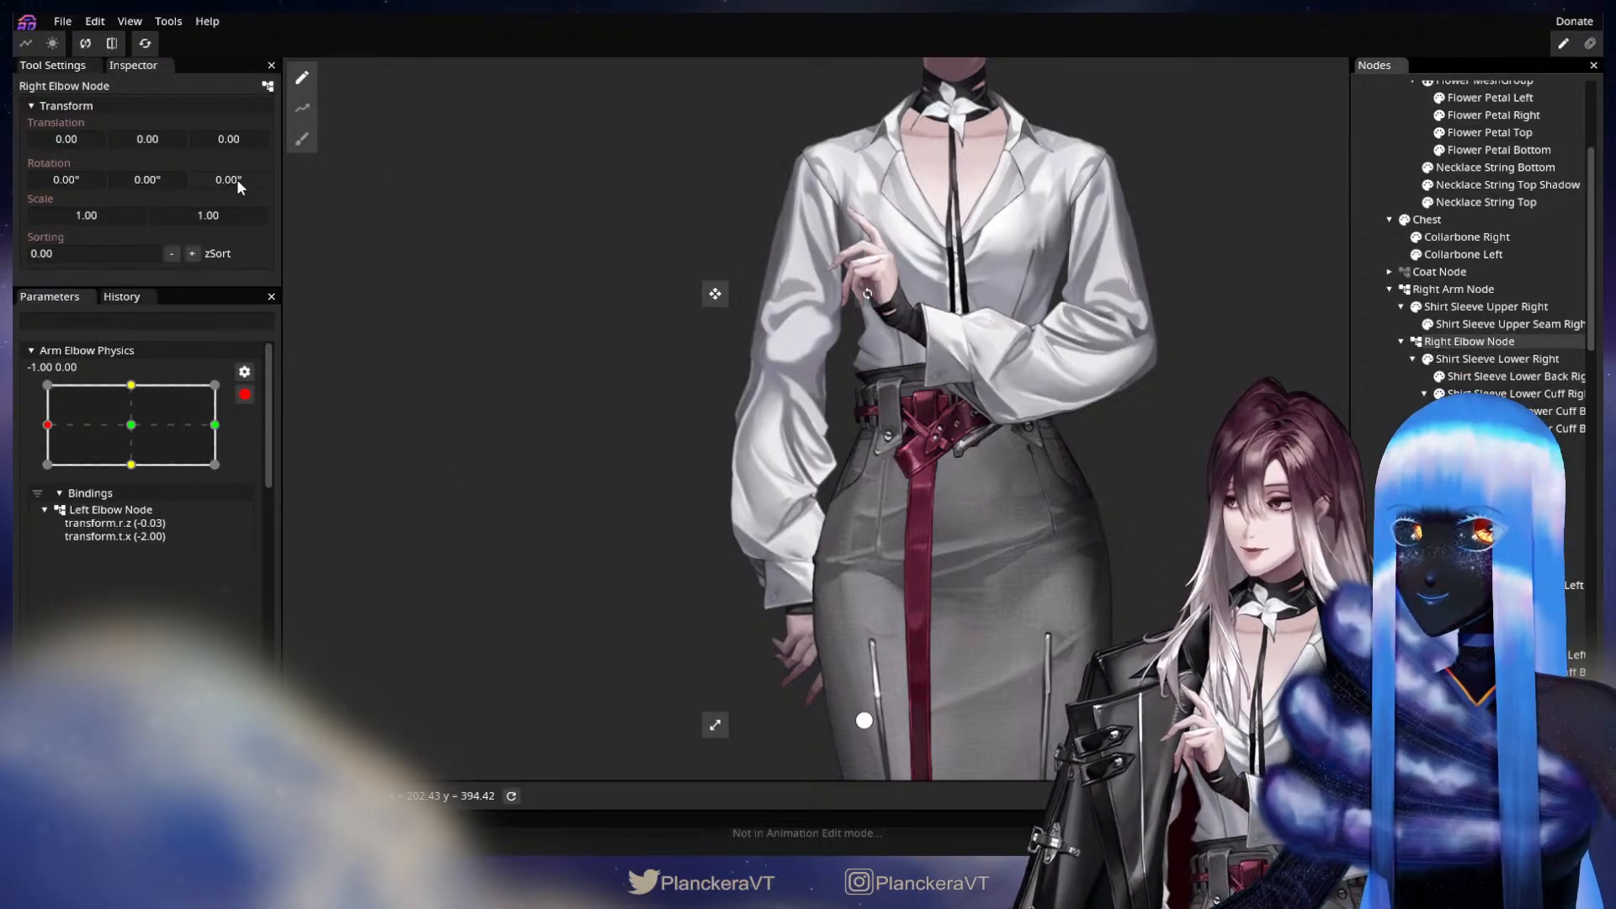
drag(236, 179, 302, 166)
click(783, 380)
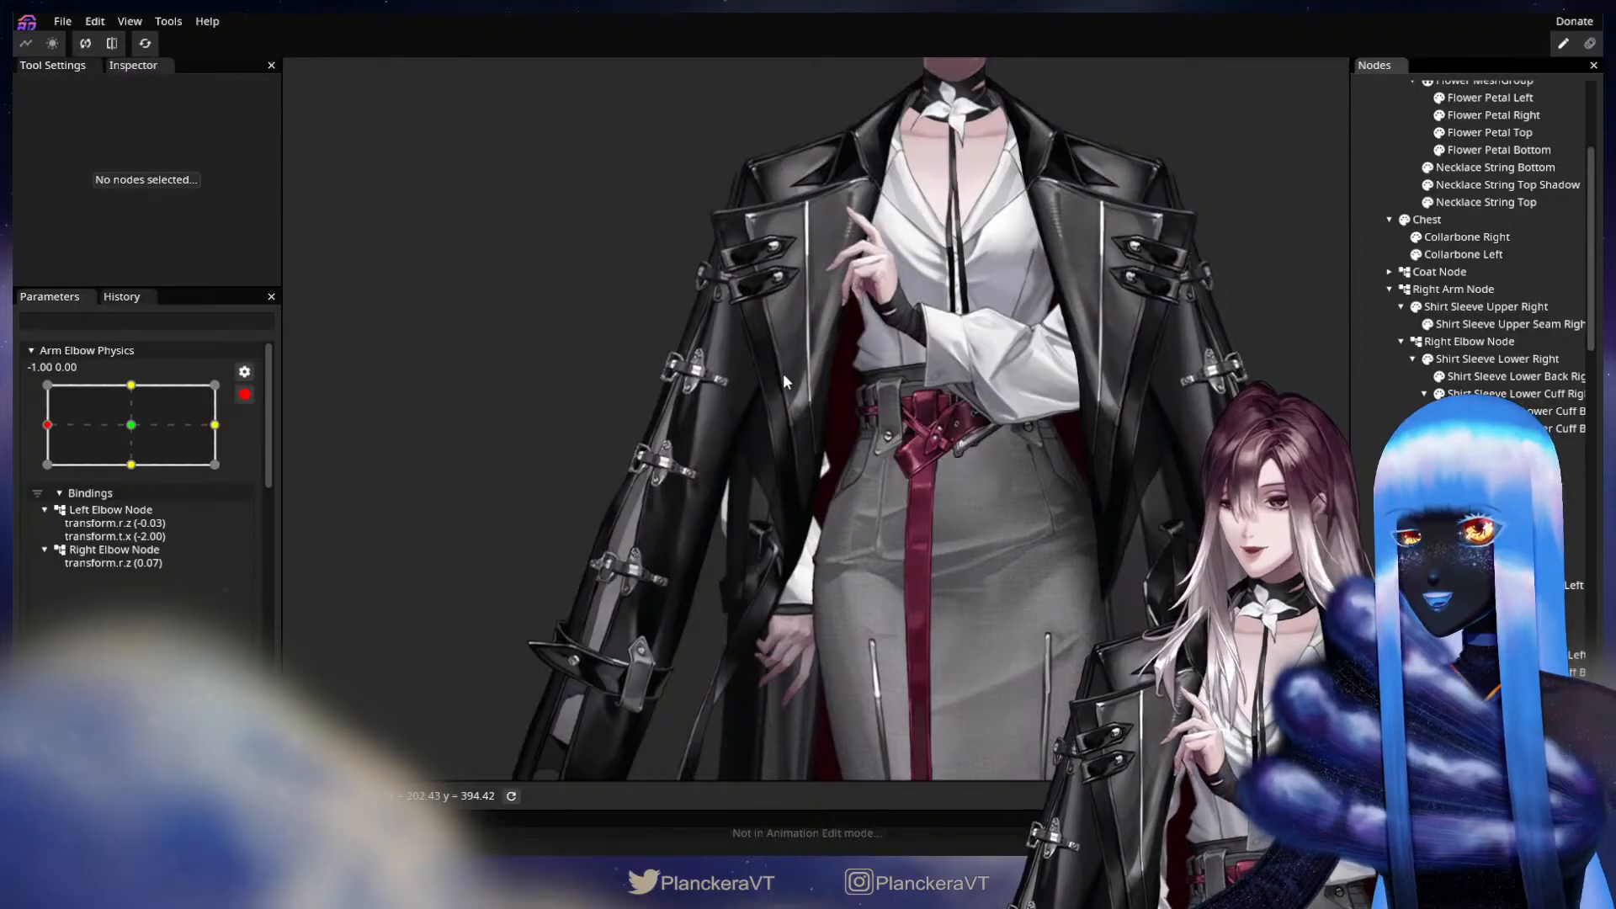
drag(724, 532, 818, 467)
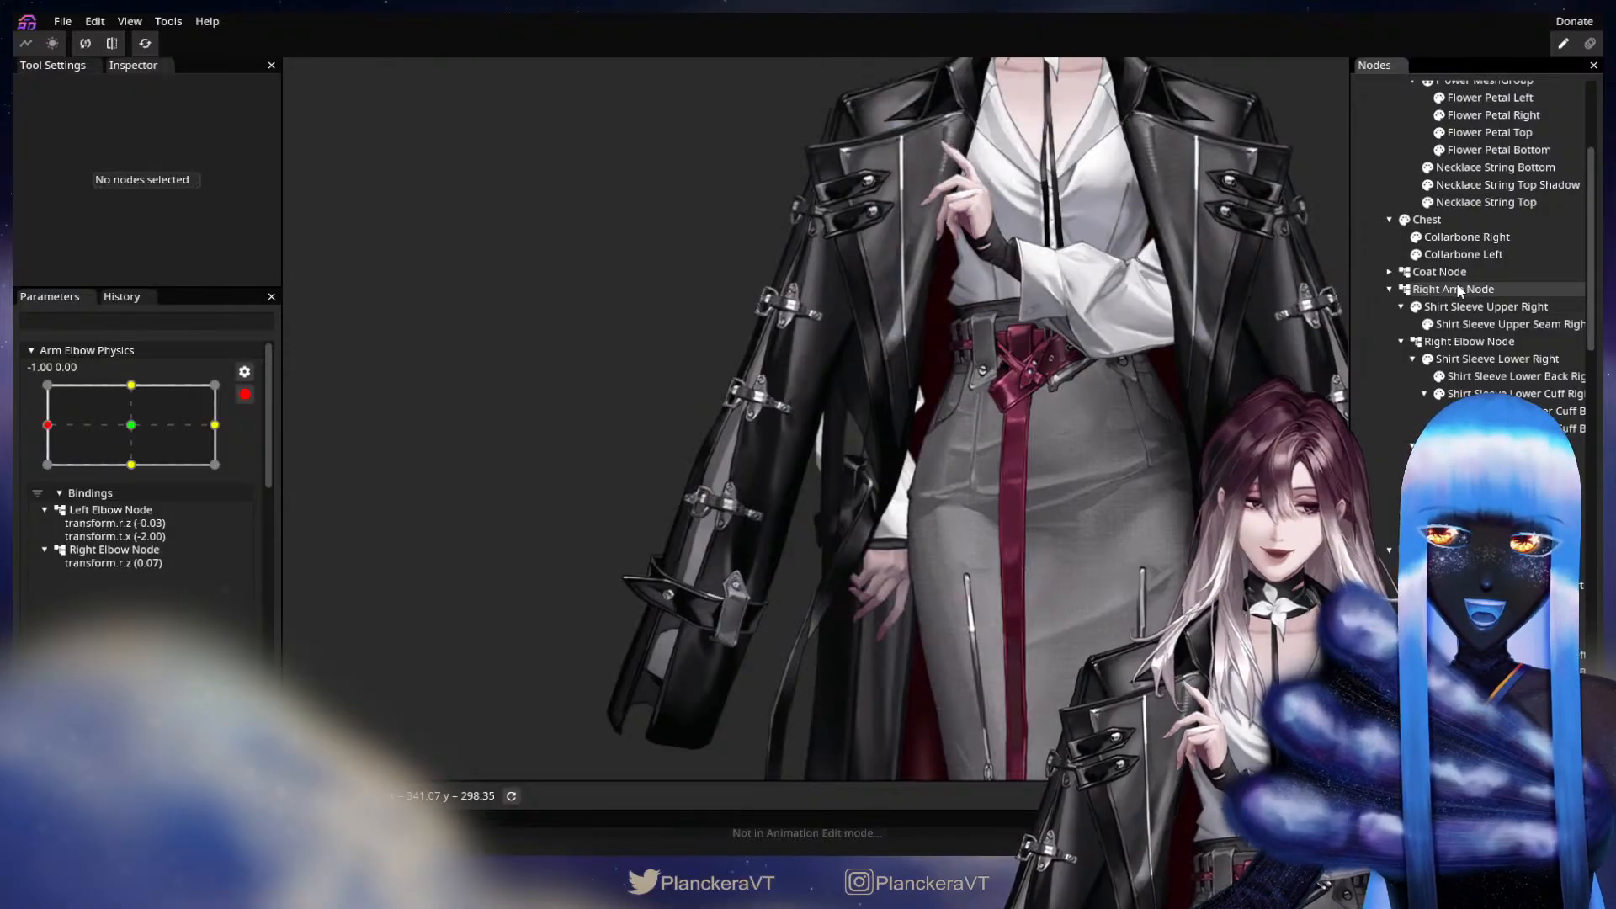
click(1471, 343)
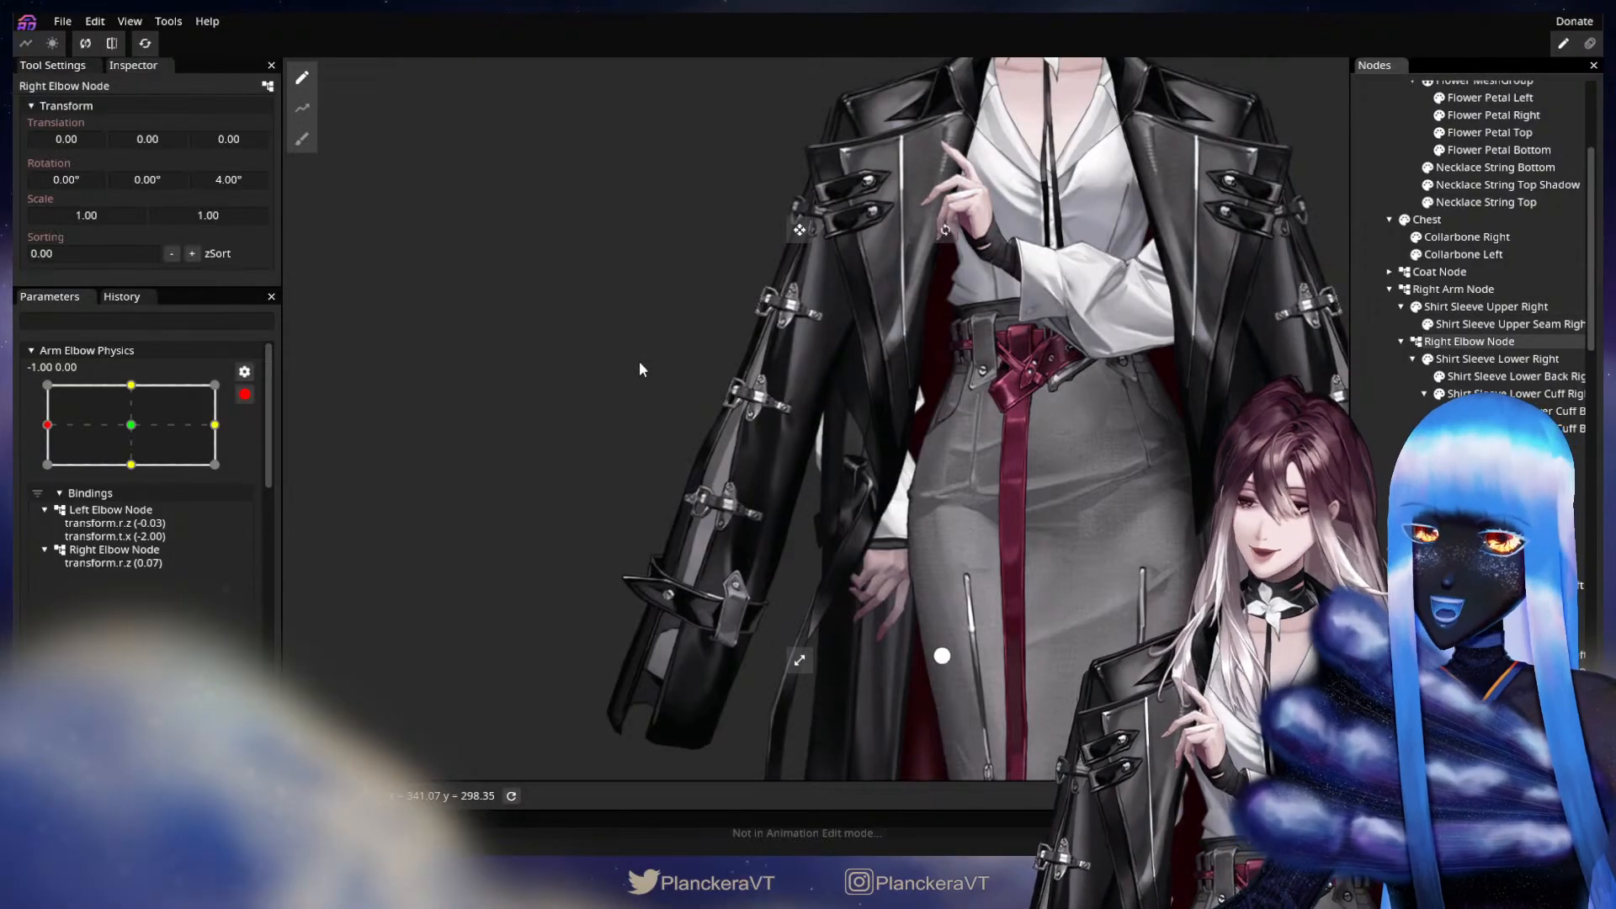
drag(230, 186, 222, 189)
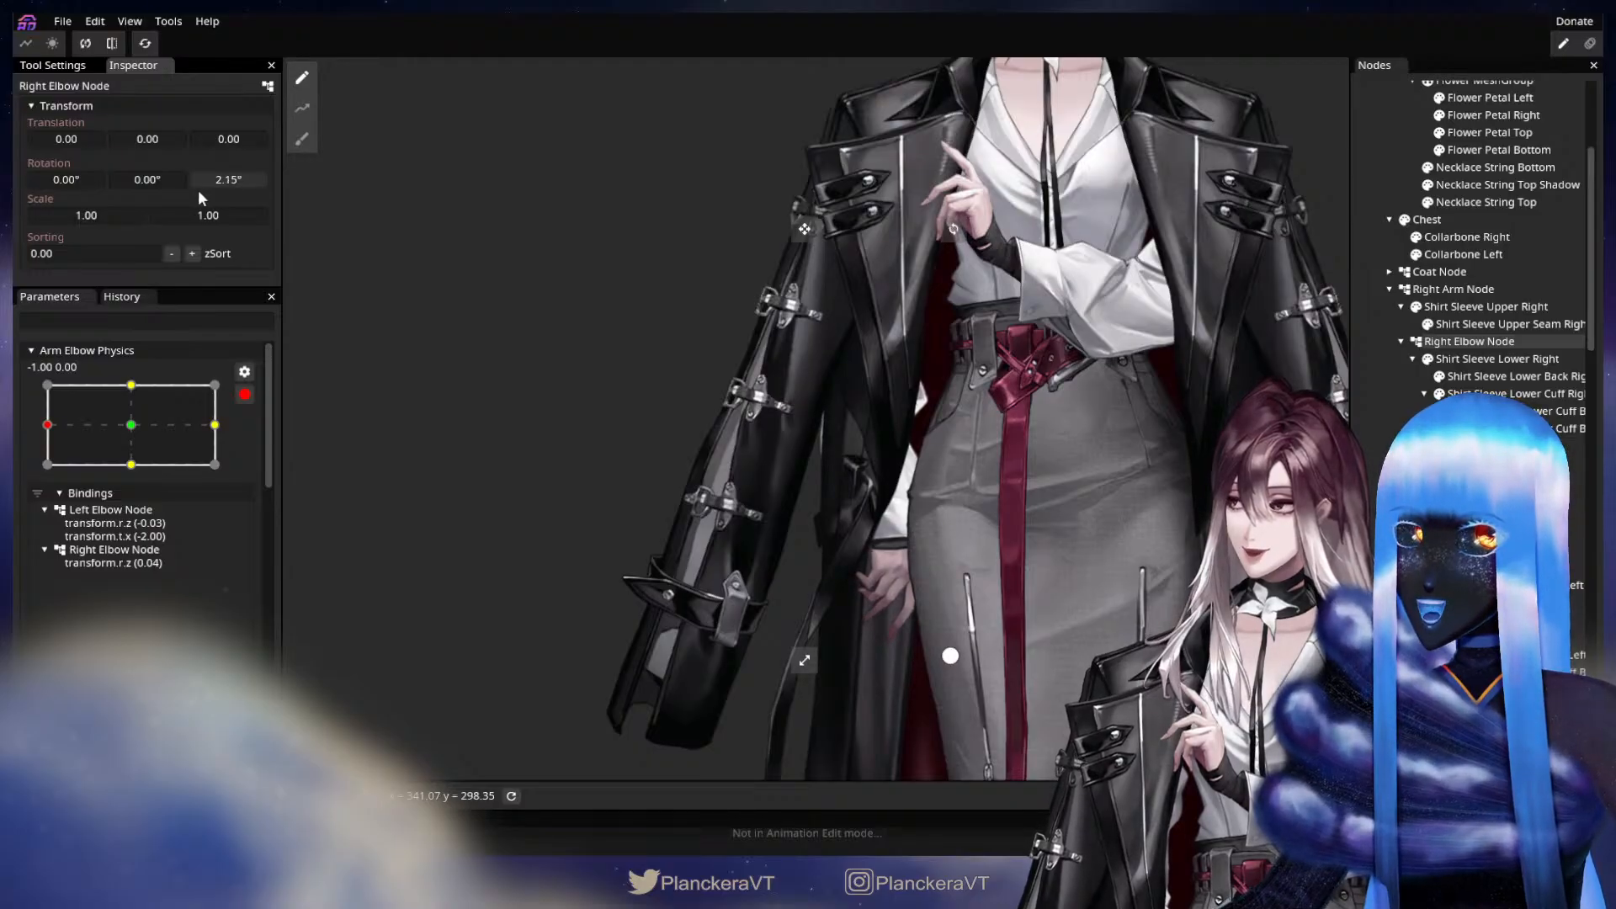
drag(202, 197, 210, 196)
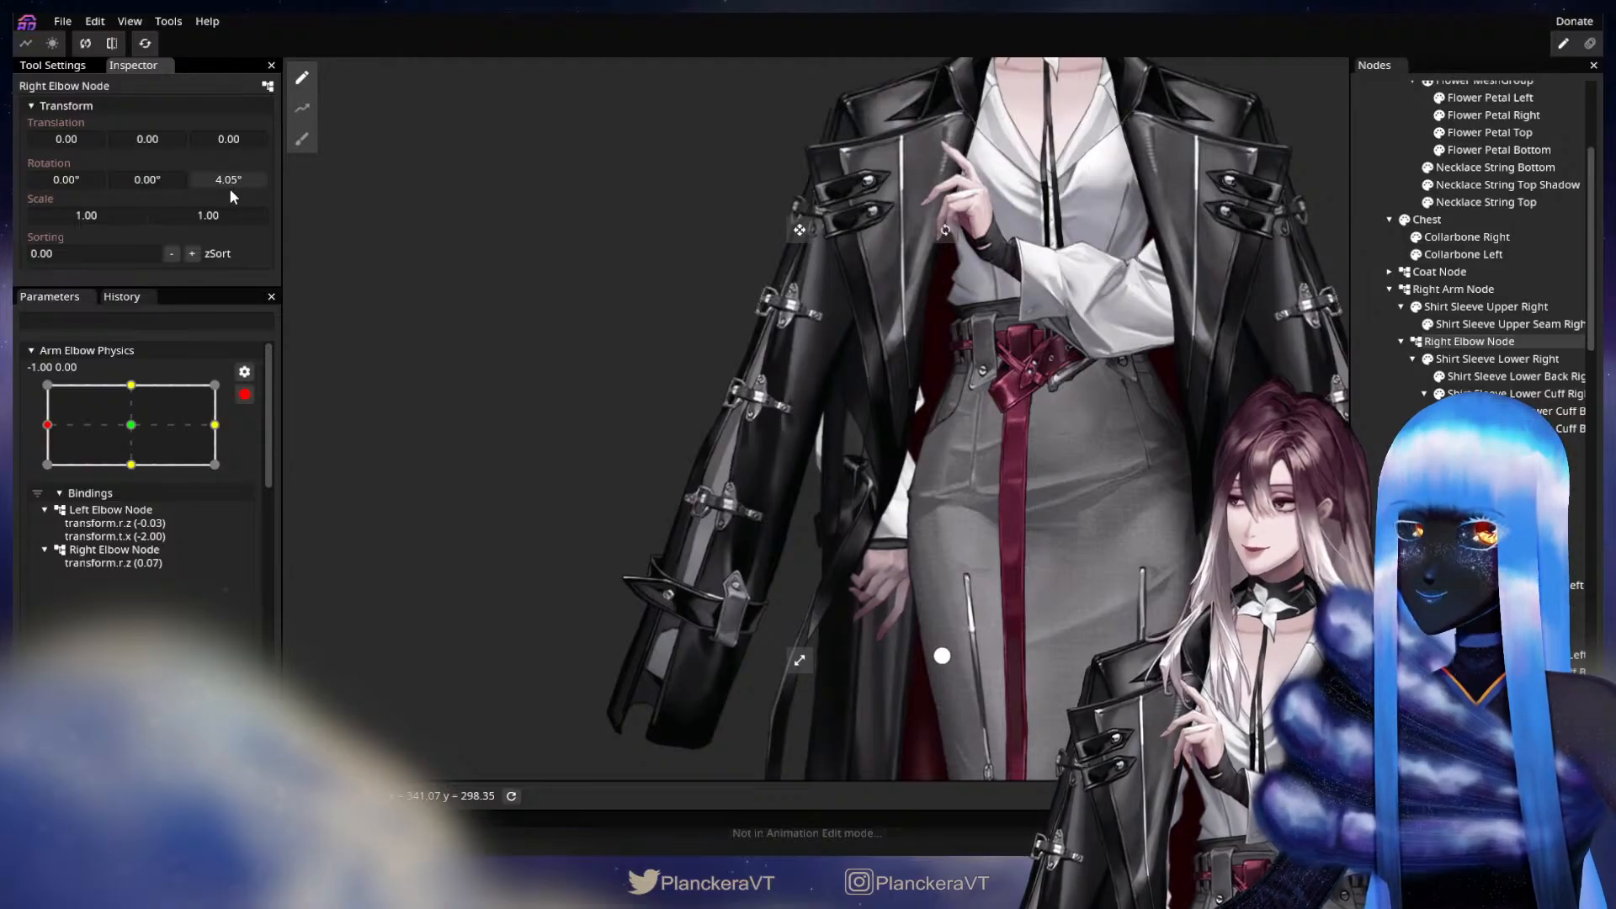
Expand the Coat Node and select the Coat Upper Right part for mesh deformation.
click(1389, 273)
scroll(879, 578, up, 5)
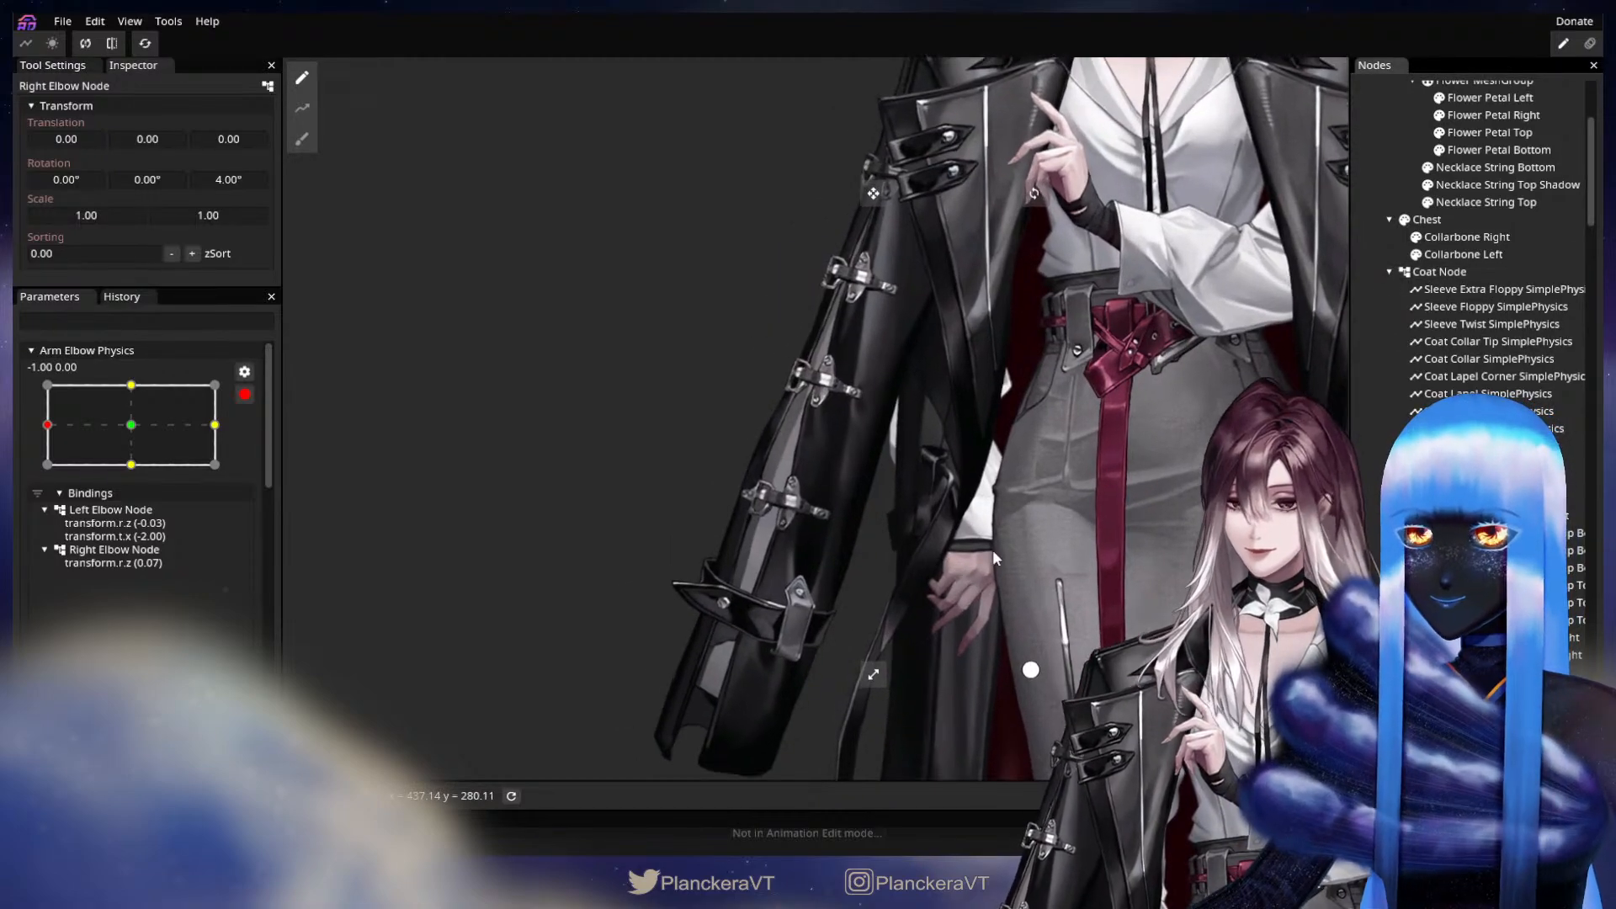
drag(1128, 541, 1057, 569)
scroll(1071, 566, up, 1)
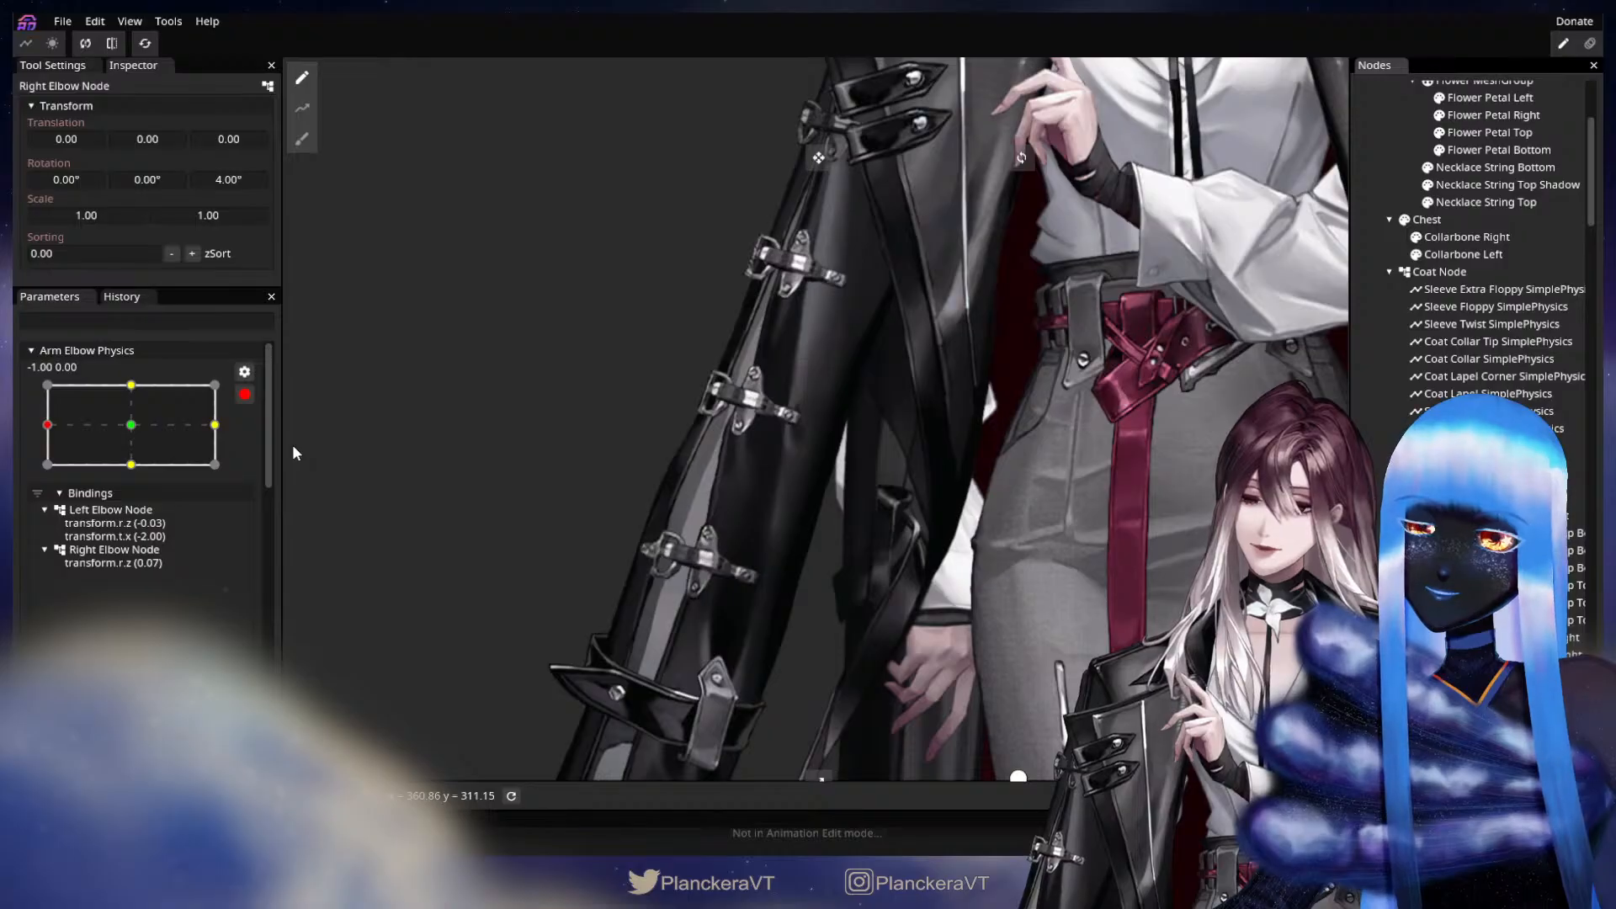
scroll(1481, 252, down, 10)
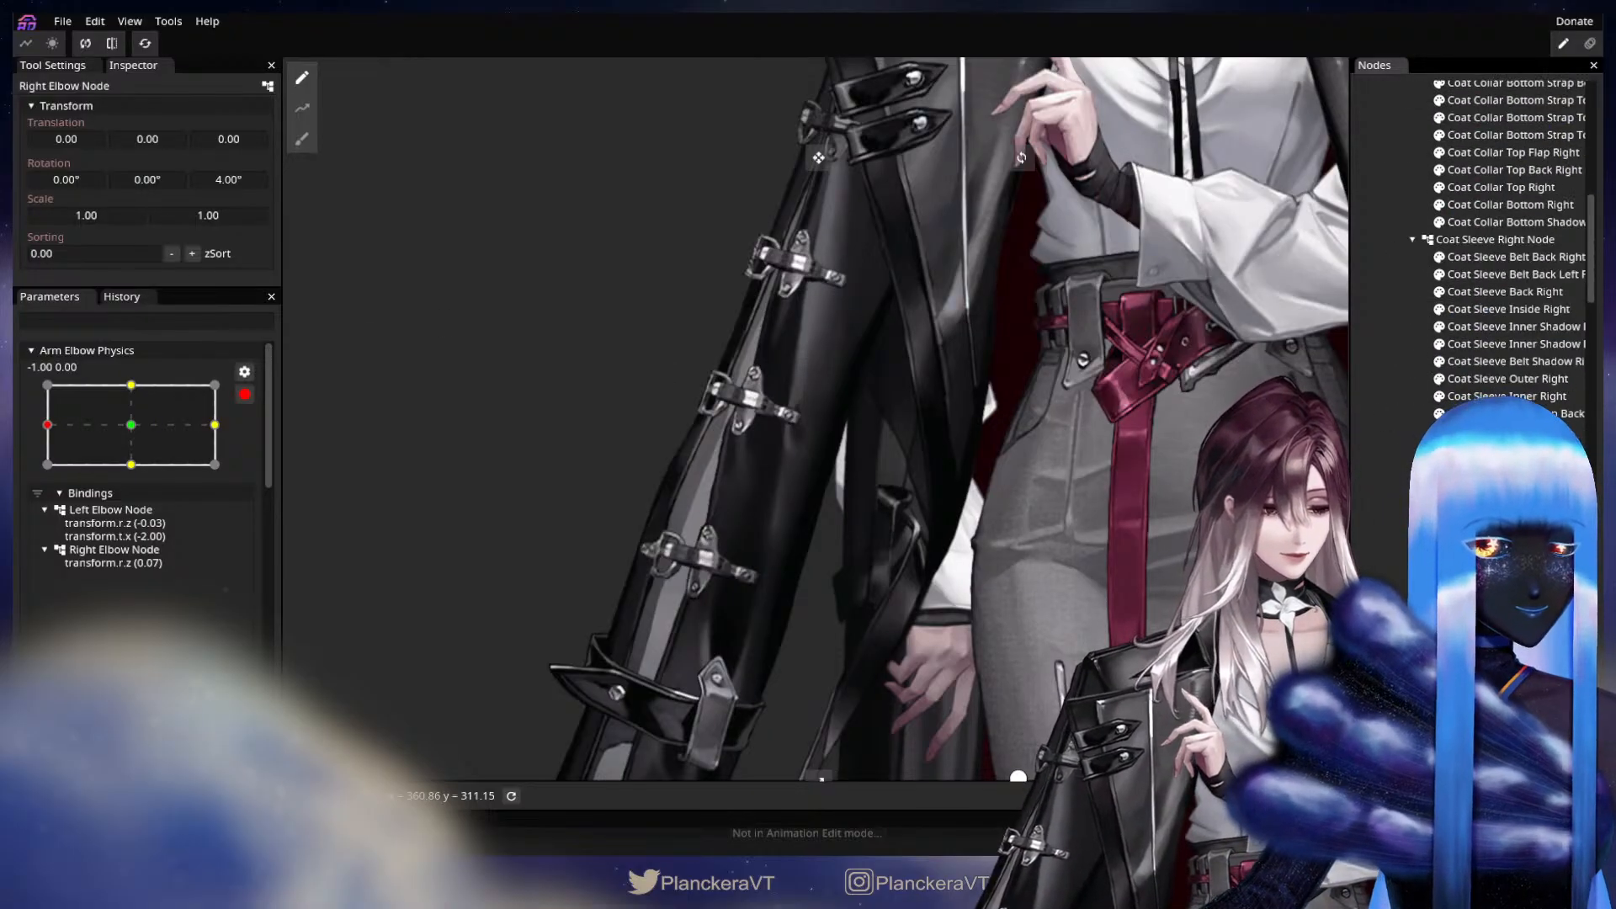
scroll(1498, 505, down, 2)
click(1498, 539)
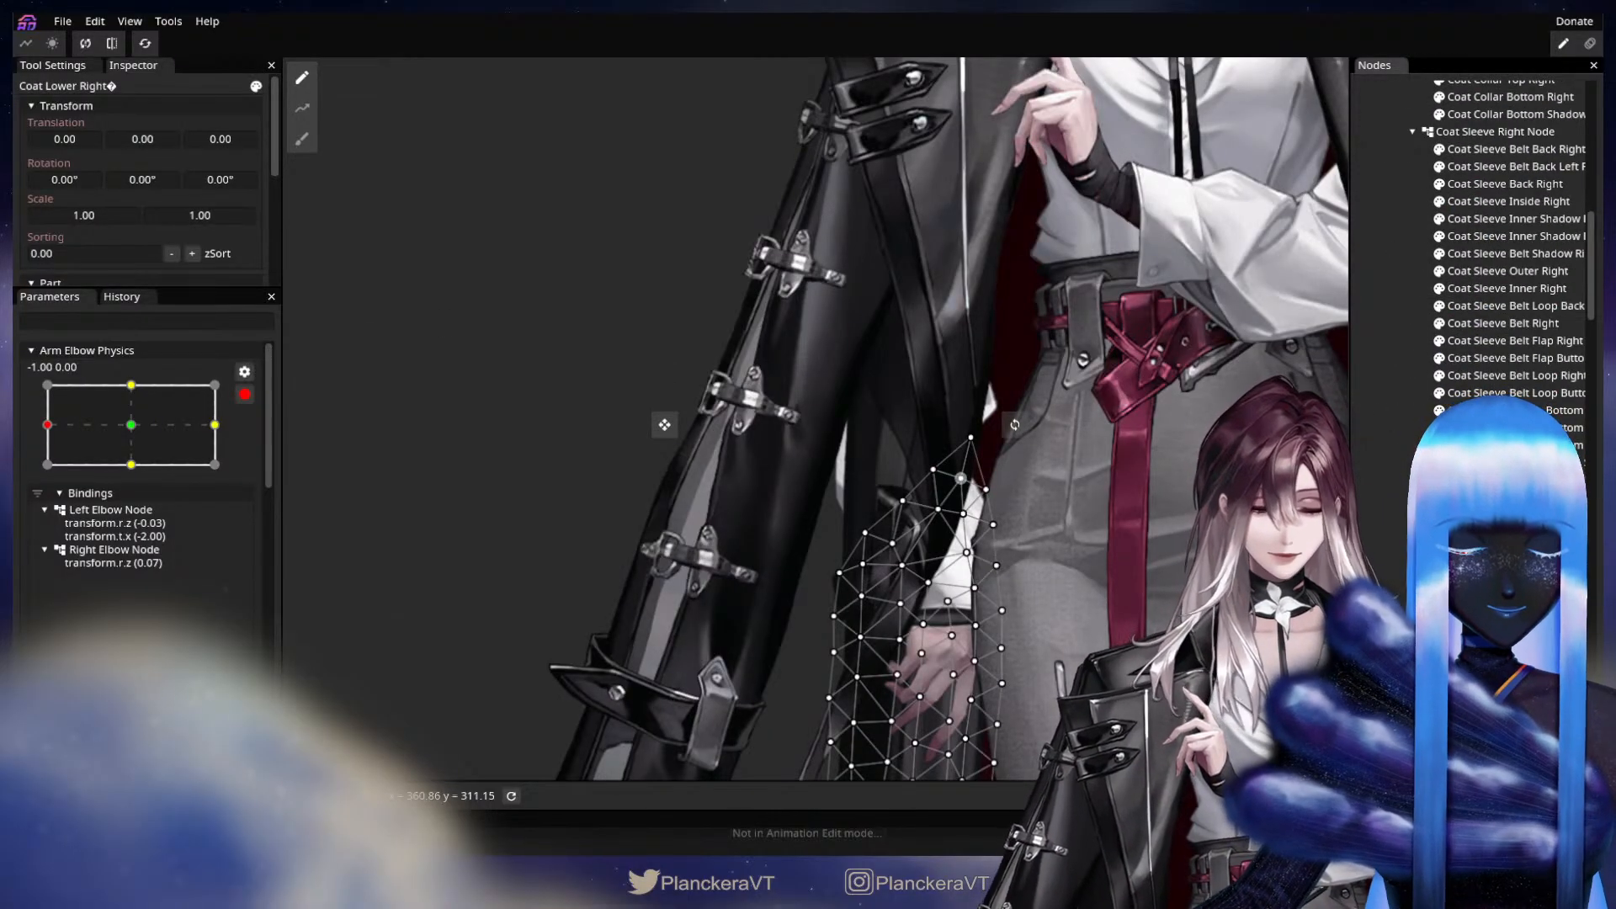
click(1498, 620)
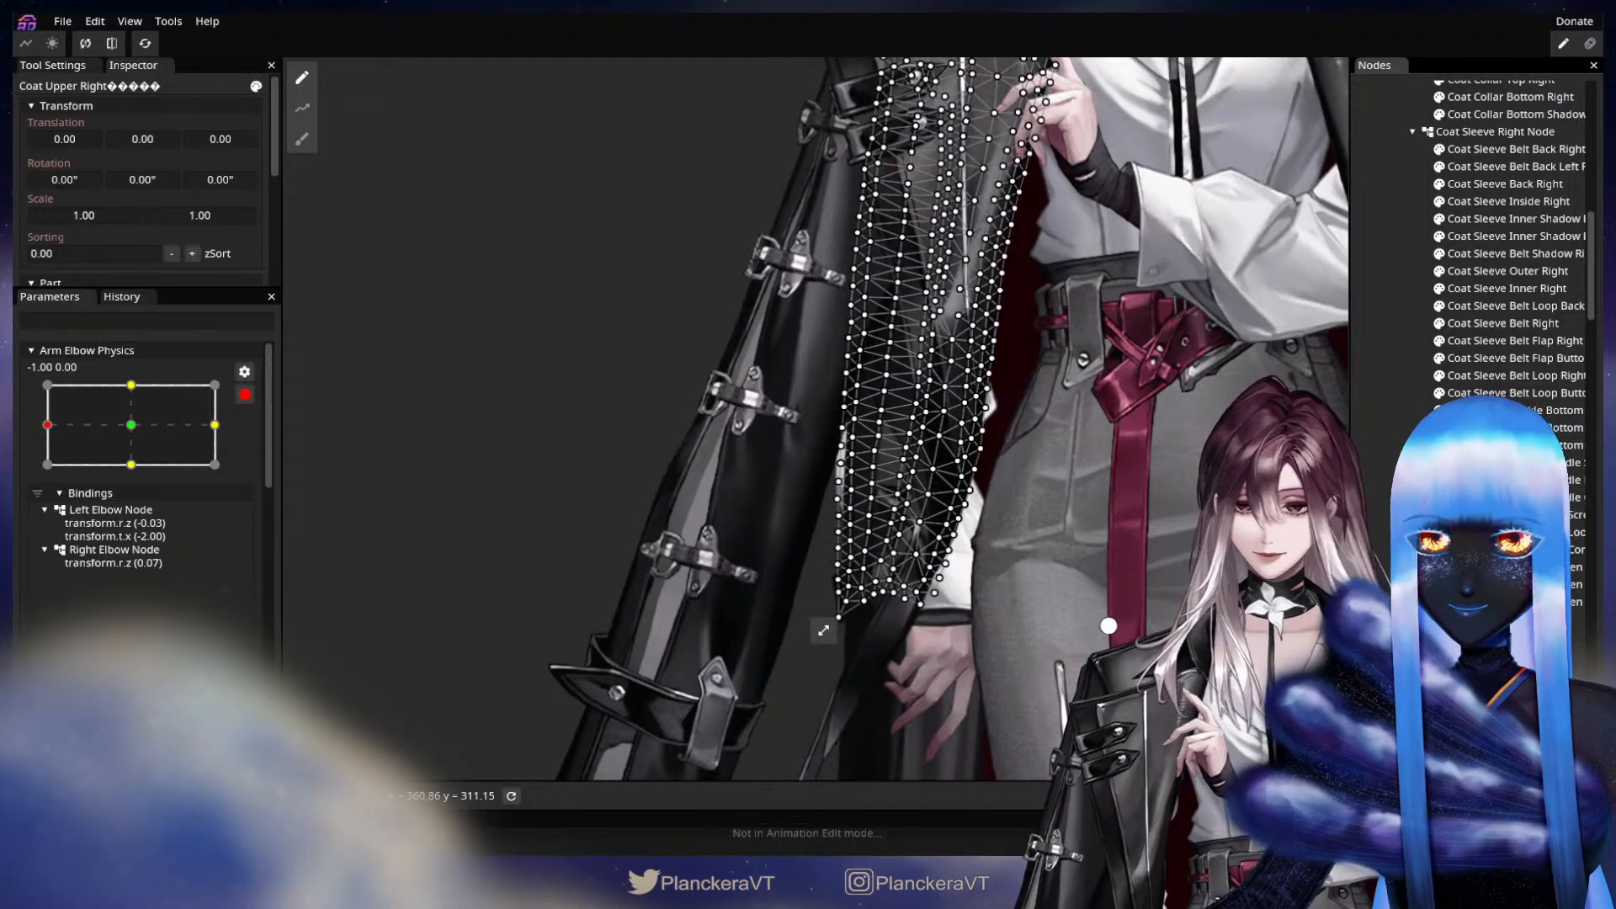
Deform the Coat Upper Right mesh around the bent arm with the Circle Brush at size 145.
click(302, 139)
mouse_move(1189, 195)
mouse_down()
mouse_move(855, 252)
mouse_move(943, 188)
mouse_up()
drag(1124, 73, 997, 79)
drag(1022, 253, 1355, 280)
mouse_move(540, 536)
mouse_down()
mouse_move(786, 462)
mouse_move(762, 500)
mouse_move(749, 477)
mouse_move(729, 488)
mouse_up()
scroll(734, 503, up, 1)
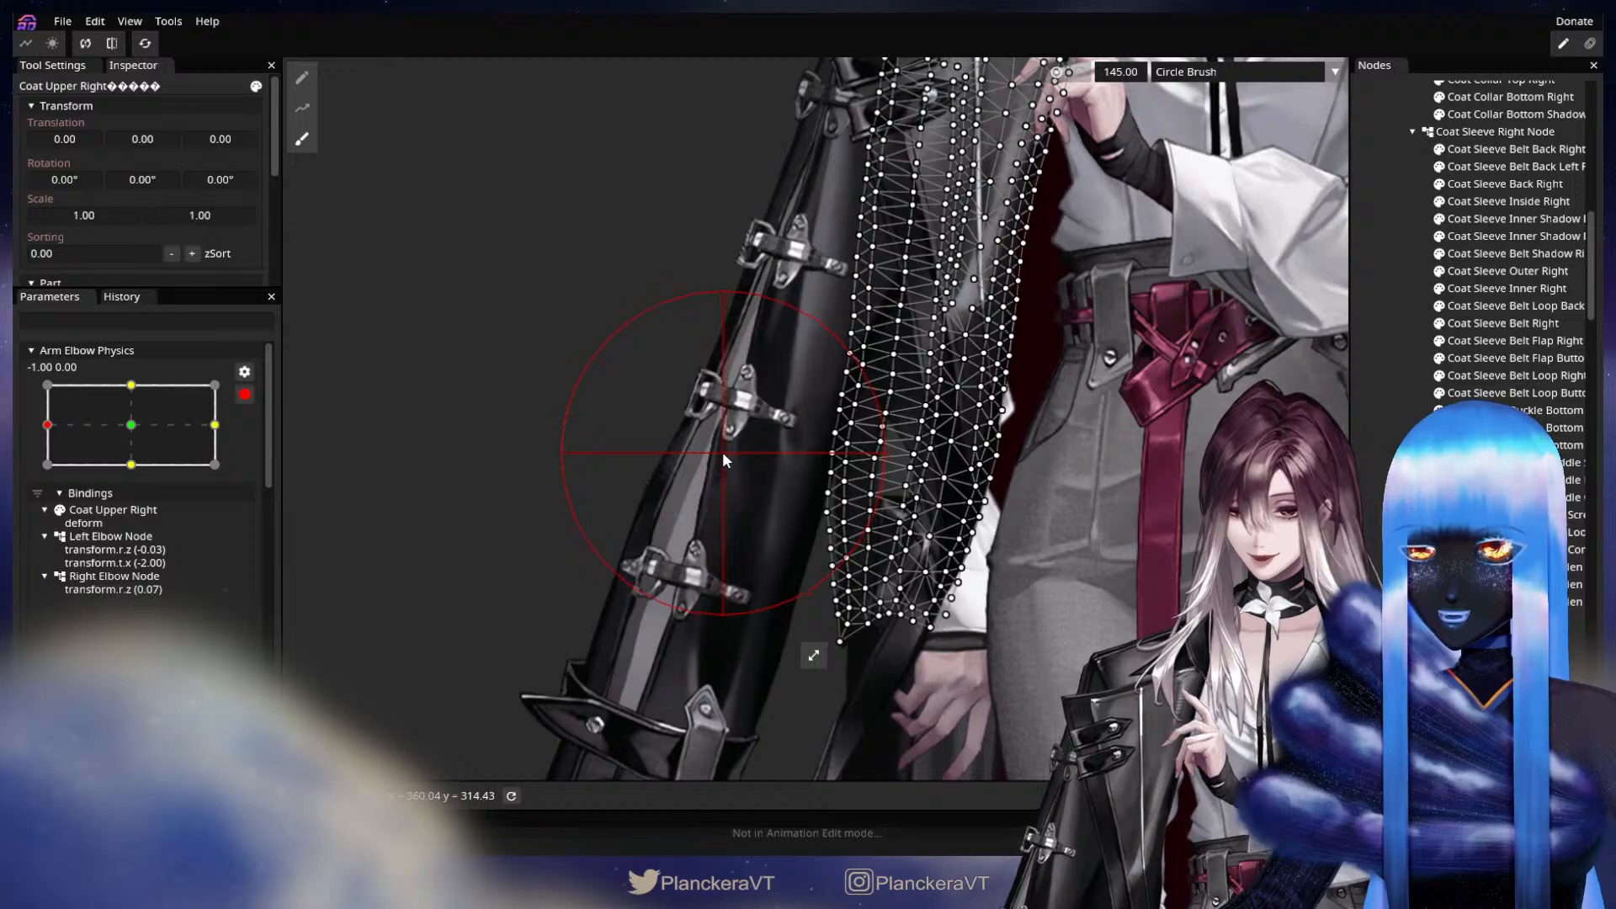
Hide the Coat Sleeve Right Node to expose the coat's side, and reopen Coat Upper Right with the Brush Tool.
click(1424, 130)
drag(1243, 329, 1237, 480)
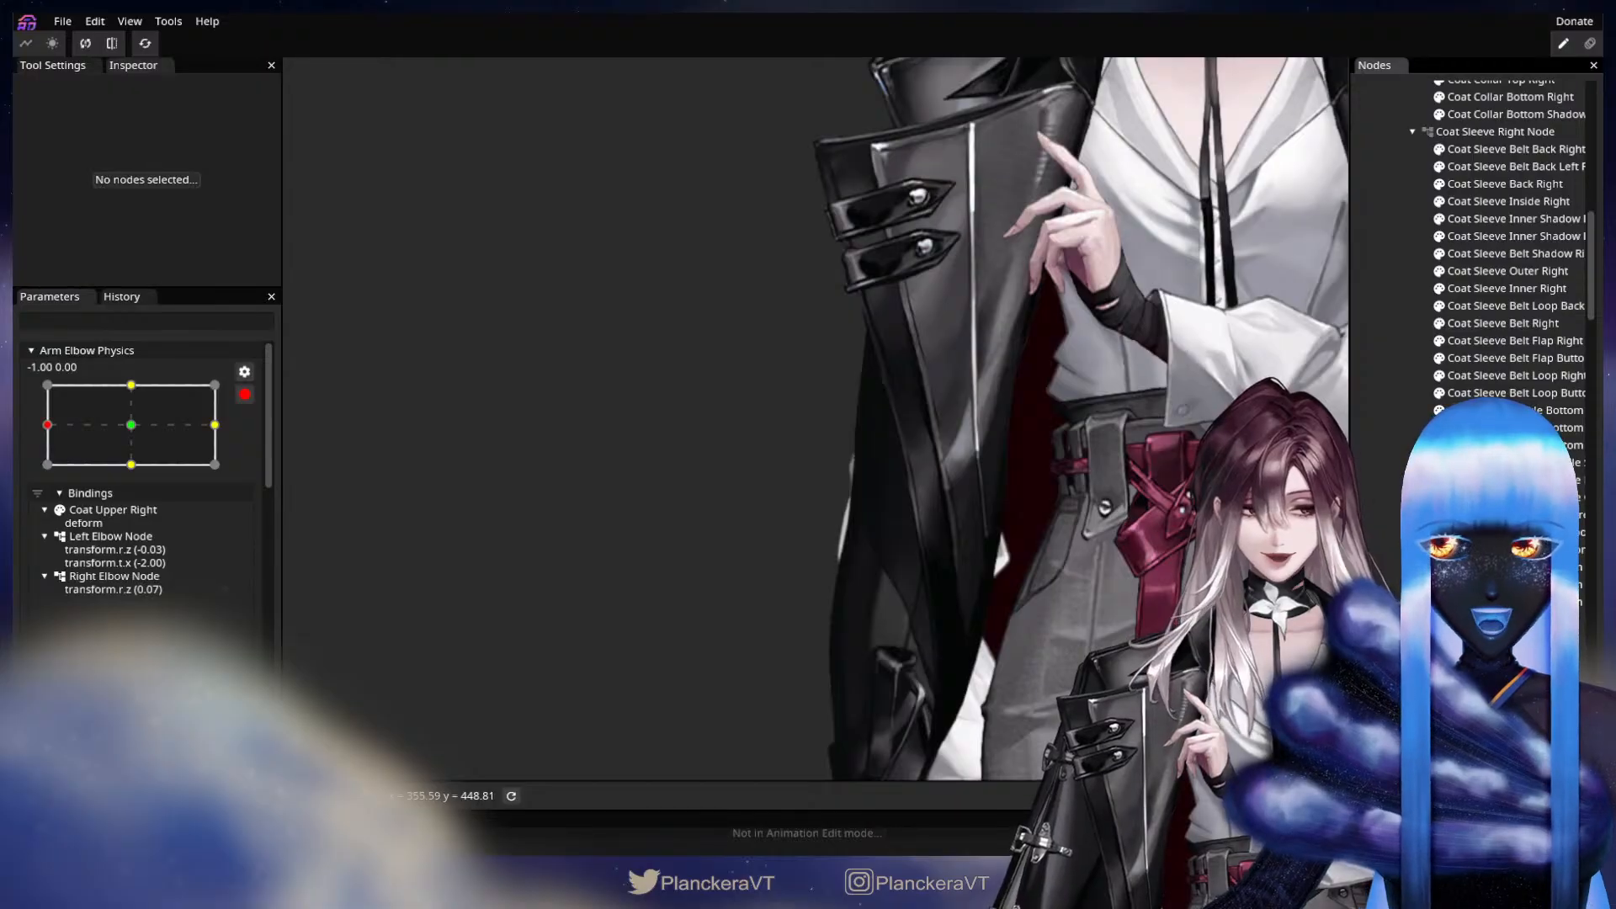
click(113, 510)
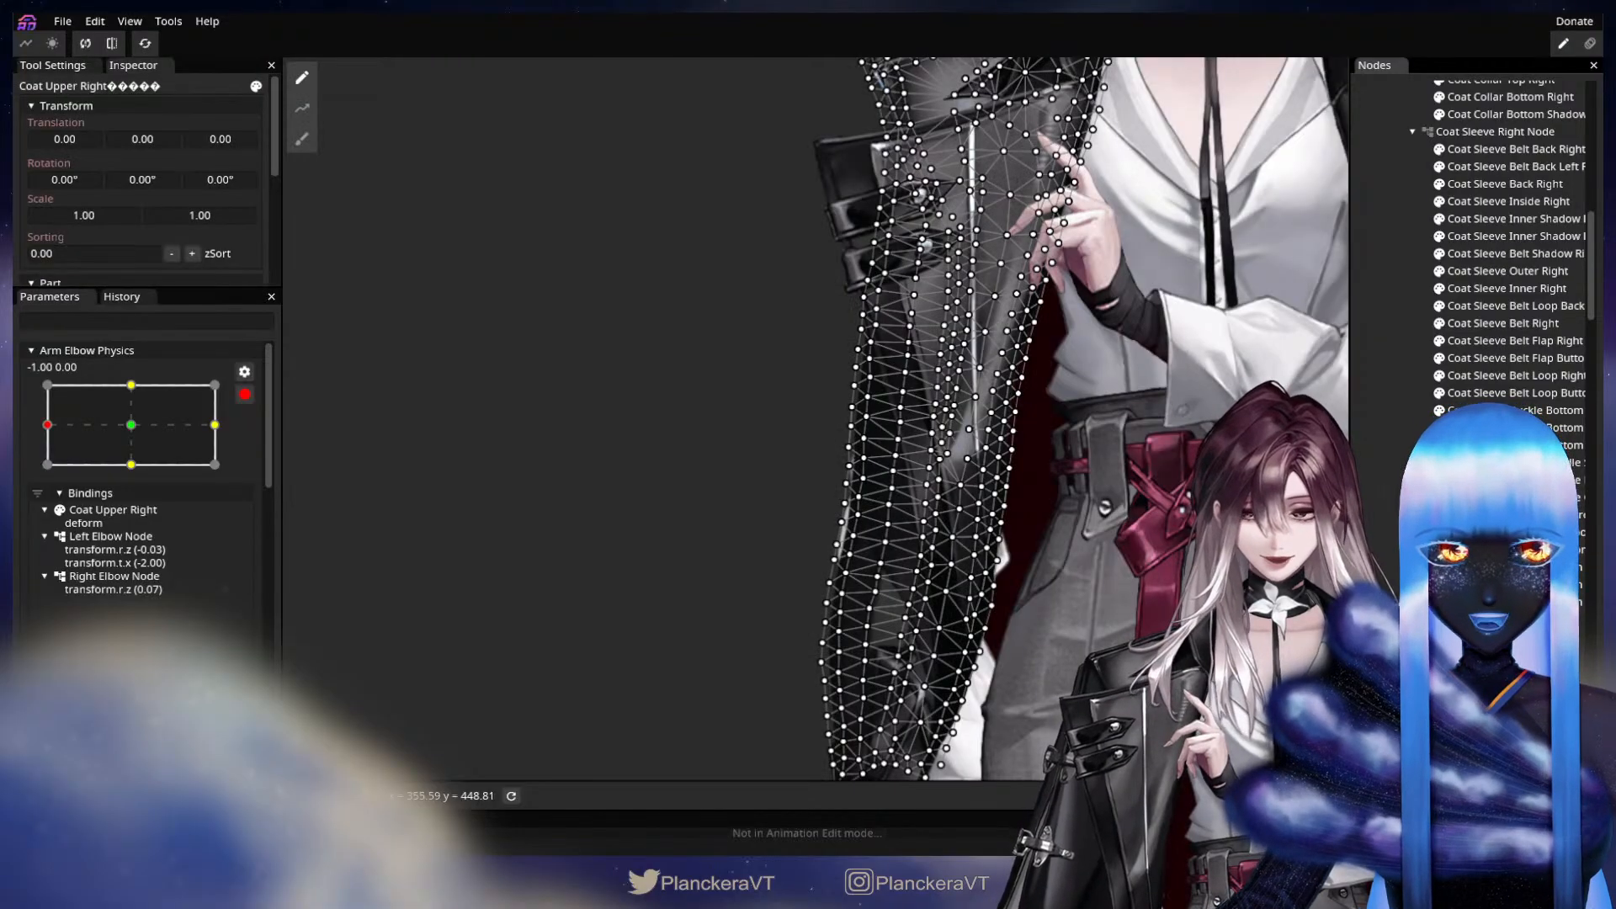
click(302, 138)
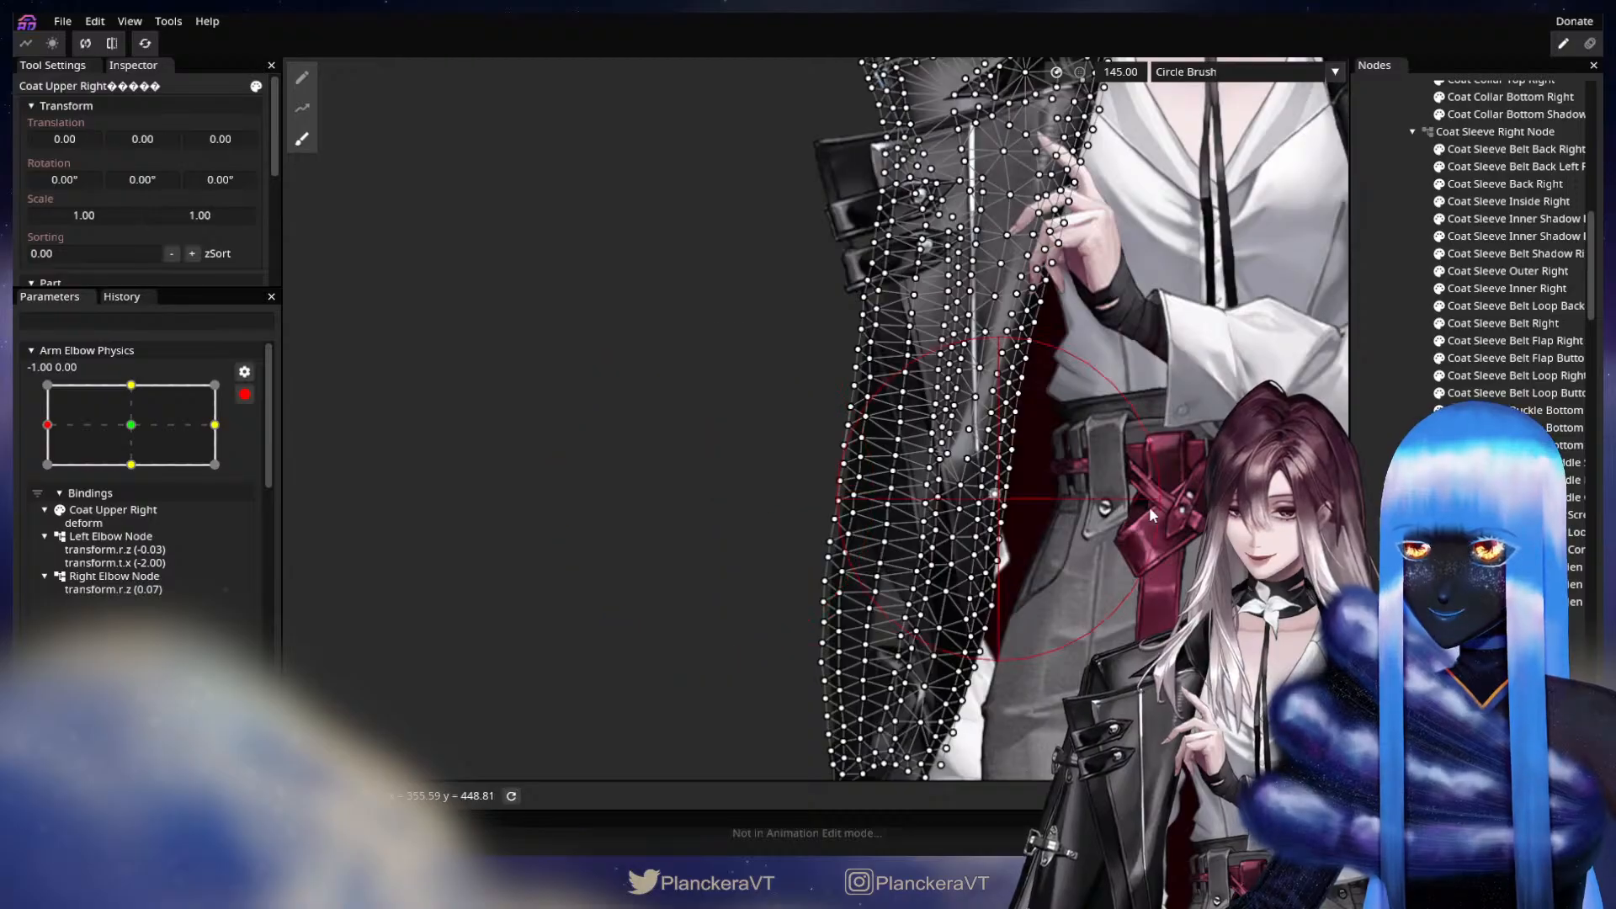
click(1393, 538)
drag(429, 701, 392, 523)
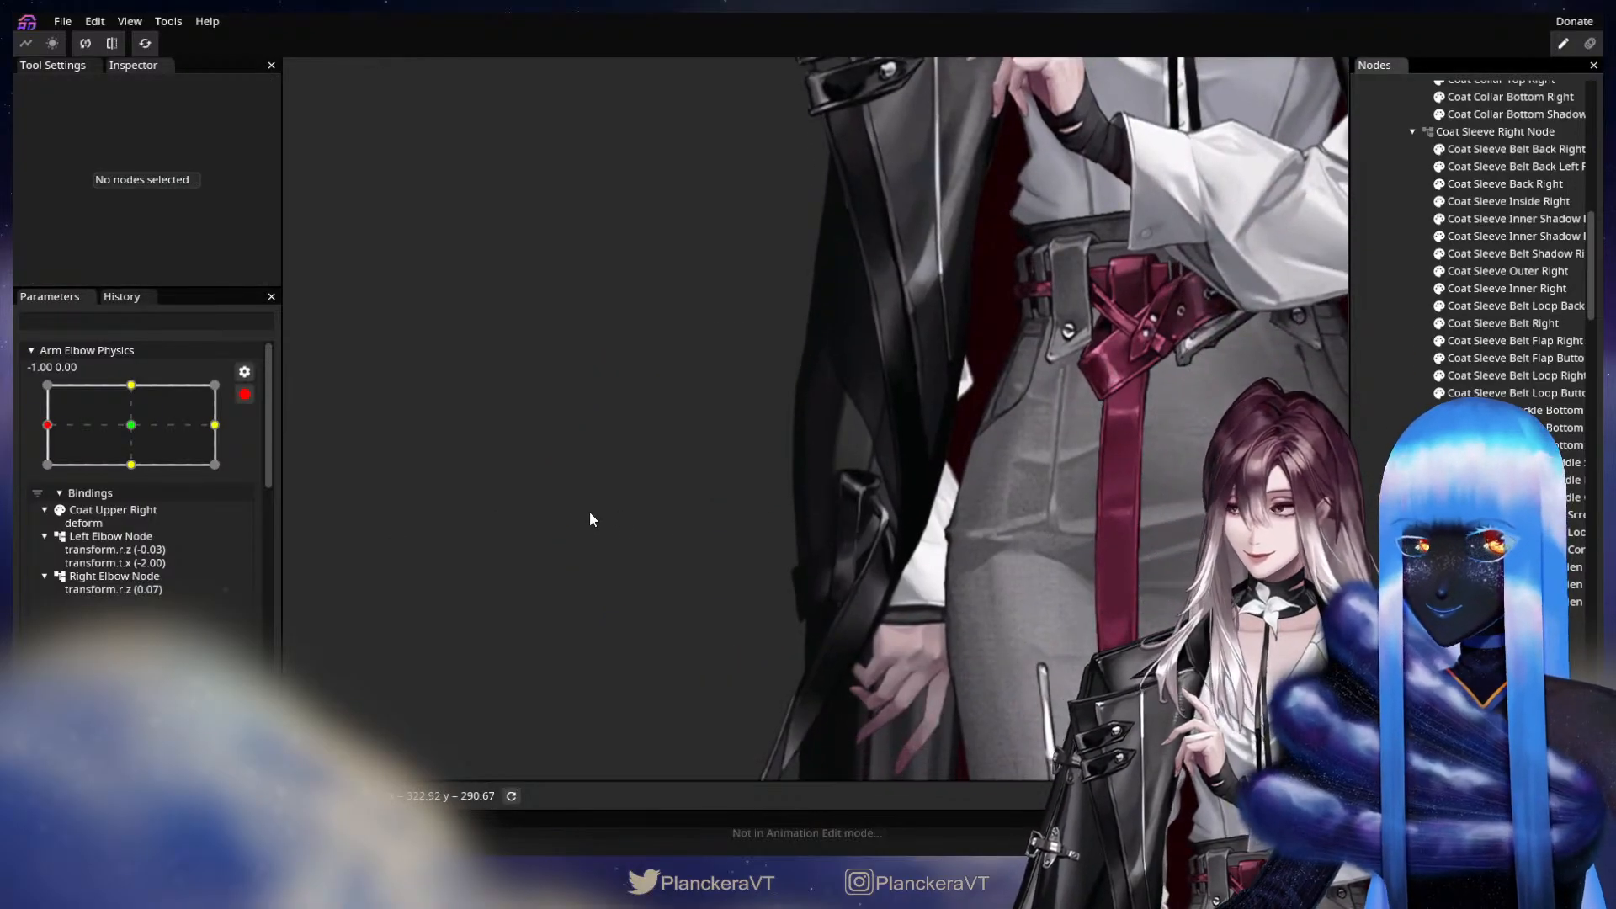
Collapse the Shirt Physics group and re-arm Arm Elbow Physics for editing to inspect the deformed coat edge.
scroll(251, 413, down, 10)
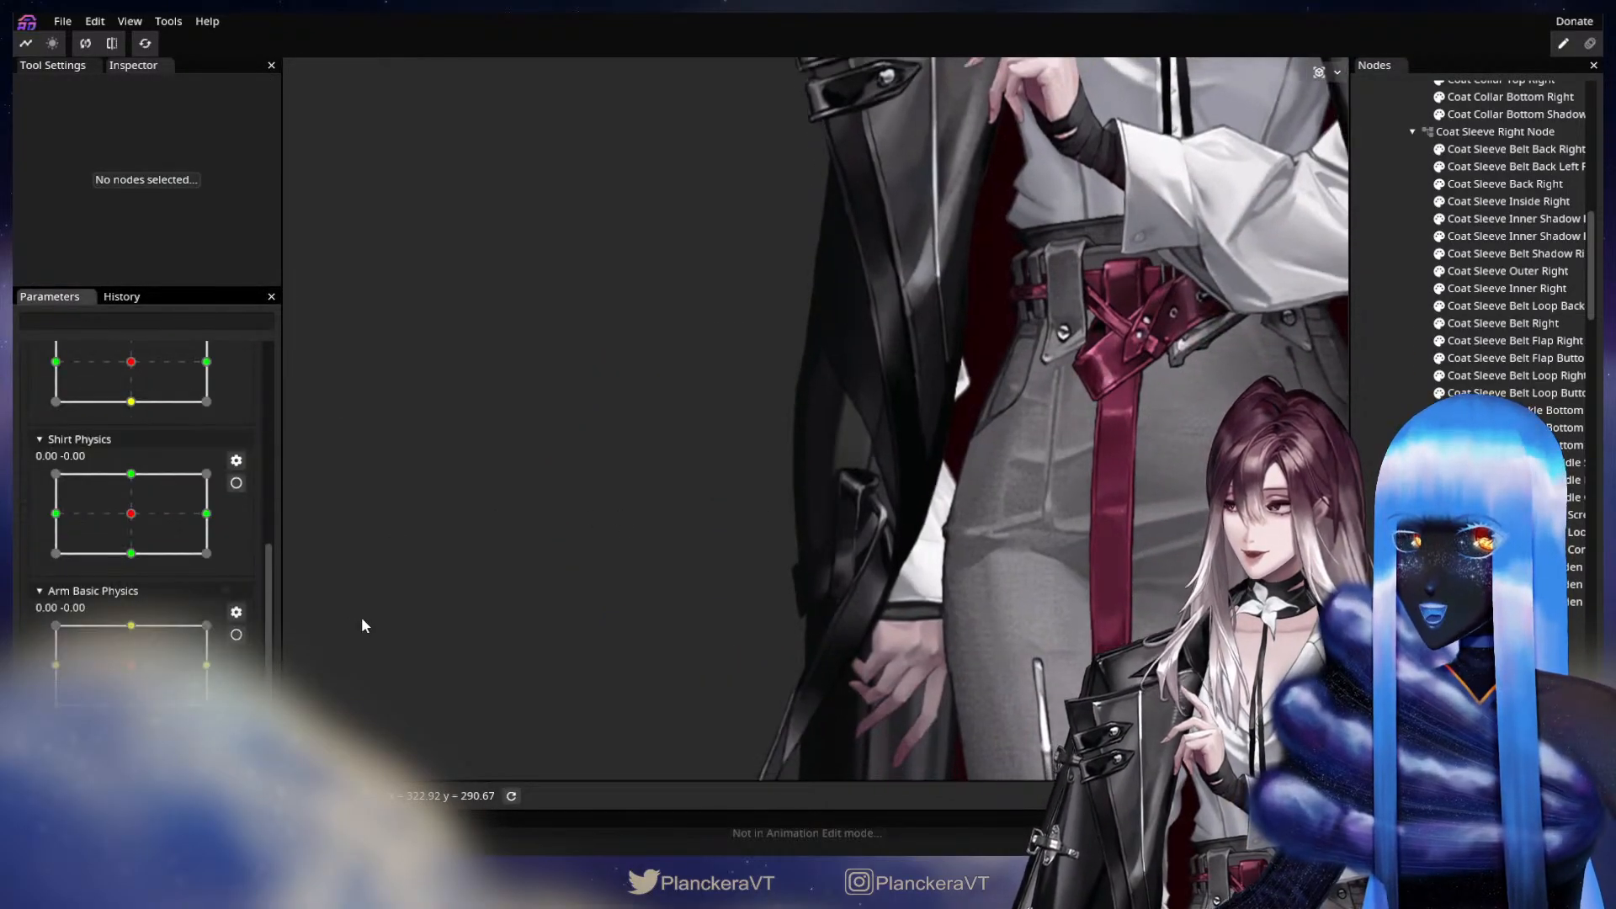
scroll(199, 603, up, 5)
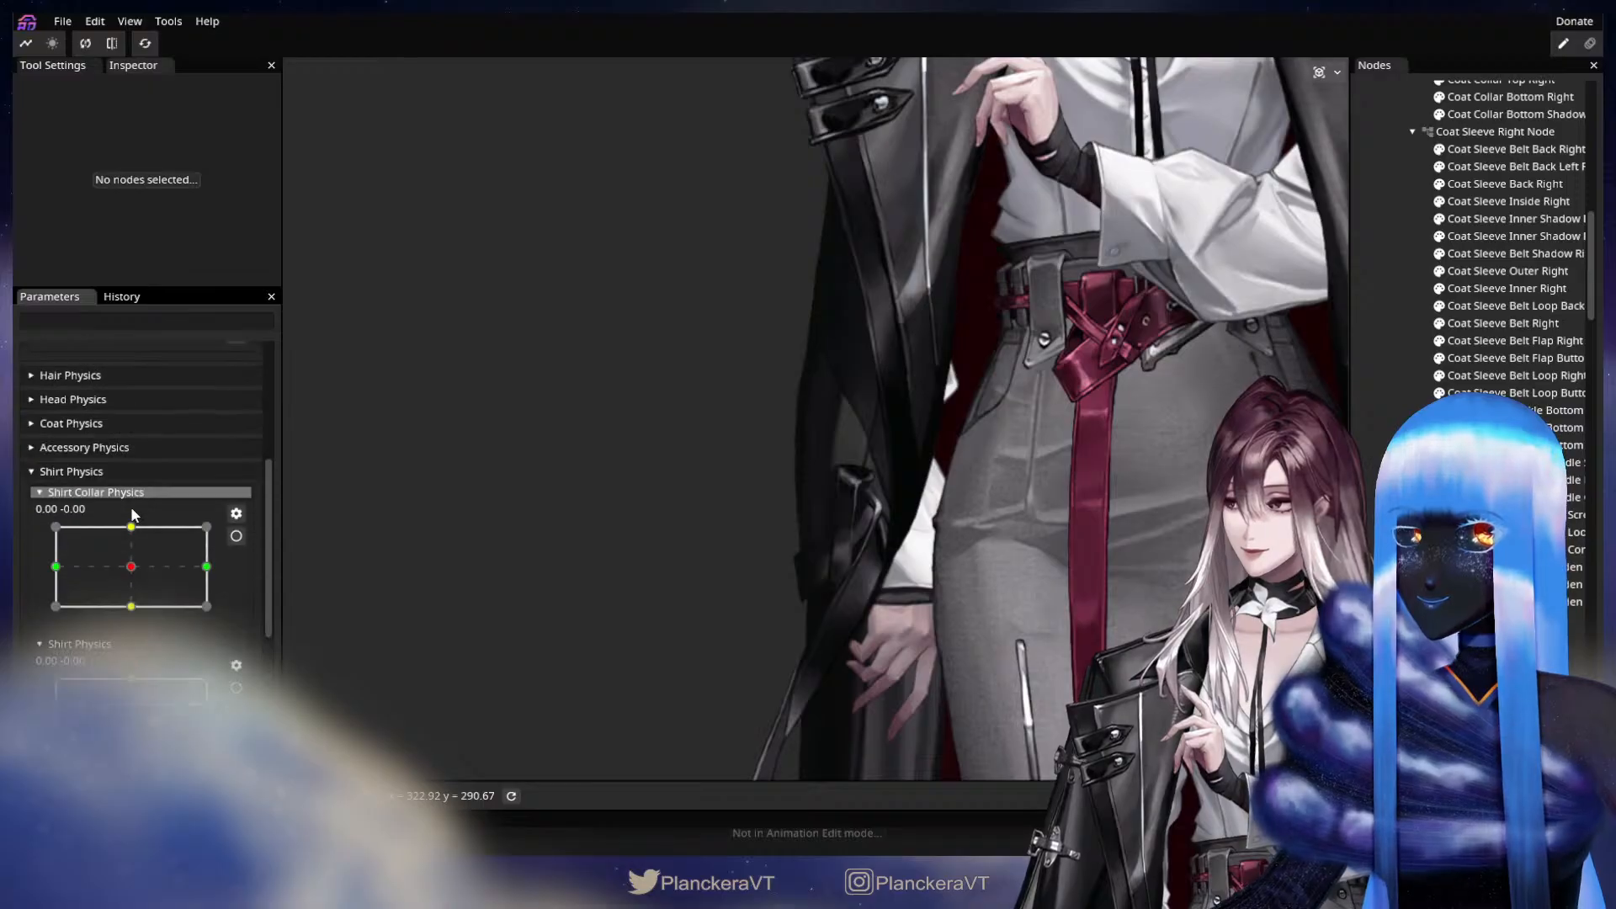
click(89, 473)
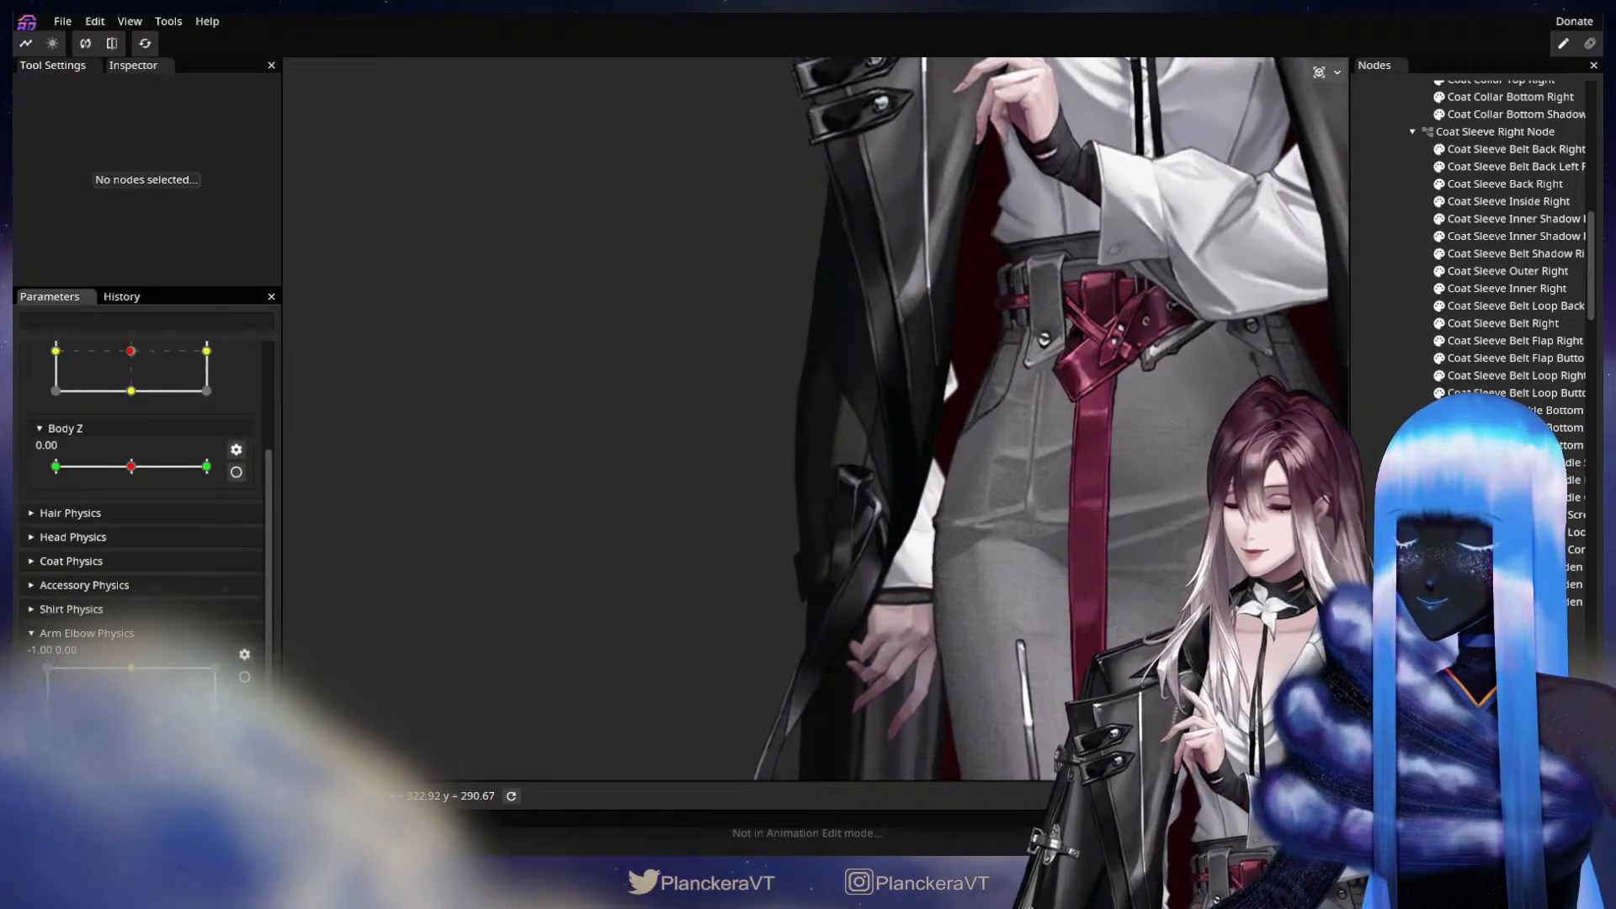
drag(14, 697, 47, 710)
click(244, 676)
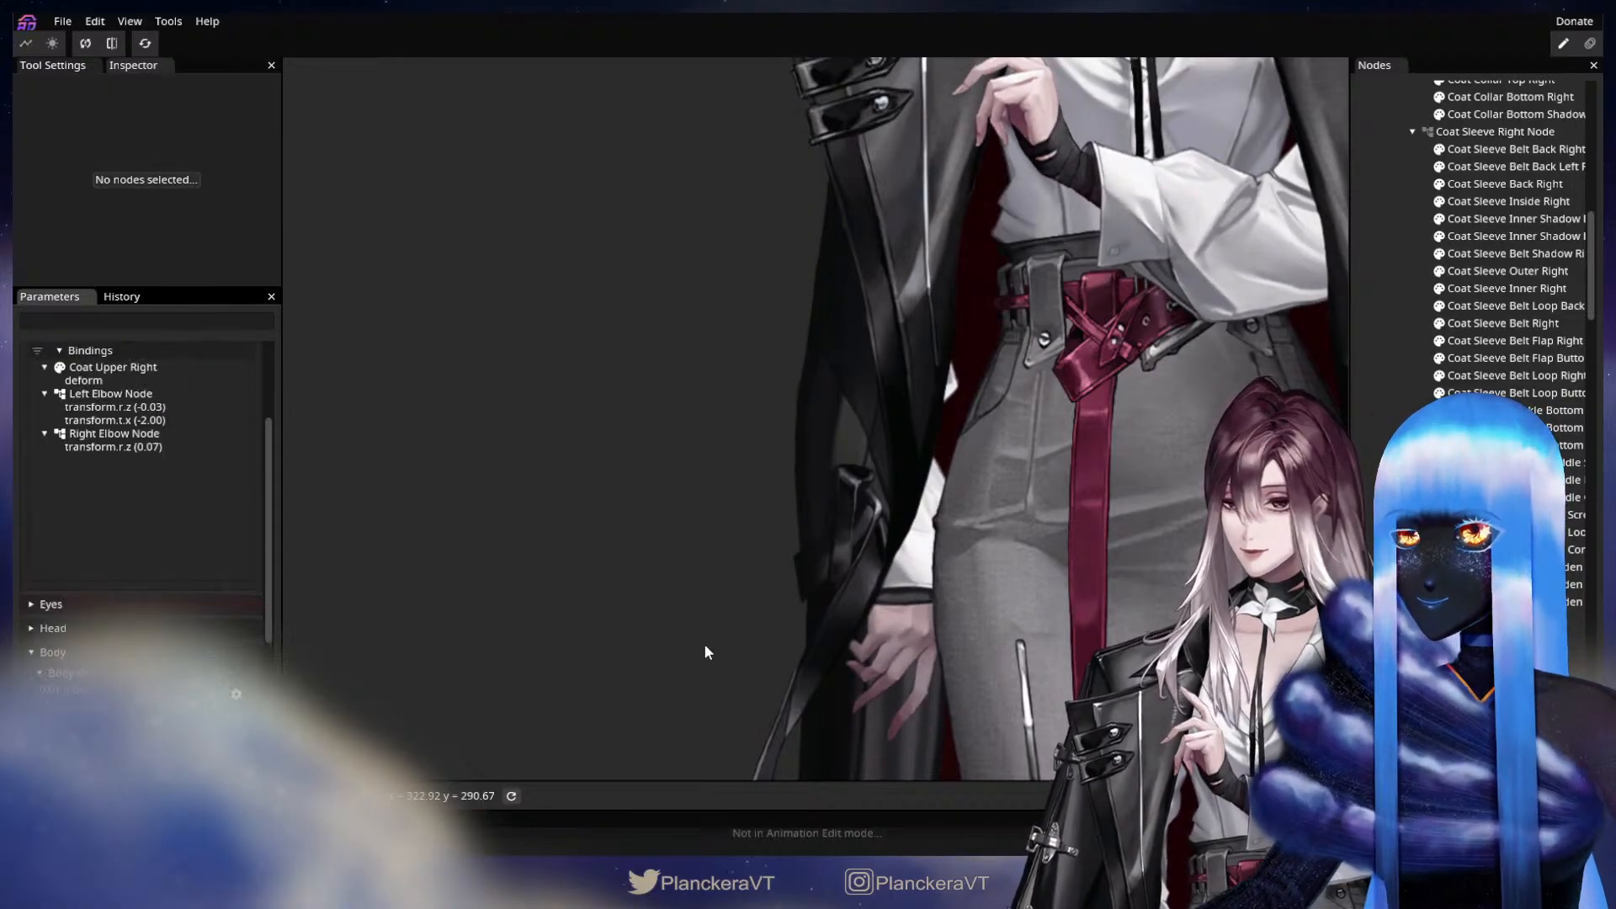
scroll(986, 657, up, 2)
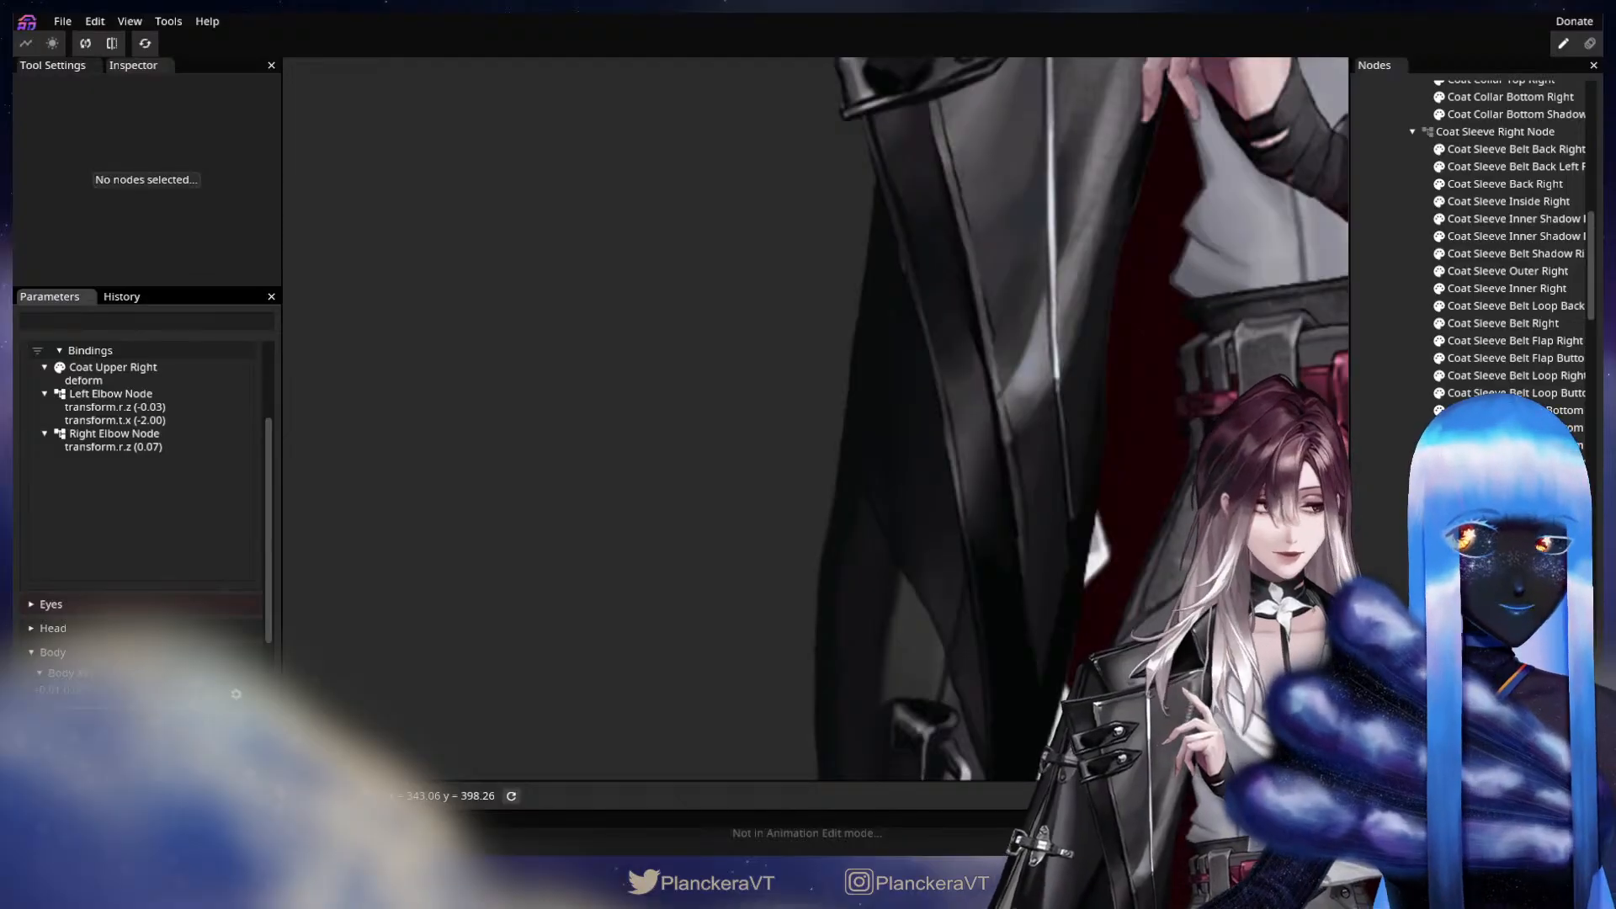
scroll(815, 418, up, 3)
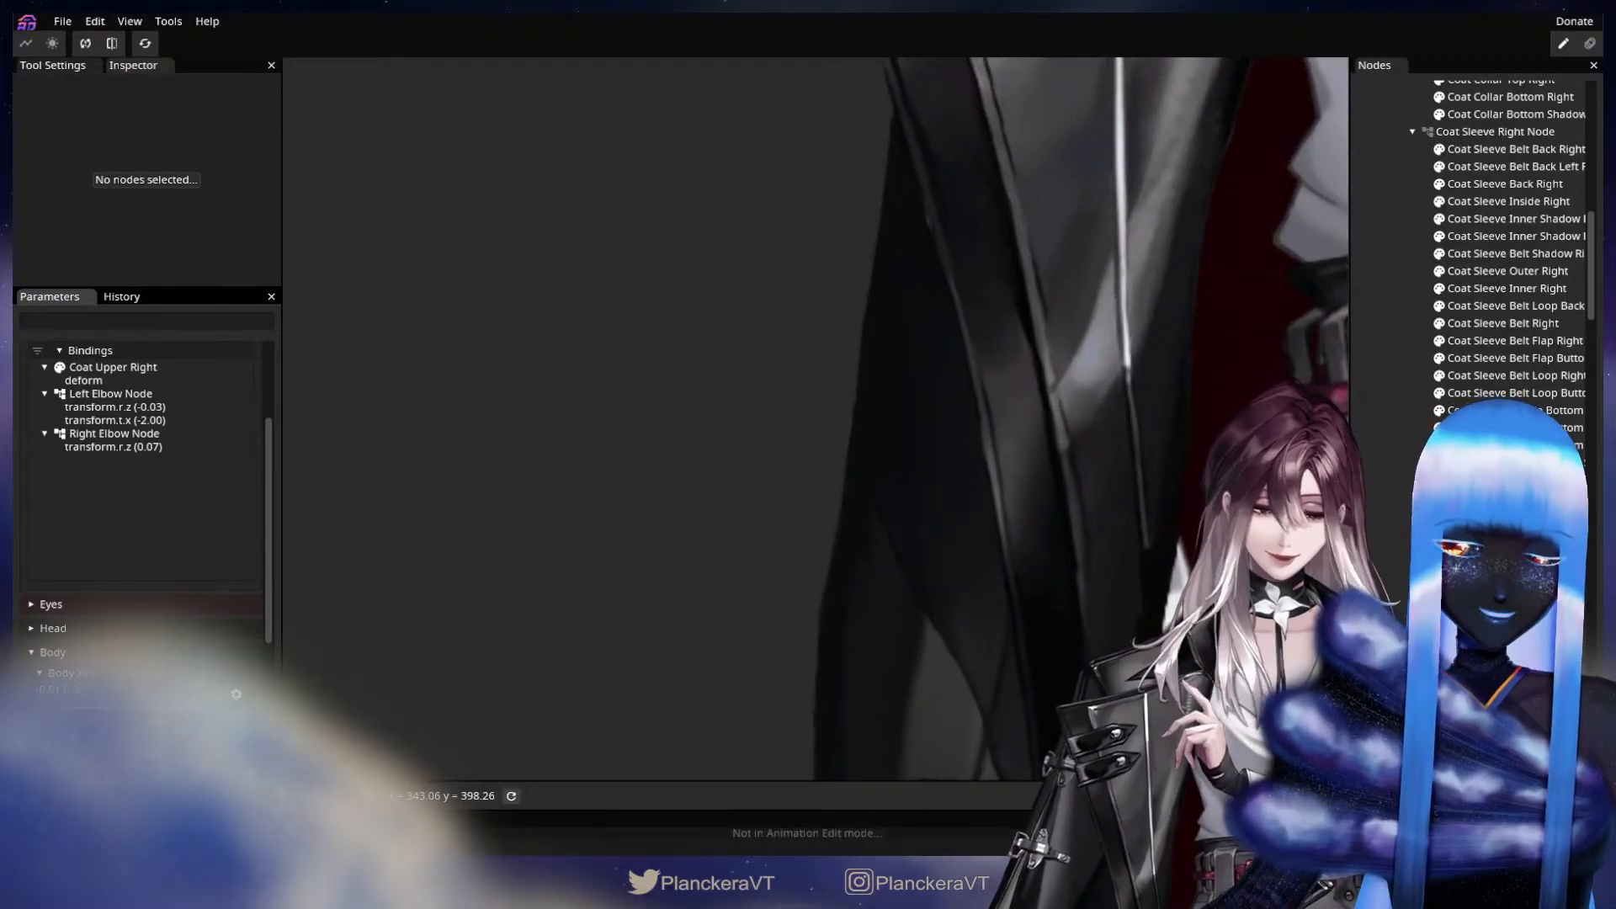
Adjust individual vertices along the outer edge of the Coat Upper Right mesh to smooth the coat's silhouette near the elbow.
click(113, 367)
scroll(774, 614, up, 3)
drag(825, 633, 847, 553)
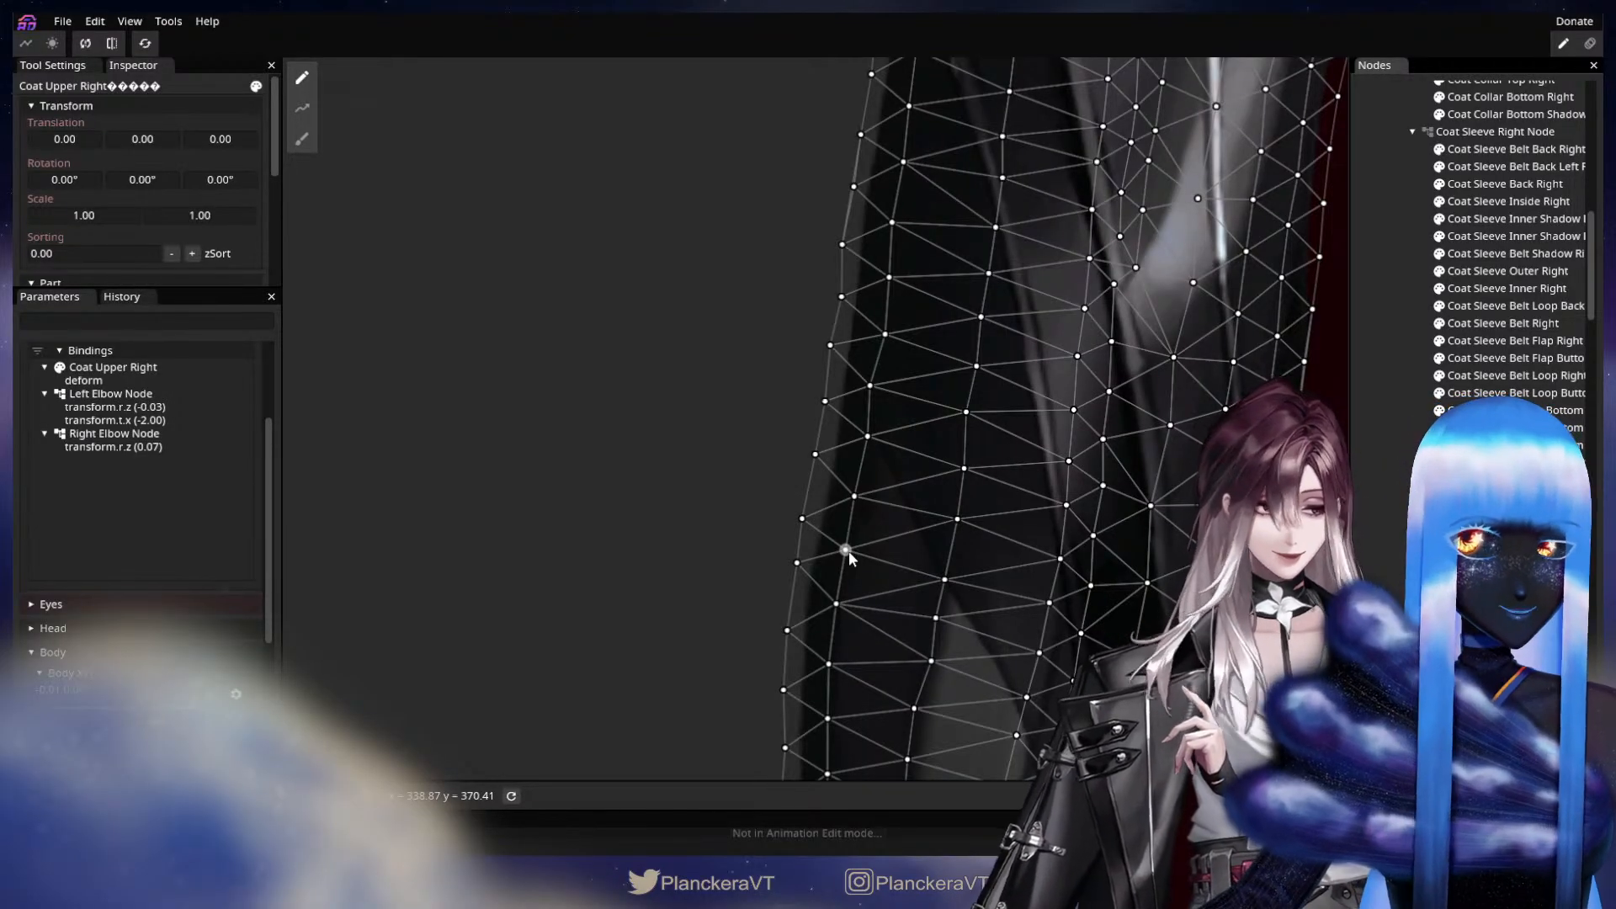
click(845, 549)
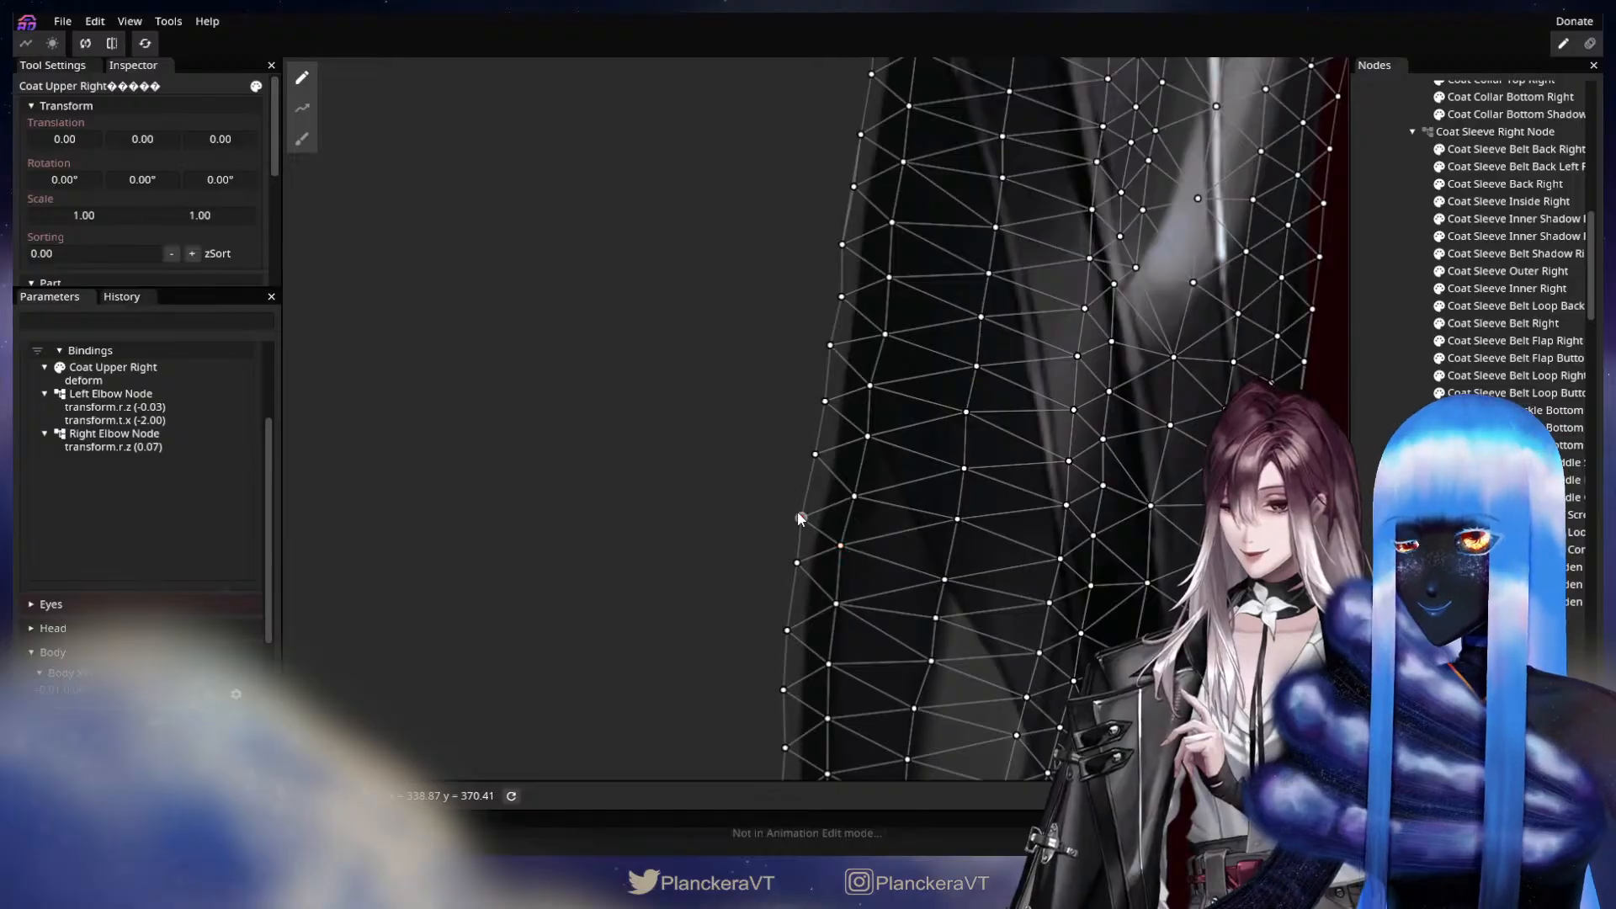
click(855, 497)
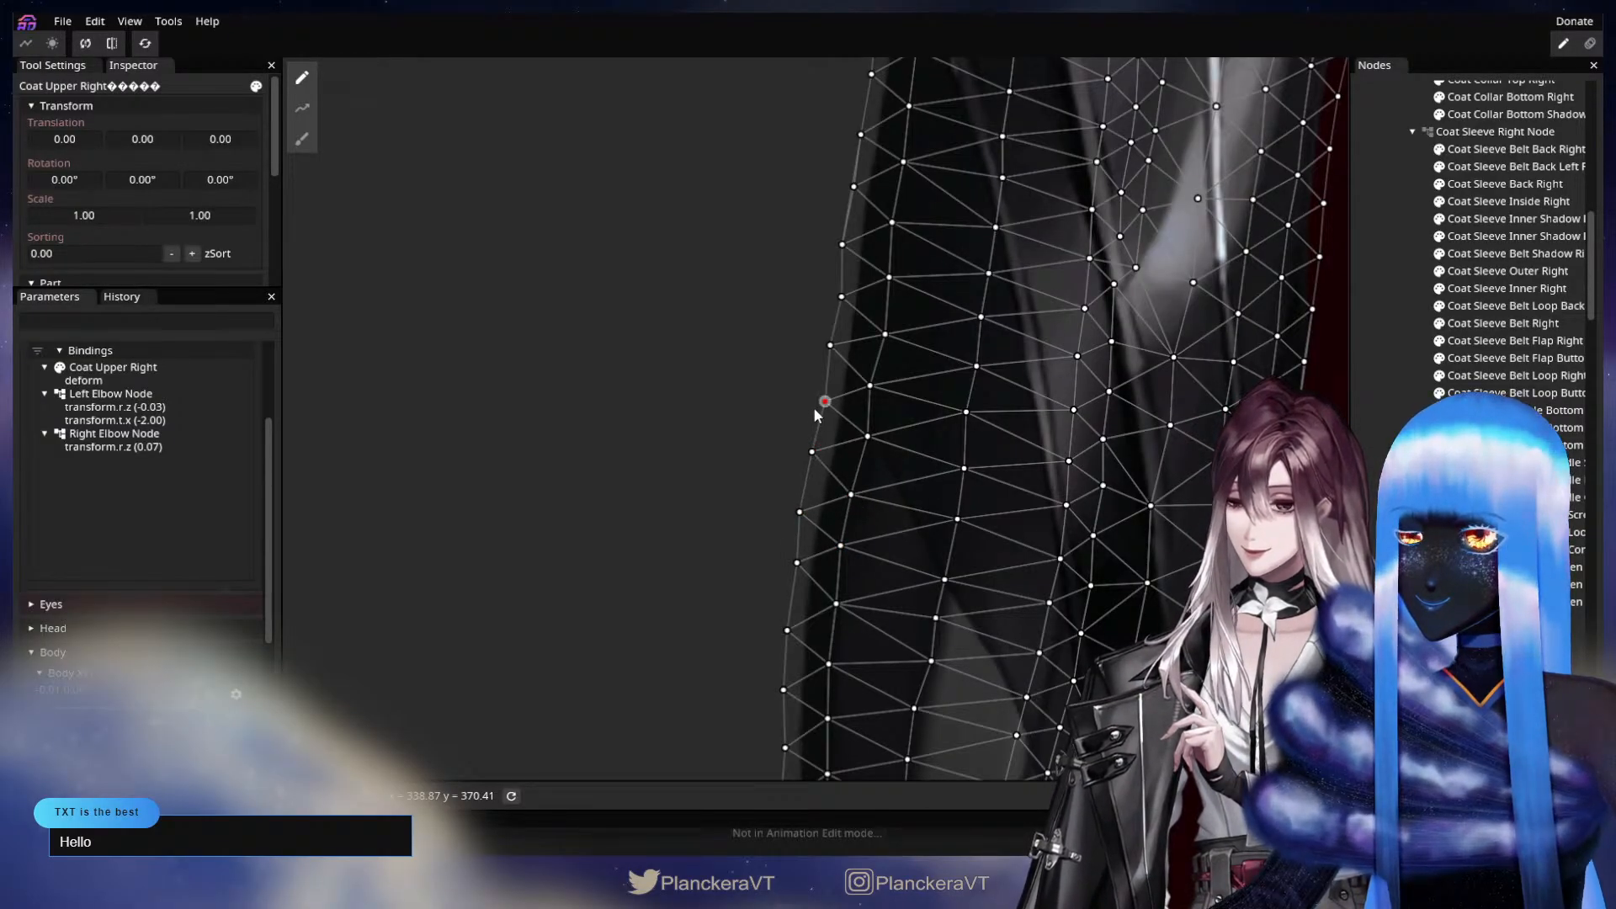
click(865, 436)
drag(977, 771, 953, 467)
scroll(952, 467, down, 4)
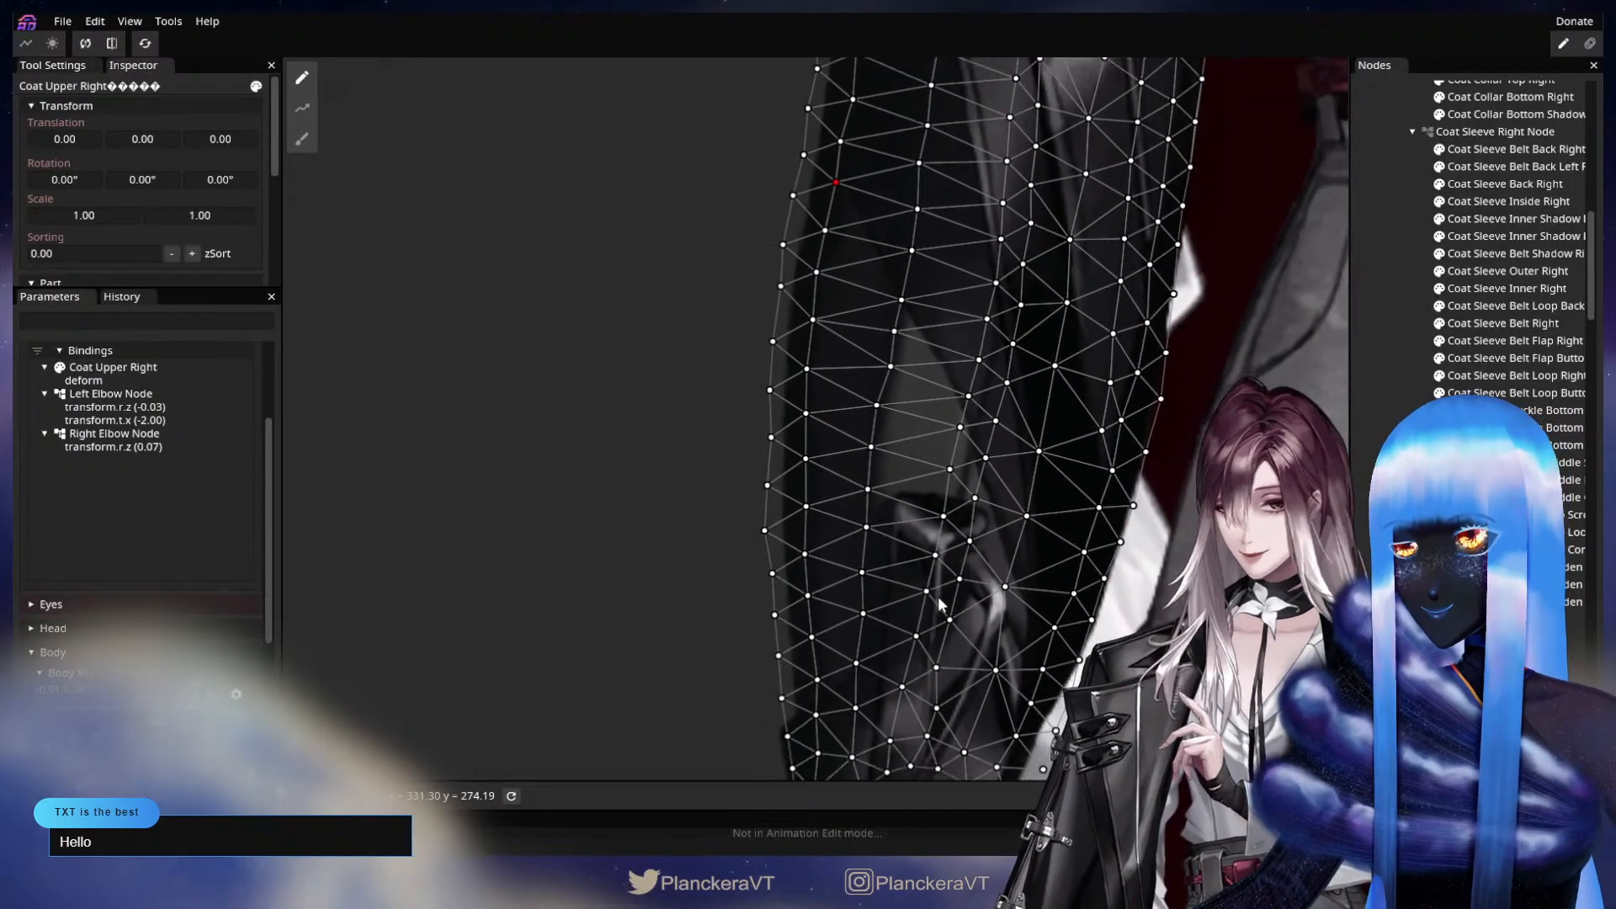
click(915, 625)
scroll(916, 624, down, 2)
drag(916, 625, 835, 608)
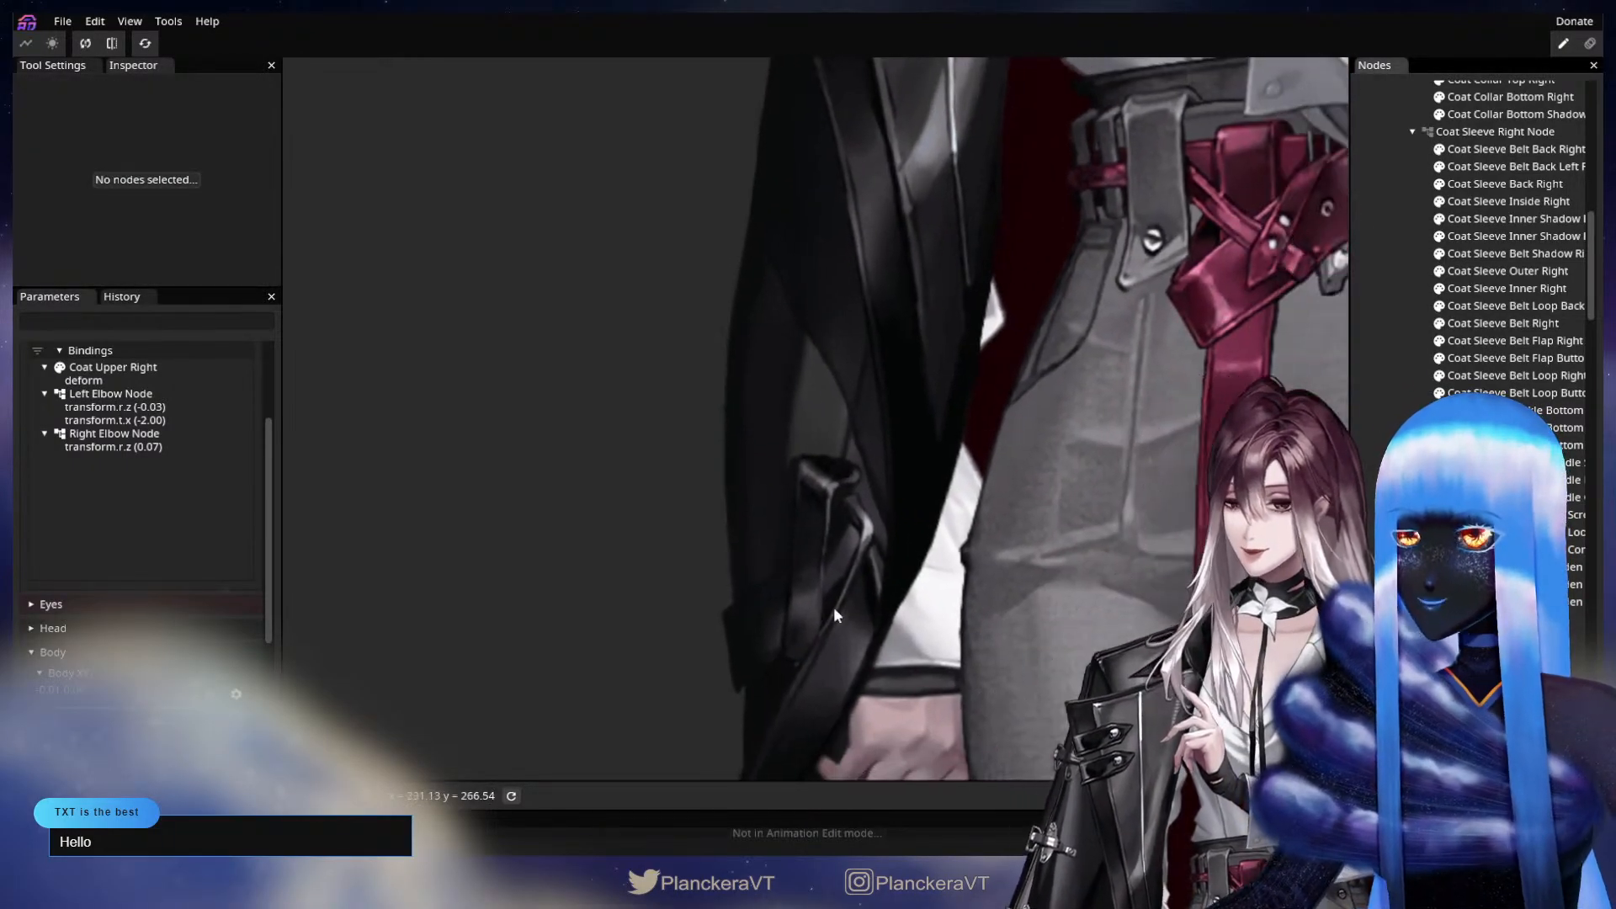
Deform the lower outer end of the Coat Belt Back Right mesh slightly outward with the Circle Brush at size 91.
drag(802, 689, 926, 629)
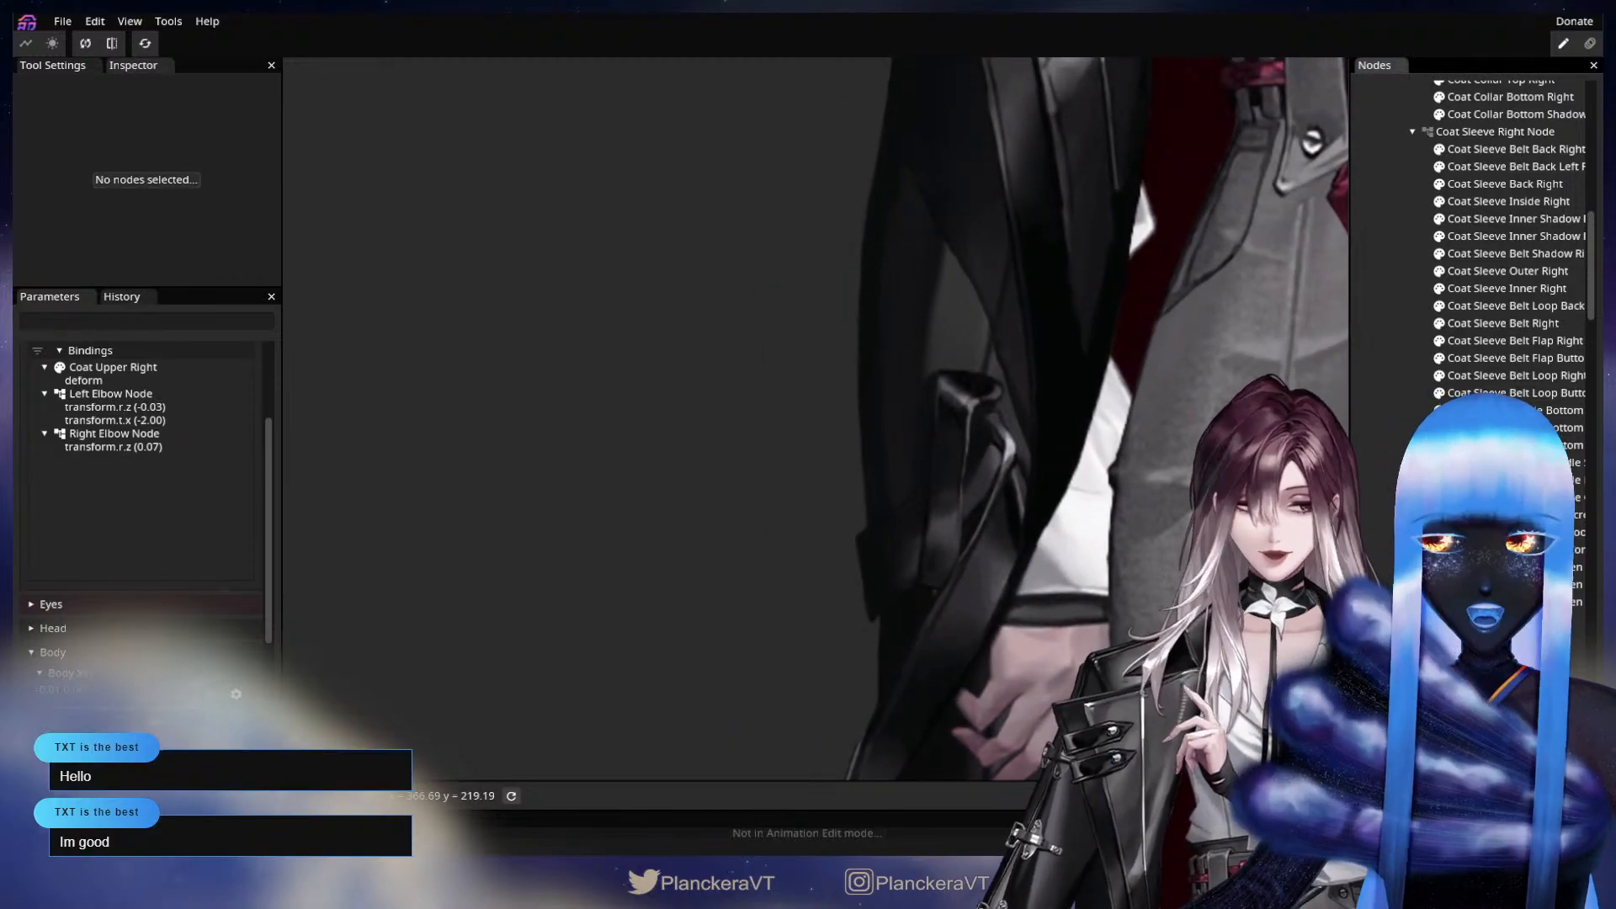
click(1035, 649)
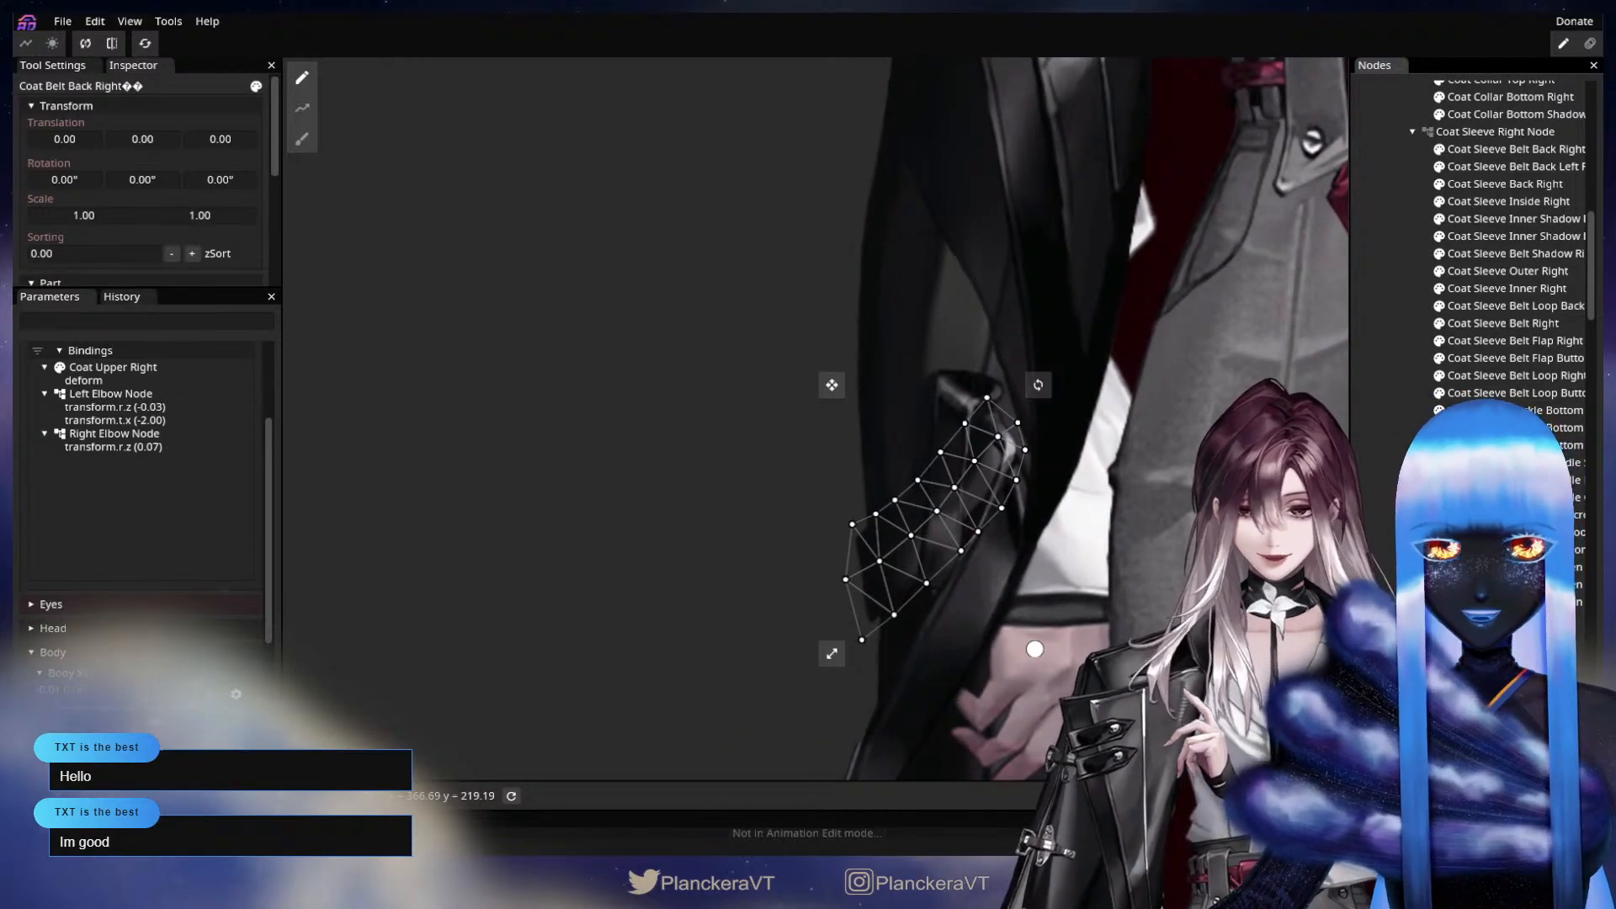
click(303, 138)
drag(705, 343, 451, 334)
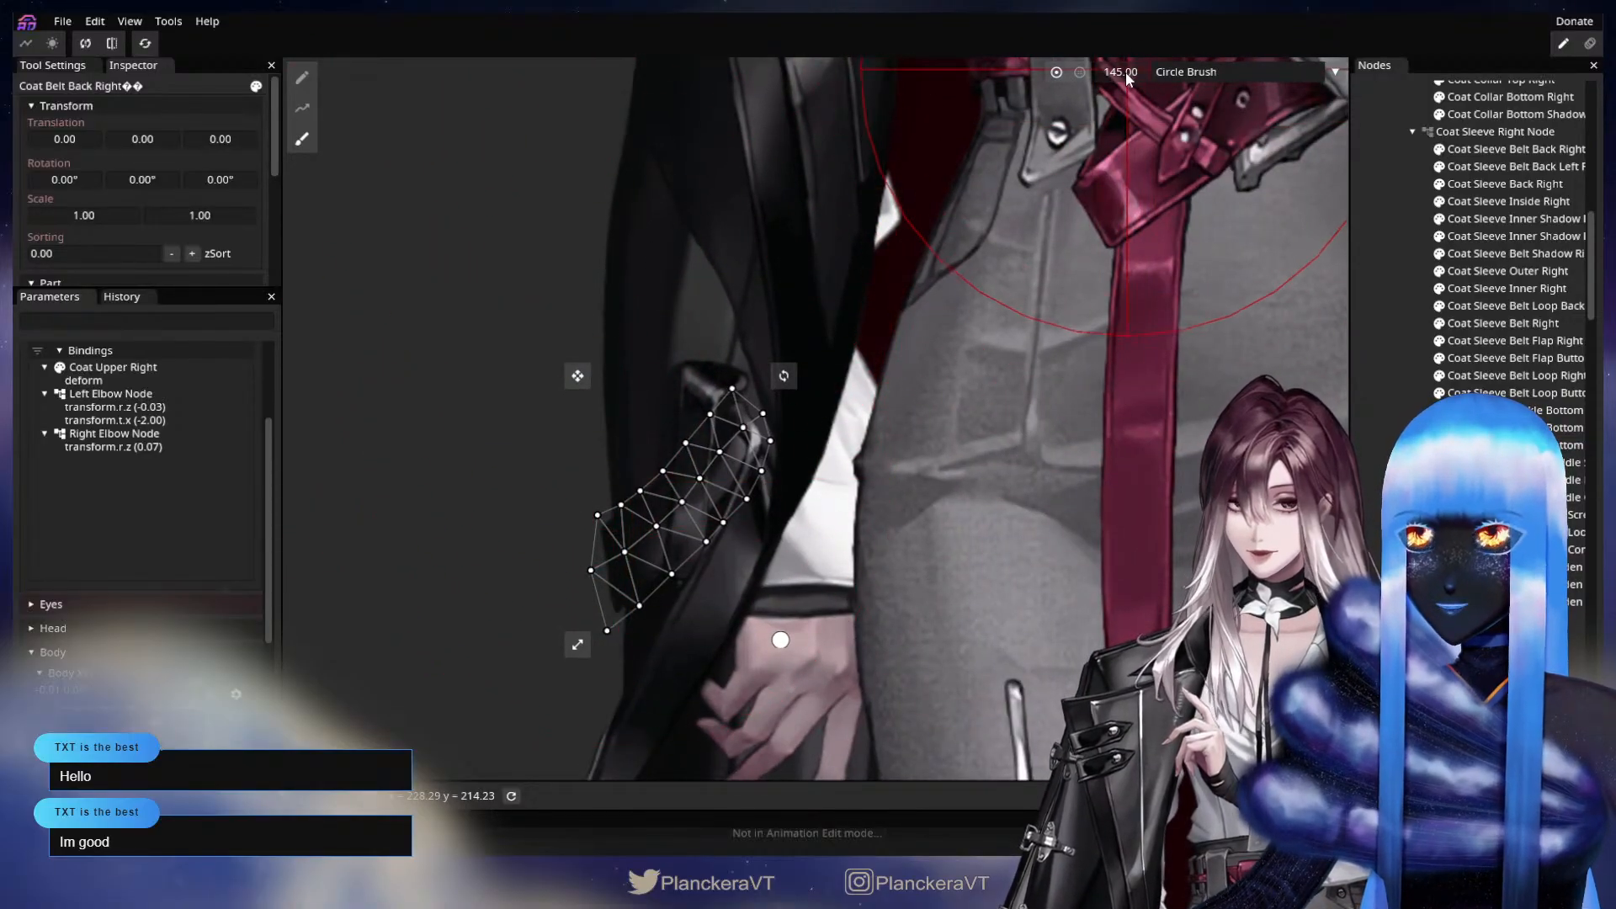
drag(1127, 73, 1081, 74)
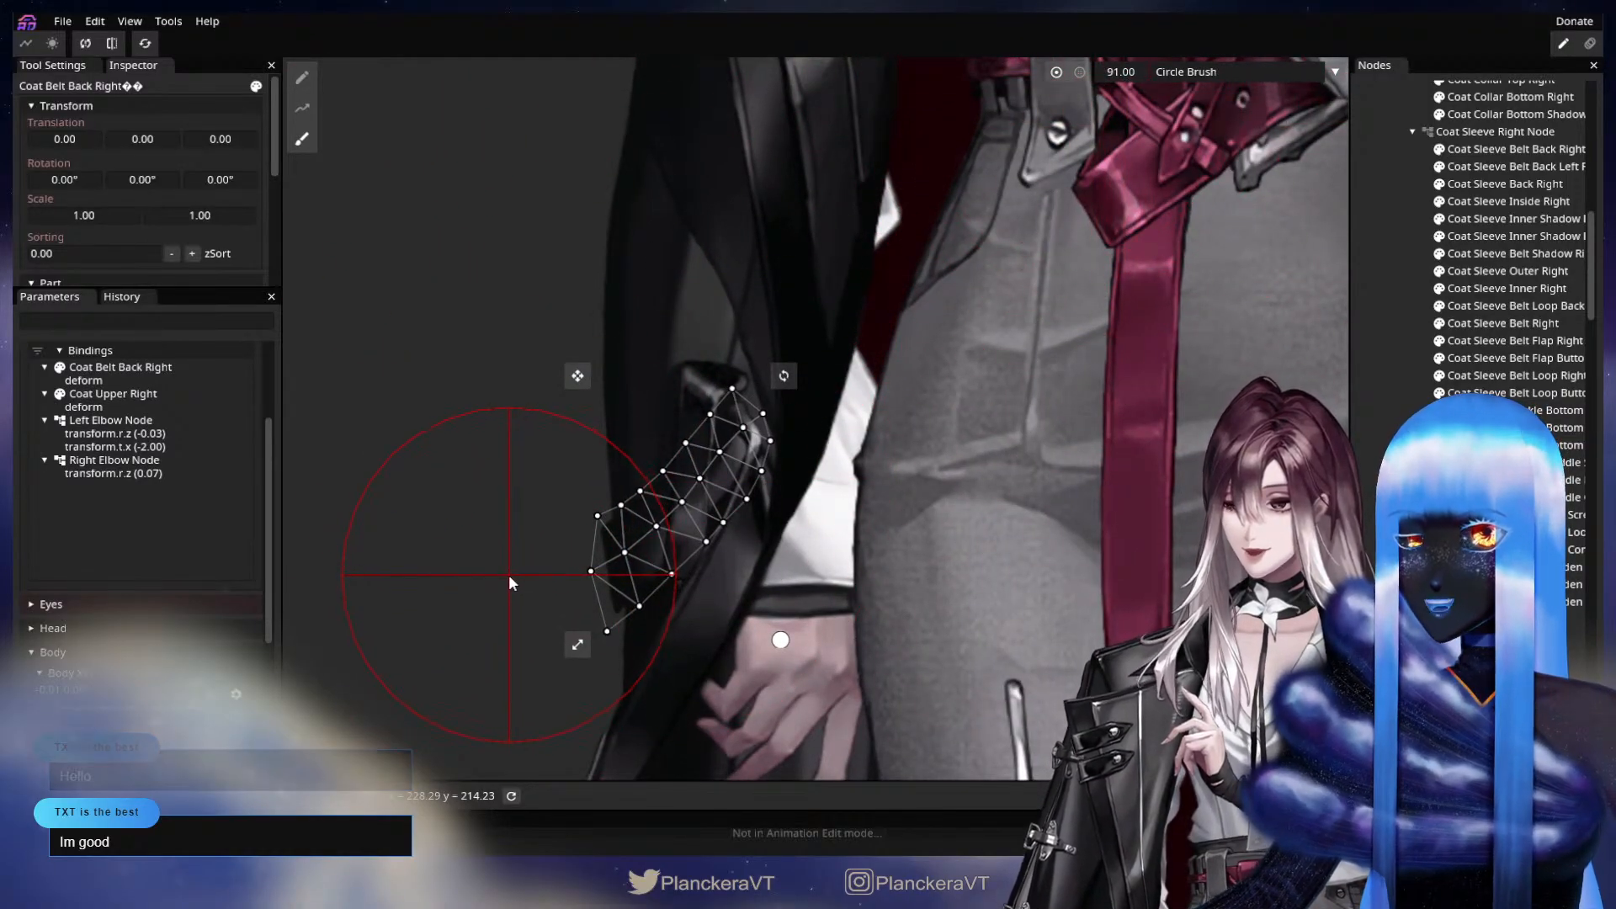
drag(509, 574, 500, 576)
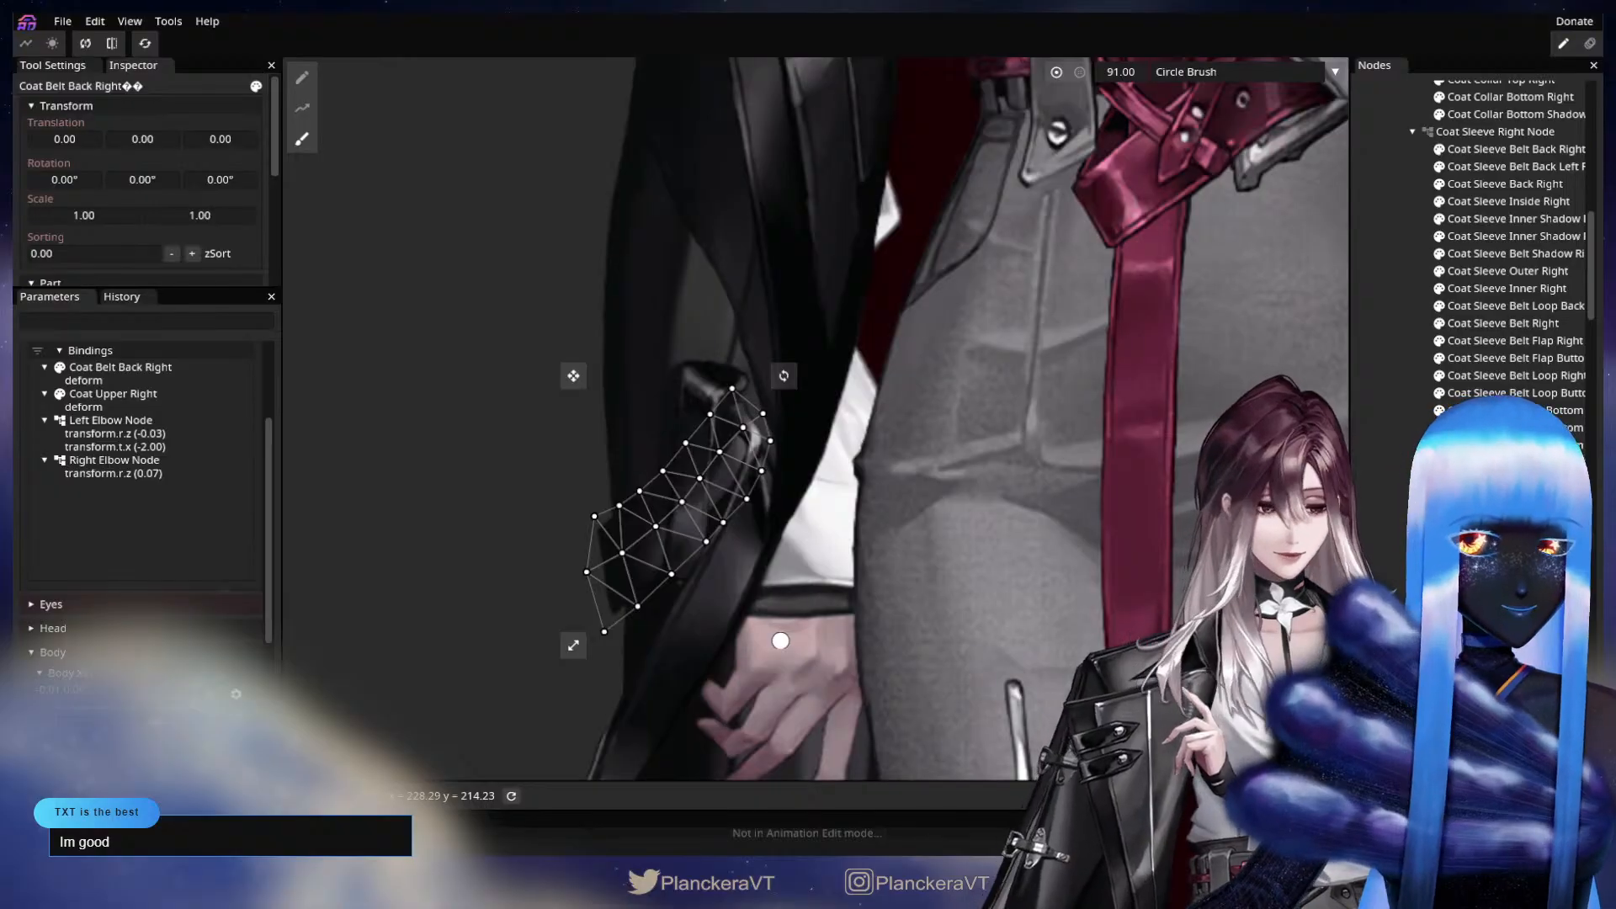
Nudge the lower outer edge of the Coat Upper Right mesh outward with the Circle Brush.
click(1492, 632)
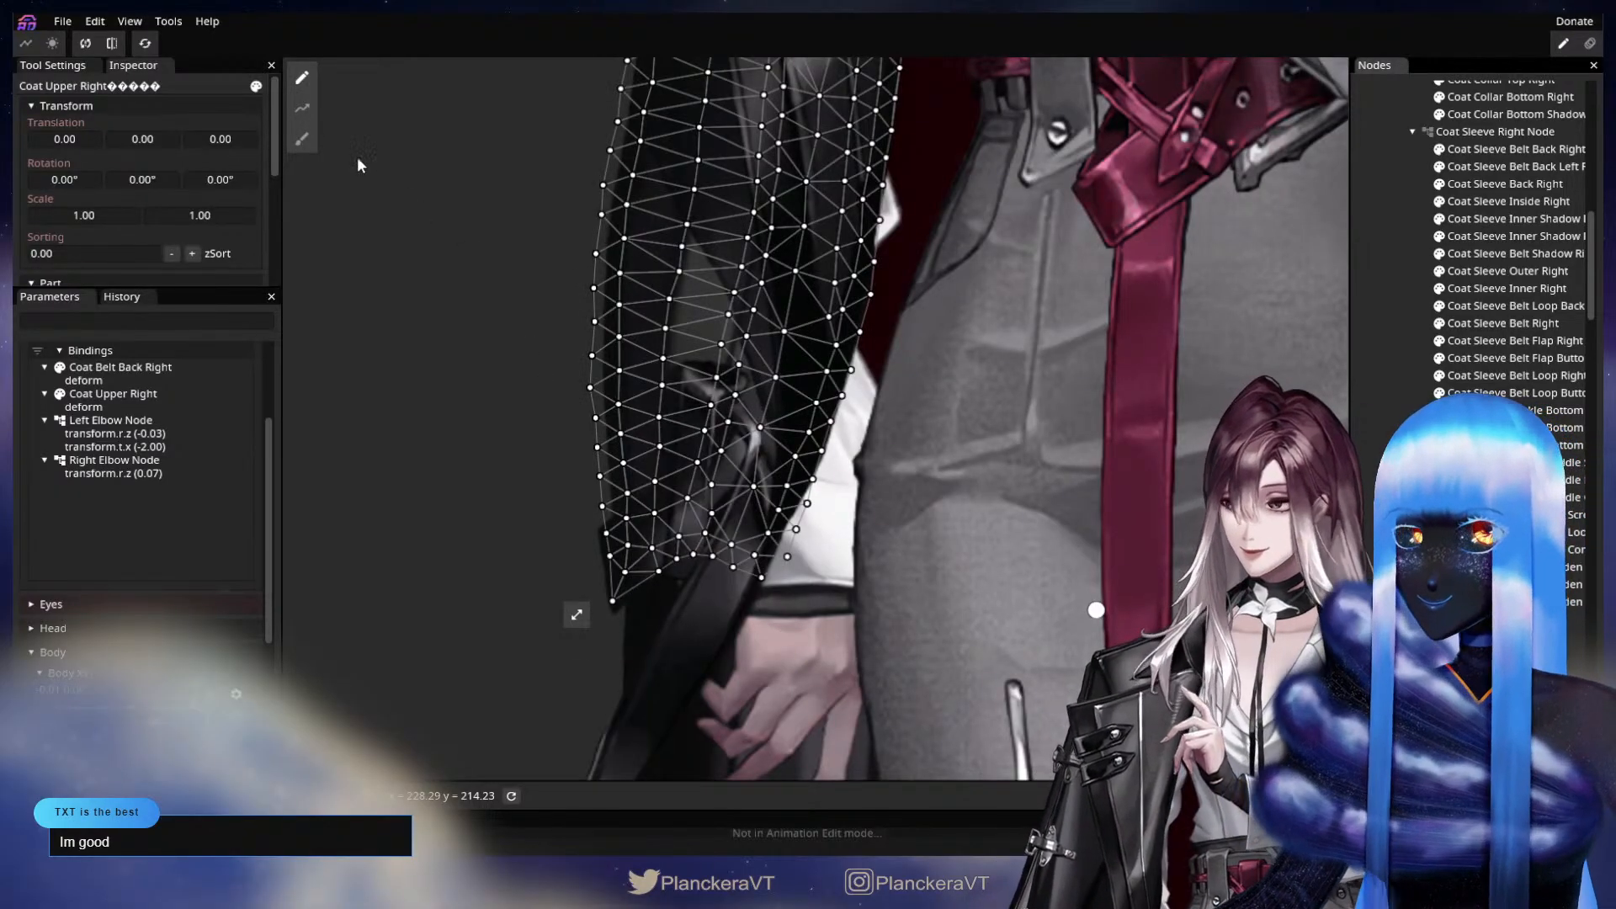
click(303, 140)
drag(513, 503, 506, 507)
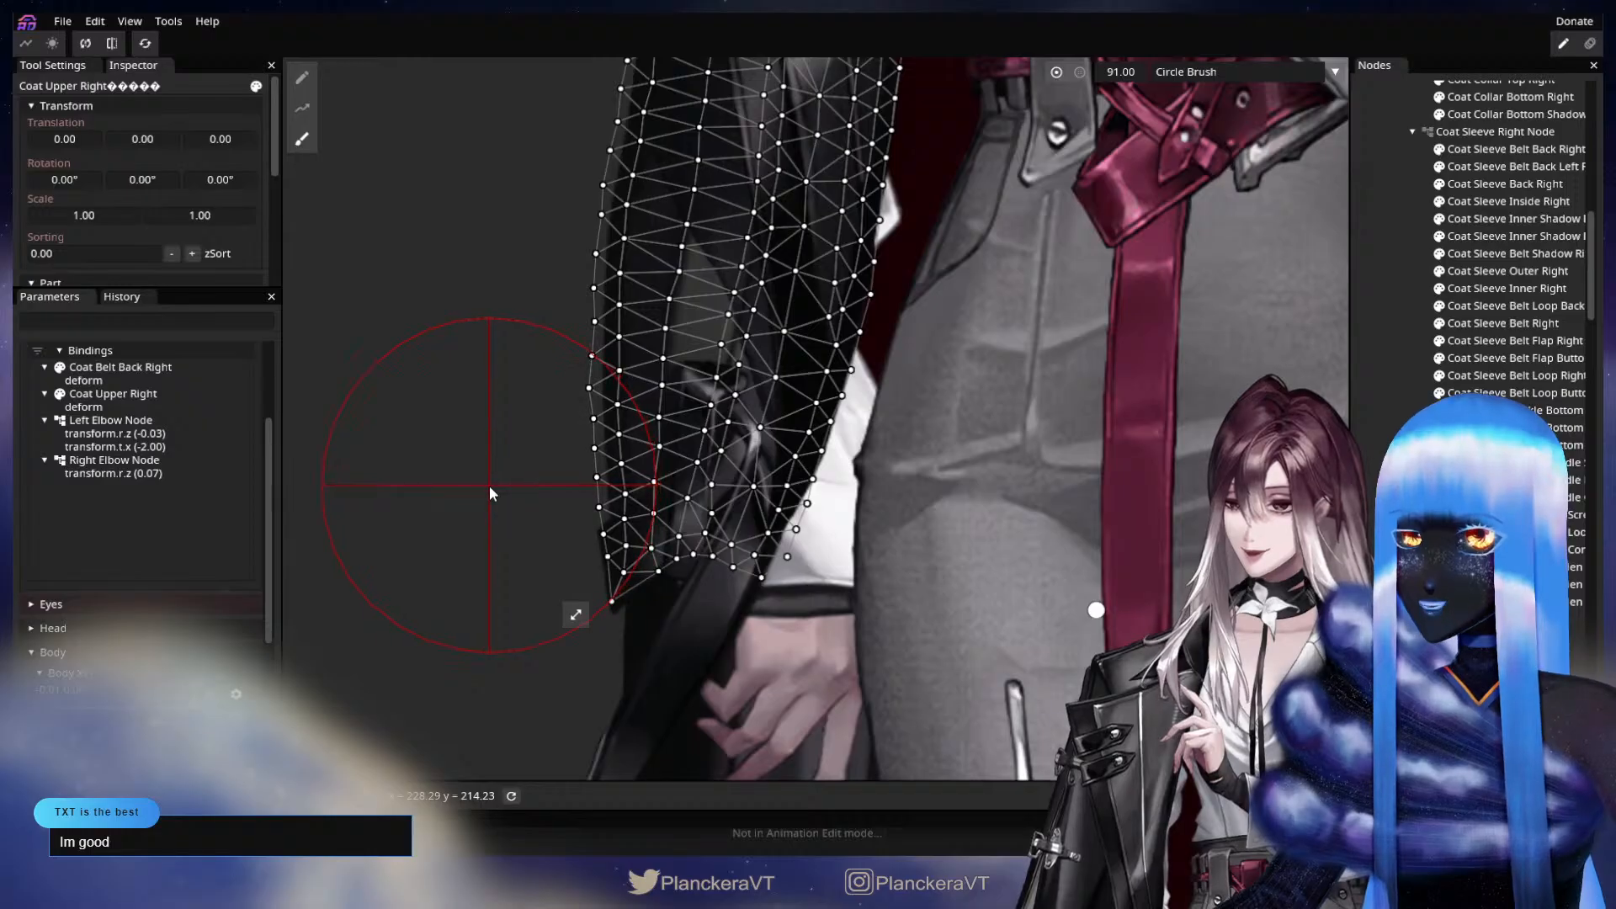
drag(892, 555, 989, 559)
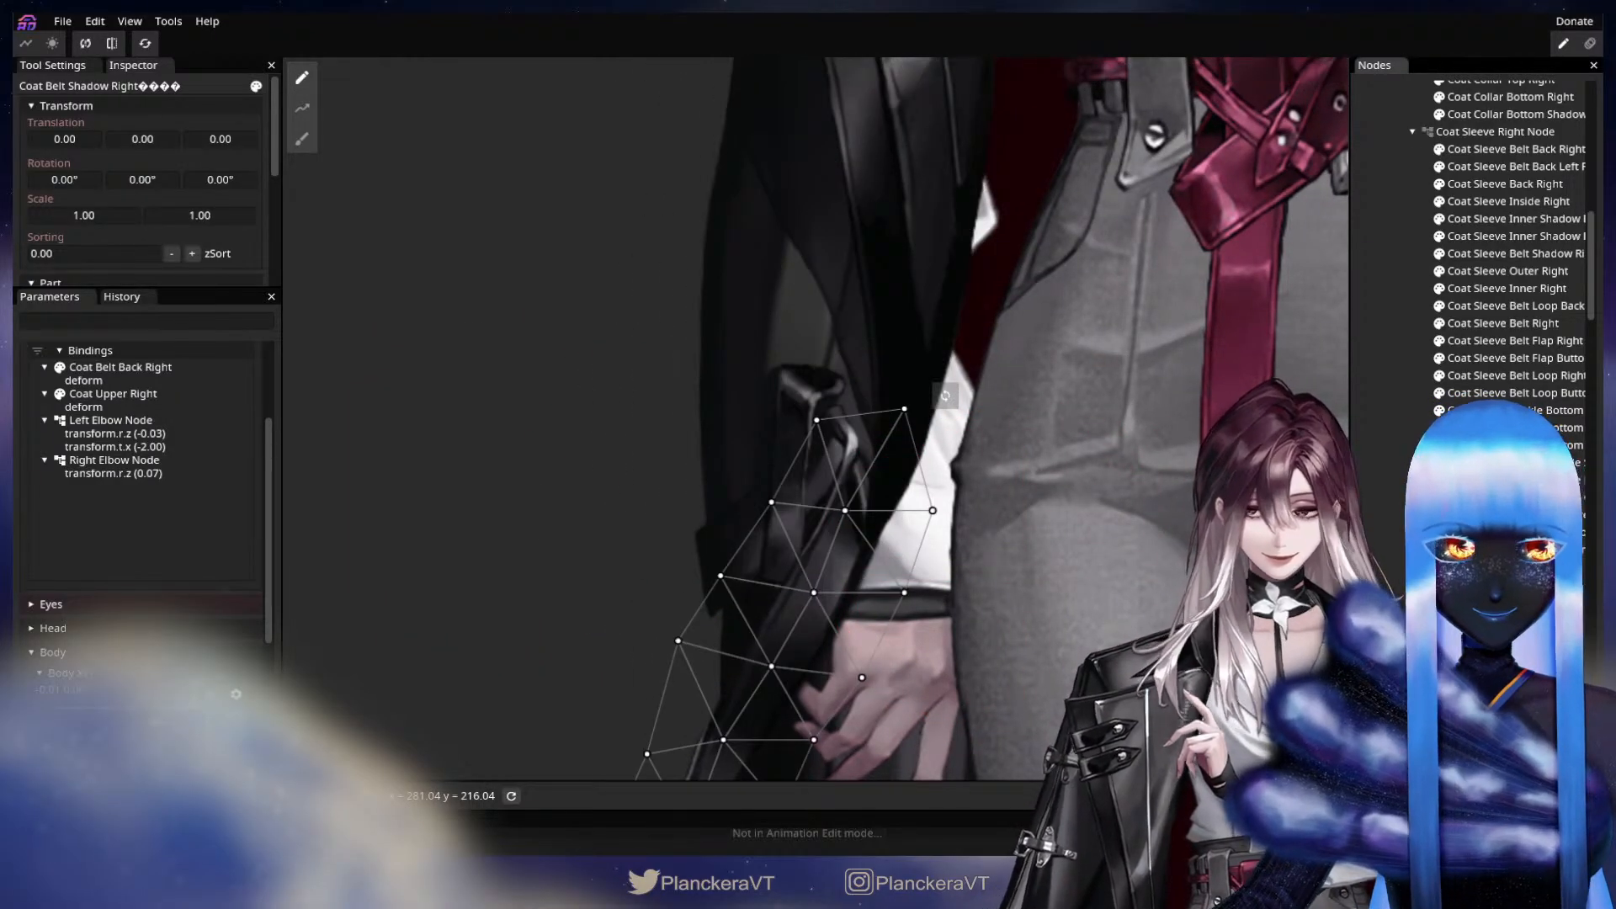
Shift the Coat Belt Loop Right mesh slightly toward the coat's outer edge with the Circle Brush at size 96.
click(787, 505)
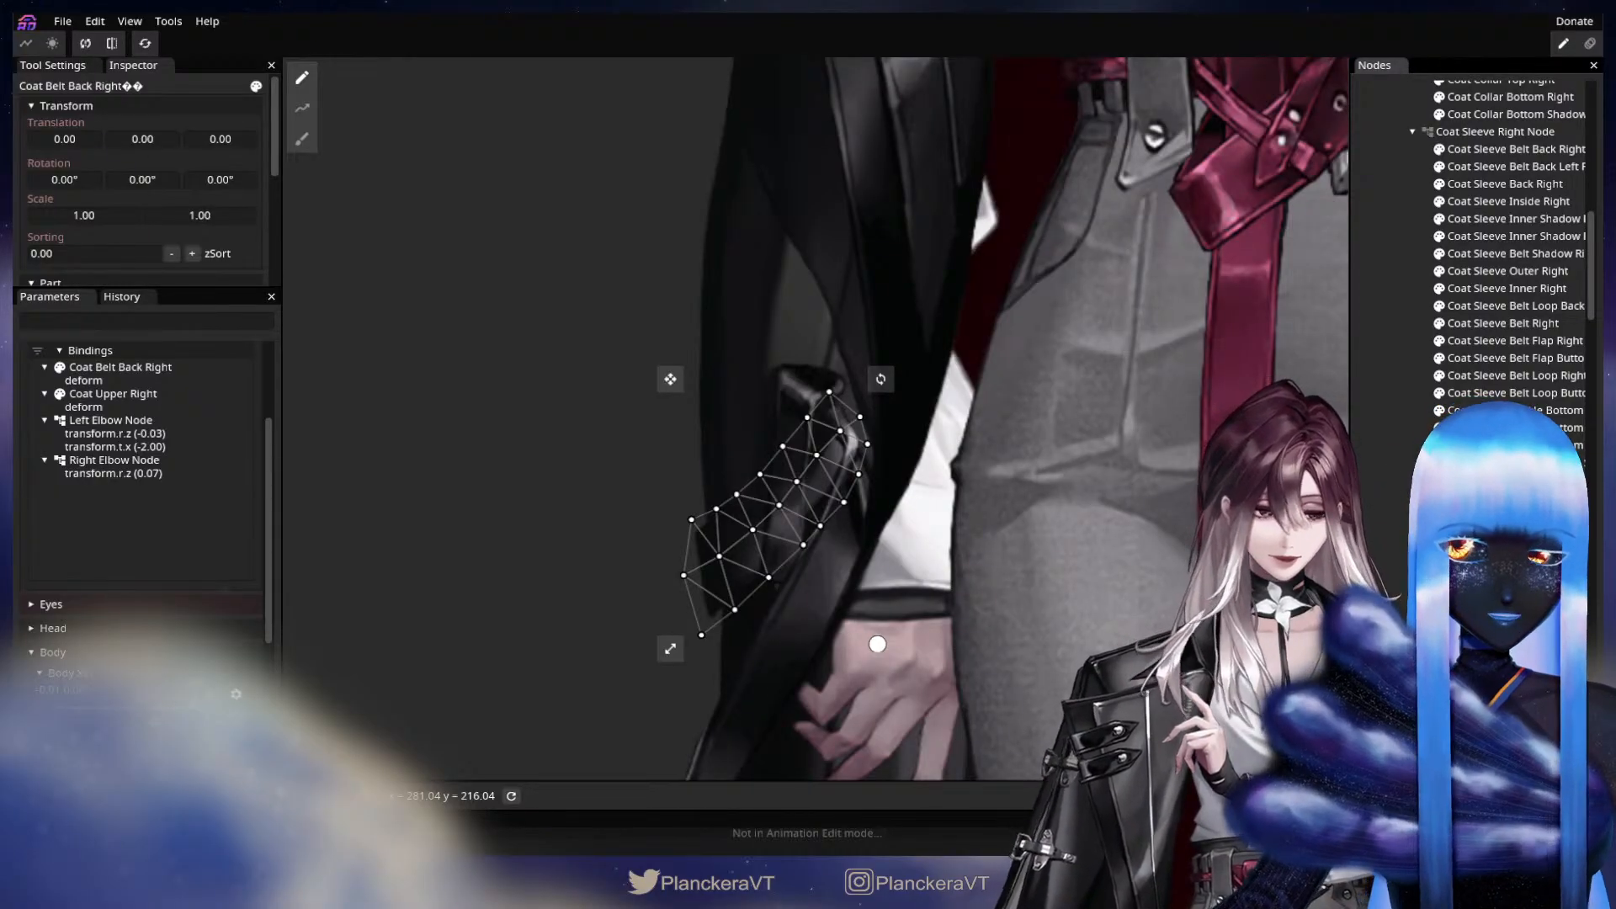
click(864, 605)
click(302, 139)
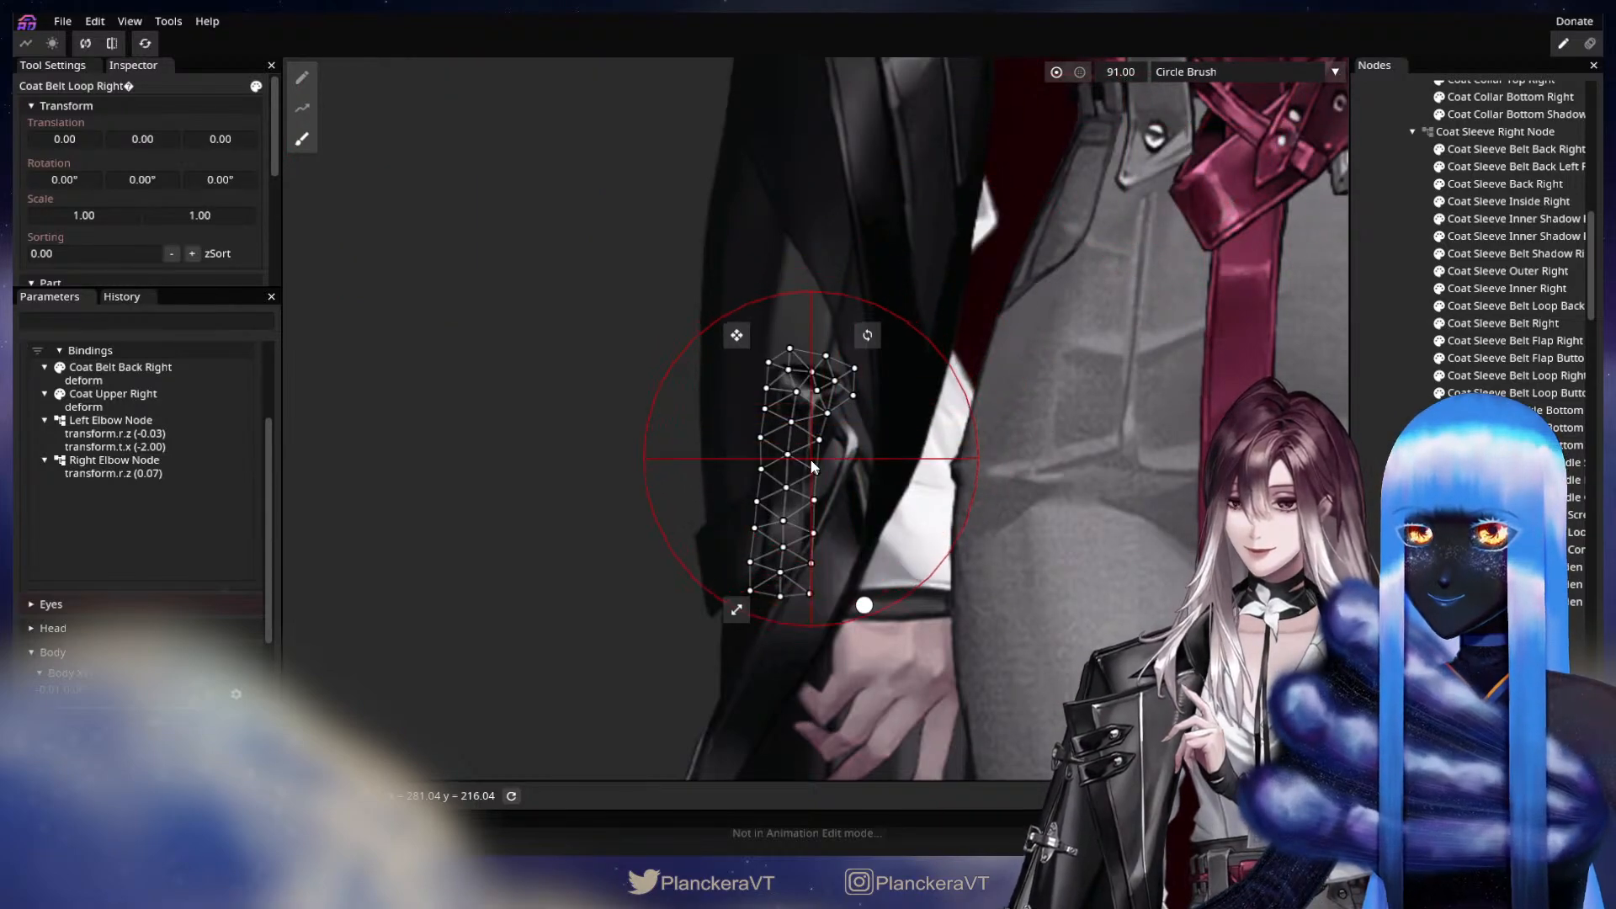
drag(1120, 77, 1124, 74)
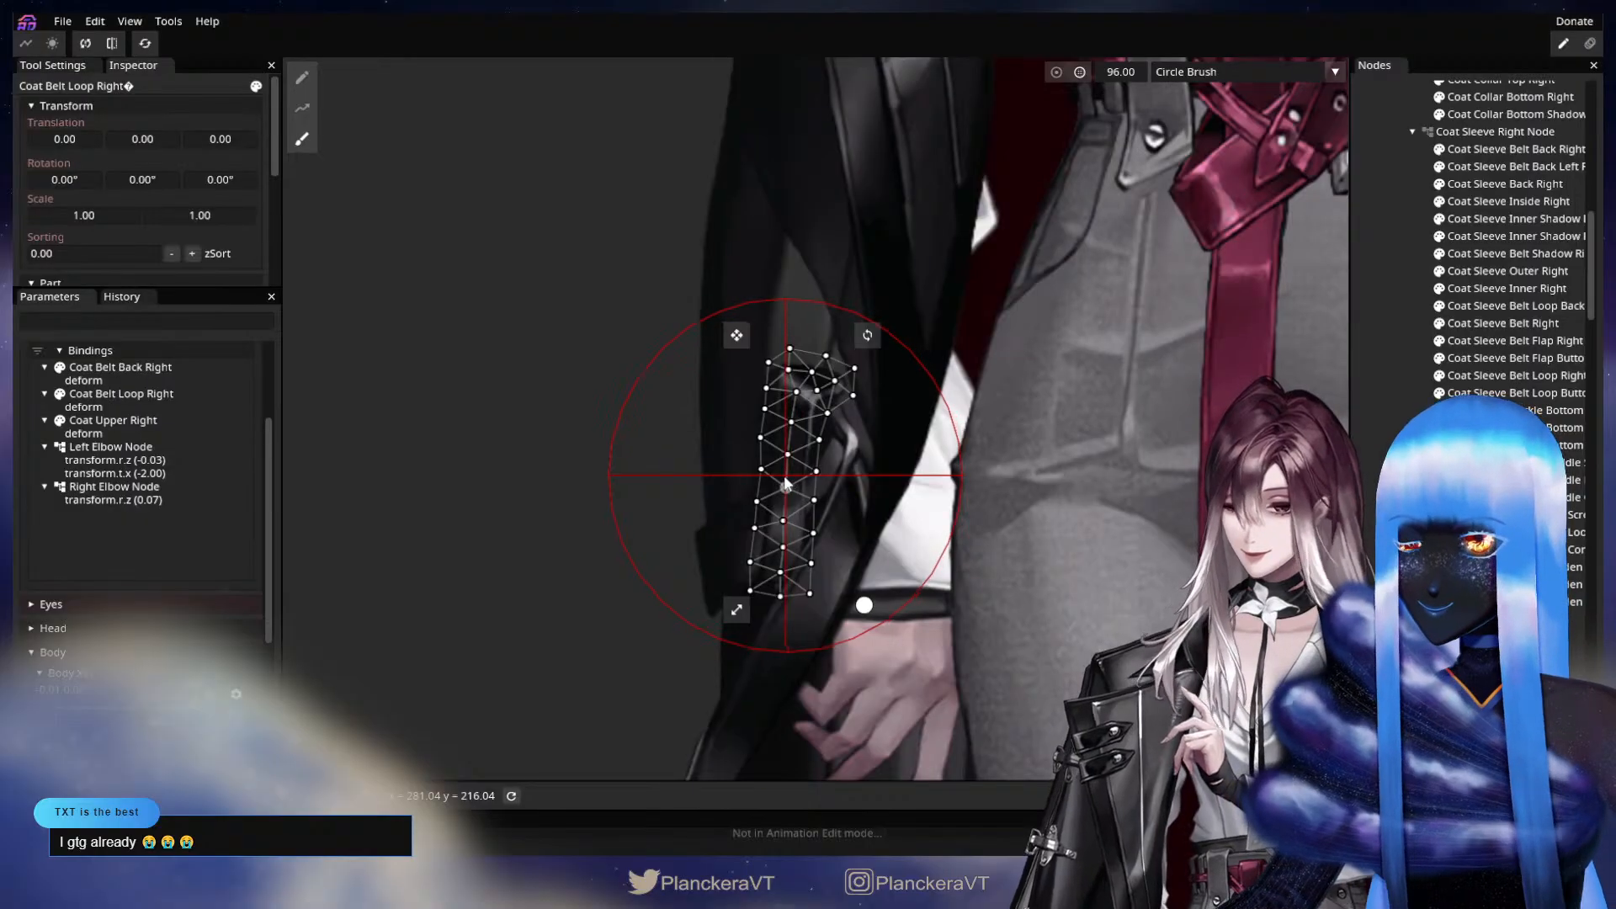
drag(776, 482, 762, 481)
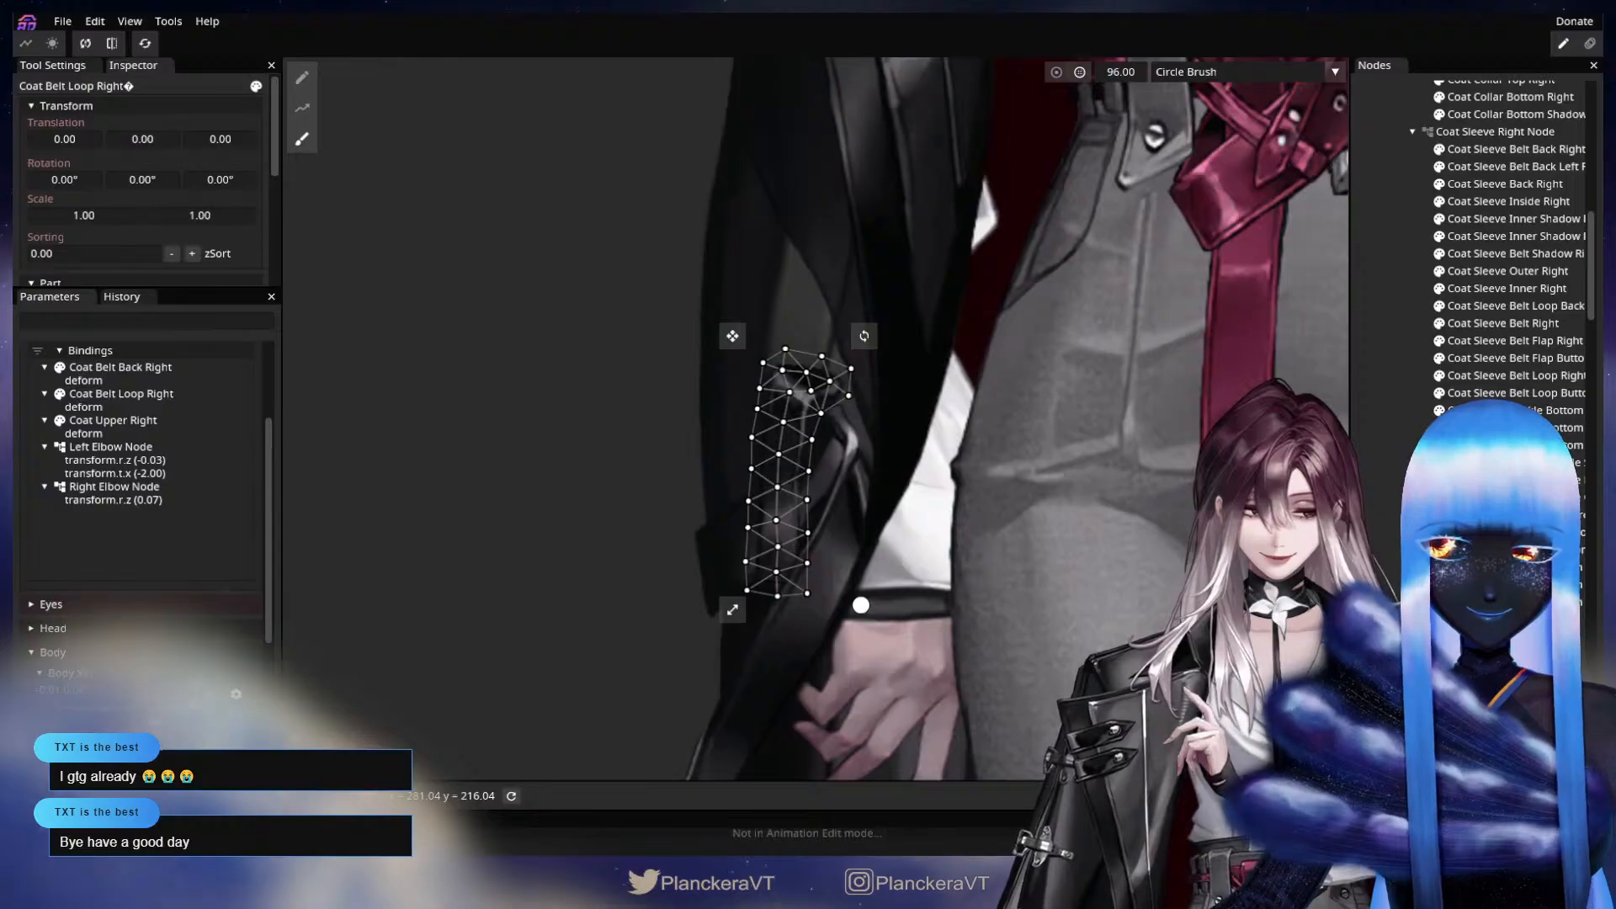
Save the model and nudge the upper parts of the Coat Belt Back Right and Coat Belt Top Right meshes together with the Circle Brush.
drag(833, 471, 854, 413)
scroll(854, 412, up, 1)
click(854, 413)
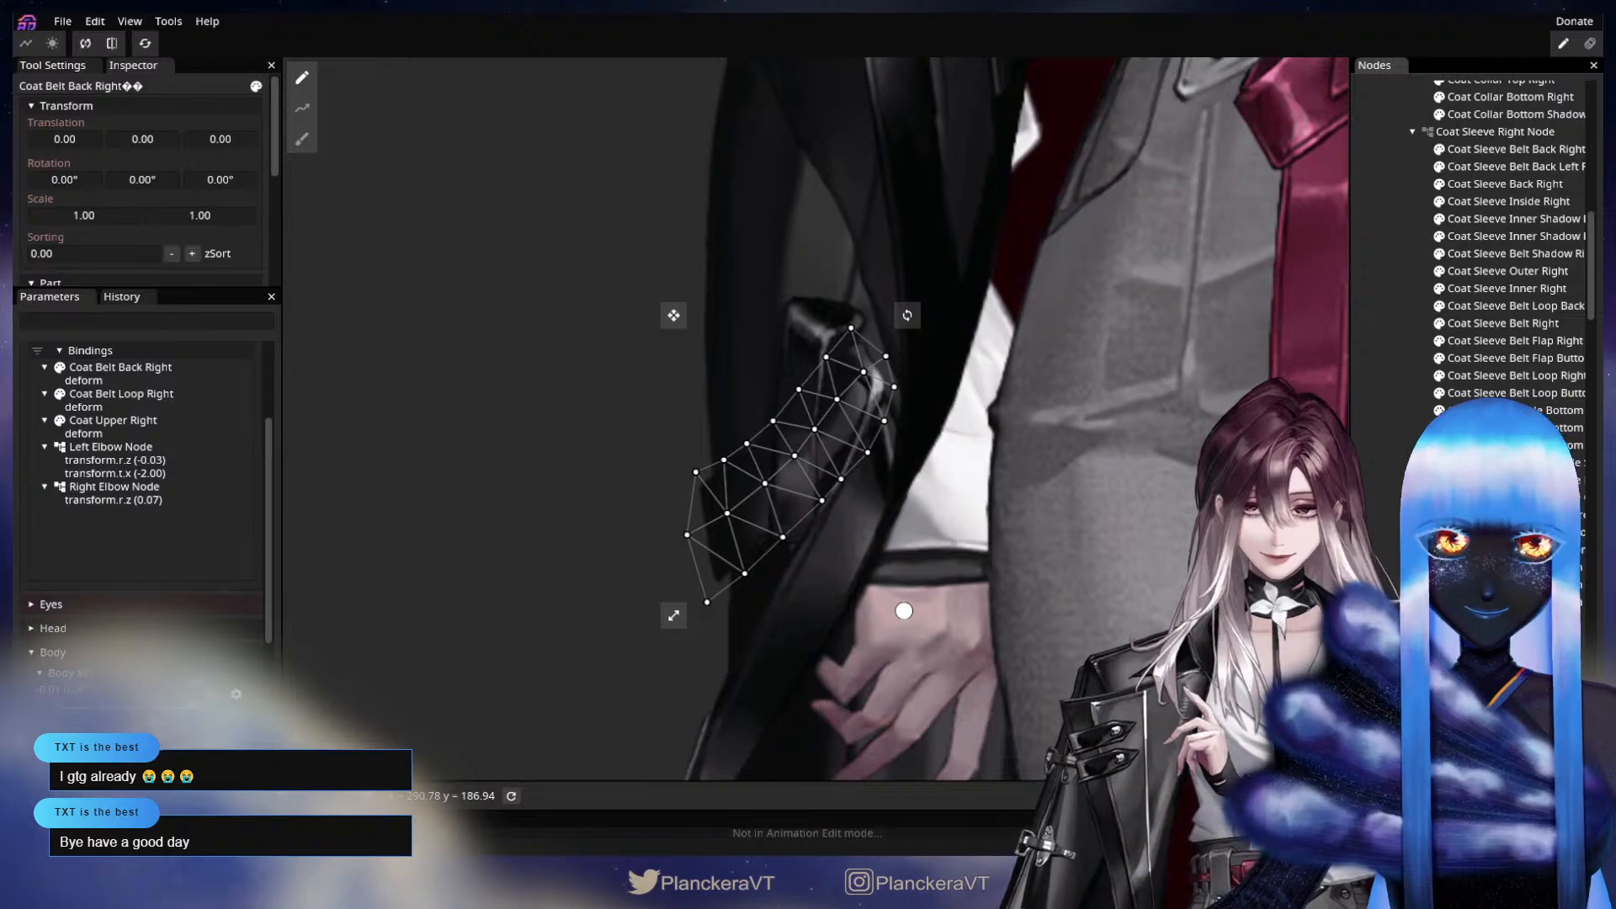
key(ctrl+s)
ctrl+click(1515, 638)
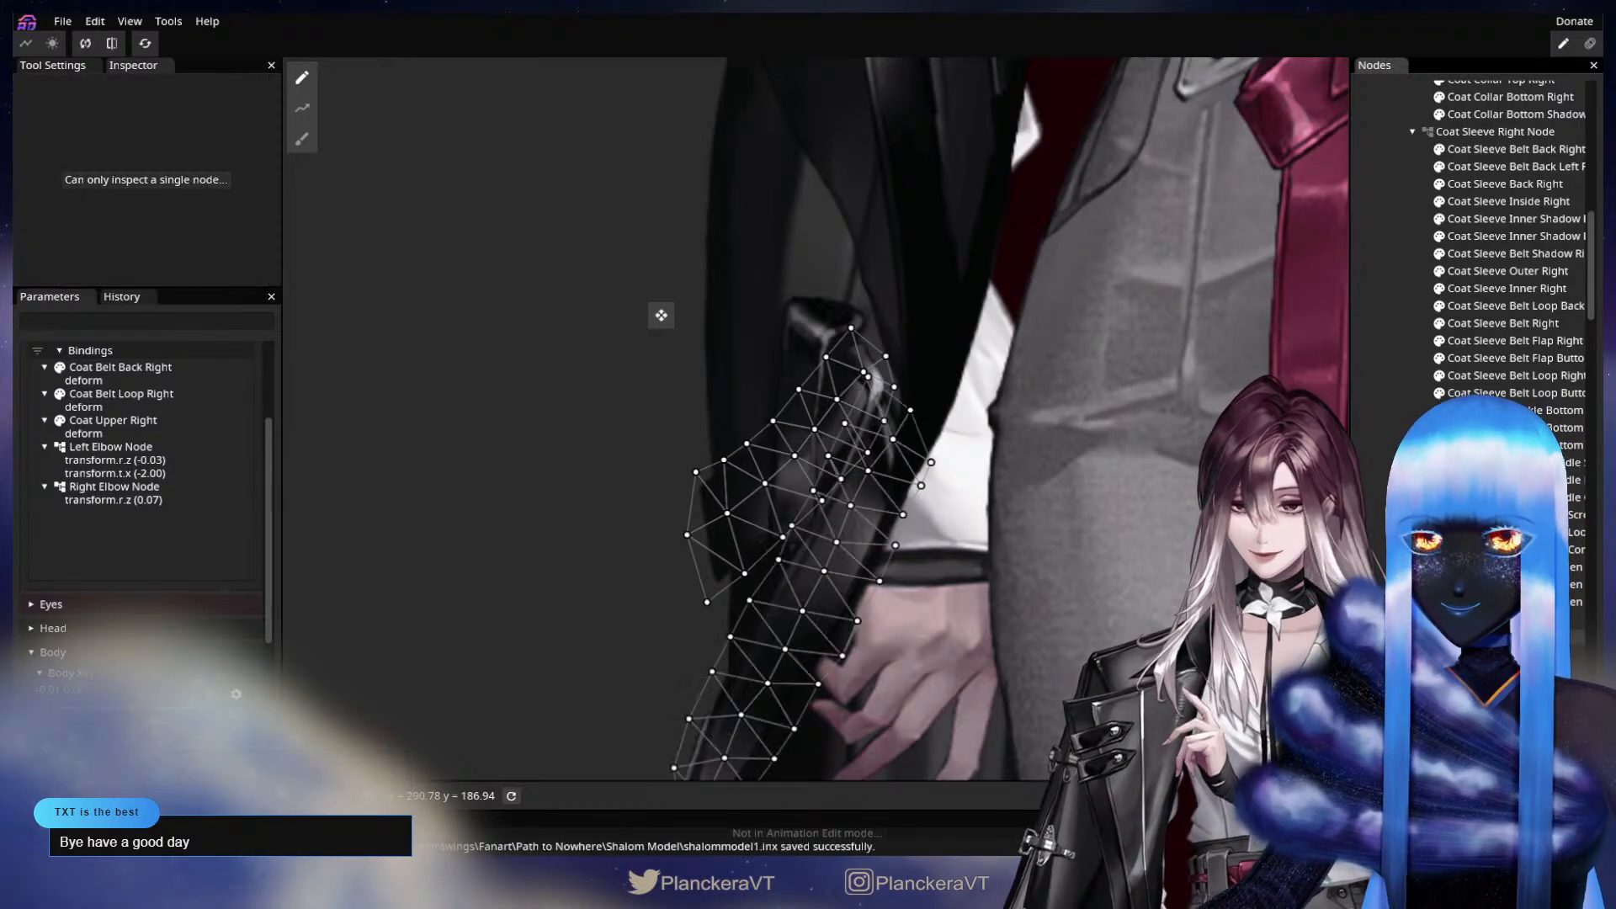
click(302, 139)
drag(915, 399, 906, 397)
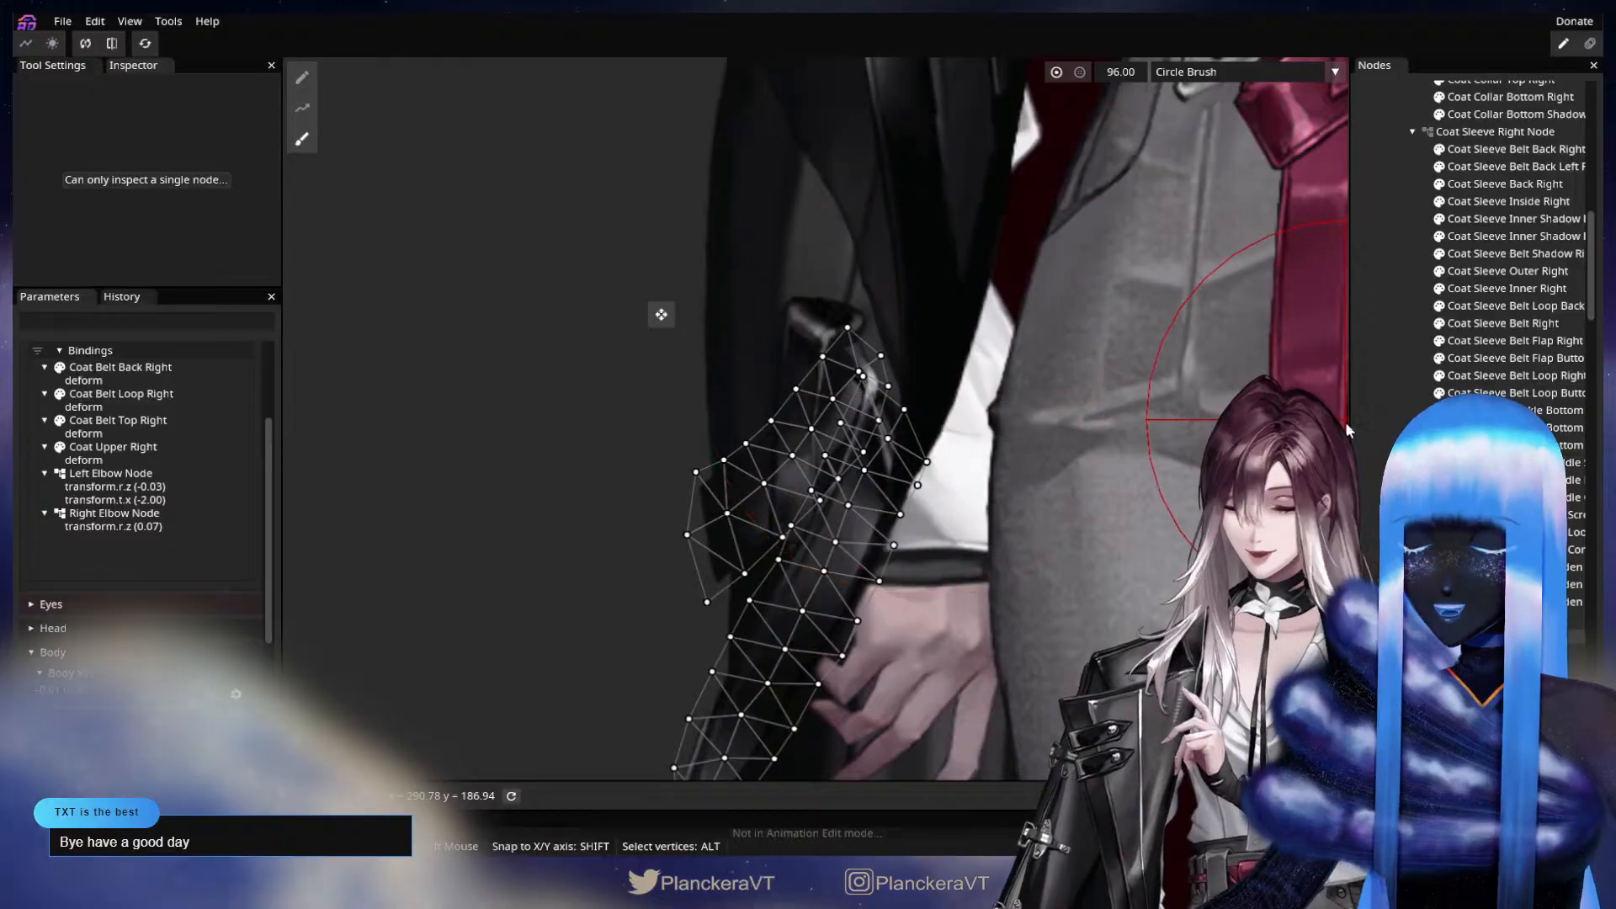
click(1379, 429)
Disarm Arm Elbow Physics and preview its -1.00 horizontal pose to examine the coat's edge and belt around the lowered hand.
scroll(907, 478, down, 4)
scroll(908, 480, down, 5)
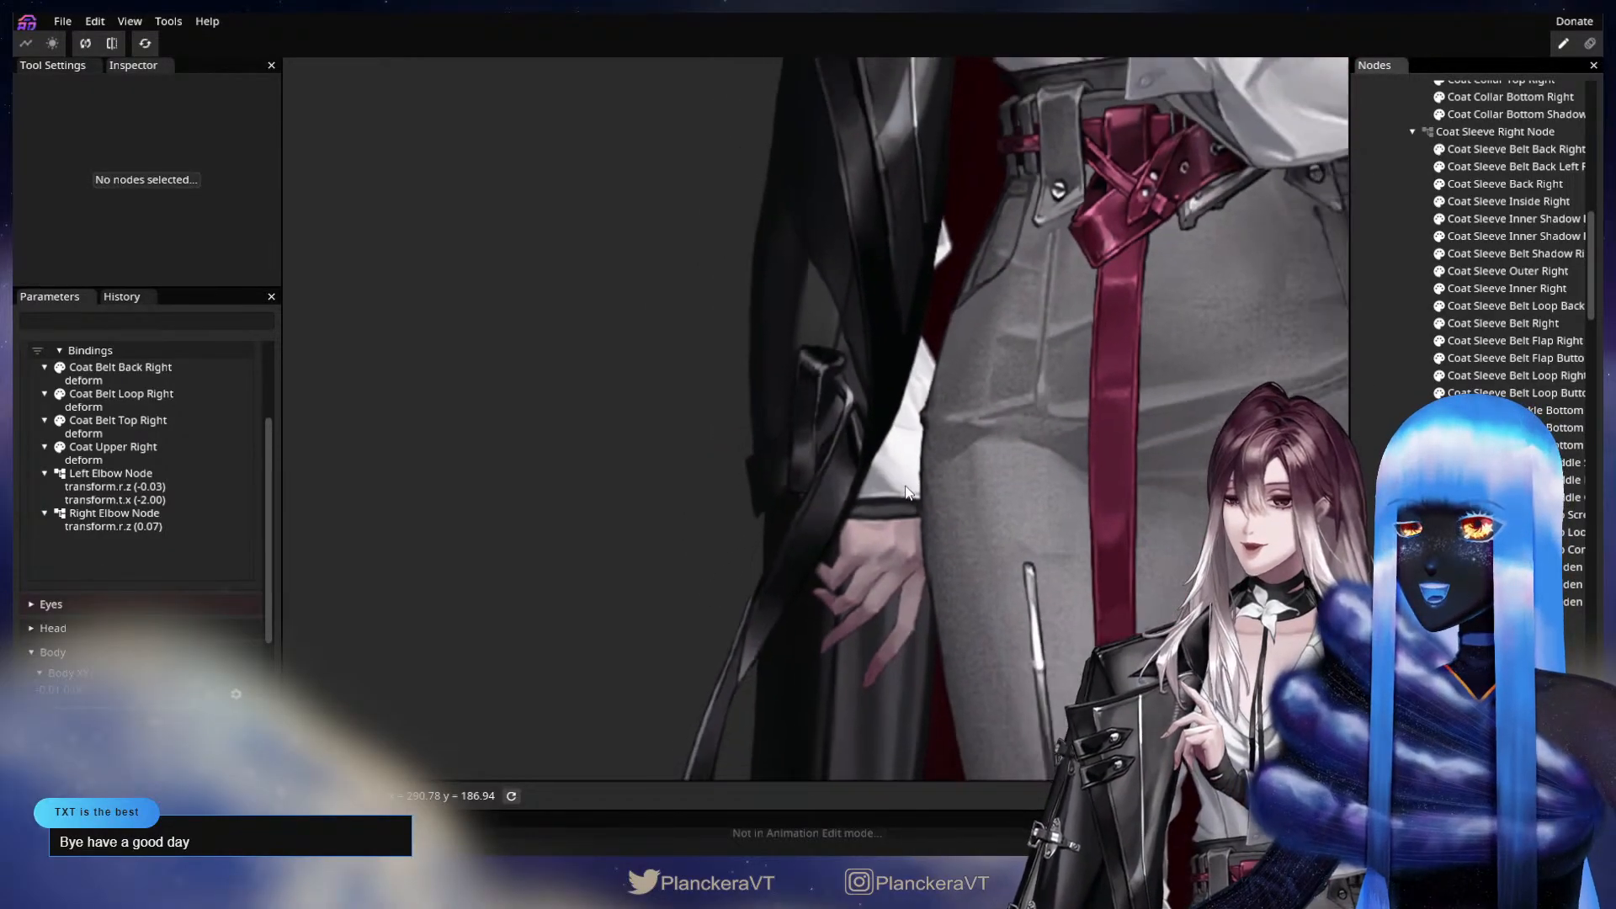
drag(956, 408, 880, 517)
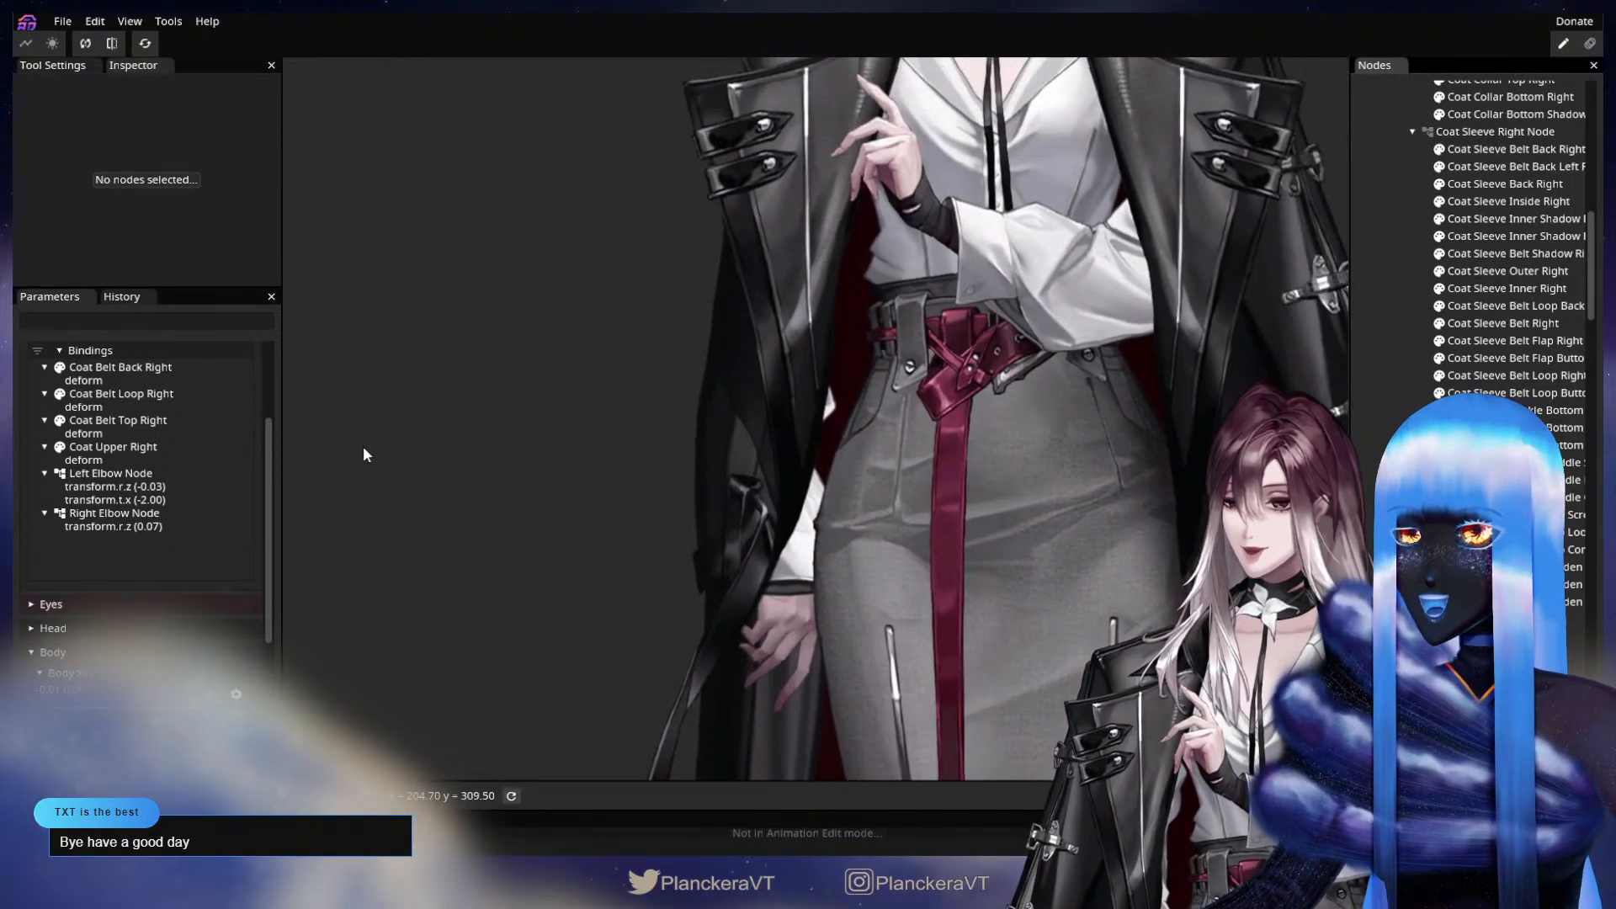
scroll(236, 425, up, 3)
click(245, 395)
scroll(170, 552, down, 3)
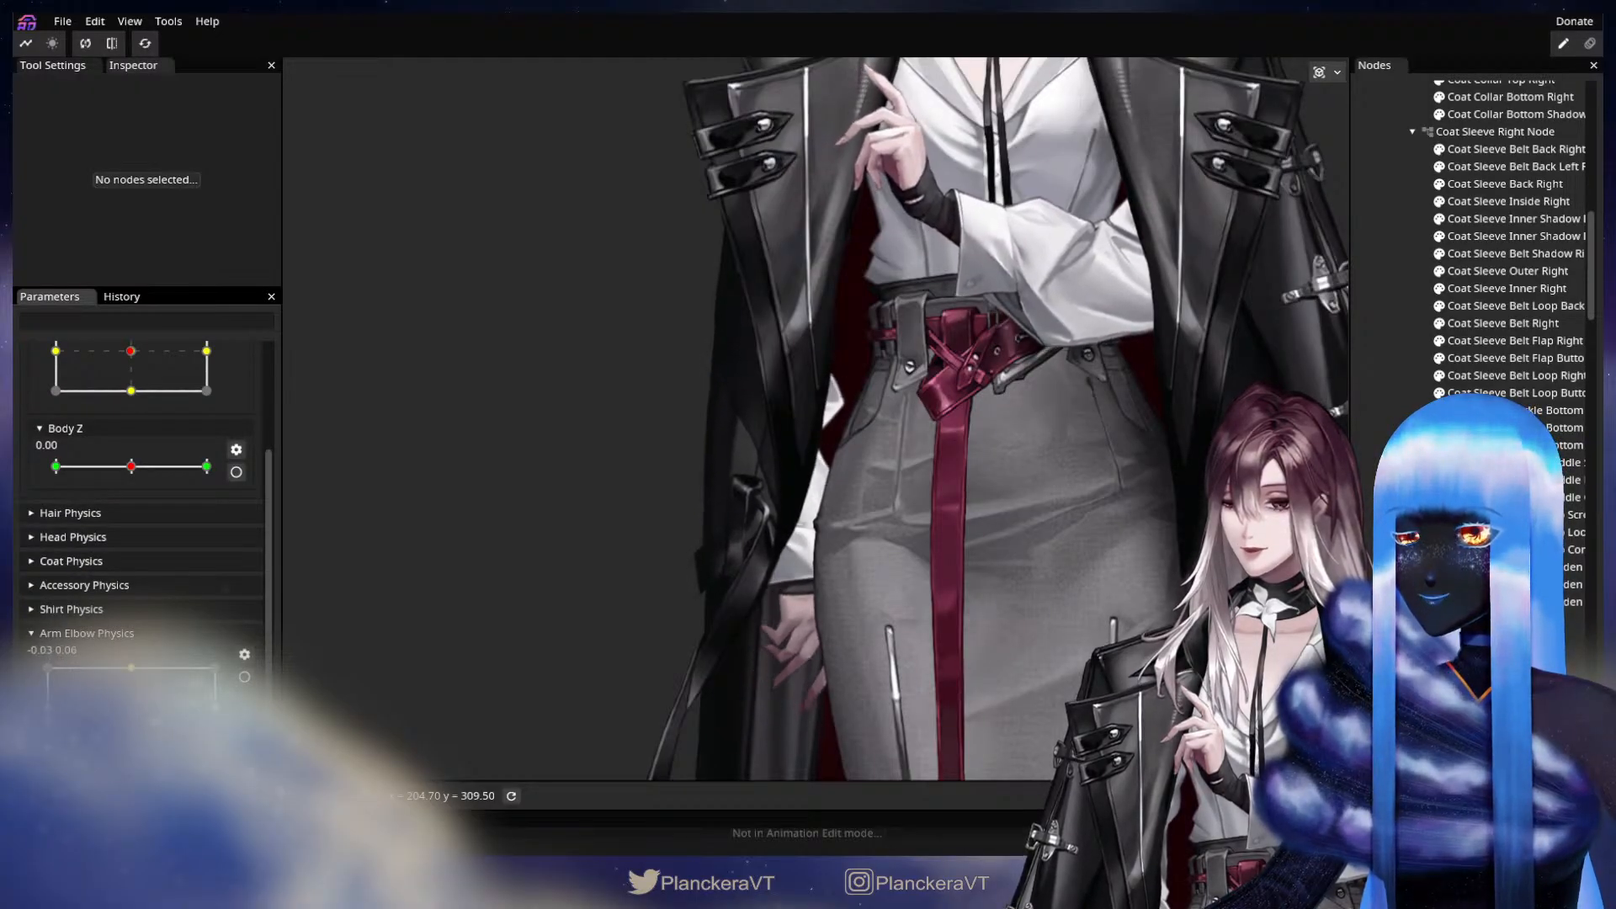
drag(1040, 576, 1273, 472)
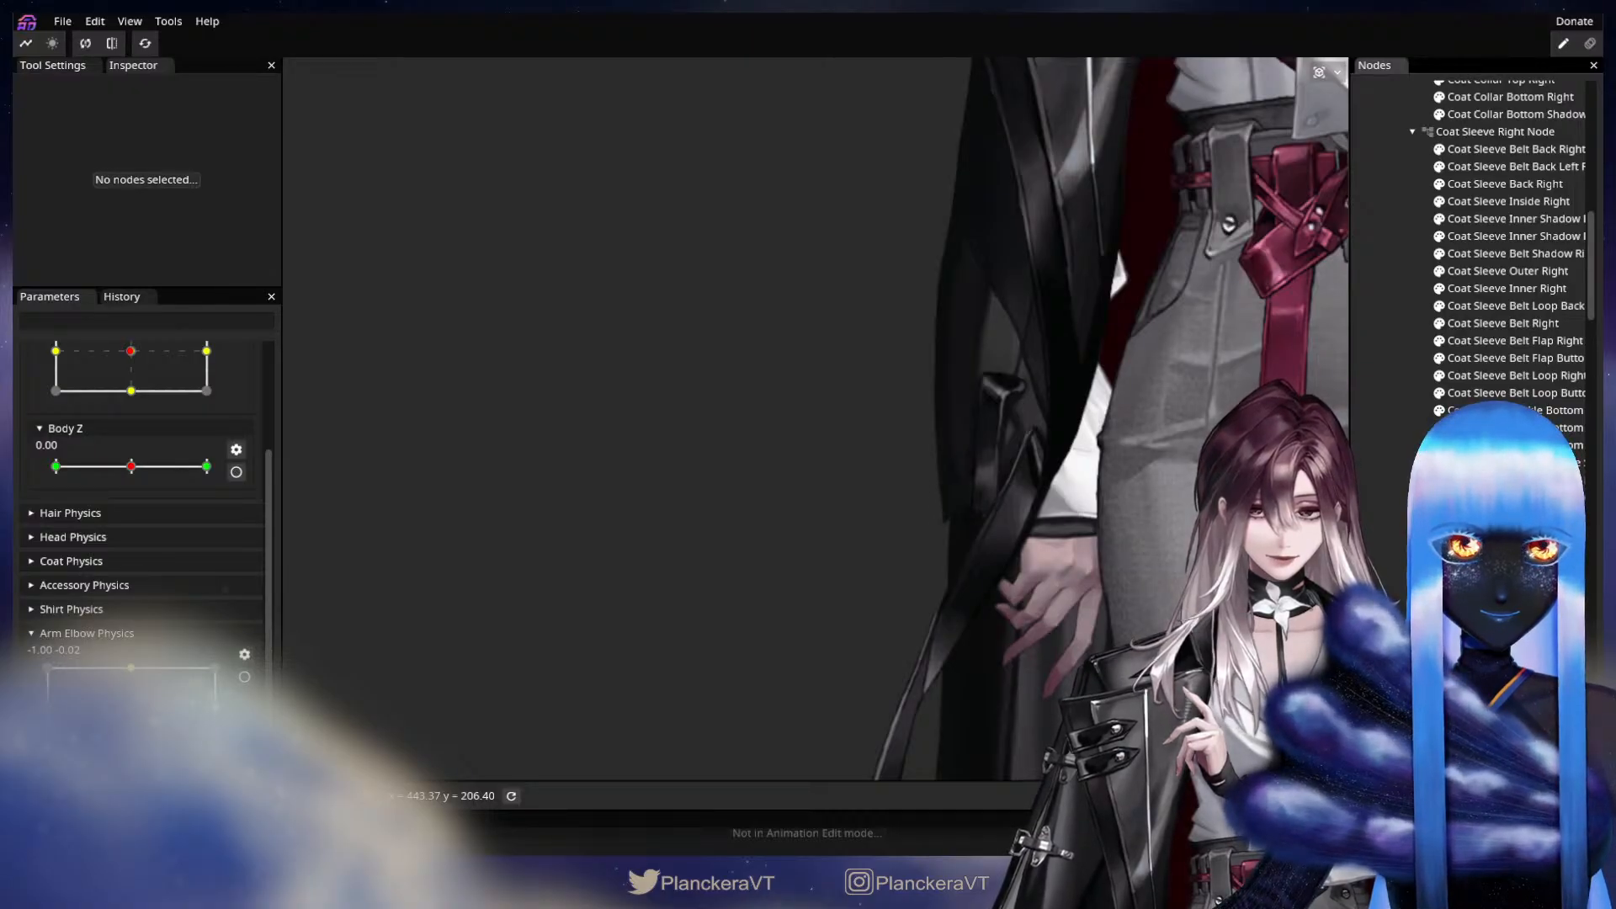
drag(1093, 566, 1029, 544)
scroll(904, 507, up, 1)
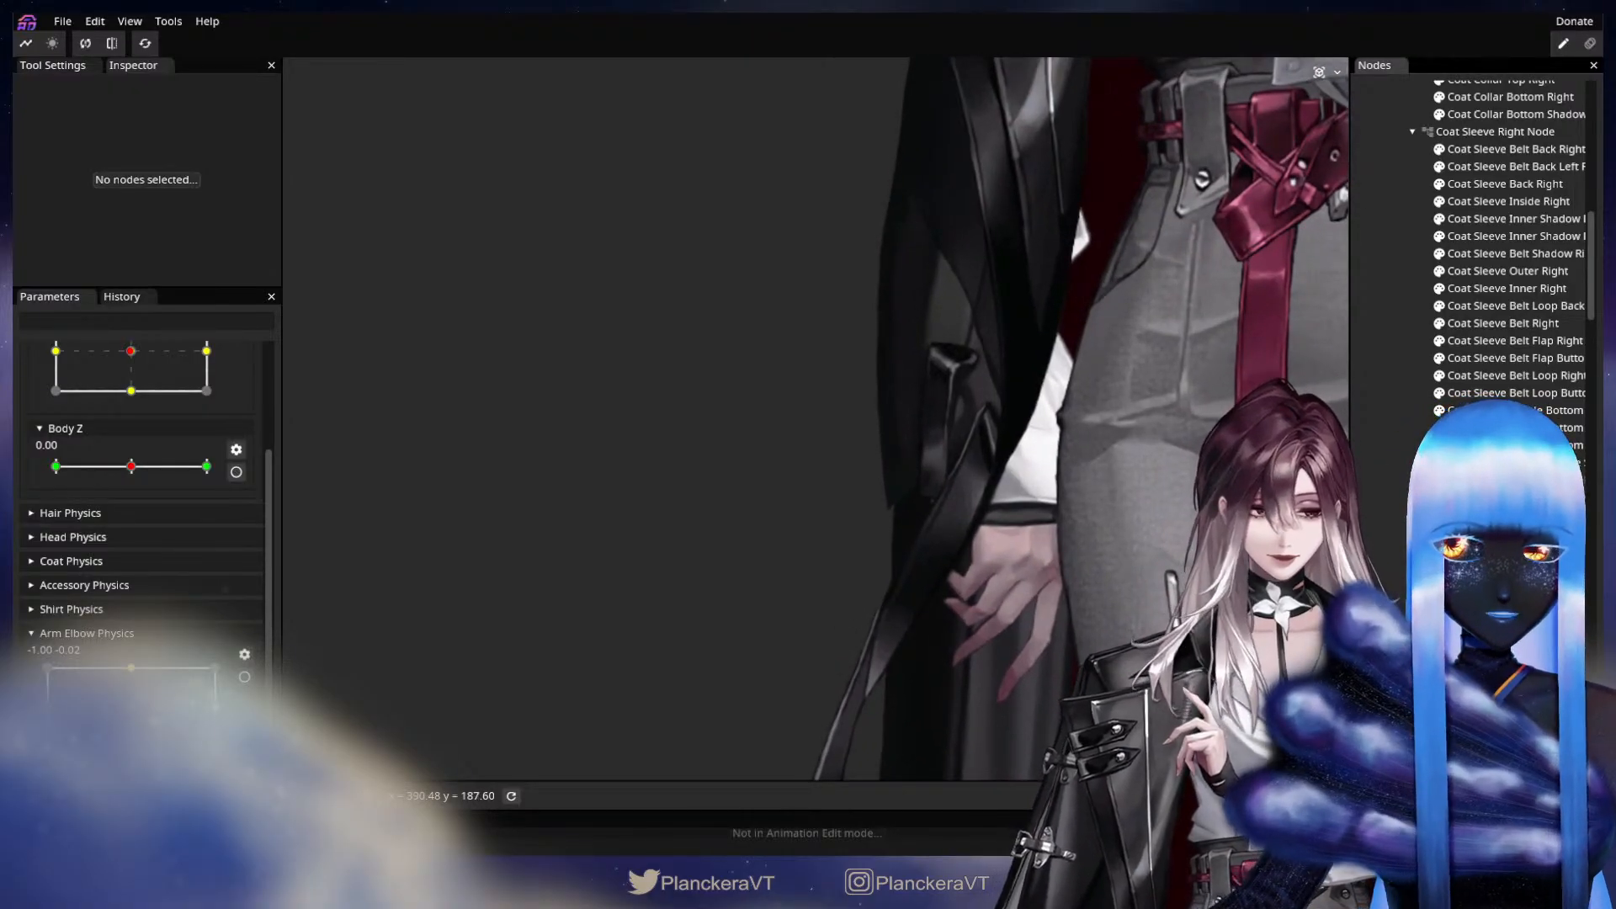
Re-arm Arm Elbow Physics and push the upper outer edge of the Coat Lower Right mesh outward with the Circle Brush.
click(891, 547)
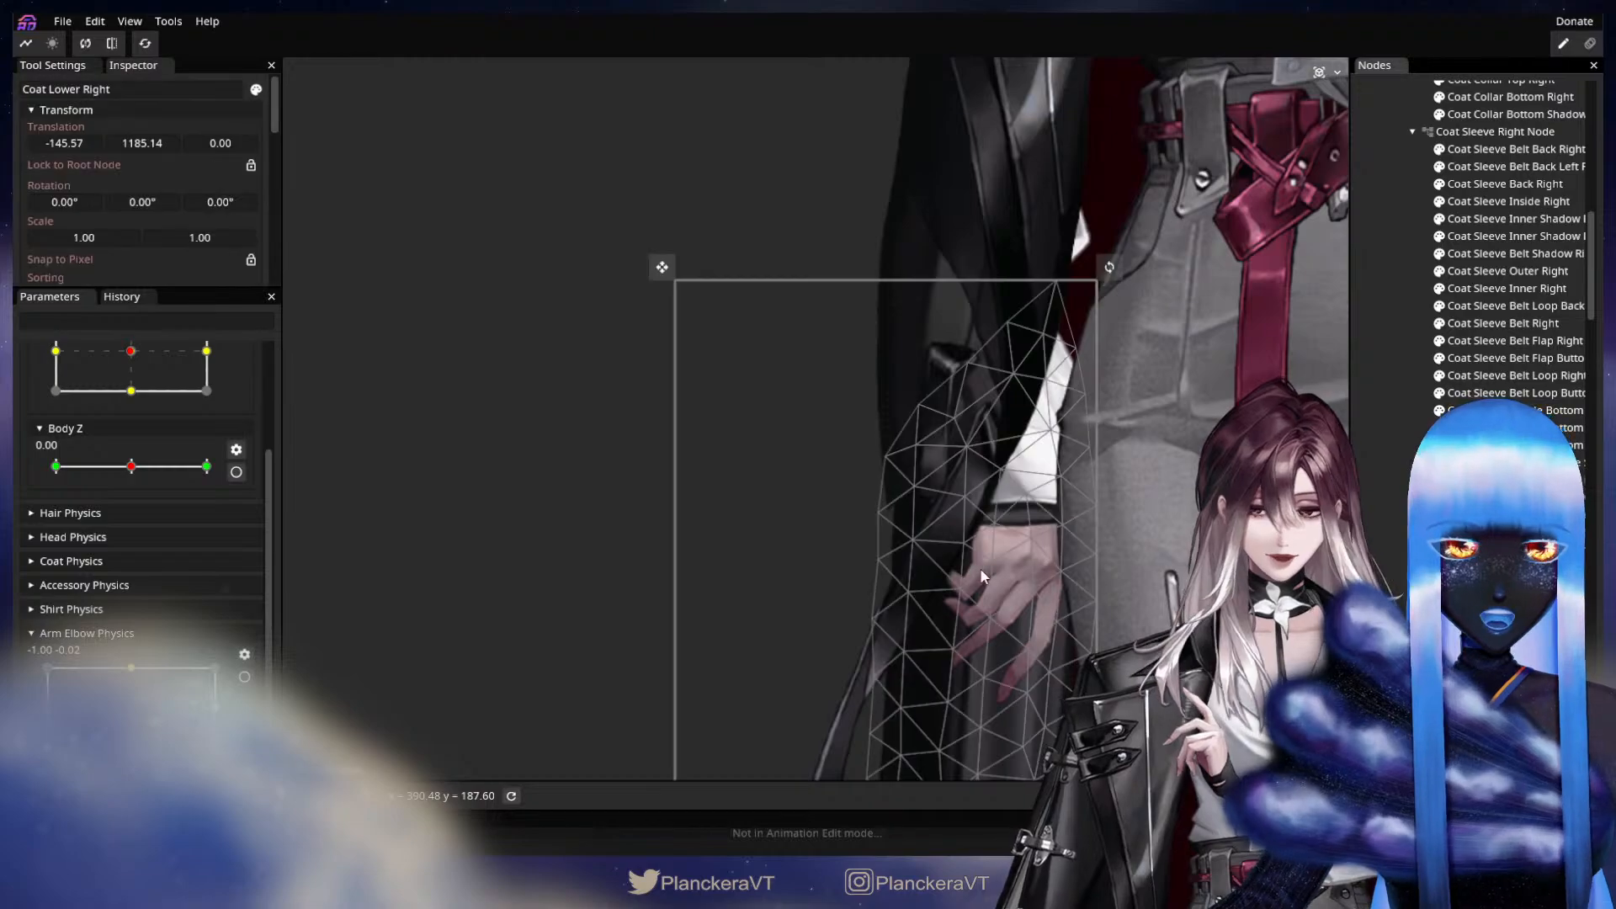
scroll(892, 548, up, 1)
scroll(221, 568, up, 1)
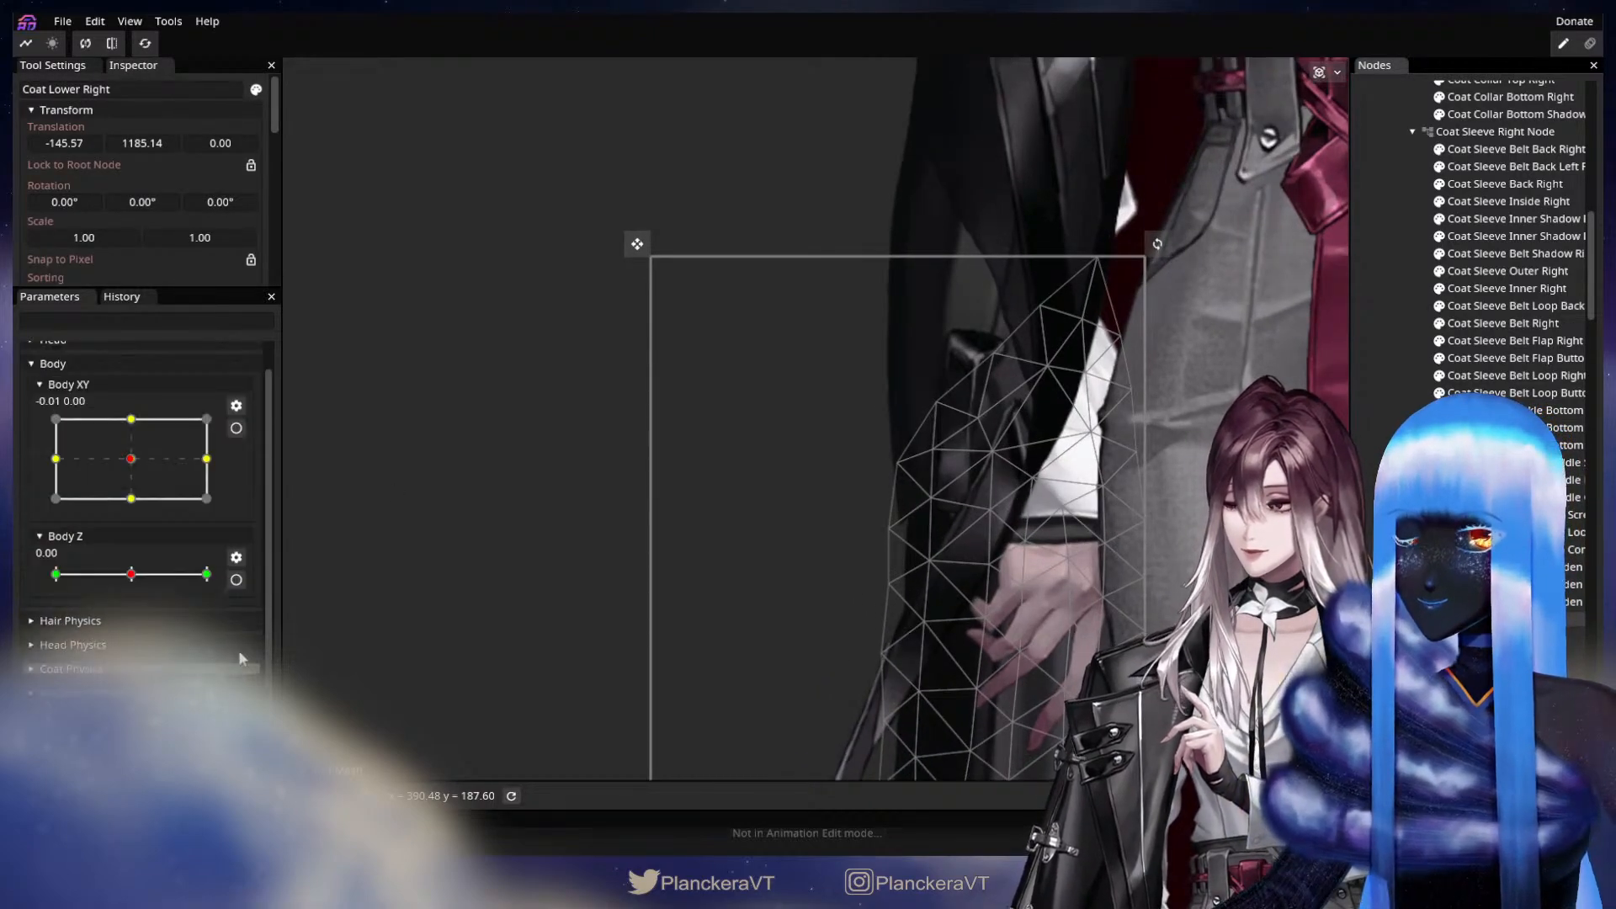
scroll(241, 659, down, 1)
click(244, 676)
scroll(539, 434, up, 2)
click(302, 138)
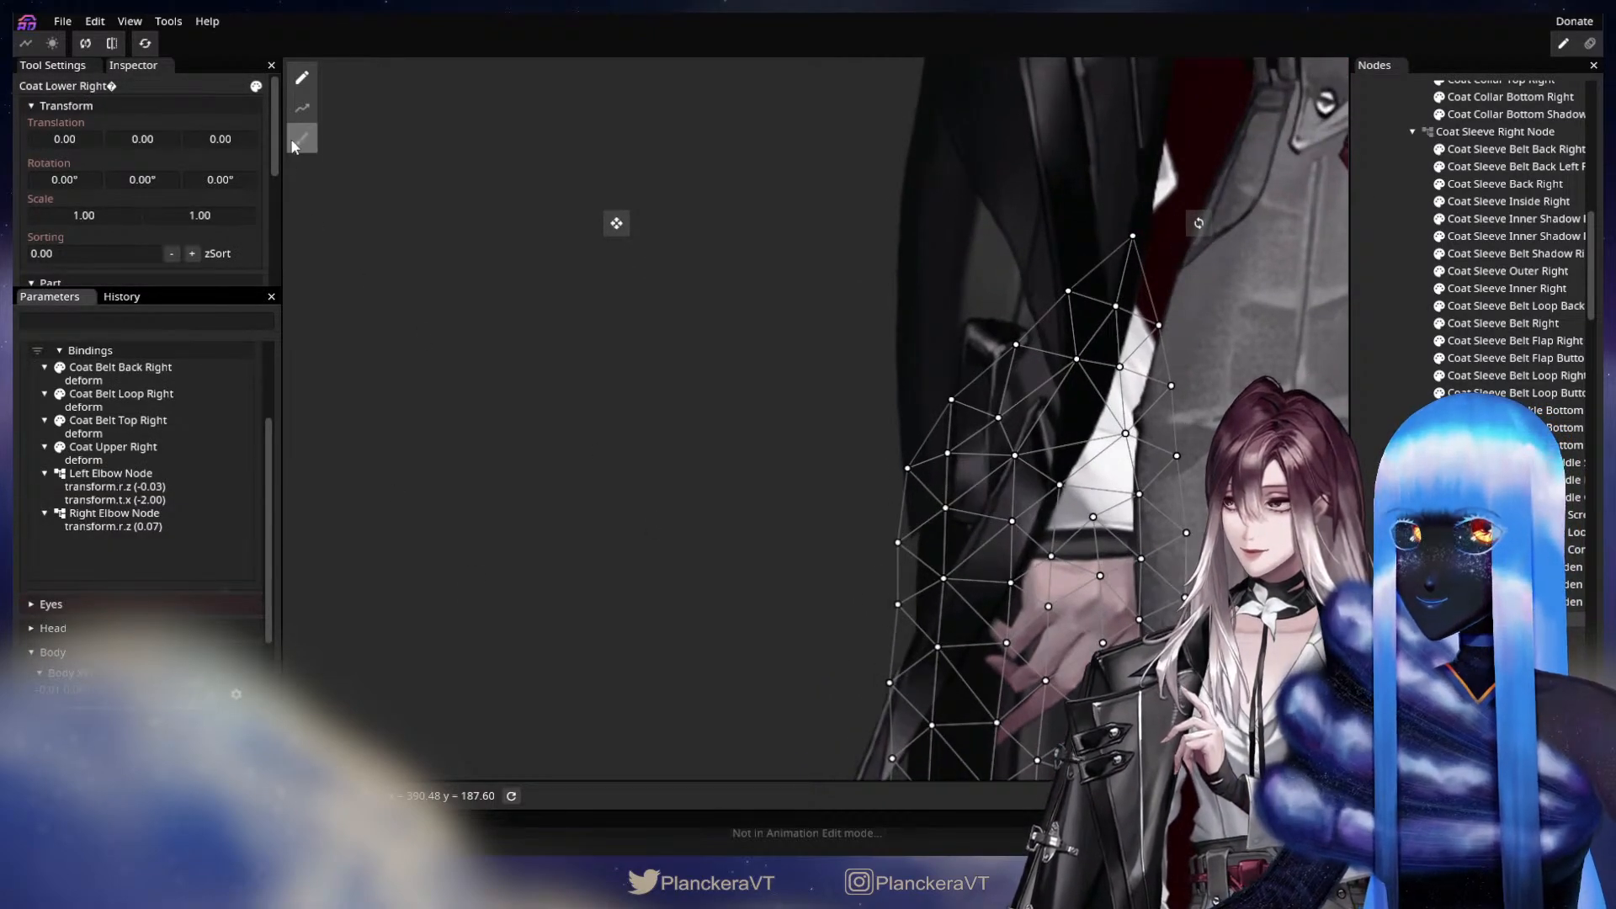
drag(863, 448, 843, 455)
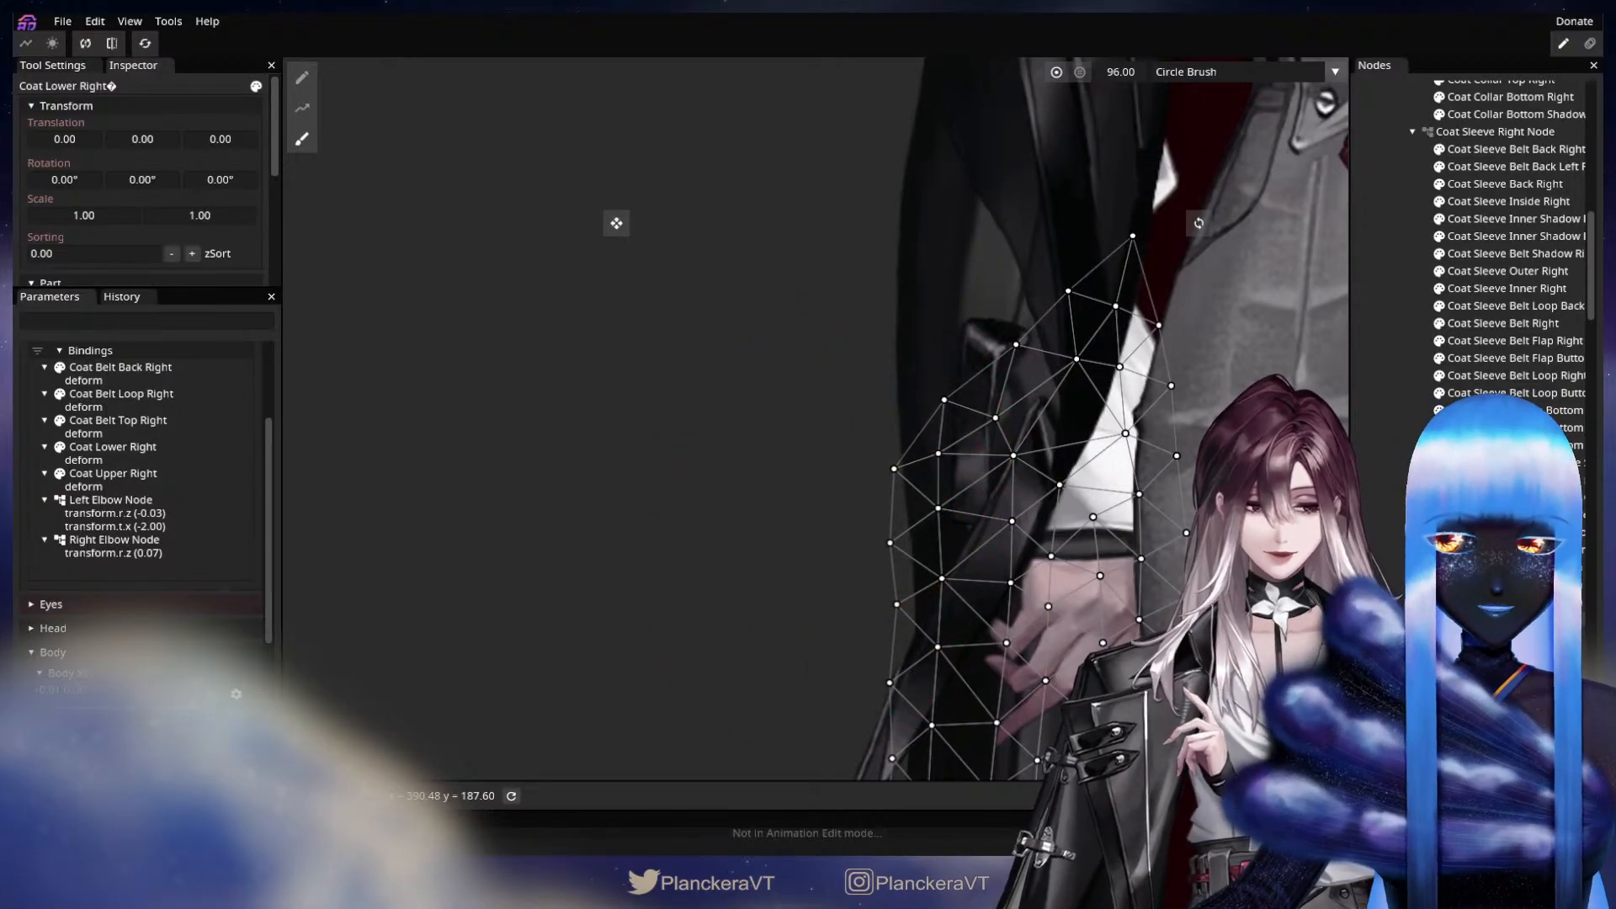
Leave mesh editing and disarm Arm Elbow Physics to check the coat across the whole upper body.
key(Escape)
scroll(1056, 598, down, 10)
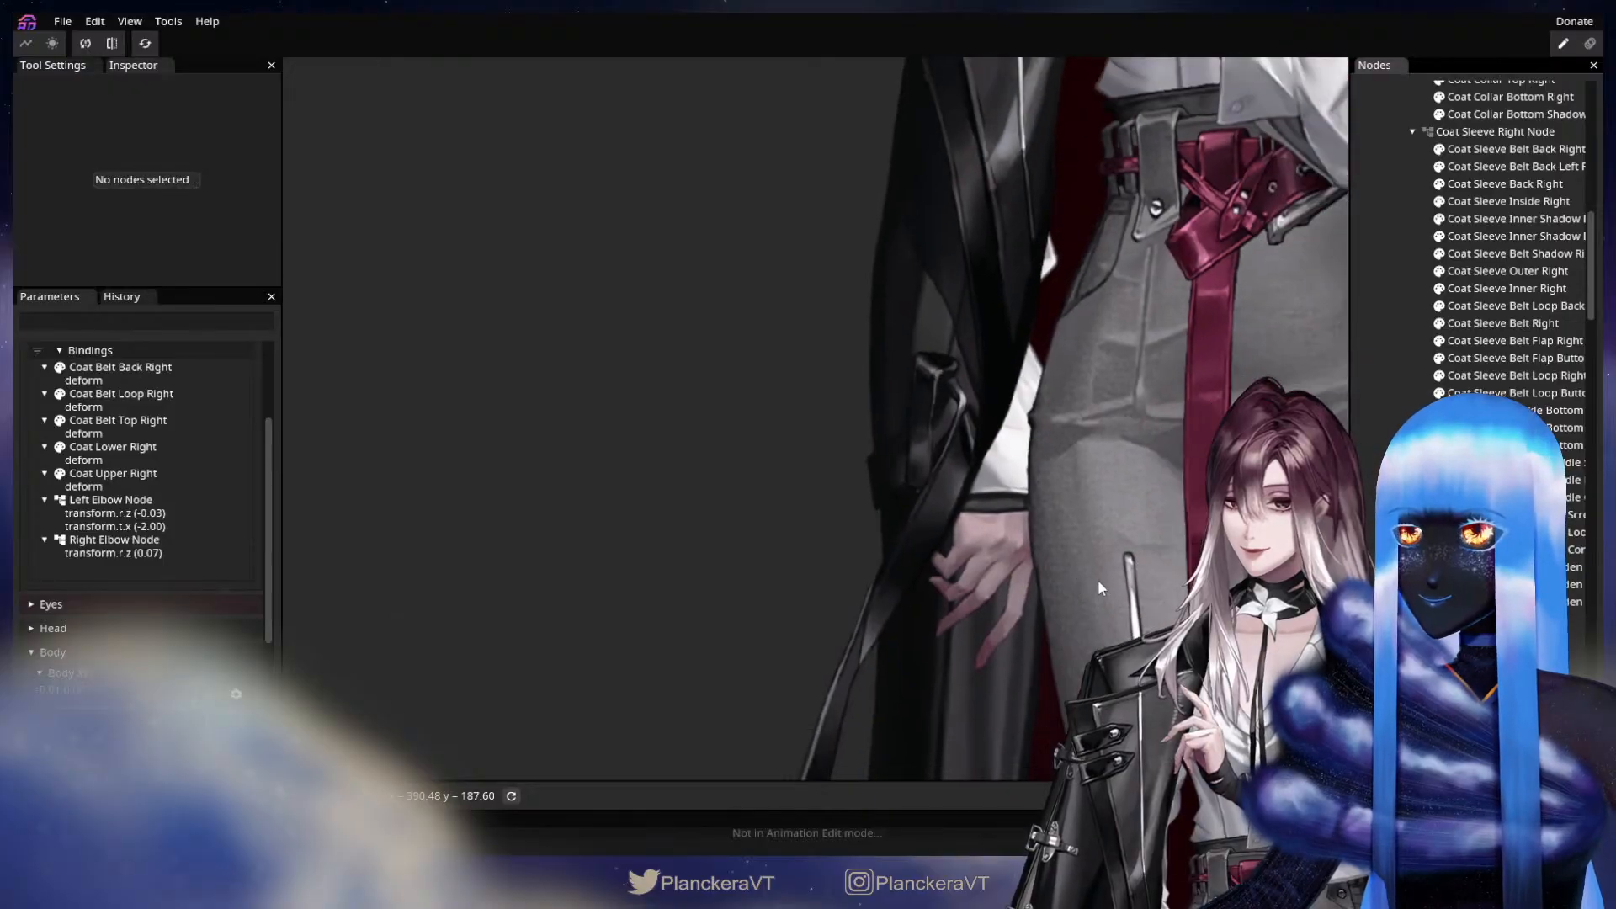
scroll(1098, 579, down, 10)
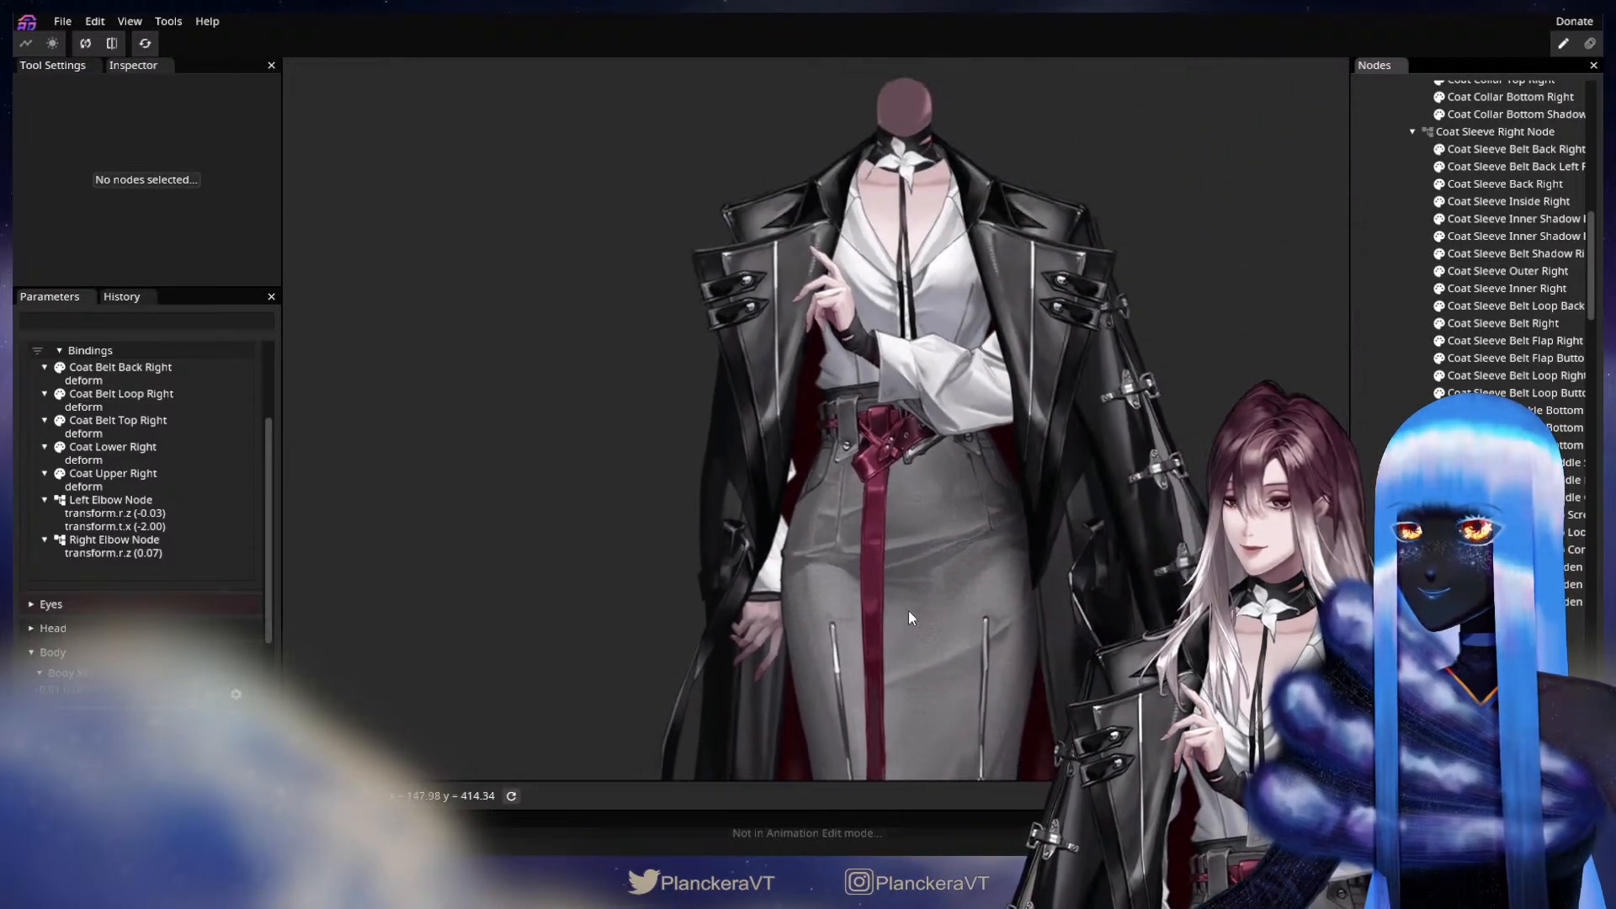
drag(908, 611, 854, 635)
scroll(240, 497, up, 3)
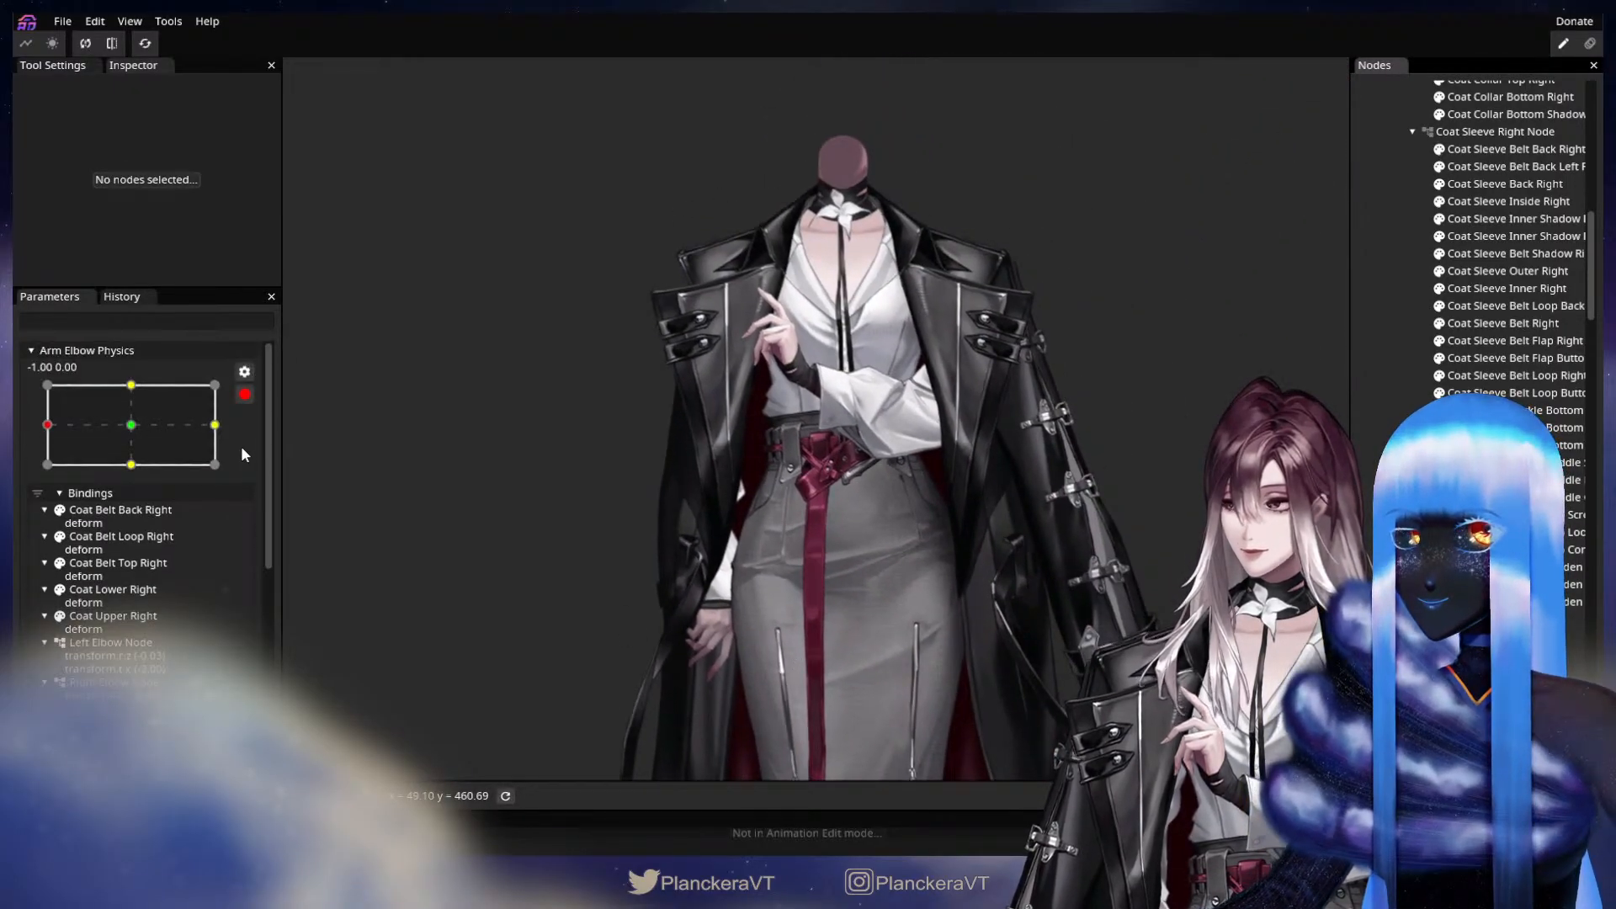
click(244, 394)
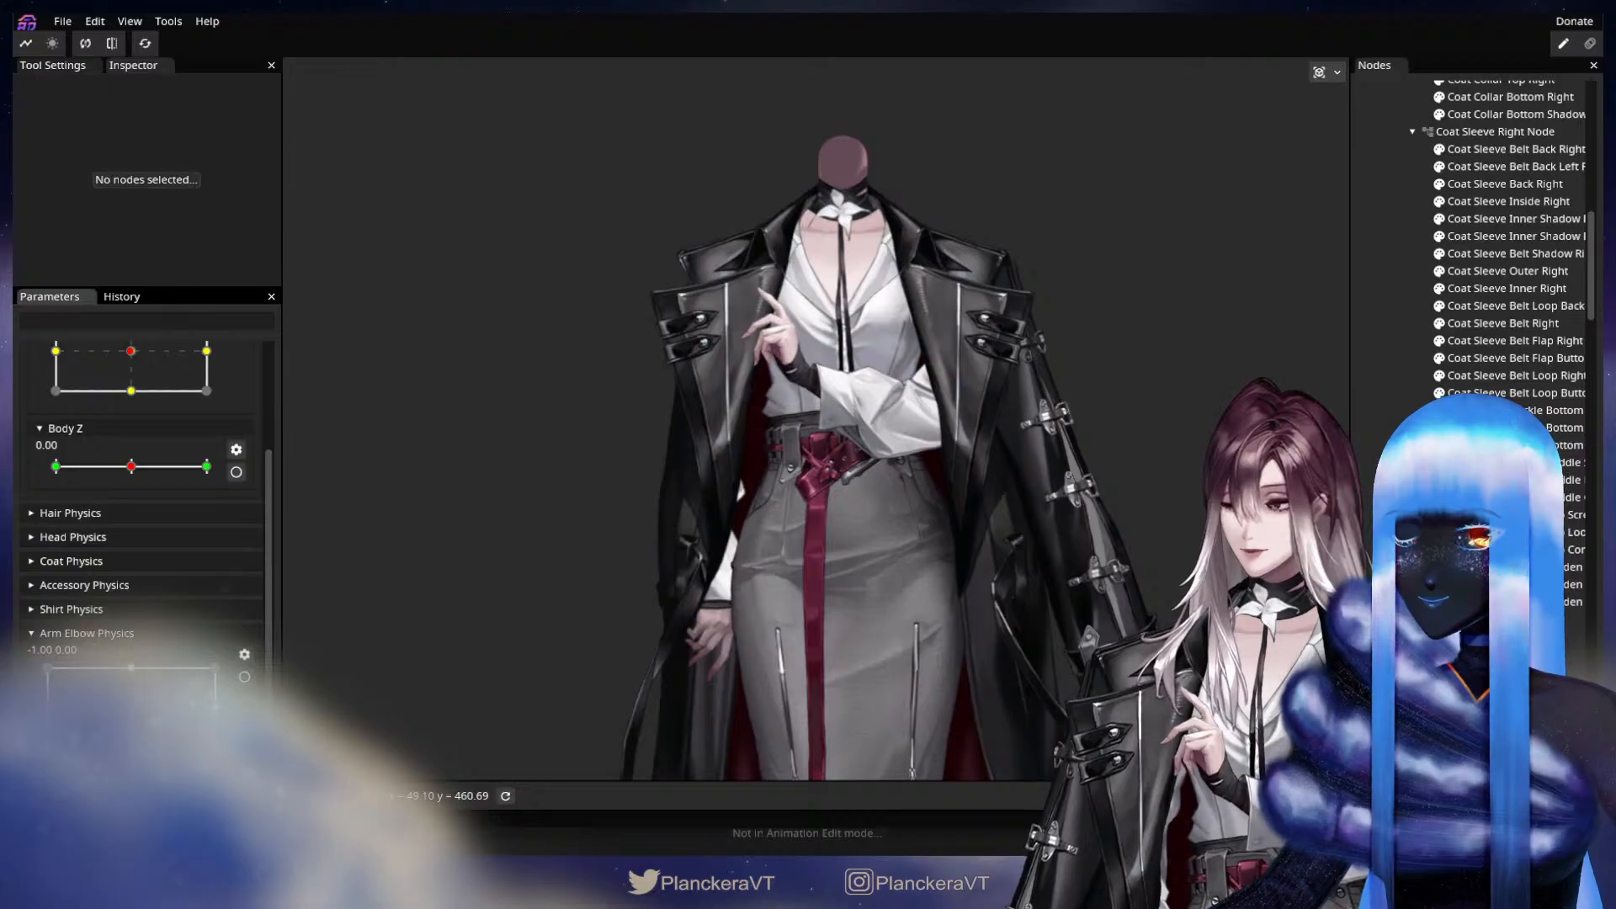
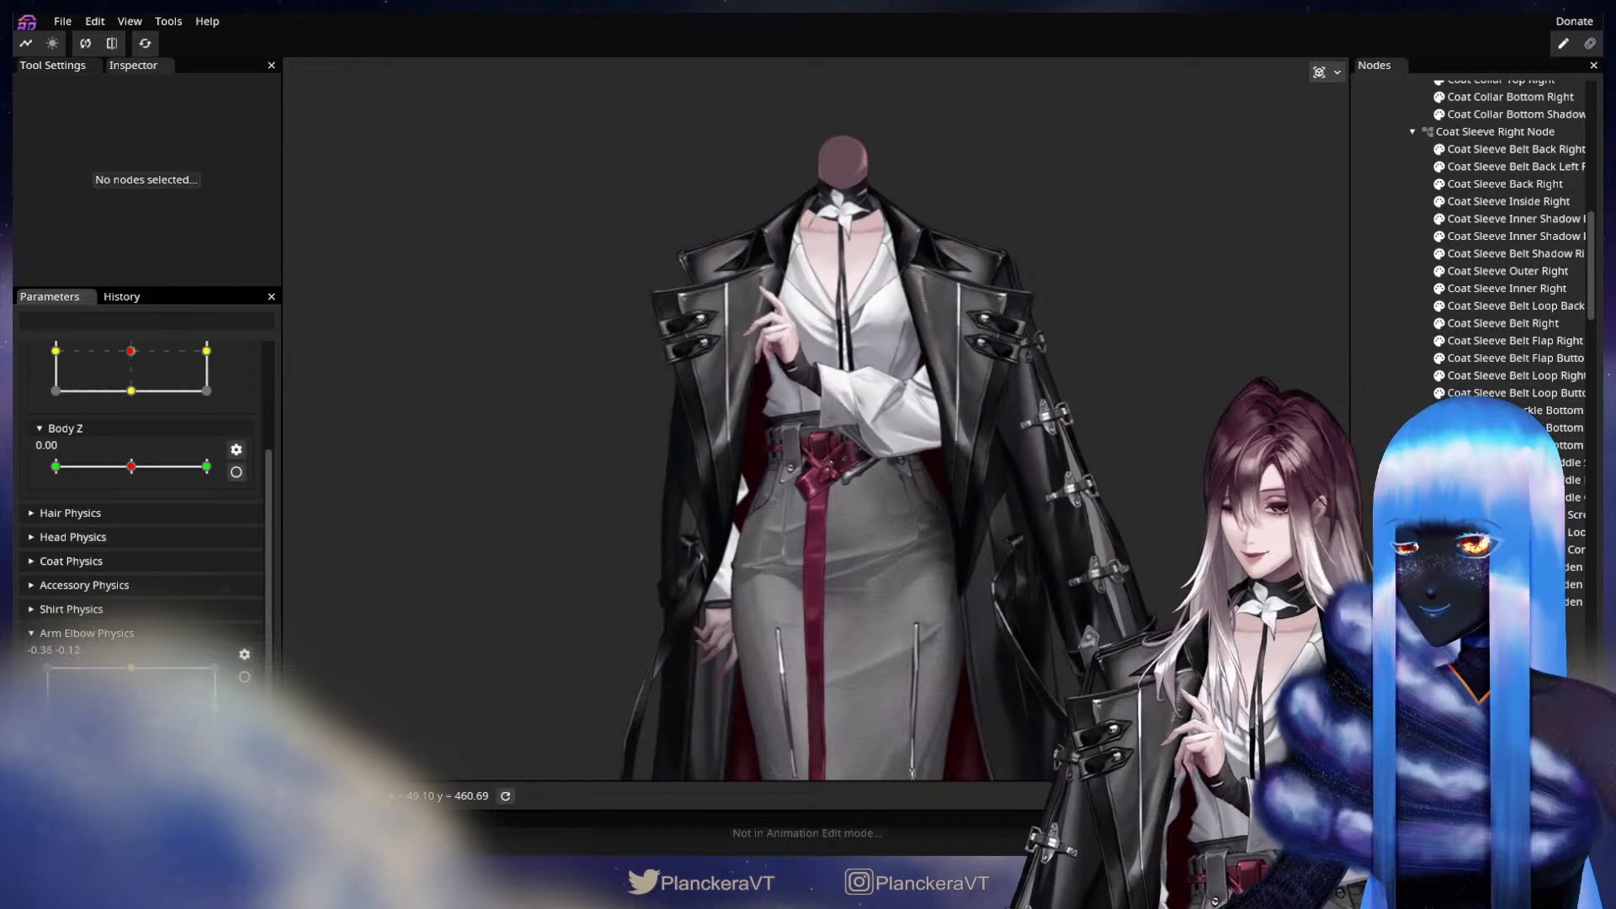
Collapse the Coat Node and hide it briefly to examine the shirt sleeves underneath before showing the coat again.
scroll(1434, 174, up, 3)
scroll(1443, 189, up, 10)
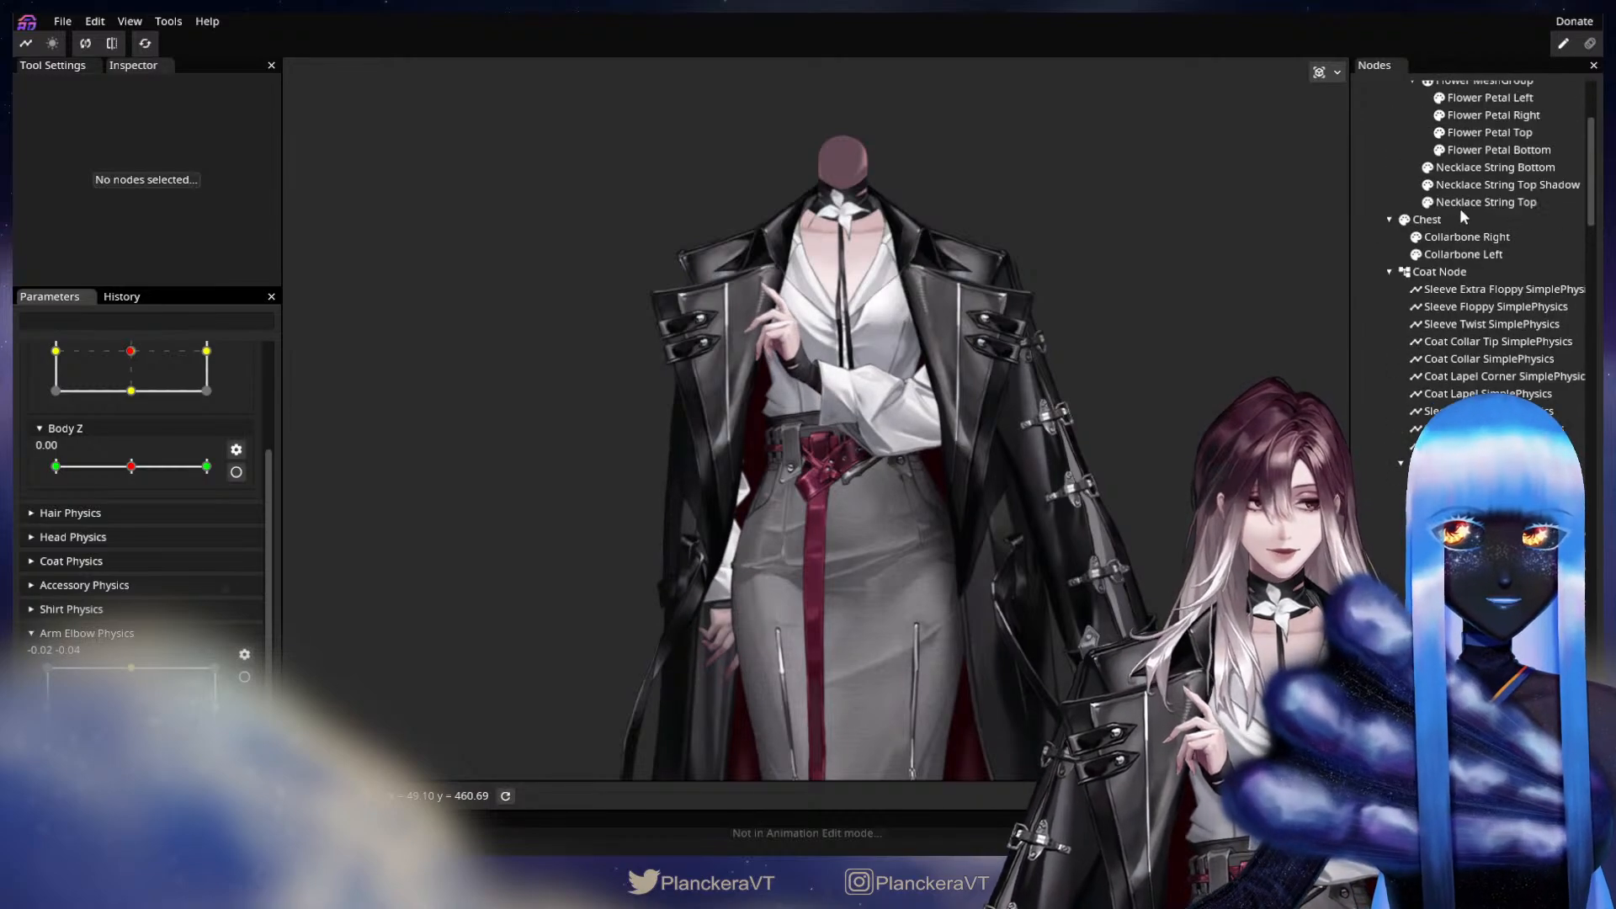
click(1389, 271)
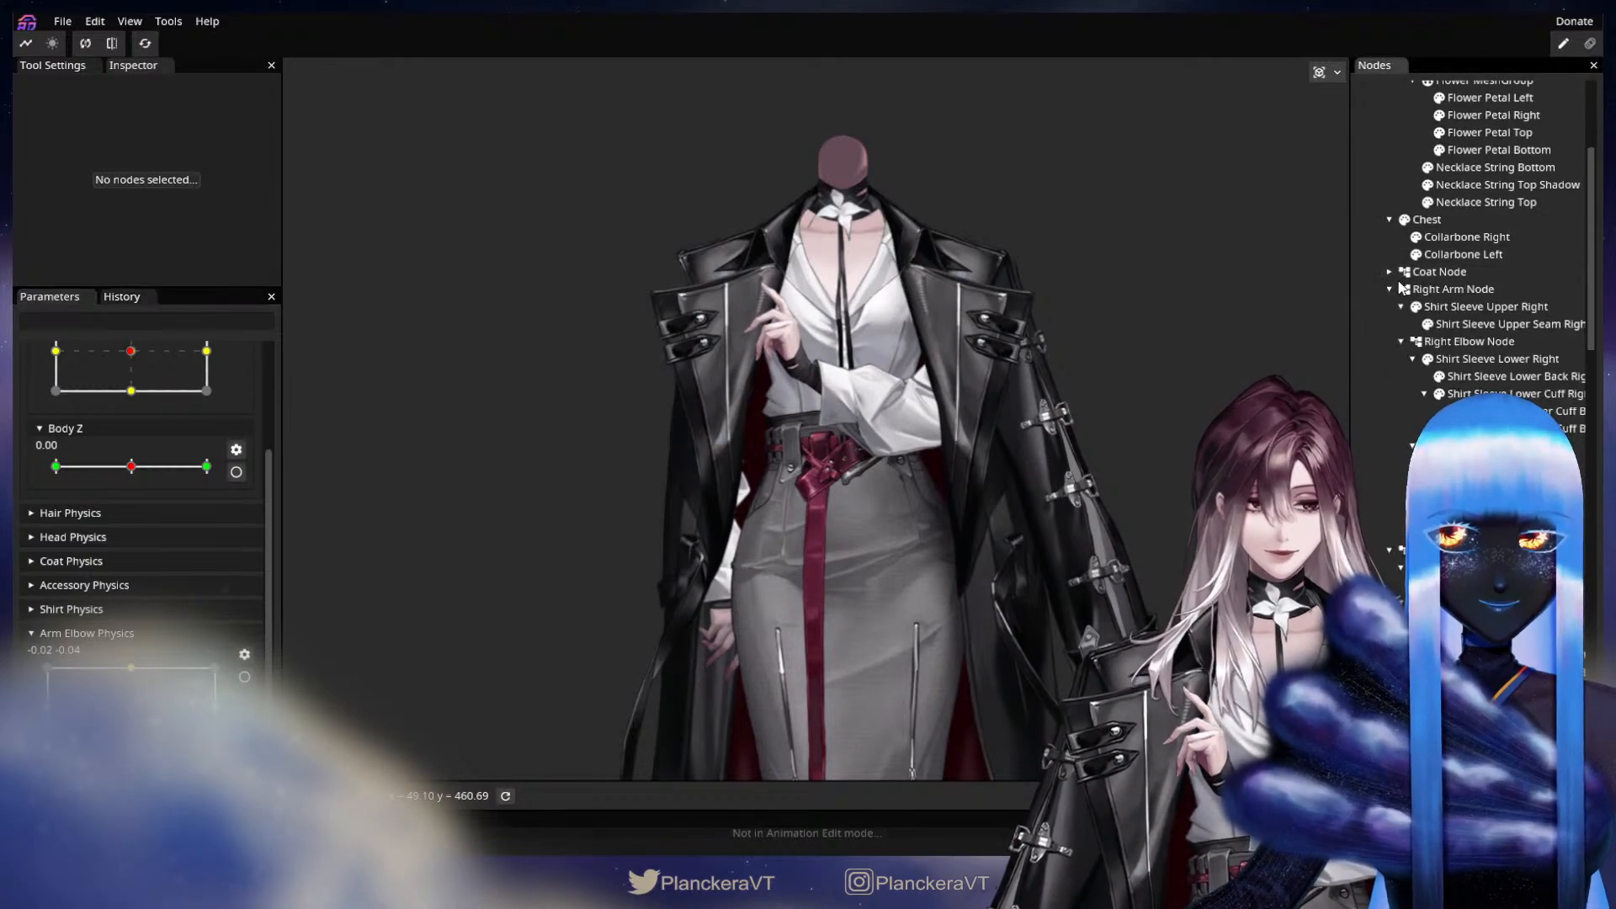
scroll(824, 559, up, 2)
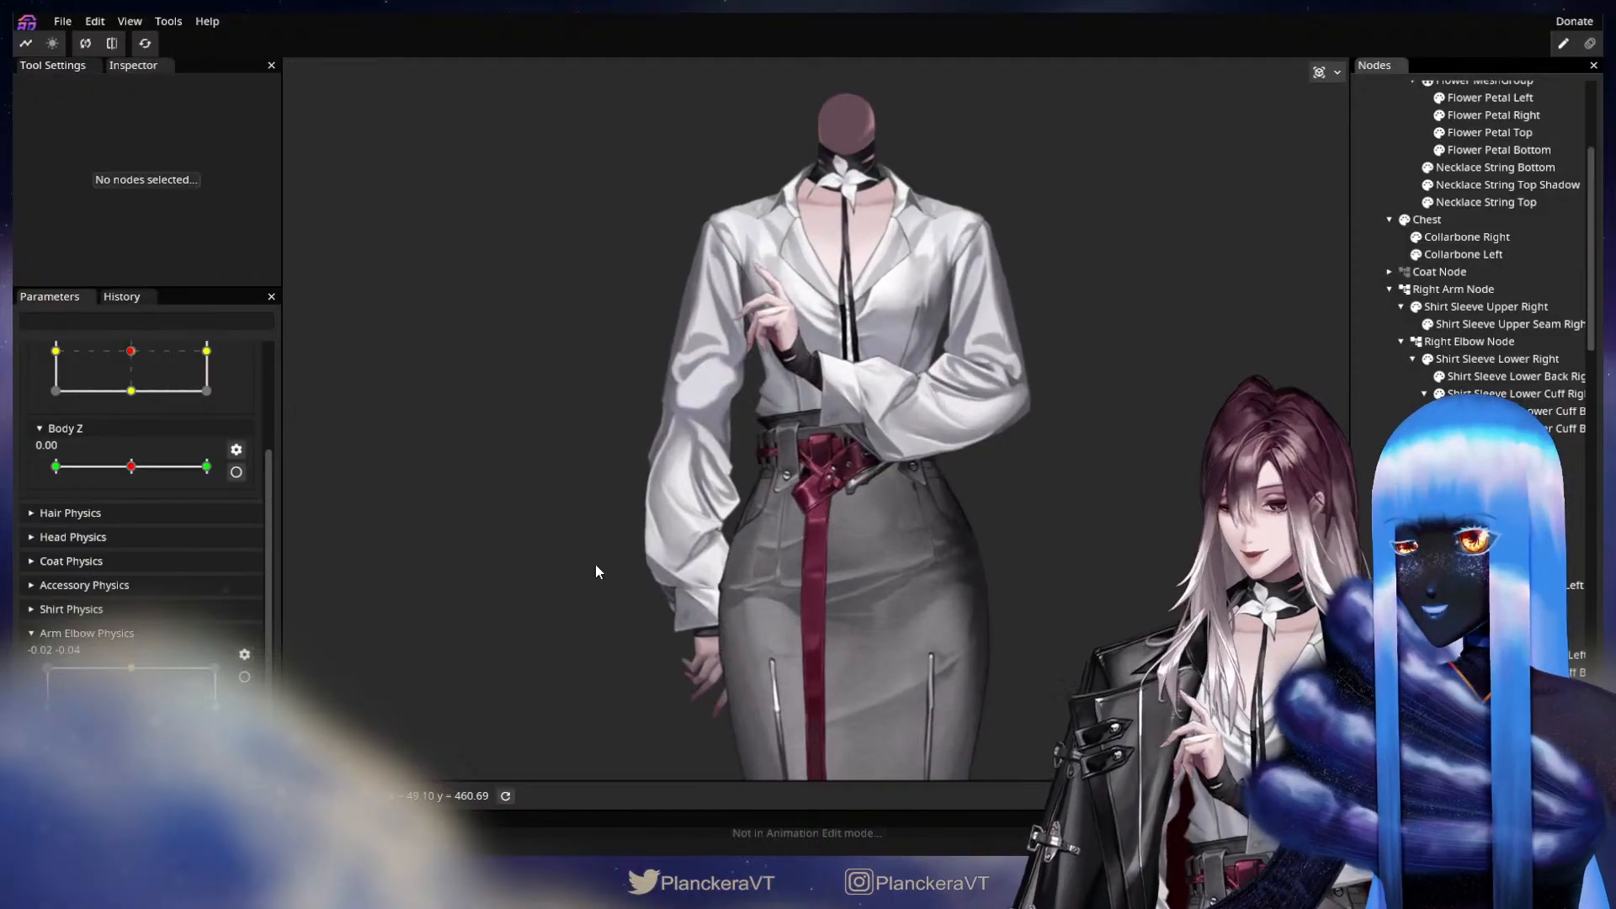
click(1404, 272)
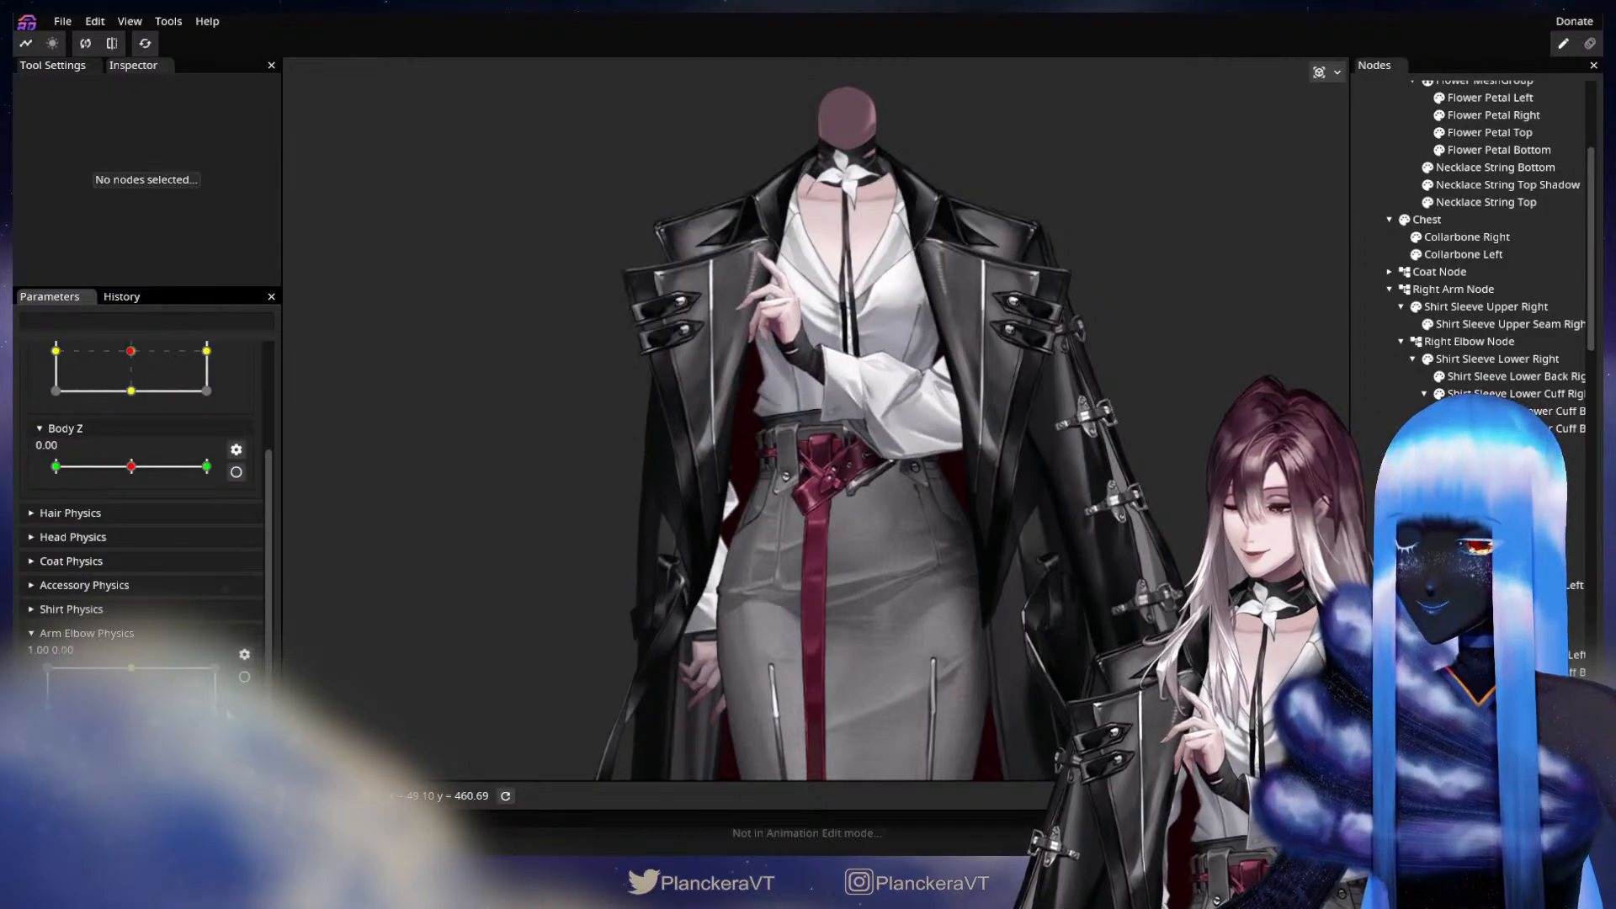
Arm Arm Elbow Physics at its 1.00, 0.00 keypoint and set the Right Elbow Node's Z rotation to -4.00°.
click(244, 677)
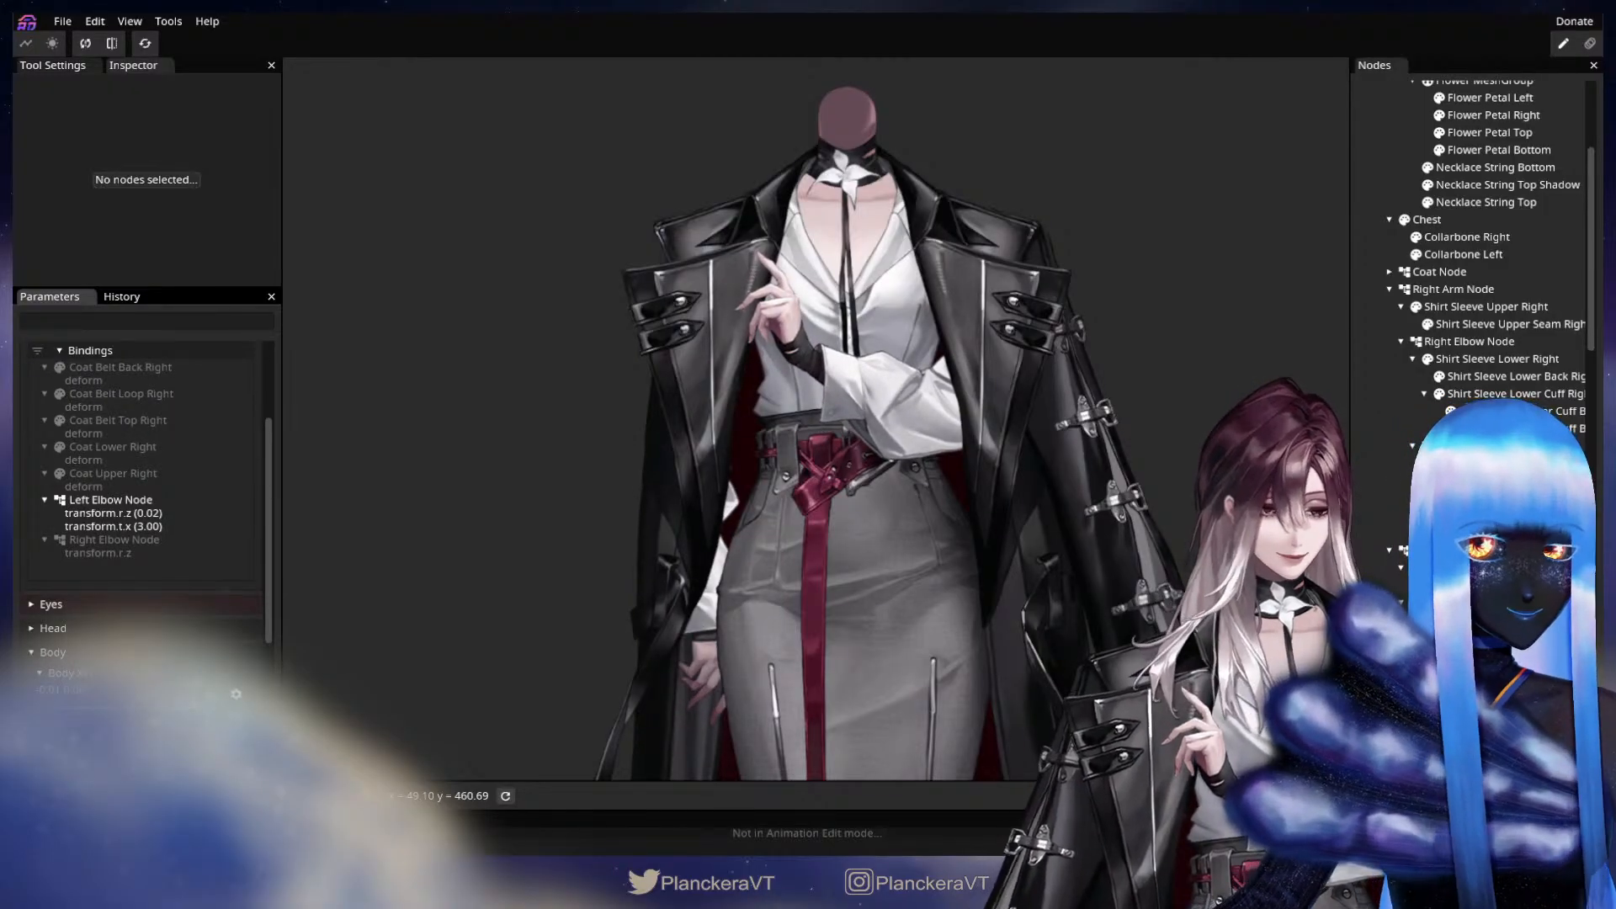
click(1469, 341)
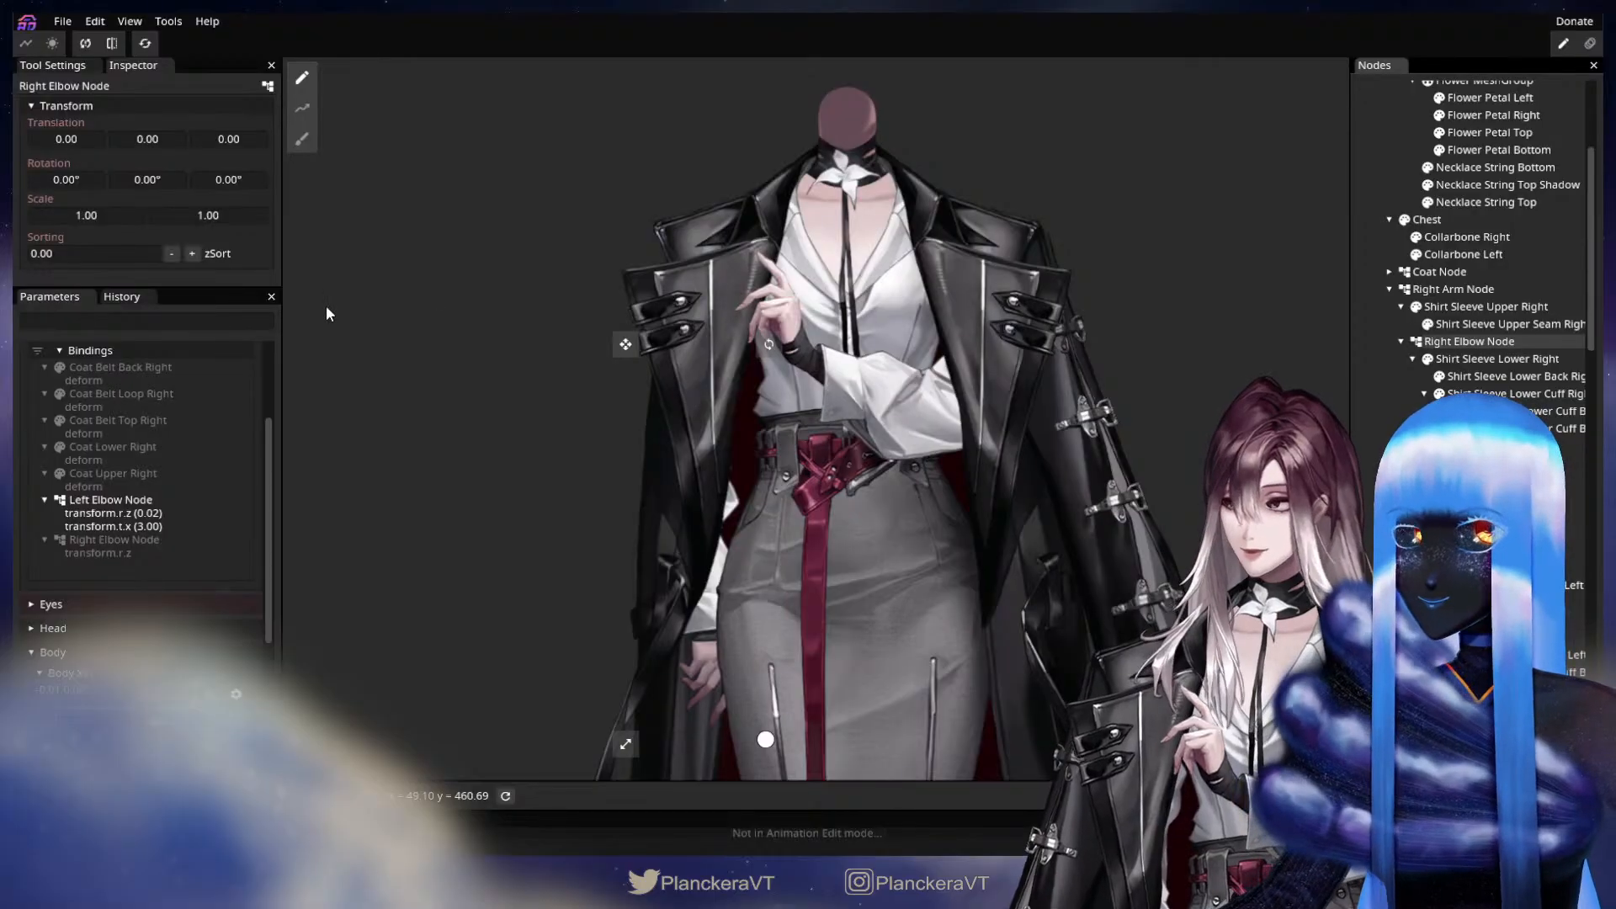
drag(234, 179, 177, 197)
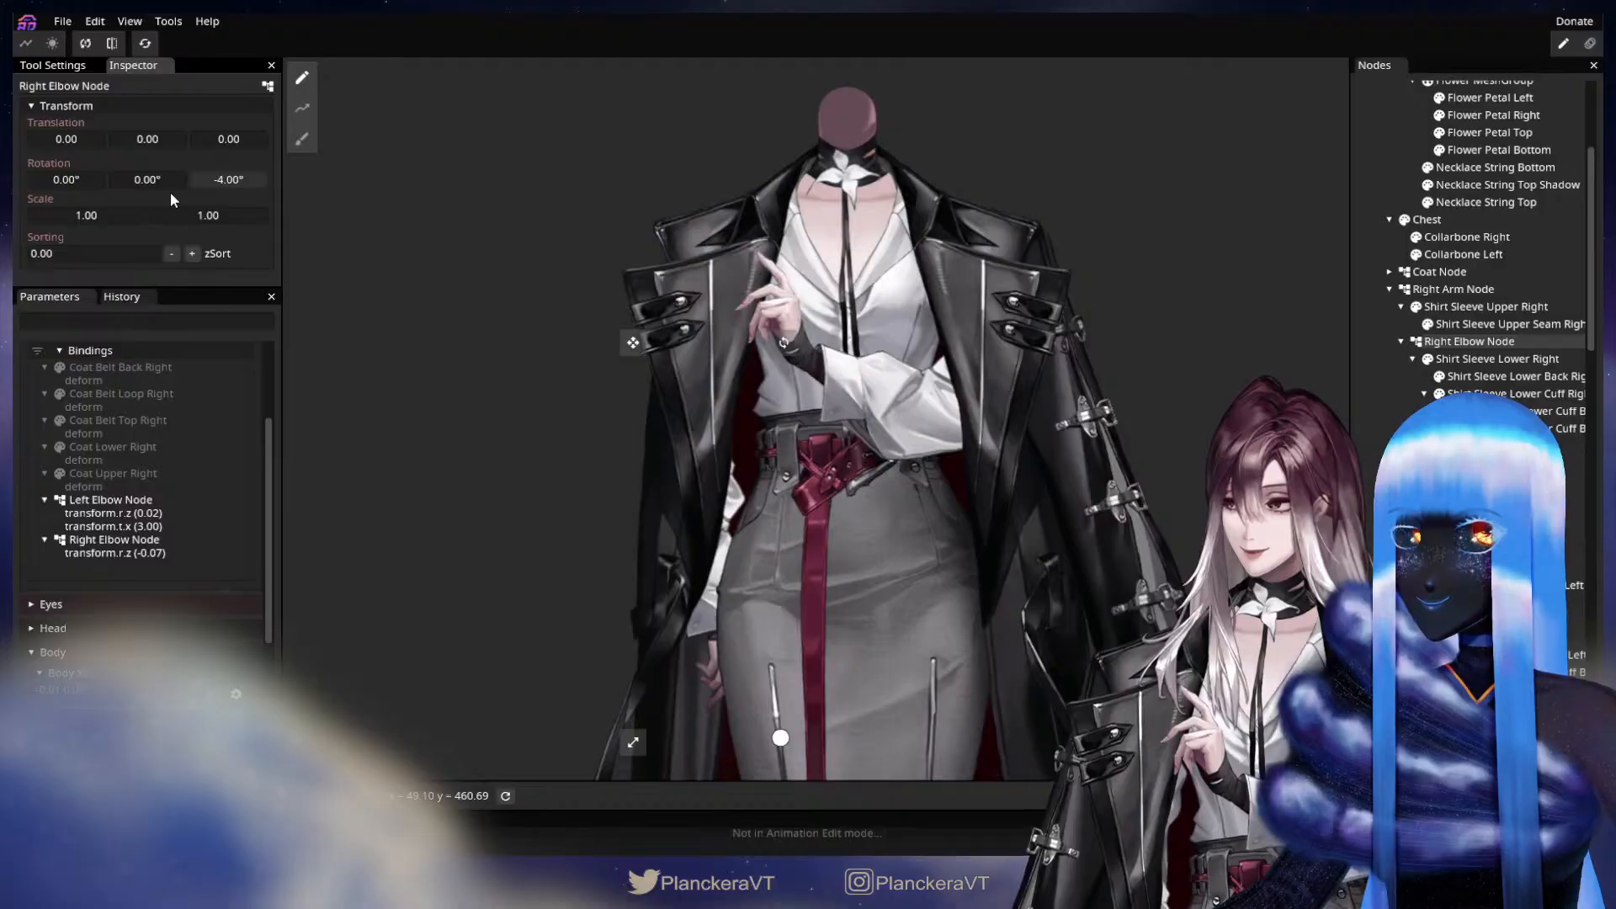
Hide the Coat Node, disarm Arm Elbow Physics and sweep it through its range to examine how both shirt sleeves bend.
click(1404, 272)
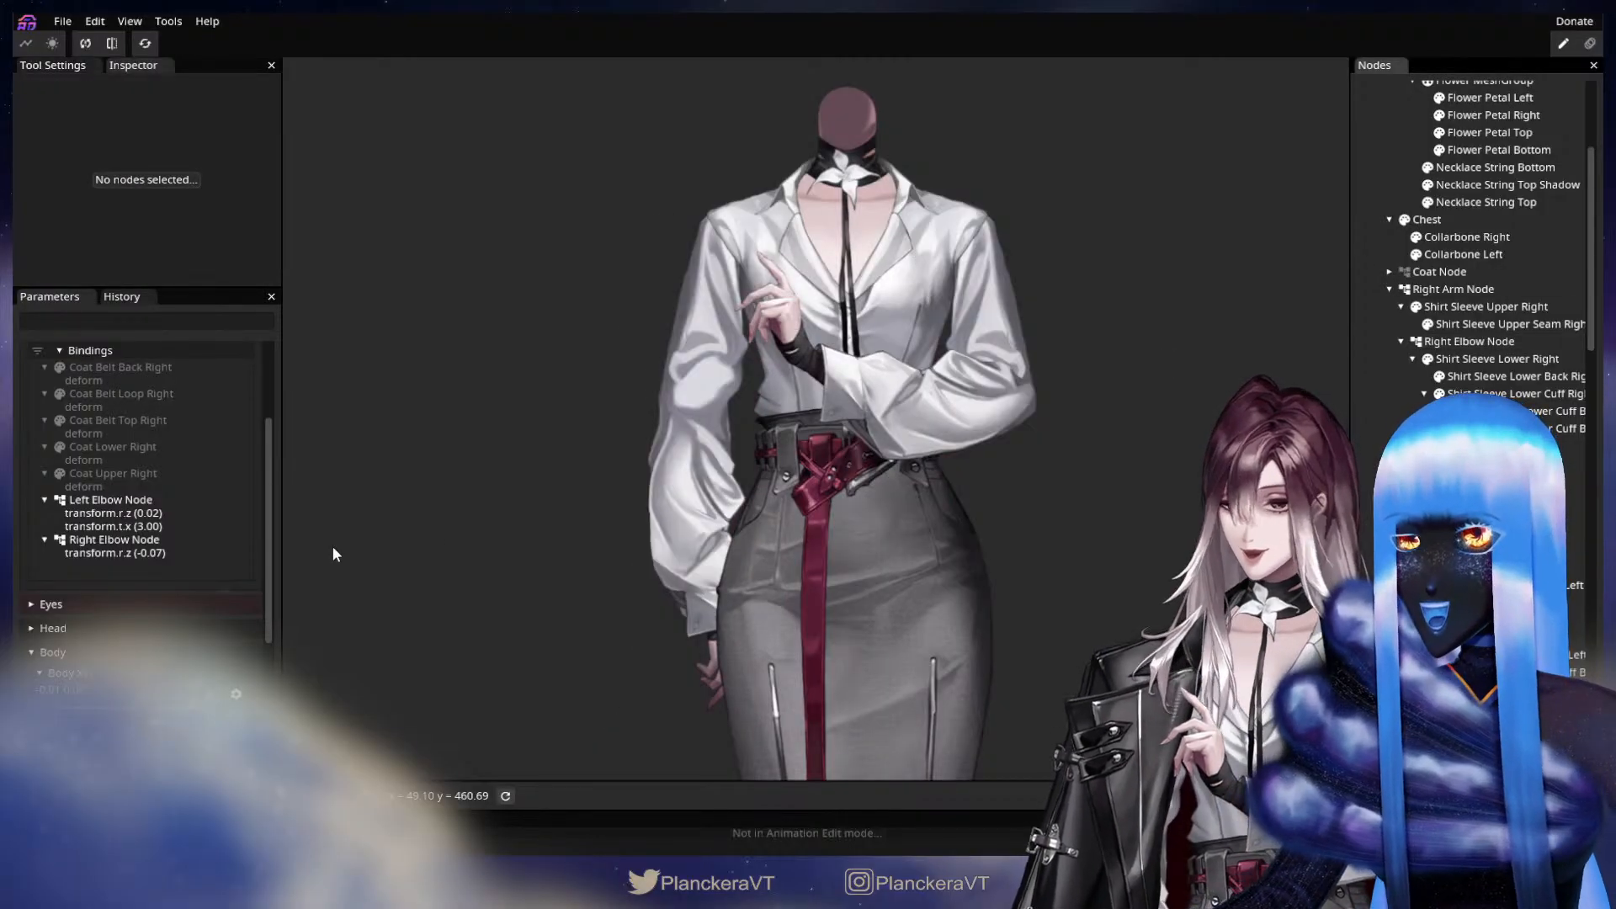
scroll(240, 471, up, 4)
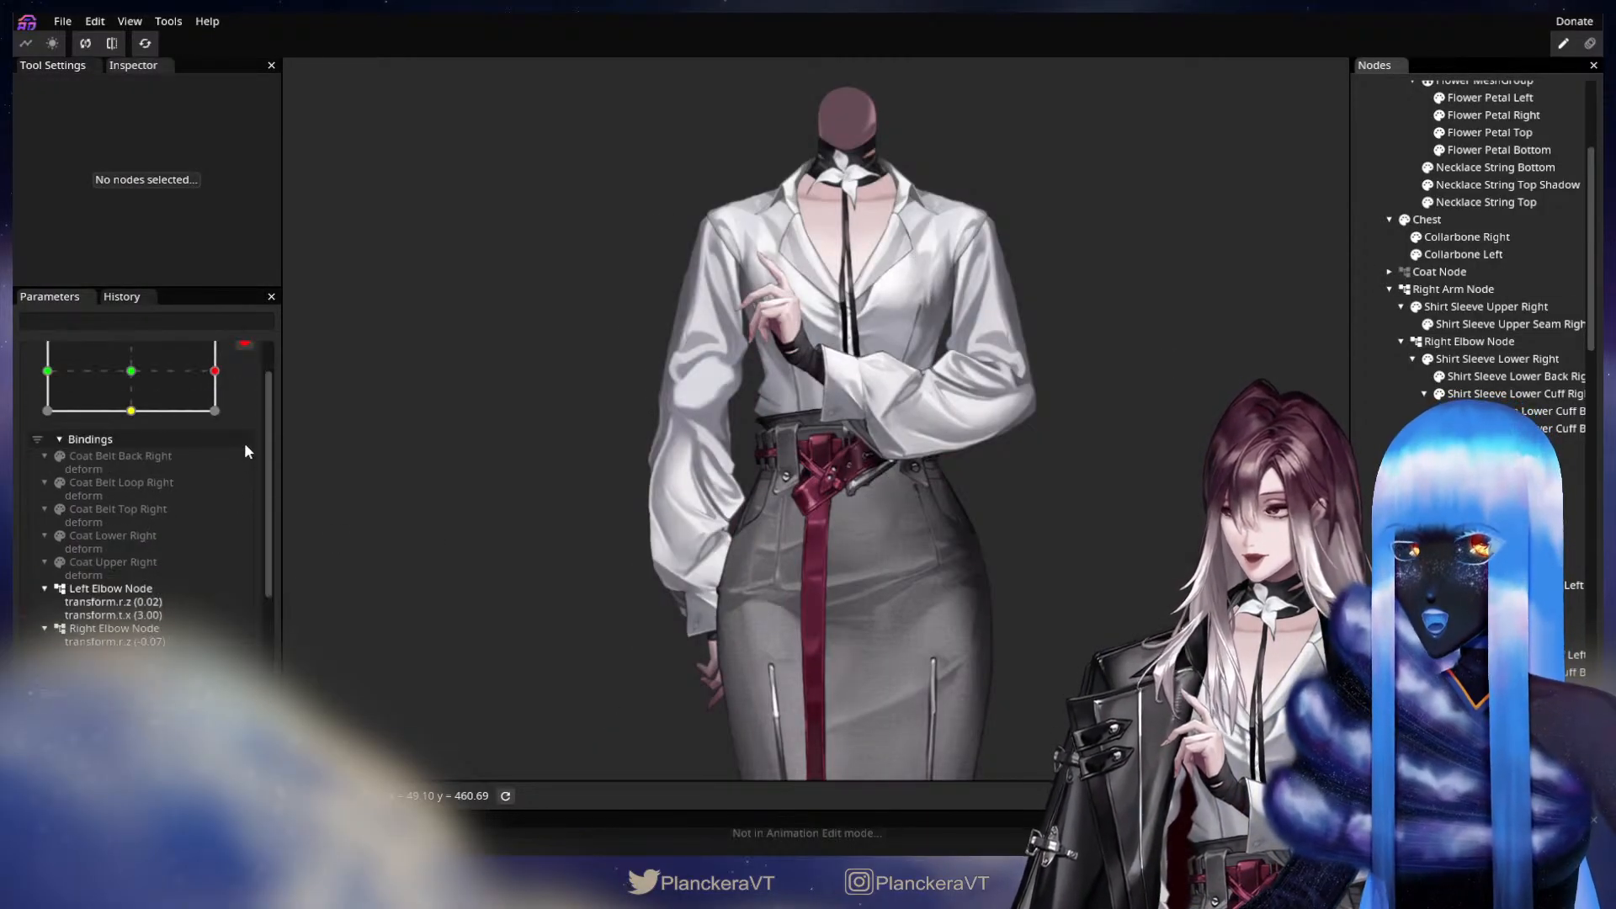
click(251, 397)
scroll(244, 471, up, 4)
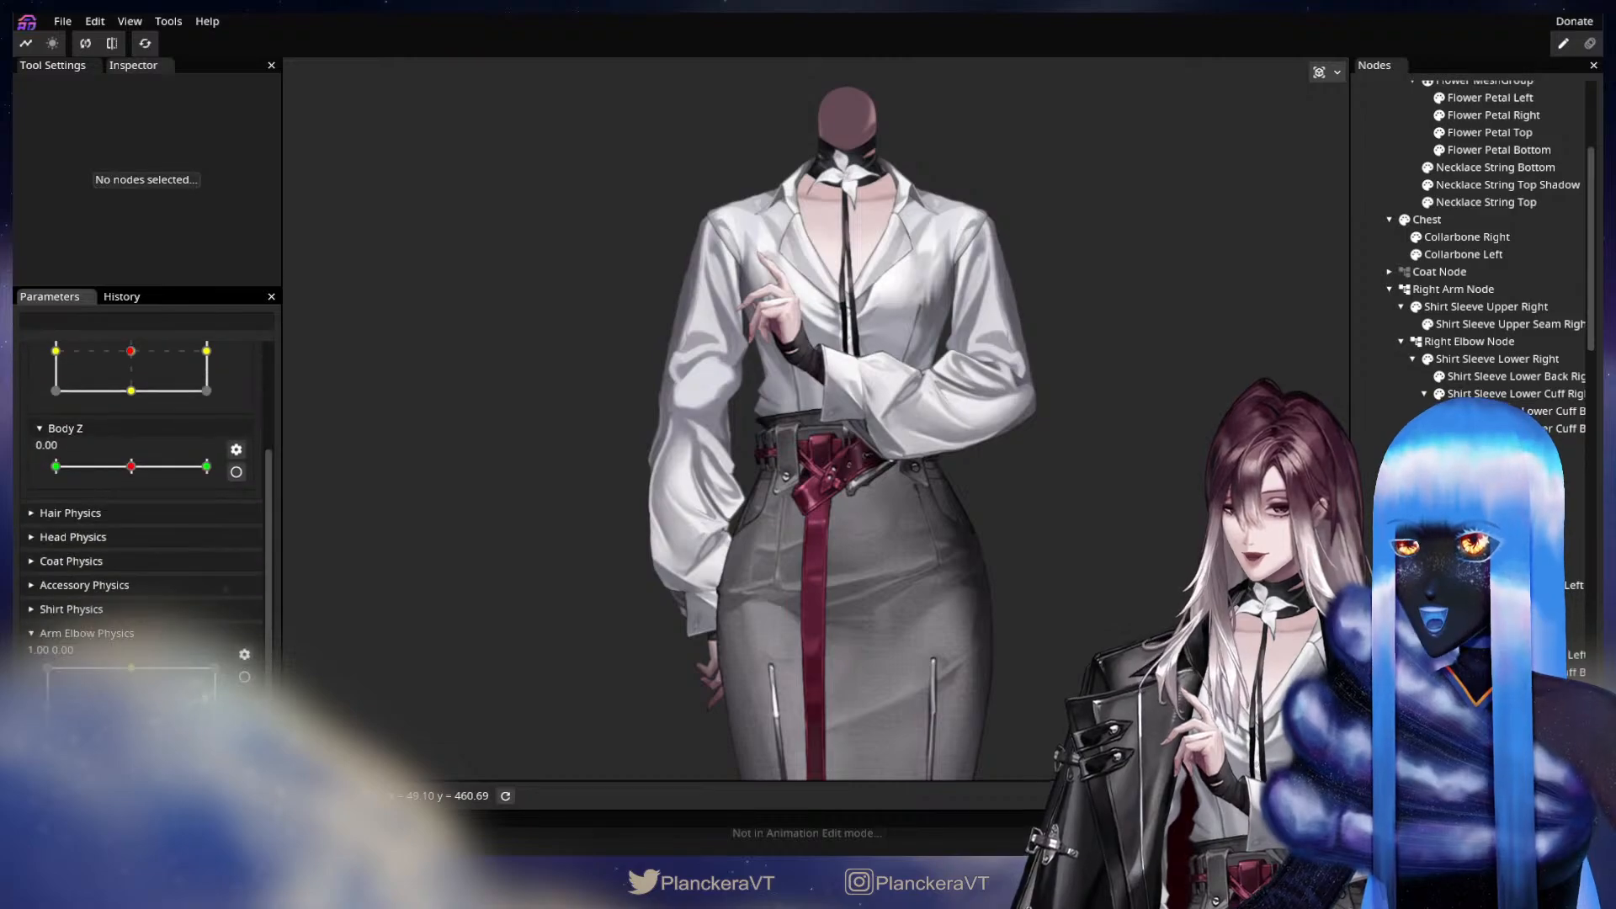
drag(215, 707, 321, 674)
scroll(572, 478, up, 3)
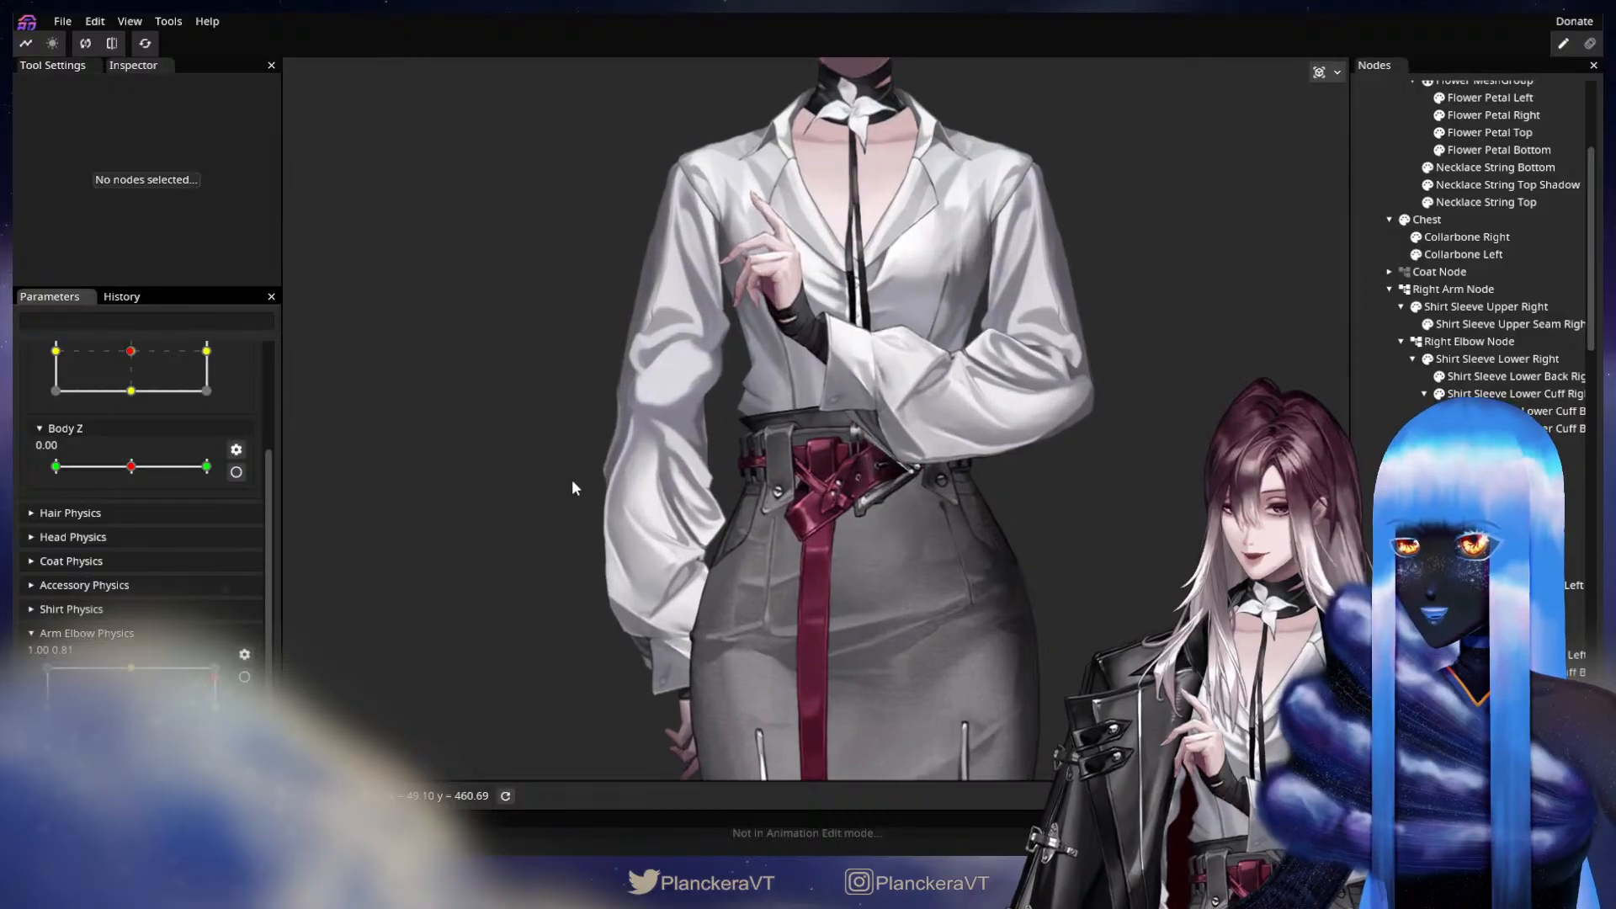
scroll(713, 584, up, 3)
scroll(729, 571, up, 5)
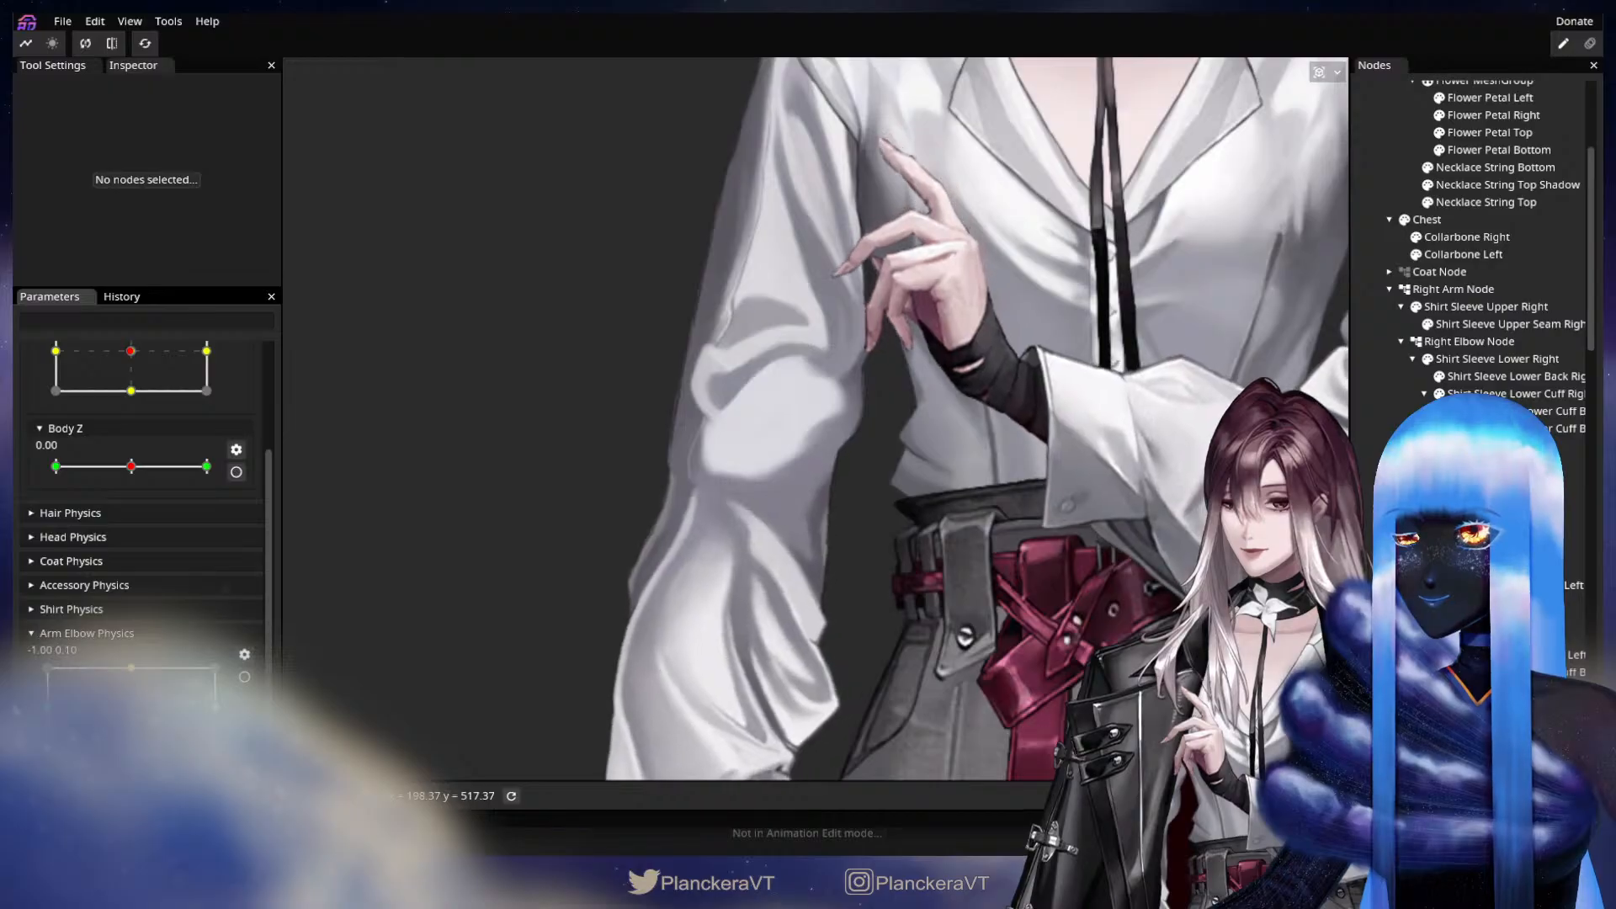
drag(264, 708, 15, 705)
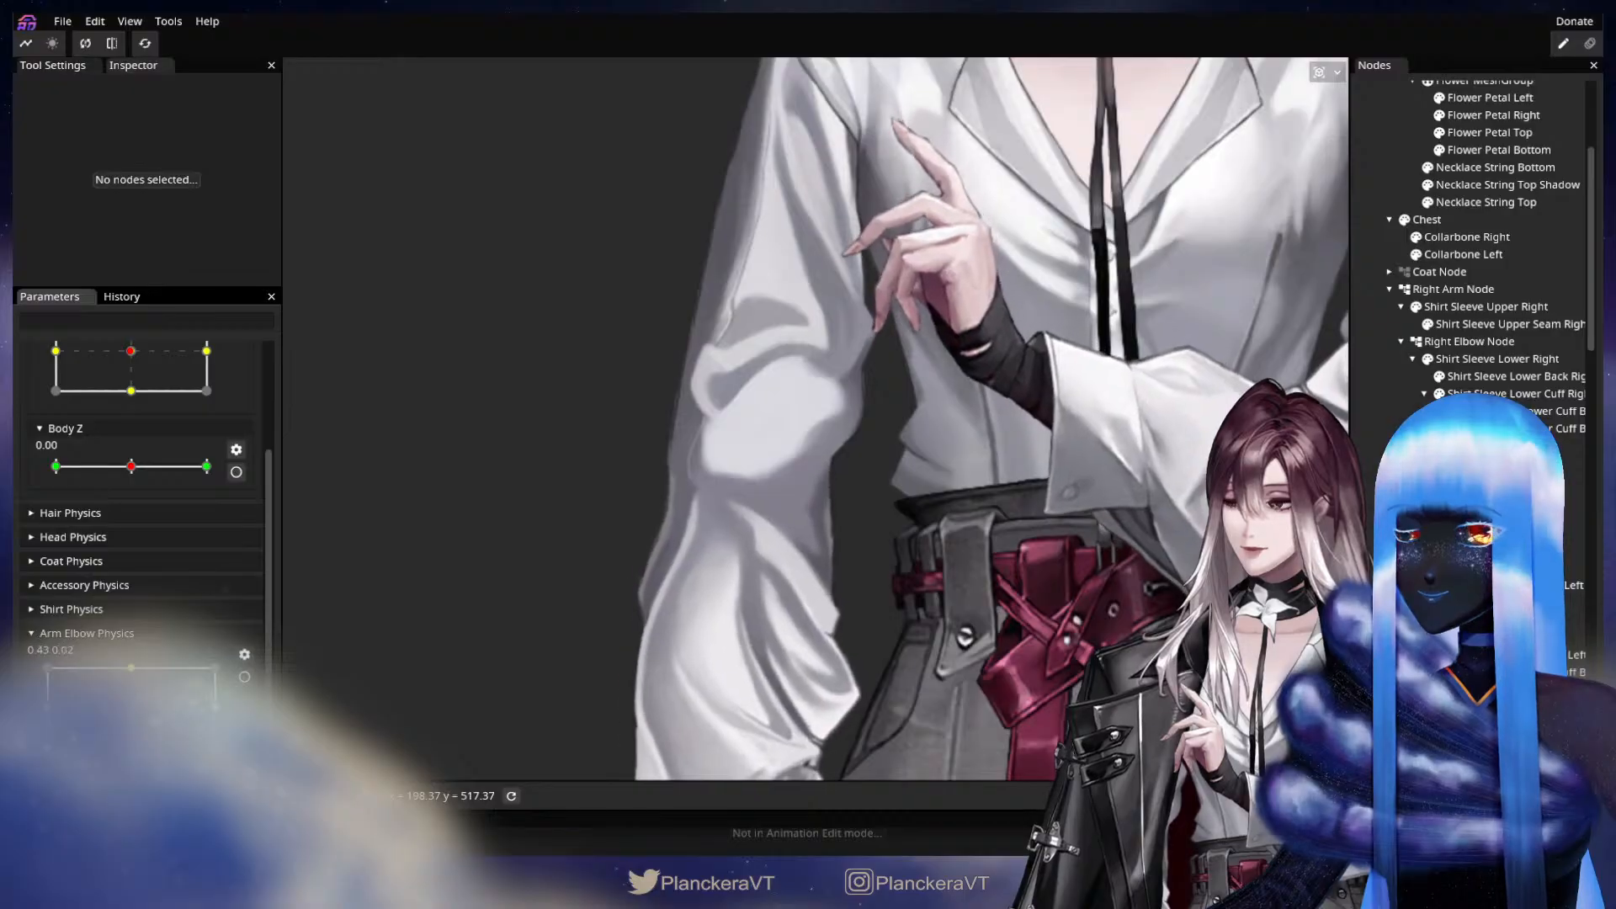
scroll(963, 549, down, 5)
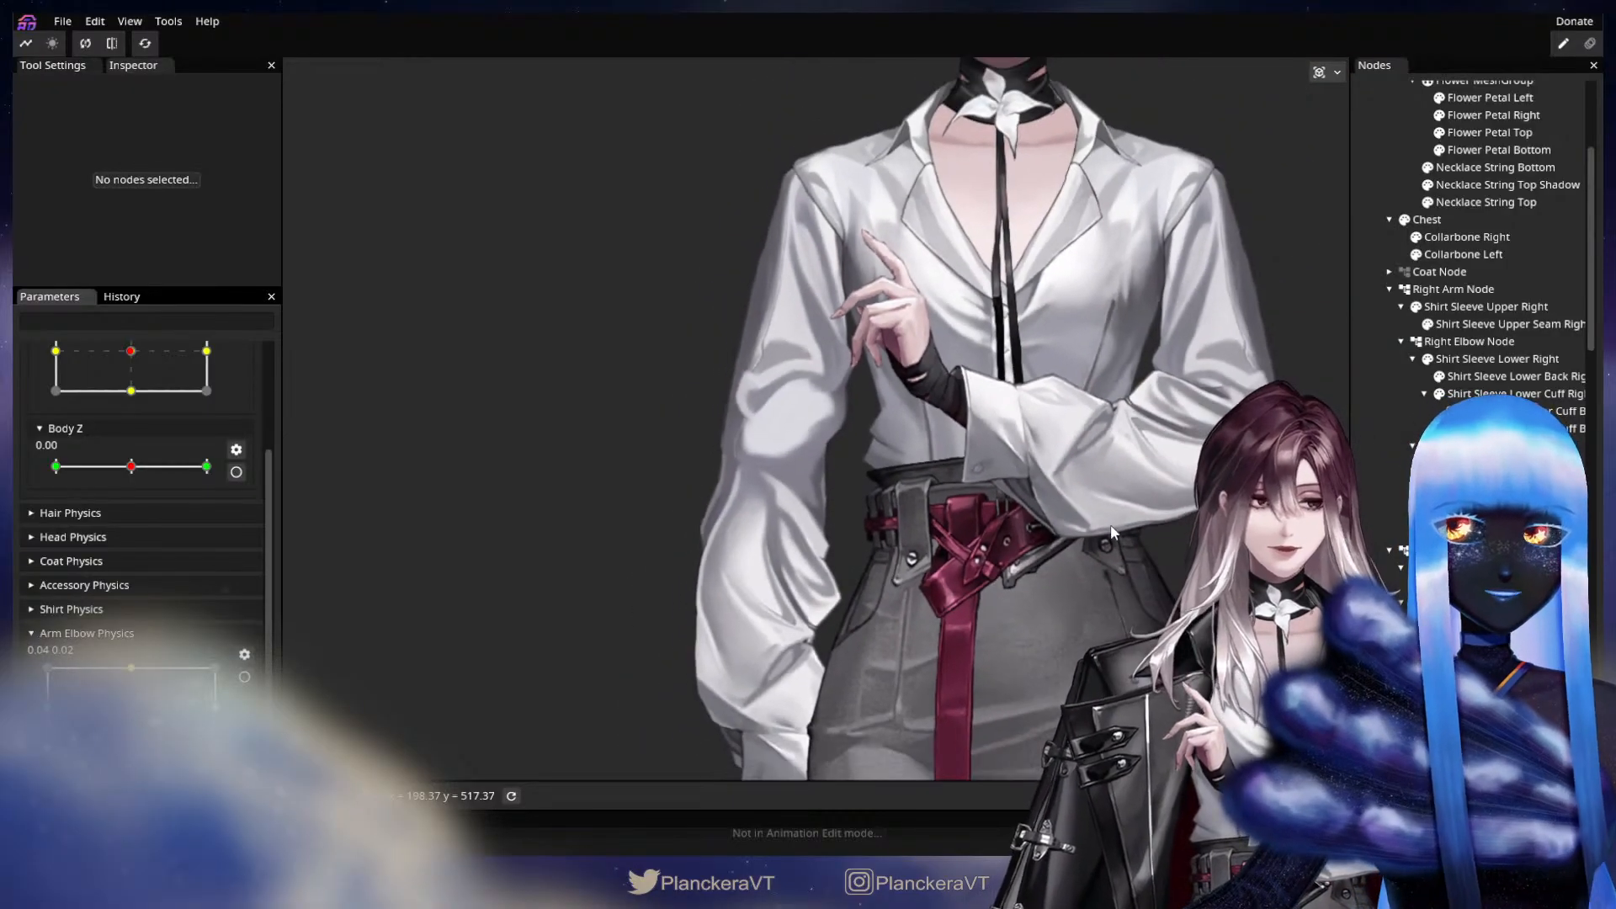
drag(1124, 573, 979, 513)
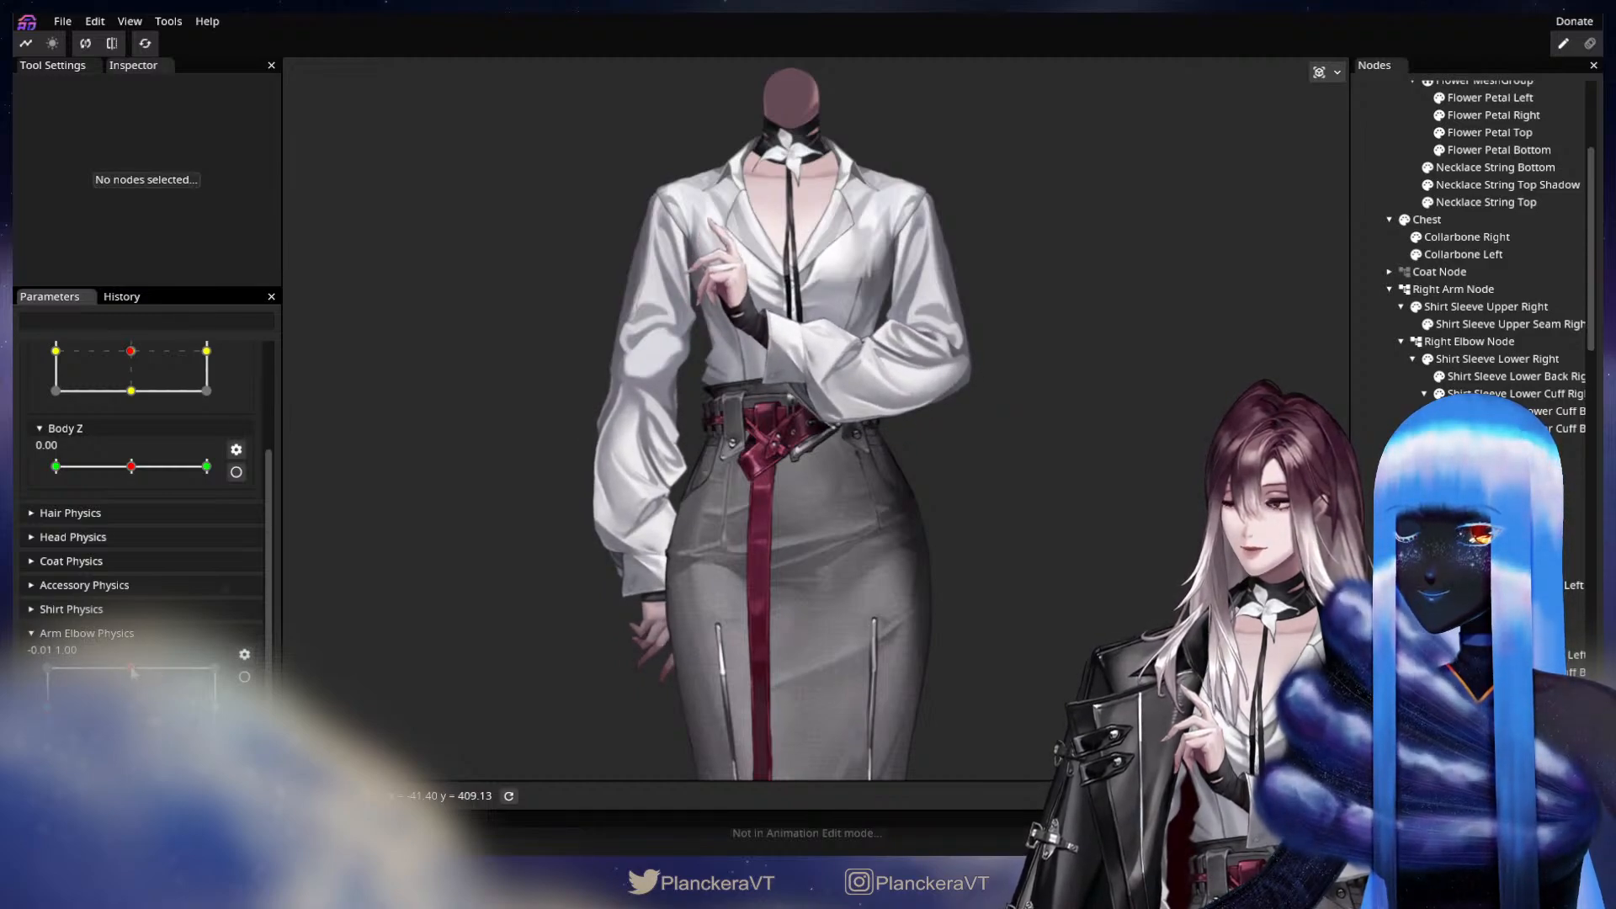
Arm Arm Elbow Physics at its upper vertical extreme and set the Right Elbow Node's Z rotation to -1.30° and Y translation to -2.00.
click(247, 683)
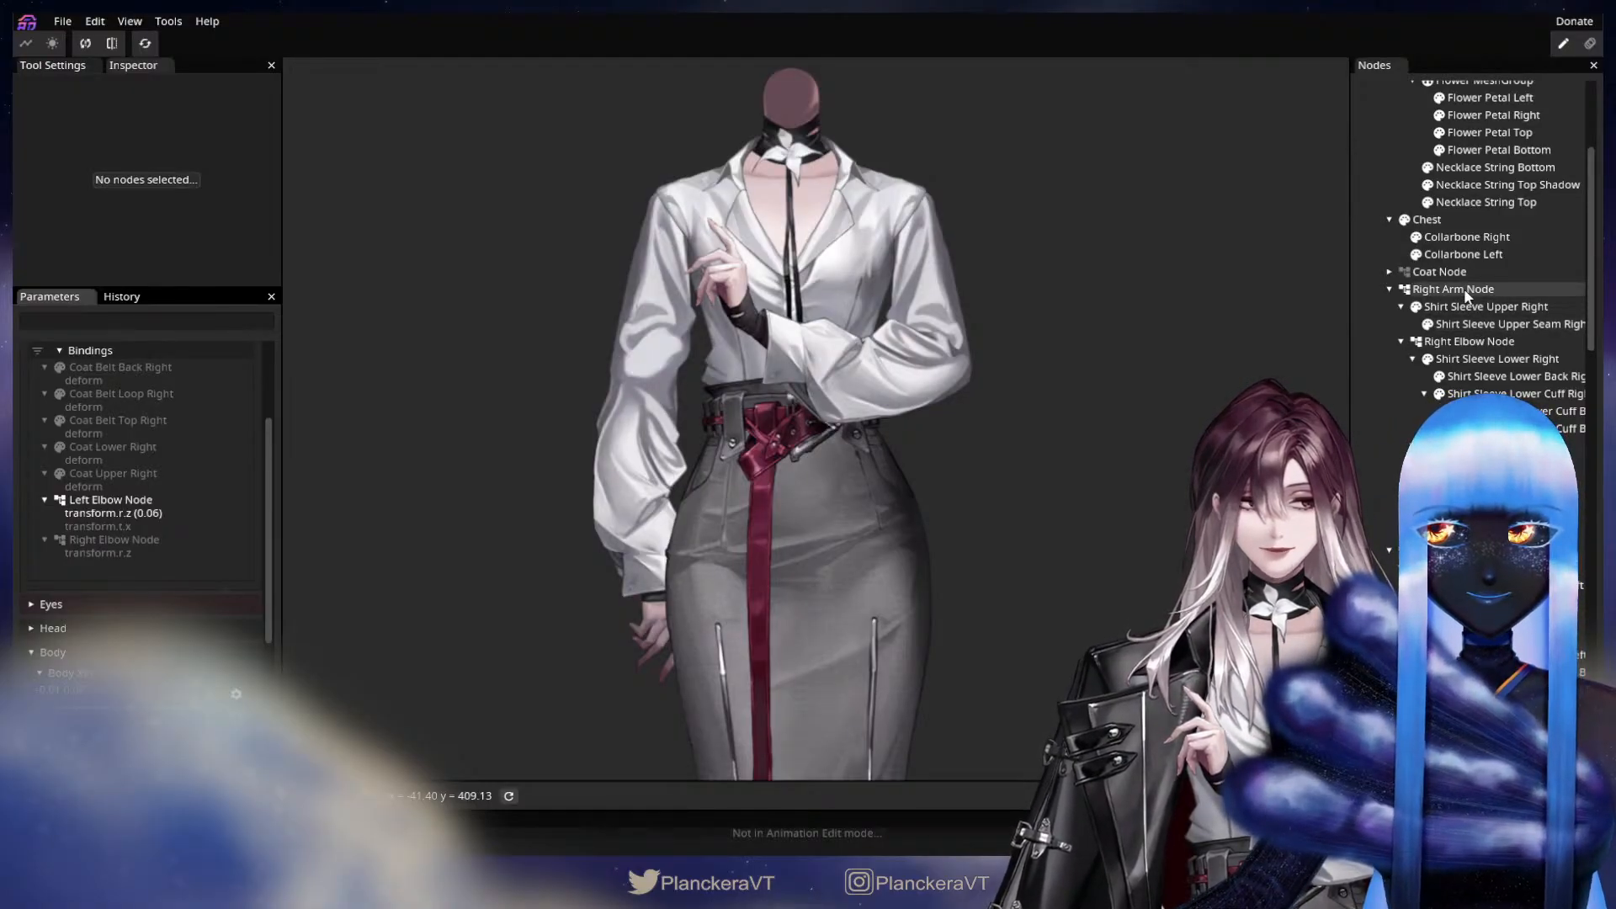
click(1470, 341)
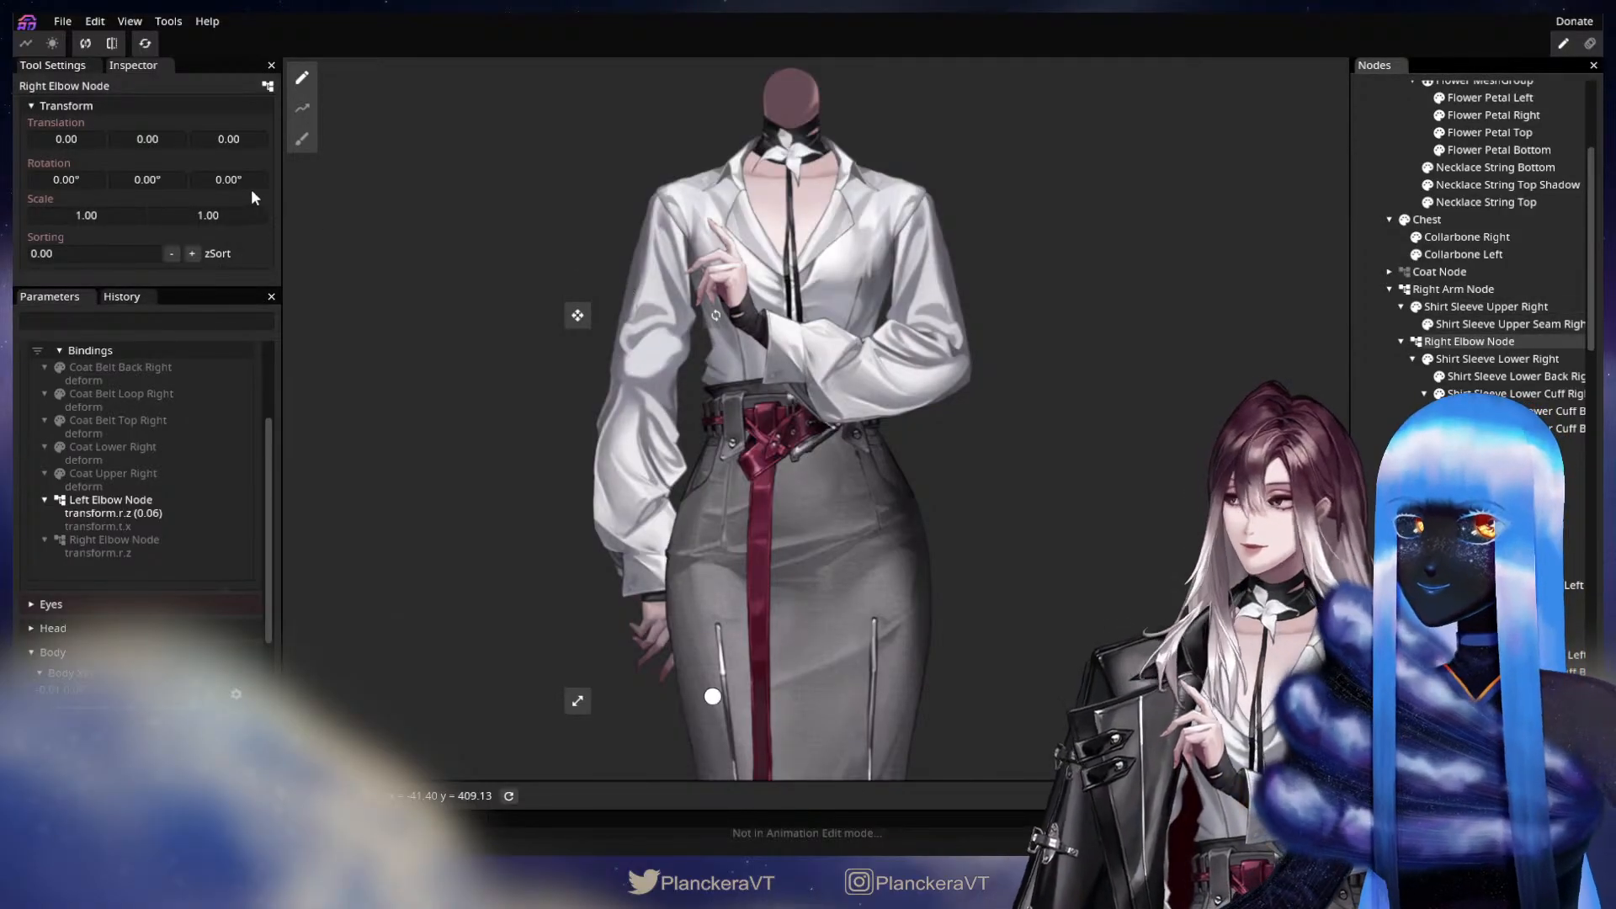
drag(239, 185, 231, 188)
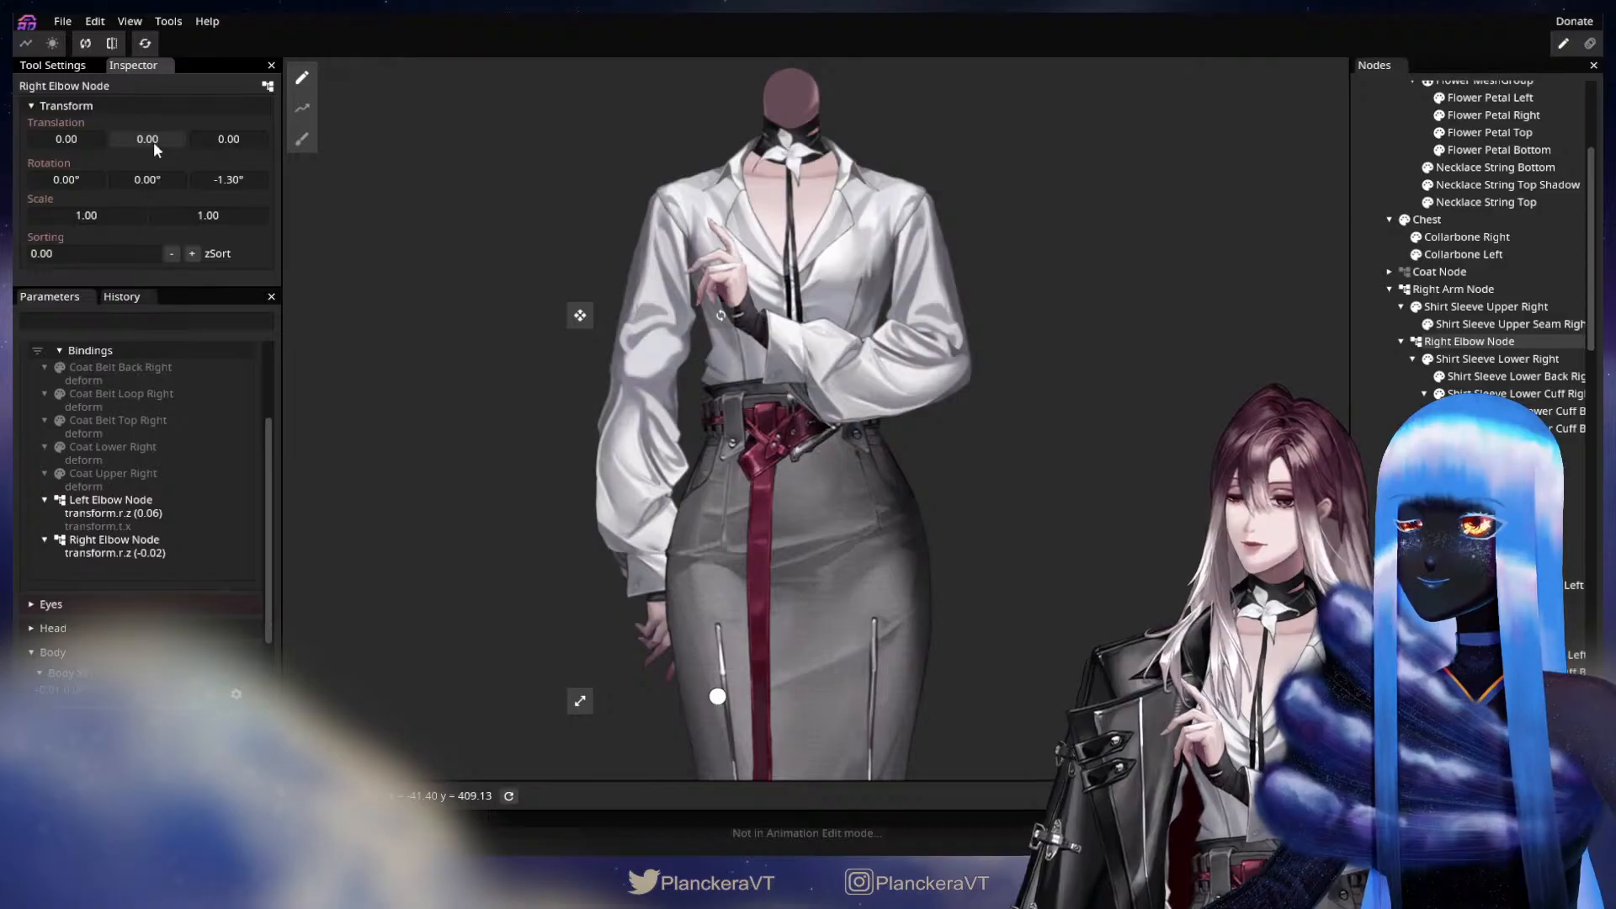
drag(153, 141, 151, 141)
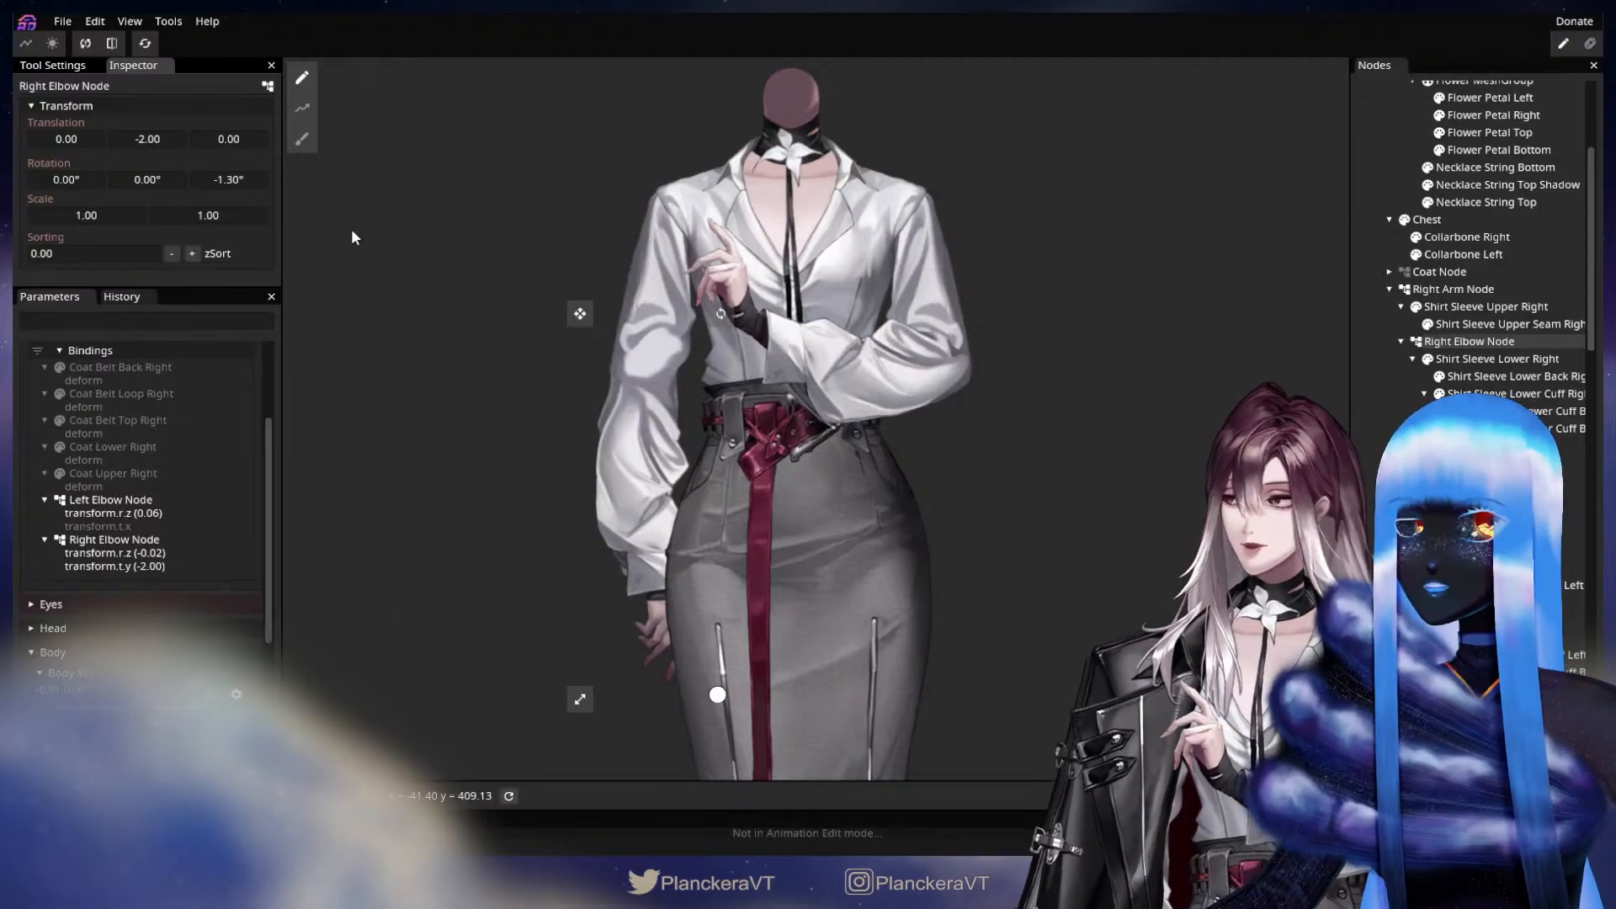
drag(161, 141, 164, 142)
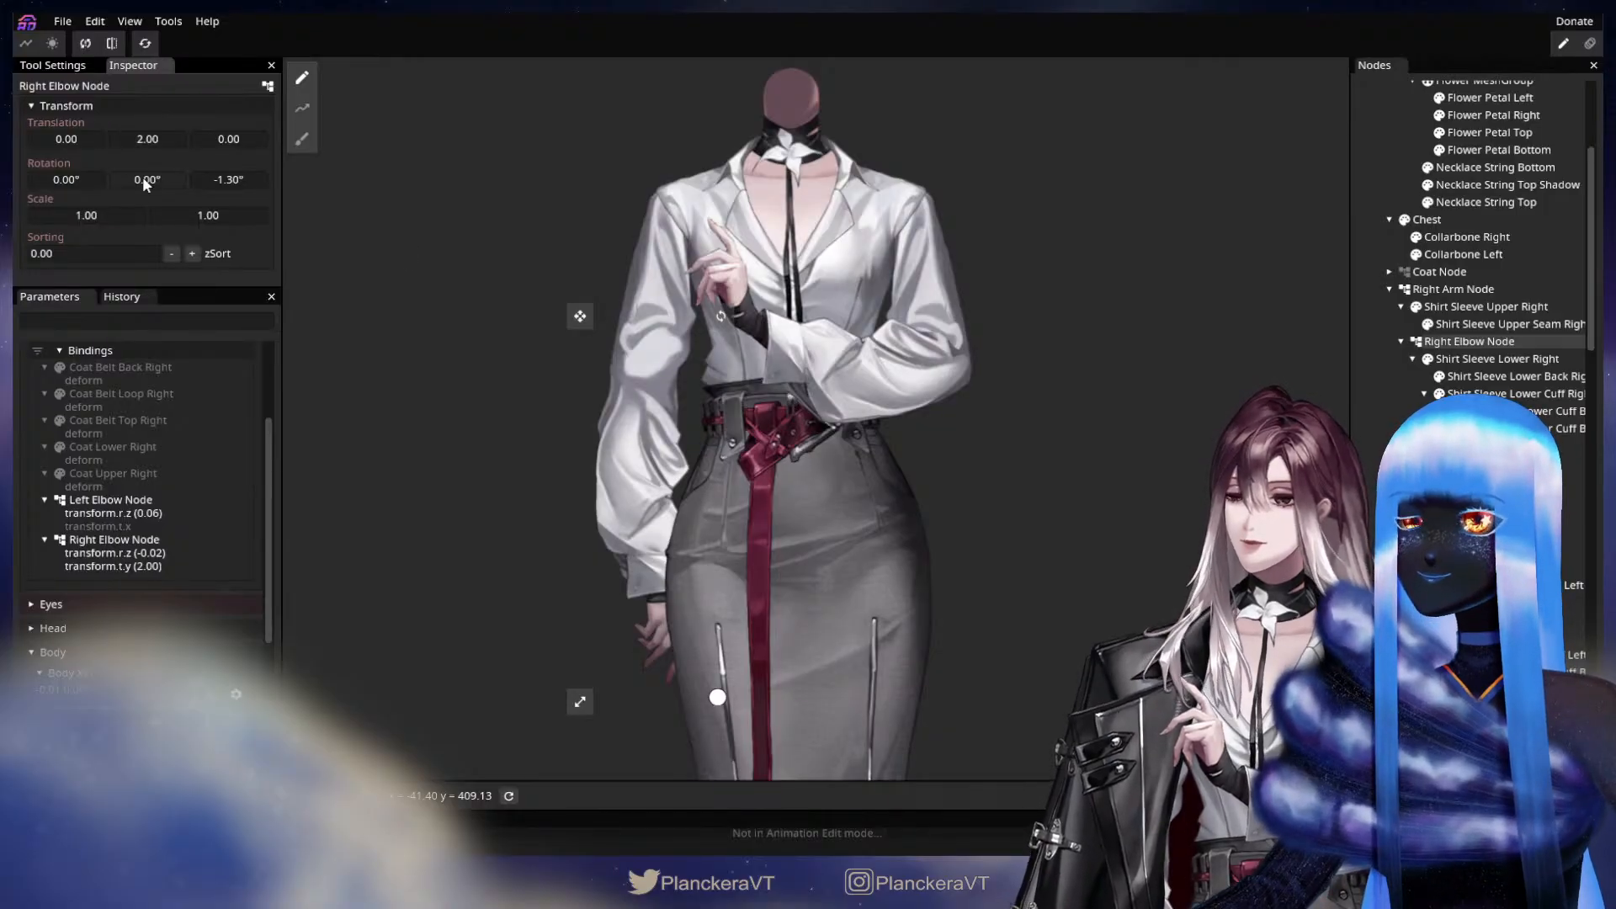
drag(161, 143, 156, 143)
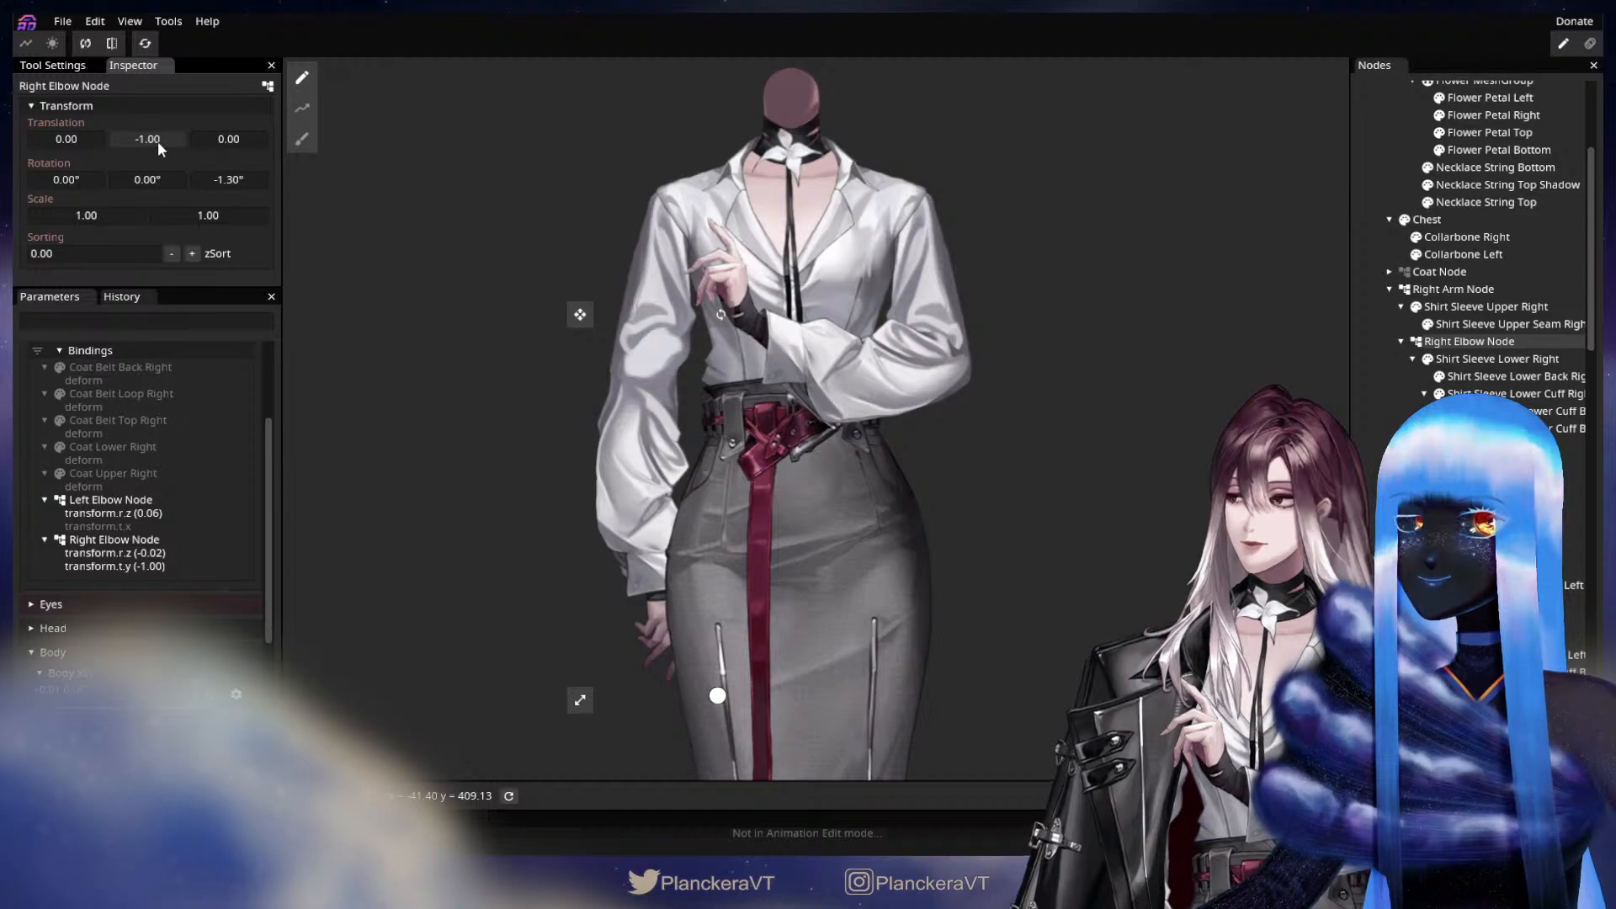
drag(159, 139, 156, 140)
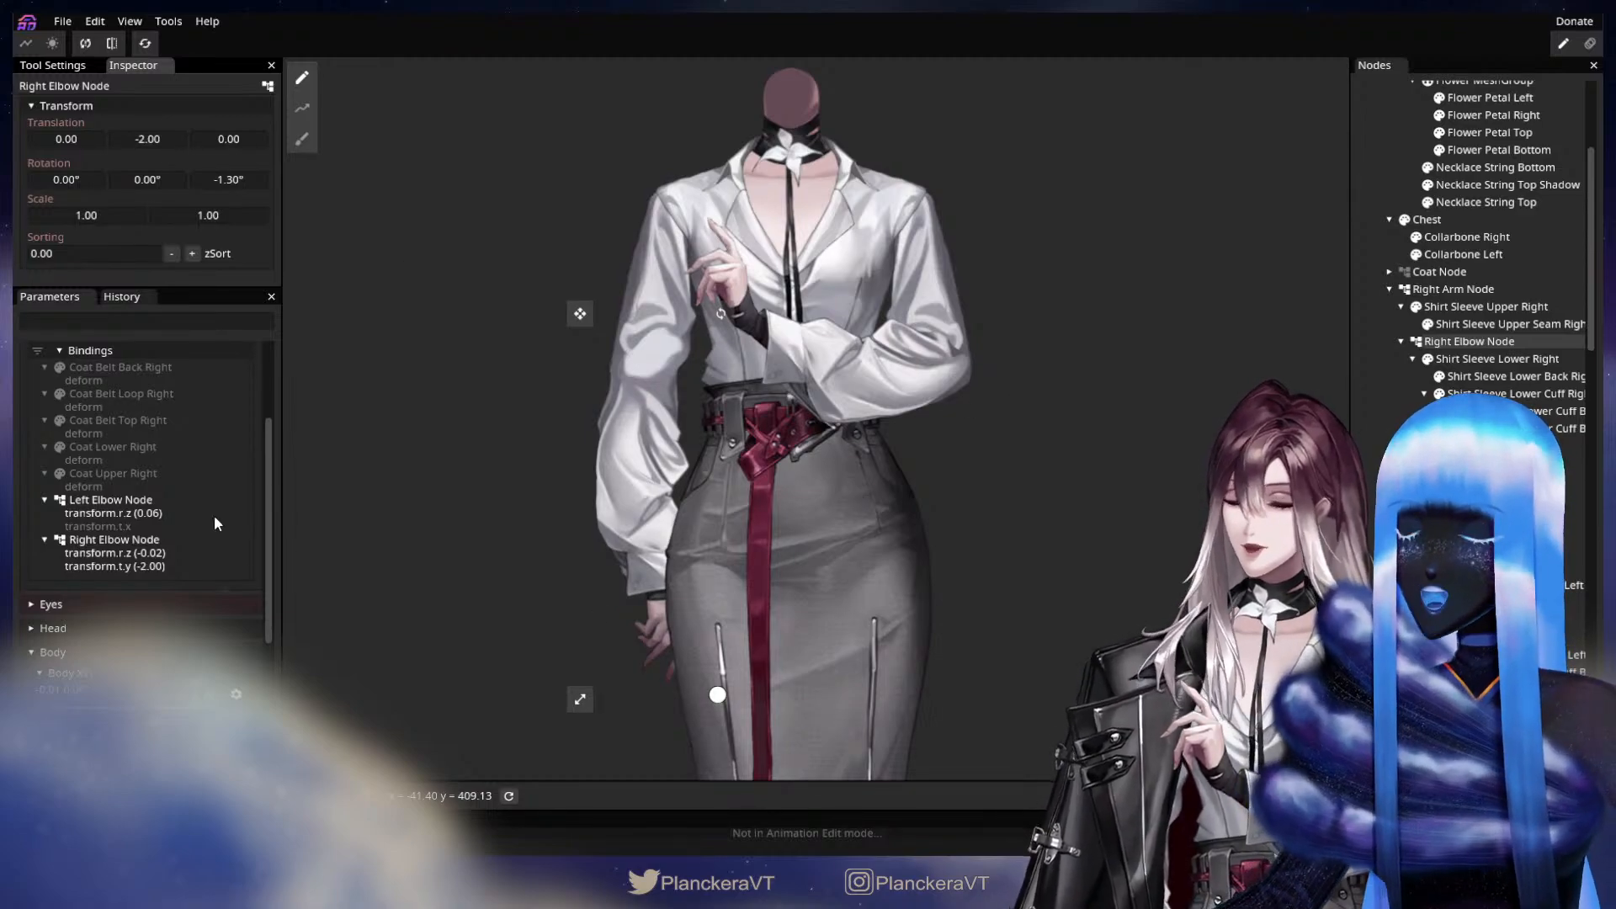
At the 0.00, -1.00 keypoint, set the Right Elbow Node's Y translation to 3.00 and Z rotation to 0.90°, with the Coat Node shown again.
scroll(214, 515, up, 3)
click(131, 464)
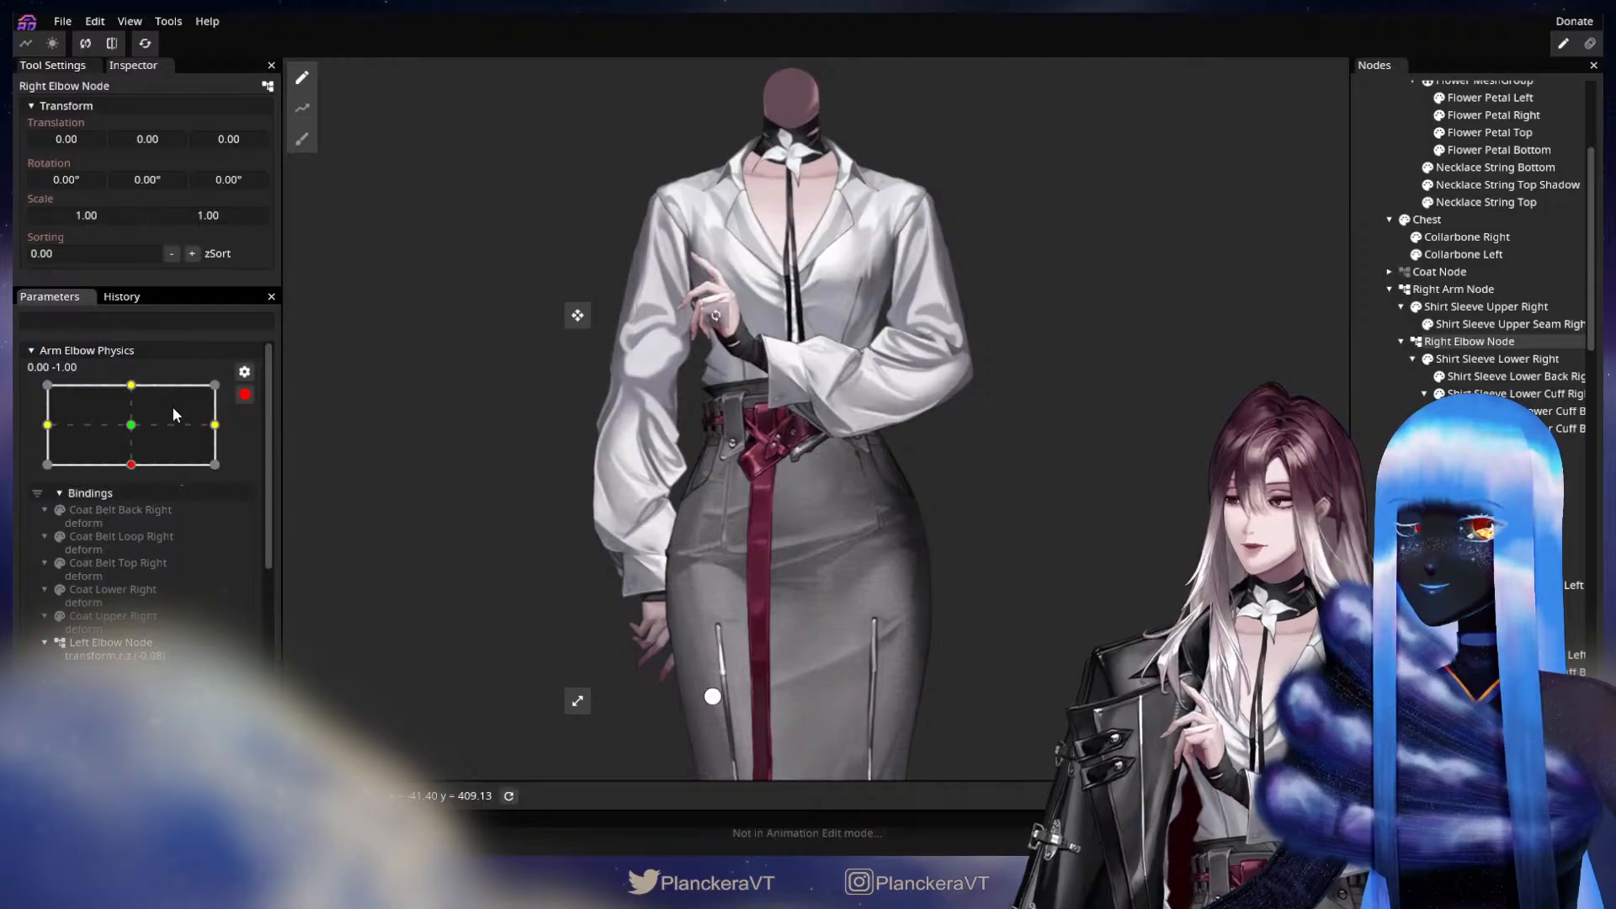
drag(157, 139, 161, 139)
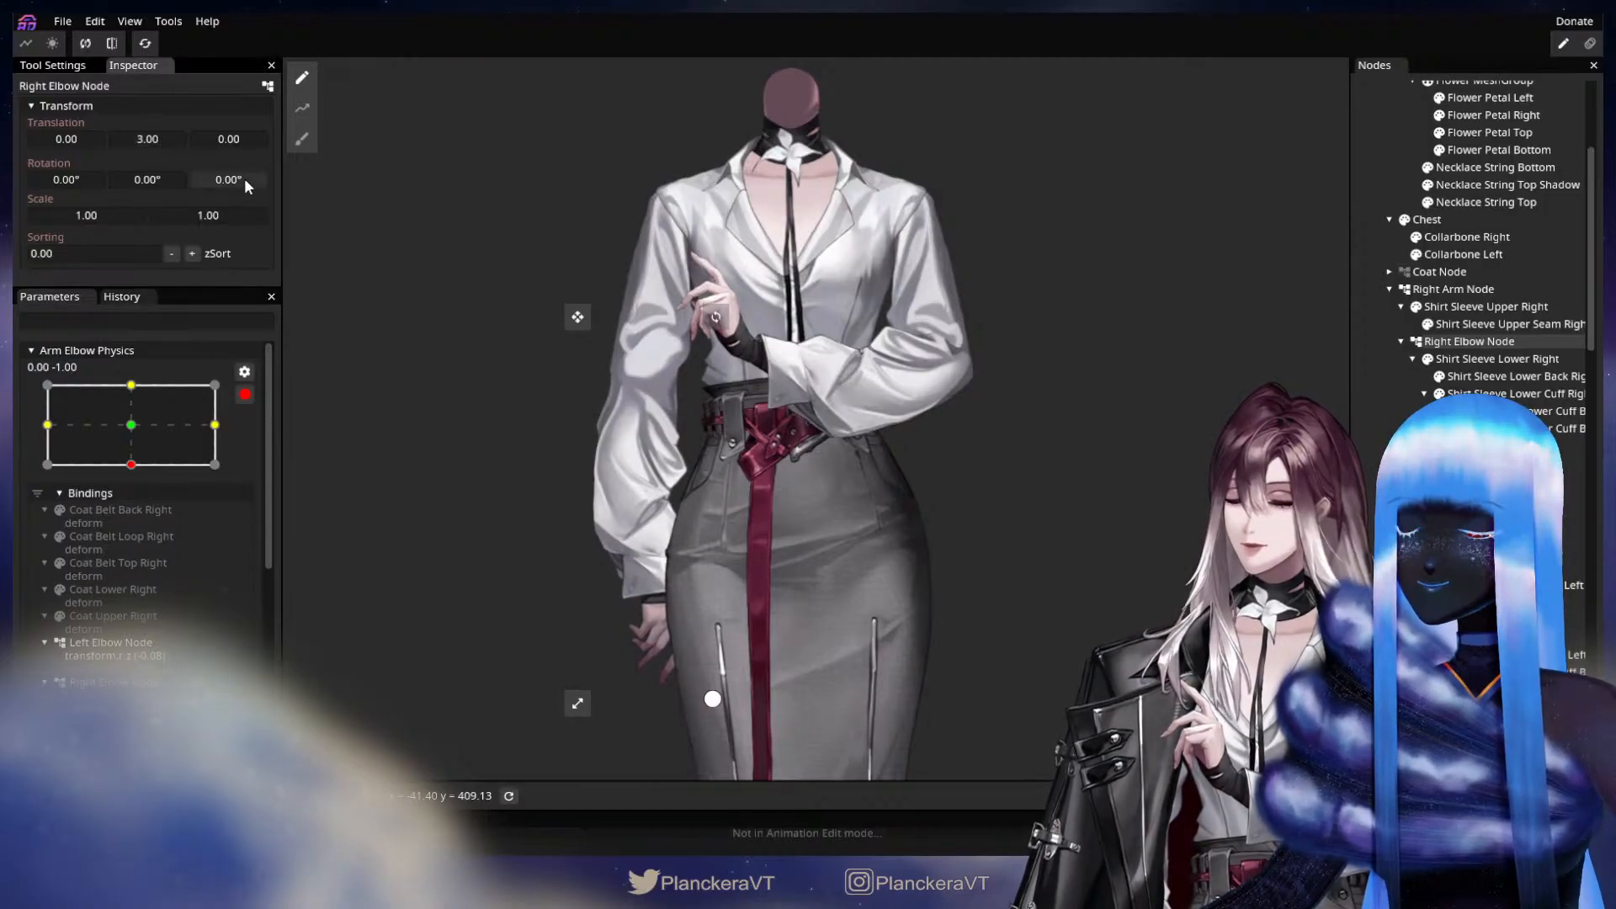
drag(244, 178, 267, 175)
click(1404, 272)
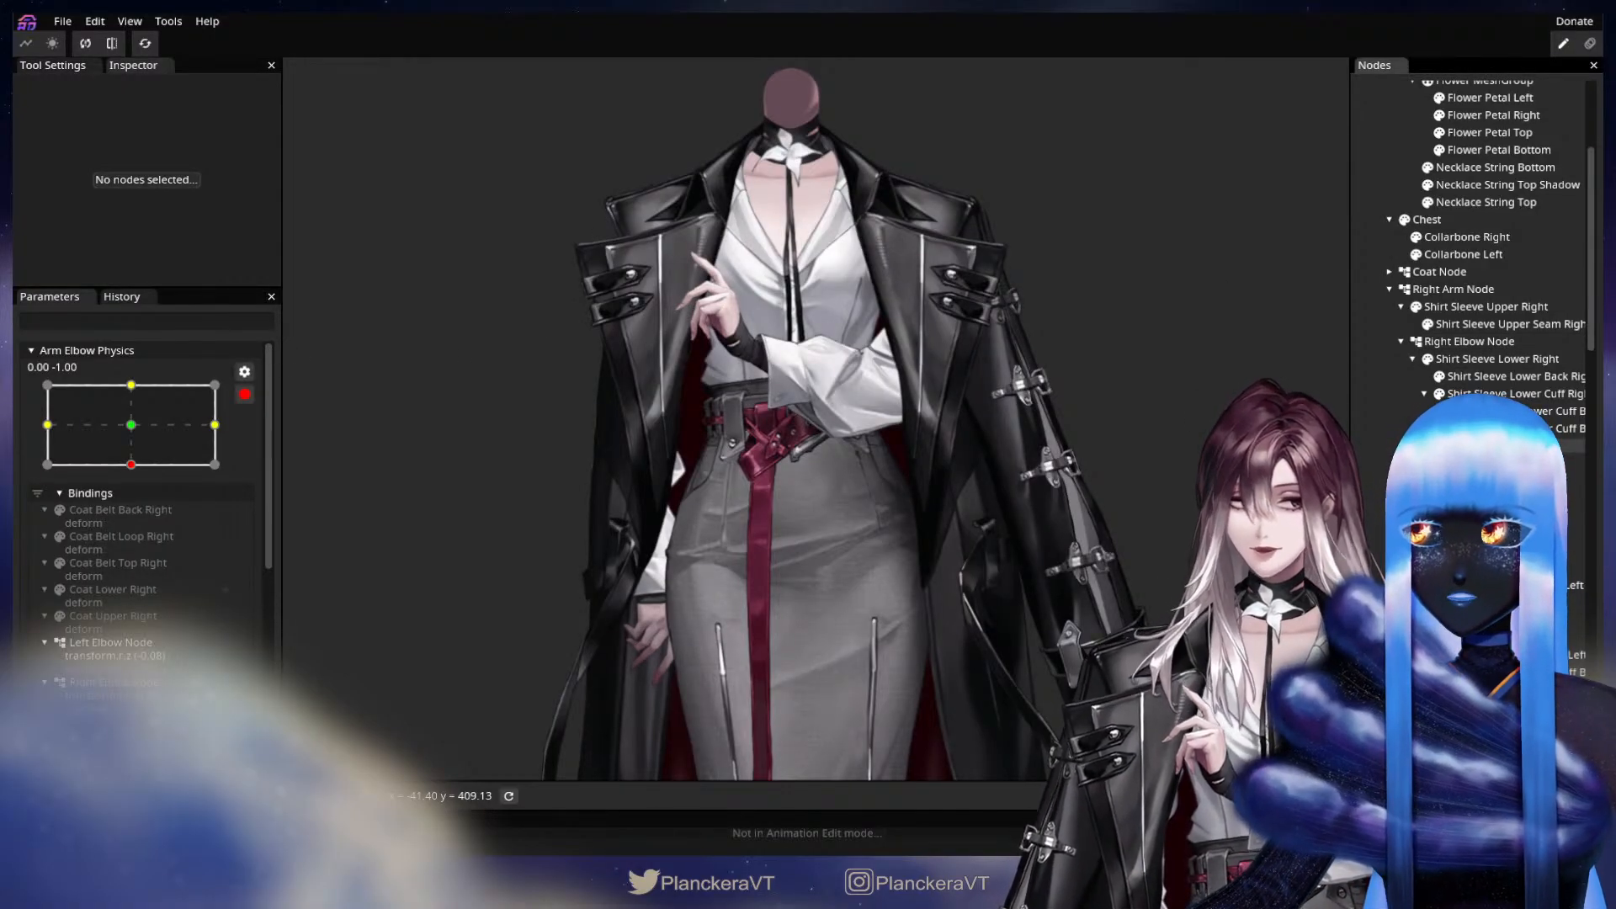
click(1465, 345)
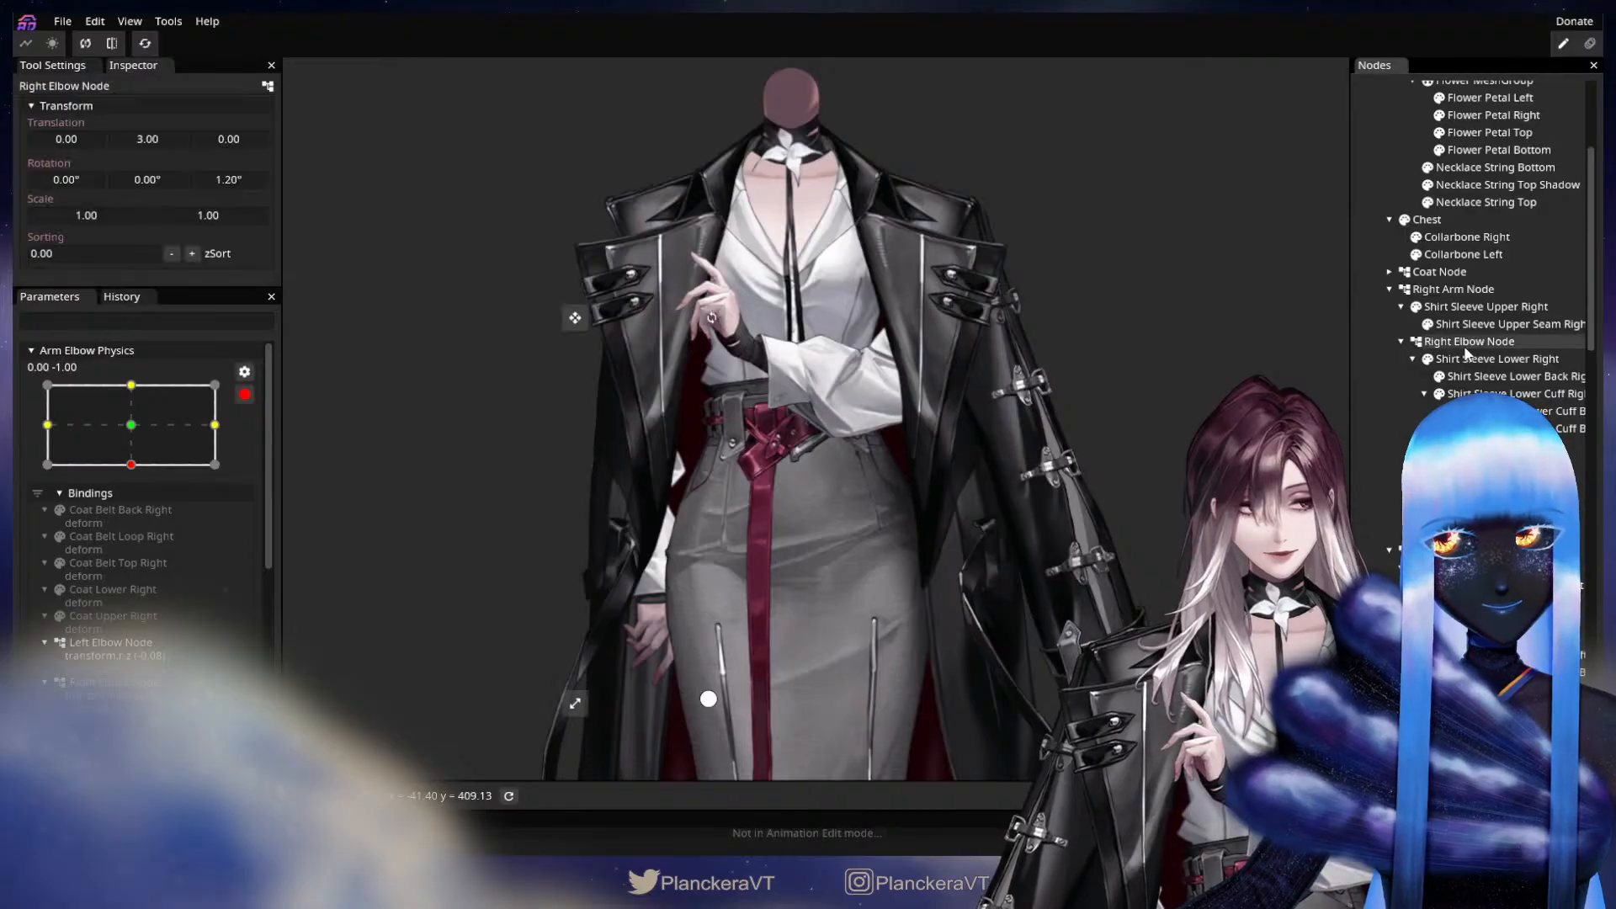
double_click(226, 180)
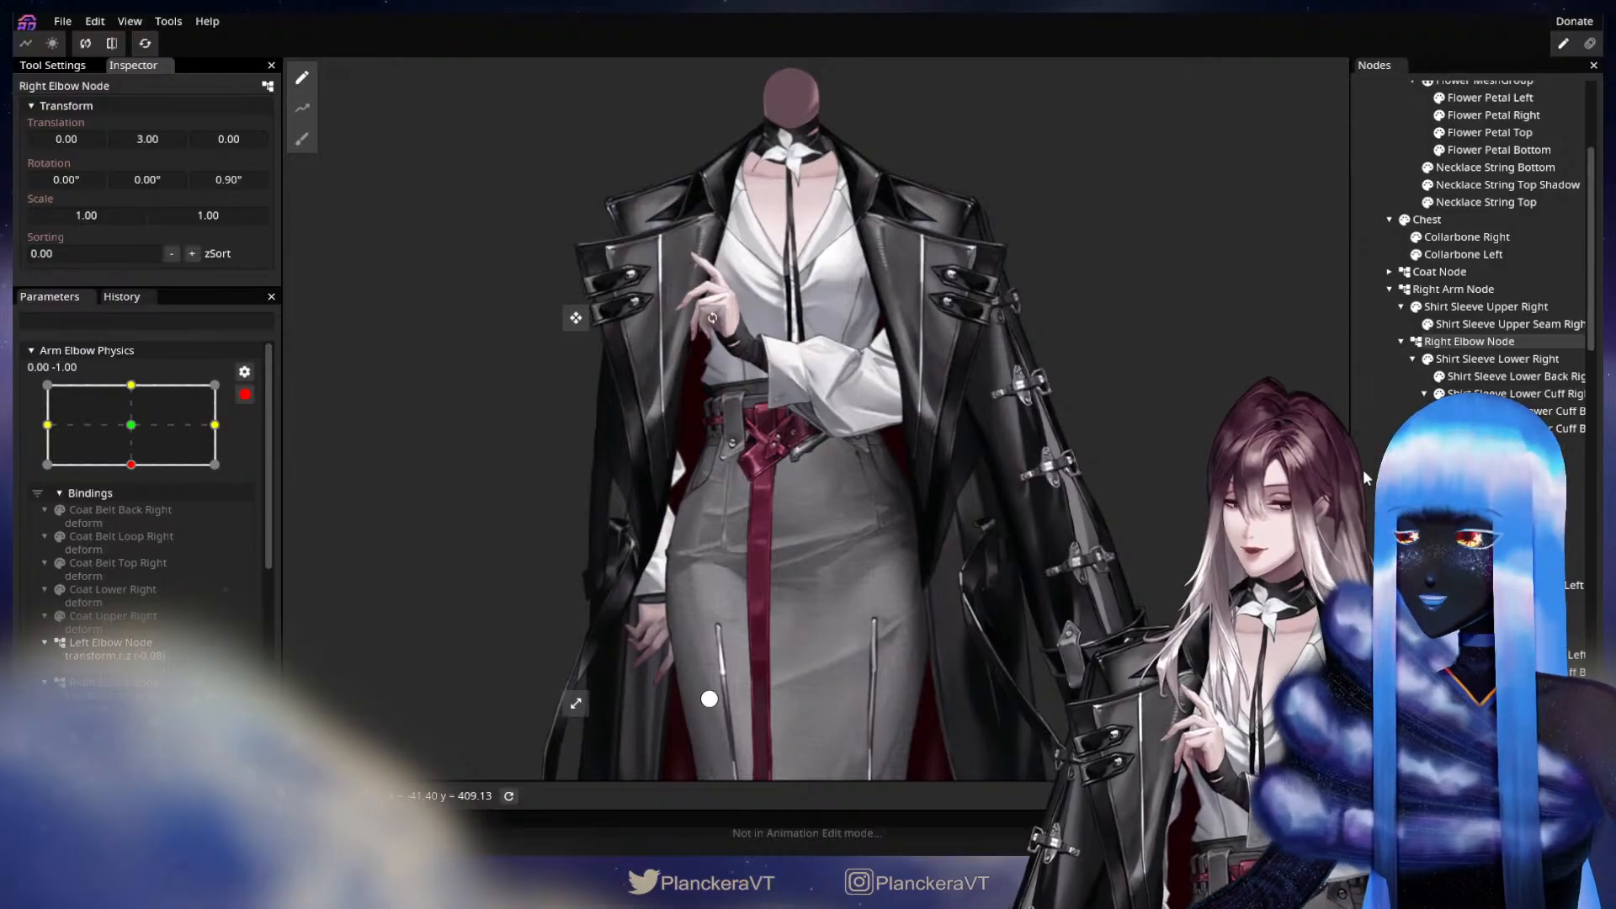
click(648, 485)
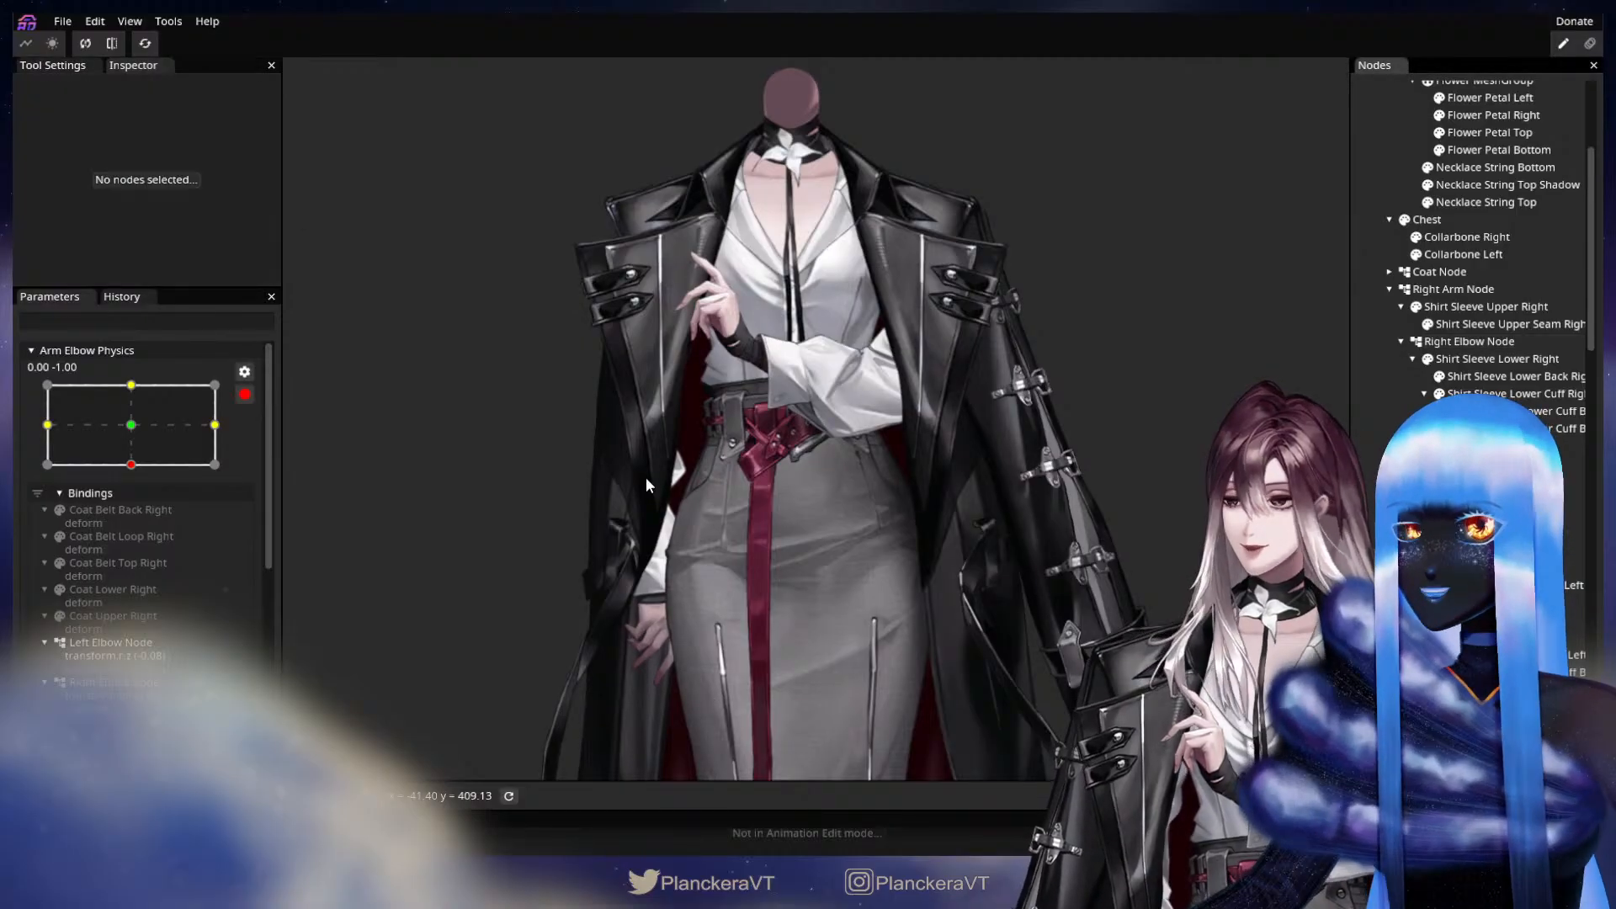
Disarm Arm Elbow Physics and preview its combined poses down to -1.00, -1.00 with the coat shown.
click(244, 395)
scroll(592, 601, down, 3)
scroll(151, 691, down, 2)
drag(153, 692, 46, 751)
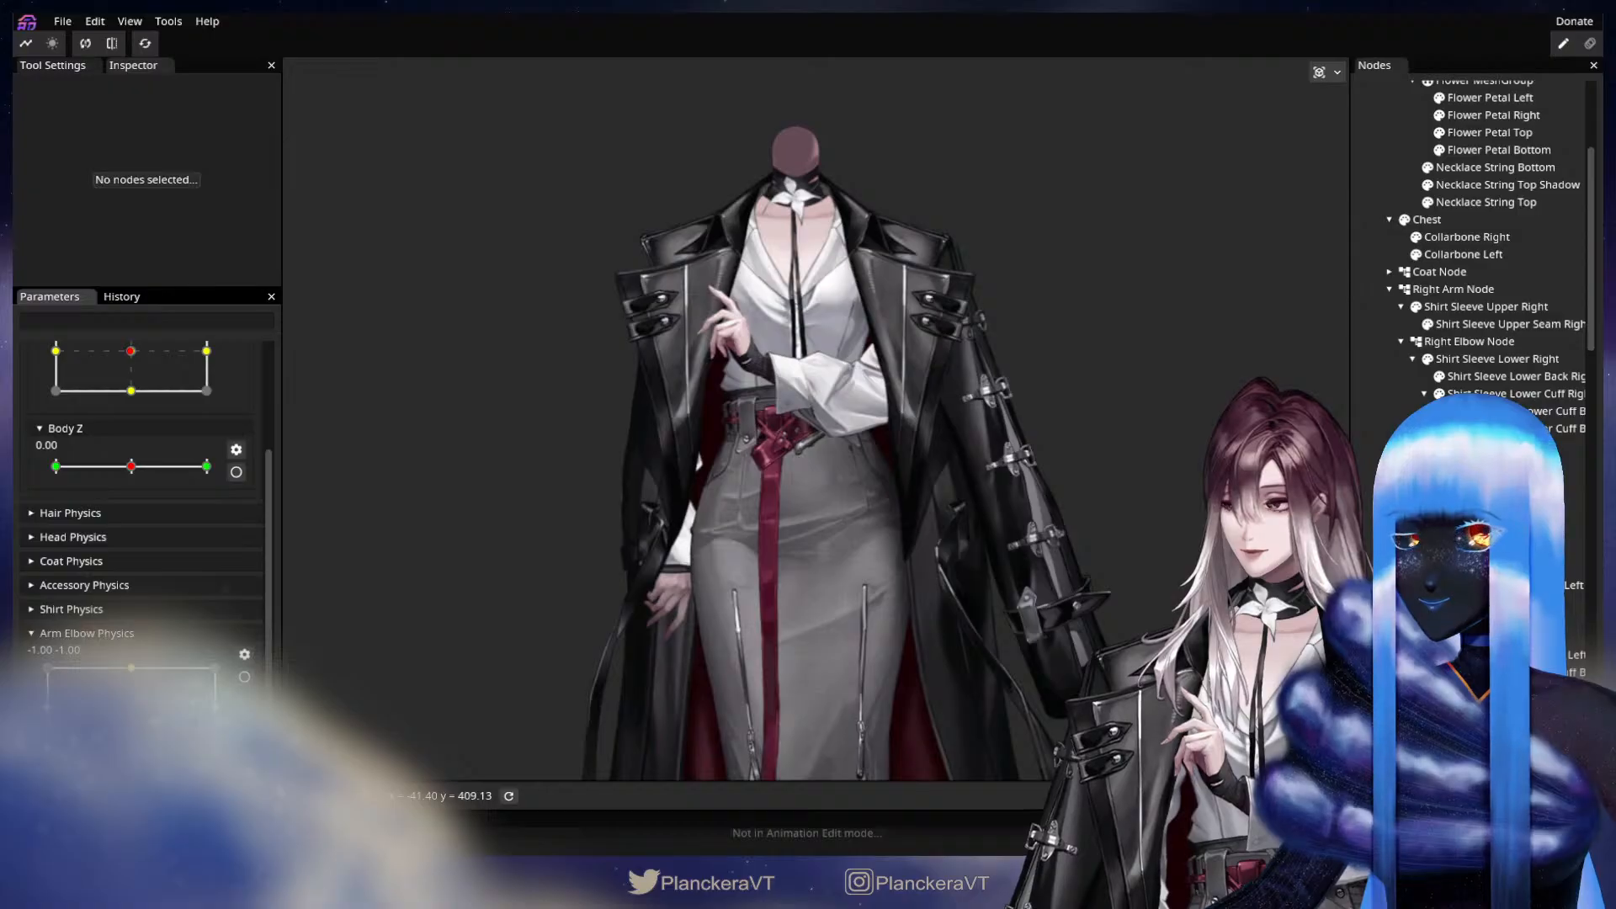
Arm Arm Elbow Physics at the -1.00, -1.00 corner and set the Right Elbow Node's Z rotation to 3.80°.
click(245, 676)
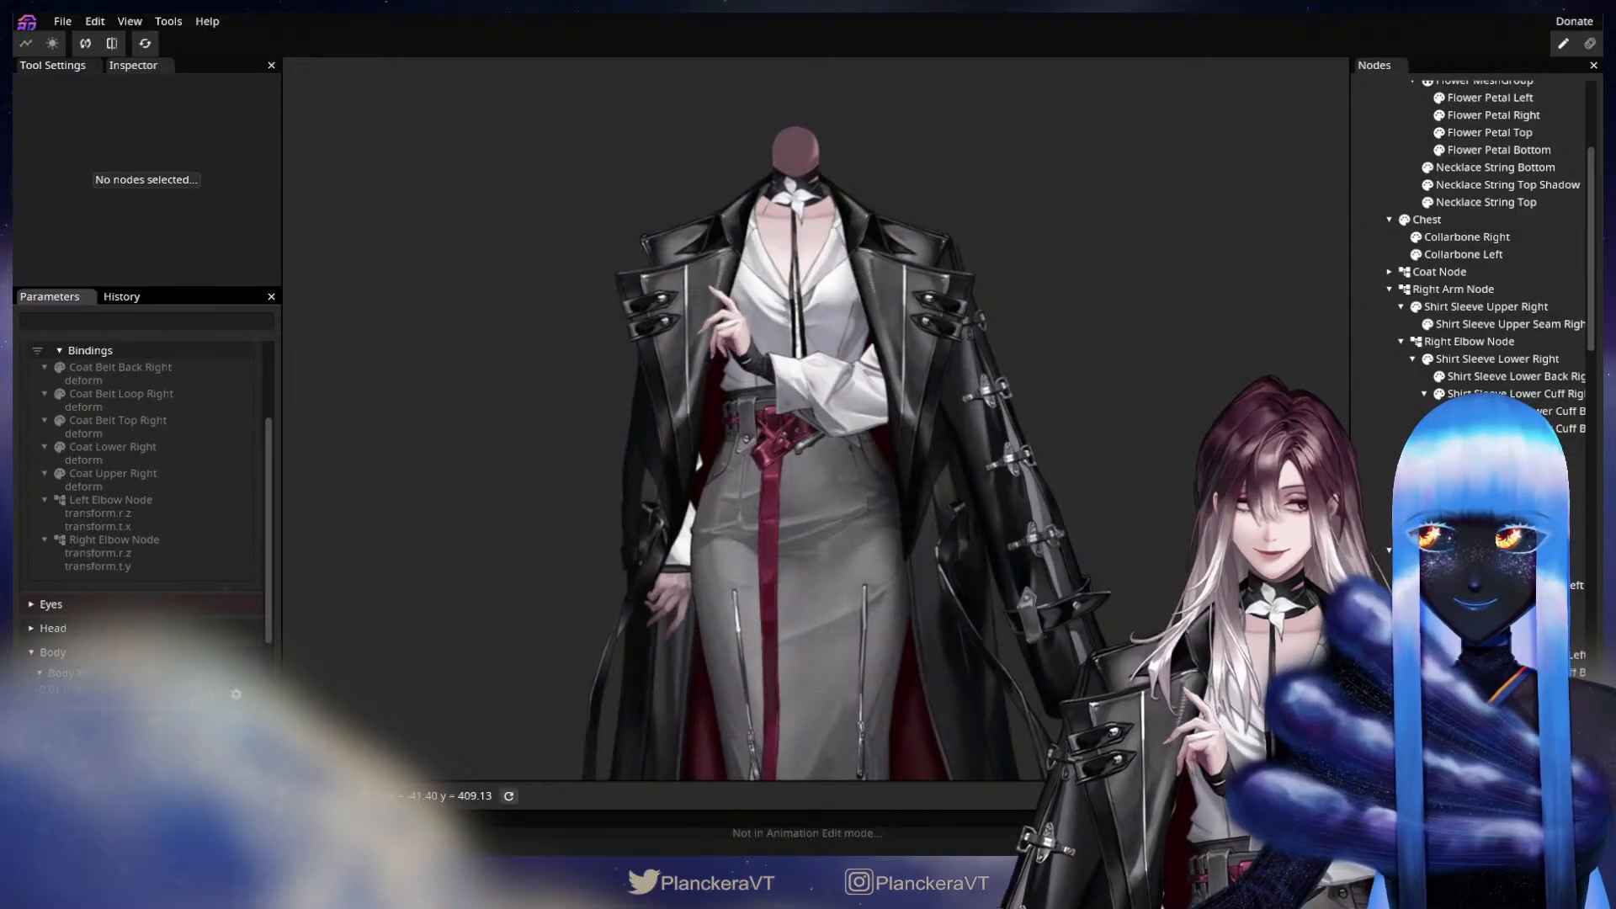
click(1466, 345)
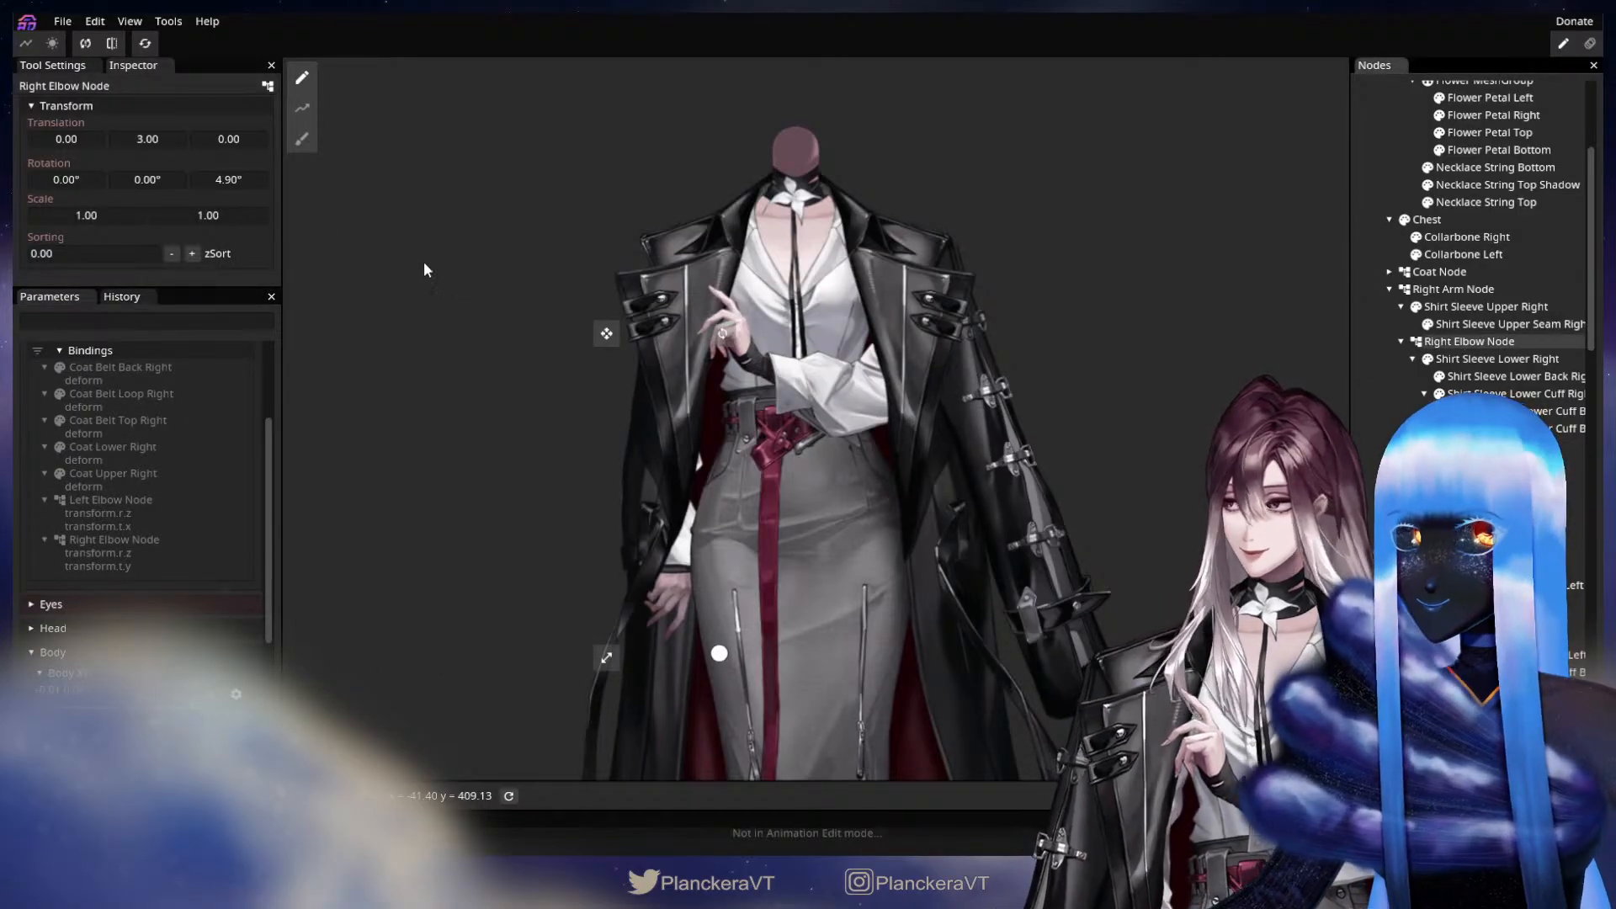
drag(237, 180, 232, 181)
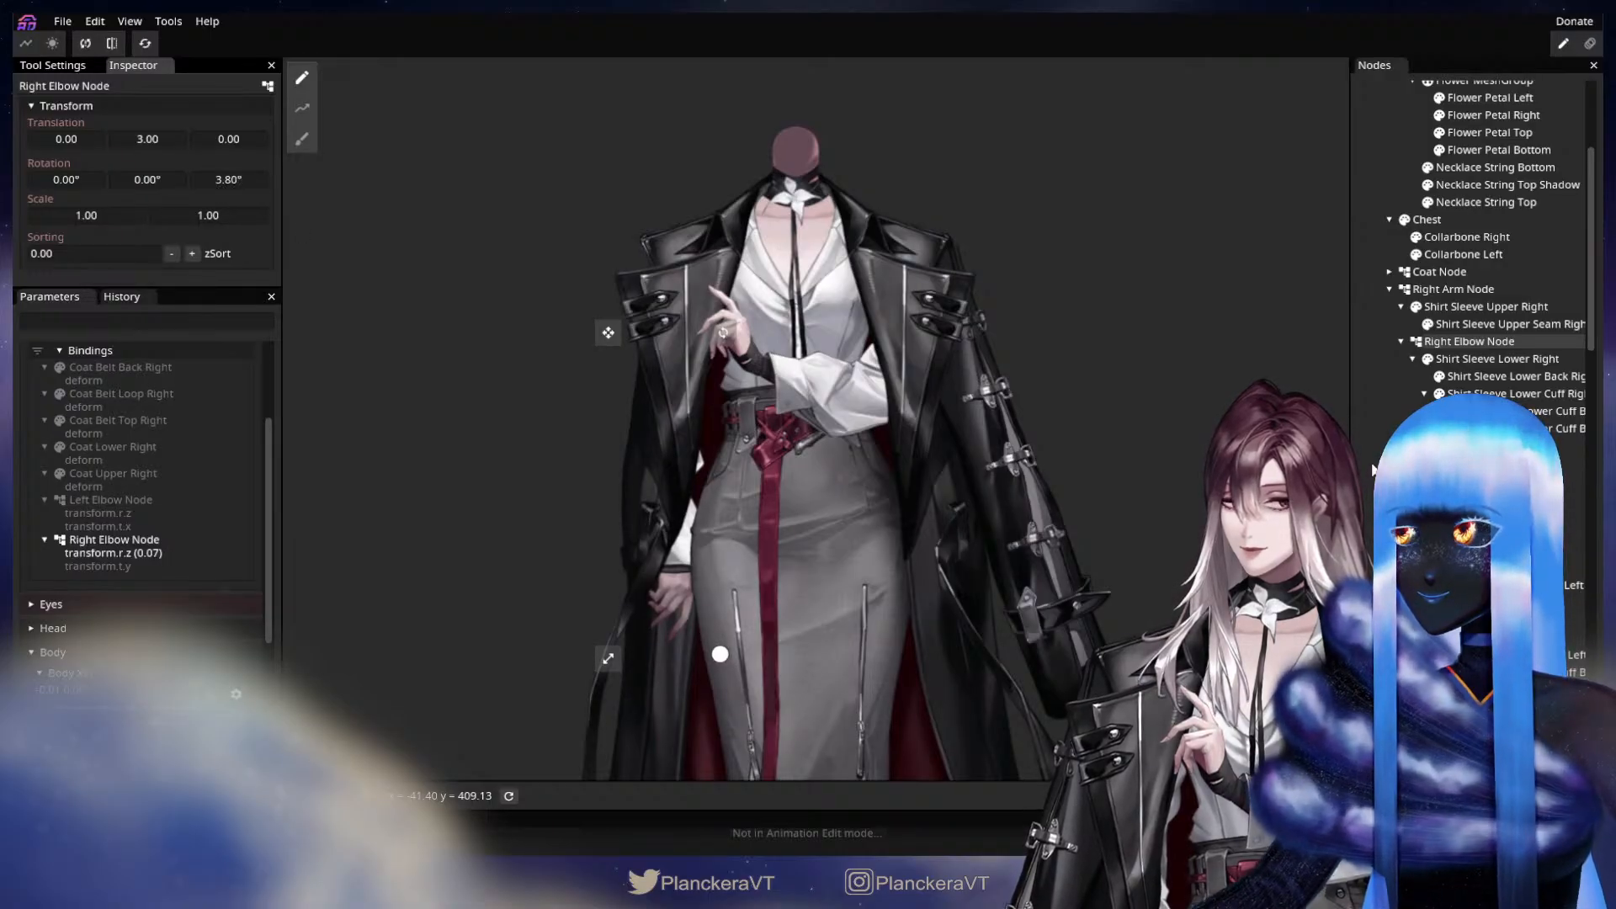
click(372, 522)
Disarm Arm Elbow Physics and preview the arm motion to check the whole figure with its coat.
scroll(252, 487, up, 3)
scroll(253, 494, down, 3)
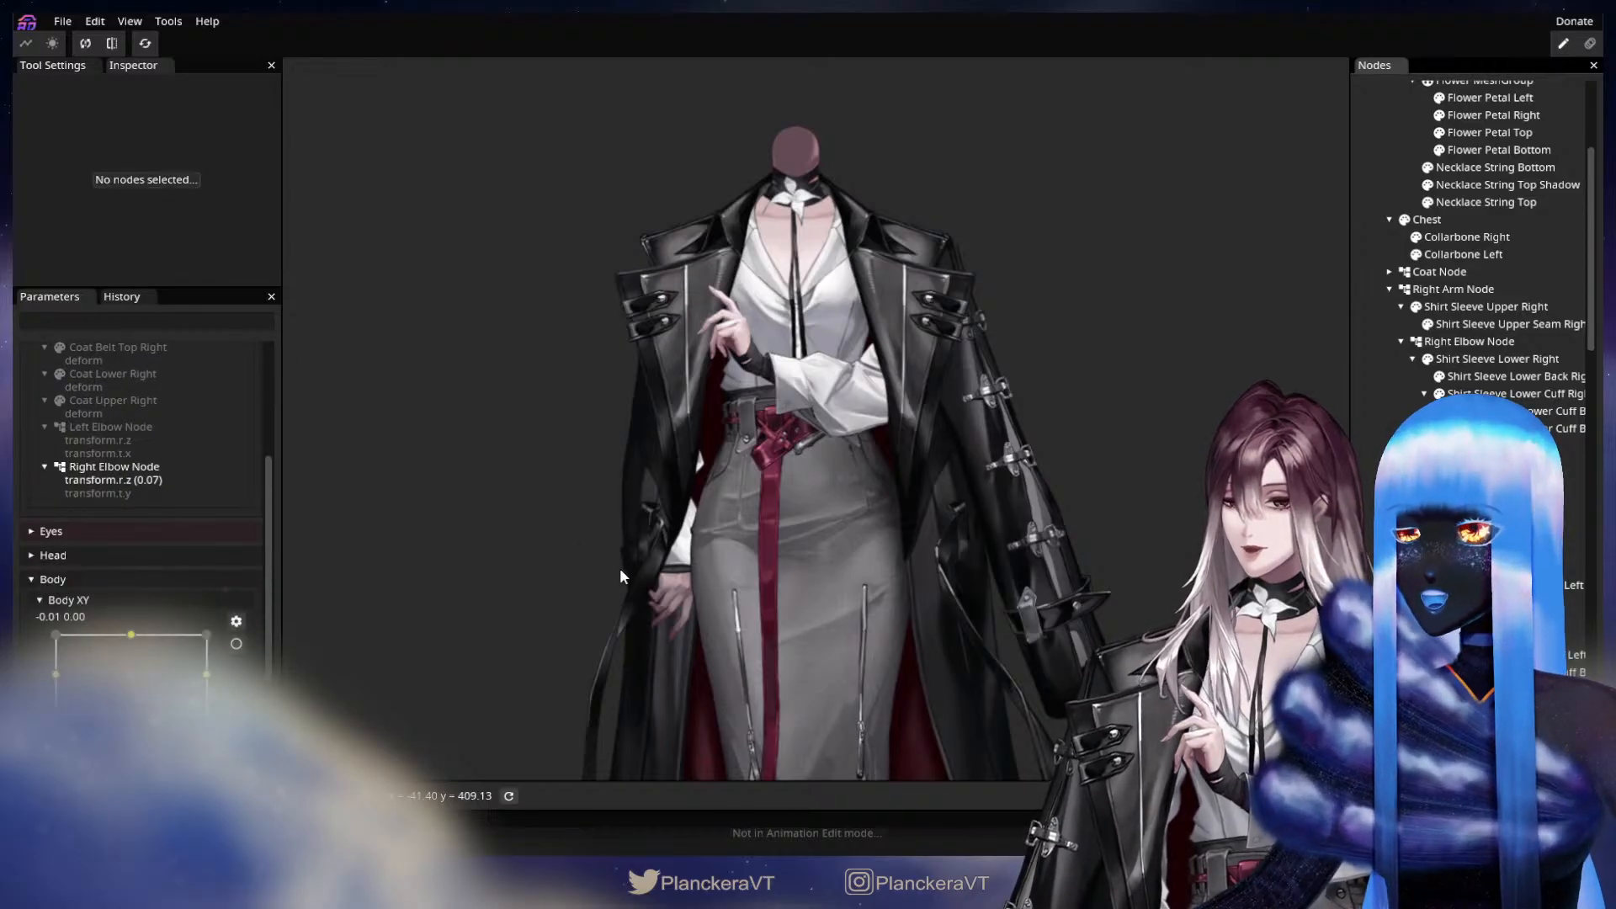
drag(620, 568, 549, 576)
scroll(214, 486, up, 3)
scroll(226, 417, down, 6)
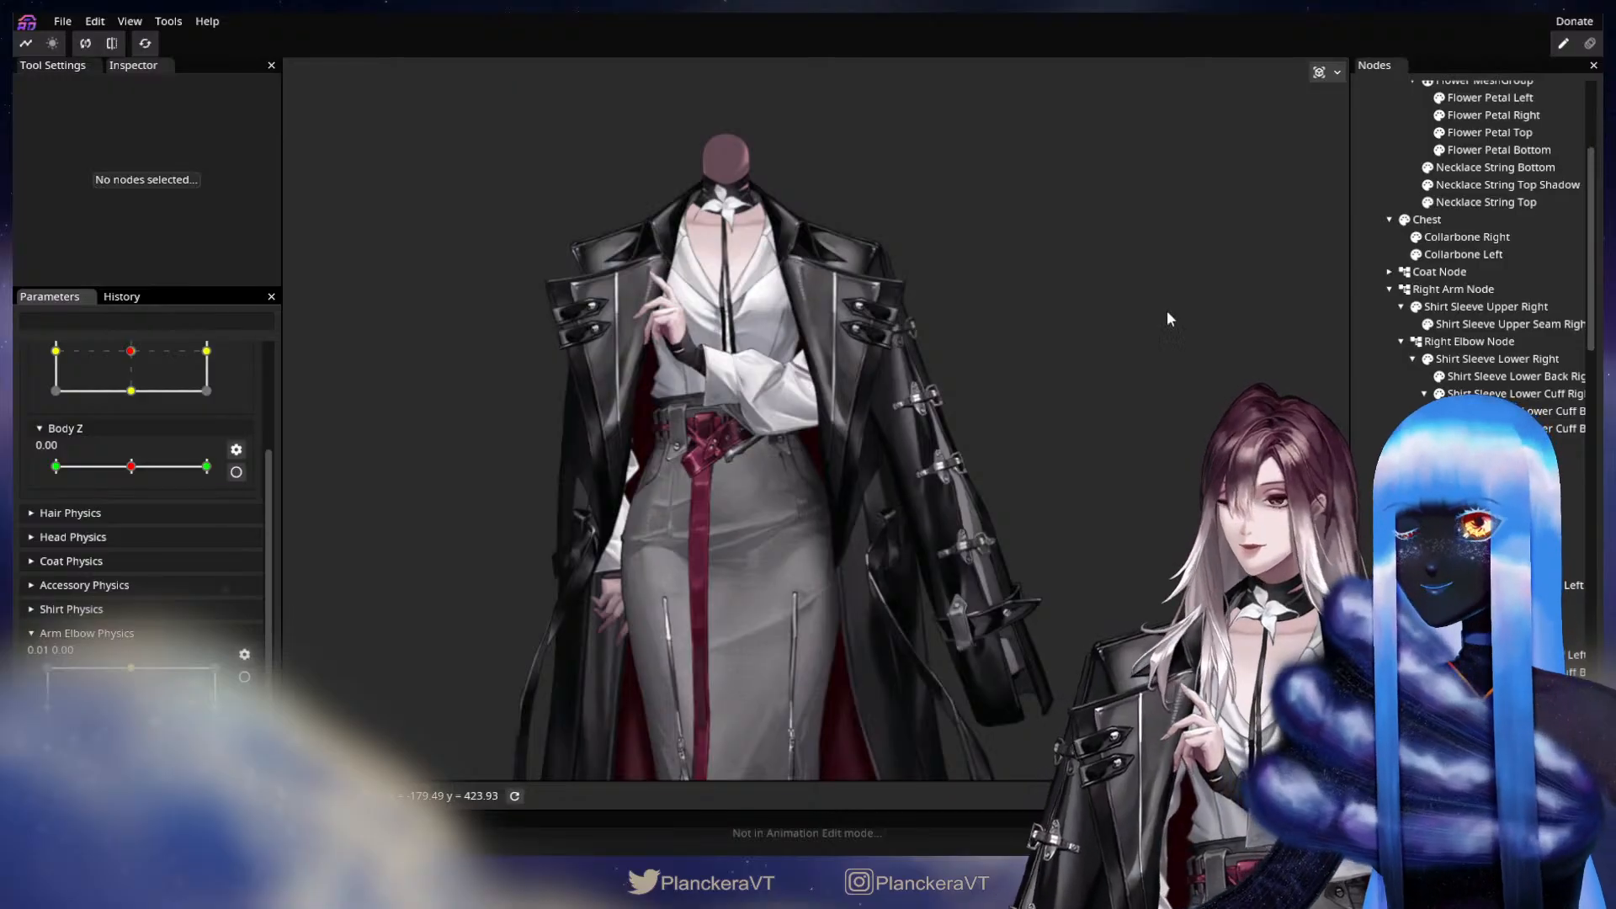
scroll(236, 454, up, 3)
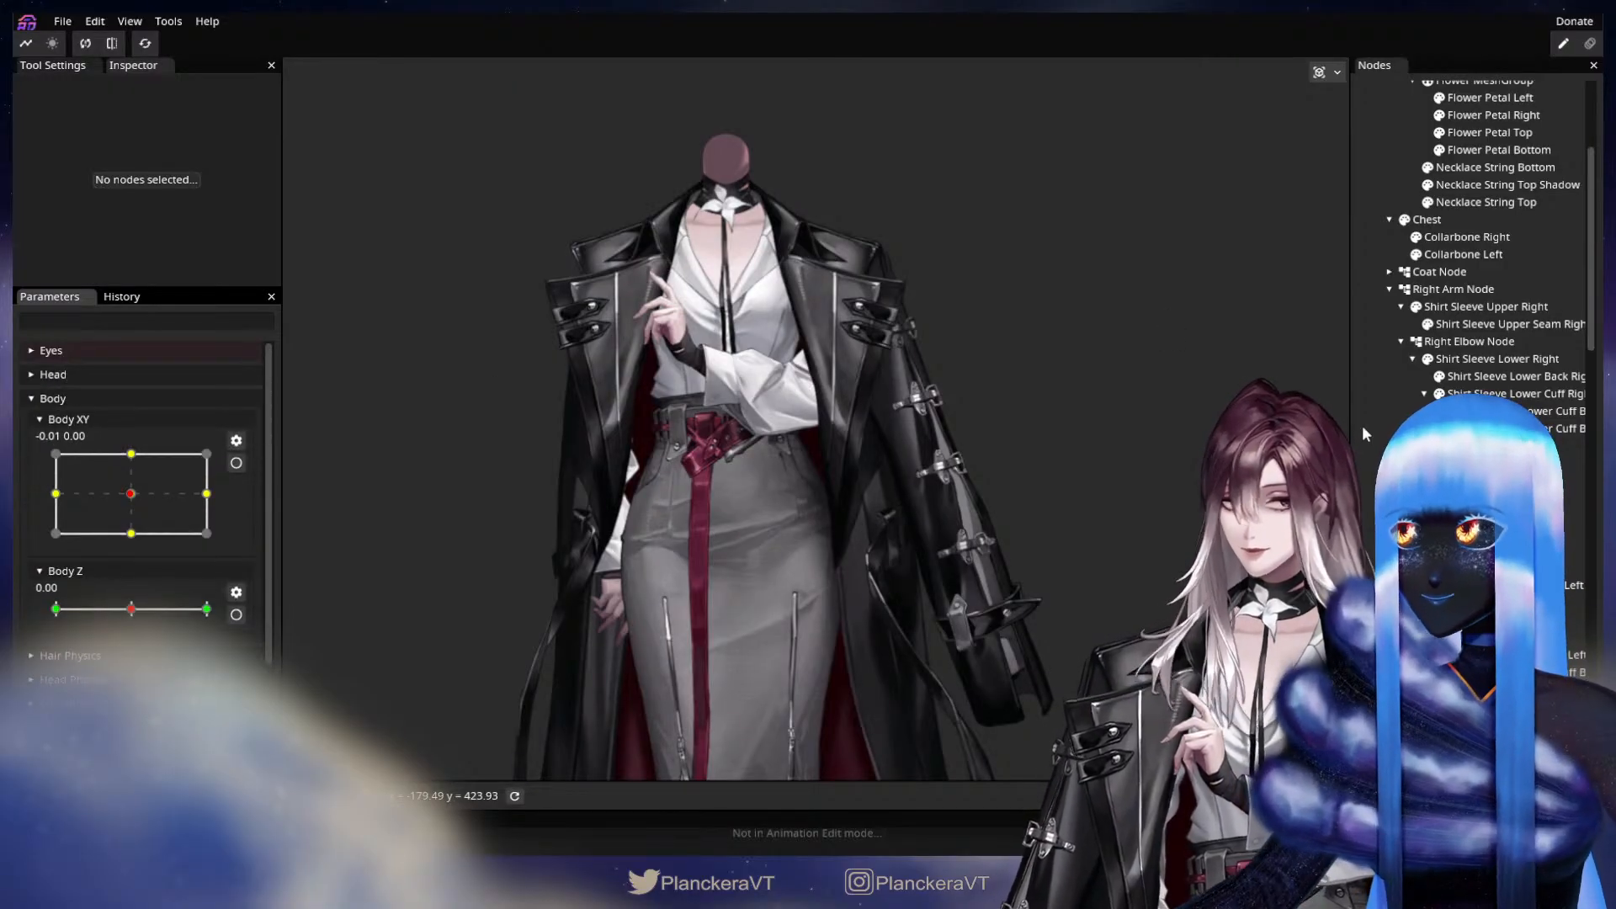
Add a SimplePhysics node under the Body Node and rename it Arm Elbow SimplePhysics.
scroll(1481, 253, down, 10)
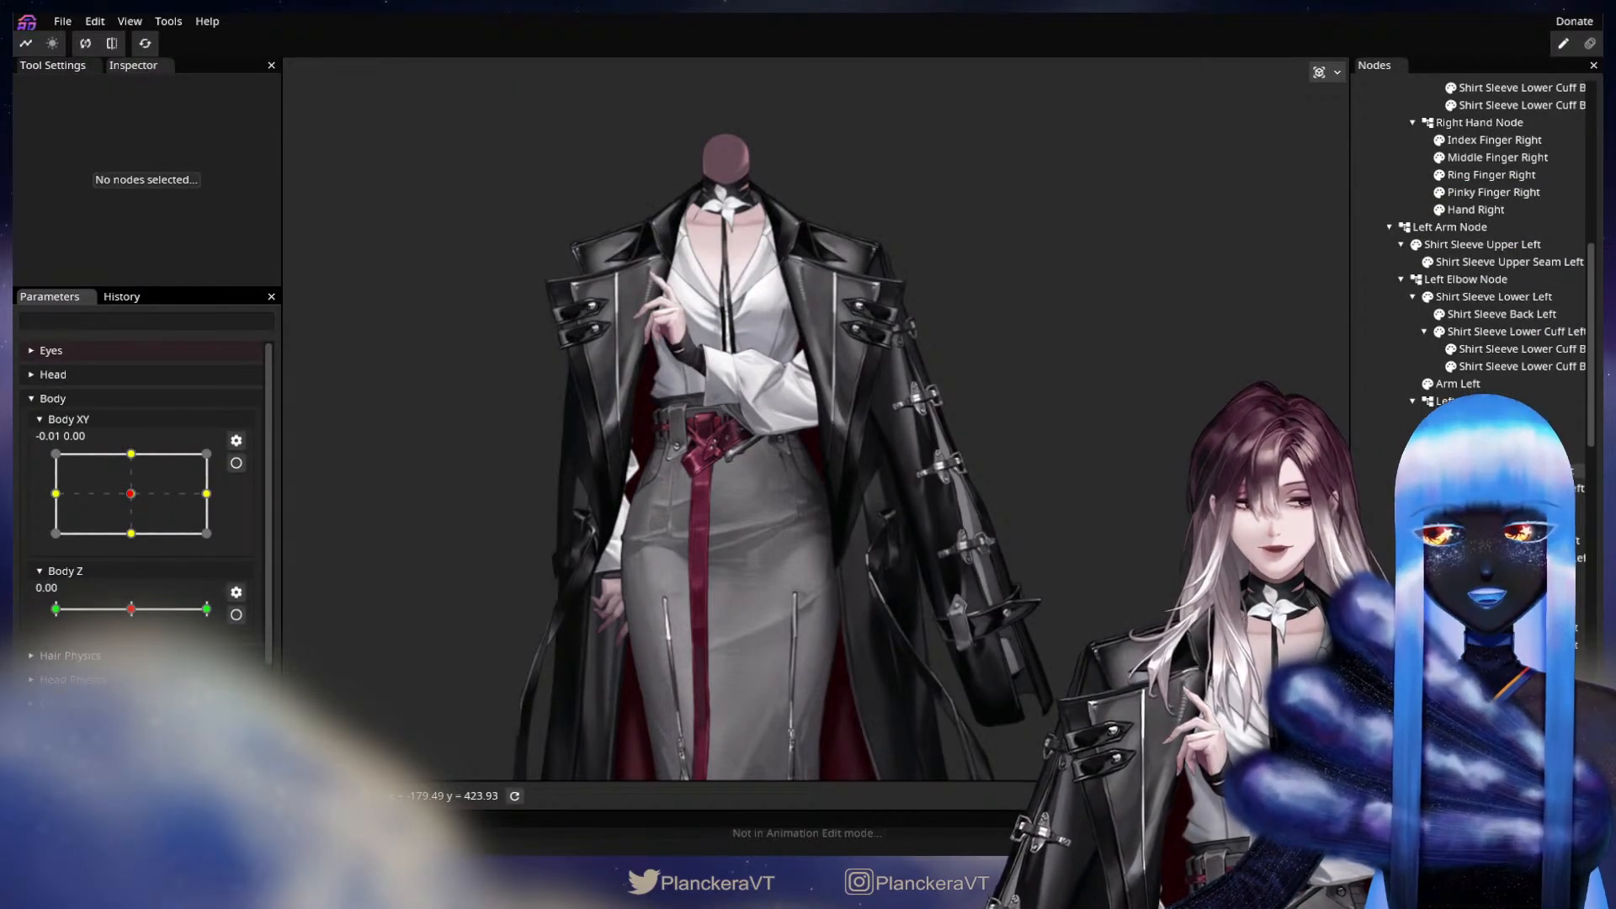
scroll(1481, 252, up, 5)
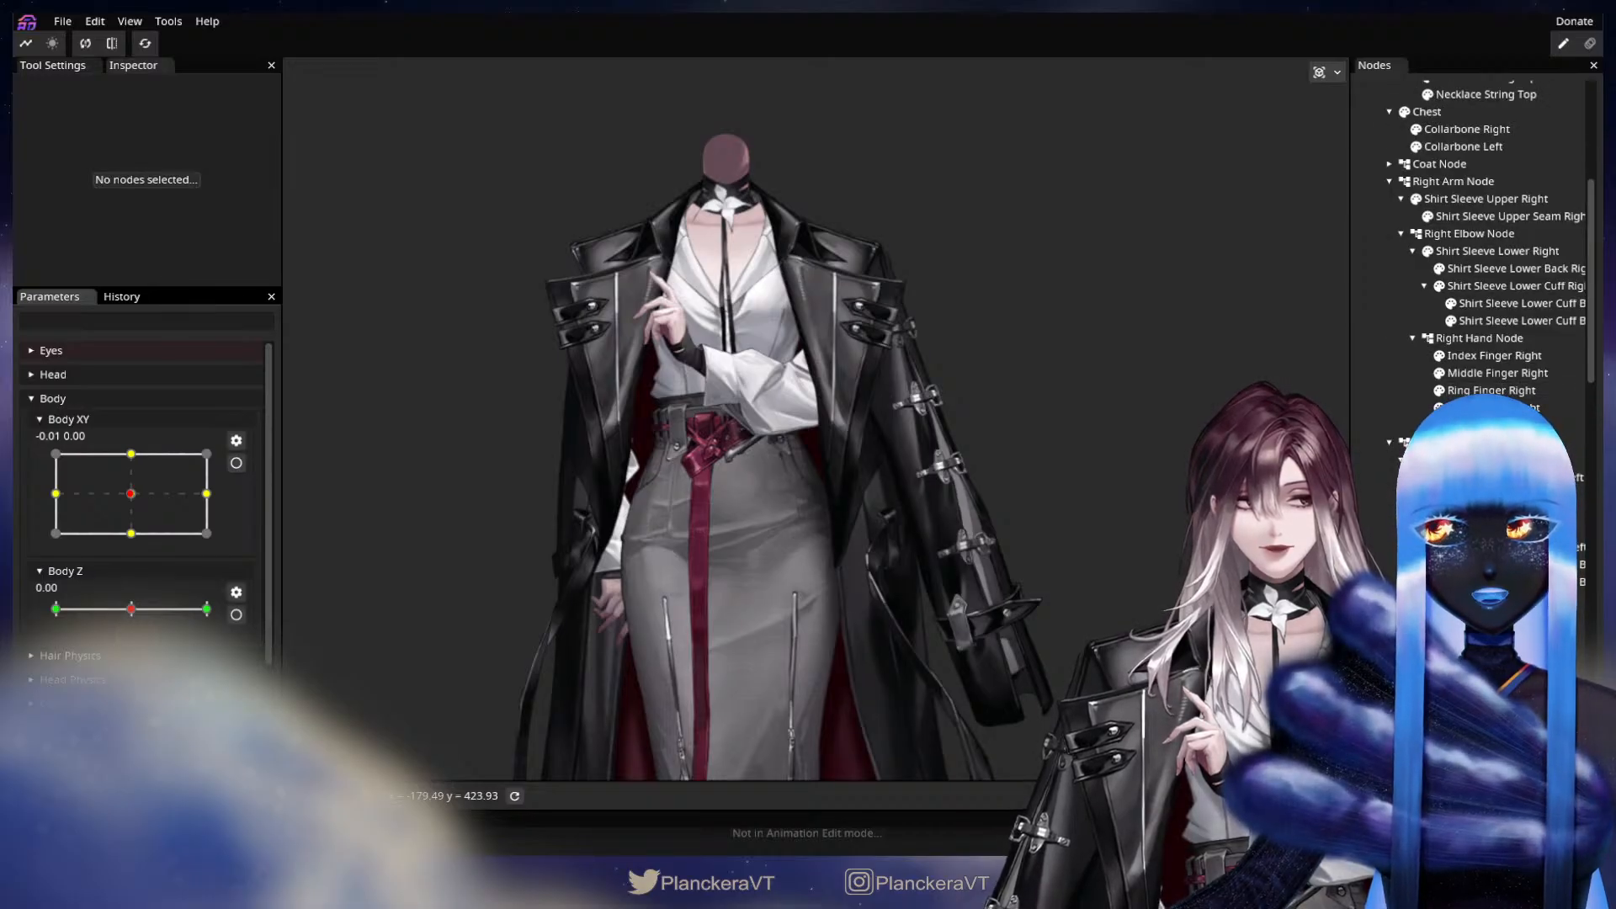
scroll(1481, 253, down, 5)
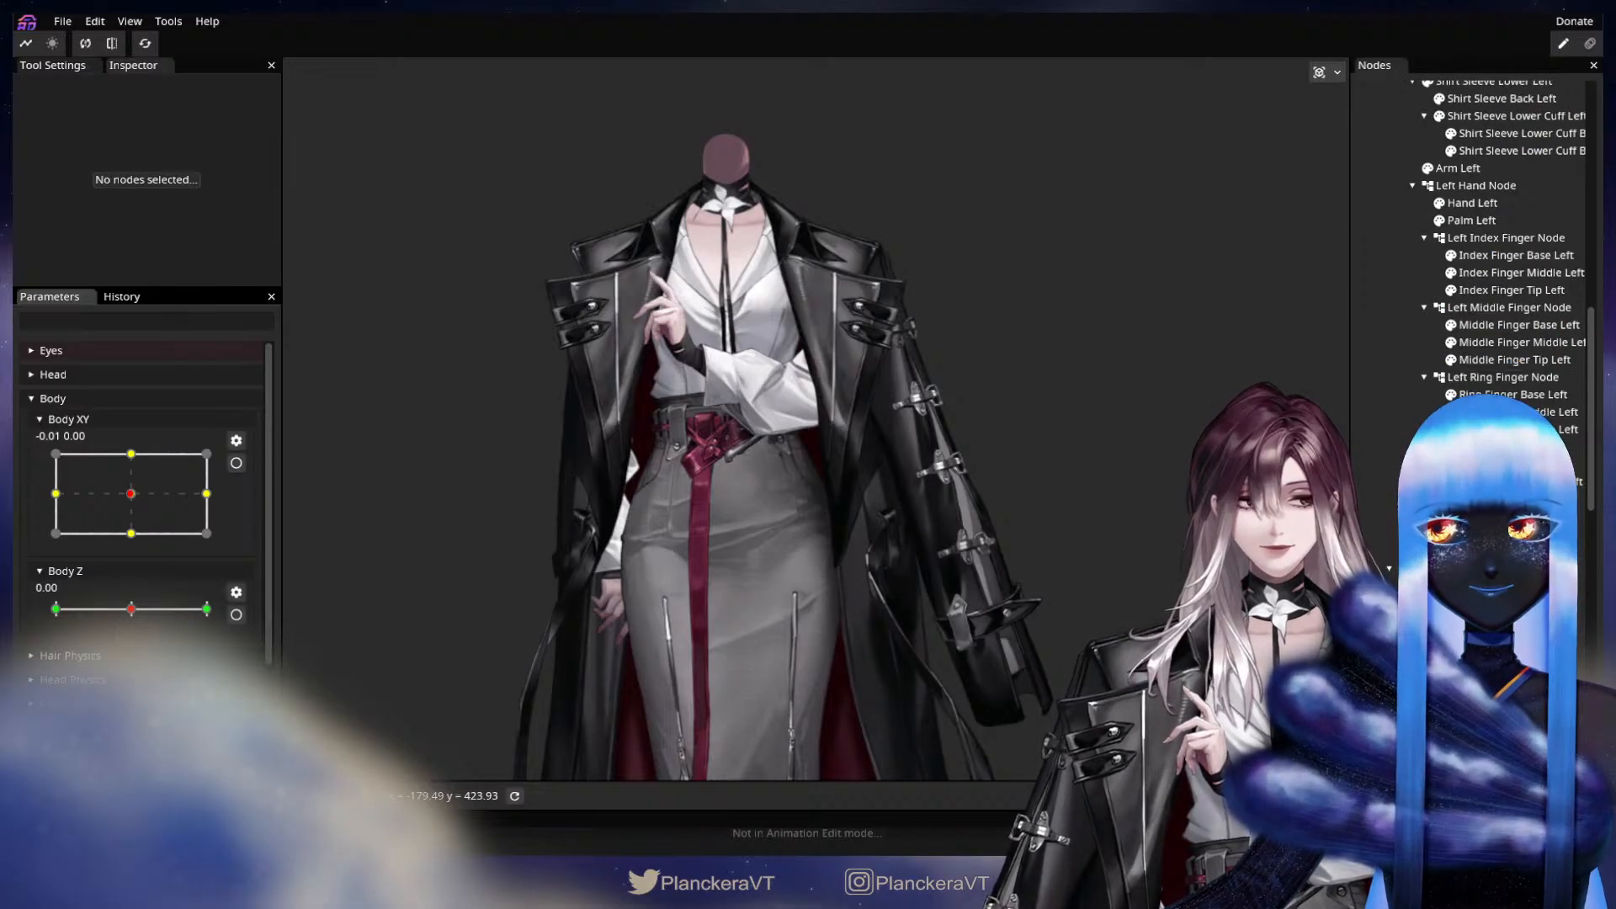
scroll(1482, 253, down, 2)
scroll(1481, 253, up, 10)
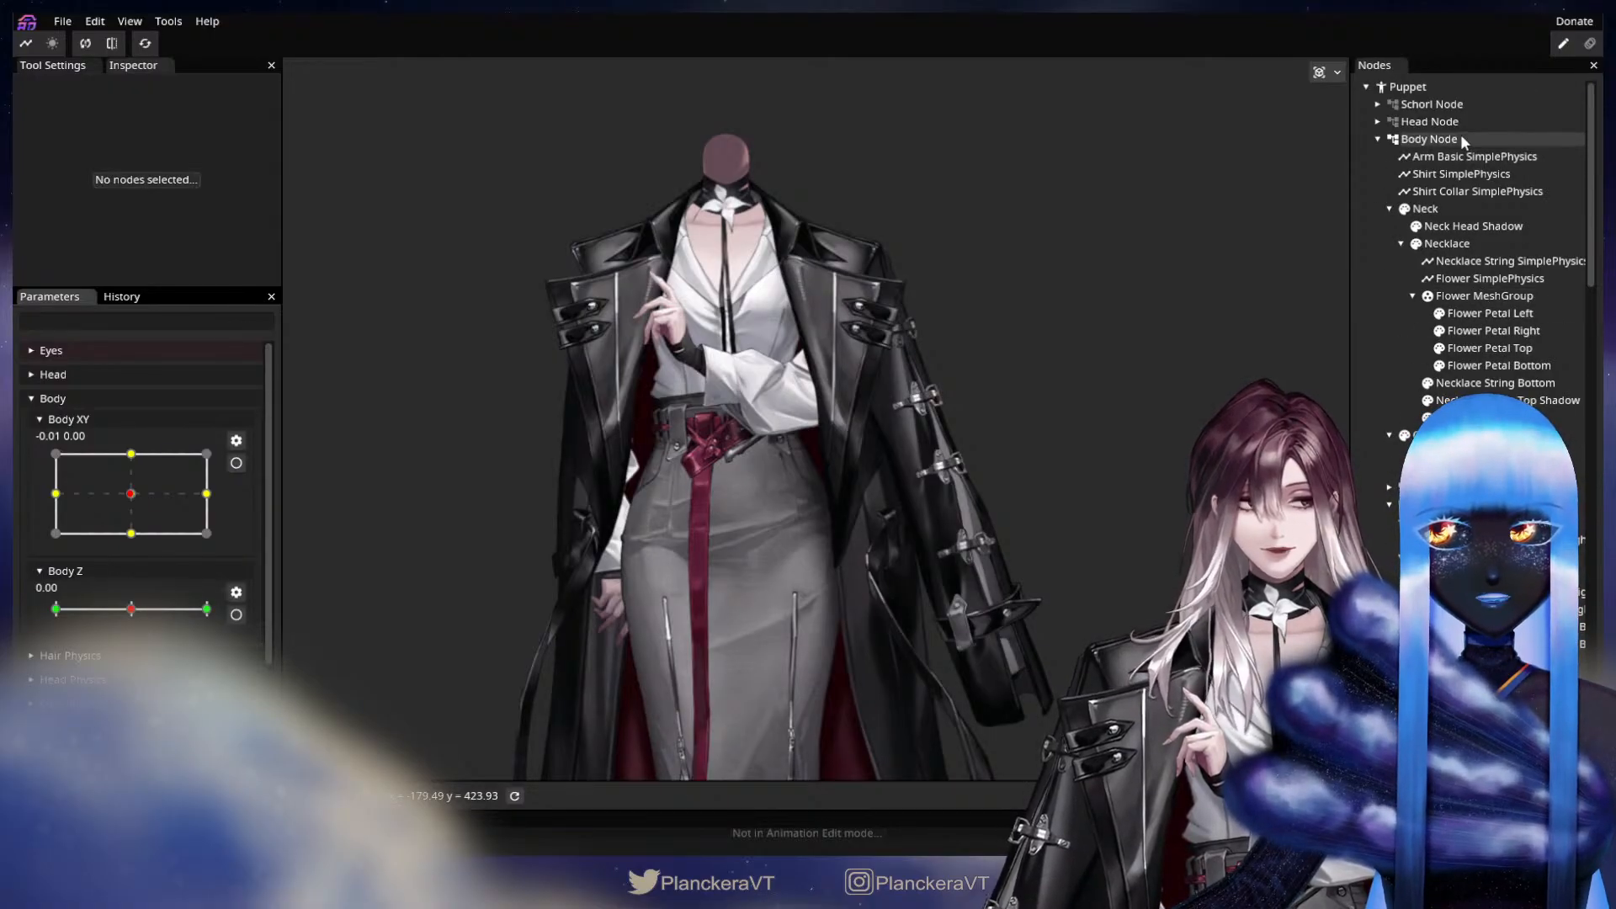
scroll(191, 685, down, 3)
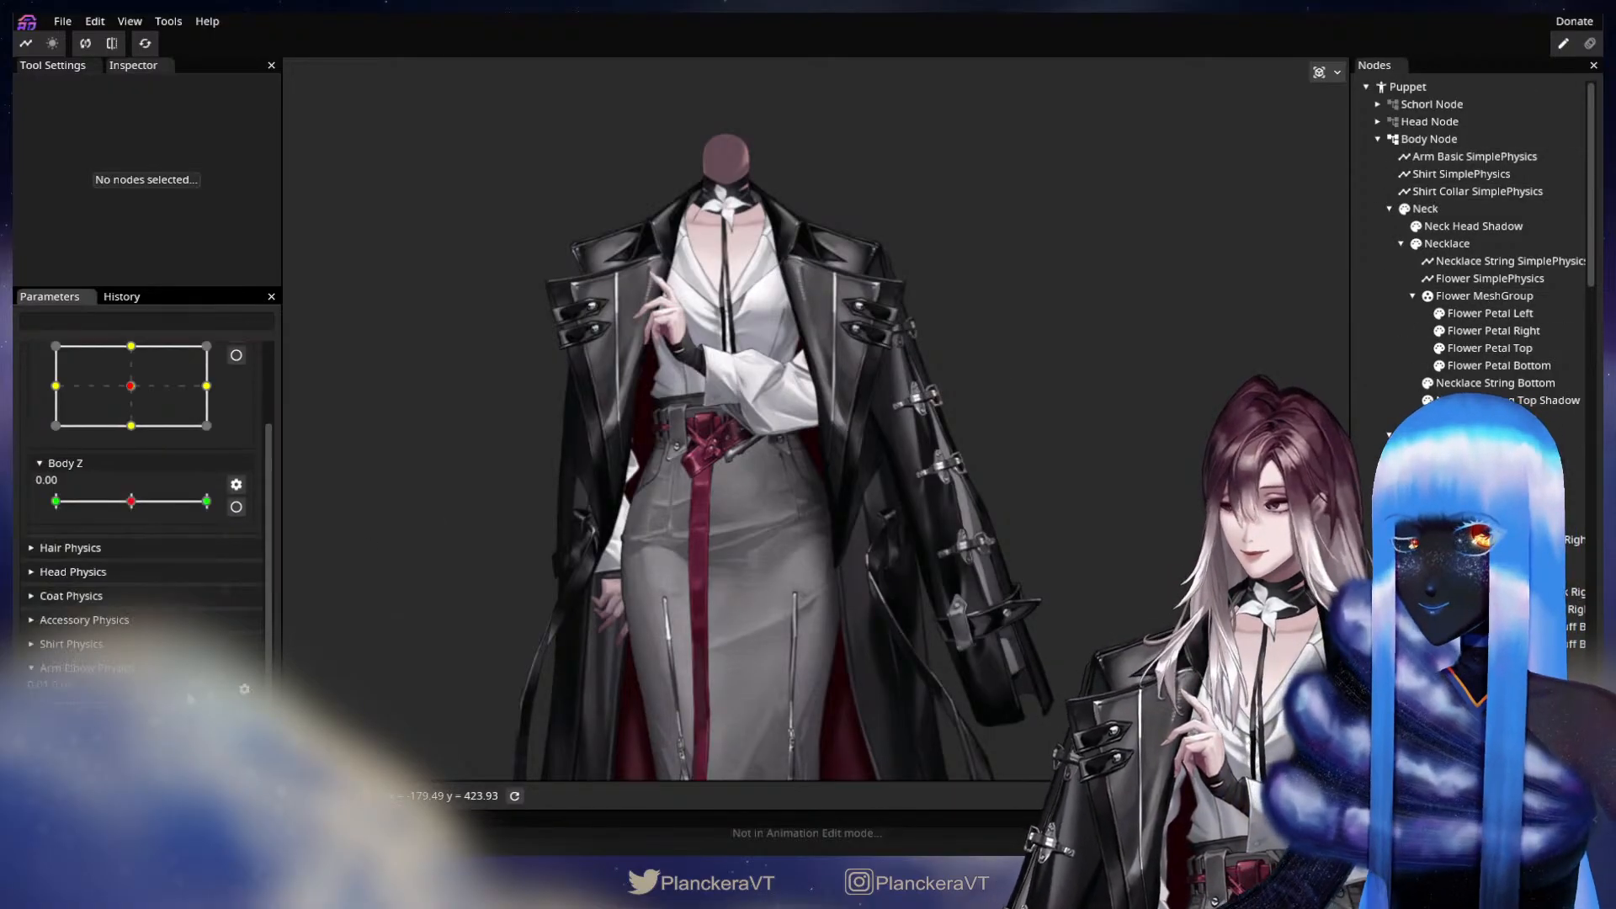
right_click(1436, 142)
mouse_move(1449, 152)
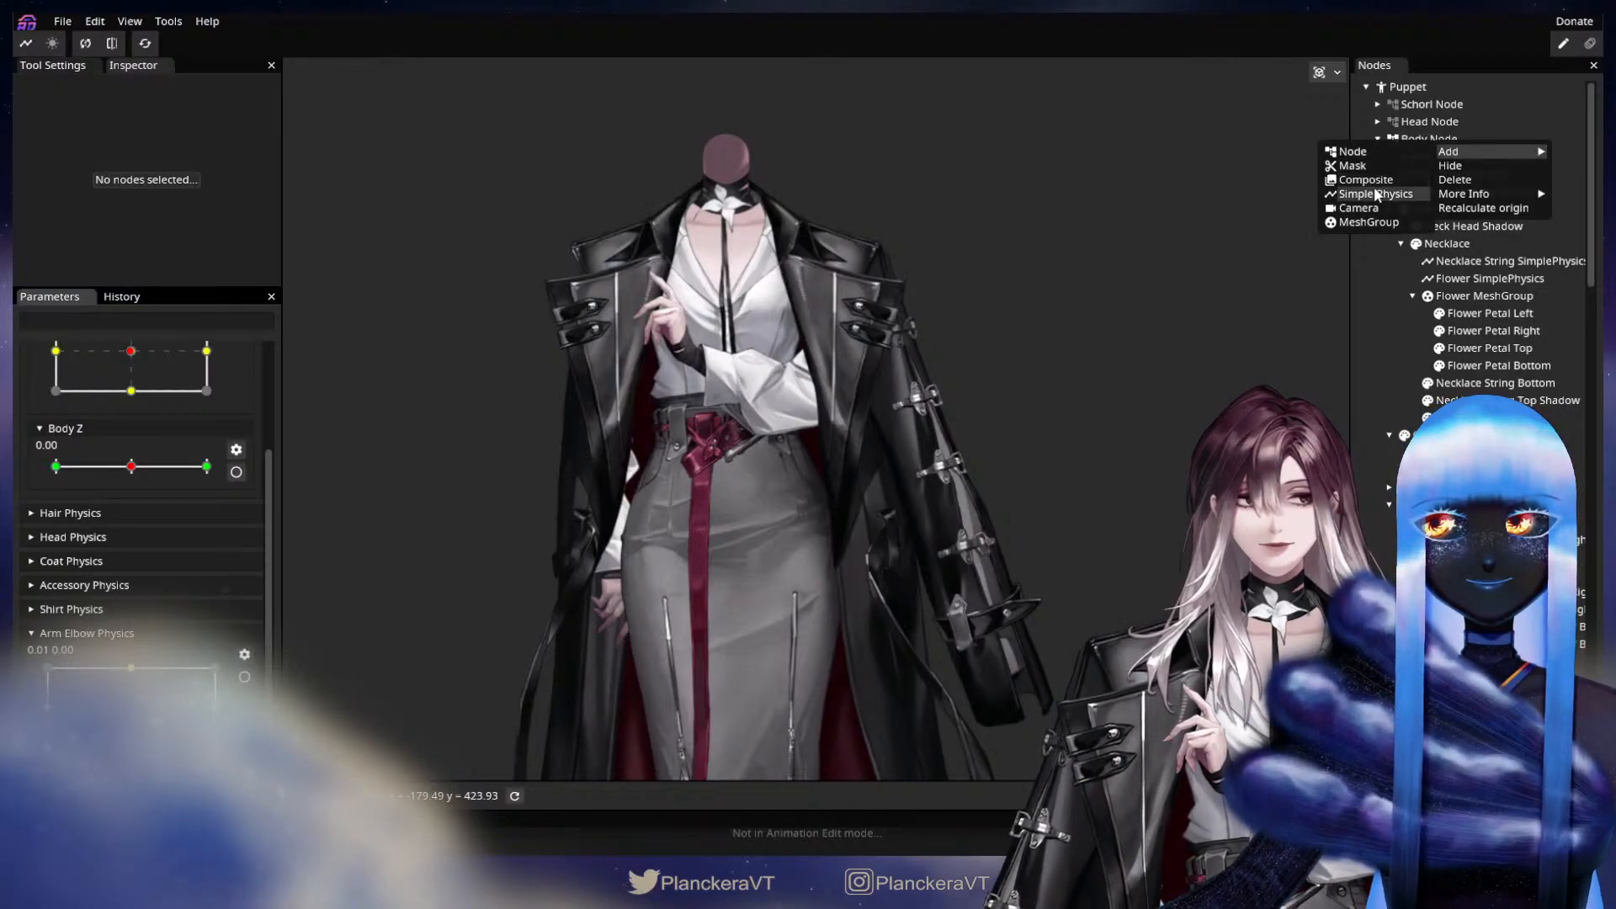
click(1373, 194)
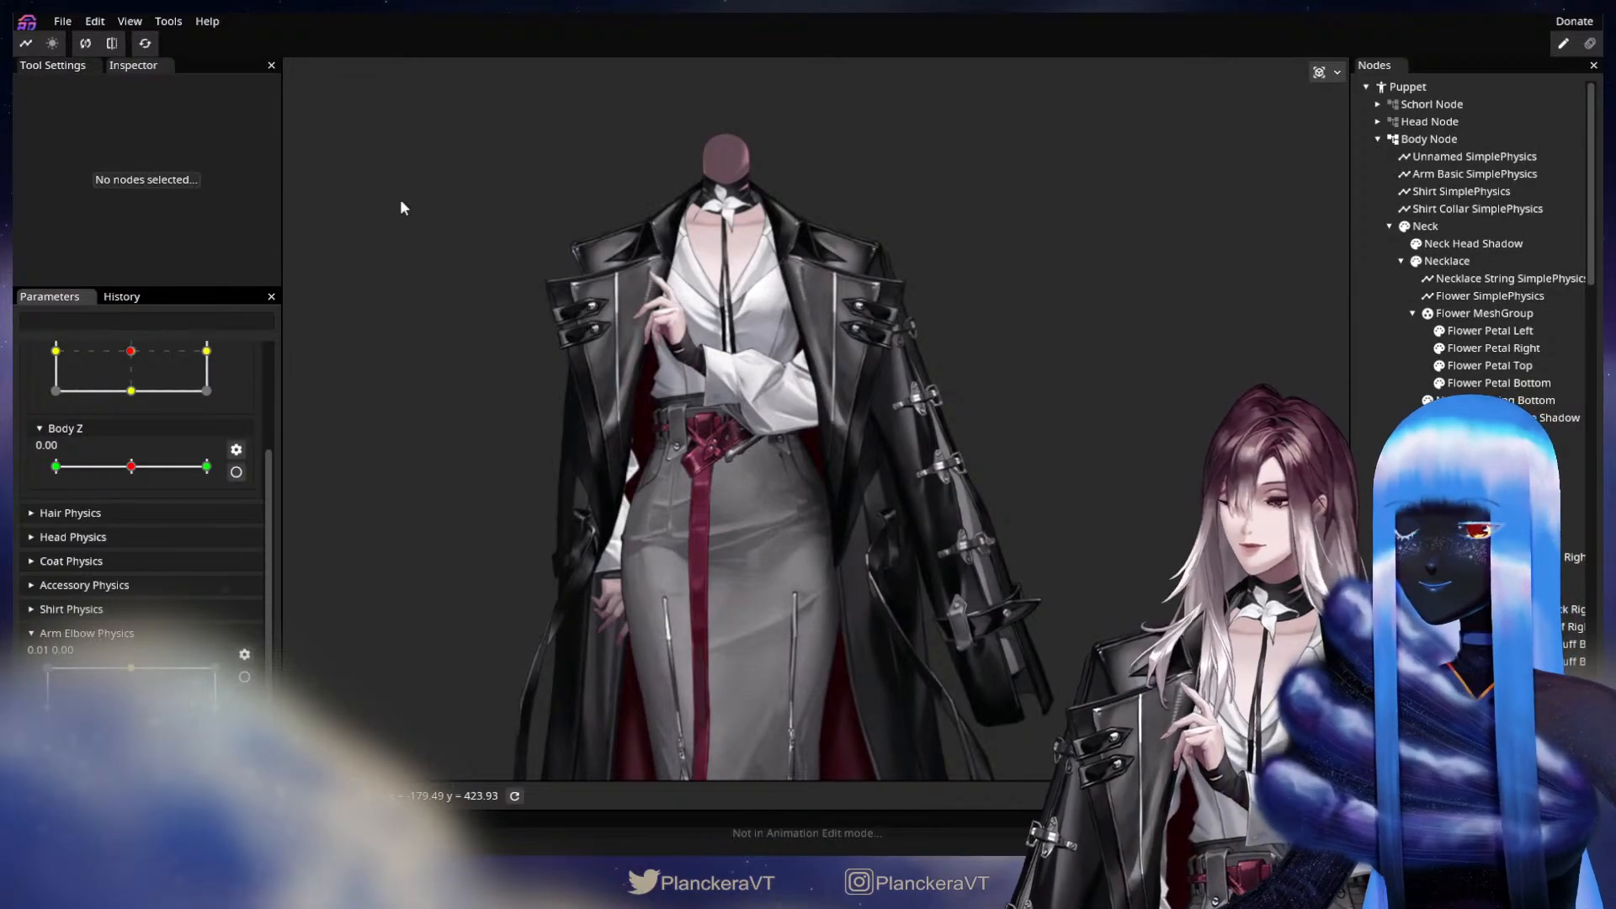
click(1469, 157)
drag(73, 88, 14, 88)
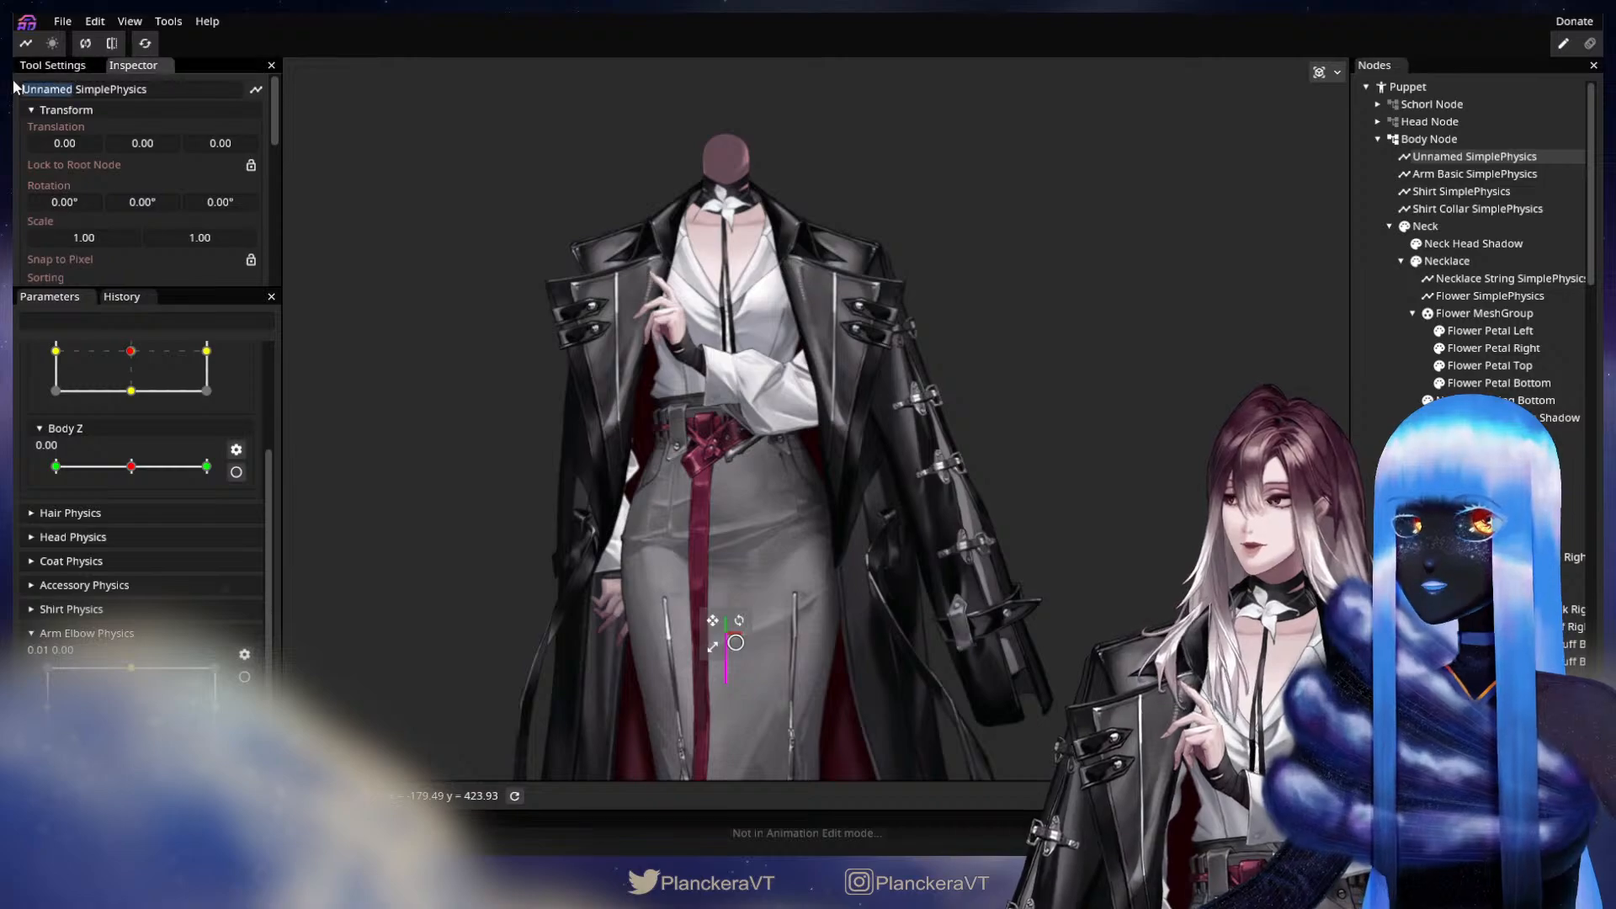
text(Arm Elbow)
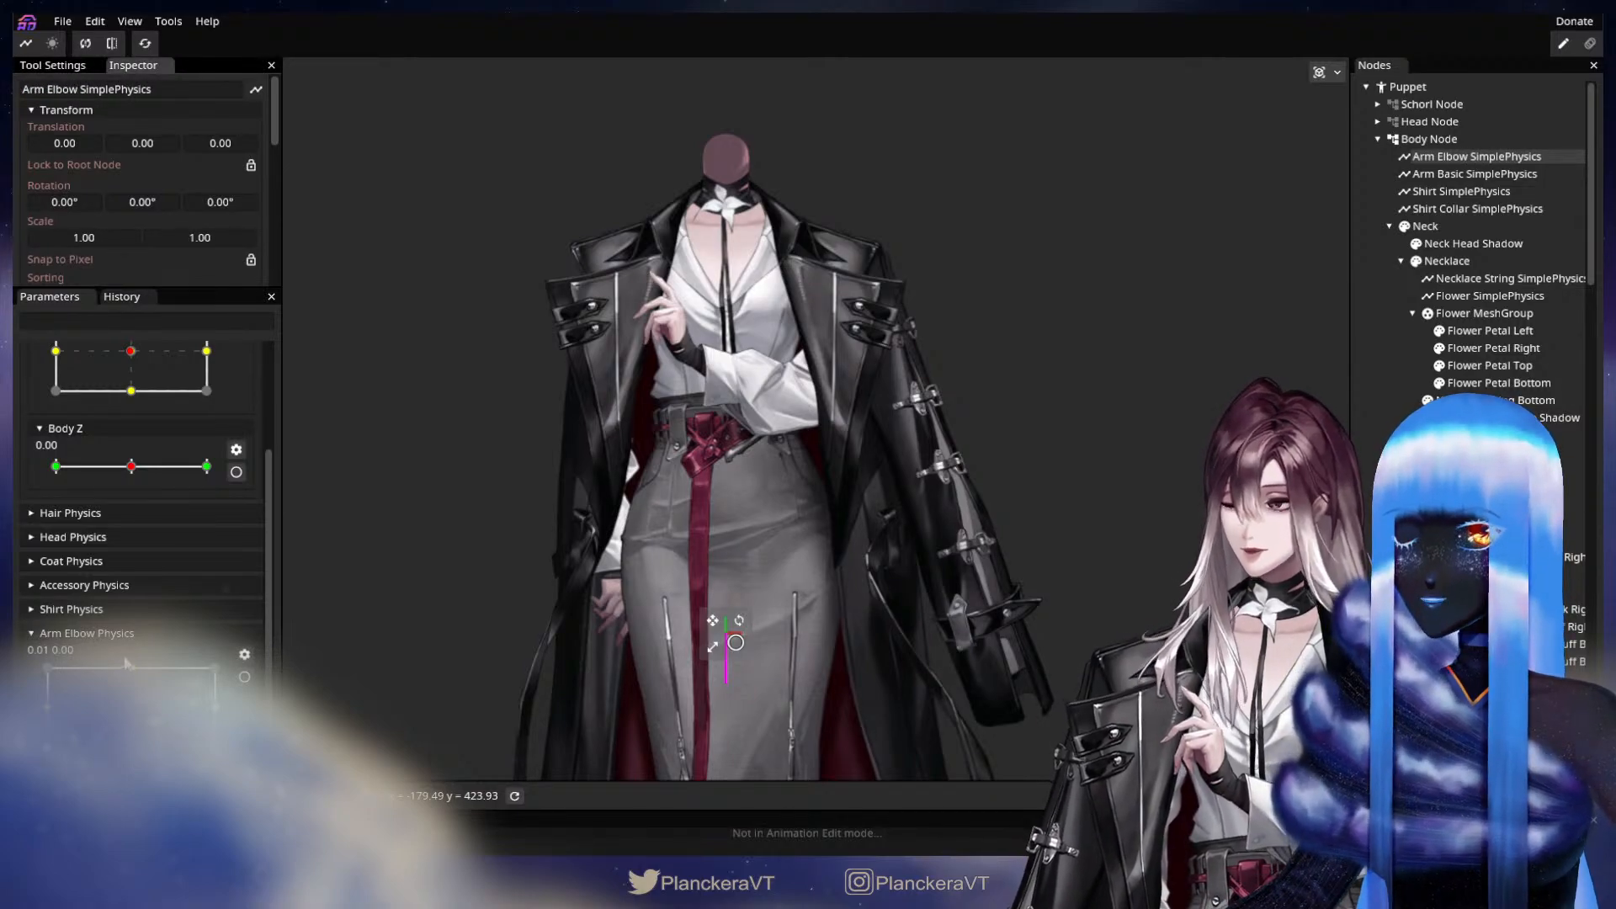
Assign the Arm Elbow Physics parameter to the new physics node, with type SpringPendulum and mapping mode XY.
scroll(147, 219, down, 4)
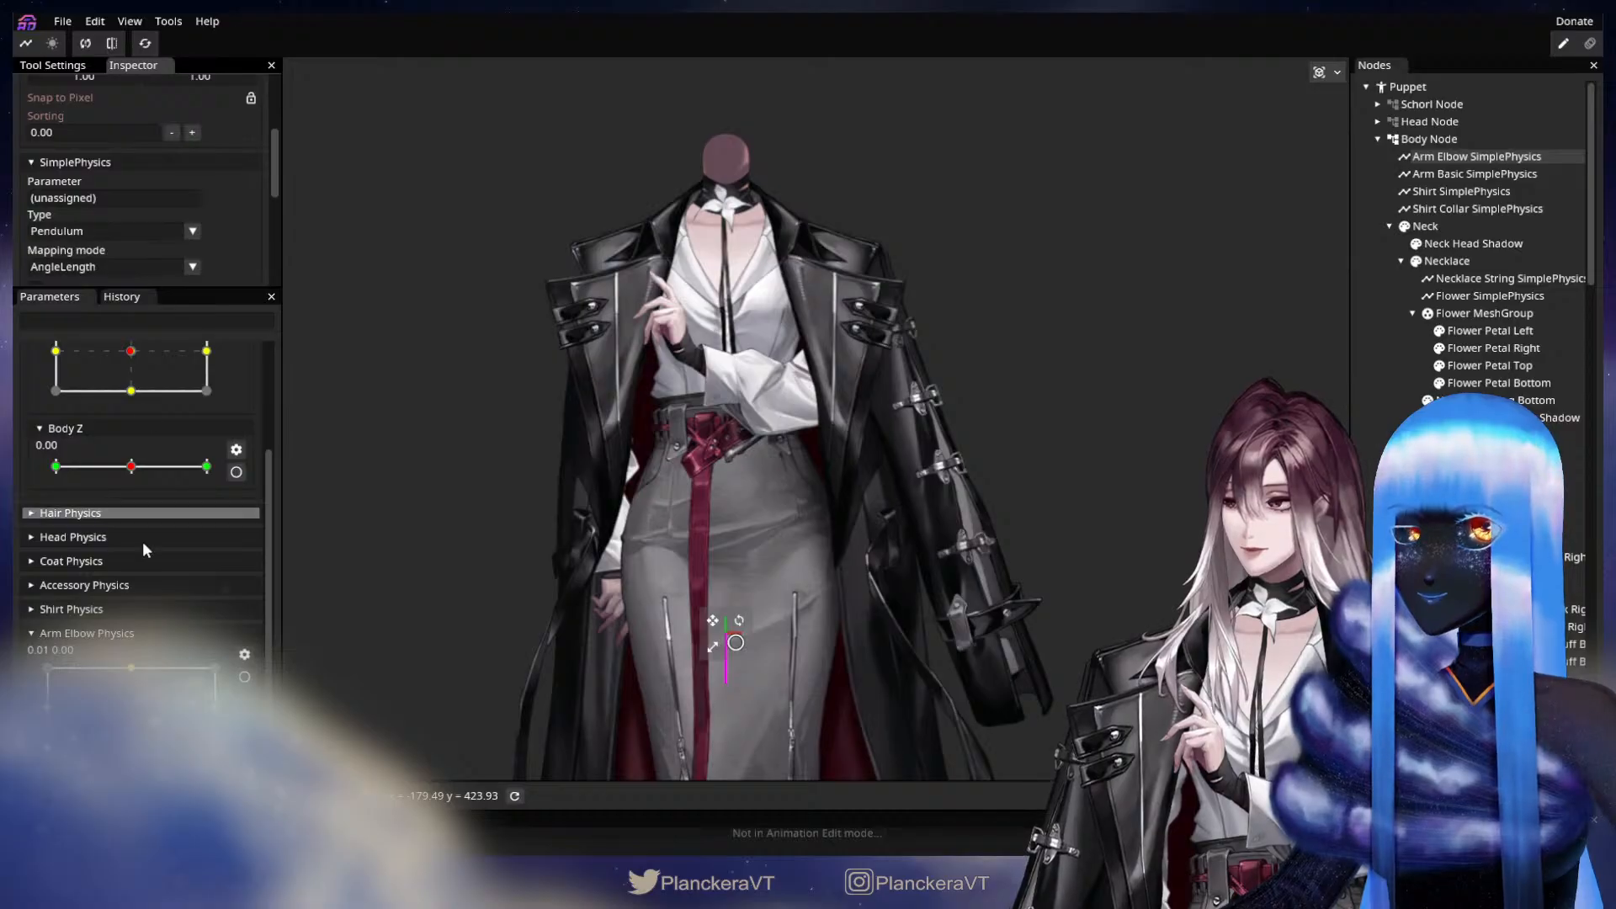
drag(124, 646, 125, 197)
click(193, 231)
click(149, 265)
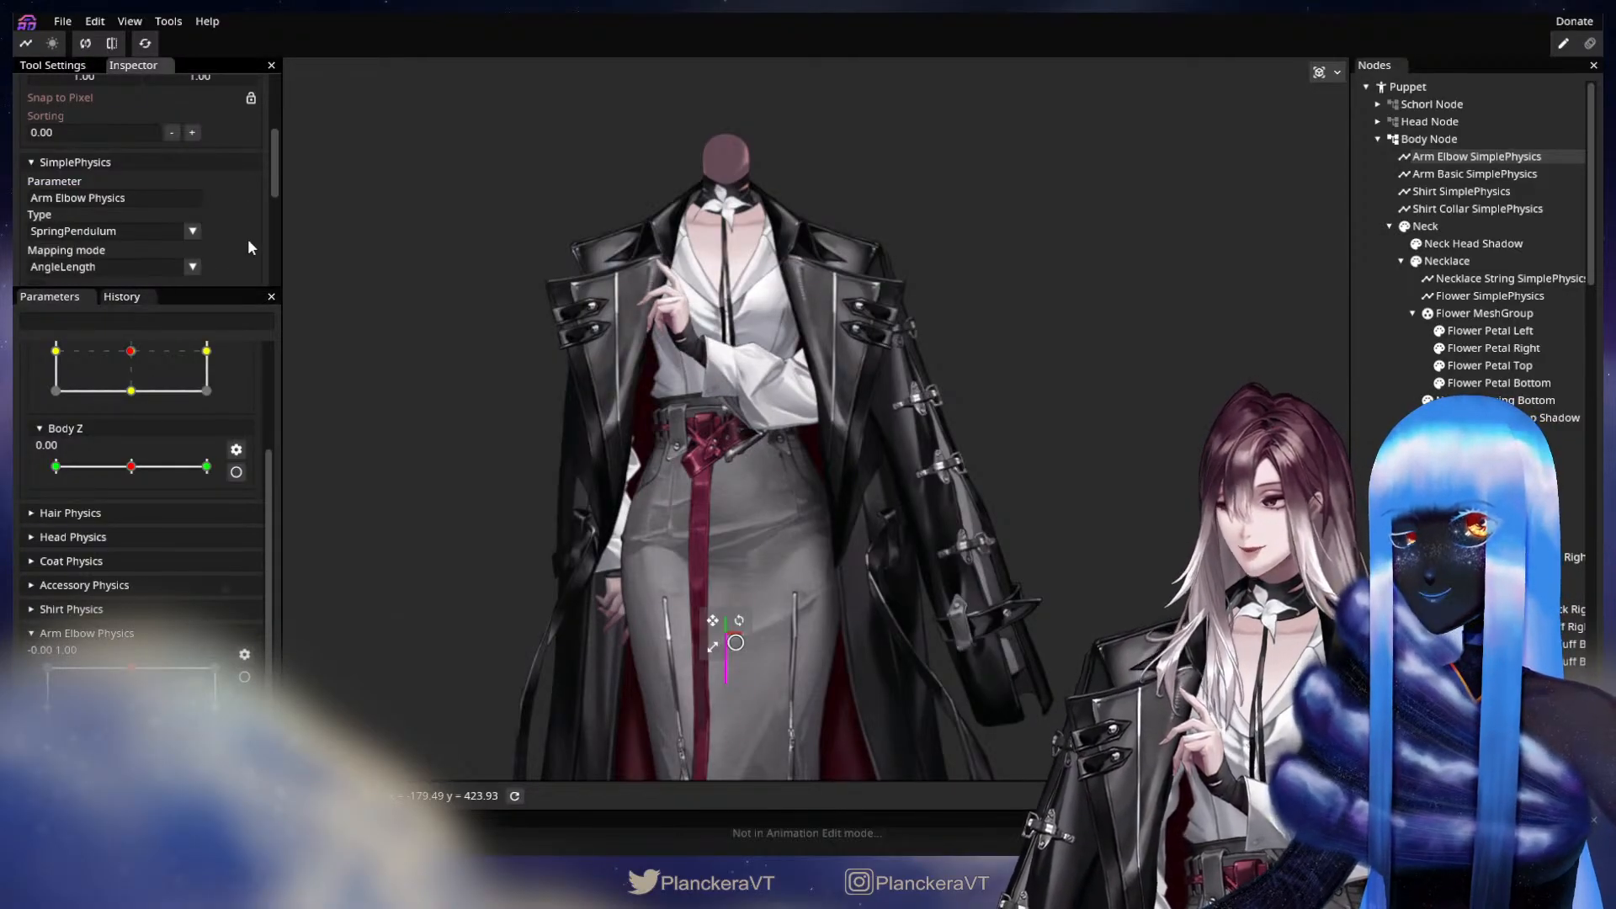
click(197, 267)
click(95, 301)
scroll(238, 244, down, 5)
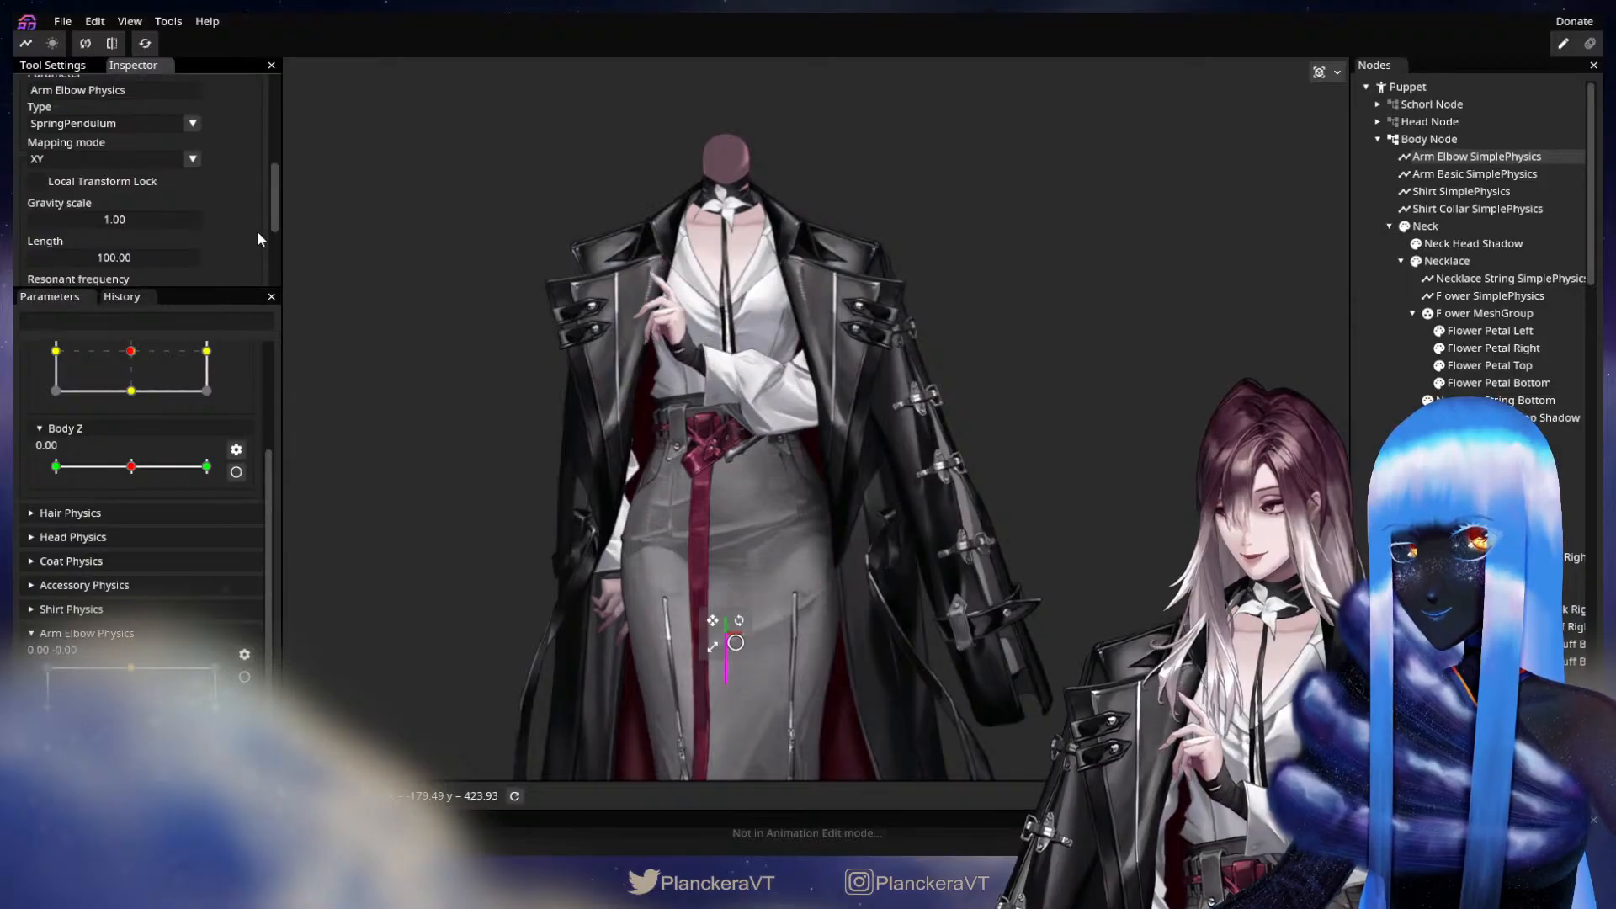
scroll(236, 245, up, 6)
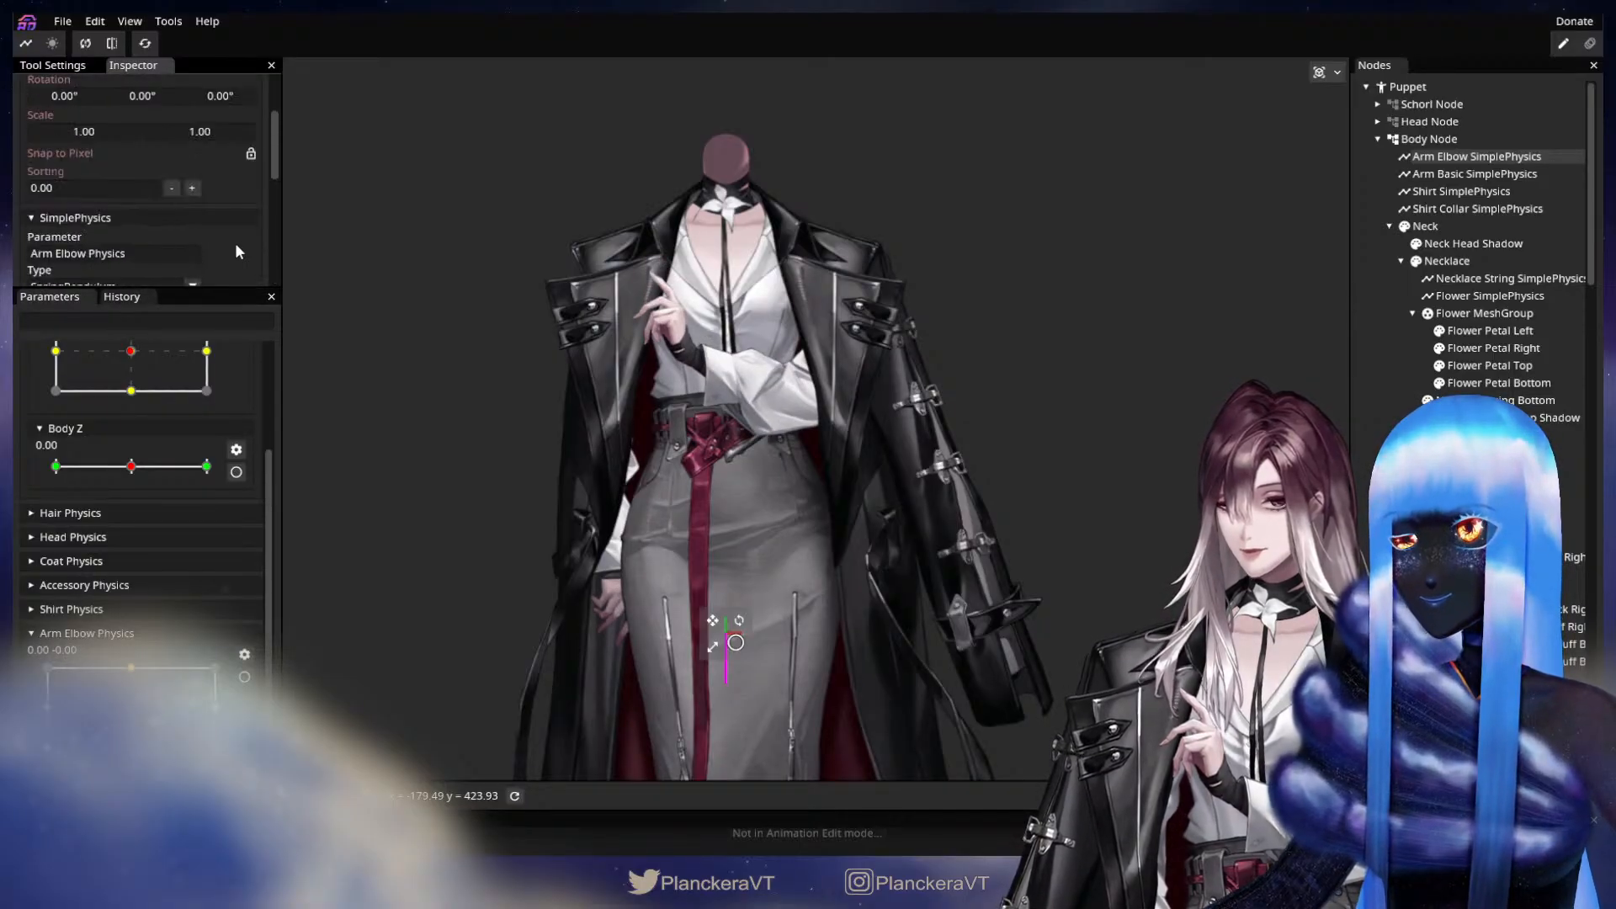
Arm Body XY at the -1.00, 0.00 keypoint and set the Arm Elbow SimplePhysics X translation to -120.00.
click(1393, 396)
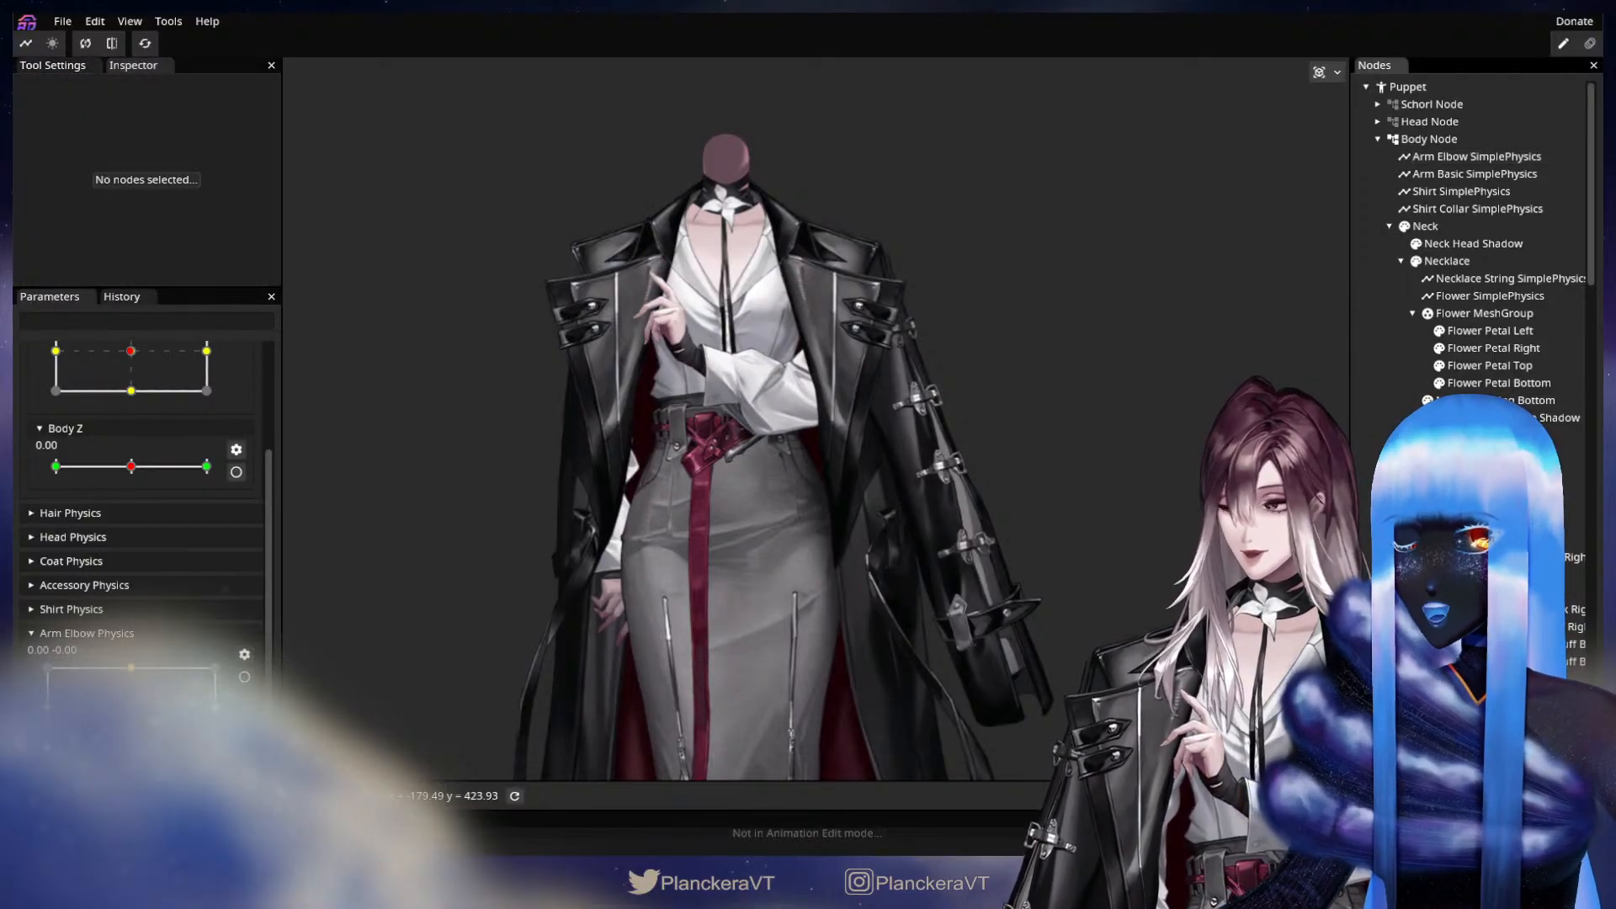
scroll(142, 549, up, 3)
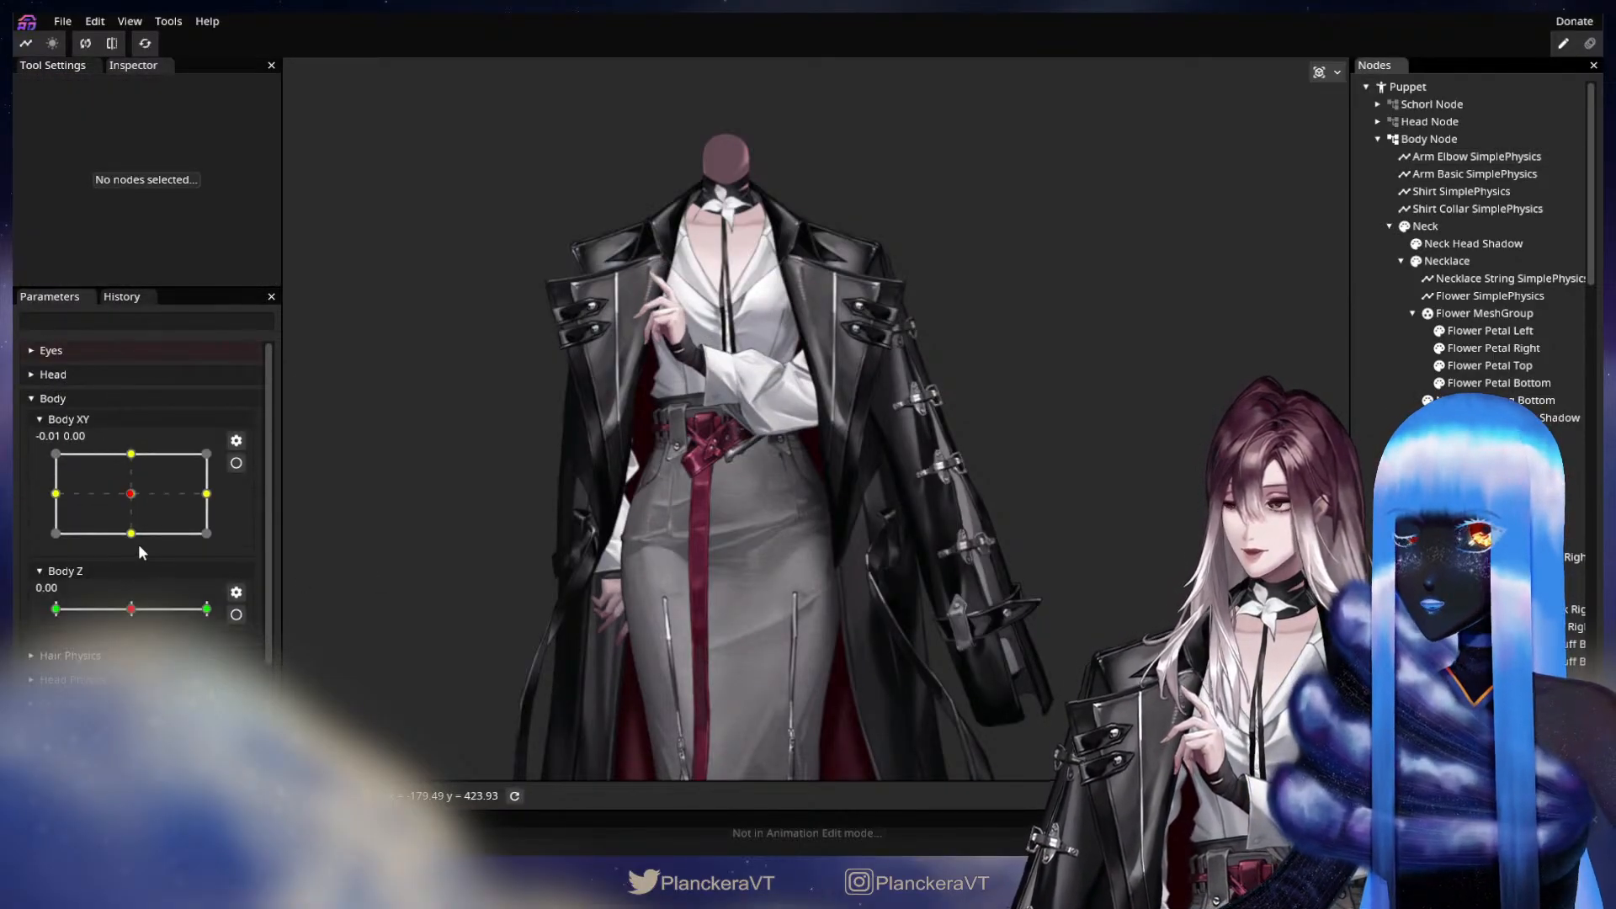
click(236, 463)
drag(130, 425, 42, 430)
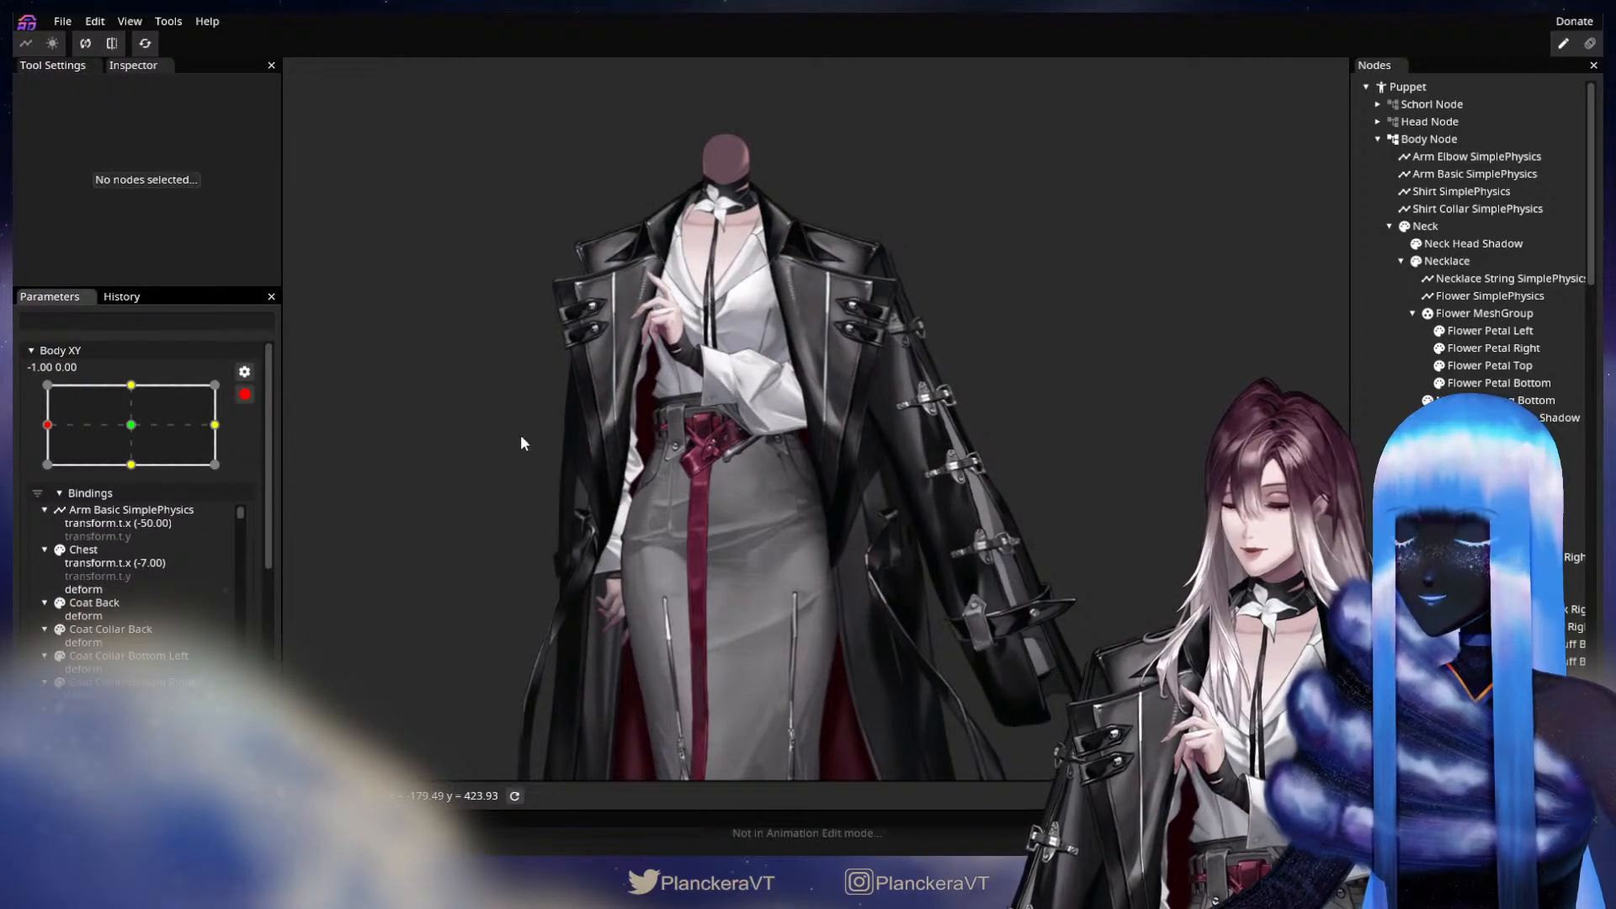
click(1477, 157)
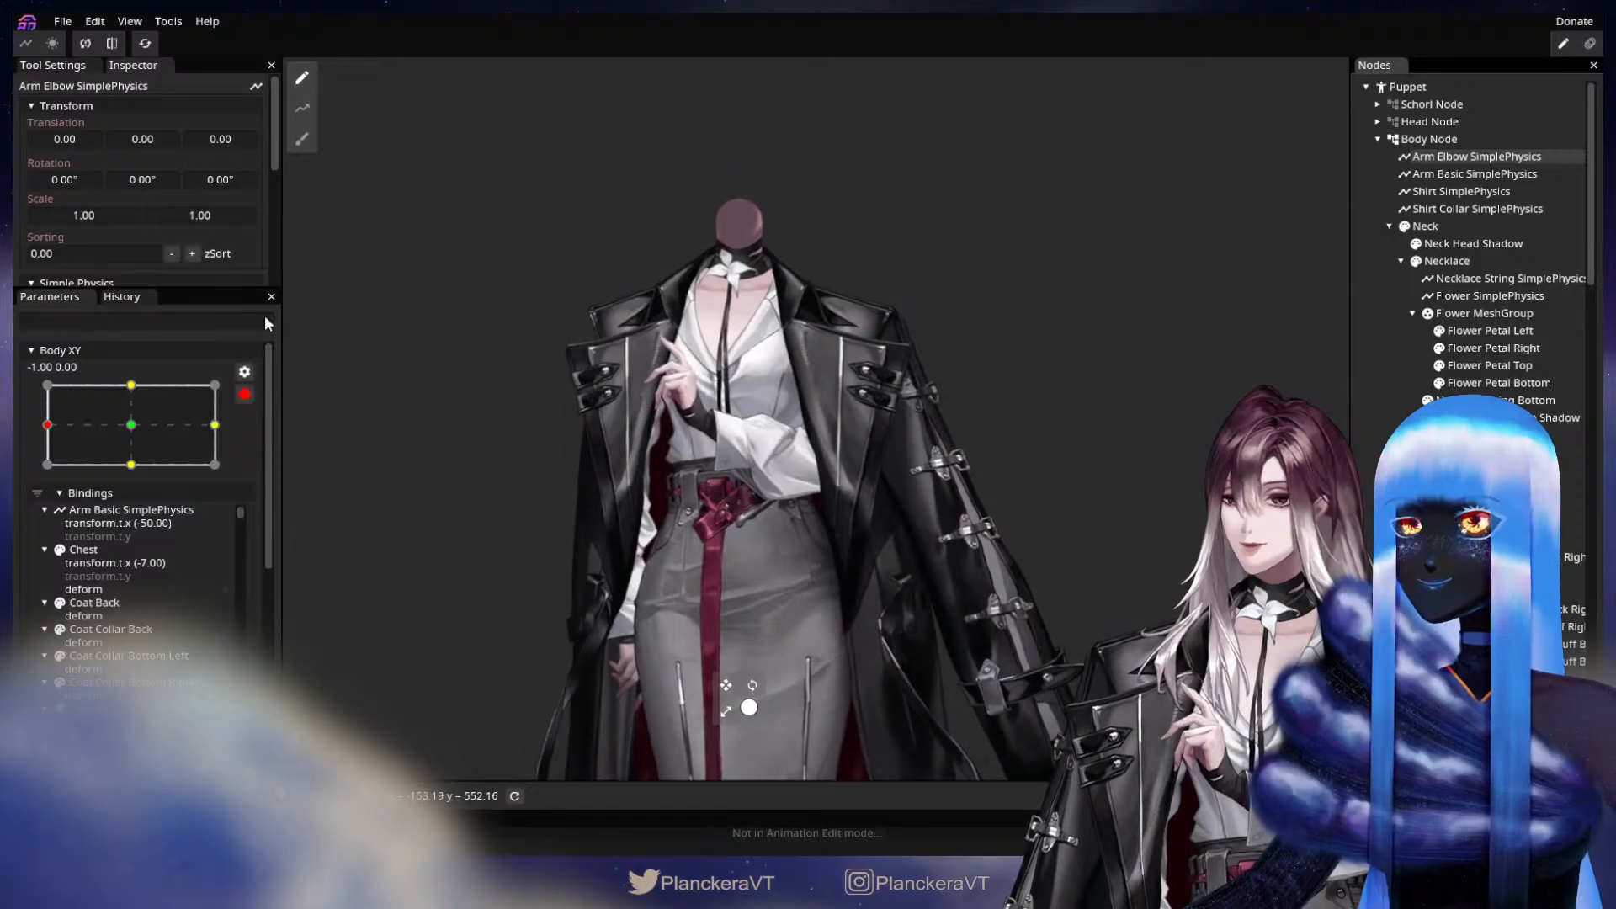
scroll(239, 275, down, 1)
scroll(198, 226, up, 1)
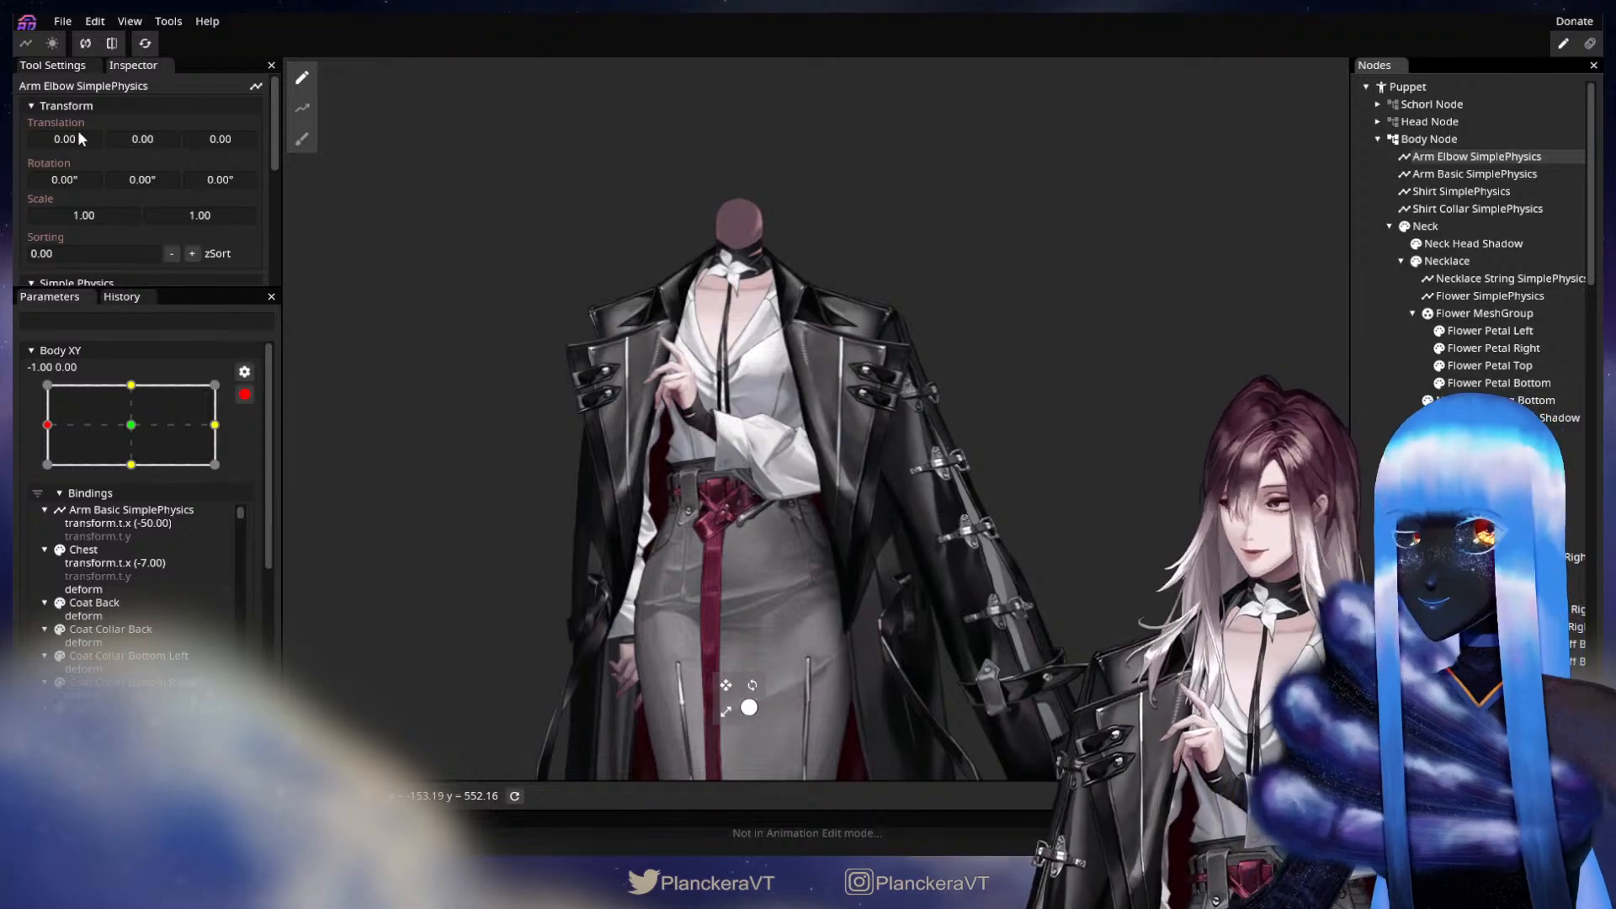
drag(92, 142, 36, 145)
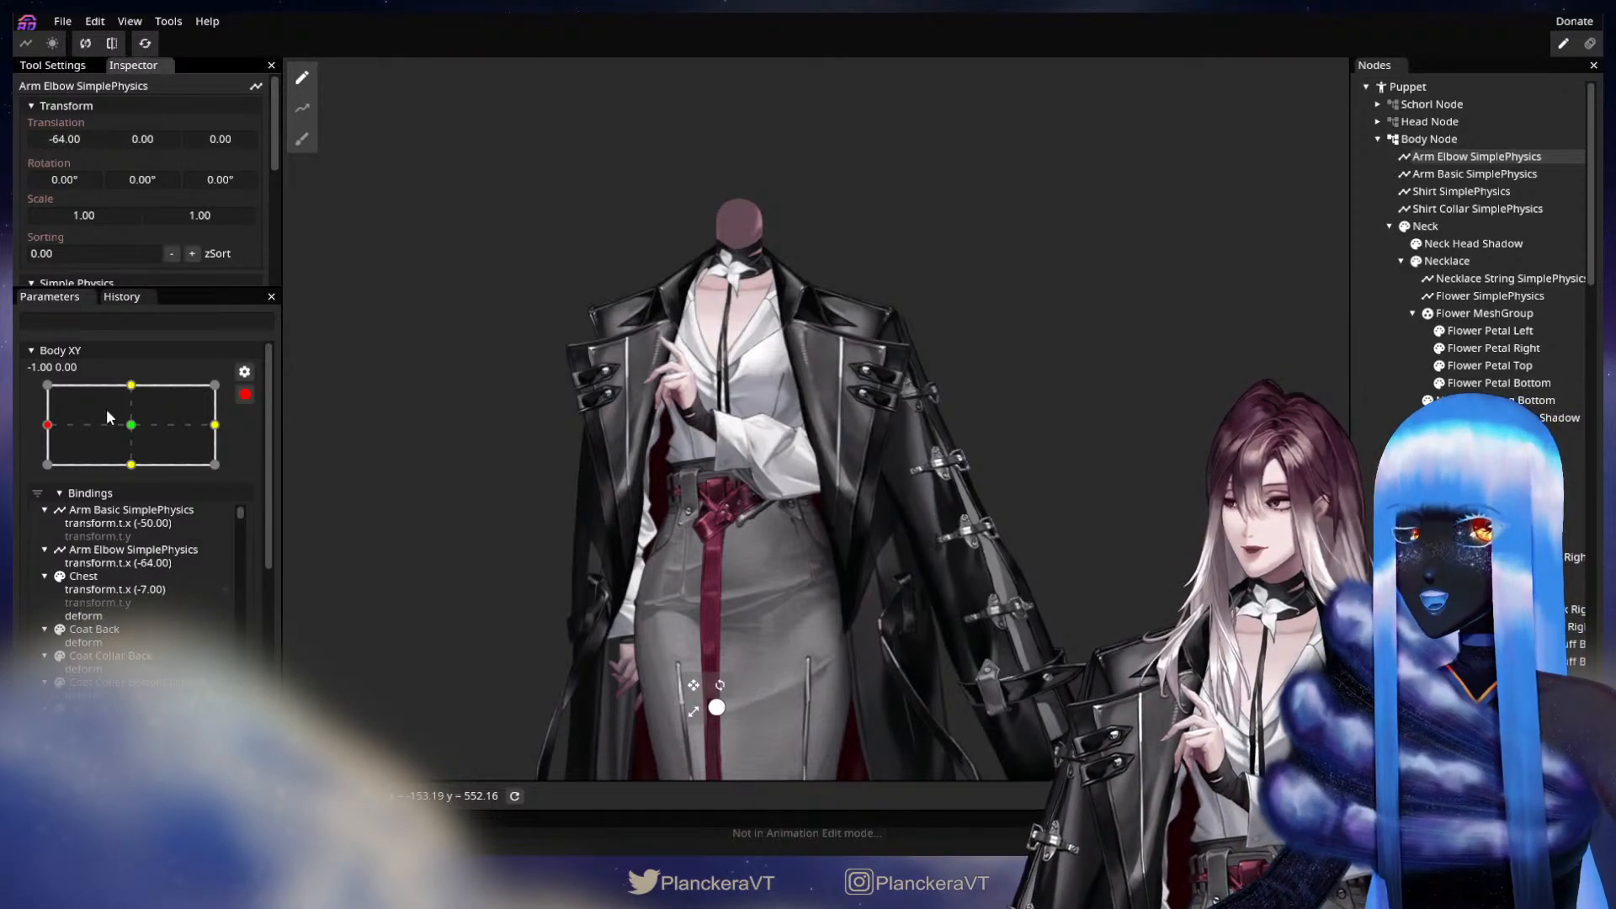
scroll(252, 530, down, 6)
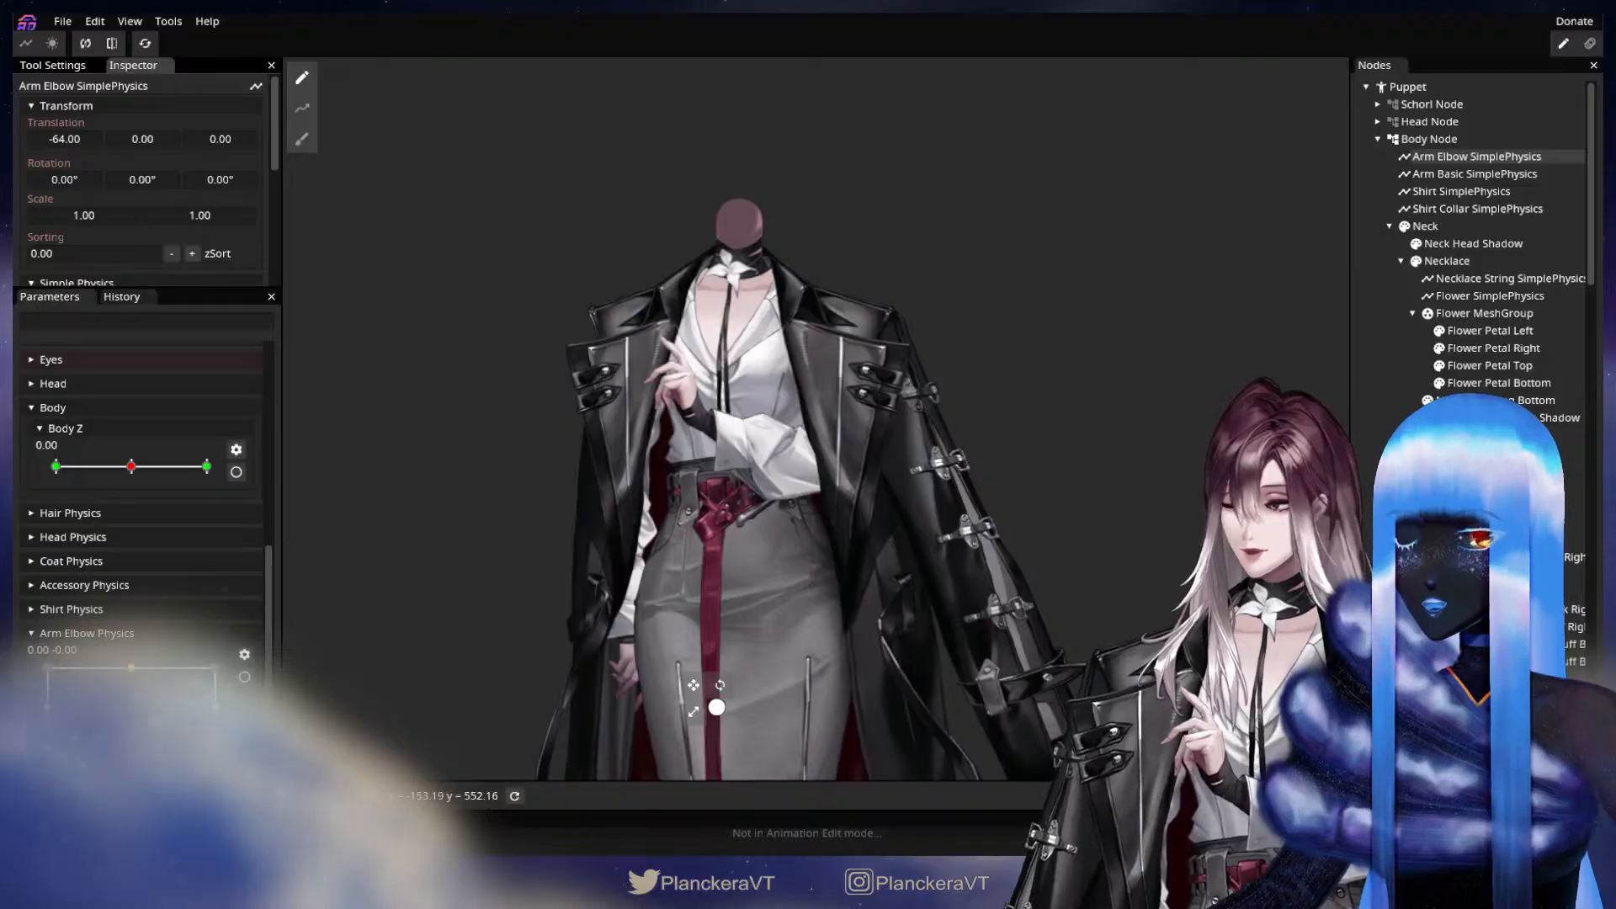
scroll(204, 517, up, 6)
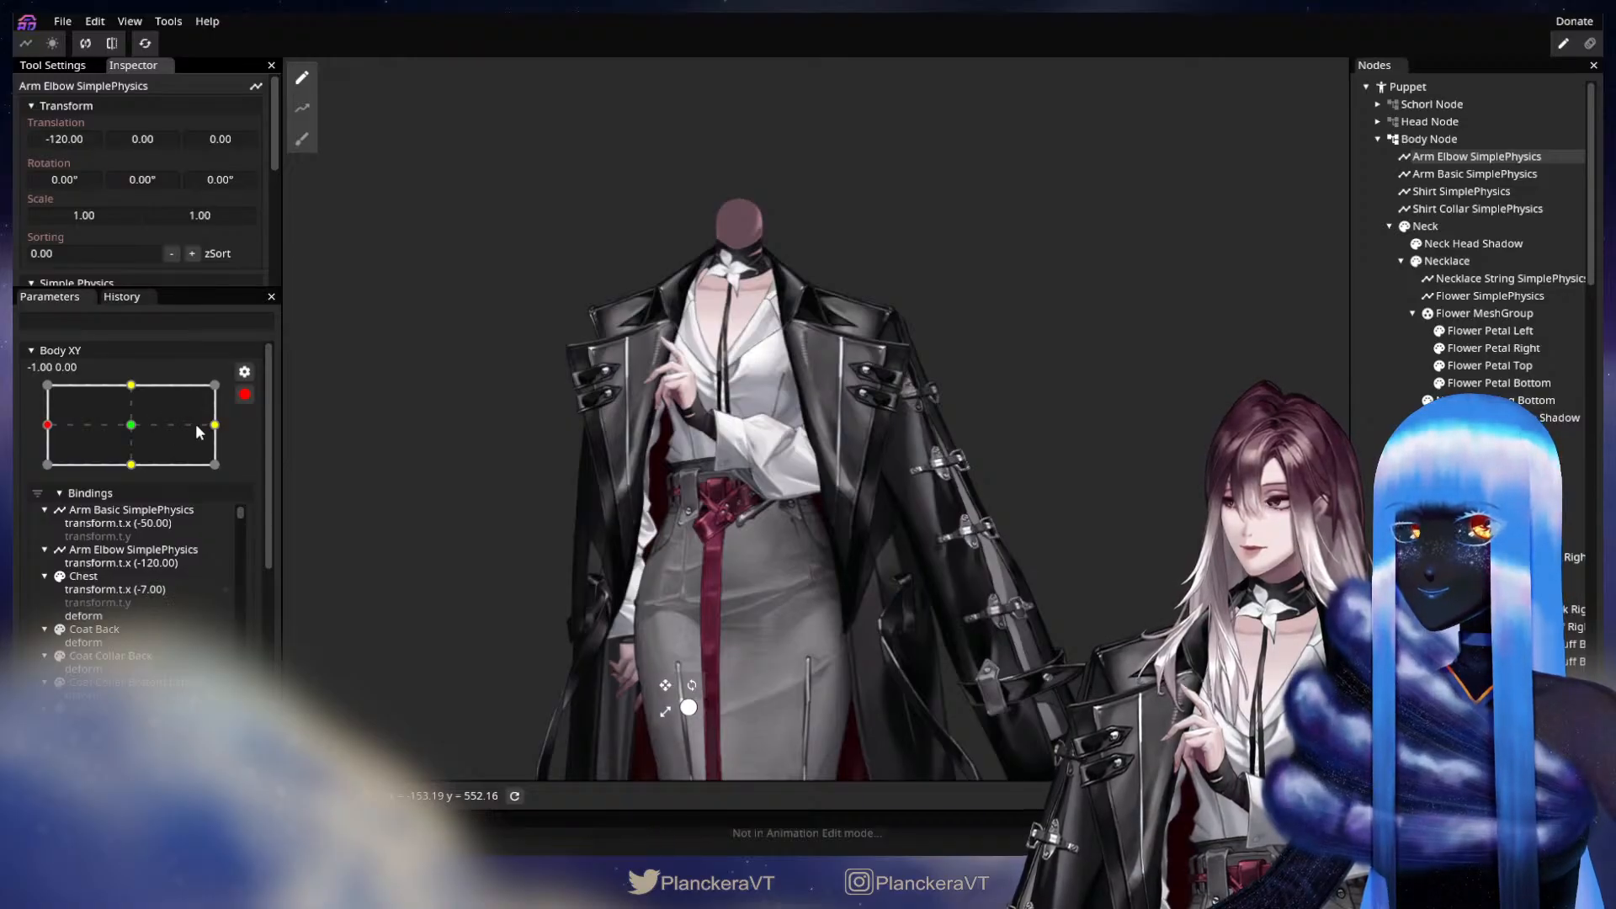
Key the Arm Elbow SimplePhysics translation at the remaining Body XY side keypoints, with Y 100.00 at 0.00, -1.00, and disarm Body XY.
drag(196, 425, 216, 425)
drag(128, 139, 235, 142)
click(130, 388)
click(130, 464)
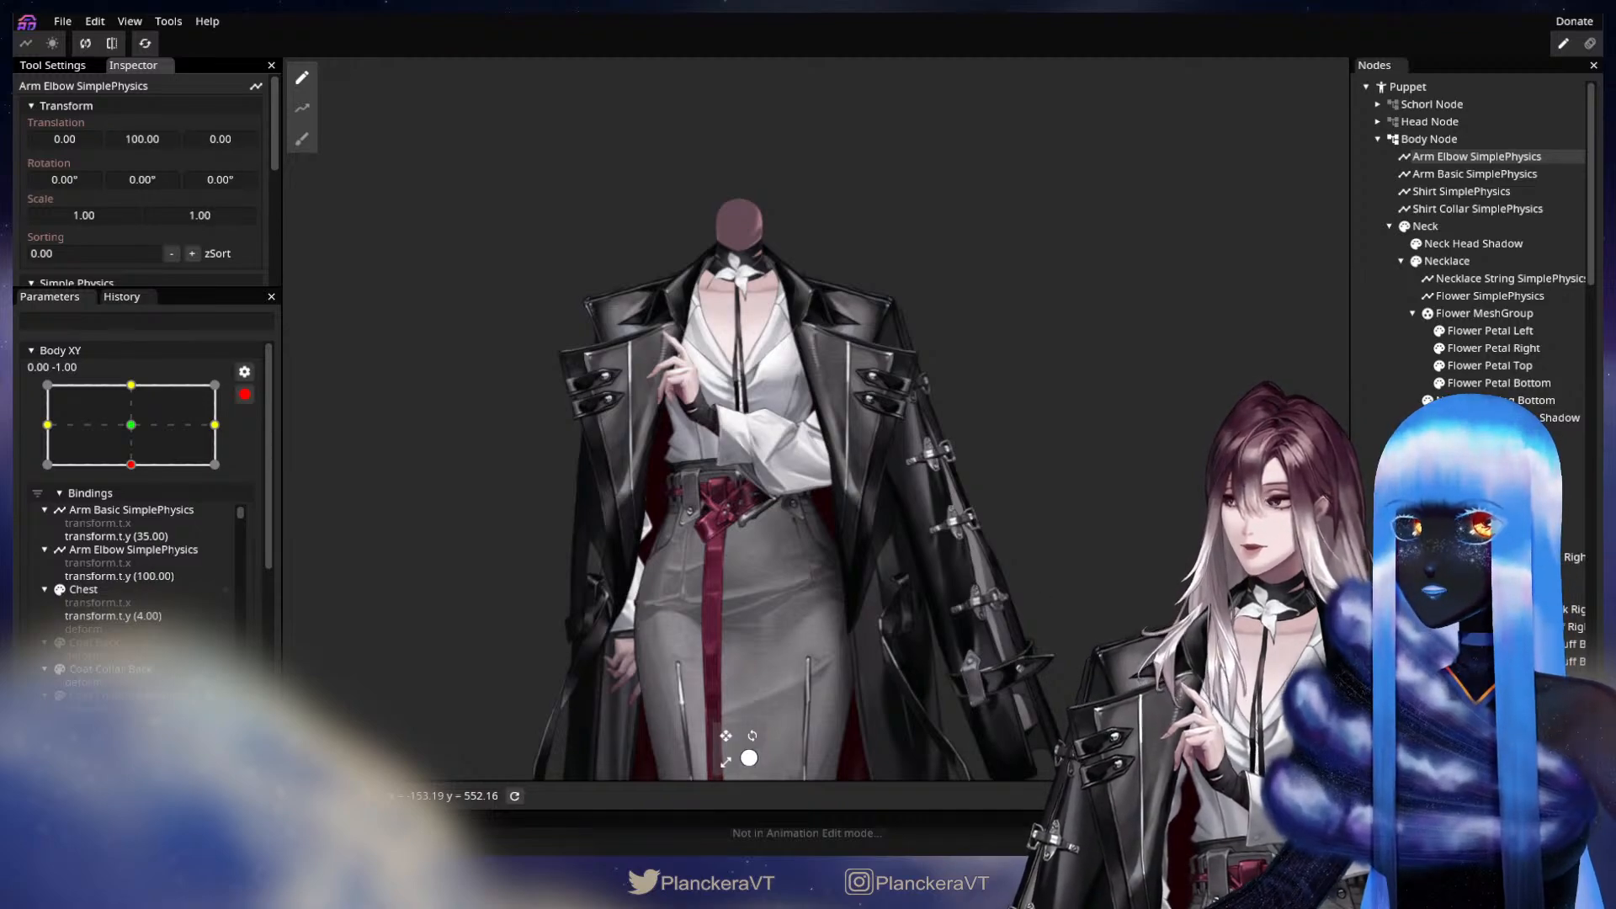
scroll(126, 247, down, 4)
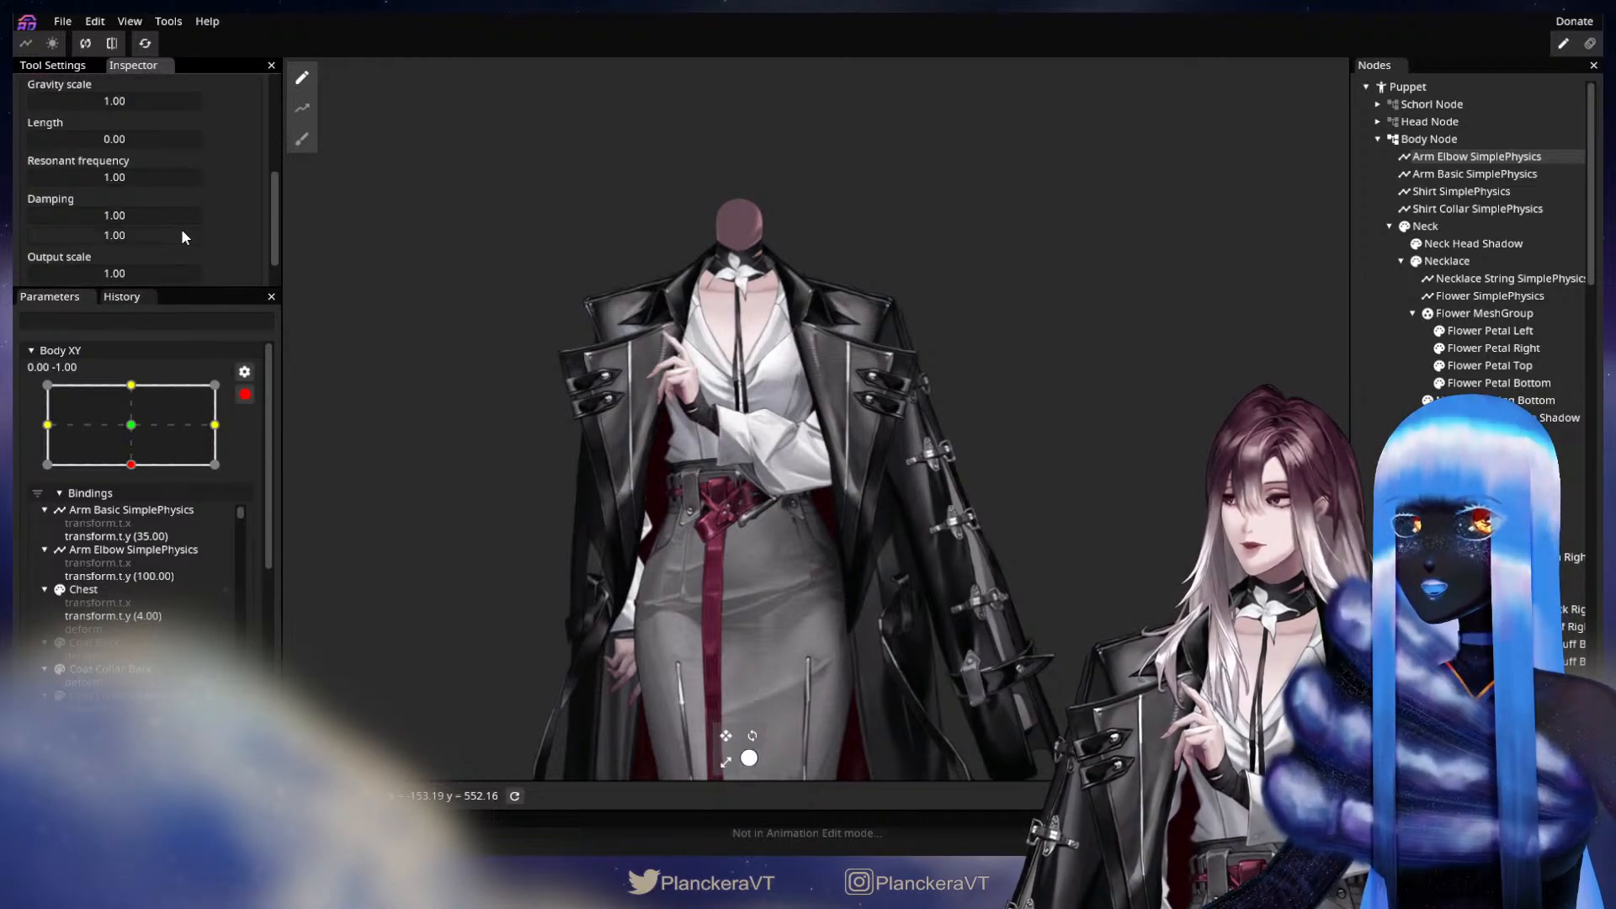
scroll(180, 229, up, 2)
scroll(217, 220, up, 2)
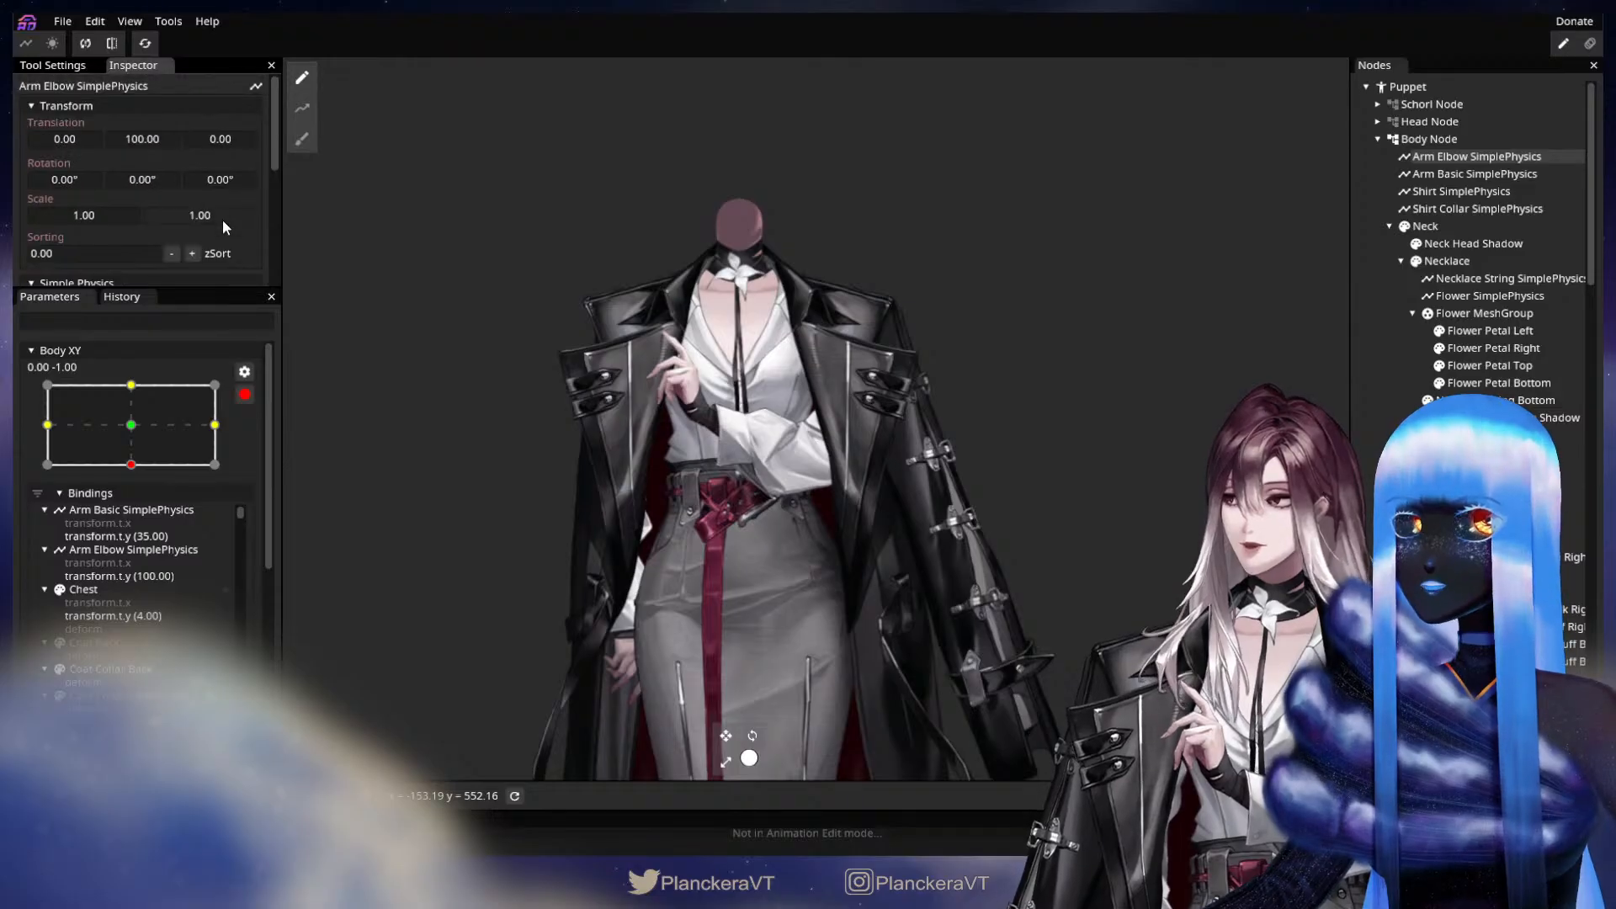
scroll(221, 229, down, 4)
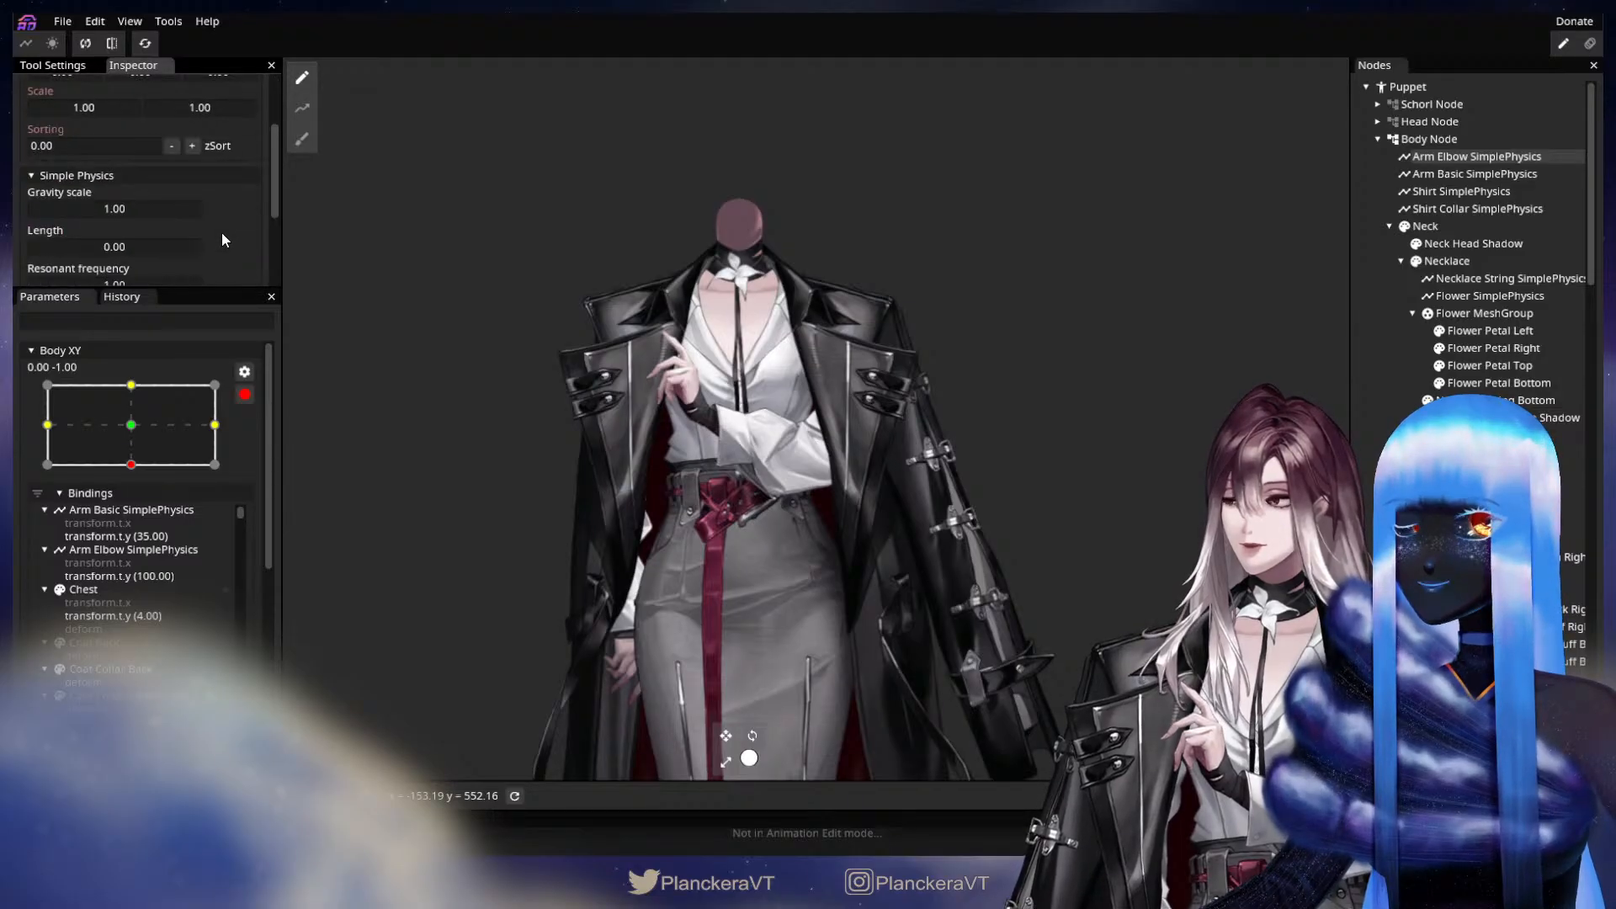
click(245, 394)
click(342, 591)
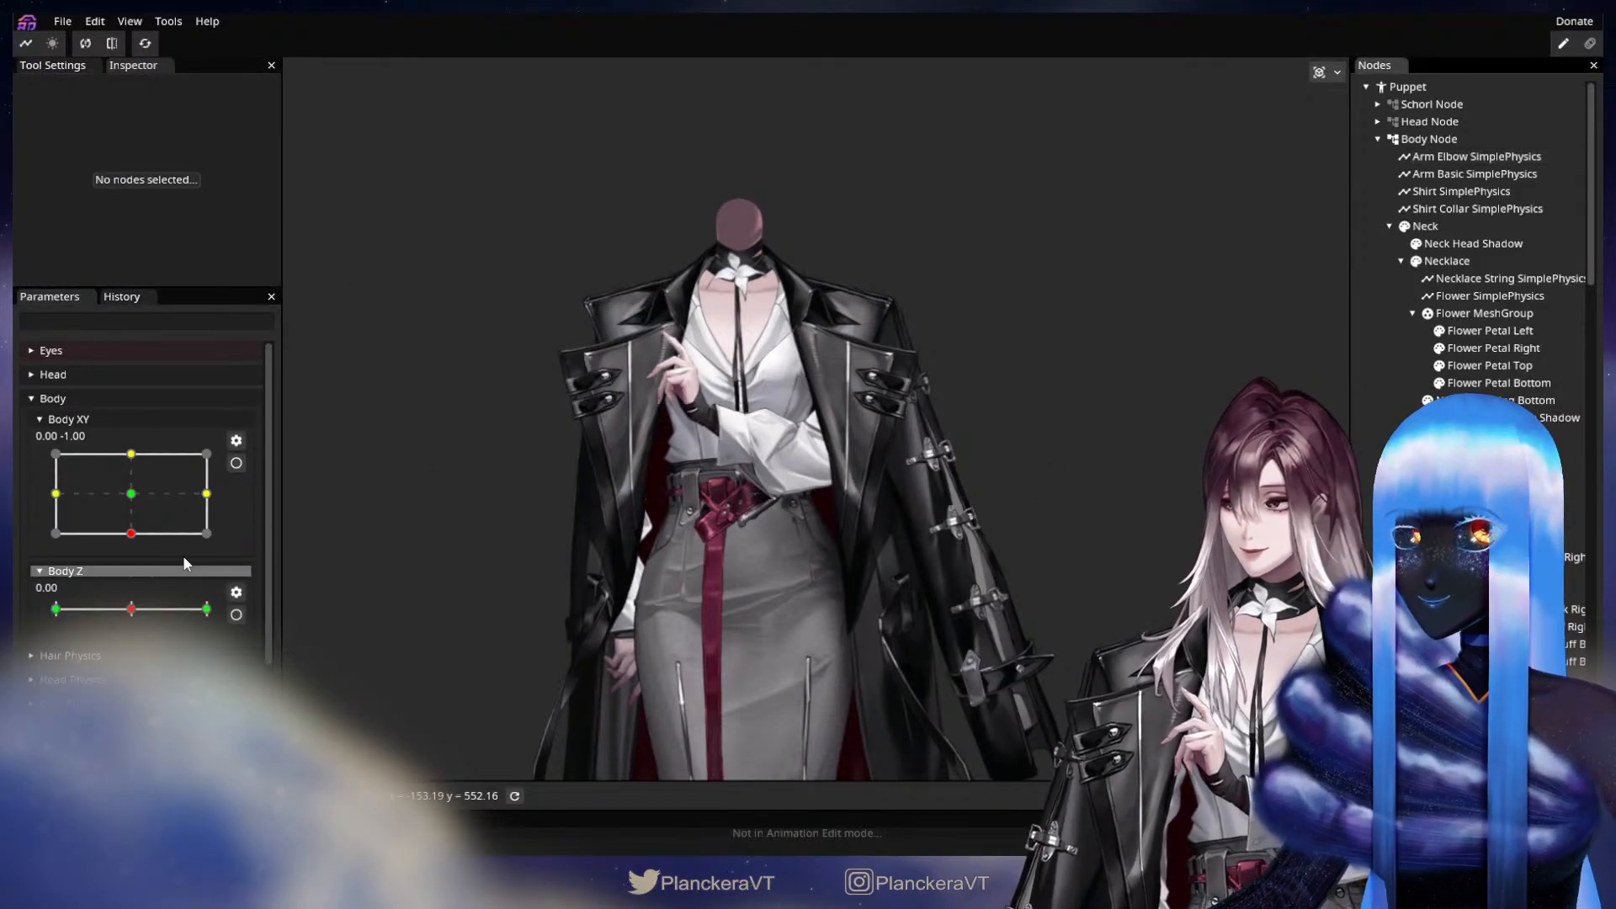
Preview the elbow physics by swinging Body XY around, and inspect the right arm, belt and coat up close.
drag(160, 482, 233, 489)
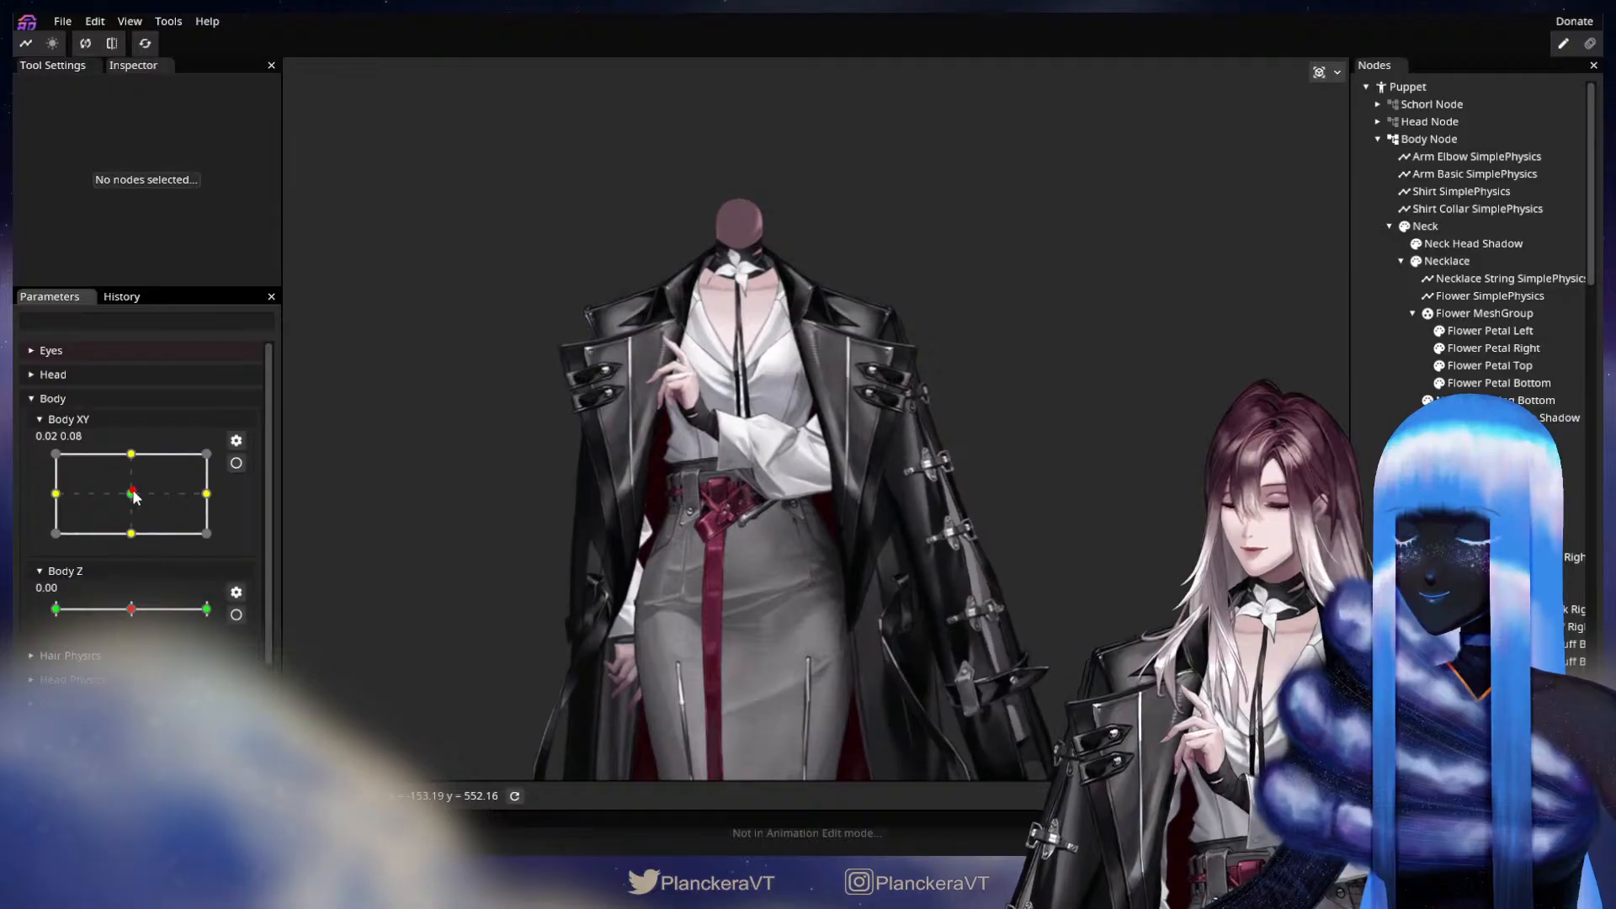
drag(593, 523, 708, 465)
scroll(1034, 430, up, 4)
scroll(546, 503, up, 4)
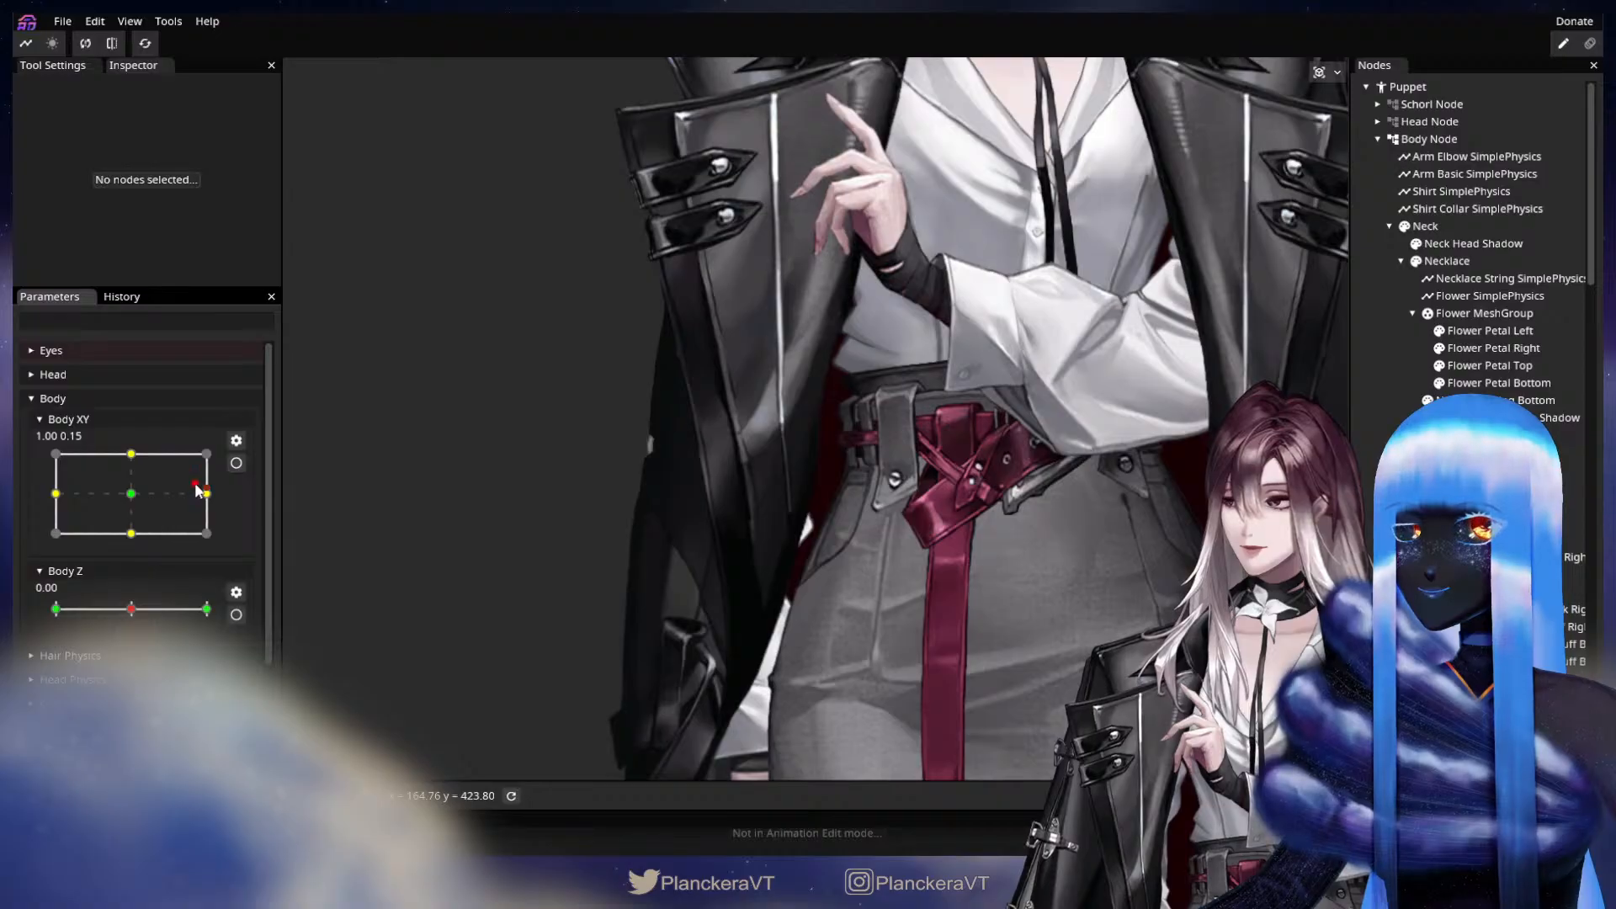
mouse_move(198, 491)
mouse_down()
mouse_move(182, 498)
mouse_move(210, 496)
mouse_up()
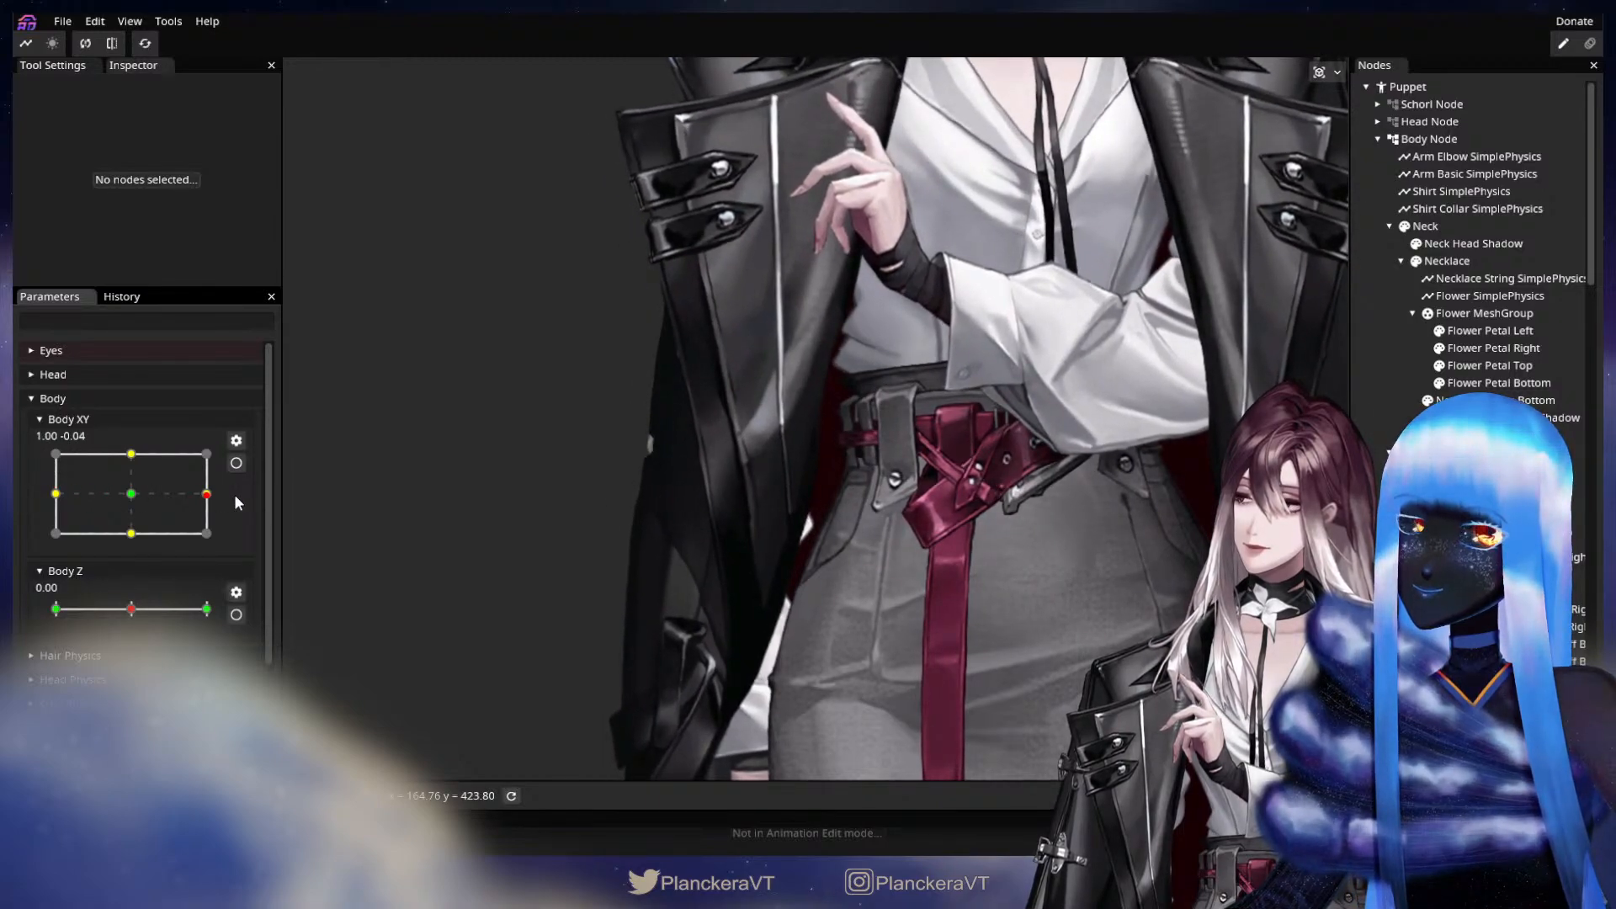
Expand the Coat Node's hierarchy and make the Coat Sleeve Right Node visible.
scroll(1468, 303, down, 4)
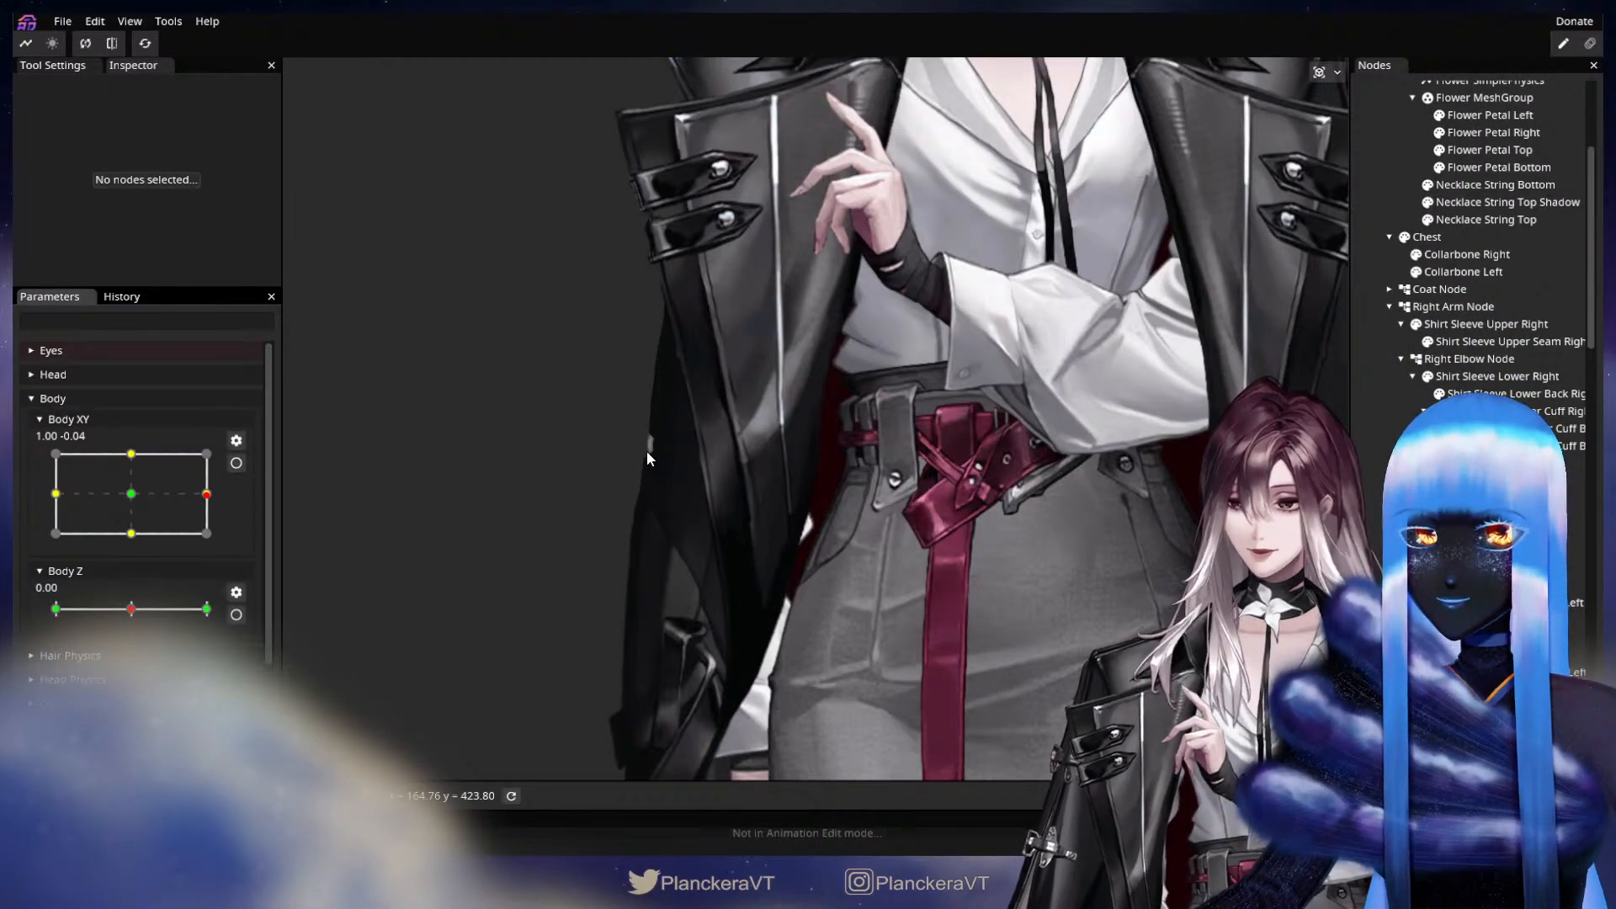
scroll(1481, 253, down, 10)
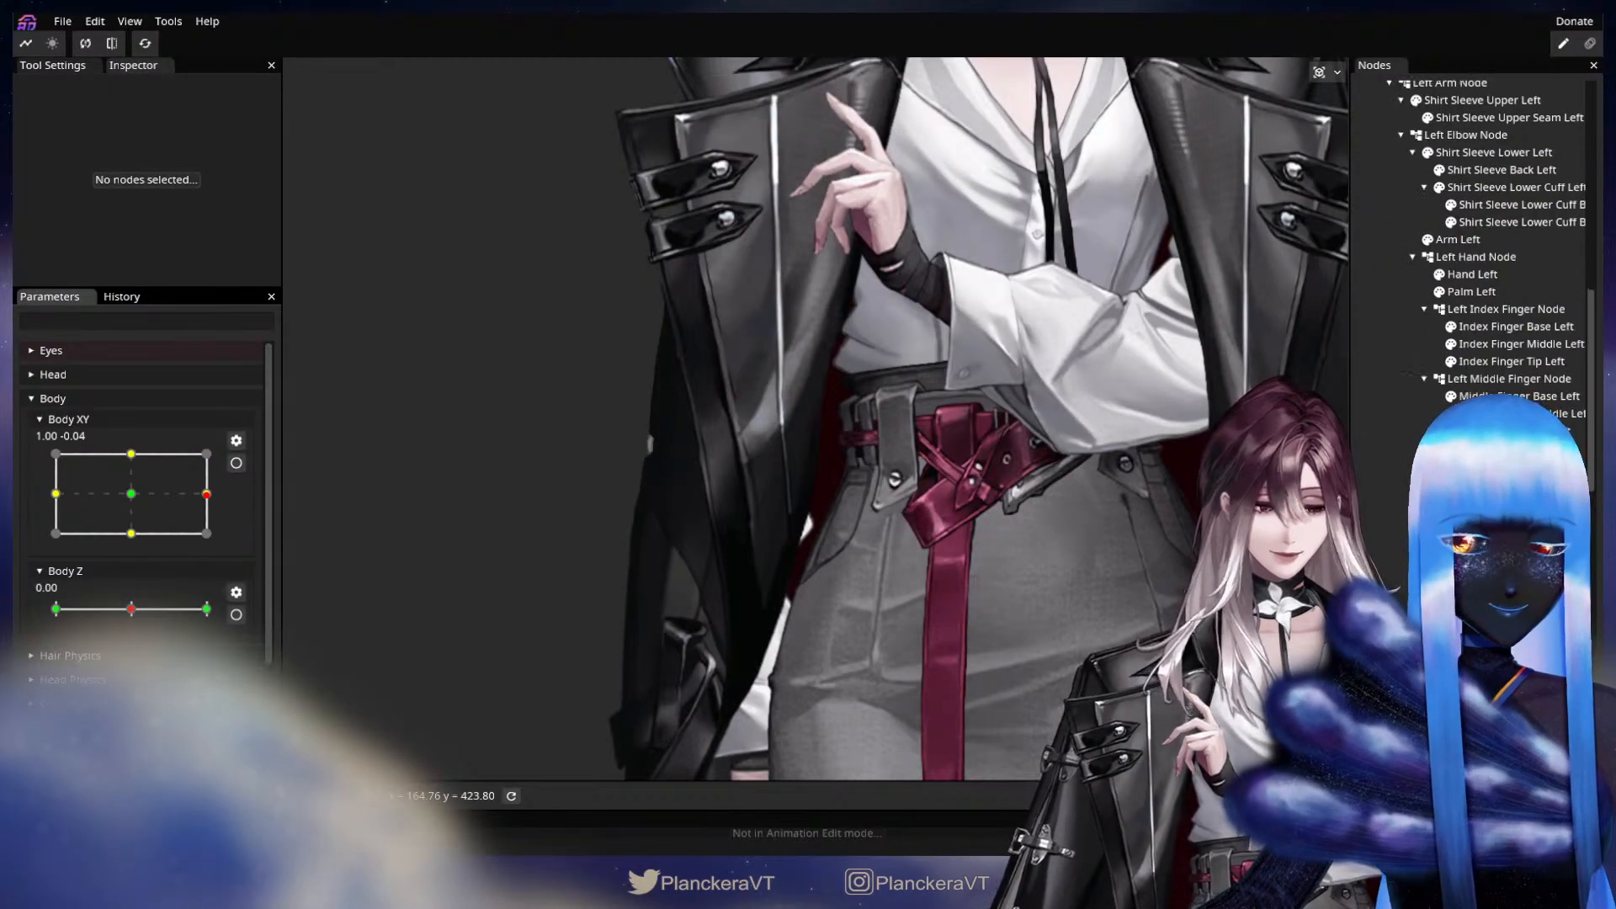
scroll(1481, 252, down, 3)
scroll(1482, 253, up, 12)
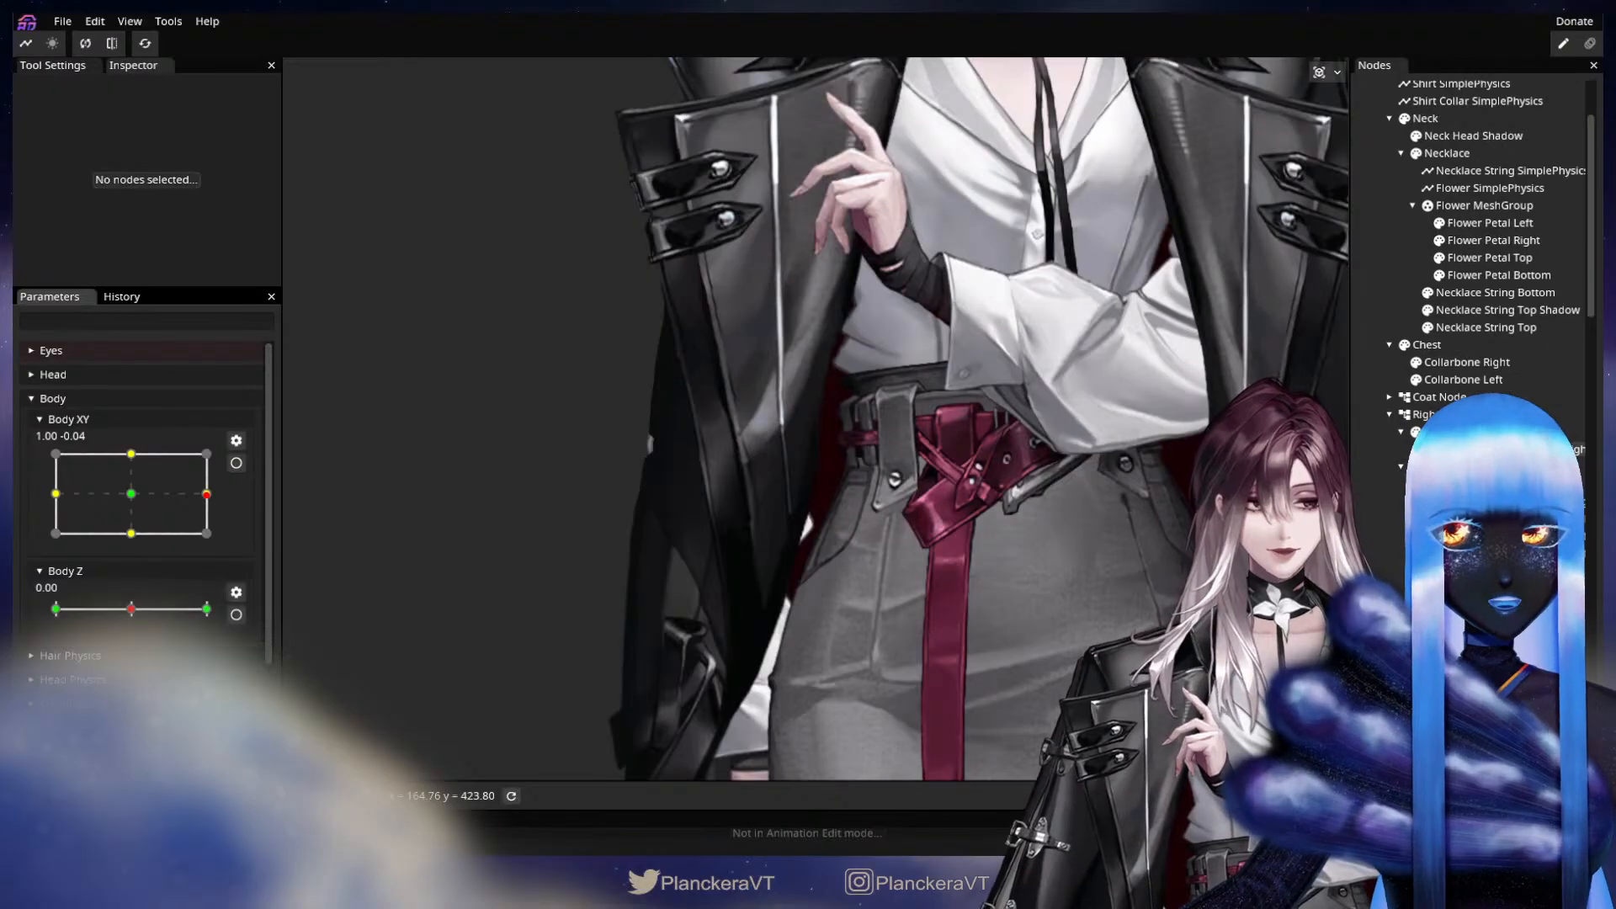
scroll(1386, 449, up, 1)
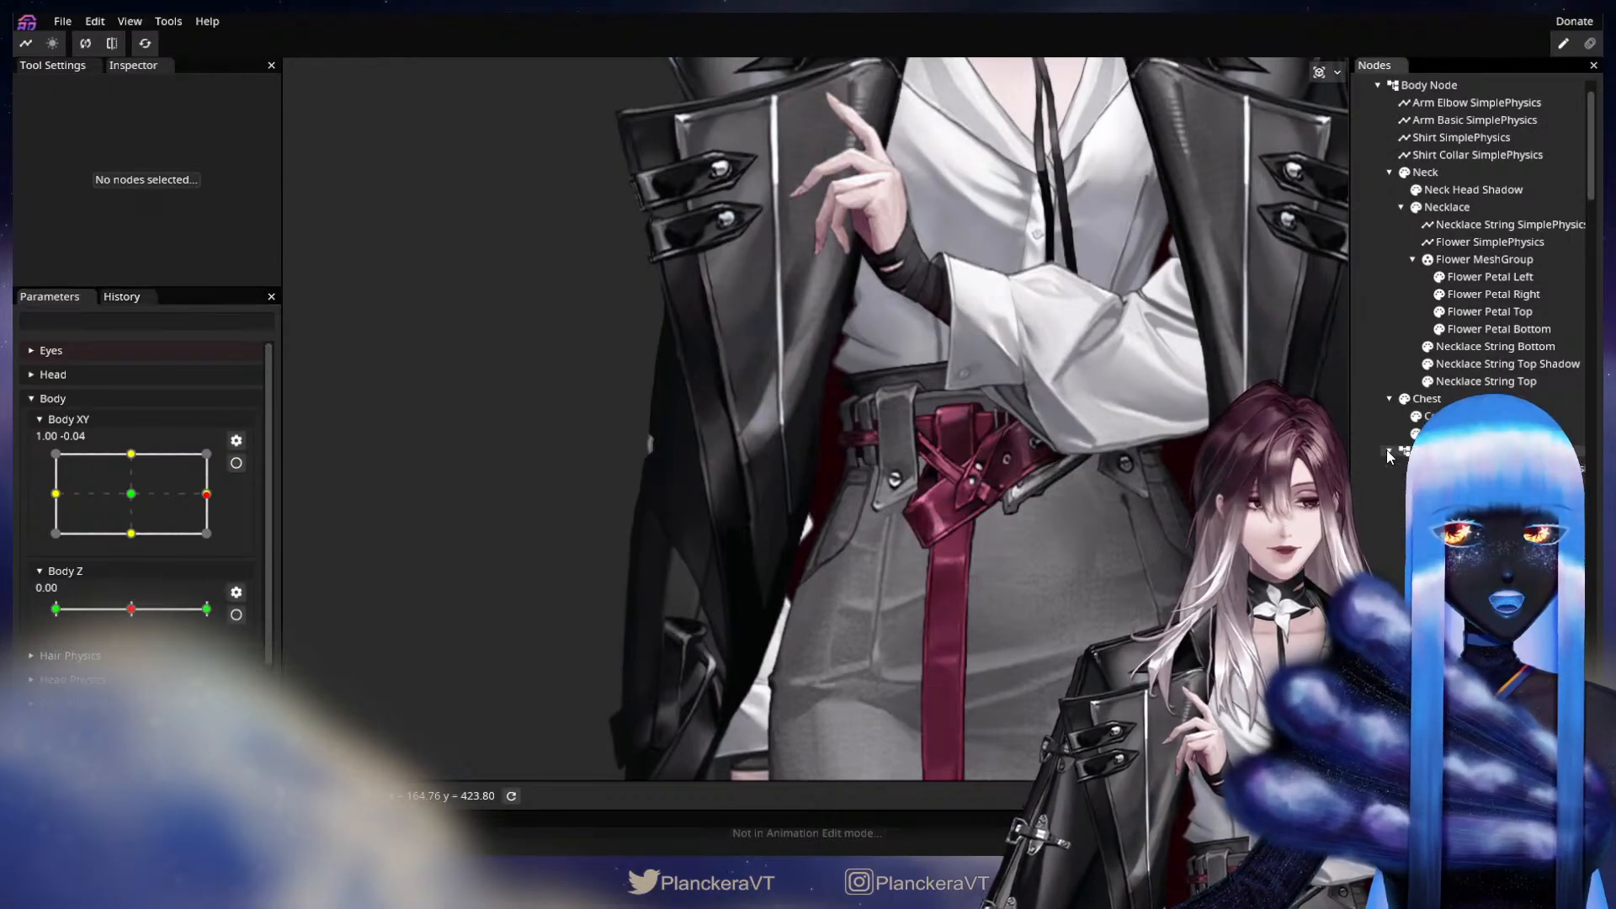
scroll(1386, 450, down, 6)
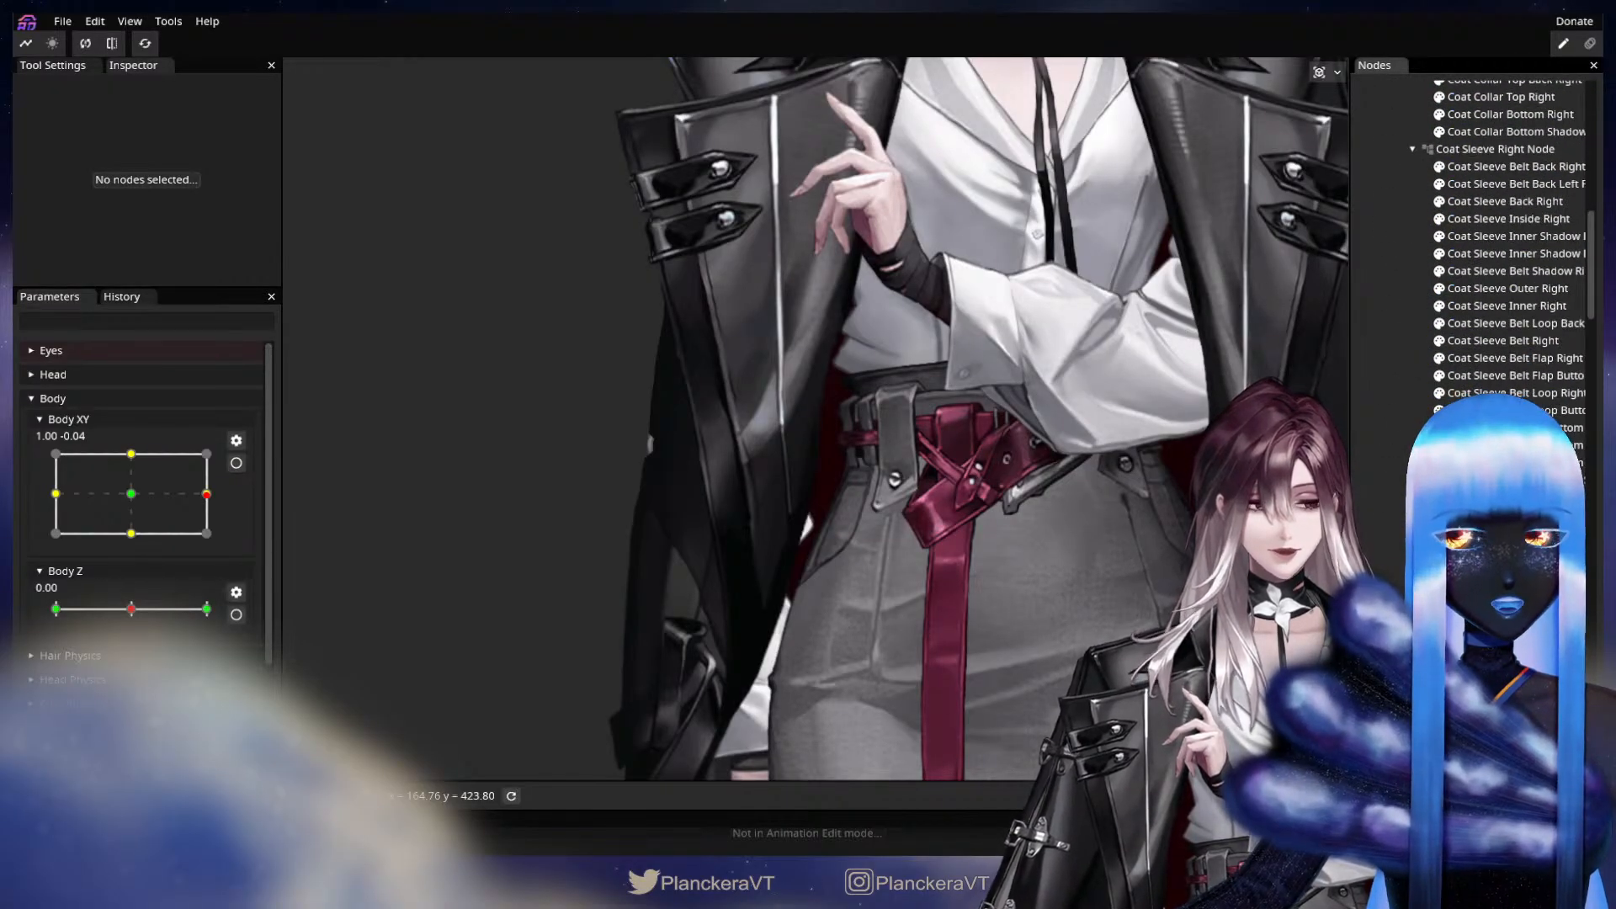
scroll(1481, 252, up, 3)
click(1429, 312)
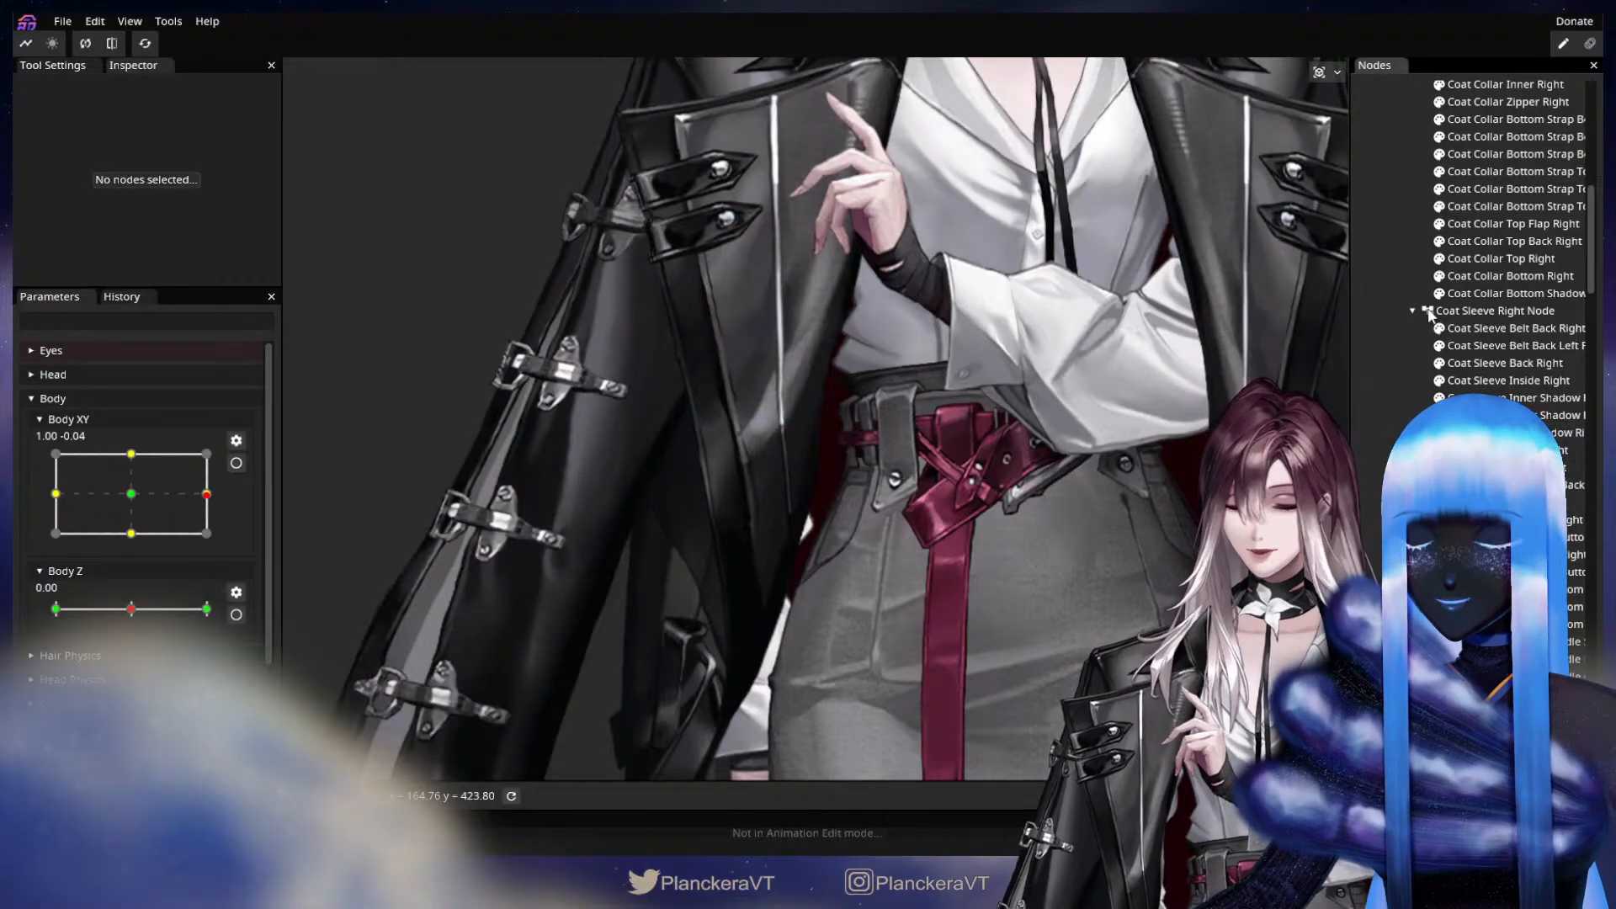
Hide the Coat Sleeve Right Node and select the Coat Upper Right part on the puppet.
click(1428, 313)
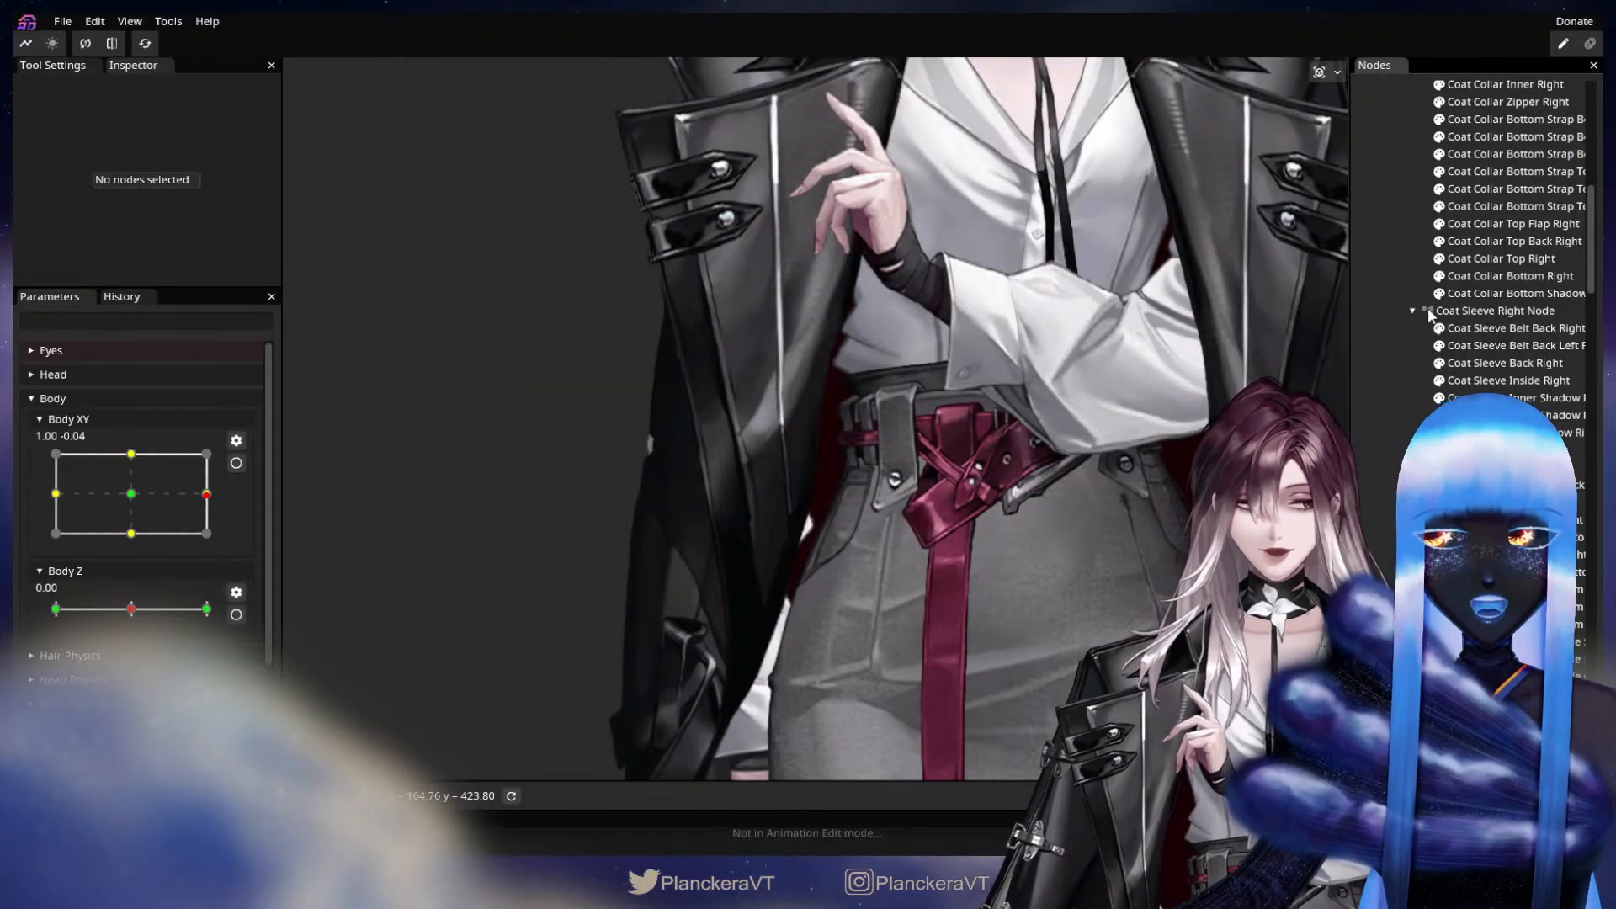
scroll(1507, 253, down, 5)
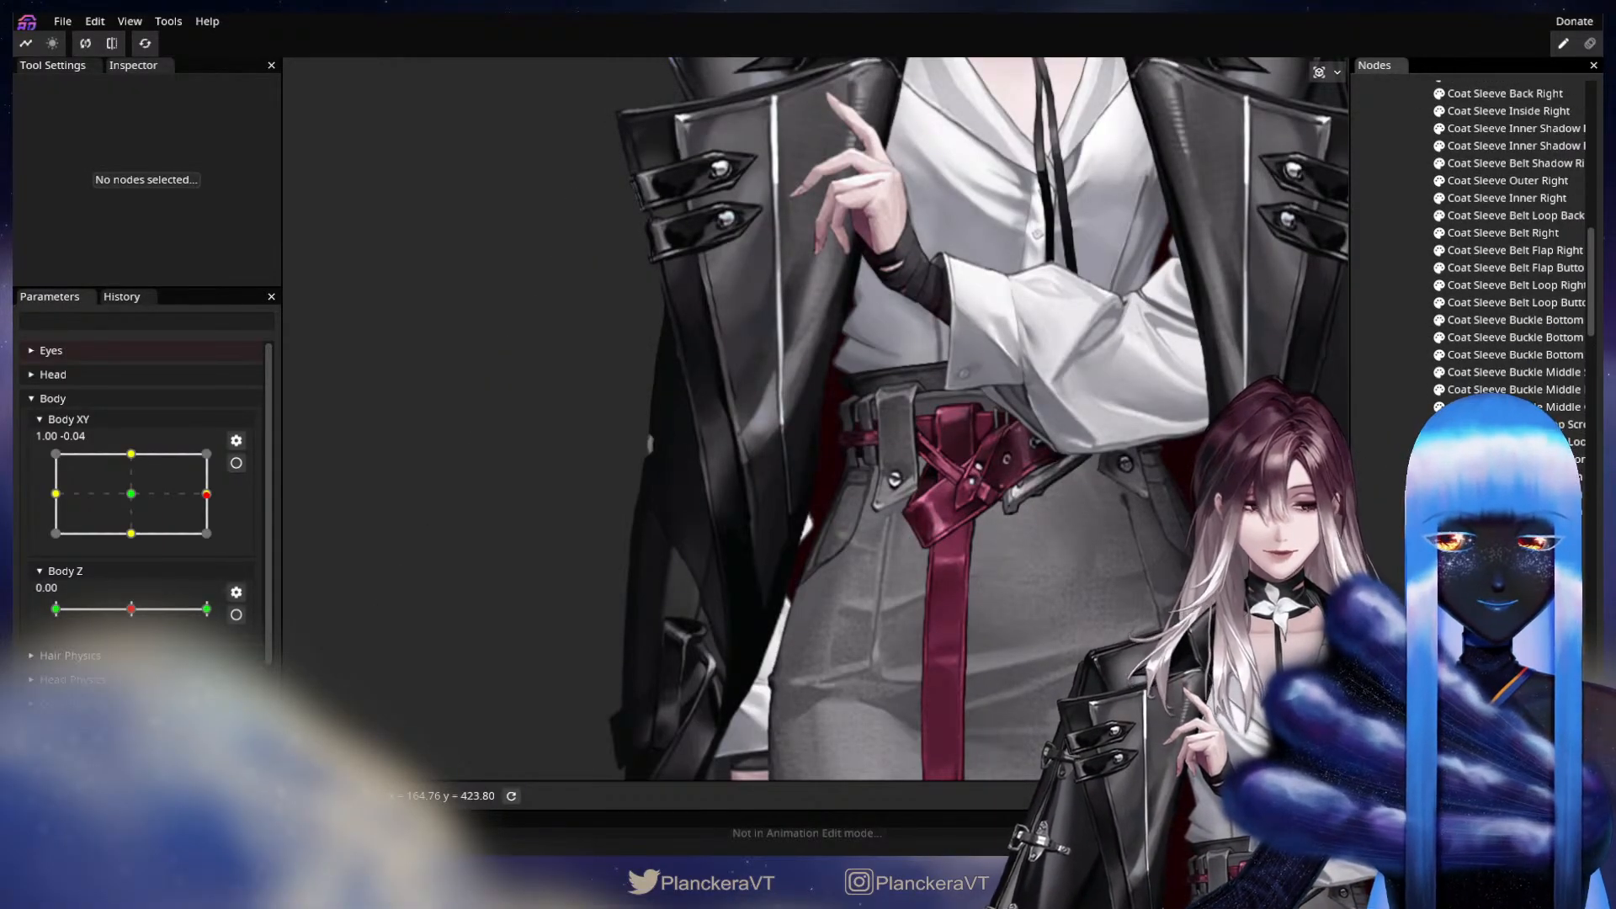
click(750, 354)
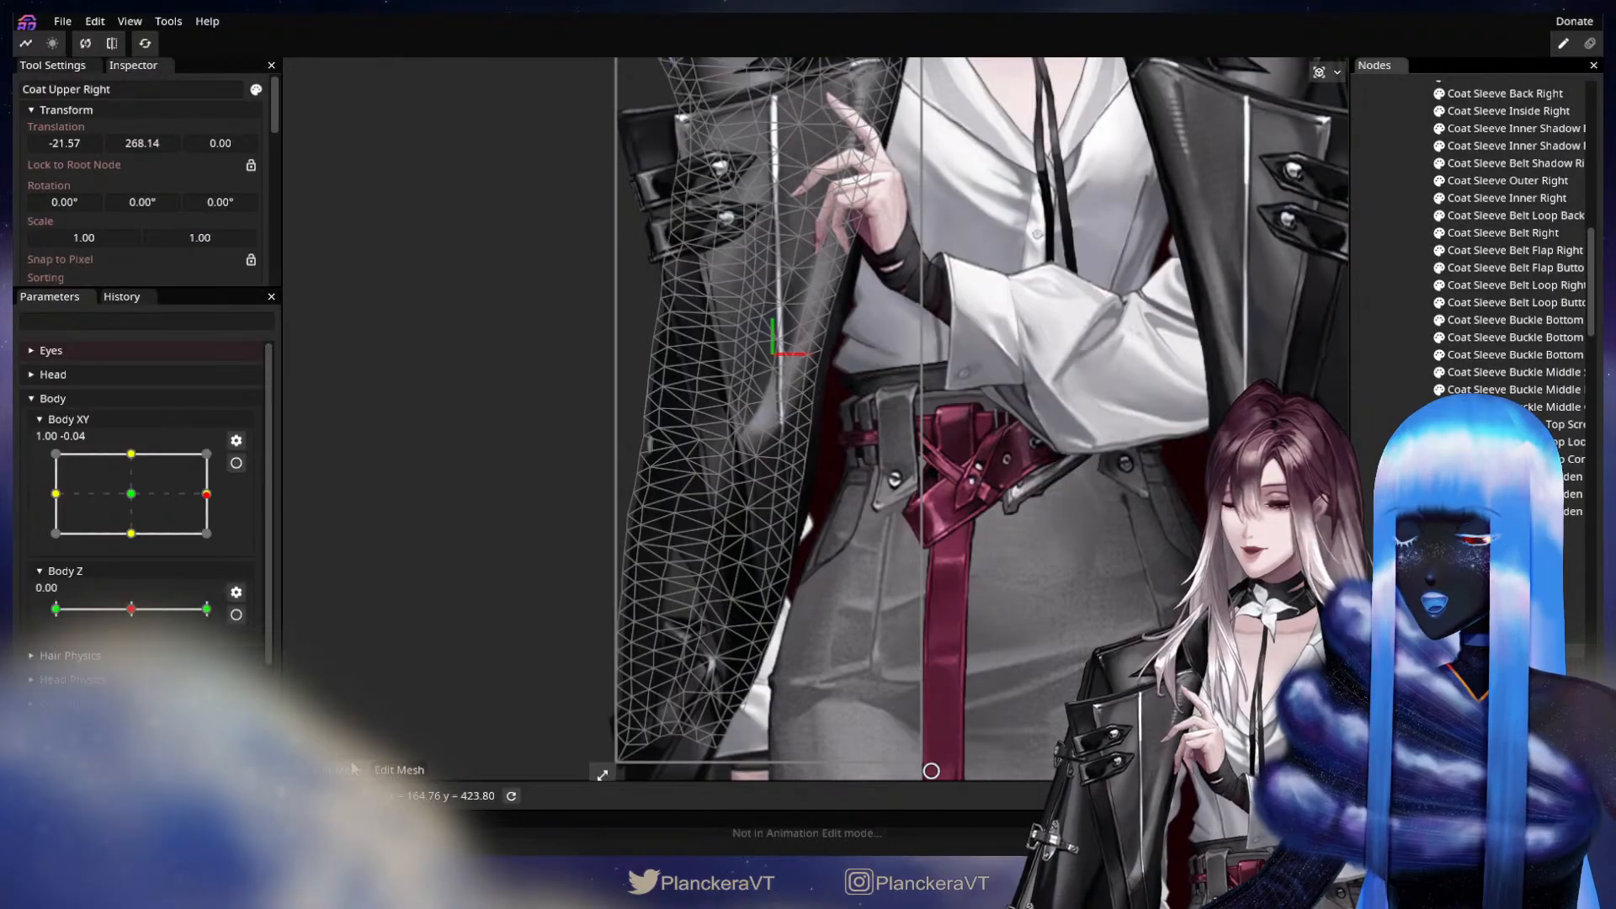
Open the Coat Upper Right mesh for editing, examine its vertices up close, and cancel the mesh edit.
click(399, 770)
scroll(768, 462, up, 5)
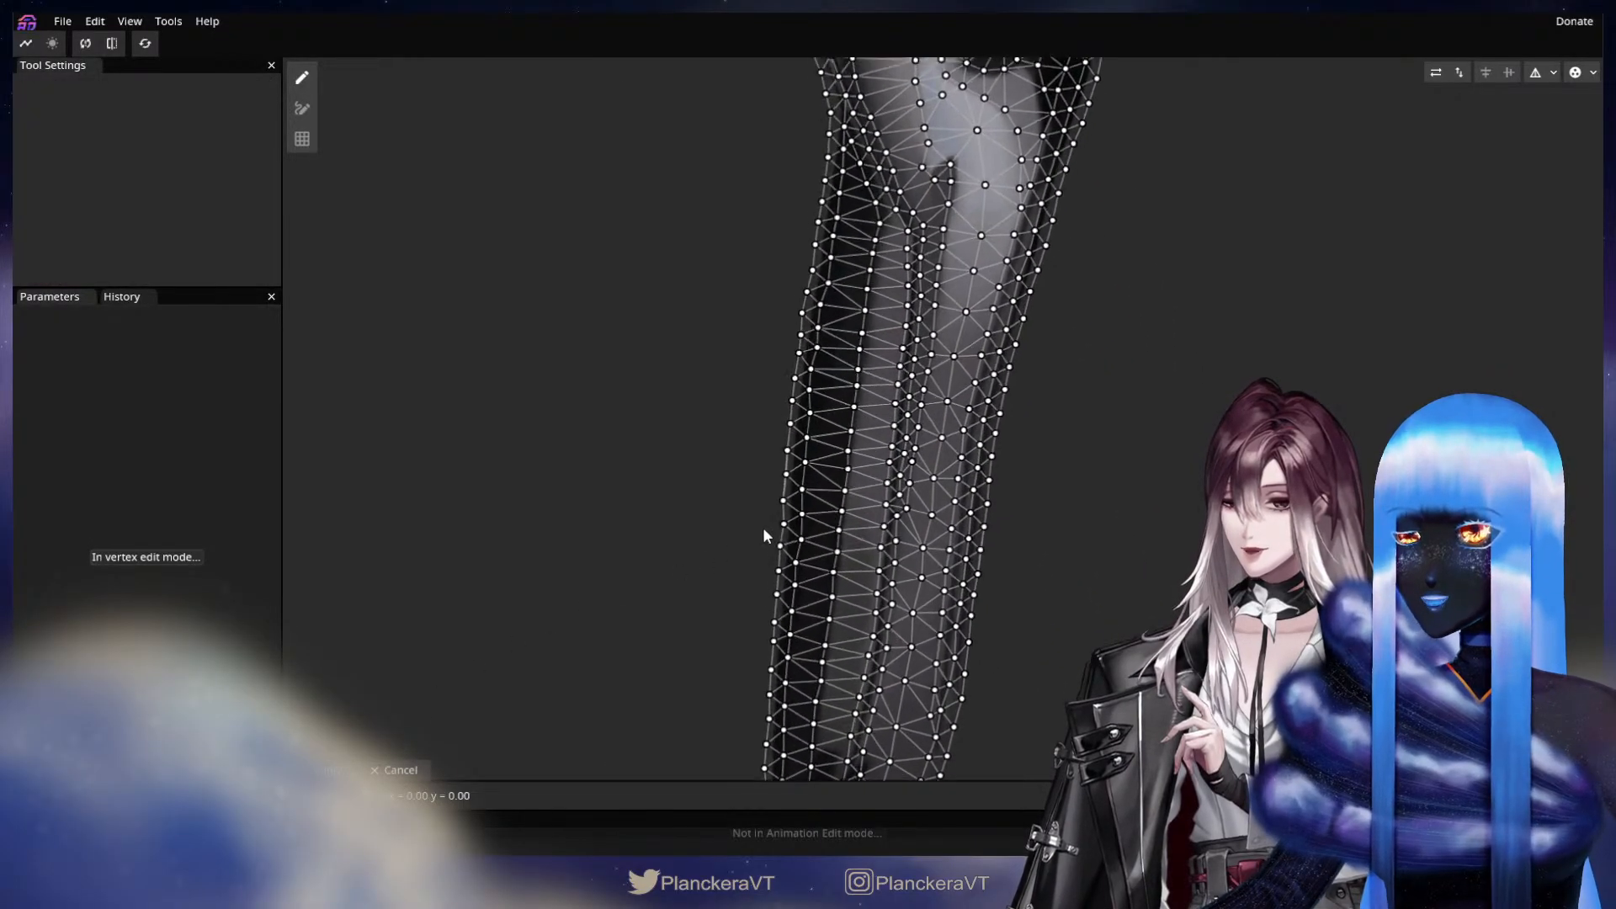
scroll(766, 535, up, 5)
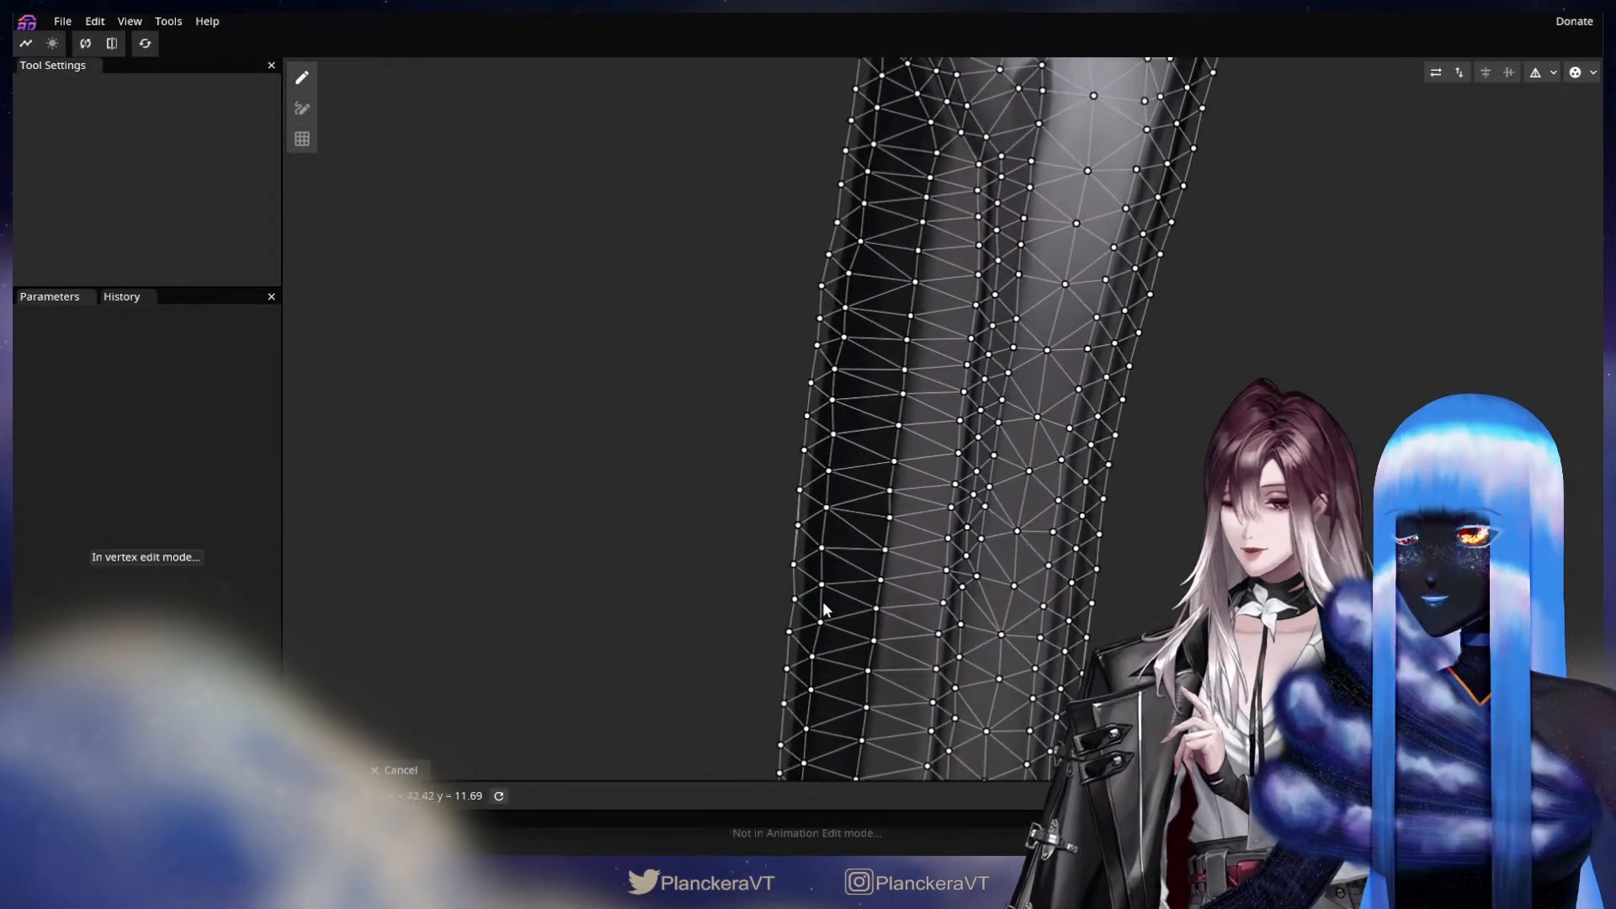
scroll(830, 603, up, 4)
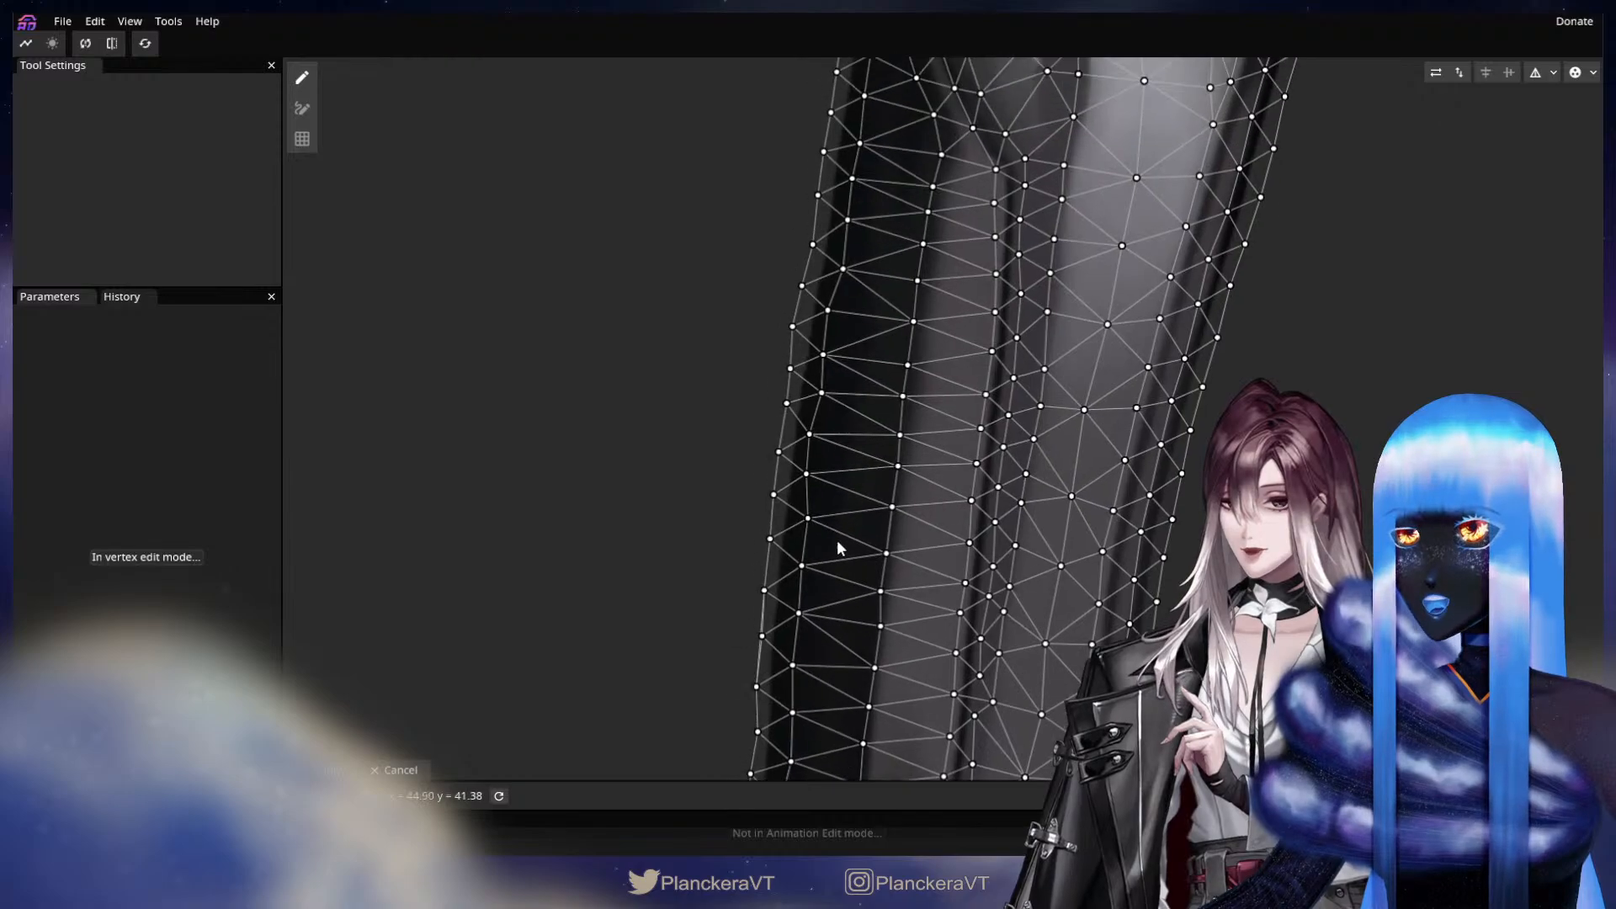
drag(838, 542, 744, 735)
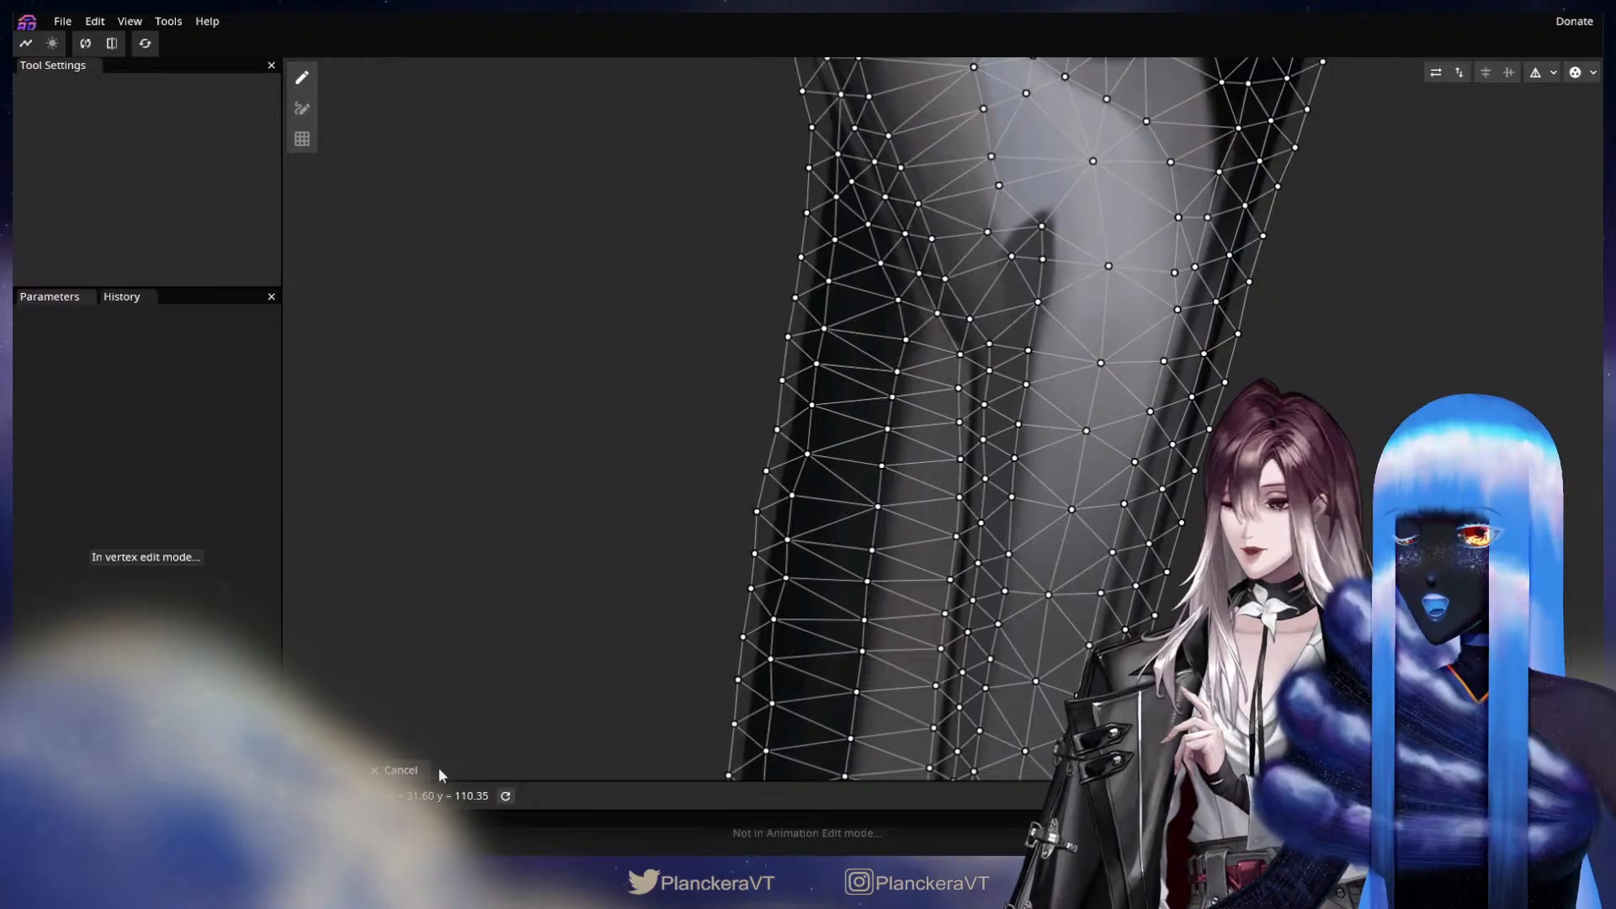
click(410, 771)
Examine the outer edge of the Coat Upper Right part close to the elbow.
scroll(726, 533, up, 4)
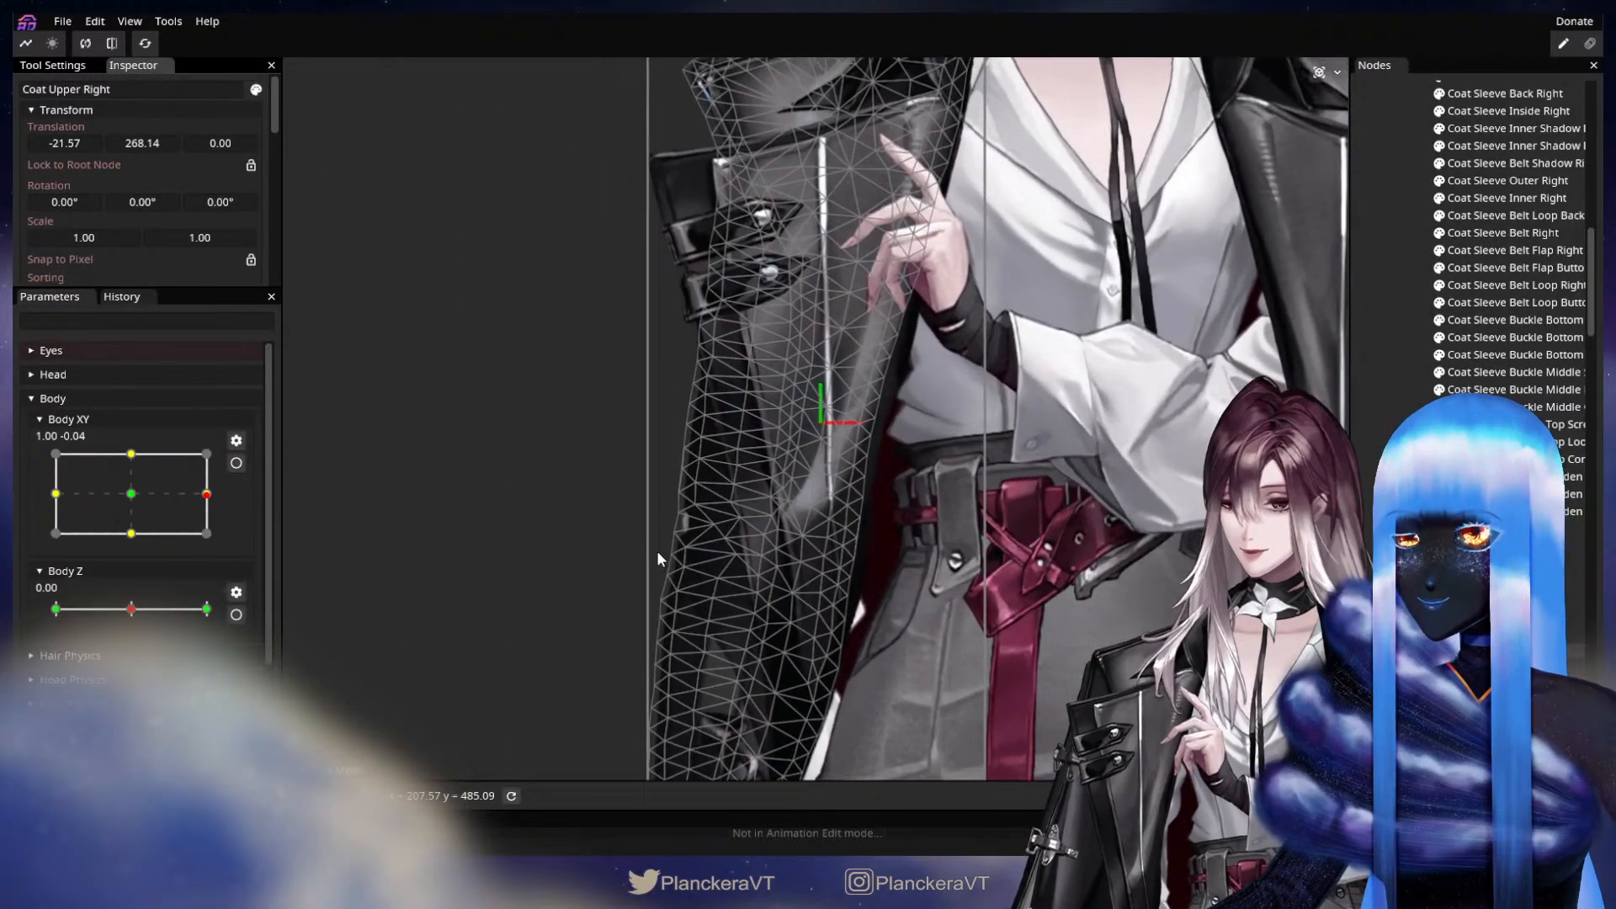
scroll(644, 576, up, 3)
drag(640, 585, 811, 542)
scroll(882, 549, up, 3)
scroll(913, 501, up, 6)
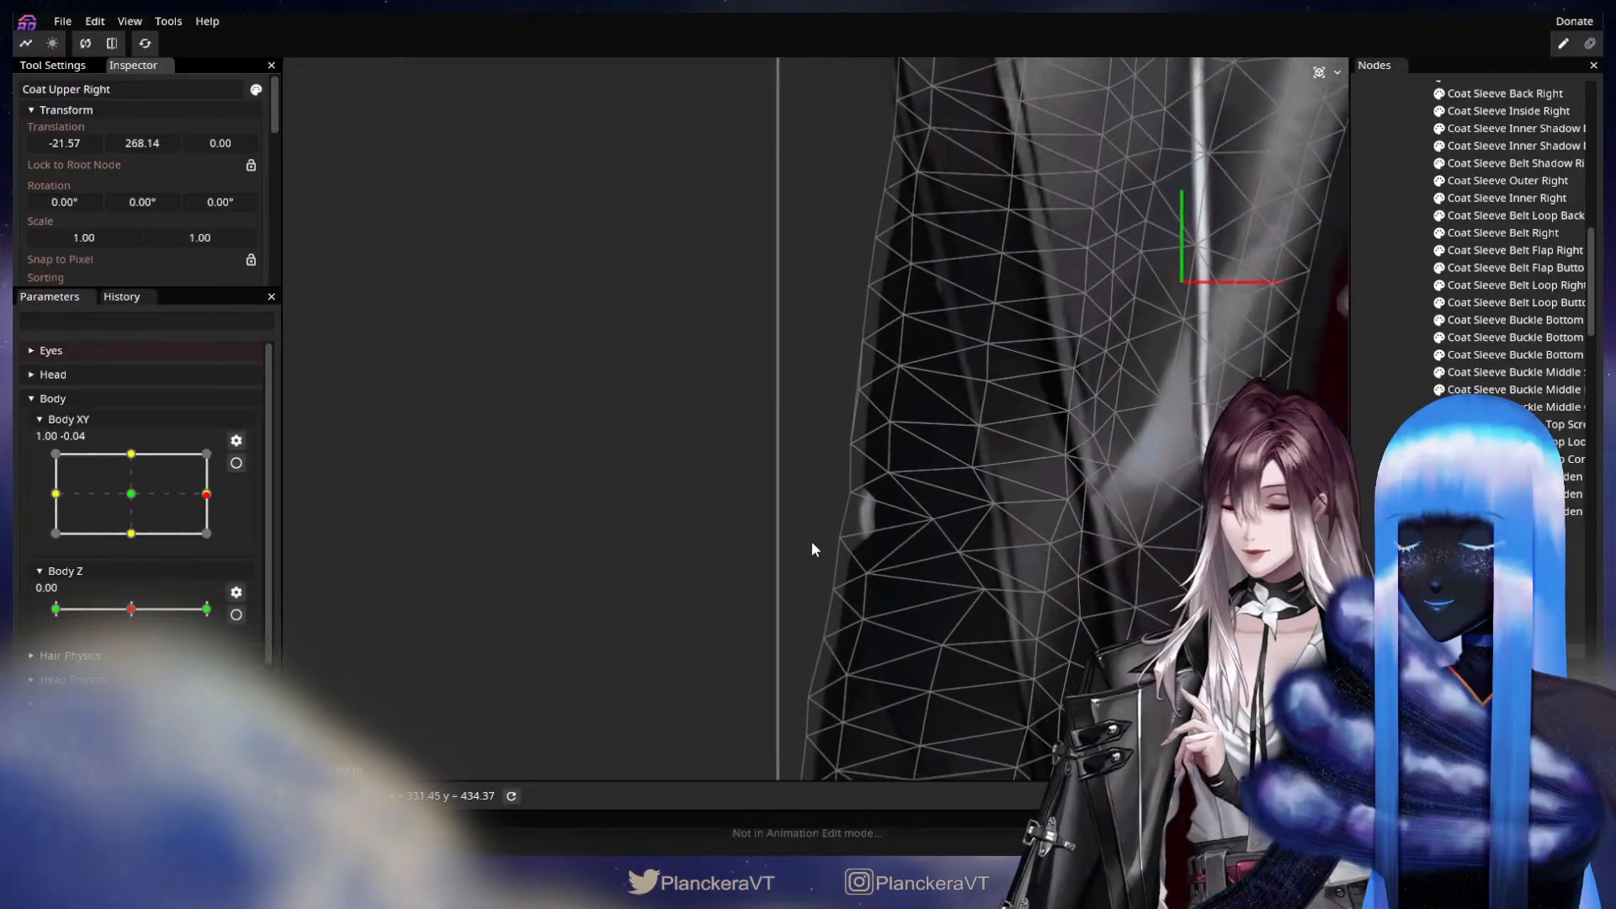
scroll(812, 549, up, 1)
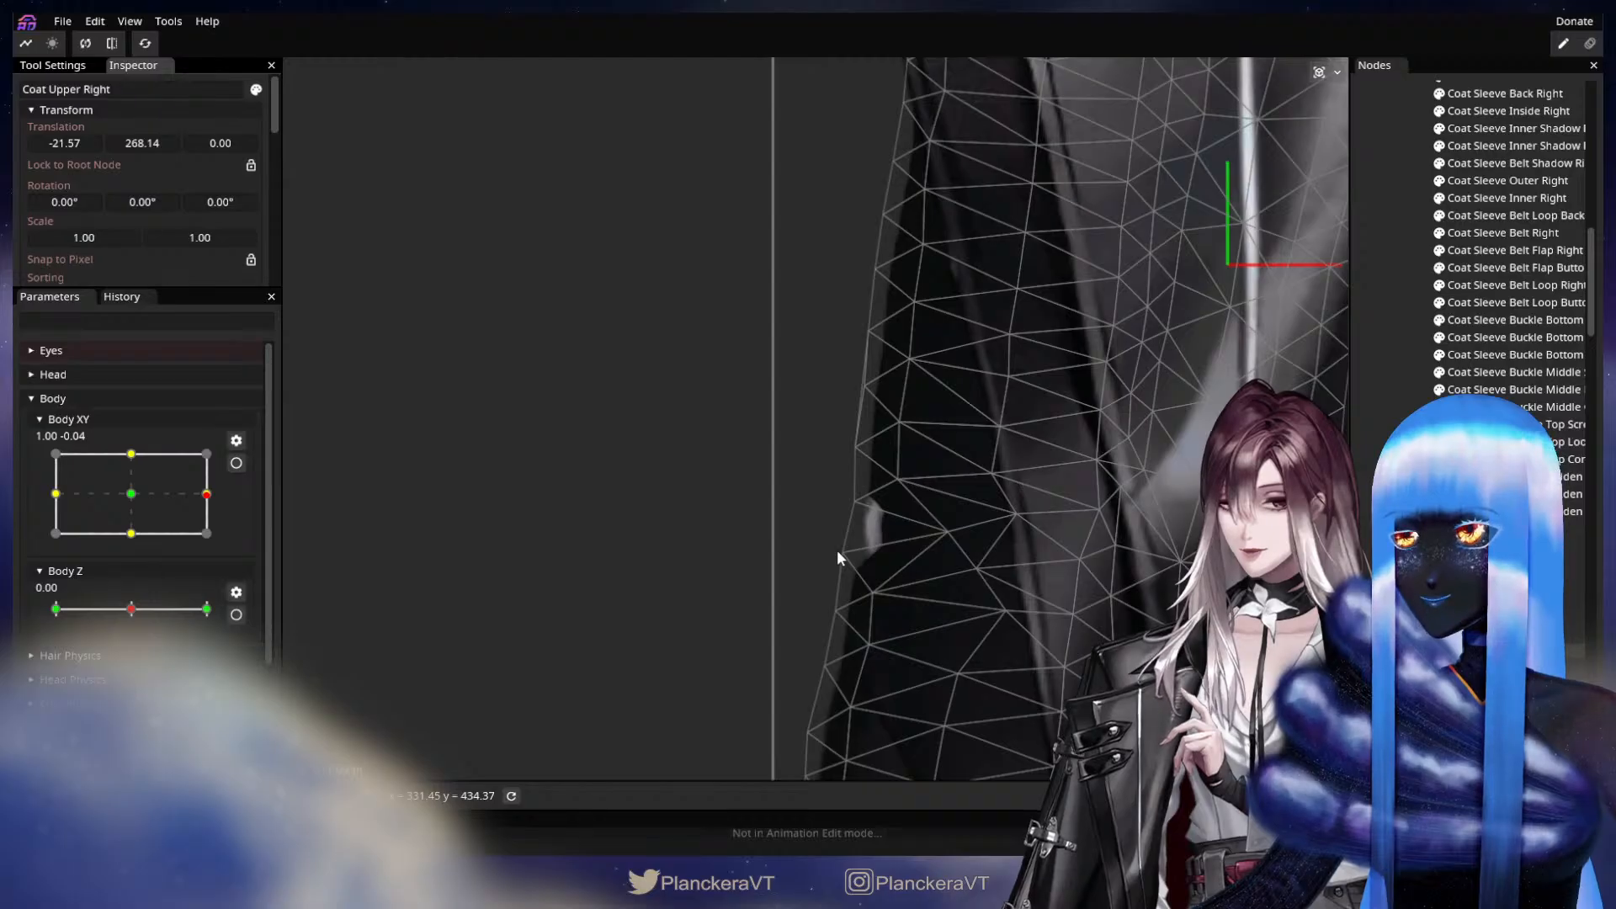
drag(1012, 629, 1002, 513)
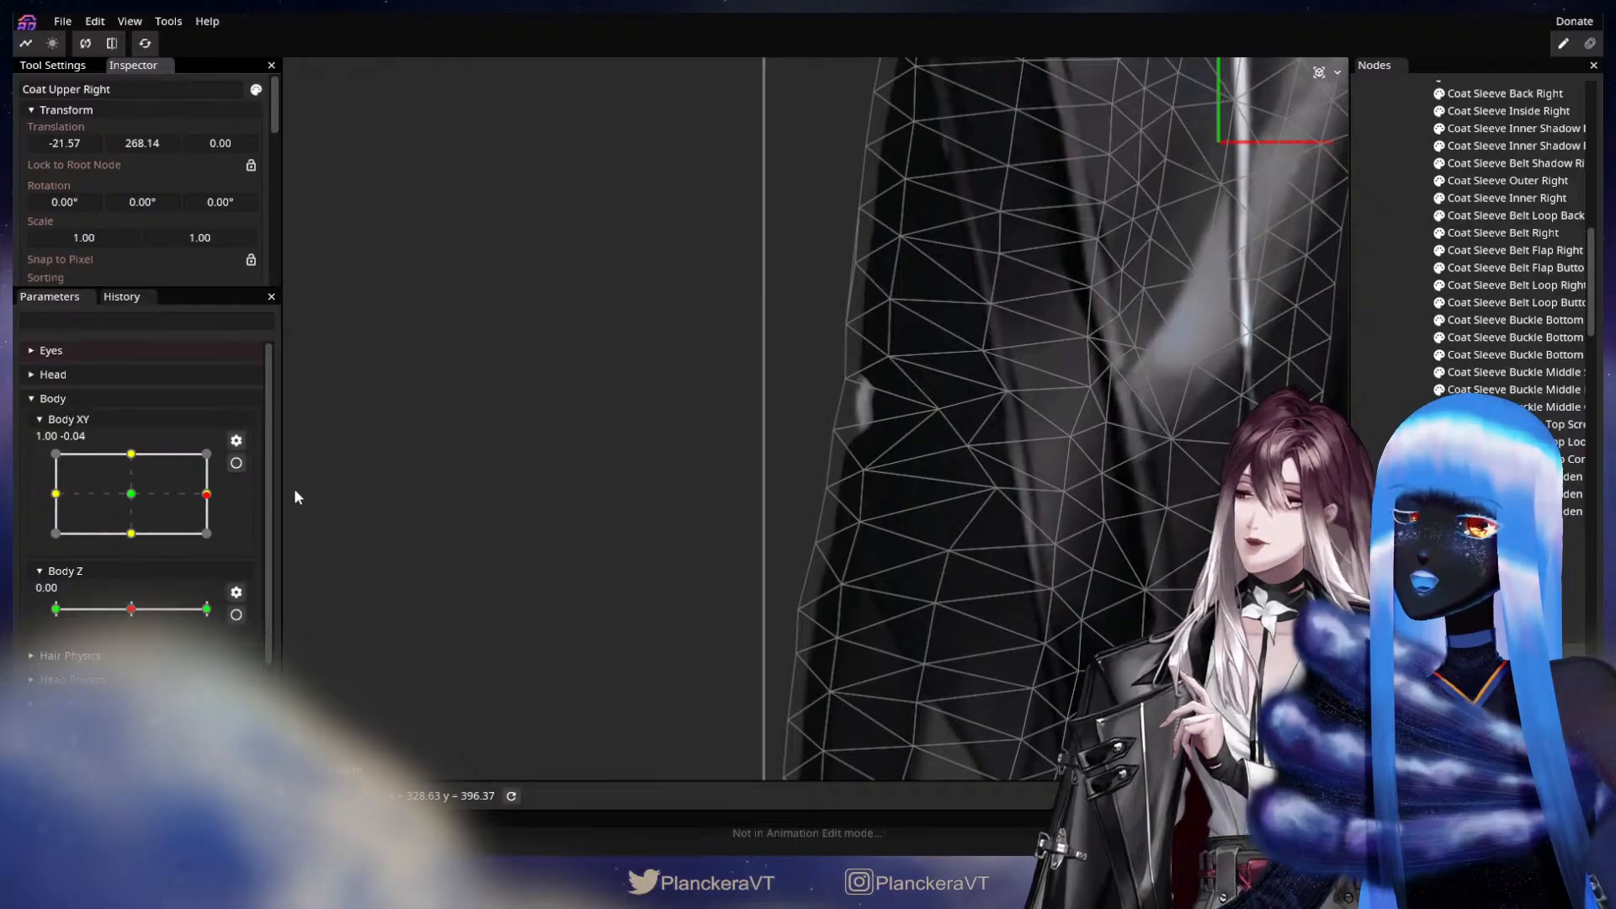
Arm Body XY at the 1.00, 0.00 keypoint, deform the Coat Upper Right mesh near its outer elbow edge, and disarm the parameter.
mouse_move(206, 494)
mouse_down()
mouse_move(118, 498)
mouse_move(229, 497)
mouse_move(118, 495)
mouse_move(225, 505)
mouse_move(227, 488)
mouse_move(209, 495)
mouse_up()
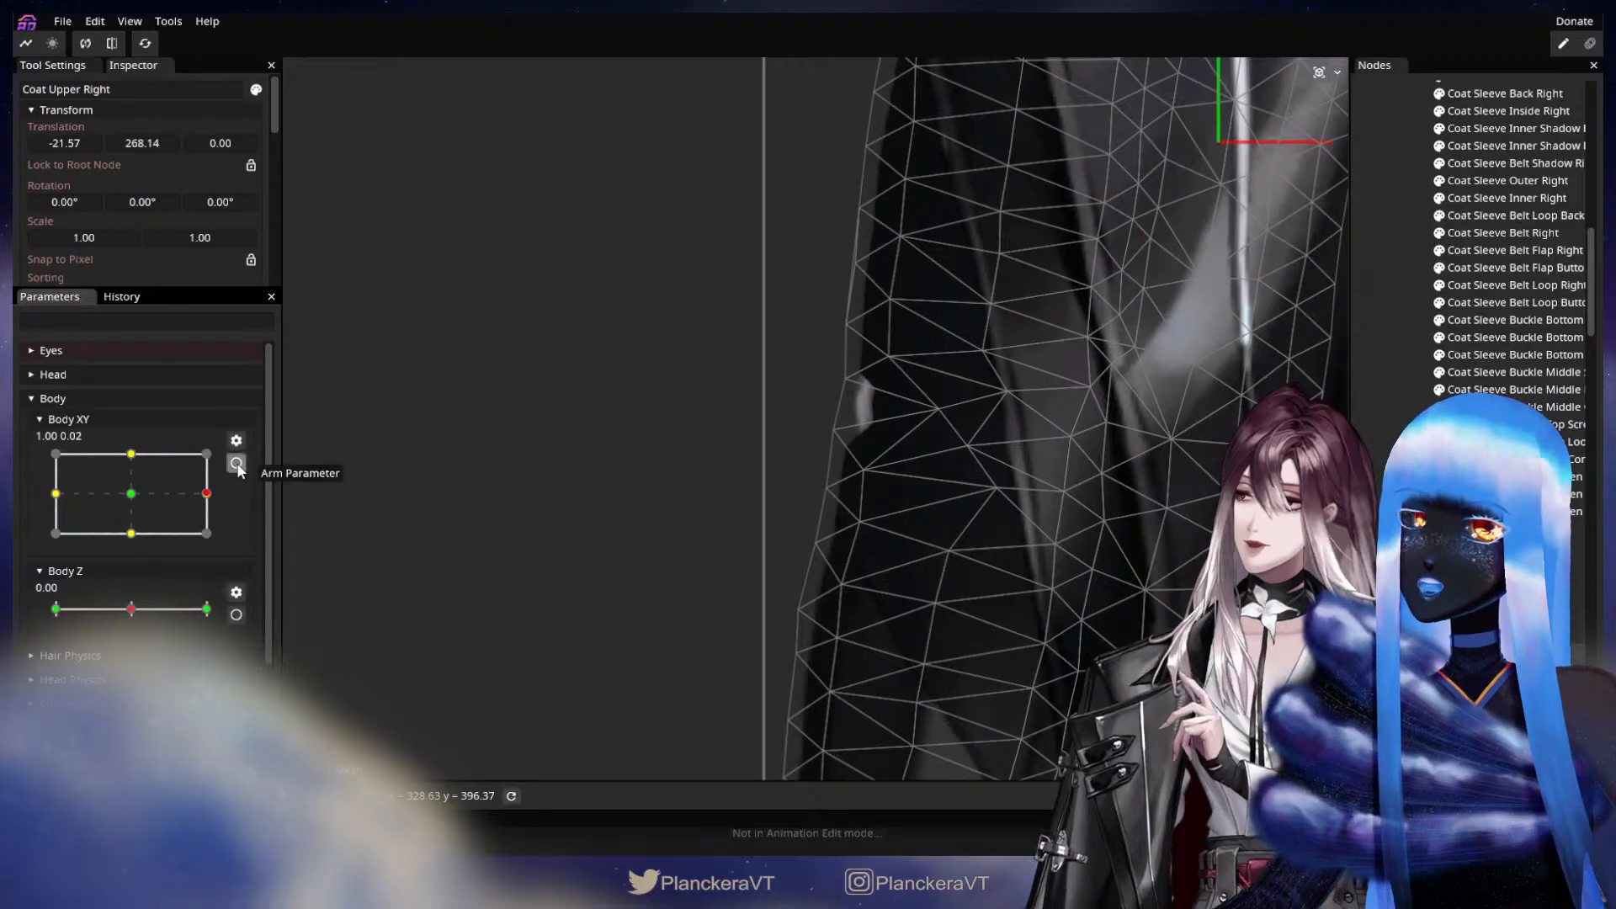
click(237, 462)
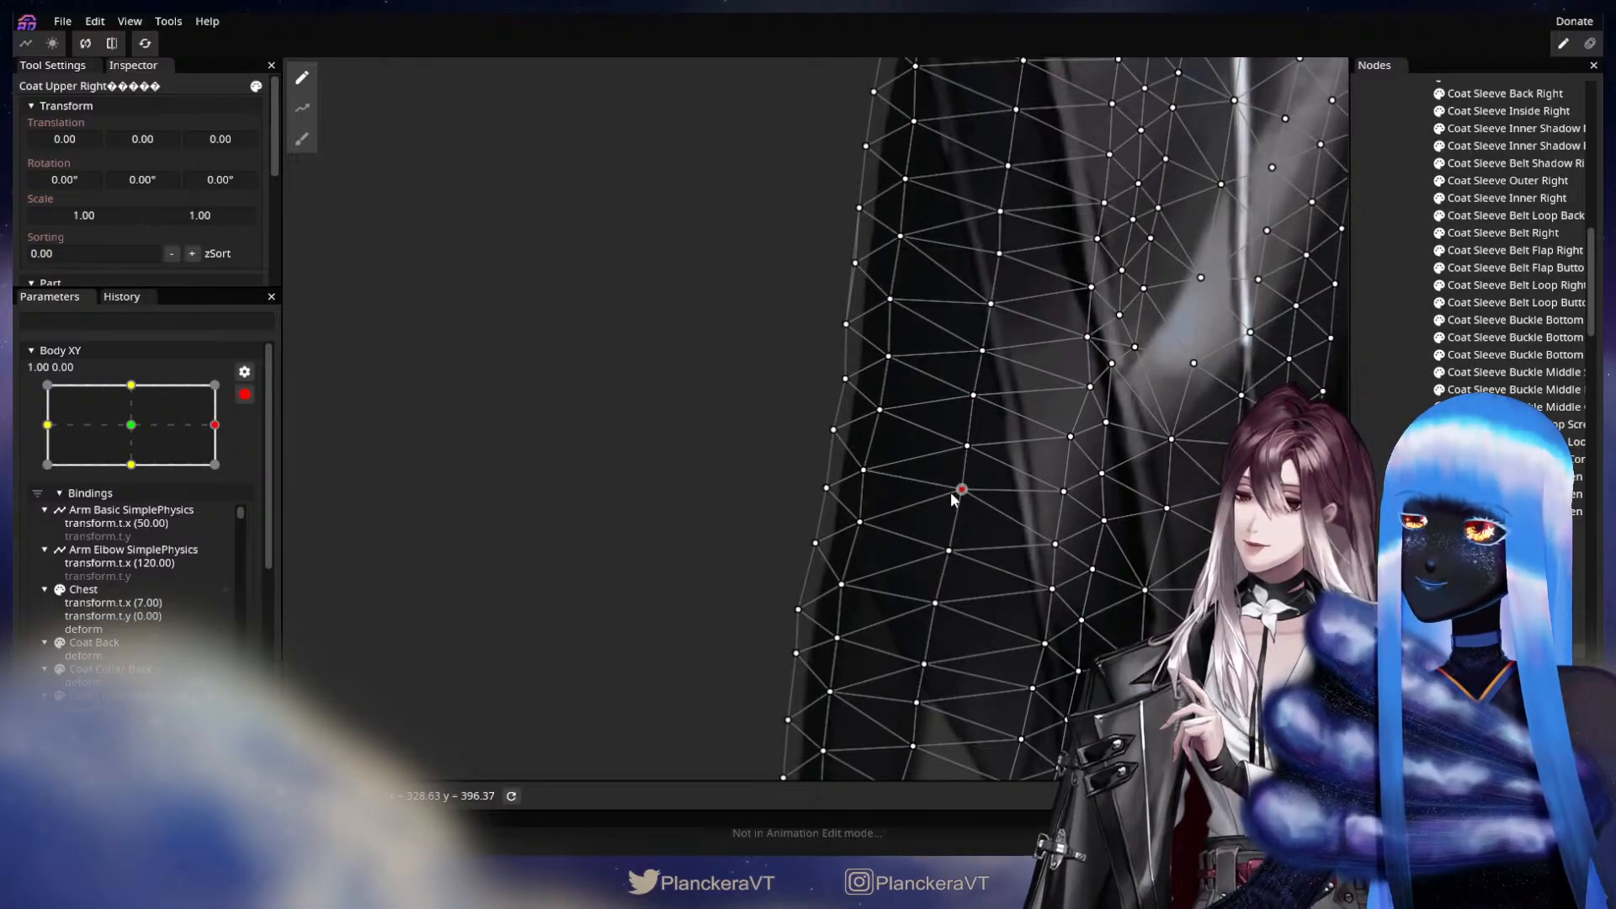
scroll(873, 497, down, 5)
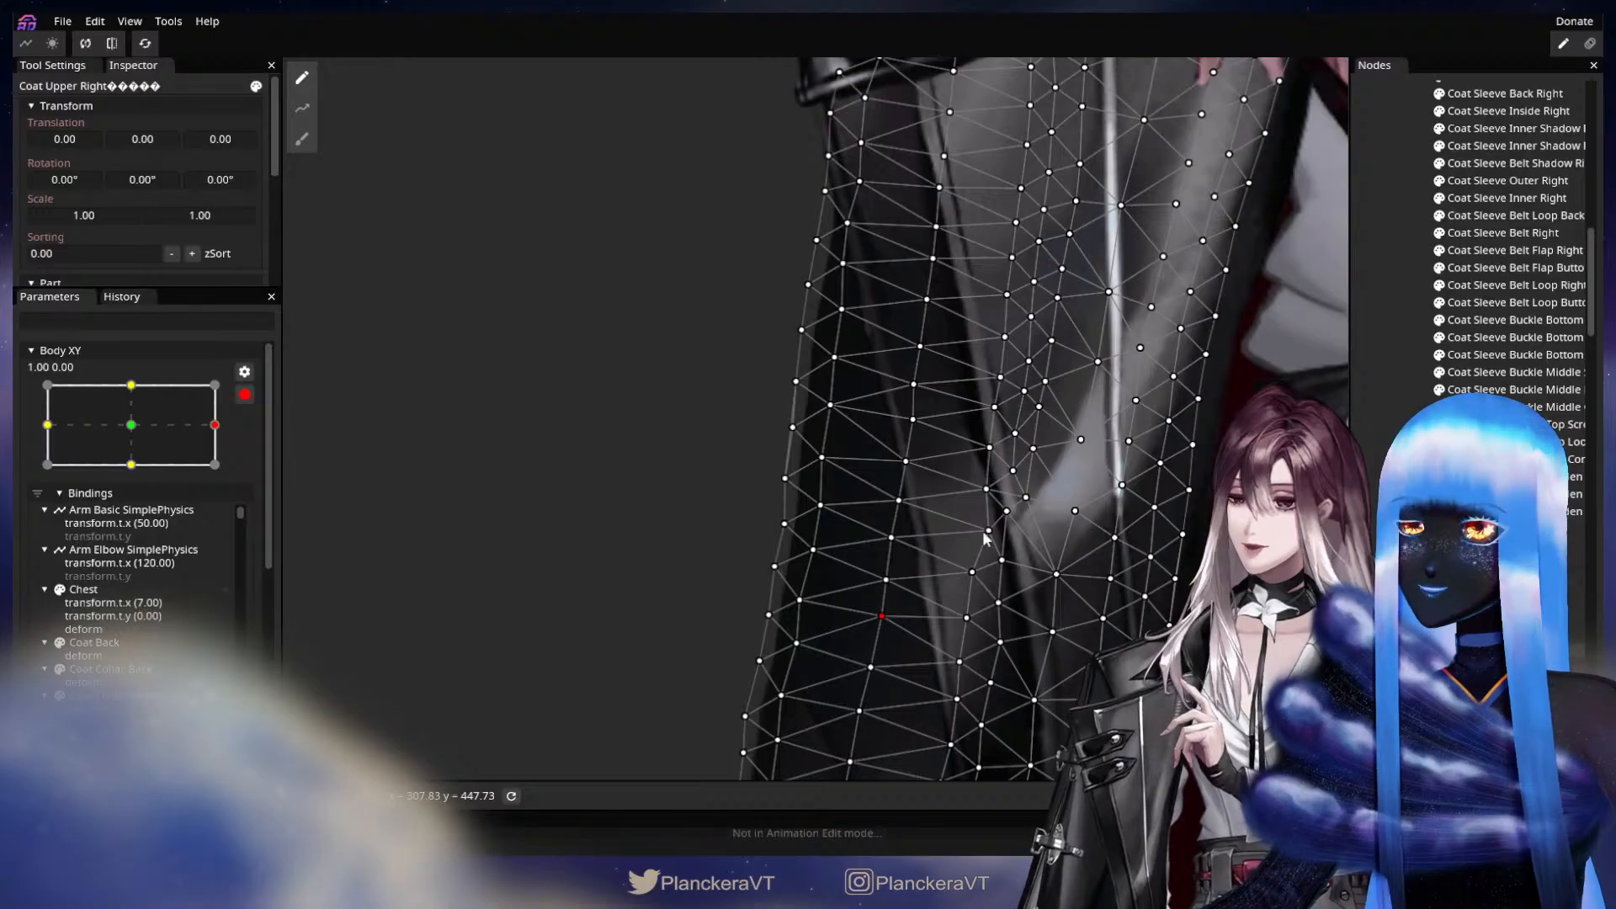
key(Escape)
scroll(832, 574, down, 2)
scroll(850, 555, down, 1)
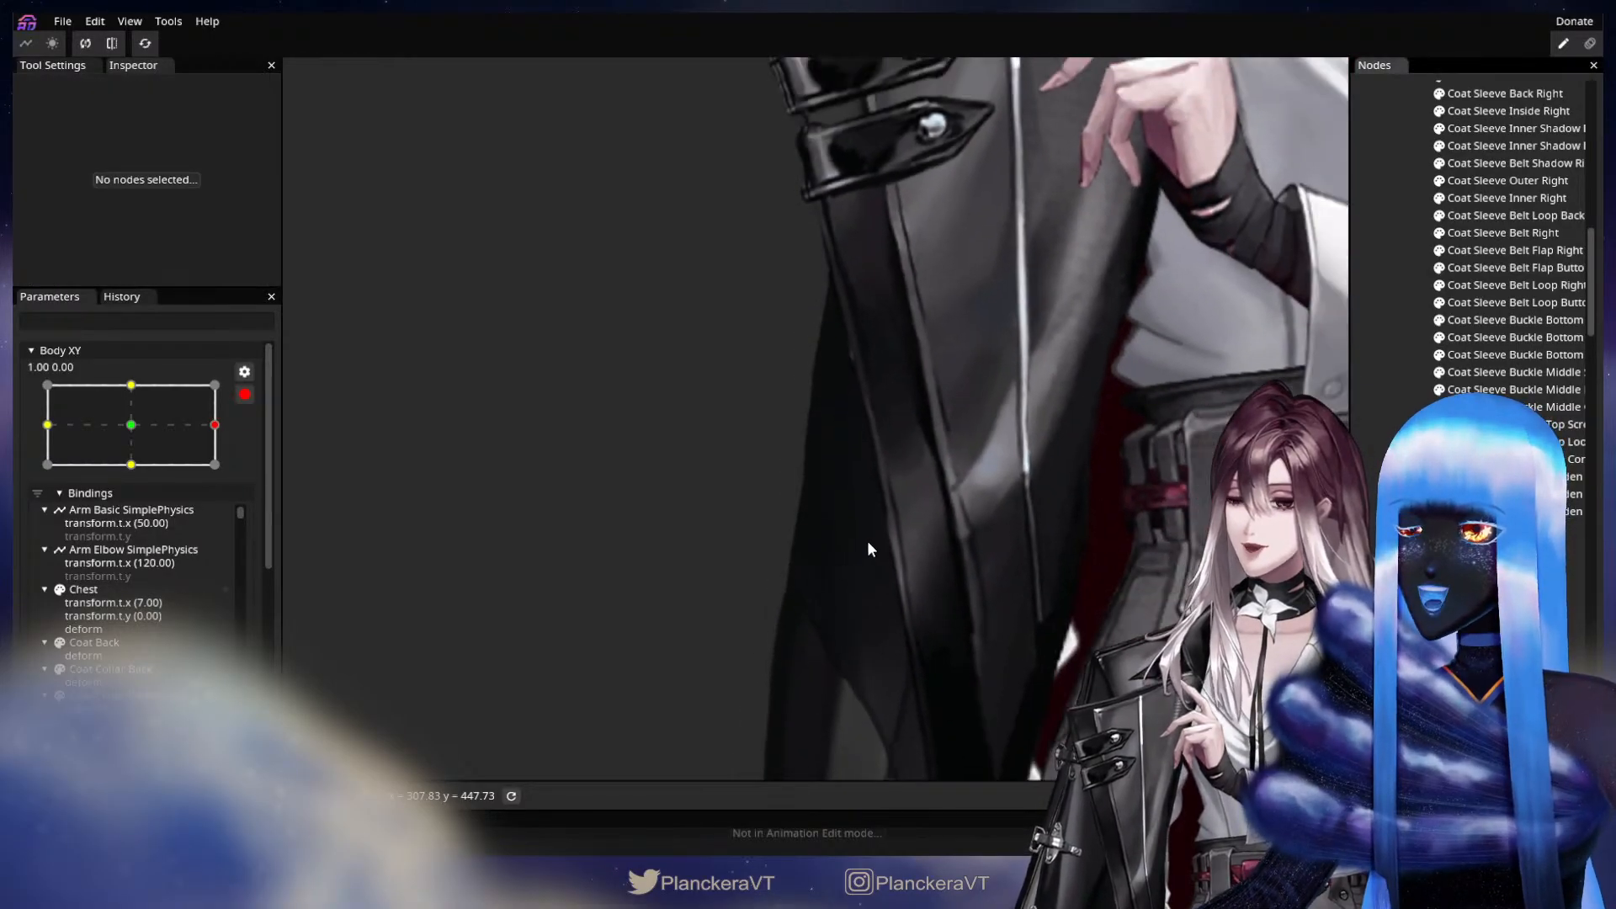
scroll(880, 545, down, 4)
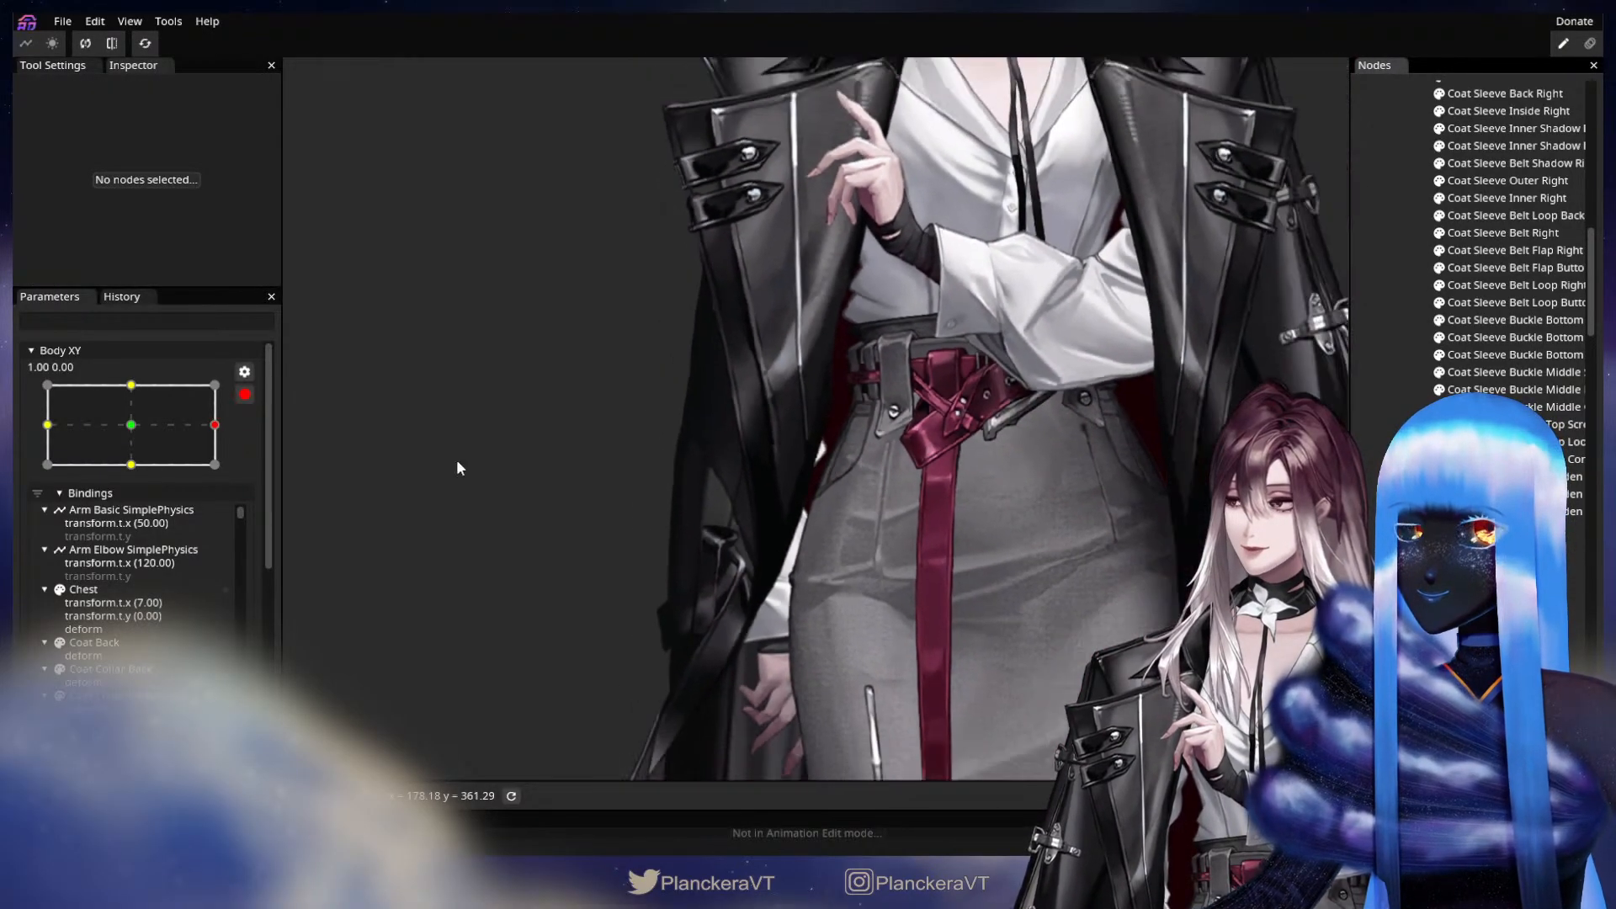
click(244, 394)
Move Body XY off-centre to check the coat, and make the Coat Sleeve Right Node visible again.
scroll(857, 538, down, 2)
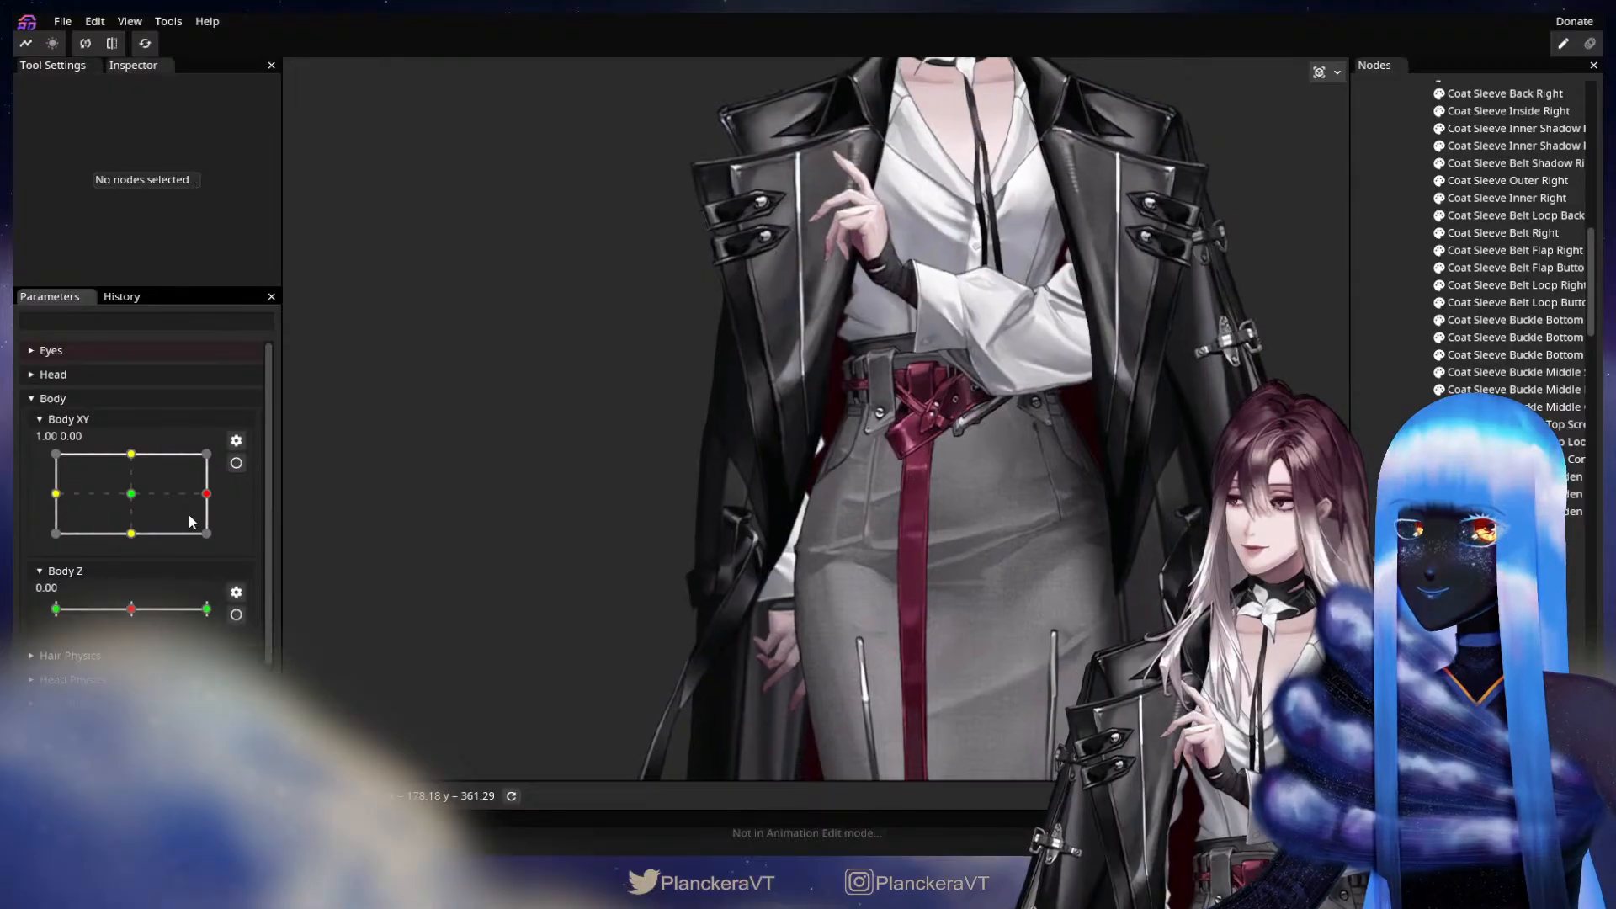
mouse_move(189, 513)
mouse_down()
mouse_move(12, 500)
mouse_move(260, 505)
mouse_move(76, 505)
mouse_move(206, 506)
mouse_move(190, 510)
mouse_up()
scroll(1498, 252, up, 5)
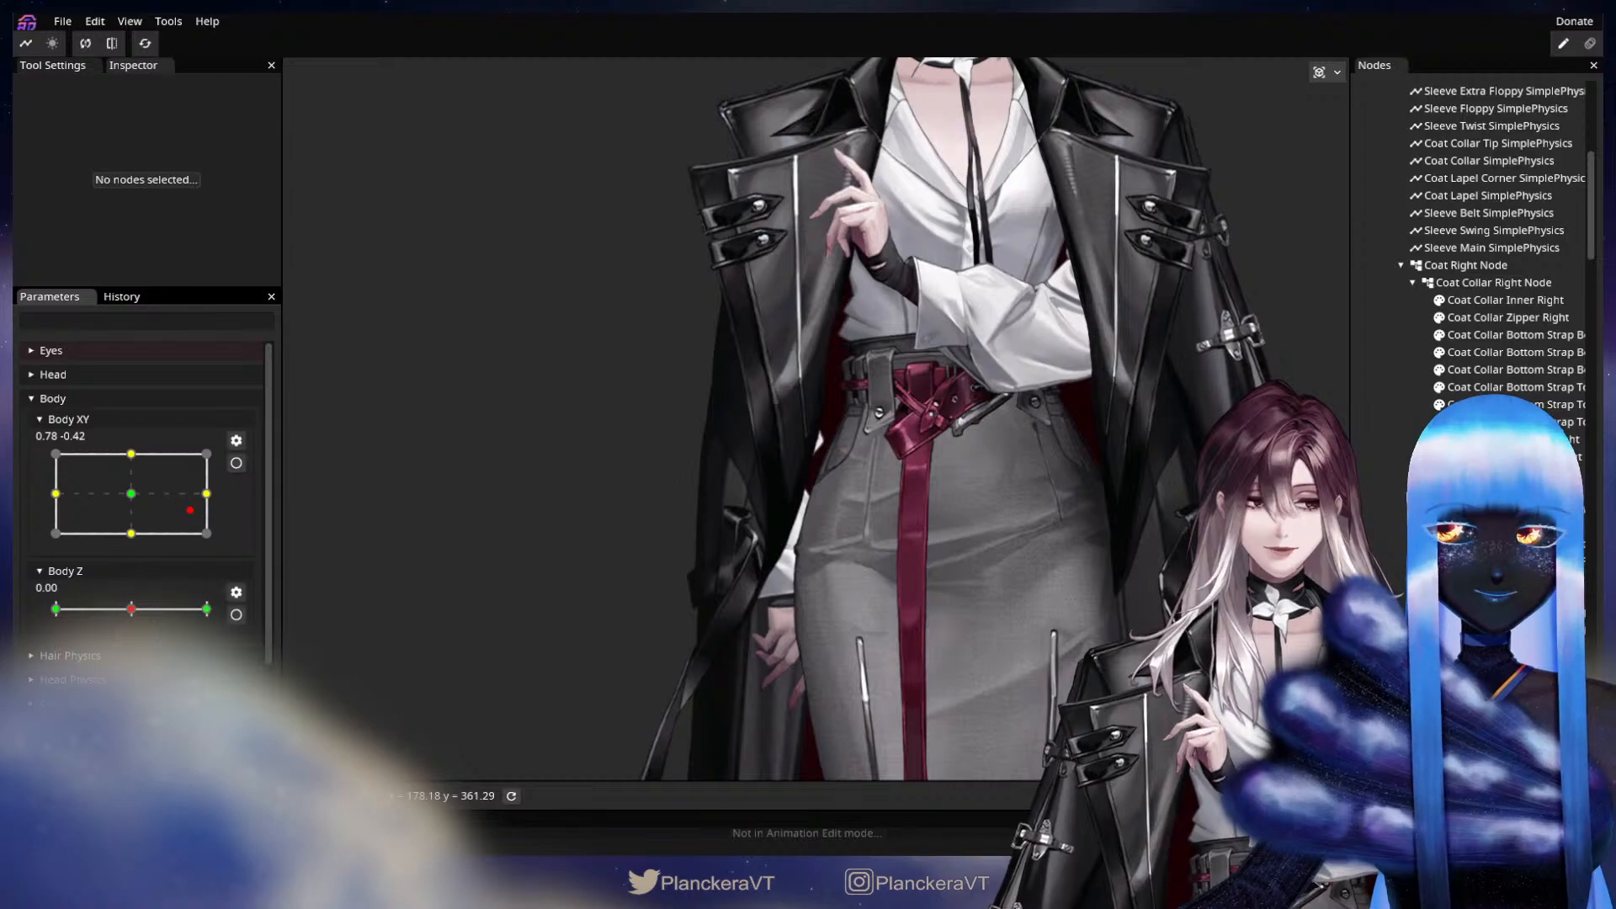
drag(188, 522, 229, 504)
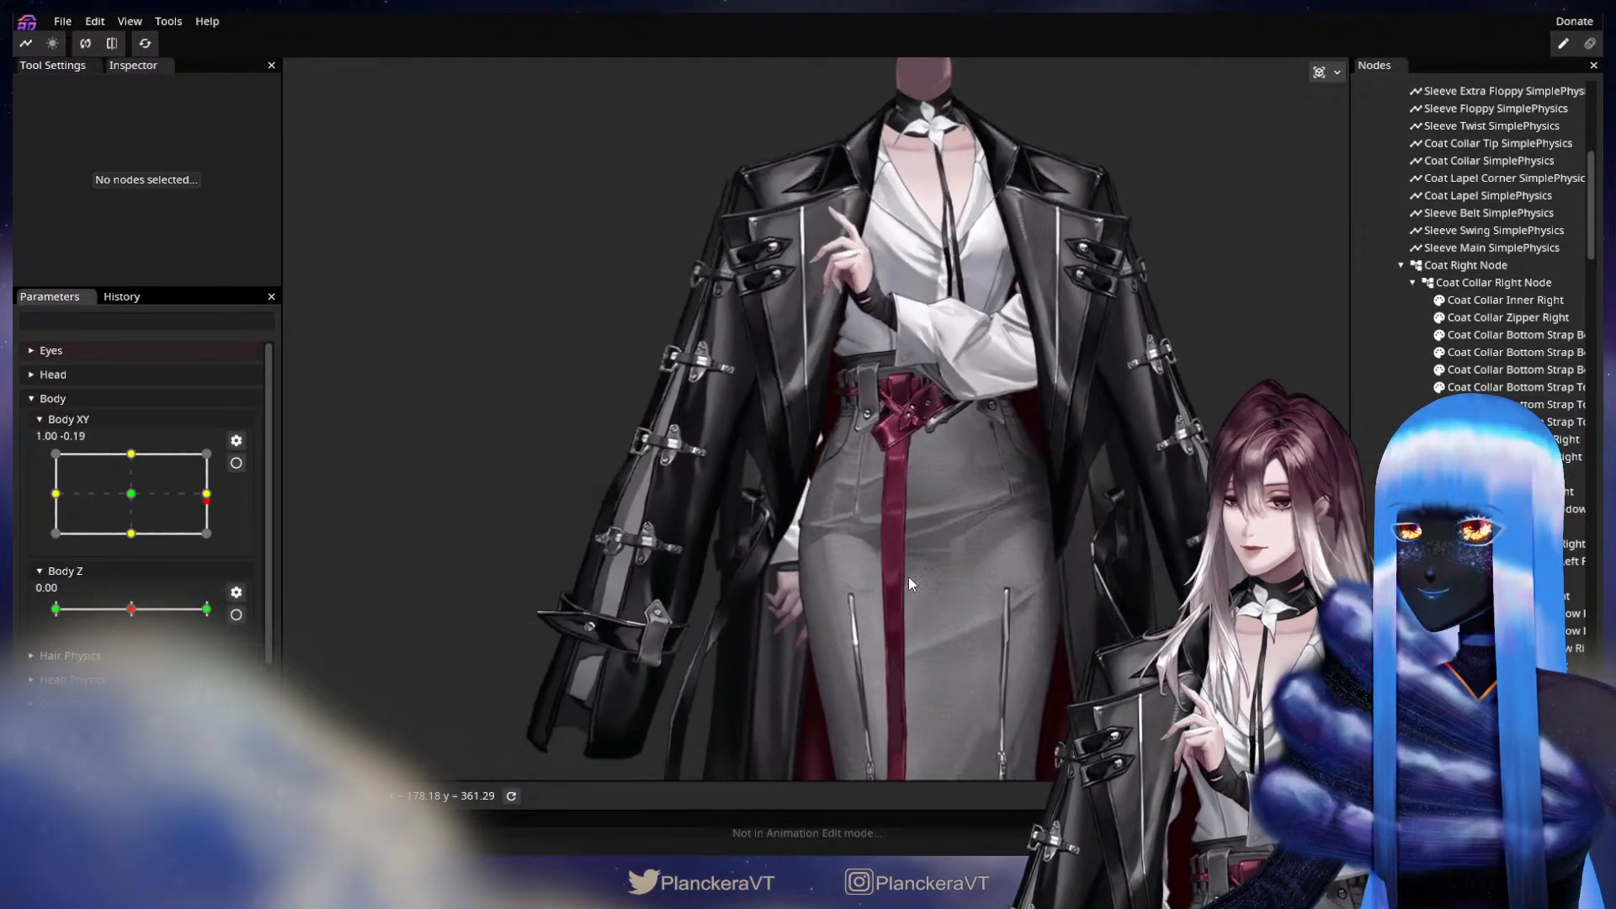
Preview the arms and coat by swinging Body XY to its 1.00 side and back to the centre.
scroll(909, 577, down, 2)
drag(922, 544, 727, 613)
drag(145, 490, 229, 499)
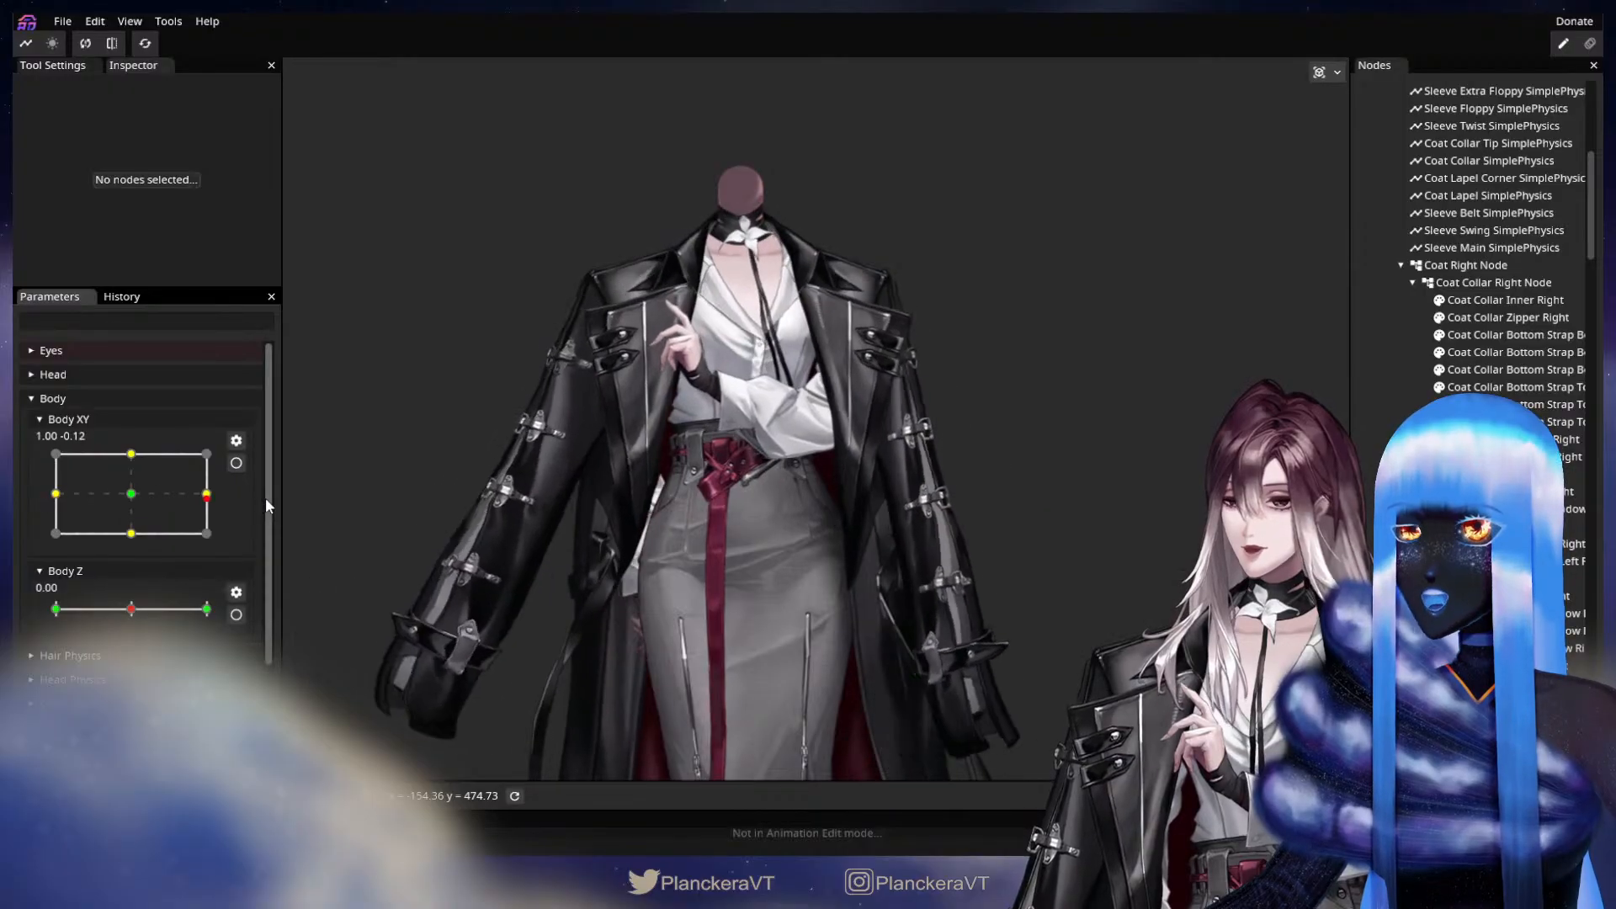
drag(265, 498, 131, 494)
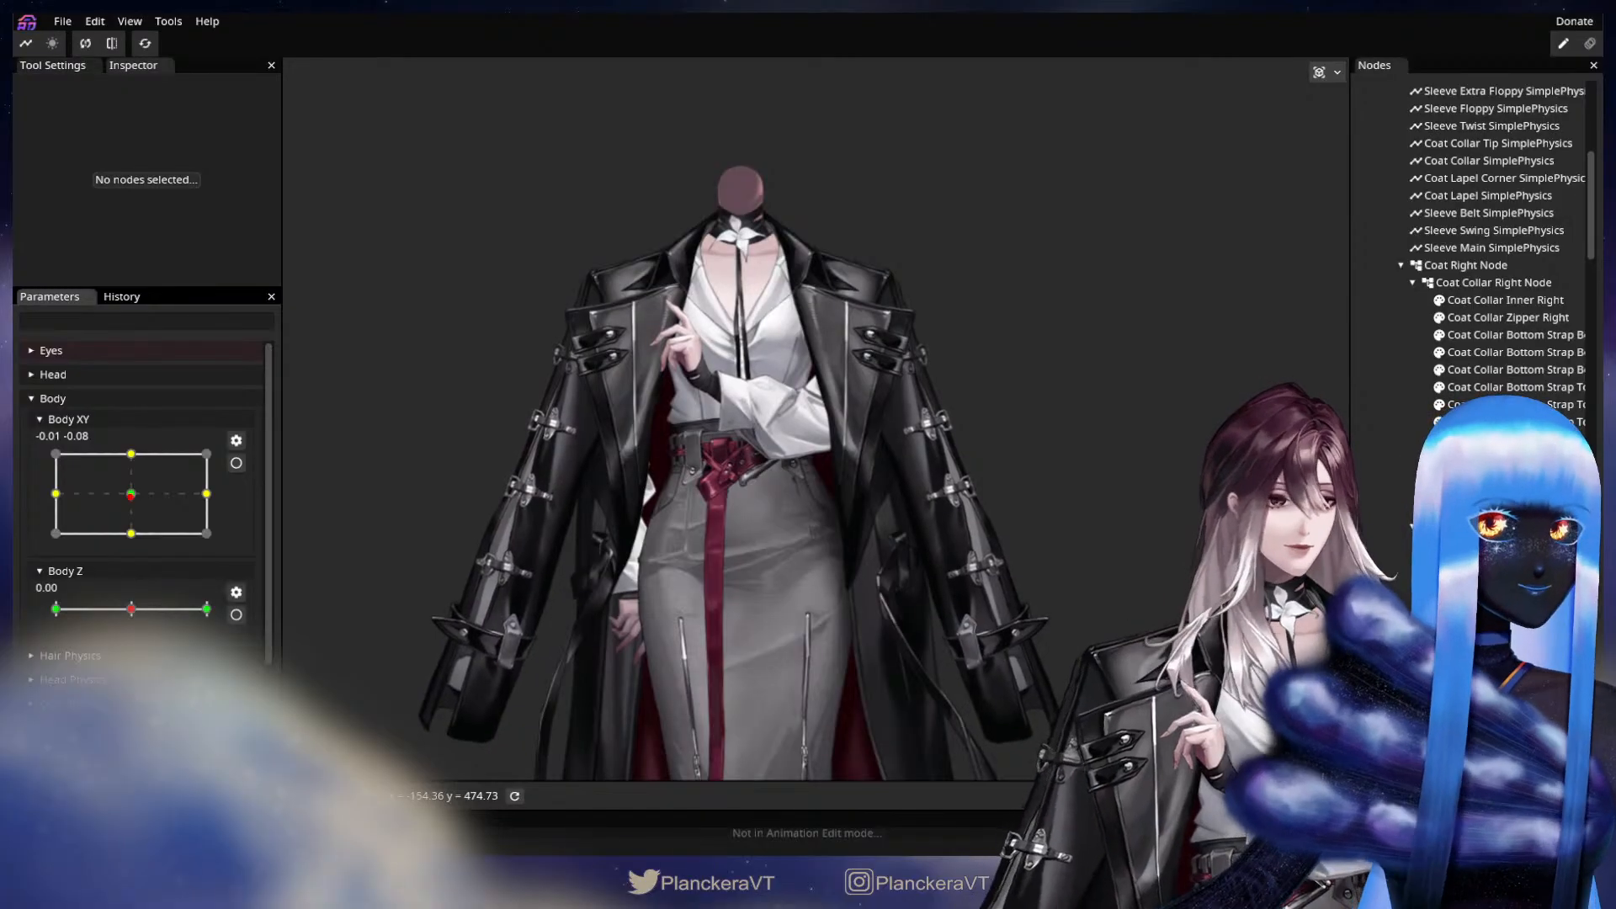
Set both damping values of the Arm Elbow SimplePhysics node to 0.80.
scroll(1490, 252, up, 5)
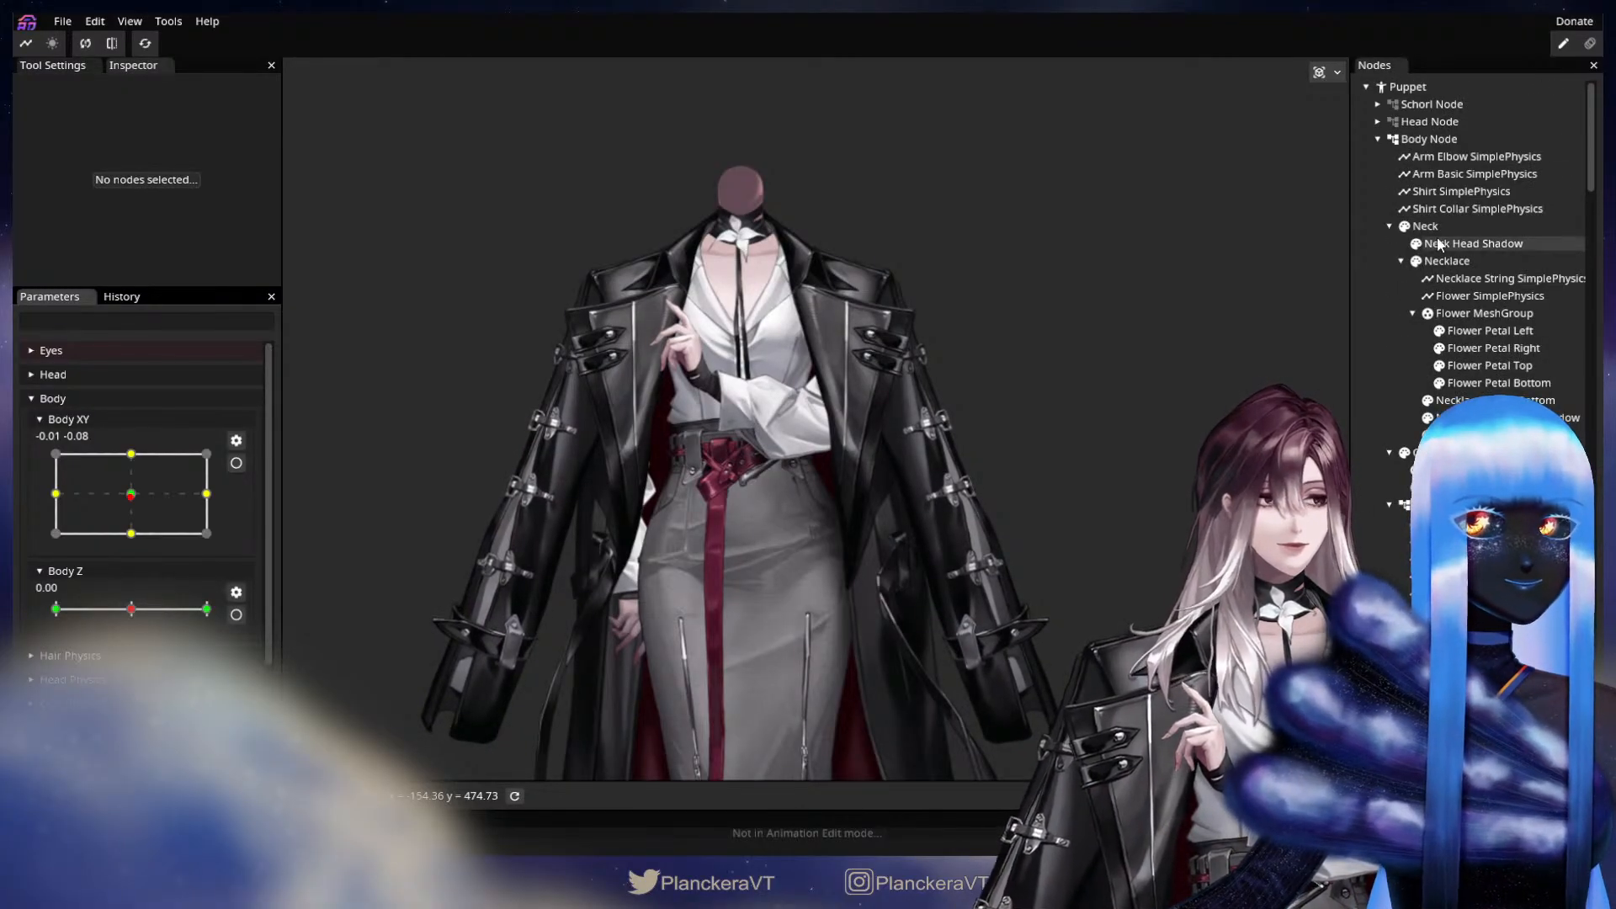
click(1488, 158)
scroll(160, 256, down, 10)
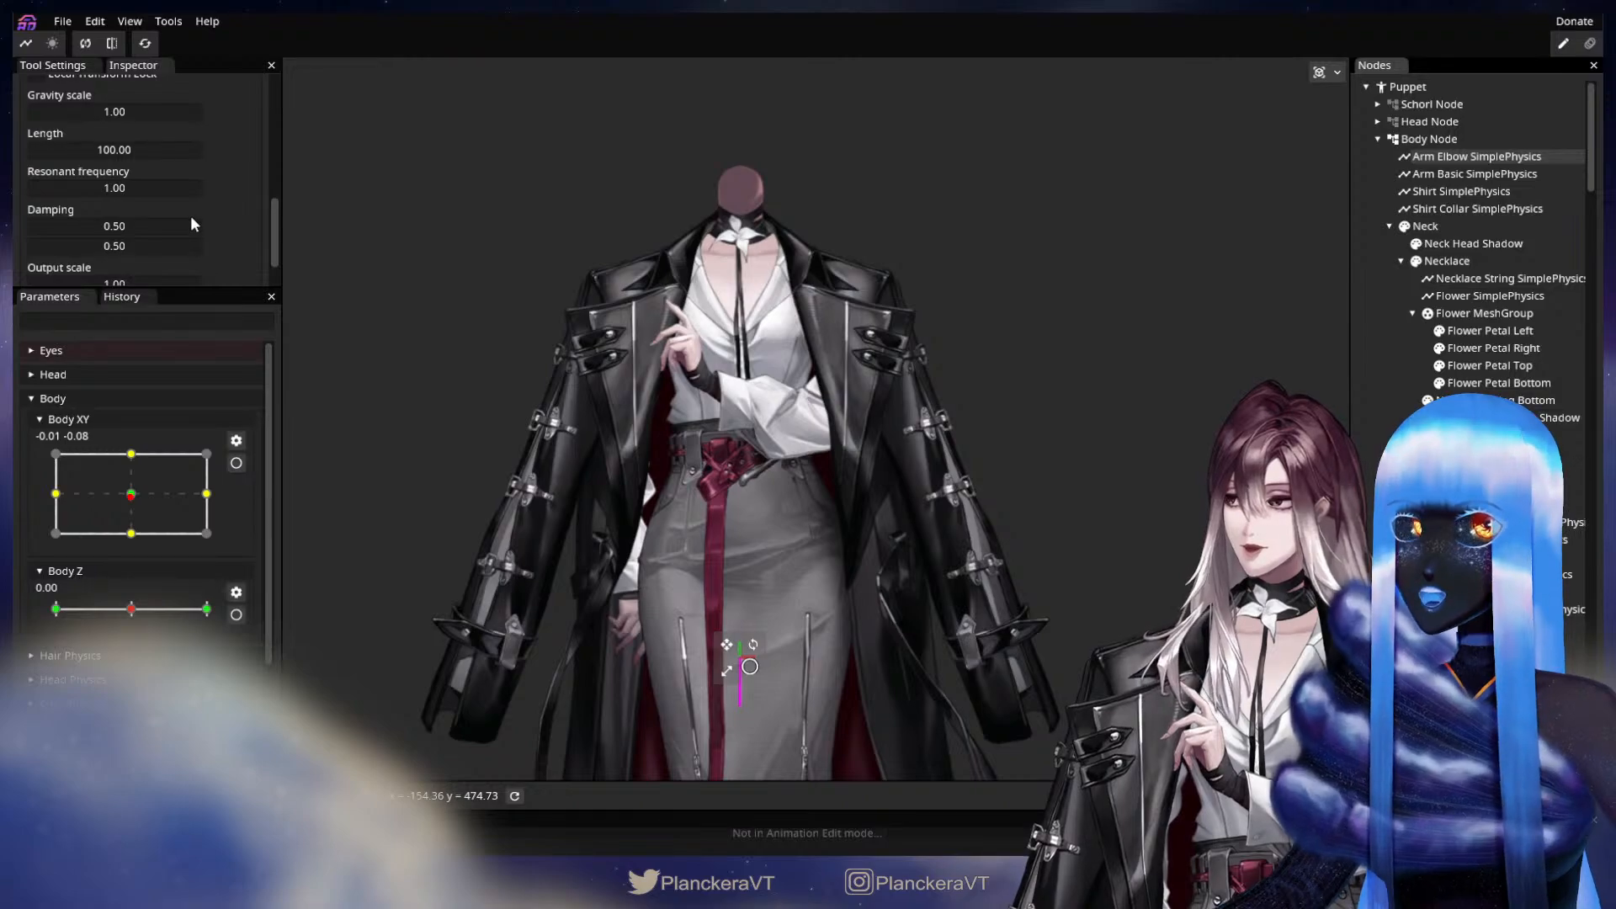
double_click(113, 225)
click(45, 224)
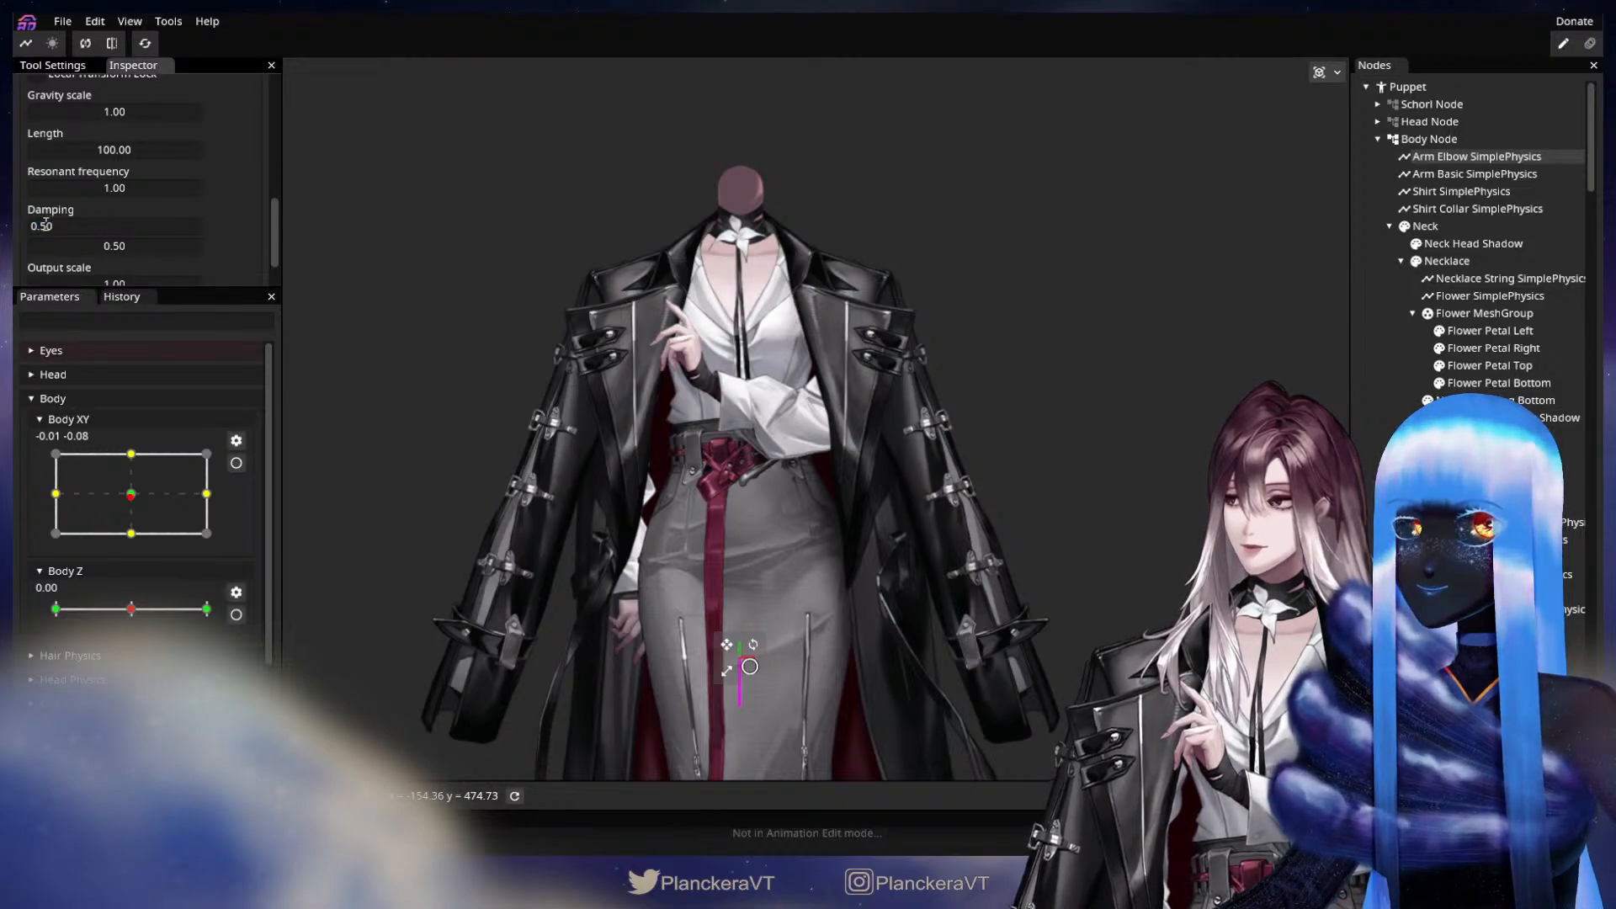
key(BackSpace)
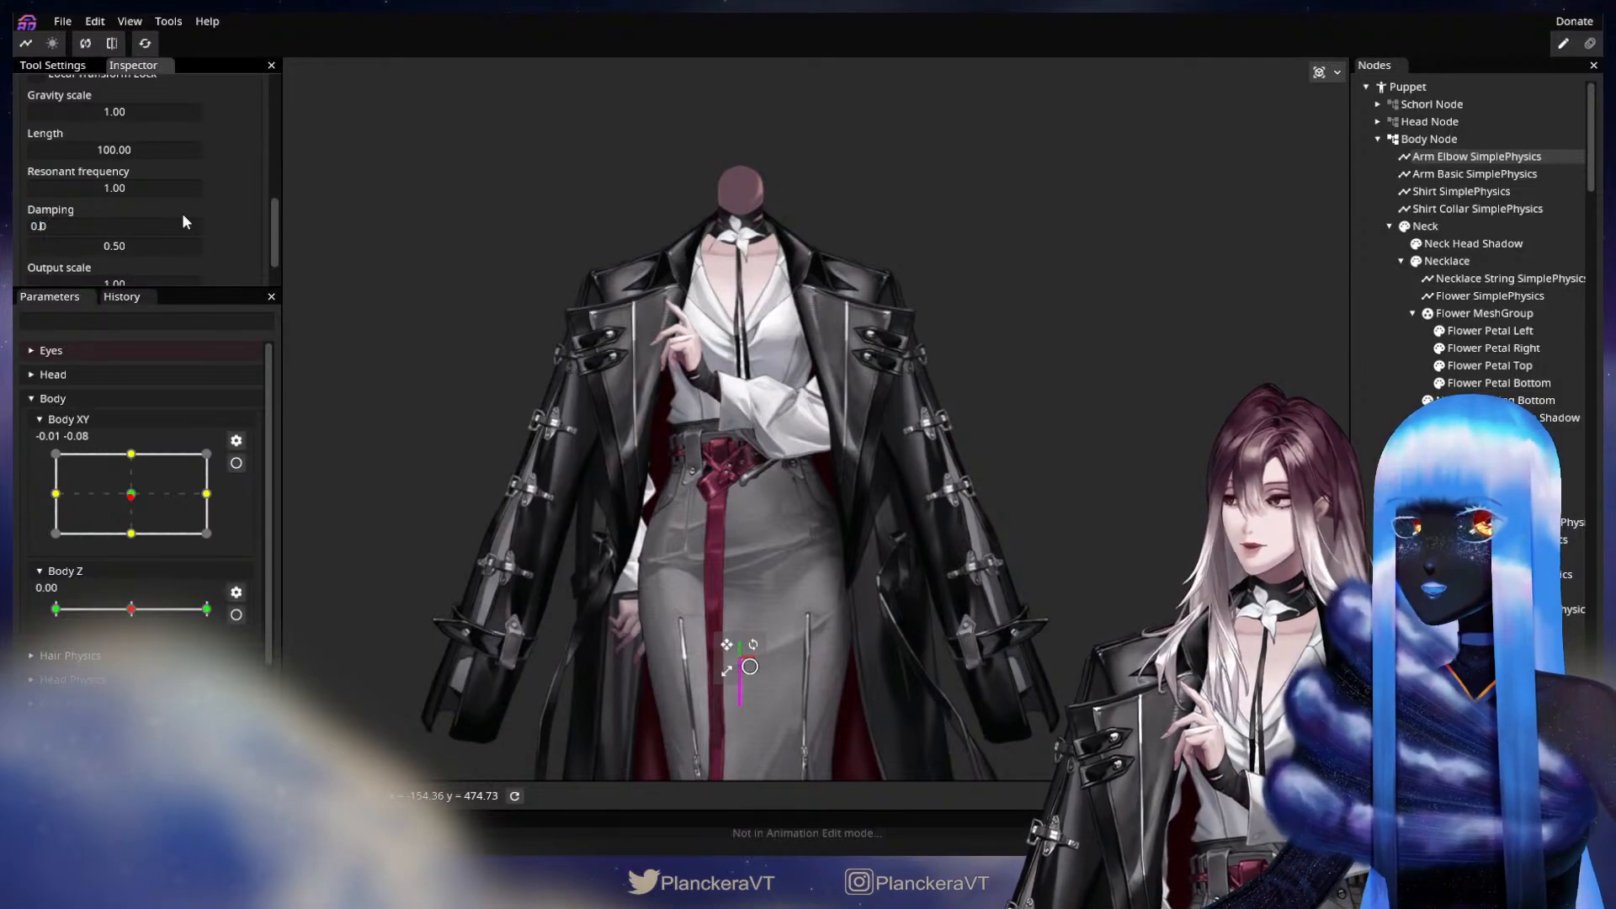
text(8)
double_click(105, 245)
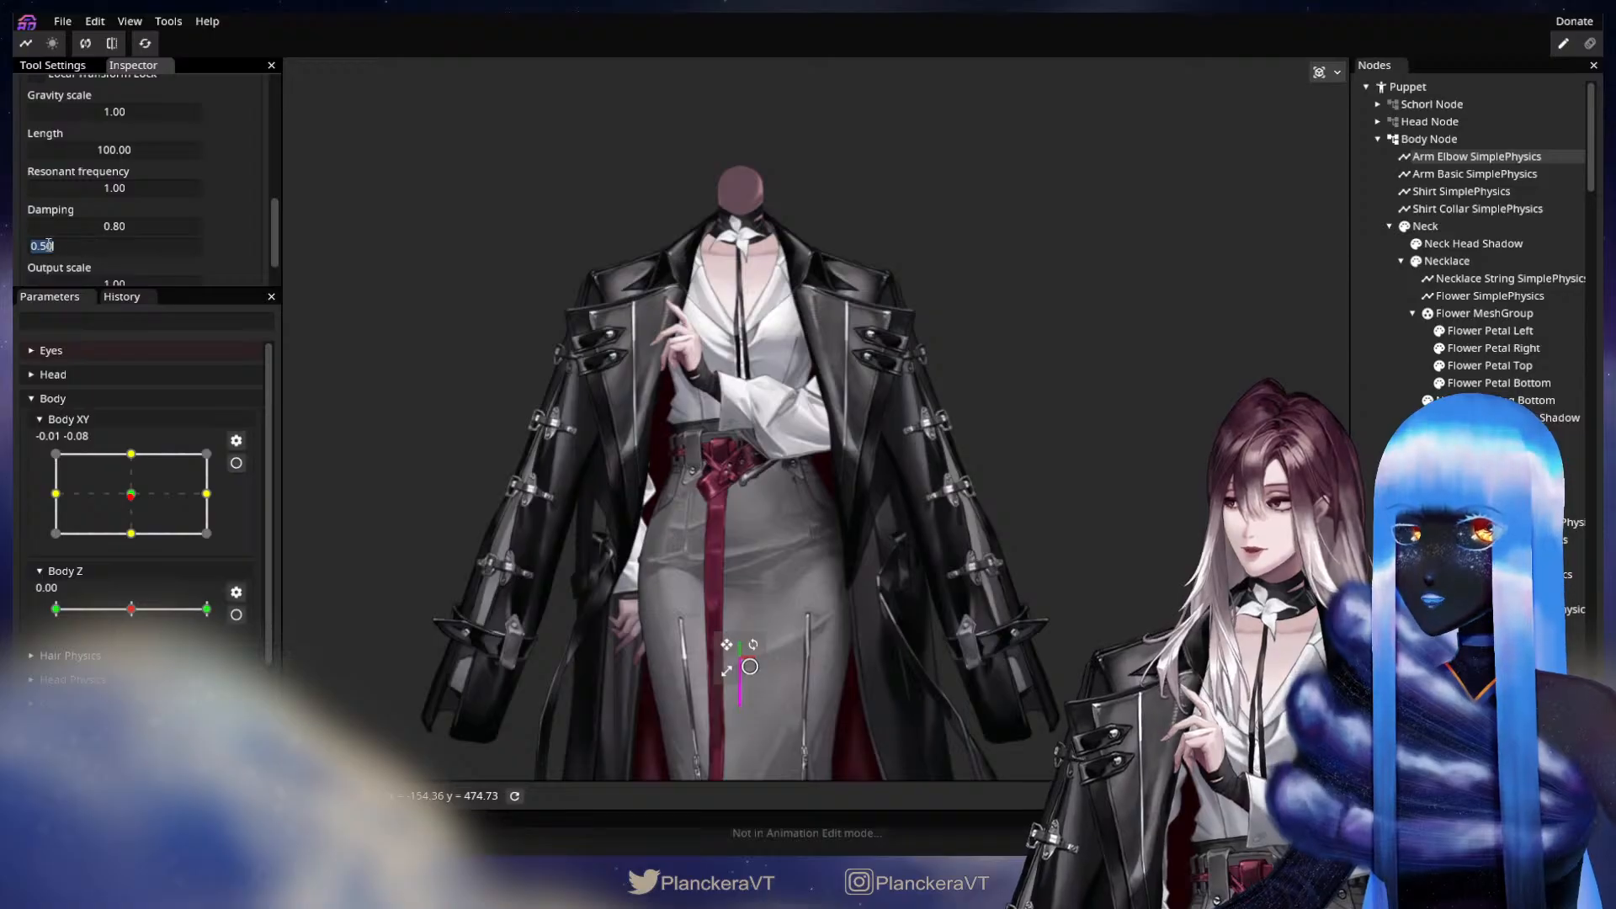
click(48, 247)
key(BackSpace)
text(8)
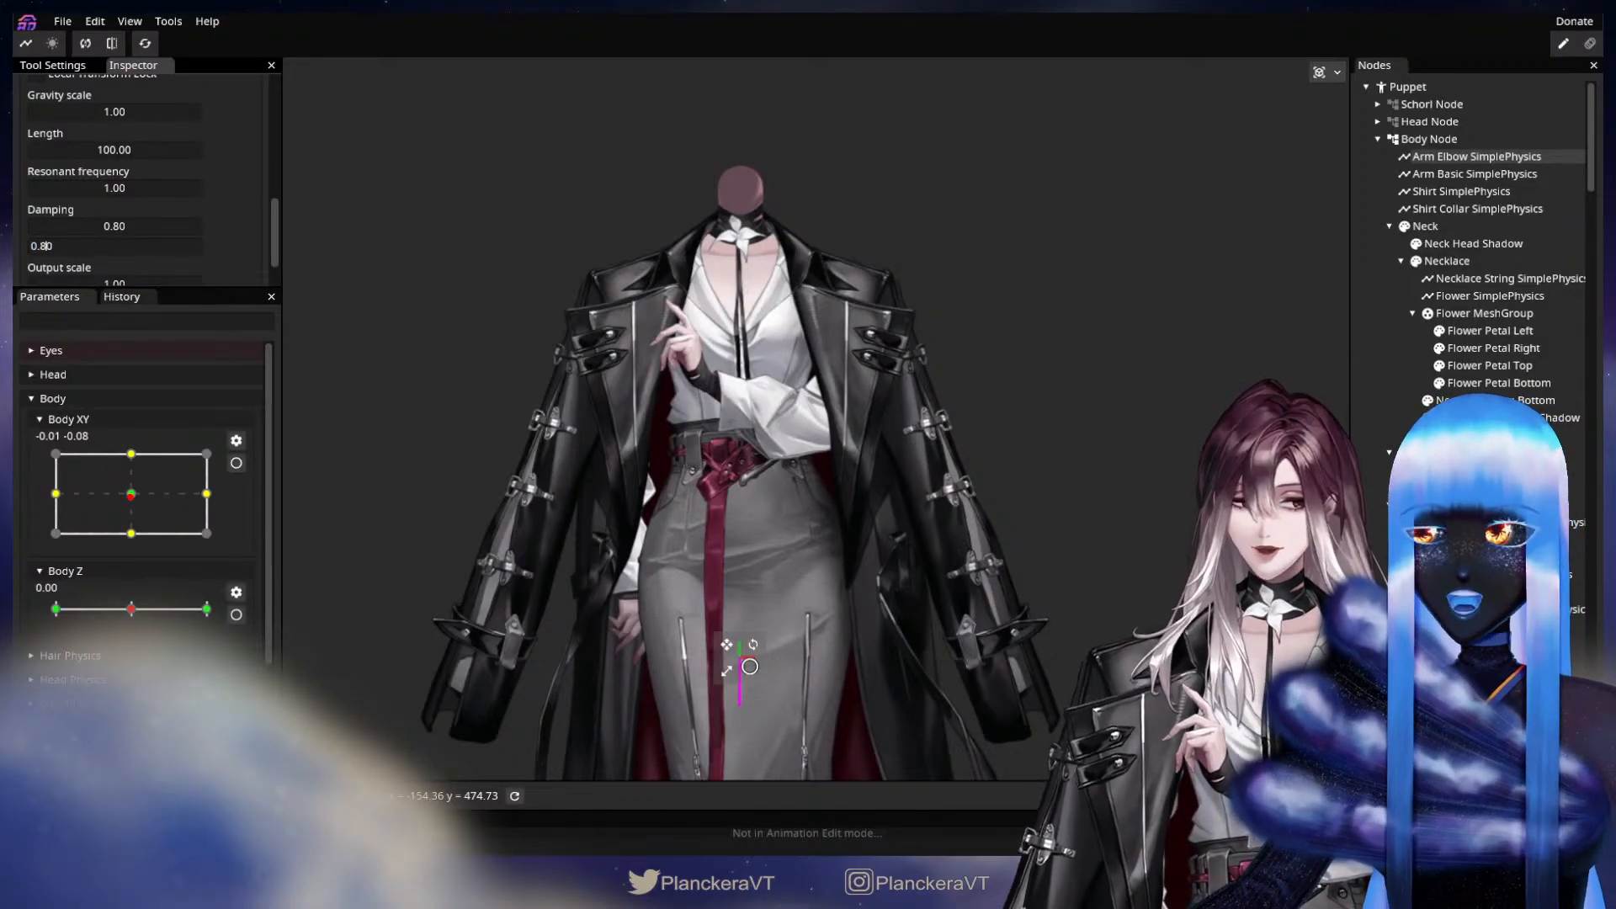
Deselect the physics node and swing Body XY around to preview the elbow motion with the new damping.
click(697, 502)
drag(166, 504, 421, 488)
mouse_move(150, 491)
mouse_down()
mouse_move(112, 530)
mouse_move(167, 478)
mouse_move(122, 528)
mouse_move(133, 499)
mouse_move(63, 495)
mouse_move(196, 510)
mouse_move(223, 472)
mouse_move(234, 557)
mouse_move(223, 422)
mouse_move(224, 532)
mouse_move(33, 502)
mouse_move(227, 506)
mouse_move(224, 493)
mouse_move(51, 520)
mouse_move(227, 485)
mouse_move(160, 479)
mouse_move(151, 501)
mouse_move(89, 505)
mouse_move(181, 514)
mouse_move(136, 494)
mouse_up()
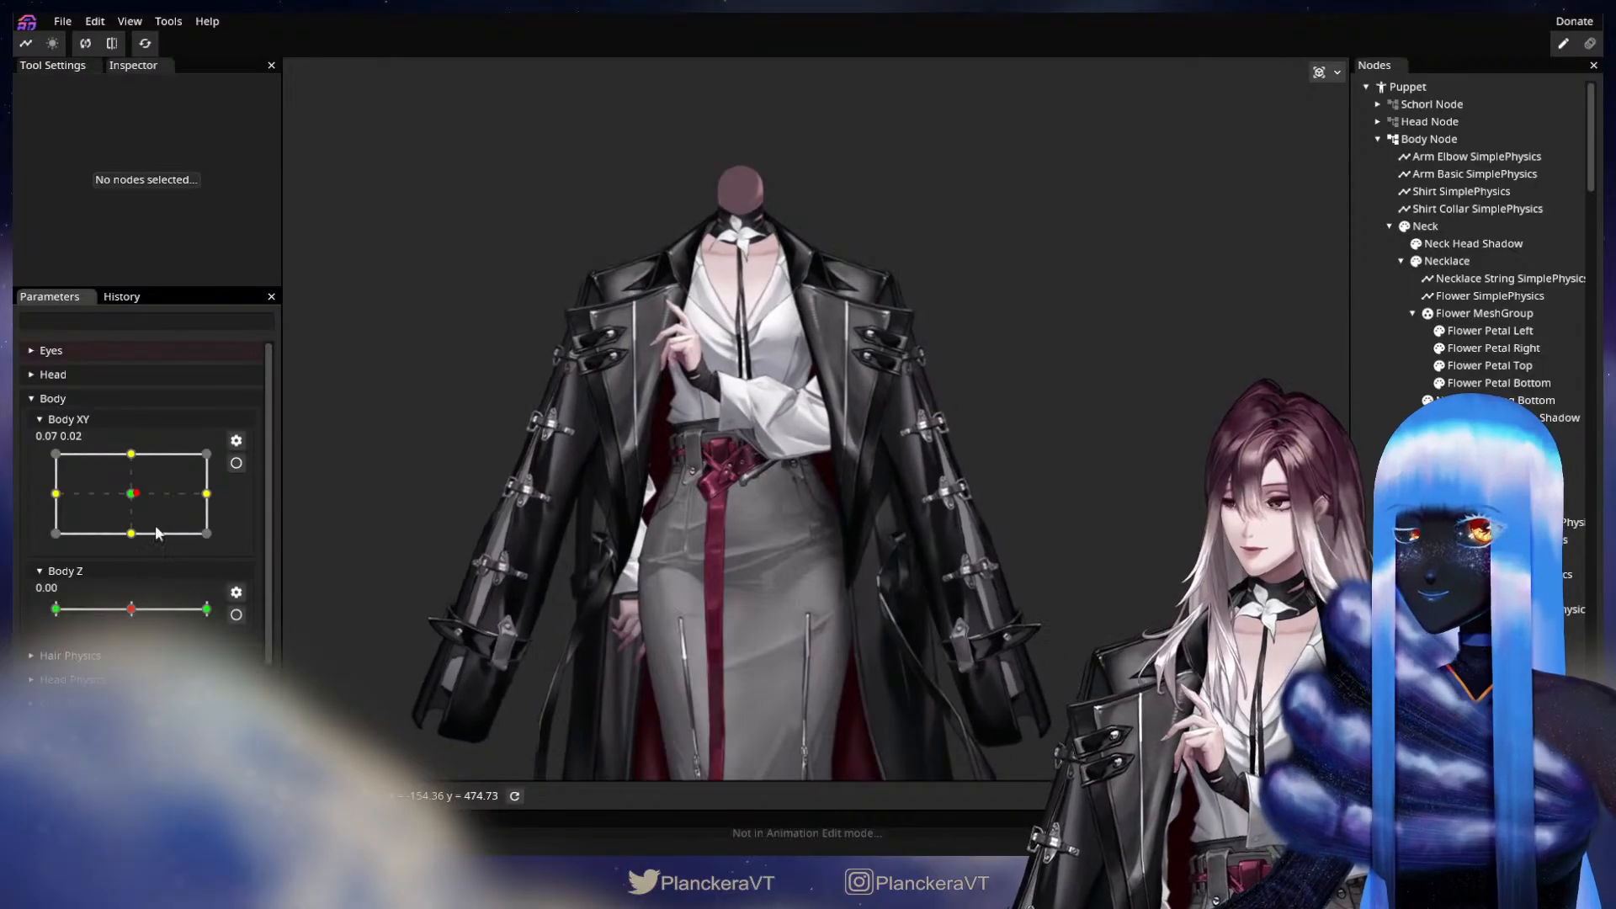
Turn off the physics simulation and arm the Arm Basic Physics parameter in the Shirt Physics group at 0.00, 0.00.
scroll(223, 616, down, 2)
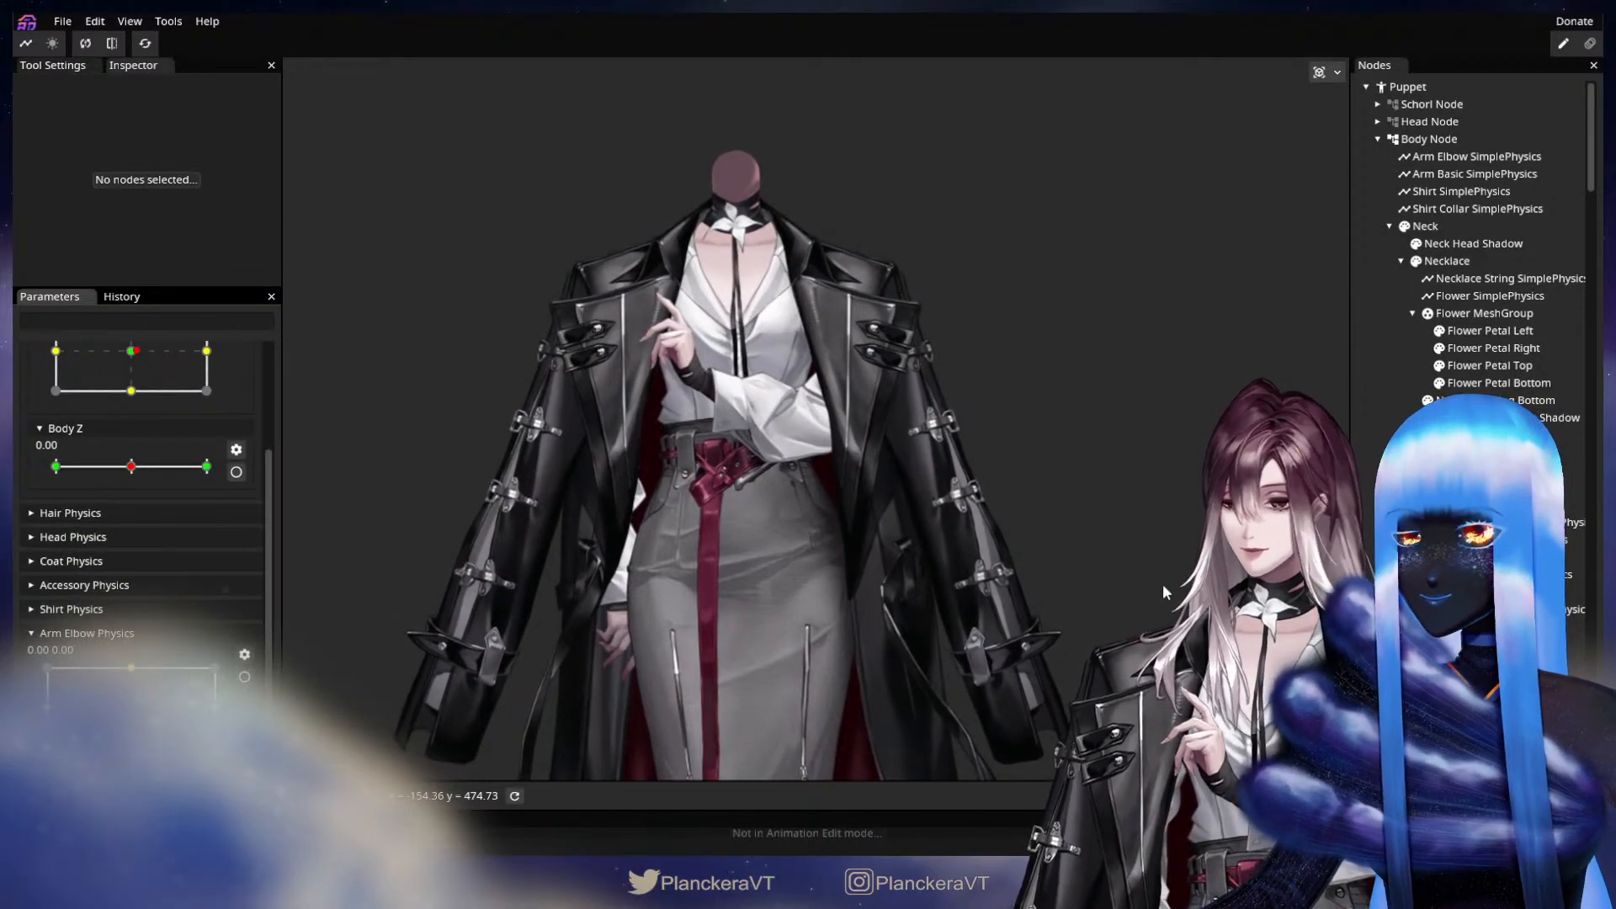
scroll(1473, 253, down, 1)
scroll(1473, 253, down, 8)
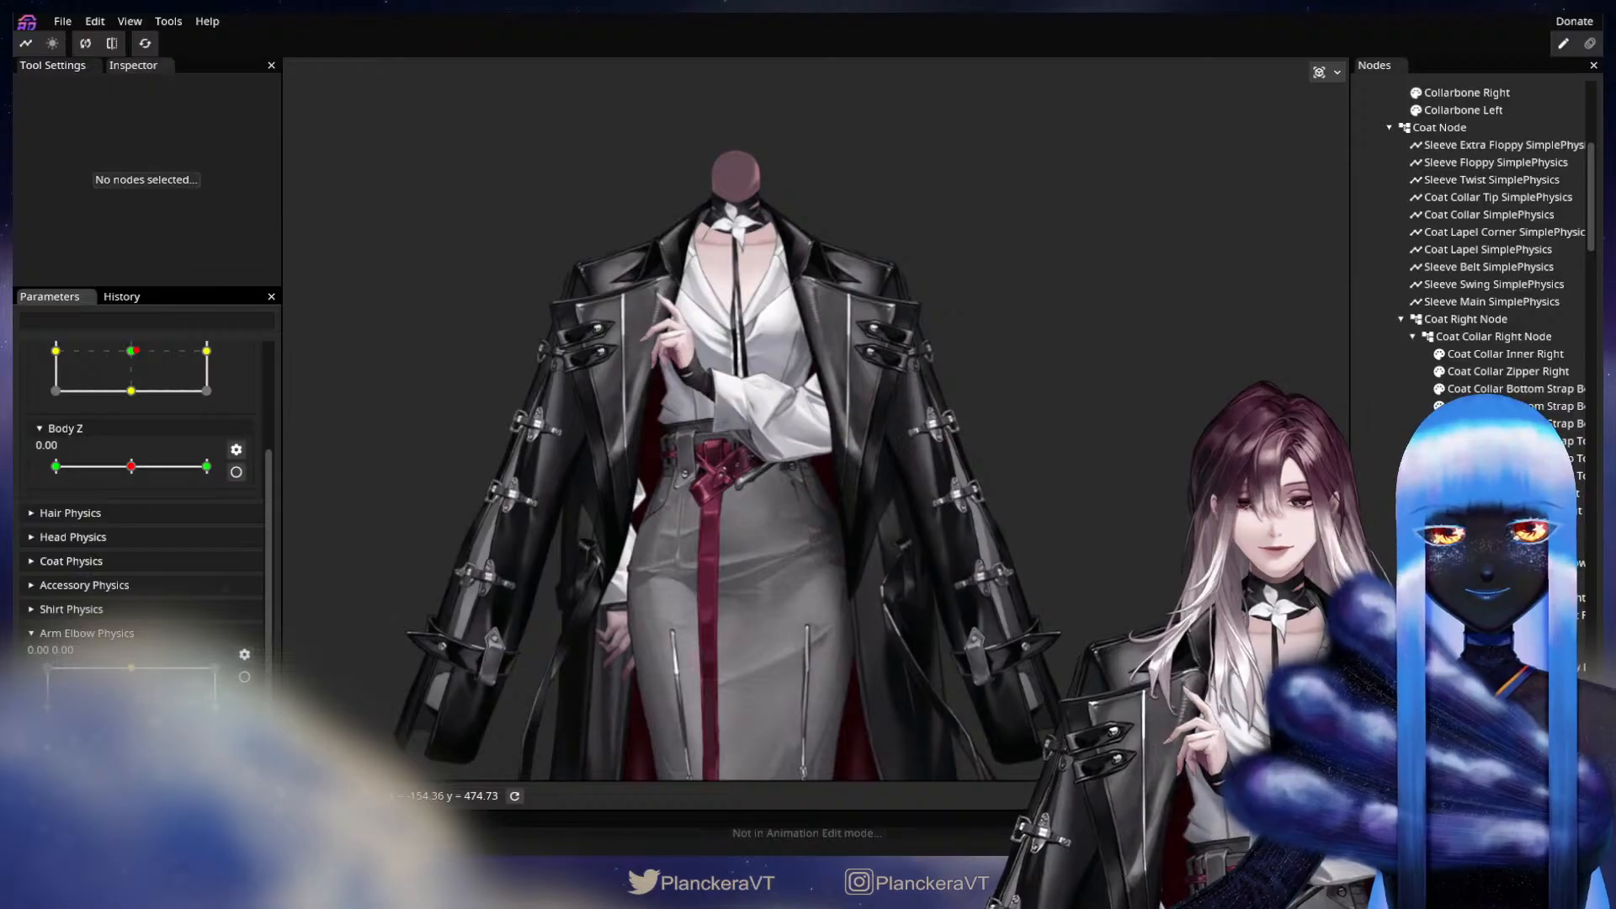
scroll(623, 632, up, 2)
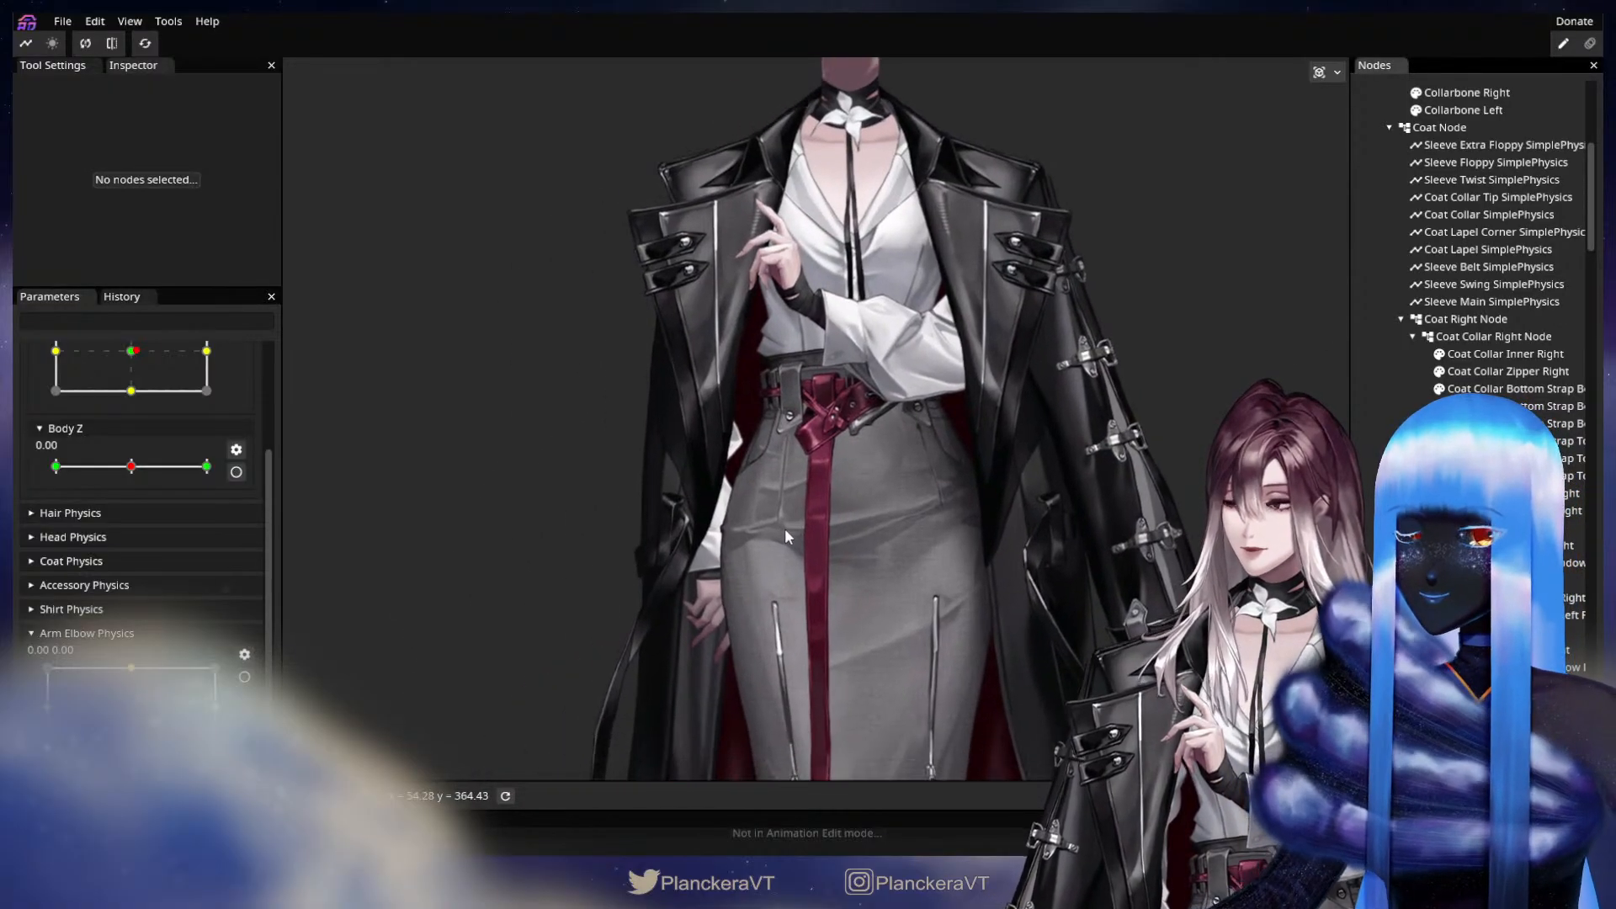
click(131, 610)
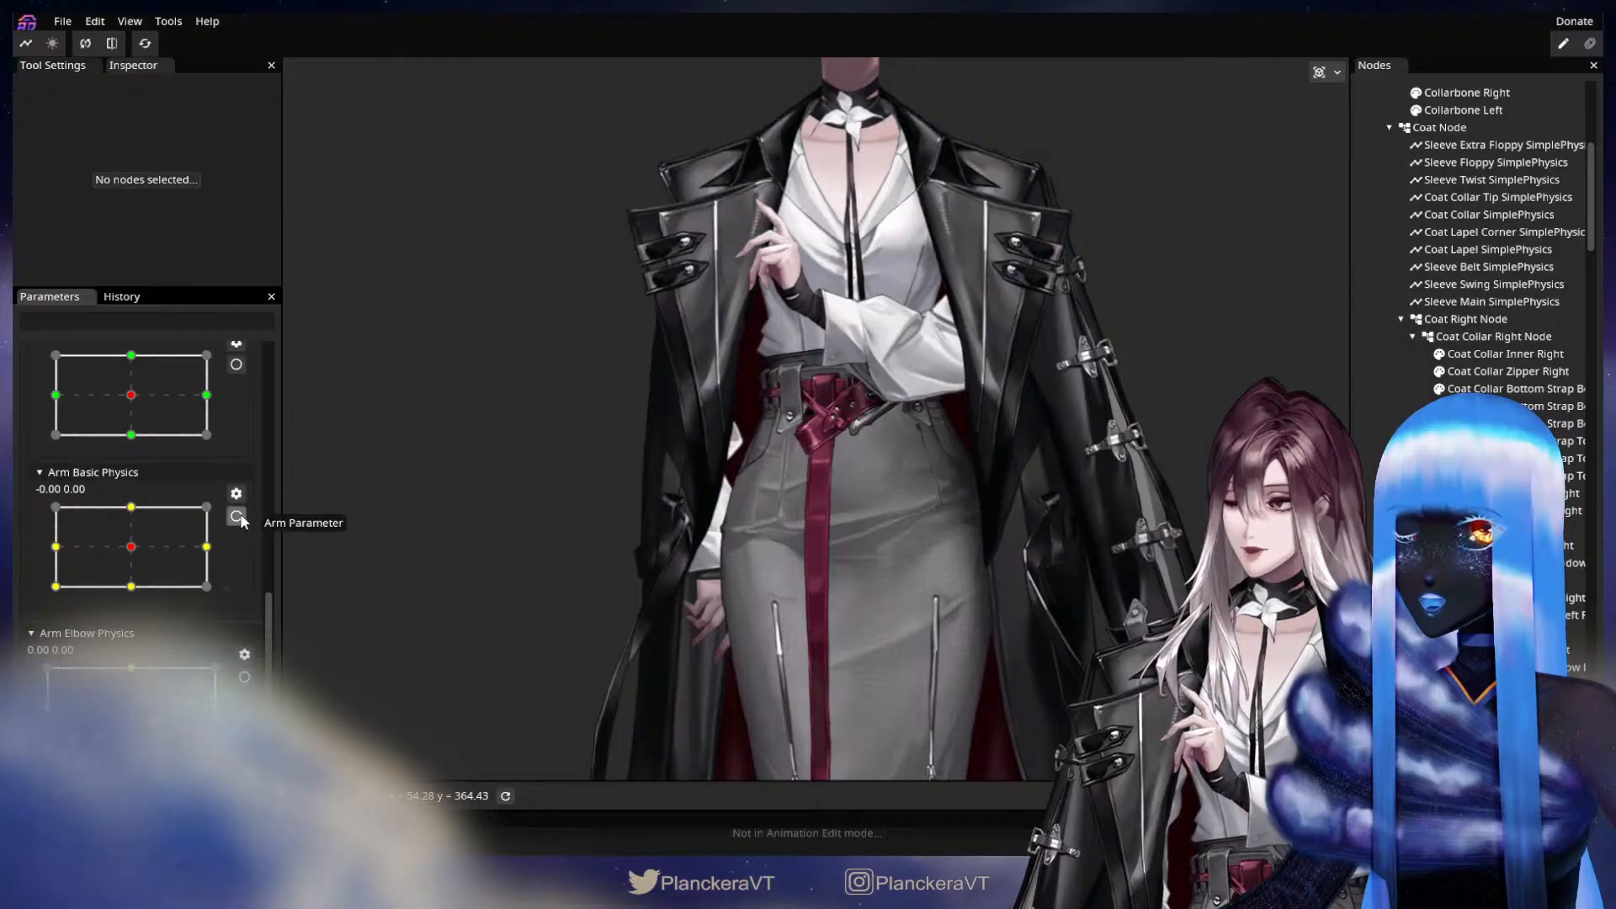
scroll(236, 522, up, 5)
scroll(559, 604, up, 2)
click(26, 43)
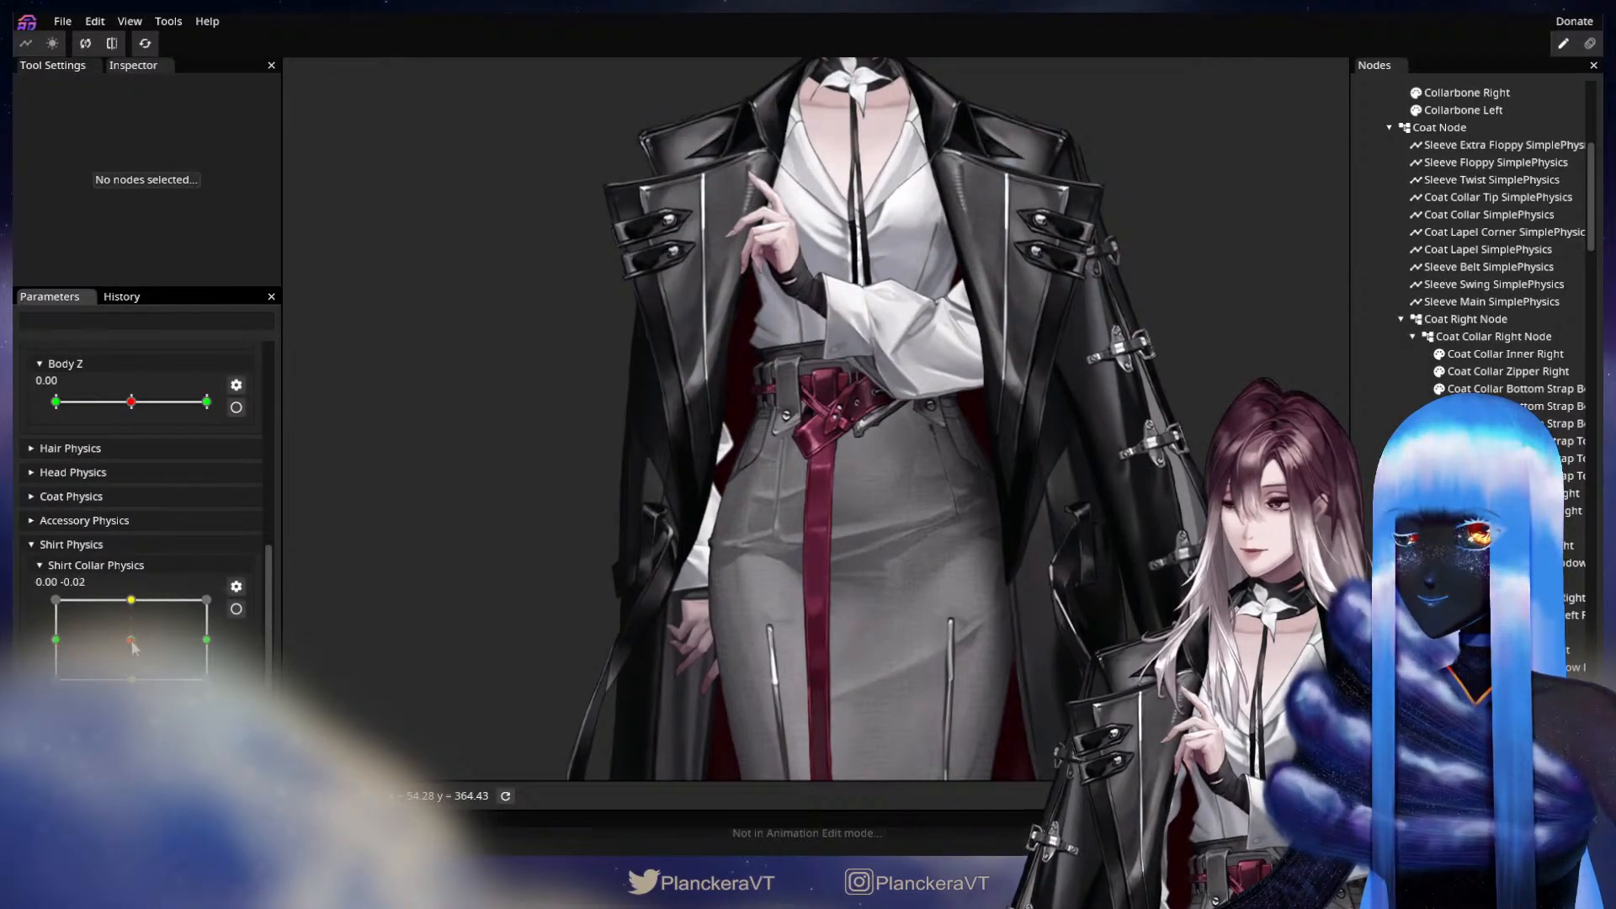
scroll(199, 547, up, 8)
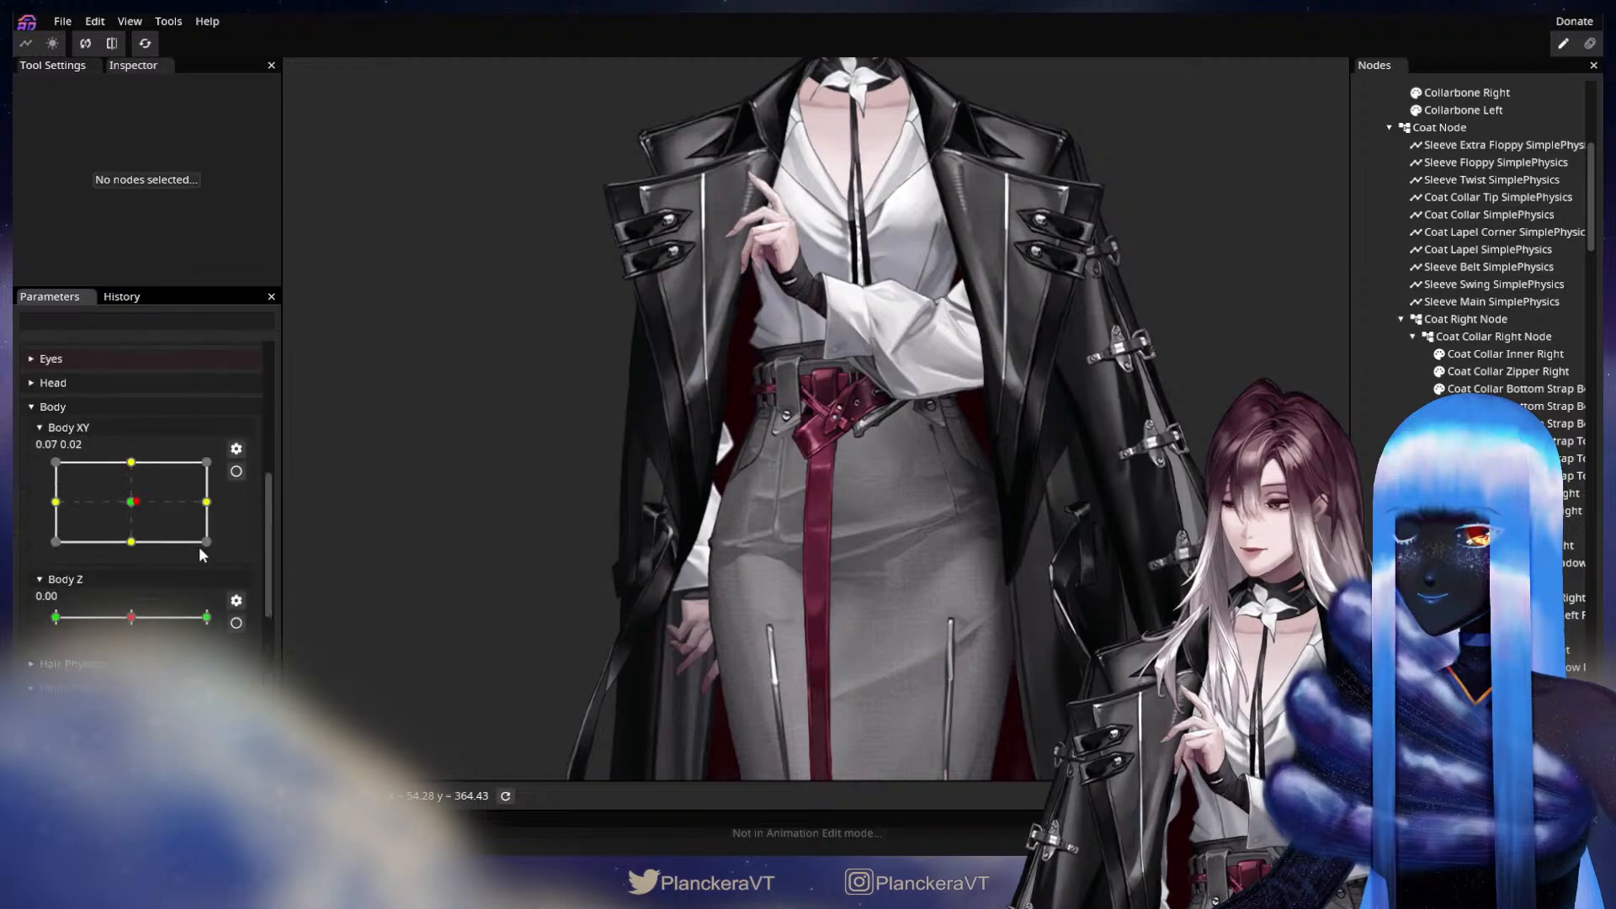
scroll(249, 462, up, 4)
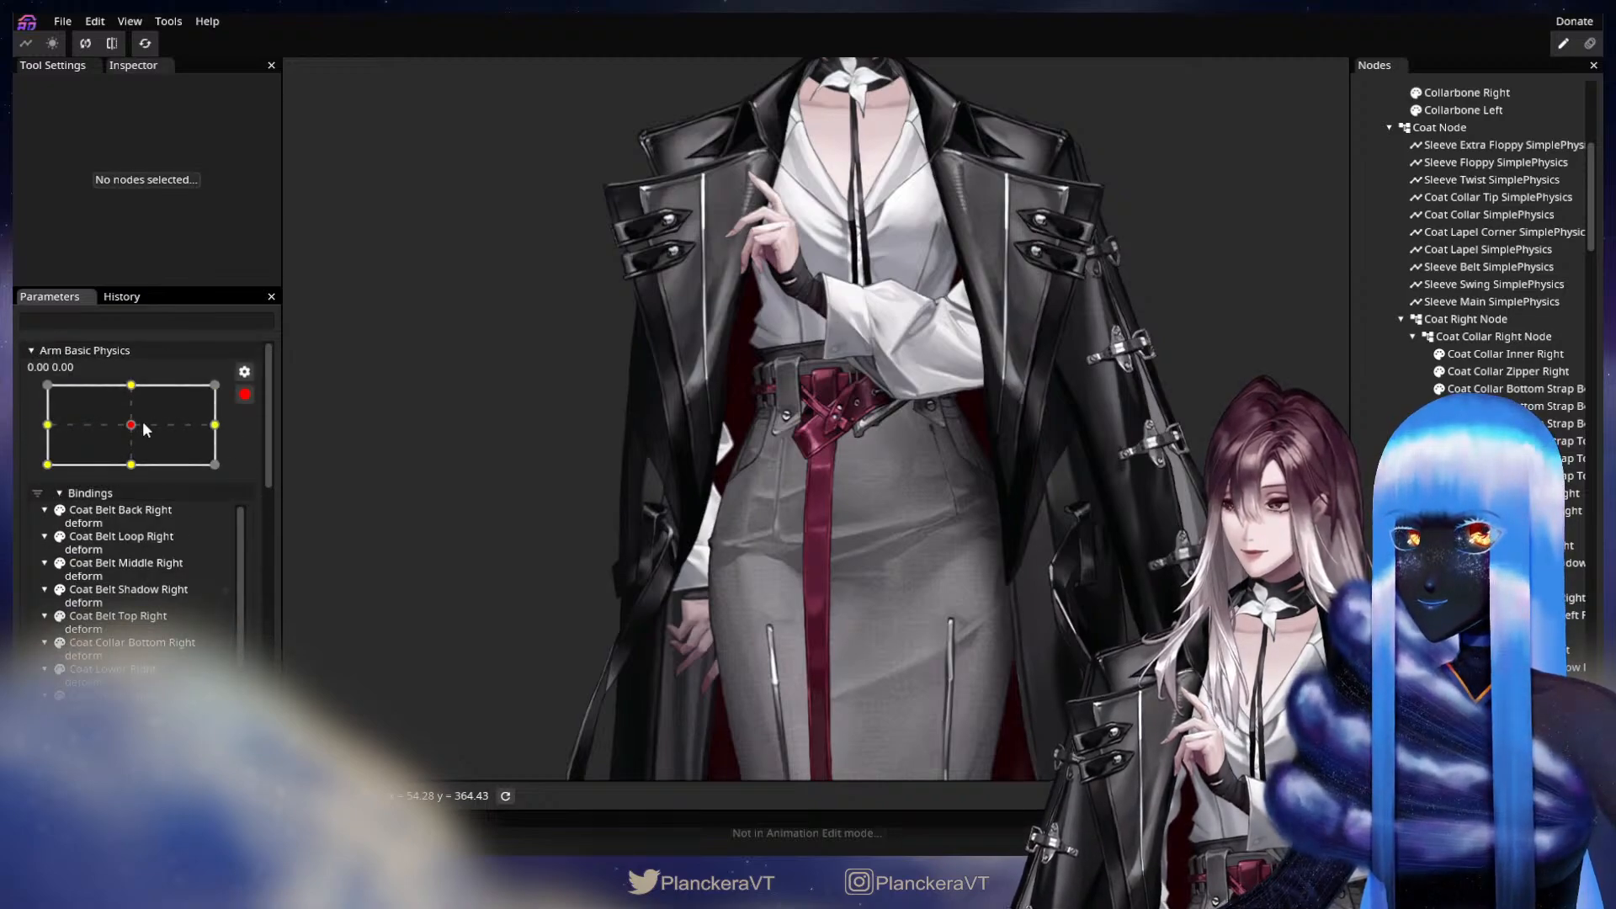
Set Arm Basic Physics to its -1.00, 0.00 keypoint and select the Coat Upper Right part for mesh deformation.
drag(139, 402, 45, 433)
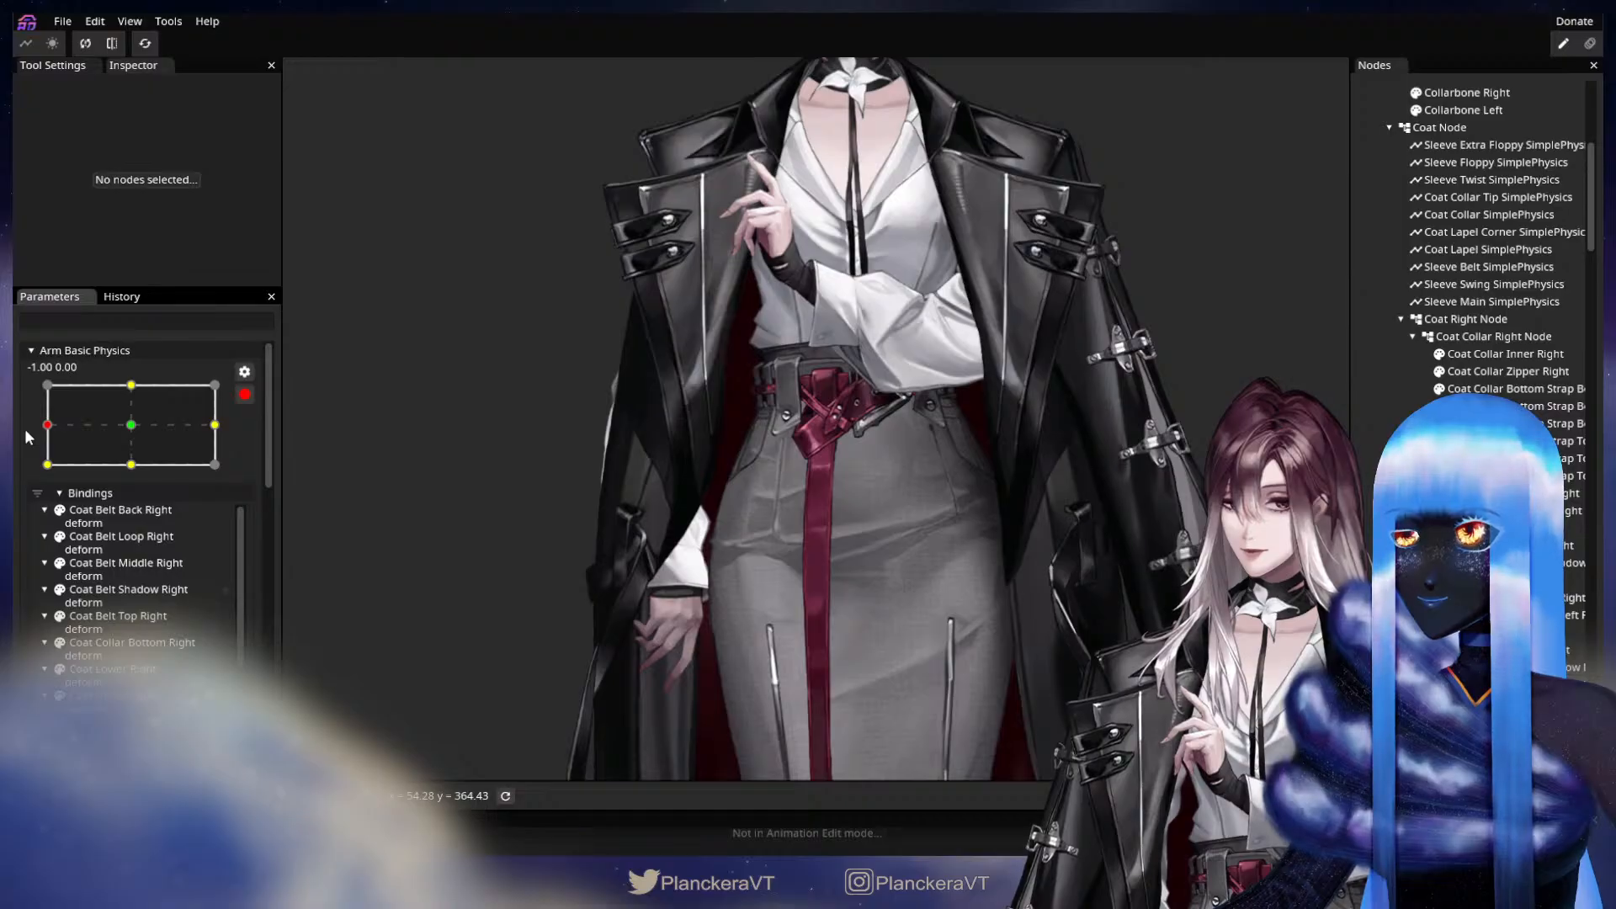
drag(561, 467, 746, 477)
scroll(744, 461, up, 3)
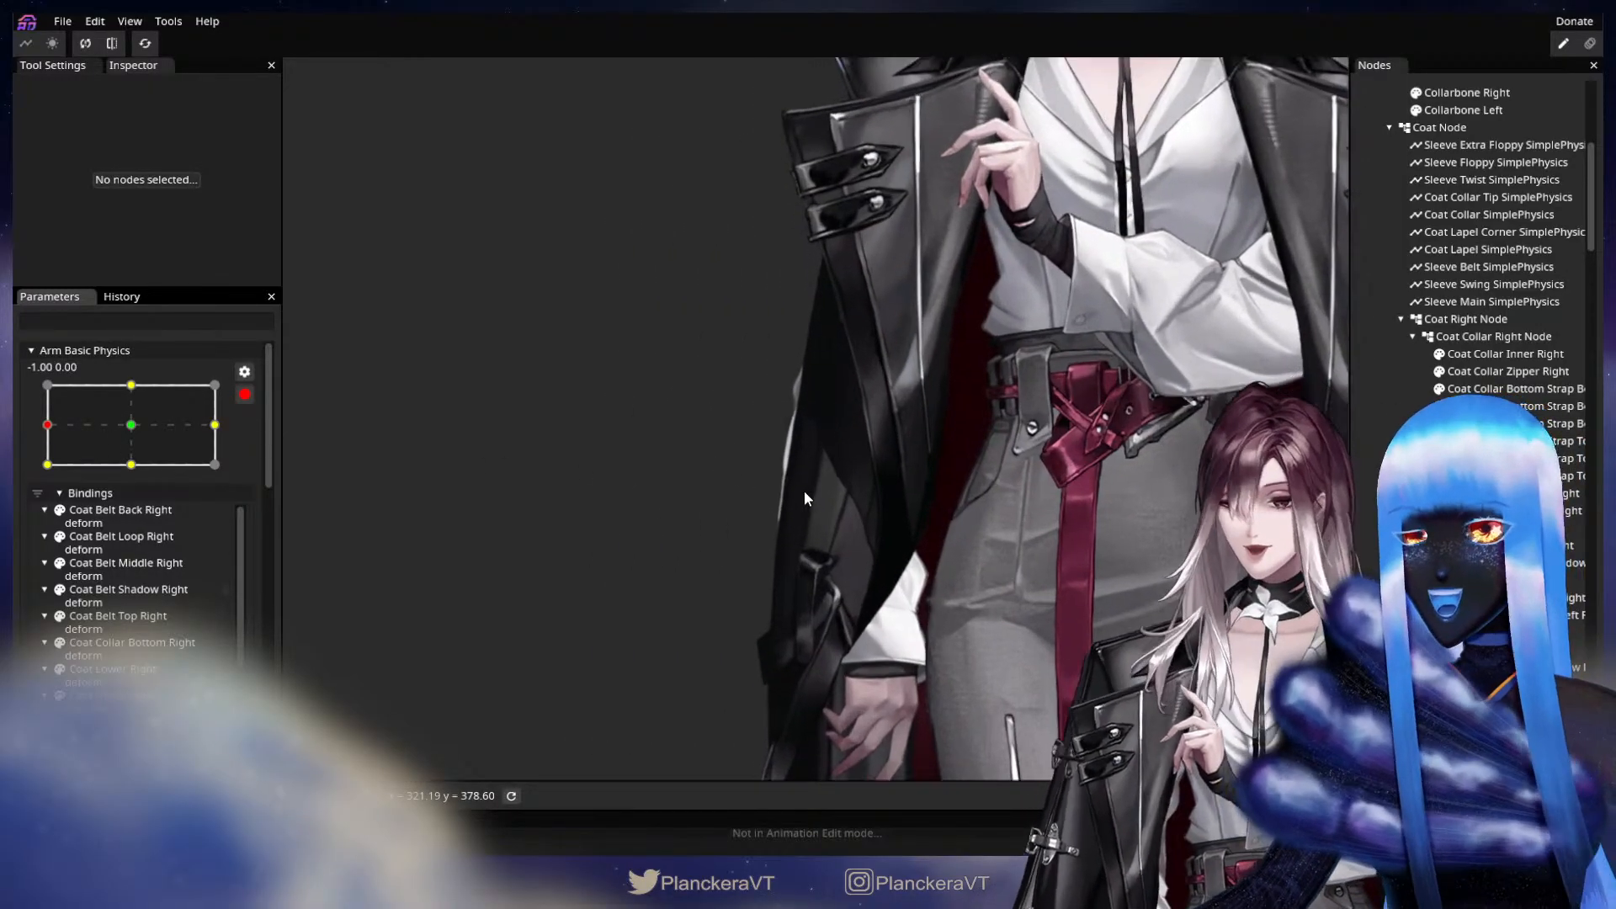
scroll(1481, 244, down, 10)
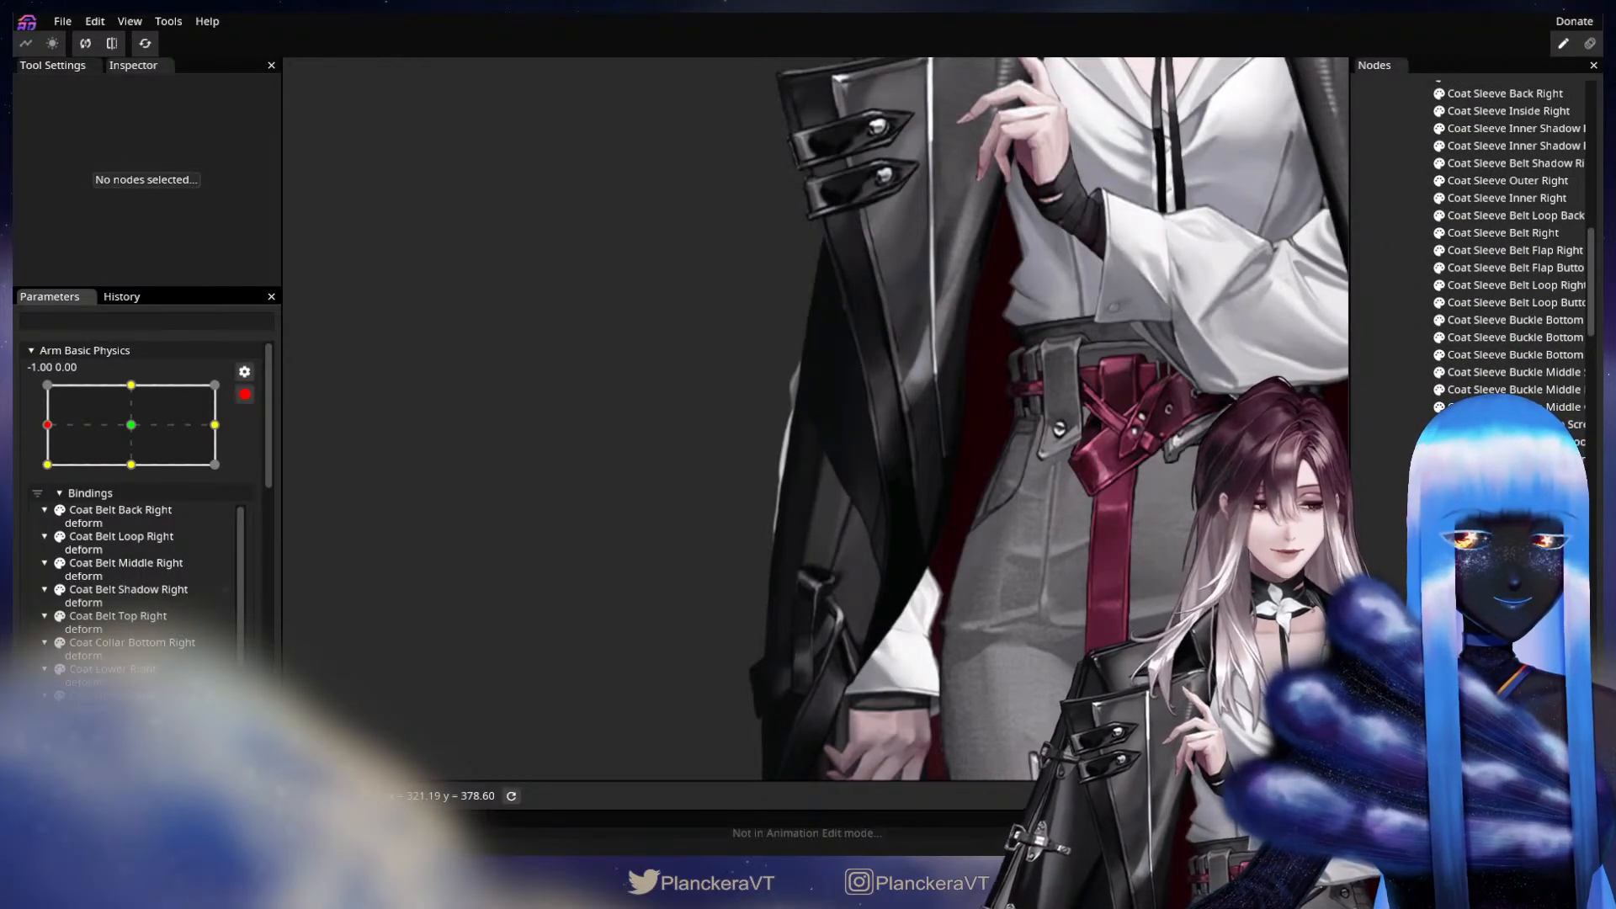
click(1498, 564)
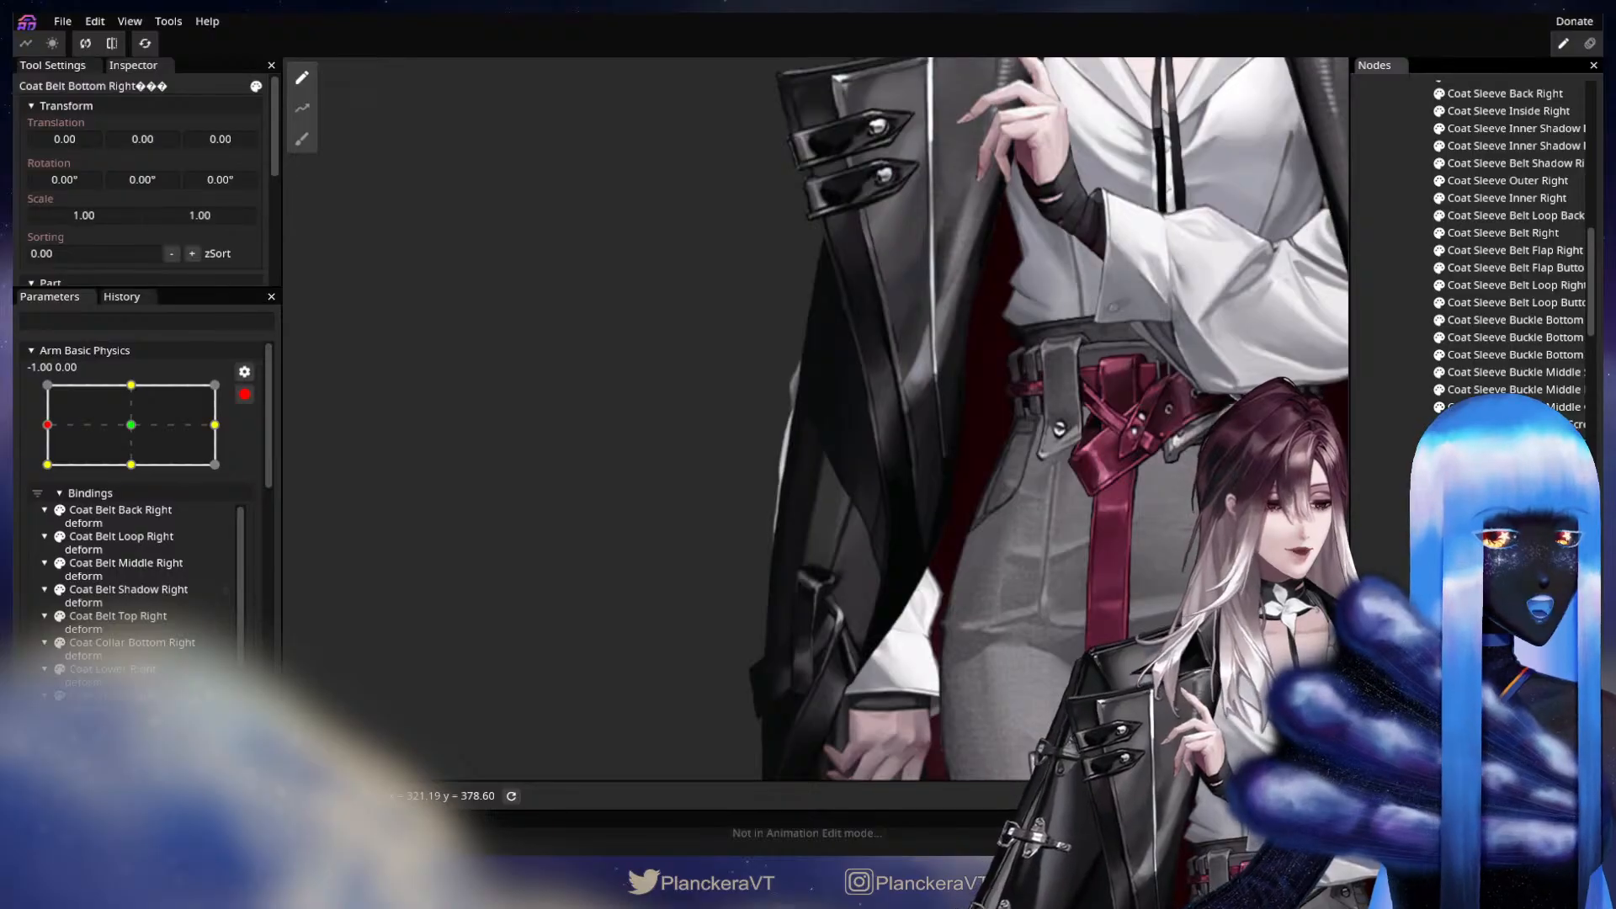
click(746, 718)
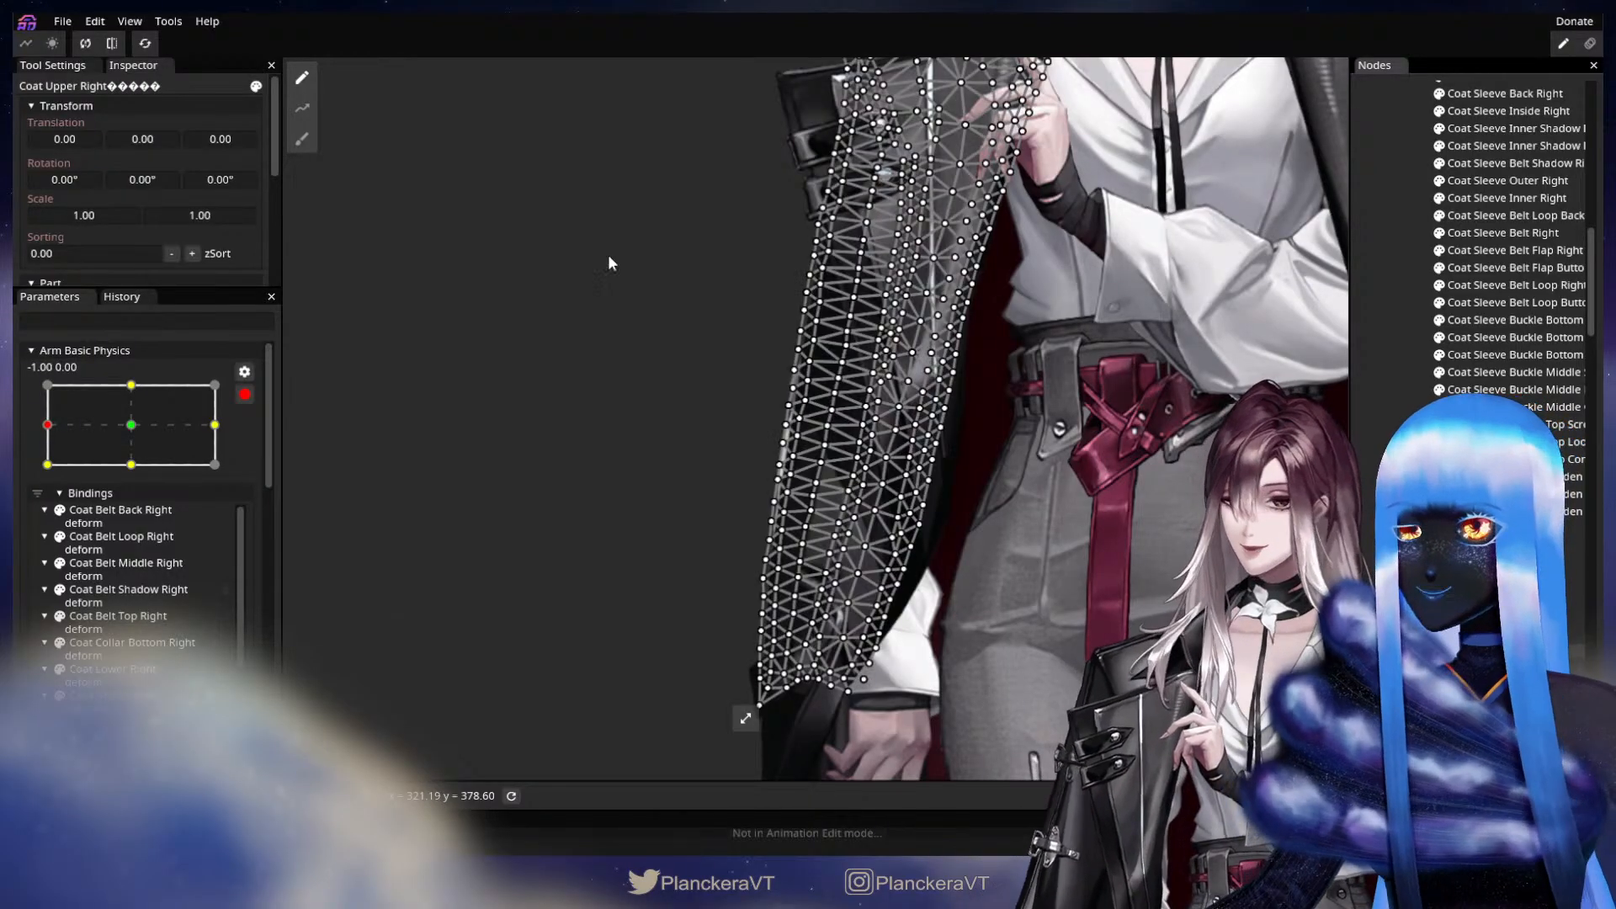
Push the outer edge of the Coat Upper Right mesh outward over the sleeve with the Circle Brush, and deselect the part.
click(306, 144)
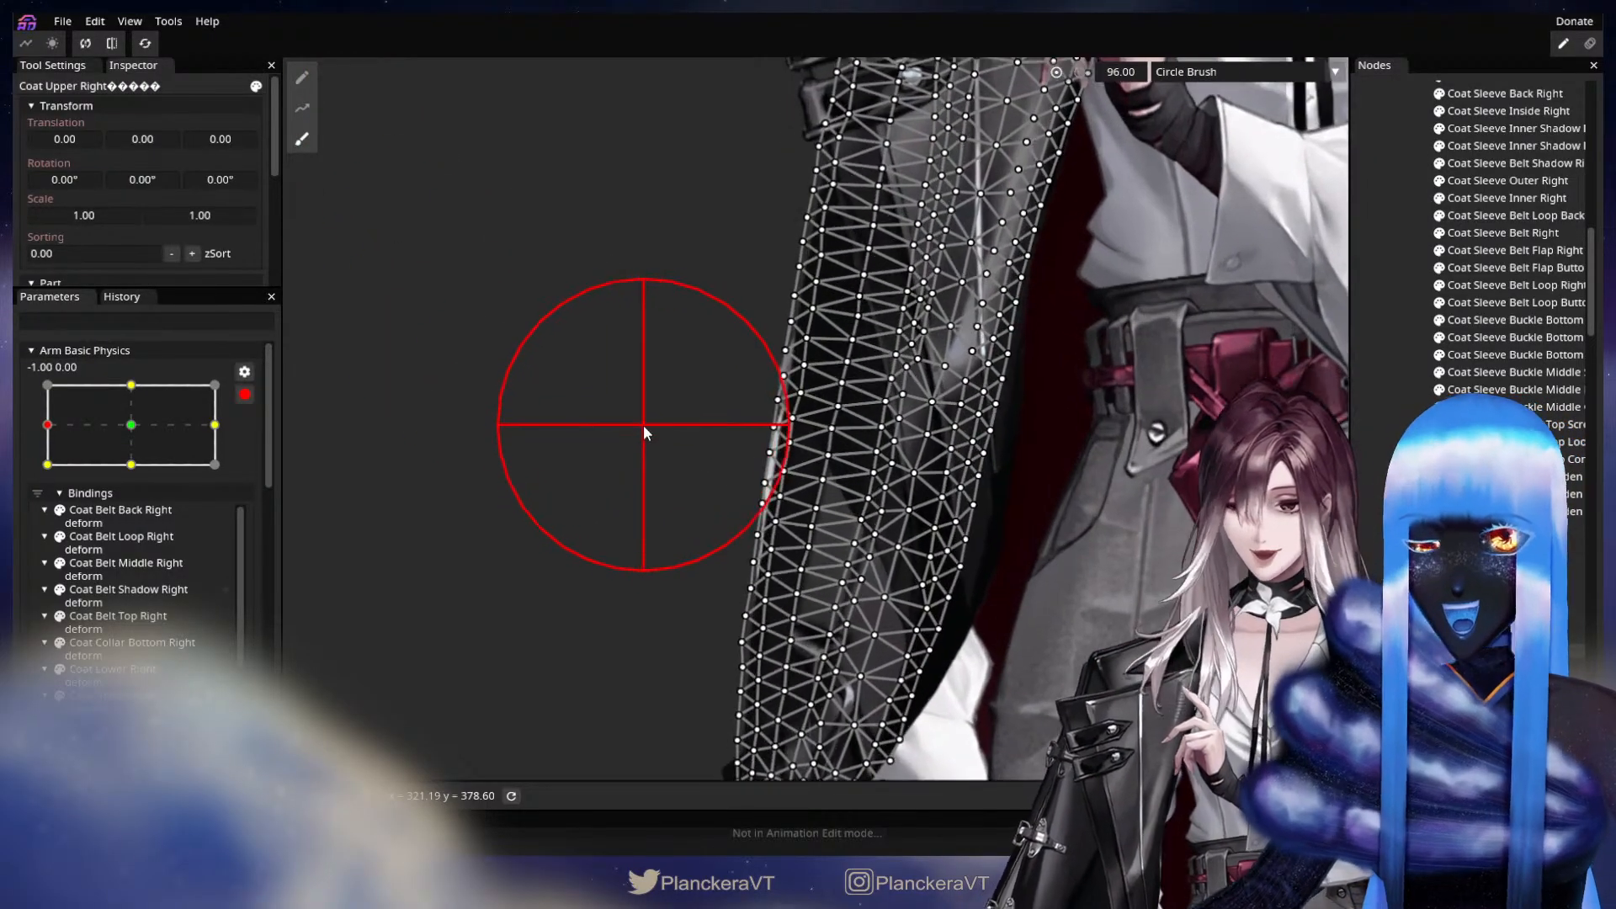
drag(711, 449, 691, 443)
drag(719, 335, 706, 331)
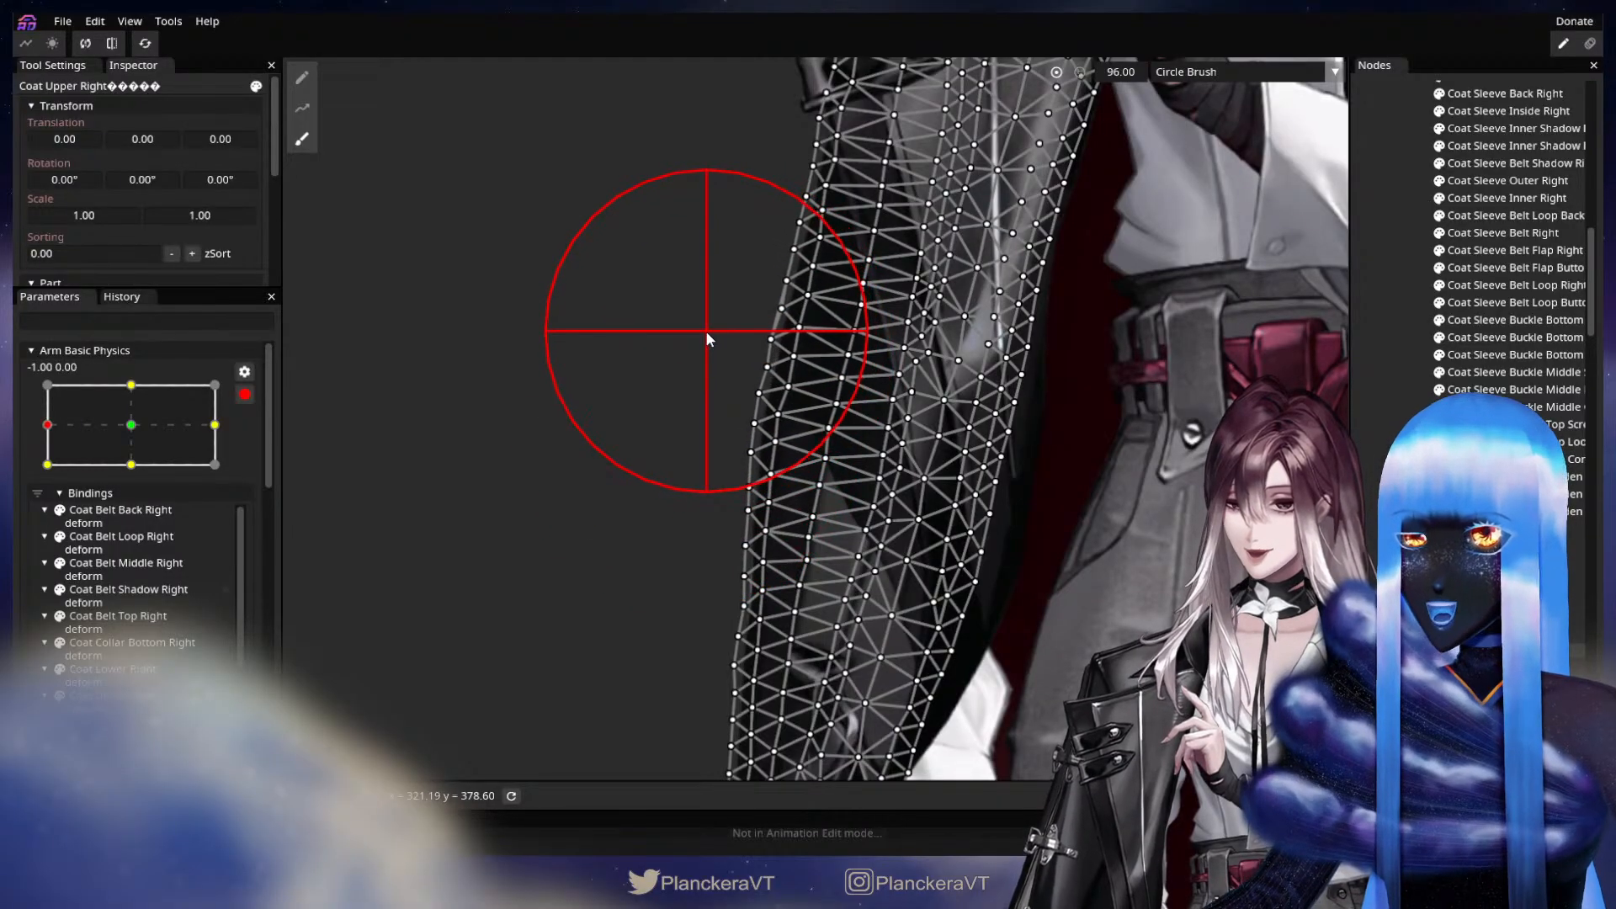
drag(744, 204, 724, 200)
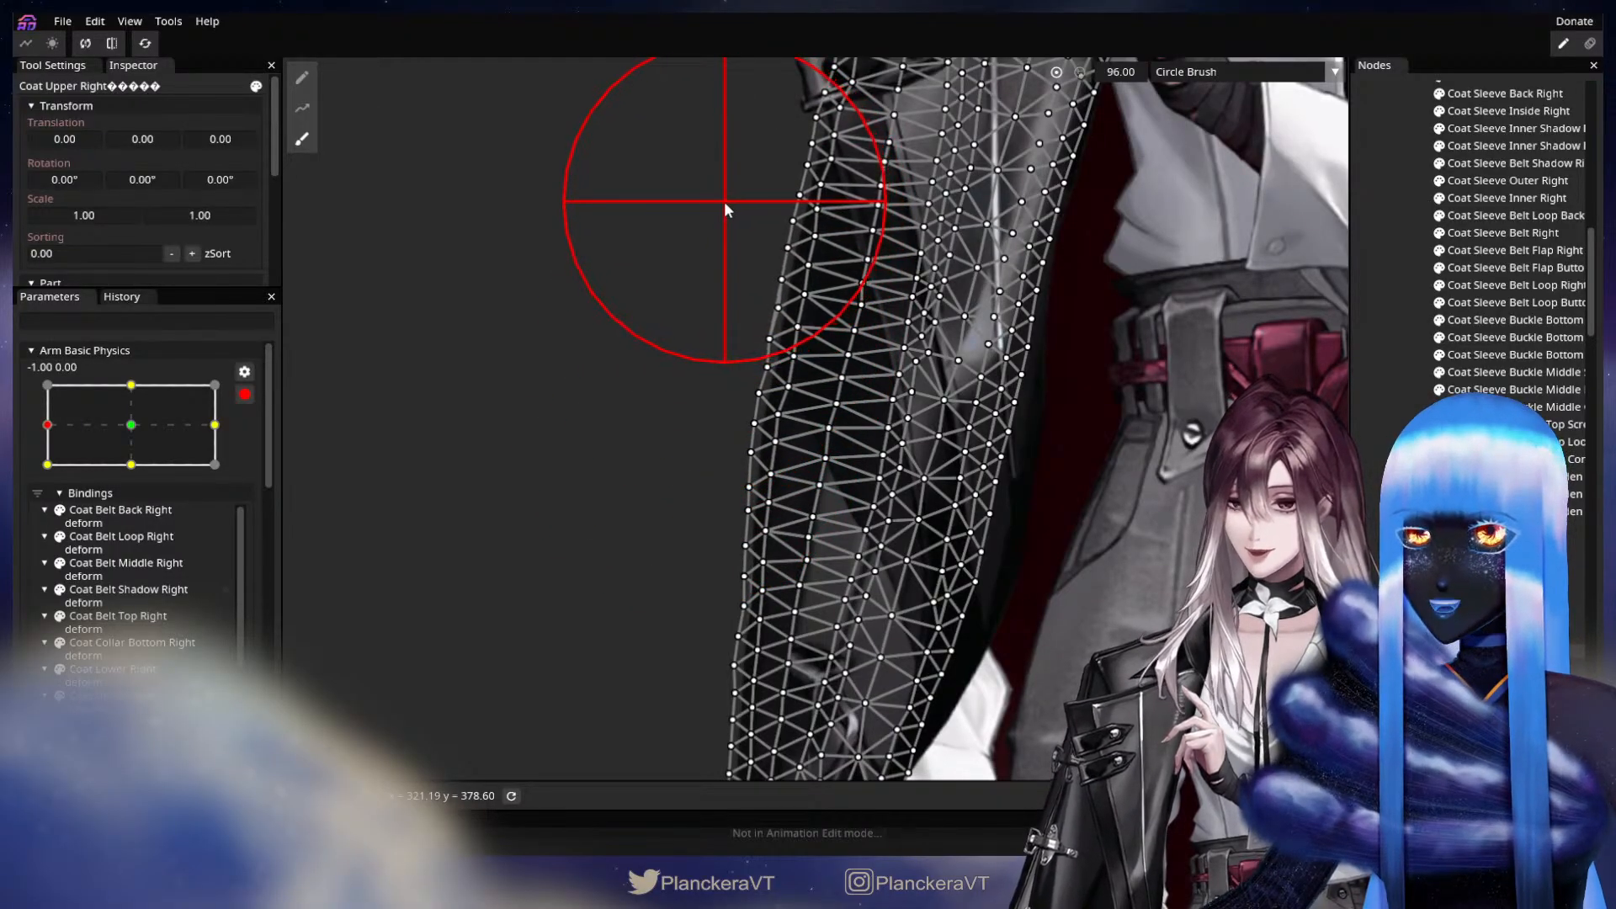
drag(709, 377, 706, 372)
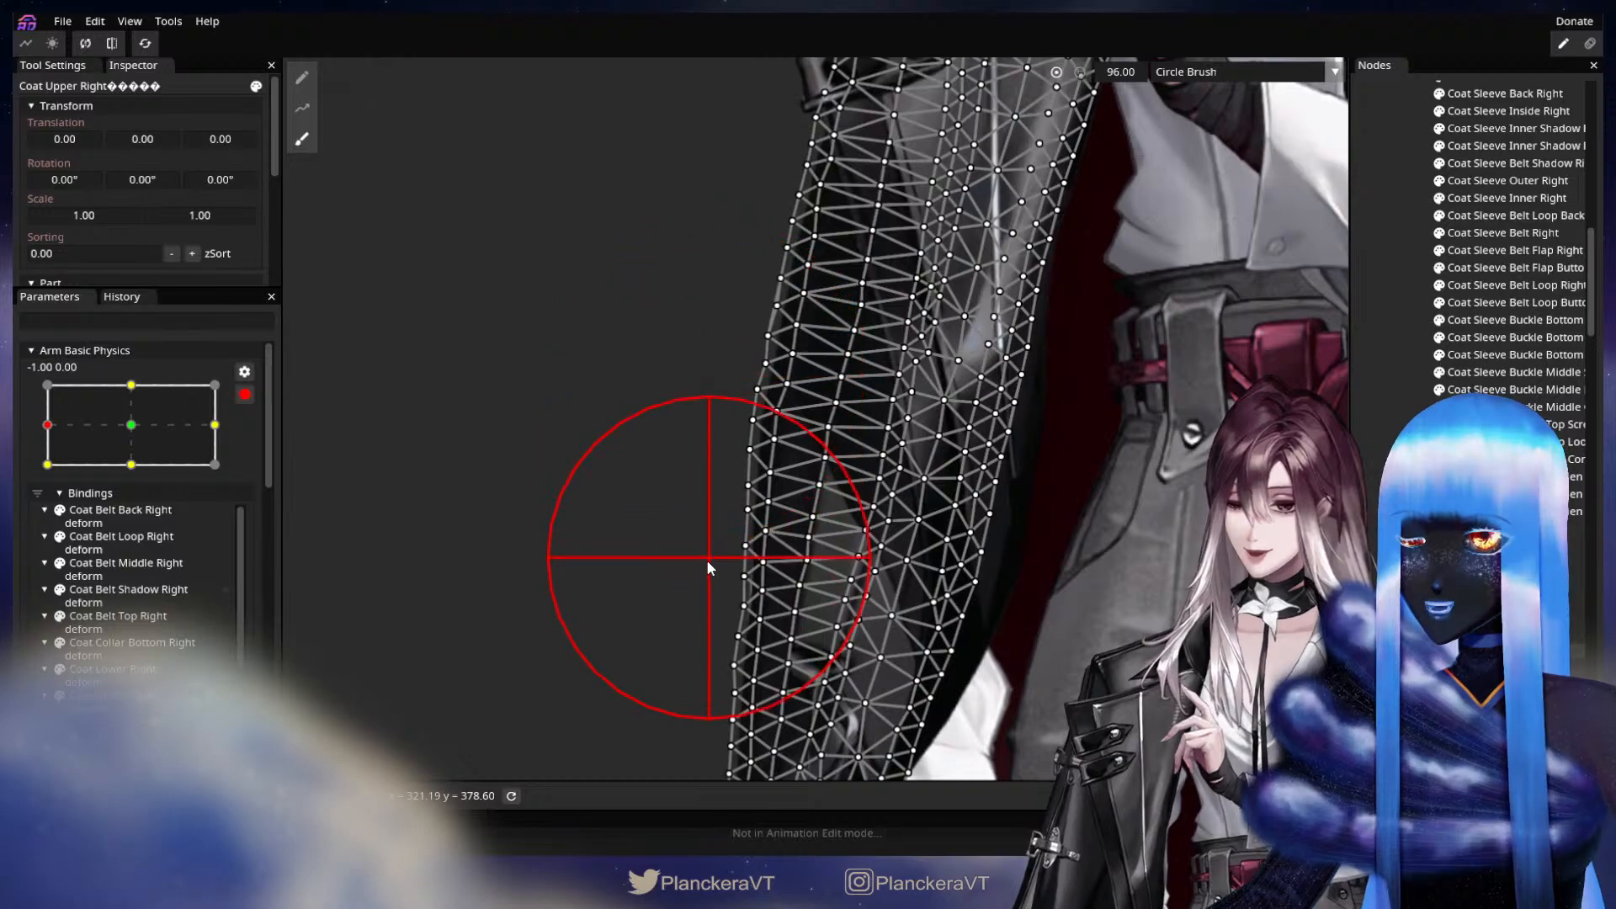
drag(701, 564, 736, 406)
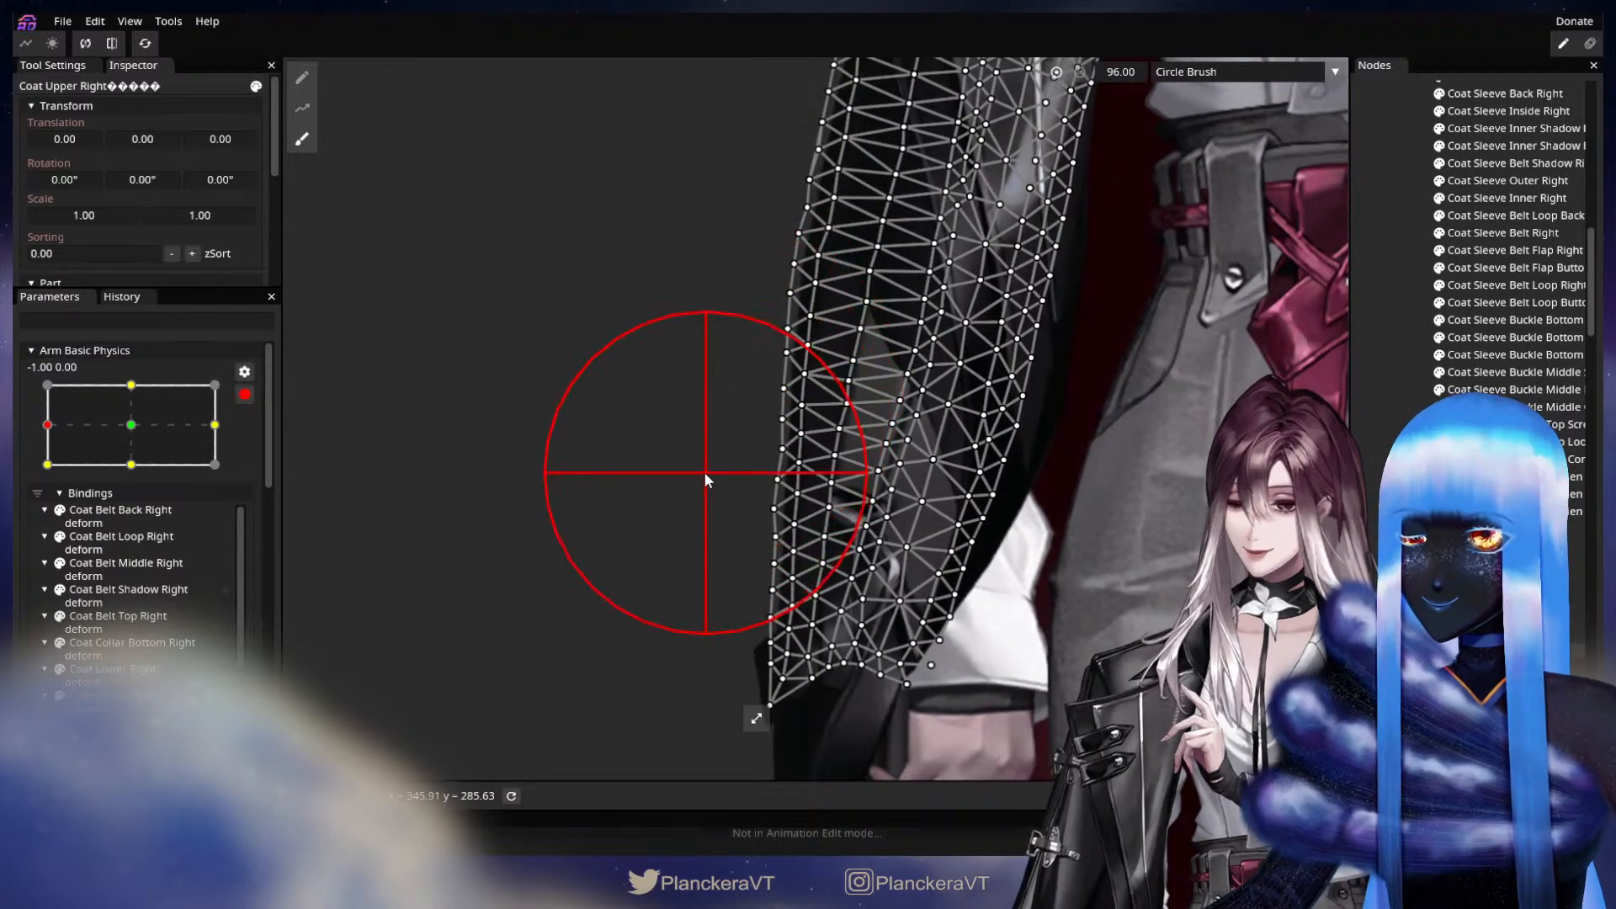
drag(703, 471, 701, 560)
click(1366, 460)
Reselect Coat Upper Right, nudge single vertices along its outer edge to smooth the -1.00, 0.00 pose, and deselect it.
scroll(925, 430, up, 3)
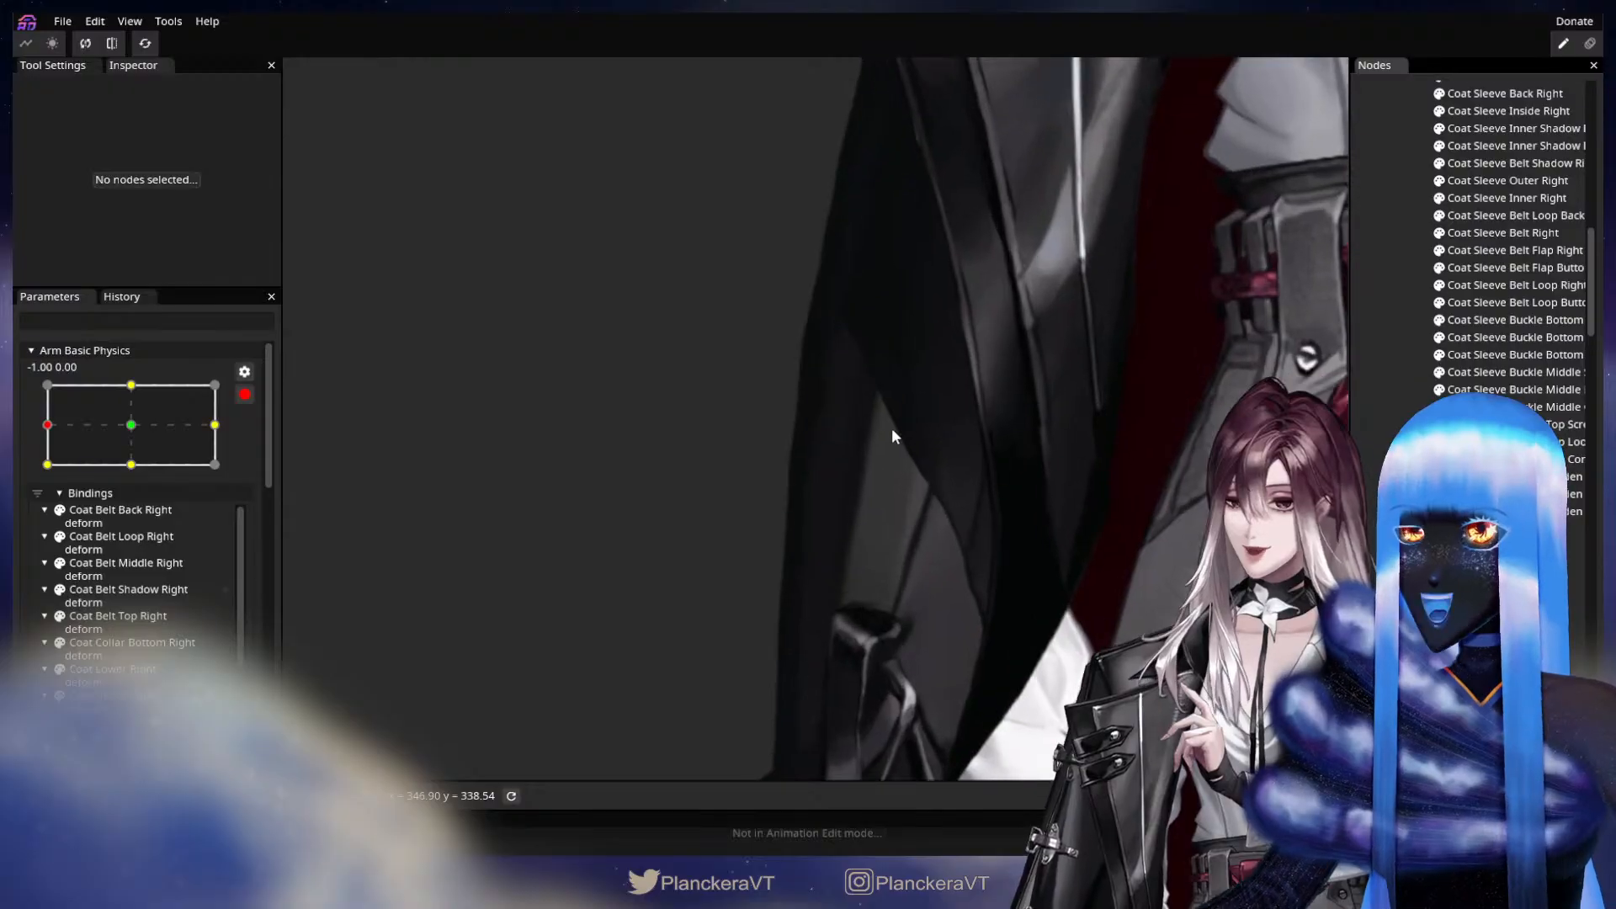
drag(907, 451, 917, 548)
scroll(934, 543, up, 3)
drag(1071, 593, 1010, 534)
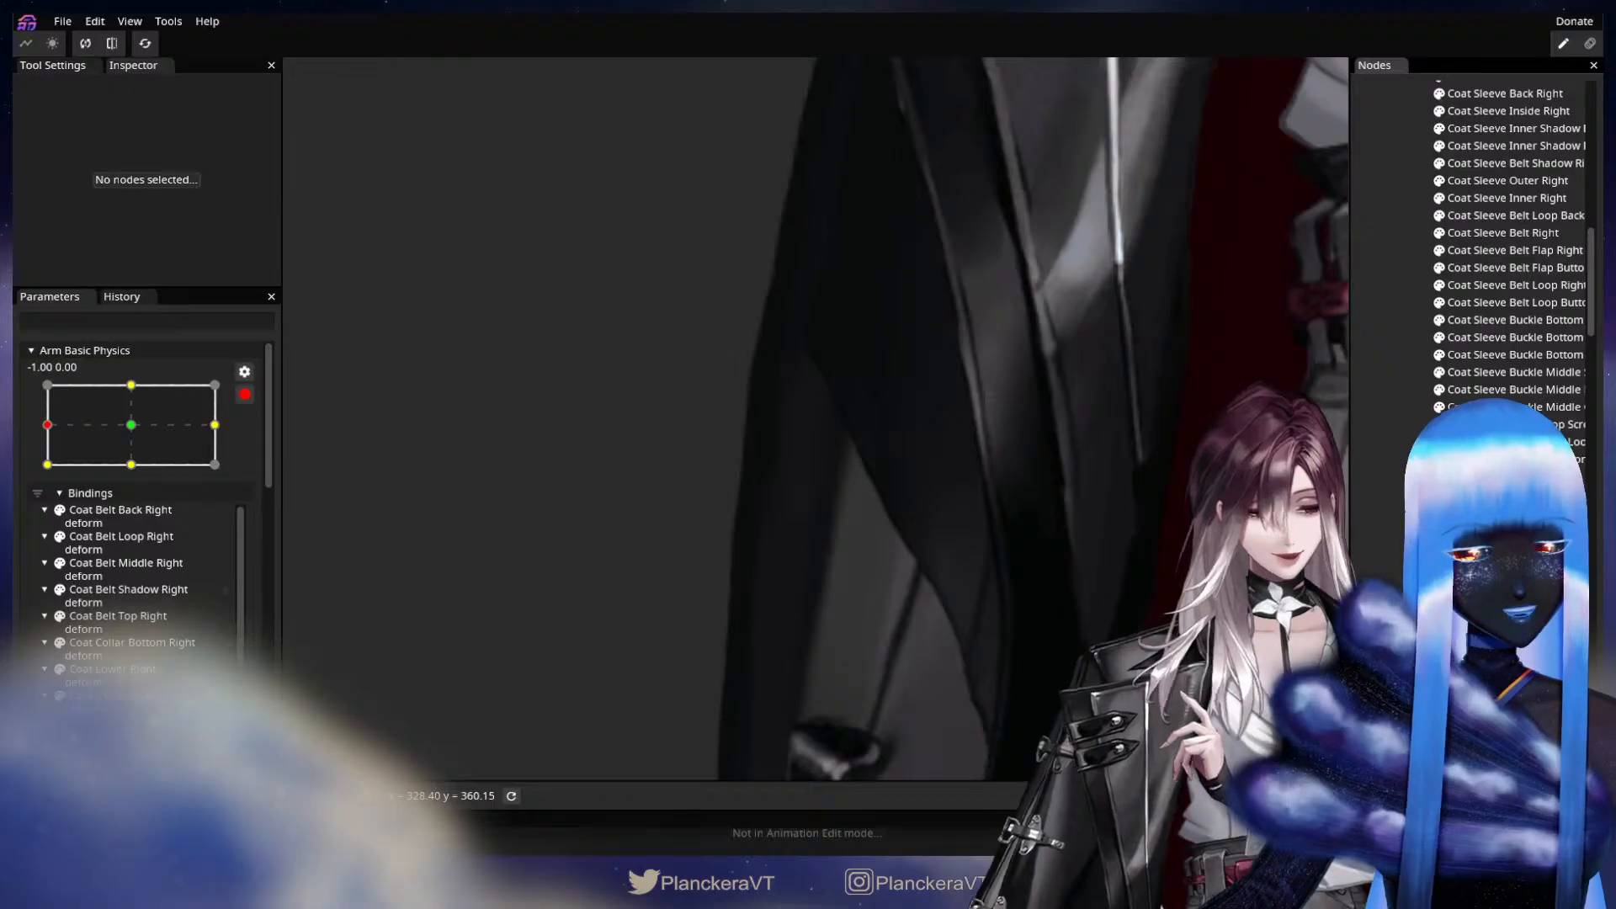
click(750, 526)
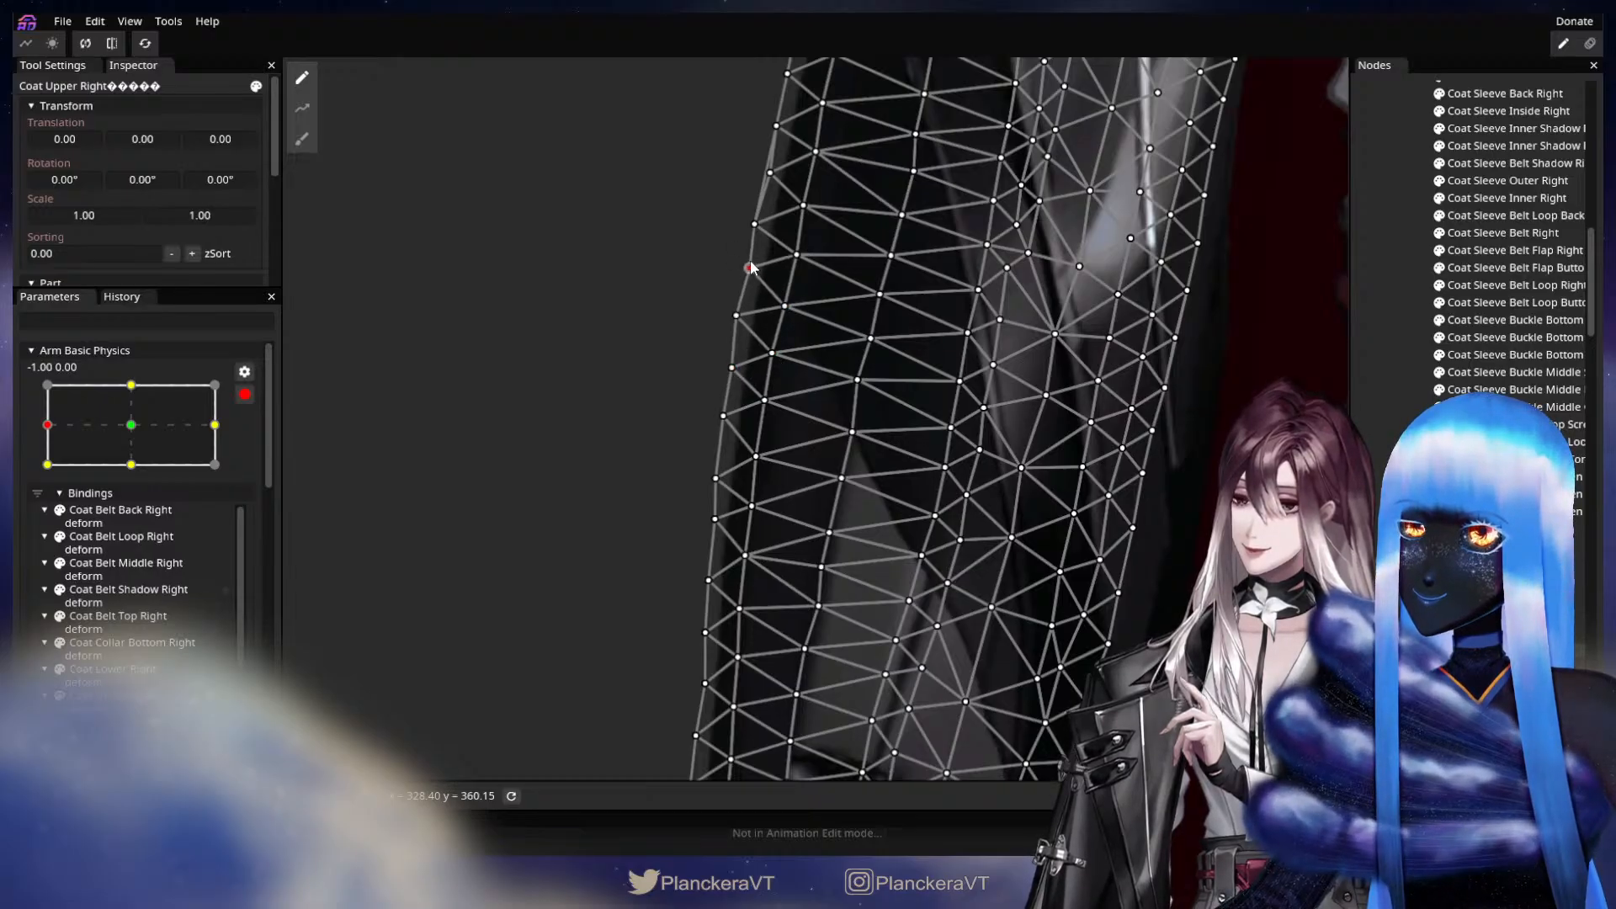
drag(752, 268, 787, 522)
drag(934, 741, 976, 353)
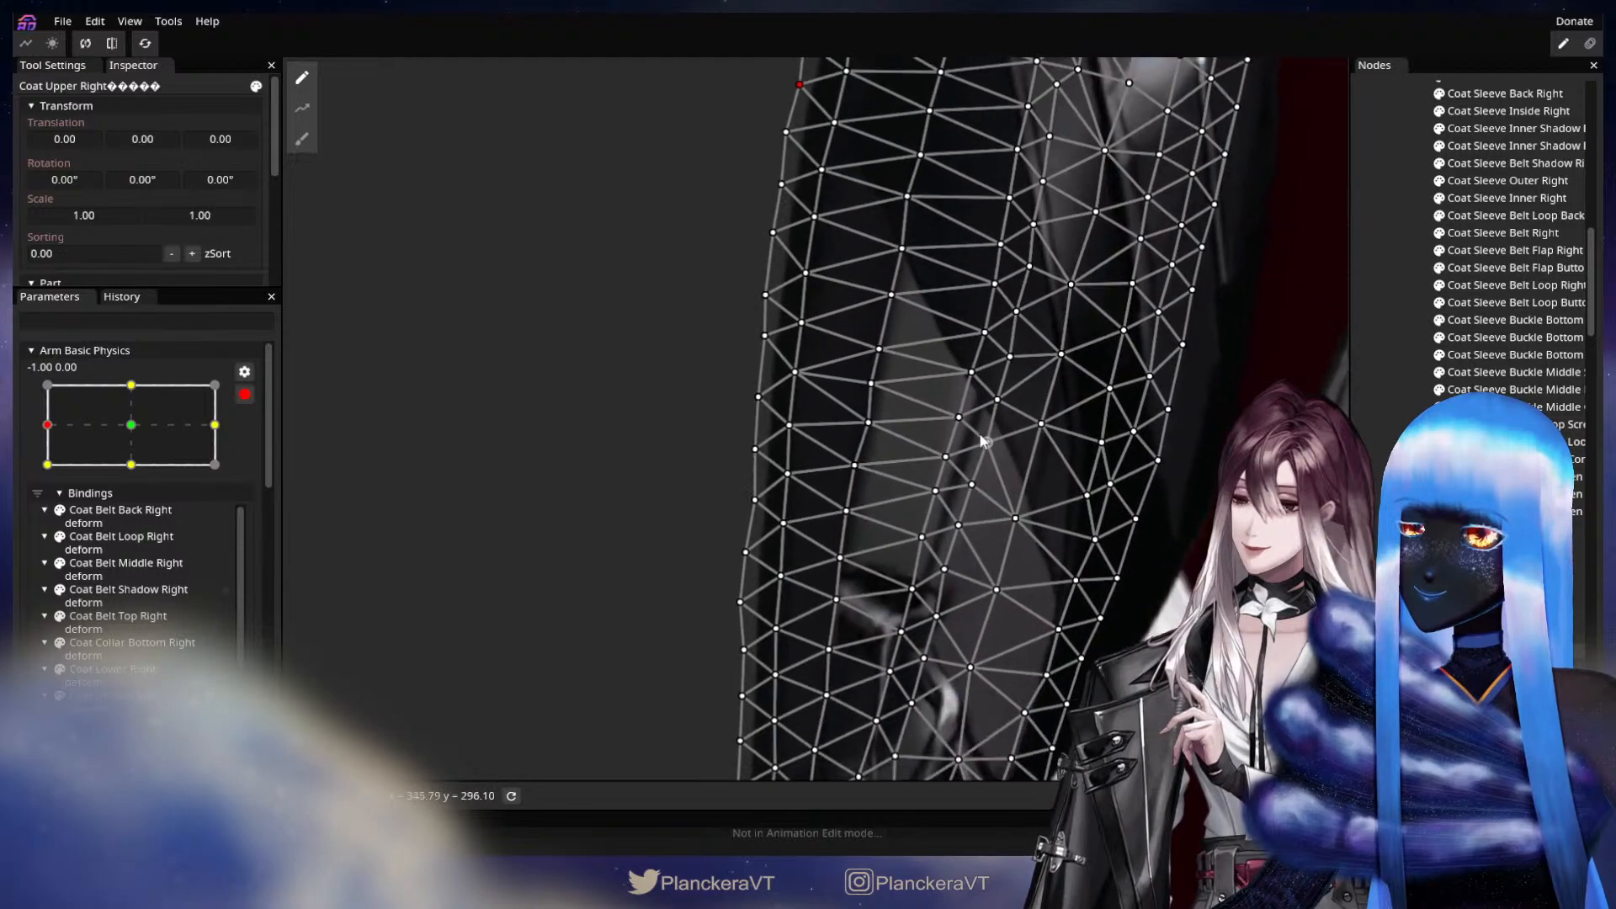
click(745, 552)
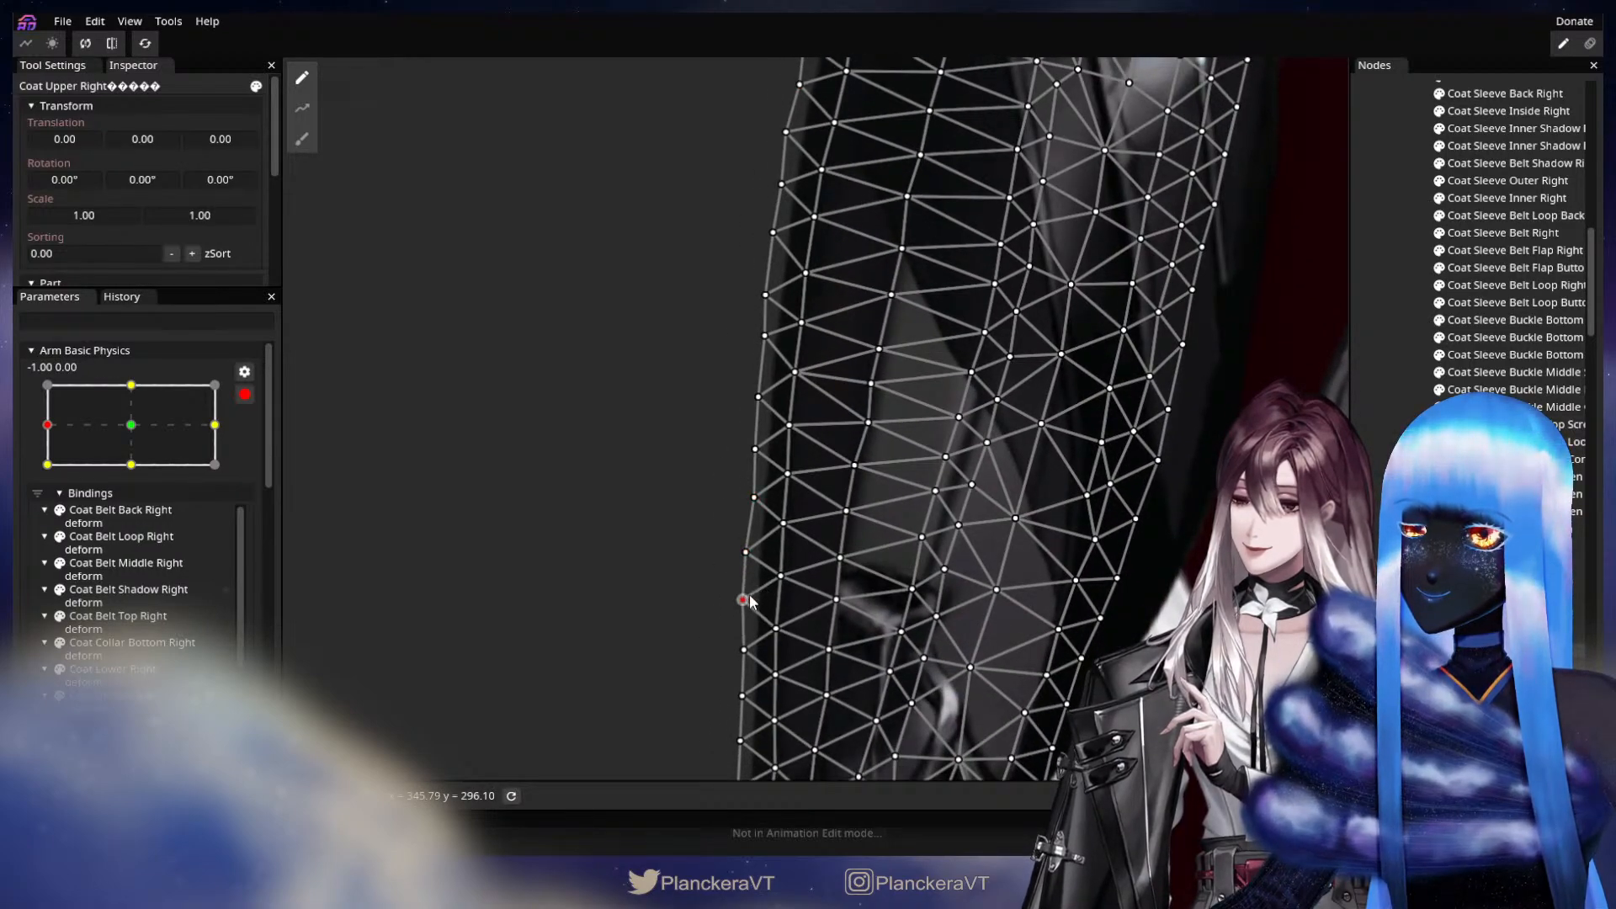
drag(845, 599, 833, 356)
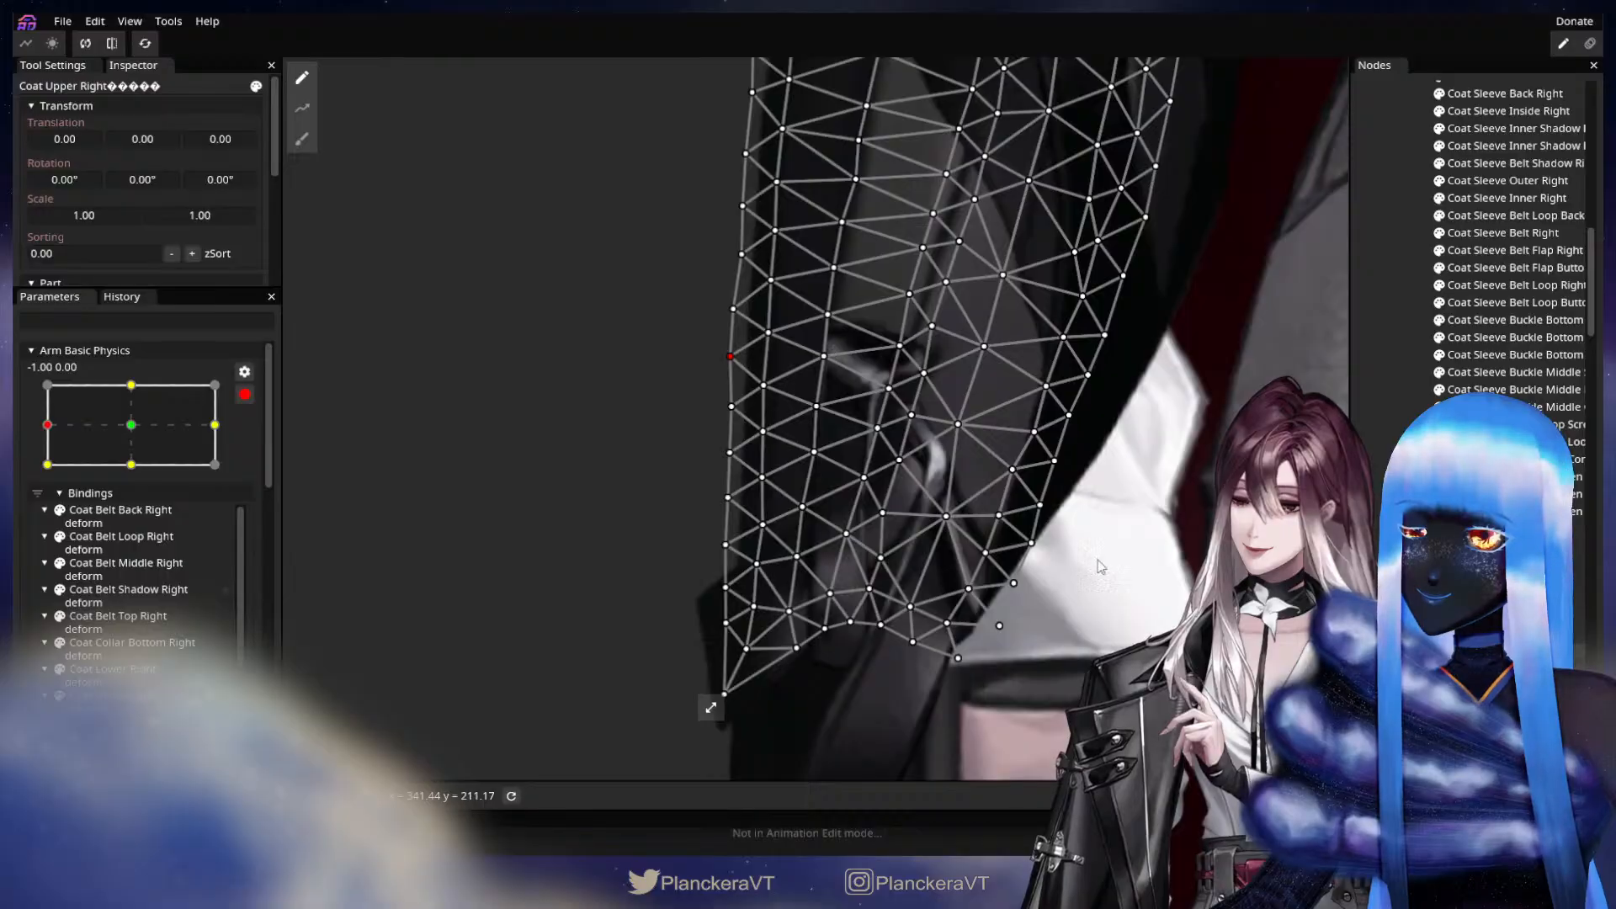
key(Escape)
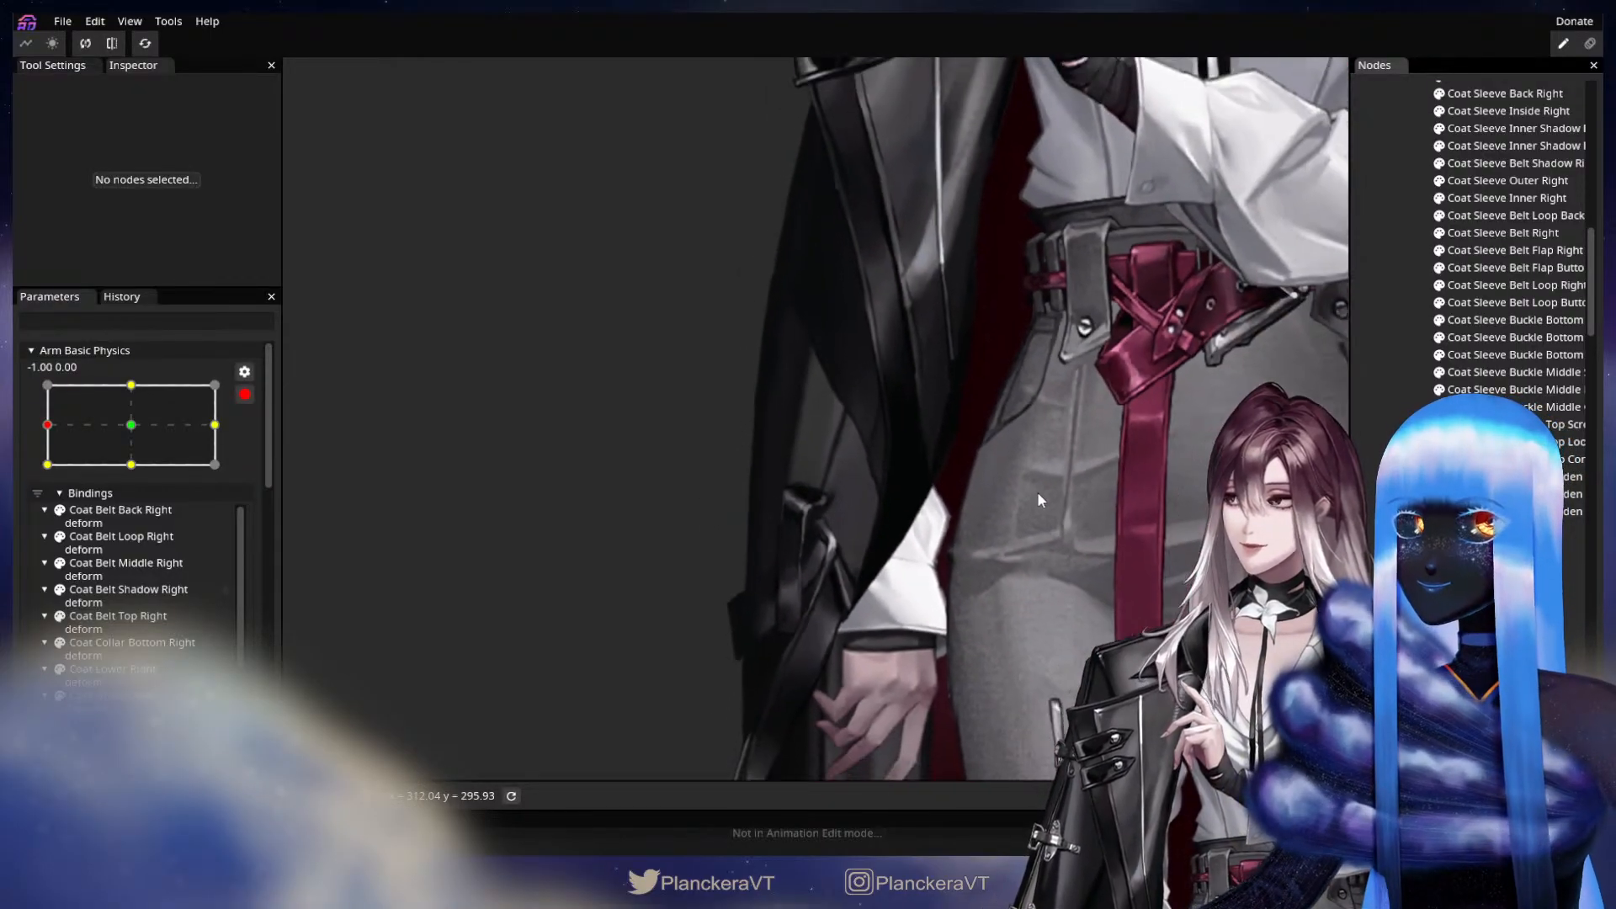
Move Arm Basic Physics to its 0.00, -1.00 keypoint and select the Coat Upper Right part for mesh deformation.
click(47, 465)
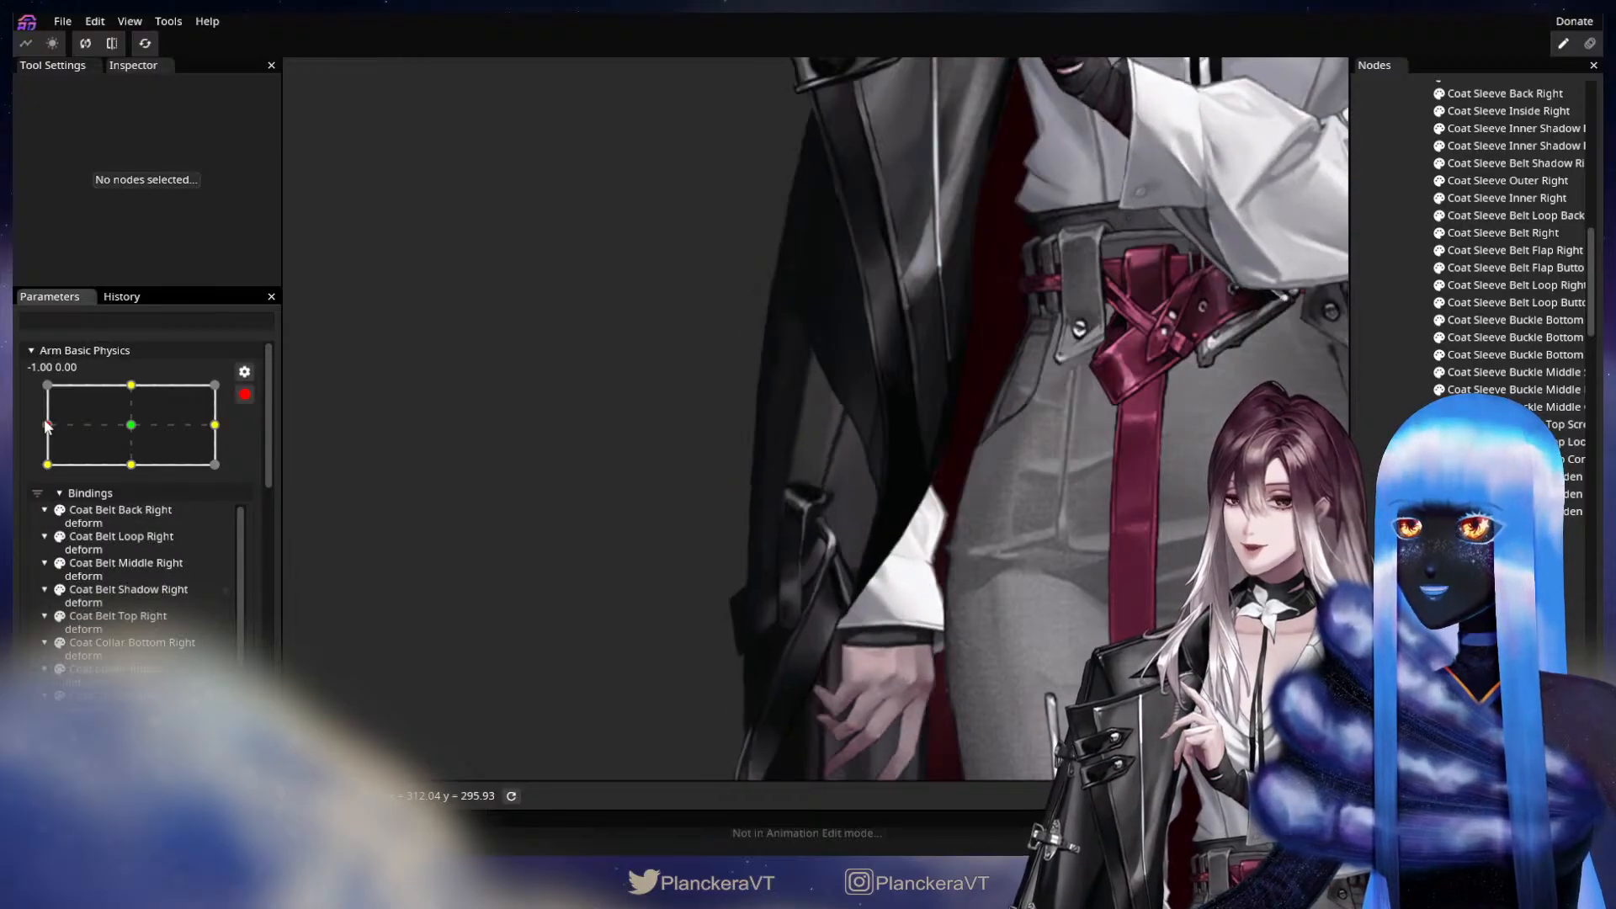
mouse_move(46, 465)
mouse_down()
mouse_move(207, 464)
mouse_move(209, 371)
mouse_move(42, 455)
mouse_move(14, 448)
mouse_move(13, 466)
mouse_move(33, 444)
mouse_move(129, 457)
mouse_move(133, 473)
mouse_move(140, 452)
mouse_move(145, 468)
mouse_up()
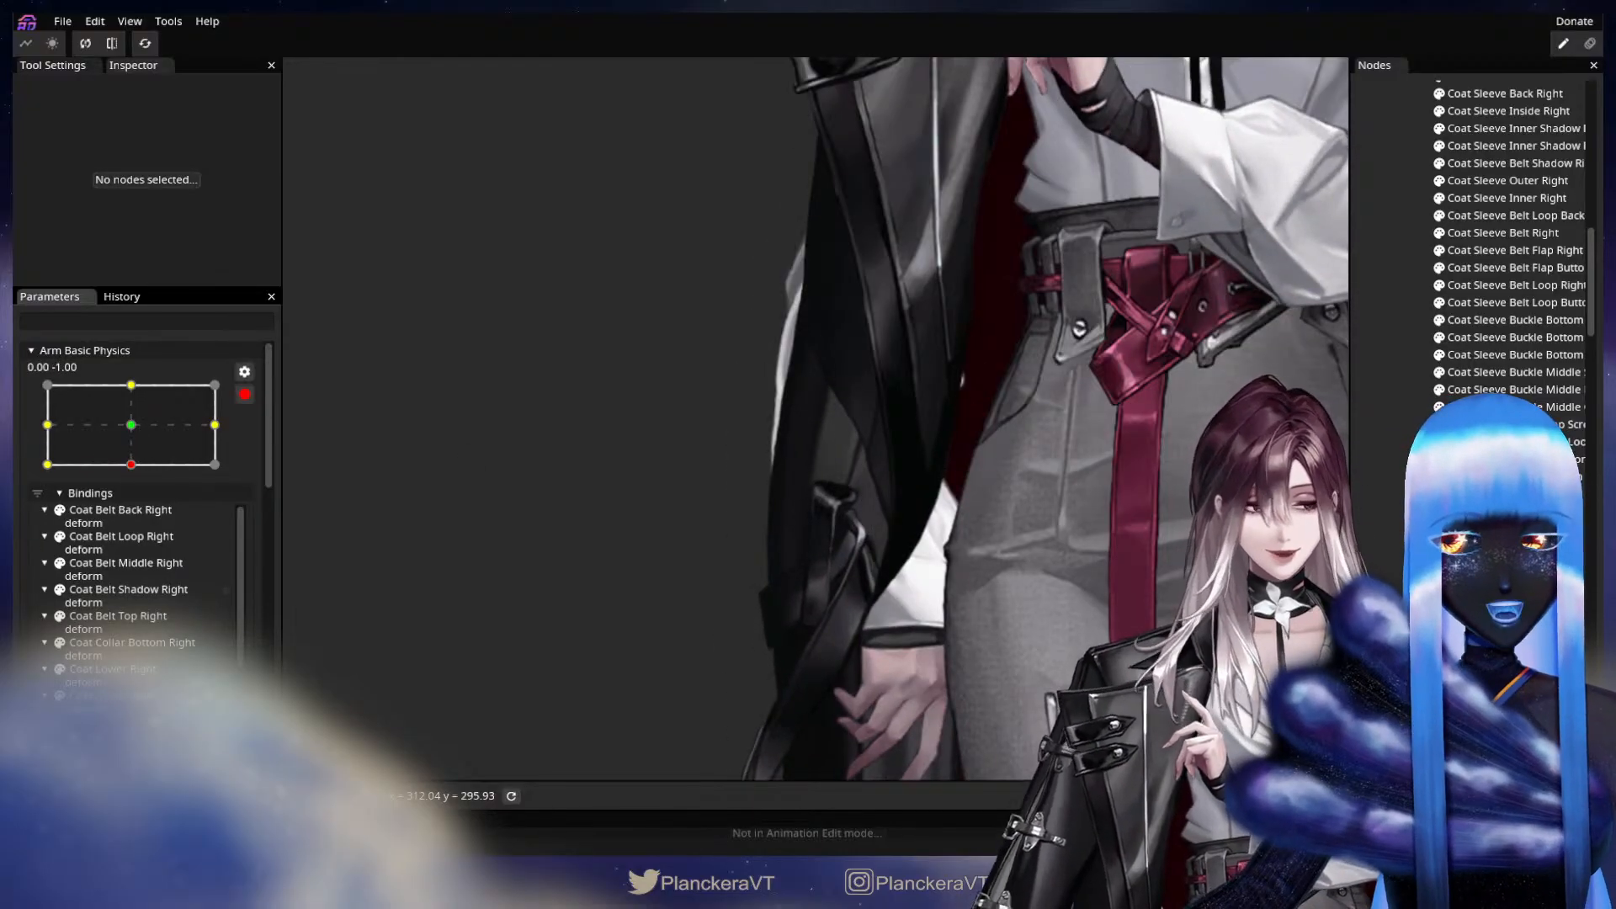
click(922, 404)
drag(976, 430, 1011, 507)
scroll(751, 448, up, 3)
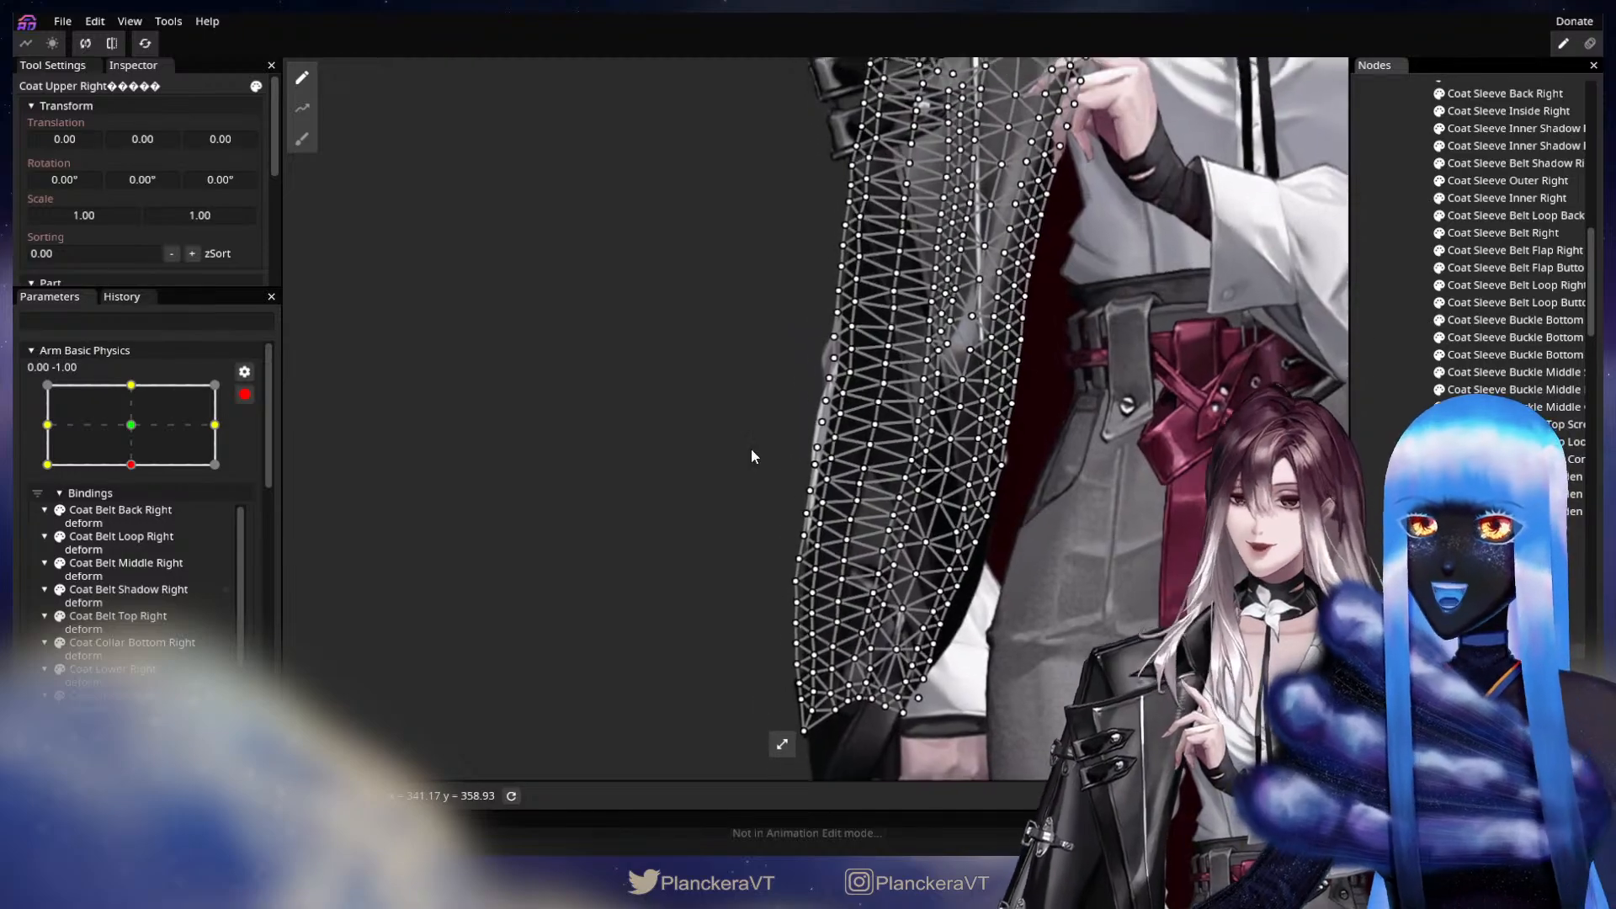
Brush the outer edge of Coat Upper Right outward at 0.00, -1.00 with the Circle Brush until it covers the shirt sleeve.
click(301, 139)
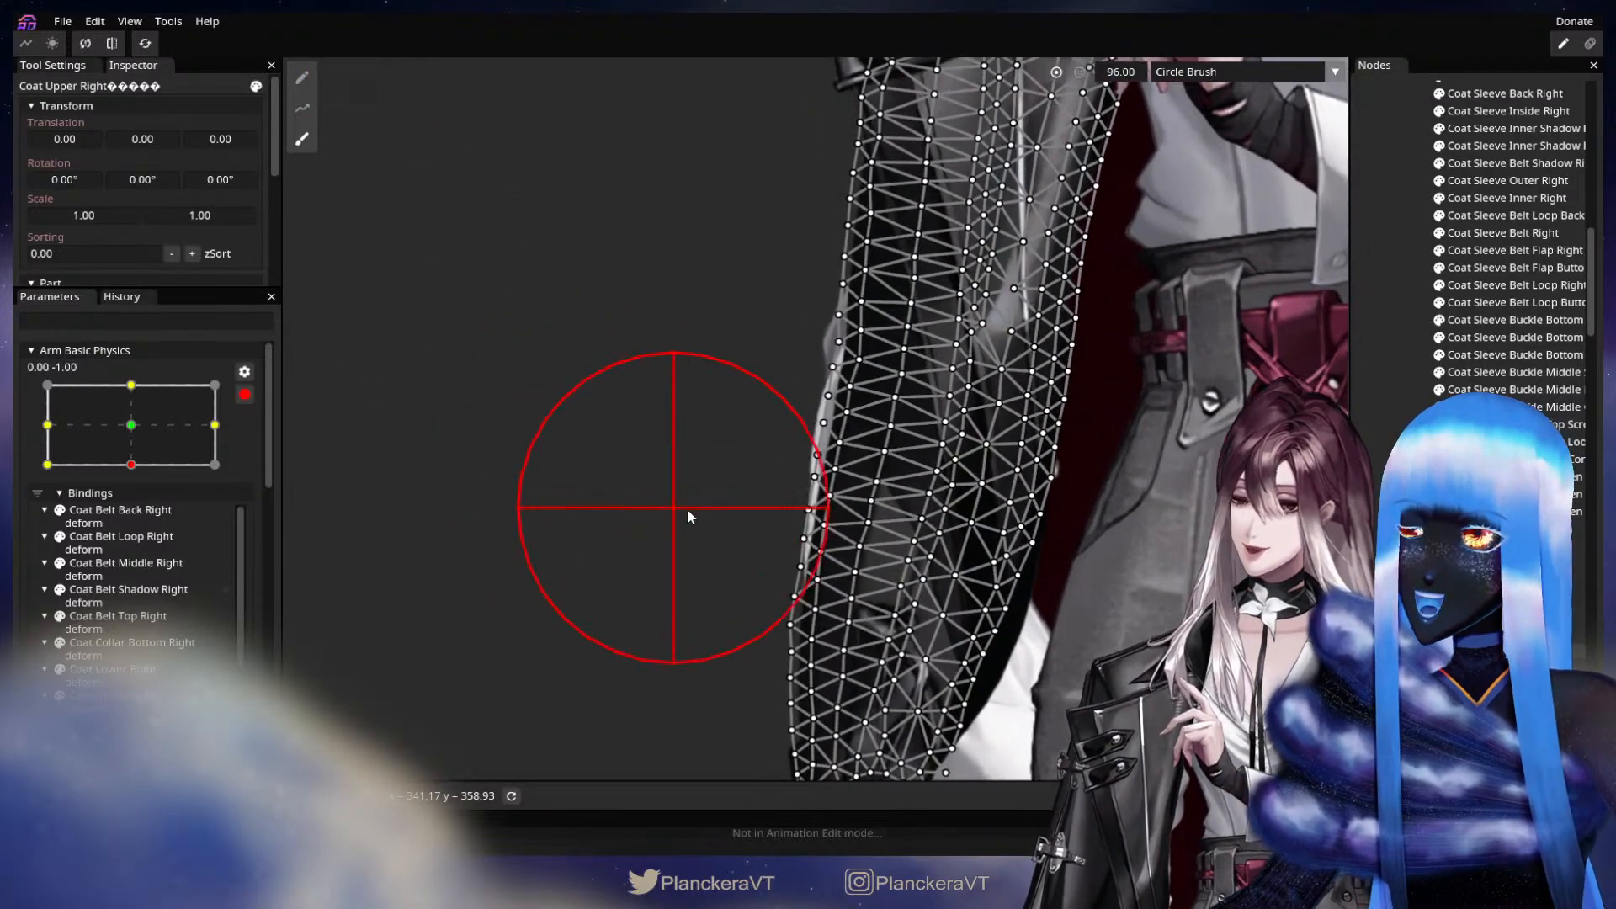
drag(730, 494, 724, 493)
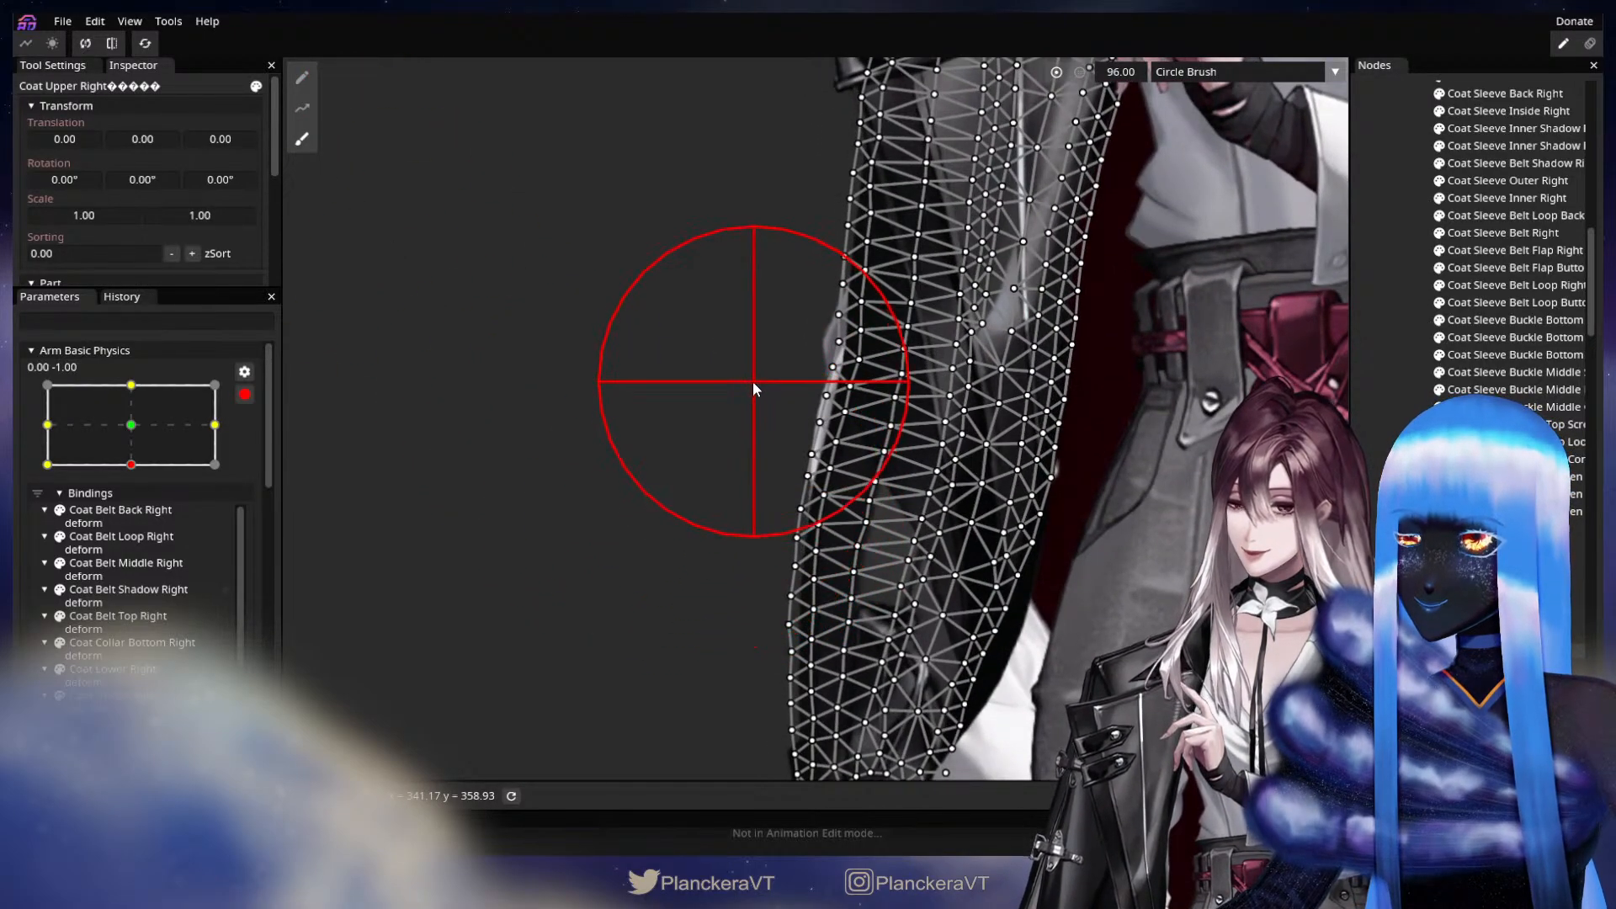
mouse_move(753, 381)
mouse_down()
mouse_move(729, 371)
mouse_move(719, 320)
mouse_move(716, 372)
mouse_move(707, 317)
mouse_move(702, 501)
mouse_move(724, 352)
mouse_up()
drag(731, 452, 720, 506)
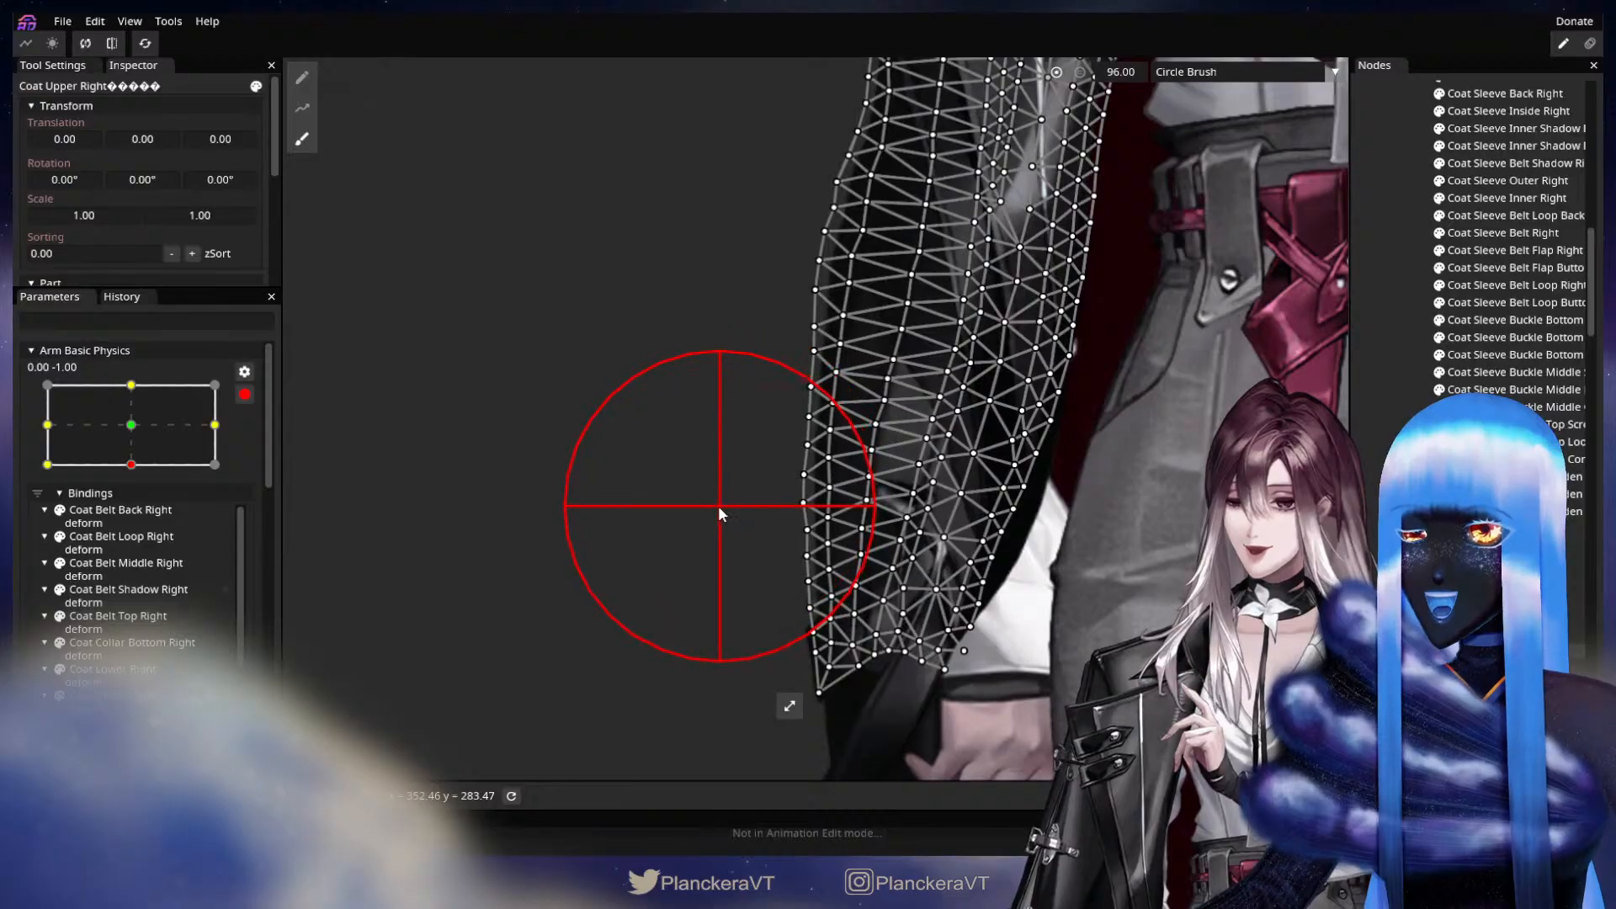
drag(719, 286, 719, 490)
mouse_move(758, 309)
mouse_down()
mouse_move(783, 286)
mouse_move(769, 278)
mouse_move(799, 337)
mouse_up()
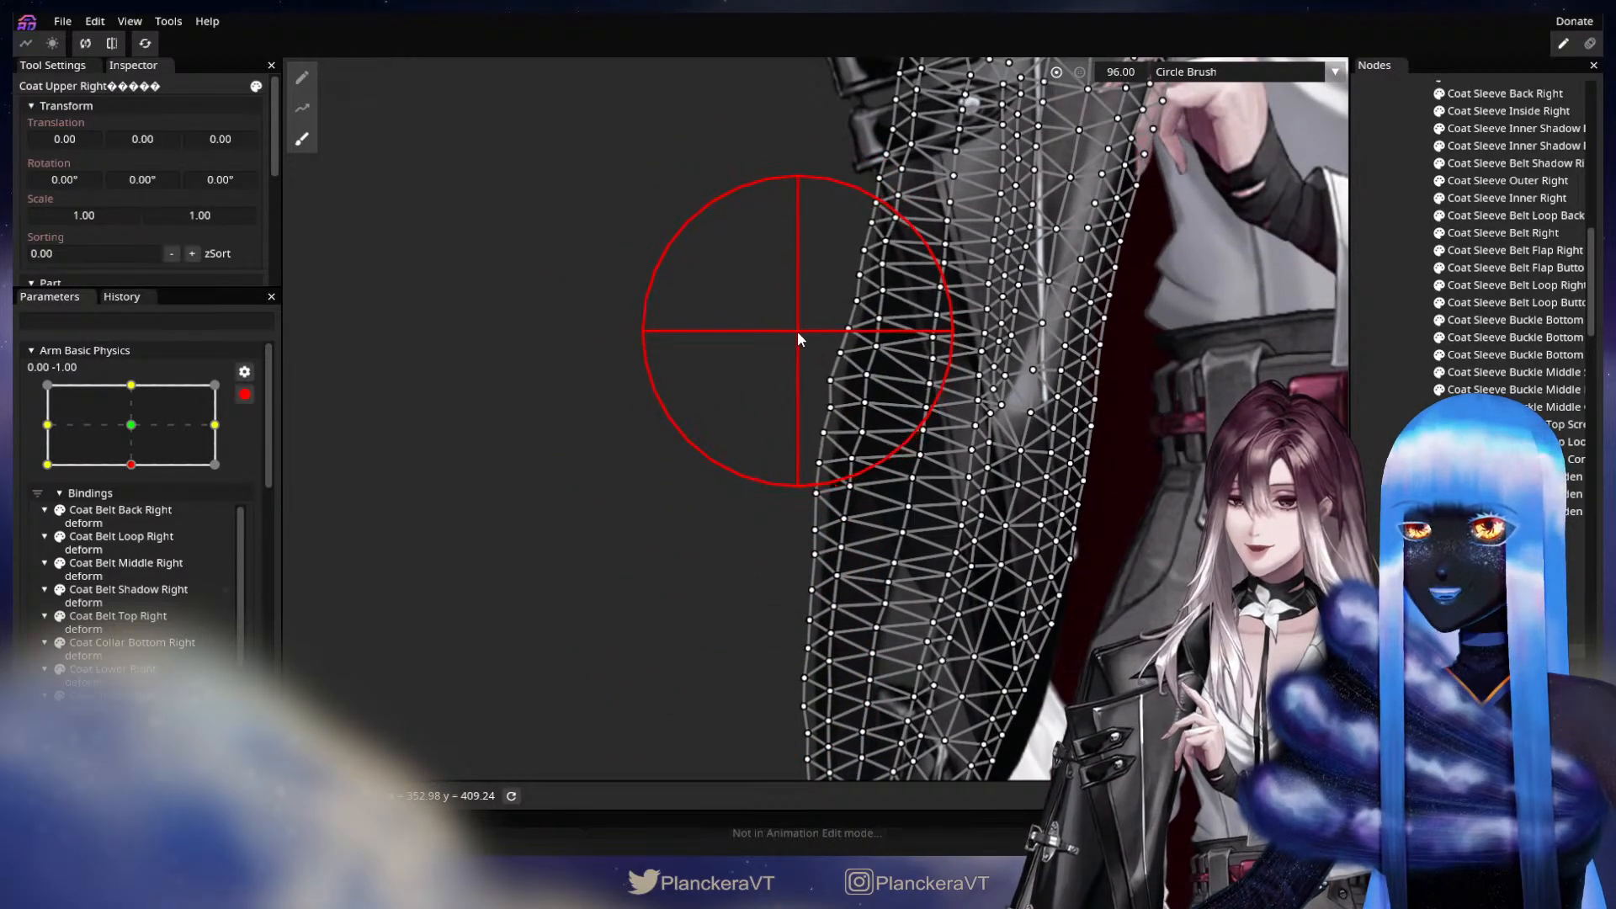
scroll(689, 308, up, 3)
drag(634, 304, 593, 377)
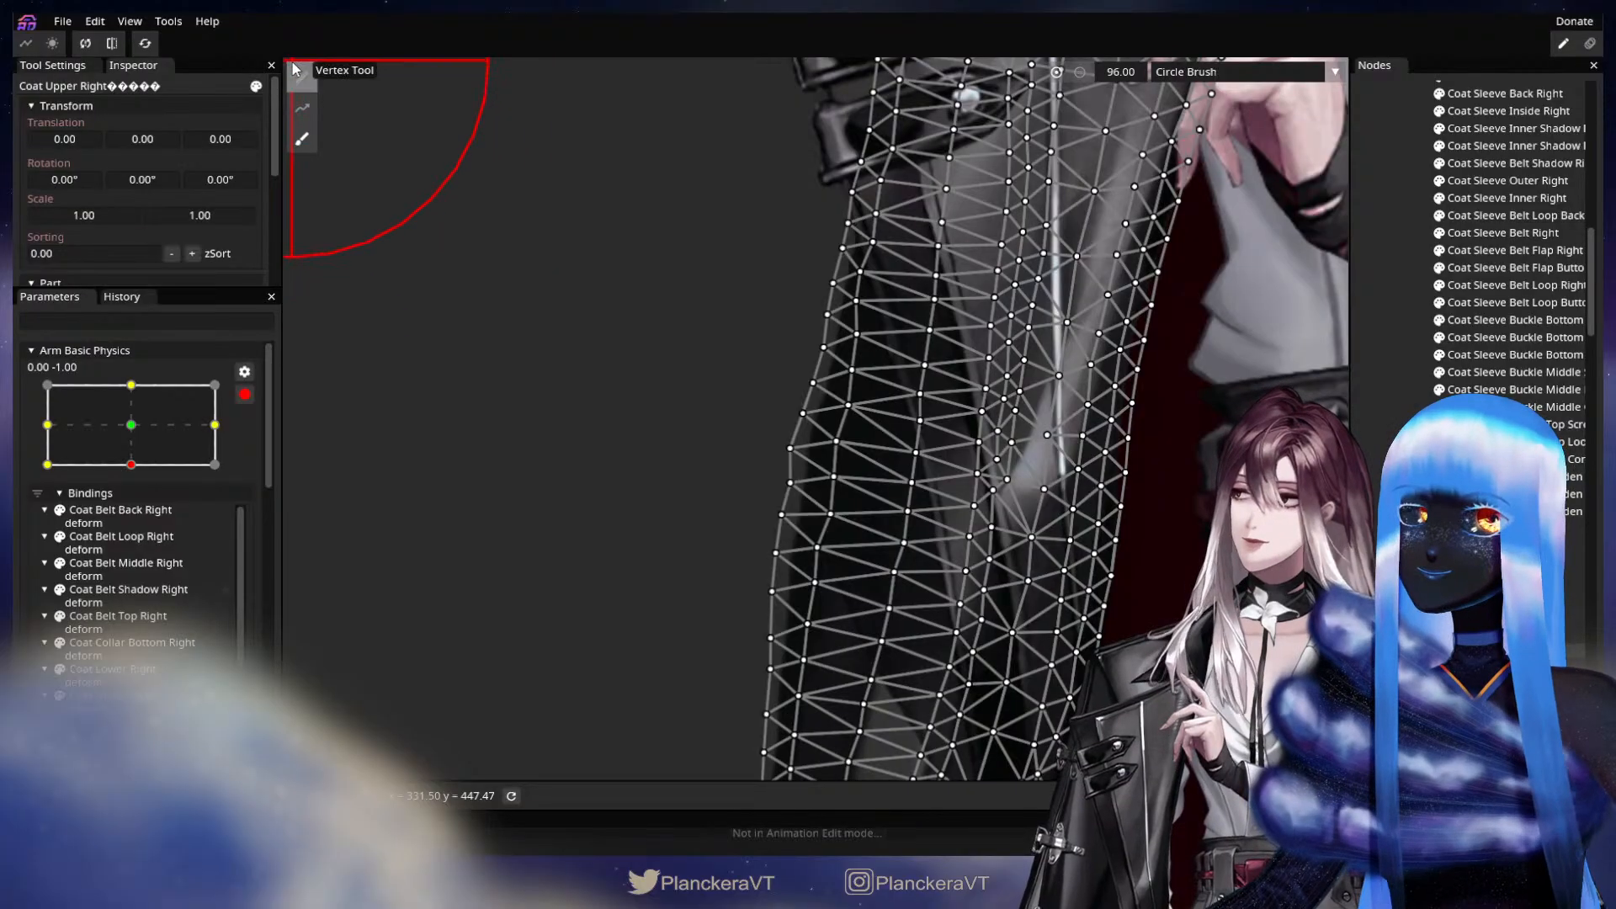
Switch to the Vertex Tool and reposition single vertices along the upper and middle outer edge of Coat Upper Right to smooth its contour.
click(302, 78)
scroll(776, 468, up, 2)
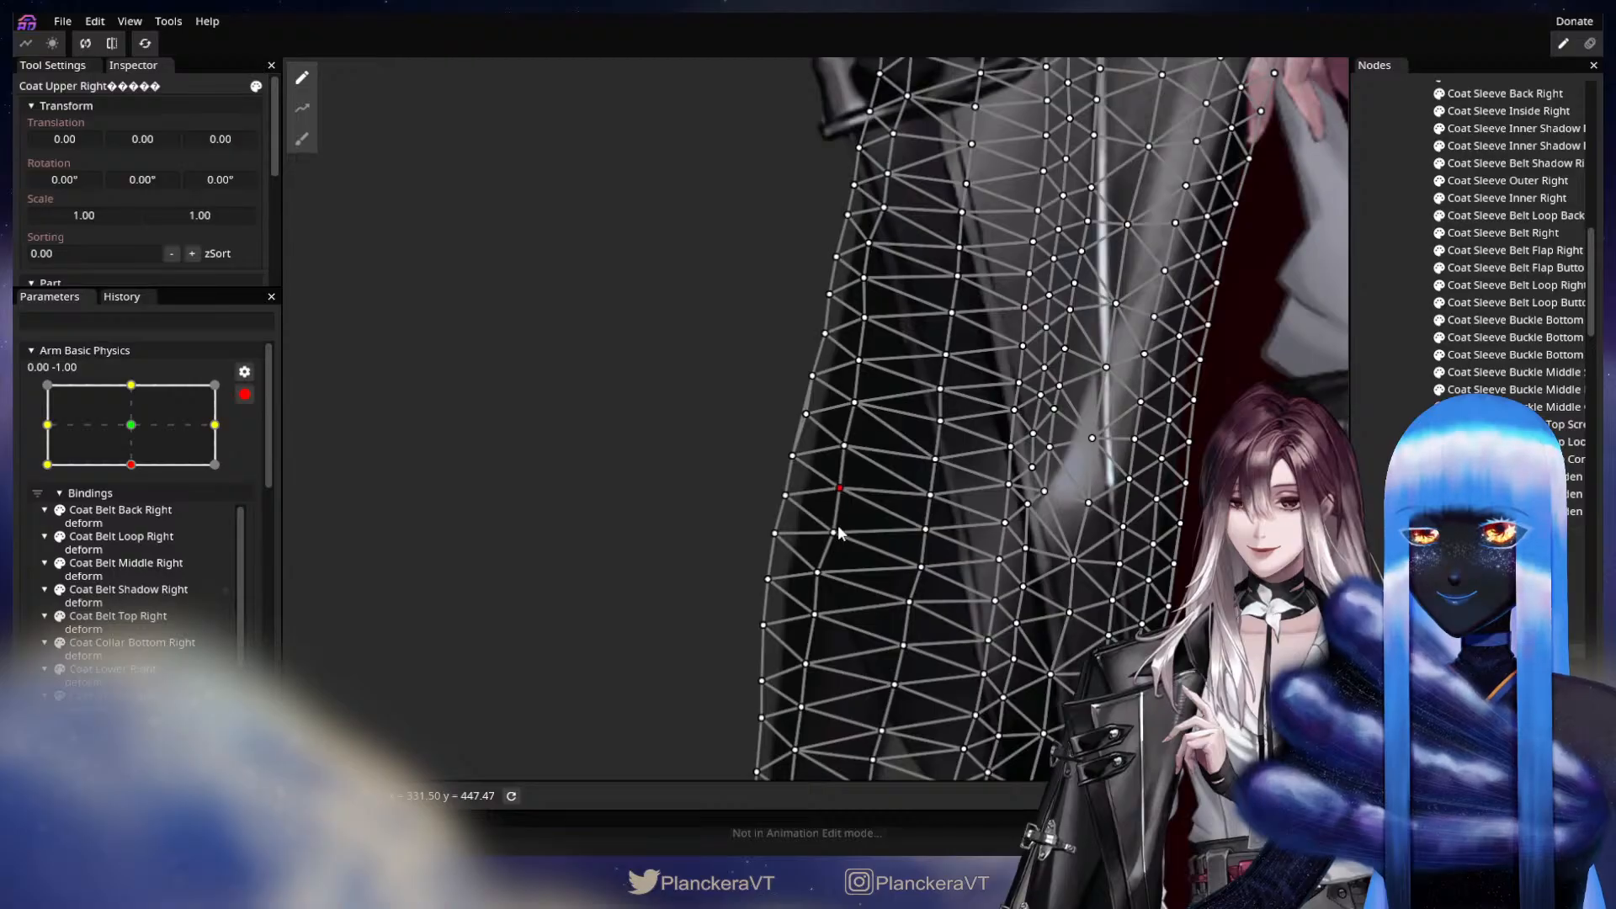
drag(831, 530, 832, 529)
drag(837, 505, 837, 377)
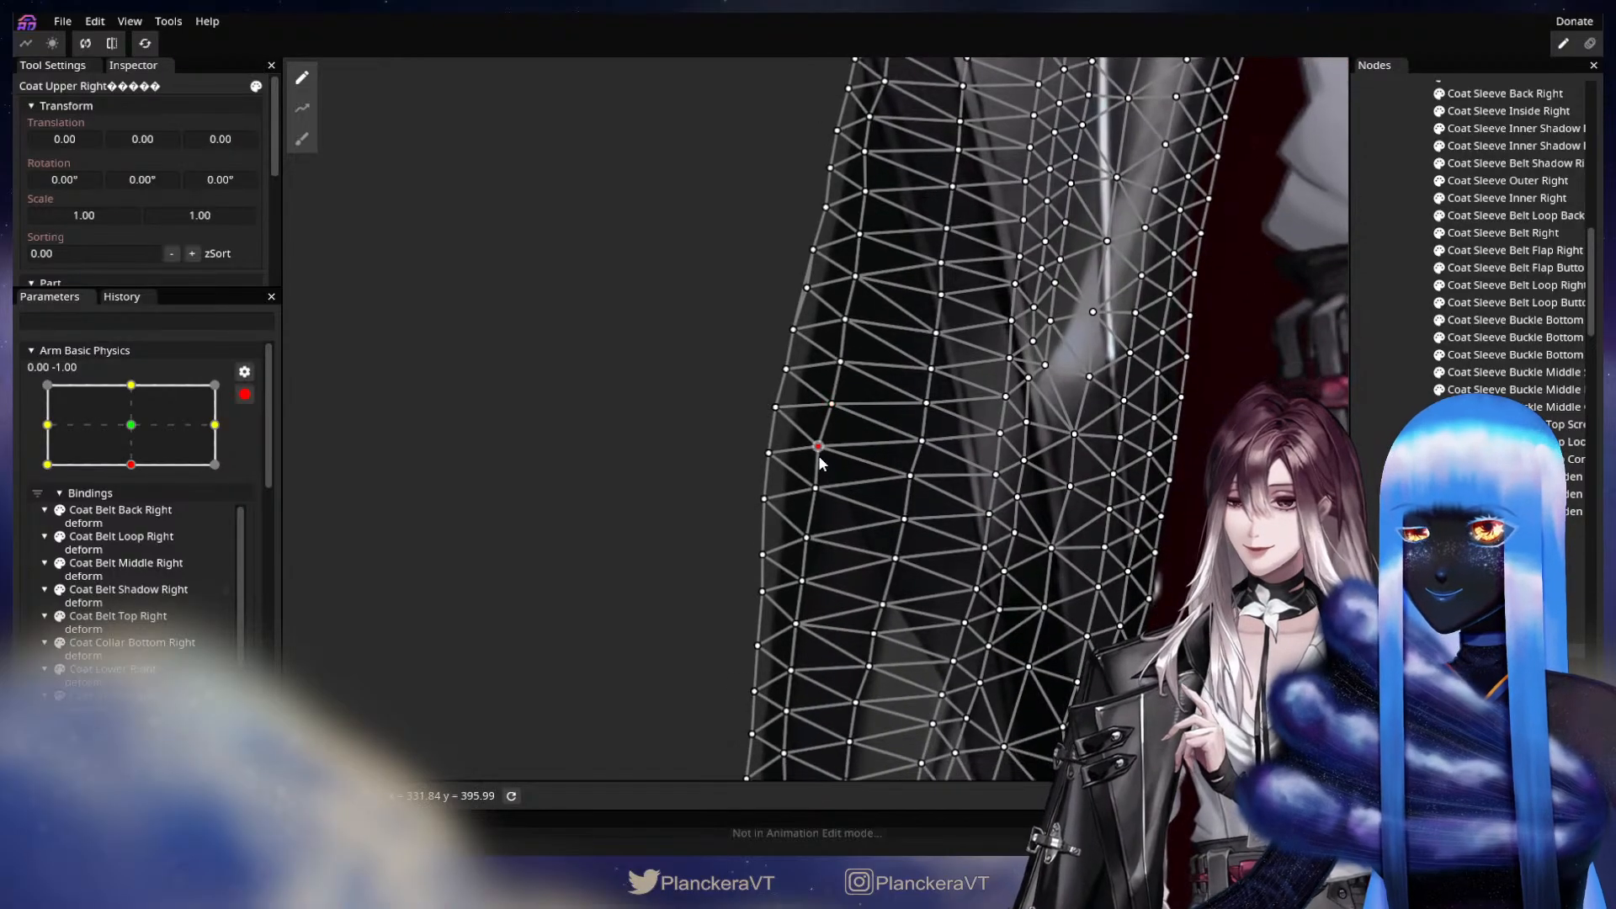
drag(822, 449, 825, 448)
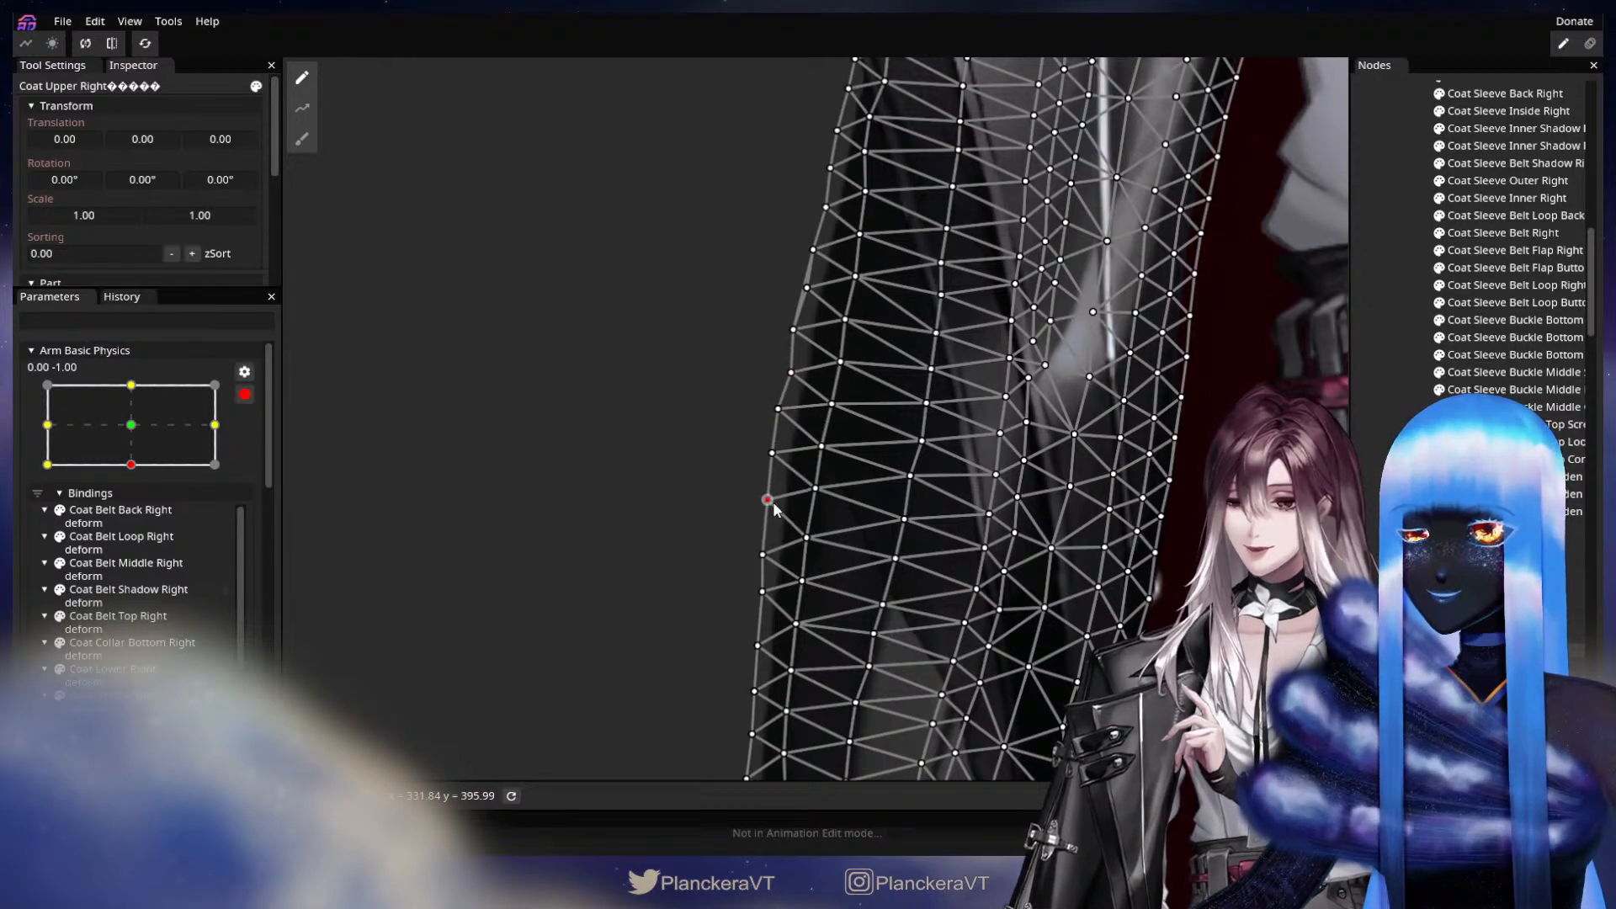
drag(787, 418, 778, 472)
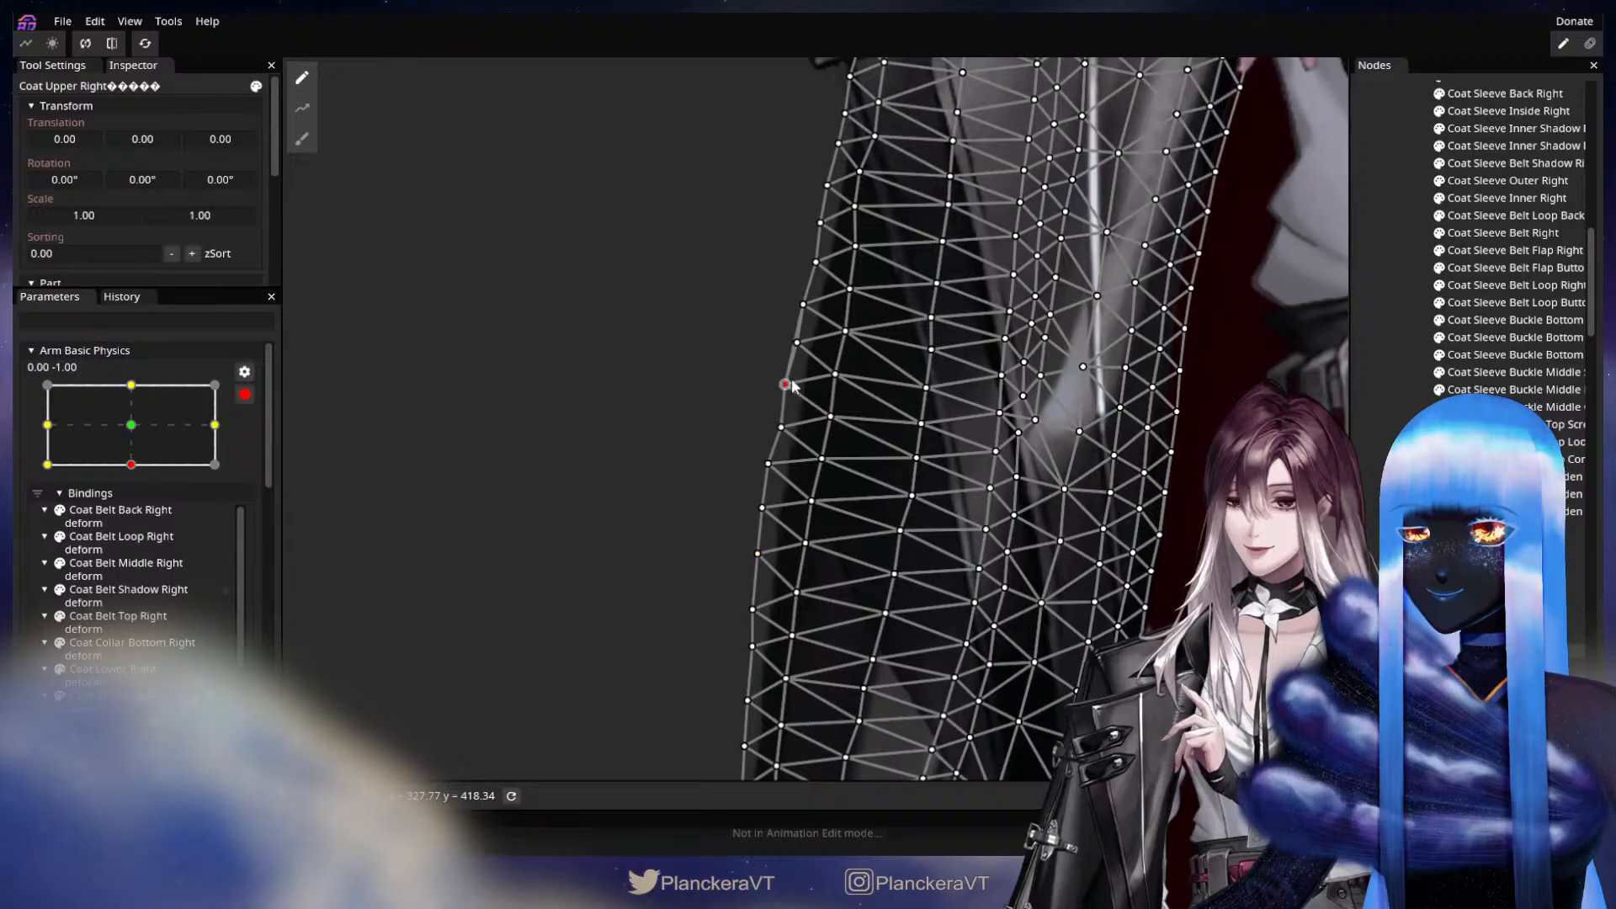
drag(795, 342, 752, 553)
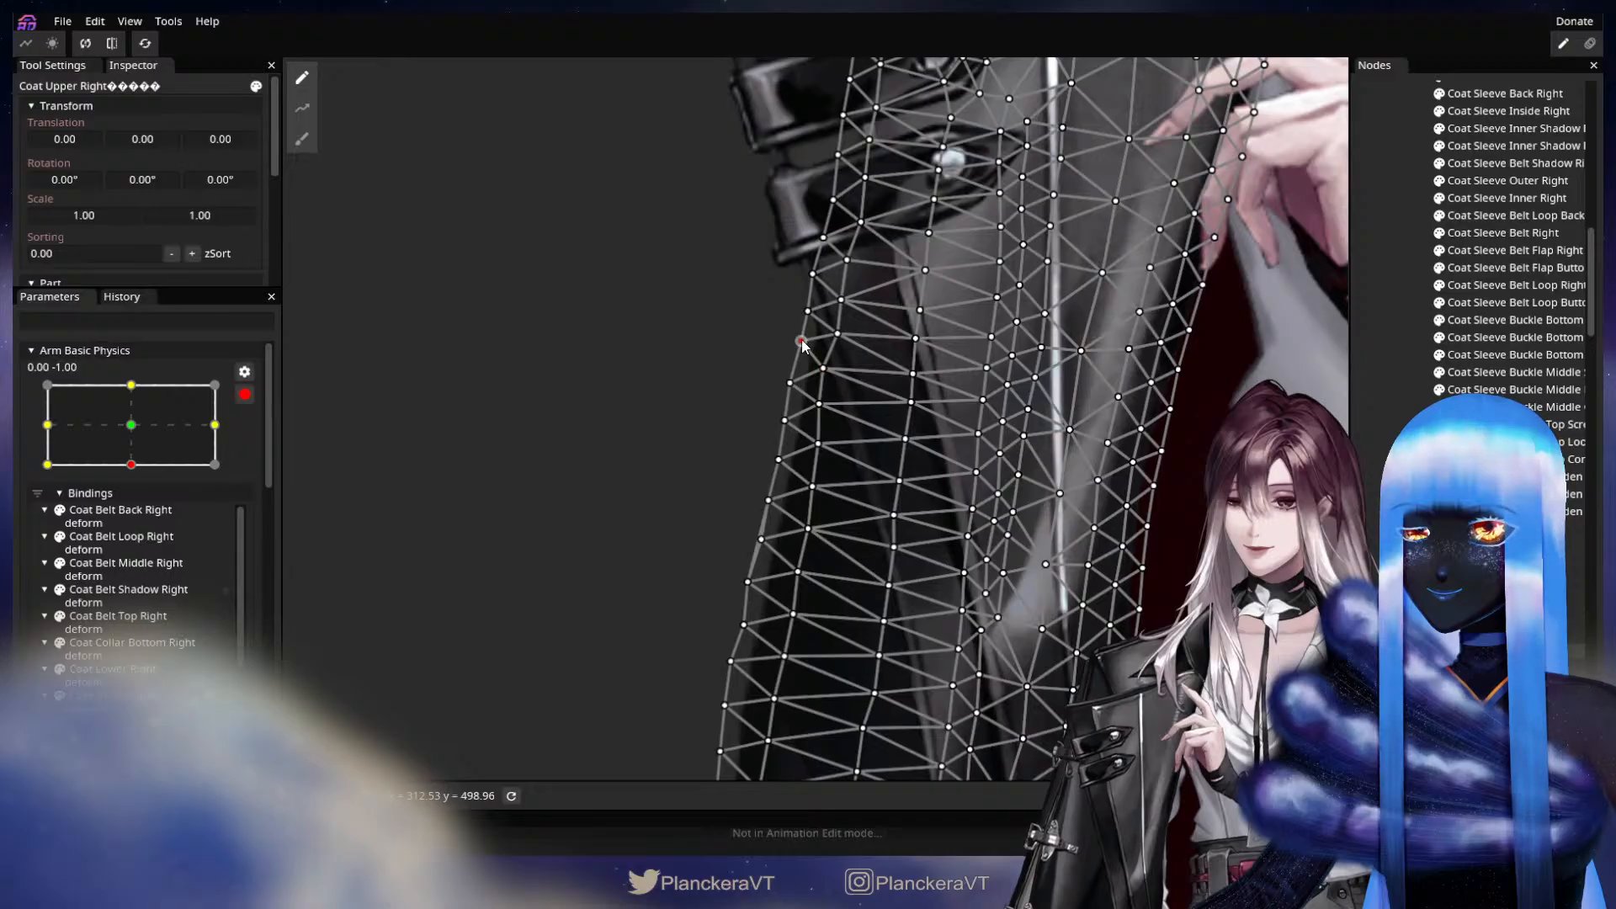
drag(800, 352, 722, 461)
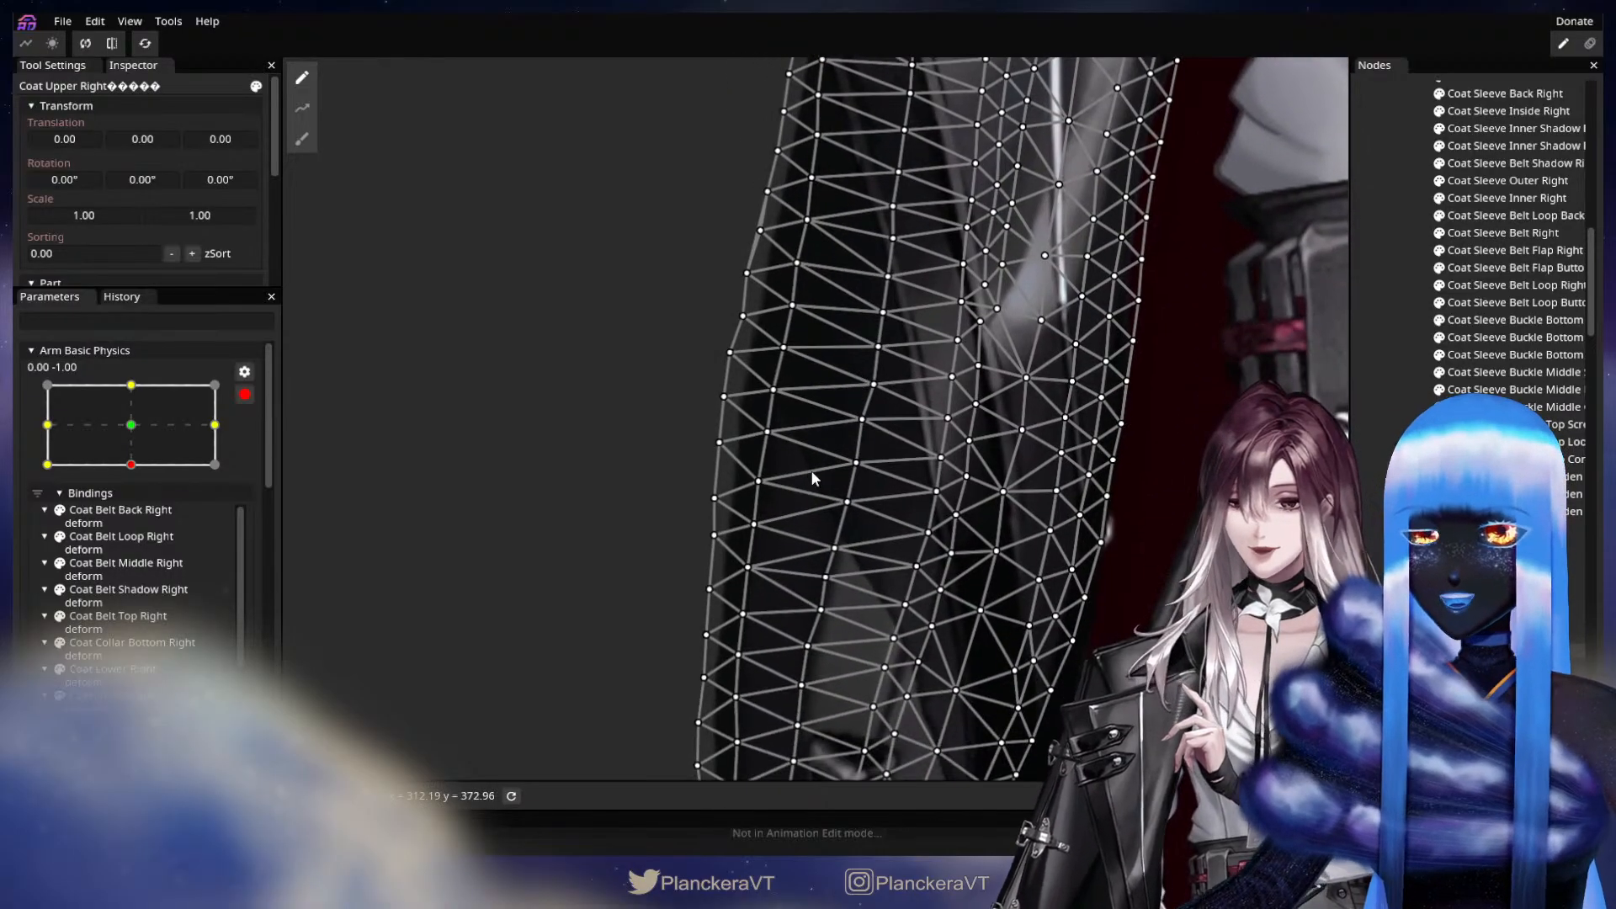
Nudge the remaining outer-edge vertices of Coat Upper Right down towards its lower end to even out the 0.00, -1.00 silhouette.
click(720, 405)
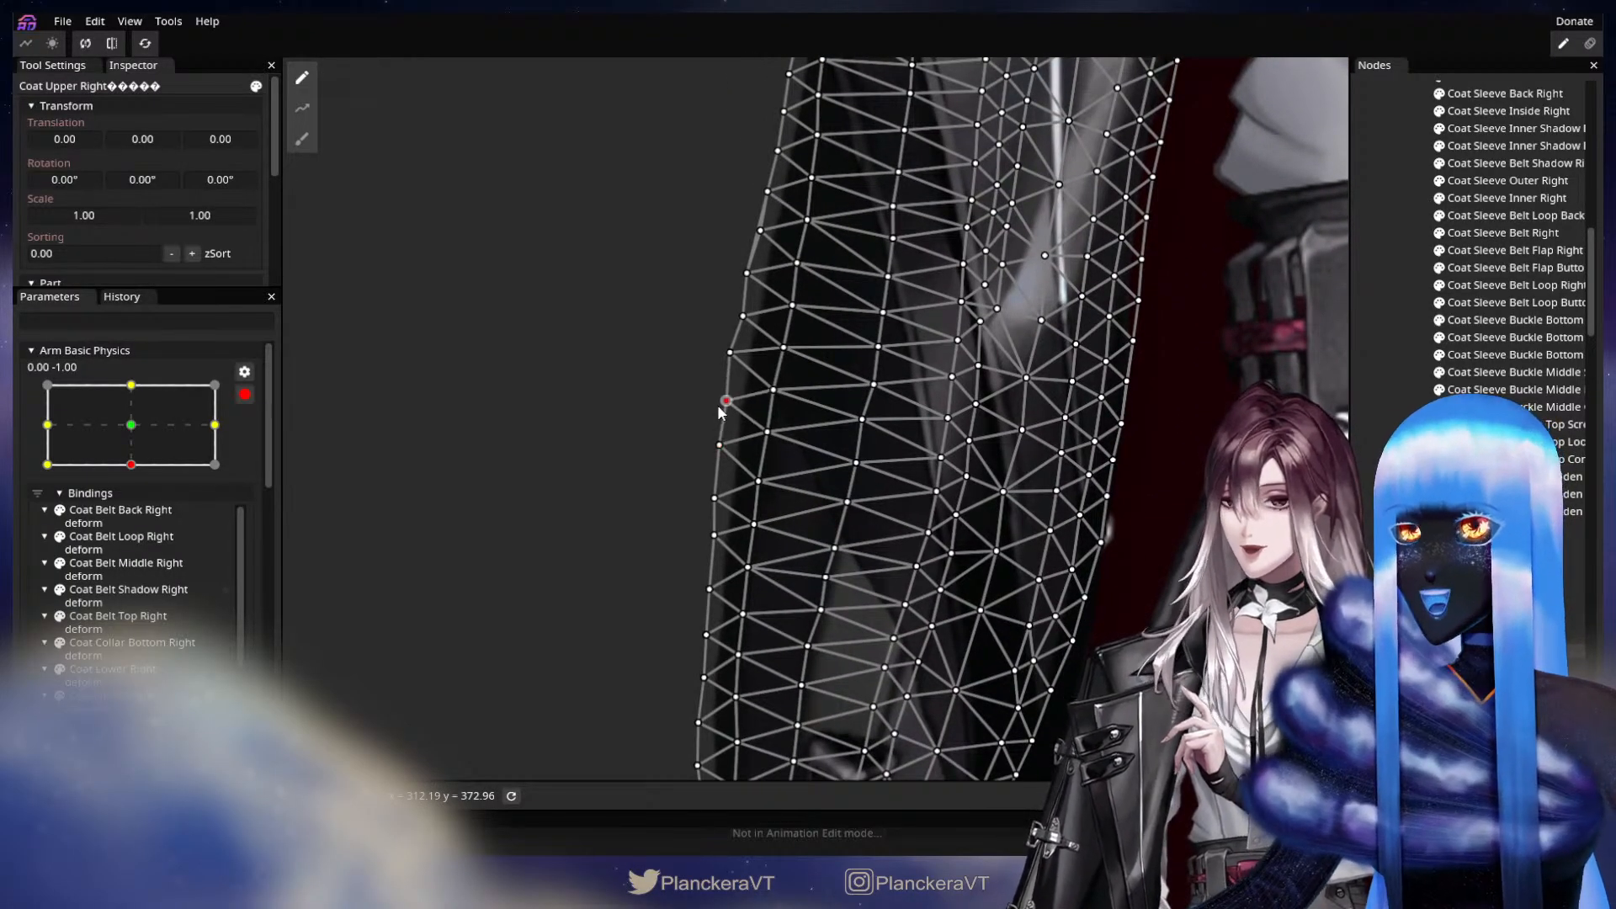
drag(829, 512, 840, 396)
drag(868, 565, 926, 303)
scroll(844, 403, up, 1)
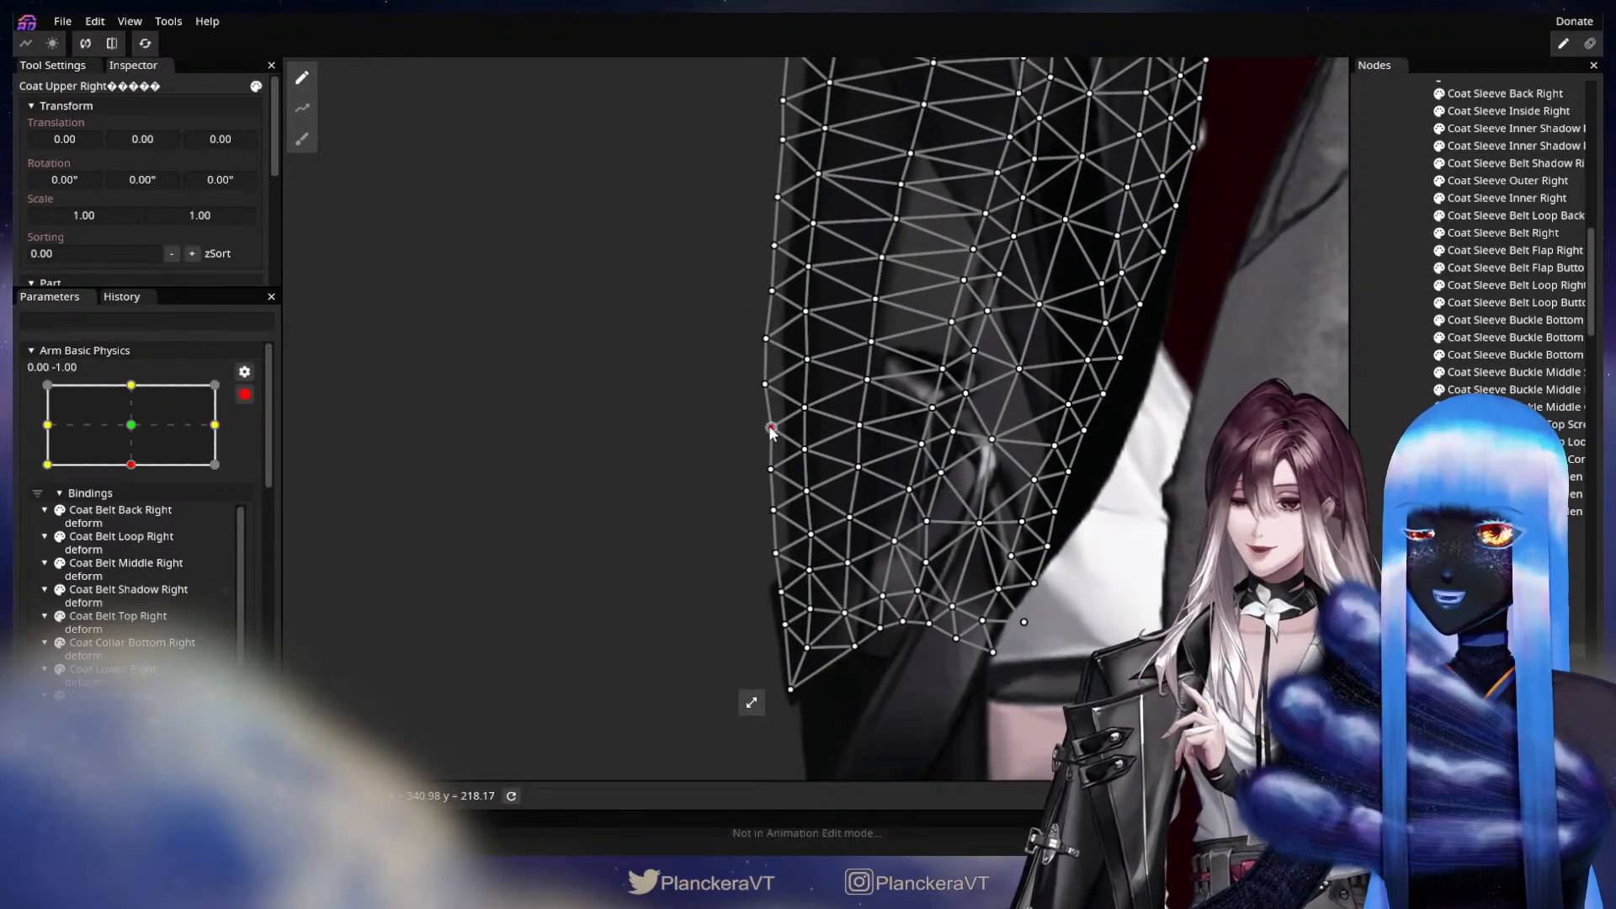
click(769, 426)
click(764, 387)
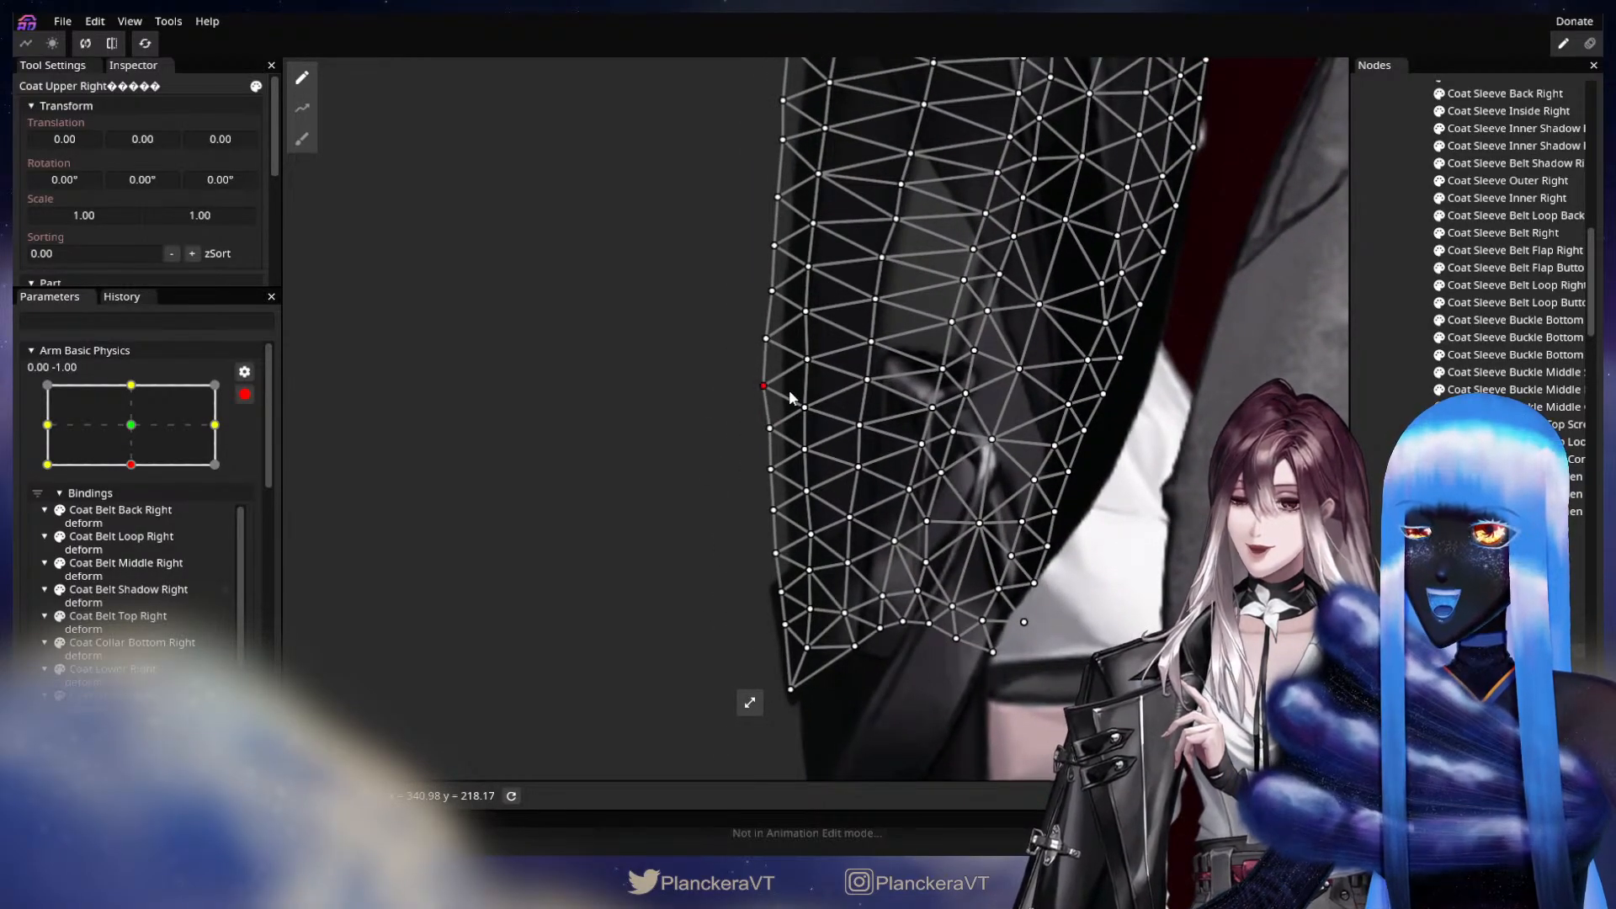
drag(927, 410, 899, 459)
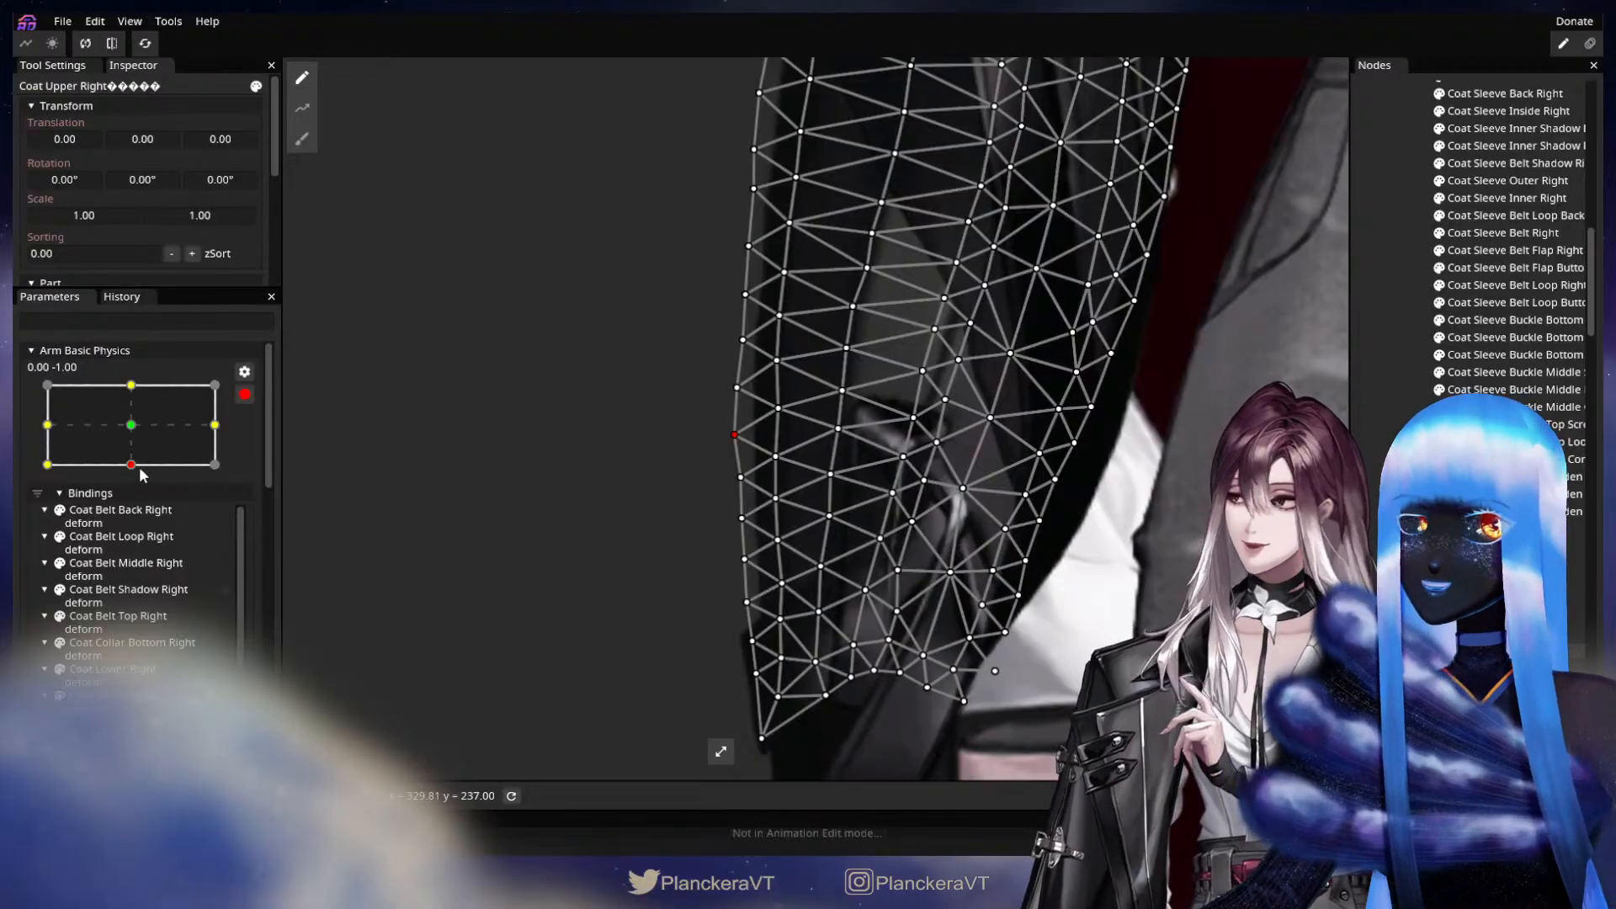
Move Arm Basic Physics to its -1.00, -1.00 keypoint and unset the Coat Upper Right deform binding there.
click(47, 465)
drag(714, 360, 684, 612)
click(1170, 459)
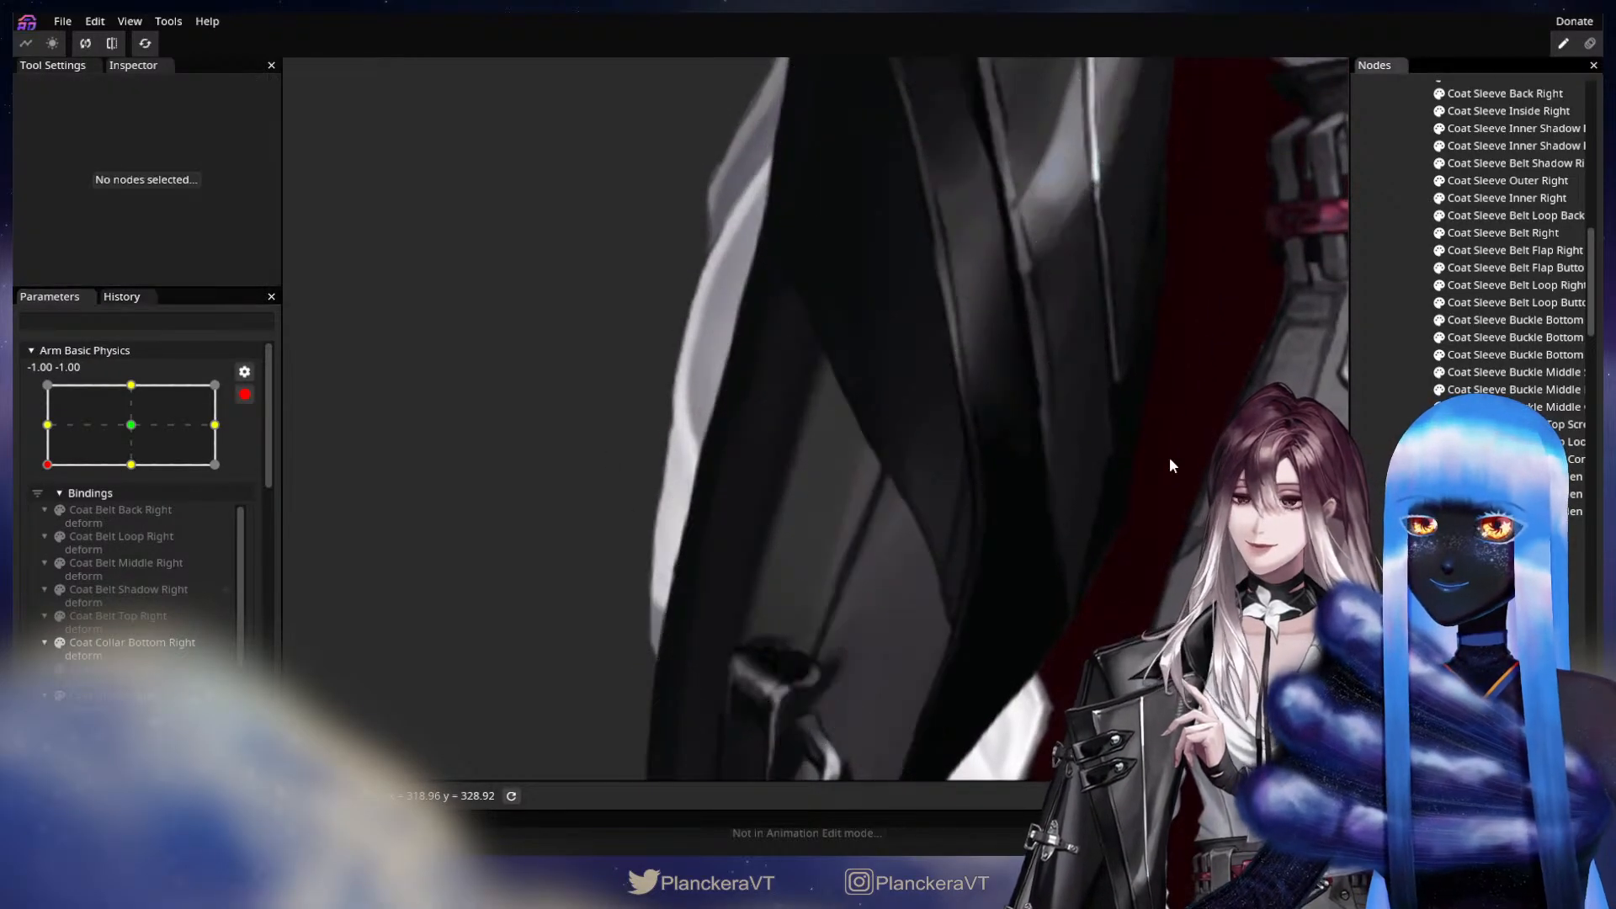
scroll(634, 523, down, 3)
scroll(185, 688, down, 1)
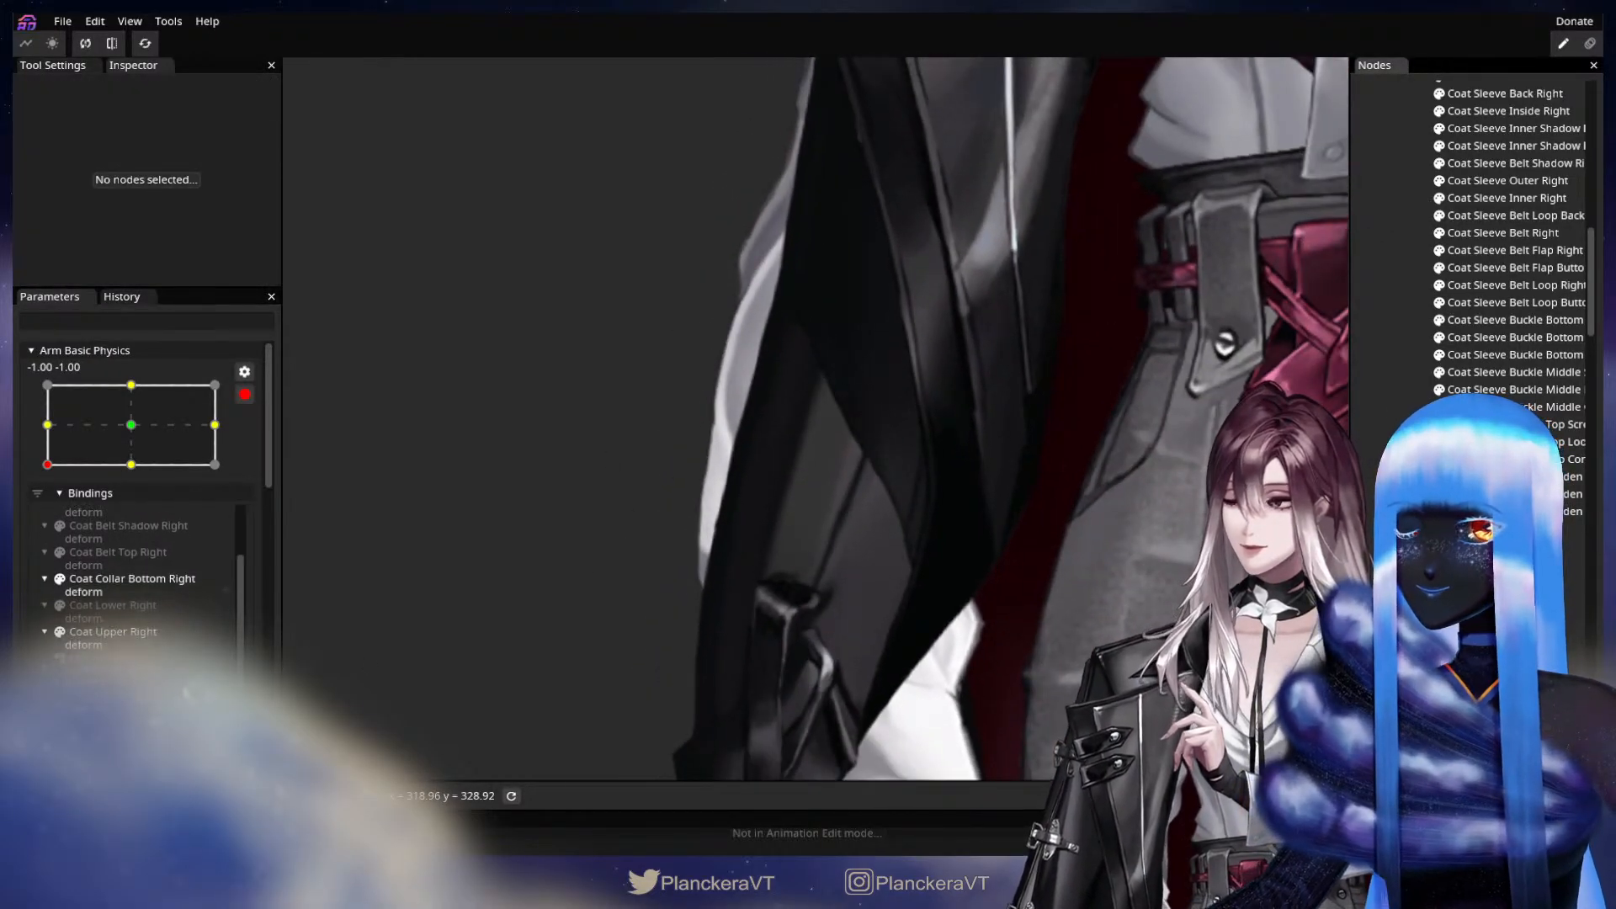
click(134, 633)
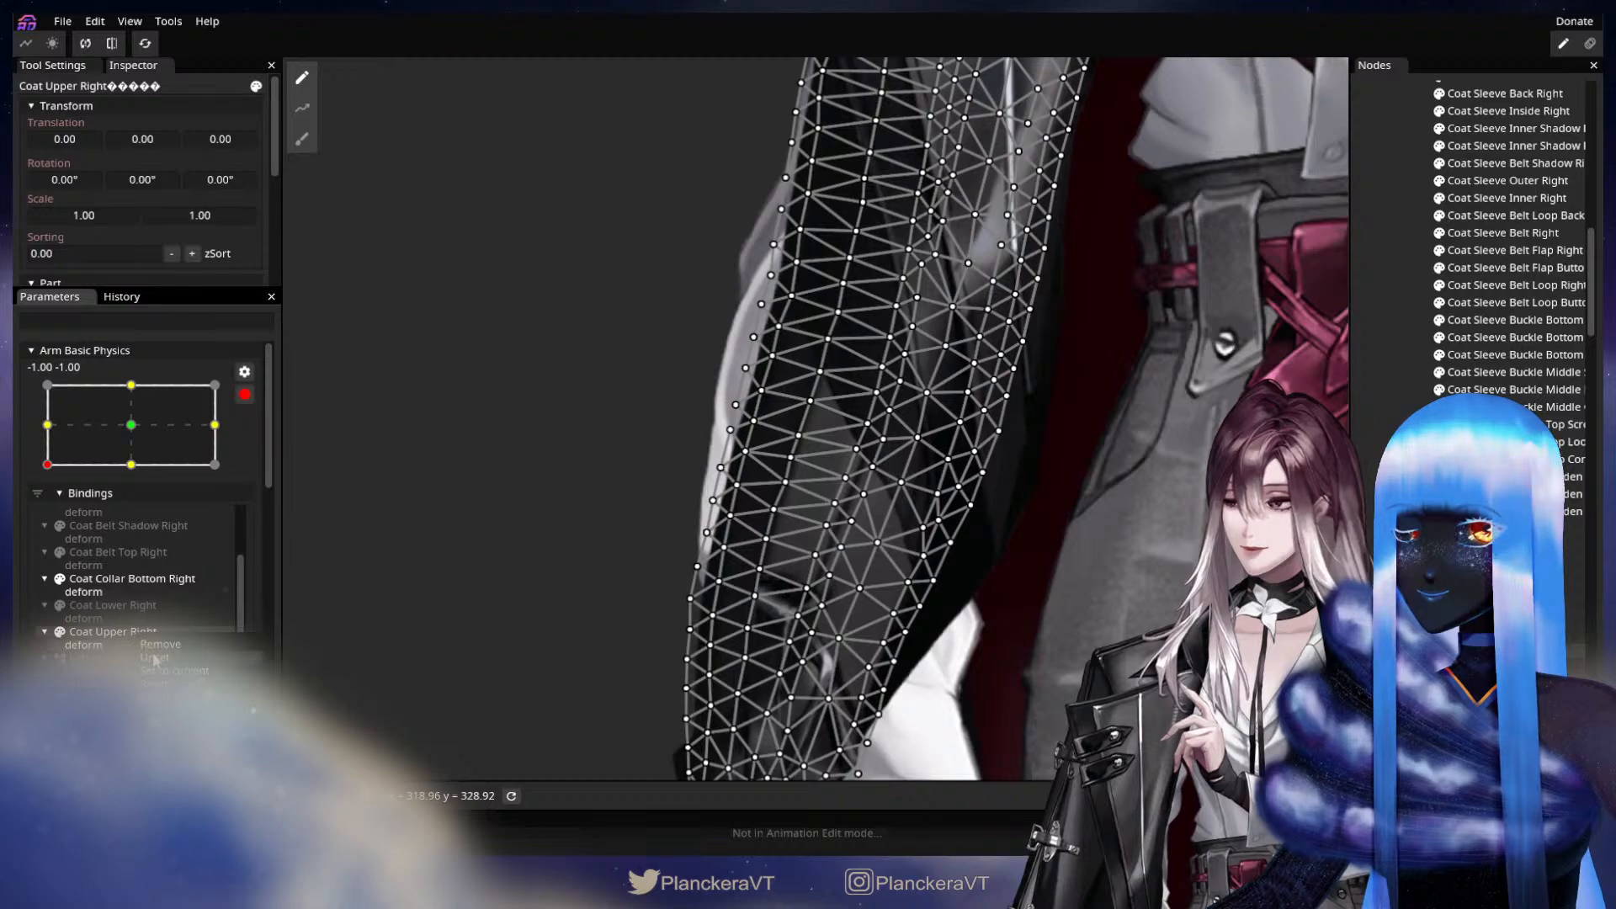
click(154, 659)
click(1145, 552)
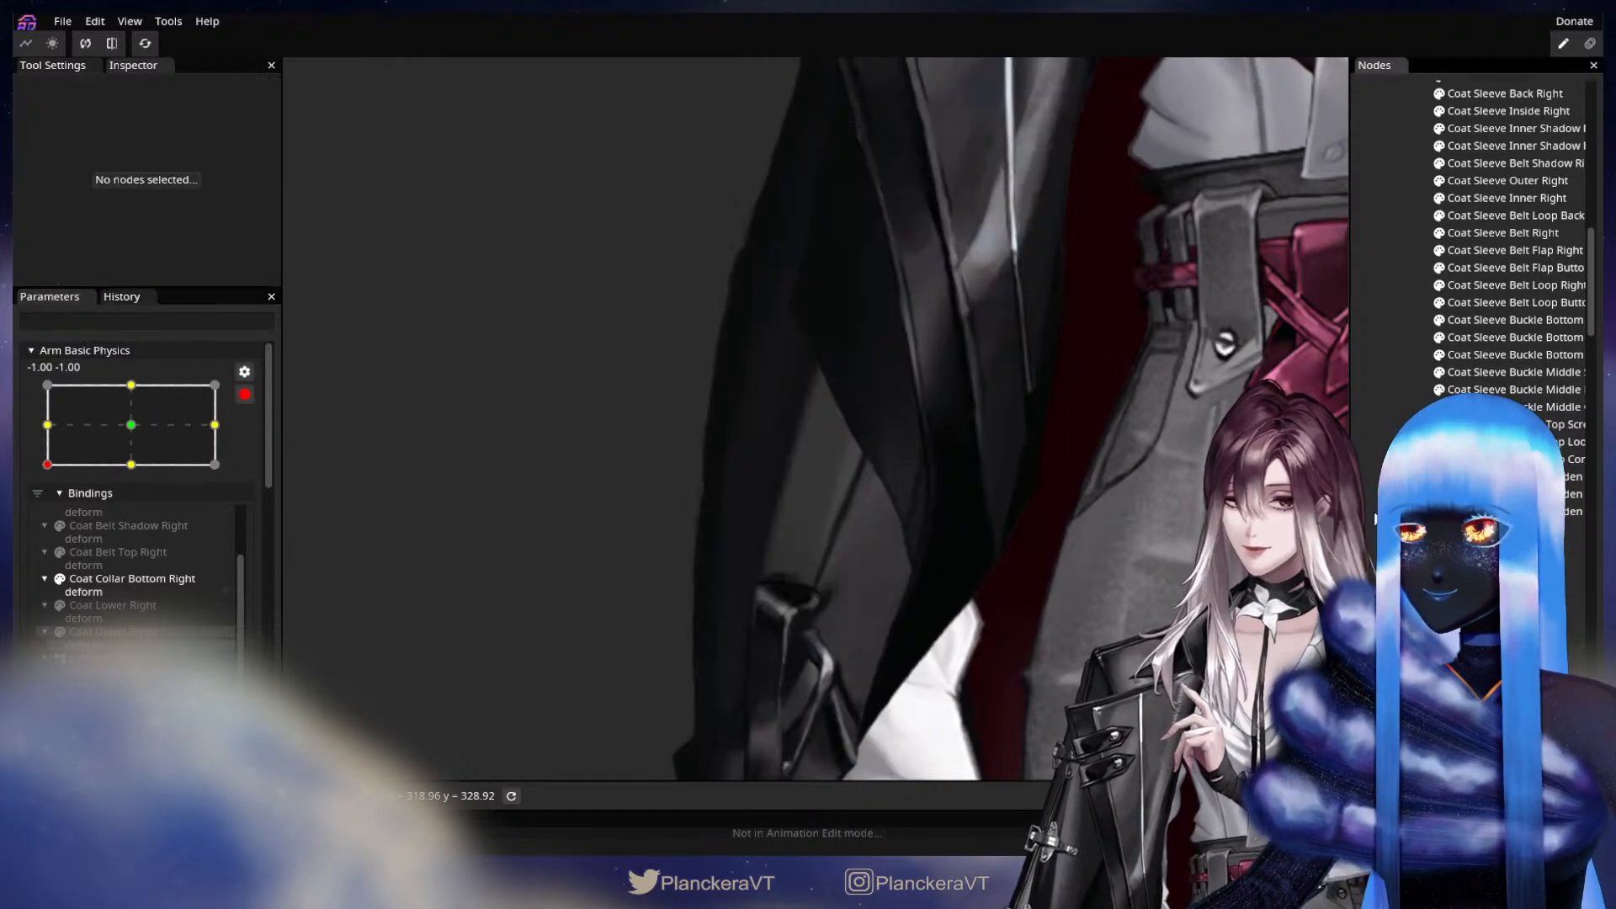
drag(1059, 516, 1086, 504)
scroll(1084, 505, up, 2)
drag(895, 376, 864, 548)
scroll(882, 513, up, 5)
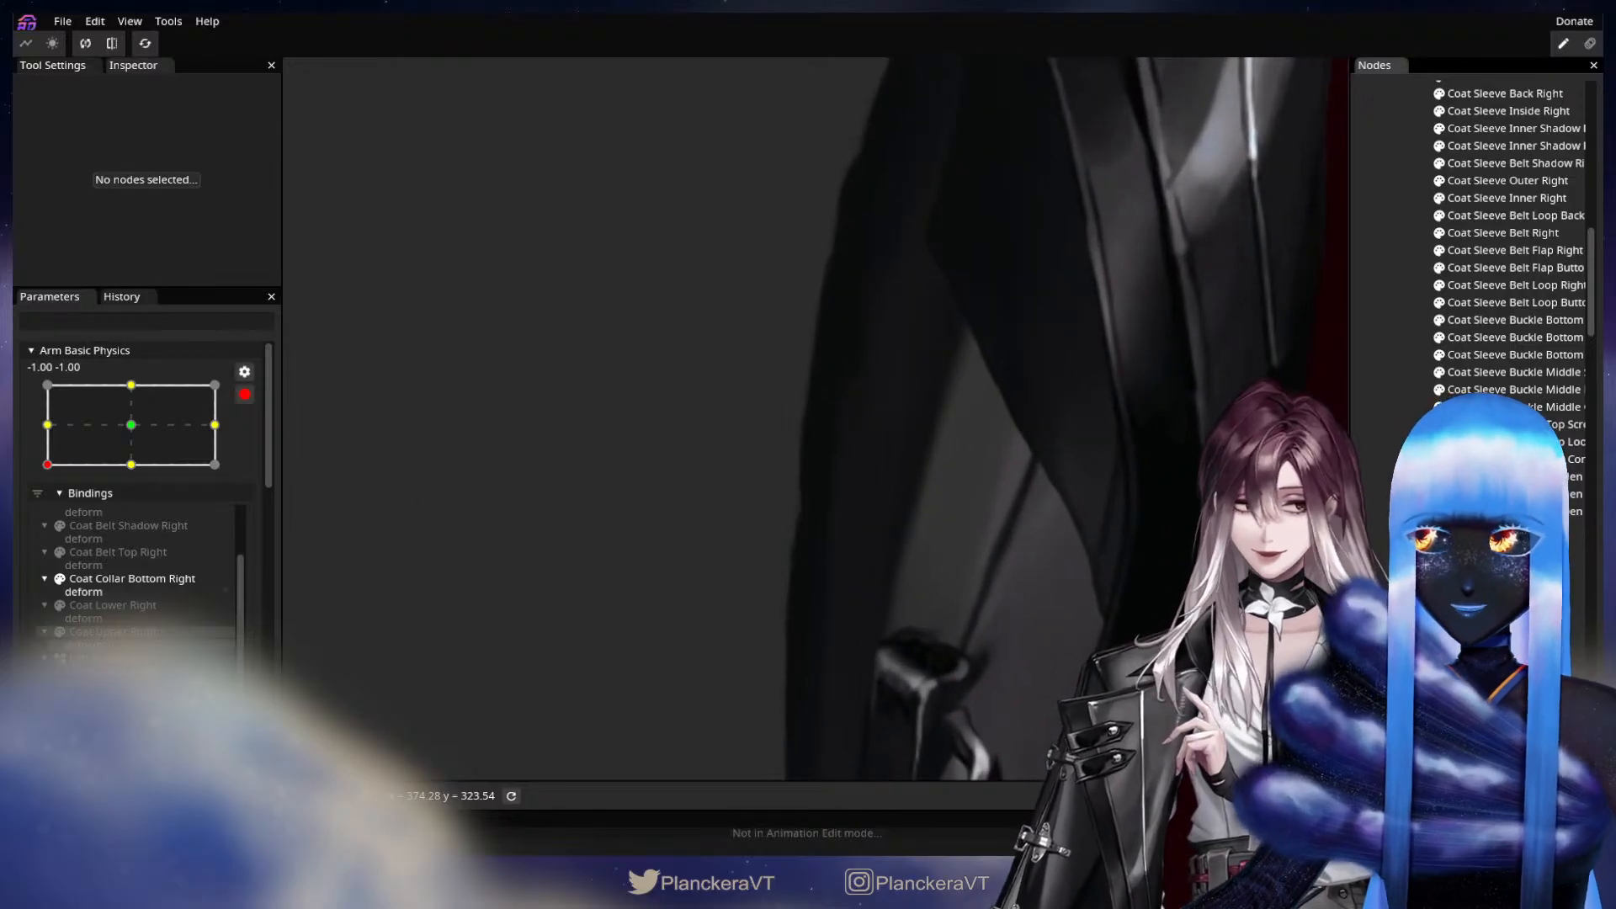
Move Arm Basic Physics to its -1.00, 0.00 keypoint and select the Coat Collar Bottom Shadow Right part for mesh deformation.
click(48, 425)
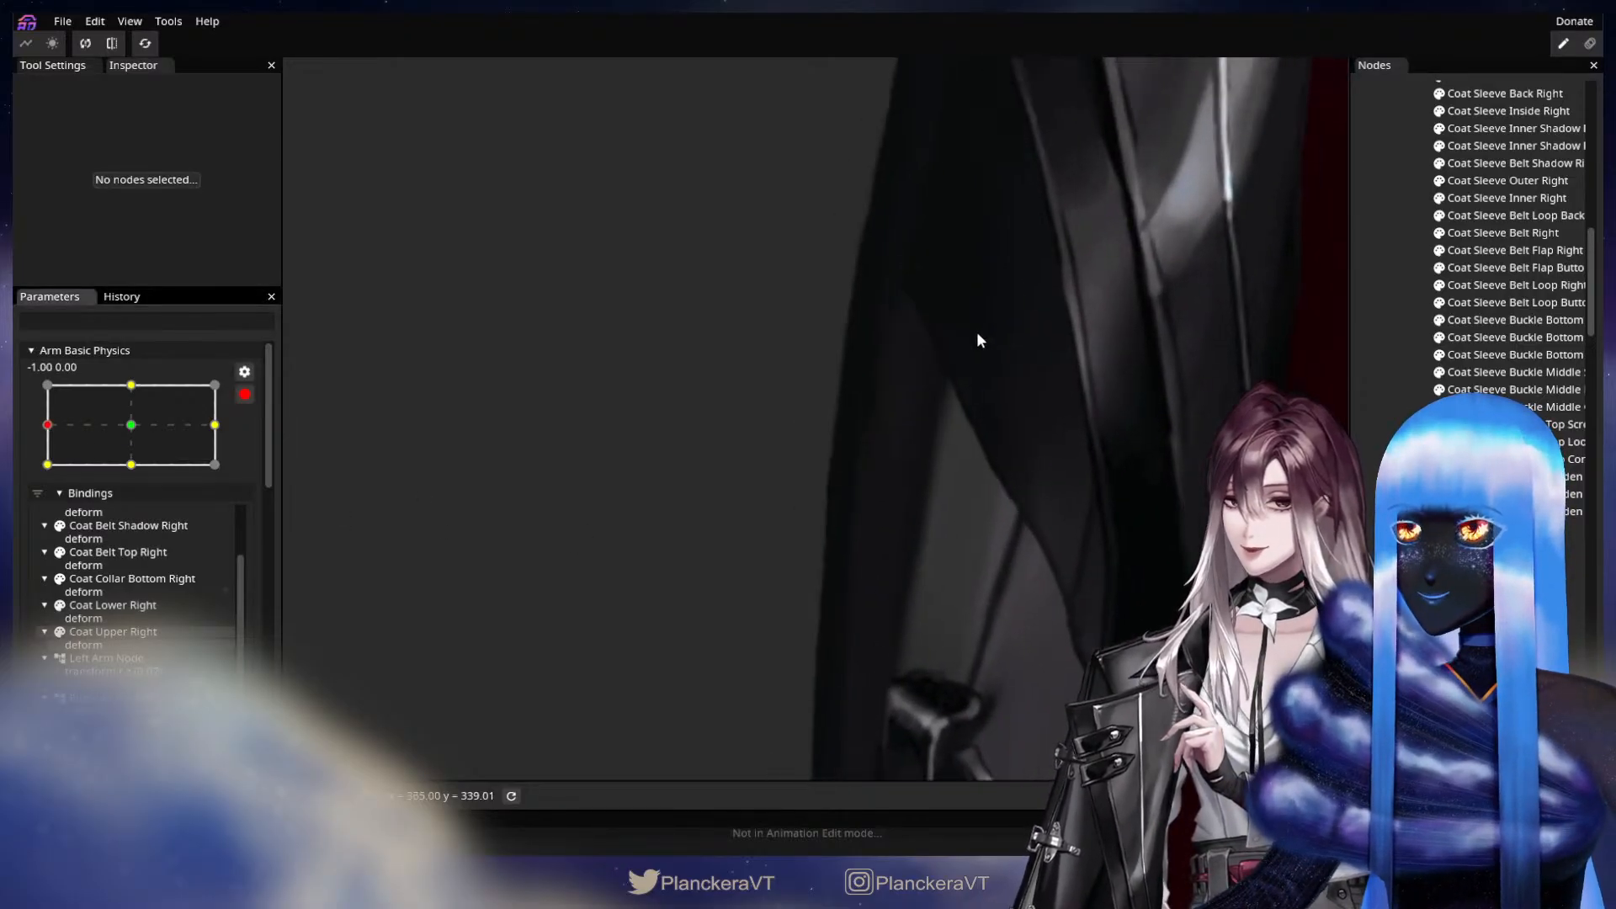
scroll(855, 494, up, 3)
scroll(850, 477, up, 3)
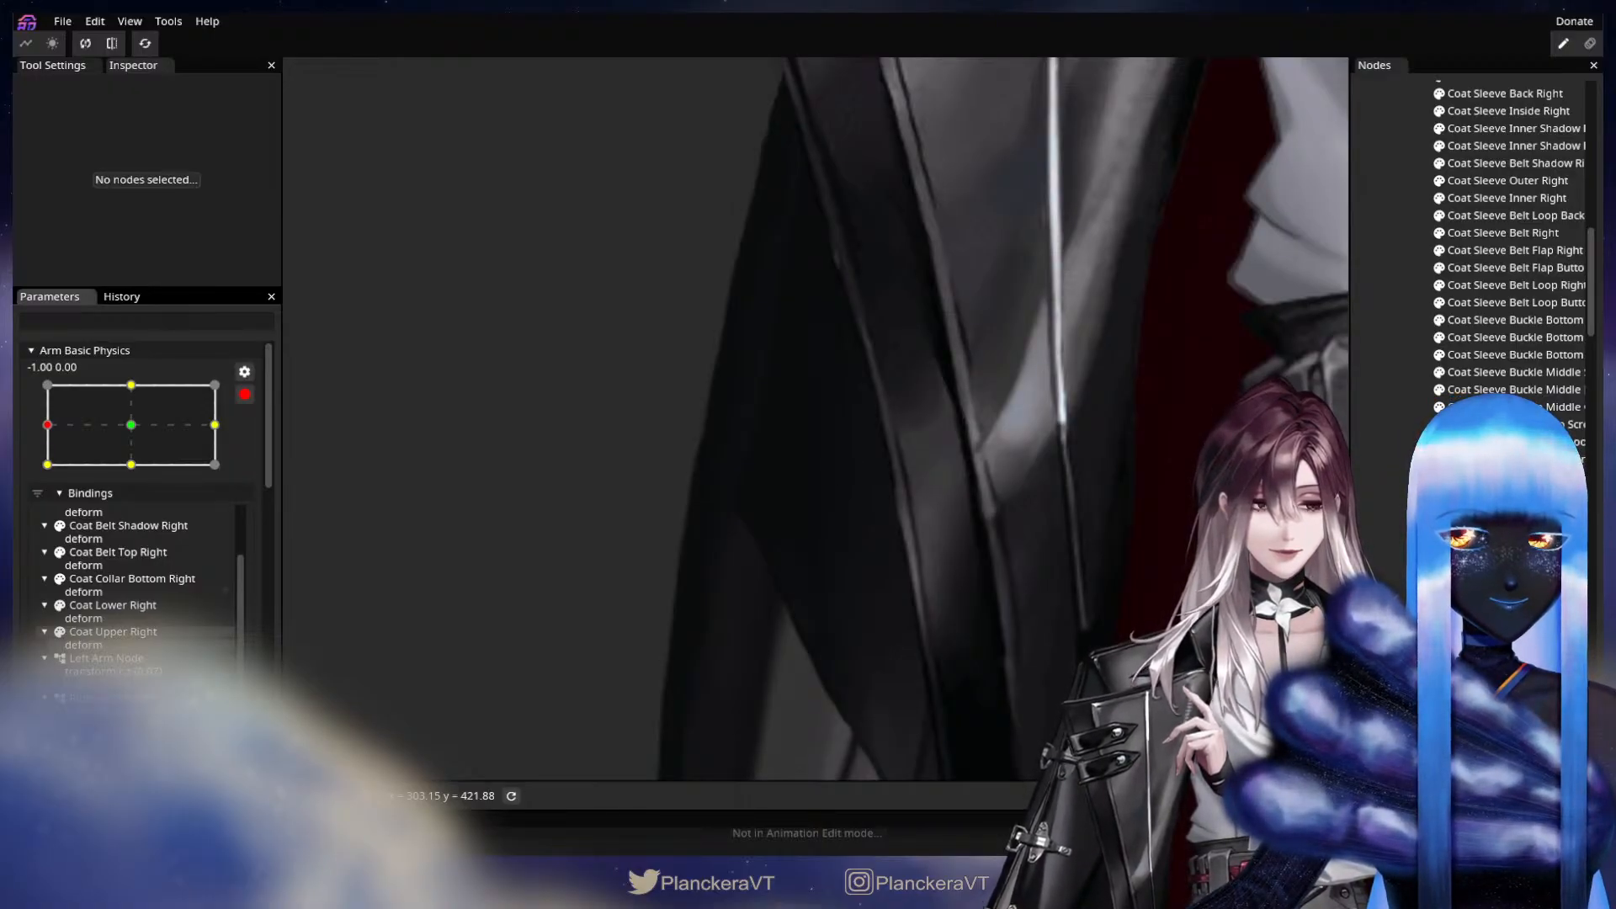
scroll(1503, 253, up, 5)
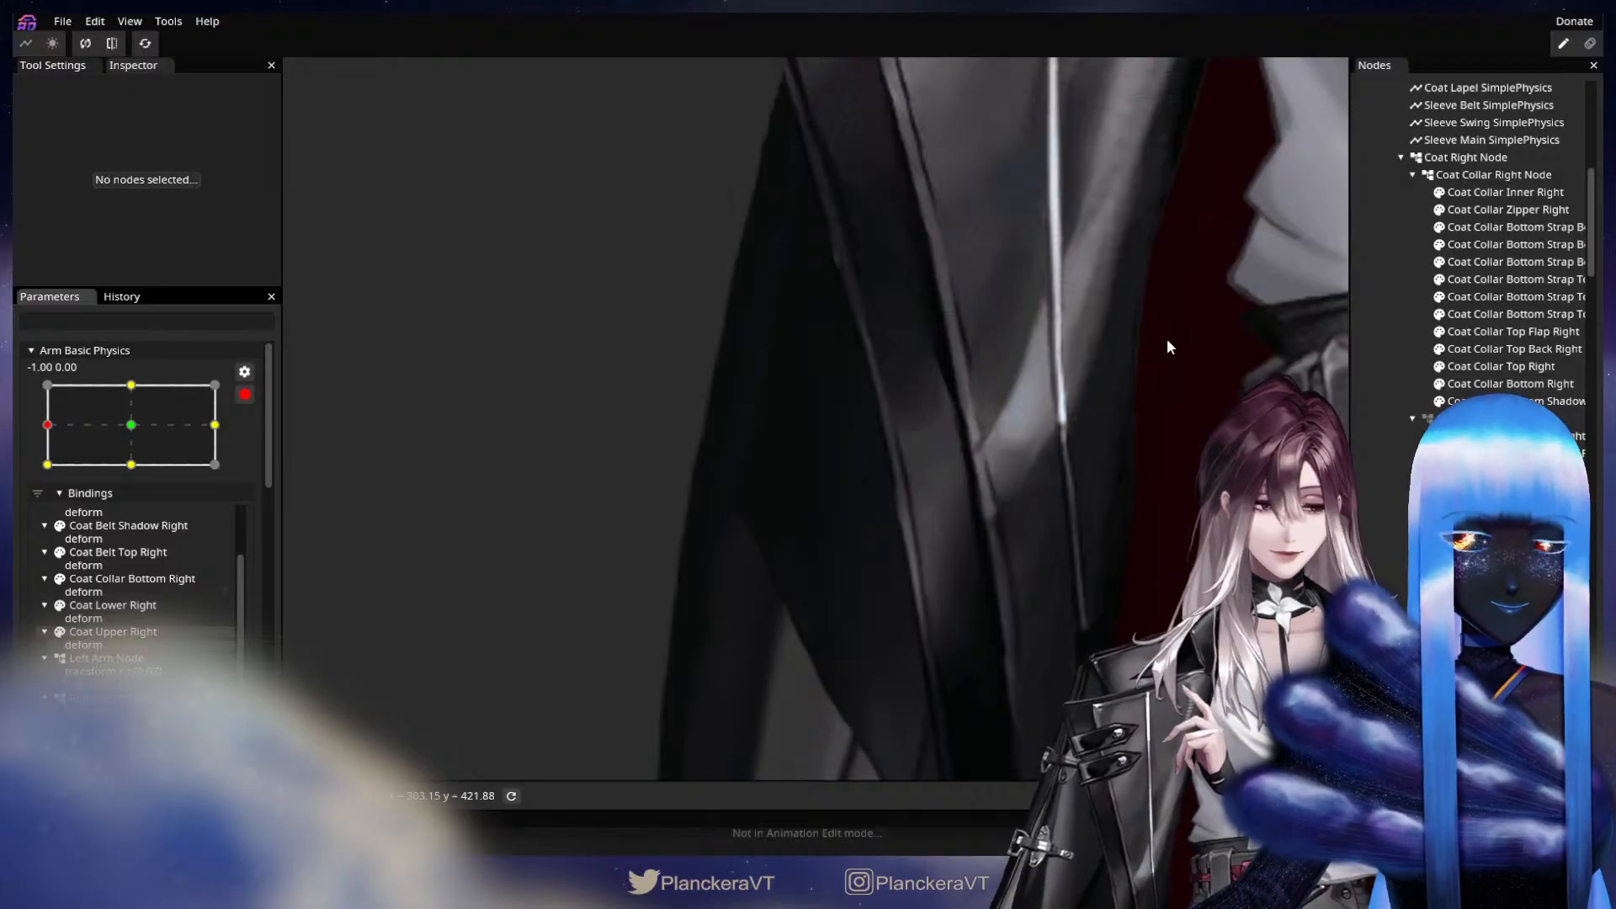
drag(1167, 338, 1132, 402)
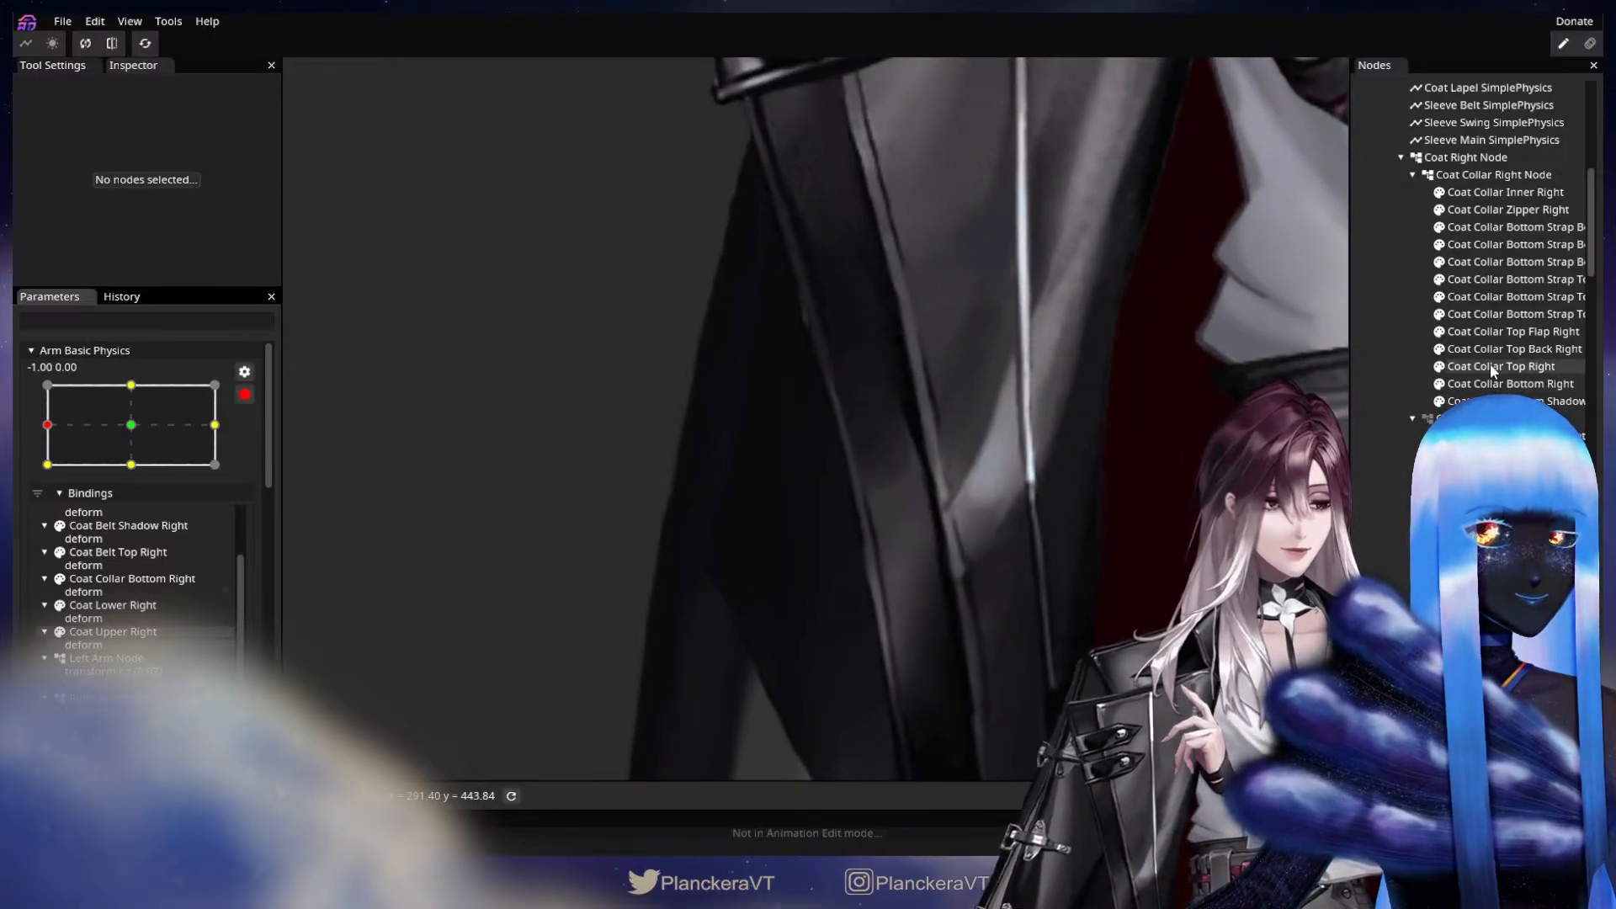
click(1492, 369)
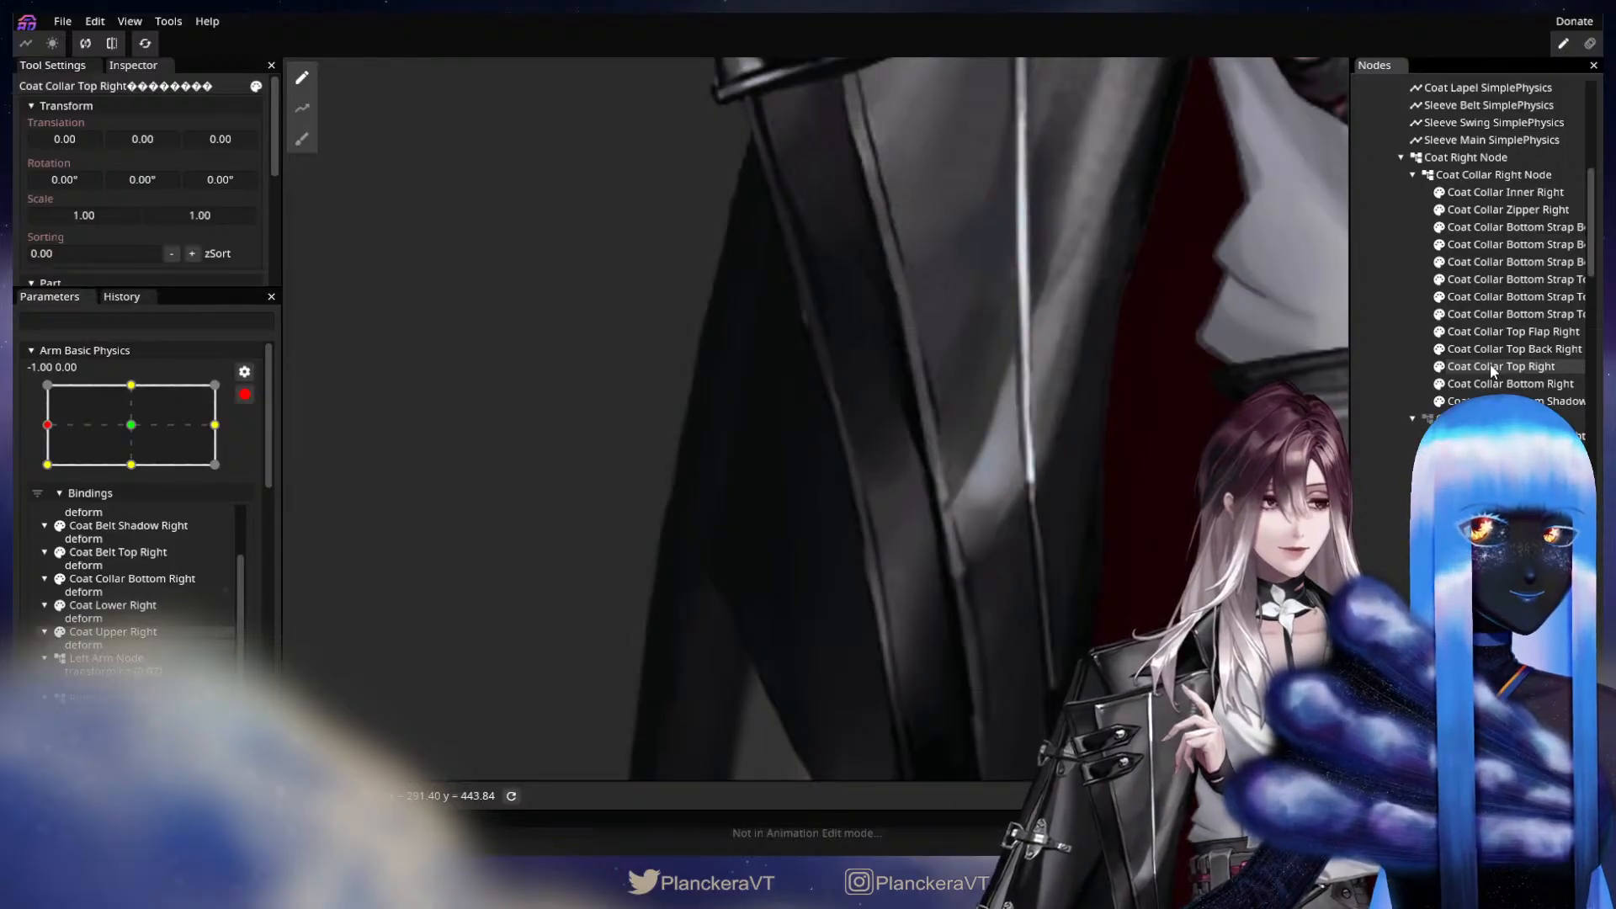
click(1502, 419)
click(1503, 402)
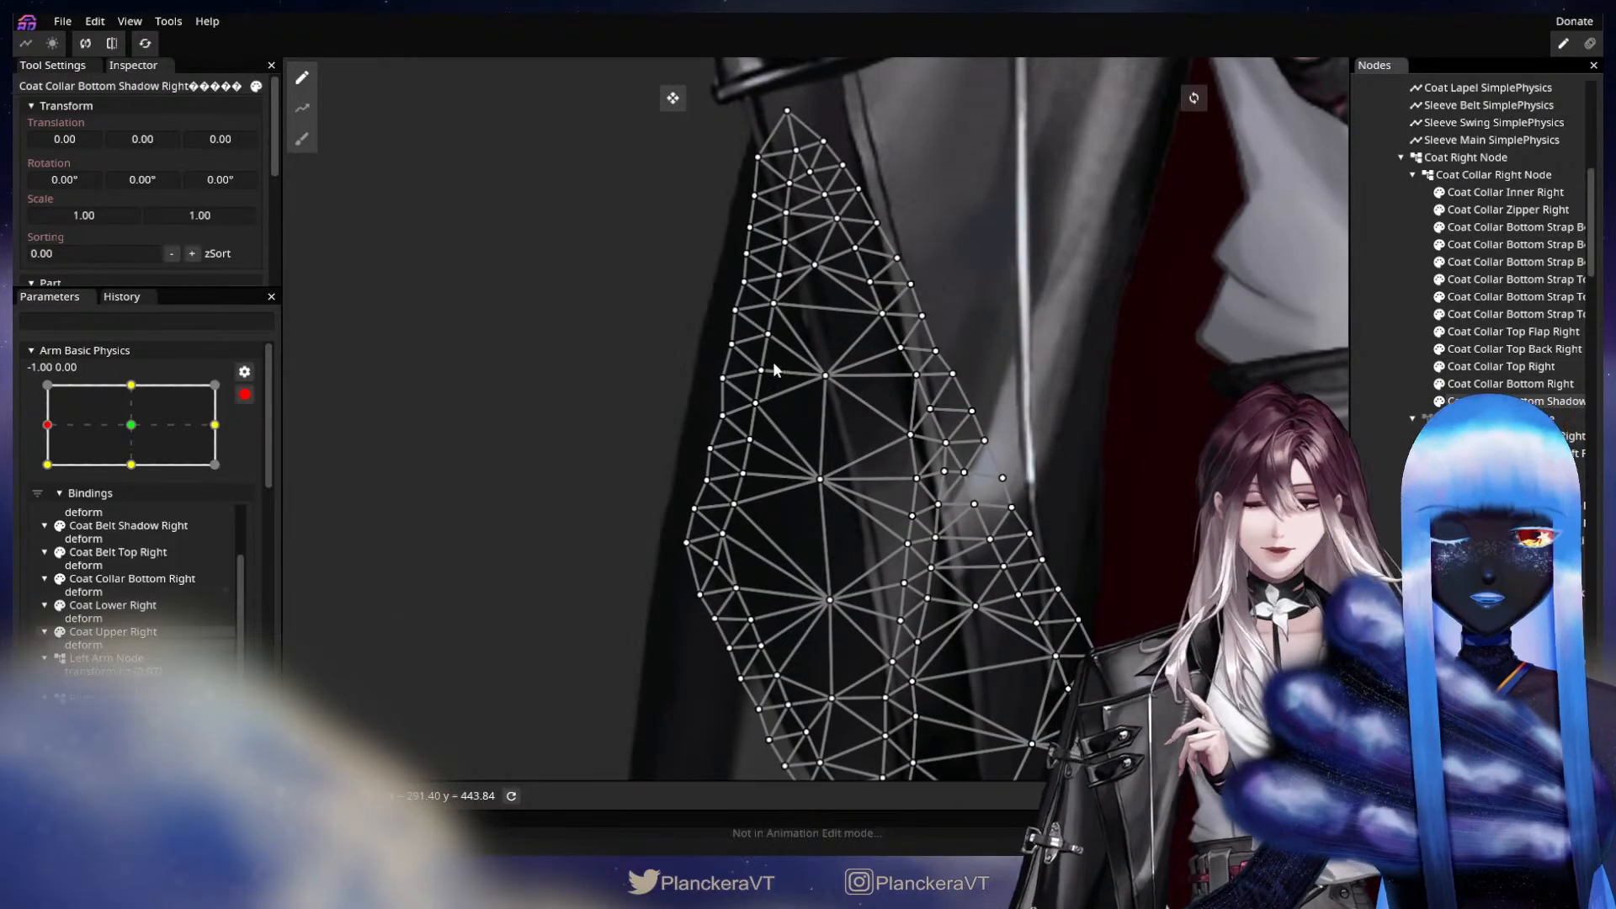
Brush the outer edge of Coat Collar Bottom Shadow Right outward at -1.00, 0.00 with the Circle Brush, then check the coat's silhouette.
click(301, 139)
mouse_move(694, 387)
mouse_down()
mouse_move(658, 473)
mouse_move(639, 471)
mouse_move(735, 204)
mouse_move(709, 185)
mouse_move(688, 299)
mouse_move(610, 437)
mouse_move(597, 430)
mouse_move(611, 449)
mouse_move(682, 313)
mouse_up()
drag(584, 487, 579, 481)
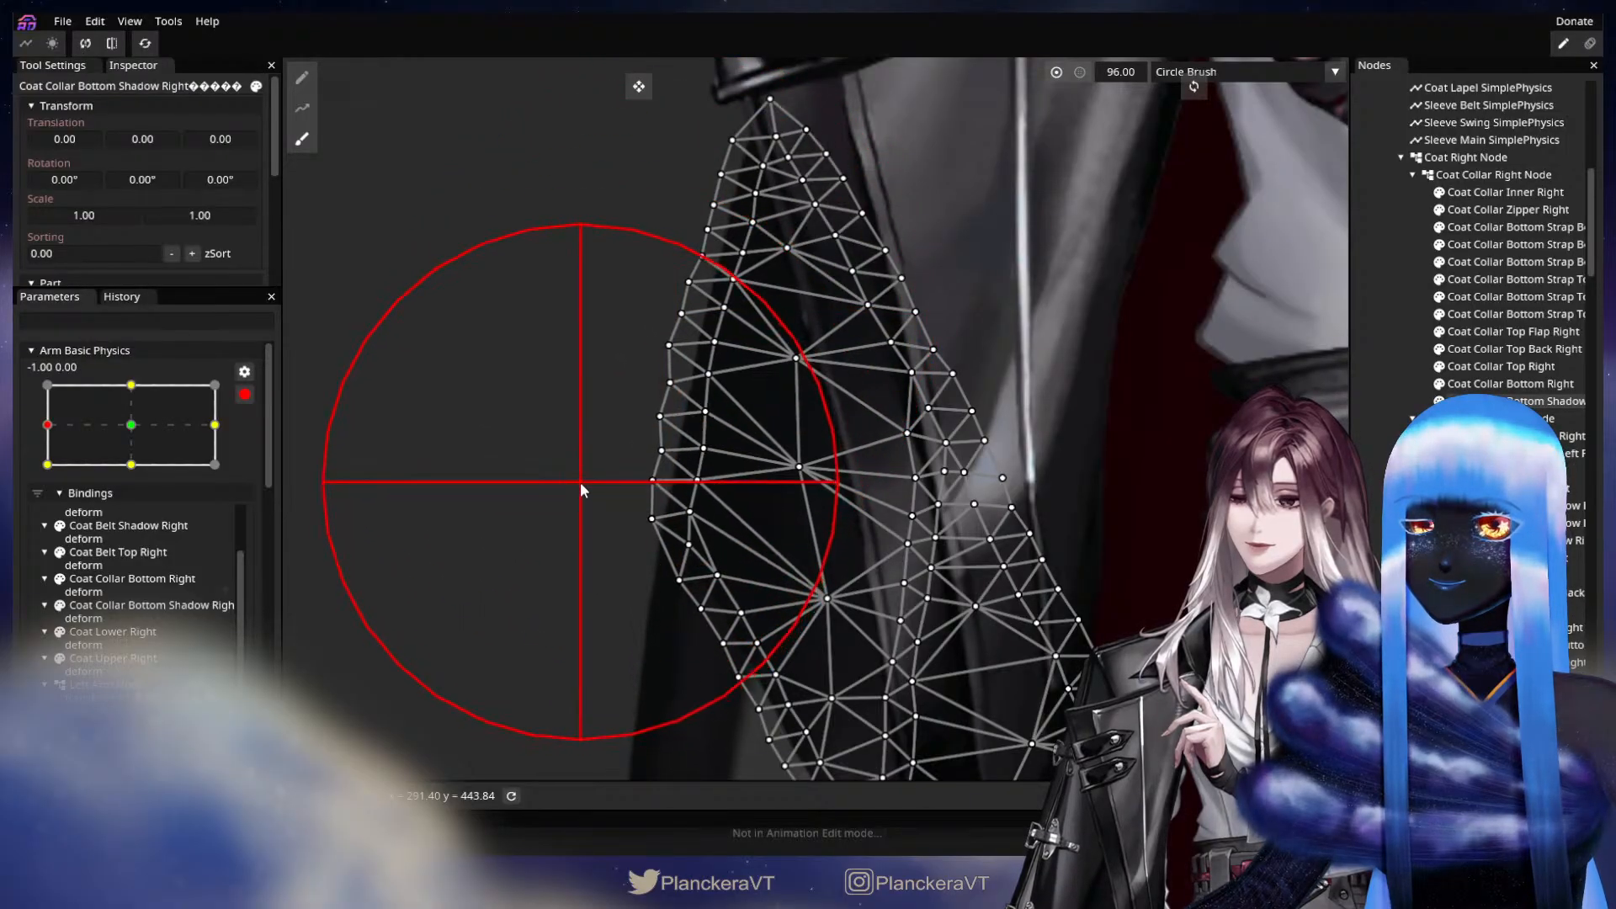
click(1398, 484)
drag(919, 556, 948, 443)
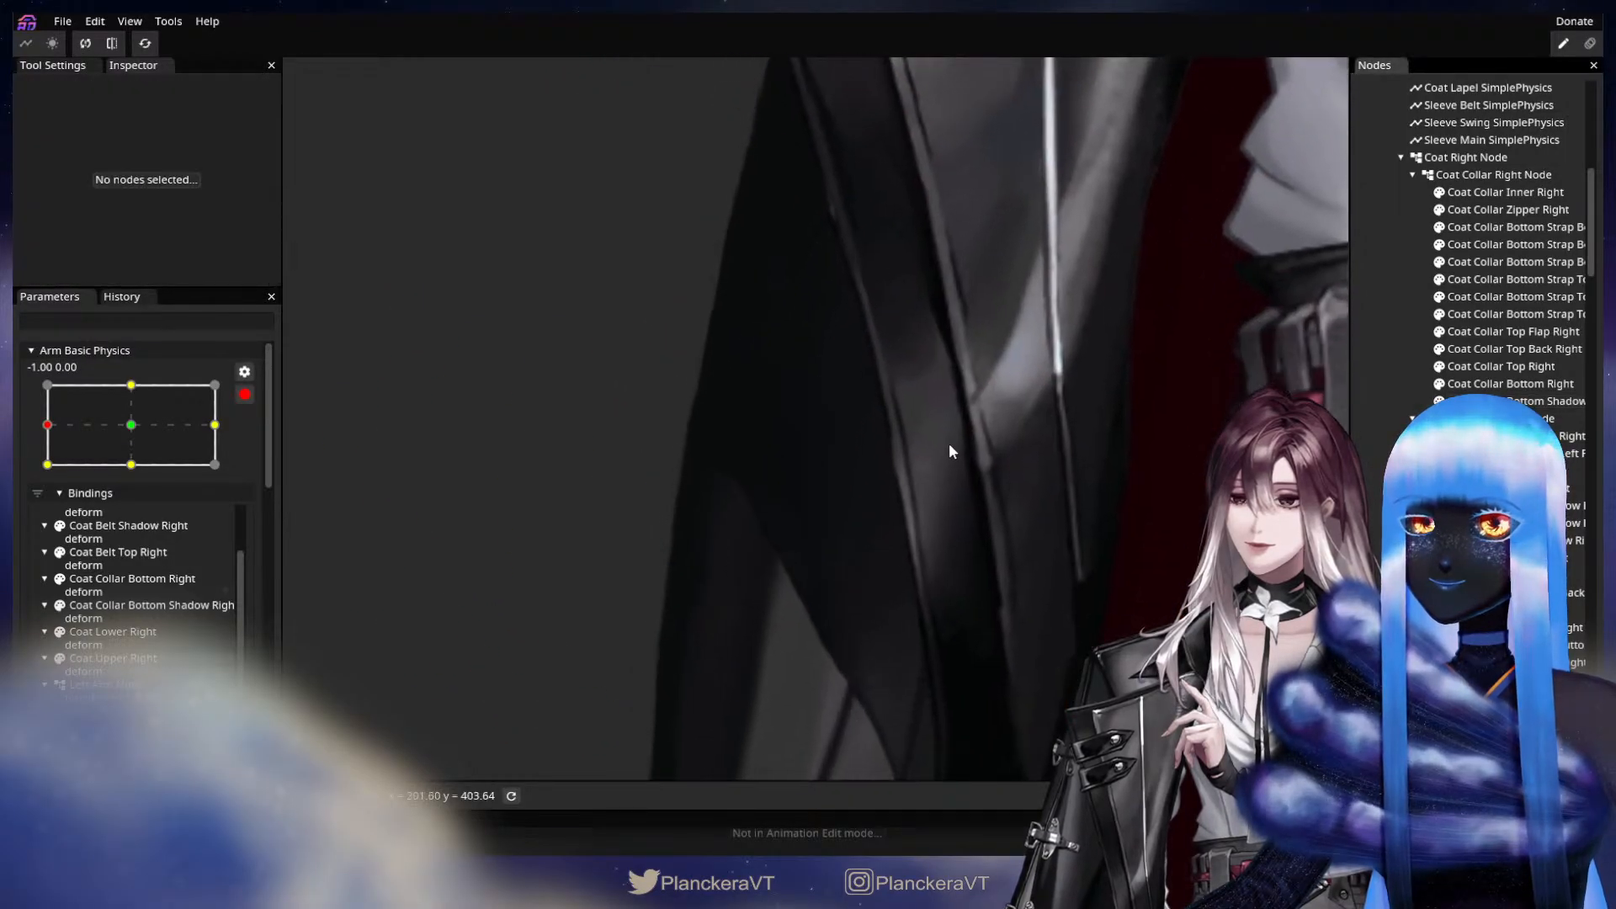
drag(969, 522, 1012, 369)
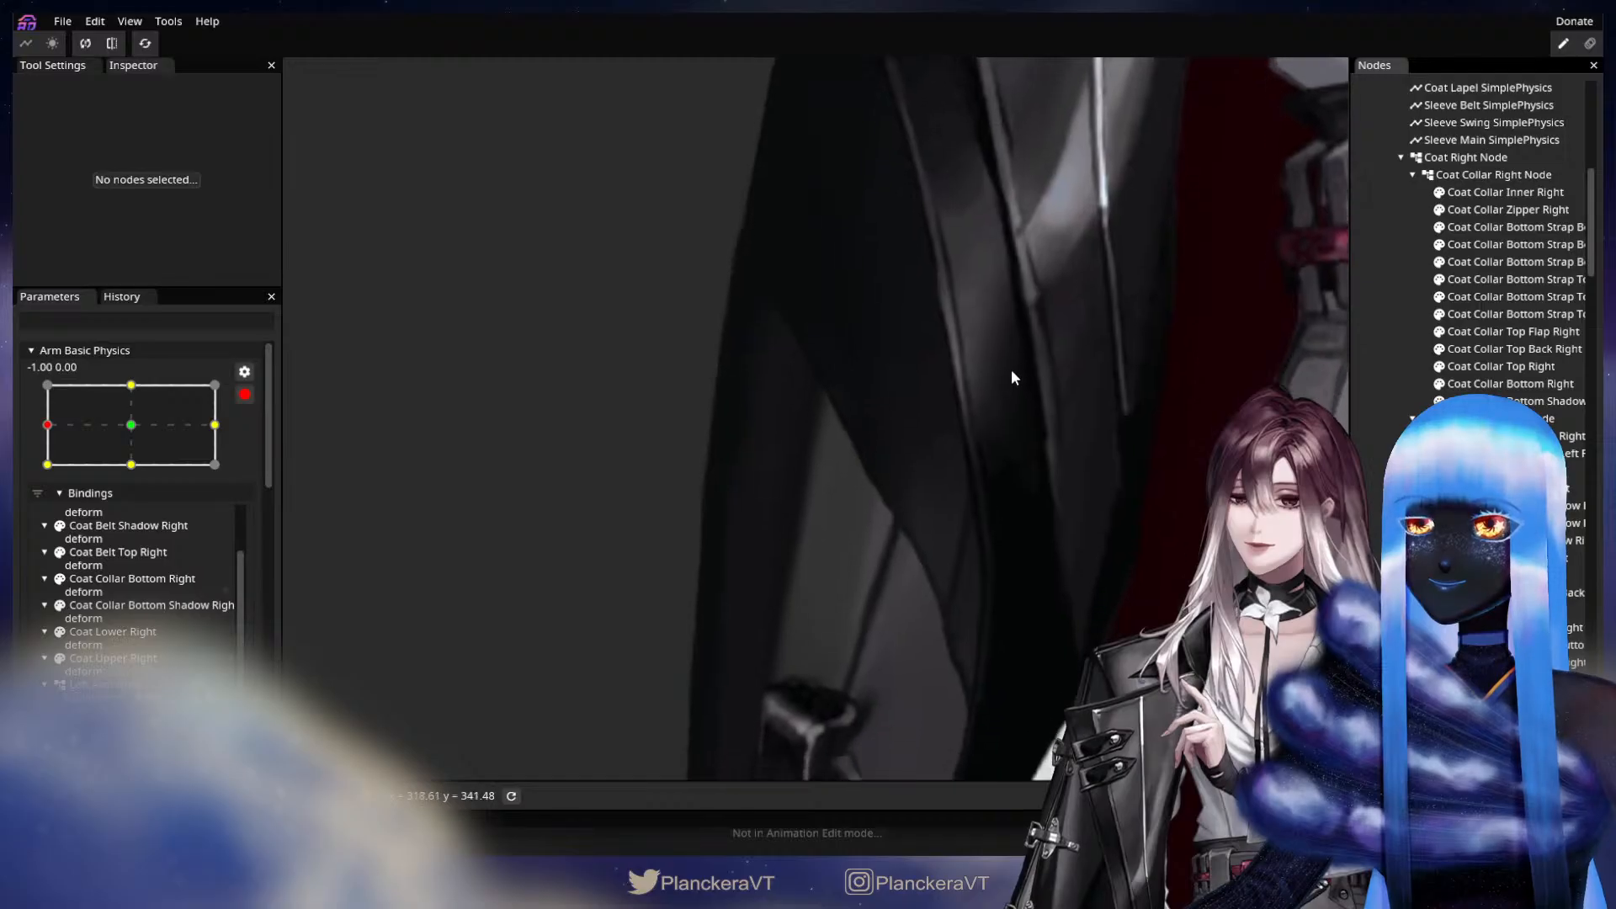
drag(976, 564, 992, 424)
At the 0.00, -1.00 keypoint, nudge the middle and lower outer-edge vertices of Coat Upper Right to smooth its contour.
click(131, 464)
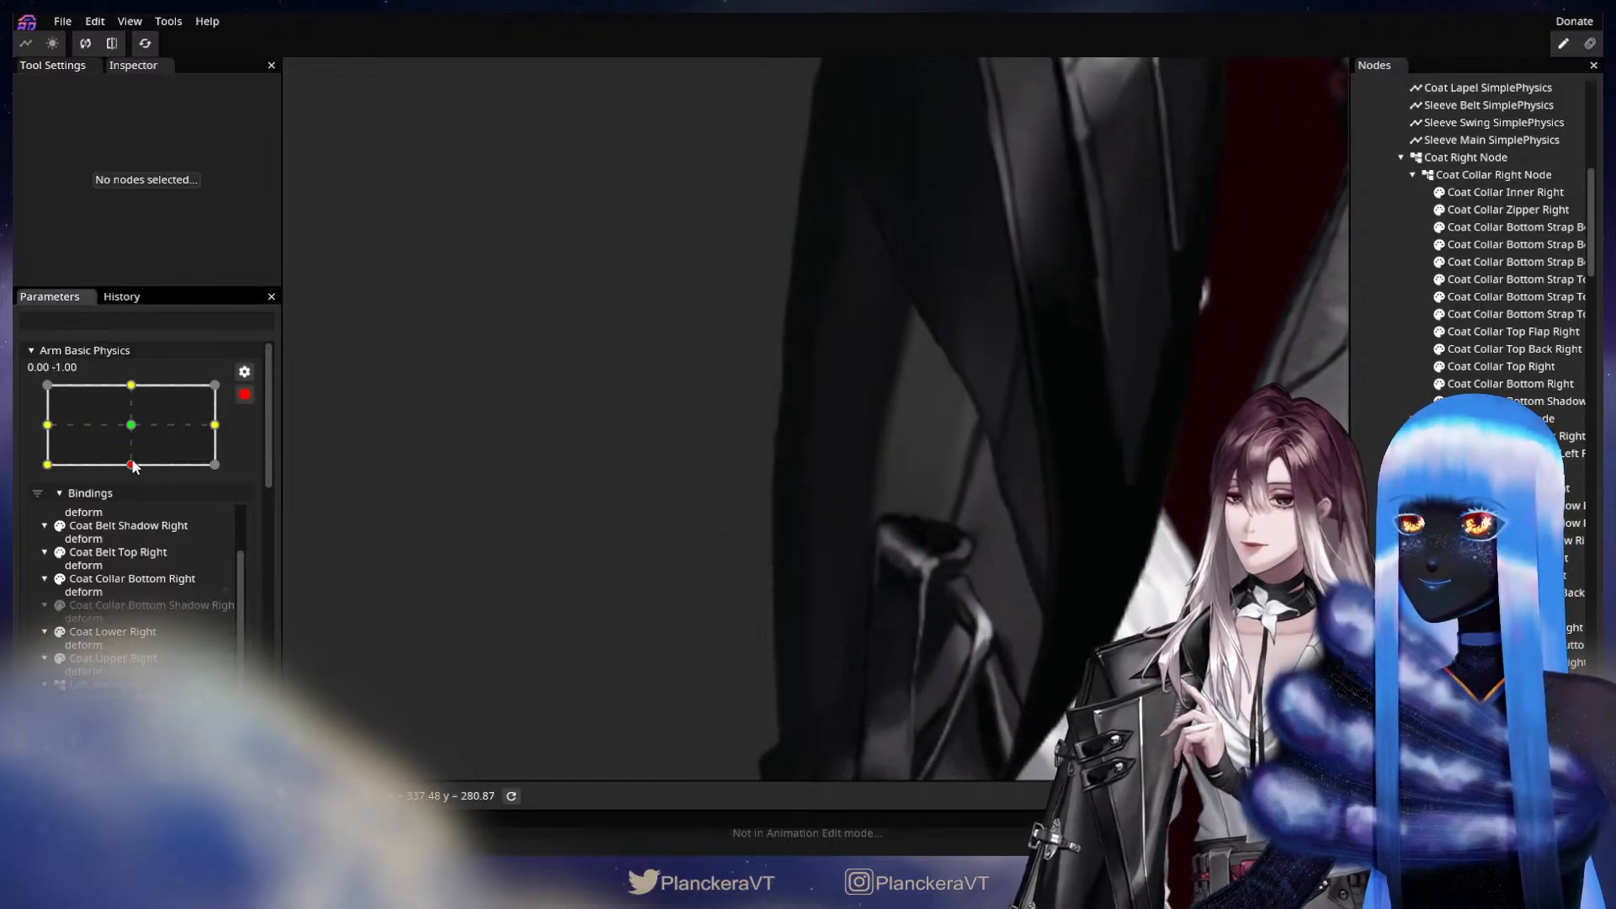
drag(768, 411, 770, 348)
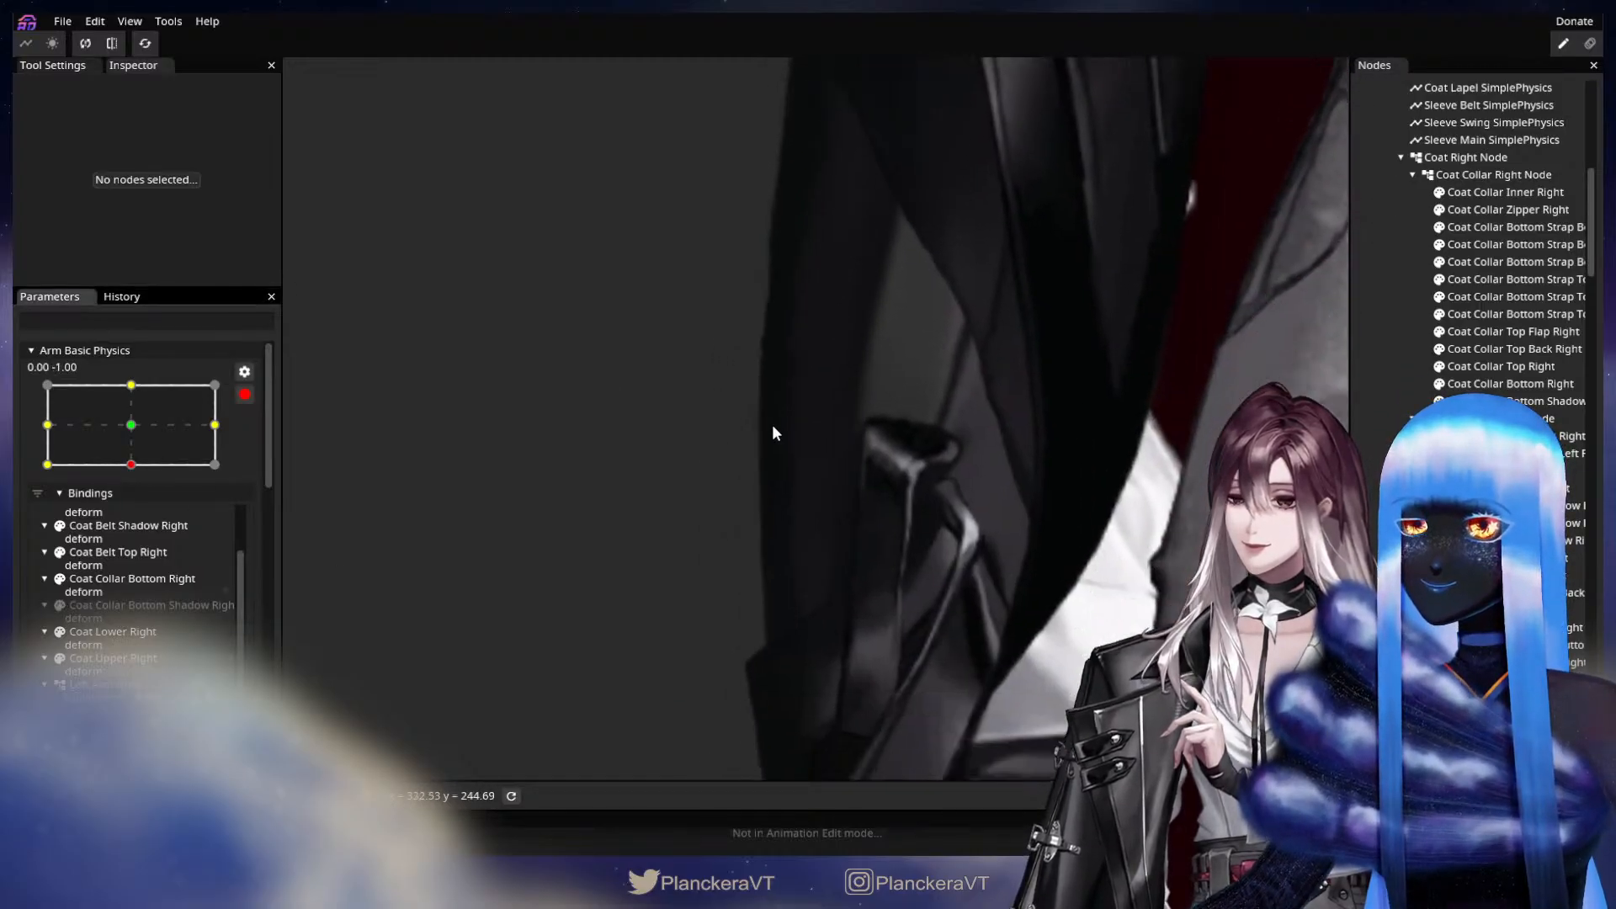
scroll(1498, 252, down, 5)
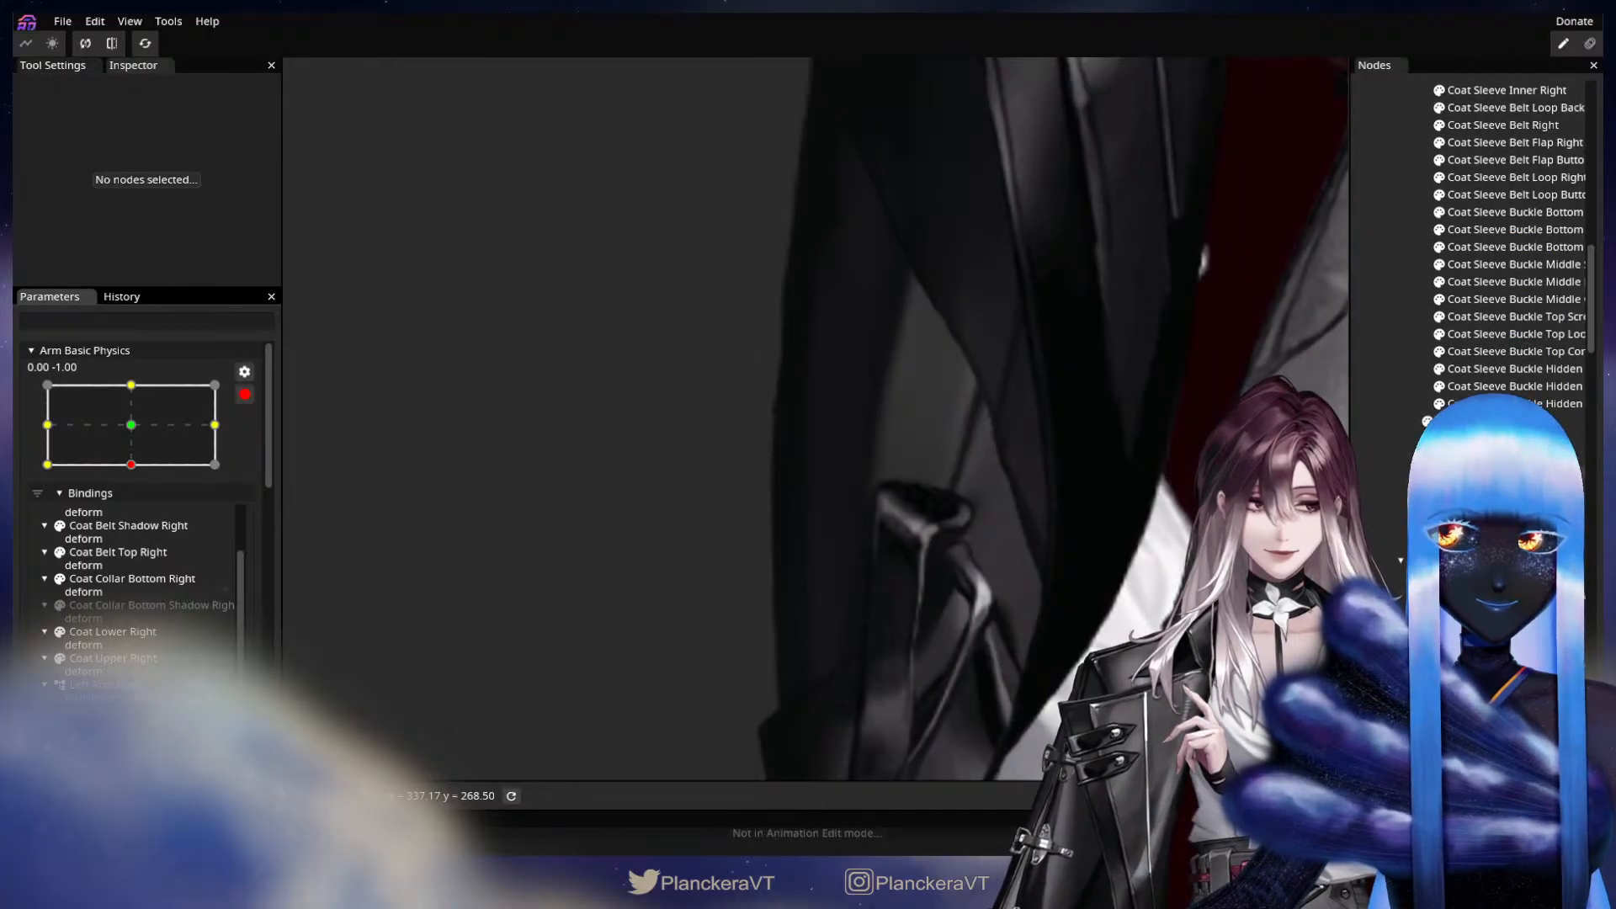
click(1498, 543)
drag(815, 304, 875, 517)
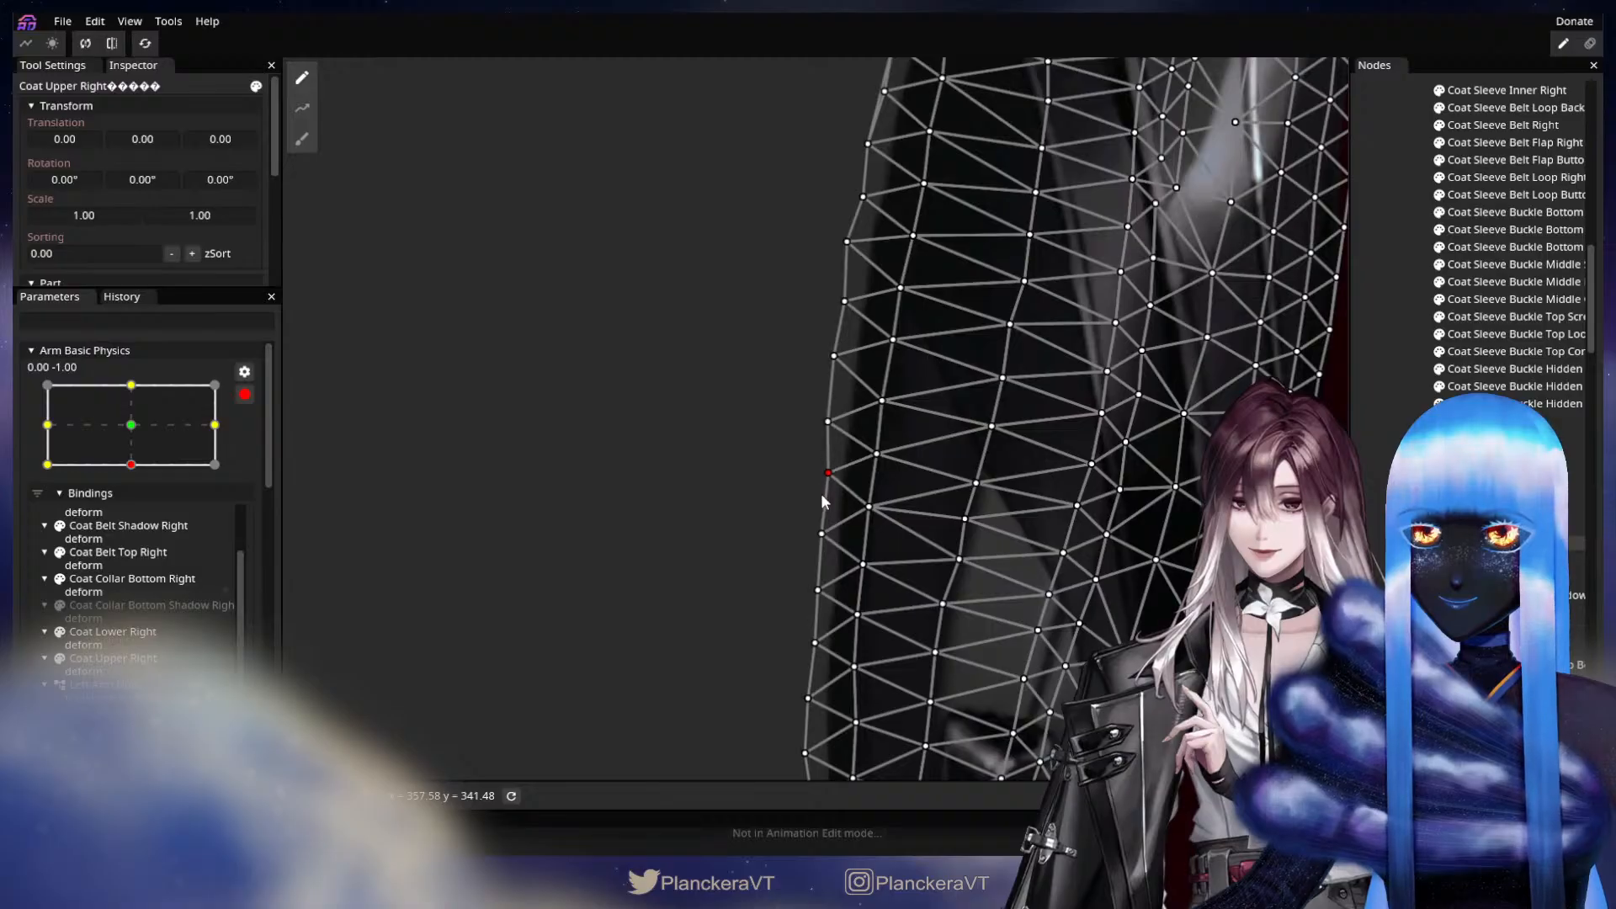
click(819, 530)
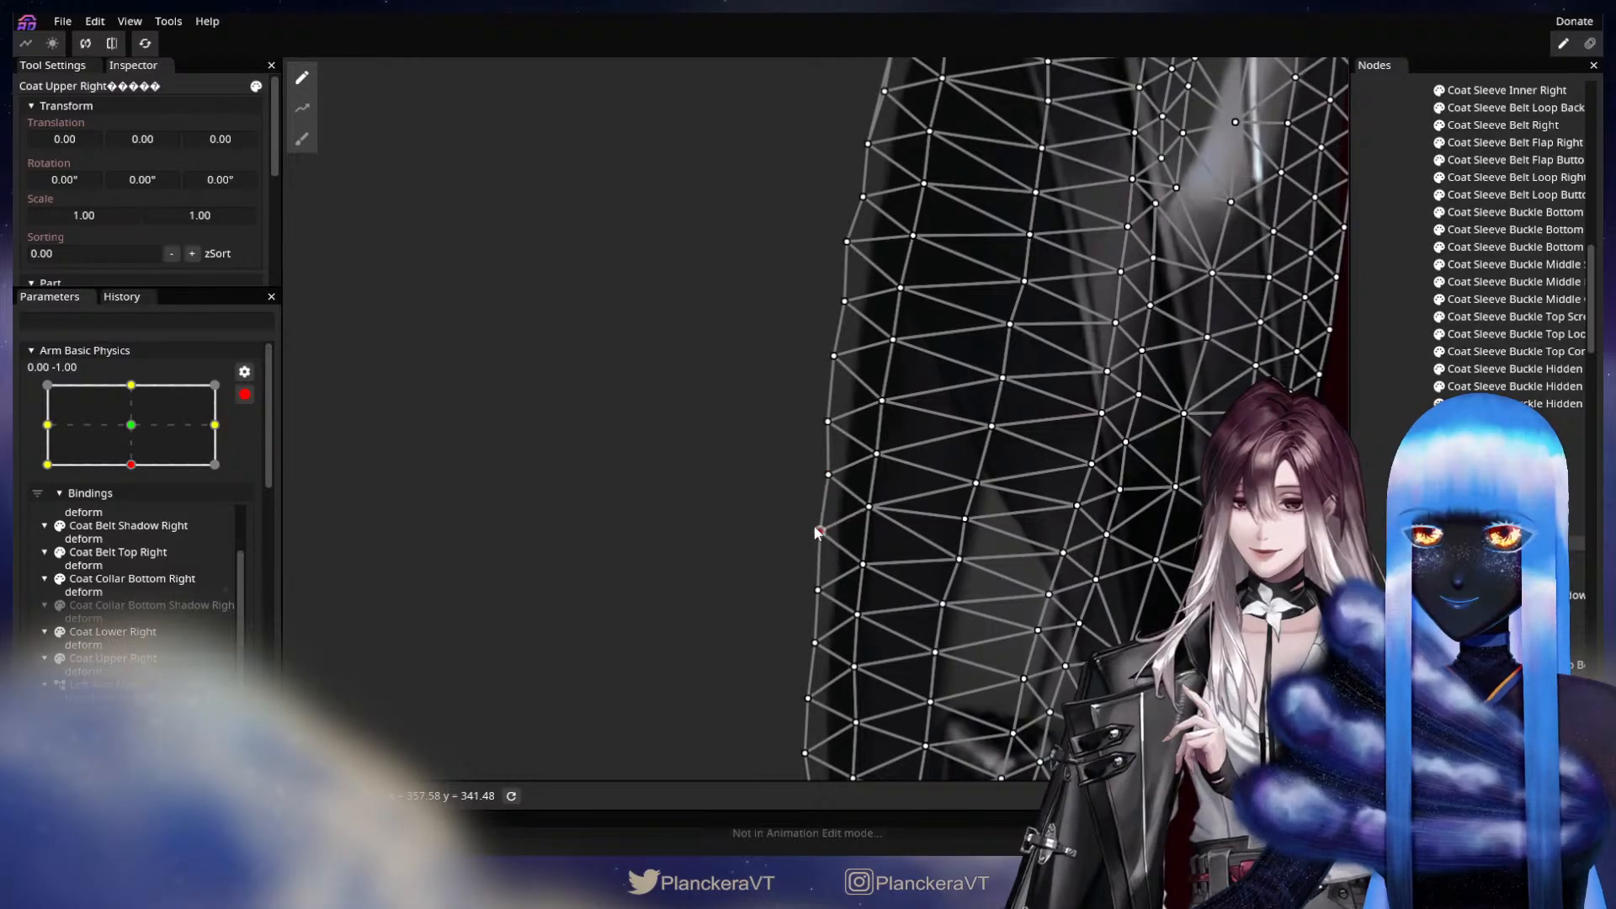
click(859, 564)
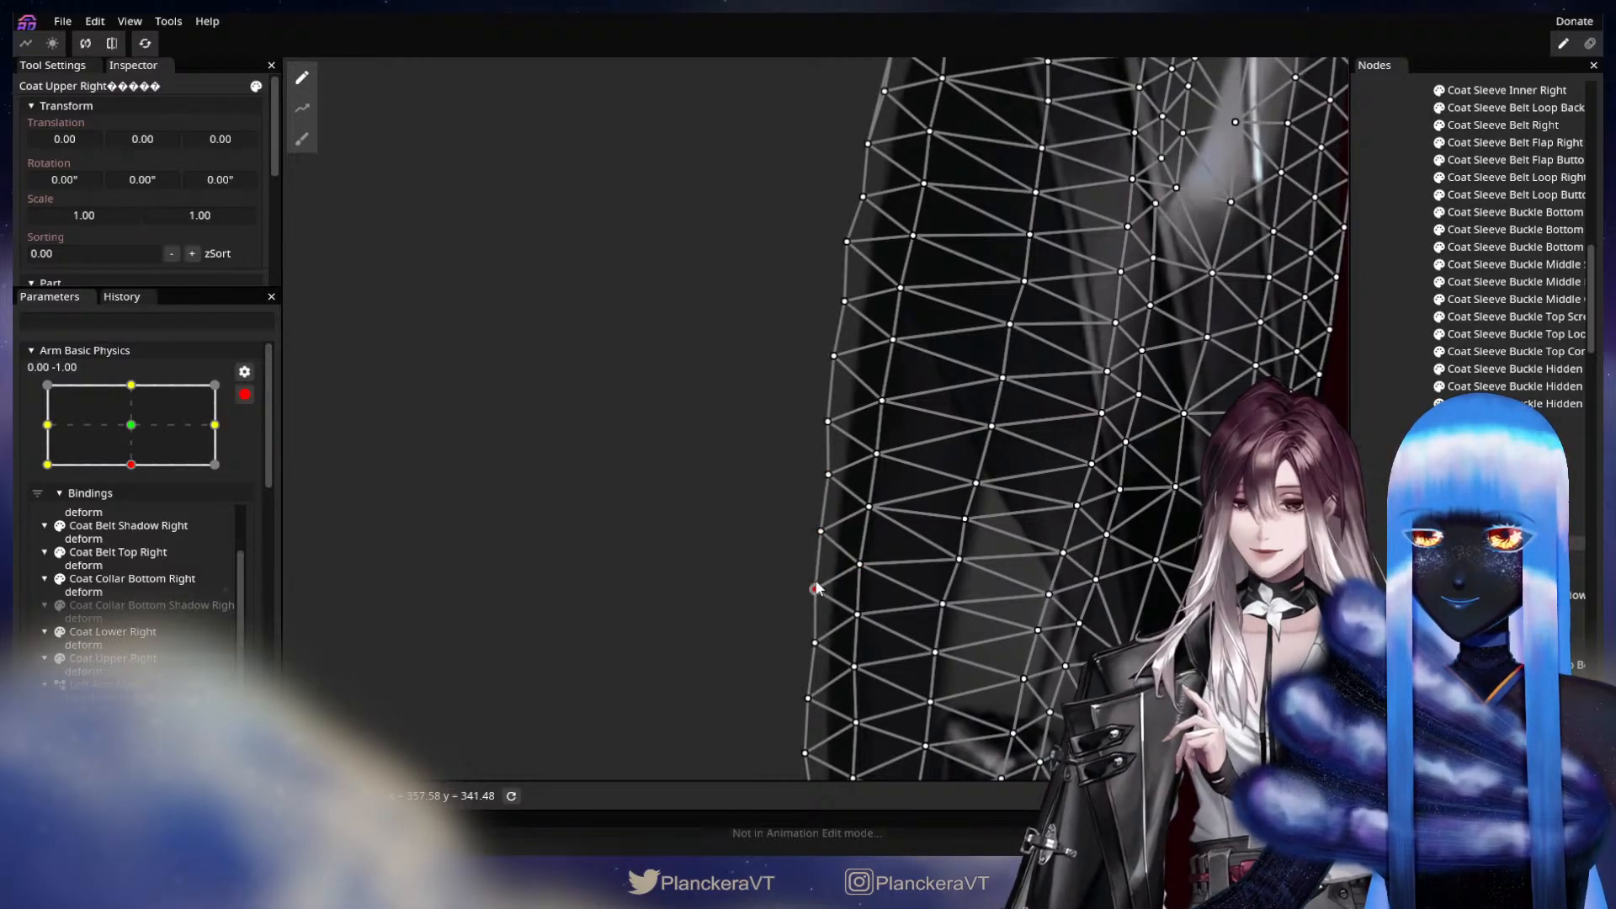
drag(819, 565, 815, 405)
drag(808, 482, 809, 477)
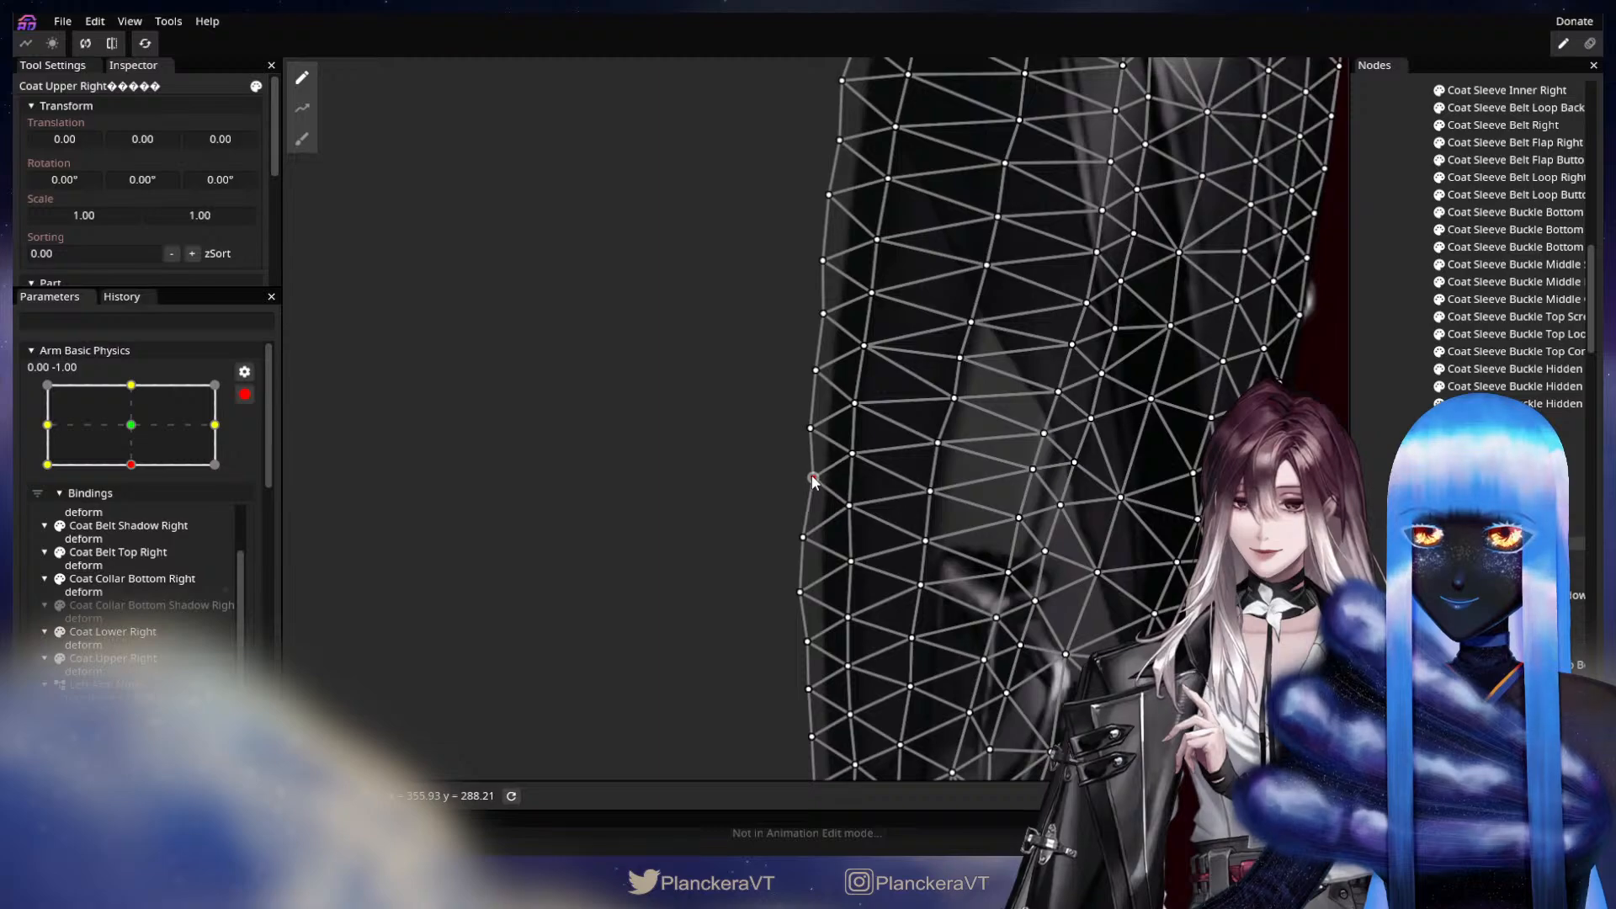
click(805, 537)
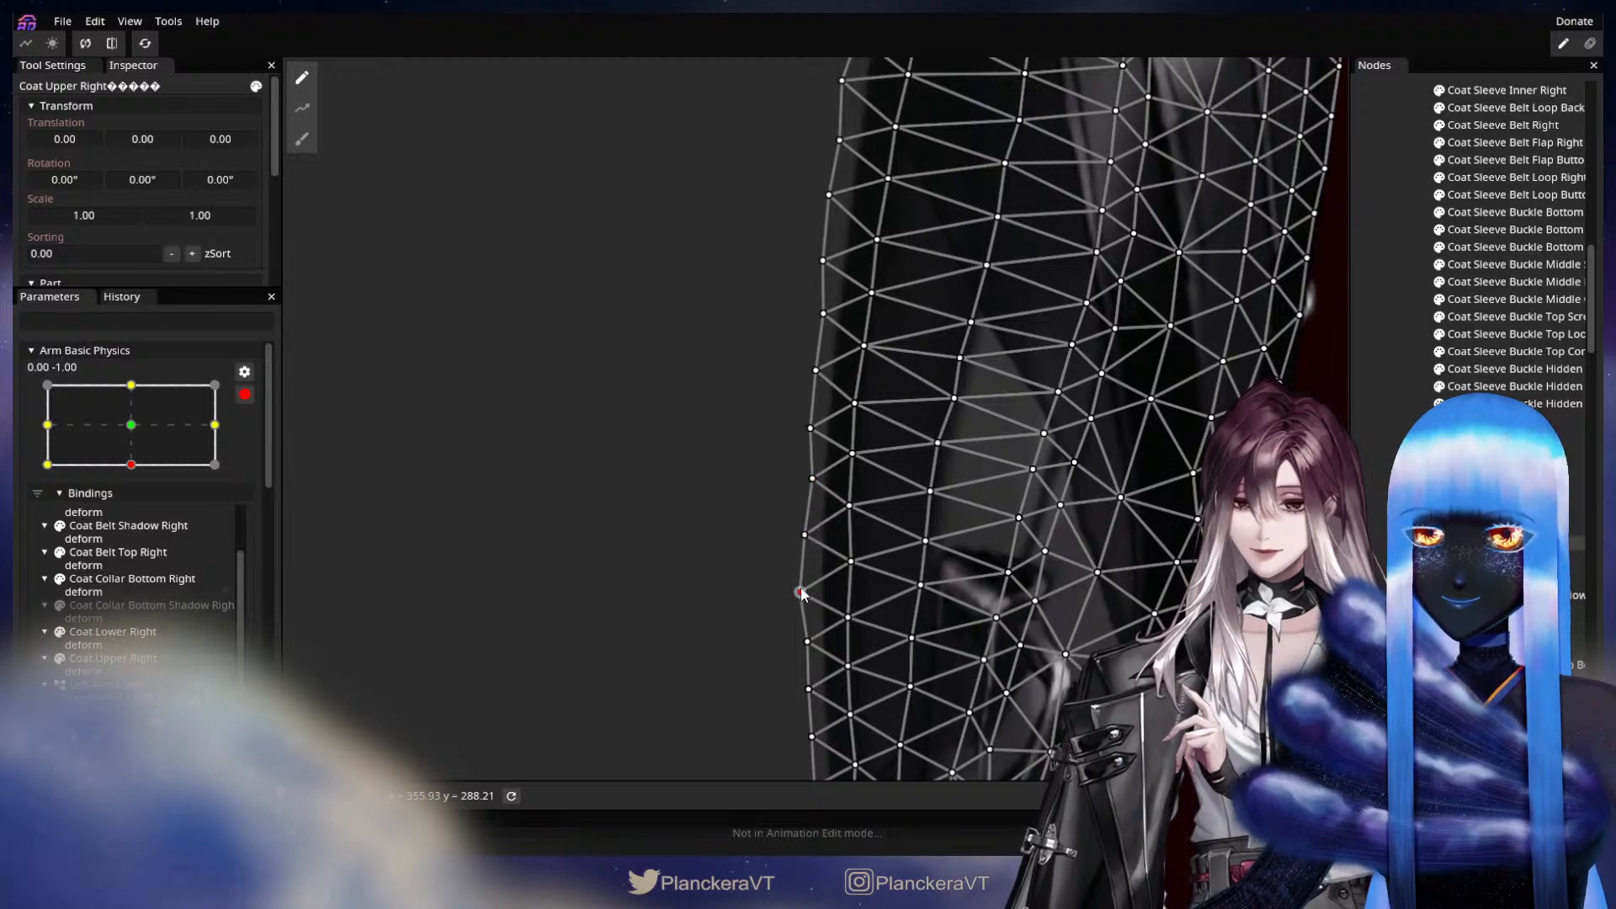
drag(870, 594, 921, 435)
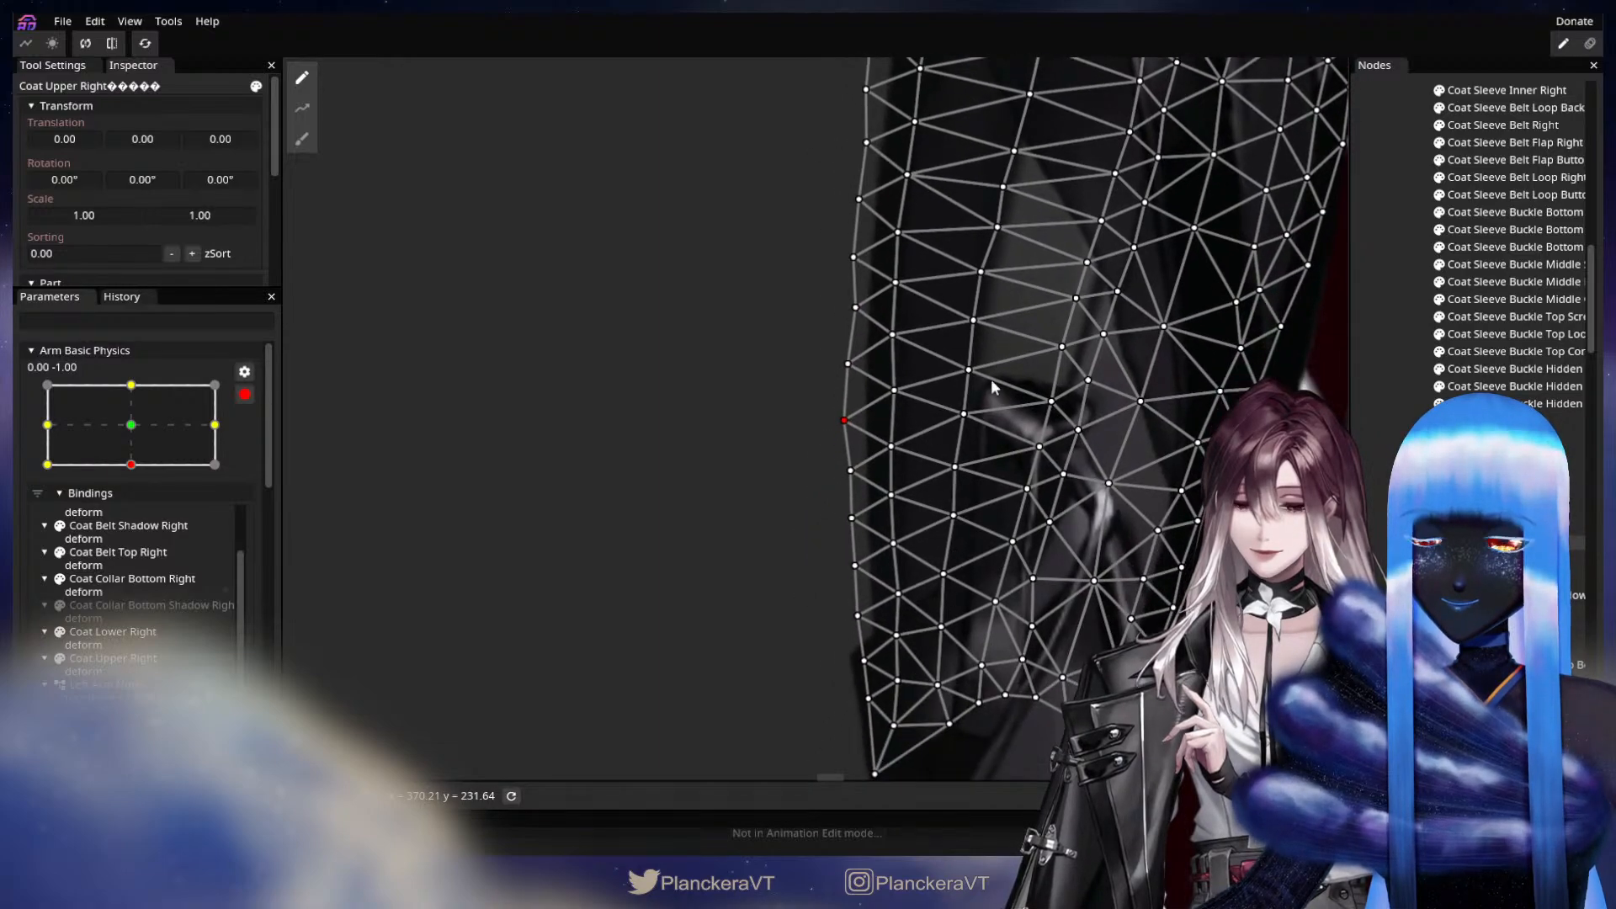
drag(995, 383, 976, 577)
Adjust a vertex on the upper outer edge of Coat Upper Right at 0.00, -1.00 and inspect the resulting silhouette.
click(1393, 472)
drag(1114, 372, 1059, 557)
drag(1049, 362, 1043, 567)
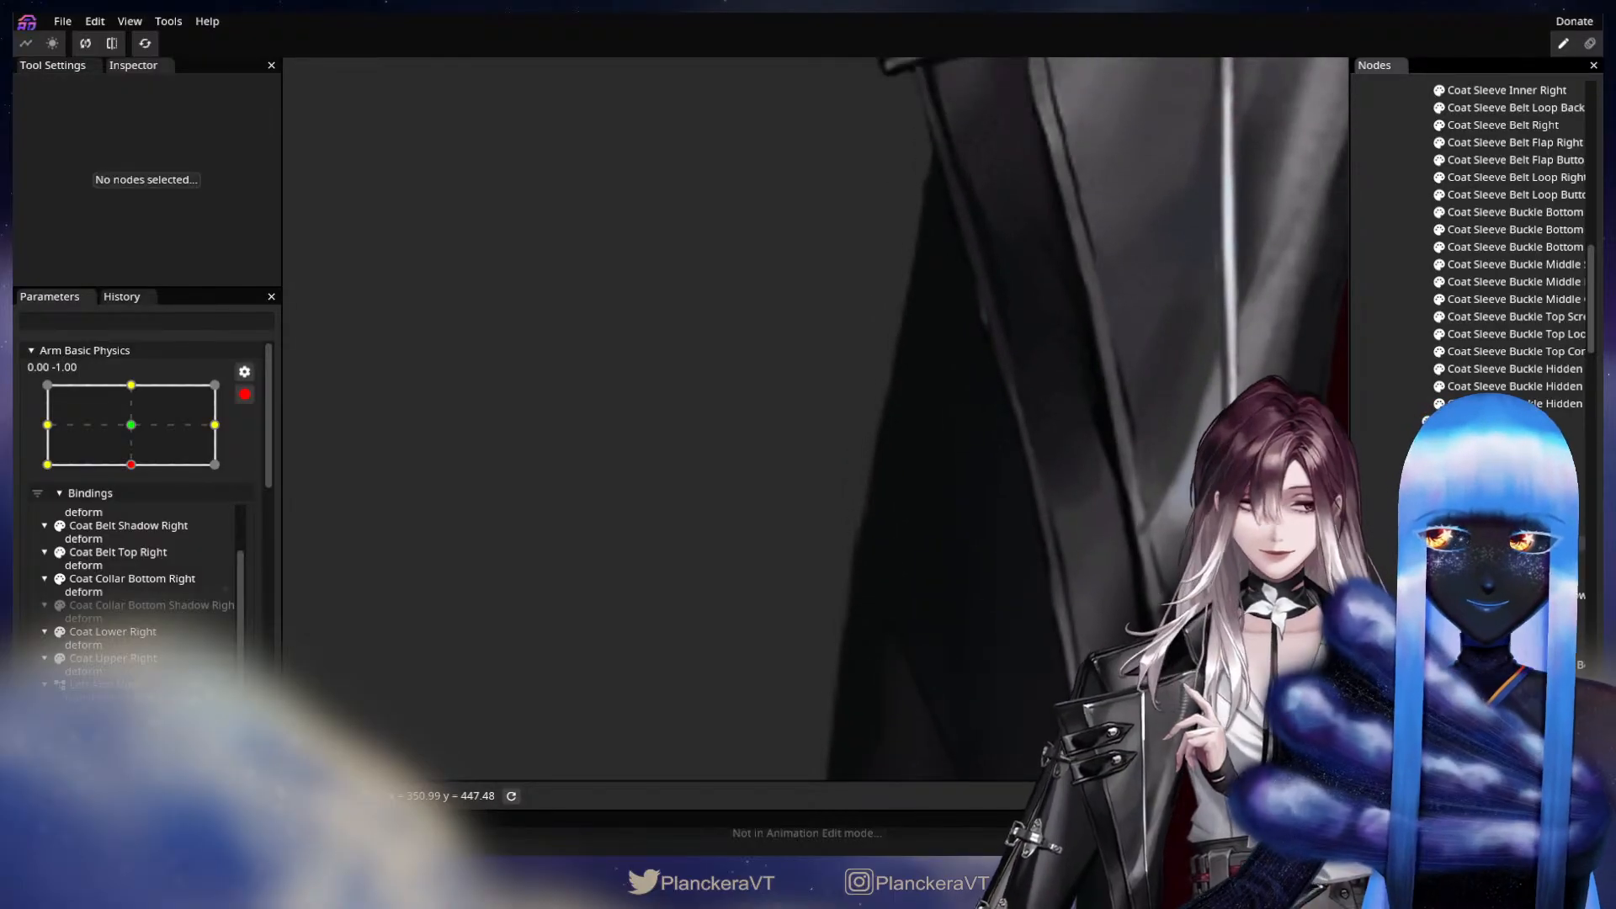
click(1077, 489)
click(842, 514)
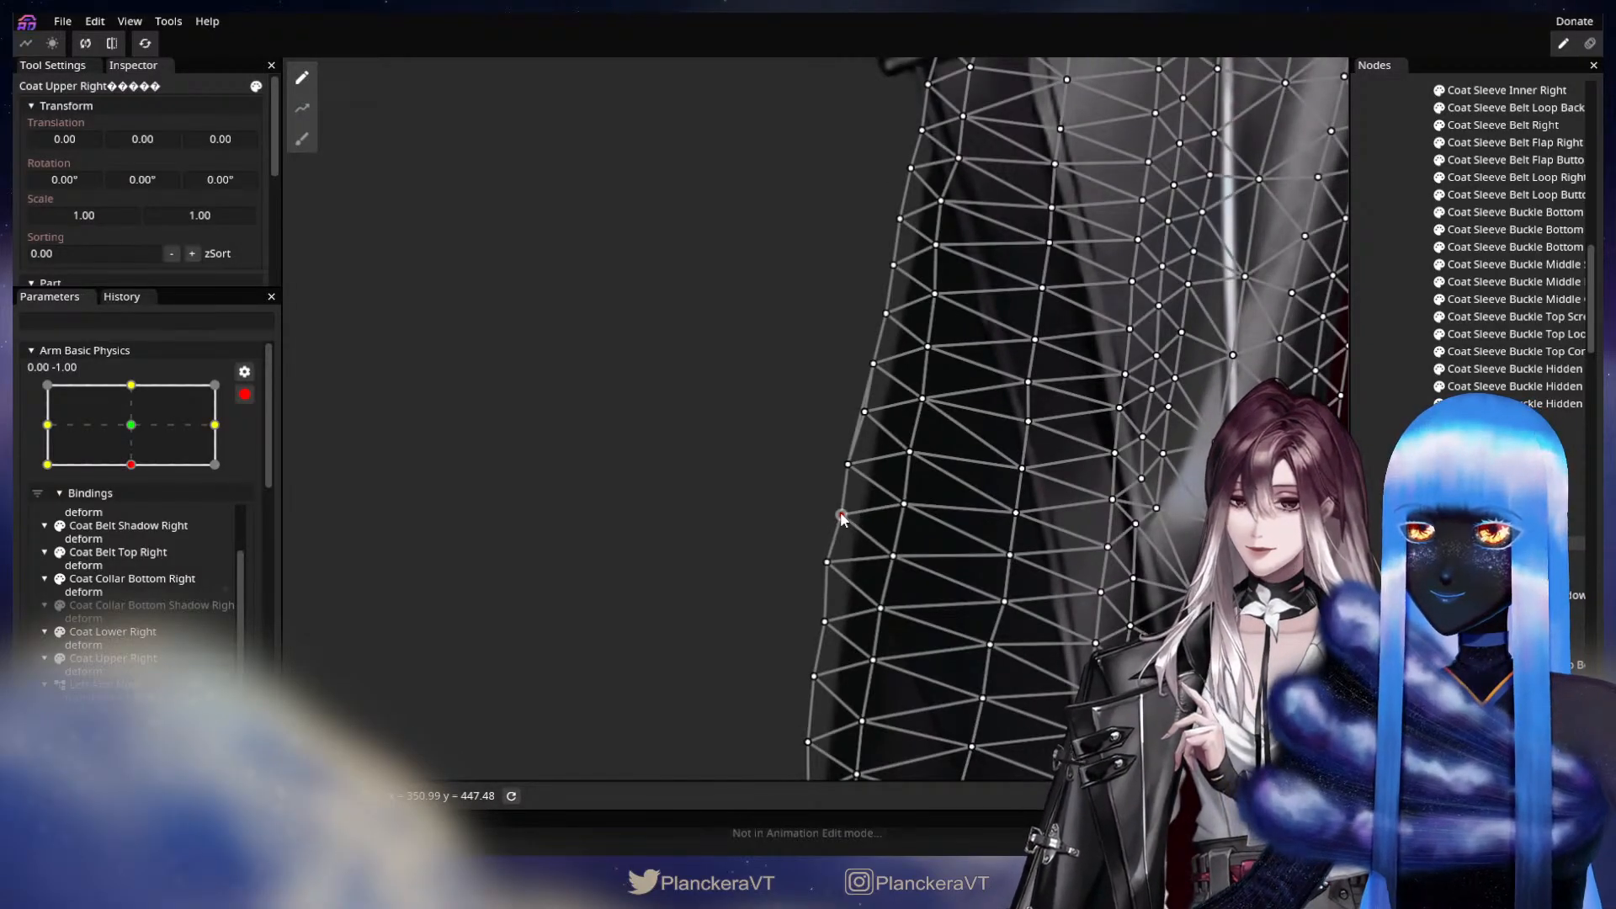
click(1390, 479)
drag(1093, 539, 1023, 344)
drag(967, 656, 917, 406)
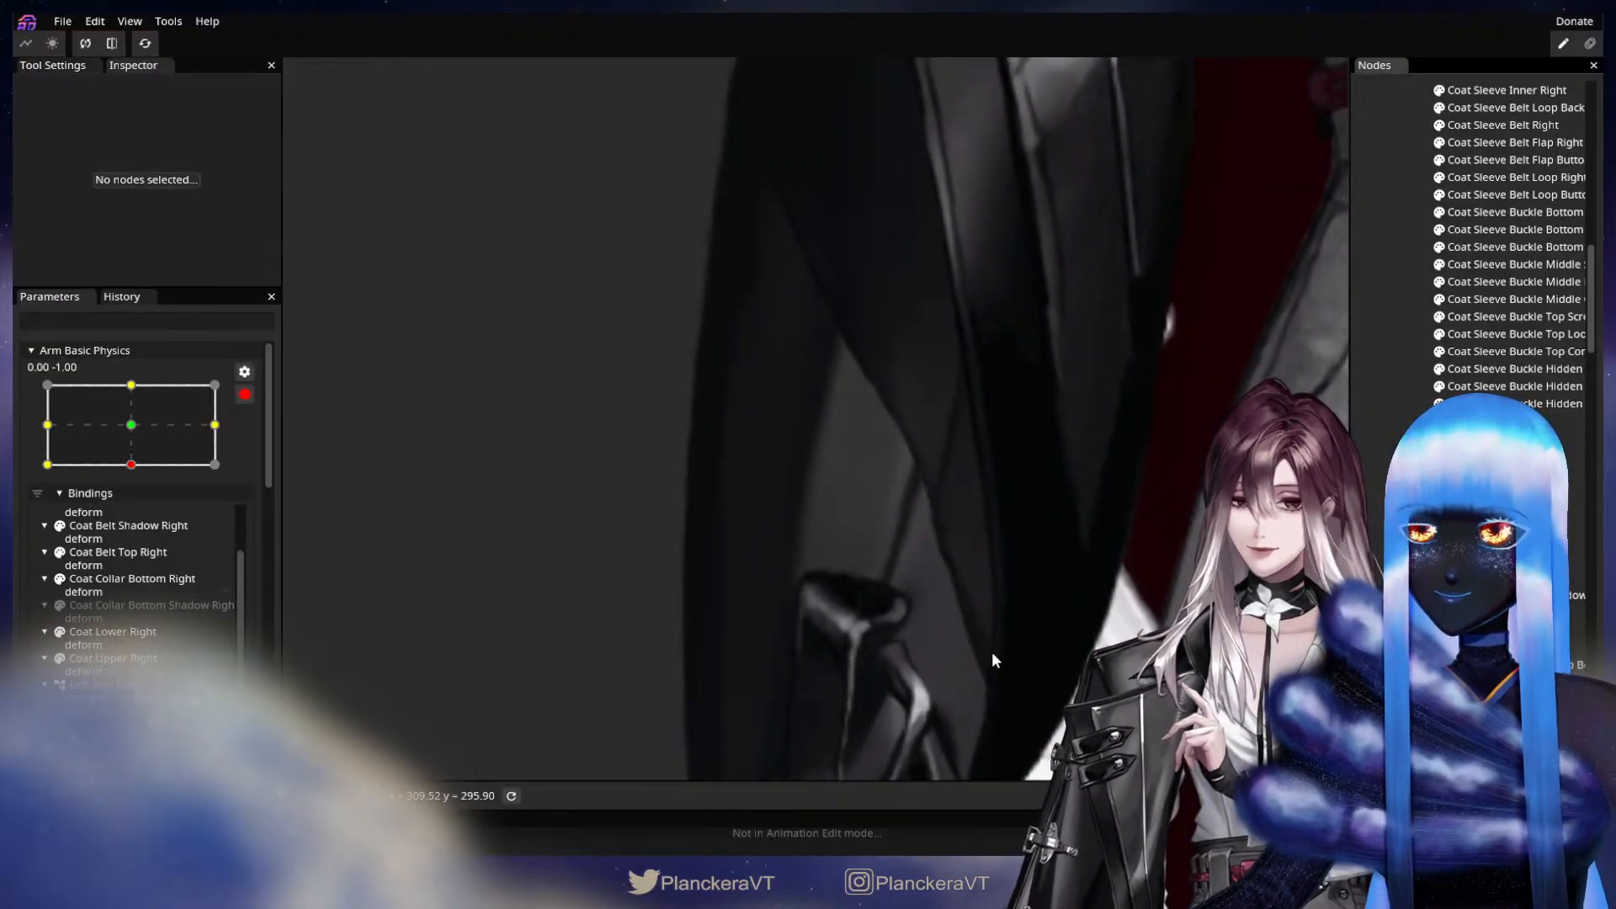
At the -1.00, -1.00 keypoint, nudge single vertices along the lower outer edge of Coat Upper Right to even out its contour.
click(47, 465)
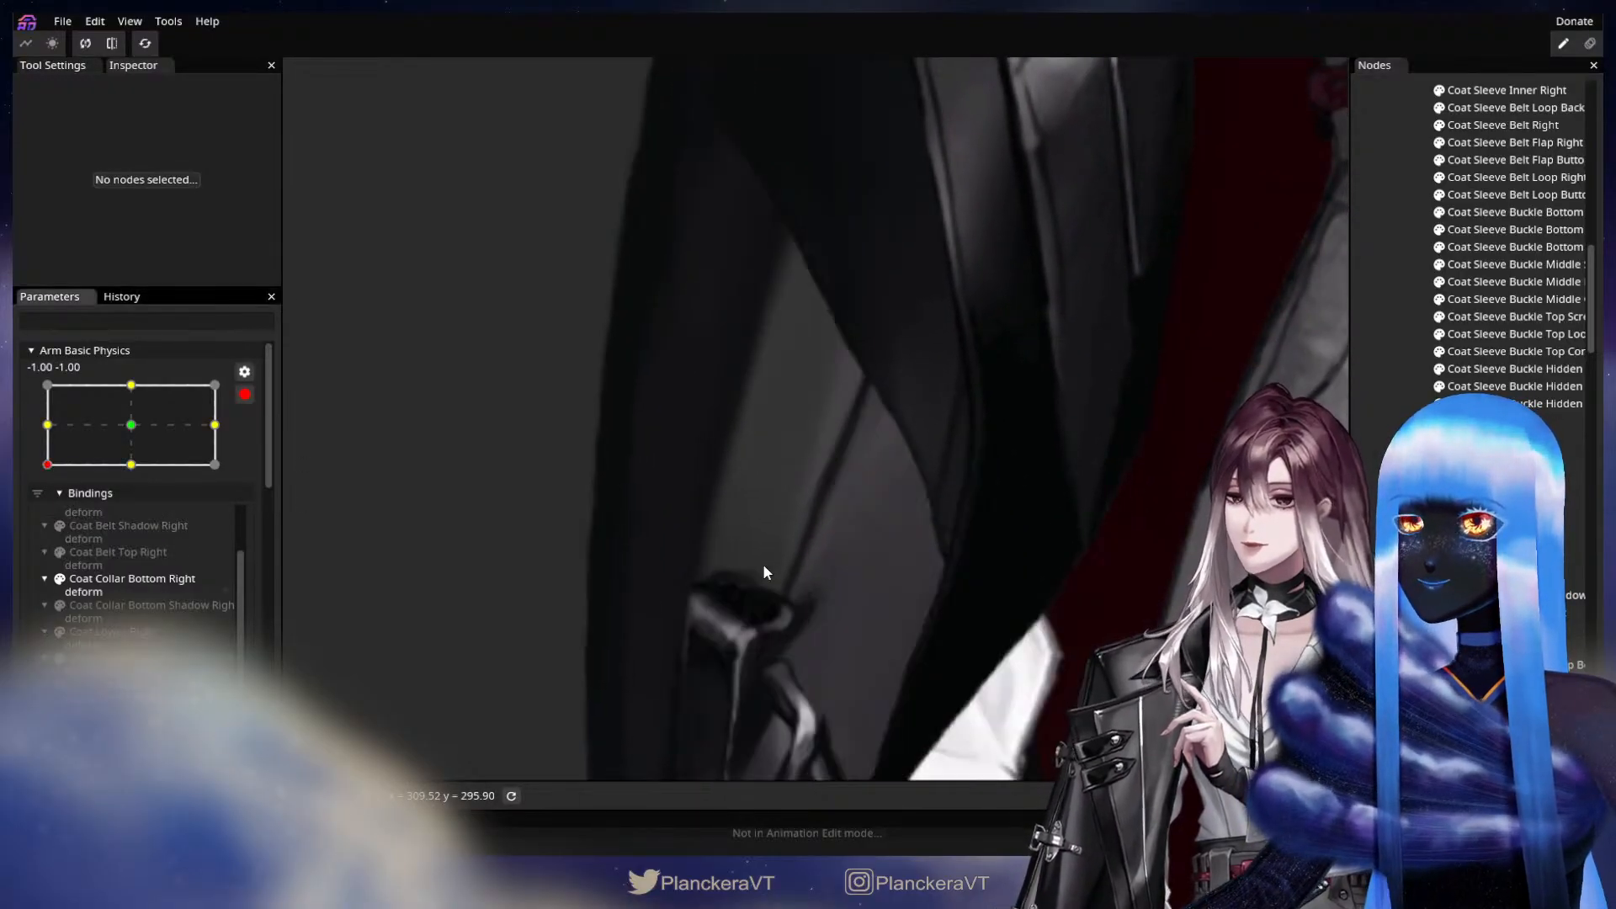
drag(722, 732, 912, 503)
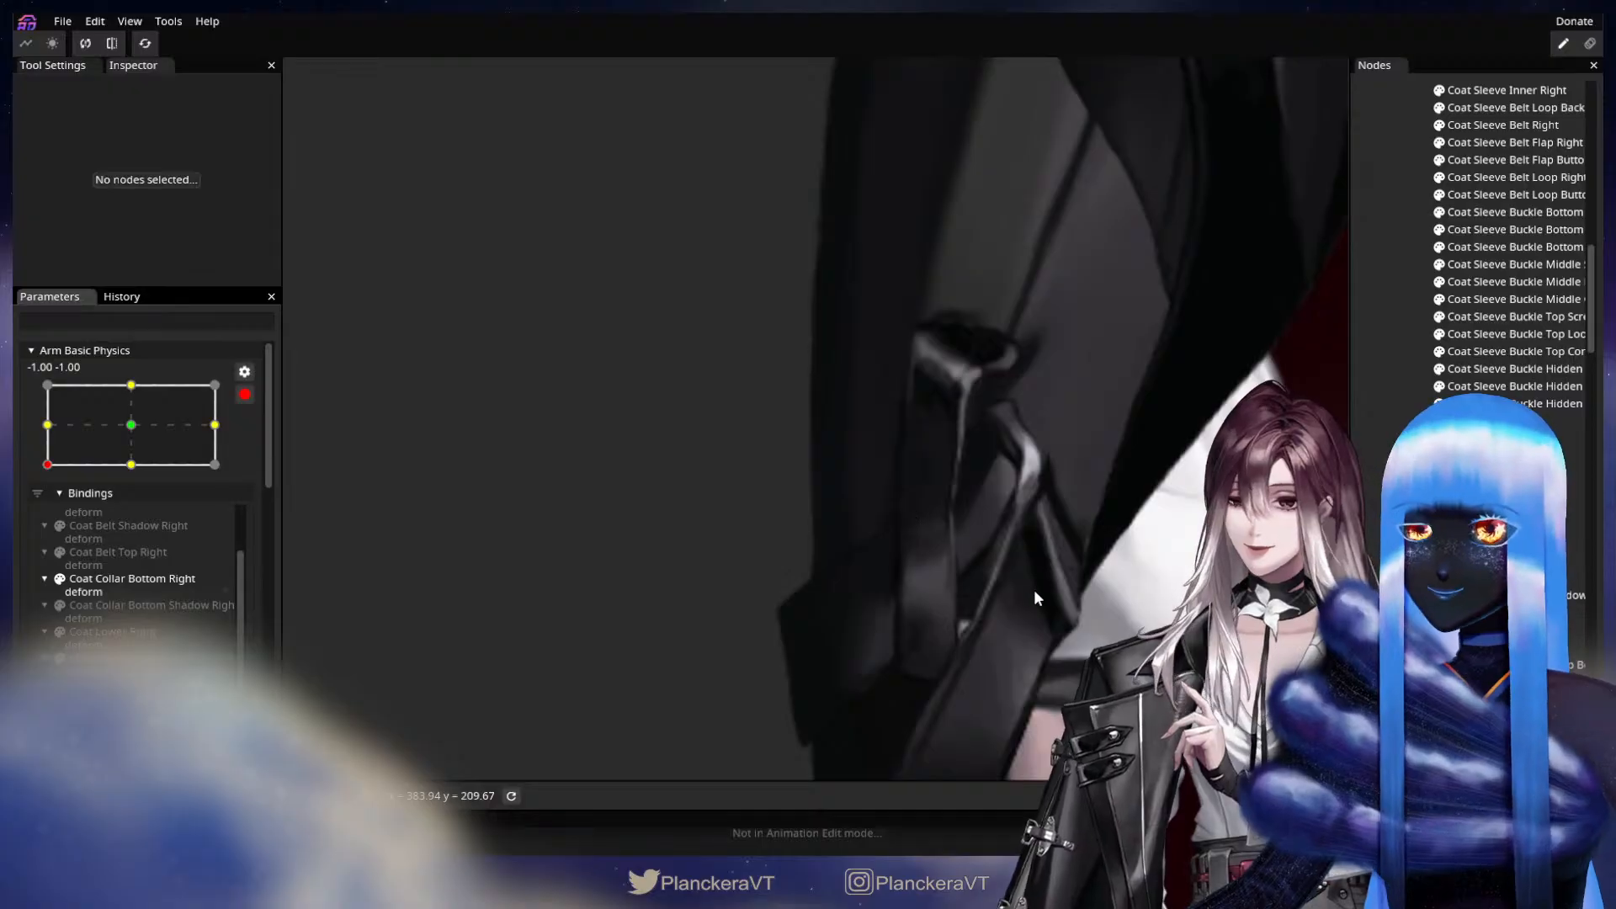
click(1482, 542)
scroll(773, 507, up, 1)
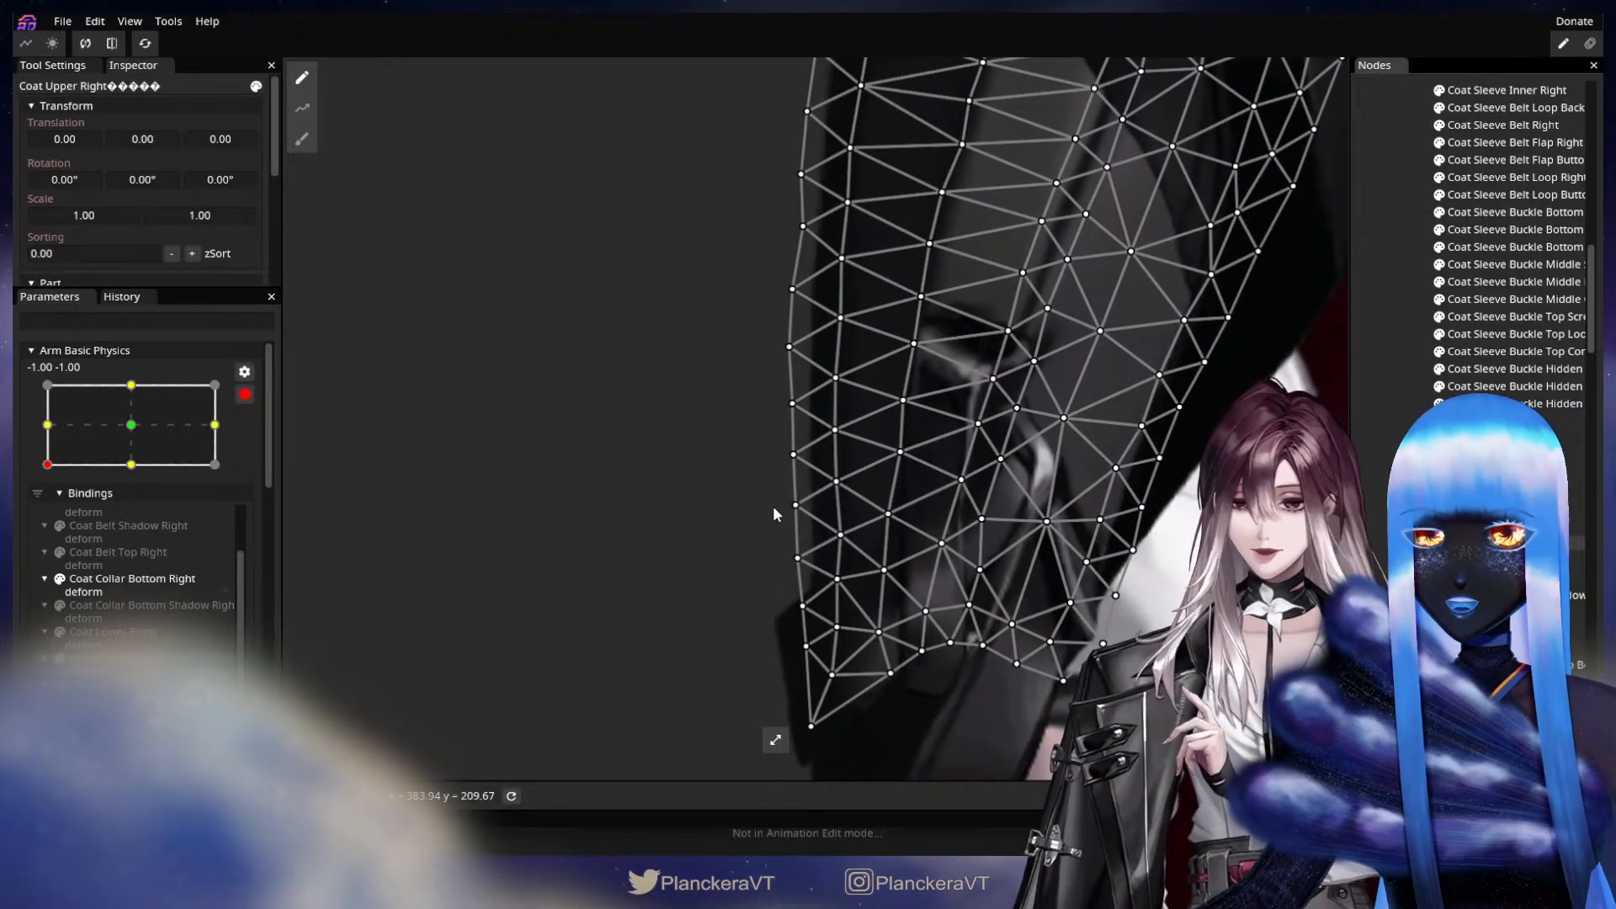
click(840, 537)
drag(841, 540, 835, 536)
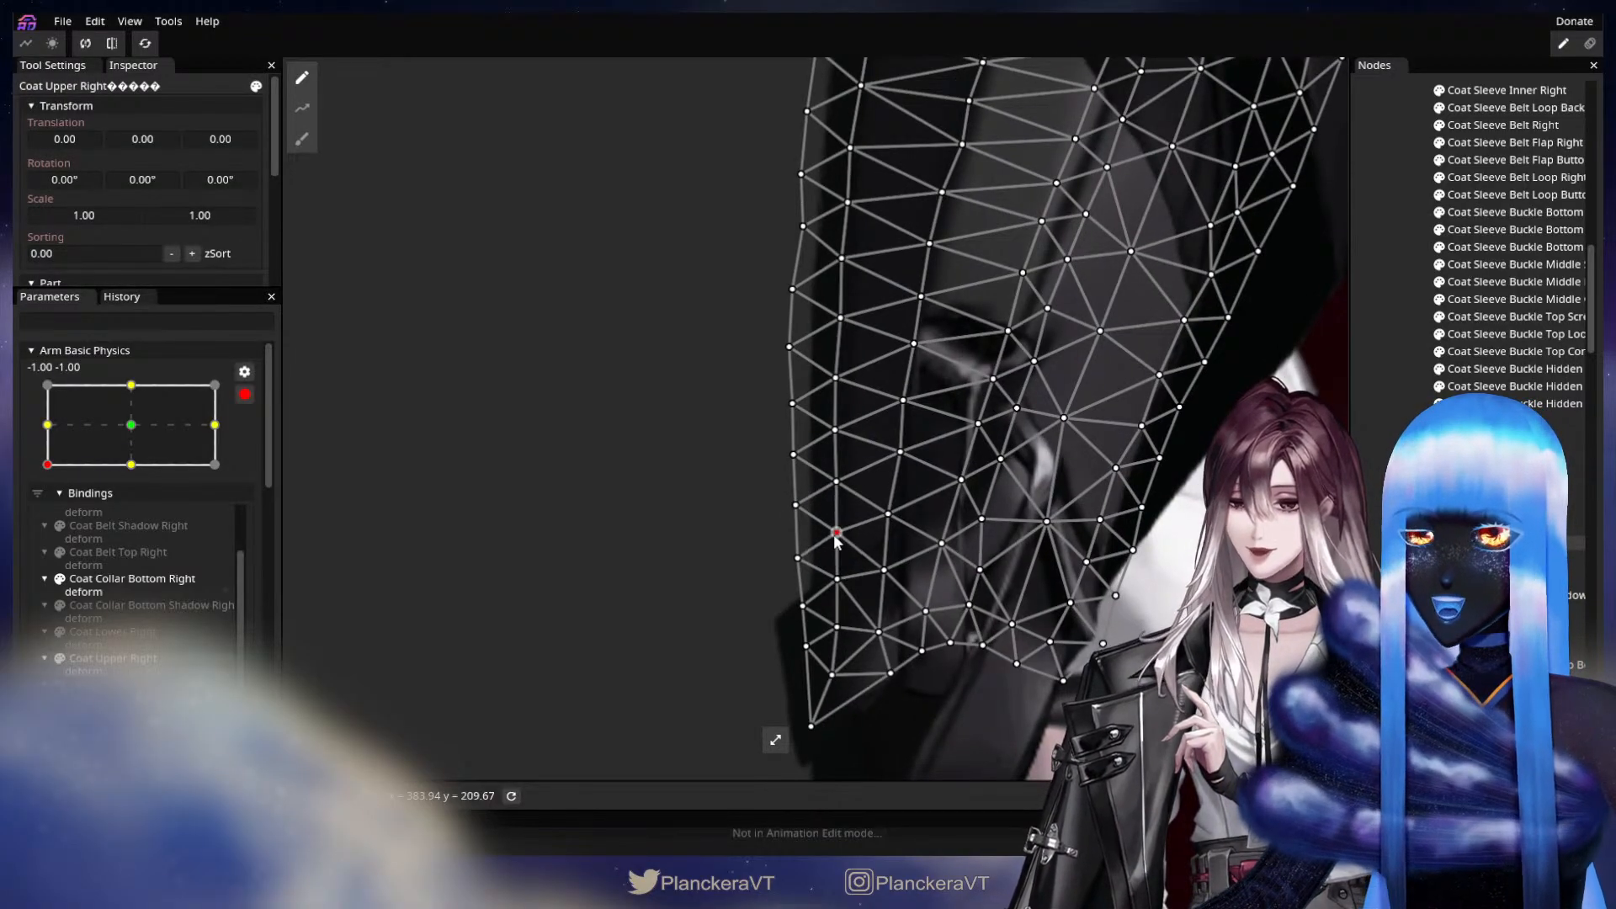
click(795, 559)
click(836, 482)
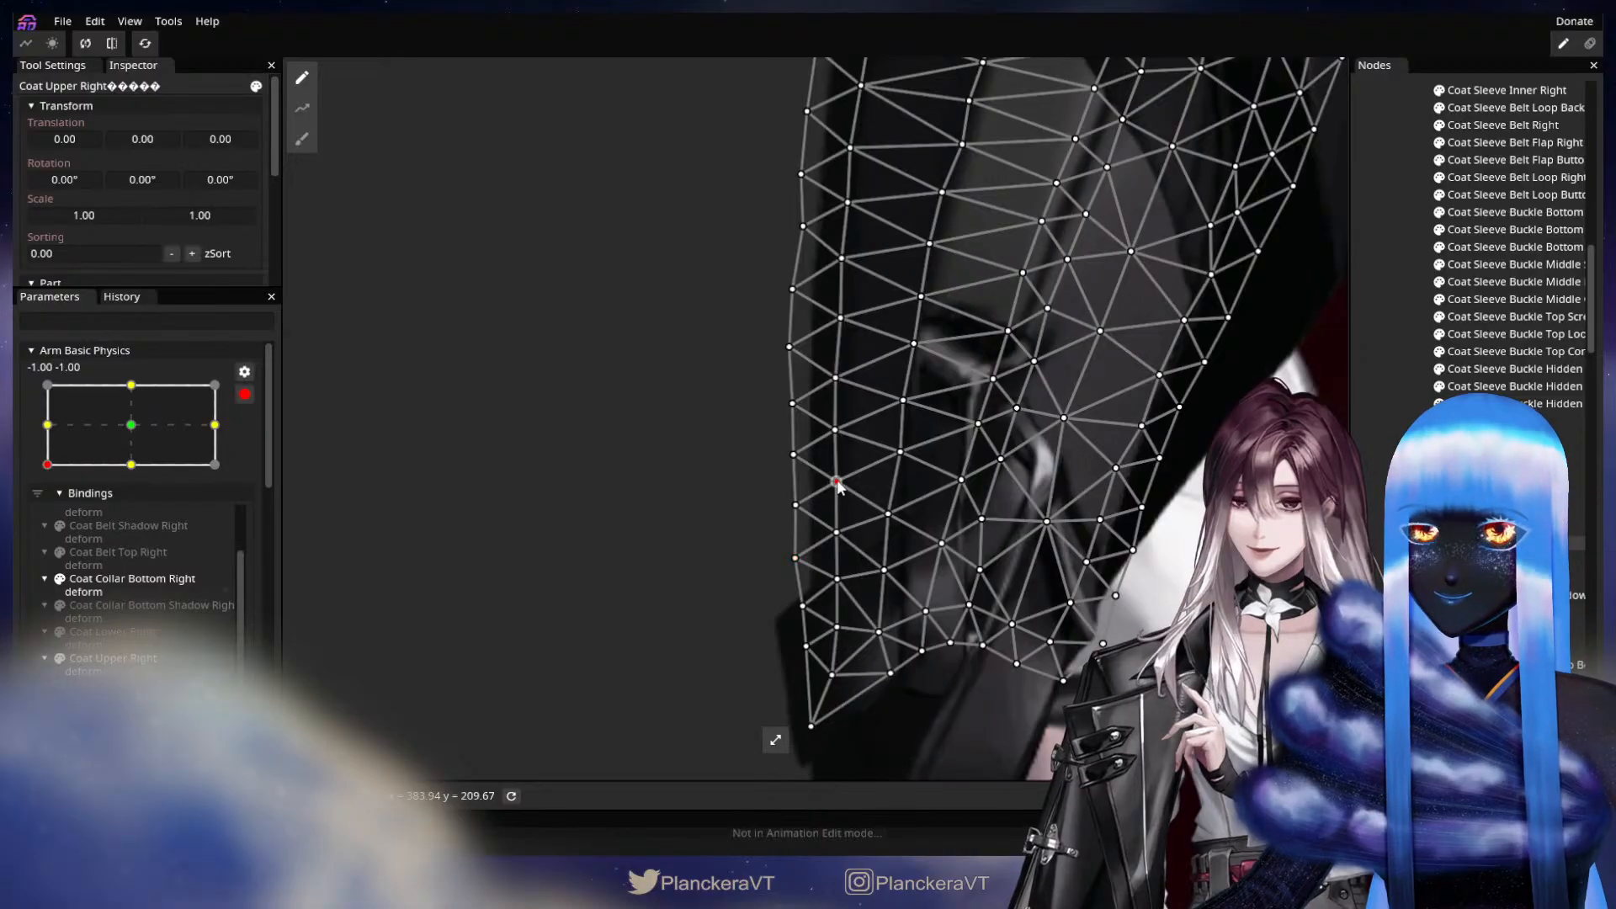
At the -1.00, -1.00 keypoint, nudge single outer-edge and adjacent vertices along the middle of Coat Upper Right to smooth its contour.
drag(911, 550, 910, 644)
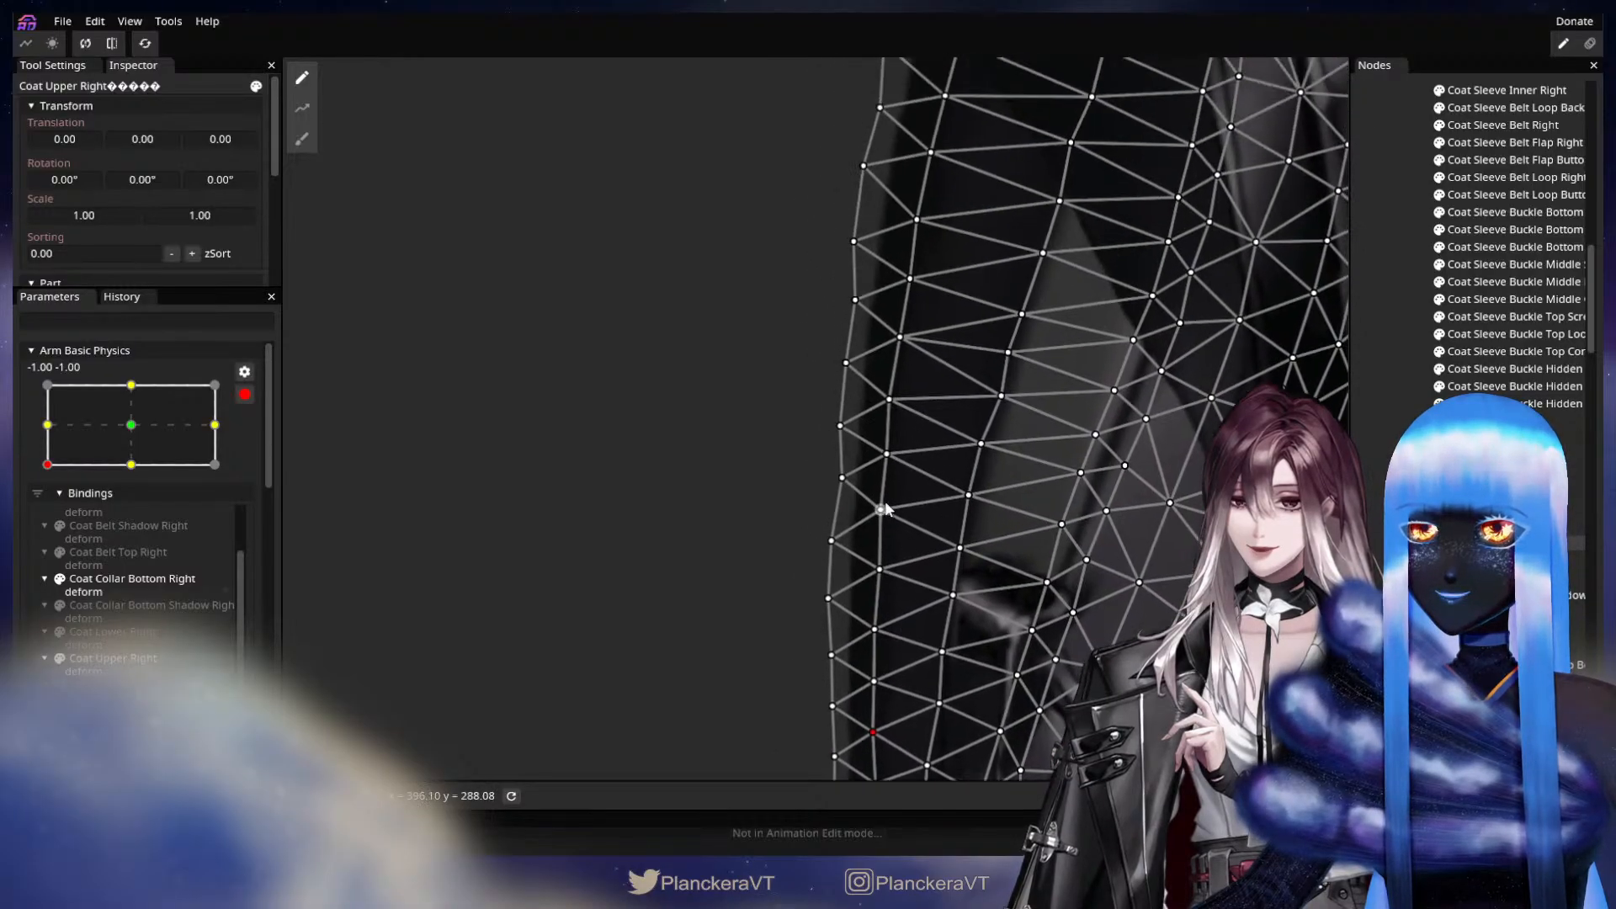
drag(885, 501, 881, 692)
drag(1004, 330, 936, 583)
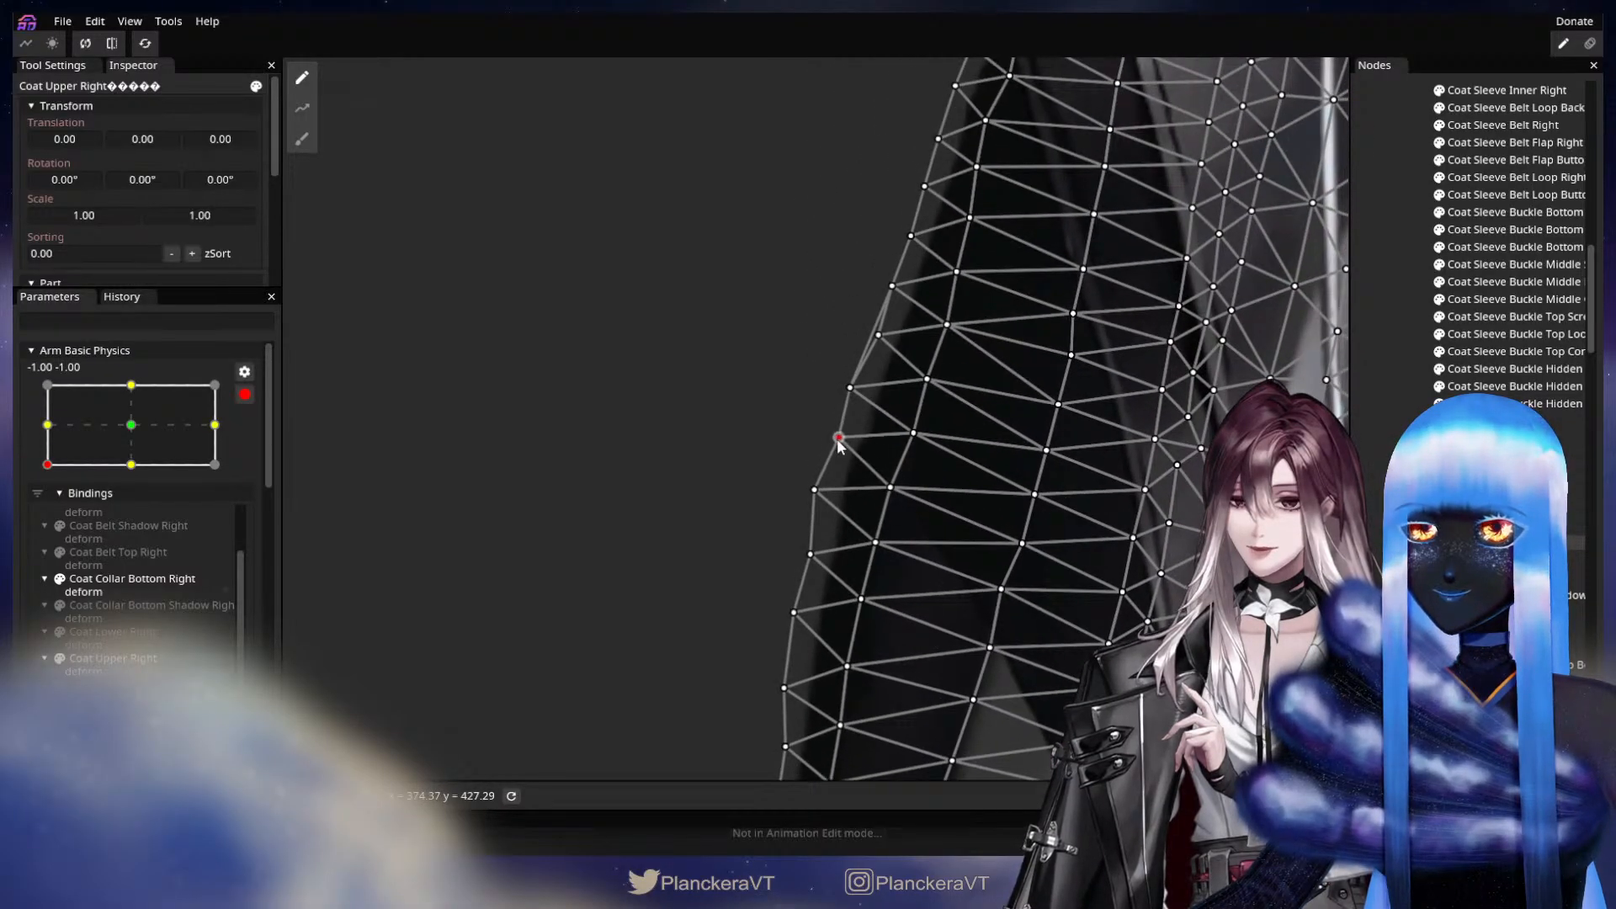
drag(837, 439, 836, 437)
click(819, 488)
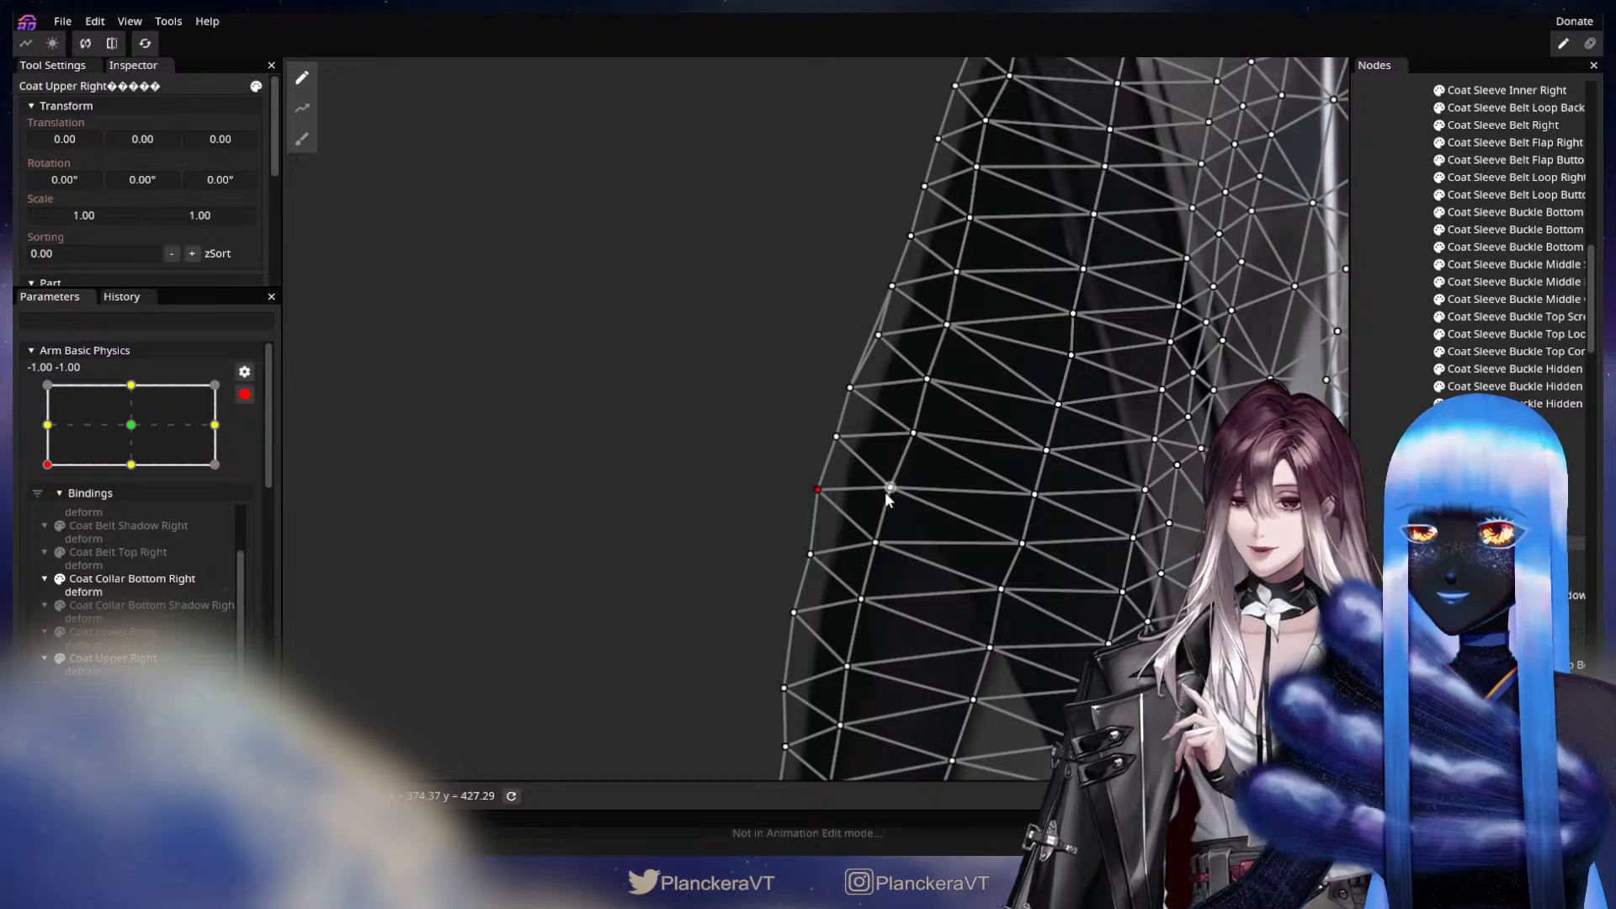
drag(886, 497, 893, 498)
click(835, 437)
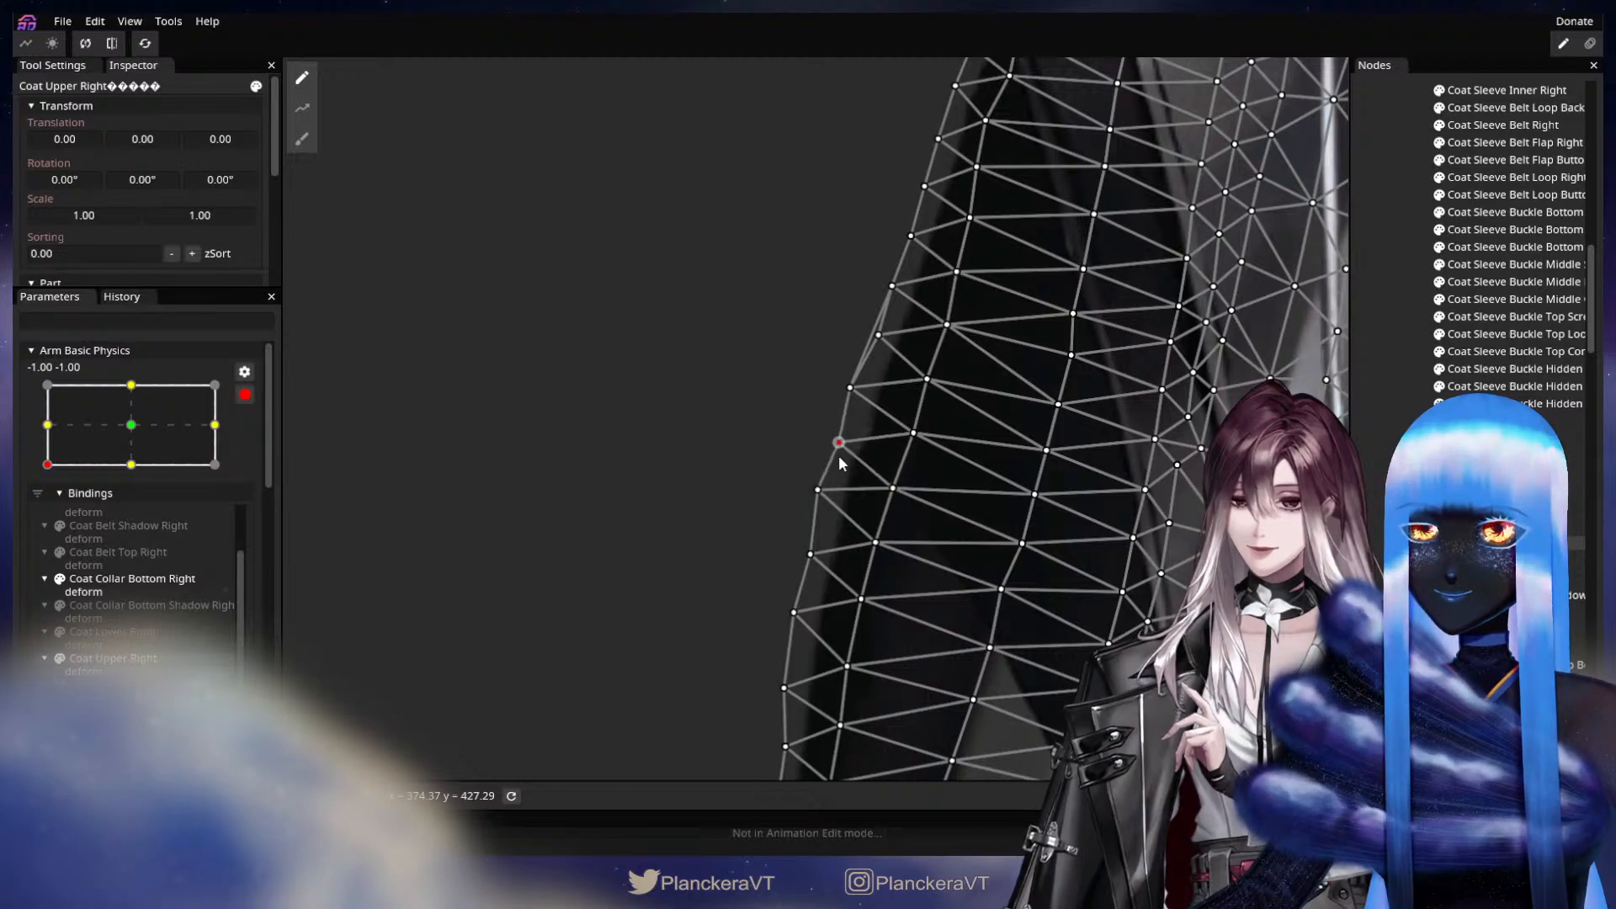
drag(876, 543, 871, 541)
drag(817, 490, 813, 488)
drag(850, 581, 825, 452)
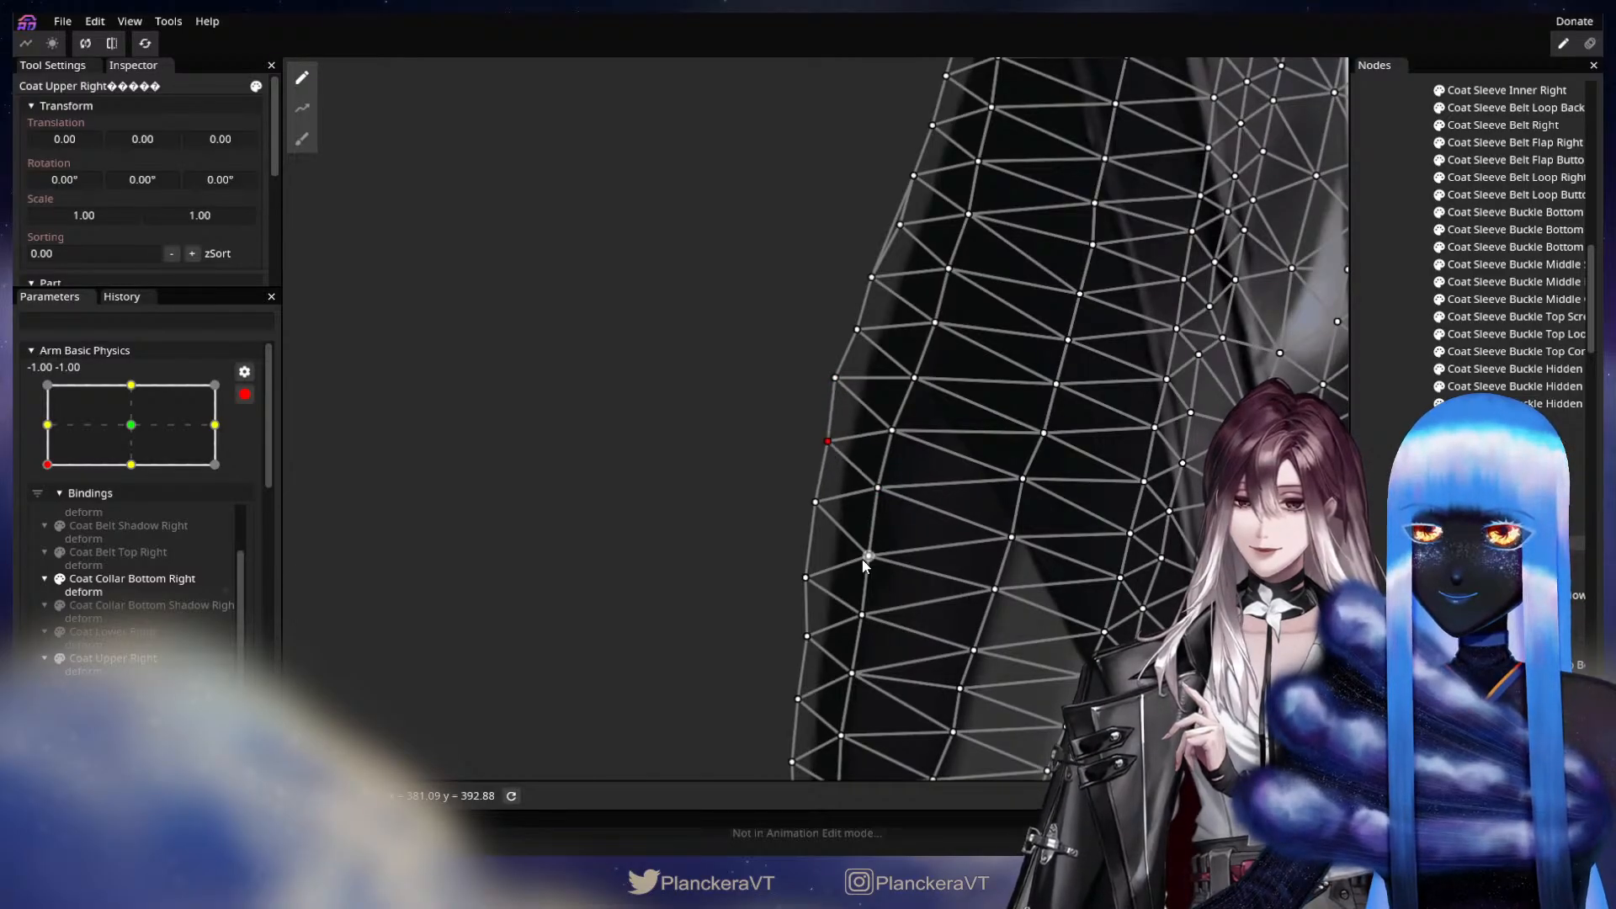
drag(866, 560, 803, 548)
Adjust the outer-edge vertices and their inner neighbours higher up Coat Upper Right, just below the sleeve belt, at -1.00, -1.00.
drag(918, 376, 897, 637)
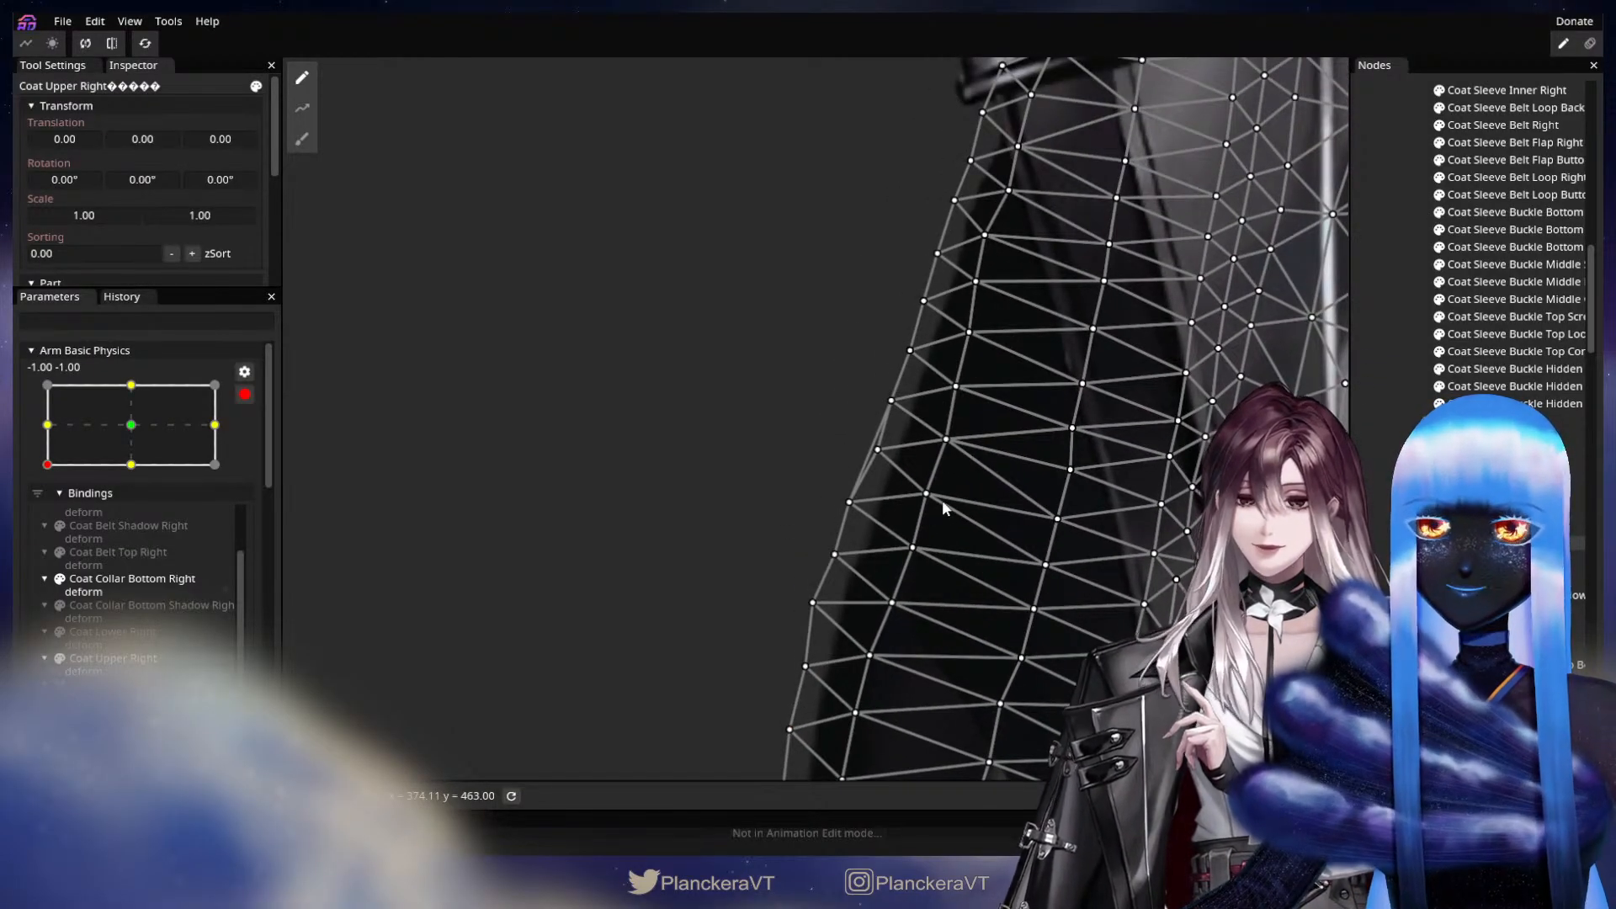
drag(925, 492, 922, 490)
drag(909, 554, 835, 508)
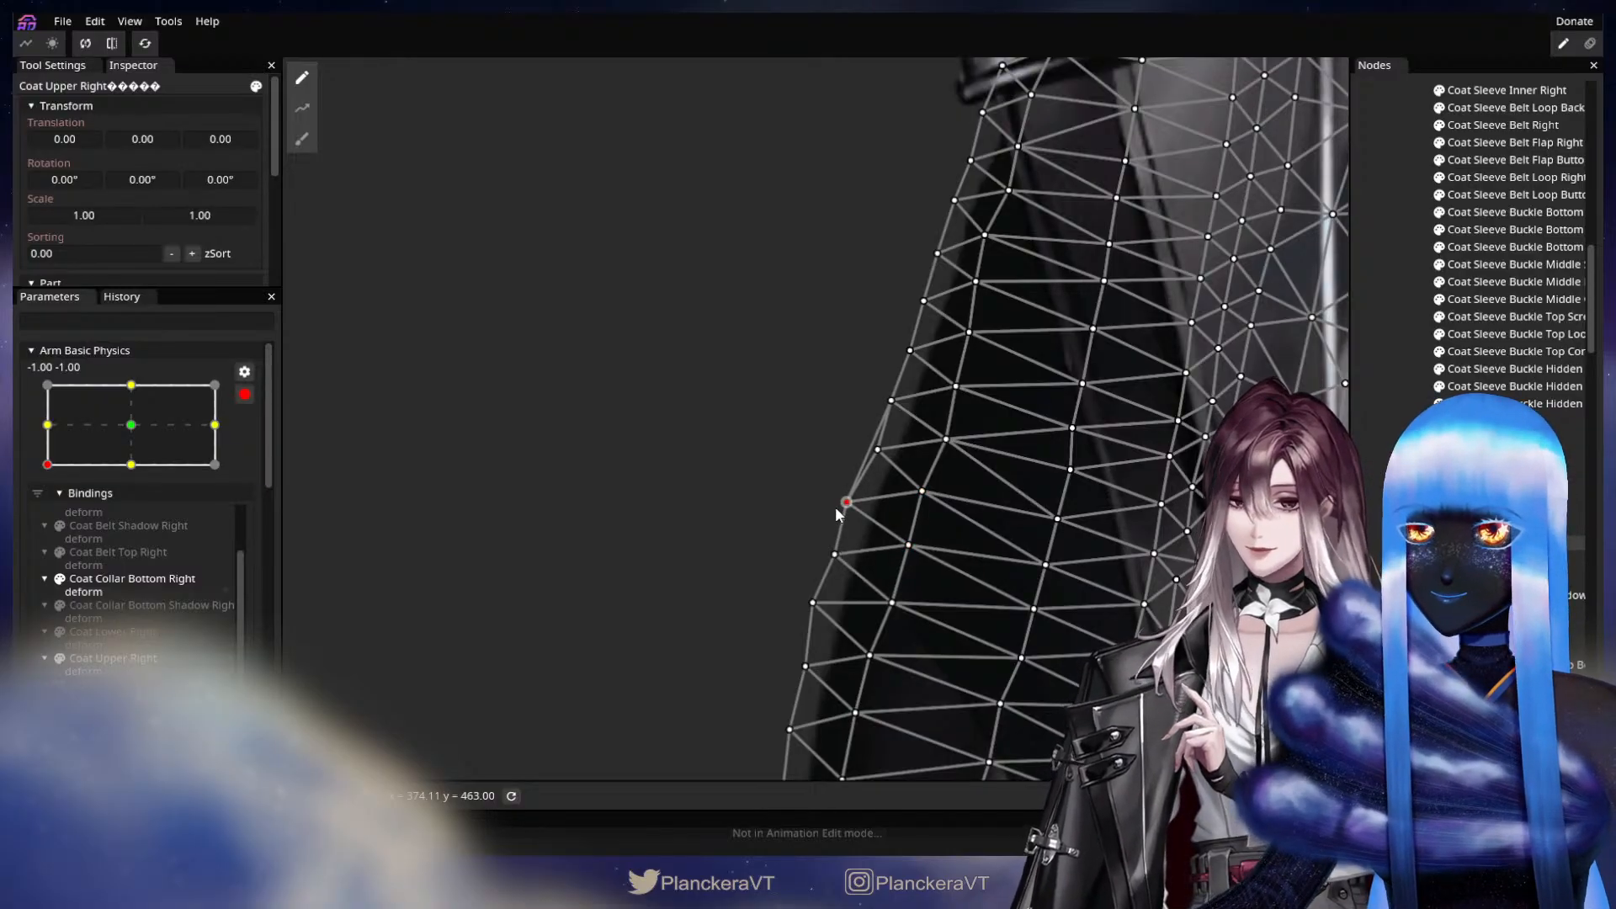
click(822, 550)
mouse_move(951, 474)
mouse_down()
mouse_move(946, 505)
mouse_move(934, 480)
mouse_up()
click(894, 441)
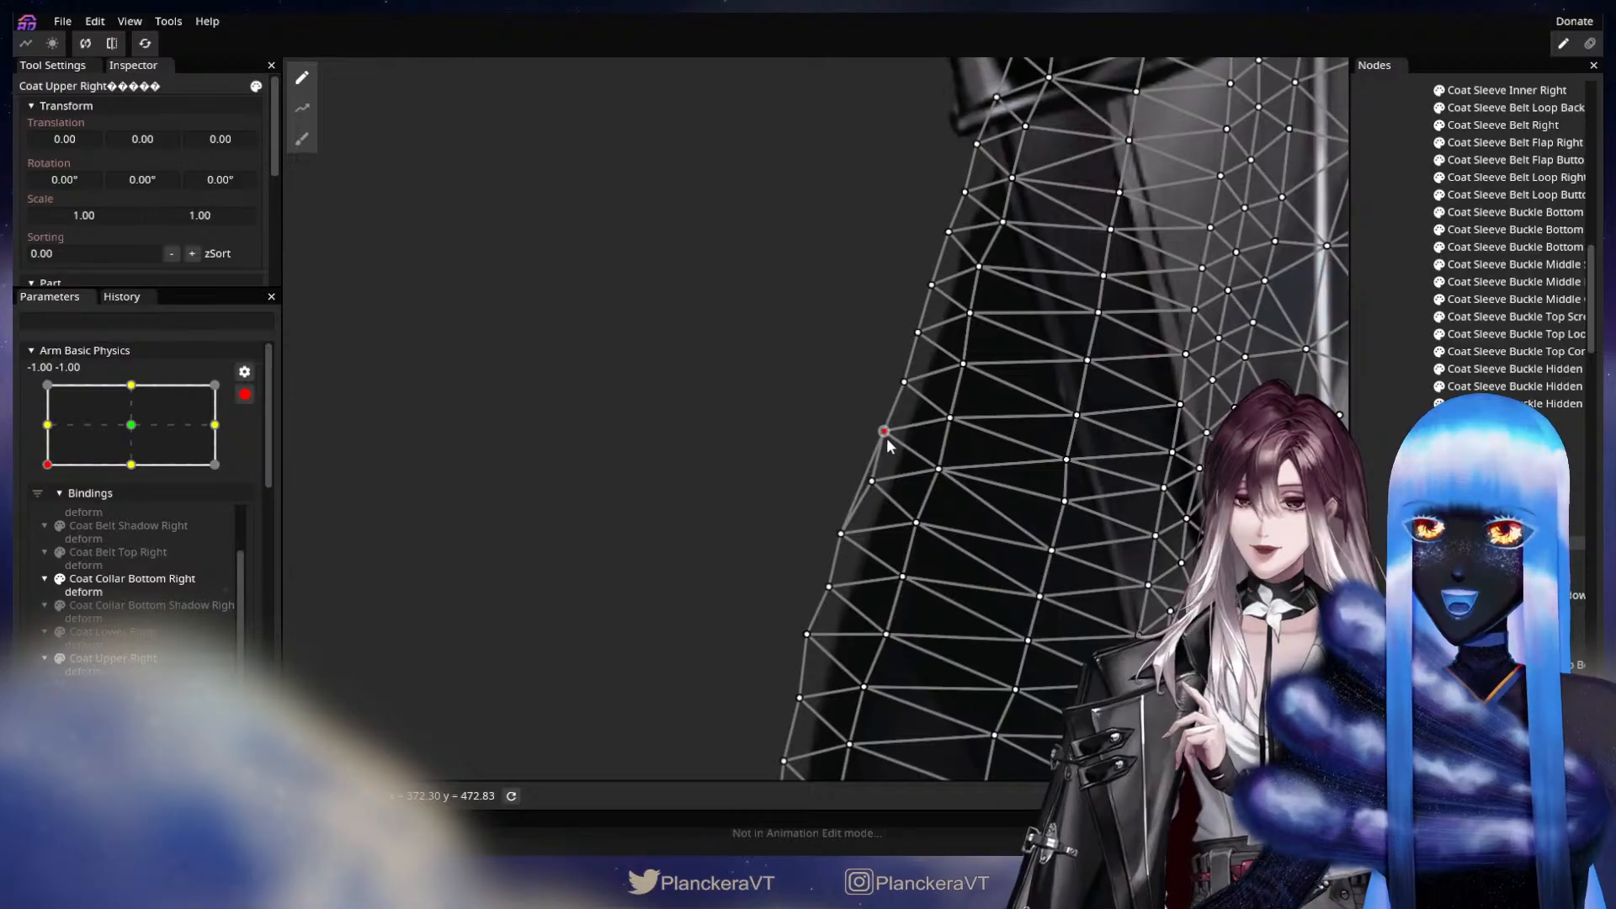
mouse_move(948, 425)
mouse_down()
mouse_move(944, 396)
mouse_move(905, 358)
mouse_move(893, 407)
mouse_move(935, 442)
mouse_up()
drag(979, 347, 939, 310)
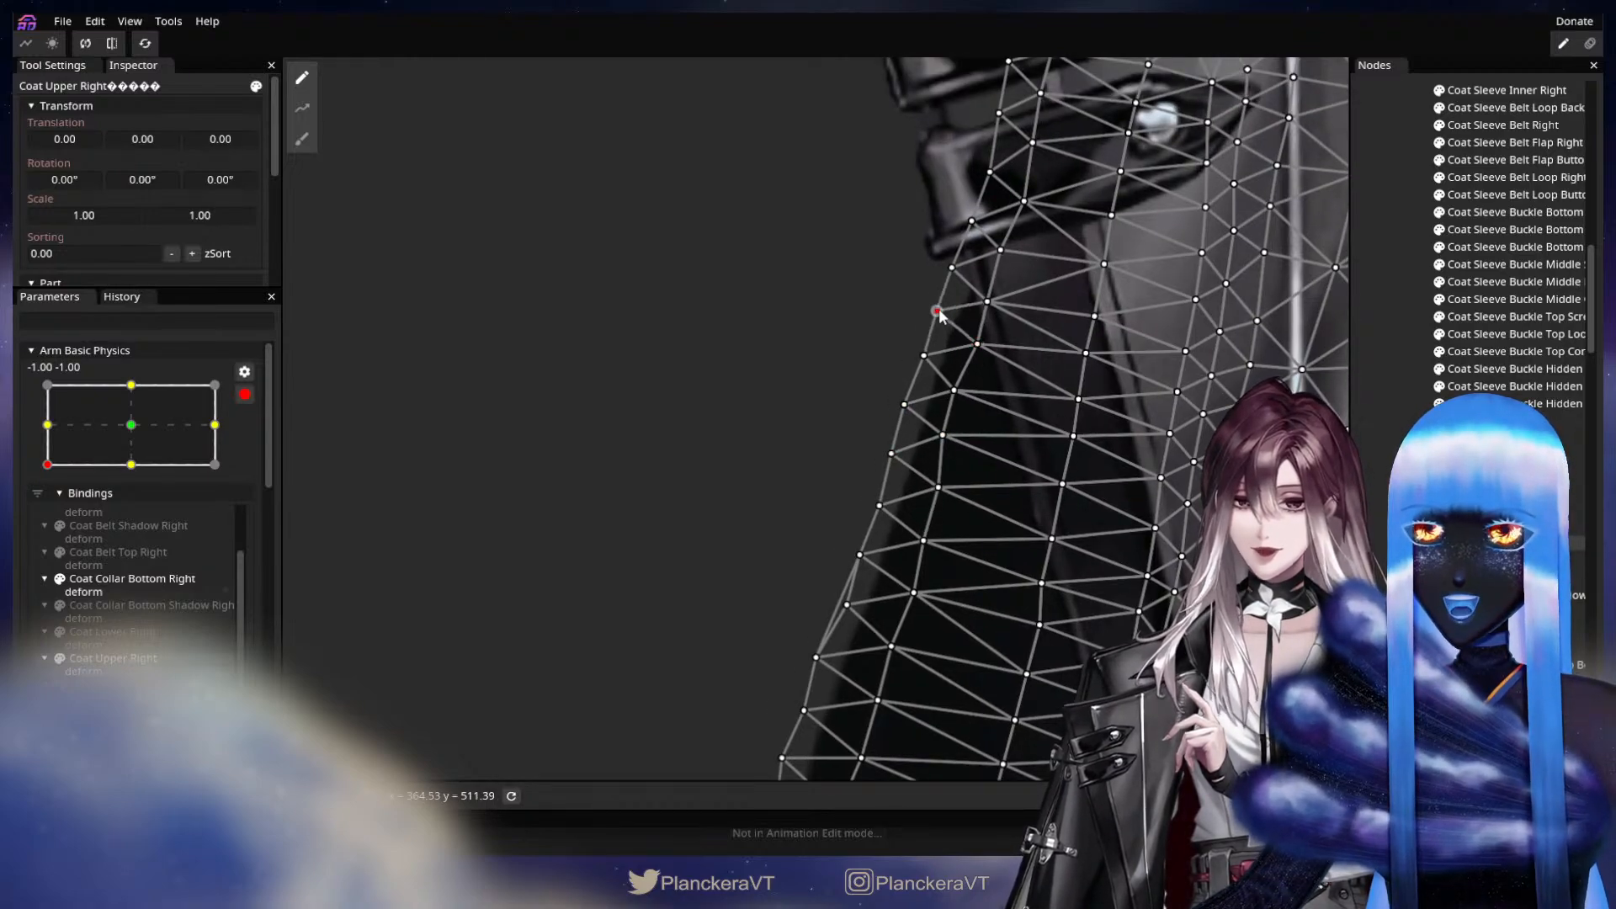
Even out the lower outer-edge vertices of Coat Upper Right at -1.00, -1.00, then deselect the part to inspect its silhouette.
drag(964, 694, 1041, 425)
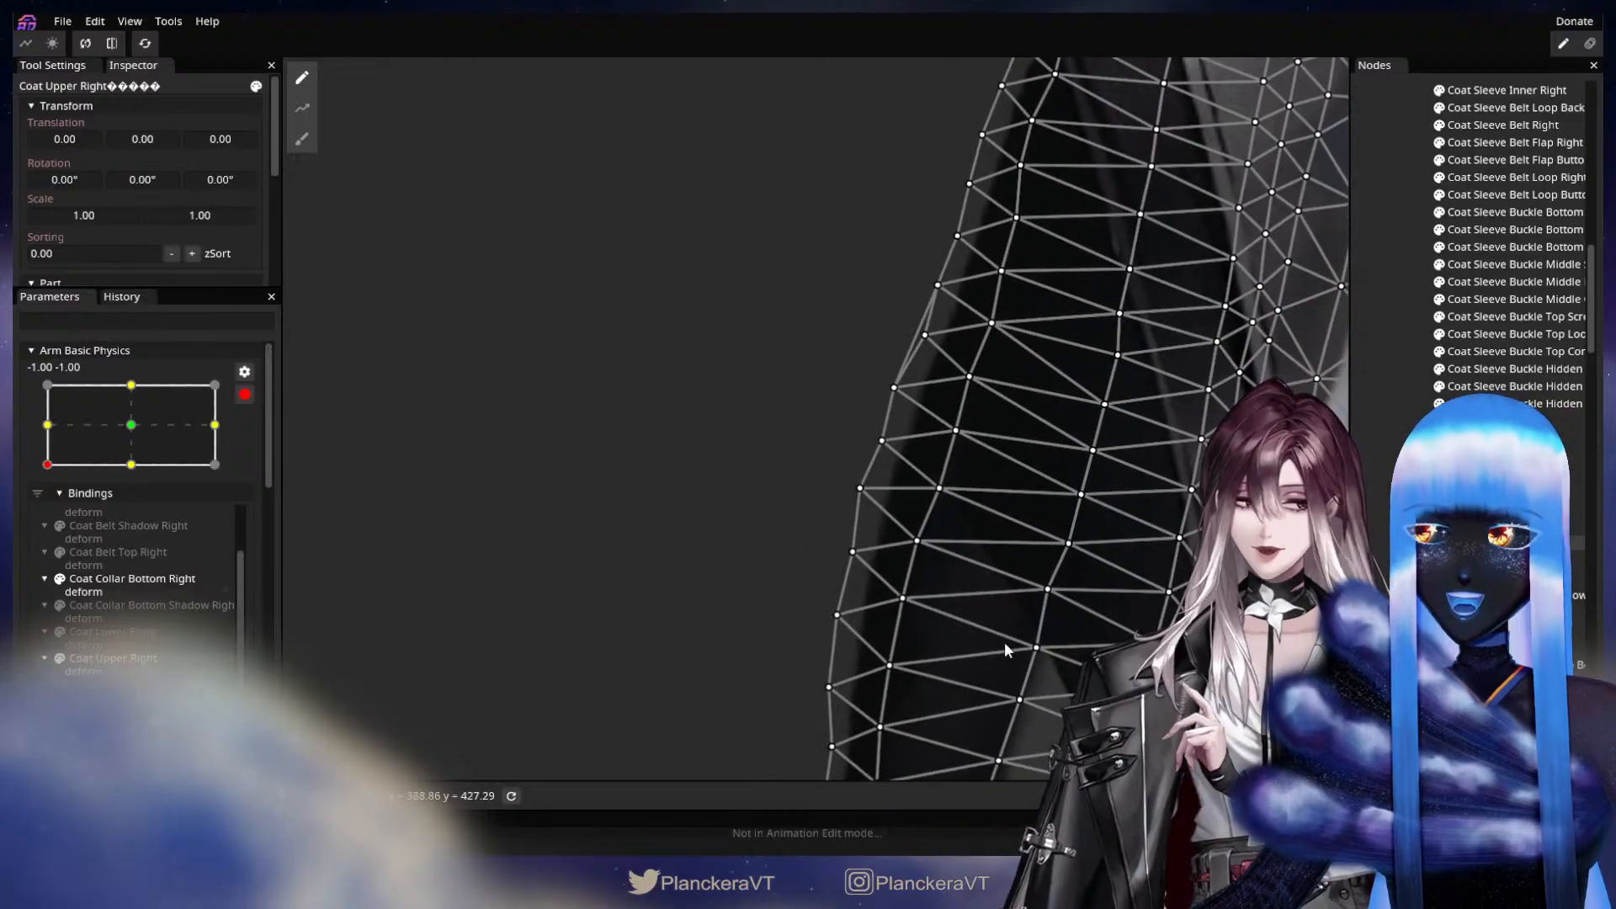
drag(1004, 643, 1032, 438)
drag(908, 520, 895, 435)
click(876, 490)
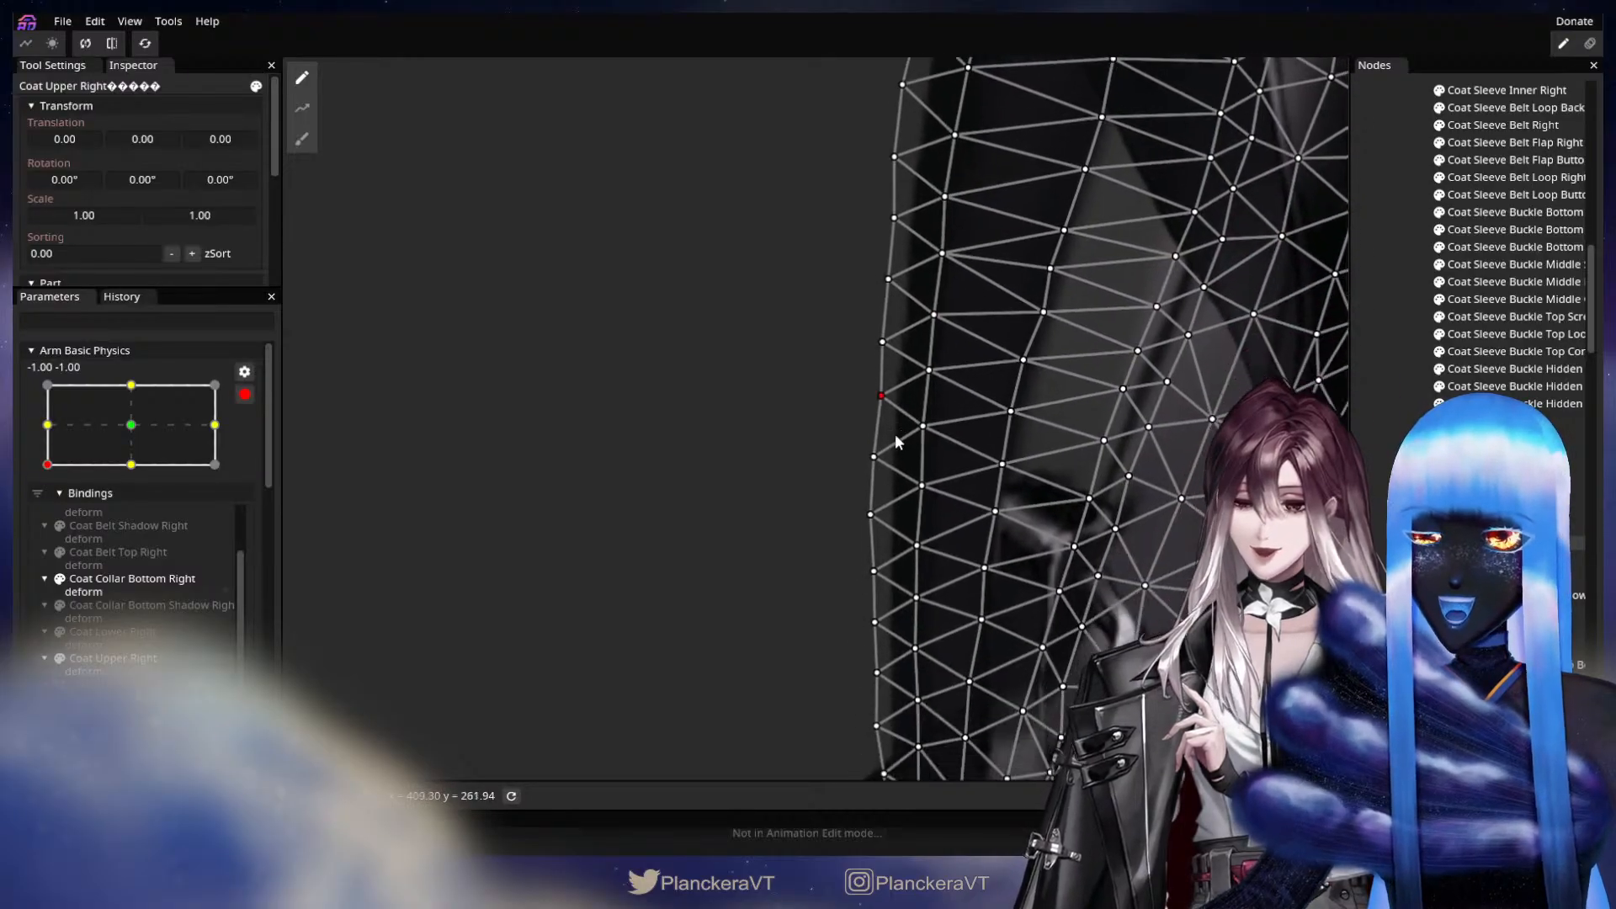
click(874, 458)
drag(901, 550, 925, 409)
drag(1195, 197, 1076, 638)
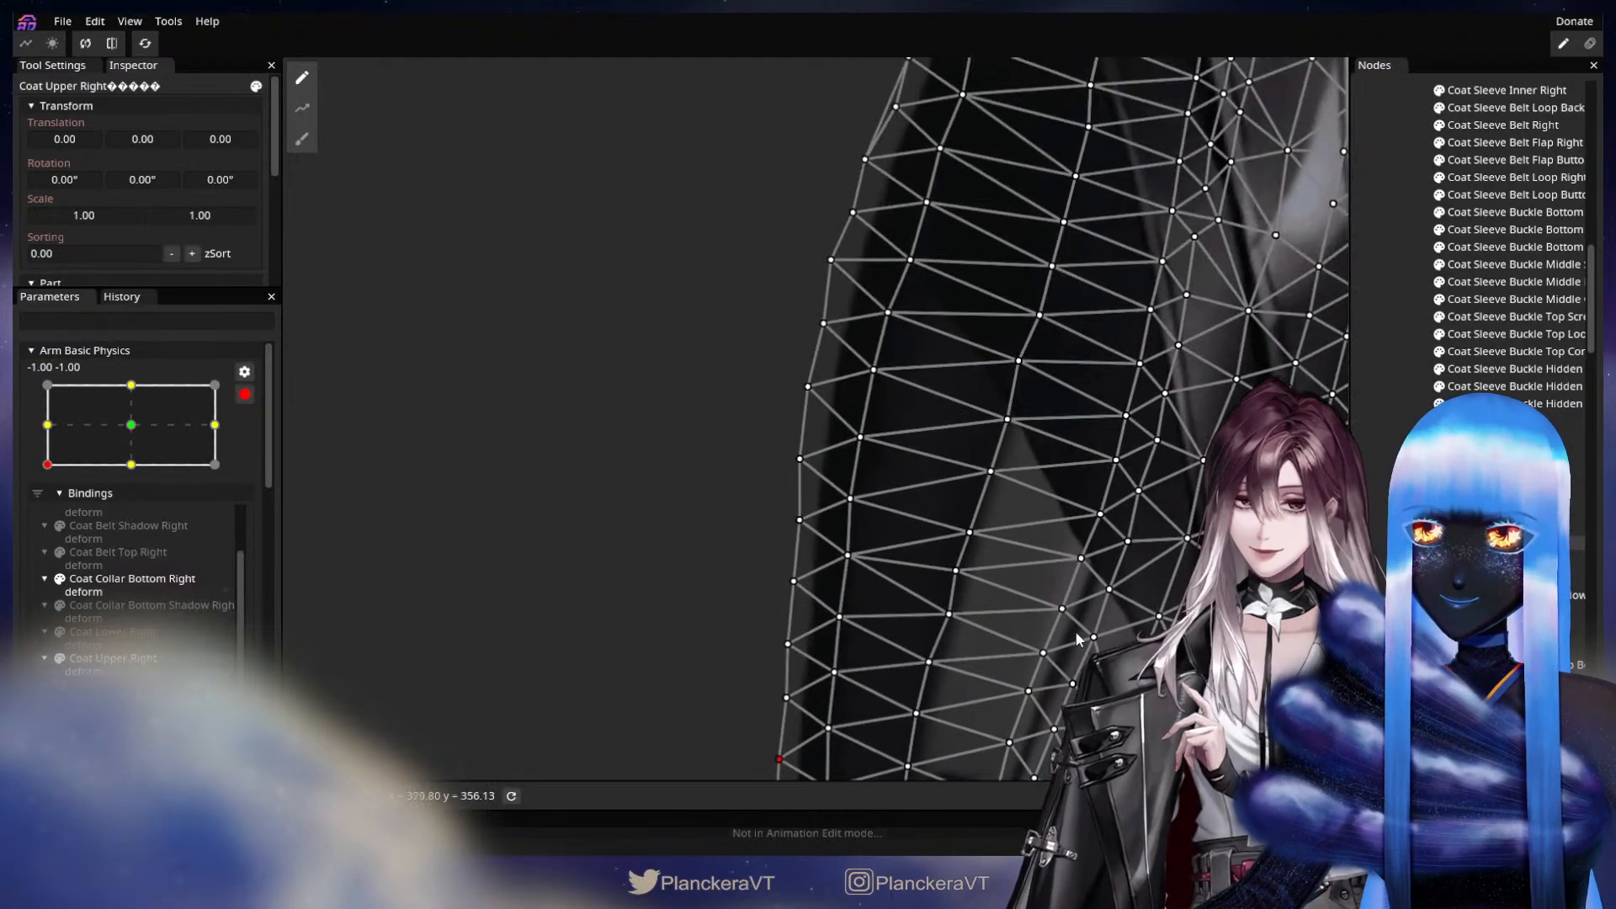
click(1381, 472)
drag(1125, 392, 1059, 606)
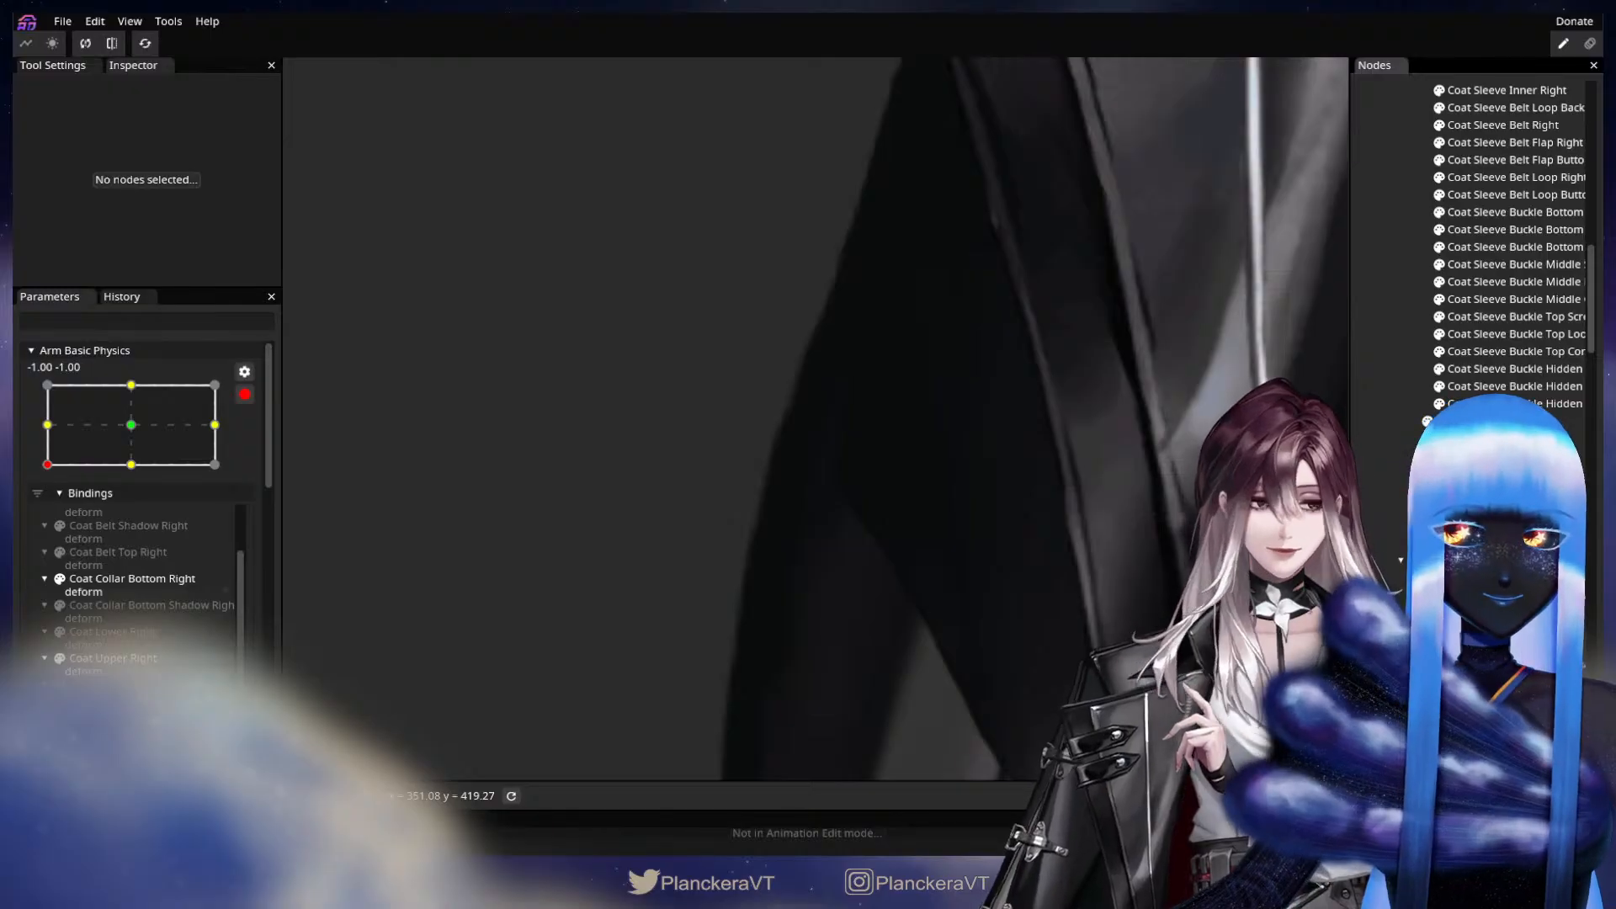
Push the outer edge of Coat Collar Bottom Shadow Right outward at -1.00, -1.00 with the 96.00 Circle Brush, then deselect it.
scroll(1522, 363, up, 10)
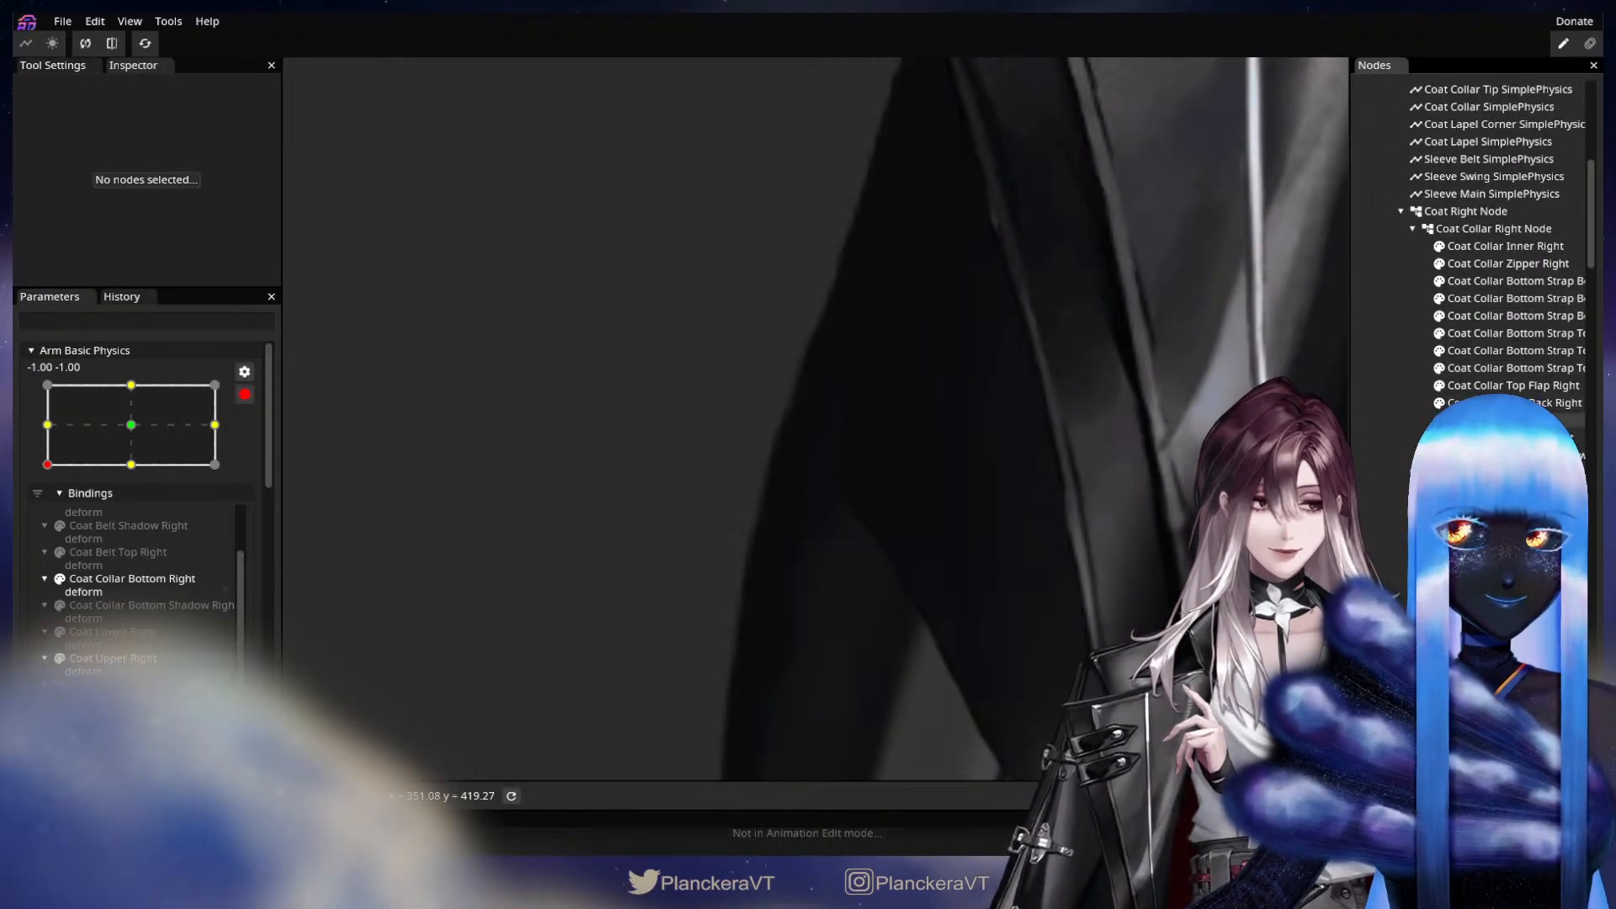
click(1515, 456)
click(302, 140)
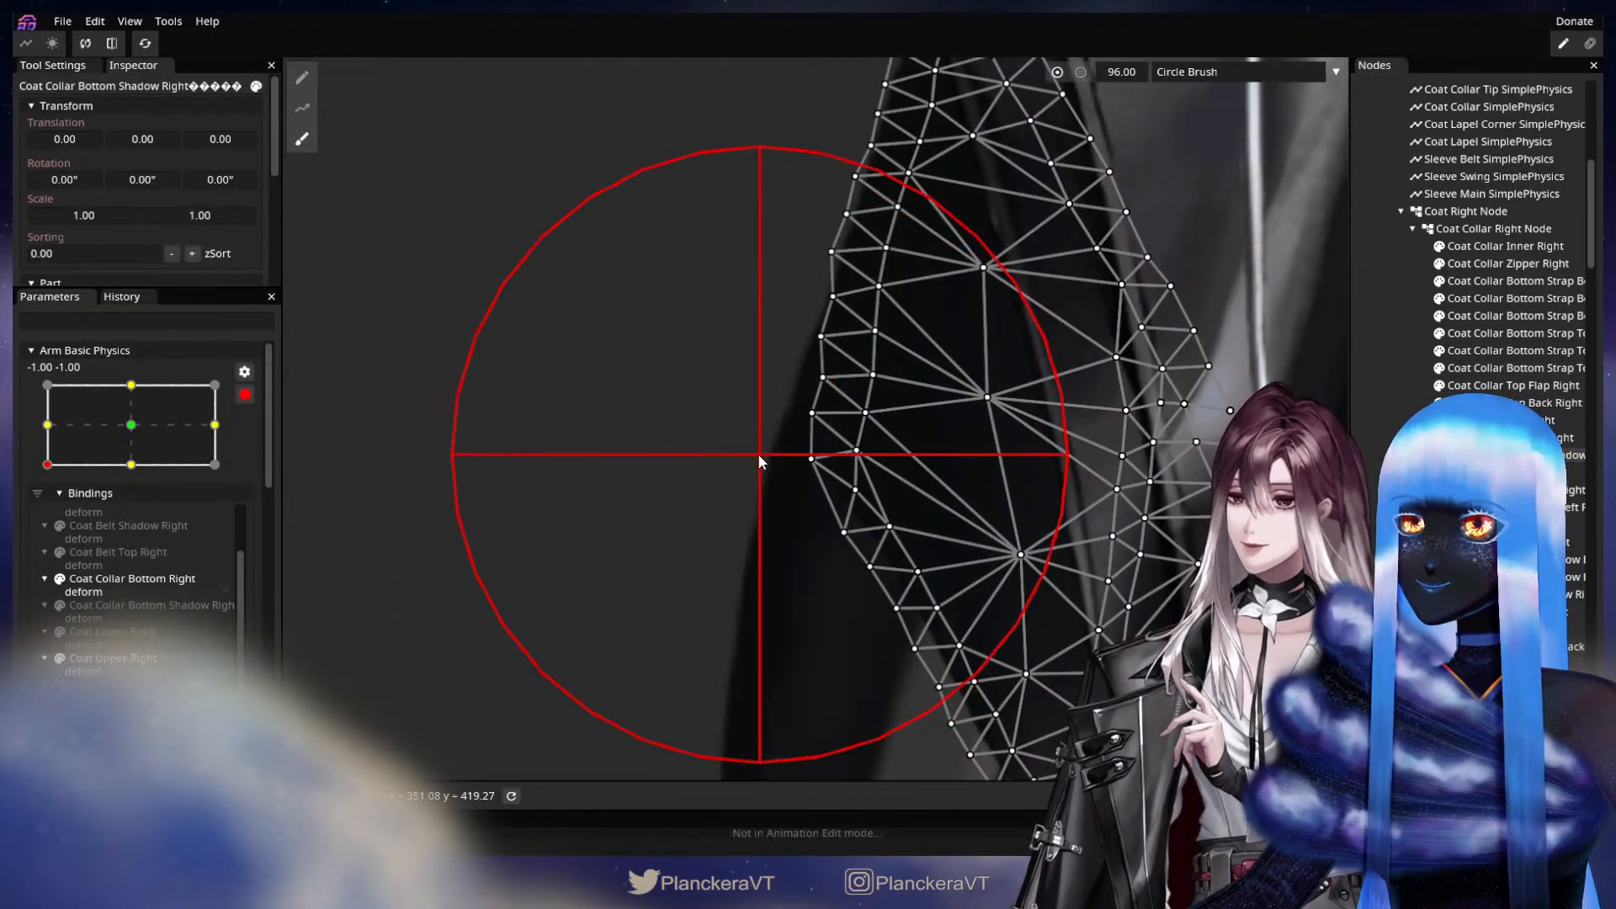
mouse_move(757, 453)
mouse_down()
mouse_move(677, 448)
mouse_move(625, 413)
mouse_move(620, 416)
mouse_up()
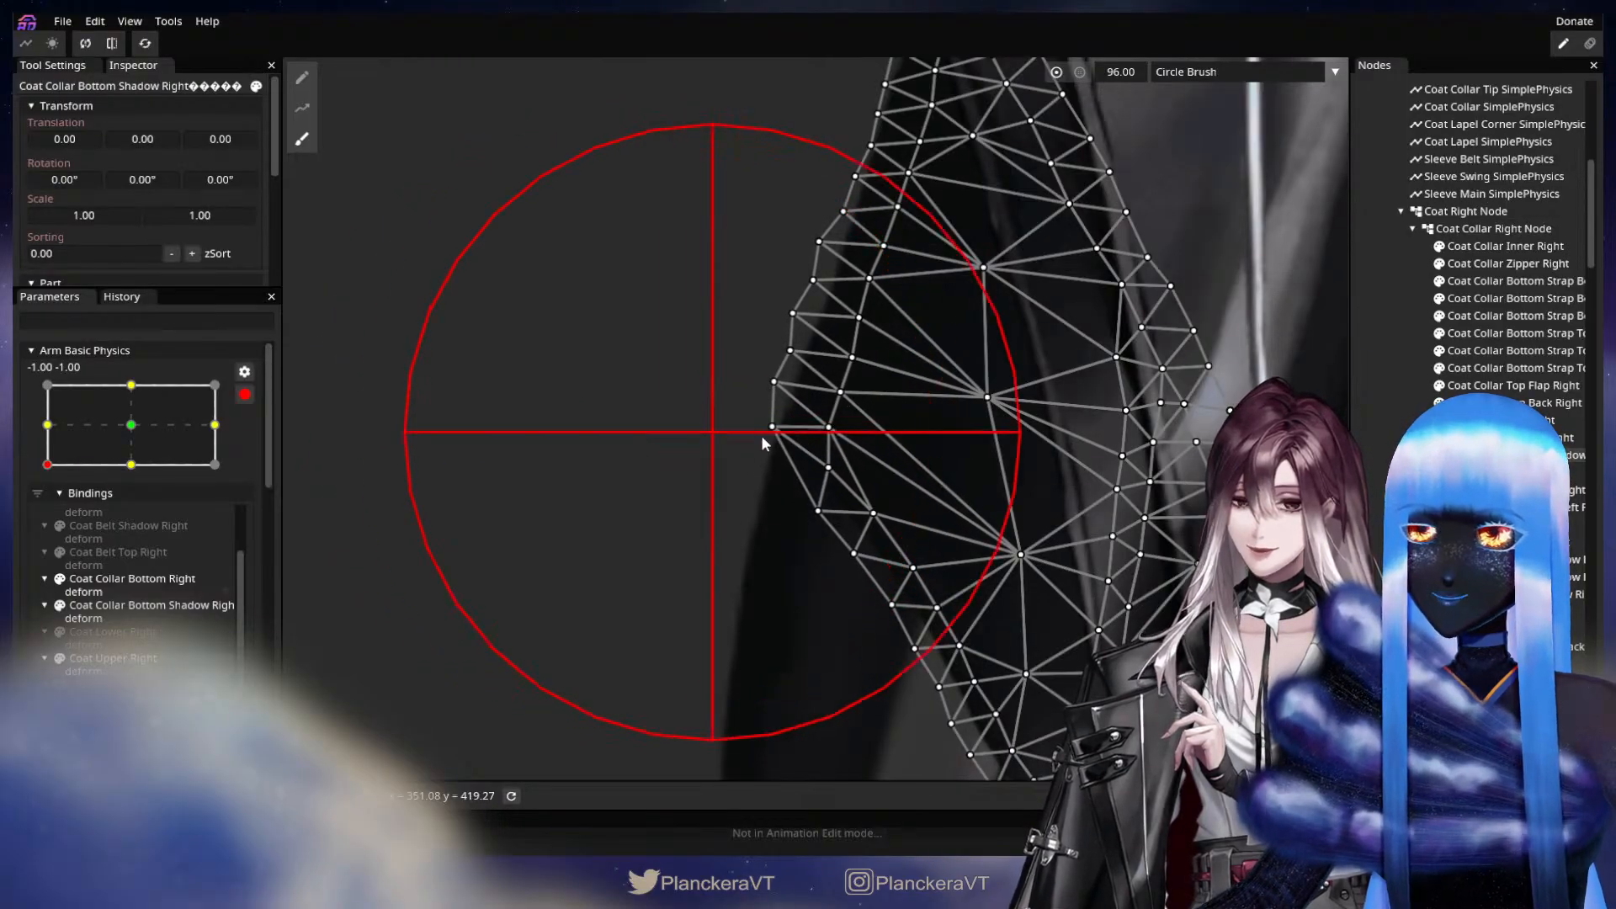
click(1373, 389)
Inspect the whole coat in the -1.00, -1.00 pose and stop editing the Arm Basic Physics keypoint.
scroll(1012, 573, down, 3)
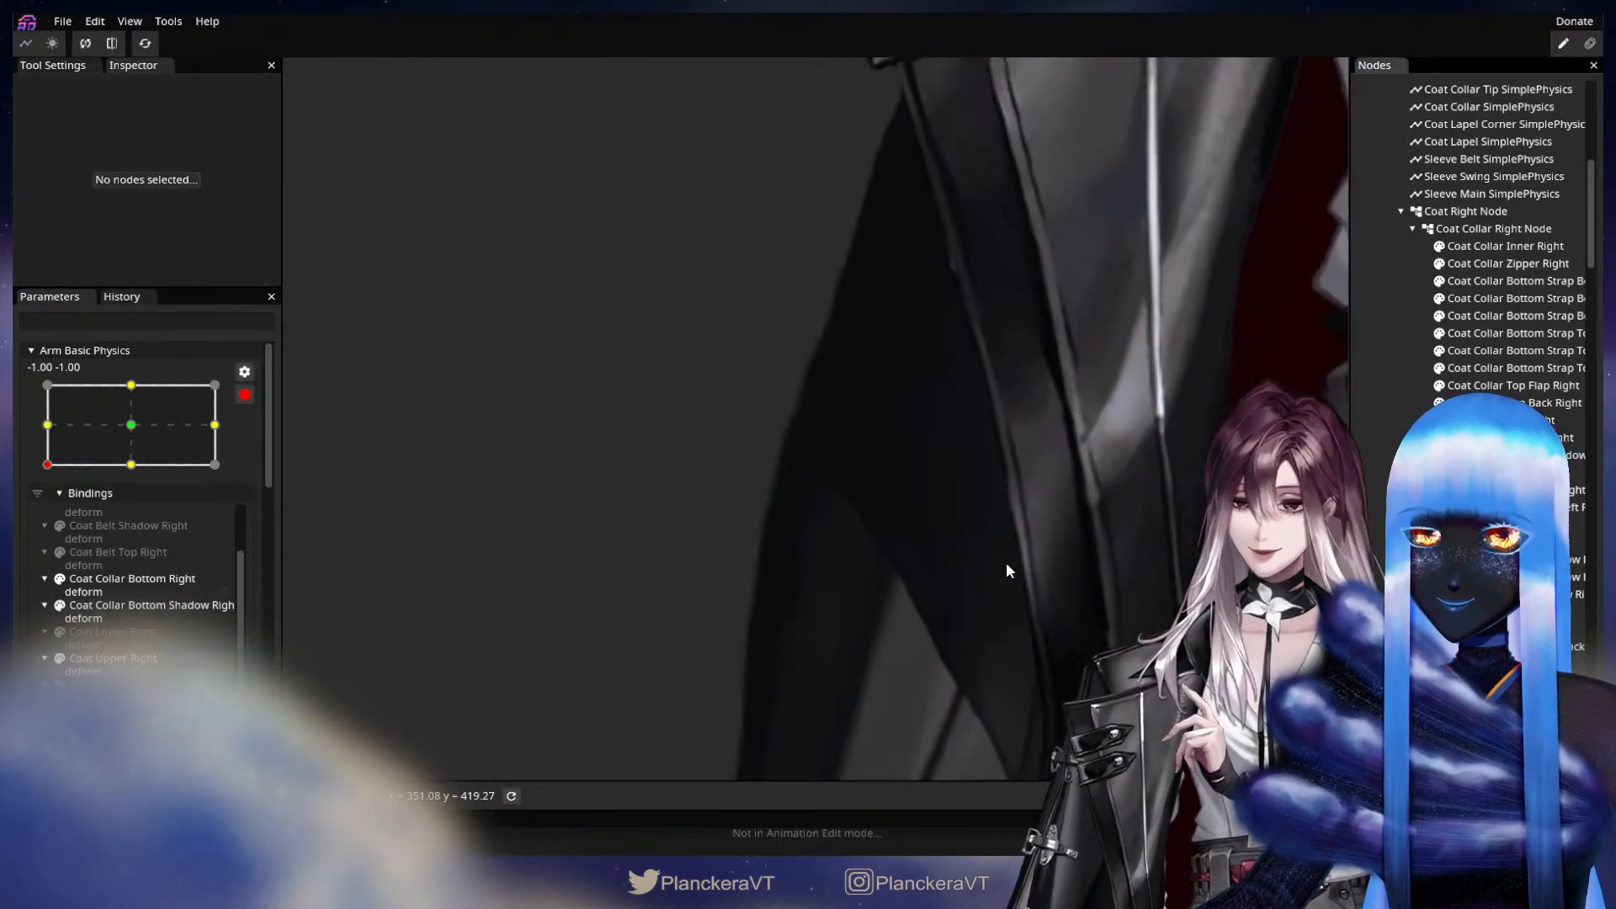
scroll(1007, 562, down, 5)
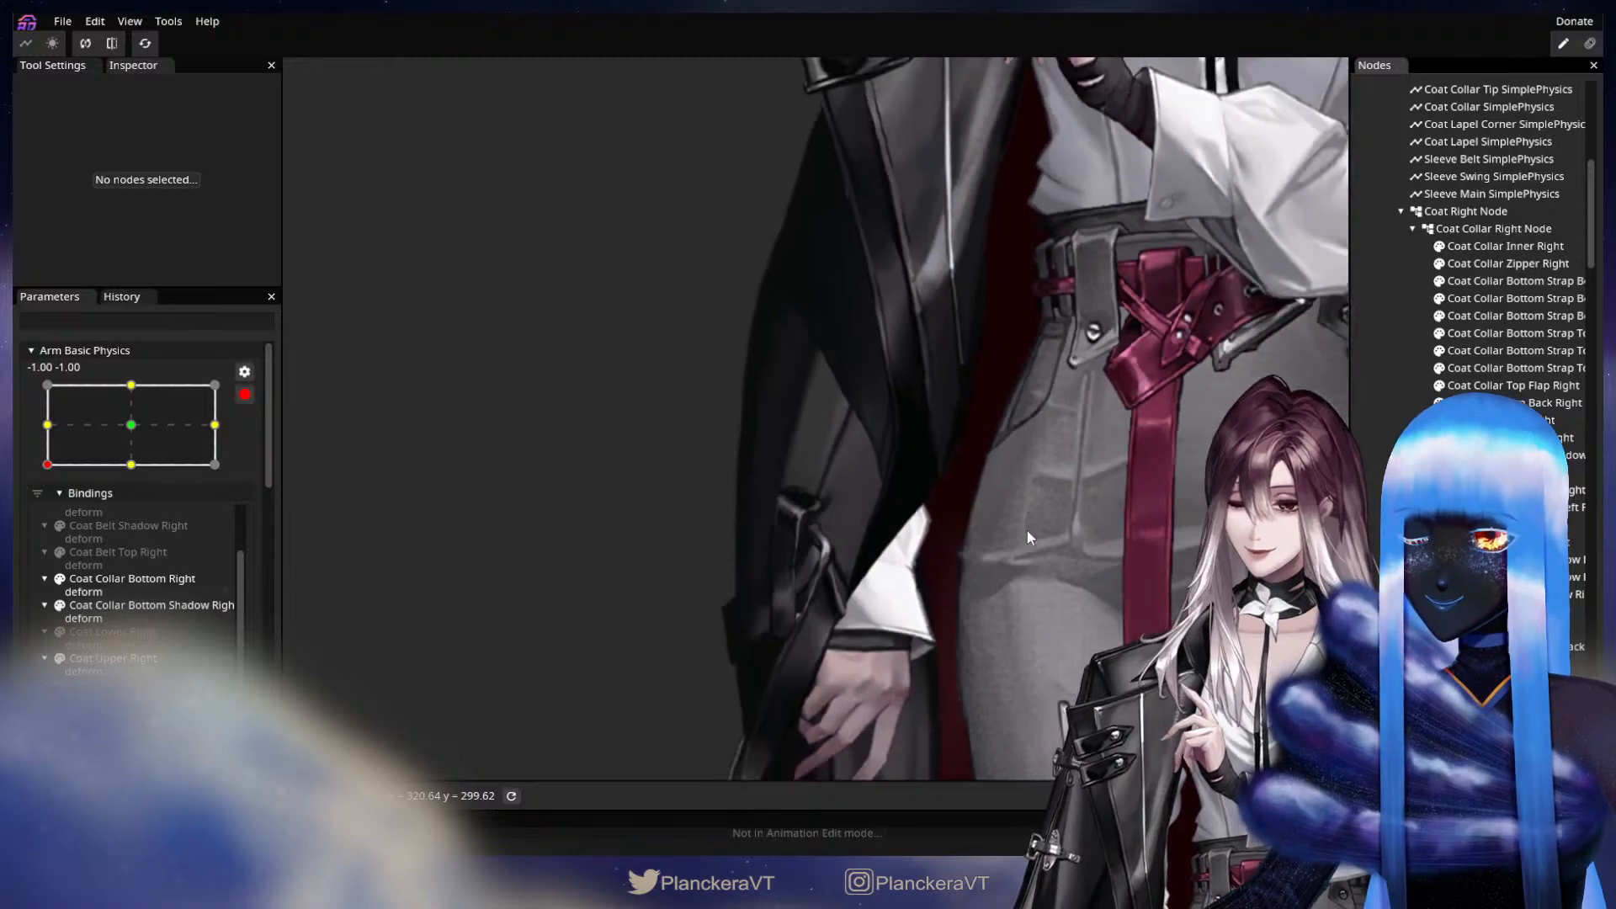
scroll(1027, 530, down, 3)
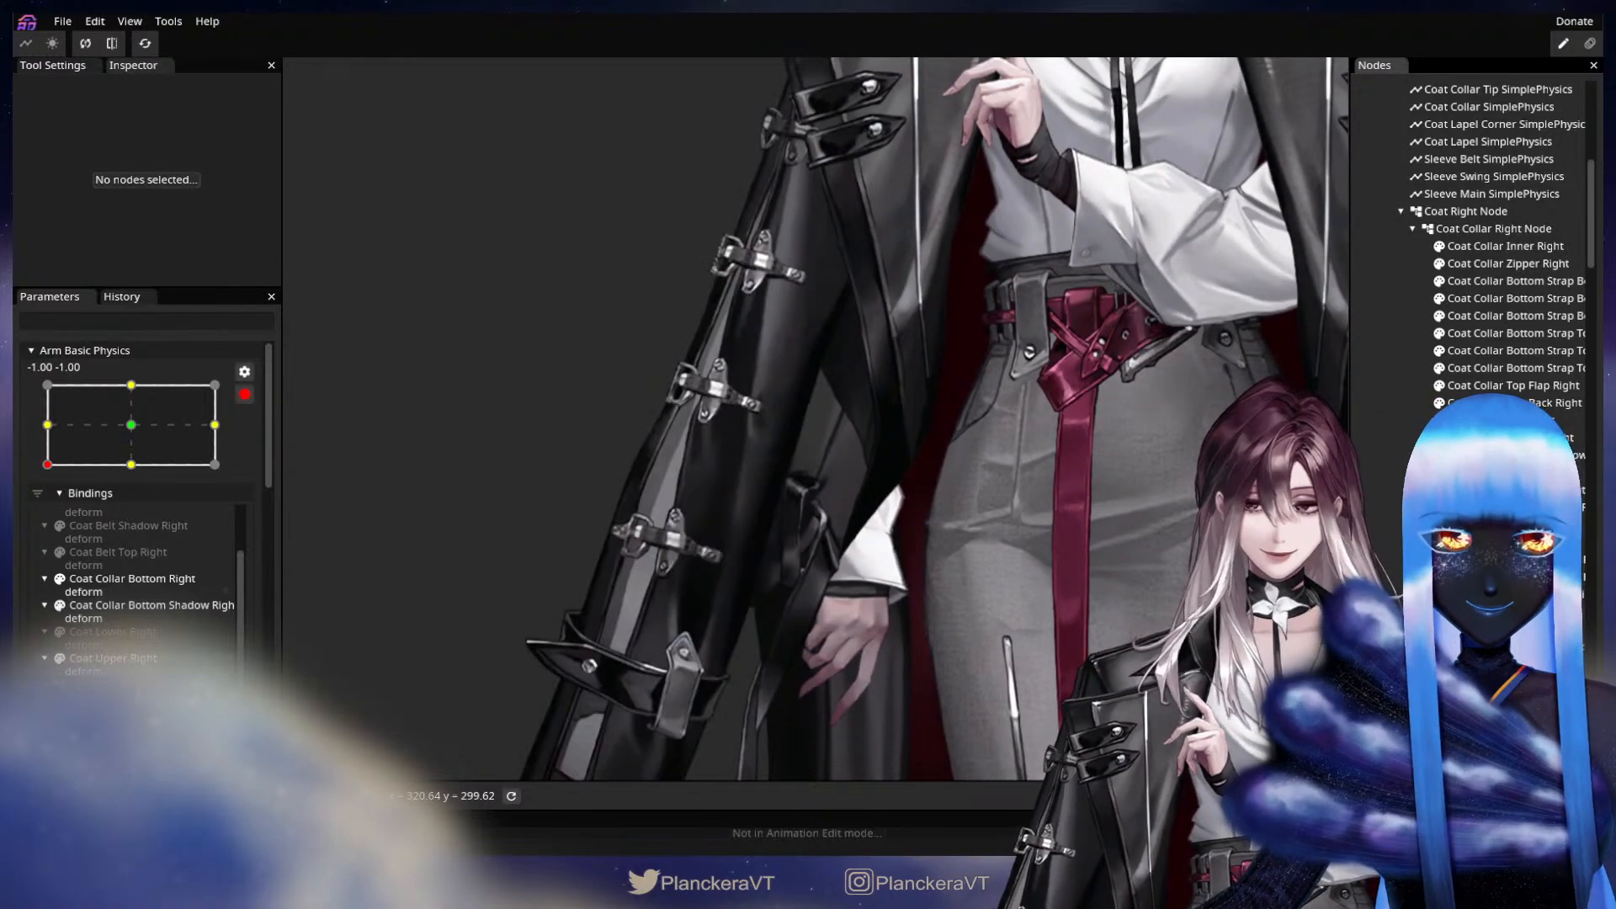
scroll(1097, 510, down, 5)
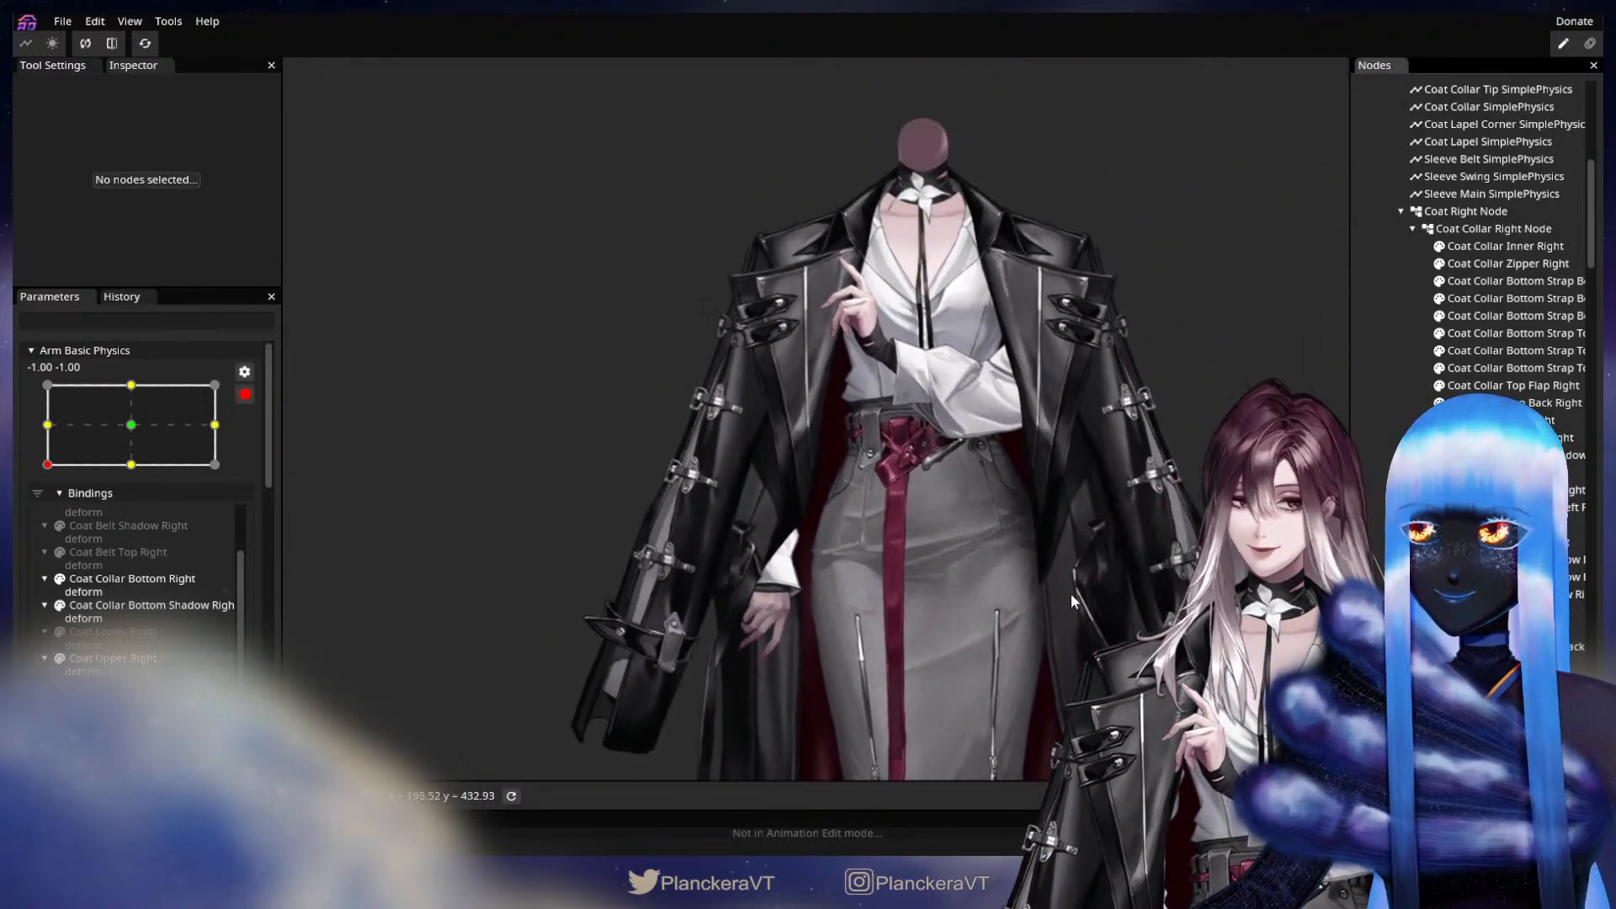
scroll(1071, 585, down, 1)
Test the coat and sleeve physics by swinging Body XY around its range and returning it close to the centre.
scroll(156, 665, up, 5)
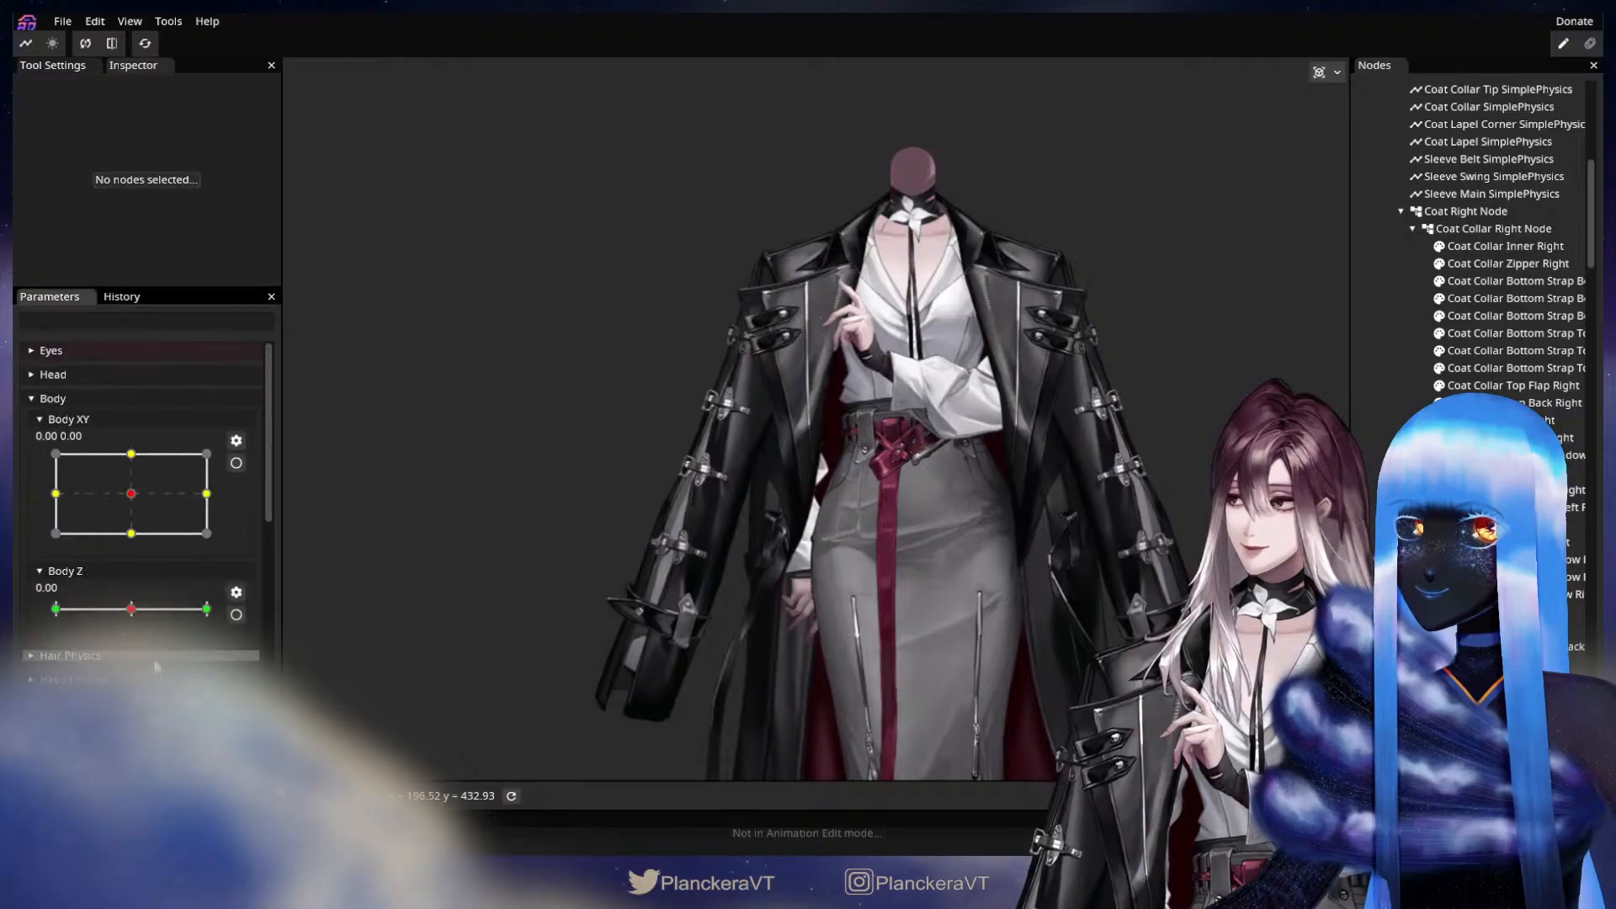
scroll(155, 665, down, 5)
scroll(155, 632, up, 5)
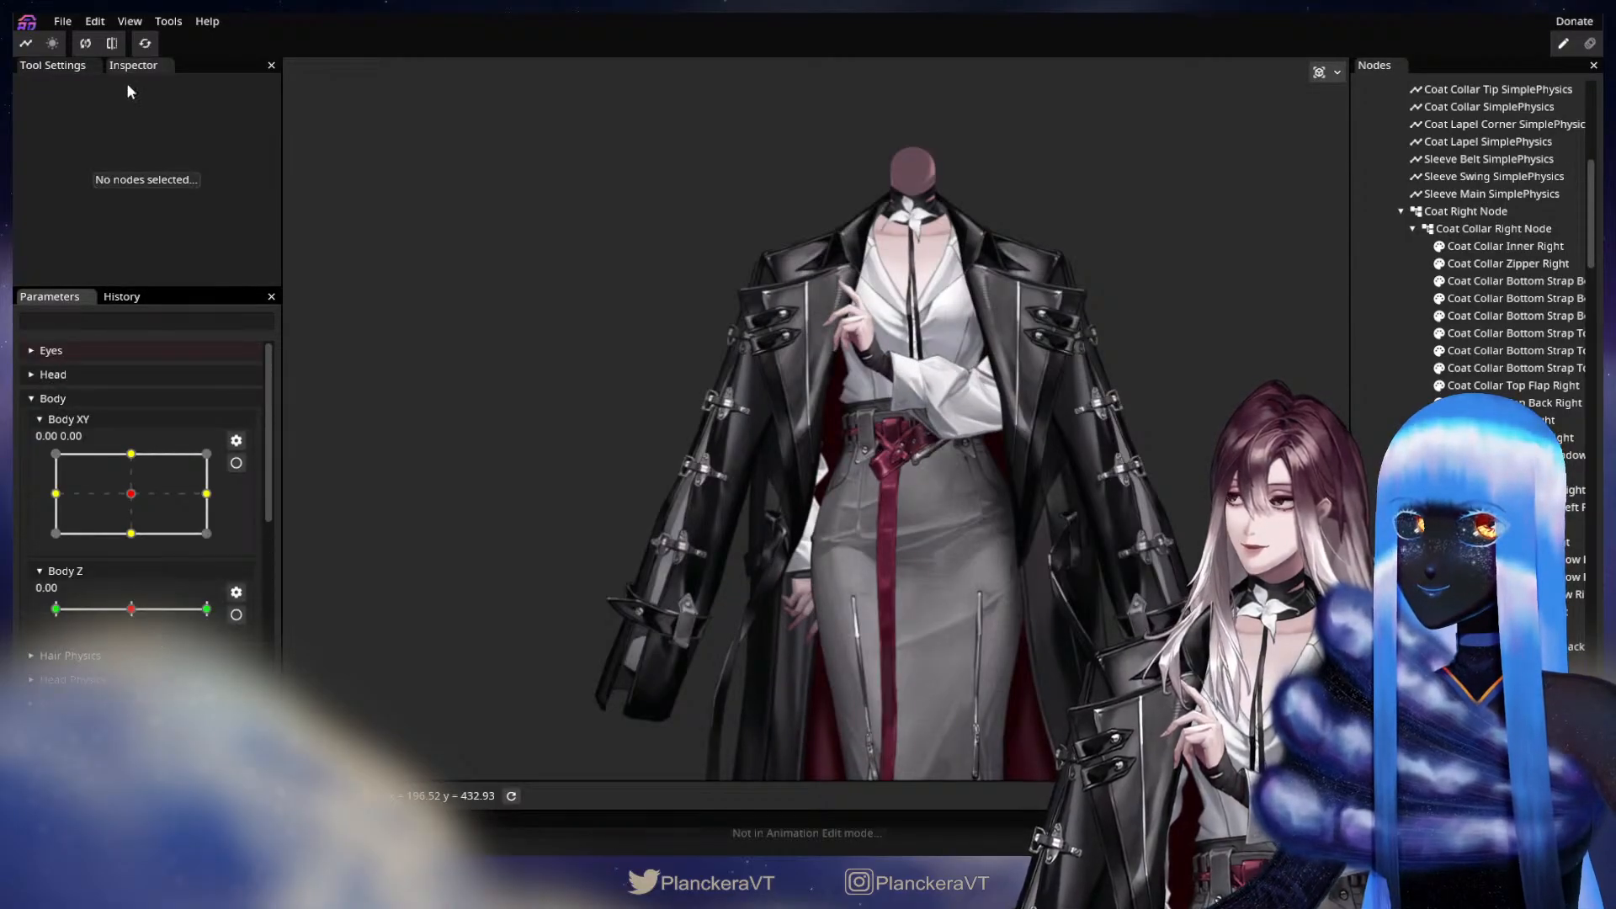
scroll(152, 497, down, 3)
scroll(168, 494, up, 3)
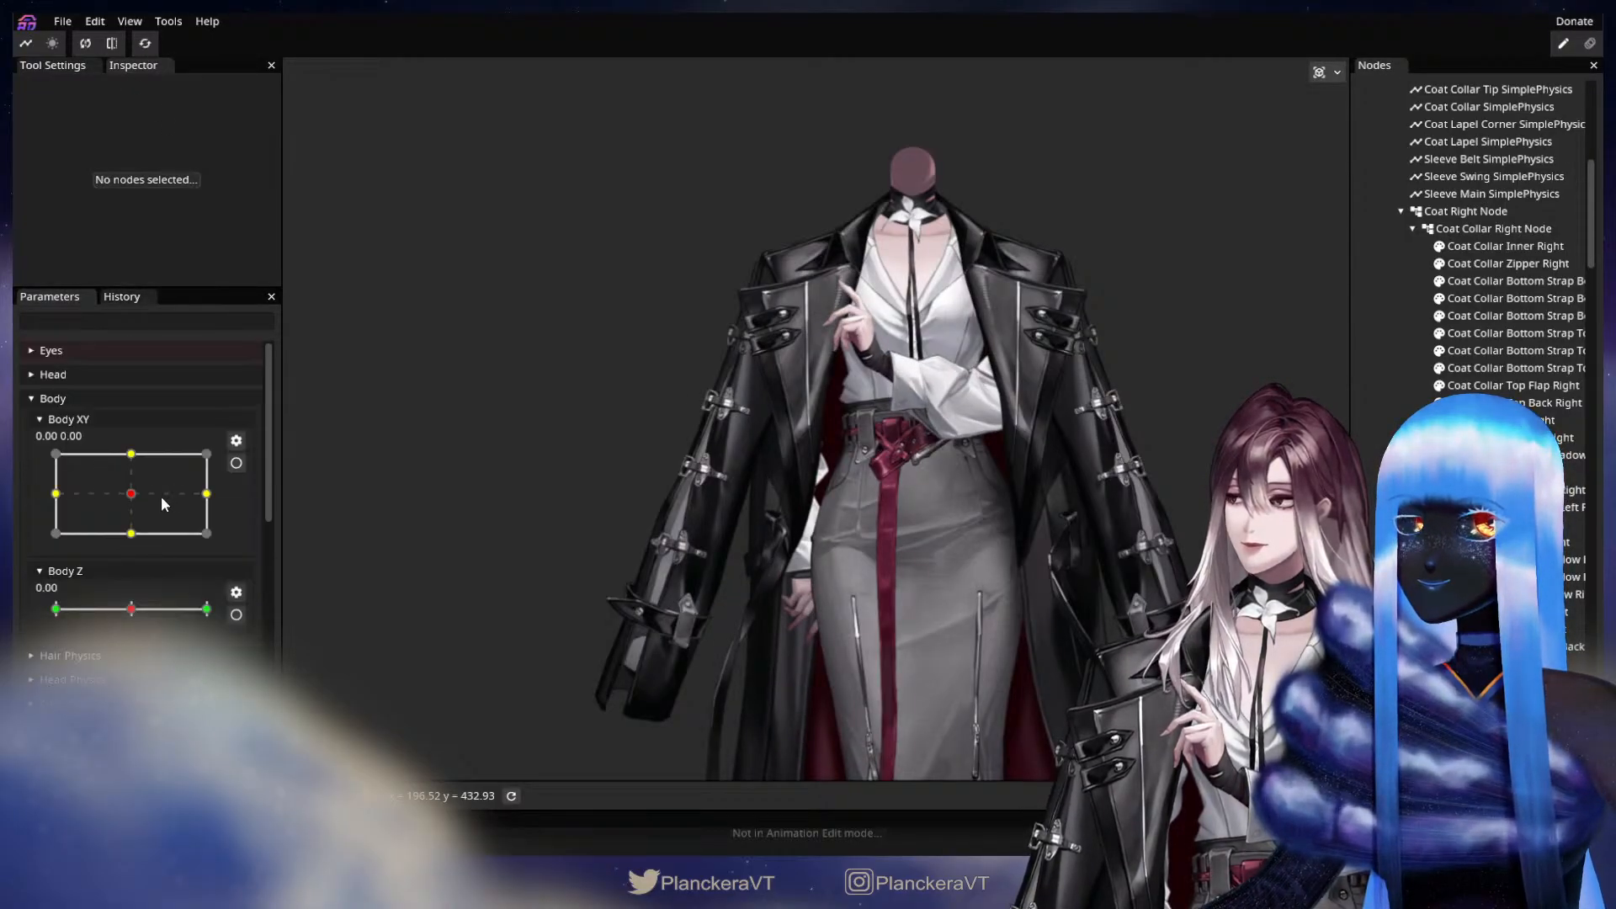
drag(164, 504, 156, 548)
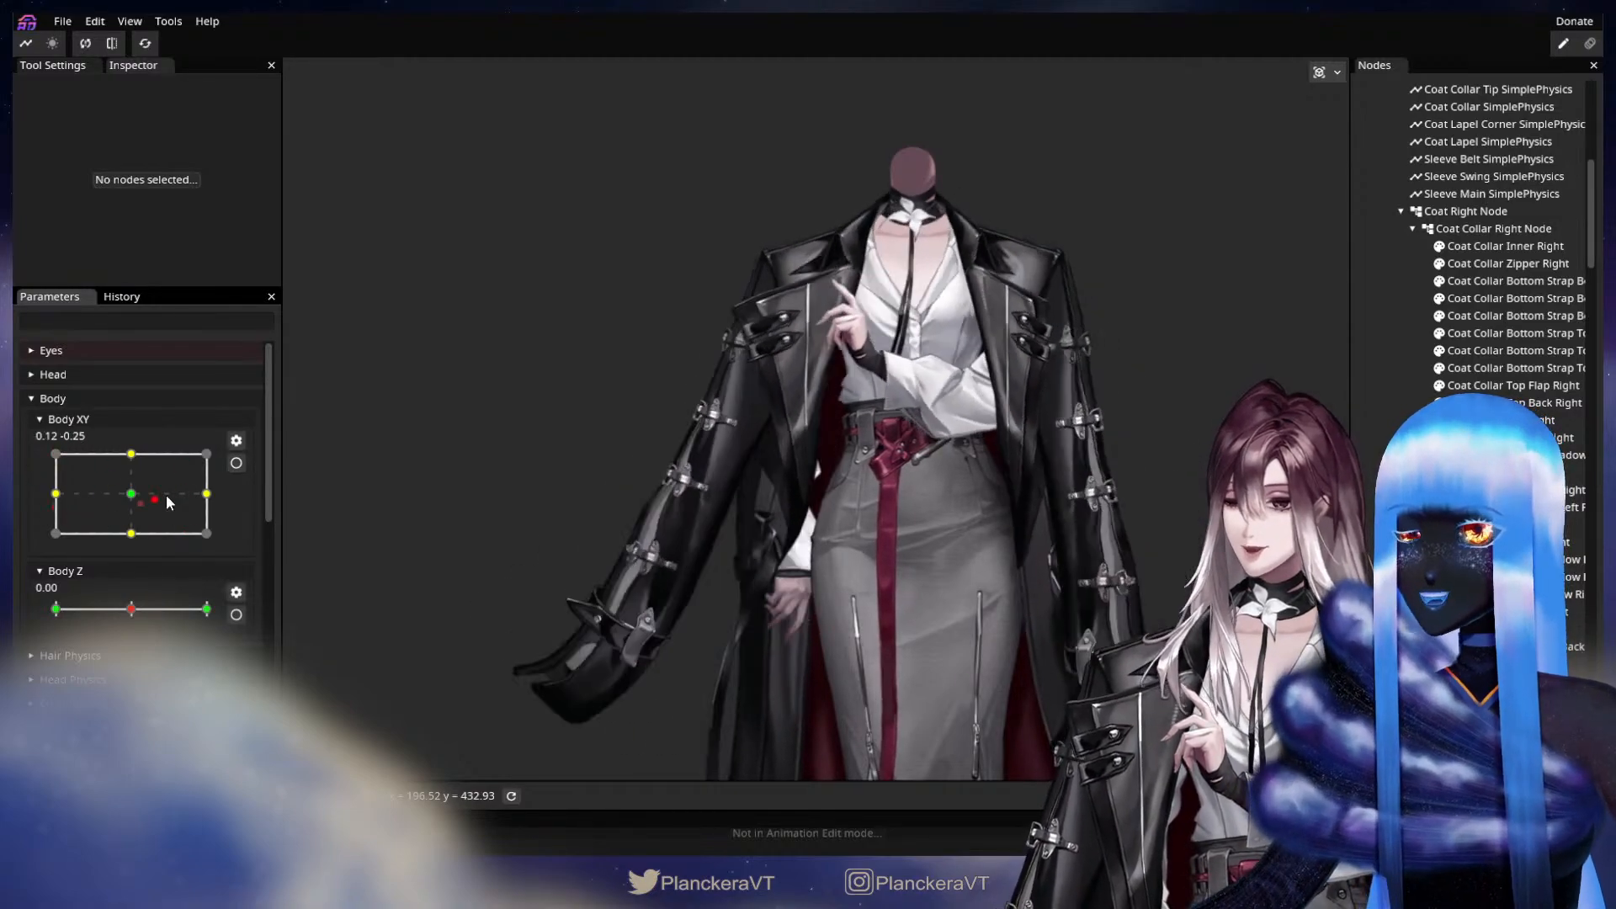
drag(143, 456, 133, 494)
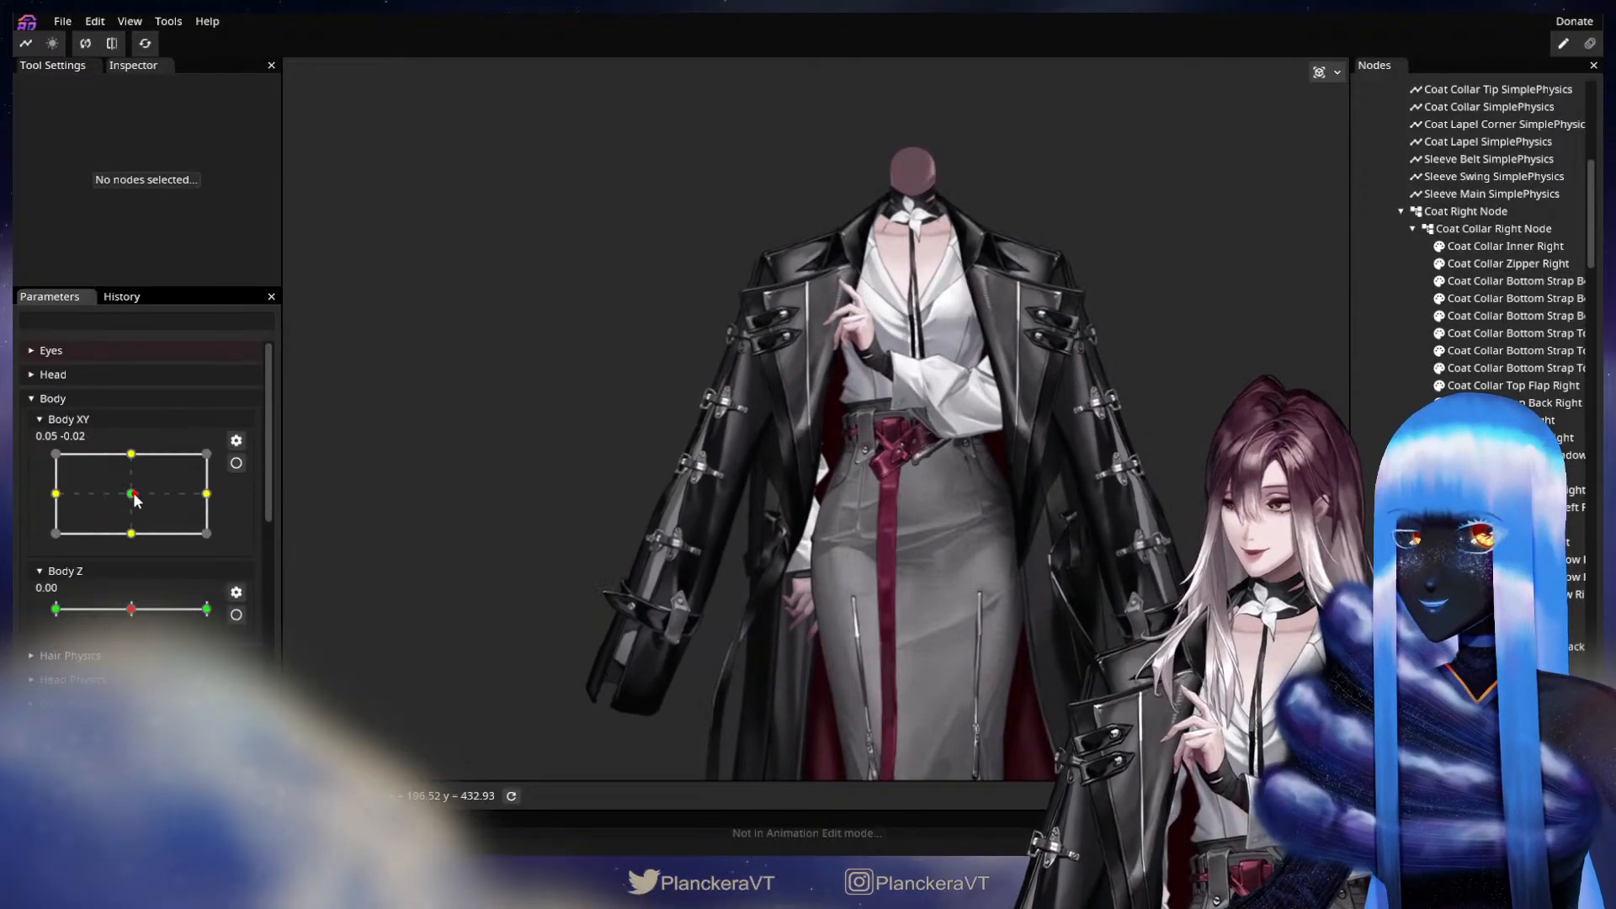
Collapse the Shirt Physics parameter group and move the Arm Elbow Physics parameter into it.
scroll(133, 492, down, 8)
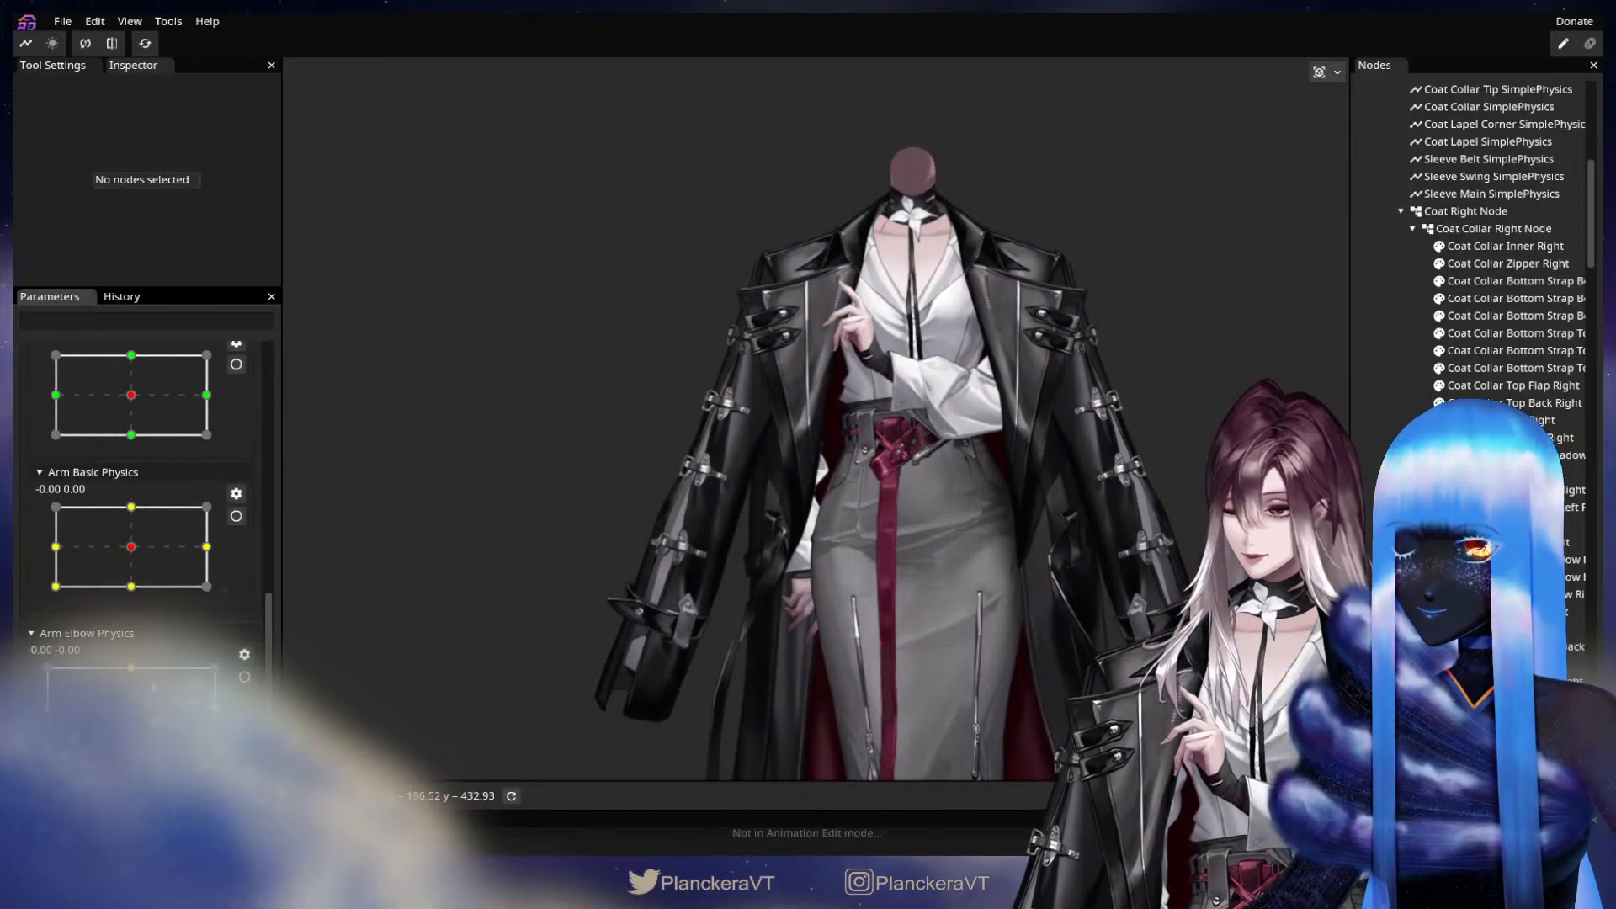
scroll(169, 498, up, 4)
click(96, 419)
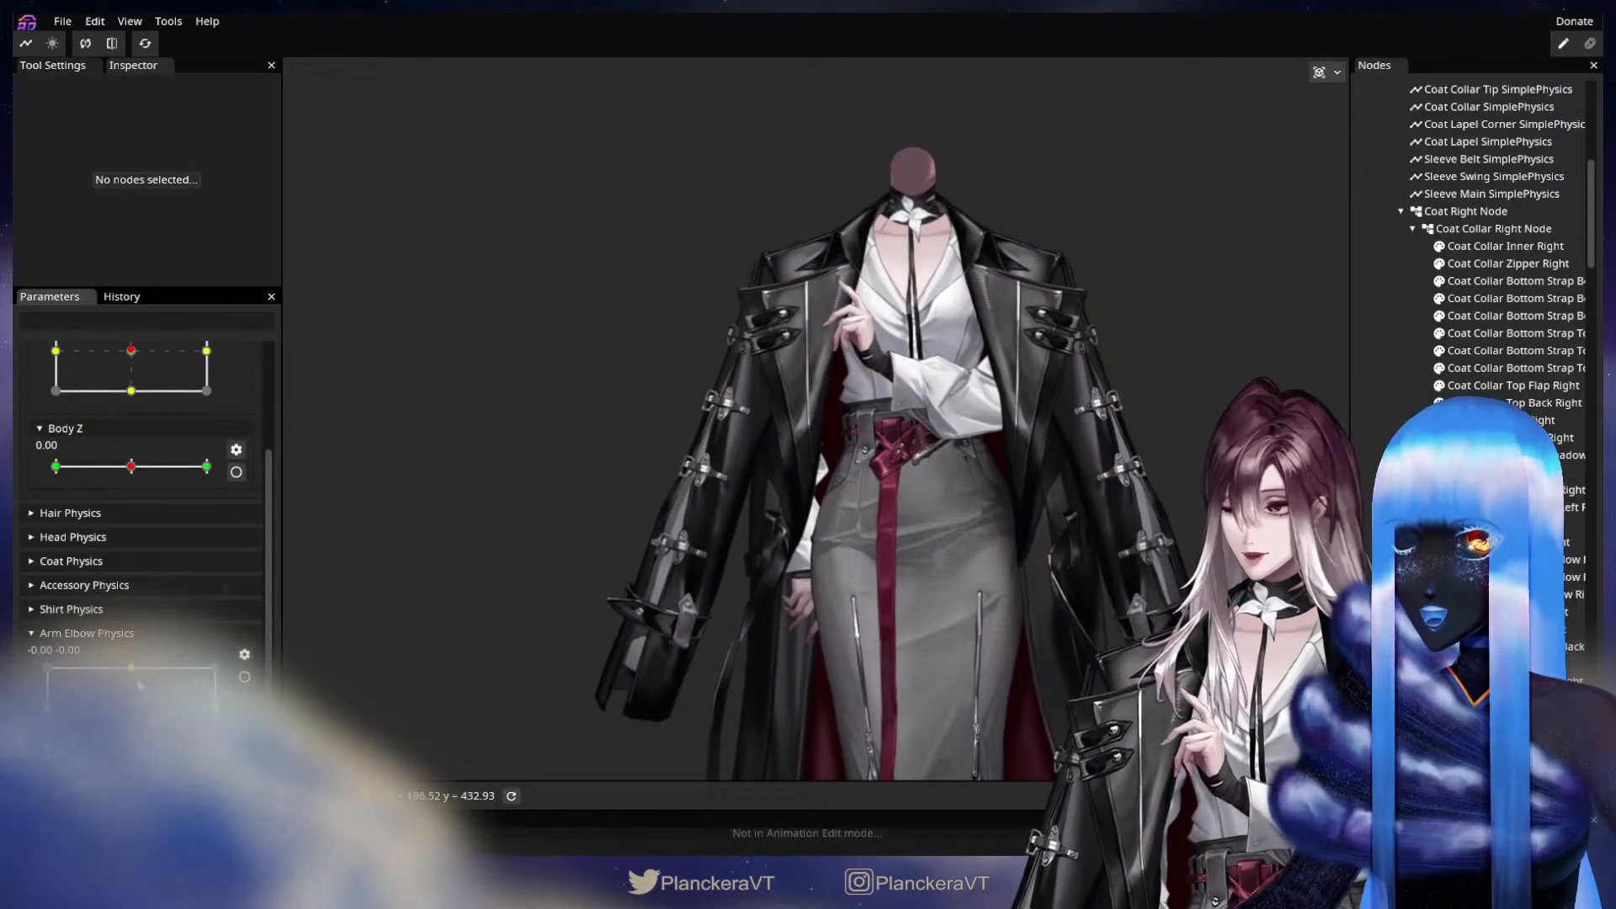
mouse_move(96, 636)
mouse_down()
mouse_move(100, 612)
mouse_move(118, 612)
mouse_up()
scroll(115, 609, up, 2)
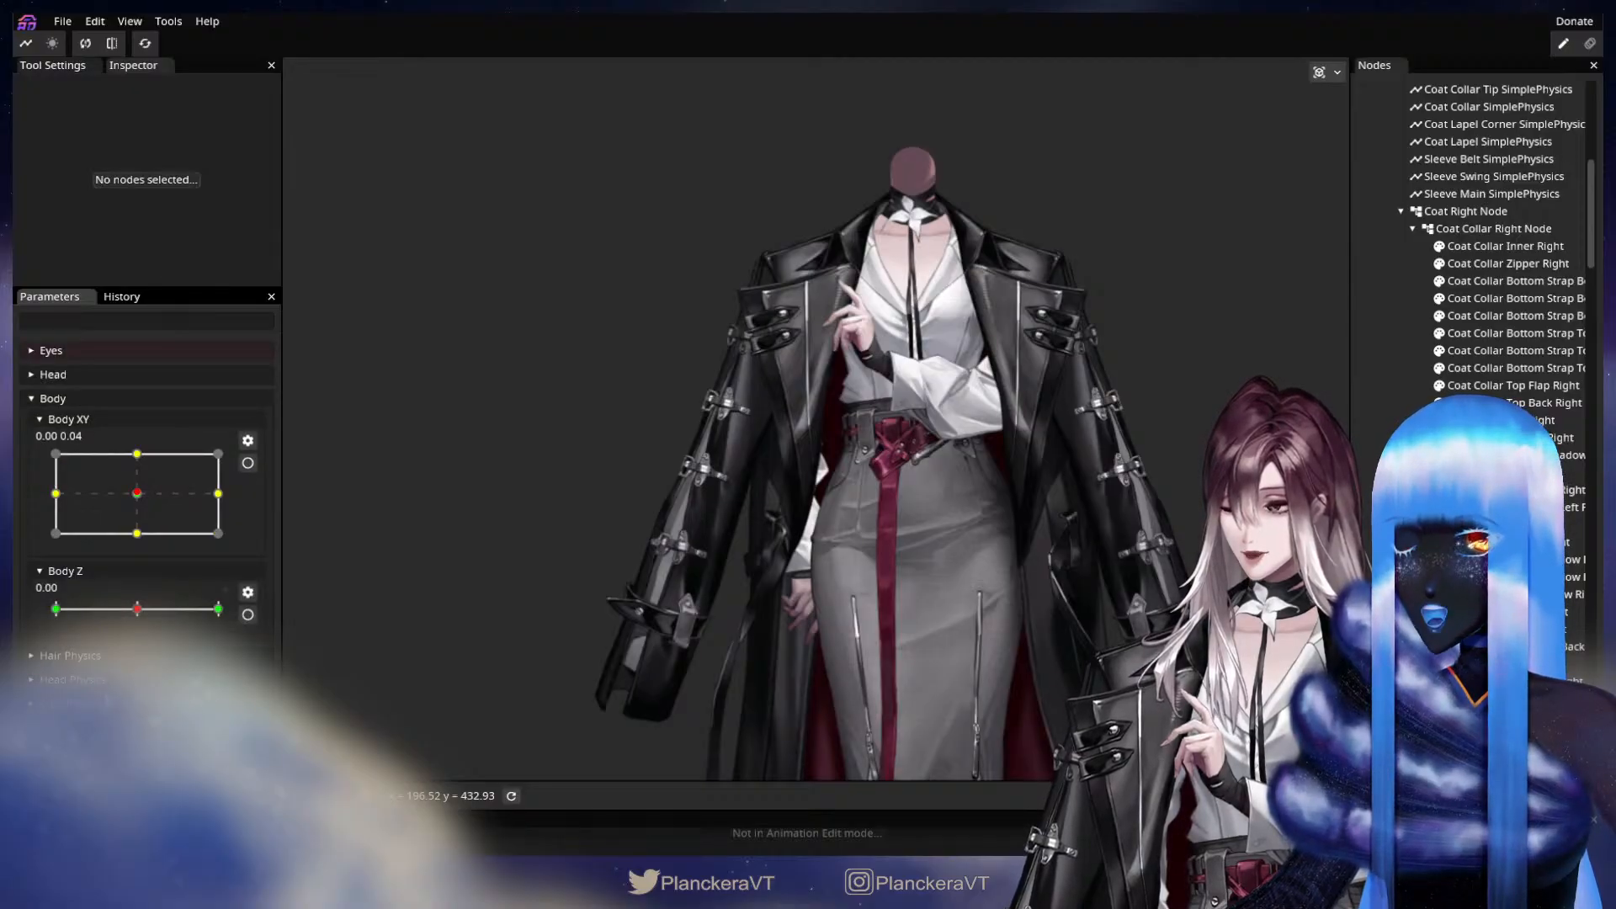
Look through the expanded Shirt Physics group, checking Arm Basic Physics and Arm Elbow Physics against the Body parameters.
scroll(153, 619, down, 6)
scroll(153, 619, up, 4)
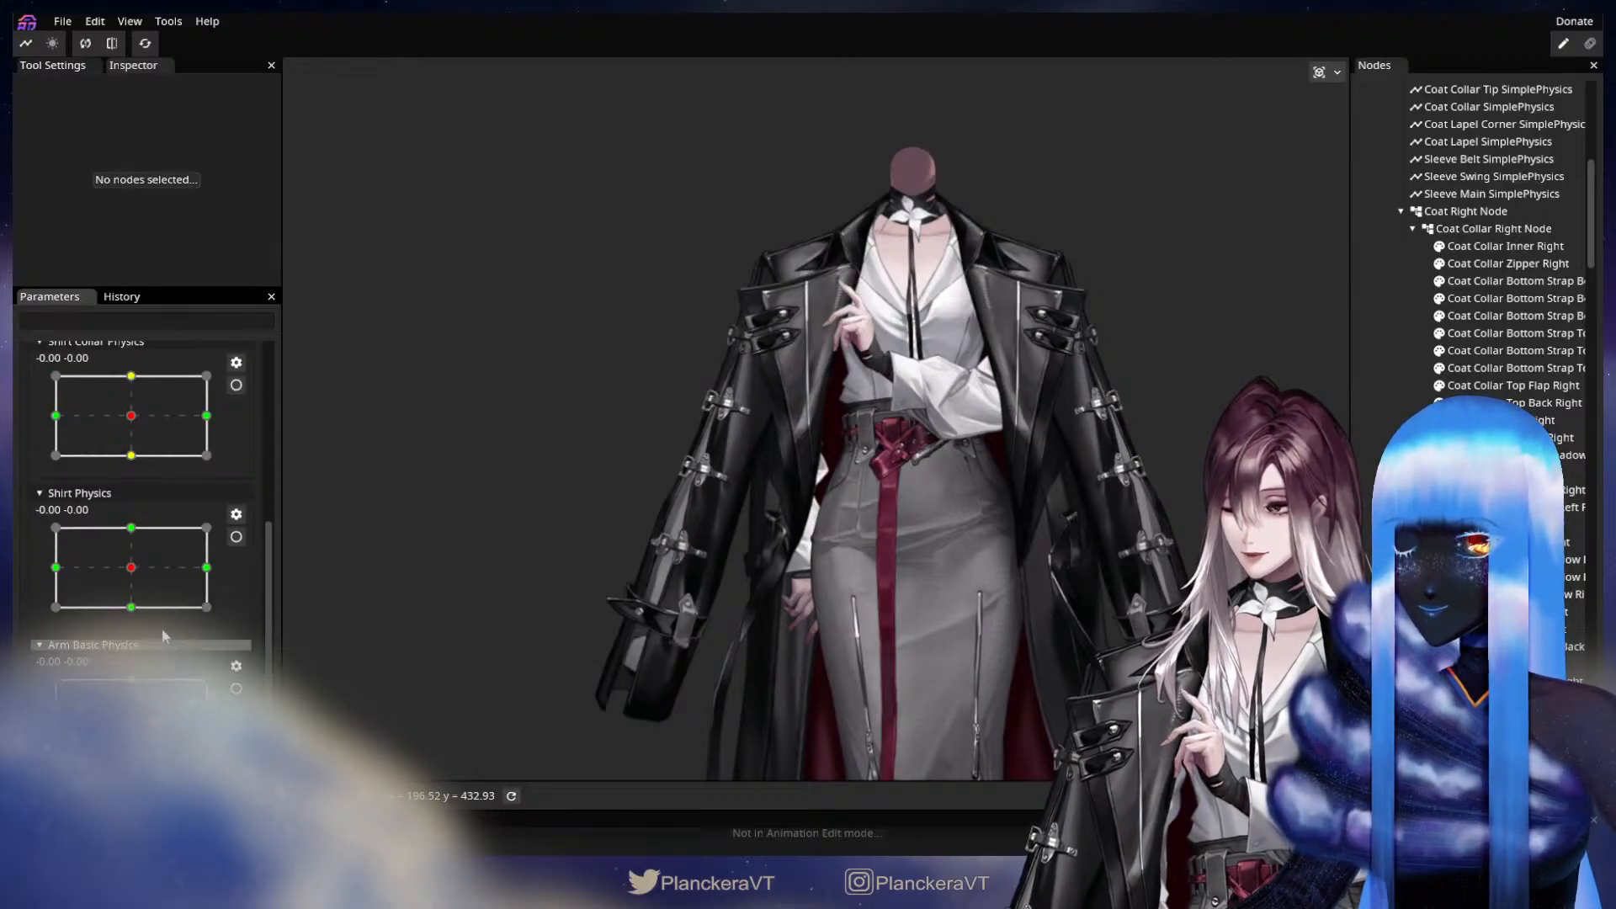
scroll(118, 641, up, 2)
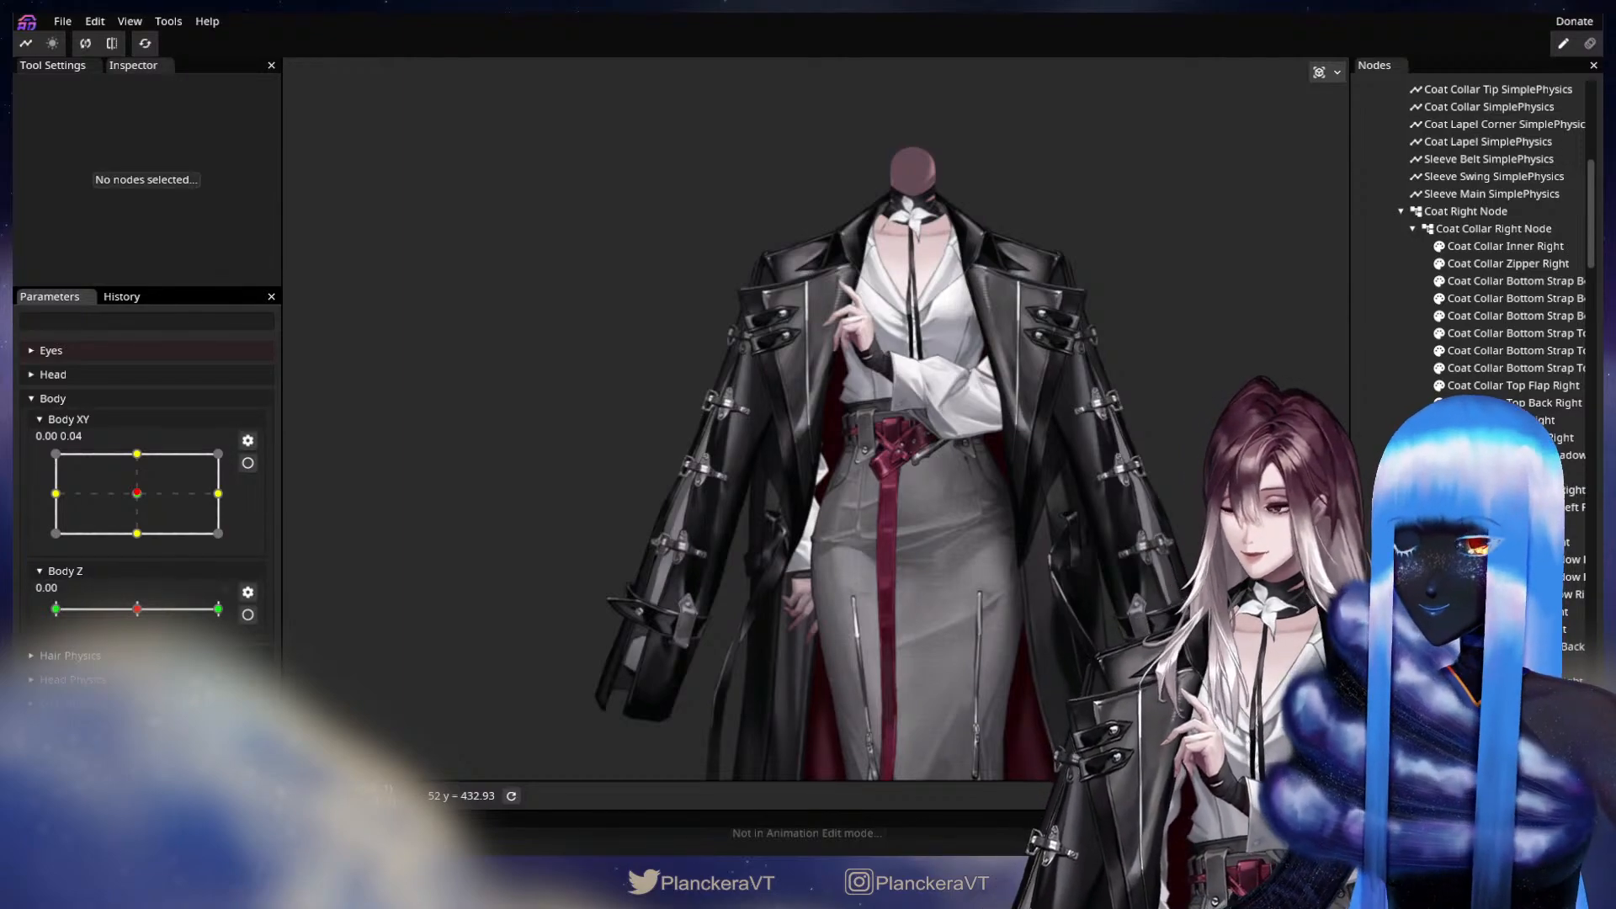
scroll(143, 505, down, 10)
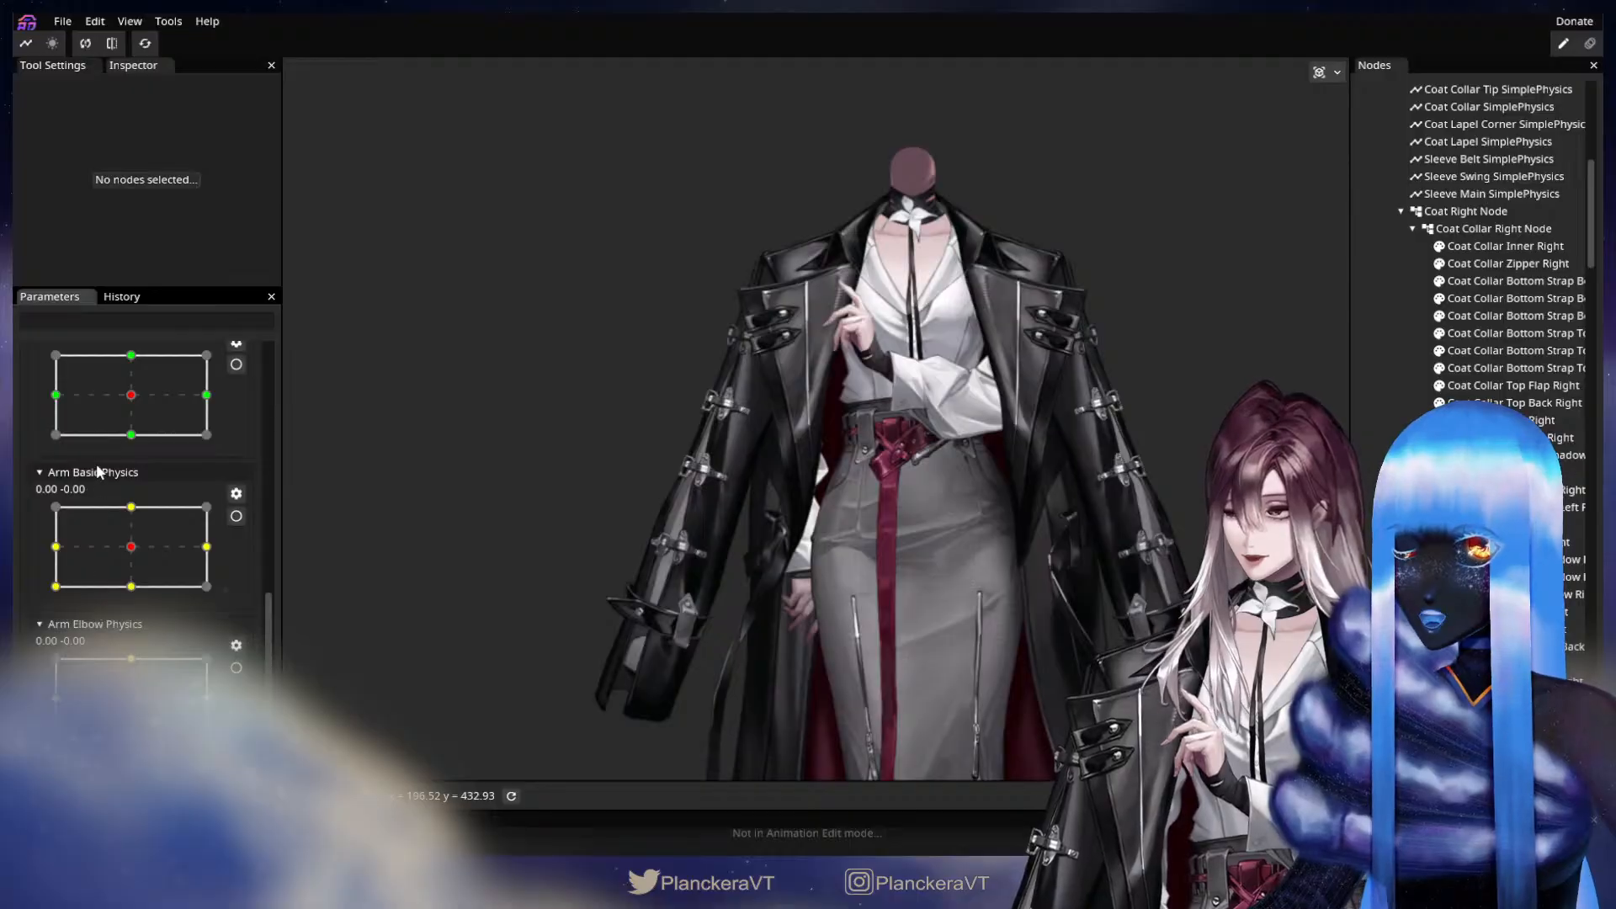
scroll(96, 464, down, 5)
scroll(169, 413, up, 15)
scroll(169, 413, down, 1)
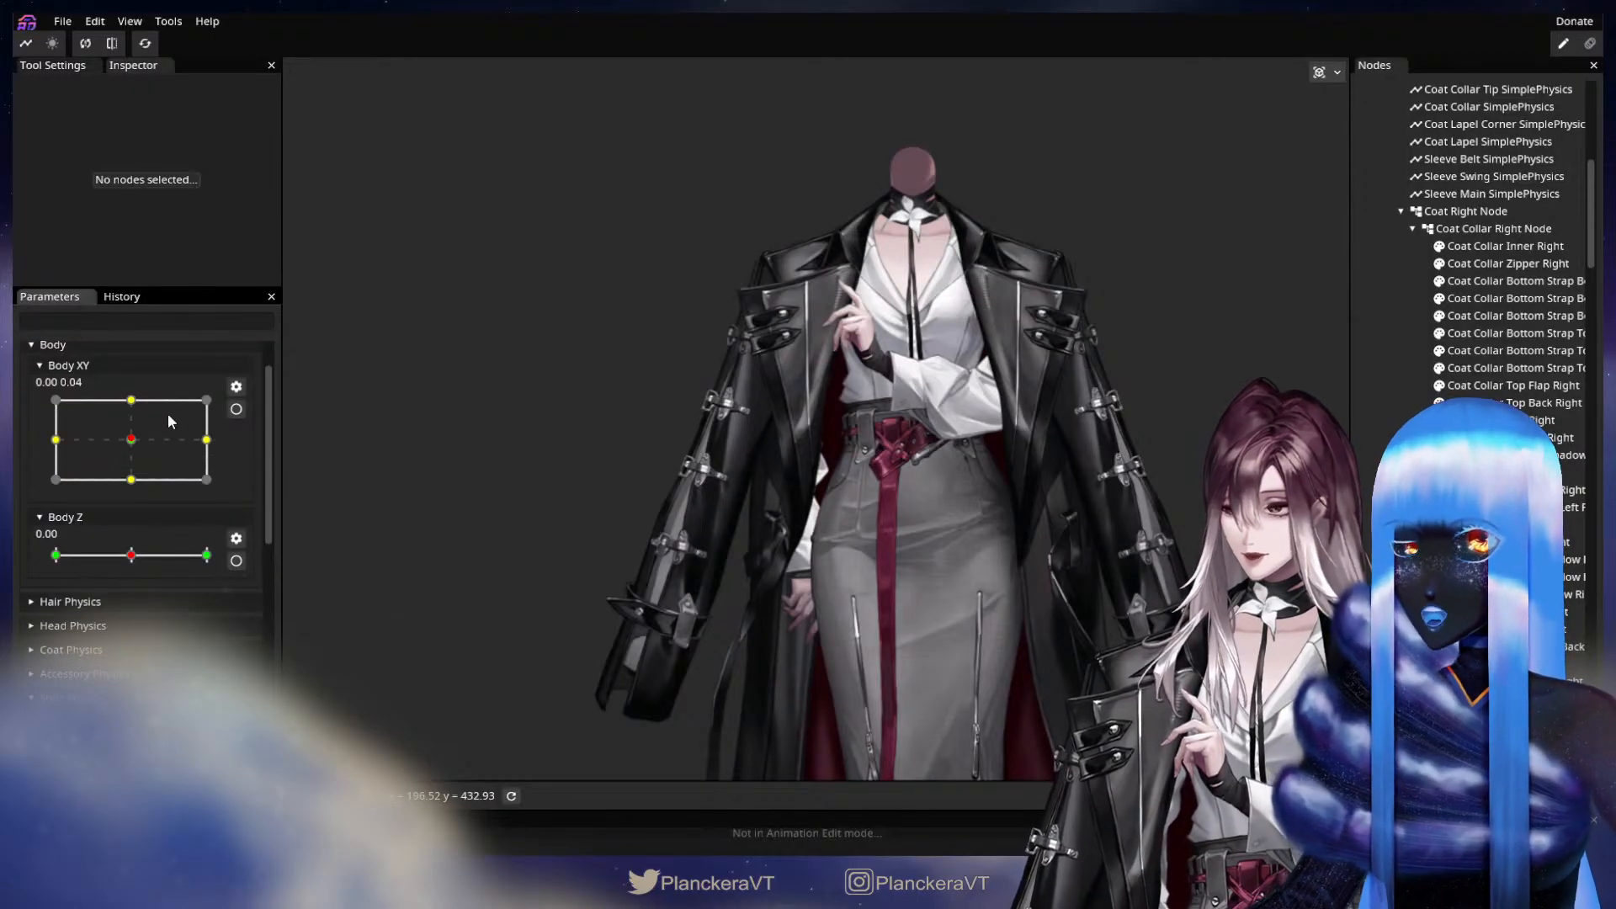
scroll(168, 412, up, 1)
Collapse the Shirt Physics parameter group and leave the Body group expanded.
click(127, 400)
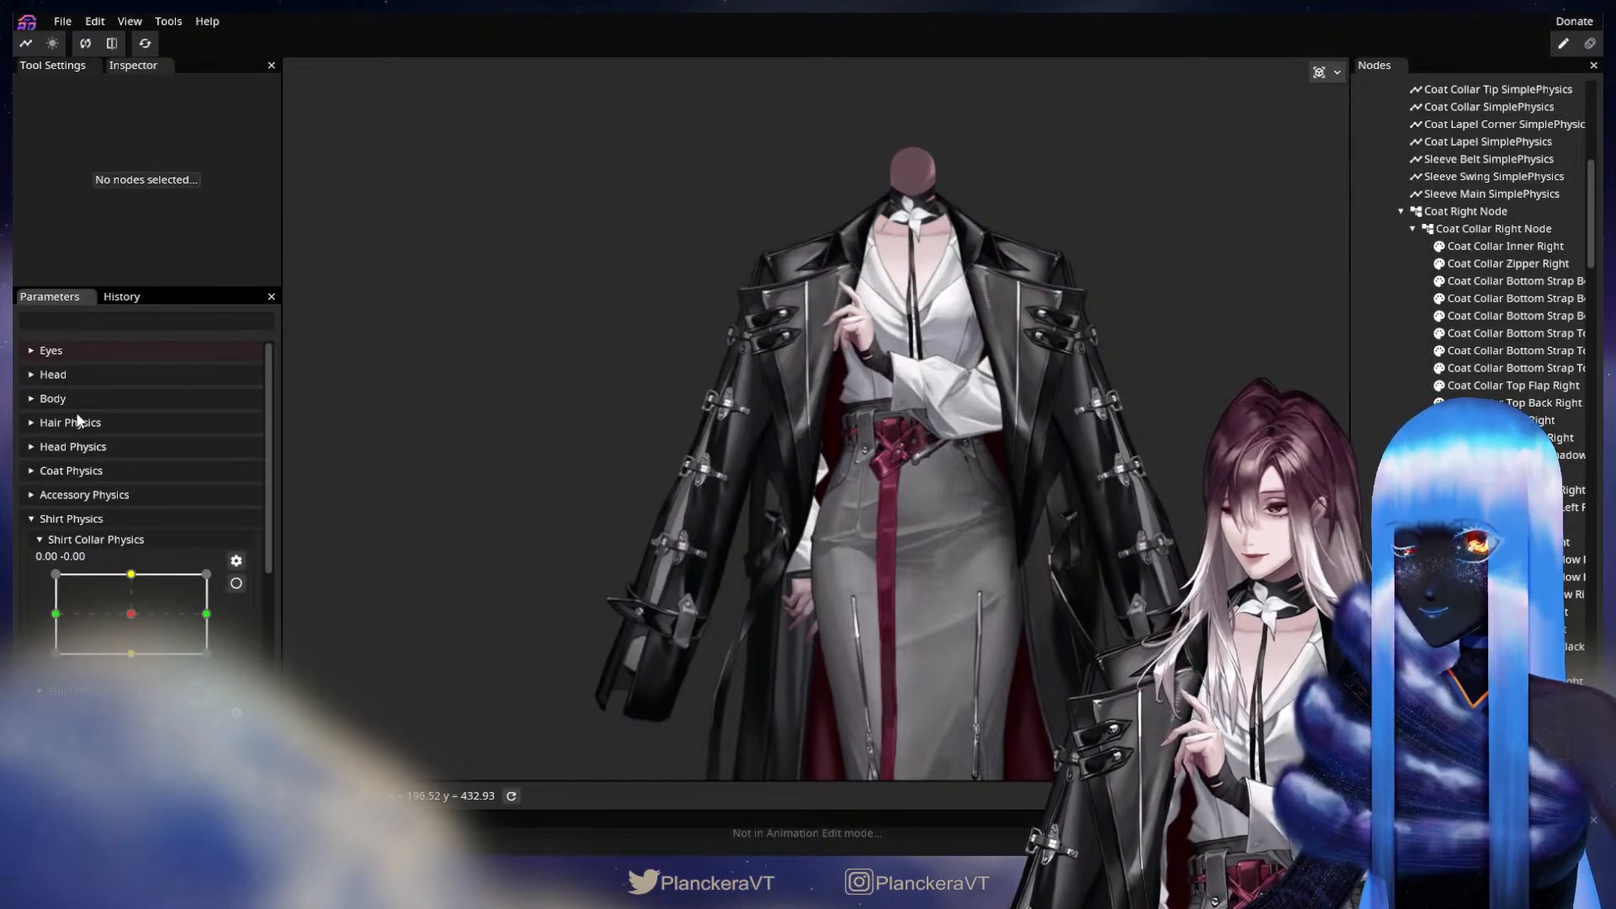
click(75, 519)
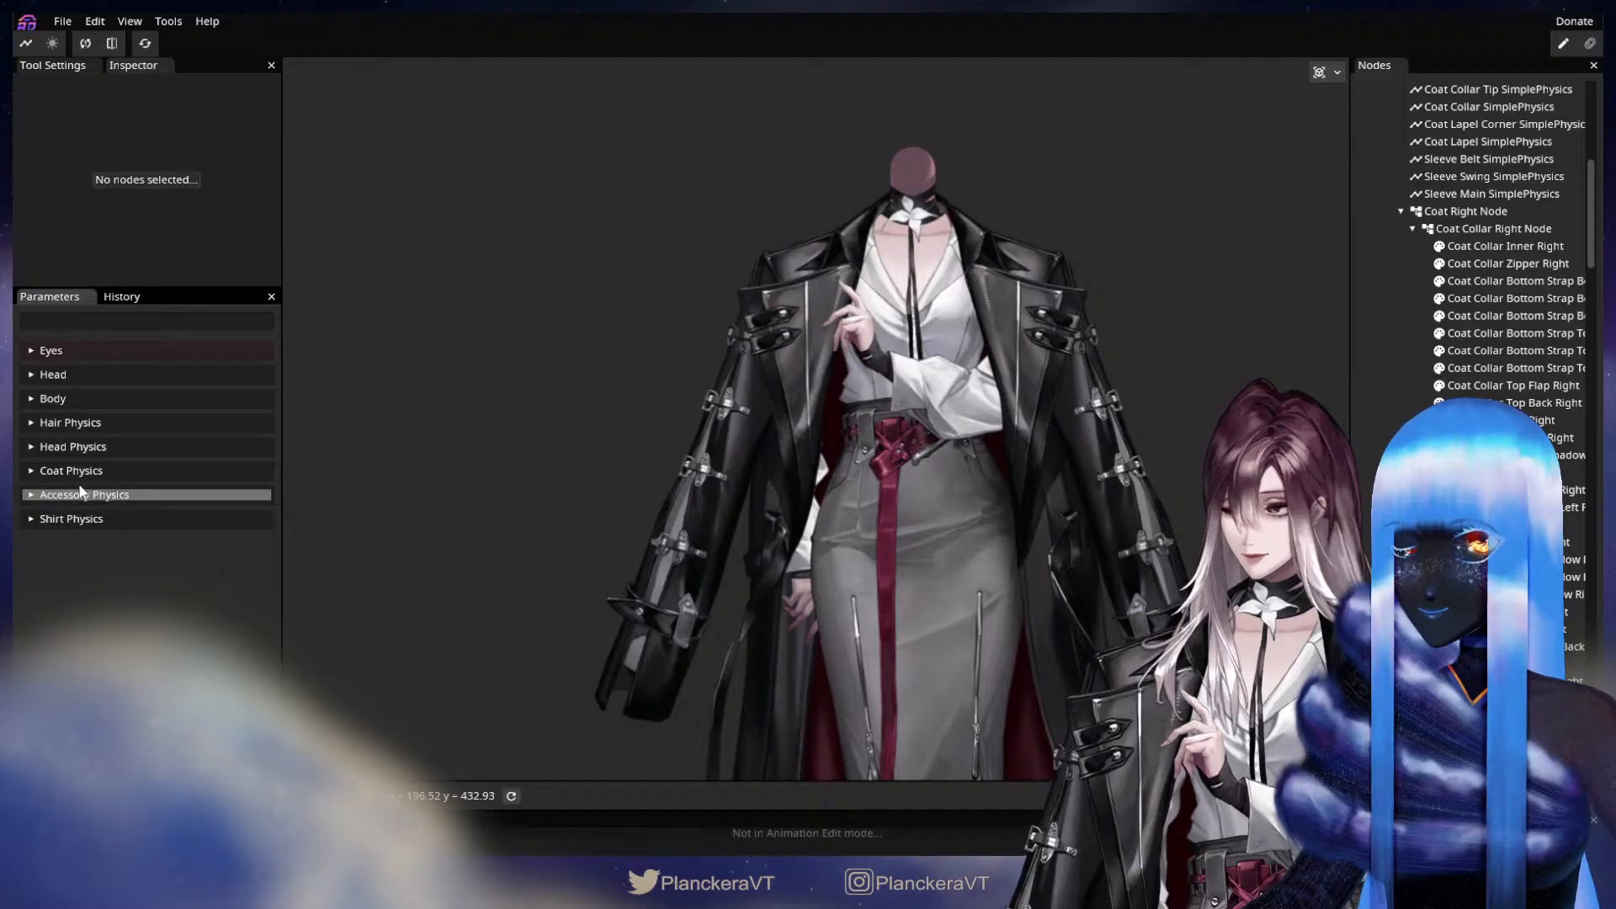
click(57, 400)
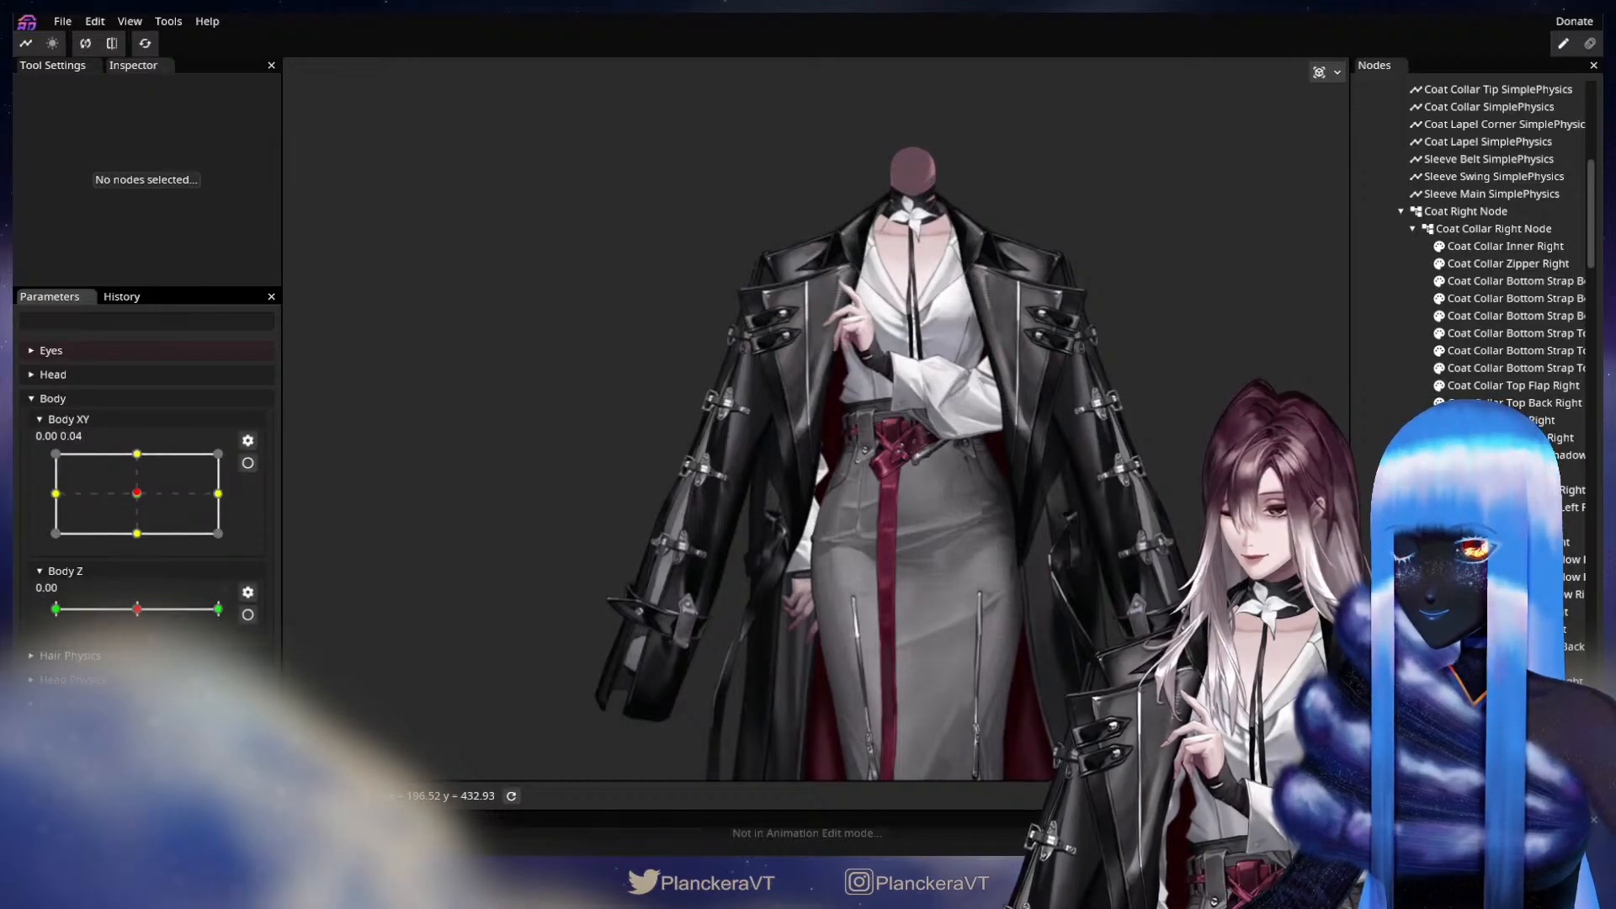
Rename the new two-axis parameter to Arm Wrist Physics.
click(84, 775)
scroll(151, 663, down, 3)
scroll(151, 664, up, 1)
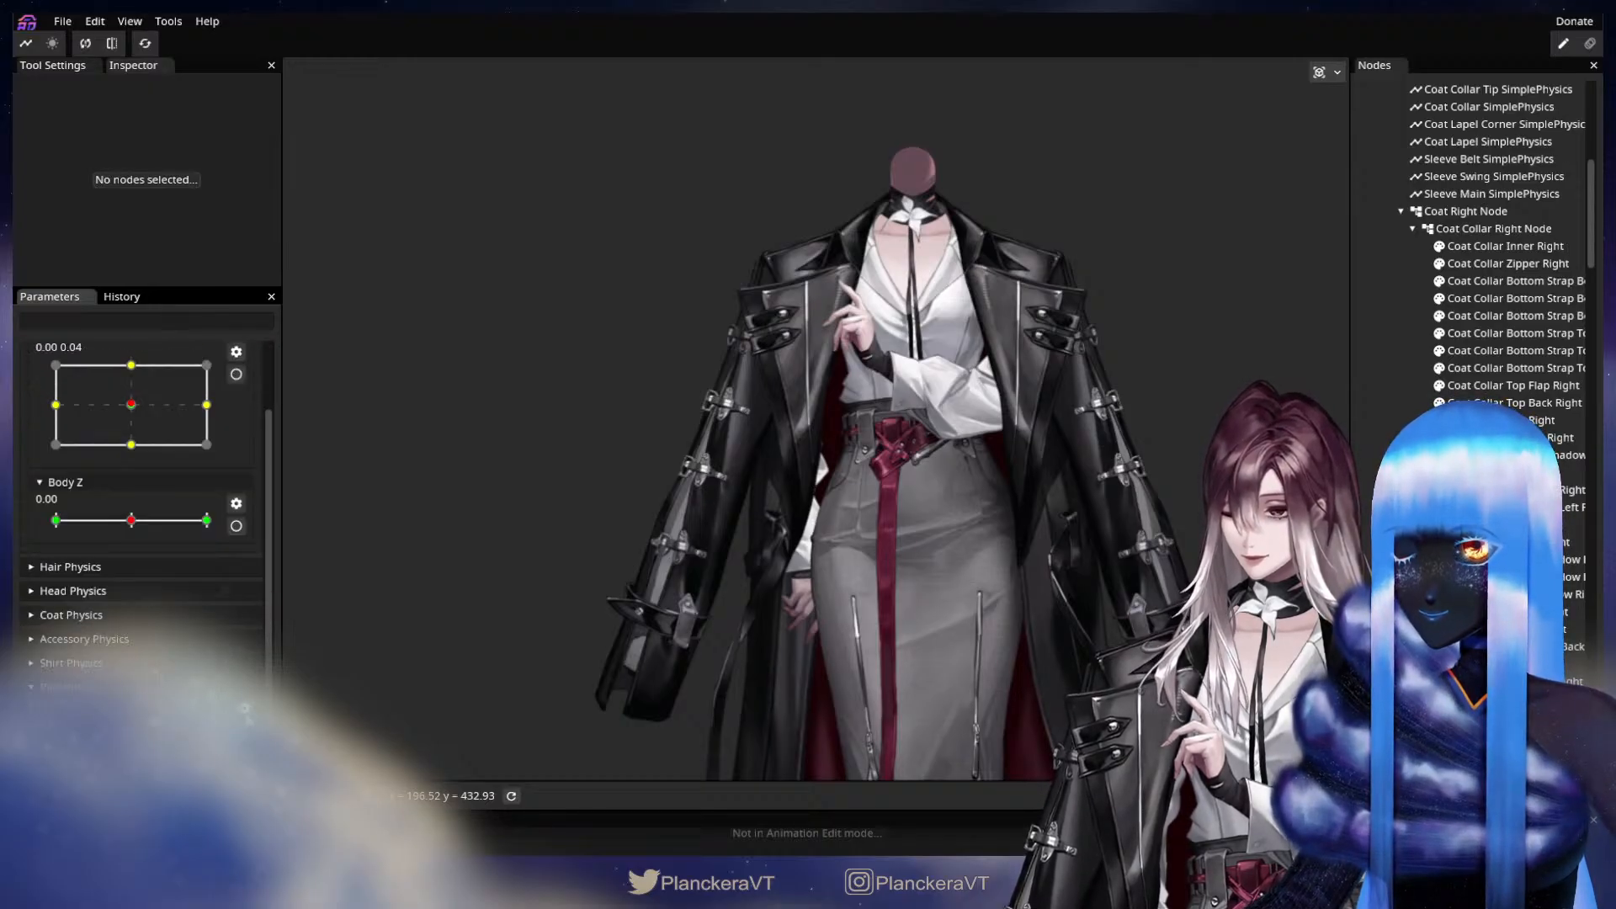
click(241, 710)
click(289, 650)
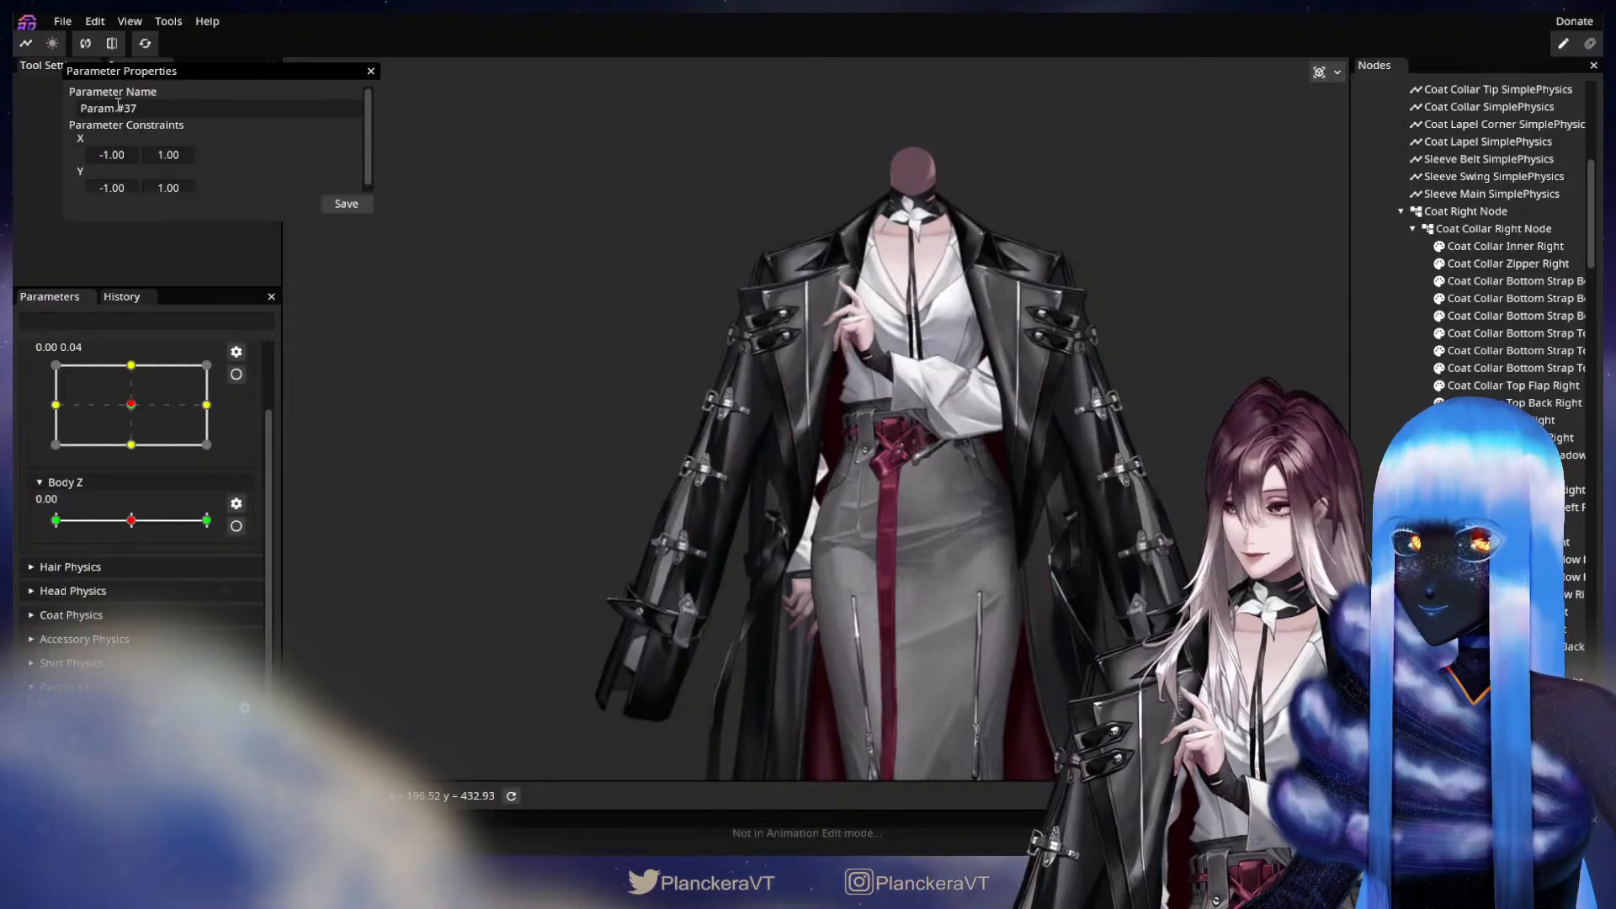
key(ctrl+a)
text(Arm)
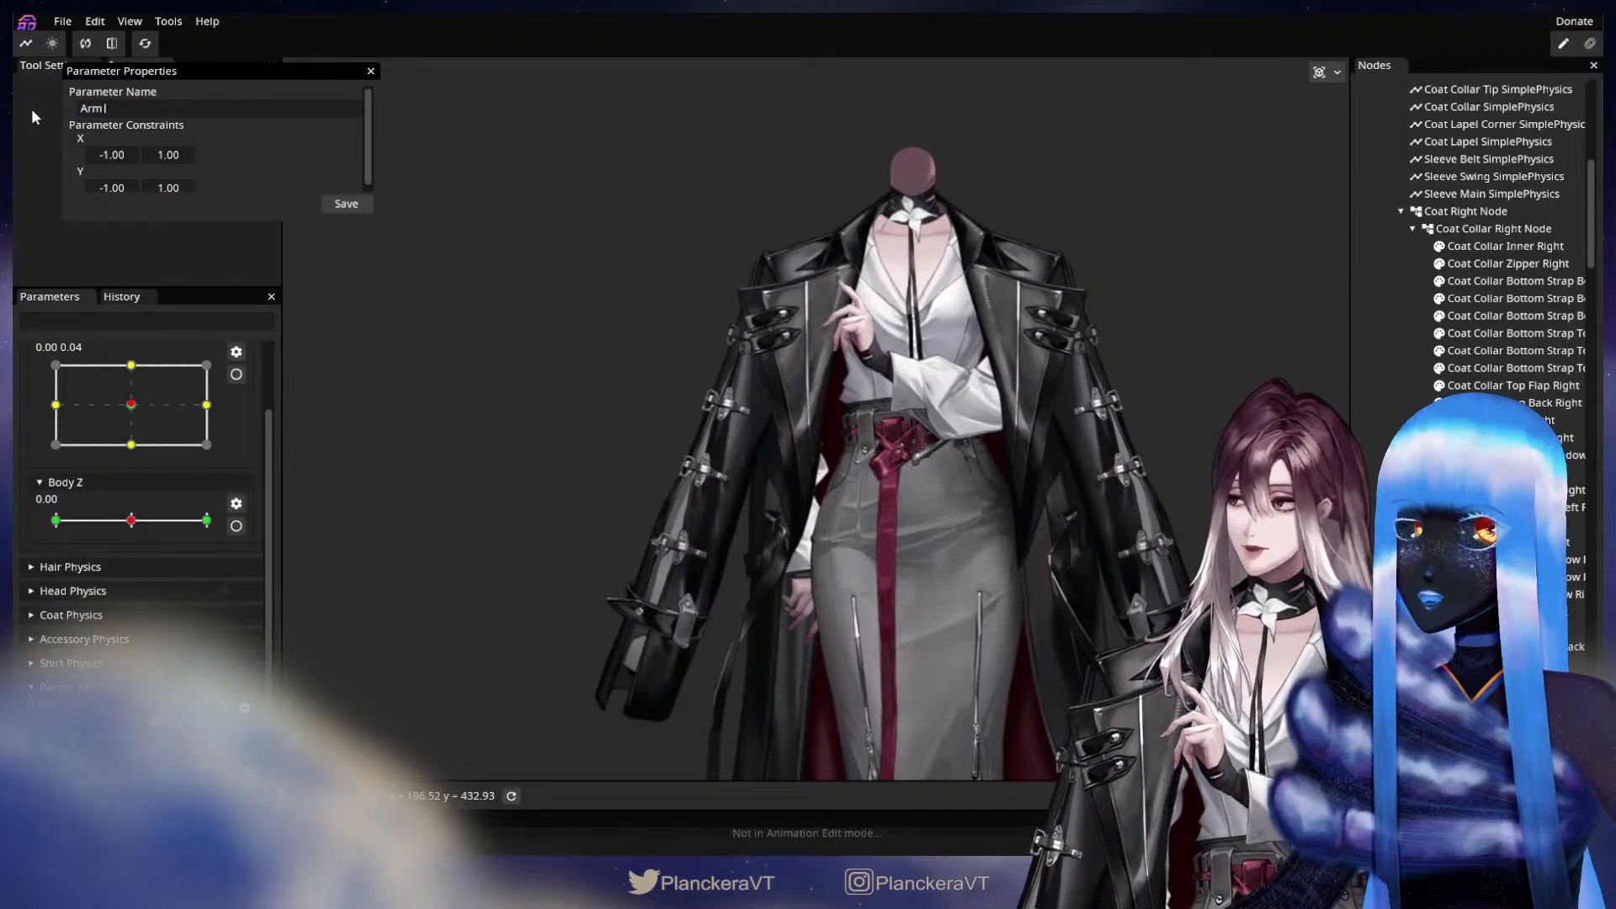
text( Wrist Physid)
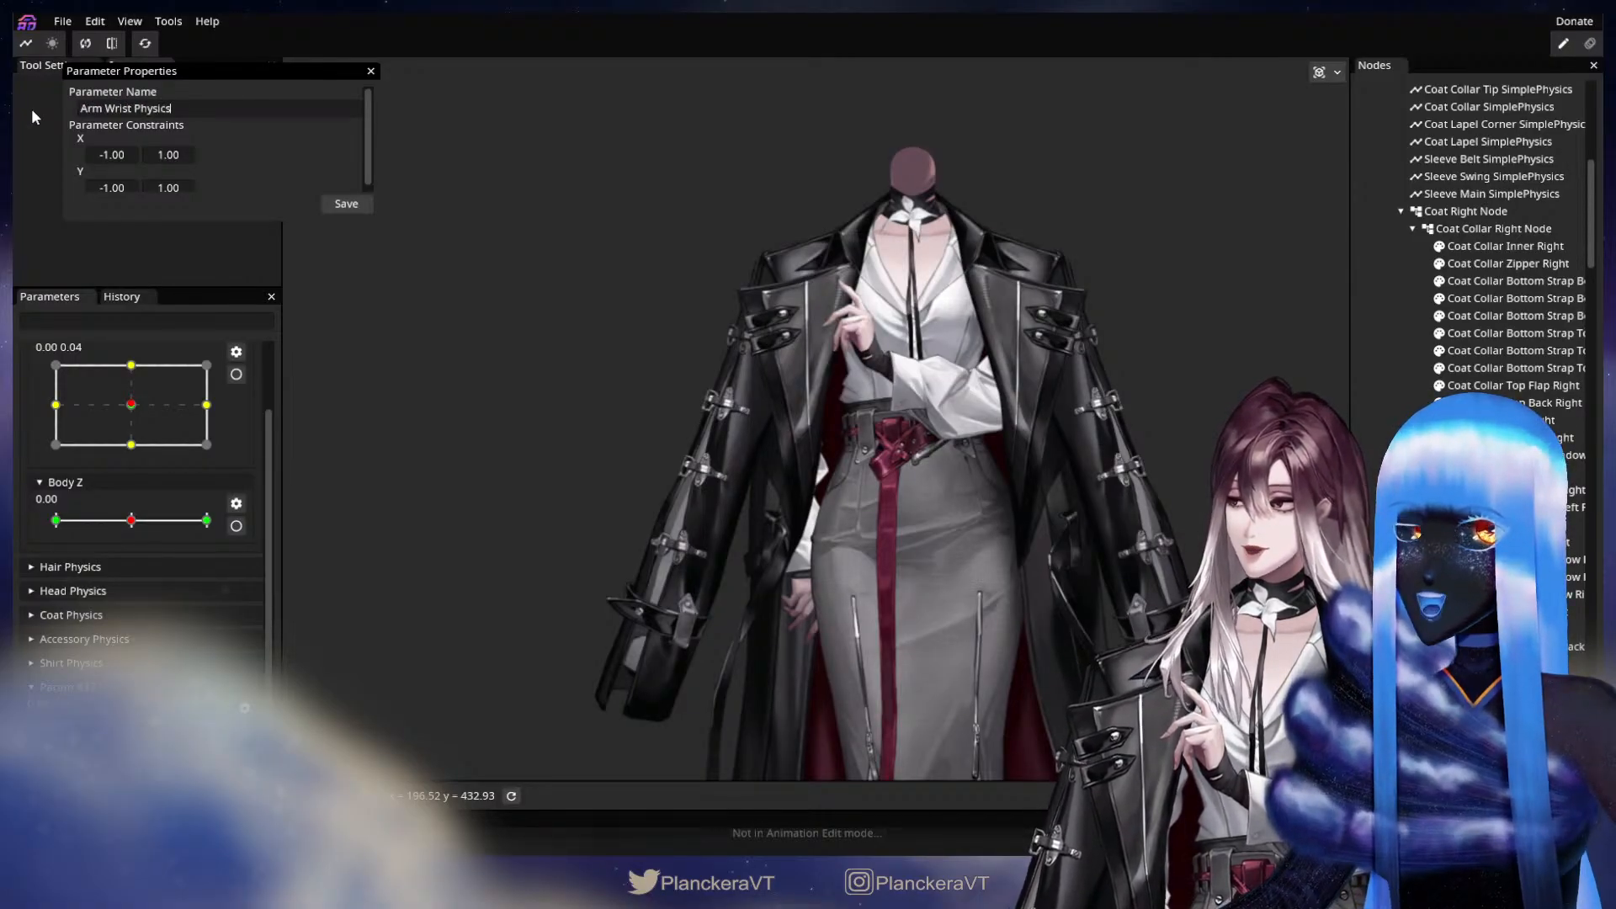
click(351, 205)
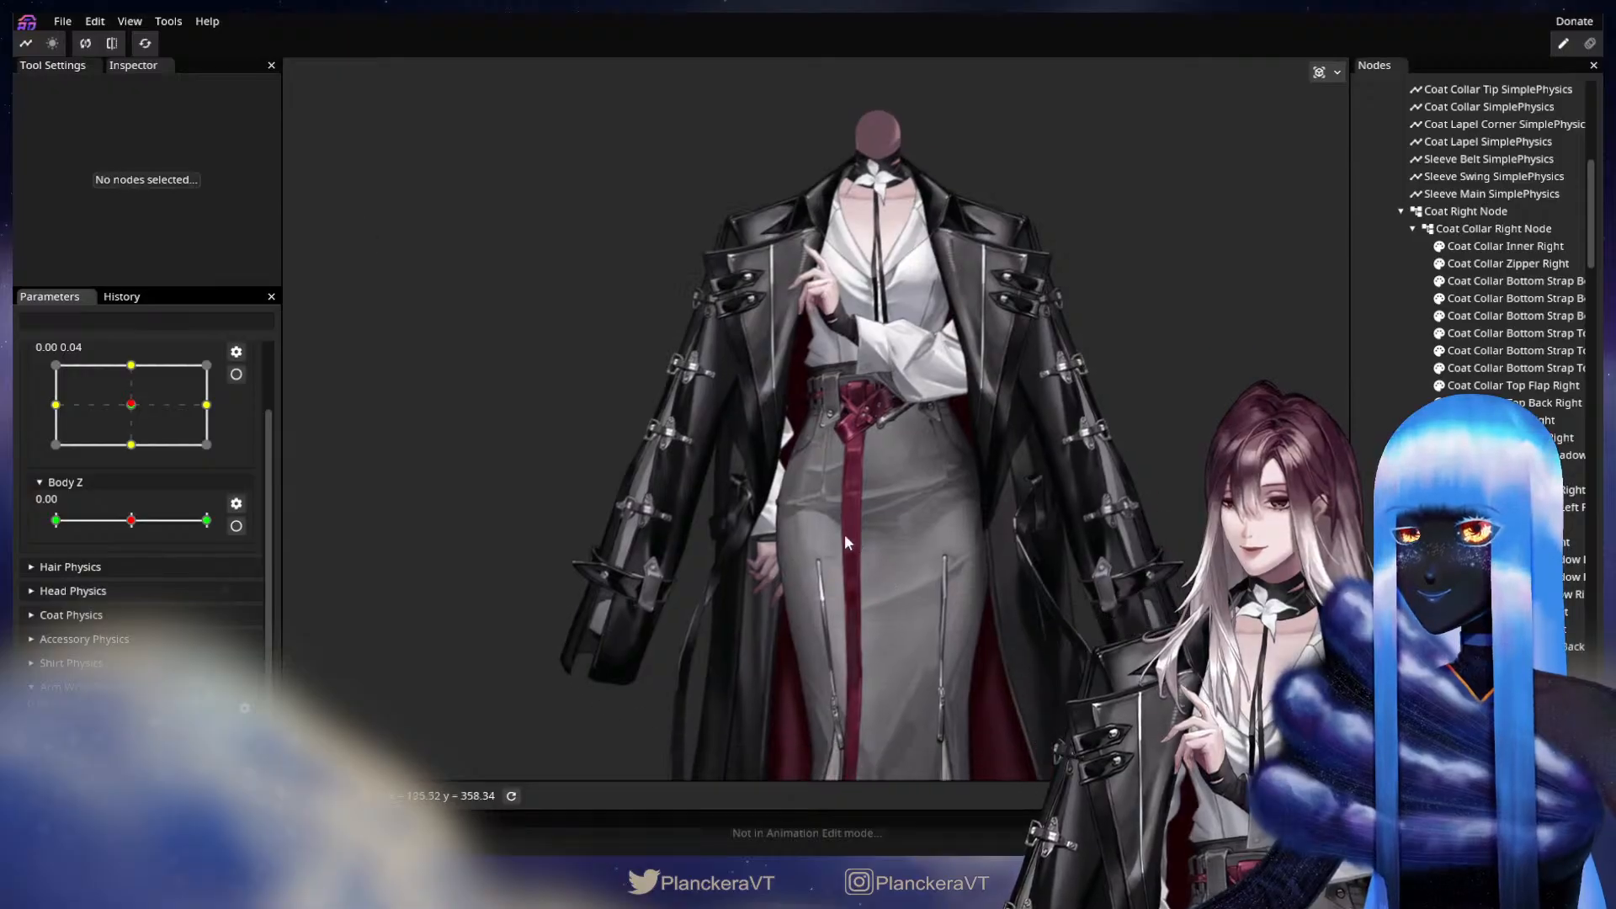
Start editing Arm Wrist Physics at its X -1.00, Y 0.00 keypoint and save the model.
scroll(202, 716, down, 1)
click(245, 677)
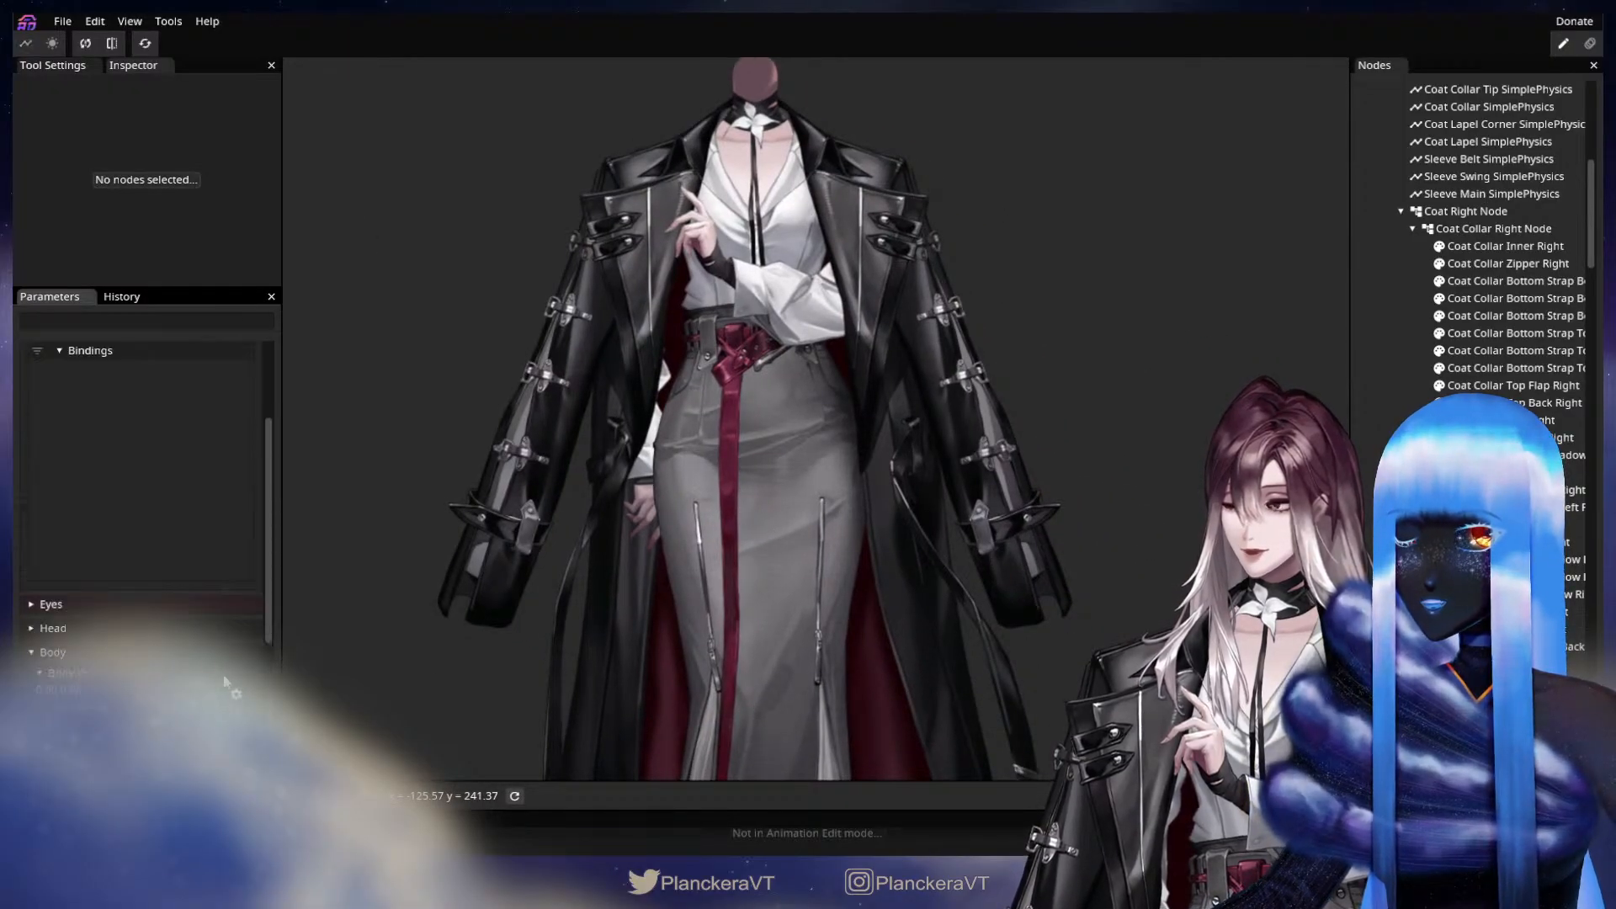
drag(831, 473, 814, 732)
scroll(848, 594, up, 4)
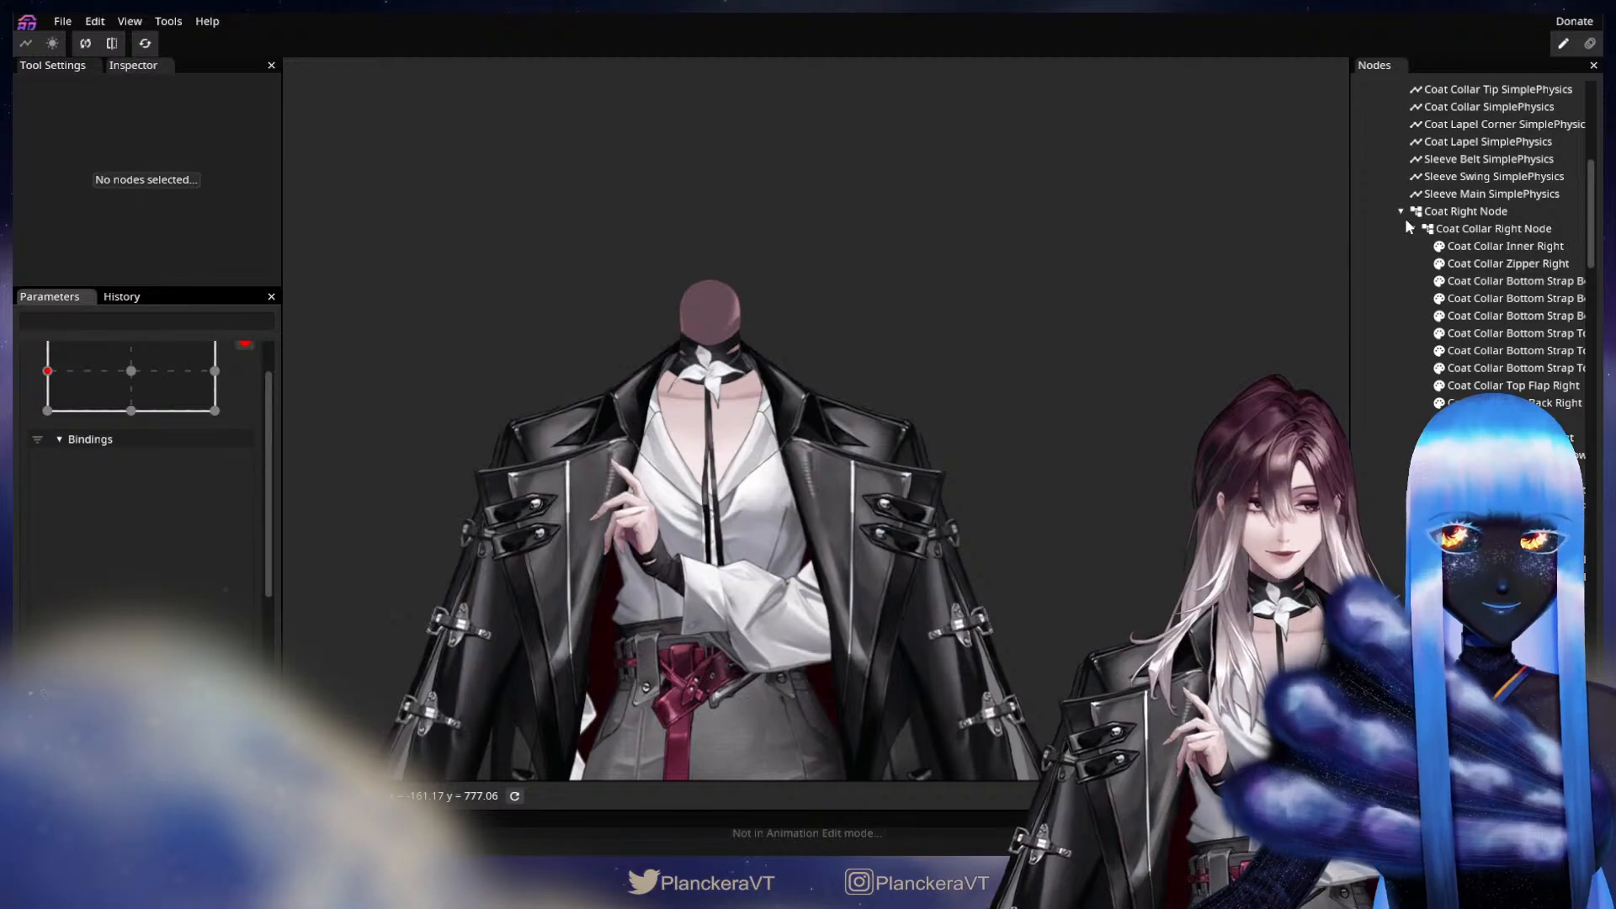
key(ctrl+s)
Collapse the coat nodes in the node tree and set the Right Hand Node's Z rotation to 4.20°.
click(1401, 211)
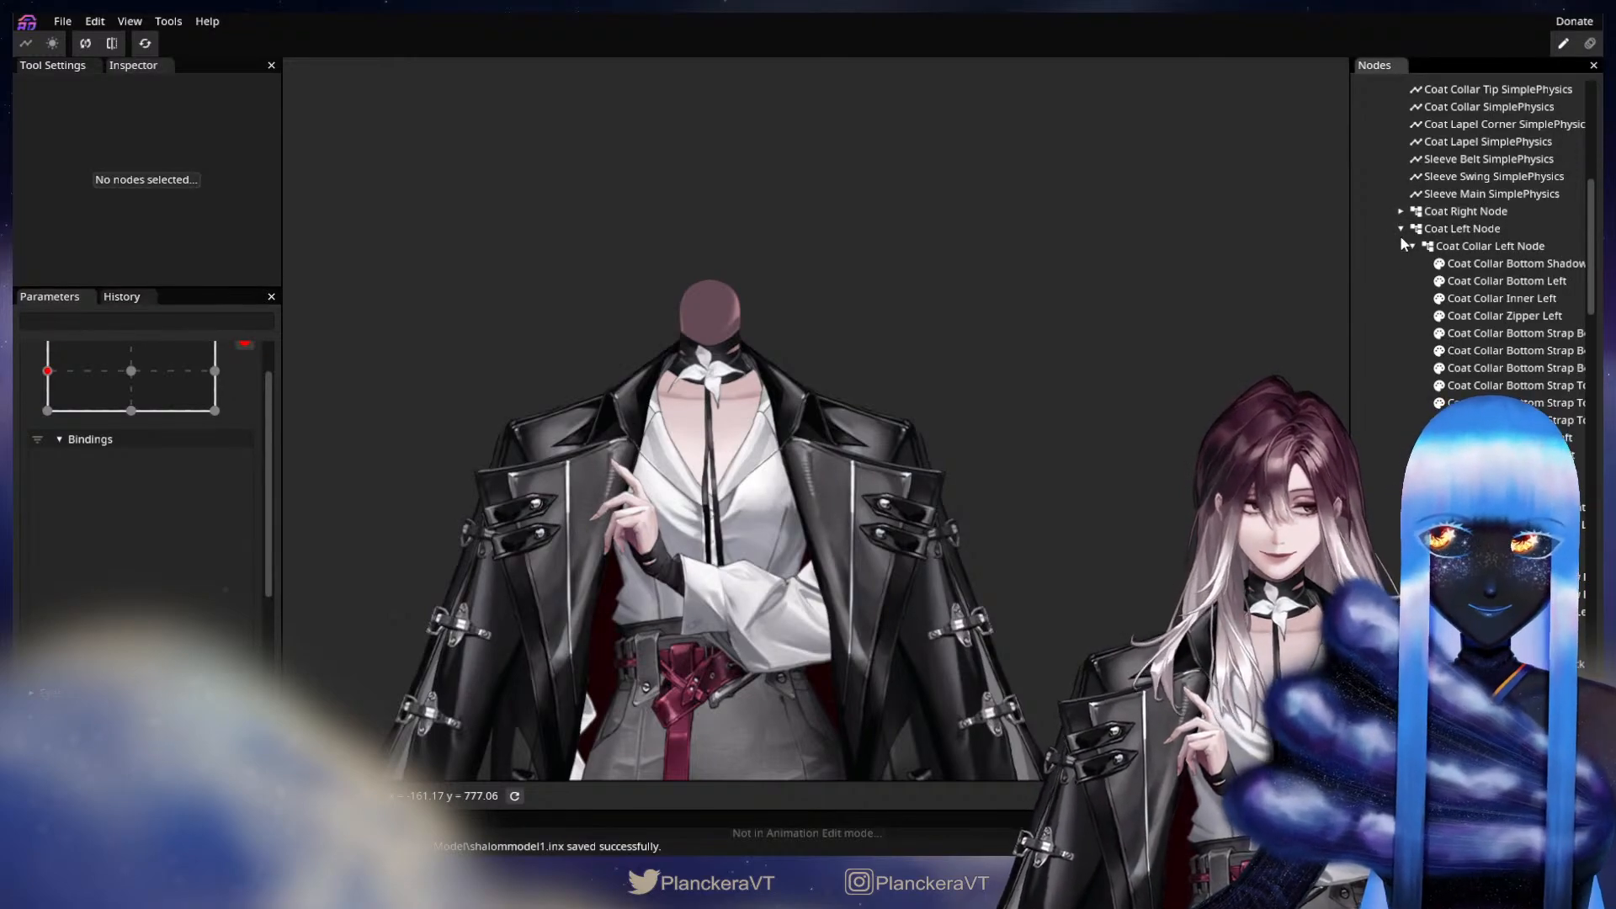
scroll(1398, 226, up, 2)
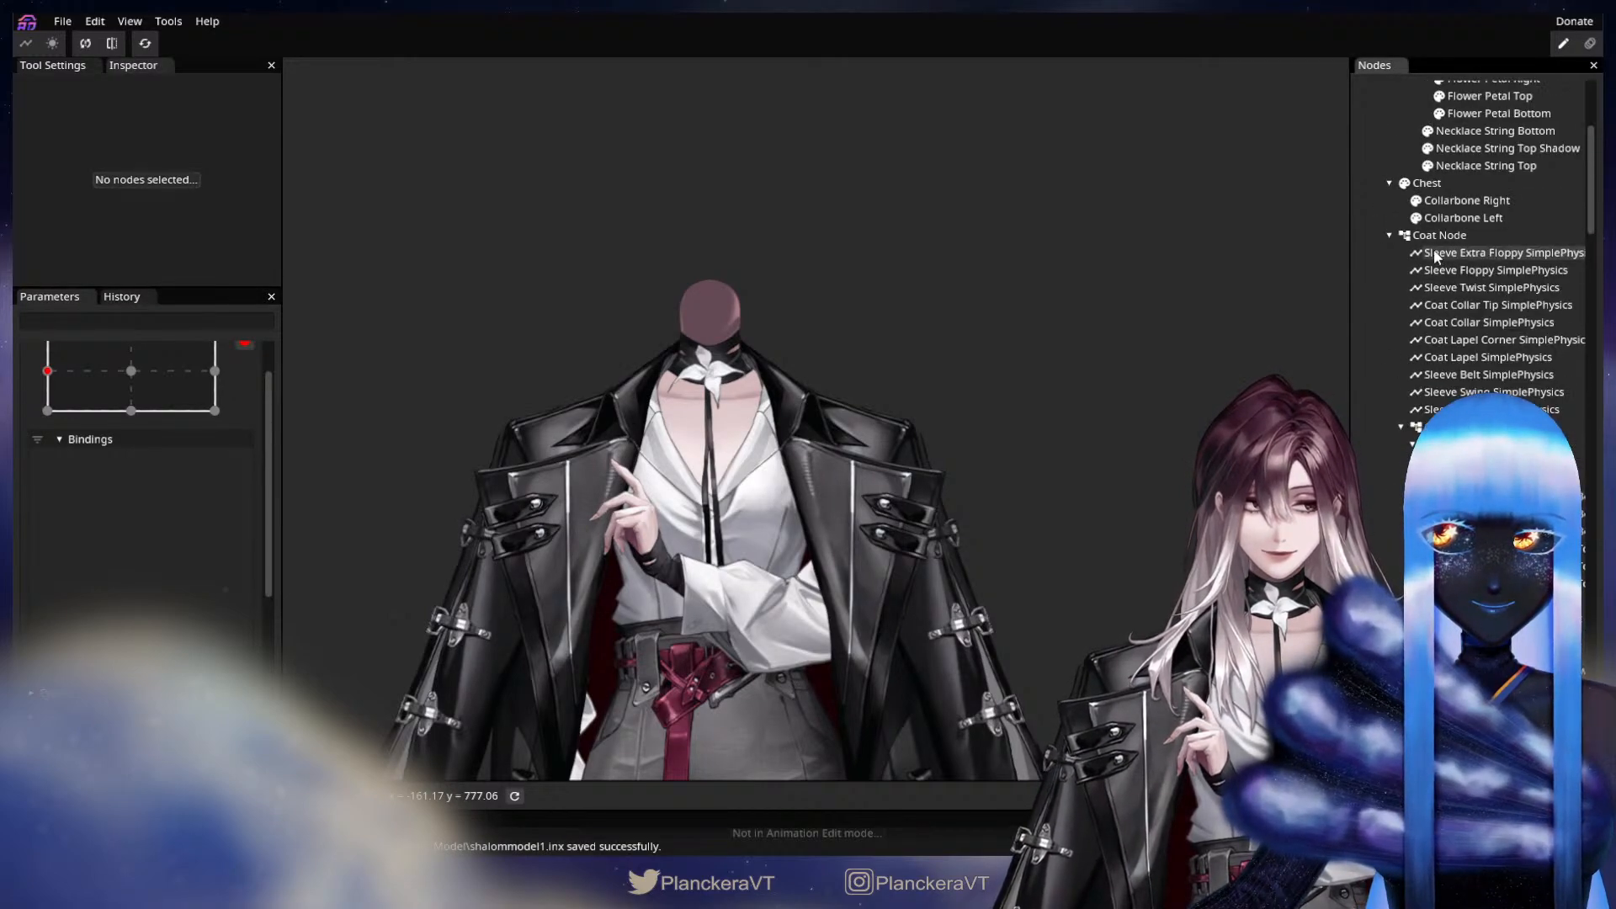
click(1389, 235)
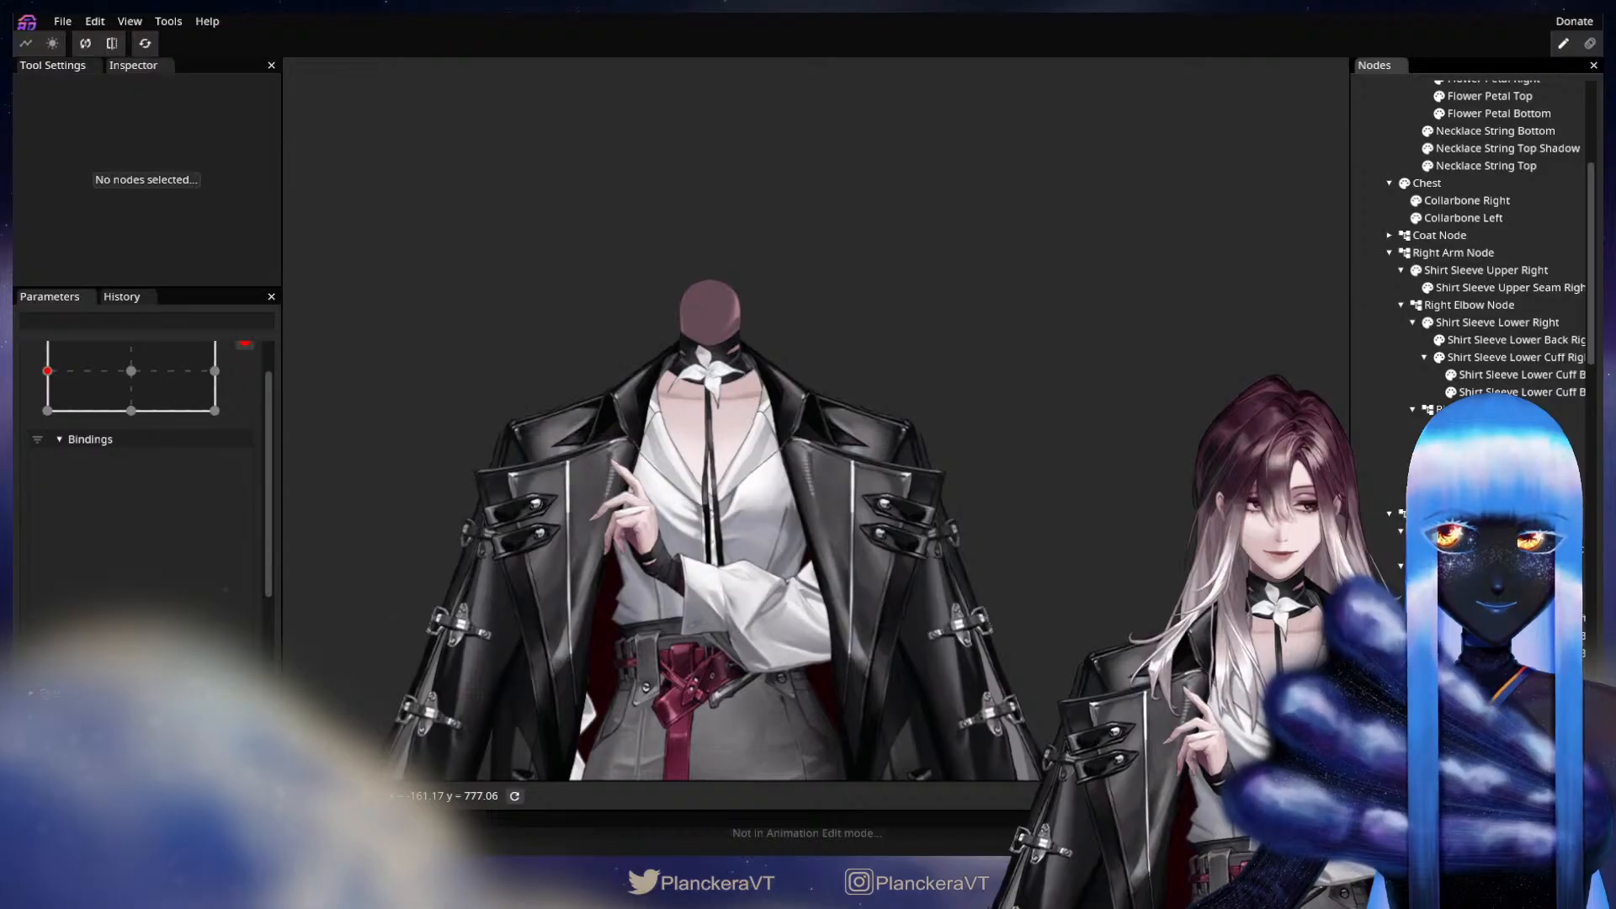
click(1482, 409)
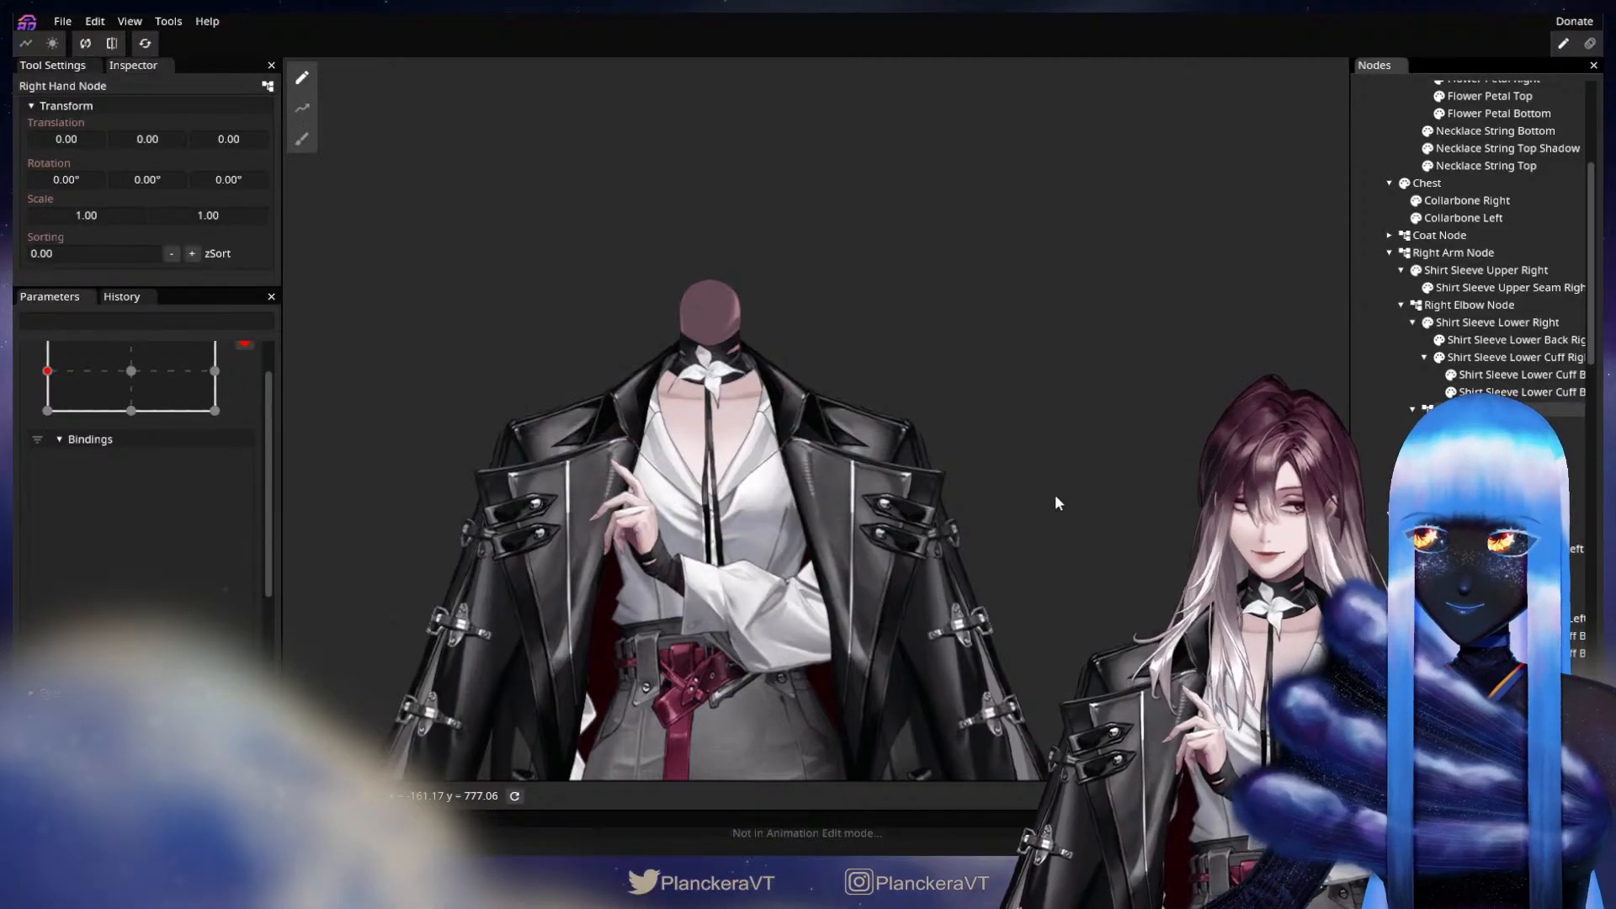
scroll(1059, 503, up, 5)
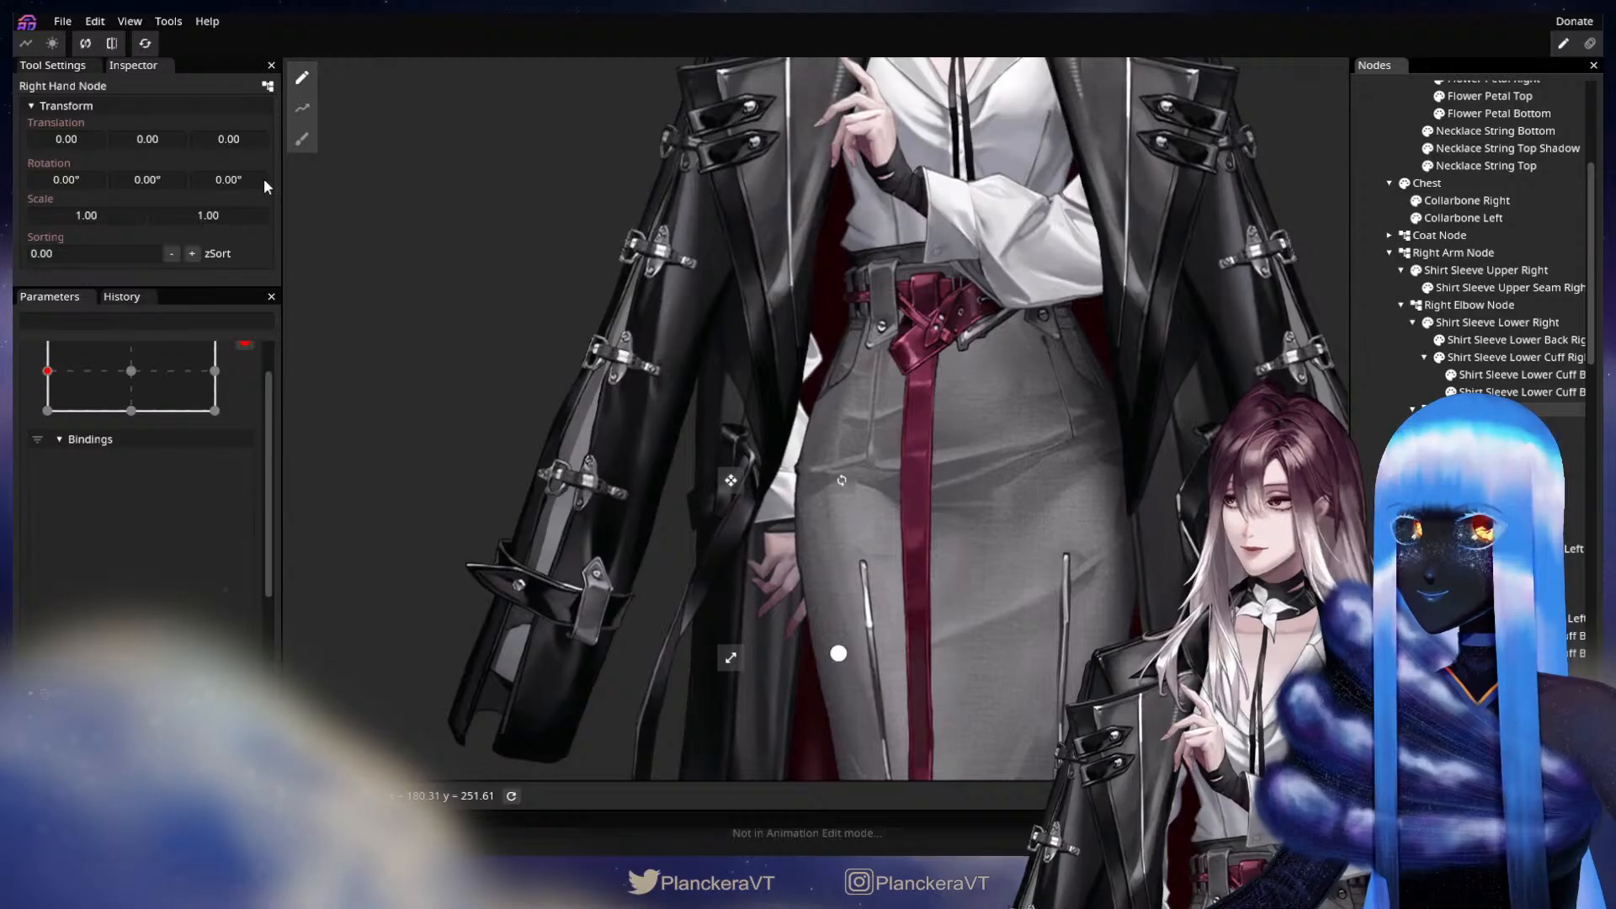
drag(224, 185, 290, 178)
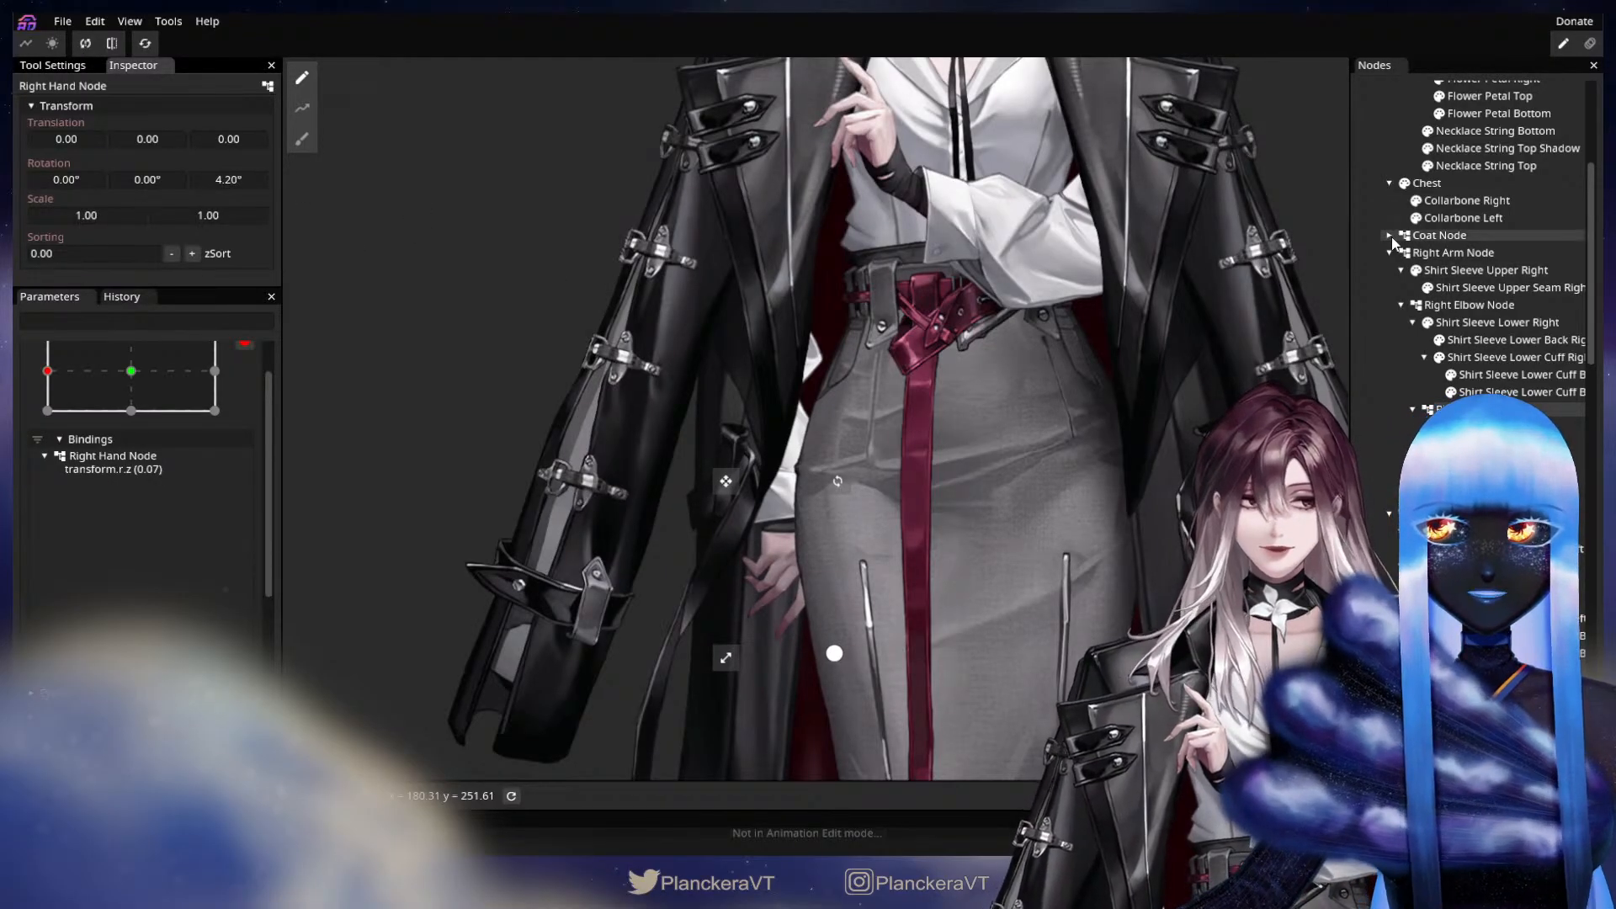
Hide the Coat Node and set the Right Hand Node's Z rotation to 11.50°.
click(1400, 237)
click(1444, 409)
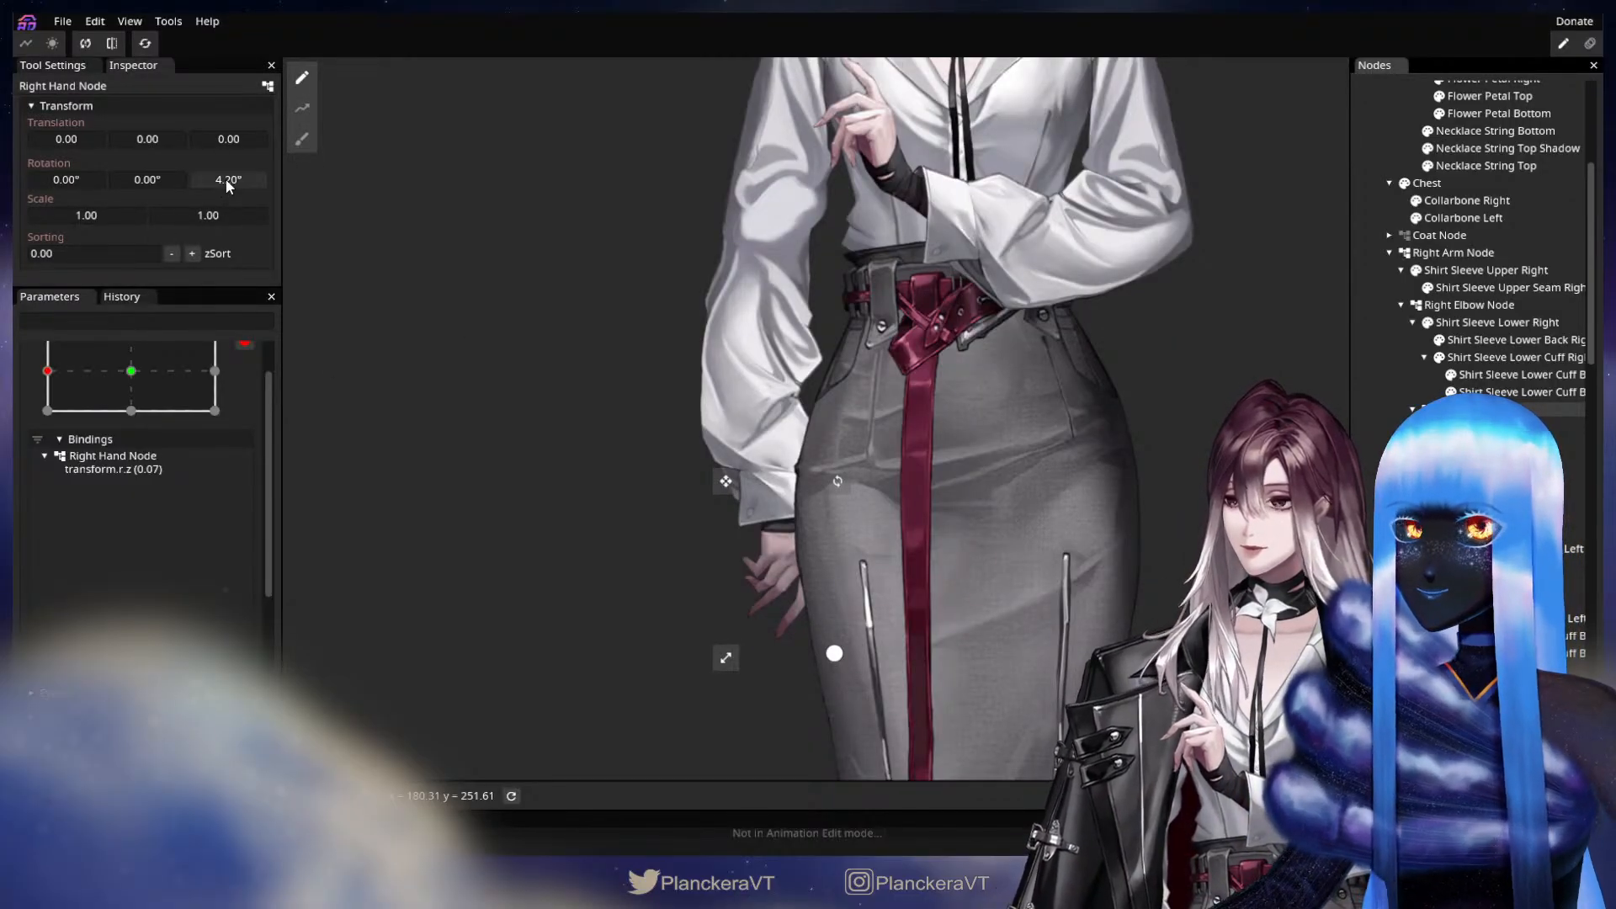
drag(224, 180, 341, 172)
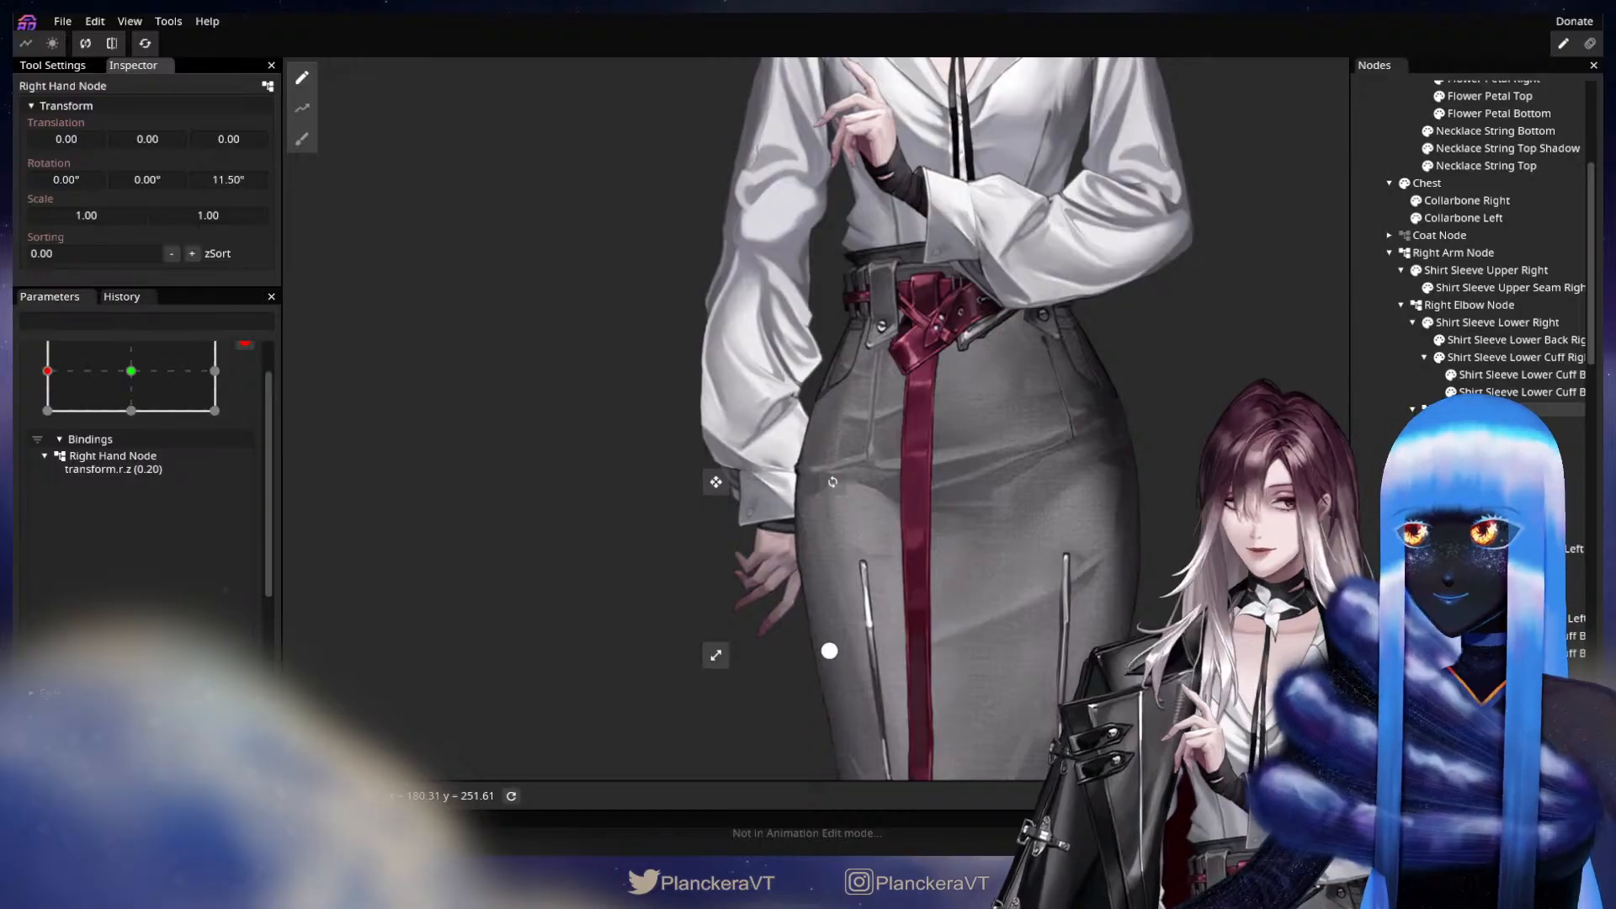
Check the right wrist by hiding and reshowing Shirt Sleeve Lower Right and its lower cuff.
click(1429, 329)
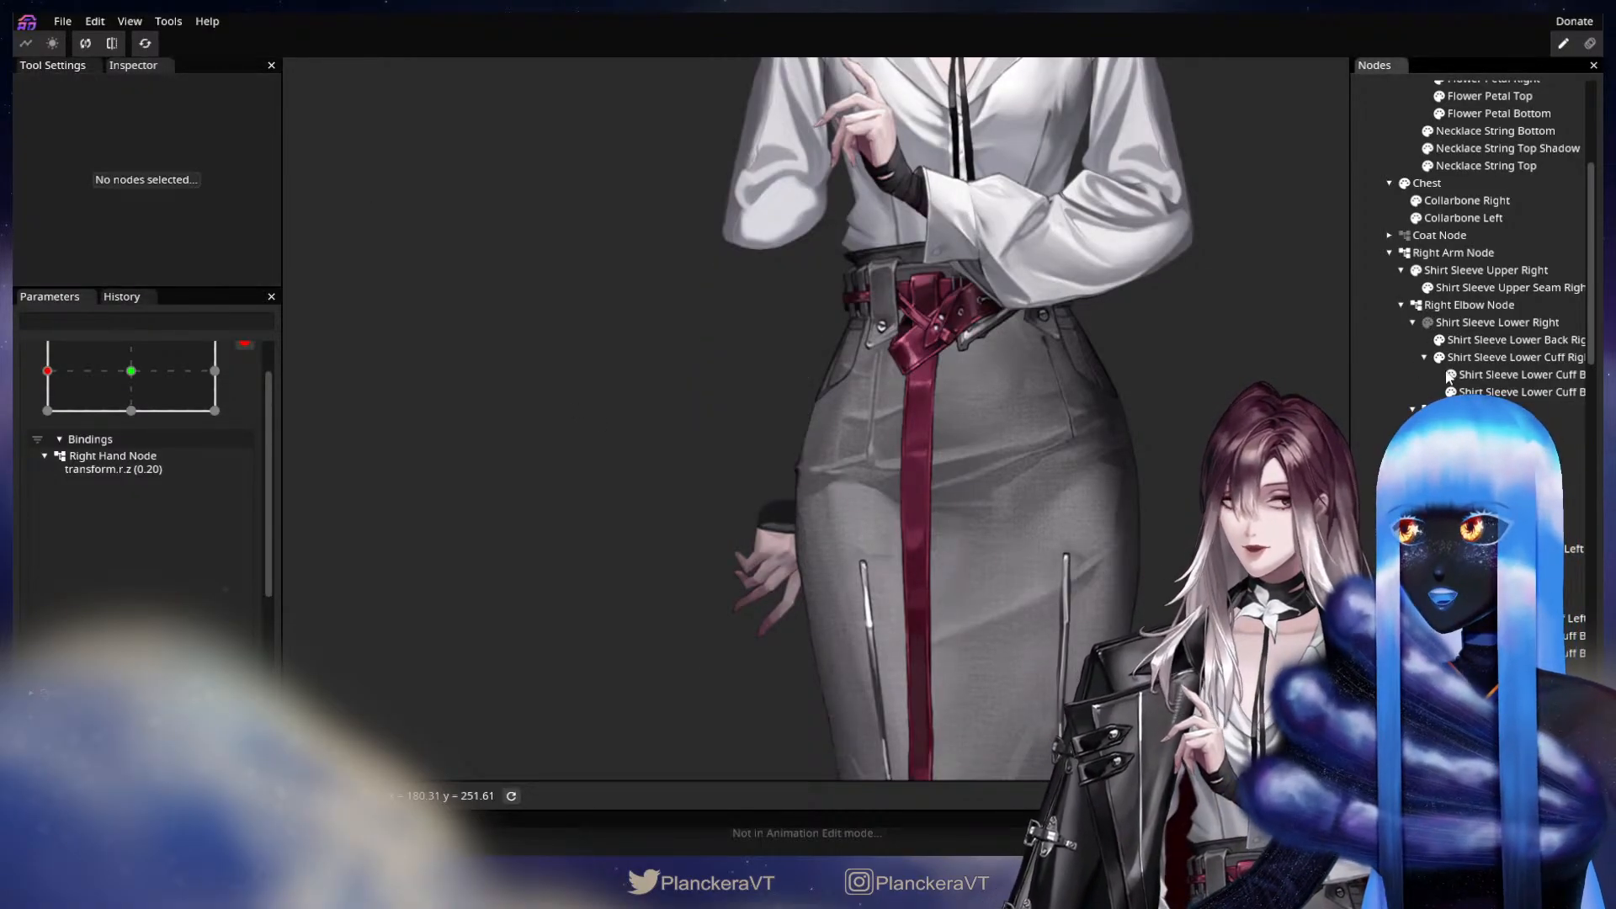
click(1429, 324)
click(1439, 359)
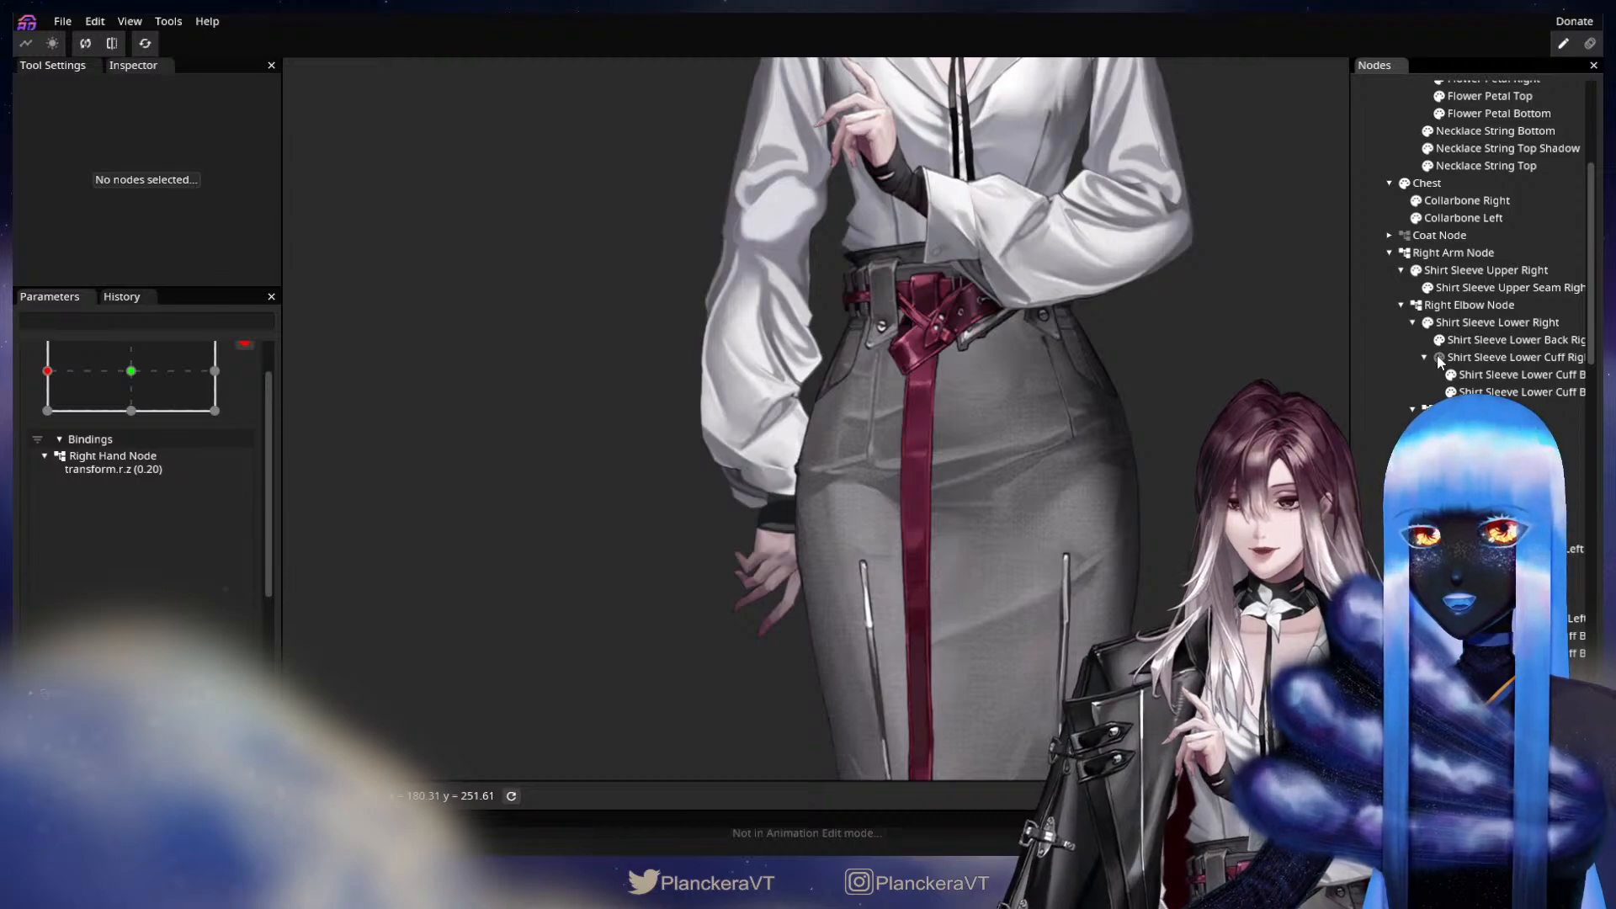
click(1439, 359)
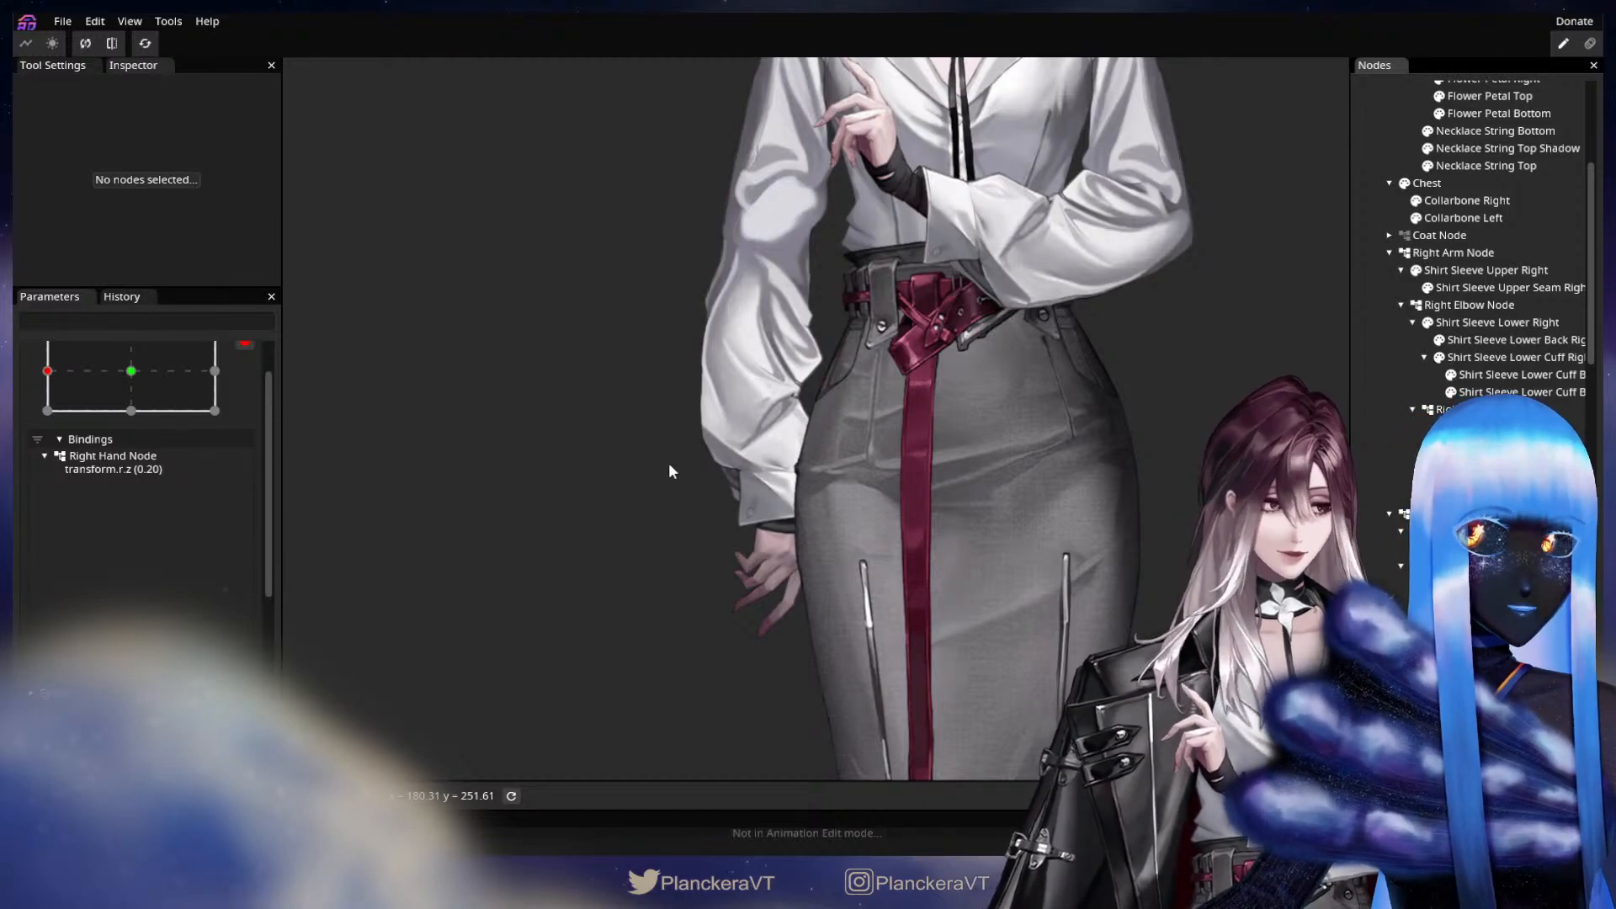
Set the Right Hand Node's X translation to -3.00 and its Z rotation to 8.40° at the current keypoint.
scroll(210, 459, up, 2)
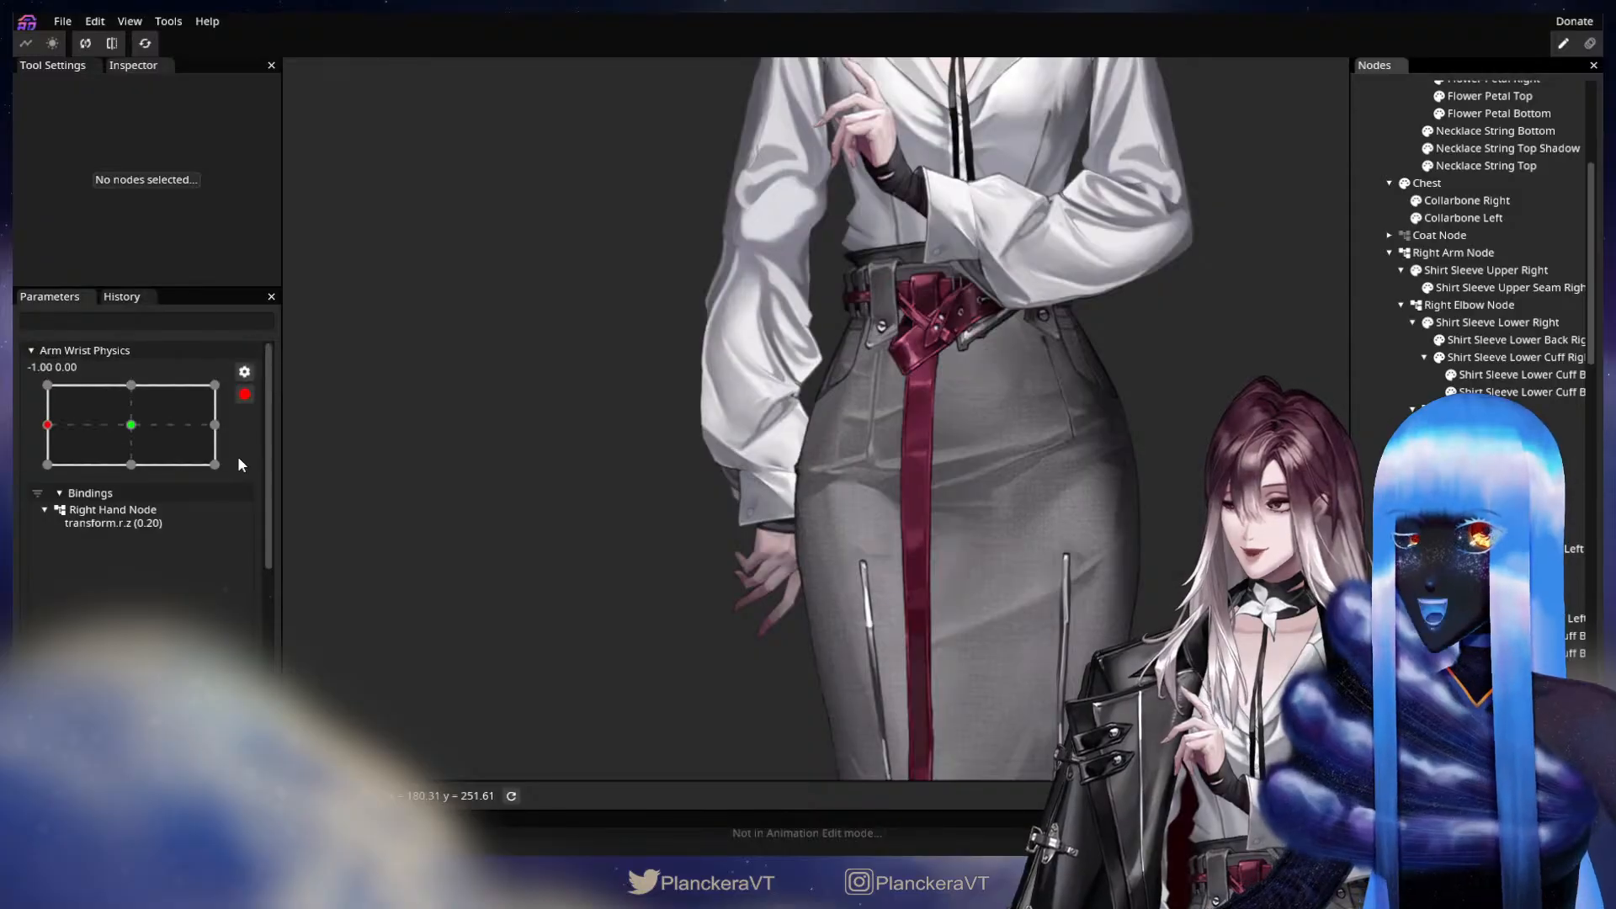
click(1469, 410)
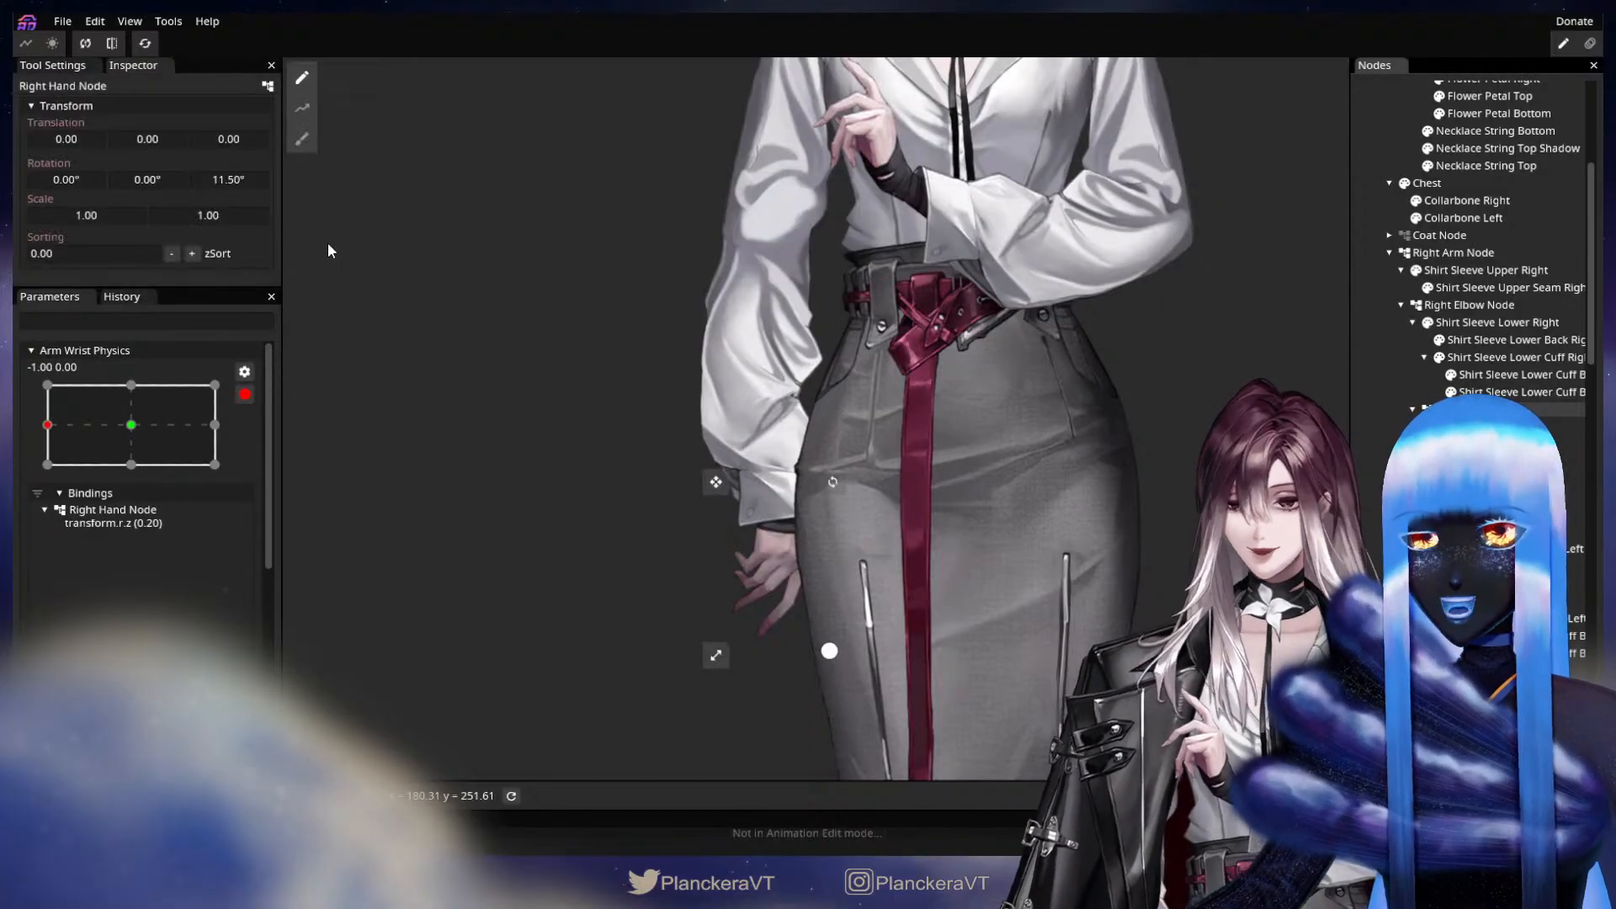
drag(216, 180, 158, 187)
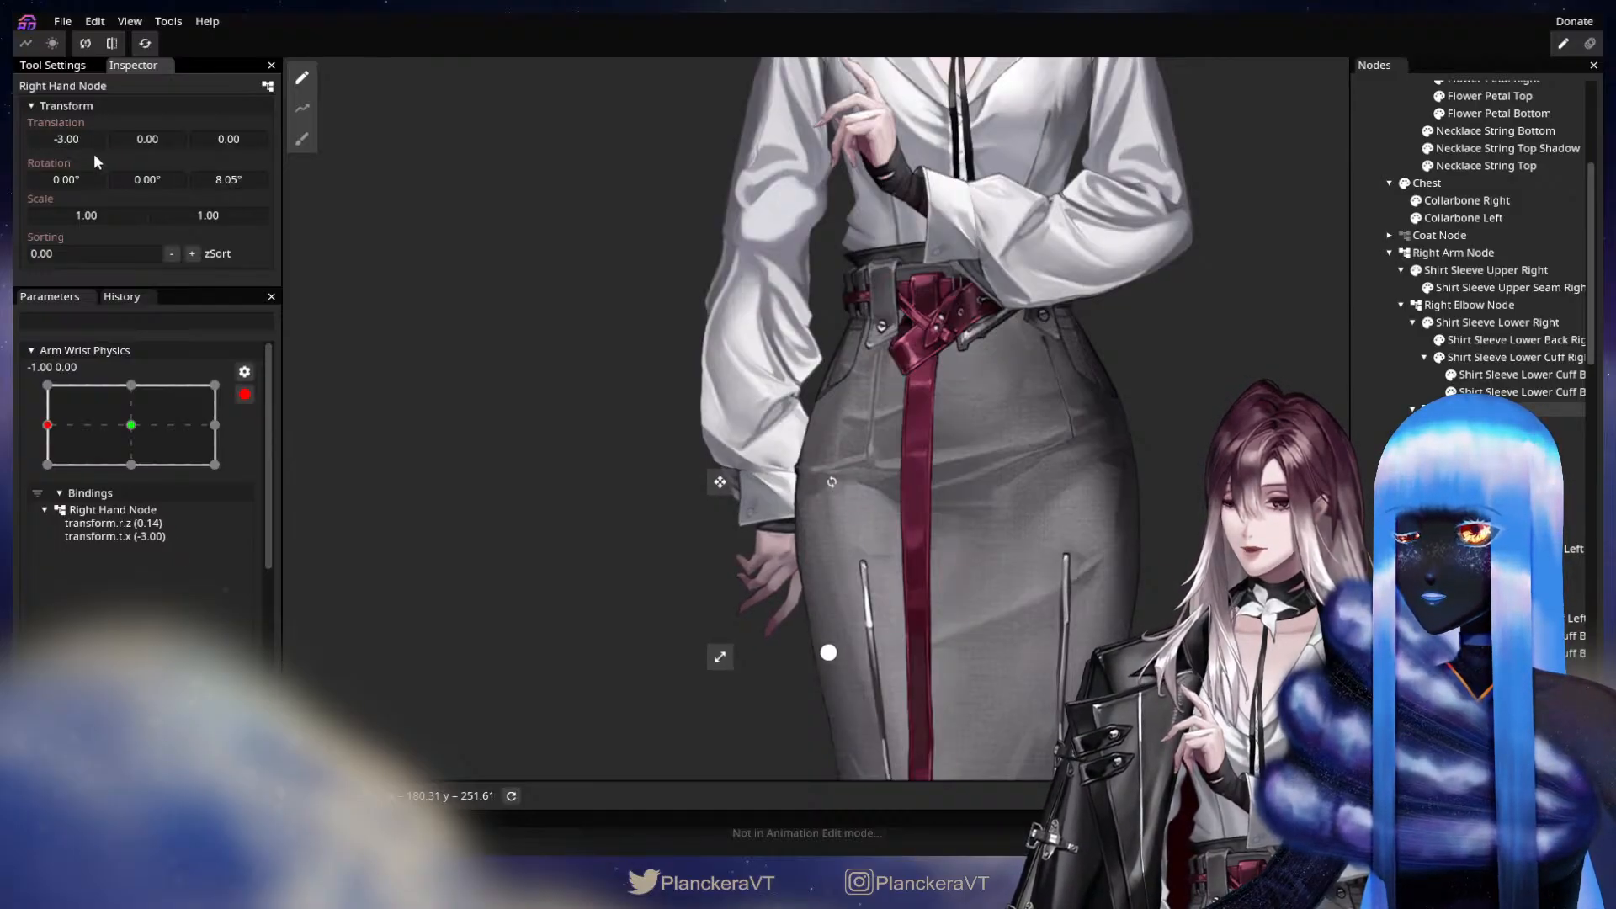
drag(215, 183, 229, 182)
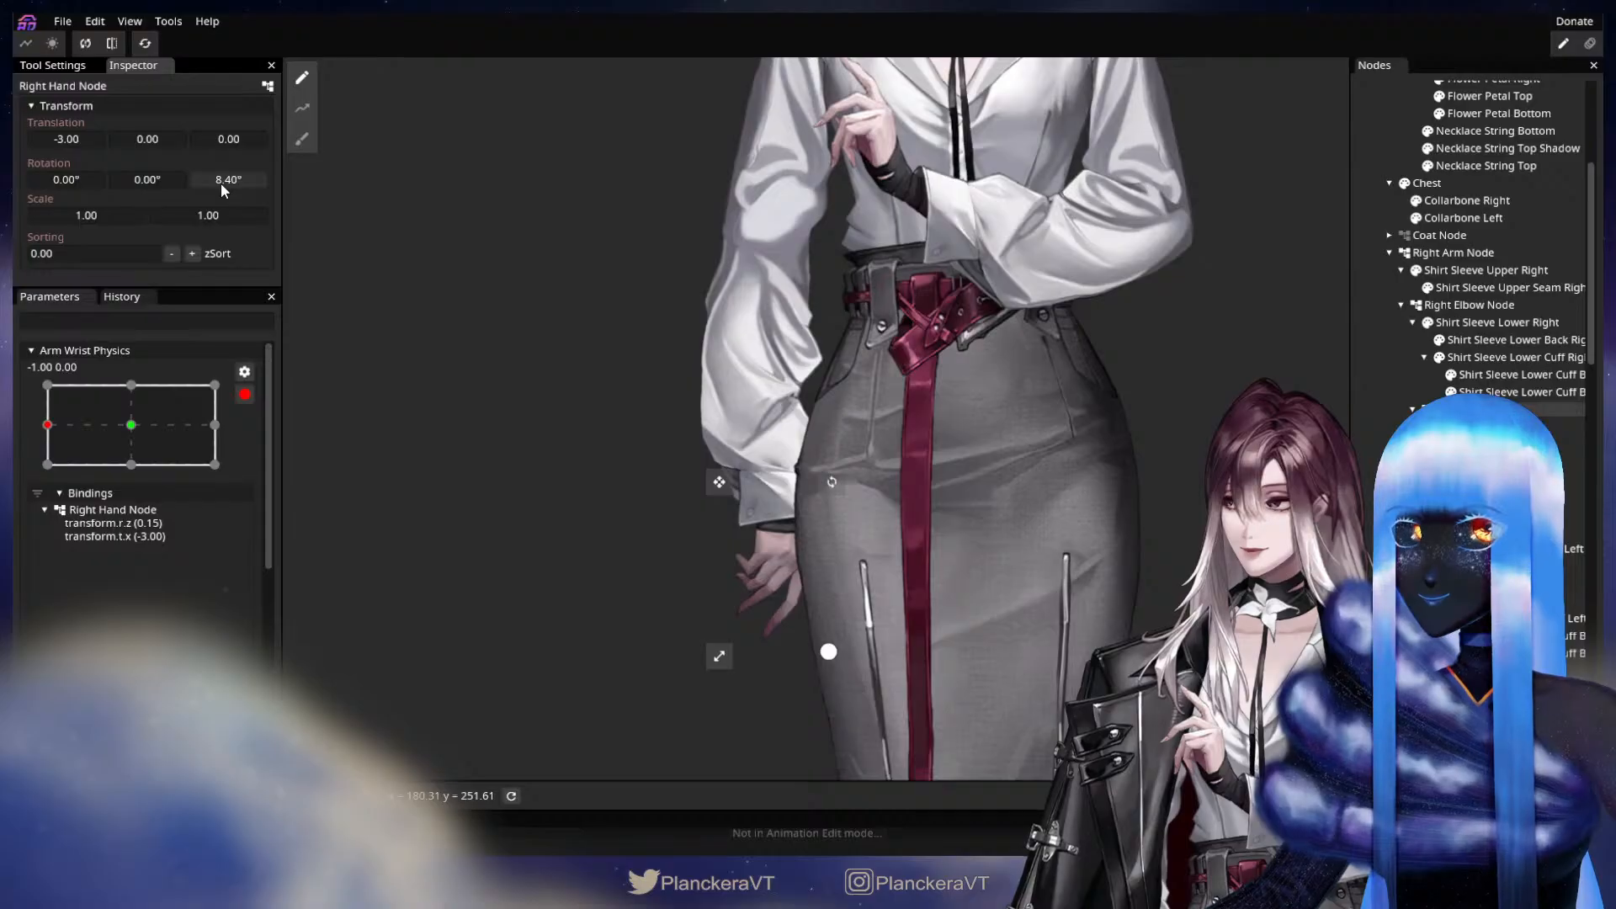
Show the Coat Node again and set the Right Hand Node's Z rotation to 6.75°.
click(1404, 236)
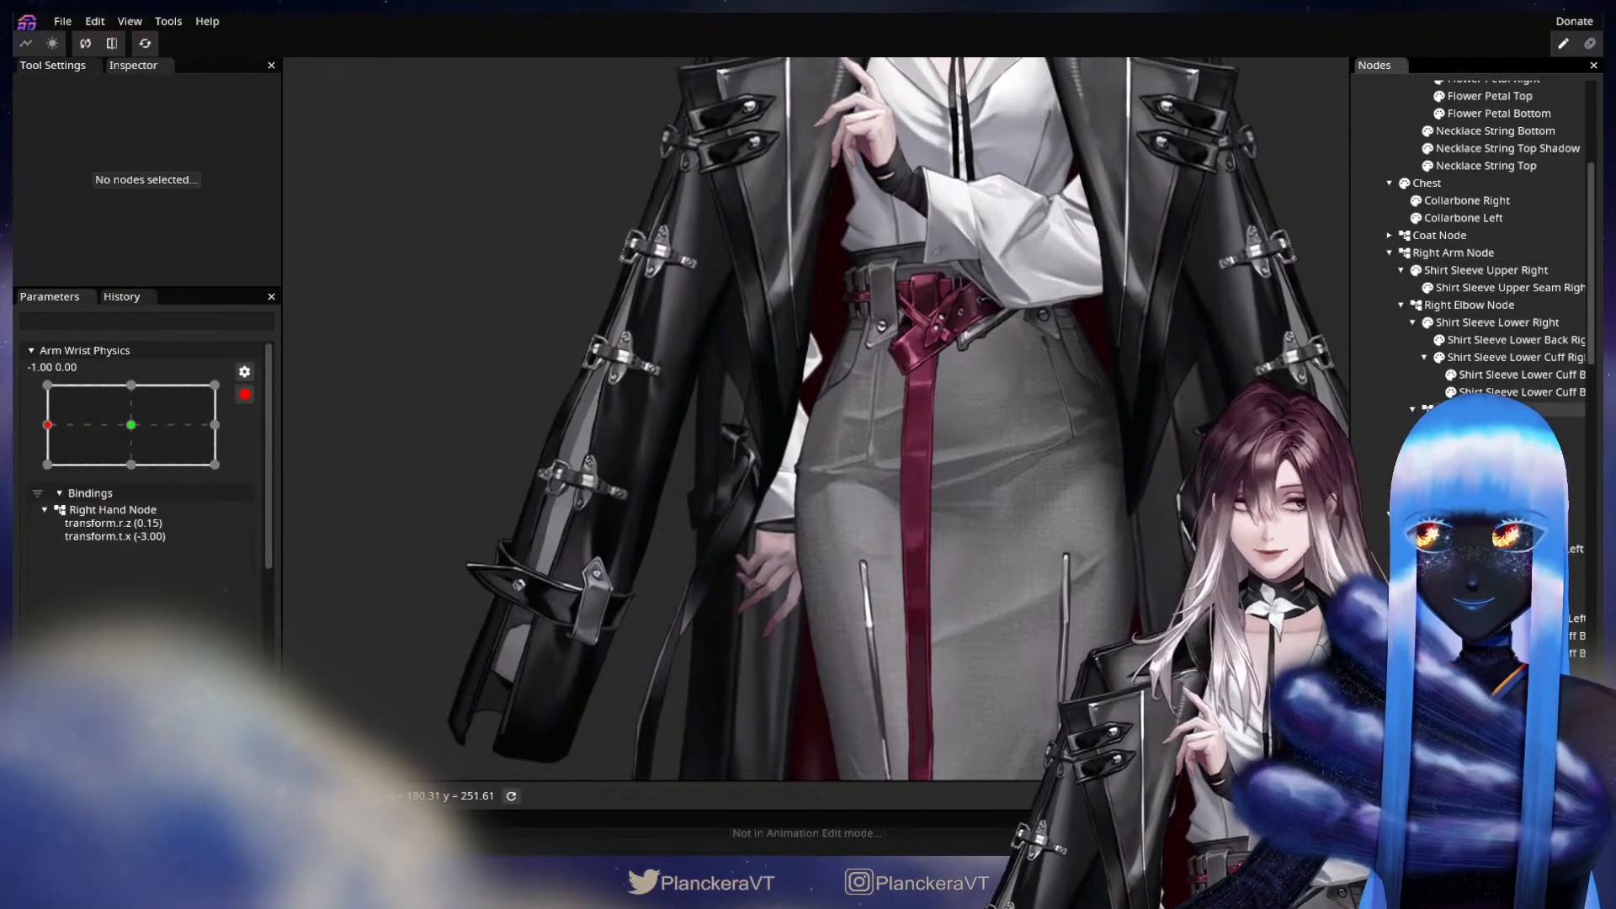
click(1469, 410)
drag(232, 182, 224, 184)
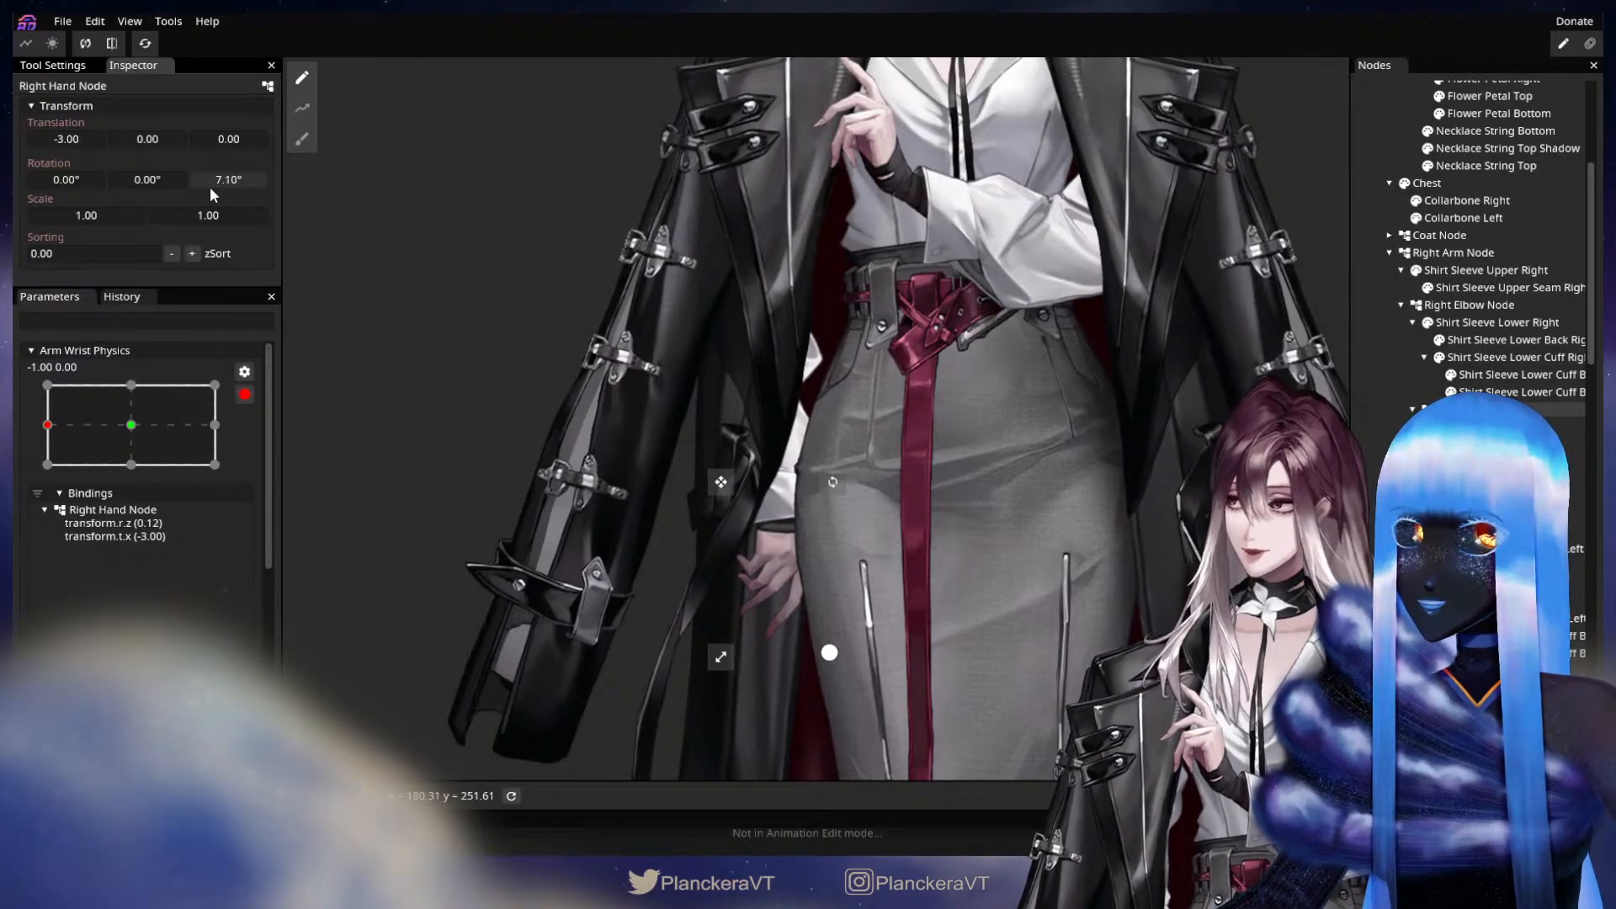
drag(205, 191, 205, 191)
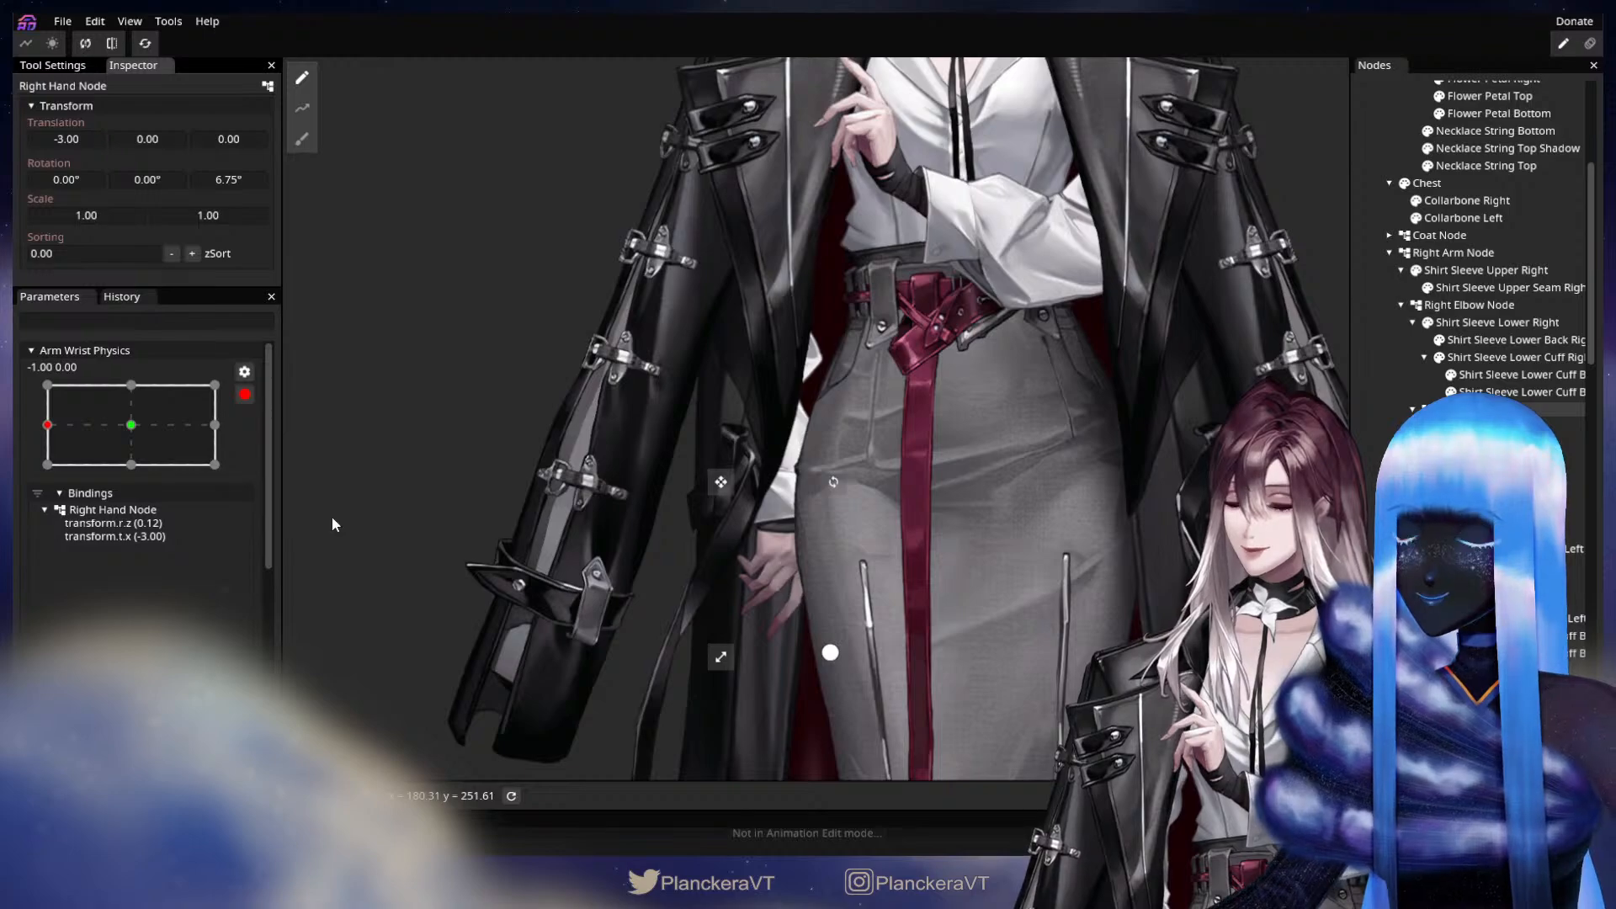
Set the Left Hand Node's Z rotation to -7.60° at the same wrist keypoint.
drag(1098, 362, 1053, 524)
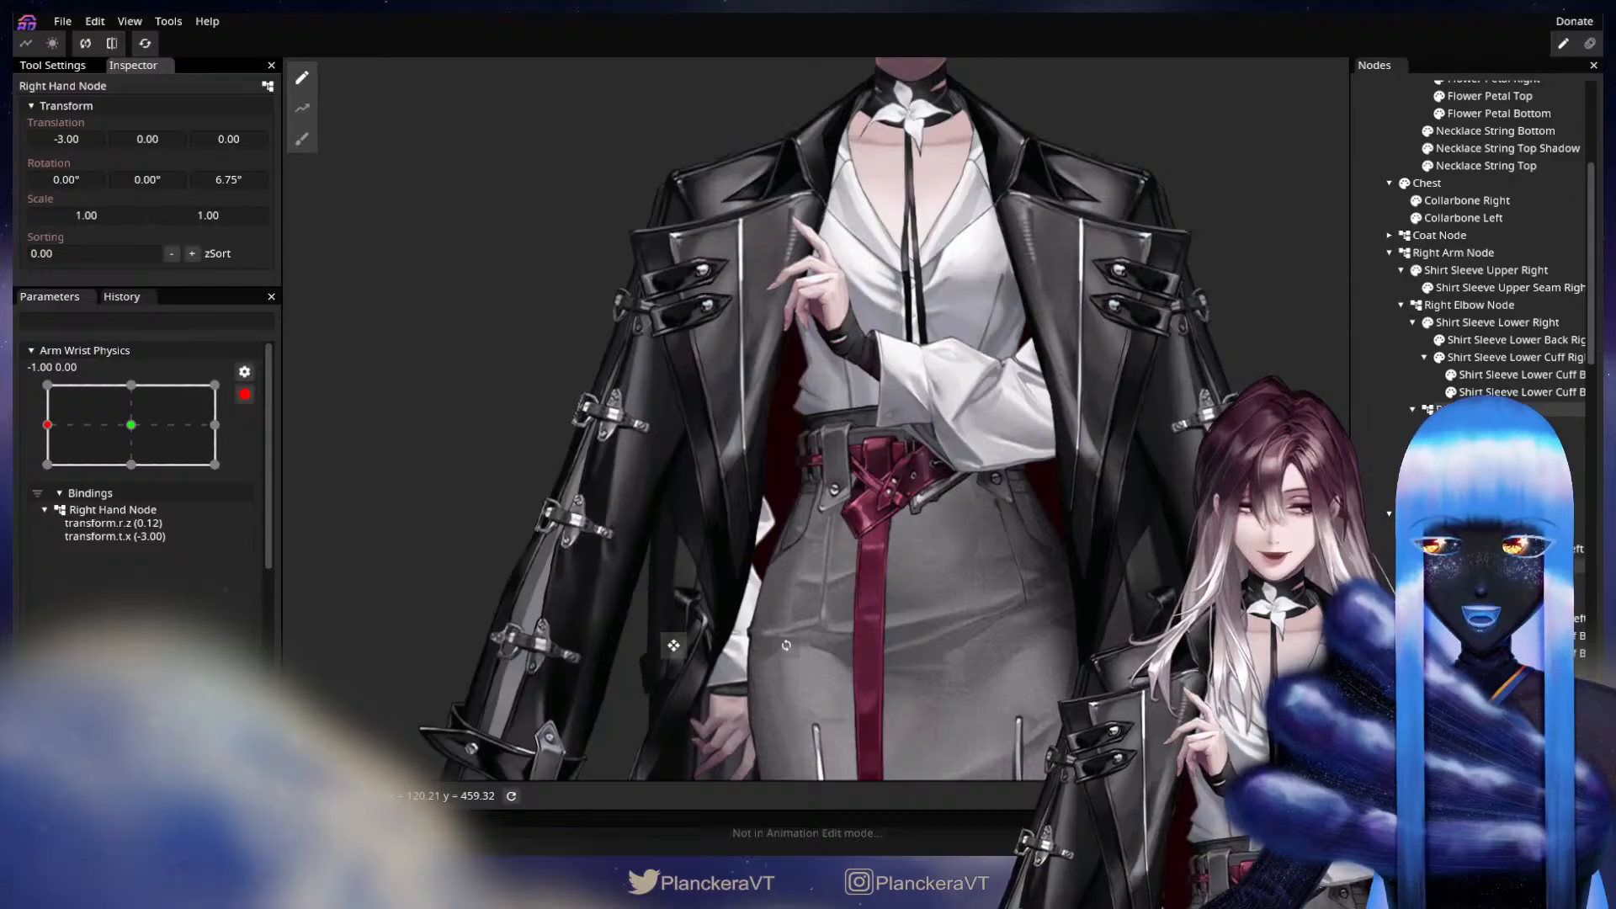
click(1464, 671)
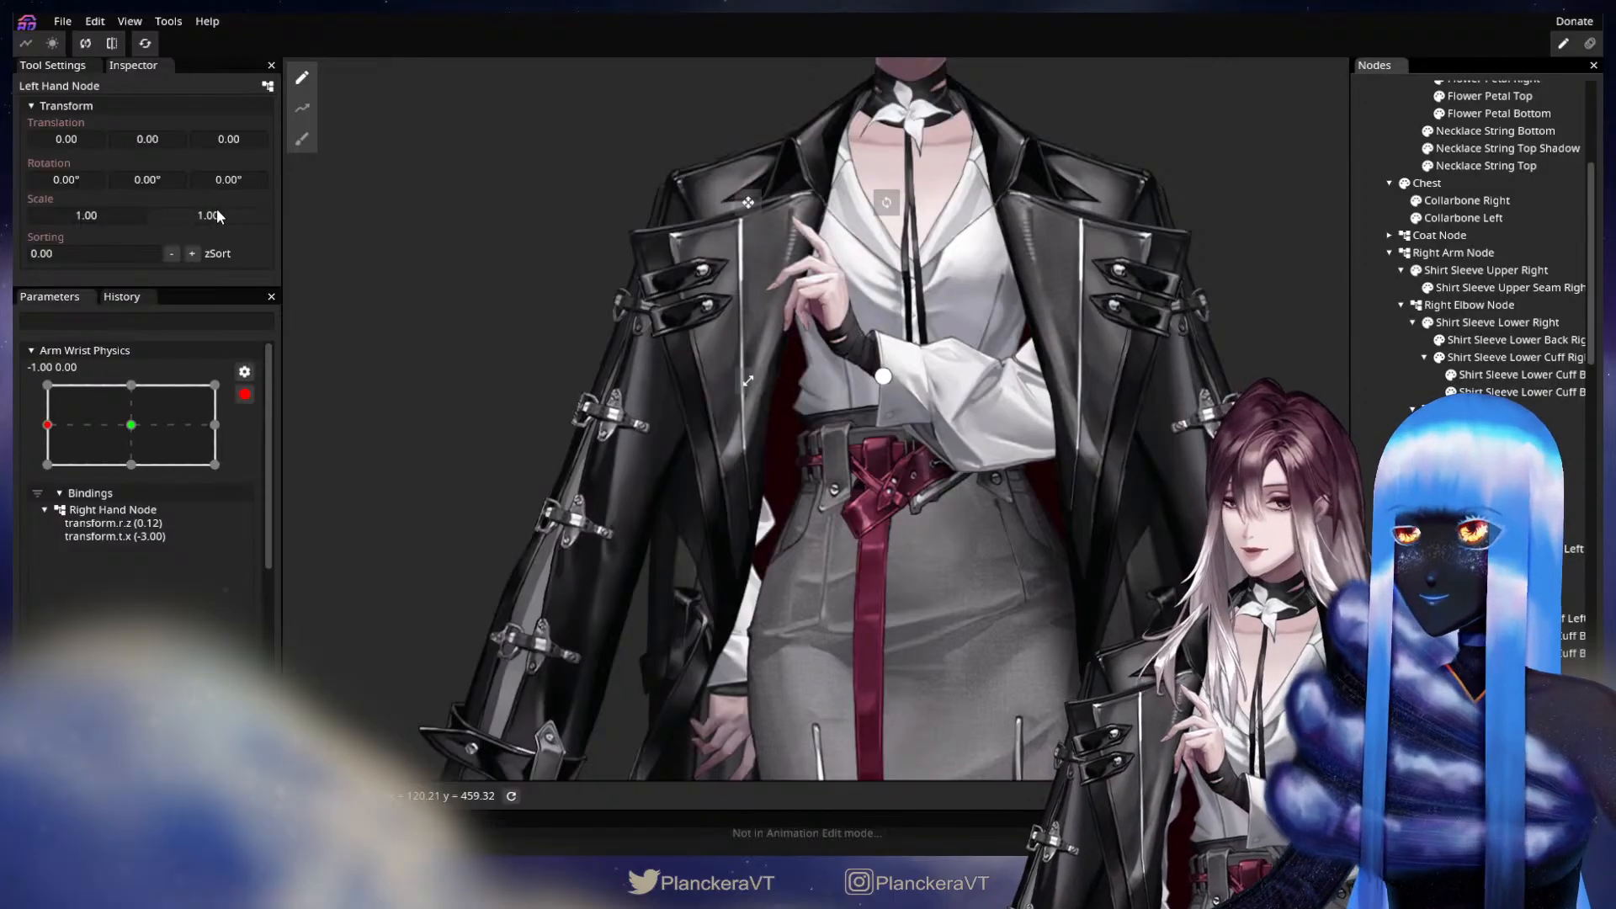
drag(210, 180, 111, 215)
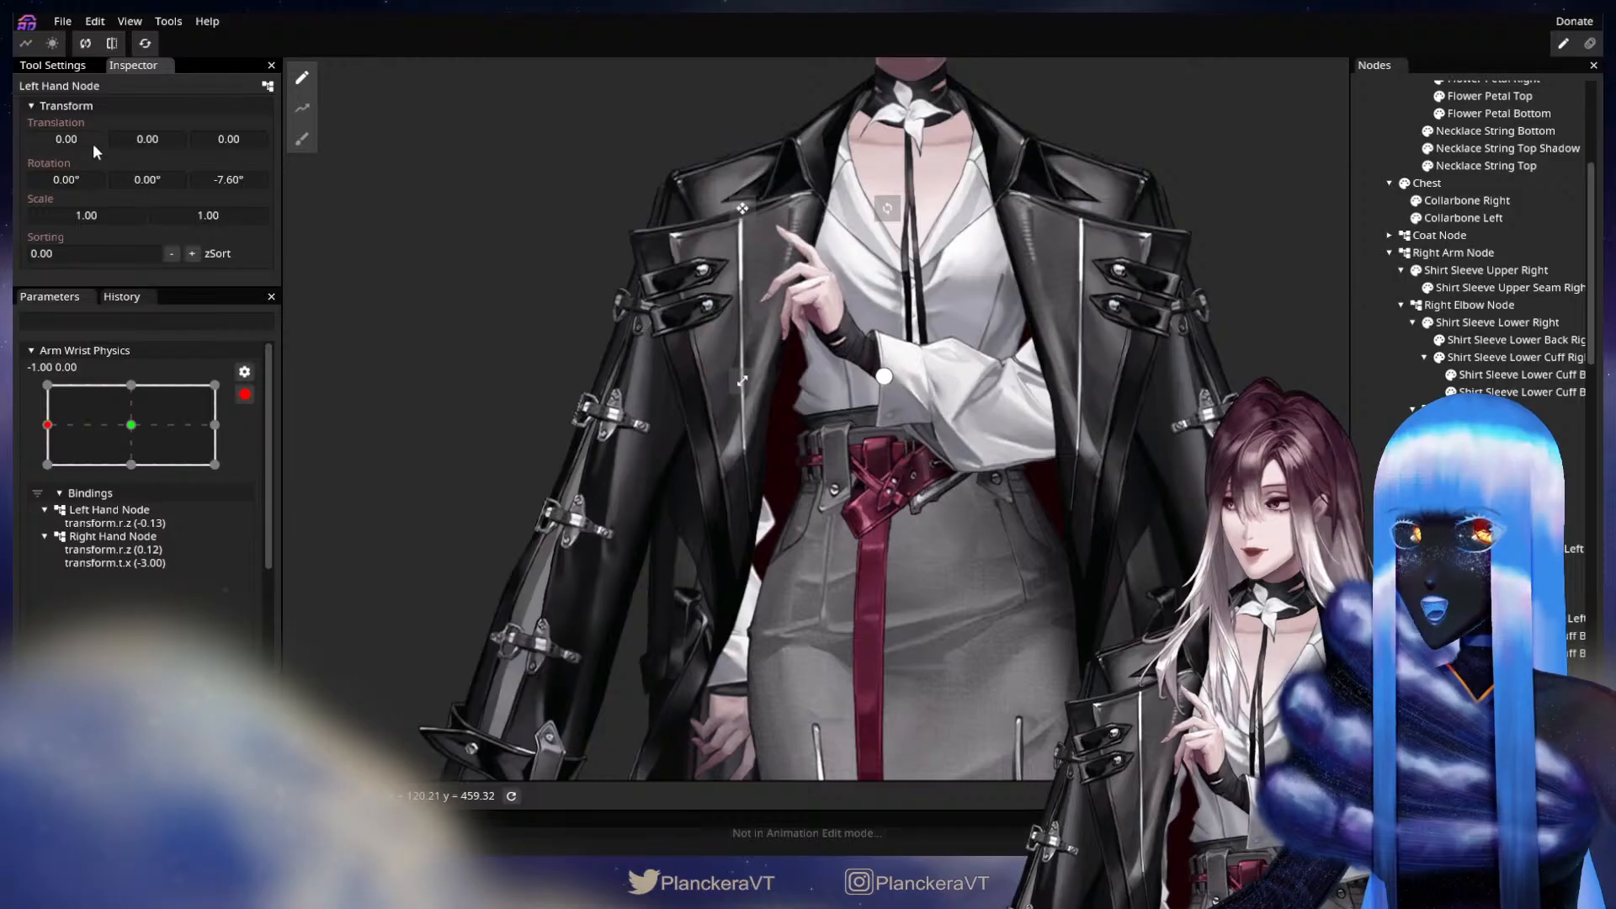
Set the Left Hand Node's translation to X -2.00 and Y -1.00, checking the wrist against the sleeve cuff.
drag(94, 145, 64, 145)
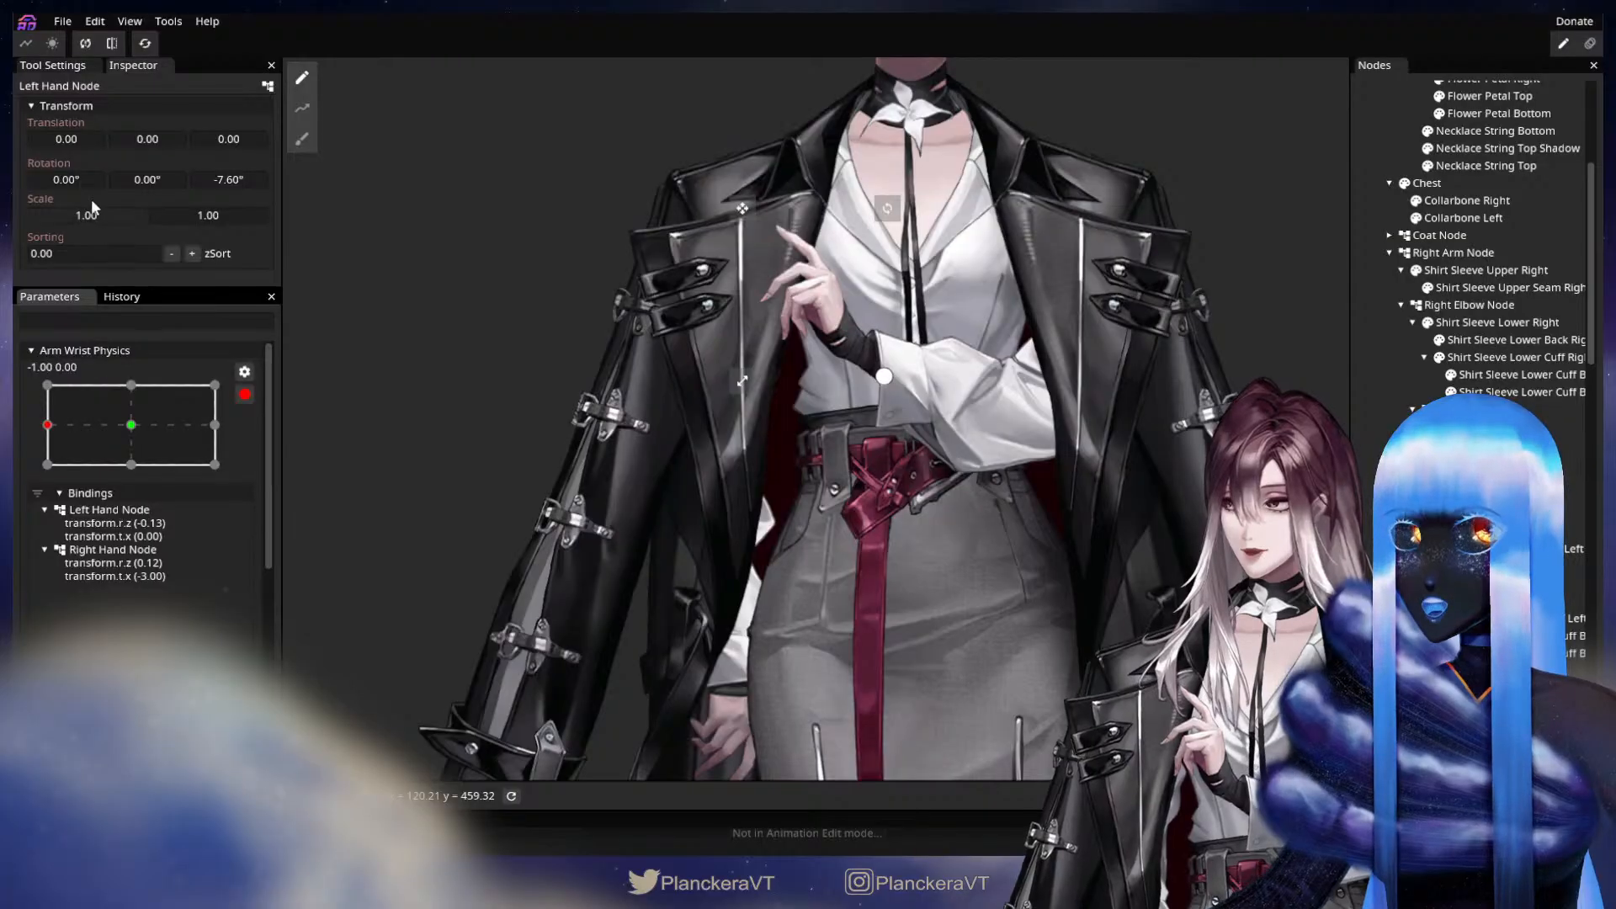
drag(82, 139, 160, 140)
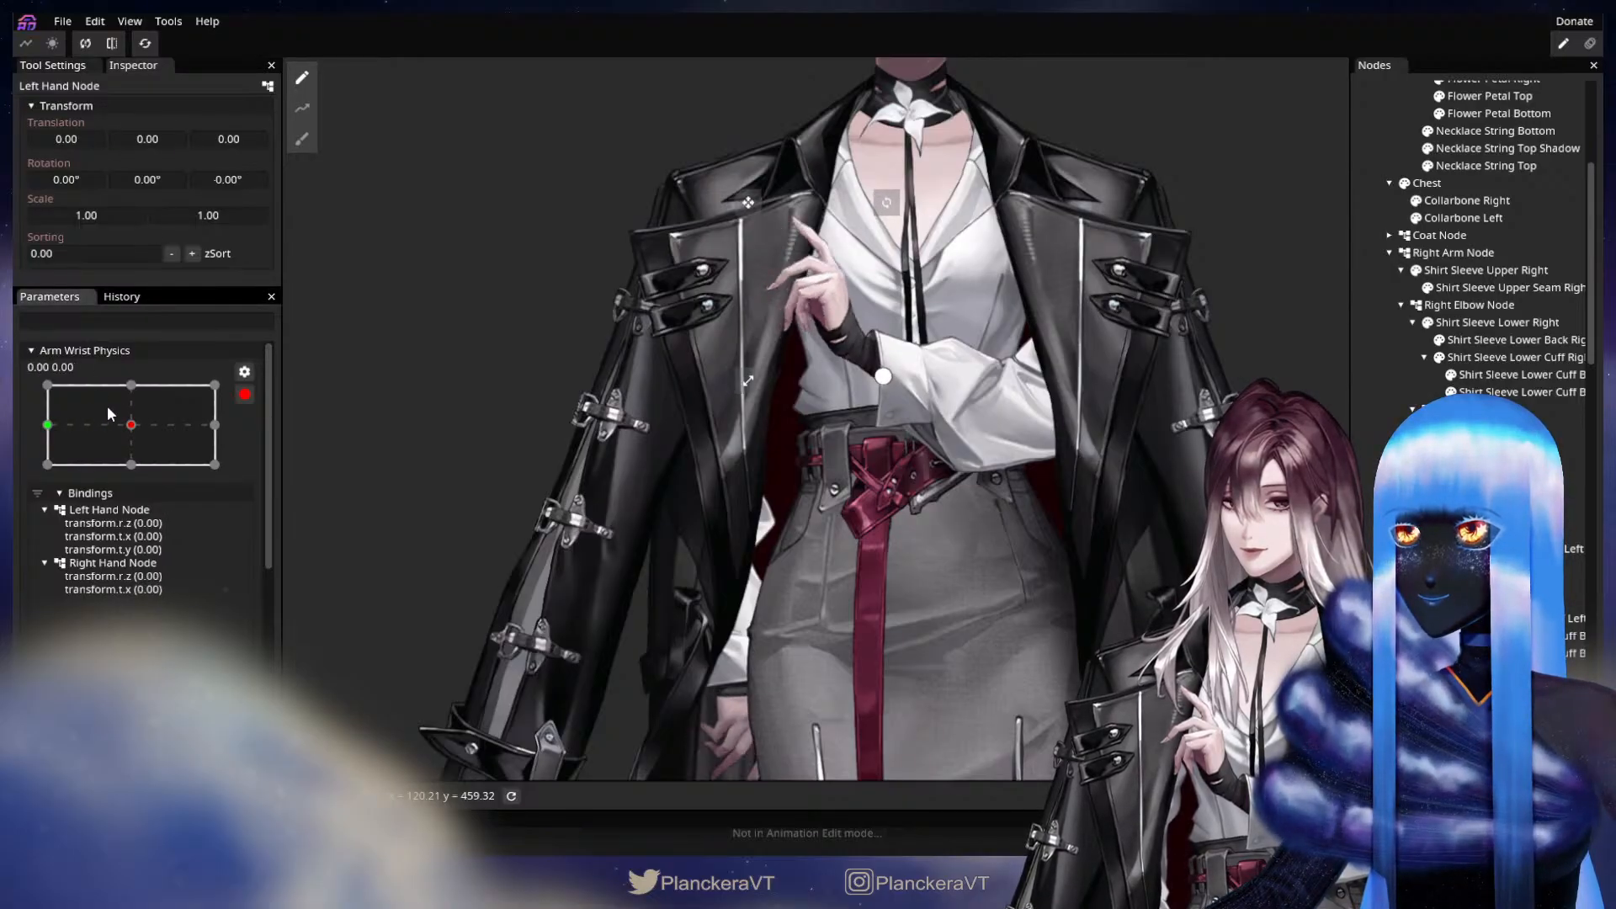
scroll(874, 442, up, 3)
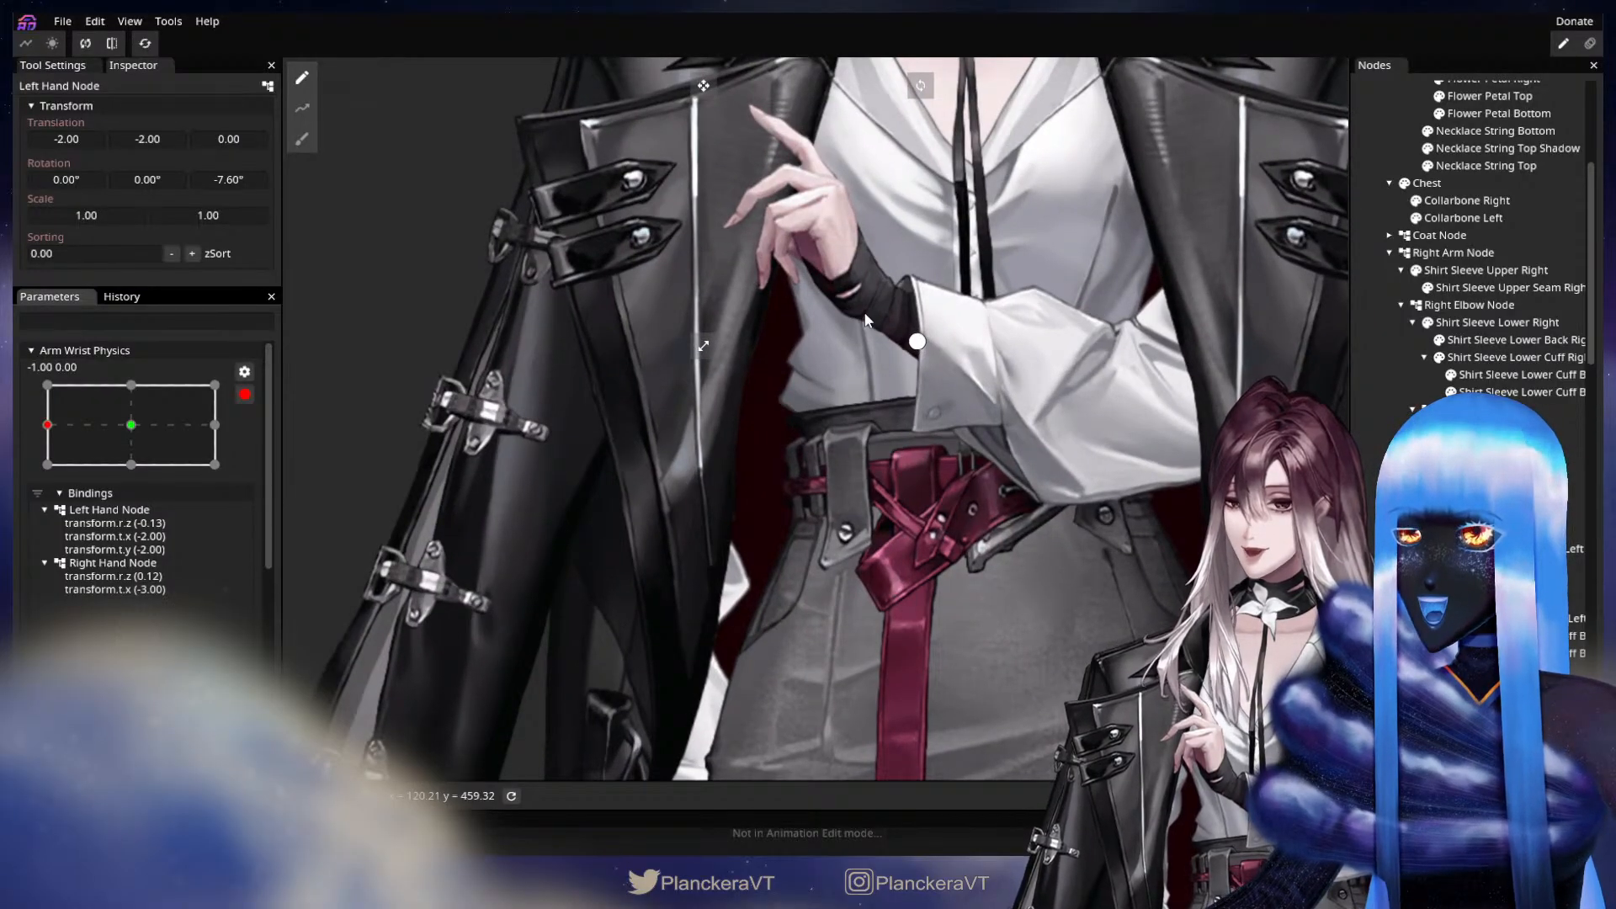
drag(145, 140, 150, 140)
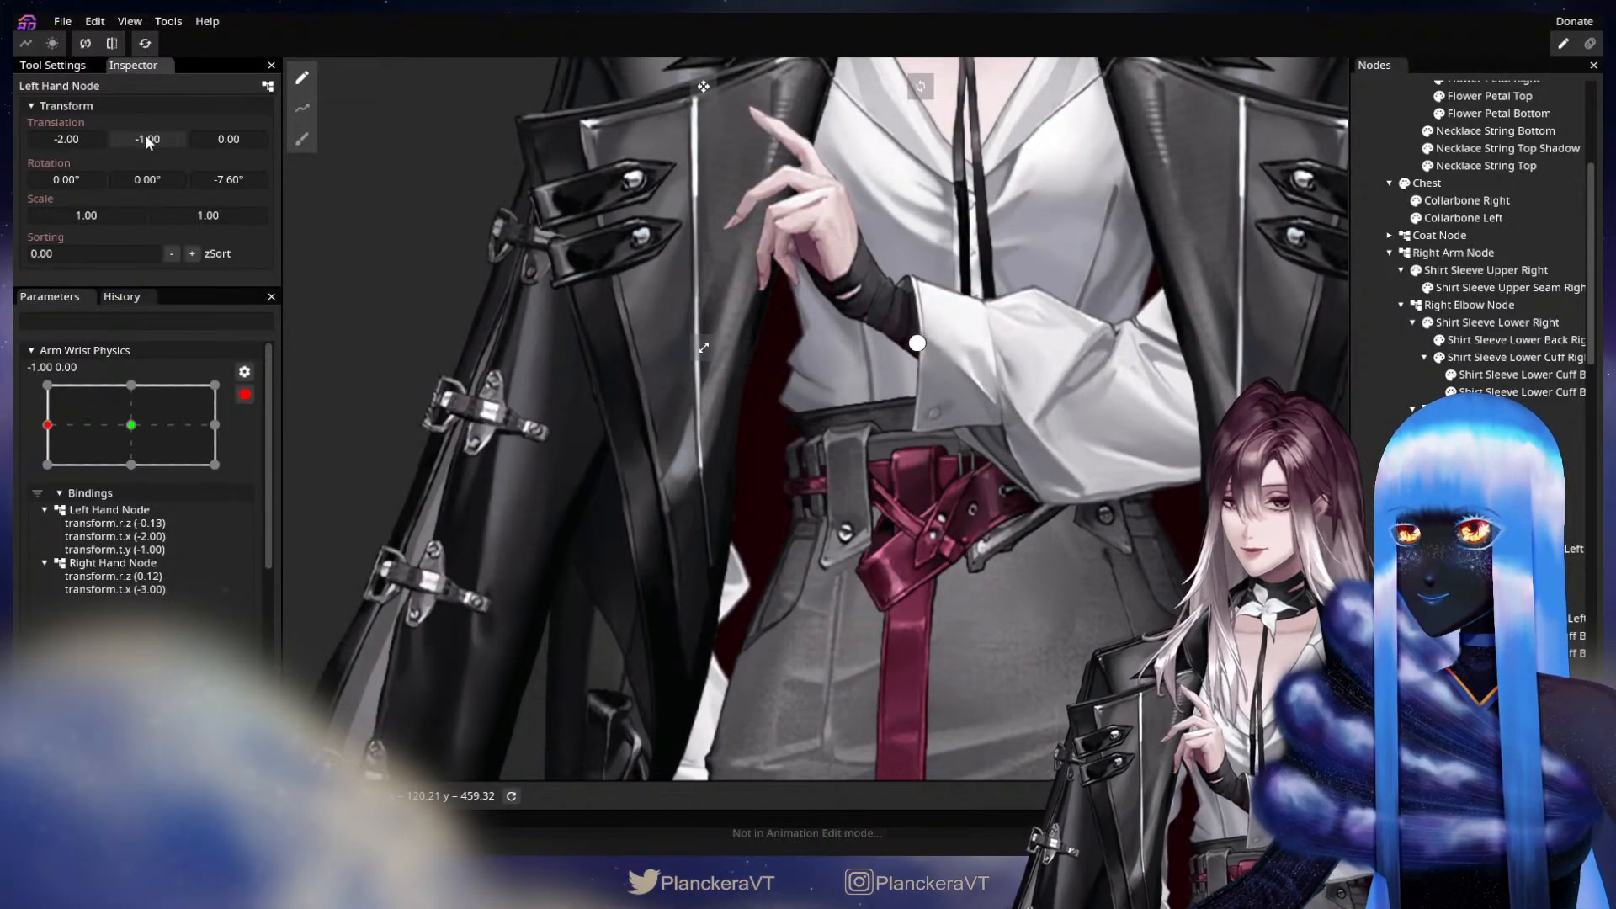
scroll(865, 470, up, 5)
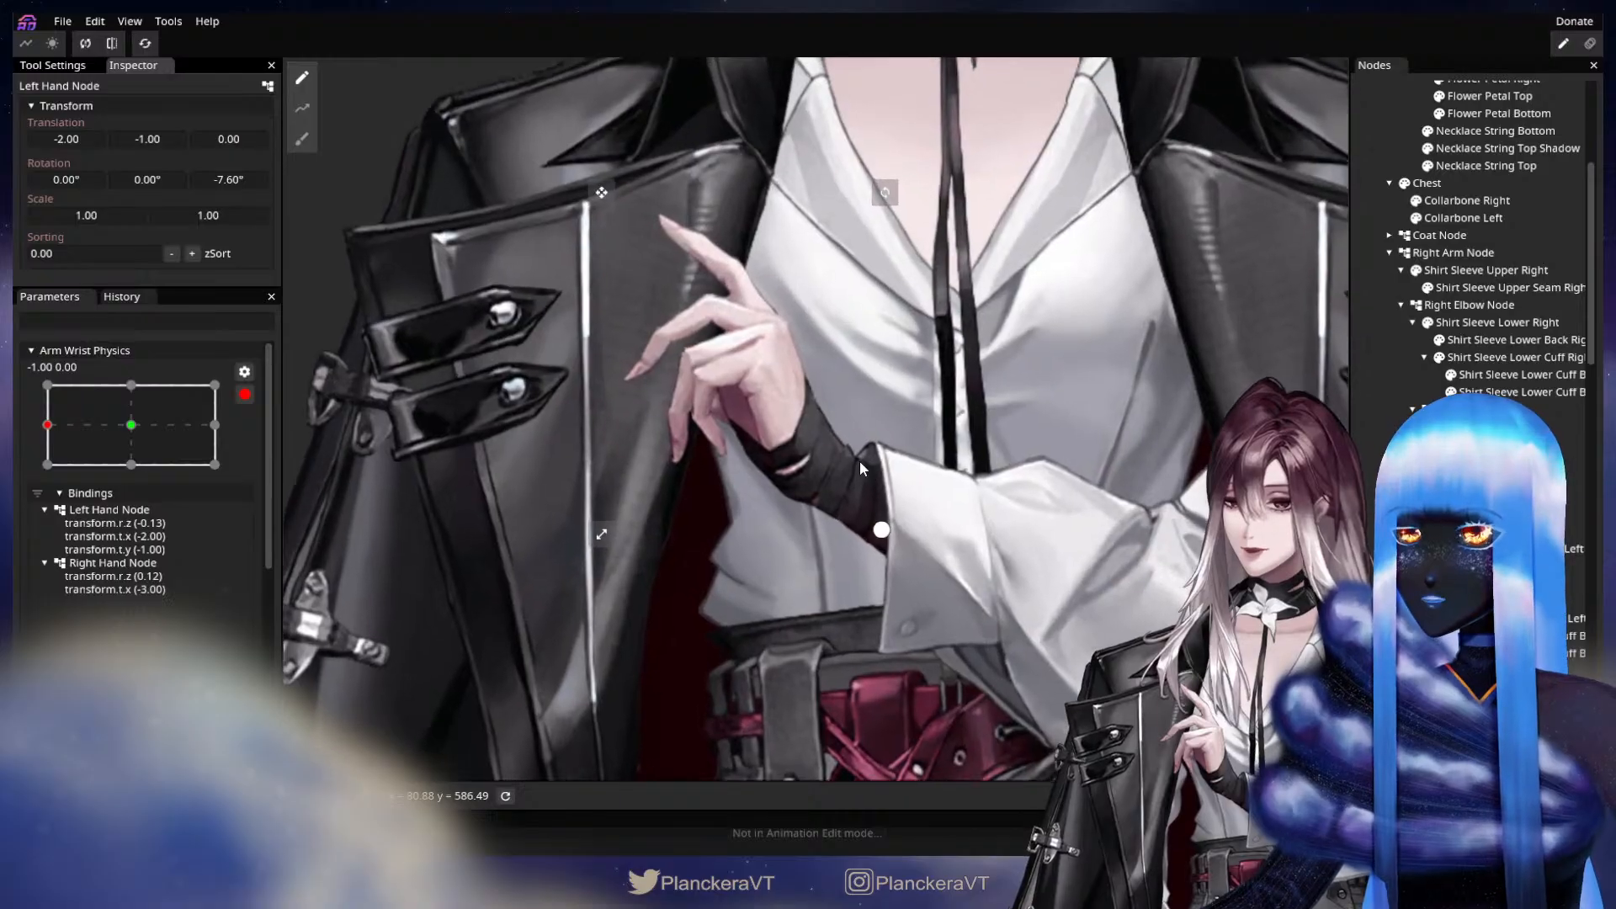
scroll(1481, 252, down, 3)
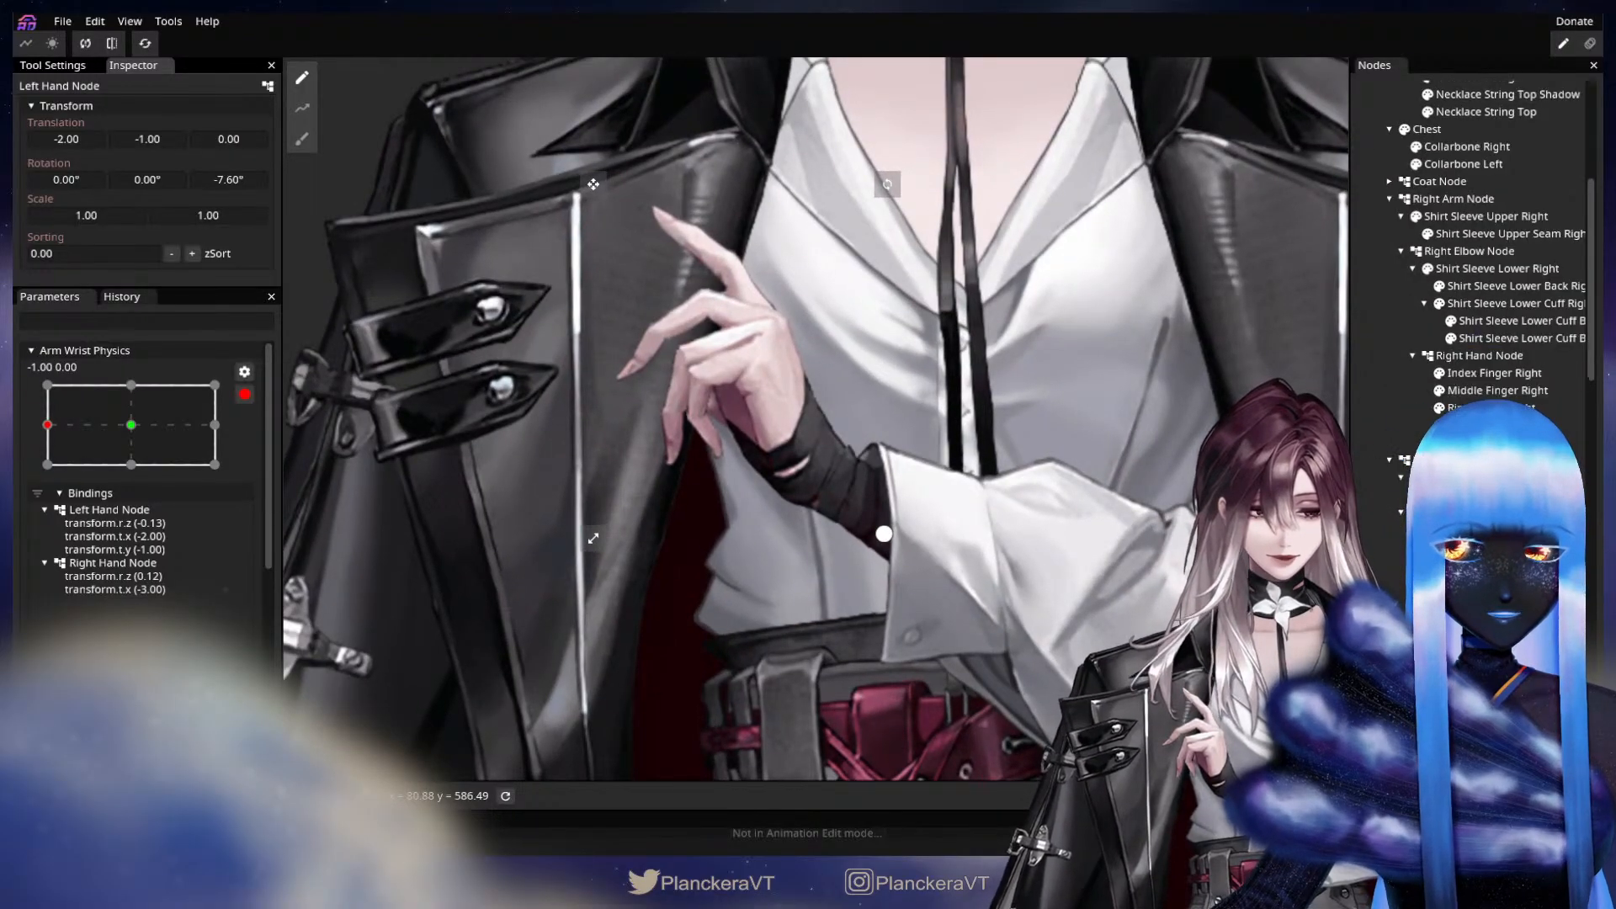
scroll(1482, 253, down, 3)
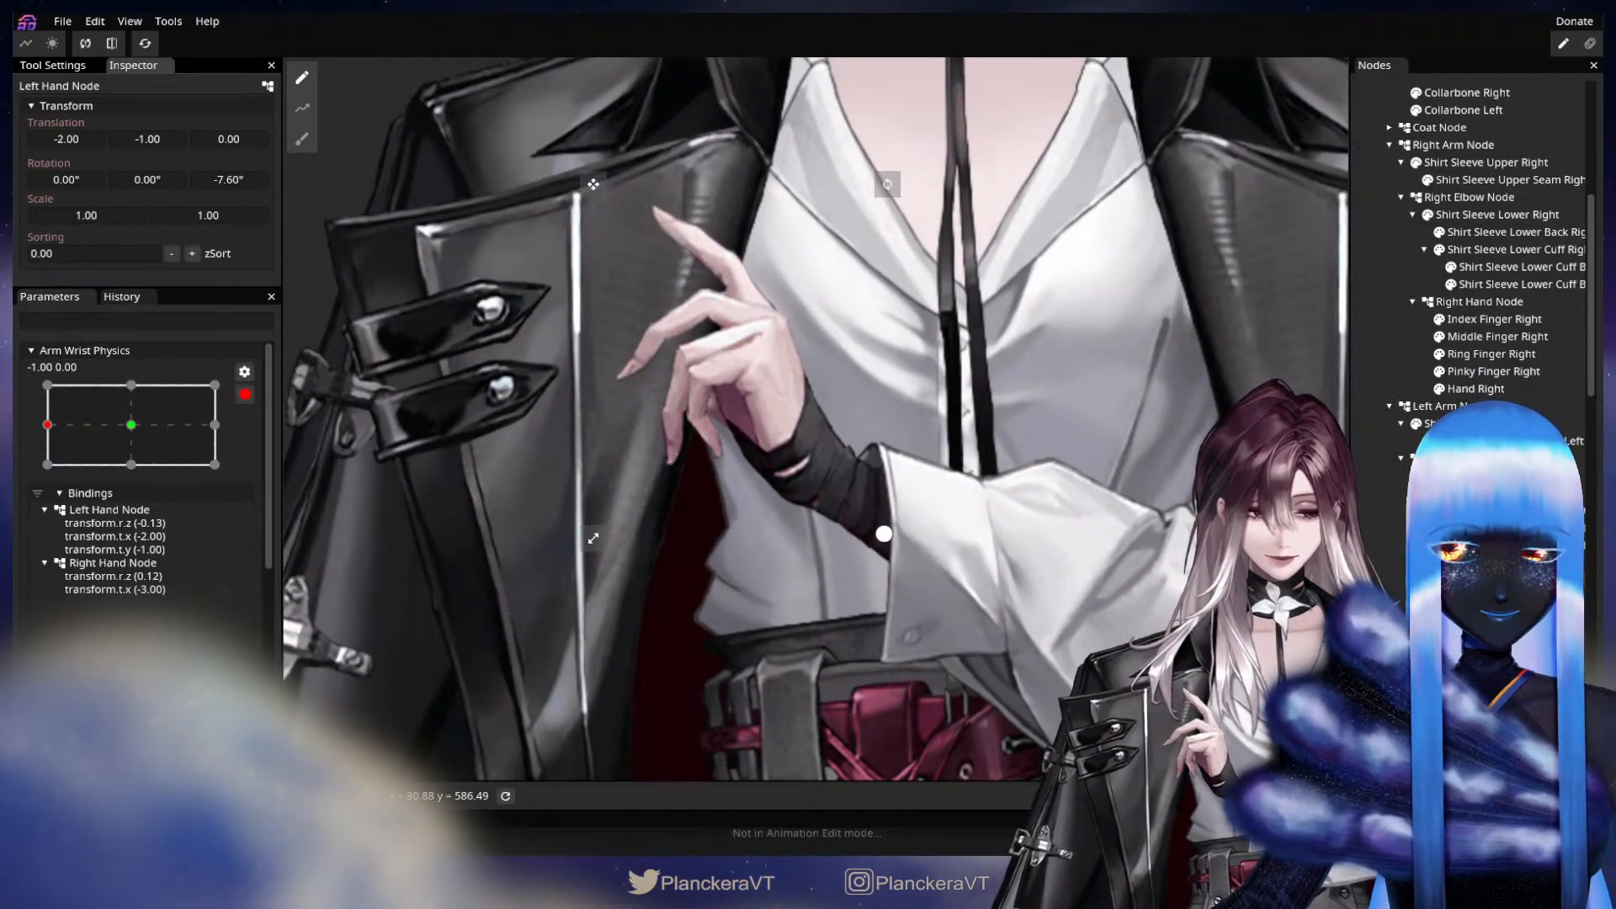
Deform the Arm Left mesh at the current wrist keypoint, pulling an upper-edge vertex near the wrist slightly downward.
click(1490, 562)
scroll(906, 387, up, 3)
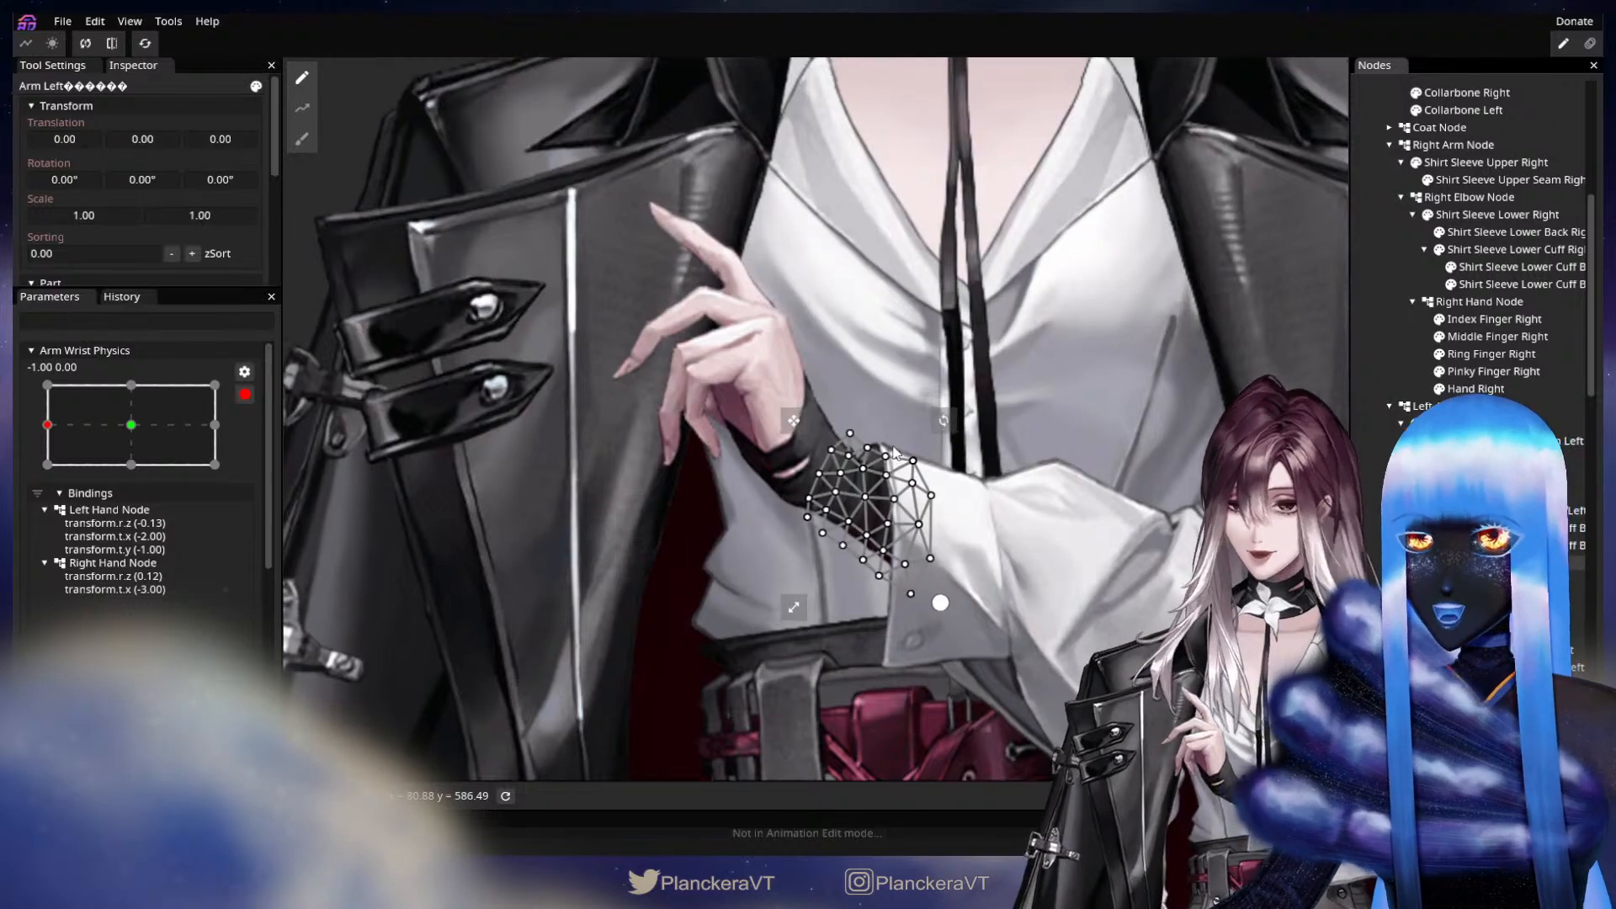
scroll(907, 392, up, 5)
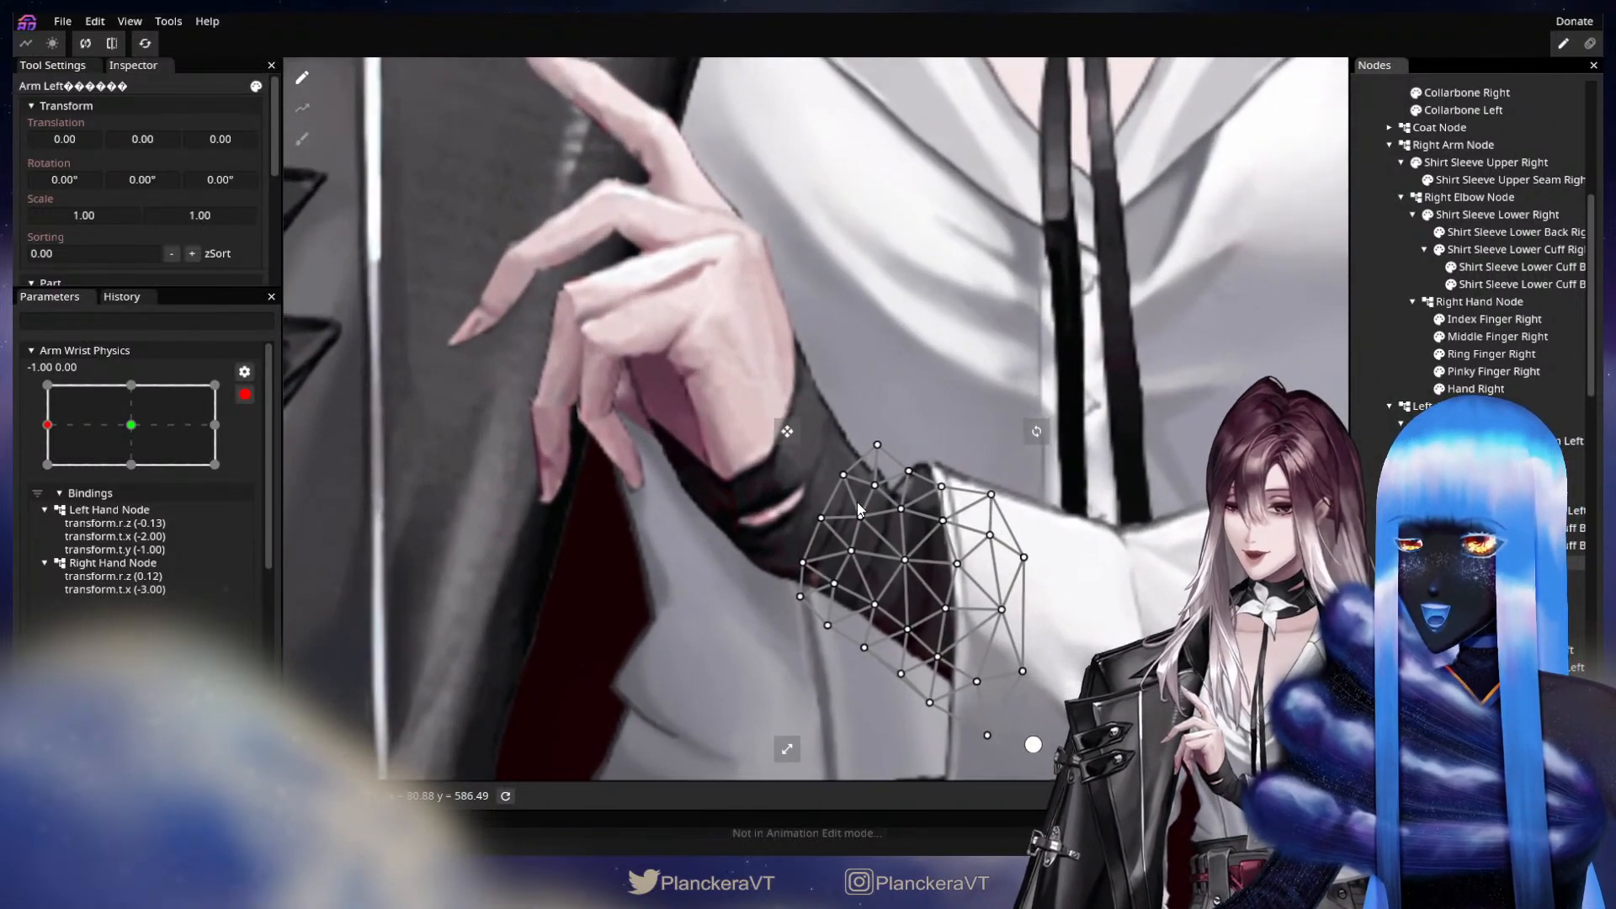
drag(886, 449, 873, 502)
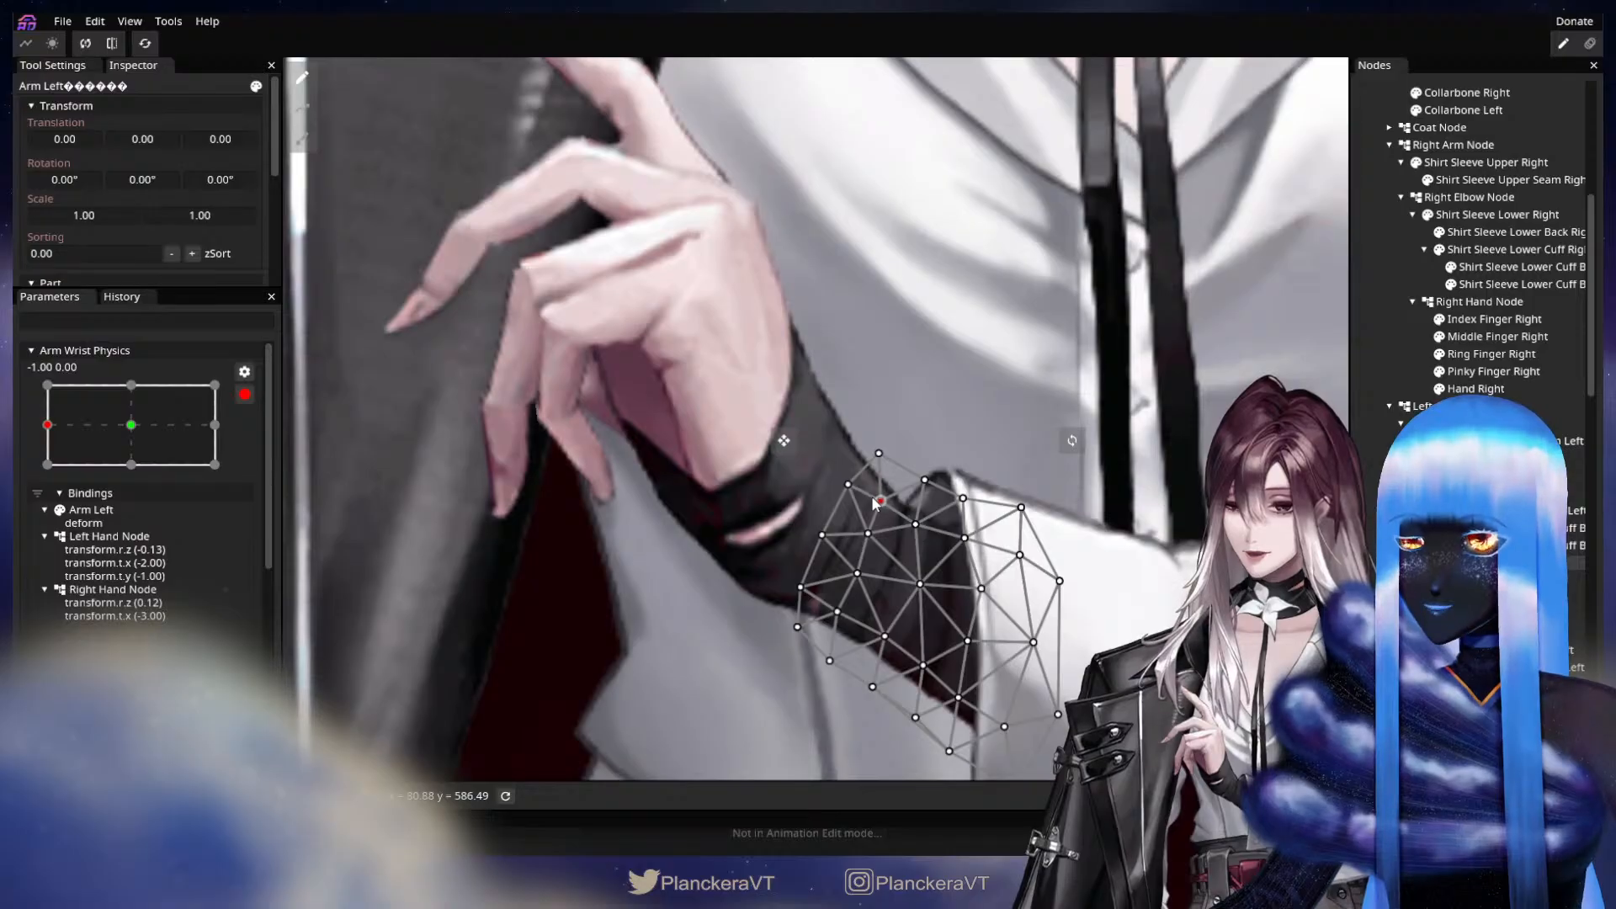
click(1010, 580)
scroll(1015, 582, down, 3)
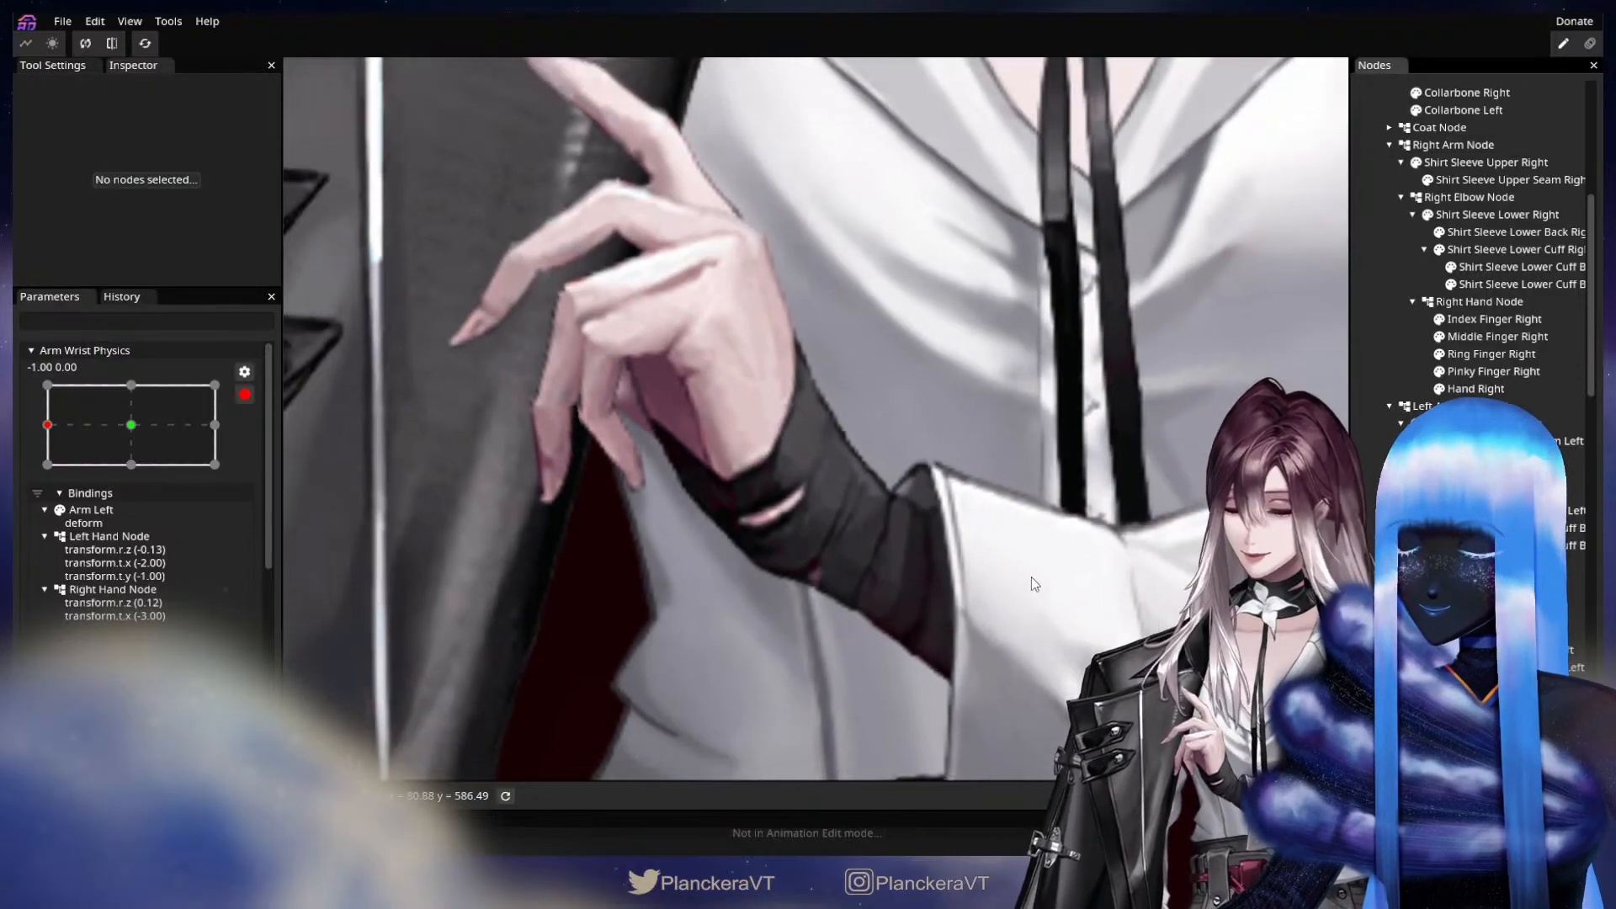
scroll(1056, 589, down, 5)
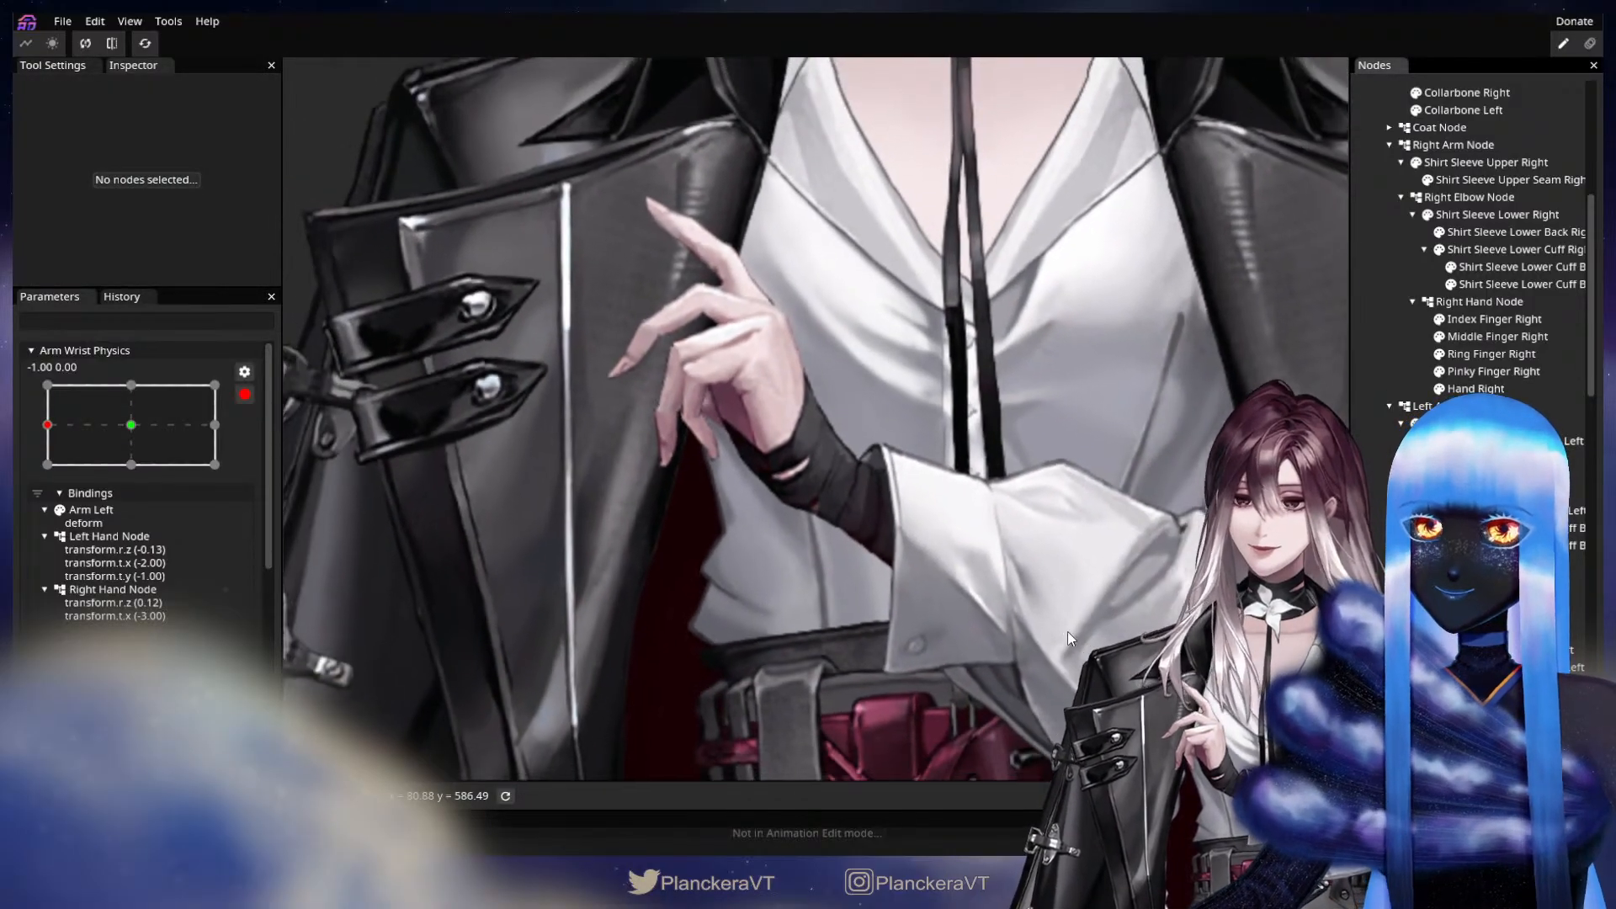
scroll(1052, 665, down, 5)
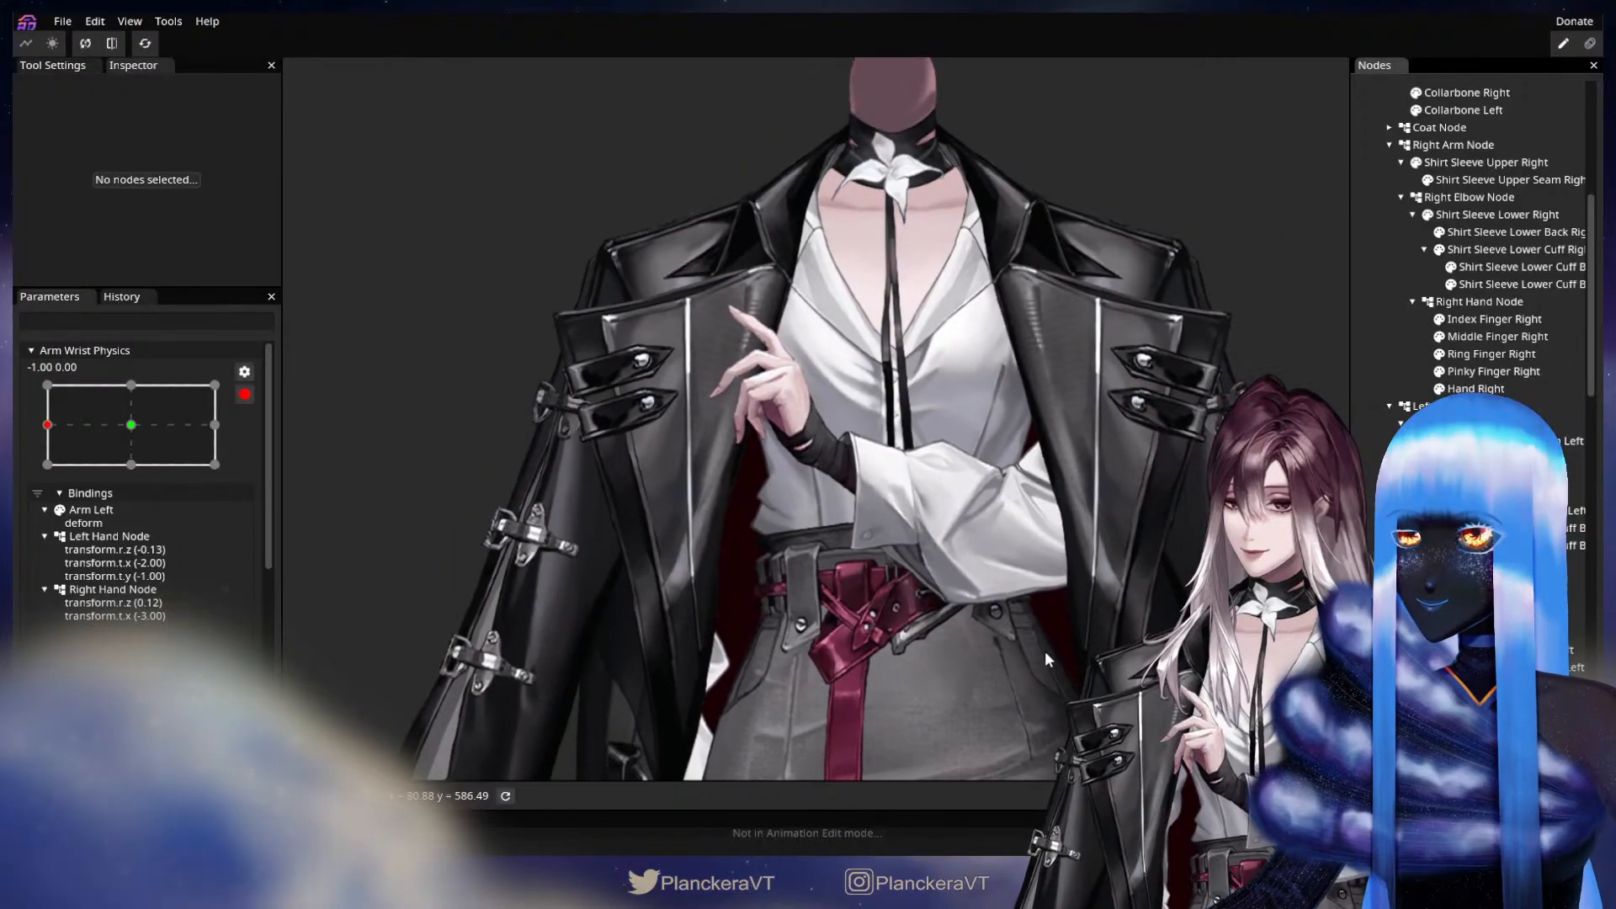
At Arm Wrist Physics keypoint 1.00, 0.00, set the Left Hand Node's Z rotation to 5.25° and X translation to 2.00.
drag(127, 434, 342, 447)
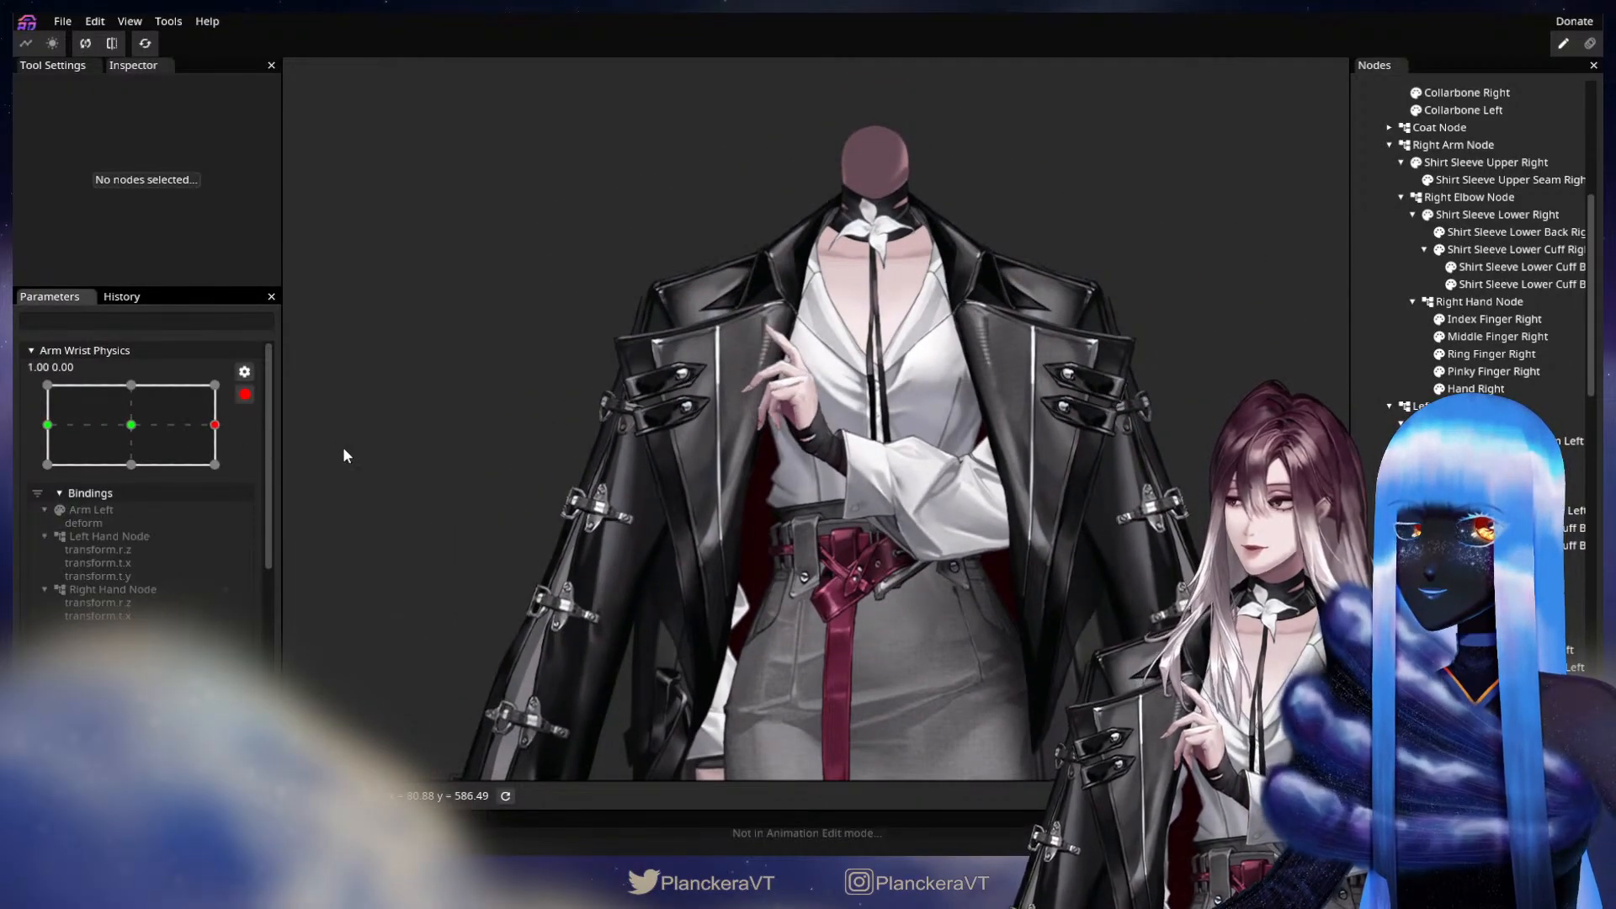
drag(774, 600, 734, 561)
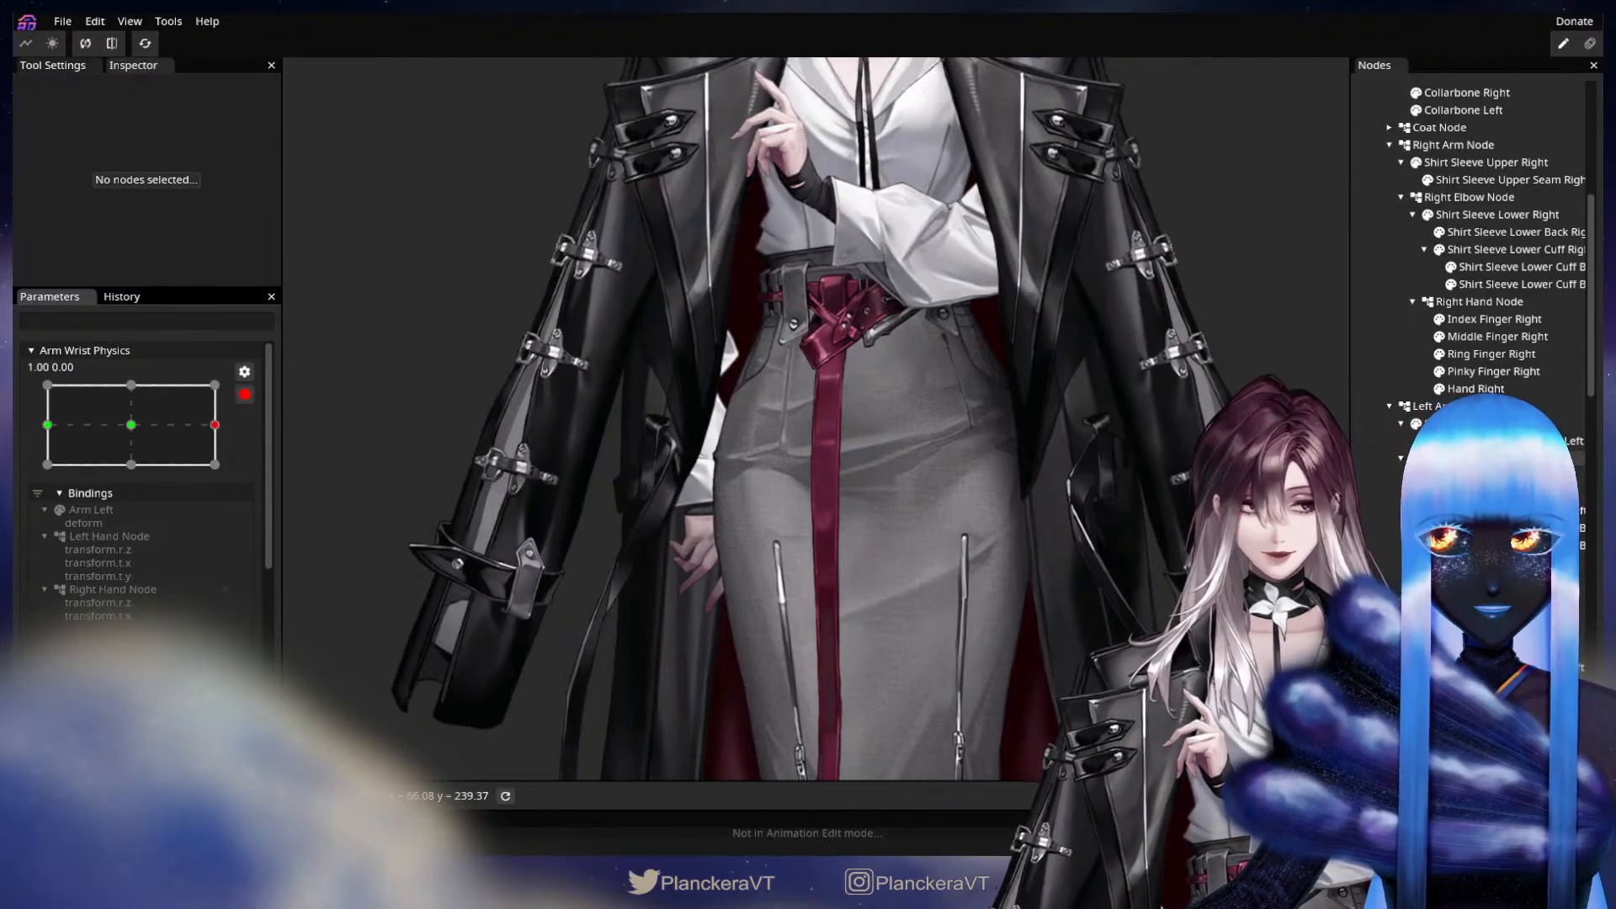
click(1466, 459)
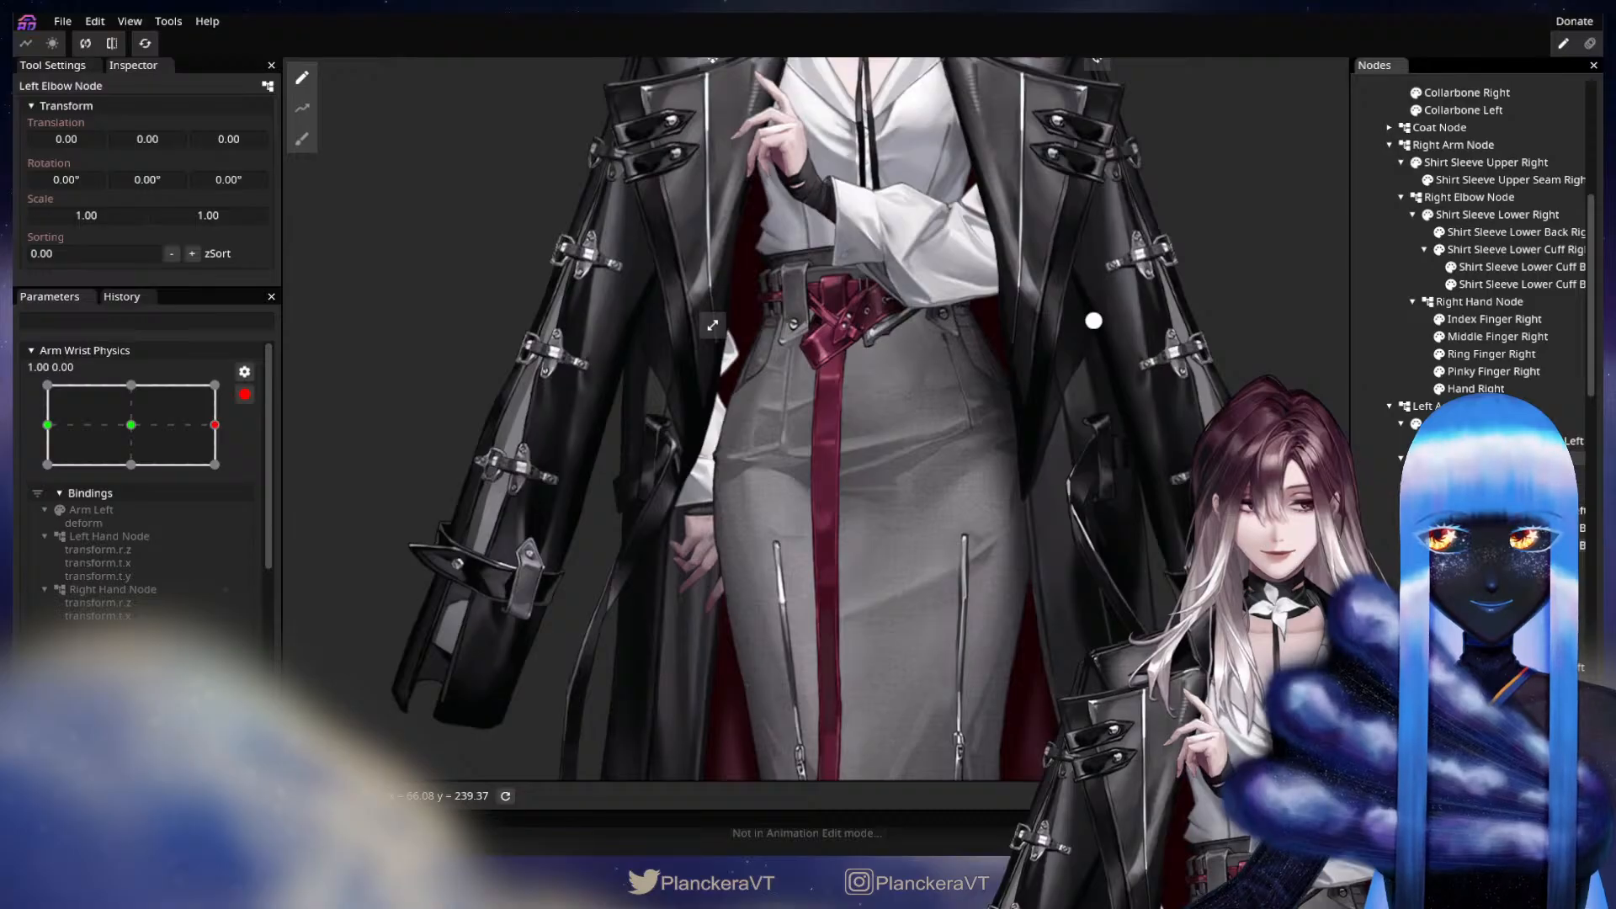
click(1466, 580)
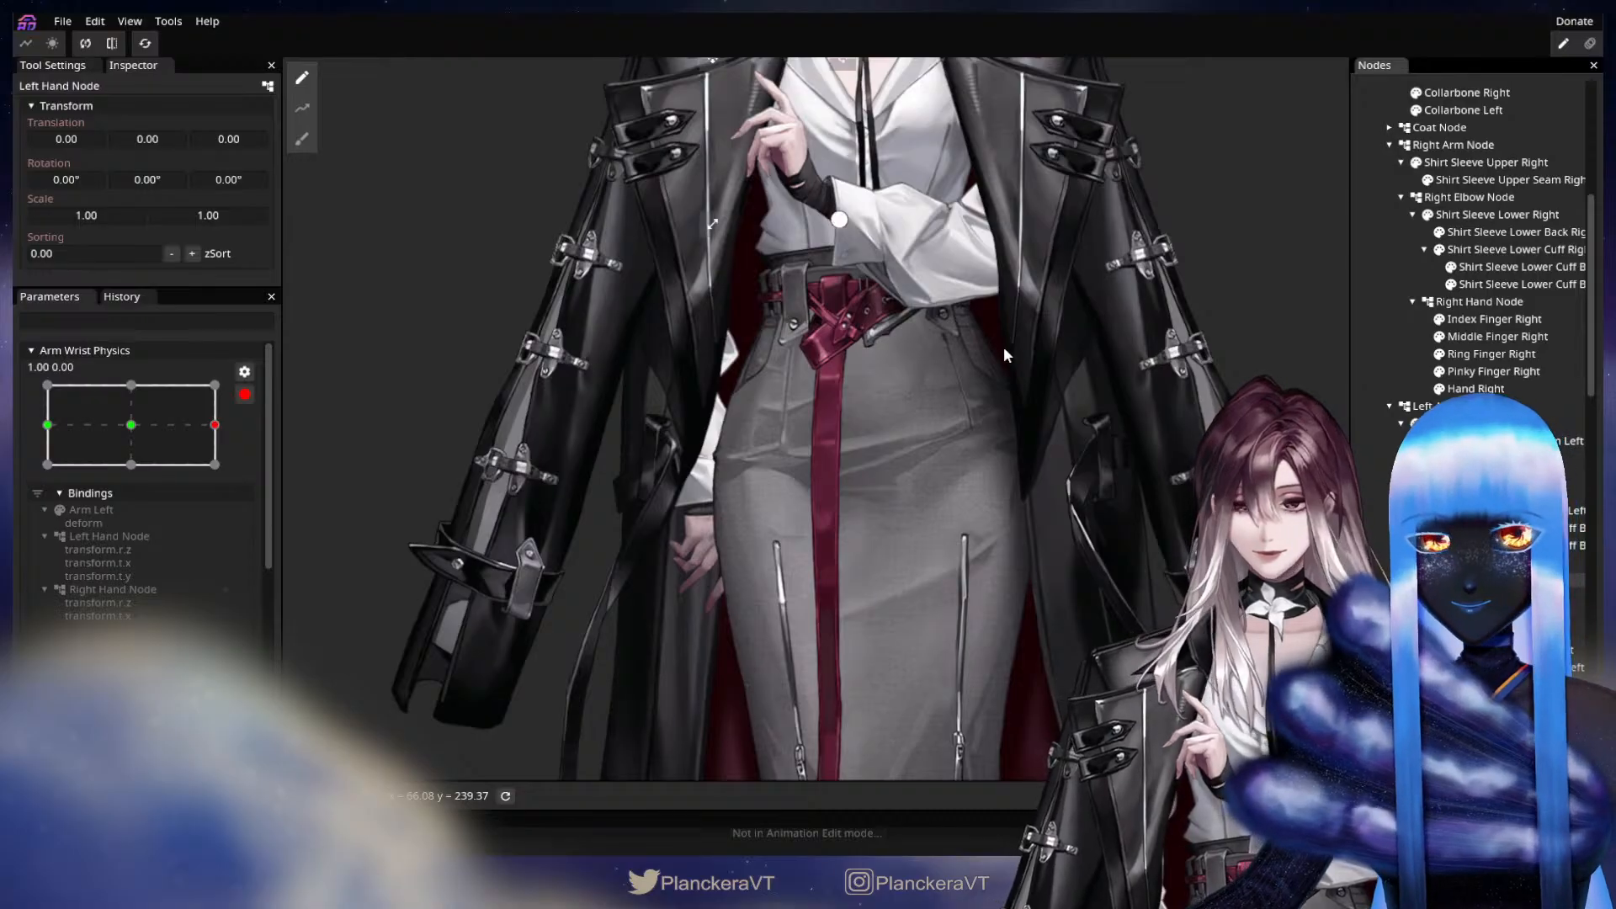
drag(1003, 337, 934, 558)
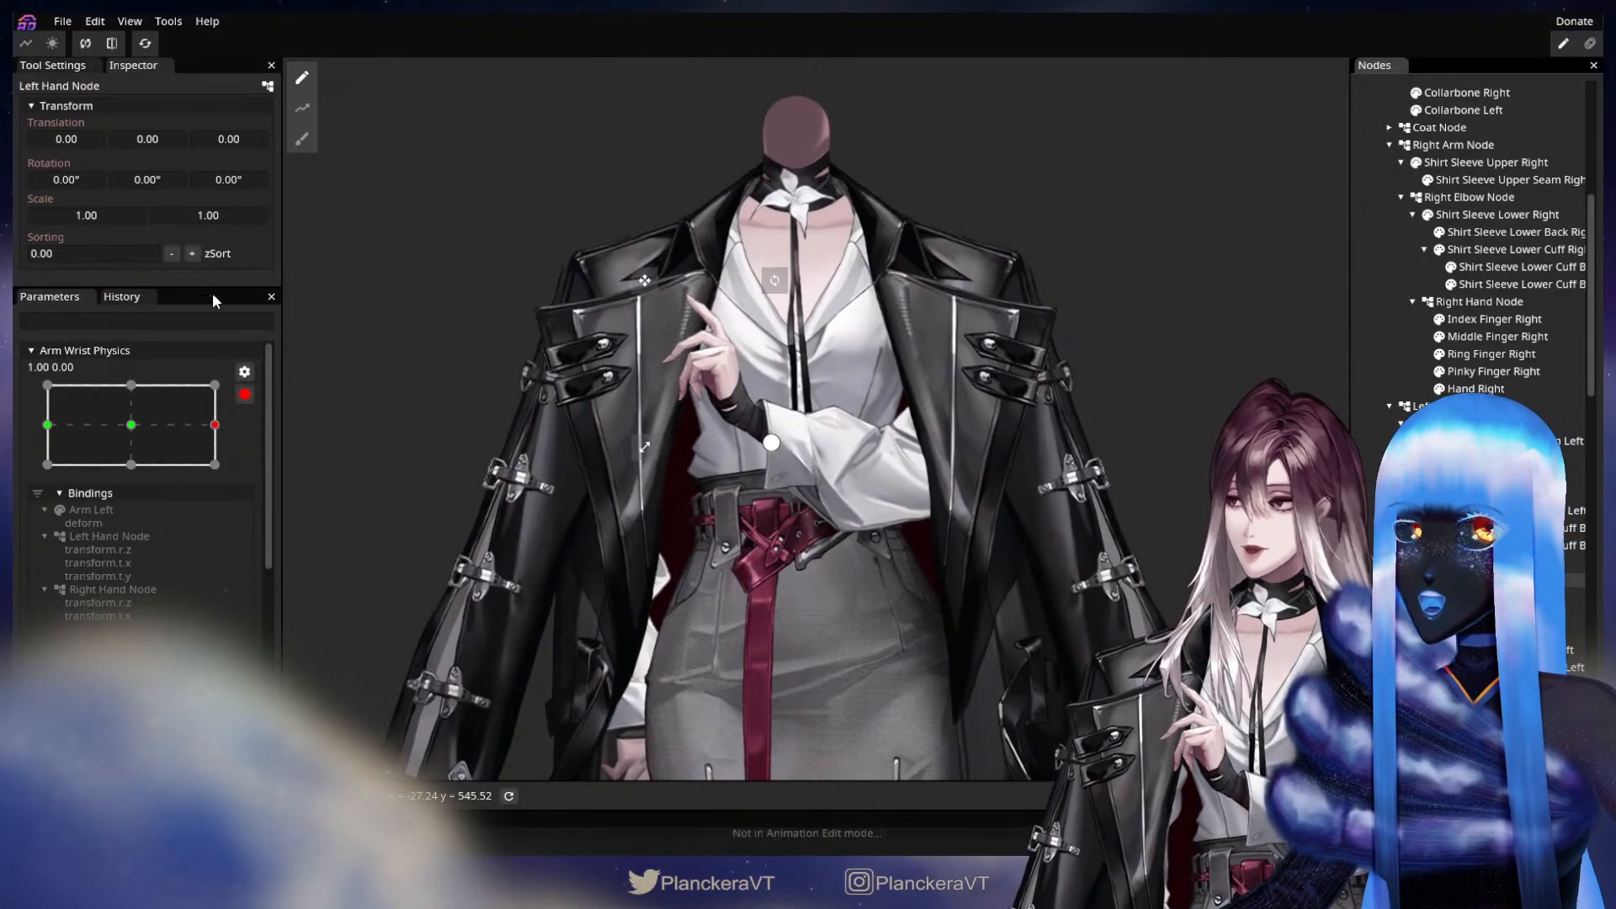
drag(224, 180, 310, 168)
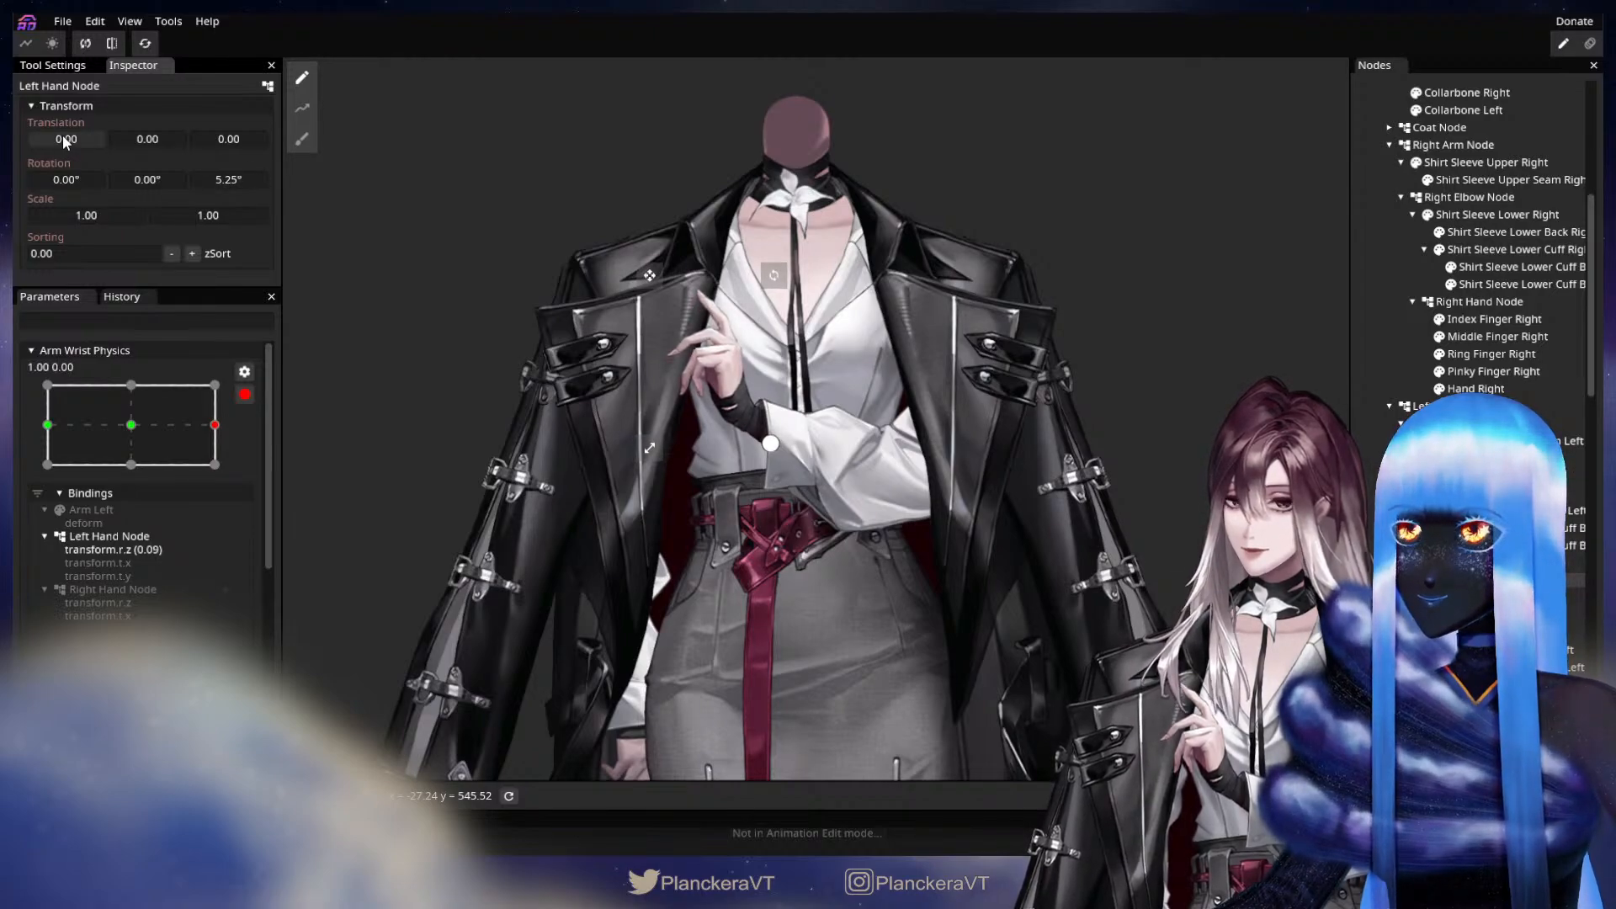
drag(63, 136, 66, 133)
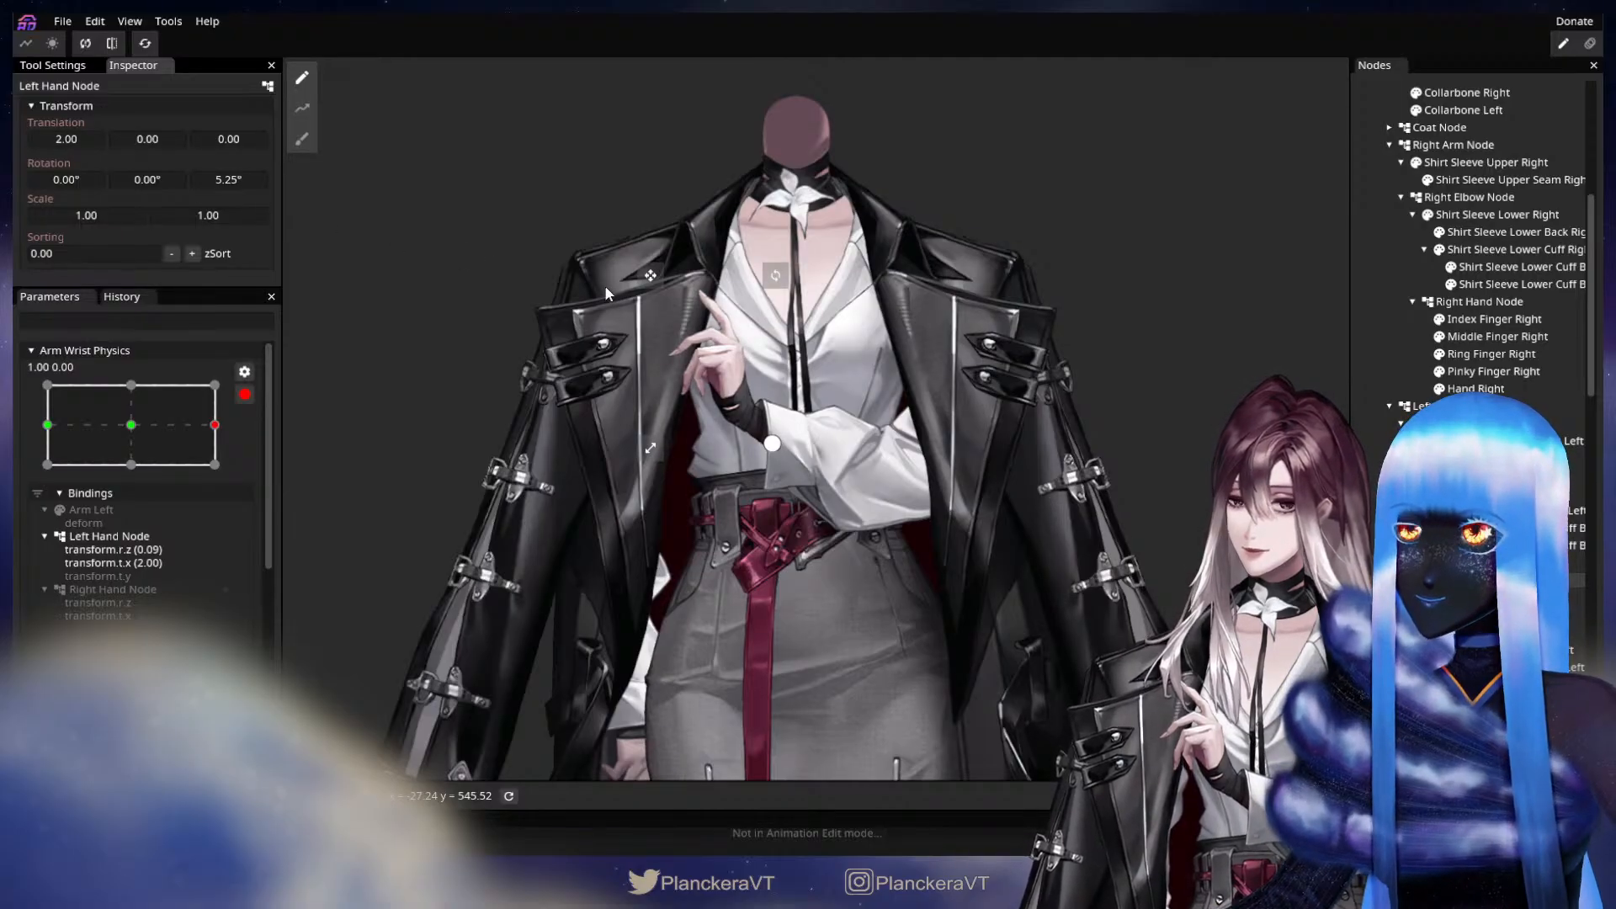
Set the Right Hand Node's Z rotation to -5.40° at the same wrist keypoint.
drag(851, 625, 921, 454)
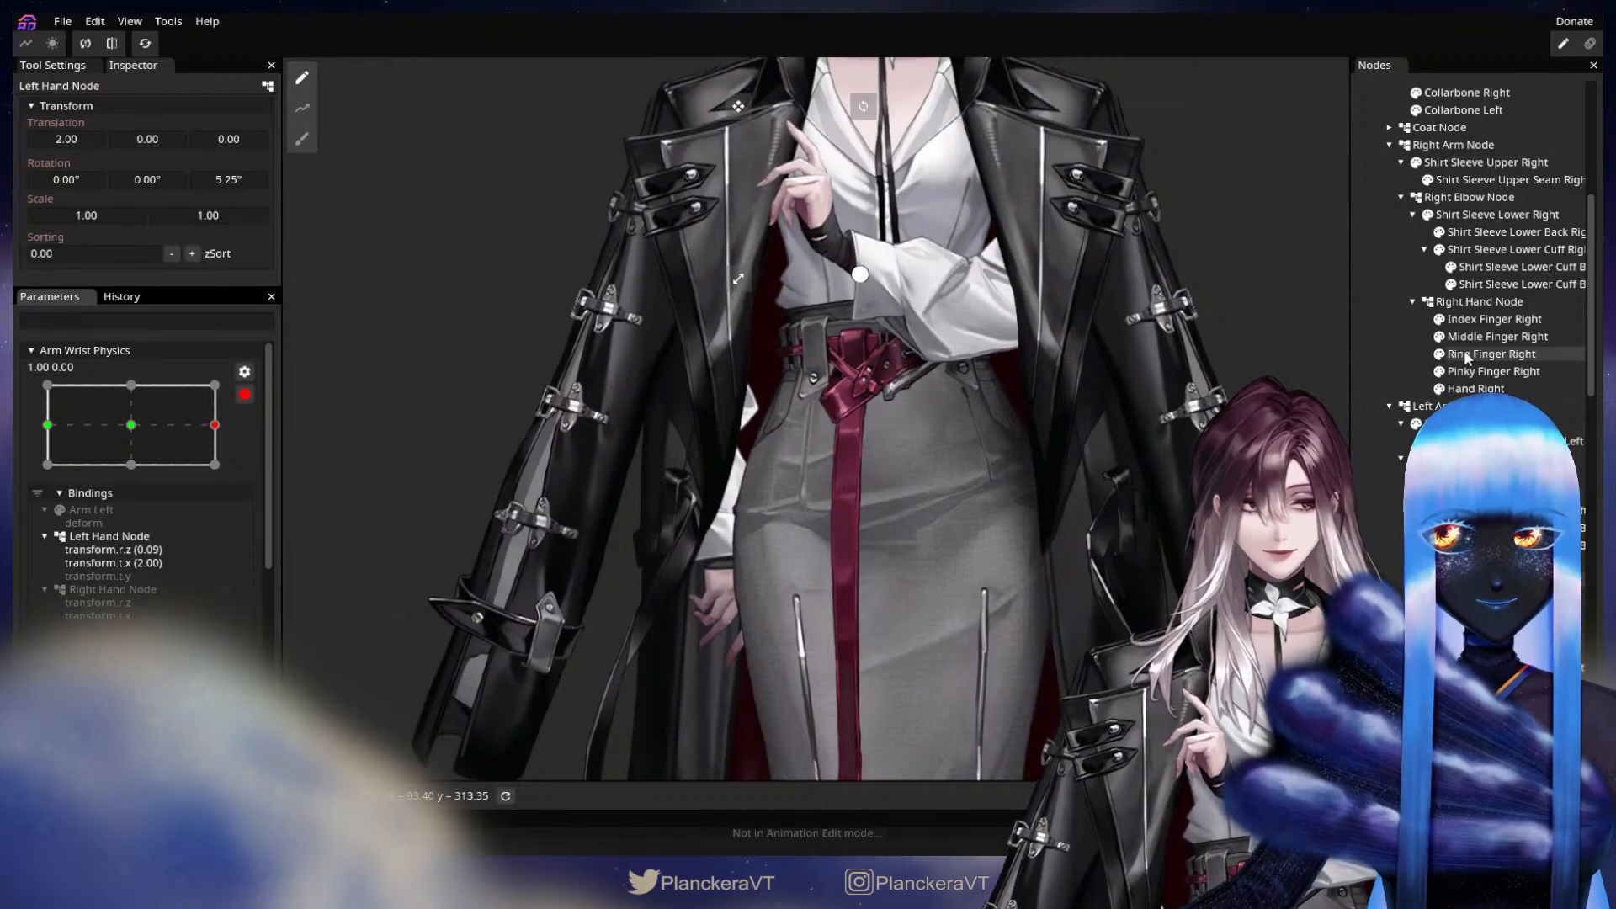
click(1473, 302)
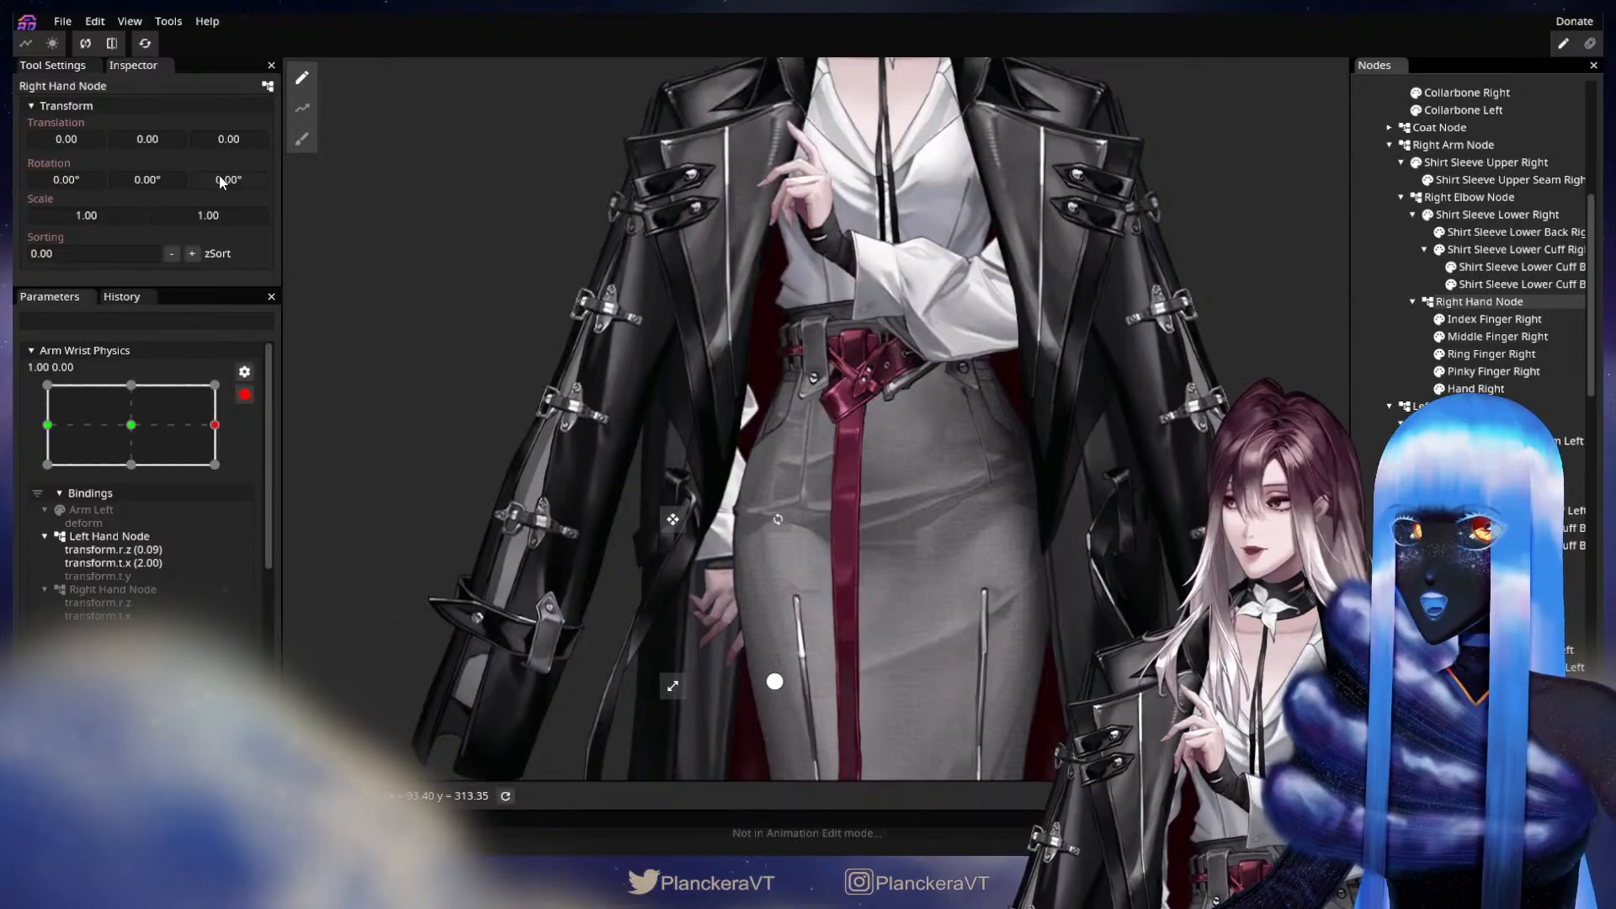
drag(220, 178, 129, 183)
drag(793, 443, 689, 631)
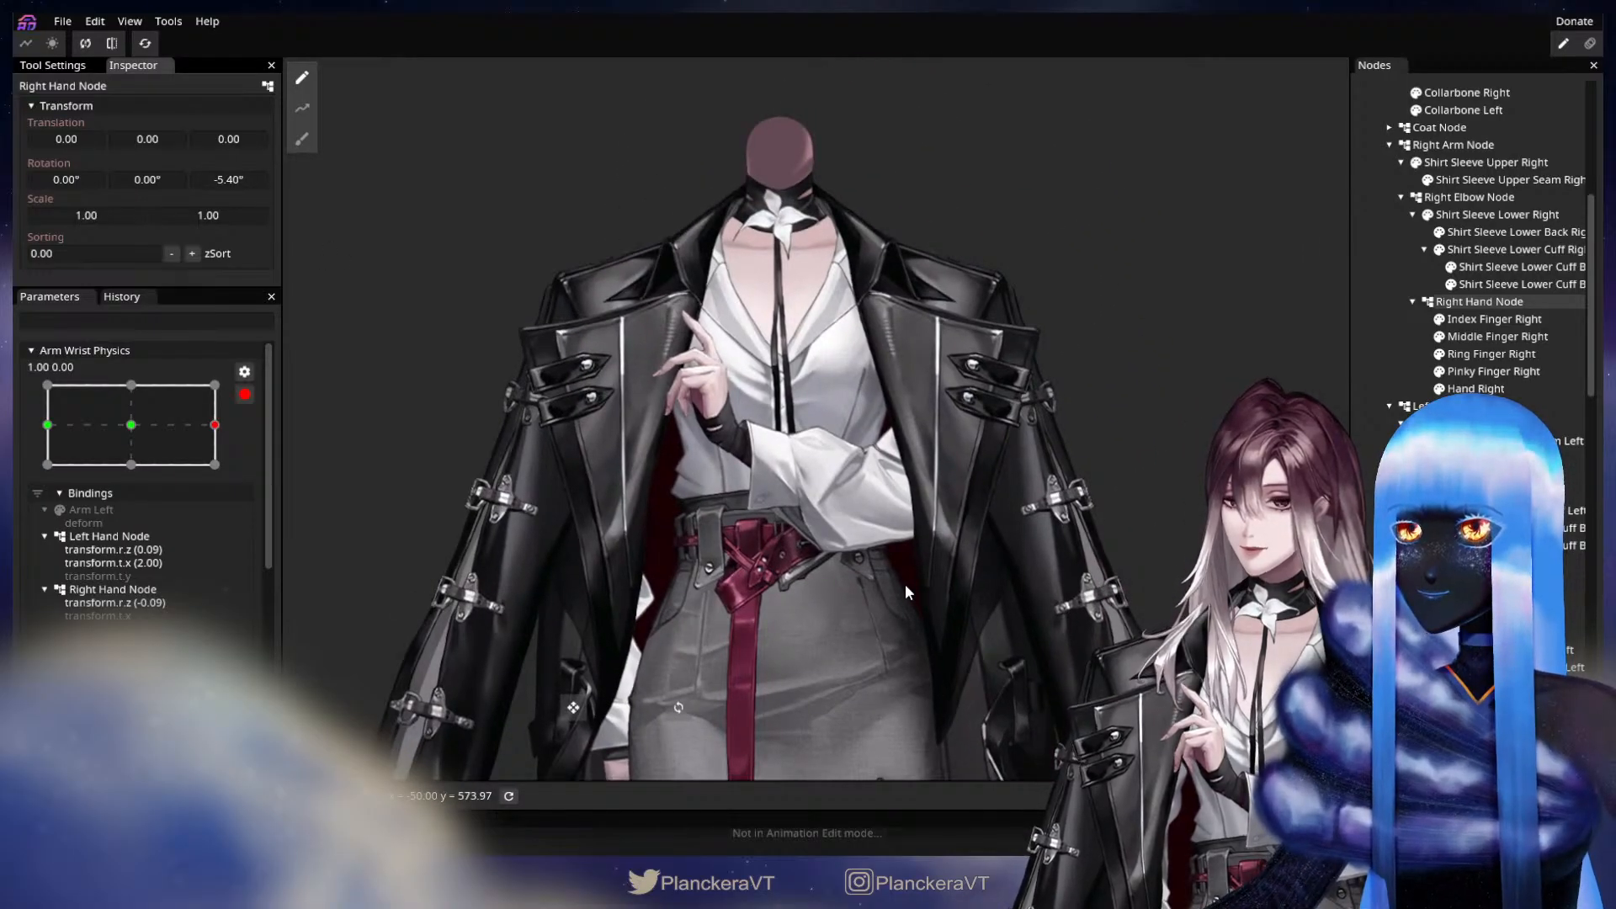
At Arm Wrist Physics keypoint 0.00, 1.00, set the Right Hand Node's Y translation to -5.00 and Z rotation to -2.80°.
click(133, 425)
click(132, 385)
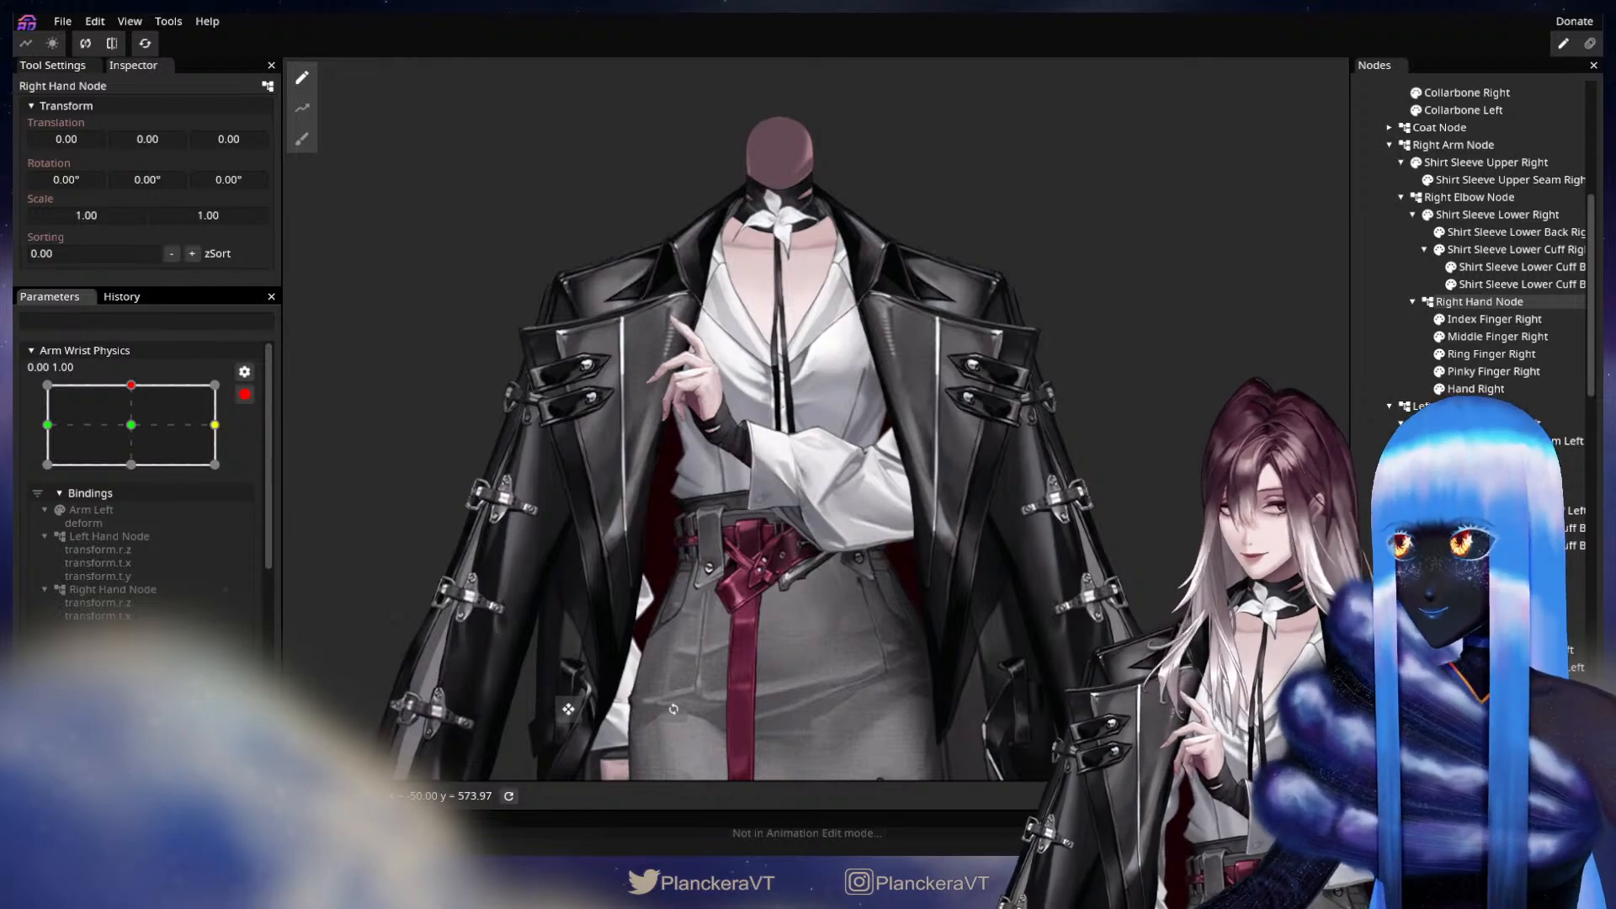
drag(1083, 549, 1172, 429)
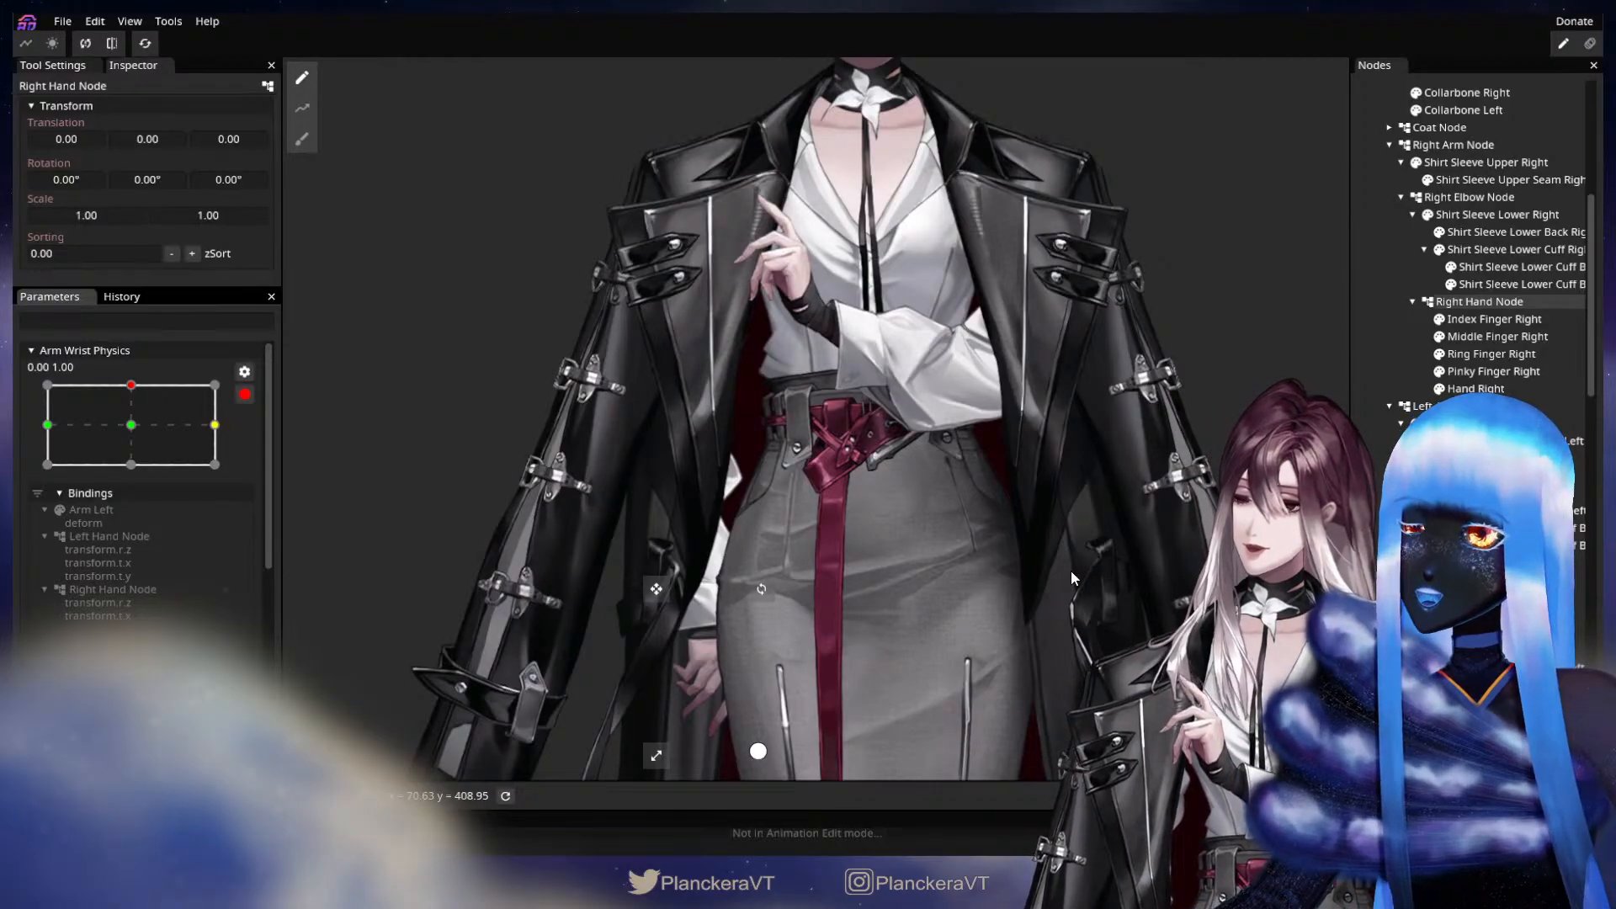
click(153, 136)
drag(153, 136, 149, 138)
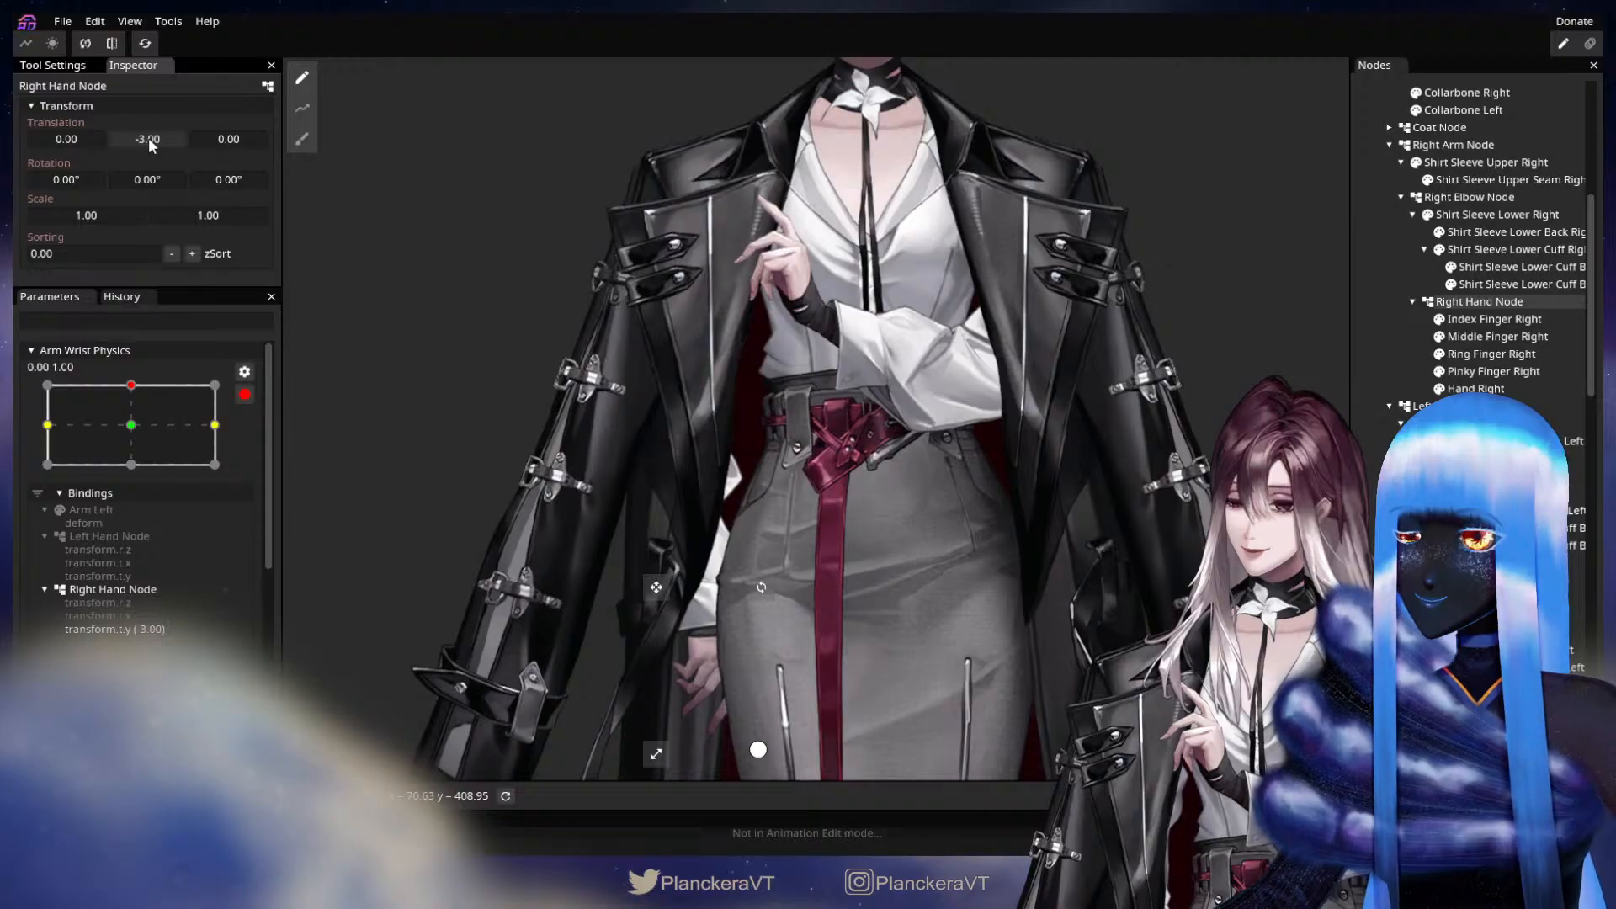
drag(149, 138, 146, 138)
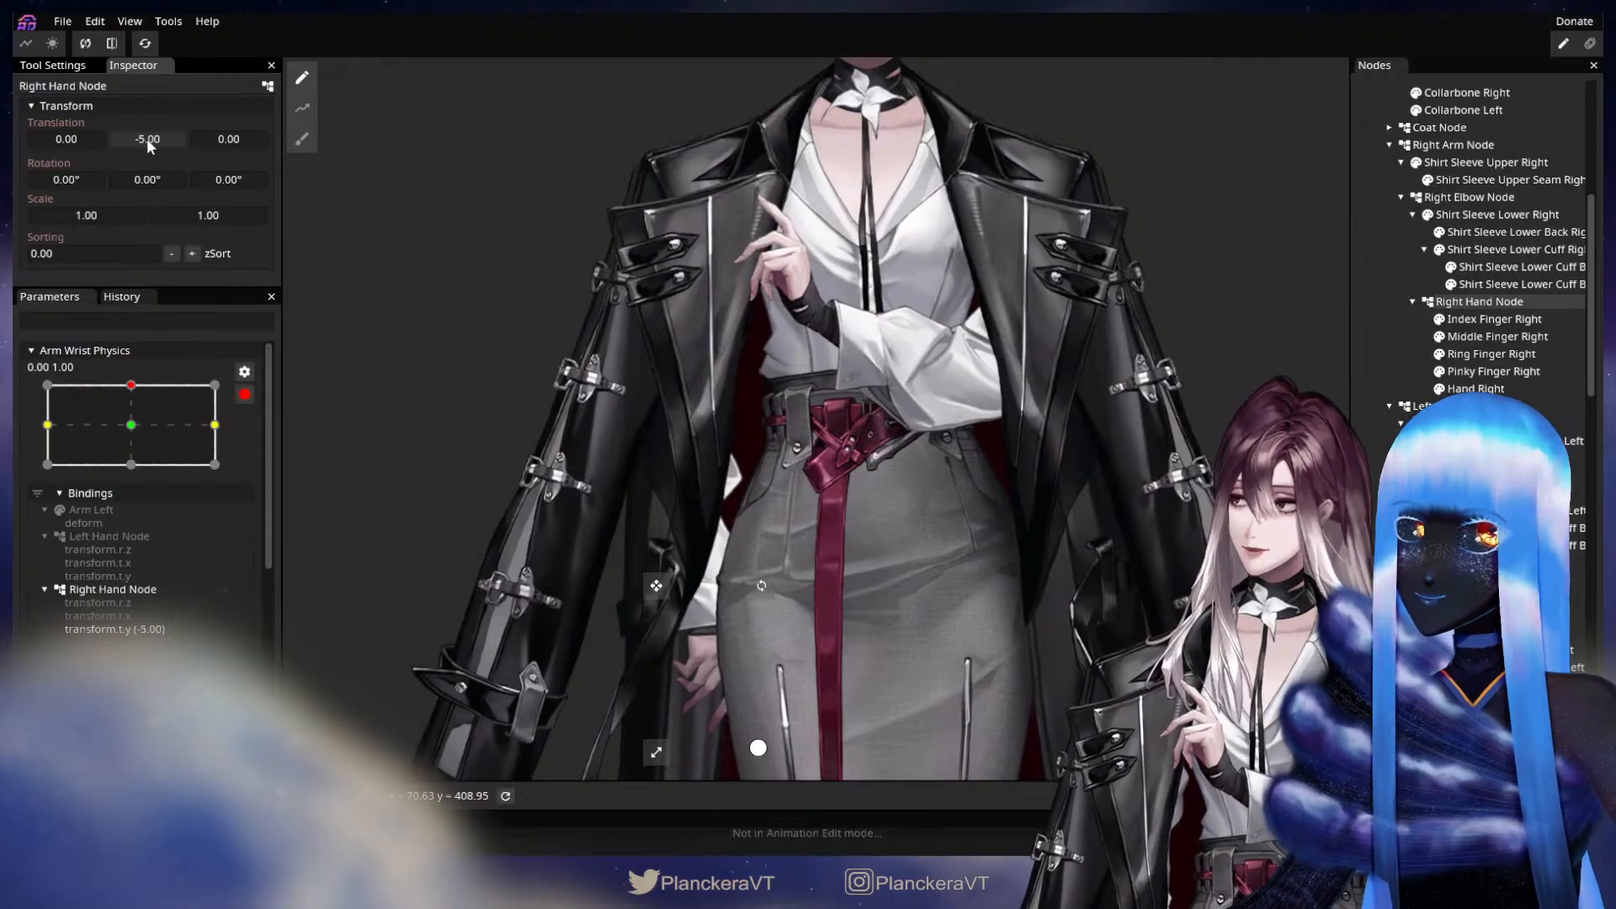
drag(237, 180, 189, 184)
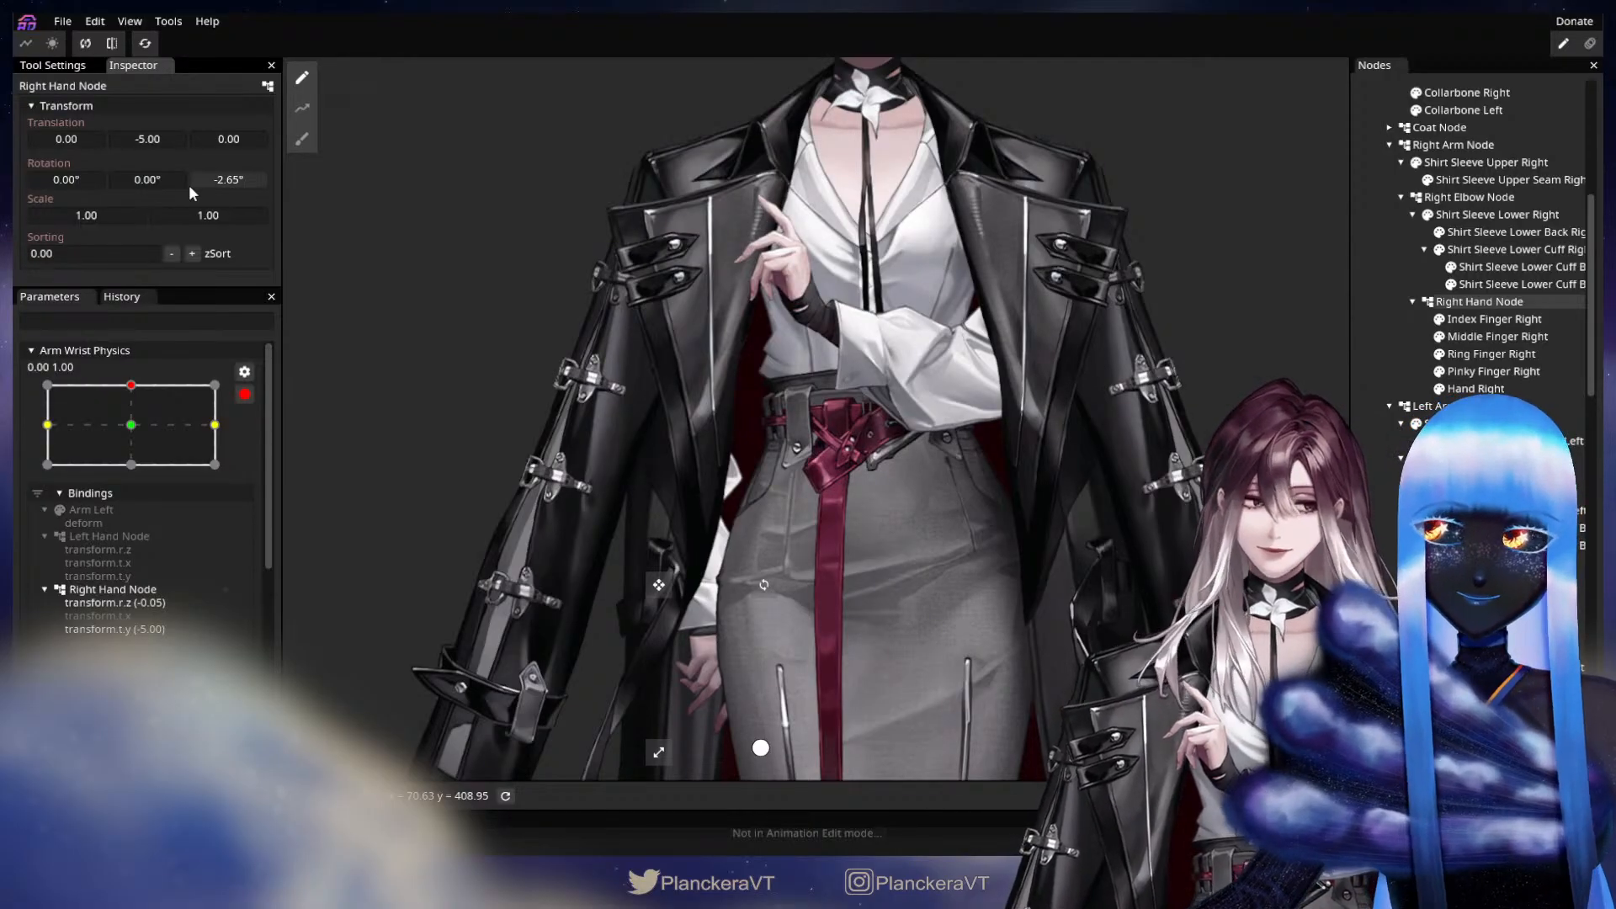
drag(189, 184, 186, 184)
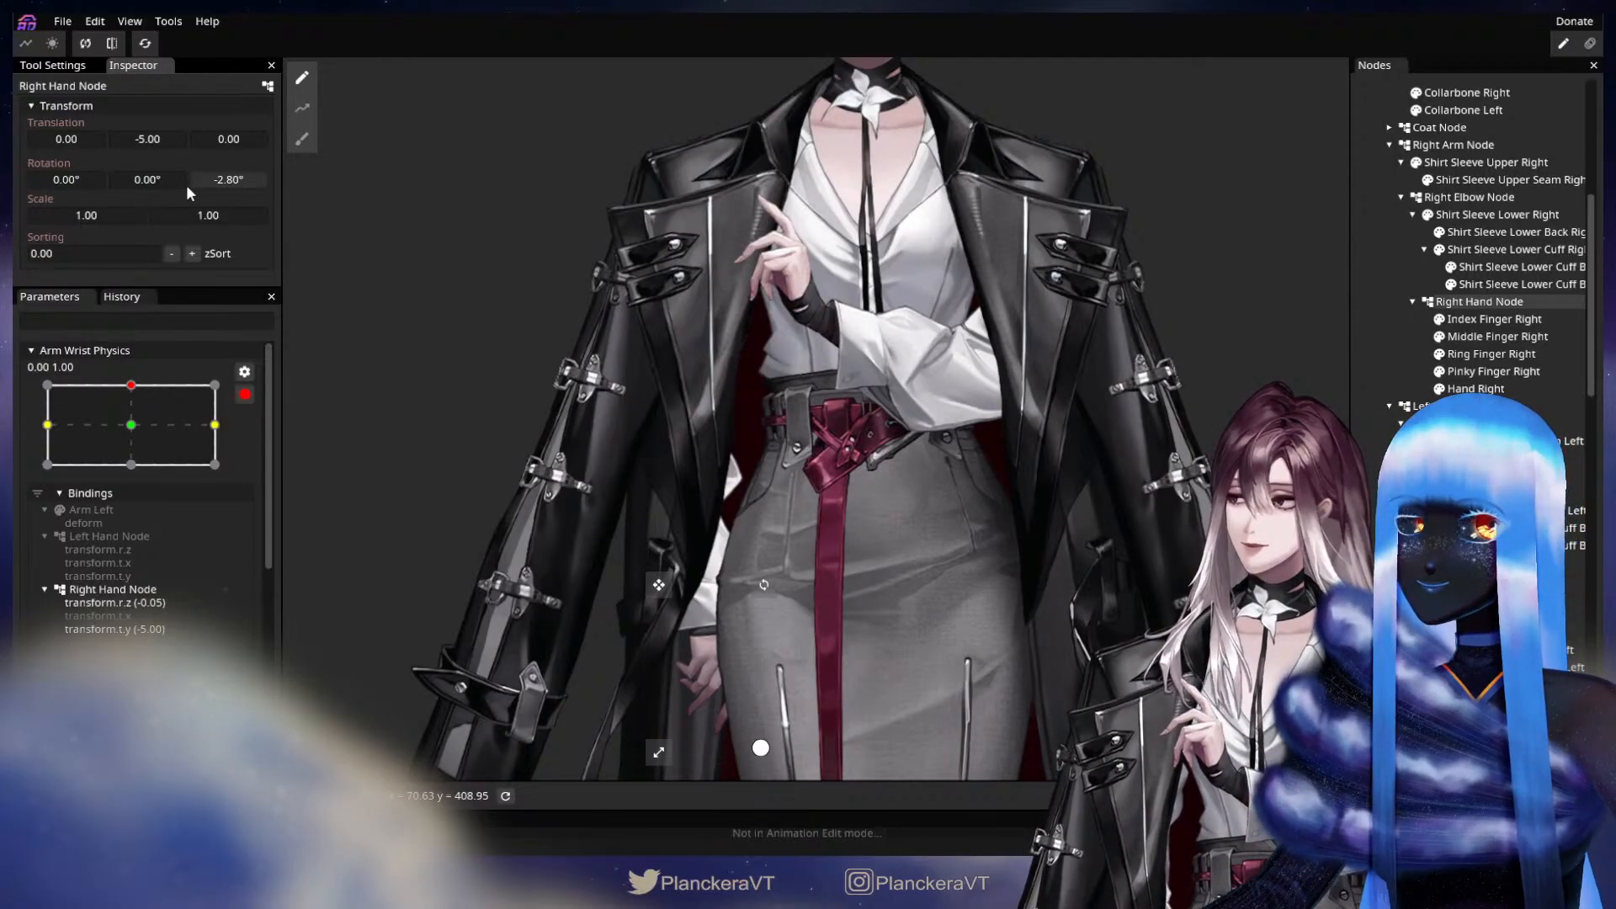
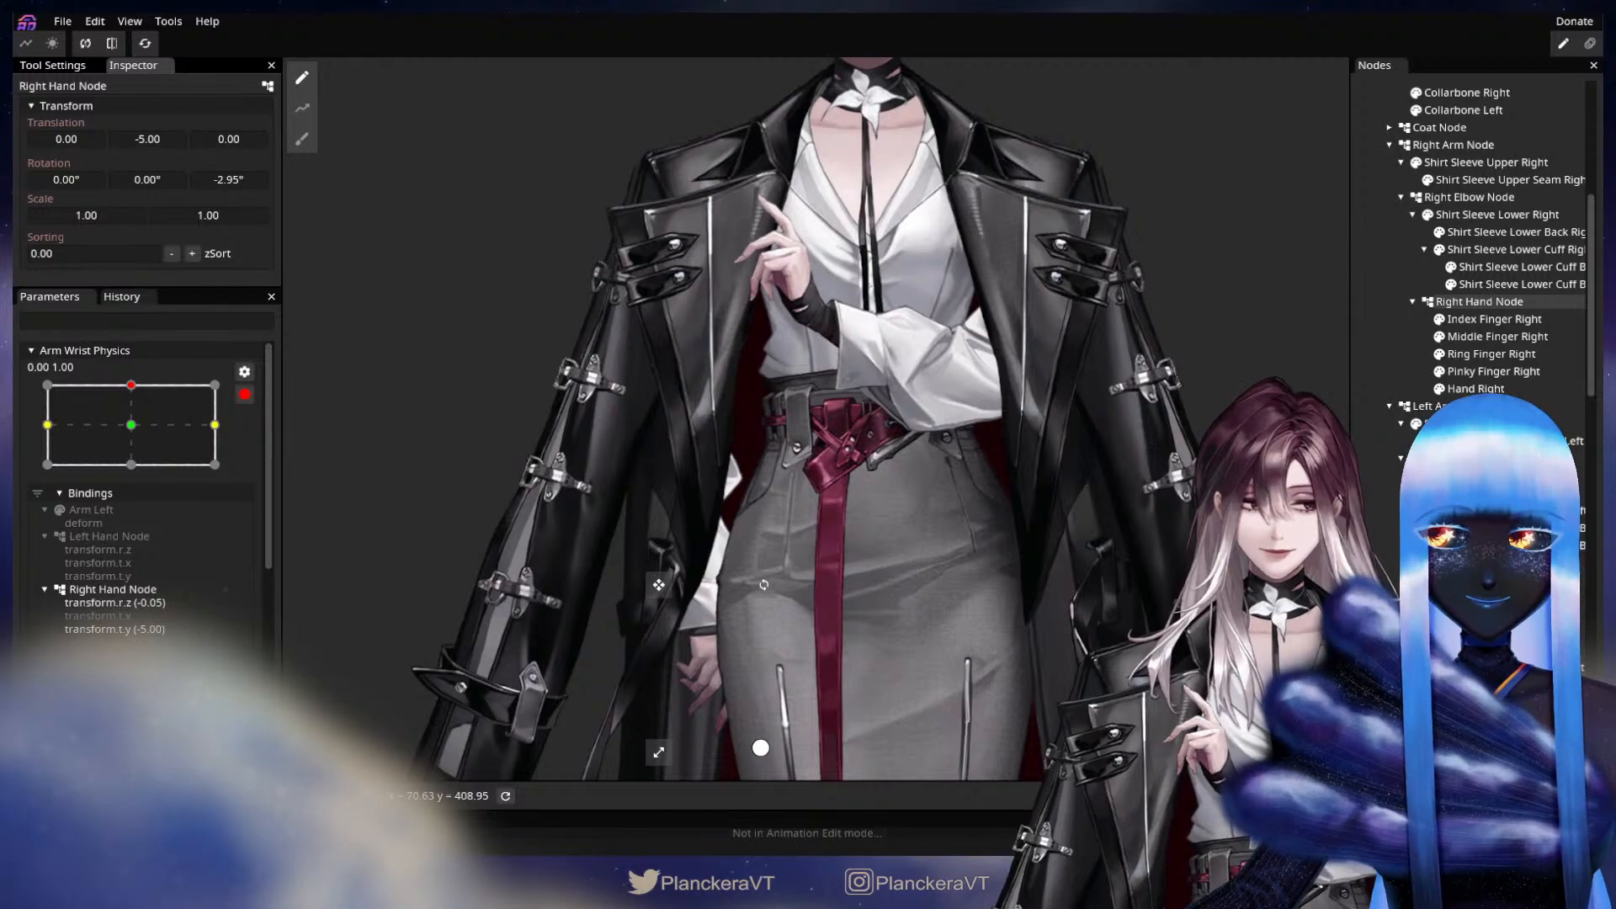
At Arm Wrist Physics keypoint 0.00, 1.00, set the Left Hand Node's Z rotation to 5.45° and Y translation to -4.00.
click(1481, 580)
drag(1054, 442, 1044, 482)
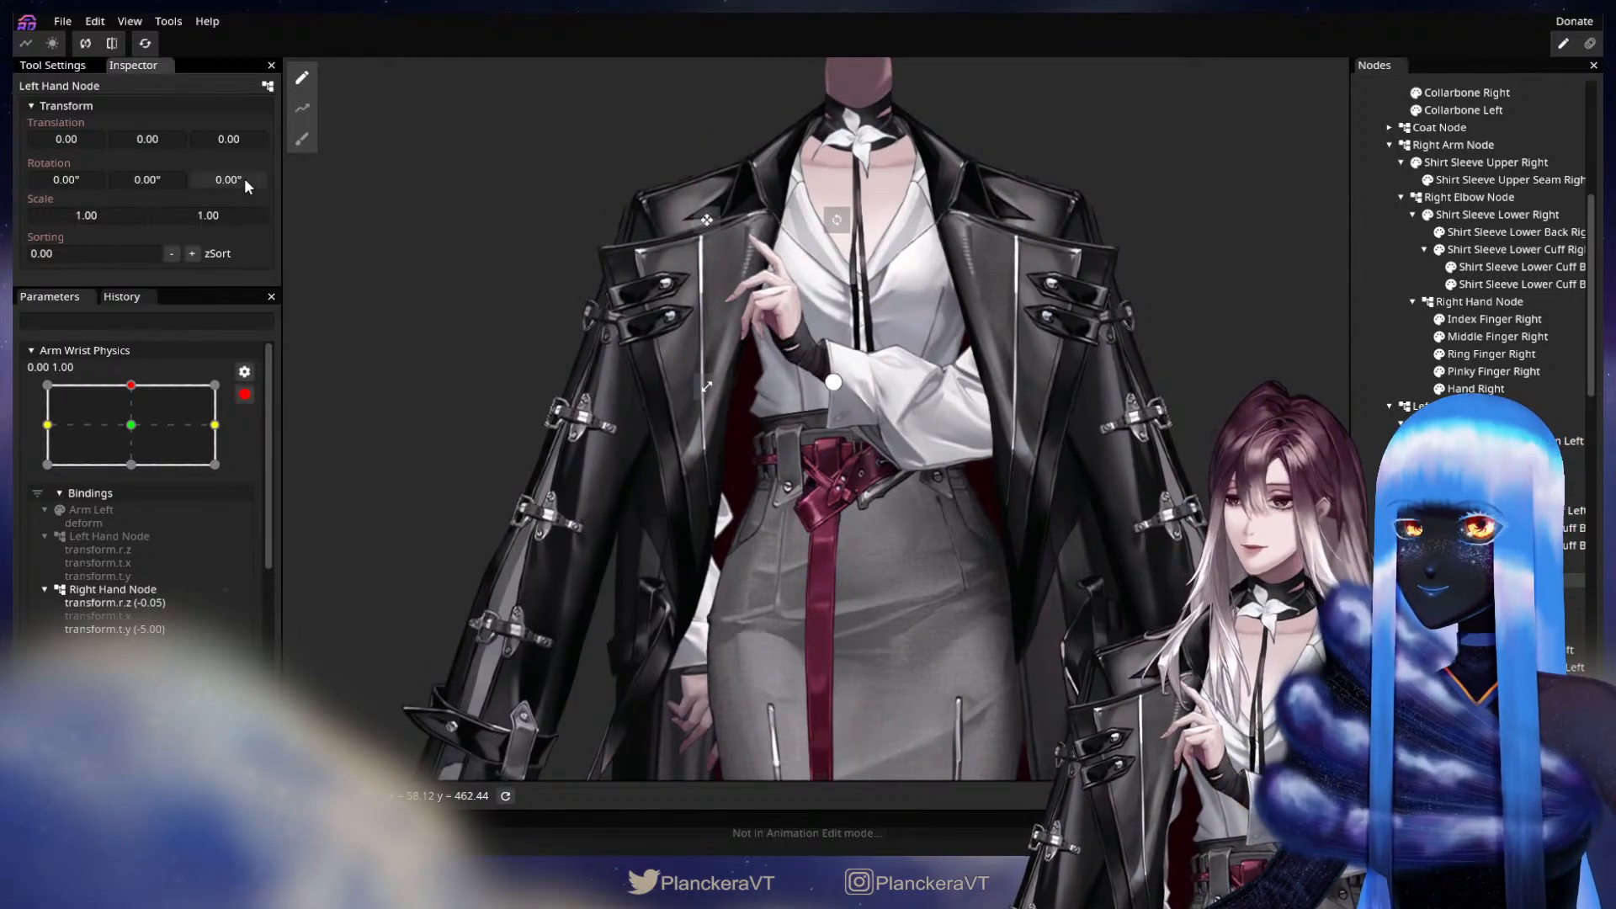
drag(244, 180, 331, 184)
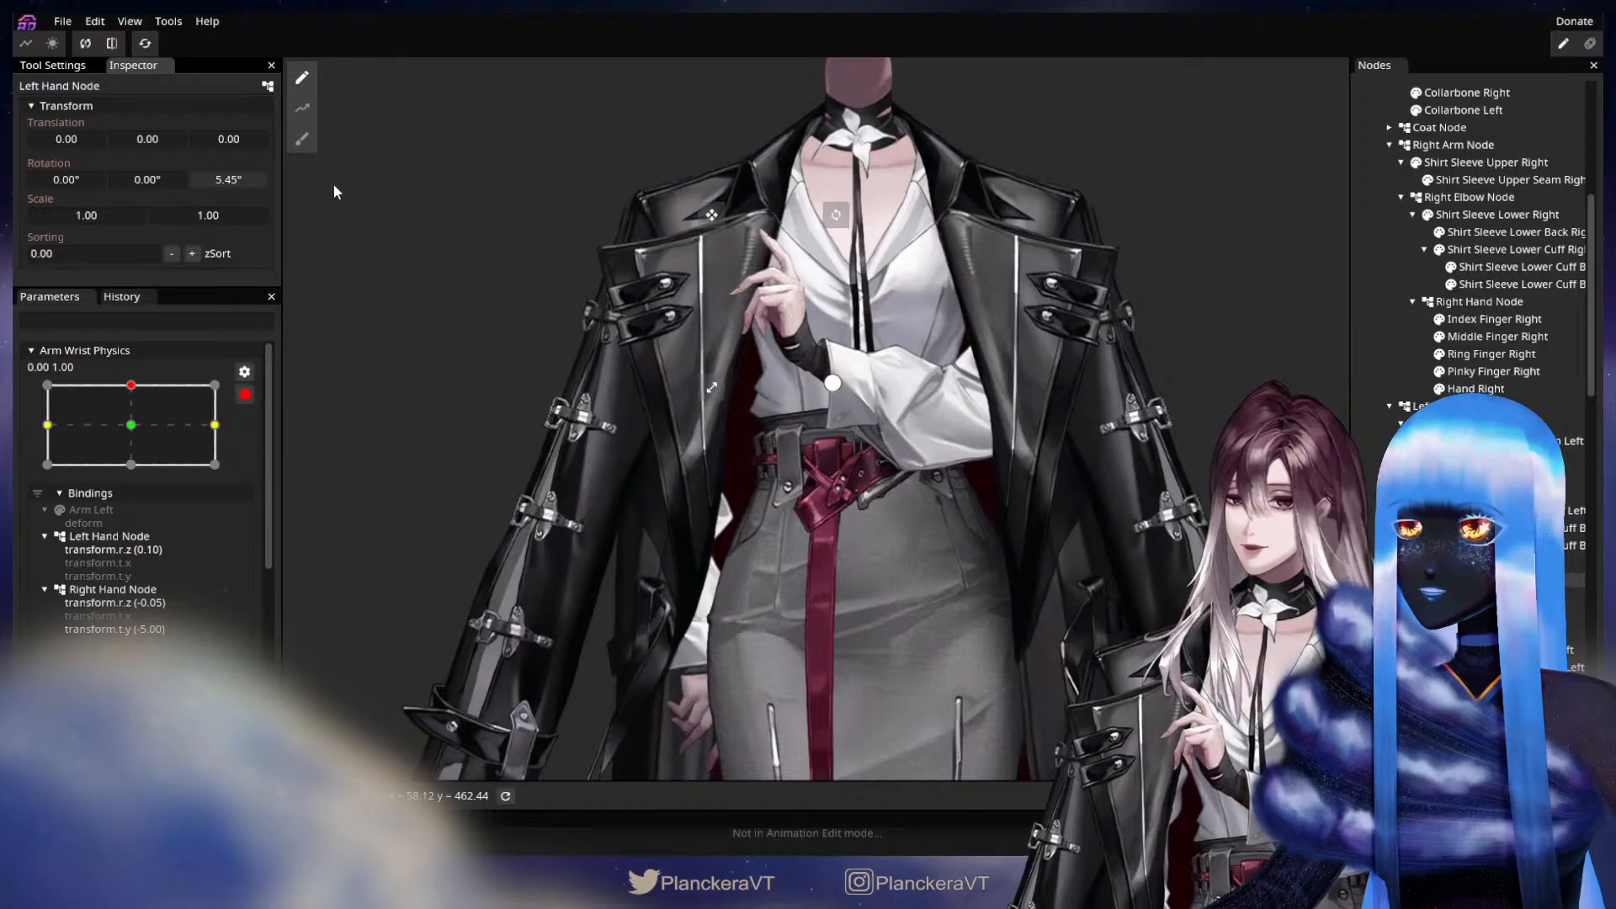
drag(155, 140, 149, 145)
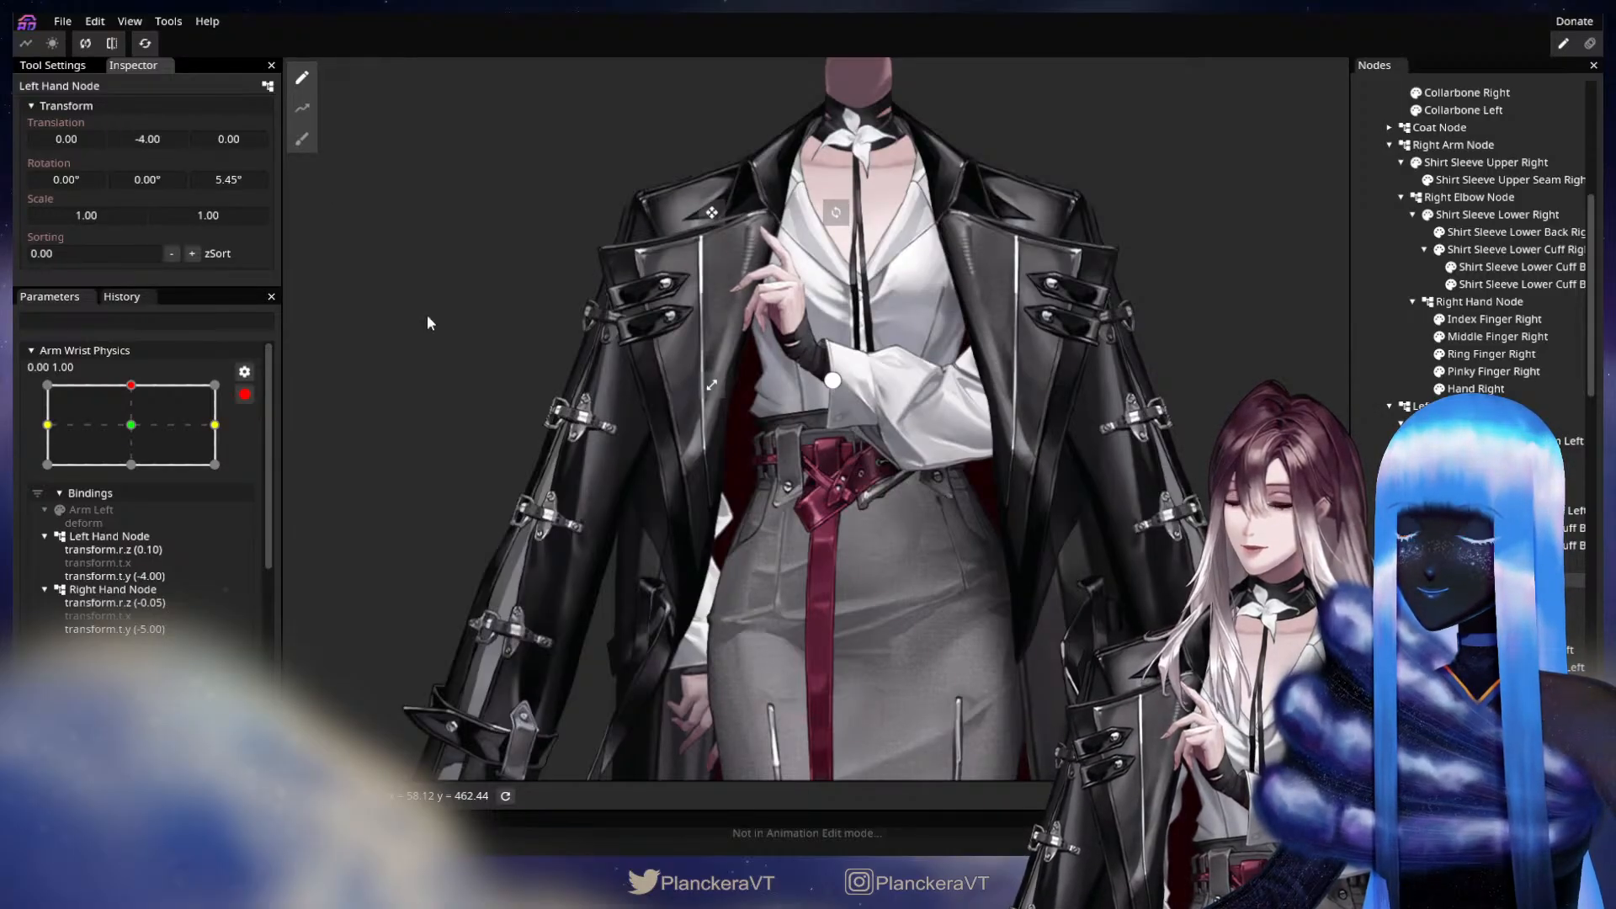
Deform the Arm Left mesh's upper and lower edges near the wrist with the Circle Brush at size 55.00, nudging them slightly upward.
scroll(547, 350, up, 3)
scroll(717, 510, up, 3)
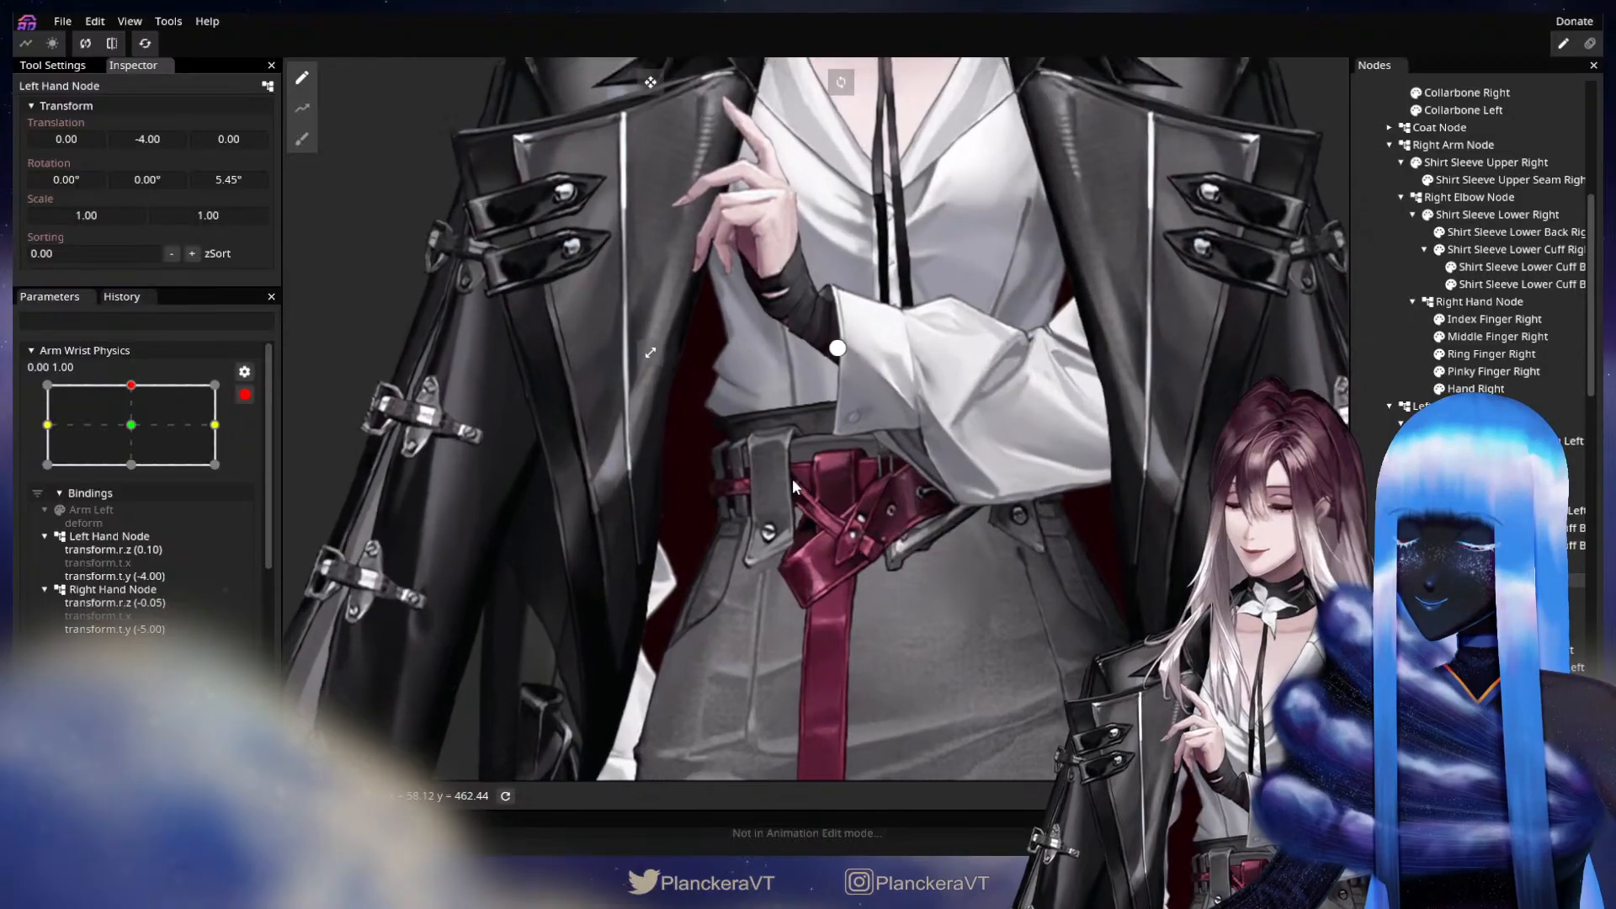
scroll(1094, 608, up, 1)
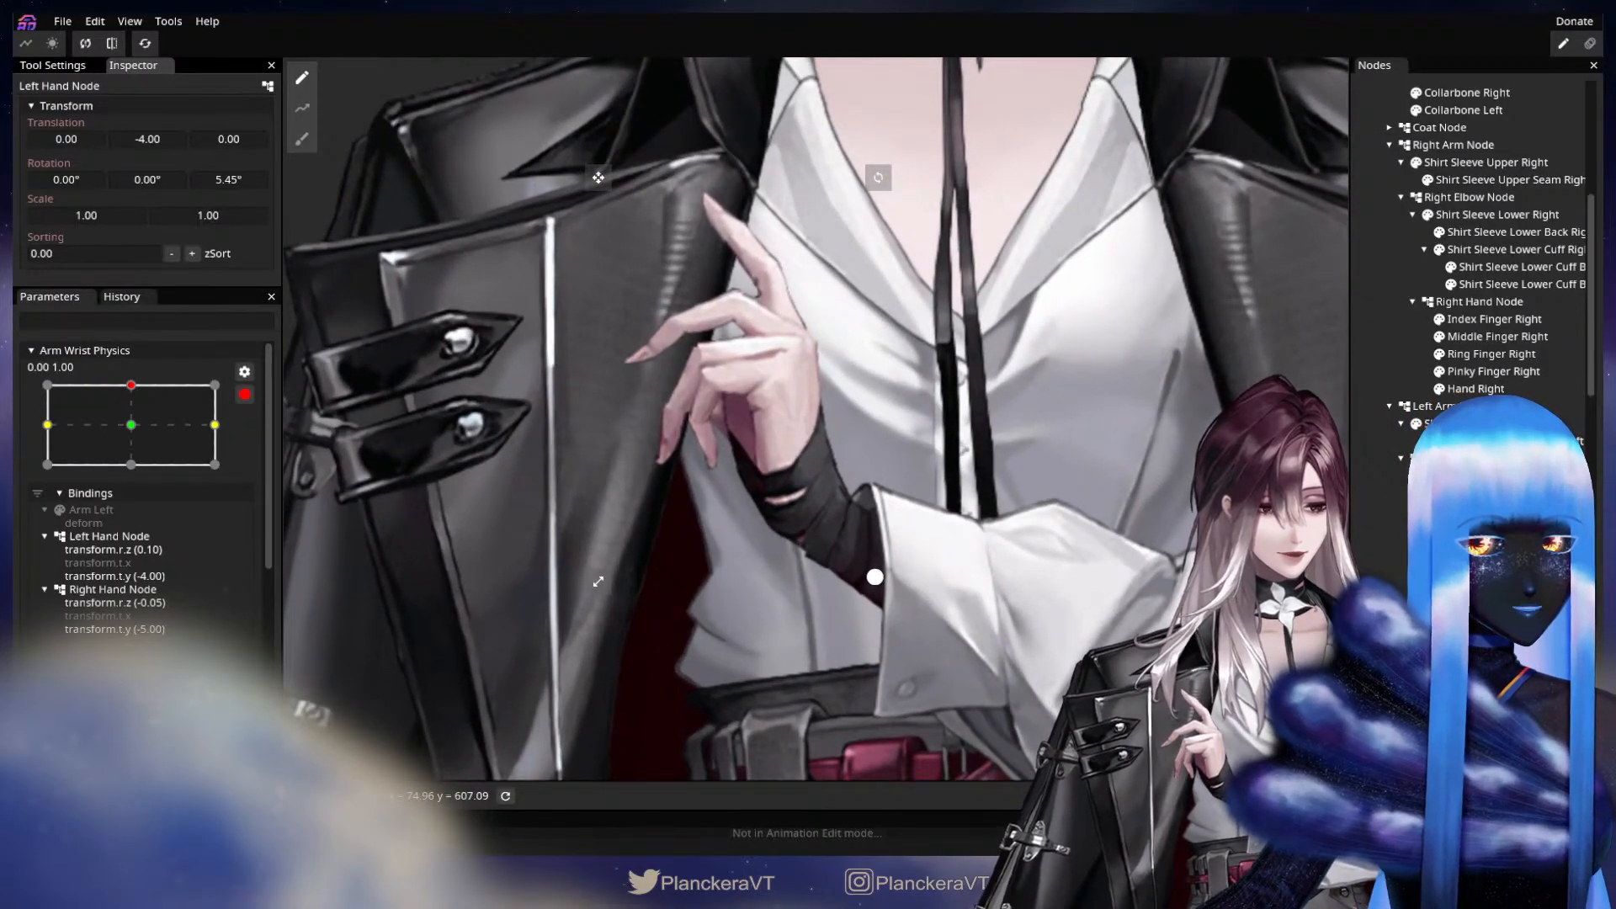
click(1456, 562)
scroll(716, 561, up, 2)
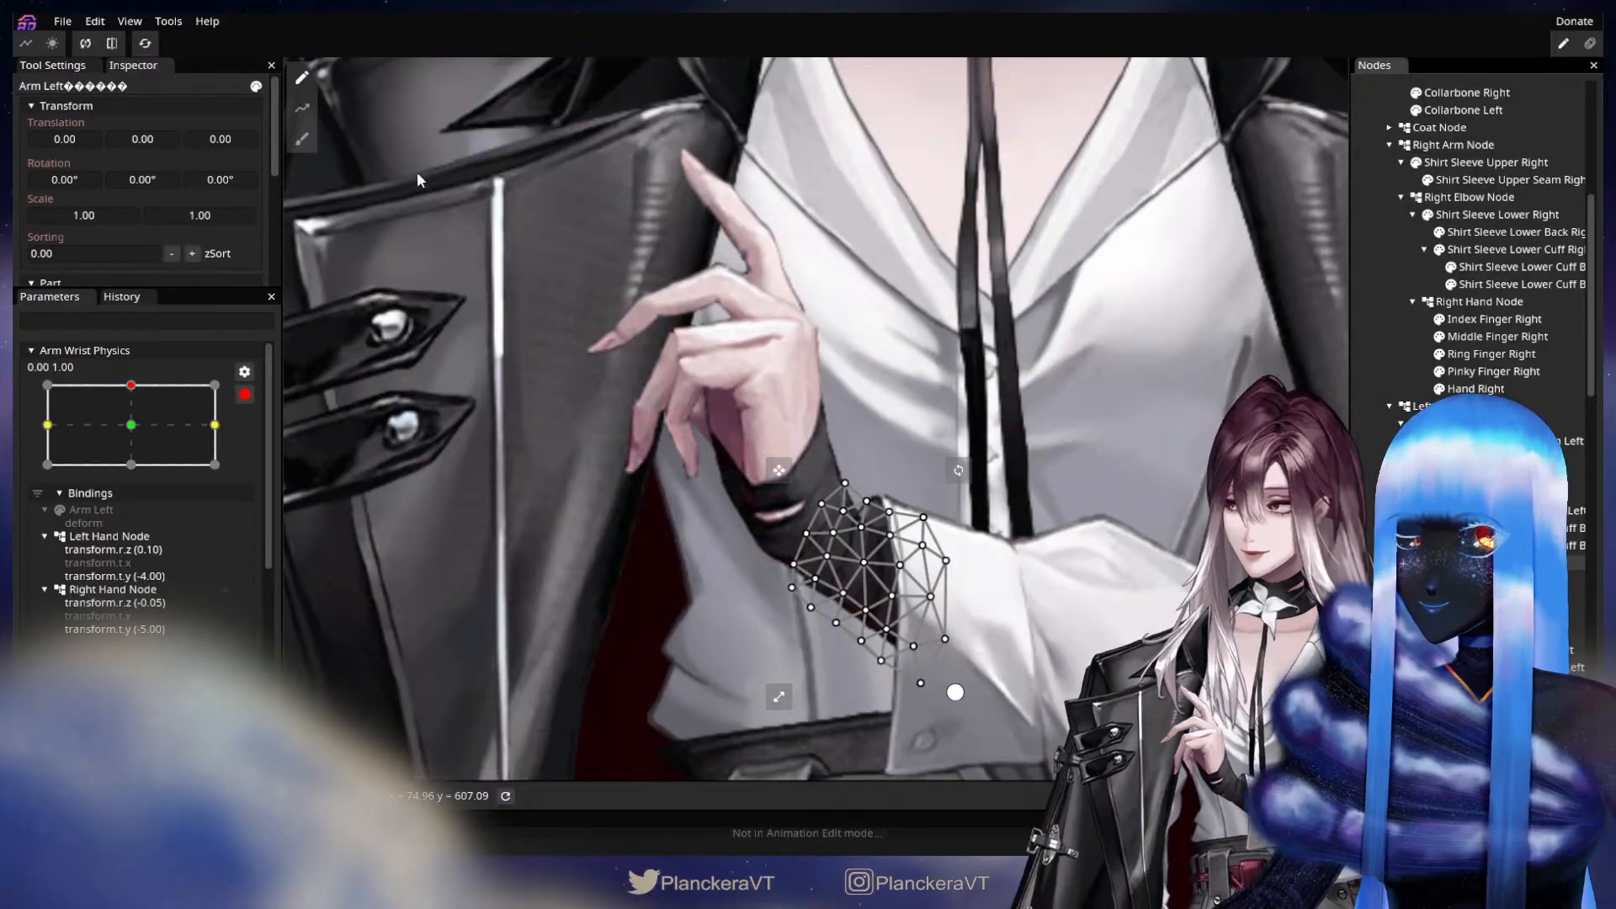
click(301, 139)
drag(1115, 78, 1087, 76)
scroll(897, 370, up, 2)
drag(856, 431, 872, 424)
drag(692, 657, 702, 625)
click(1372, 470)
Switch the Arm Wrist Physics parameter to keypoint 0.00, -1.00 for editing.
scroll(966, 593, down, 3)
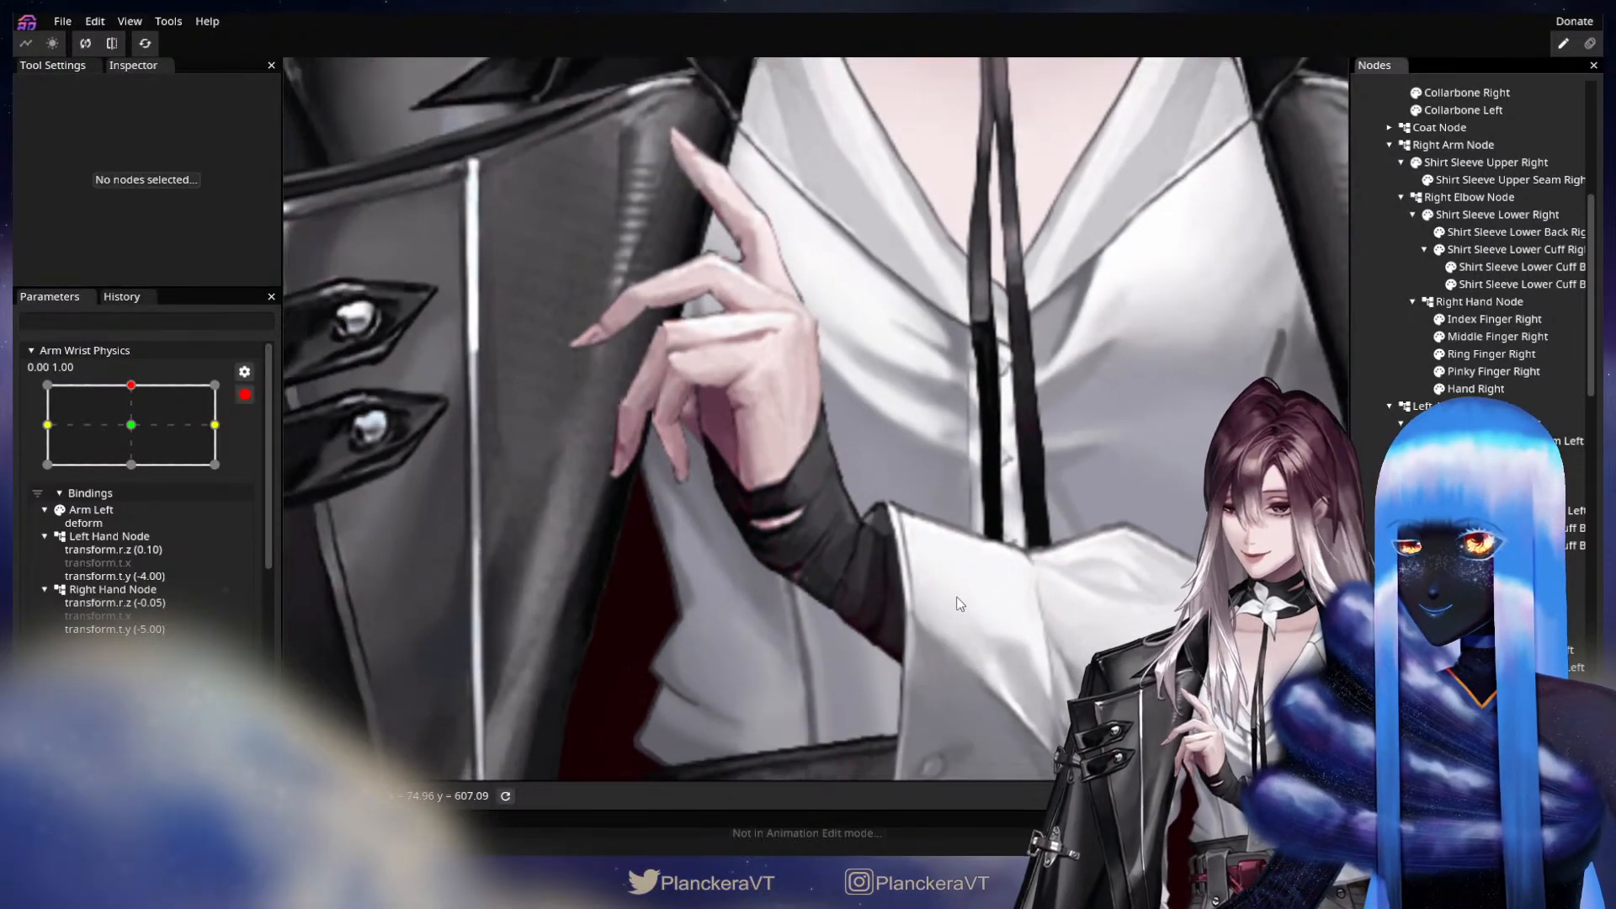
scroll(968, 598, down, 5)
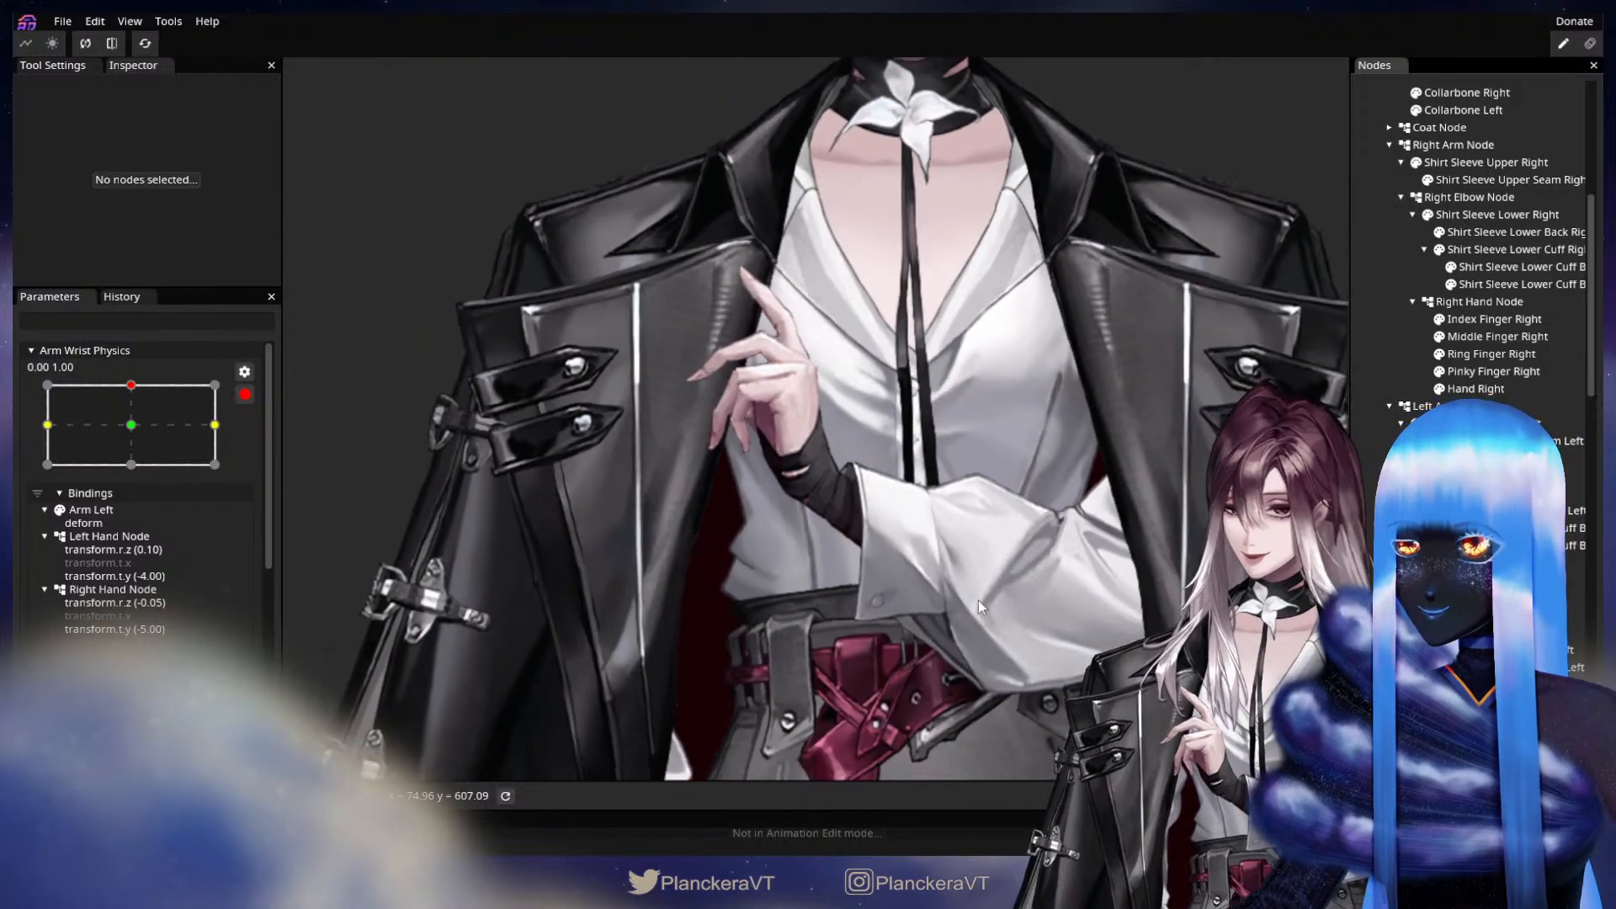
scroll(996, 608, down, 3)
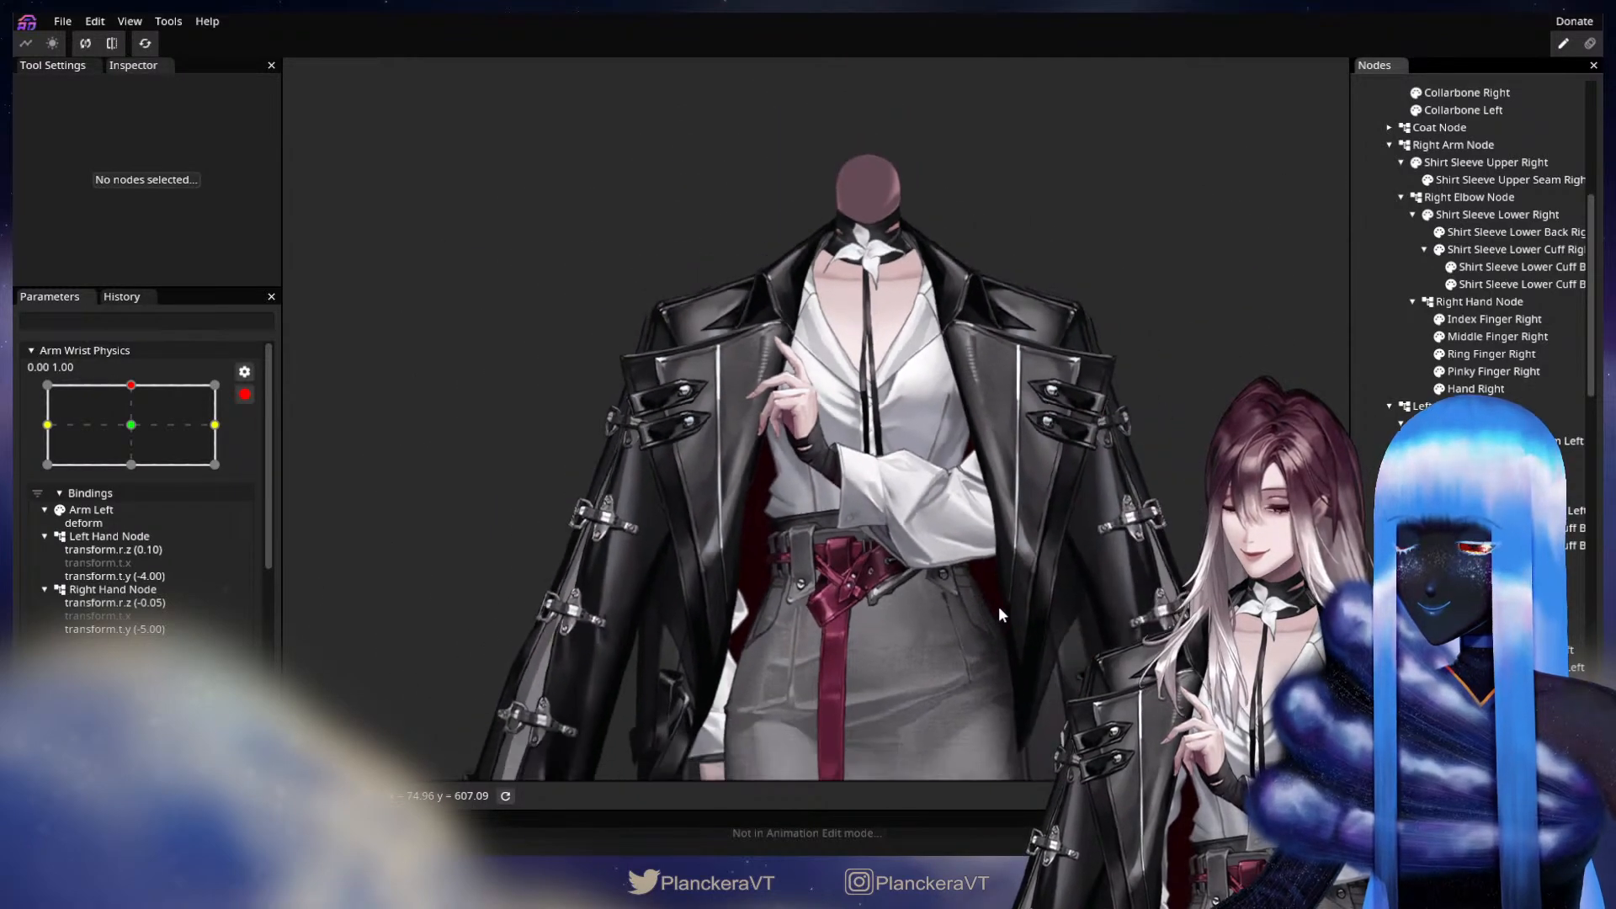
drag(1000, 608, 936, 549)
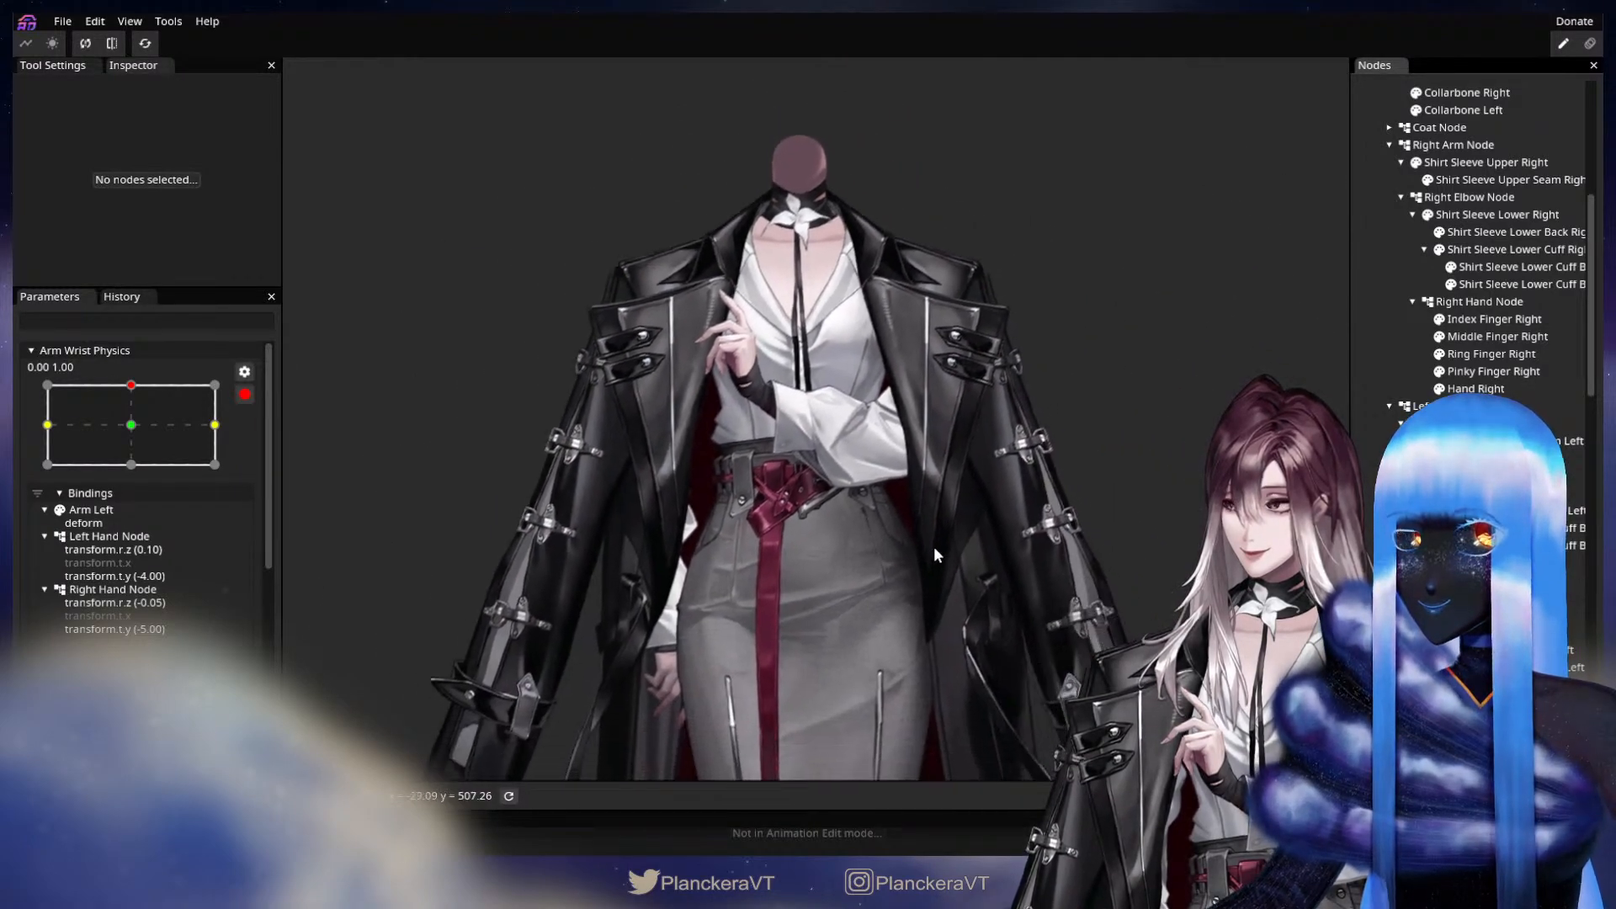
click(130, 464)
drag(951, 610, 1021, 577)
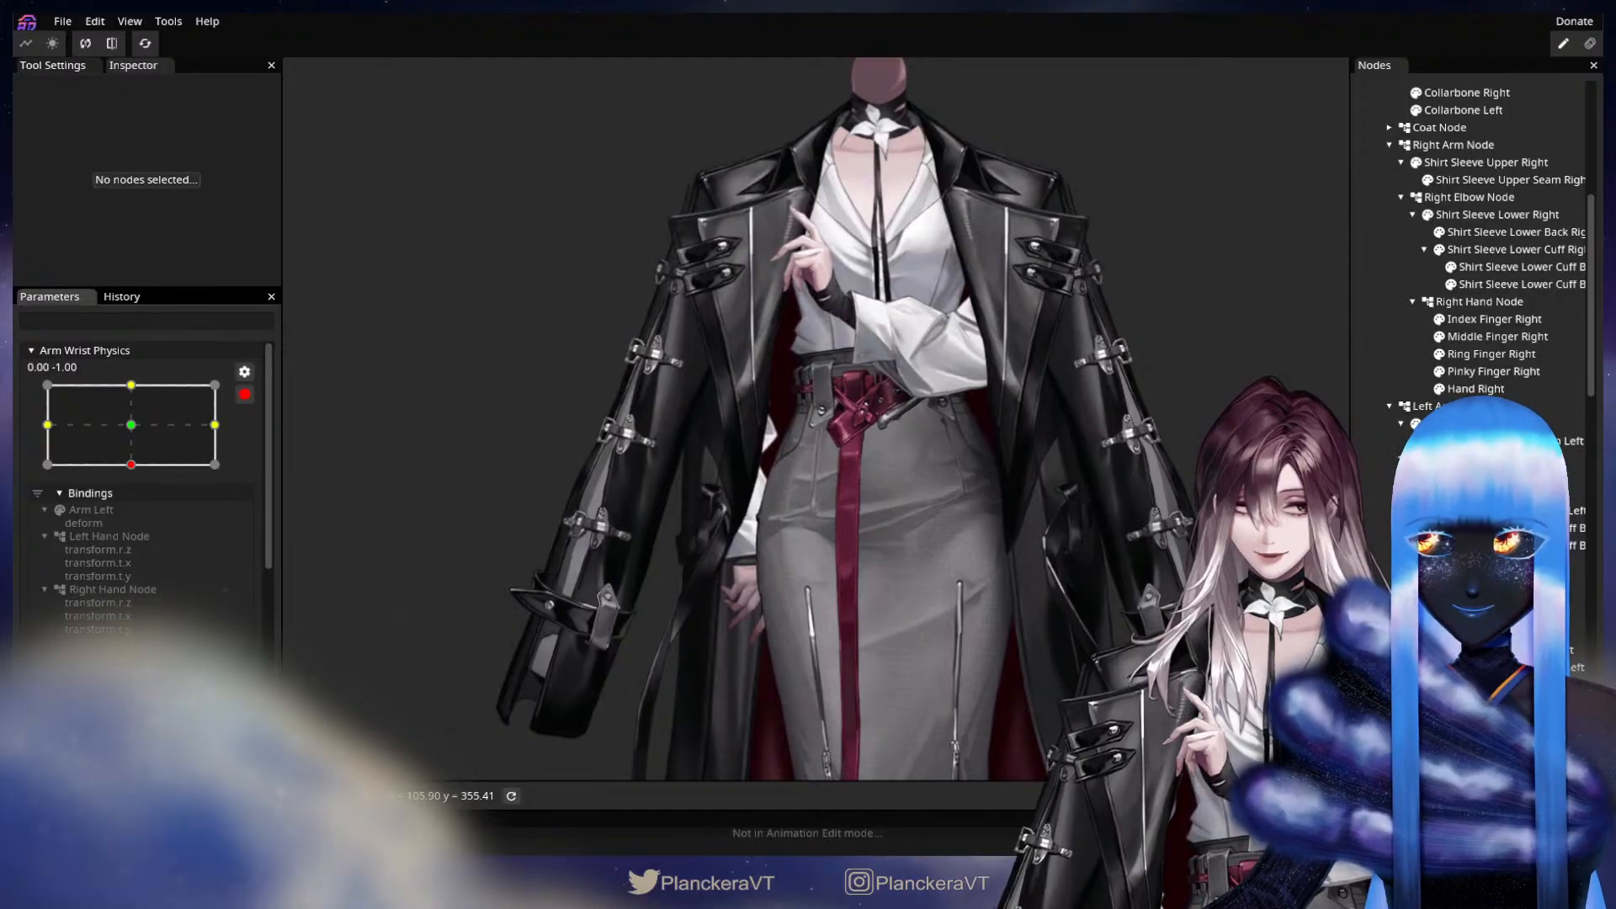
click(1074, 552)
scroll(851, 515, down, 2)
scroll(851, 515, up, 2)
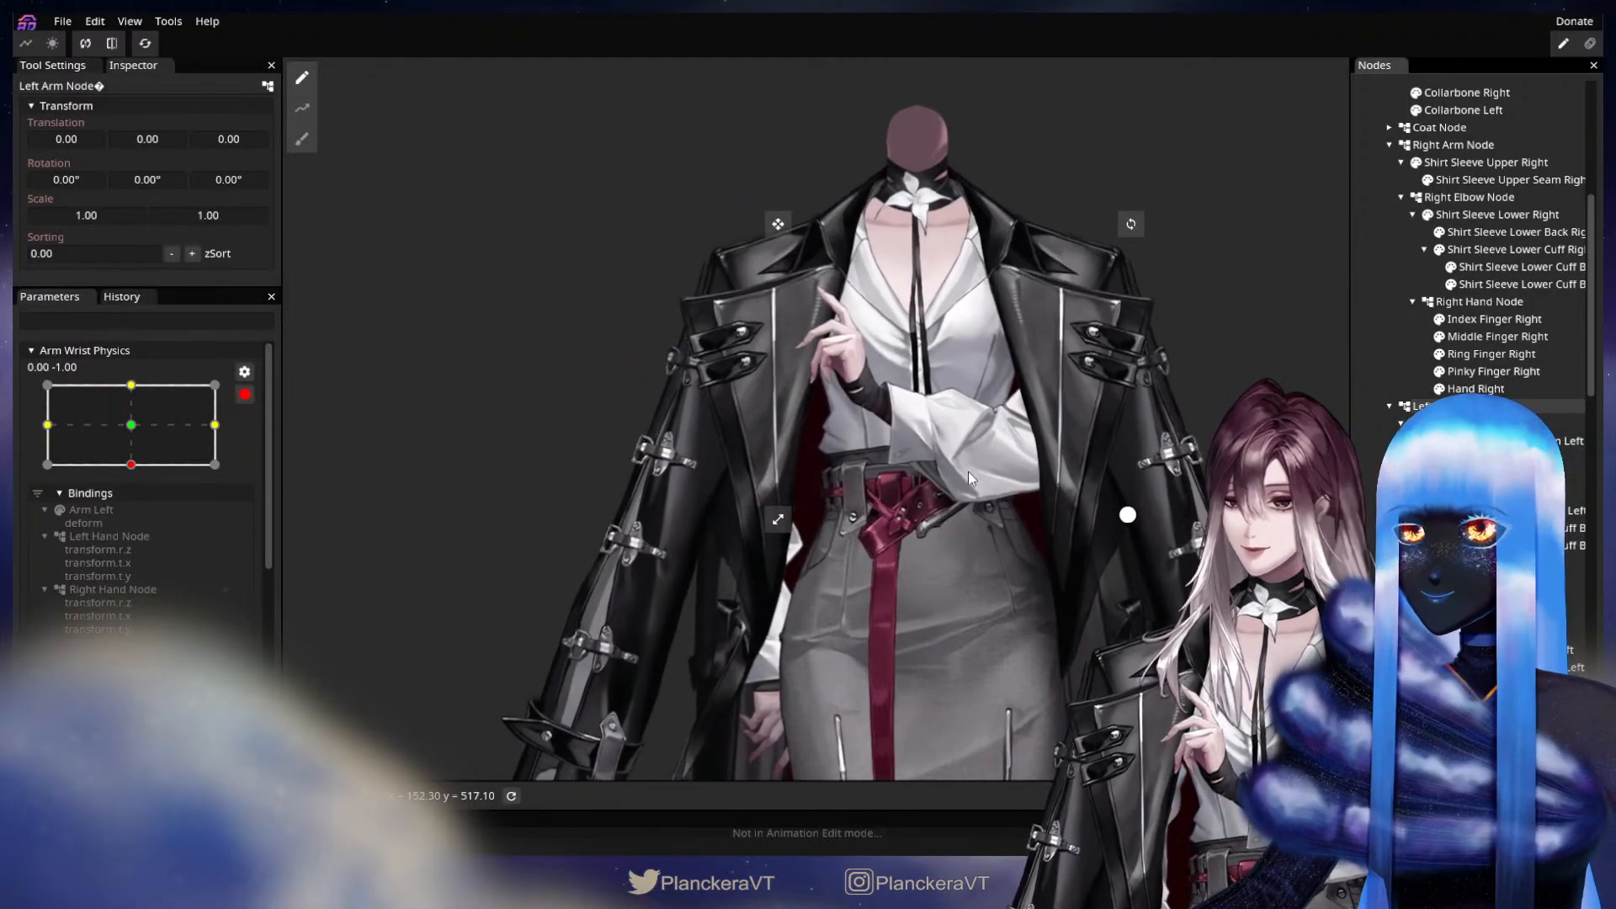
drag(258, 178, 241, 180)
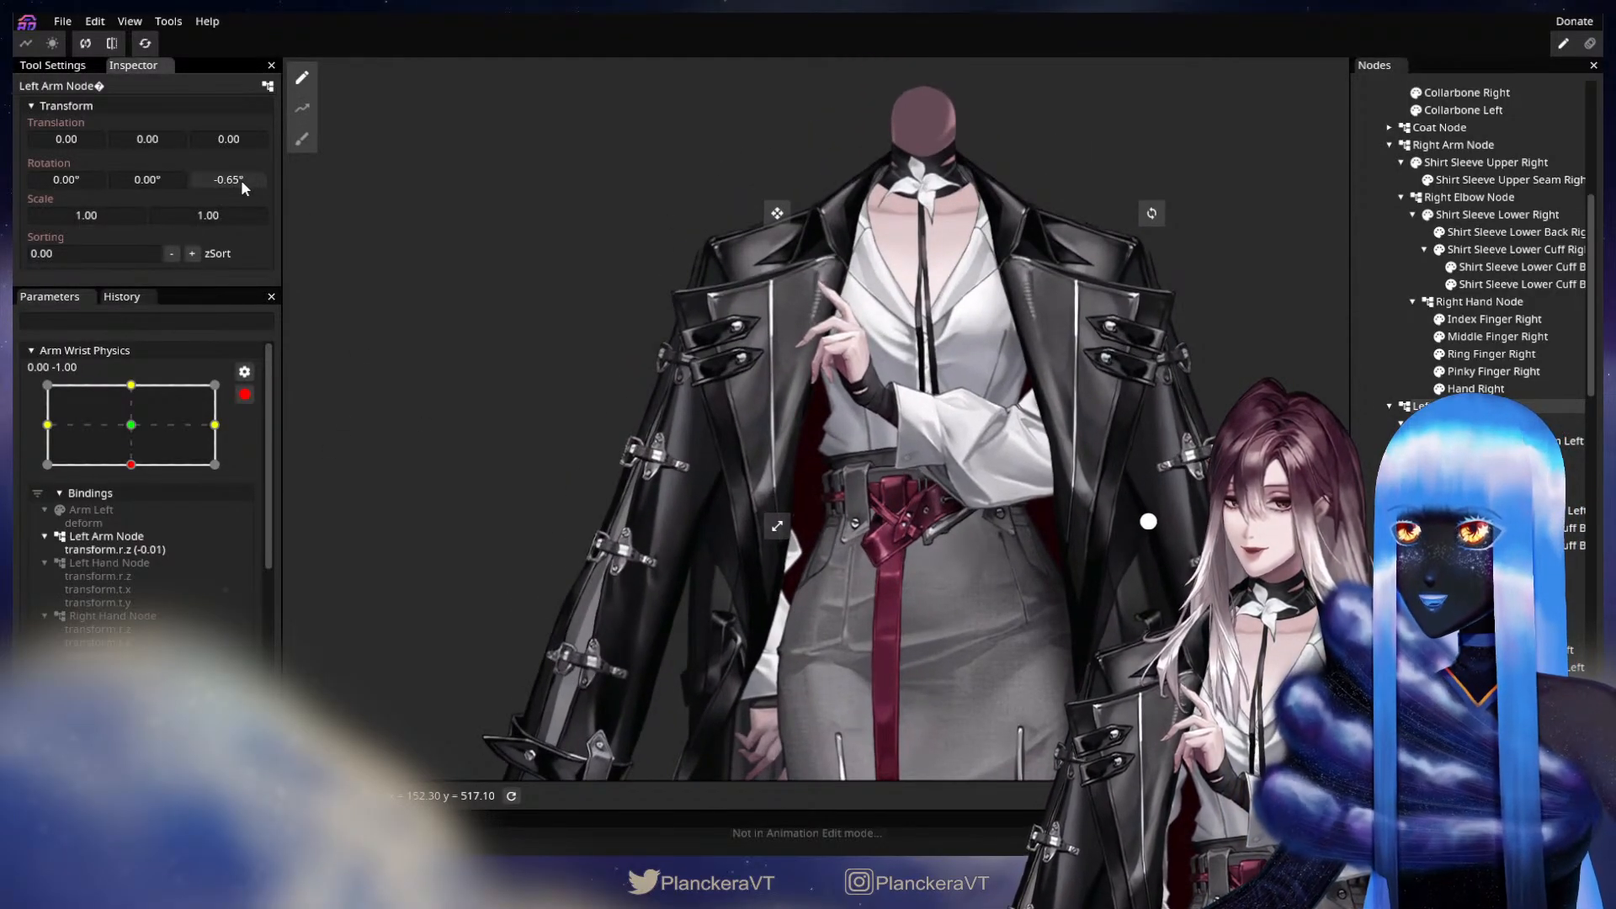
key(ctrl+z)
key(ctrl+z)
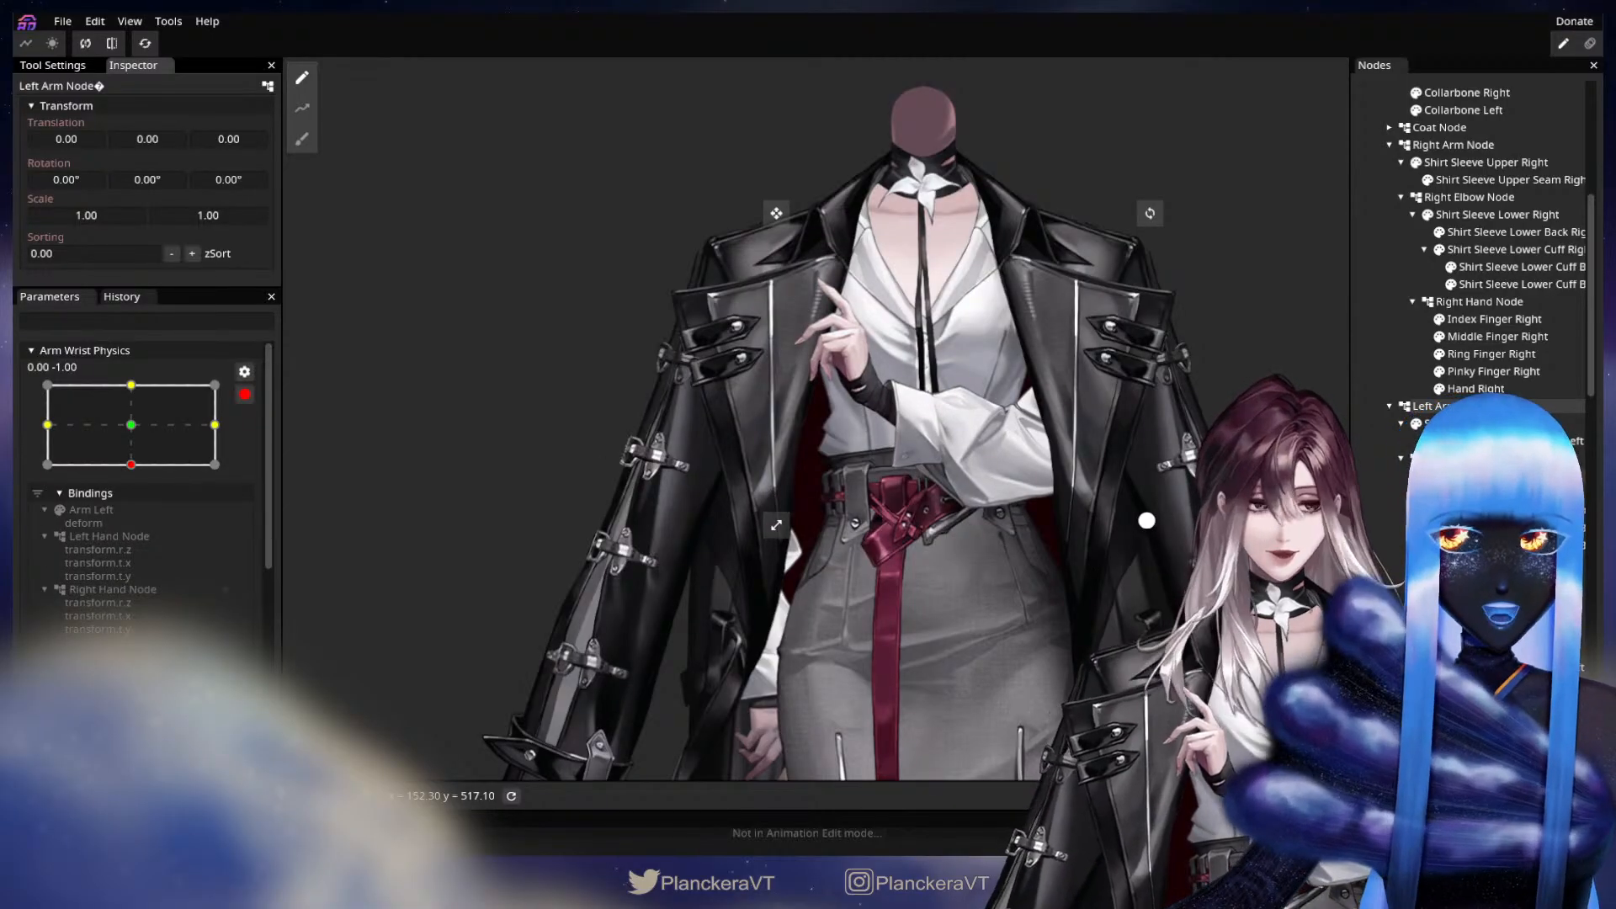
At keypoint 0.00, -1.00, set the Left Hand Node's Z rotation to -3.10° and Y translation to 2.00.
click(1458, 458)
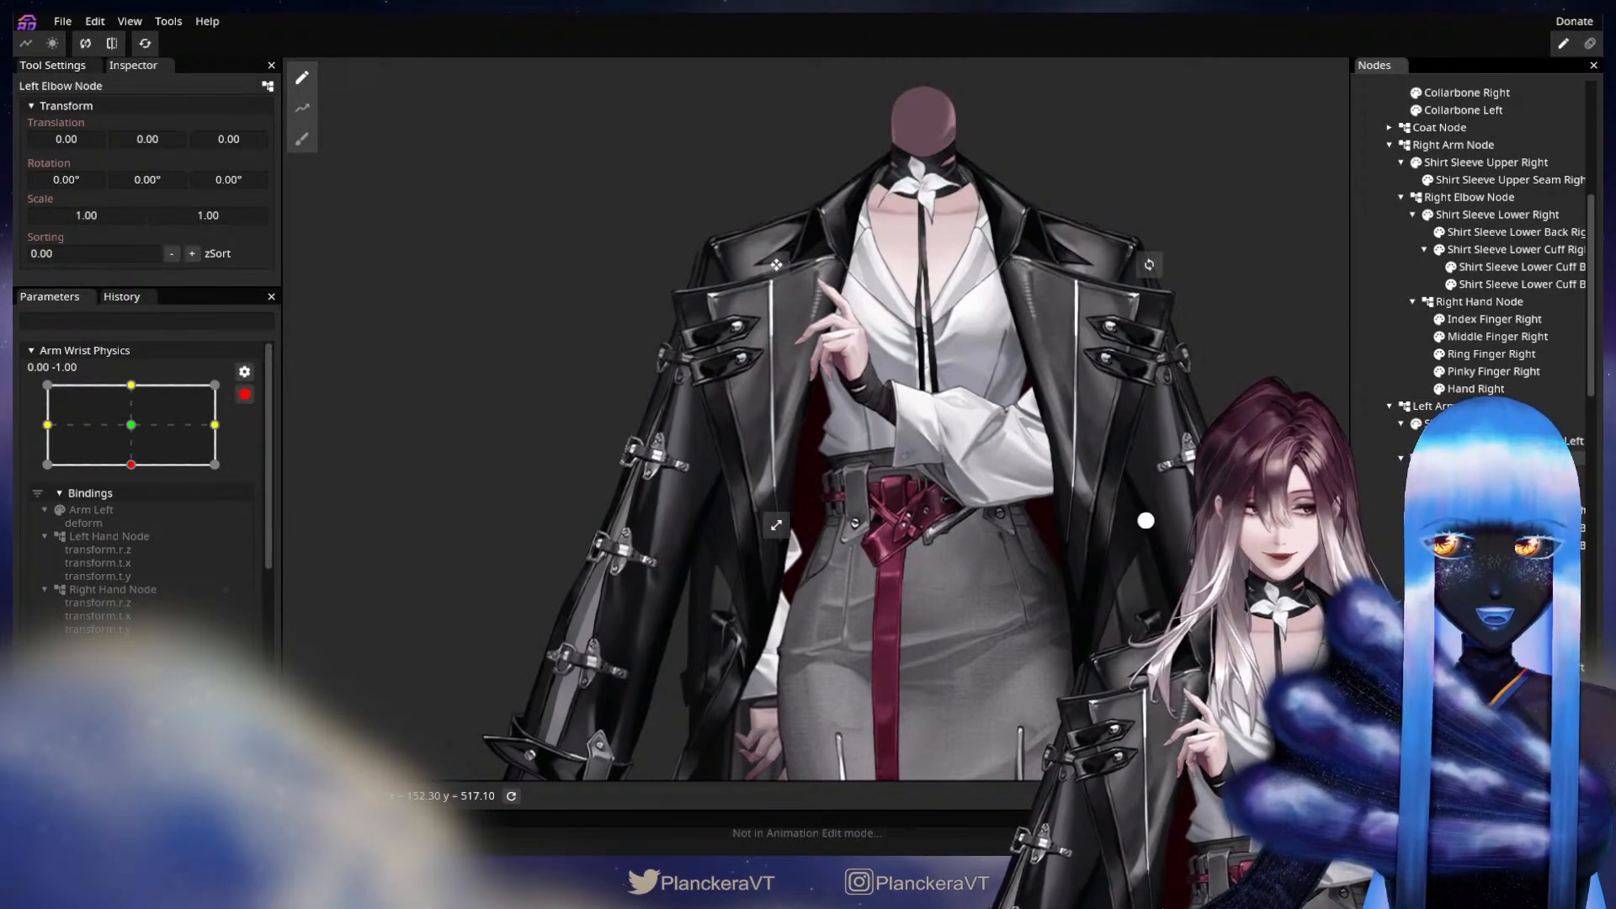
click(1469, 563)
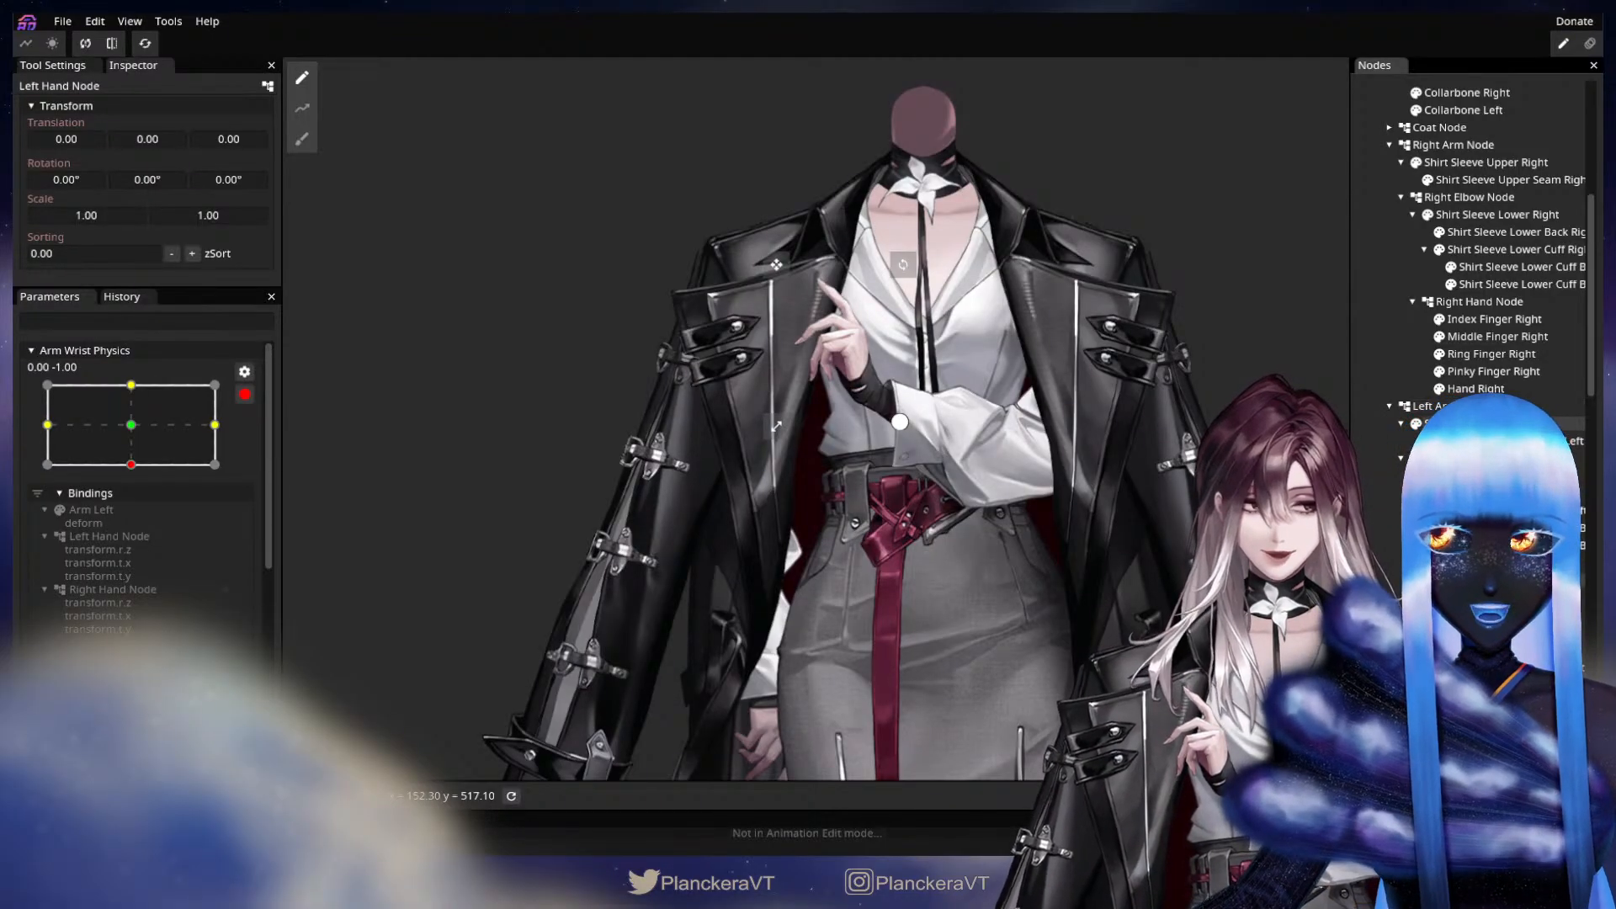
scroll(959, 488, up, 2)
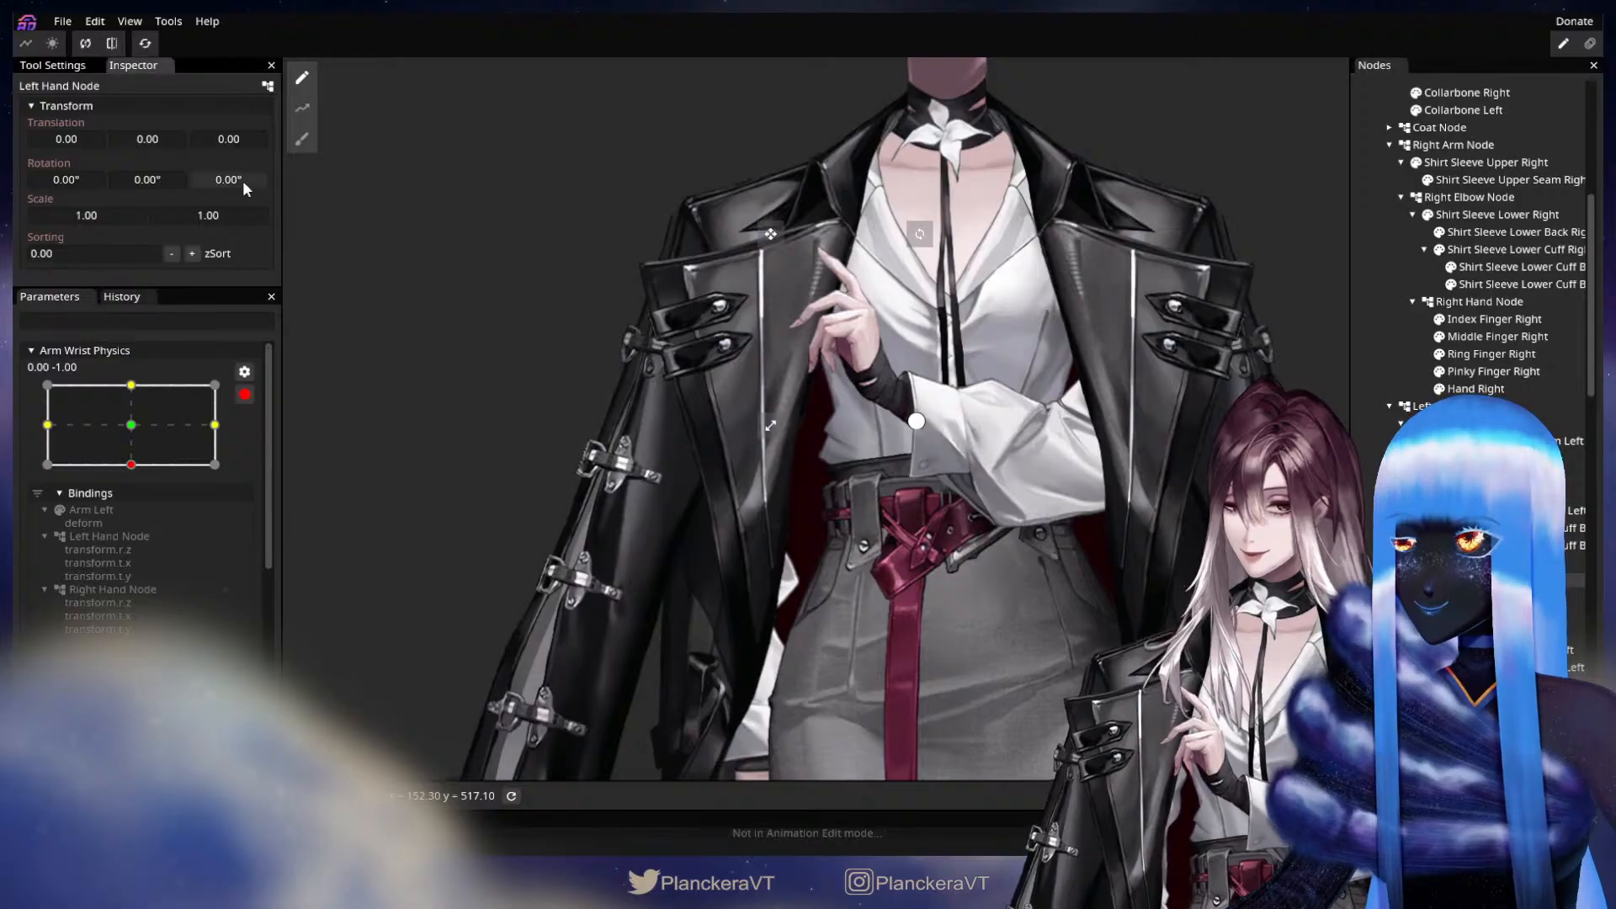
drag(242, 180, 191, 199)
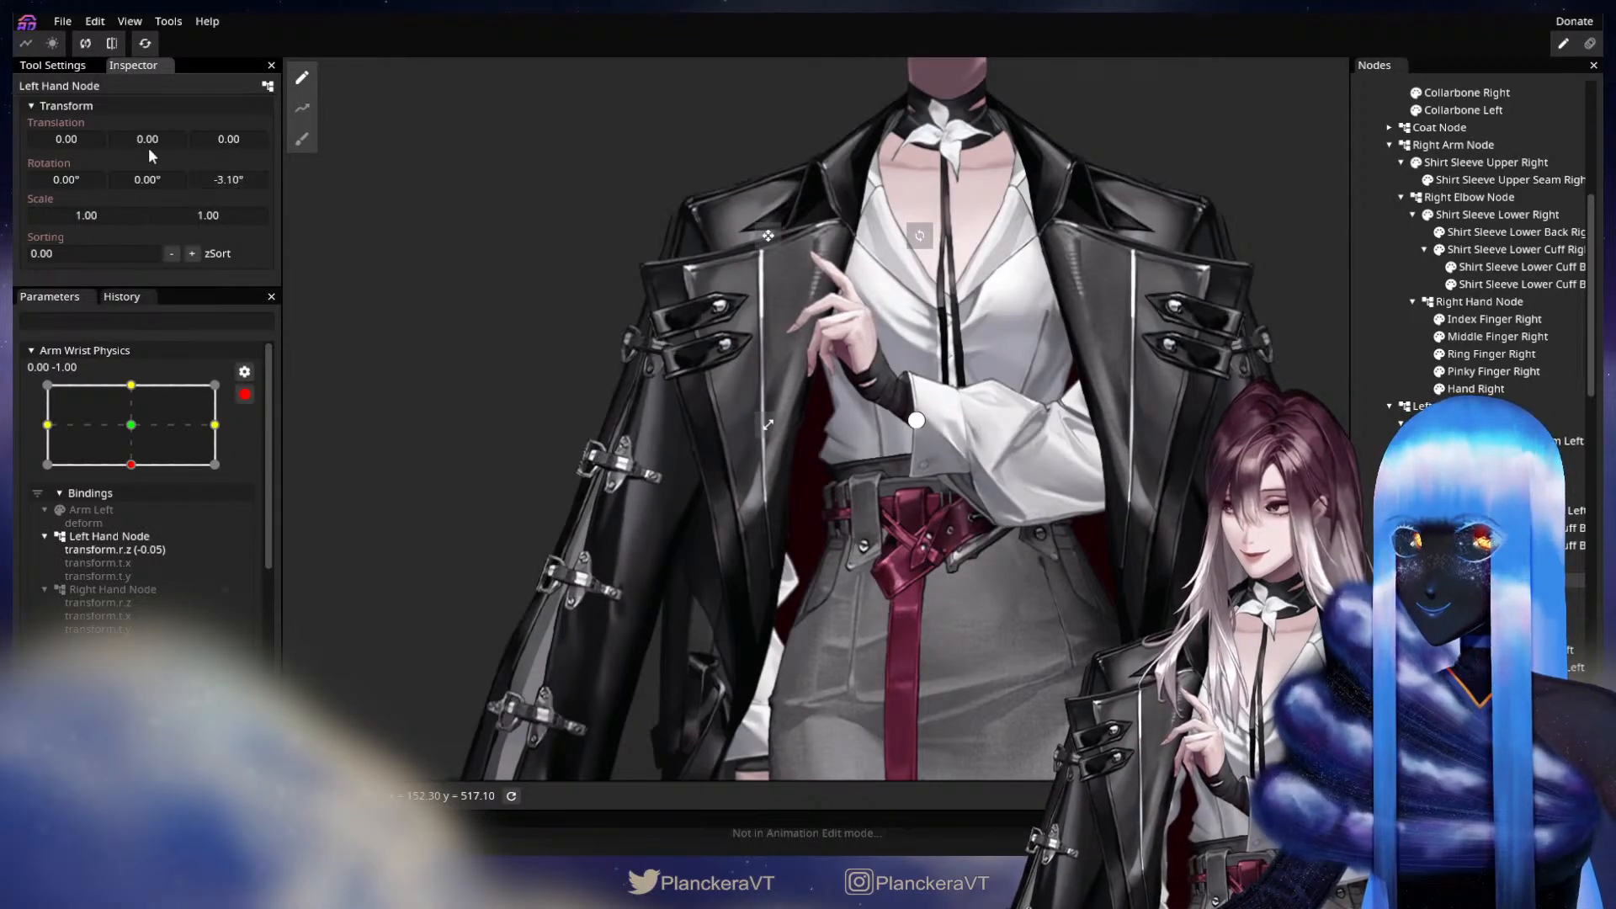
drag(144, 143, 148, 143)
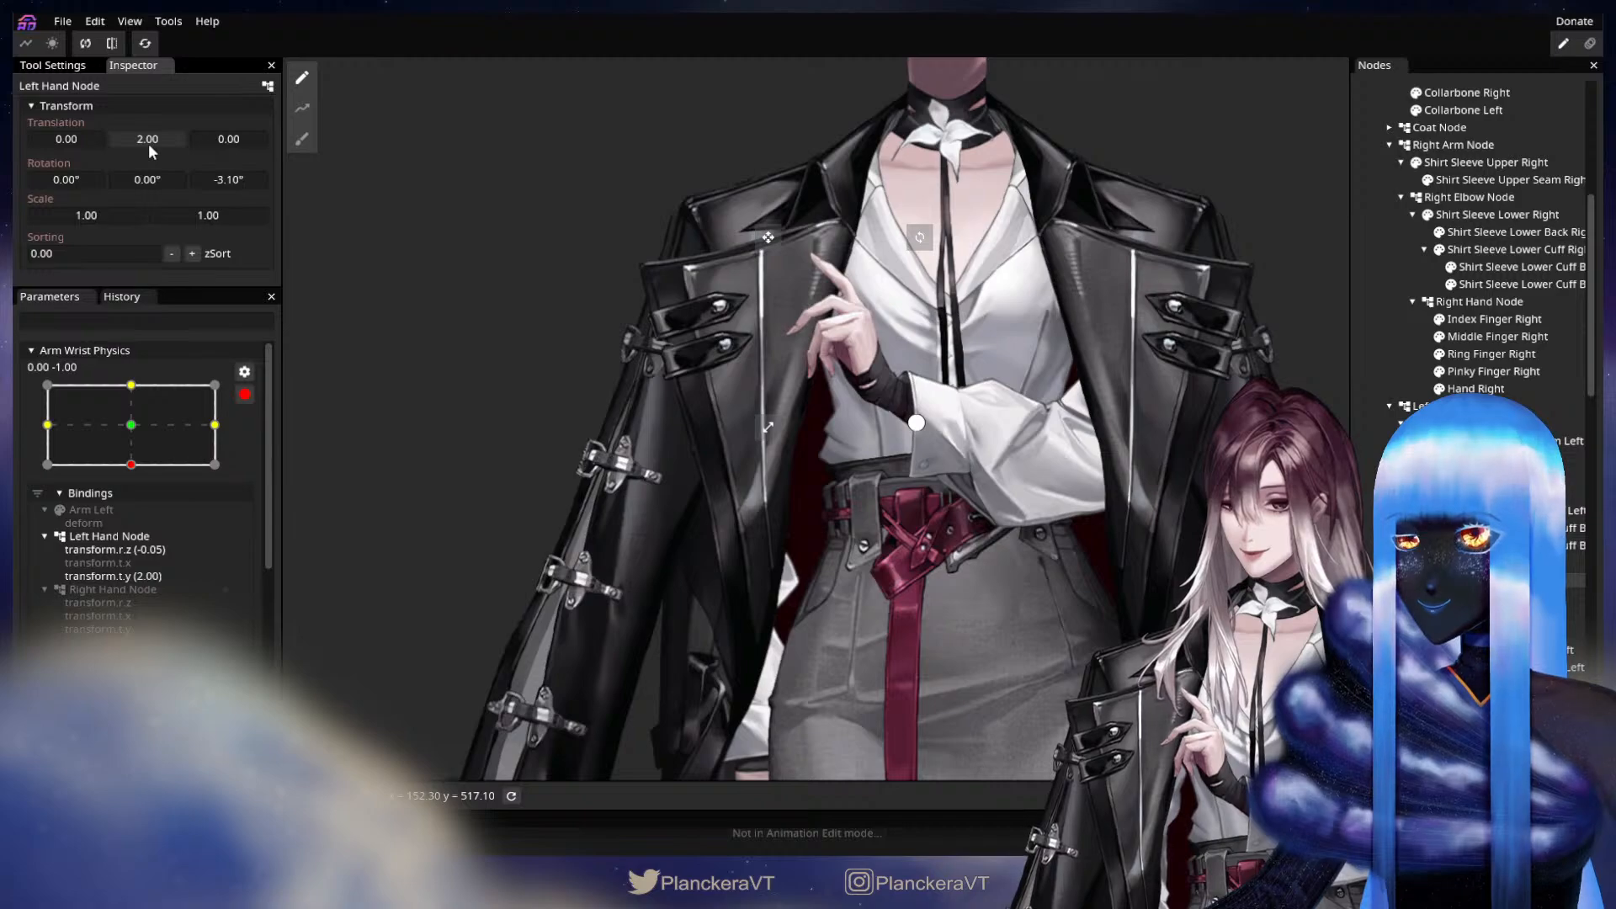
Slightly reshape the hand-side edge of the Arm Left mesh with the Circle Brush at keypoint 0.00, -1.00 to follow the hand.
scroll(674, 300, up, 3)
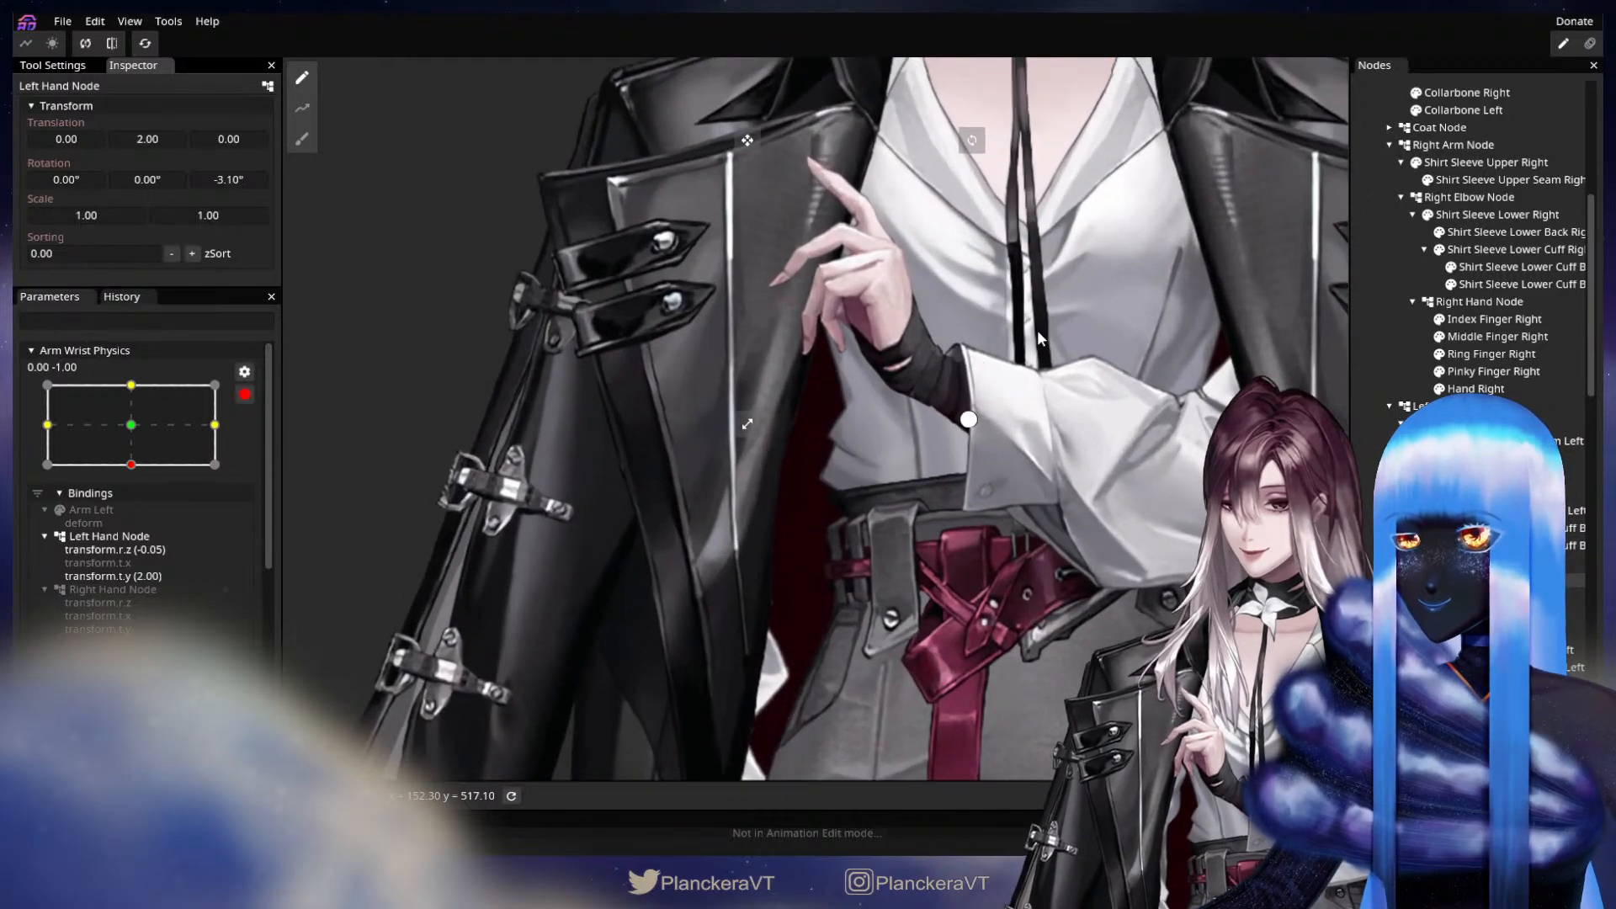
scroll(1038, 335, up, 3)
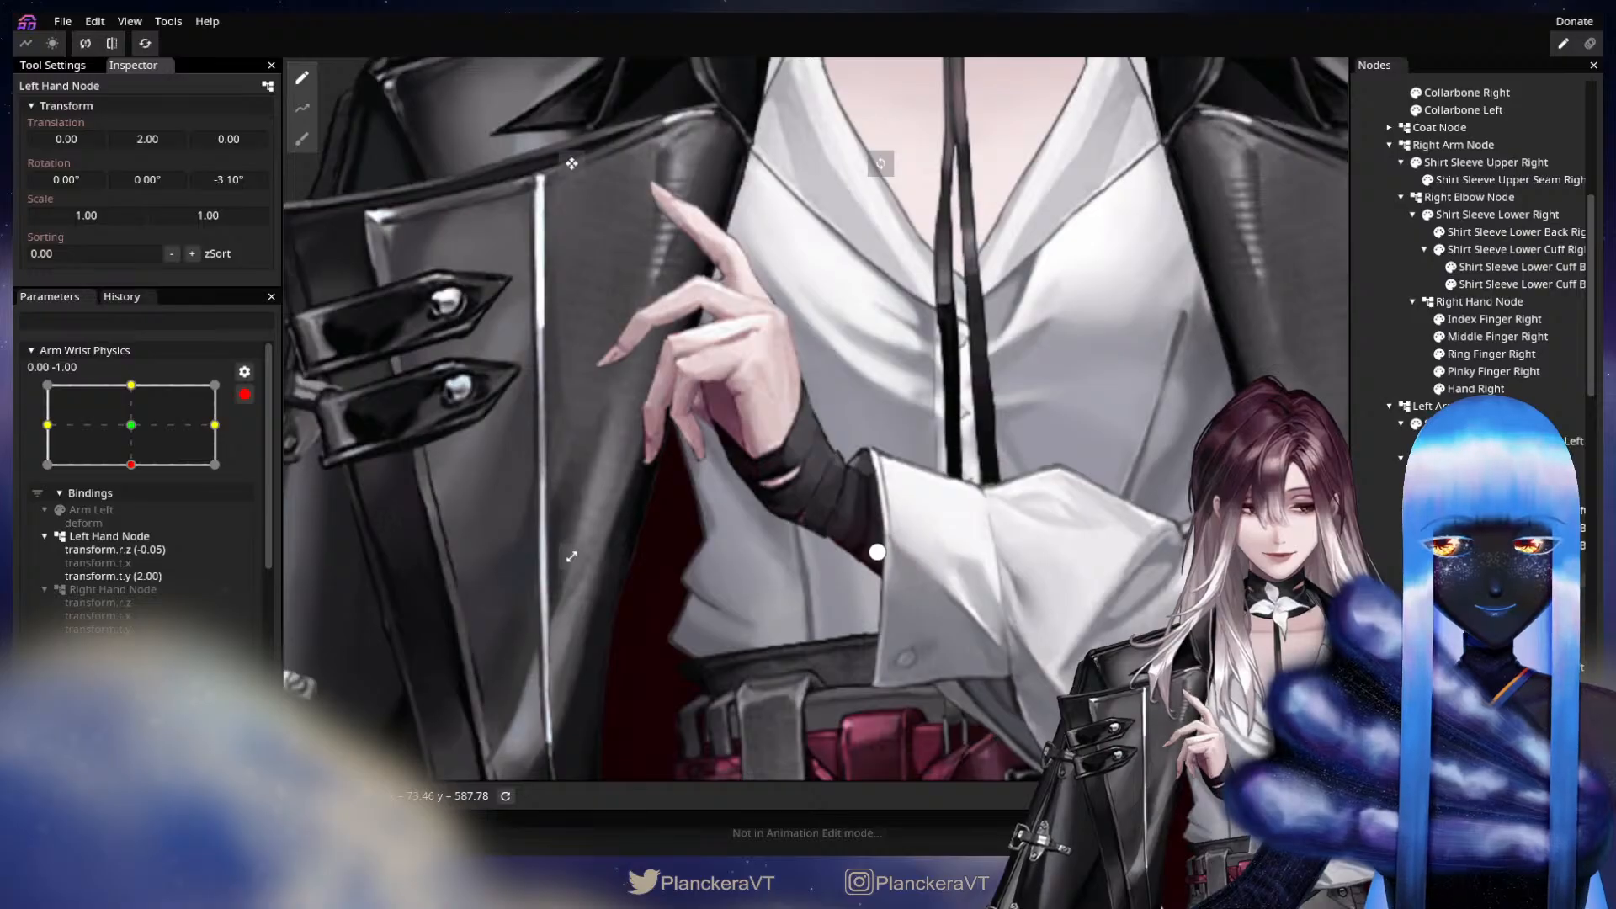
click(1468, 563)
scroll(1245, 522, up, 3)
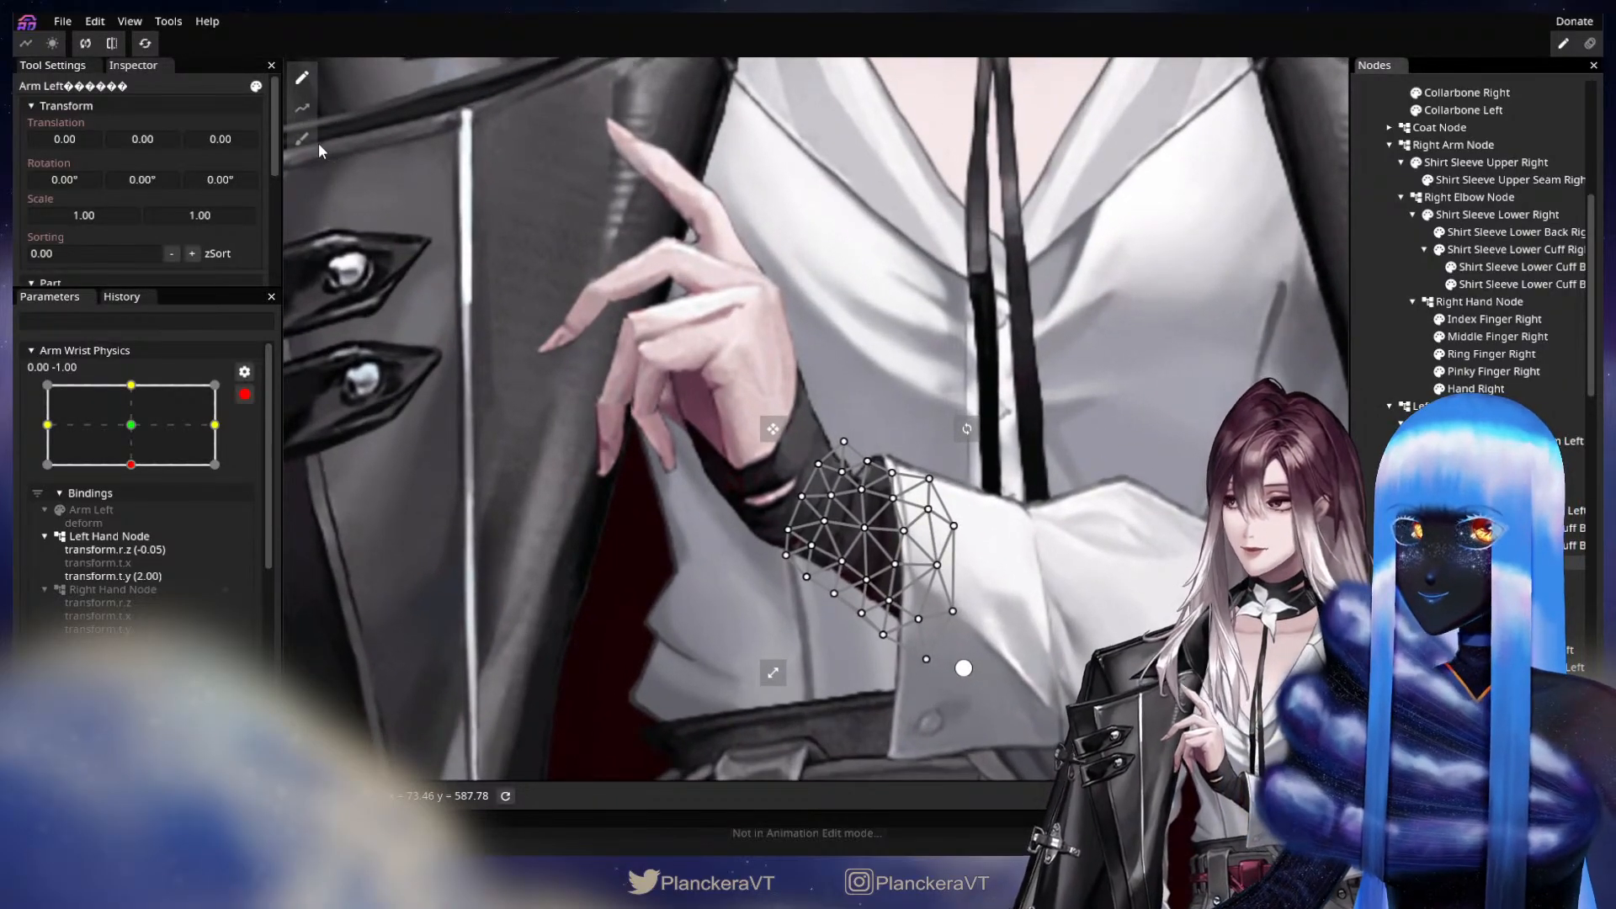
click(303, 139)
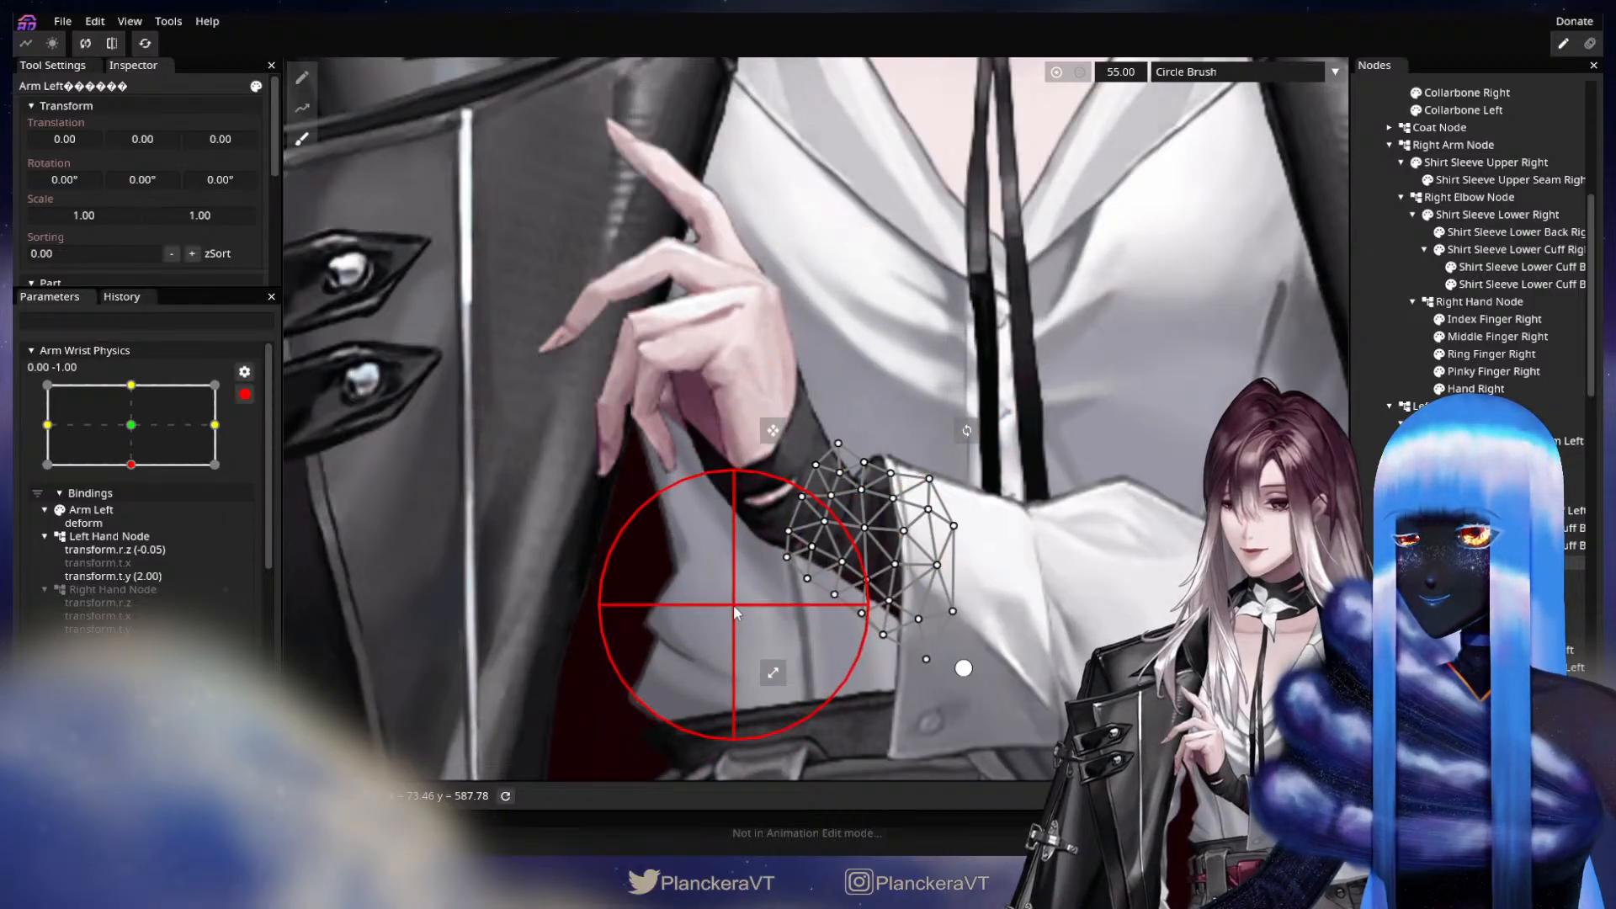
click(1366, 386)
At keypoint 0.00, -1.00, set the Right Hand Node's Y translation to 5.00 and Z rotation to about 0.05 radians.
scroll(842, 501, down, 2)
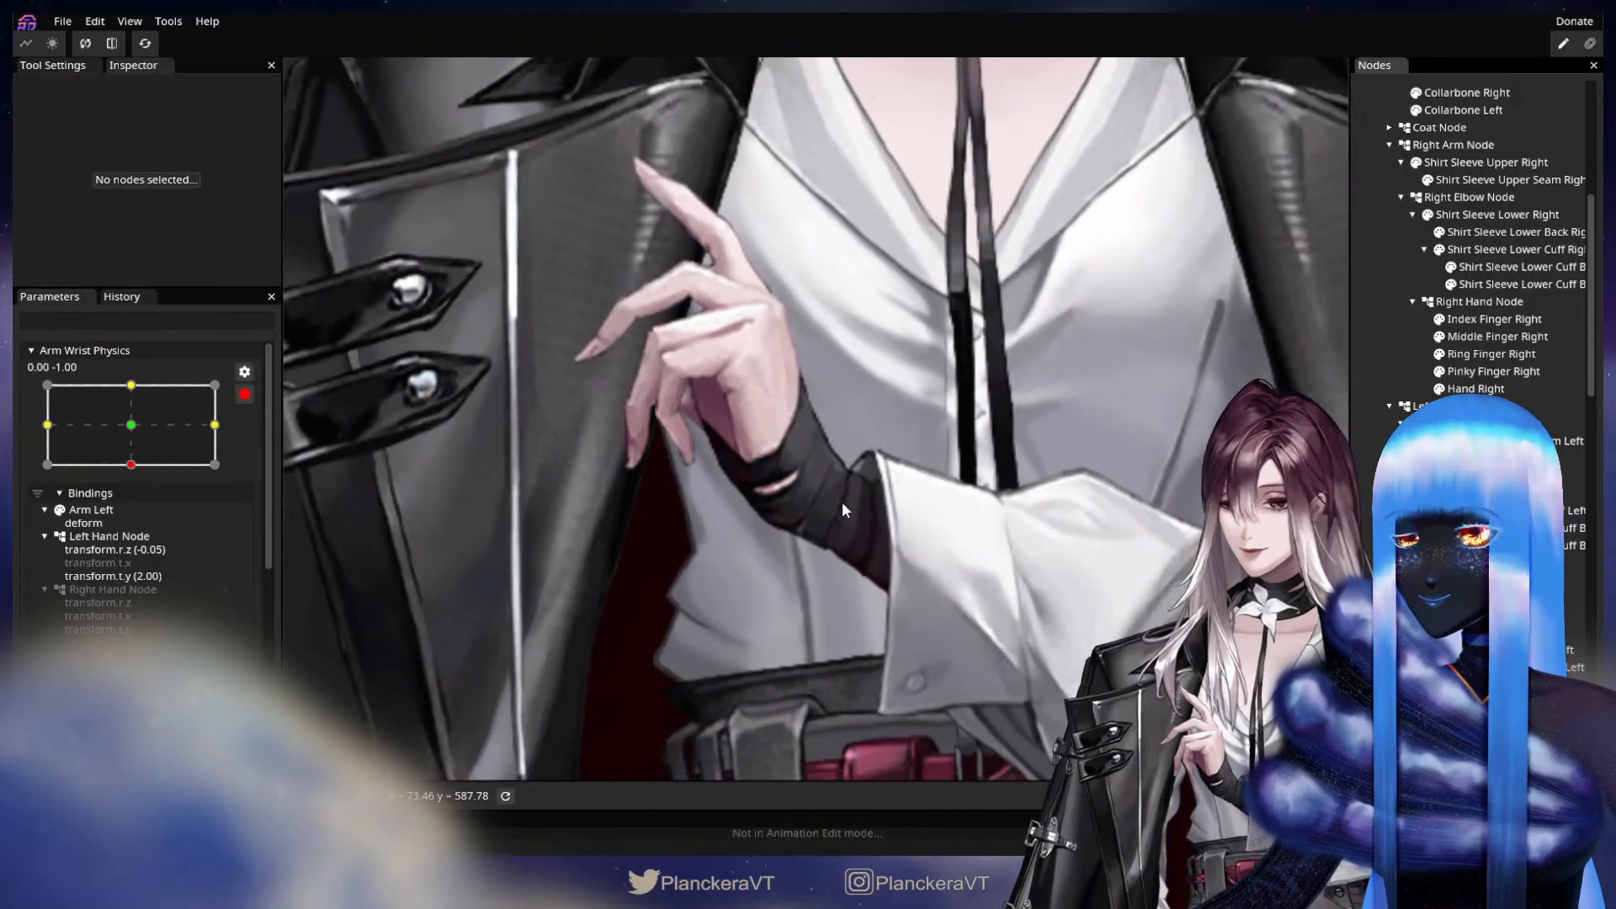
scroll(844, 508, down, 6)
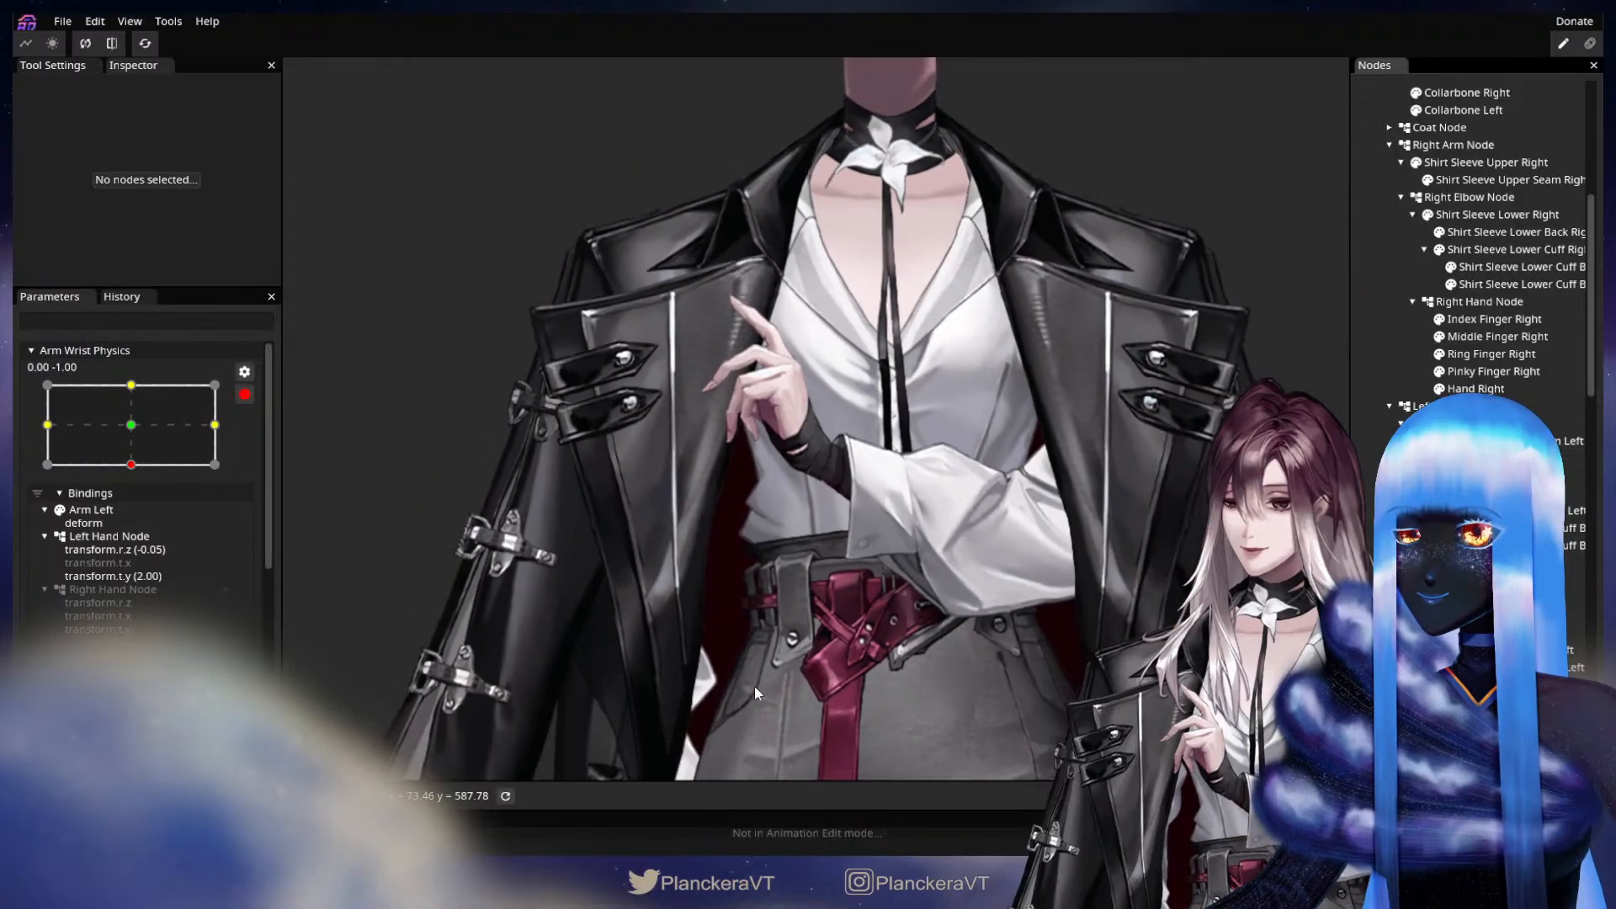
drag(755, 686, 914, 423)
scroll(1469, 471, down, 1)
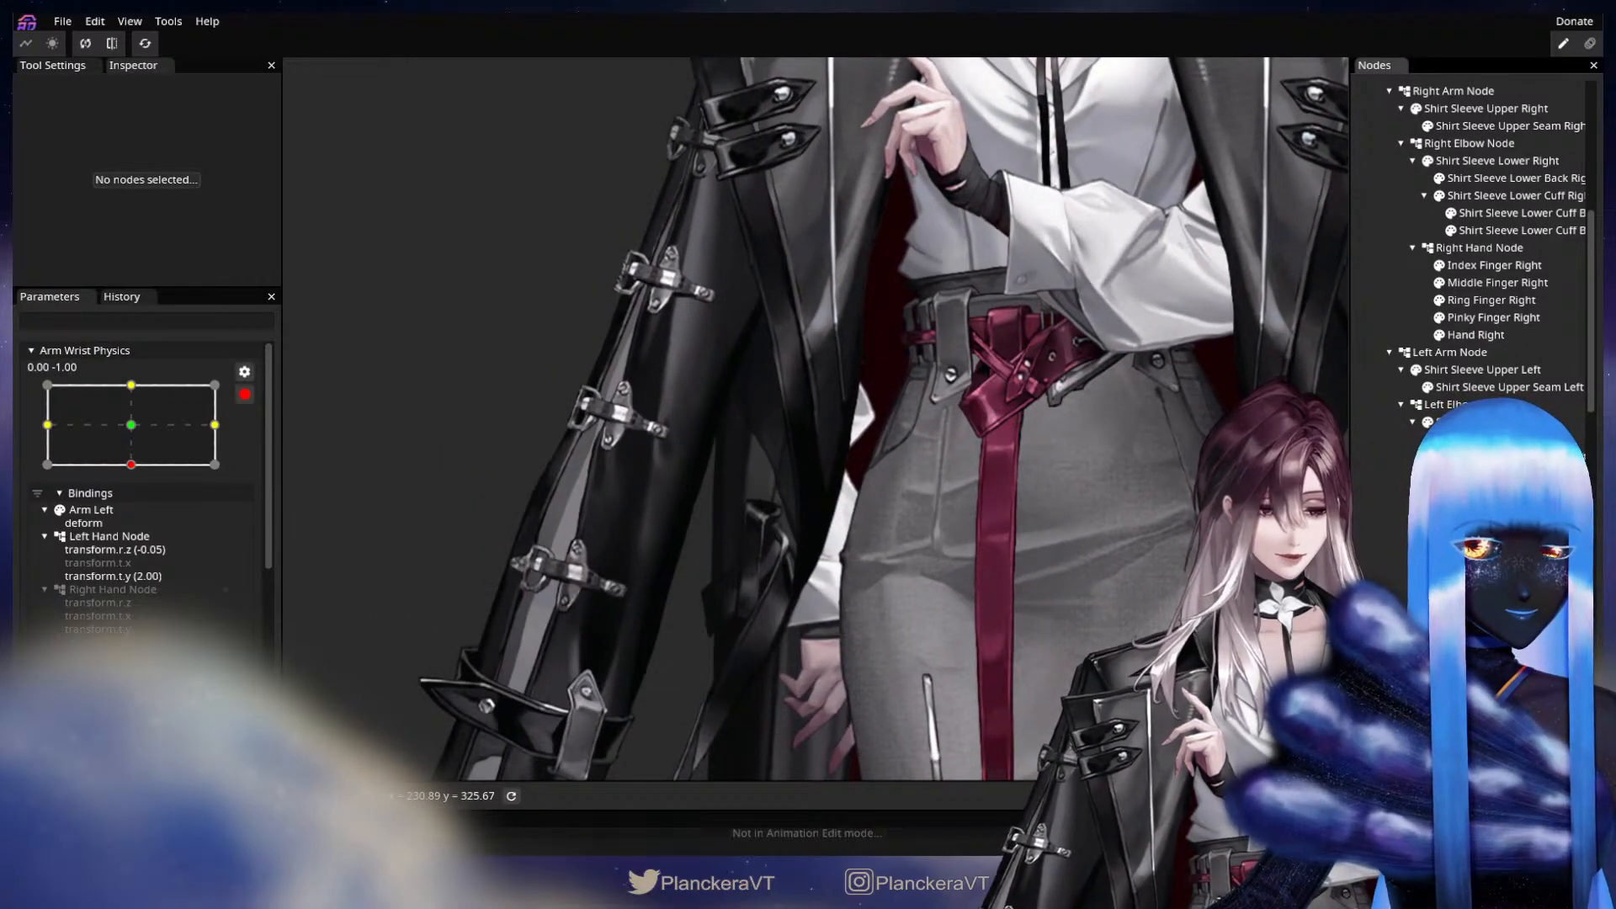
scroll(1473, 244, up, 2)
click(1479, 356)
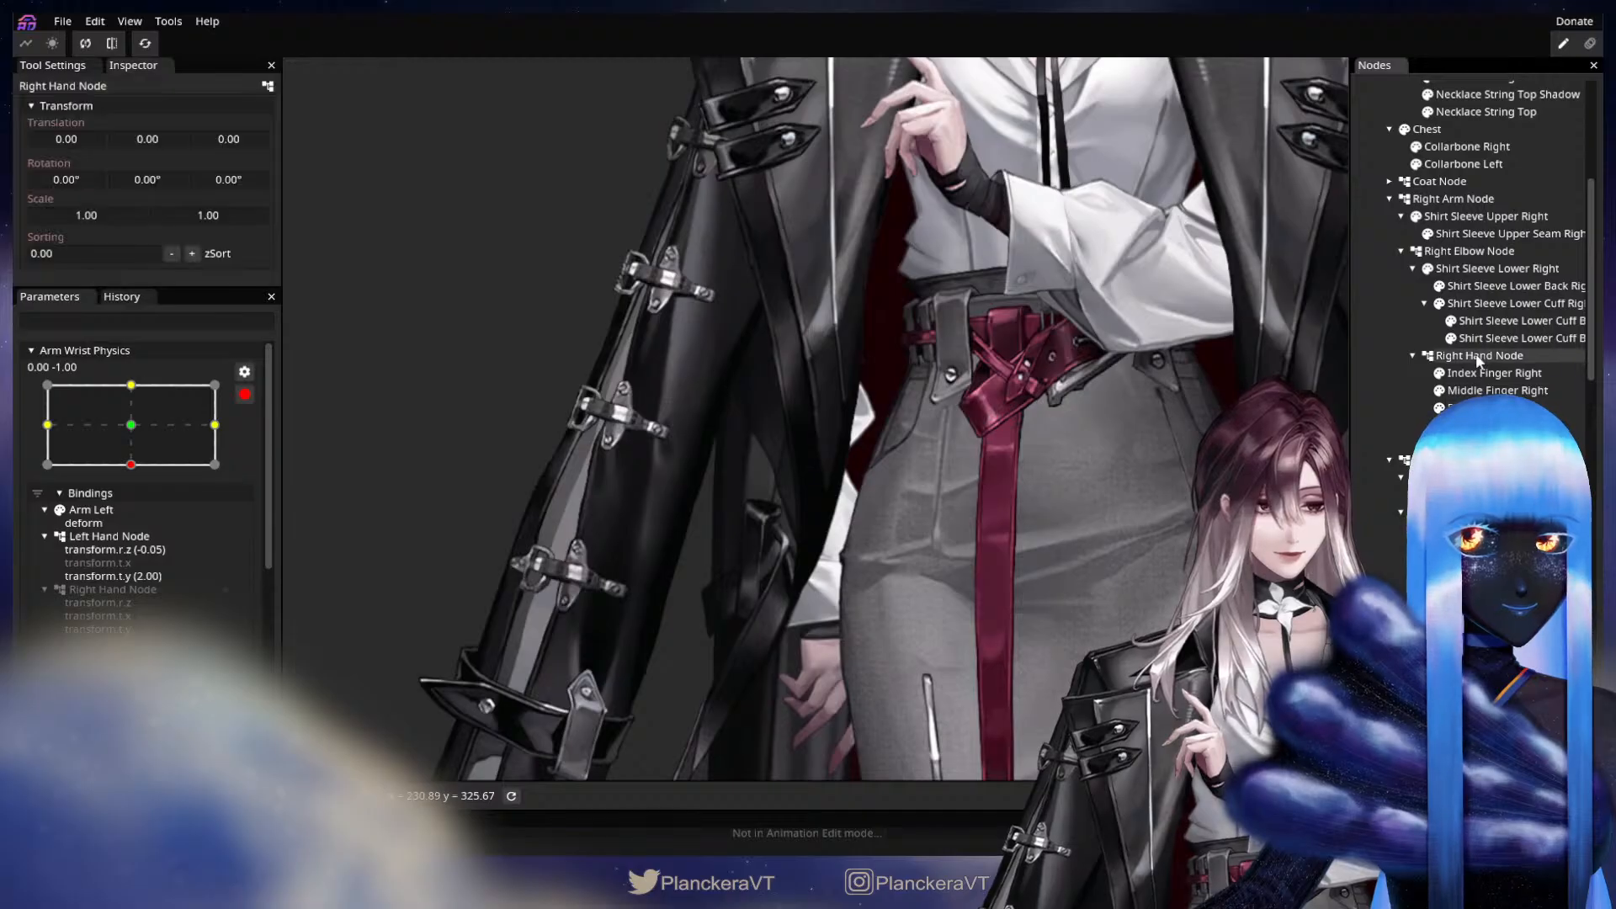
drag(1096, 595, 1108, 496)
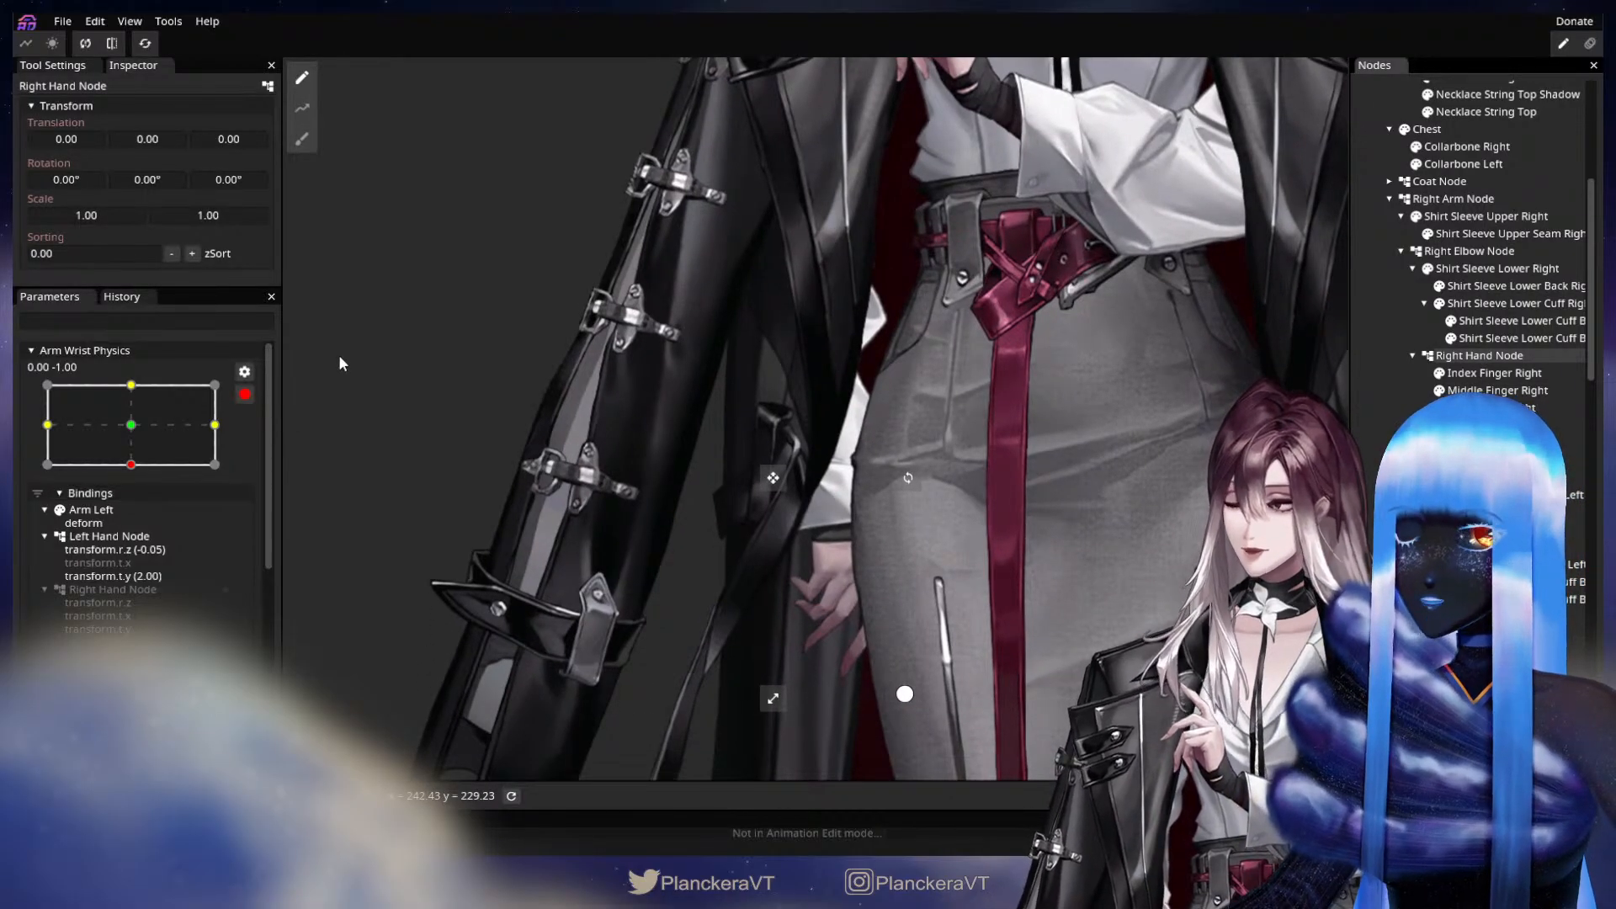
drag(577, 404, 426, 424)
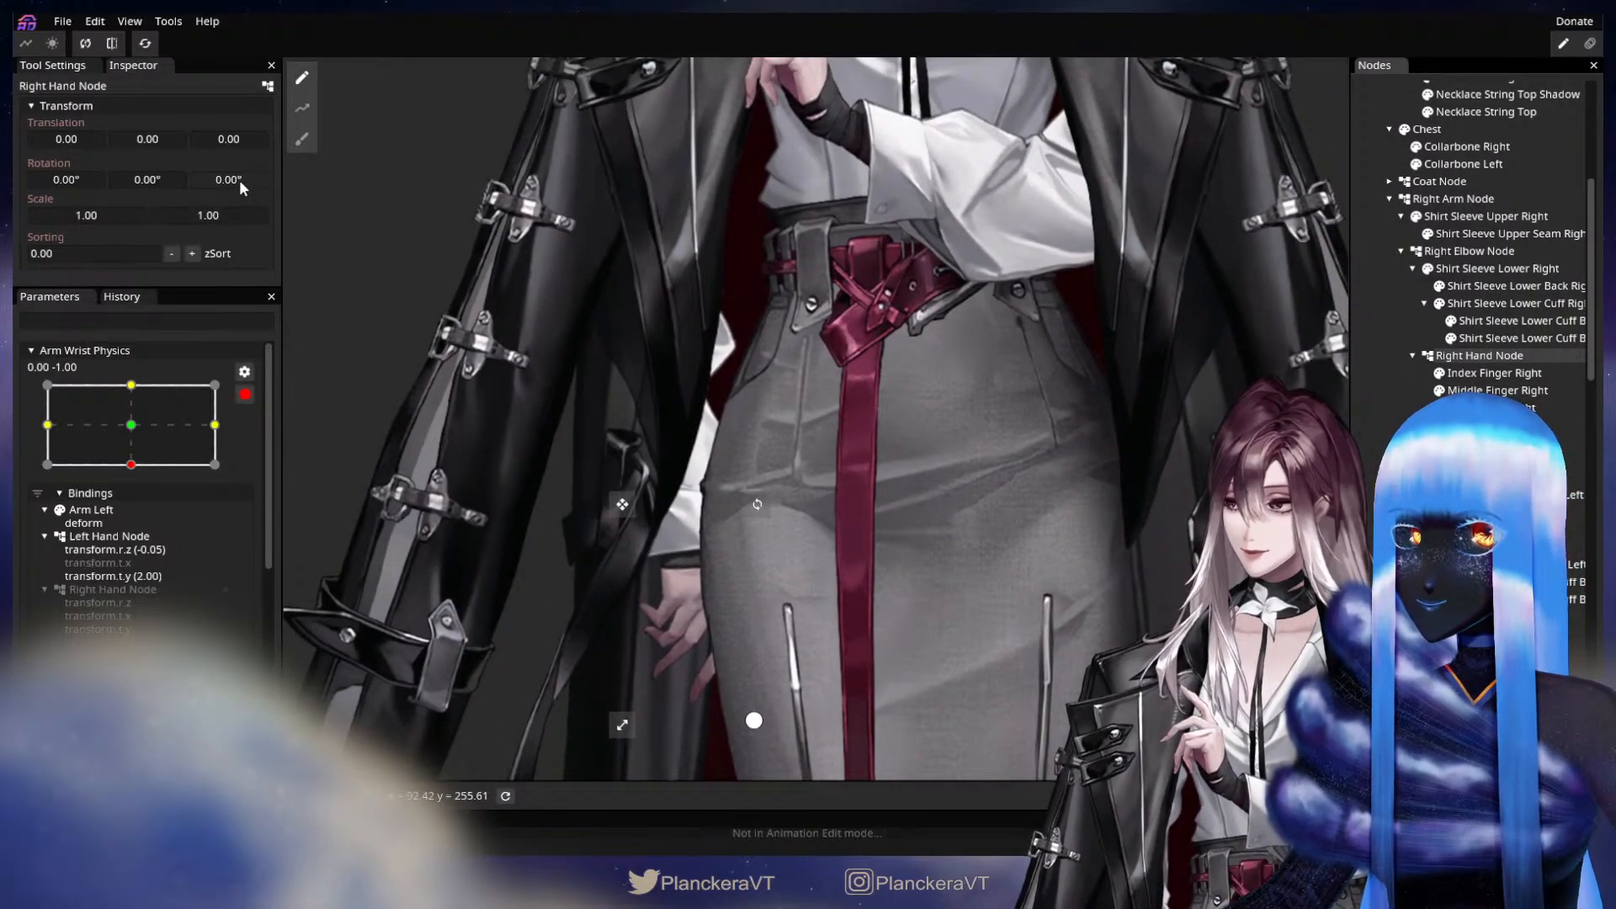
drag(144, 138, 148, 138)
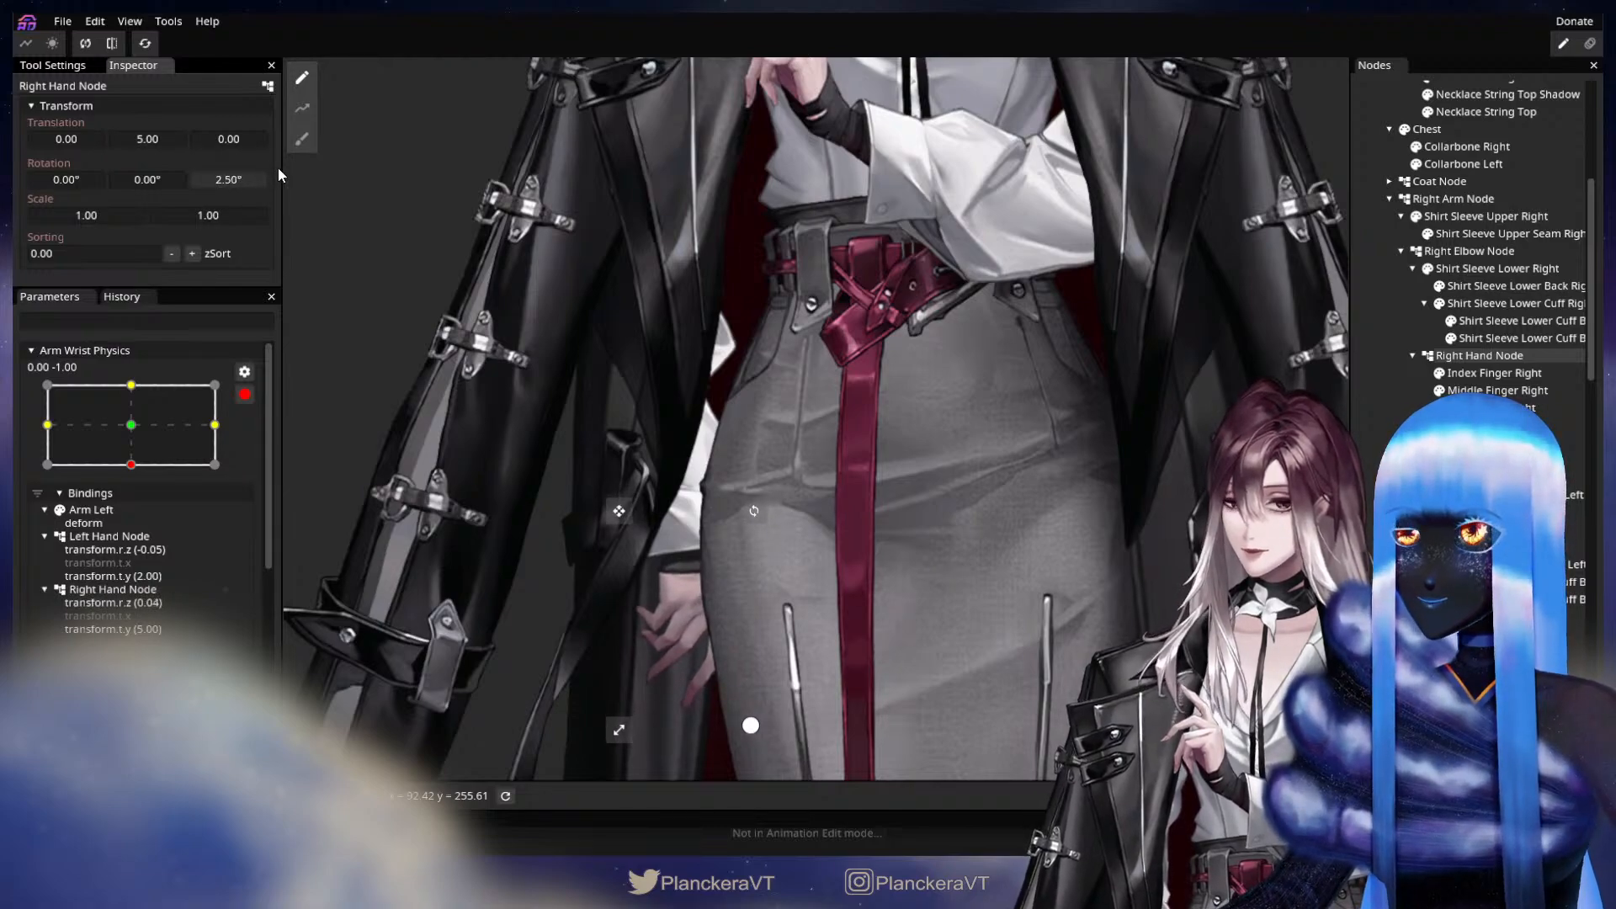
drag(283, 168, 287, 169)
click(1401, 373)
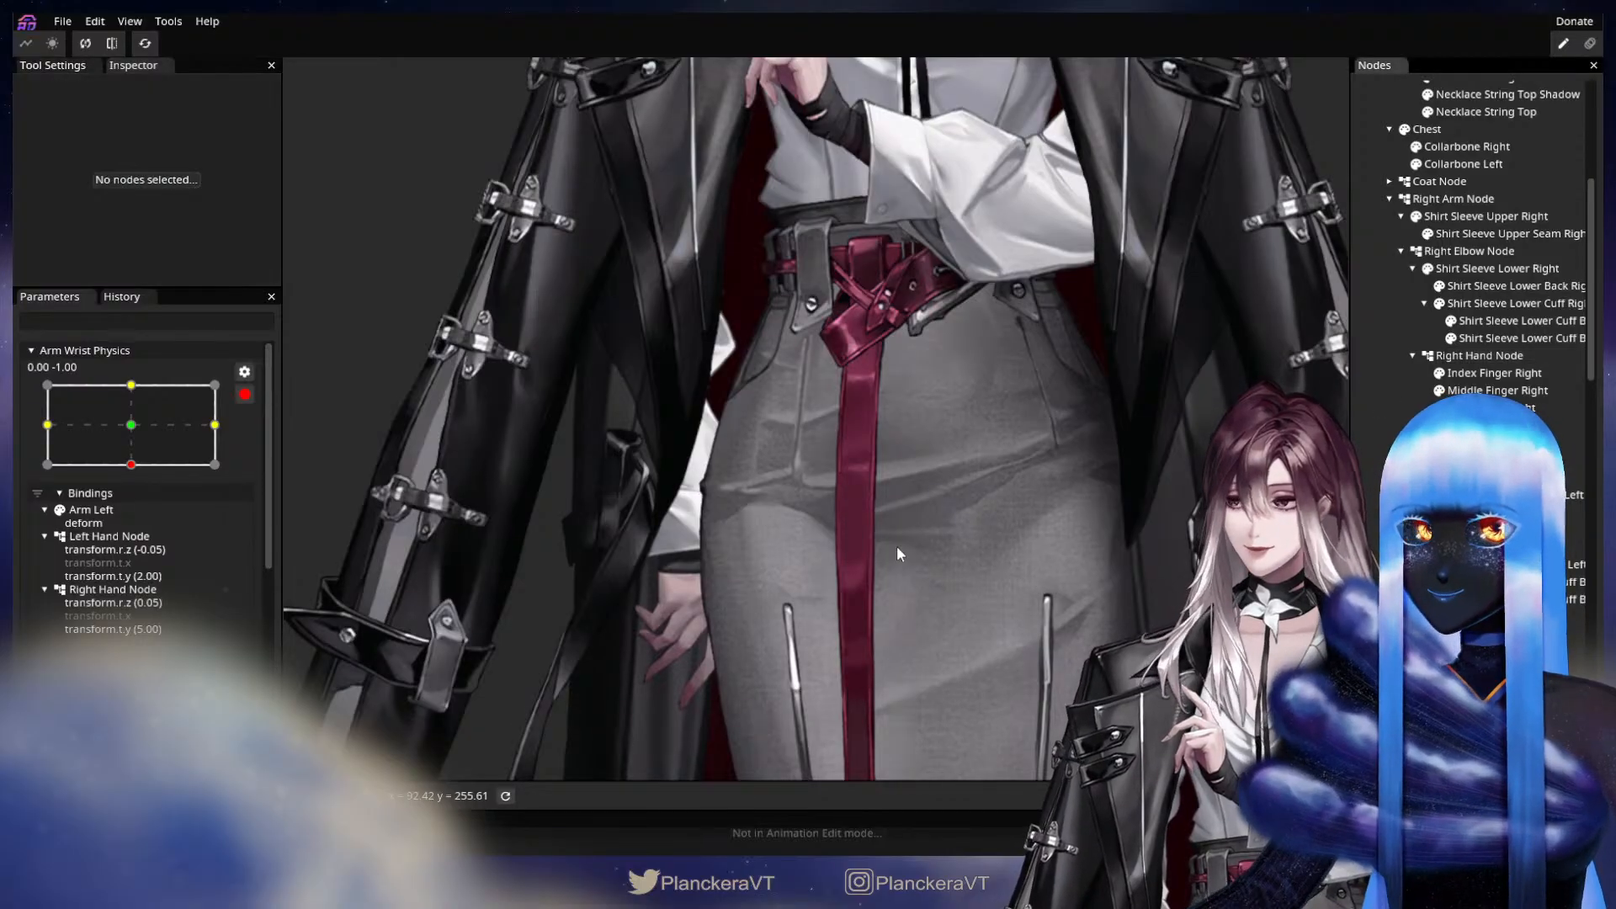
Stop editing the wrist keypoints and preview both hands by moving the Arm Wrist Physics parameter across its range, checking the left wrist closely.
scroll(896, 549, down, 3)
scroll(234, 404, up, 4)
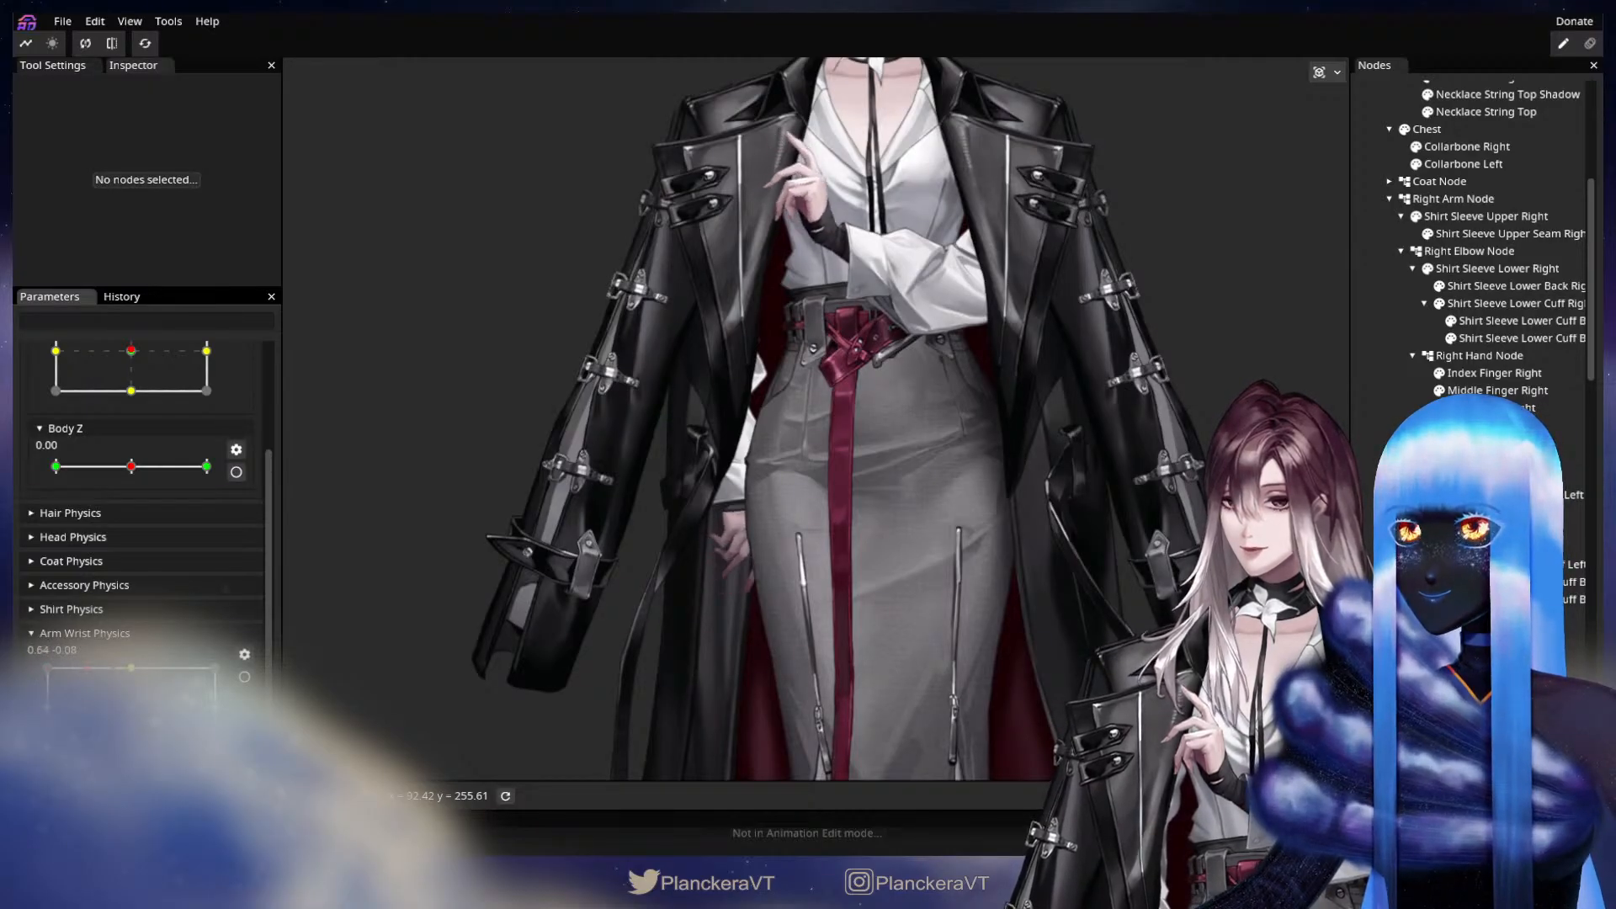
scroll(634, 439, up, 3)
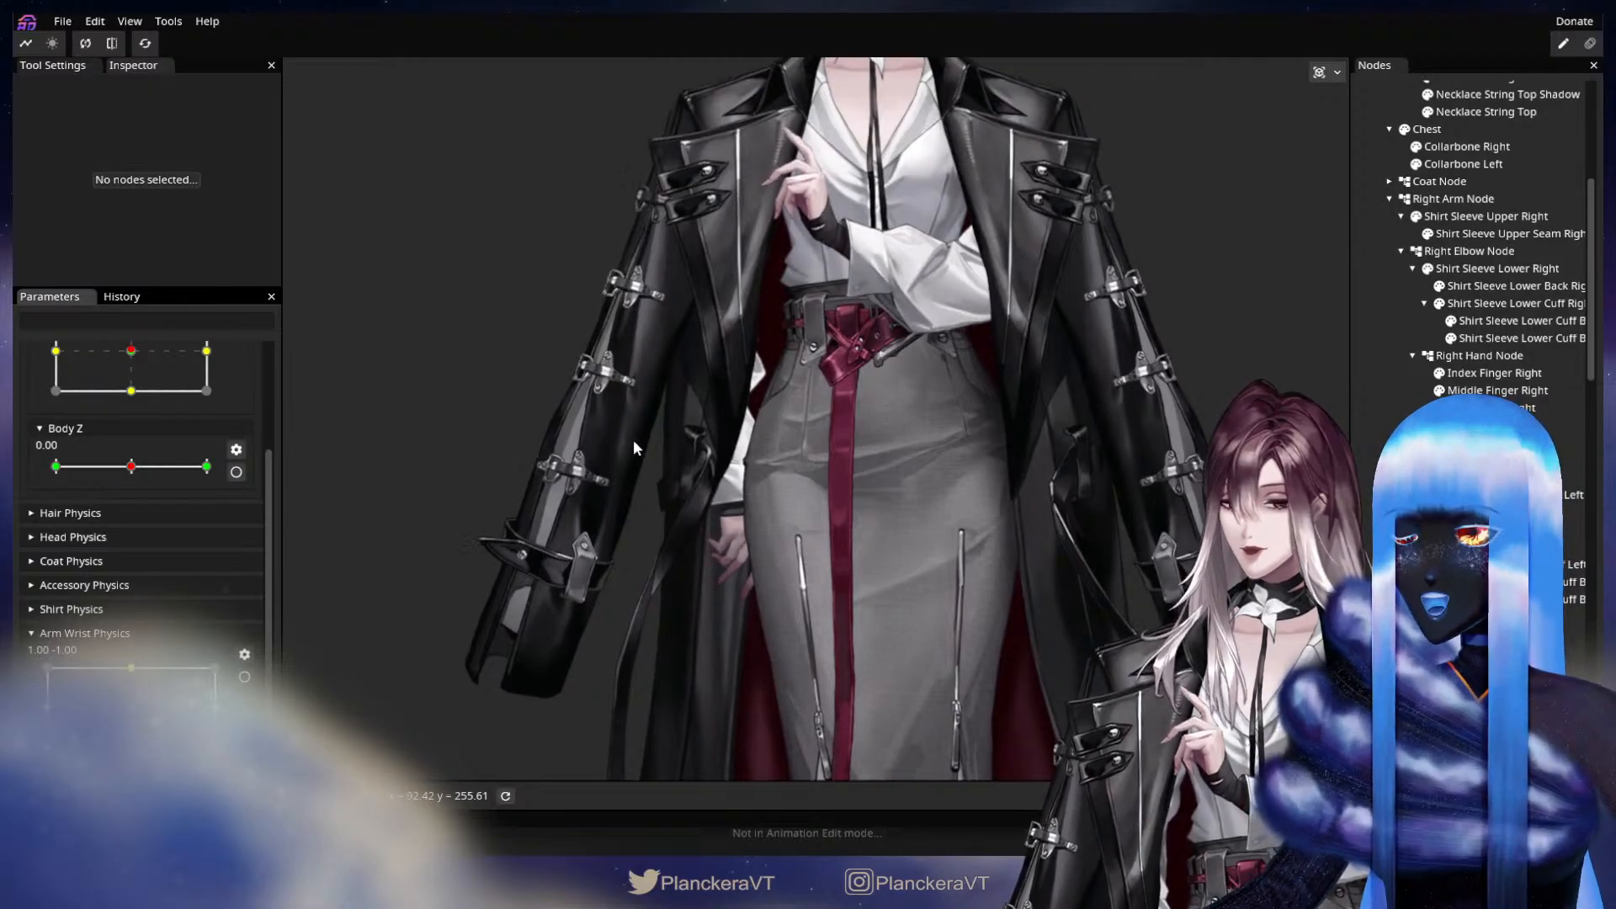
drag(745, 259, 714, 555)
scroll(786, 556, up, 5)
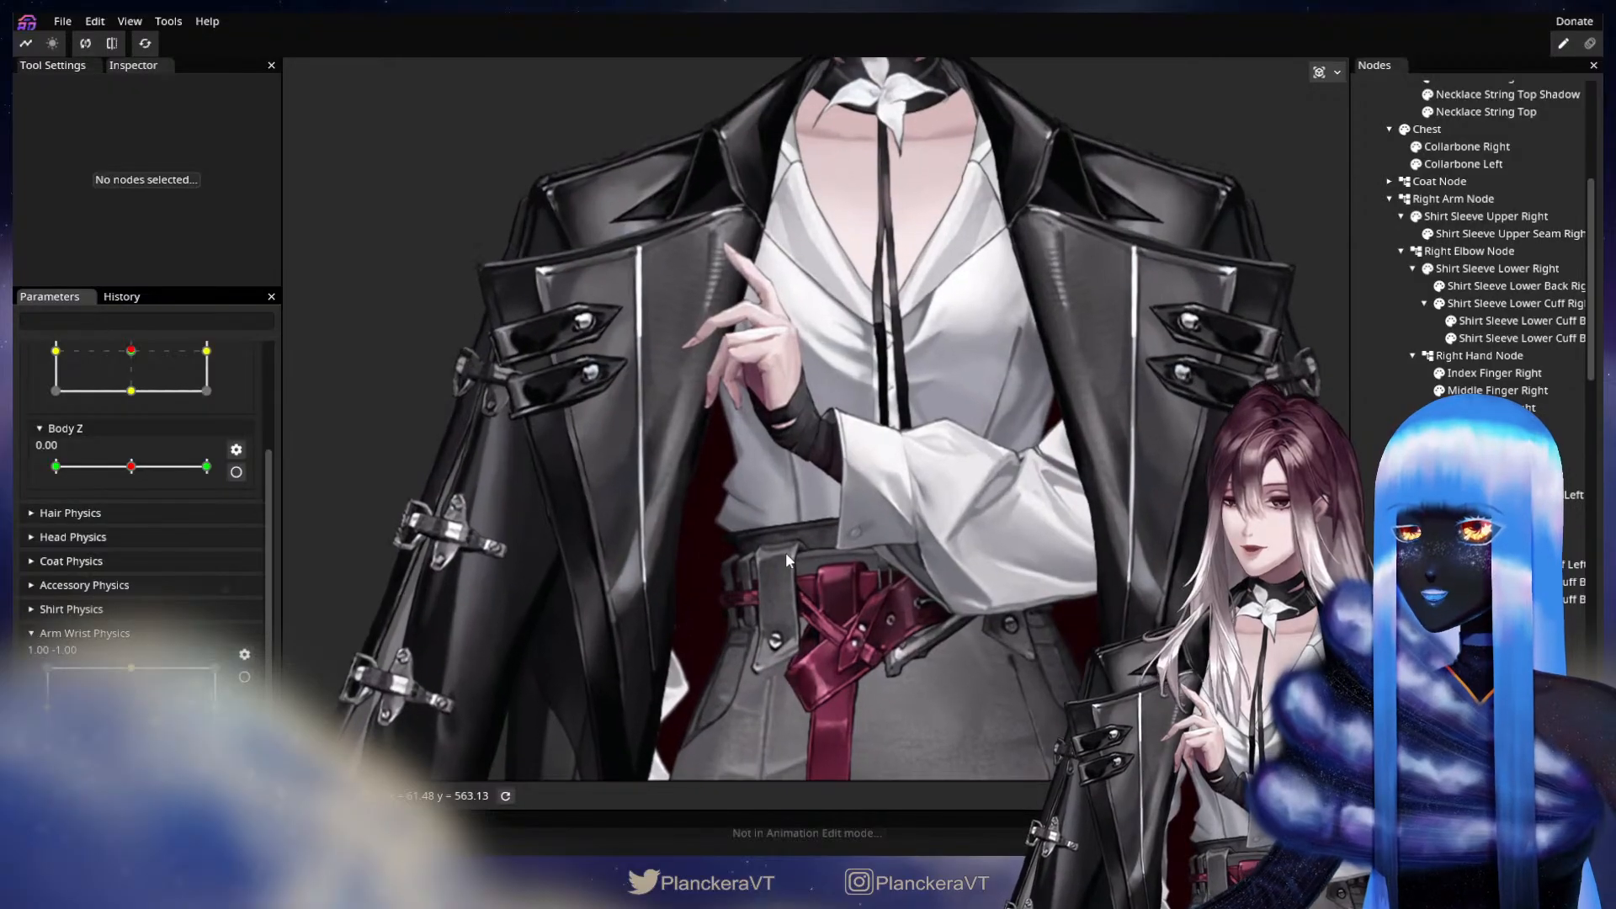
scroll(785, 560, up, 4)
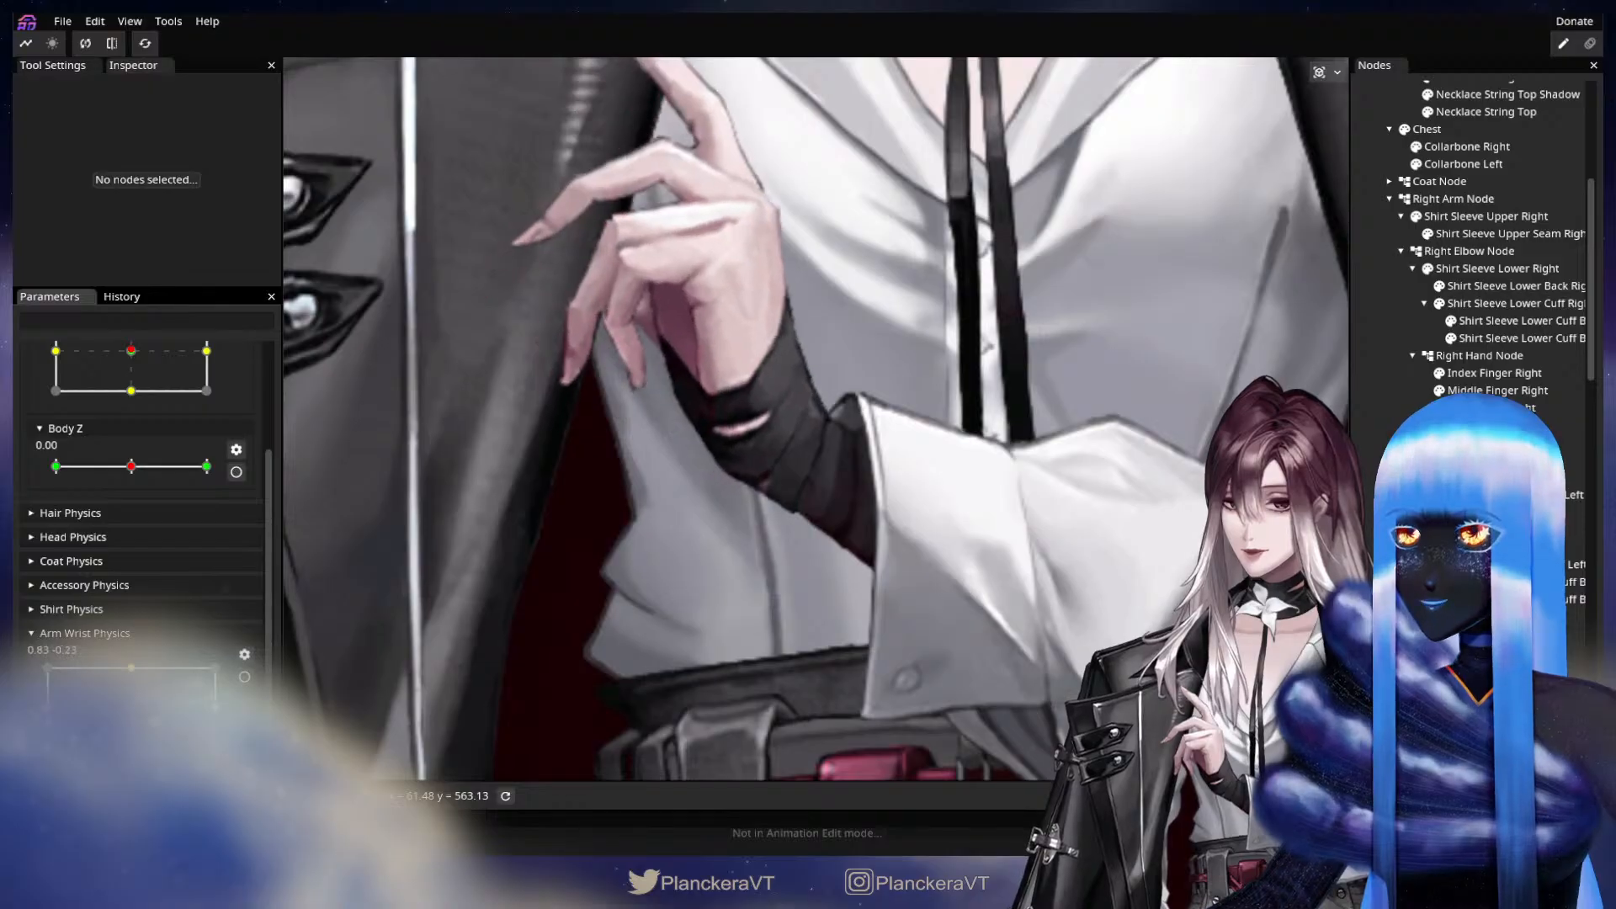
Start editing Arm Wrist Physics at keypoint 1.00, 0.00 and nudge the Arm Left mesh's vertices along its hand-side edge.
click(246, 678)
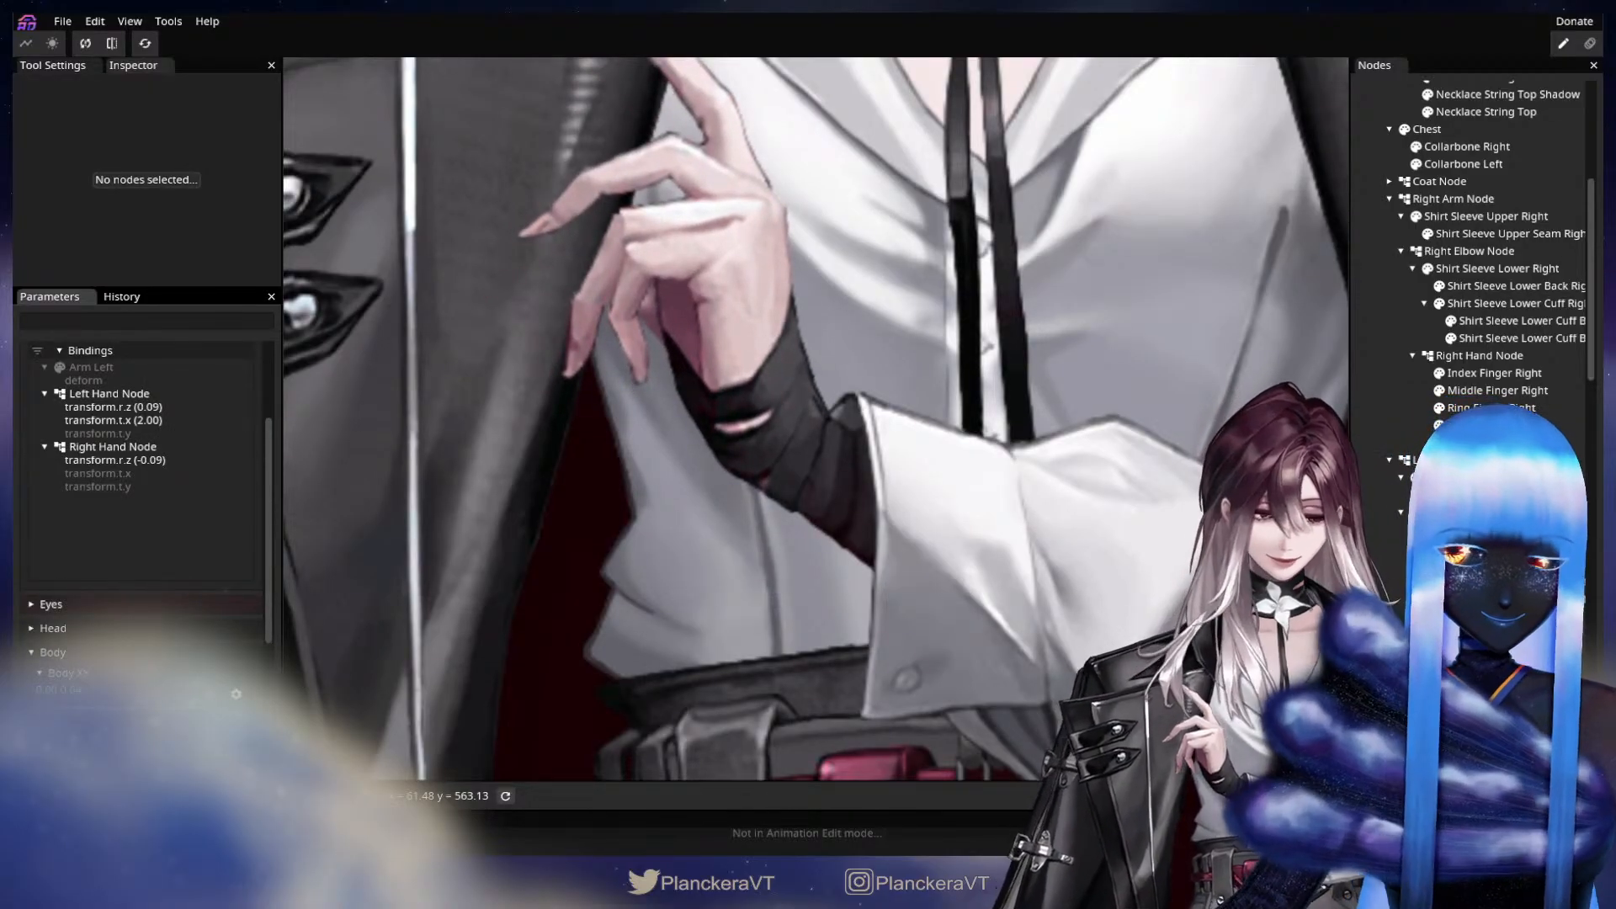
scroll(1477, 306, up, 3)
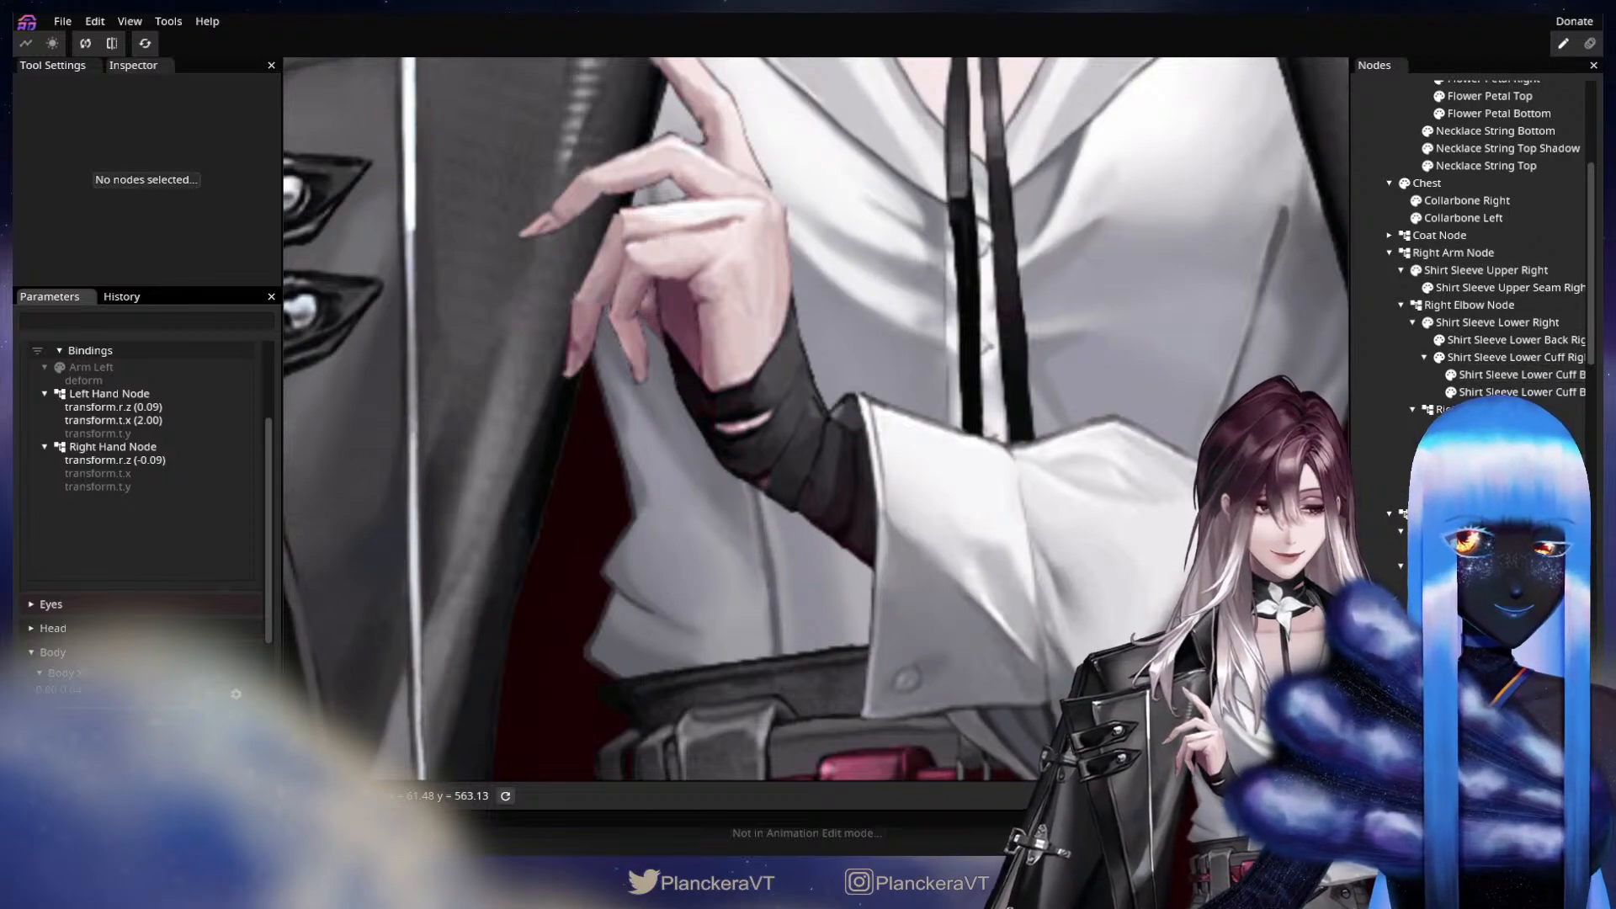
scroll(1476, 253, down, 12)
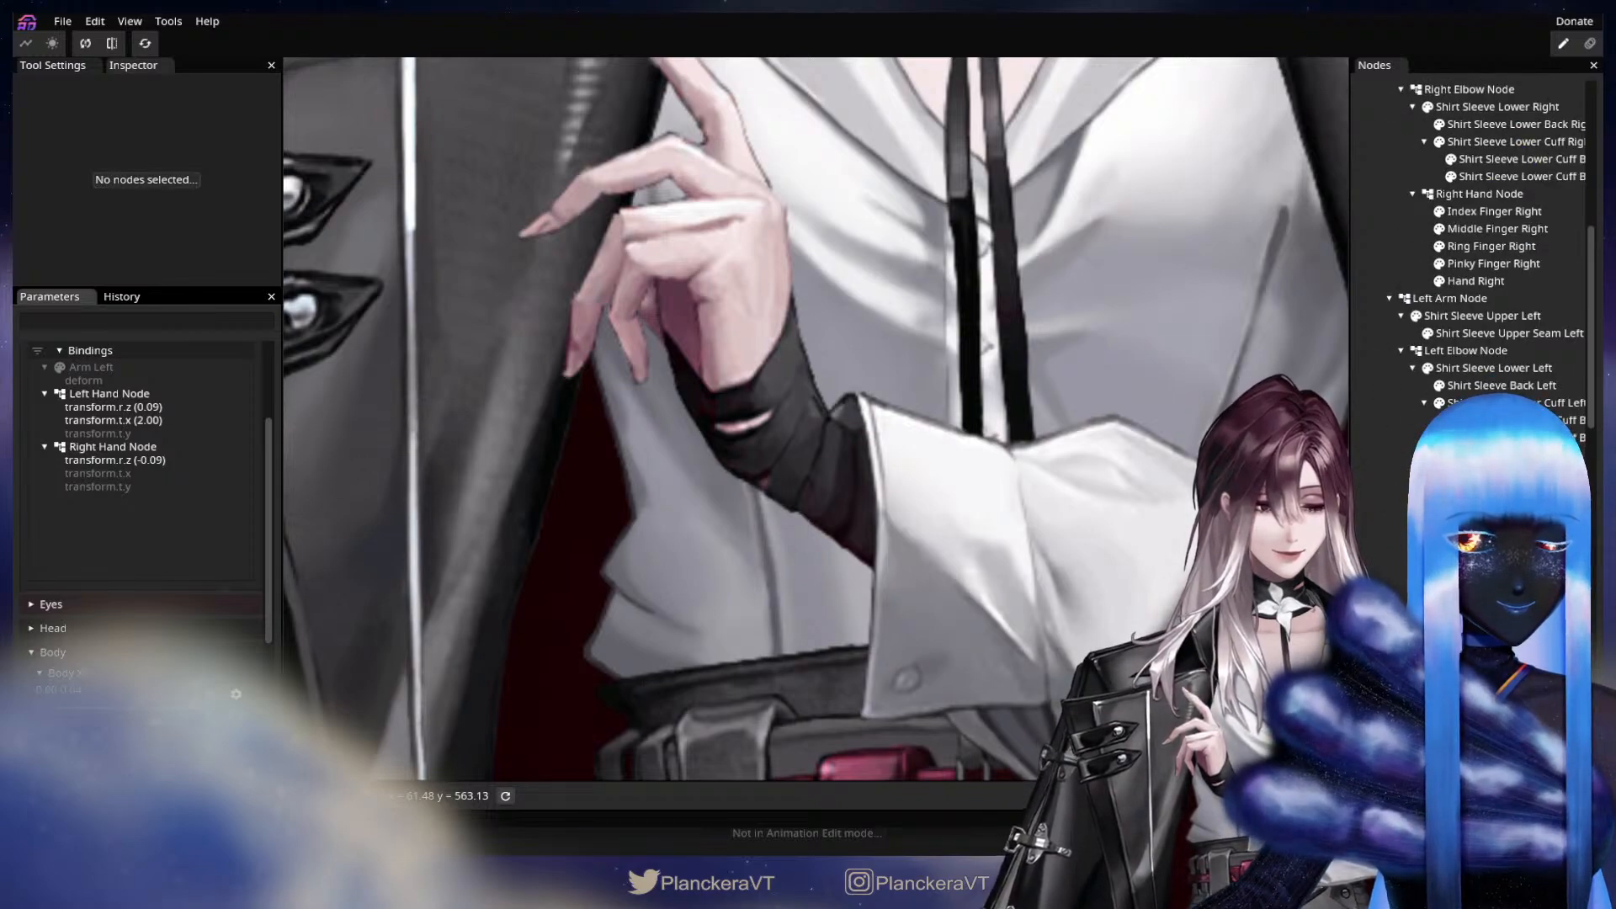
scroll(1476, 337, down, 6)
click(1458, 346)
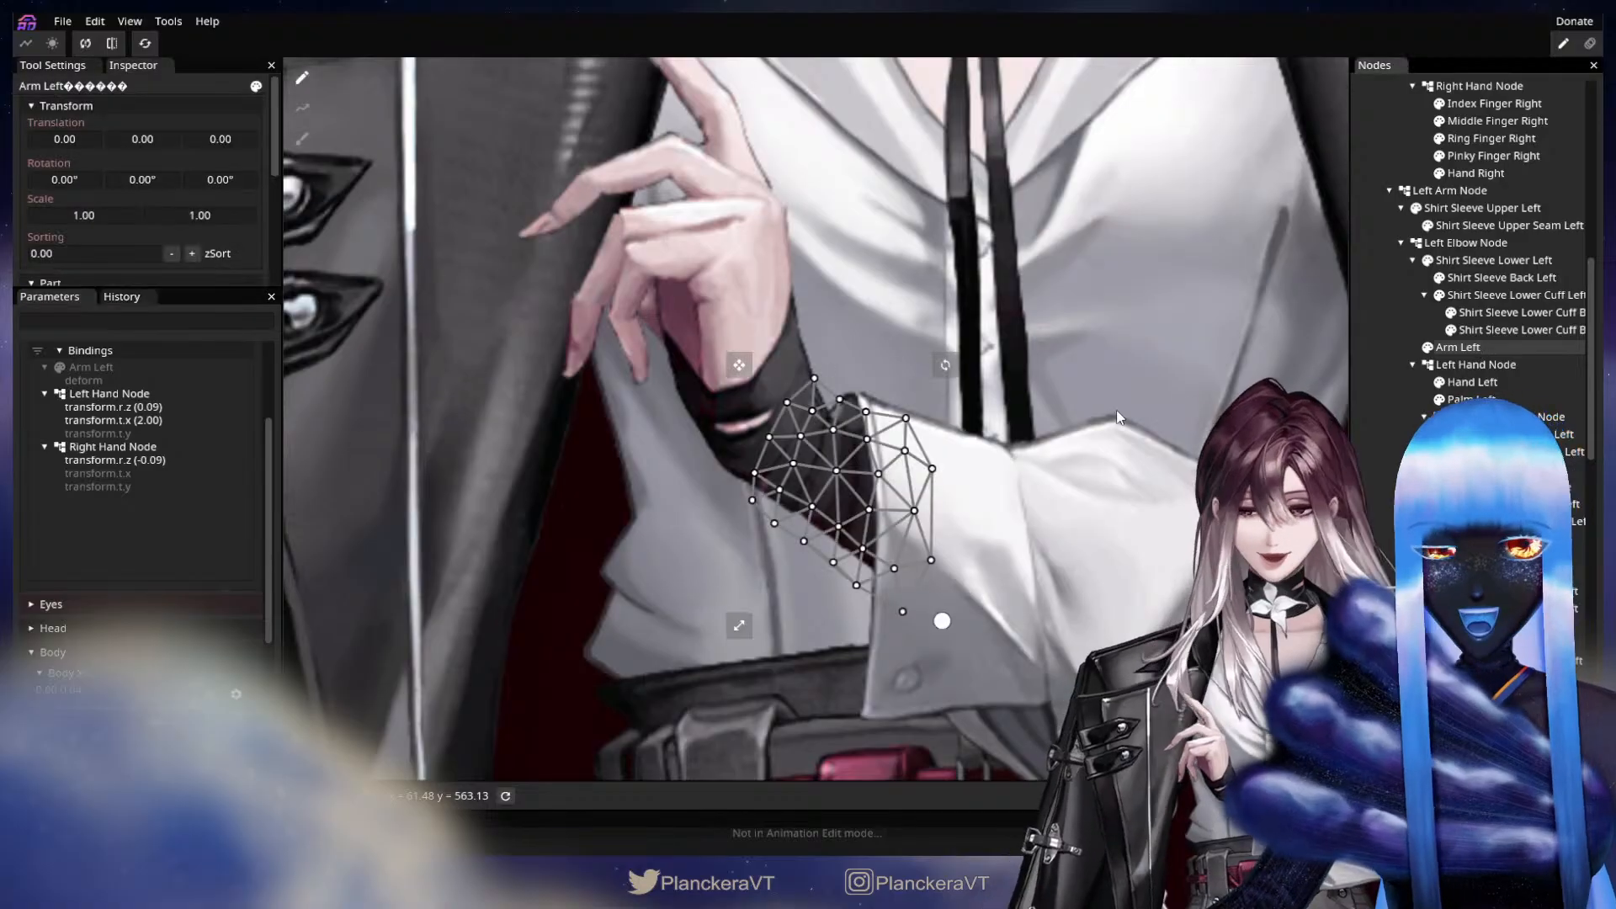
scroll(969, 382, up, 3)
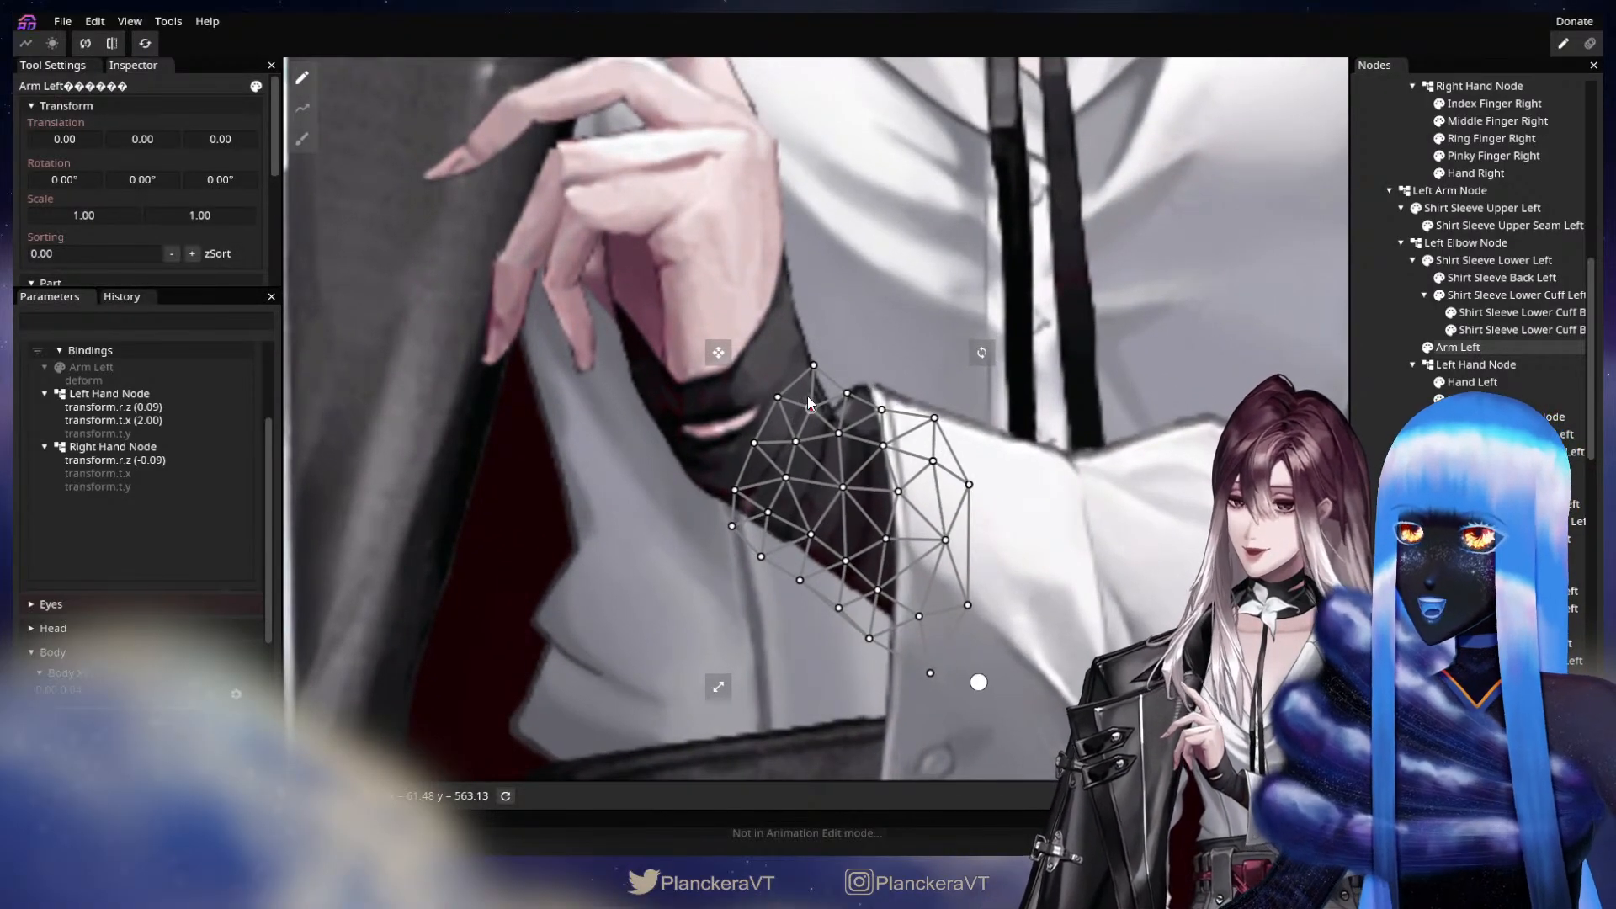
click(812, 403)
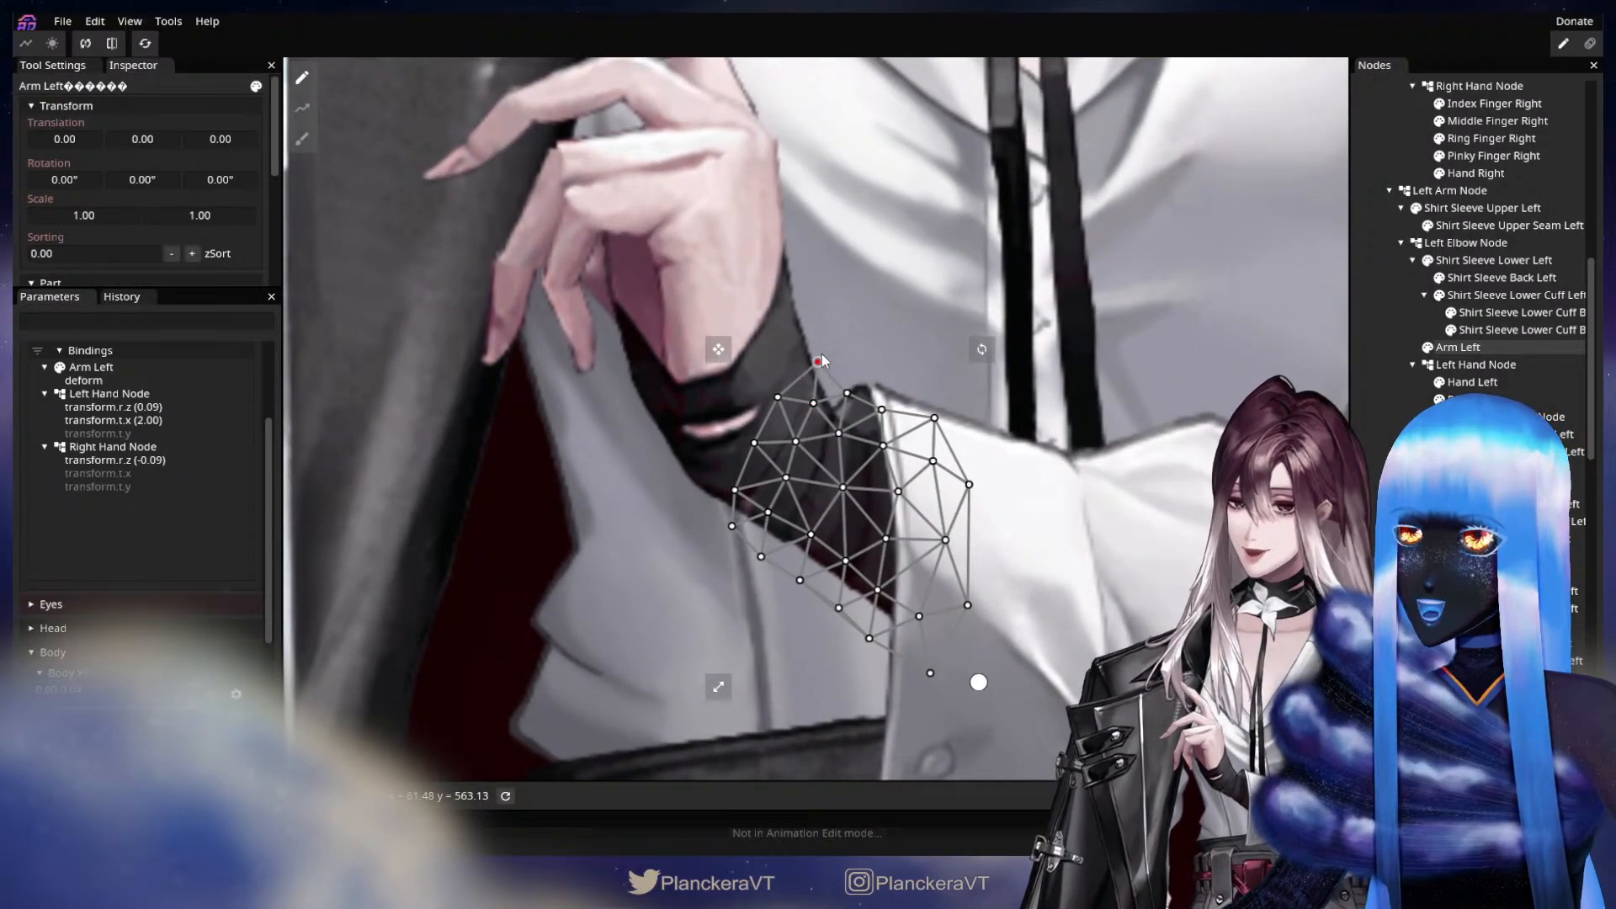
click(840, 433)
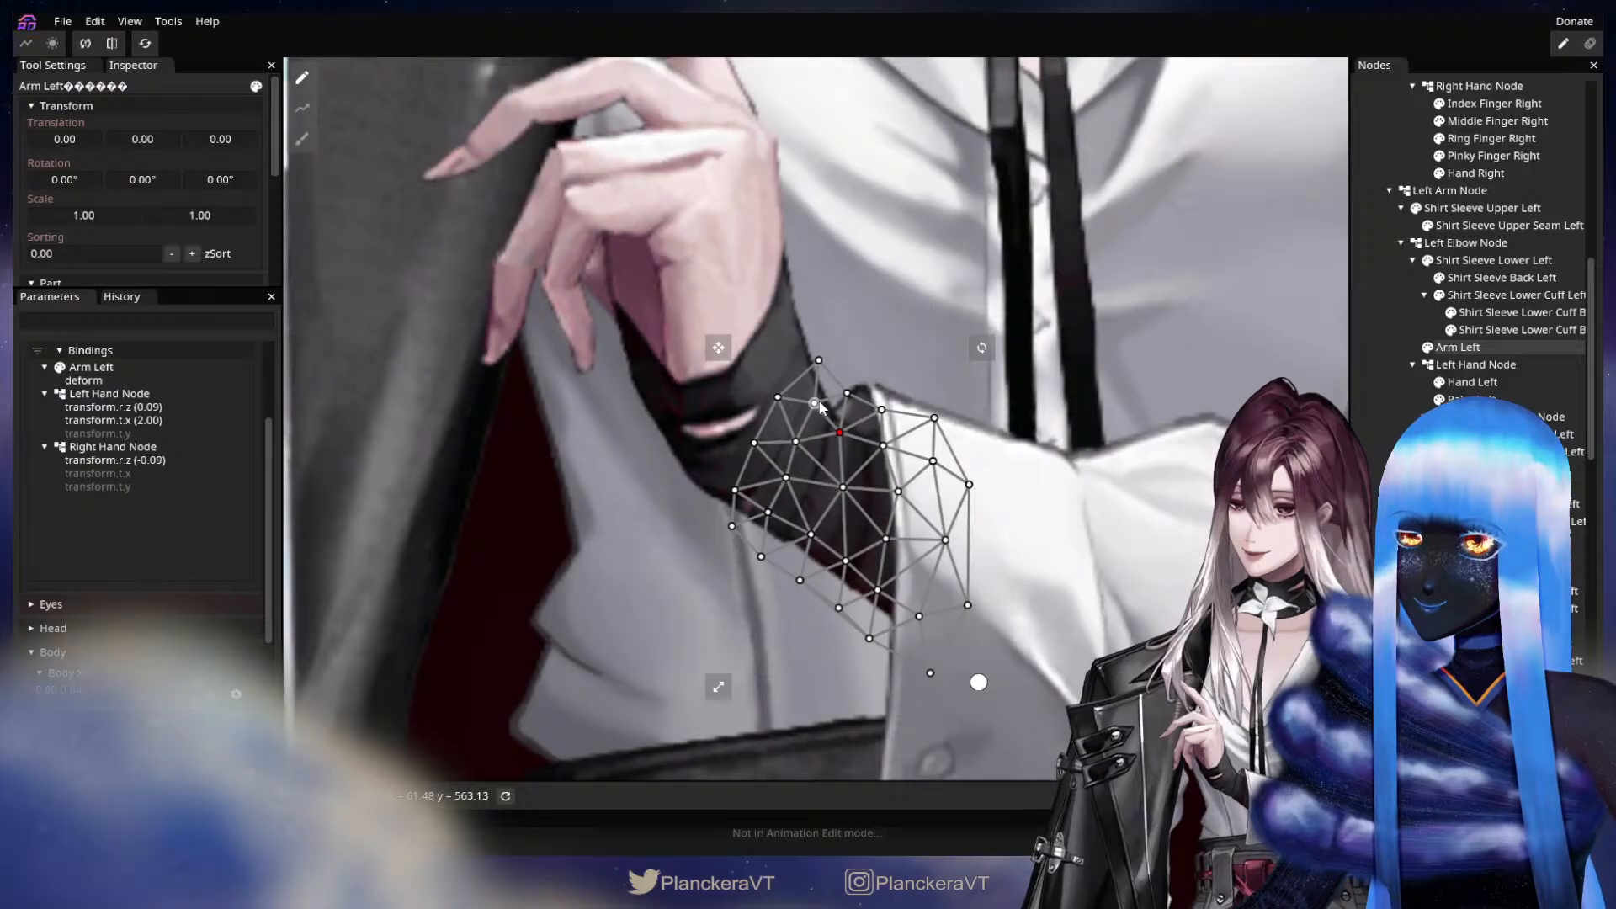
click(733, 526)
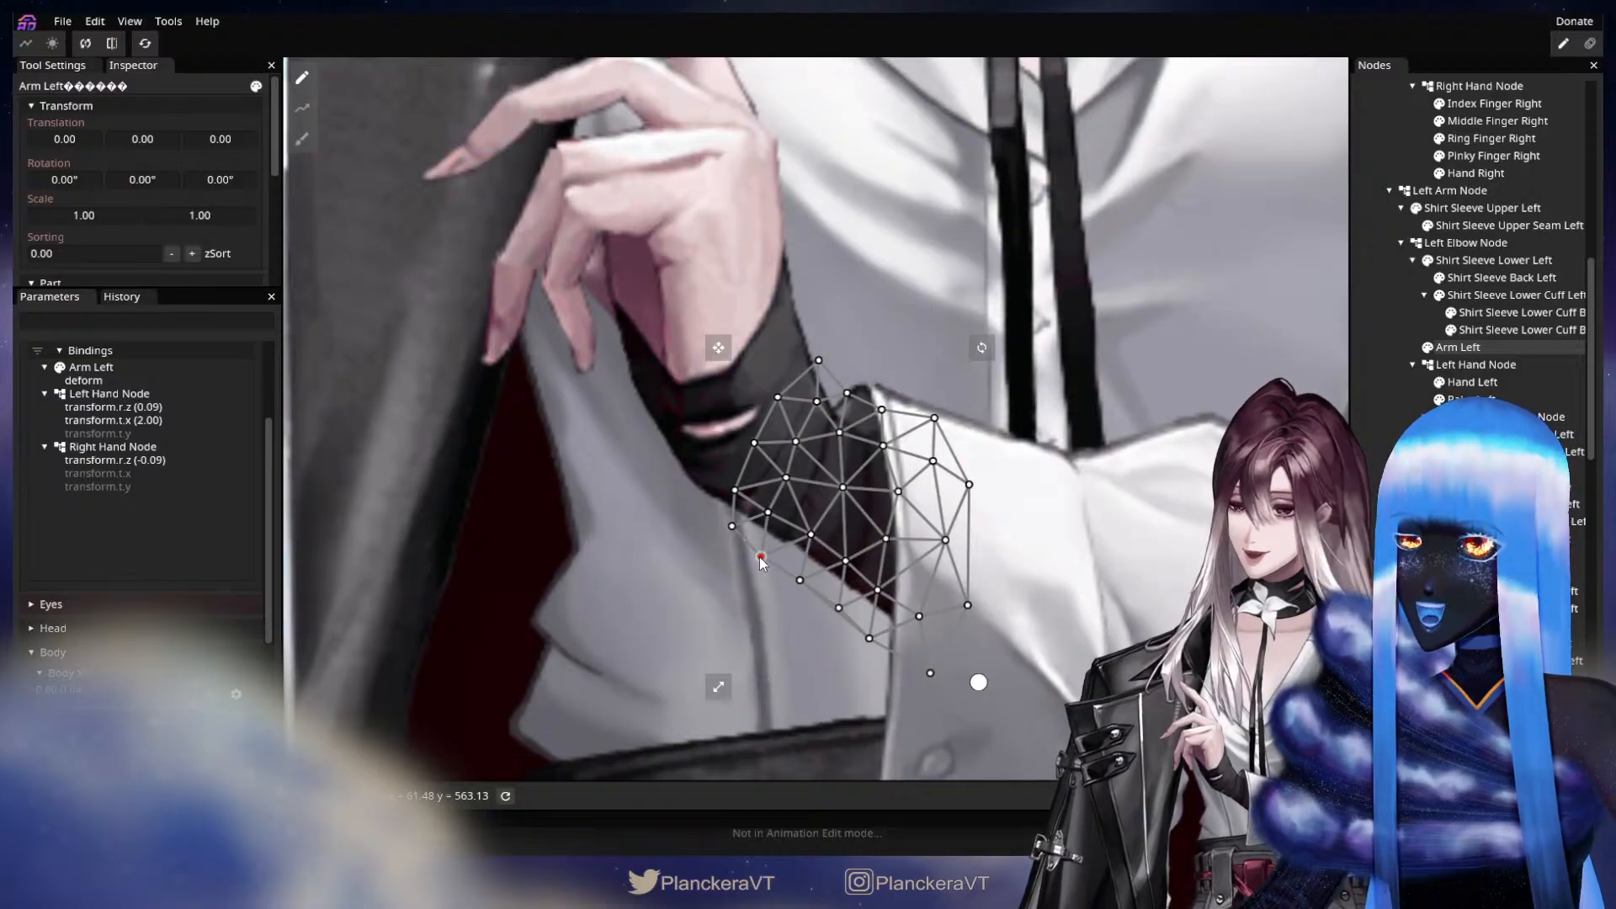
key(Escape)
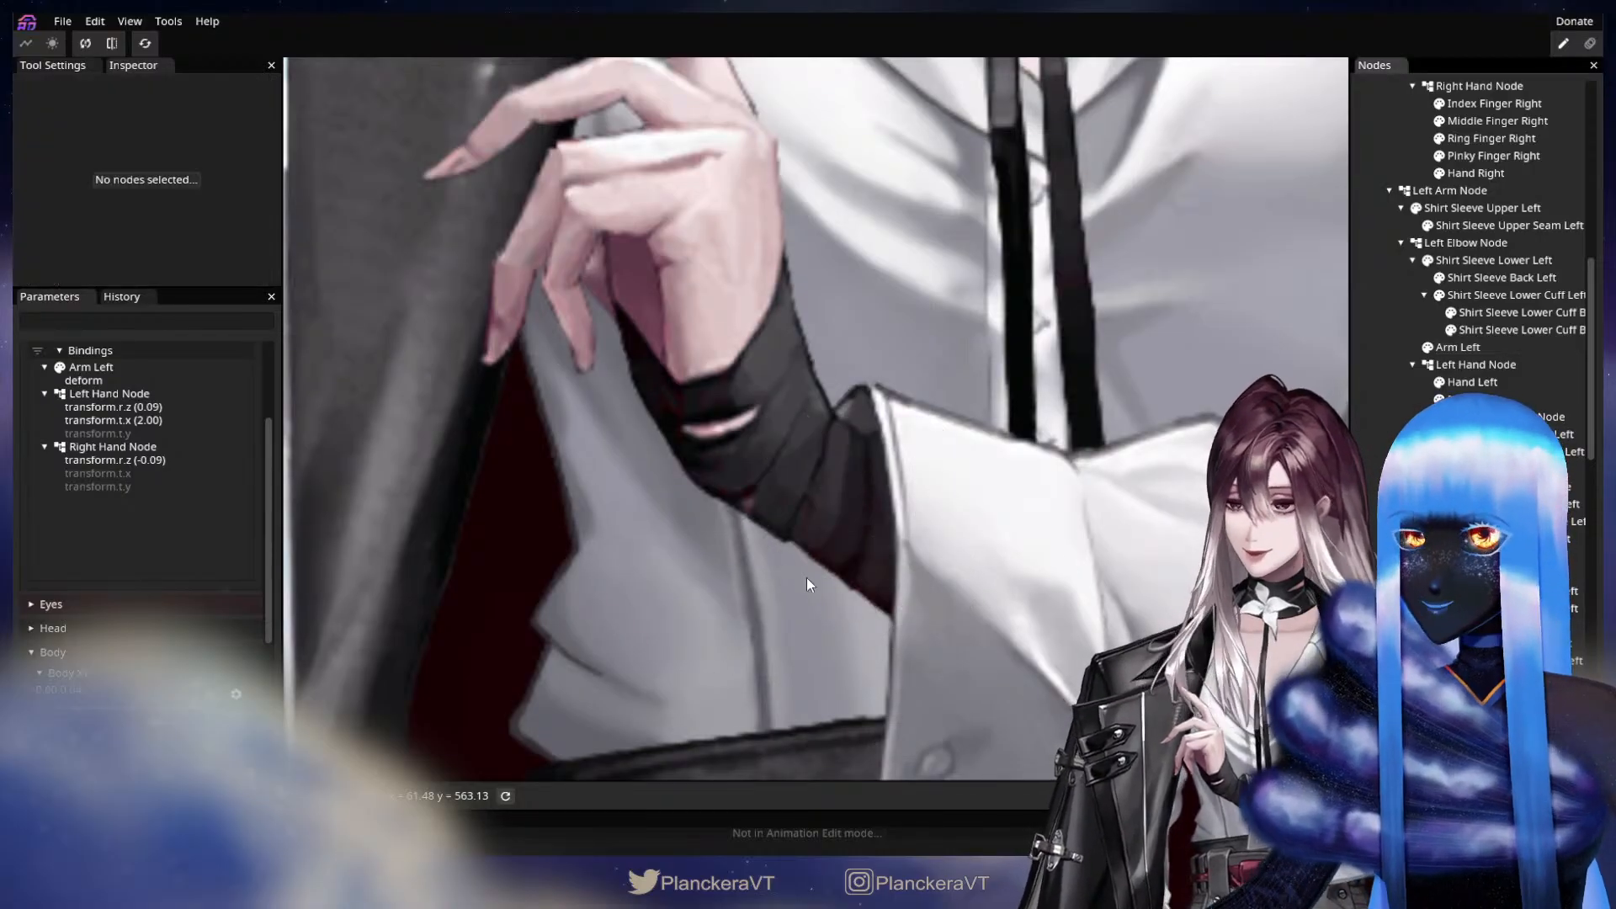
Refine the inner vertices of the Arm Left mesh near the wrist at keypoint 1.00, 0.00 to smooth the sleeve wrap.
scroll(806, 575, down, 2)
scroll(808, 577, down, 2)
scroll(244, 470, up, 3)
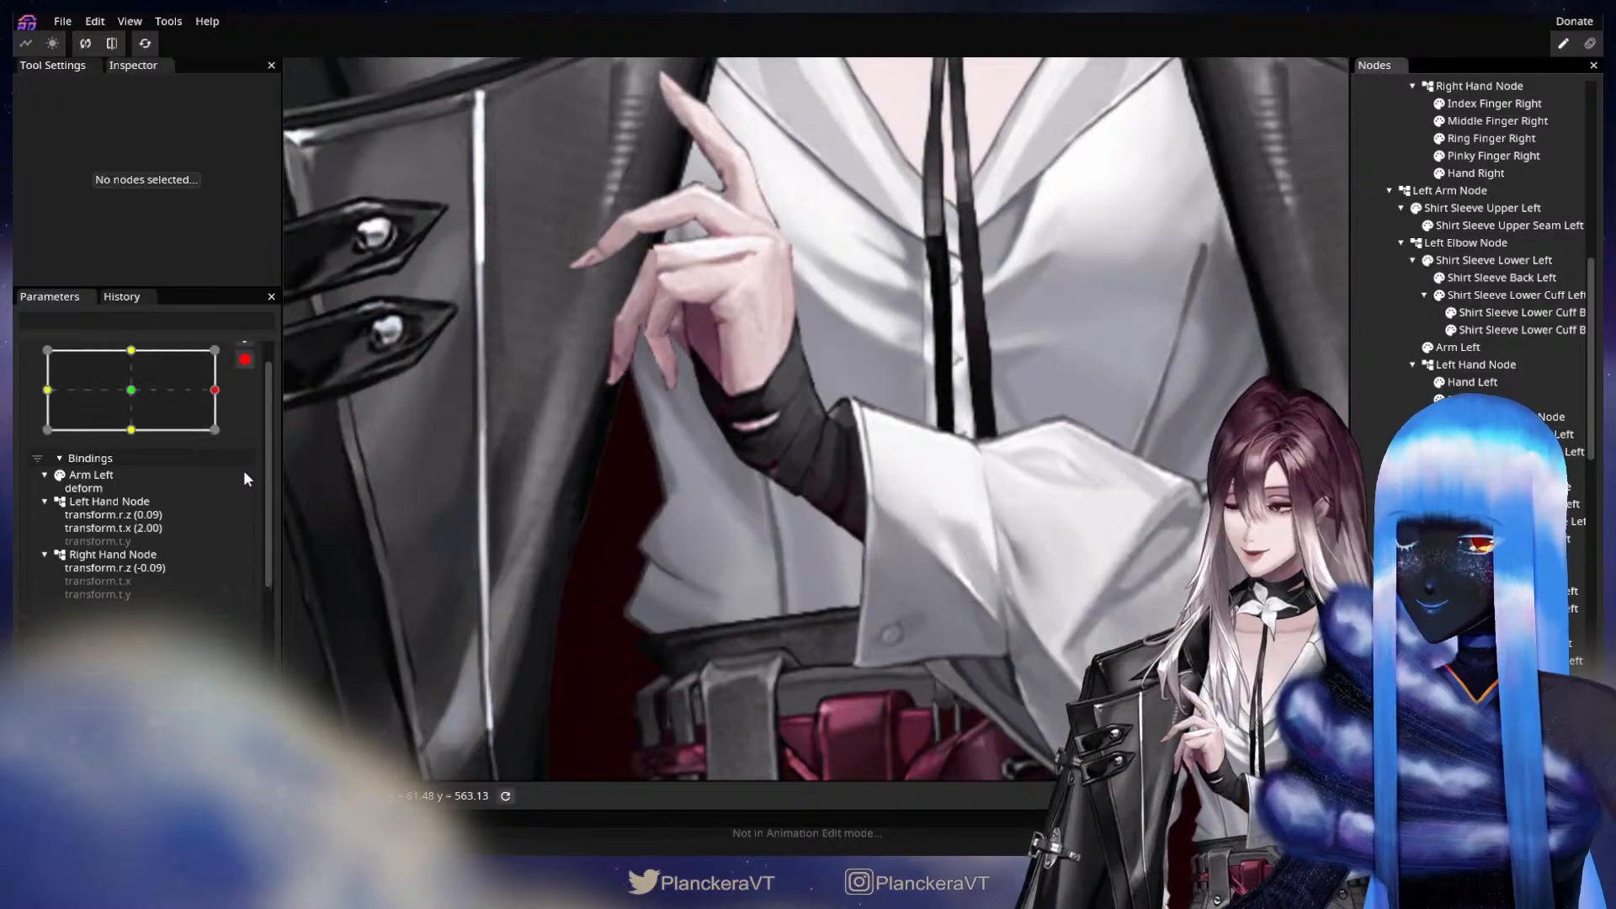
drag(225, 456, 179, 425)
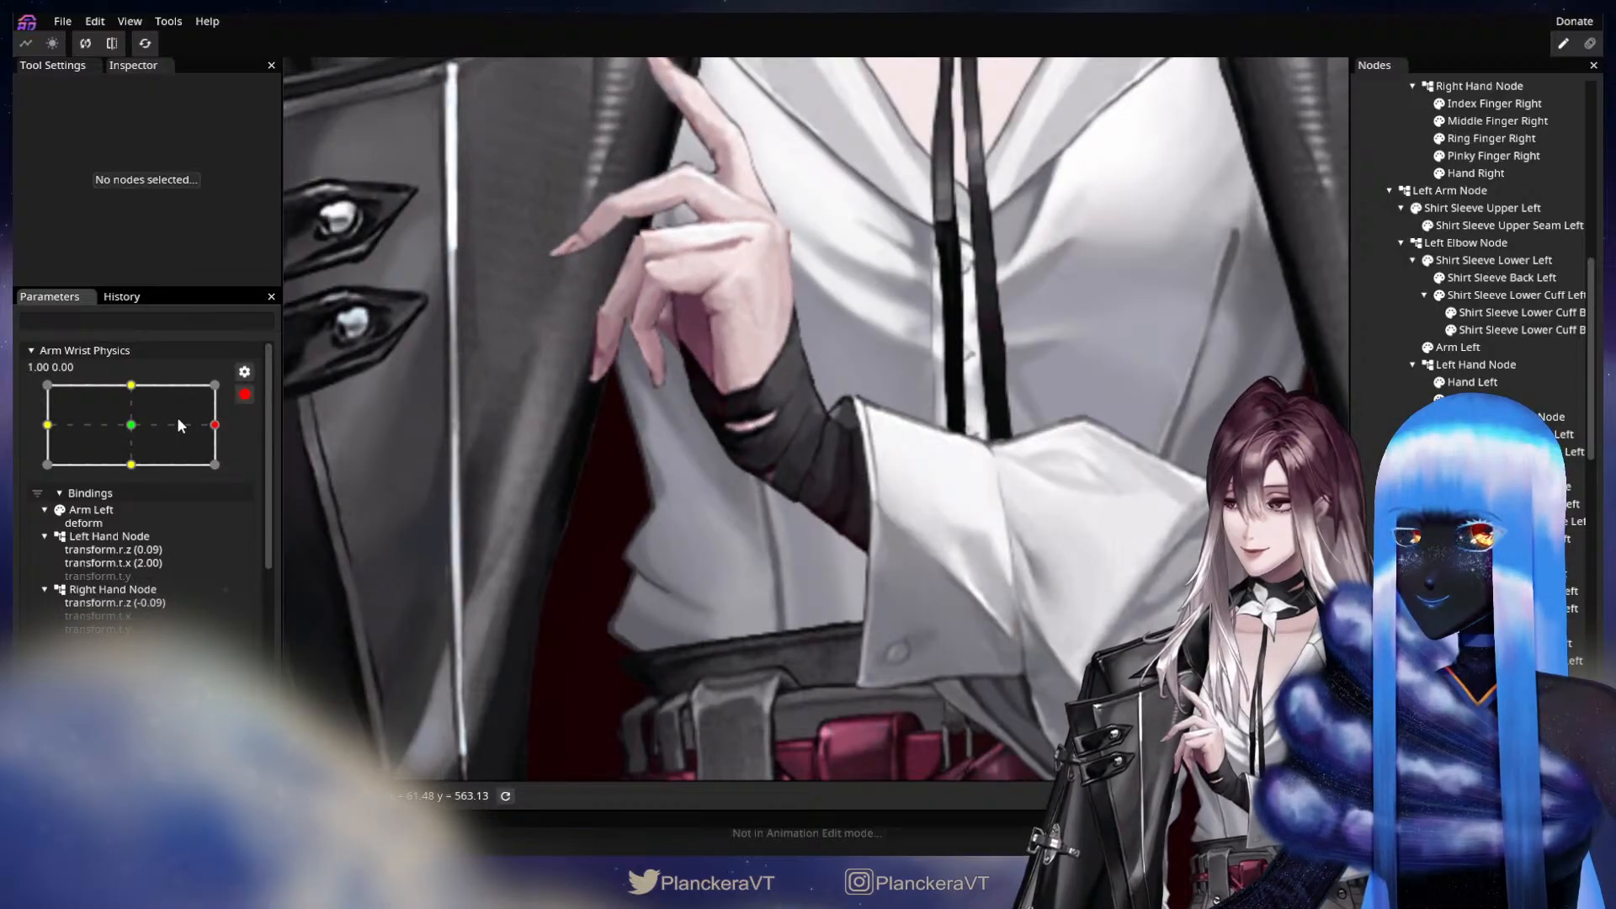
scroll(816, 418, up, 3)
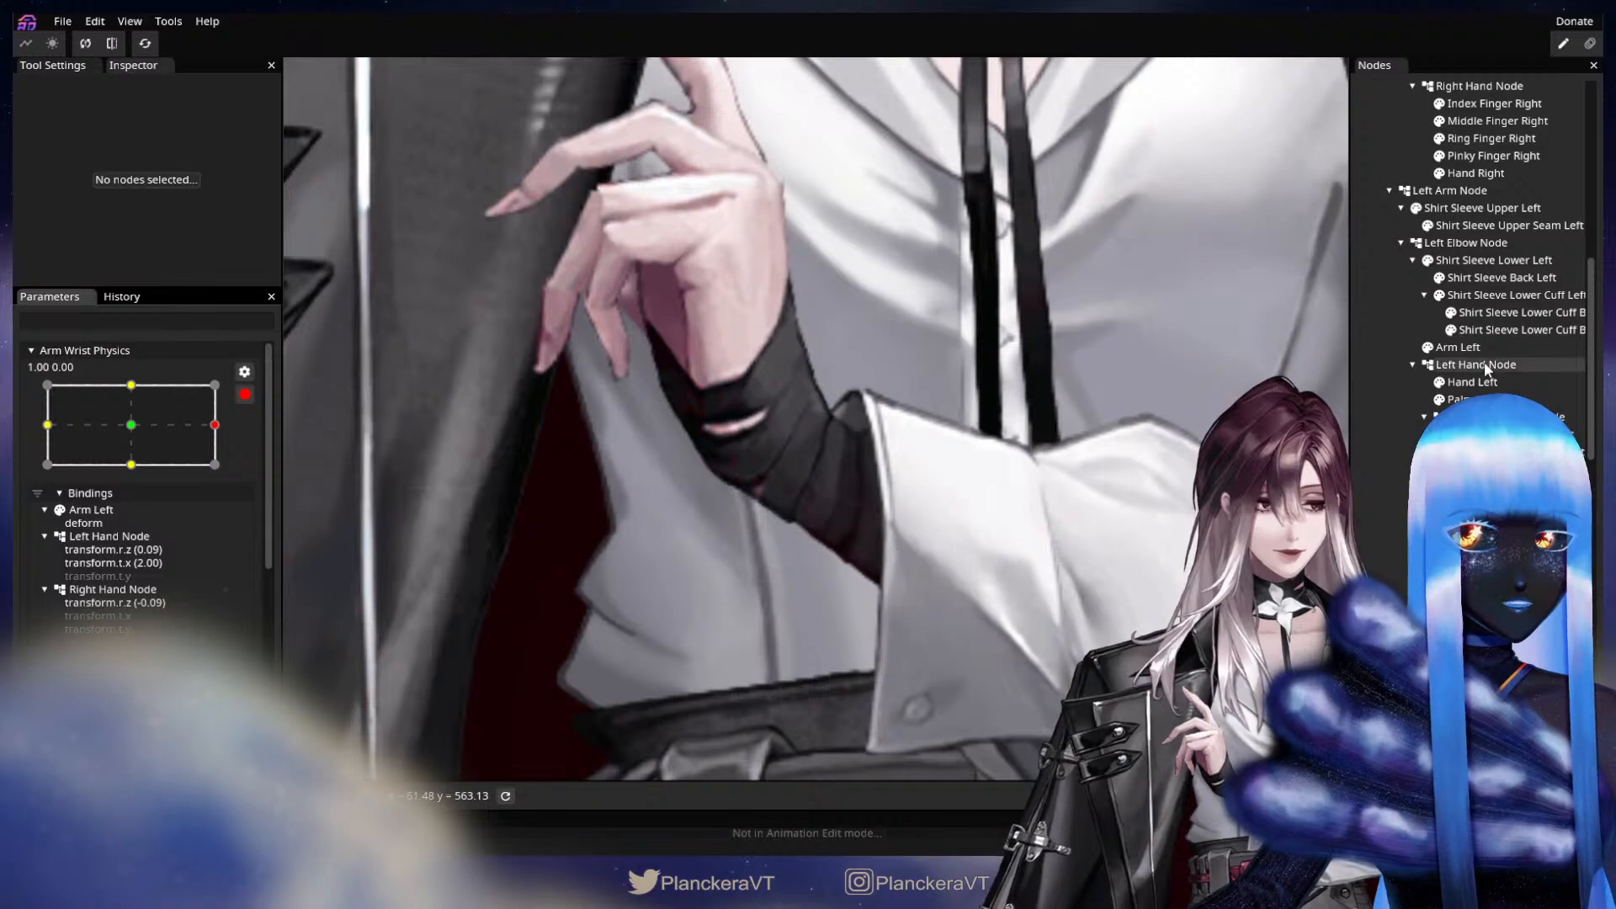
click(1472, 346)
scroll(759, 537, up, 2)
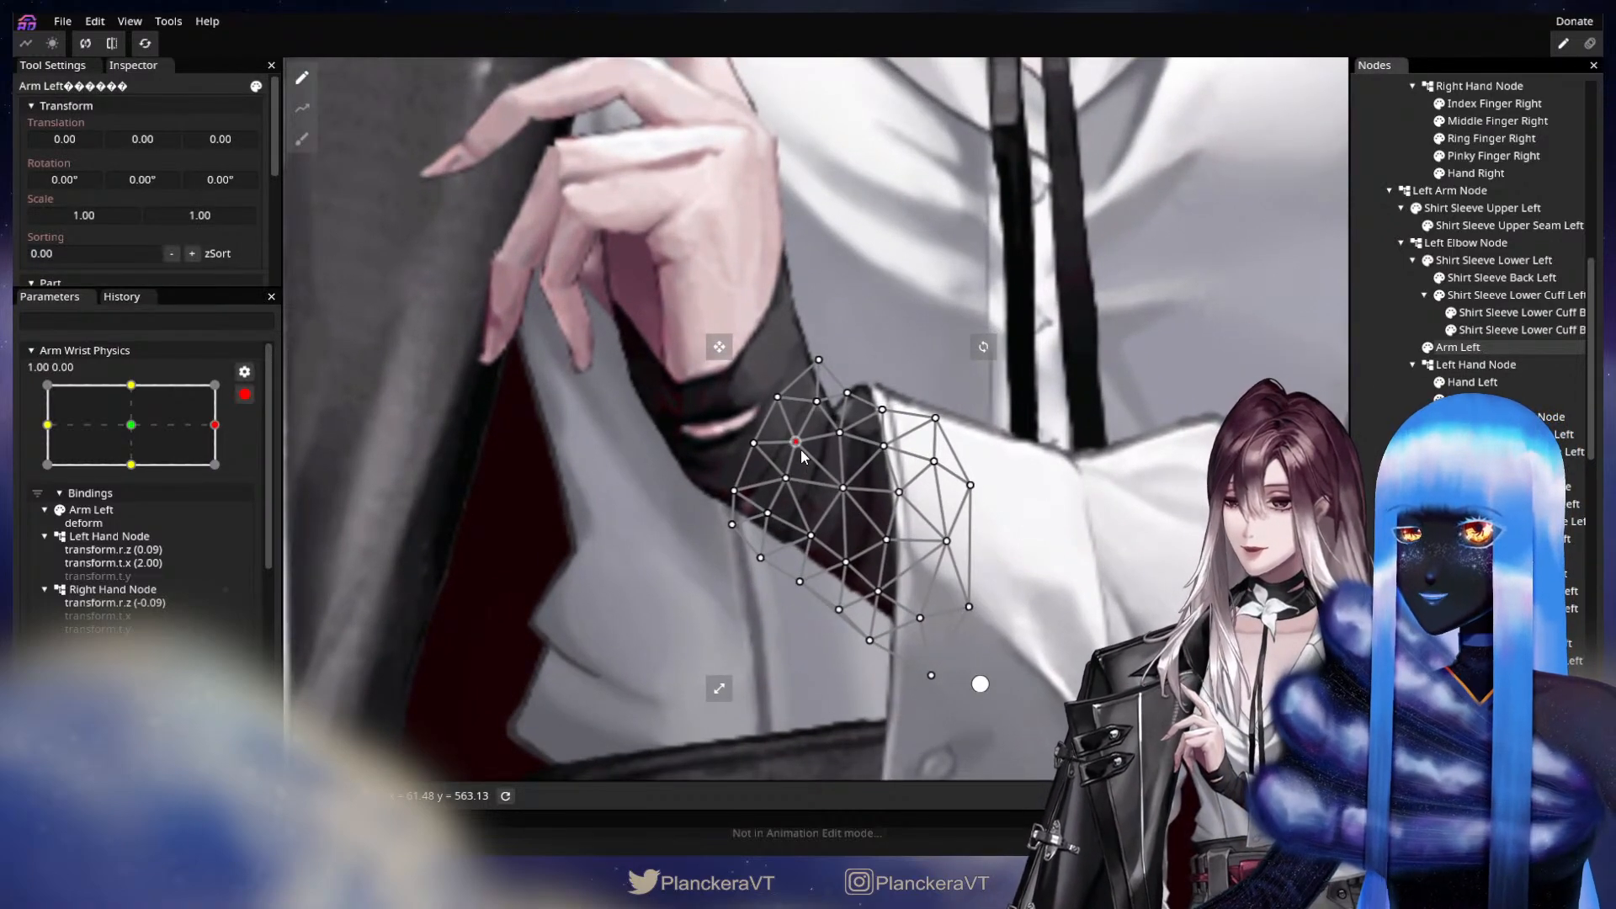
drag(807, 455, 815, 463)
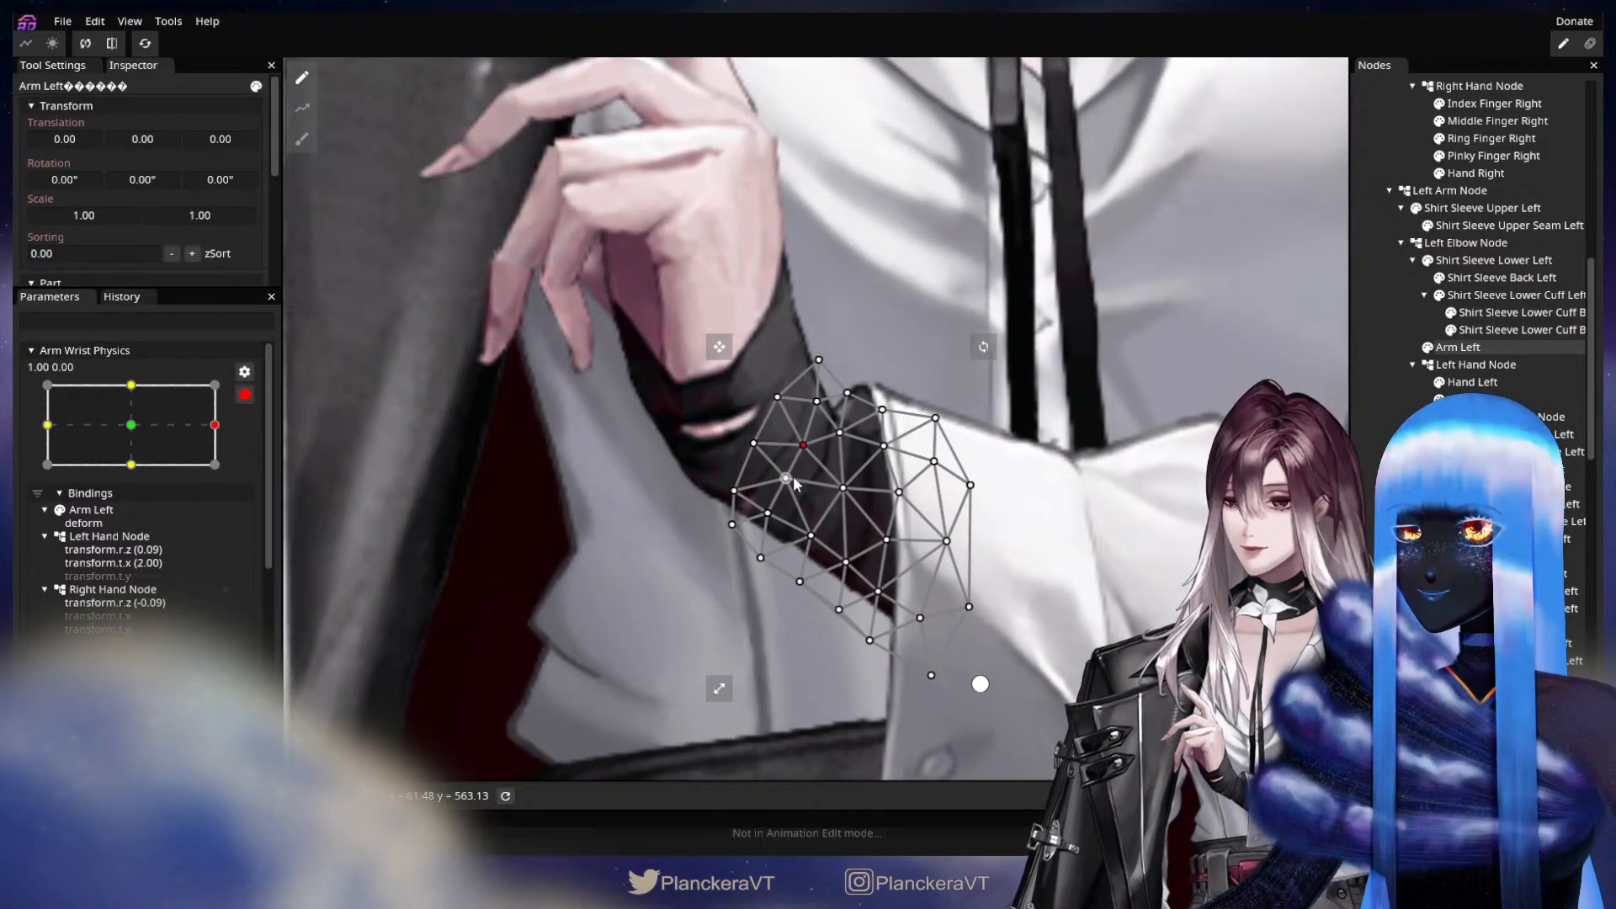
click(787, 478)
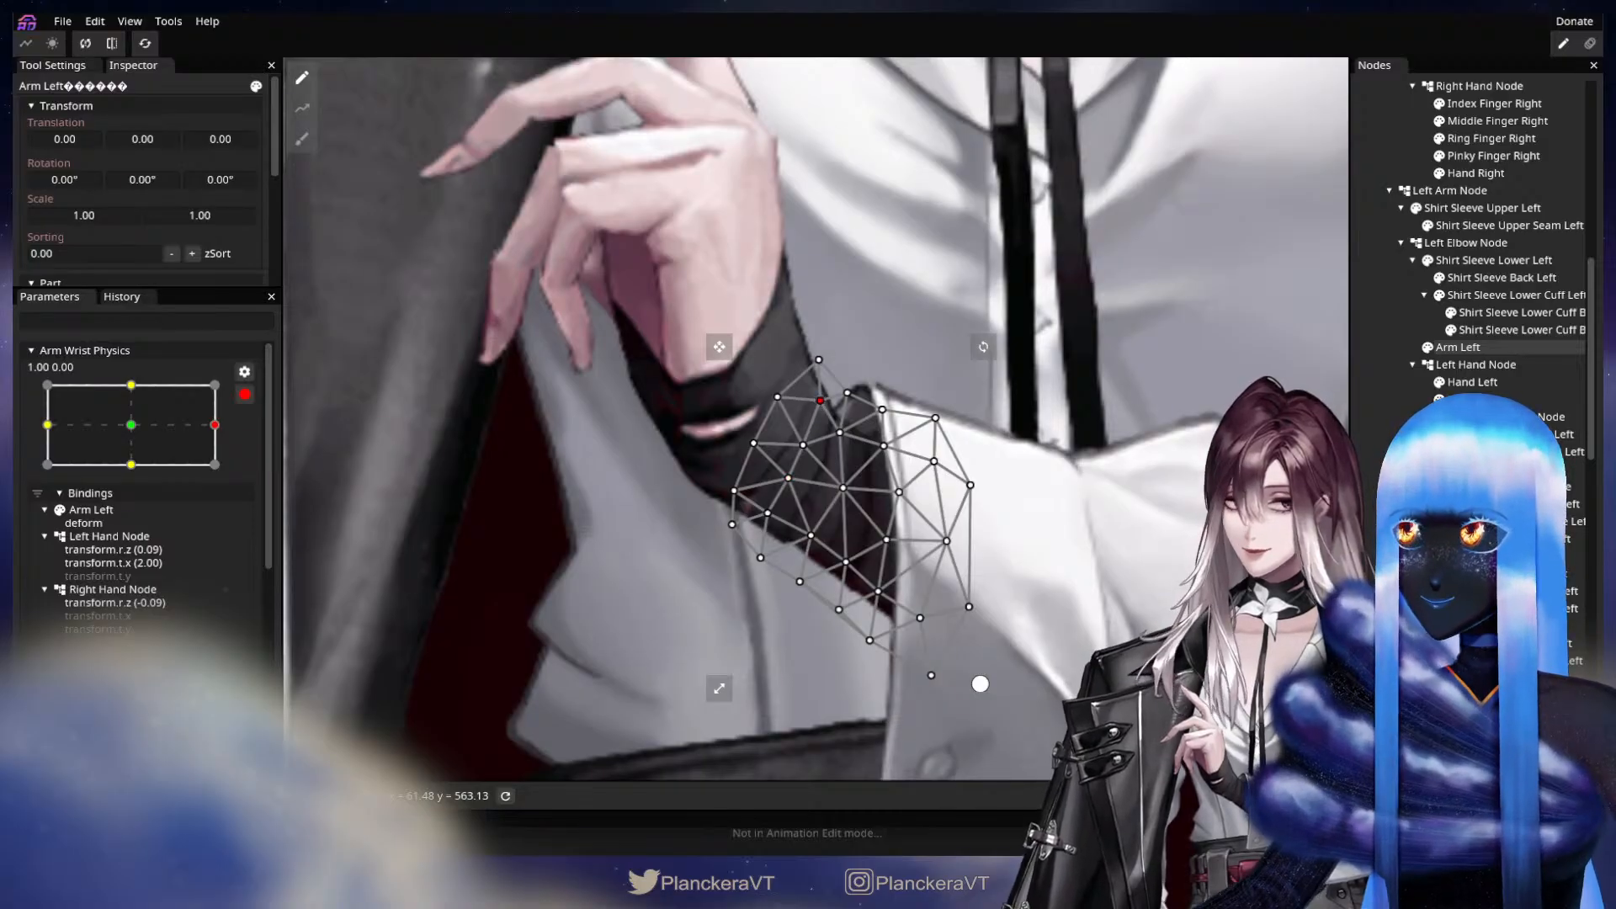
click(774, 444)
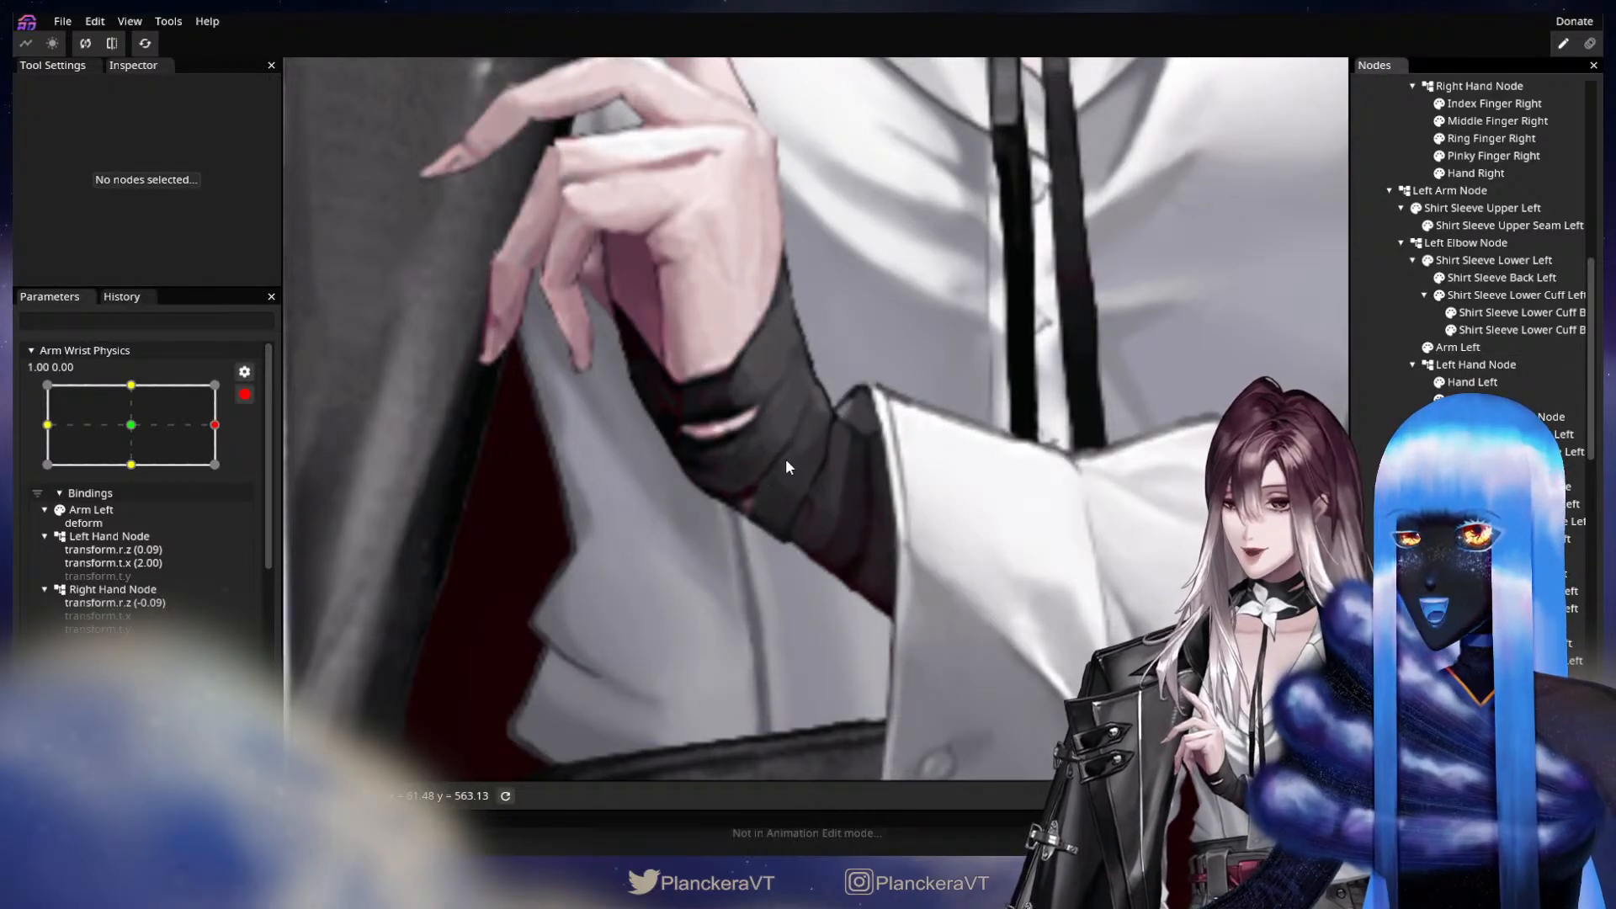
At Arm Wrist Physics keypoint -1.00, 0.00, adjust the Arm Left mesh's inner, central and hand-side vertices to smooth the wrist bend.
drag(220, 446, 22, 432)
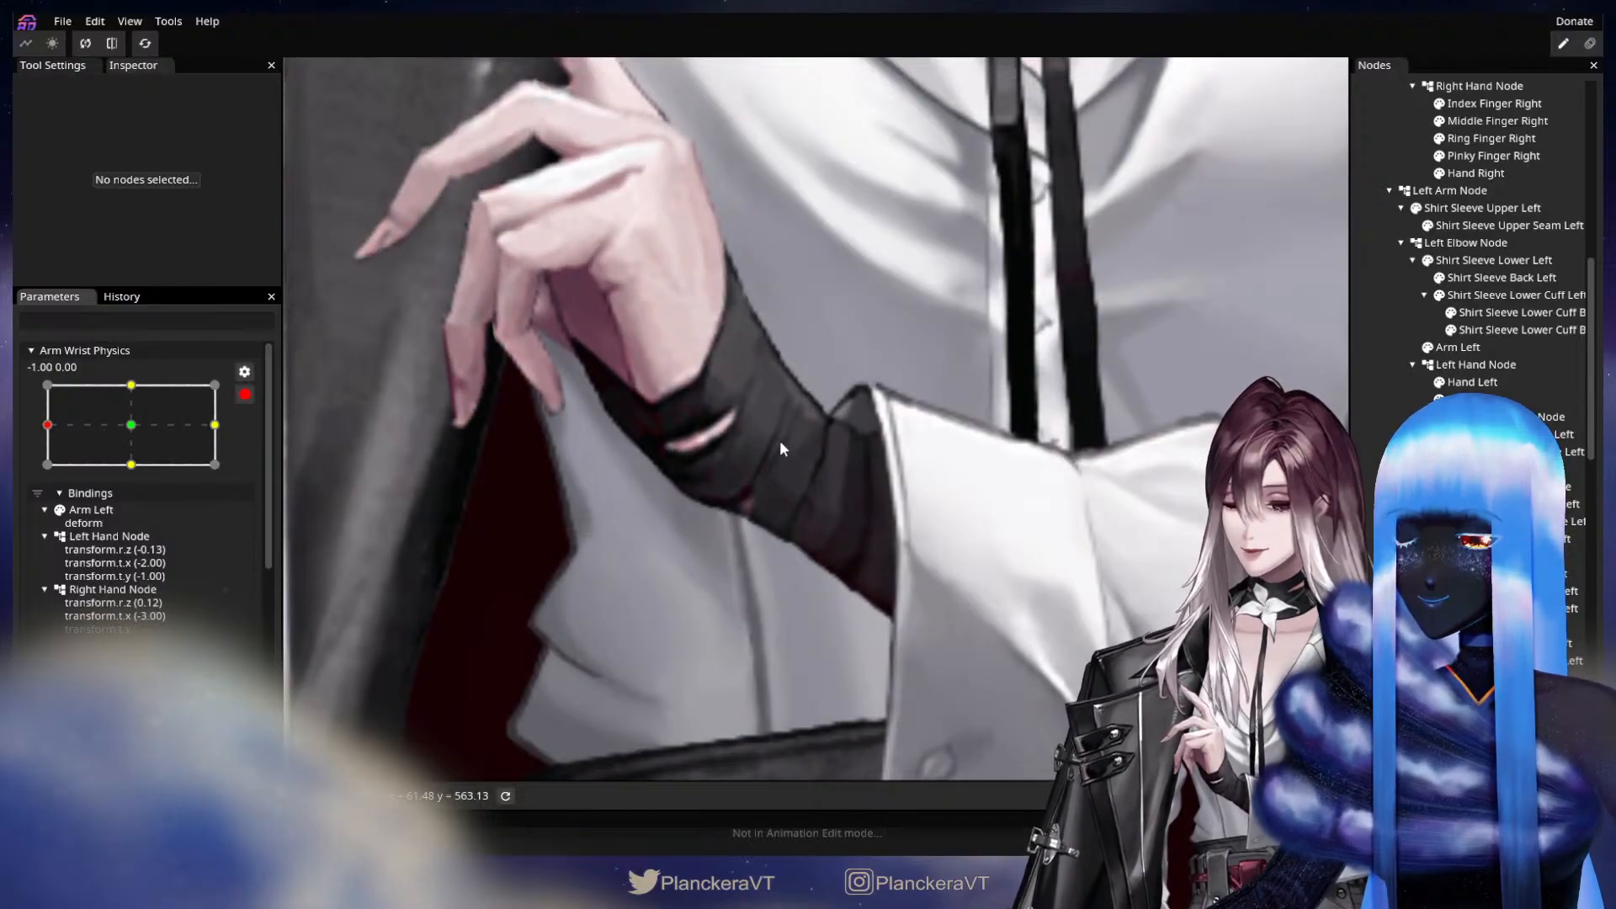
scroll(780, 441, up, 3)
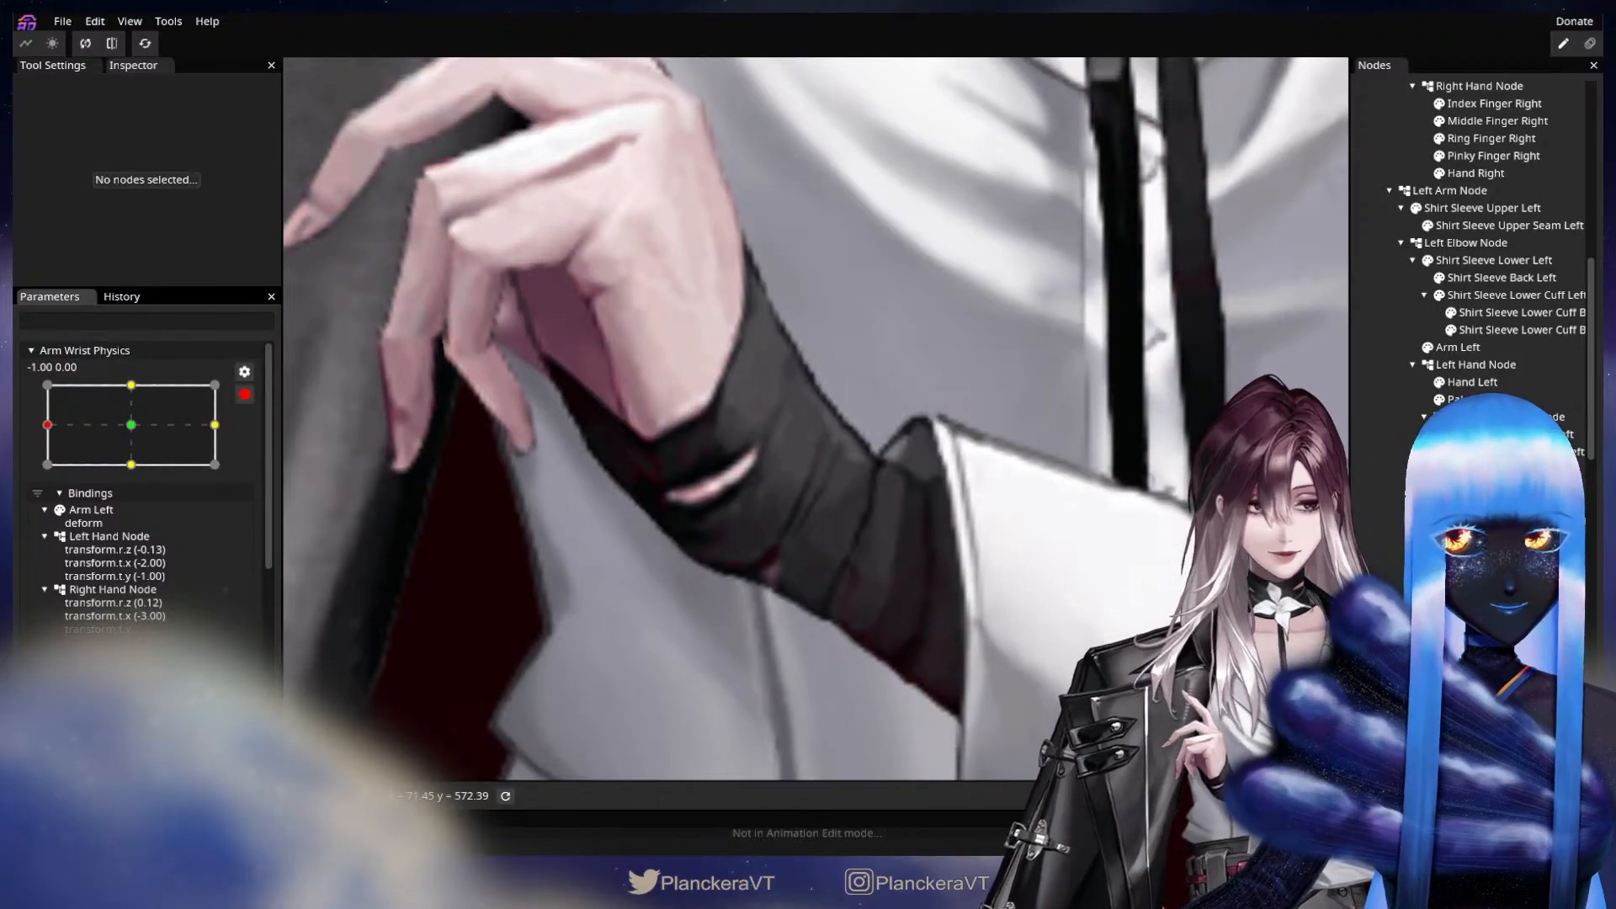
click(1479, 348)
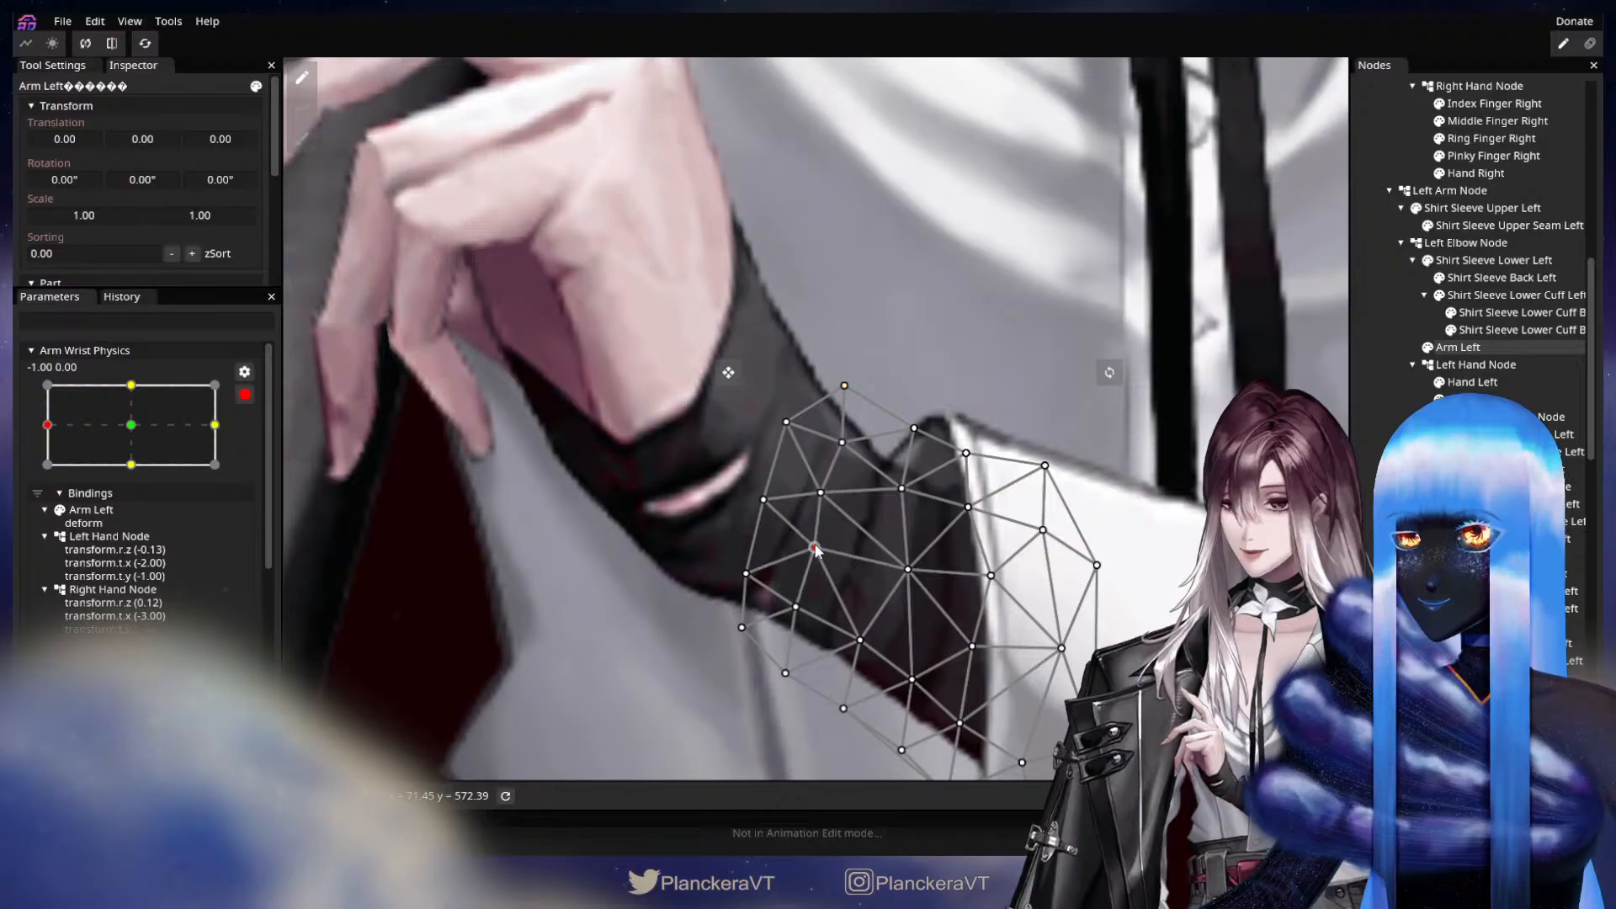
drag(814, 546, 816, 489)
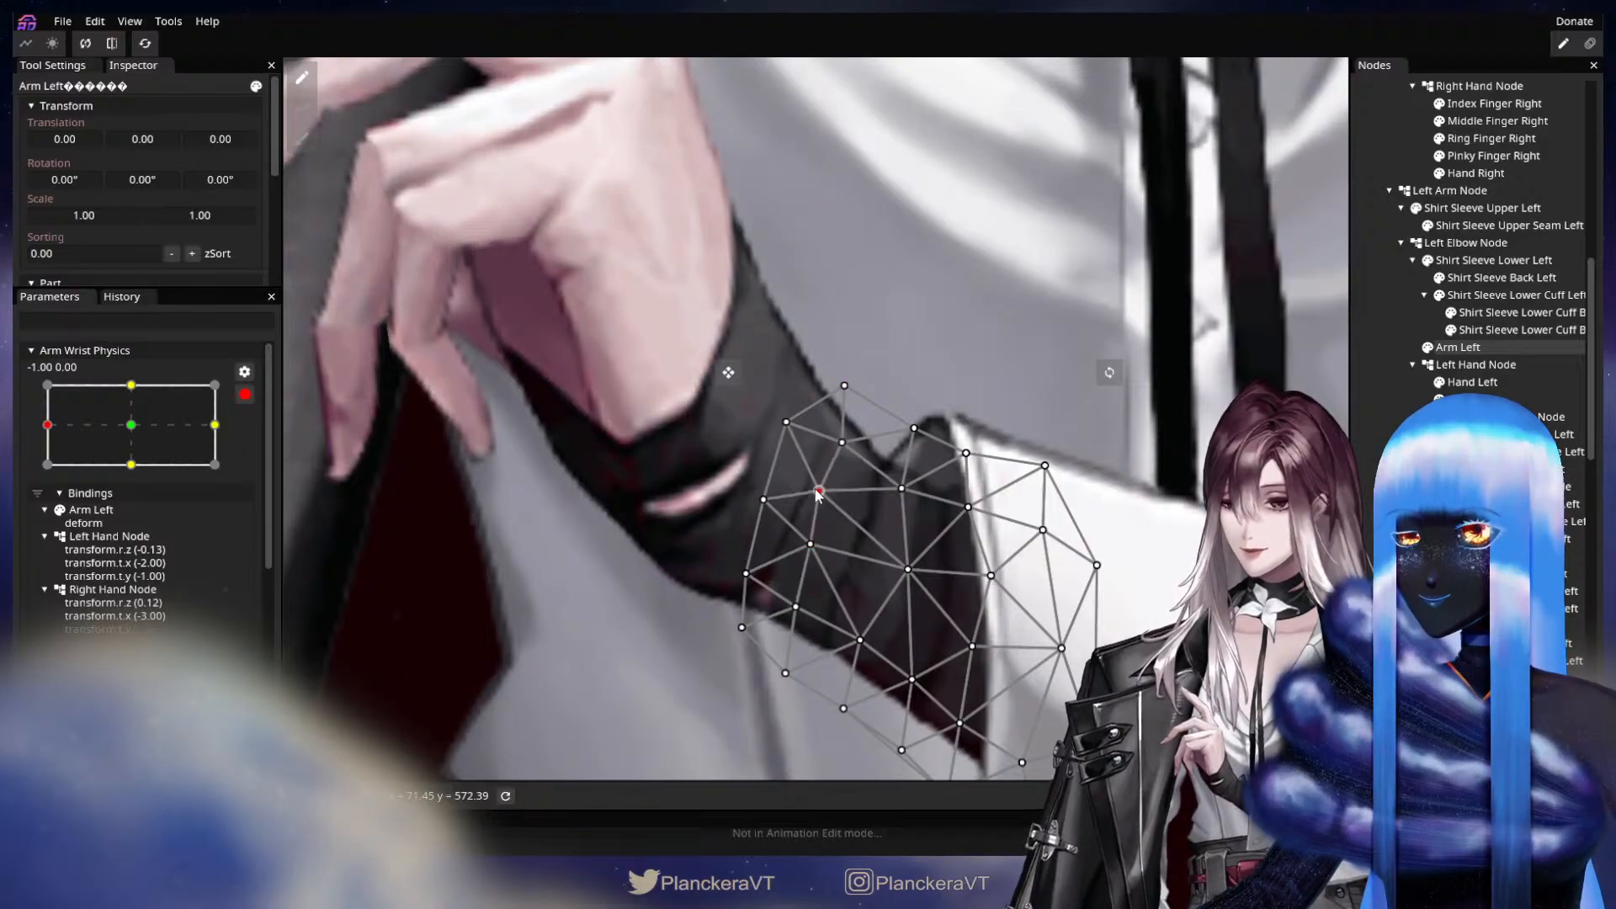
drag(745, 573, 742, 569)
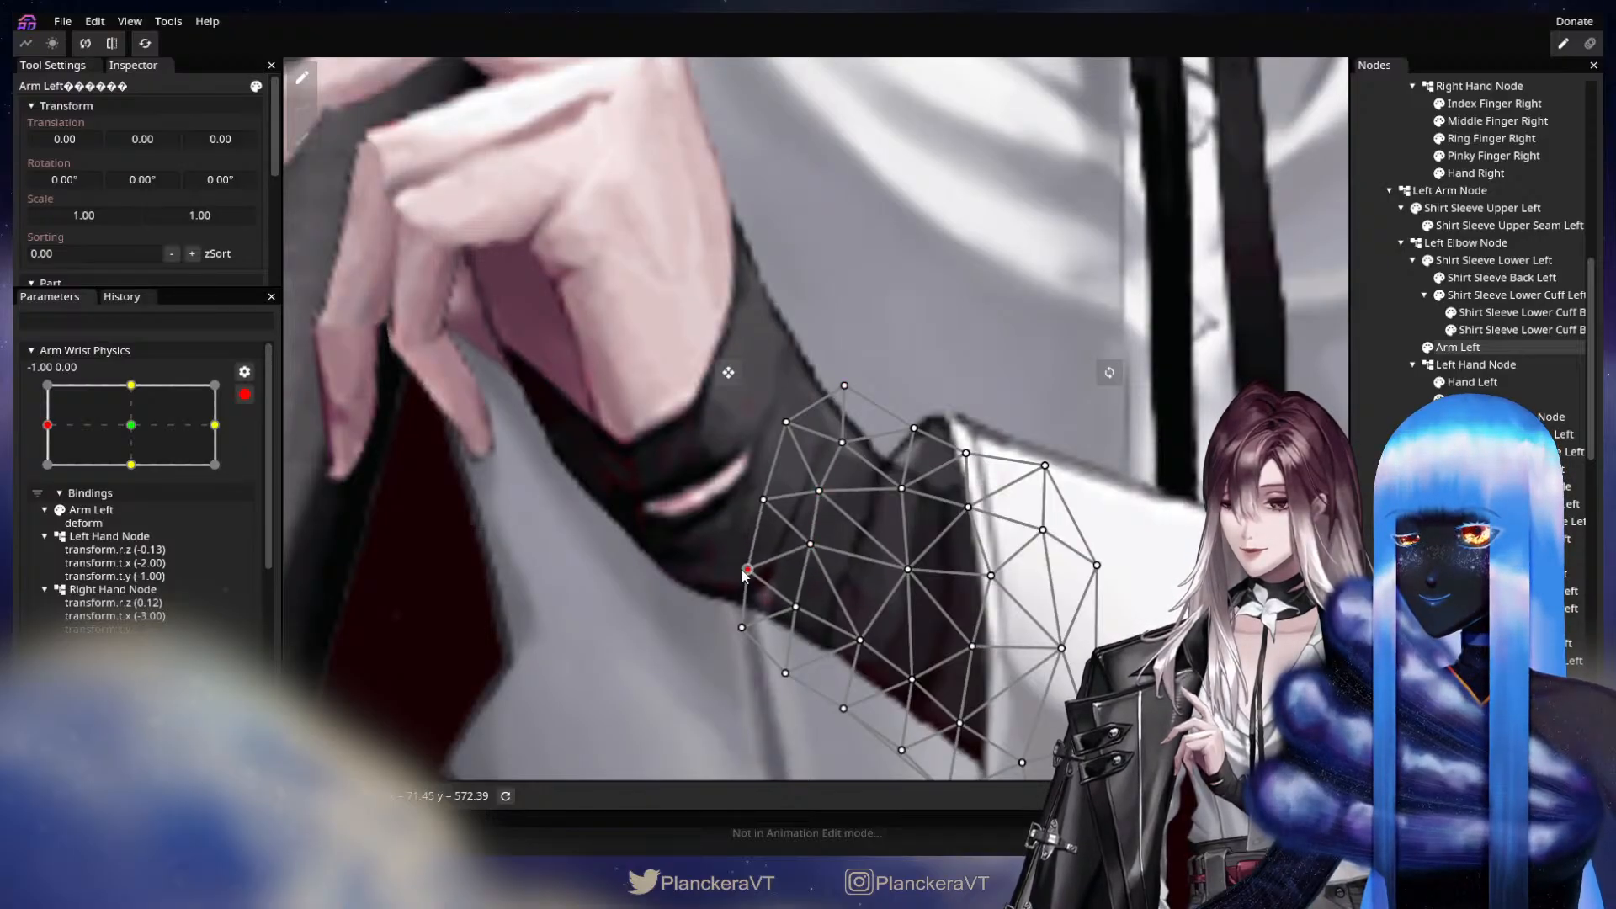
drag(919, 590, 912, 507)
scroll(919, 544, down, 1)
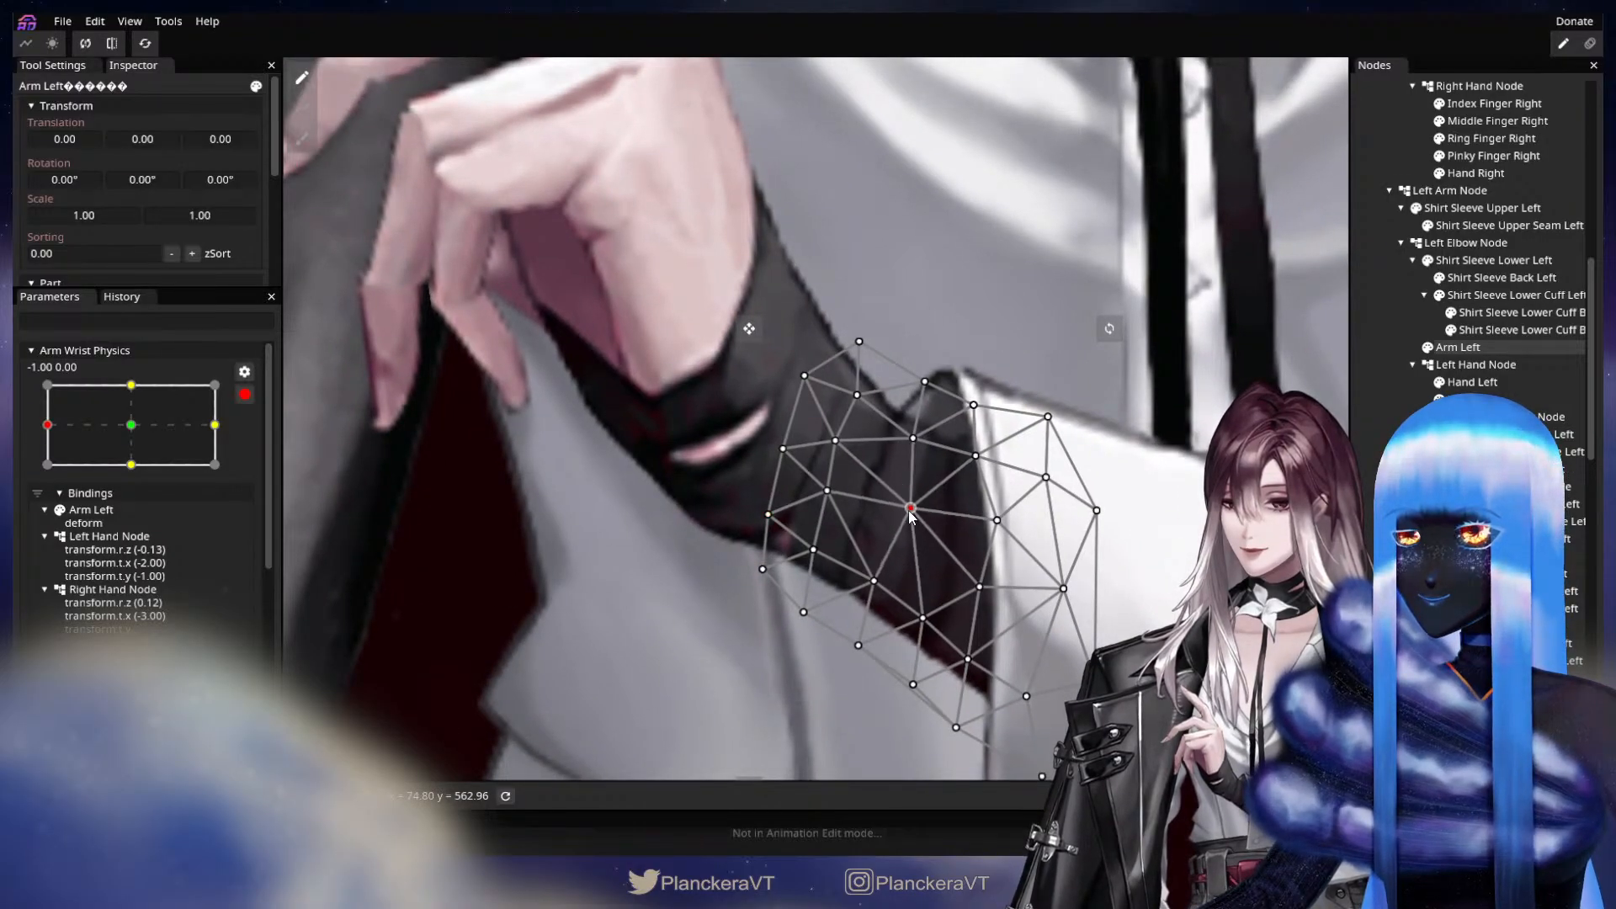
click(914, 438)
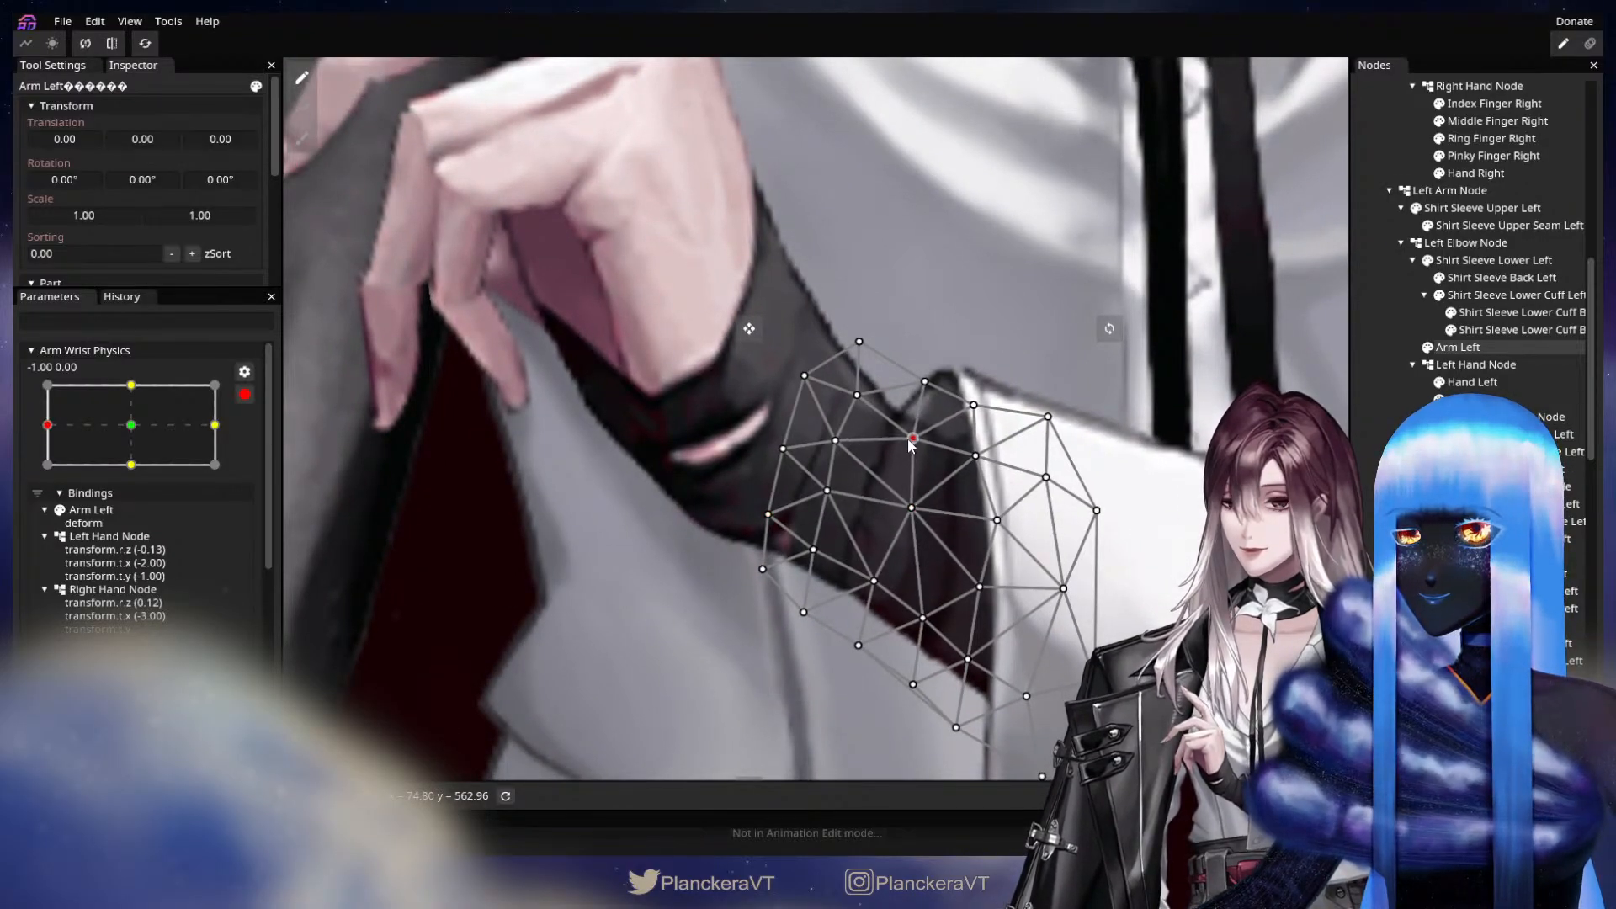
click(874, 581)
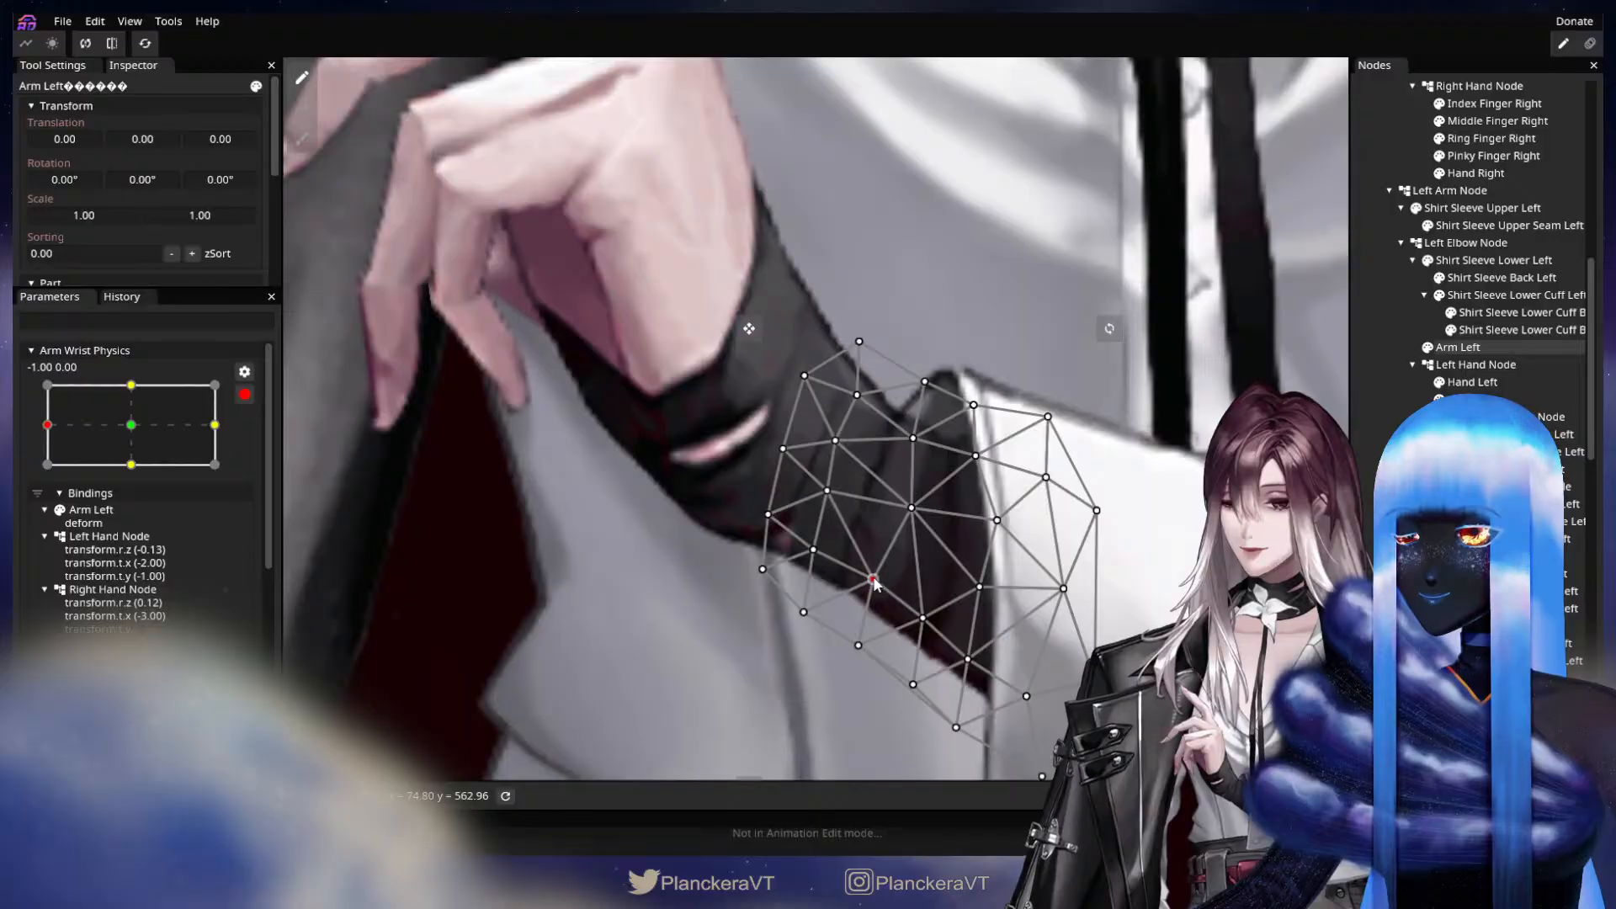
drag(601, 544, 591, 517)
click(590, 516)
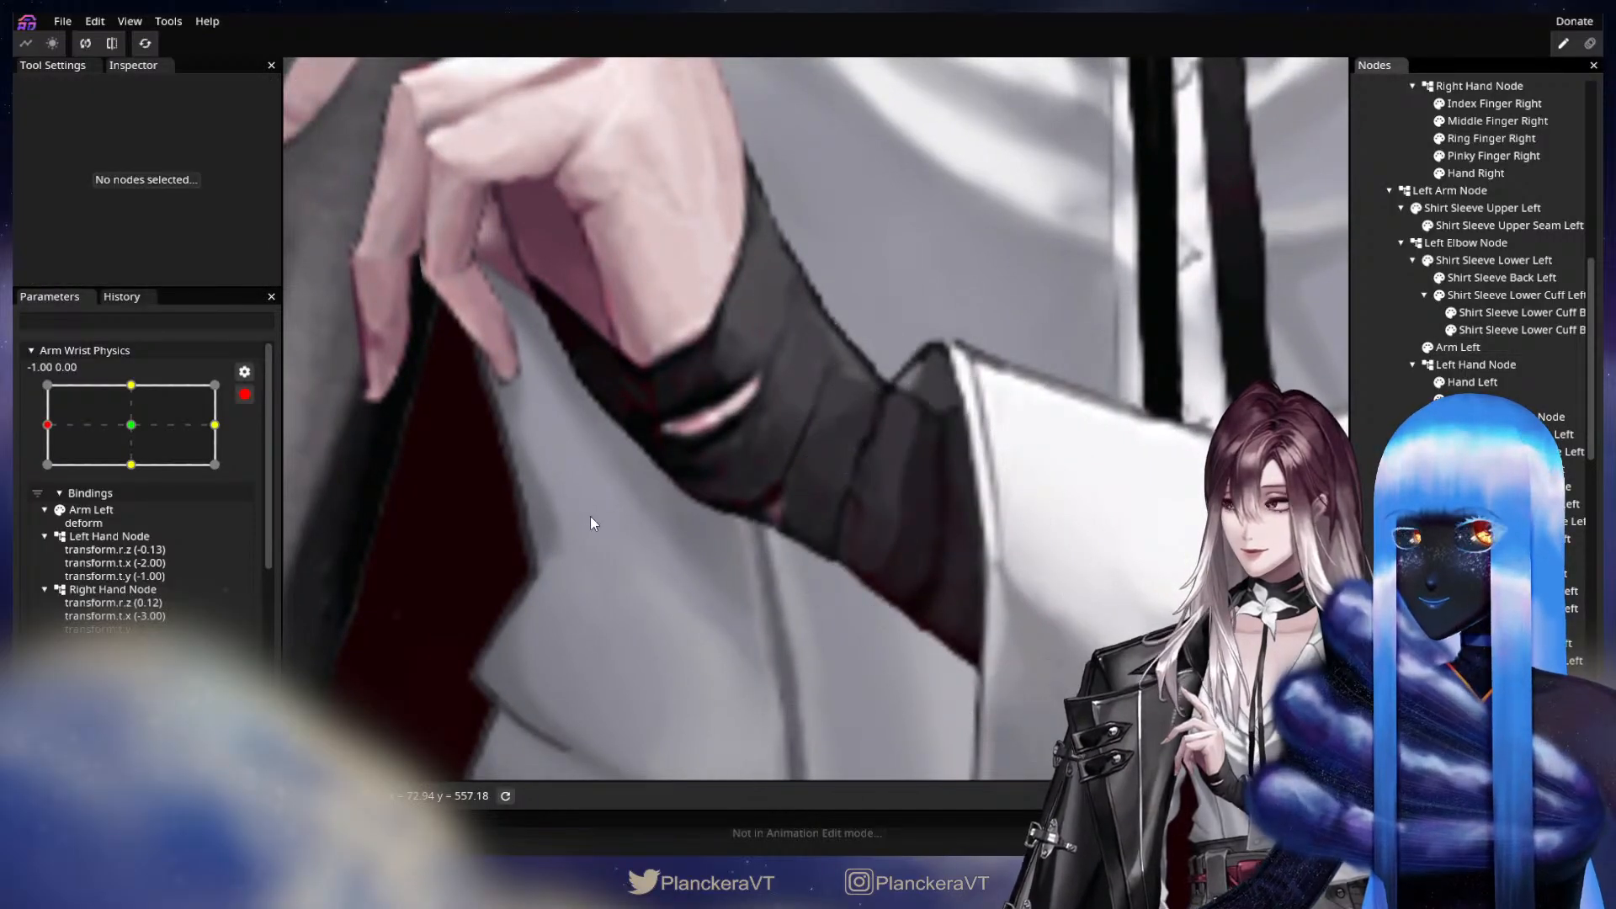
At keypoint 0.00, -1.00, slightly shift the inner vertices of the Arm Left mesh near the wrist's upper edge.
drag(127, 432, 135, 470)
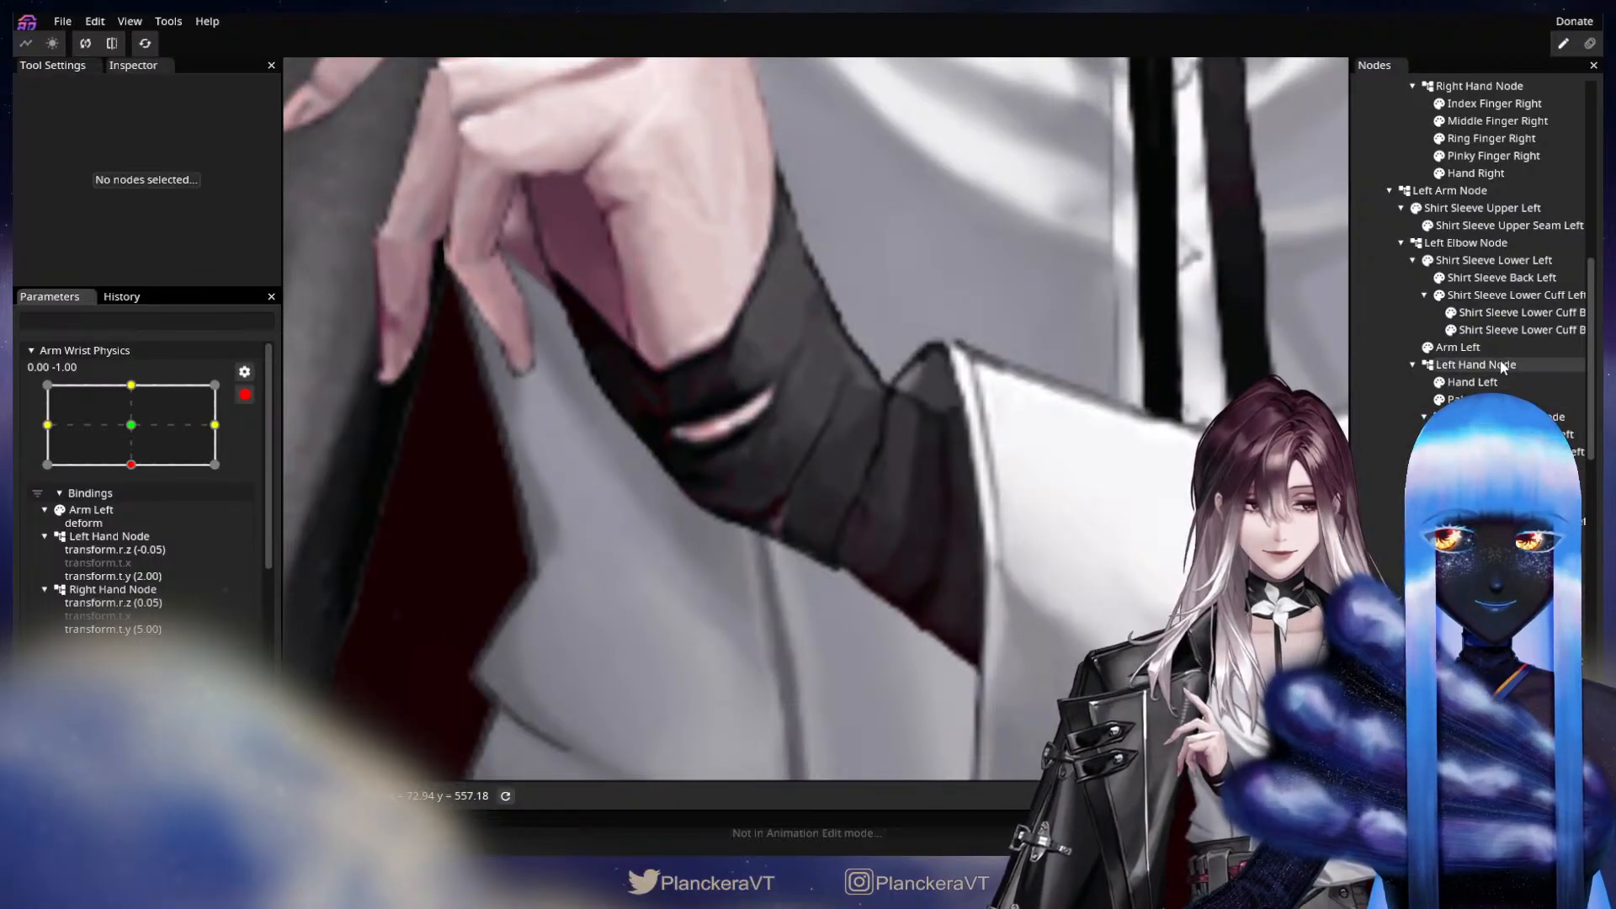
click(1458, 347)
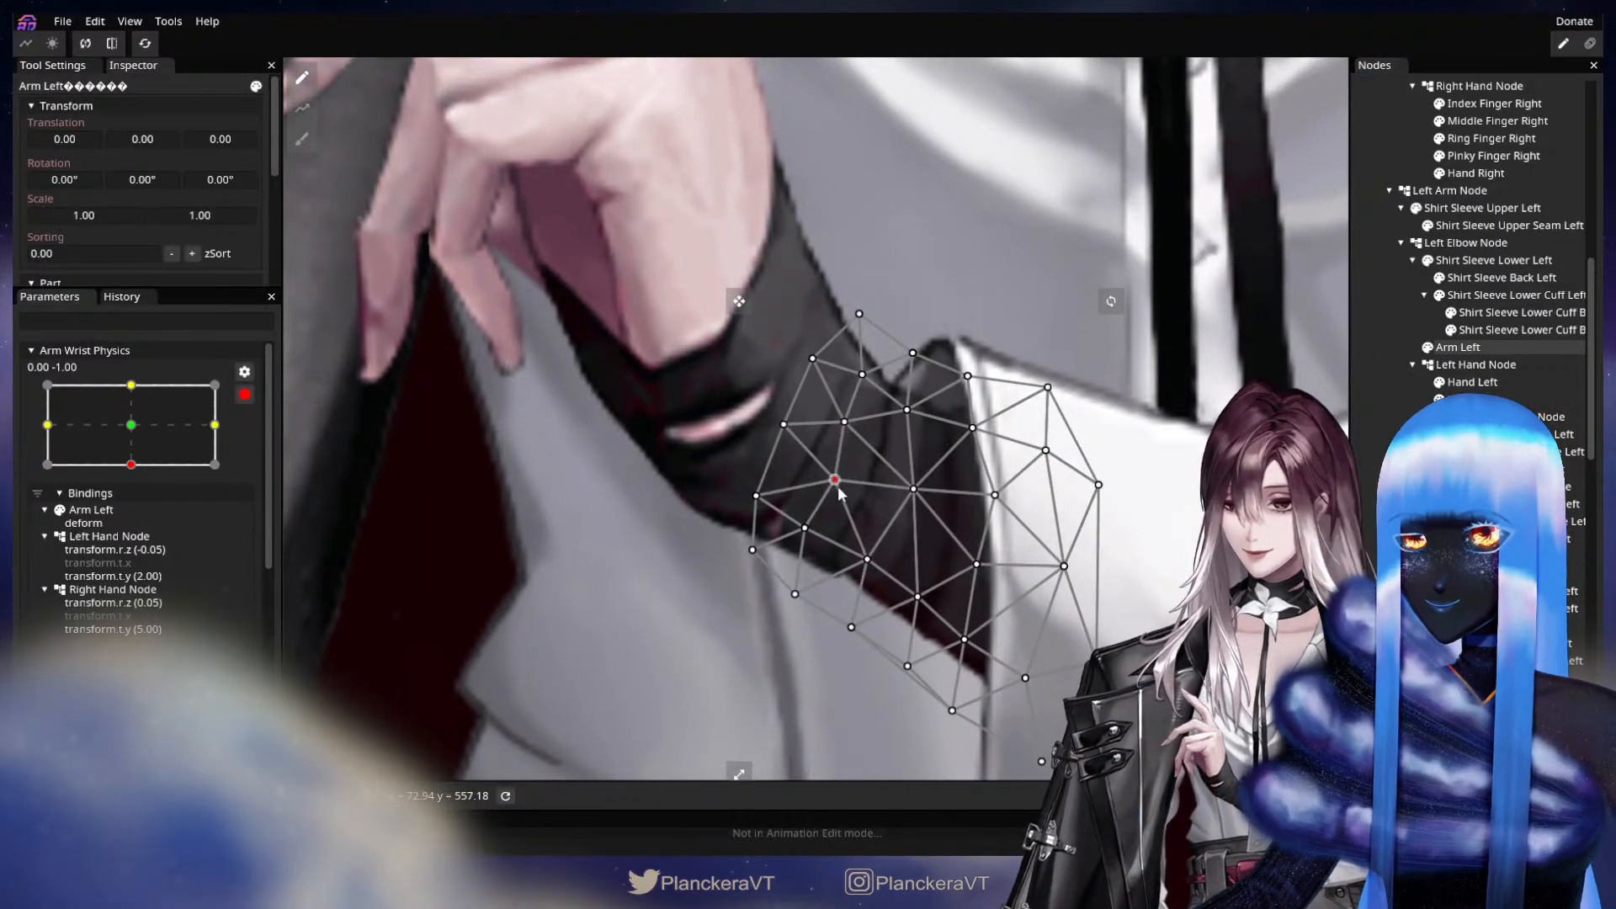
drag(840, 493, 866, 386)
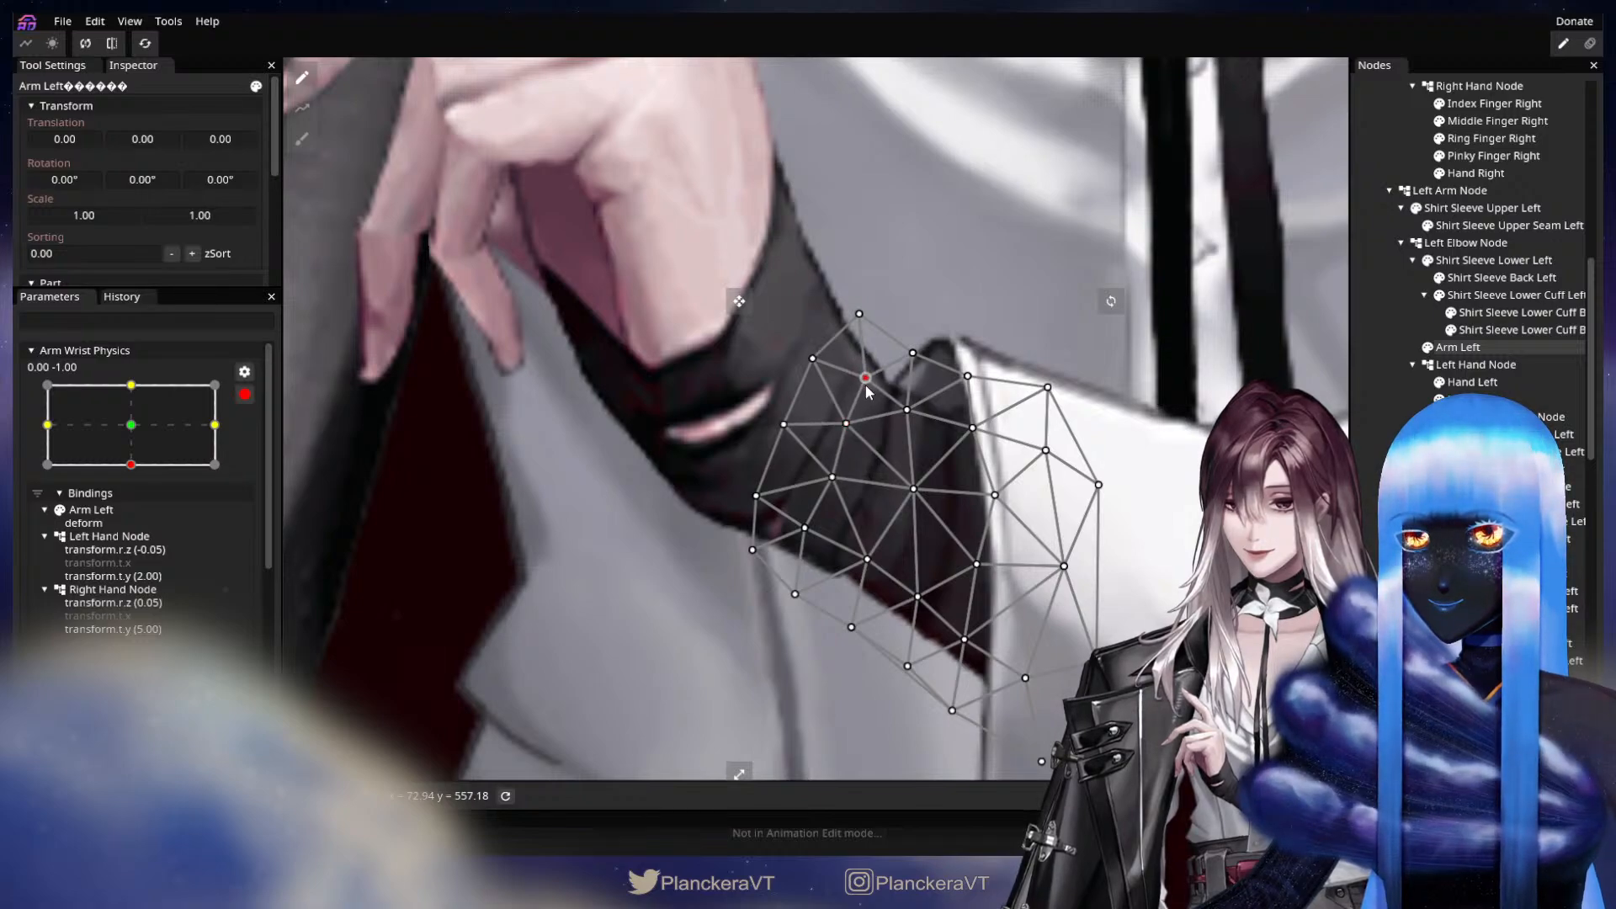
At keypoint 0.00, 1.00, move the Arm Left mesh's hand-side and inner vertices slightly toward the hand.
click(131, 385)
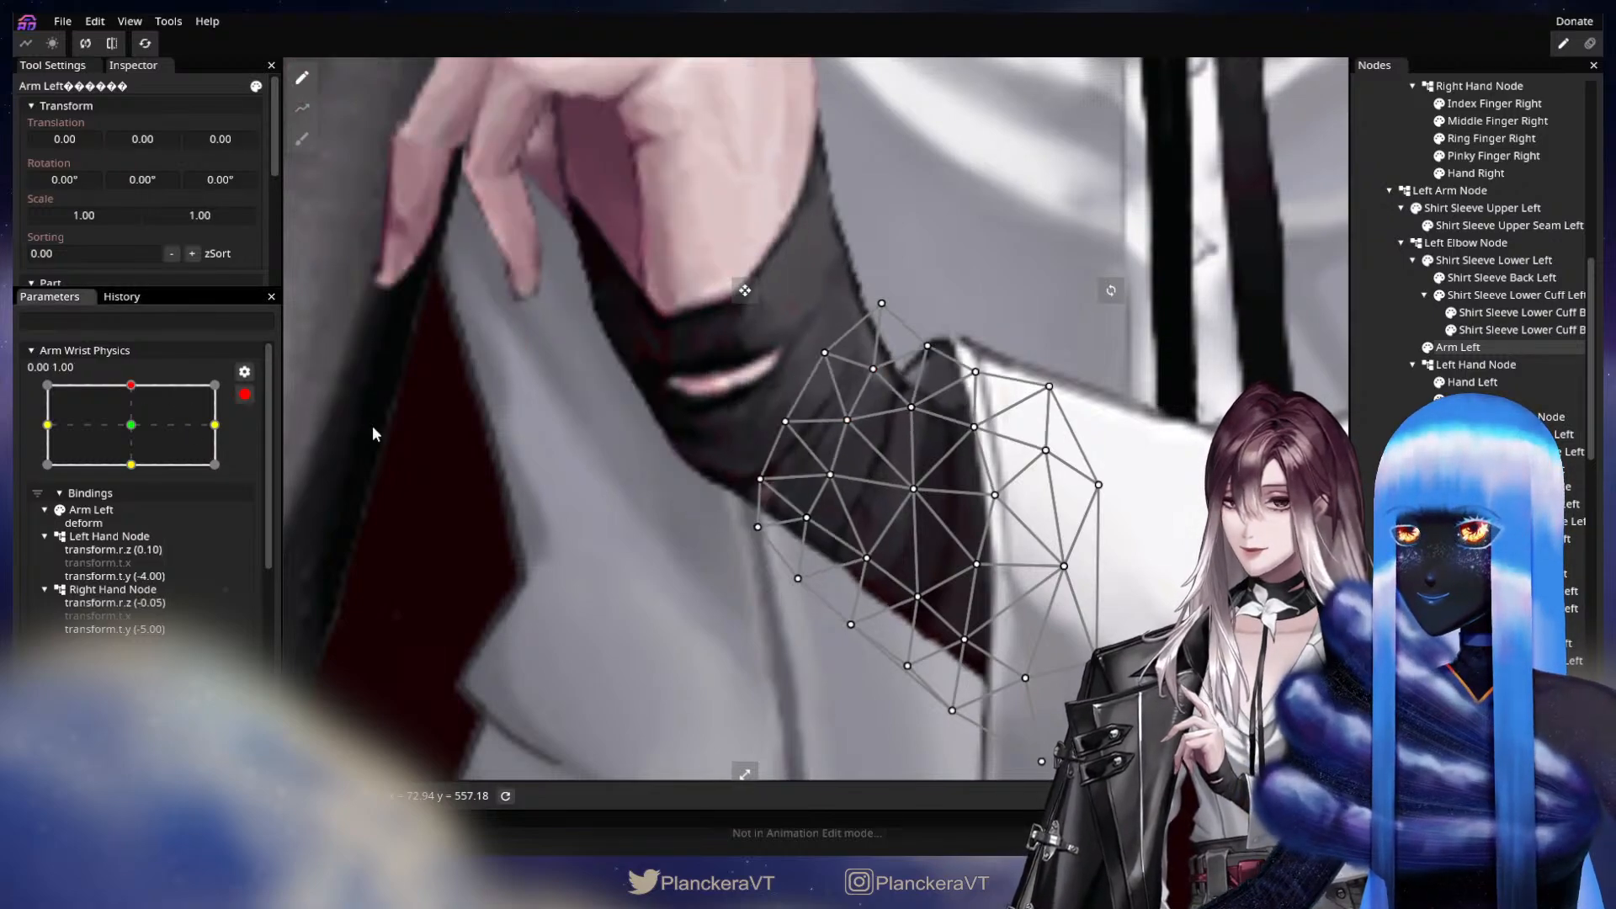
click(804, 517)
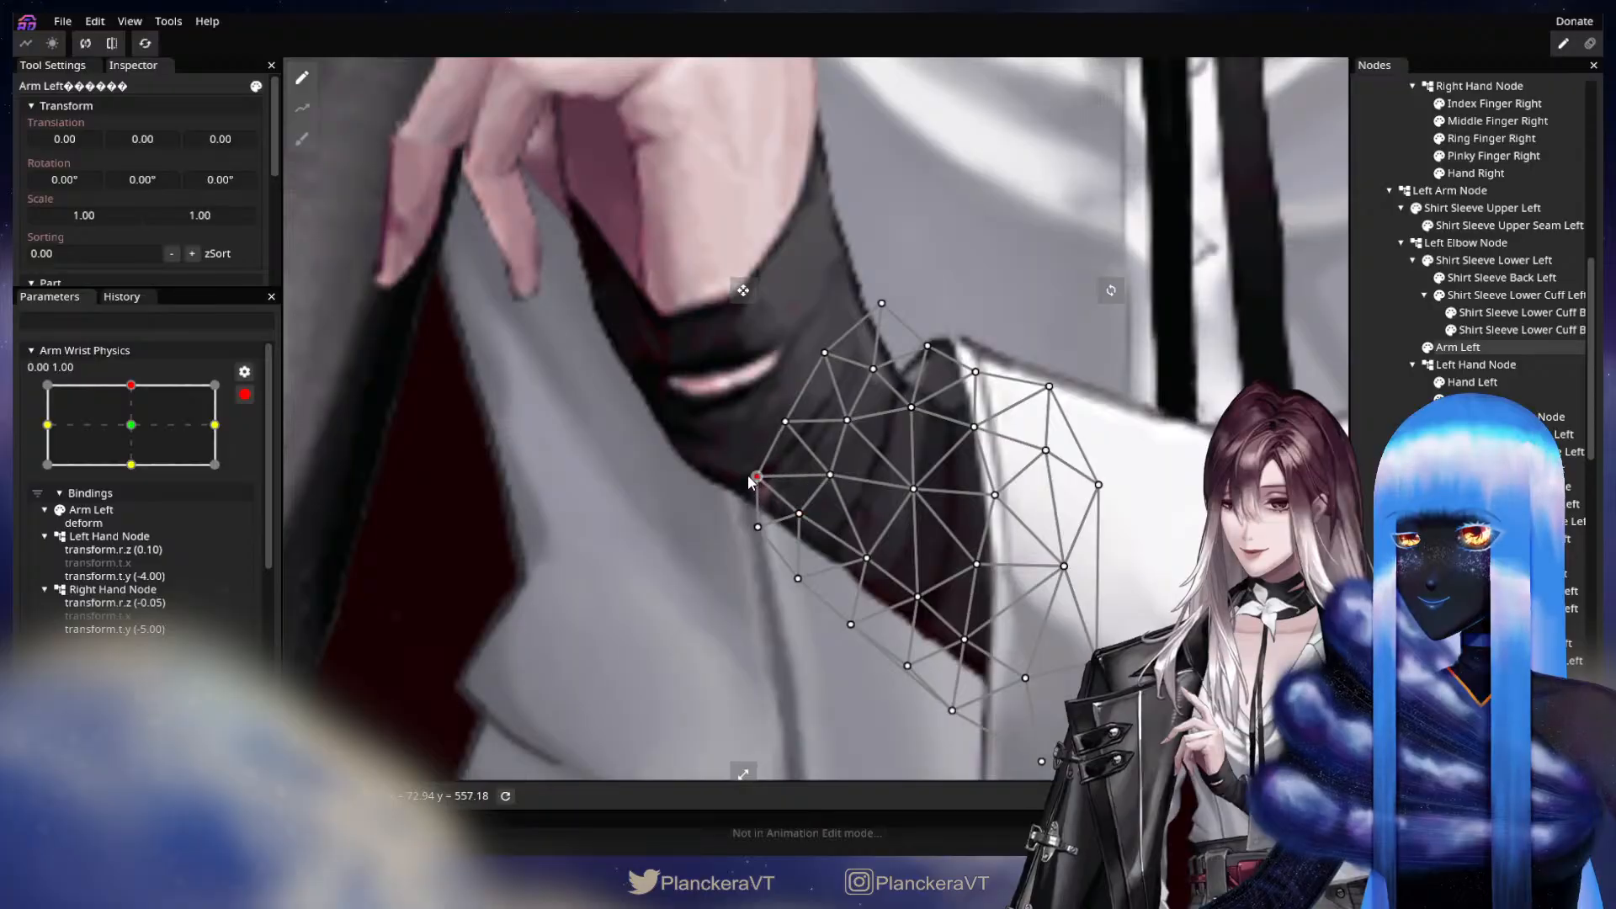
drag(829, 475, 840, 411)
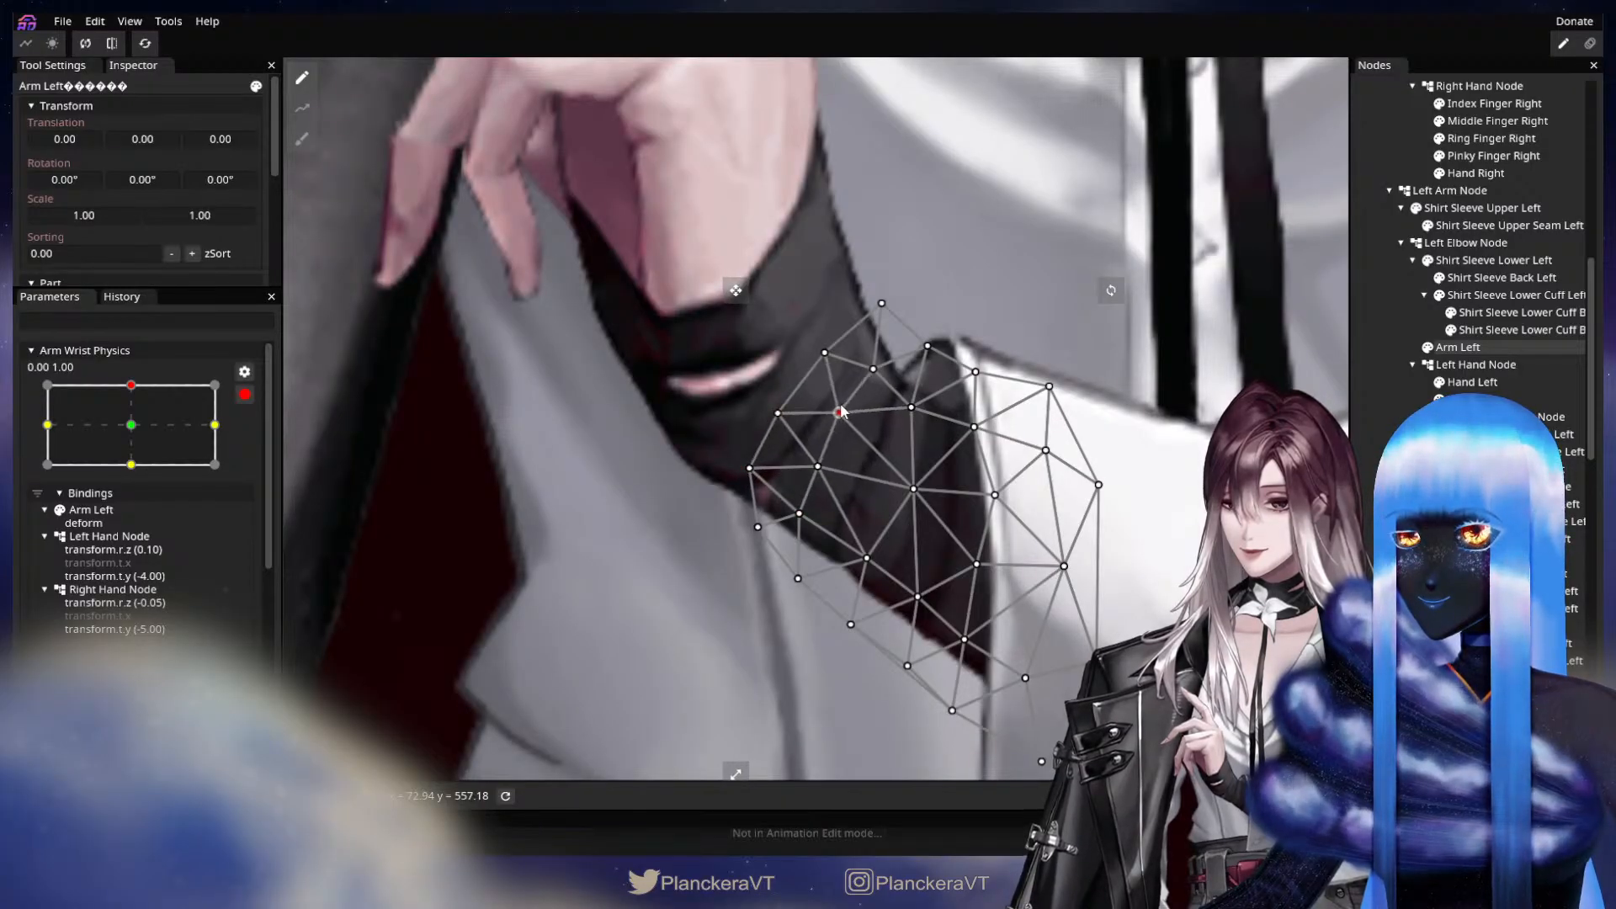
drag(824, 353, 819, 348)
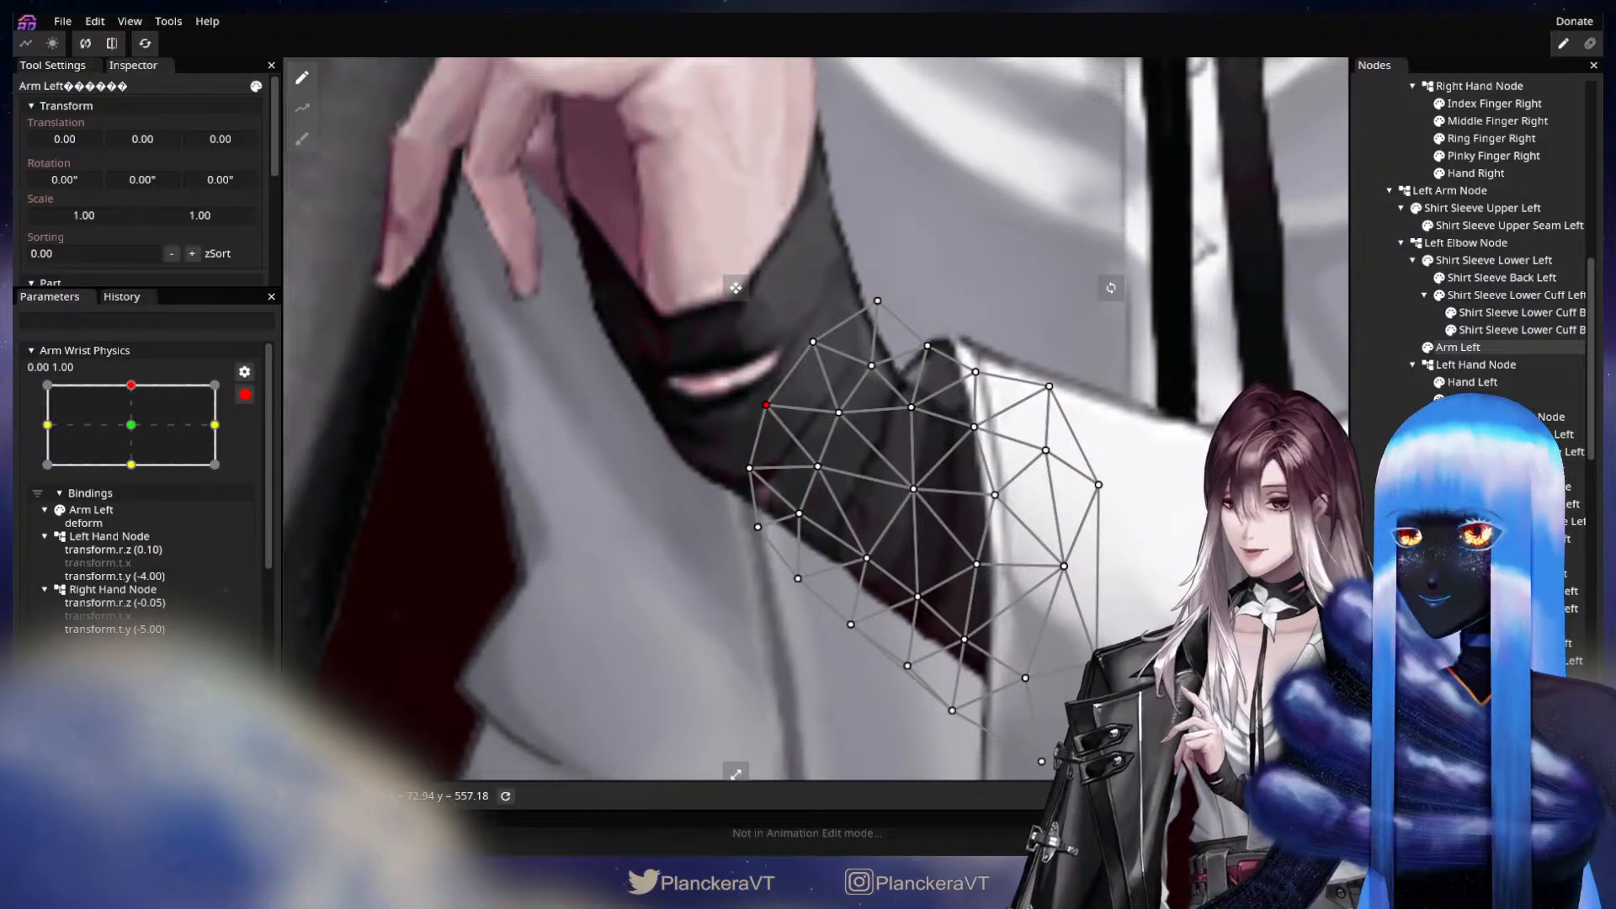
click(1371, 455)
scroll(1012, 575, down, 3)
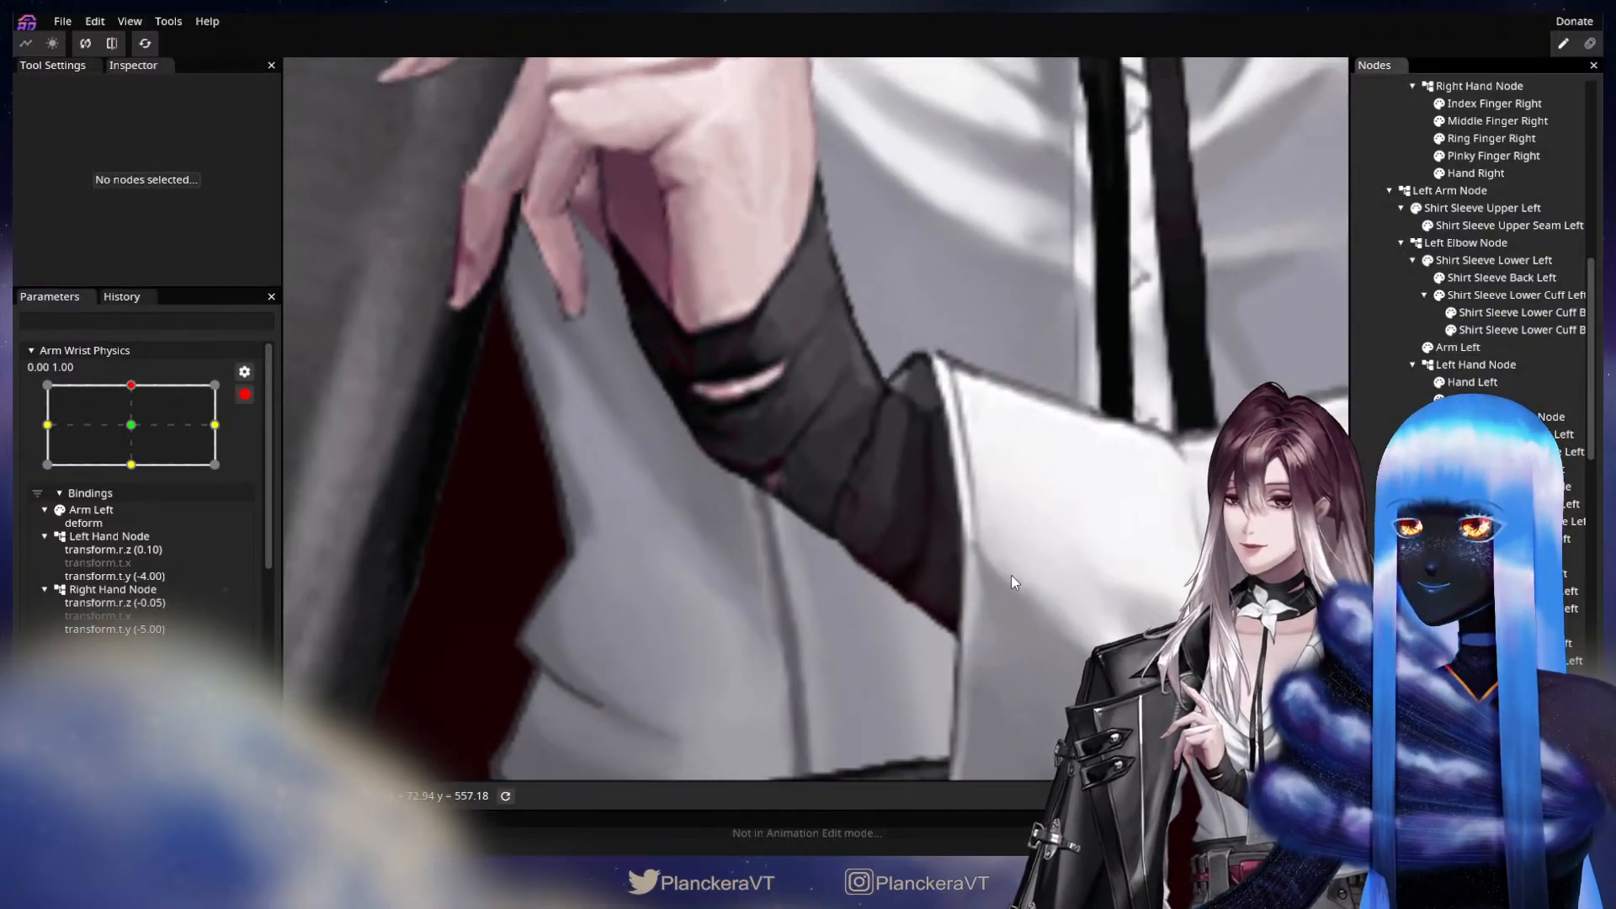
At Arm Wrist Physics keypoint 0.00, 1.00, nudge an inner vertex of the Arm Left mesh near the wrist and check the sleeve wrap.
scroll(1018, 577, up, 2)
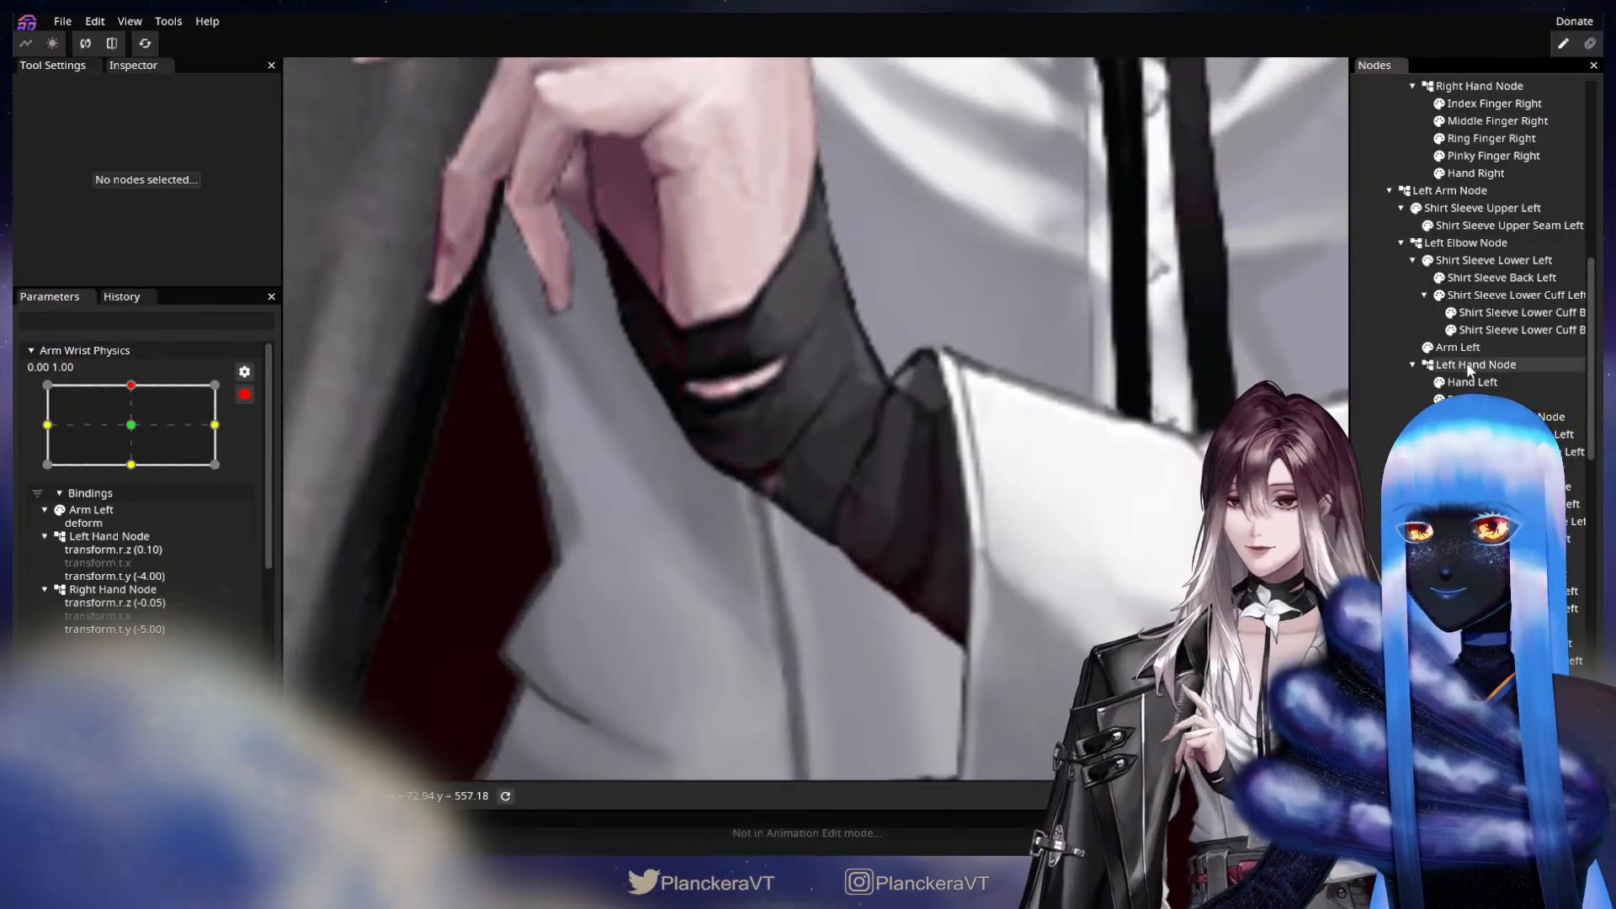
click(1469, 365)
click(1457, 349)
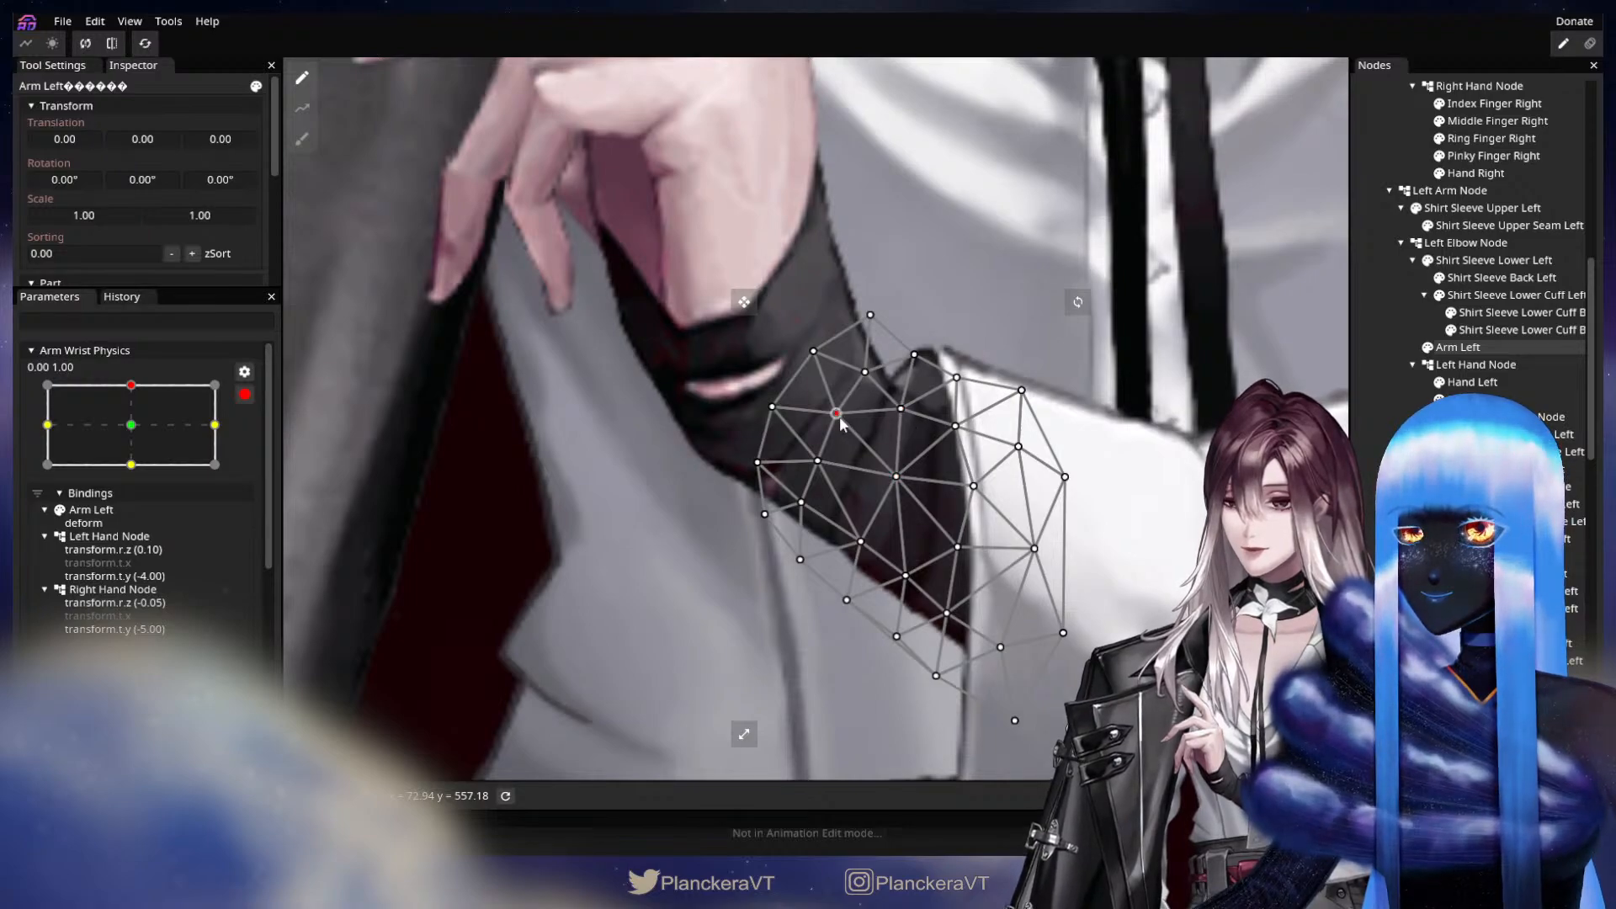
click(1385, 433)
scroll(968, 445, down, 1)
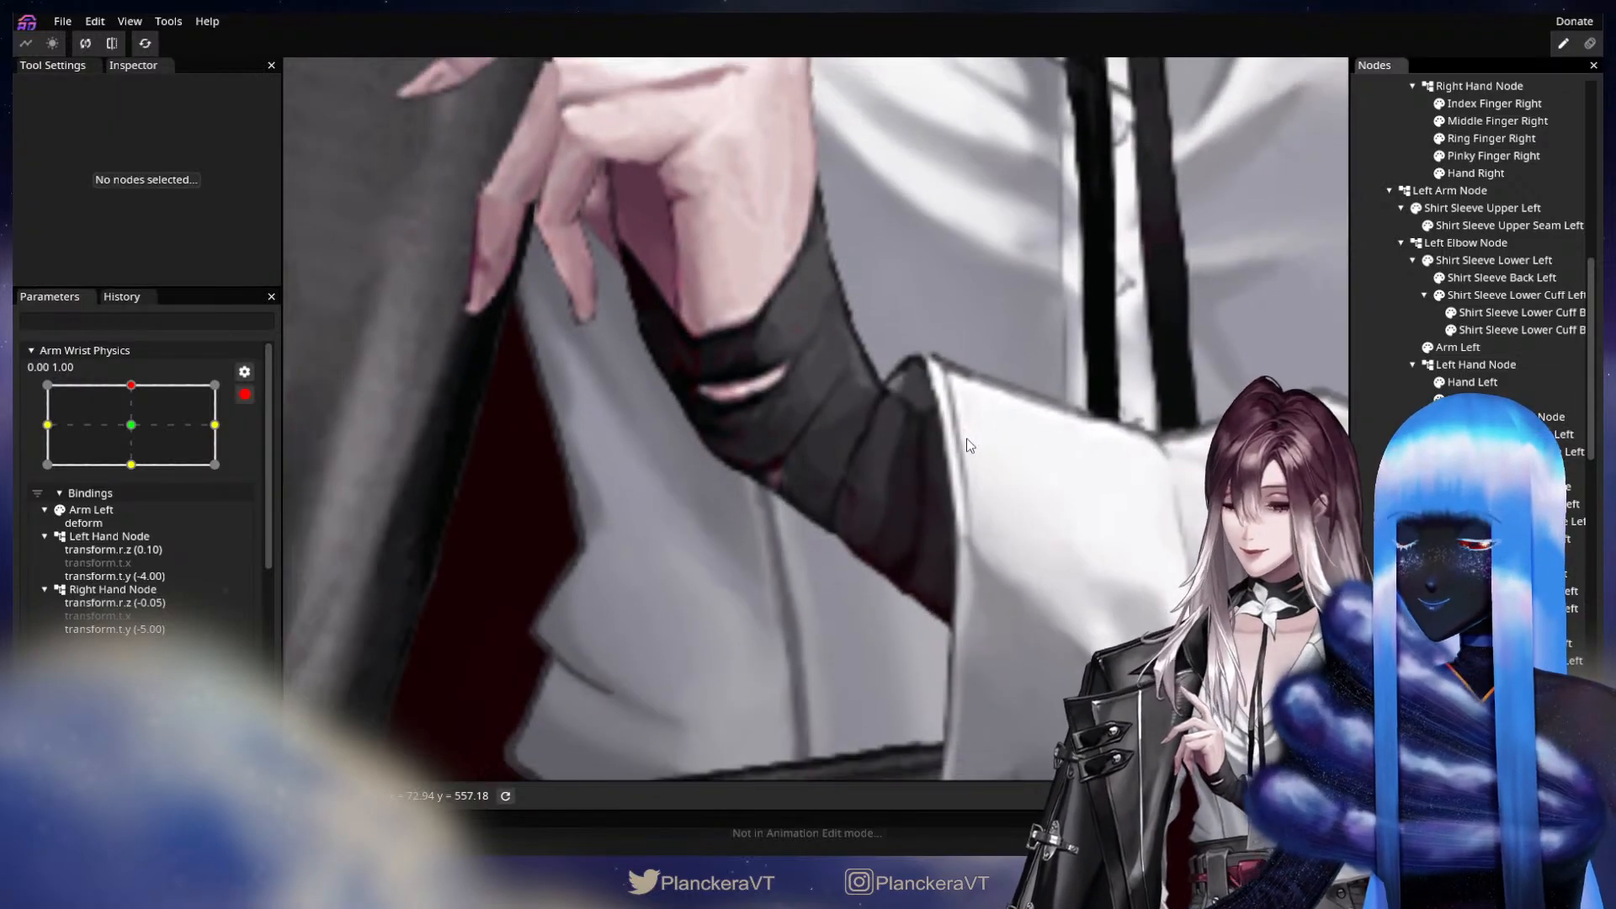
scroll(968, 446, down, 4)
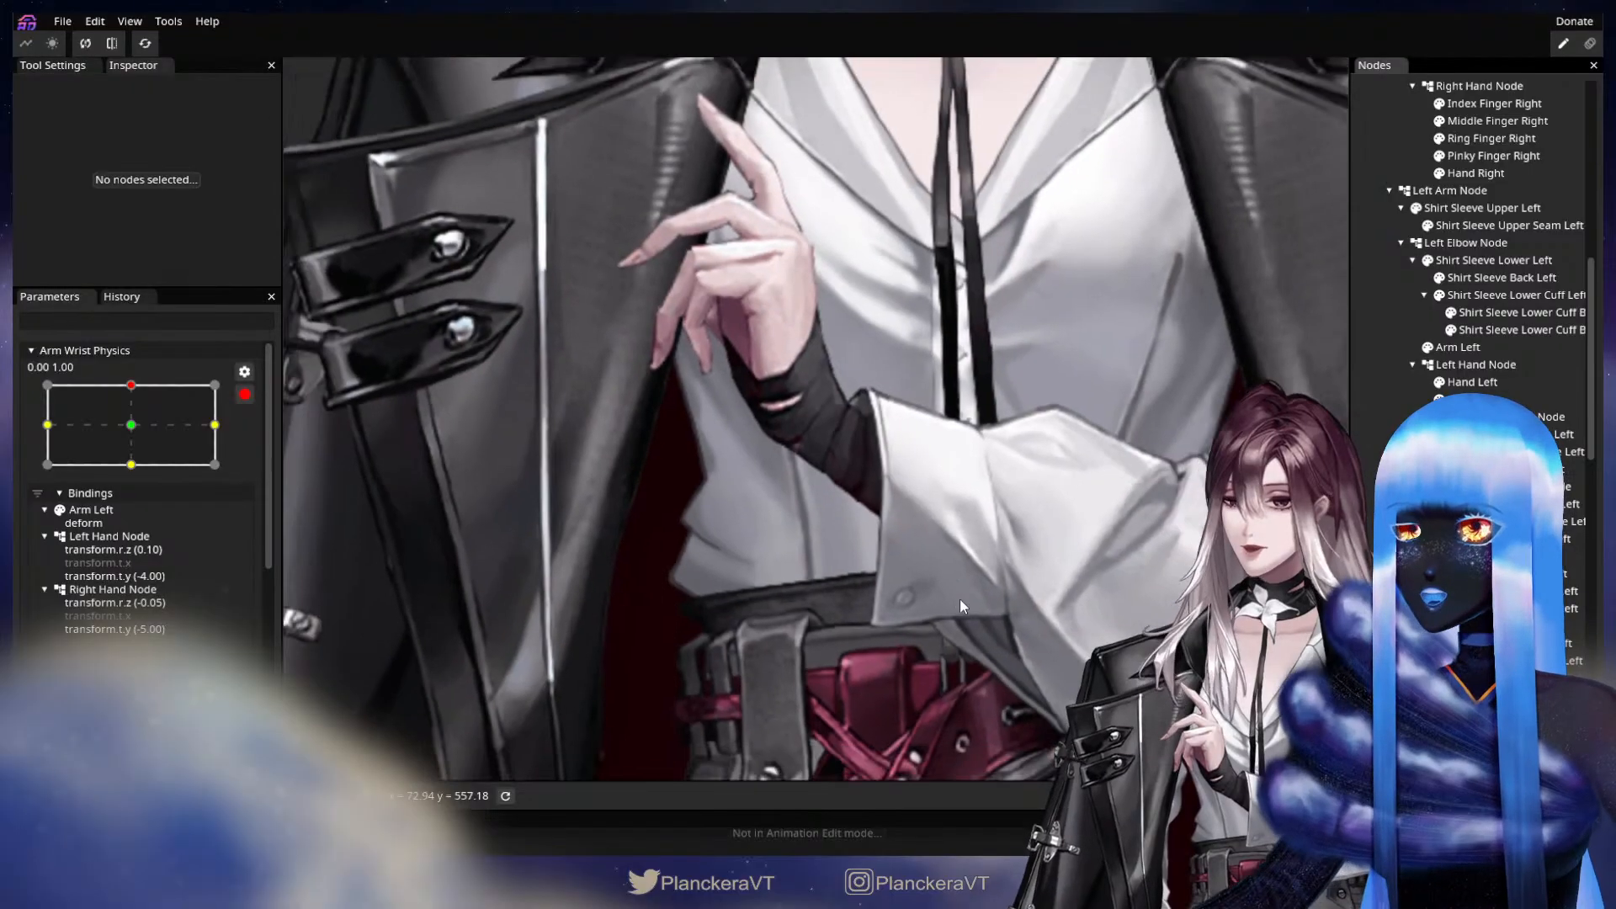
scroll(960, 599, up, 4)
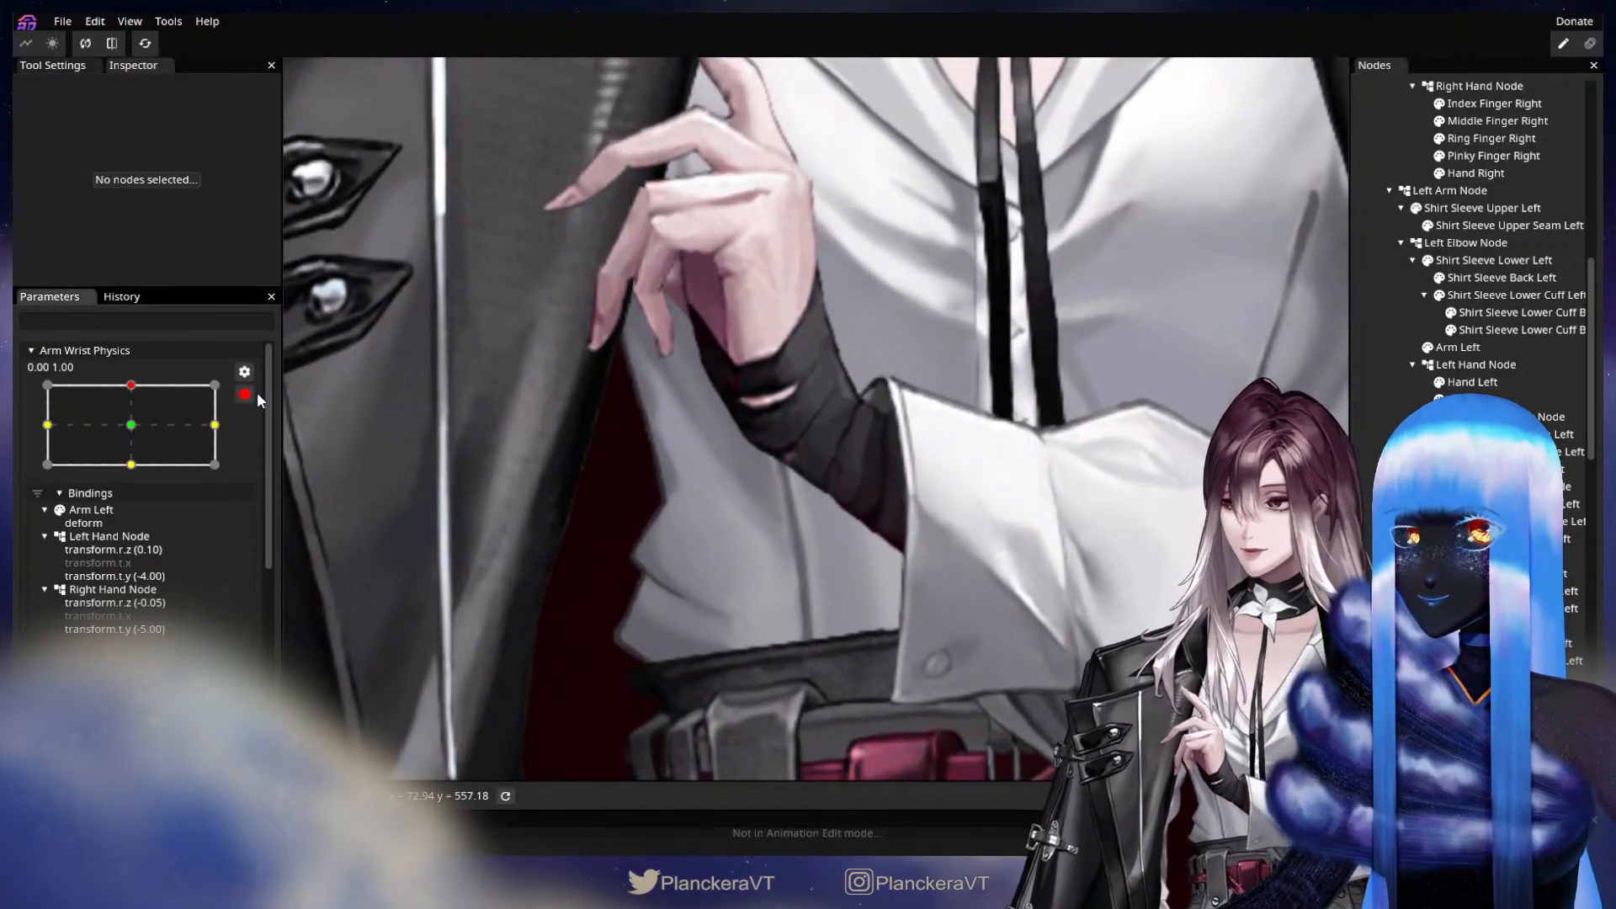
Preview the wrist motion, then at keypoint 0.00, -1.00 shift the Hand Left mesh's lower wrist vertices slightly inward.
scroll(197, 572, up, 4)
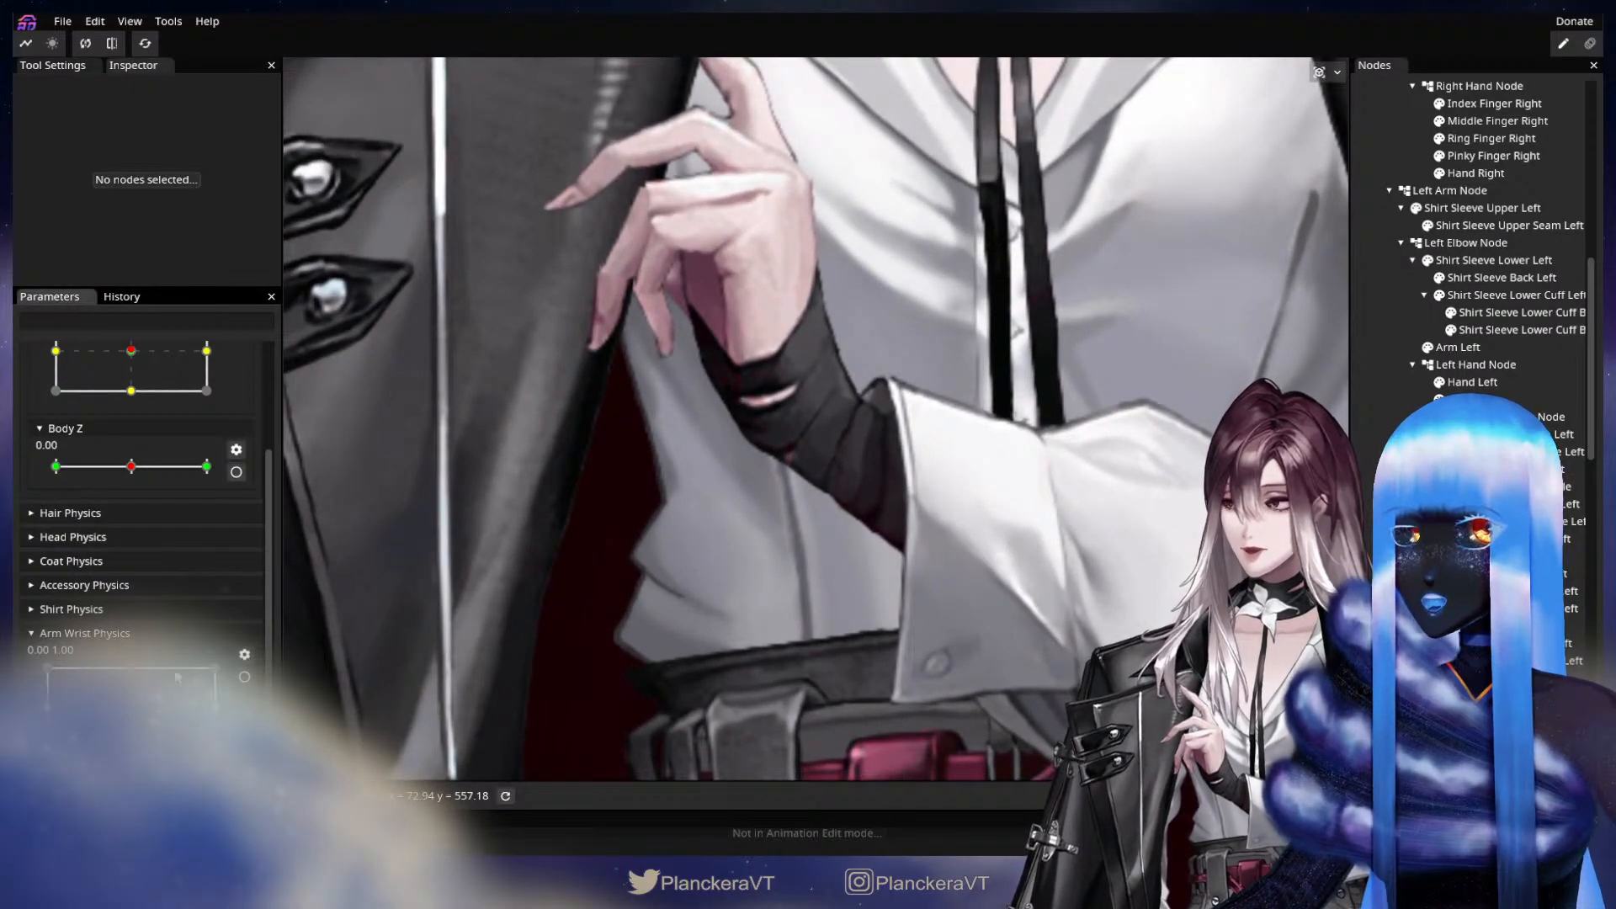
click(145, 44)
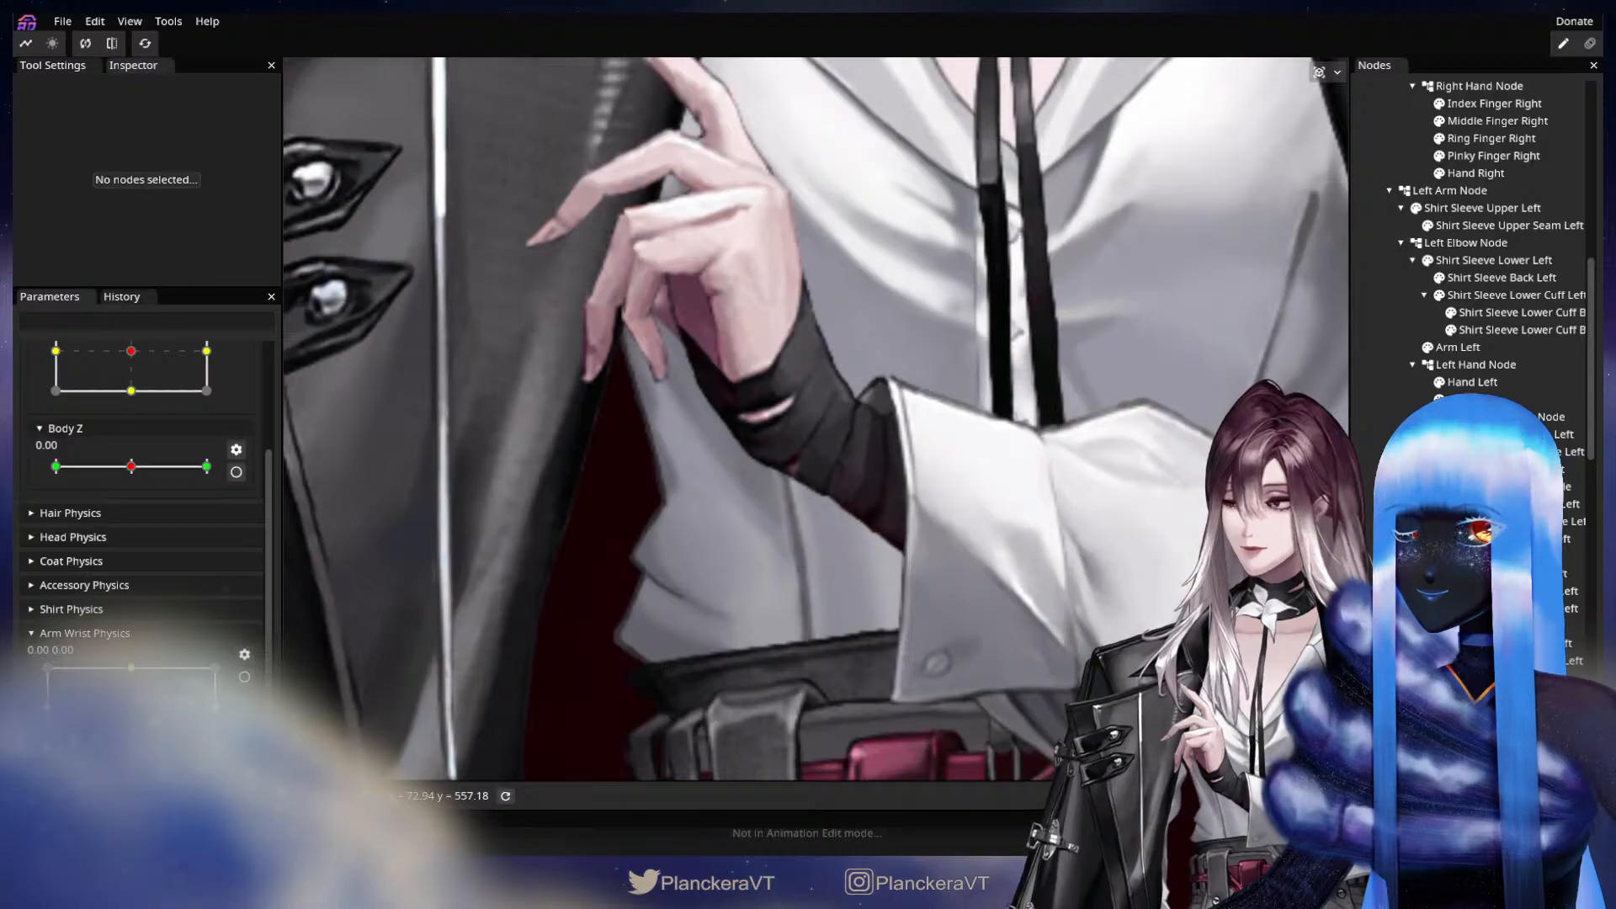
drag(132, 710, 140, 751)
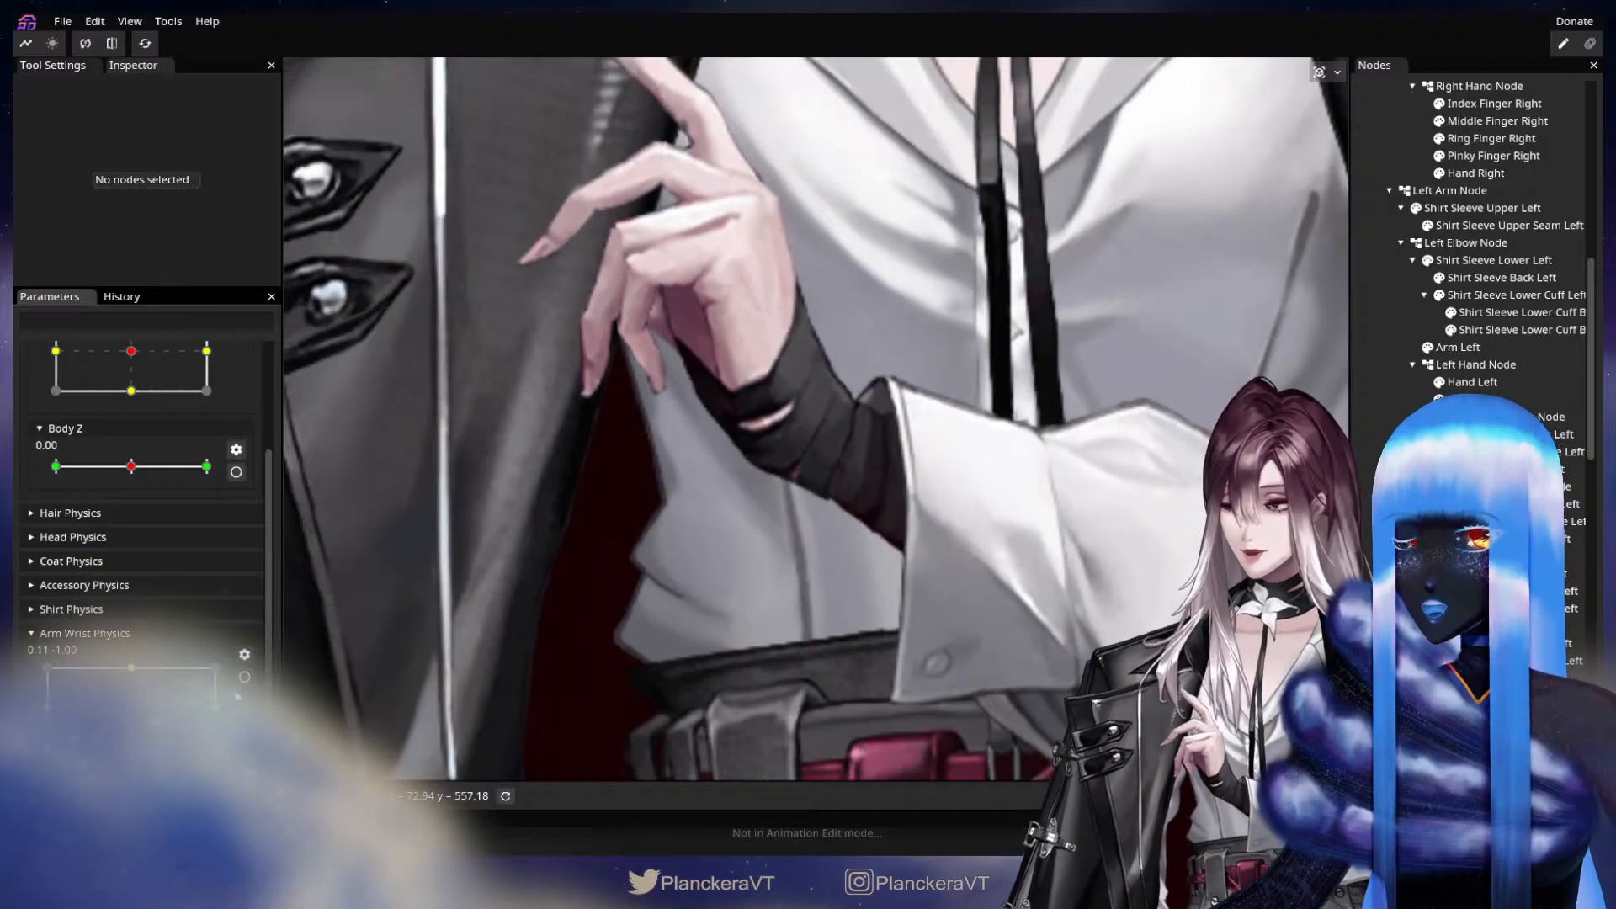
click(244, 678)
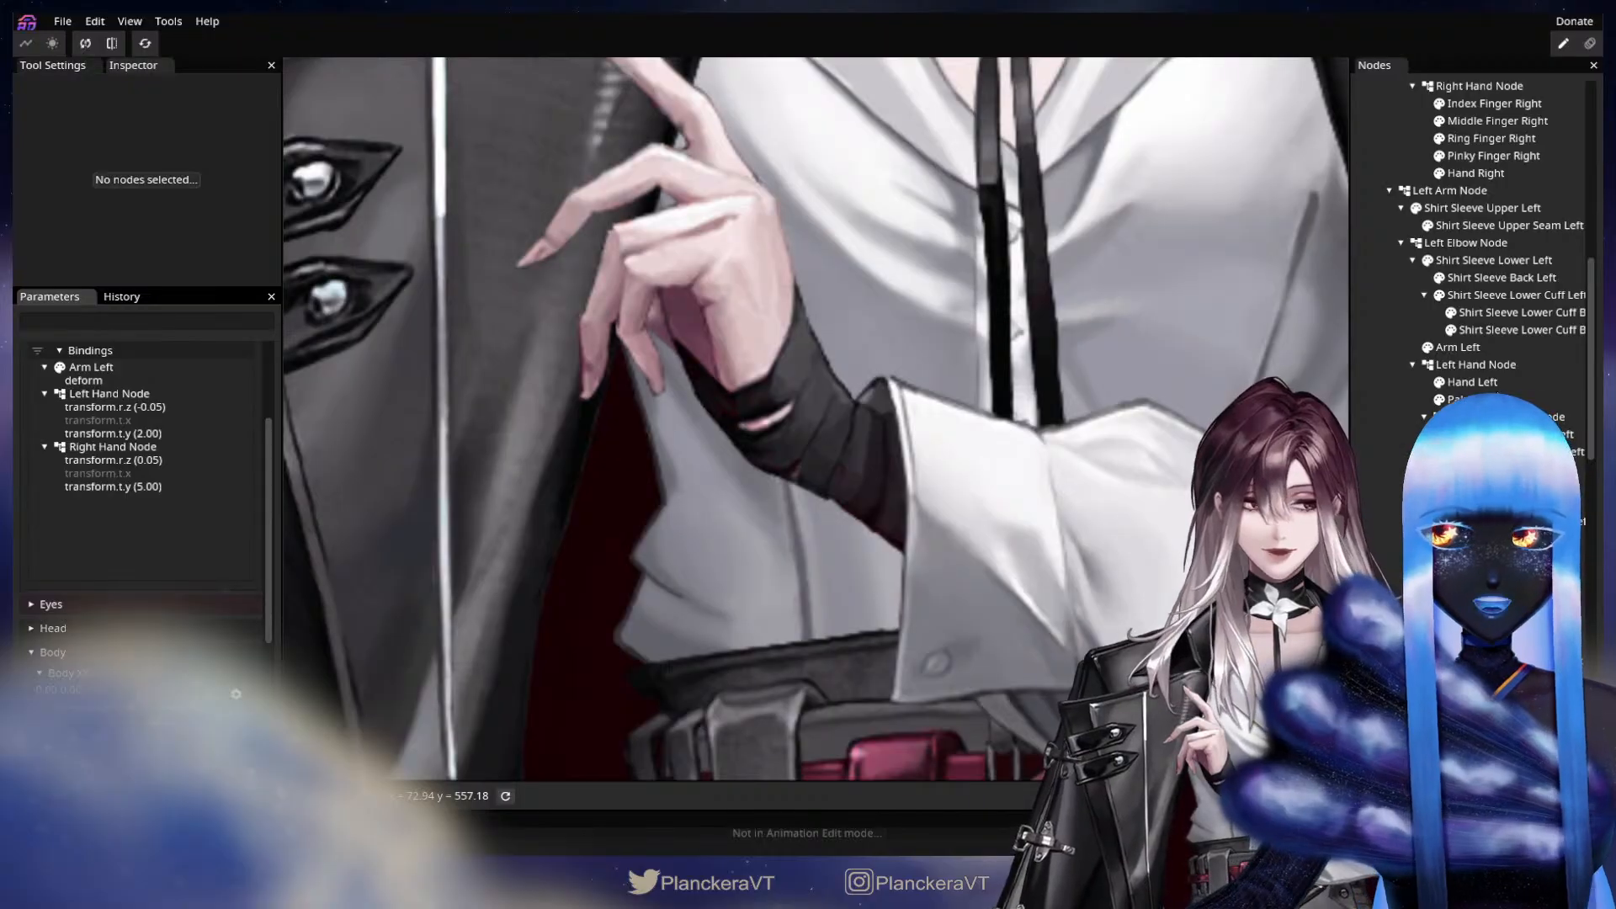
click(1493, 383)
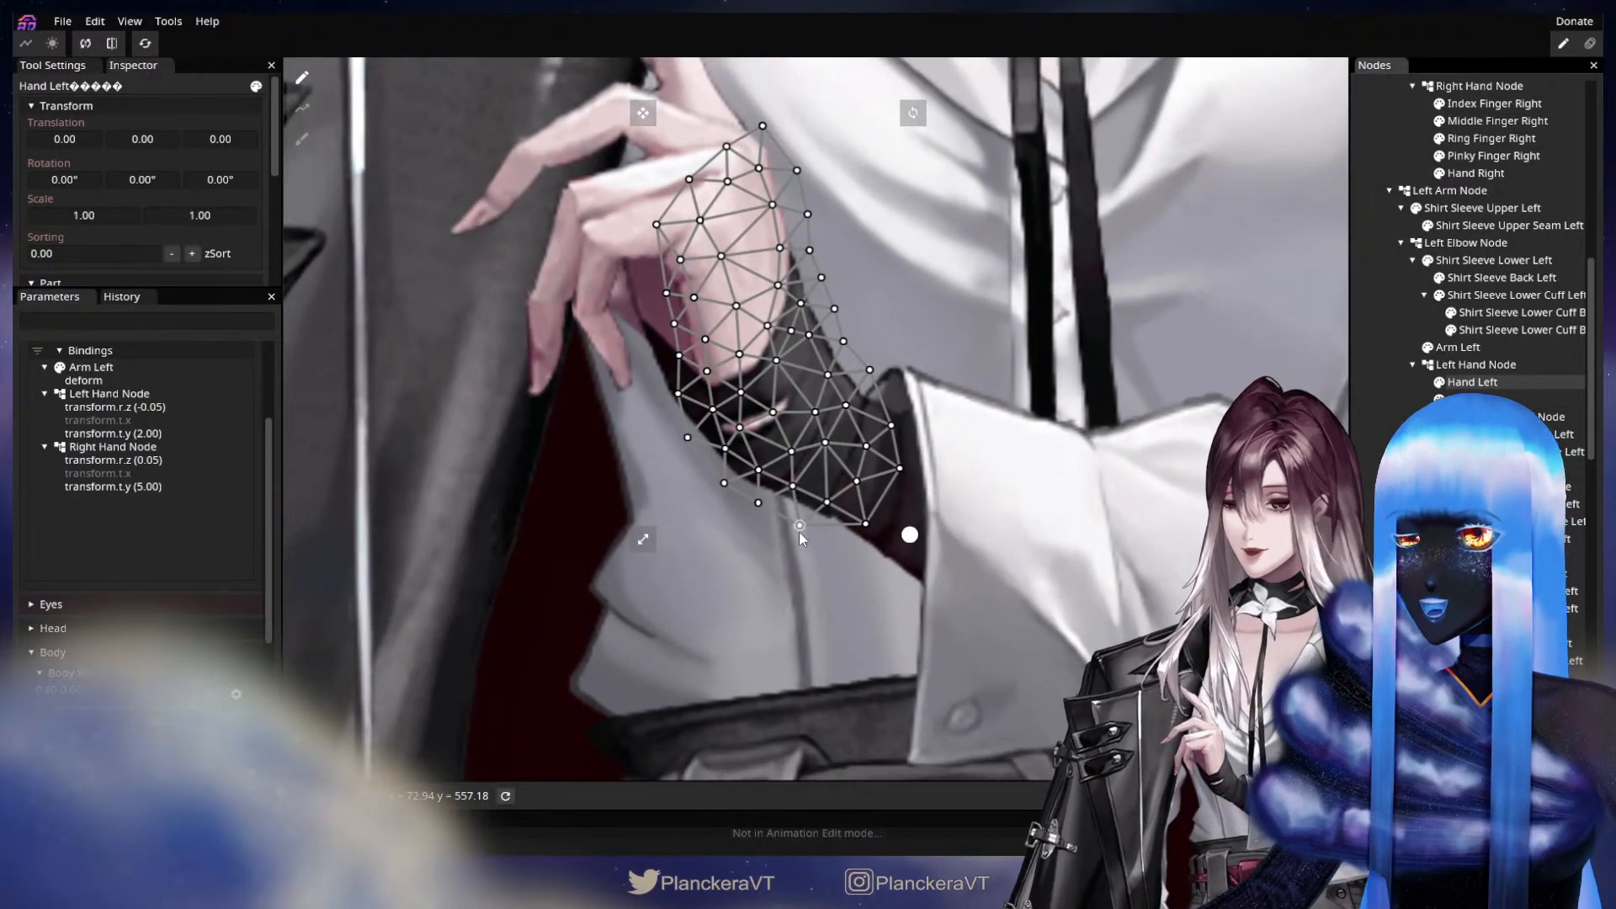
drag(805, 525, 870, 517)
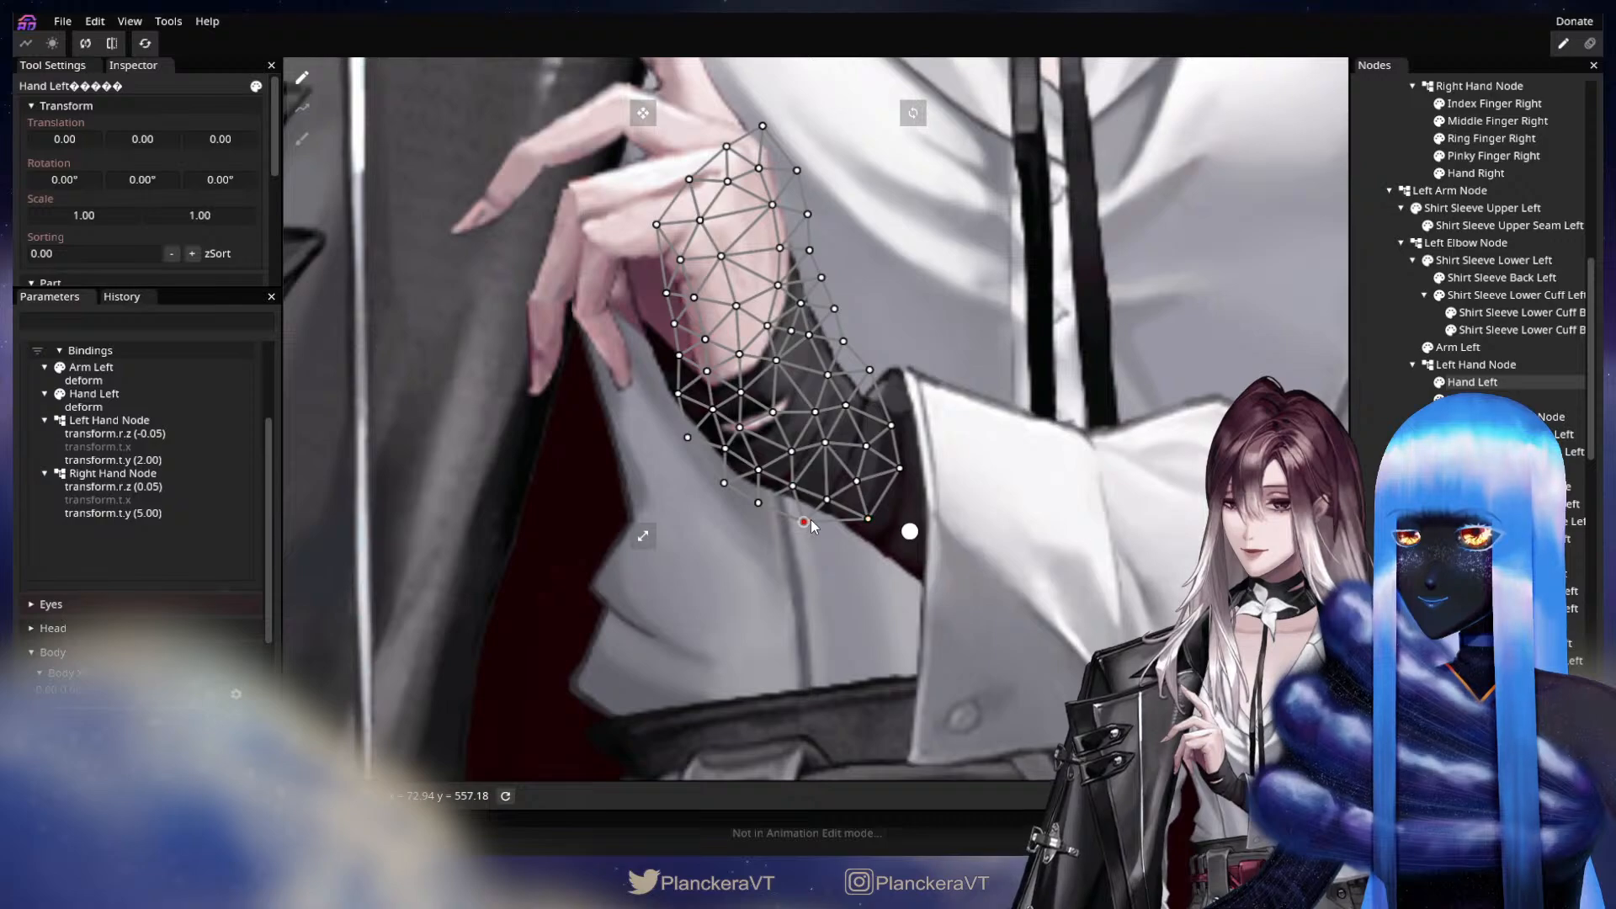
drag(828, 500, 830, 497)
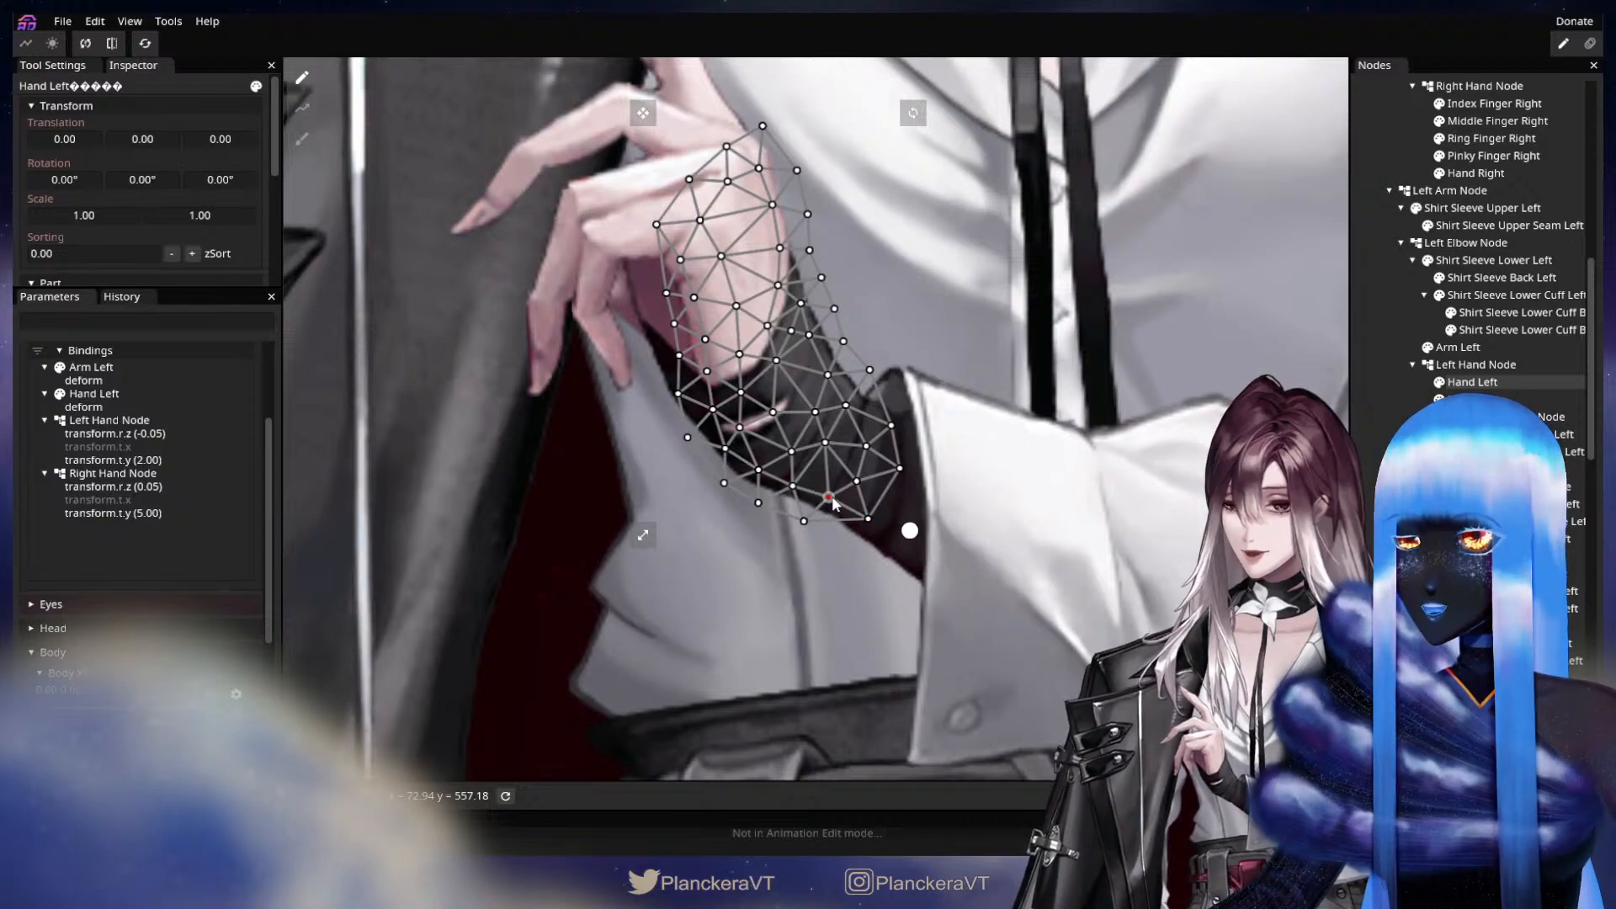
click(1382, 455)
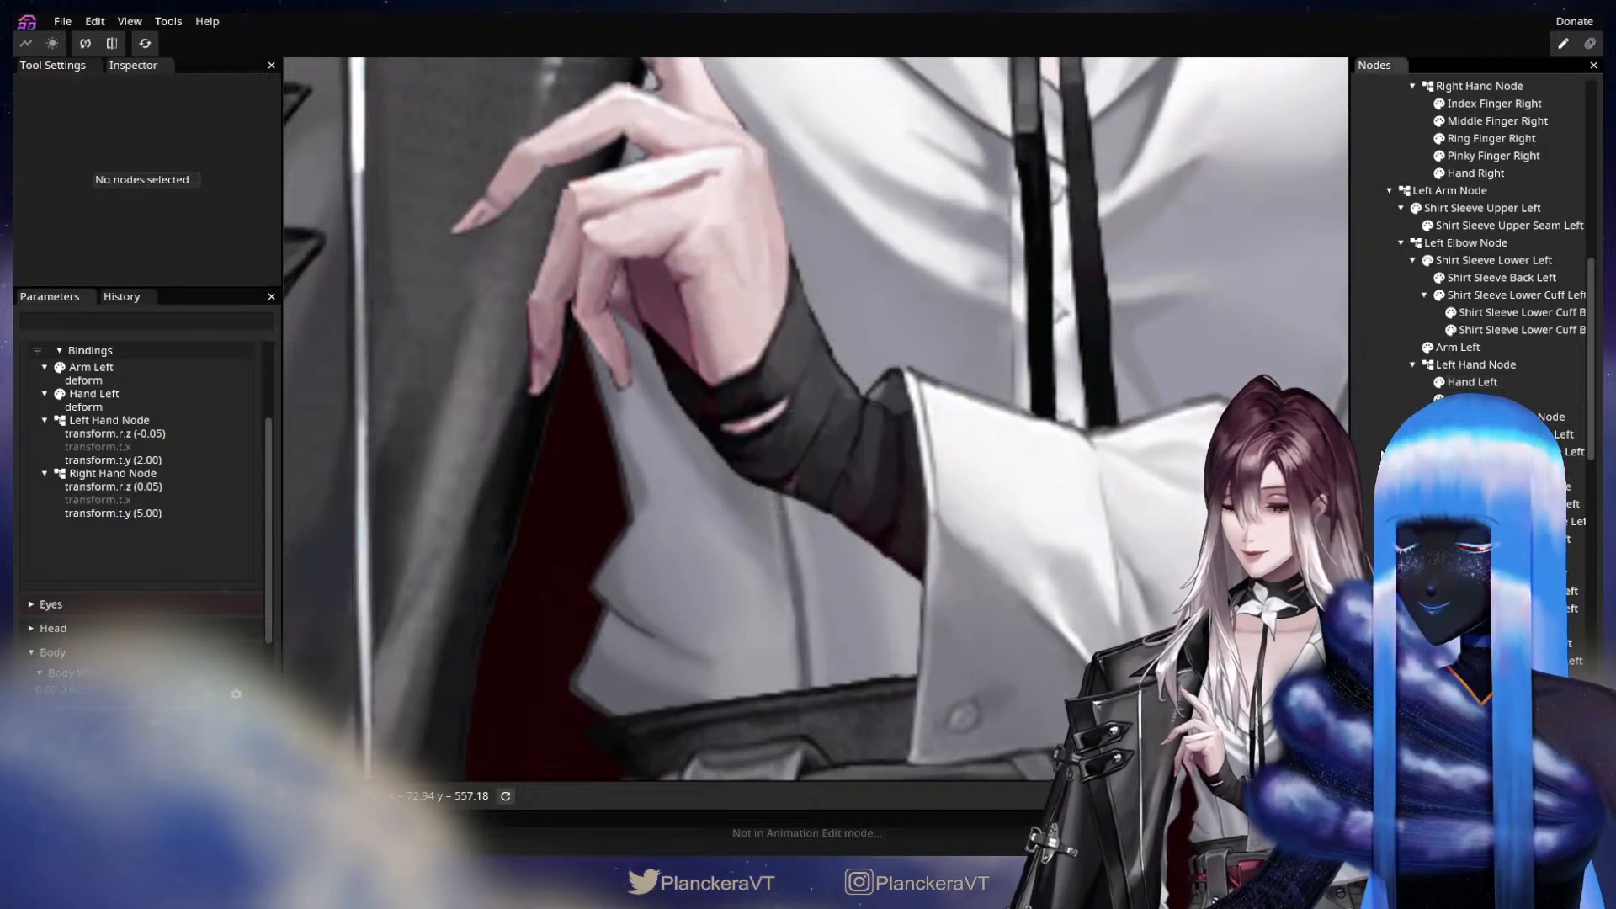
At keypoint 1.00, 0.00, move the Hand Left mesh's lower wrist vertices slightly inward to tidy the wrap's edge.
scroll(202, 484, up, 3)
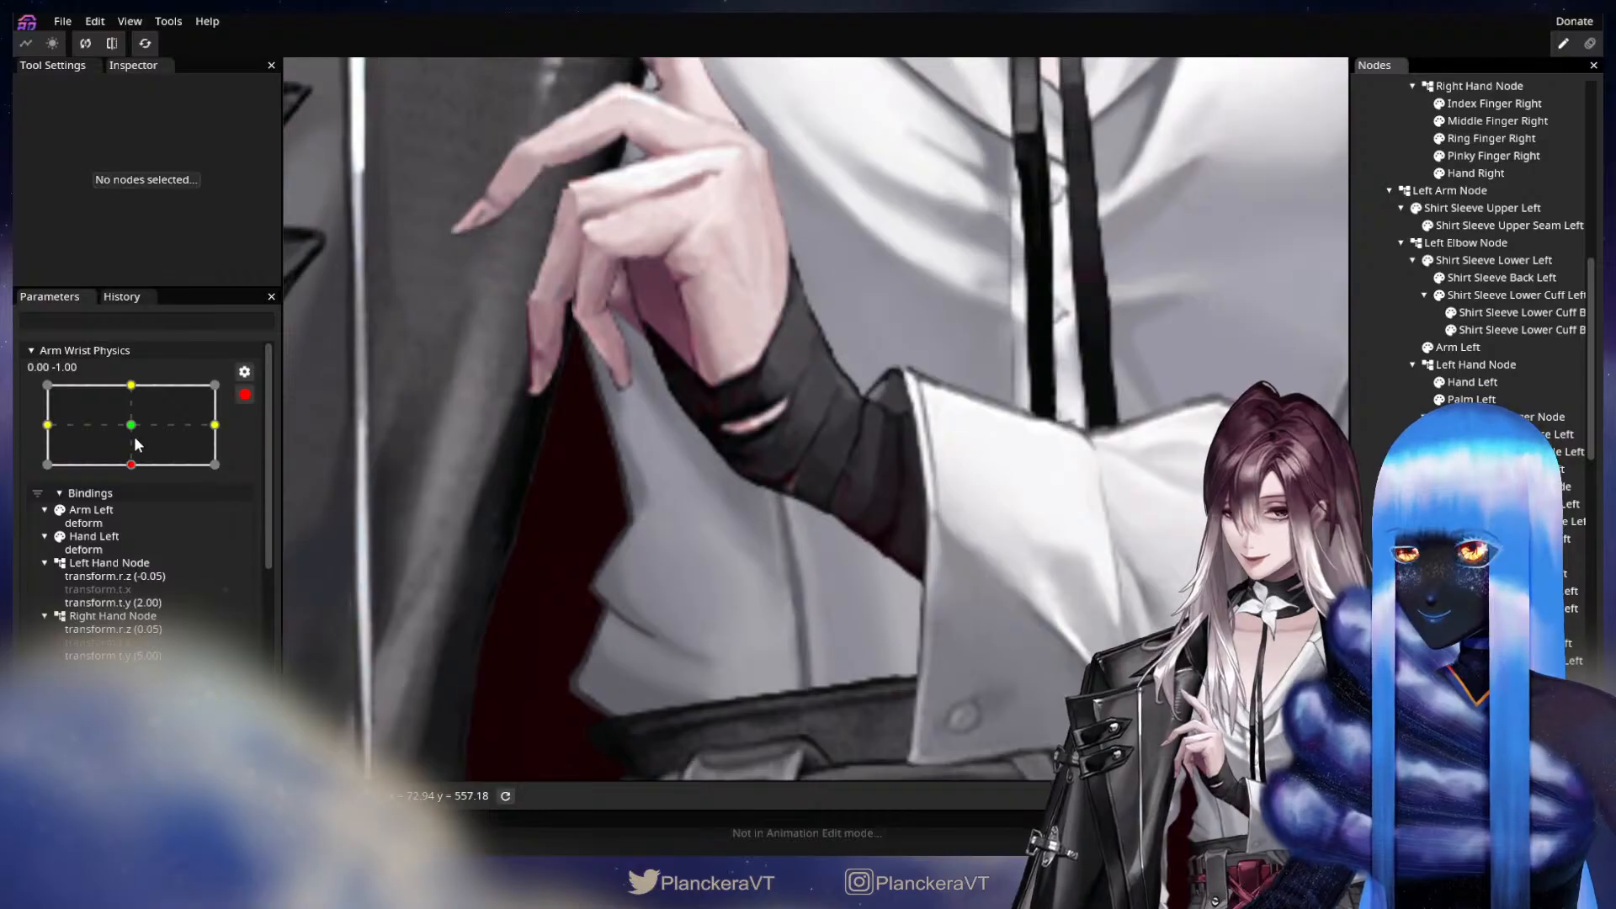
drag(136, 437, 216, 420)
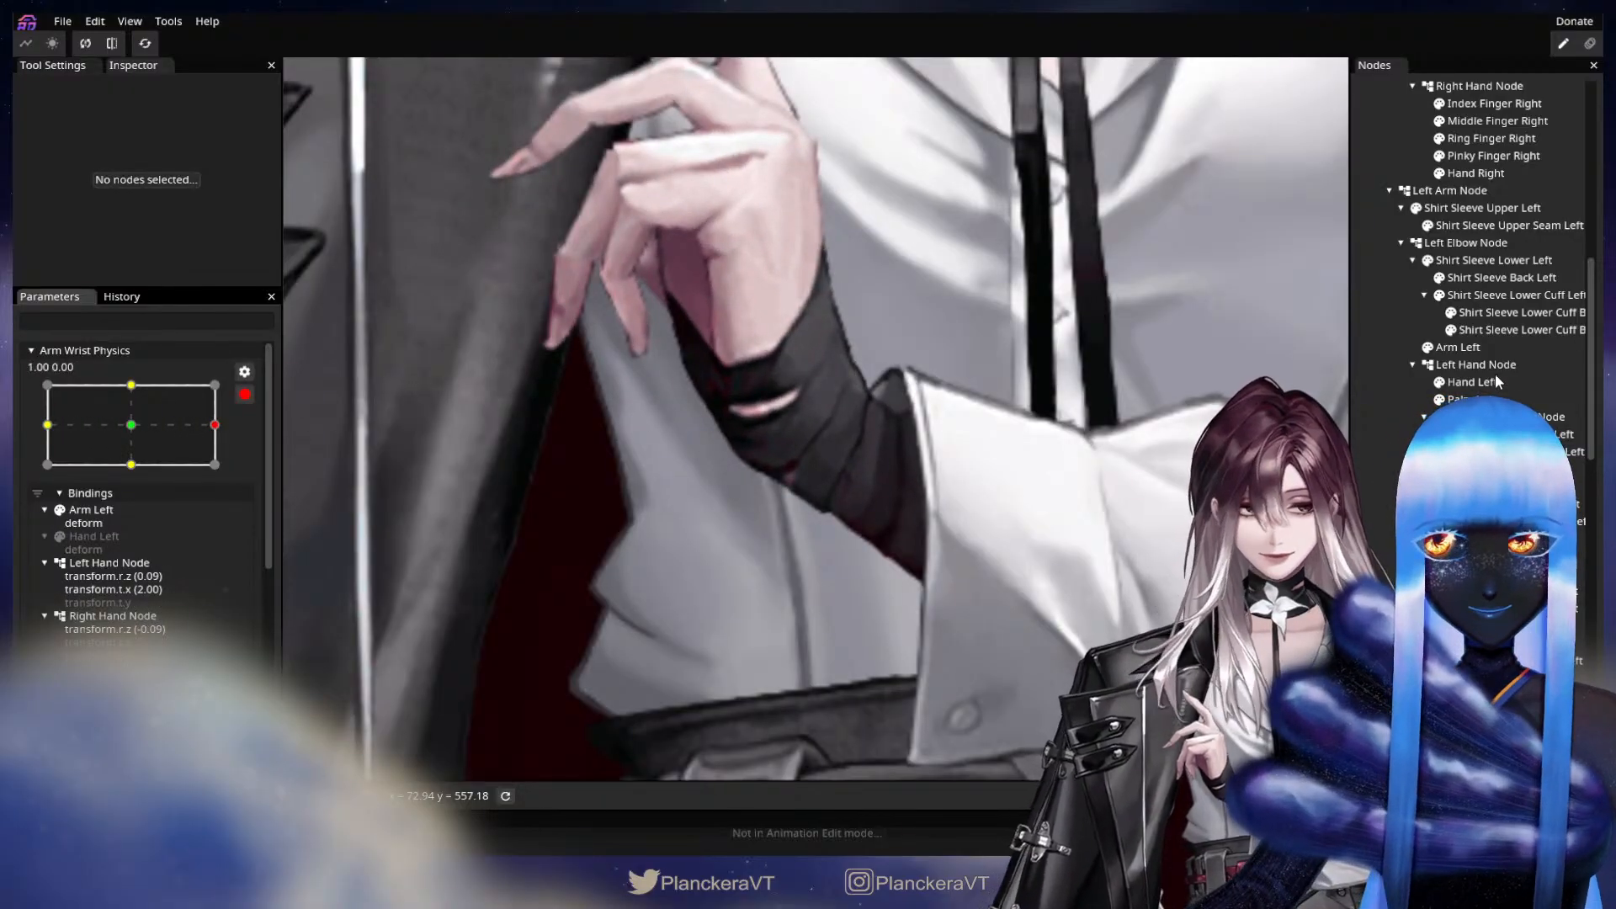
click(1475, 382)
click(796, 516)
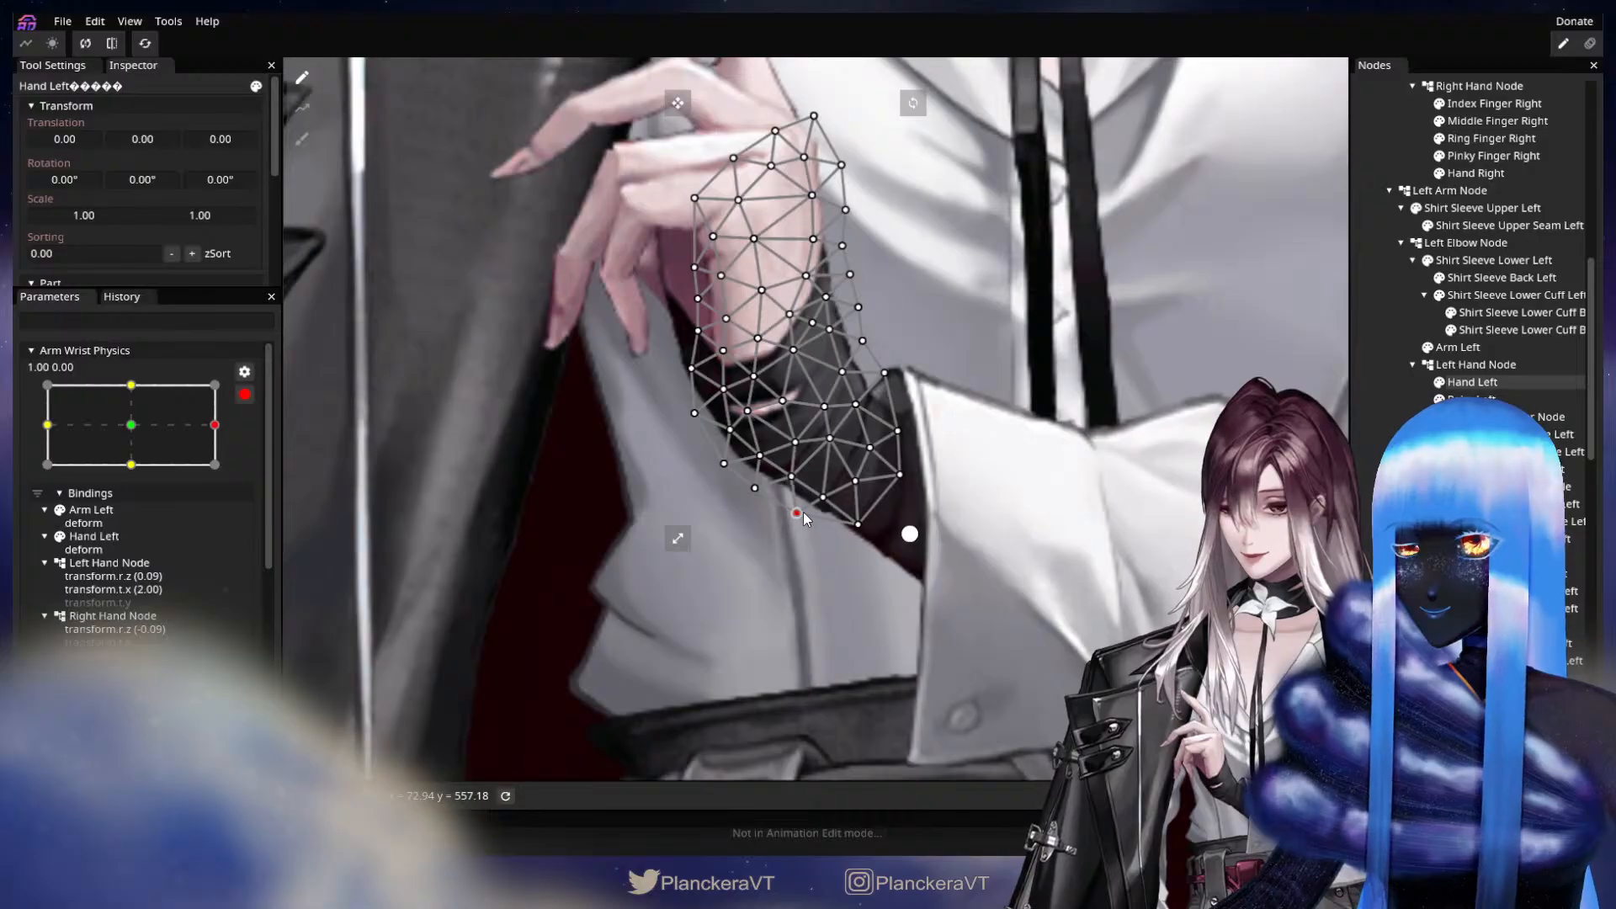
click(860, 523)
drag(834, 504, 837, 501)
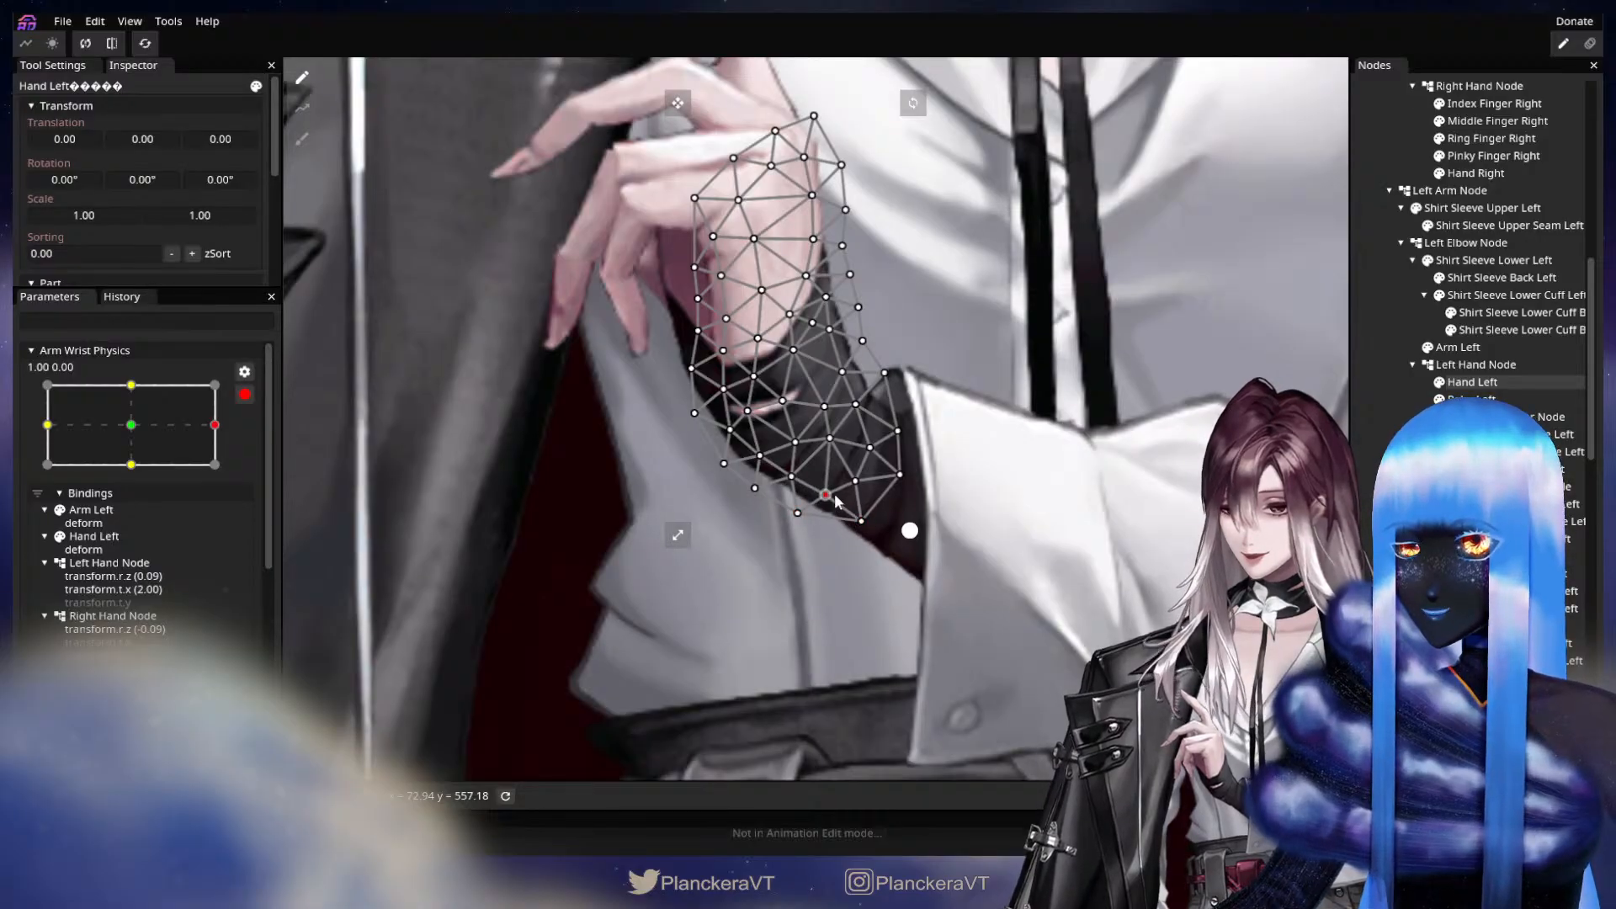
click(1469, 438)
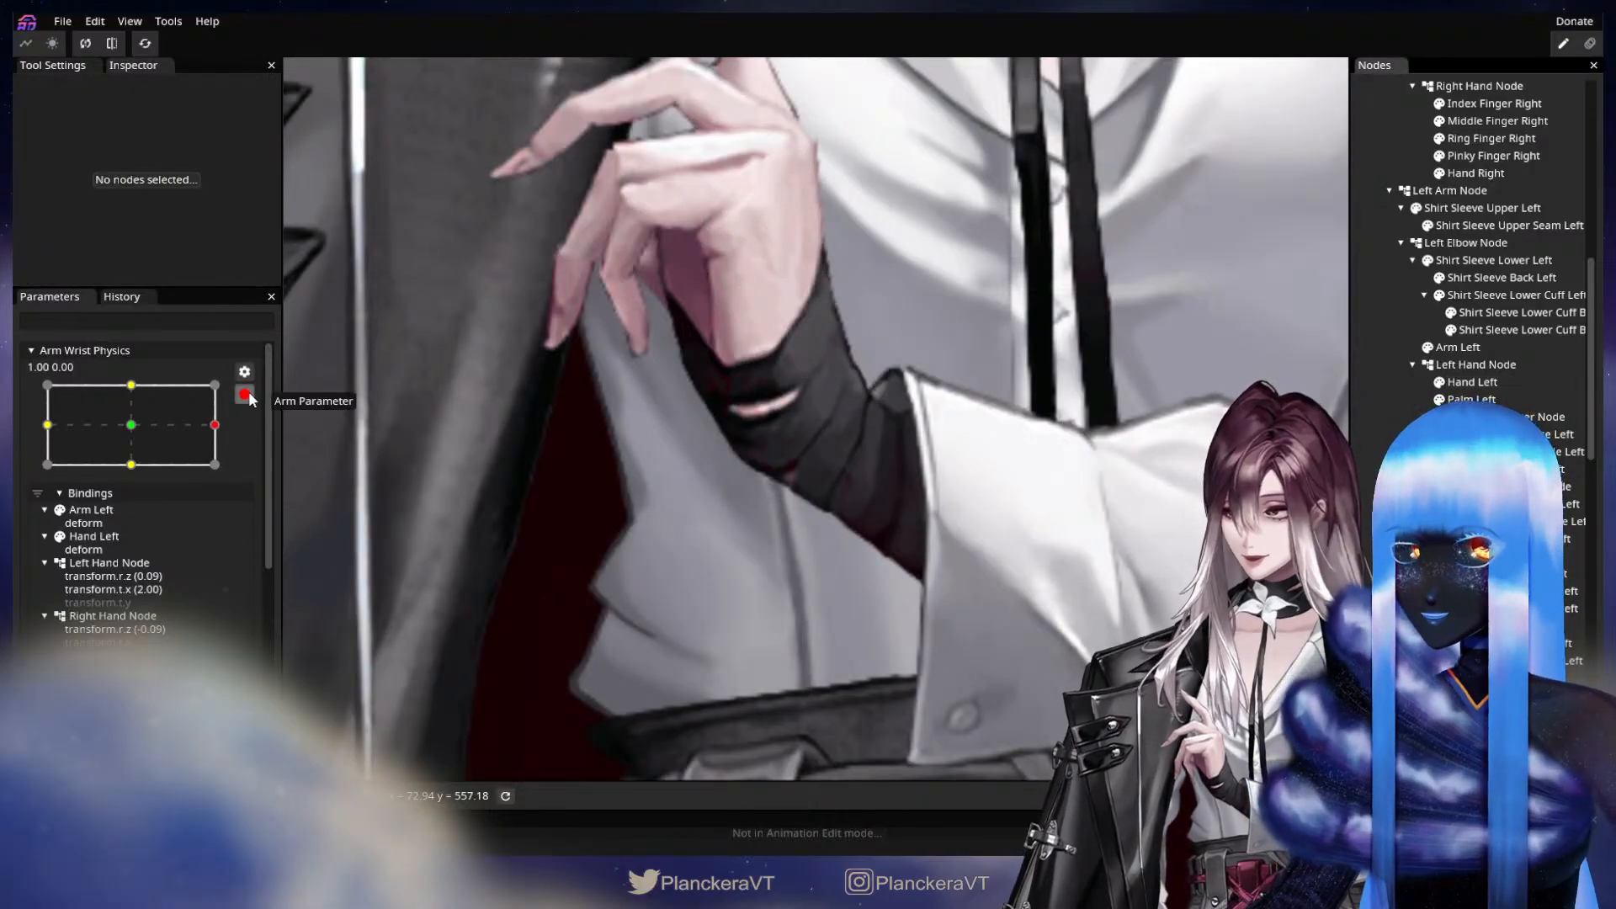
At keypoint 0.00, 1.00, adjust the Arm Left mesh's hand-side, central and upper vertices to smooth the wrist.
scroll(210, 488, up, 4)
drag(215, 708, 141, 667)
click(245, 676)
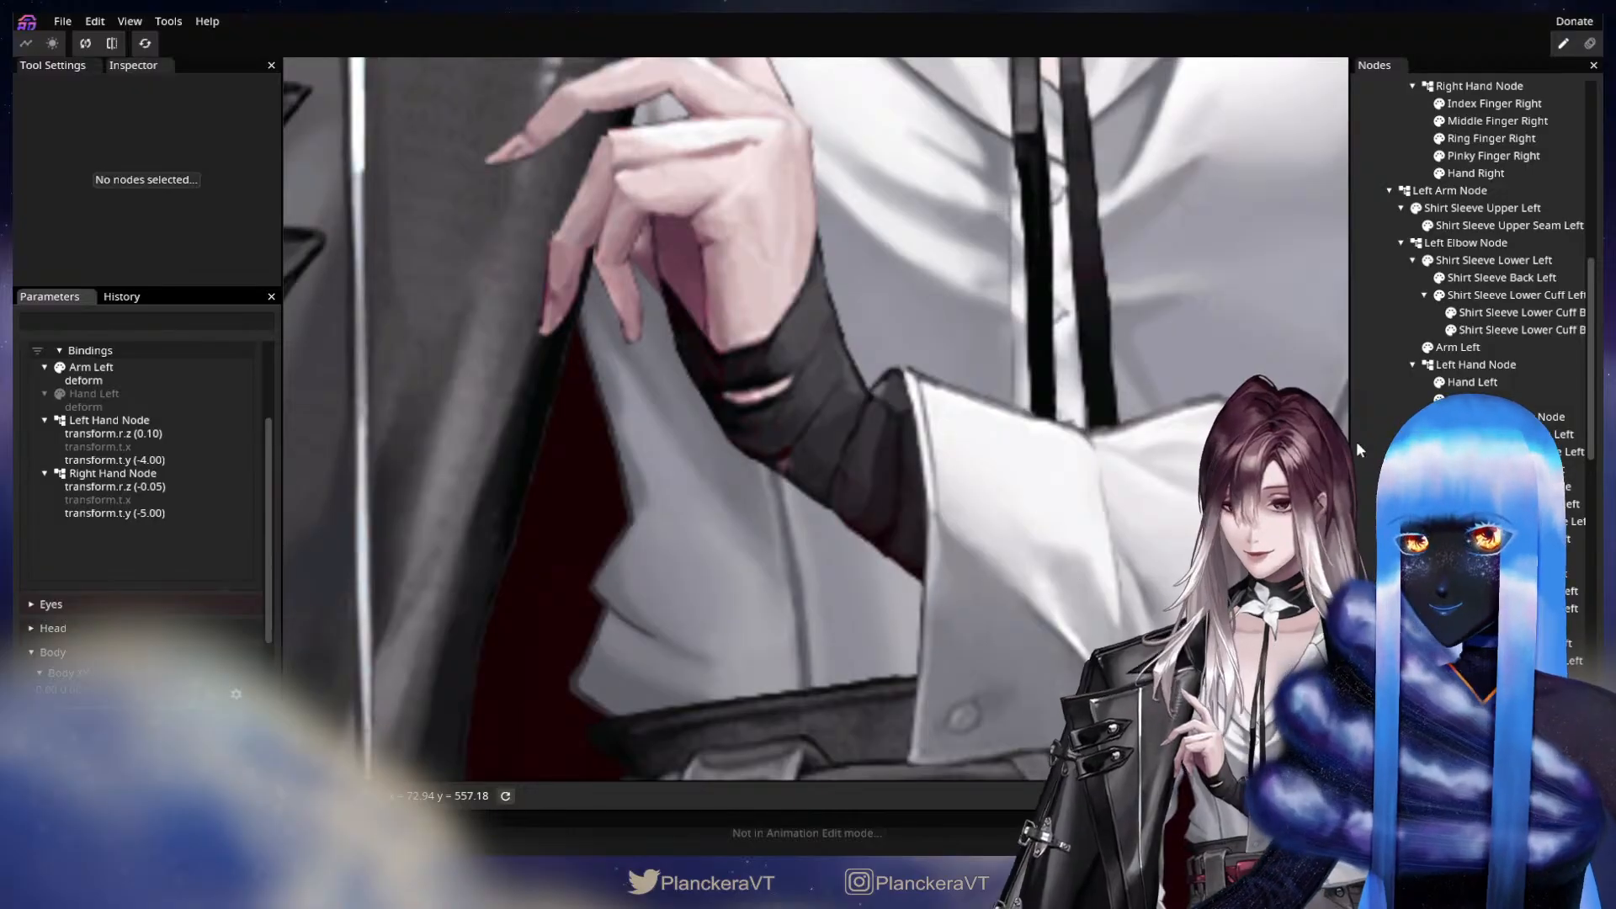
click(1457, 347)
scroll(798, 421, up, 1)
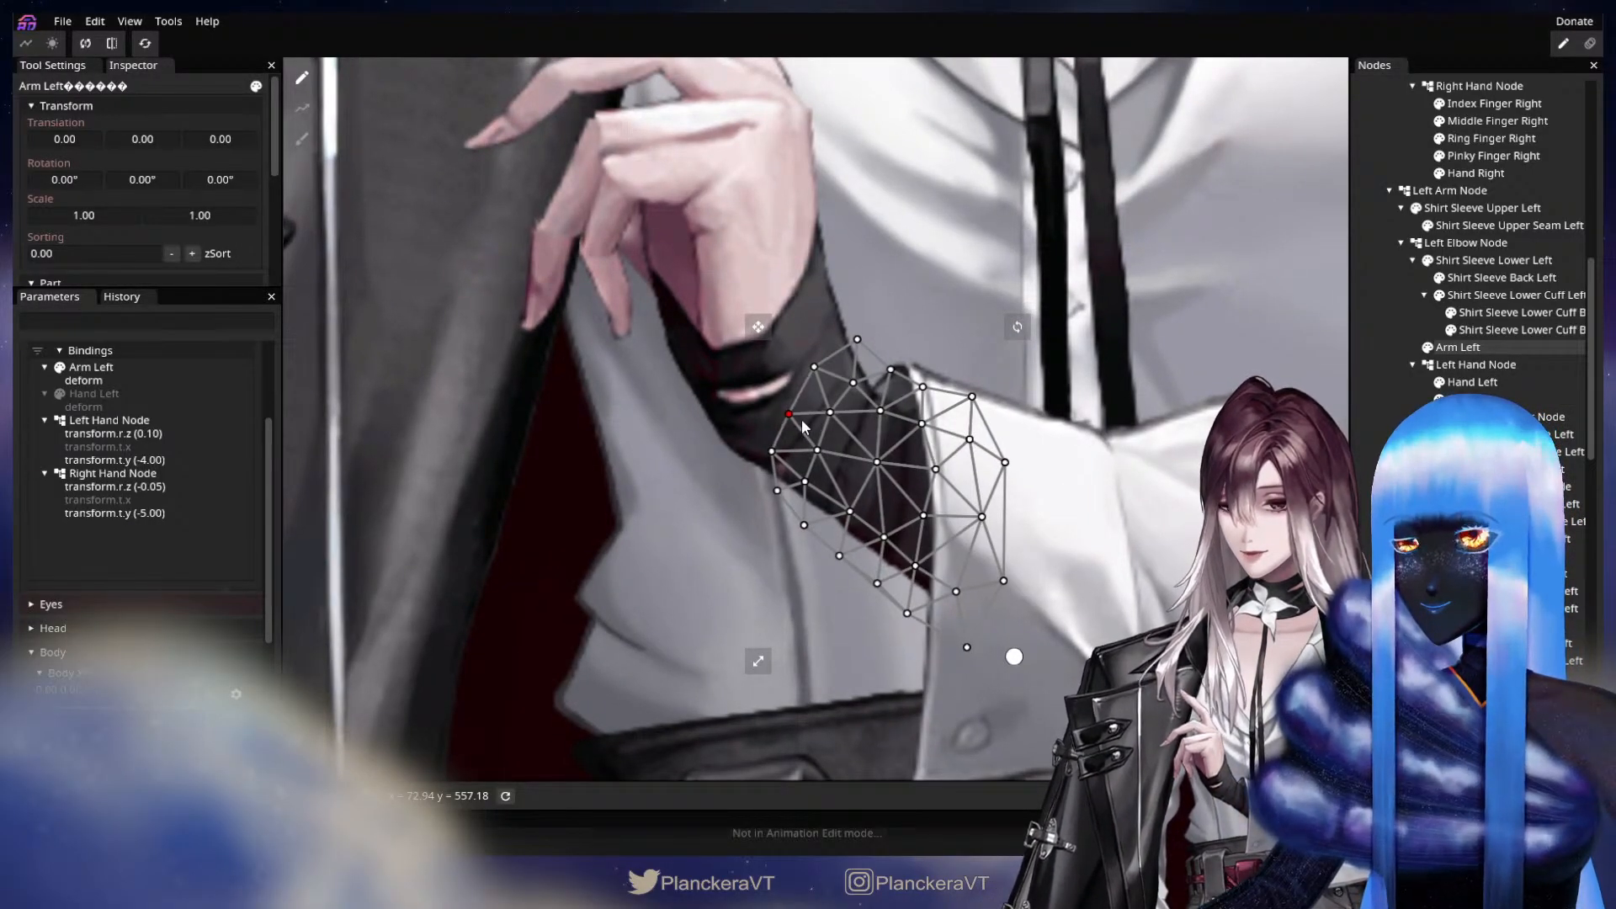
click(774, 454)
drag(871, 469, 878, 473)
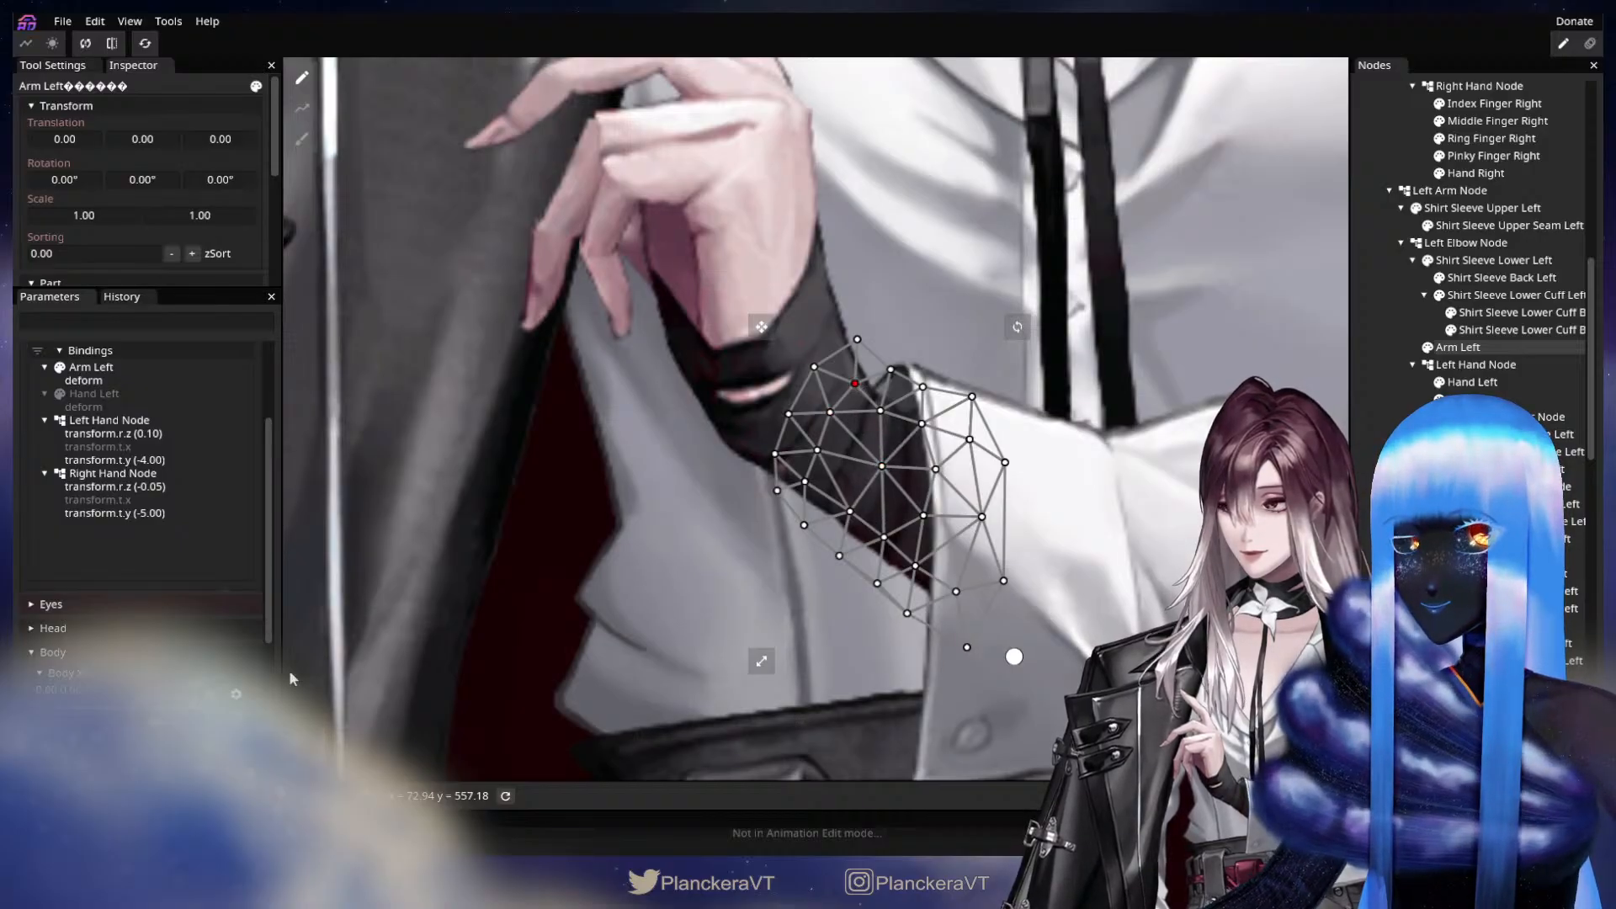
click(607, 417)
scroll(251, 415, up, 2)
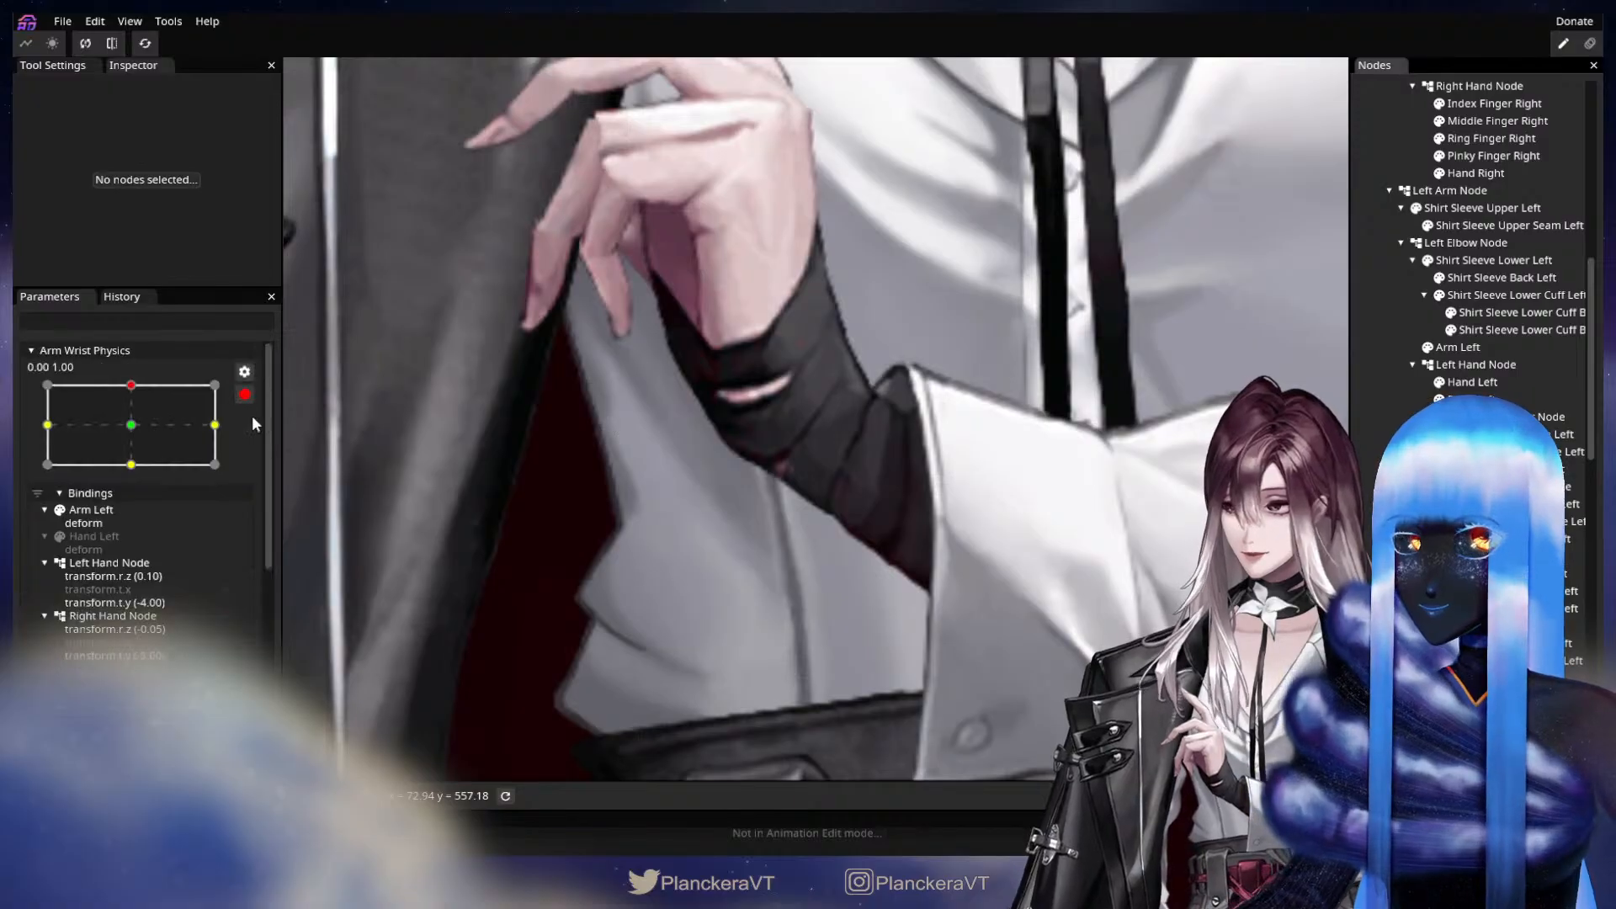
Preview the upward wrist motion and fine-tune the Arm Left mesh's hand-side edge vertex at keypoint 0.00, 1.00.
click(241, 400)
scroll(143, 597, down, 2)
mouse_move(139, 678)
mouse_down()
mouse_move(122, 709)
mouse_move(132, 671)
mouse_up()
click(244, 676)
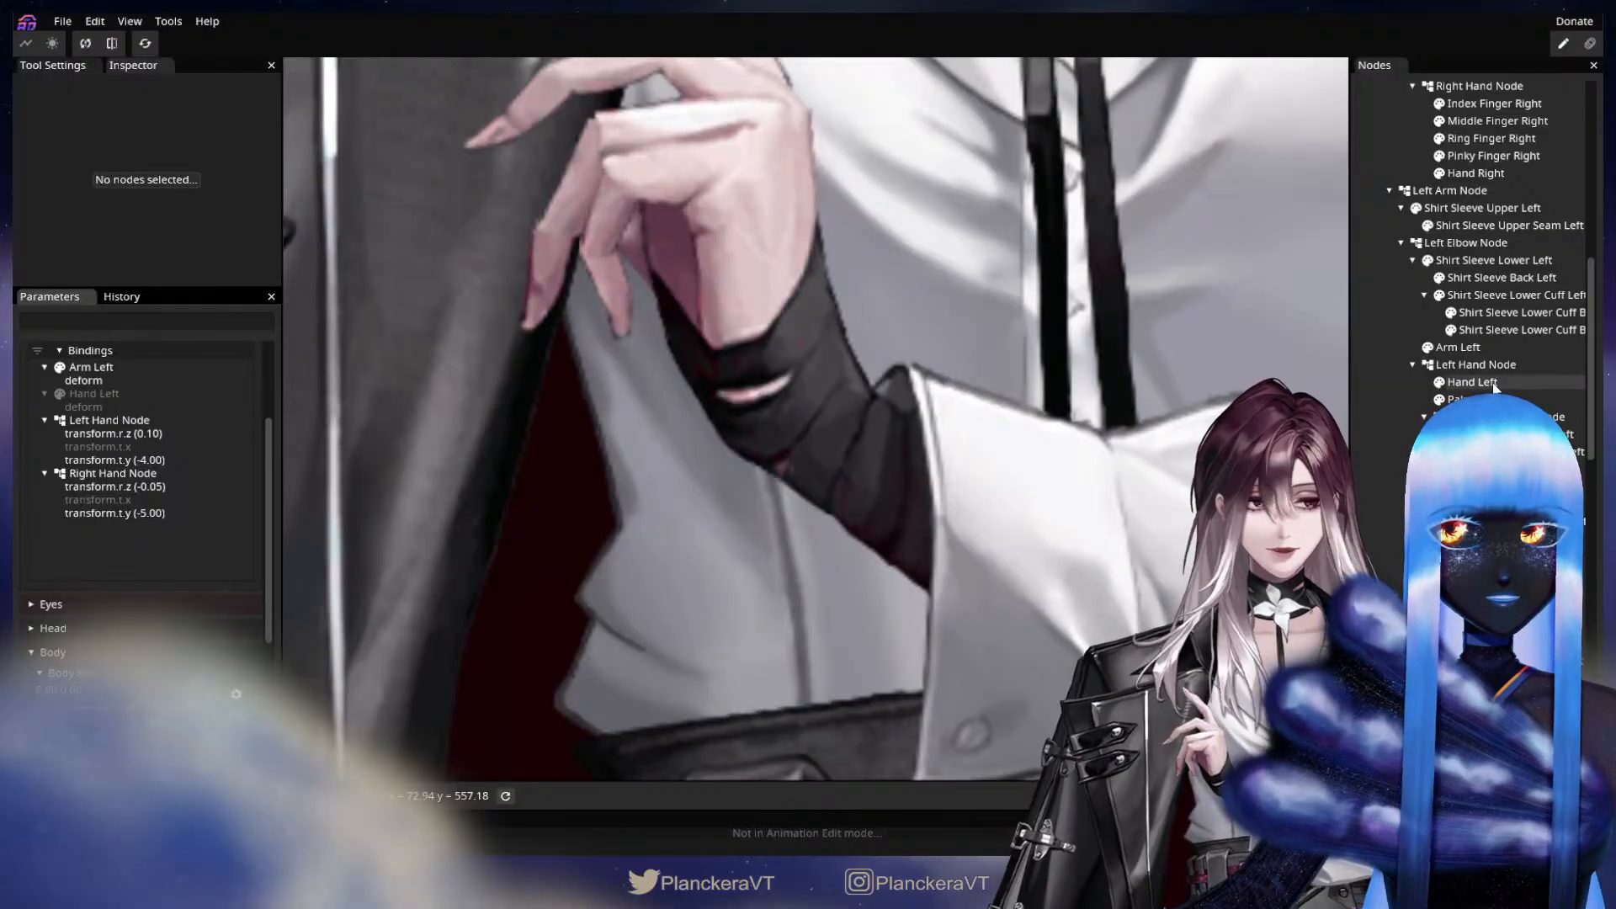
click(1458, 347)
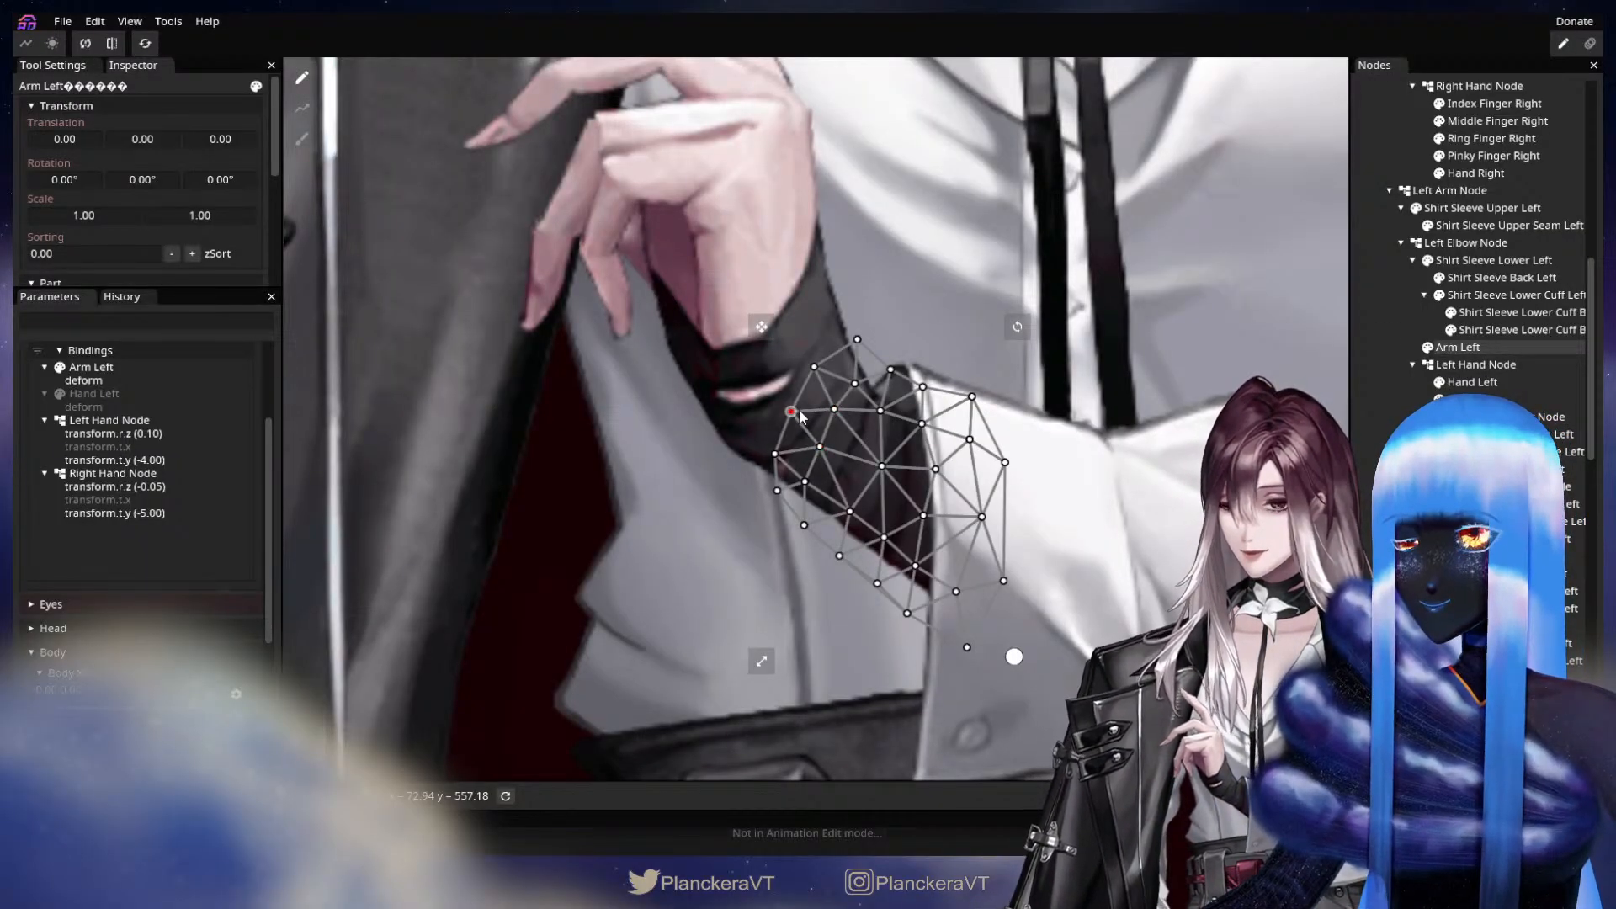
click(1370, 476)
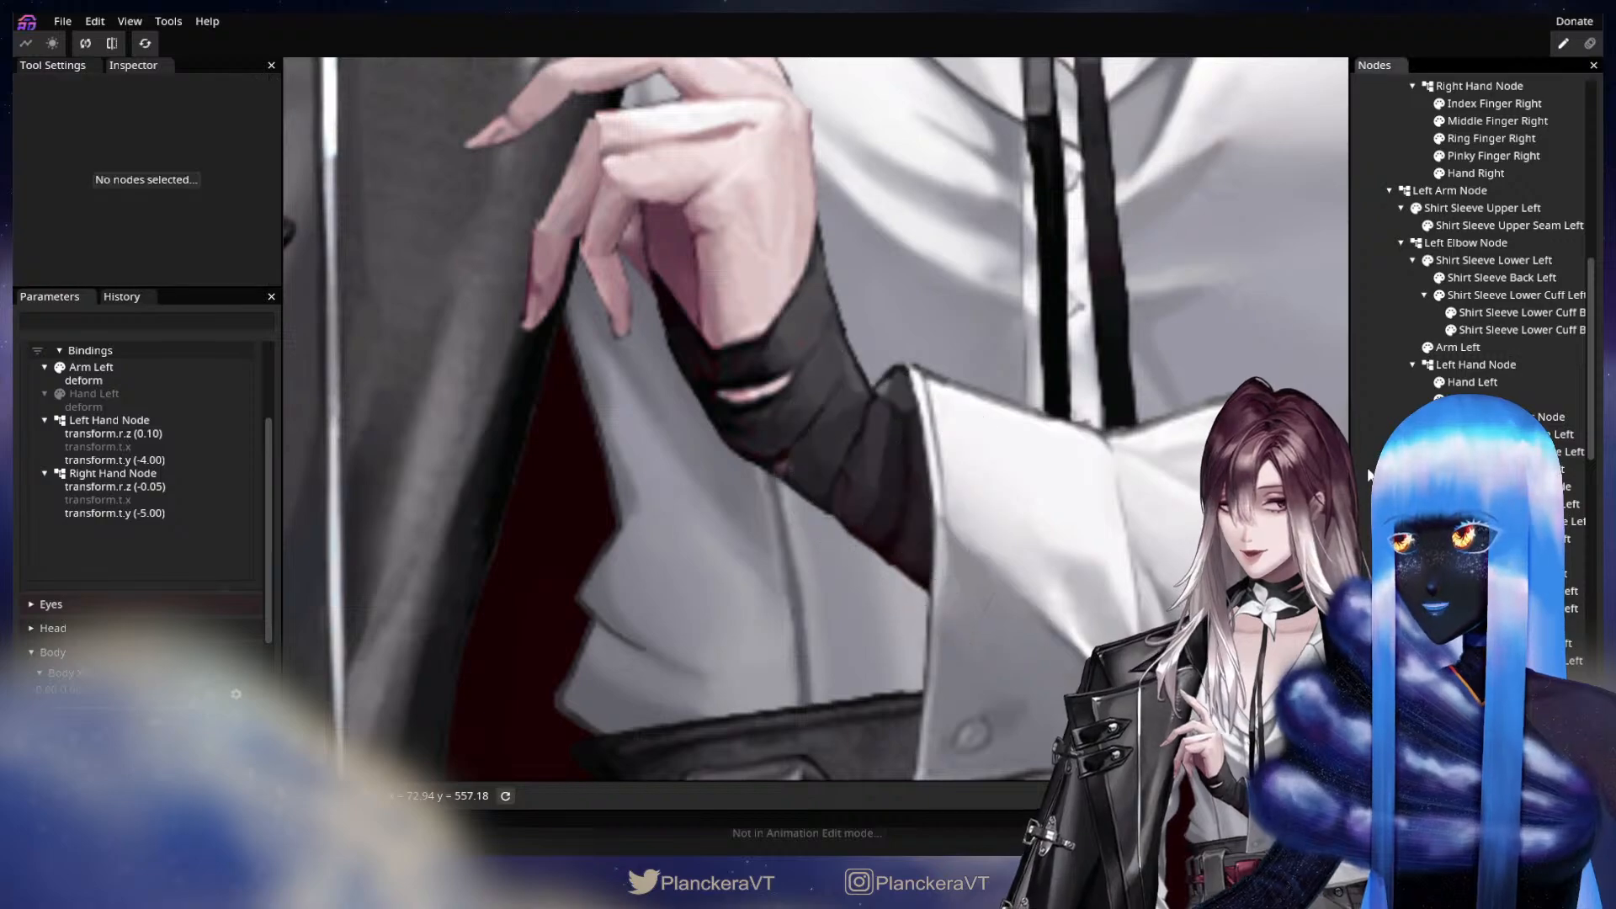
Test the wrist movement again and nudge the Arm Left mesh's central vertex at keypoint 0.00, 1.00.
scroll(251, 537, up, 4)
click(244, 394)
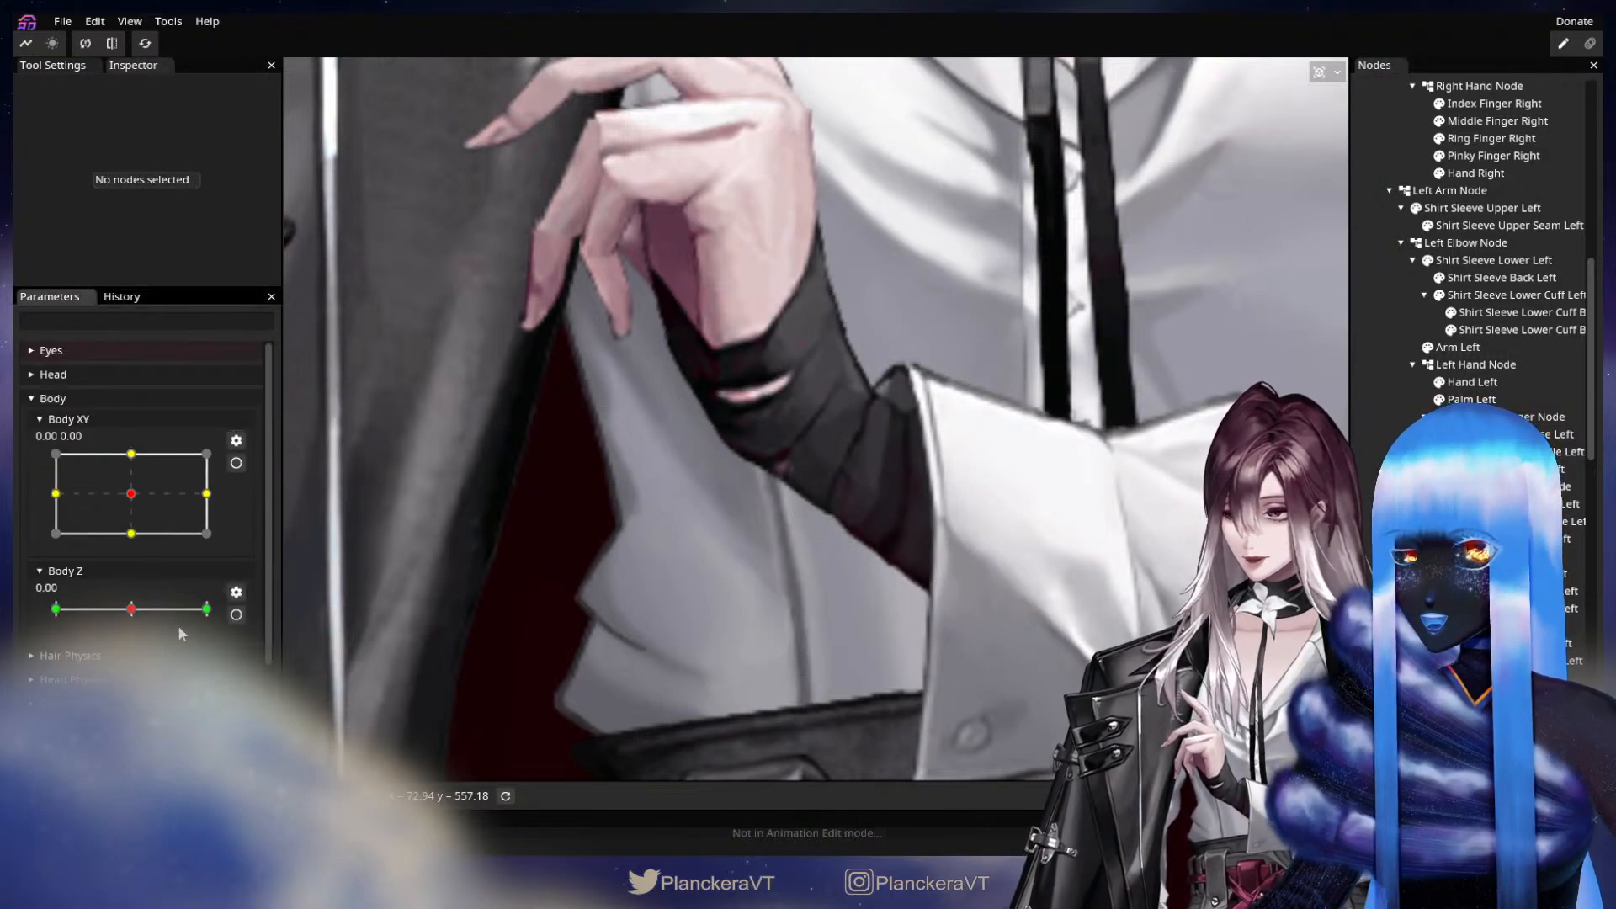
scroll(179, 625, down, 4)
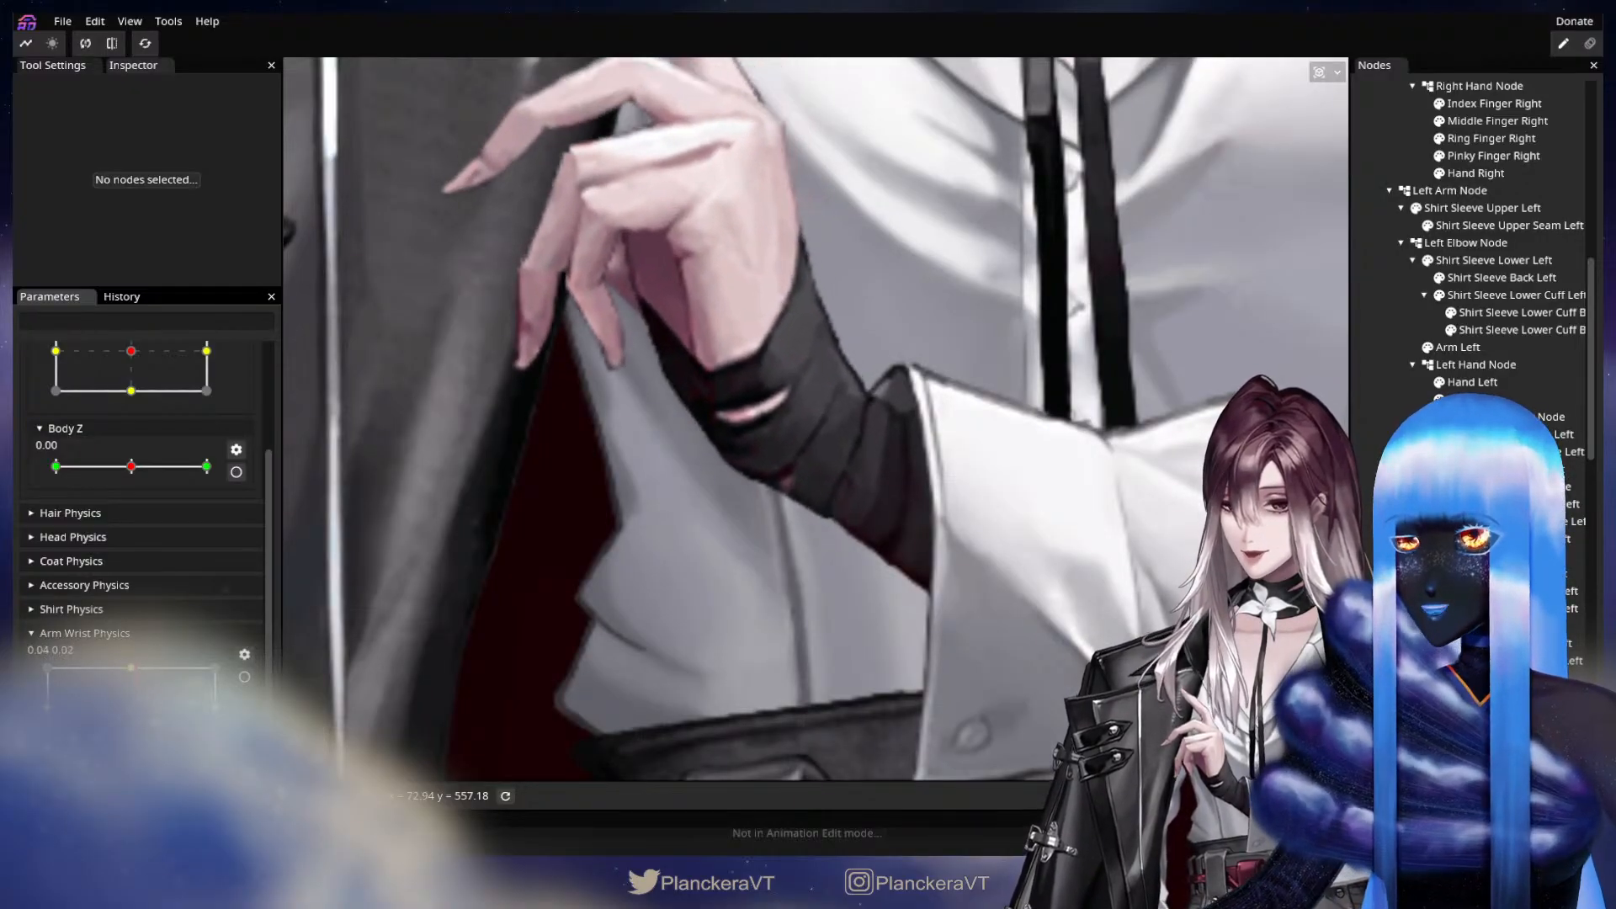
scroll(249, 684, up, 5)
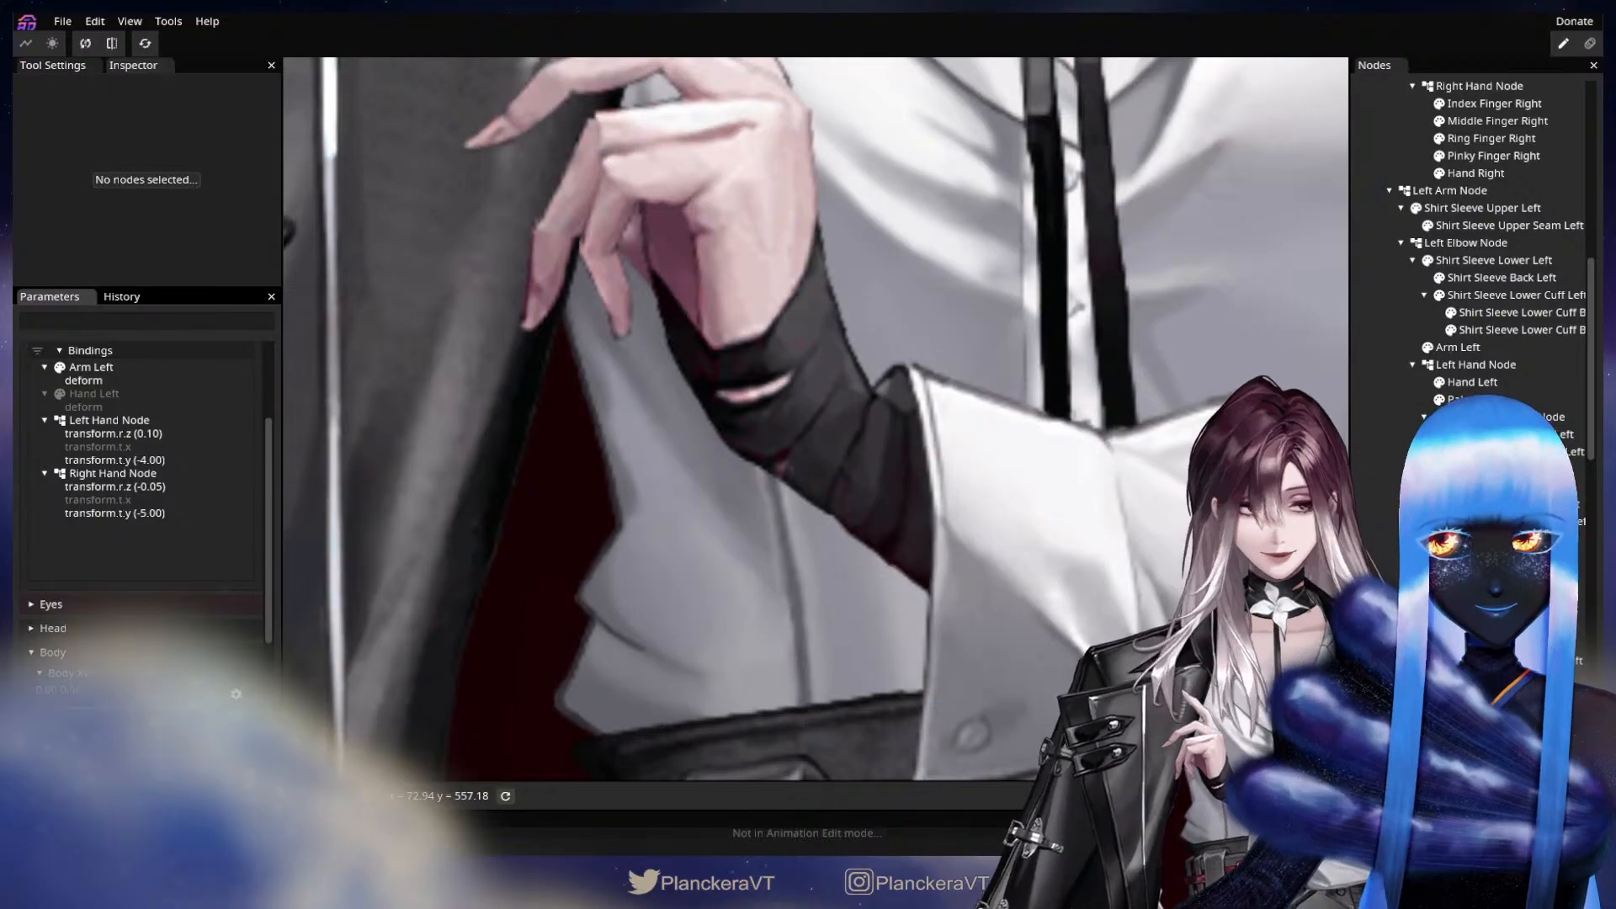
click(1460, 347)
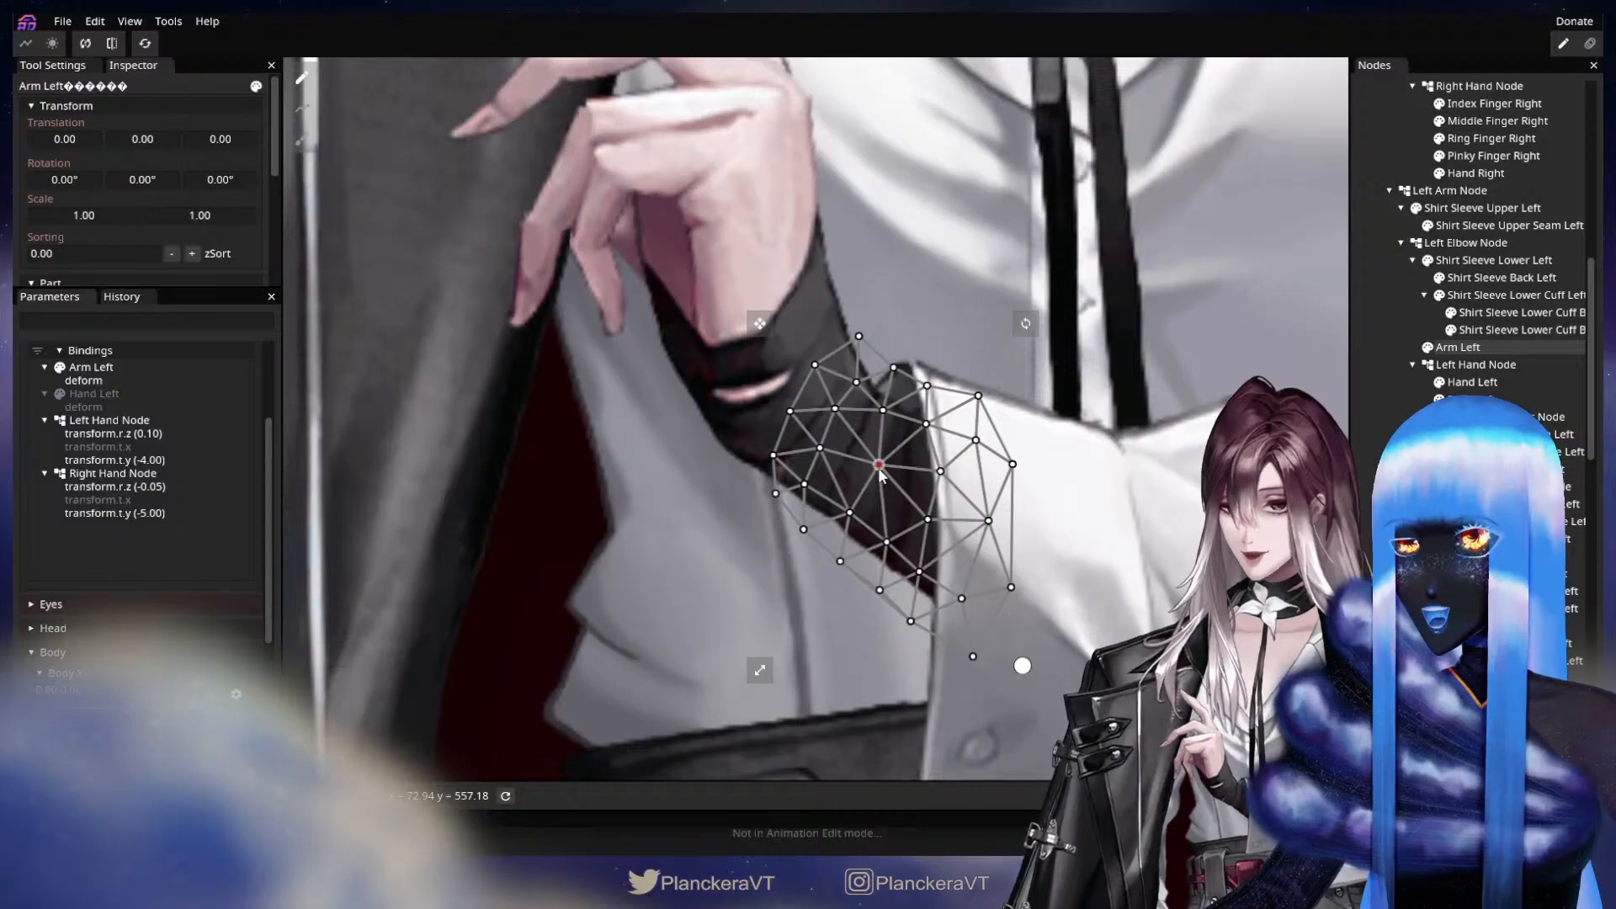
click(1023, 665)
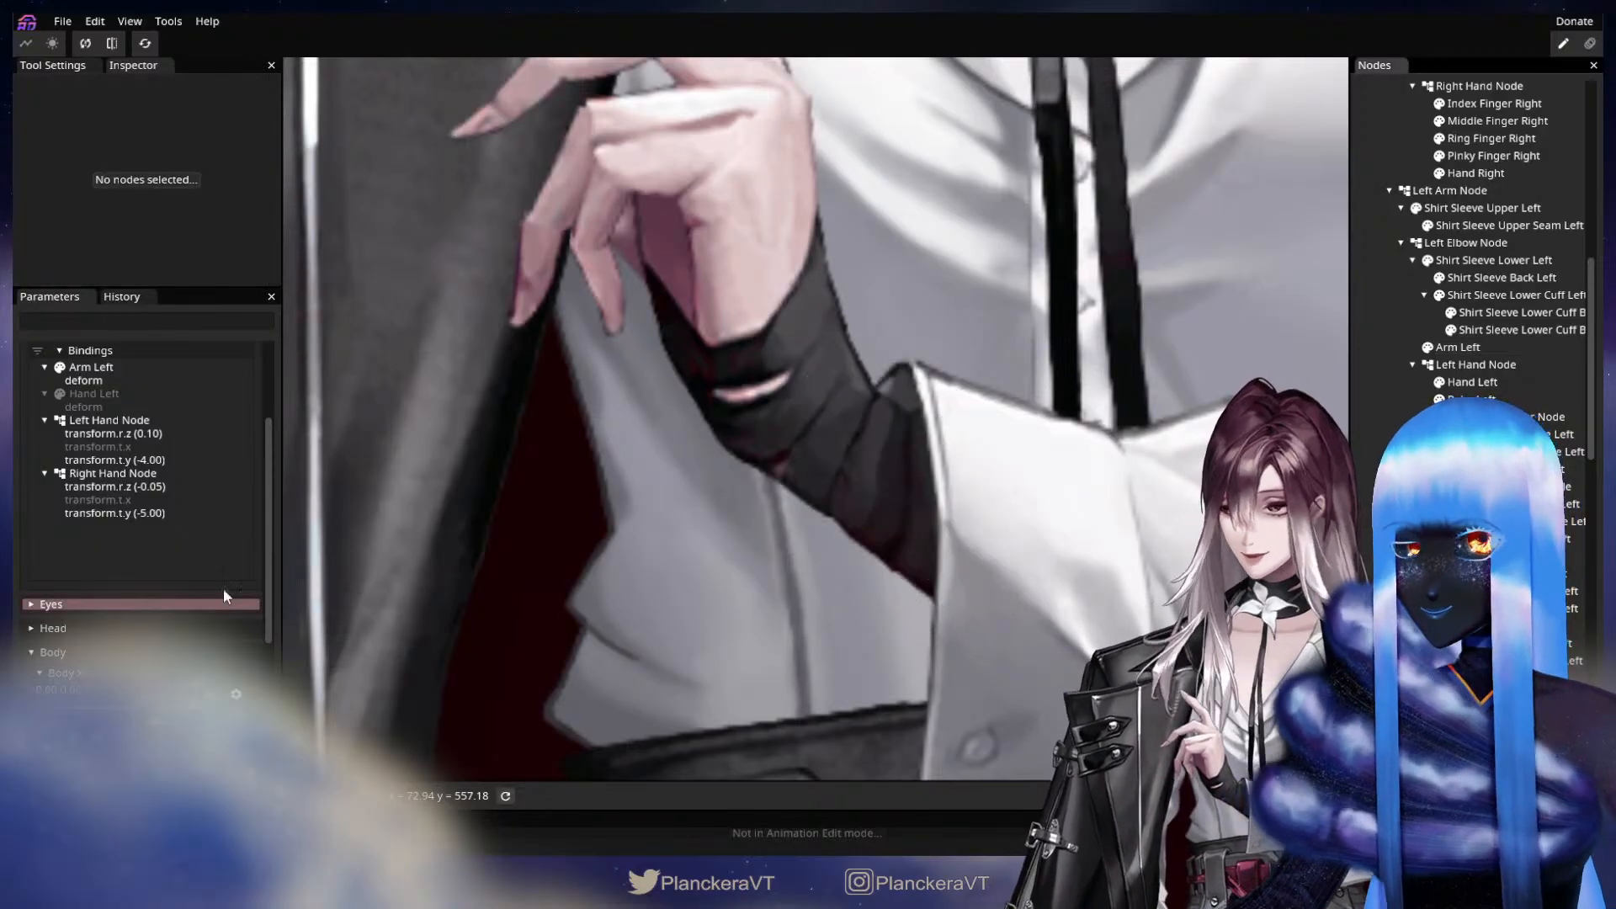
Sweep Arm Wrist Physics to its left-side keypoint and adjust the Arm Left mesh's inner hand-side vertices there.
scroll(286, 484, up, 1)
scroll(259, 463, up, 3)
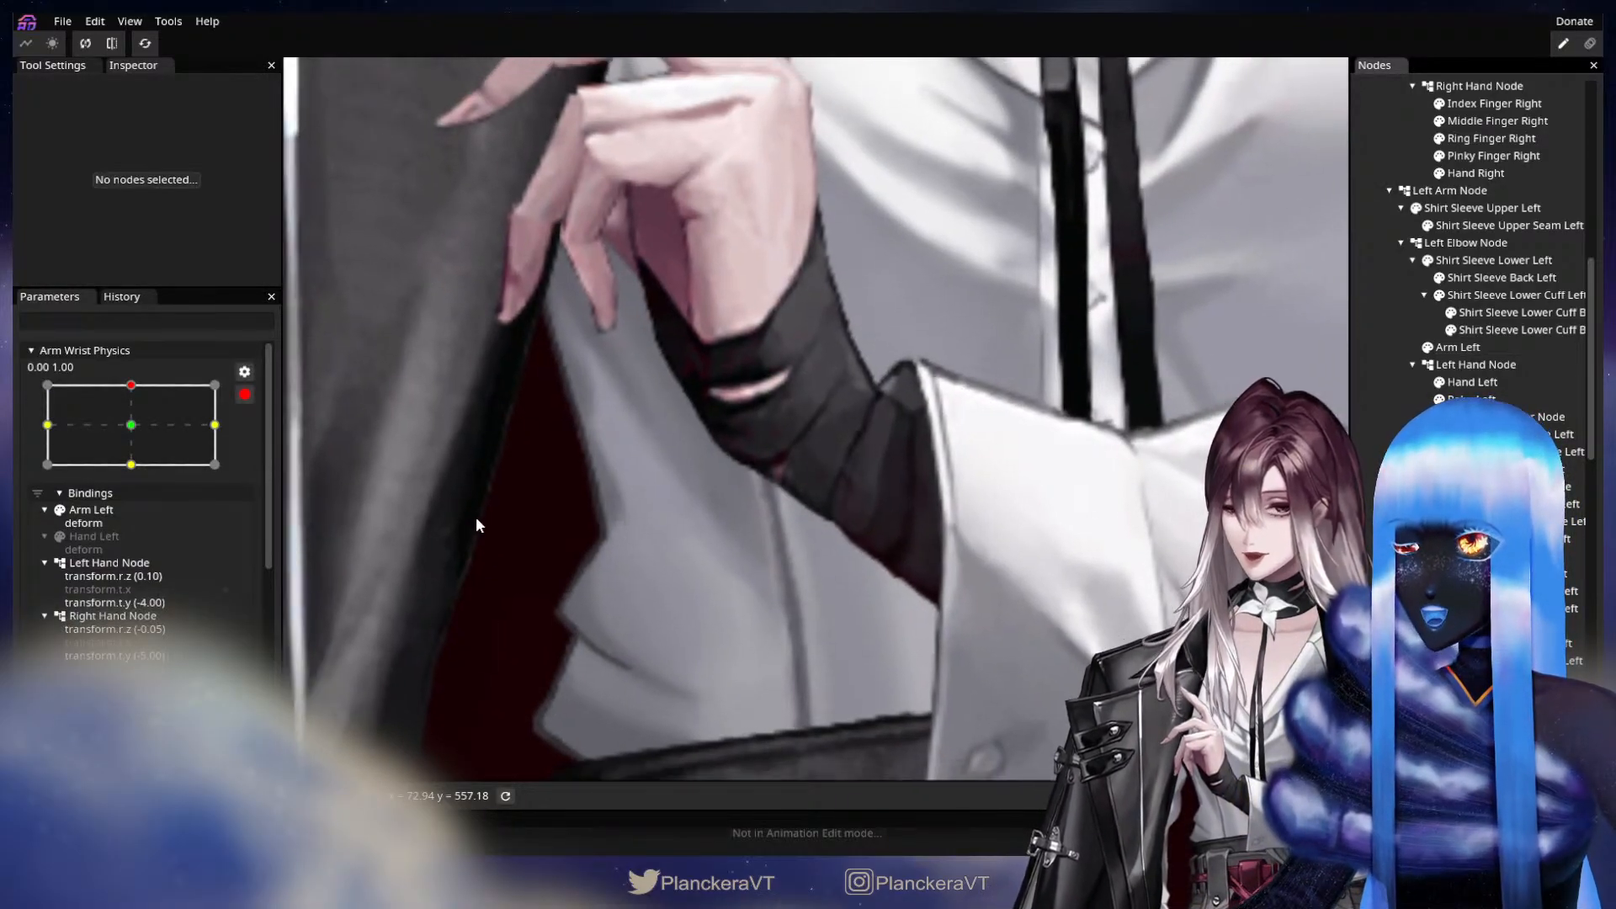
scroll(231, 400, up, 5)
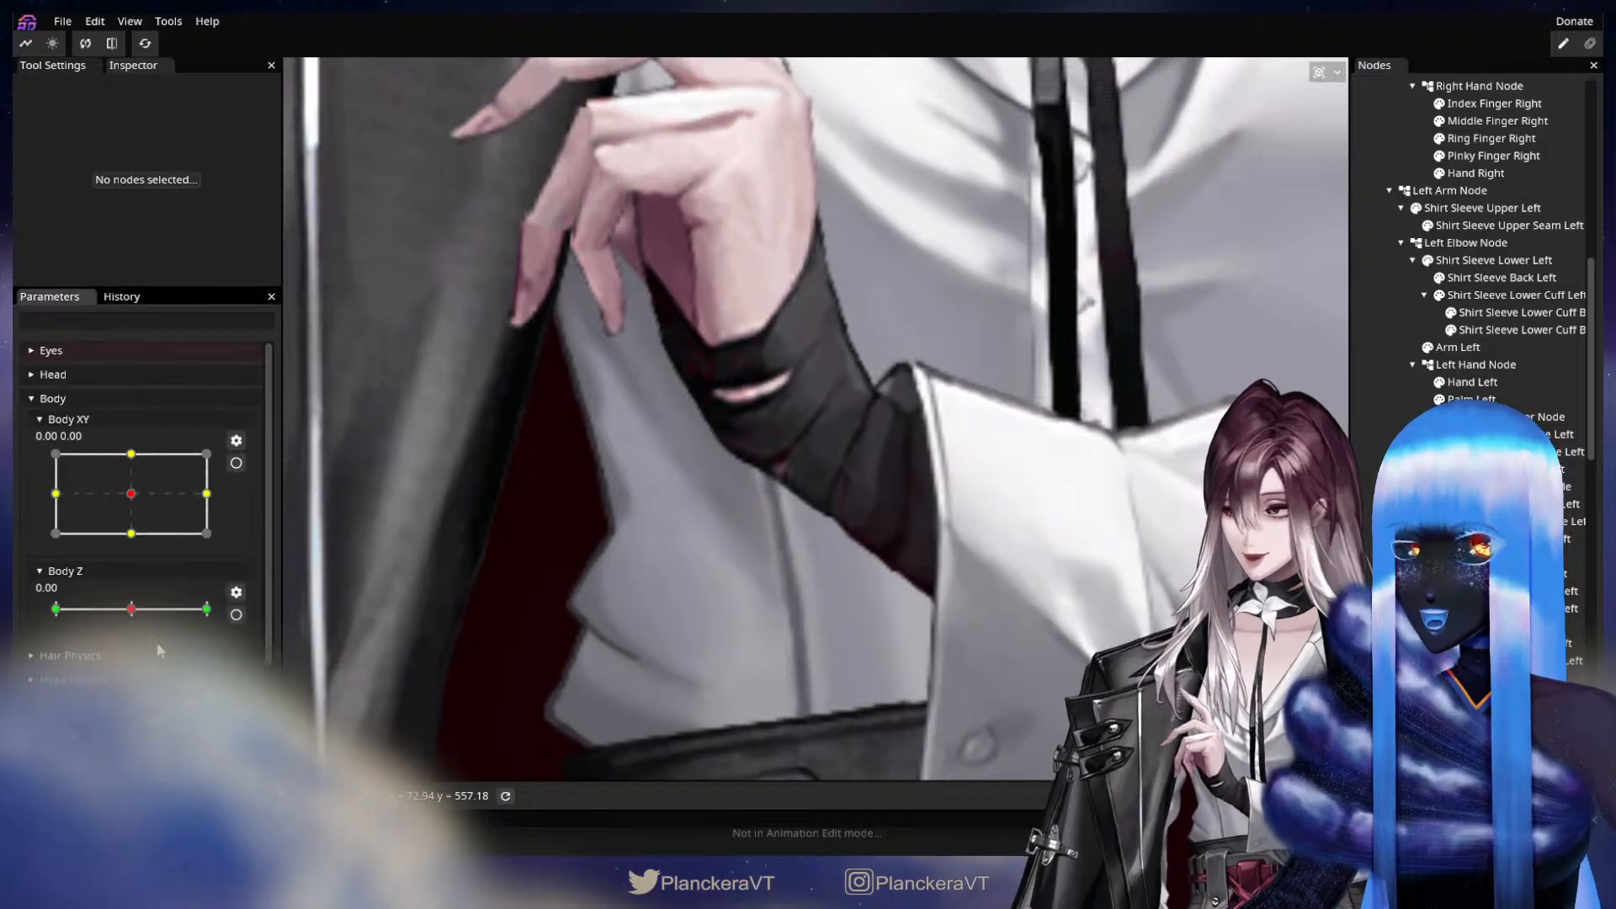
drag(135, 672, 48, 691)
drag(240, 692, 66, 700)
scroll(262, 683, up, 5)
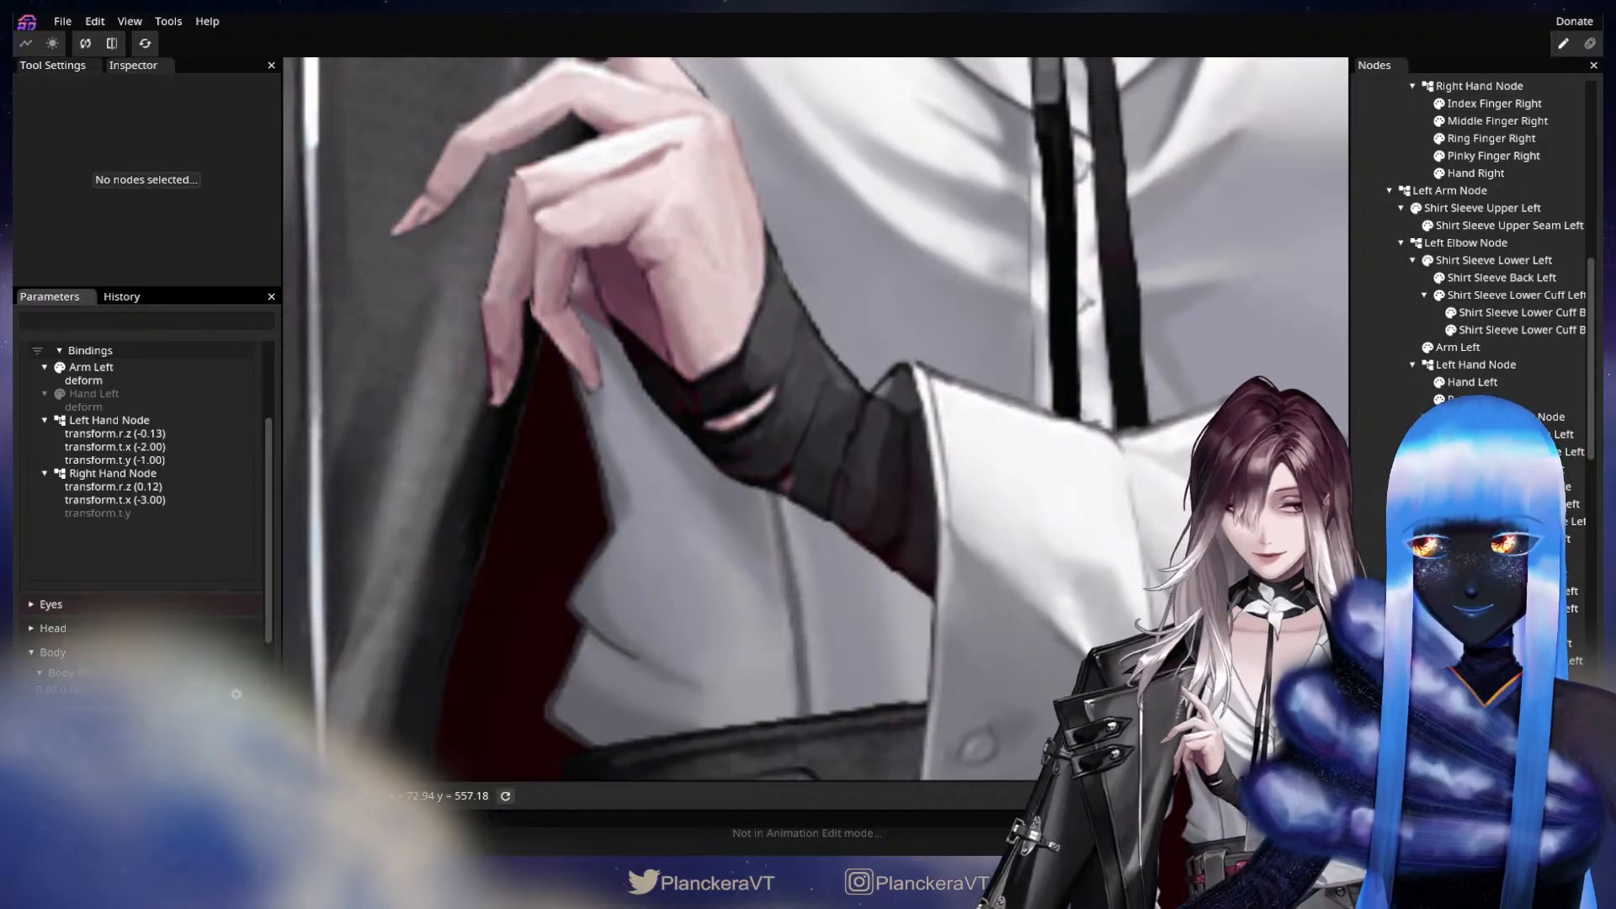
click(1460, 348)
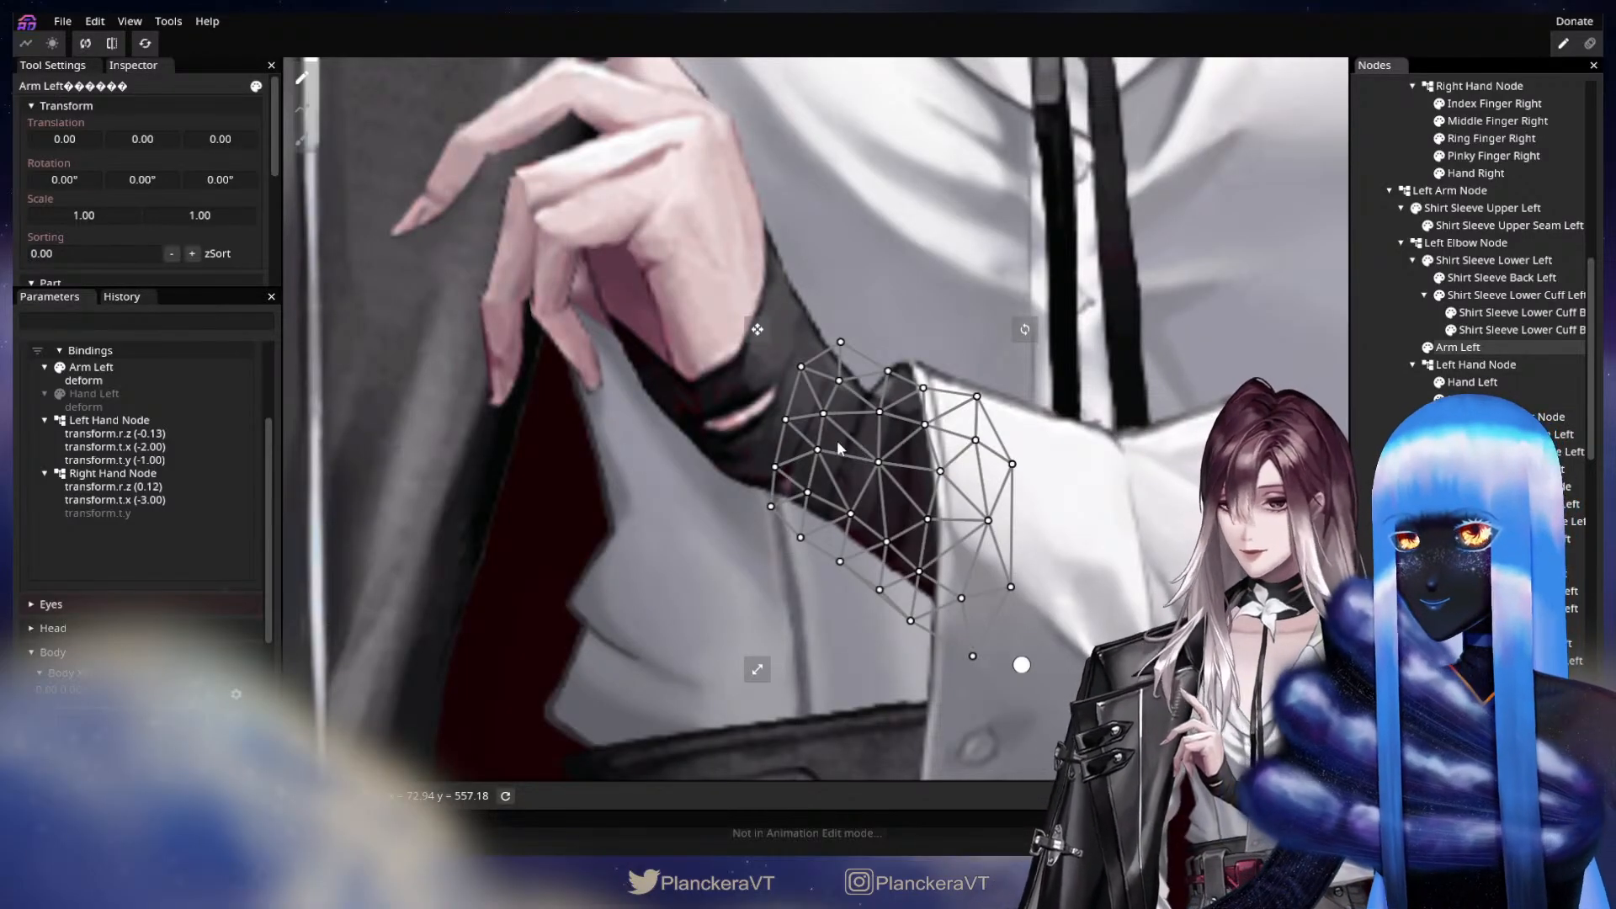
drag(832, 452, 842, 425)
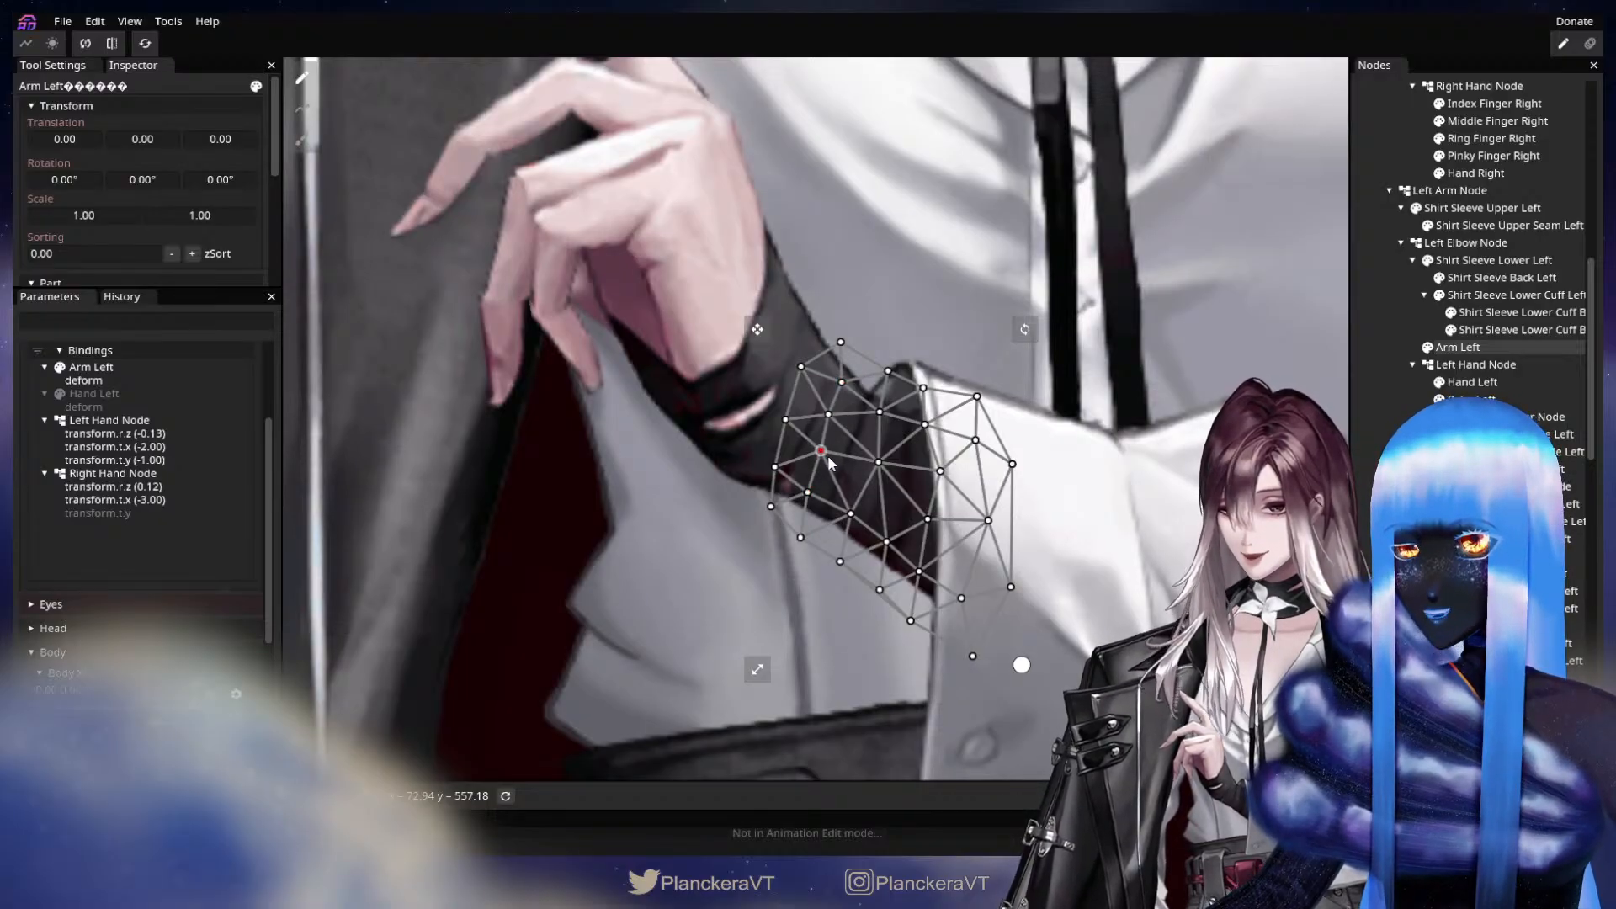
click(1027, 482)
At Arm Wrist Physics keypoint 1.00, -1.00, adjust the Arm Left mesh's upper and hand-side vertices to smooth the wrist.
scroll(261, 439, up, 1)
scroll(261, 437, up, 5)
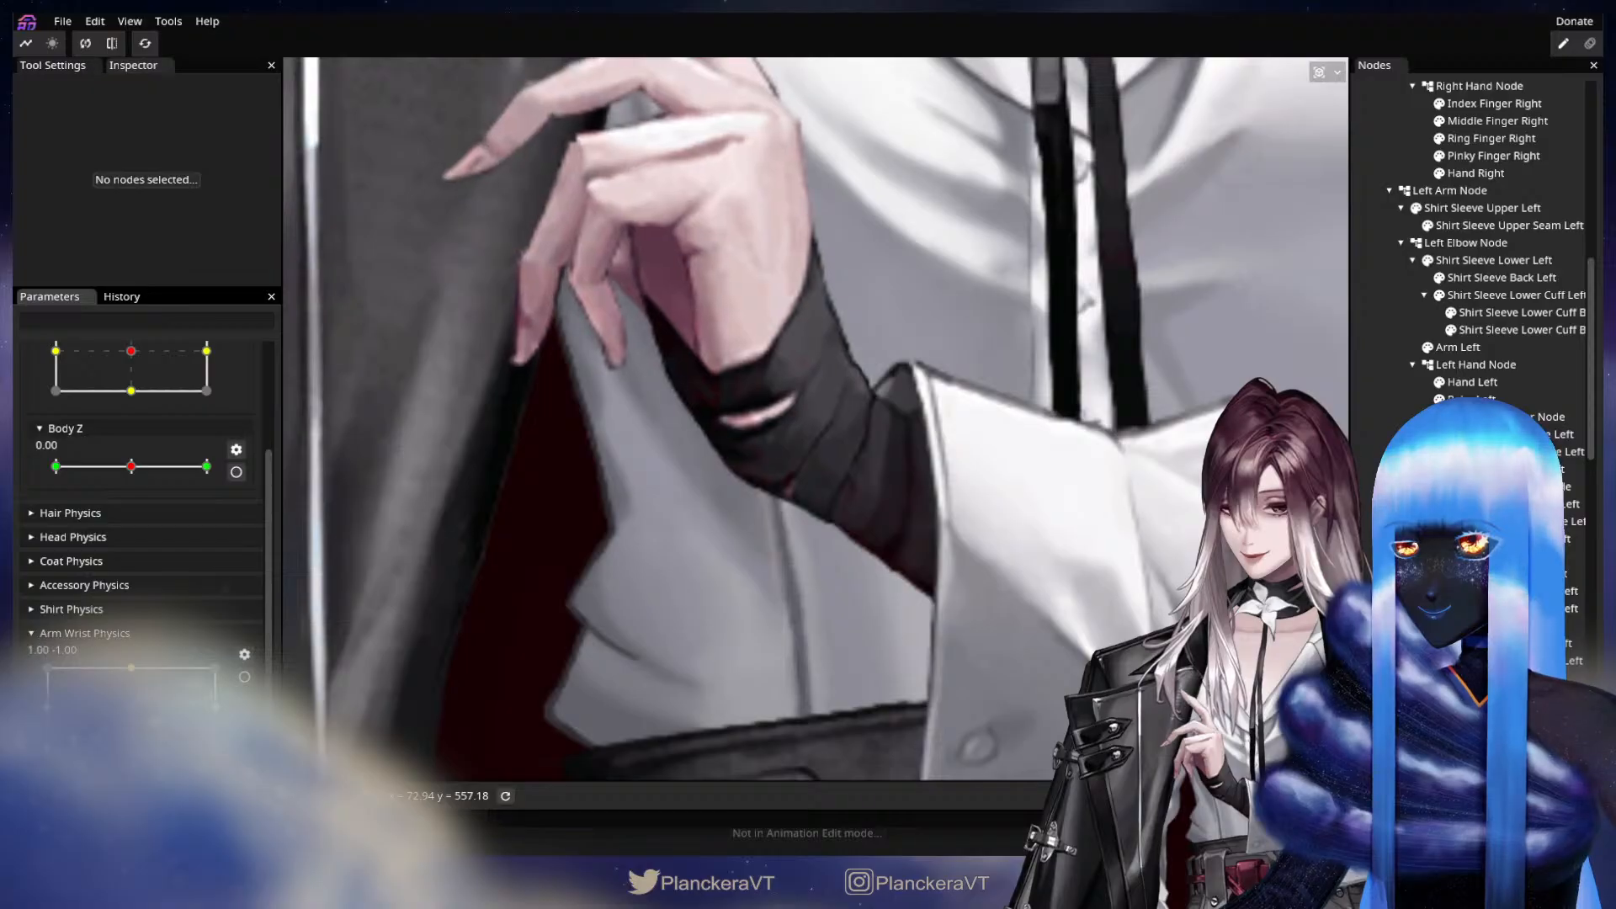
click(244, 677)
scroll(264, 519, up, 3)
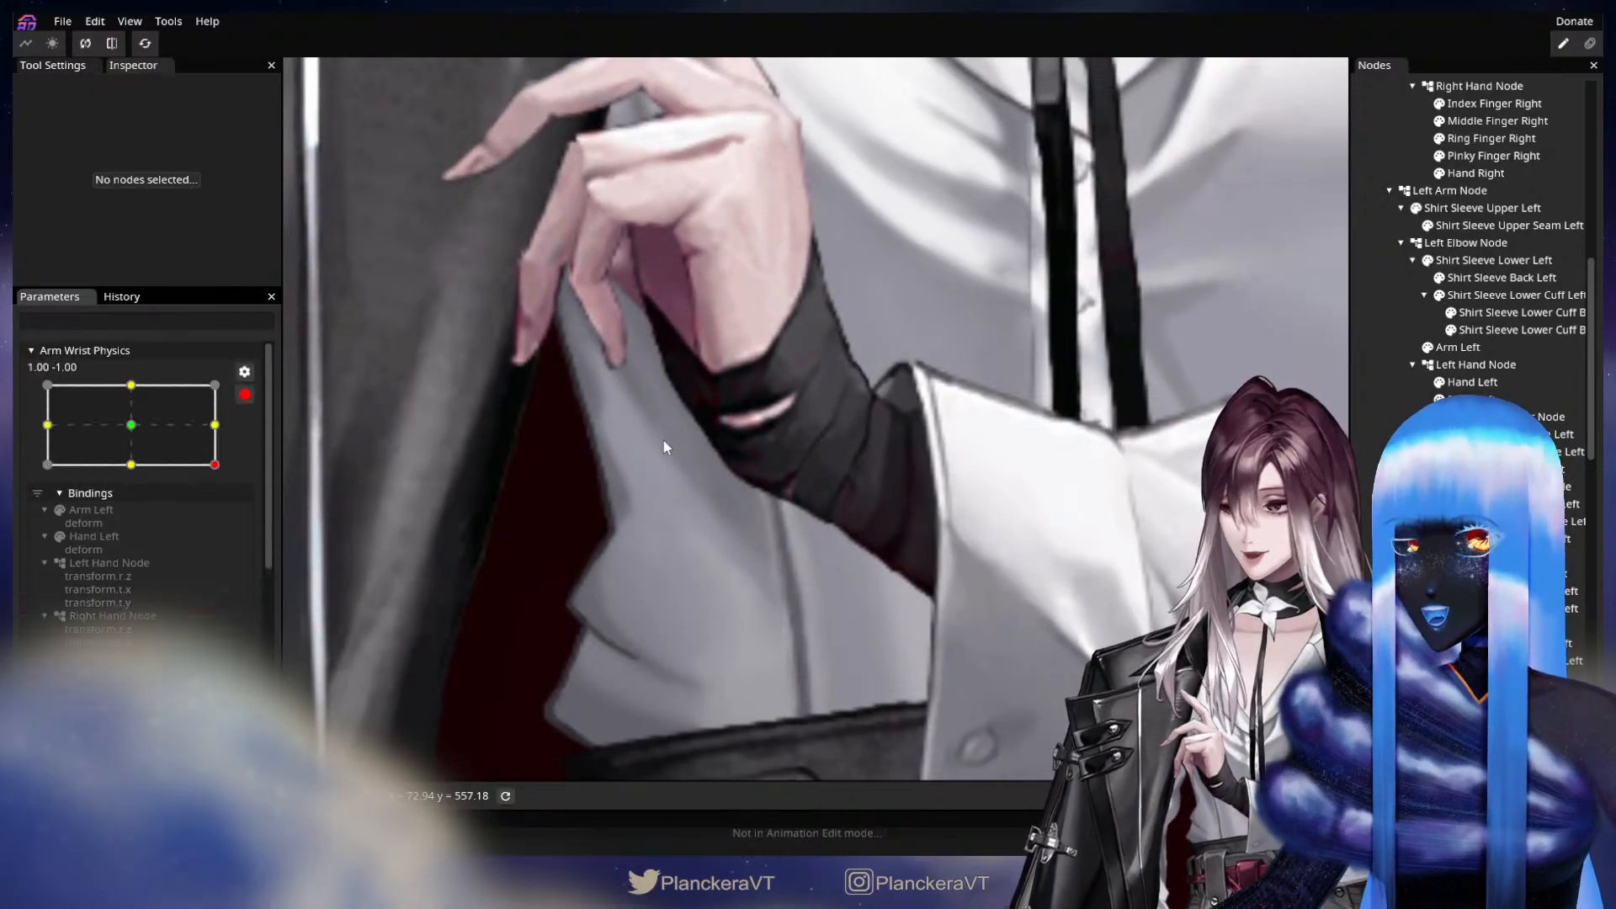
click(1483, 352)
scroll(867, 381, up, 1)
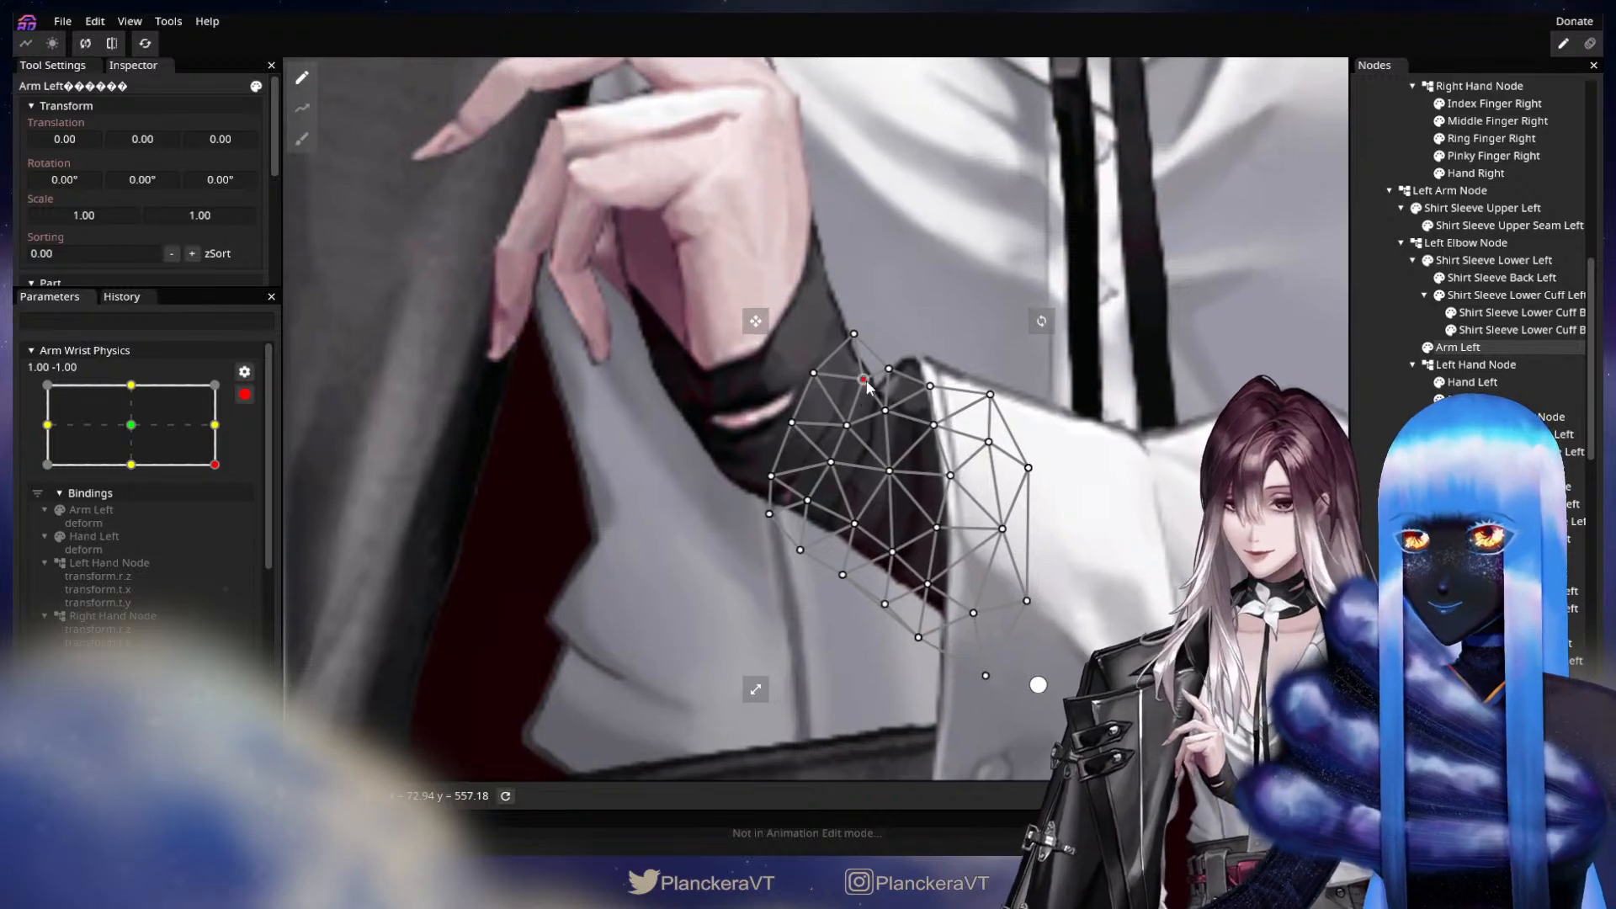
drag(871, 391, 863, 395)
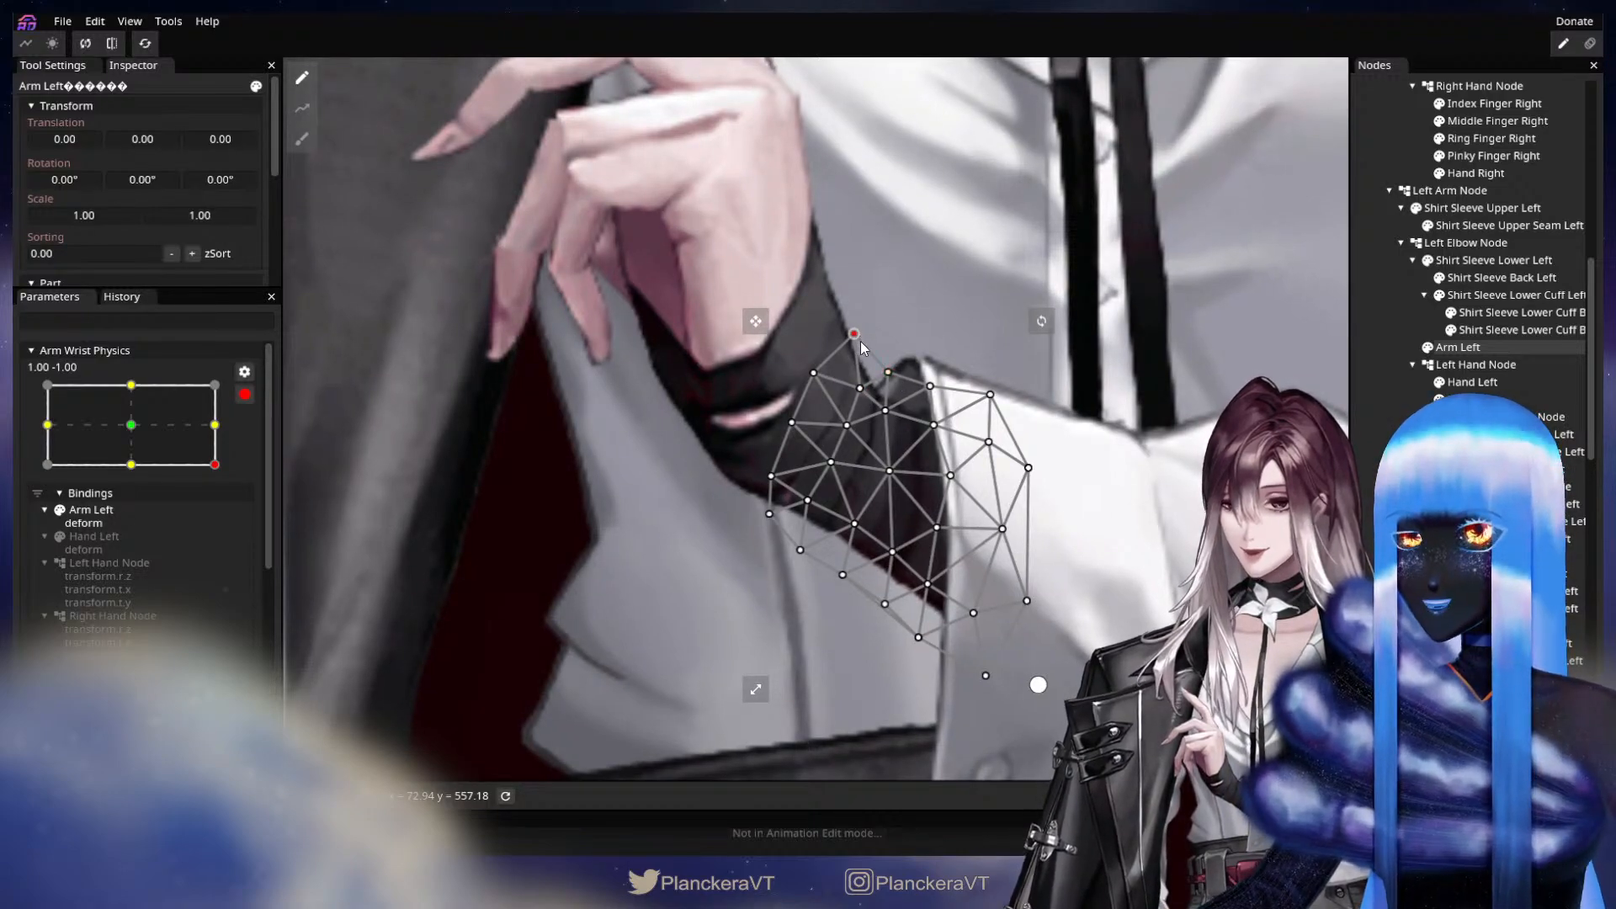
click(859, 388)
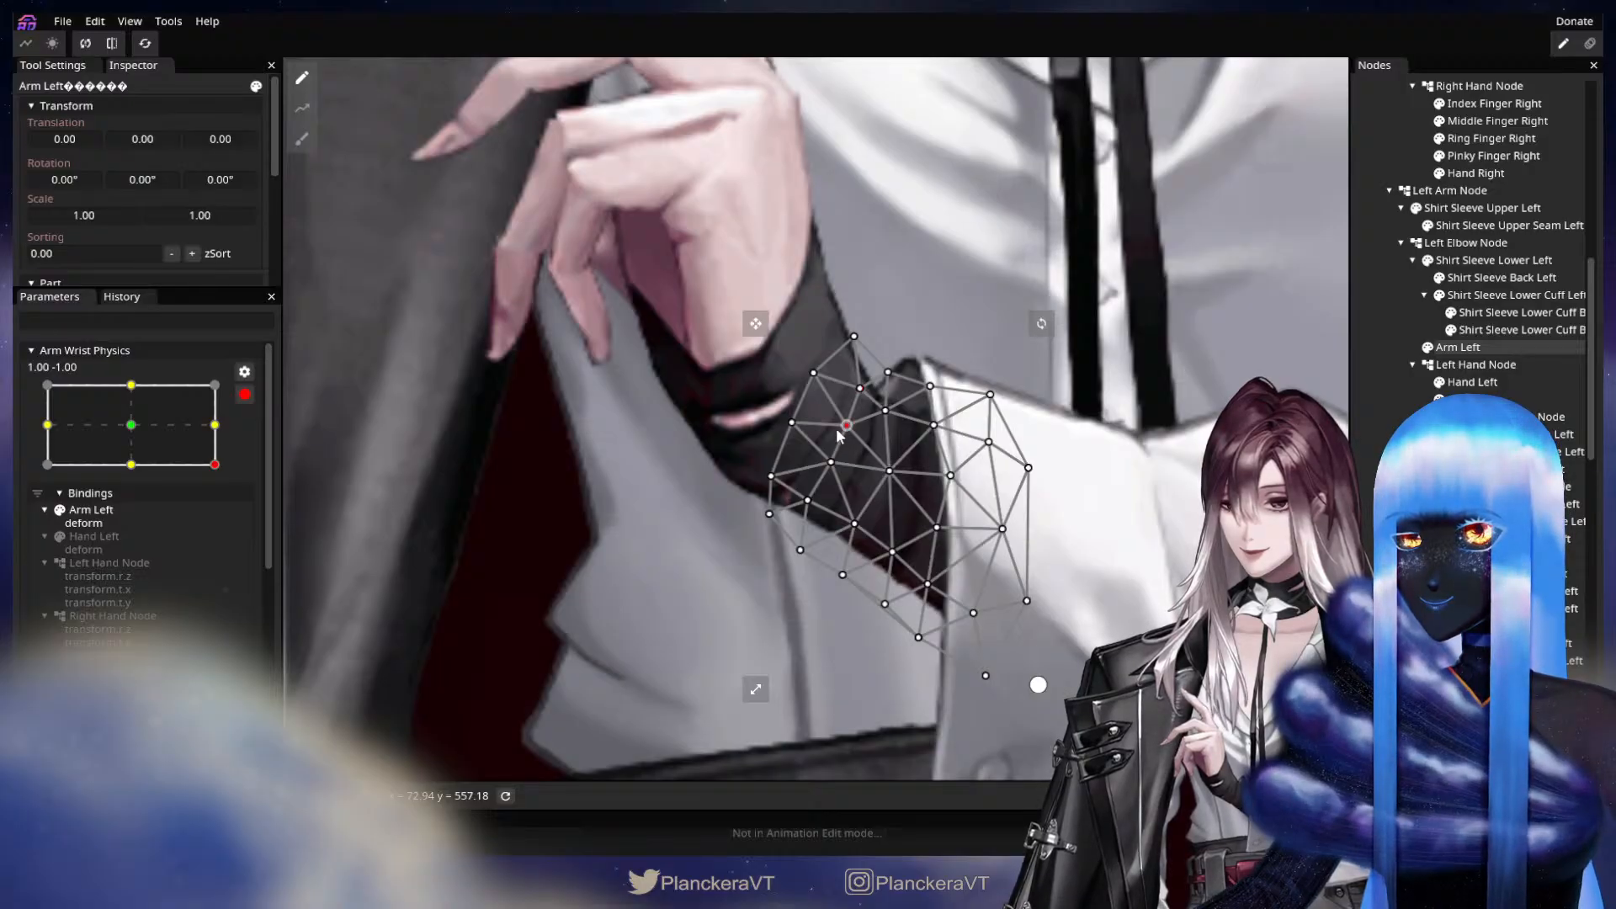
drag(827, 468, 805, 431)
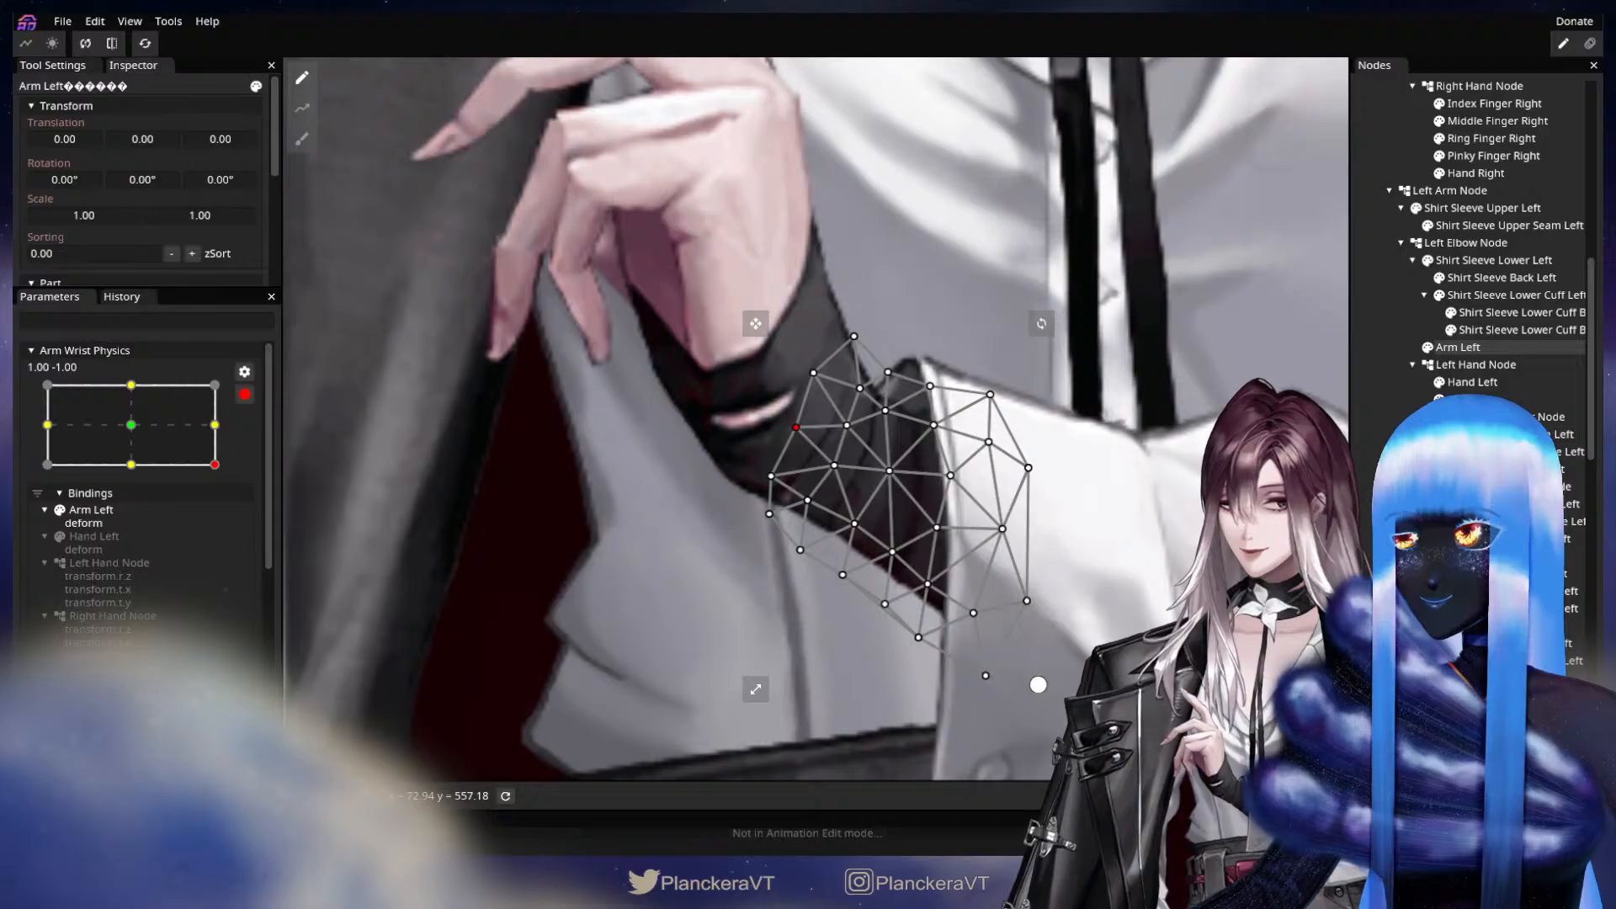
click(1054, 451)
At Arm Wrist Physics keypoint -1.00, 1.00, nudge the Arm Left mesh's lower hand-side edge, inner and central vertices.
scroll(256, 579, up, 4)
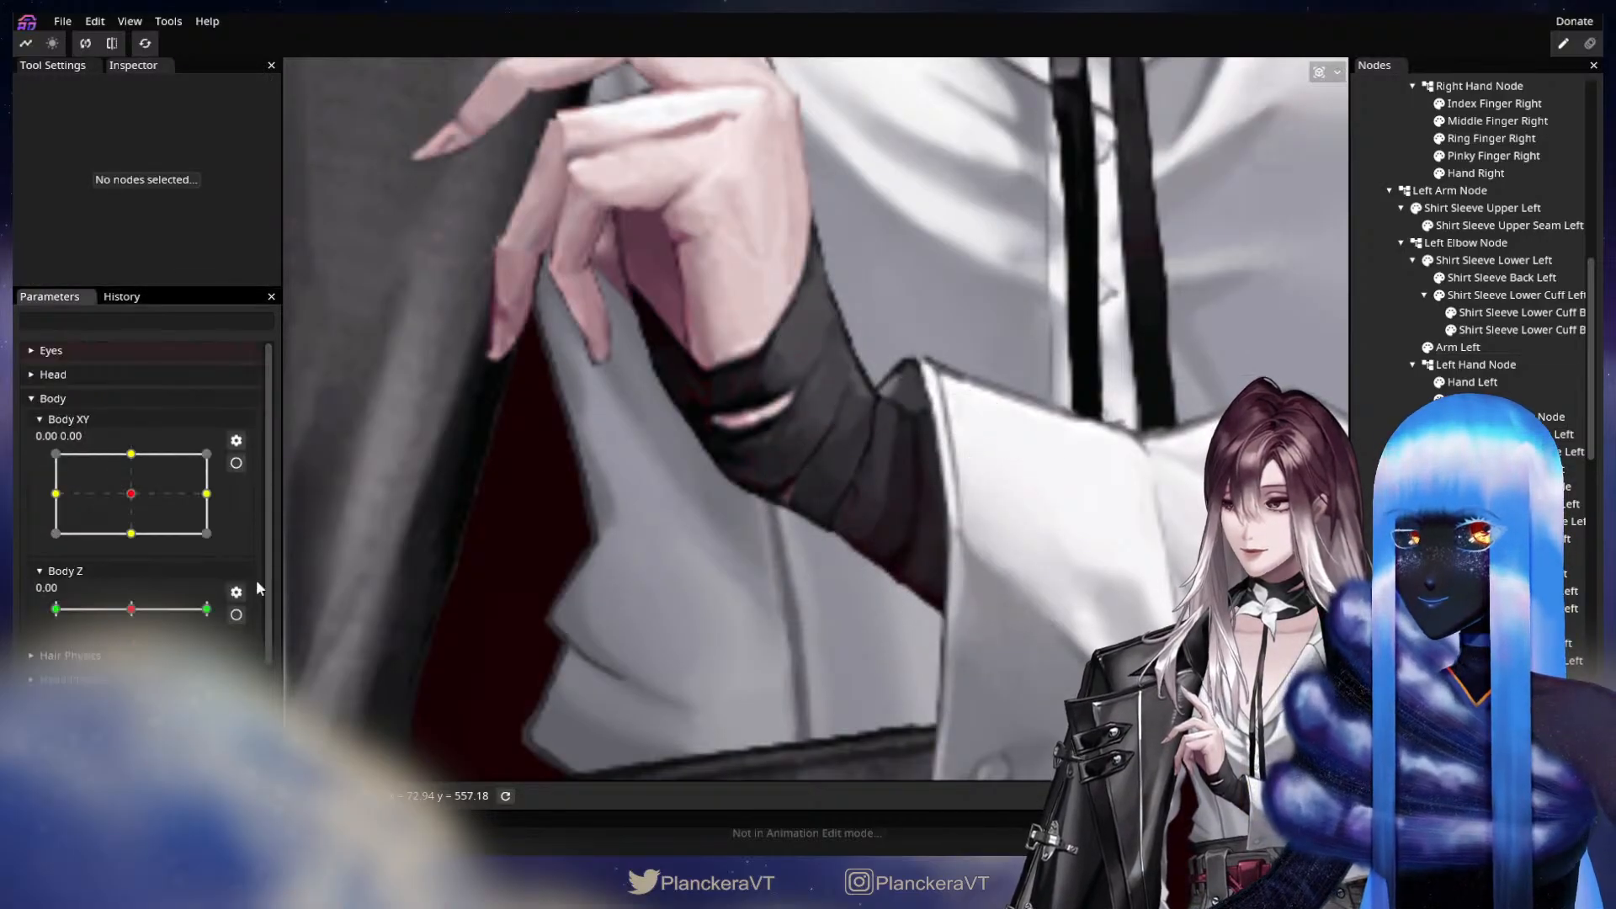
drag(214, 747, 47, 663)
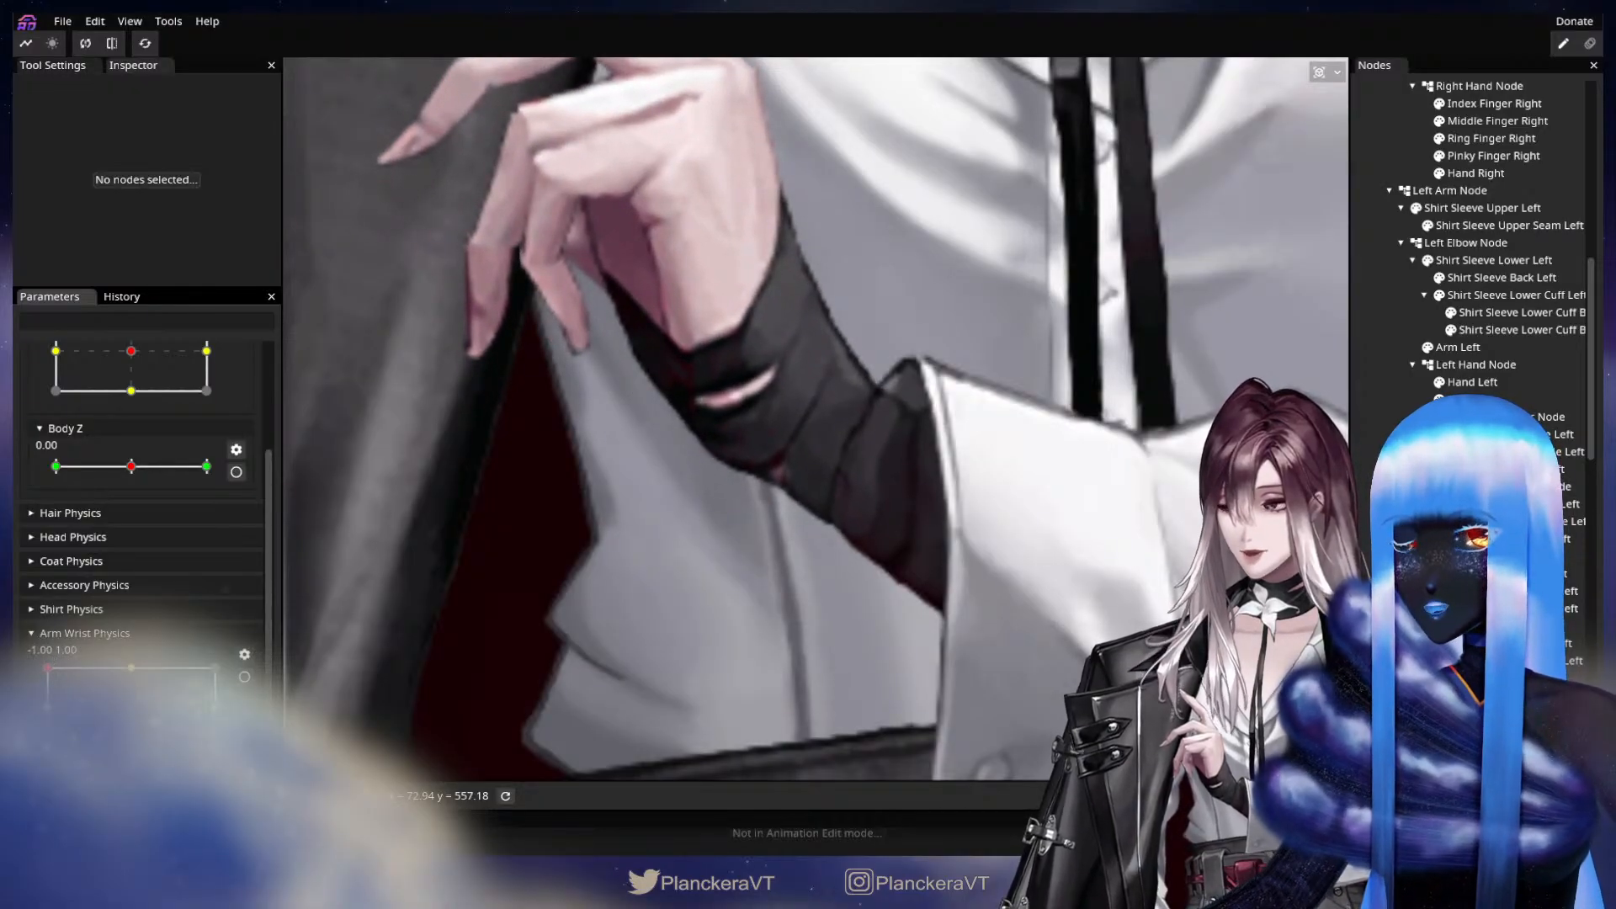
click(244, 678)
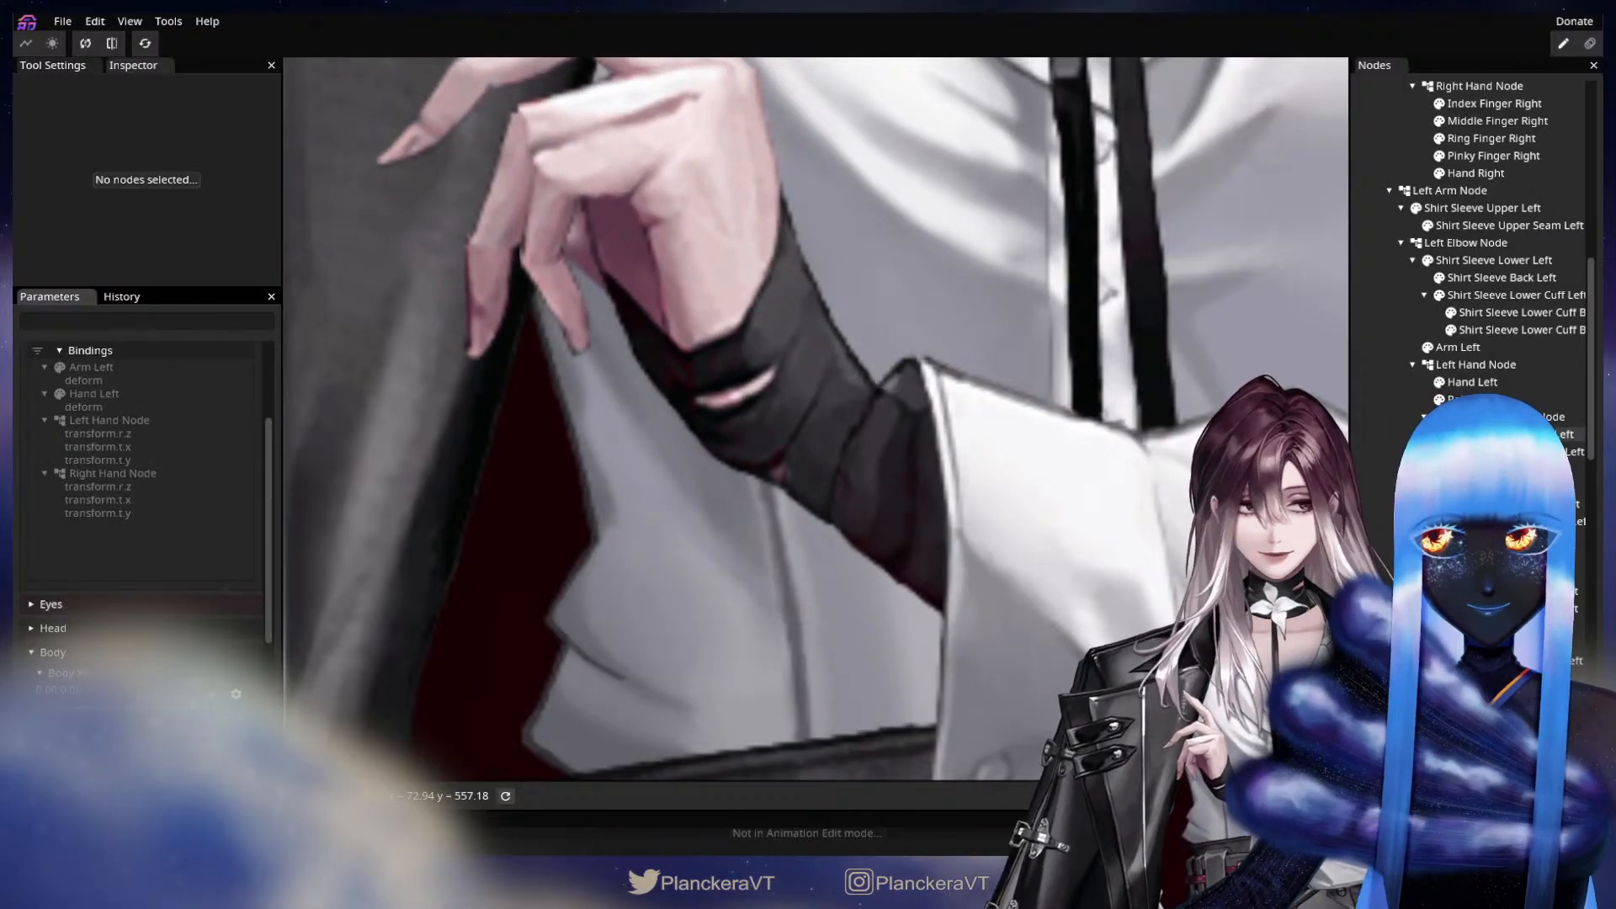
click(1462, 348)
click(799, 488)
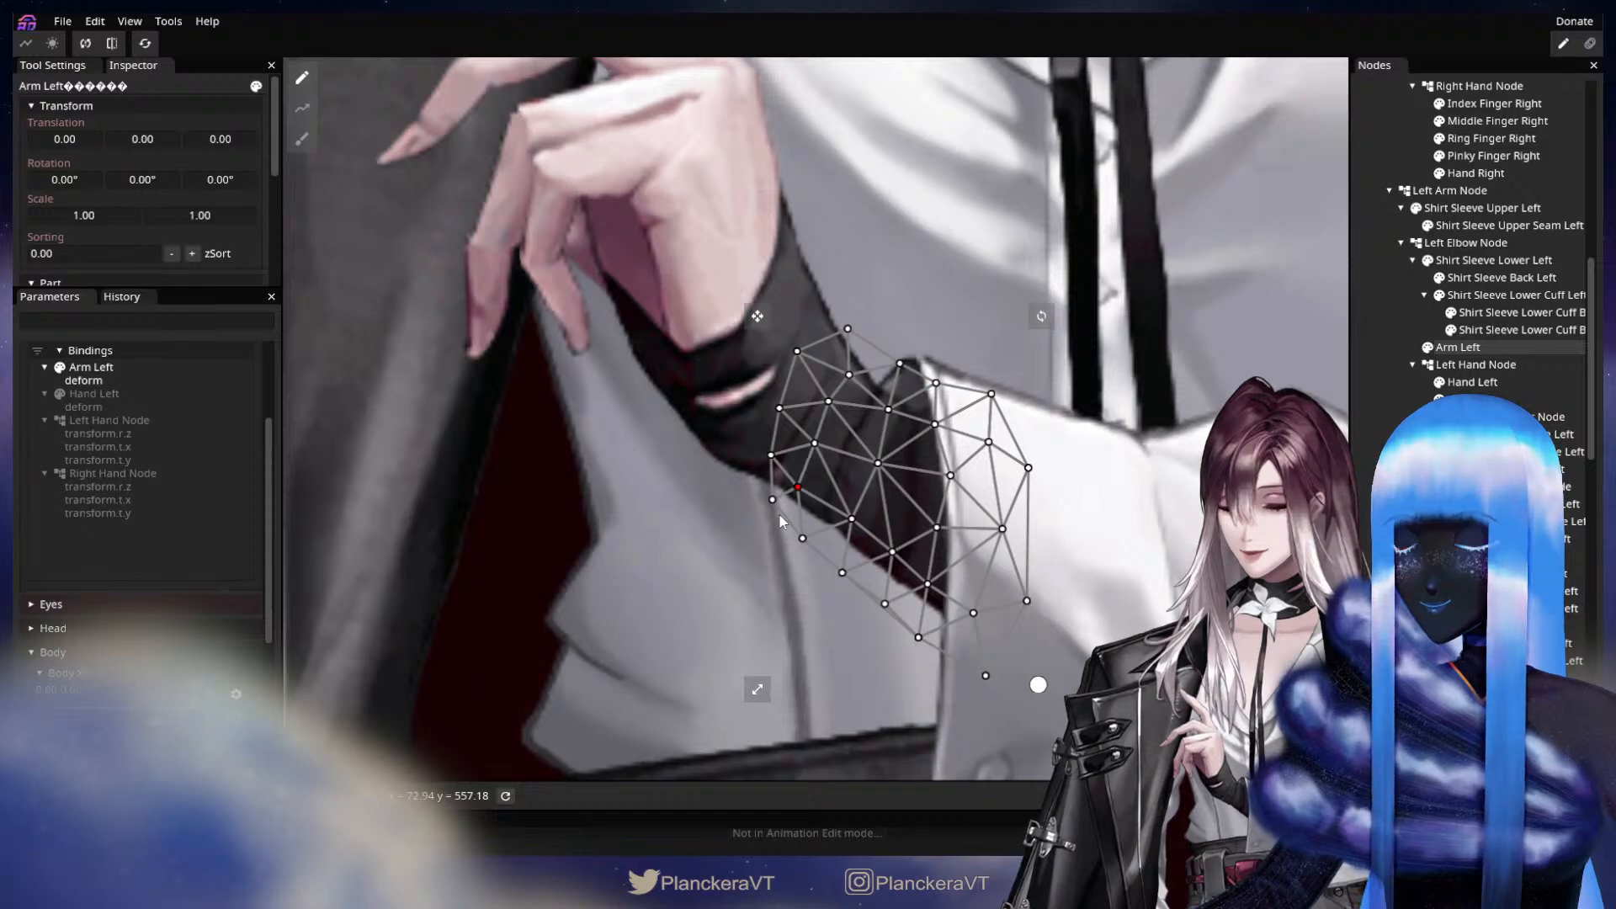
drag(767, 503, 764, 498)
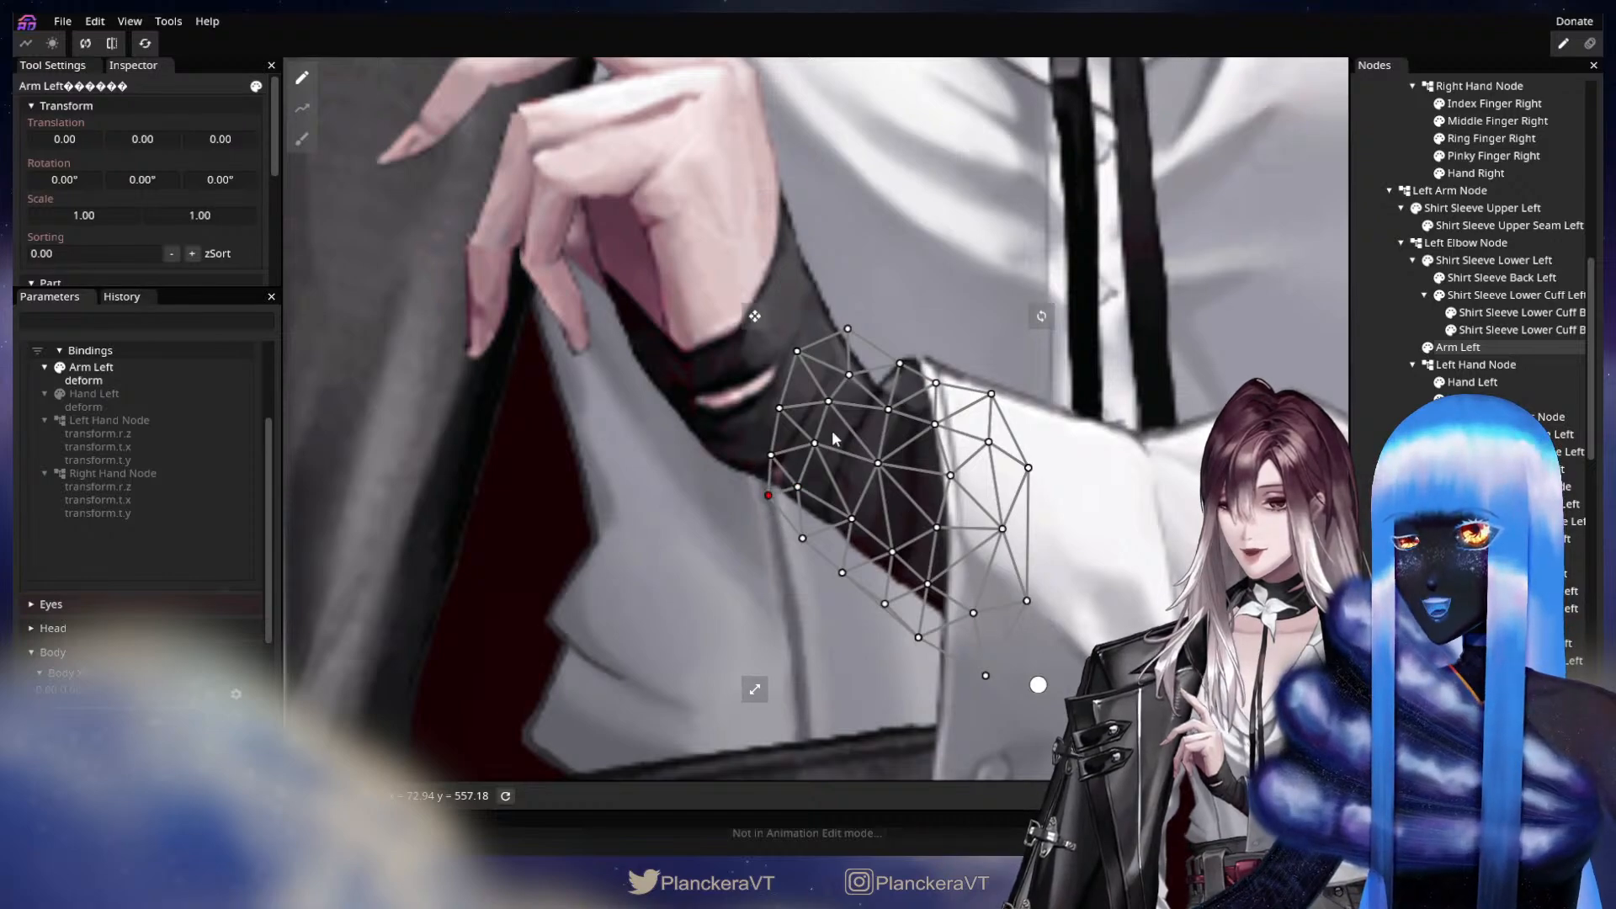
drag(823, 450, 826, 452)
click(892, 473)
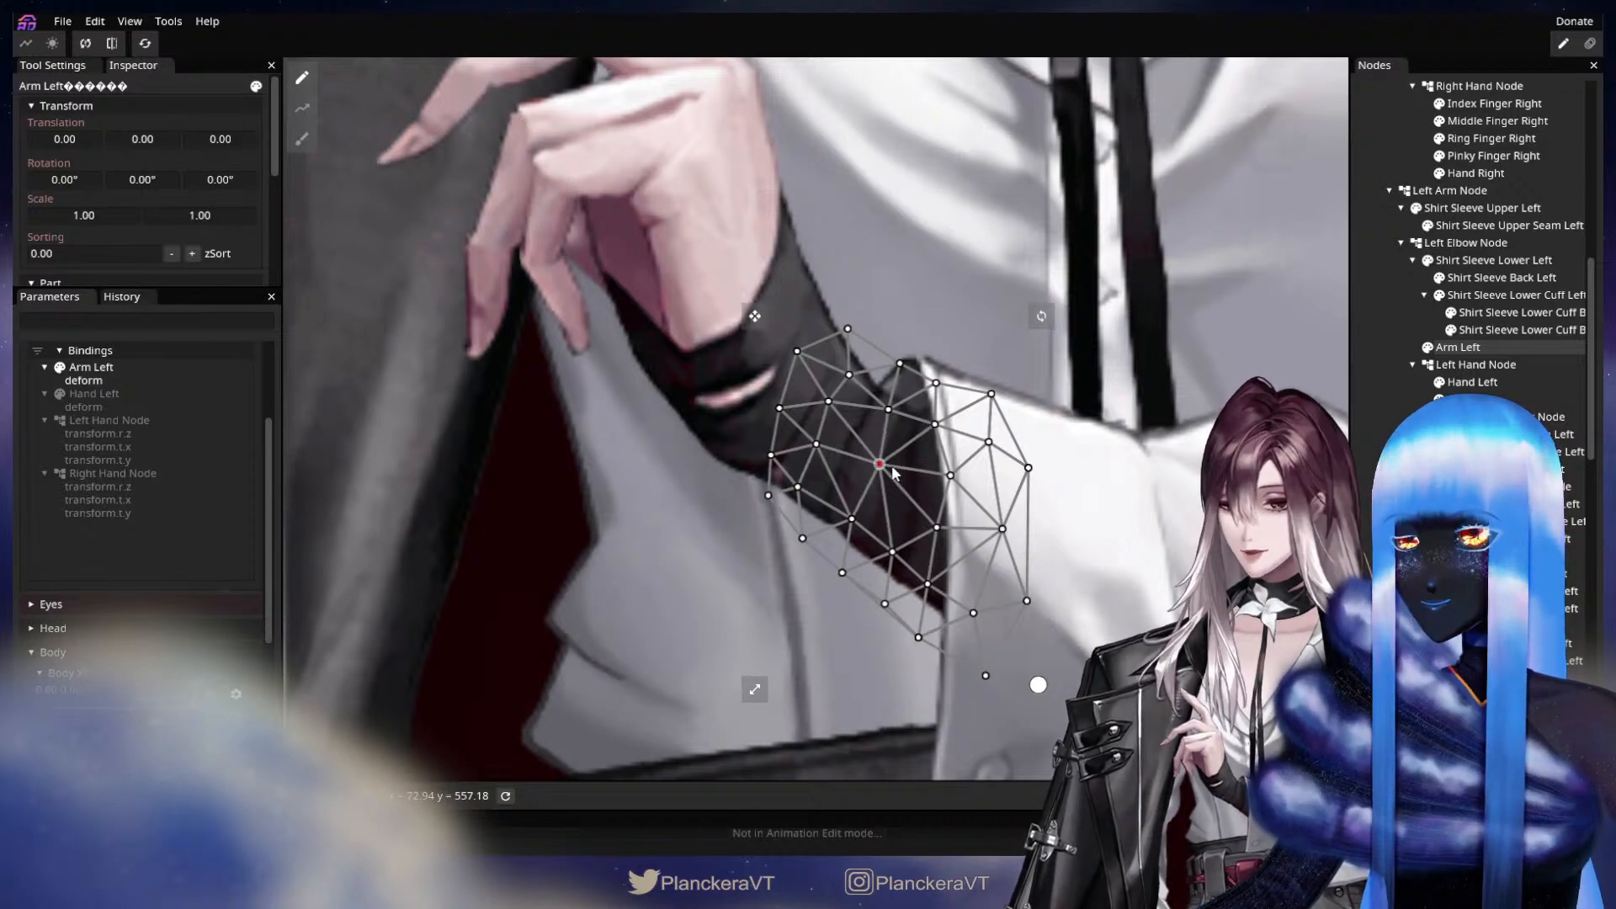
click(706, 481)
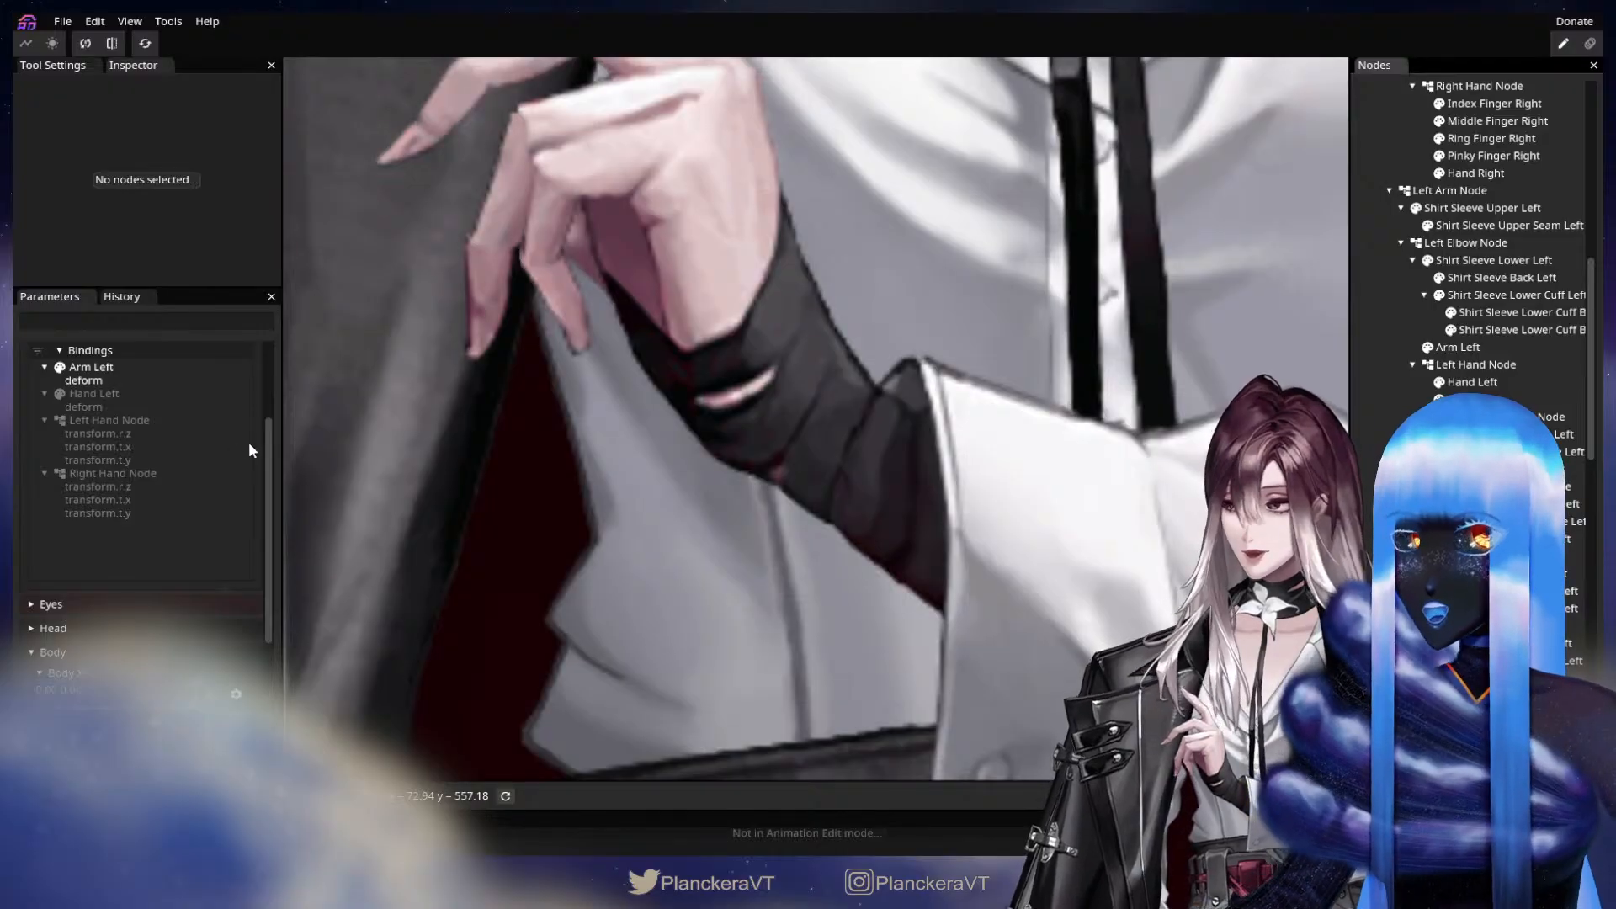
Sweep the Arm Wrist Physics parameter around its range to check the left wrist's deformation.
scroll(244, 421, up, 6)
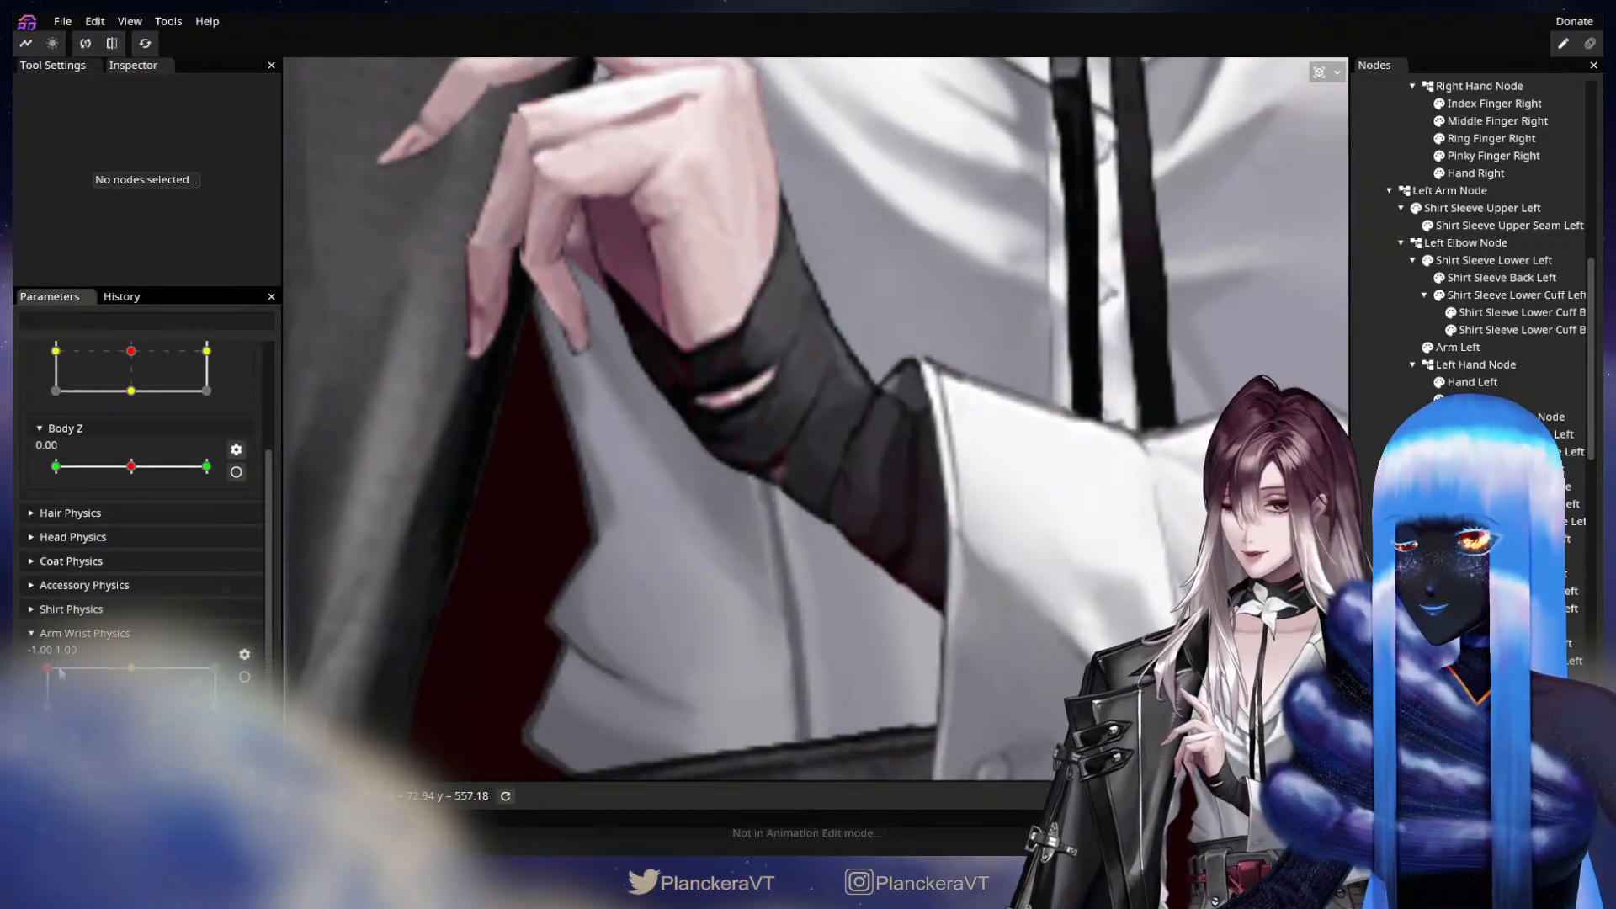
drag(60, 672, 168, 631)
drag(71, 623, 40, 625)
scroll(850, 522, down, 5)
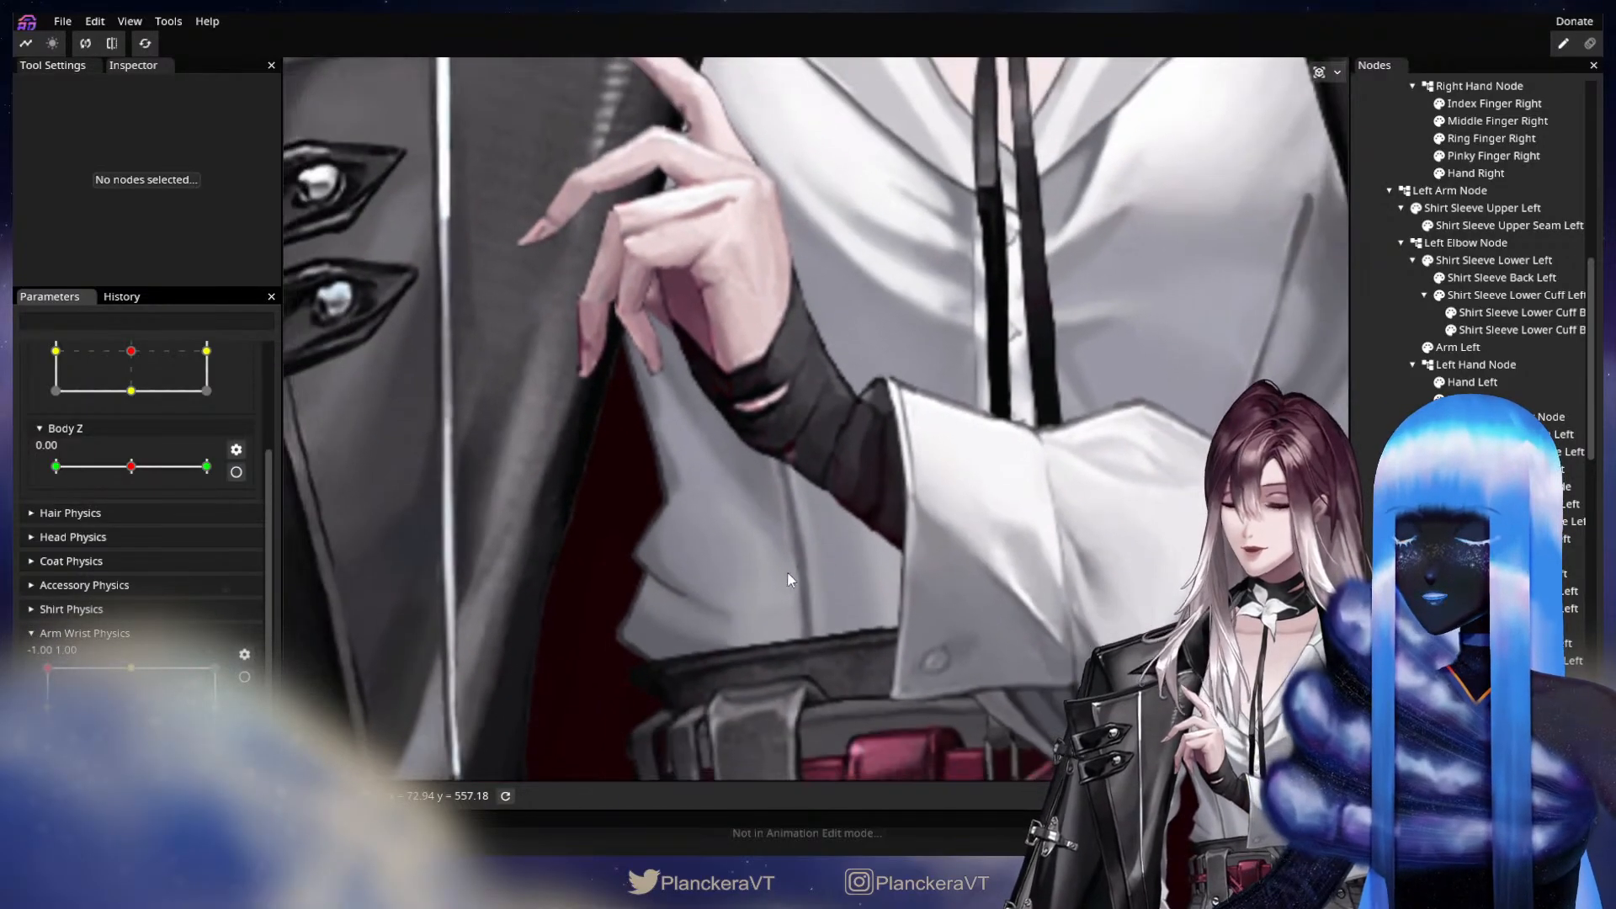
Examine the lowered right hand while sweeping the Arm Wrist Physics parameter through its range.
drag(787, 575, 1032, 328)
scroll(1032, 328, down, 5)
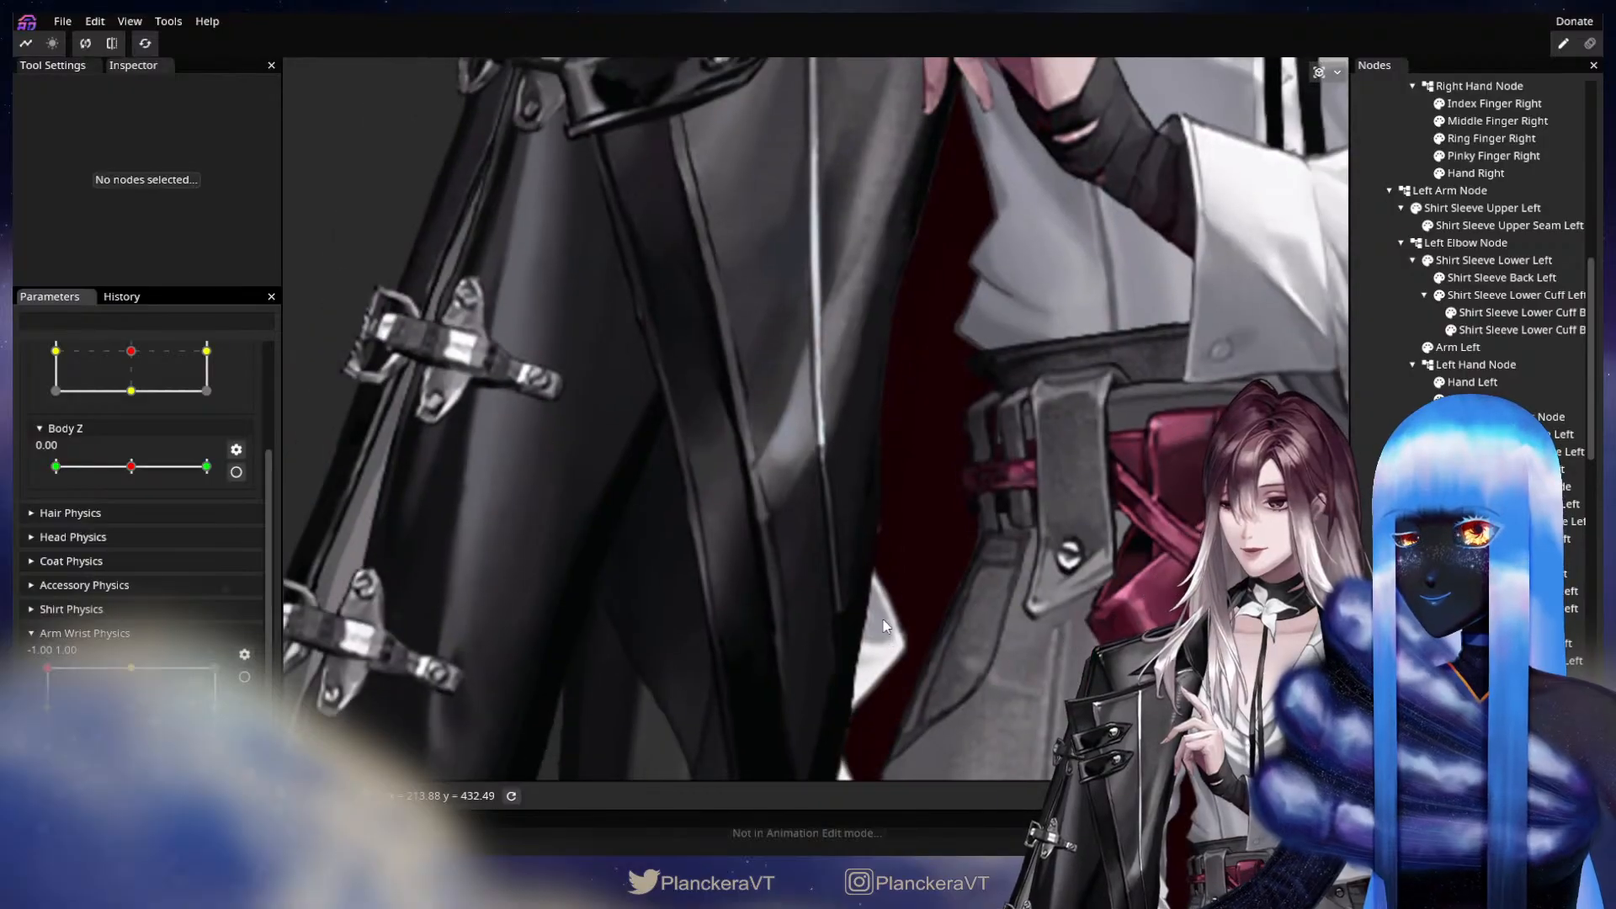
drag(903, 673, 898, 471)
drag(937, 560, 842, 353)
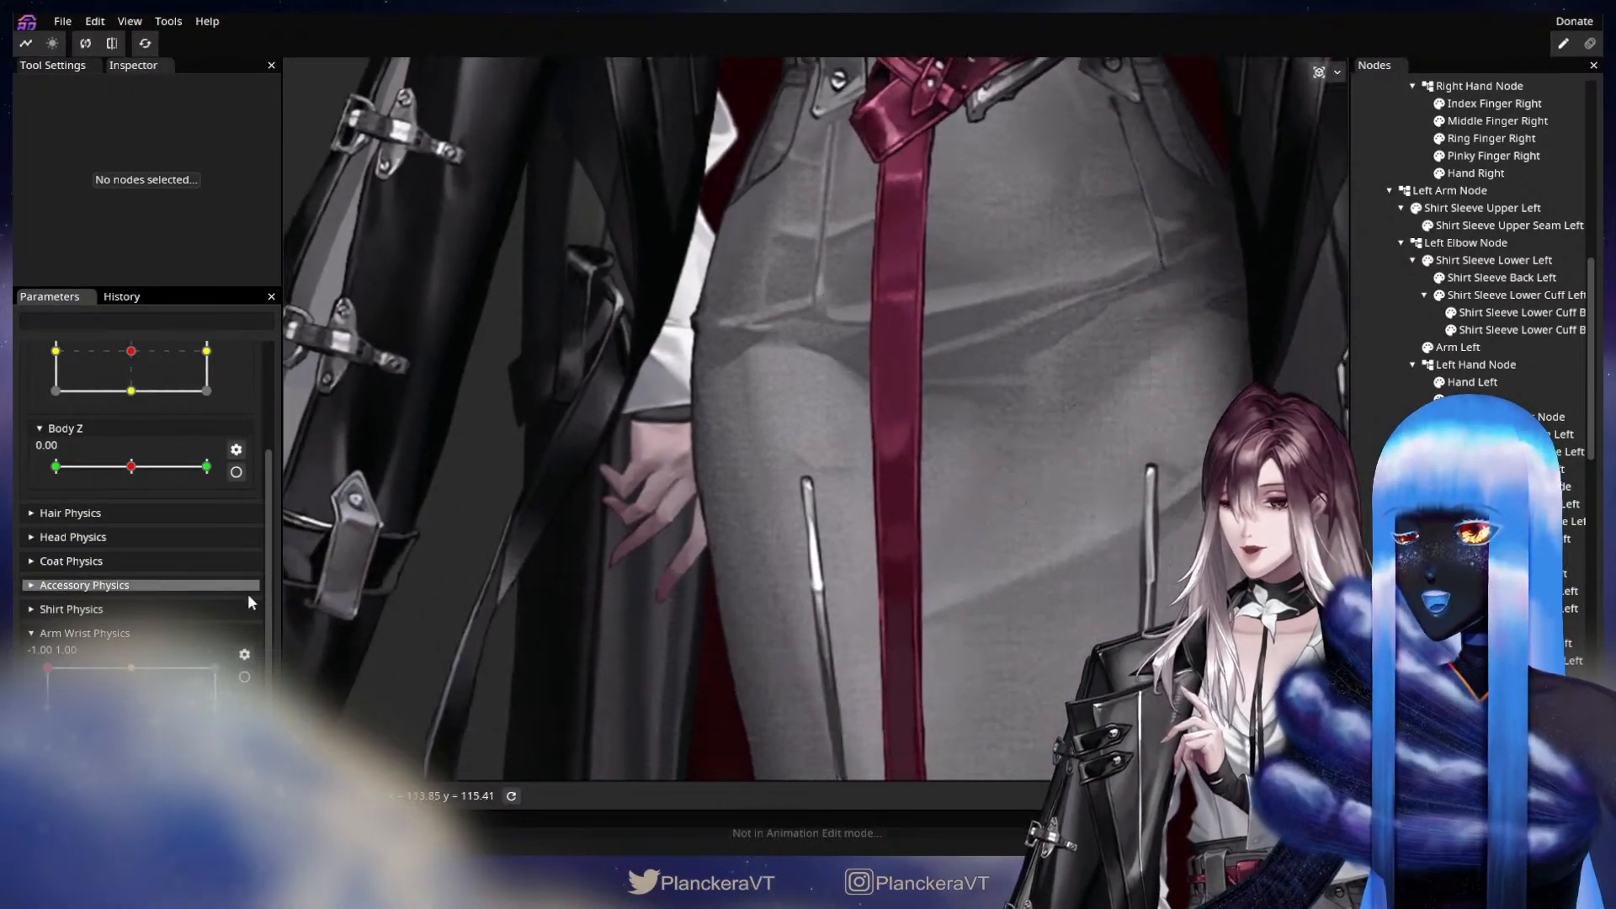
drag(185, 716, 48, 671)
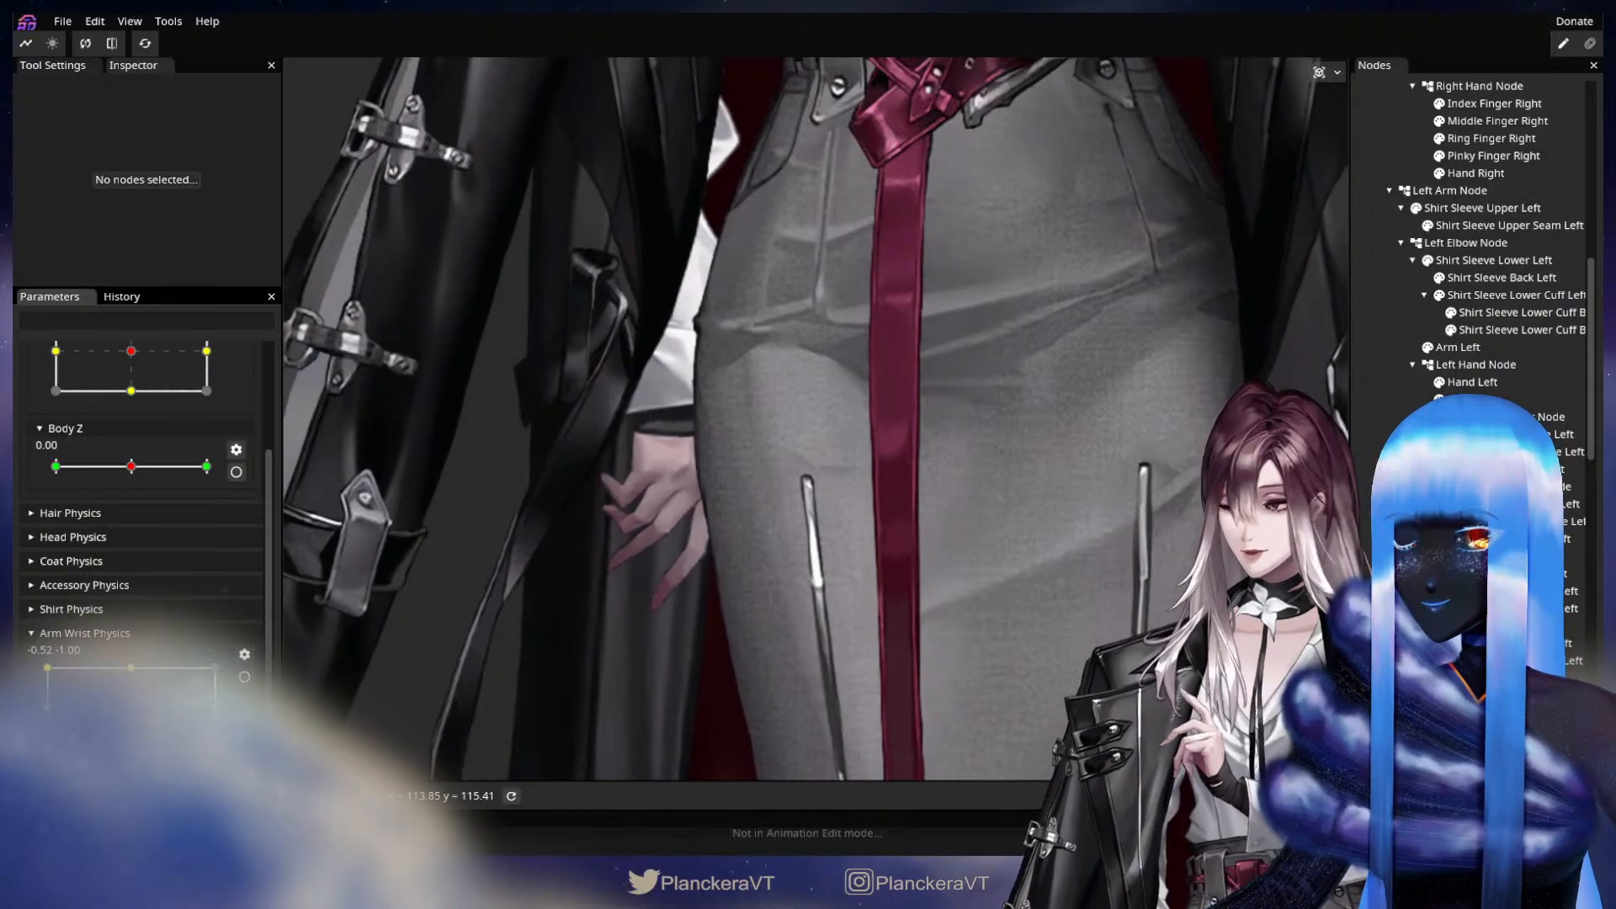
drag(84, 744, 59, 694)
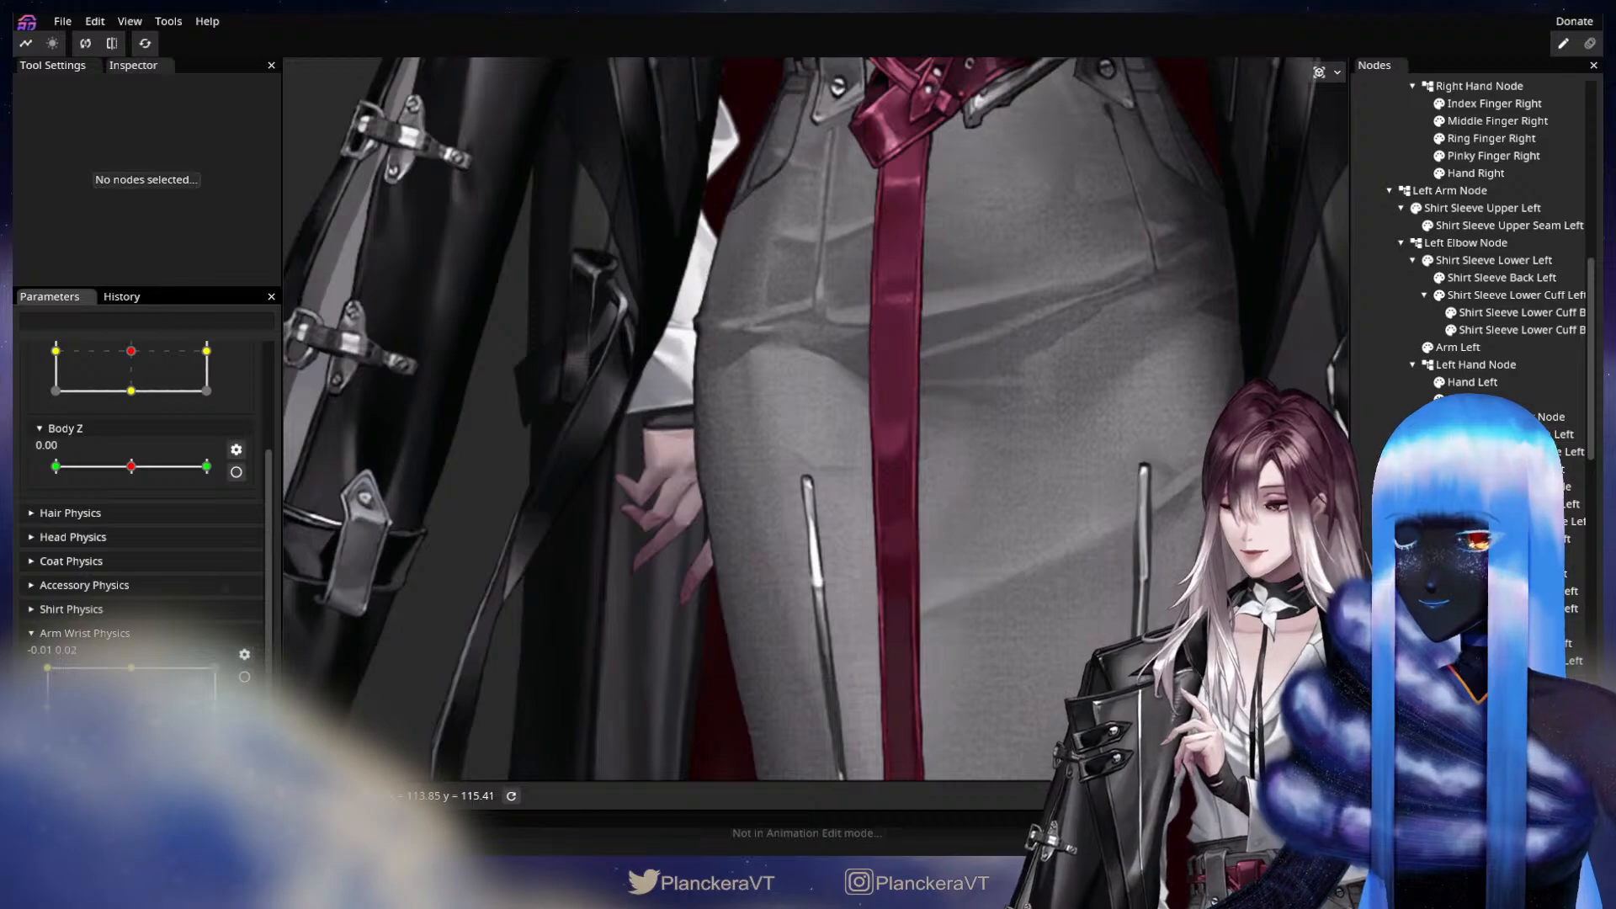
Check both wrists' motion on the whole upper body and return Arm Wrist Physics close to its neutral position.
scroll(928, 412, down, 5)
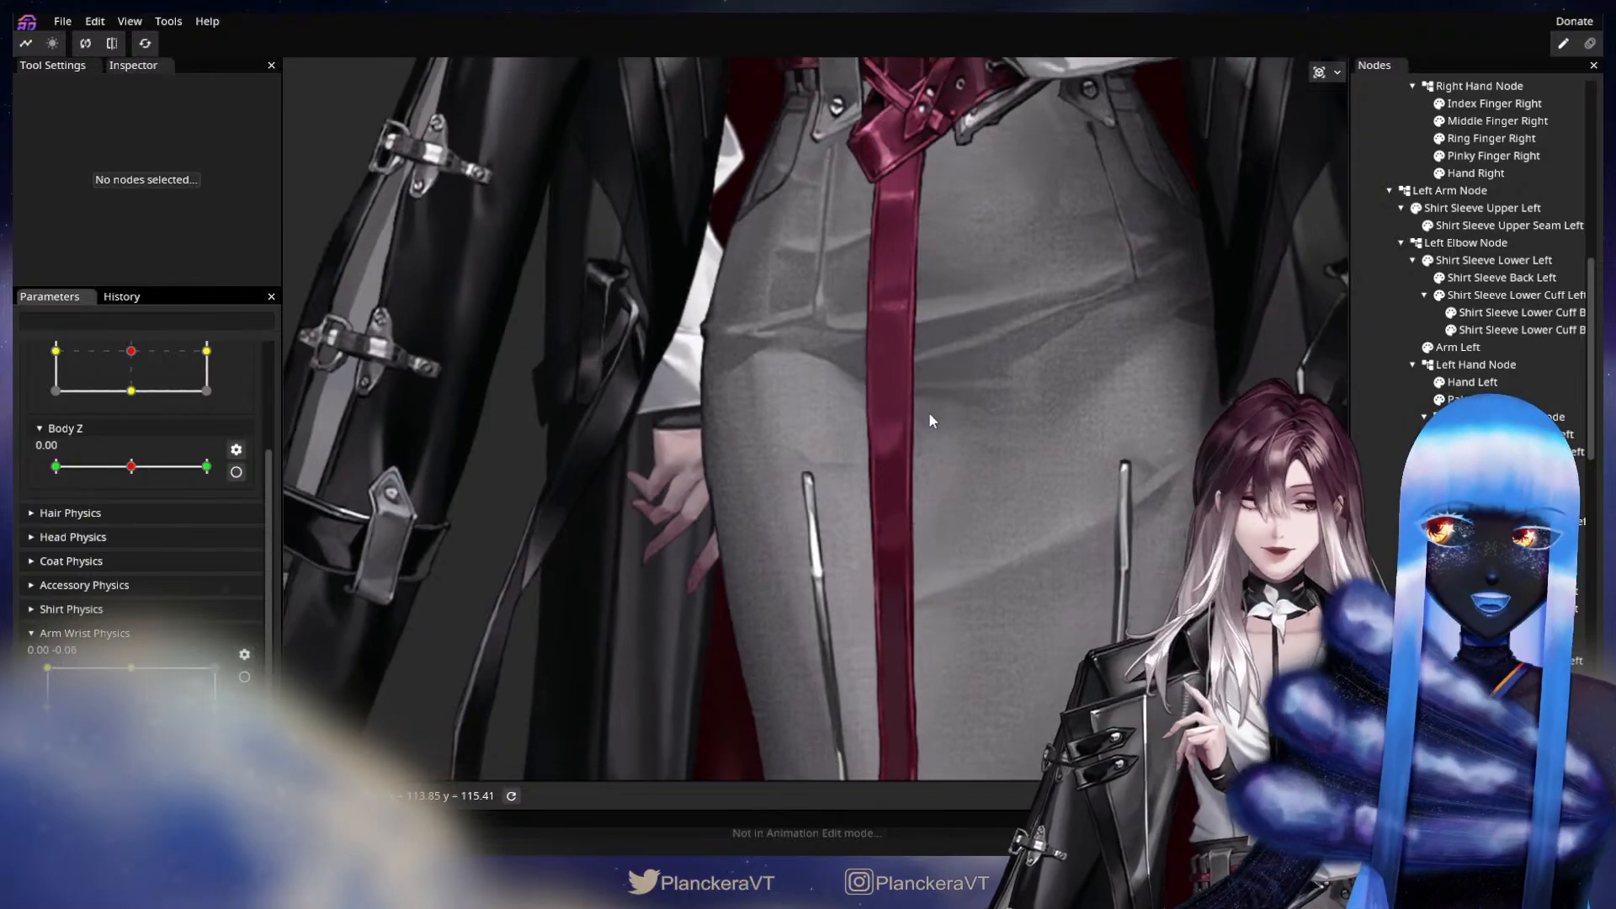
scroll(825, 424, down, 3)
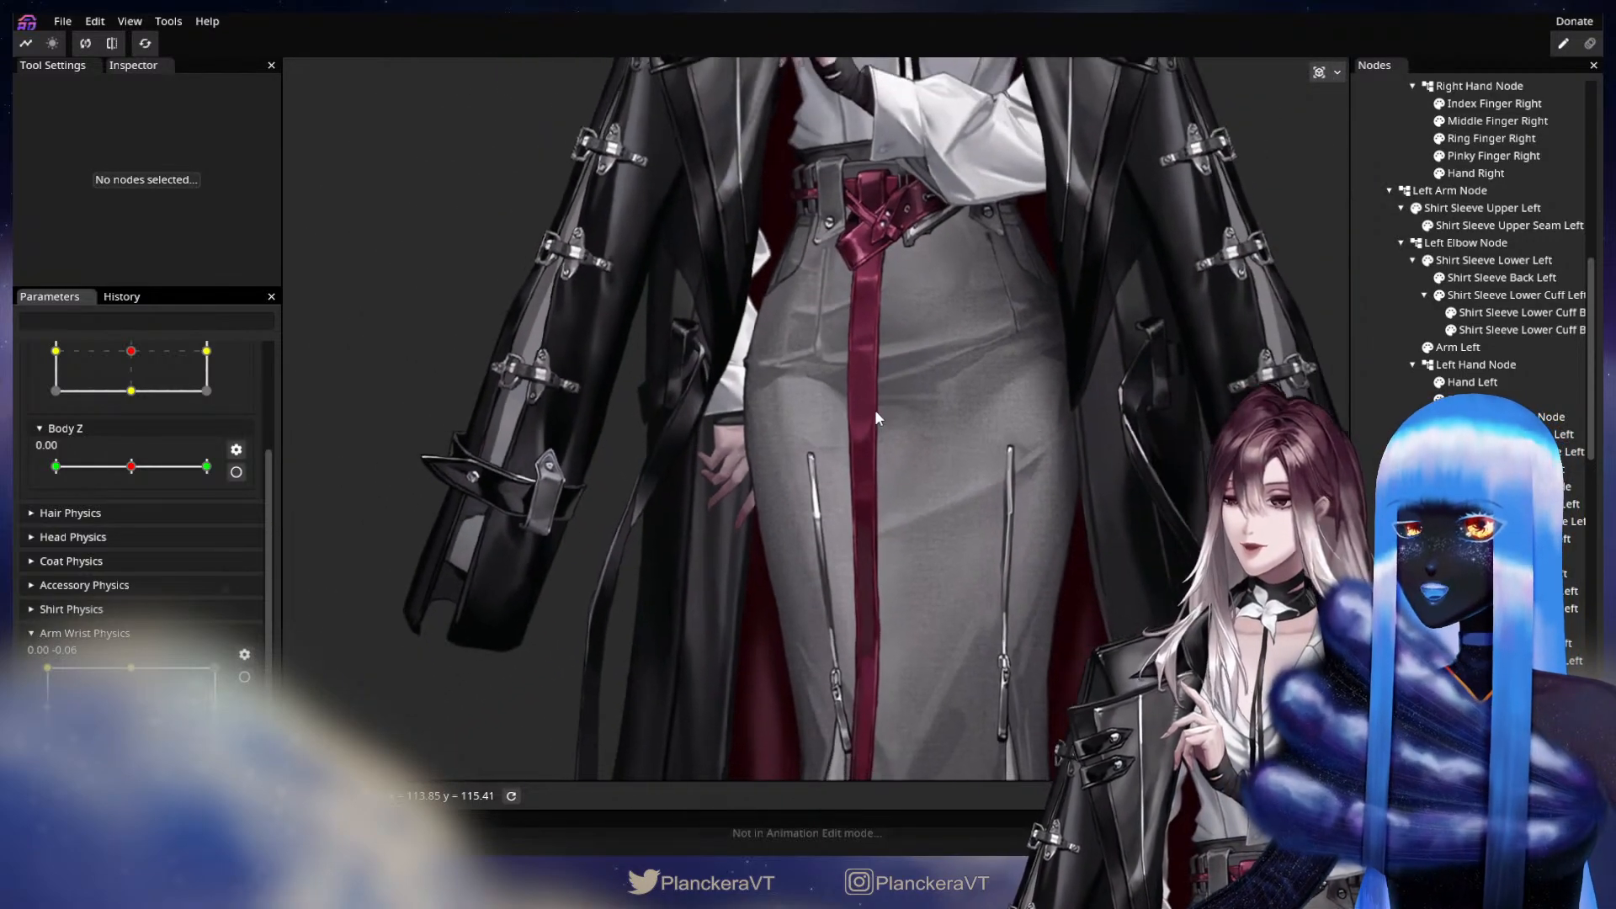
drag(948, 387, 833, 615)
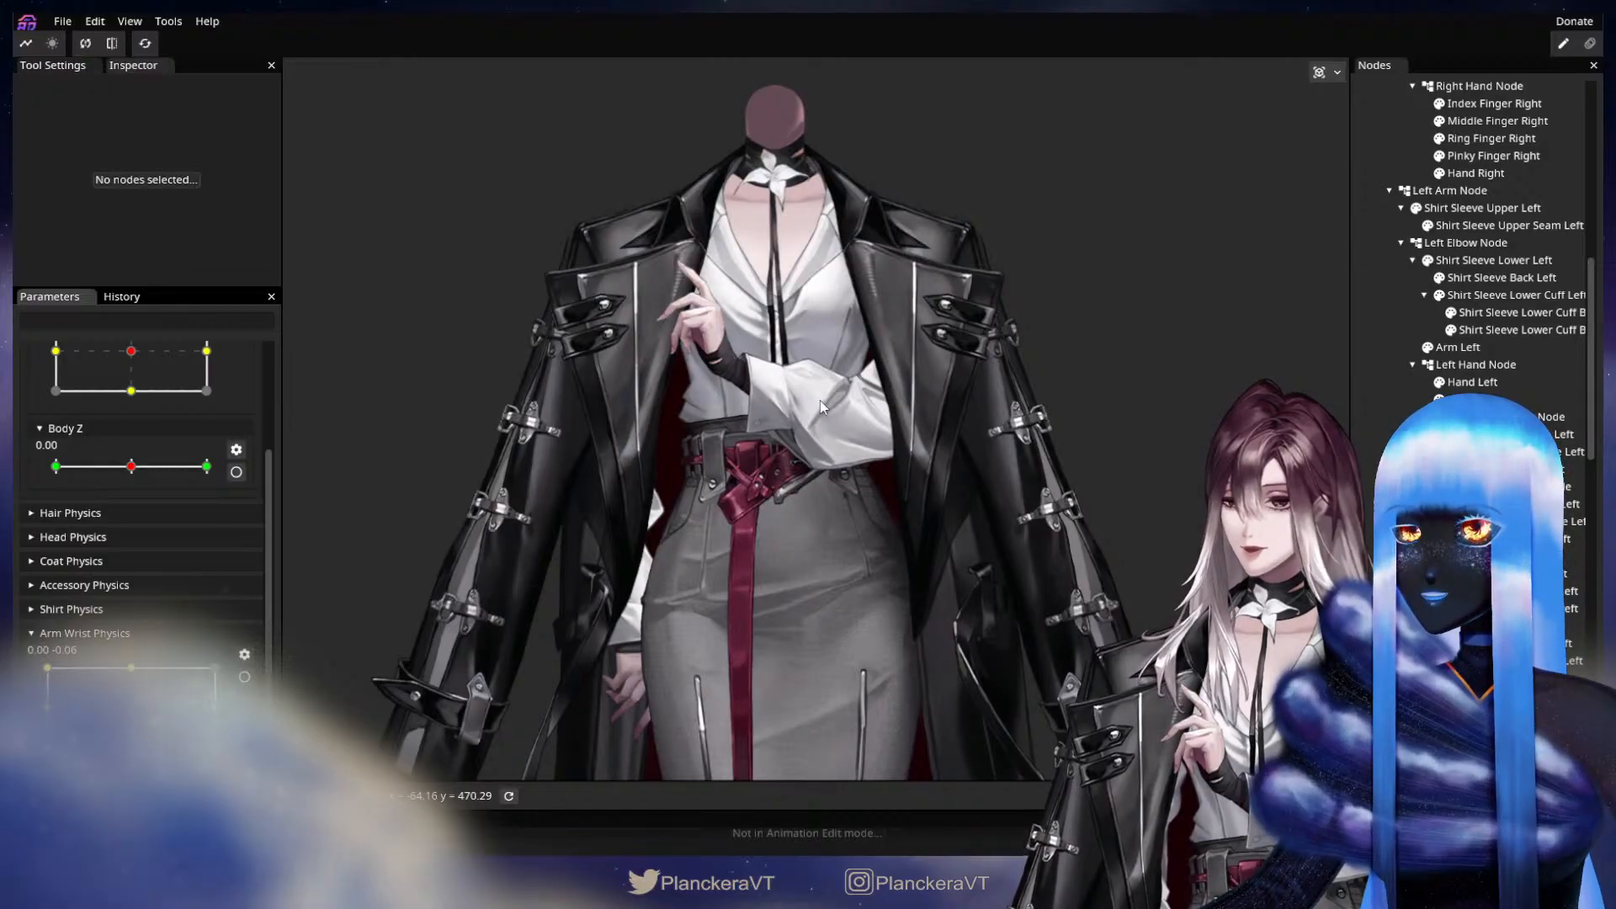
drag(861, 500, 846, 510)
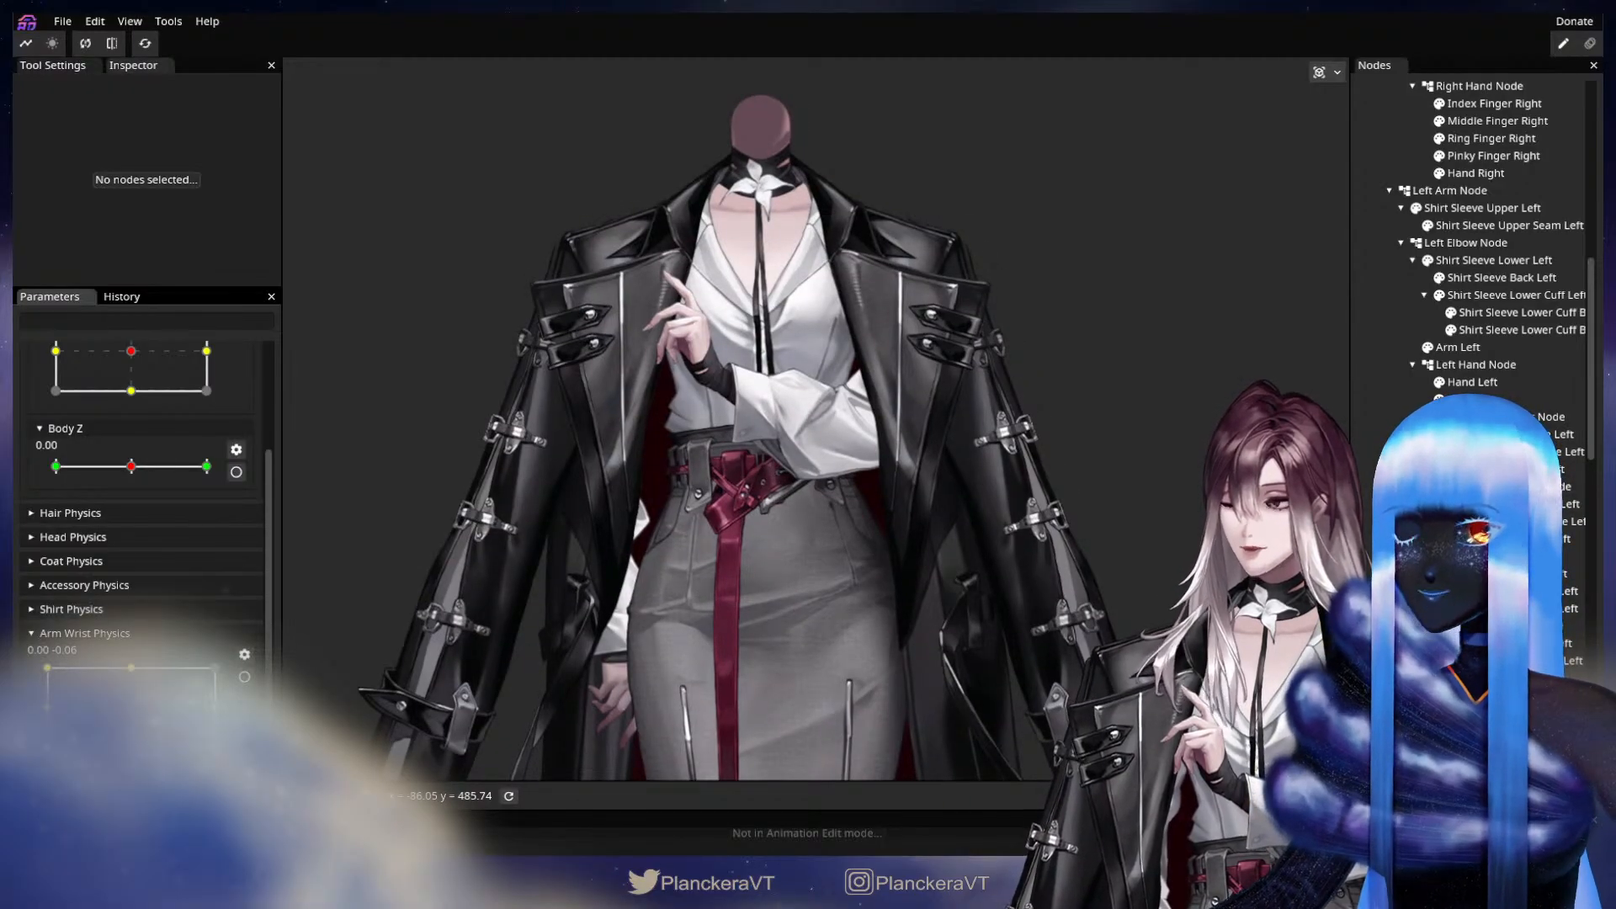
mouse_move(130, 710)
mouse_down()
mouse_move(48, 748)
mouse_move(211, 691)
mouse_move(51, 715)
mouse_move(202, 690)
mouse_move(48, 733)
mouse_move(194, 690)
mouse_move(47, 717)
mouse_move(133, 708)
mouse_up()
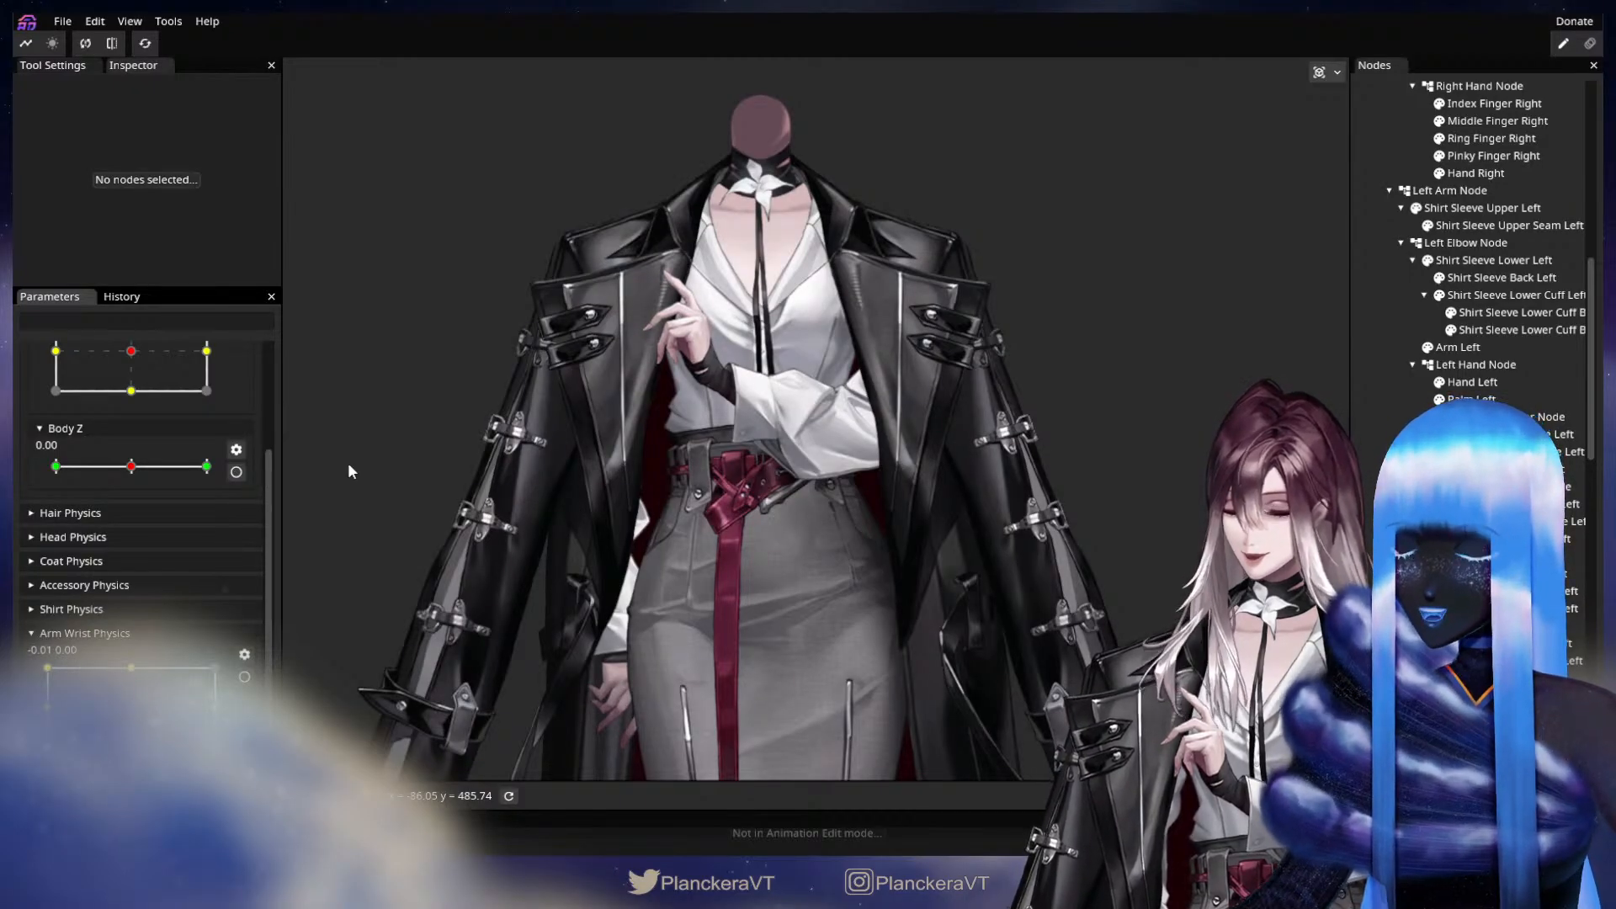
Add a Simple Physics node under Body Node.
scroll(1469, 265, up, 10)
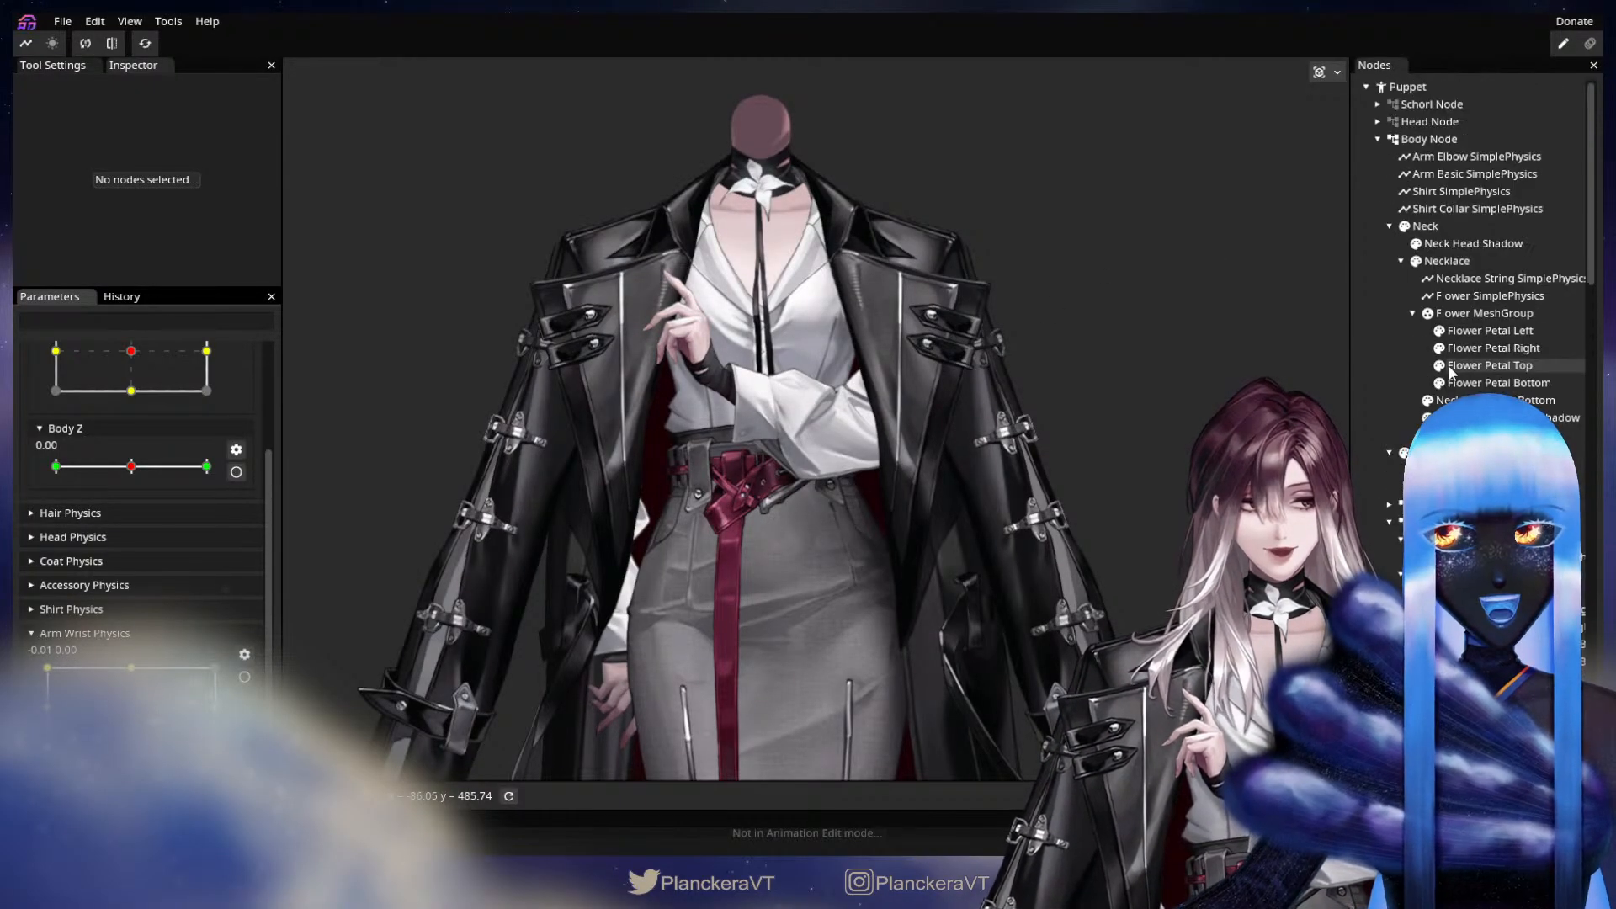
scroll(1469, 253, down, 1)
scroll(1487, 250, up, 1)
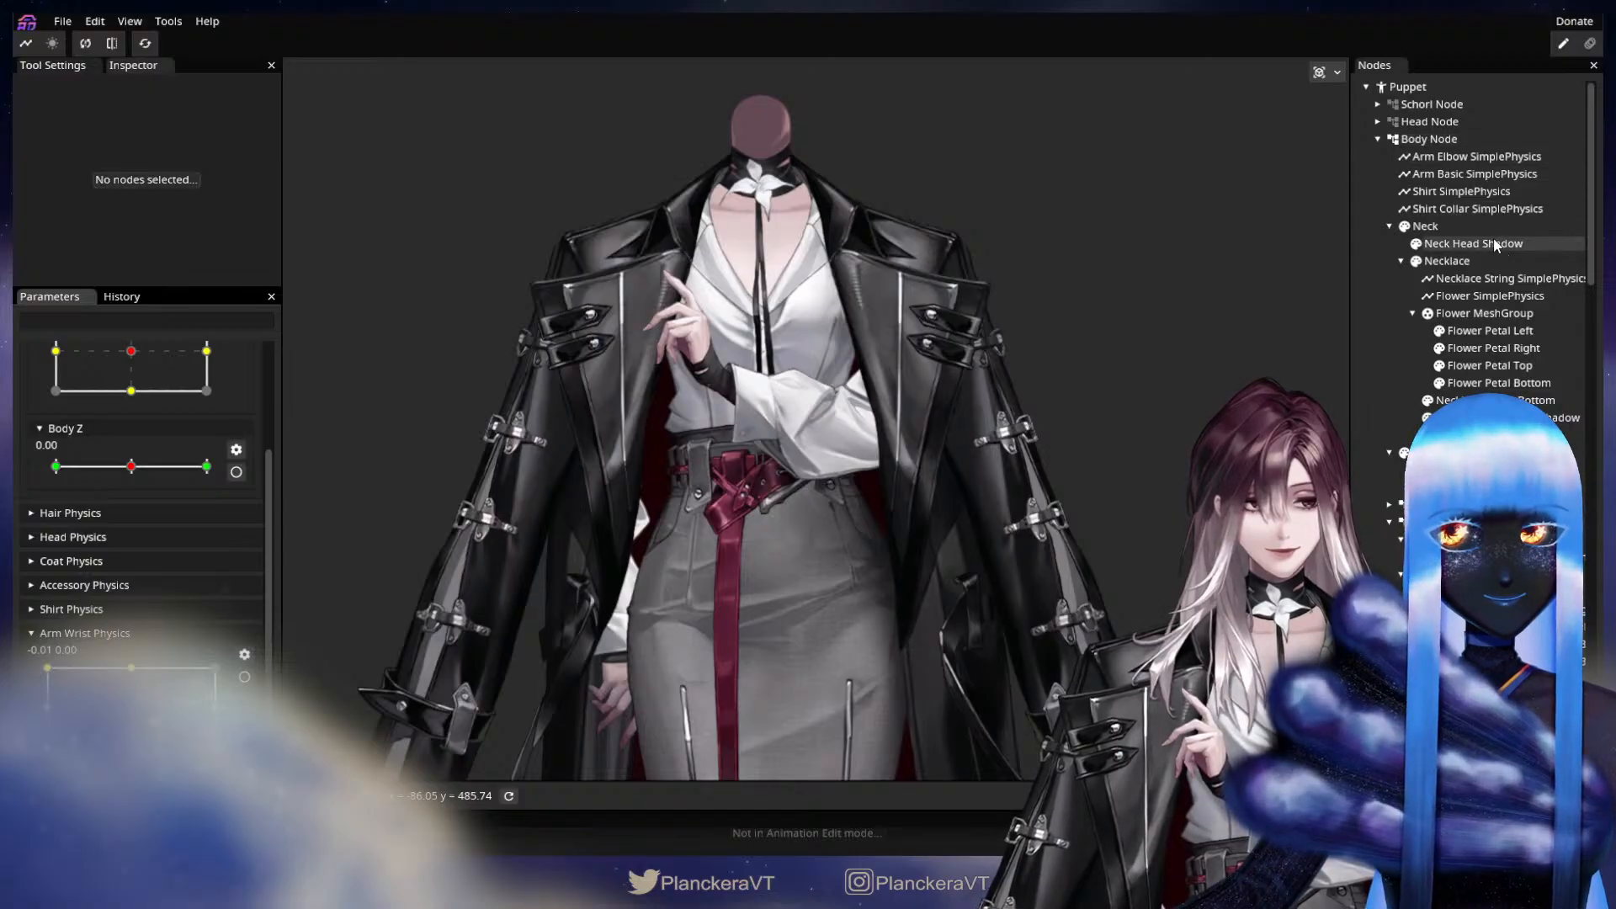
right_click(1434, 139)
mouse_move(1452, 151)
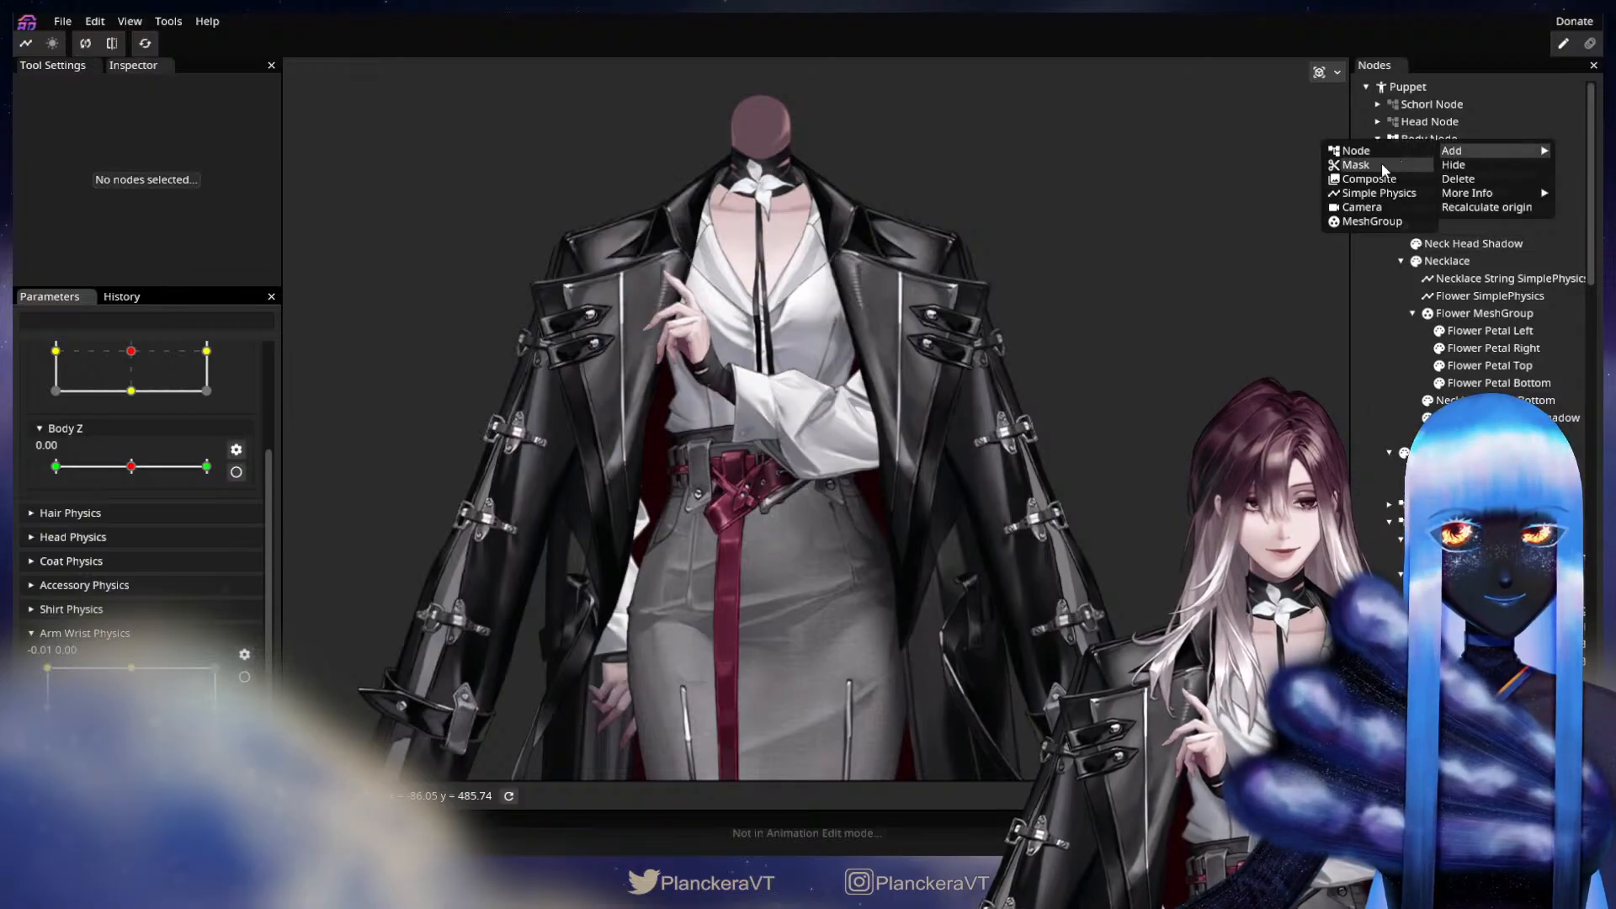
click(1377, 195)
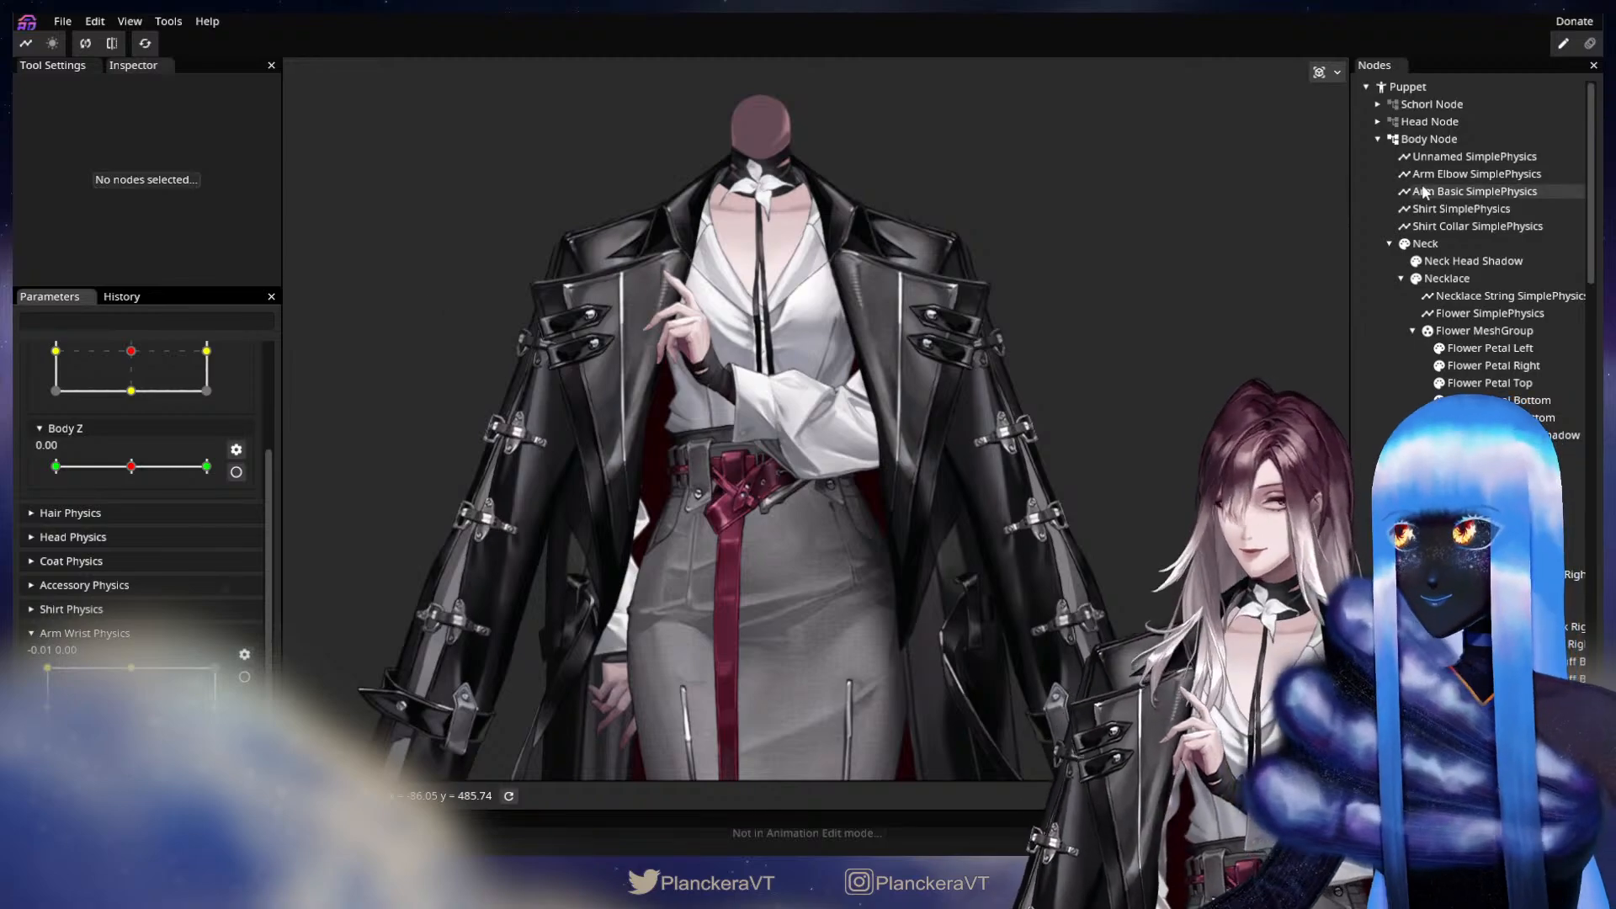
Rename the unnamed Simple Physics node under Body Node to Arm Wrist.
click(1436, 159)
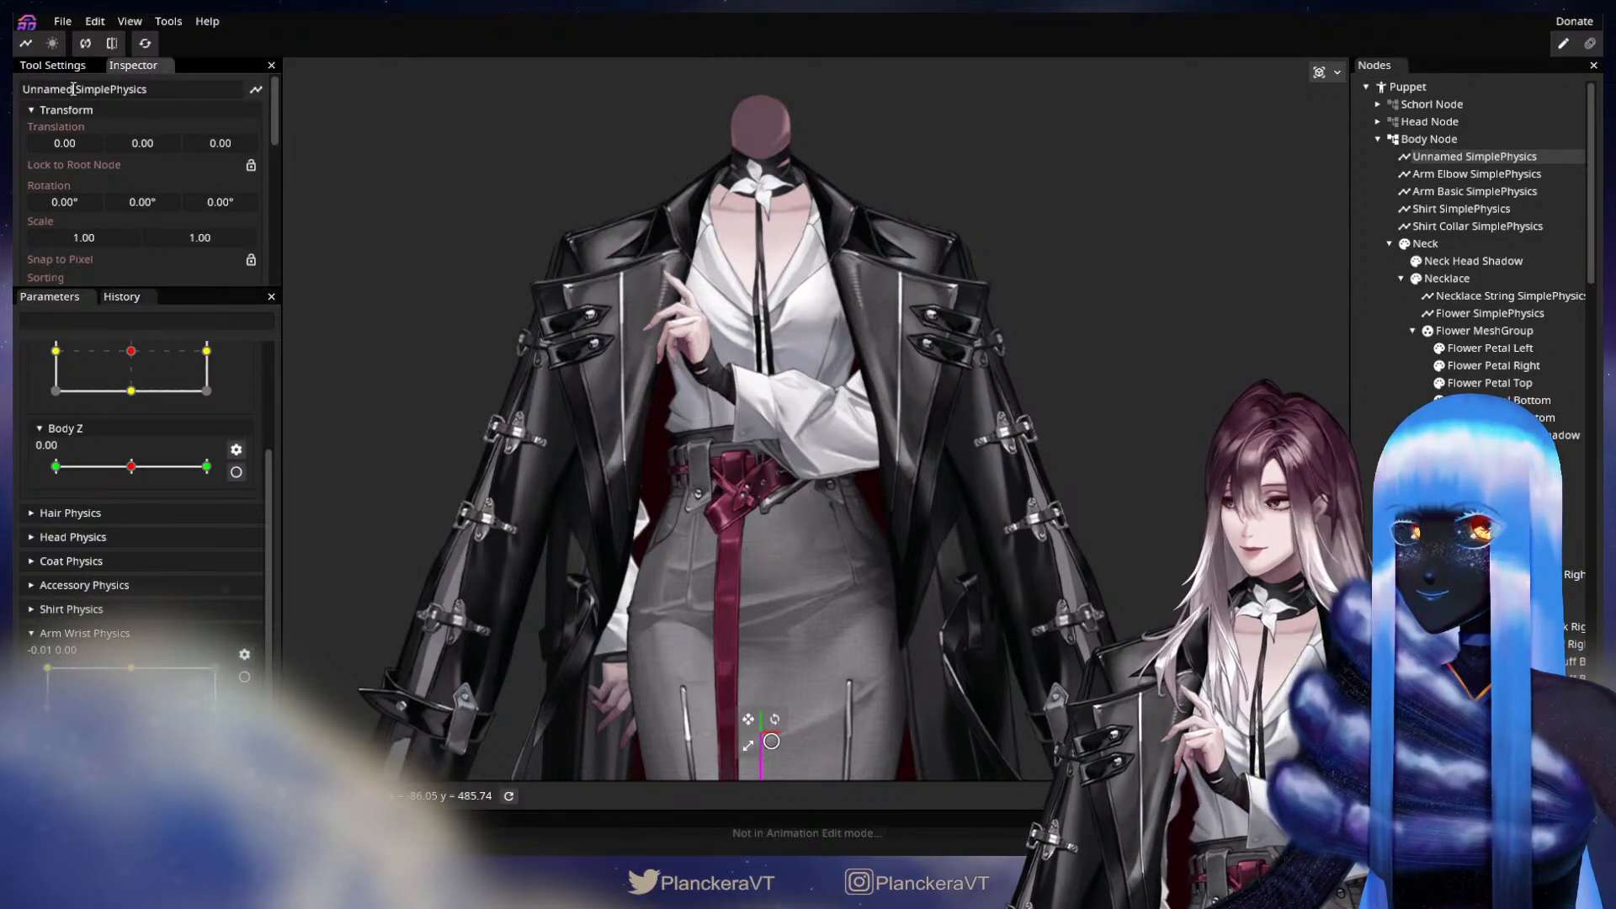
drag(73, 89, 14, 95)
text(Arm W)
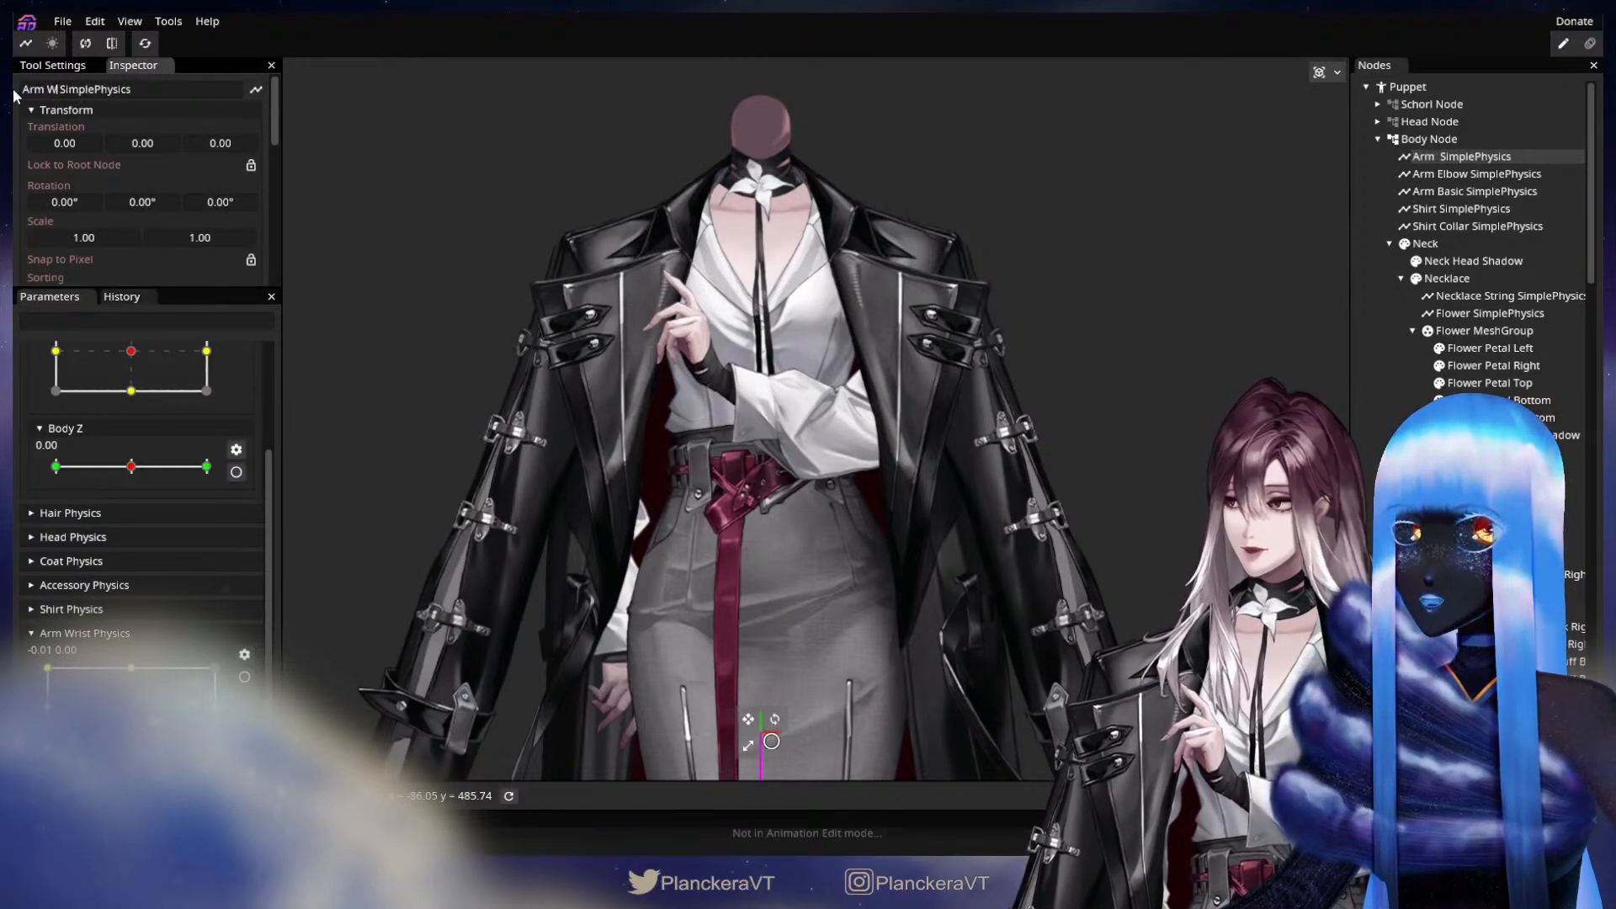
text(rist)
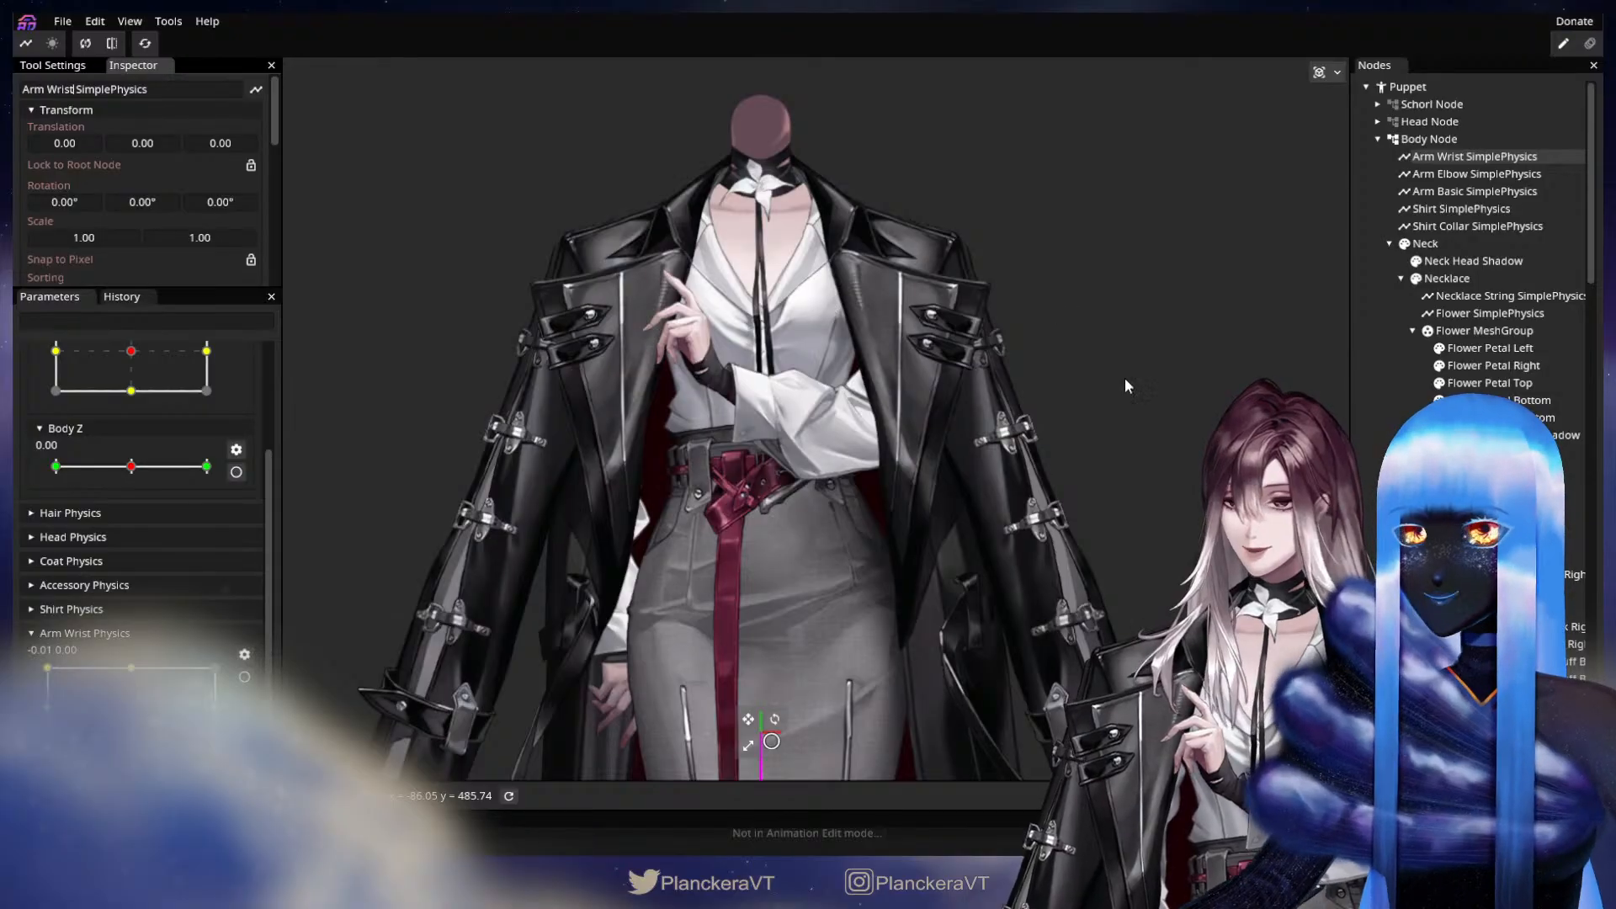
Assign Arm Wrist Physics to the Arm Wrist node, set its type to SpringPendulum and change its mapping mode from AngleLength.
scroll(1125, 386, down, 3)
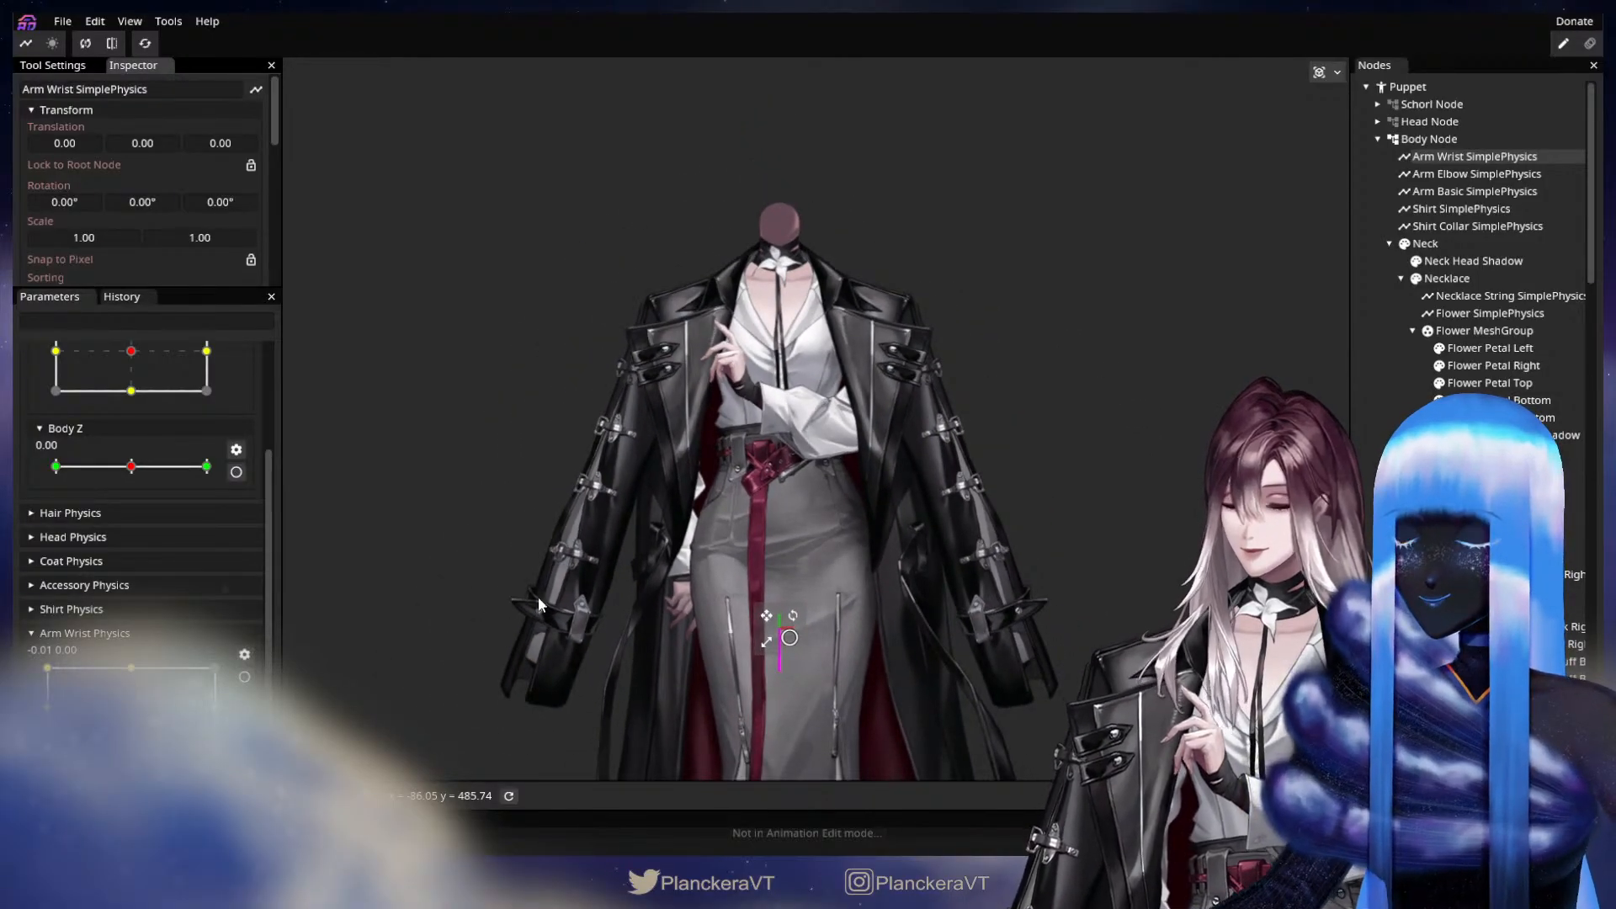
scroll(211, 552, up, 3)
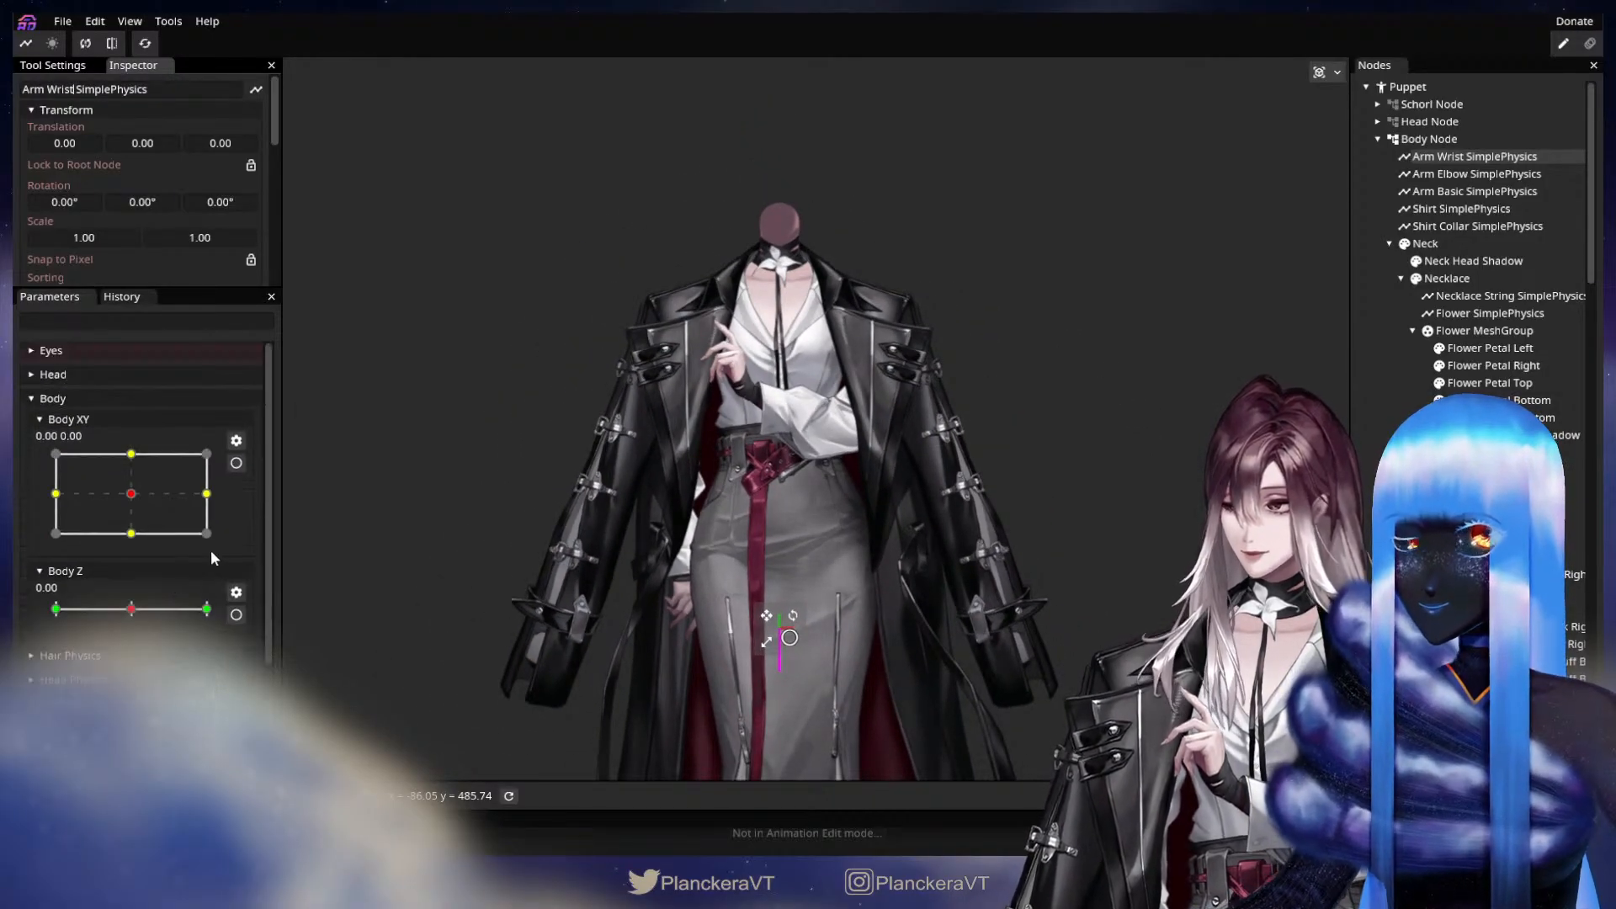
scroll(102, 216, down, 5)
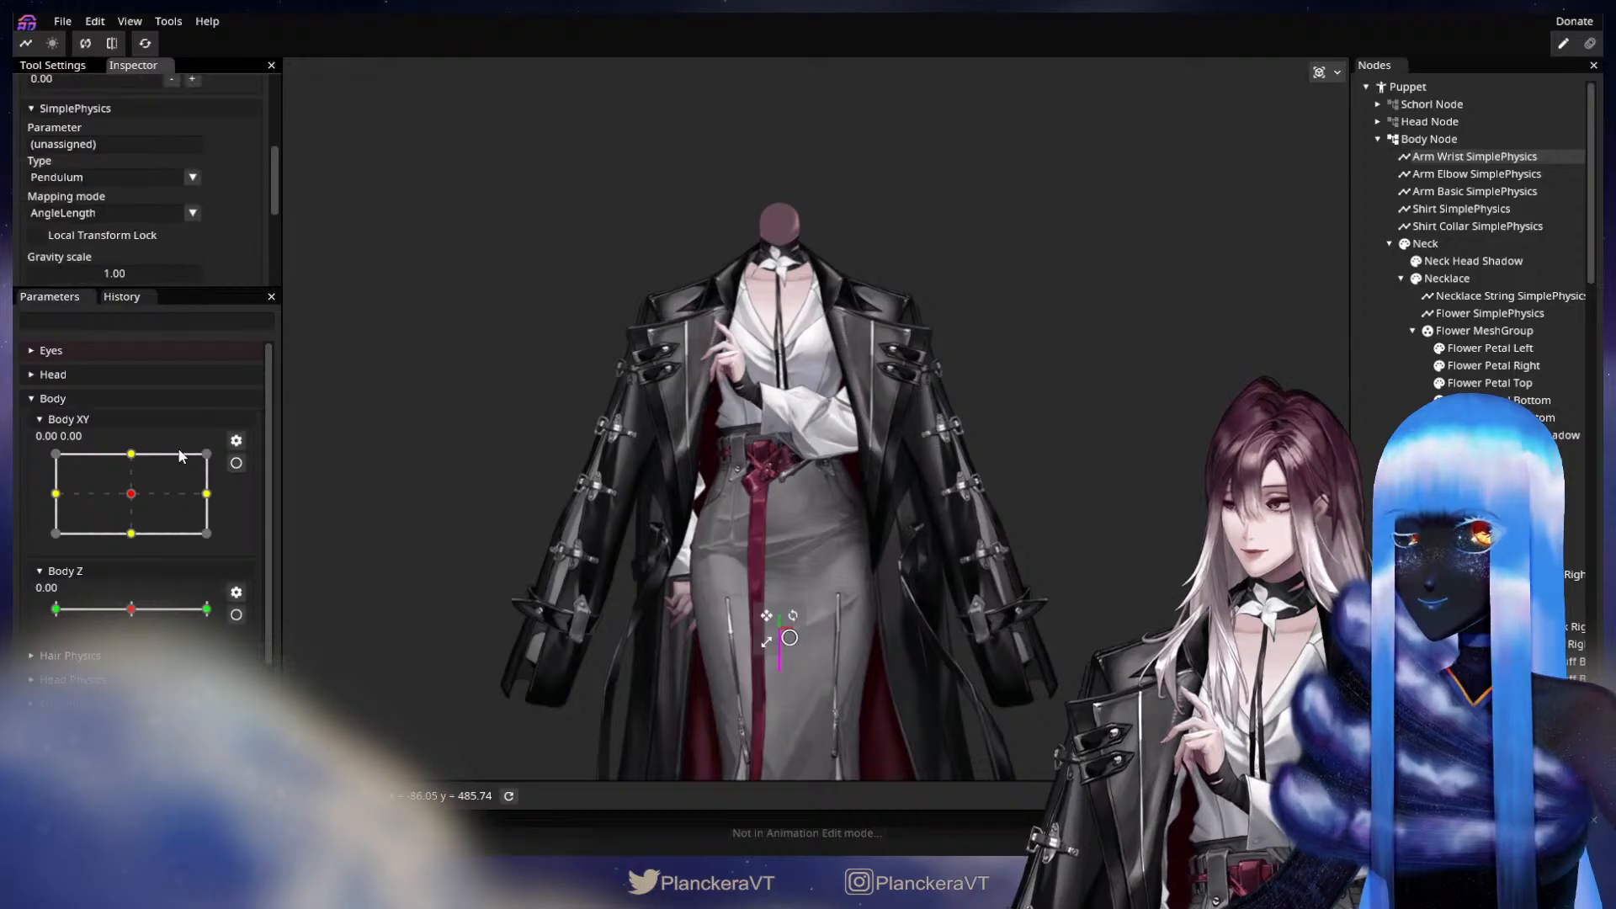
scroll(168, 631, down, 2)
drag(168, 631, 101, 144)
click(196, 180)
click(166, 215)
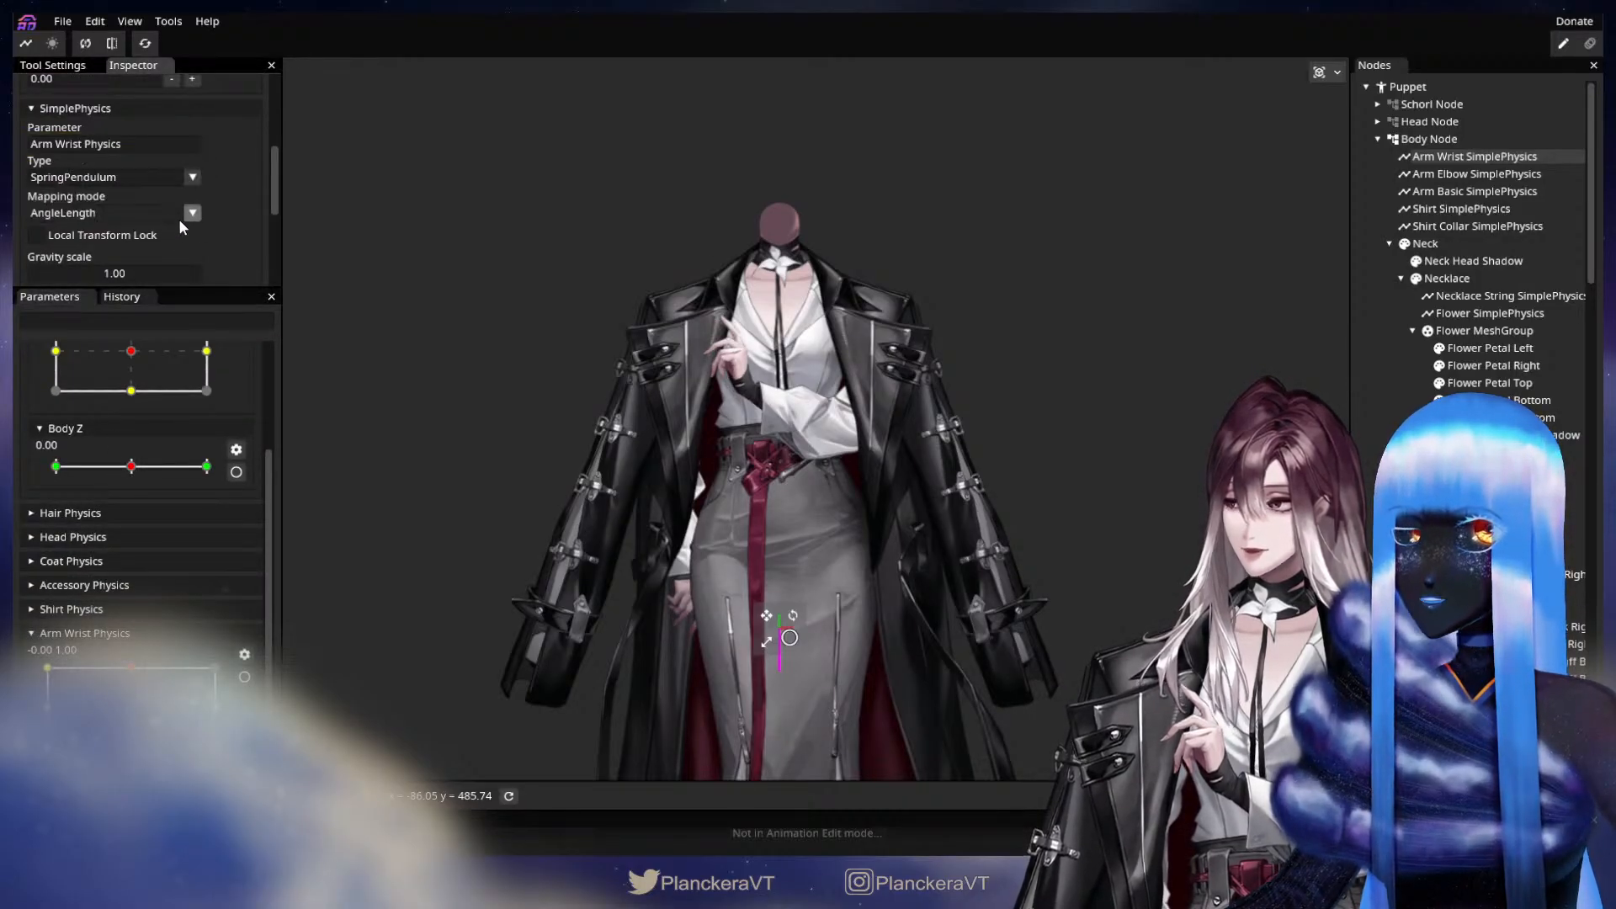
click(179, 217)
click(134, 245)
Set both damping values of the Arm Wrist physics node to 0.80.
scroll(139, 254, down, 4)
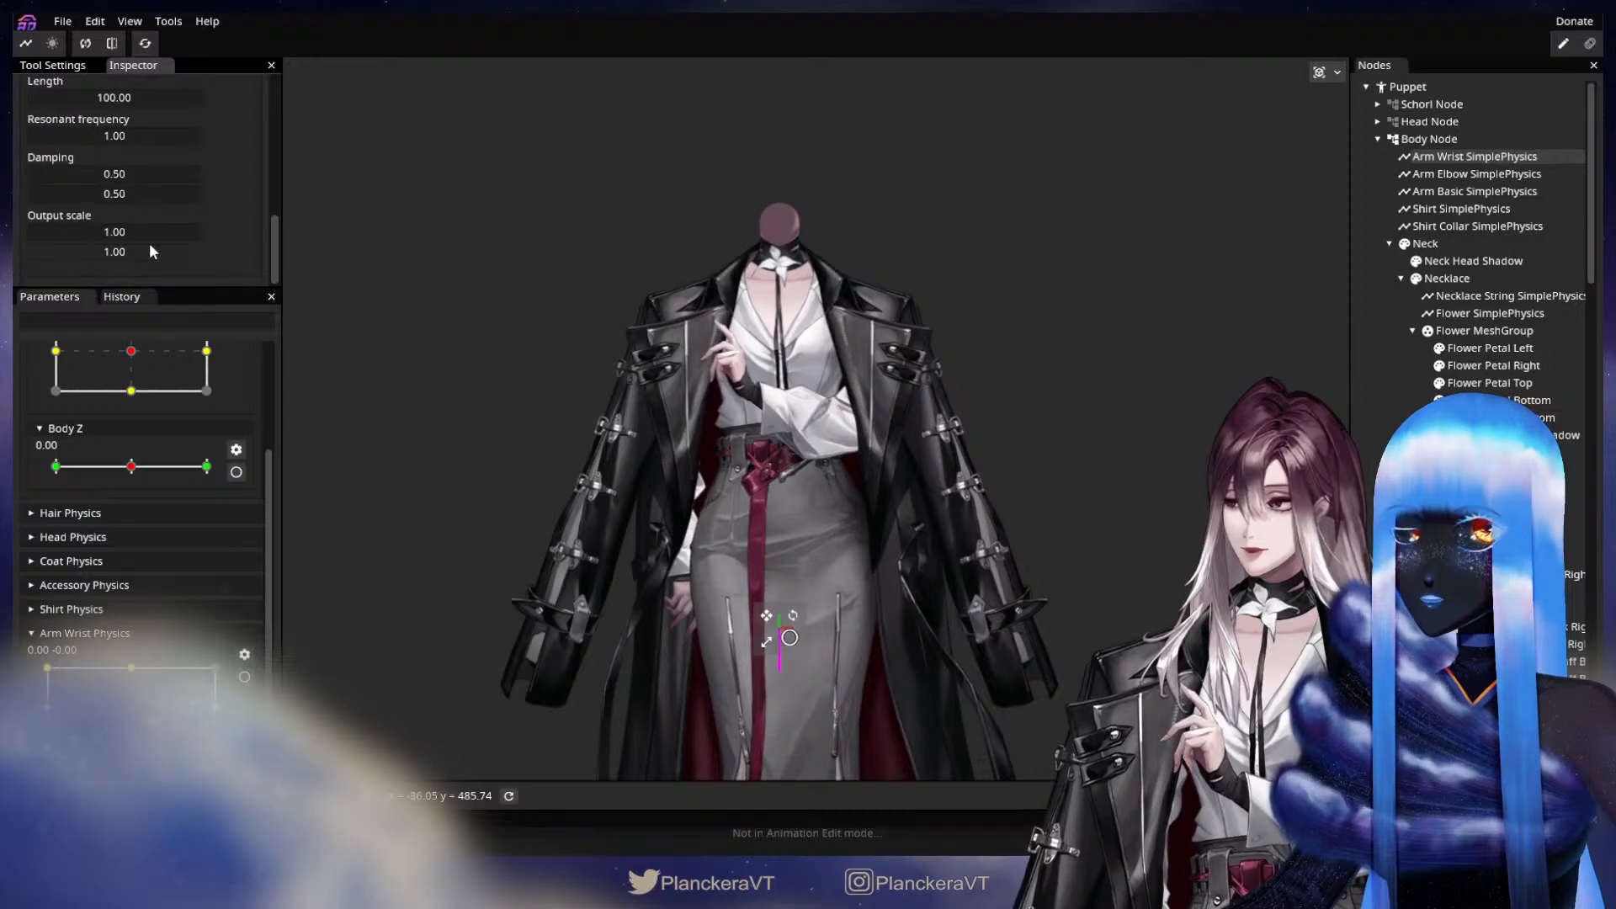
double_click(122, 174)
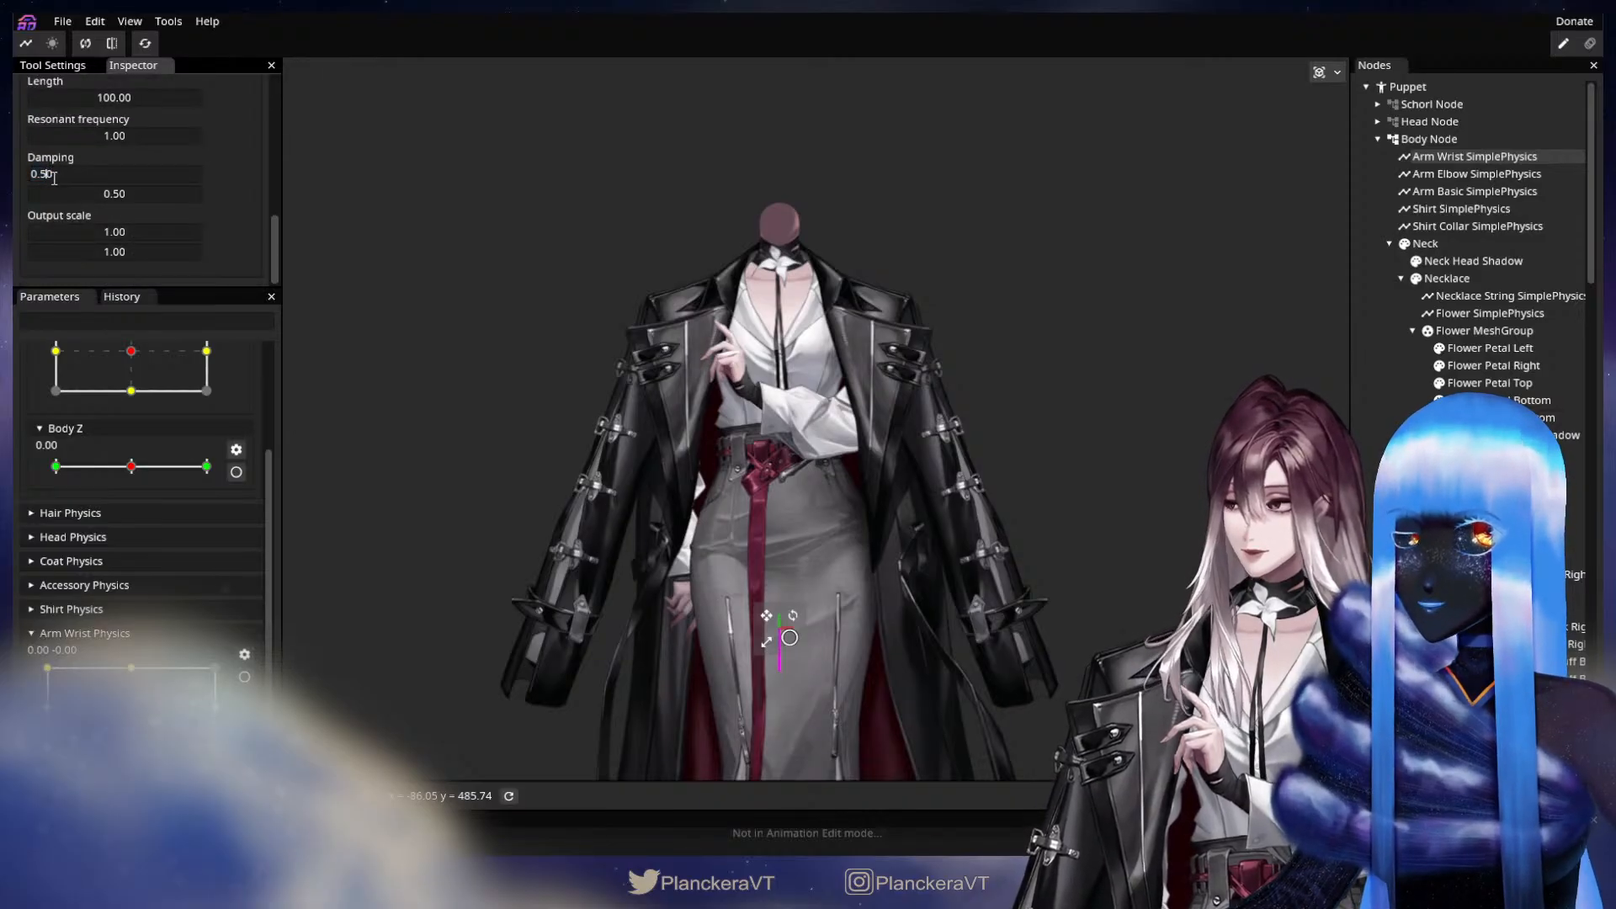
double_click(107, 192)
text(0.)
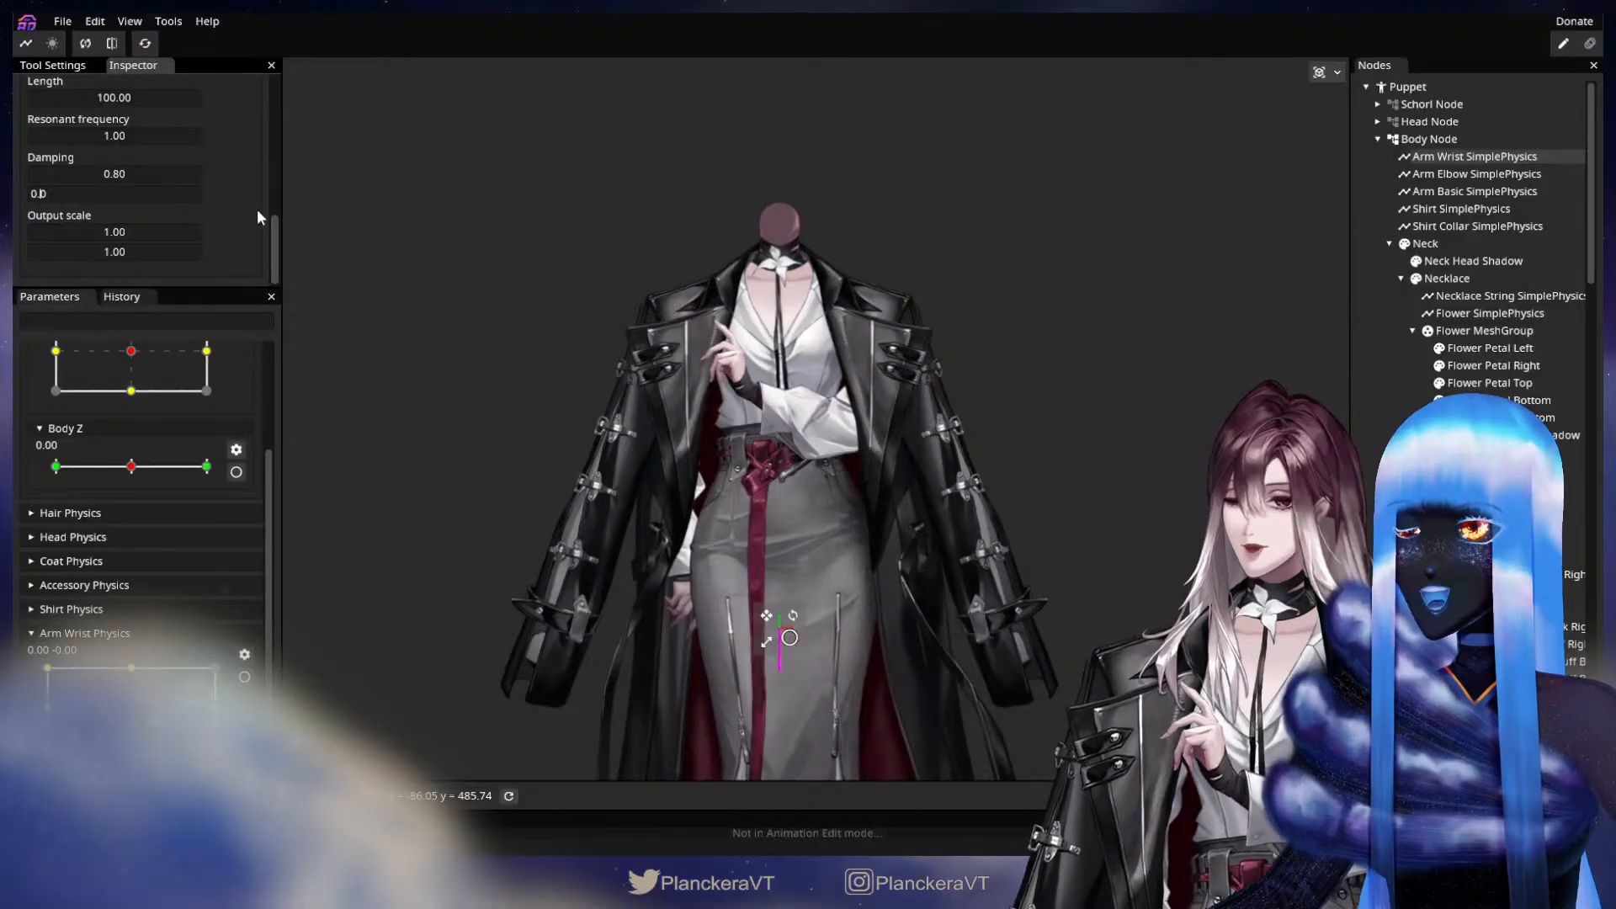
text(8)
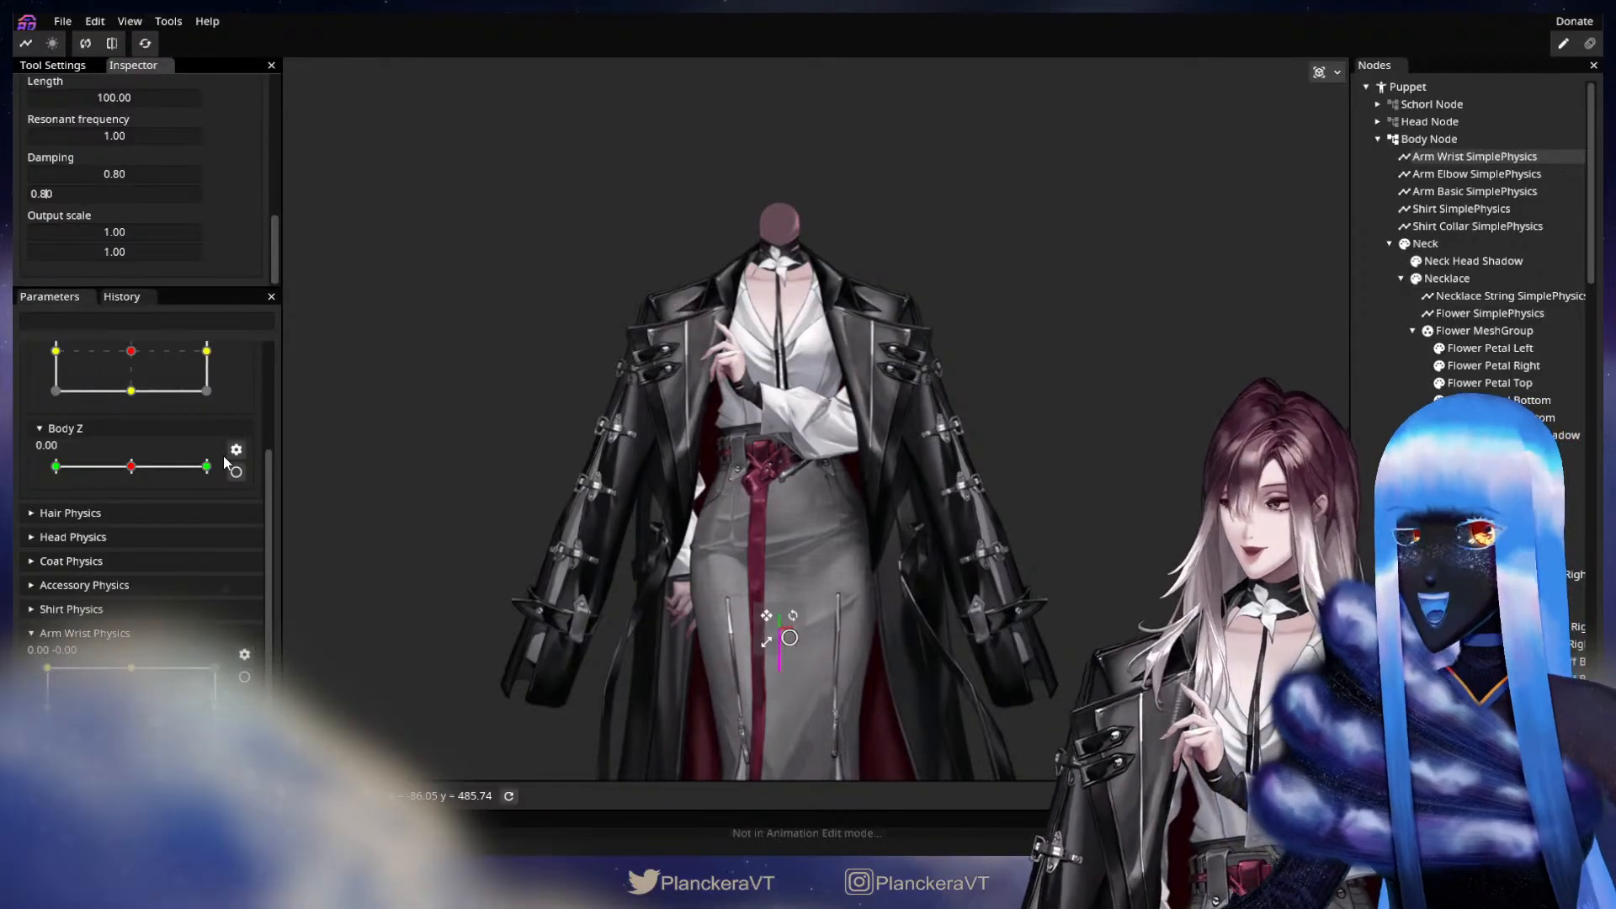
Edit the Body XY parameter and key the Arm Wrist node's X translation at the -1.00 and 1.00 horizontal extremes.
scroll(247, 526, up, 3)
drag(131, 494, 56, 496)
click(237, 465)
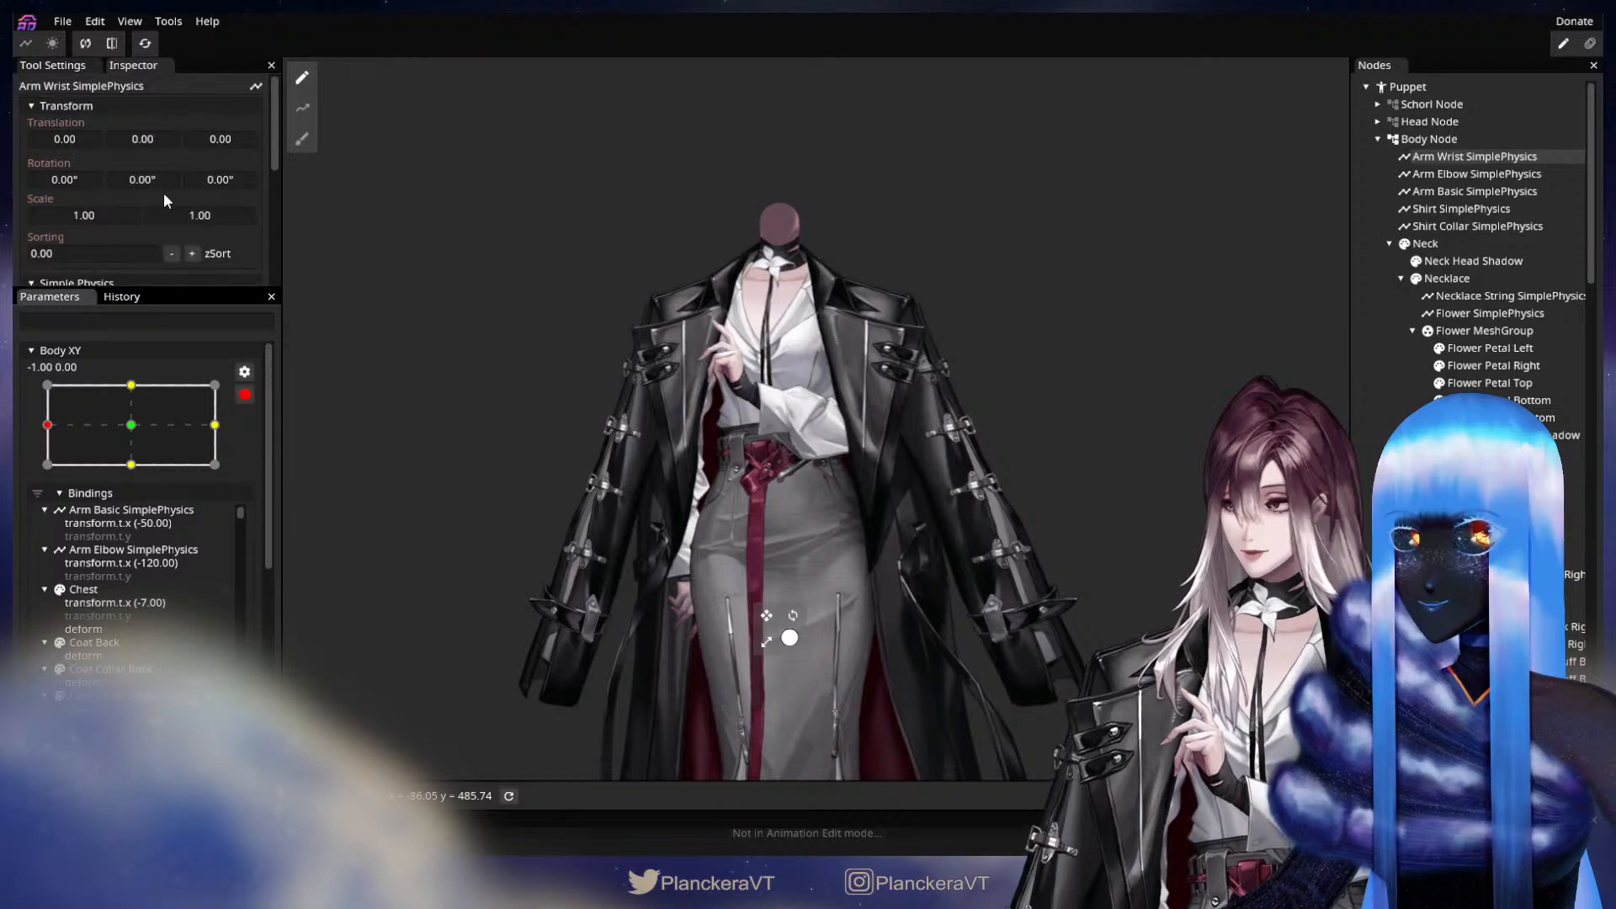
drag(109, 142, 73, 153)
click(207, 429)
Key the Arm Wrist node's Y translation at -85 for Body Y 1.00 and 85 for Body Y -1.00, and finish editing Body XY.
click(129, 383)
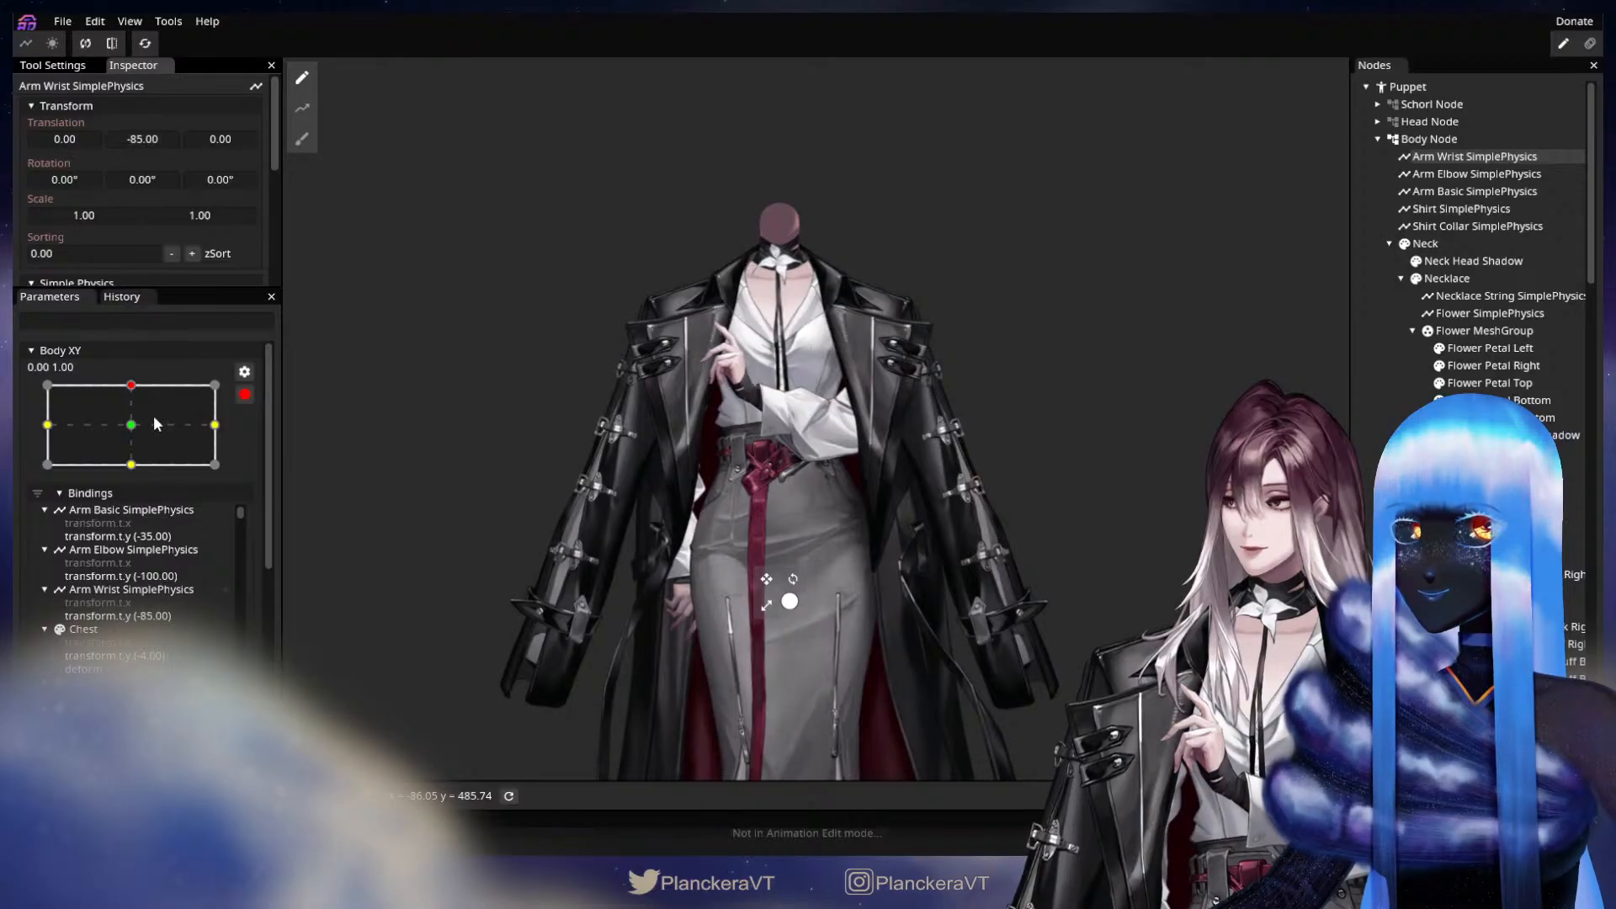
click(131, 464)
drag(145, 135, 221, 139)
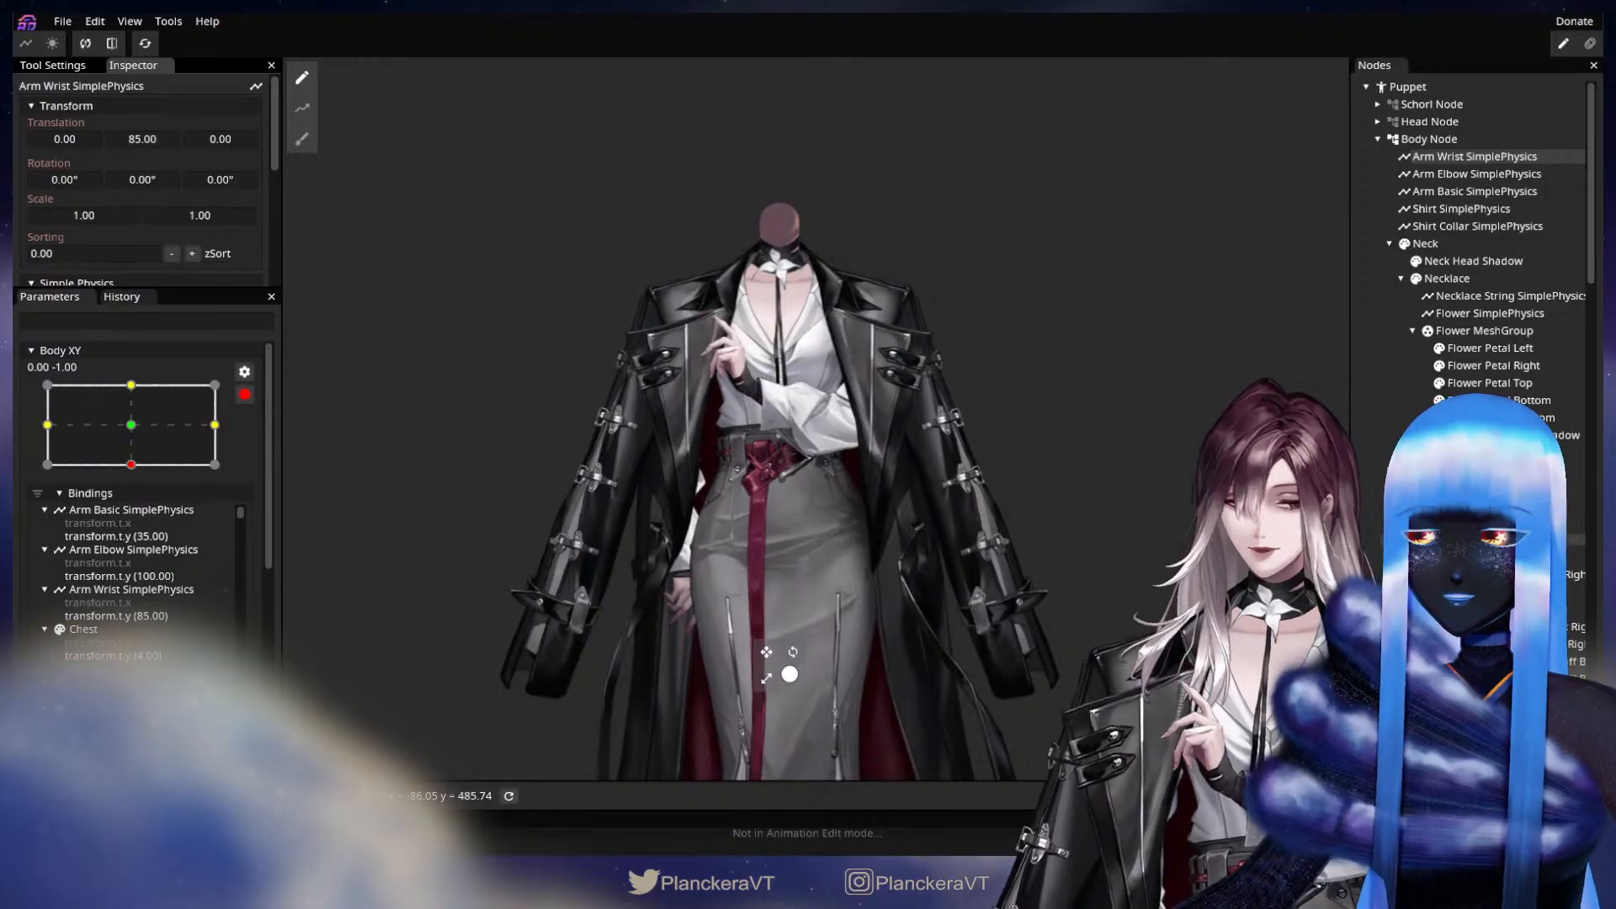
click(317, 539)
click(244, 394)
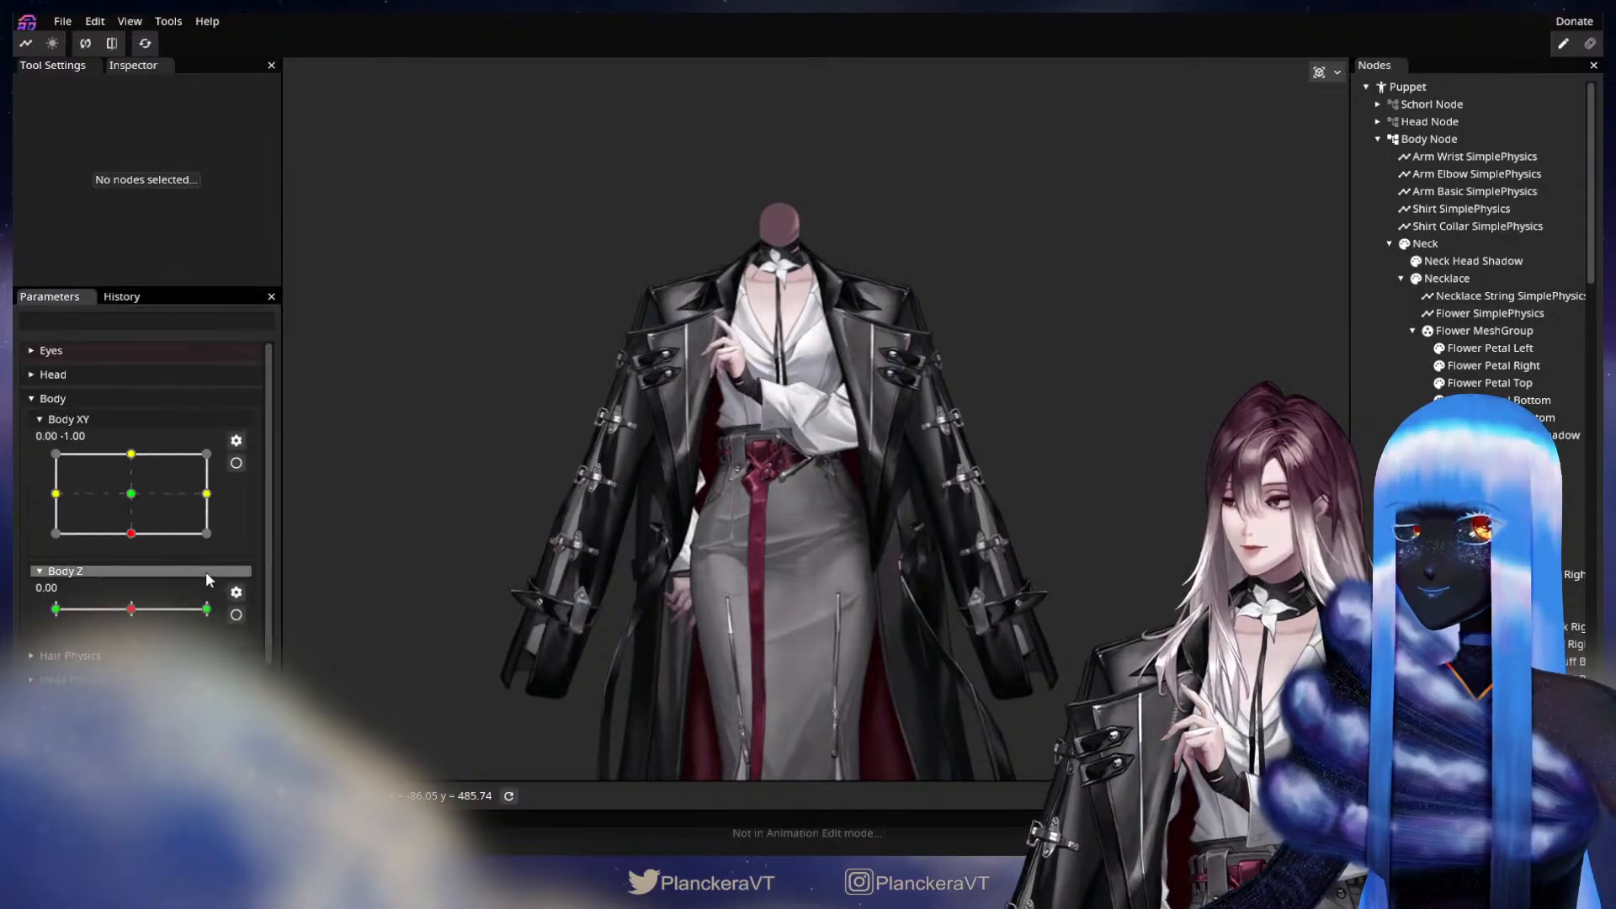
Sweep Body XY across its full range to check how the arms, elbows and wrists swing.
scroll(153, 661, down, 3)
scroll(160, 623, up, 3)
drag(177, 465, 91, 468)
drag(130, 534, 249, 453)
drag(163, 498, 220, 539)
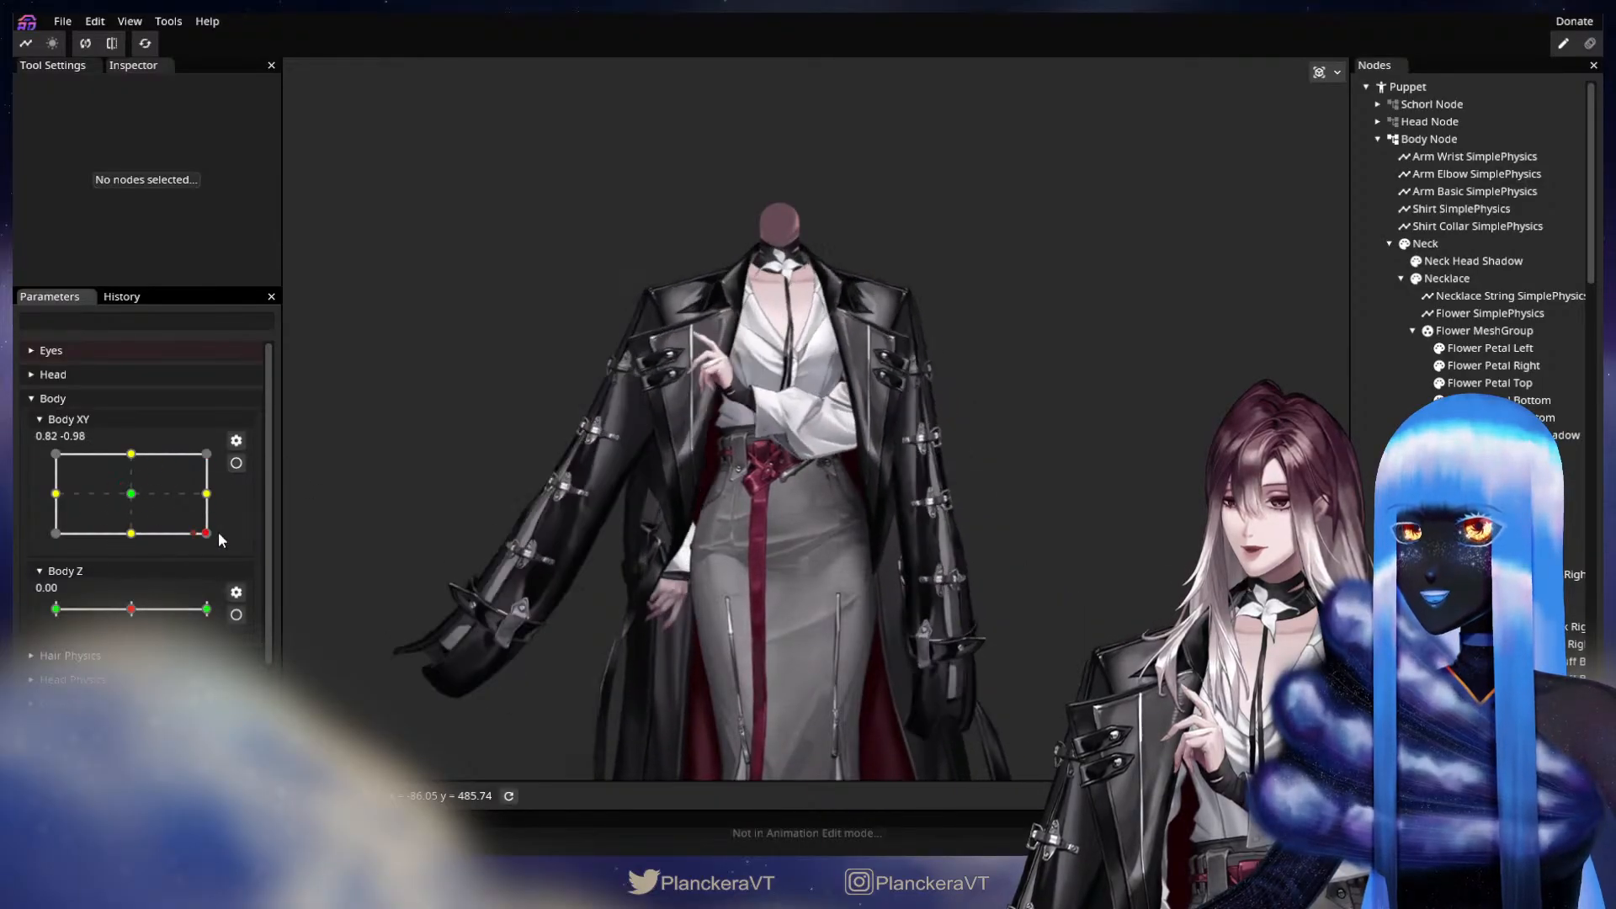
drag(183, 487, 70, 476)
drag(142, 536, 94, 480)
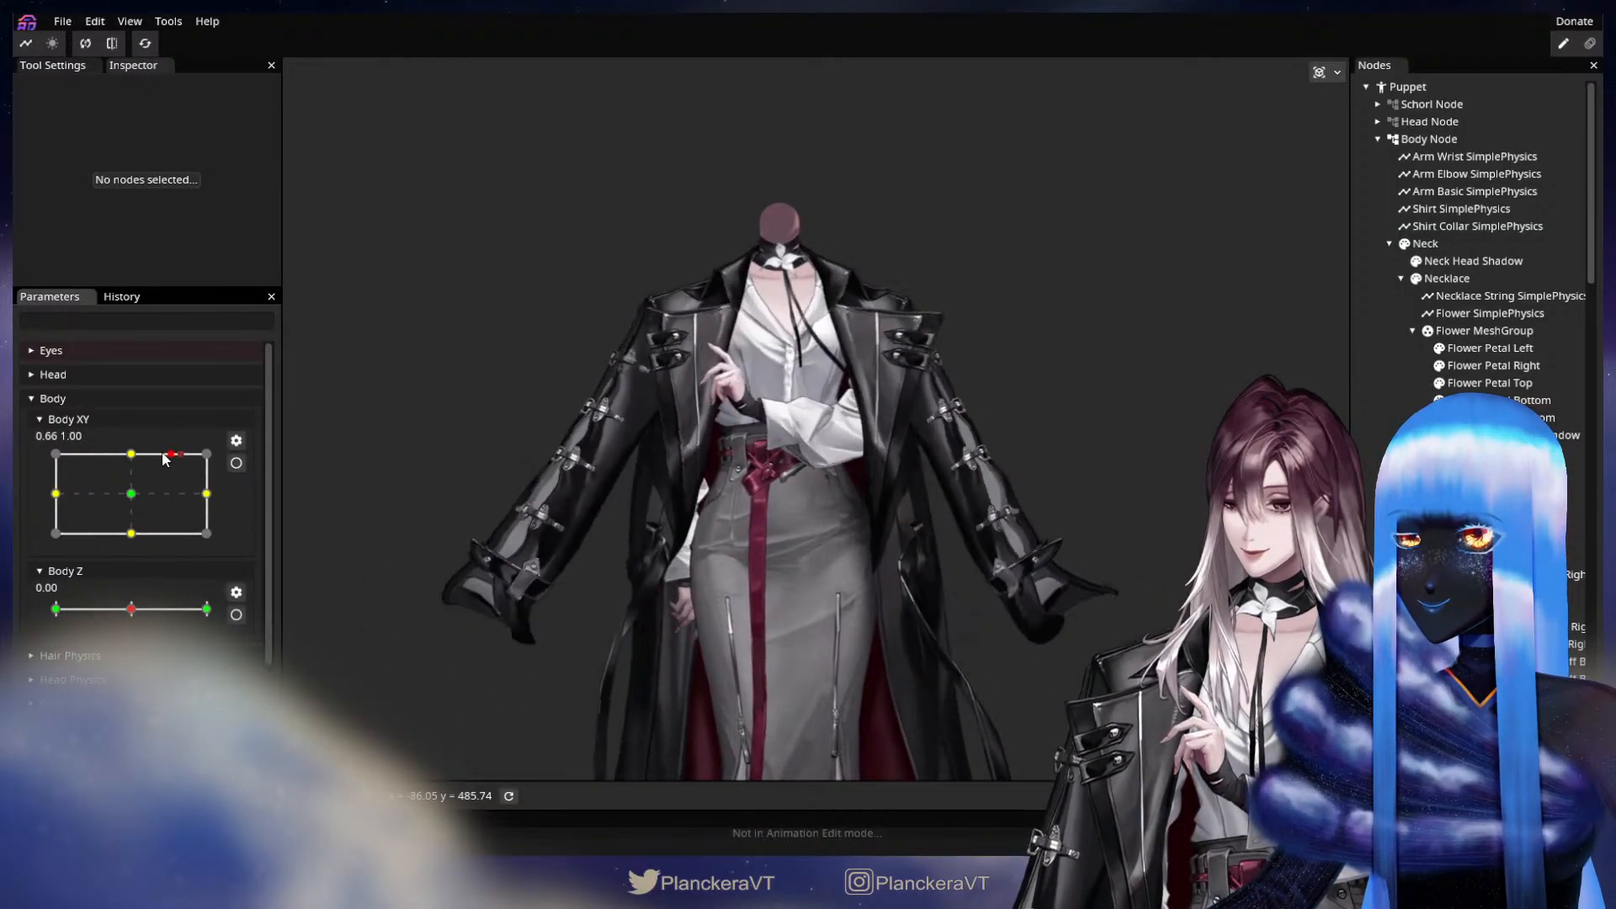
drag(205, 541, 100, 510)
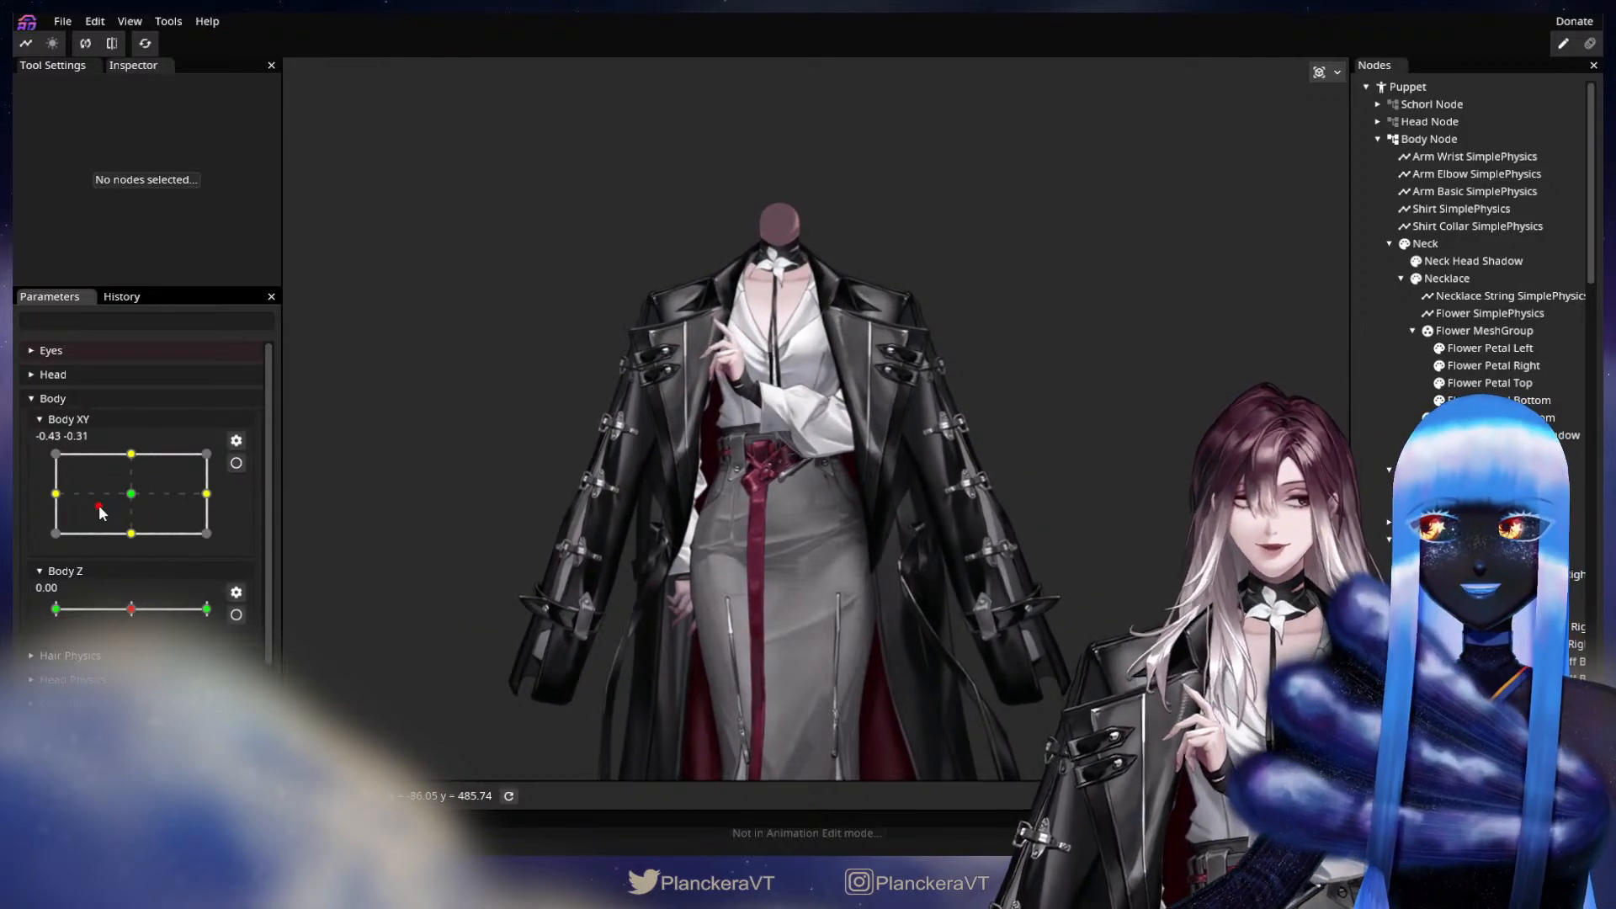
Move Body XY slightly around its centre to check subtle arm motion, and return it to neutral.
mouse_move(100, 510)
mouse_down()
mouse_move(84, 459)
mouse_move(68, 512)
mouse_move(64, 497)
mouse_move(154, 524)
mouse_move(155, 461)
mouse_move(68, 510)
mouse_move(154, 506)
mouse_move(72, 522)
mouse_move(109, 456)
mouse_move(147, 509)
mouse_move(123, 492)
mouse_up()
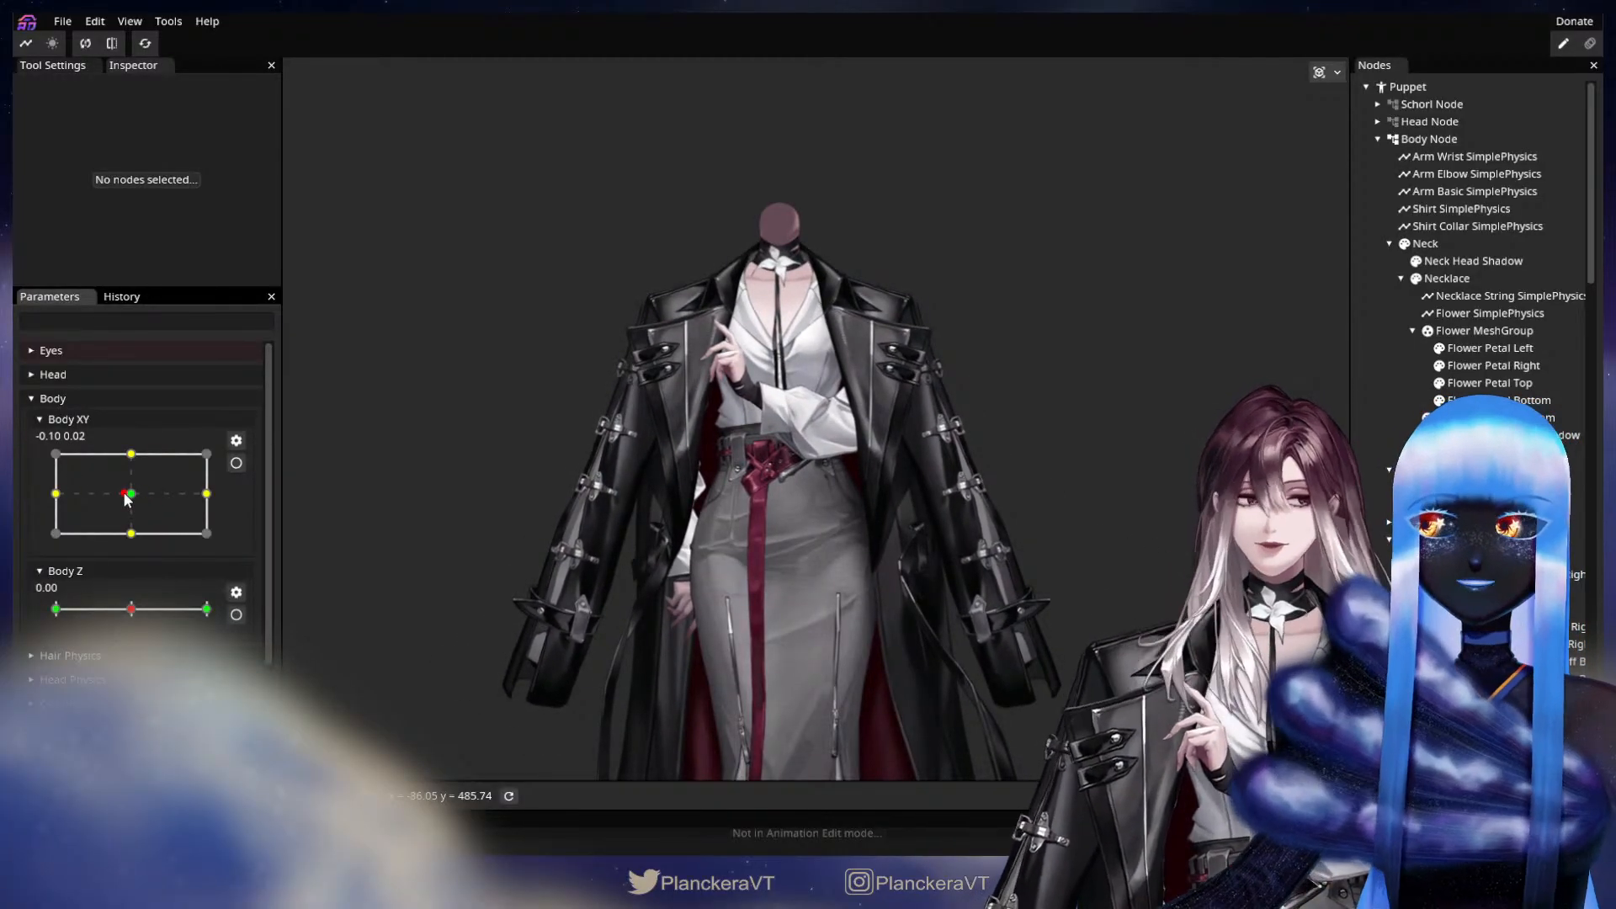
drag(94, 503, 132, 505)
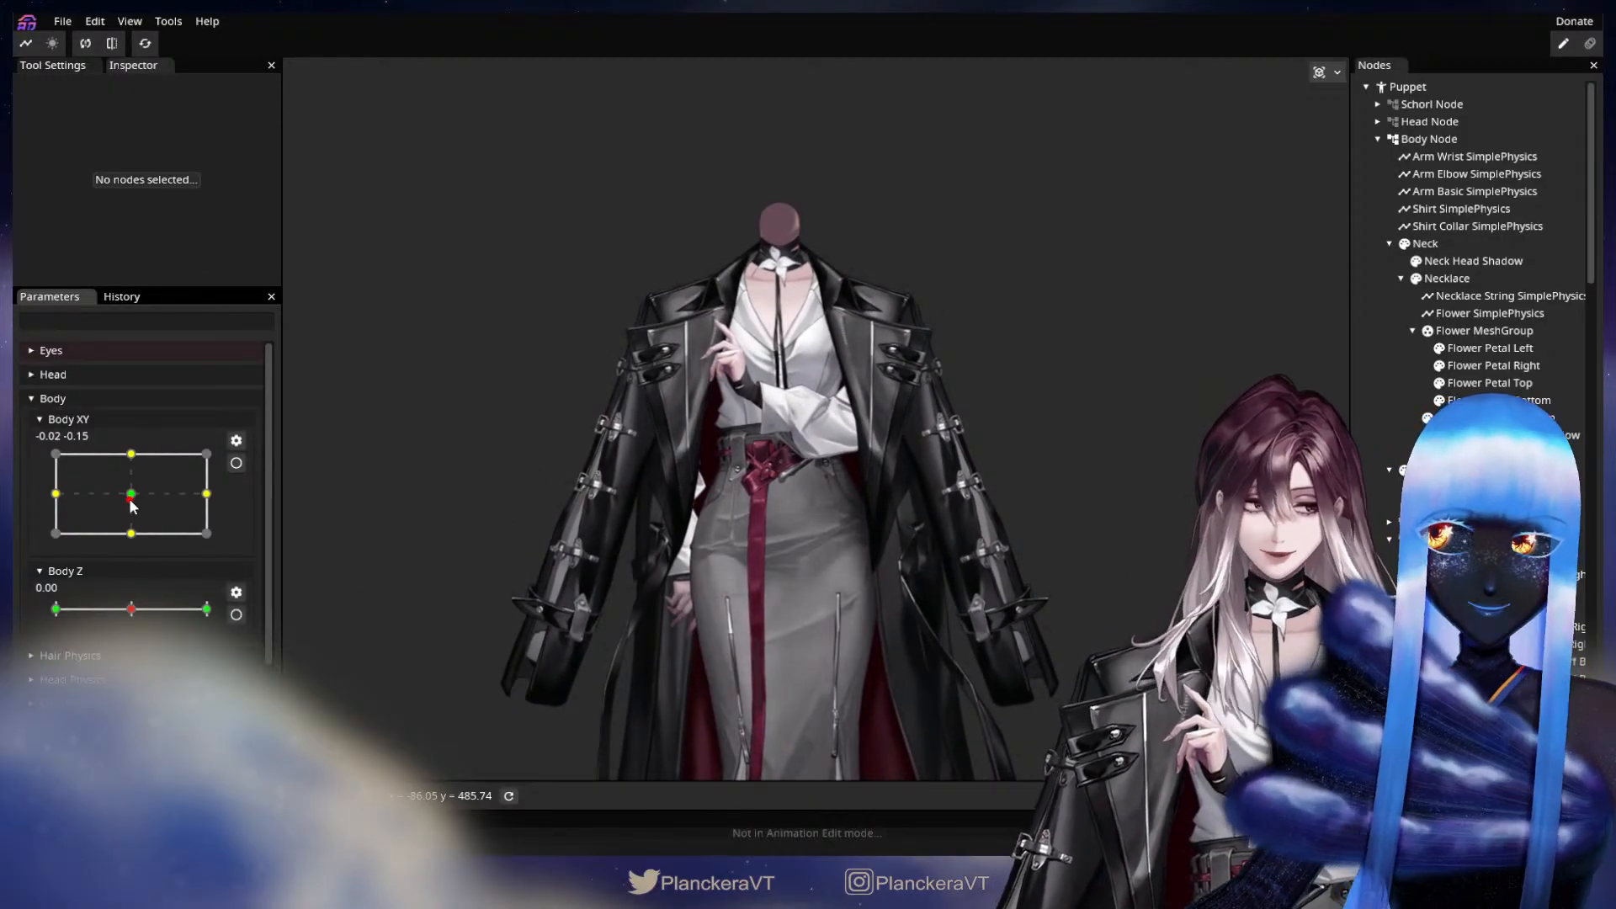
drag(132, 505, 134, 503)
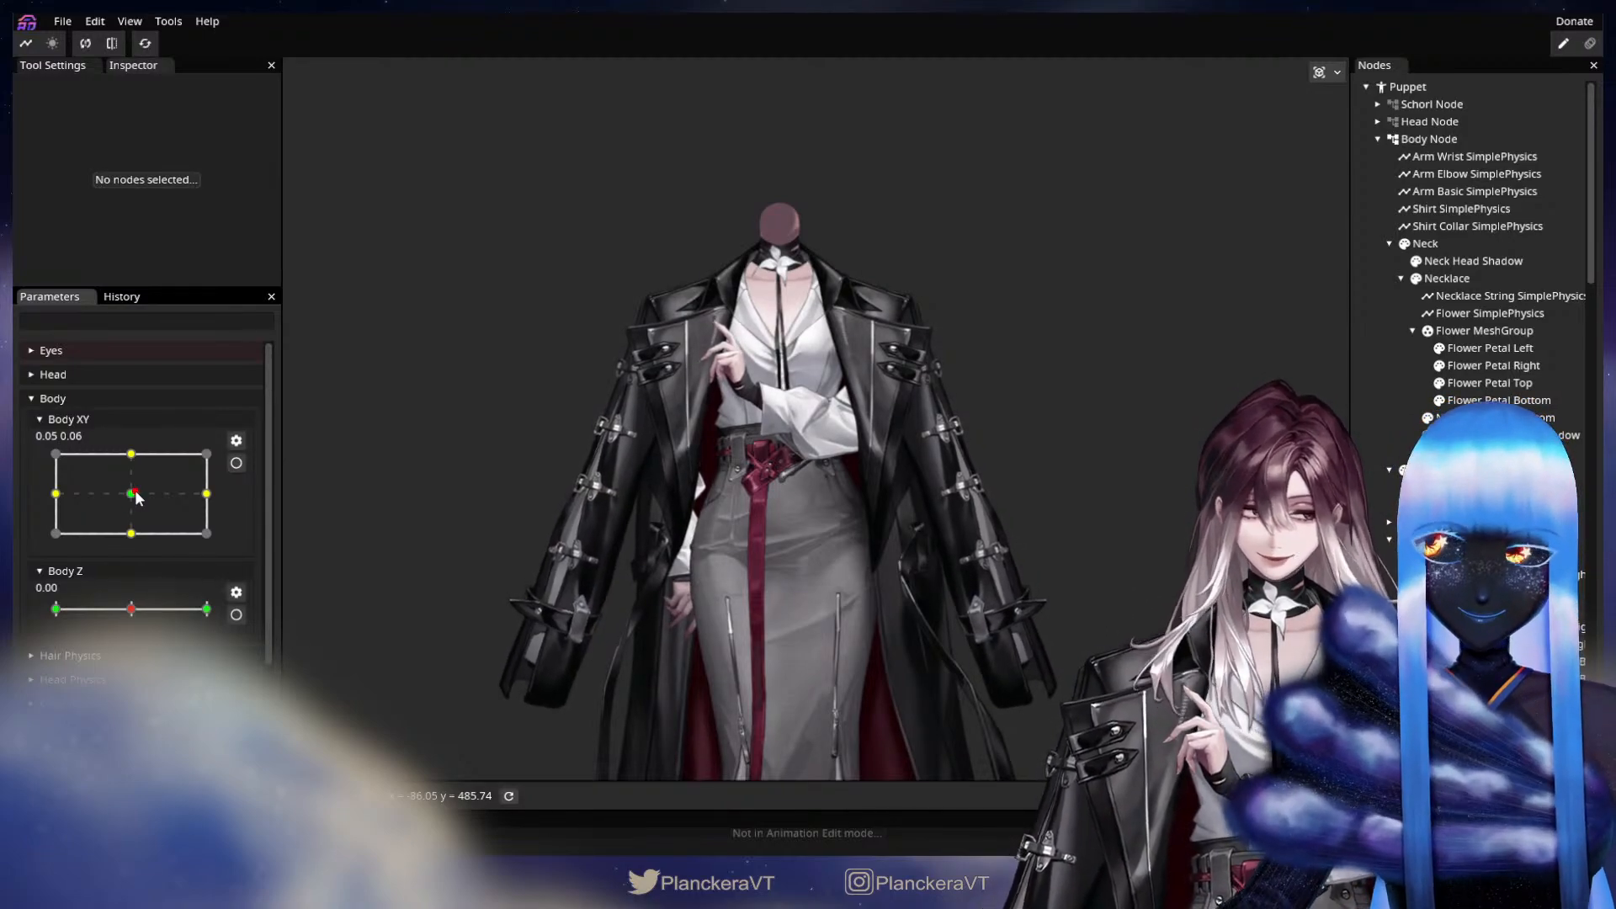
mouse_move(136, 498)
mouse_down()
mouse_move(149, 523)
mouse_move(82, 533)
mouse_move(139, 475)
mouse_move(117, 542)
mouse_move(208, 529)
mouse_move(76, 474)
mouse_move(101, 505)
mouse_move(148, 505)
mouse_move(93, 455)
mouse_move(199, 536)
mouse_move(91, 503)
mouse_move(119, 462)
mouse_move(194, 505)
mouse_move(134, 462)
mouse_move(52, 462)
mouse_move(147, 507)
mouse_move(131, 495)
mouse_up()
Add a two-axis parameter named Arm Fingers Physics.
scroll(133, 499, down, 3)
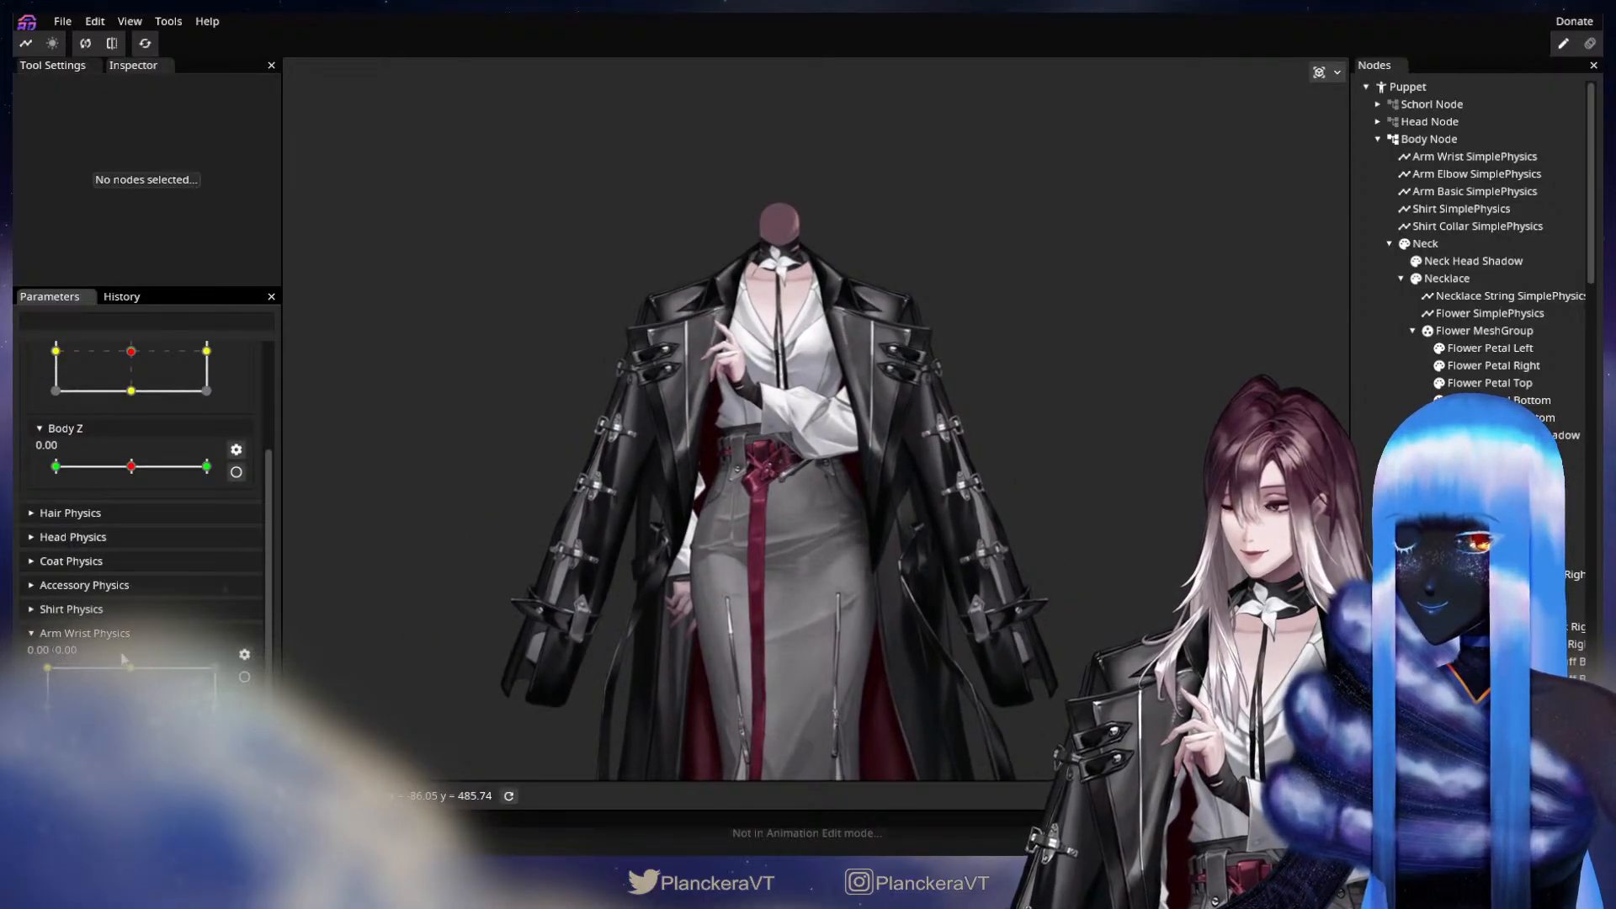
scroll(118, 611, up, 3)
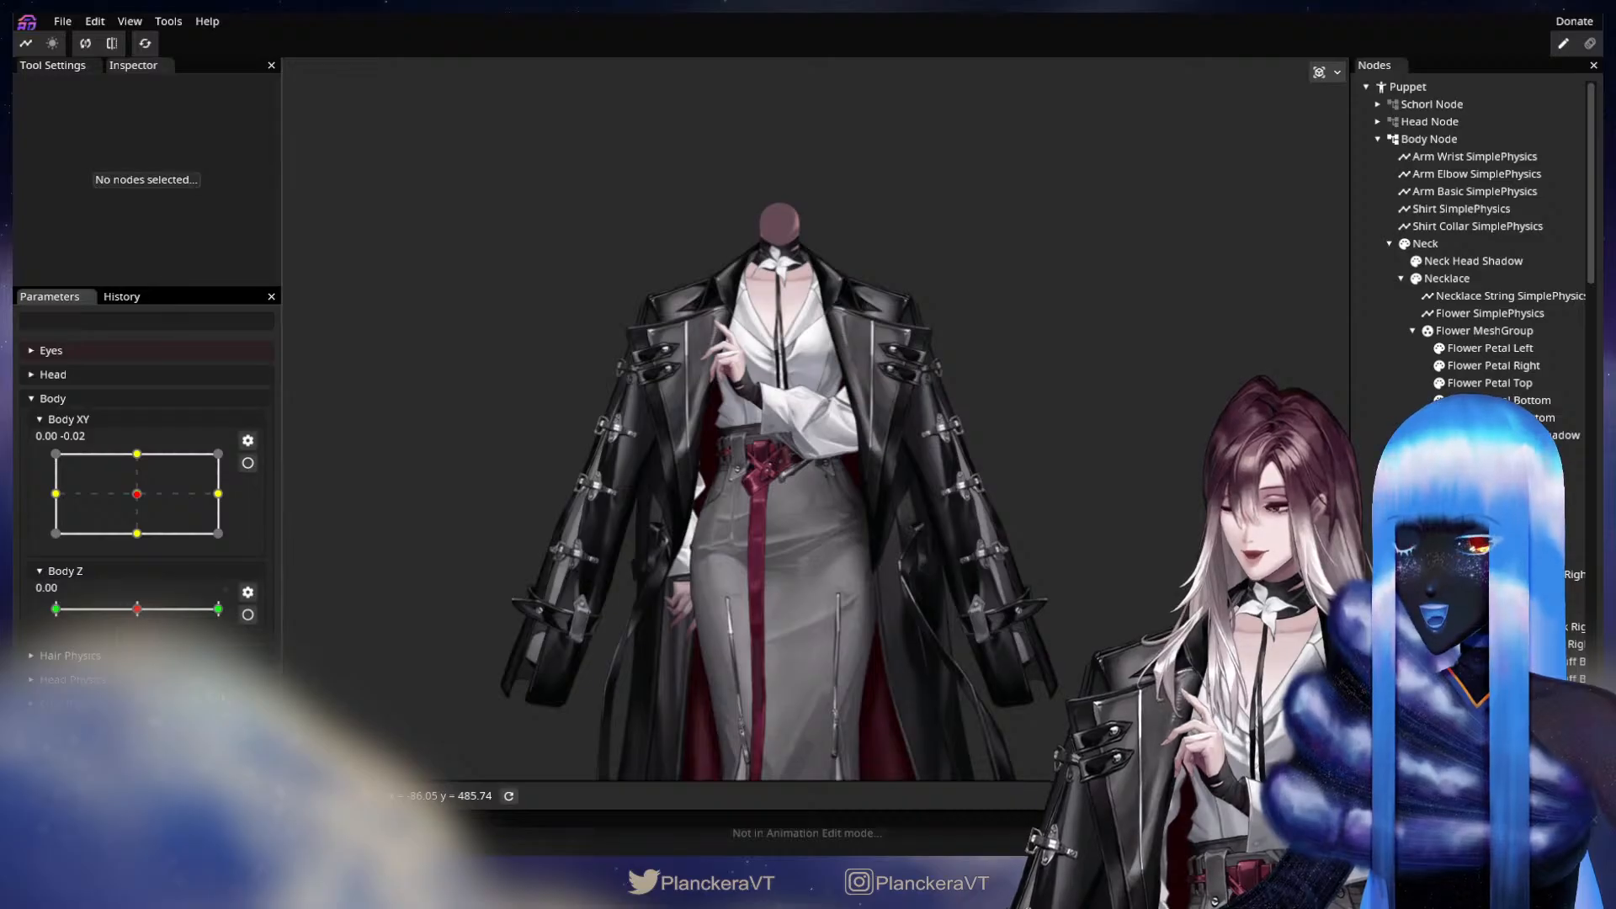
scroll(139, 505, down, 3)
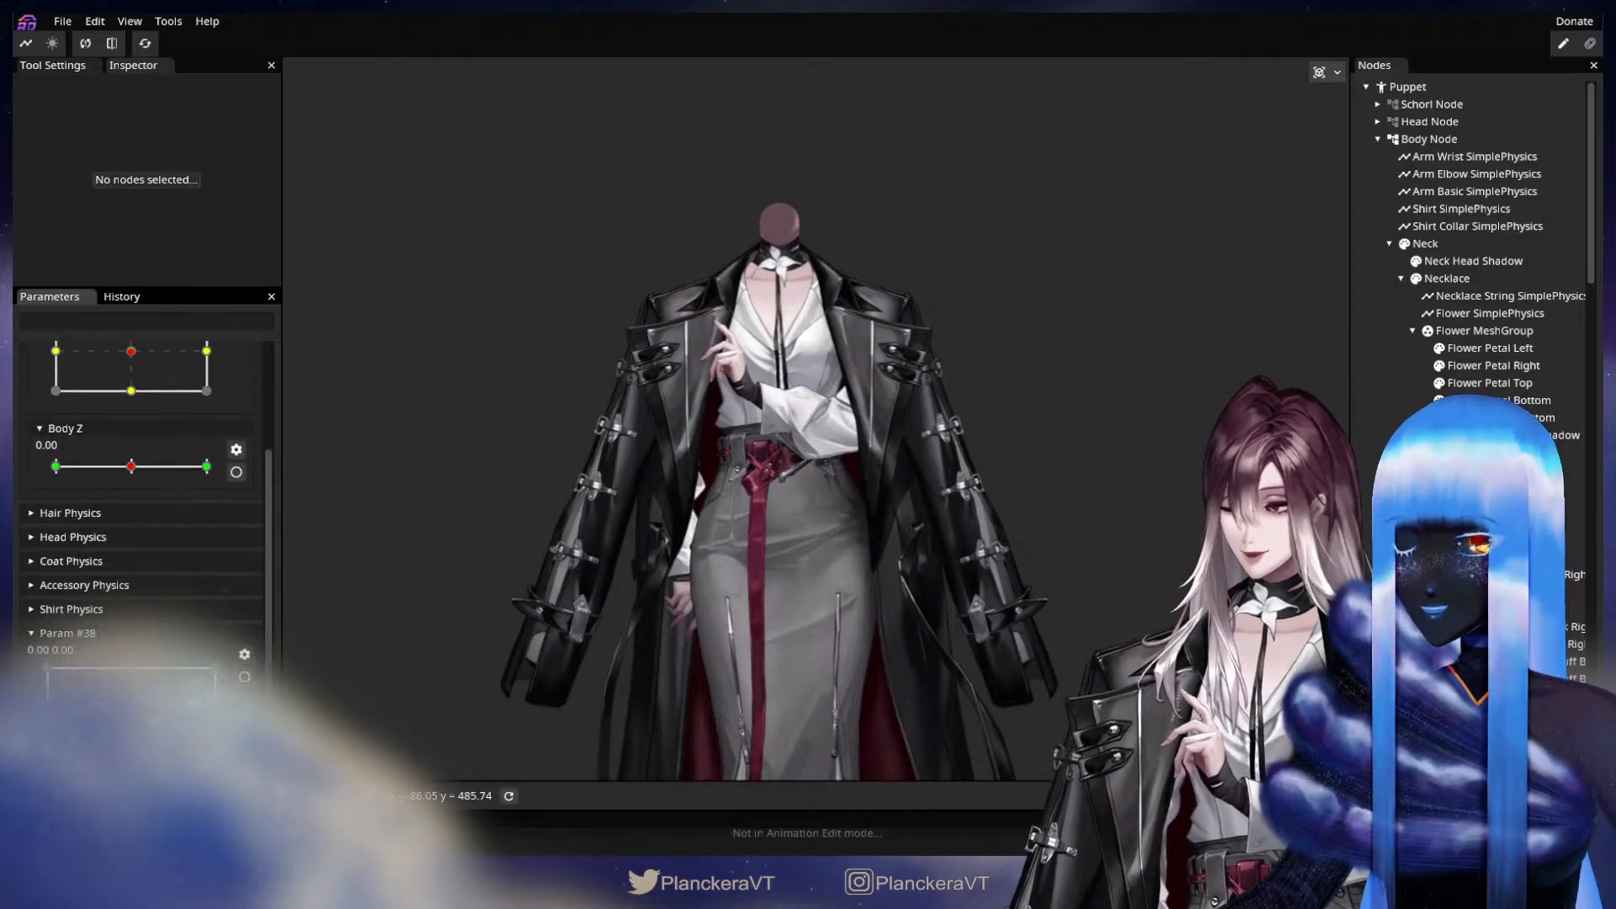
click(244, 656)
click(287, 652)
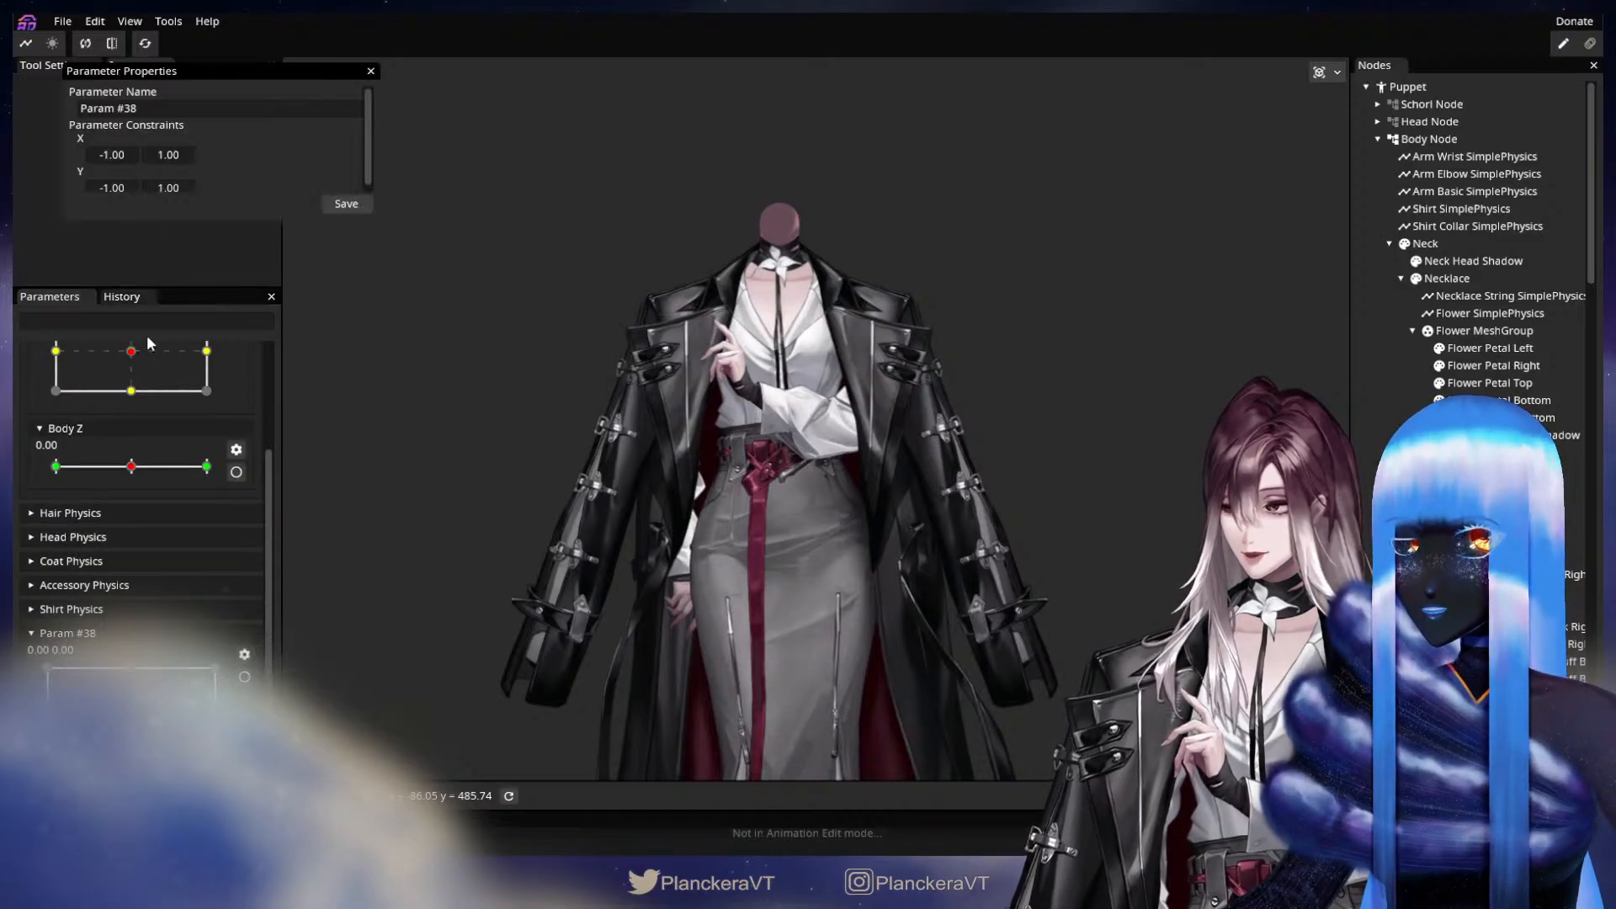
drag(137, 109, 56, 102)
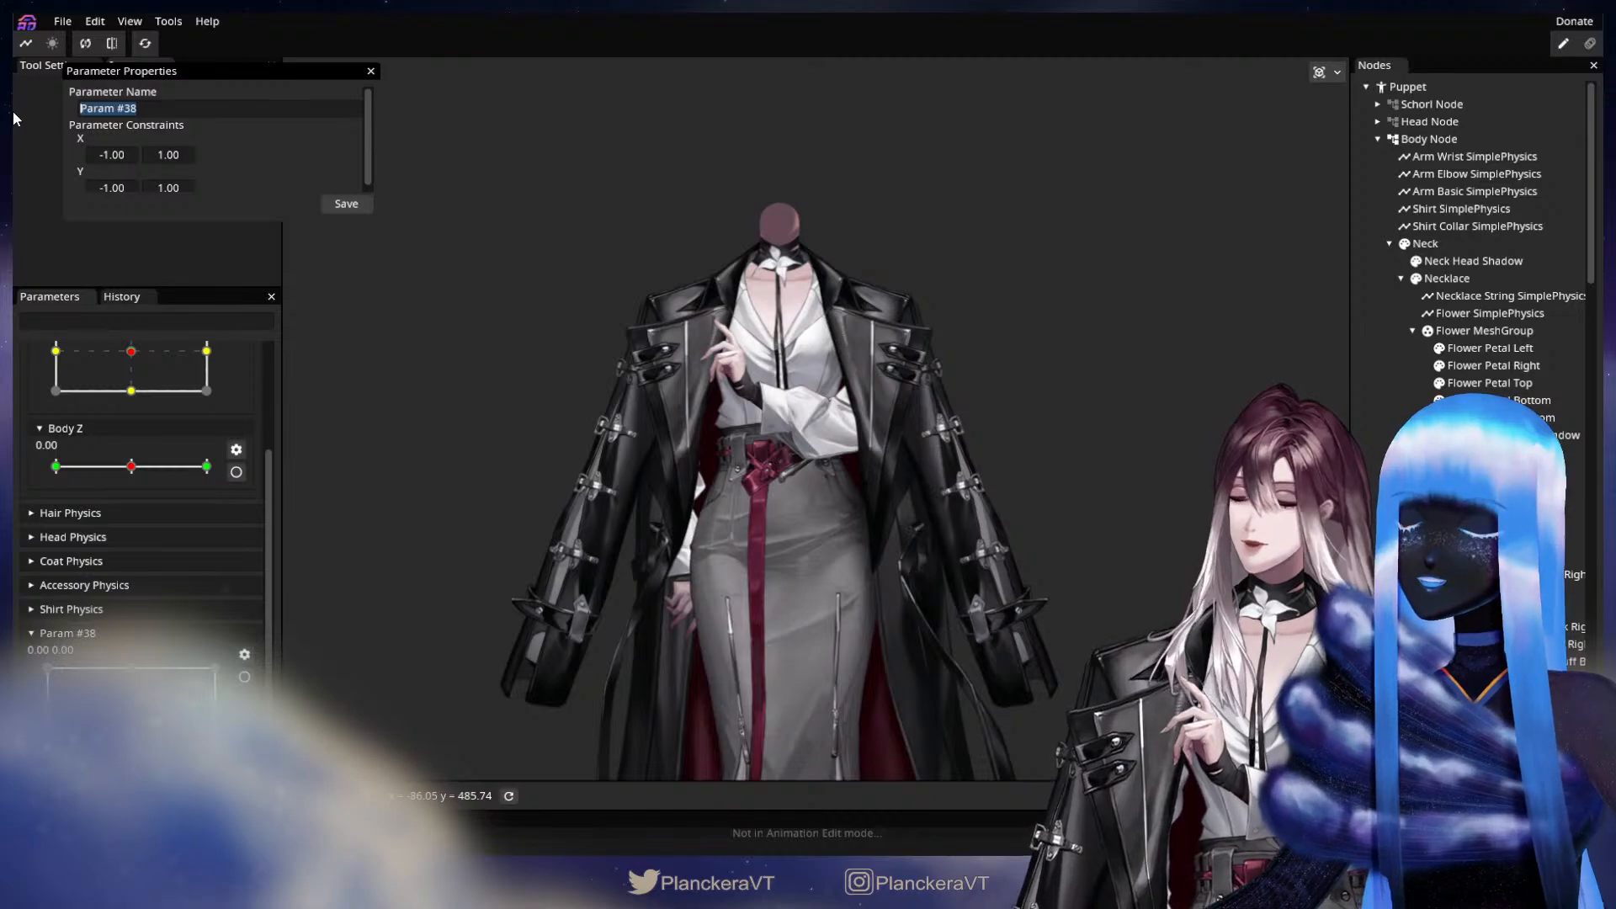
text(Arm Fingers Physics)
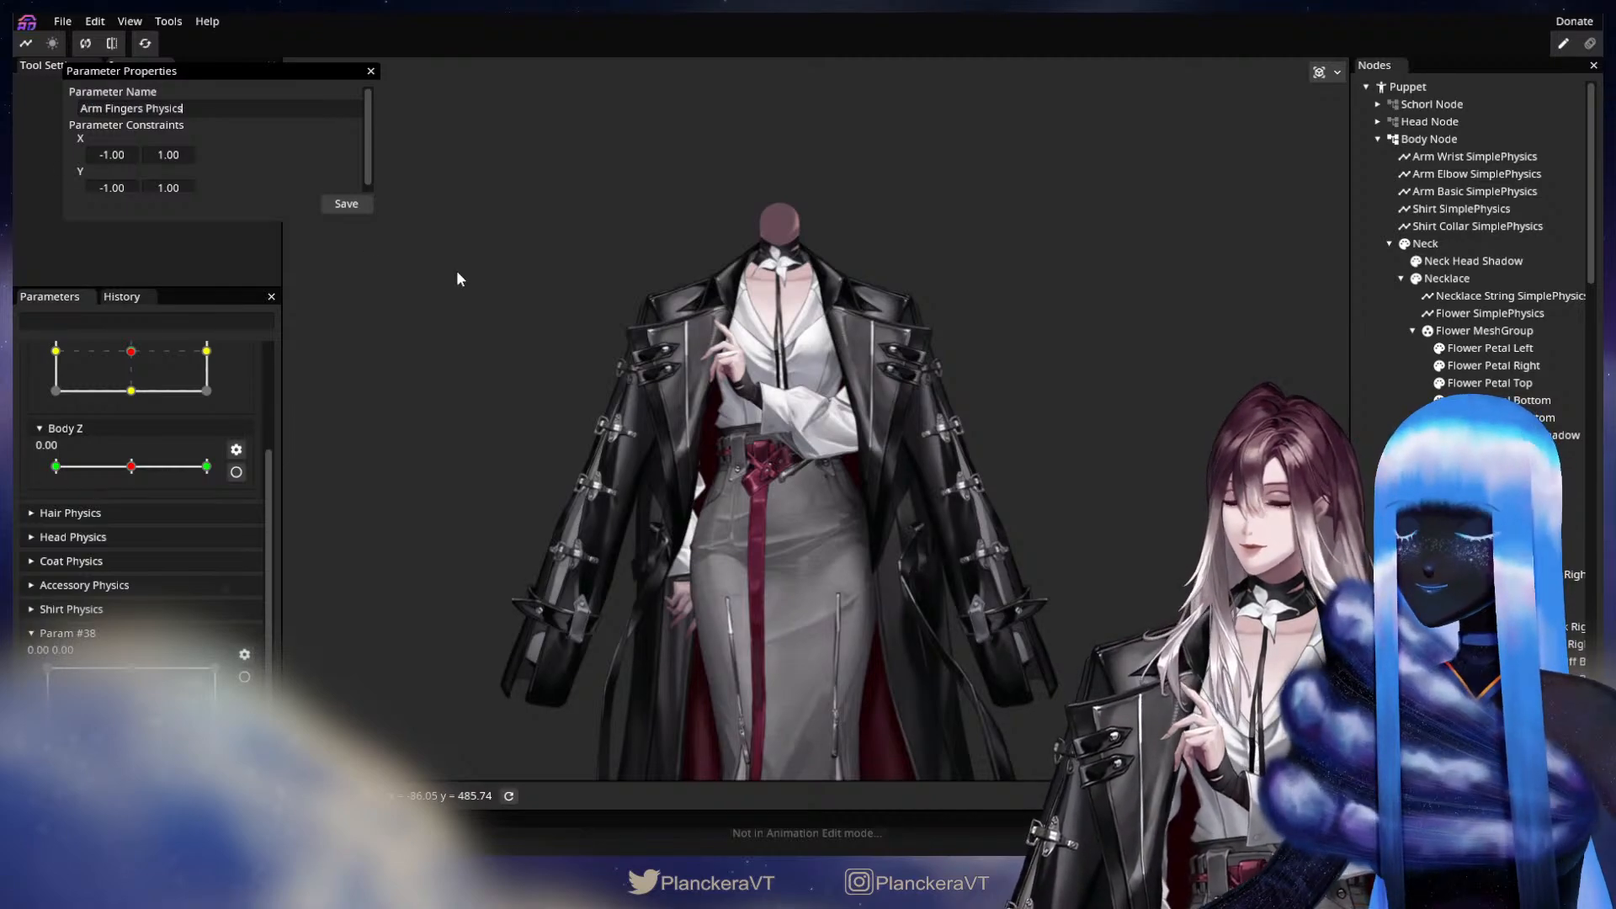
click(360, 208)
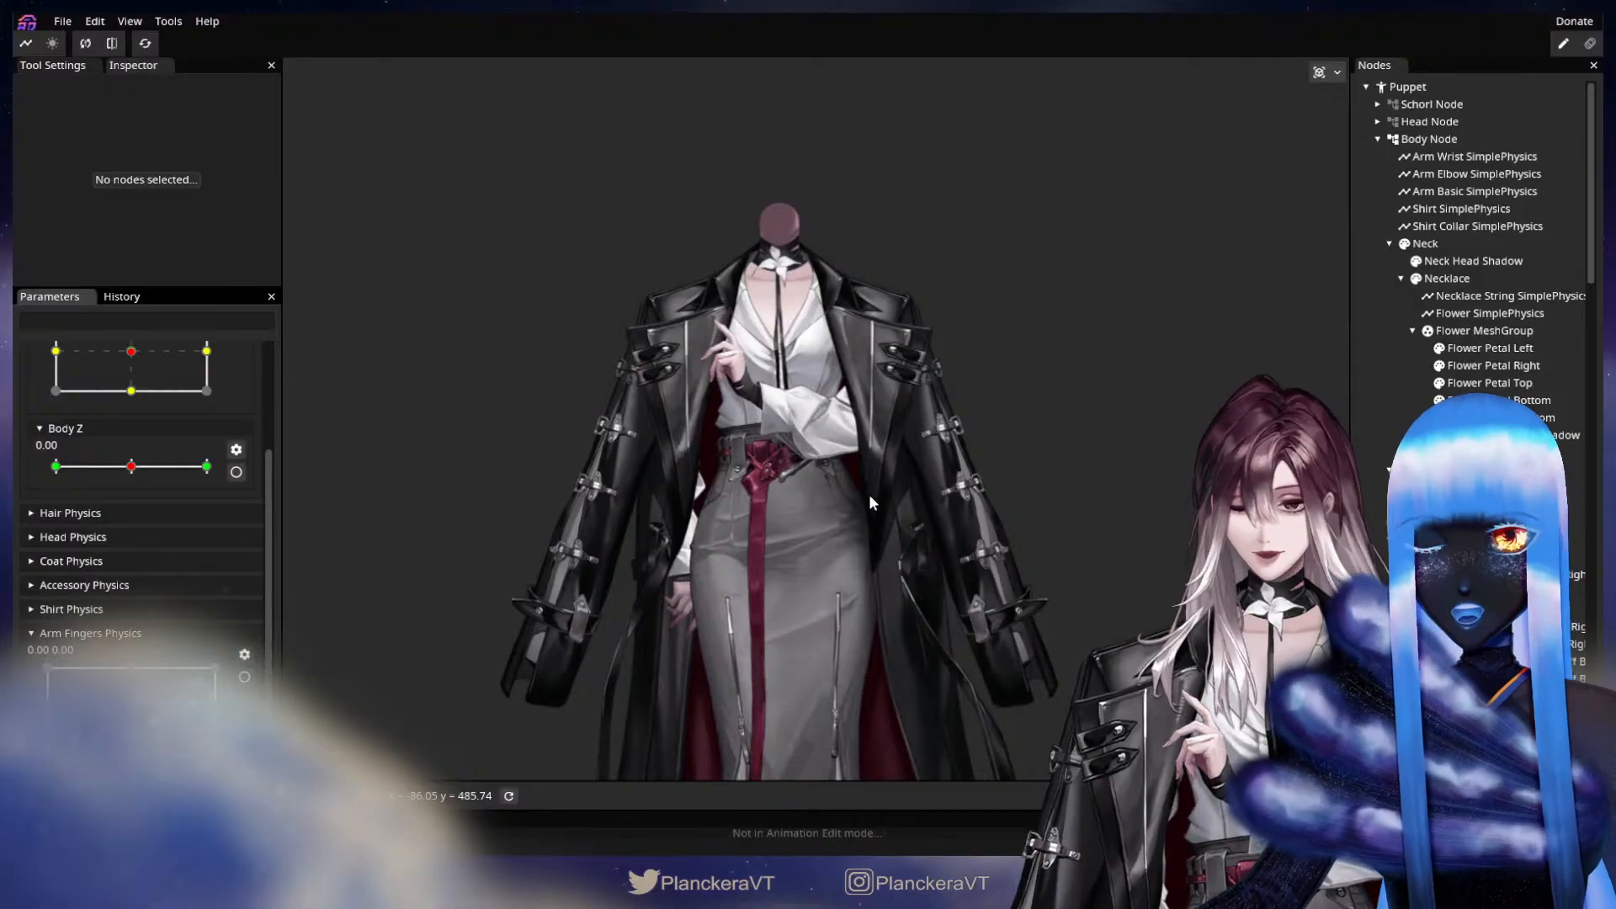
Start editing the Arm Fingers Physics parameter and set it to its X -1.00, Y 0.00 keypoint.
scroll(838, 455, up, 2)
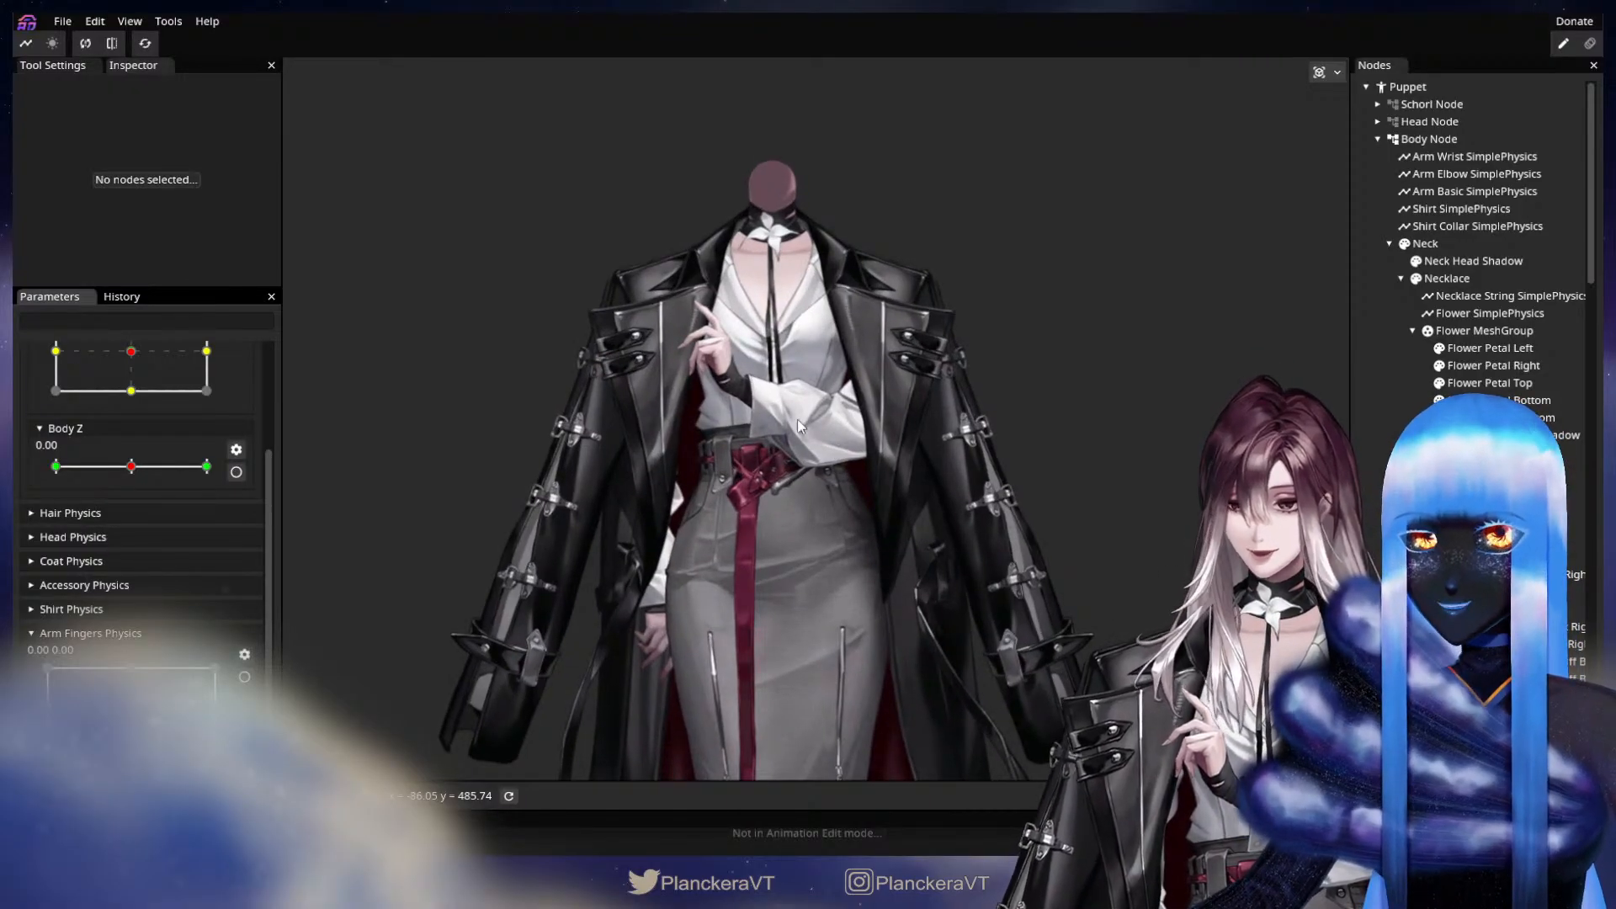
scroll(796, 419, up, 3)
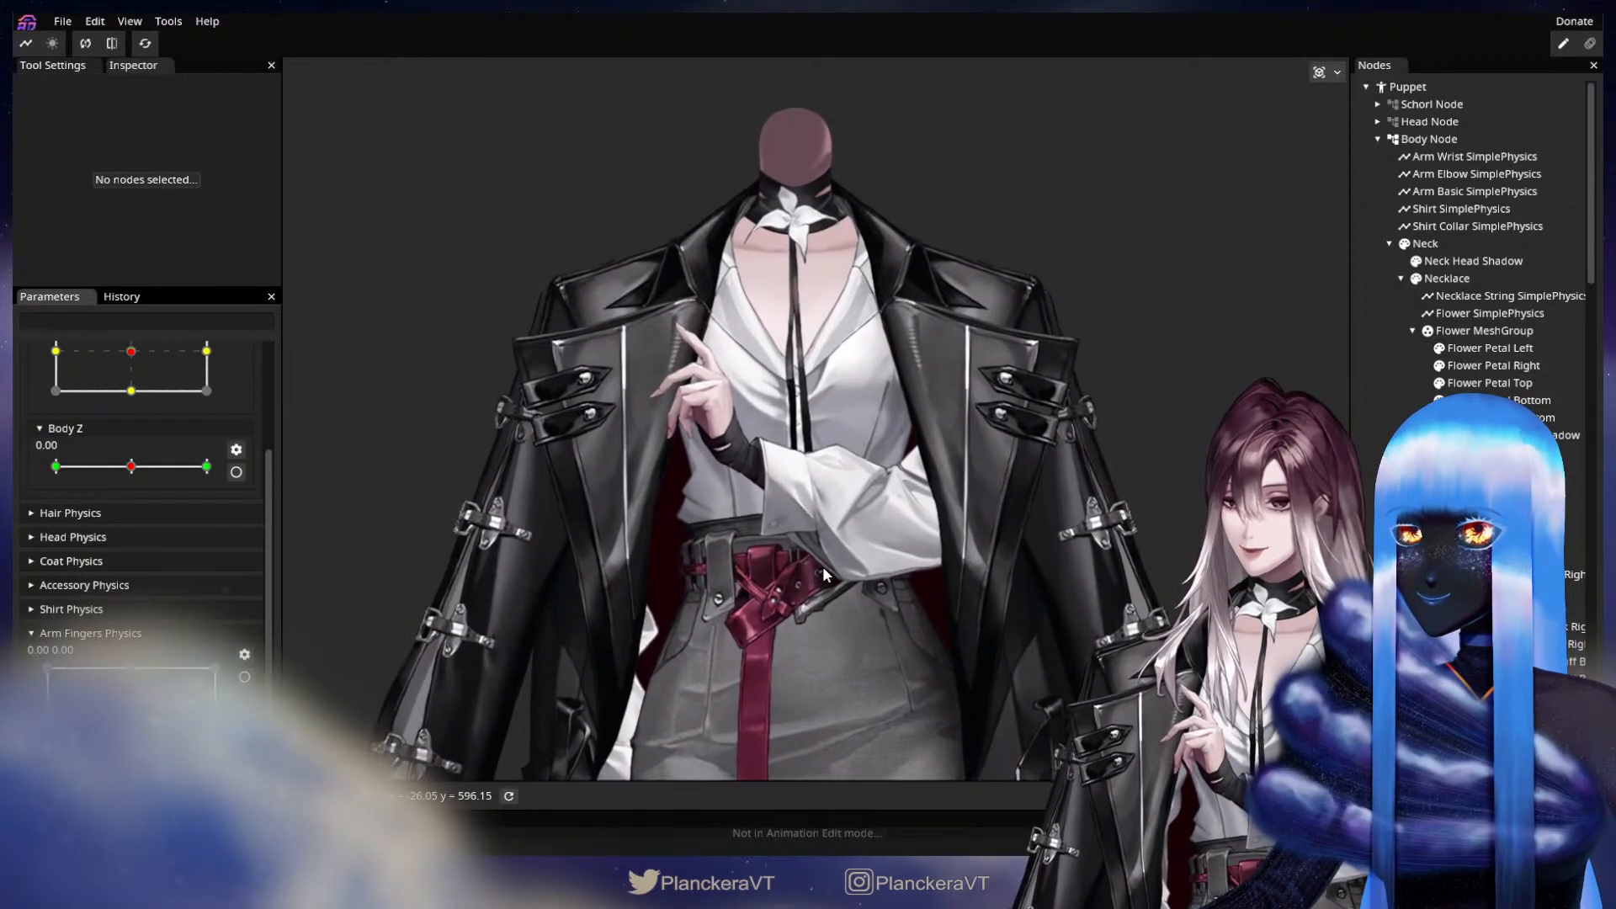
scroll(821, 566, up, 4)
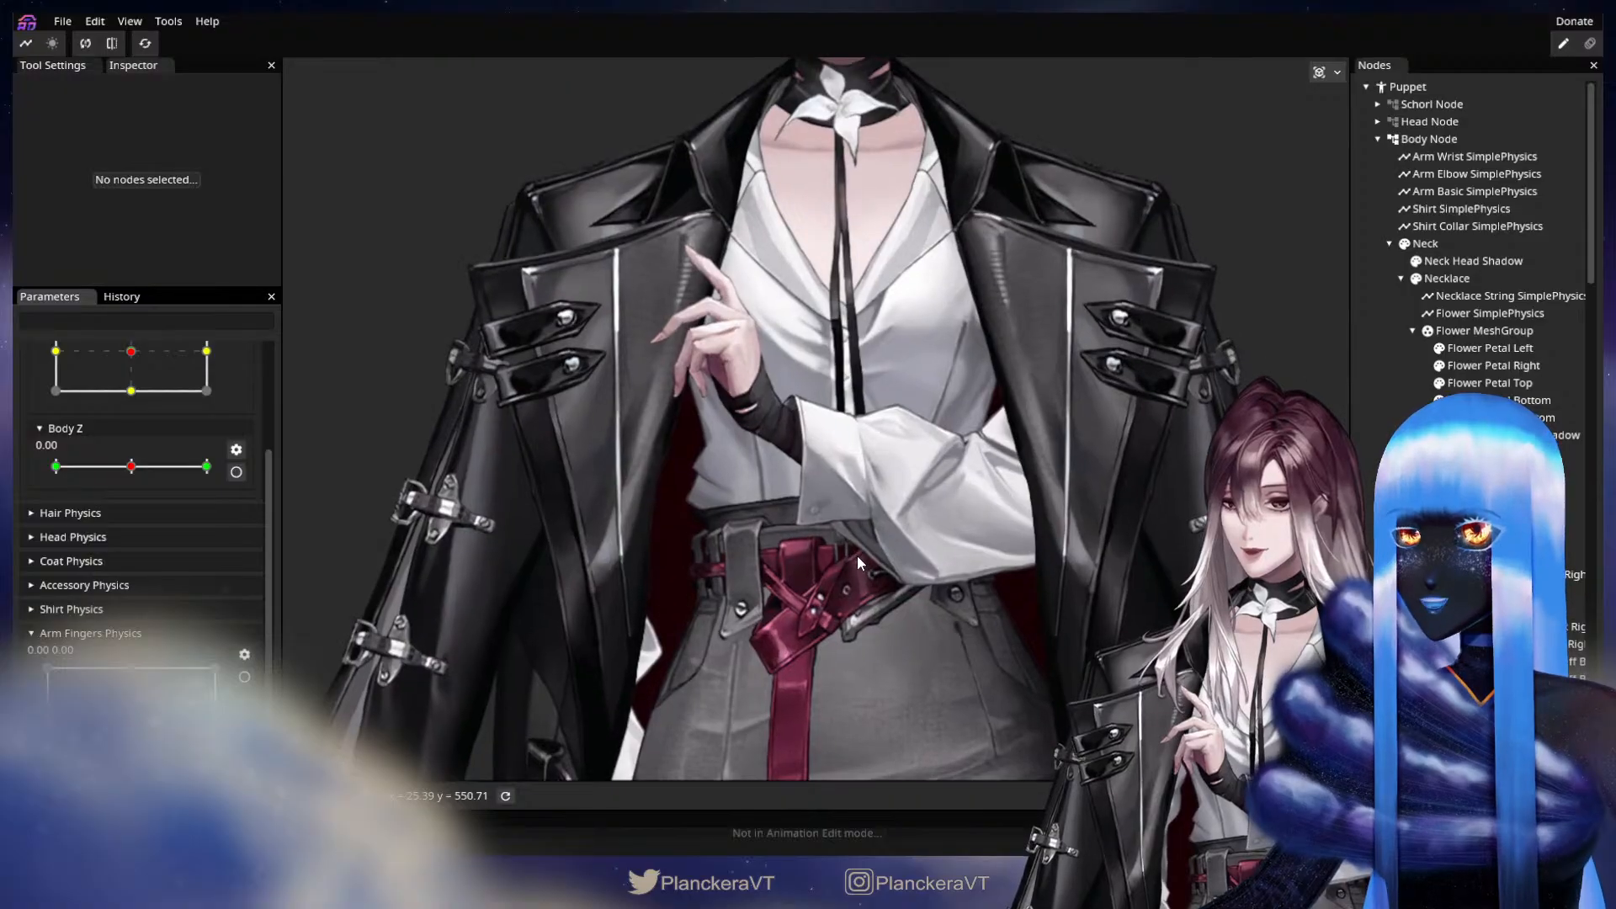
scroll(857, 563, up, 2)
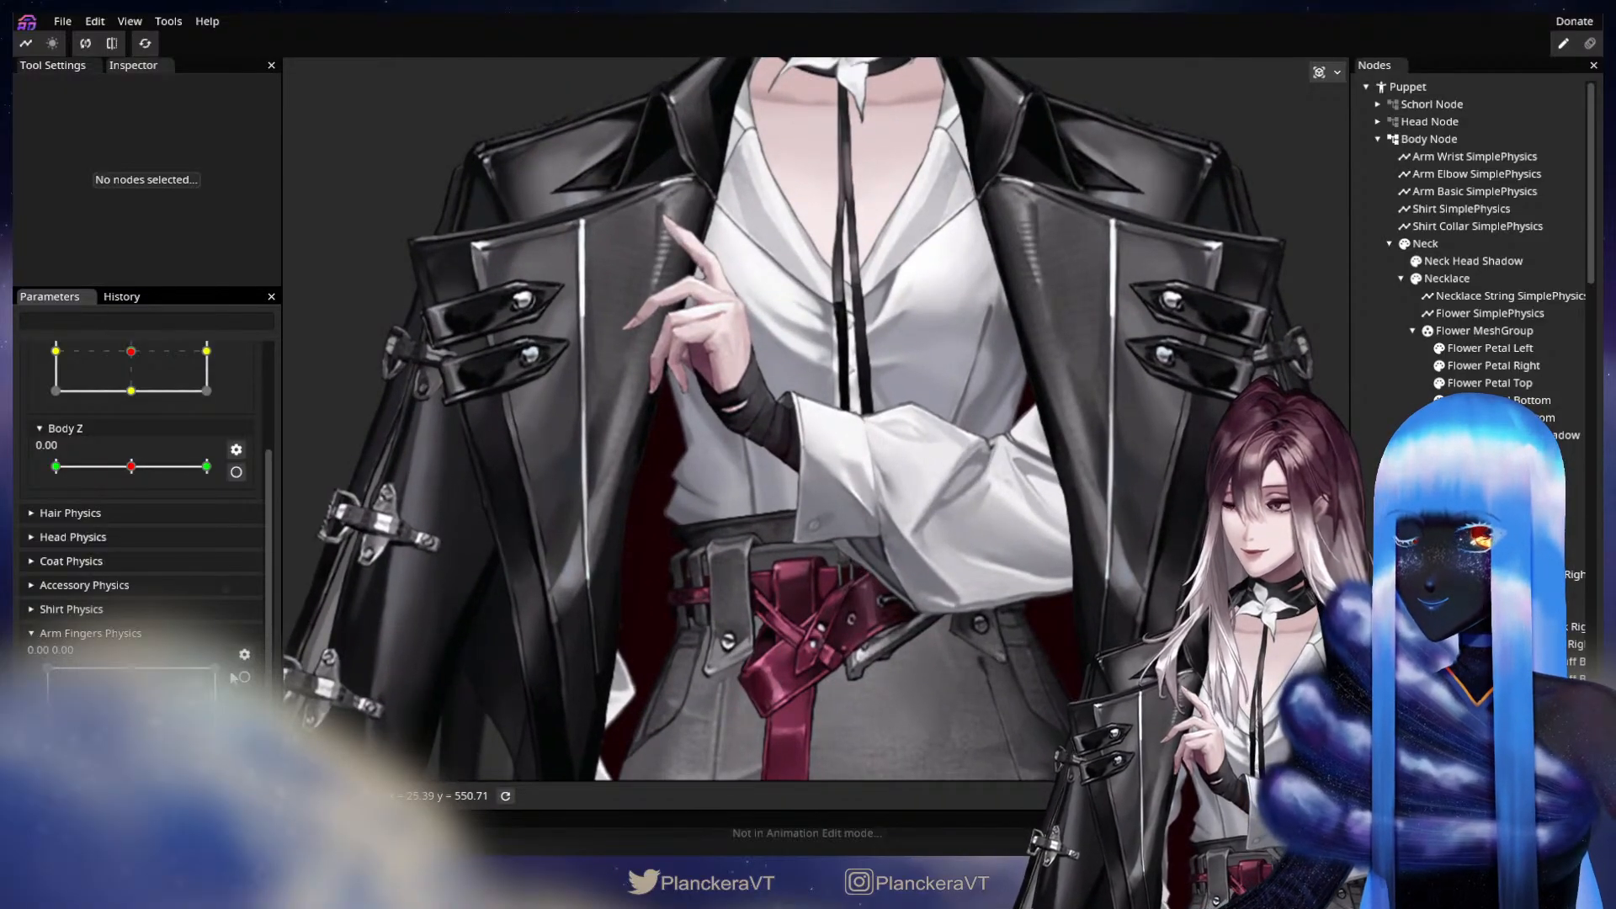
click(243, 677)
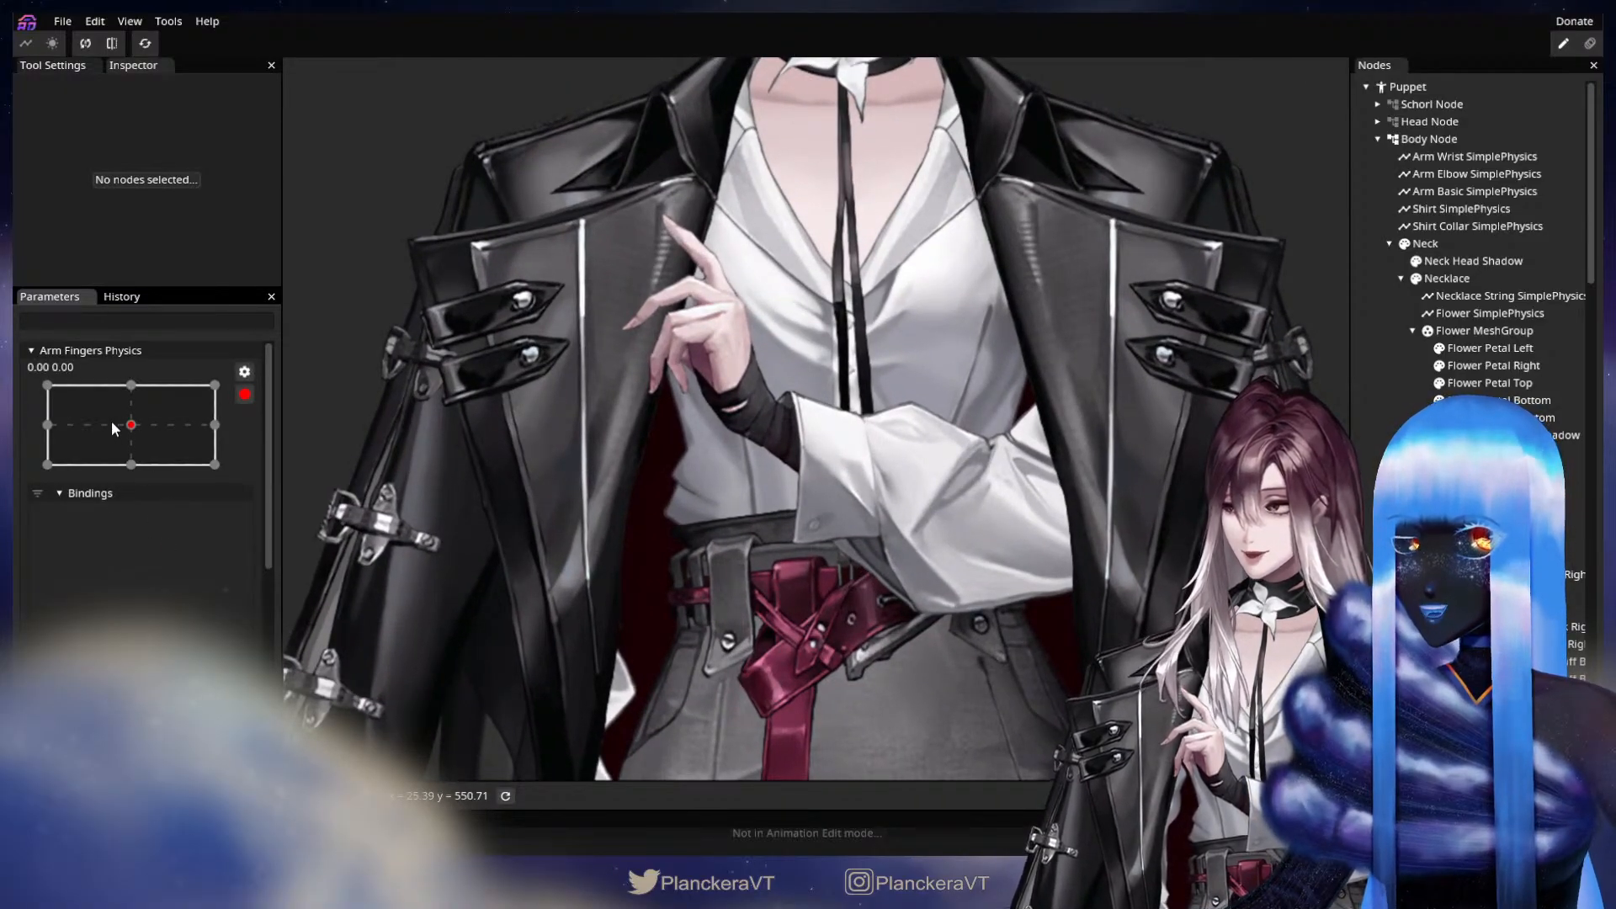
drag(112, 427, 47, 425)
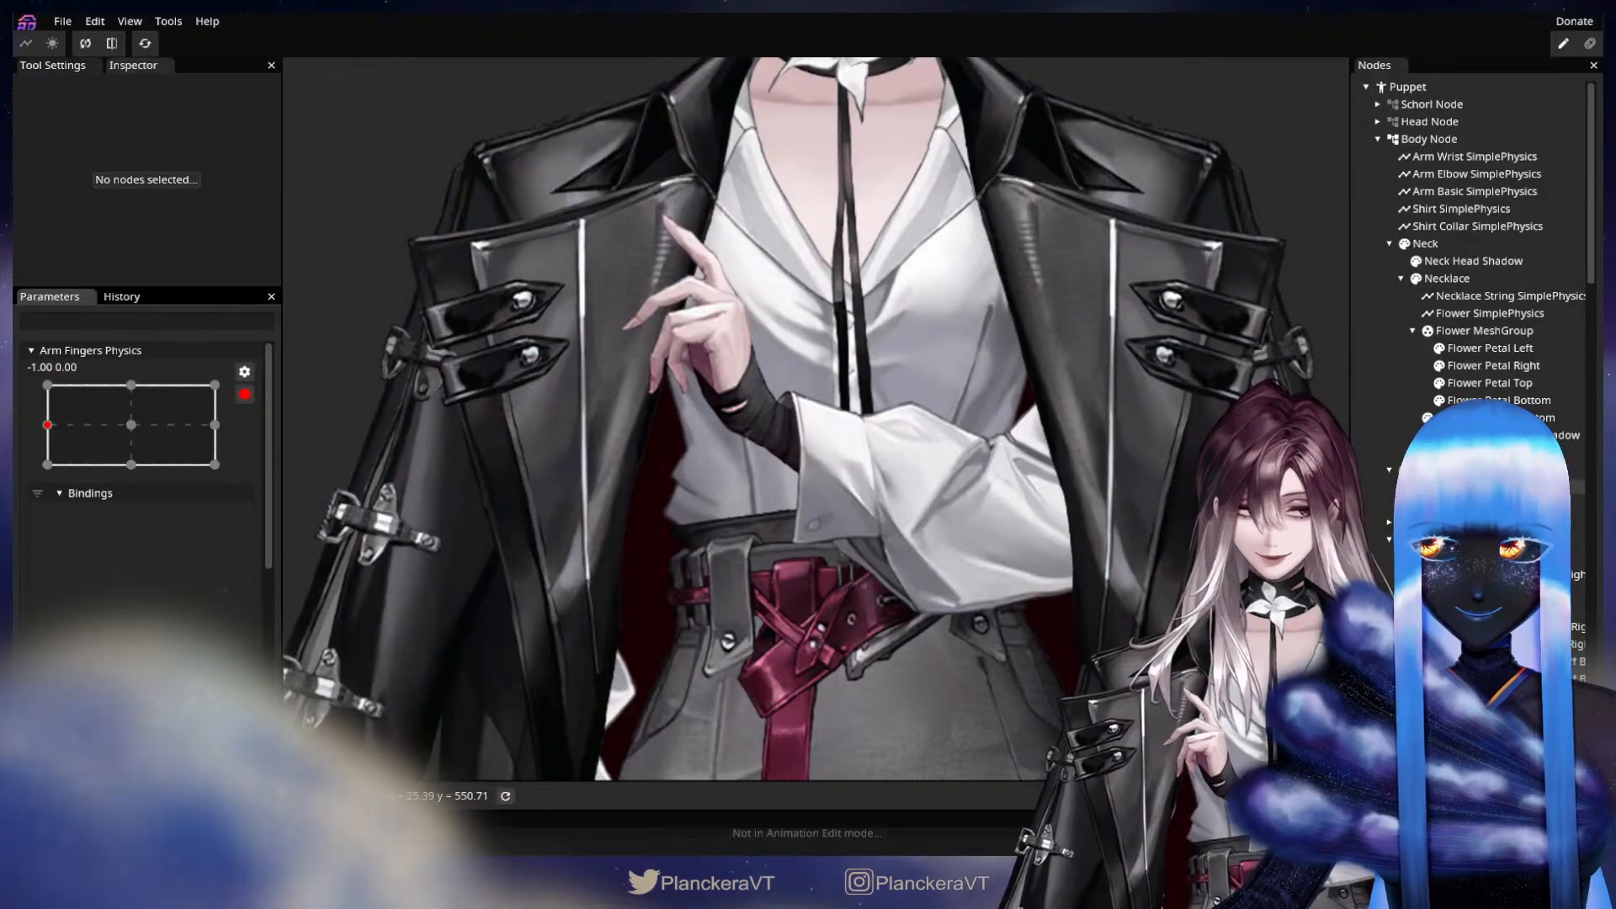
Key the Left Index Finger Node with a Z rotation of -20.55° and a Y translation of 4.
scroll(1473, 253, down, 4)
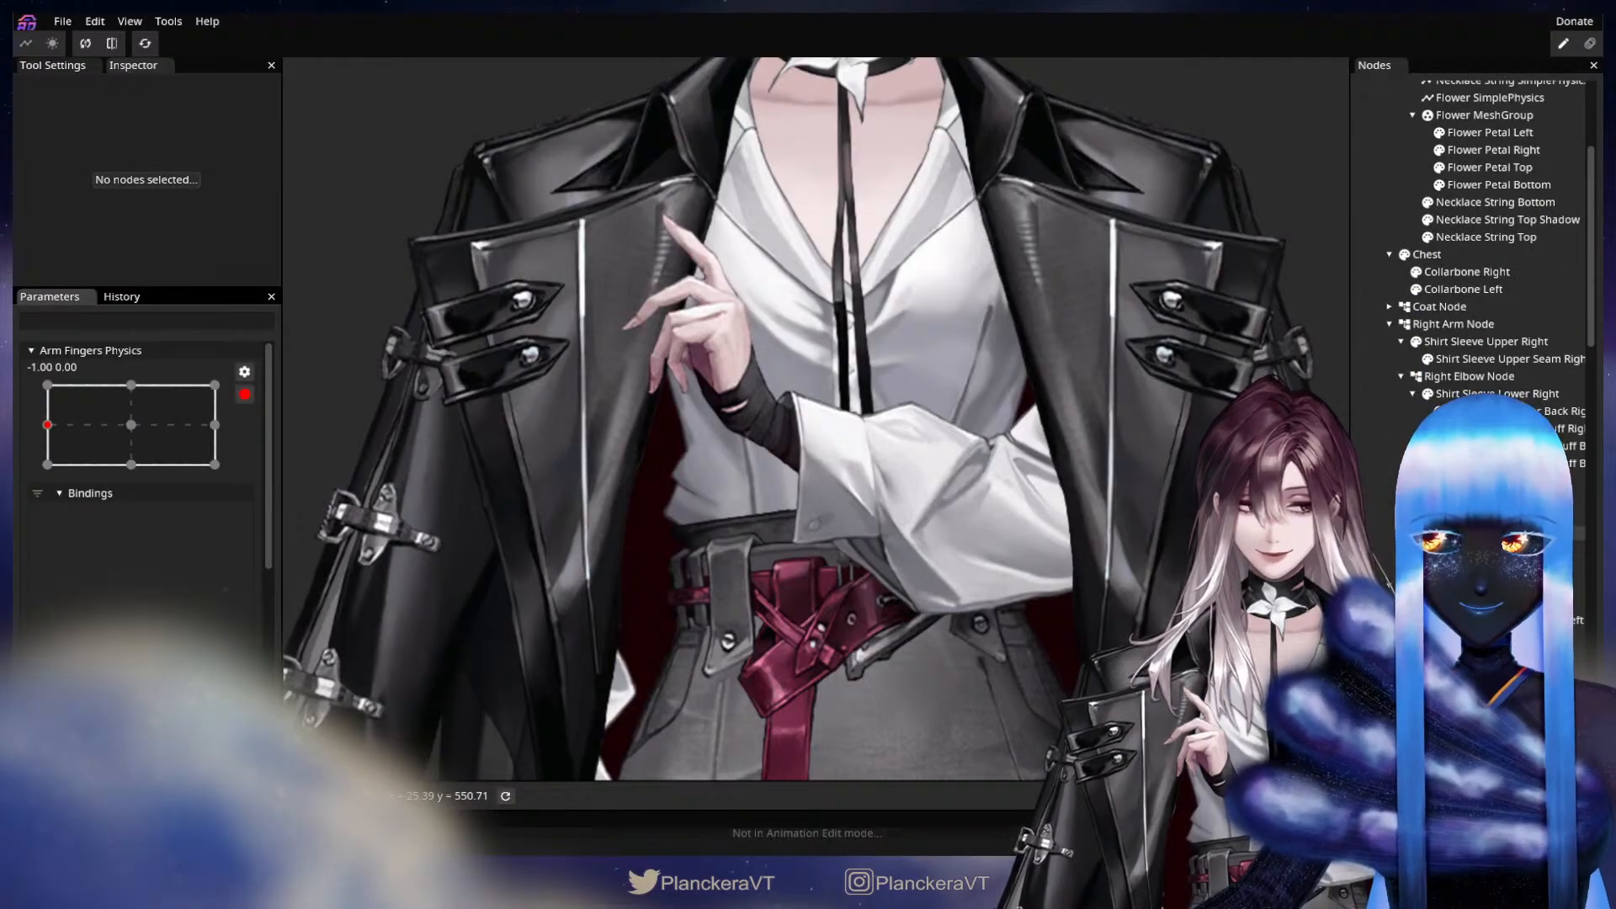
scroll(1473, 252, up, 1)
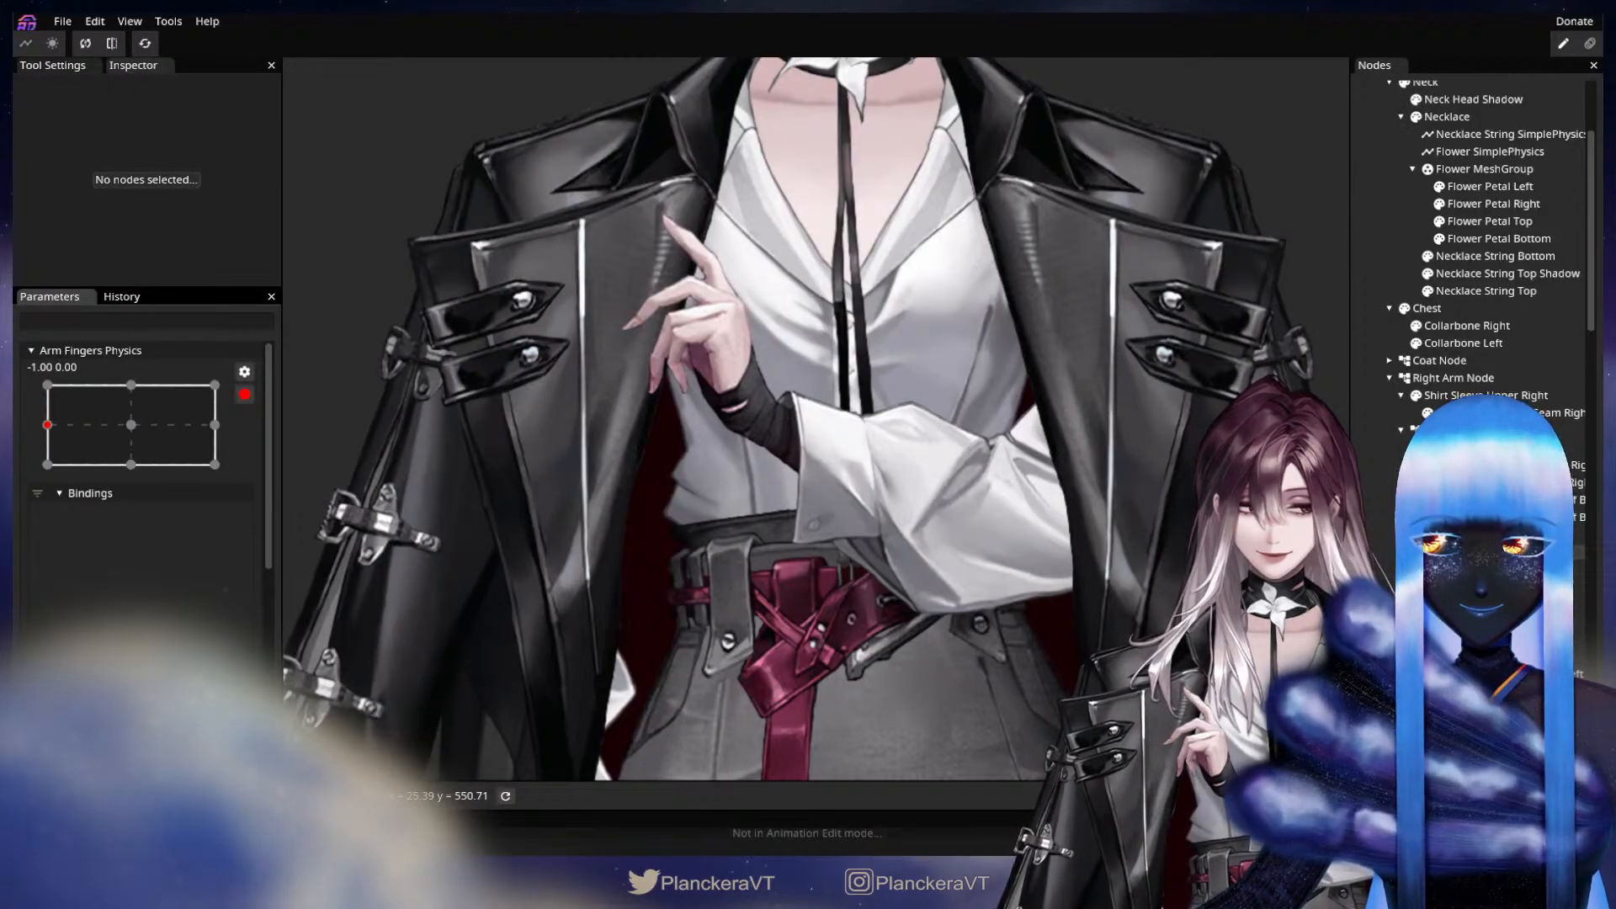
scroll(1473, 252, down, 4)
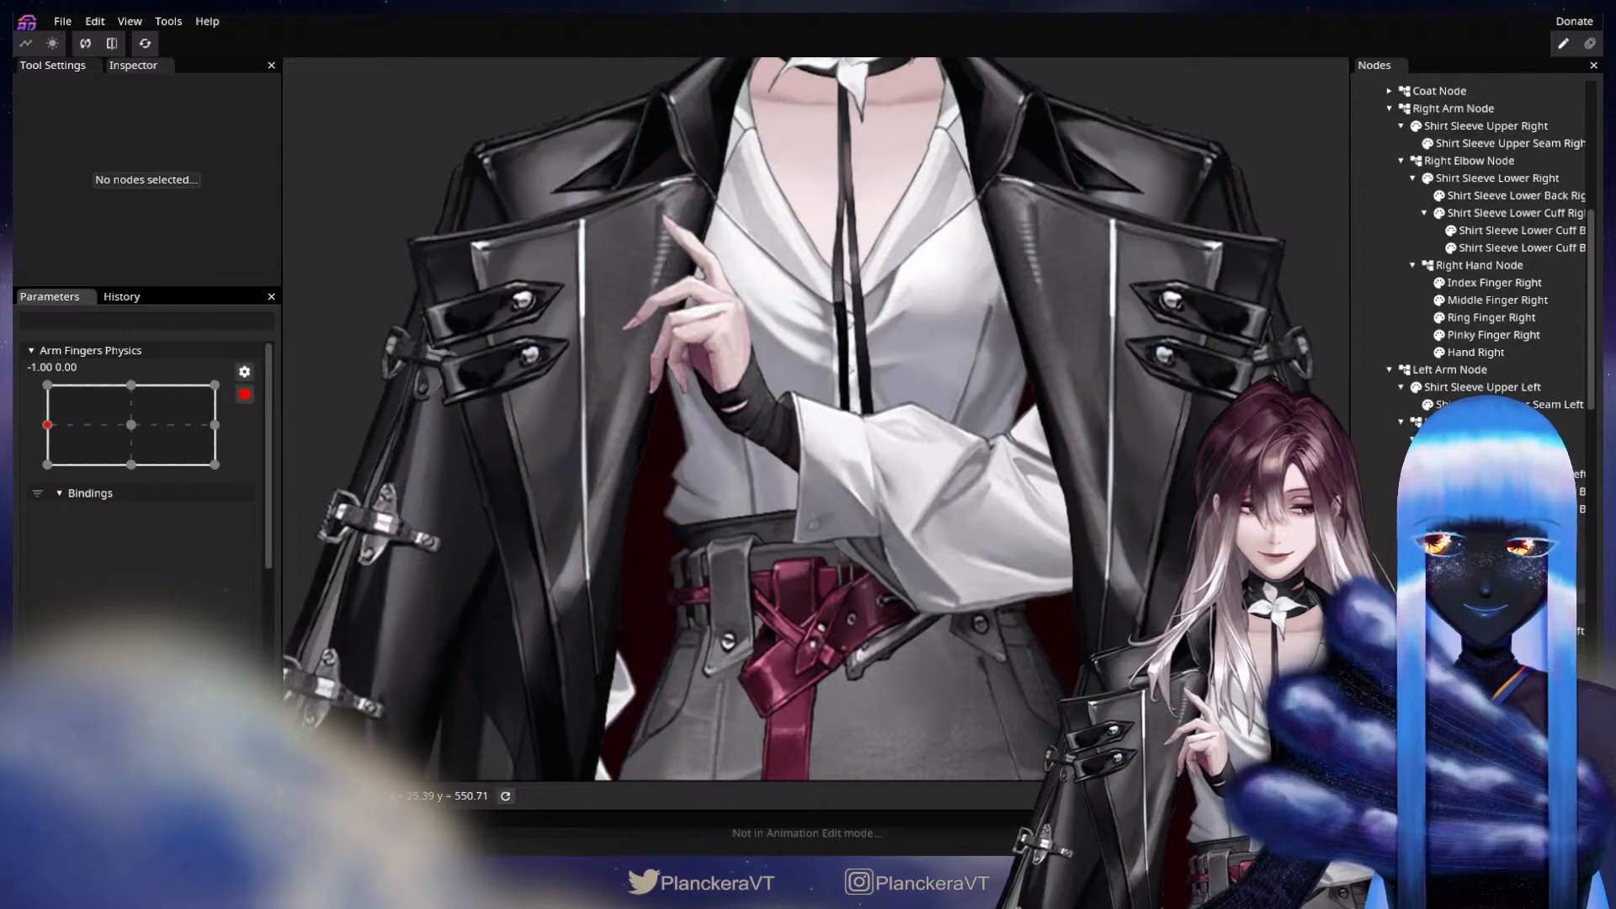
click(896, 500)
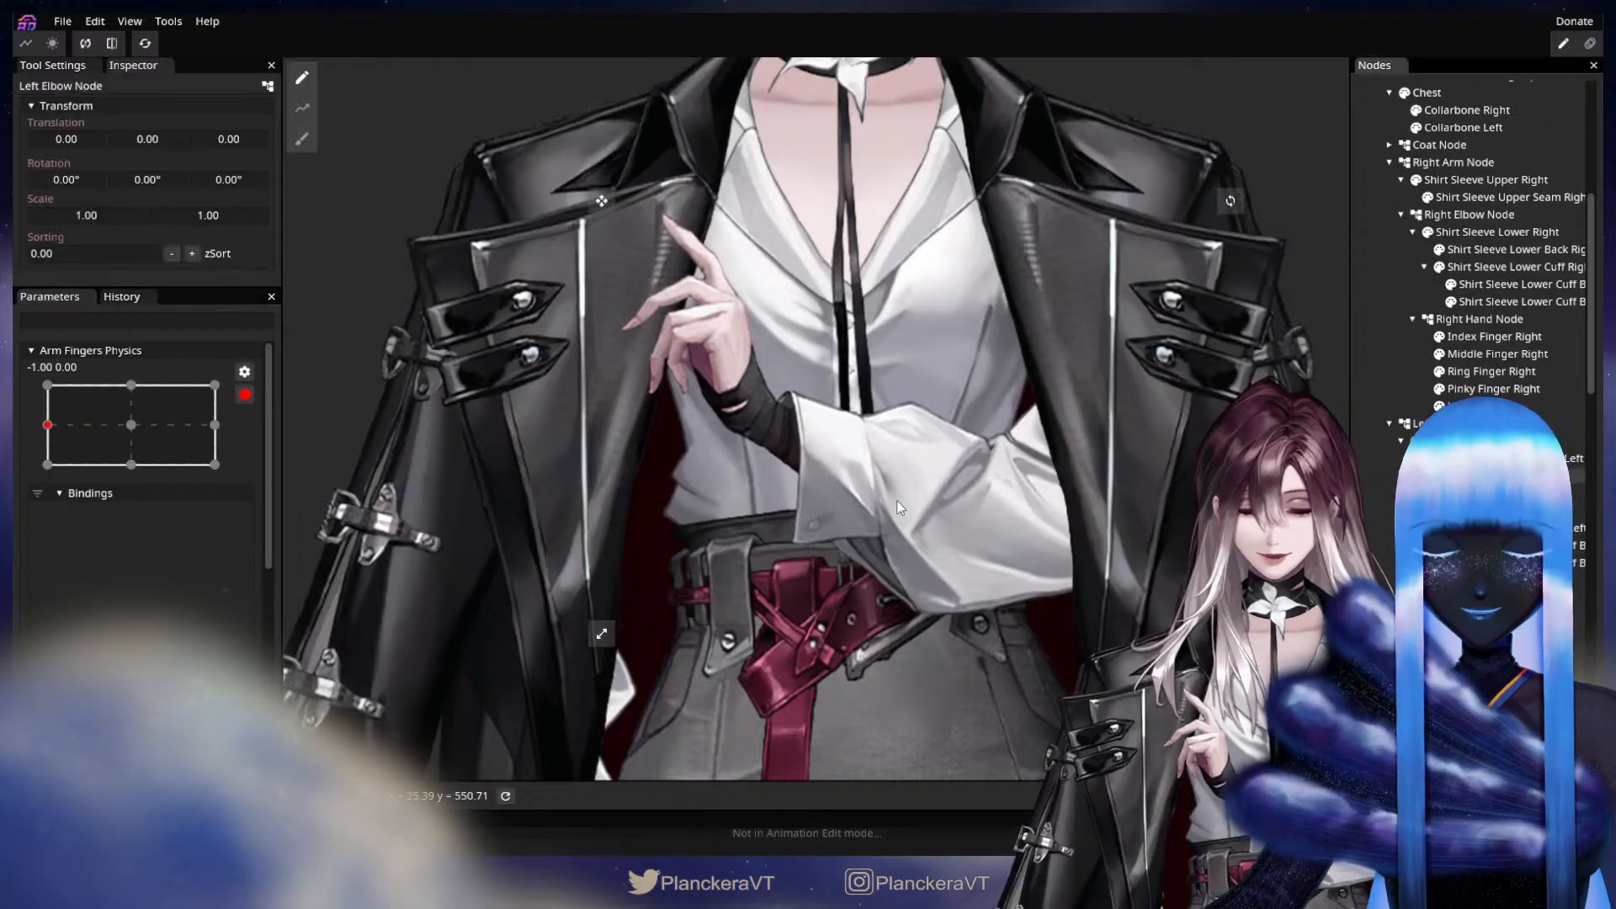
scroll(902, 491, down, 2)
scroll(944, 547, up, 1)
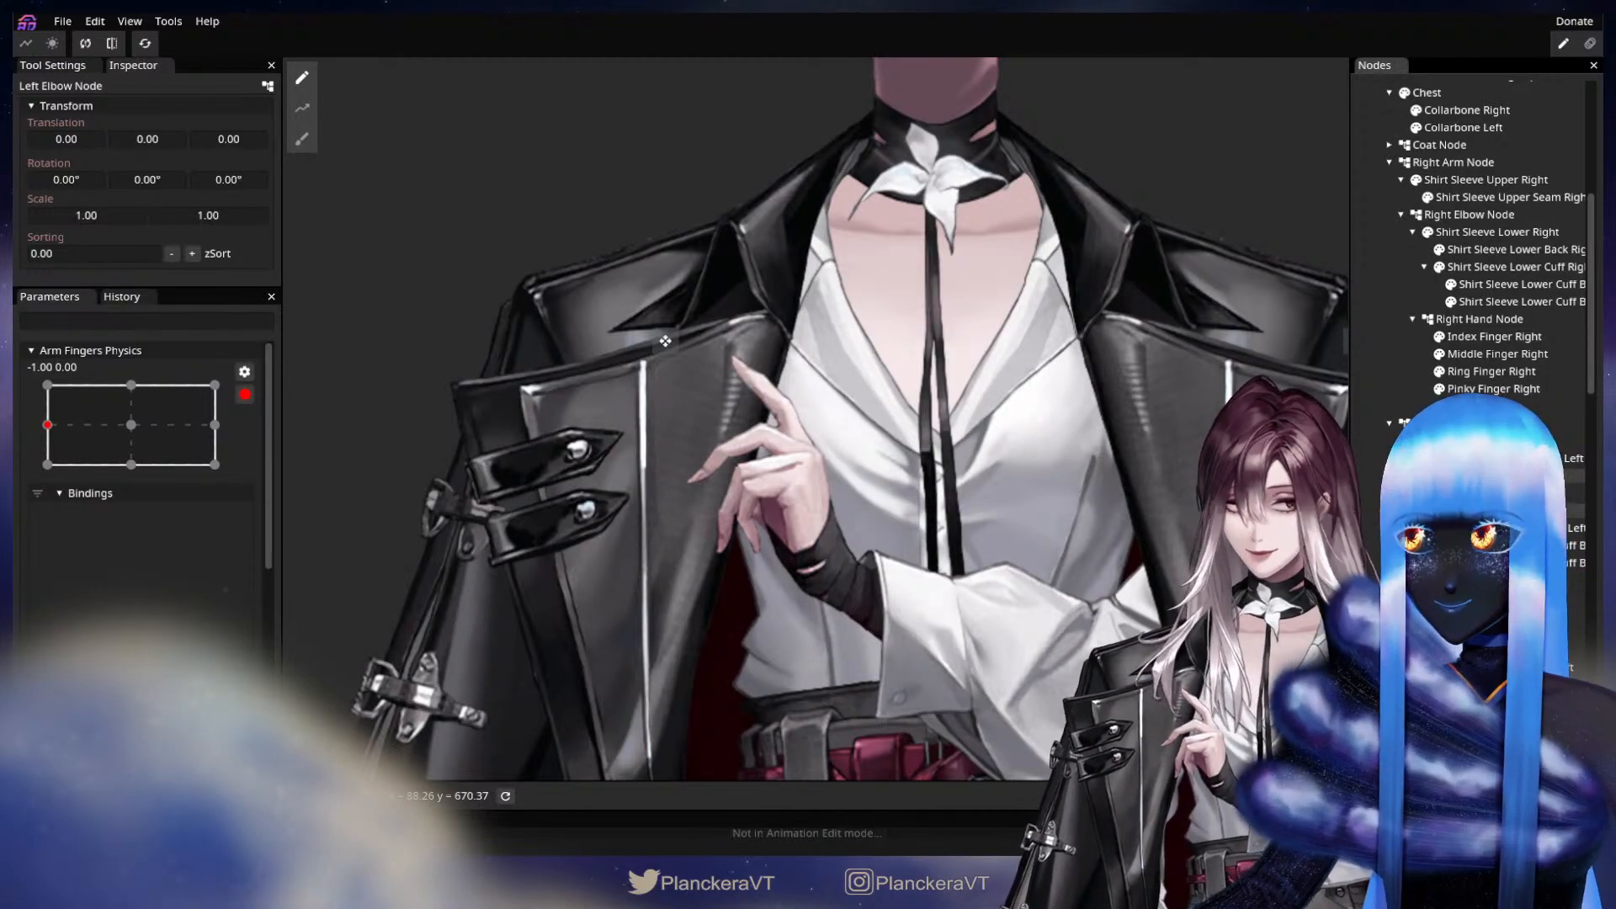
scroll(1489, 597, down, 1)
click(1489, 597)
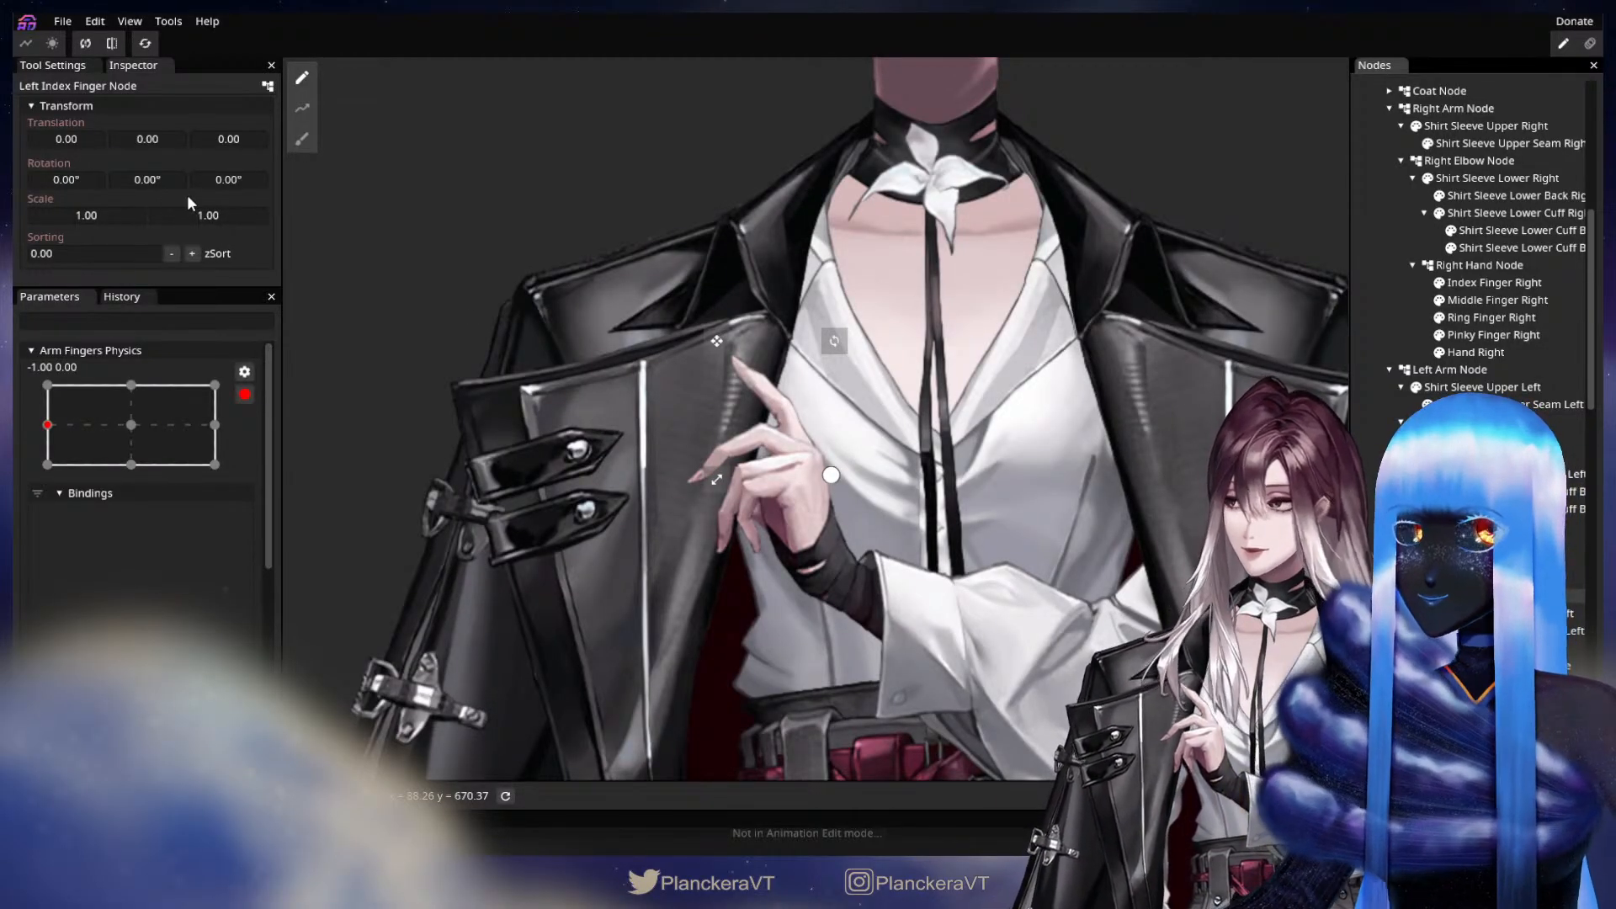
drag(227, 179, 12, 270)
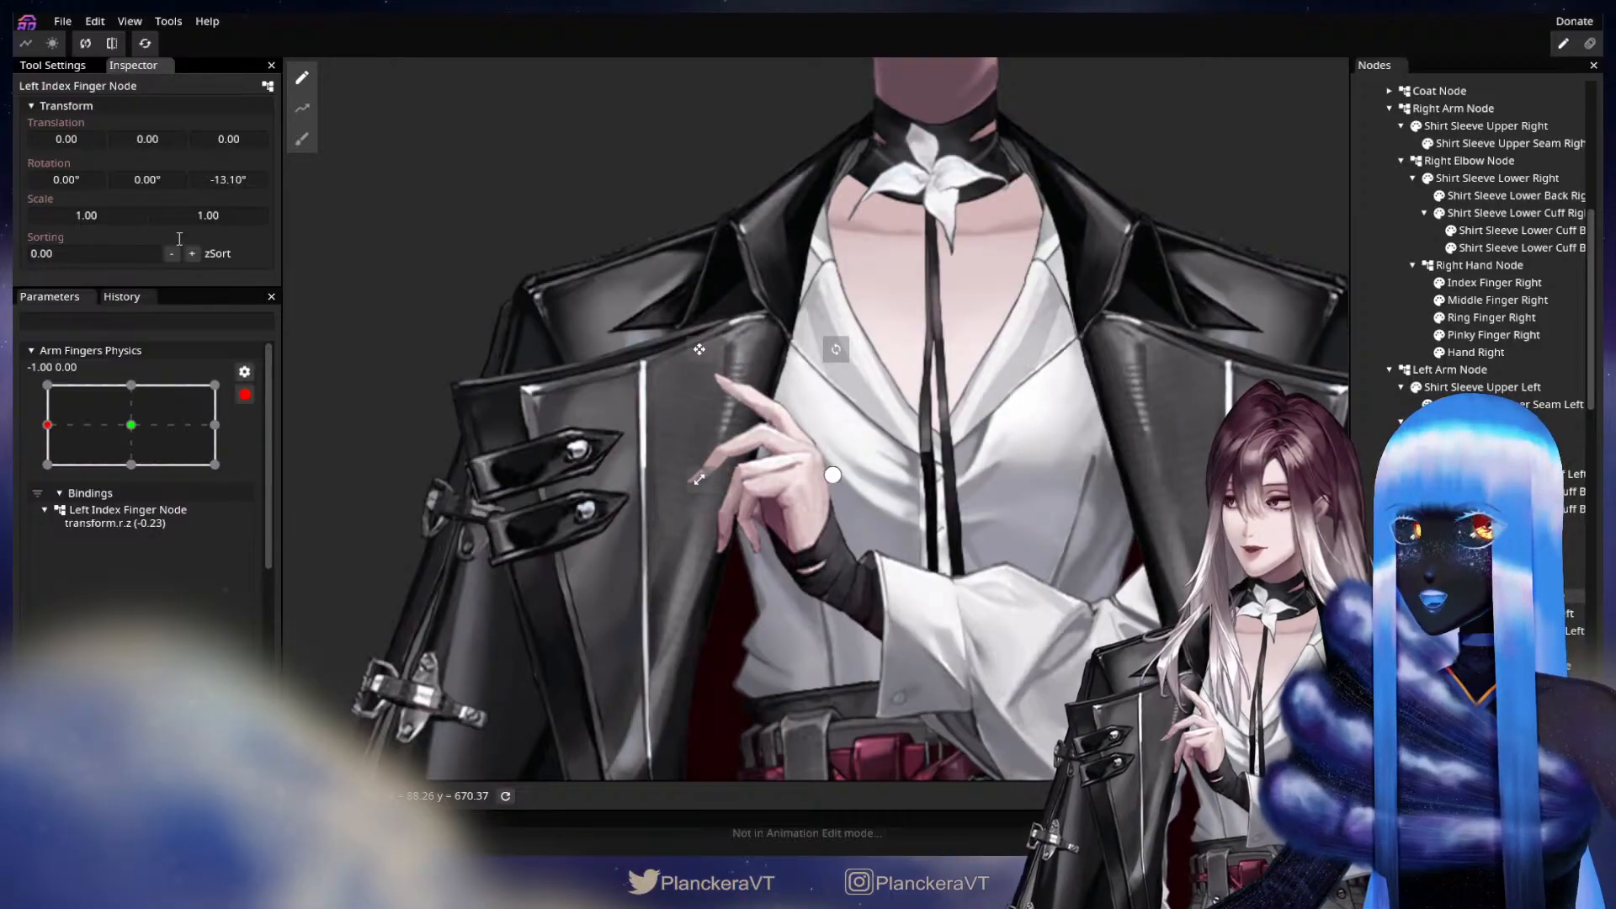
drag(234, 177, 118, 227)
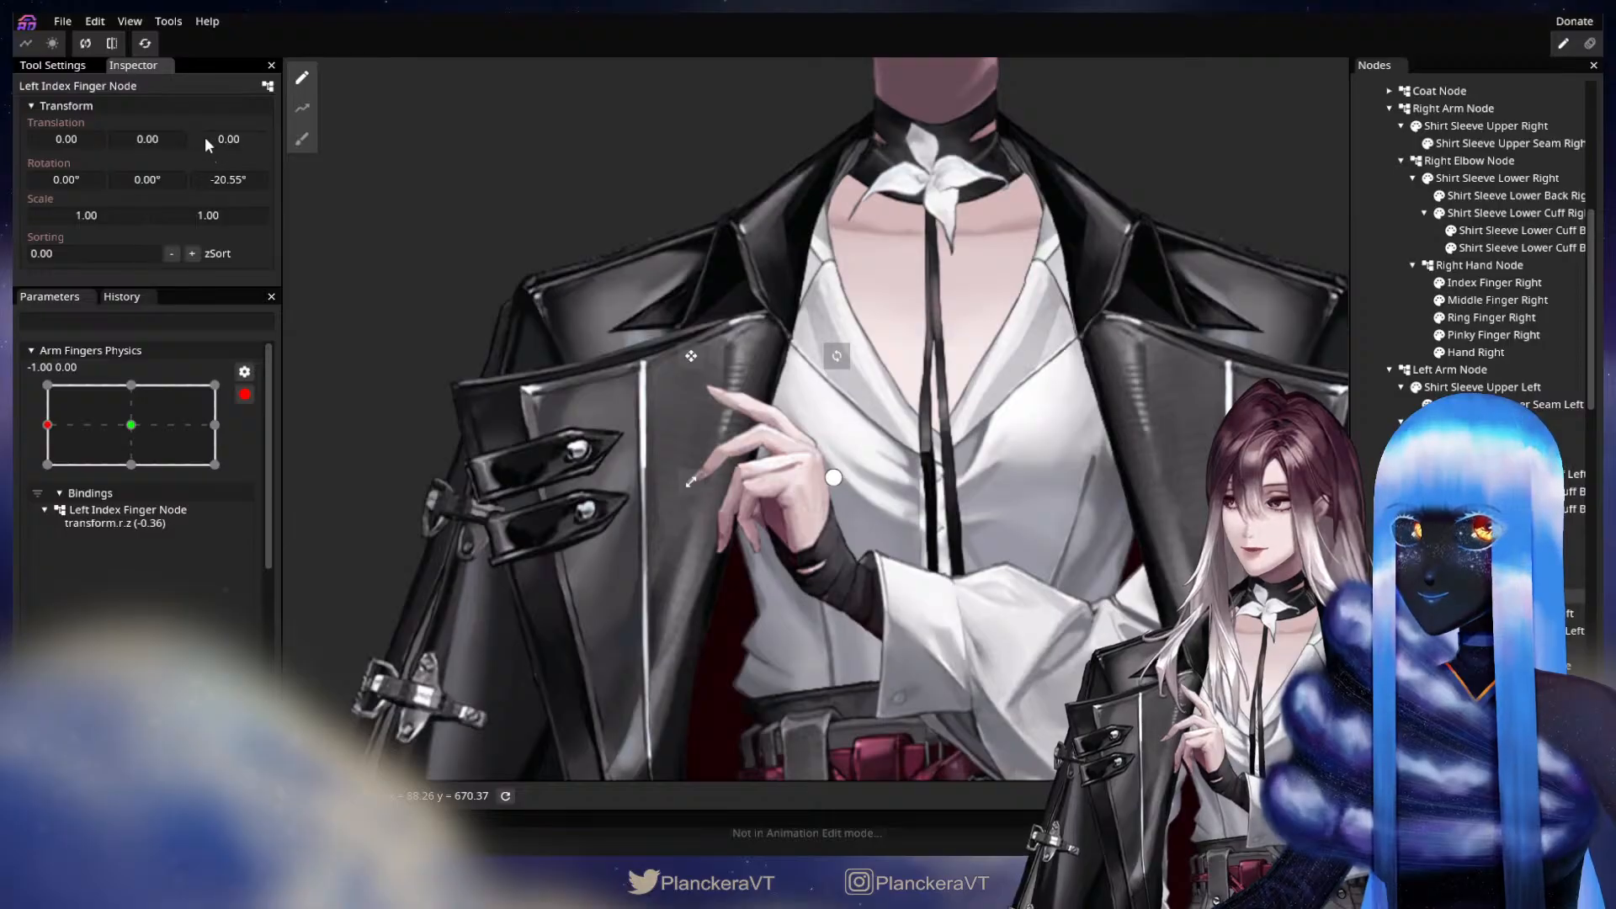
drag(166, 141, 171, 141)
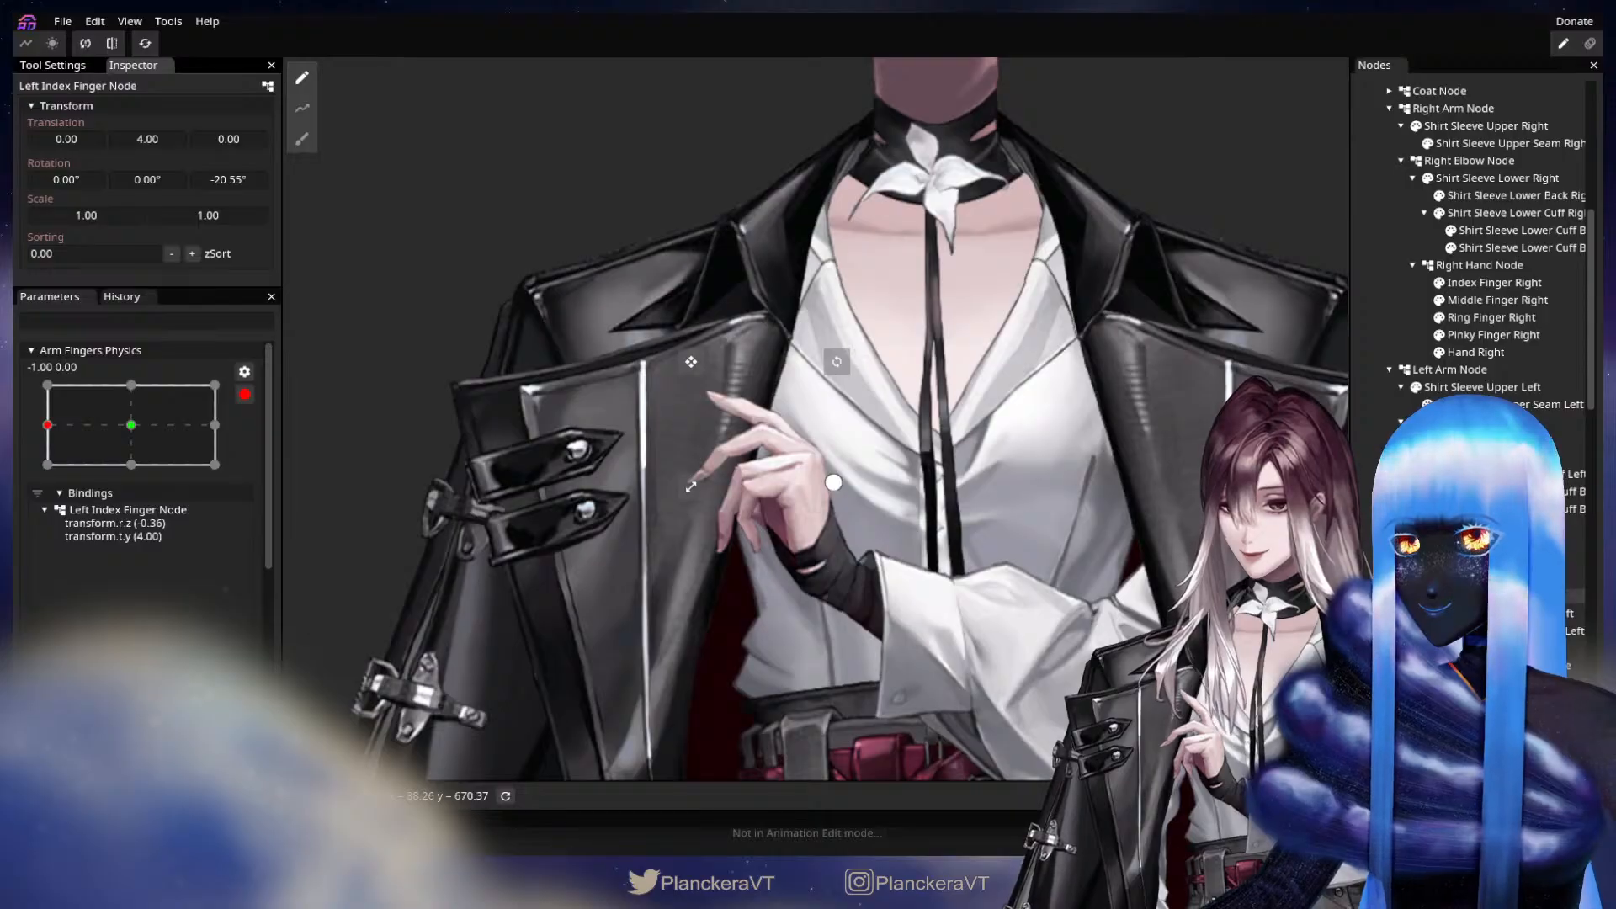
Key the Index Finger Middle Left part with a Z rotation of -6° and an X translation of -2.
click(1515, 614)
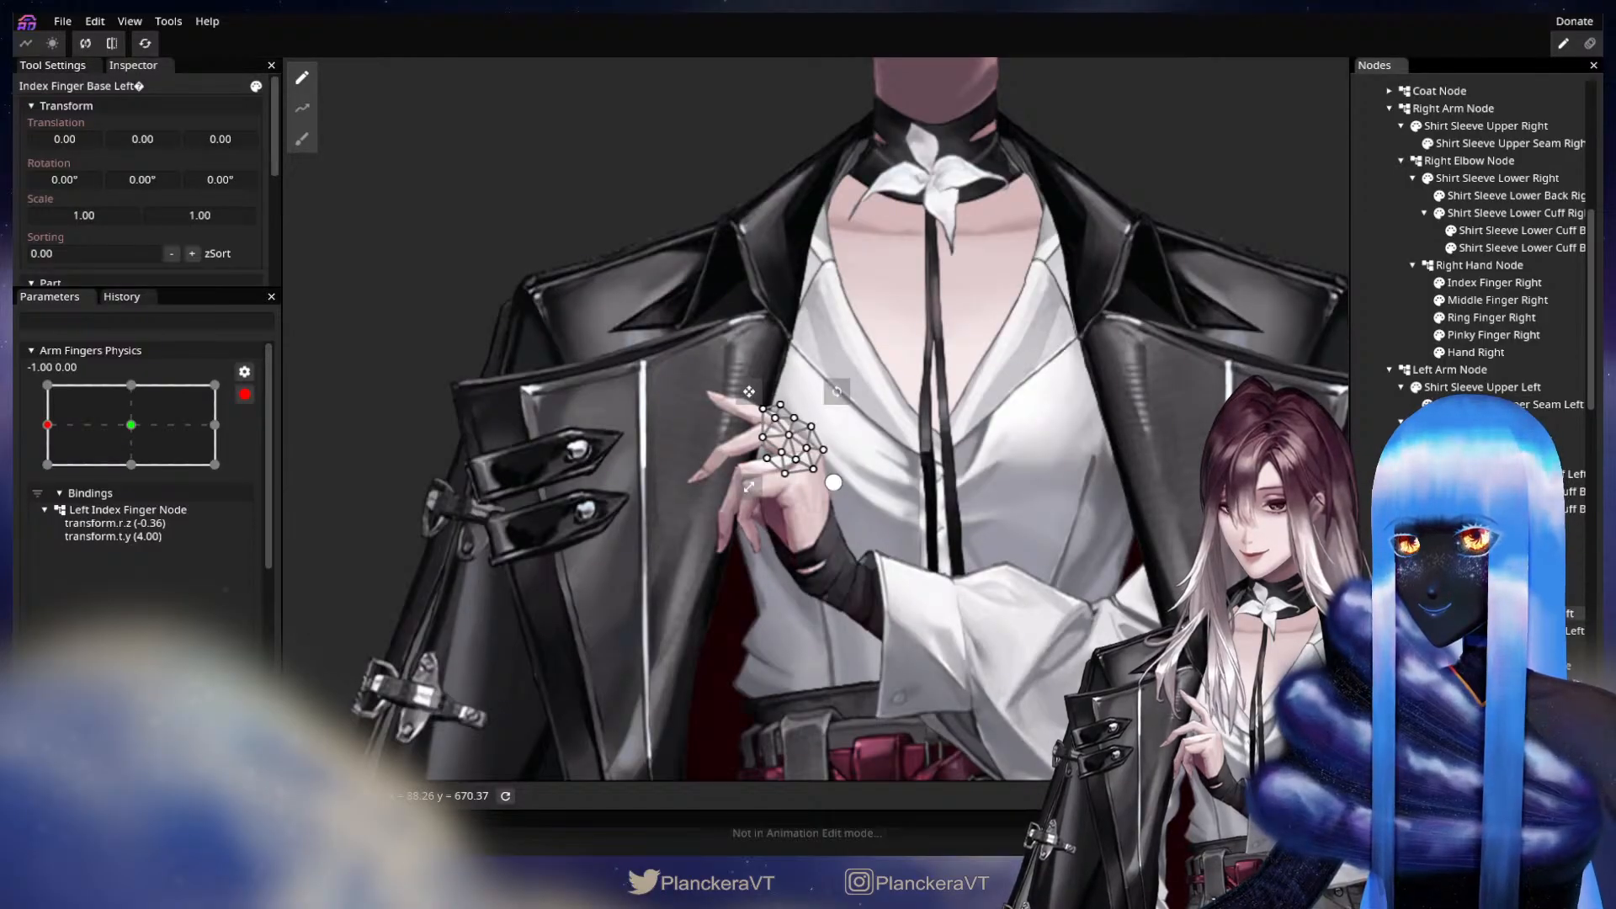
click(1515, 632)
scroll(683, 291, up, 2)
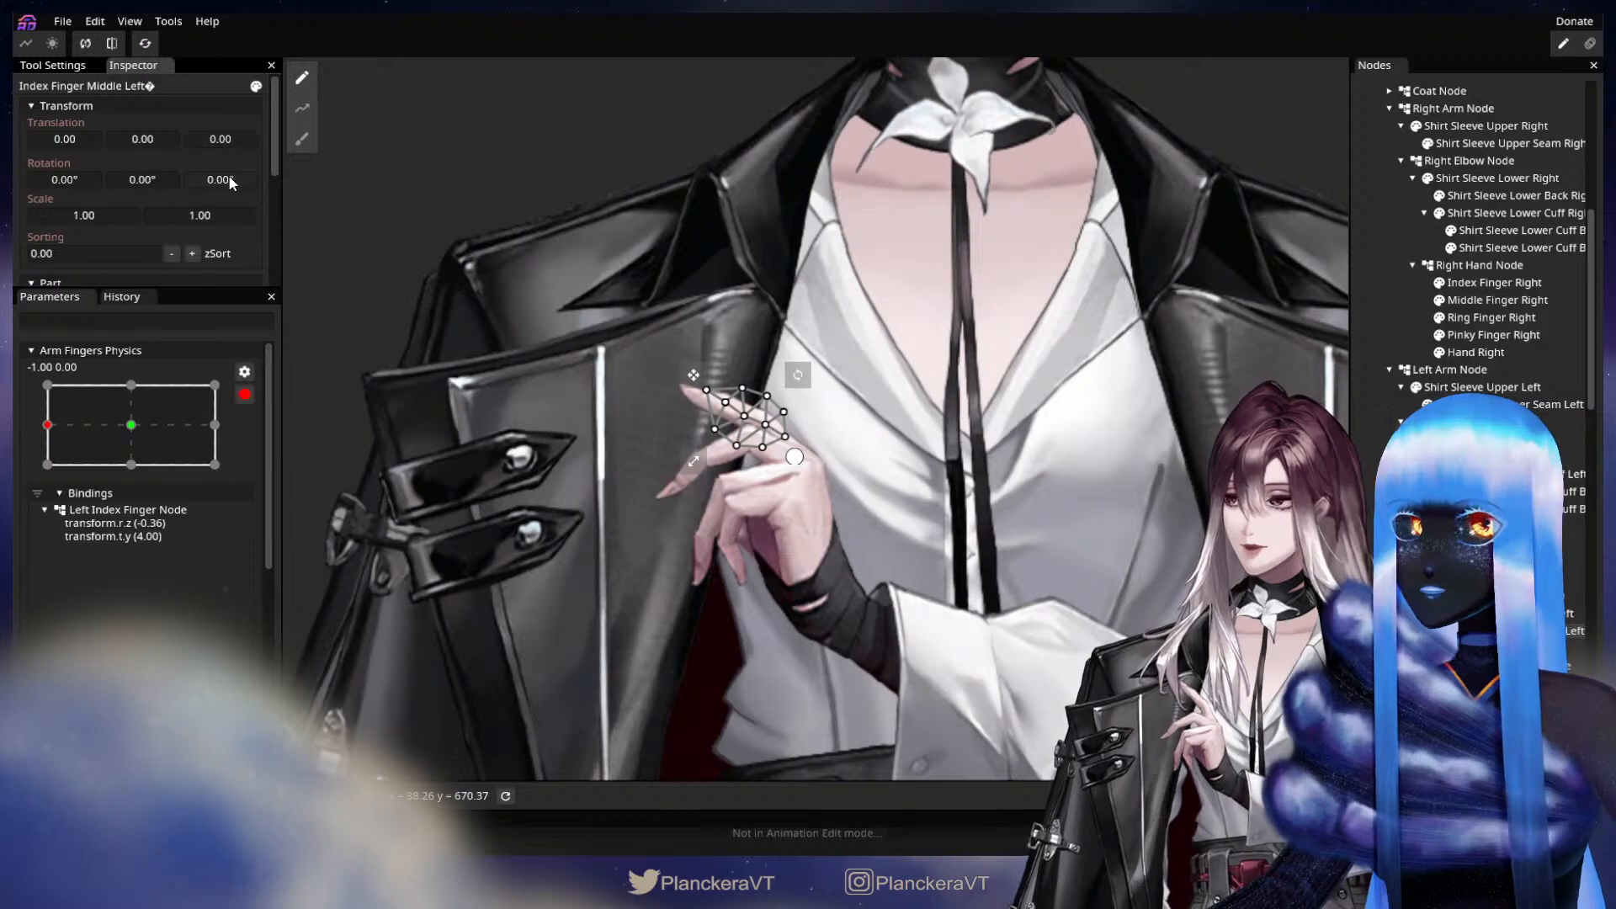
drag(229, 179, 148, 194)
key(ctrl+s)
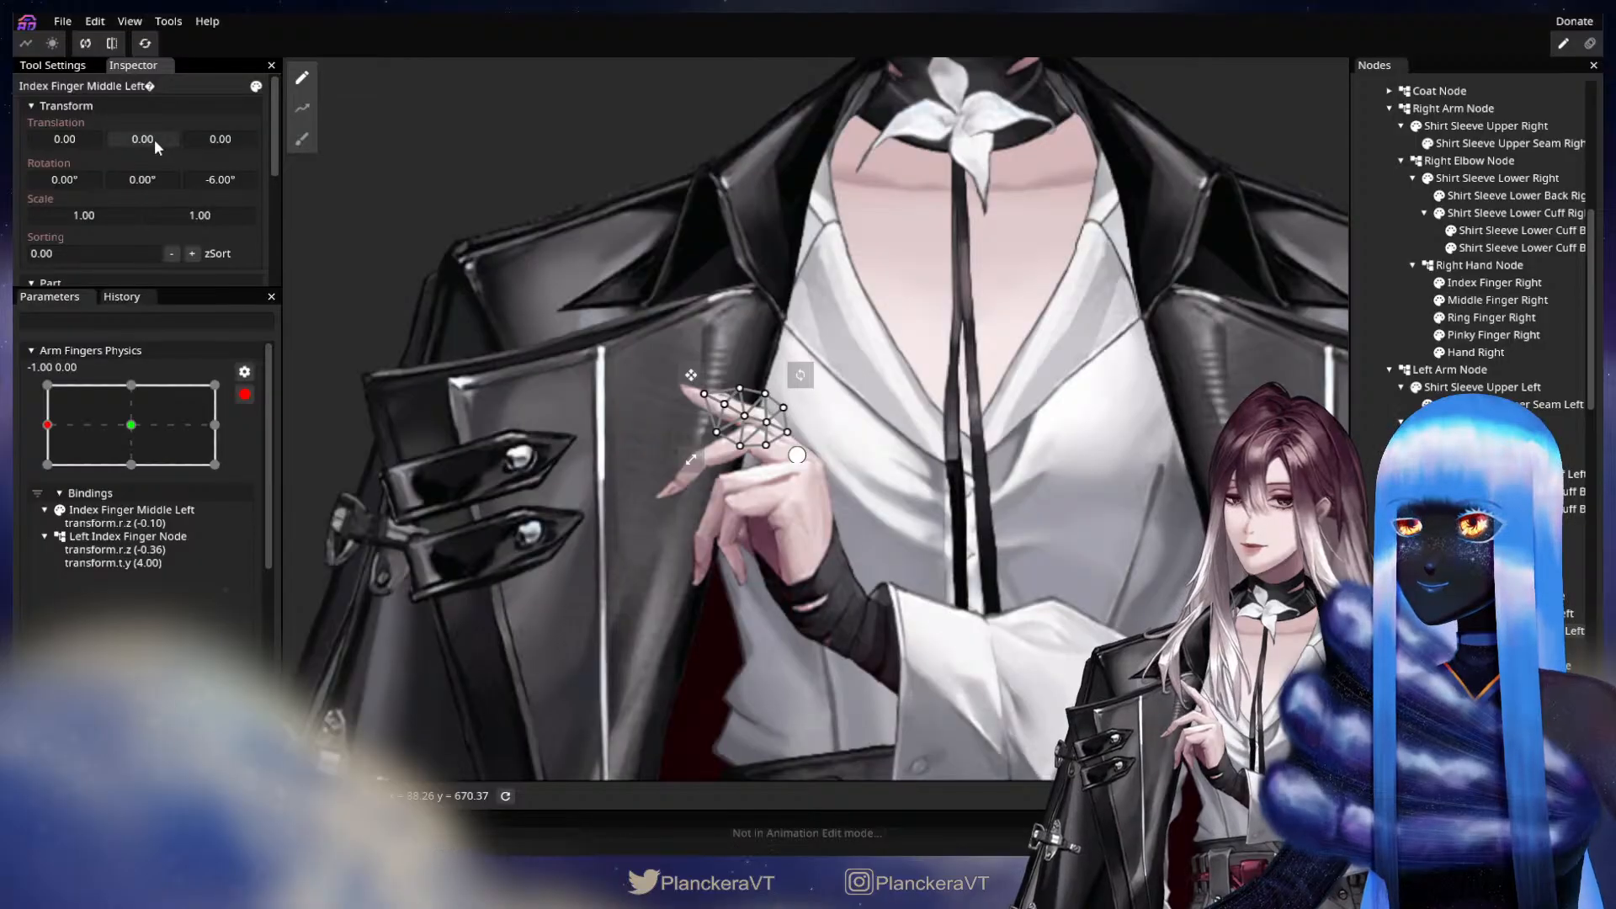
mouse_move(154, 139)
mouse_down()
mouse_move(70, 143)
mouse_move(135, 141)
mouse_up()
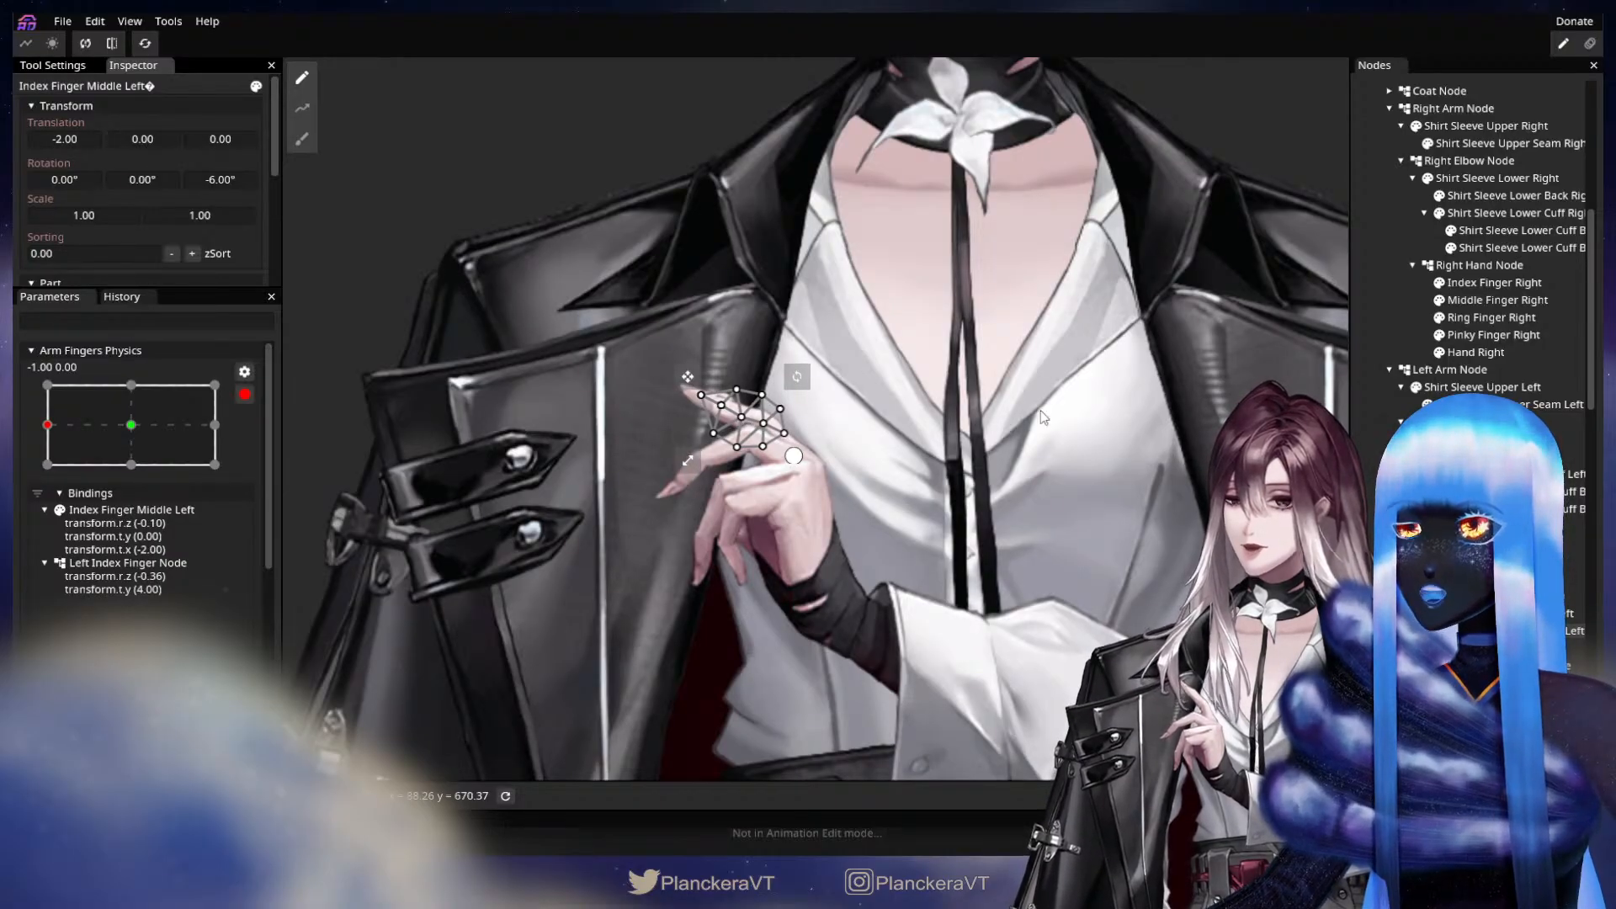
Key the Index Finger Tip Left part with a Z rotation of -4.05°, X translation of -5 and Y translation of 1.
click(1378, 508)
drag(810, 461, 872, 504)
scroll(887, 502, up, 3)
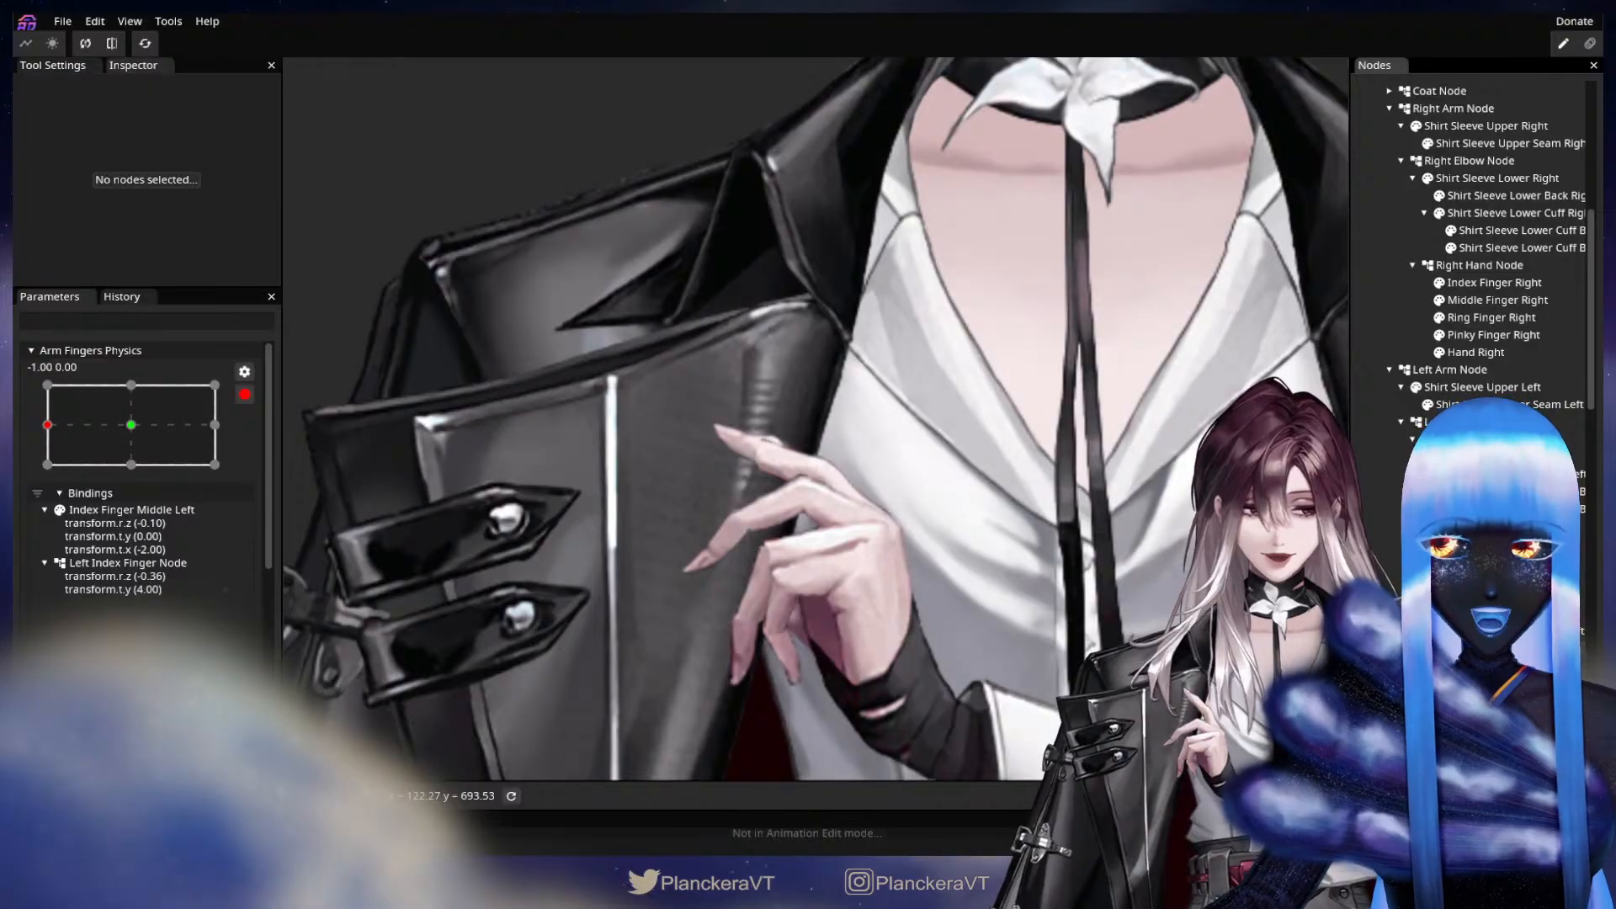
click(790, 423)
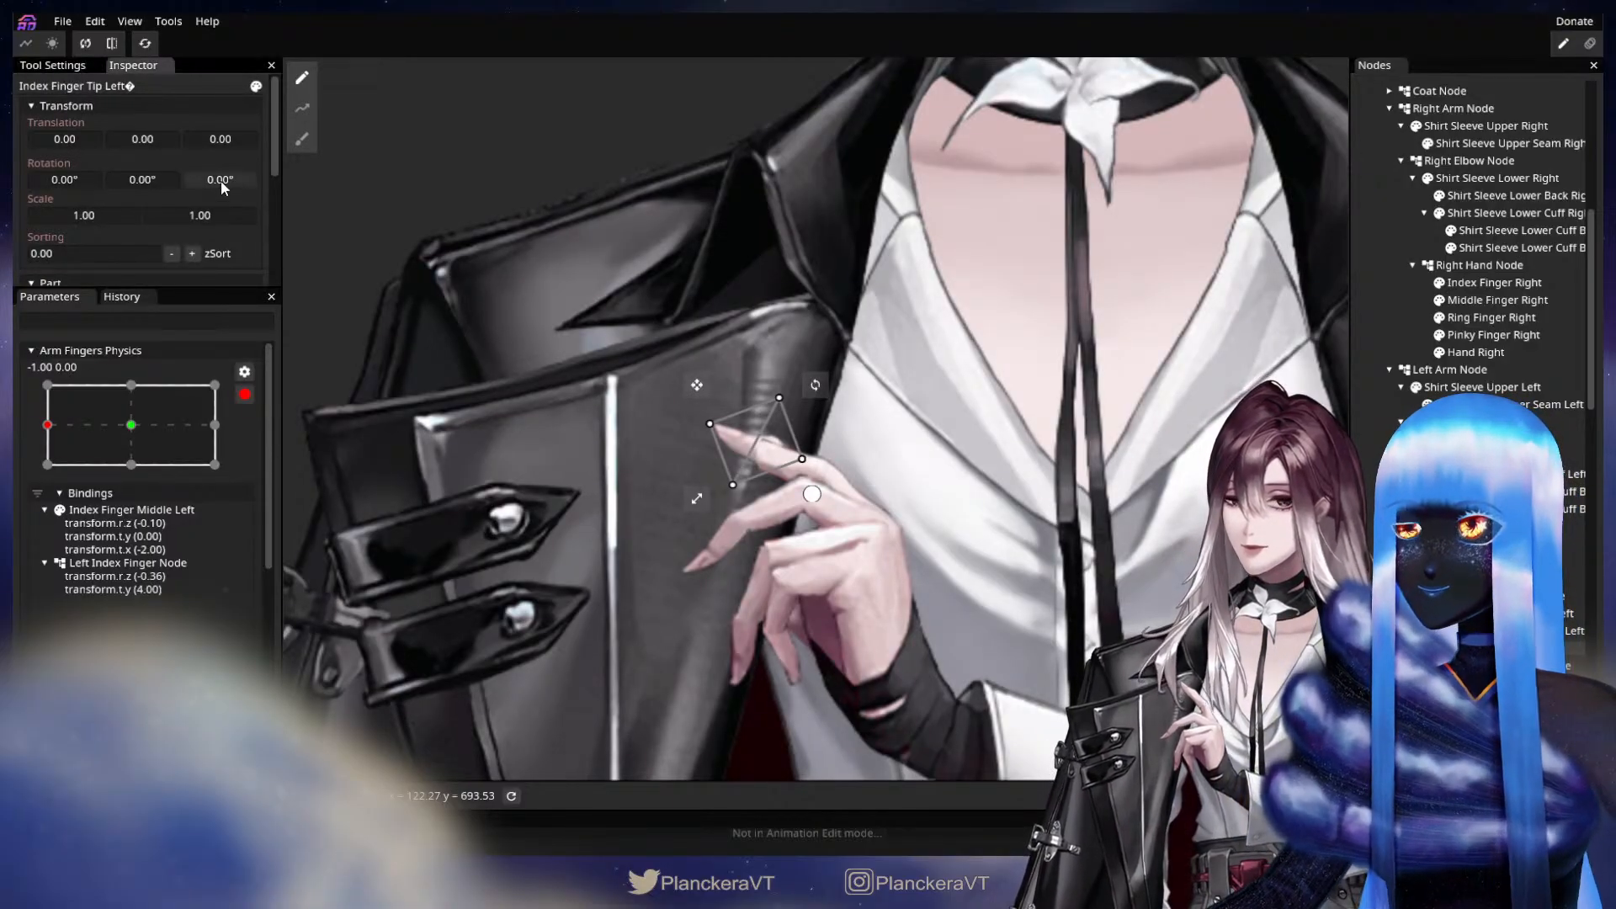
drag(220, 180, 77, 140)
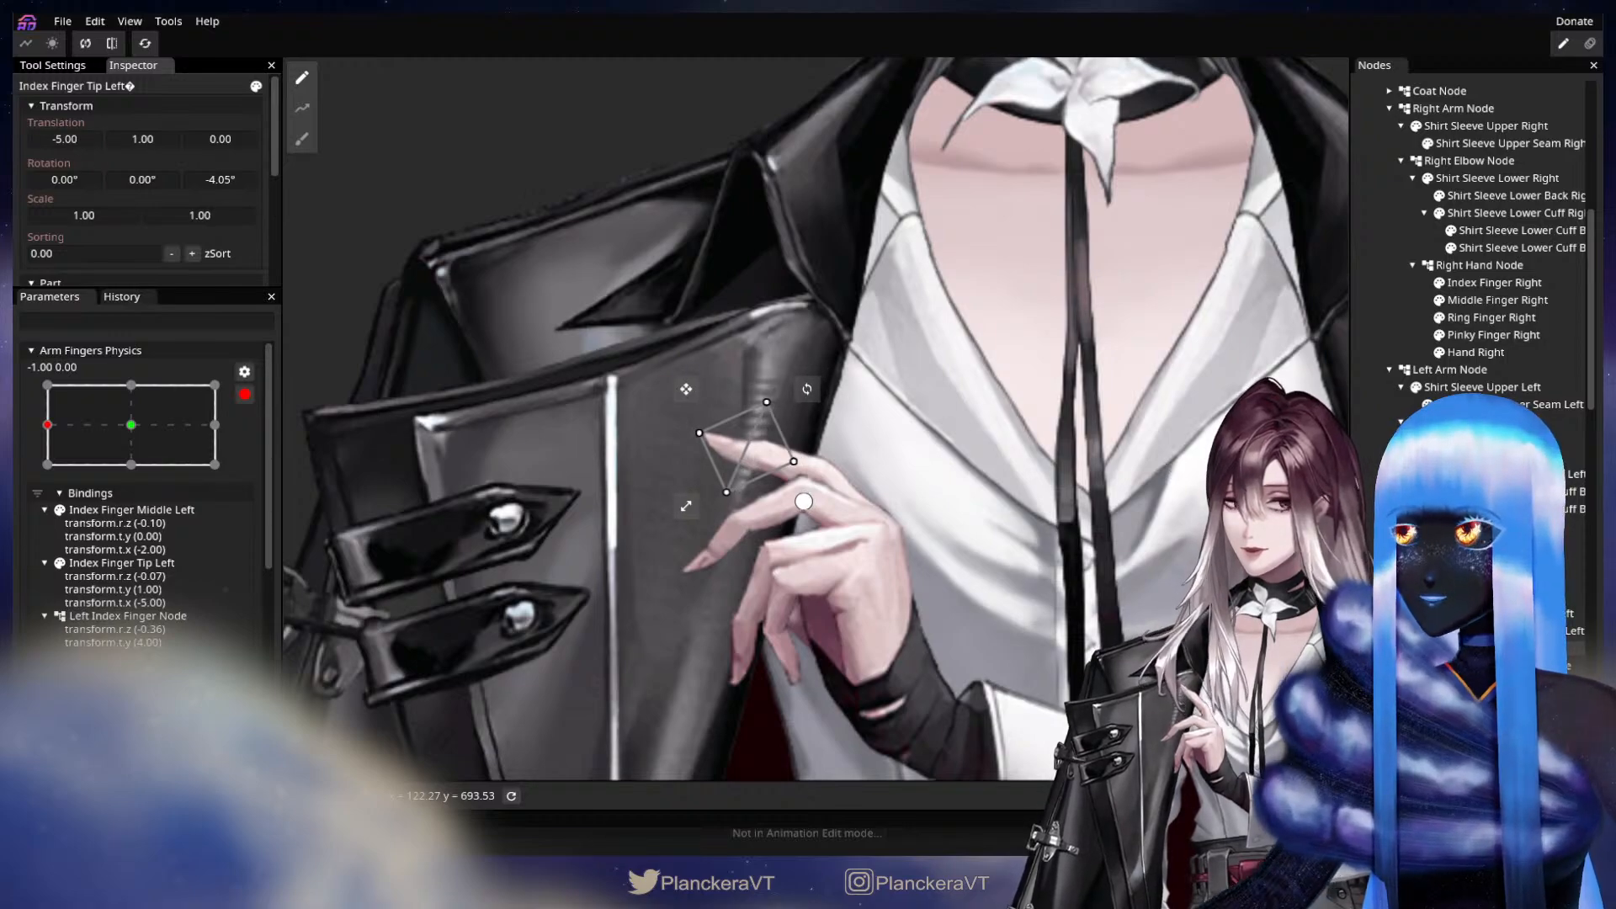
Scrub Arm Fingers Physics and compare the index finger's pose at neutral and at X -1.00, ending in edit mode at X -1.00.
click(620, 562)
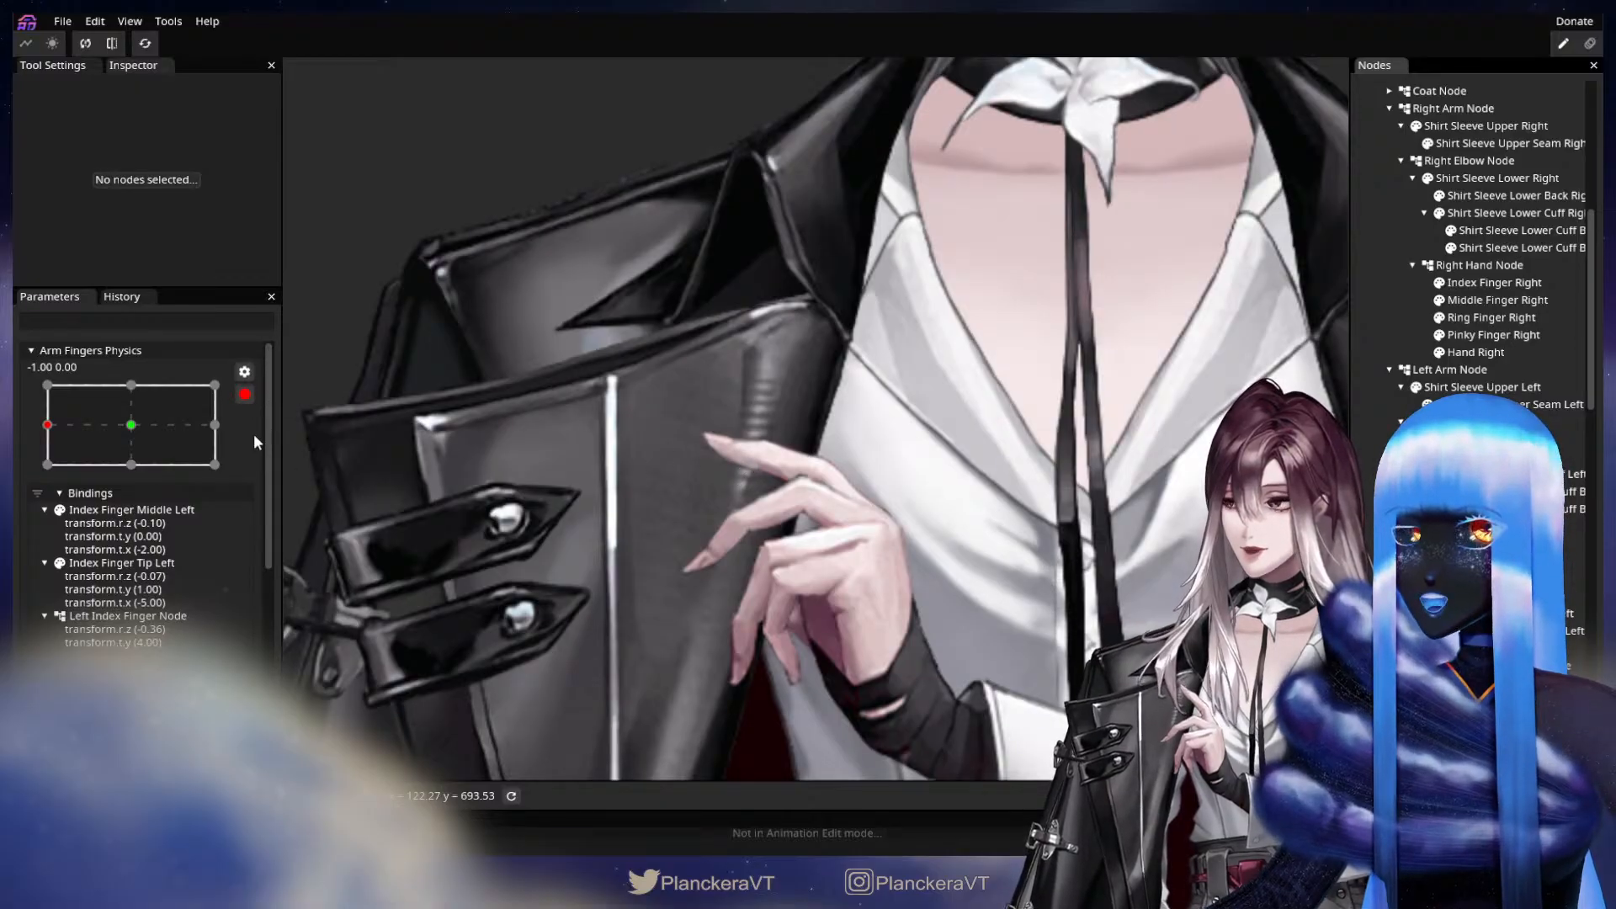
scroll(66, 529, up, 5)
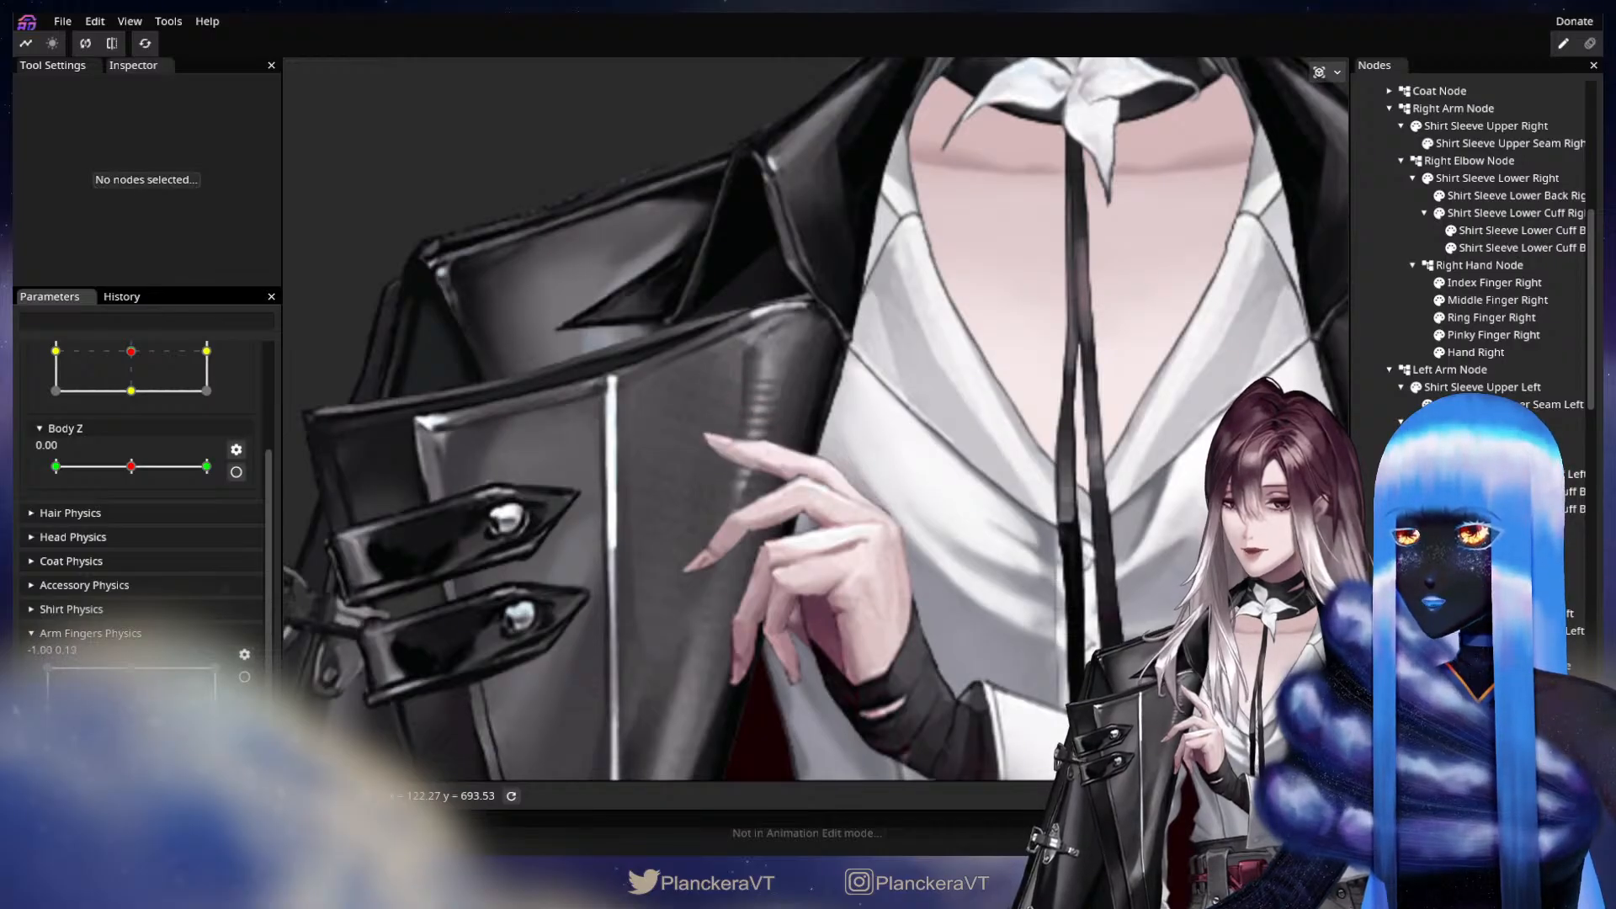
drag(126, 700, 47, 705)
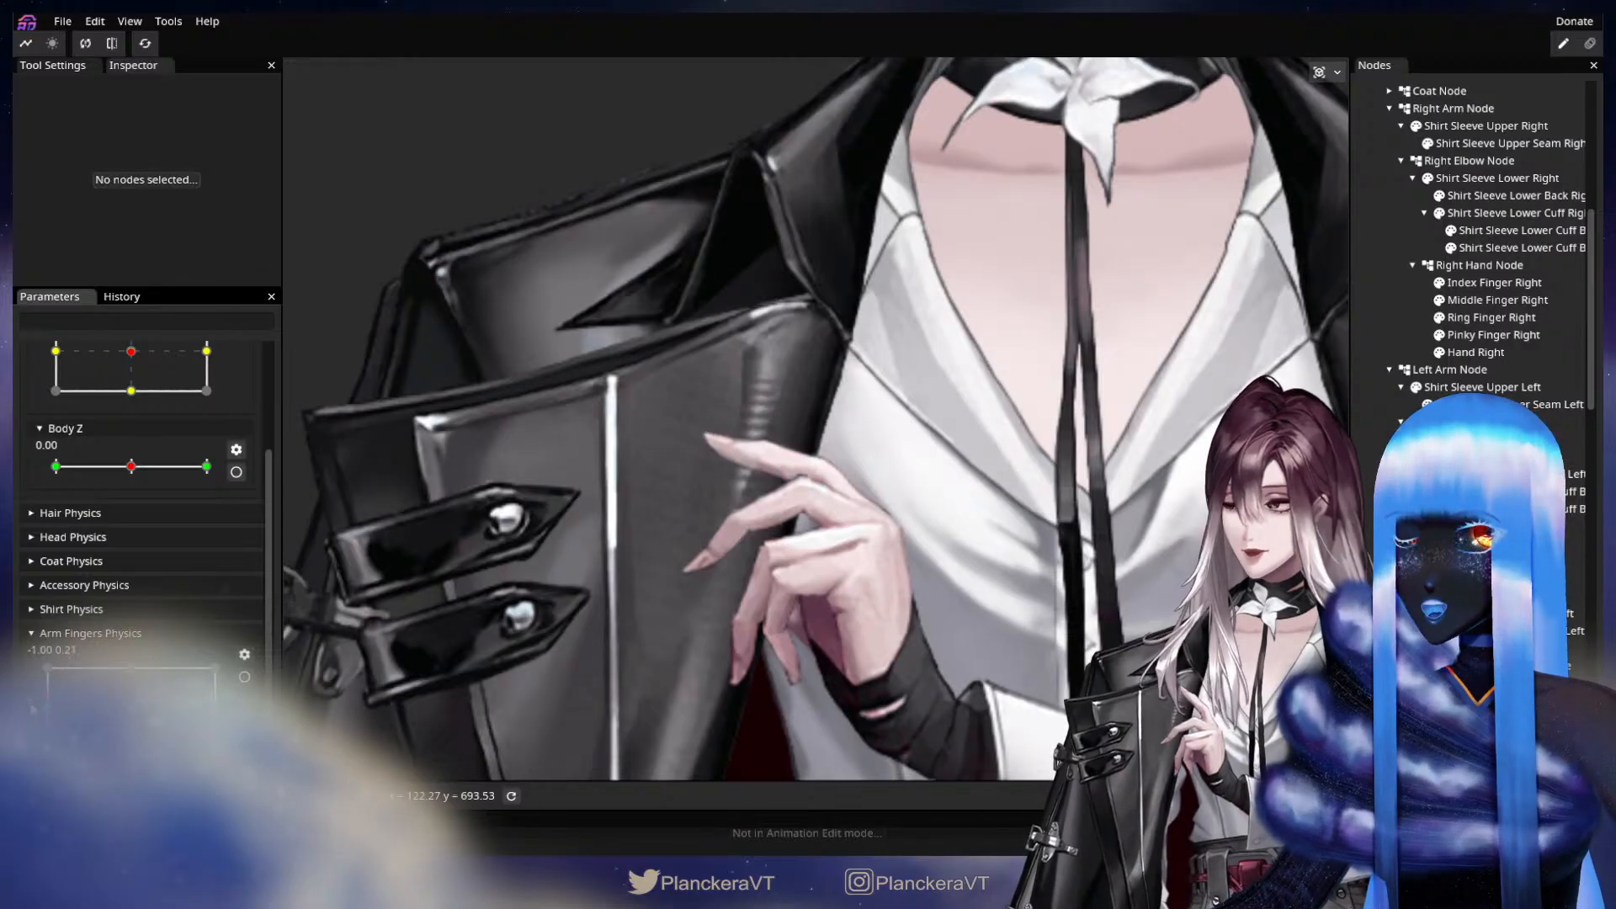
click(241, 680)
drag(899, 603, 891, 555)
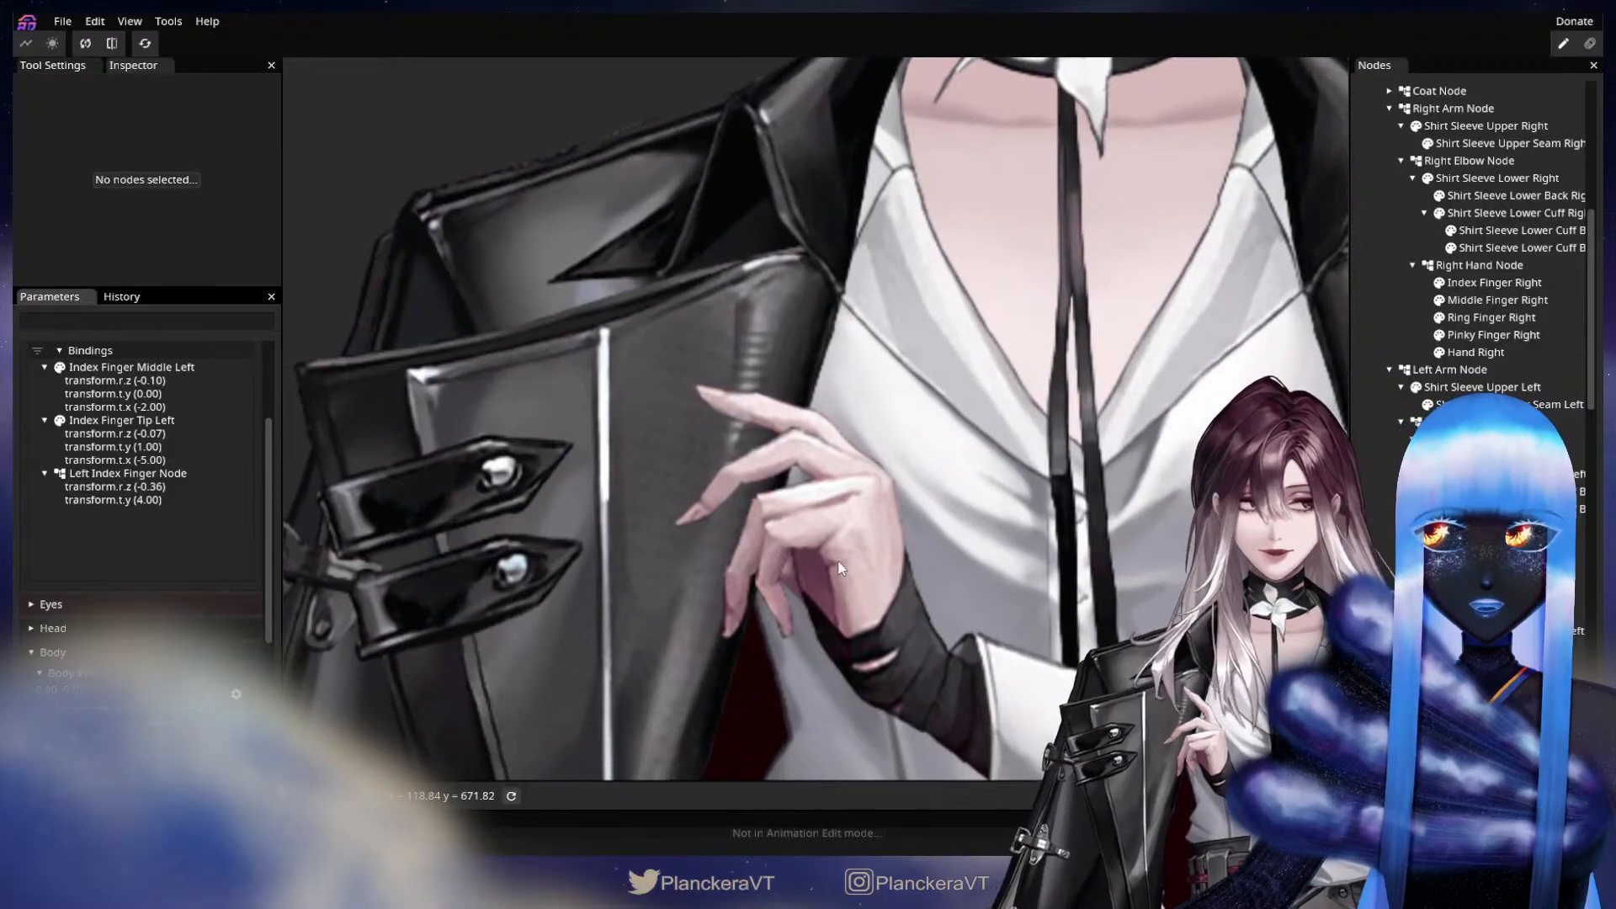
scroll(235, 427, up, 2)
click(134, 427)
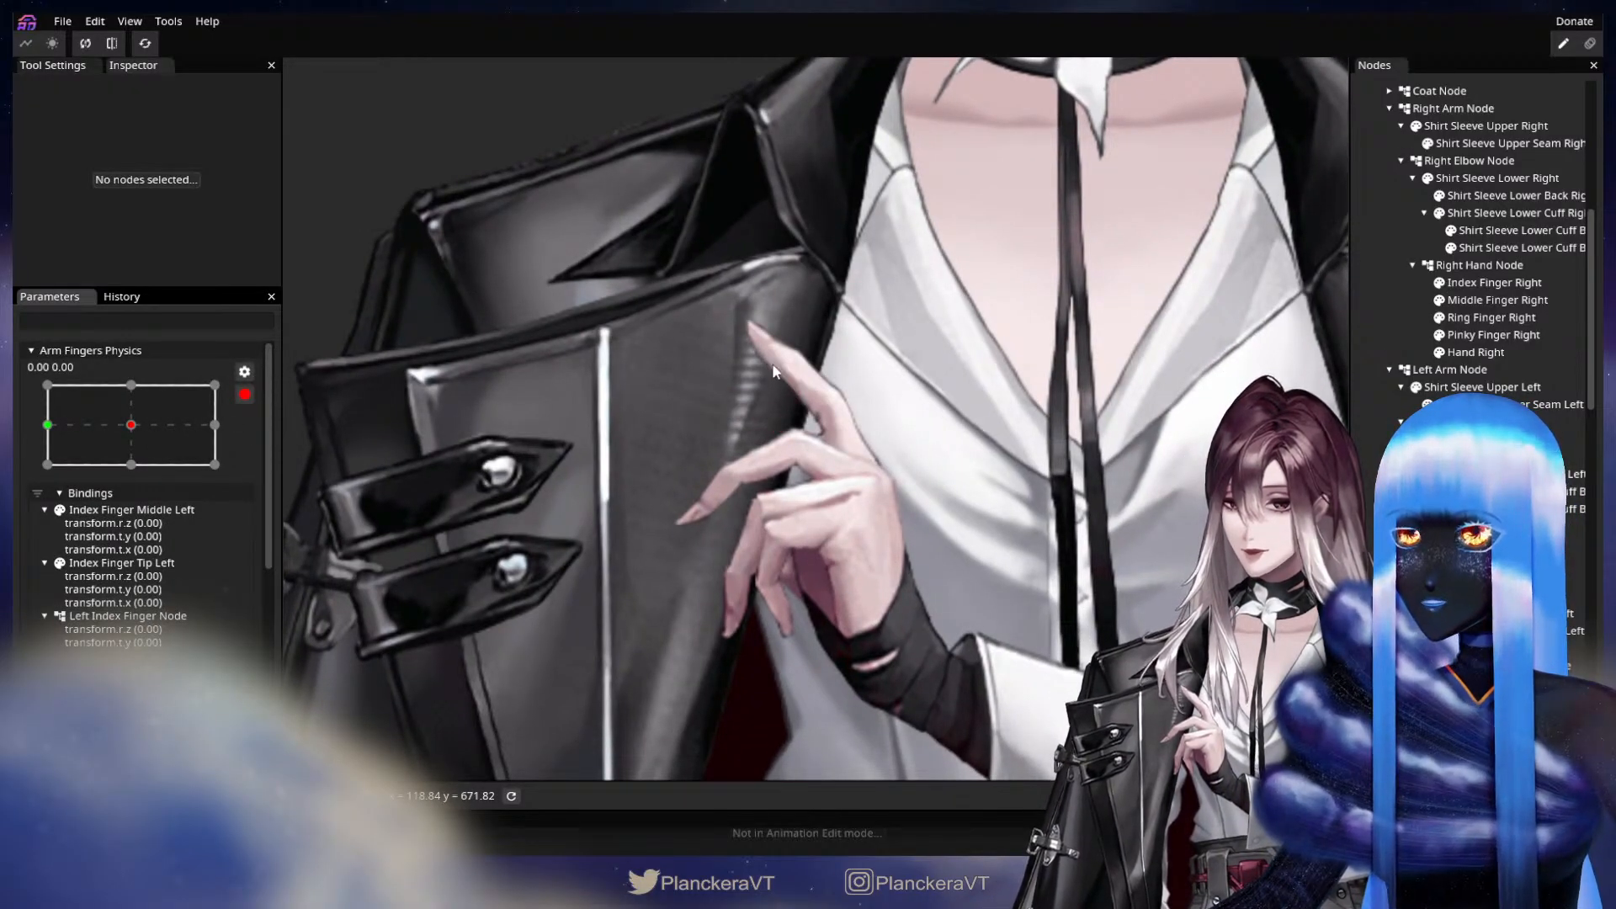
click(48, 422)
Key the Left Middle Finger Node with a Z rotation of -5.80° and a Y translation of 1.
drag(851, 615, 879, 557)
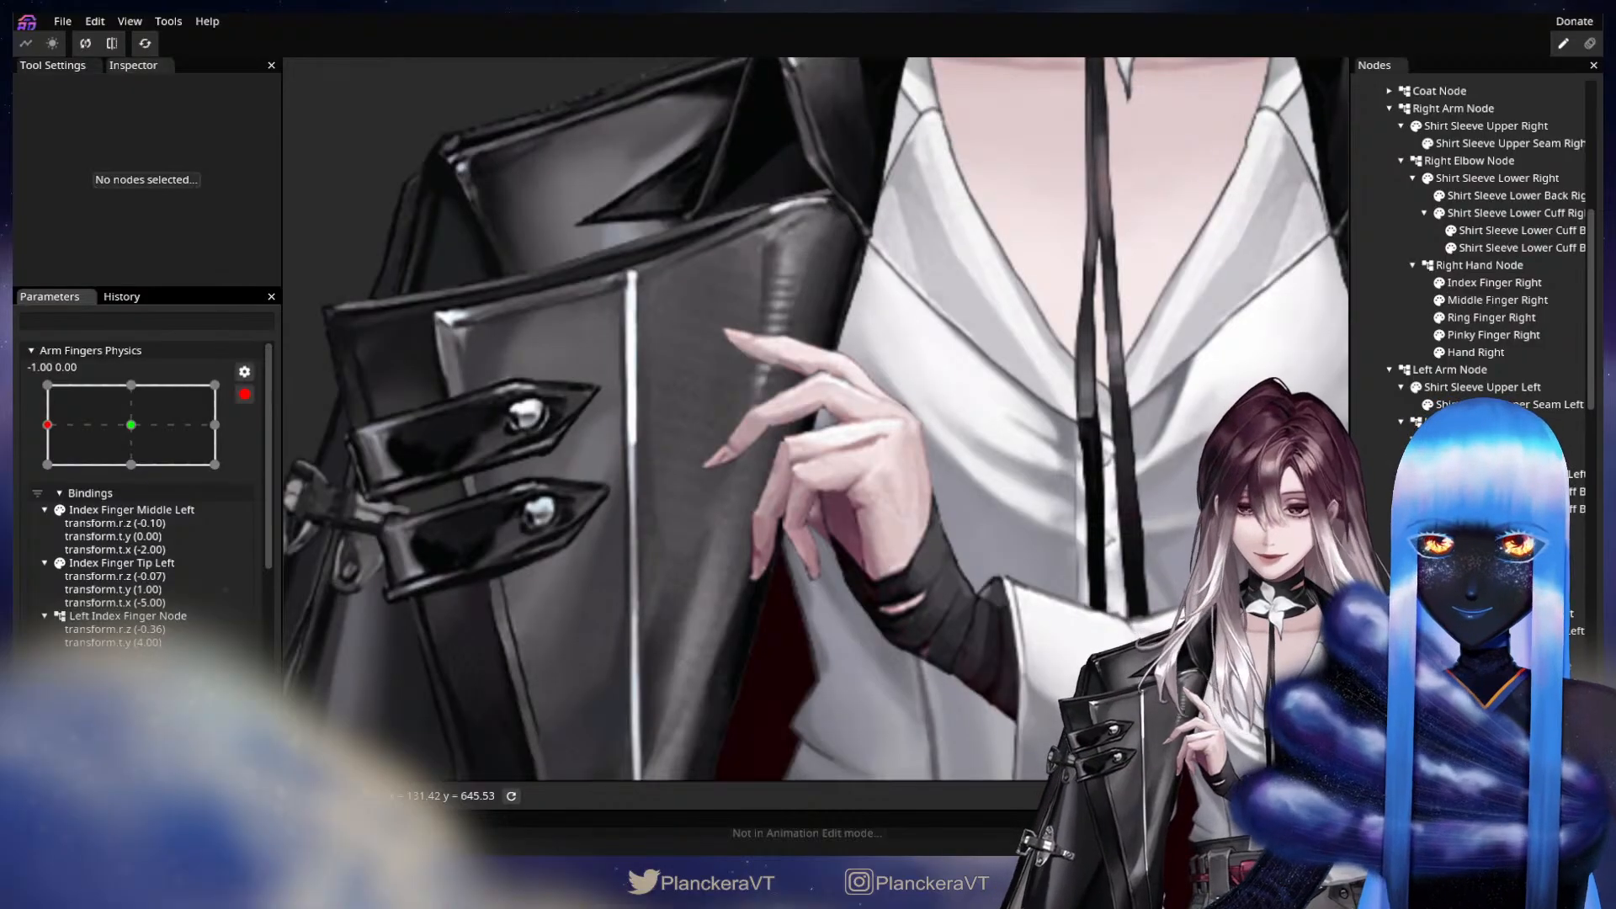
click(633, 450)
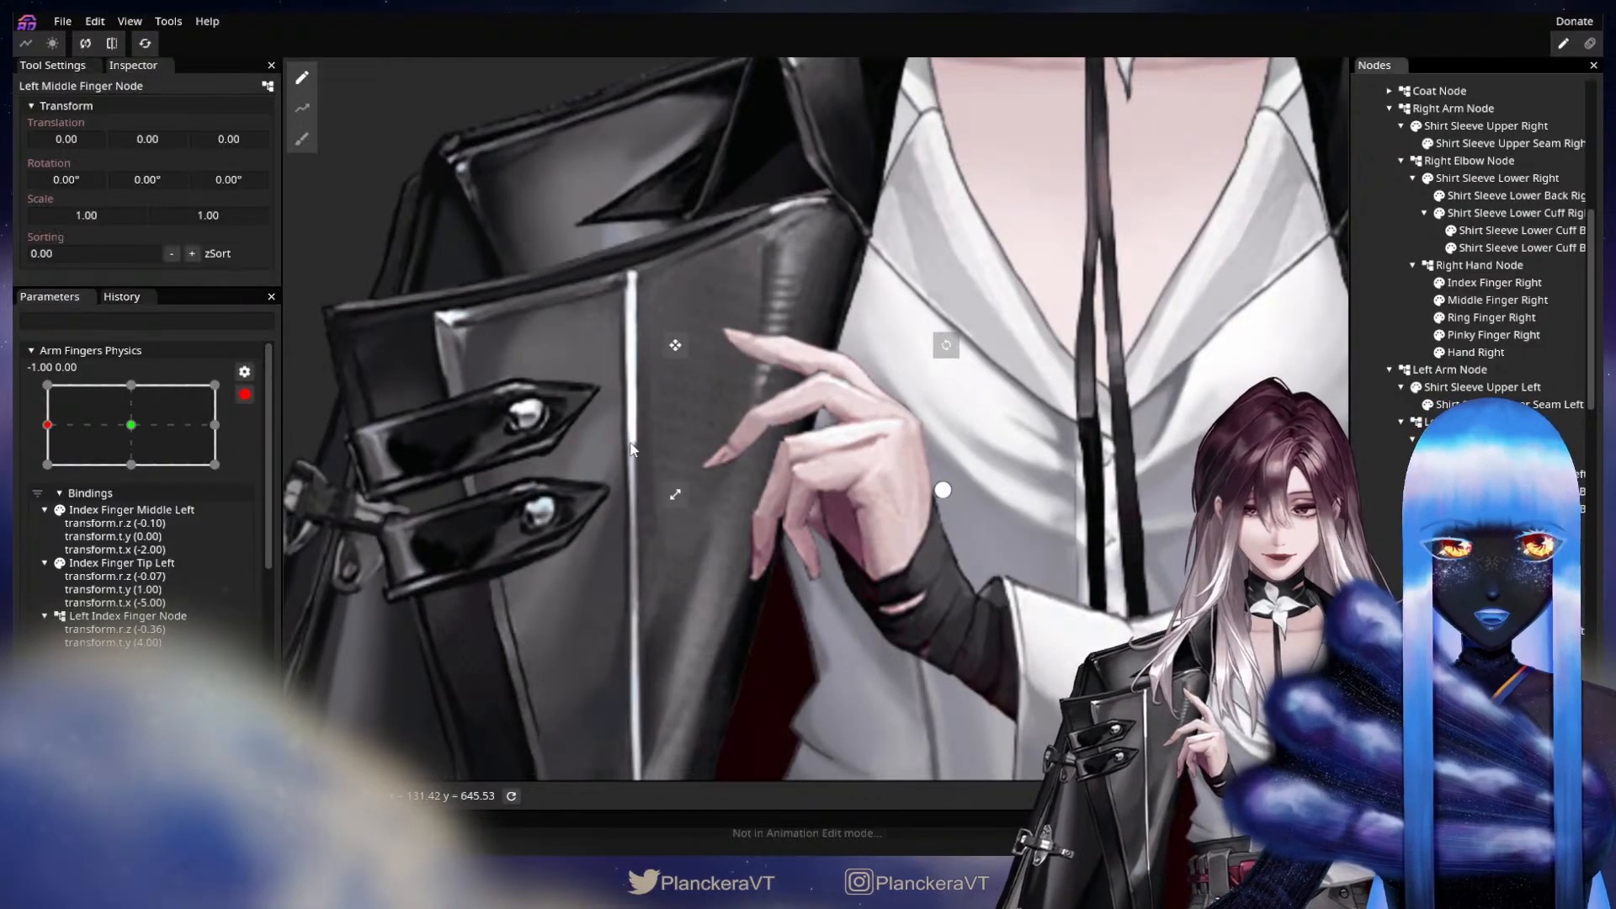
drag(230, 187, 133, 217)
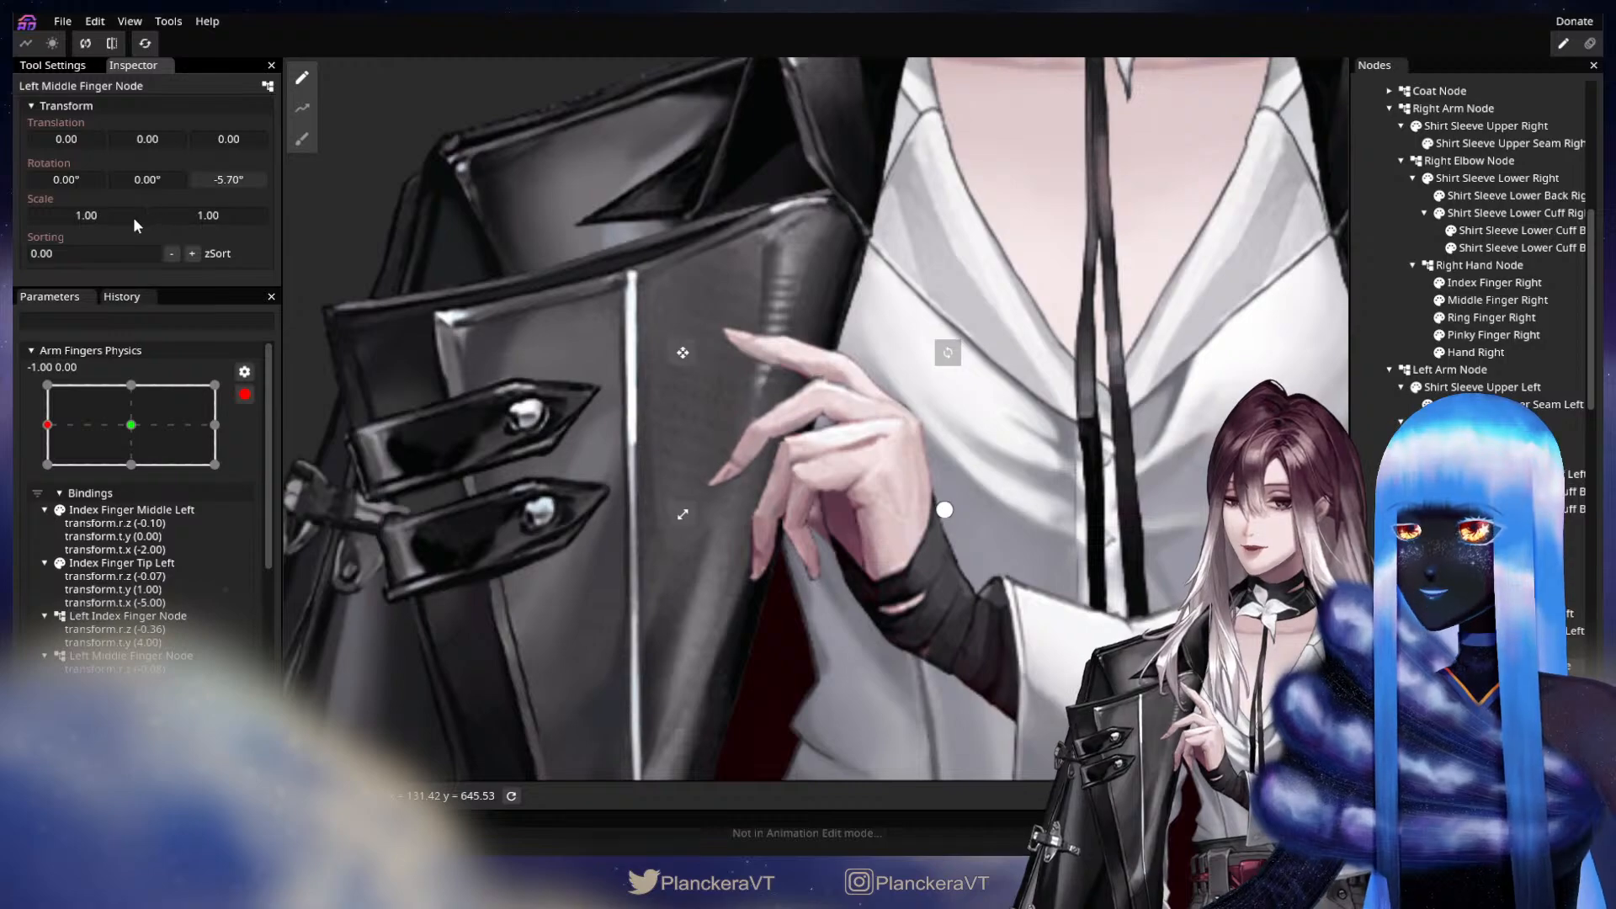
drag(142, 141, 144, 142)
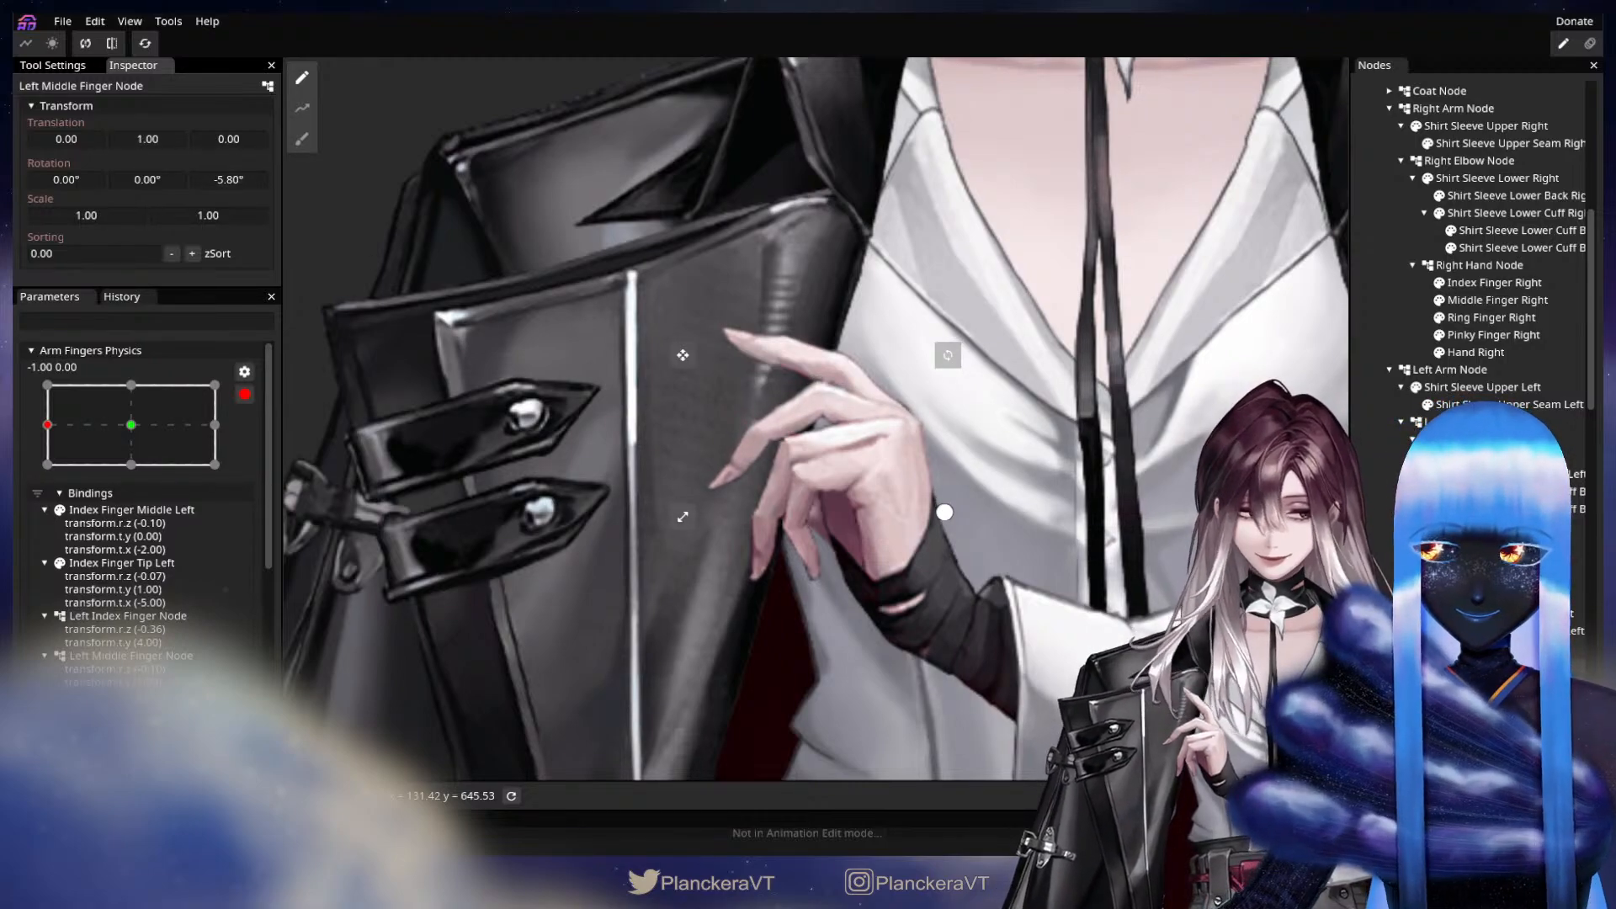
Key the Middle Finger Middle Left part with a Z rotation of 18.50° and a Y translation of -3.
click(1506, 700)
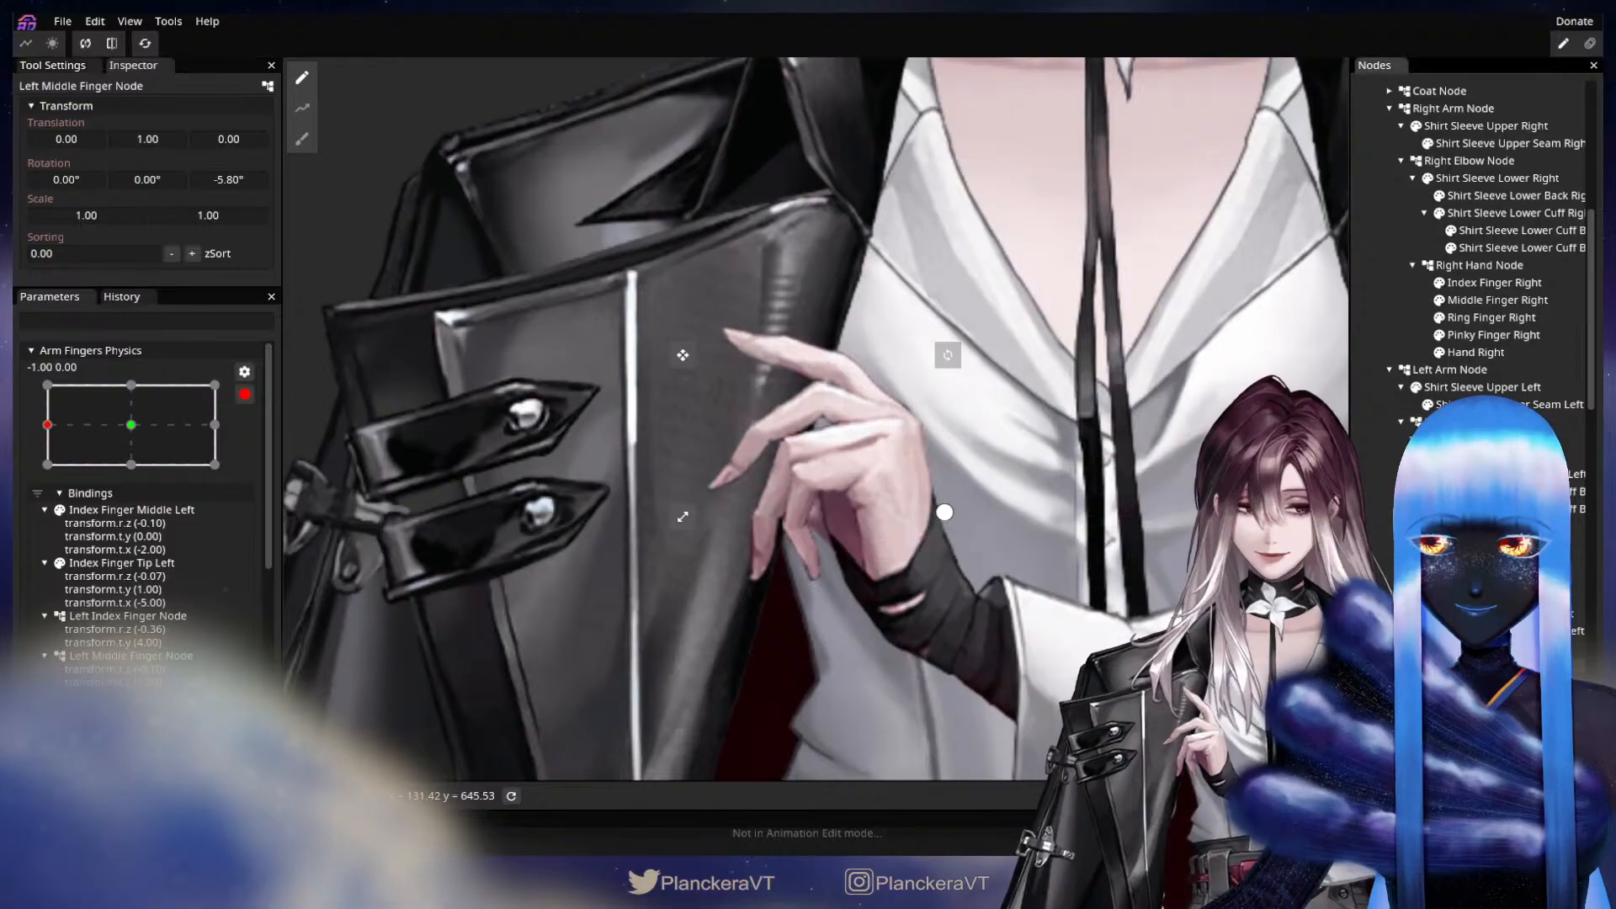
drag(207, 175, 419, 200)
mouse_move(215, 178)
mouse_down()
mouse_move(271, 179)
mouse_move(216, 178)
mouse_up()
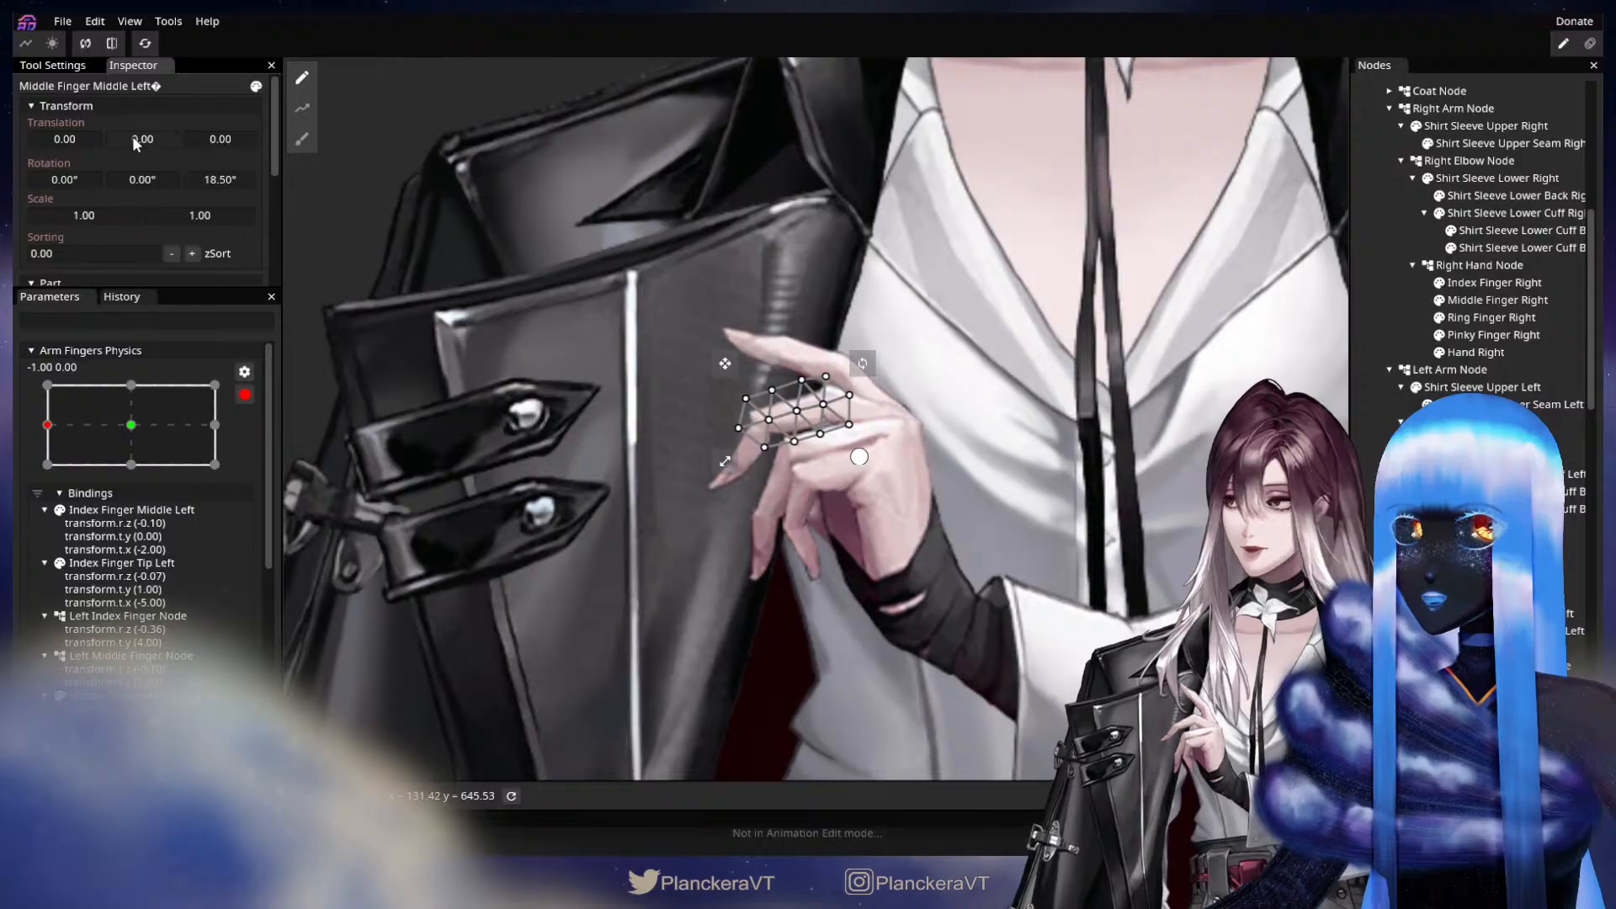
drag(134, 134, 133, 136)
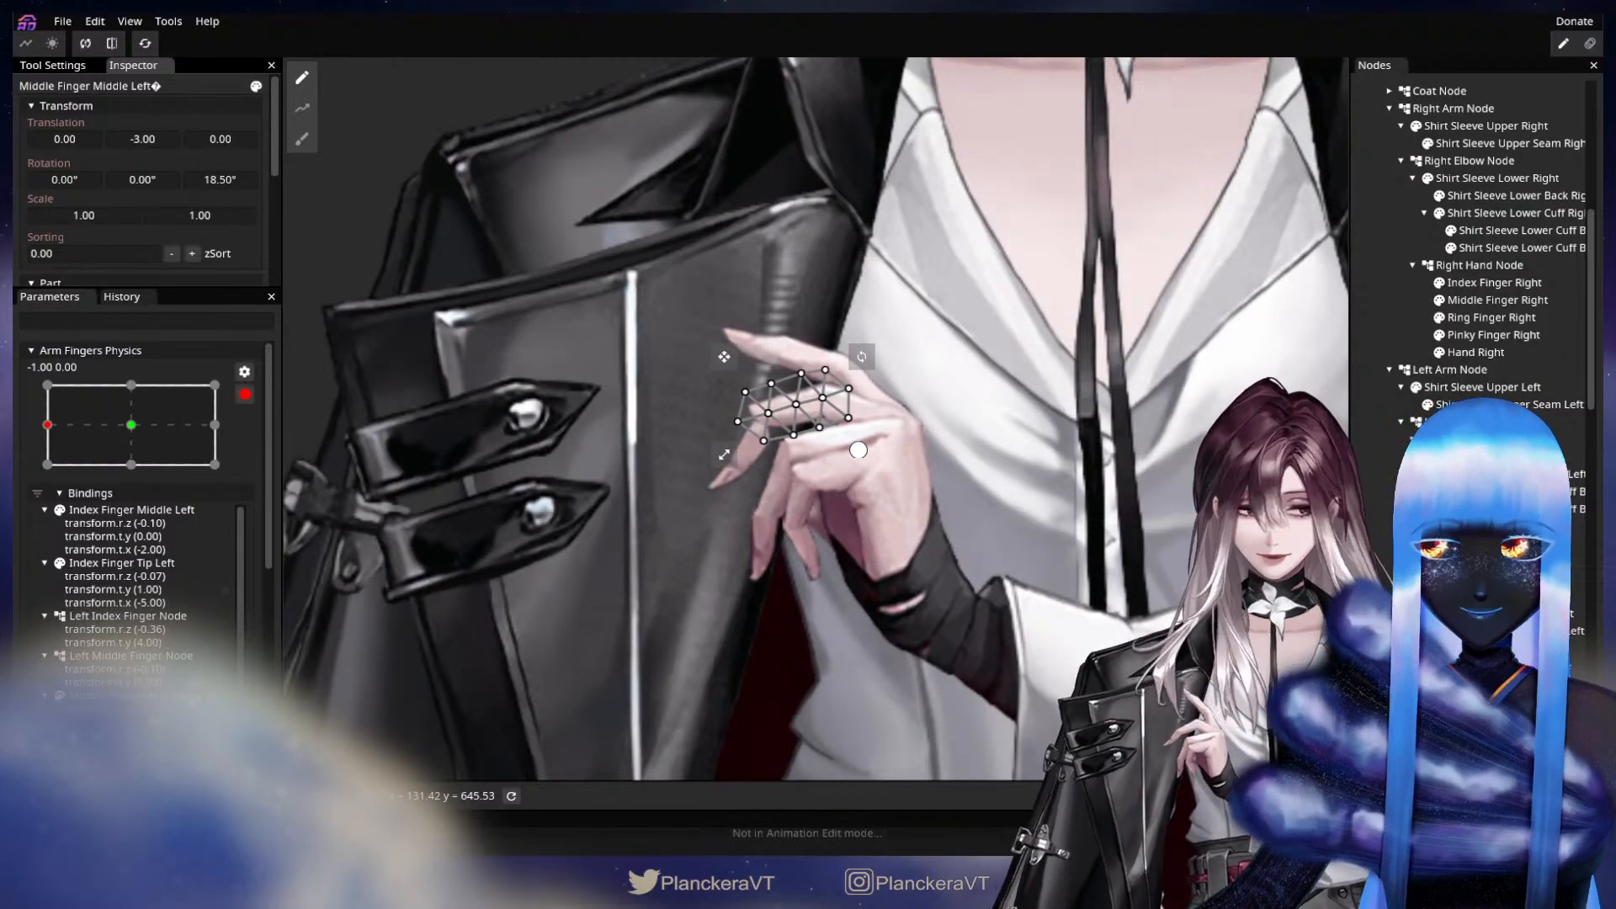
Key the Middle Finger Tip Left part with a Z rotation of 20.70°, X translation of -1 and Y translation of -14.
click(793, 512)
mouse_move(209, 180)
mouse_down()
mouse_move(256, 175)
mouse_move(194, 178)
mouse_move(221, 169)
mouse_up()
drag(138, 138, 63, 138)
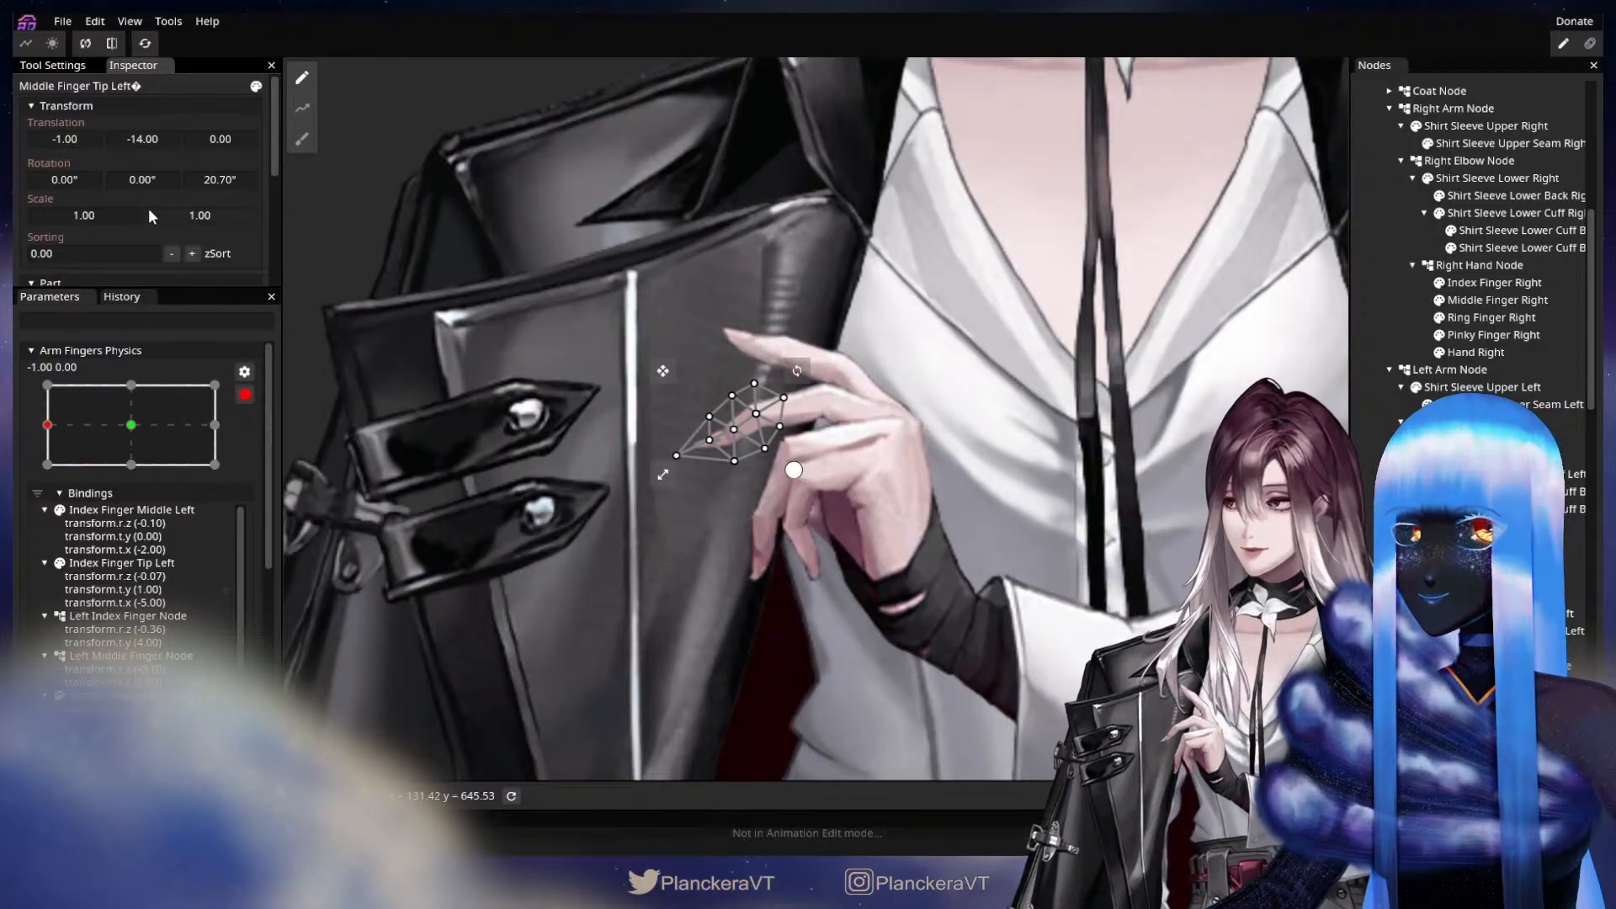
Refine the Middle Finger Tip Left part to a Z rotation of 26.60° and a Y translation of -15.
drag(209, 175, 270, 179)
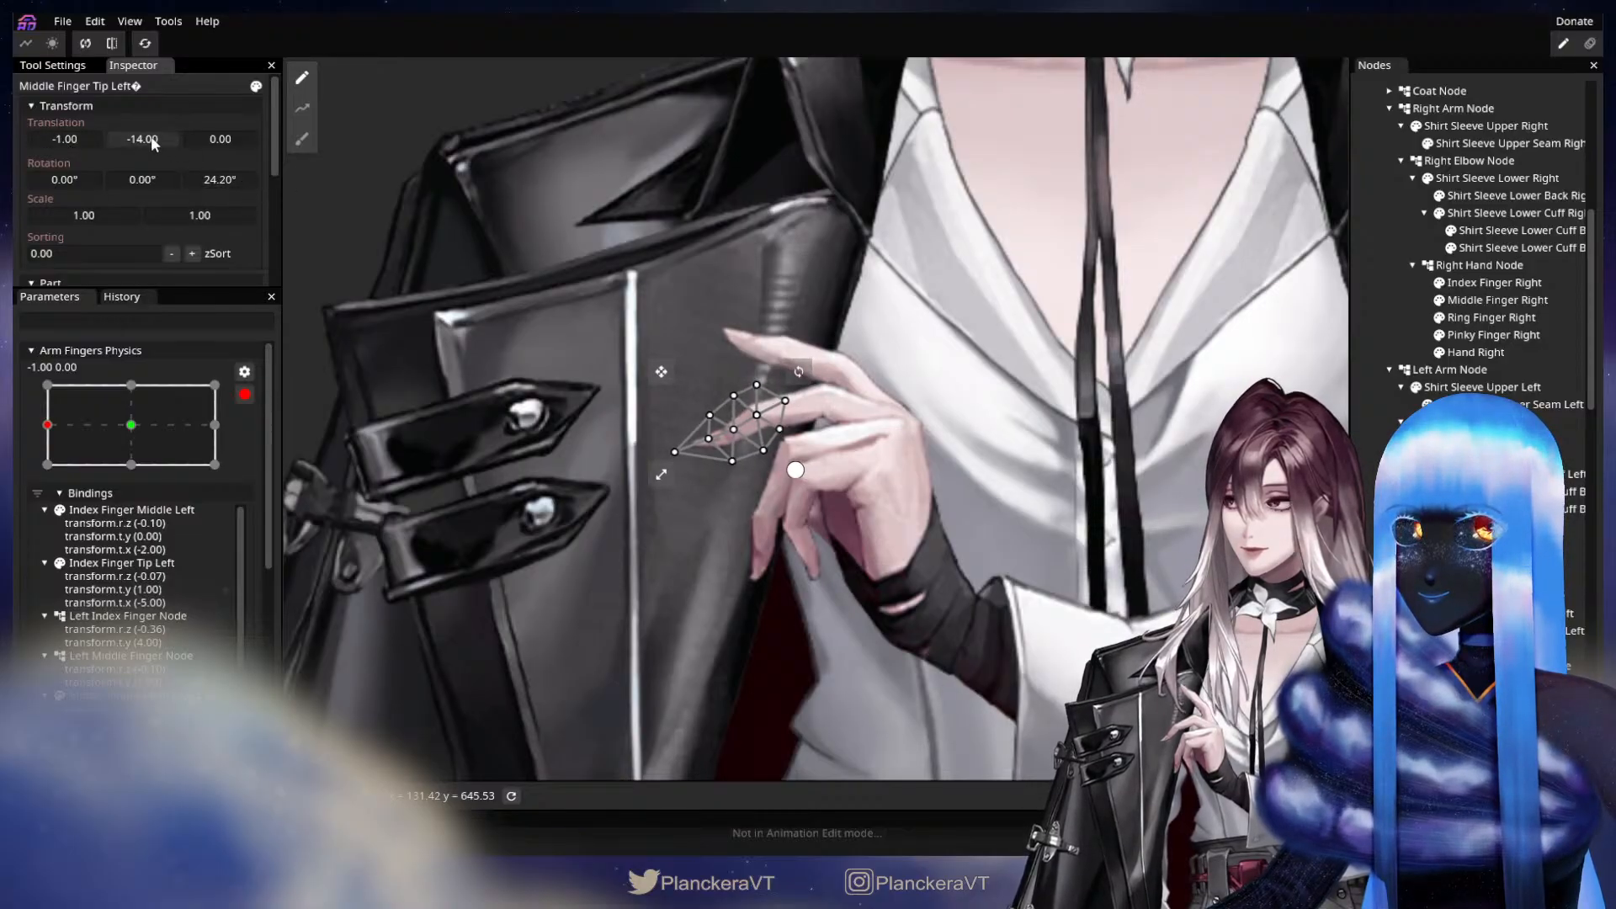
drag(149, 136, 255, 174)
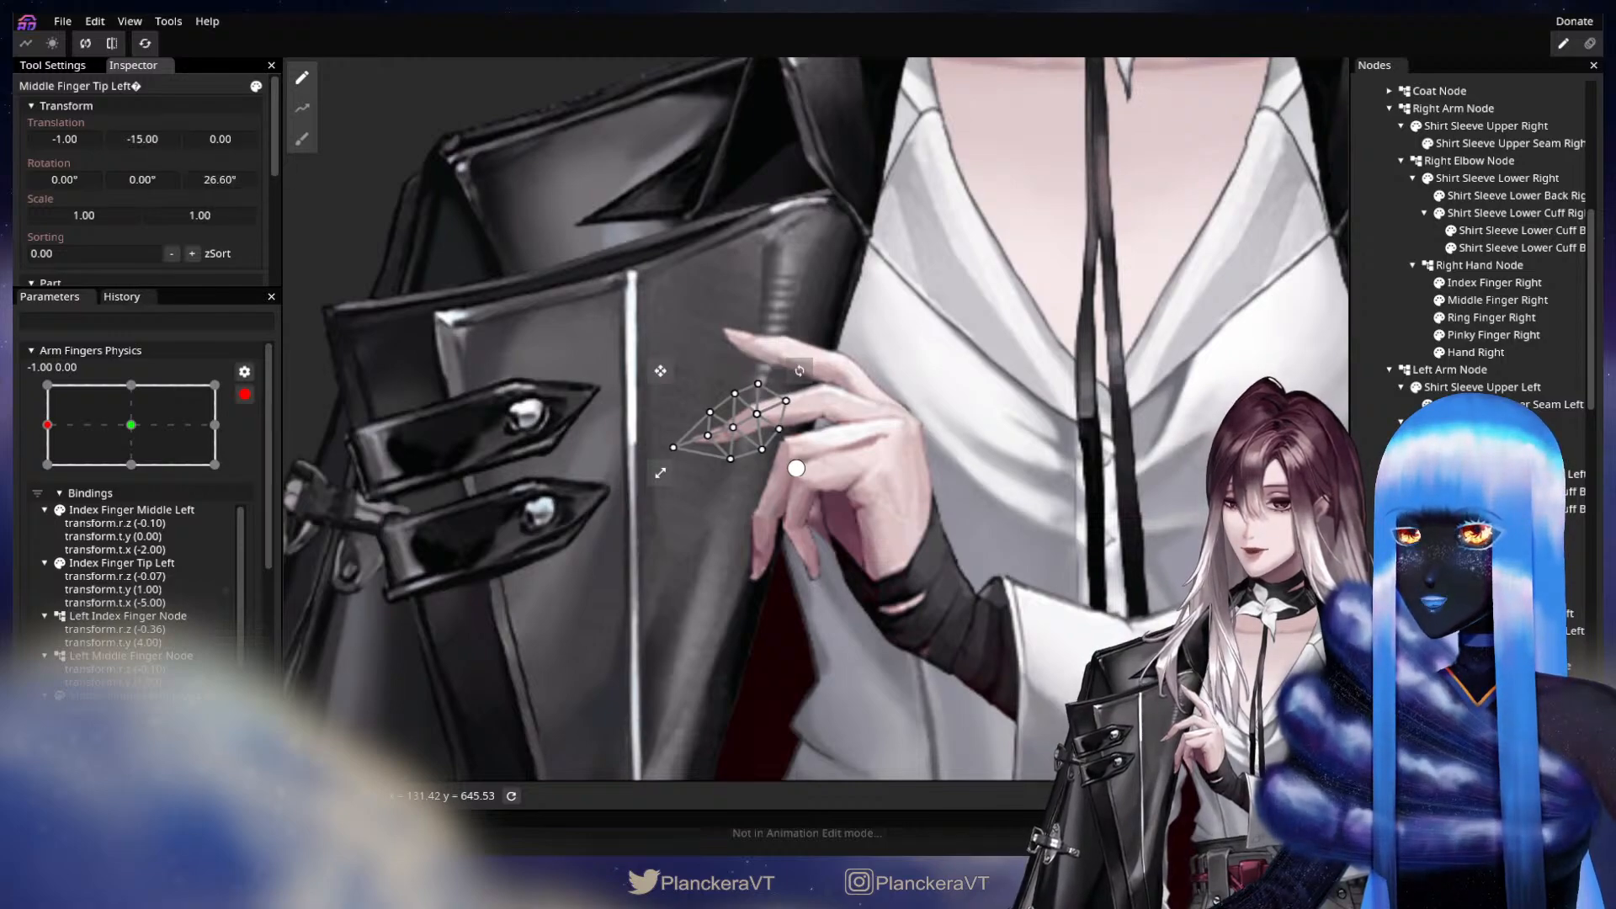
click(1017, 548)
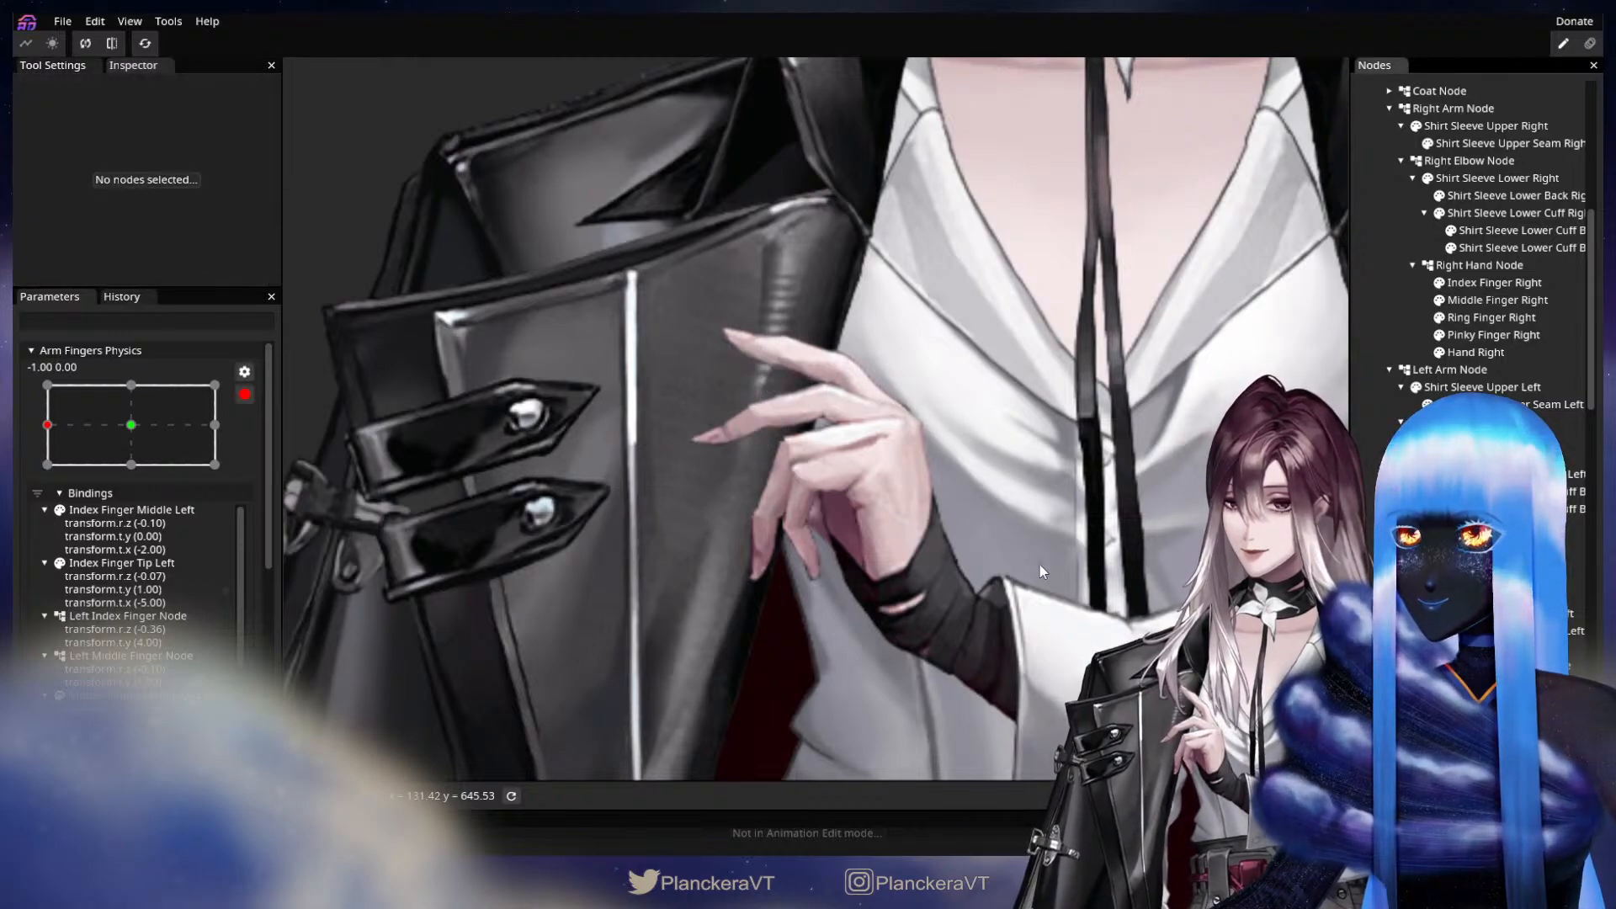
drag(1040, 564, 1015, 514)
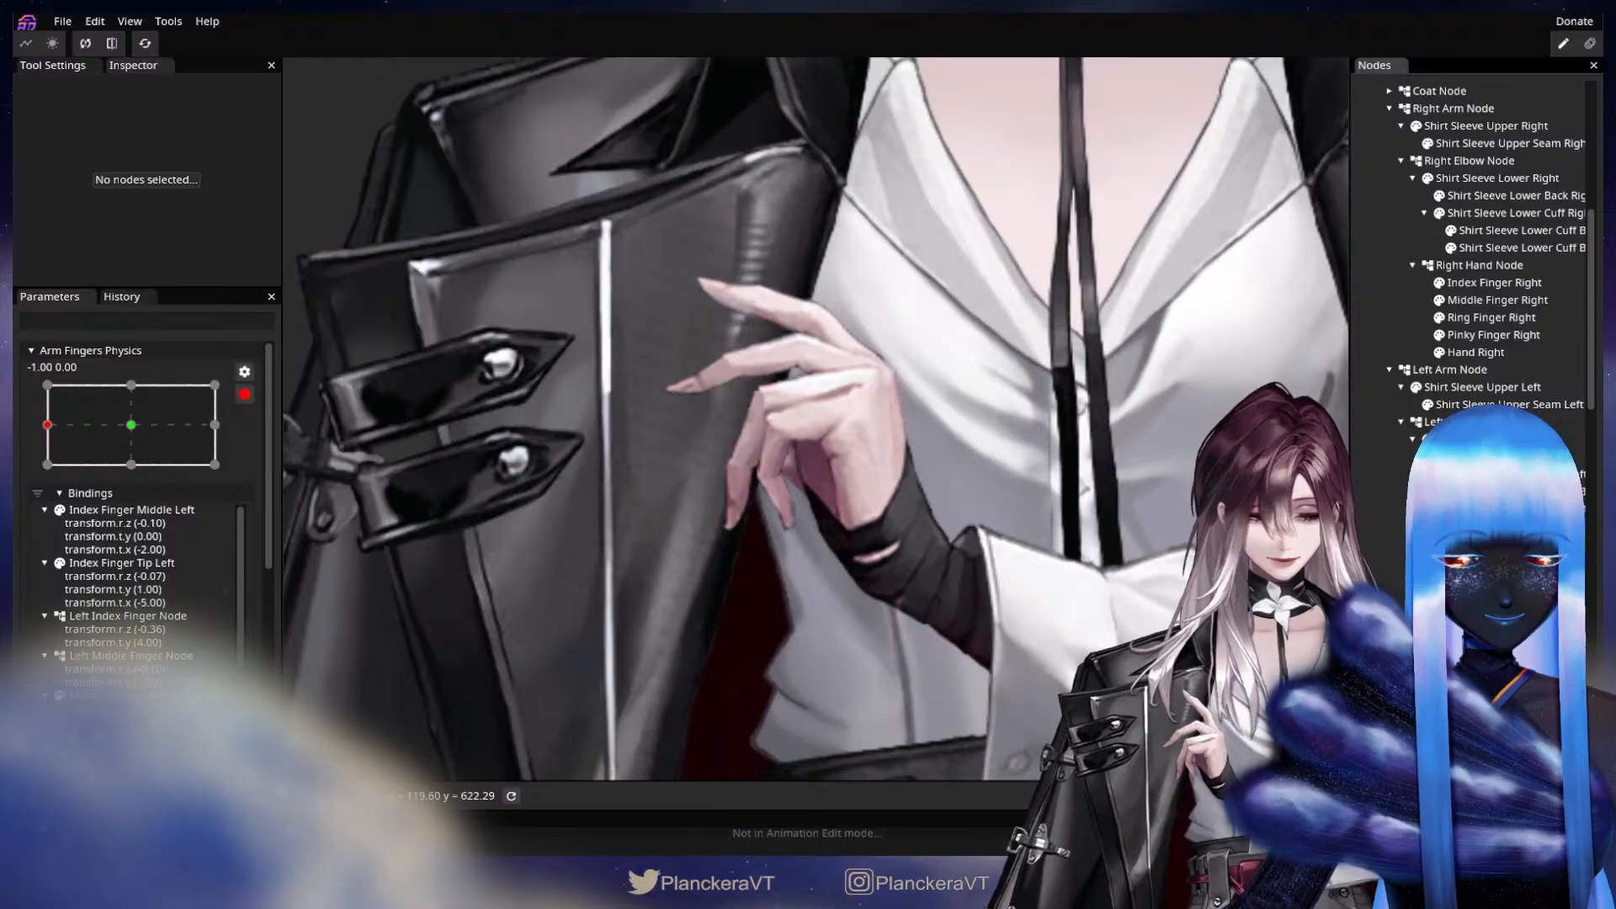
Key the Left Ring Finger Node with a Z rotation of 5.20°.
scroll(1494, 623, up, 1)
click(1494, 649)
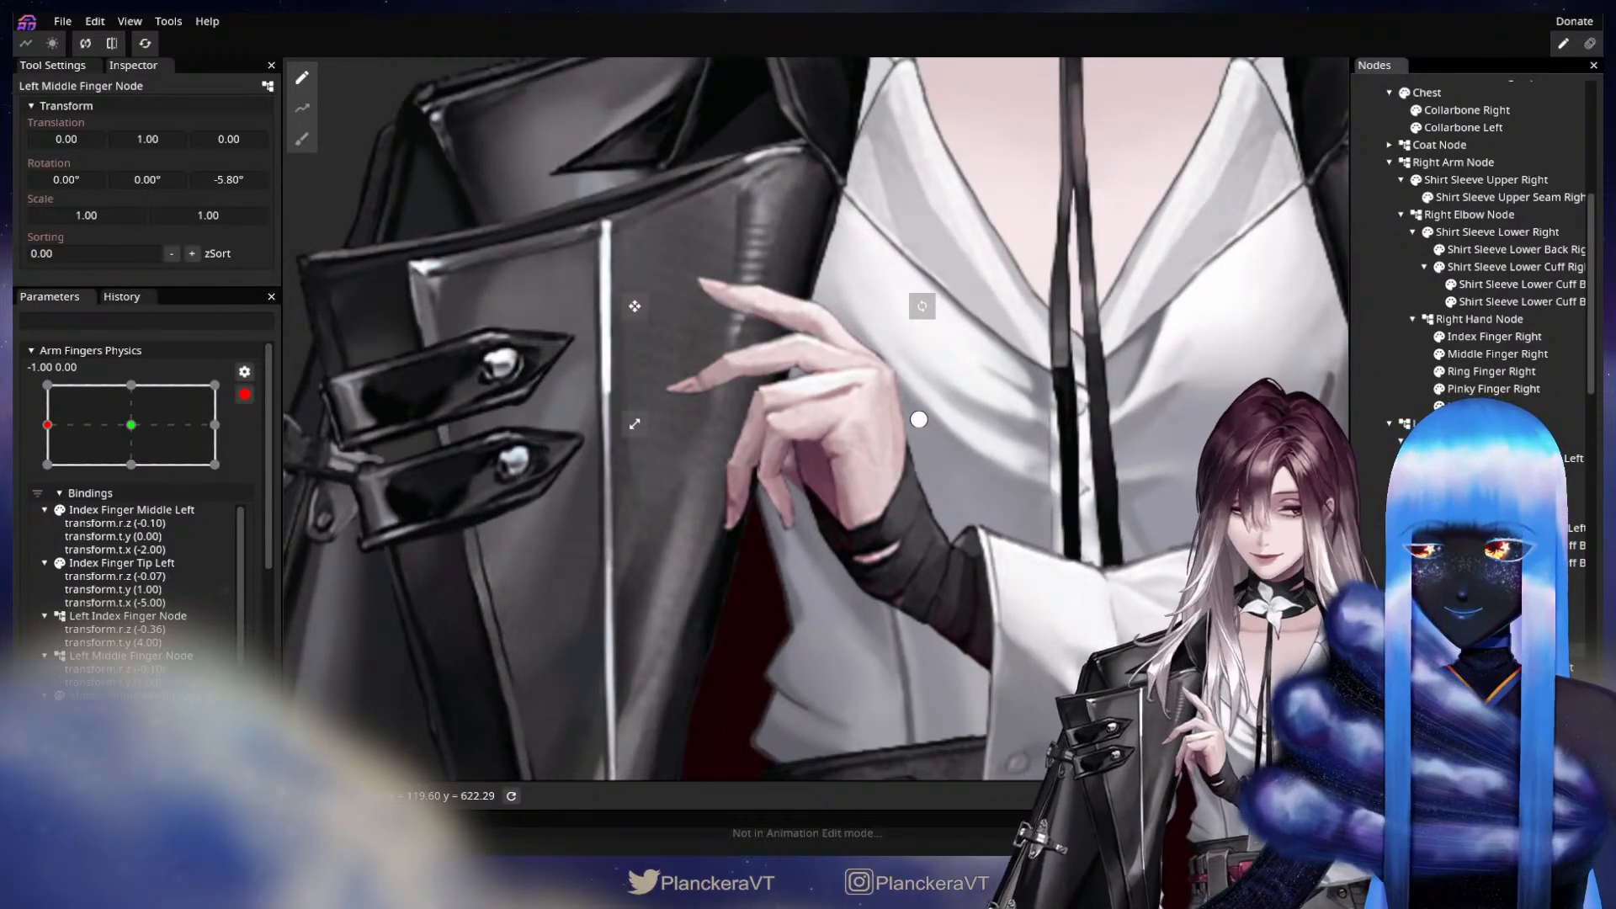
scroll(1494, 573, down, 4)
click(1494, 573)
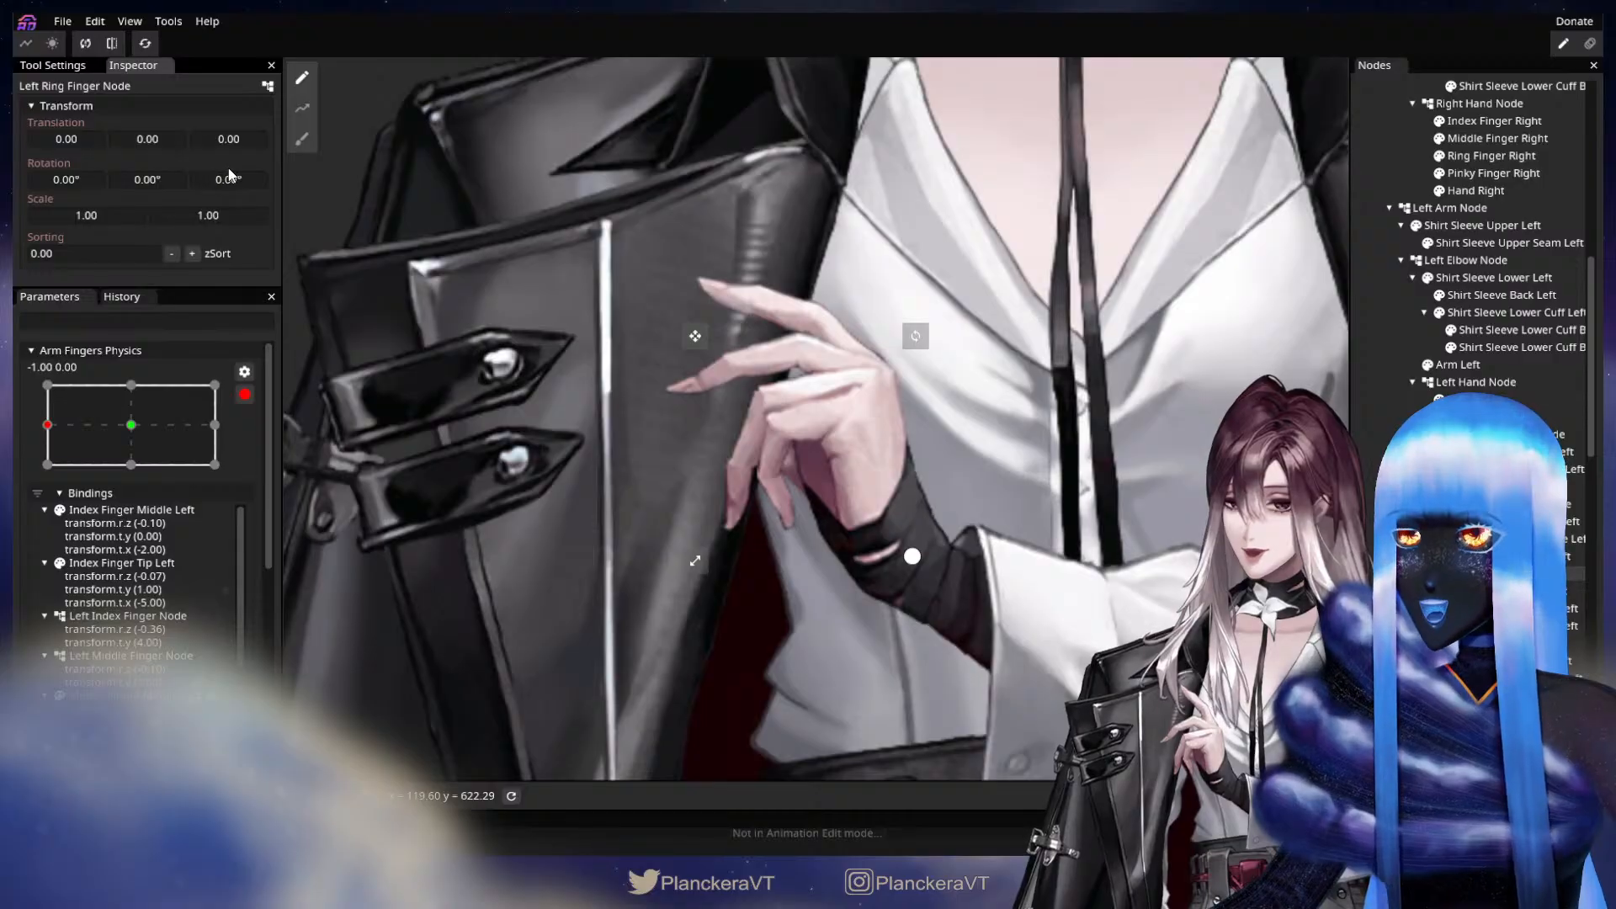
drag(209, 169, 318, 184)
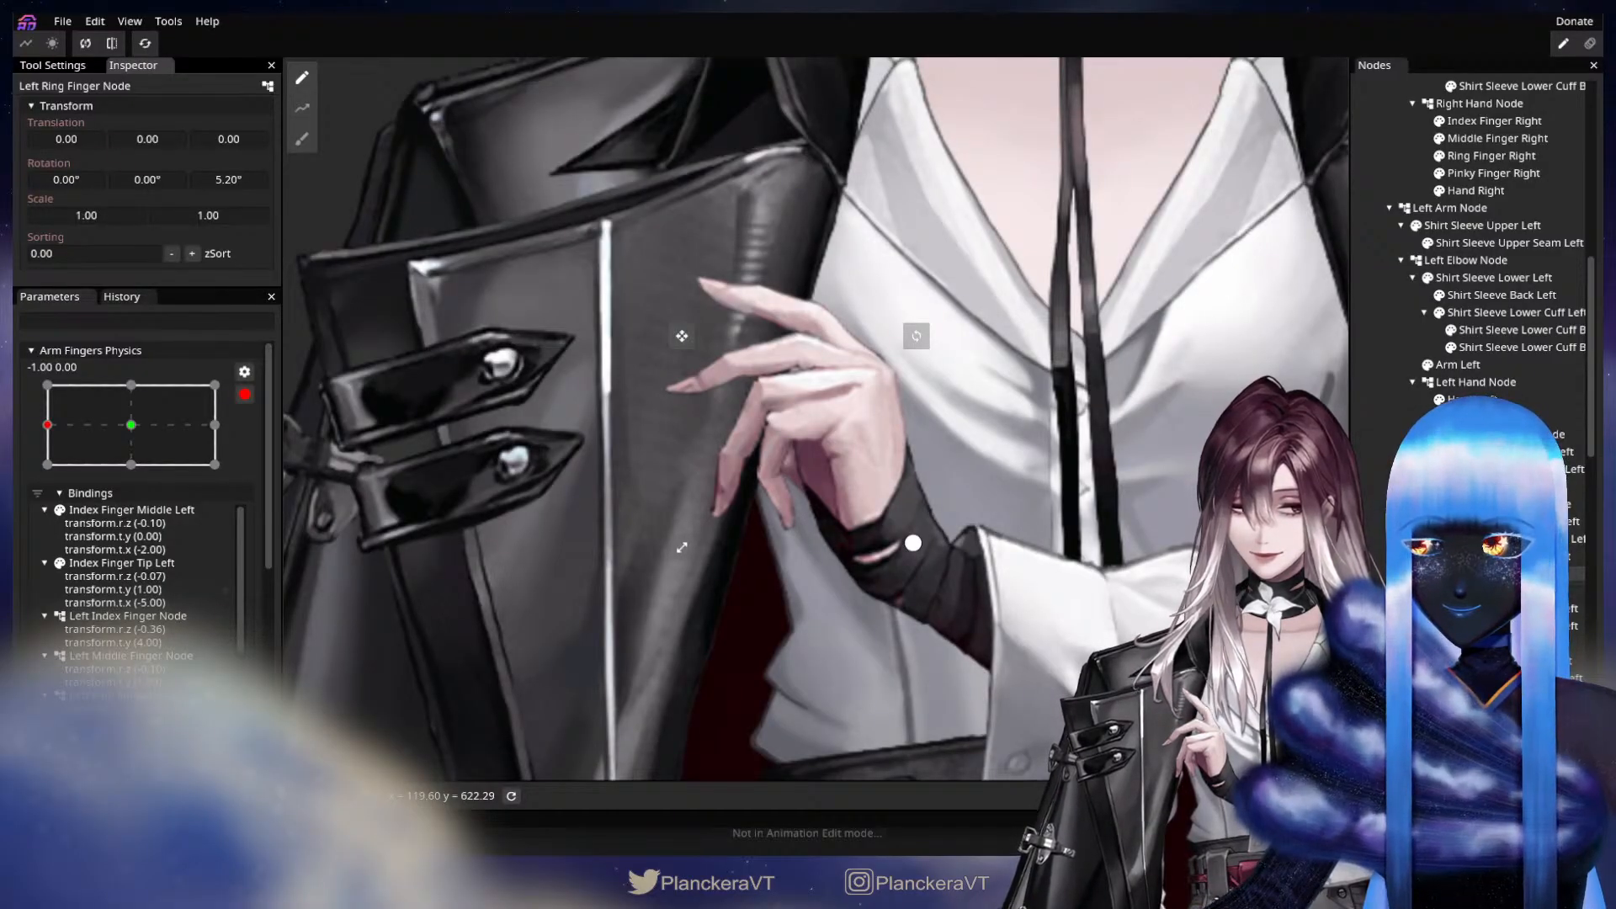
Key the Ring Finger Middle Left part with Z rotation 41.40°, X translation -7 and Y translation -8, and compare it with the neutral pose.
click(1515, 609)
drag(210, 177, 848, 253)
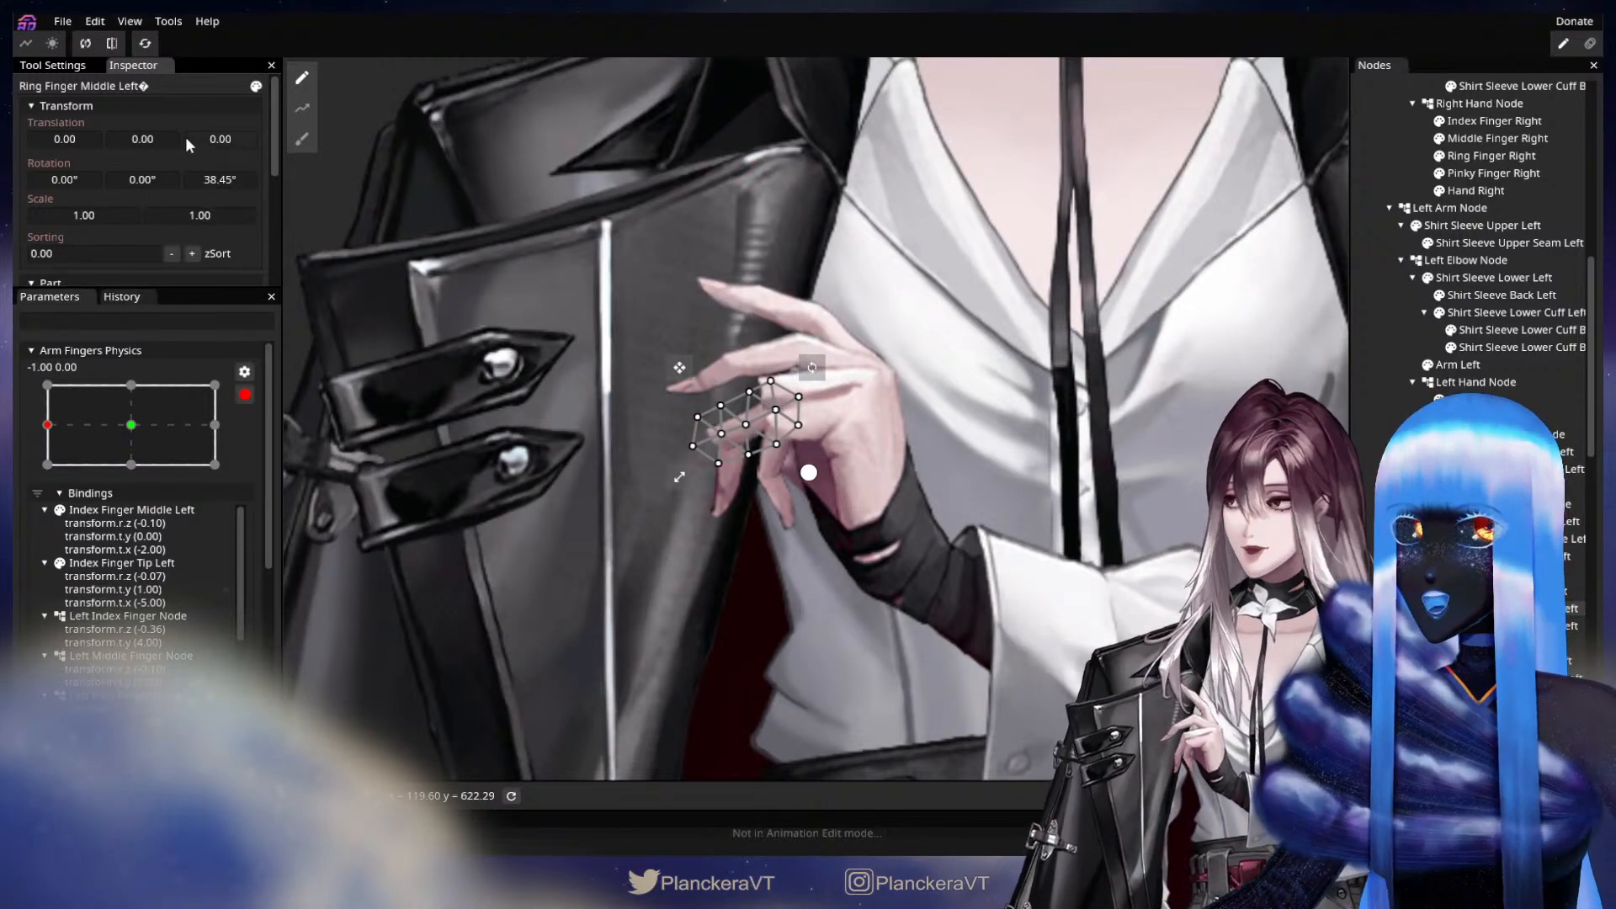
mouse_move(162, 135)
mouse_down()
mouse_move(64, 140)
mouse_move(146, 138)
mouse_up()
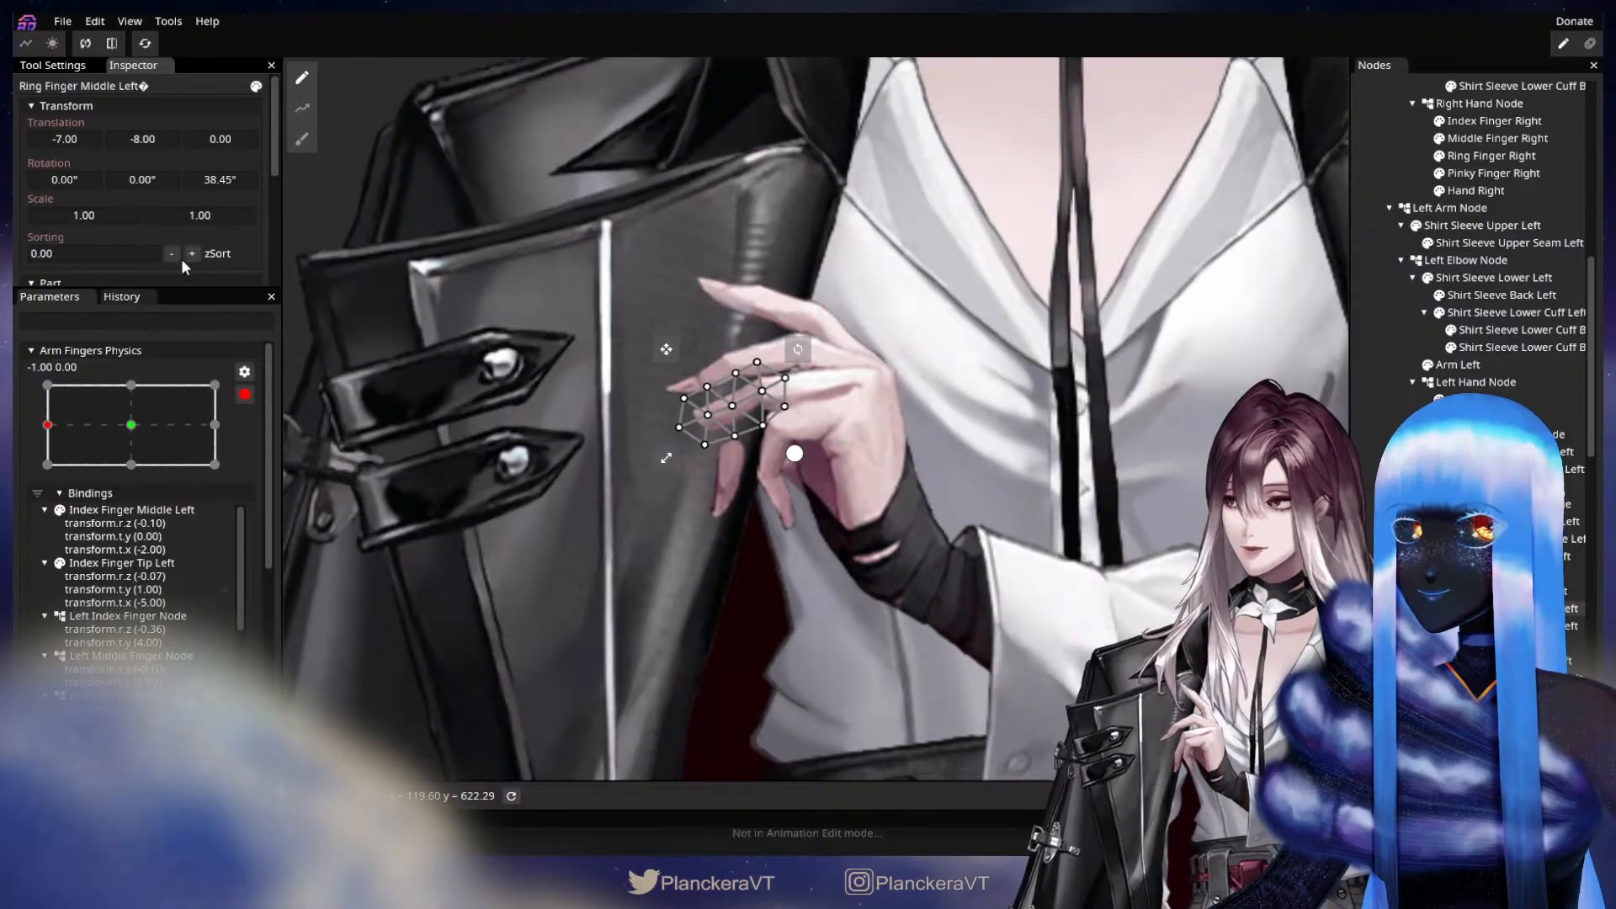
drag(219, 180, 265, 187)
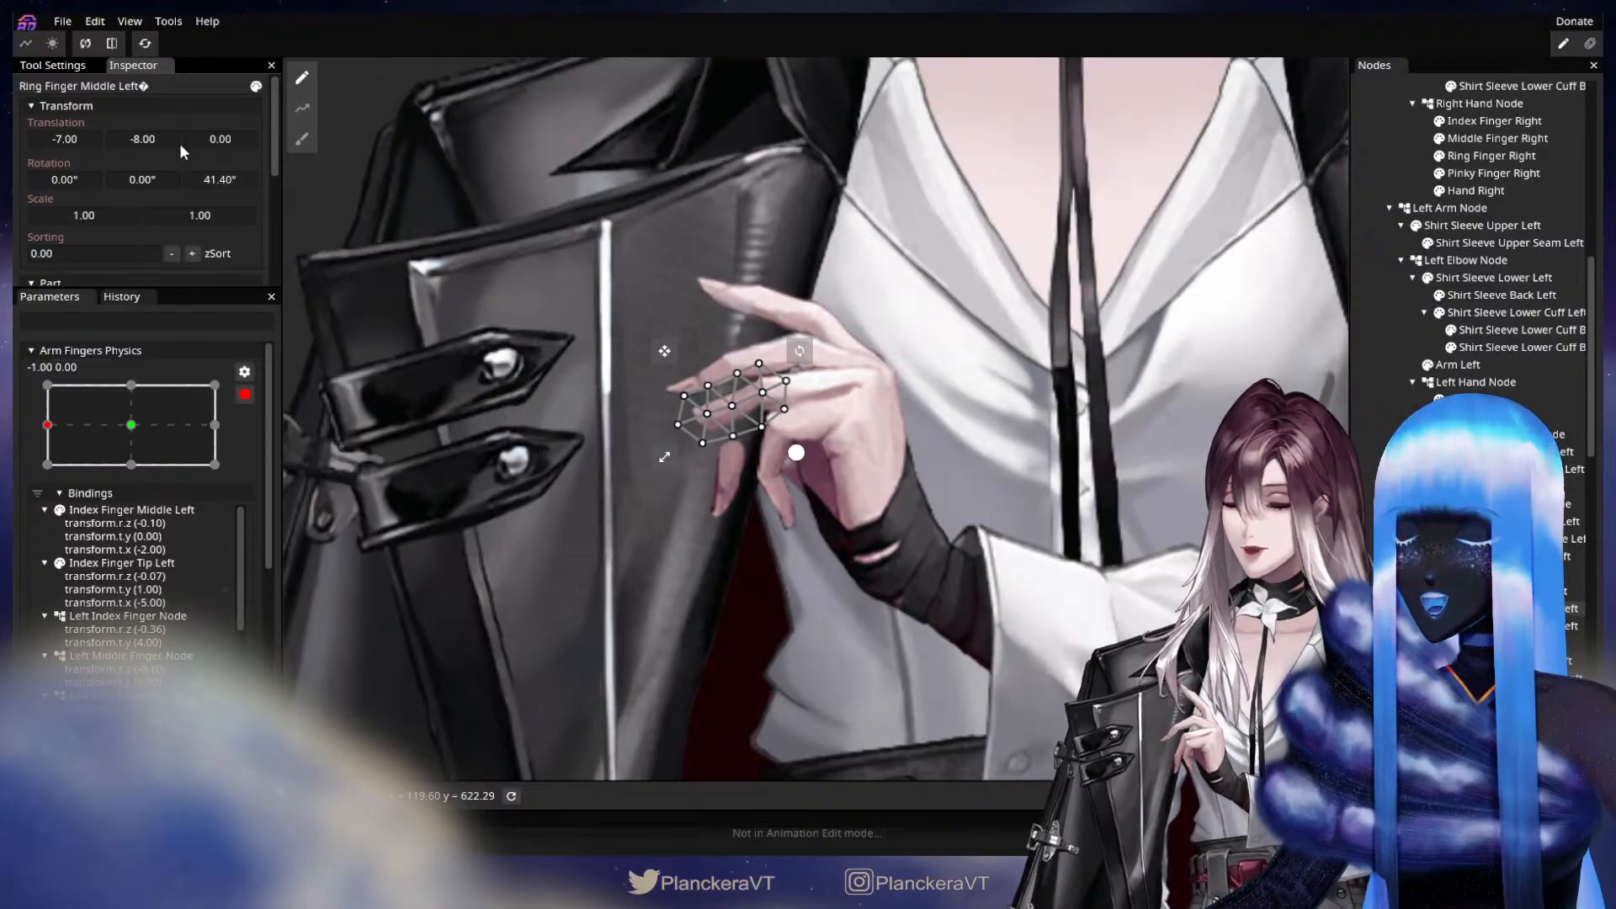
scroll(661, 419, up, 5)
scroll(902, 531, up, 5)
drag(661, 418, 657, 467)
click(131, 427)
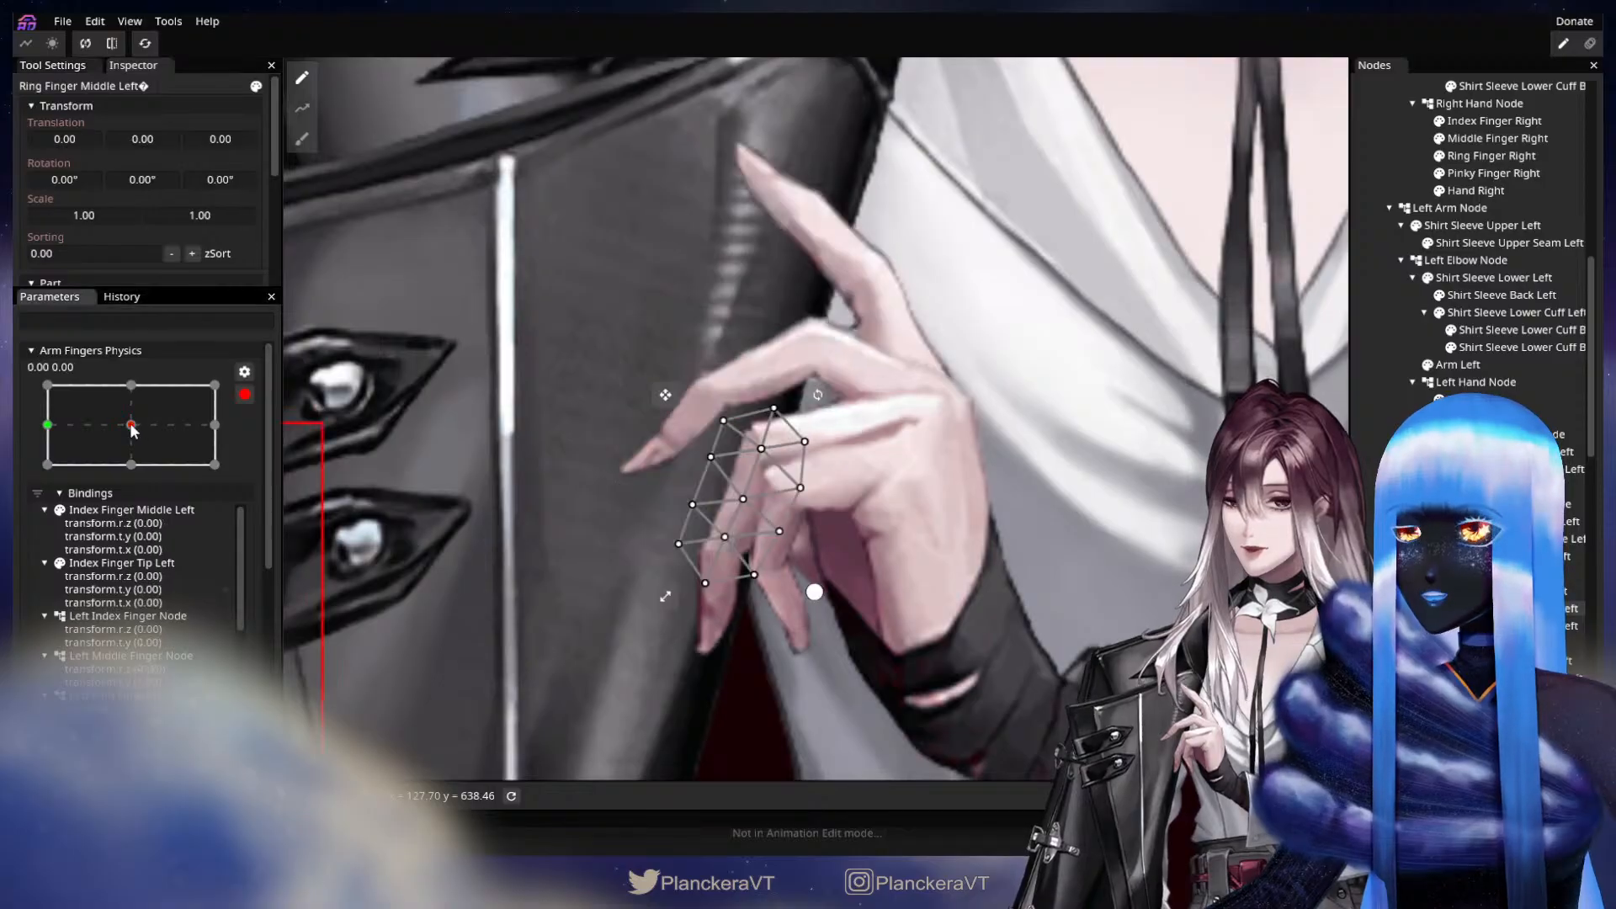
click(47, 425)
Refine the Ring Finger Middle Left part to a Z rotation of 31.40°, X translation of -5 and Y translation of -7.
drag(153, 137, 68, 144)
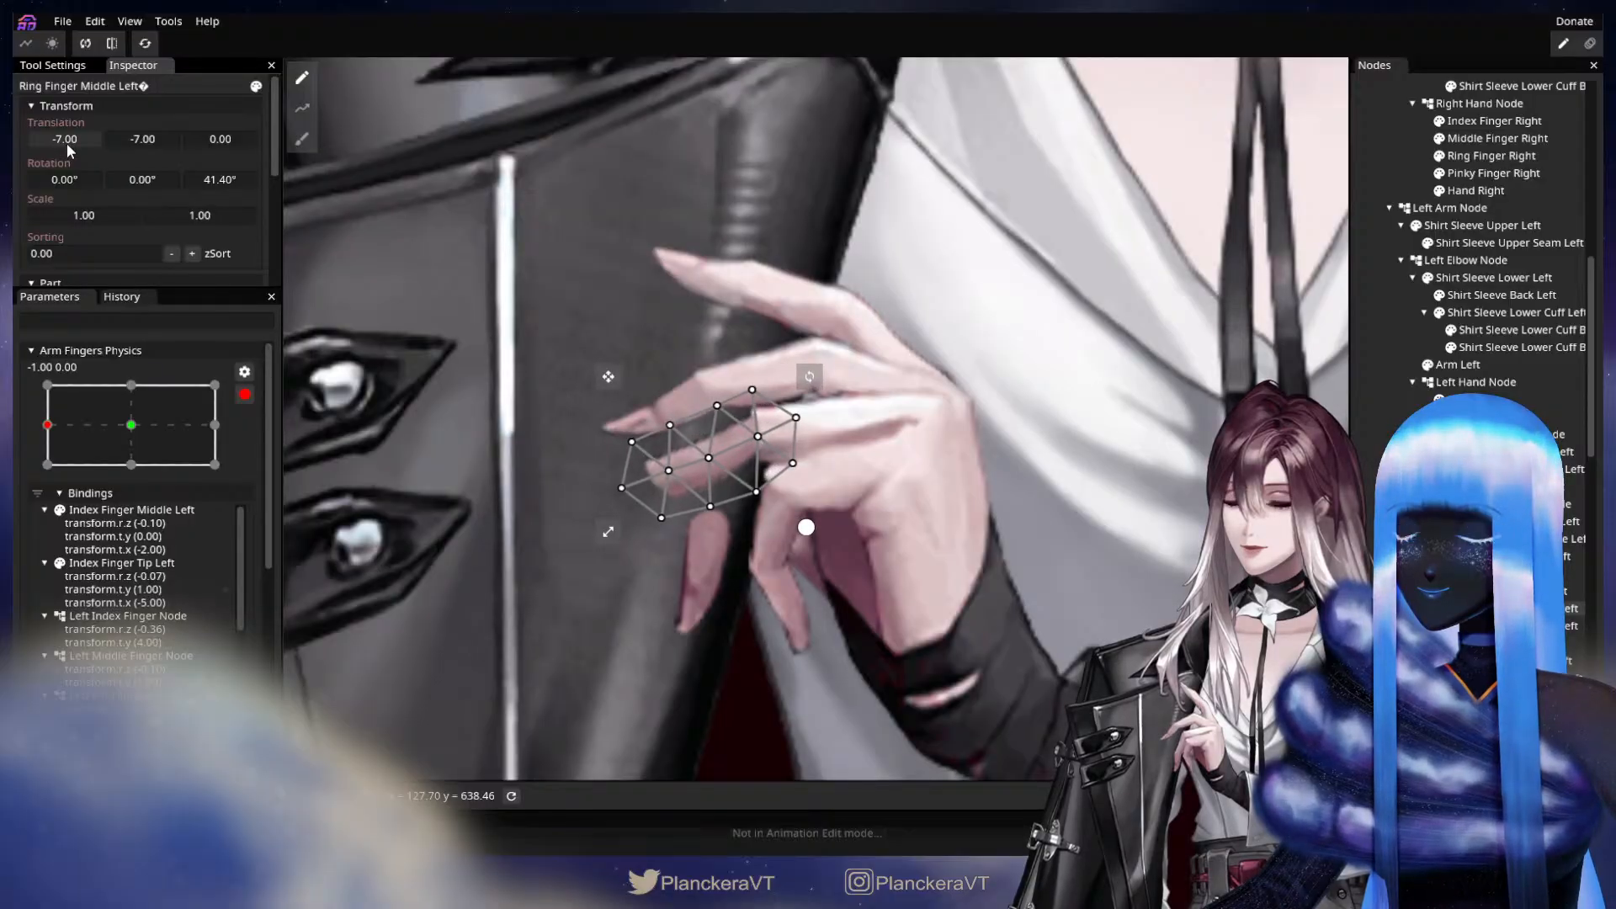
drag(66, 144, 128, 142)
drag(202, 182, 253, 182)
drag(144, 143, 141, 144)
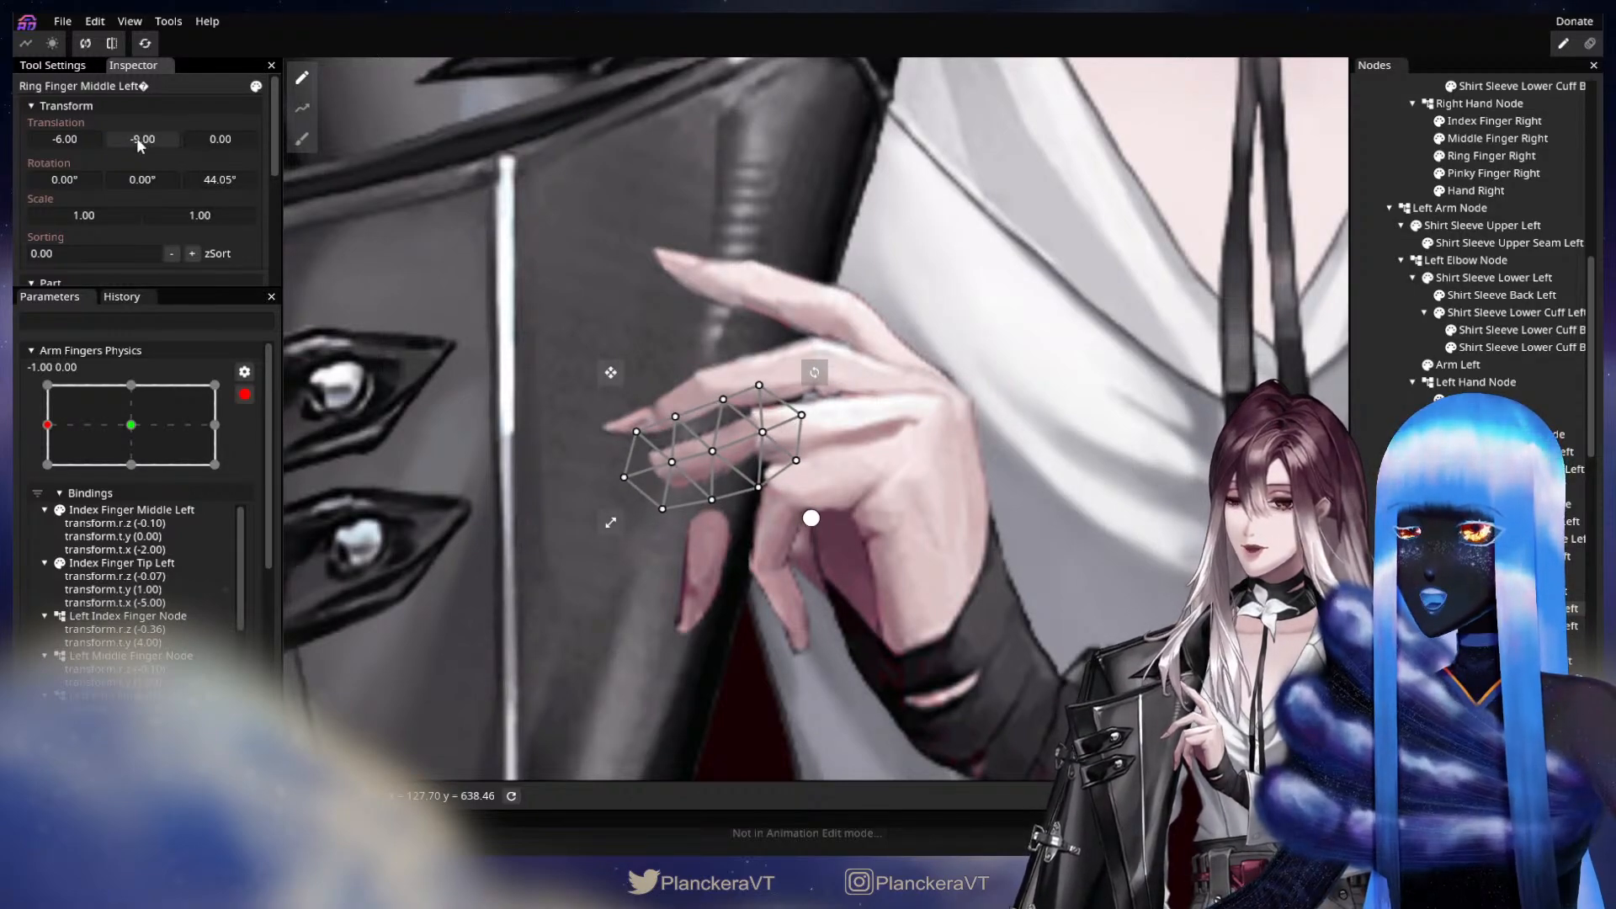
drag(220, 179, 62, 193)
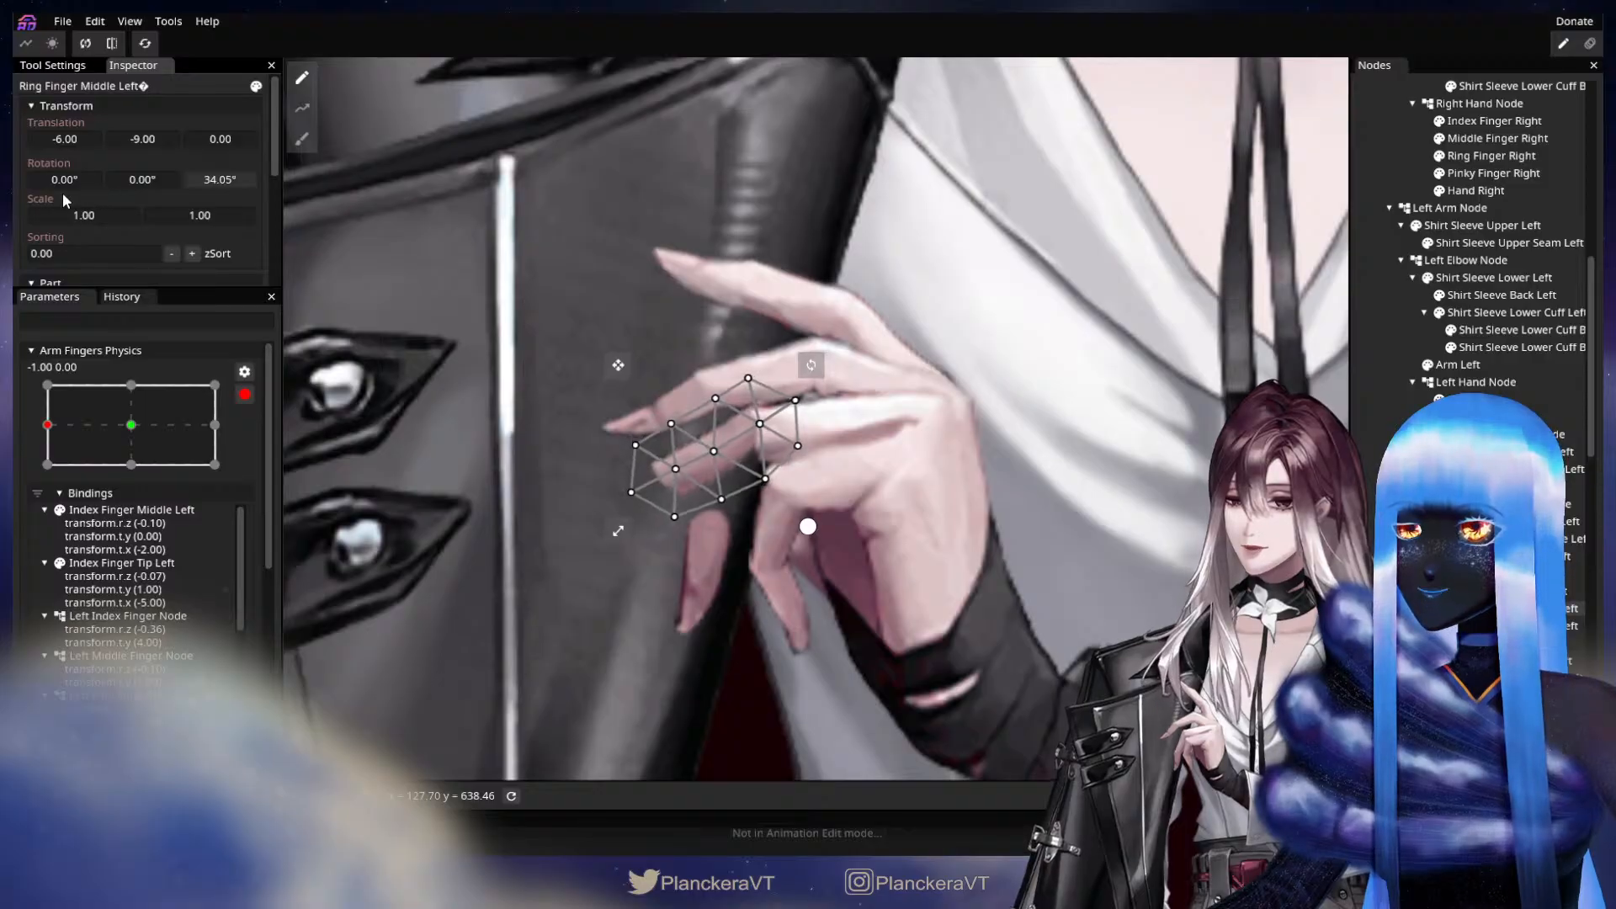
drag(136, 144, 139, 139)
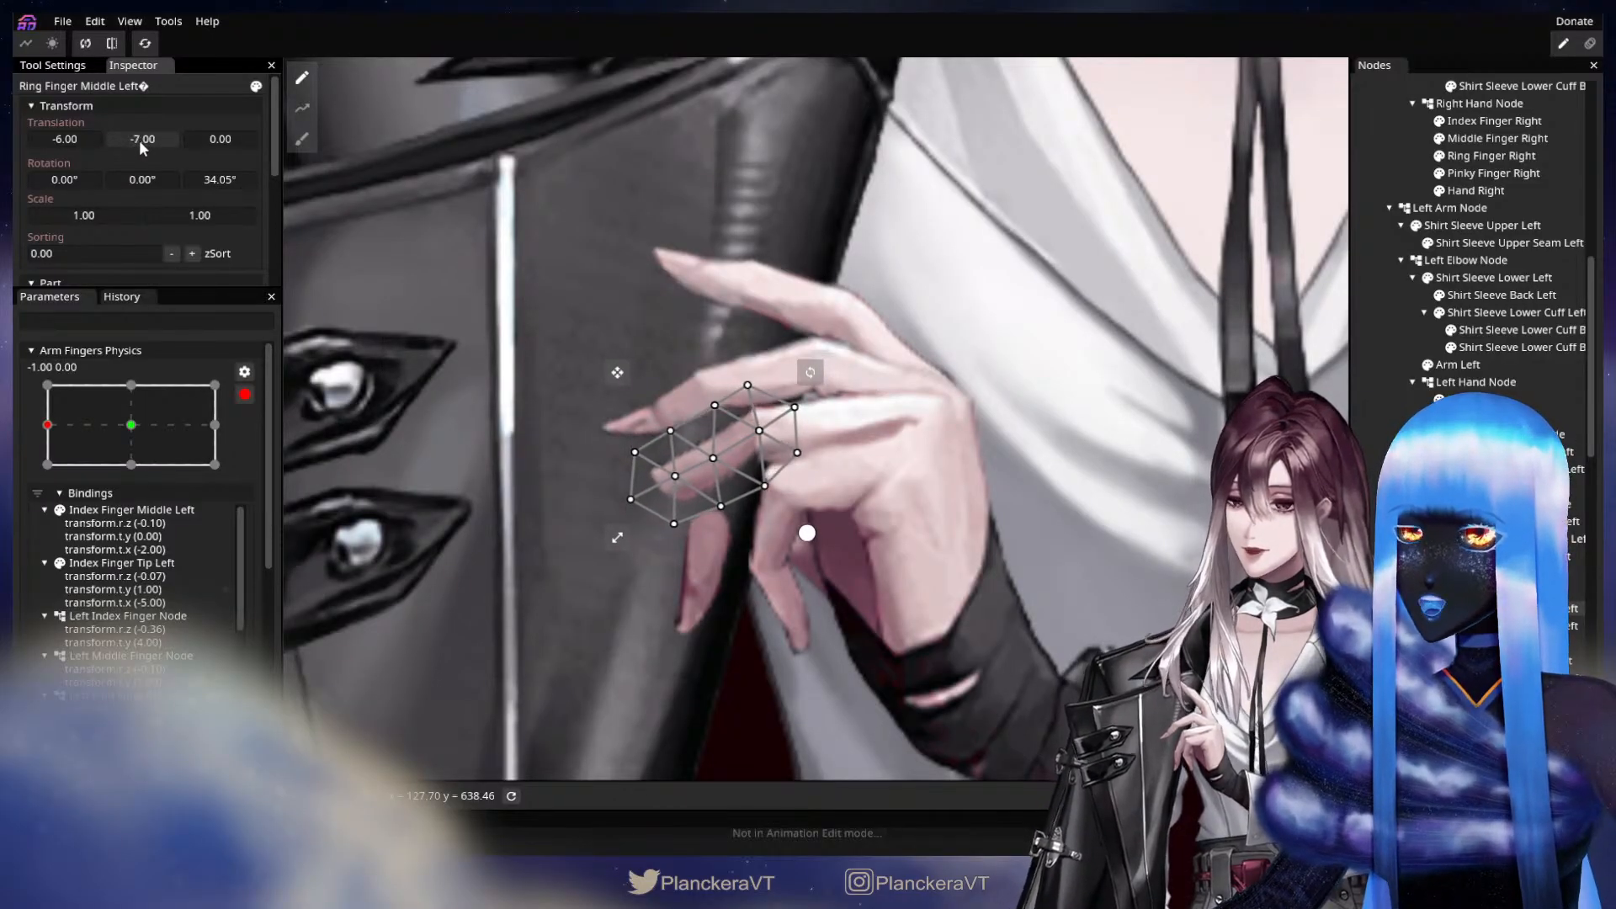
drag(219, 185, 150, 143)
drag(47, 145, 136, 150)
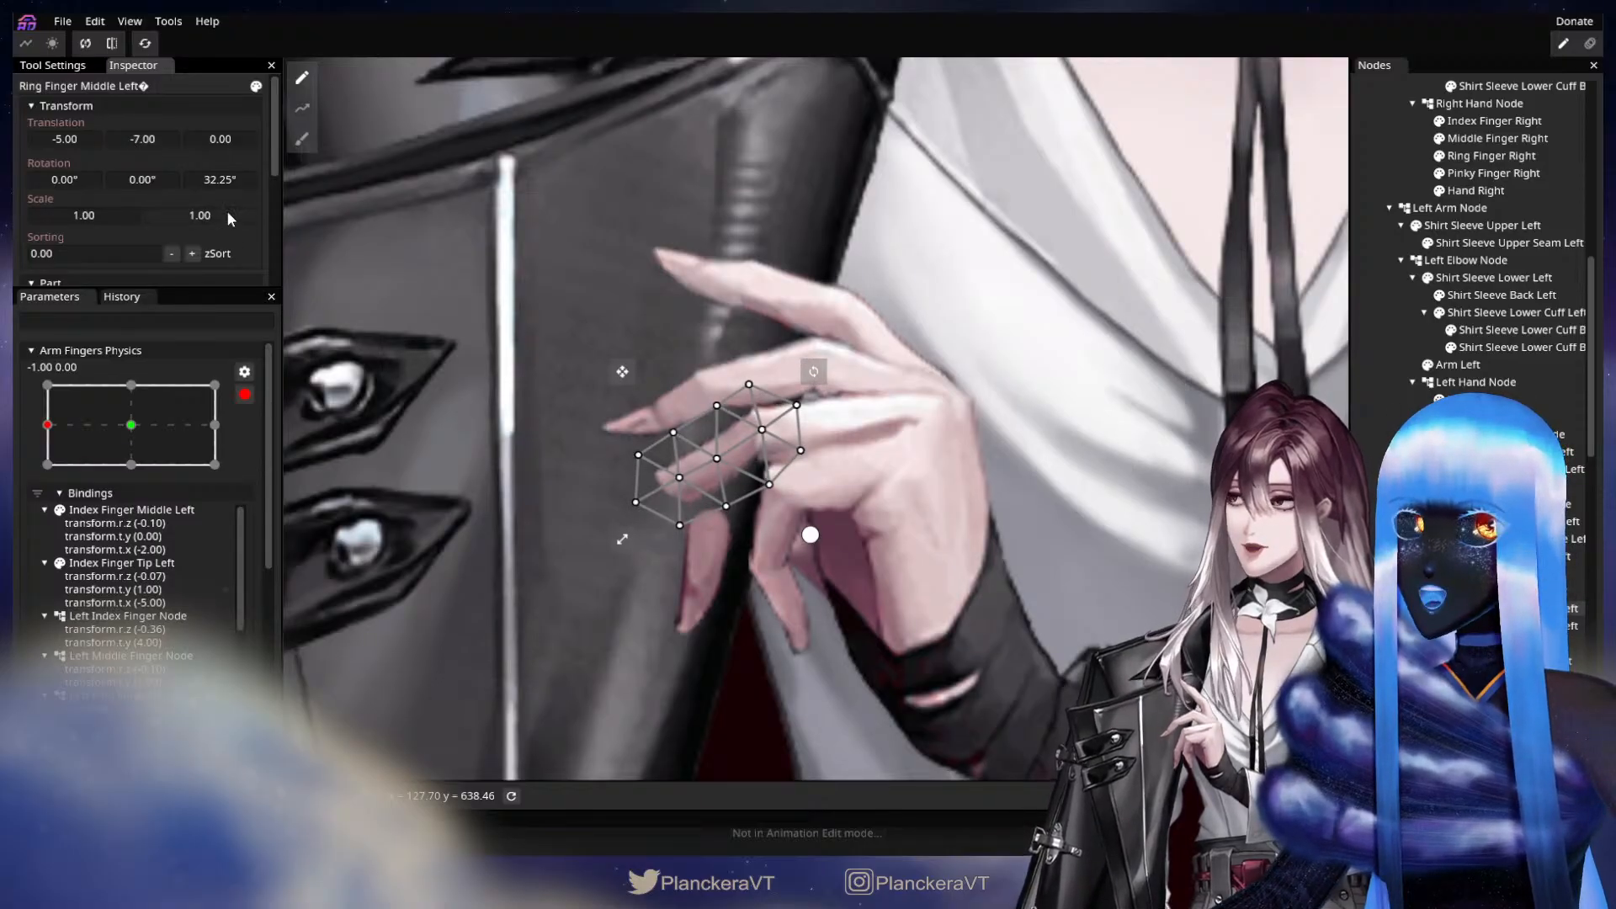
drag(217, 185, 205, 187)
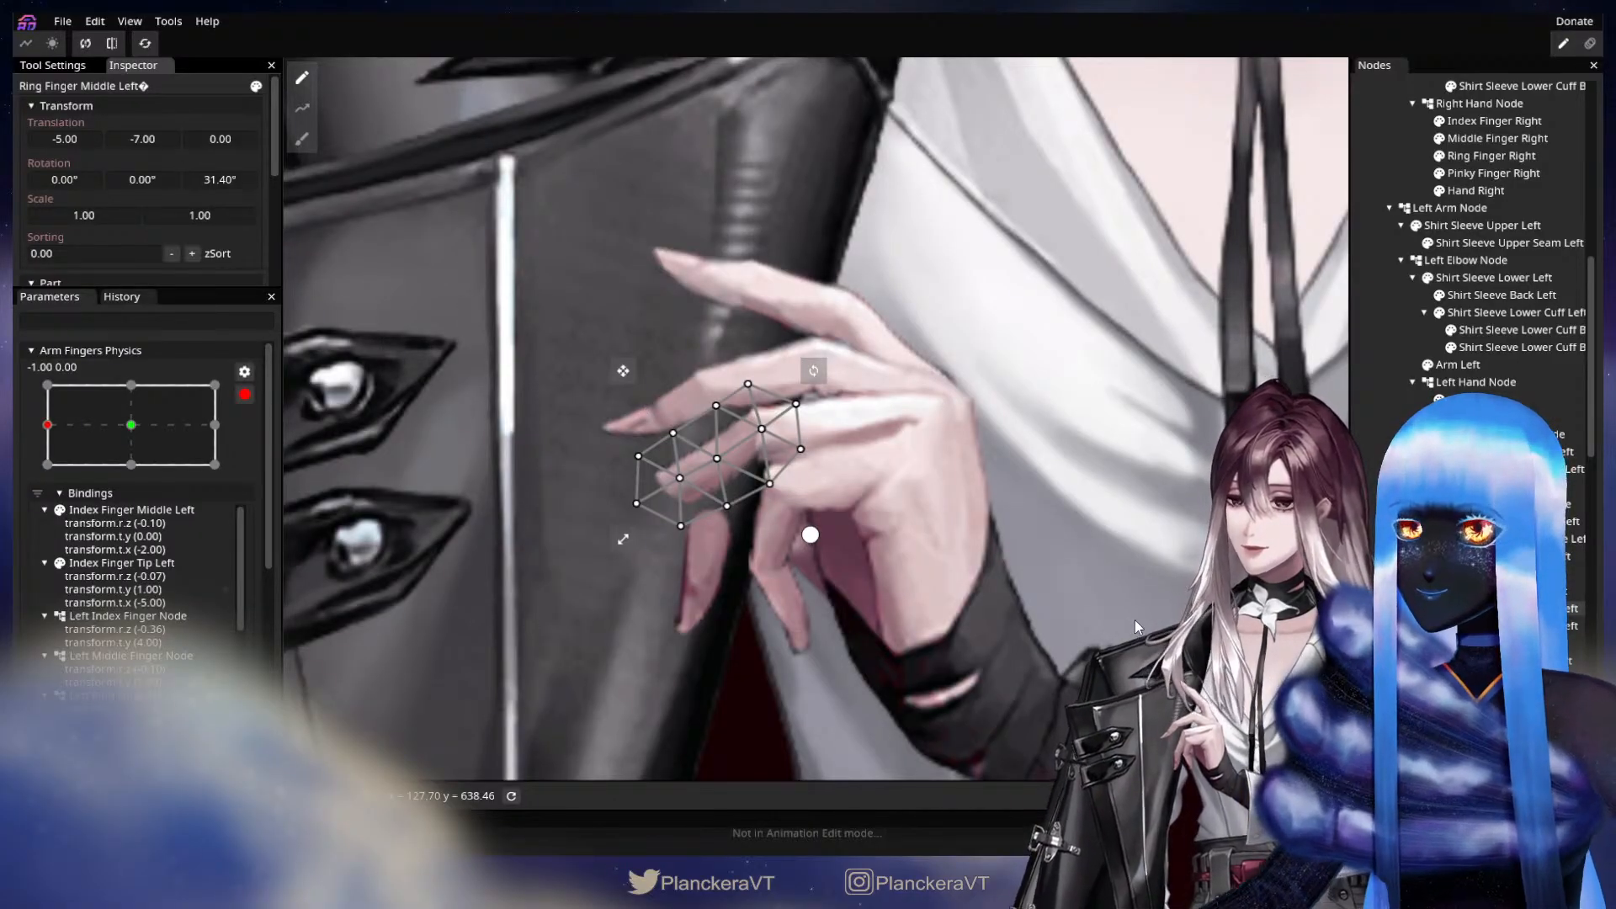
Key the ring finger's tip segment, also named Ring Finger Middle Left, with Z rotation 39.70°, X translation -19 and Y translation -14.
click(1515, 625)
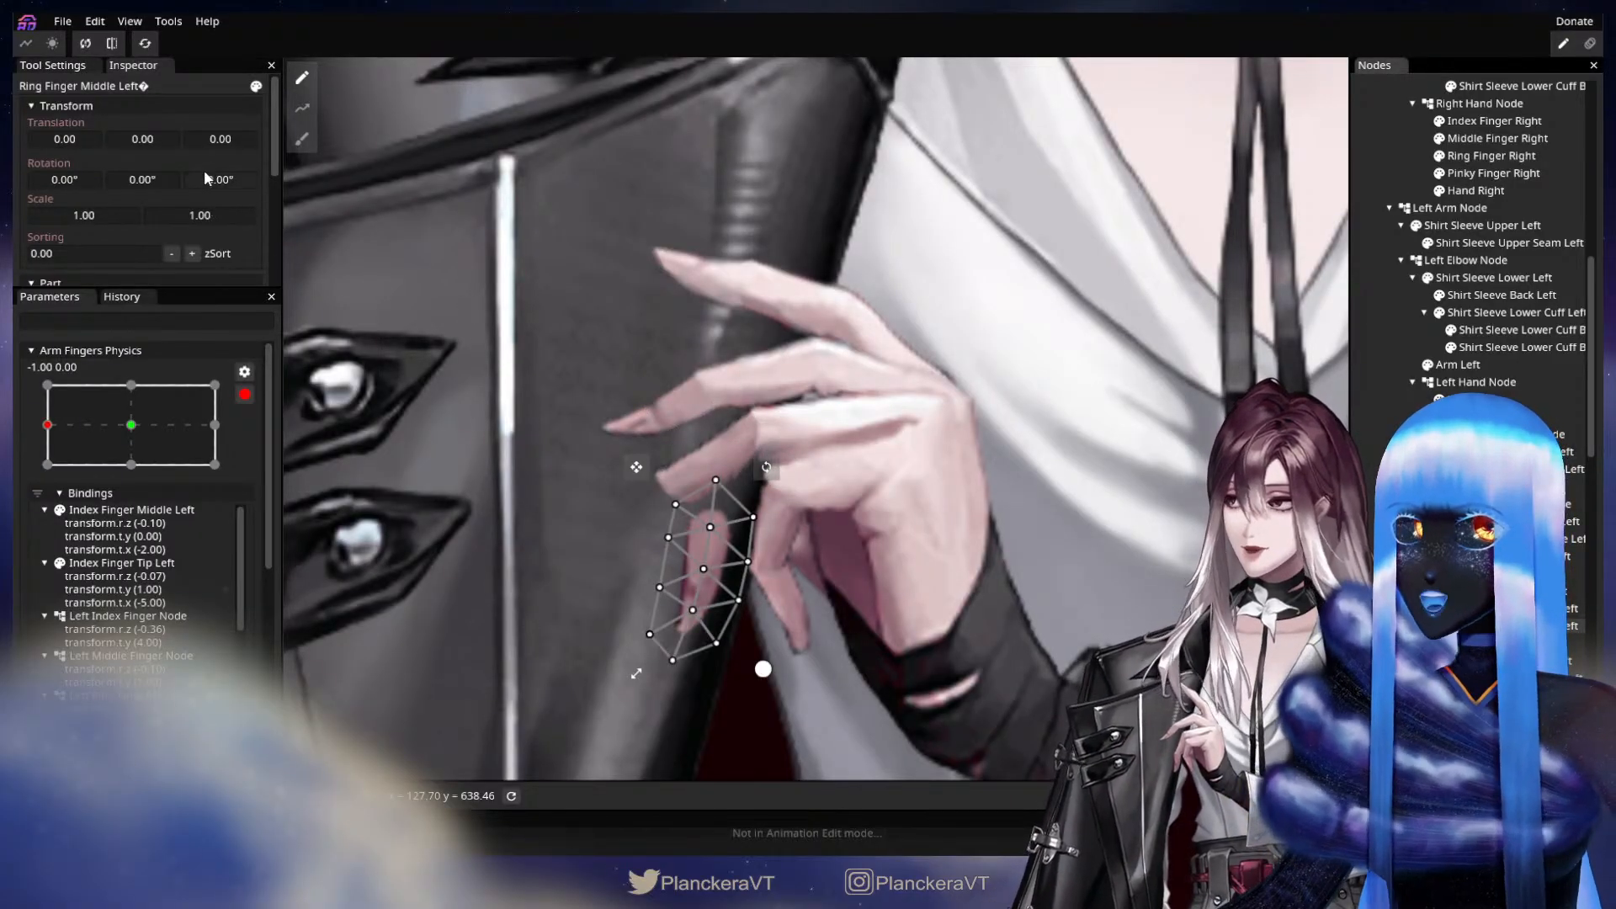
drag(208, 177, 671, 266)
drag(210, 178, 389, 206)
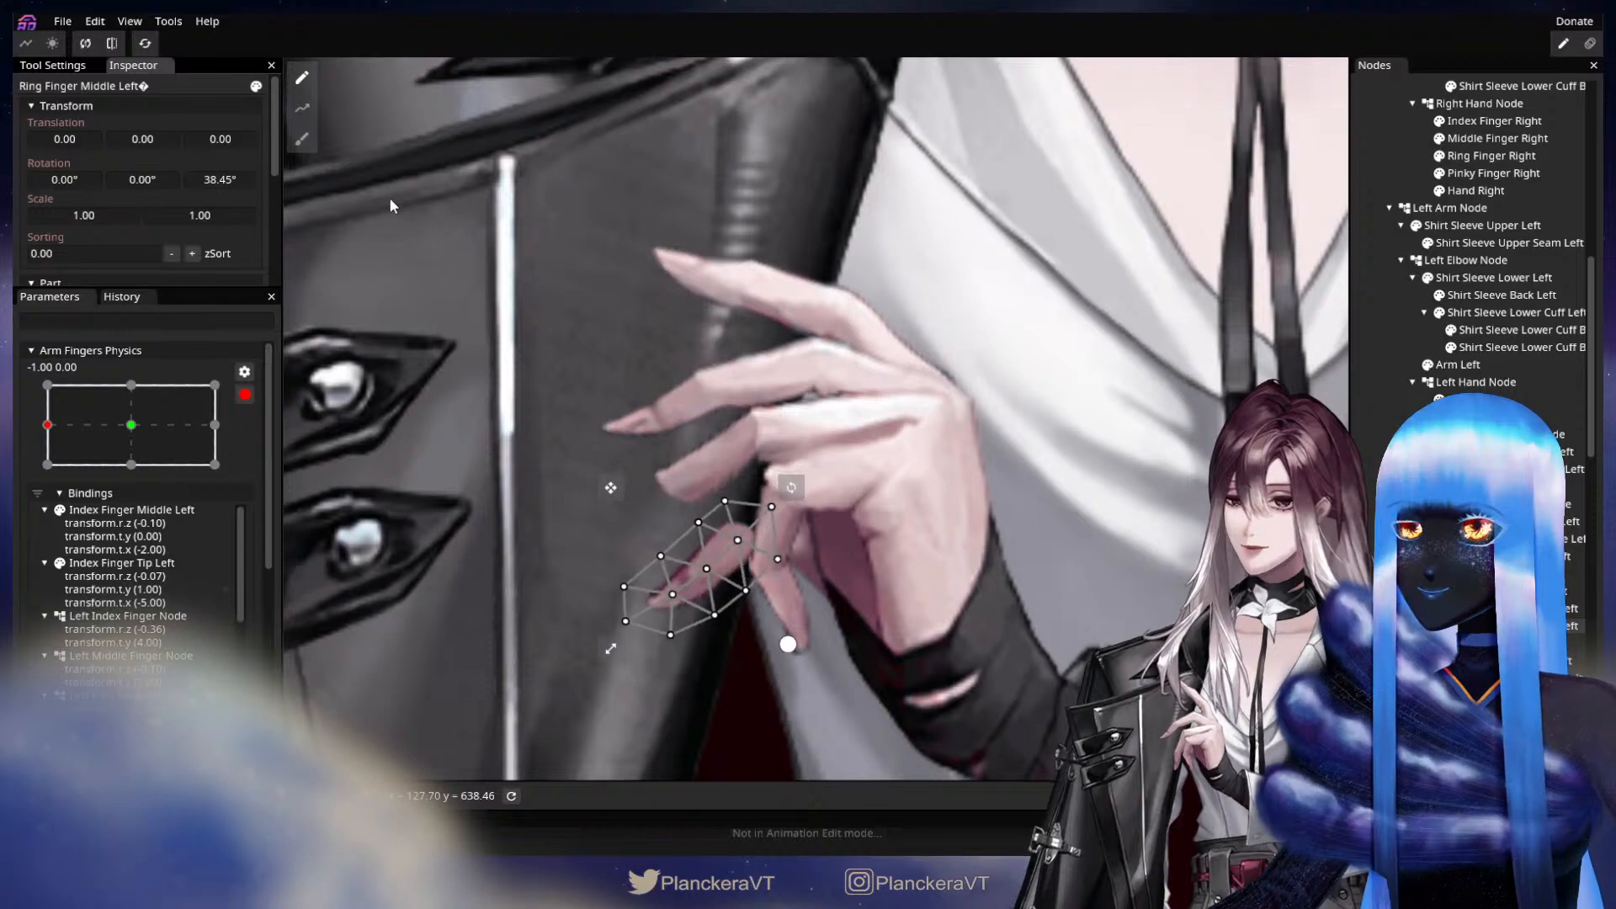
drag(227, 183, 239, 174)
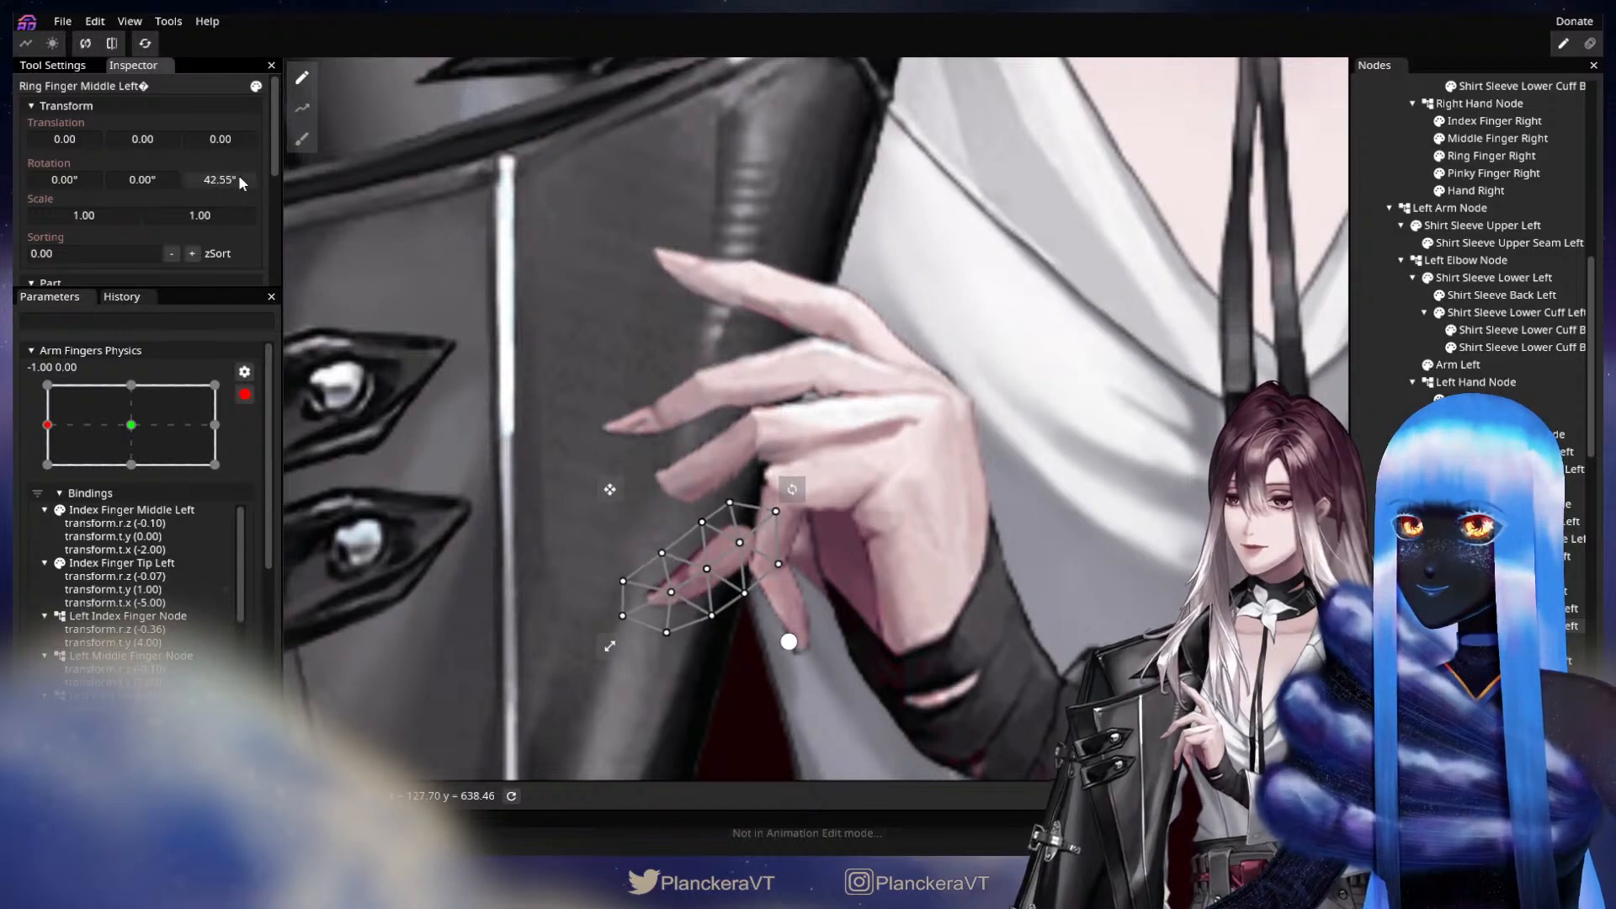
mouse_move(145, 138)
mouse_down()
mouse_move(59, 156)
mouse_move(147, 141)
mouse_move(69, 139)
mouse_move(149, 144)
mouse_up()
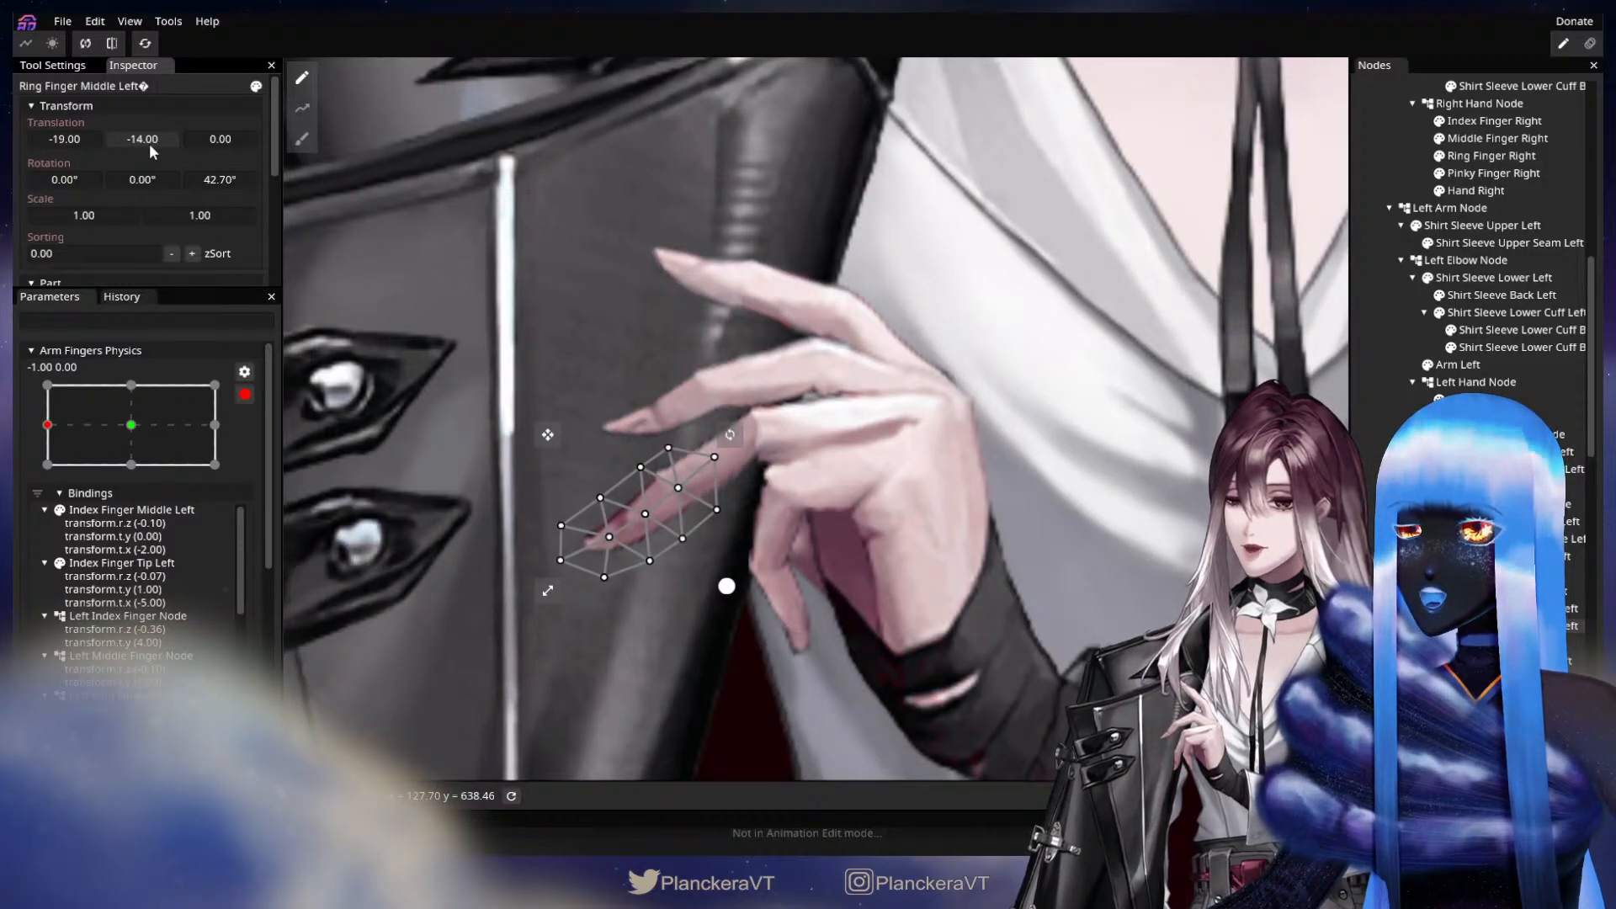
drag(225, 183, 174, 181)
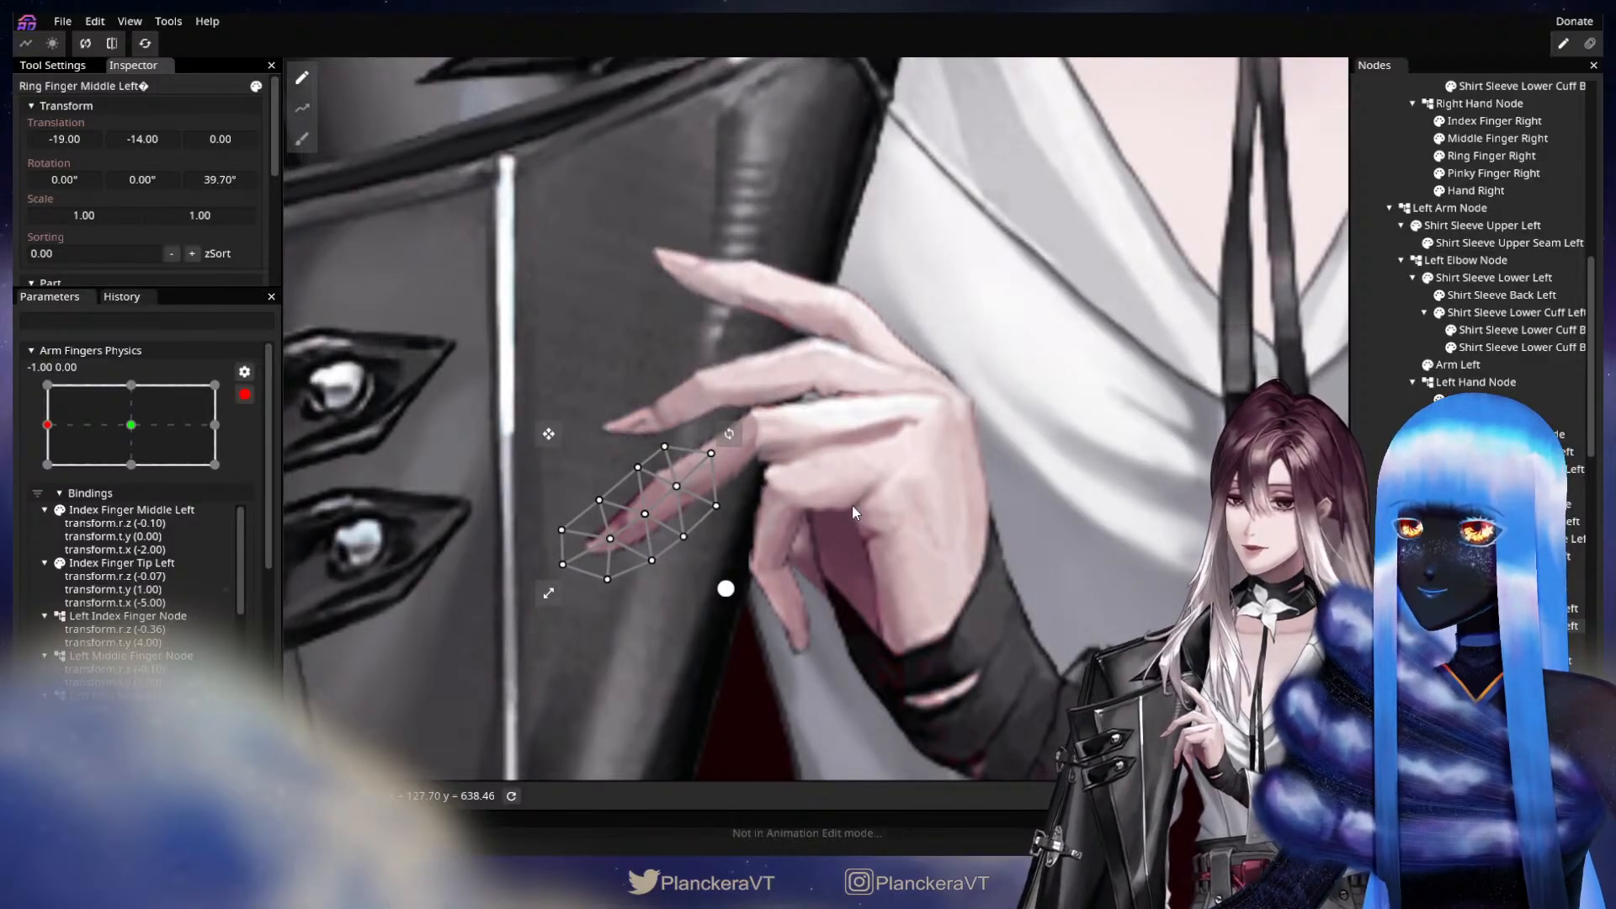
Compare the ring finger's pose at the neutral and X -1.00 keypoints of Arm Fingers Physics, ending at X -1.00.
click(726, 589)
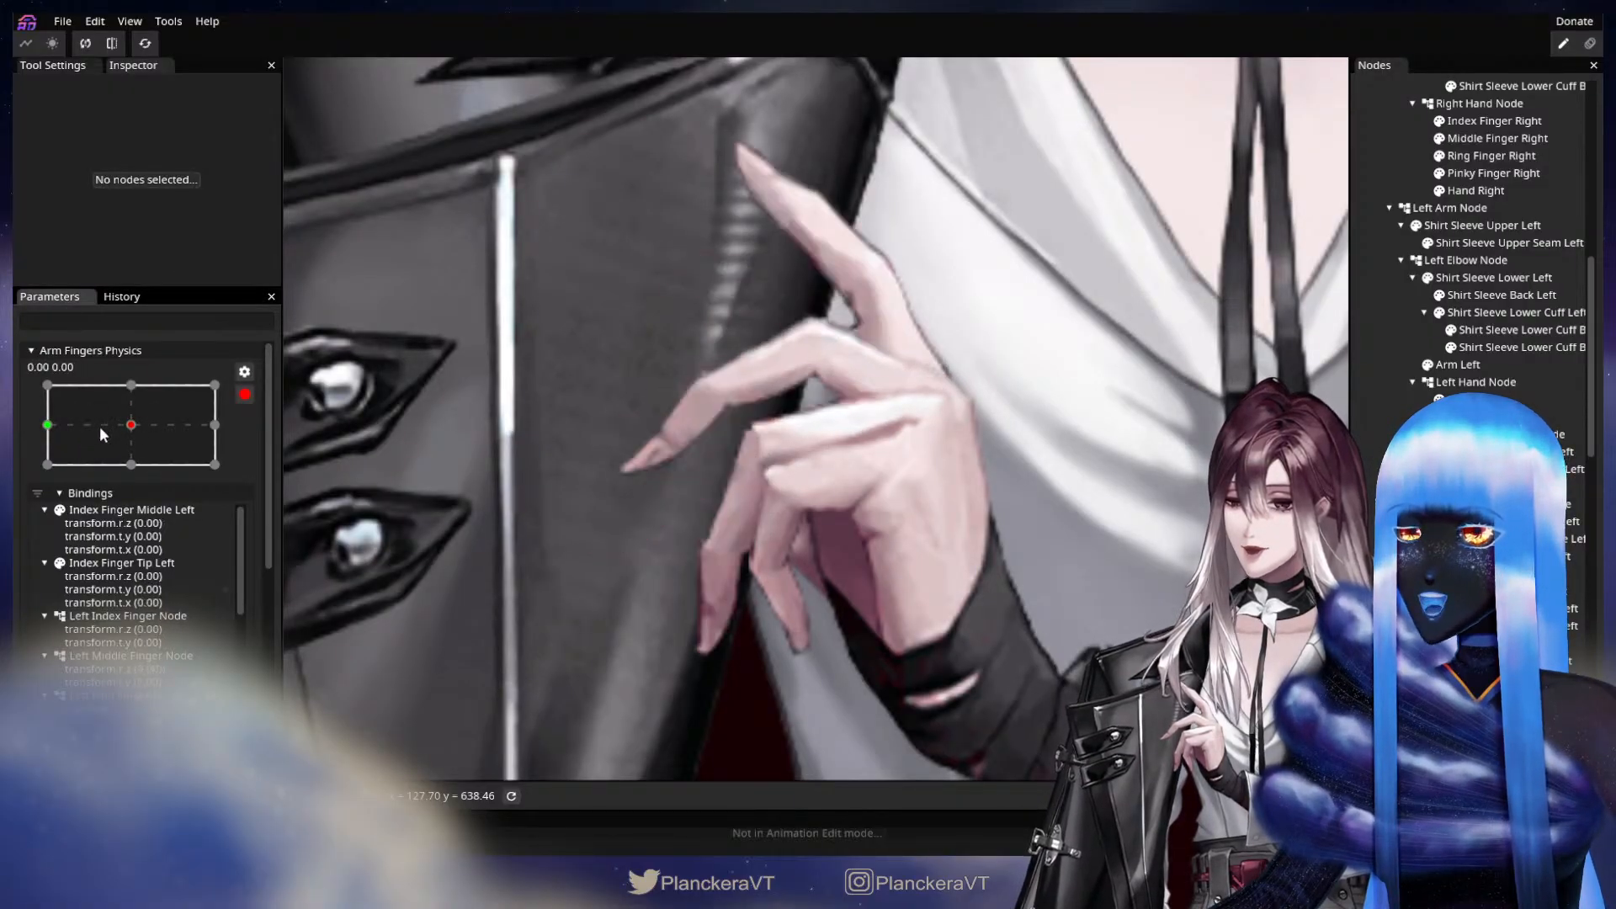
click(98, 428)
click(60, 436)
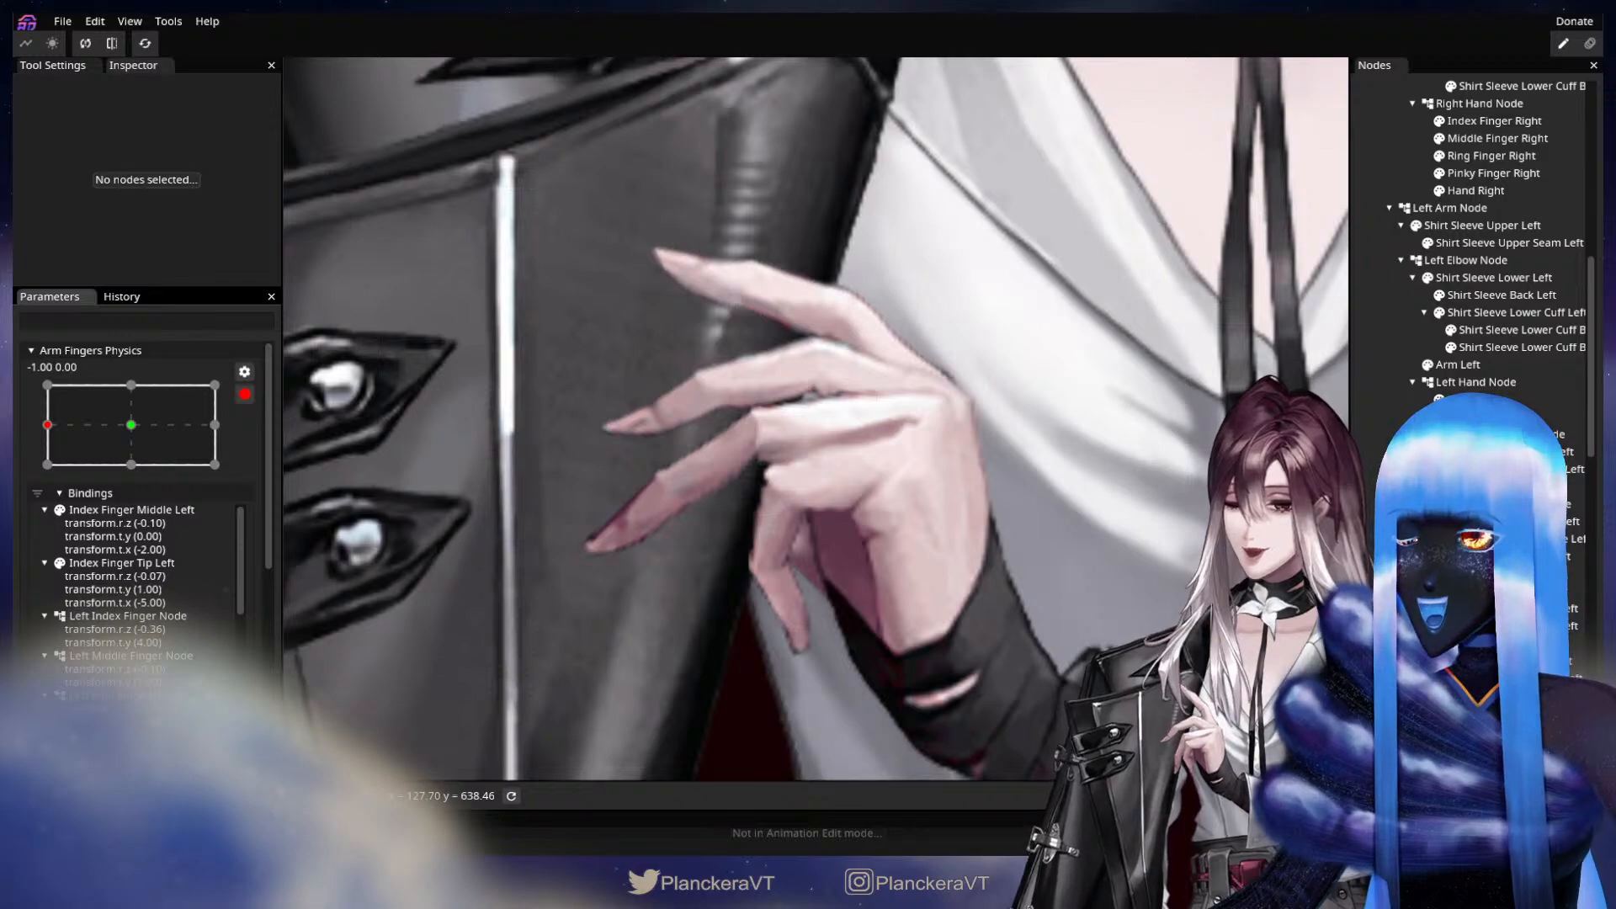
Key the Left Pinky Finger Node with a Z rotation of 12.40° and an X translation of -1.
click(636, 518)
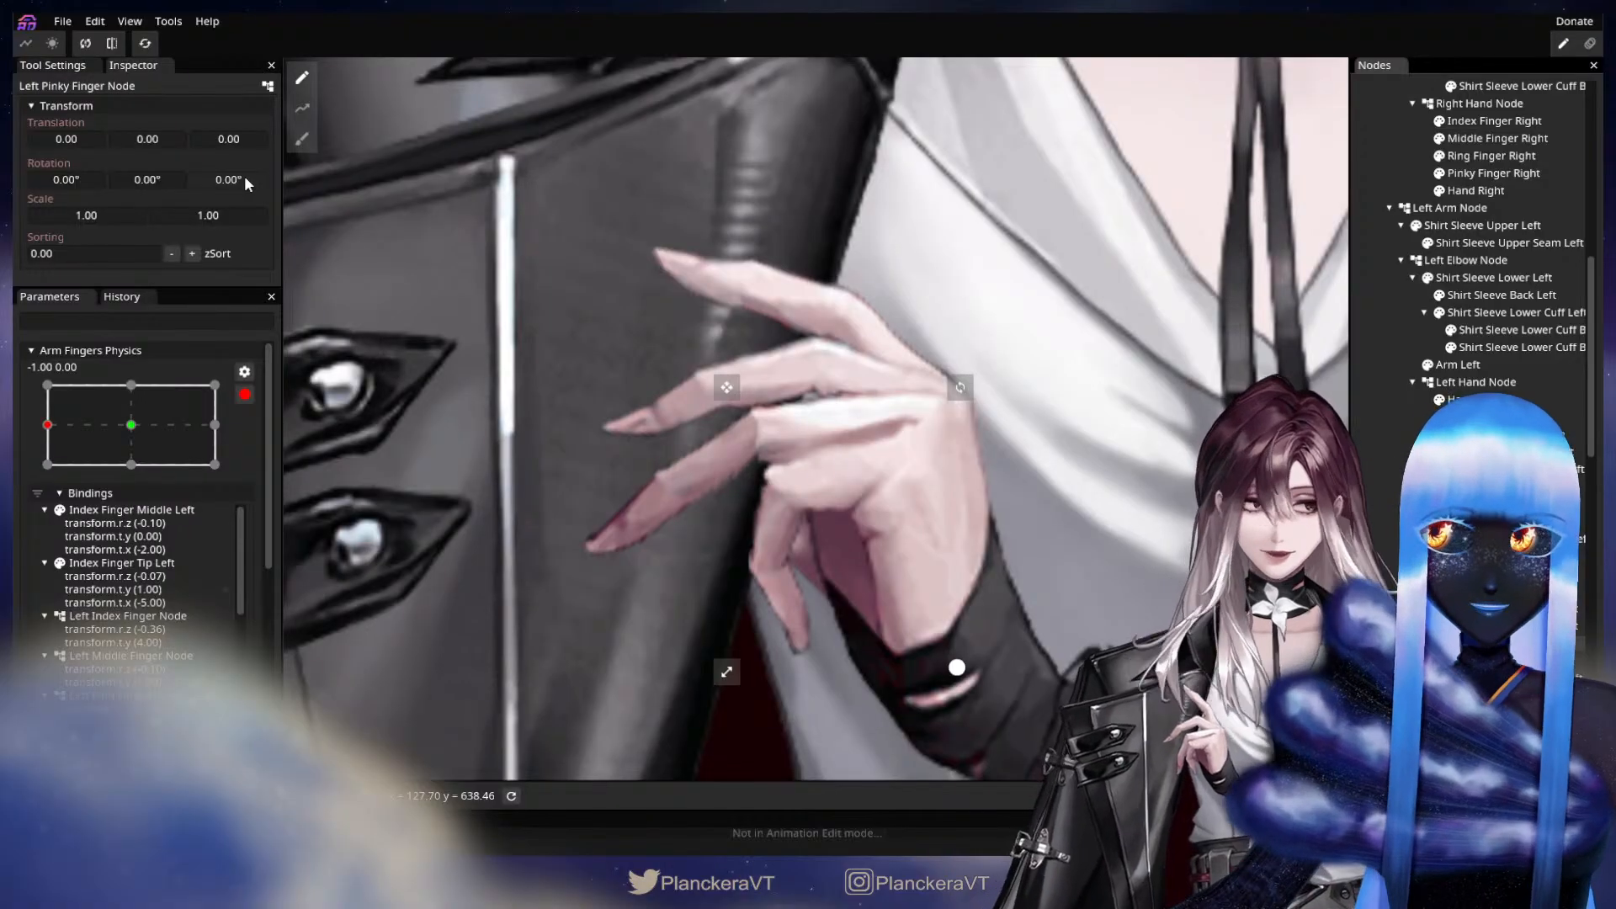
drag(224, 180, 448, 175)
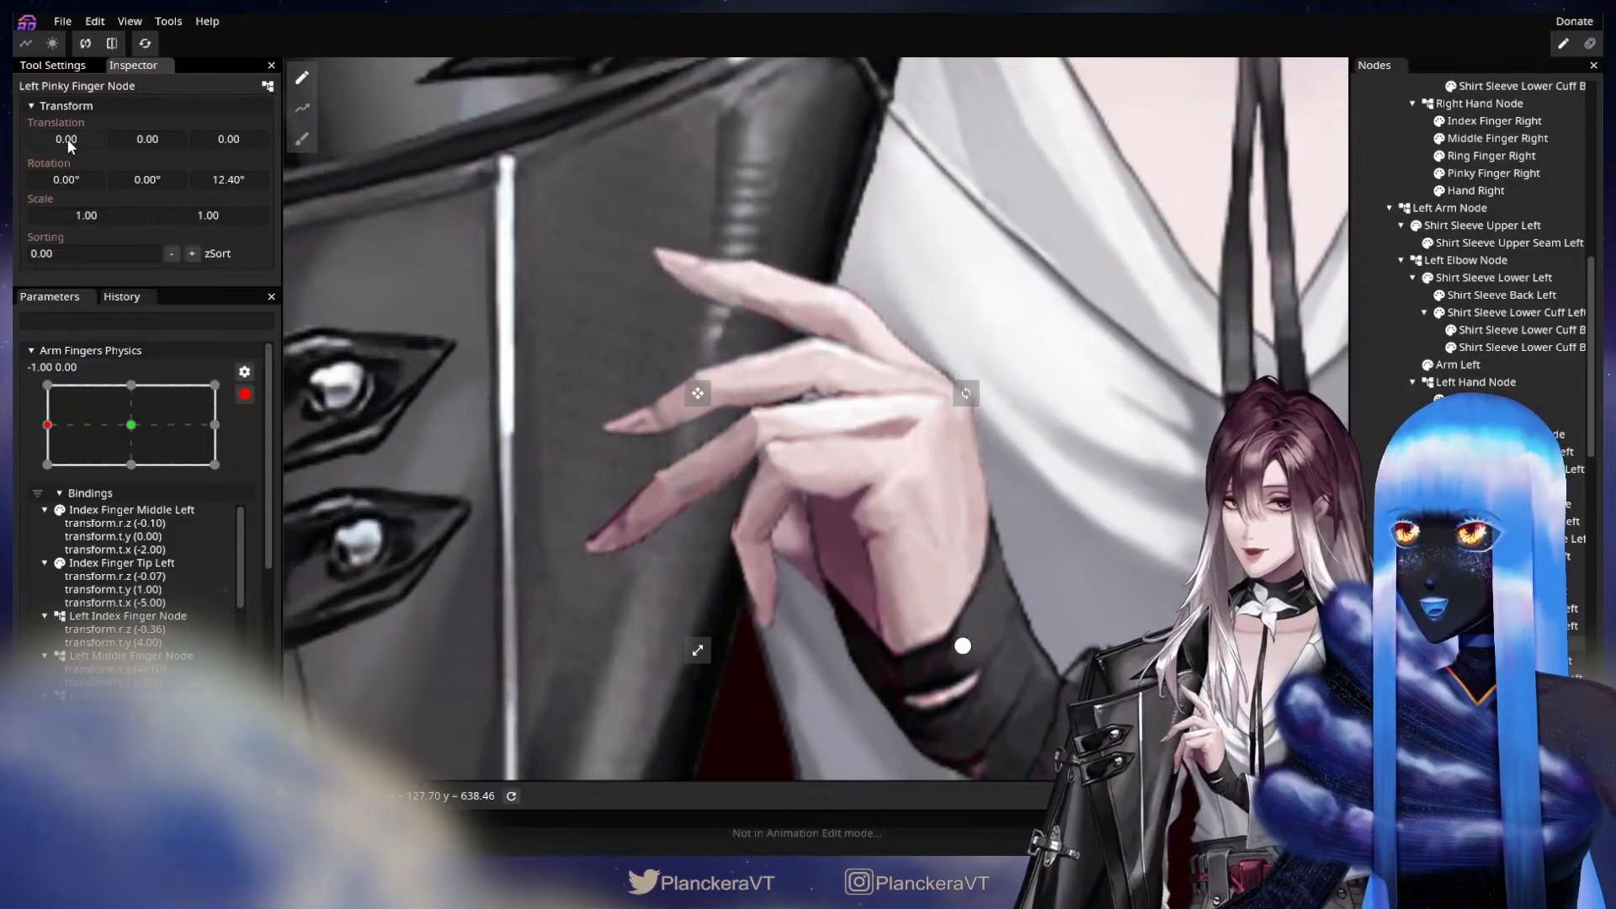
drag(67, 138, 65, 137)
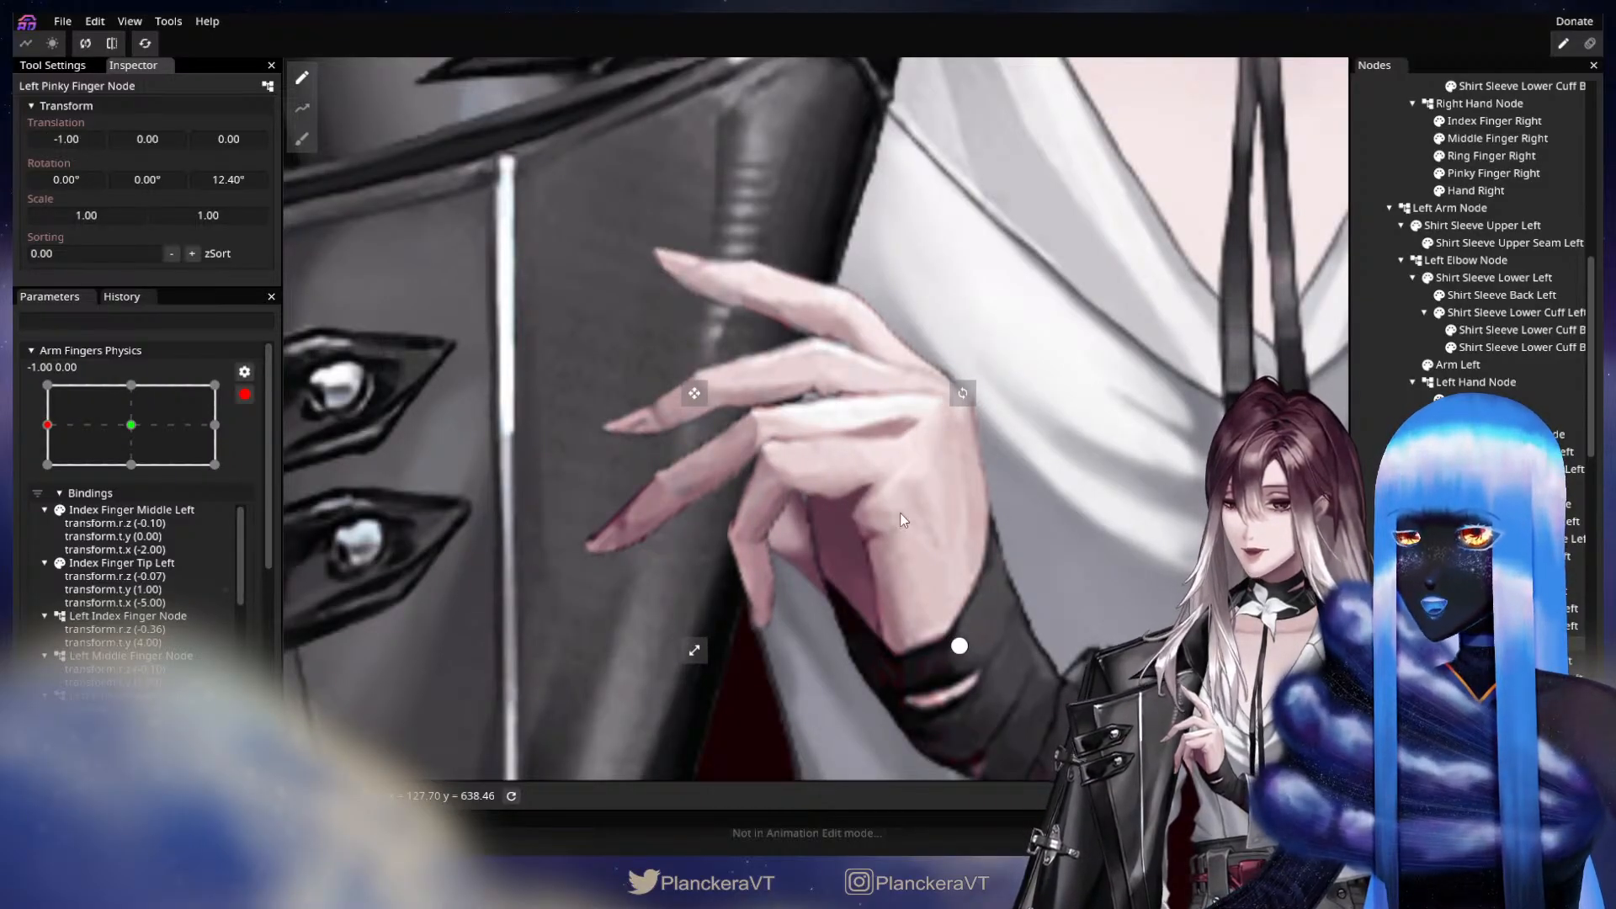
Key the Pinky Finger Middle Left part with a Z rotation of 32.65°, X translation of -6 and Y translation of -3.
click(1519, 678)
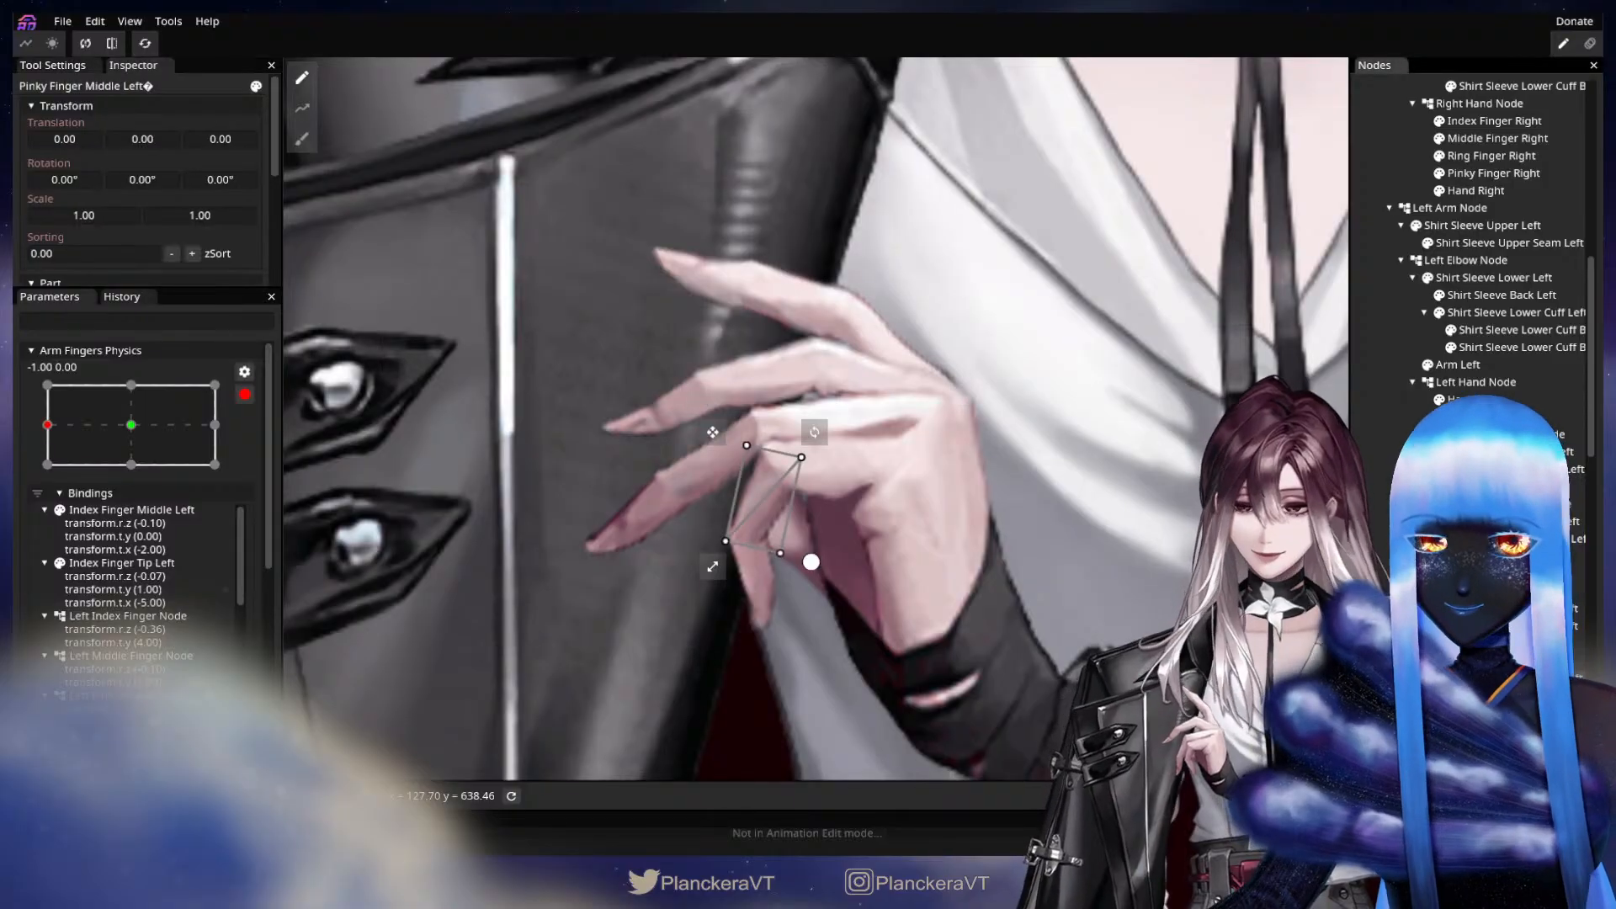
drag(235, 179, 664, 229)
drag(225, 180, 273, 175)
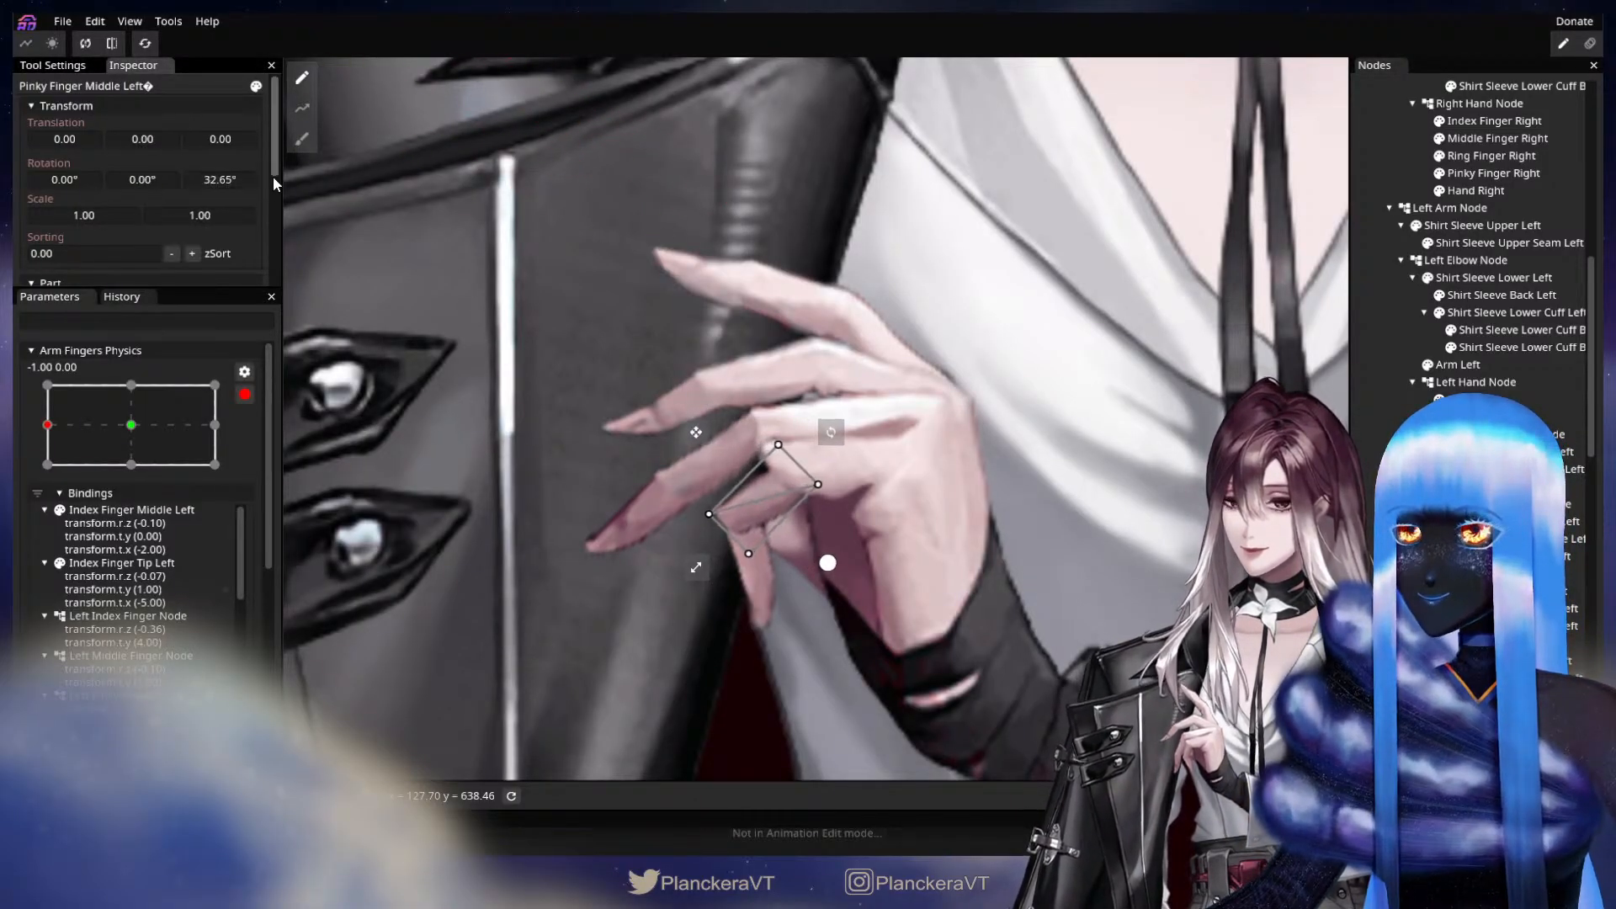
mouse_move(141, 135)
mouse_down()
mouse_move(72, 139)
mouse_move(158, 145)
mouse_up()
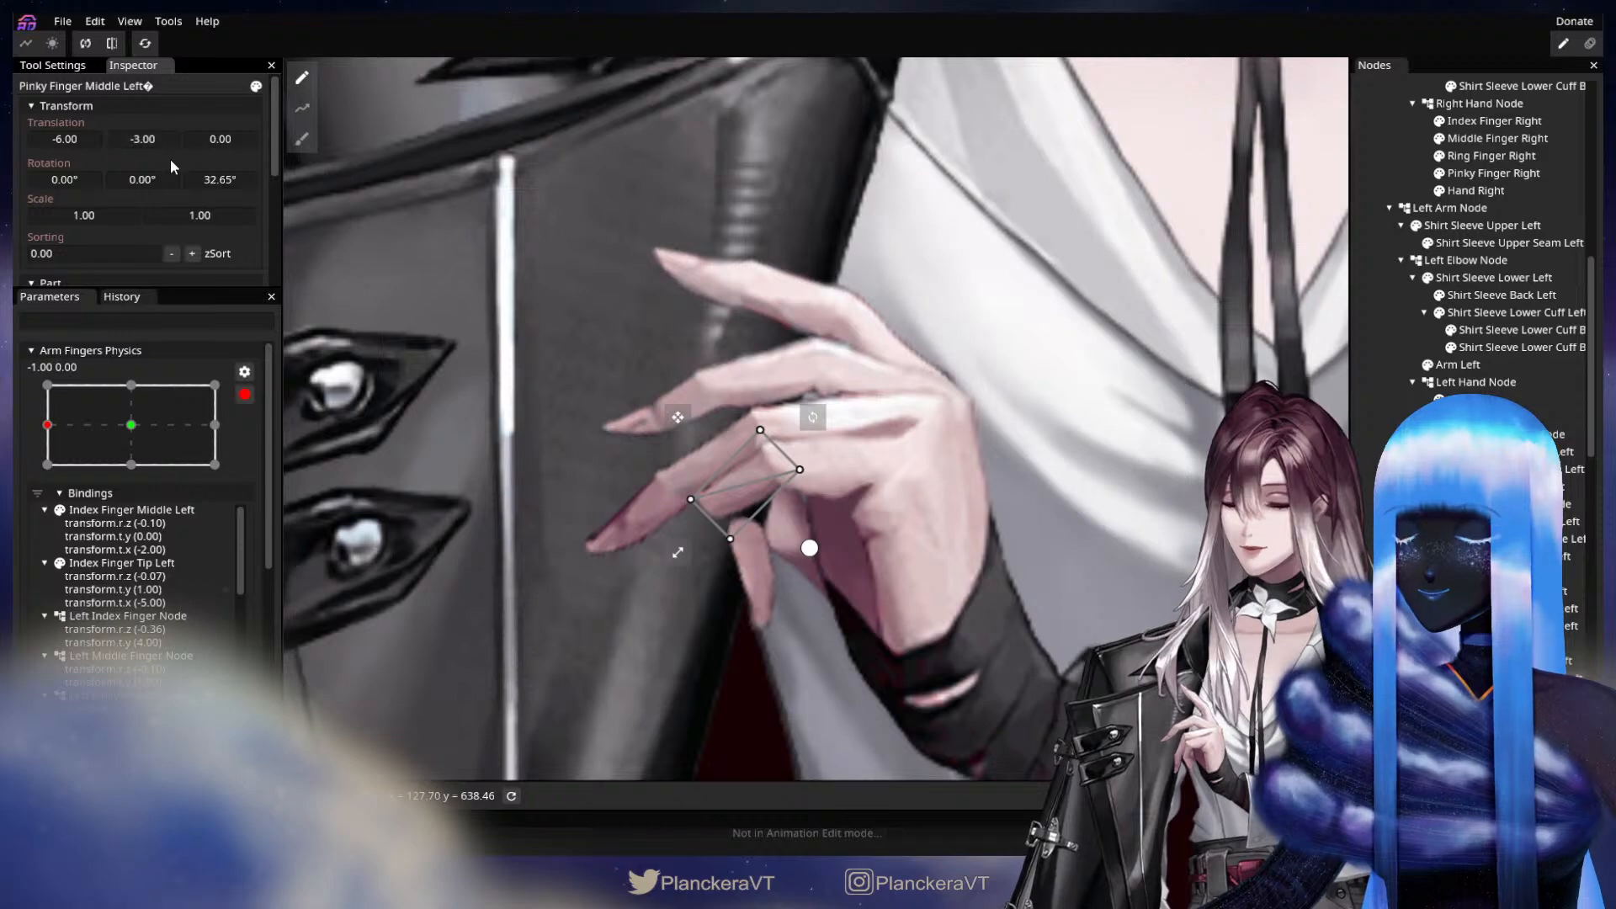
Key the Pinky Finger Tip Left part with Z rotation 57.45° and X translation -22, adjusting its Y translation to meet the middle segment.
click(1503, 696)
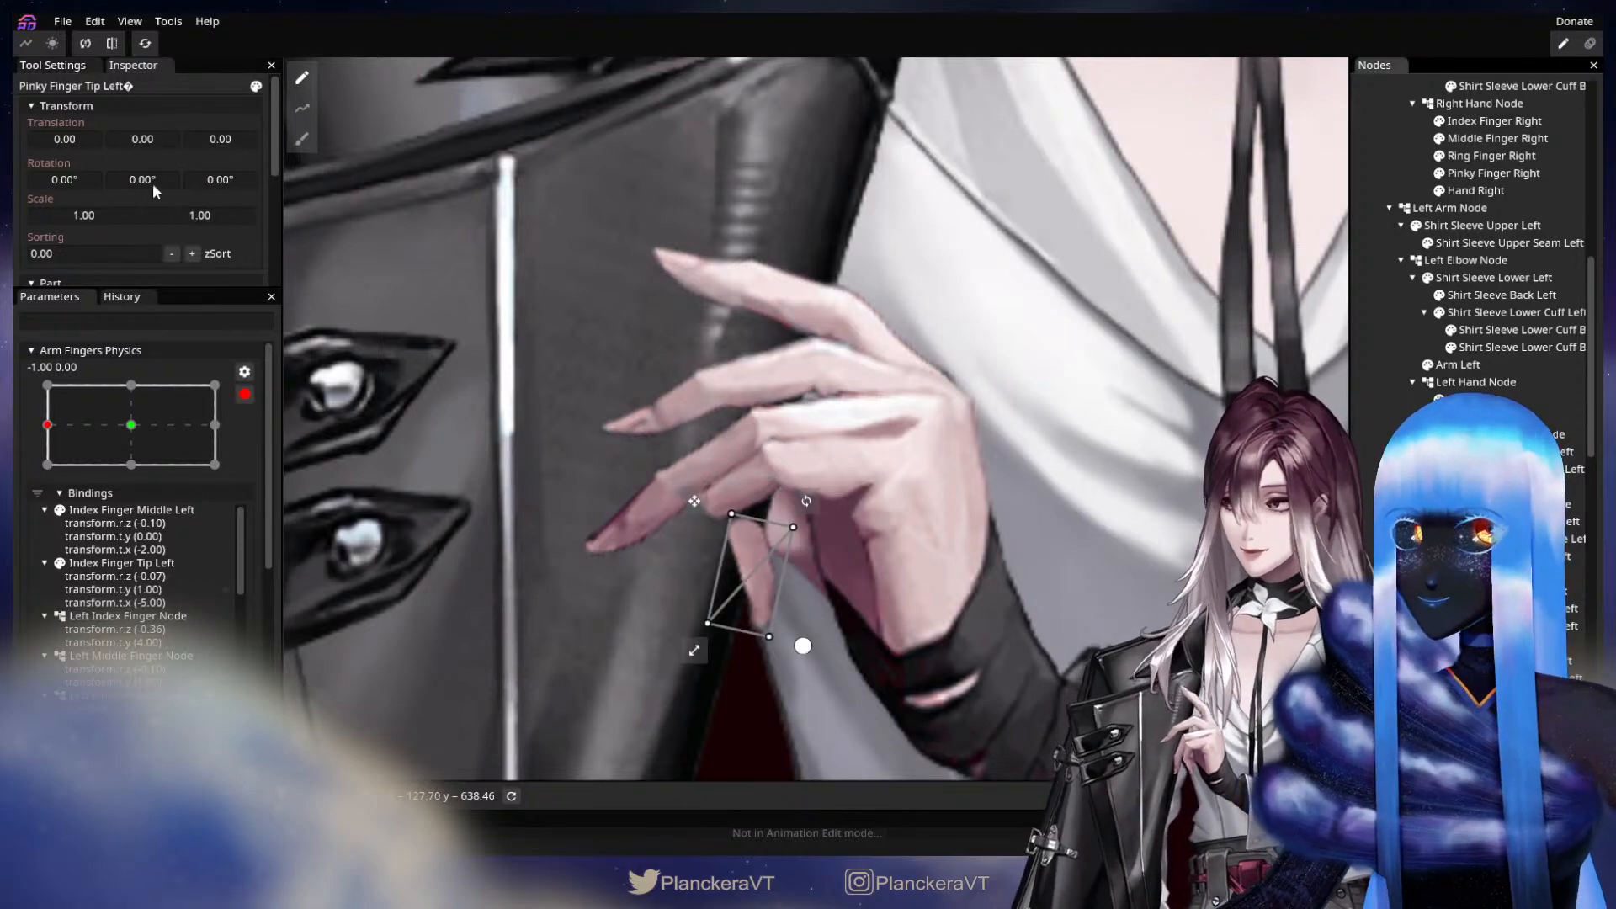
drag(212, 179, 396, 205)
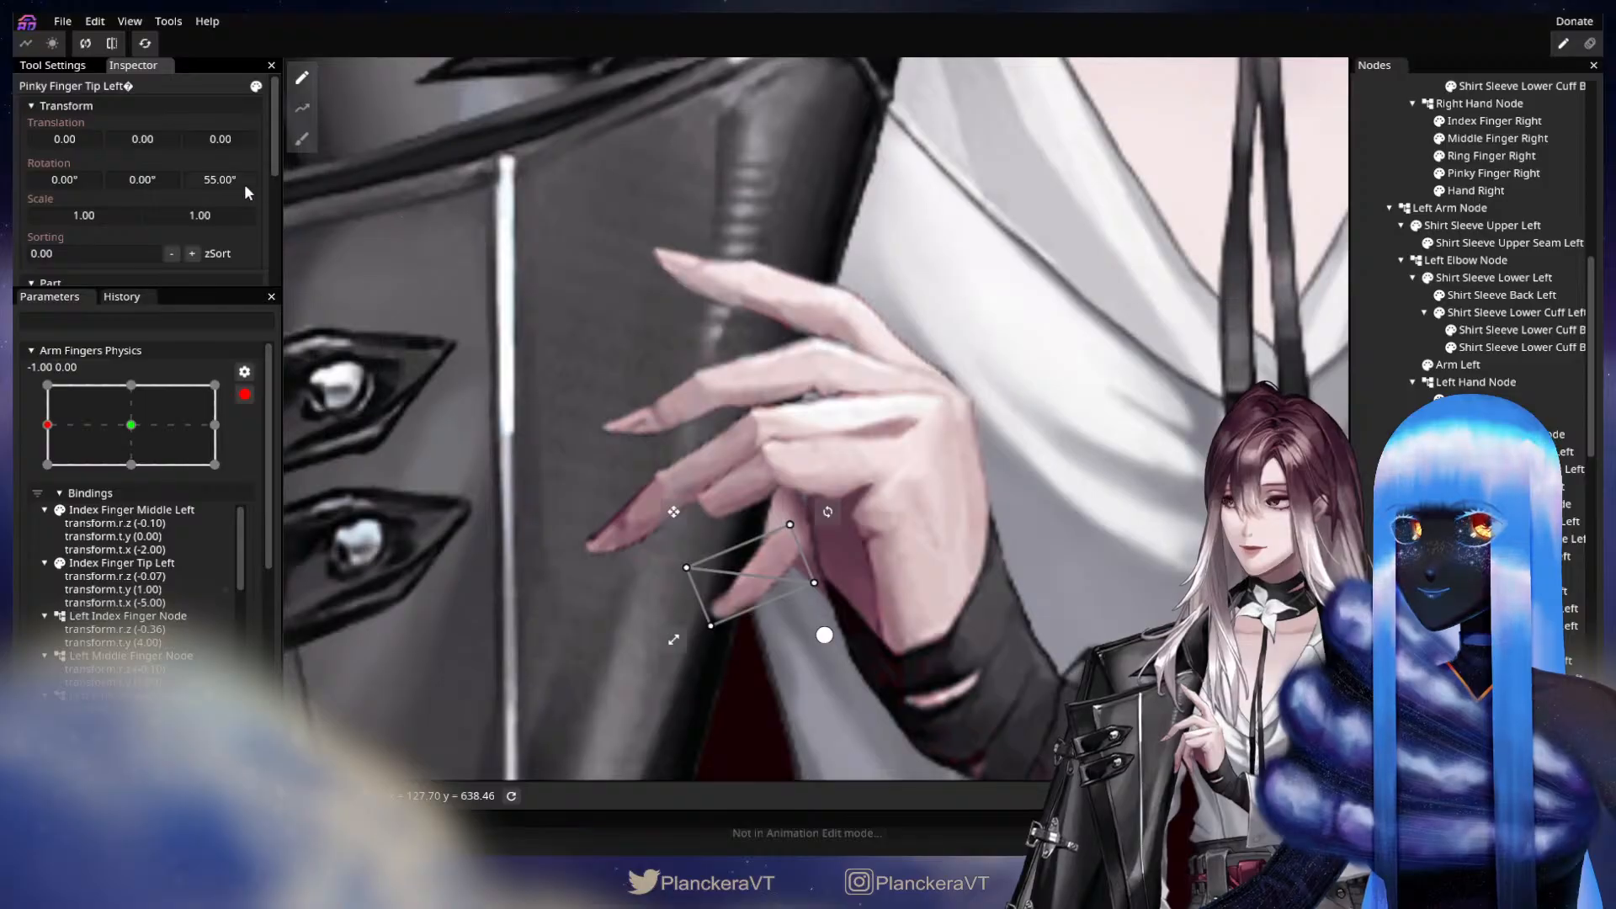
drag(209, 179, 57, 145)
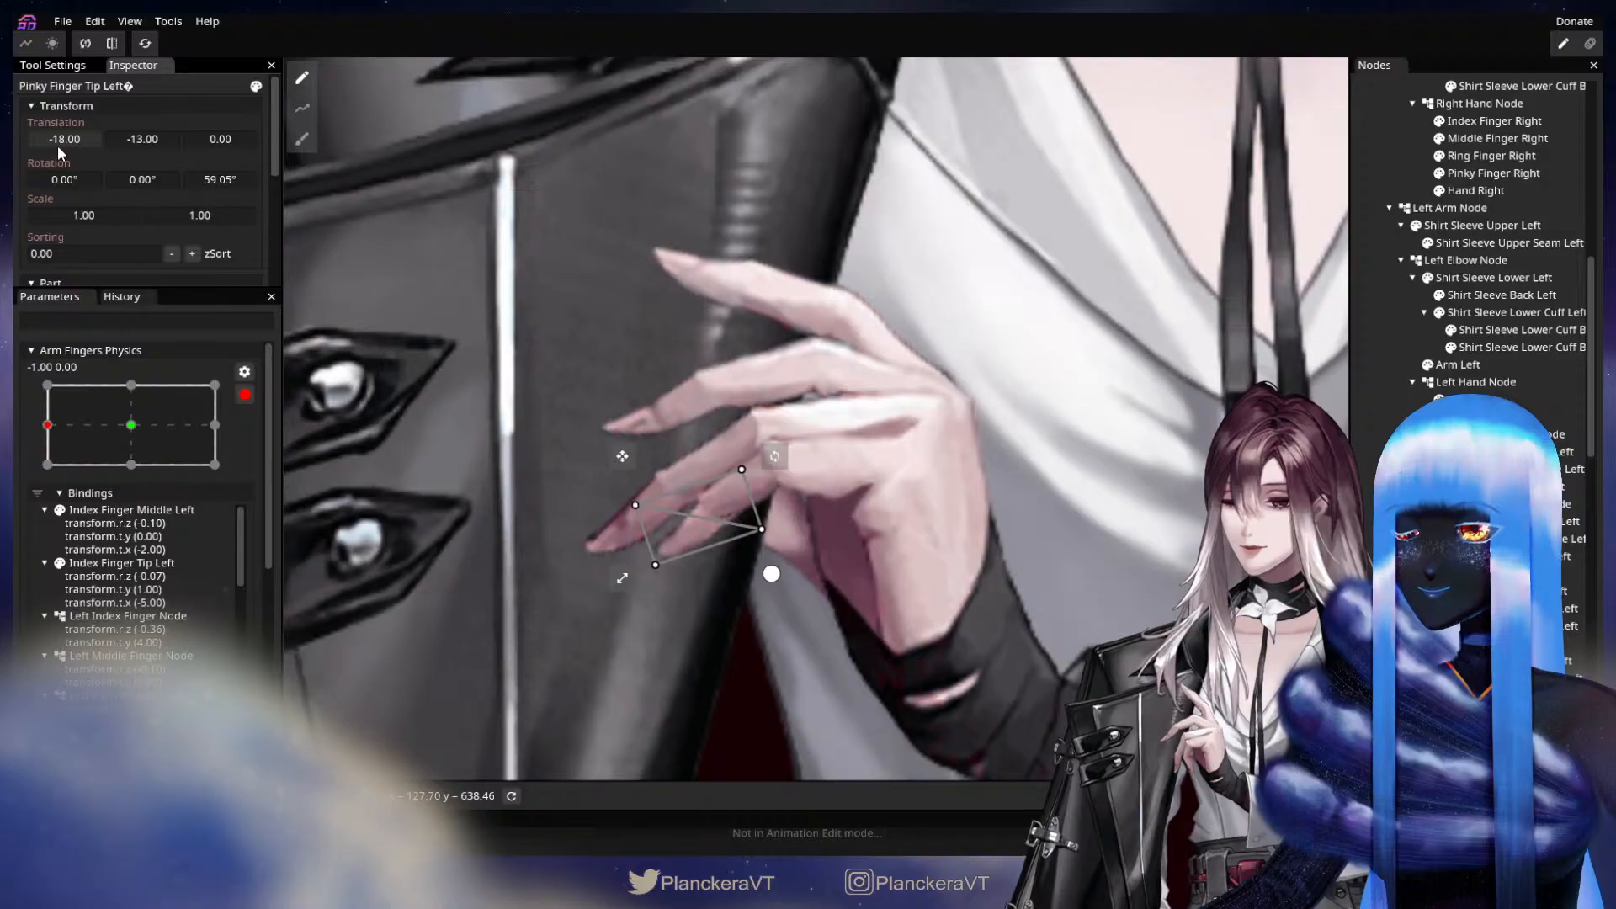
drag(209, 181, 156, 138)
drag(58, 135, 134, 138)
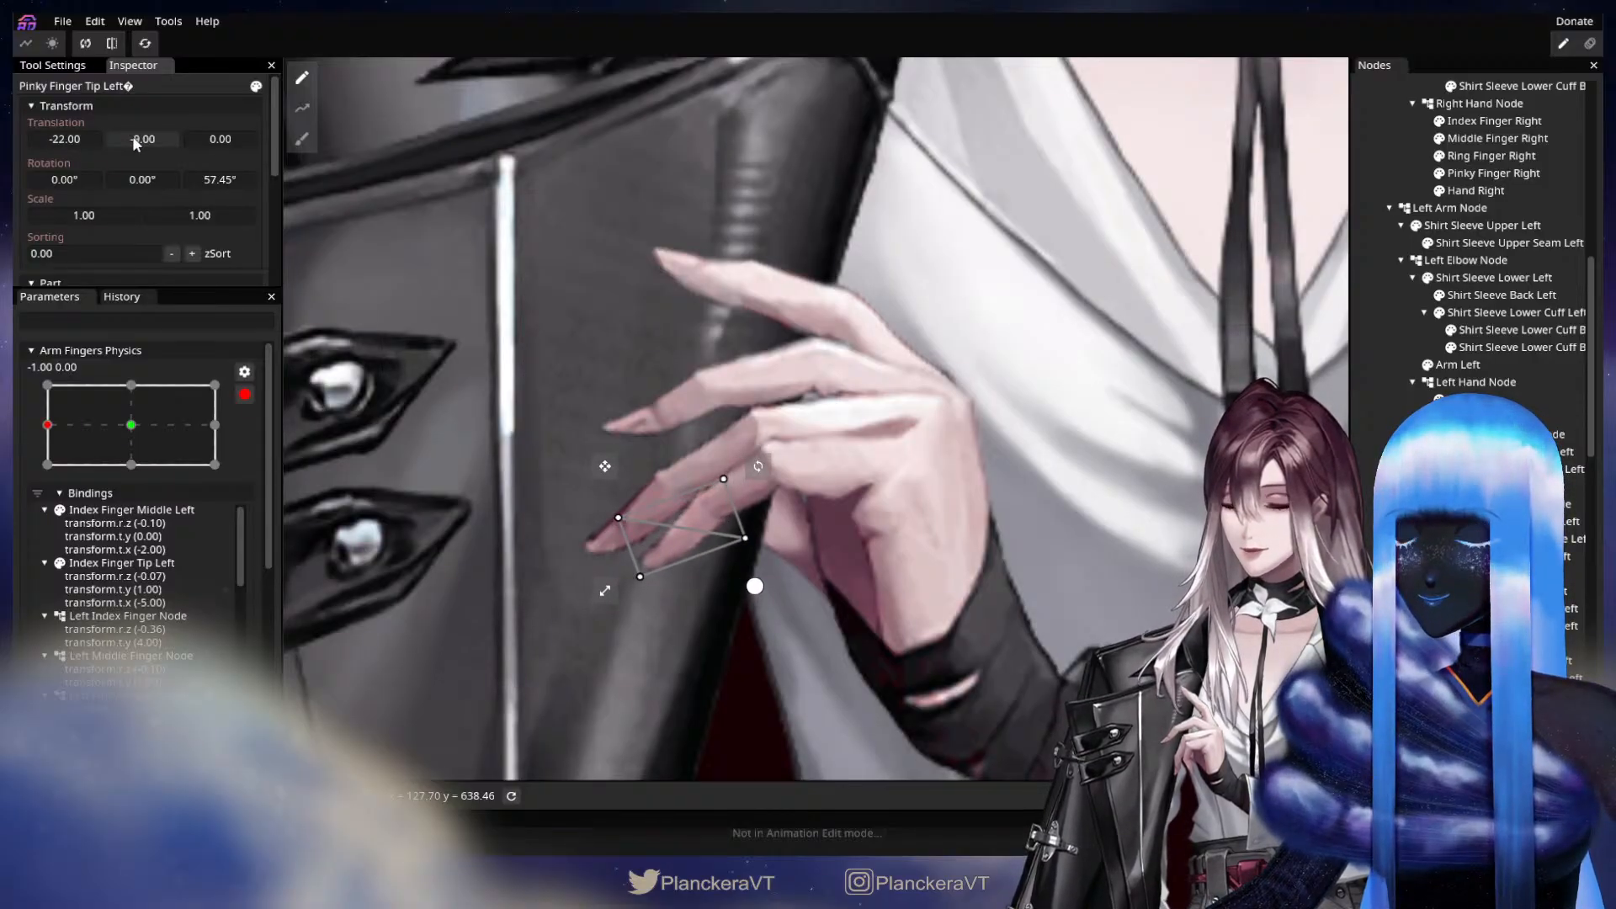
click(892, 482)
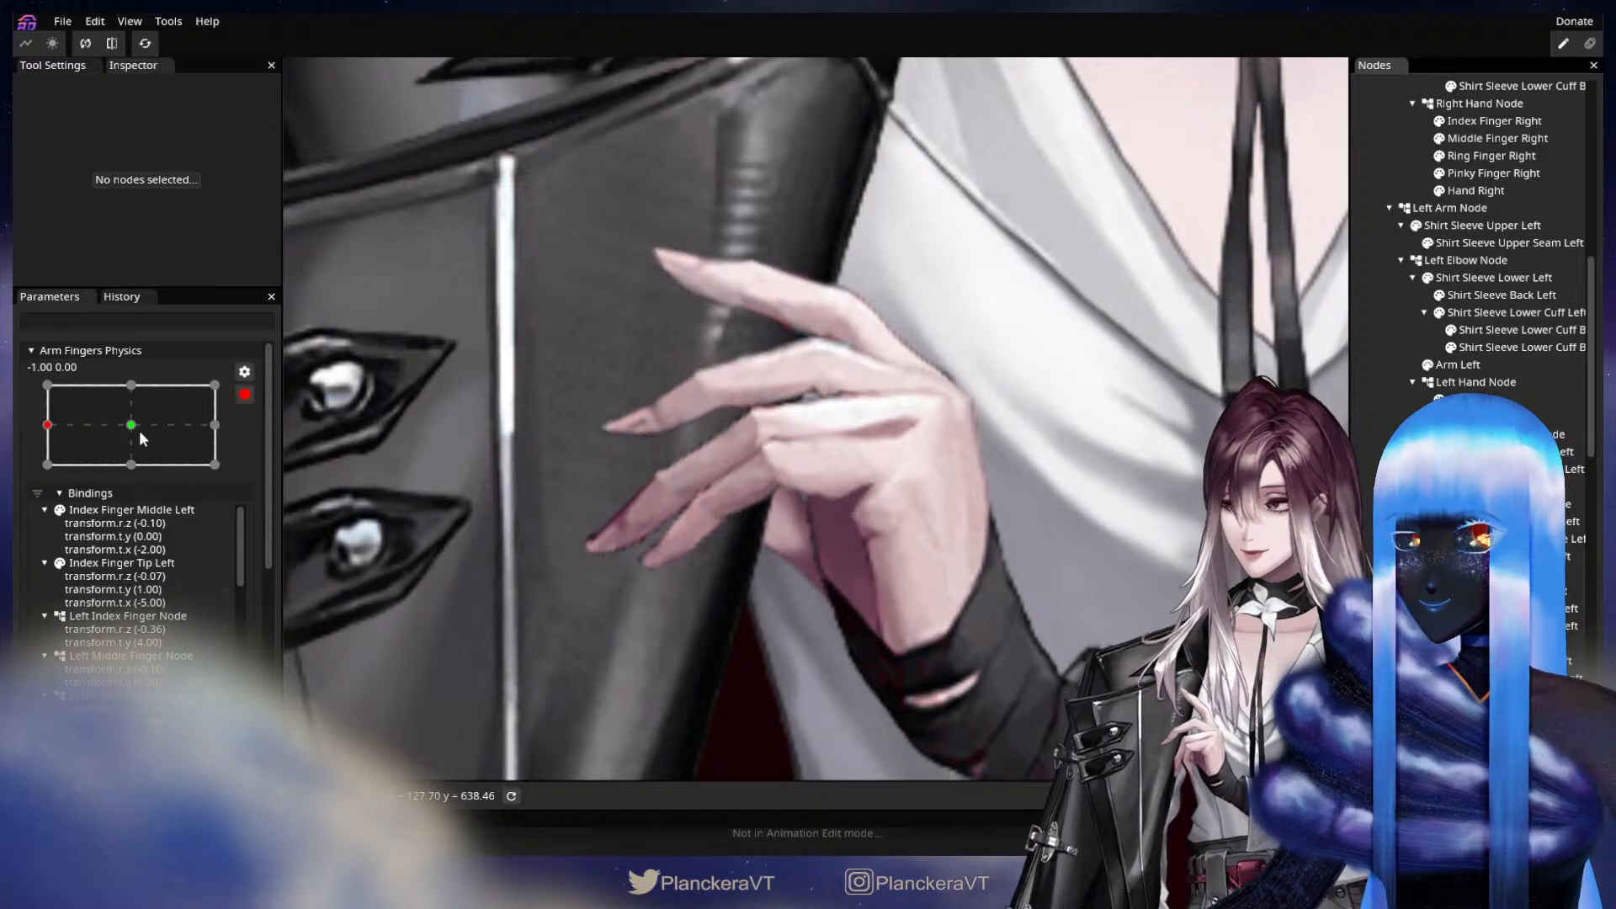
Return Arm Fingers Physics to X -1.00 and hide the Coat Node to expose the left hand.
drag(130, 422, 69, 409)
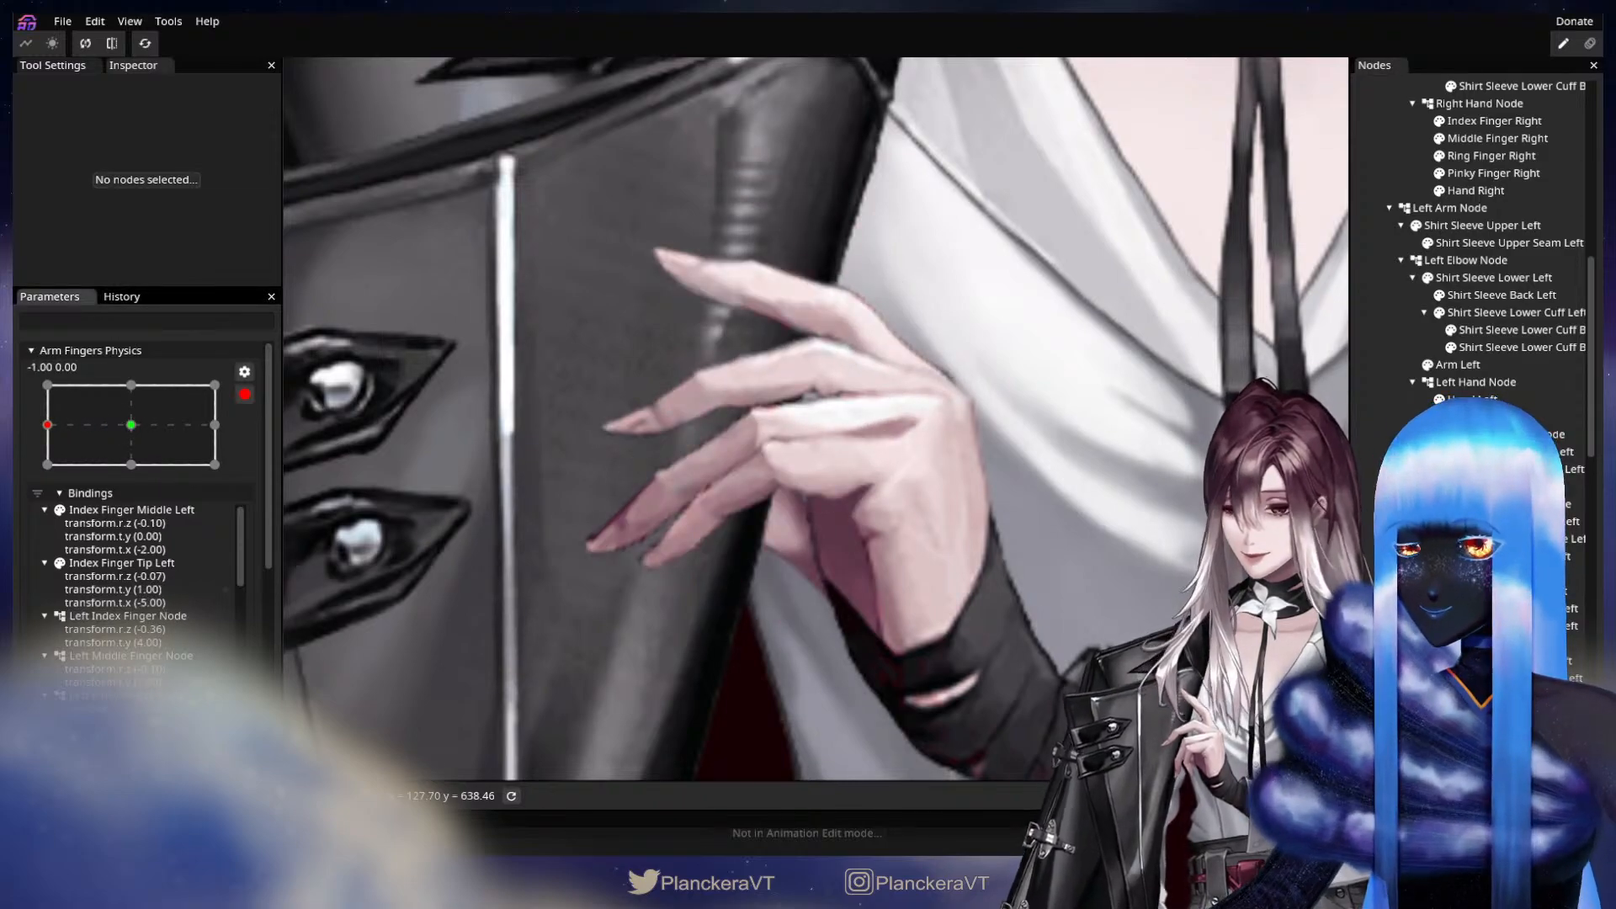
scroll(1412, 256, up, 3)
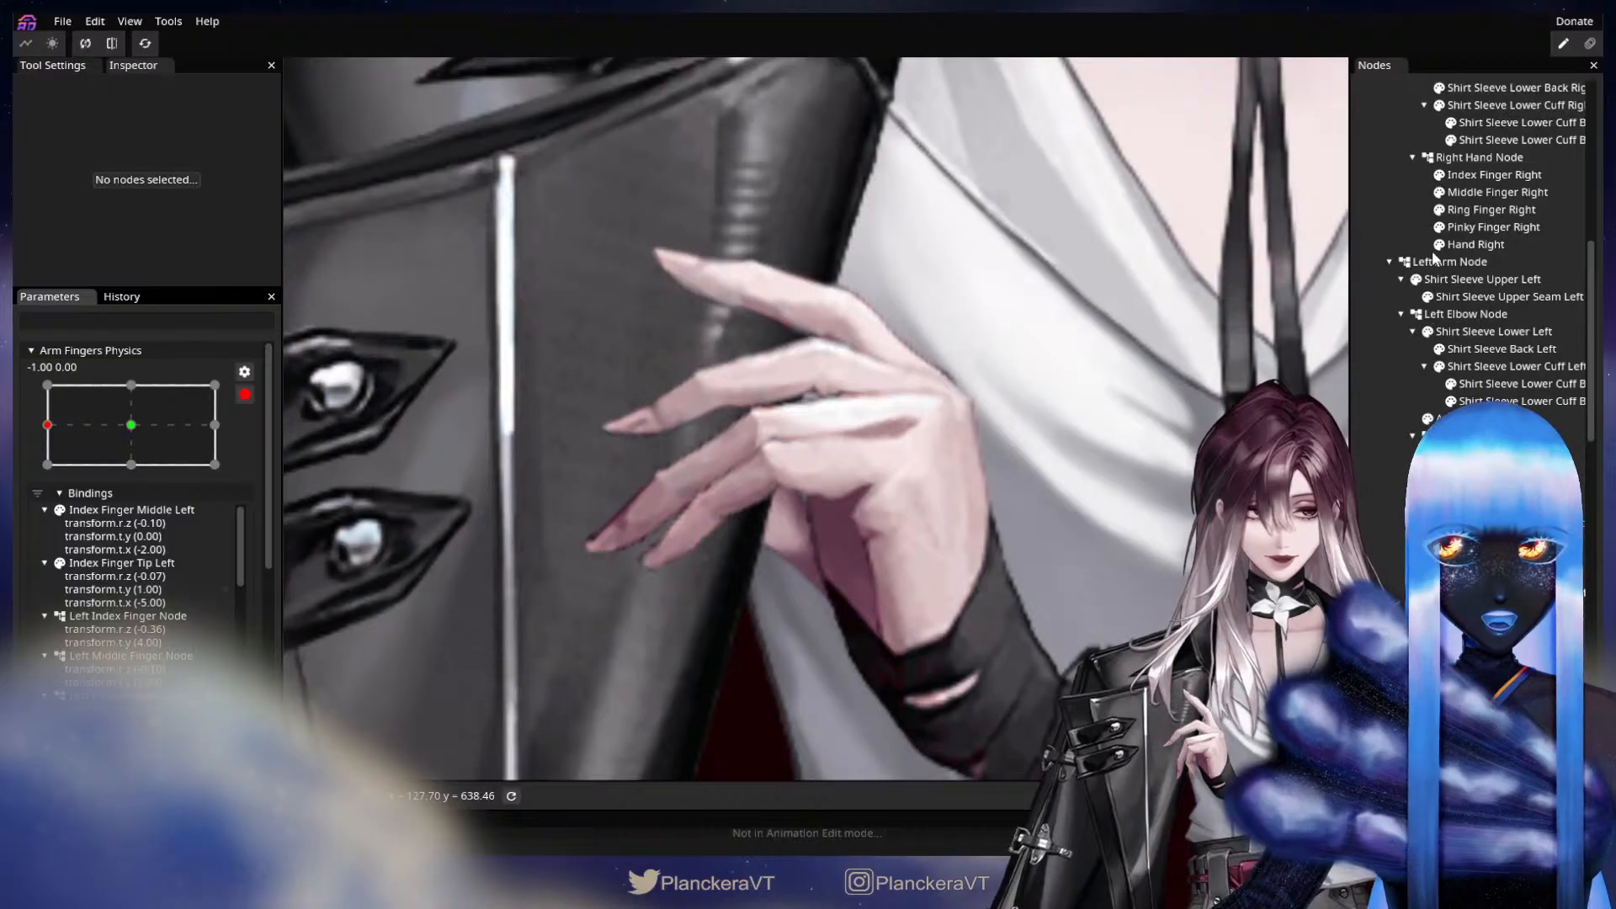
scroll(1410, 261, up, 3)
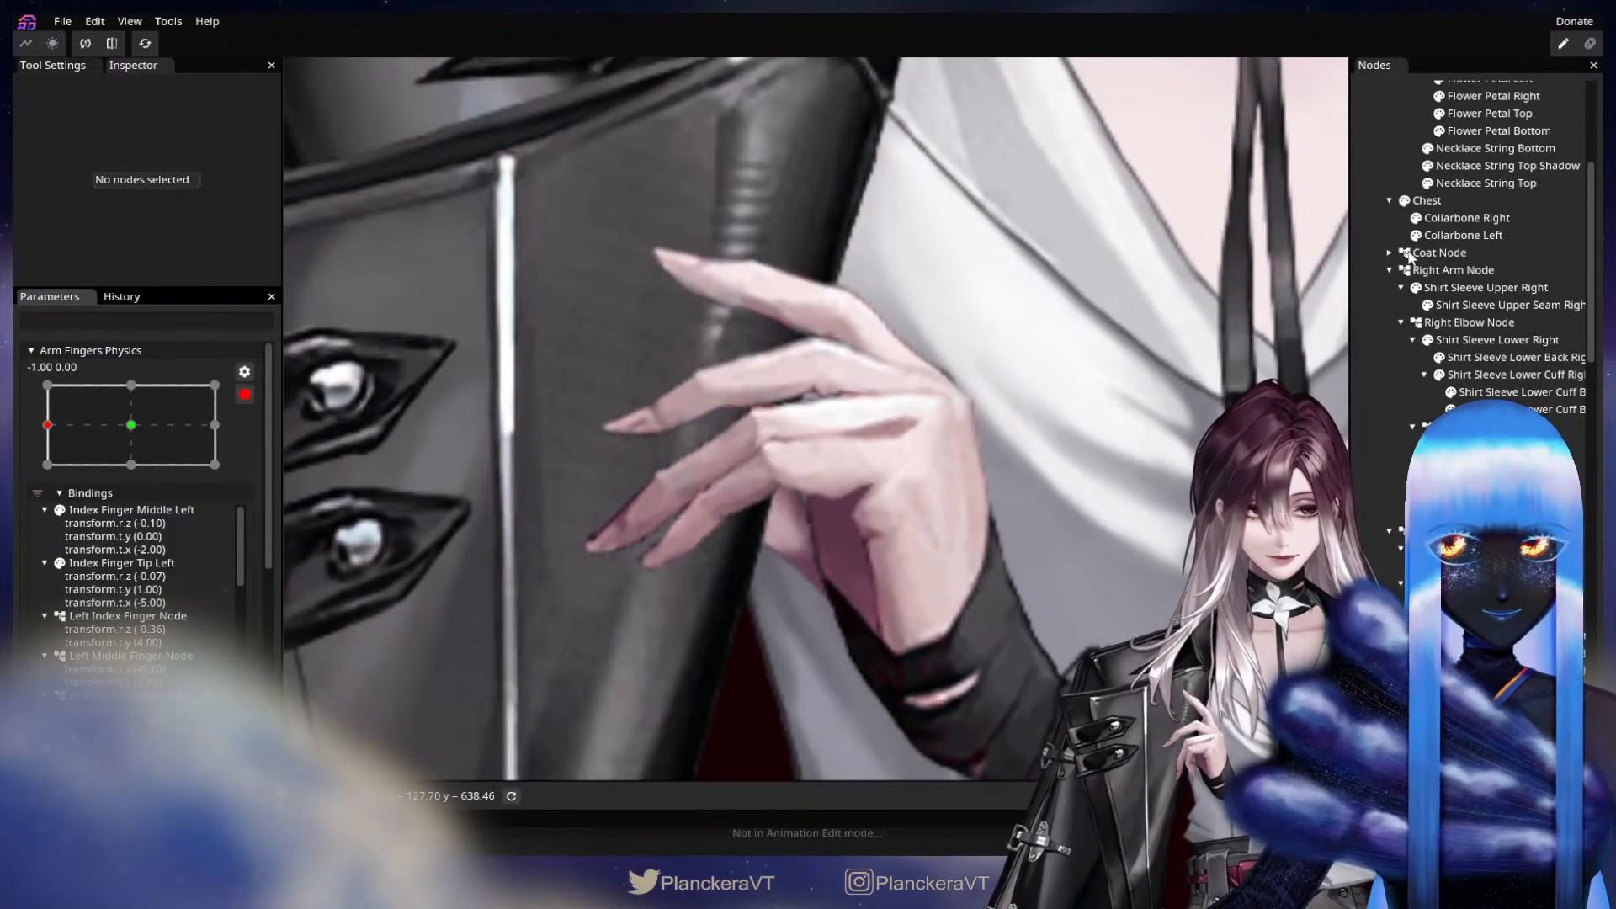
click(1405, 253)
scroll(1410, 258, down, 3)
scroll(1410, 257, down, 6)
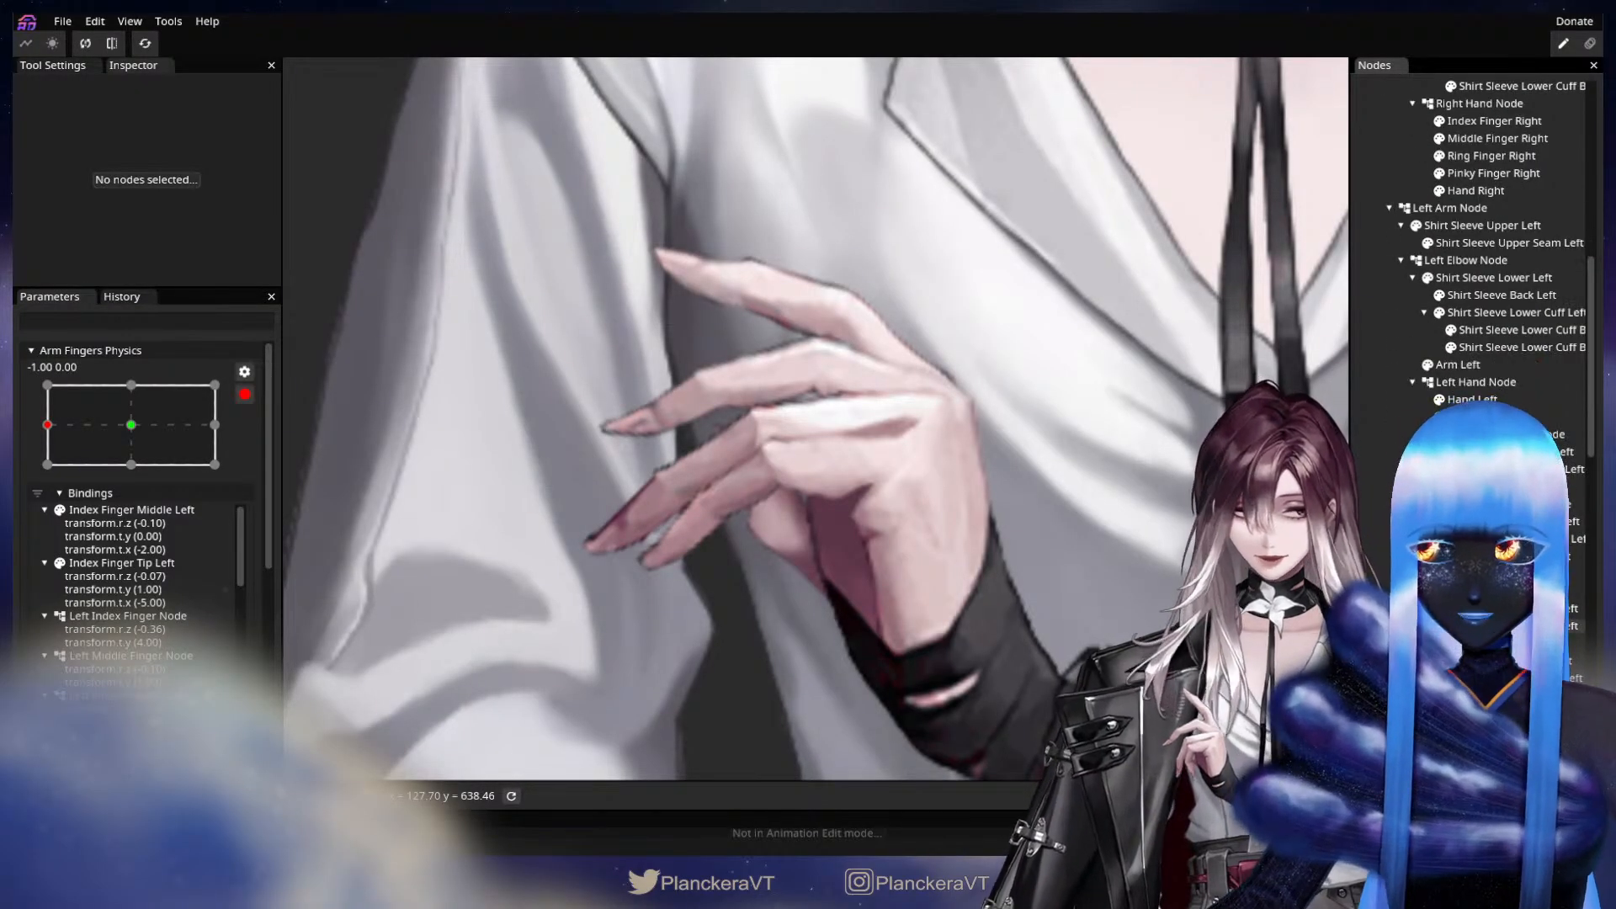
Key the Left Thumb Node with a Z rotation of -12.50° at X -1.00 of Arm Fingers Physics.
click(1486, 713)
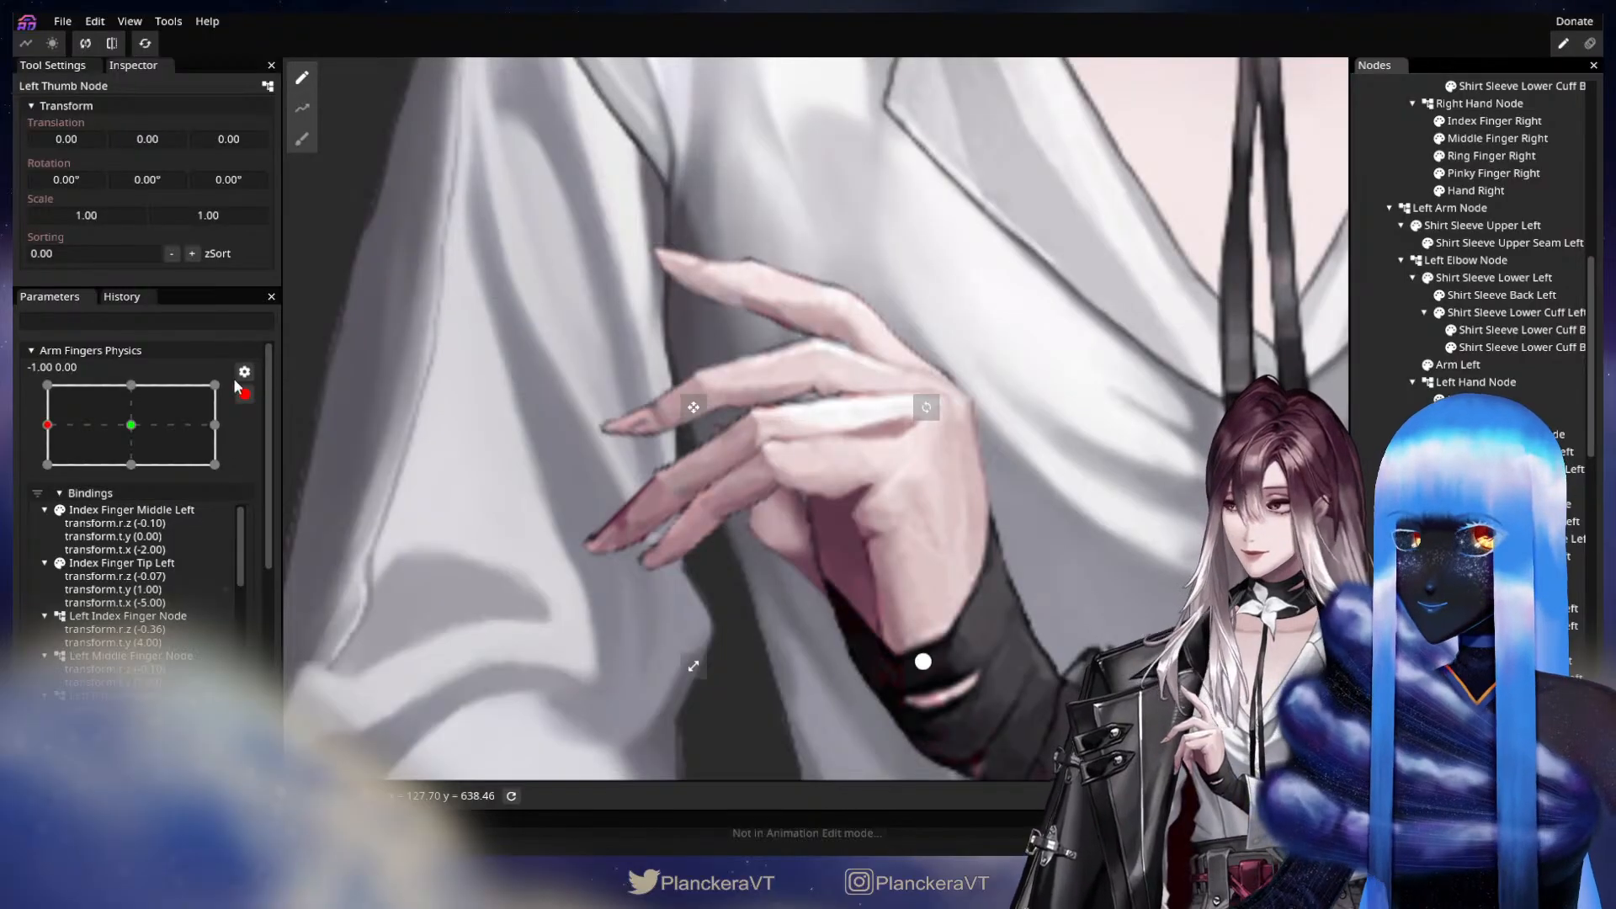
drag(235, 182, 12, 261)
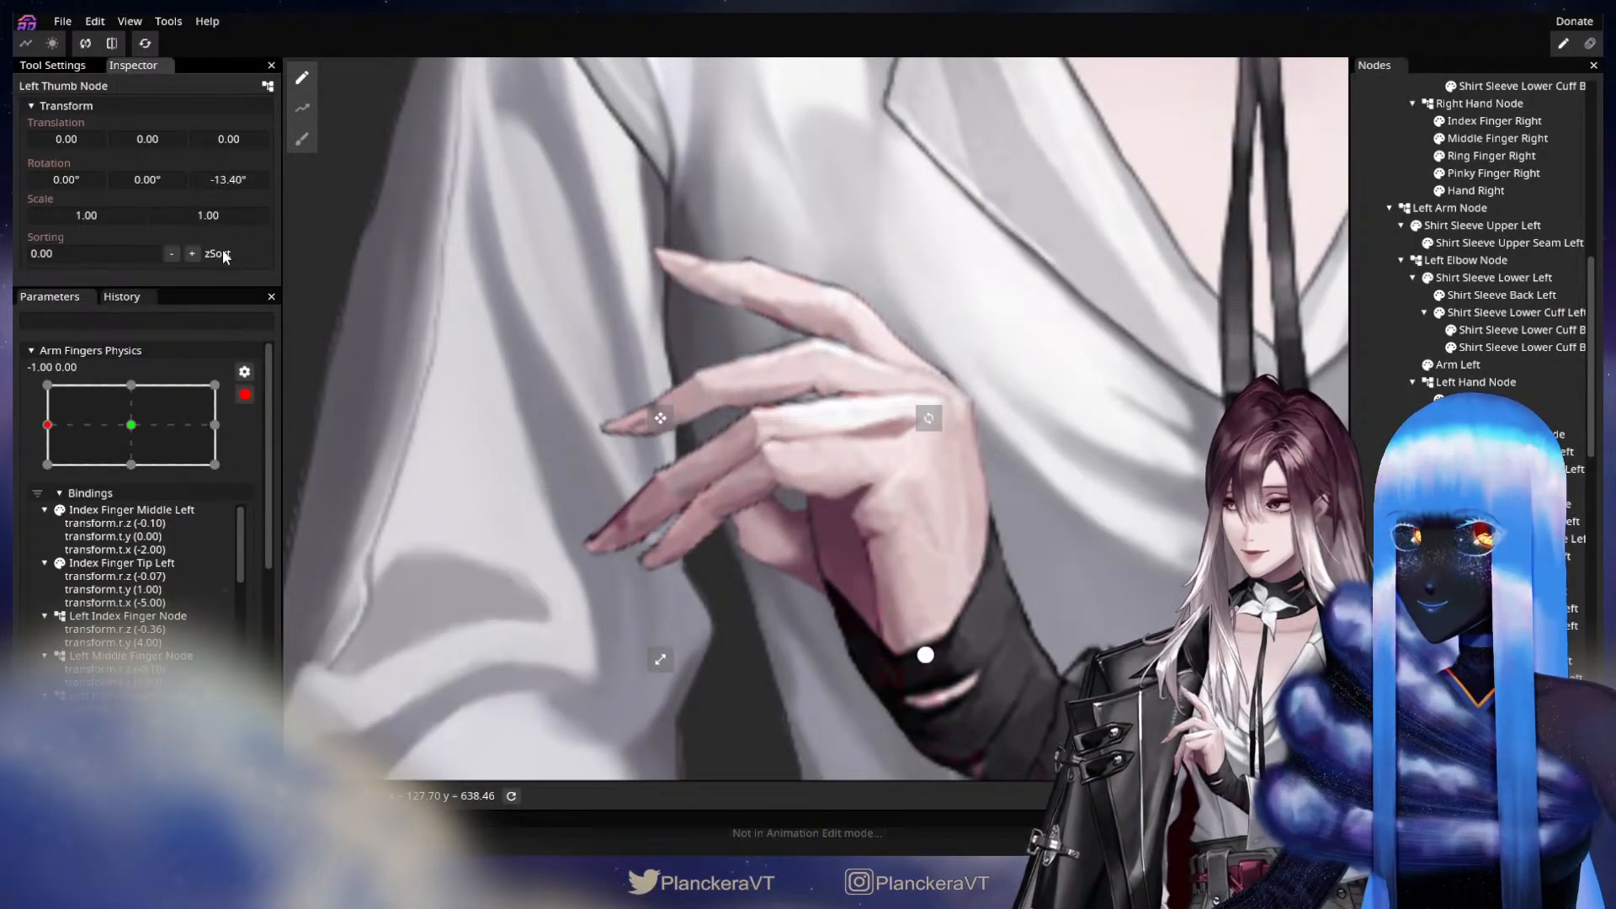
drag(219, 179, 230, 180)
scroll(791, 581, down, 3)
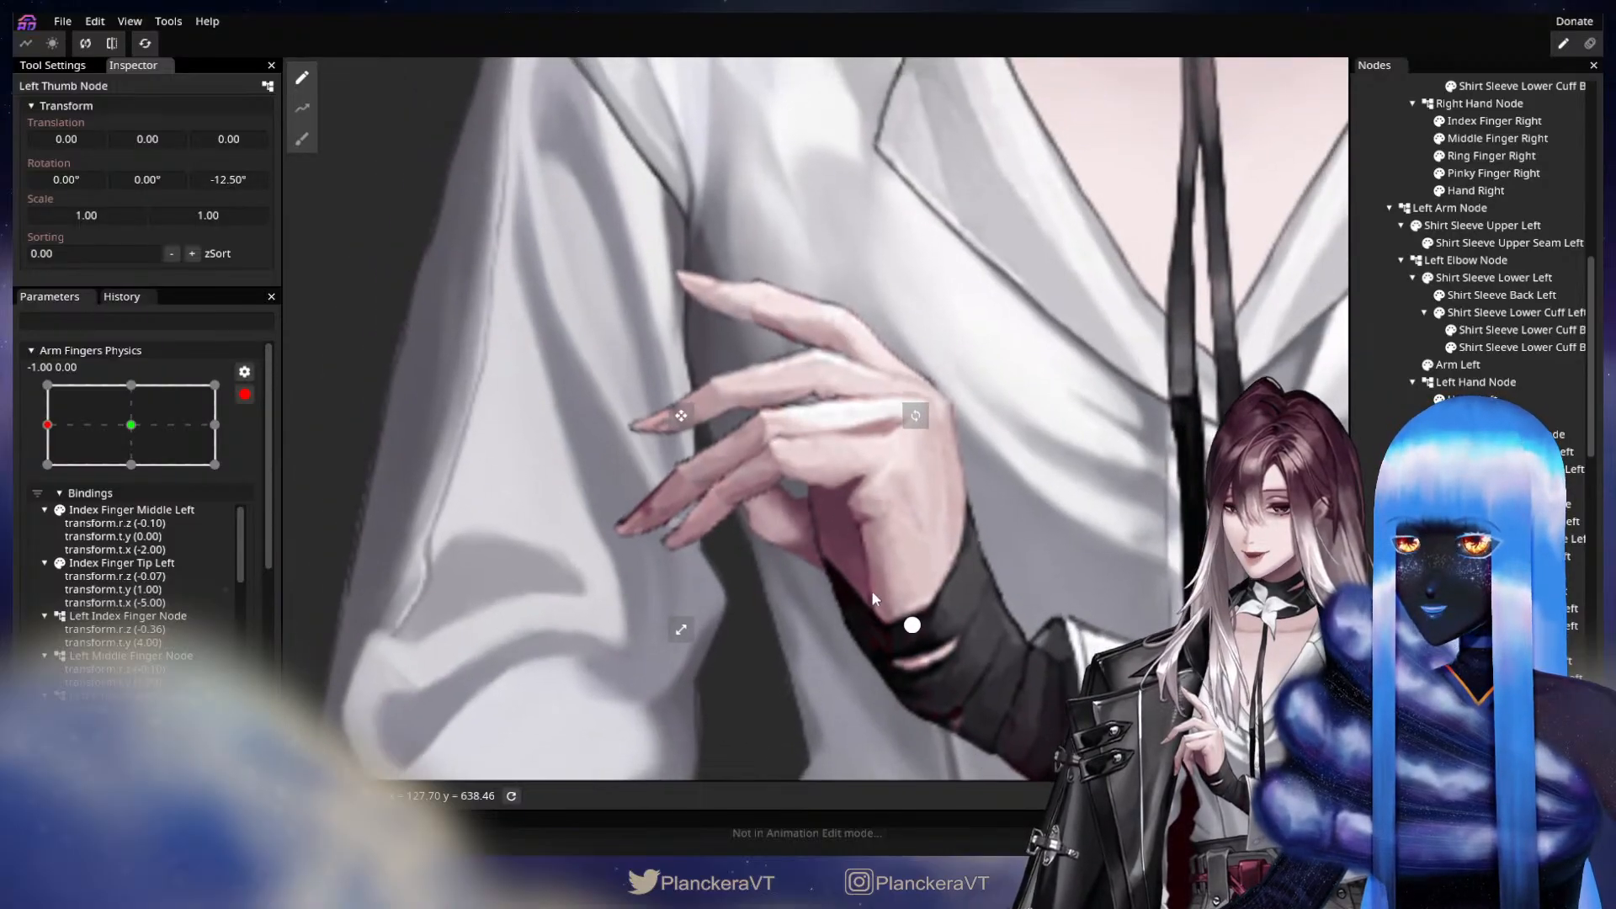
scroll(793, 611, up, 1)
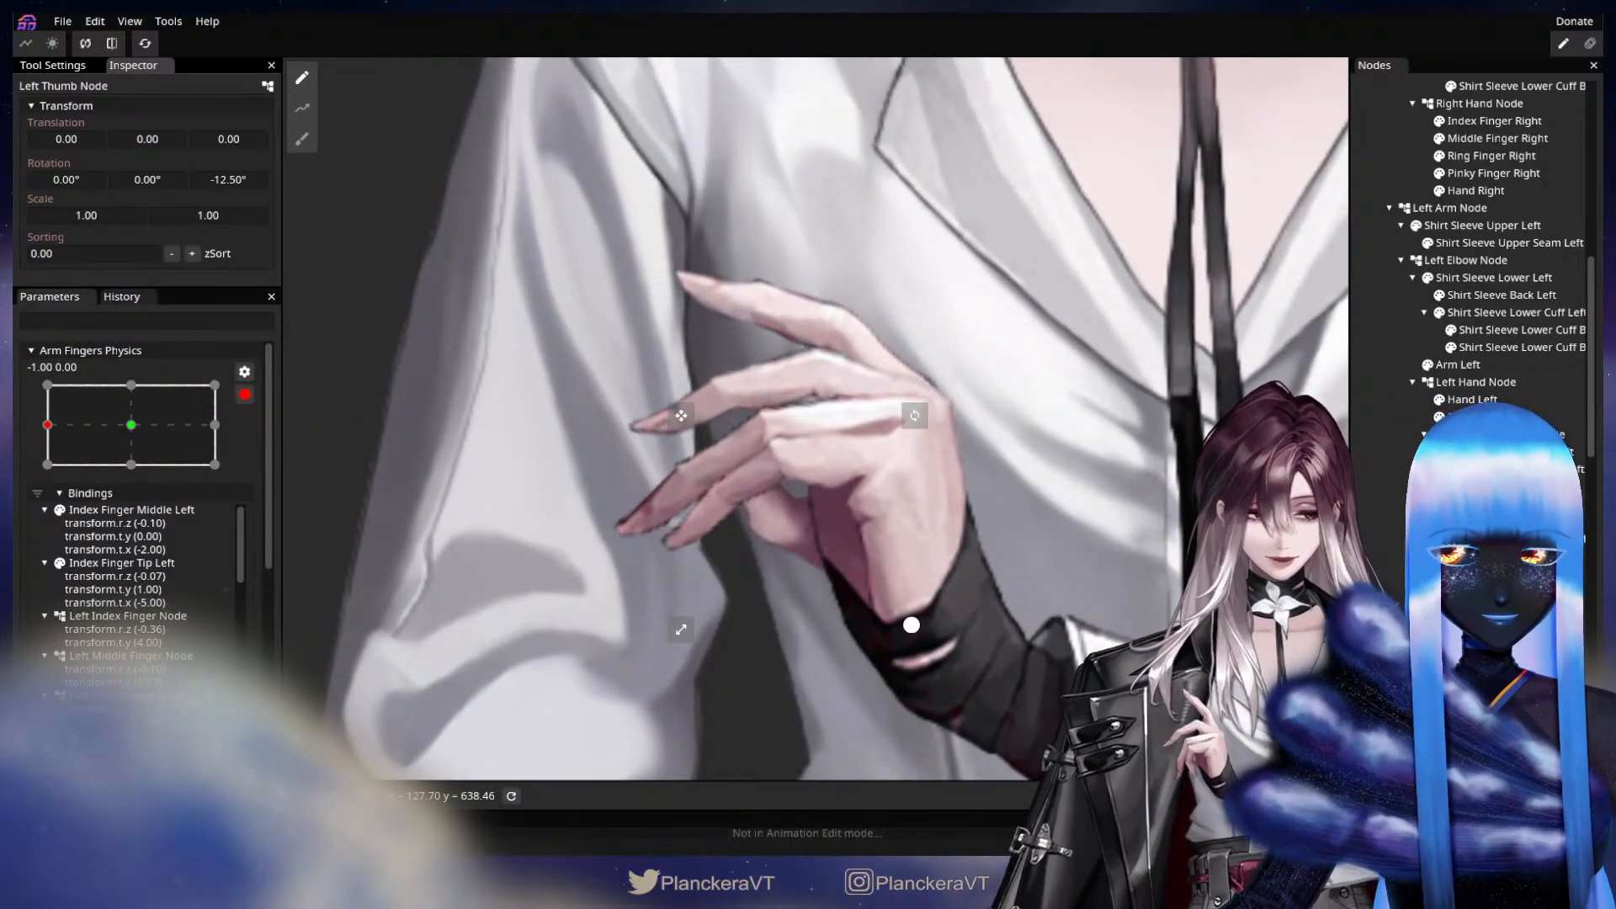
Hide the left ring and pinky fingers and key Thumb Tip Left with Z rotation -13.40°, X translation -4 and Y translation 1.
key(Delete)
click(1439, 434)
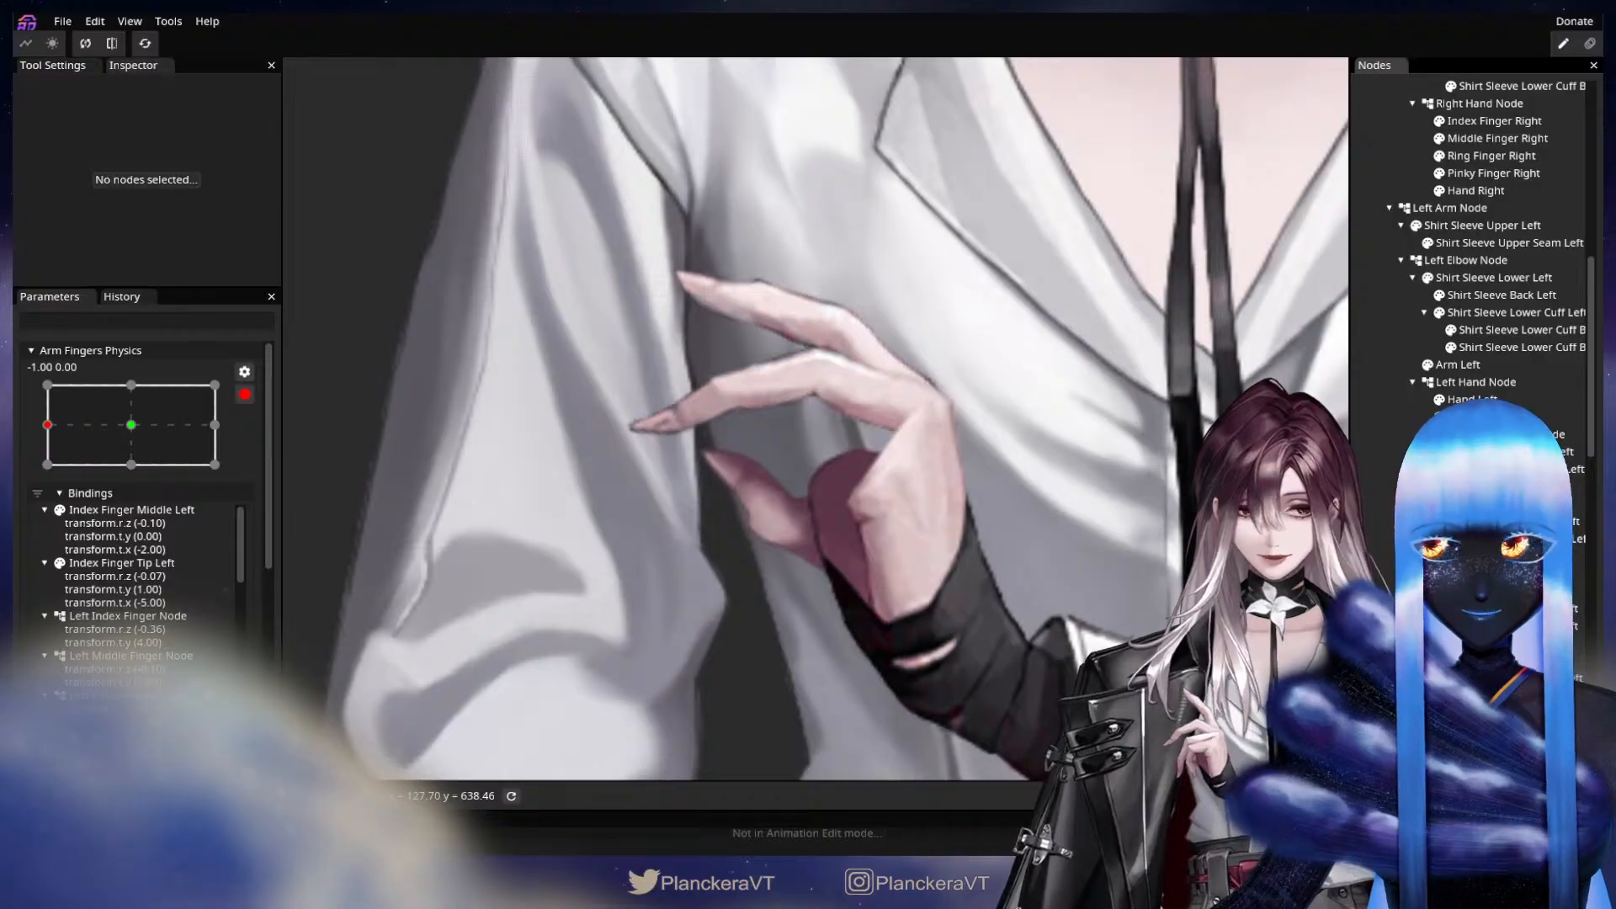
click(1488, 731)
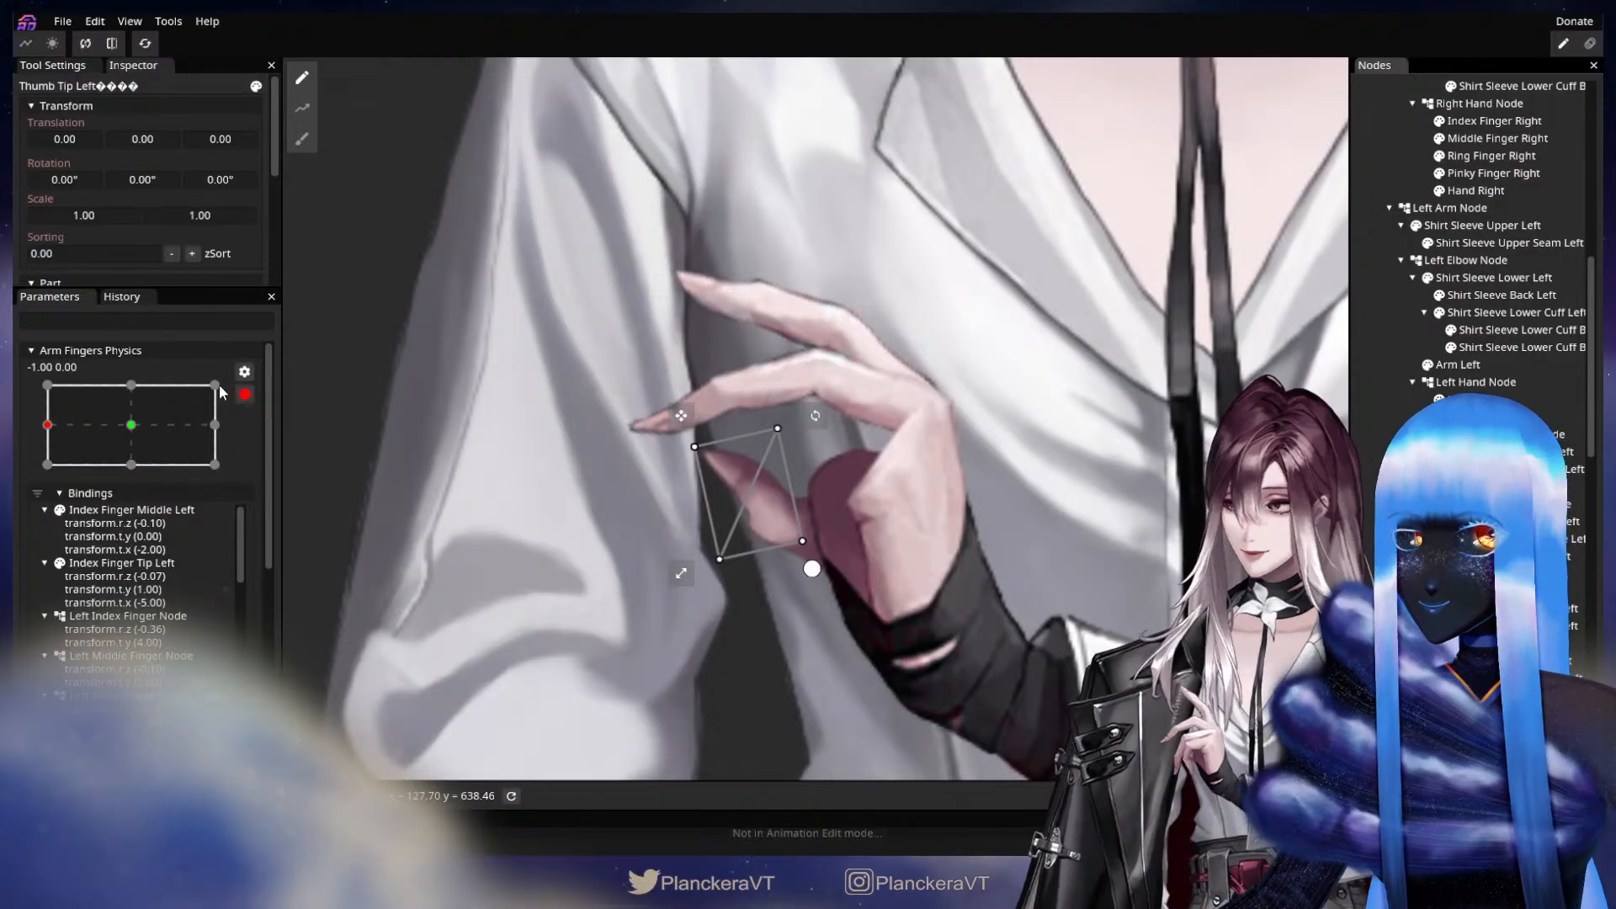
click(225, 184)
drag(224, 185, 216, 184)
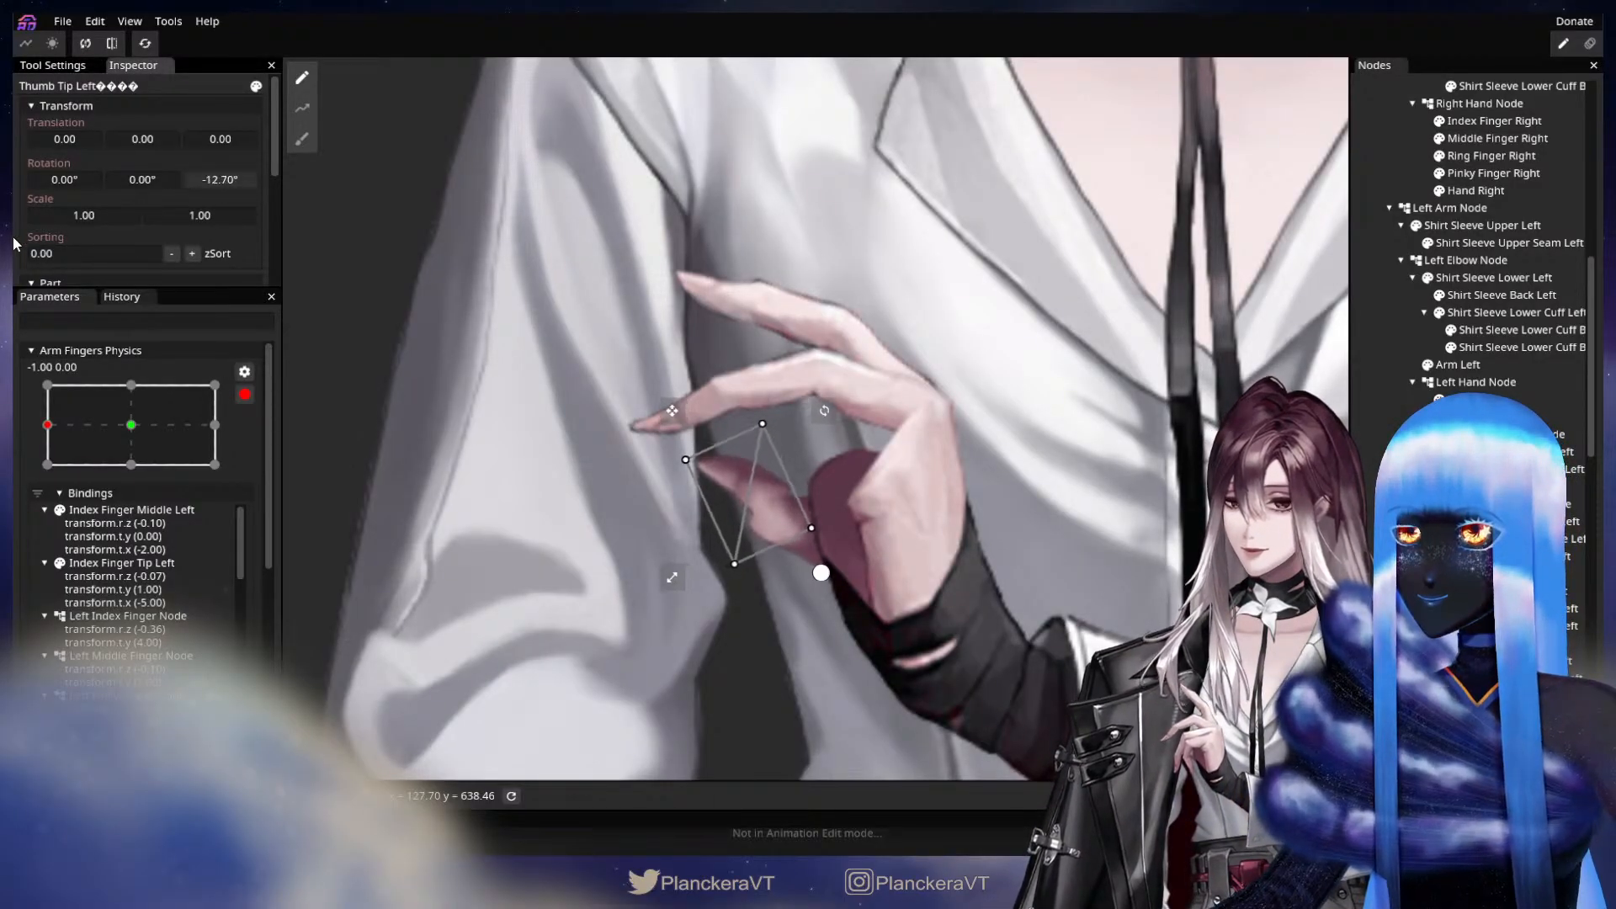
mouse_move(119, 135)
mouse_down()
mouse_move(144, 134)
mouse_move(74, 138)
mouse_move(141, 143)
mouse_up()
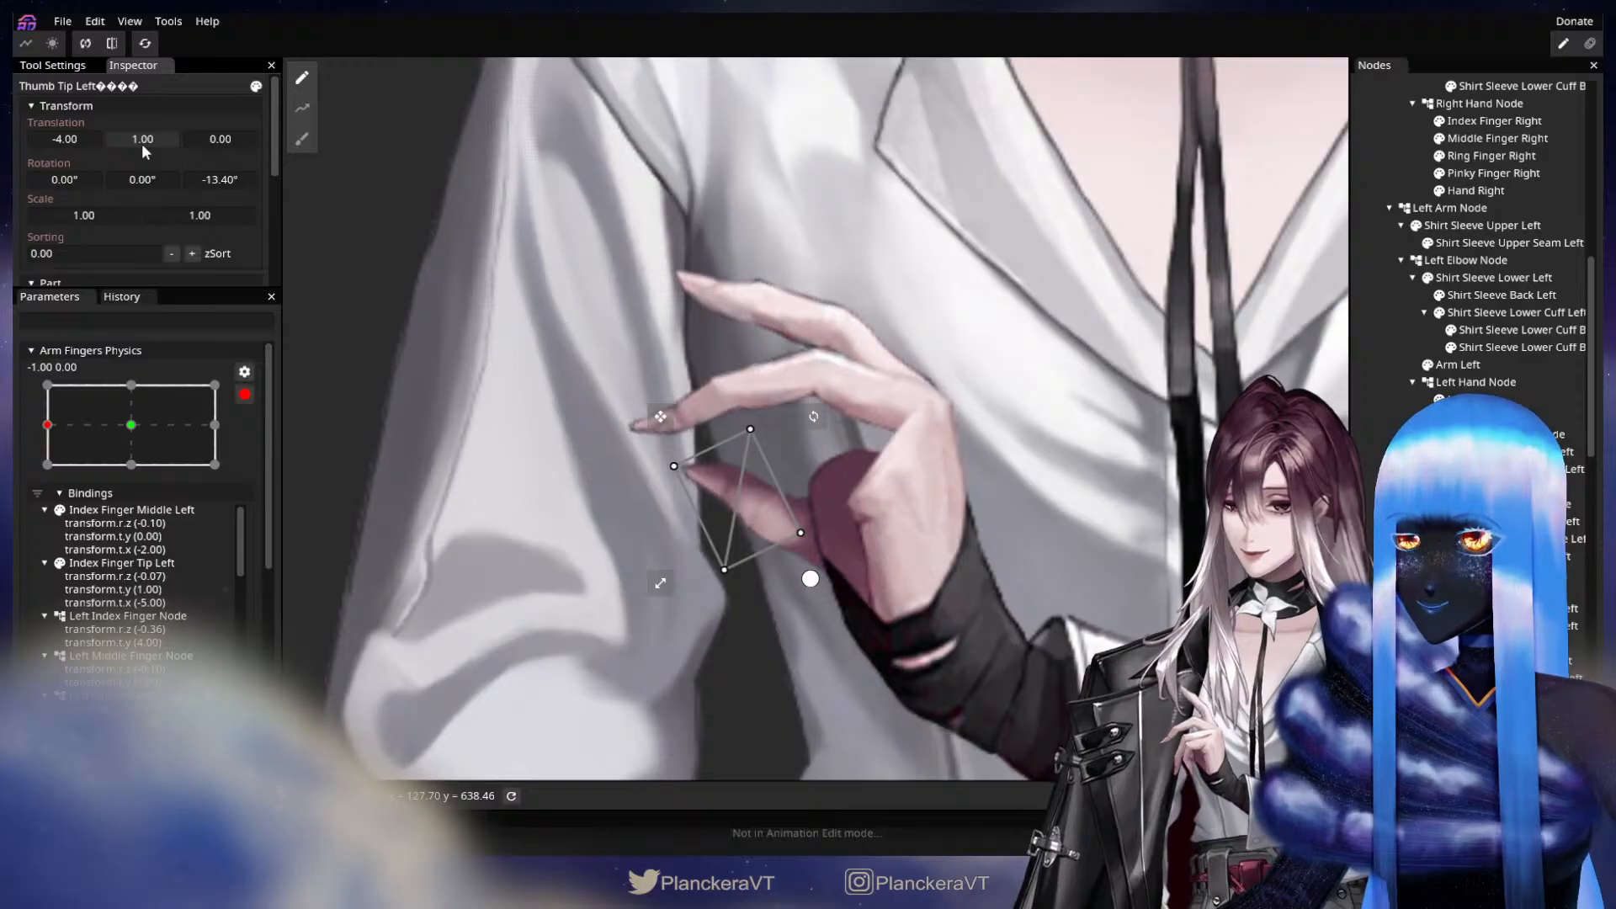
Show the left ring and pinky fingers again and disarm the Arm Fingers Physics parameter.
click(1440, 644)
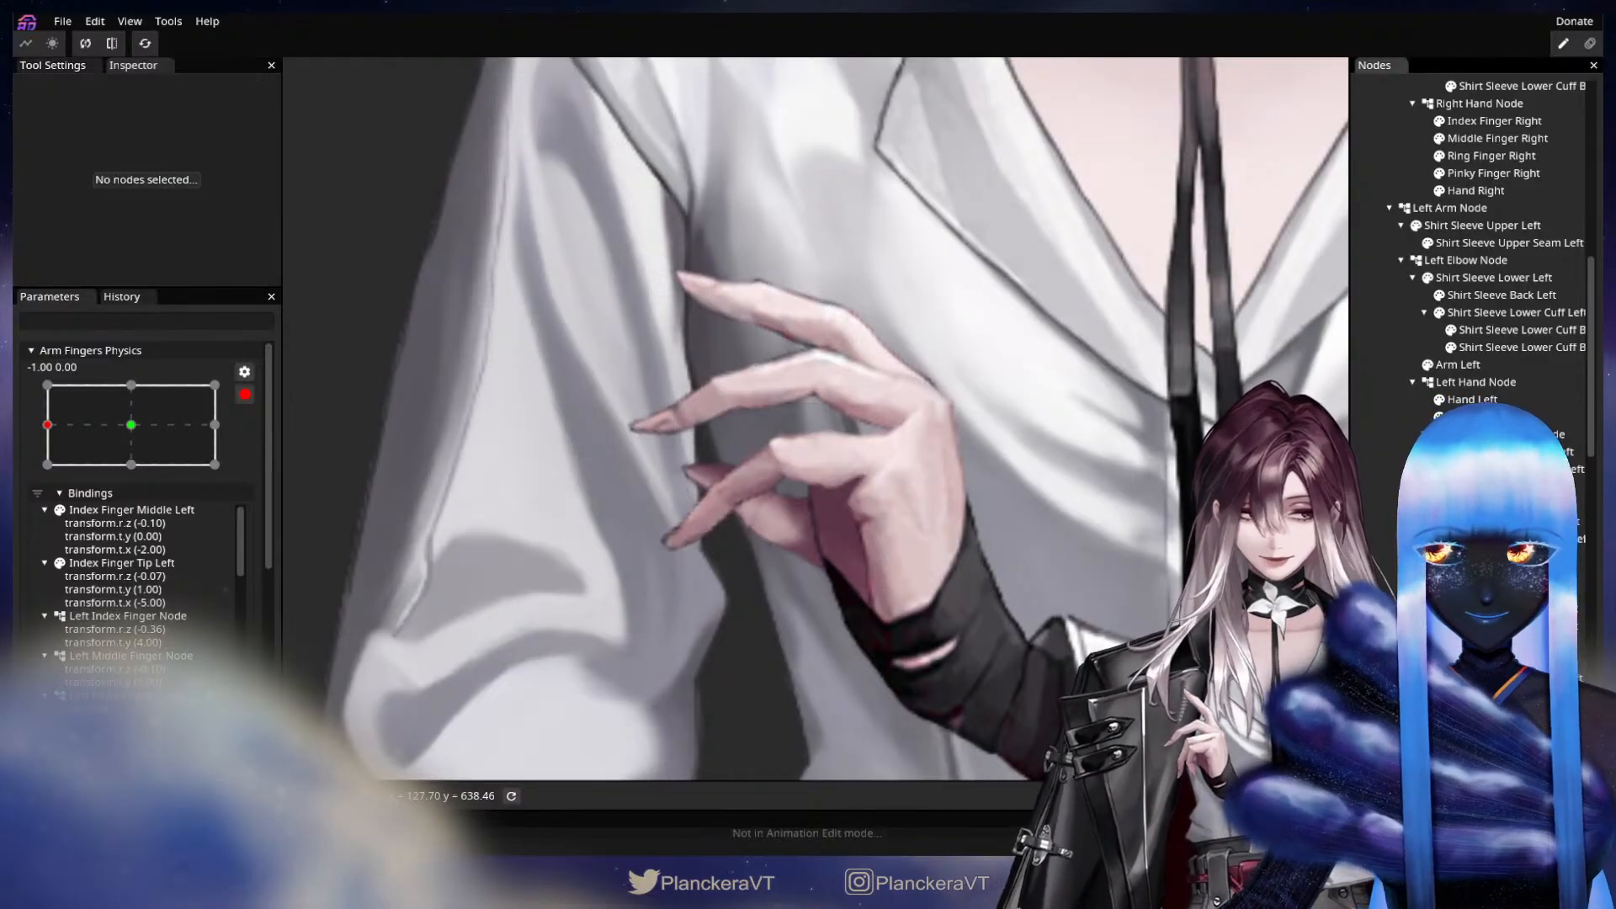
click(1439, 574)
scroll(871, 564, down, 2)
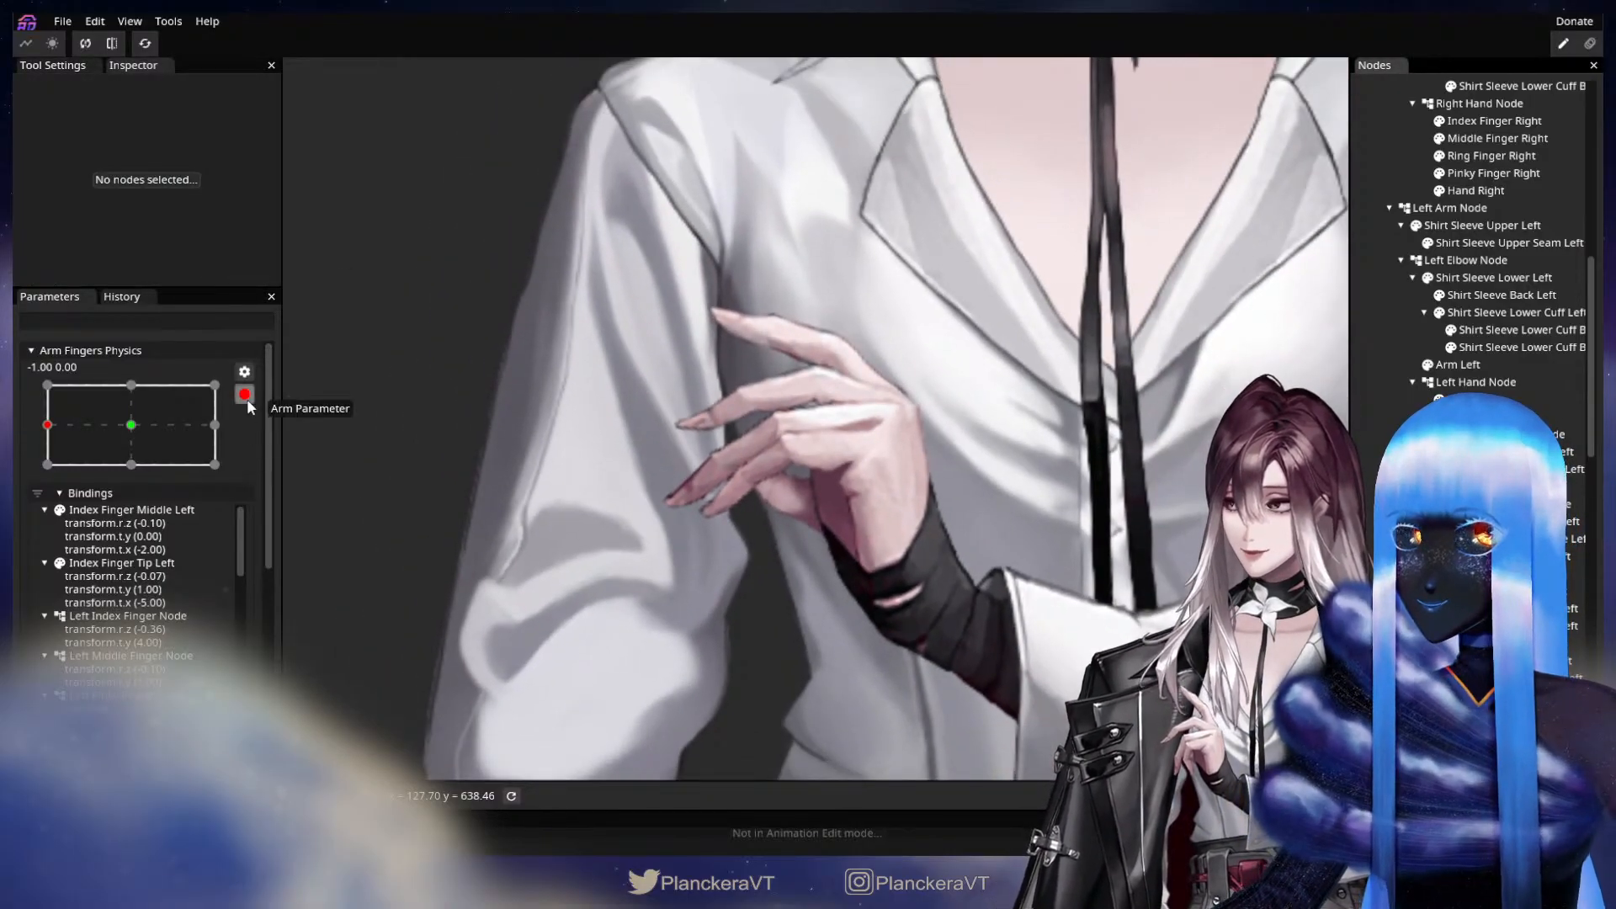
click(244, 394)
scroll(89, 513, down, 3)
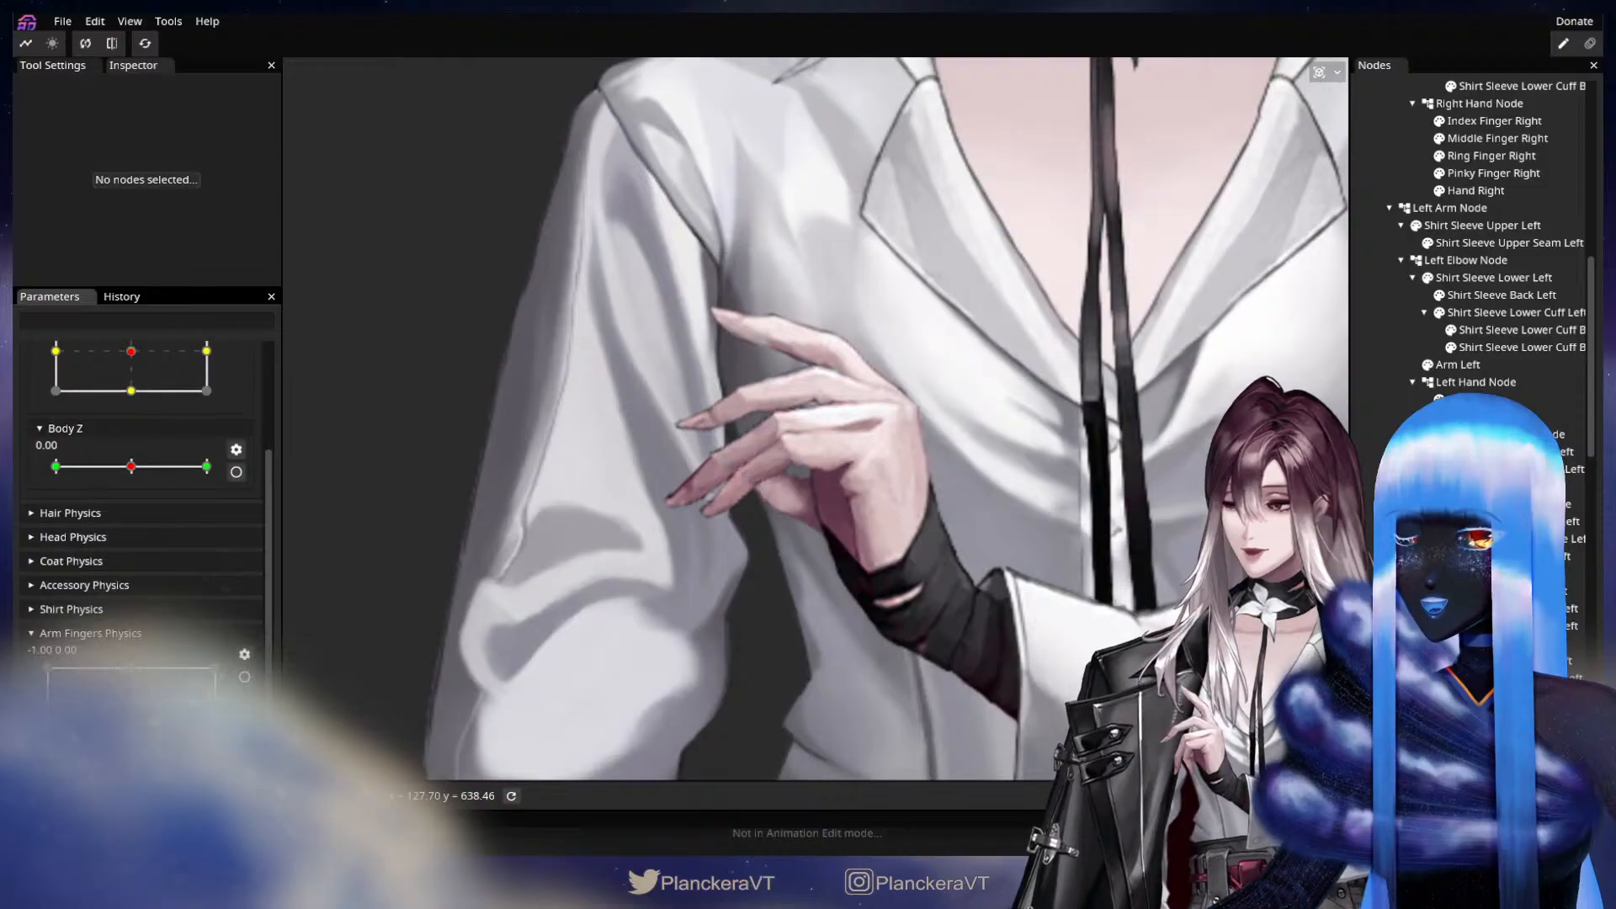
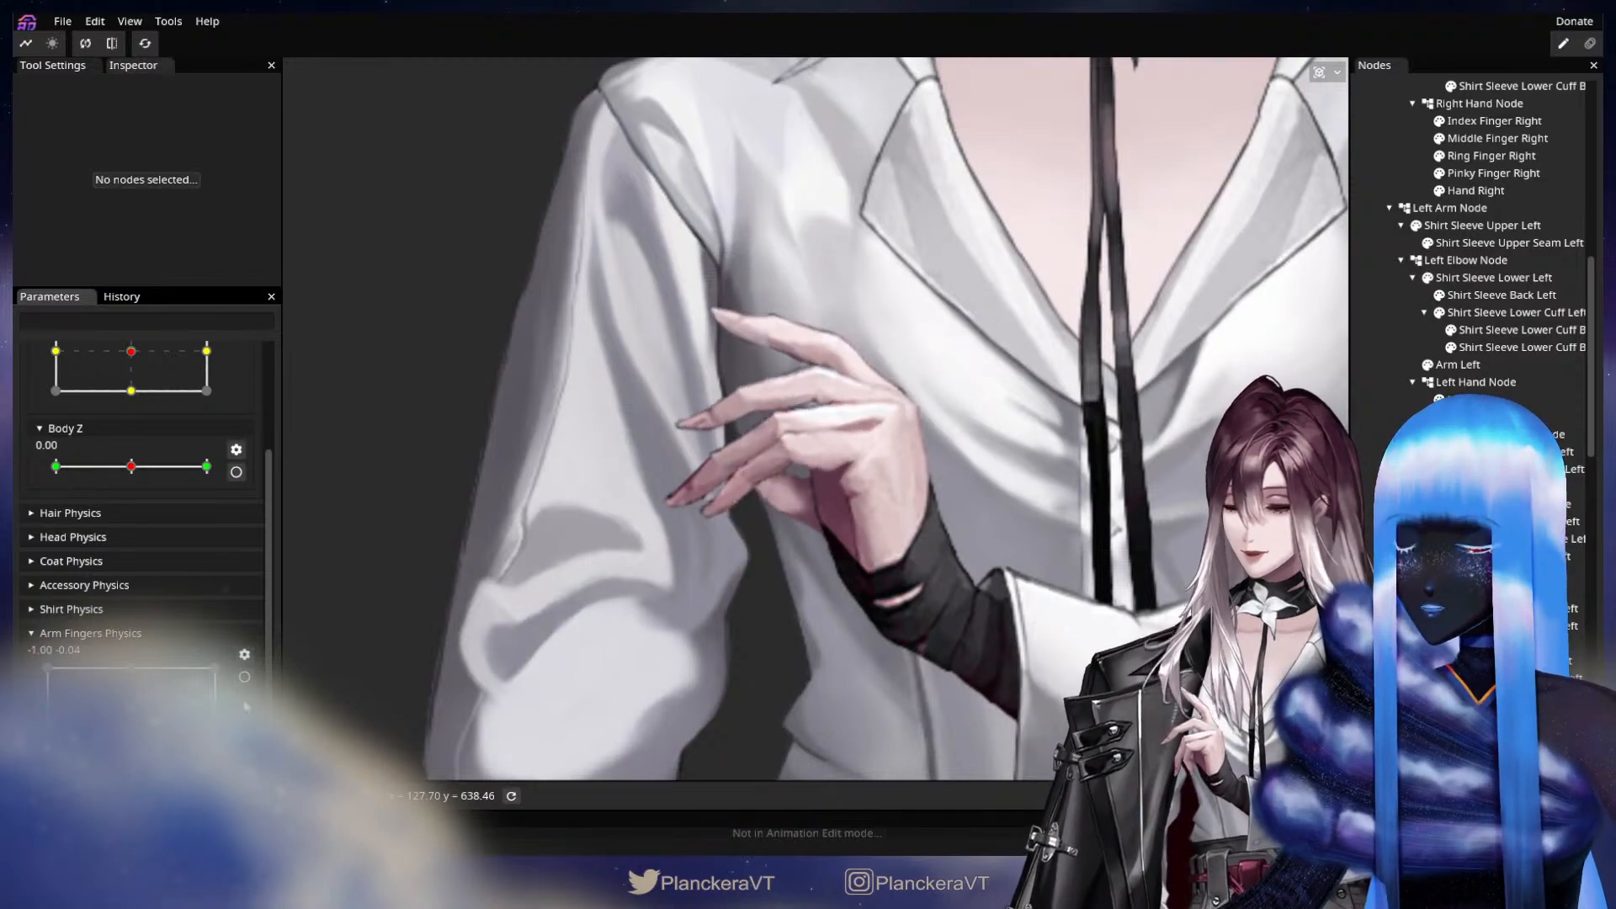
Arm Arm Fingers Physics at X -1.00 and key the Left Pinky Finger Node with a Y translation of 4.
scroll(248, 682, up, 5)
click(1498, 643)
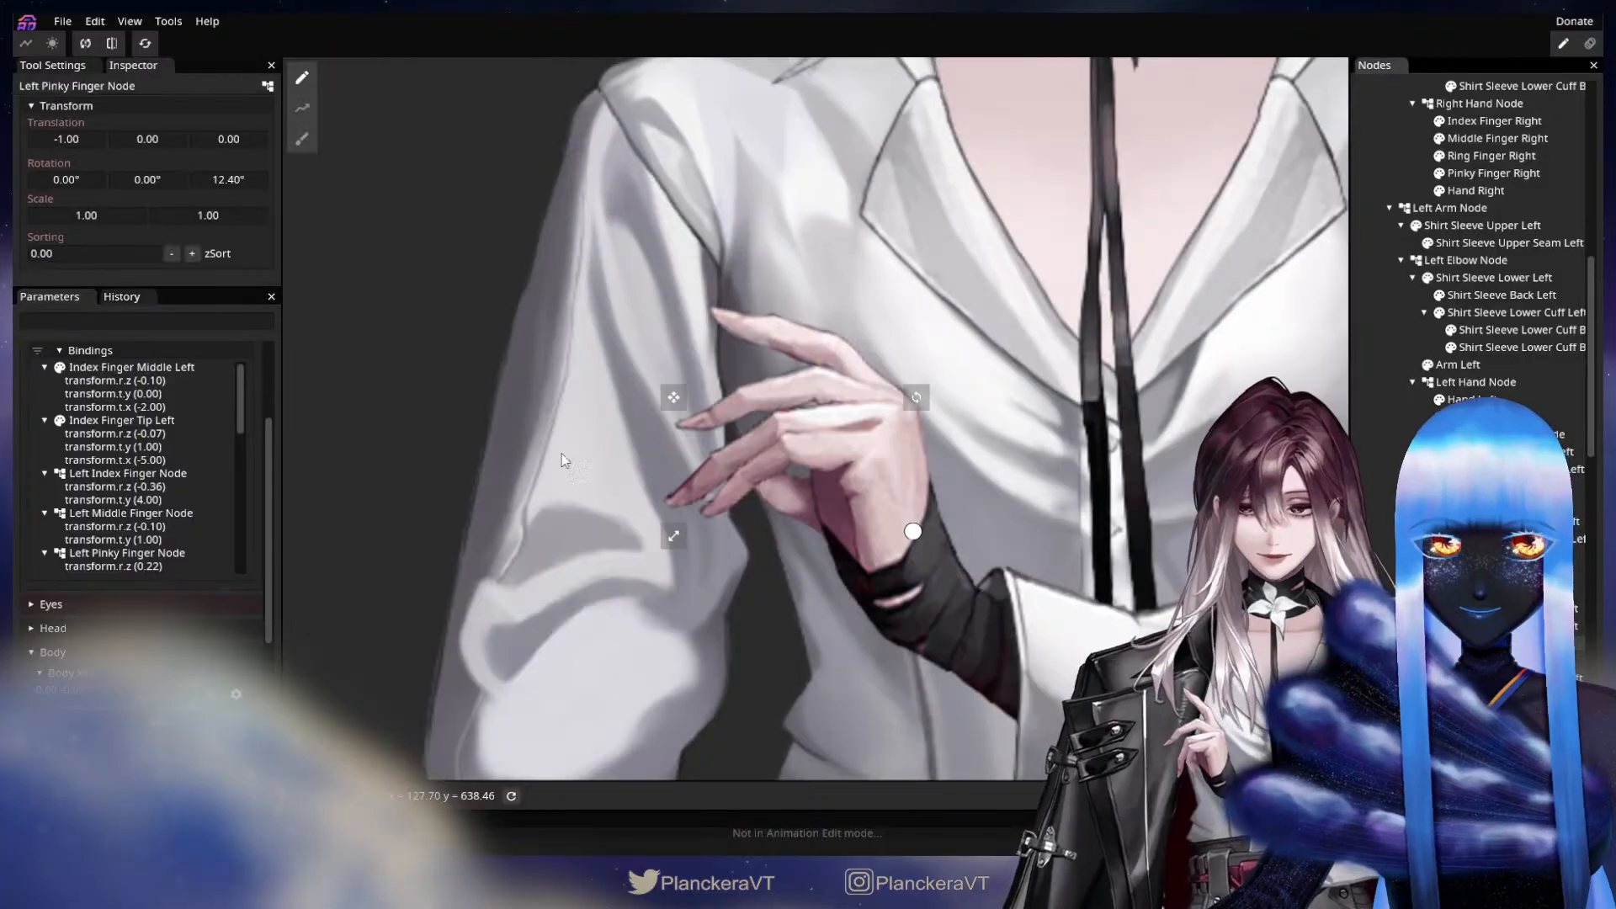
drag(161, 140, 158, 142)
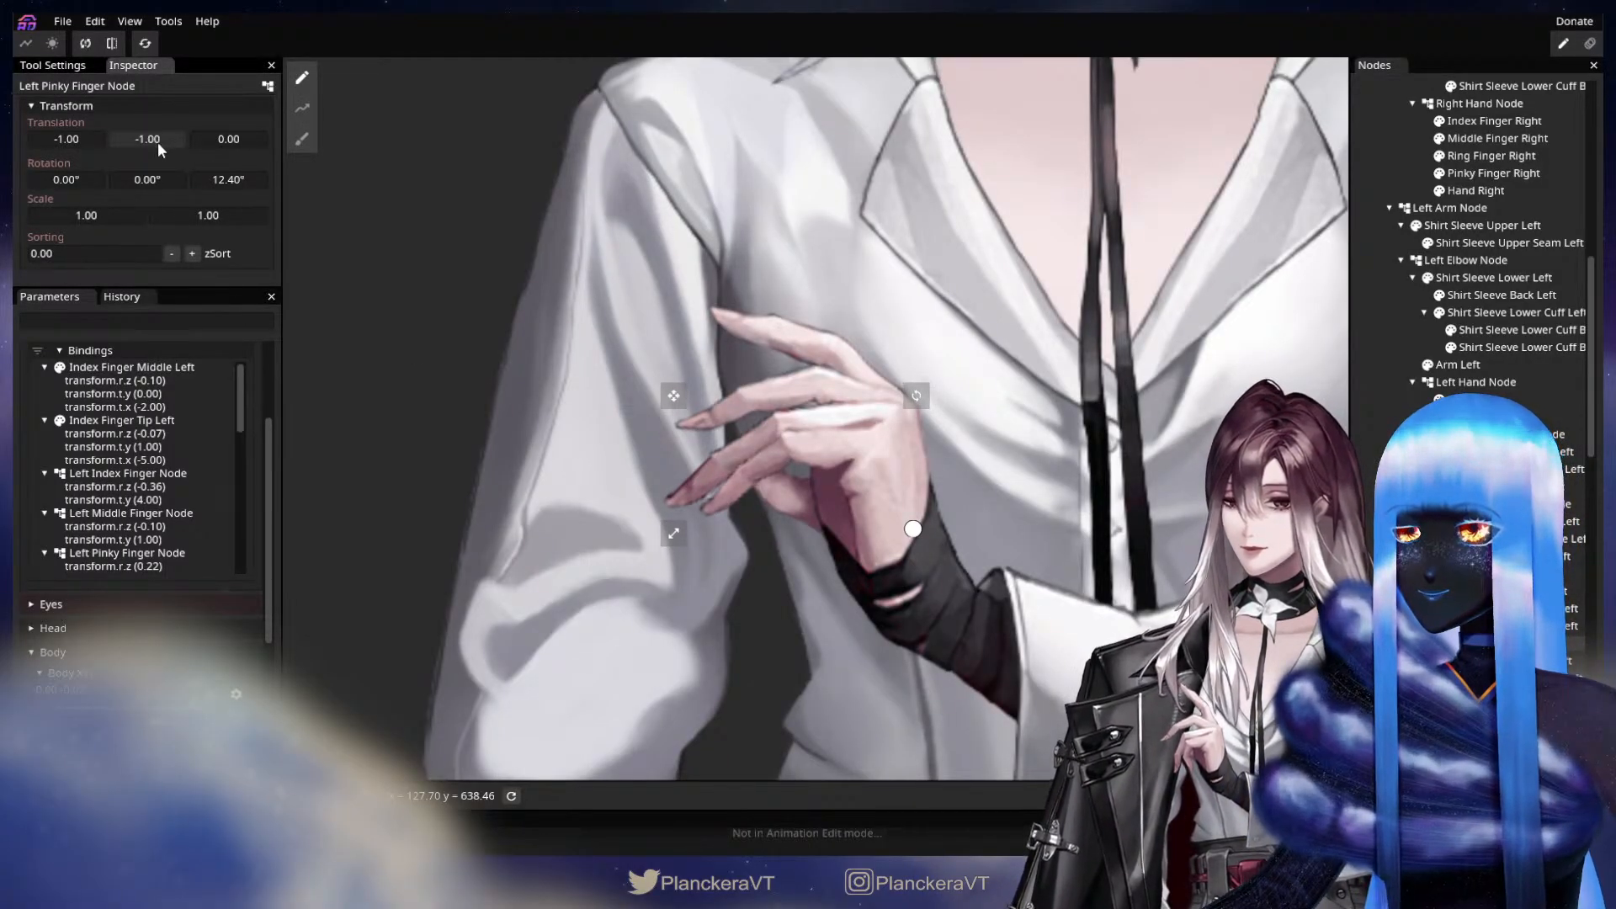
drag(159, 144, 156, 145)
drag(162, 152, 164, 152)
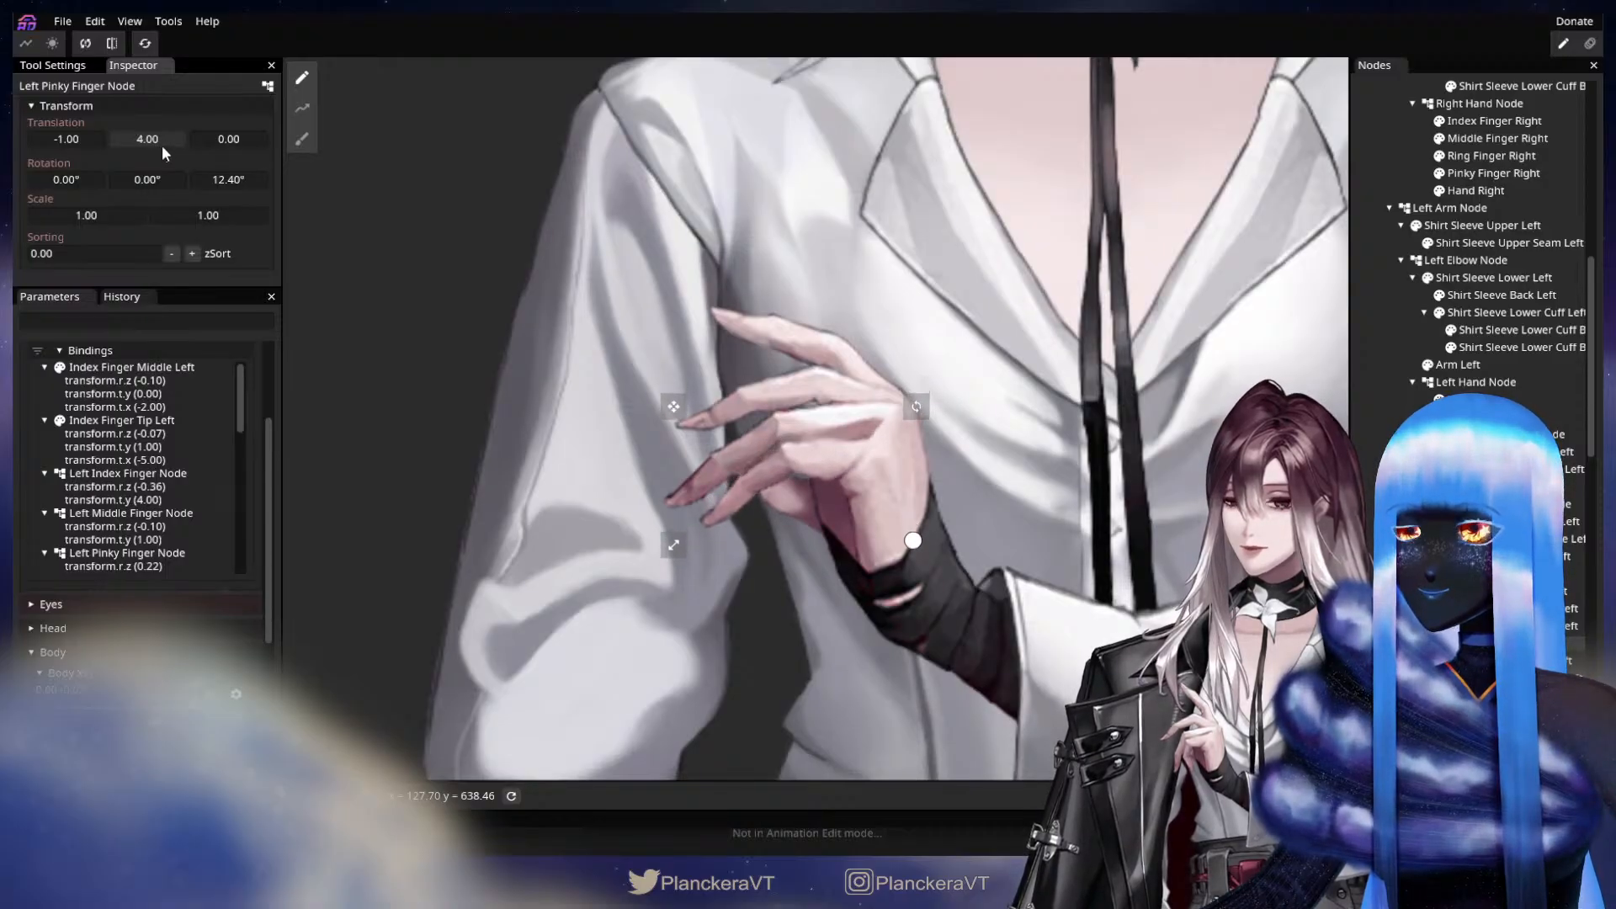
scroll(232, 478, up, 3)
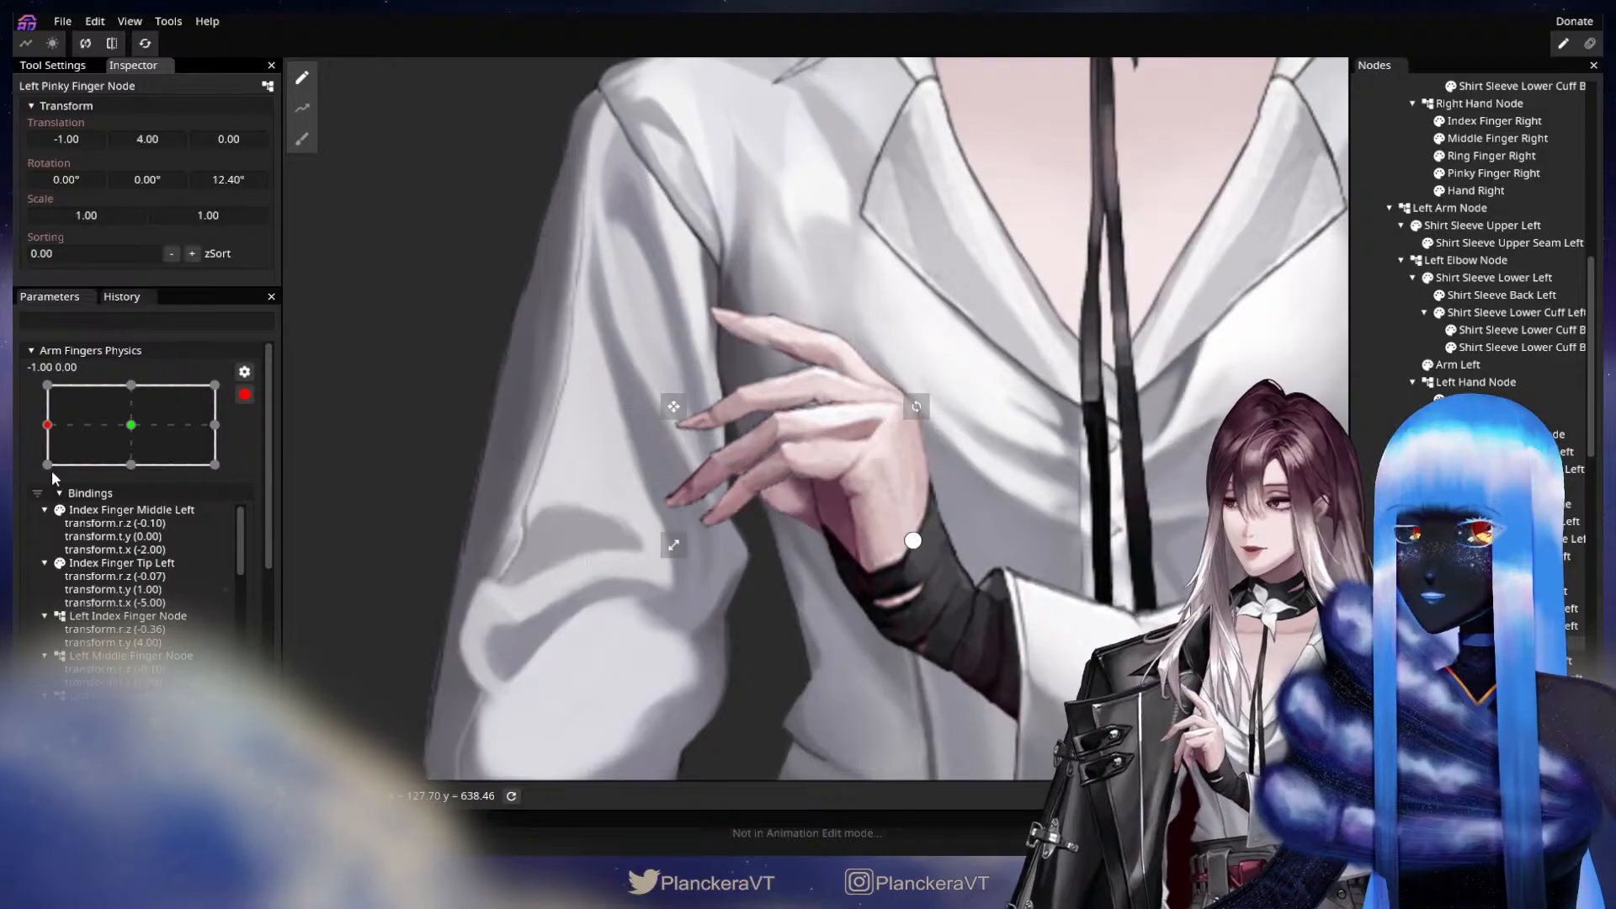
drag(47, 425, 88, 430)
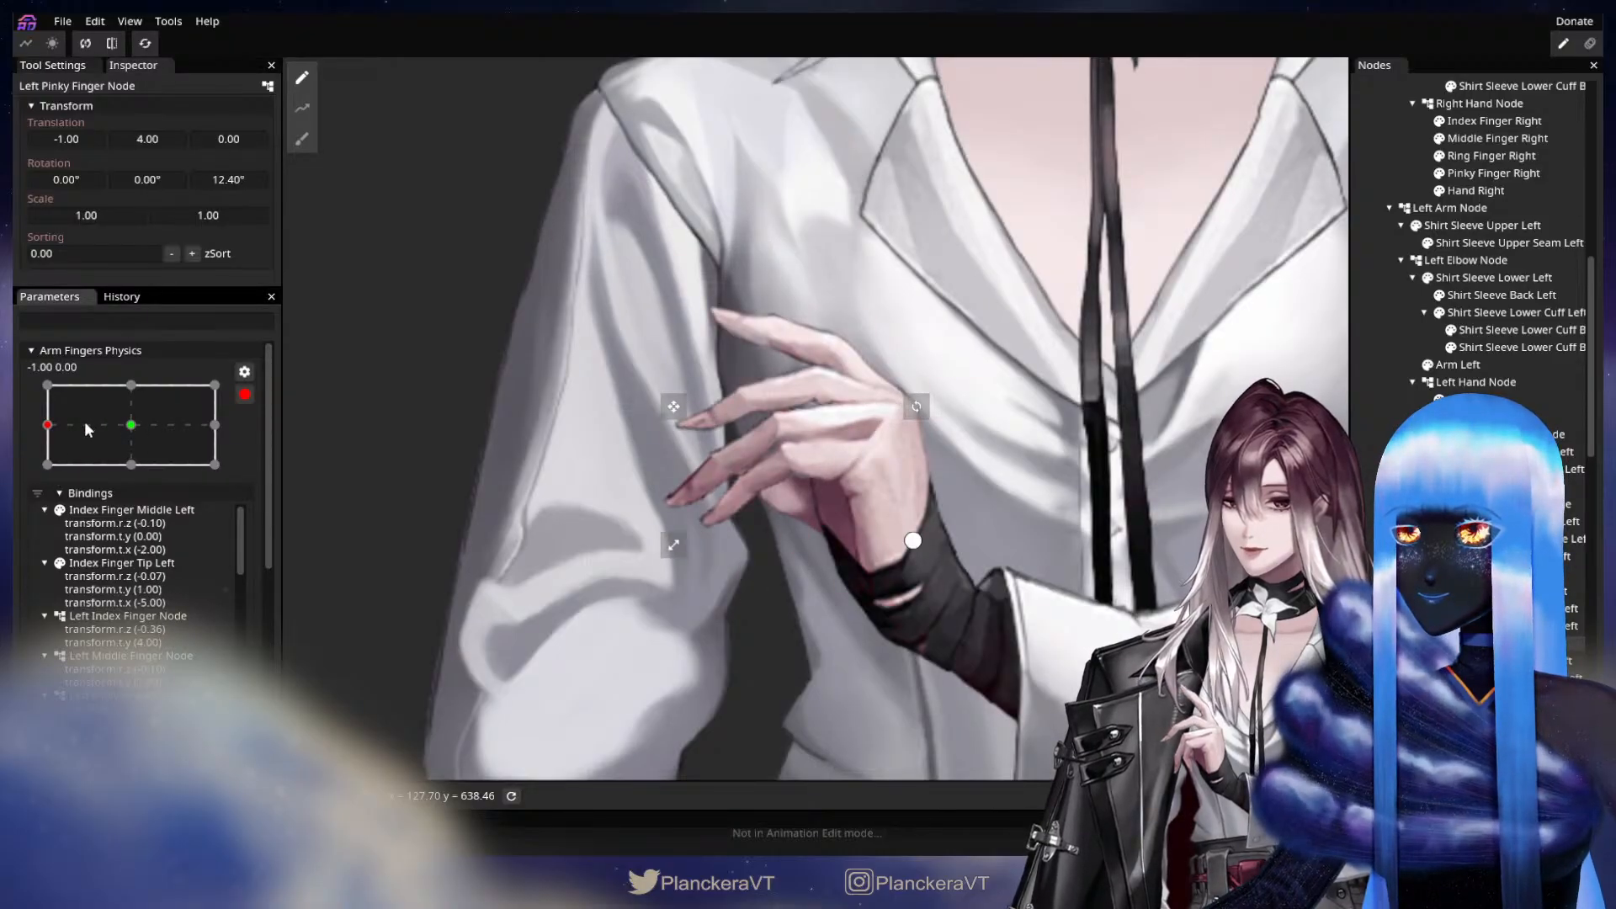
click(164, 139)
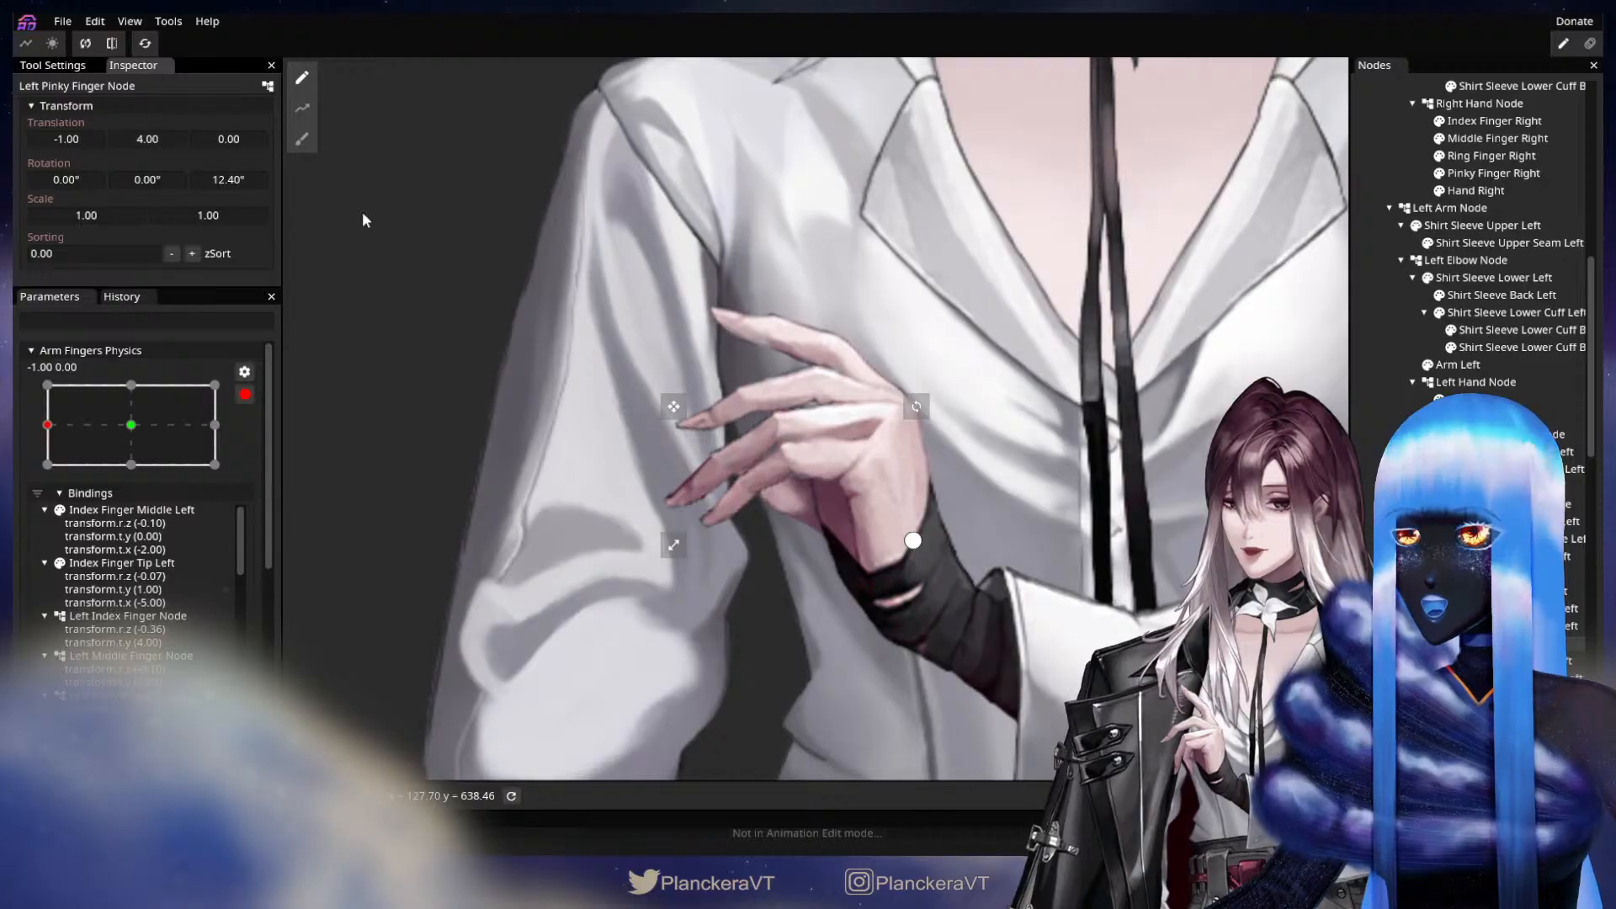
drag(80, 429, 47, 426)
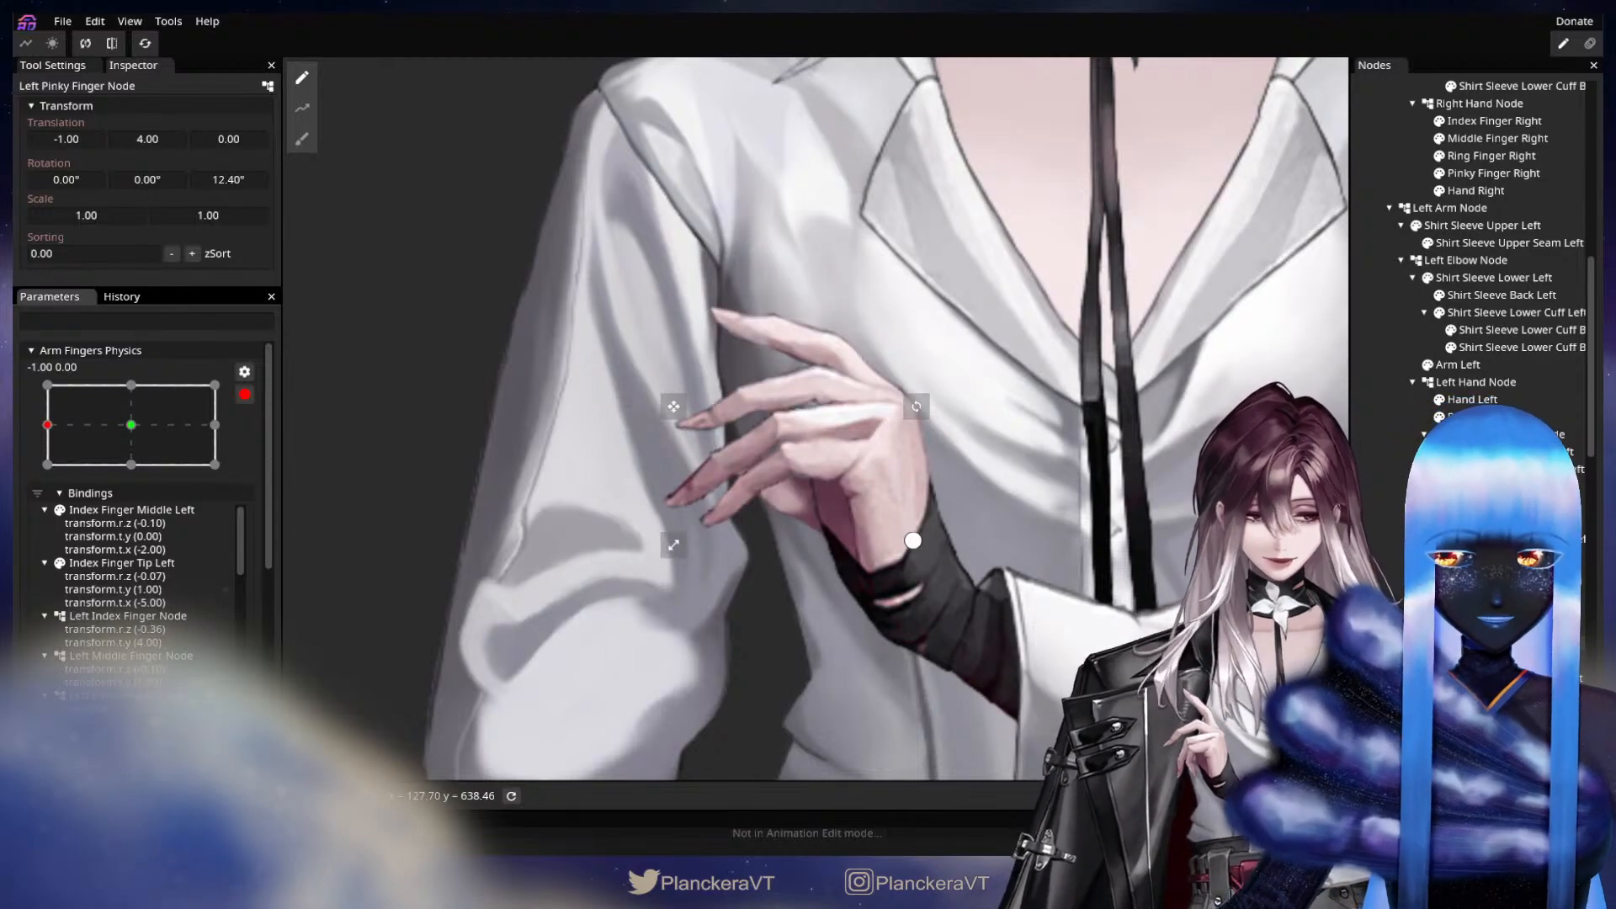
Refine the Left Pinky Finger Node at X -1.00 to Z rotation 9.30° and Y translation 0.
drag(240, 178, 158, 144)
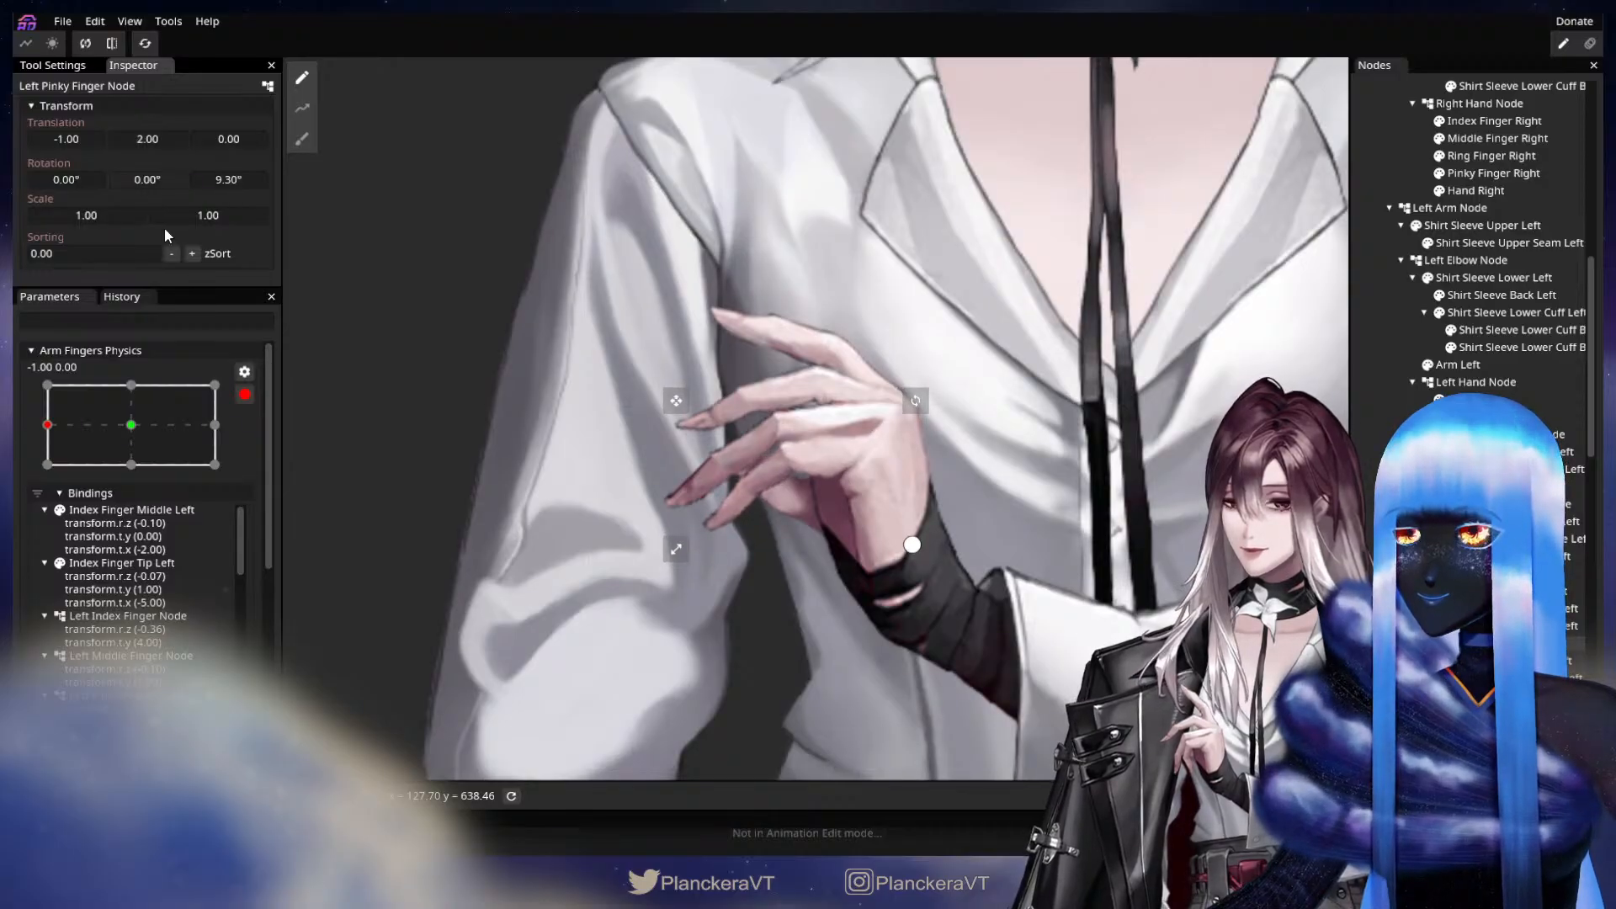
click(132, 425)
mouse_move(107, 422)
mouse_down()
mouse_move(64, 421)
mouse_move(124, 412)
mouse_move(13, 418)
mouse_up()
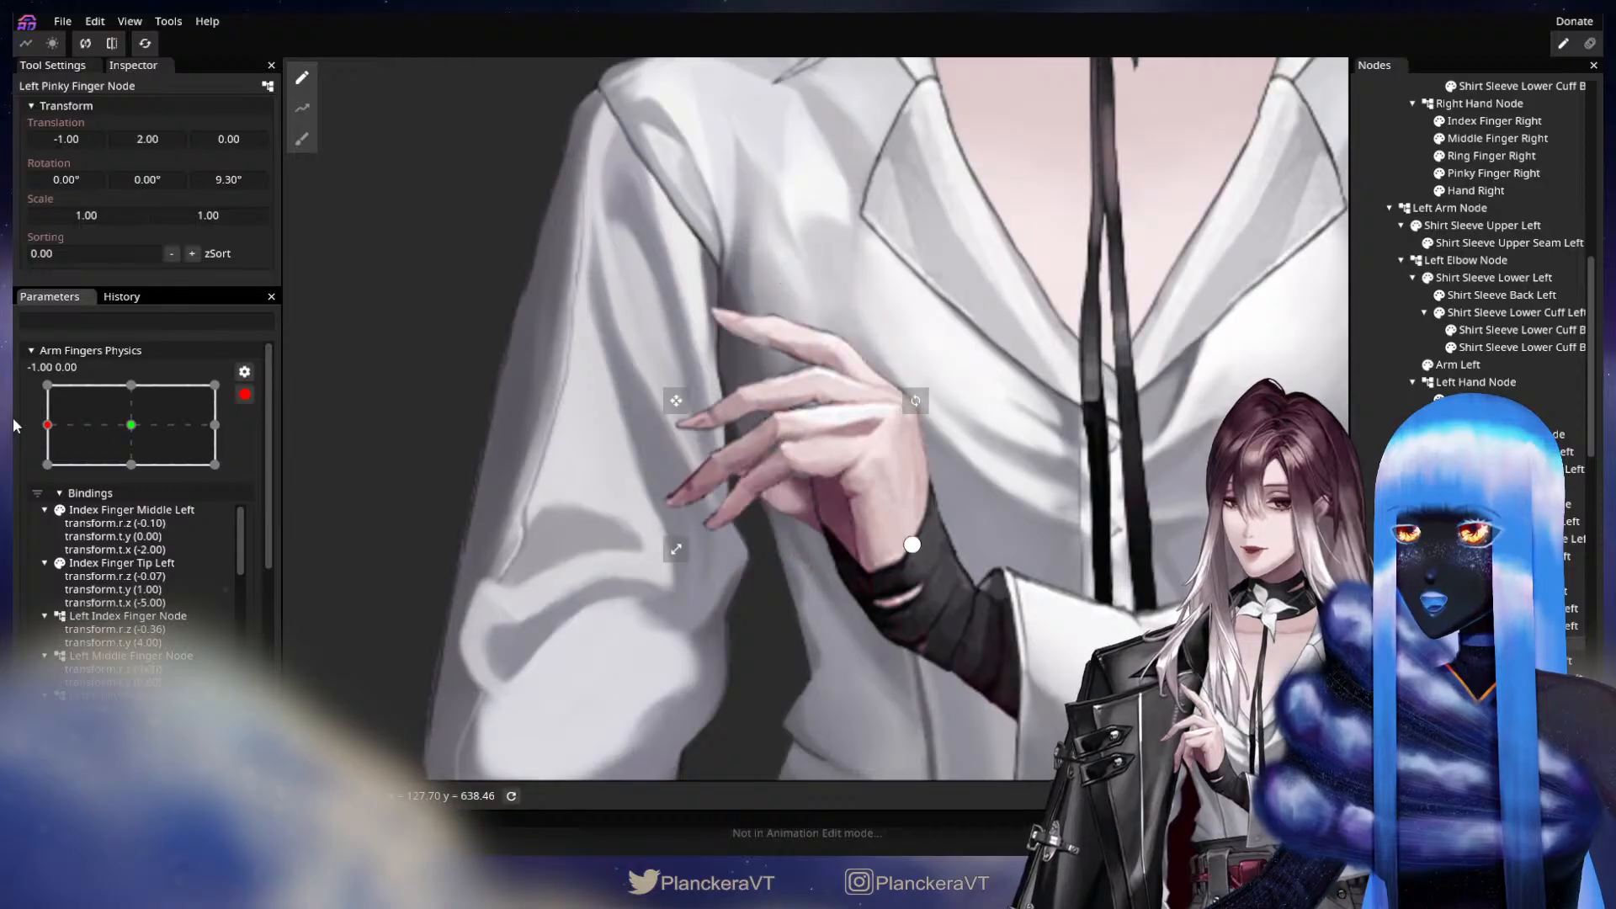
drag(152, 141, 149, 139)
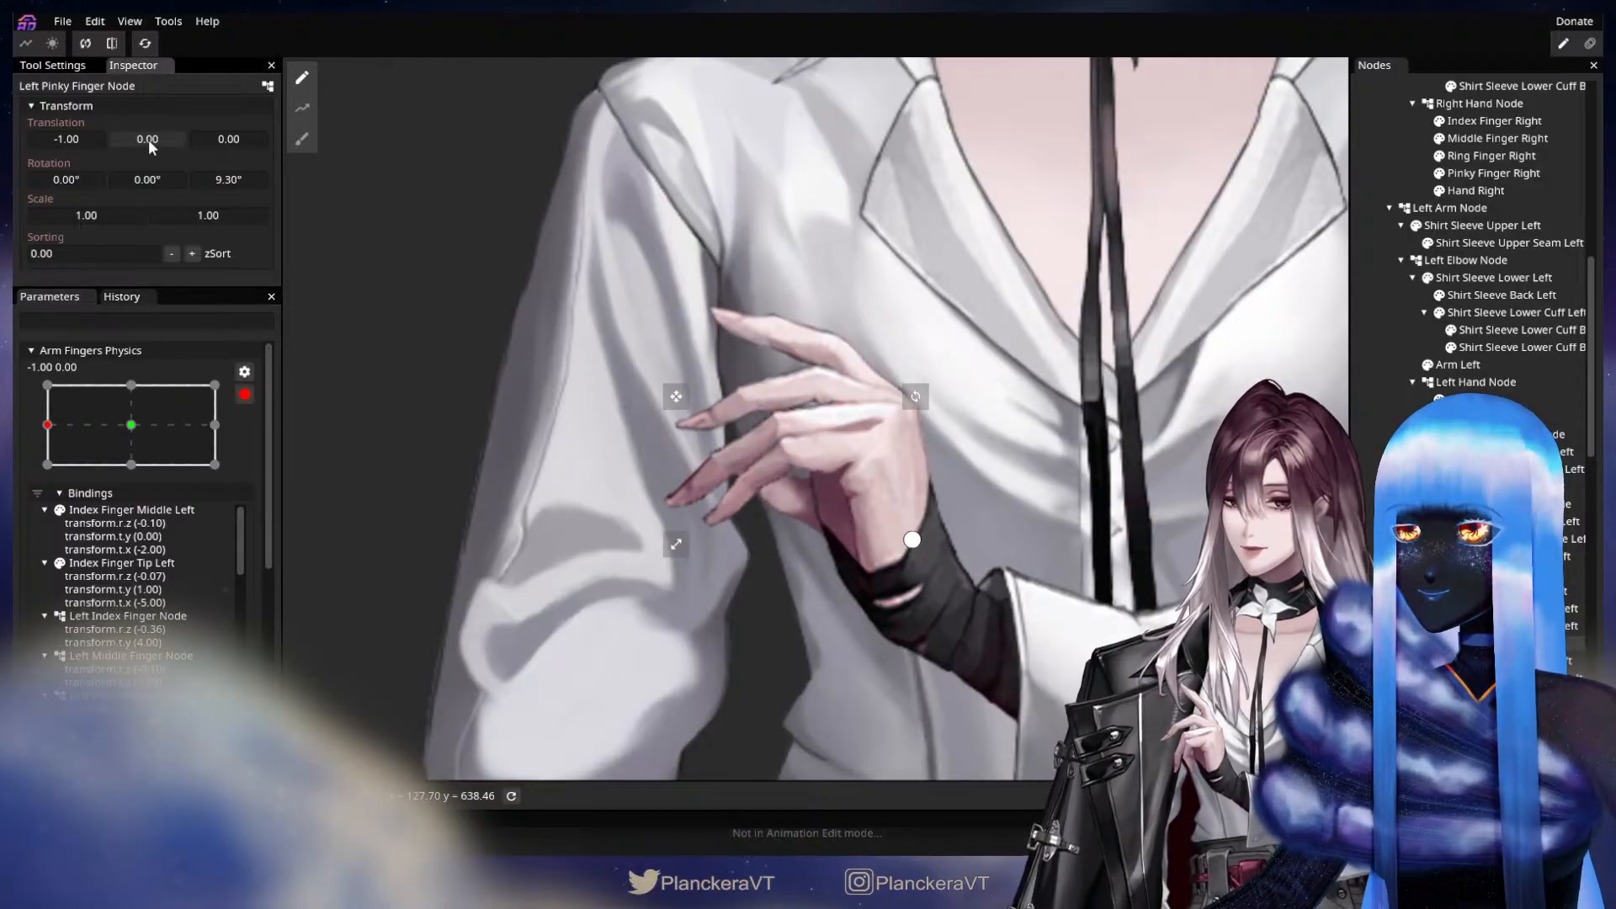
Deform the Hand Left mesh near the lower fingers at X -1.00 with the Circle Brush at size 55.
scroll(884, 602, up, 2)
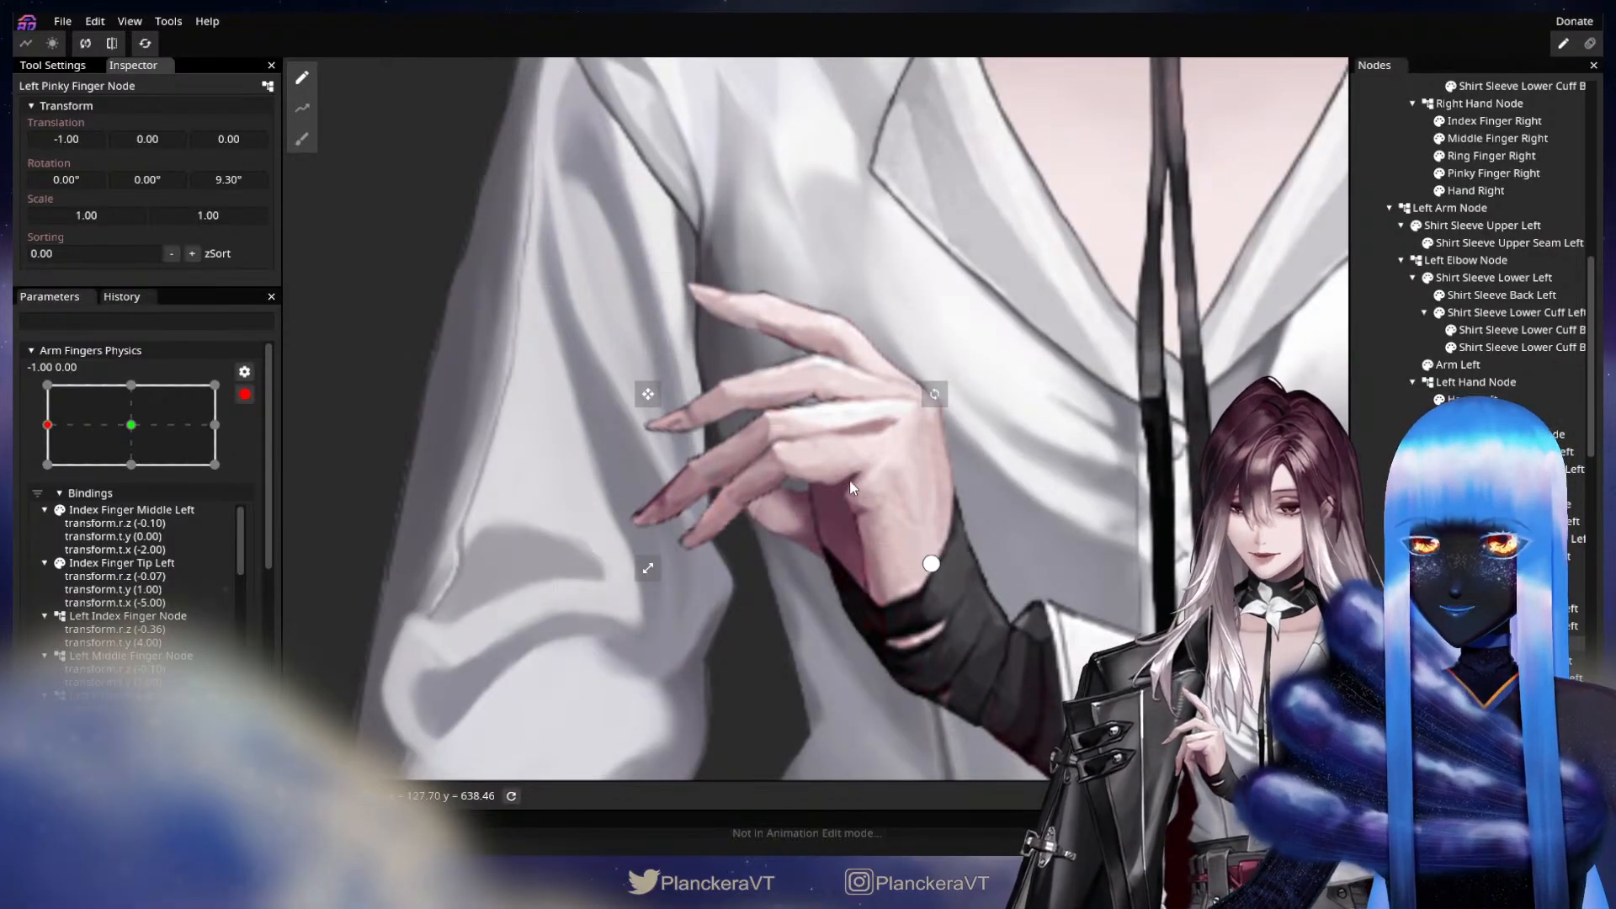
click(931, 563)
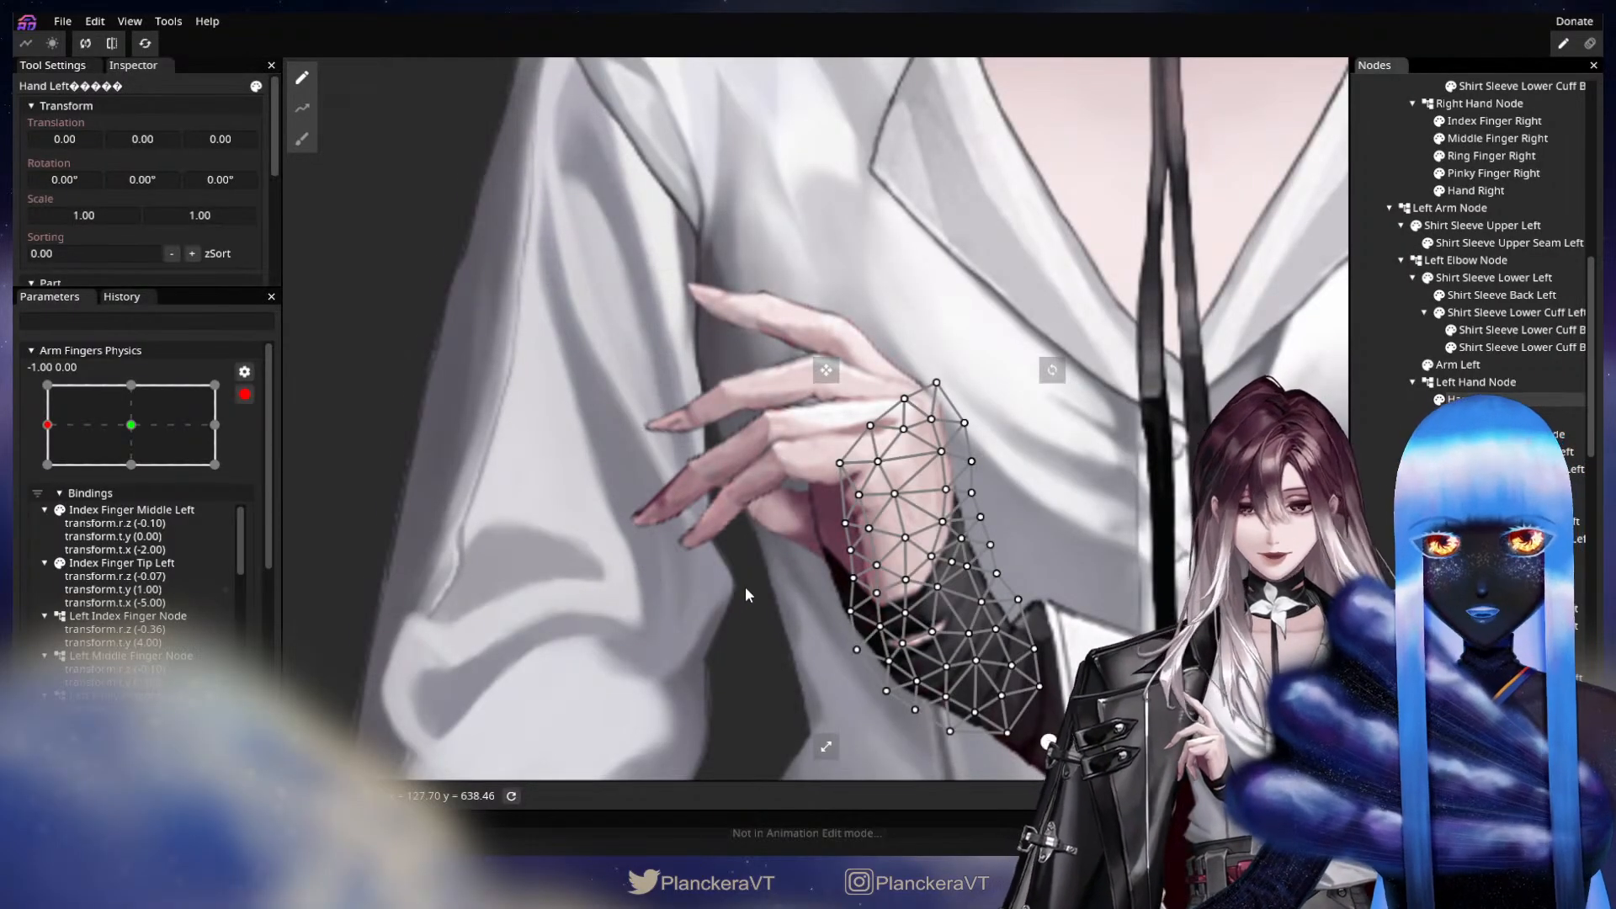
scroll(745, 586, up, 1)
click(299, 148)
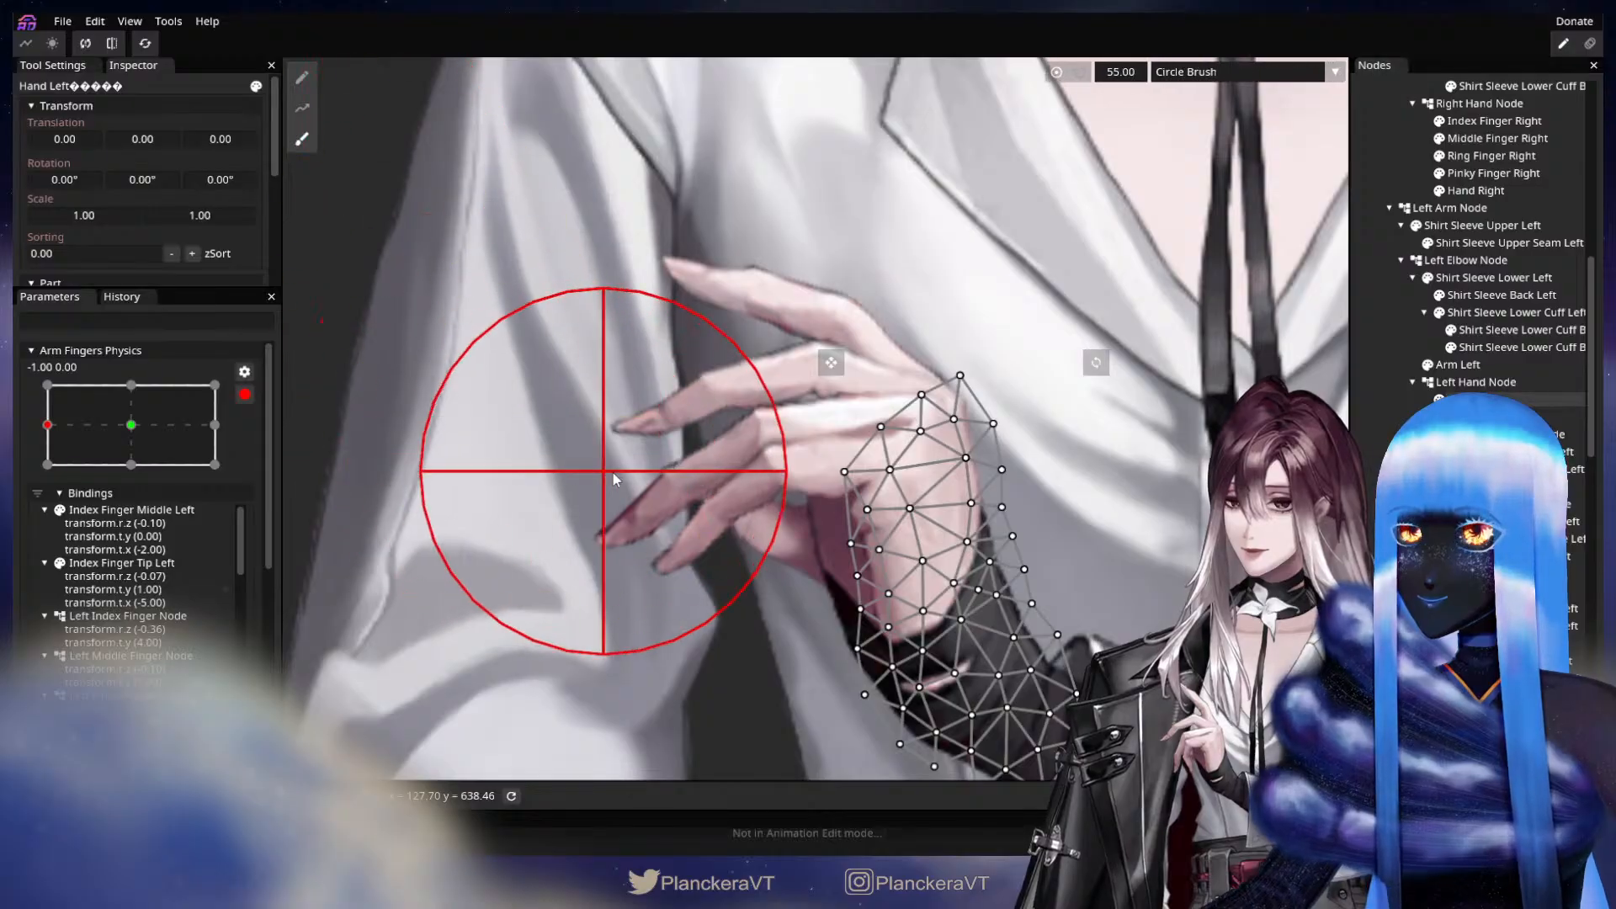
drag(715, 513, 689, 454)
click(1374, 495)
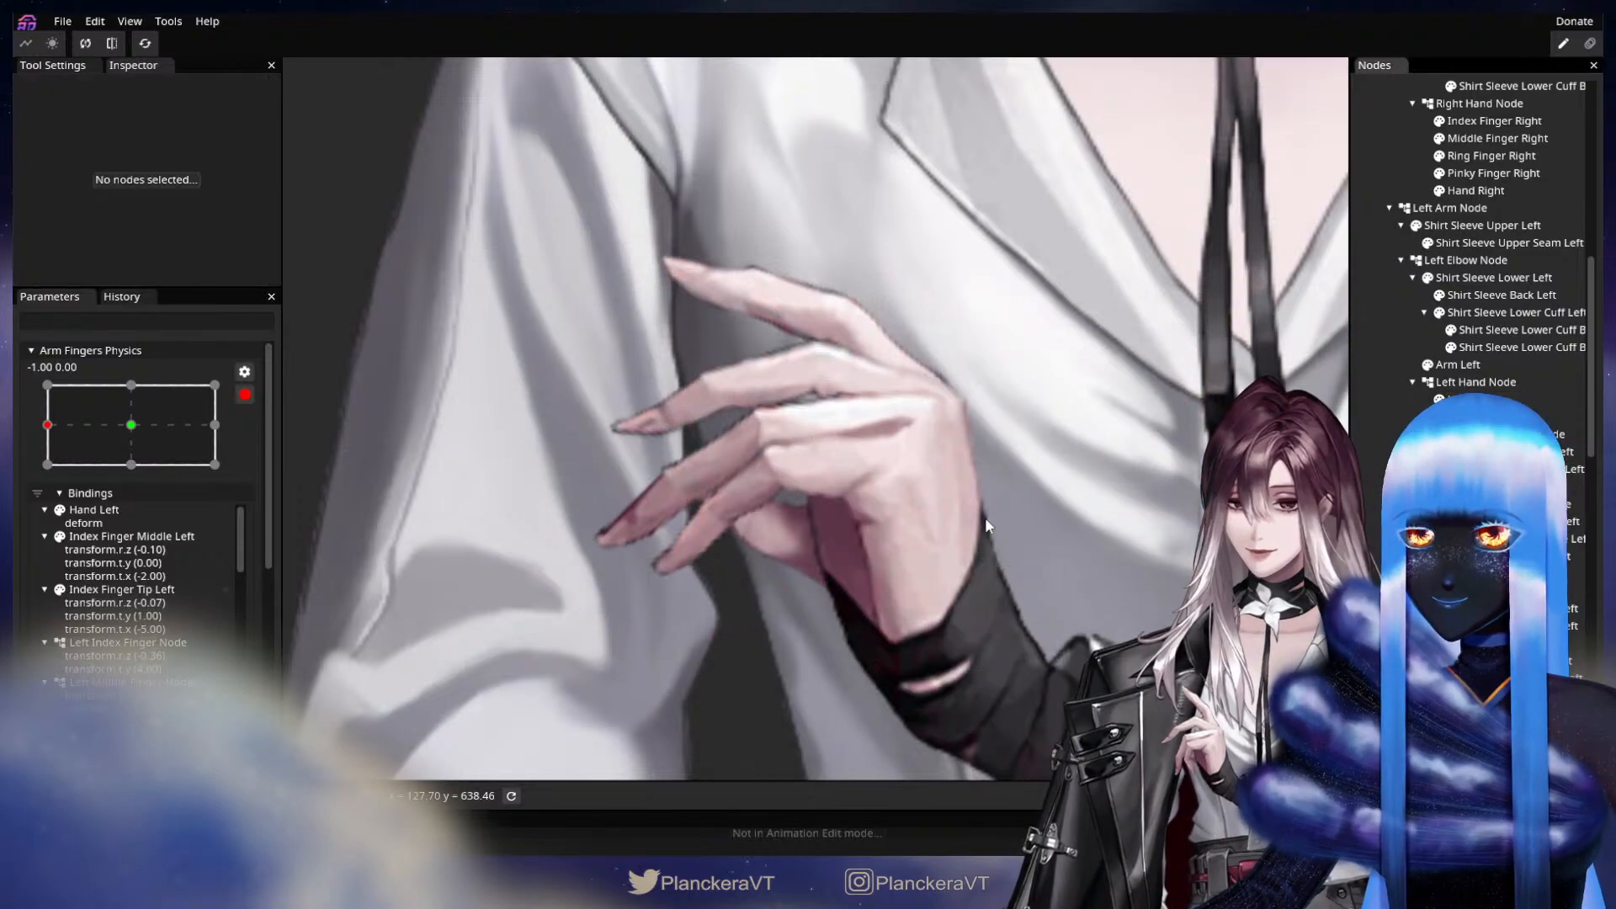
Compare the left-hand pose at X -1.00 of Arm Fingers Physics with the neutral pose at X 0.00.
scroll(812, 589, down, 5)
scroll(811, 589, down, 3)
drag(758, 597, 848, 663)
scroll(846, 583, up, 5)
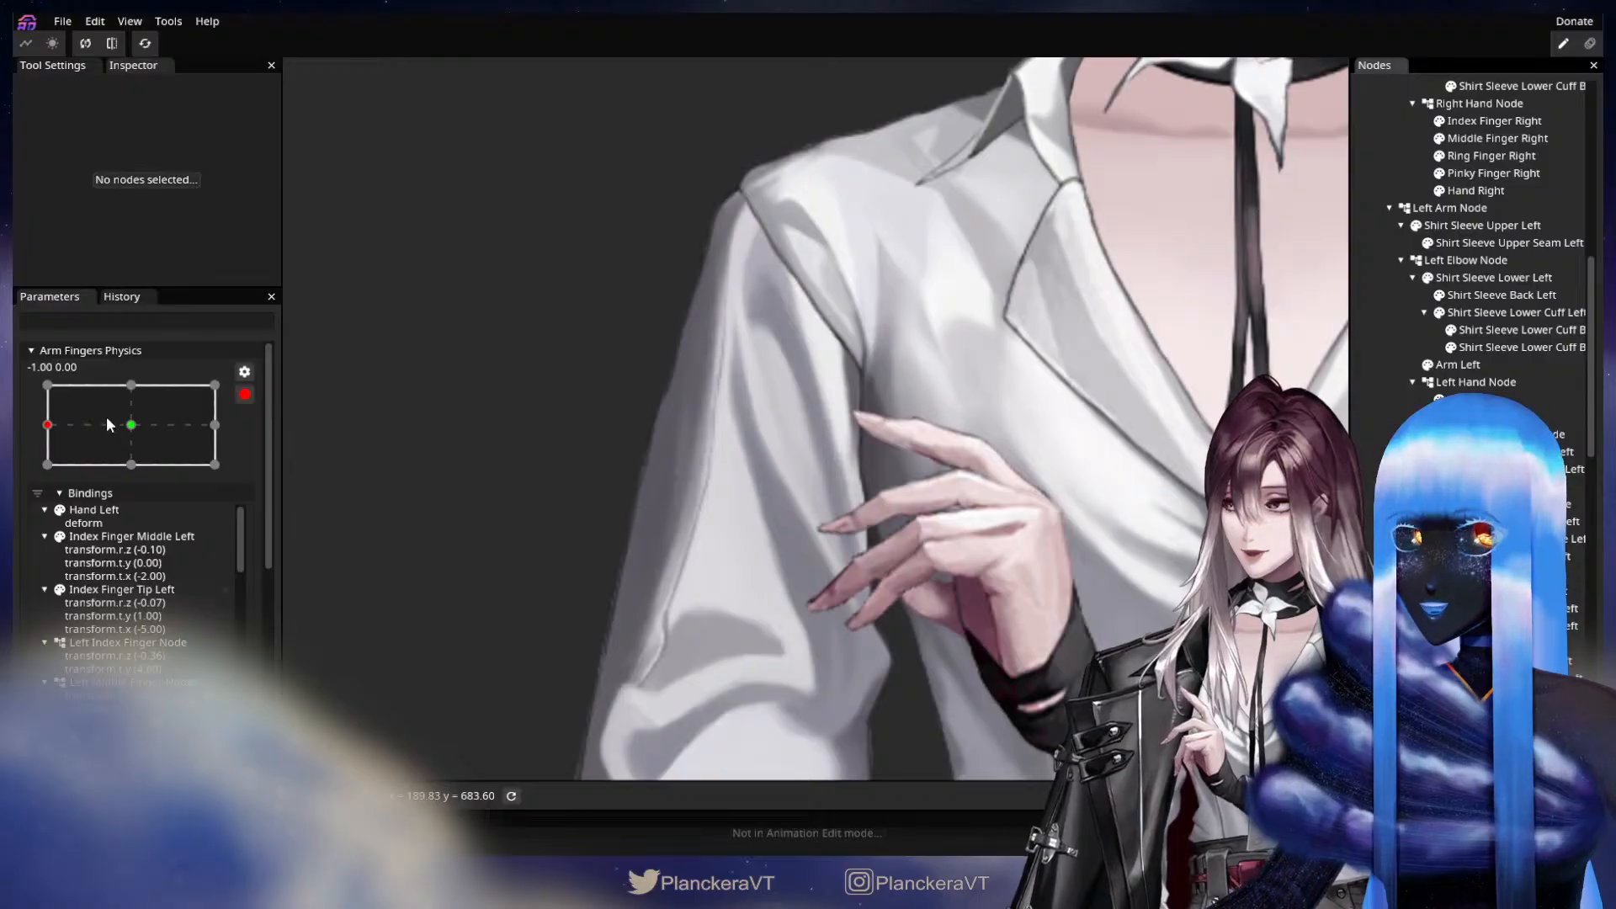
click(129, 424)
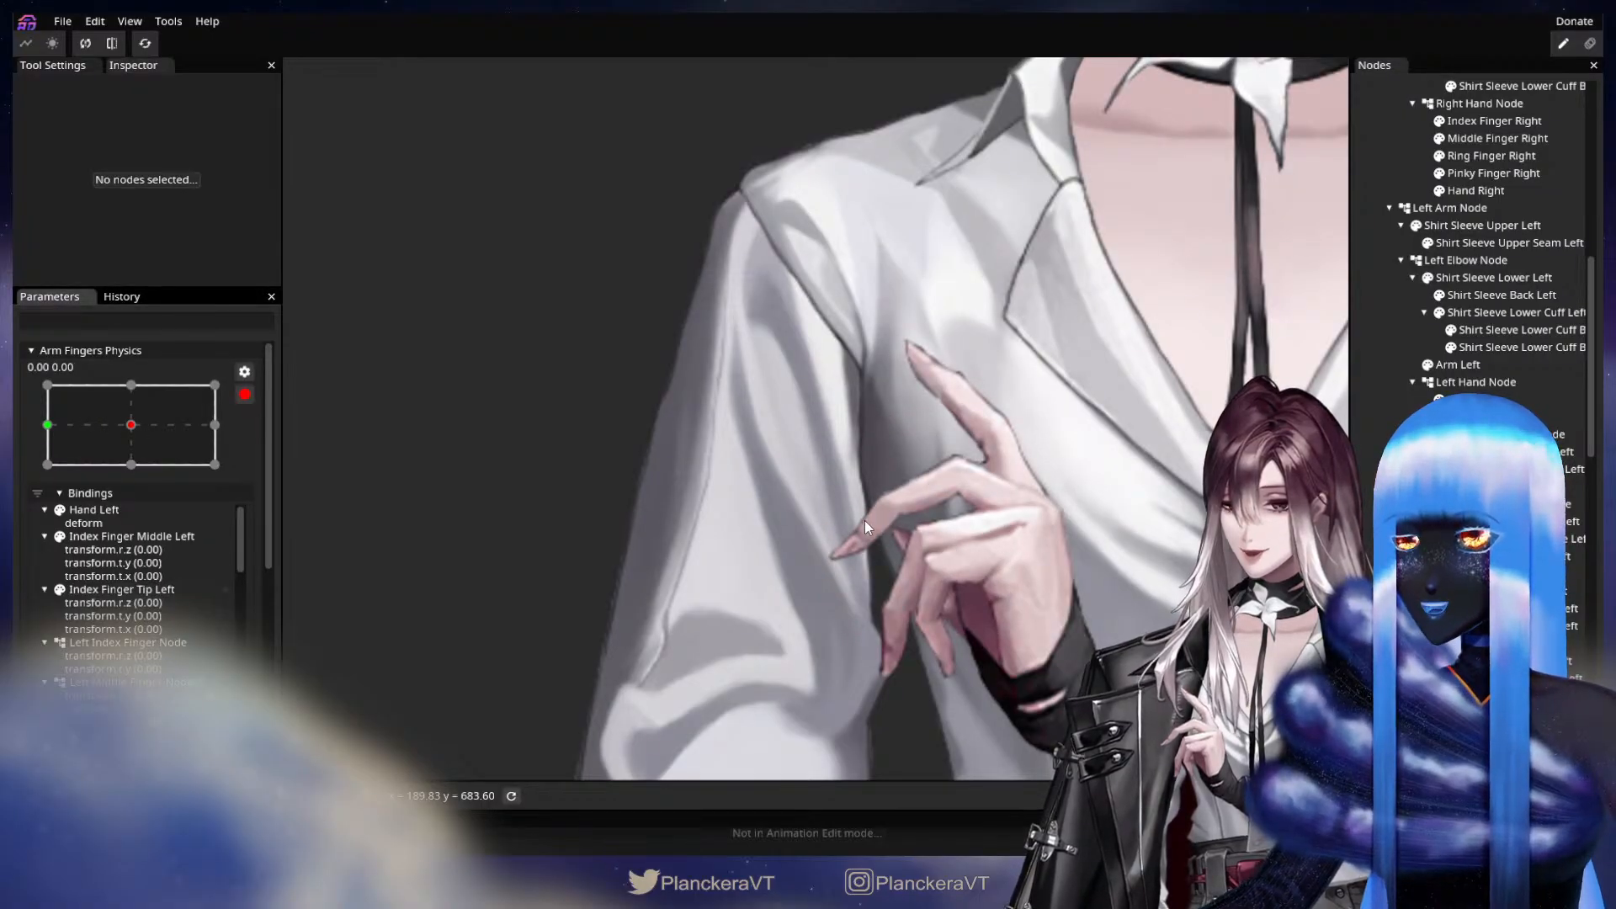
click(47, 424)
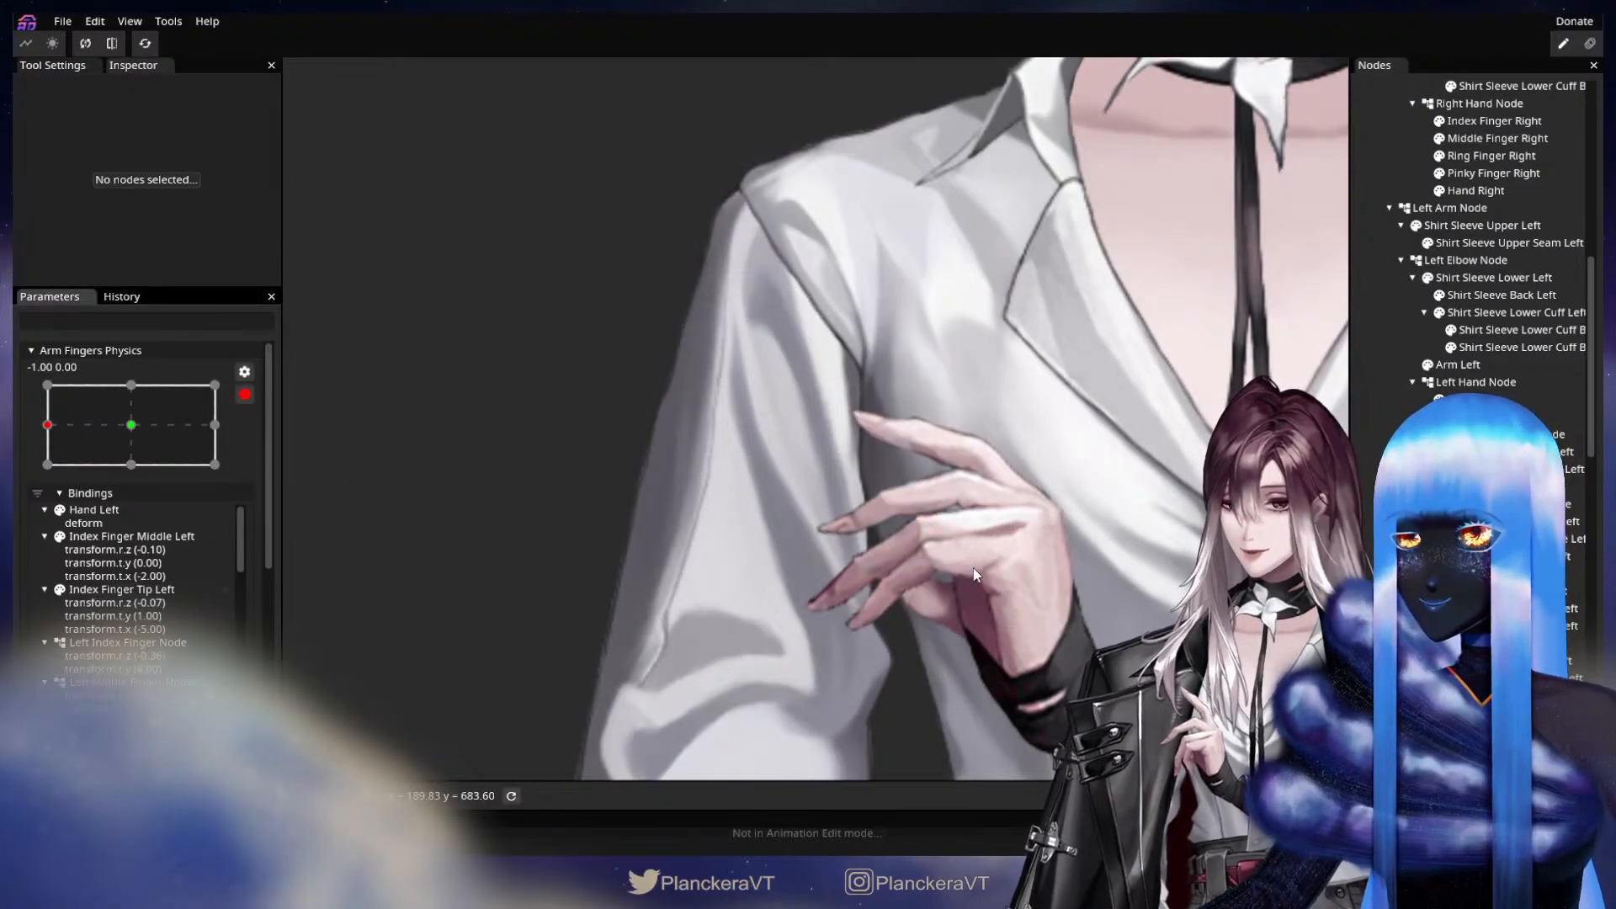
Key Middle Finger Tip Left with X translation -4 and Y translation -14 at X -1.00 of Arm Fingers Physics.
drag(1109, 557, 1031, 515)
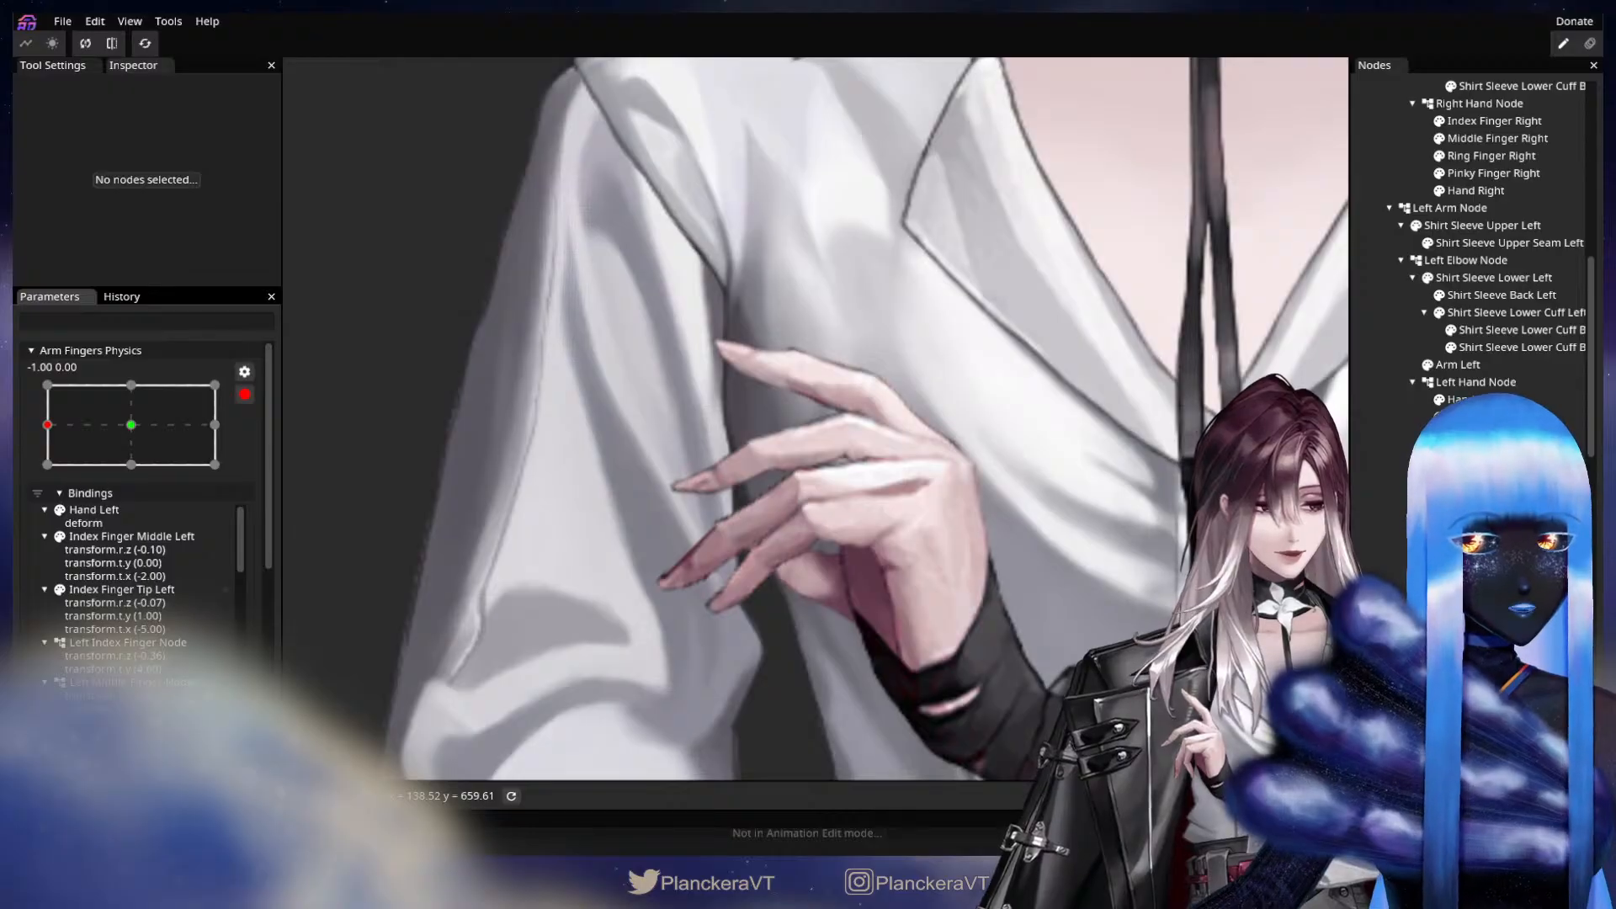
click(751, 406)
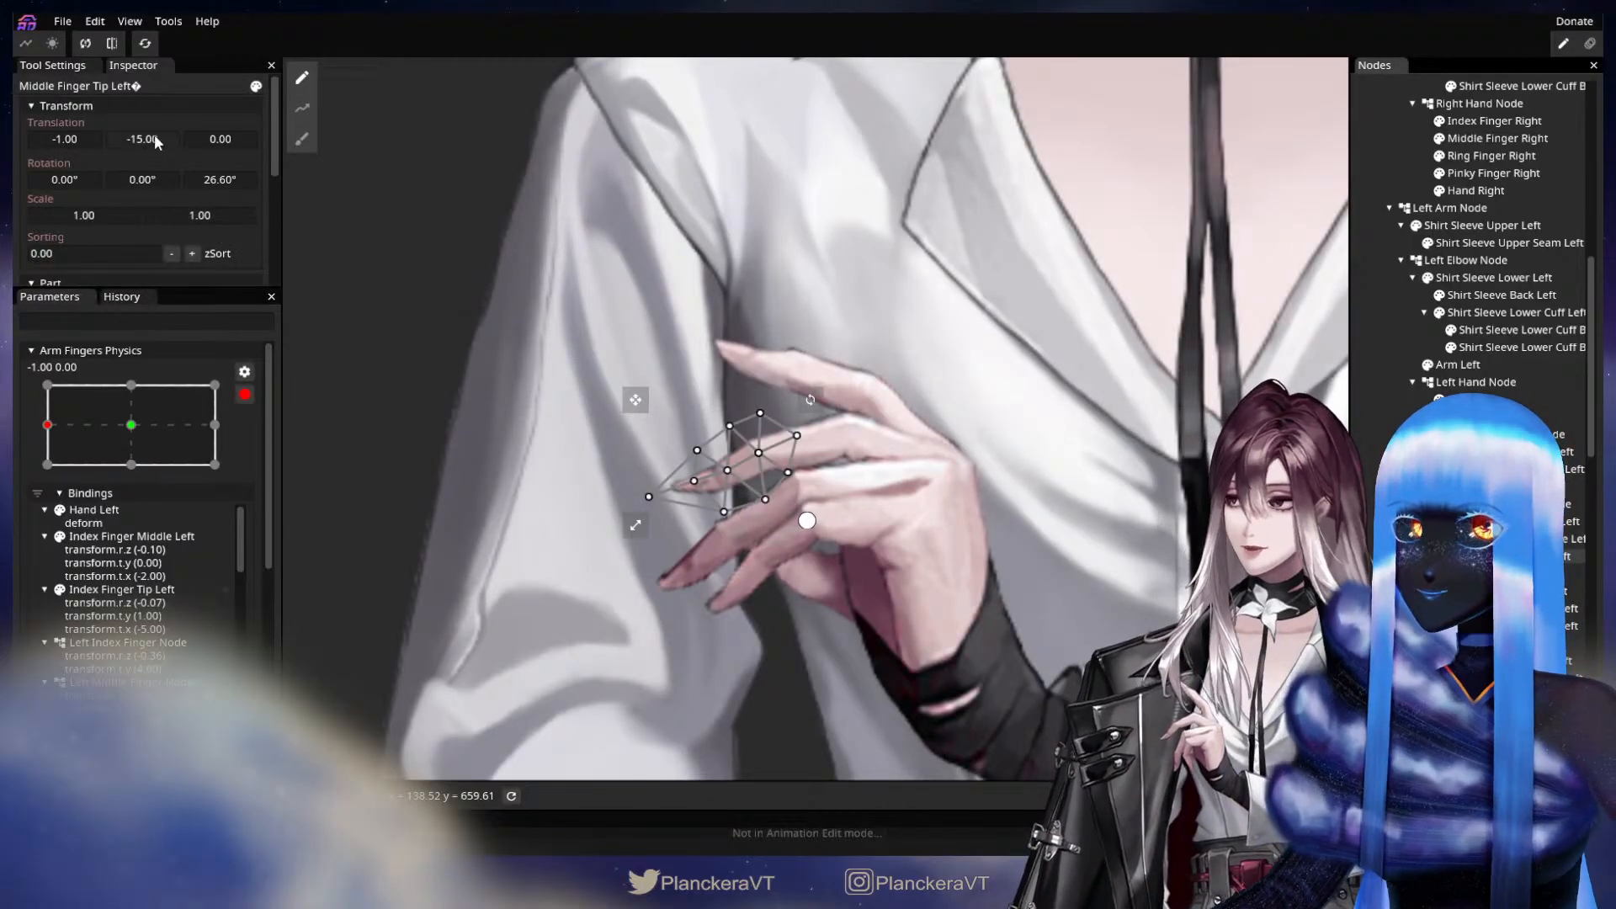
drag(154, 137, 71, 141)
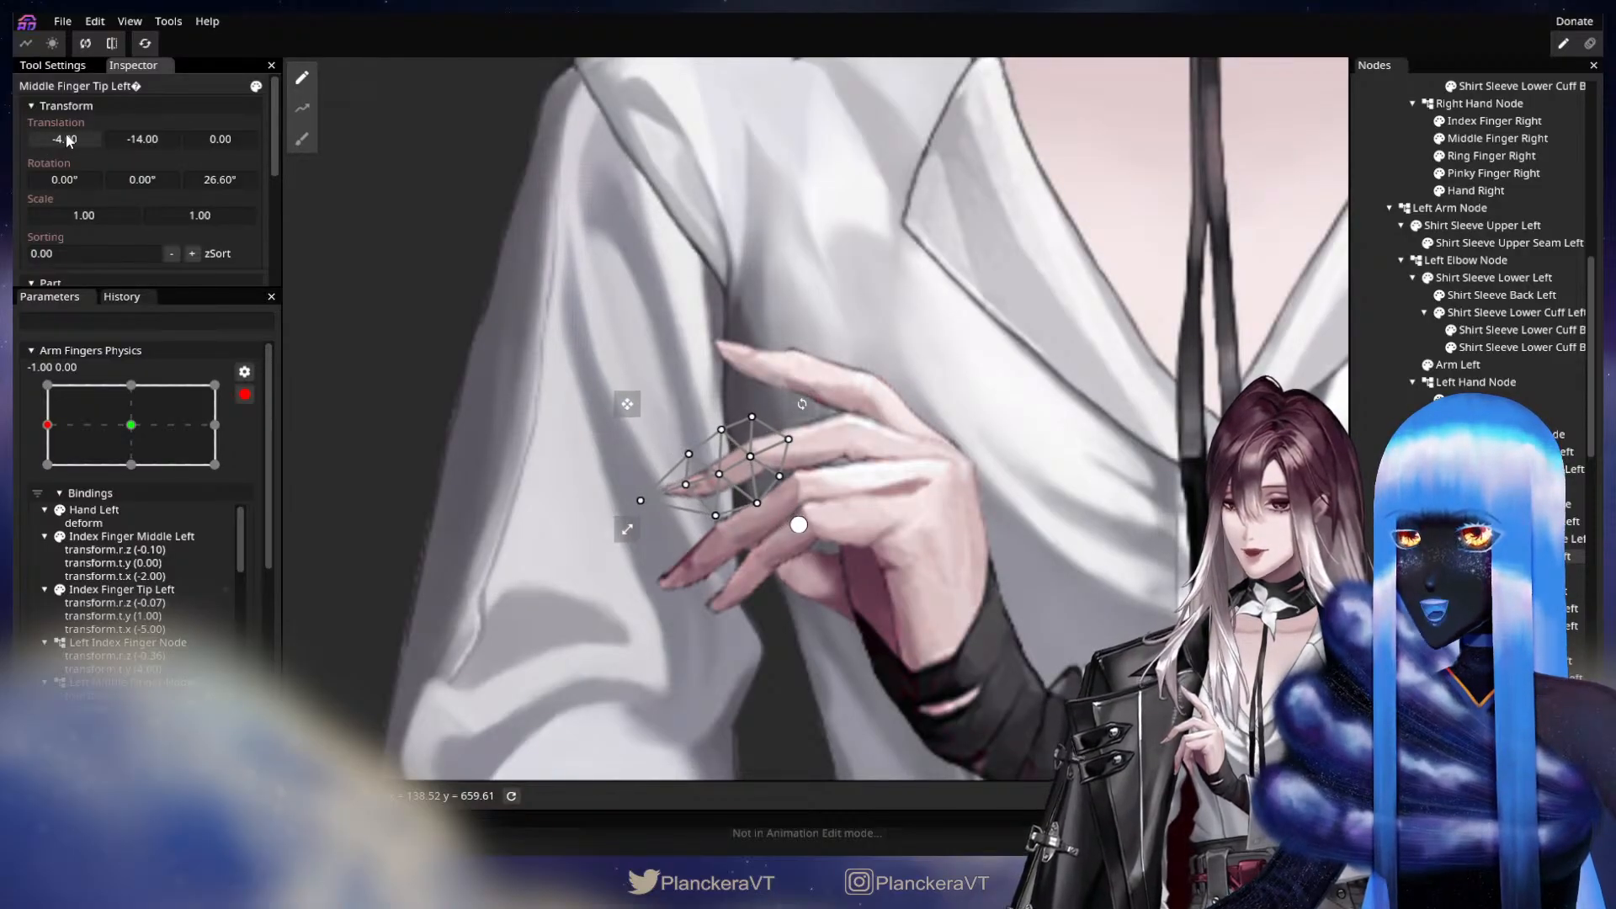
click(892, 599)
Disarm Arm Fingers Physics and preview the left-hand motion across its X range, ending at X 1.00.
scroll(892, 598, down, 3)
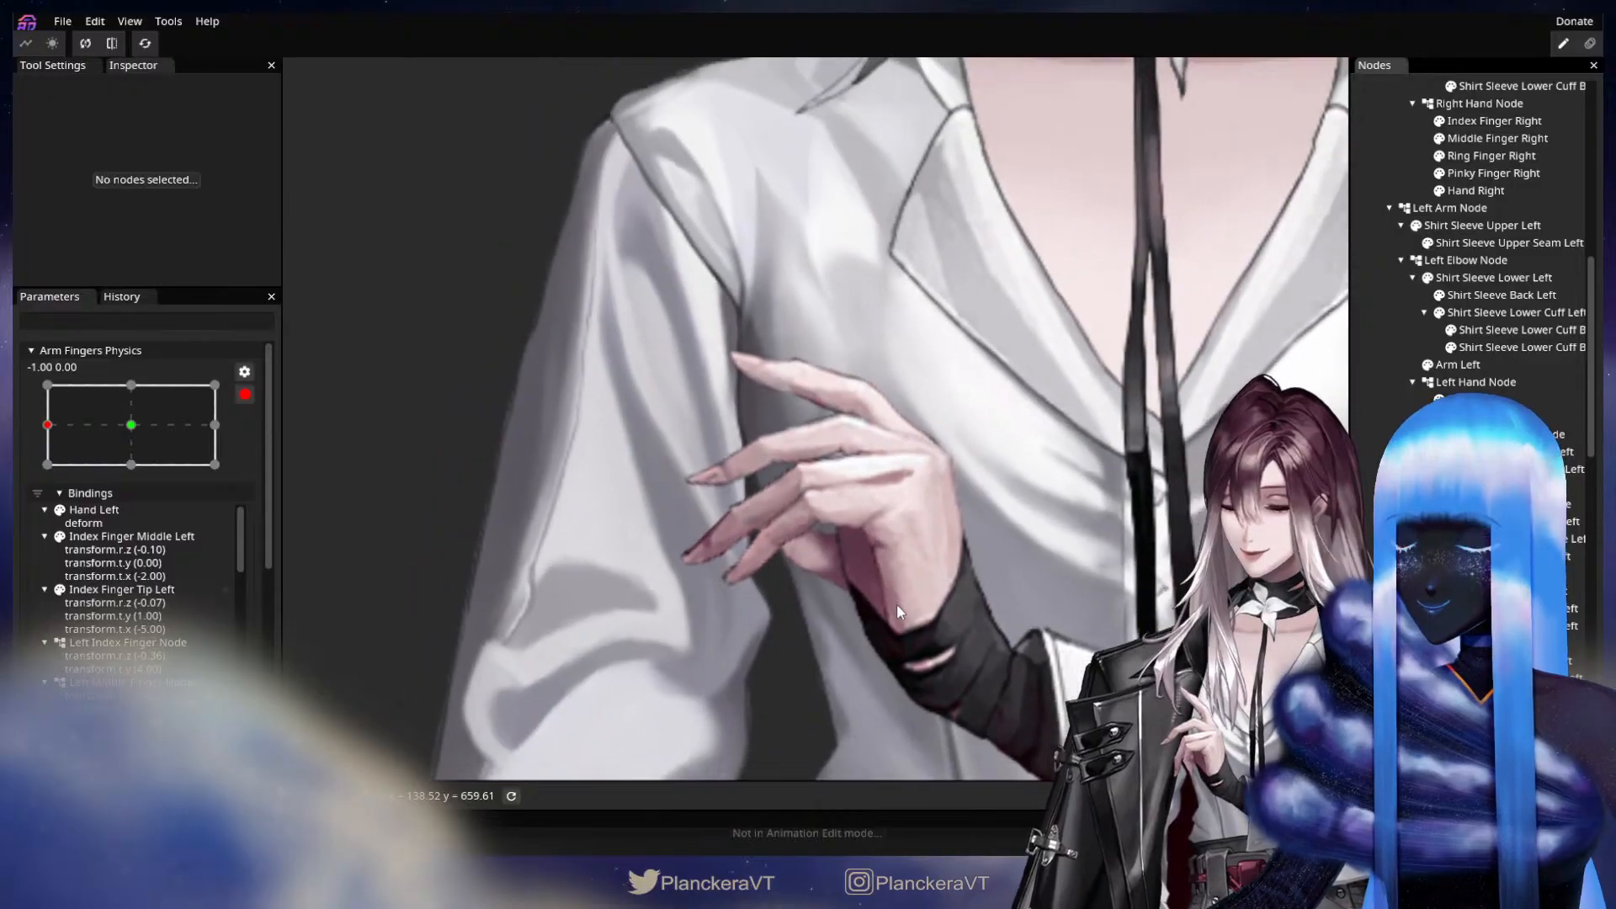
scroll(896, 614, down, 5)
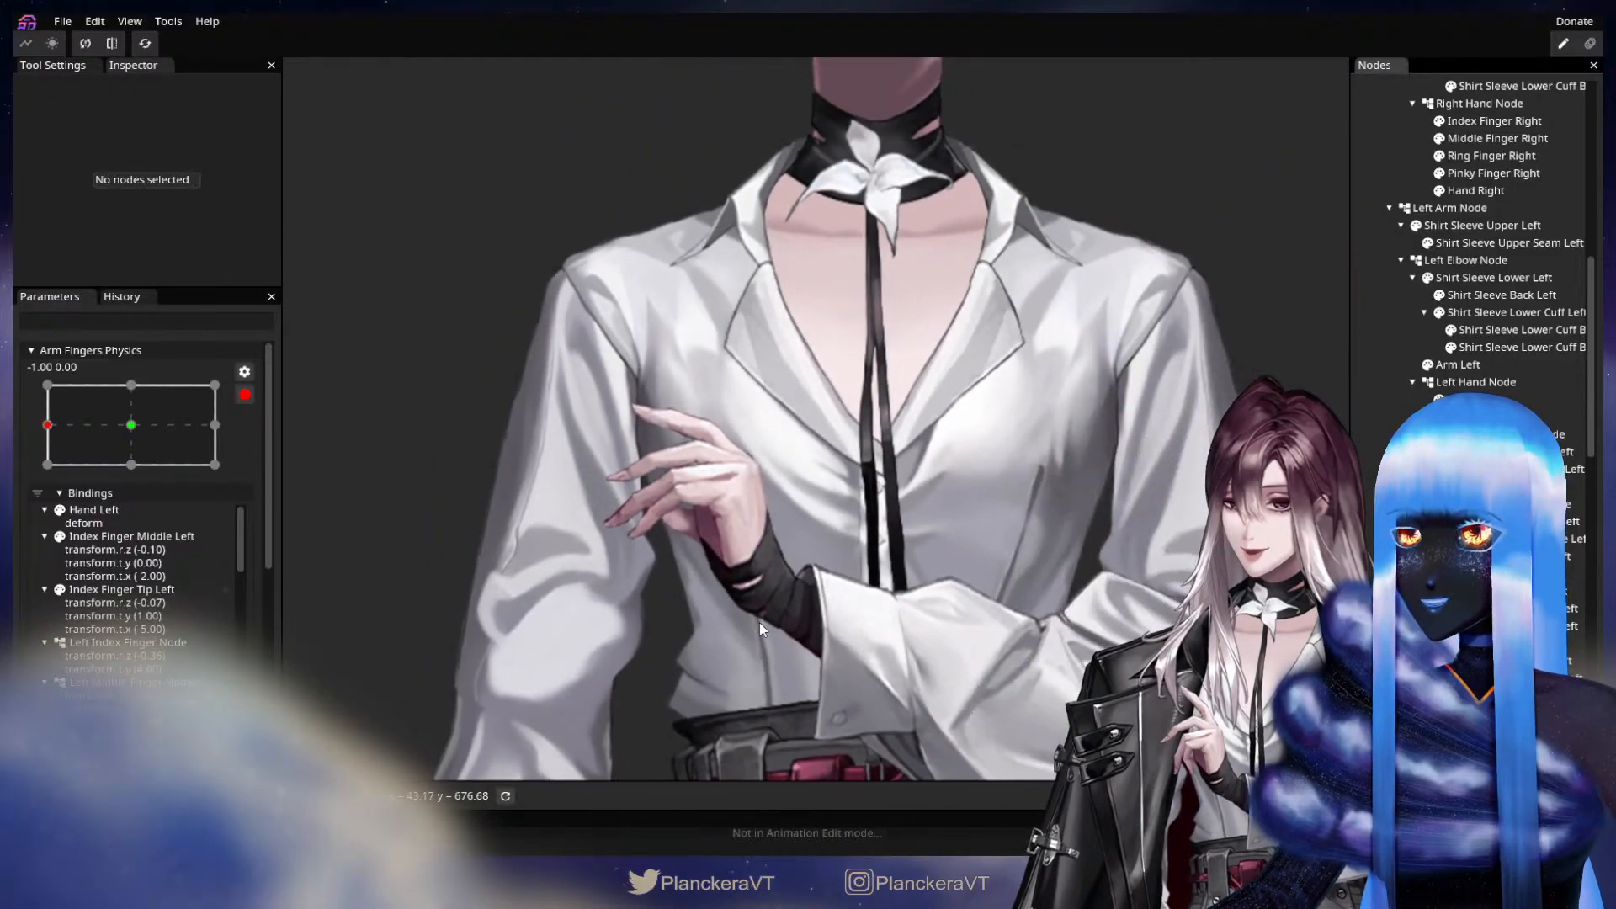
scroll(279, 442, up, 10)
scroll(101, 576, down, 3)
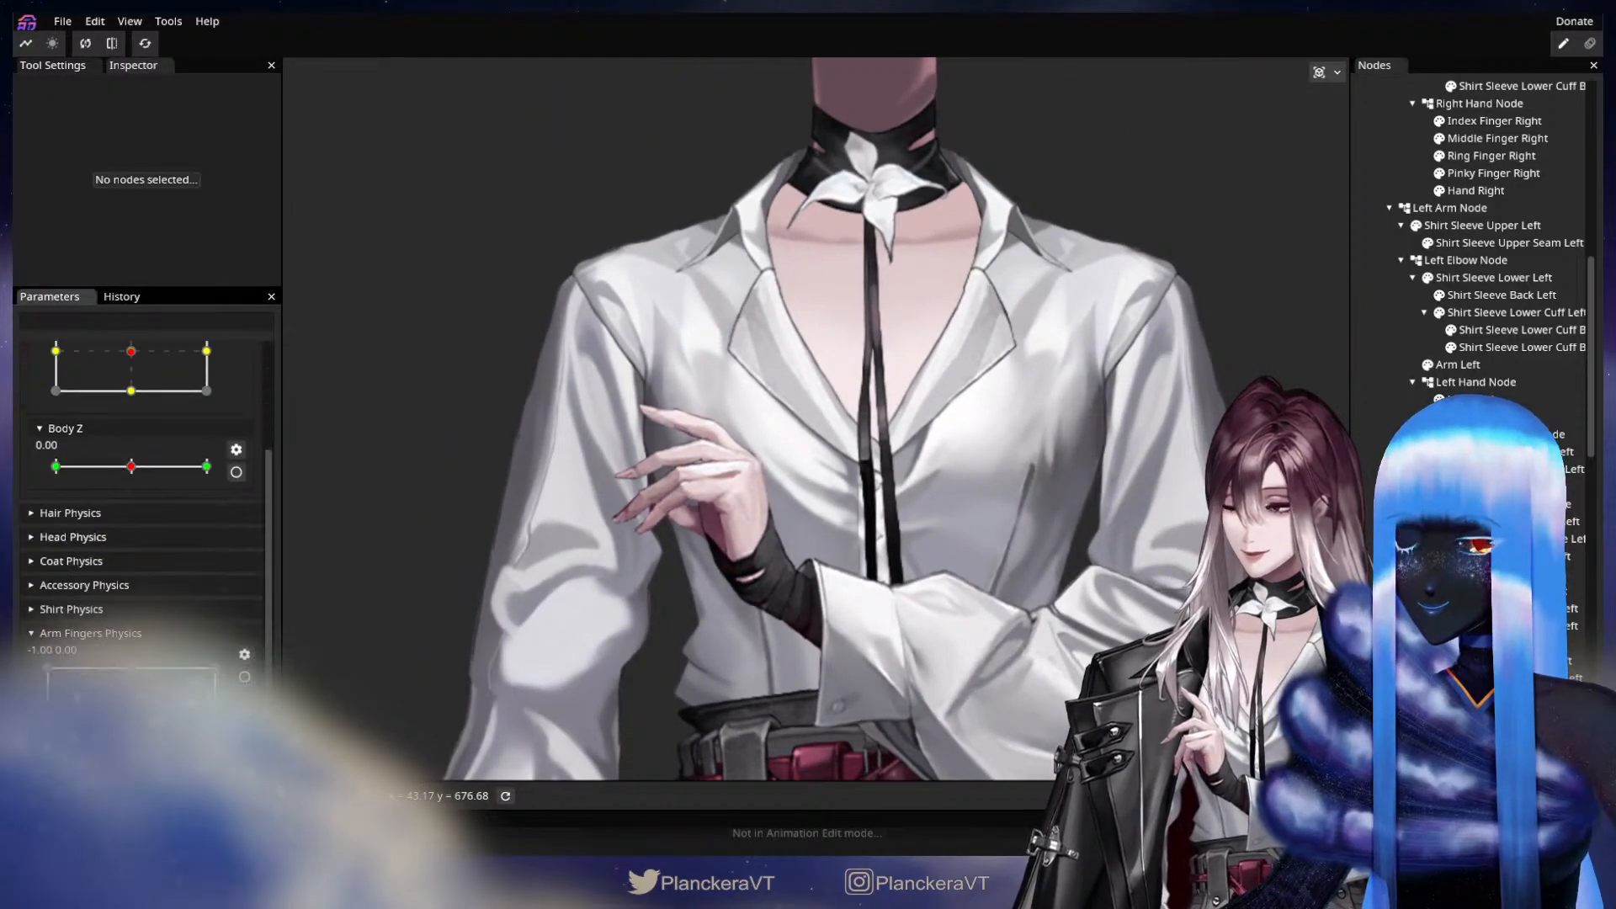
mouse_move(48, 707)
mouse_down()
mouse_move(48, 732)
mouse_move(48, 694)
mouse_move(139, 692)
mouse_move(31, 685)
mouse_move(36, 699)
mouse_up()
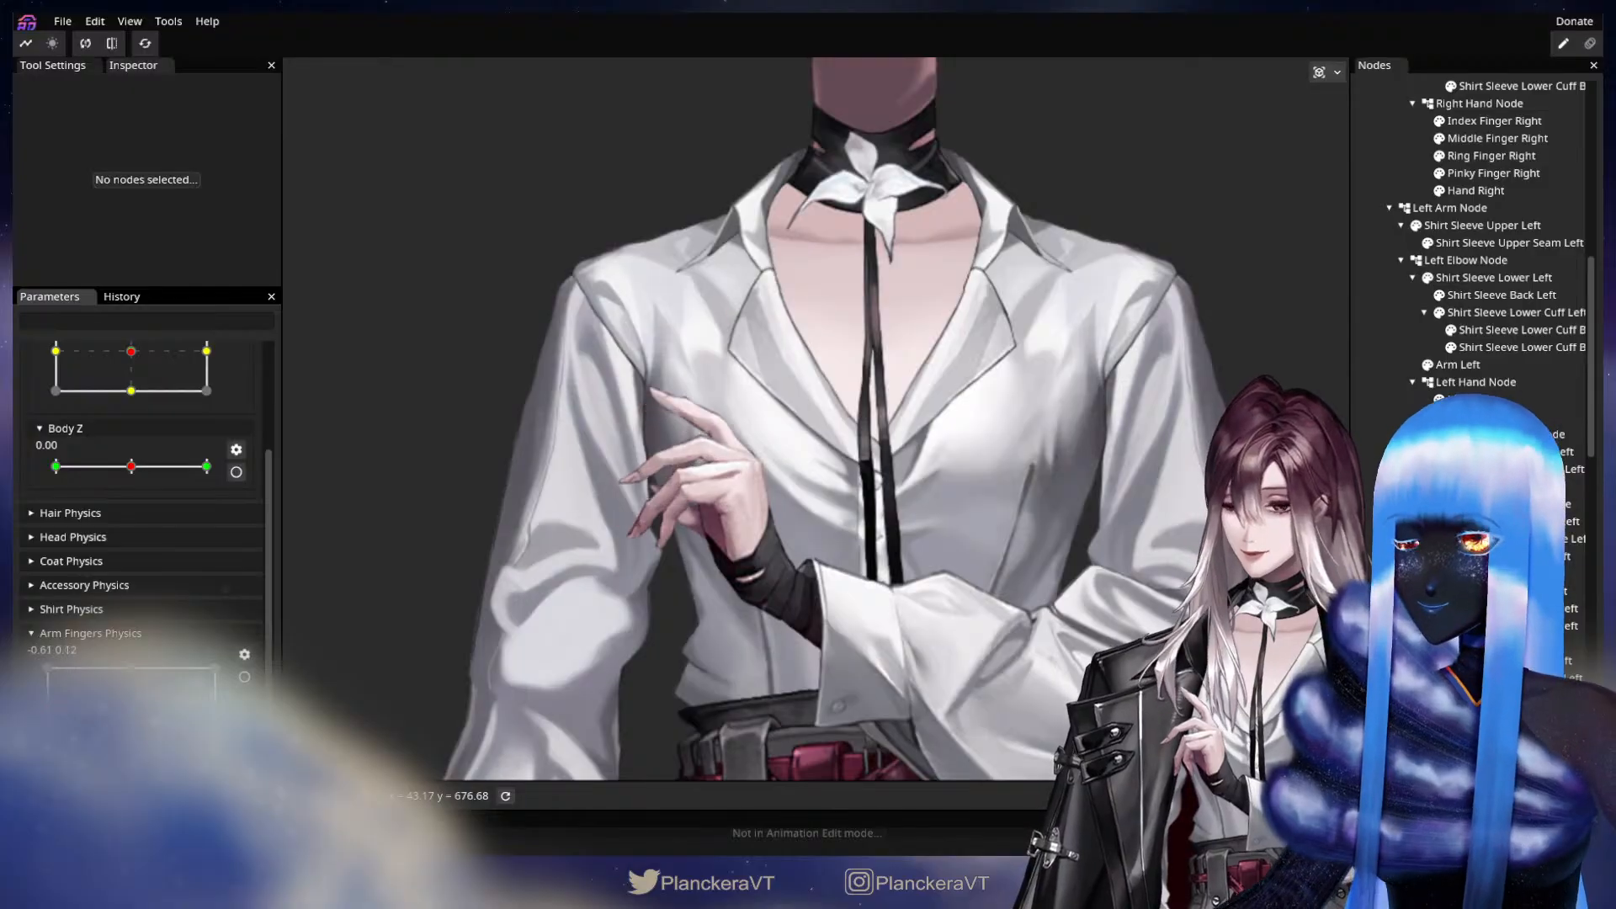
drag(48, 710, 199, 719)
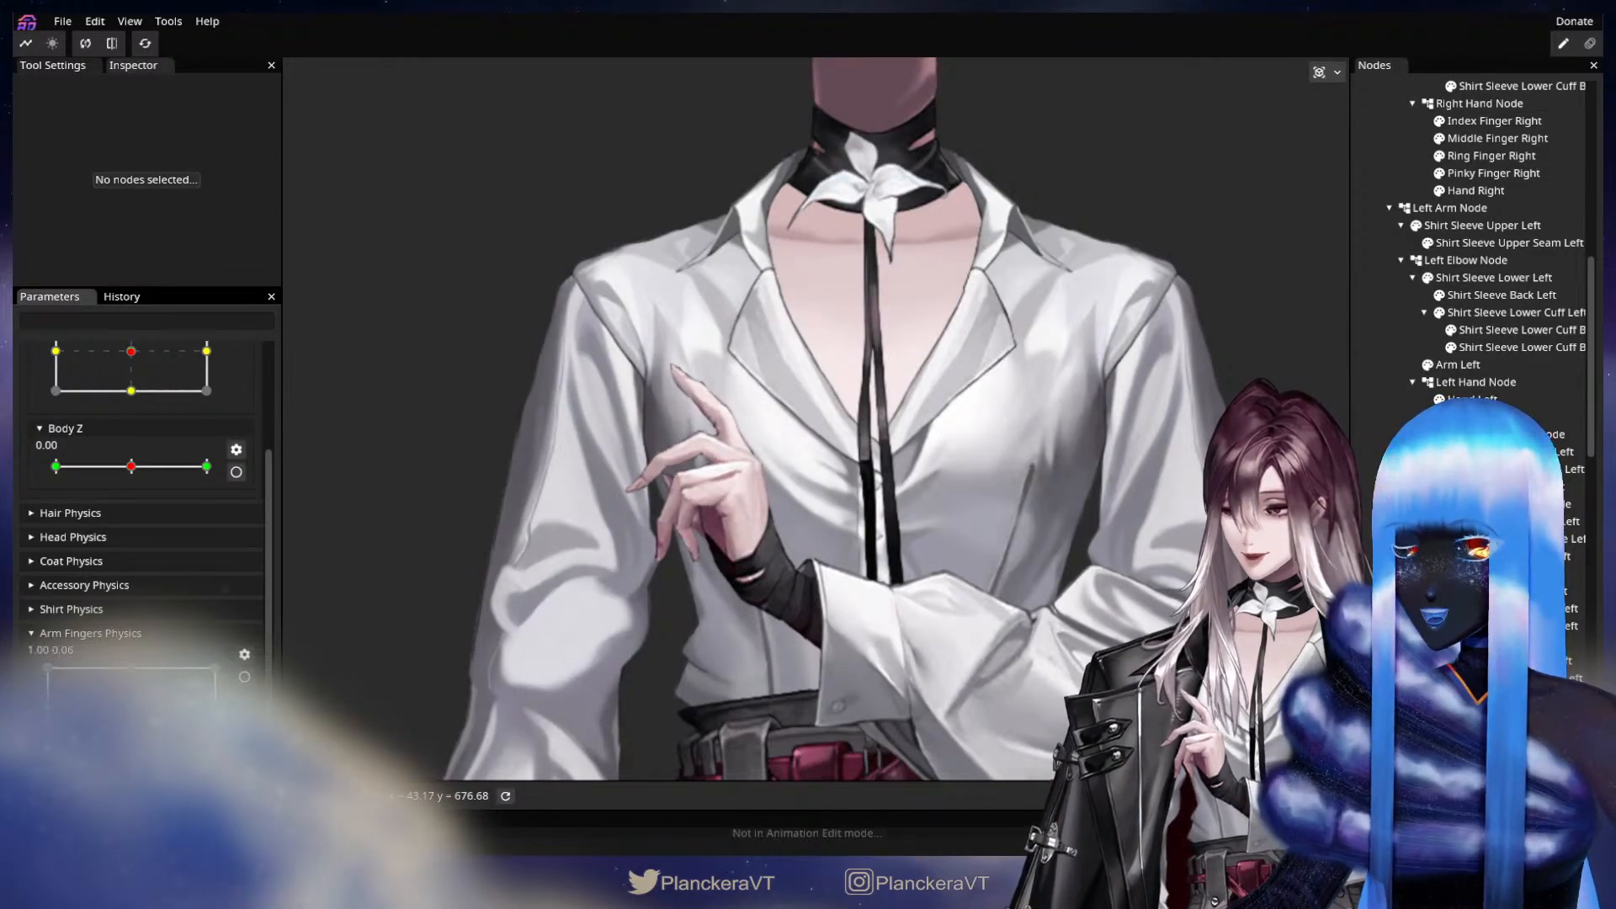
Arm Arm Fingers Physics at X 1.00 and key Index Finger Middle Left with Z rotation -24.70°, X translation -2 and Y translation 5.
scroll(199, 673, up, 10)
scroll(788, 549, up, 4)
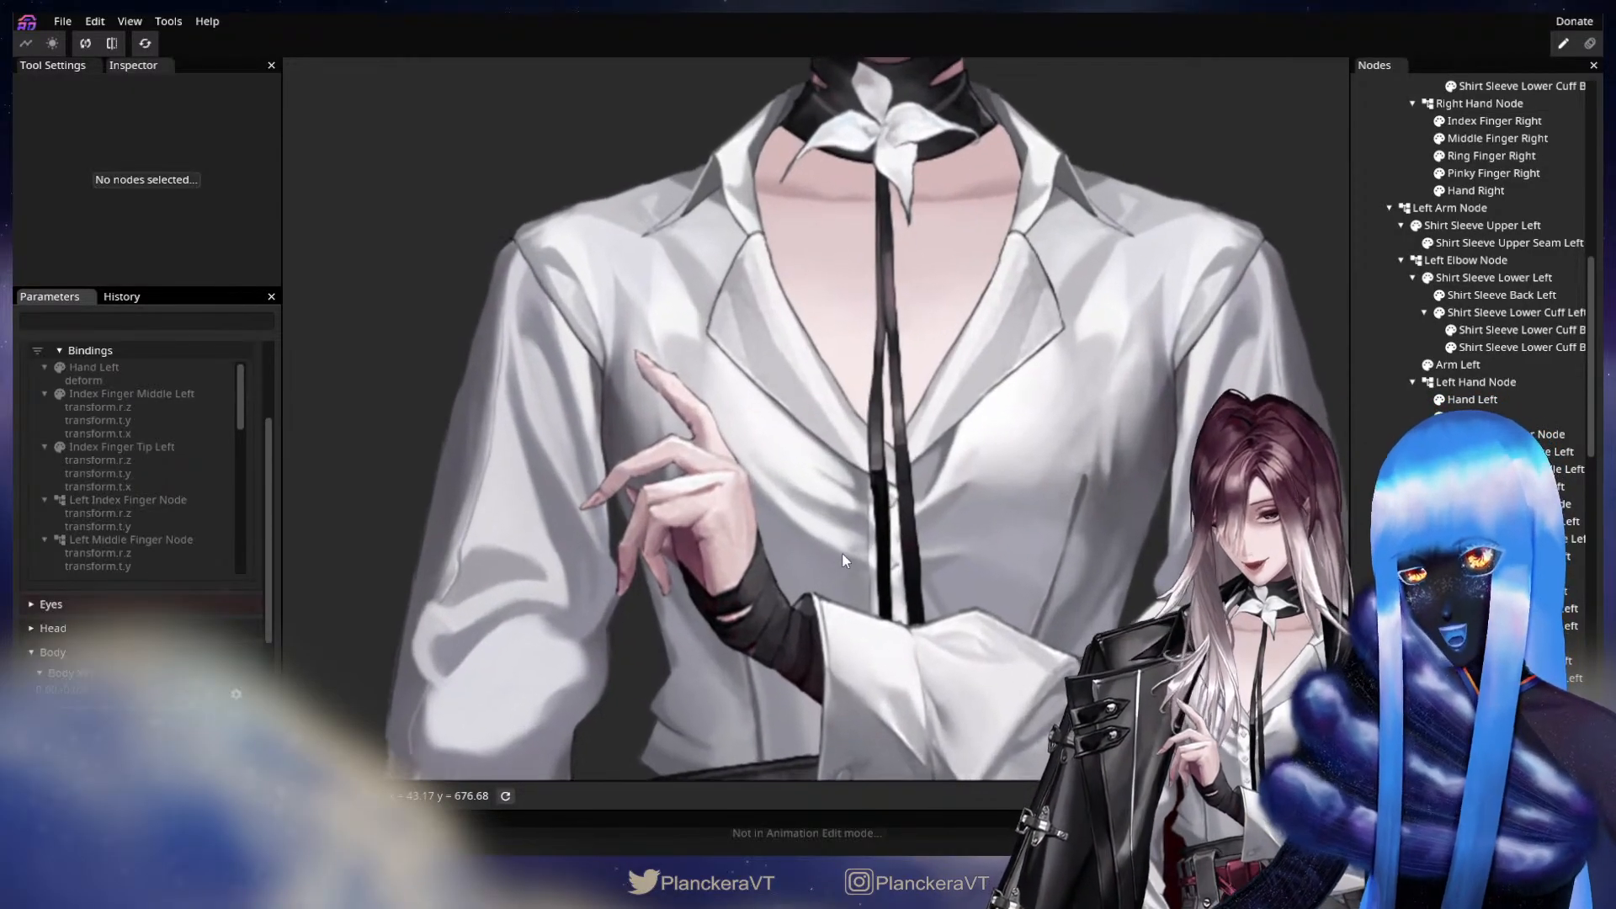
scroll(843, 560, up, 2)
scroll(823, 601, up, 3)
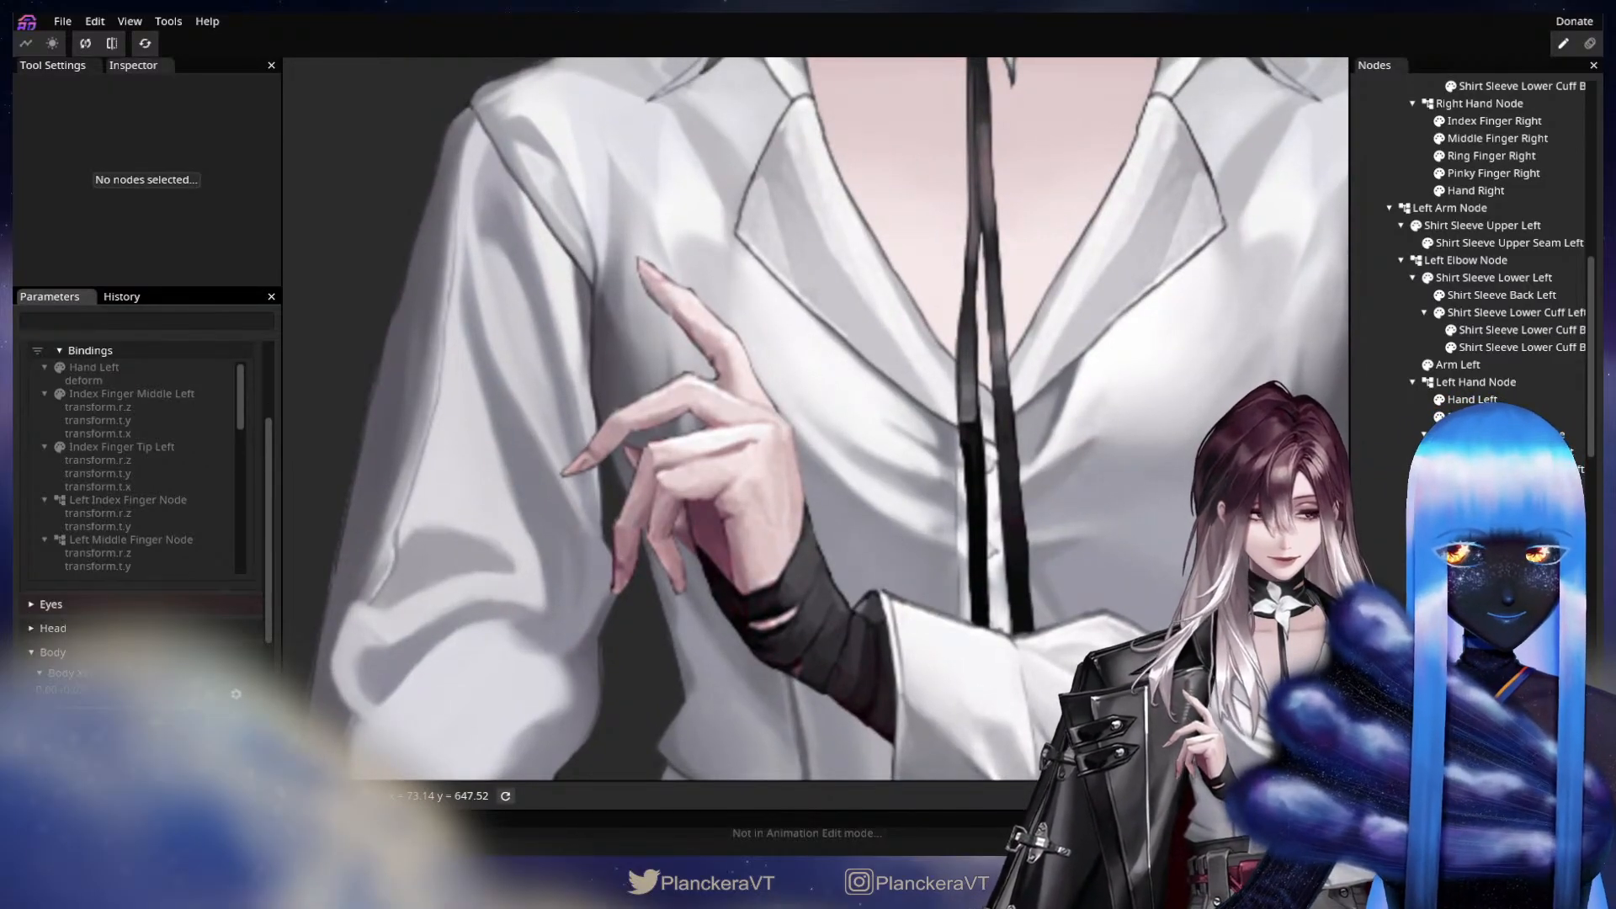
drag(998, 463, 1112, 491)
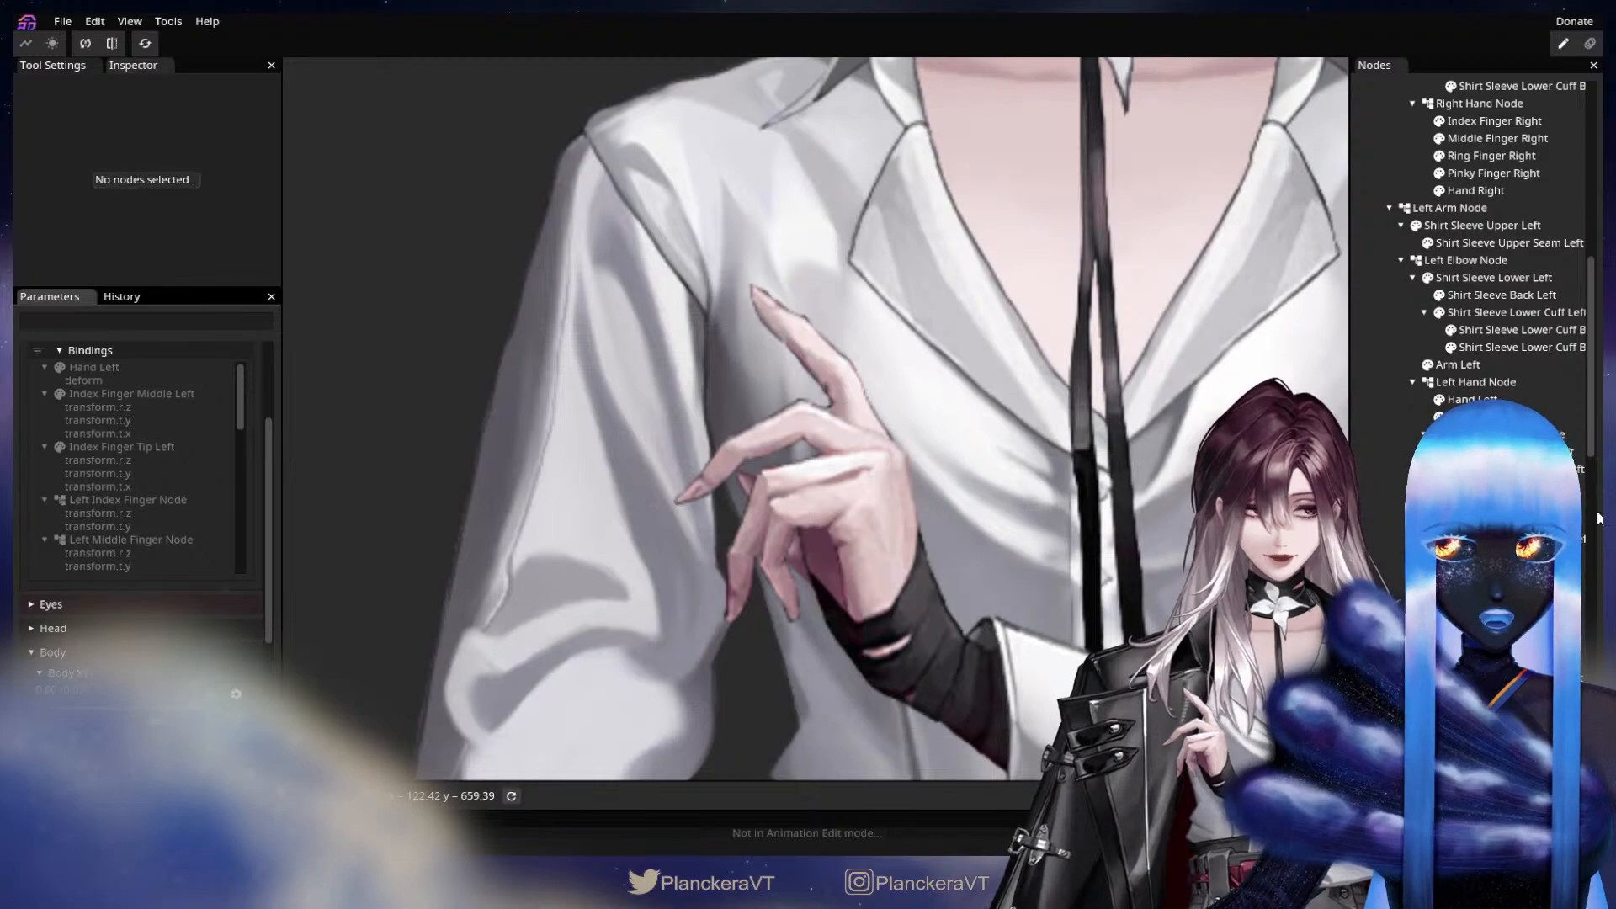
click(1506, 469)
scroll(406, 226, up, 2)
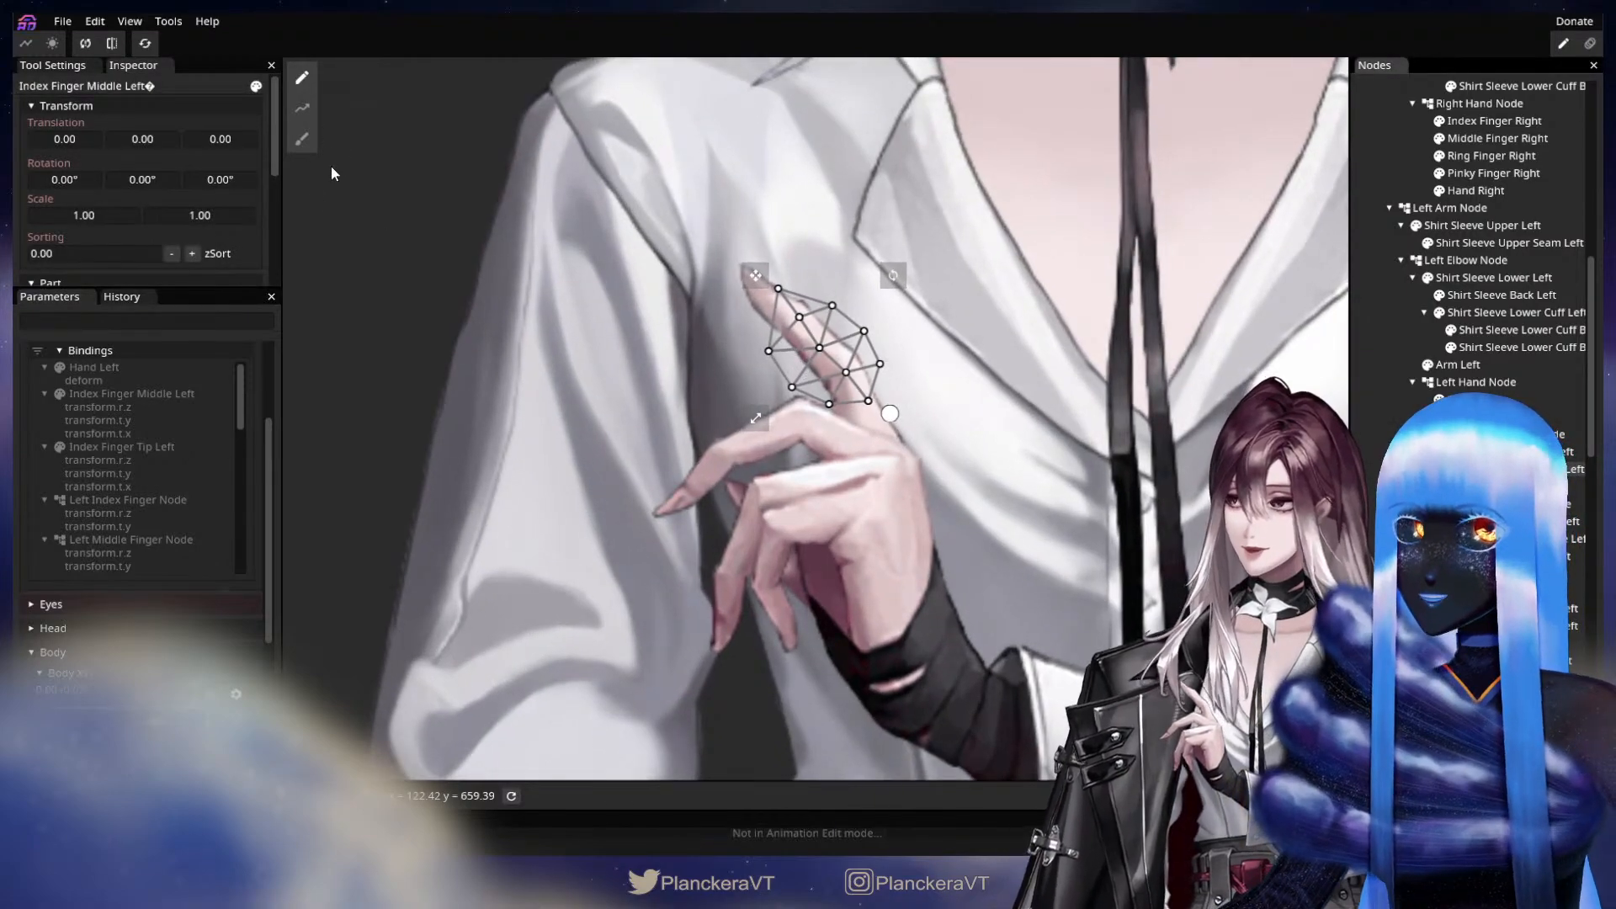
drag(220, 179, 135, 142)
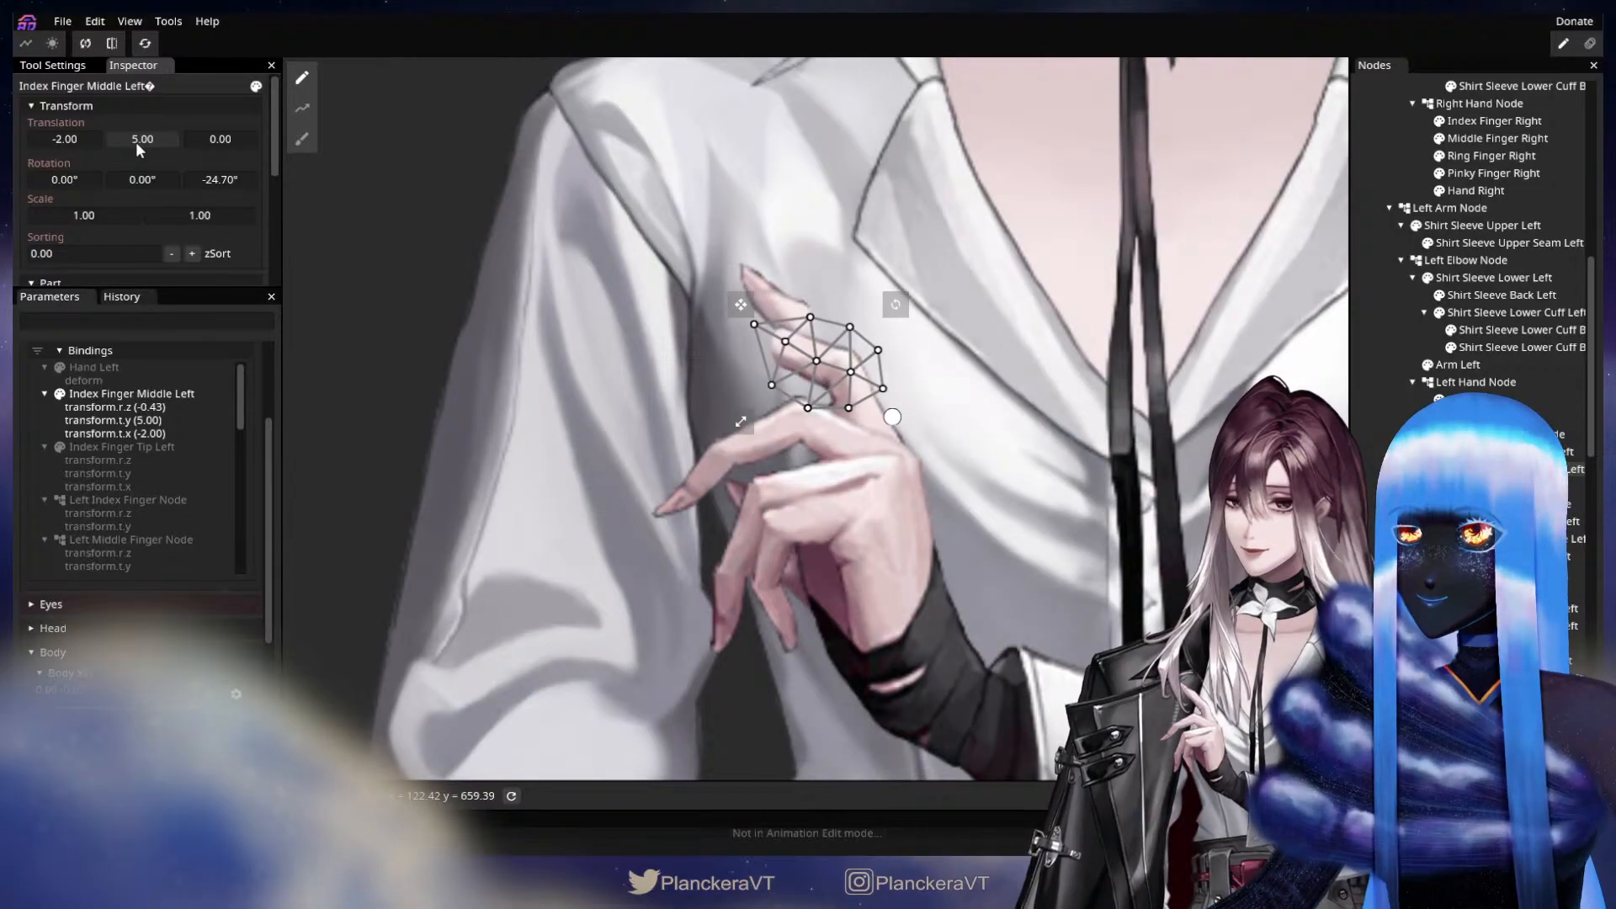
Key Index Finger Tip Left with Z rotation -75.80°, X translation -5 and Y translation 18 at X 1.00.
click(1516, 486)
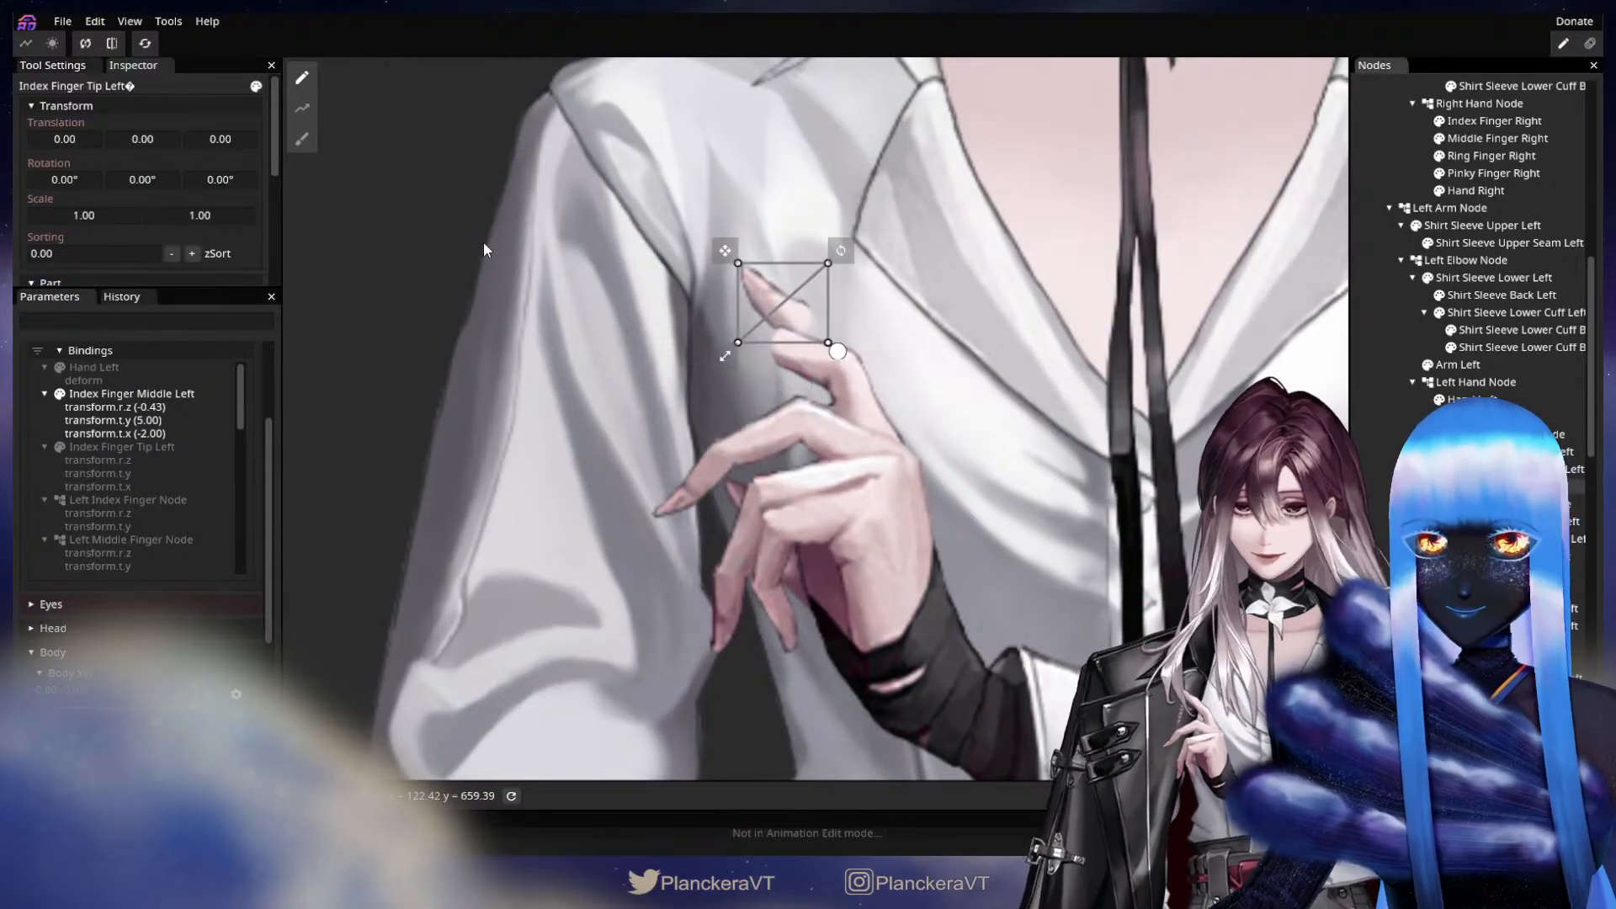
drag(250, 183, 176, 157)
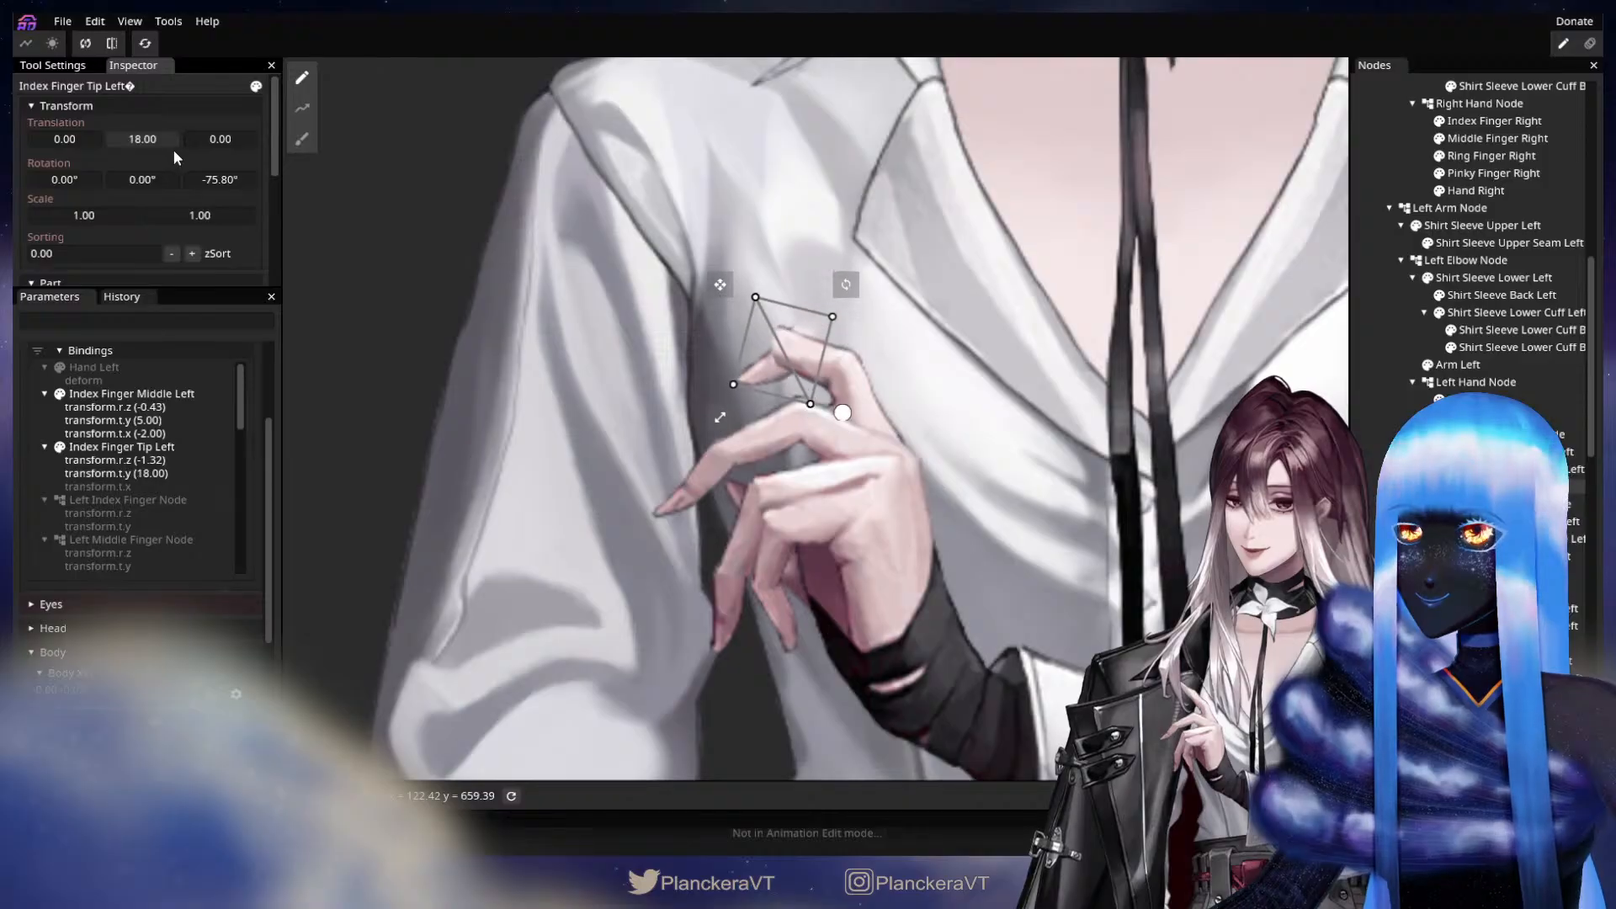
drag(76, 143, 135, 141)
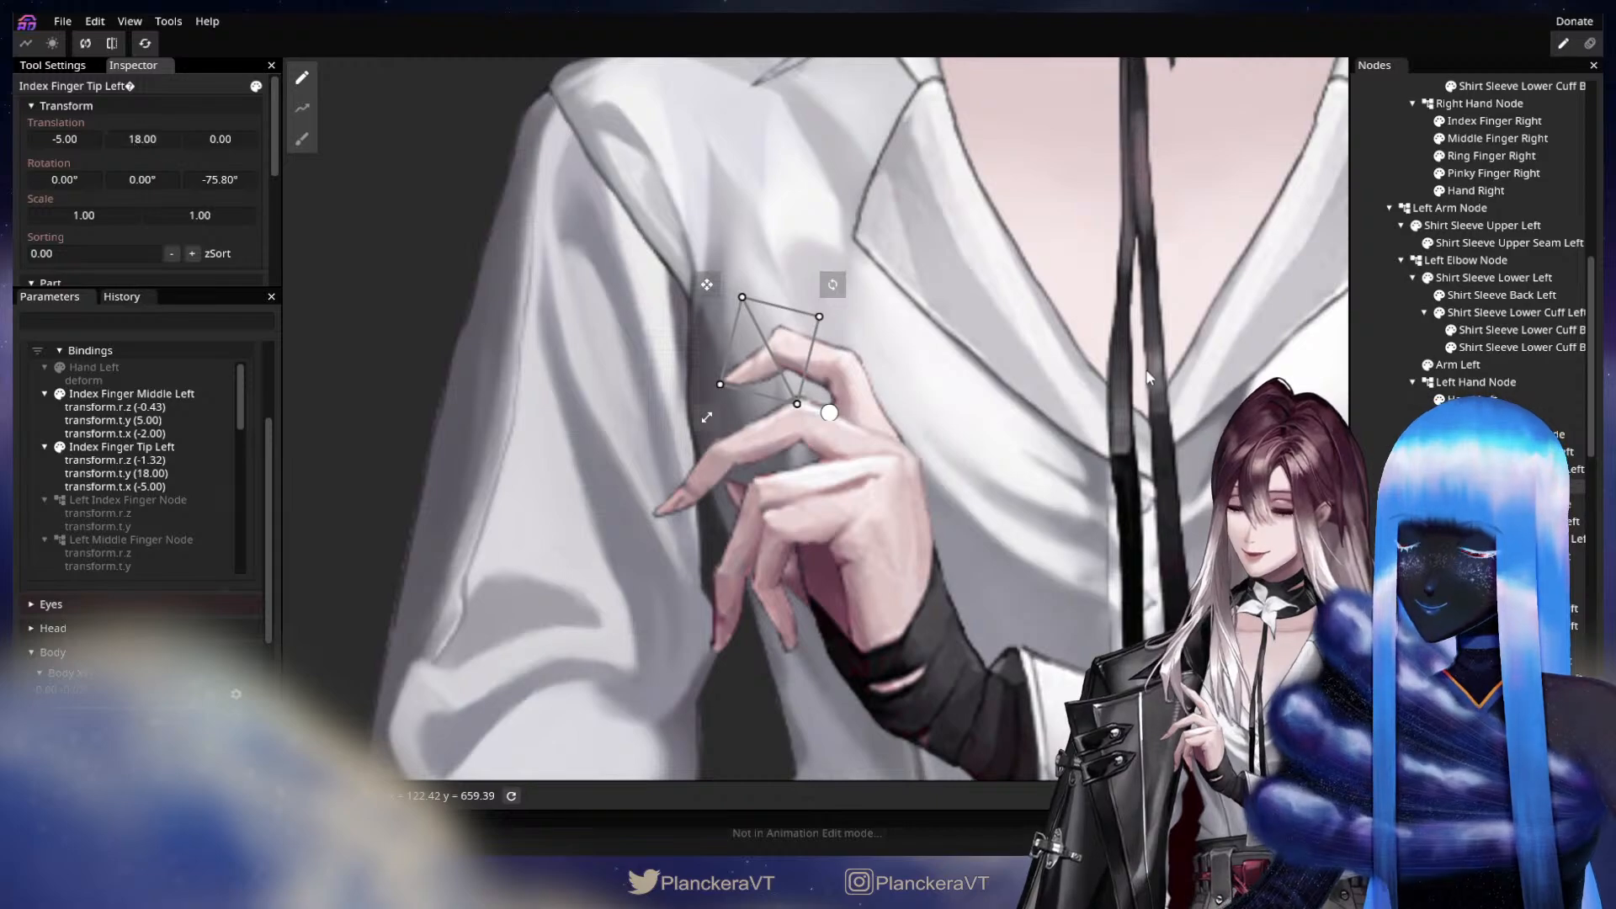
click(1366, 436)
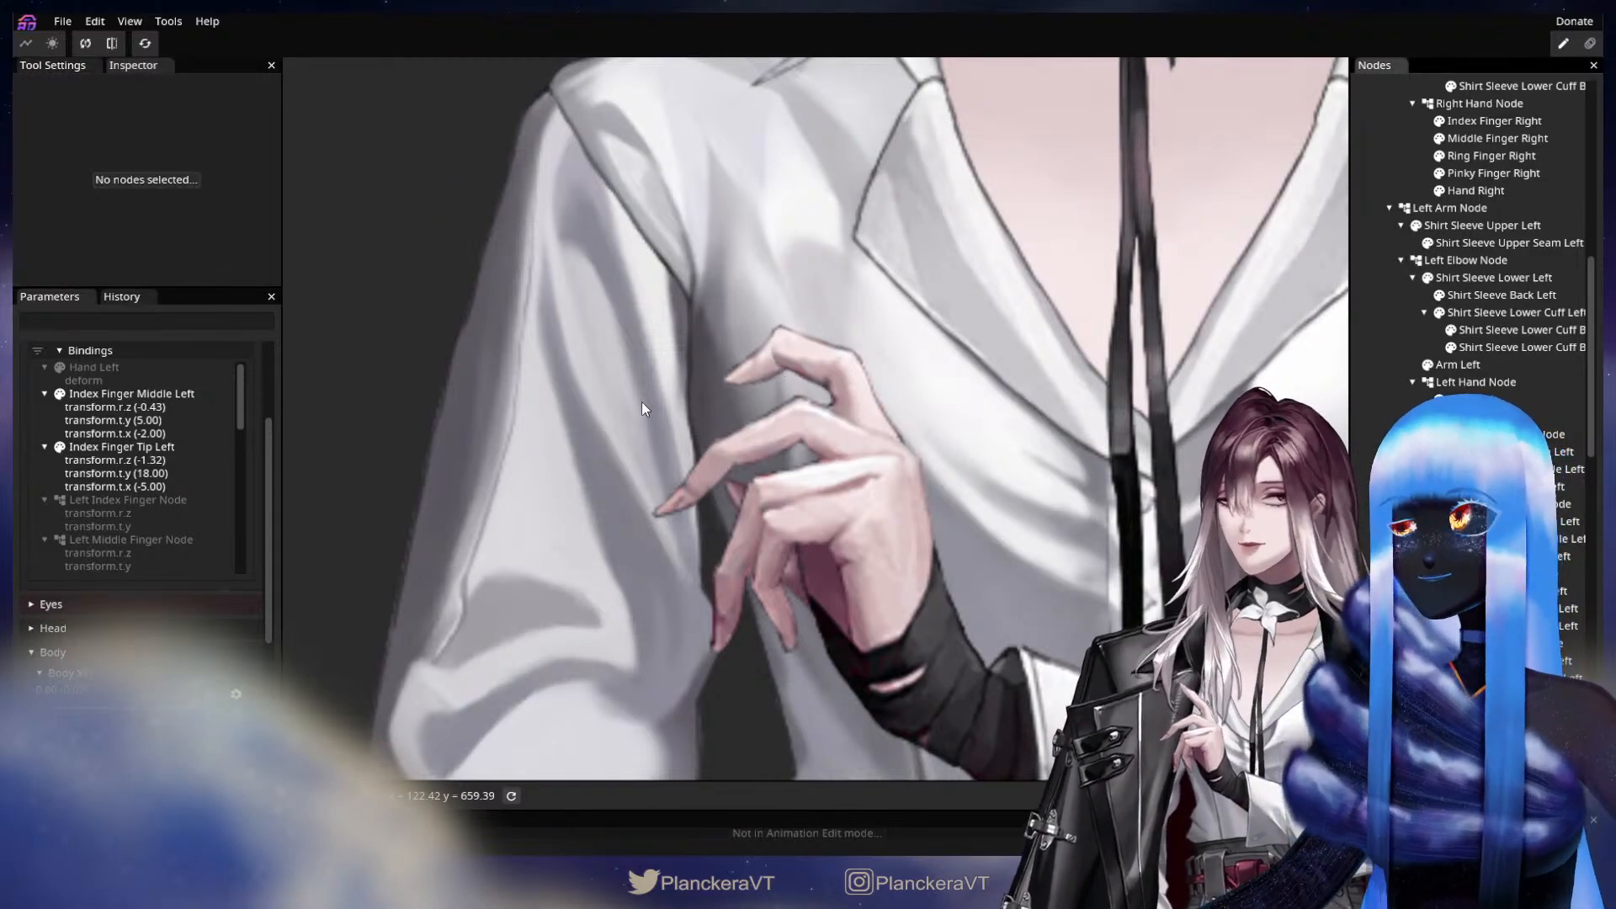
scroll(253, 463, up, 3)
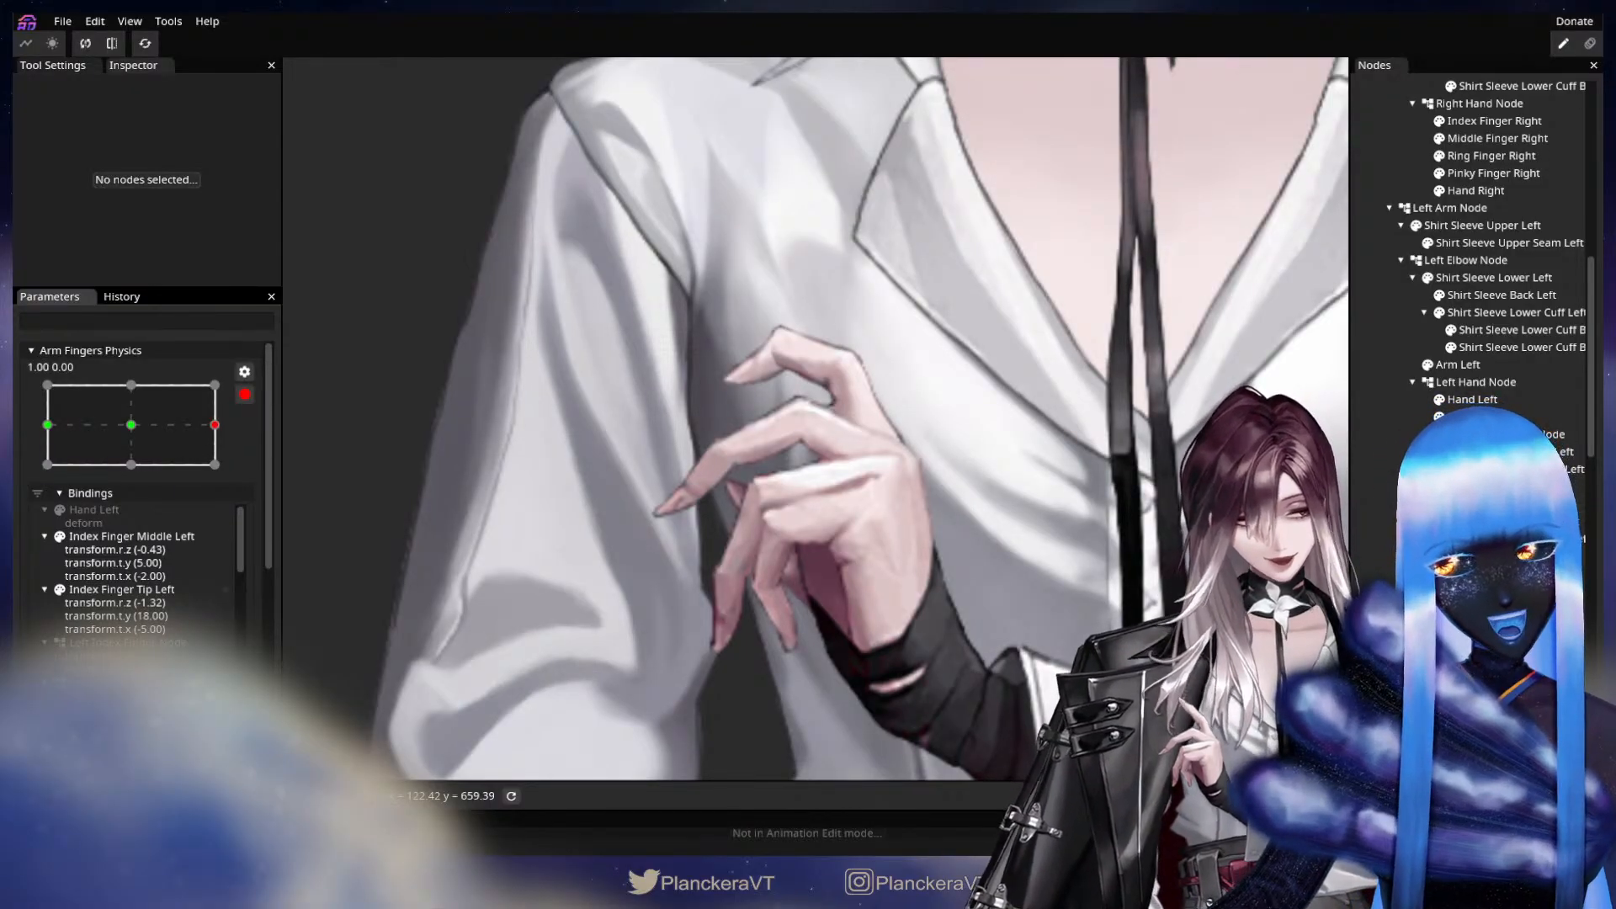
Refine Index Finger Tip Left at X 1.00 to Z rotation -65.60°, X translation -8 and Y translation 17.
click(692, 419)
drag(231, 181, 414, 177)
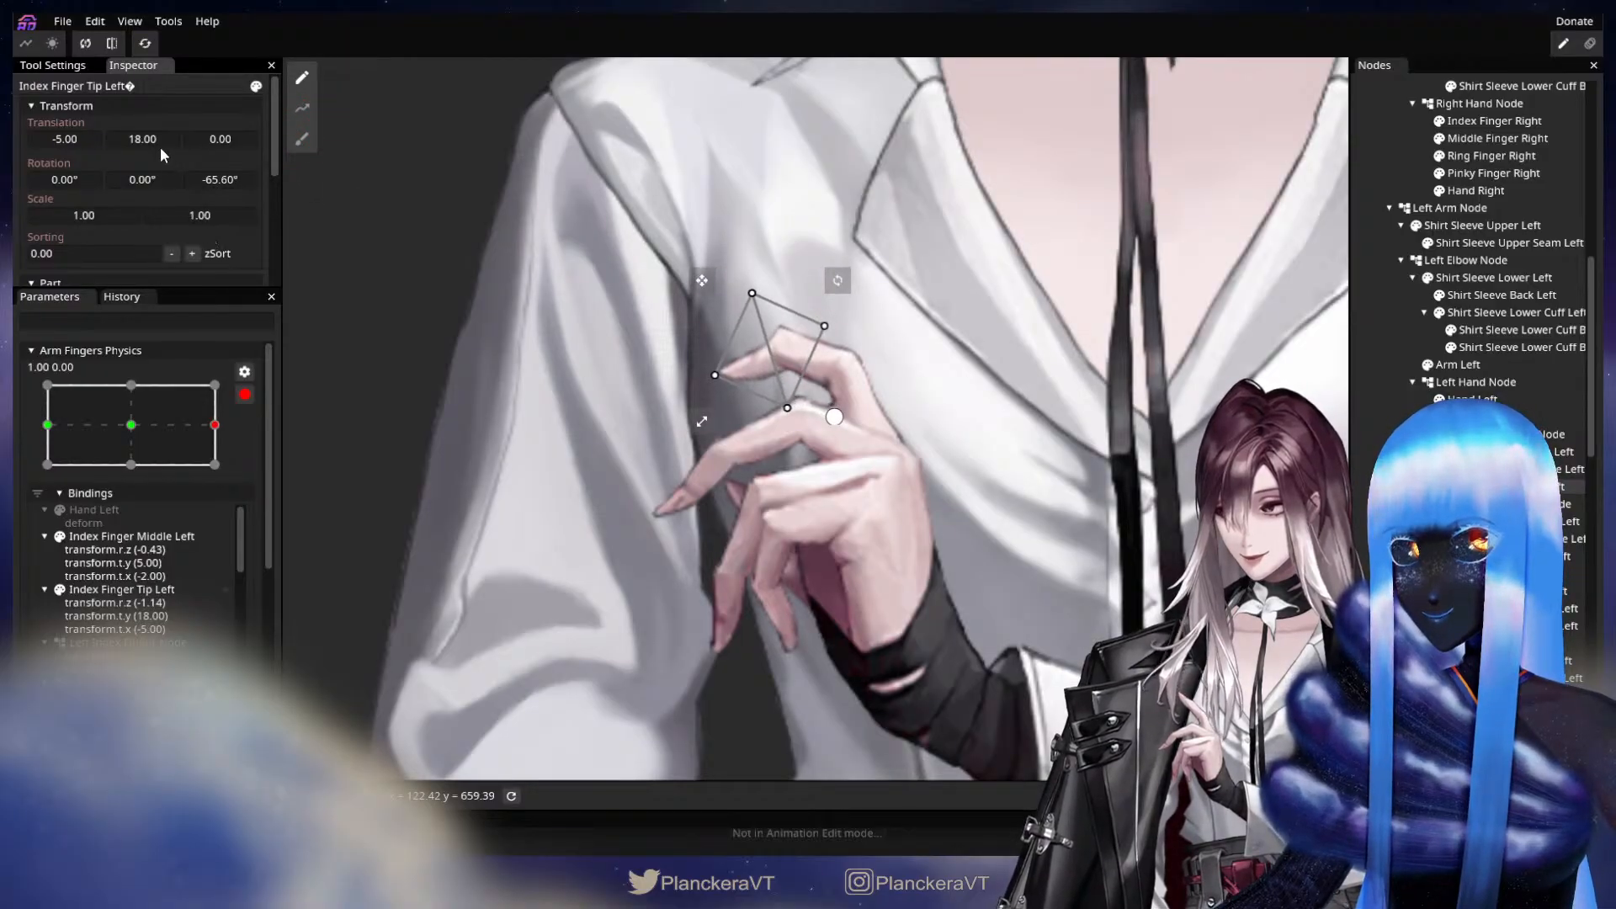
drag(150, 135, 72, 139)
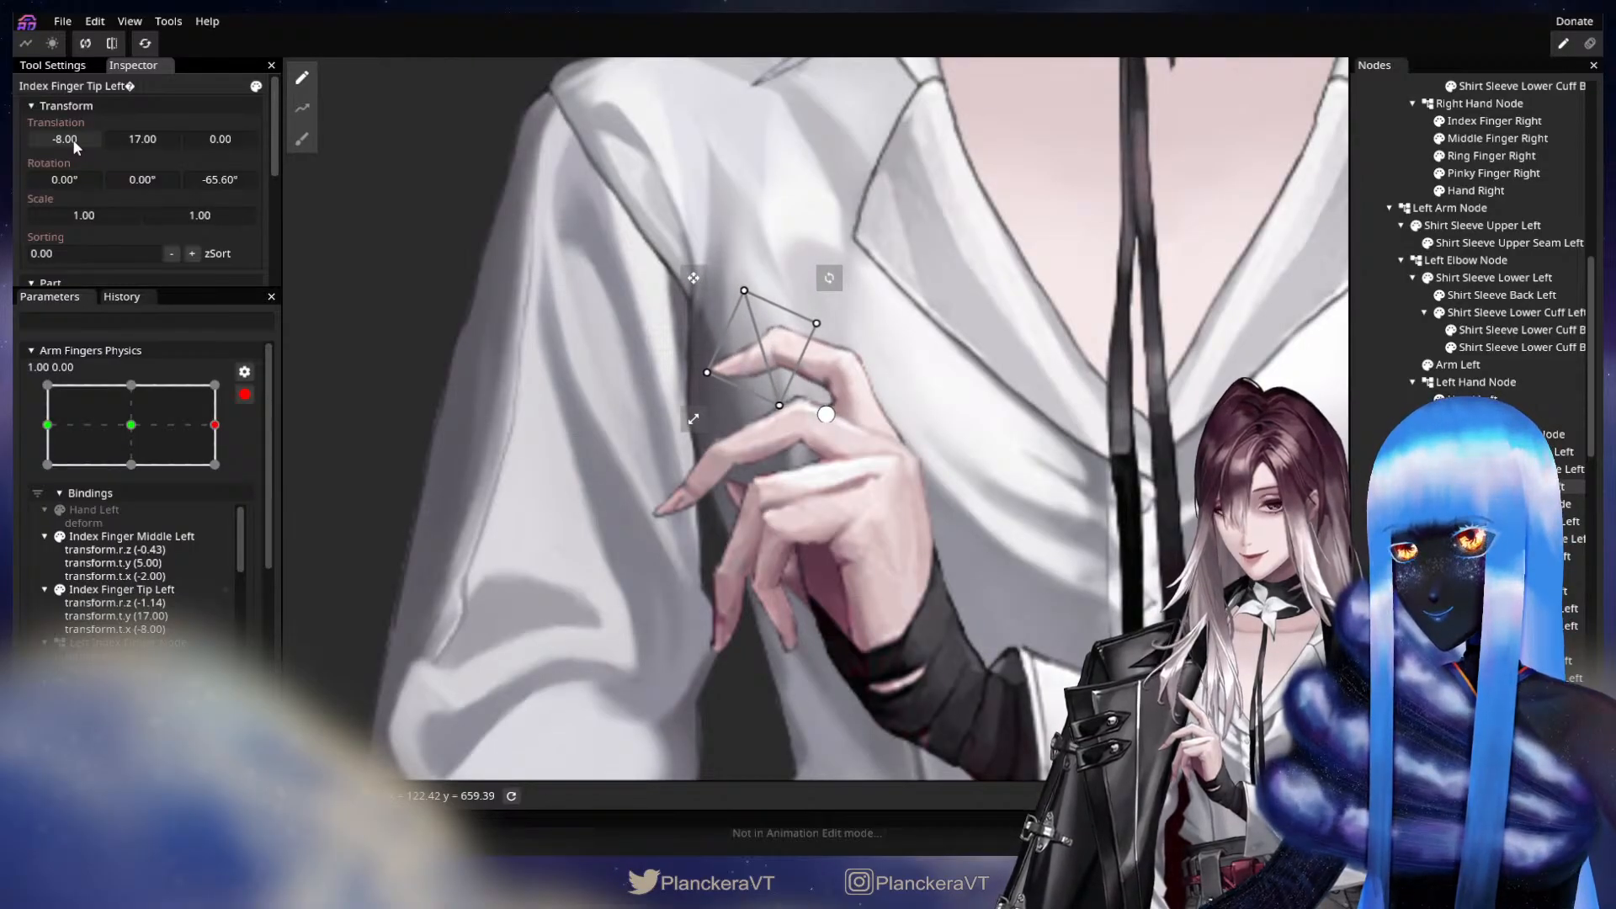
click(387, 277)
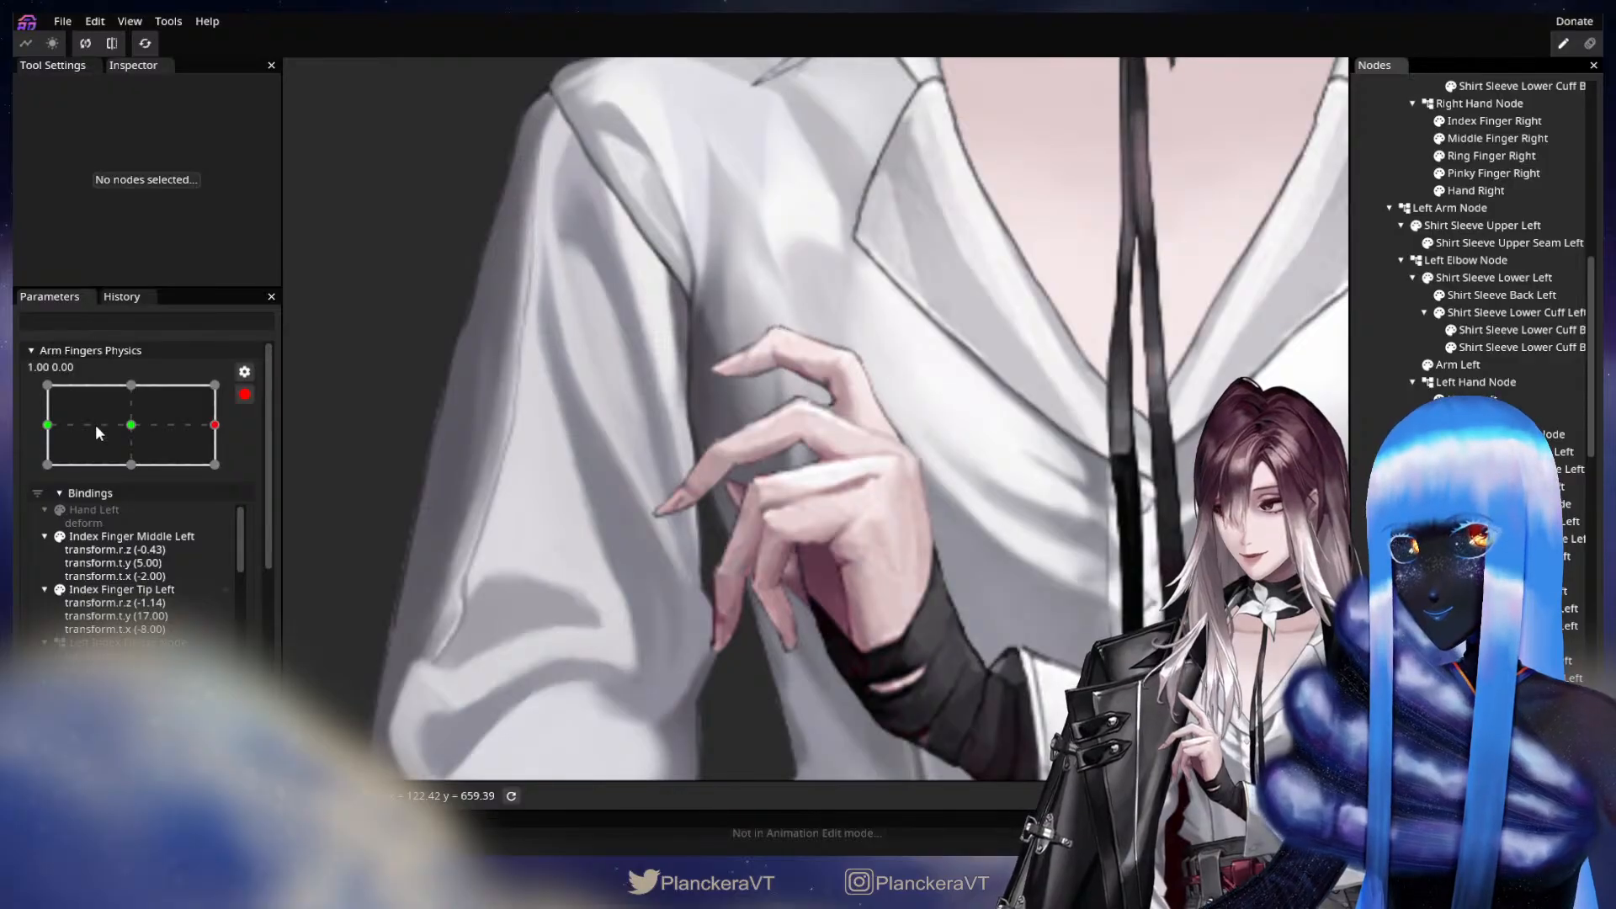
Key Left Middle Finger Node with a Z rotation of 6.00° at X 1.00 of Arm Fingers Physics.
mouse_move(94, 424)
mouse_down()
mouse_move(188, 422)
mouse_move(150, 422)
mouse_move(692, 584)
mouse_up()
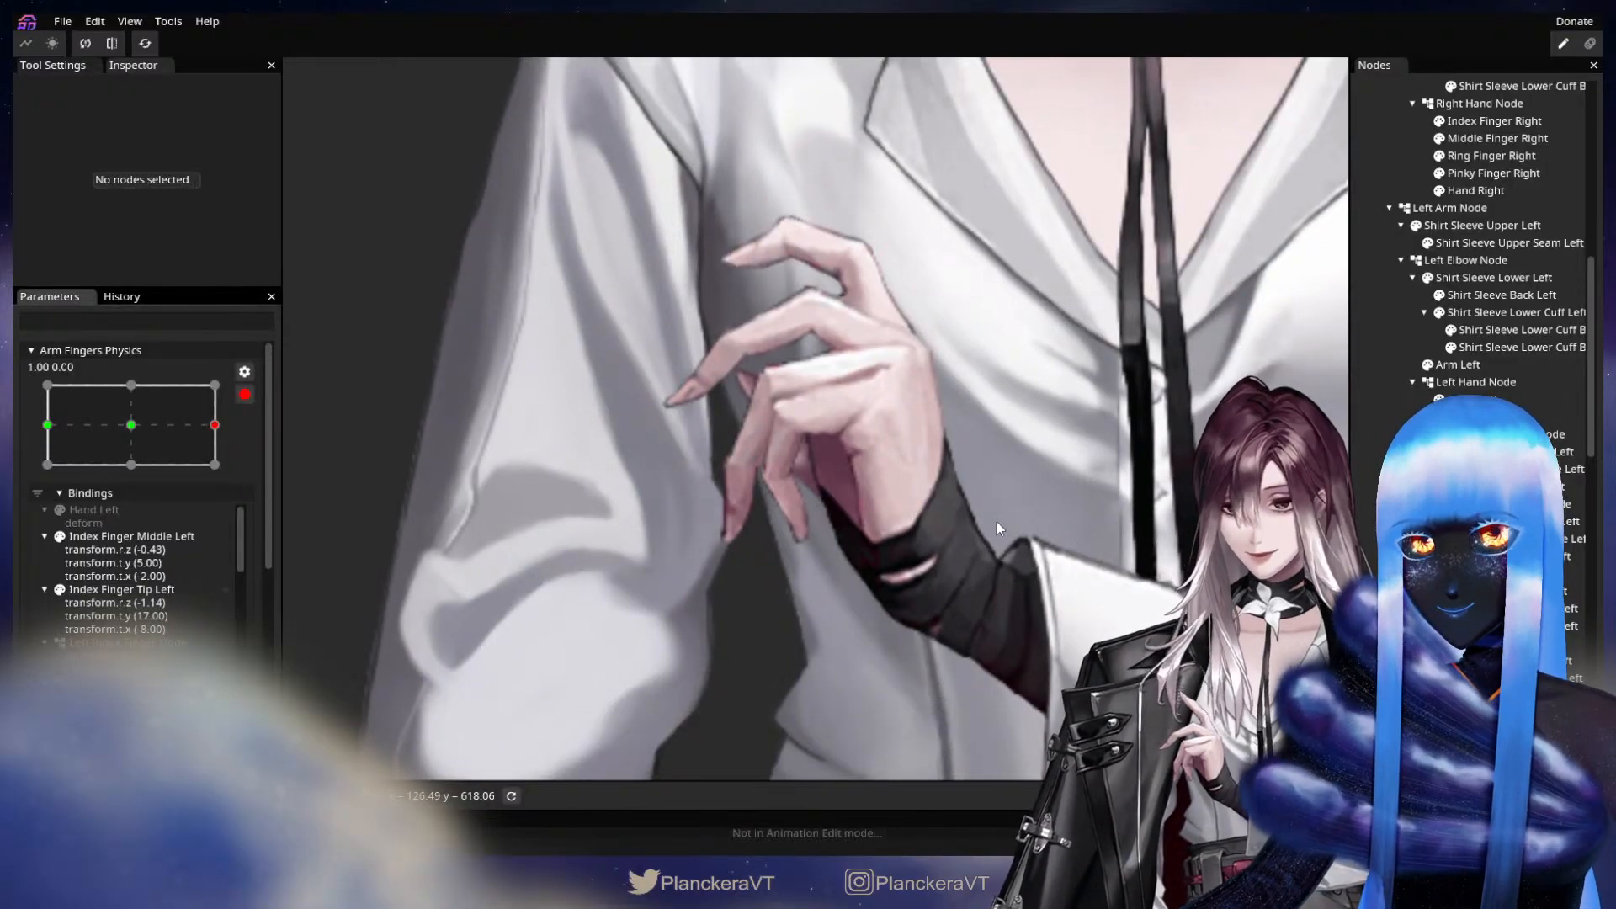
drag(997, 519, 1044, 552)
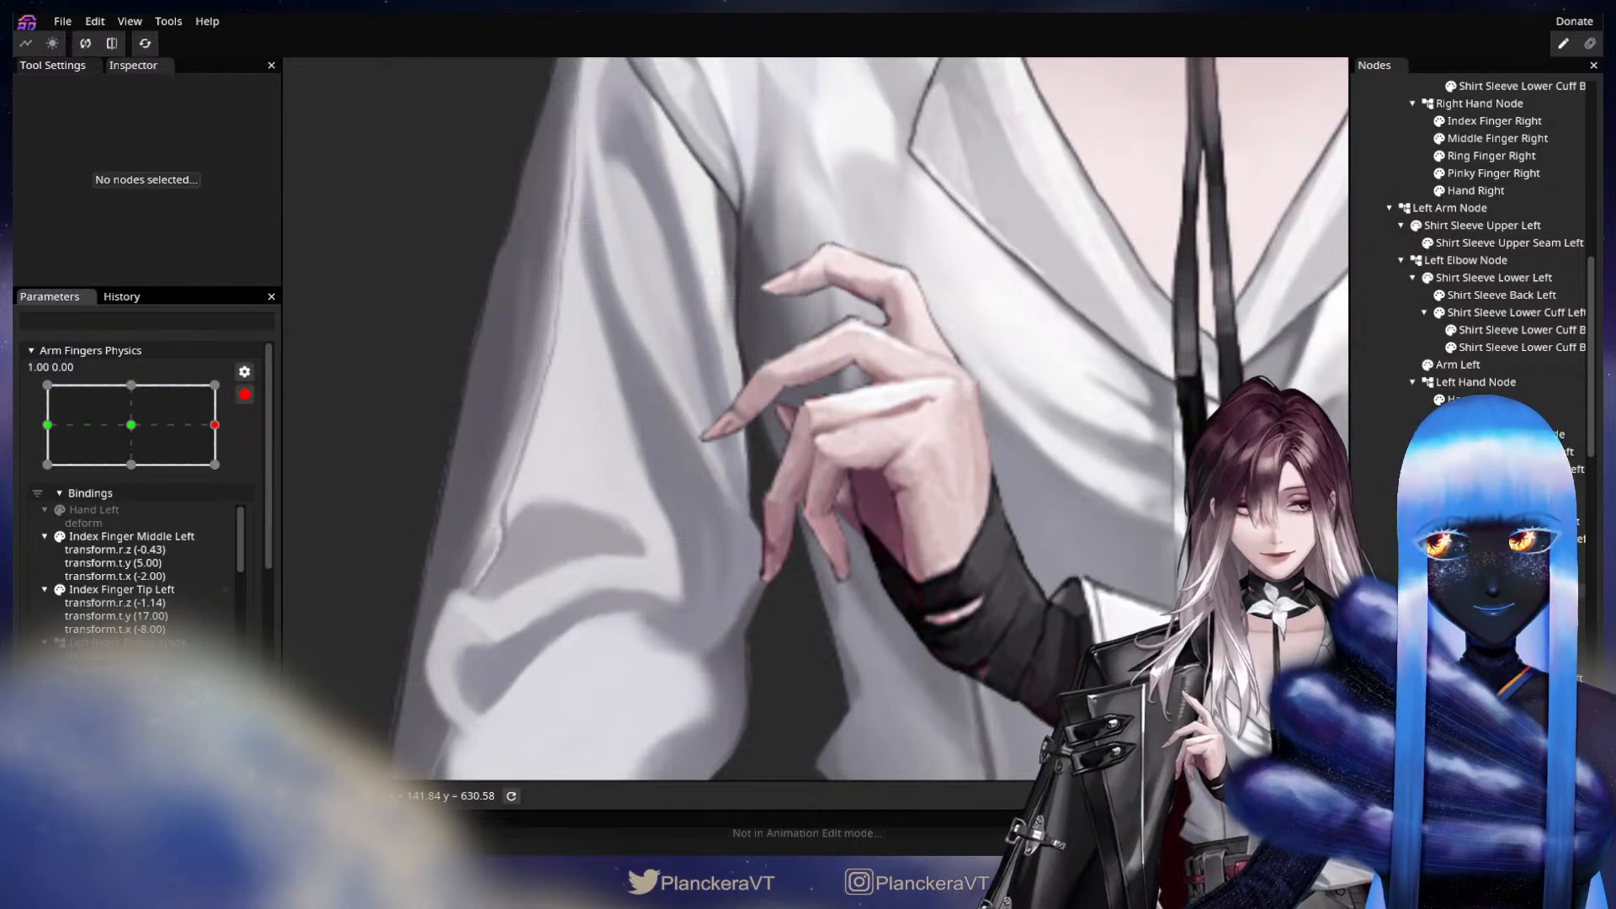
click(1502, 505)
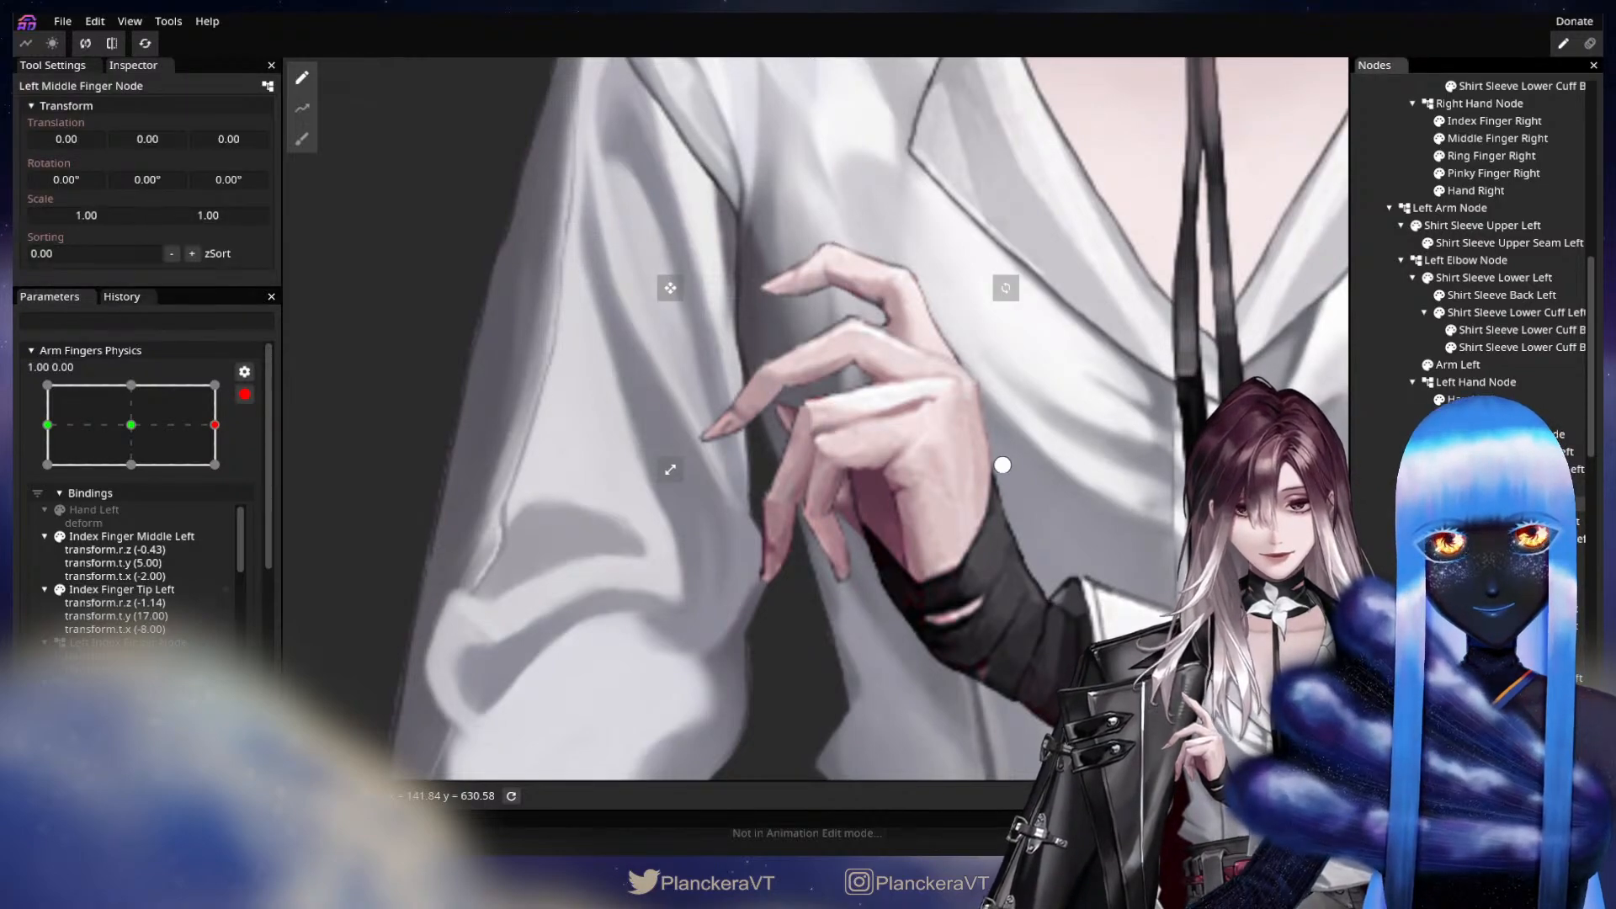
drag(246, 180, 337, 153)
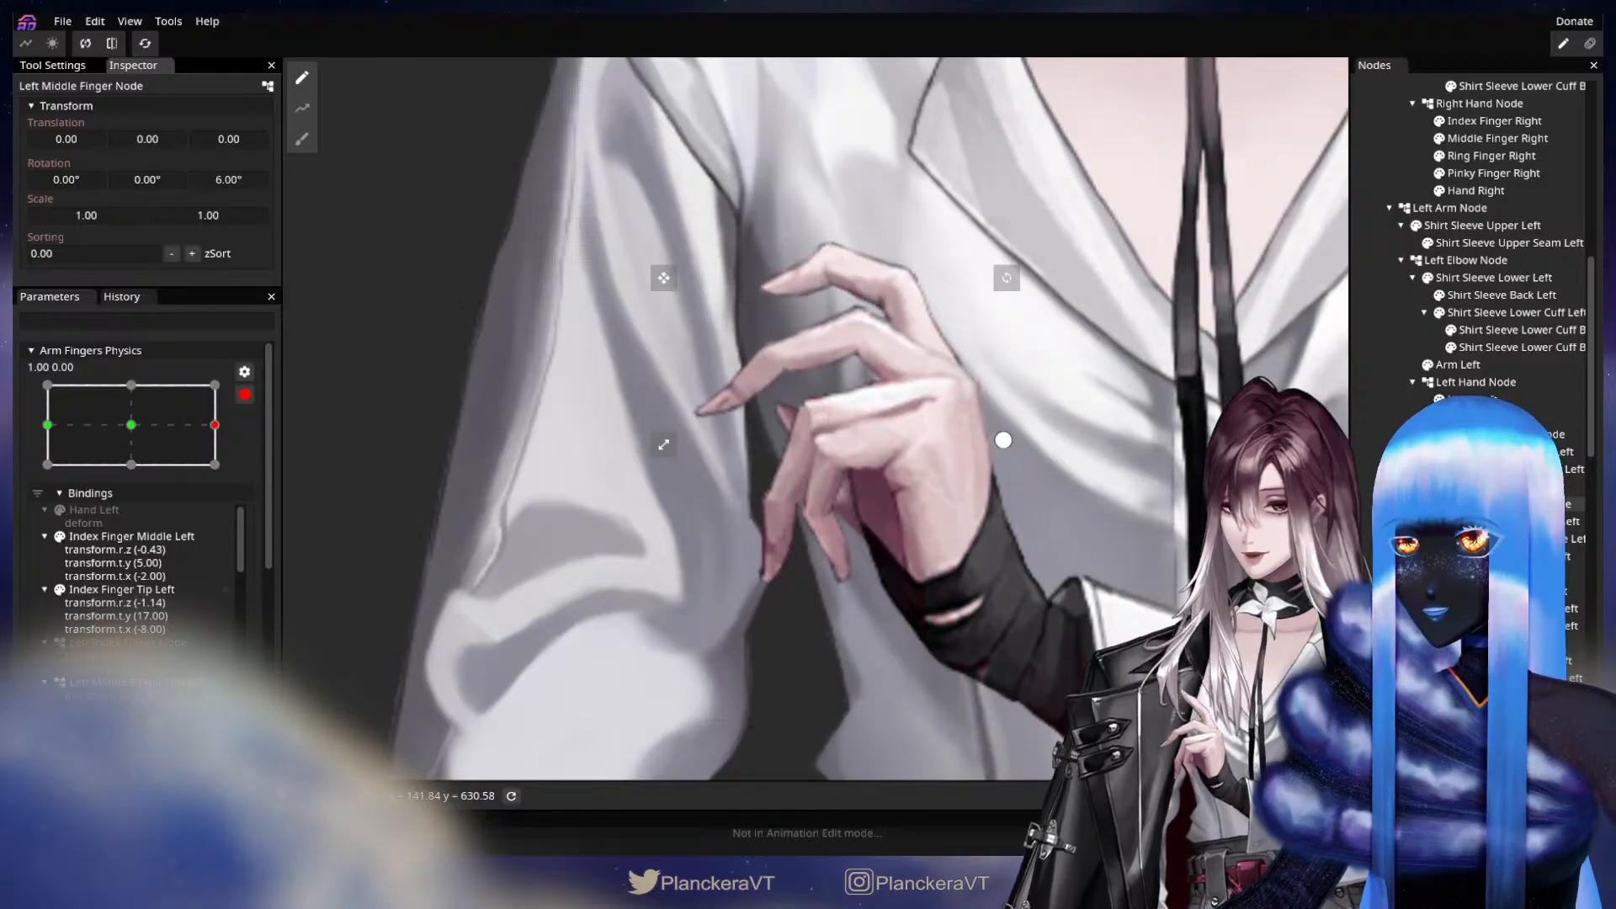
Key Middle Finger Middle Left with Z rotation -17.00°, X translation 3 and Y translation 5 at X 1.00.
click(1515, 538)
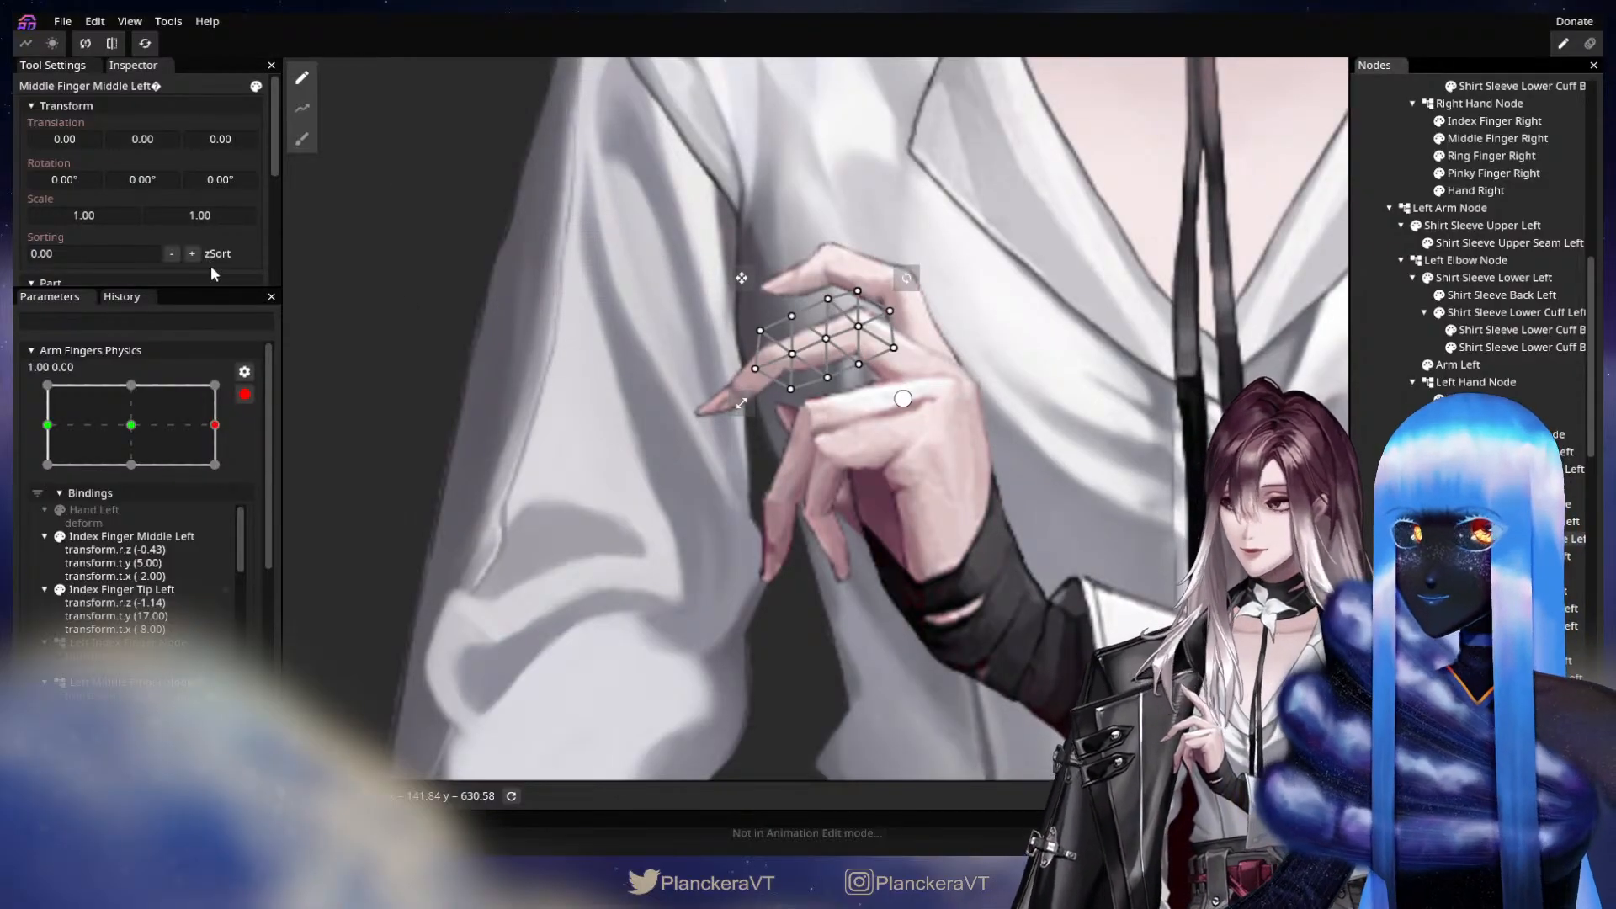
drag(236, 179, 14, 197)
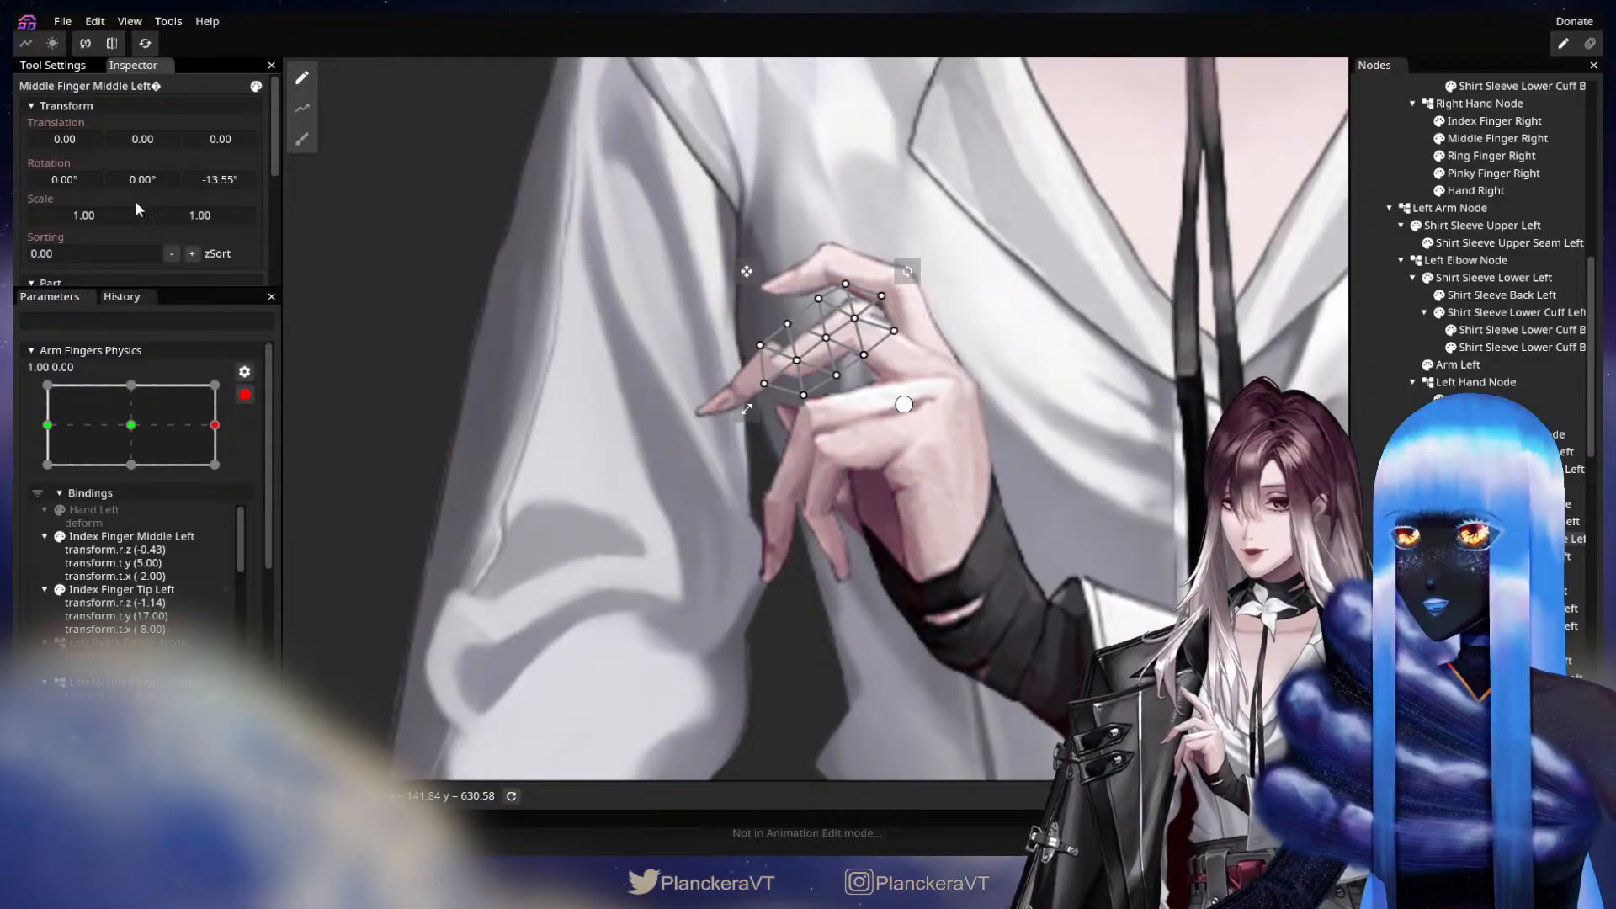
drag(228, 180, 173, 184)
drag(138, 133, 154, 135)
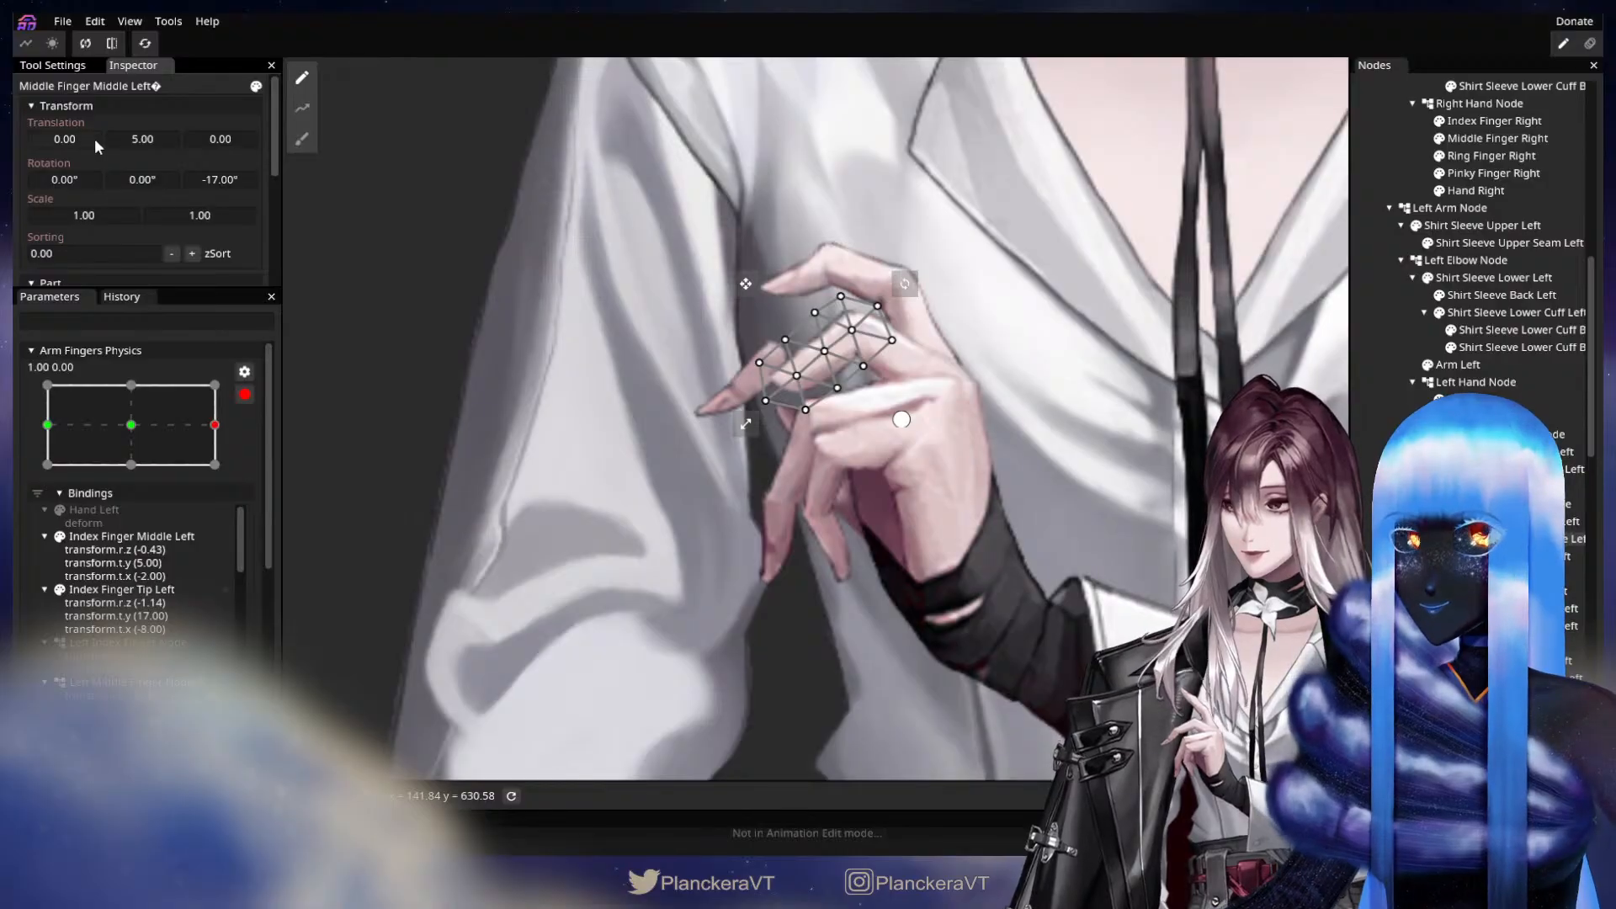
drag(82, 134, 84, 133)
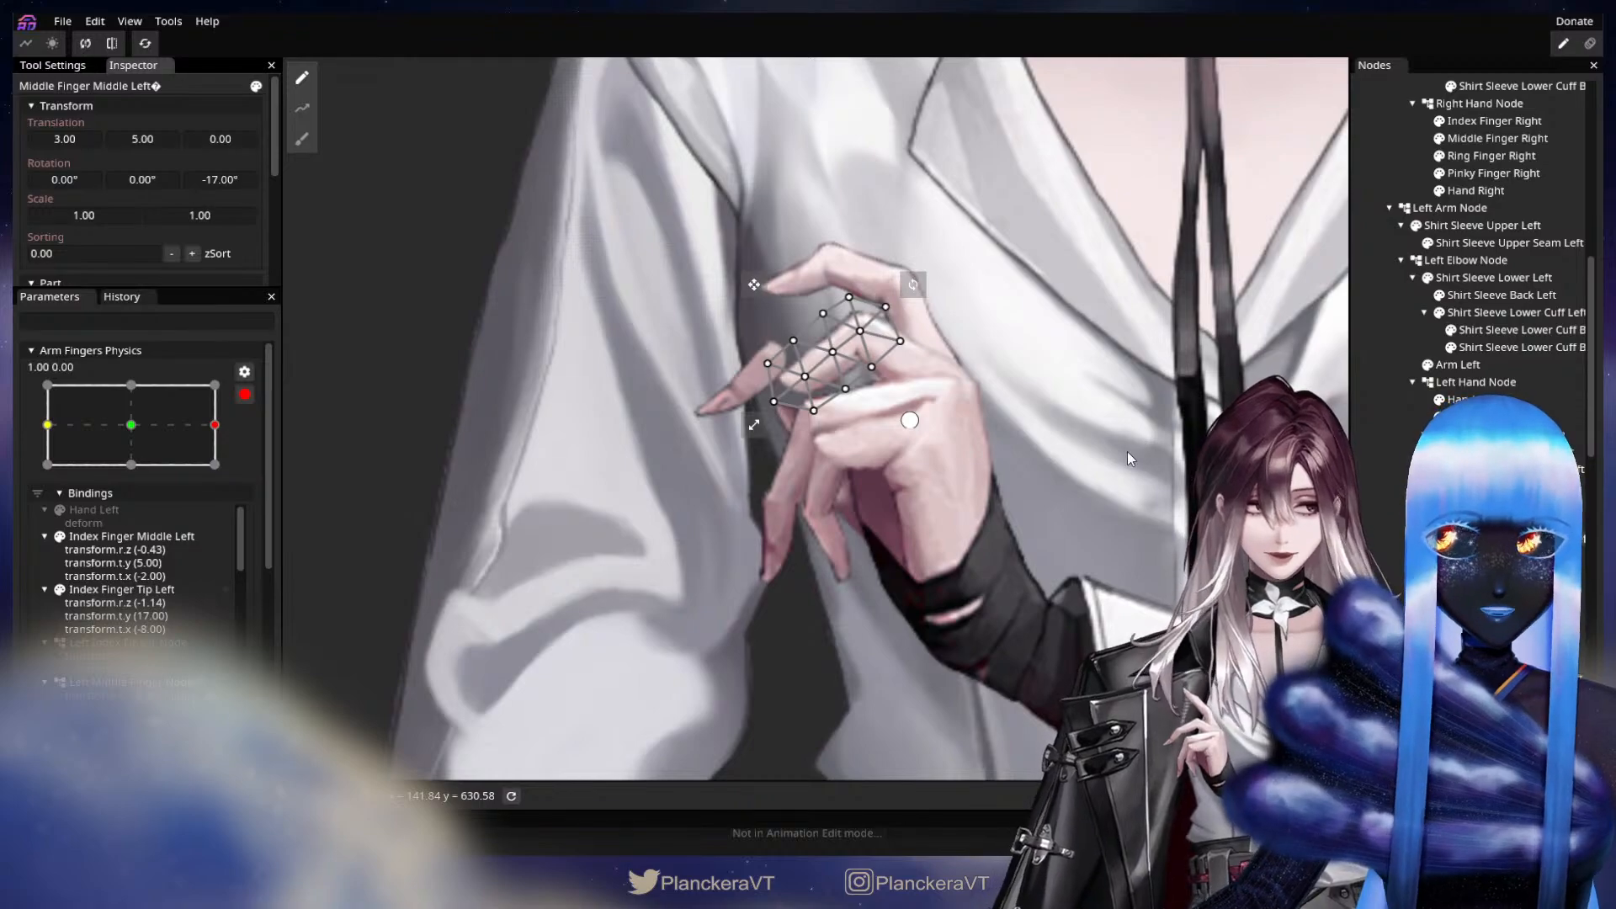
Key Middle Finger Tip Left with Z rotation -22.95°, X translation 13 and Y translation 12 at X 1.00.
drag(1078, 547, 1023, 532)
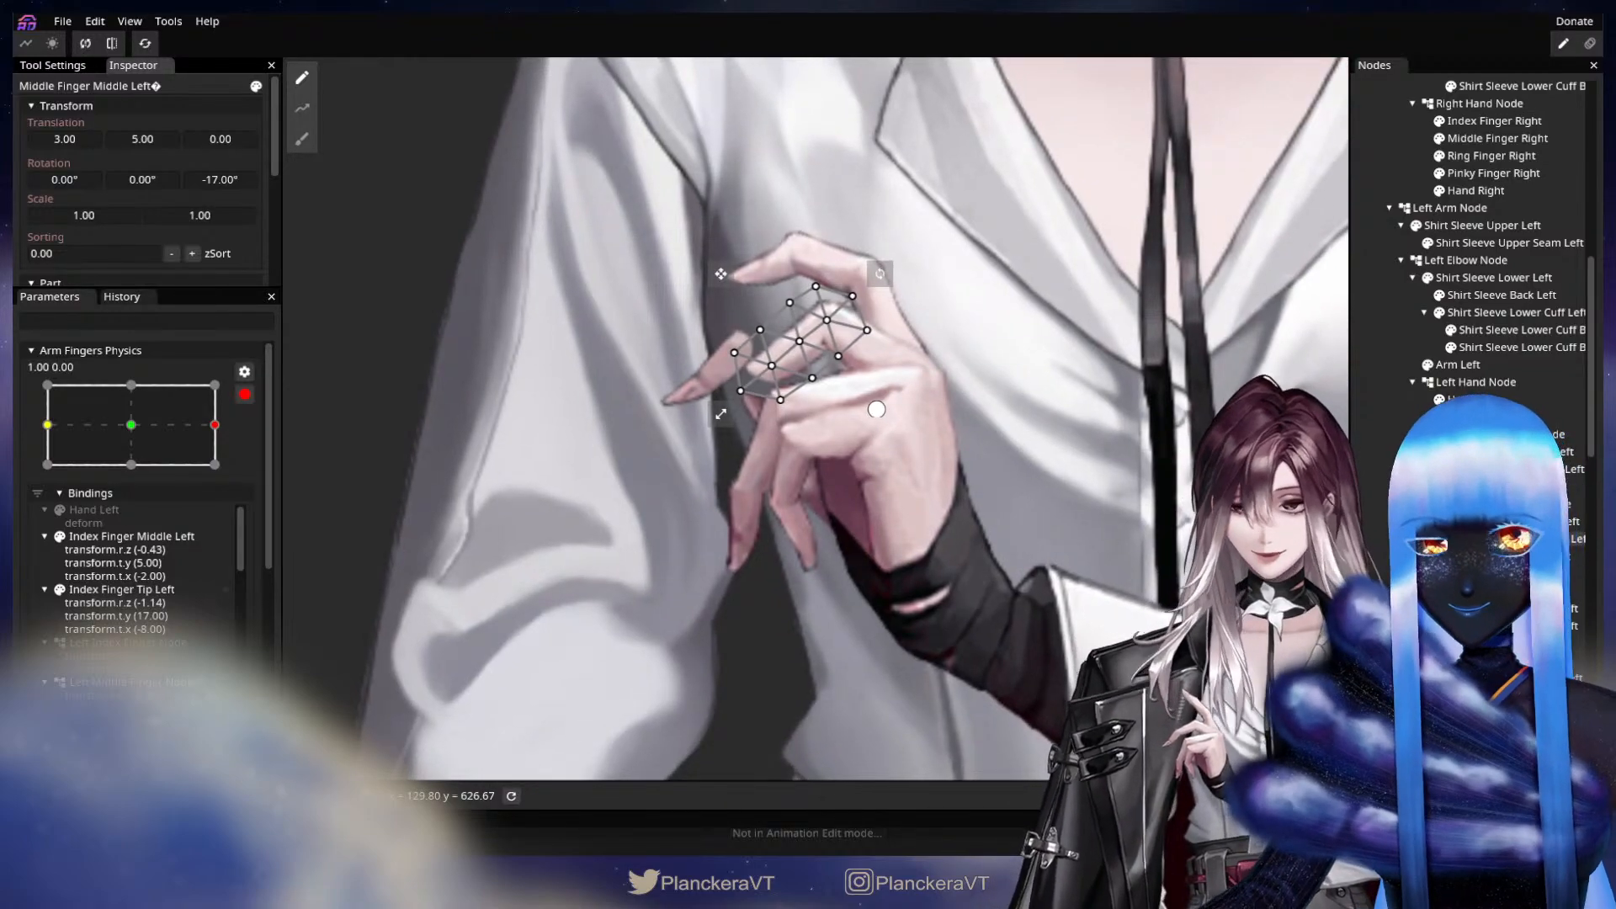
click(1506, 557)
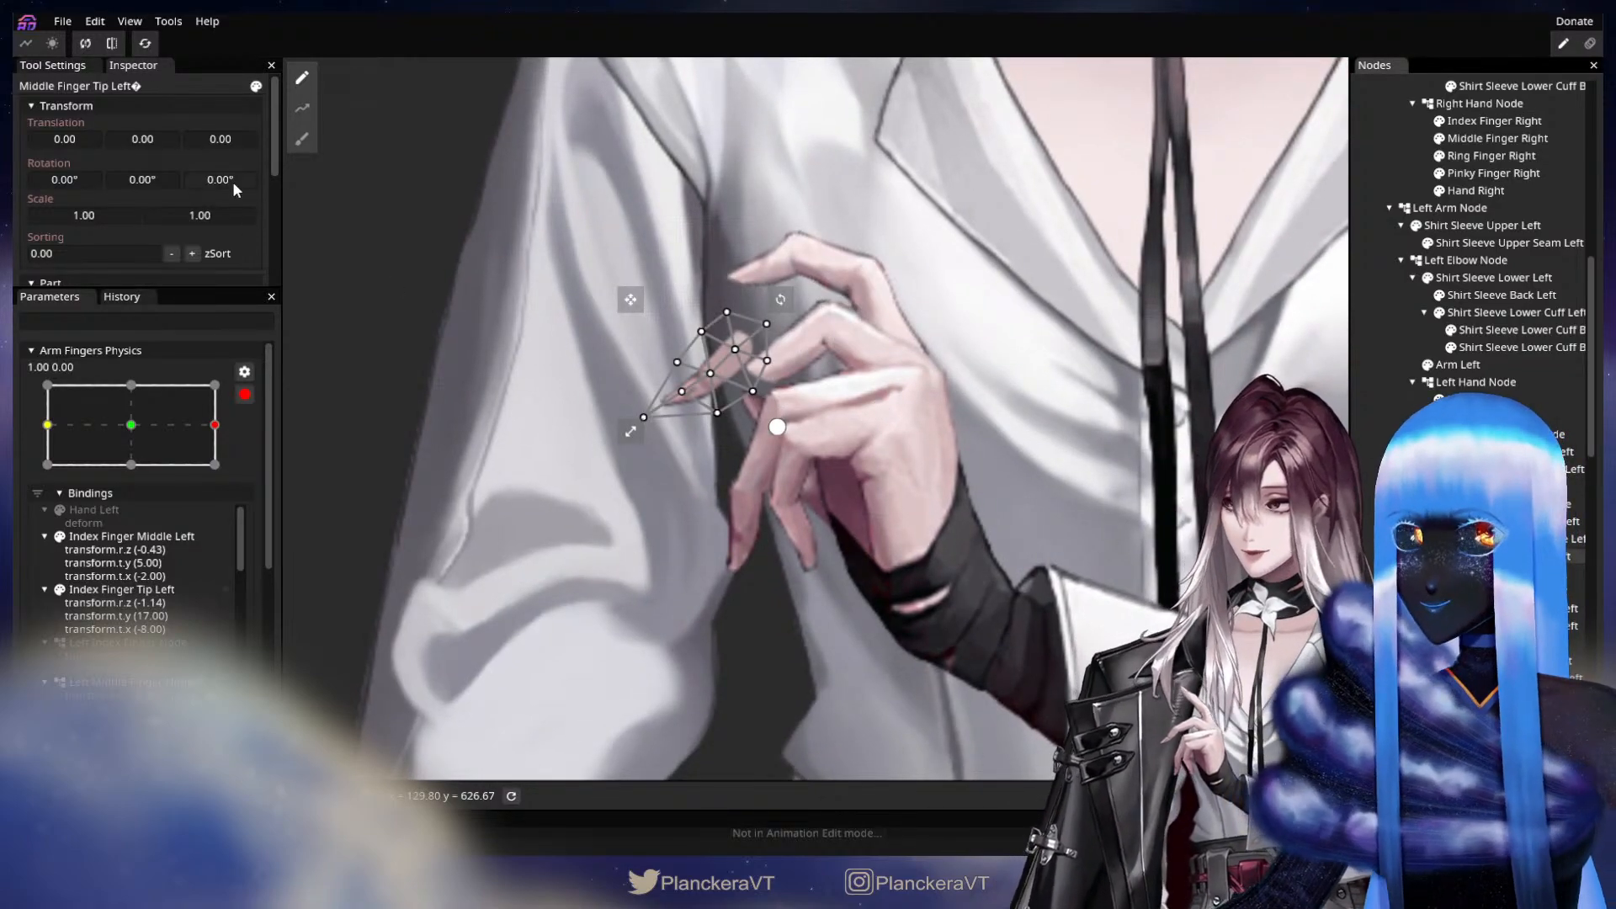
drag(230, 178, 13, 195)
drag(261, 182, 67, 185)
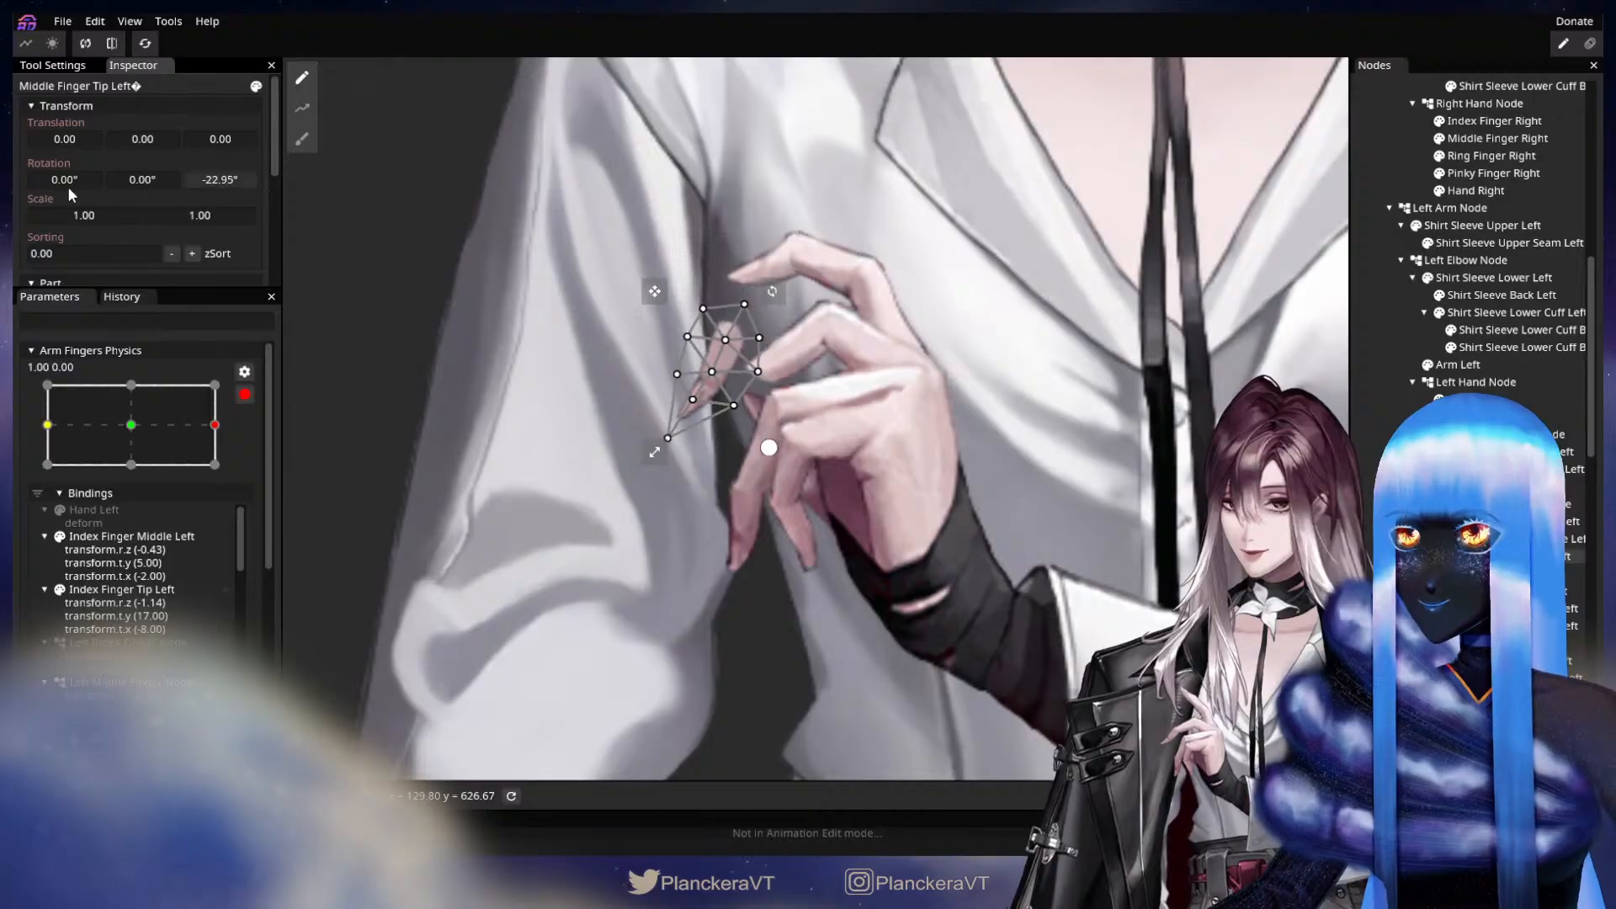
drag(143, 144, 92, 141)
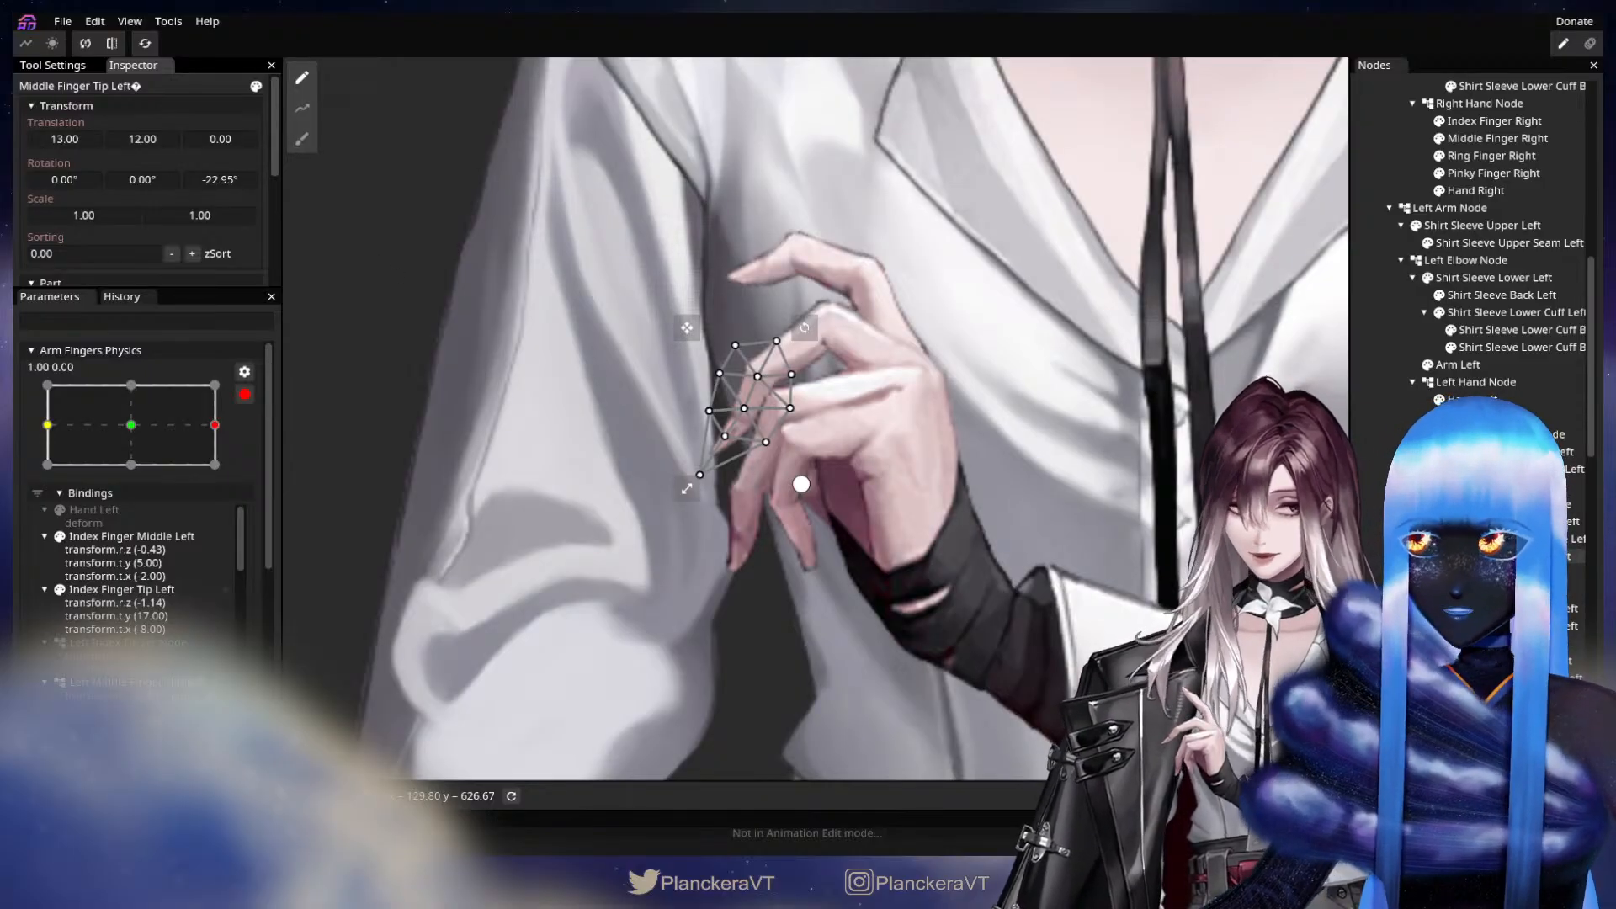
Compare the left-hand poses at X -1.00, the centre and X 1.00 of Arm Fingers Physics, ending at X 1.00.
click(413, 447)
drag(217, 425, 13, 421)
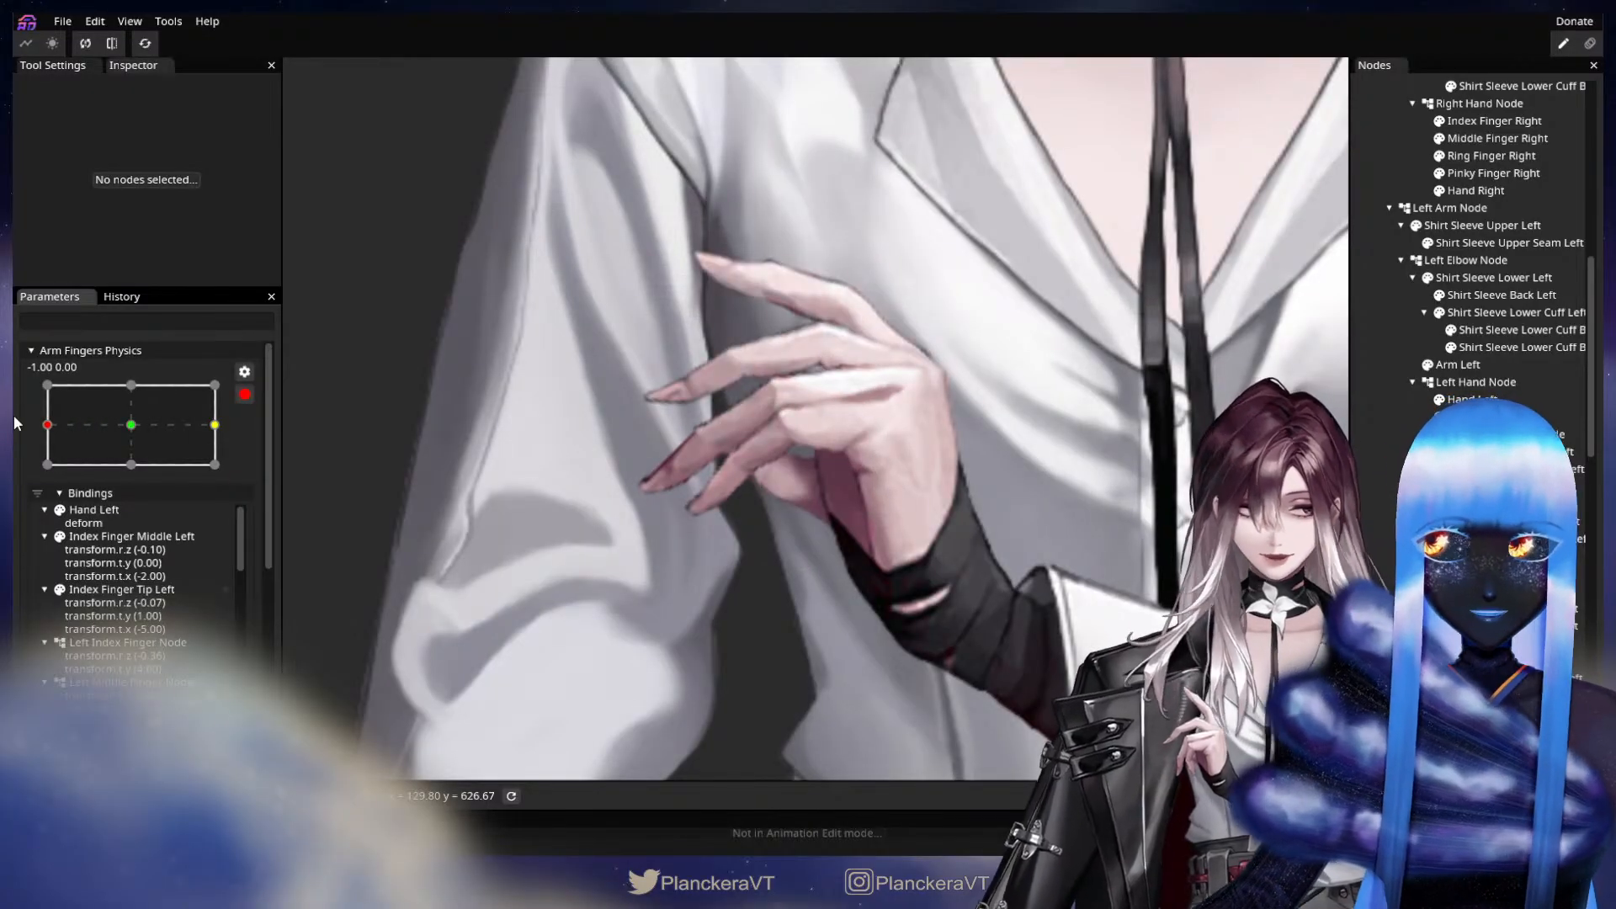
drag(13, 416, 154, 462)
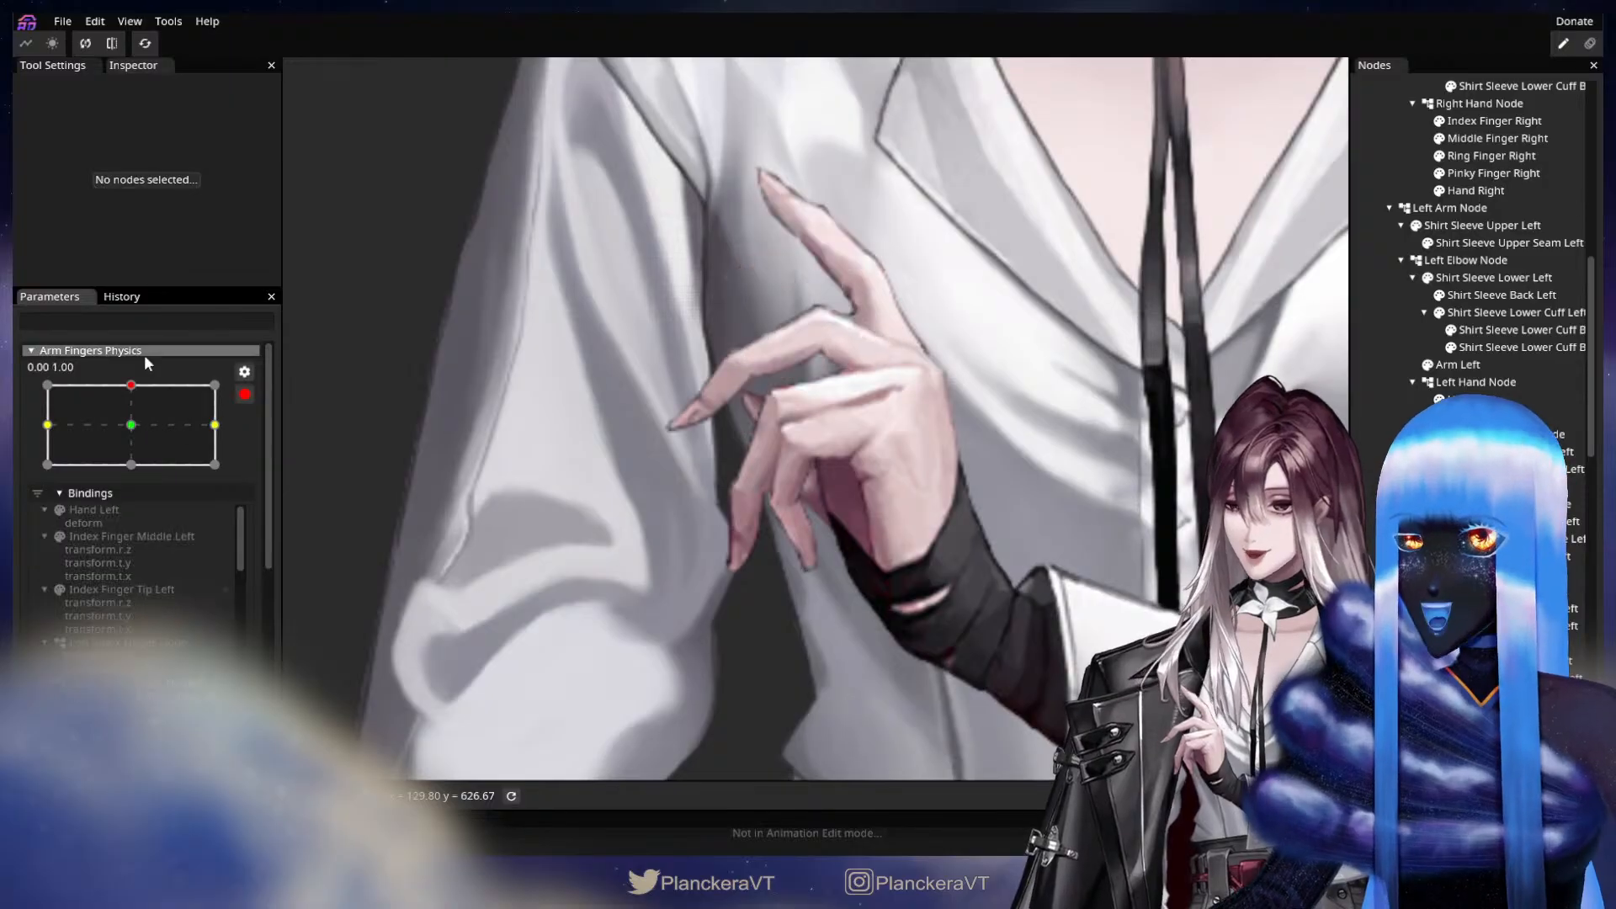
click(131, 425)
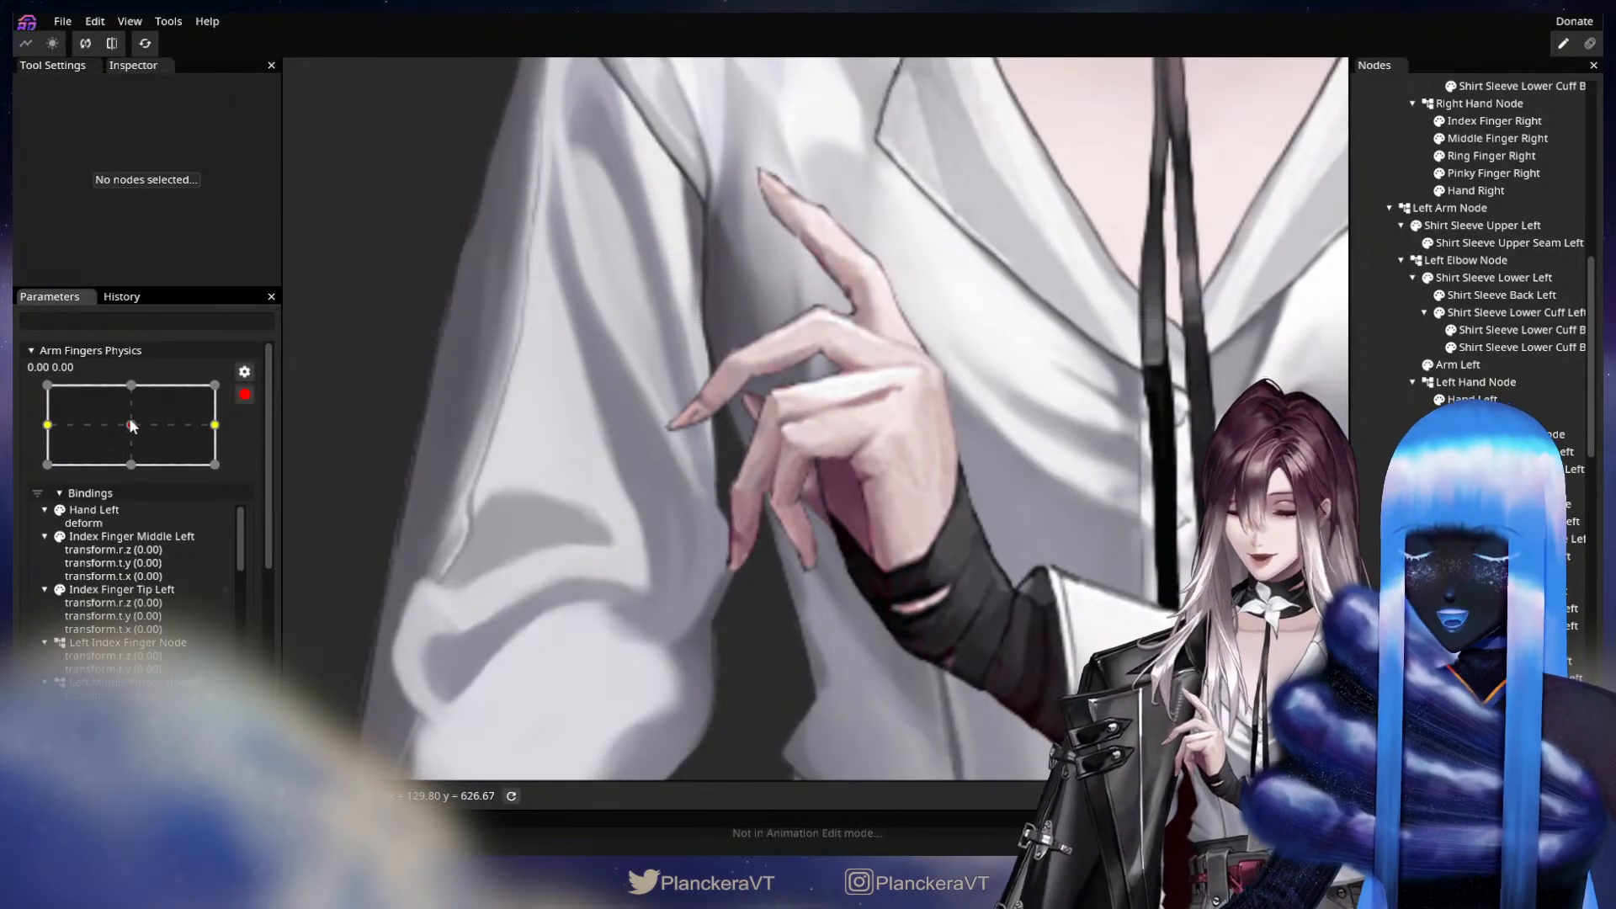
drag(131, 425, 217, 424)
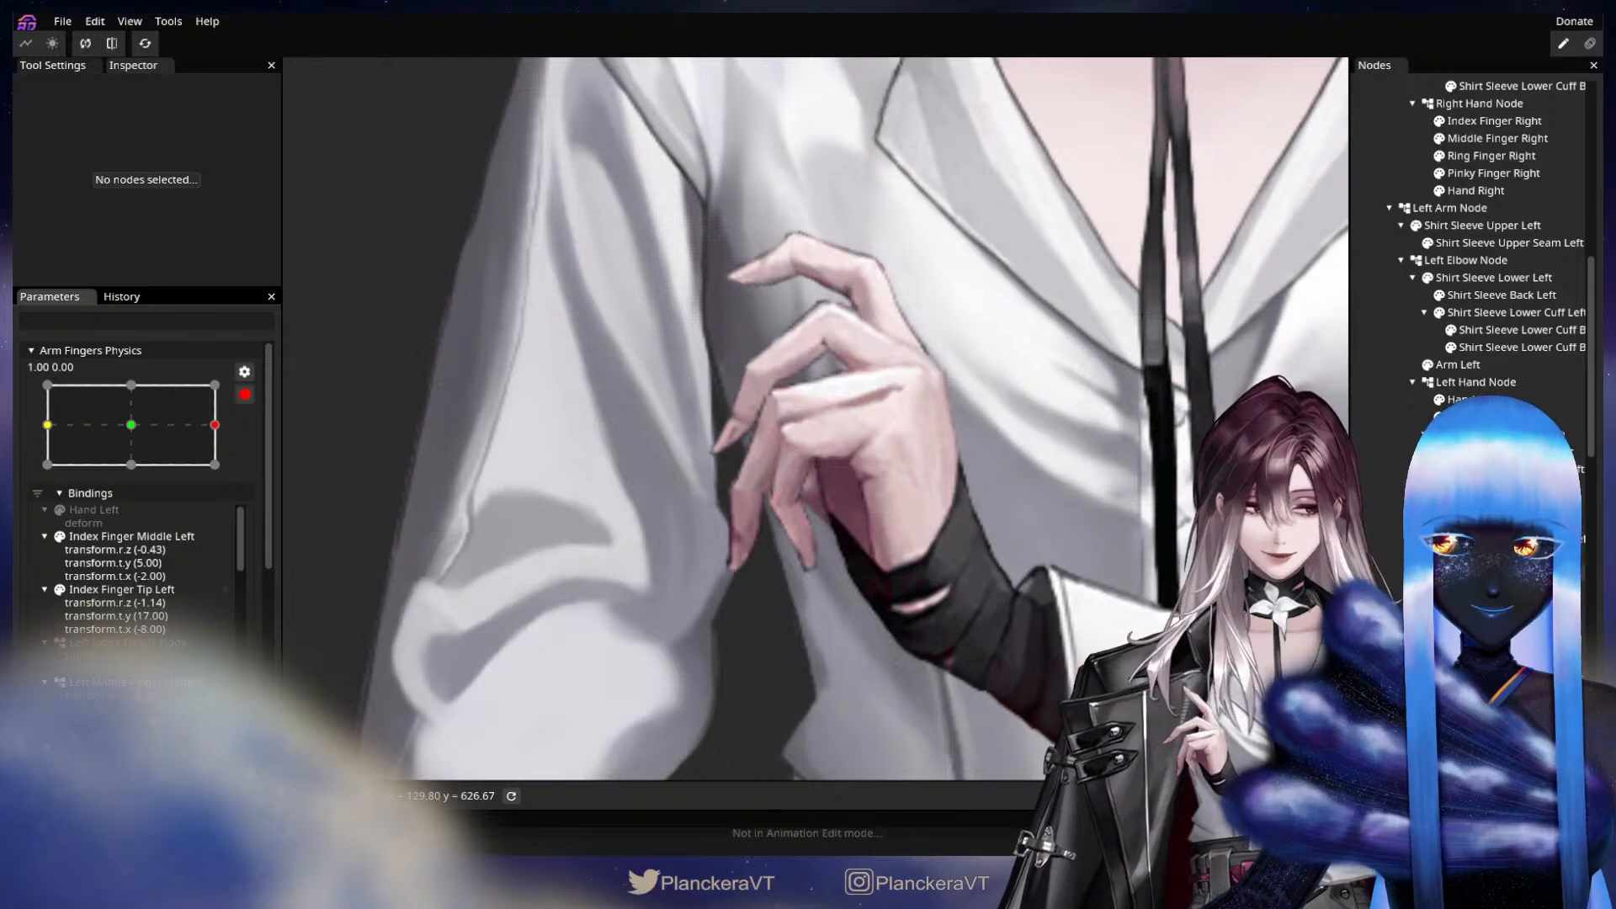
Key Left Ring Finger Node with a Z rotation of -6.05° at X 1.00 of Arm Fingers Physics.
click(1043, 523)
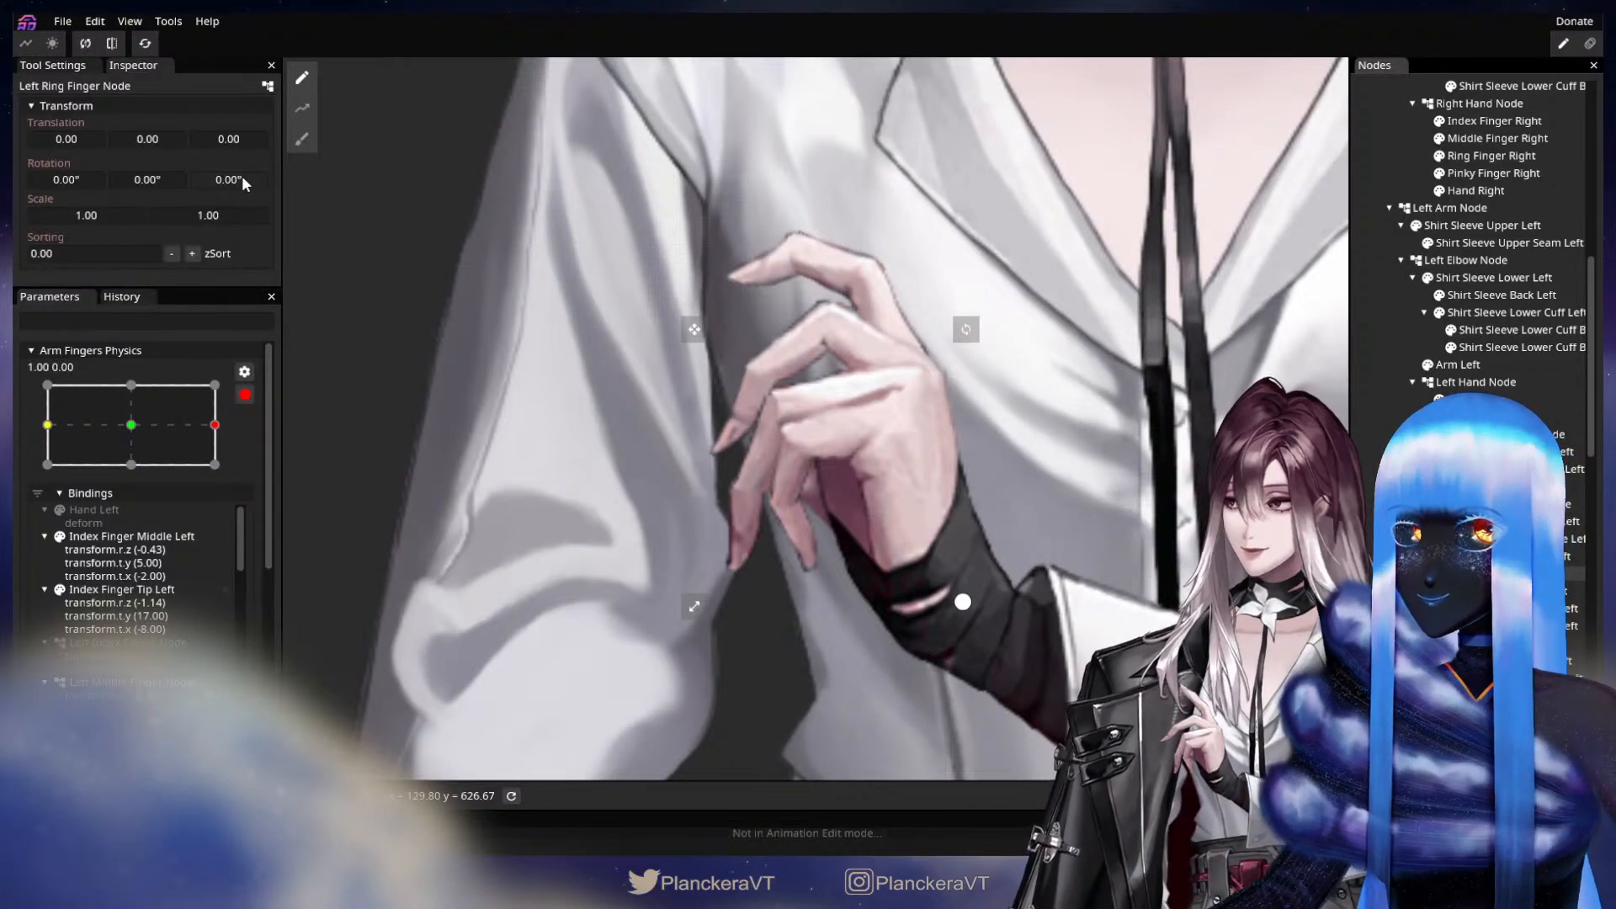
drag(241, 175, 143, 195)
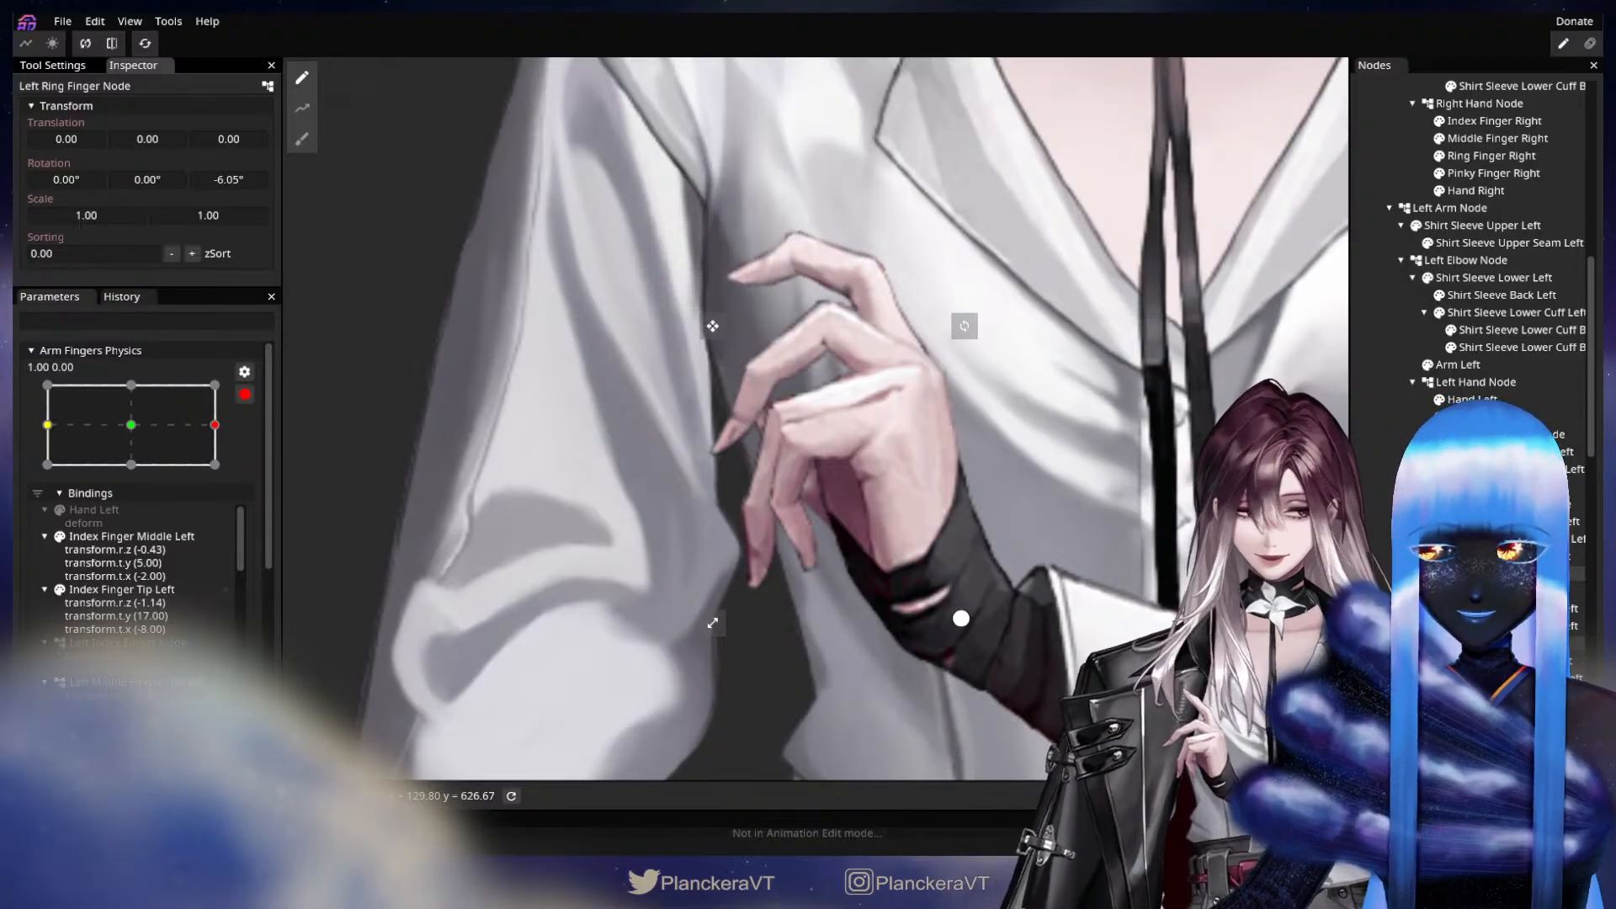
key(Delete)
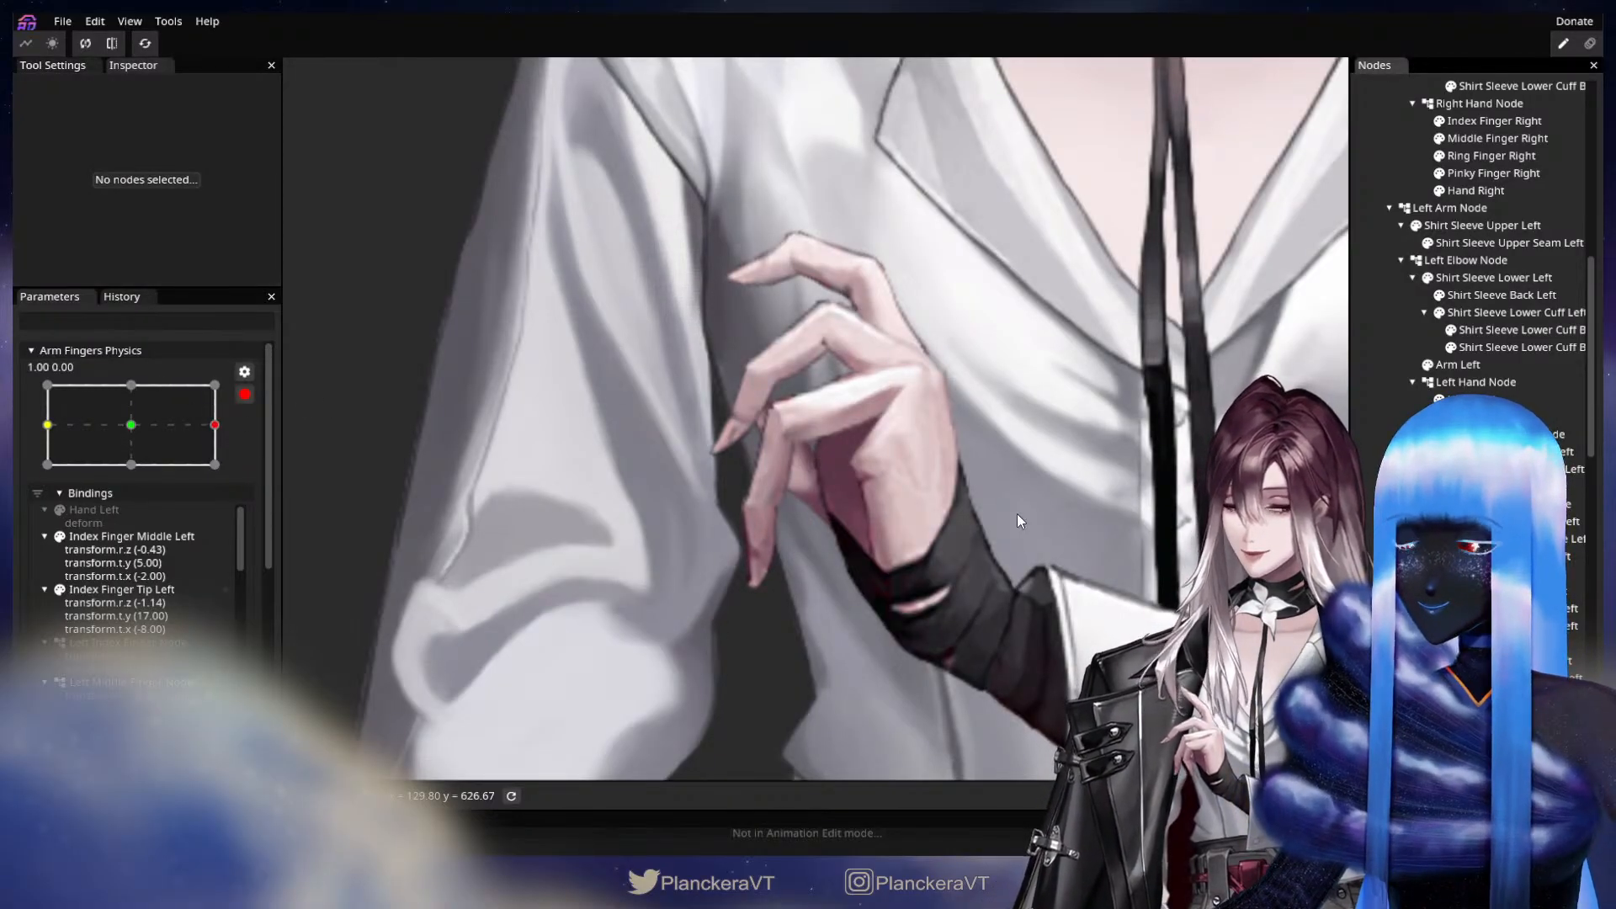
click(1507, 592)
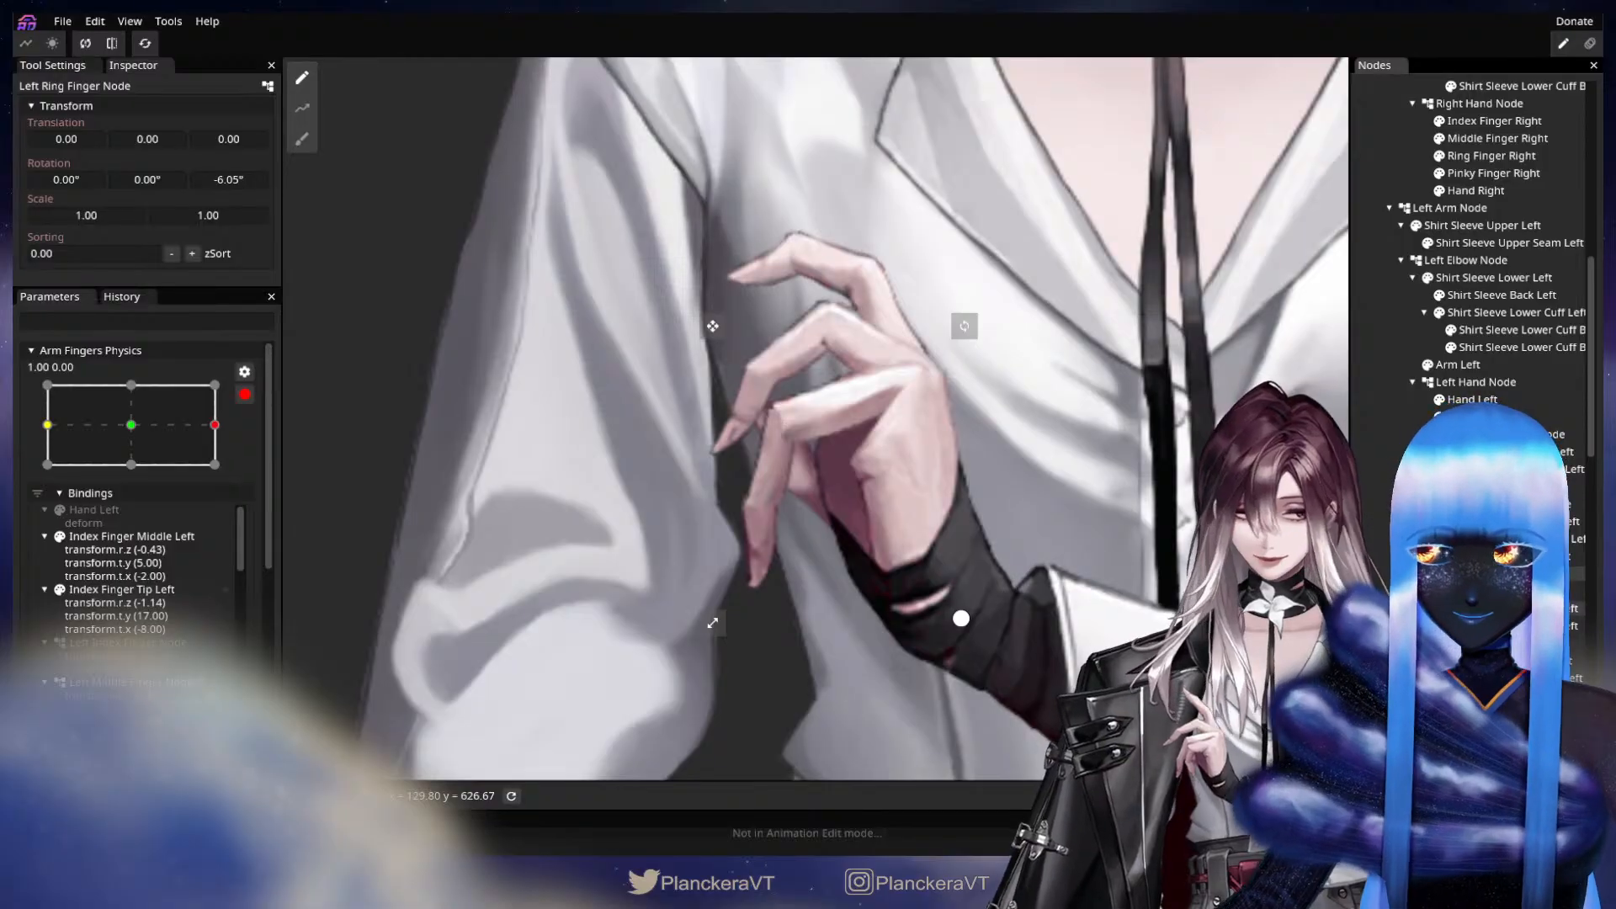
Key the upper Ring Finger Middle Left part with Z rotation -9.95° and X translation 5 at X 1.00.
click(1515, 609)
drag(240, 179, 23, 214)
drag(263, 177, 200, 182)
drag(81, 140, 88, 142)
drag(214, 177, 310, 170)
drag(77, 138, 75, 138)
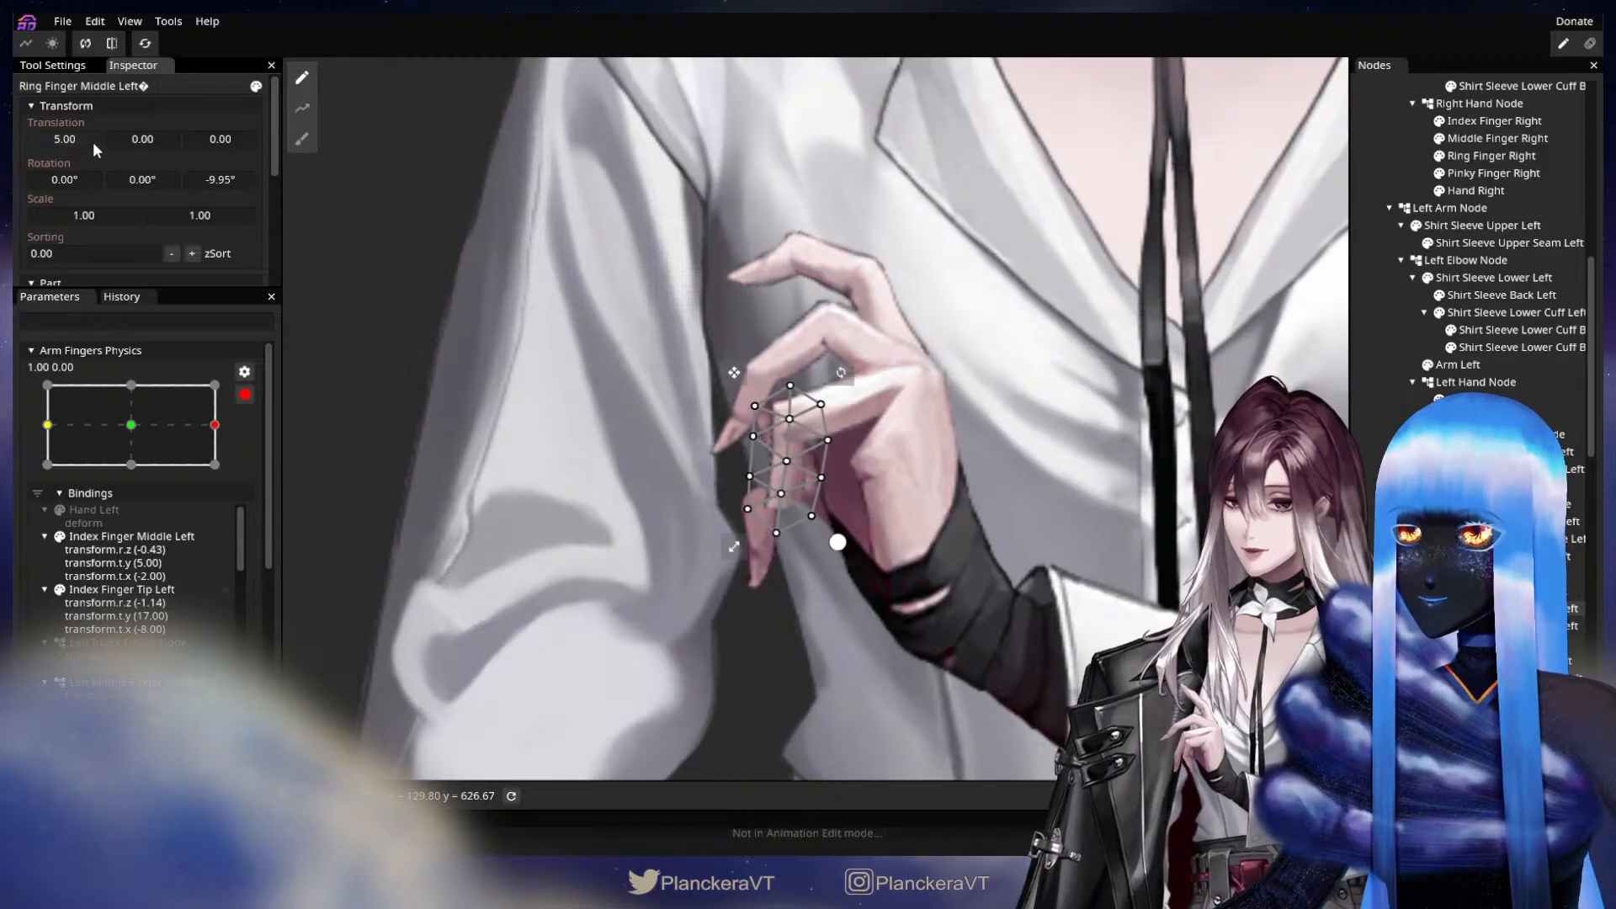
Key the ring fingertip part, also named Ring Finger Middle Left, with Z rotation -24.80° and X translation 14 at X 1.00.
click(1515, 626)
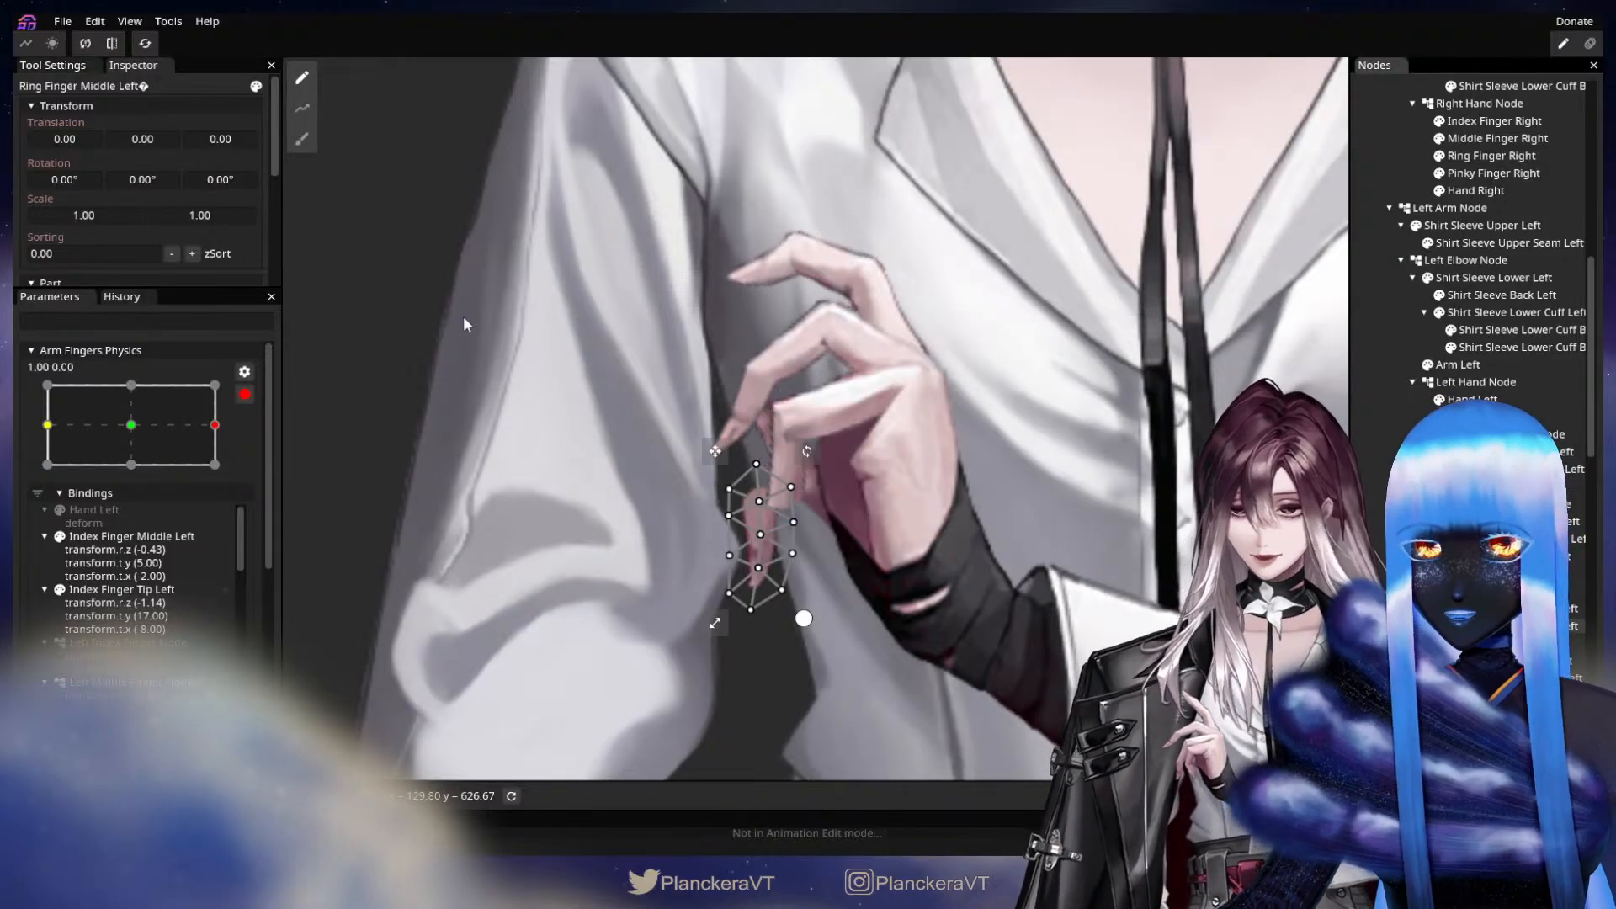
drag(222, 180, 195, 172)
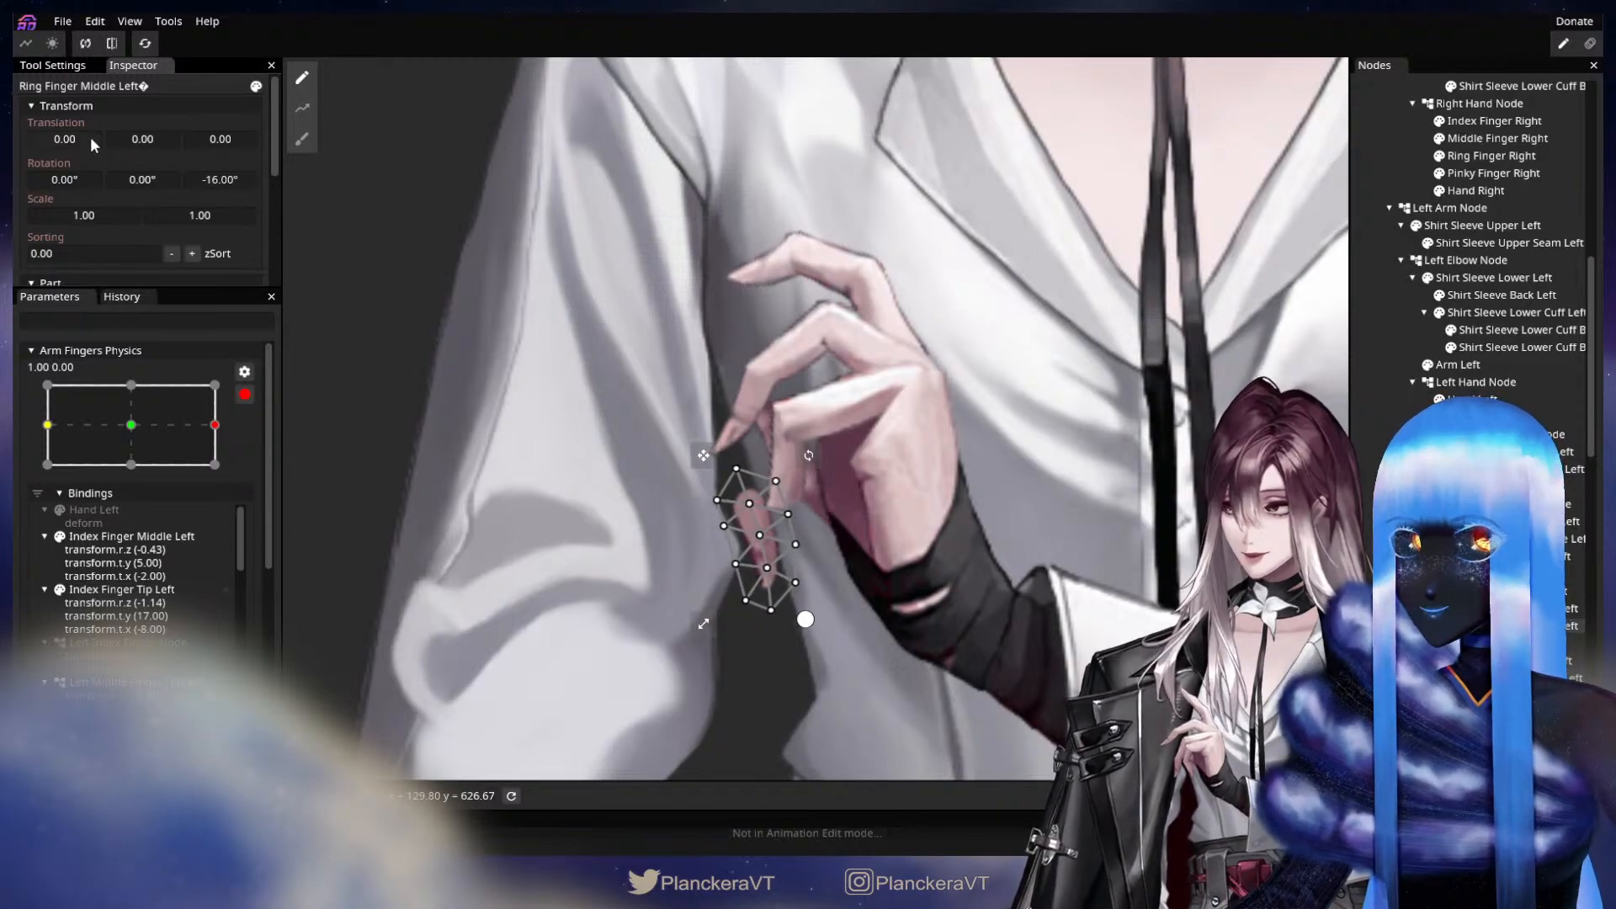
drag(84, 136, 92, 138)
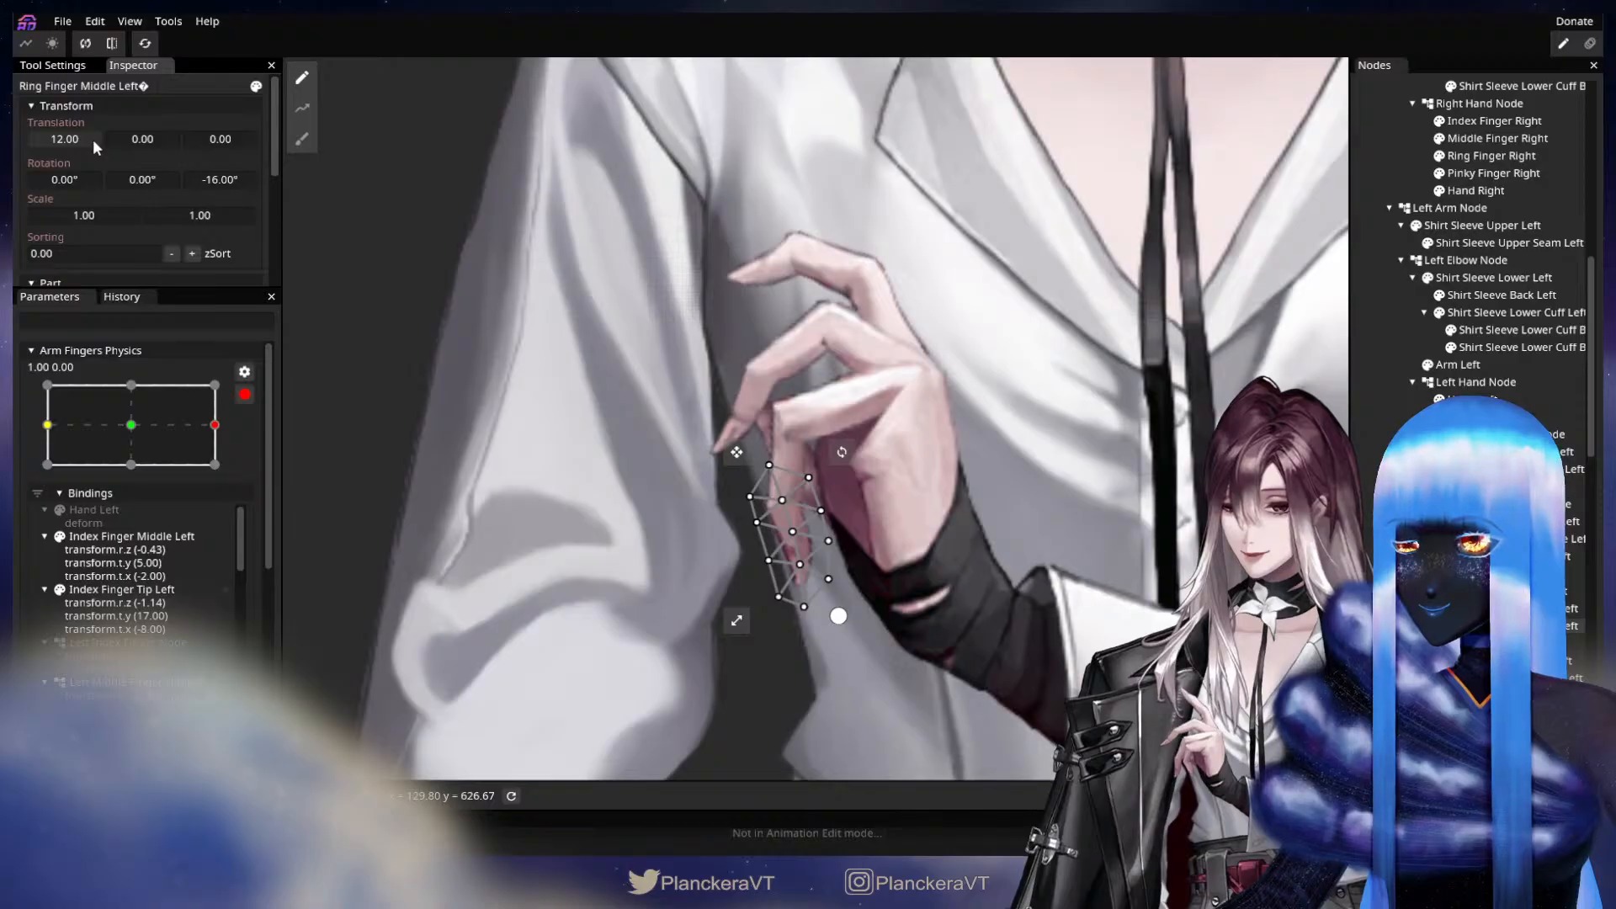
drag(216, 174, 79, 137)
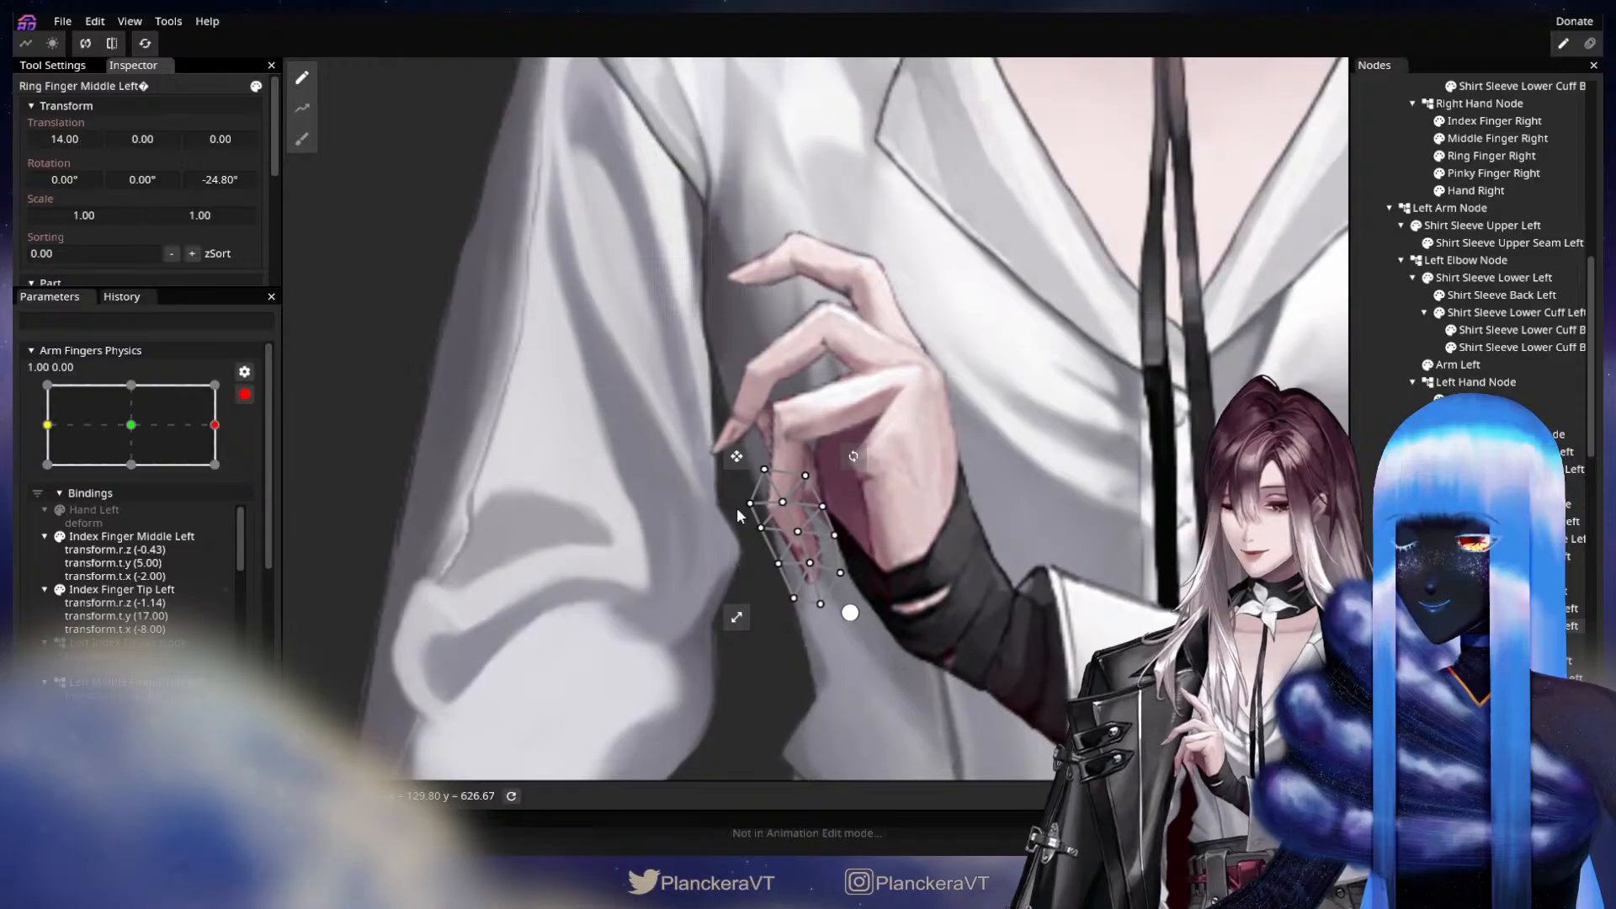
click(396, 211)
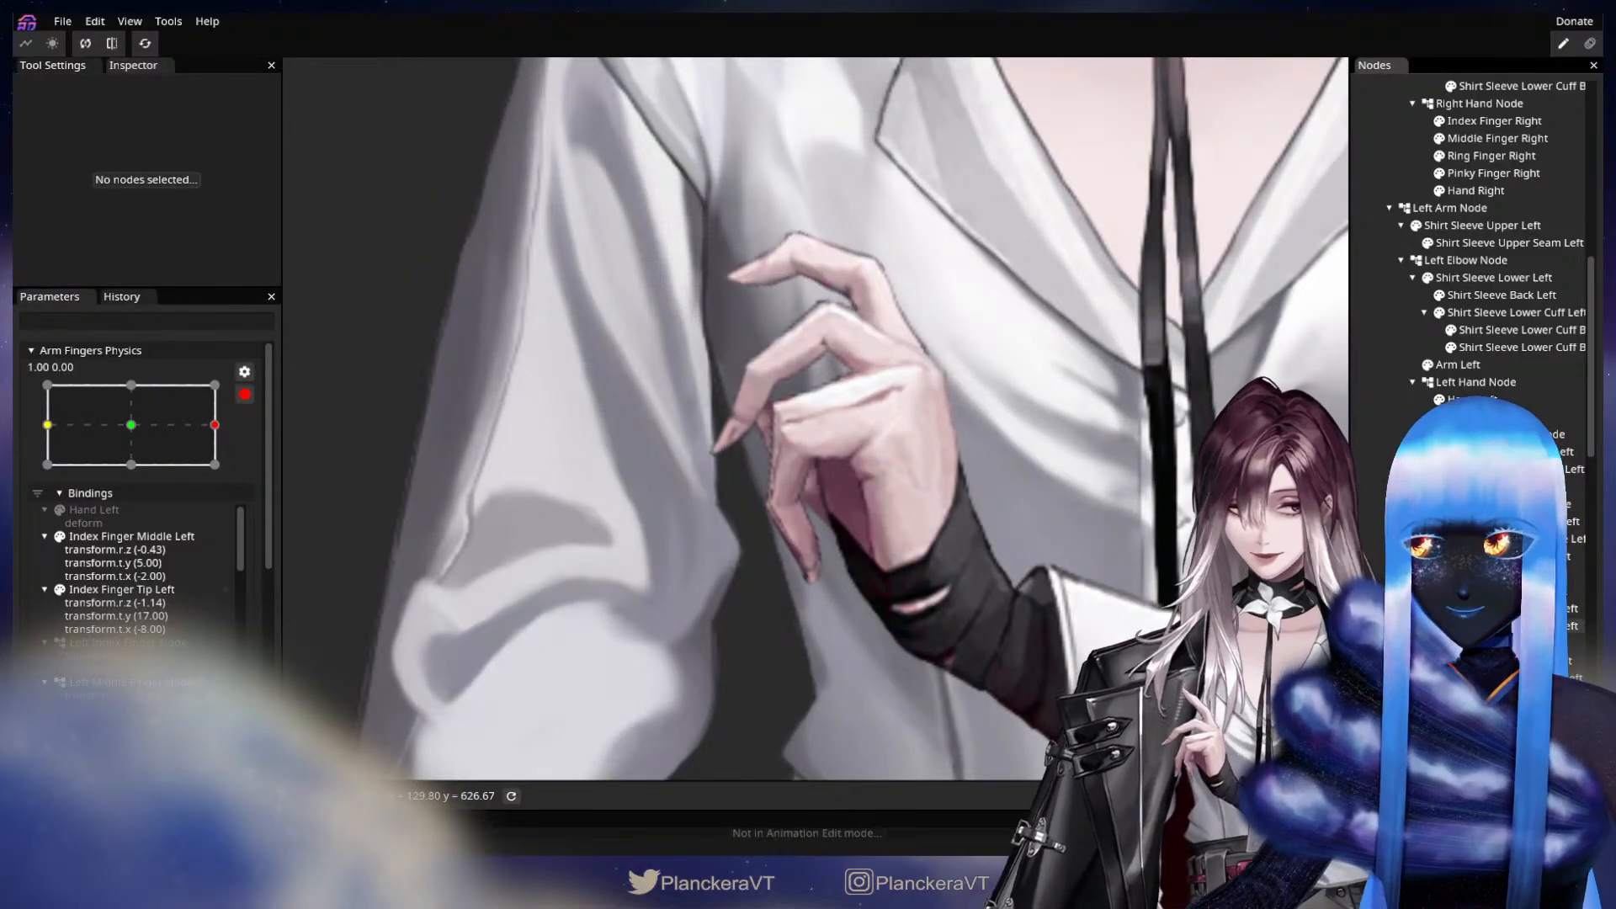
Key Left Pinky Finger Node with Z rotation -12.75°, X translation 2 and Y translation 2 at X 1.00.
click(1498, 643)
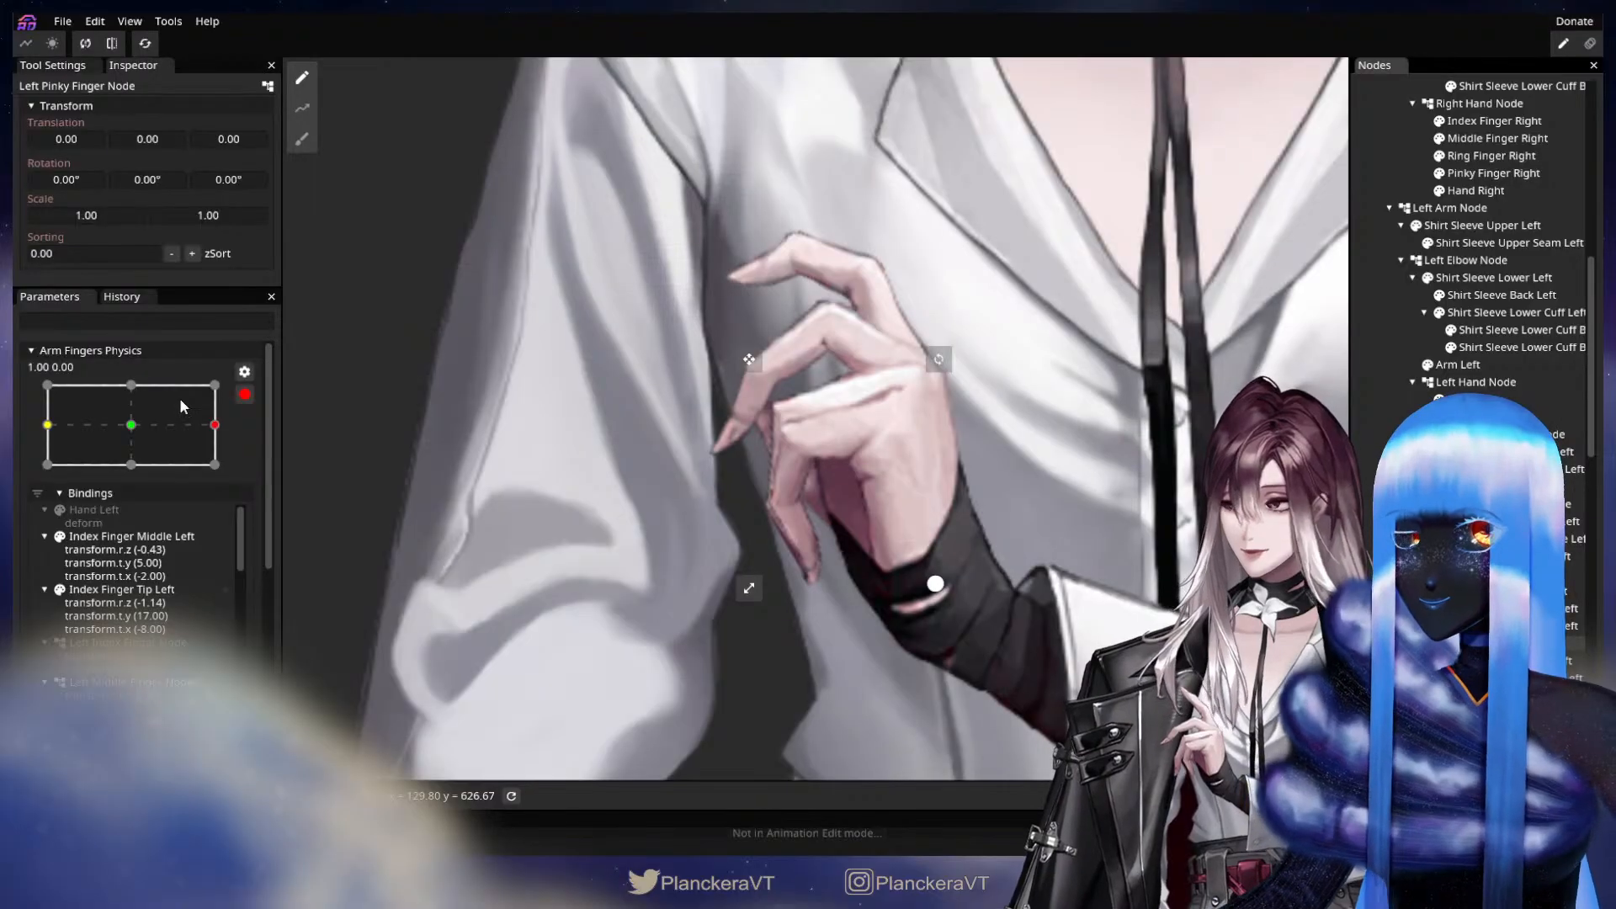
drag(241, 173, 32, 224)
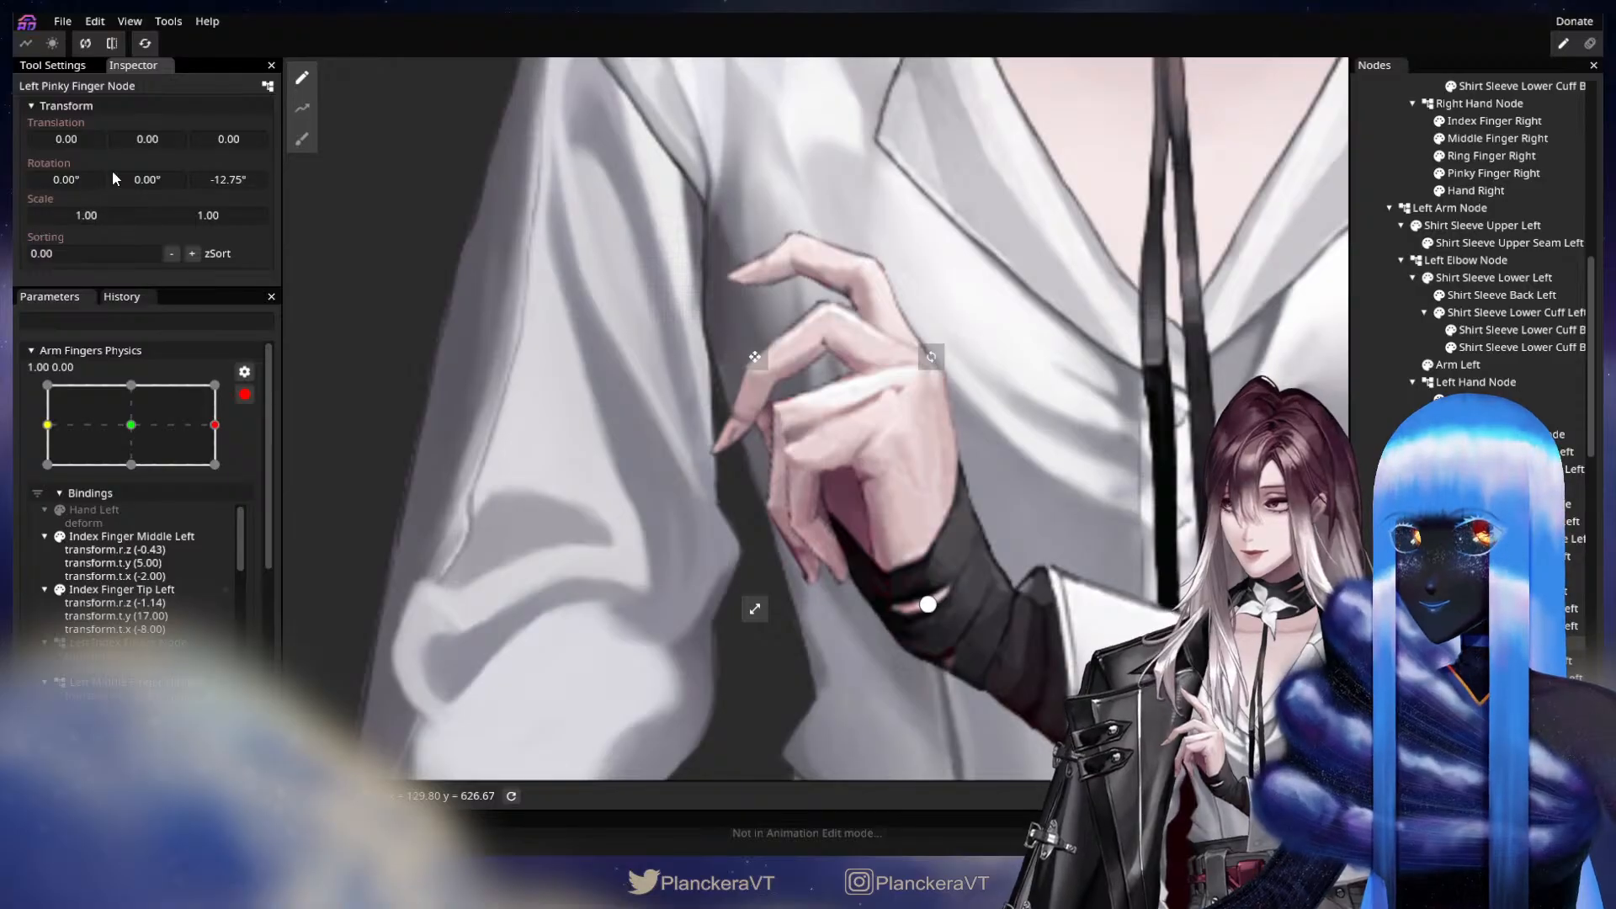
drag(142, 137, 83, 138)
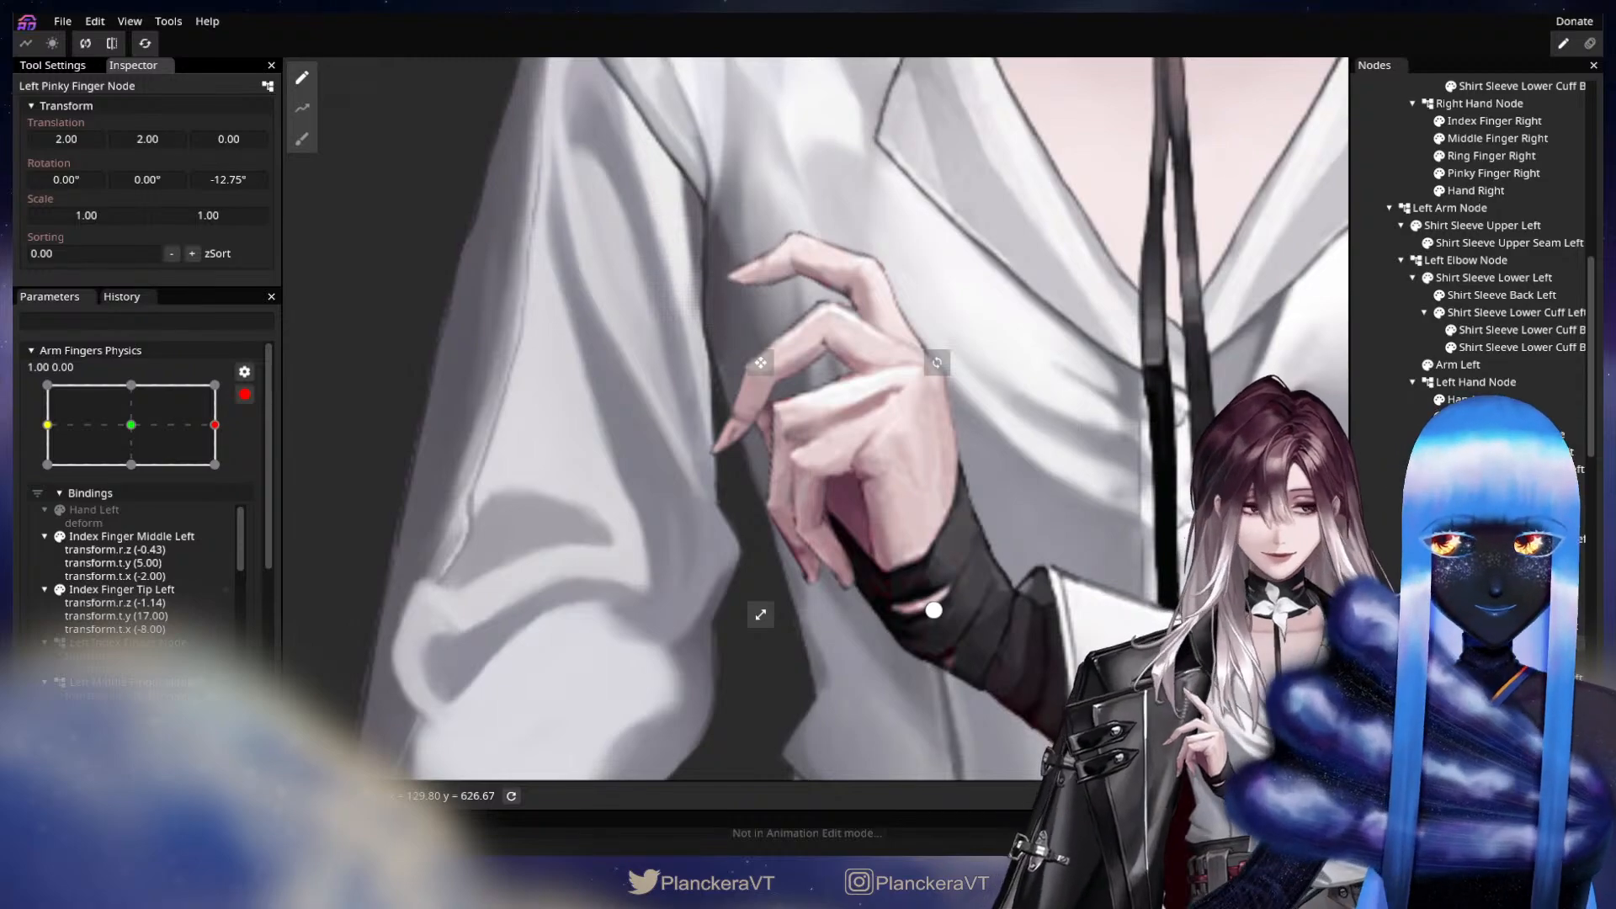
Key Pinky Finger Middle Left with Z rotation -22.15°, X translation 2 and Y translation -1 at X 1.00.
click(1515, 679)
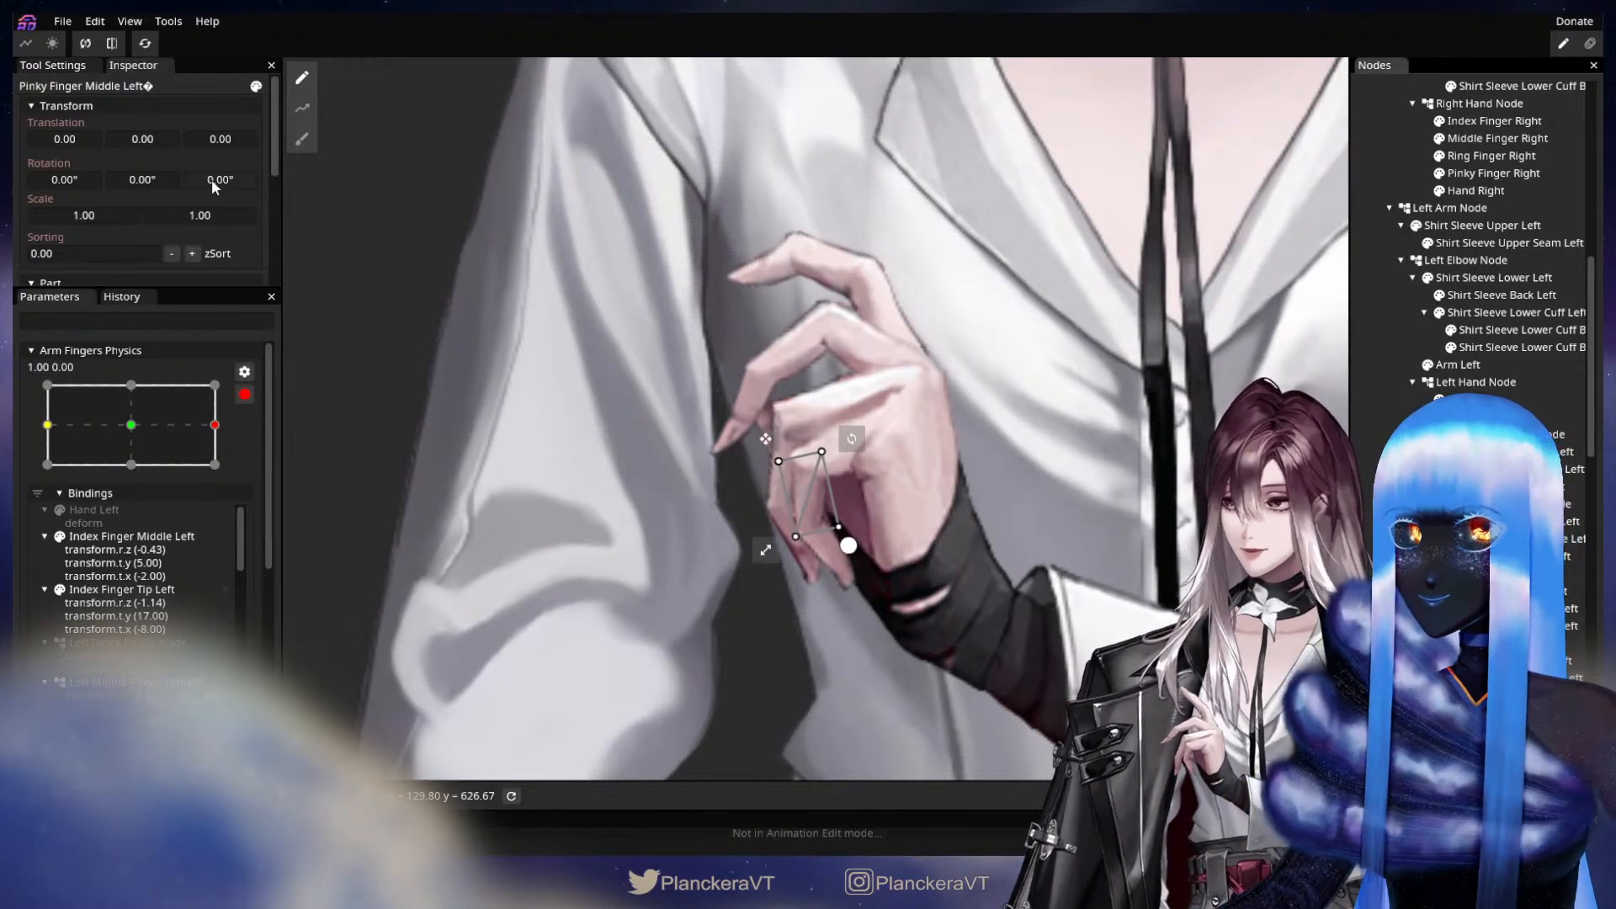
drag(210, 178, 120, 195)
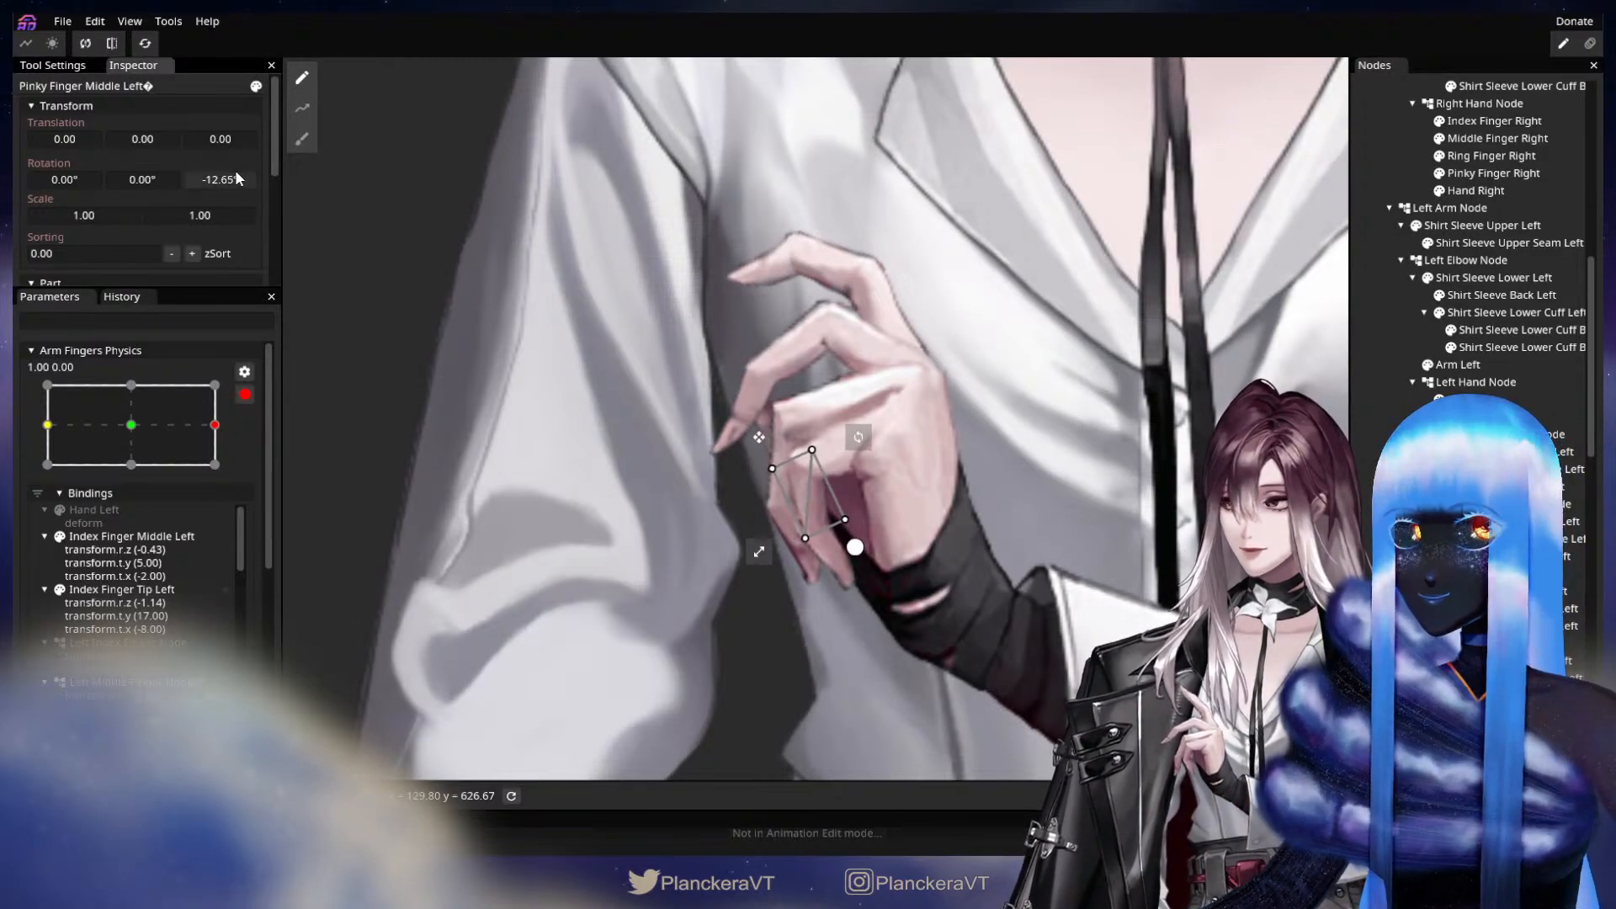
drag(239, 178, 77, 212)
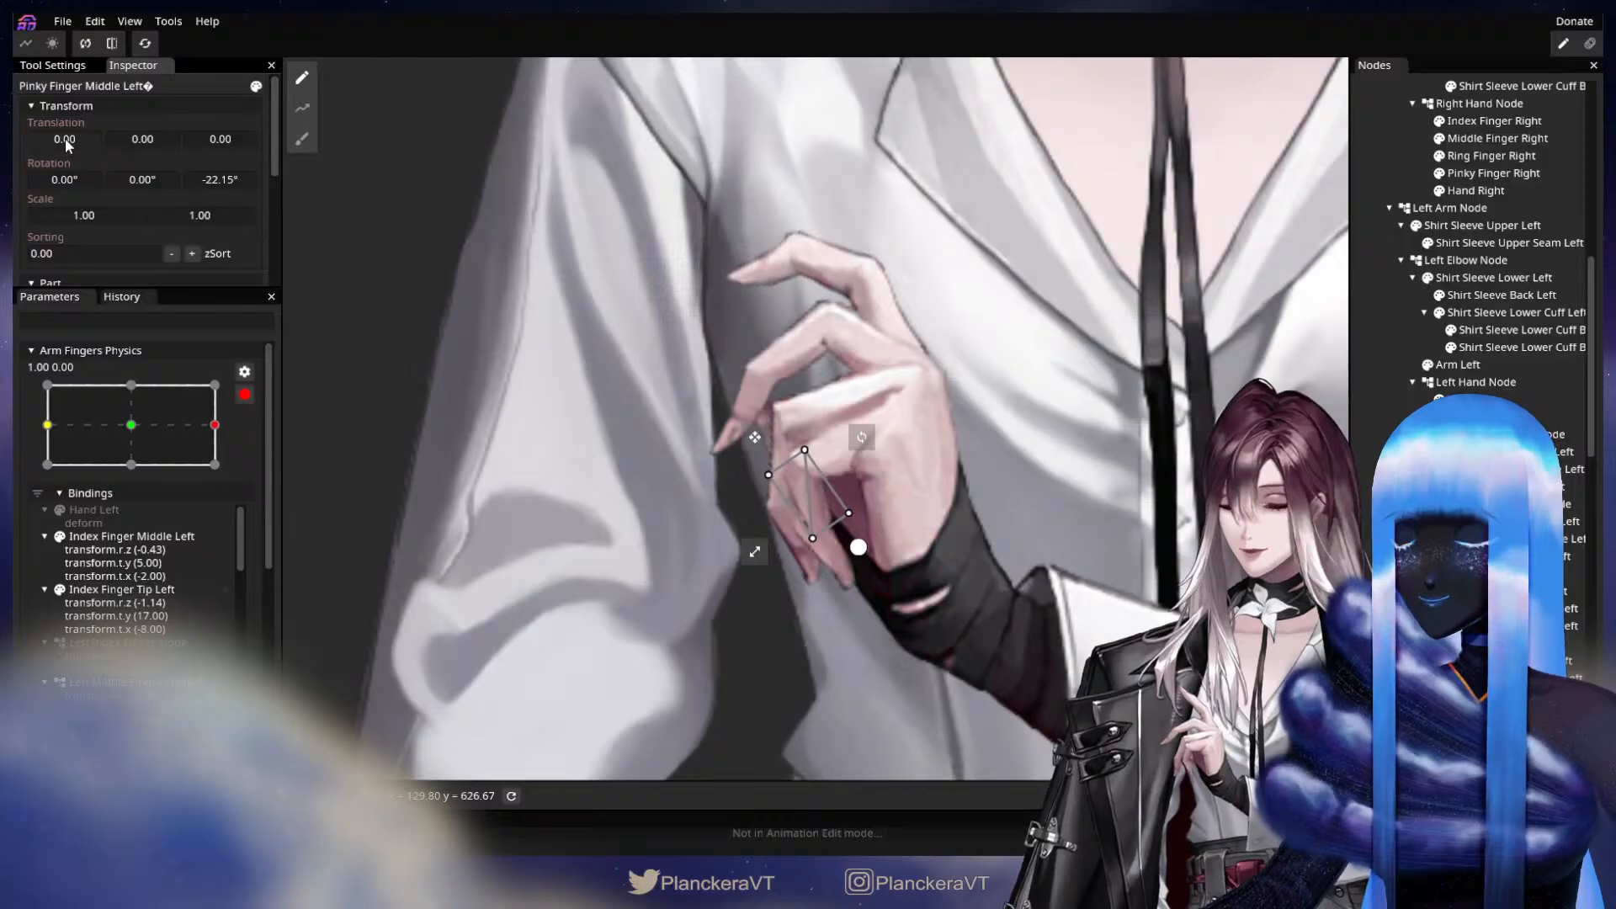
mouse_move(70, 145)
mouse_down()
mouse_move(135, 144)
mouse_move(81, 134)
mouse_up()
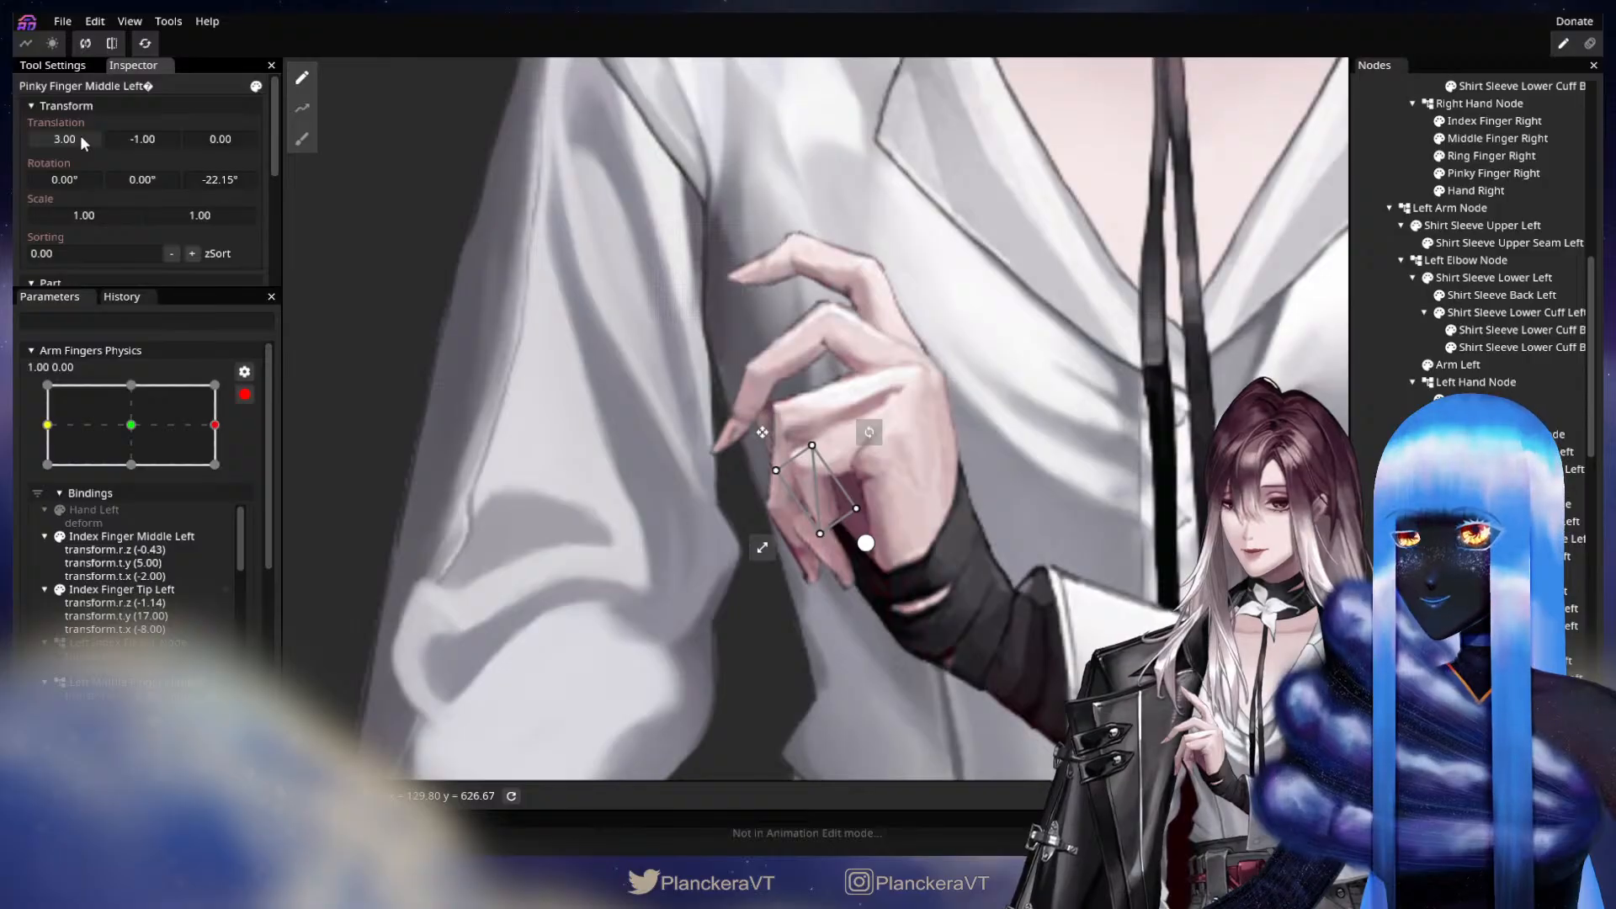
key(ctrl+z)
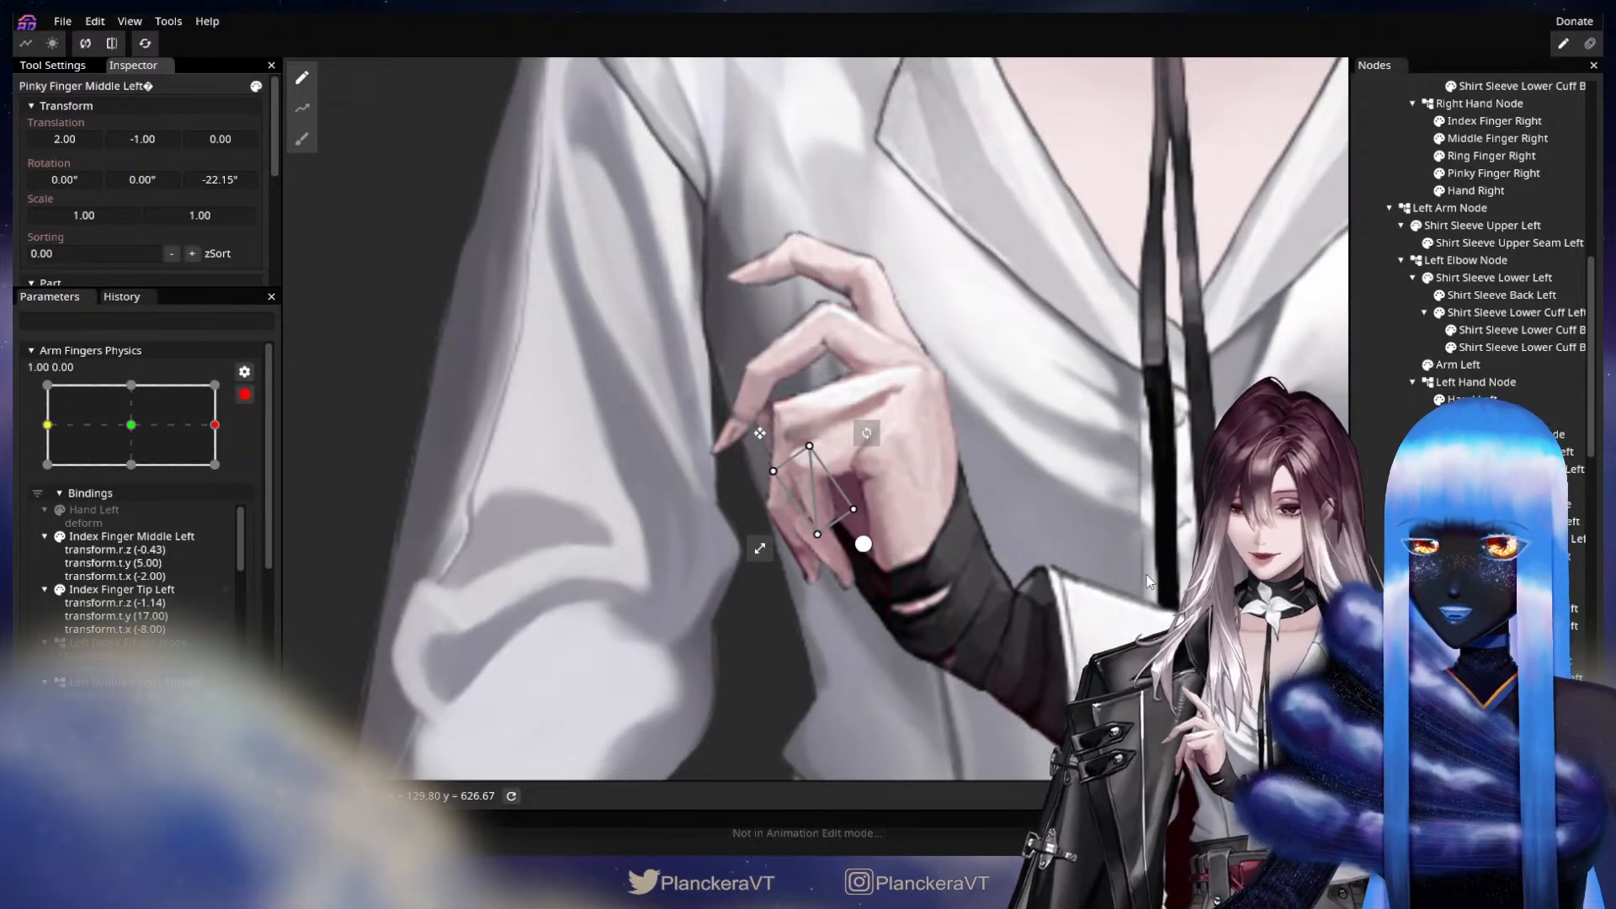
Key Pinky Finger Tip Left with X translation 5 and Z rotation -5.90°, and set Left Pinky Finger Node's Z rotation to -9.40°.
click(1511, 695)
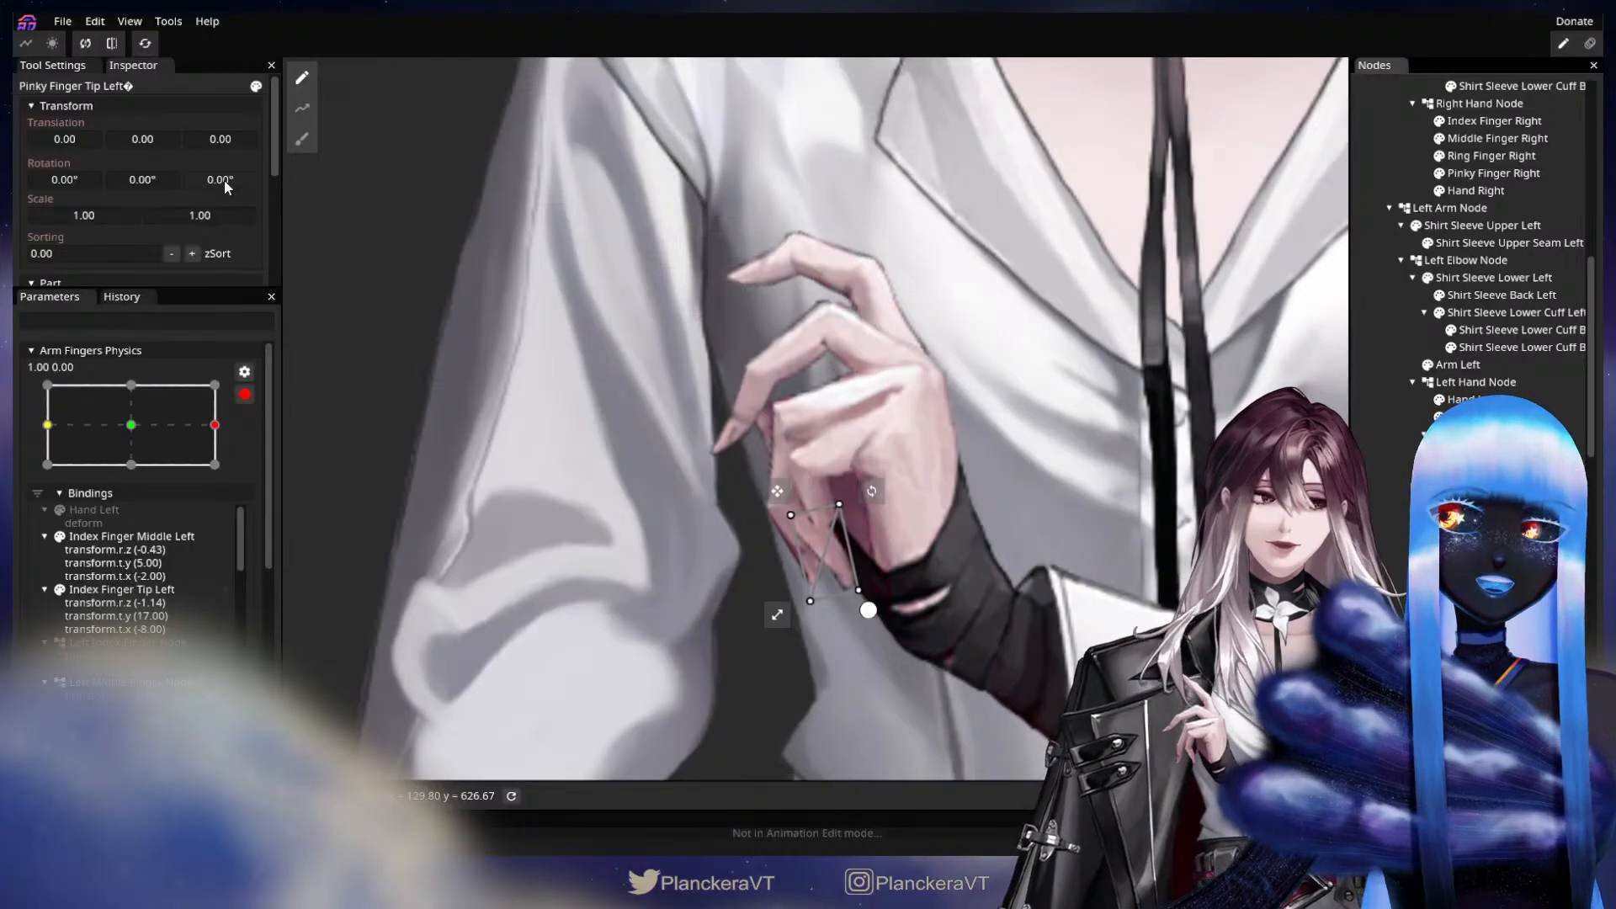
drag(224, 180, 91, 141)
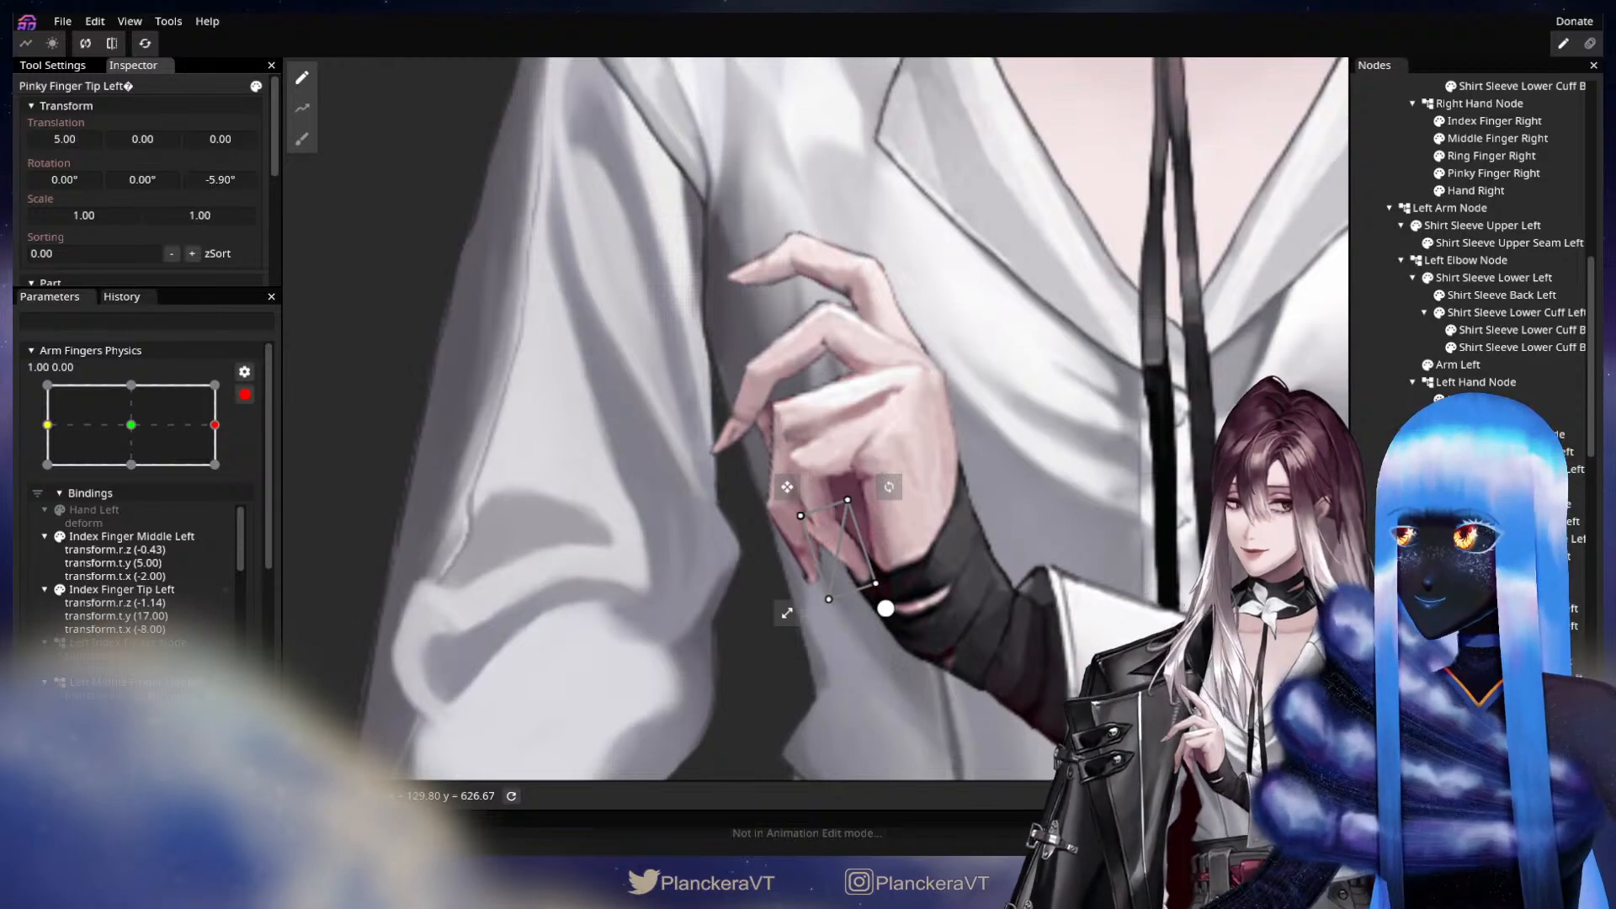
click(1502, 643)
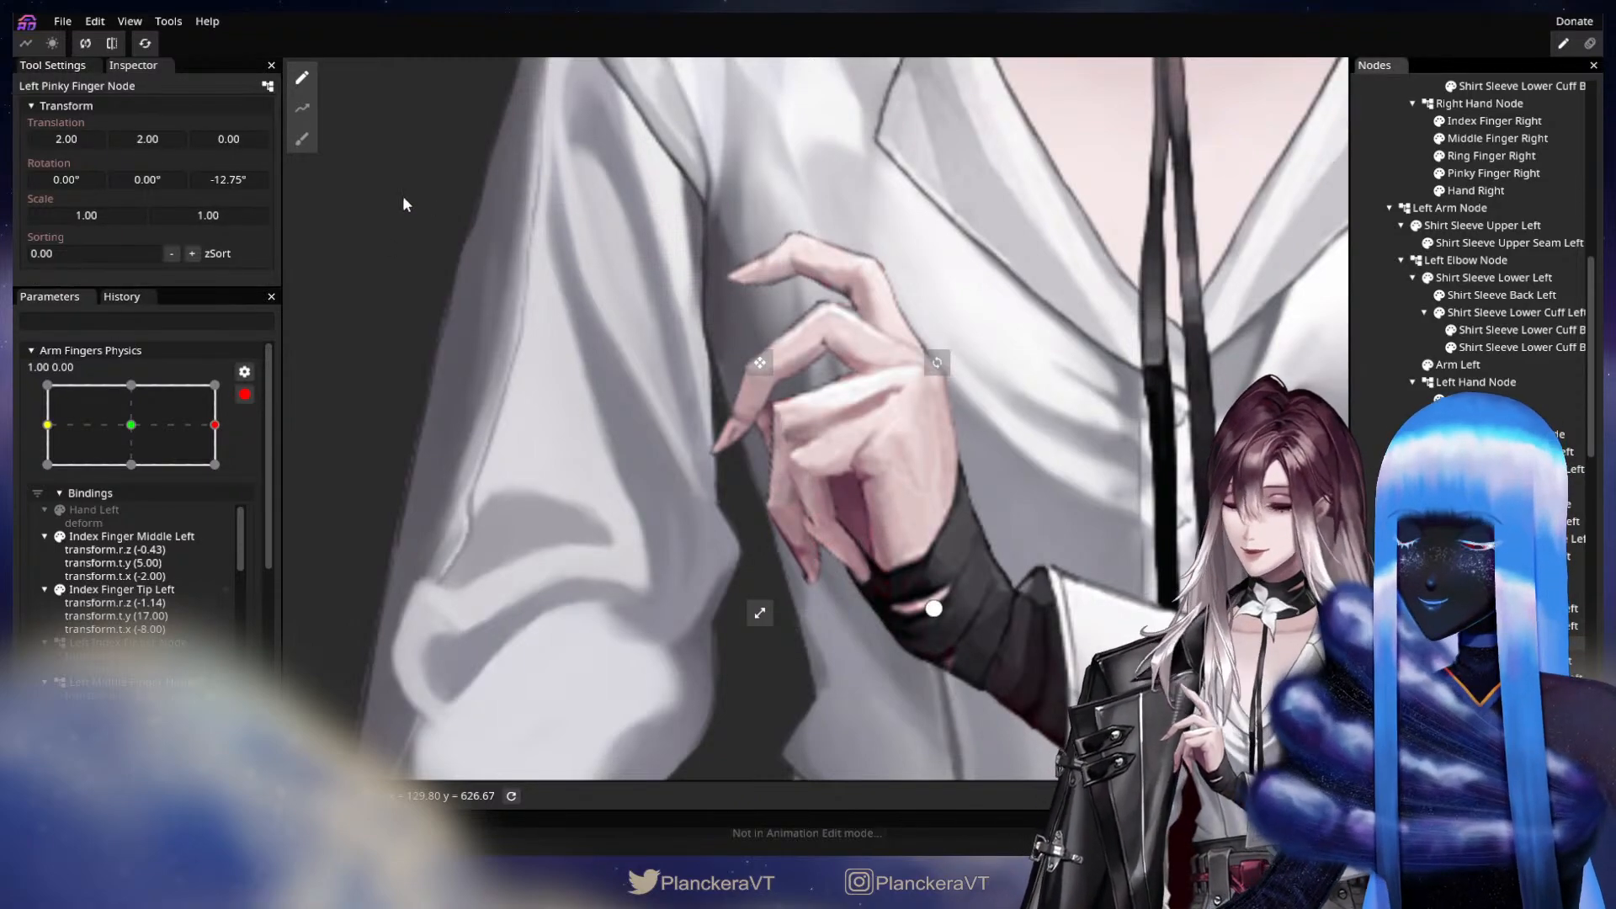
drag(241, 180, 296, 169)
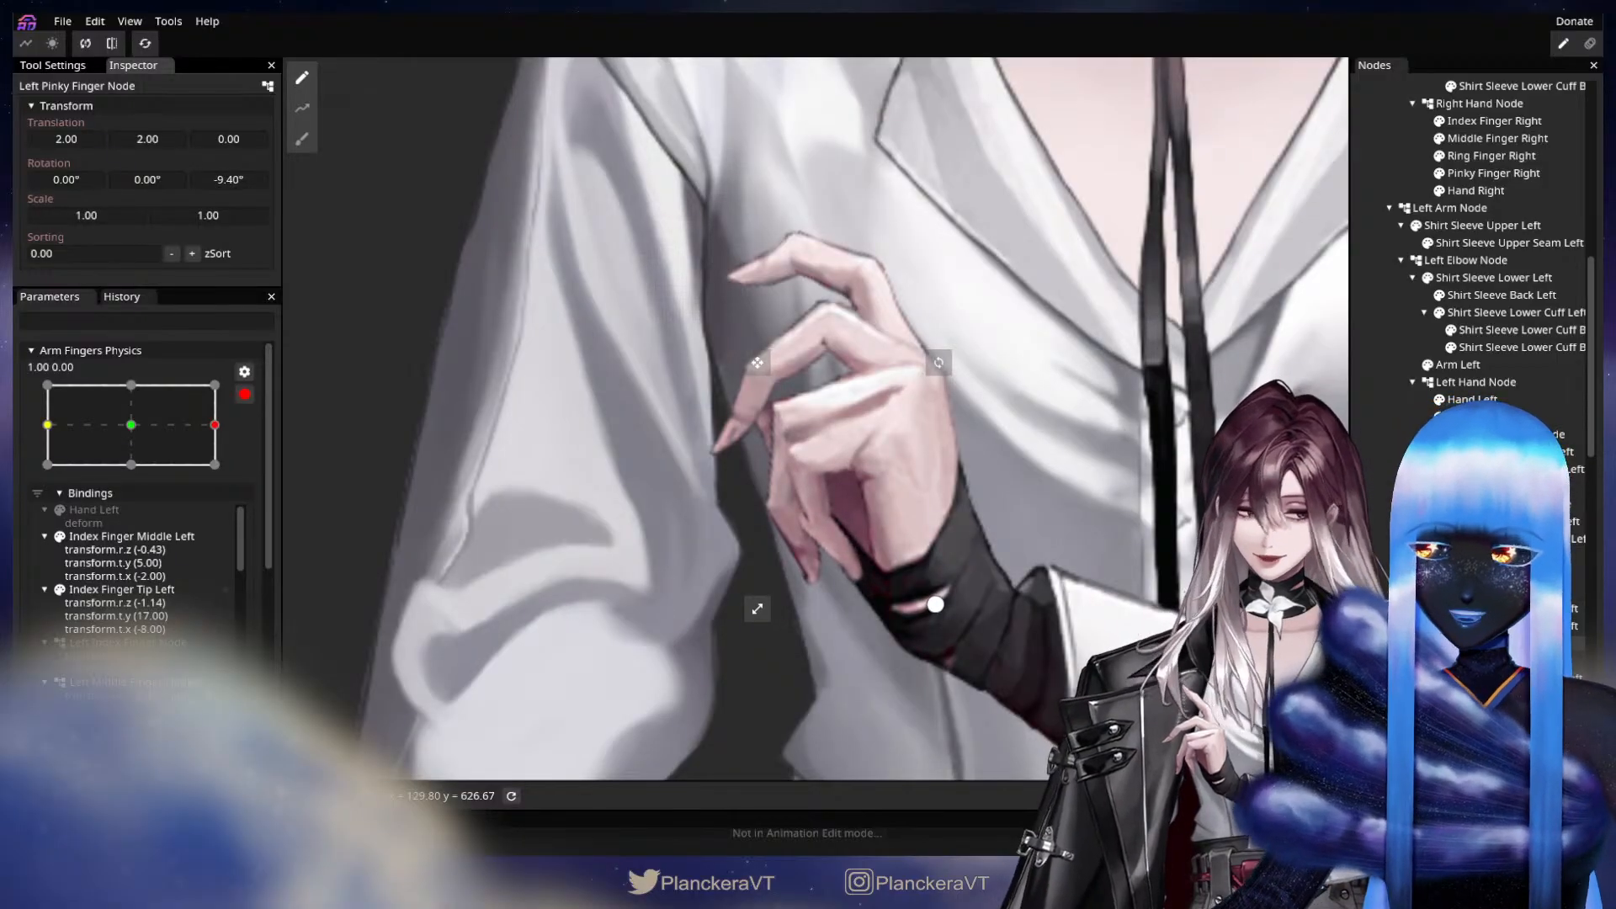
Refine Pinky Finger Tip Left to X translation 9, Y translation -1 and Z rotation -6.50°, and check the pose at X 1.00.
click(877, 605)
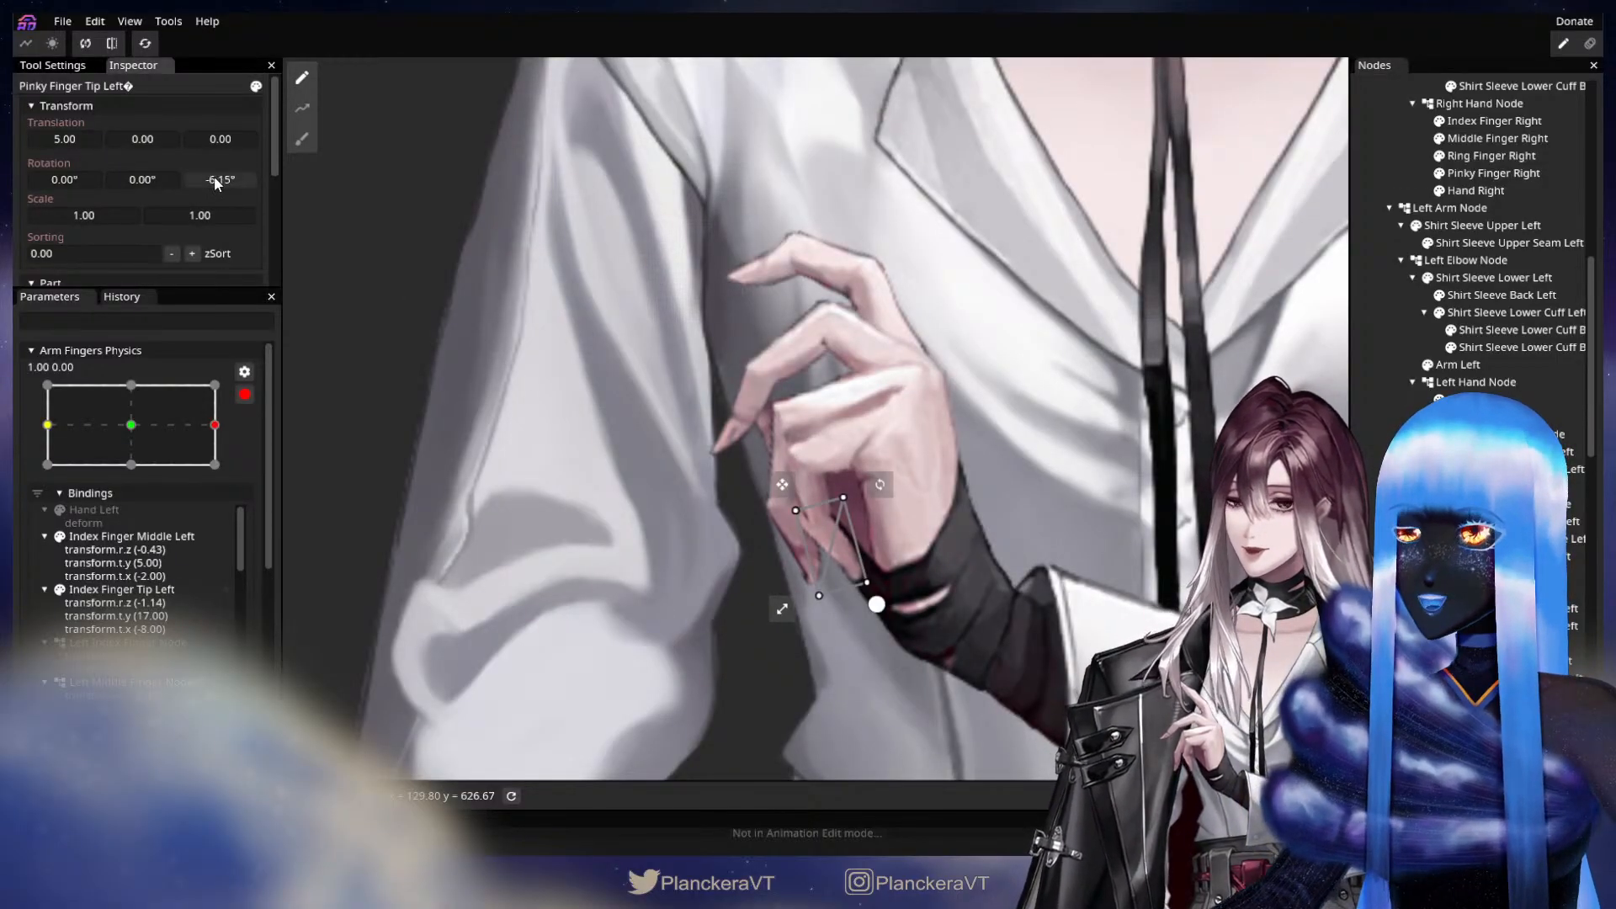
drag(215, 176, 206, 175)
drag(76, 138, 79, 136)
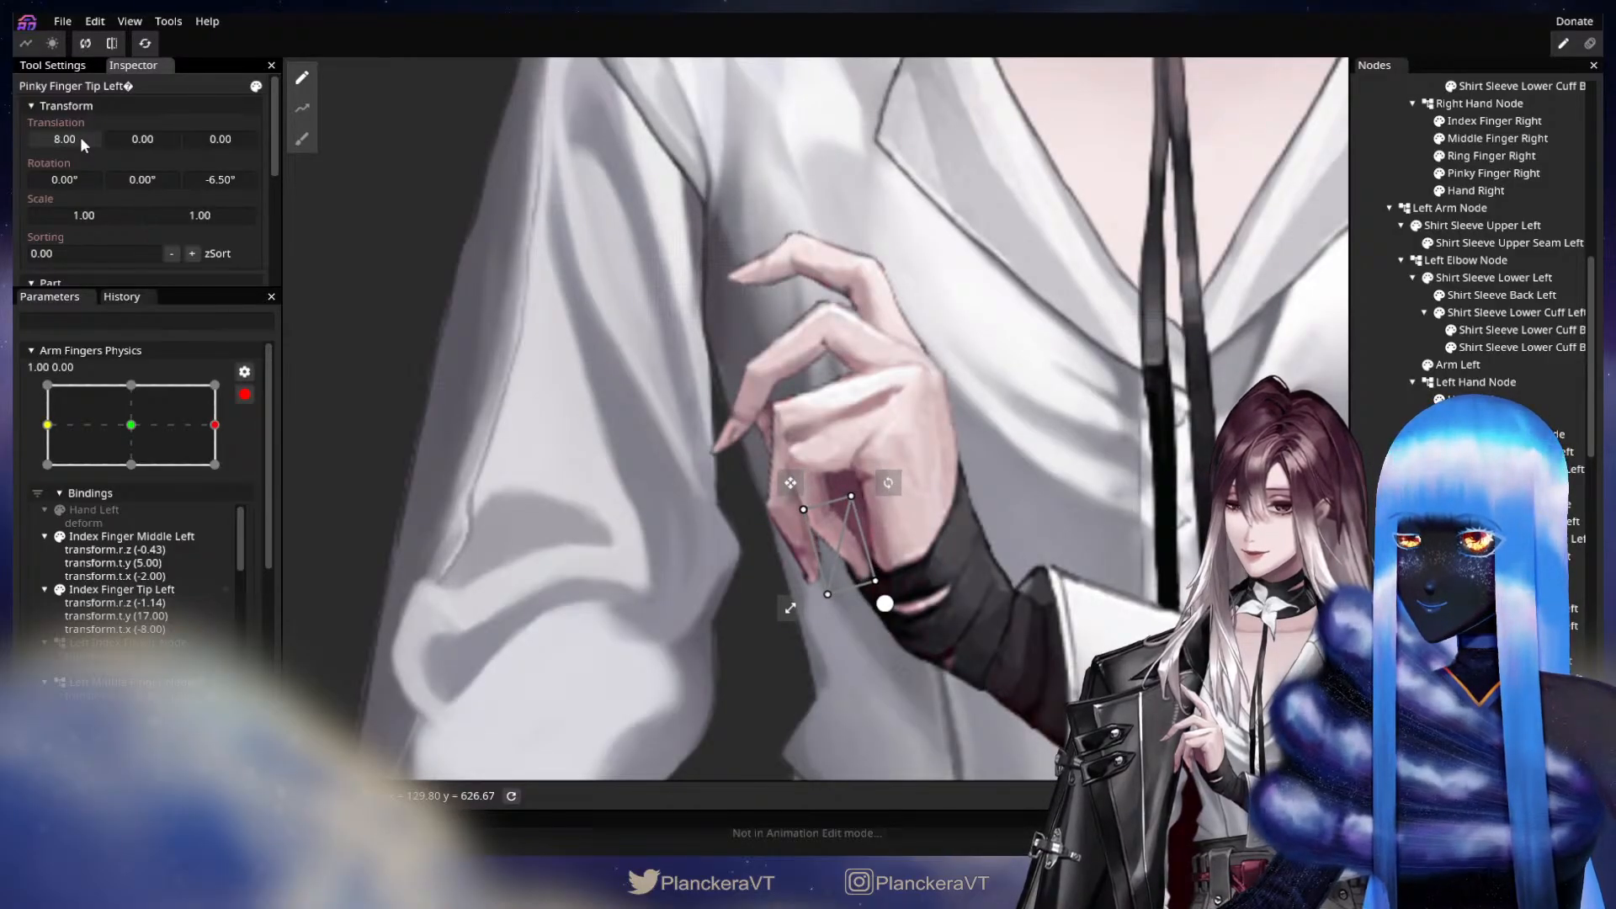
drag(139, 139, 66, 140)
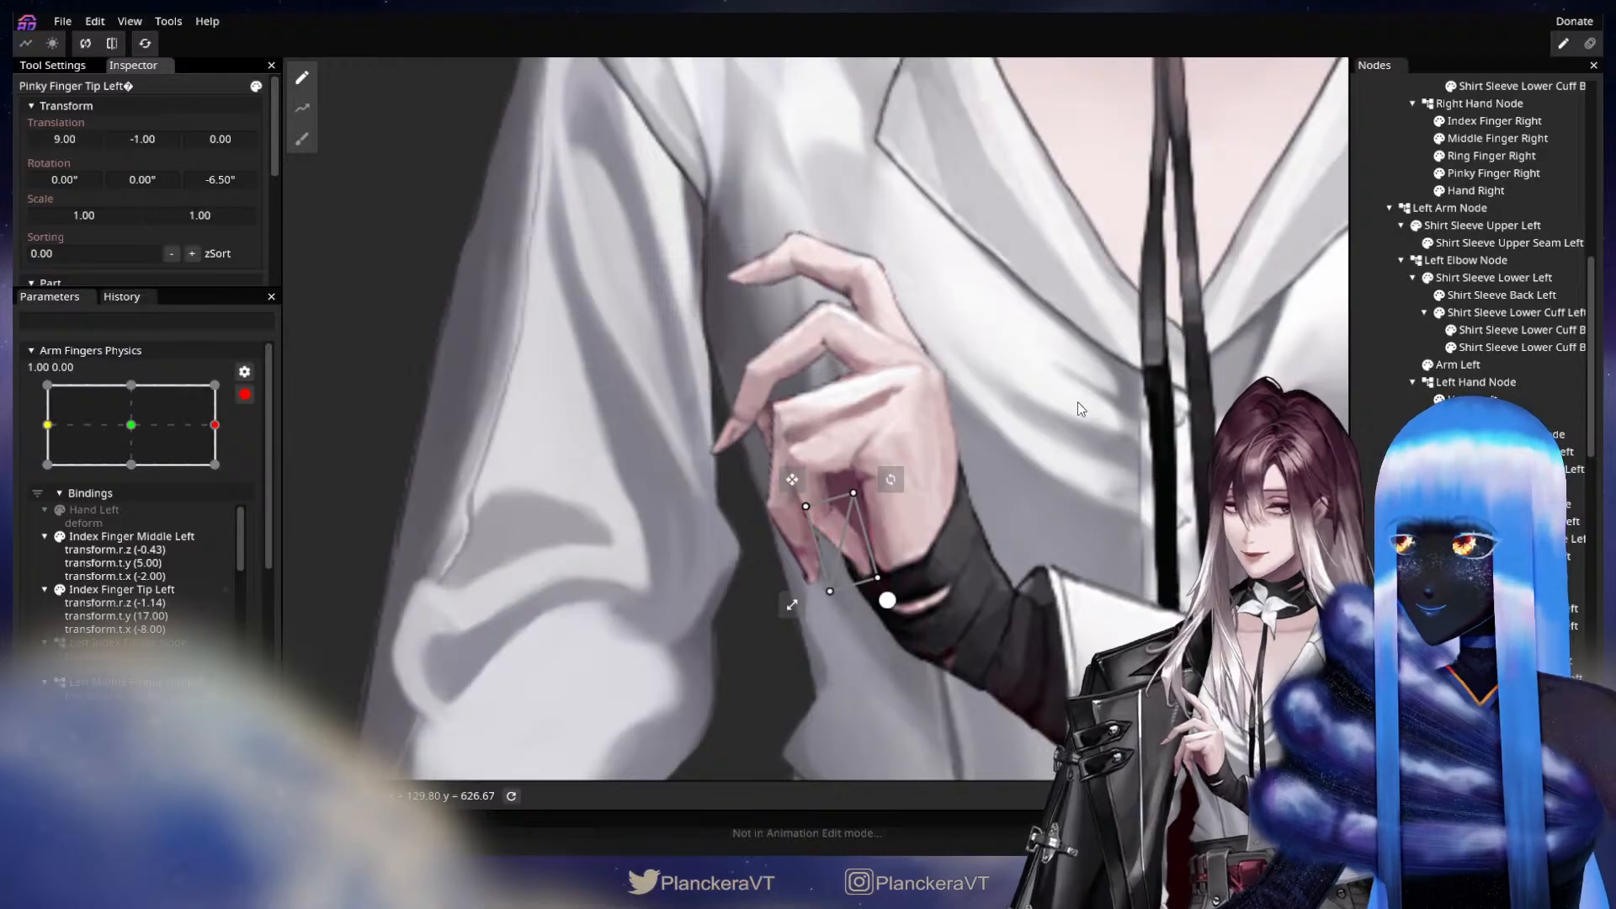
click(1481, 505)
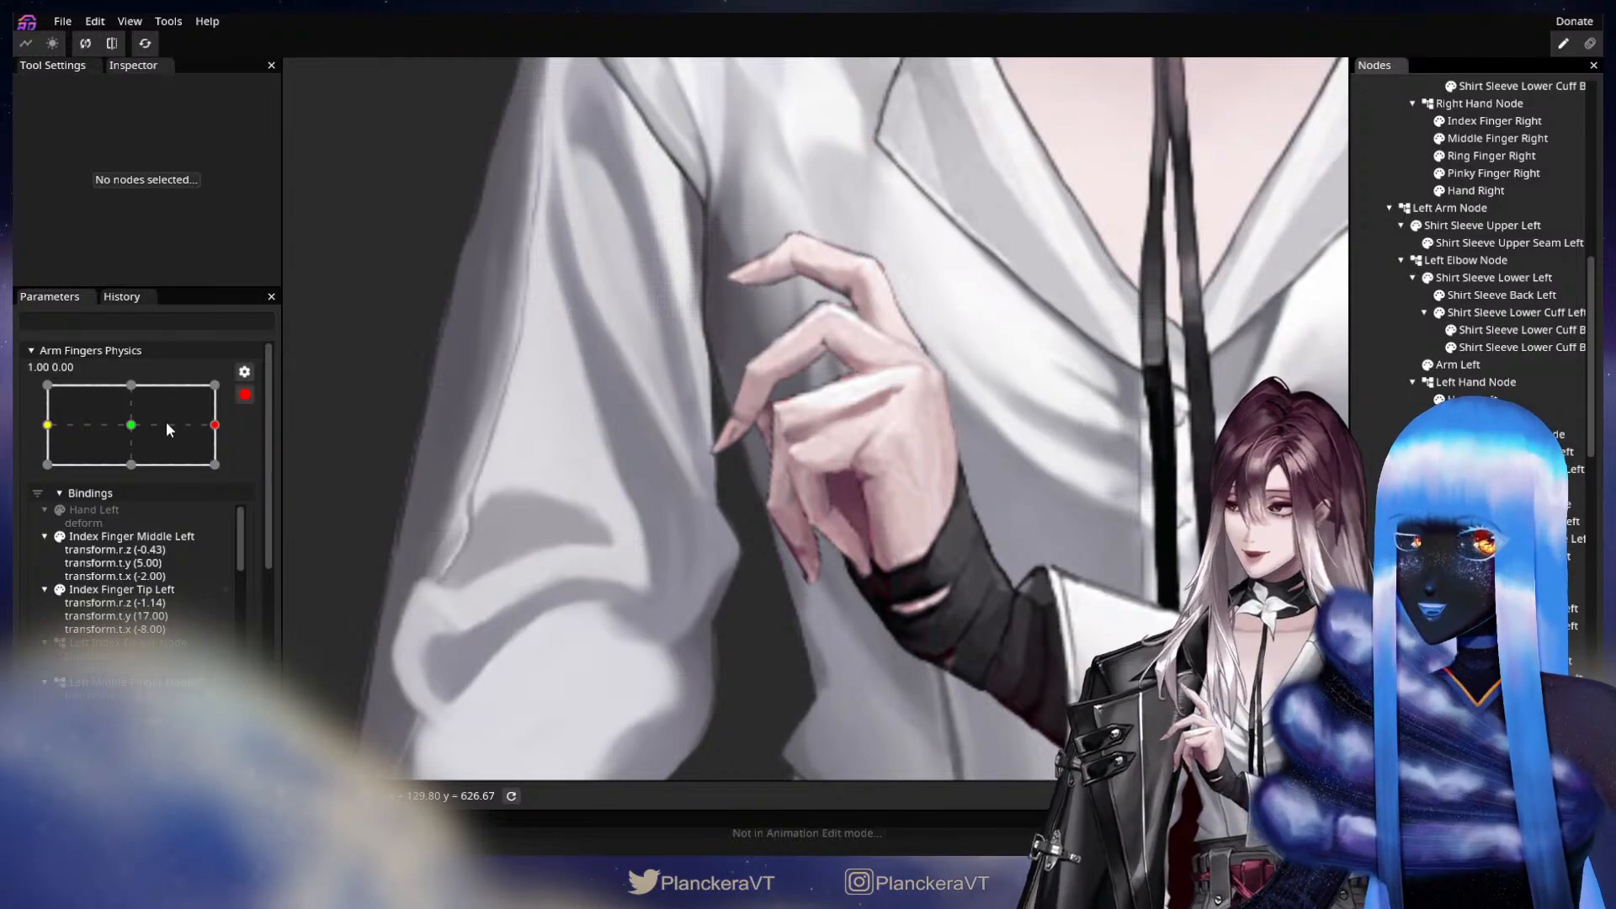
drag(156, 421, 214, 424)
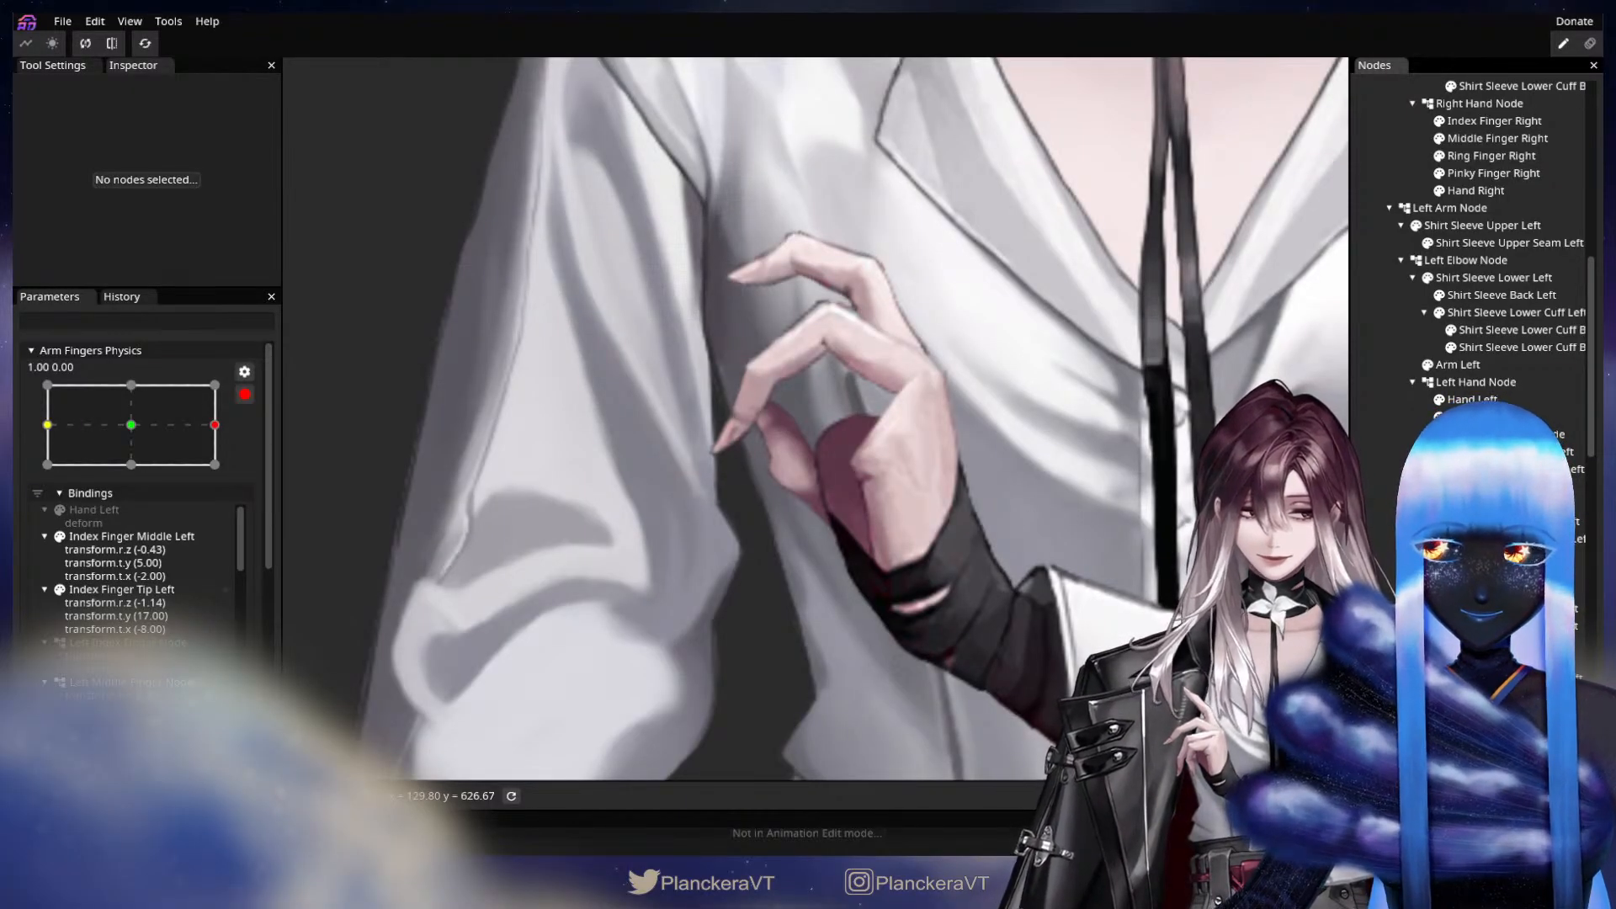
Key Left Thumb Node with Z rotation 8.35° and Thumb Tip Left with Z rotation 13.30° and X translation 1 at X 1.00.
click(1488, 713)
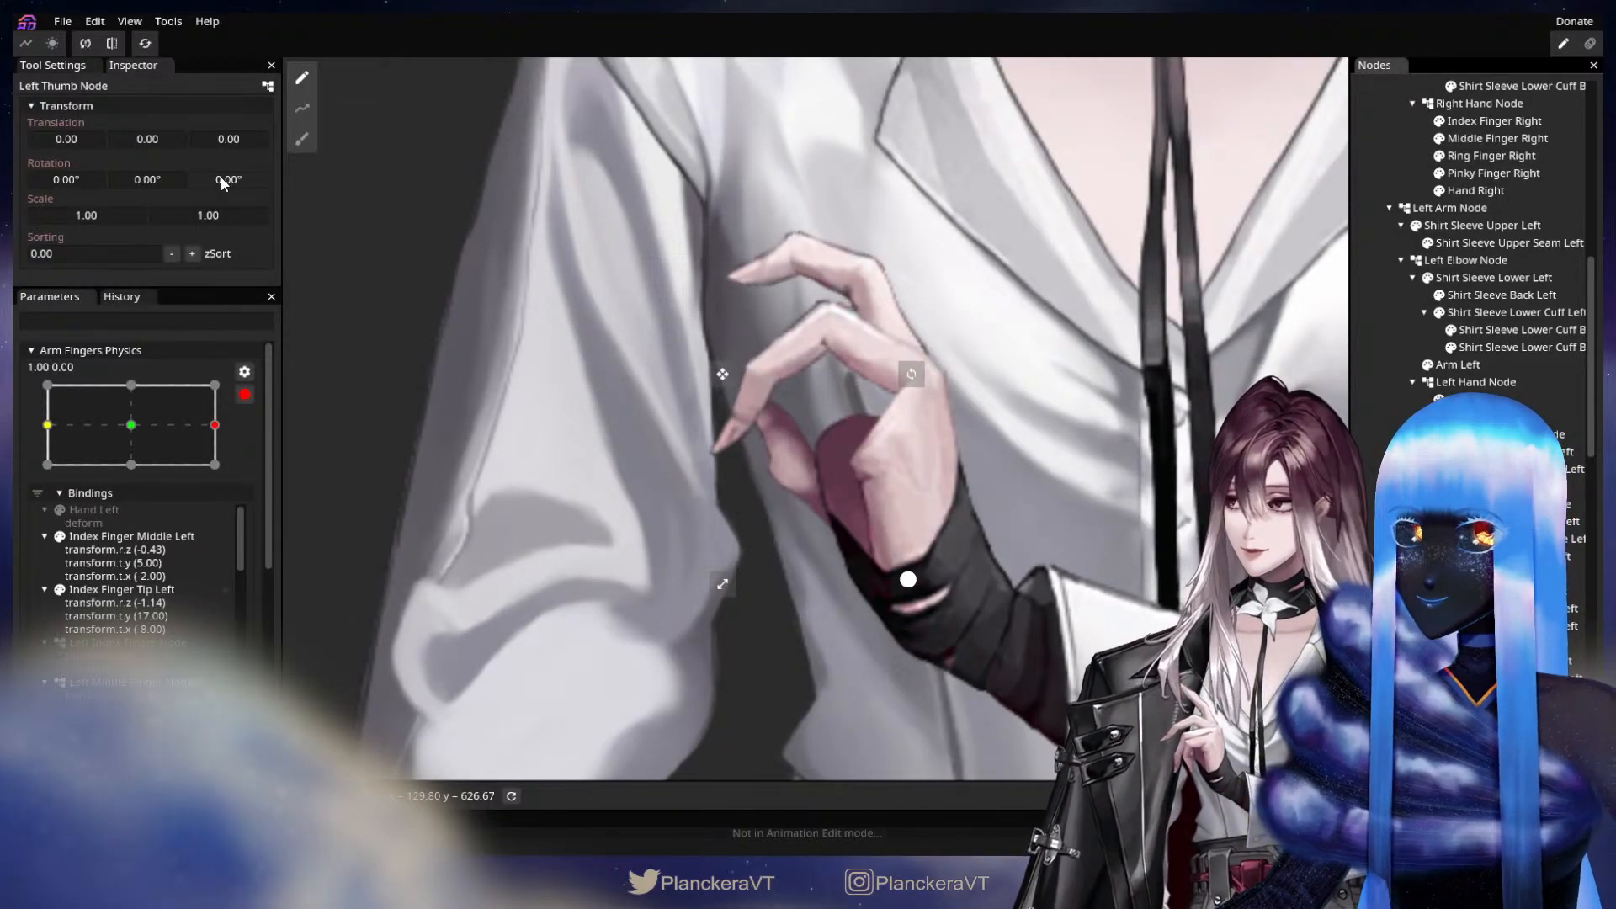
drag(214, 175, 352, 172)
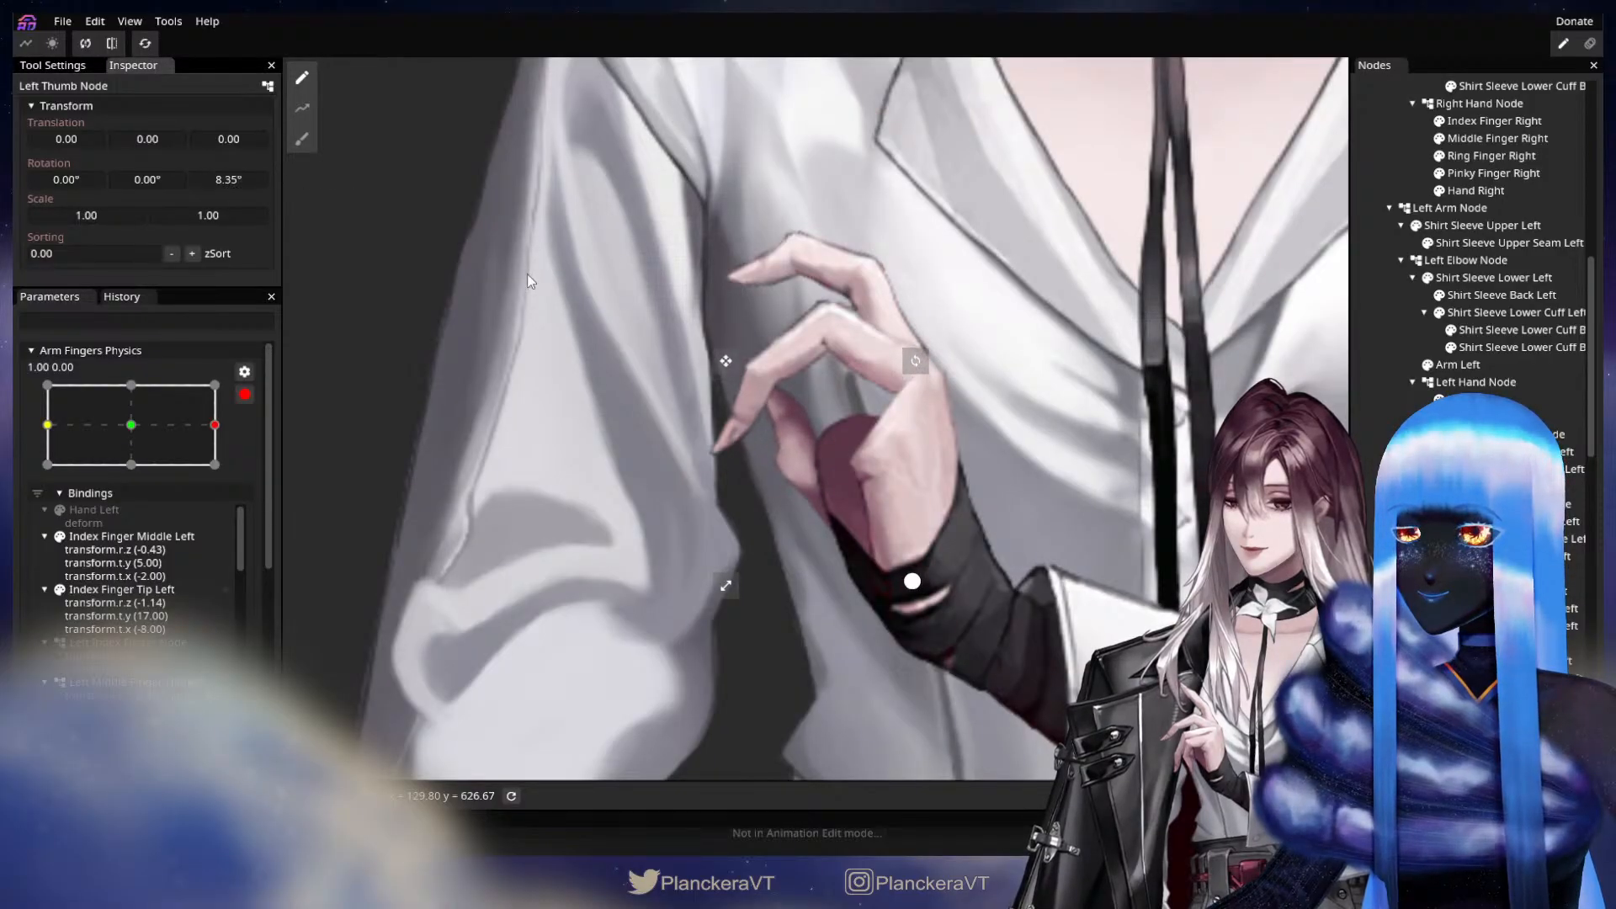
click(1489, 730)
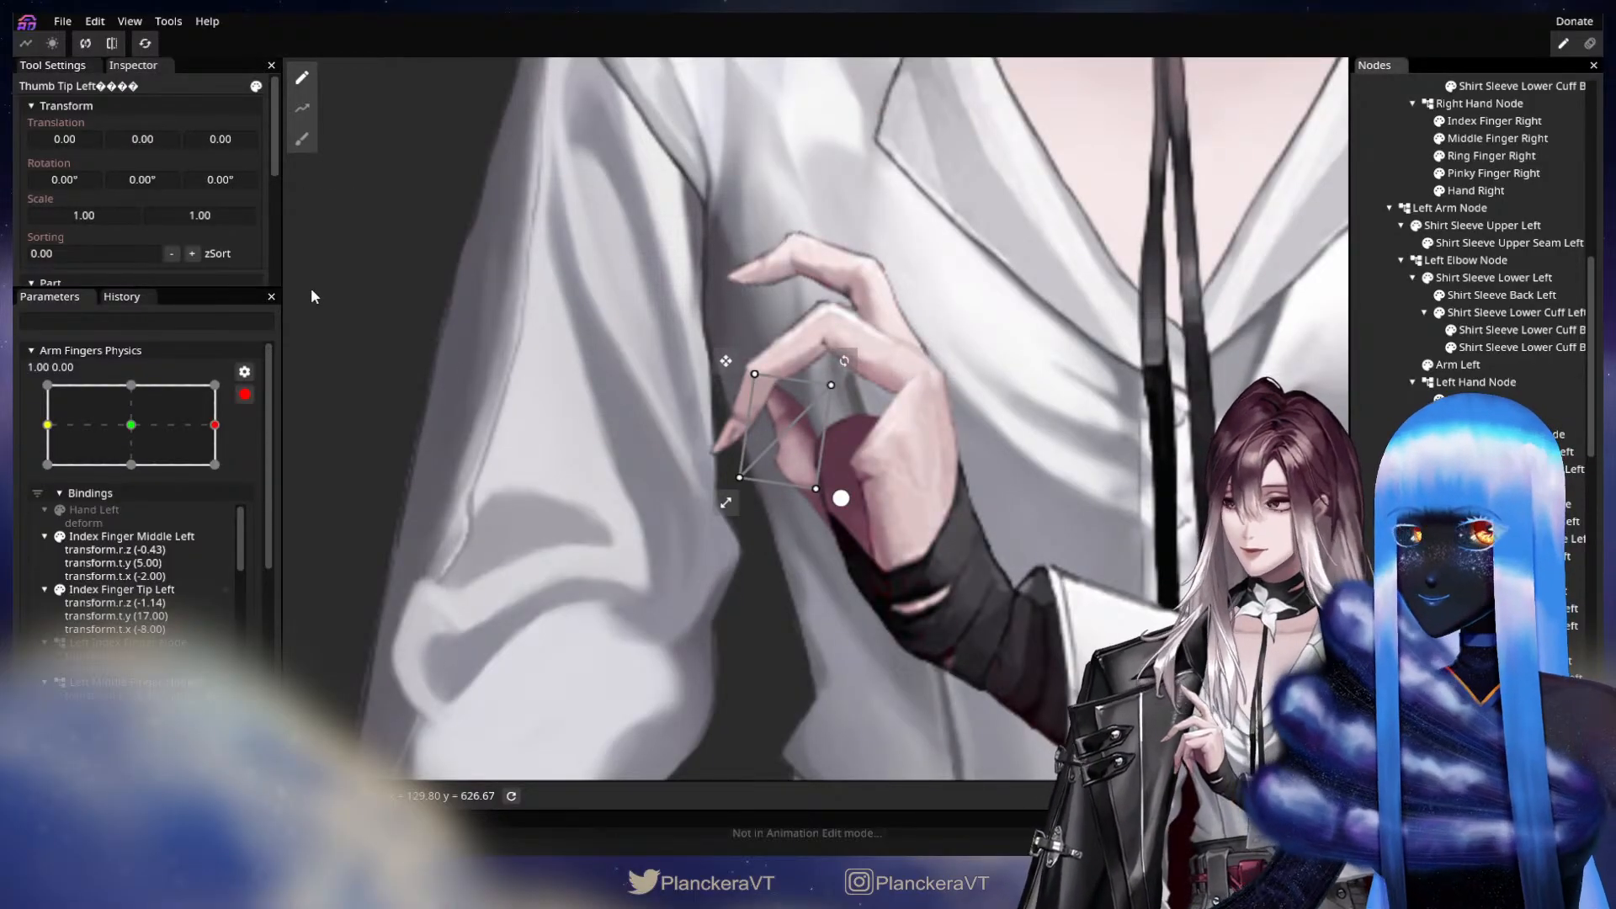
drag(209, 172, 433, 218)
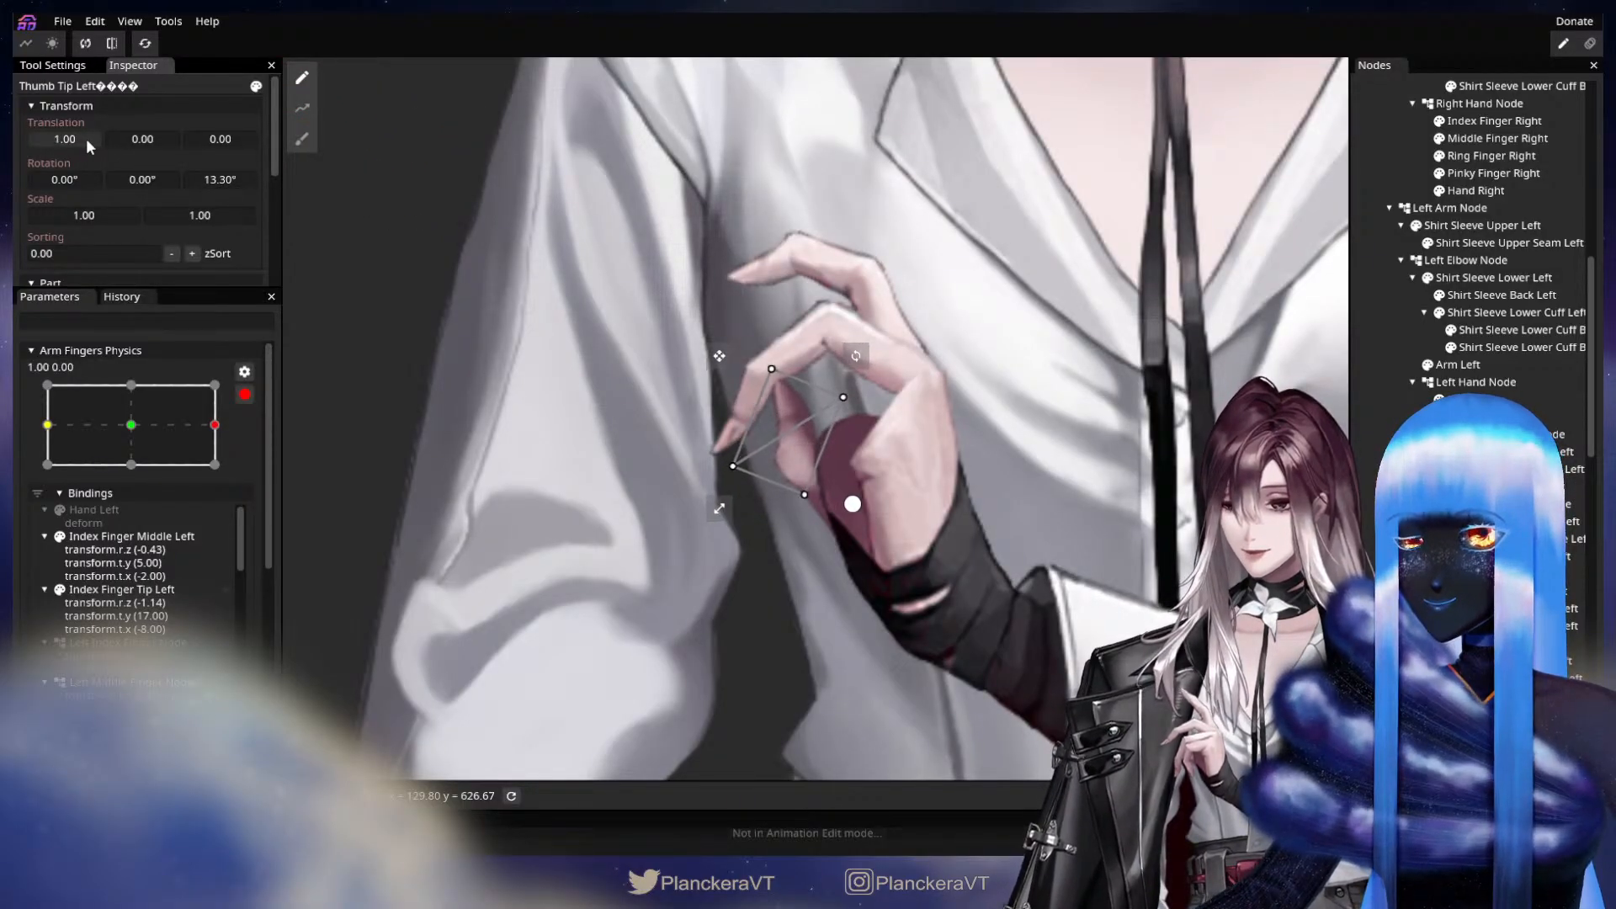
drag(86, 138, 954, 515)
Show the hidden left pinky and ring fingers again and disarm Arm Fingers Physics to preview the motion.
click(1439, 643)
click(1439, 643)
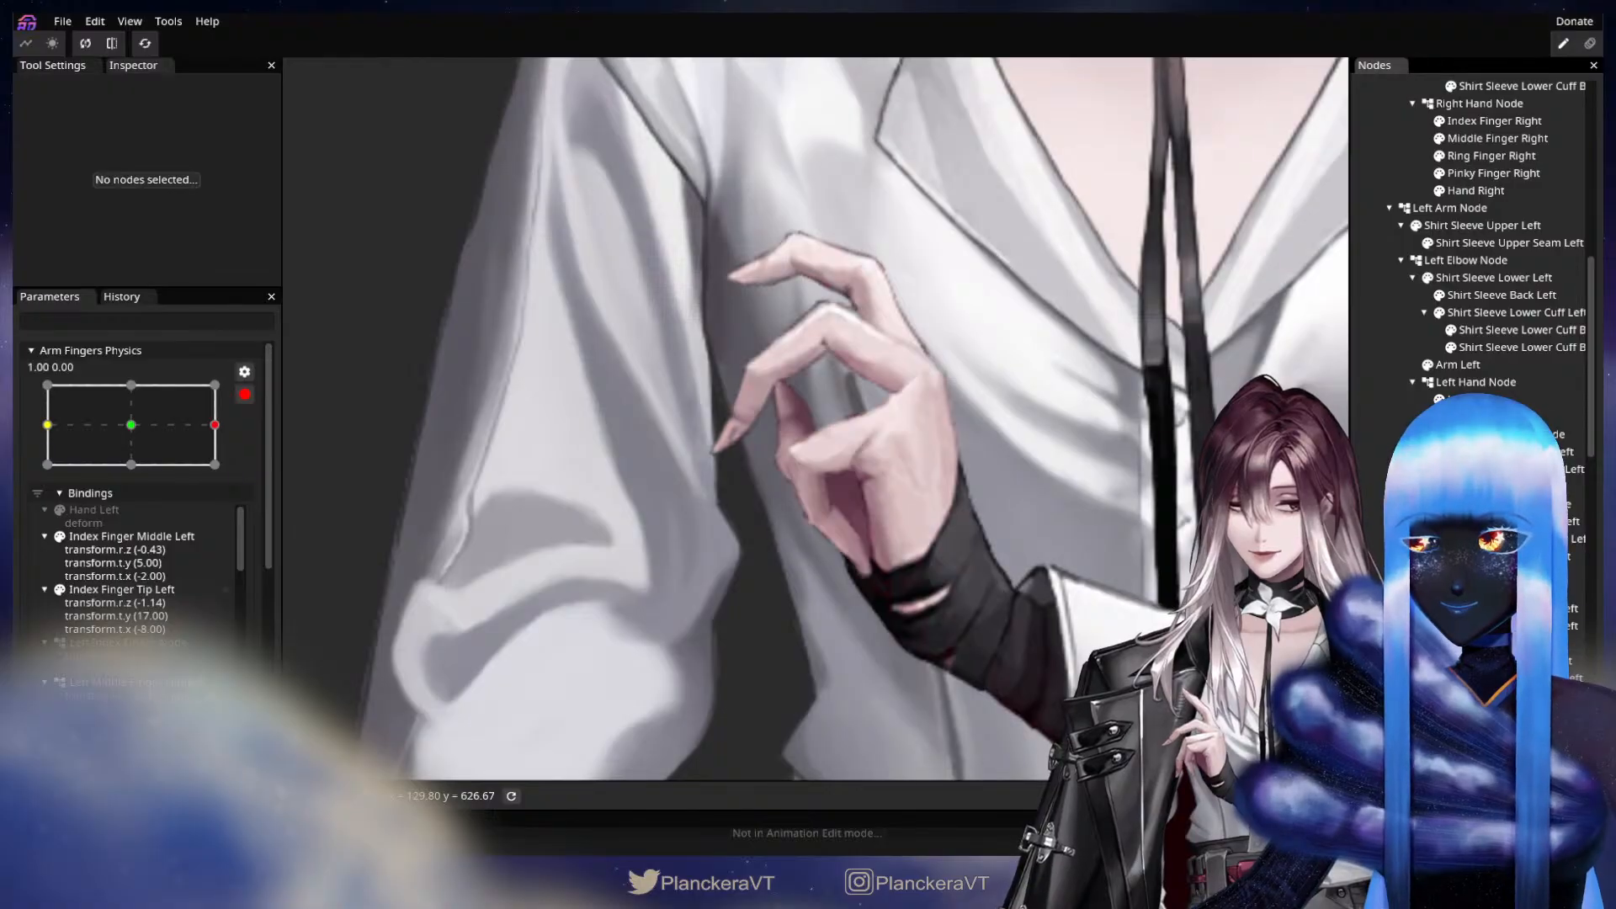
click(1439, 573)
click(244, 394)
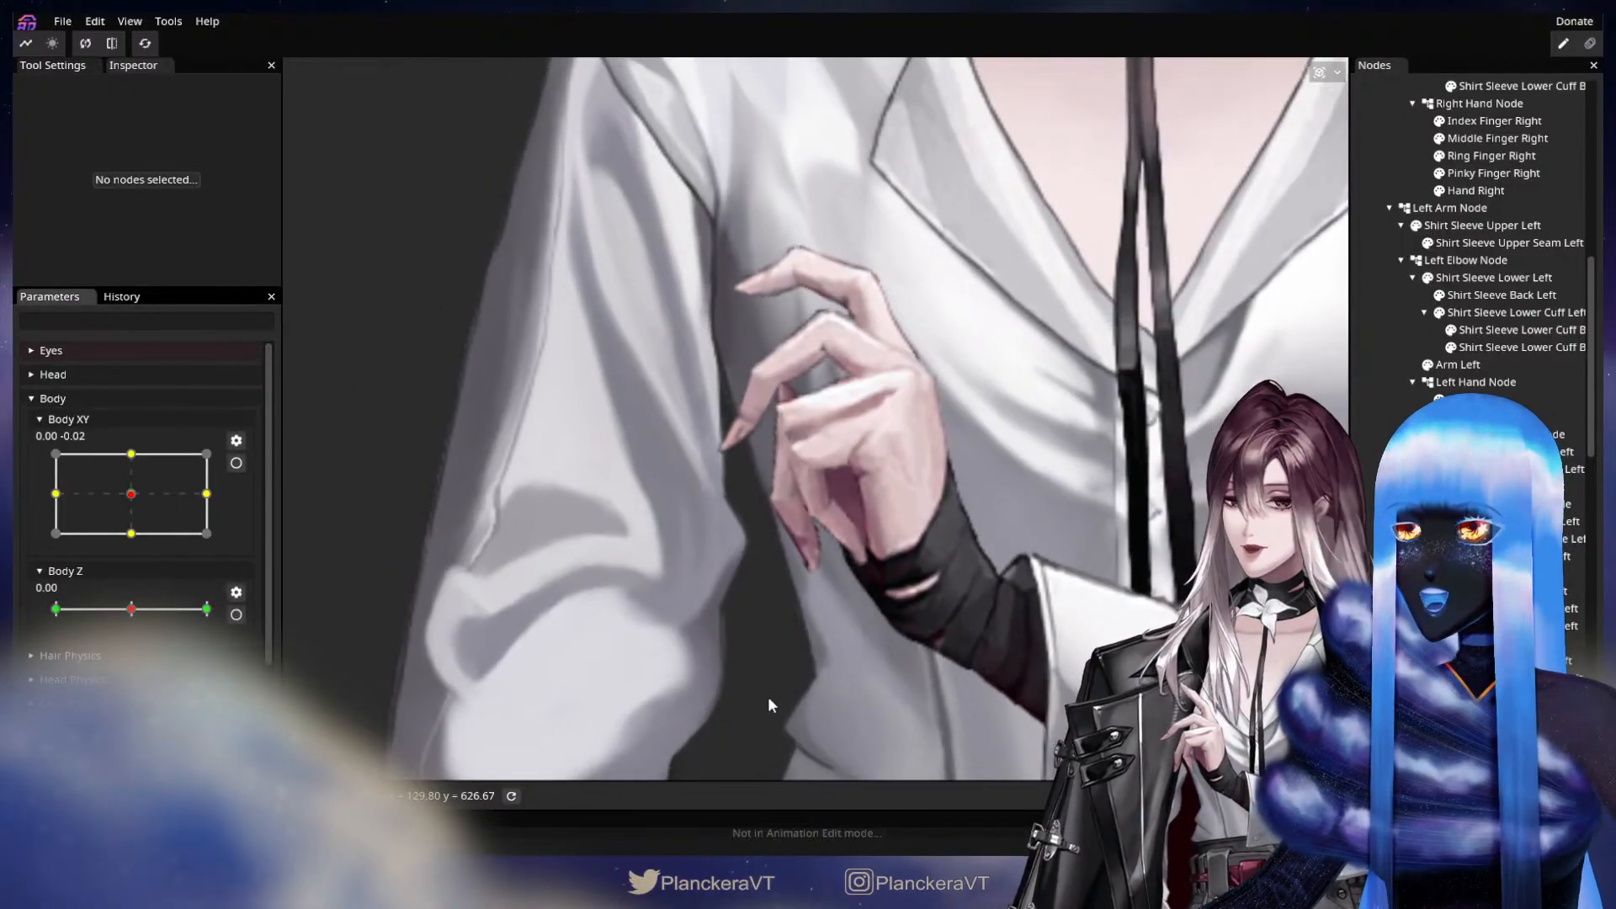
scroll(154, 475, down, 3)
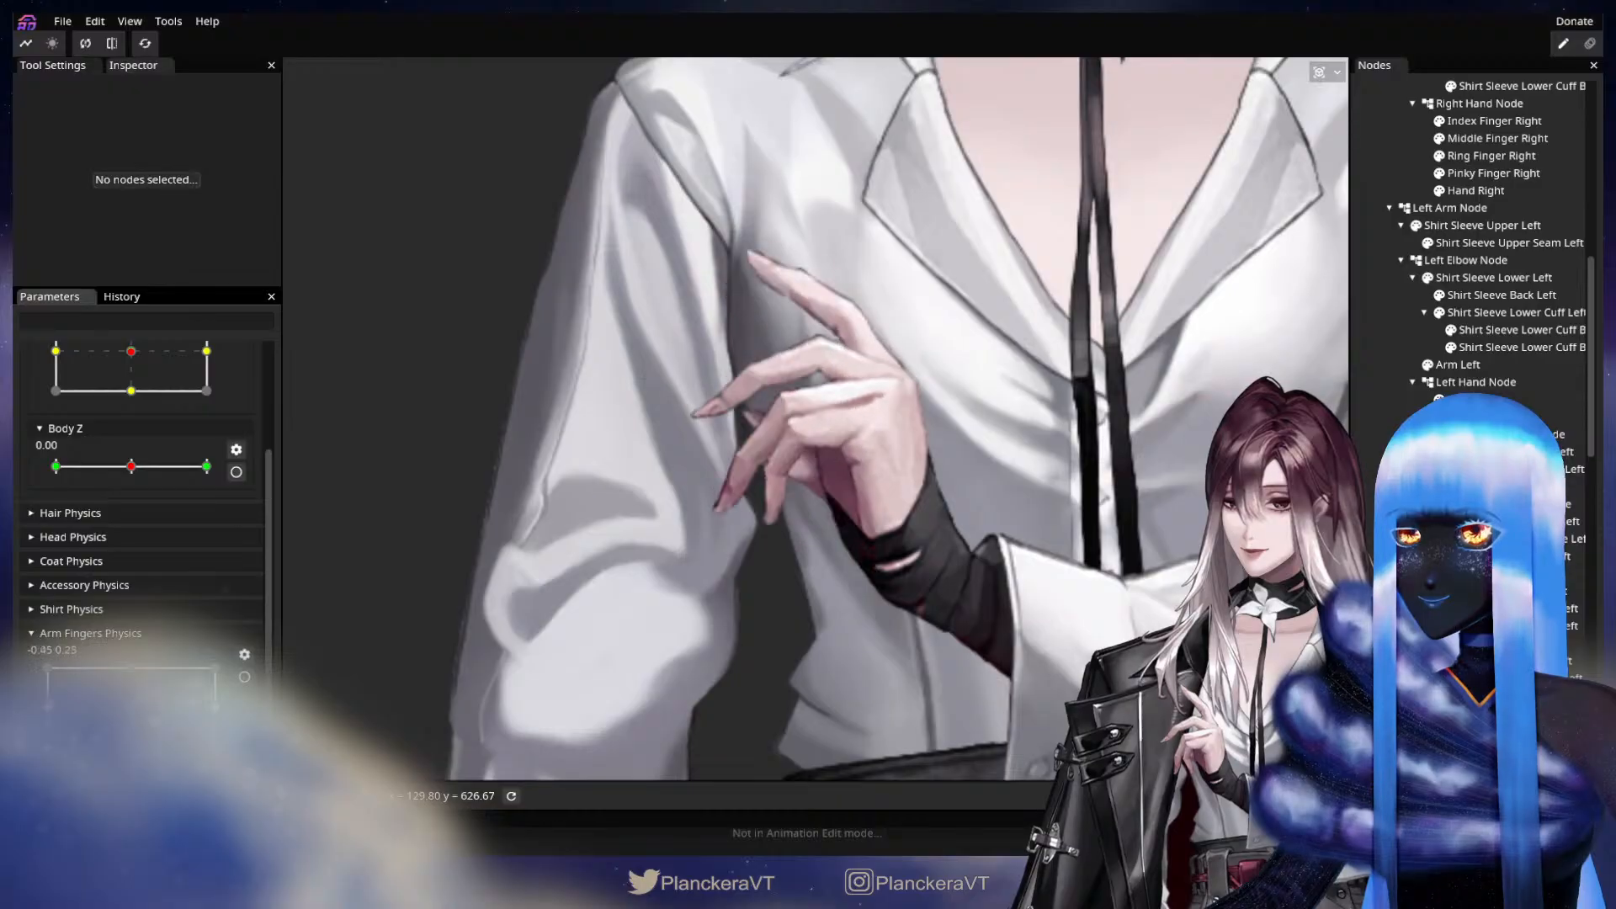
Rearm Arm Fingers Physics at X 1.00 and deform the Hand Left mesh with the Circle Brush at size 55.
click(245, 677)
scroll(816, 419, up, 2)
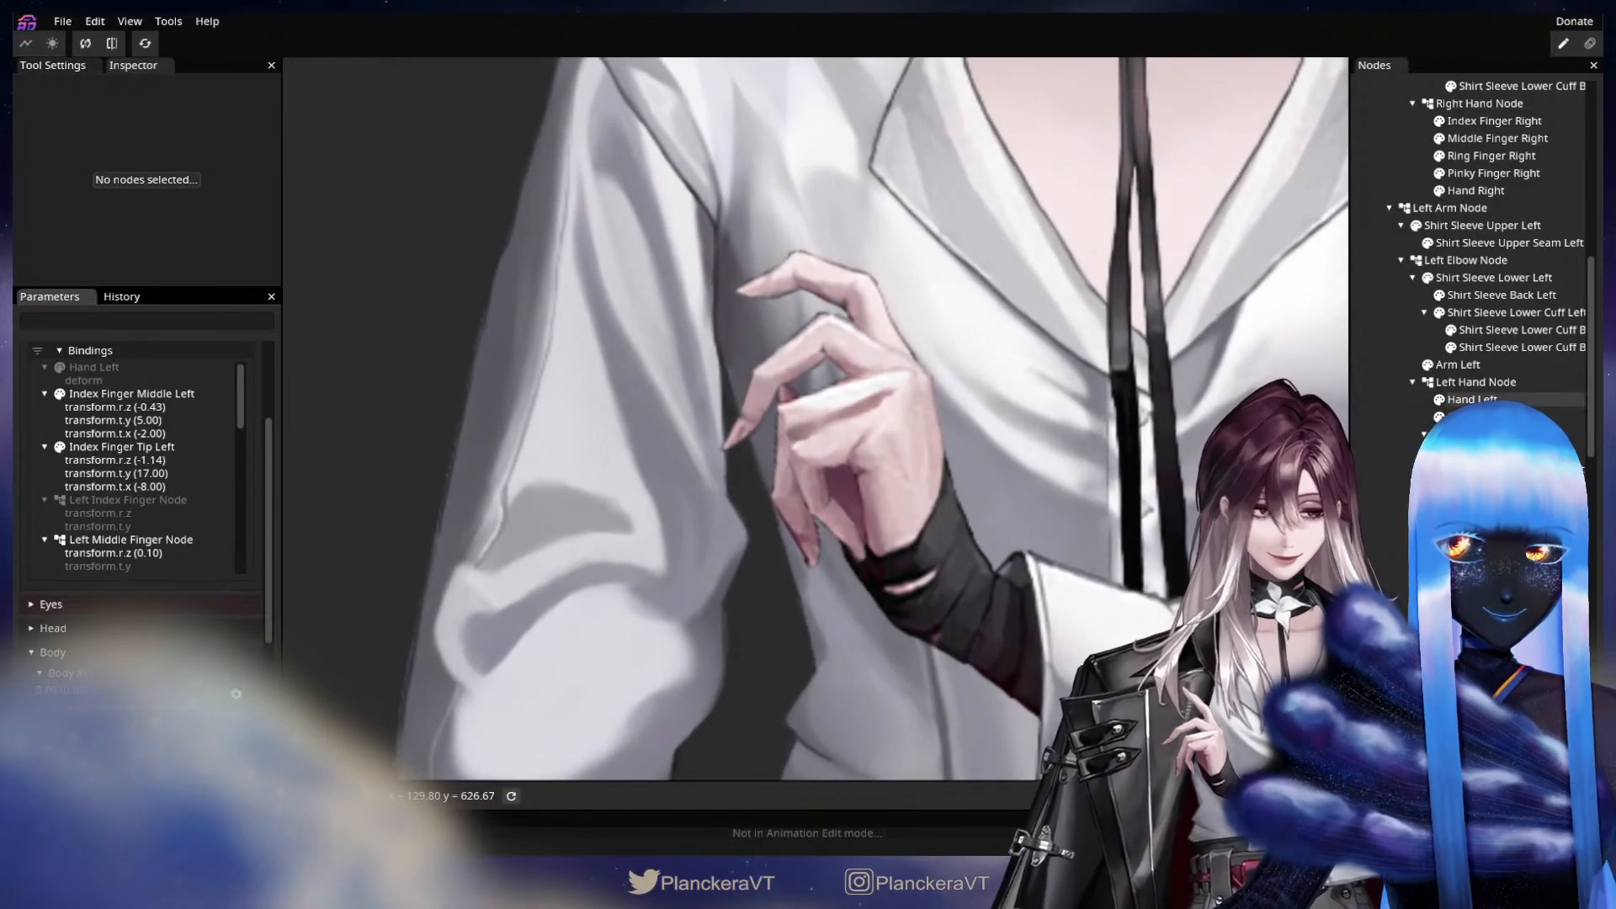
click(1482, 400)
scroll(1072, 487, up, 3)
click(301, 139)
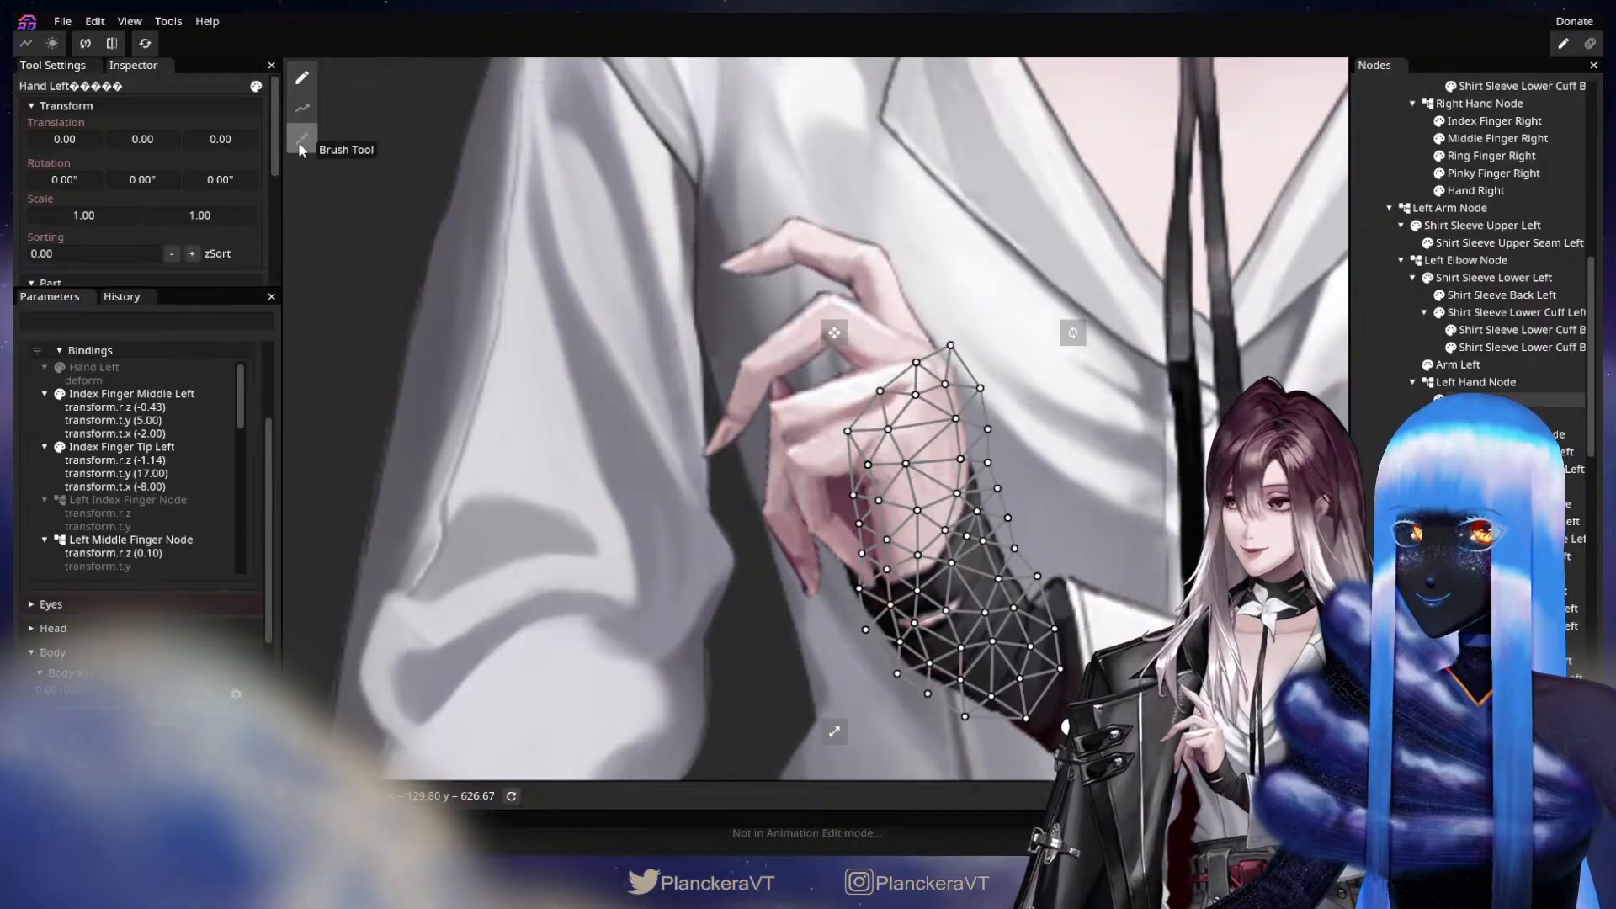
drag(726, 456, 772, 478)
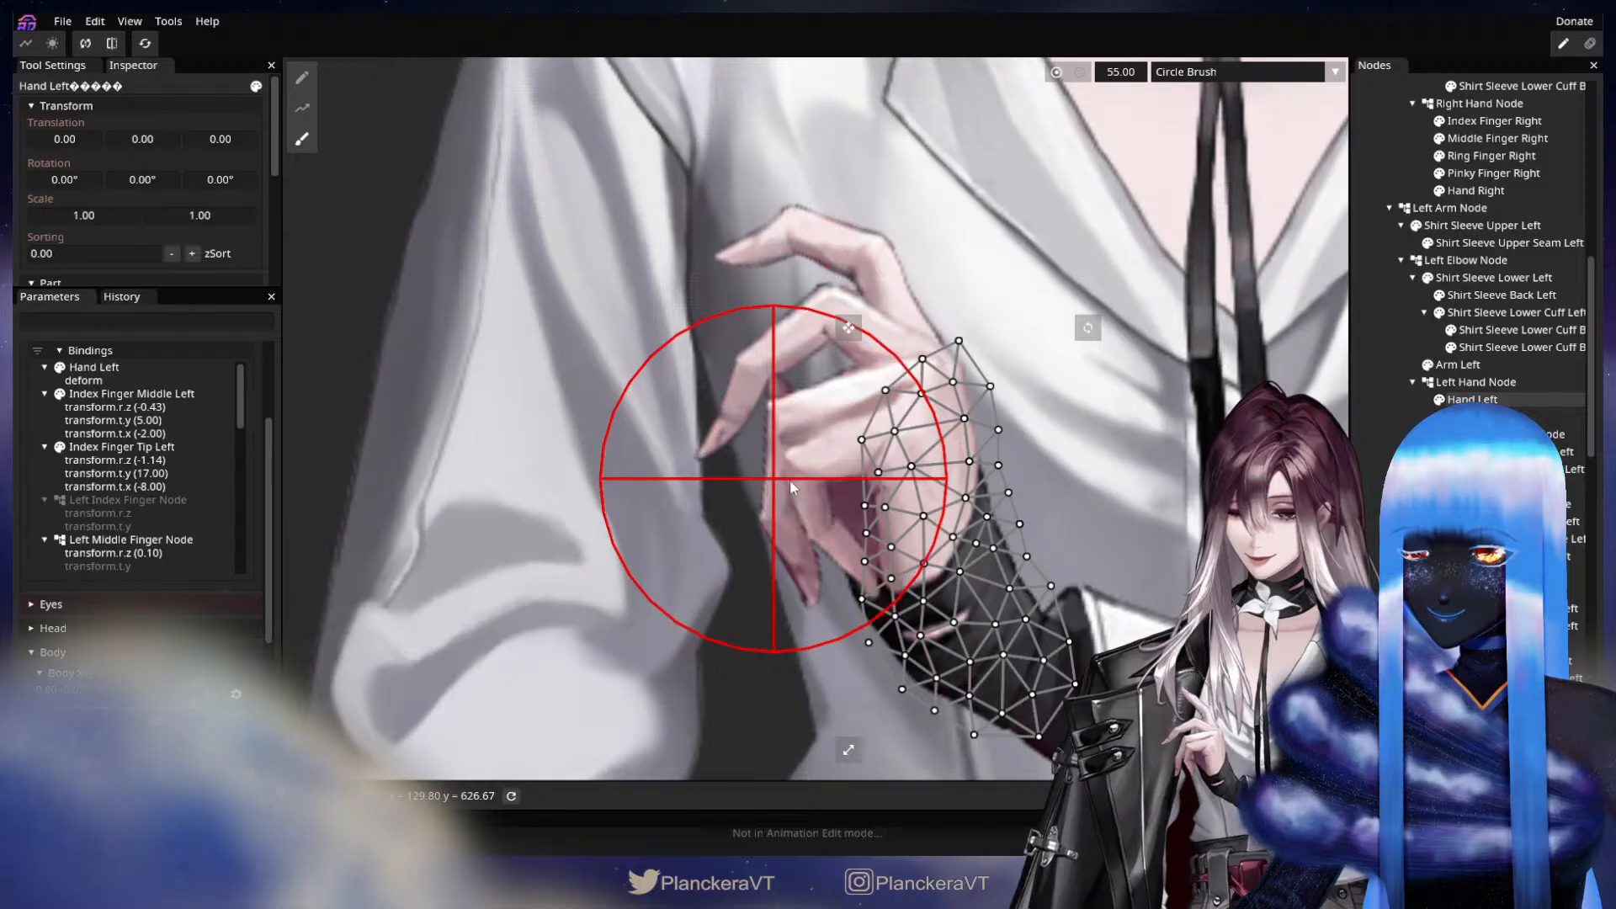
click(1374, 353)
scroll(840, 654, down, 2)
scroll(825, 591, down, 2)
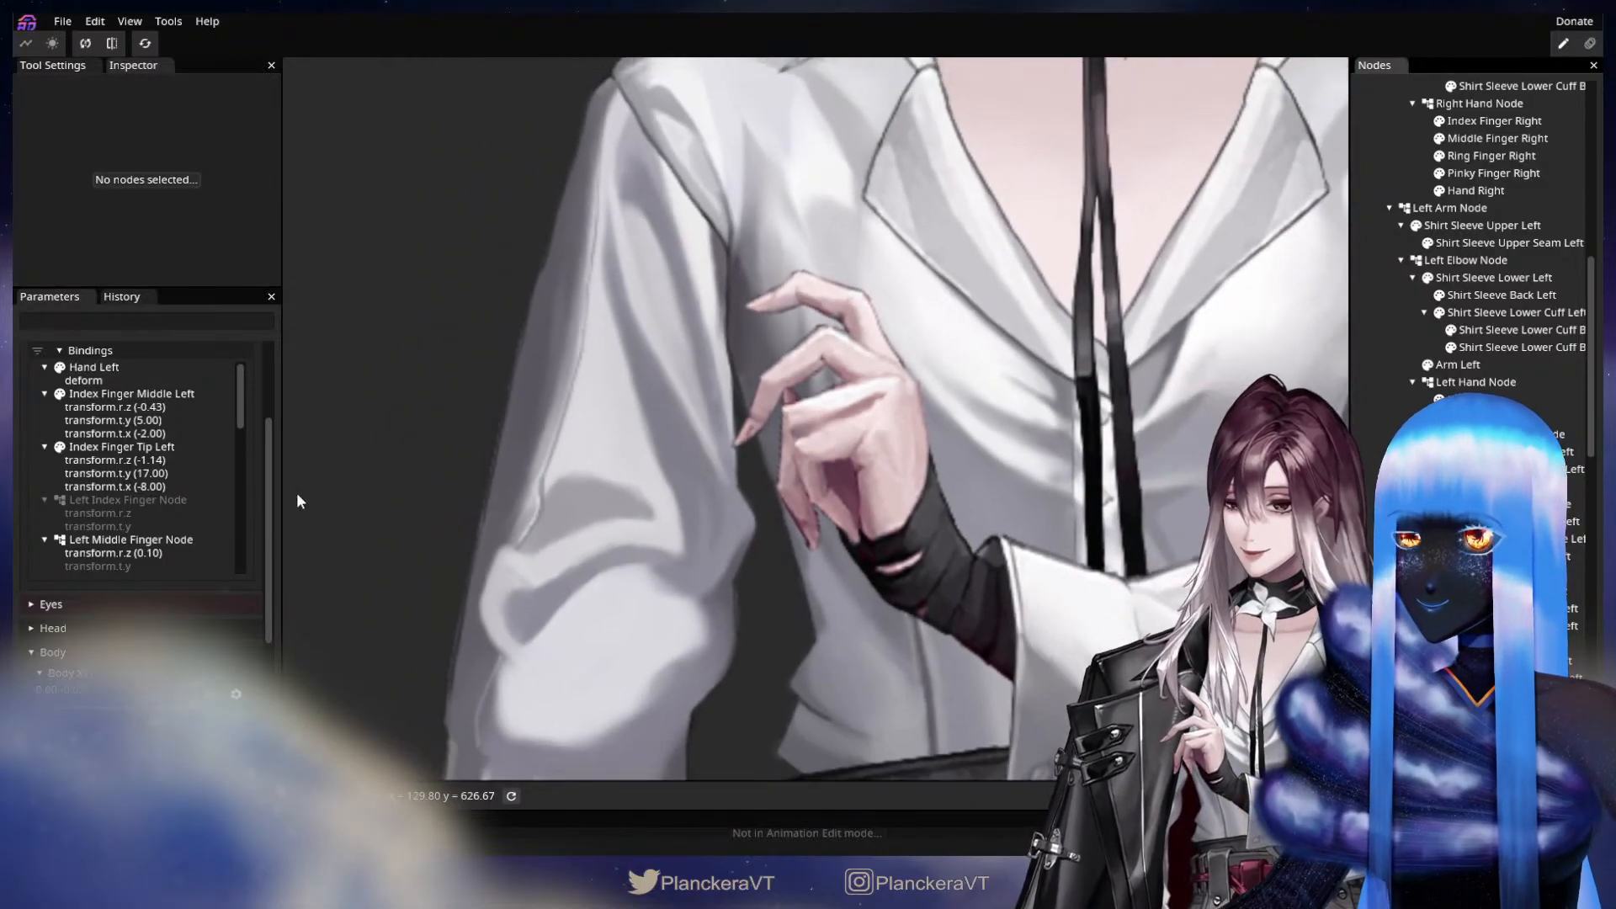
Disarm Arm Fingers Physics to preview the left-hand motion, and rearm it at X 1.00.
scroll(254, 467, up, 1)
click(239, 362)
scroll(239, 539, down, 2)
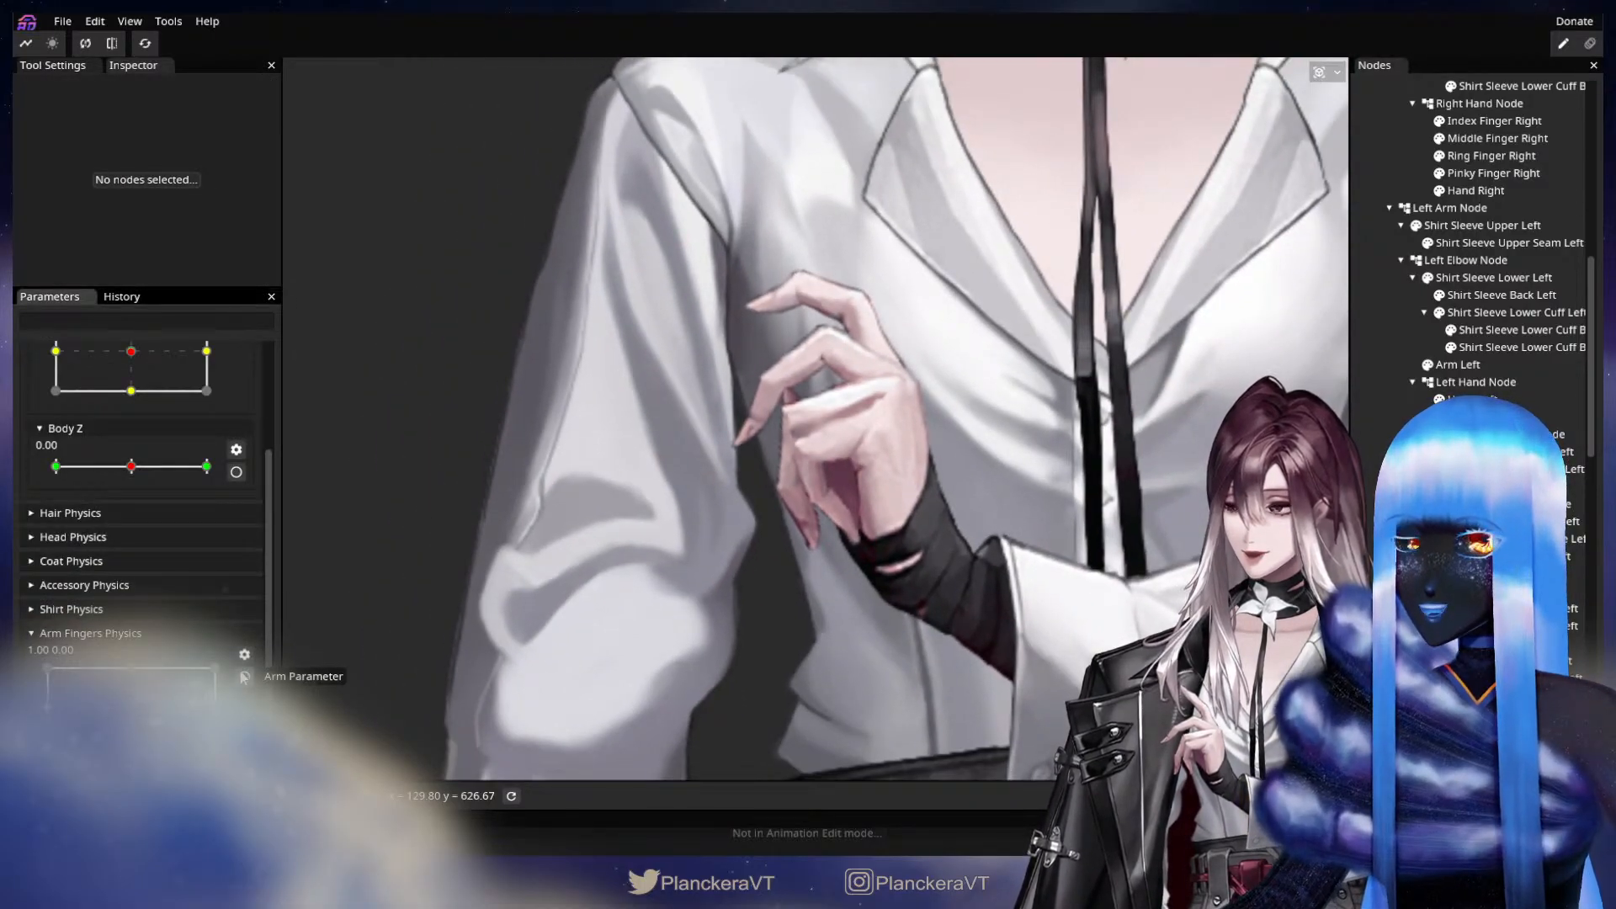
mouse_move(215, 708)
mouse_down()
mouse_move(122, 710)
mouse_move(249, 714)
mouse_move(46, 710)
mouse_move(286, 714)
mouse_move(50, 710)
mouse_move(223, 718)
mouse_up()
click(244, 677)
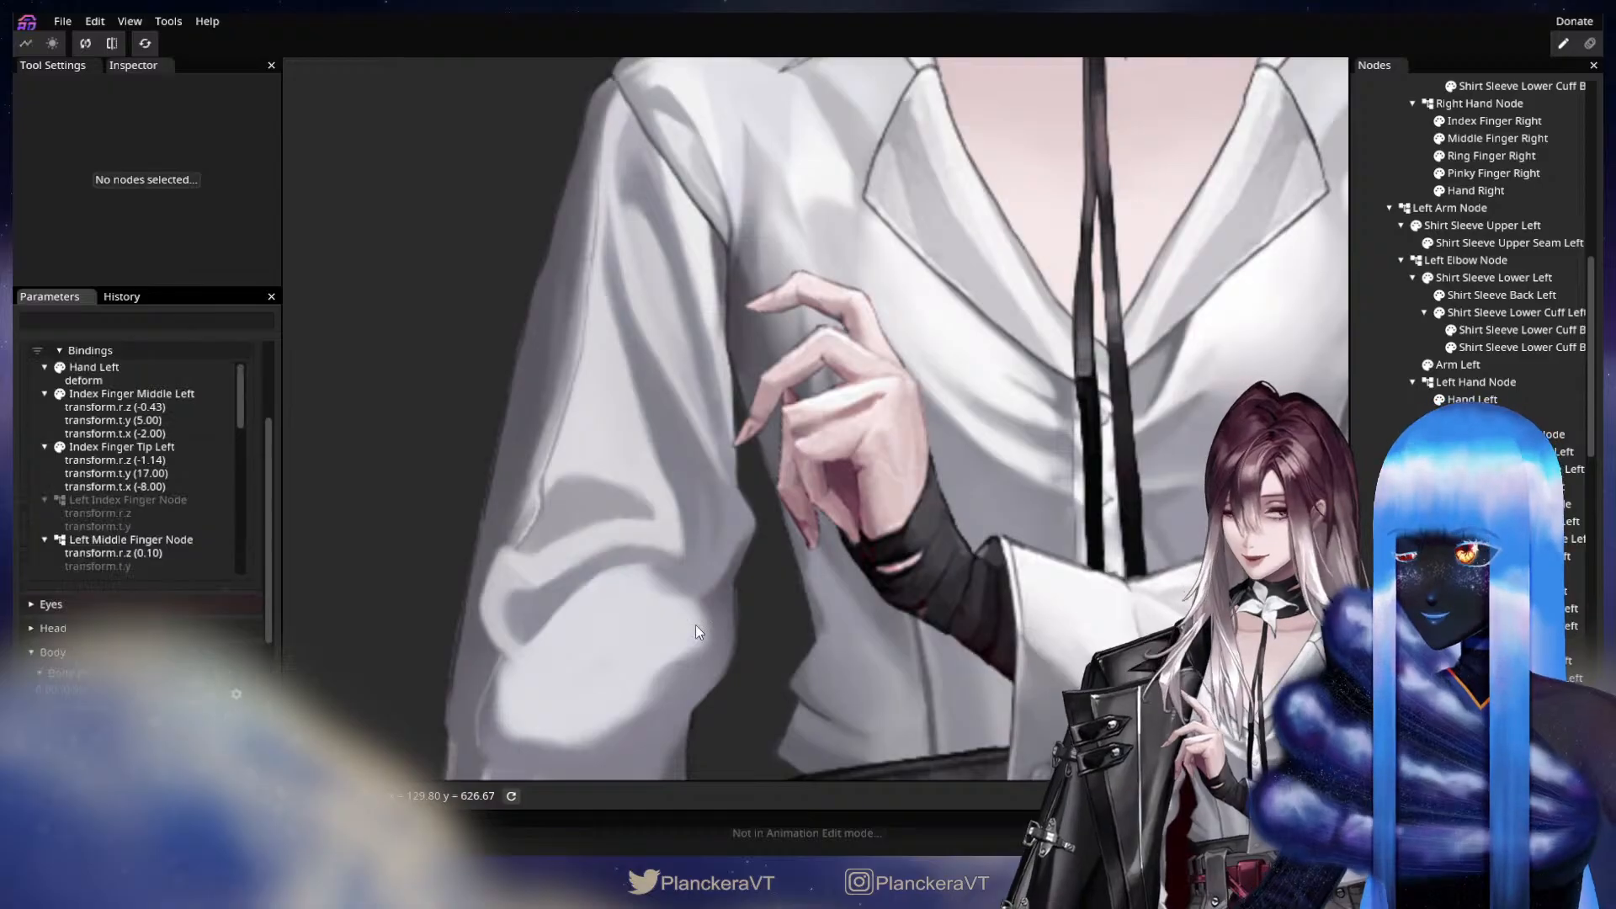
Set Left Pinky Finger Node's Y translation to 0 at X 1.00 of Arm Fingers Physics.
click(775, 369)
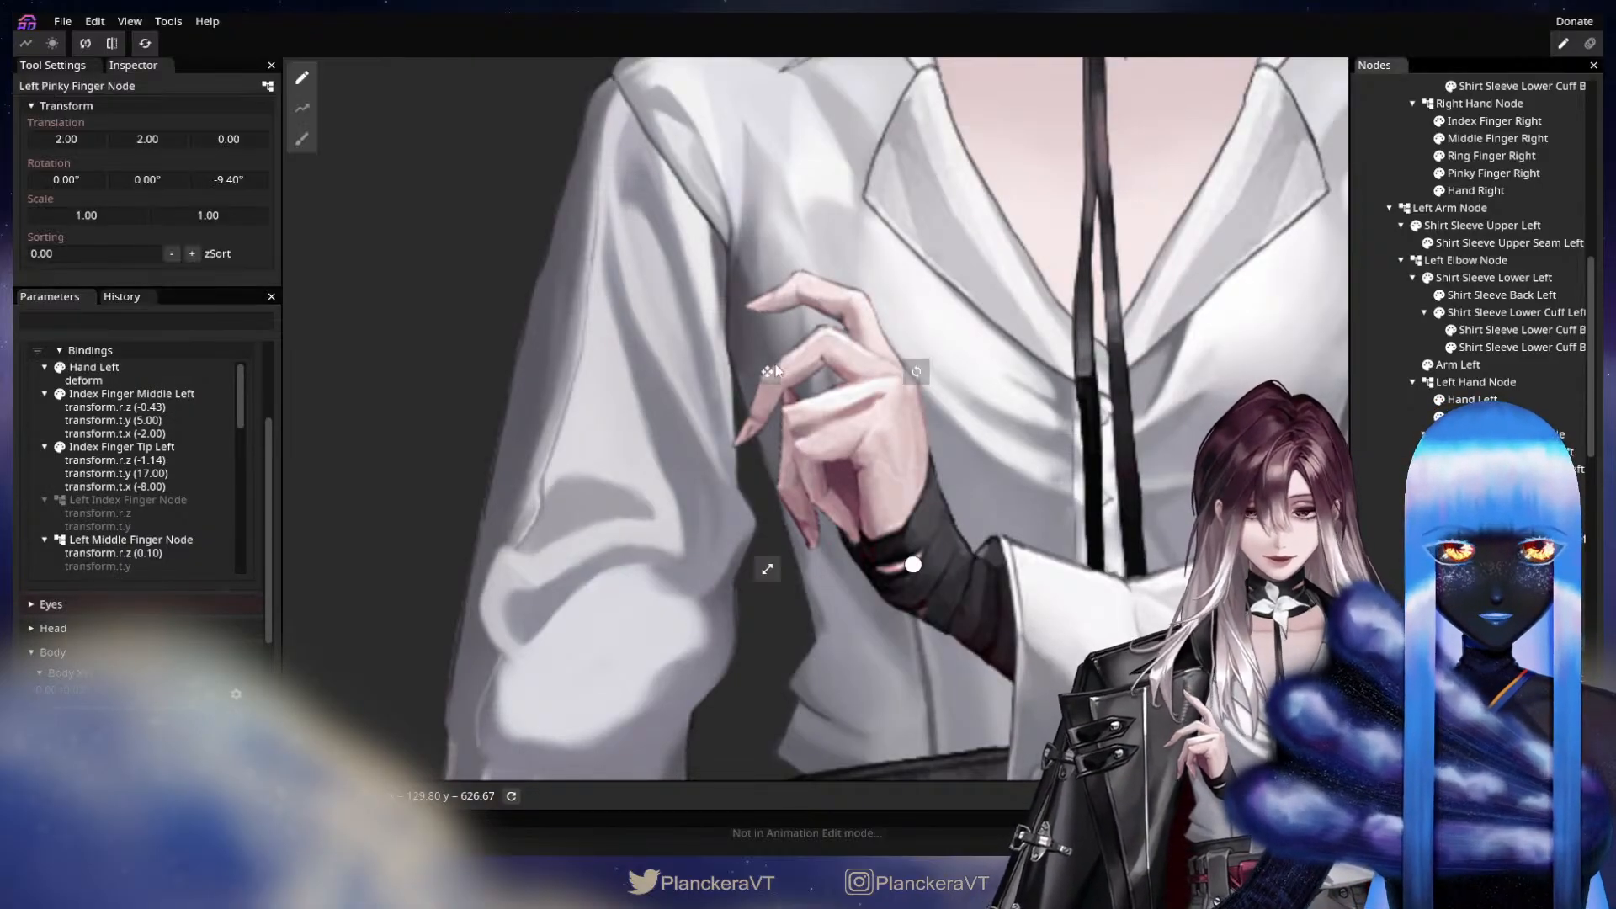
drag(169, 141, 164, 143)
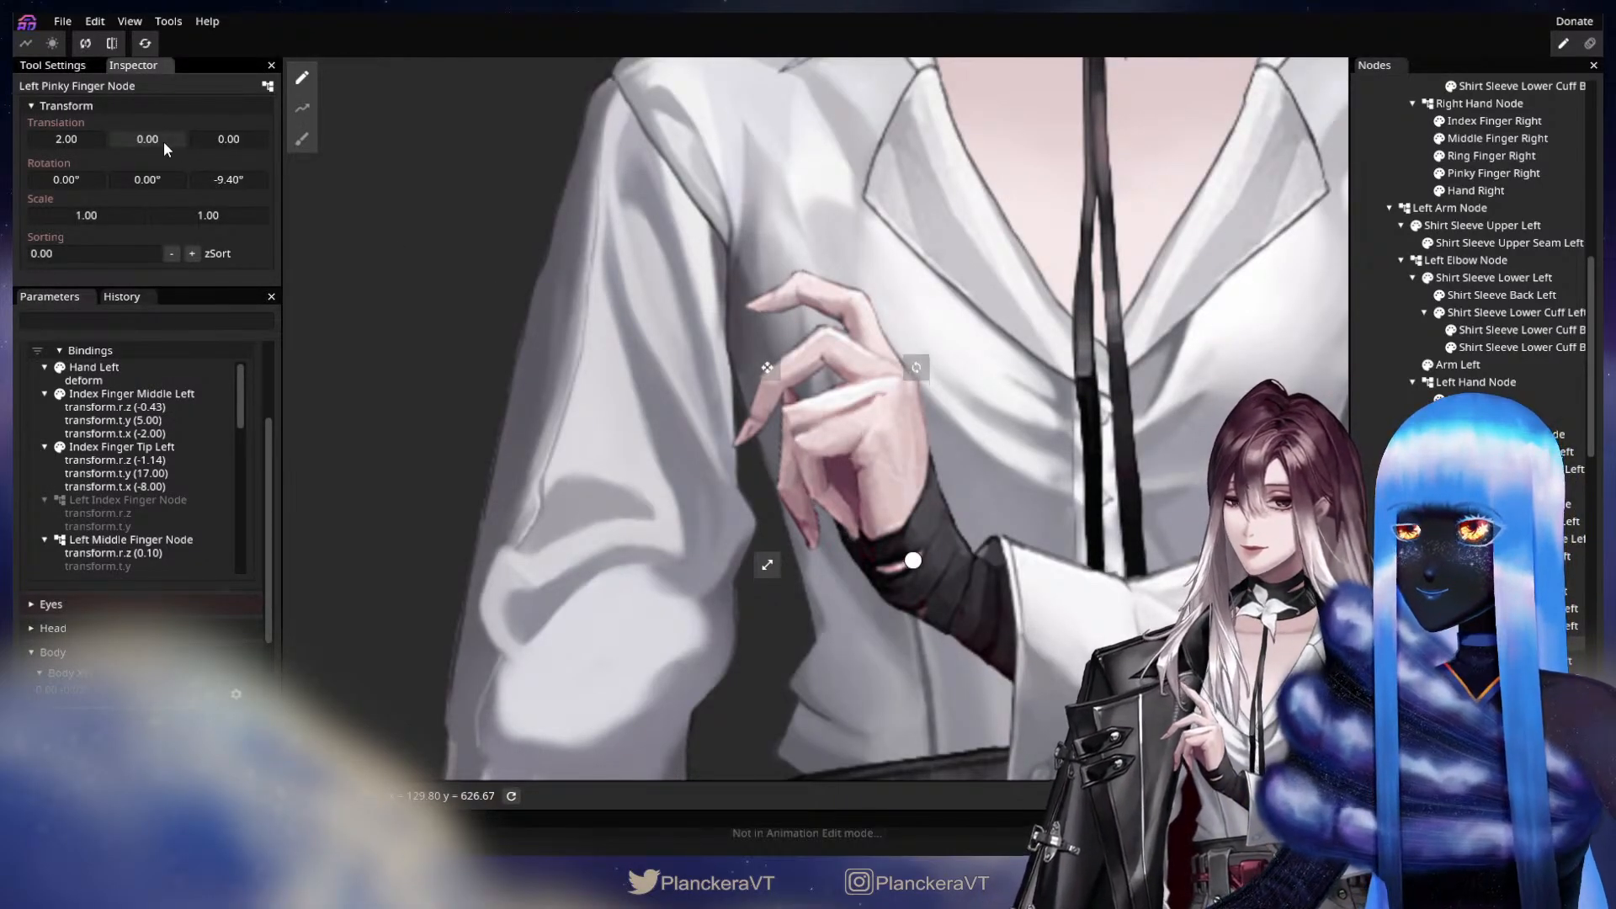
key(Escape)
scroll(239, 538, up, 3)
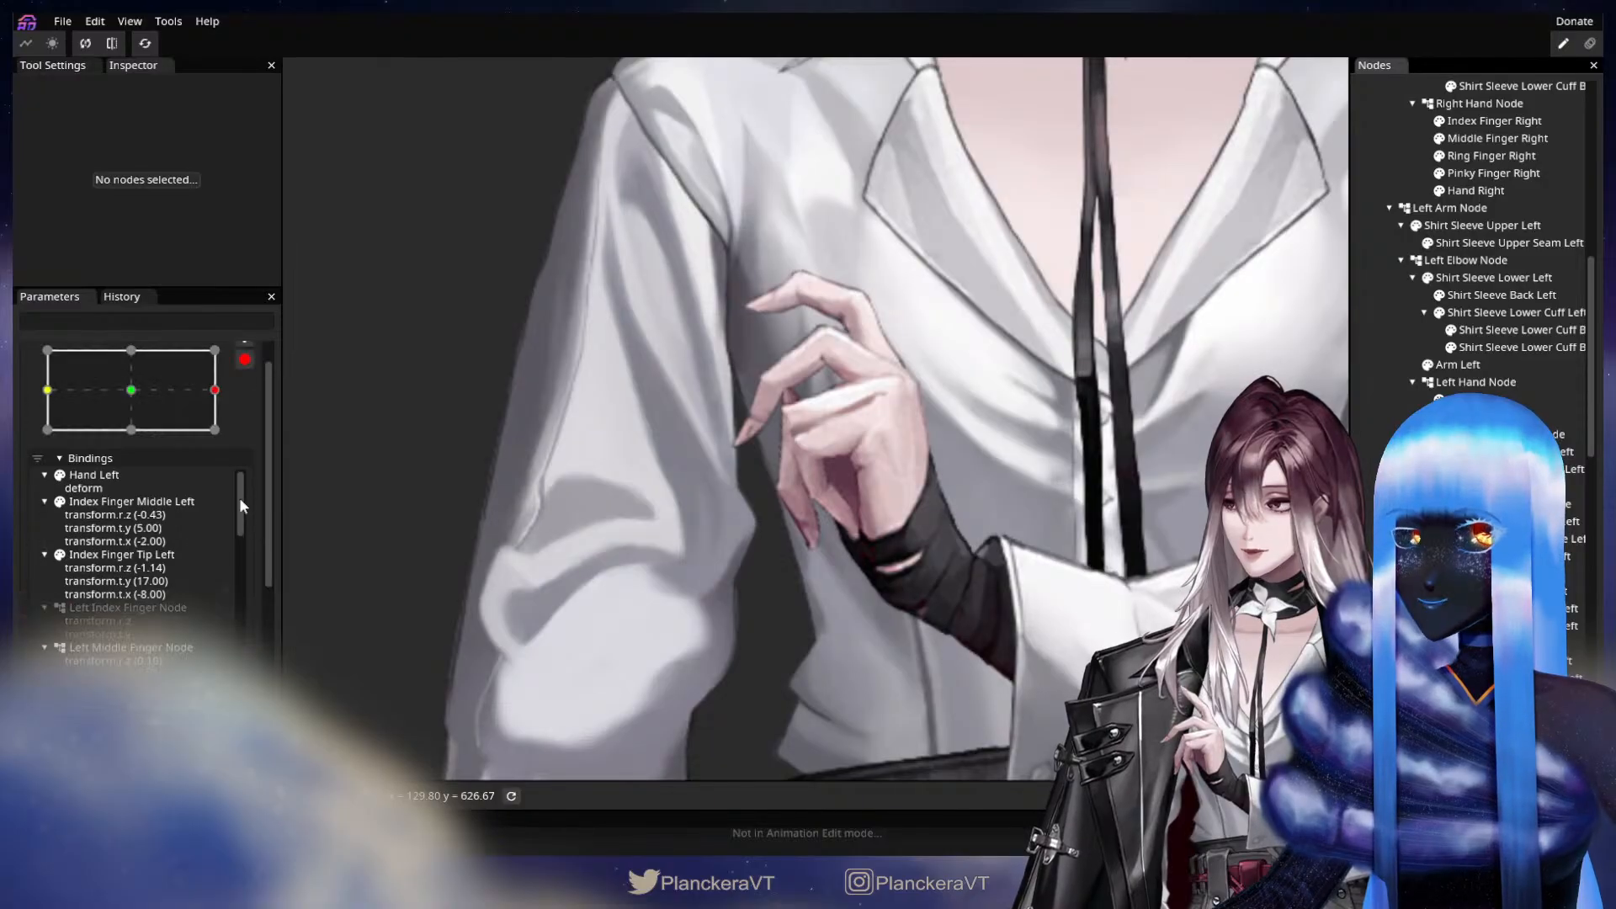
Disarm Arm Fingers Physics, move it to X 0 and Y 1.00, and arm it again for keying.
click(239, 367)
scroll(236, 368, down, 3)
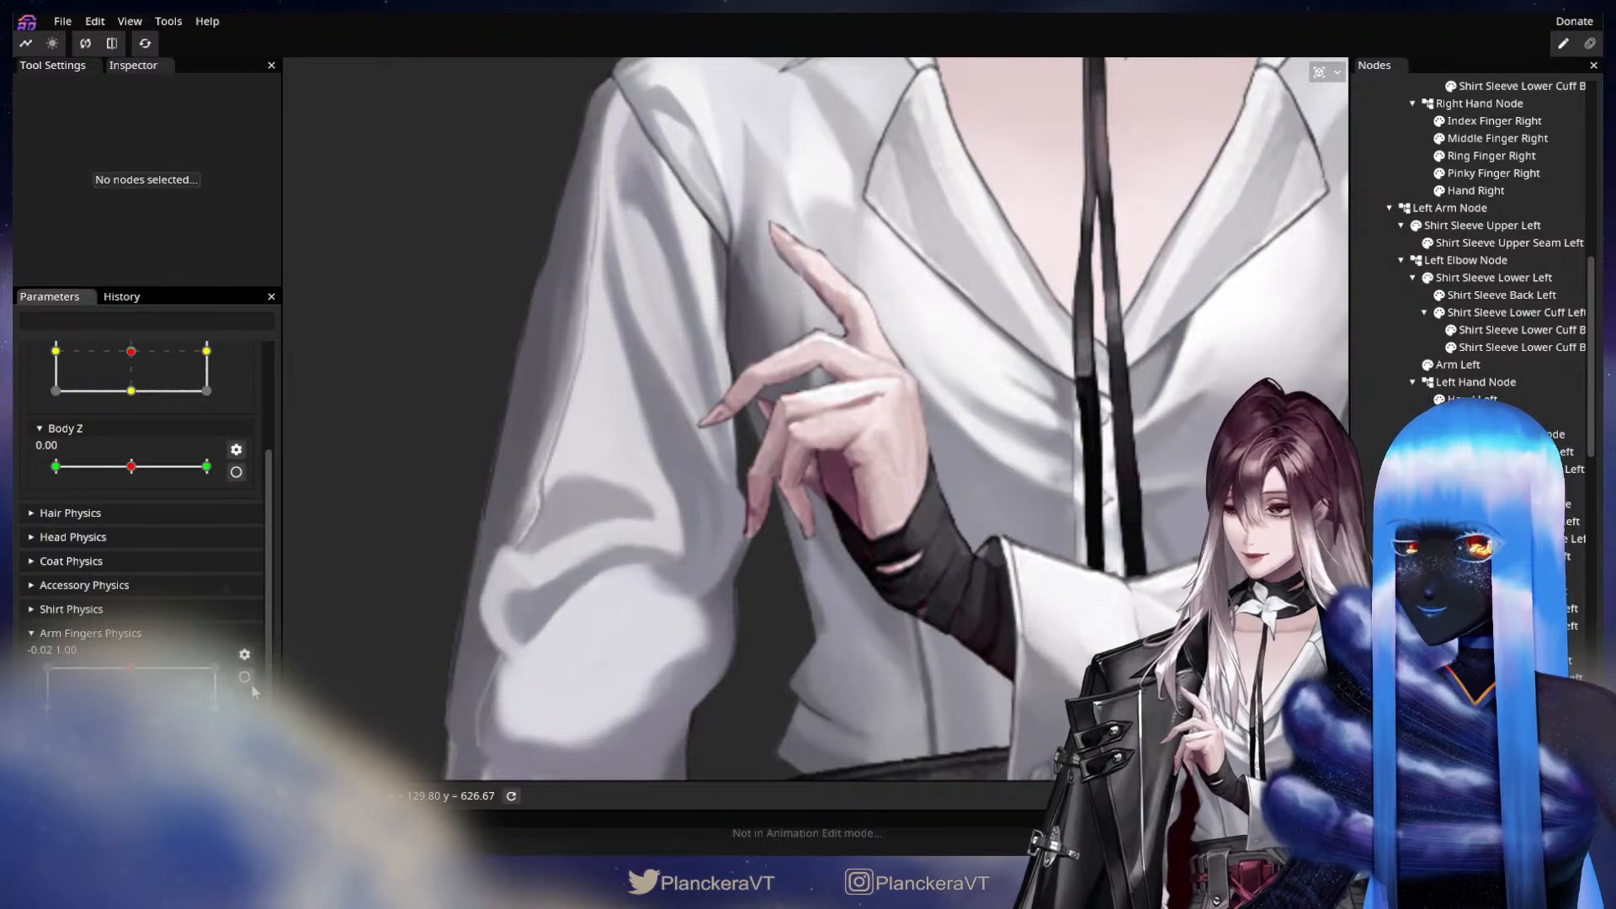
click(245, 677)
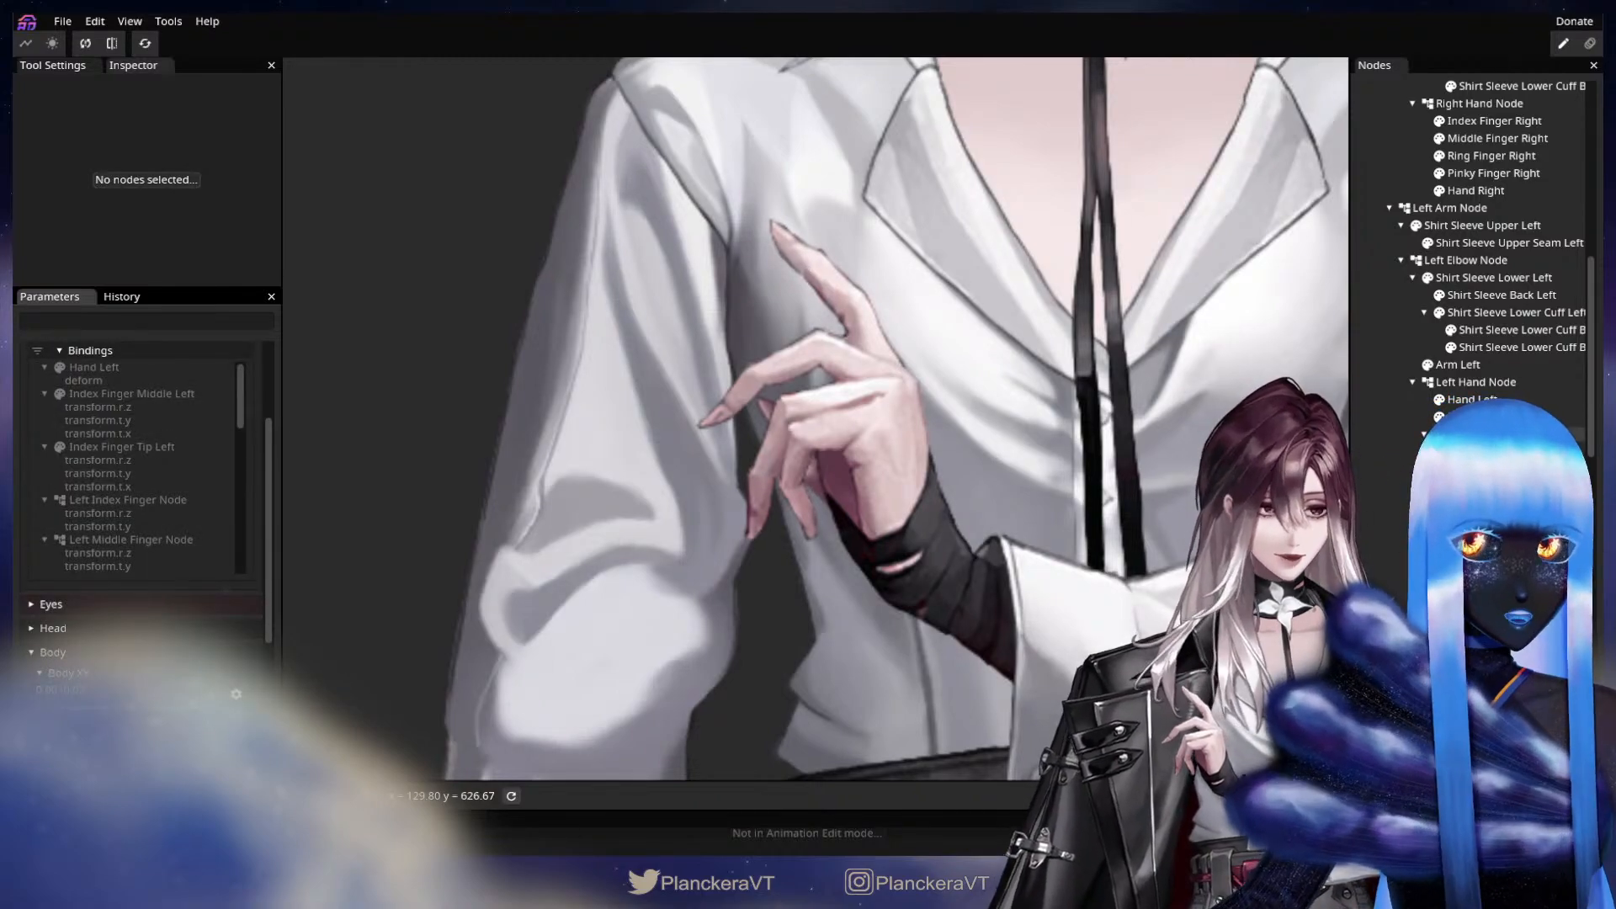
Key Left Index Finger Node with a Z rotation of 0.12 rad and Left Middle Finger Node with 9.30° at Y 1.00.
click(1515, 435)
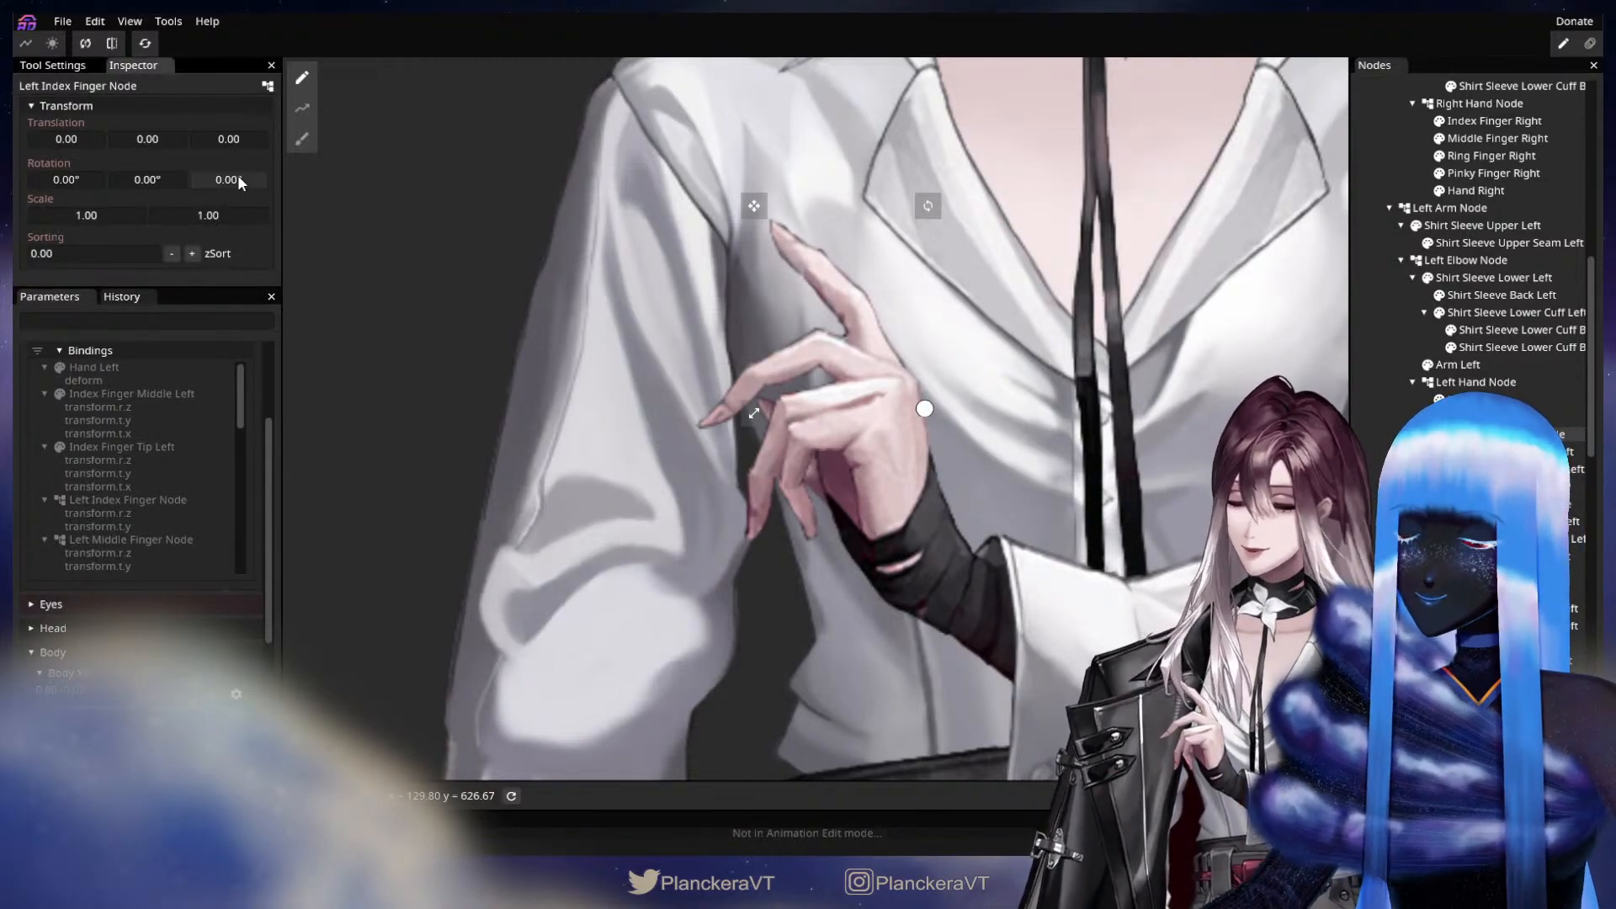
drag(238, 177, 347, 156)
click(1515, 504)
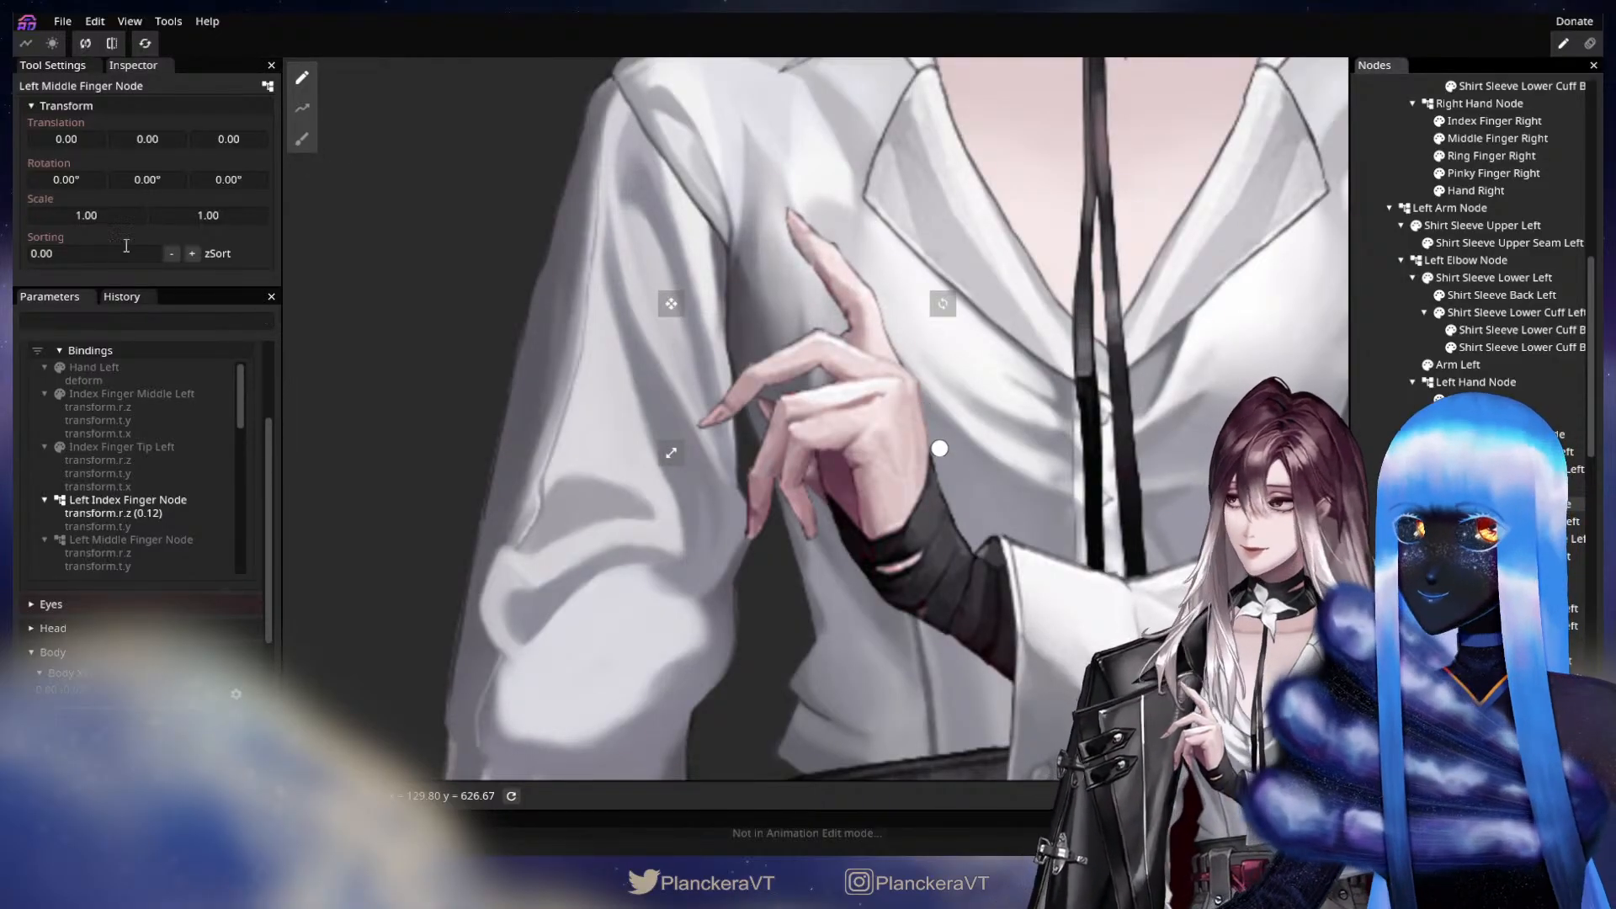
drag(217, 179, 371, 155)
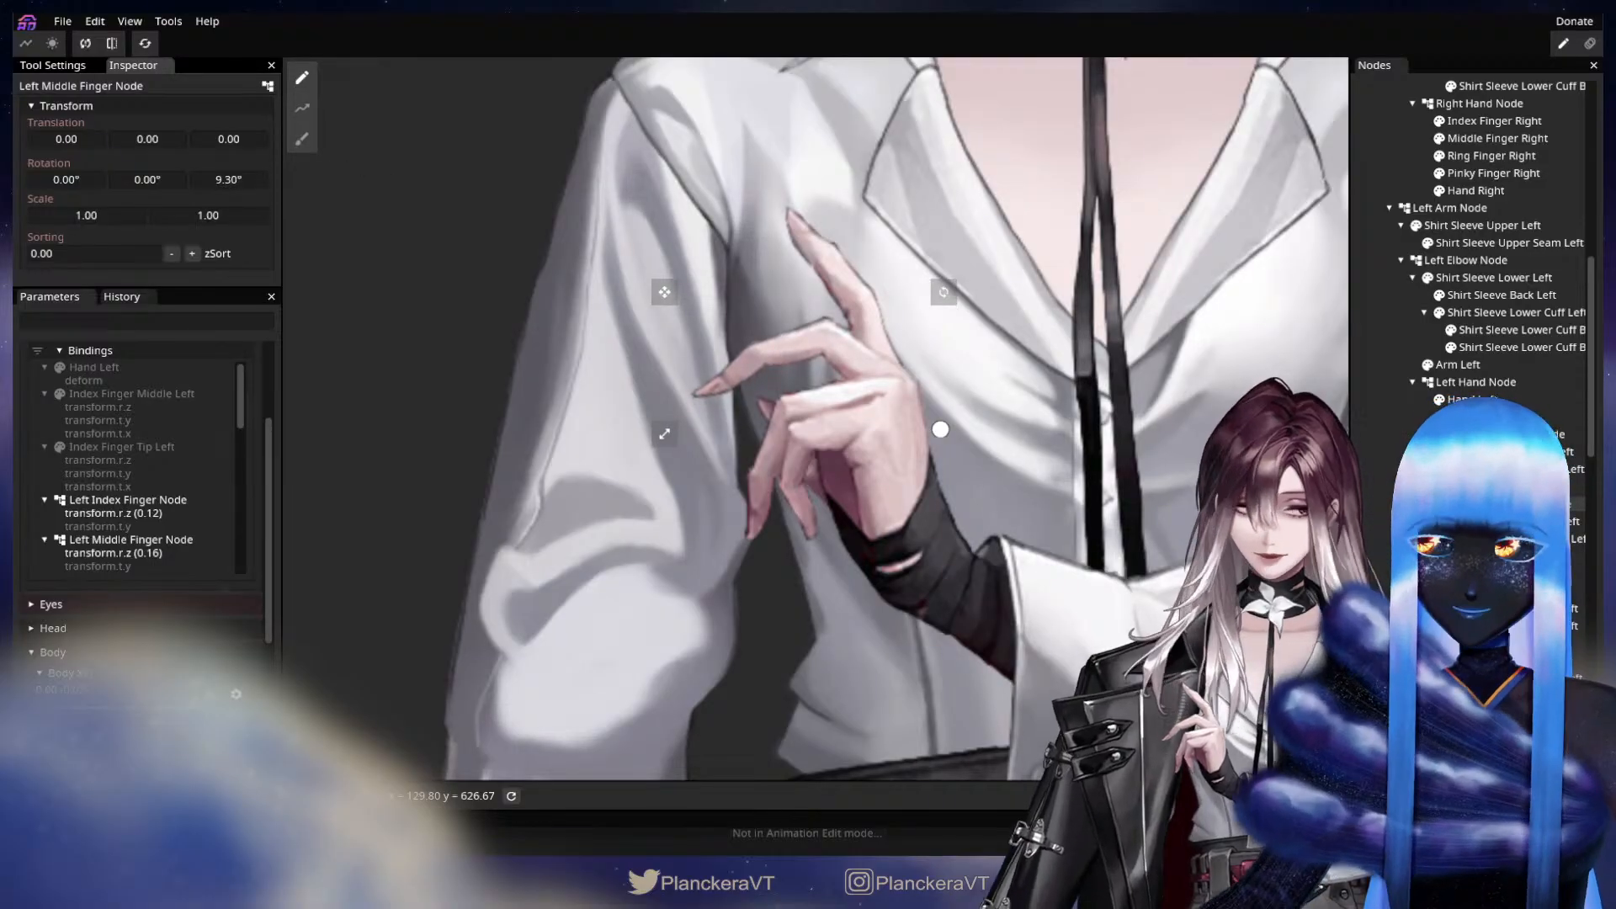
Key Left Ring Finger Node with a Z rotation of 10.75° and Left Pinky Finger Node with 7.00° at Y 1.00 of Arm Fingers Physics.
click(1515, 573)
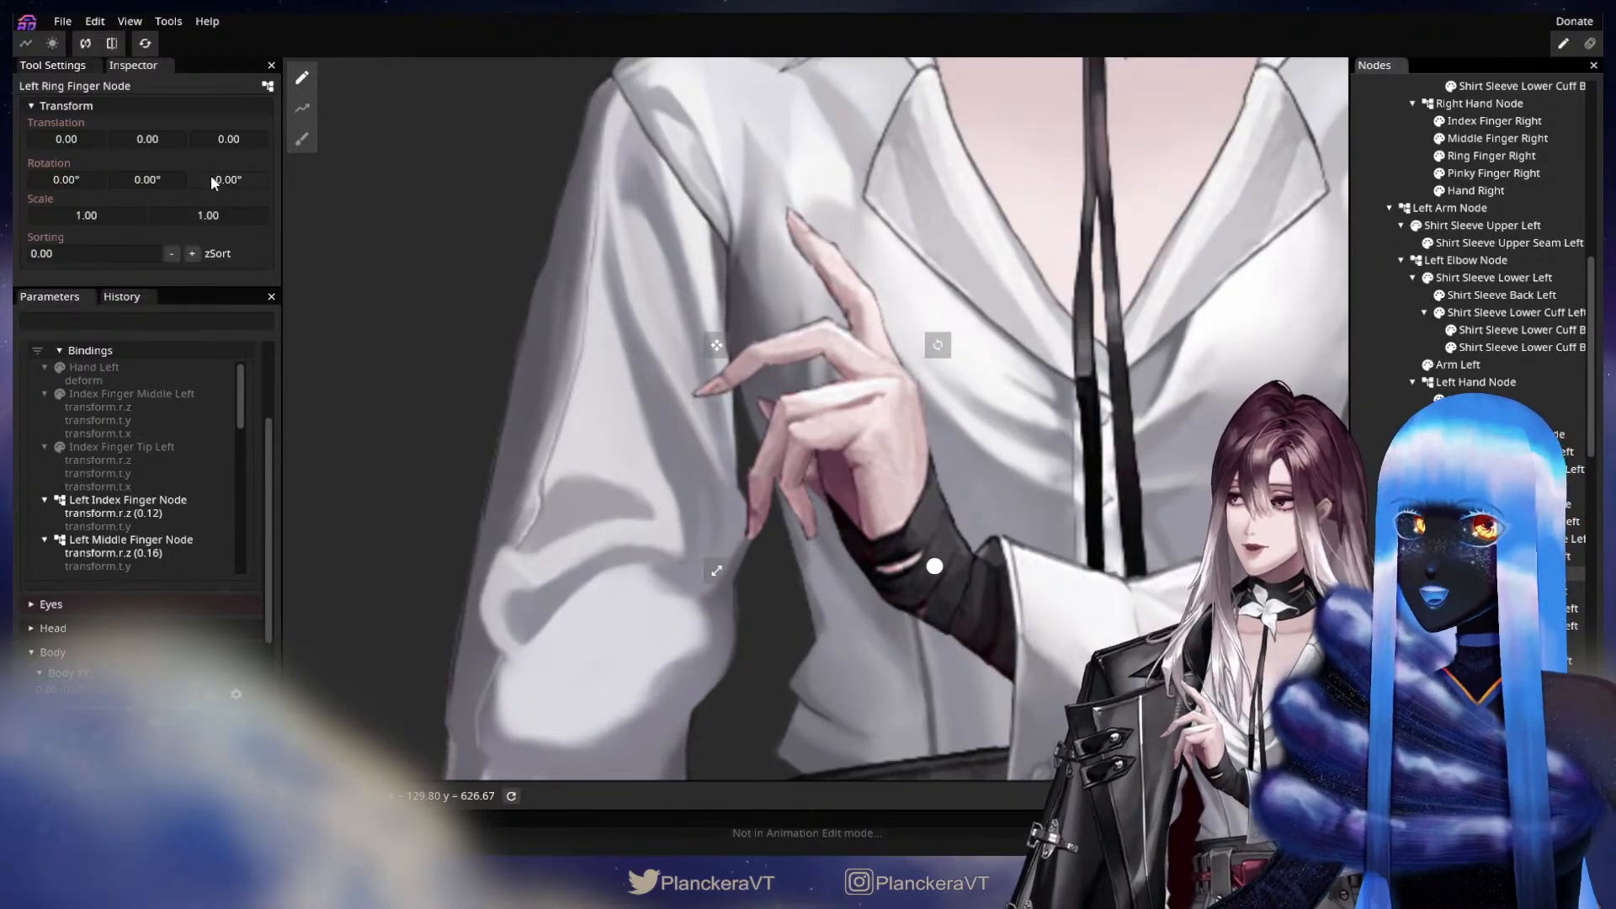
drag(211, 178, 393, 149)
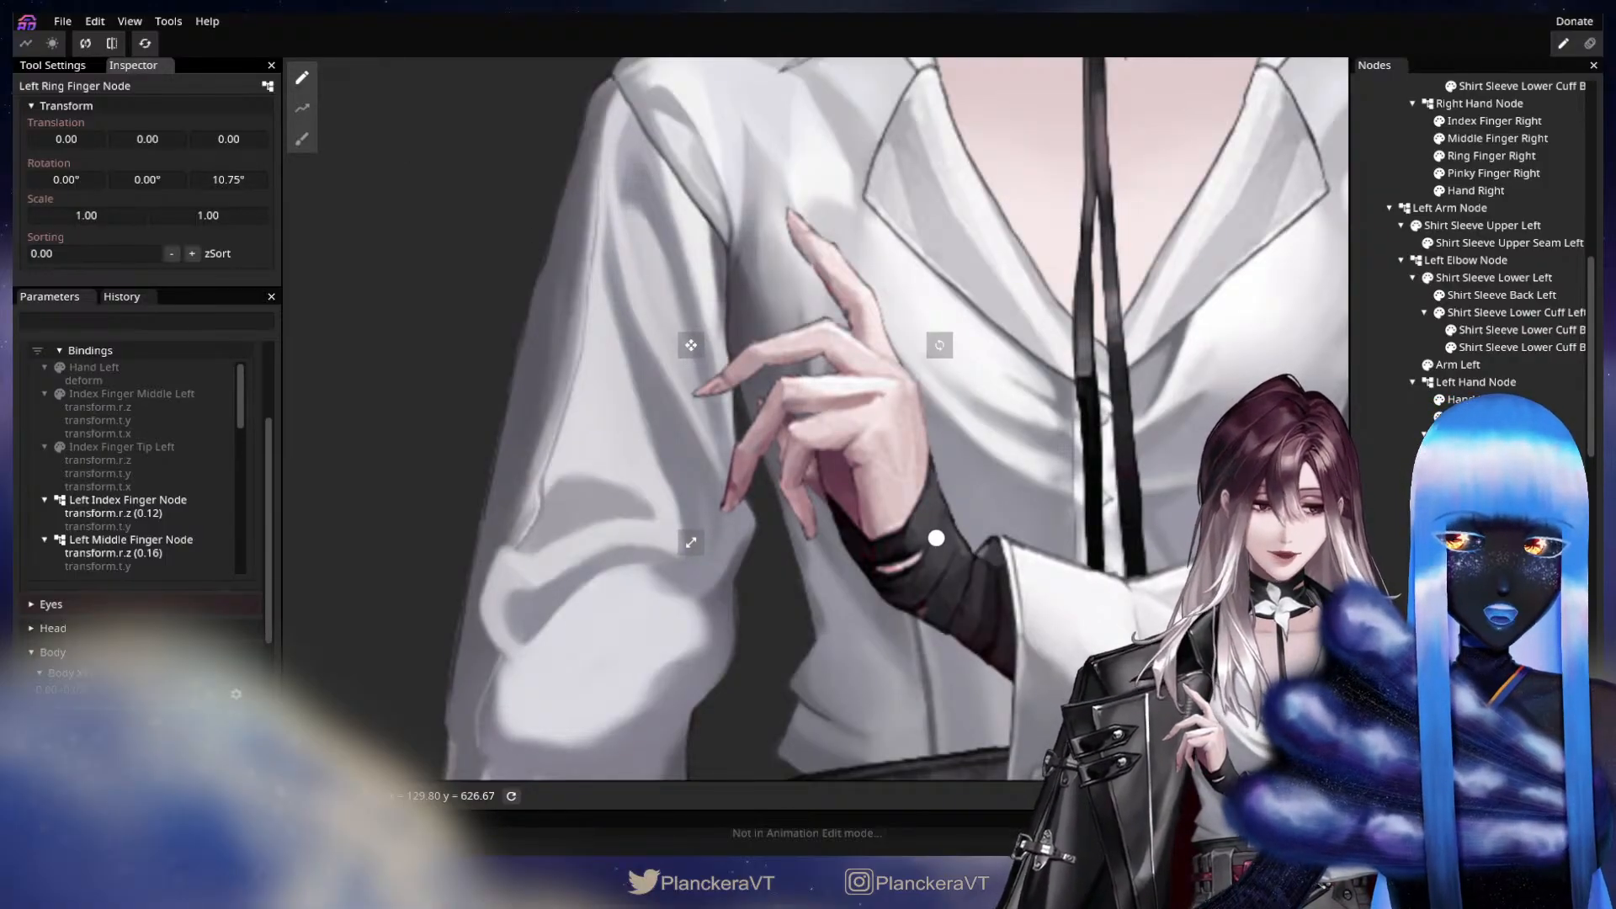
click(1515, 615)
drag(220, 180, 337, 163)
Preview the left fingers' motion by moving Arm Fingers Physics and returning it to X 0, Y 1.00.
scroll(757, 404, up, 1)
drag(758, 404, 792, 561)
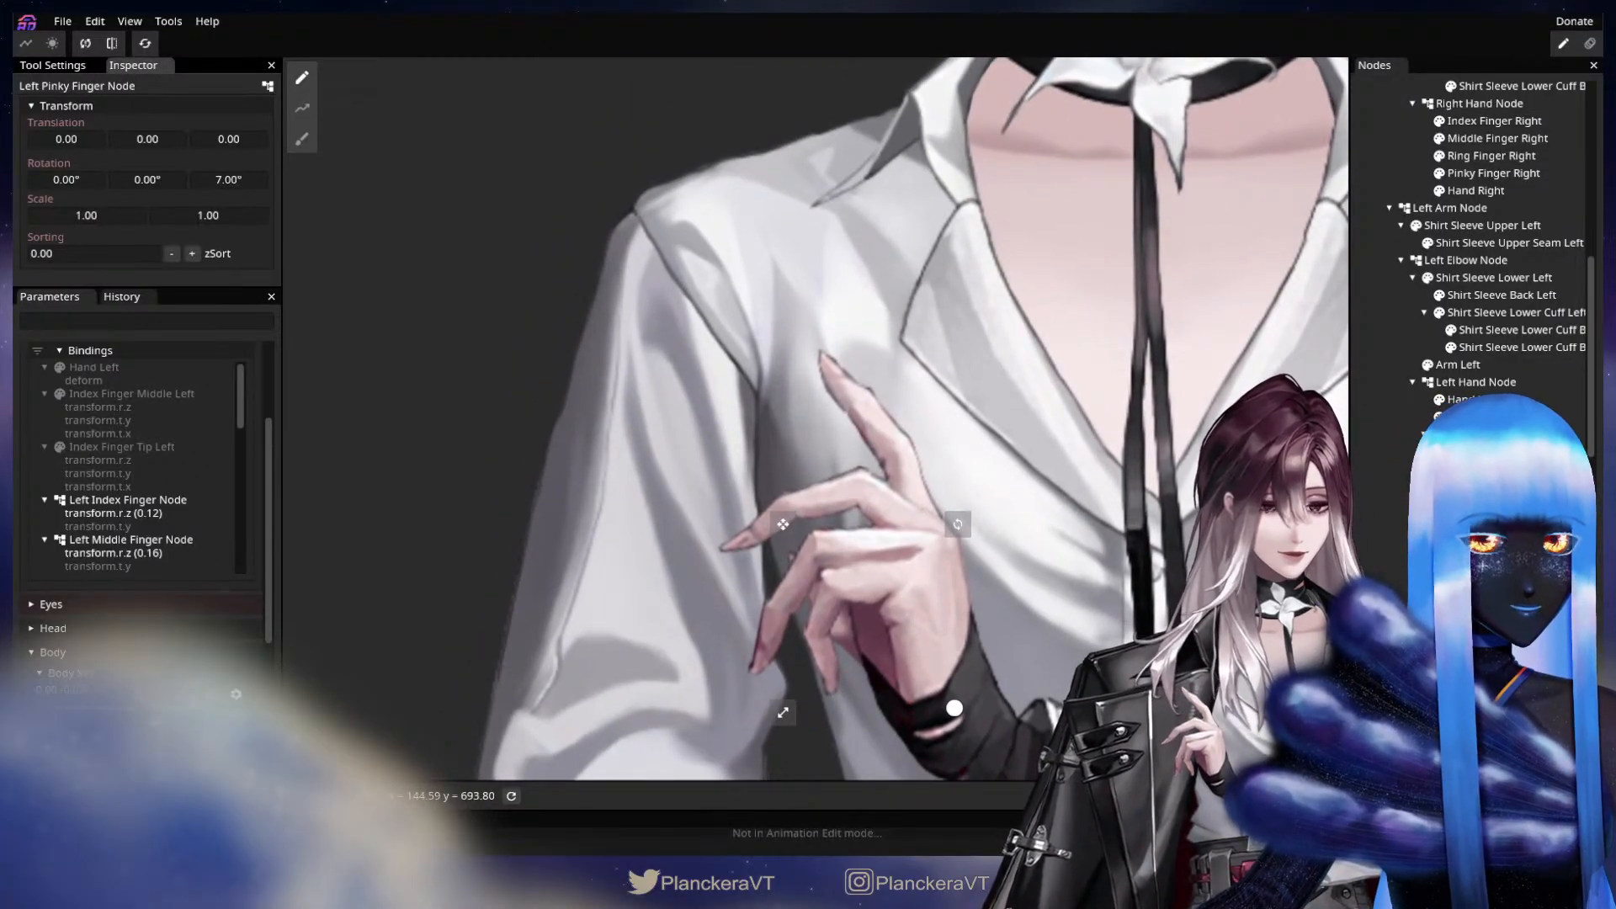
scroll(210, 428, down, 1)
scroll(256, 421, up, 3)
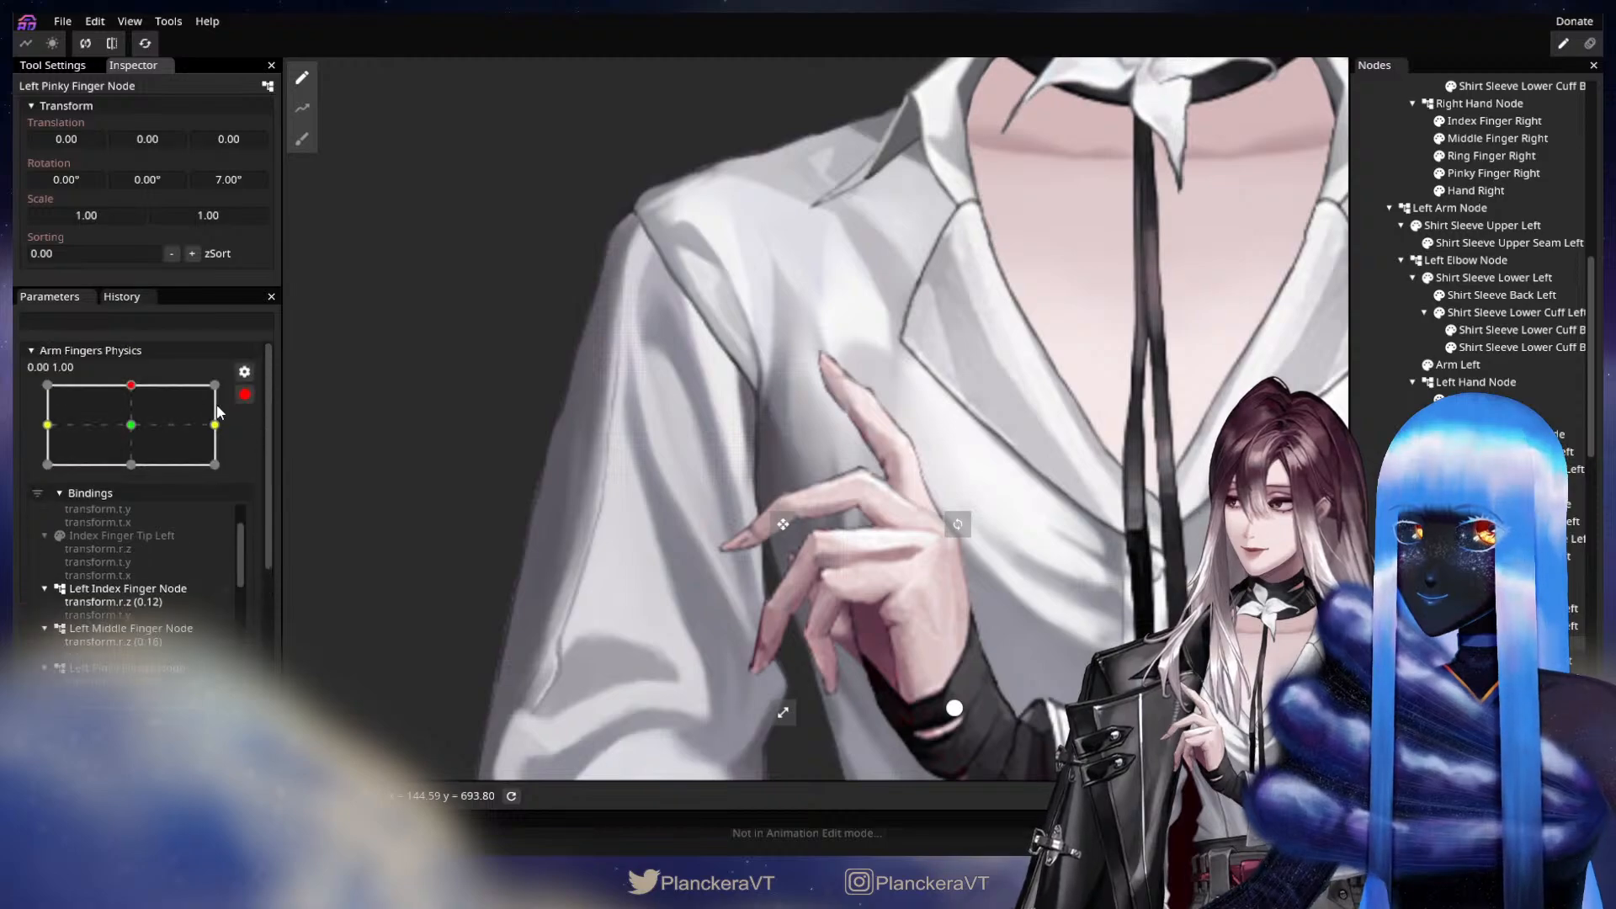
mouse_move(119, 390)
mouse_down()
mouse_move(115, 431)
mouse_move(126, 382)
mouse_up()
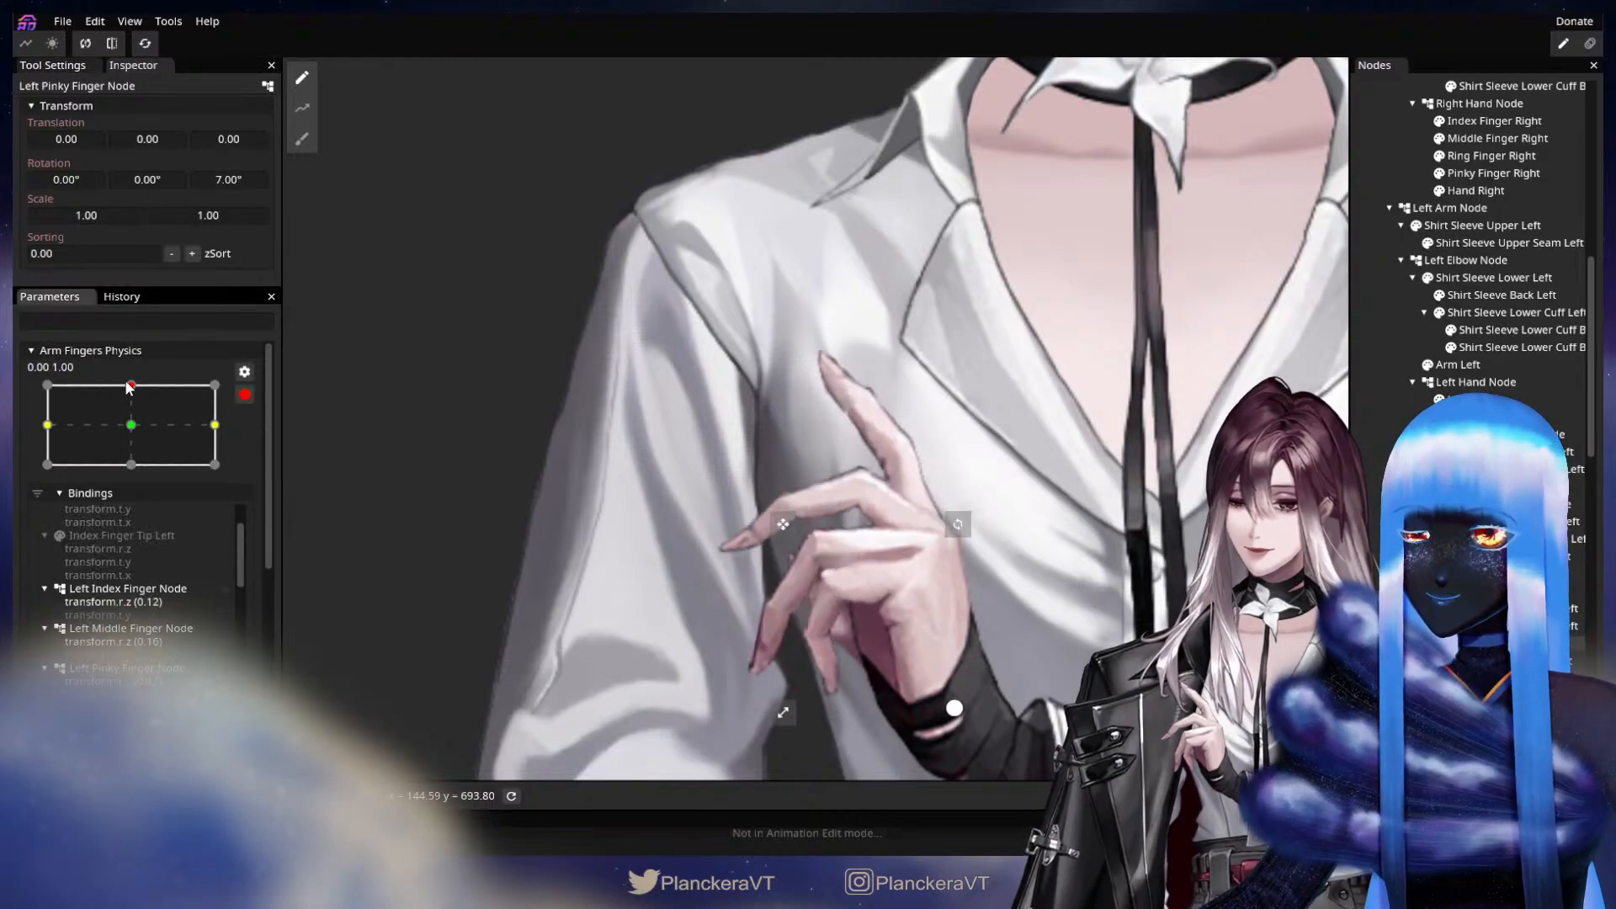
Set Left Index Finger Node's Z rotation to 8.60° and its X translation to 2.00 at Y 1.00.
drag(1103, 662, 1087, 608)
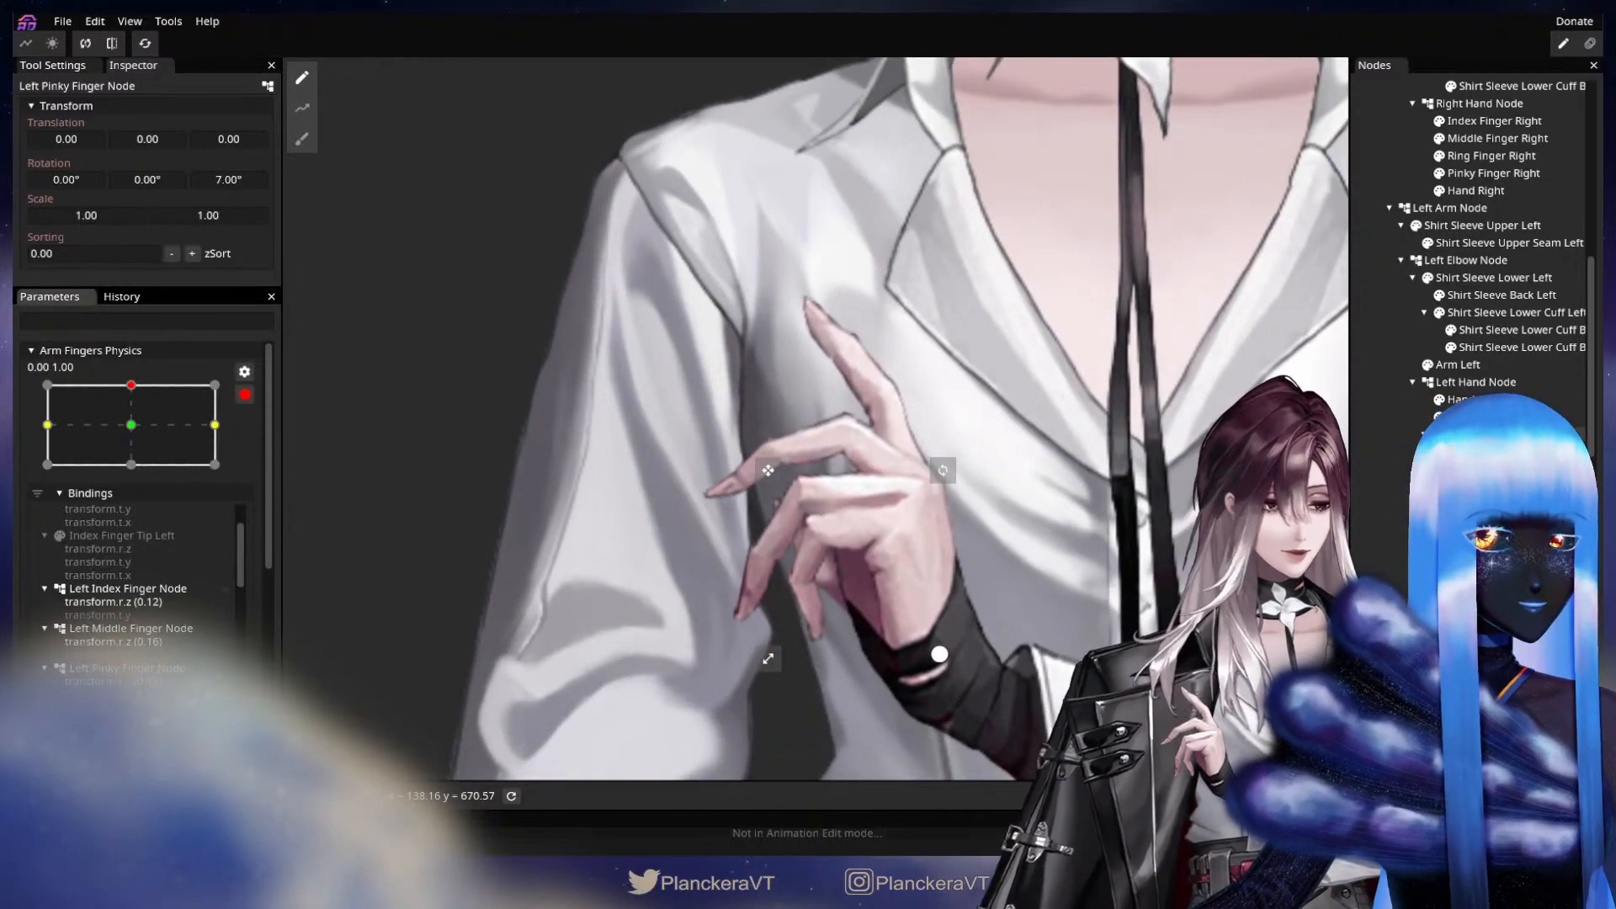
click(1498, 434)
drag(211, 179, 259, 173)
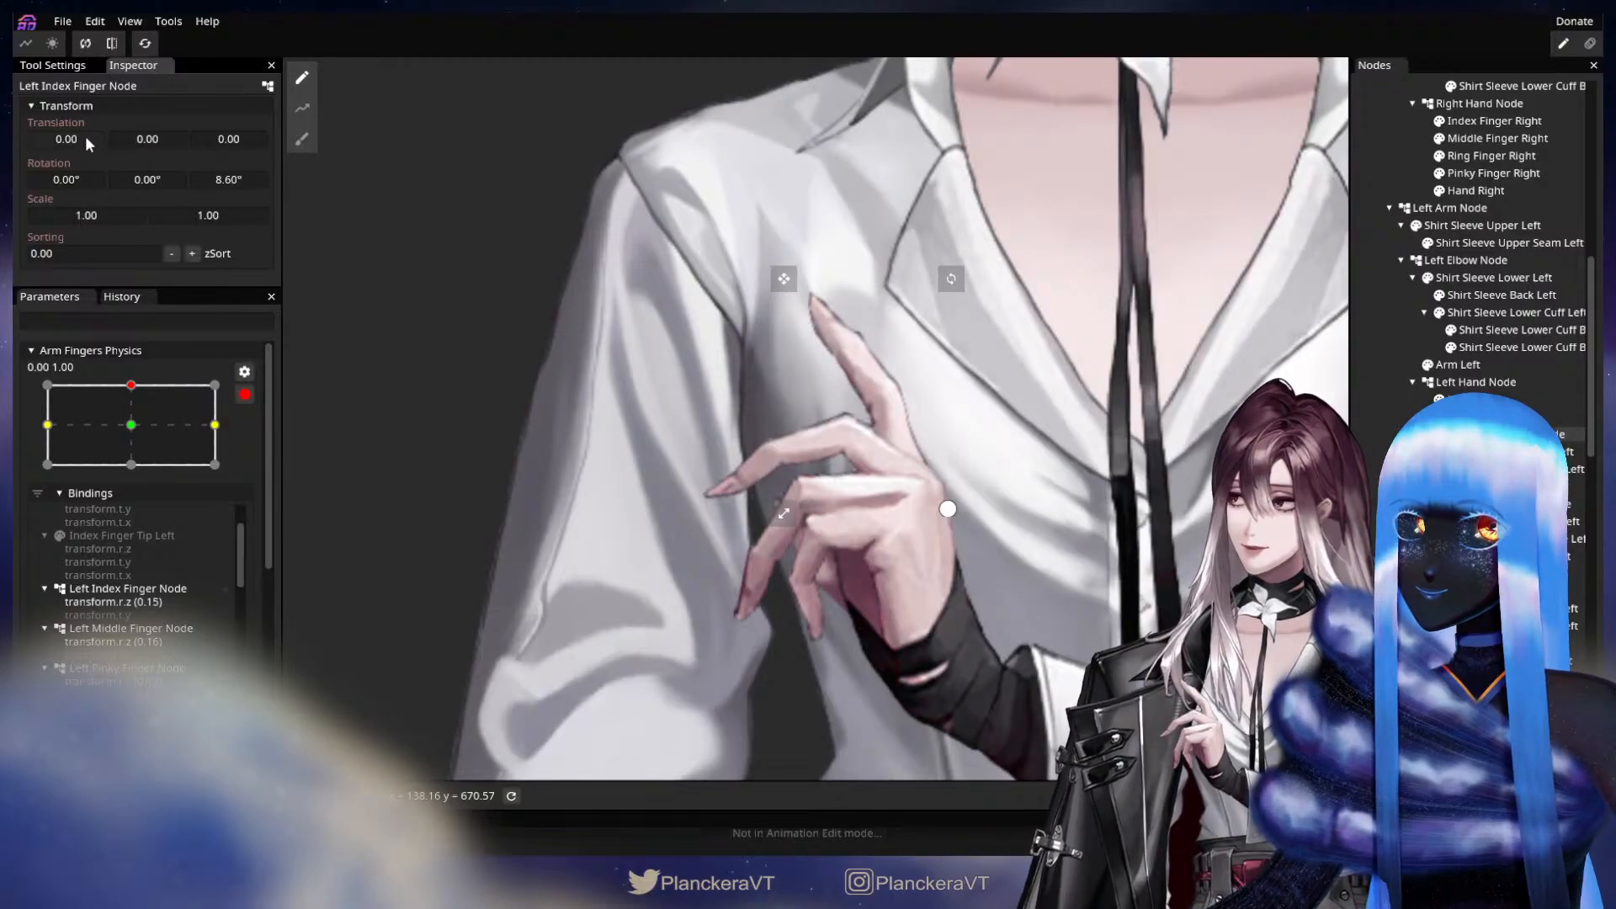
drag(85, 140, 91, 141)
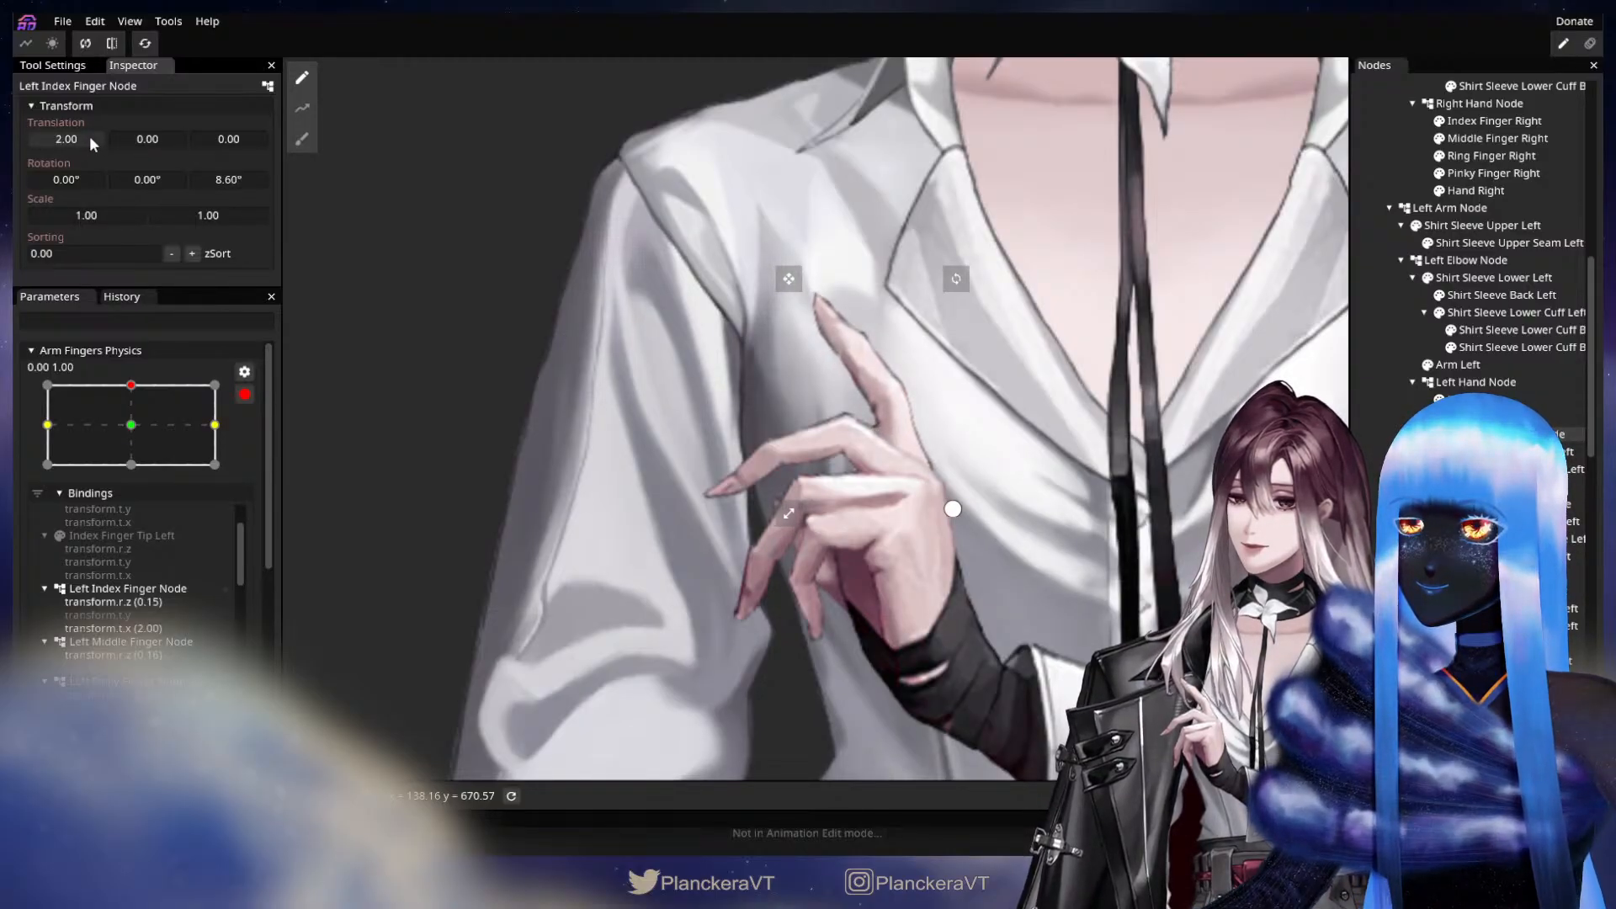
Increase the Z rotations of the left middle, ring and pinky finger nodes, setting the middle to 12.65° and the pinky to 13.05°.
click(967, 531)
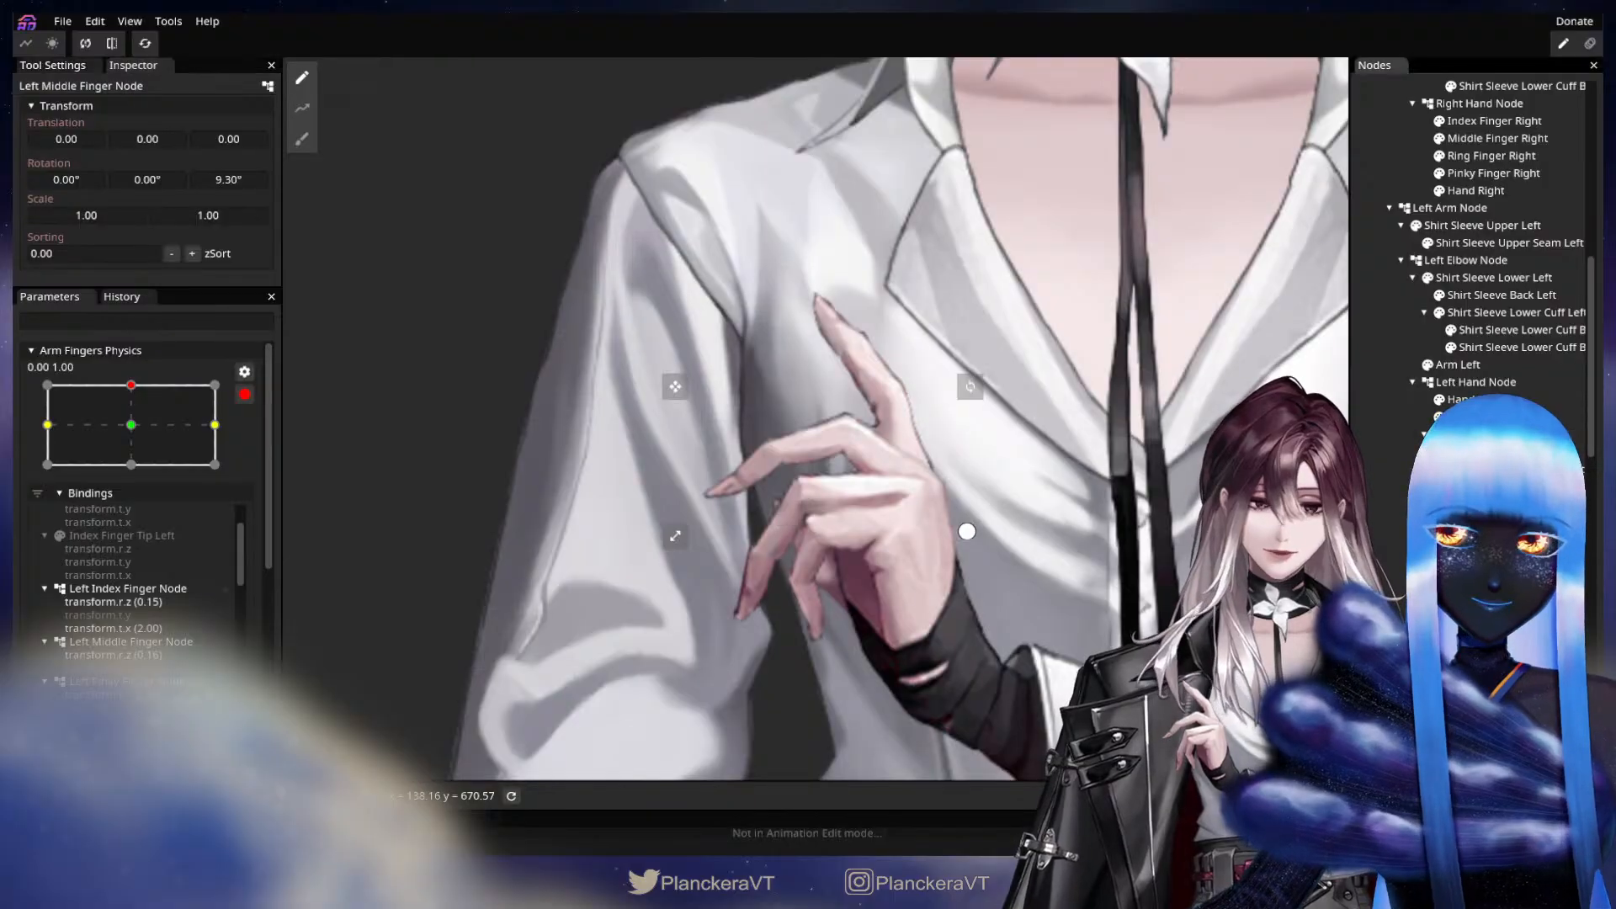
drag(228, 184, 275, 163)
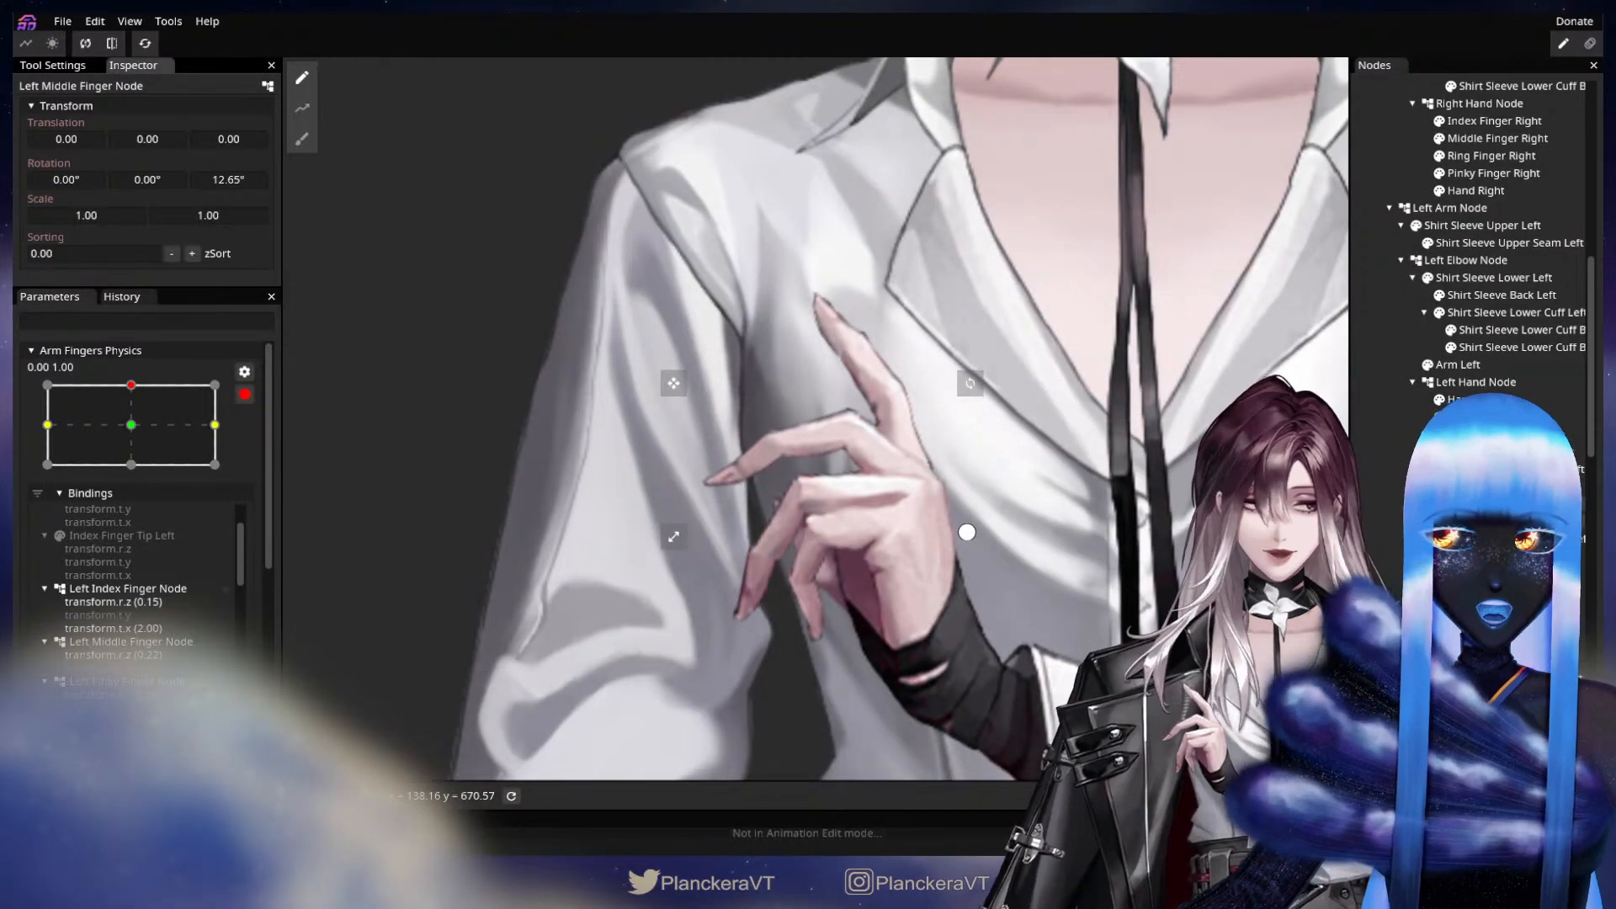
click(962, 646)
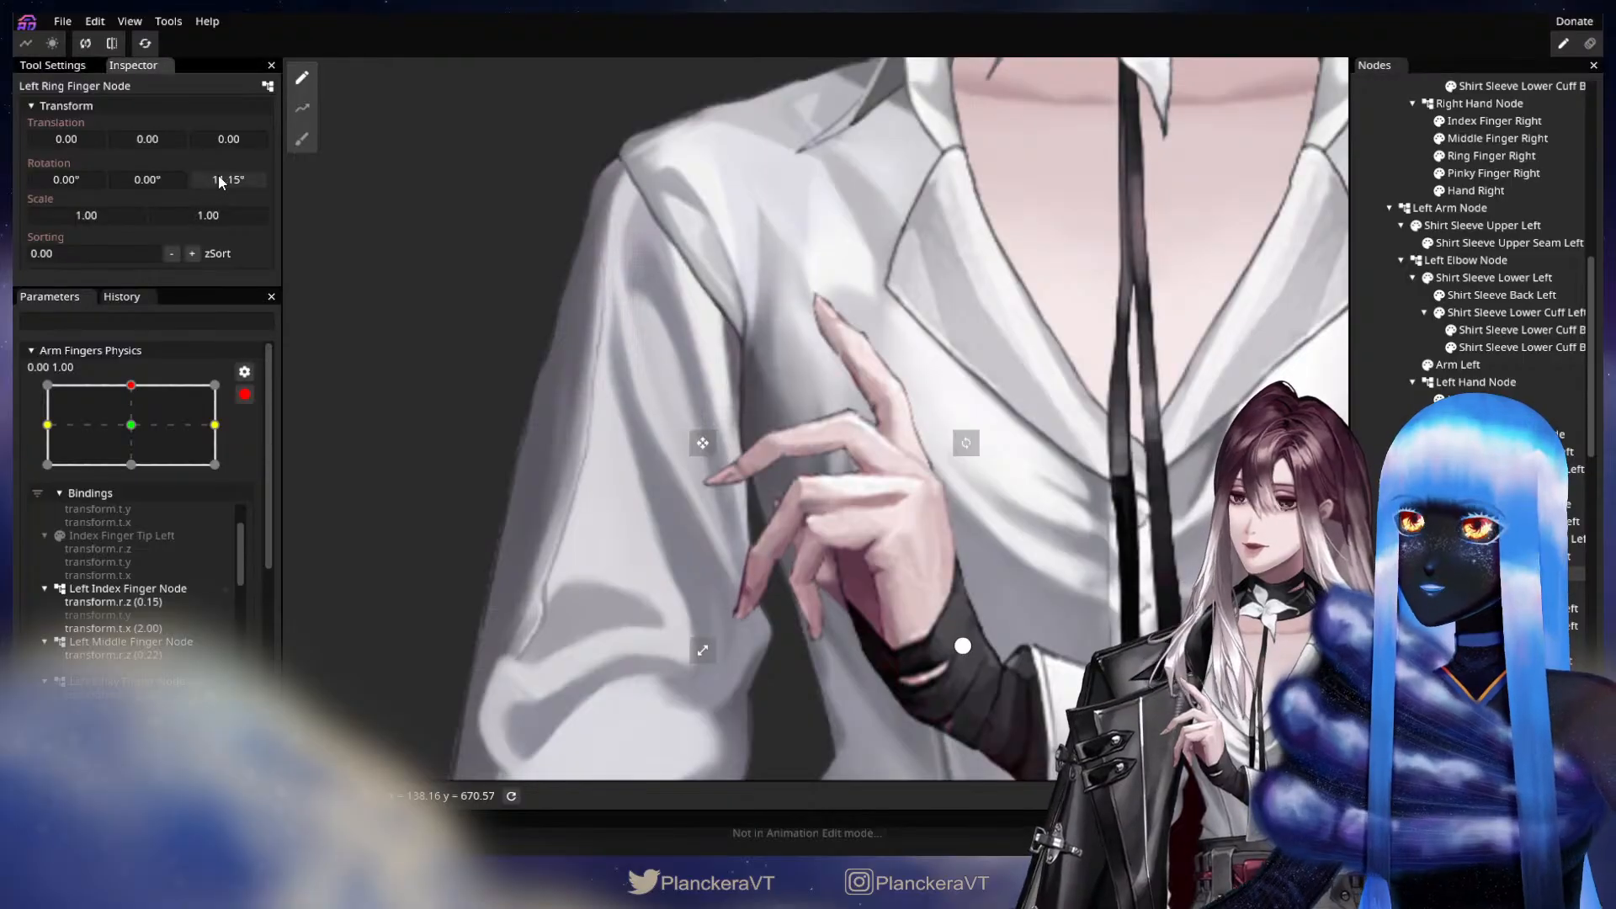
drag(219, 173, 306, 172)
click(1498, 643)
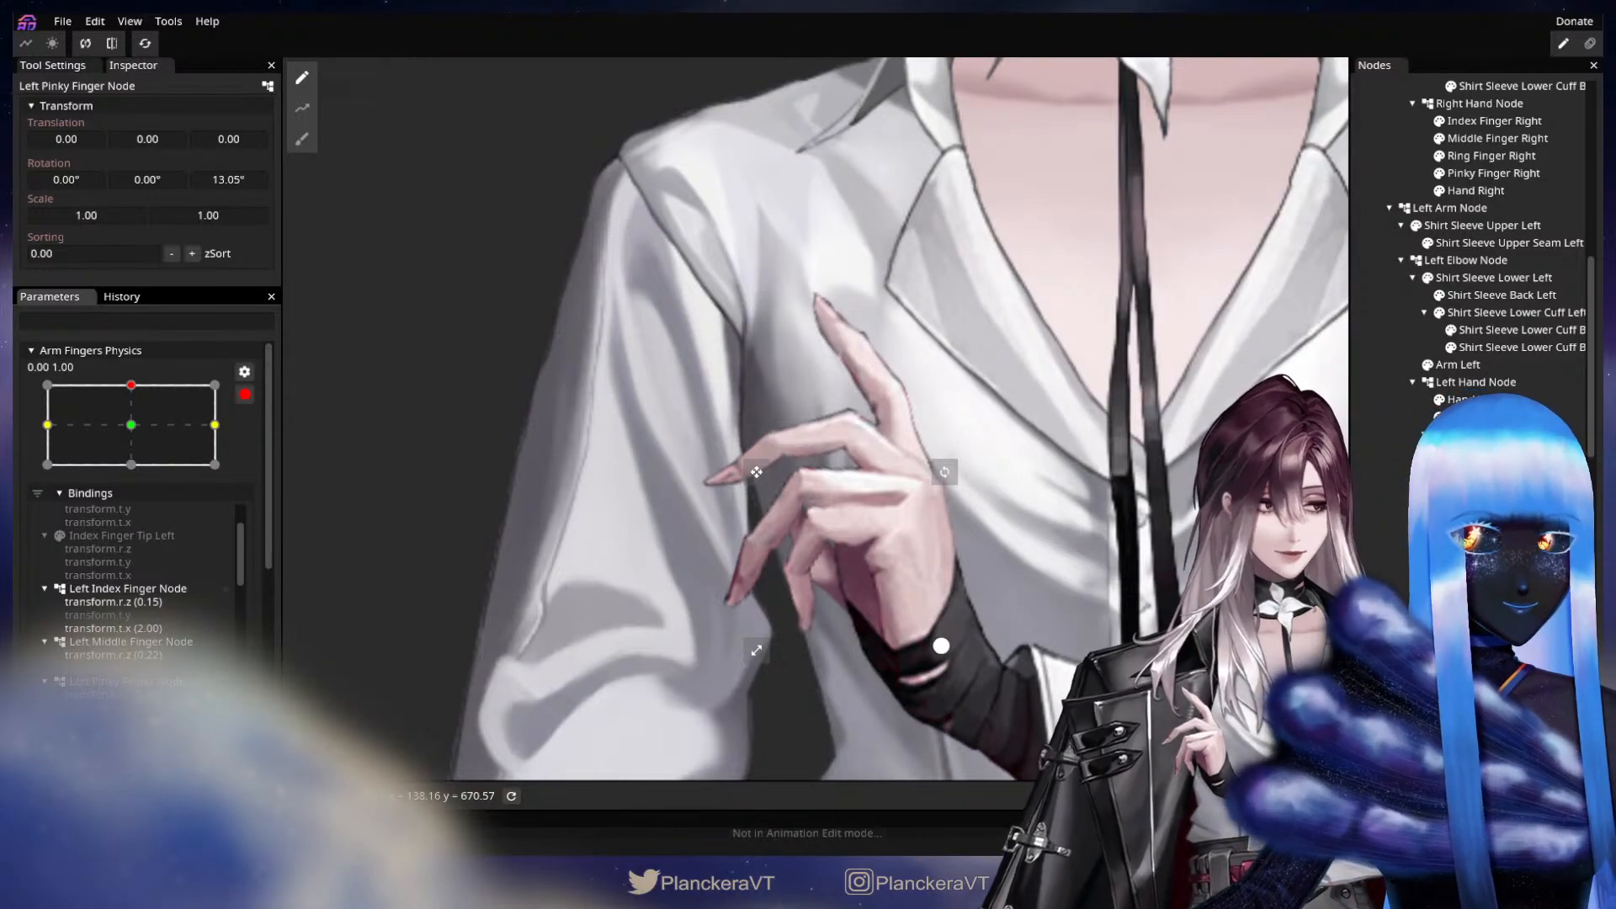
Key Index Finger Middle Left with a Z rotation of 5.45° and an X translation of 2.00.
click(872, 371)
drag(872, 370, 842, 423)
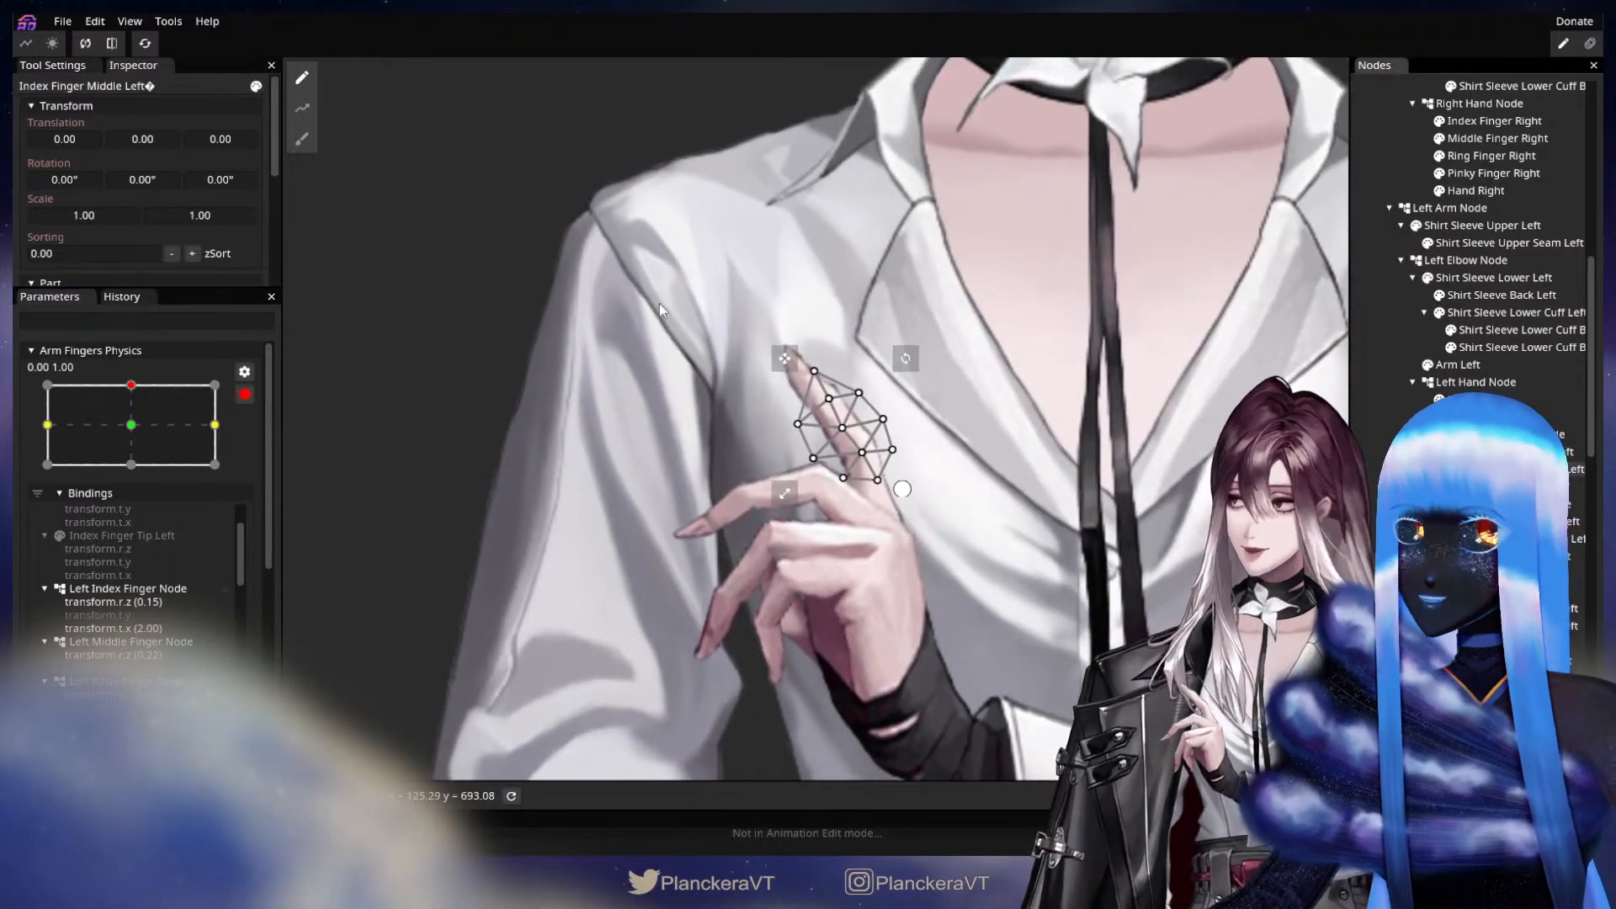
drag(205, 175, 298, 170)
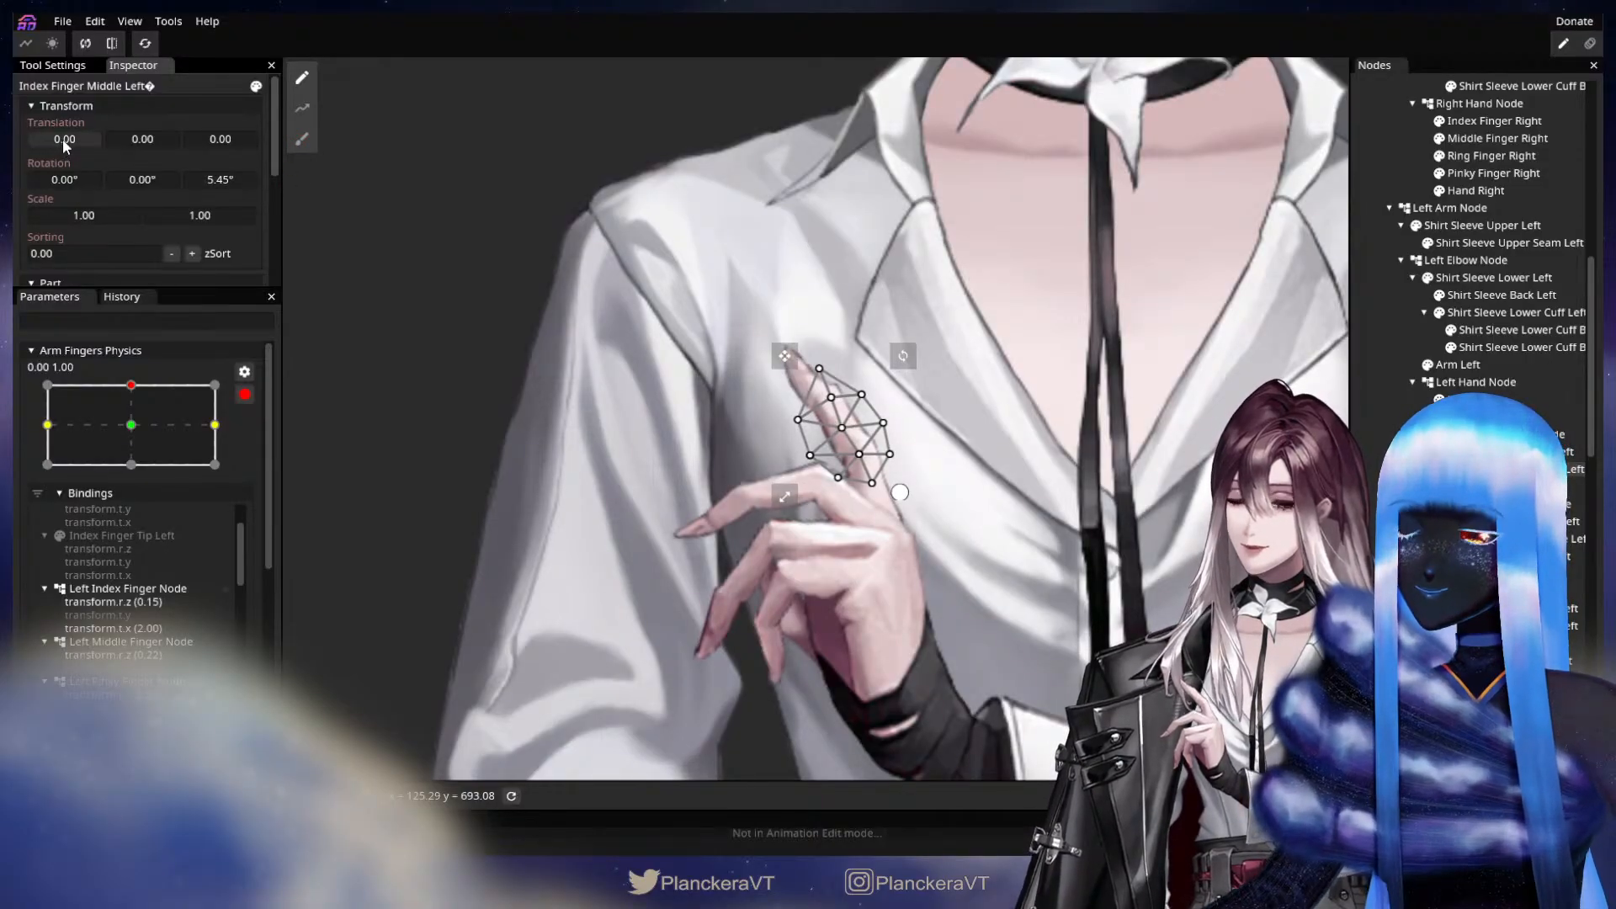
drag(62, 139, 64, 138)
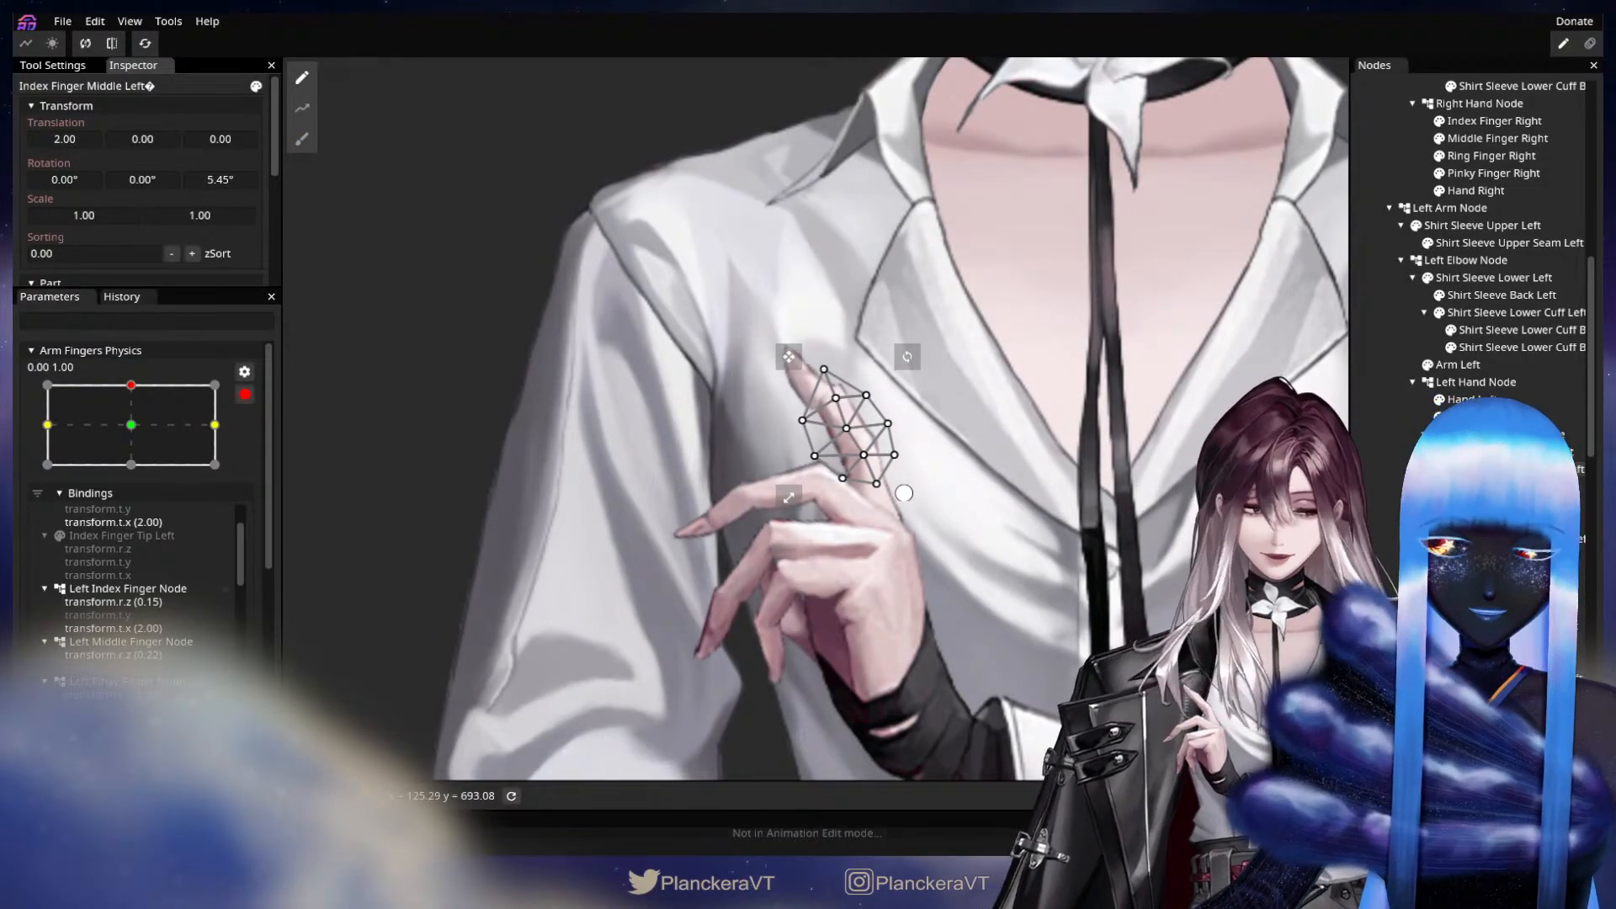
Key Index Finger Tip Left with a Z rotation of 5.80°, X translation 2.00 and Y translation -1.00.
click(1507, 487)
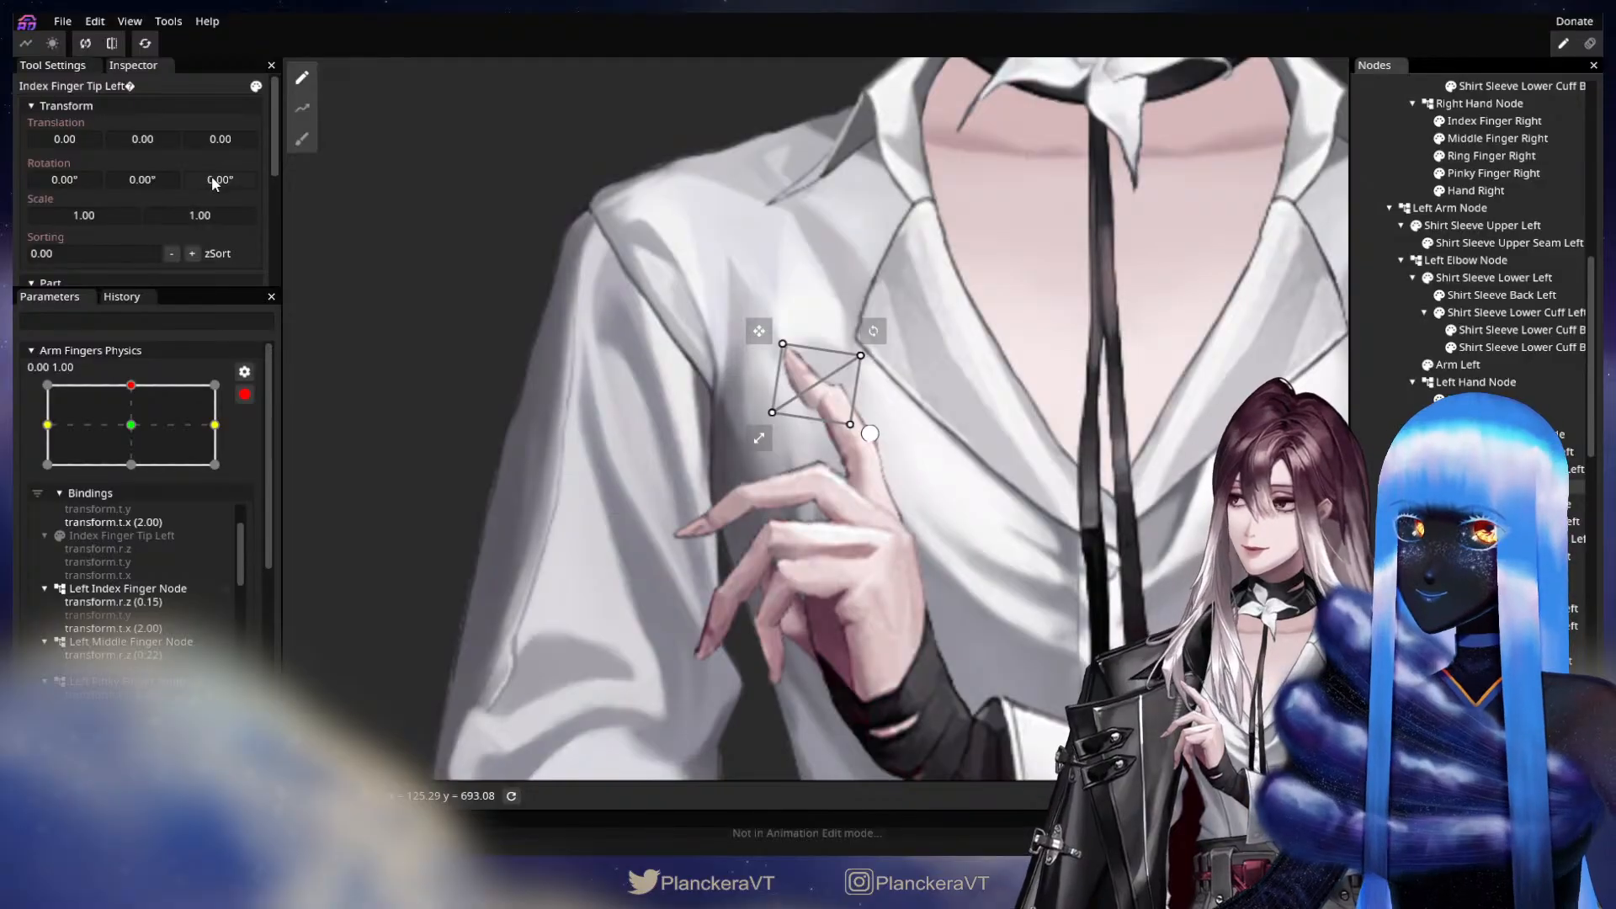
drag(212, 181, 305, 168)
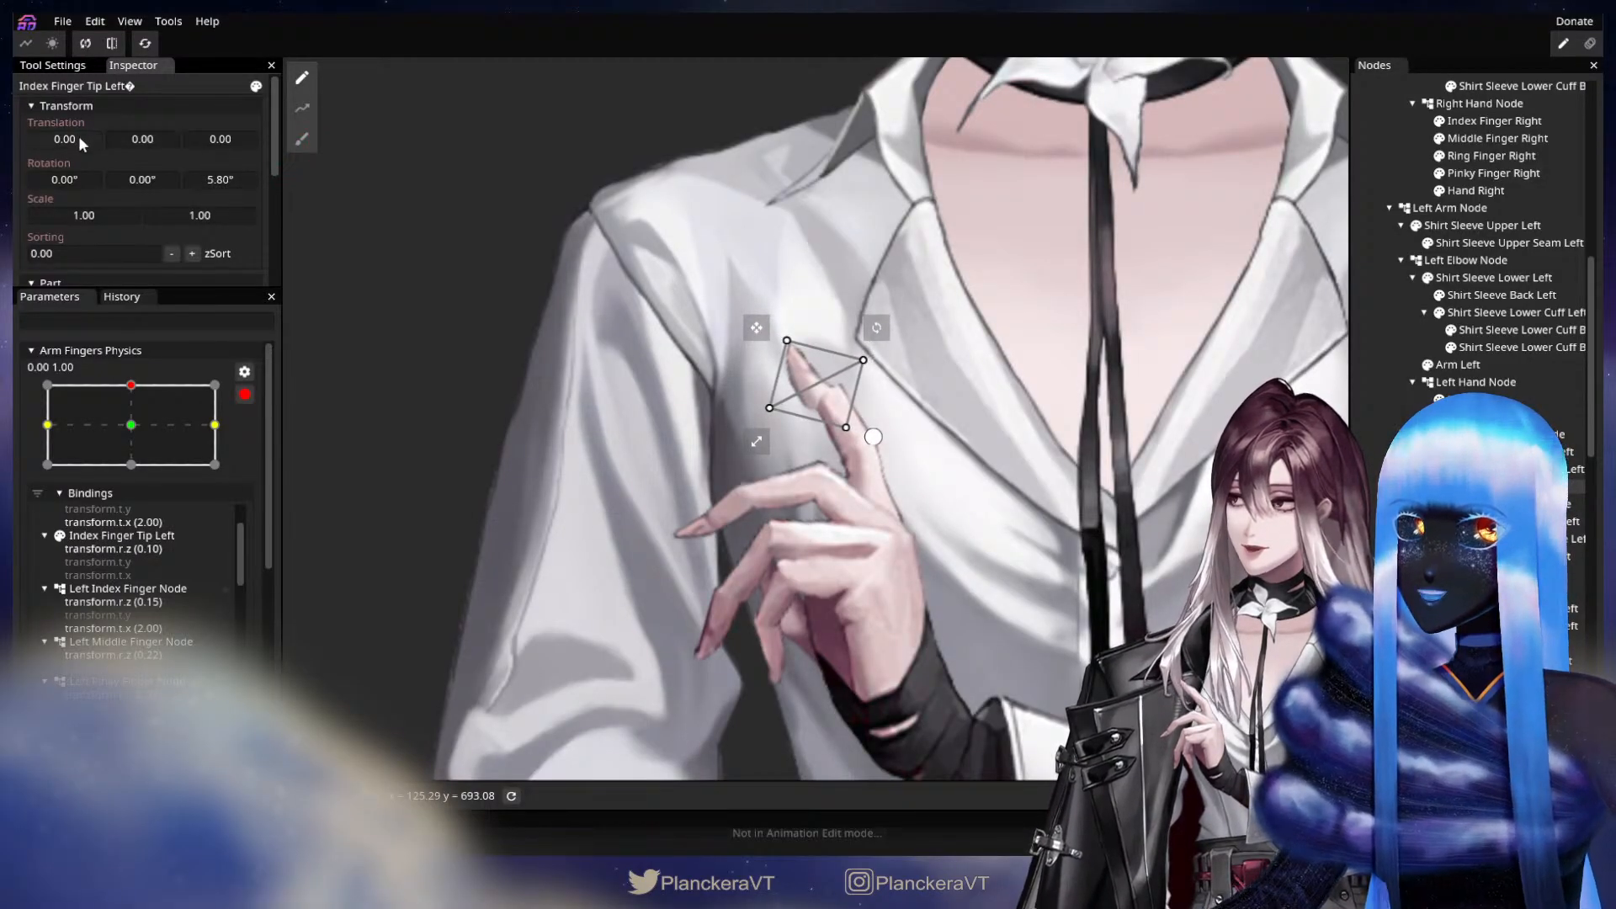
mouse_move(75, 136)
mouse_down()
mouse_move(134, 135)
mouse_move(64, 141)
mouse_up()
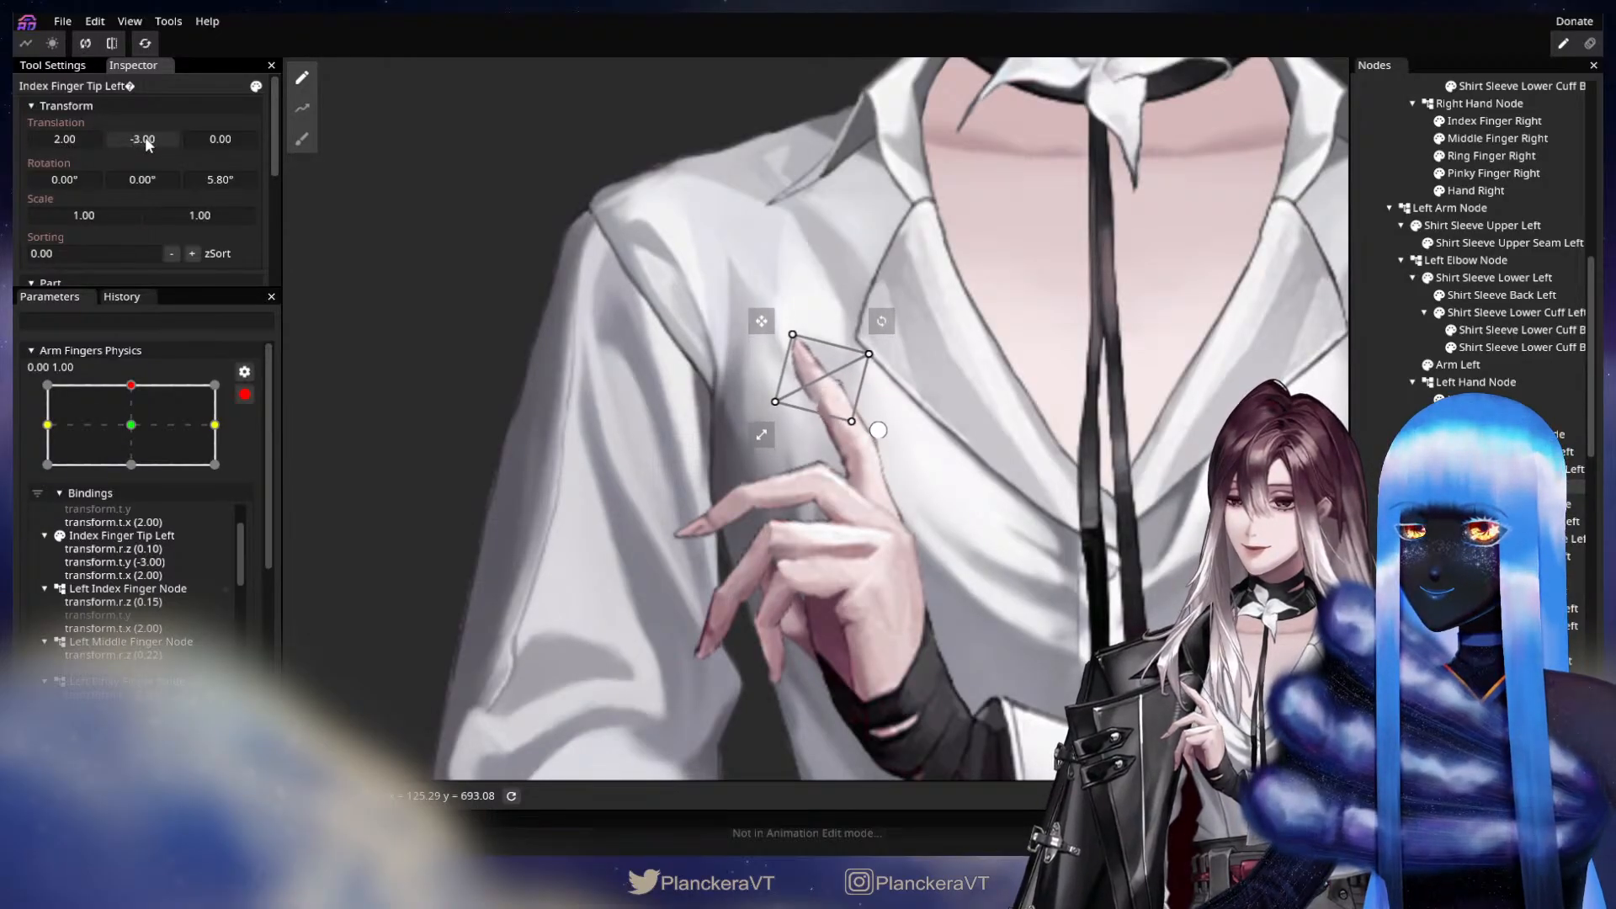
drag(145, 140, 149, 139)
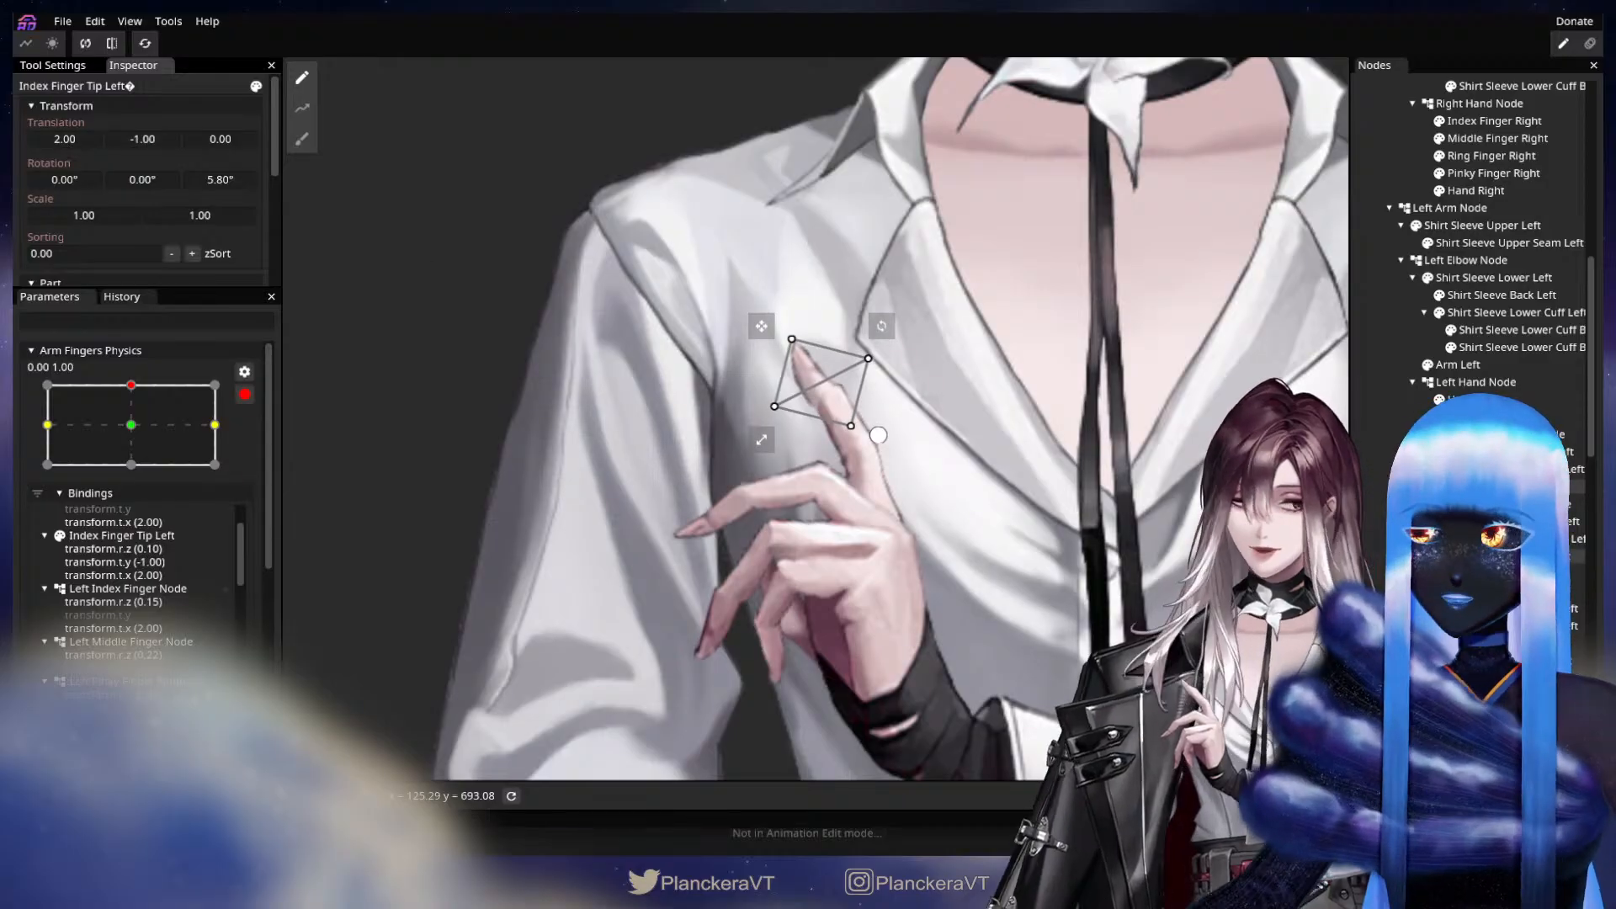
Reduce Index Finger Middle Left's Z rotation to 3.55° and its X translation to 1.00.
click(1515, 469)
drag(234, 178, 199, 184)
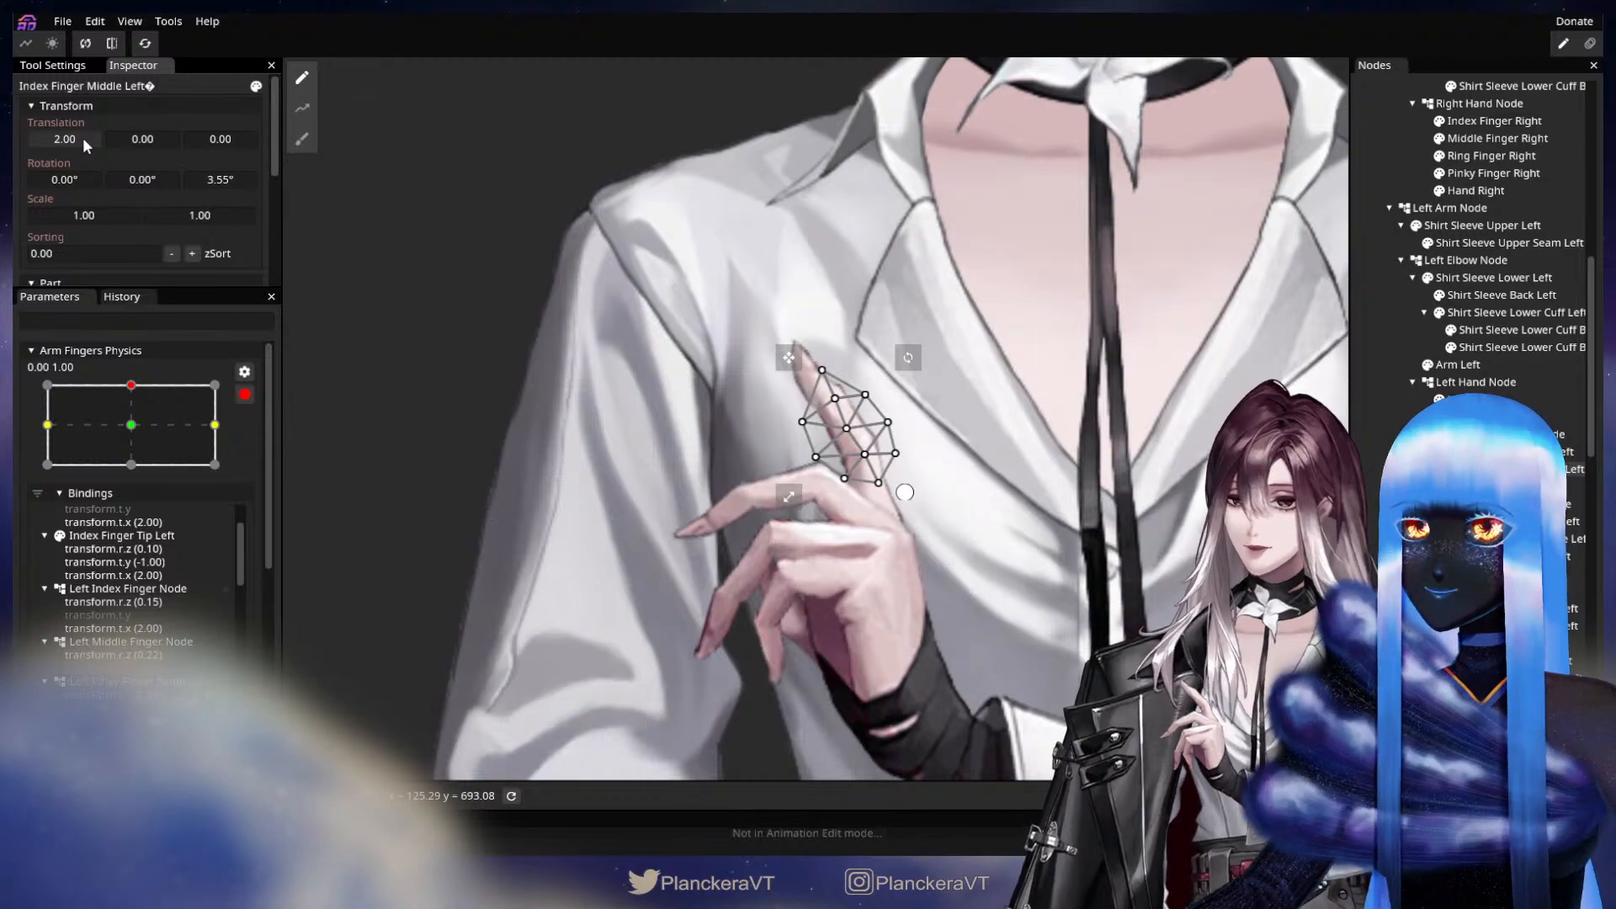
drag(82, 138, 81, 138)
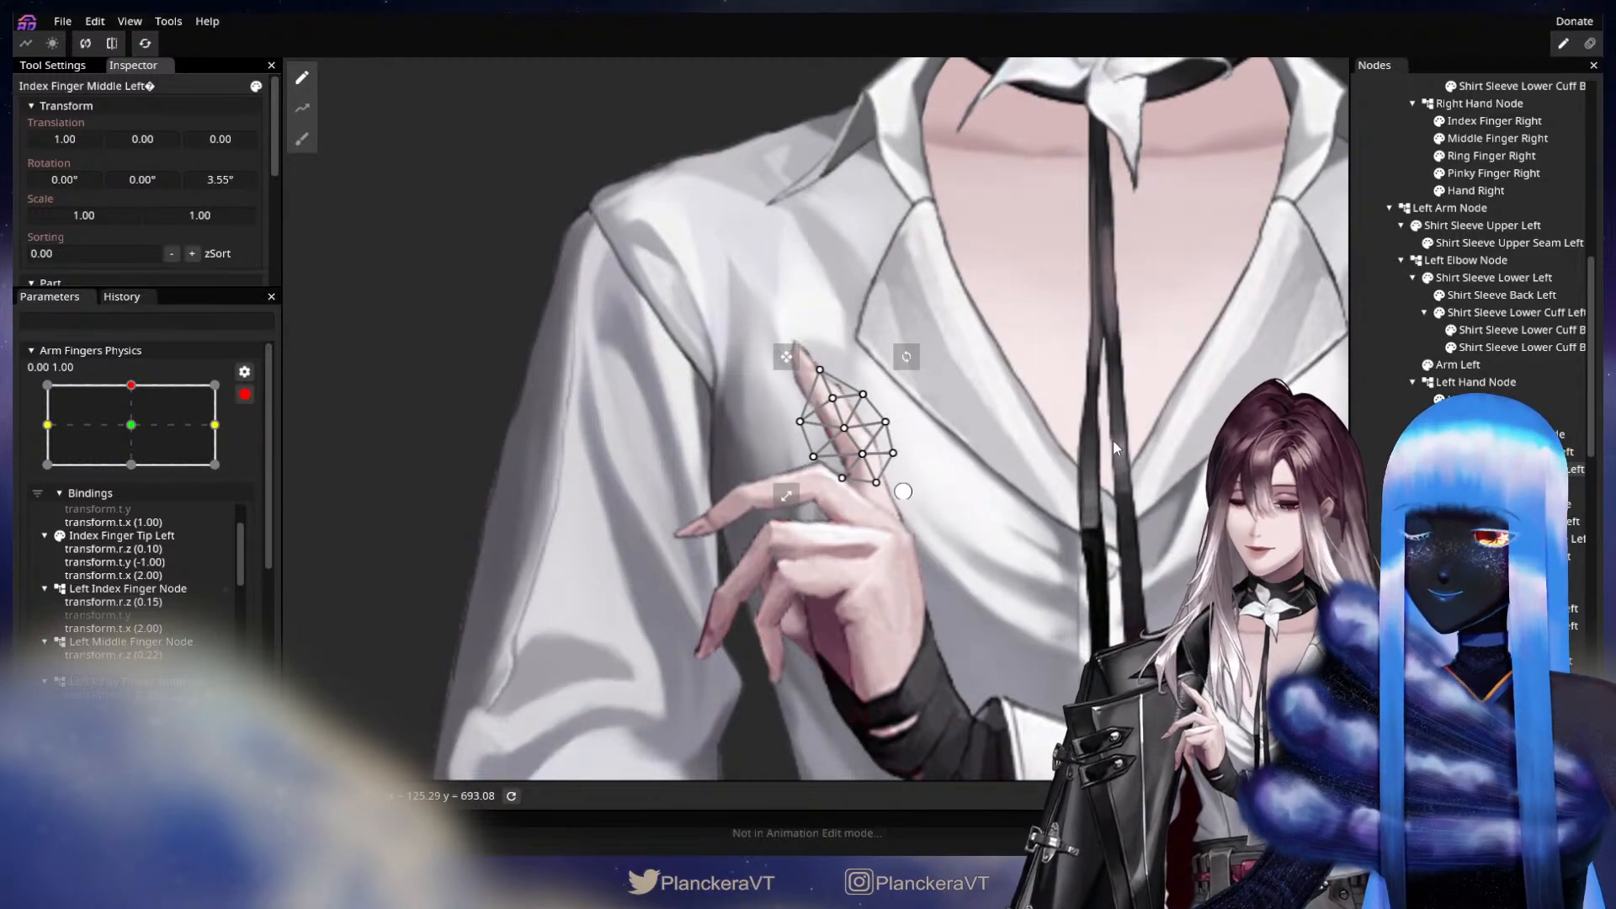
Refine Index Finger Tip Left to a Z rotation of 1.90°, X translation 2.00 and Y translation 0, and check its motion.
click(1515, 486)
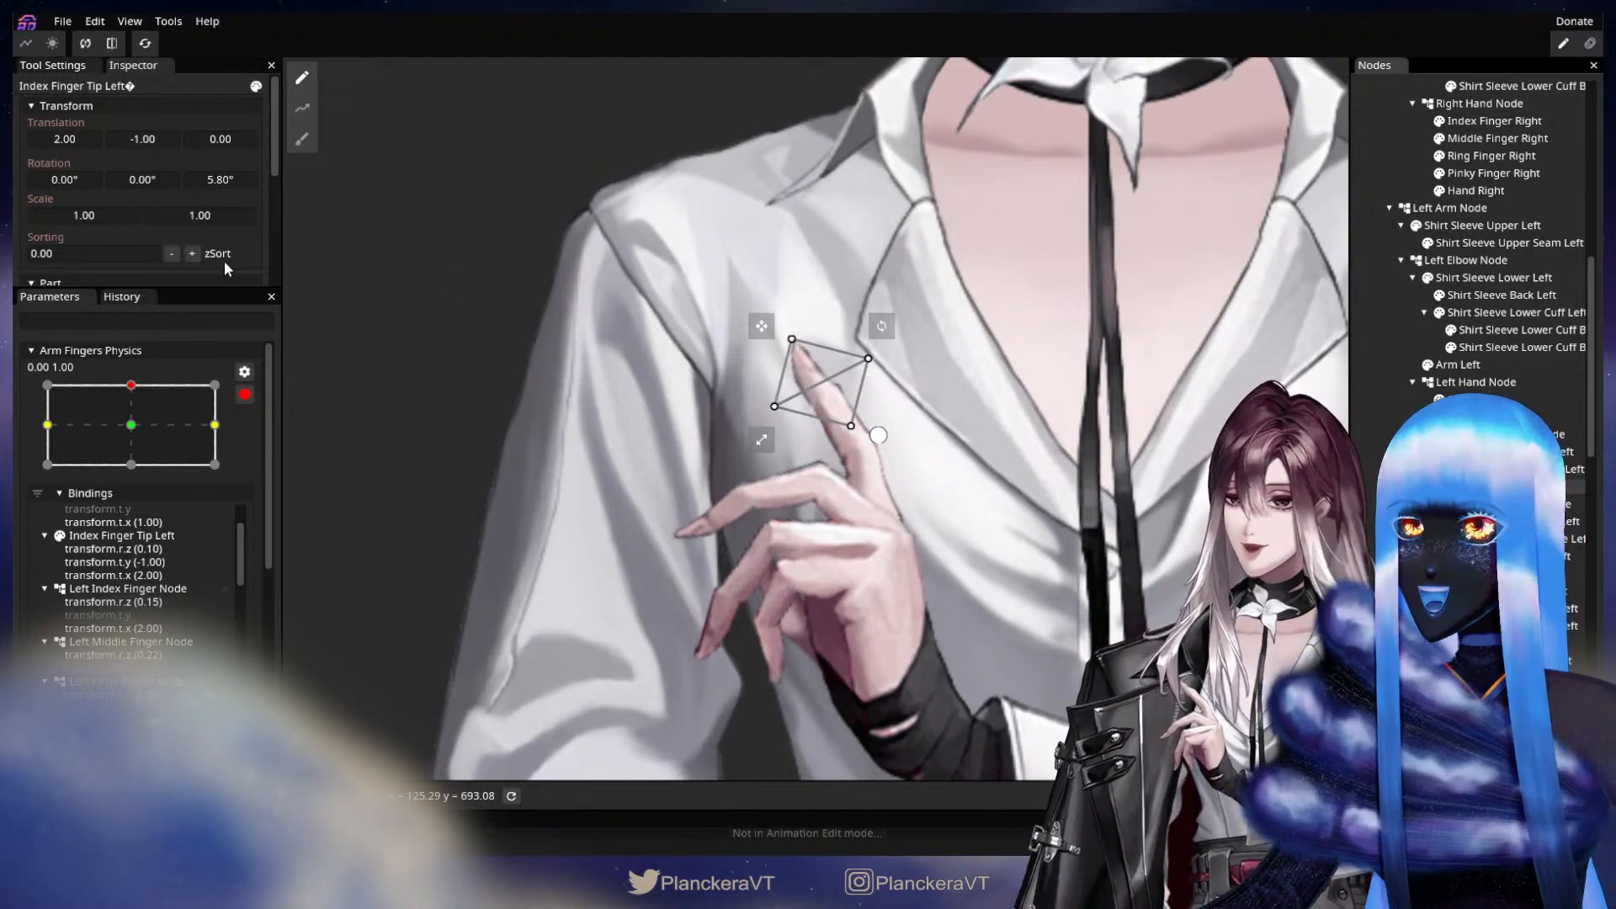
drag(77, 135, 74, 133)
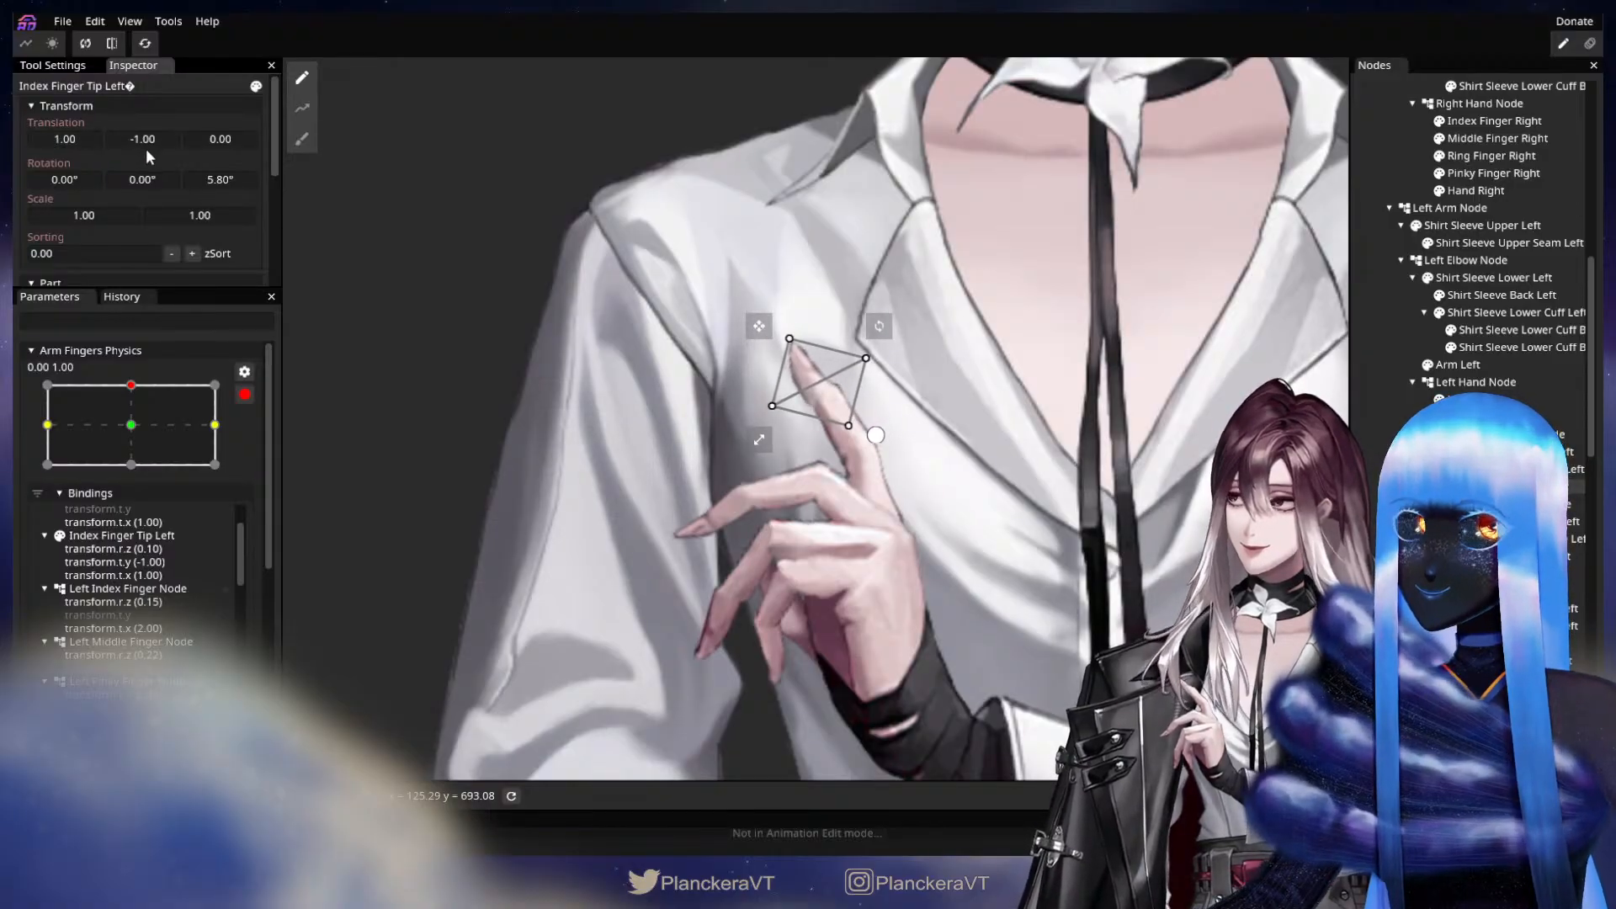
drag(230, 178, 144, 143)
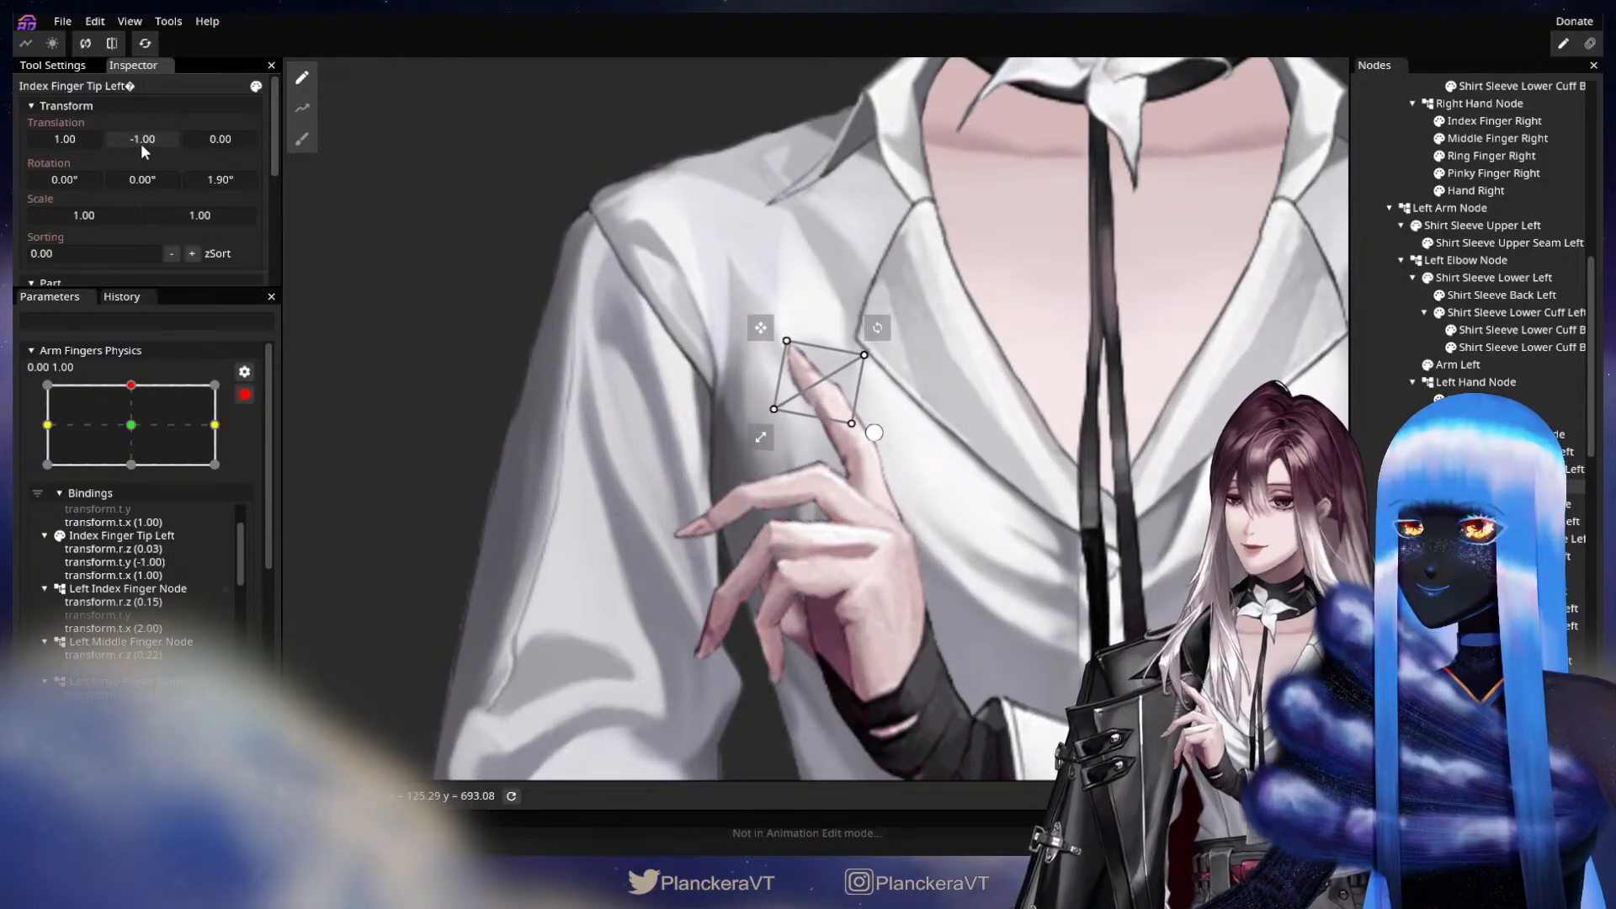
drag(68, 141, 68, 140)
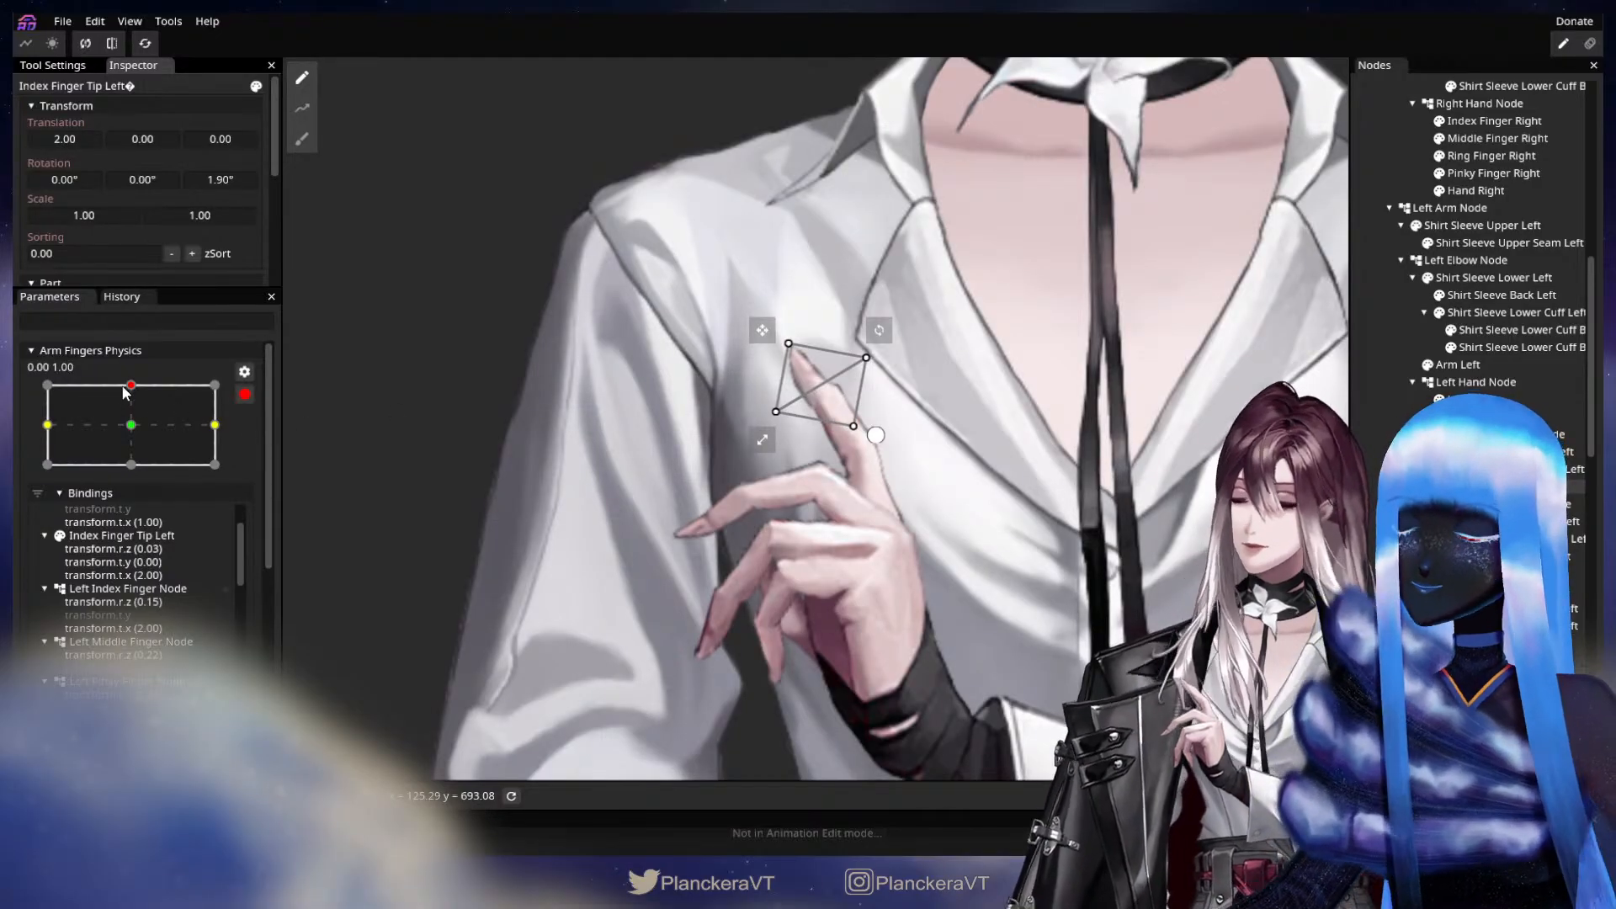
mouse_move(124, 388)
mouse_down()
mouse_move(133, 418)
mouse_move(143, 389)
mouse_up()
Key Middle Finger Middle Left with a Z rotation of 14.10° and a Y translation of -2.00, and save the puppet.
drag(1151, 497, 1144, 404)
click(1515, 538)
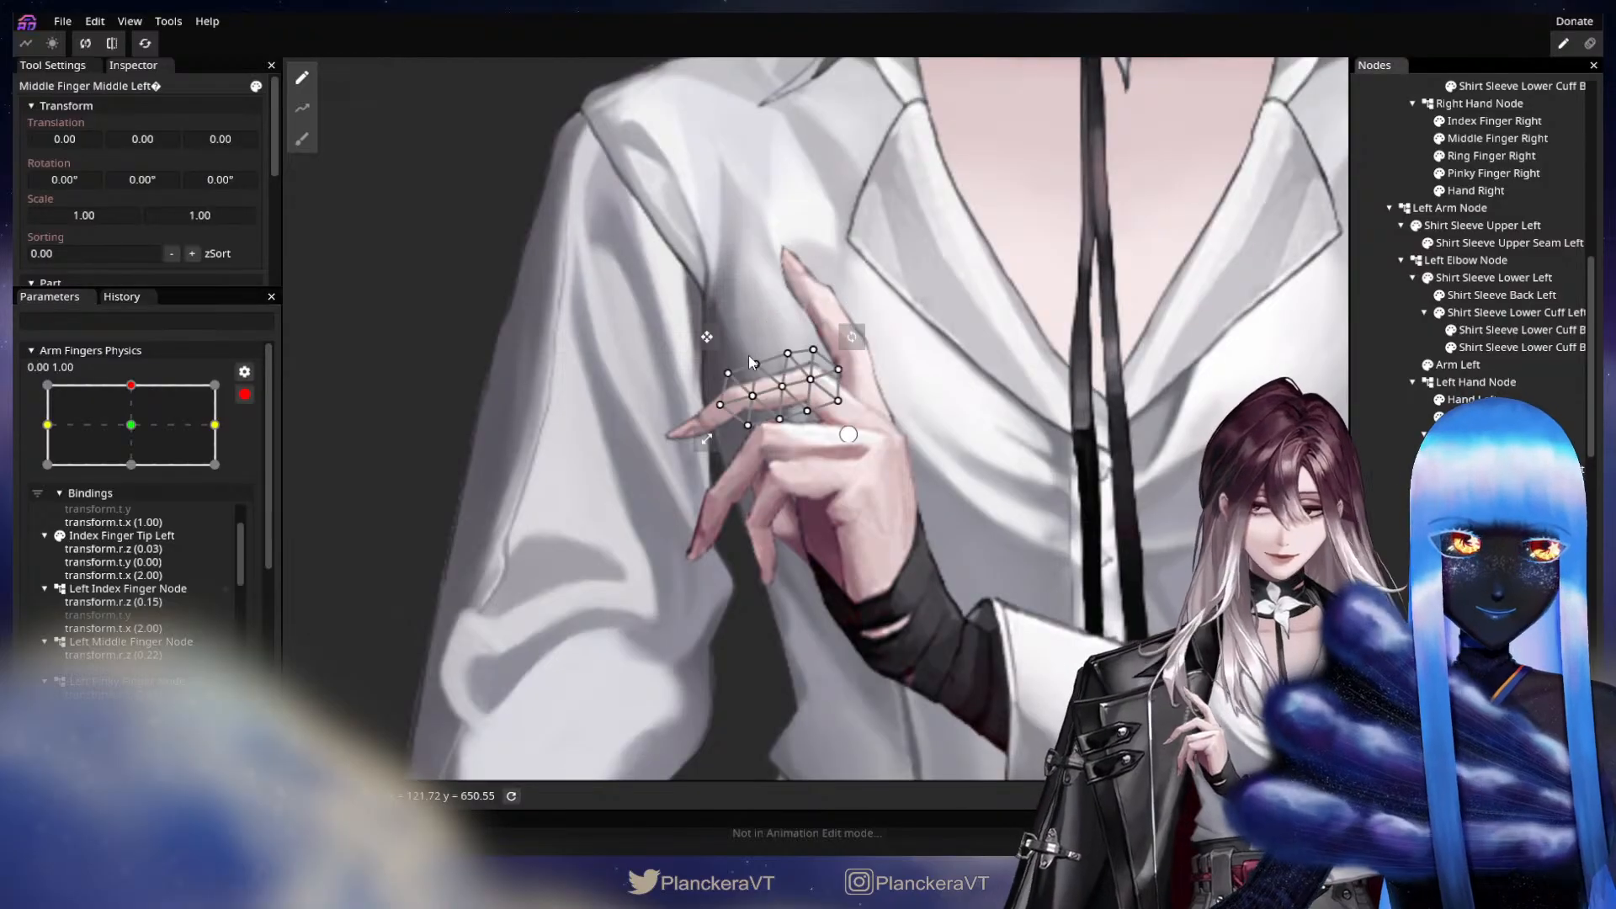
drag(217, 179, 461, 209)
drag(157, 135, 155, 137)
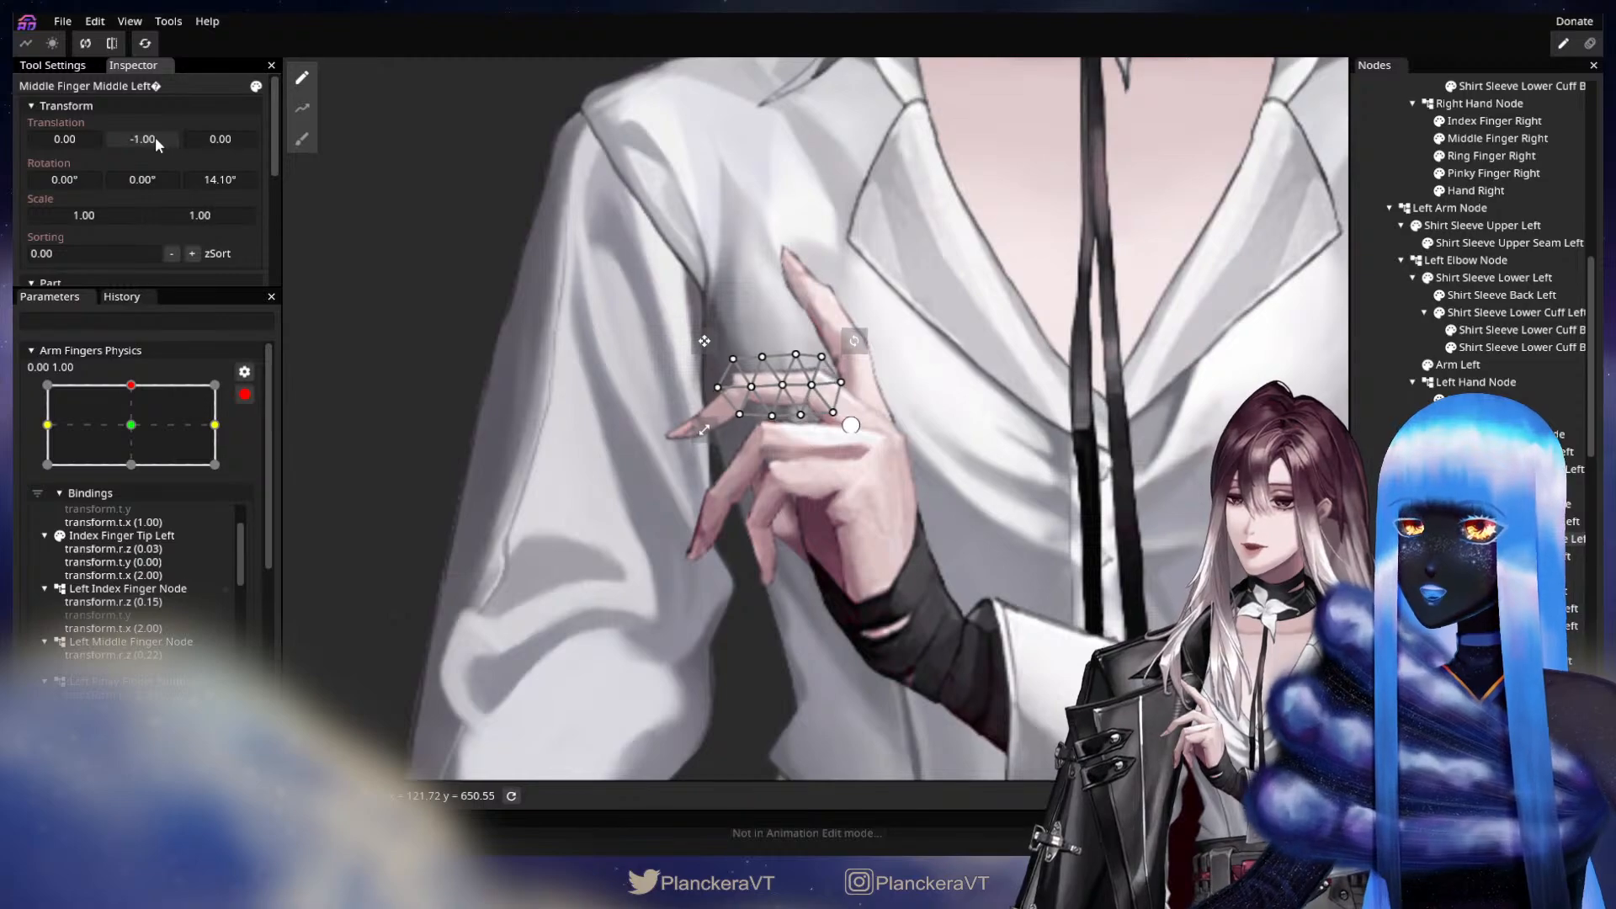
key(ctrl+s)
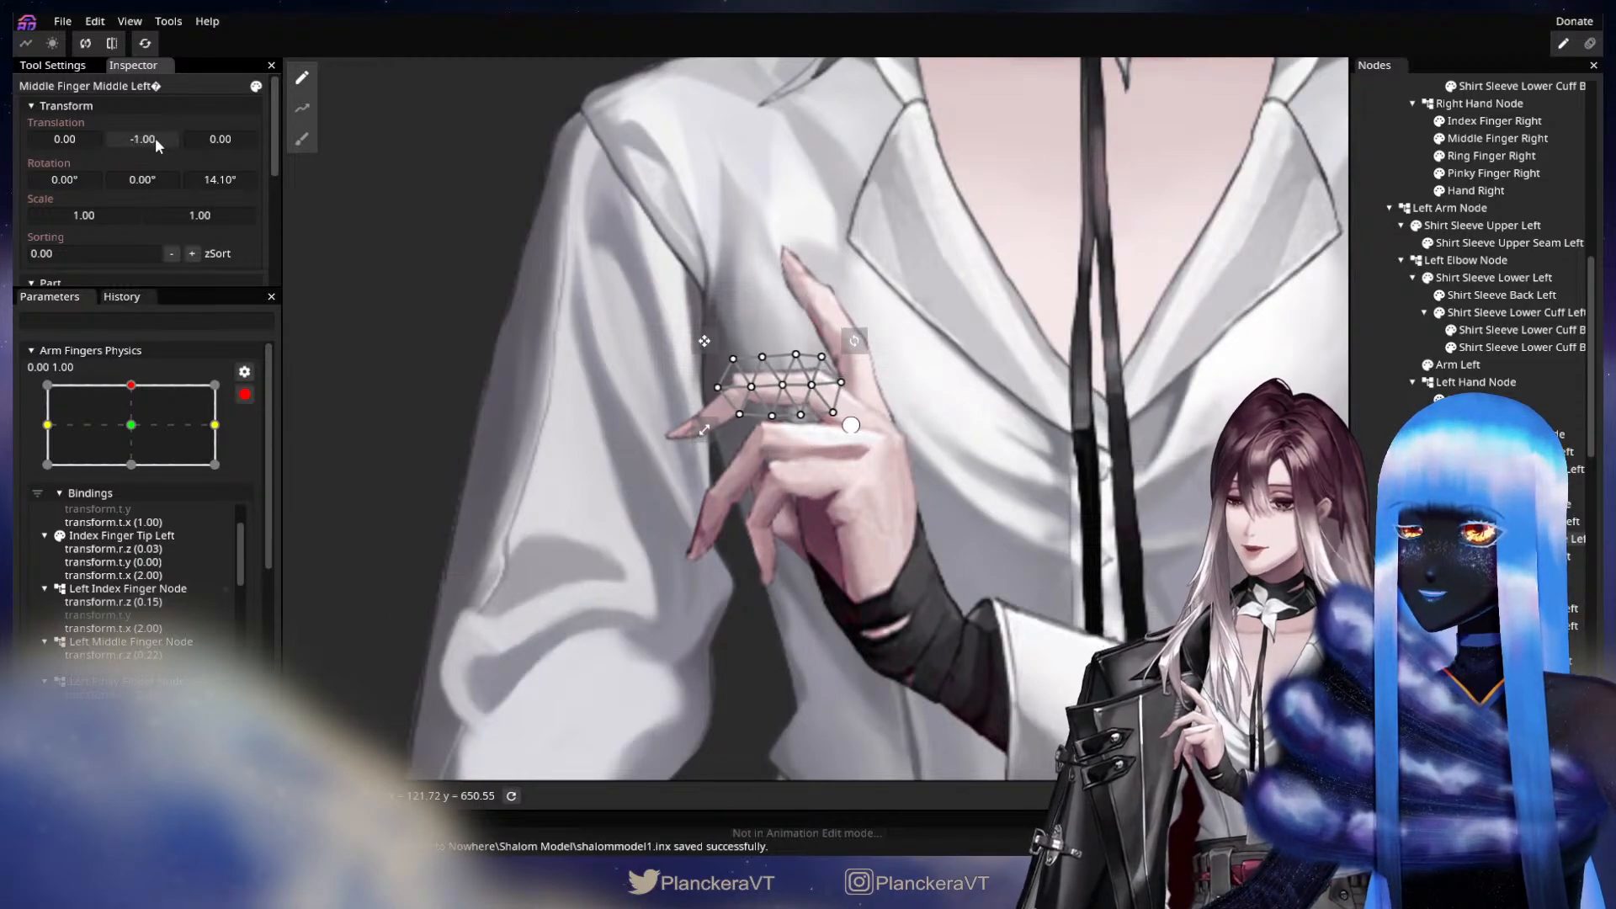
drag(155, 138, 154, 138)
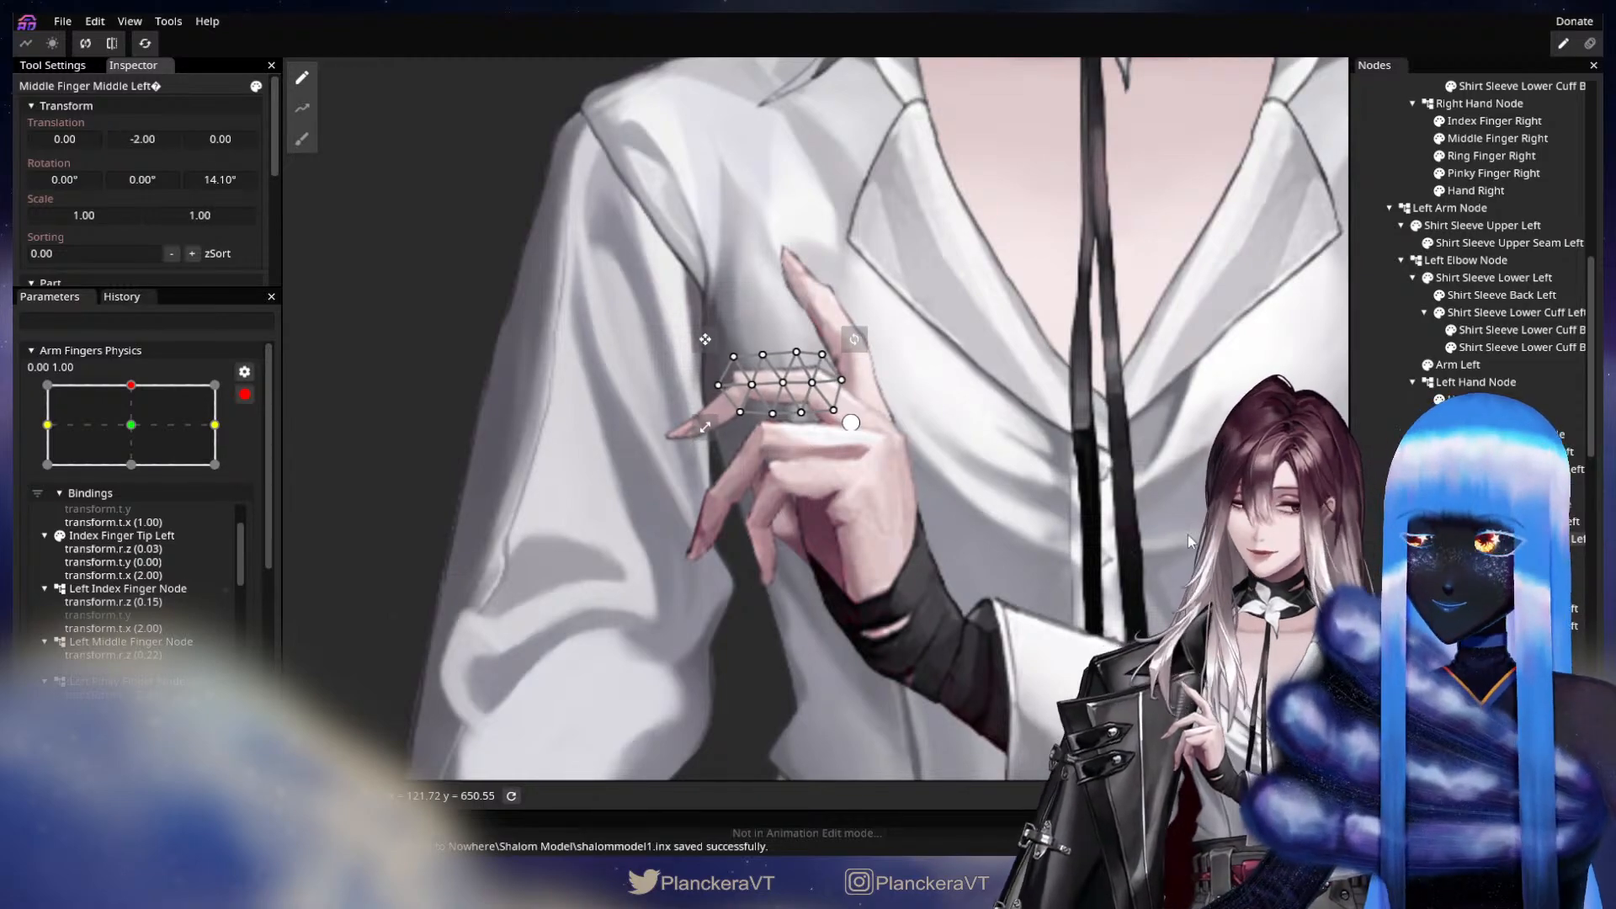
Key Middle Finger Tip Left with a Z rotation of 16.00° and translations X -2.00 and Y -10.00, and check its motion.
click(1515, 556)
click(1515, 556)
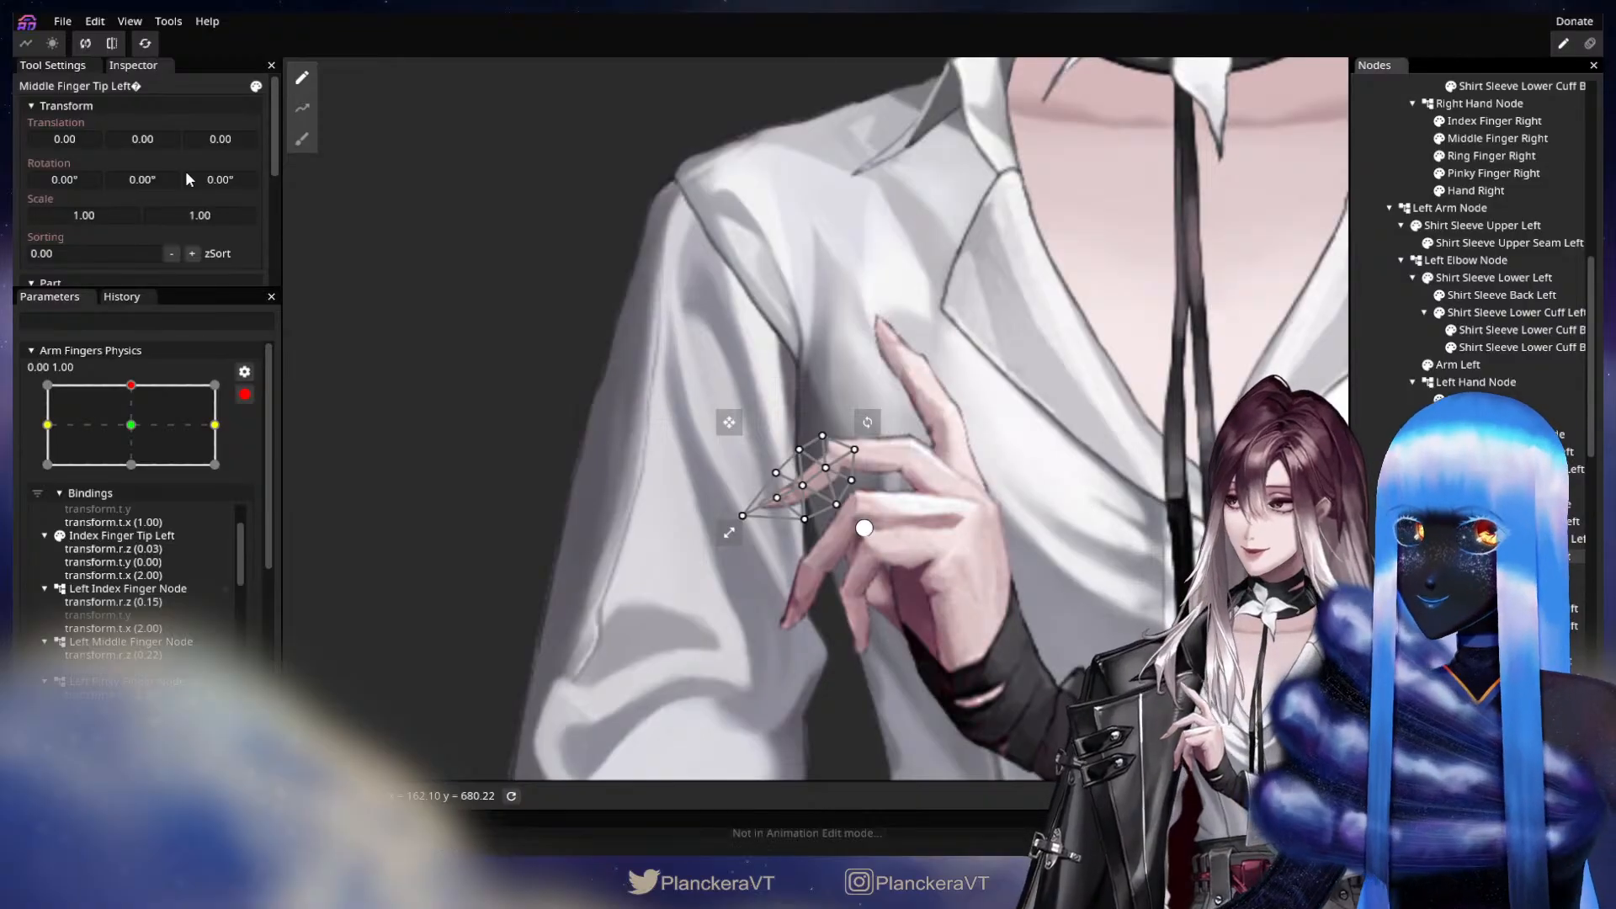
drag(213, 179, 493, 229)
drag(155, 138, 70, 136)
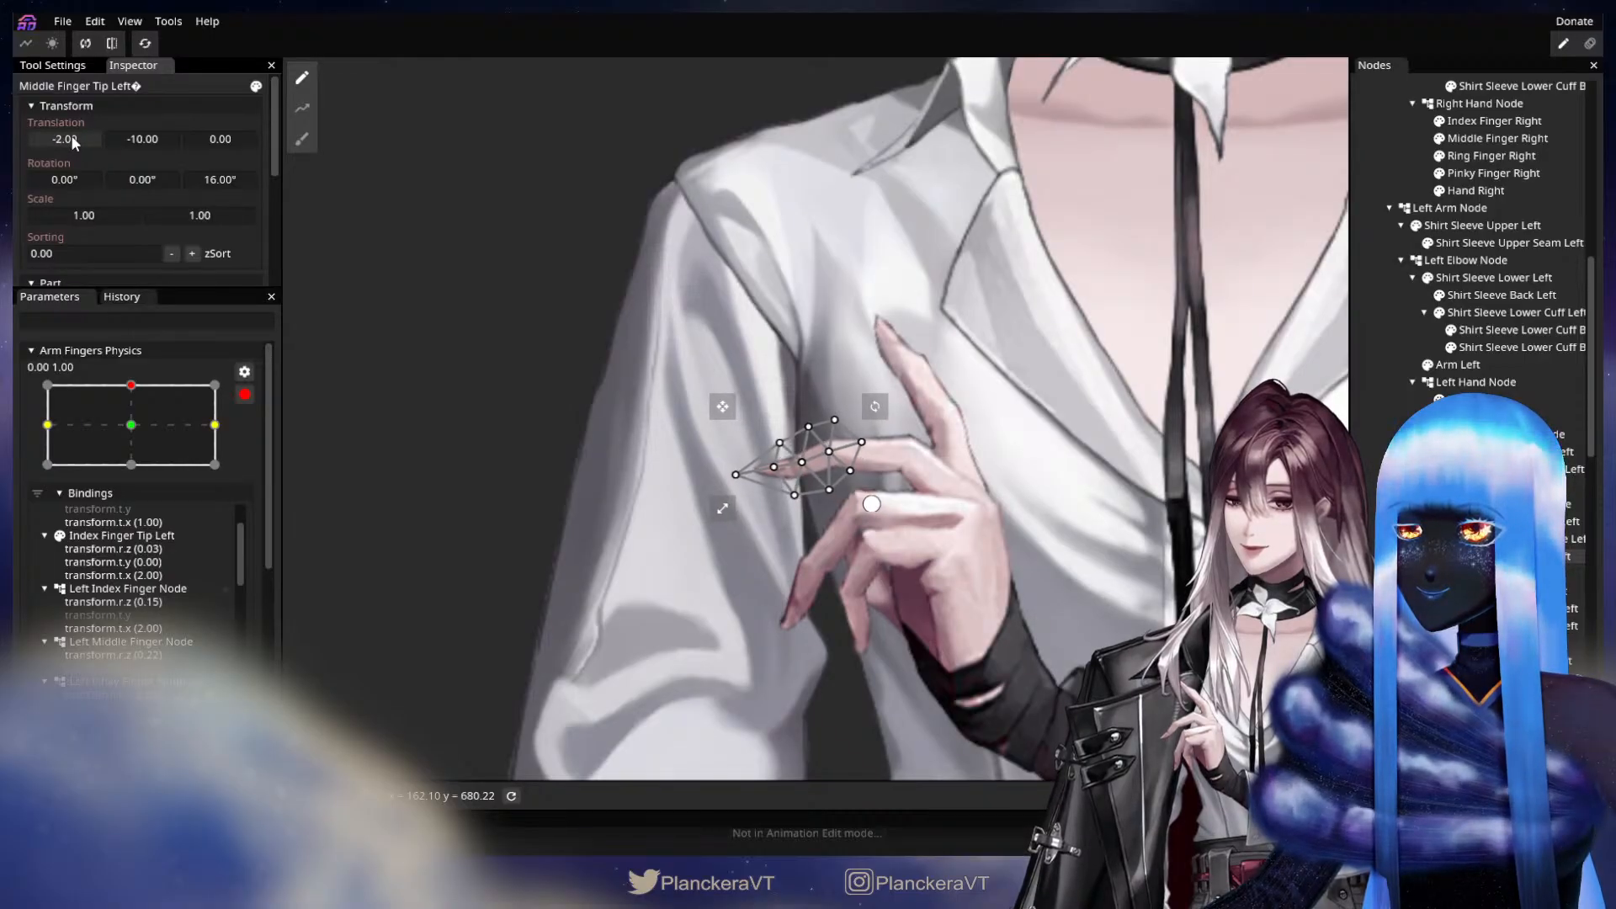
drag(152, 417, 149, 394)
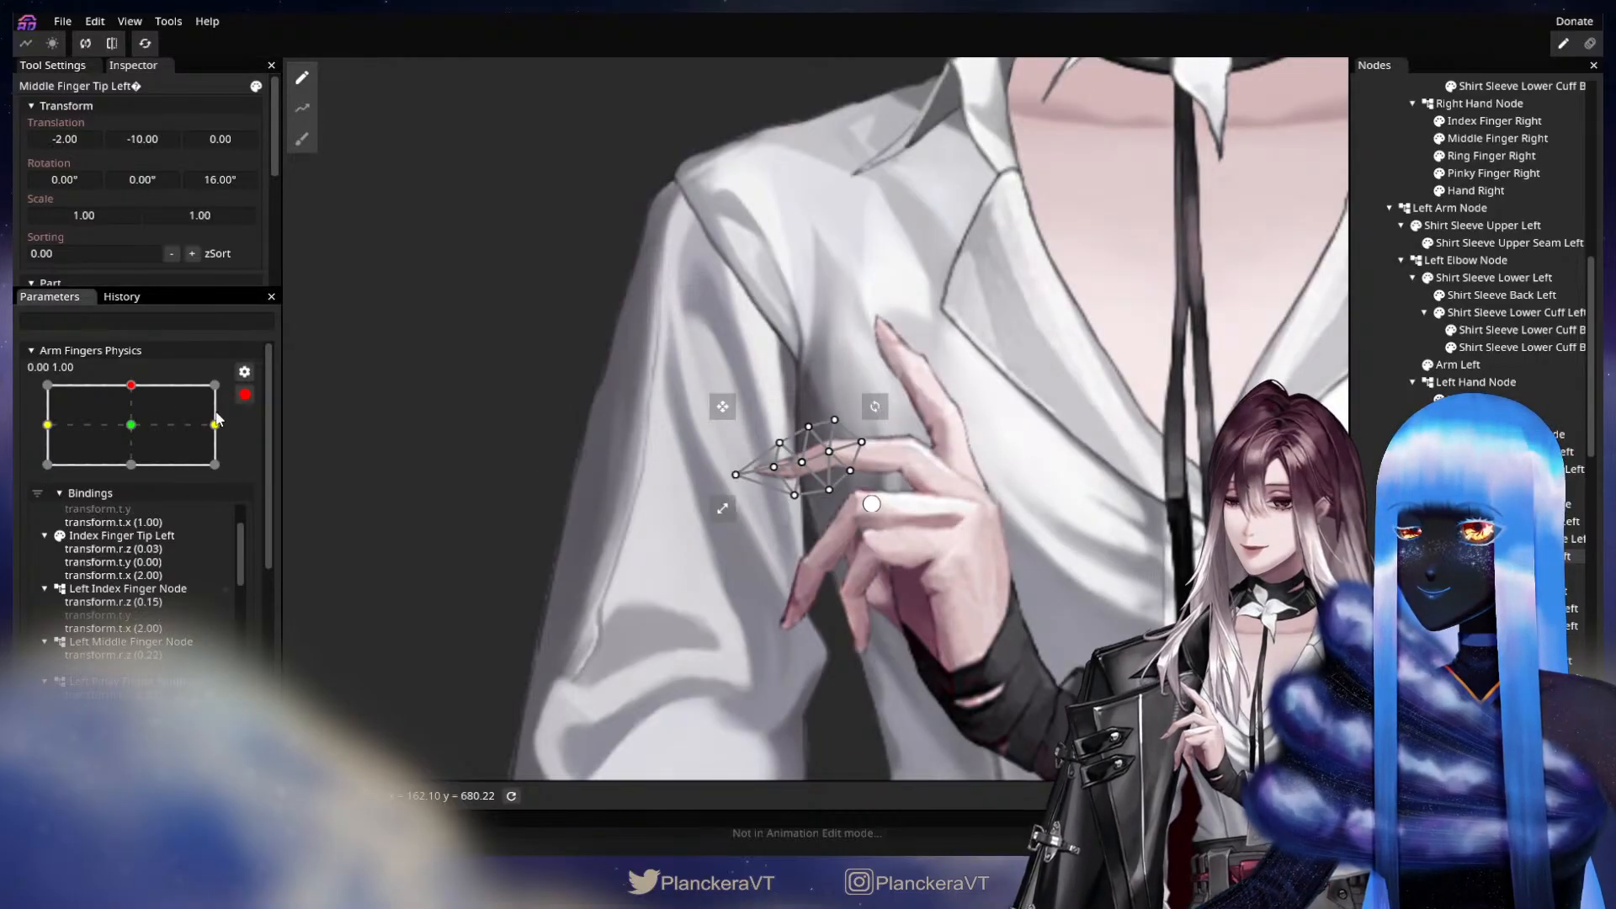
Key Ring Finger Middle Left with a Z rotation of 20.05° and translations X -4.00 and Y -4.00.
drag(1158, 610, 1111, 514)
click(1515, 609)
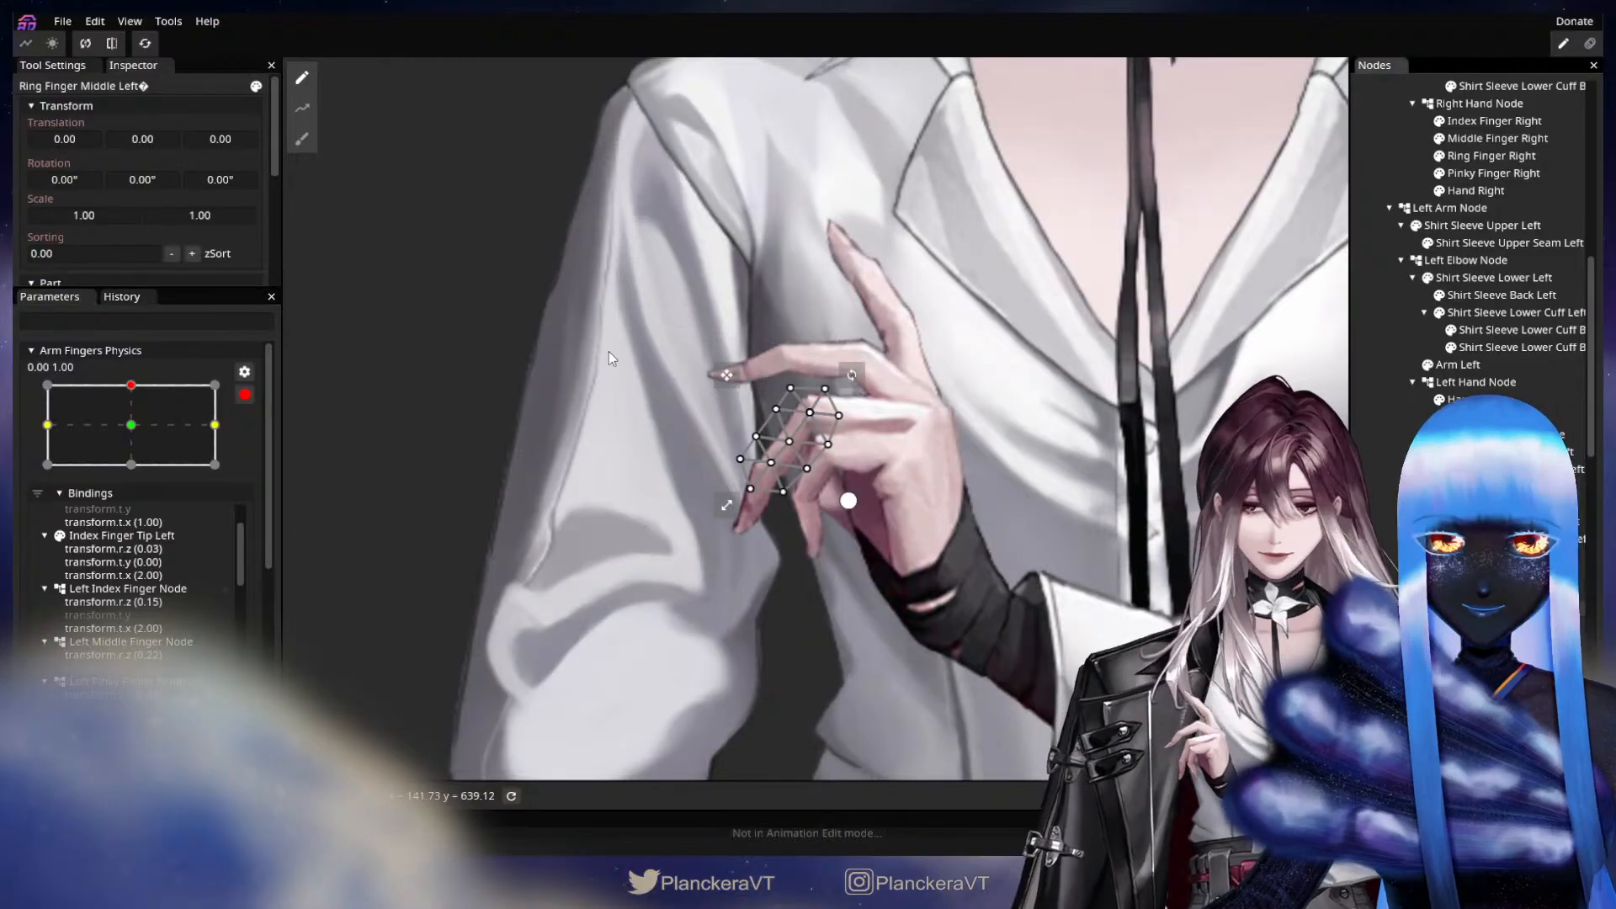
drag(212, 180, 540, 223)
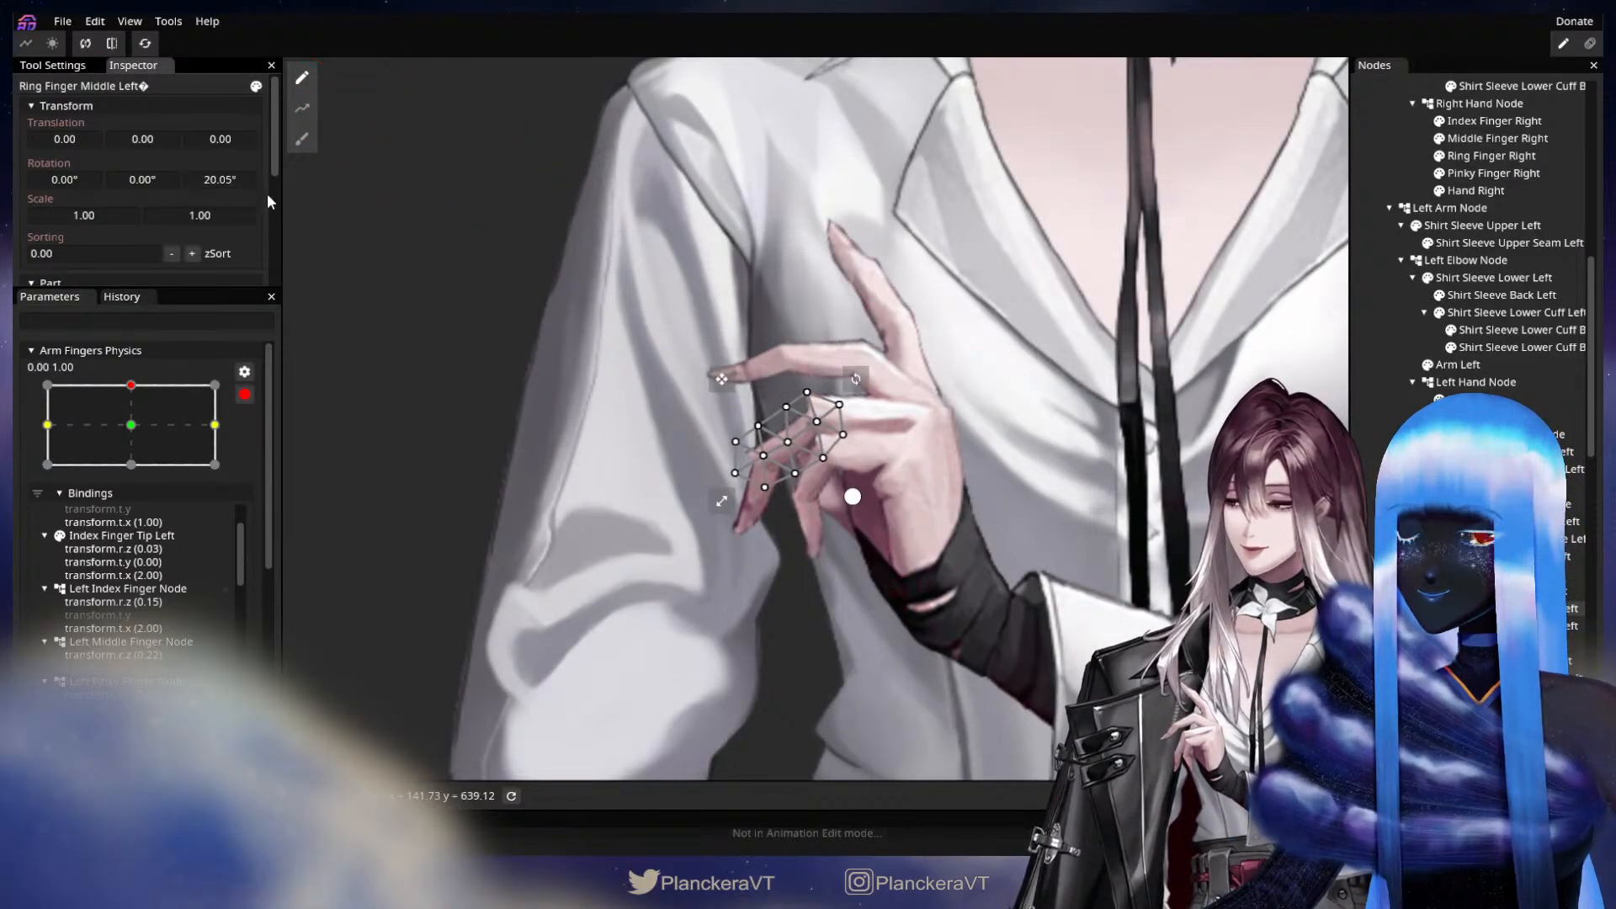
mouse_move(155, 138)
mouse_down()
mouse_move(74, 138)
mouse_move(145, 143)
mouse_up()
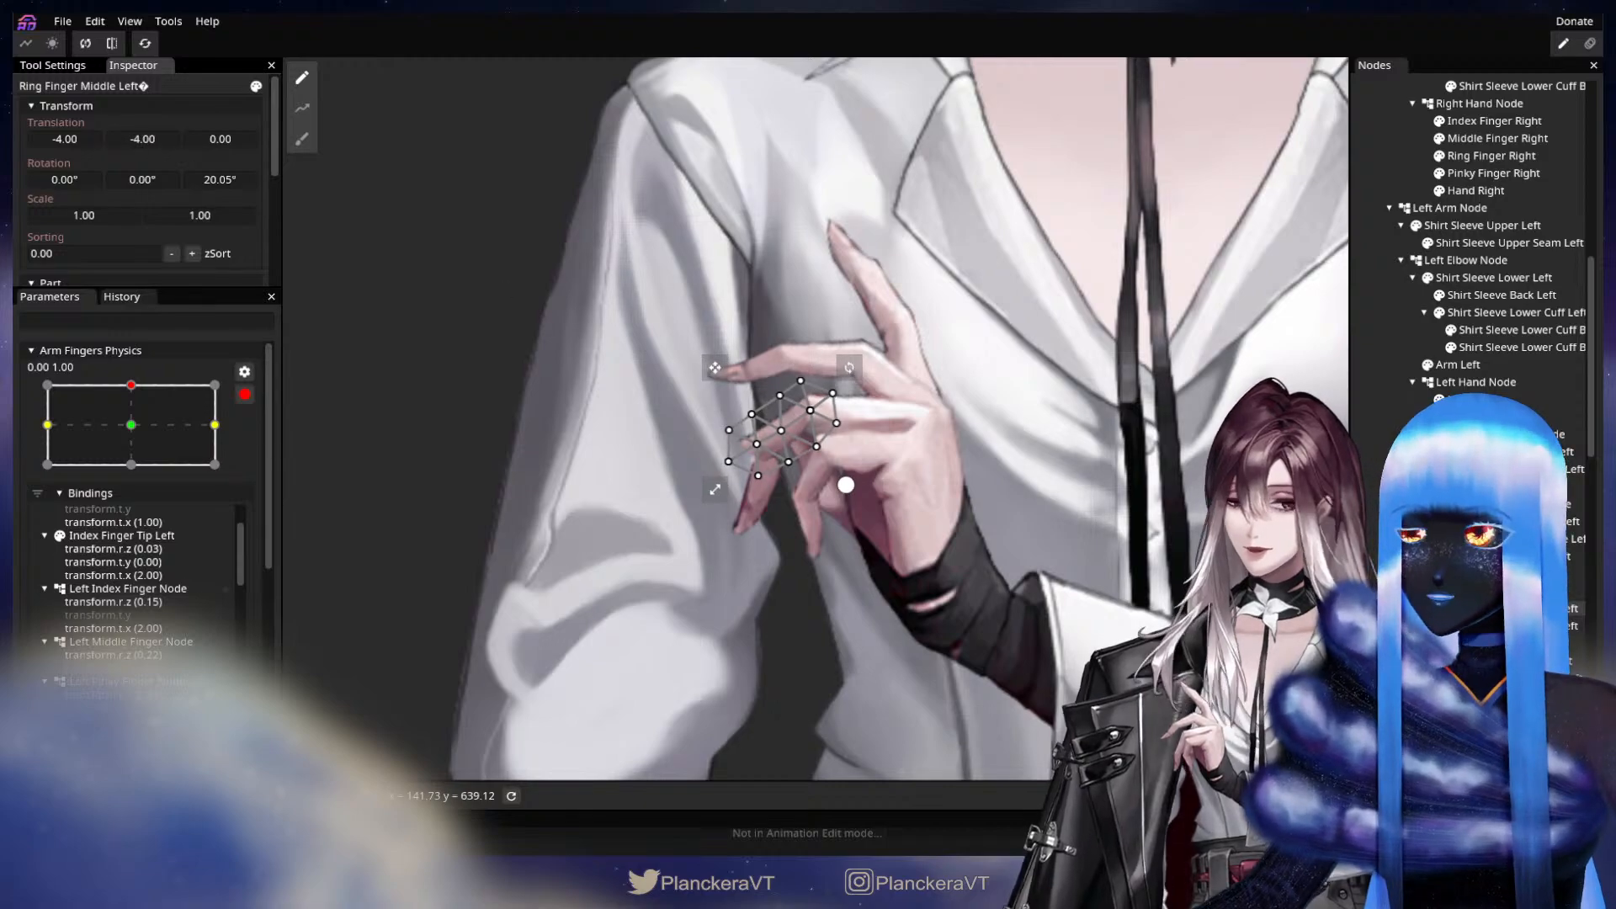
Key the left ring finger's tip segment with a Z rotation of 18.00° and translations X -13.00 and Y -5.00, and check its motion.
click(1152, 517)
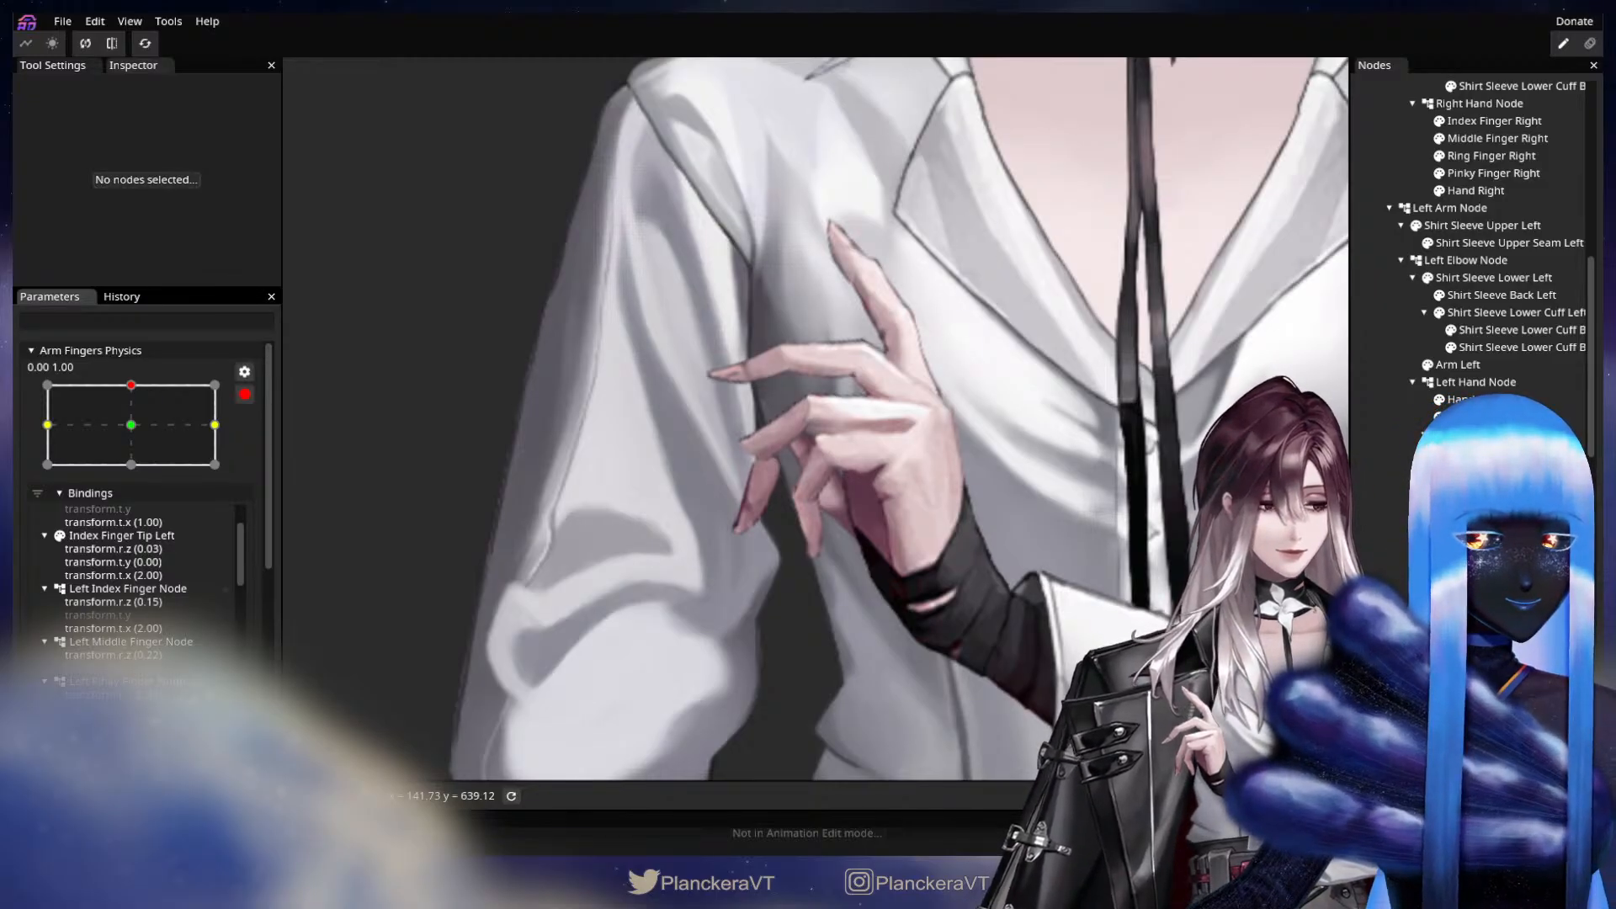
click(1515, 643)
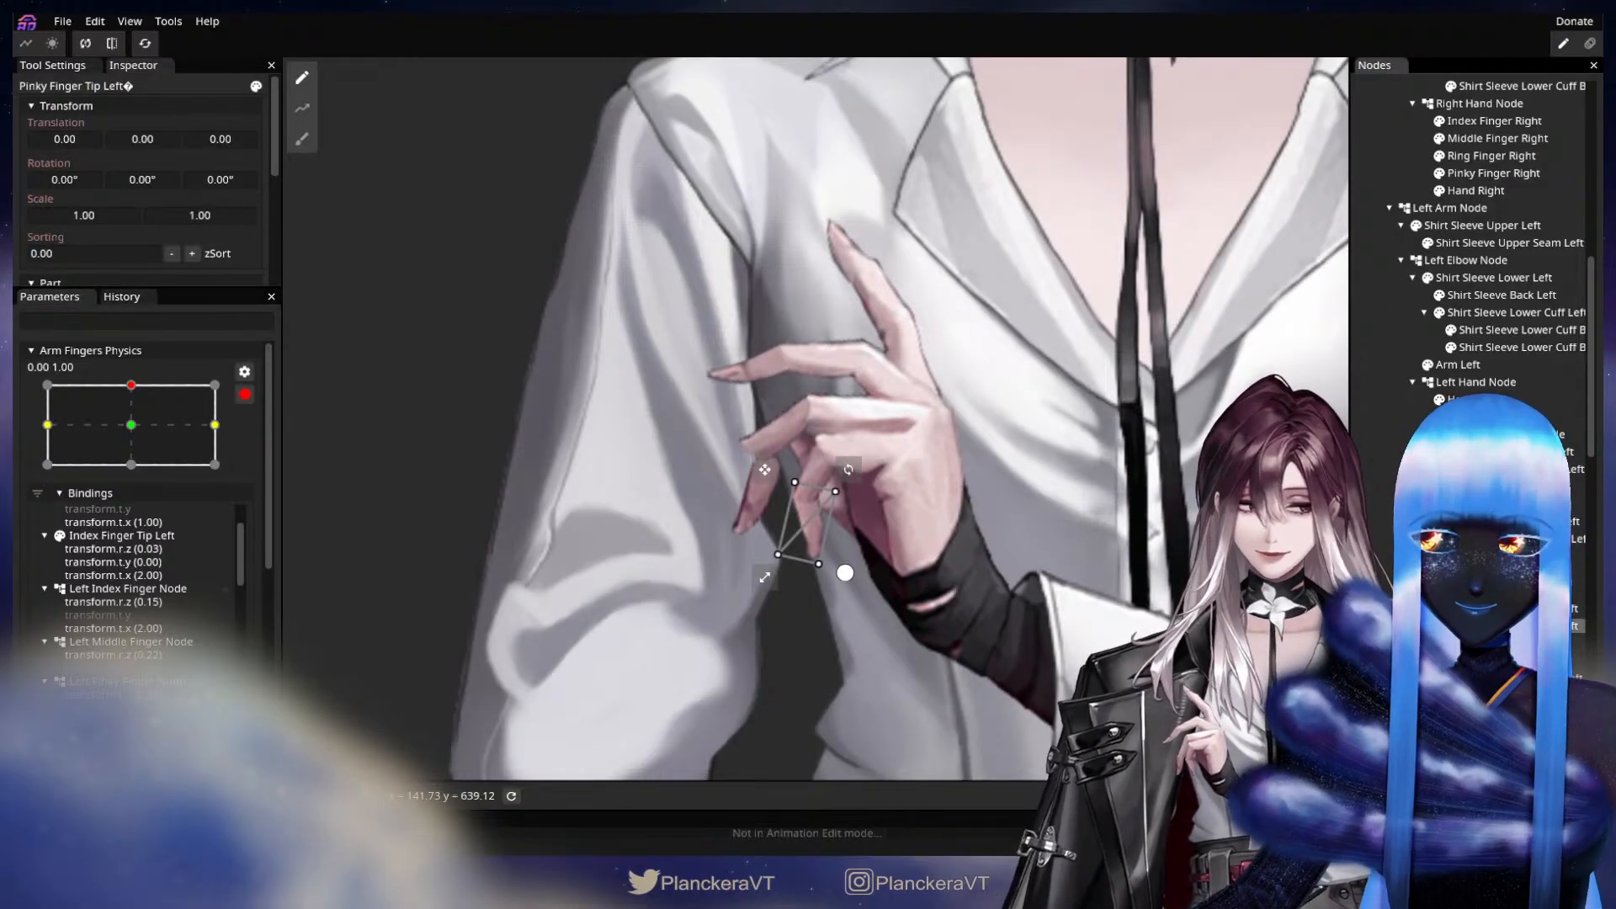
click(1515, 626)
drag(252, 178, 487, 211)
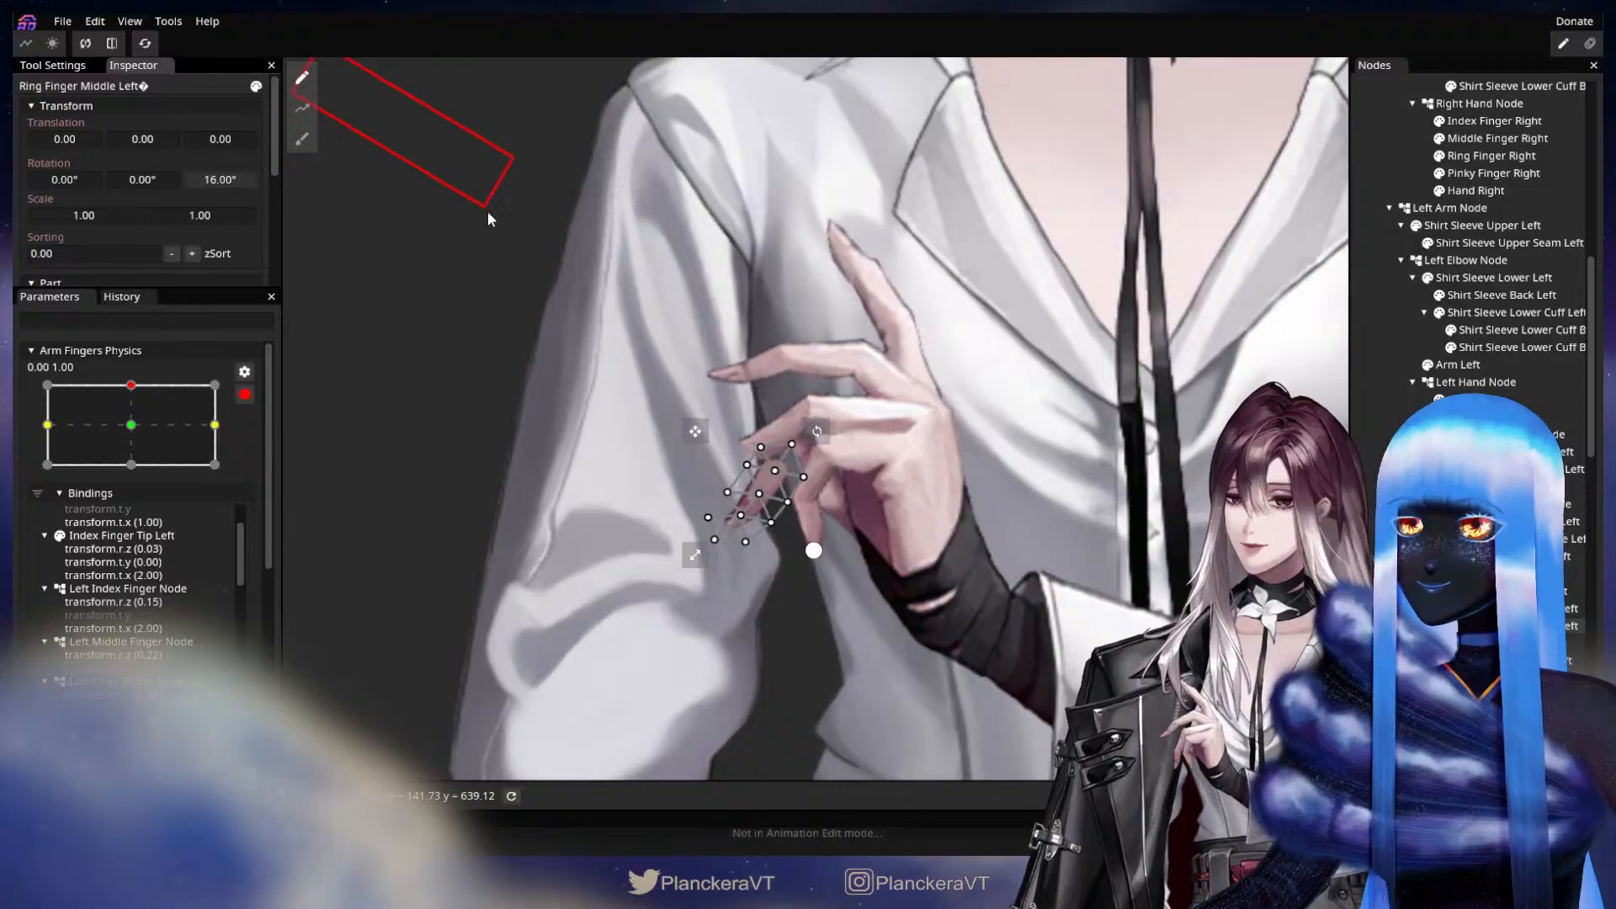
drag(148, 138, 121, 143)
mouse_move(91, 138)
mouse_down()
mouse_move(74, 139)
mouse_move(145, 133)
mouse_move(60, 138)
mouse_up()
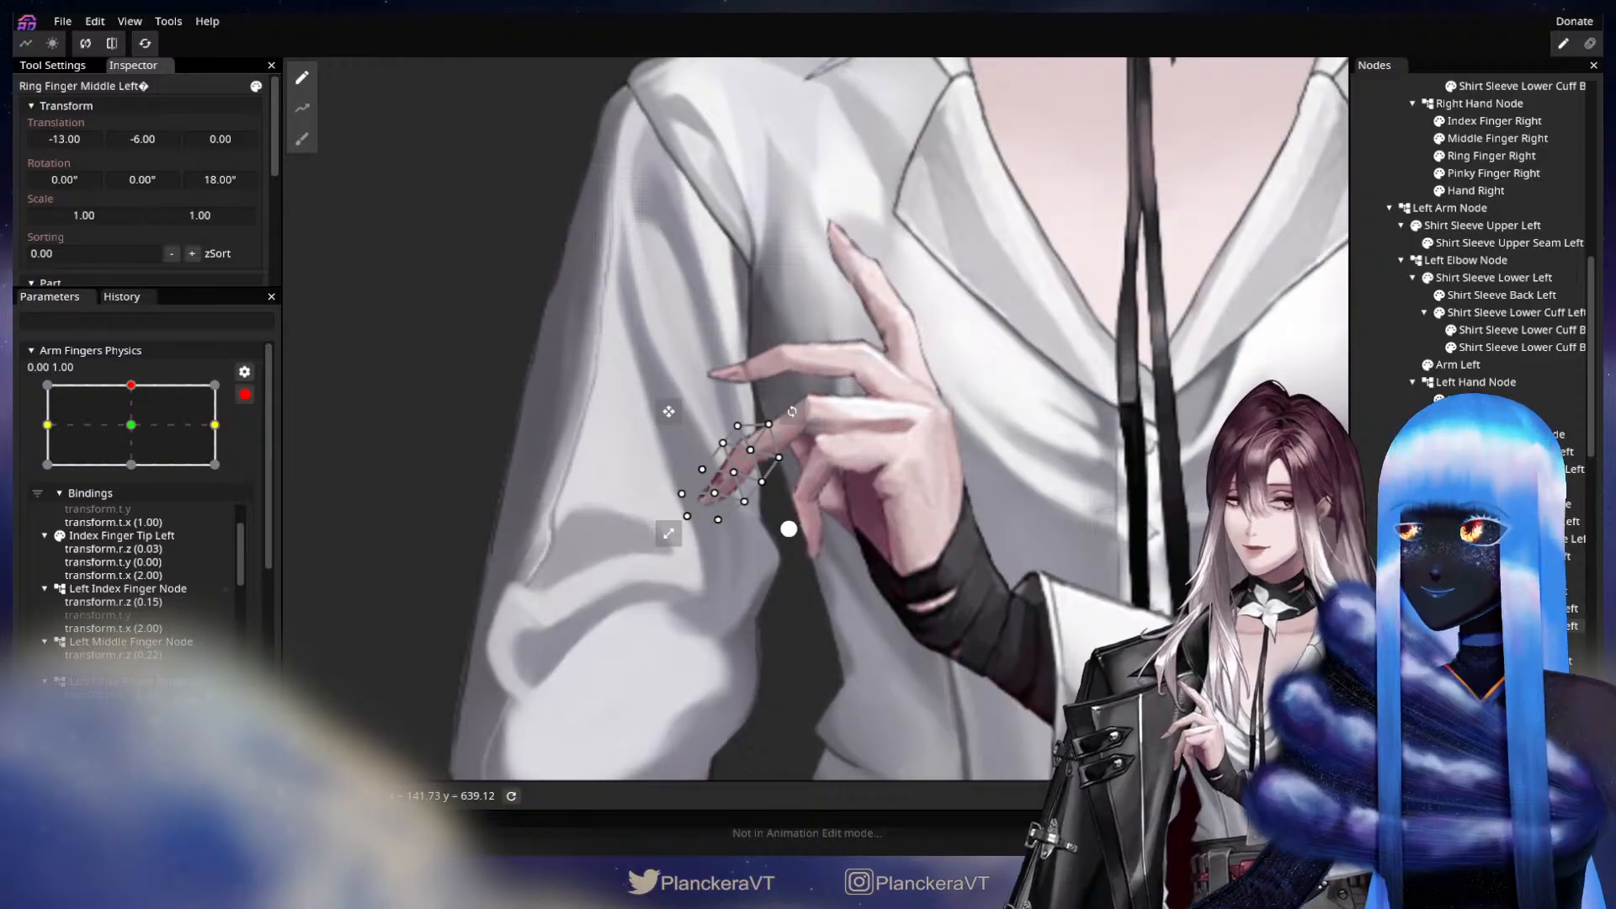
click(400, 532)
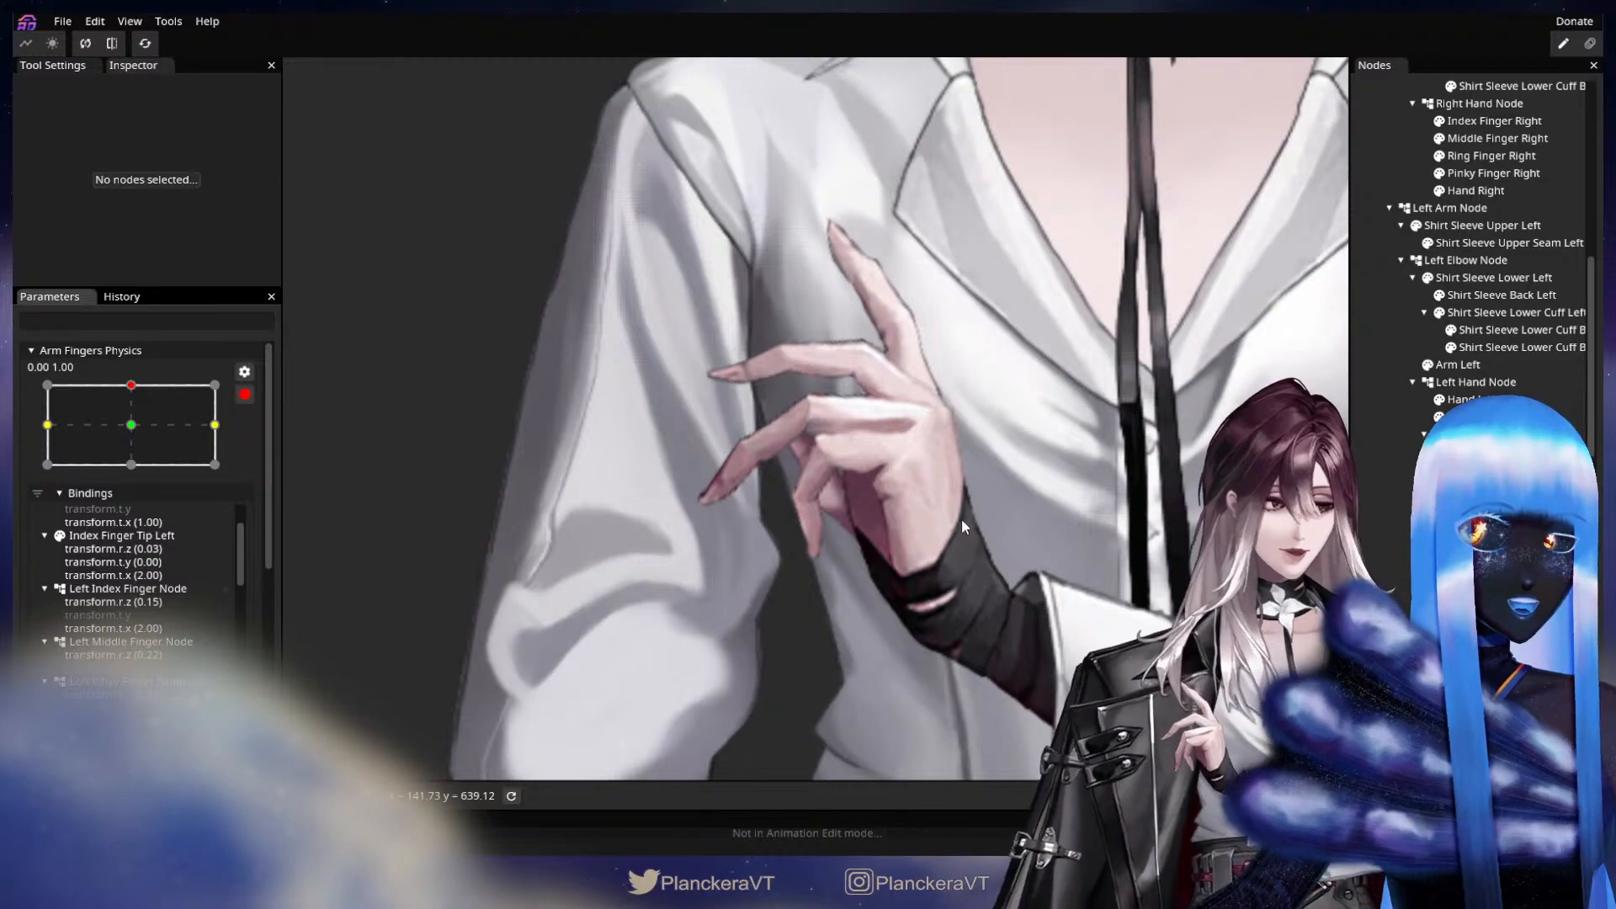
click(1515, 625)
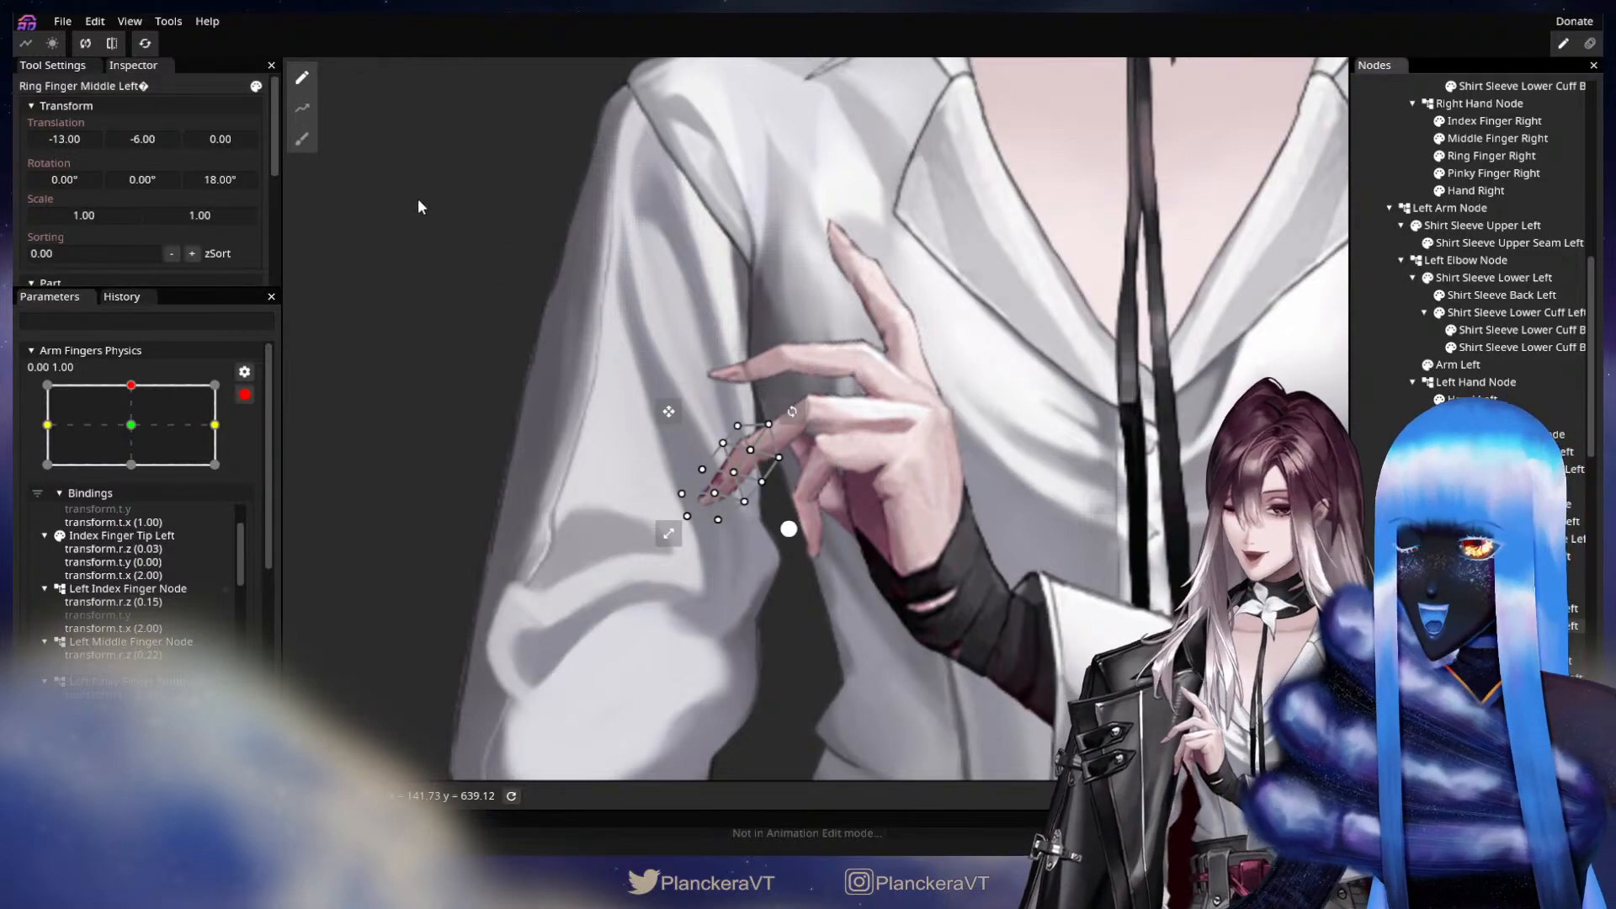
drag(164, 136, 165, 136)
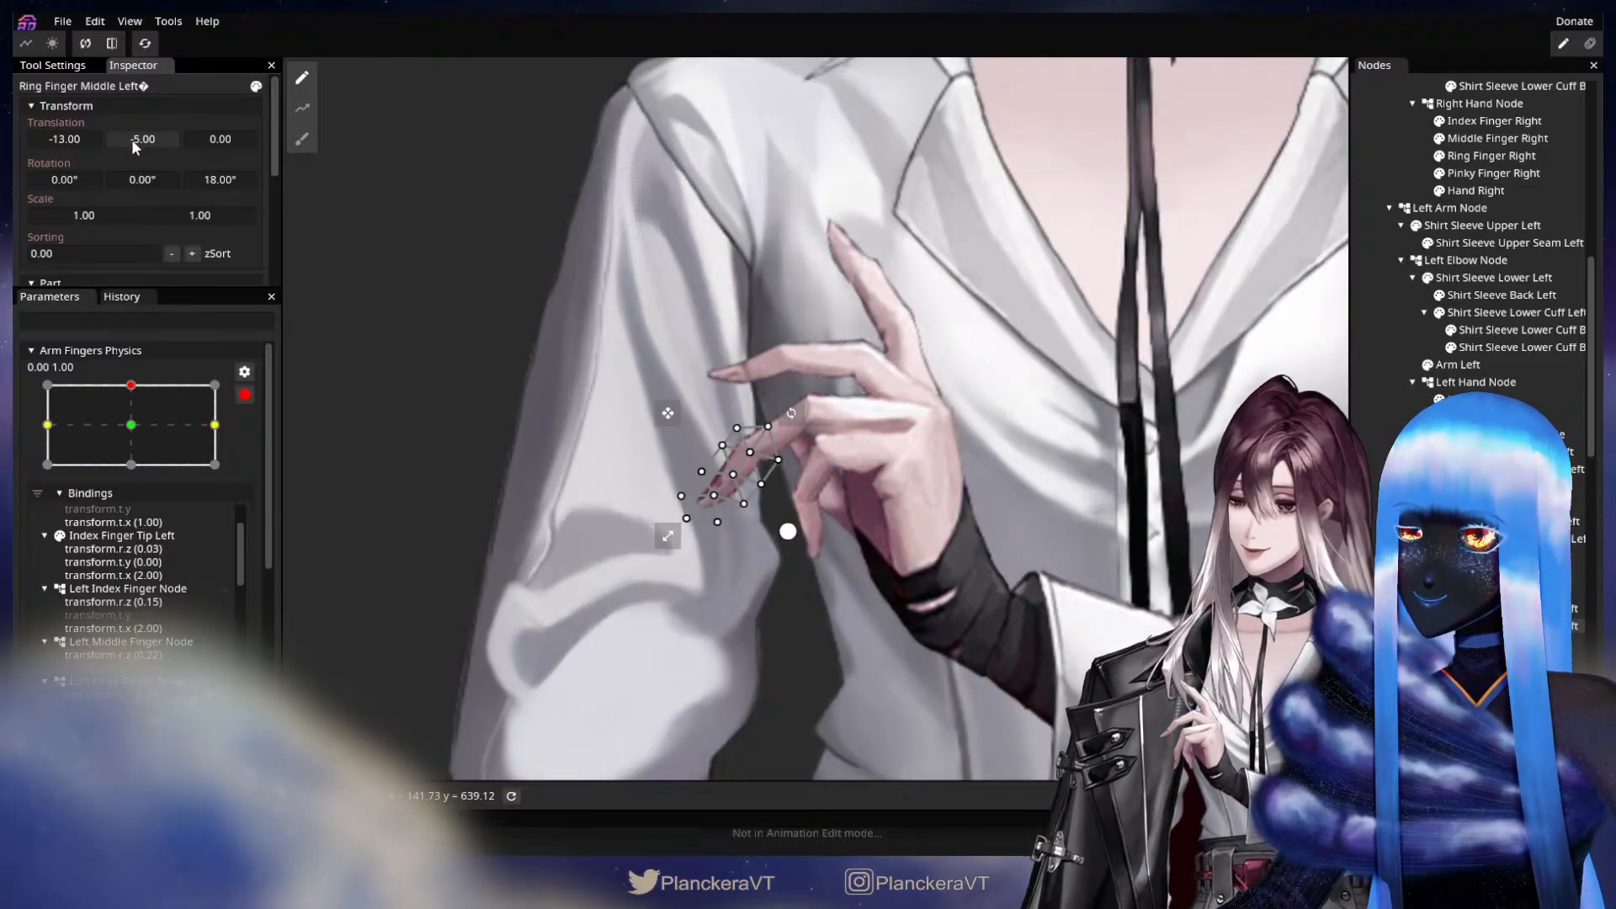
click(362, 497)
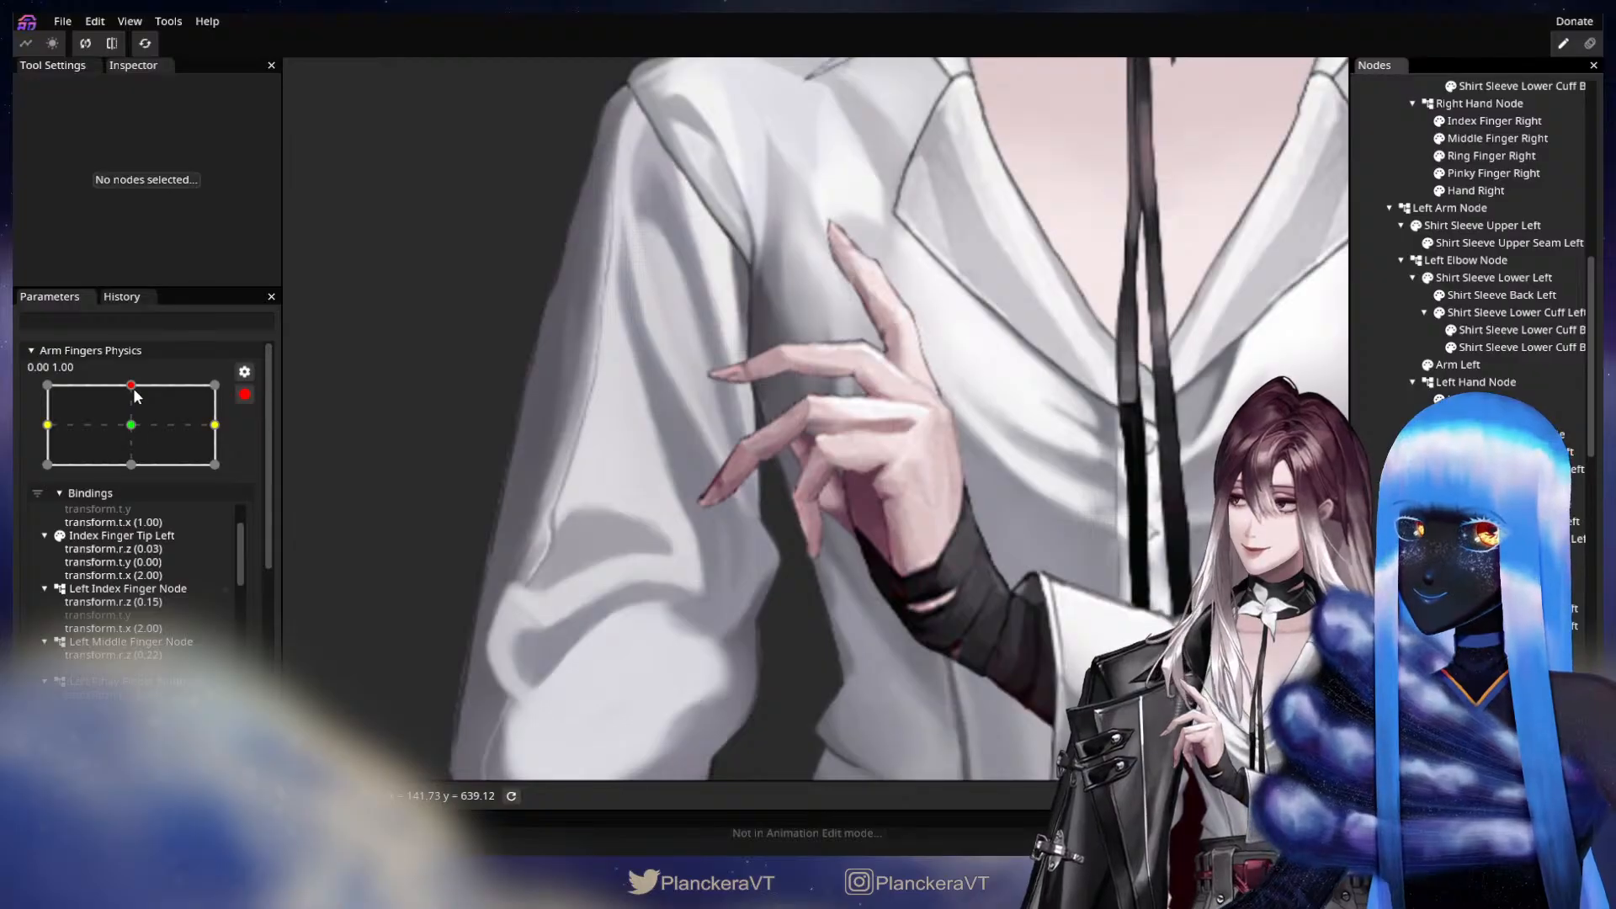
mouse_move(136, 396)
mouse_down()
mouse_move(141, 425)
mouse_move(144, 381)
mouse_move(149, 425)
mouse_move(149, 386)
mouse_move(127, 412)
mouse_move(133, 382)
mouse_up()
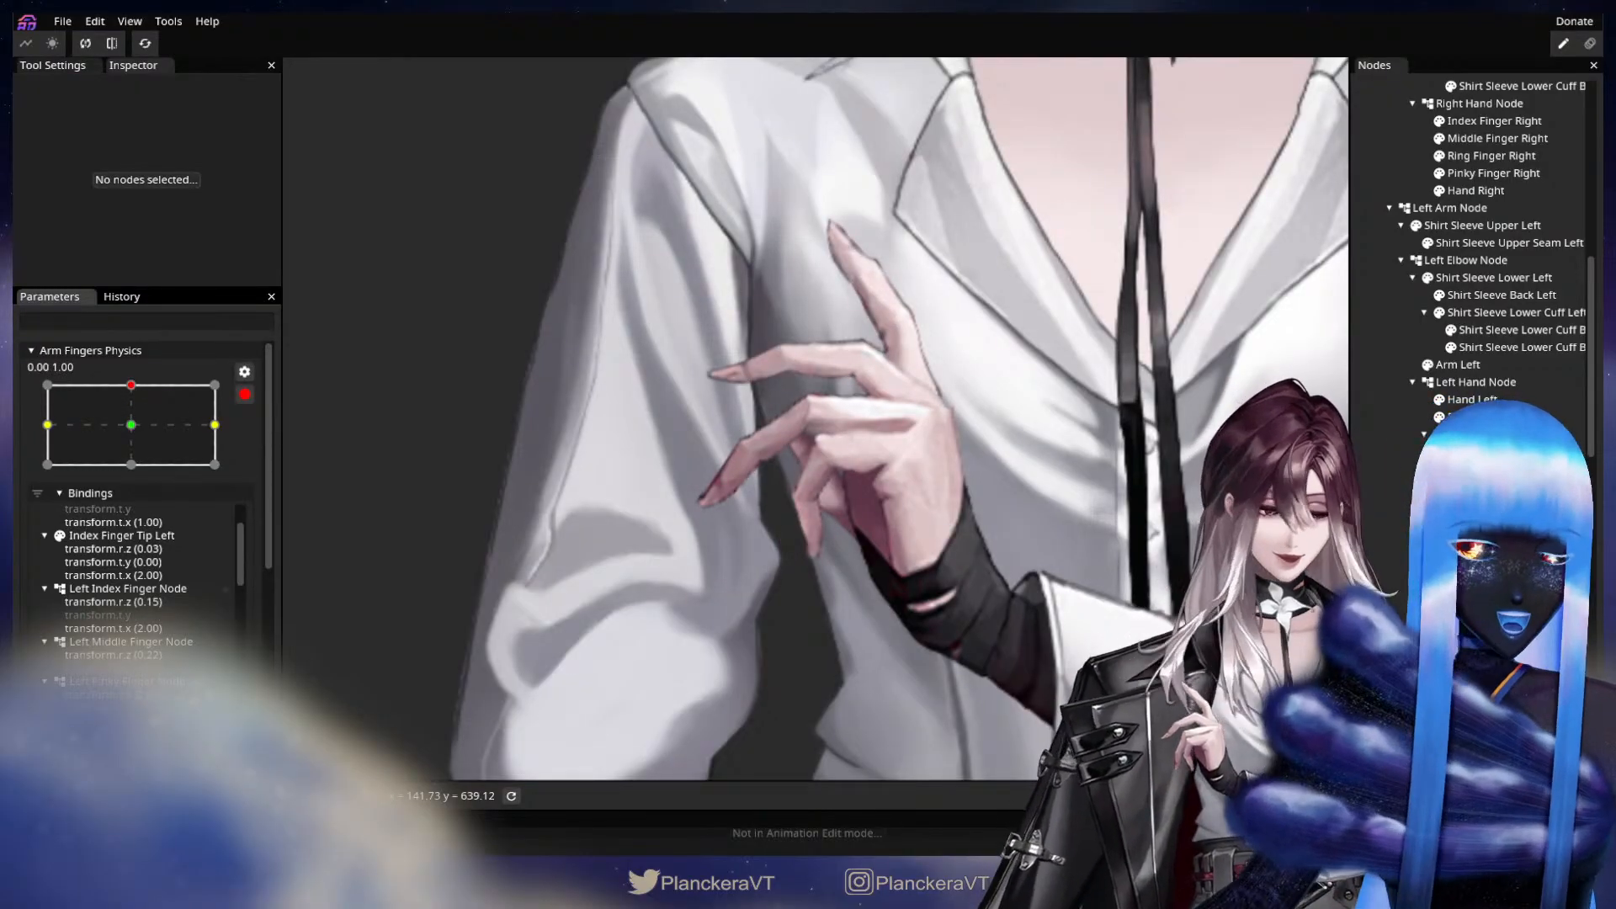
Key Pinky Finger Middle Left with a Z rotation of 29.35° and translations X -5.00 and Y -5.00.
click(1507, 678)
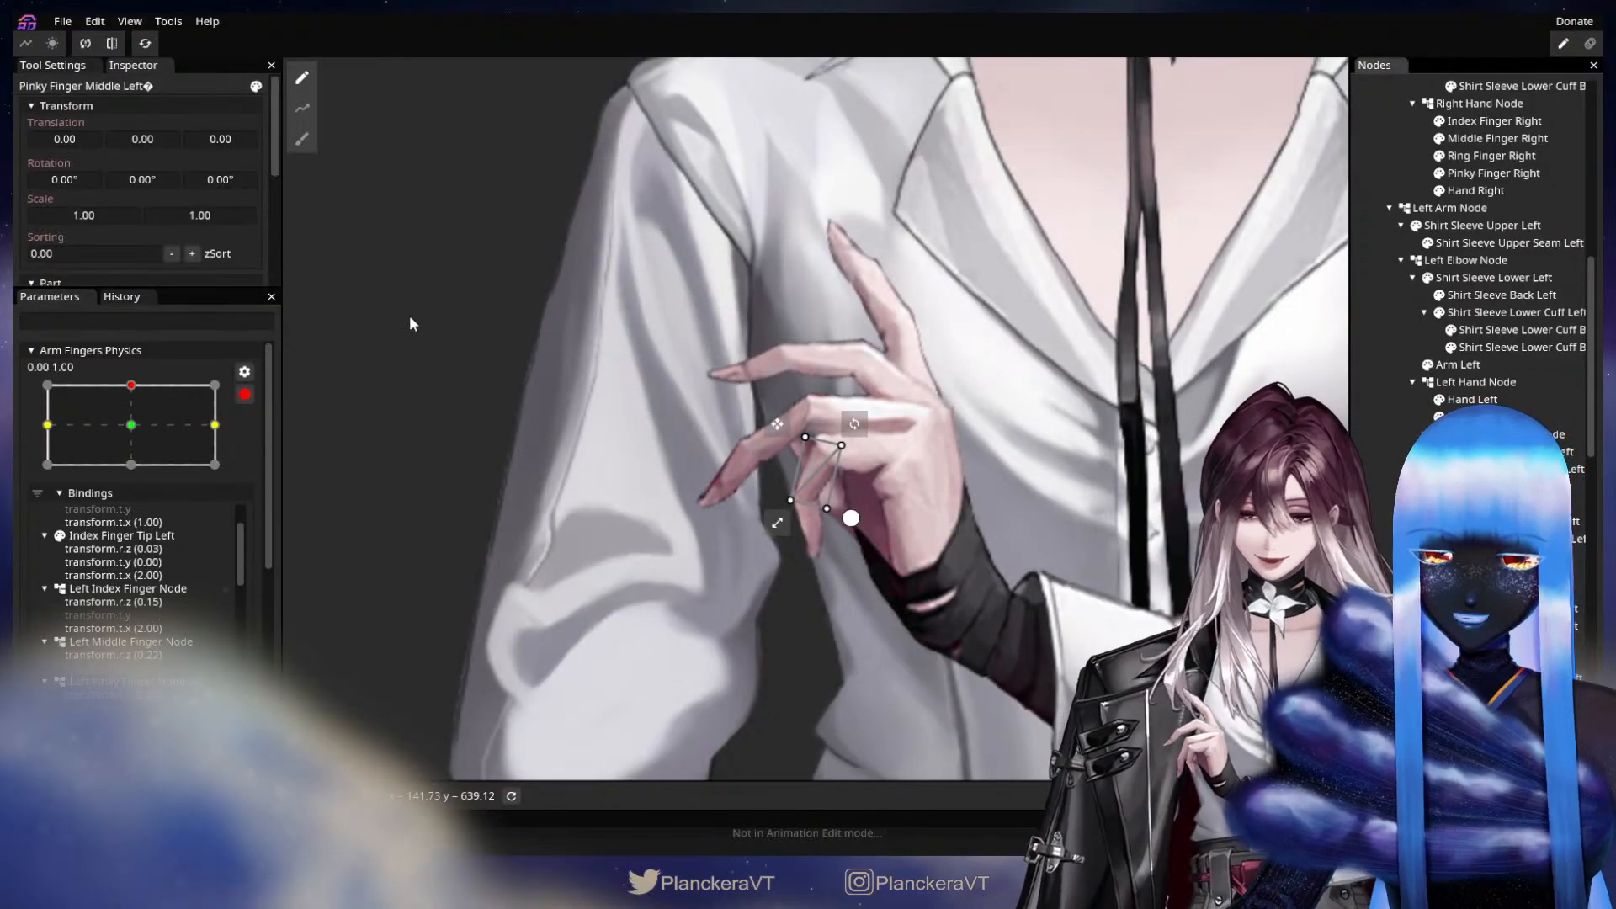
drag(221, 178, 598, 228)
drag(174, 144, 156, 137)
drag(228, 180, 293, 194)
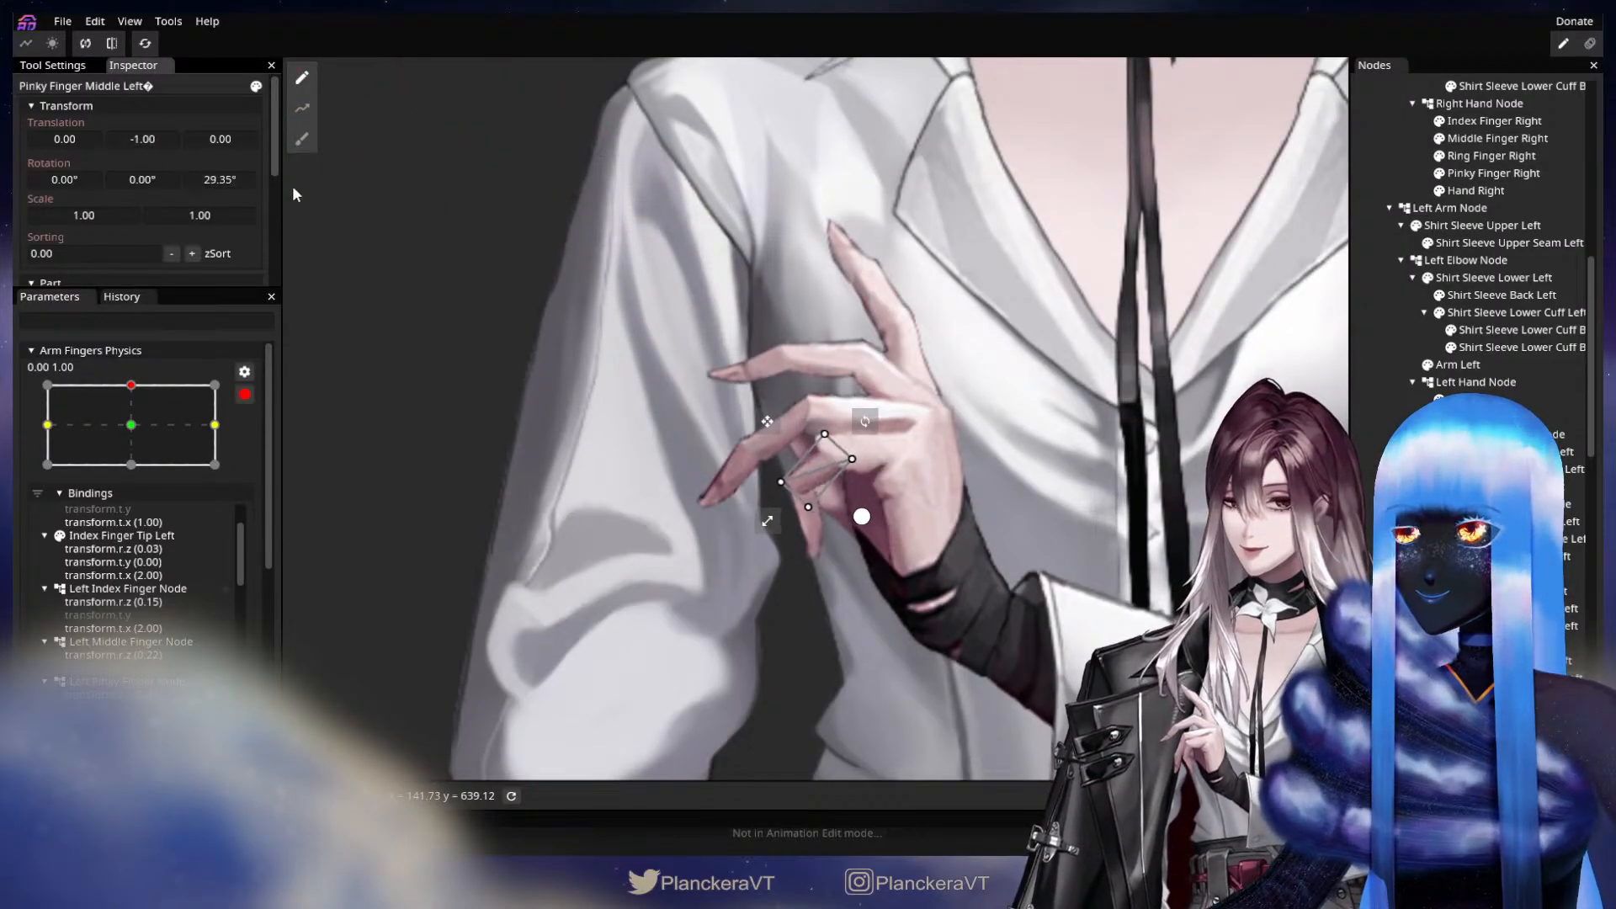
drag(147, 135, 68, 150)
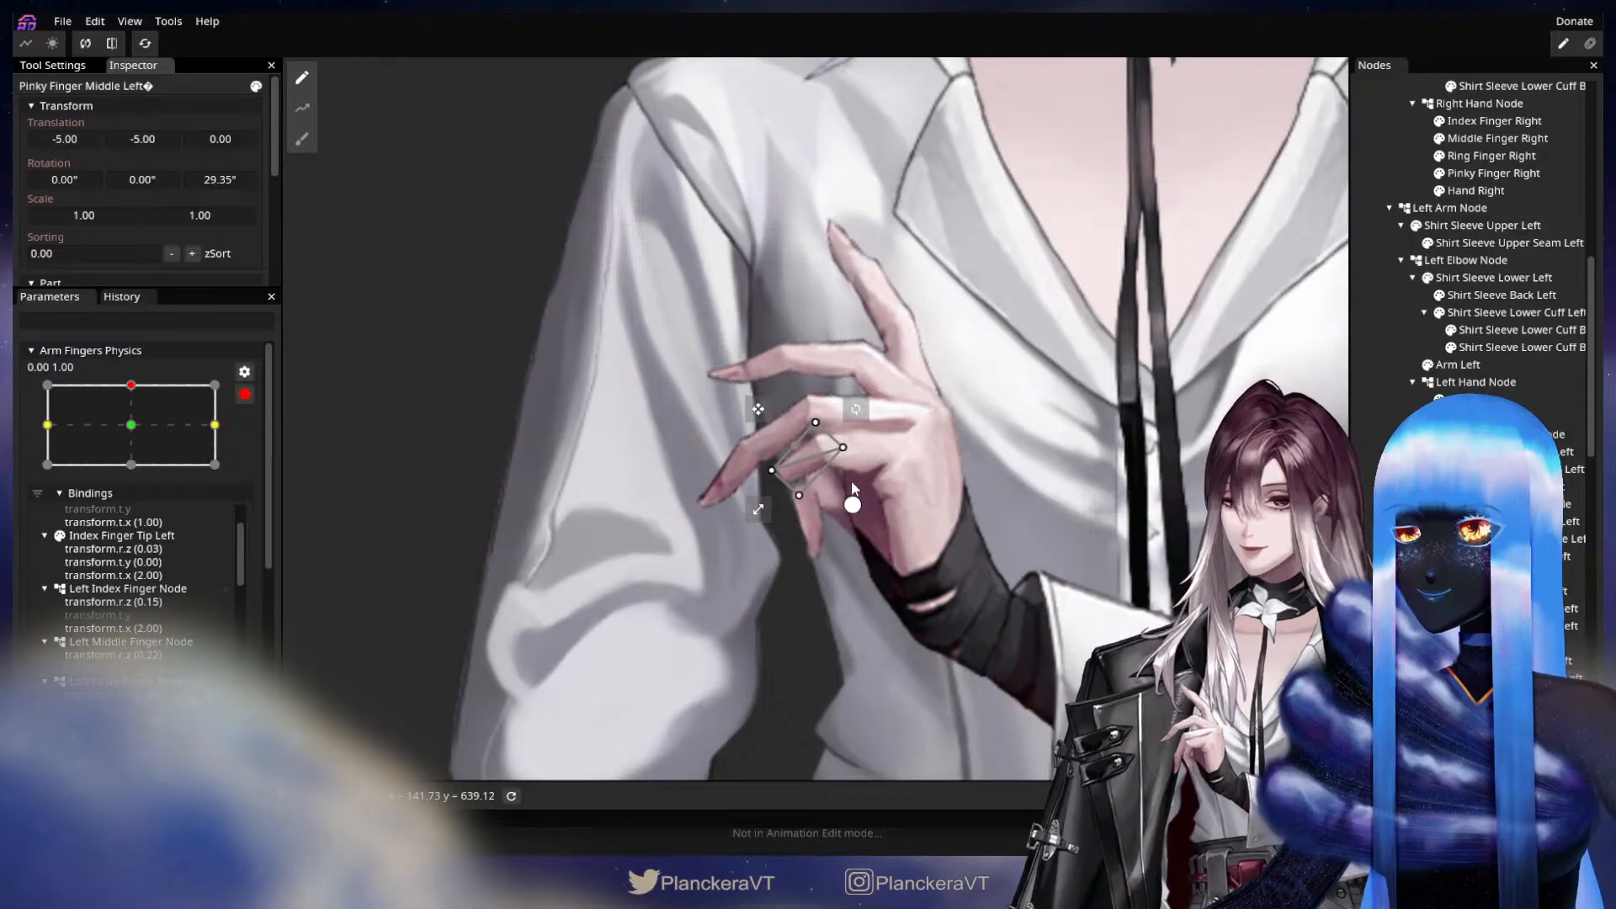
Key Pinky Finger Tip Left with a Z rotation of 52.25° and translations X -21.00 and Y about -12, and check its motion.
click(1507, 696)
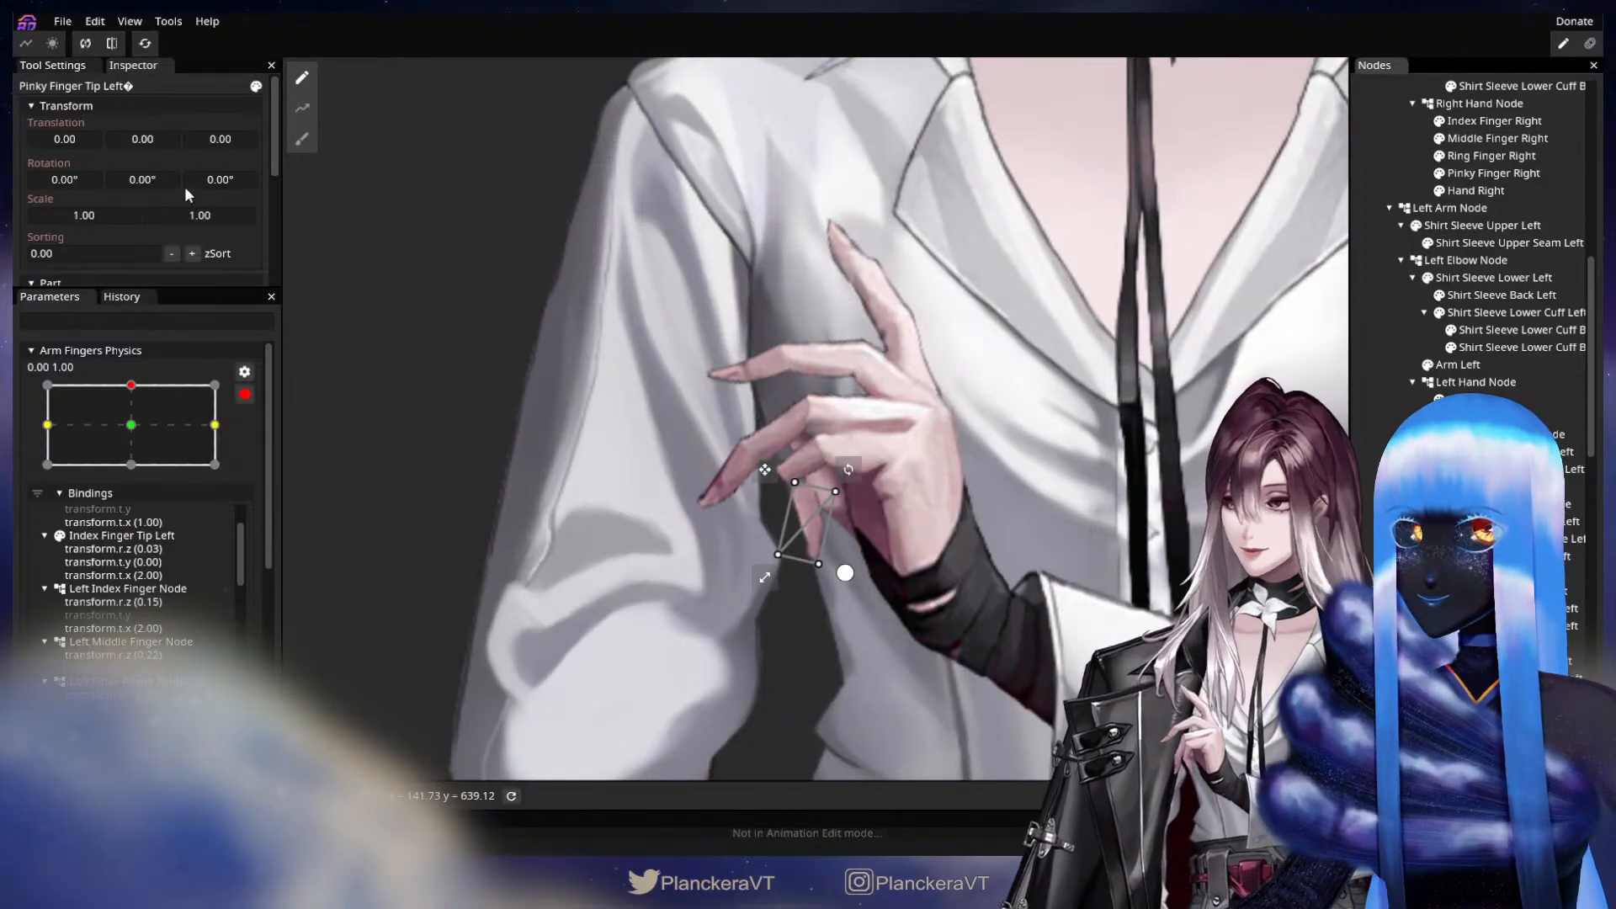
drag(198, 178, 619, 242)
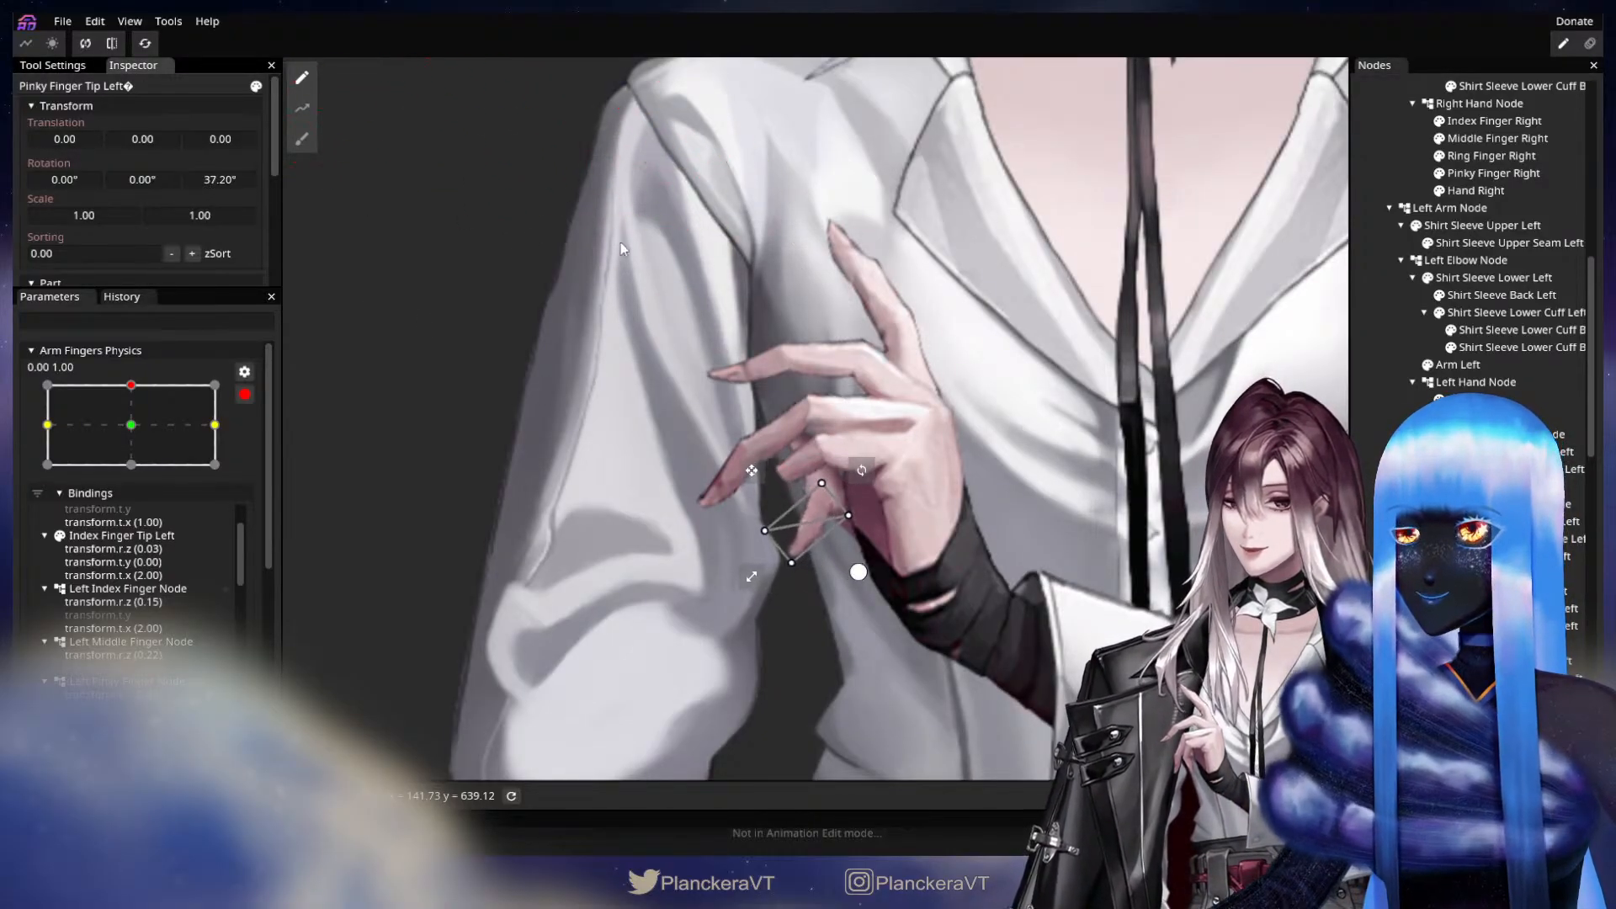
mouse_move(240, 188)
mouse_down()
mouse_move(397, 200)
mouse_move(231, 182)
mouse_up()
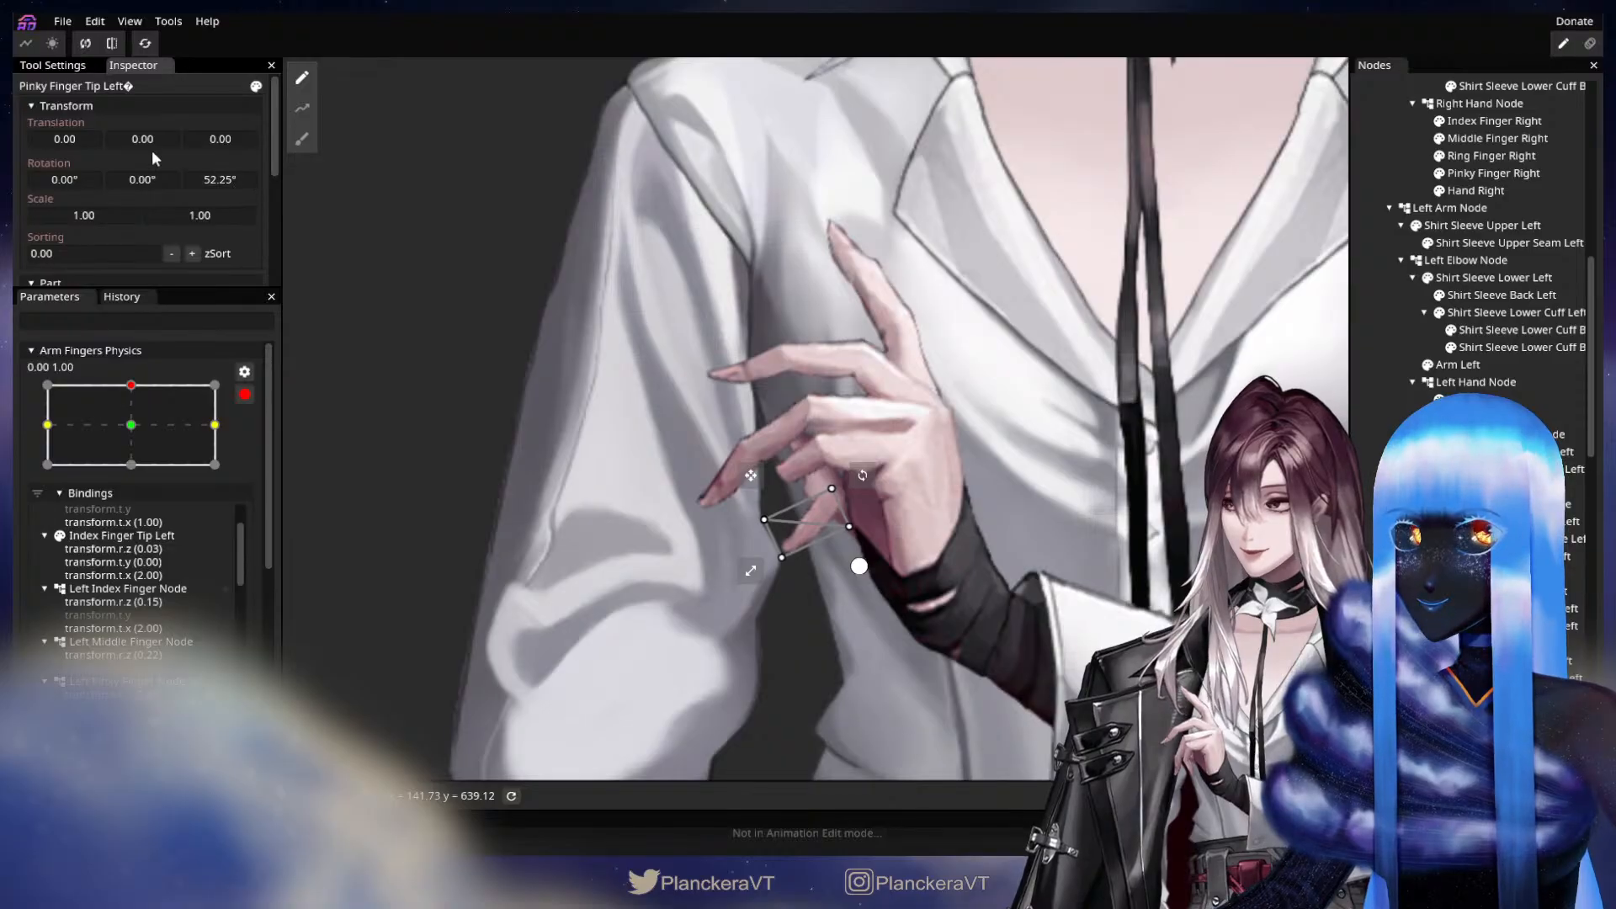
drag(146, 146, 54, 148)
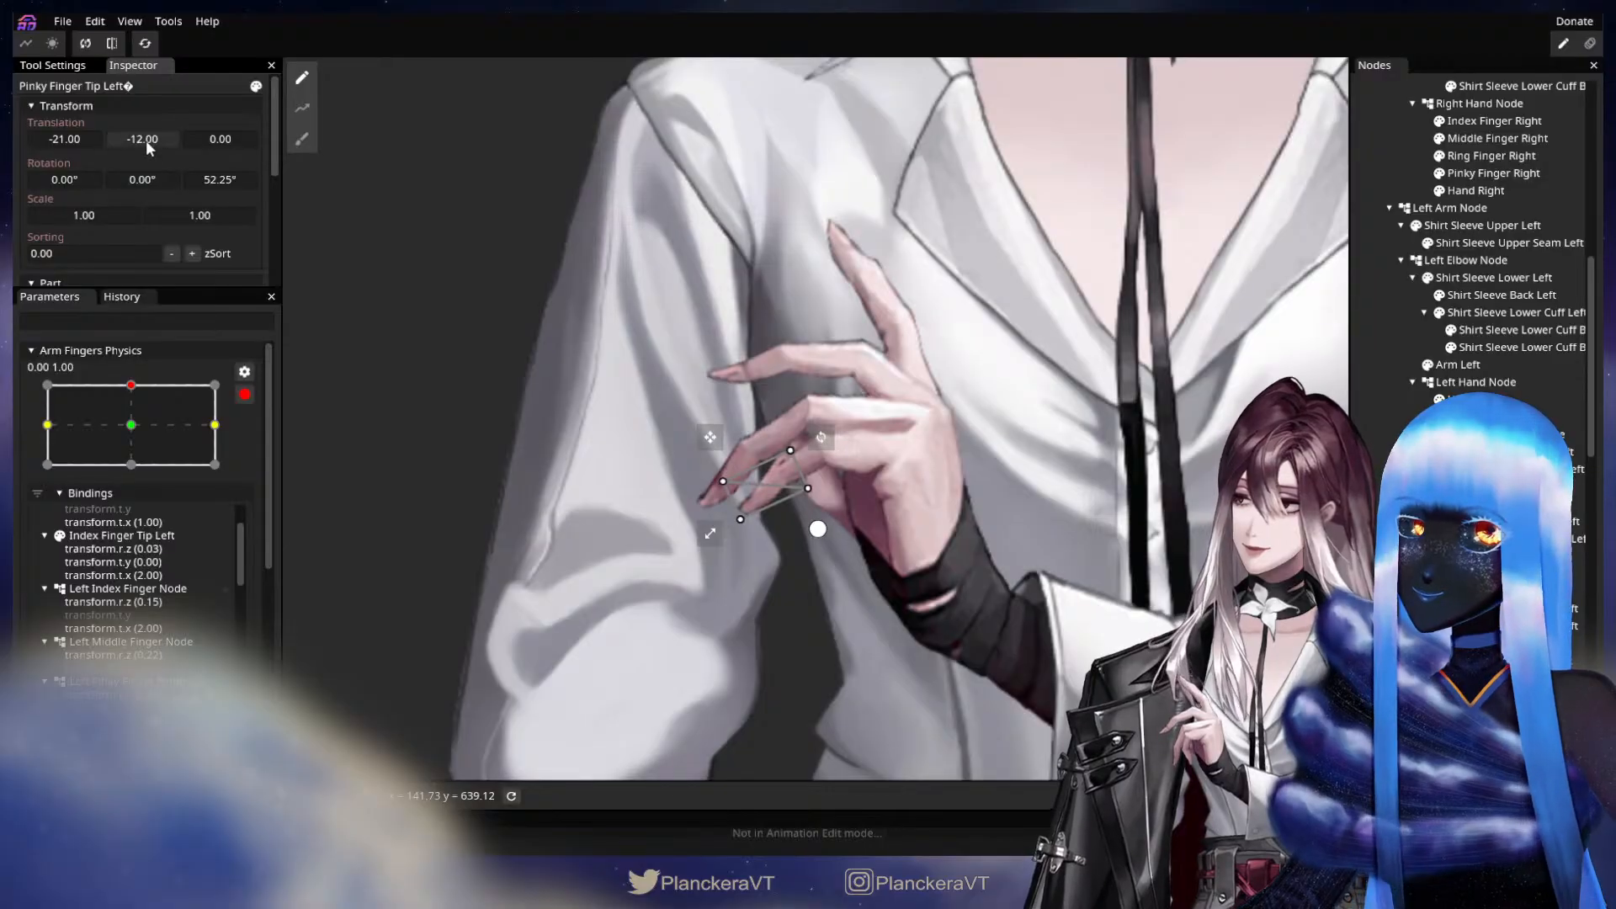
drag(144, 139, 150, 138)
click(1059, 548)
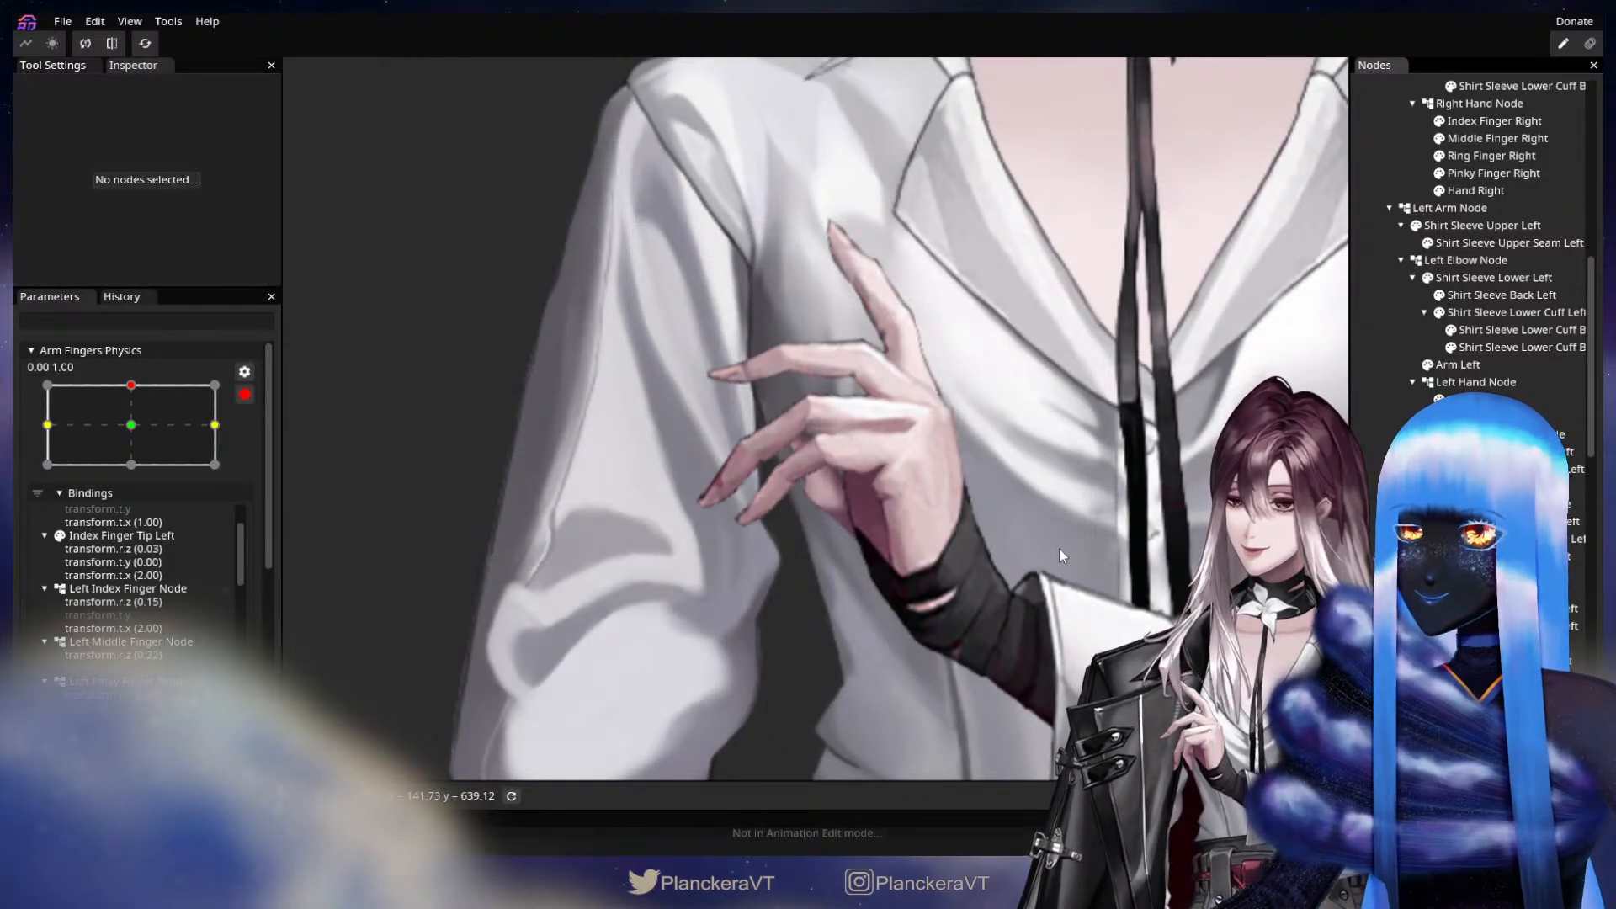
scroll(1059, 548, down, 6)
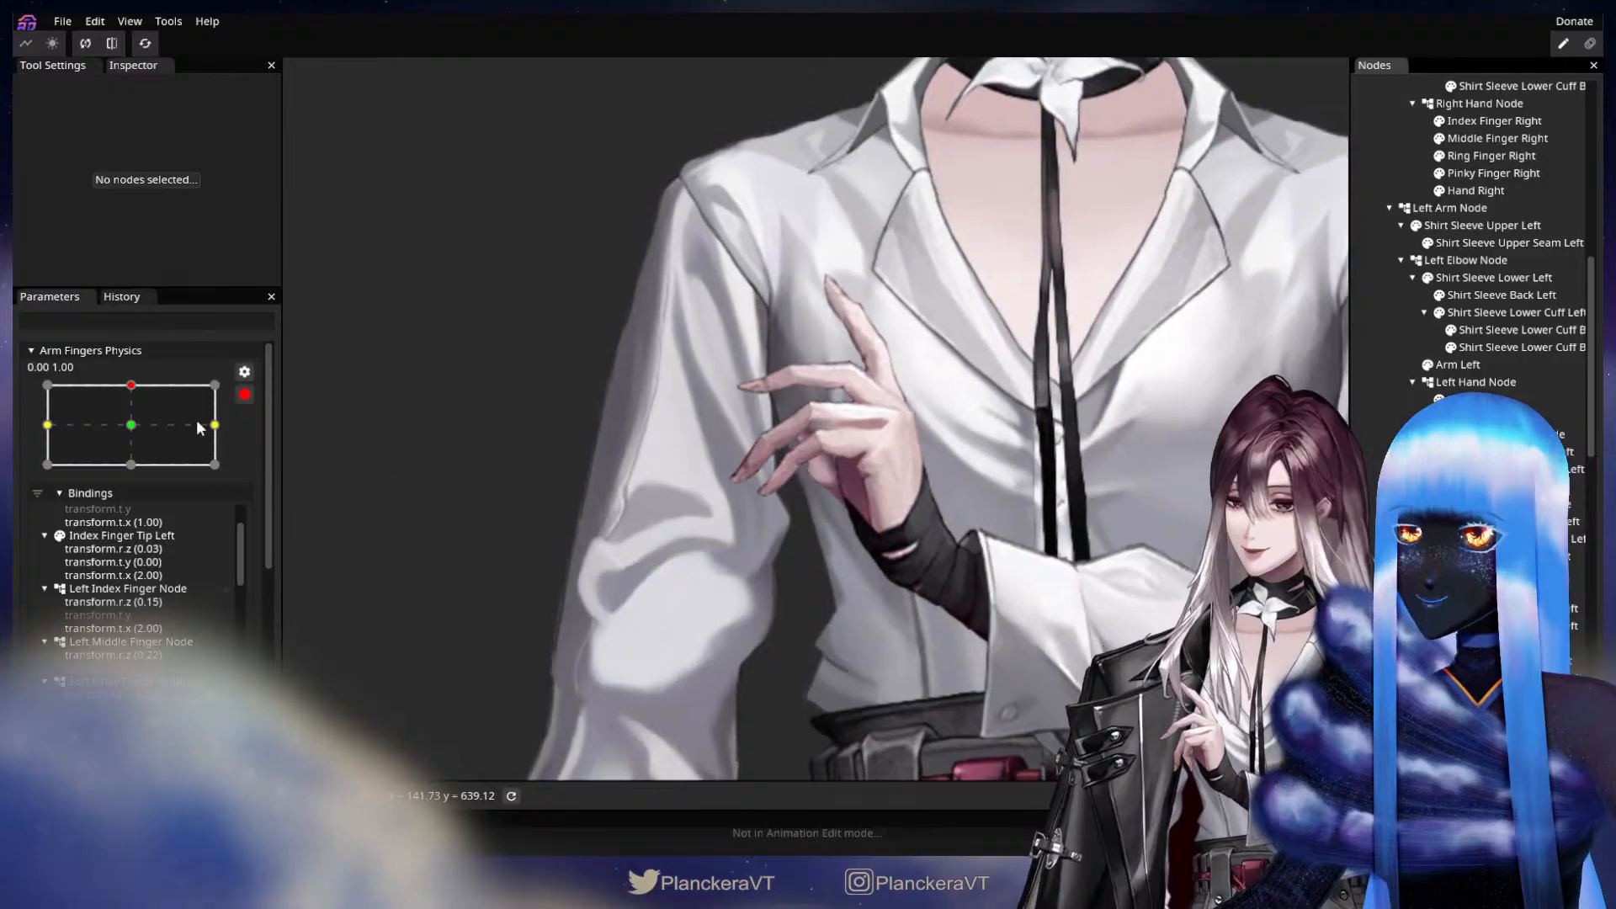
mouse_move(132, 386)
mouse_down()
mouse_move(138, 423)
mouse_move(144, 389)
mouse_up()
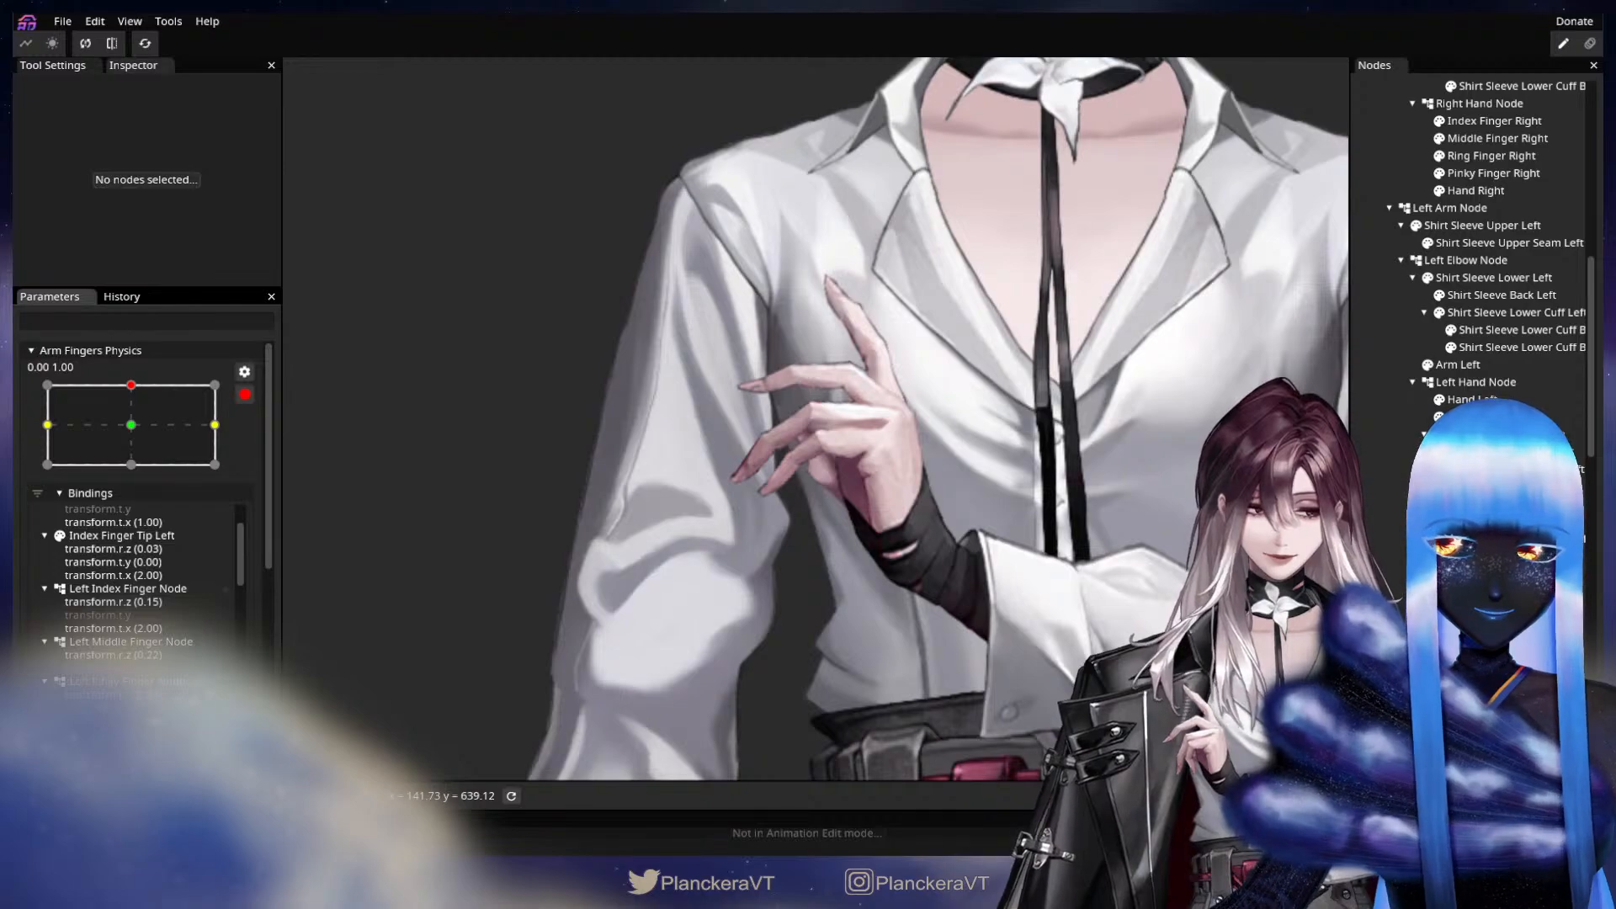
Key Left Thumb Node with a Z rotation of 7.55° and Thumb Tip Left with a Z rotation of -7.15° and an X translation of -3.00.
scroll(931, 557, up, 5)
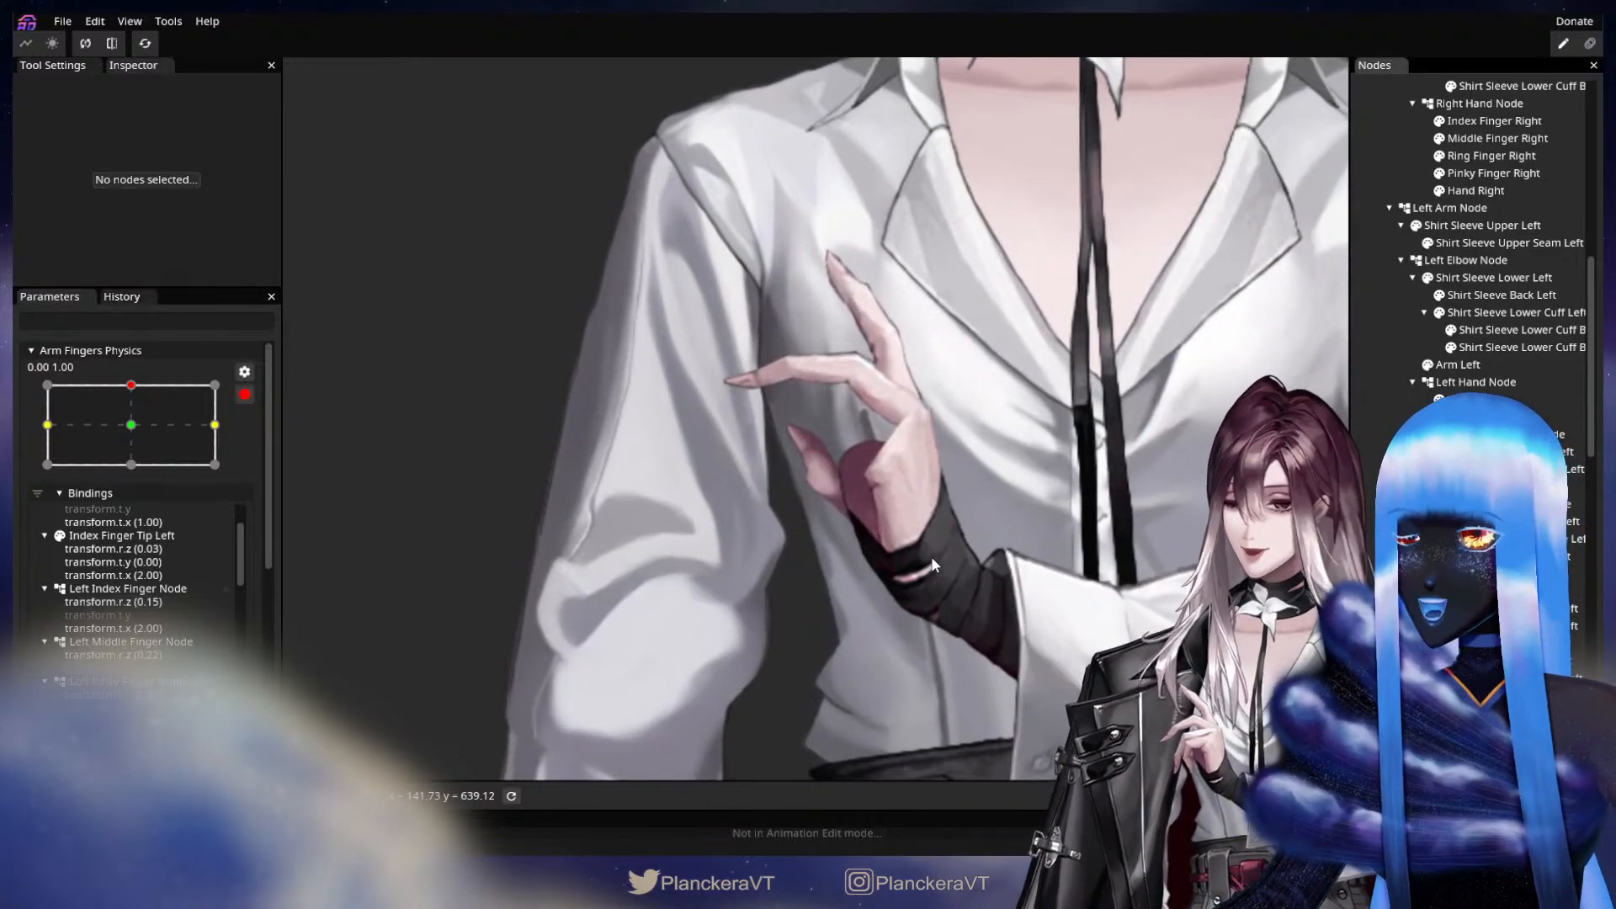
scroll(973, 594, up, 4)
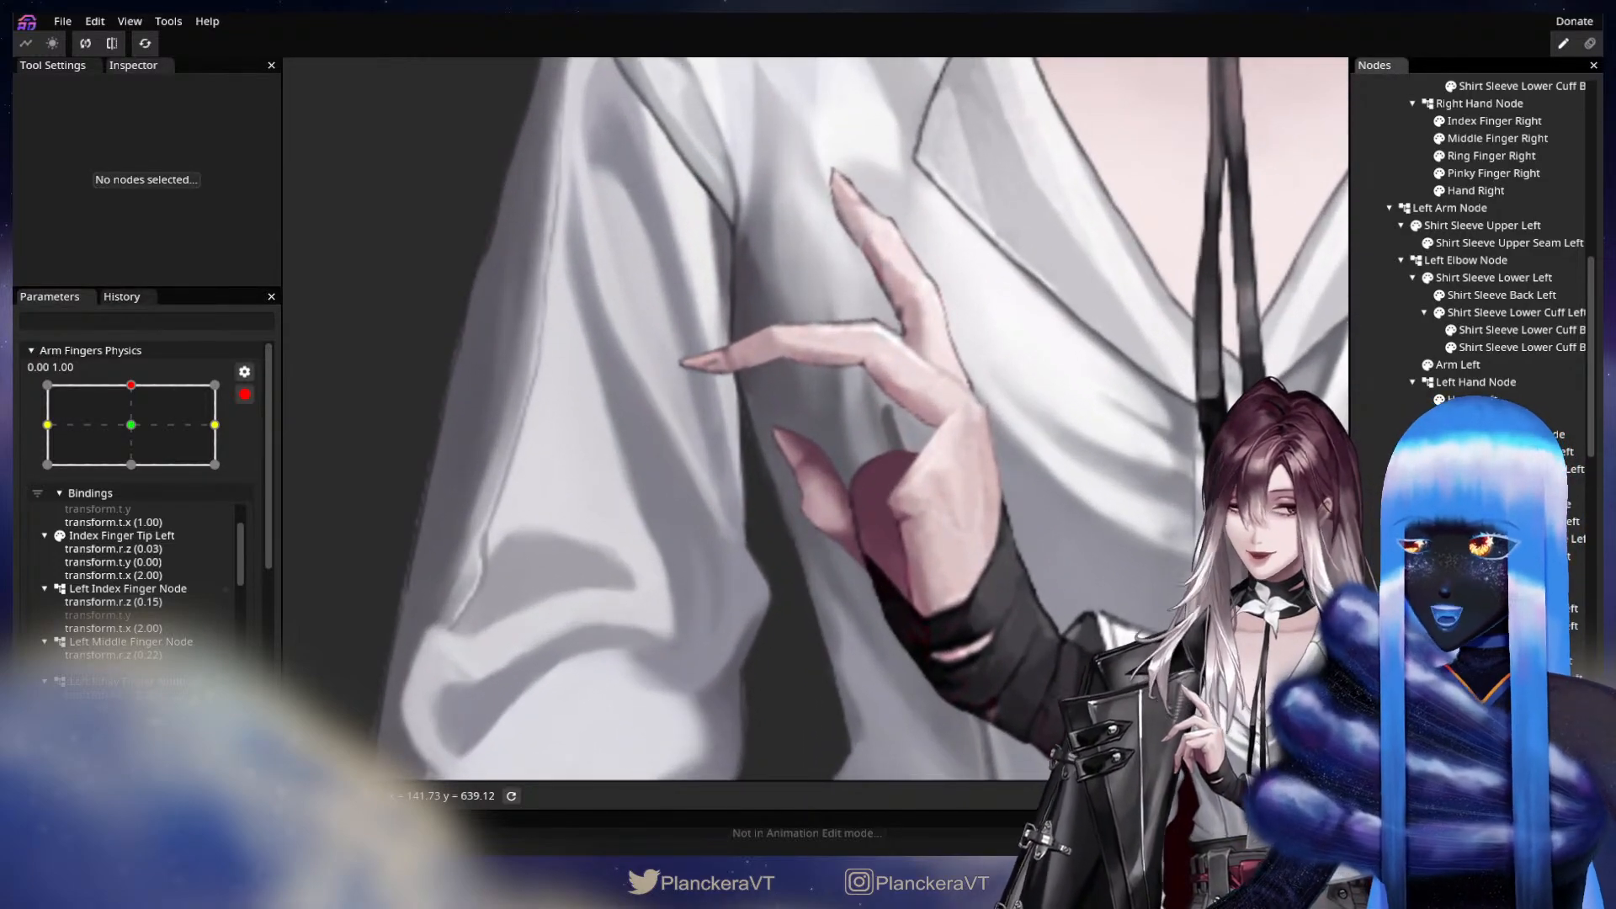
click(1485, 574)
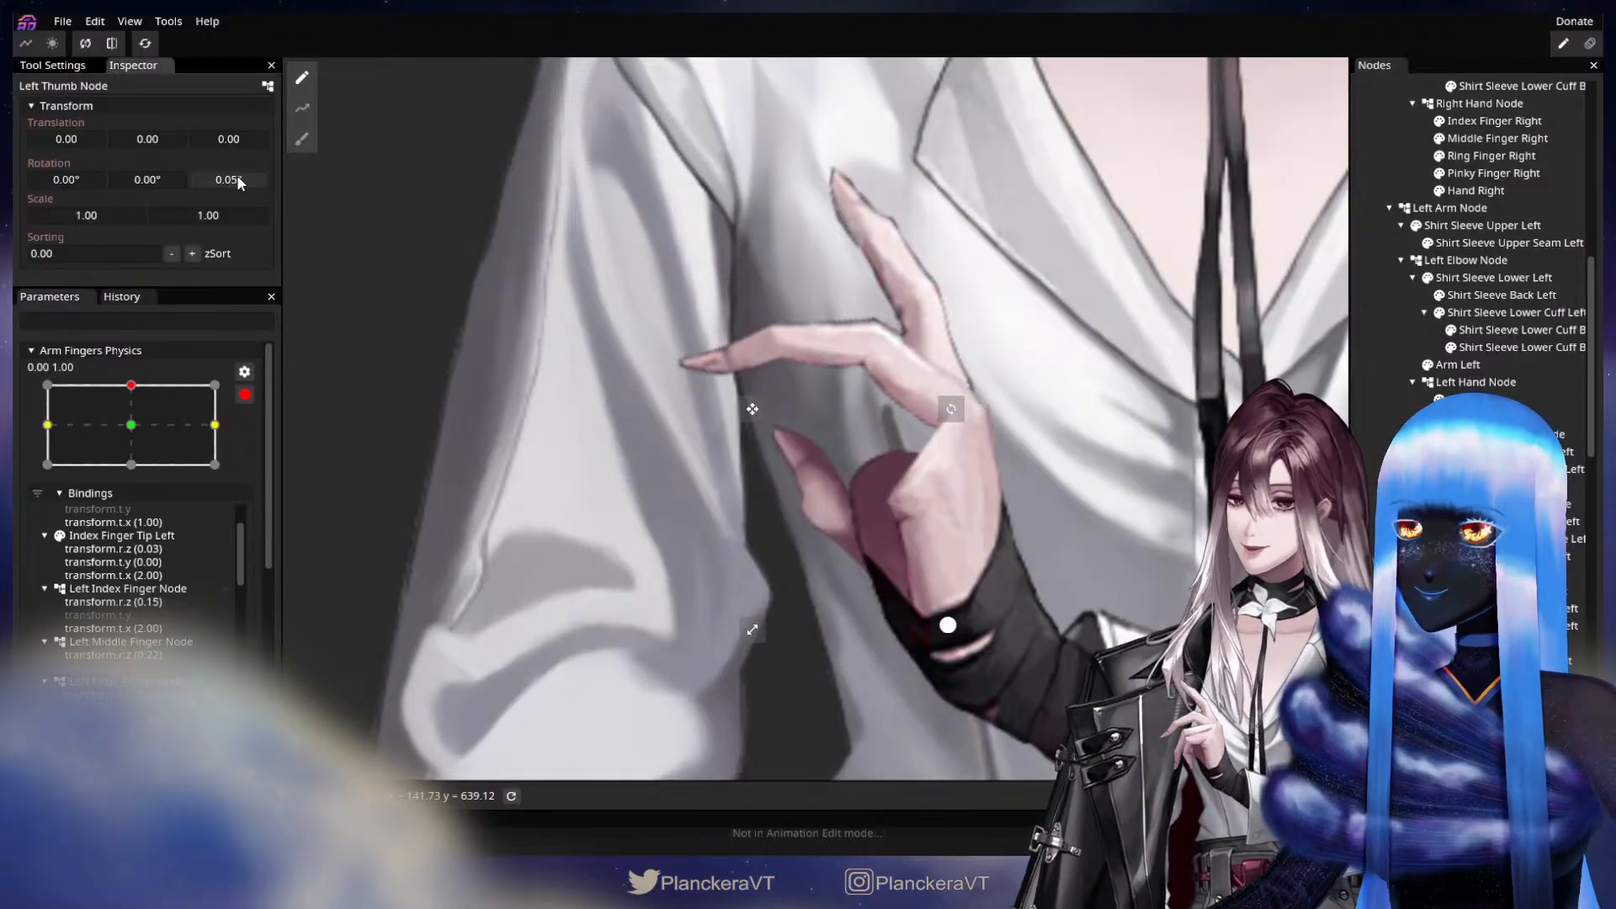
drag(236, 176, 385, 189)
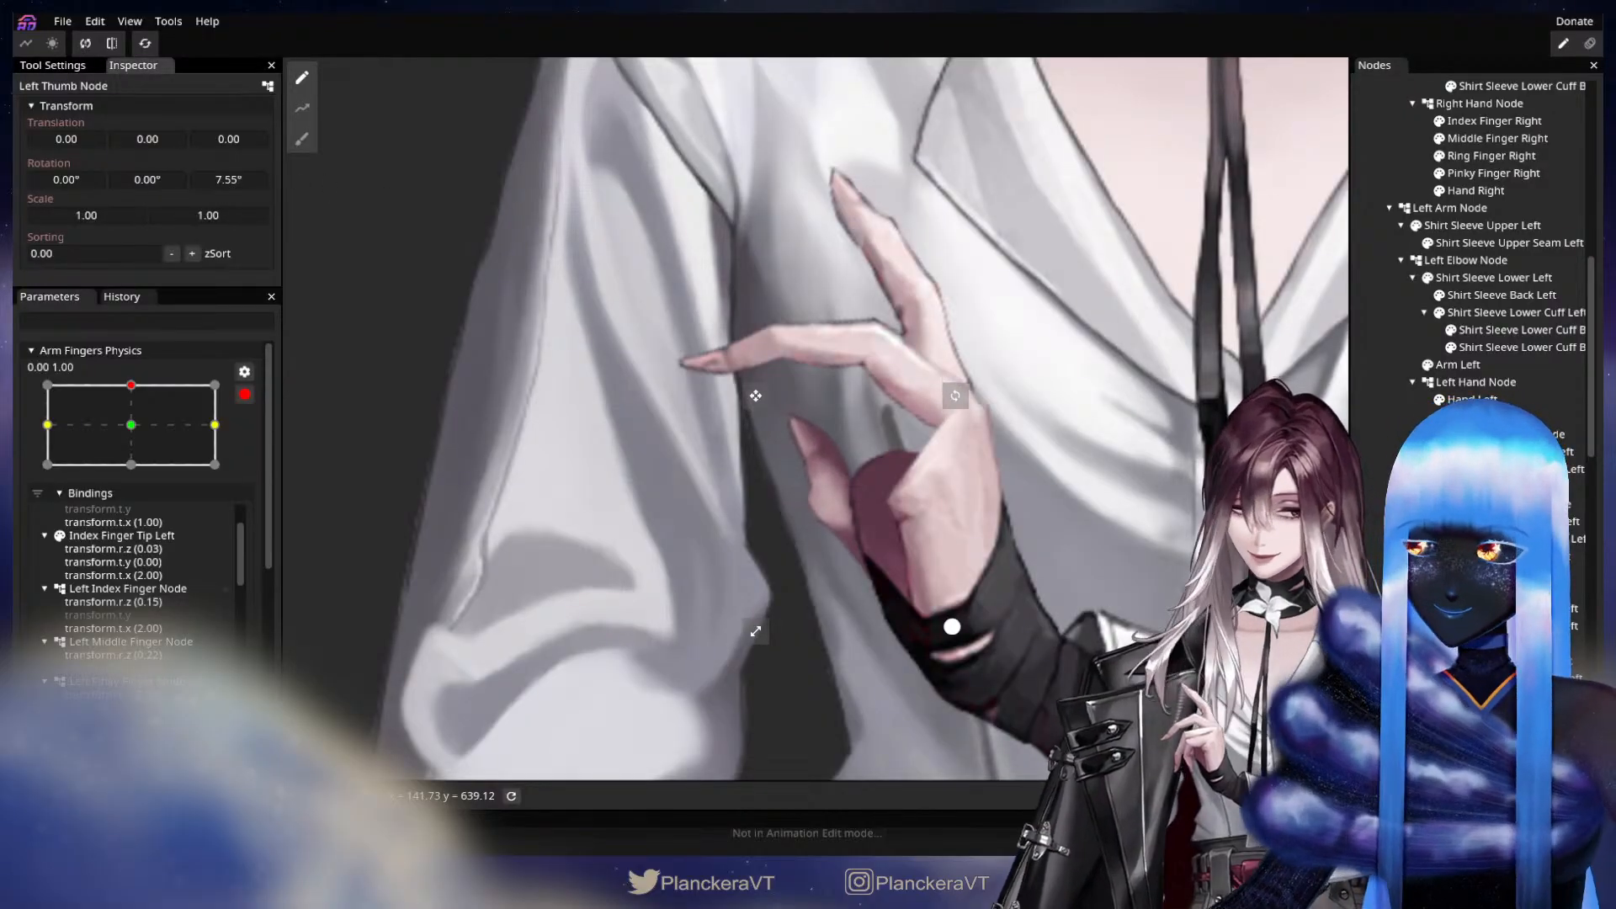
click(1495, 592)
drag(215, 179, 77, 145)
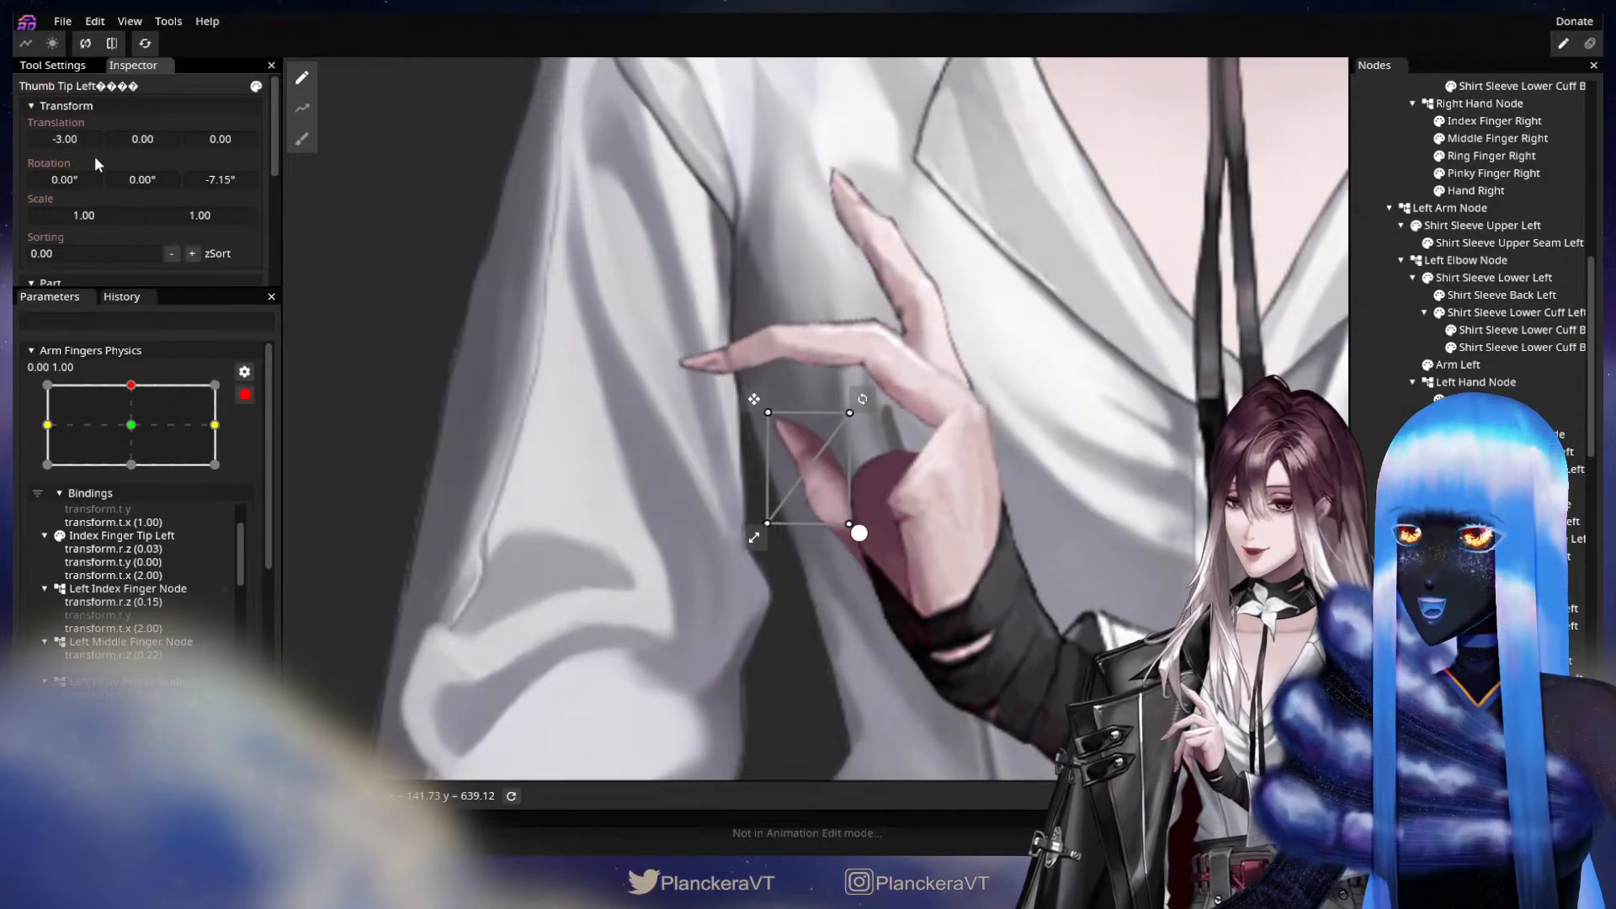
click(835, 606)
scroll(835, 606, down, 3)
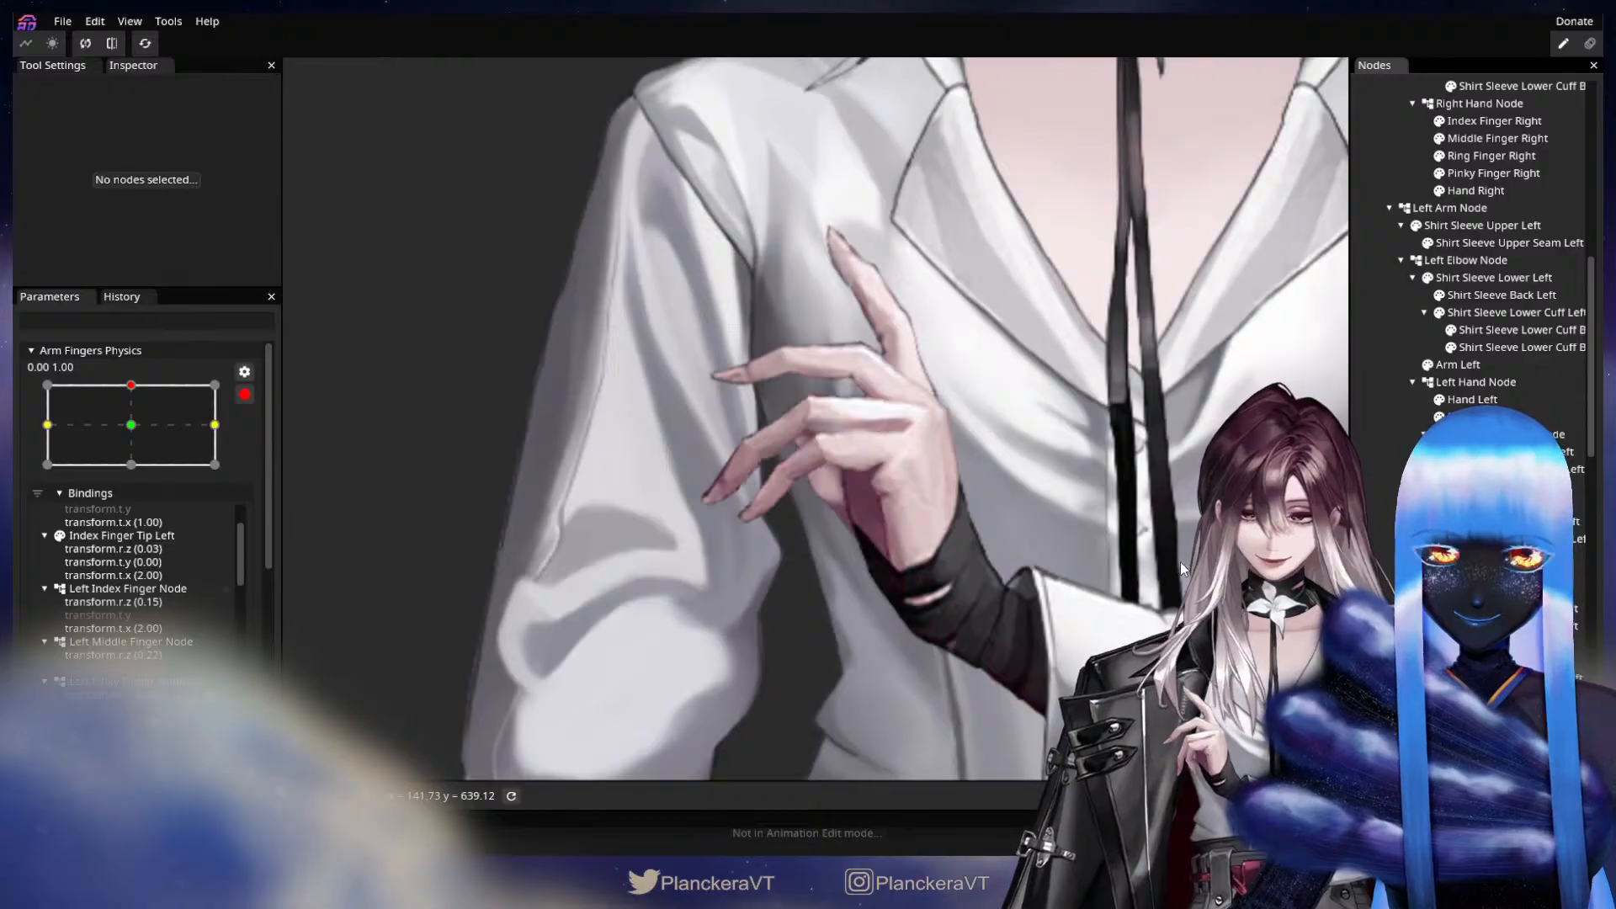
scroll(91, 519, up, 5)
scroll(170, 634, down, 2)
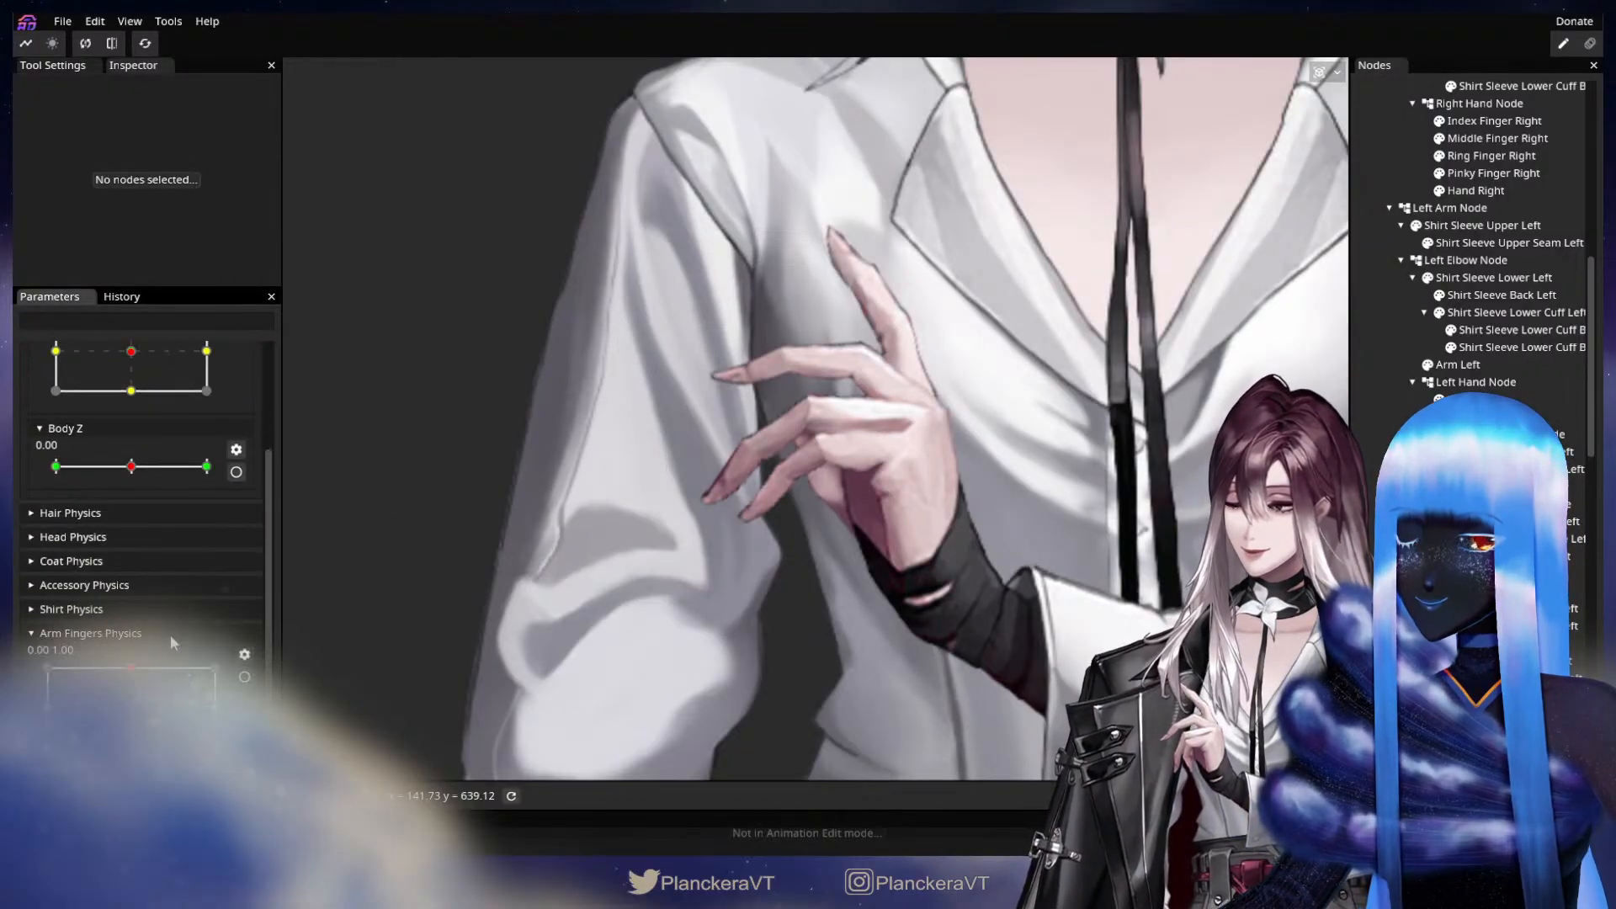
Key Left Pinky Finger Node with translations X -1.00 and Y -2.00 at Y 1.00 of Arm Fingers Physics, and stop editing the parameter.
mouse_move(135, 670)
mouse_down()
mouse_move(144, 715)
mouse_move(135, 668)
mouse_up()
click(244, 677)
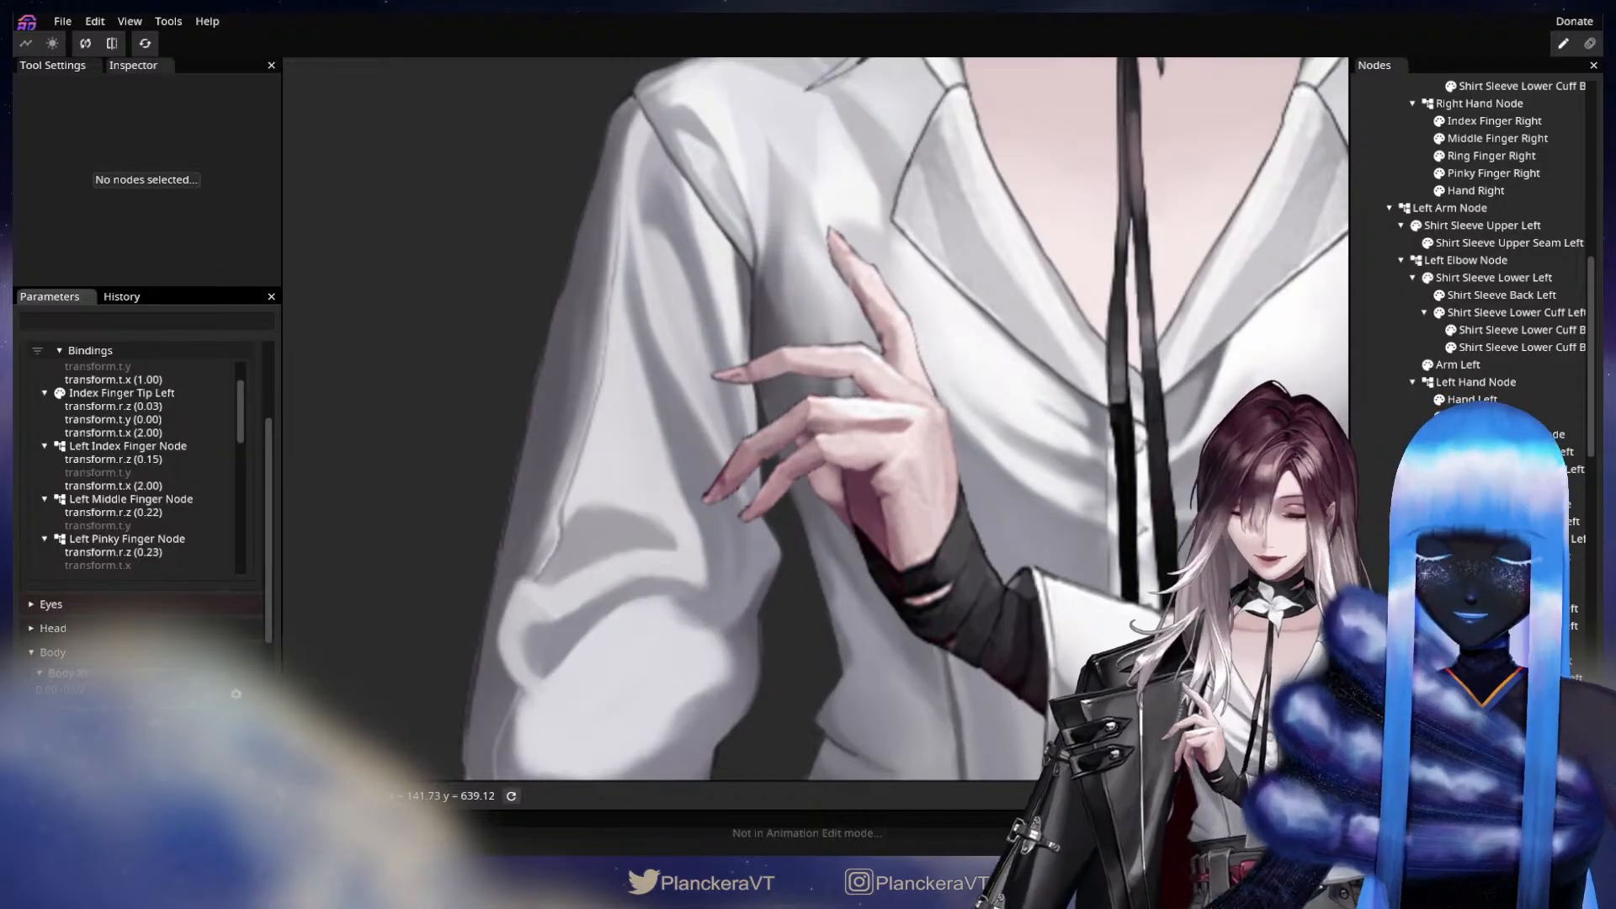
click(1495, 644)
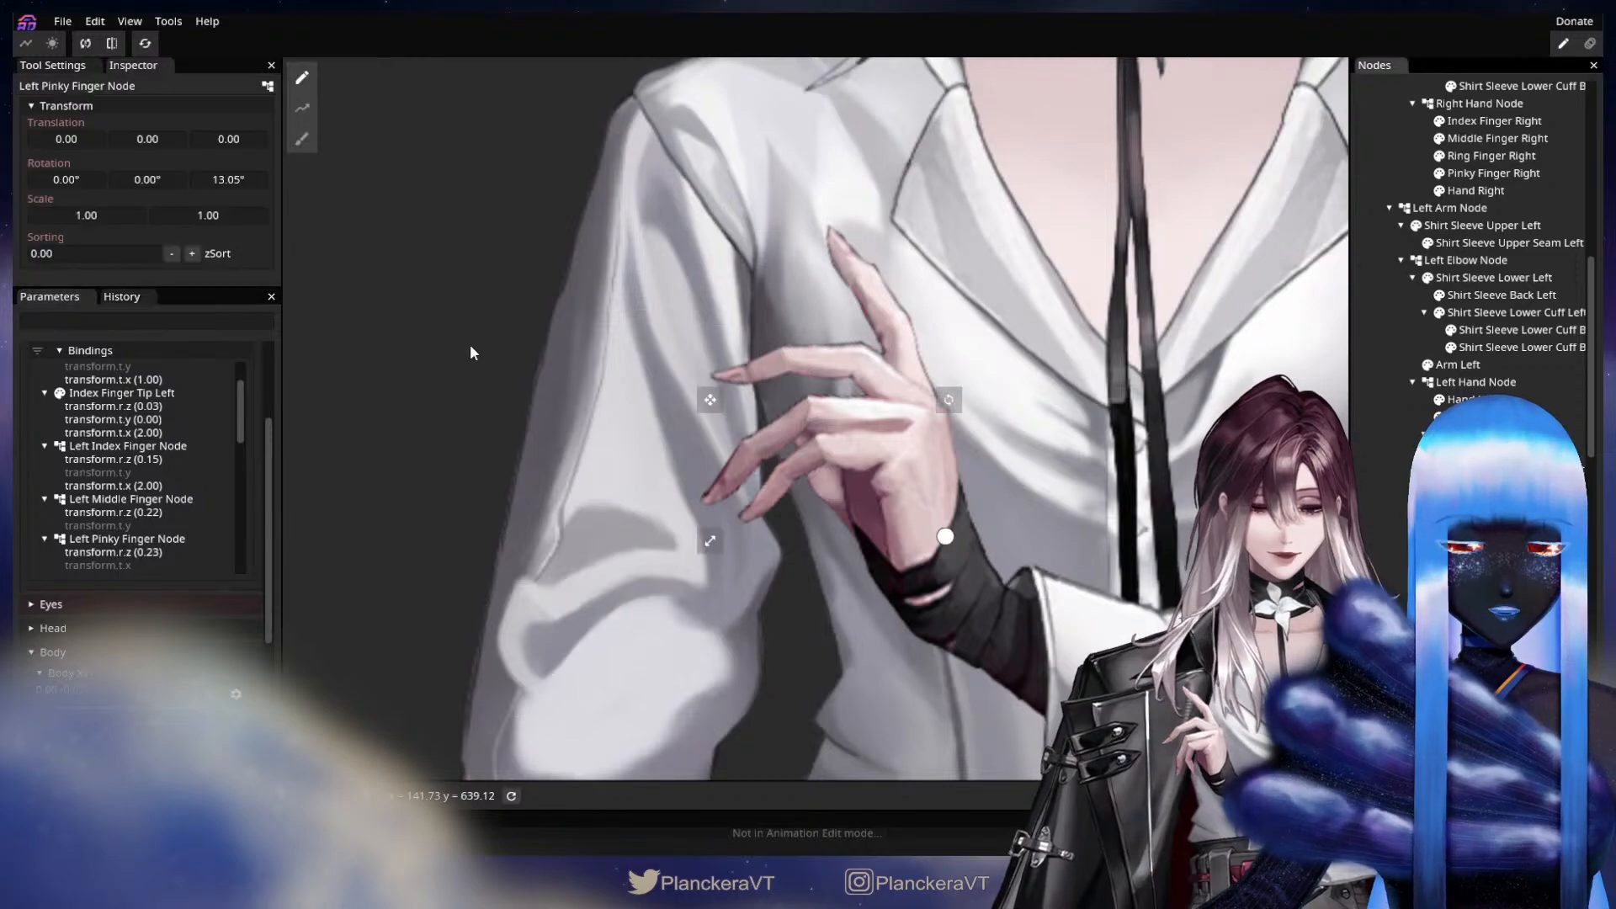
drag(170, 138, 165, 143)
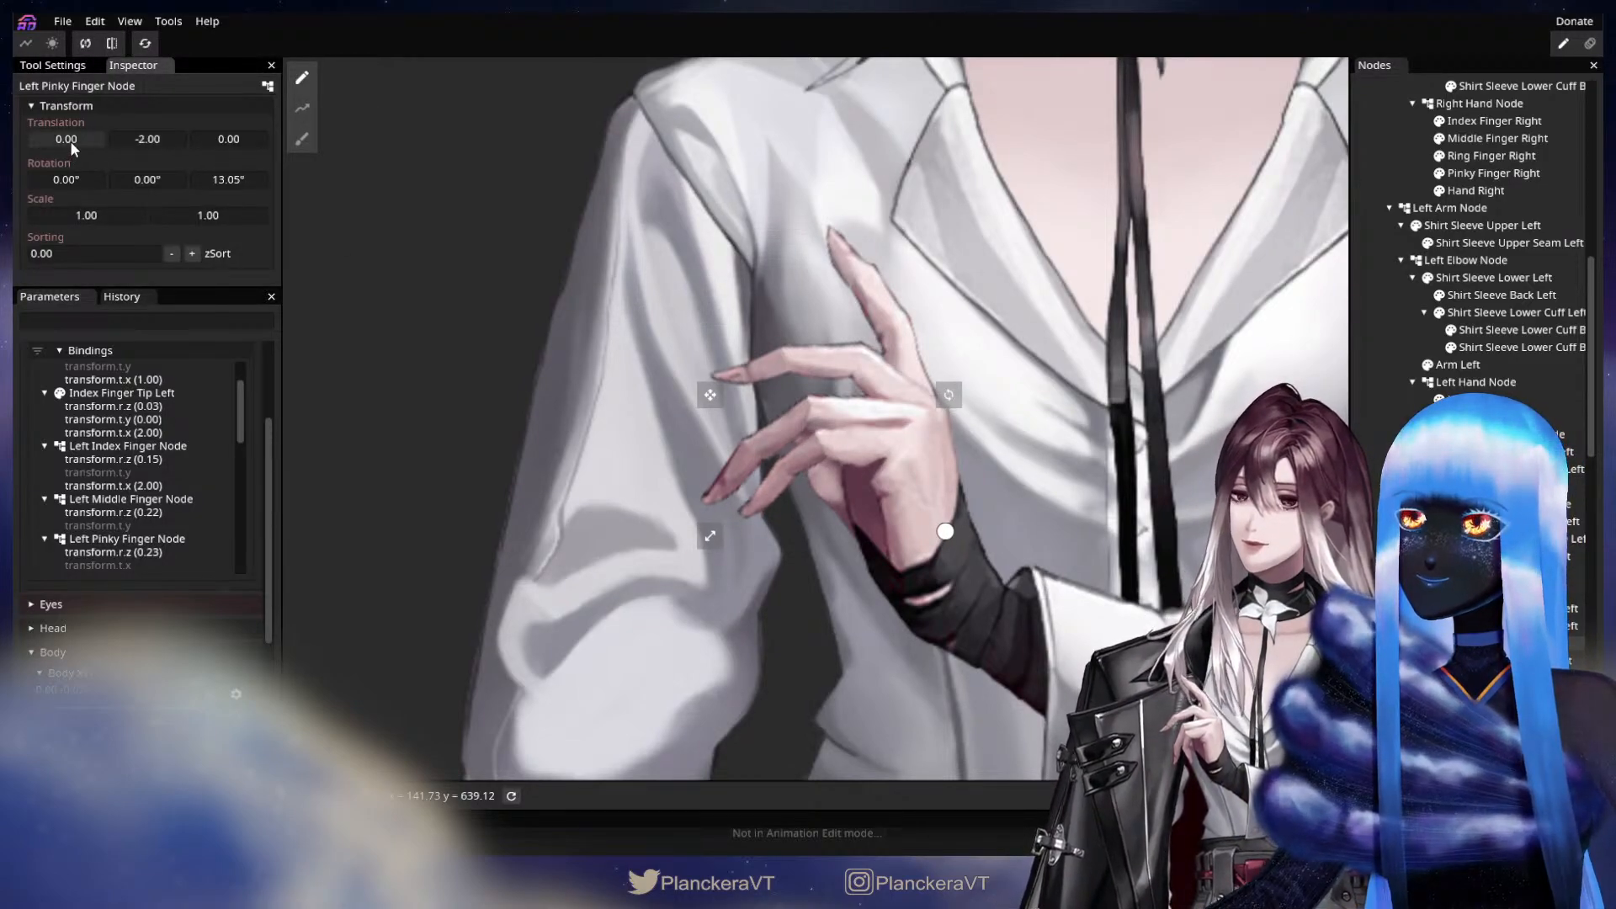
drag(69, 140, 69, 140)
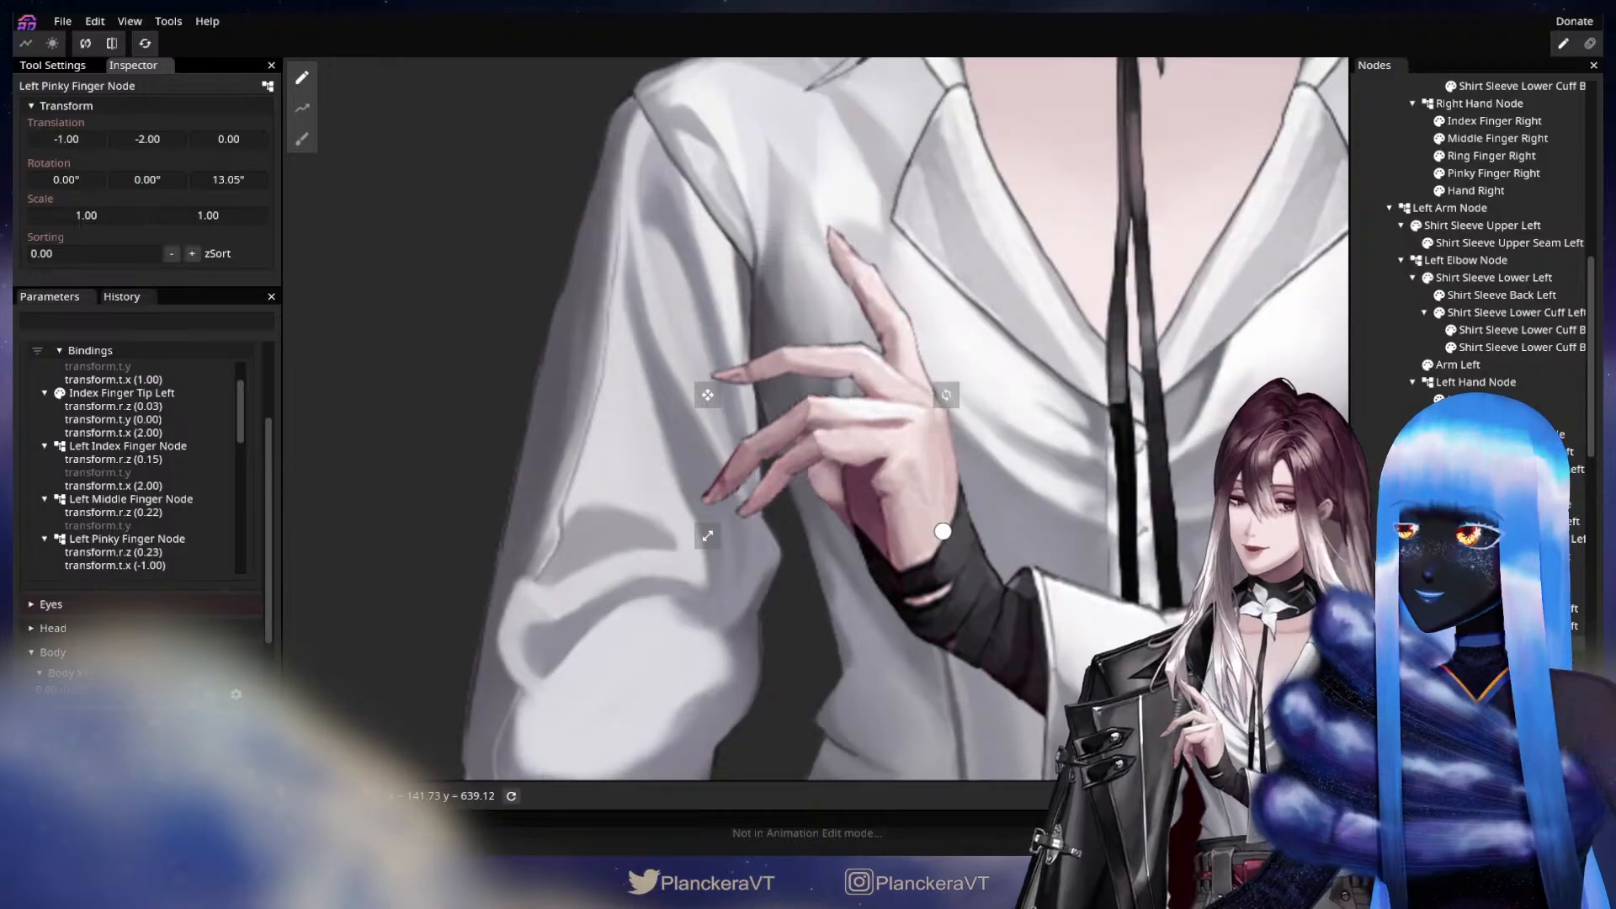
key(Escape)
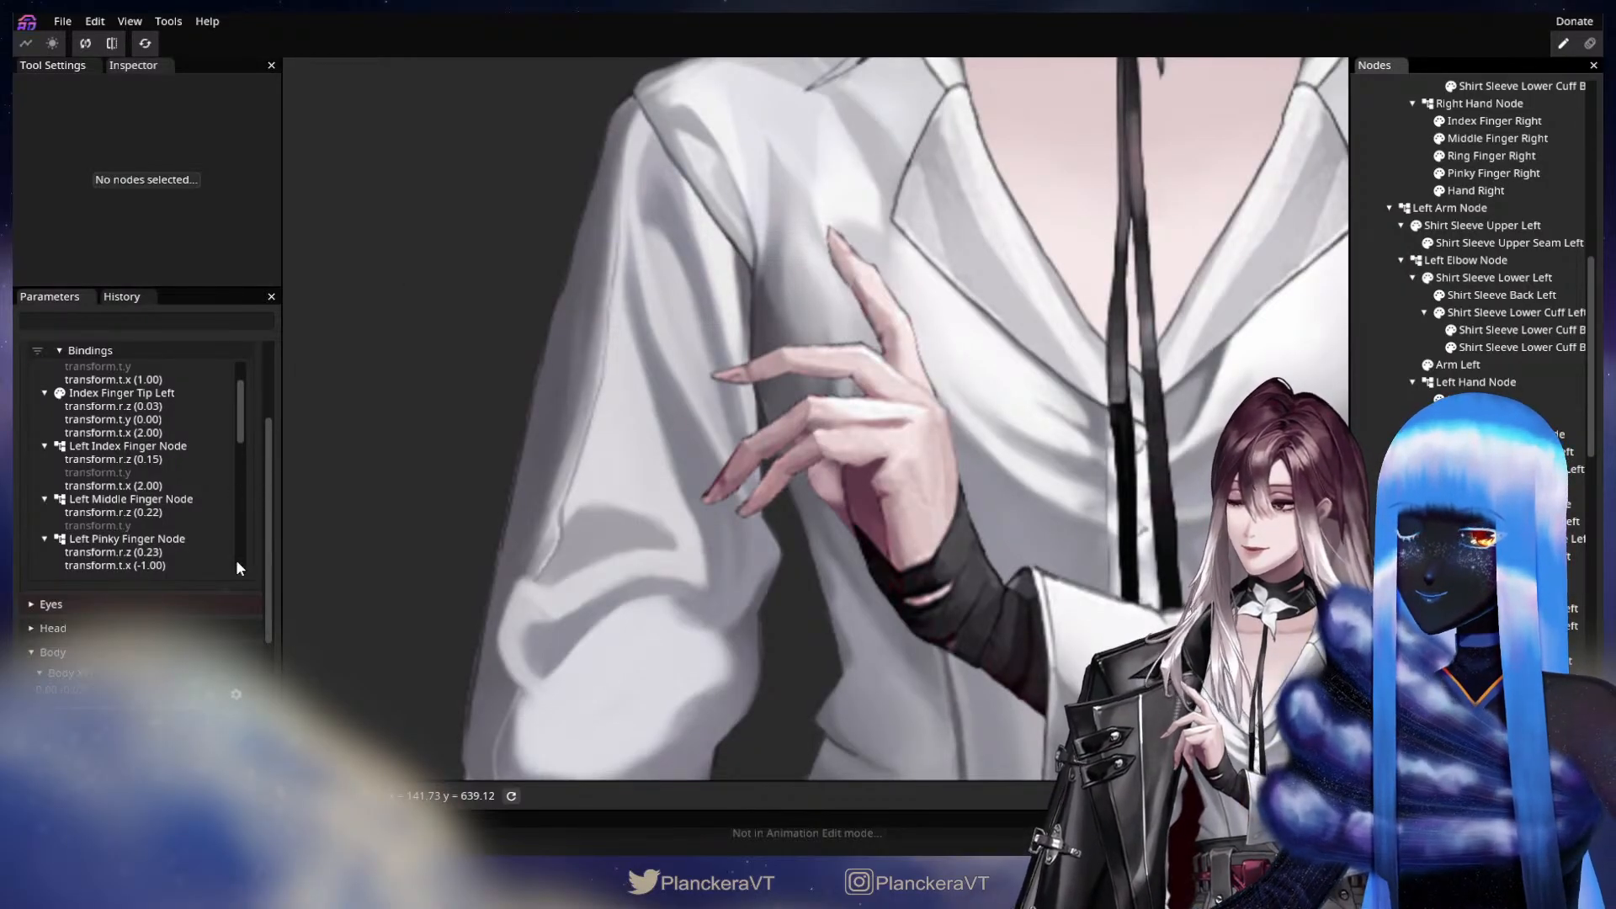
scroll(238, 539, up, 3)
click(243, 395)
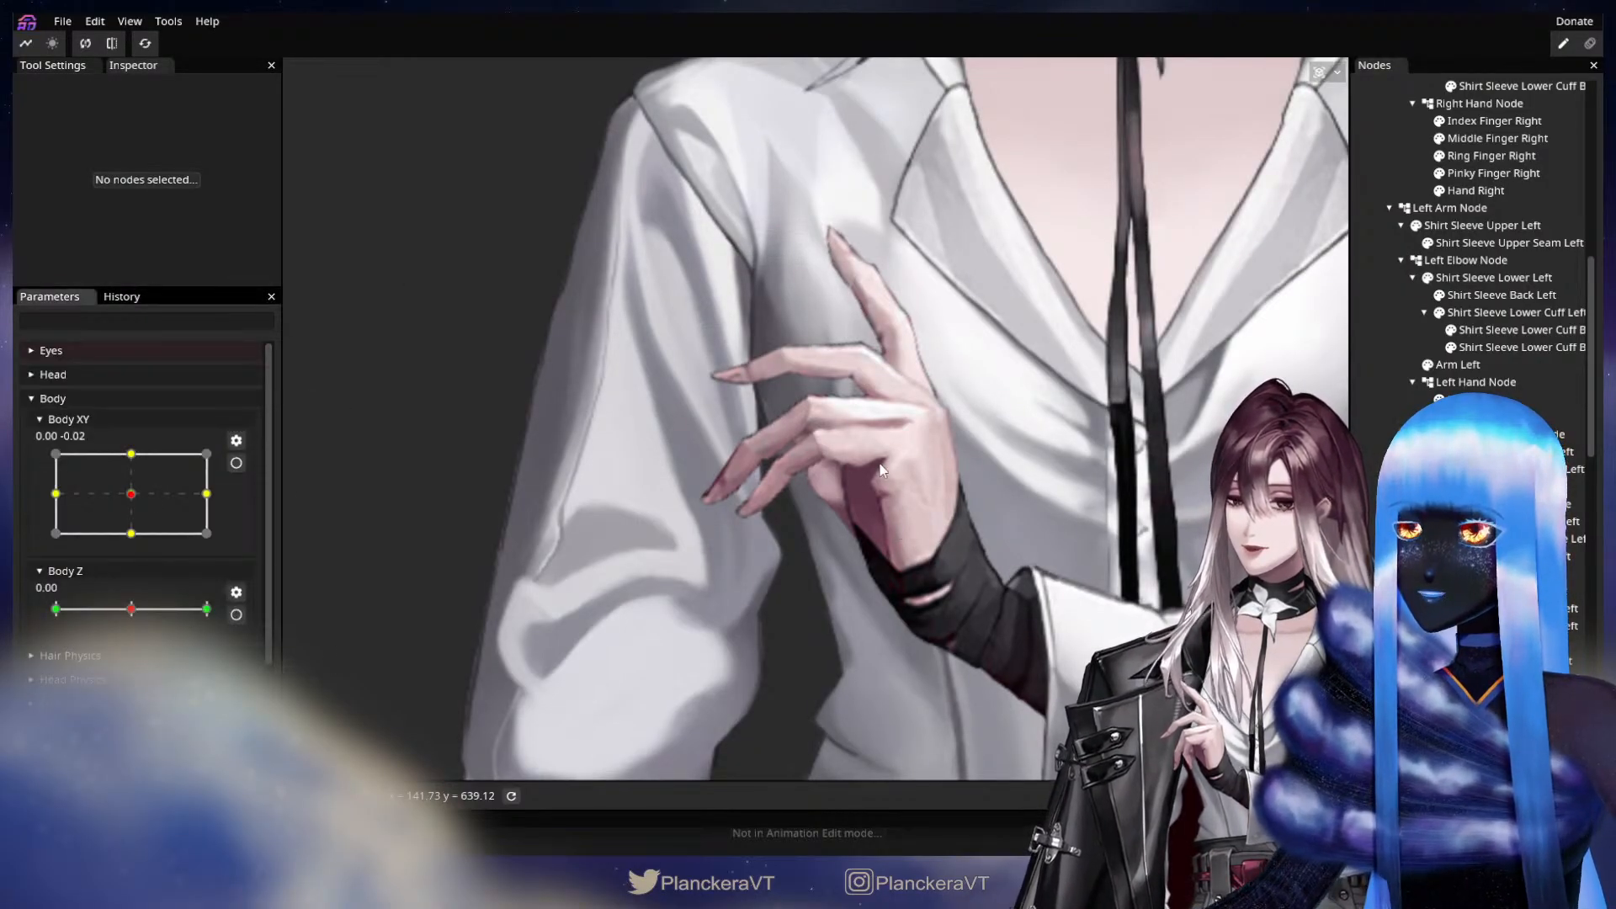
Key Left Middle Finger Node with a Y translation of -4.00 and Left Ring Finger Node with a Y translation of -1.00 at Y 1.00.
scroll(255, 628, down, 3)
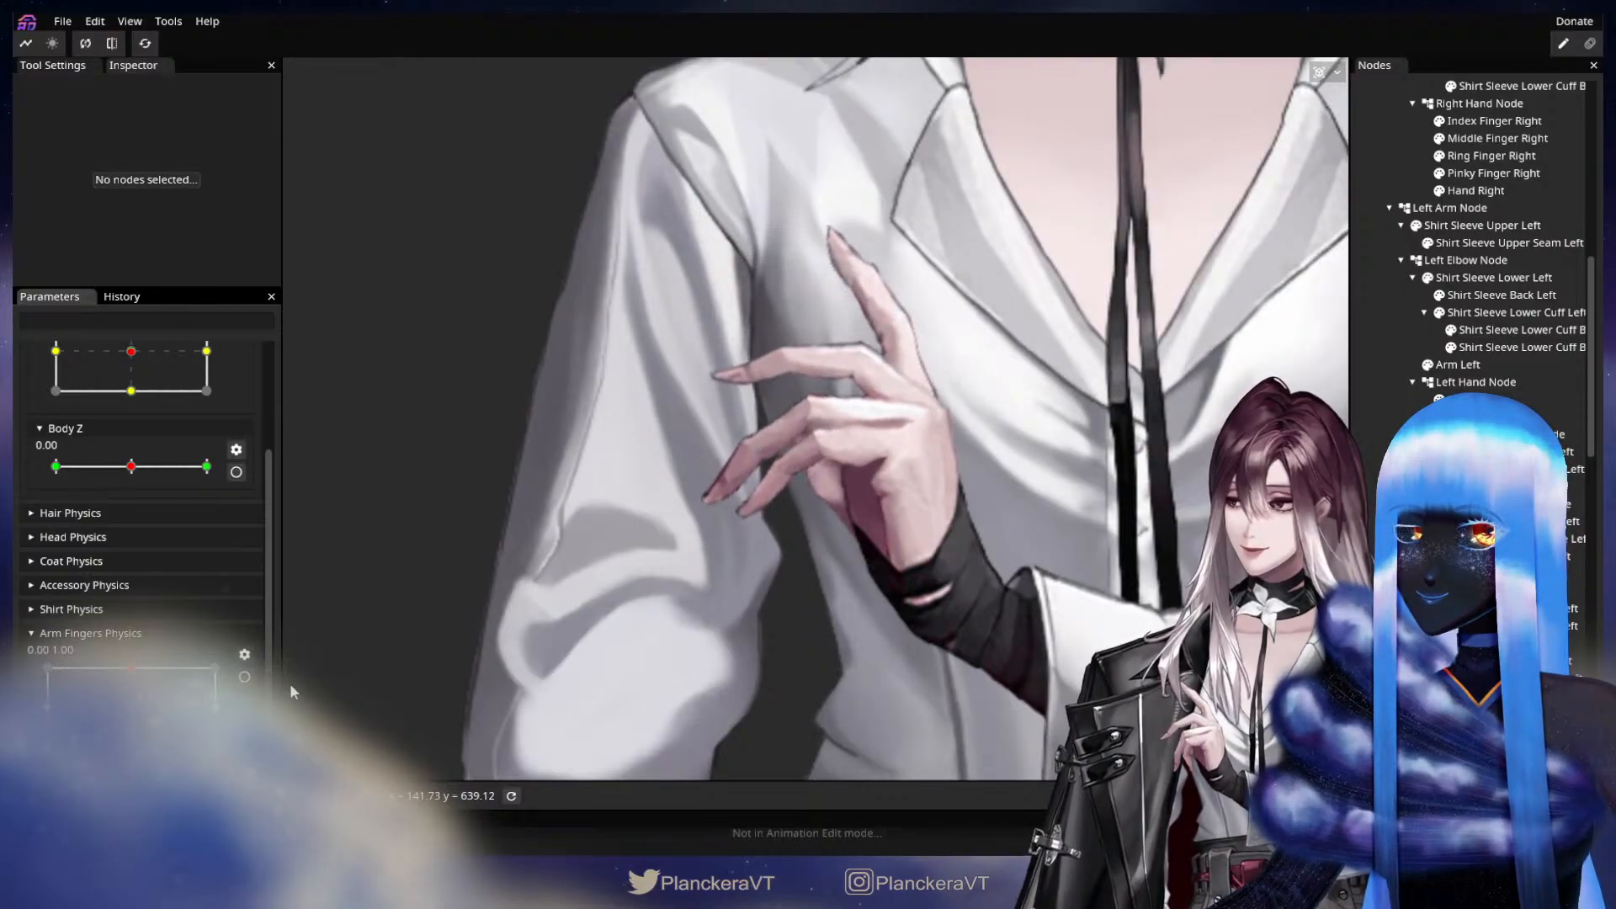
scroll(152, 678, up, 5)
drag(1036, 522, 1022, 552)
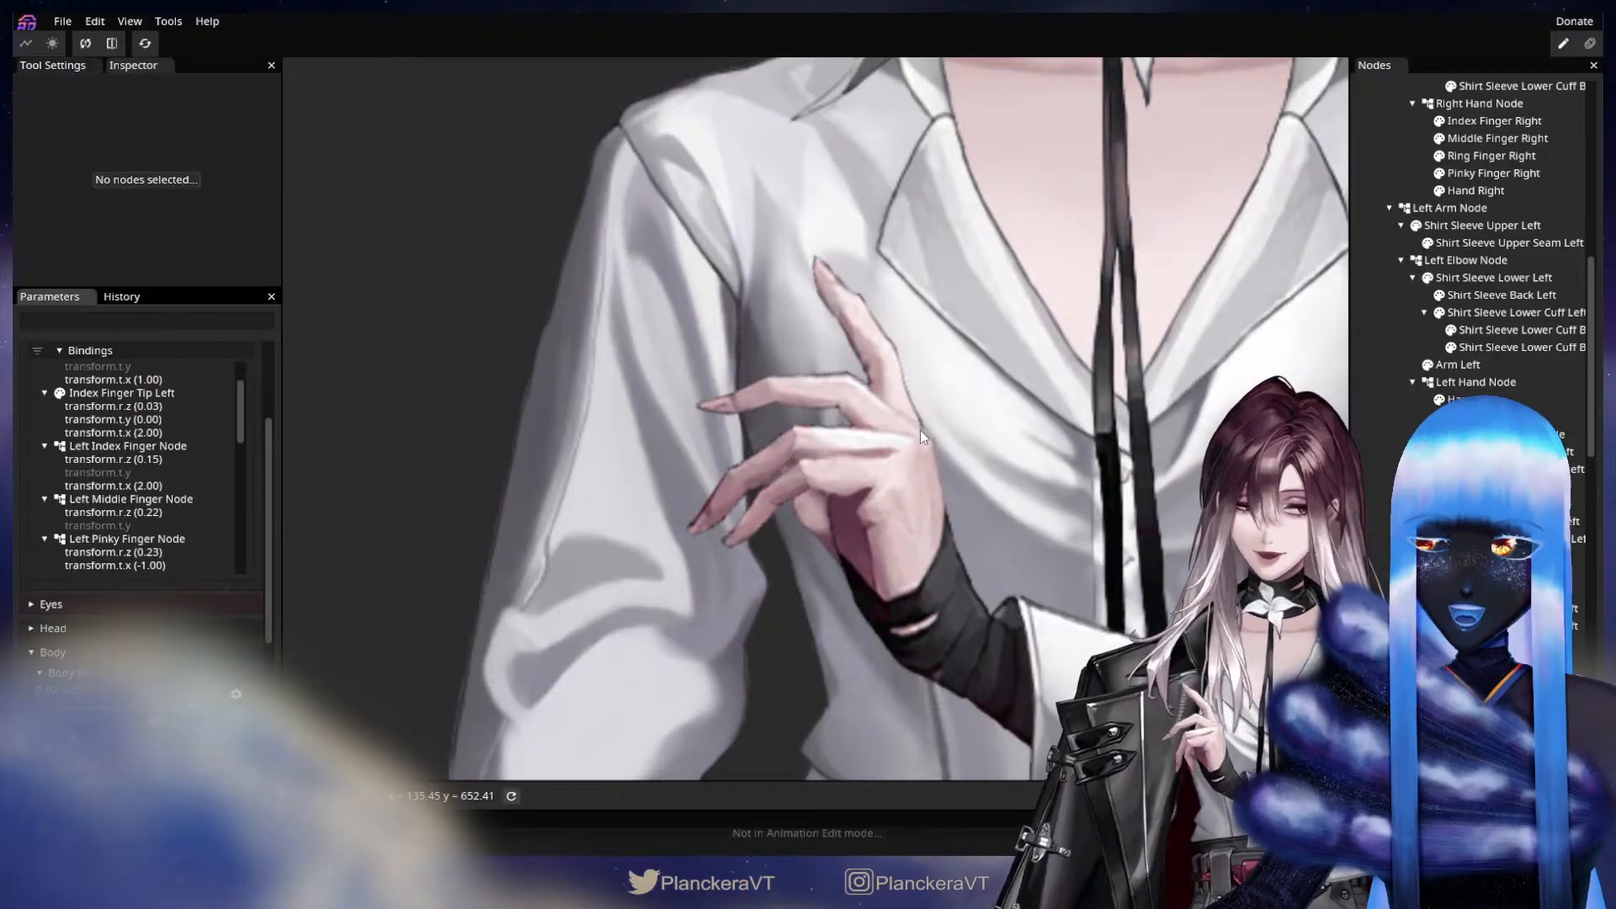
click(1509, 504)
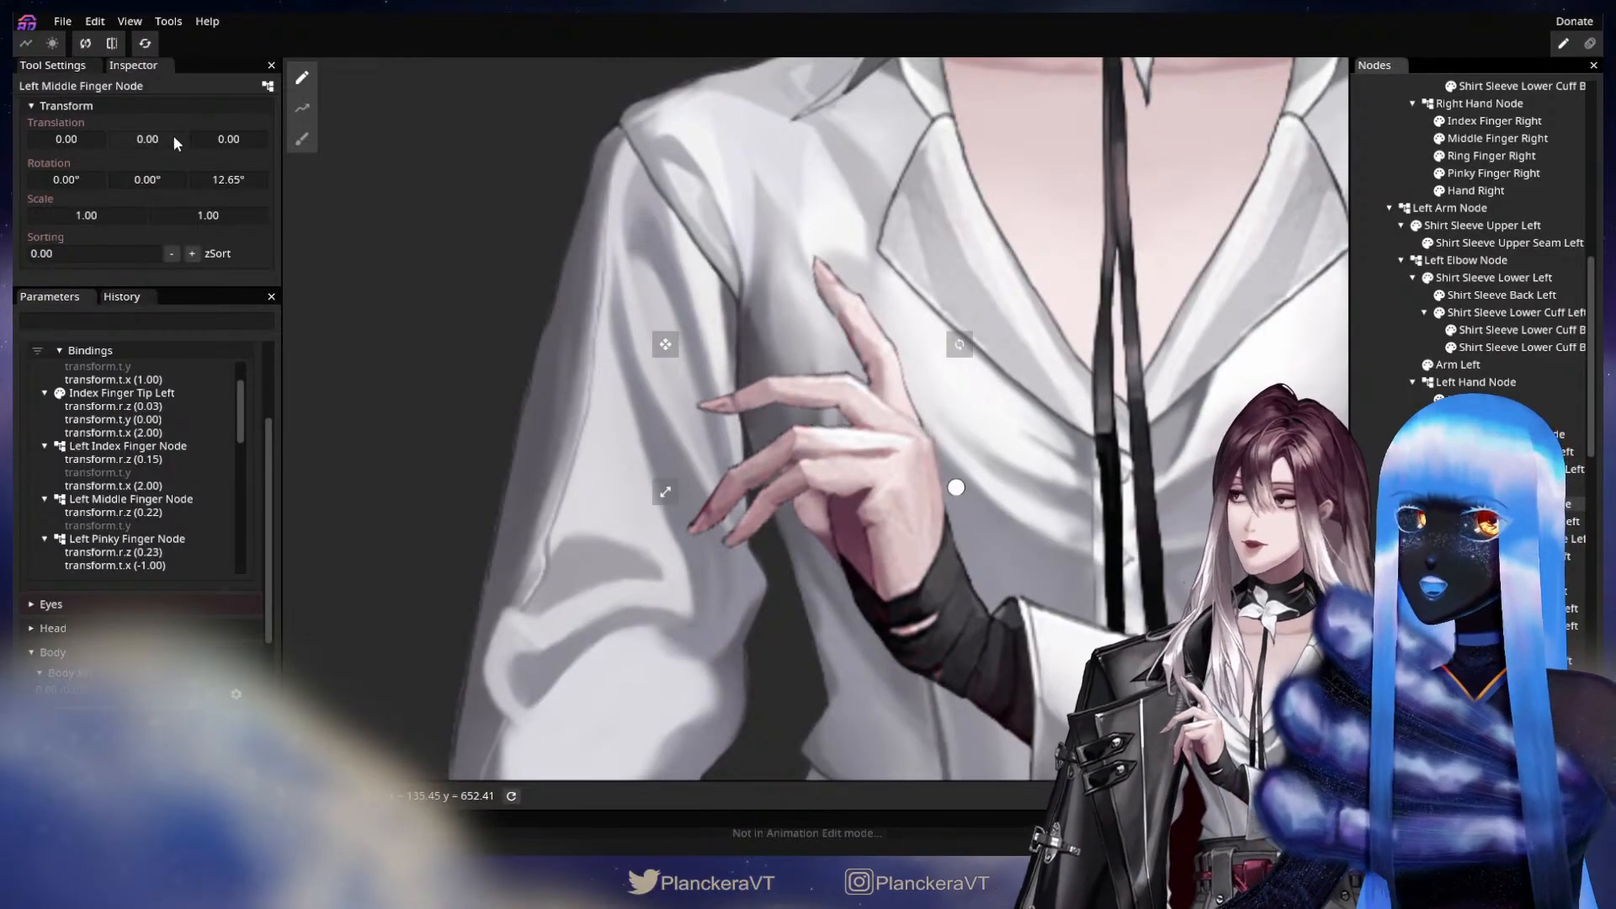
drag(173, 135, 160, 140)
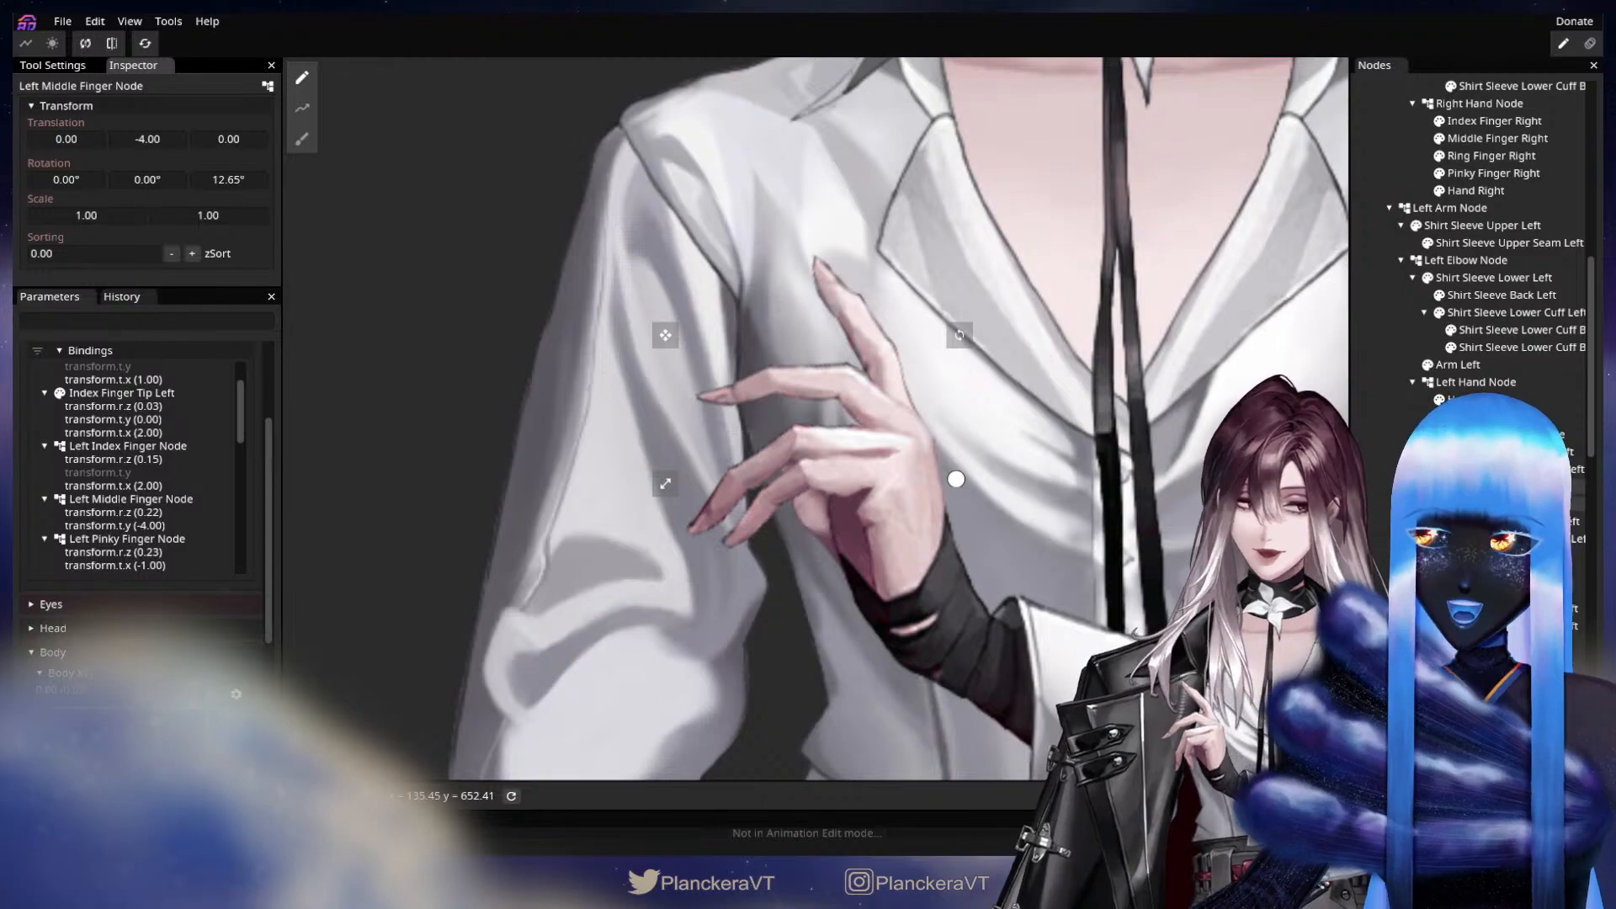
click(1510, 574)
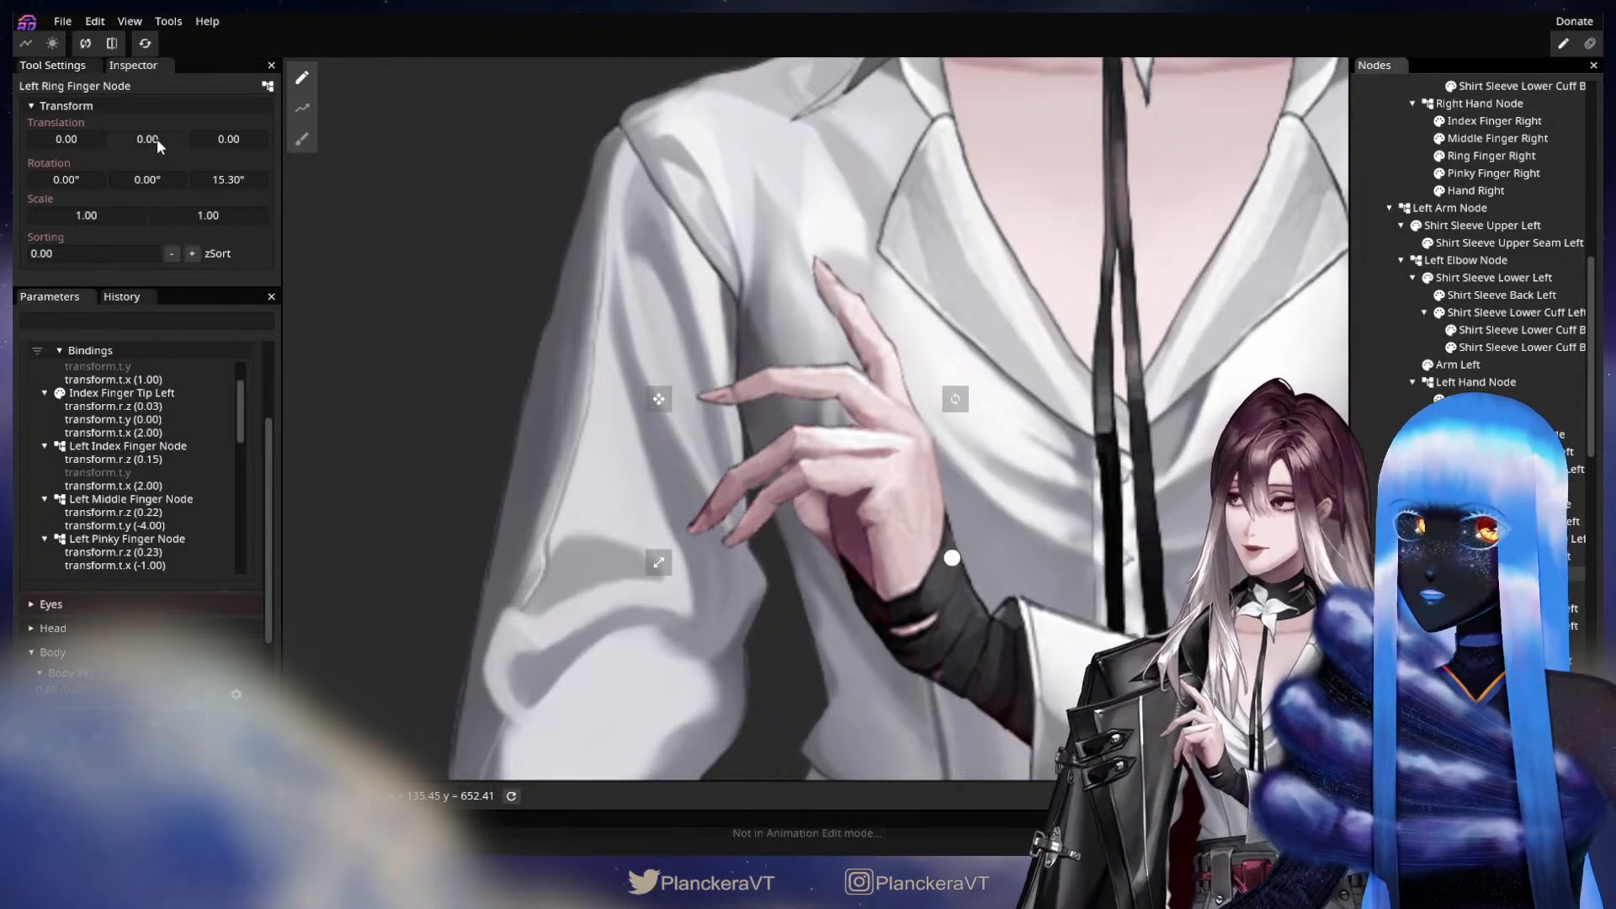
drag(157, 139, 154, 140)
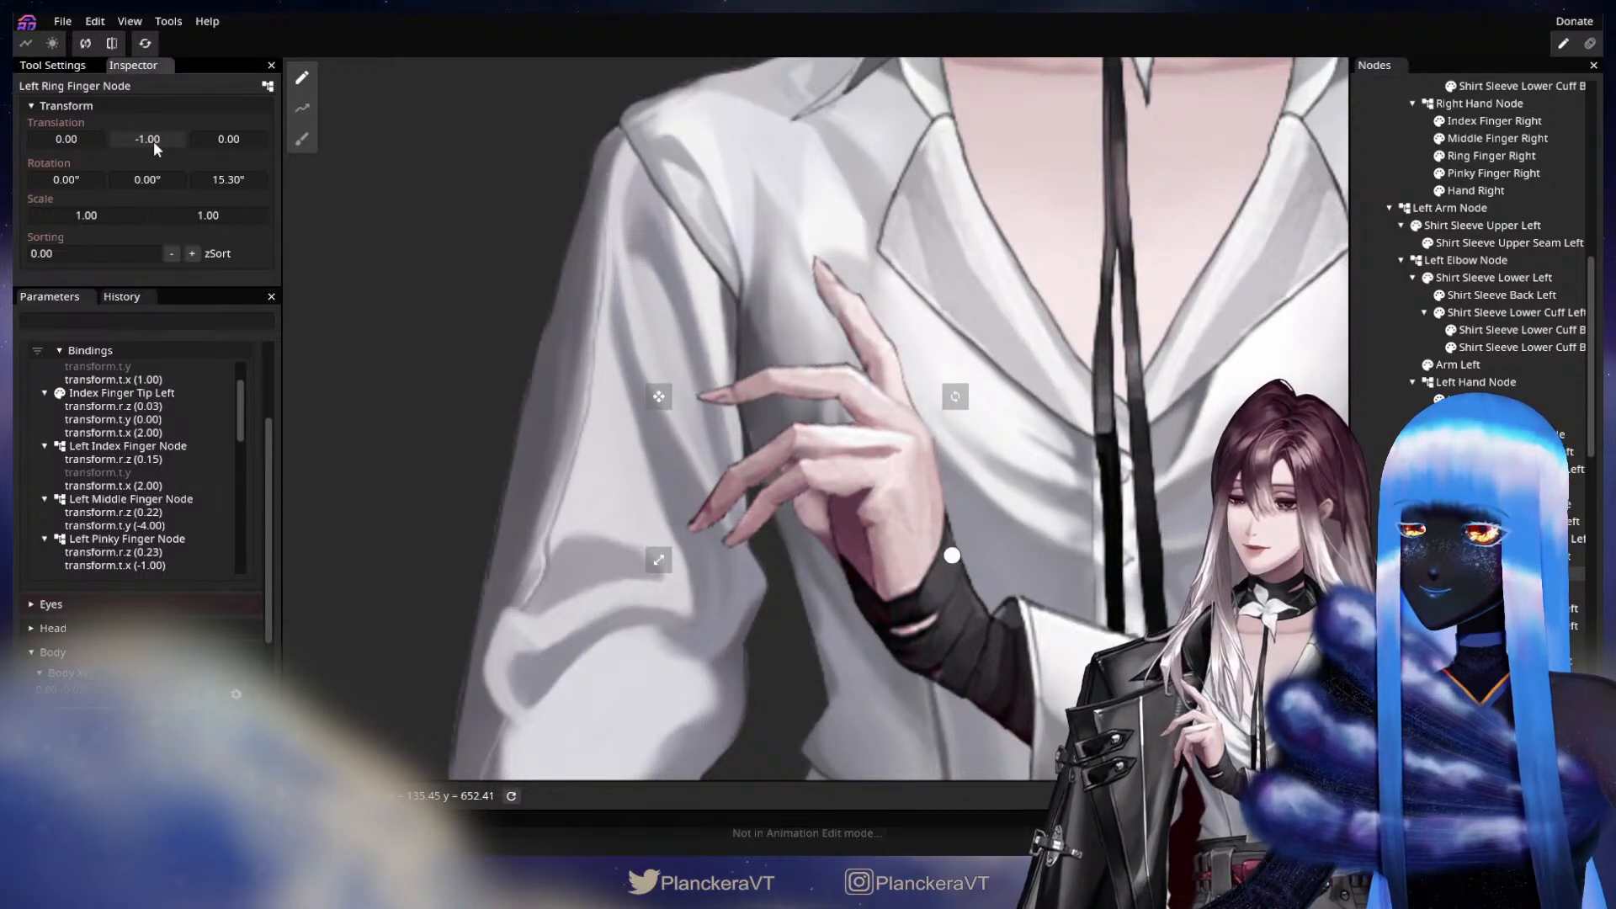
key(Escape)
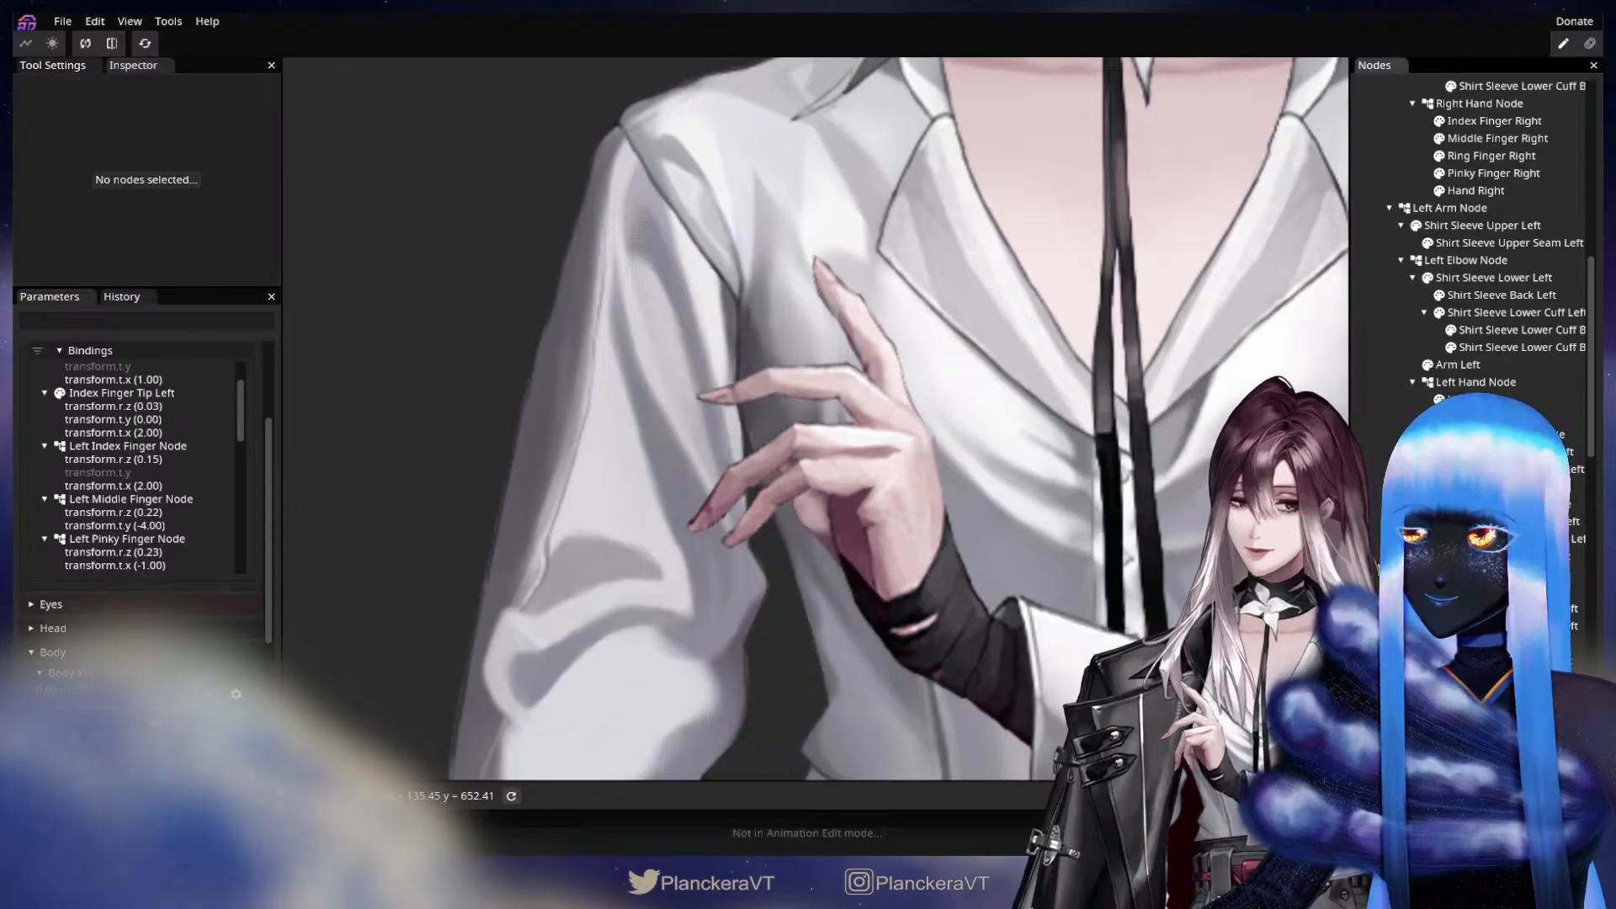
Stop editing Arm Fingers Physics and test the left fingers' motion around Y 1.00.
scroll(250, 406, up, 2)
click(246, 398)
scroll(140, 630, down, 2)
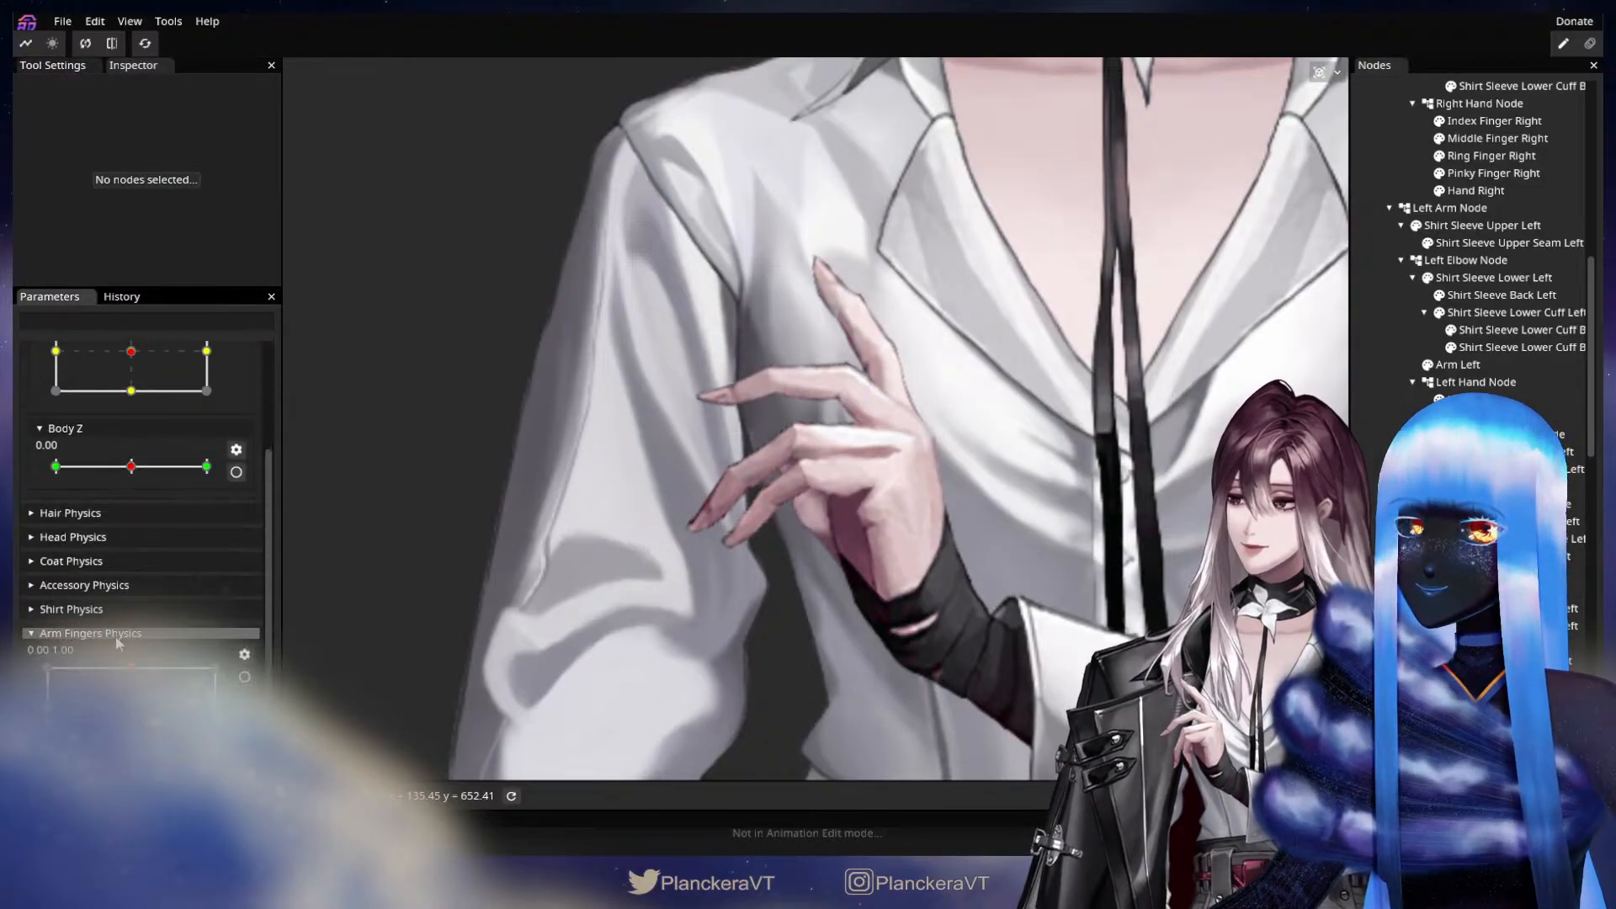
drag(131, 705, 135, 665)
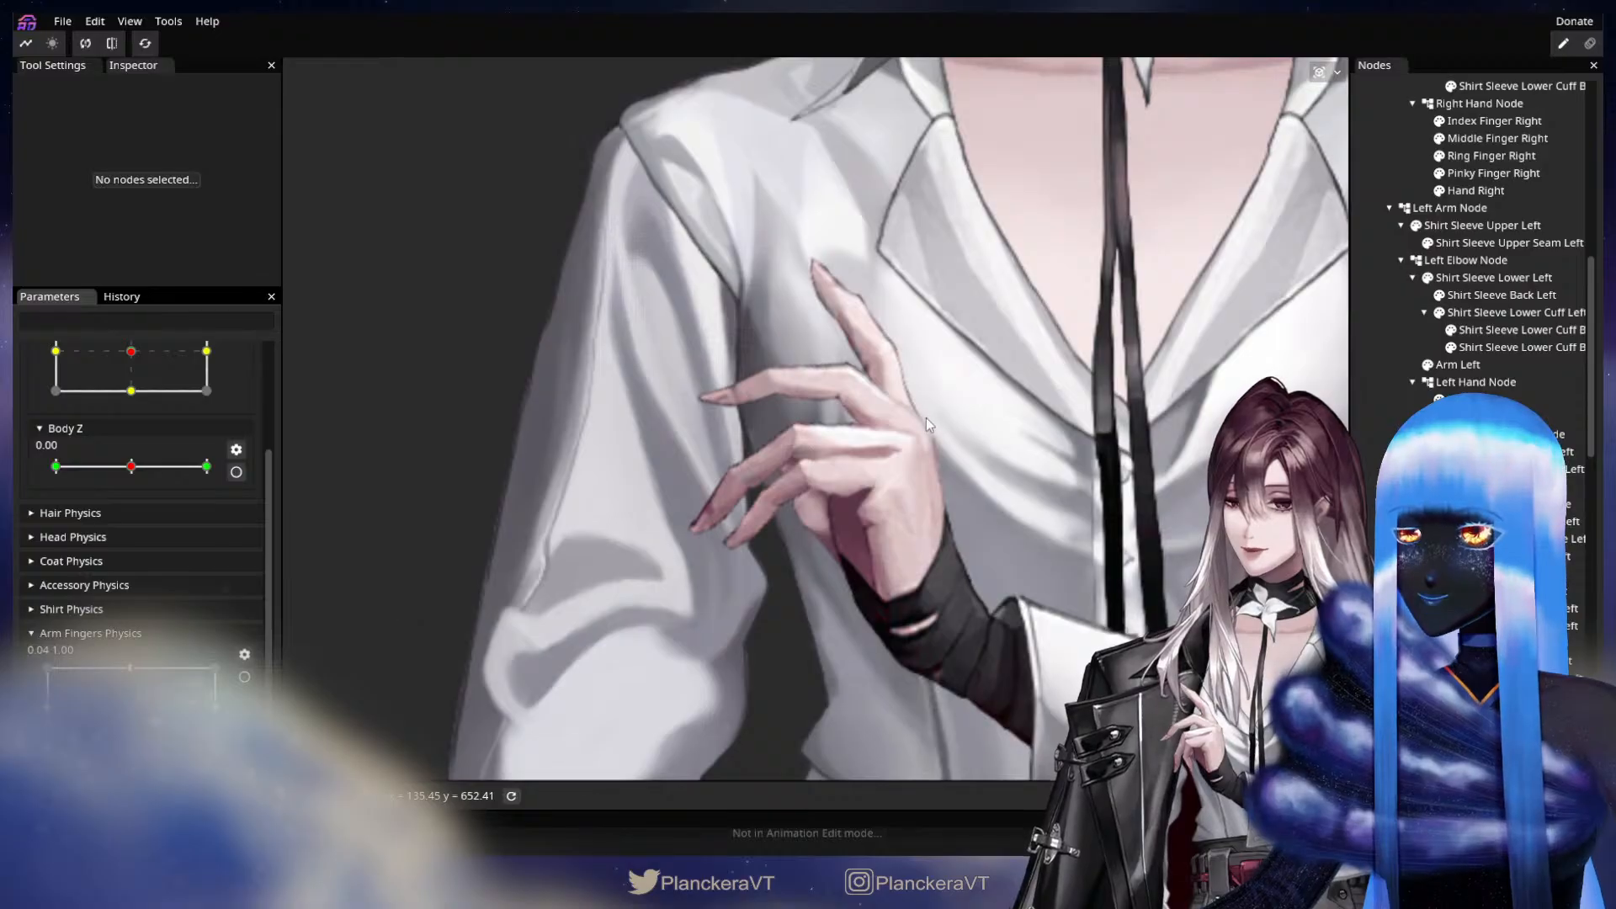
Set the Left Middle Finger Node's Y translation to -2.00 in the Y 1.00 key and check the finger motion.
click(244, 677)
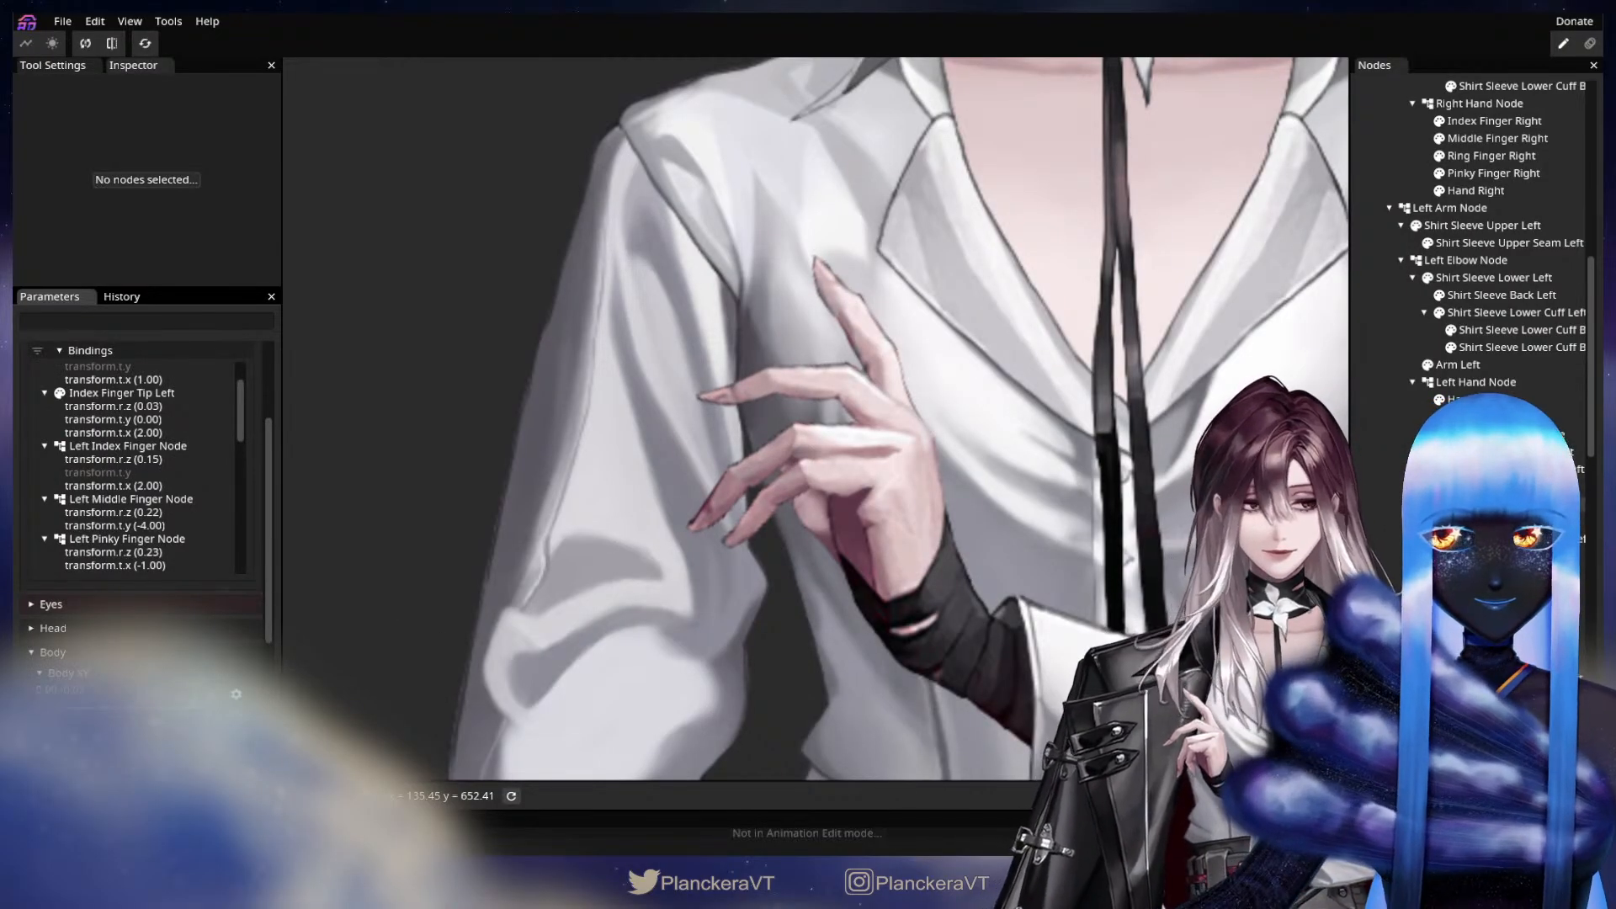
click(1509, 504)
click(158, 137)
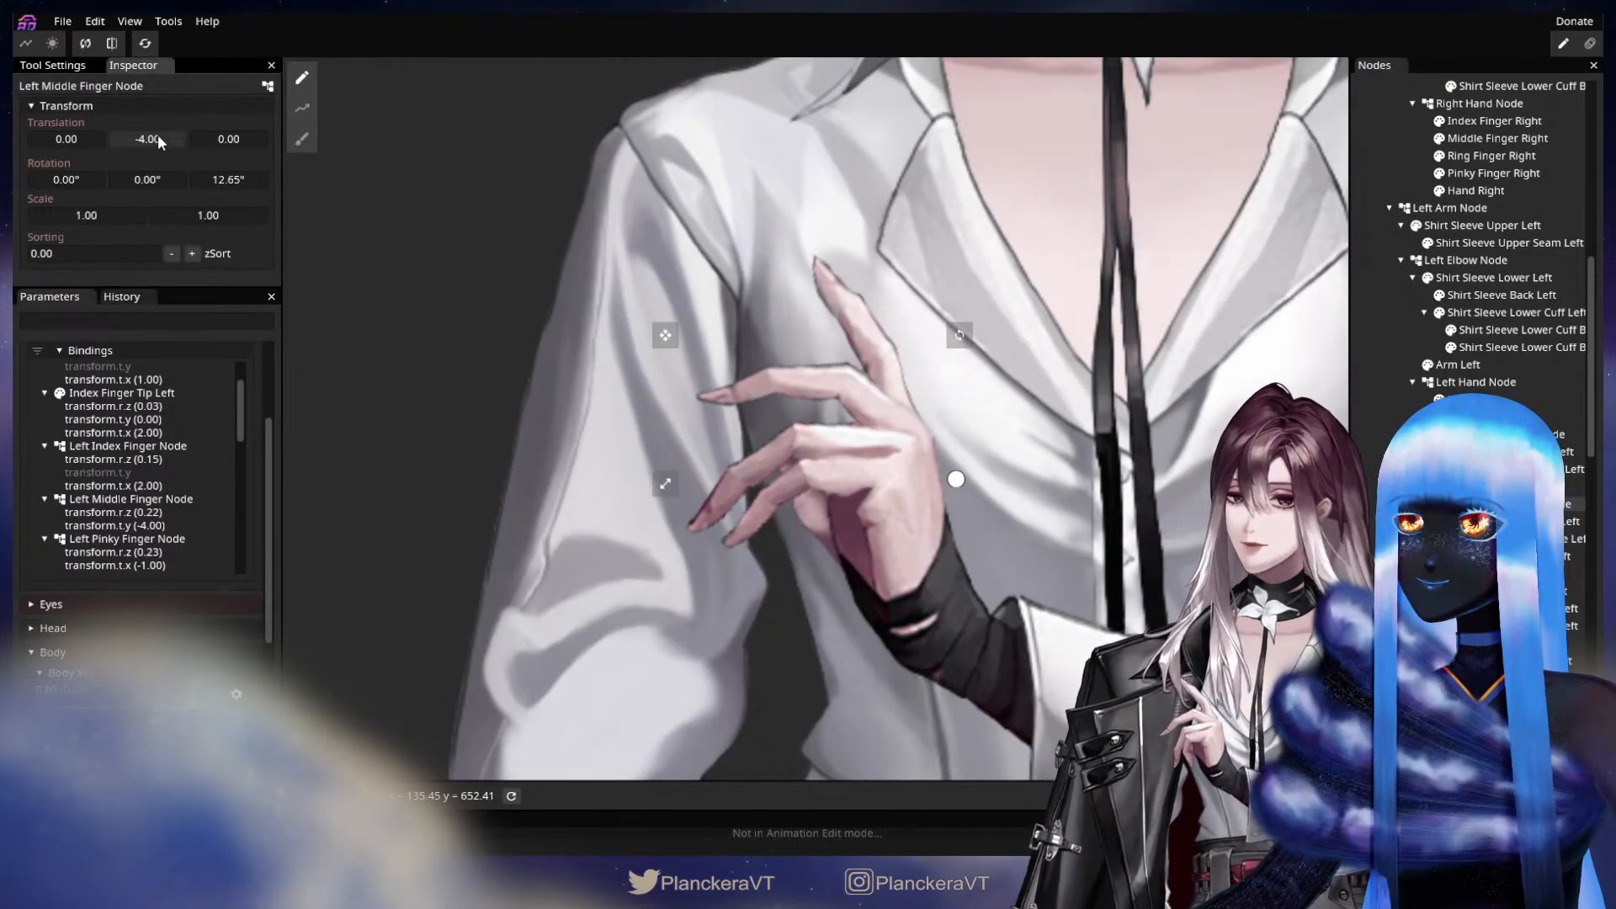
drag(159, 133, 160, 134)
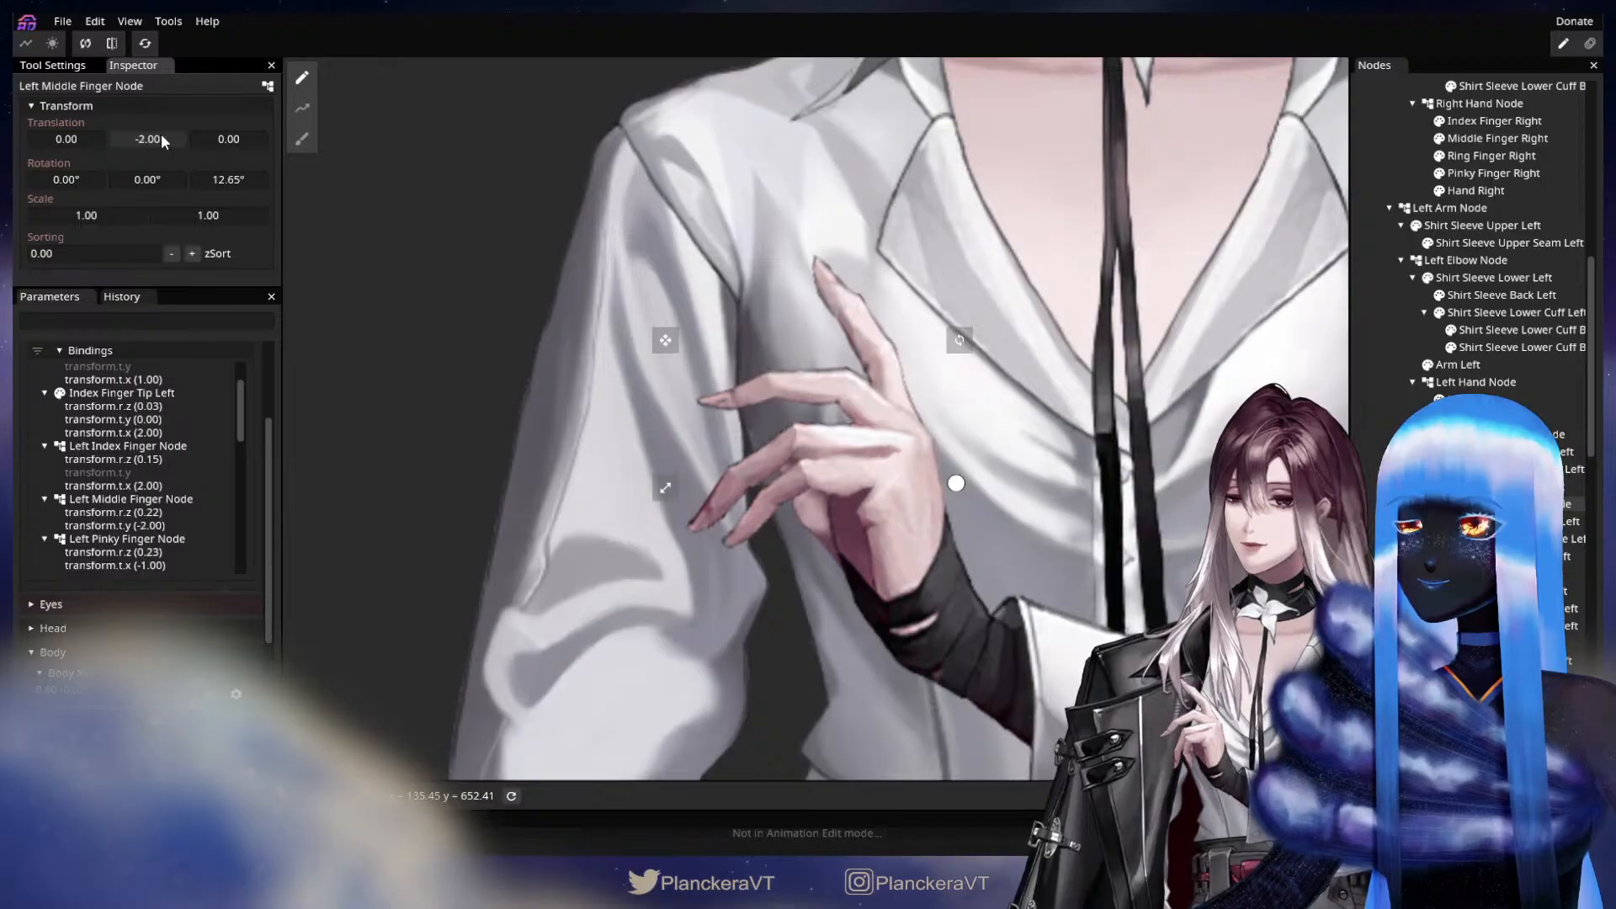
click(135, 499)
scroll(240, 463, down, 10)
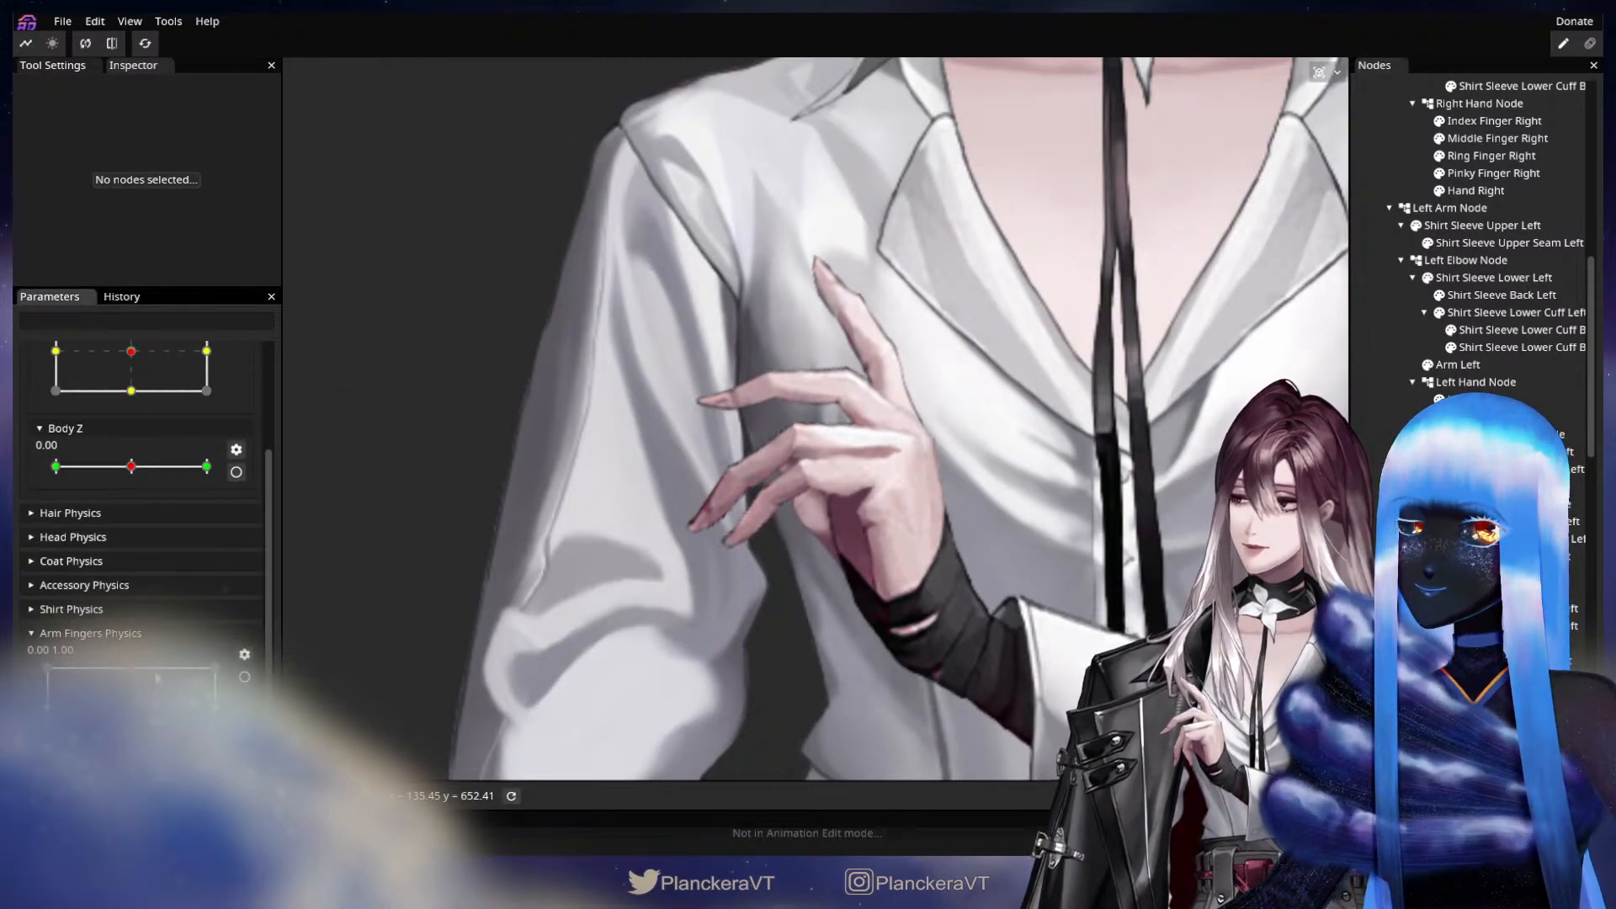
mouse_move(155, 674)
mouse_down()
mouse_move(206, 661)
mouse_move(63, 654)
mouse_move(144, 652)
mouse_move(133, 667)
mouse_up()
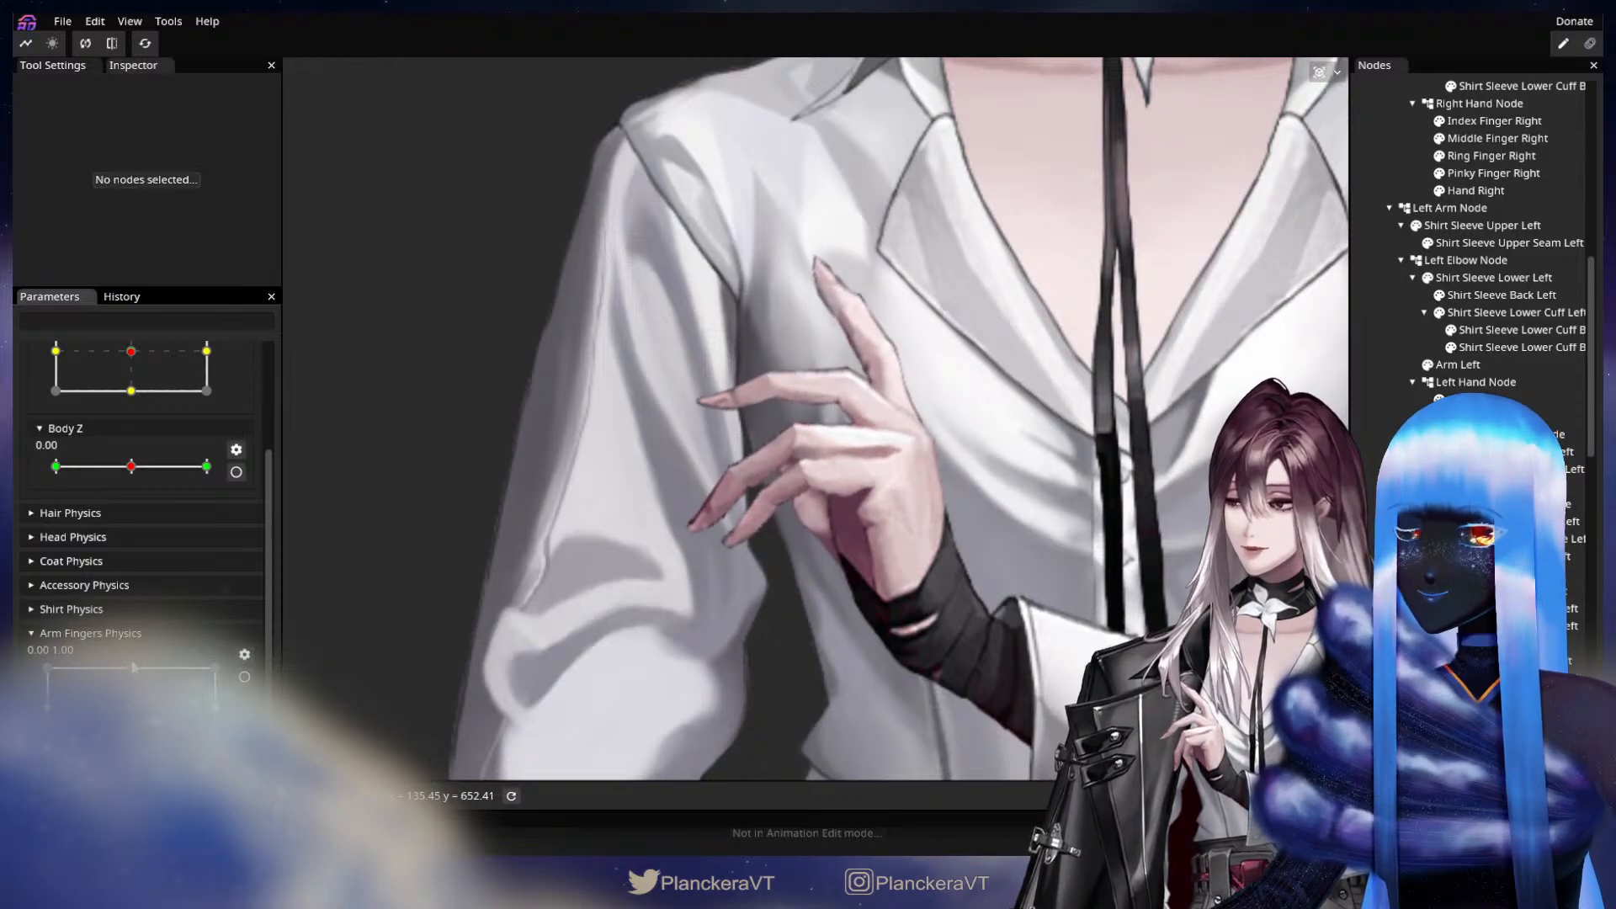
Deform the finger-side edge of the Hand Left mesh at Y 1.00 with the 55.00 Circle Brush and check its motion.
click(245, 678)
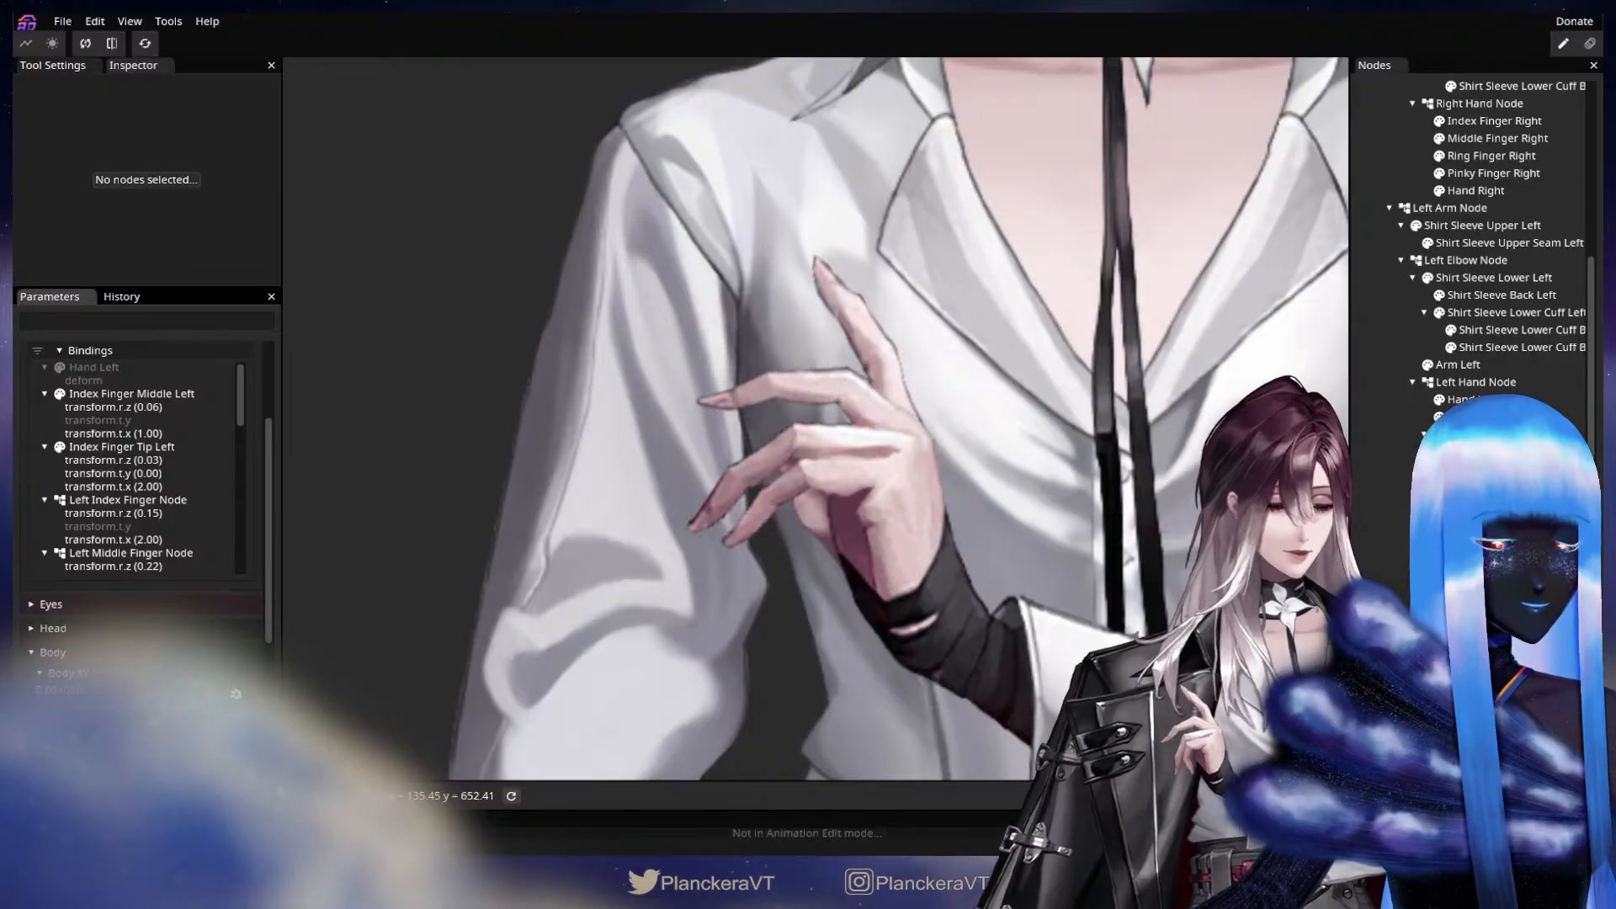
click(1475, 401)
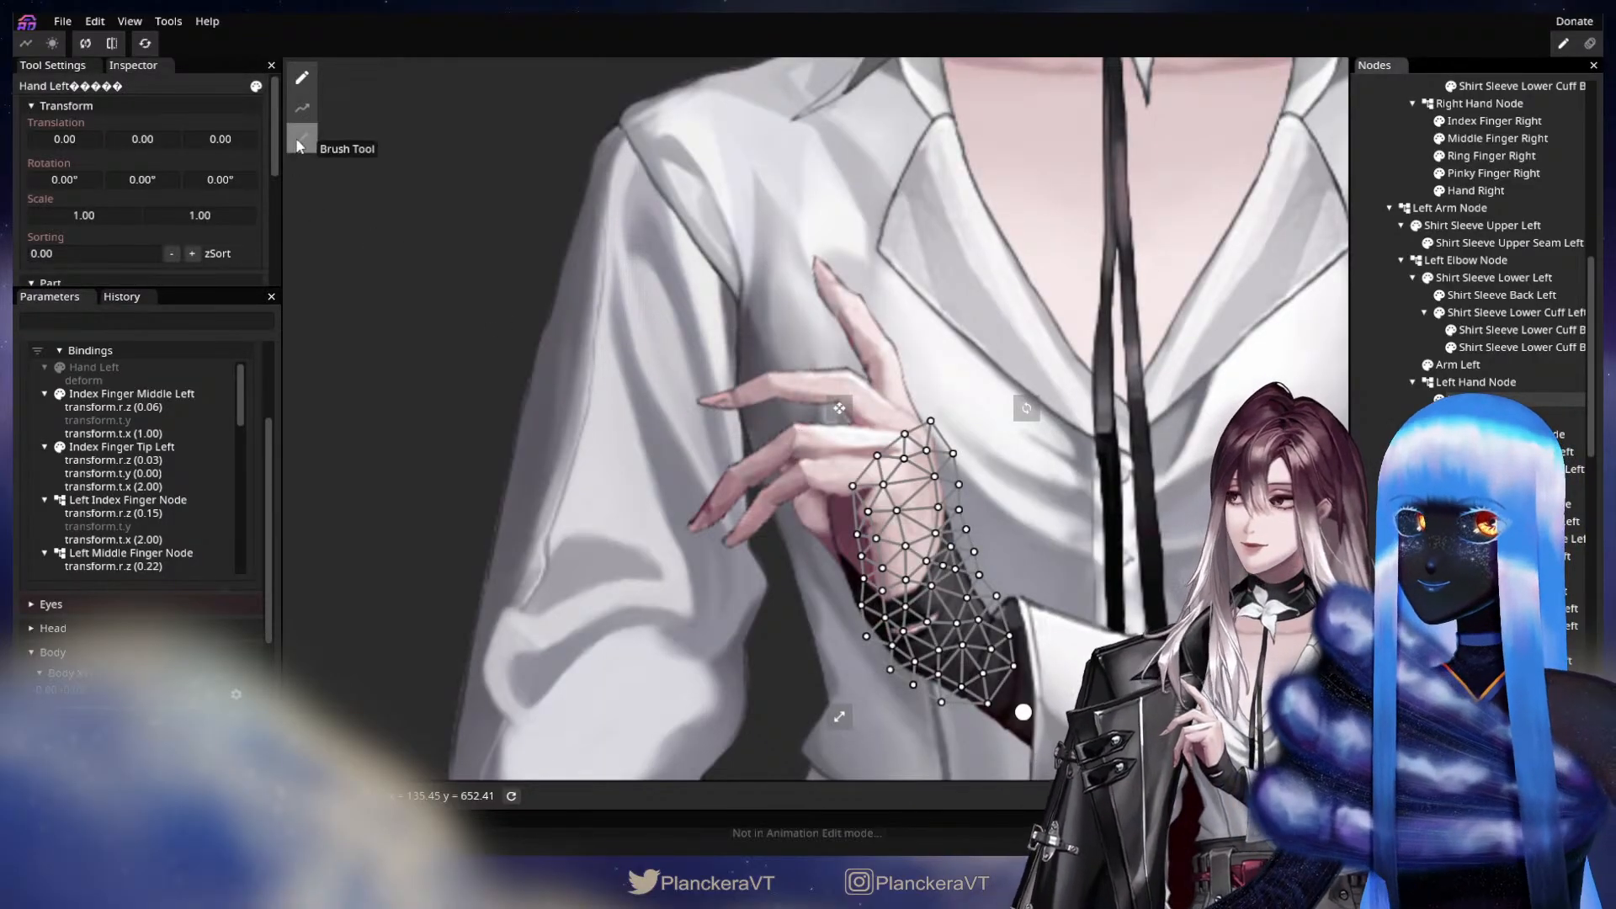
click(299, 142)
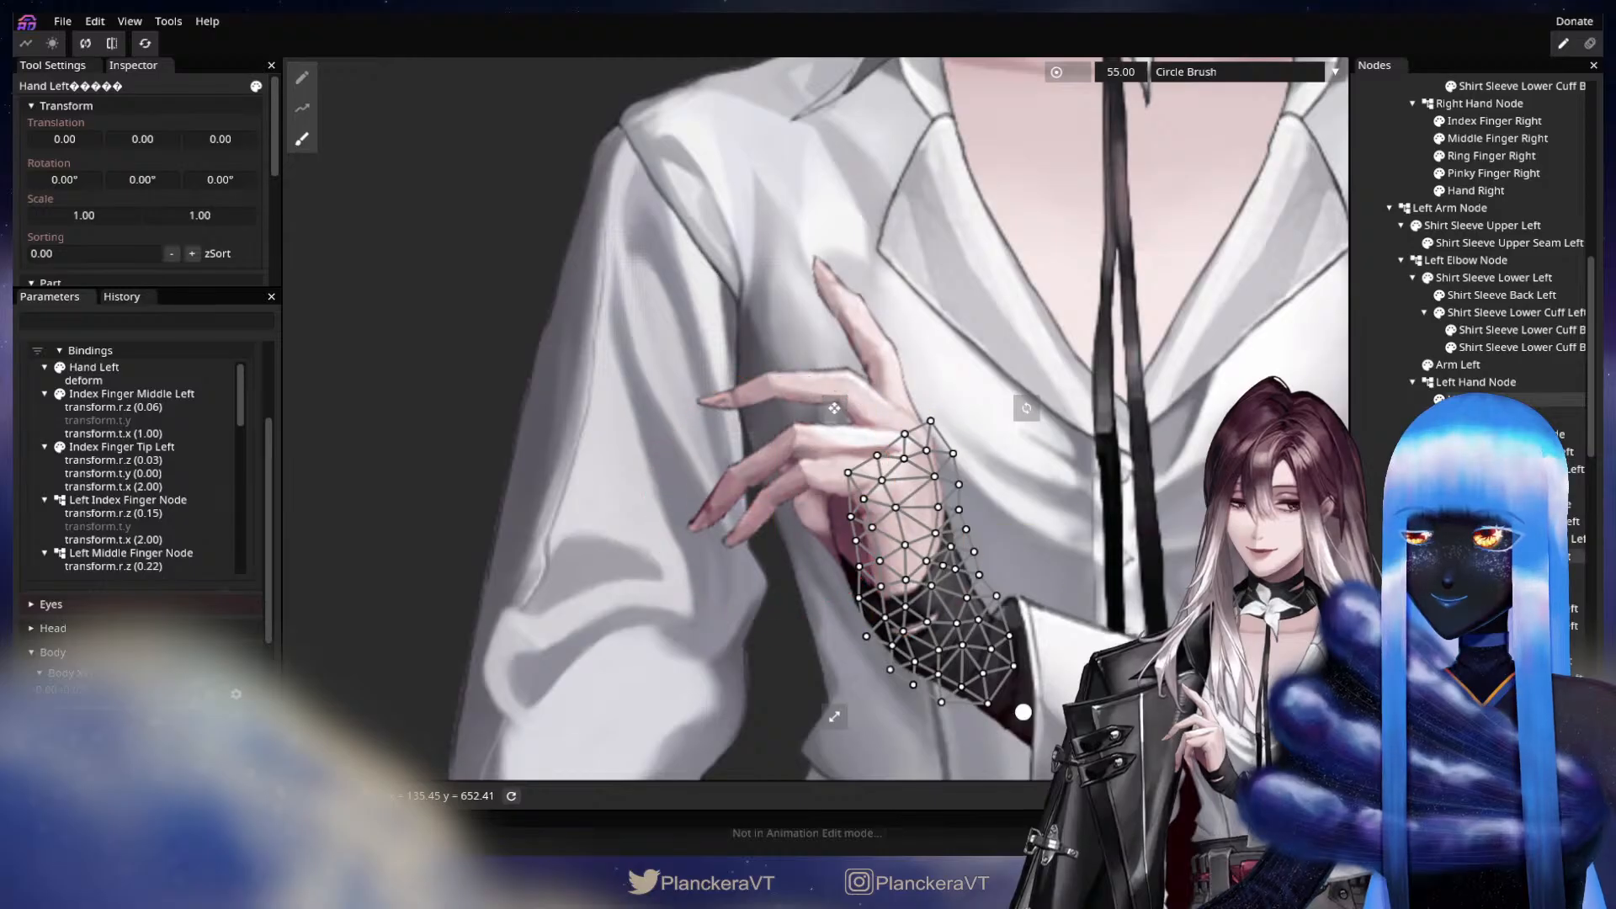
click(1498, 556)
scroll(239, 471, down, 6)
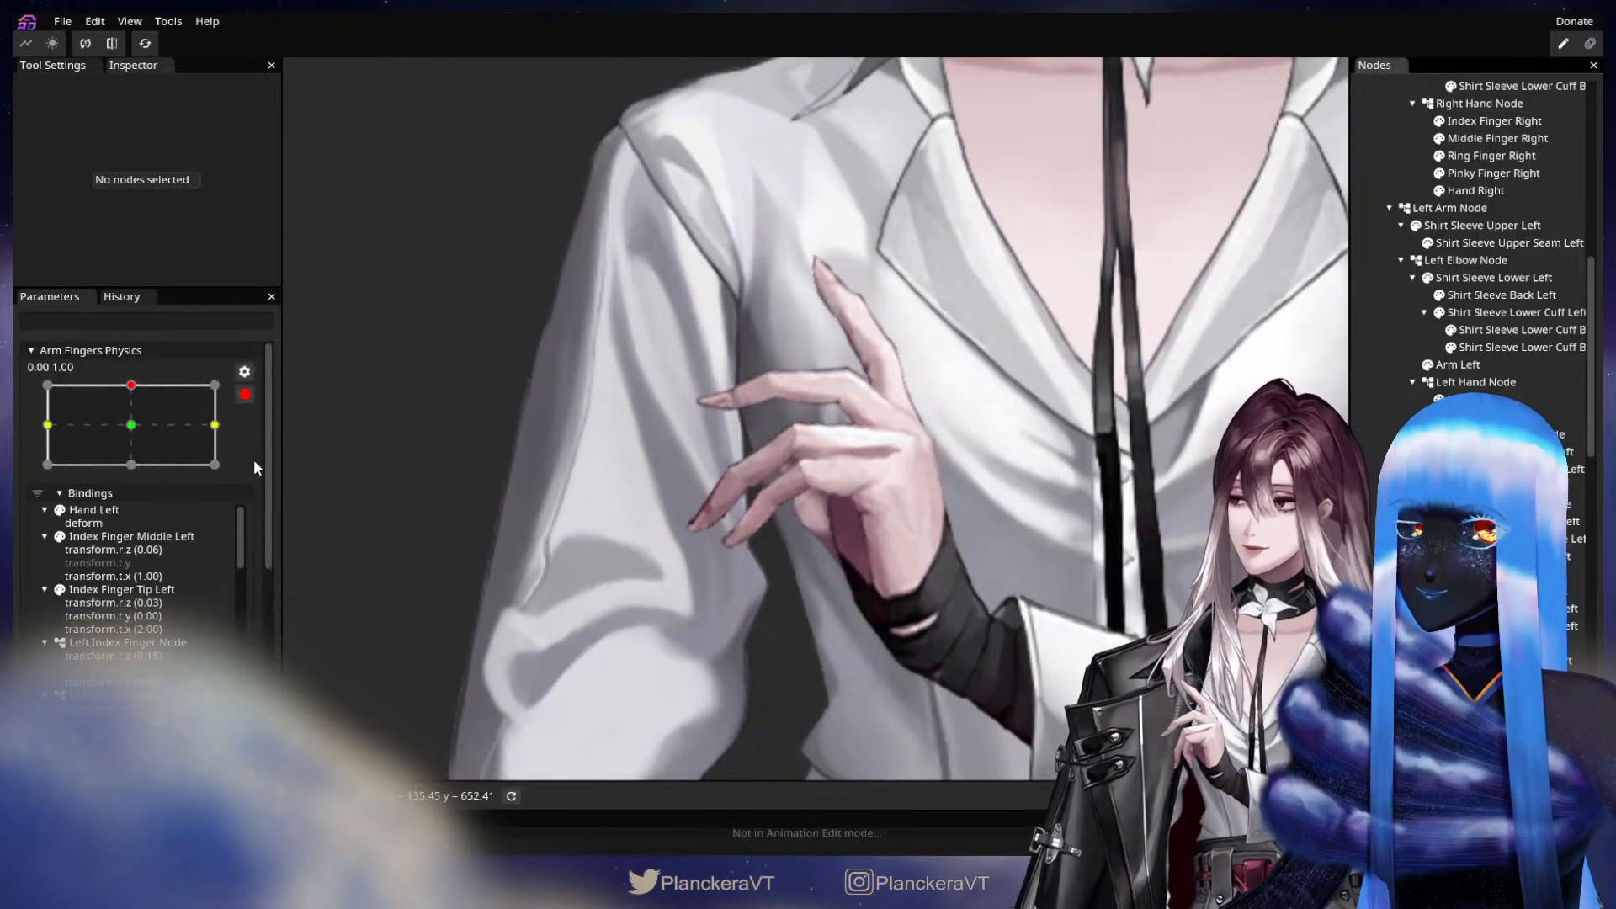
scroll(177, 667, down, 2)
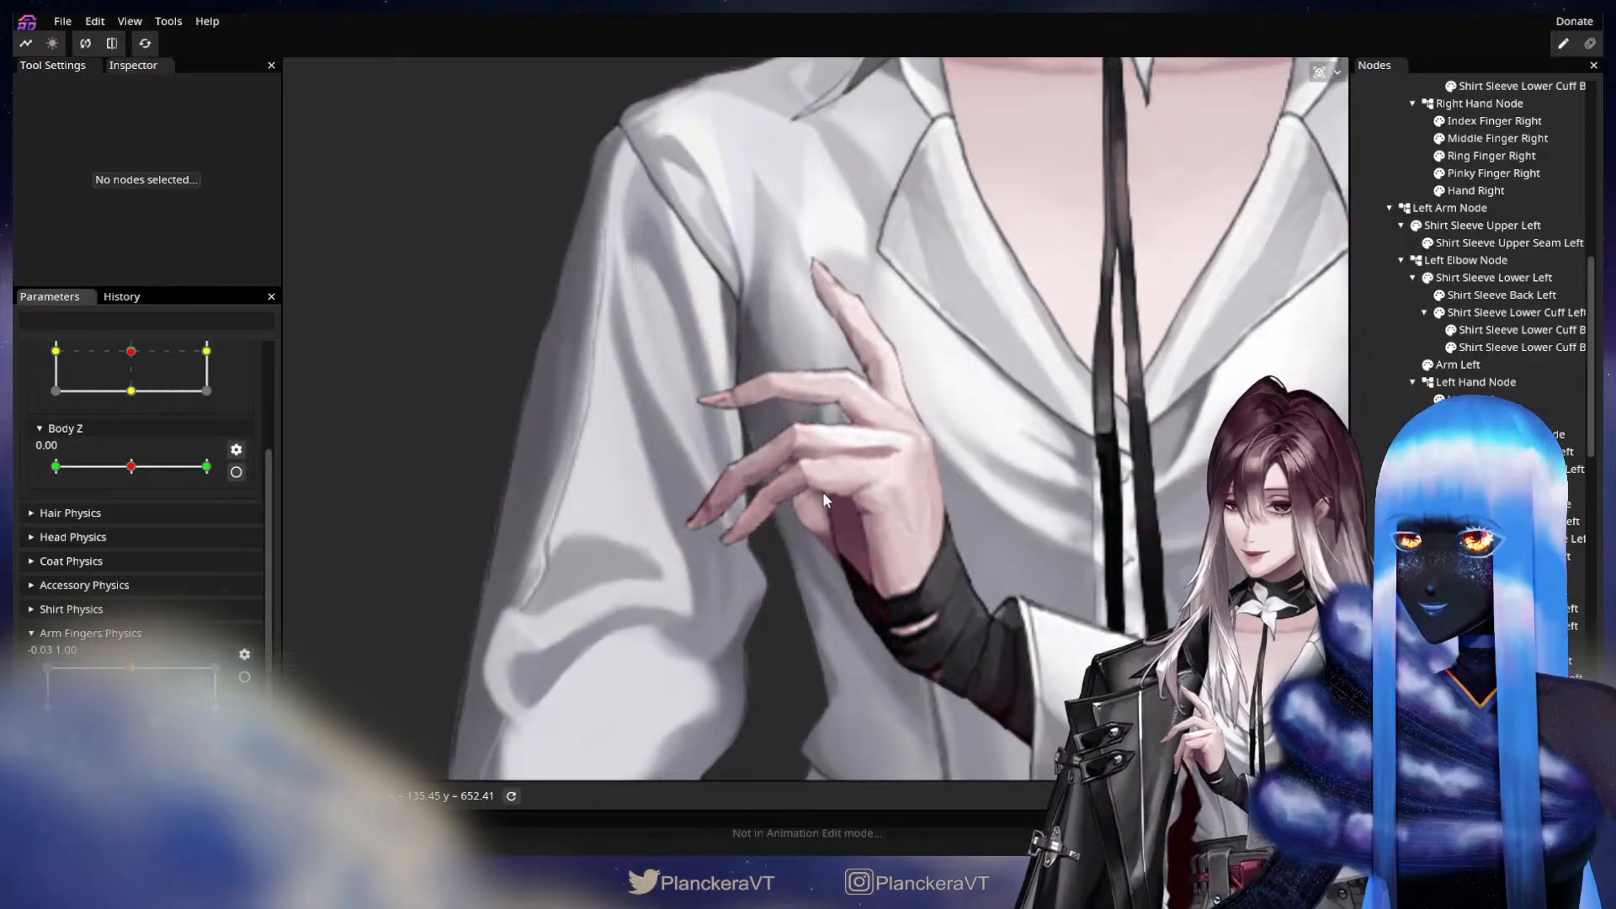
Adjust the Palm Left mesh at Y 1.00 of Arm Fingers Physics with the 55.00 Circle Brush and check the hand's motion.
click(244, 677)
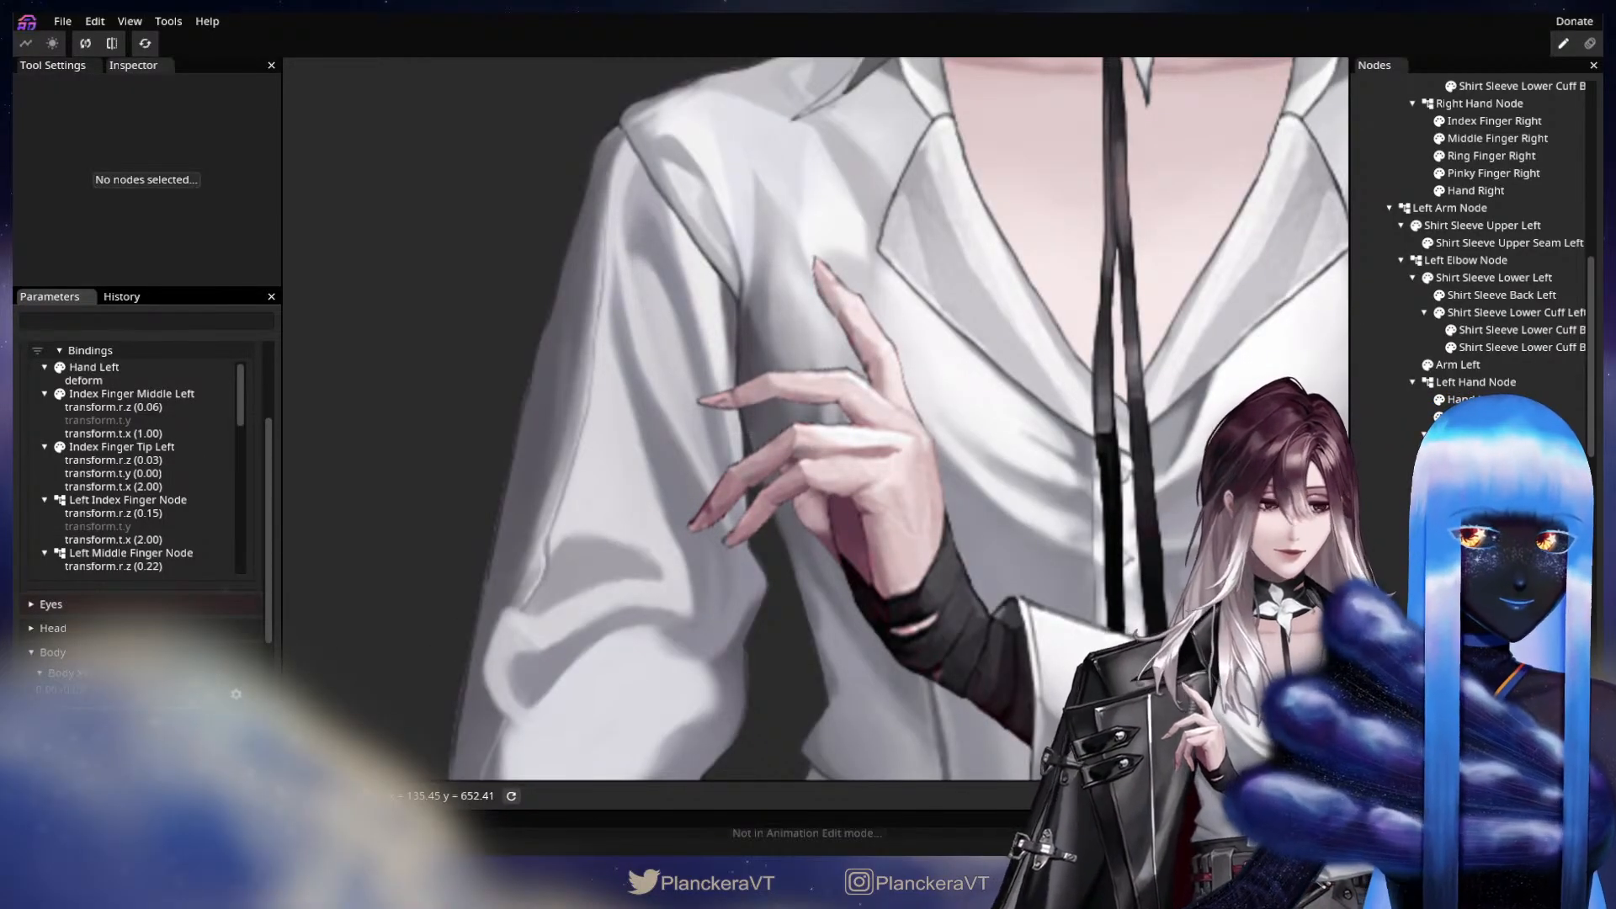
click(1364, 417)
click(301, 139)
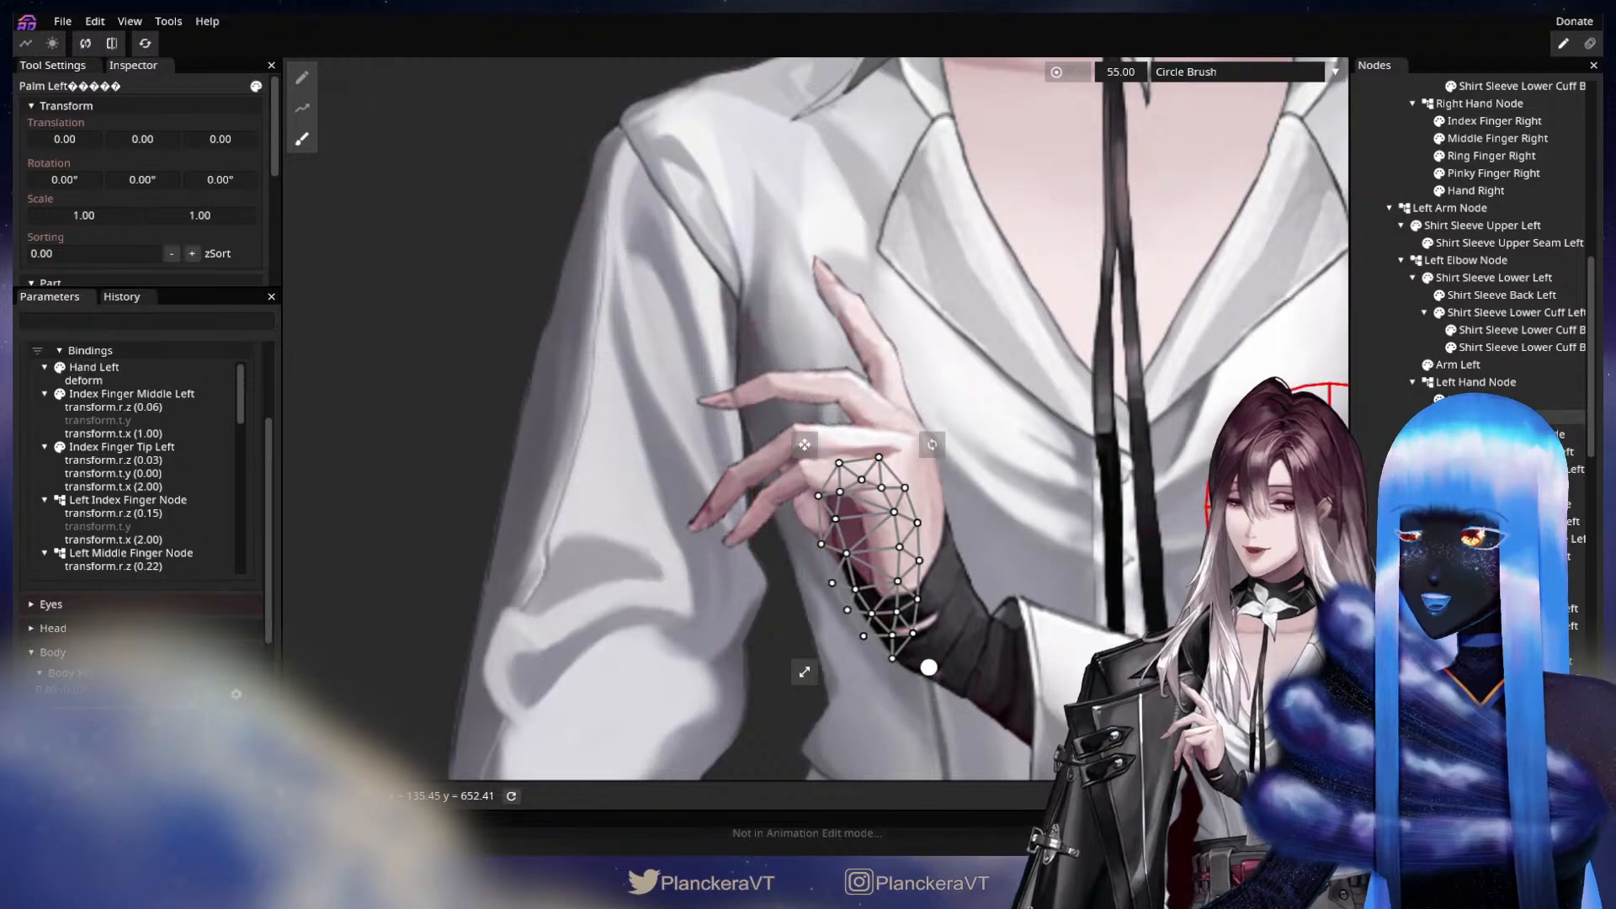
click(1365, 475)
scroll(259, 471, up, 5)
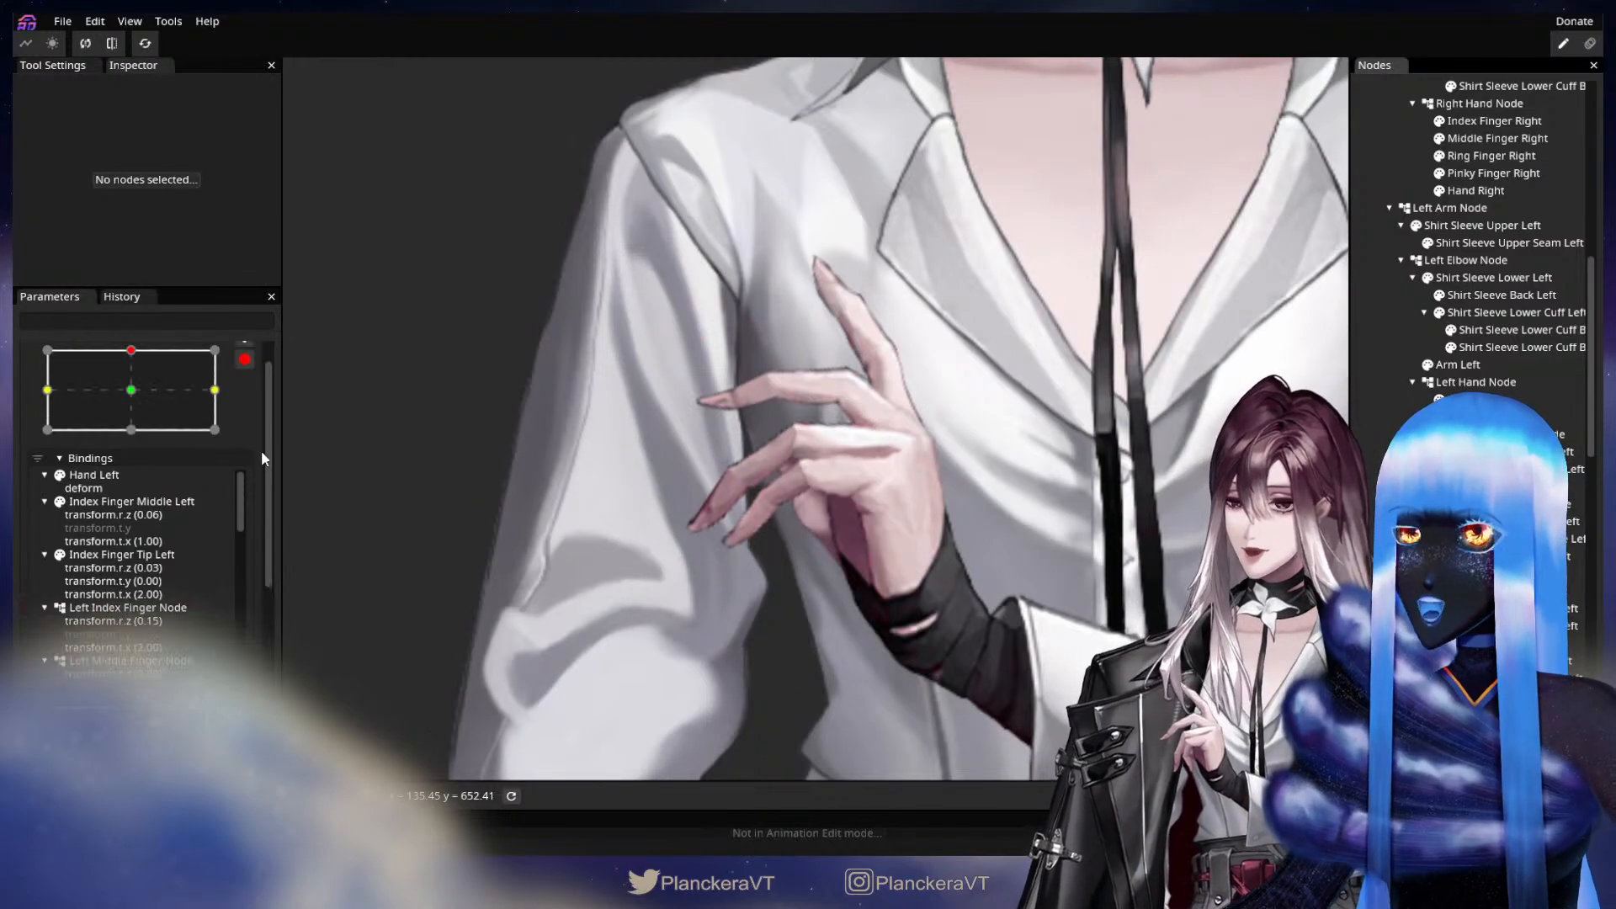
click(244, 394)
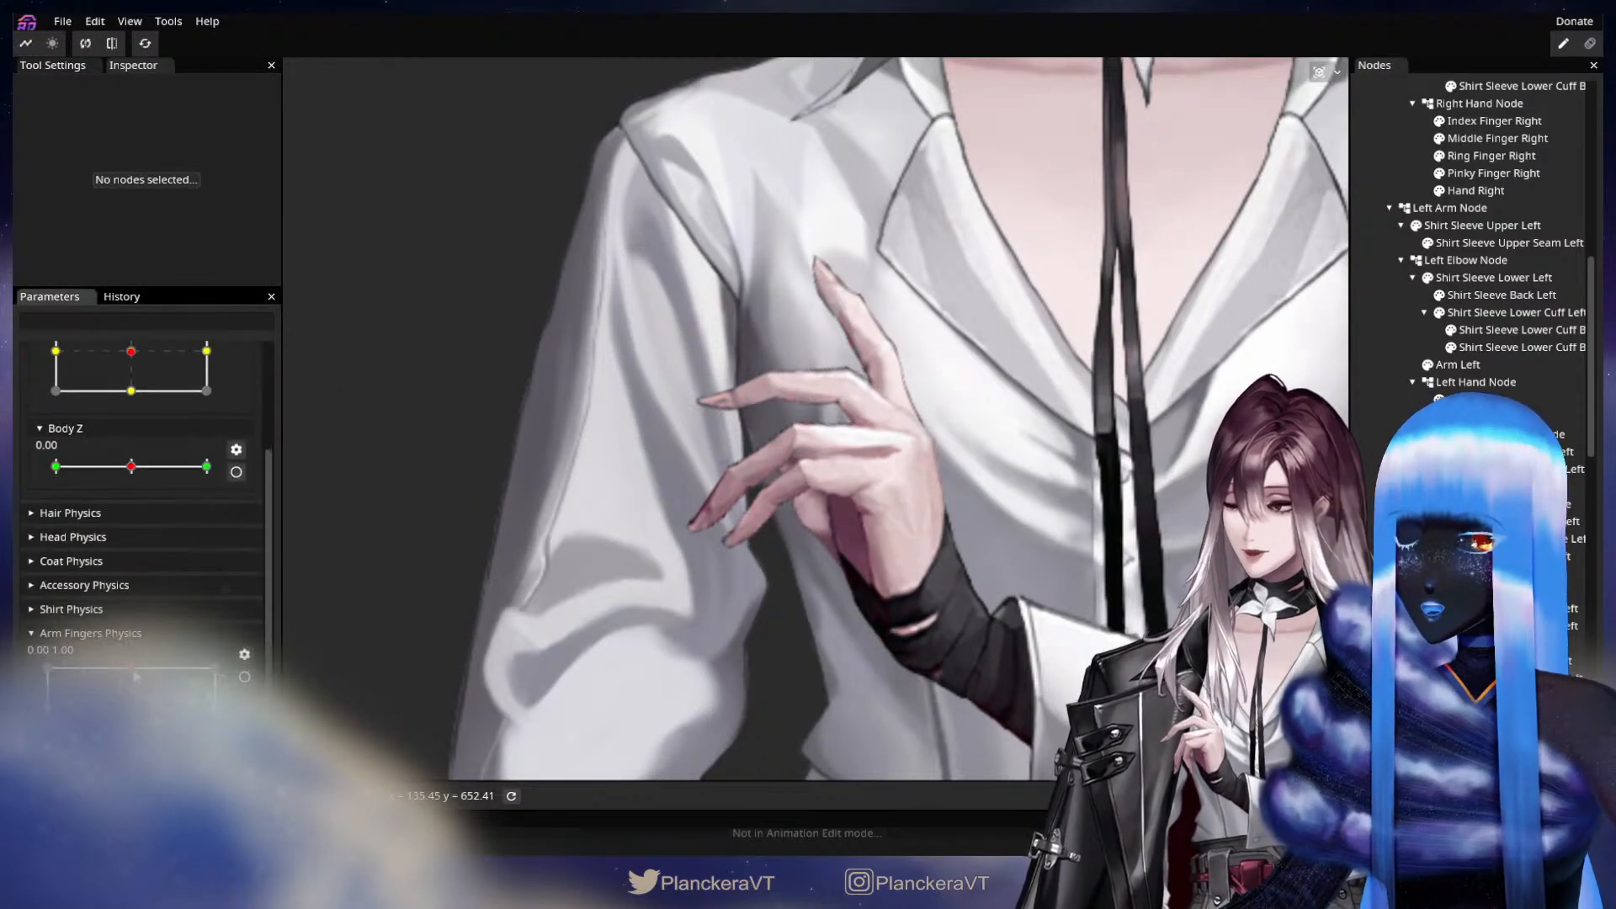
mouse_move(129, 664)
mouse_down()
mouse_move(152, 665)
mouse_move(136, 665)
mouse_up()
Key Left Thumb Node with an X translation of -1.00 at Y 1.00 of Arm Fingers Physics, and stop editing the parameter.
click(244, 677)
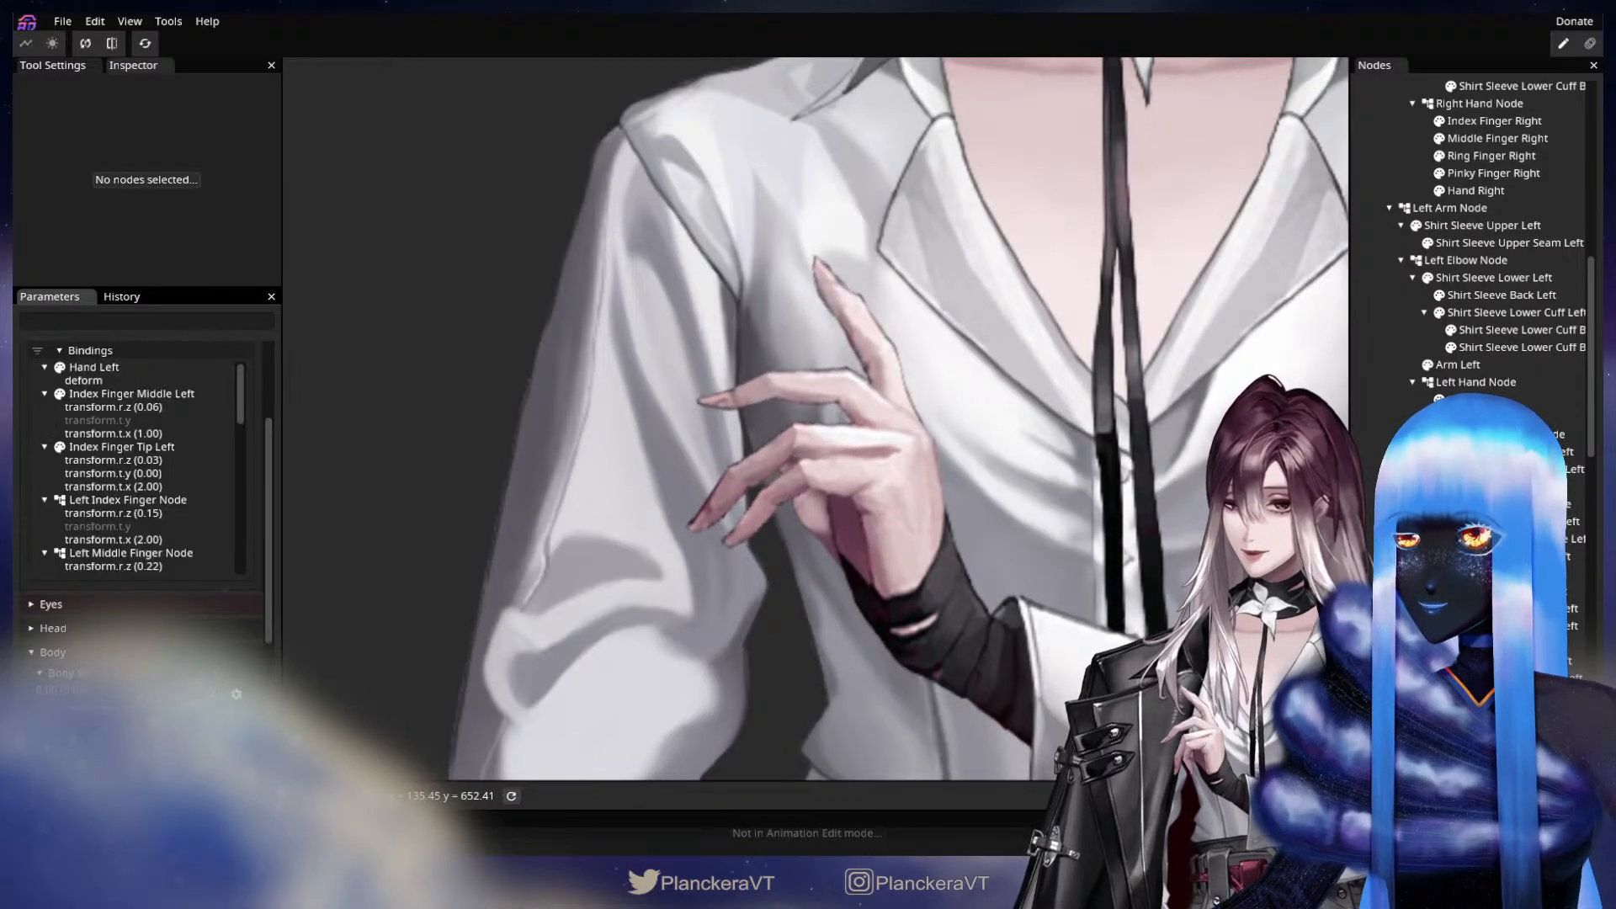
click(1492, 696)
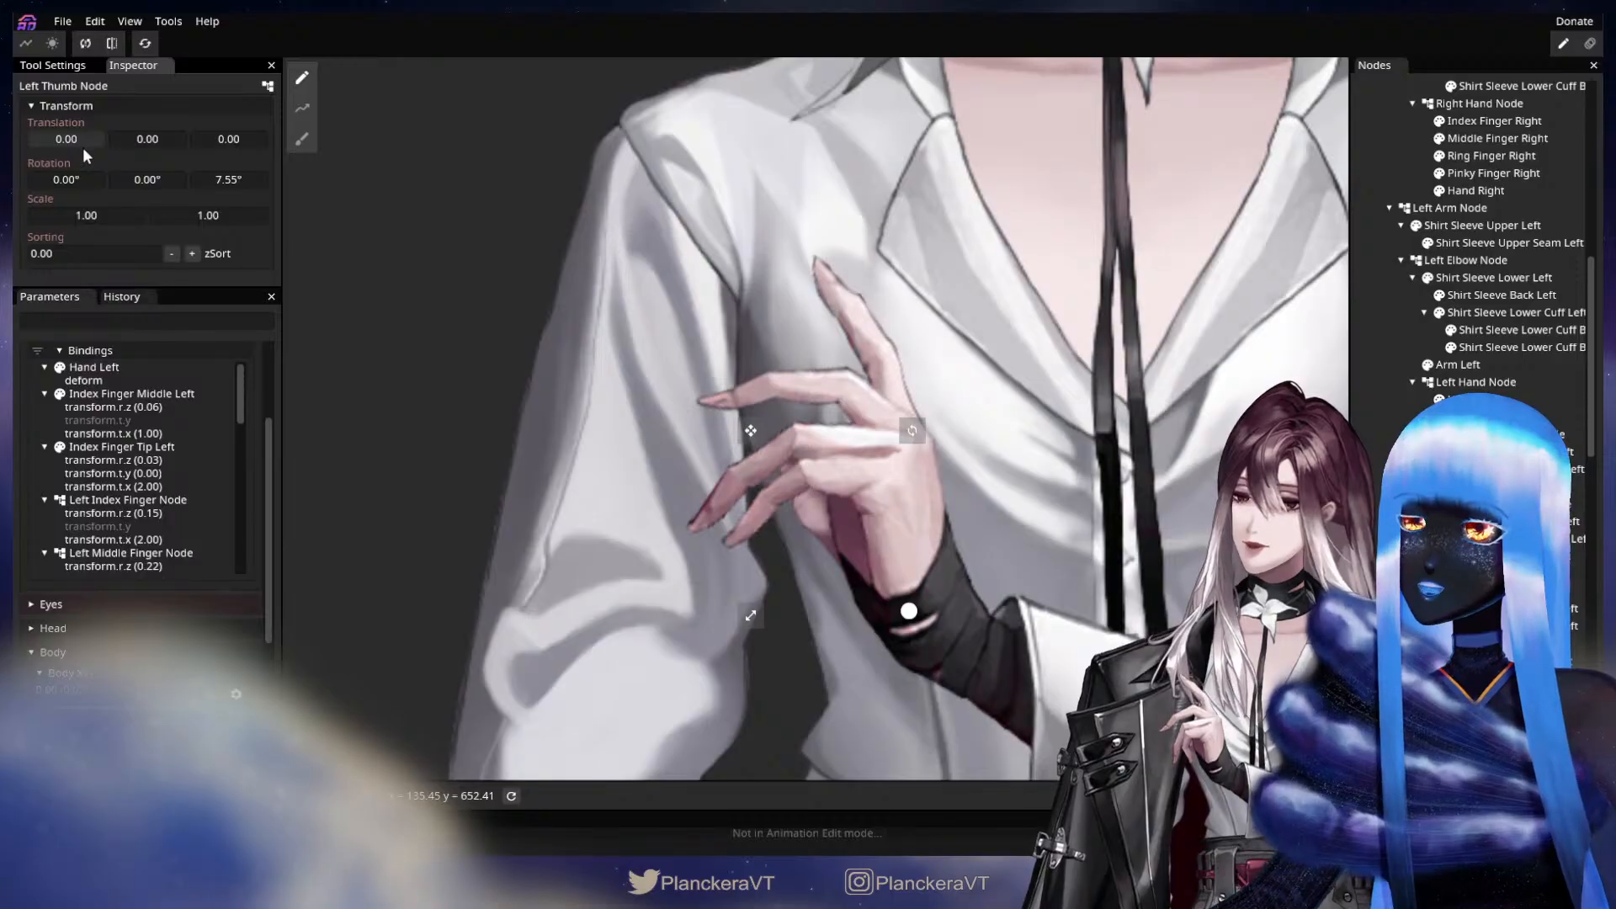
drag(83, 148, 83, 148)
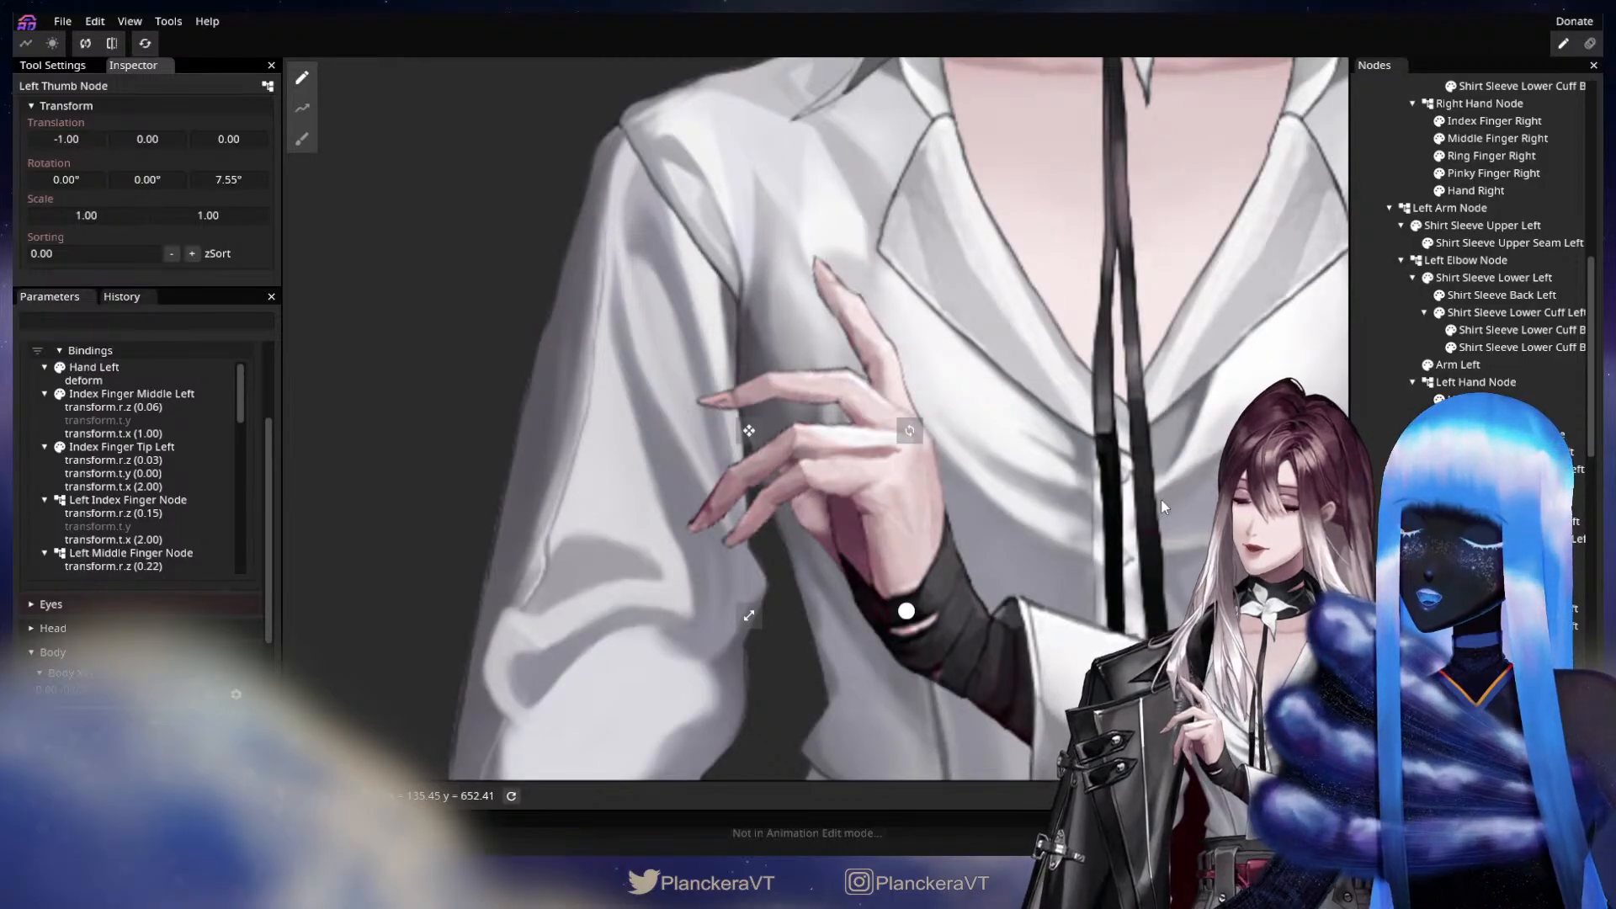
click(398, 528)
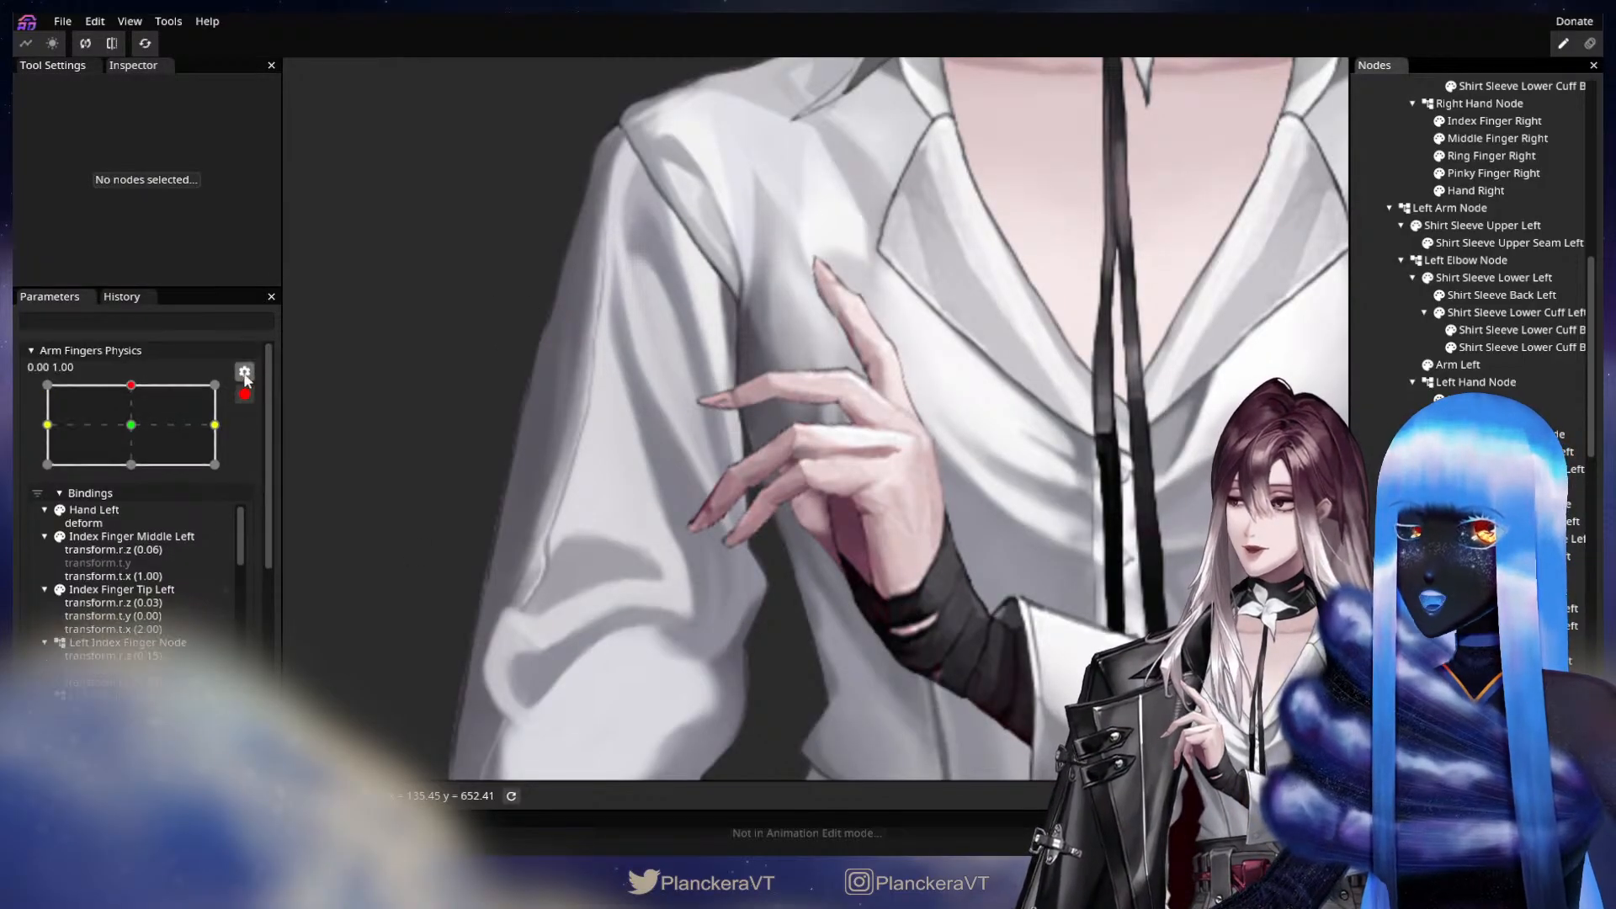
scroll(259, 654, down, 3)
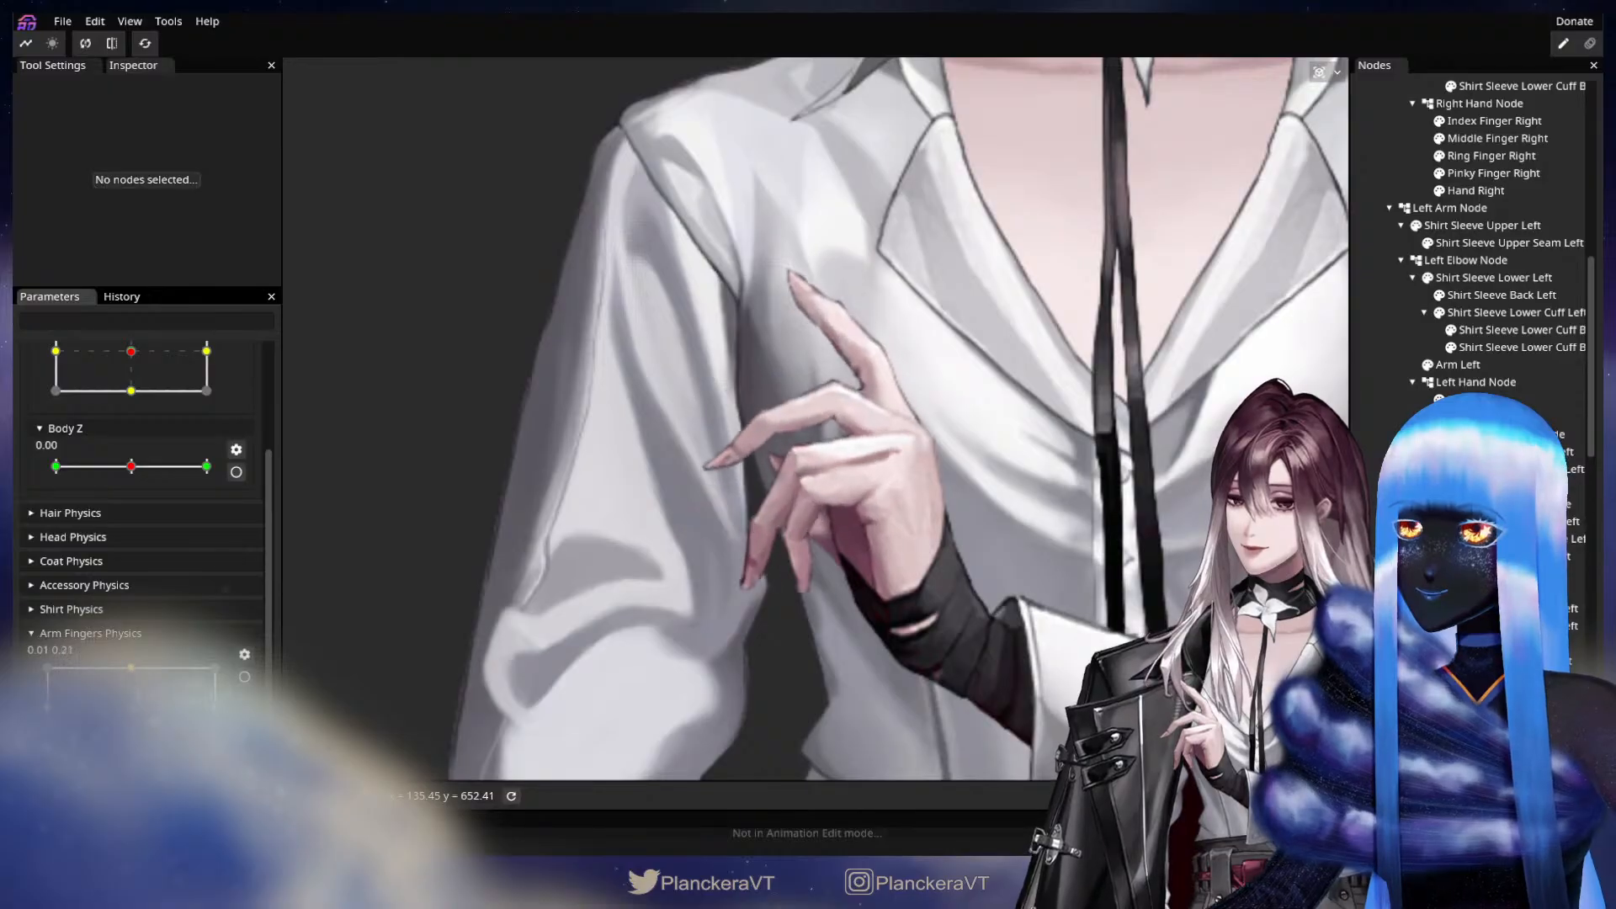
Key Left Index Finger Node with a Z rotation of -11.50° and translations X -1.00 and Y 1.00 at the lowest Y key of Arm Fingers Physics.
drag(132, 673, 132, 747)
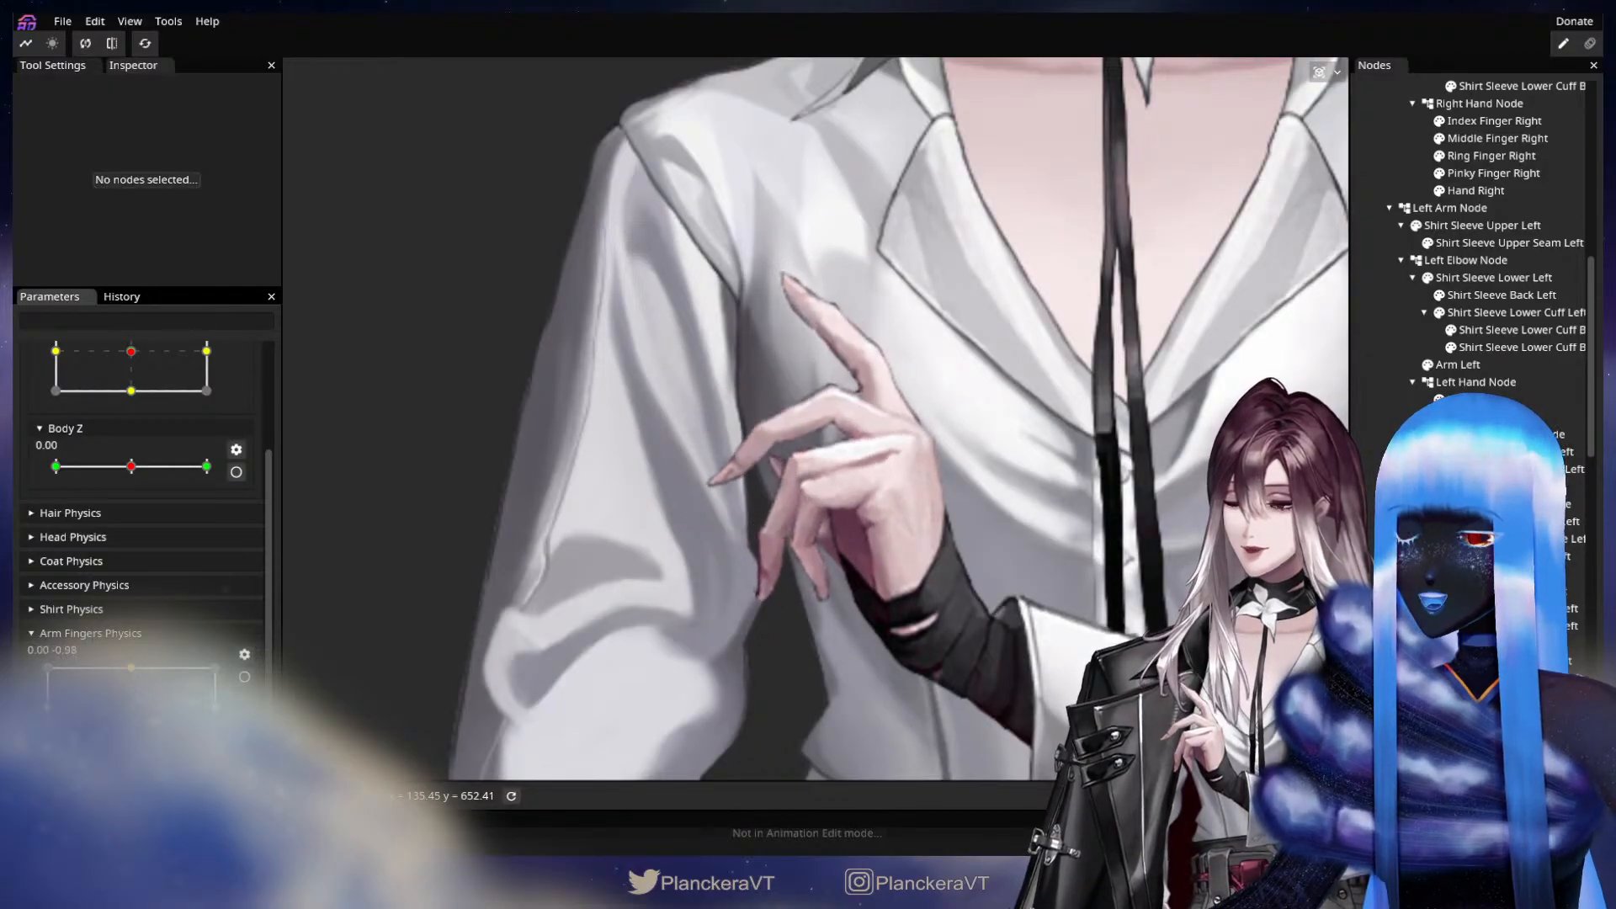
scroll(261, 688, up, 3)
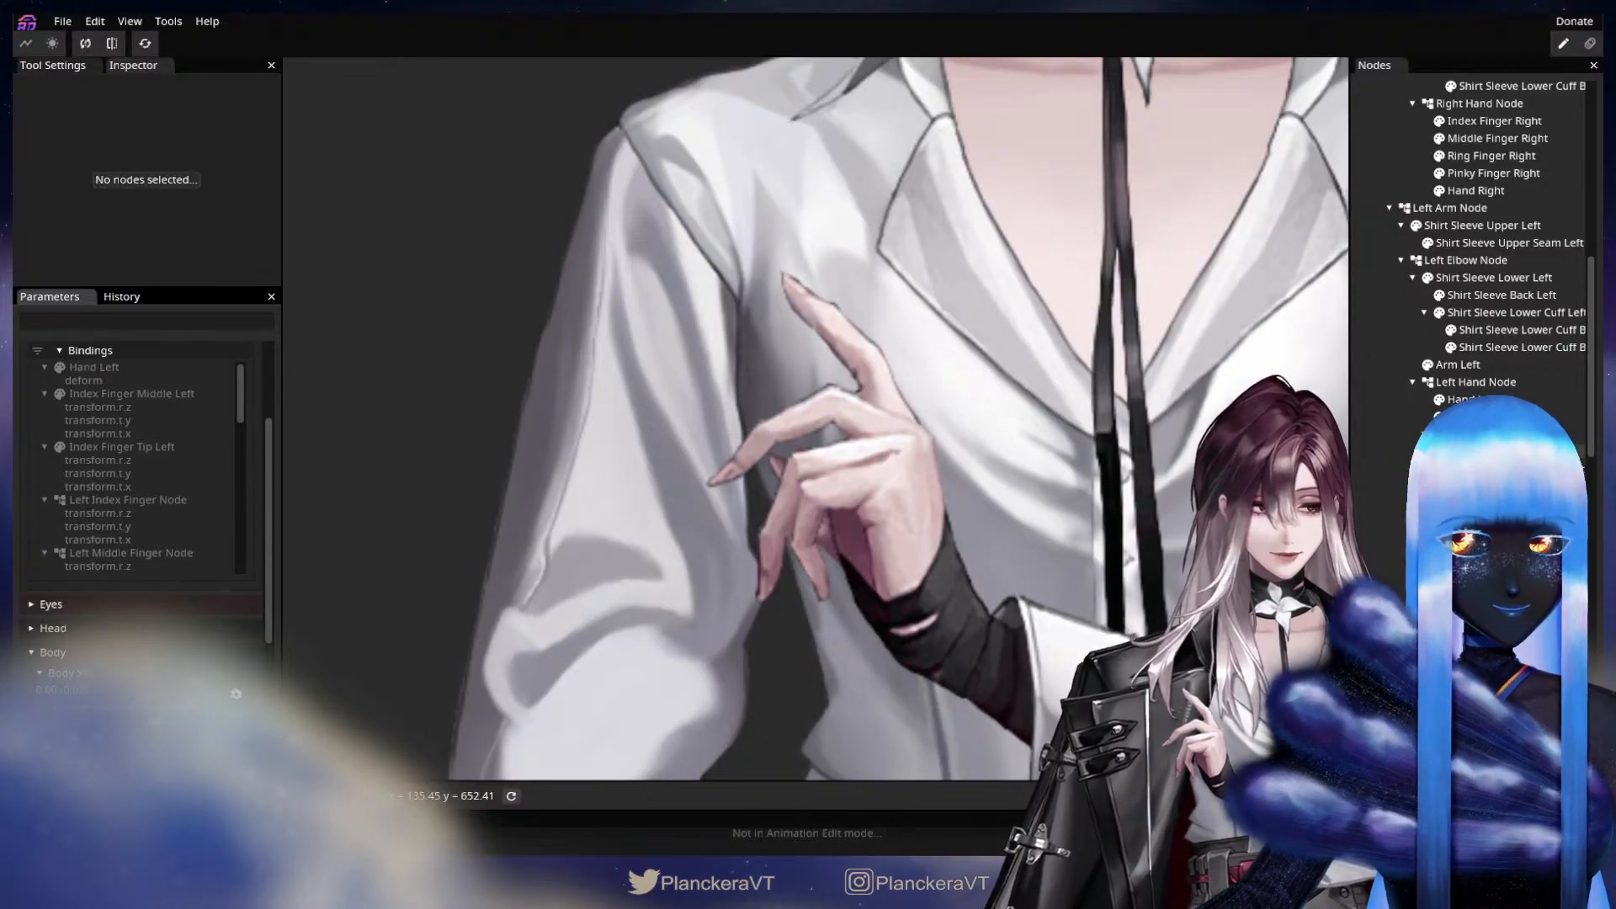
click(1507, 434)
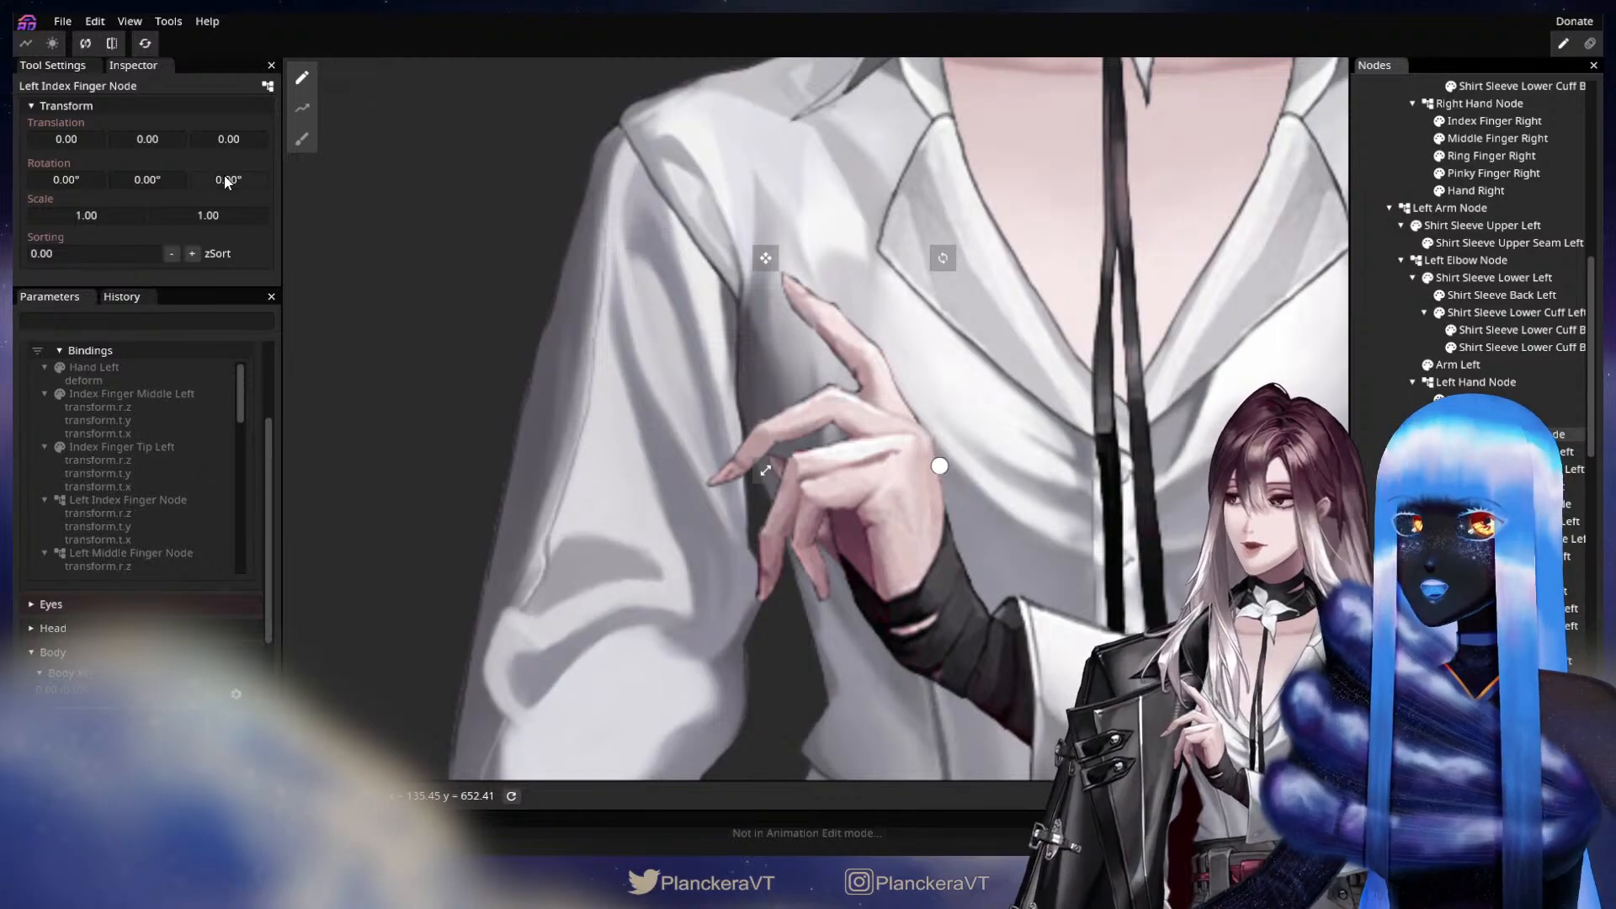
drag(224, 176, 20, 243)
drag(234, 183, 243, 181)
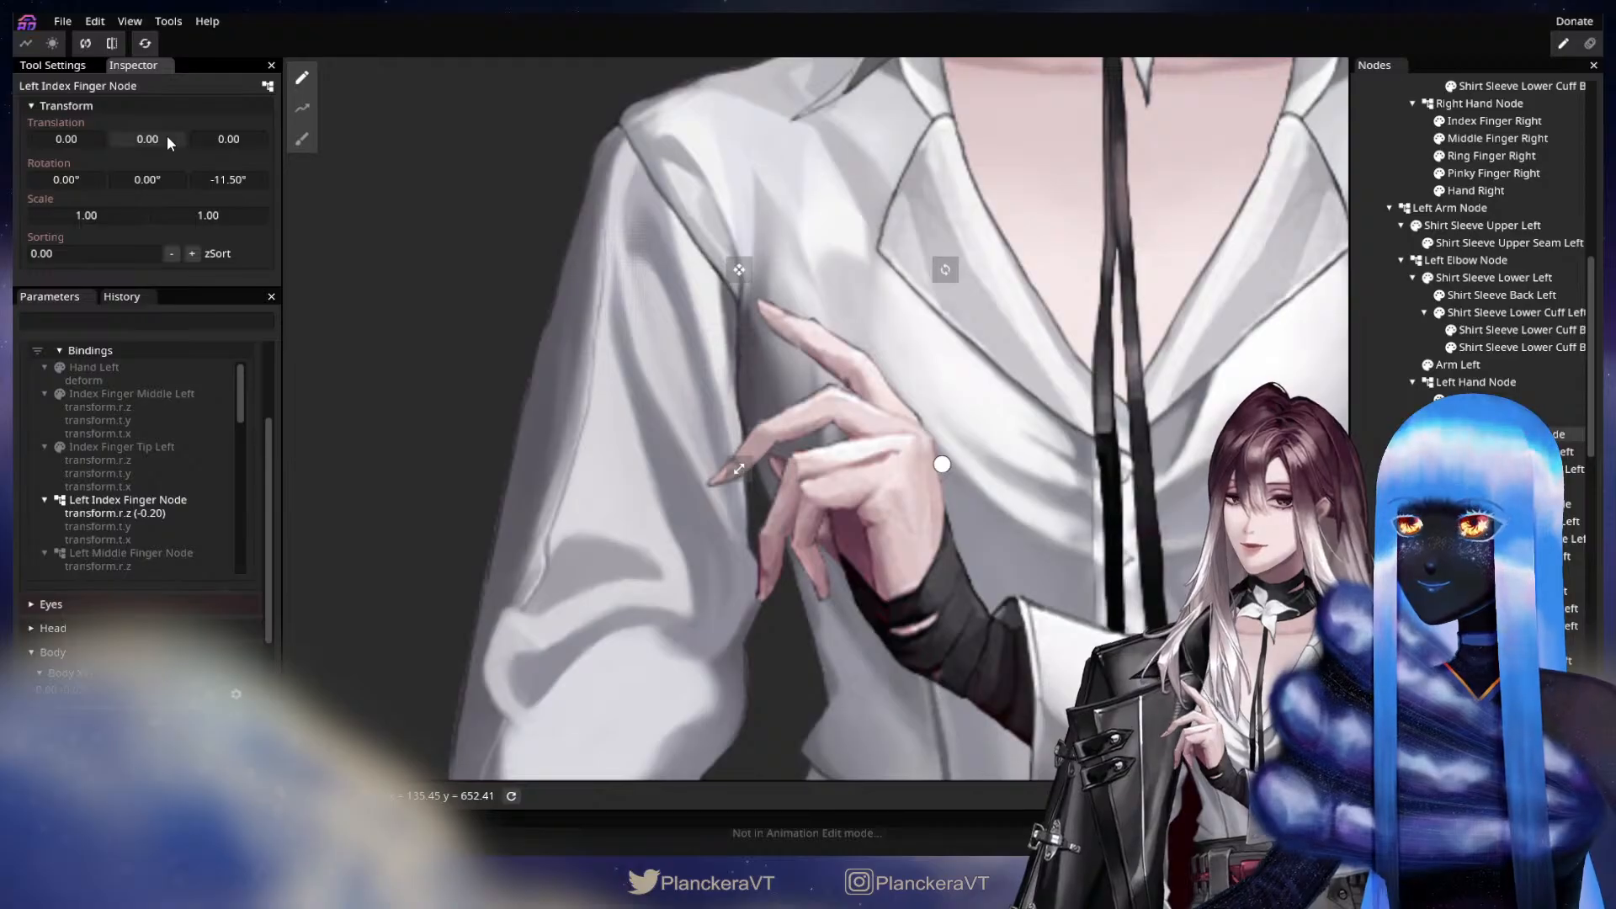
drag(167, 134, 168, 134)
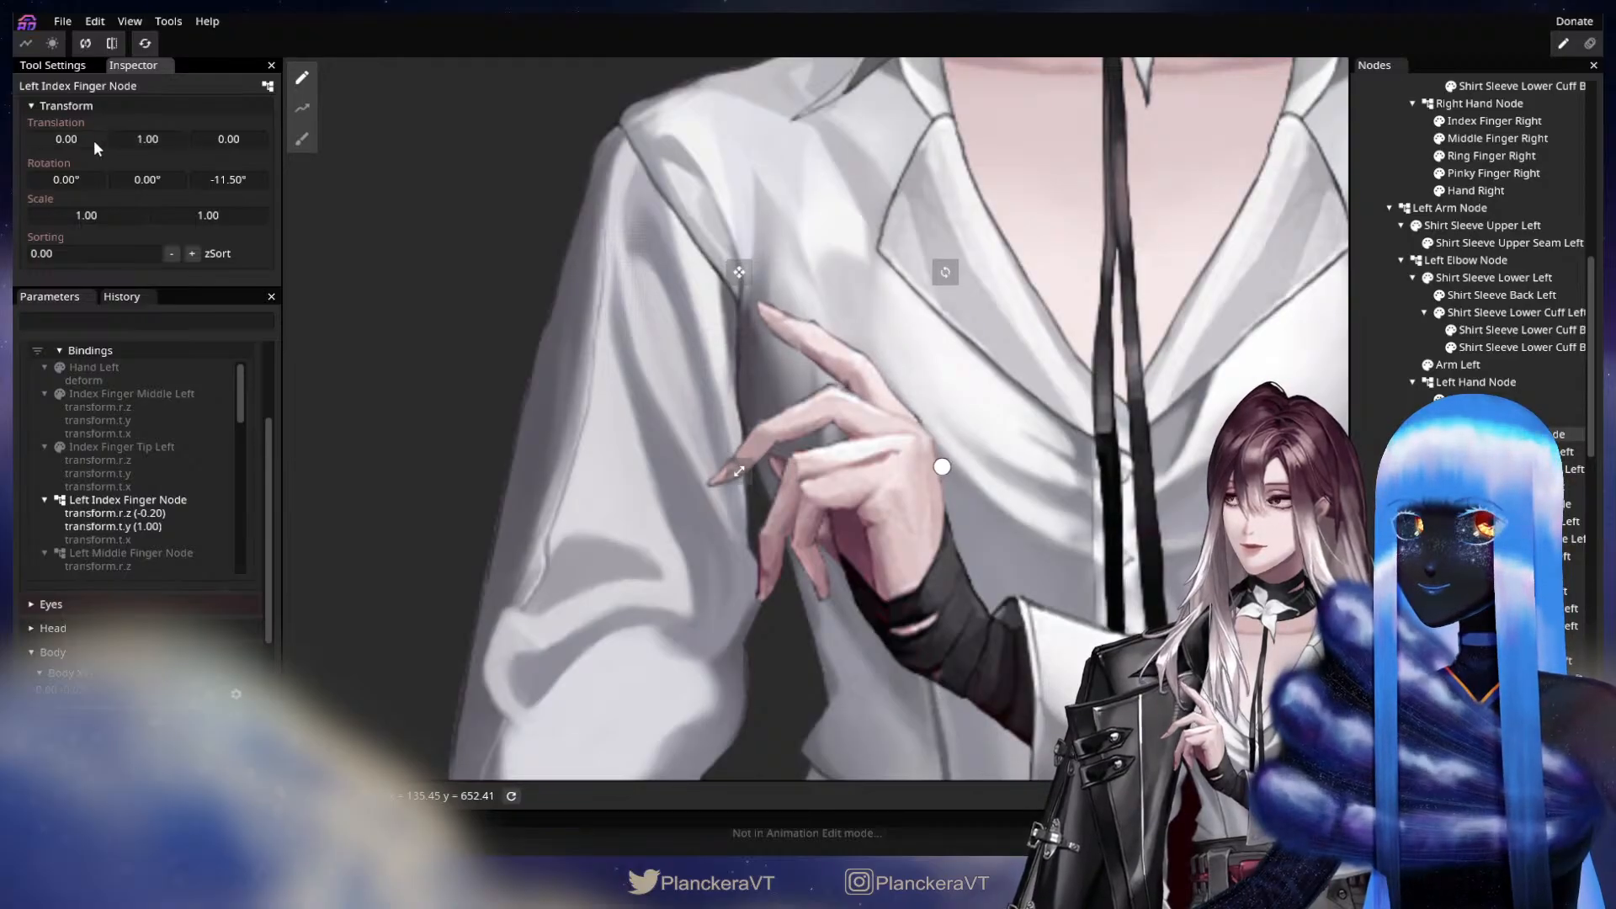
drag(89, 140, 91, 144)
drag(860, 436, 915, 546)
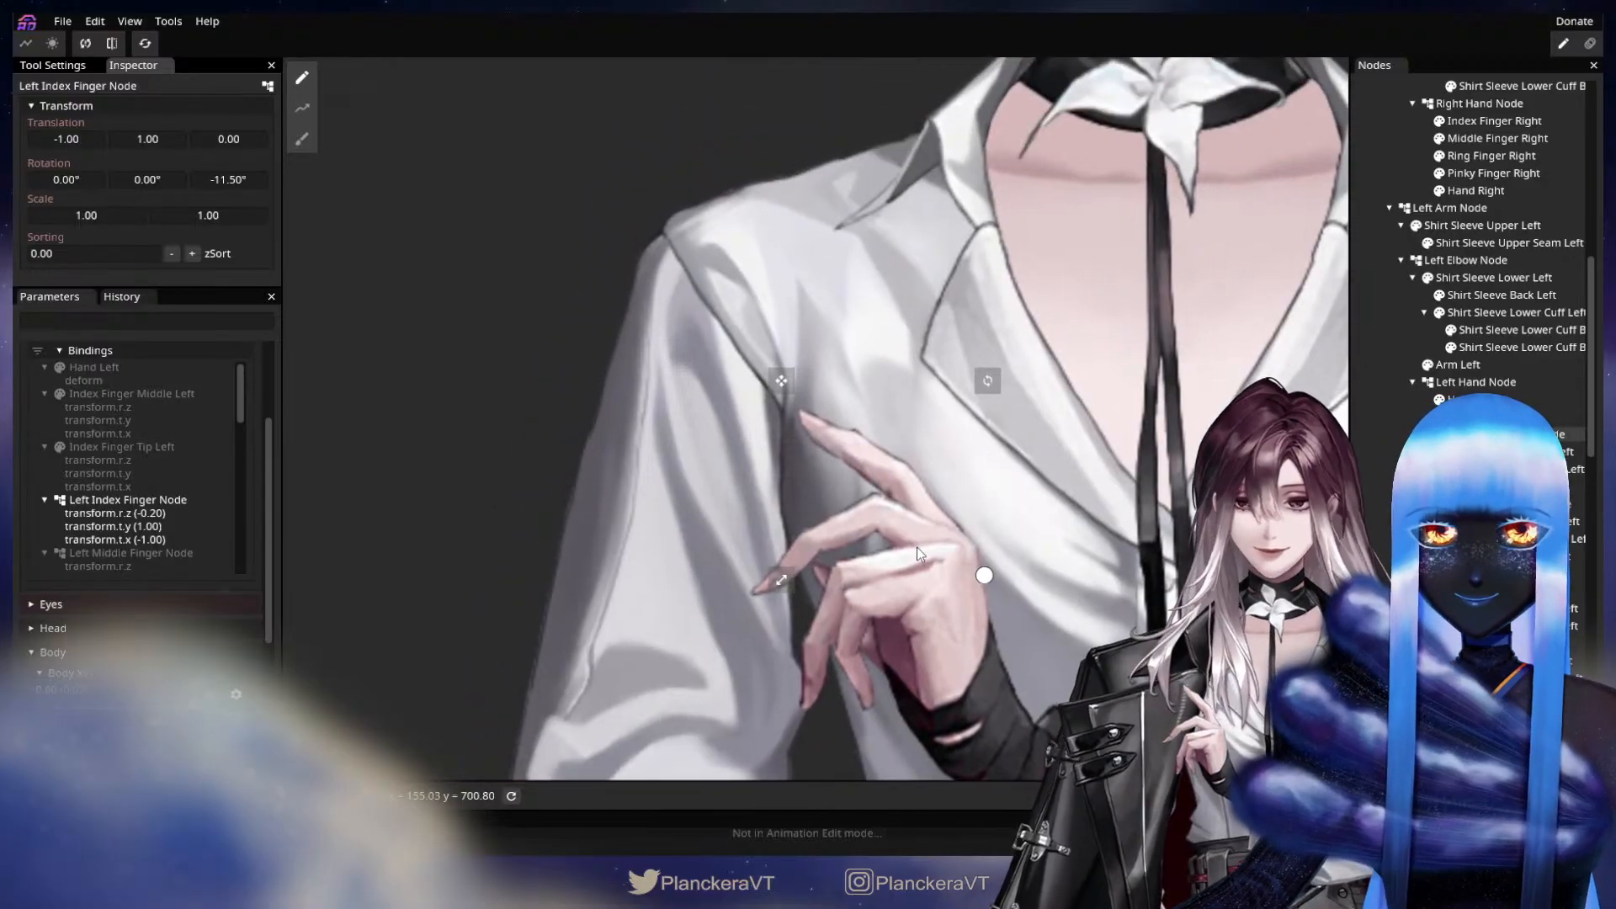
scroll(1115, 580, up, 3)
drag(1114, 579, 1057, 523)
scroll(1057, 523, up, 2)
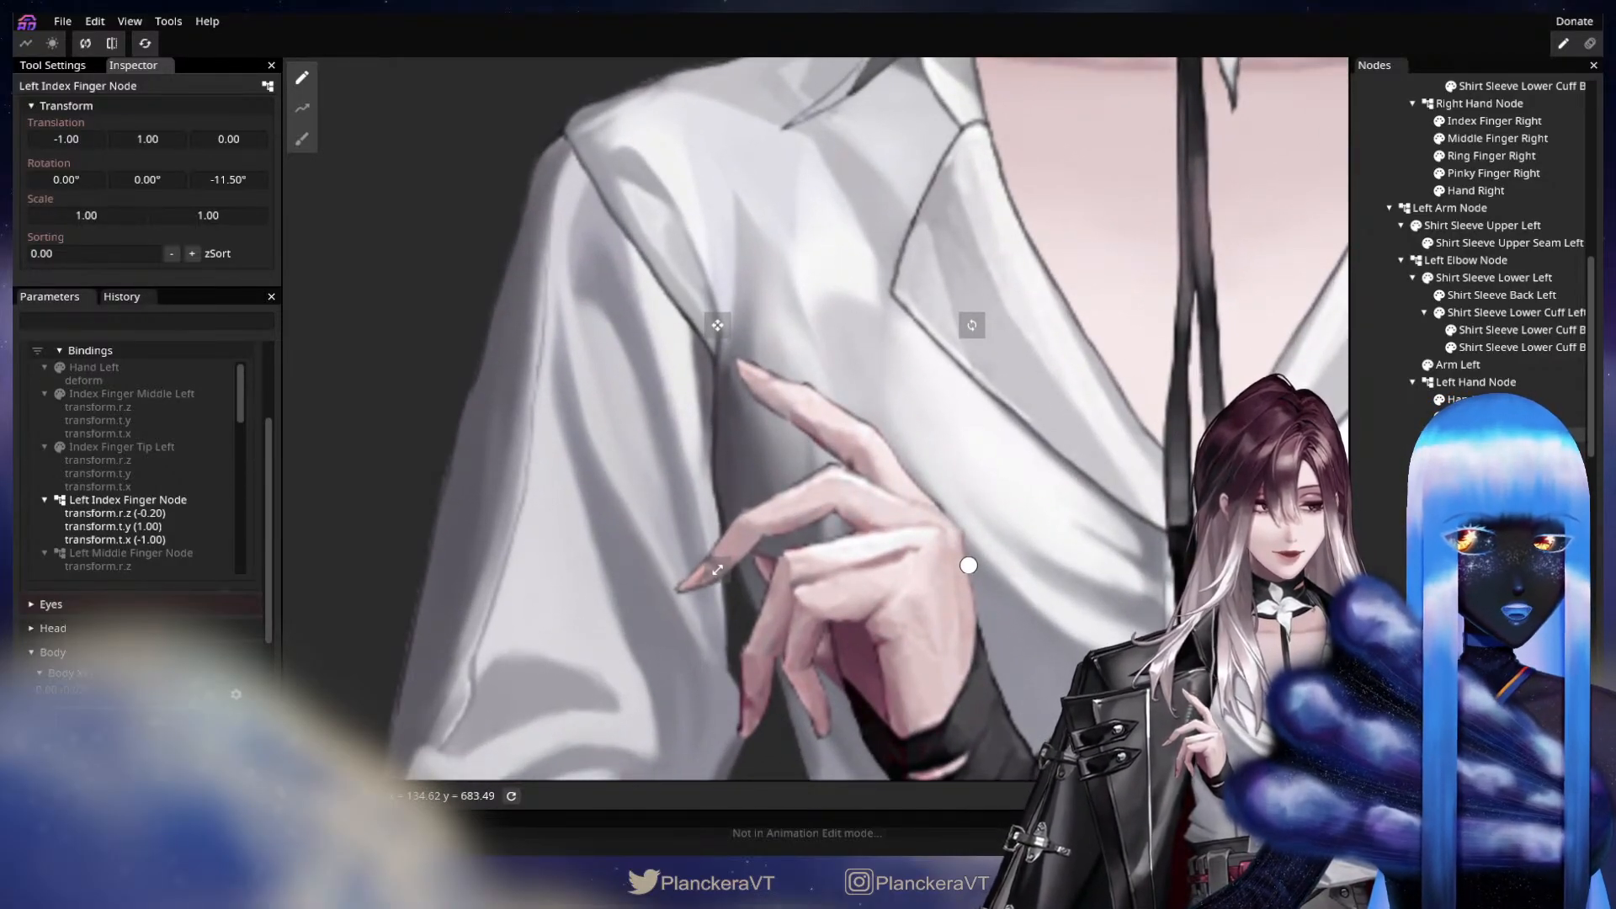
Key Left Middle Finger Node with a Z rotation of -8.45° and an X translation of -1.00 at Y -1.00 of Arm Fingers Physics.
click(824, 482)
drag(240, 184, 99, 205)
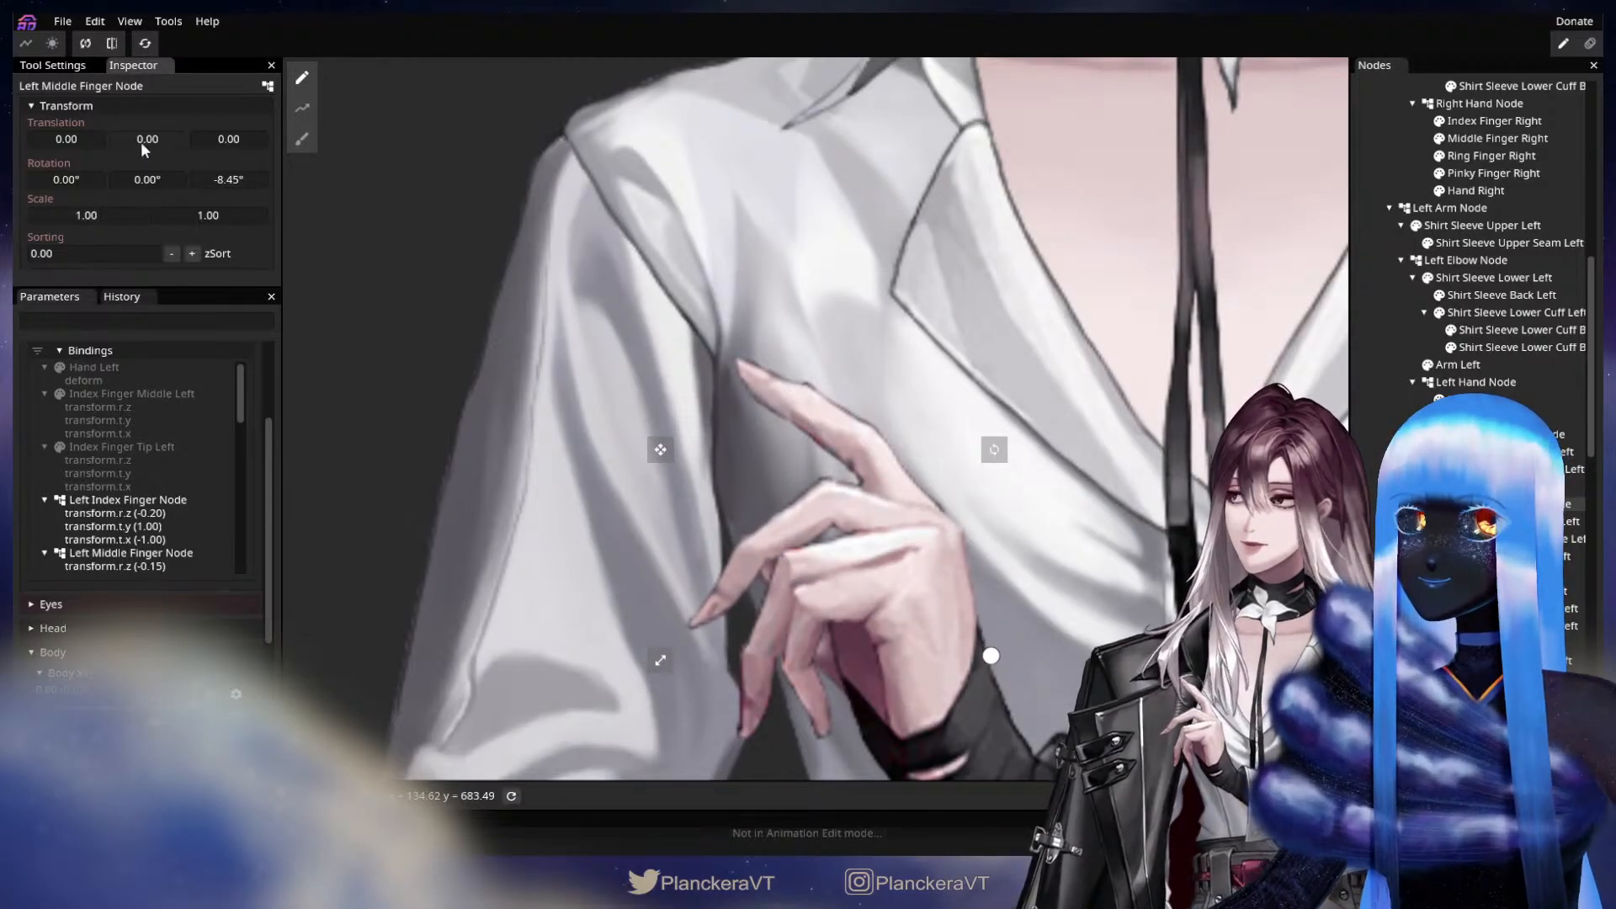
drag(152, 134, 62, 142)
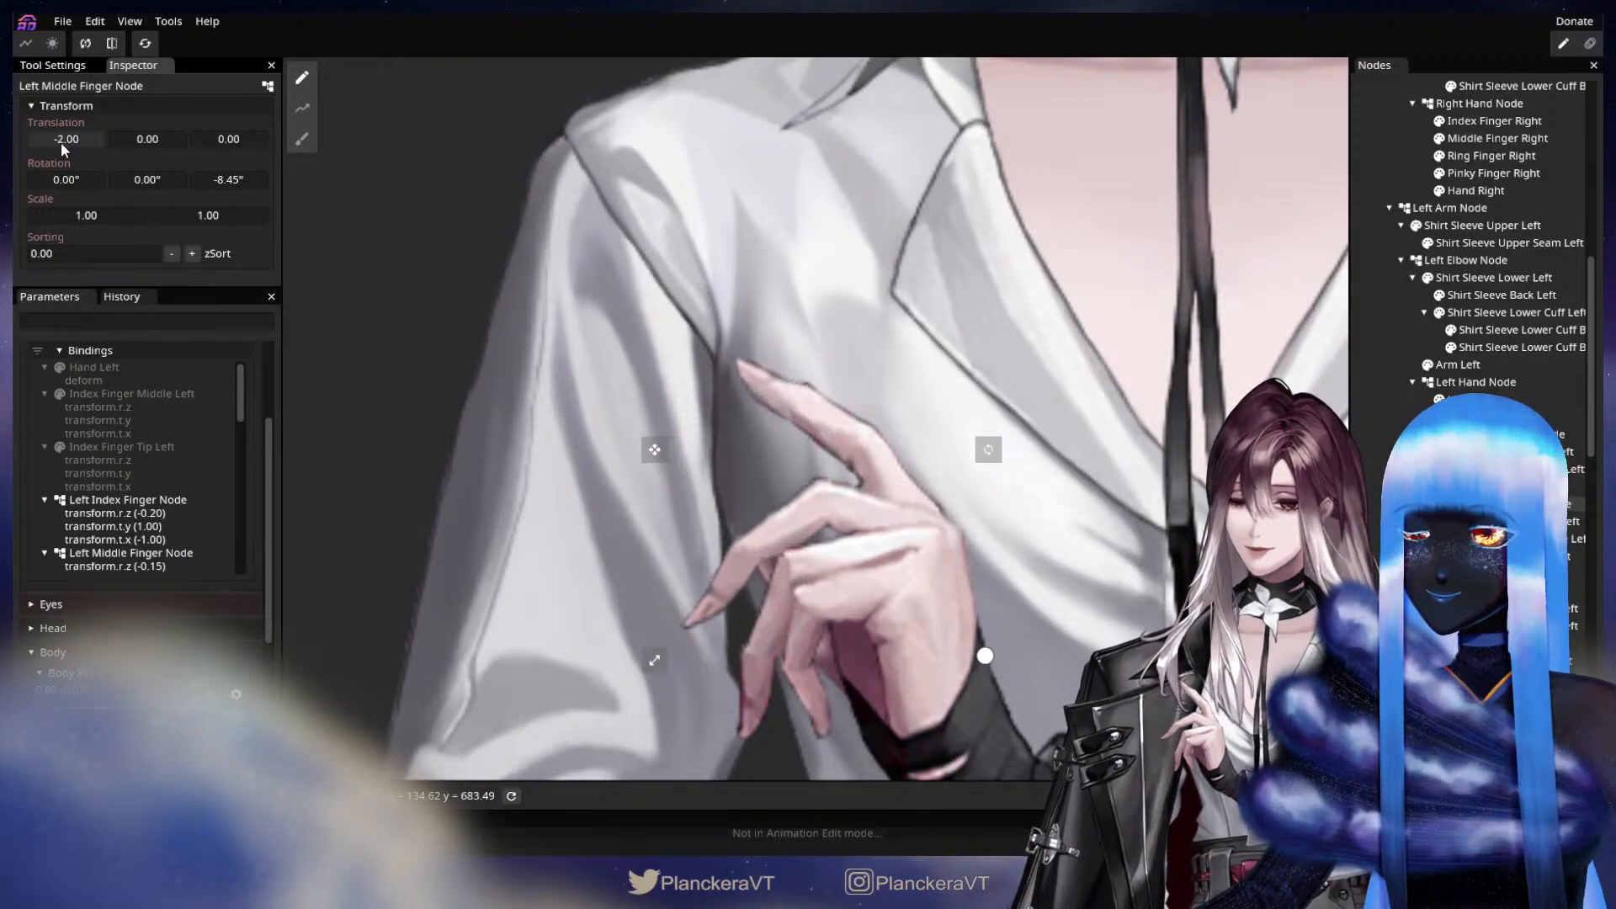
drag(670, 439, 656, 368)
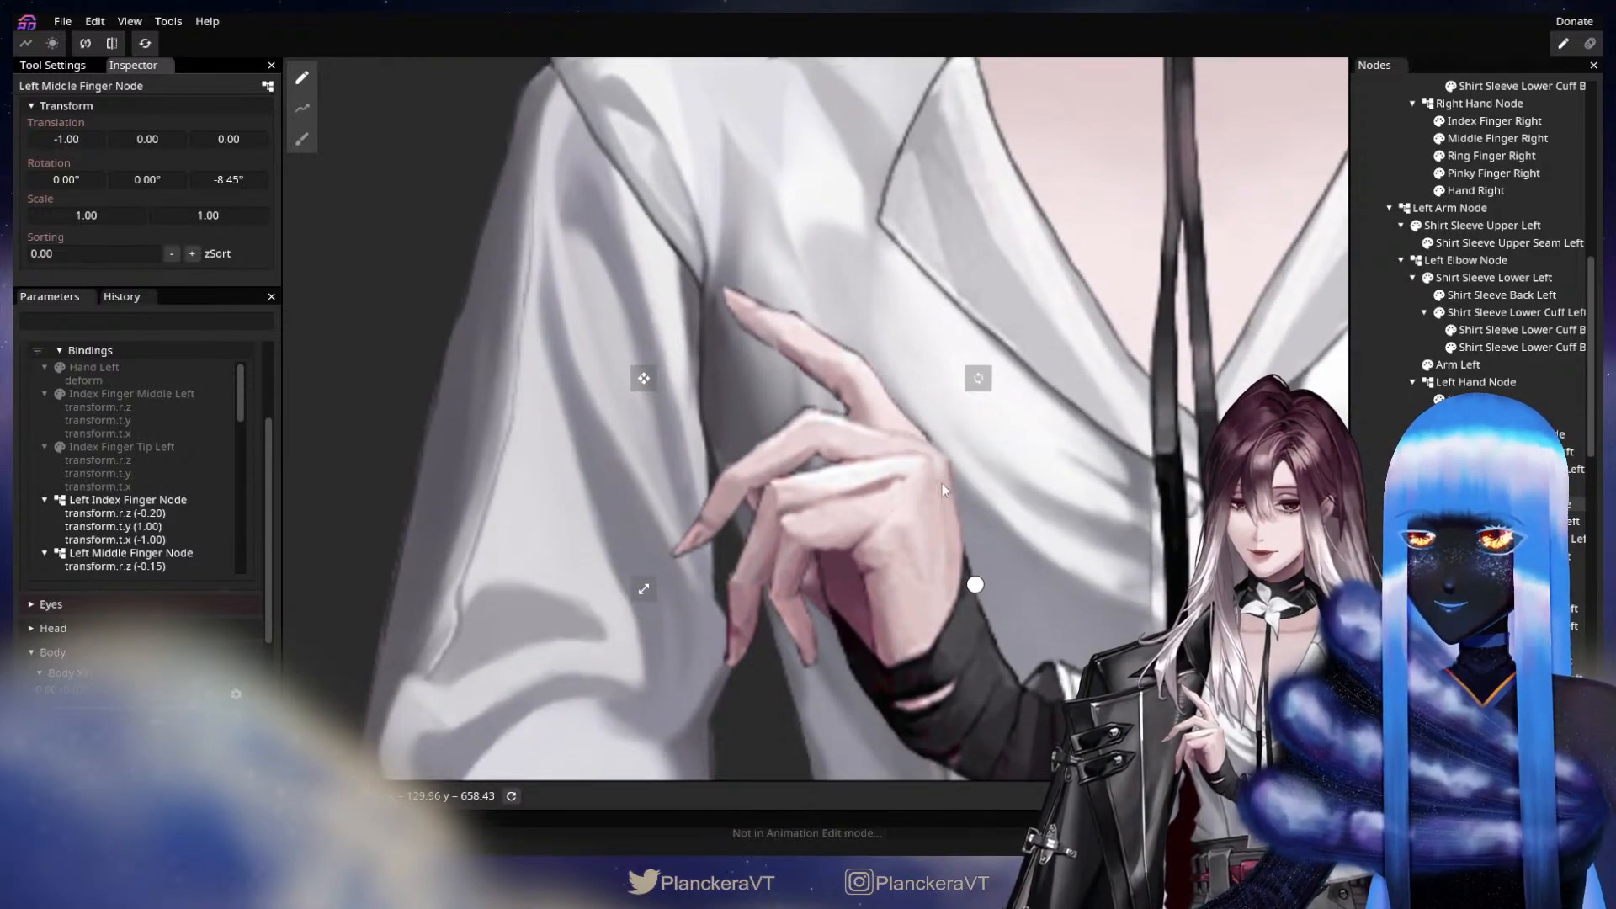
Key Left Ring Finger Node with a Z rotation of -11.35° and a Y translation of 1.00 at the same parameter key.
click(1498, 573)
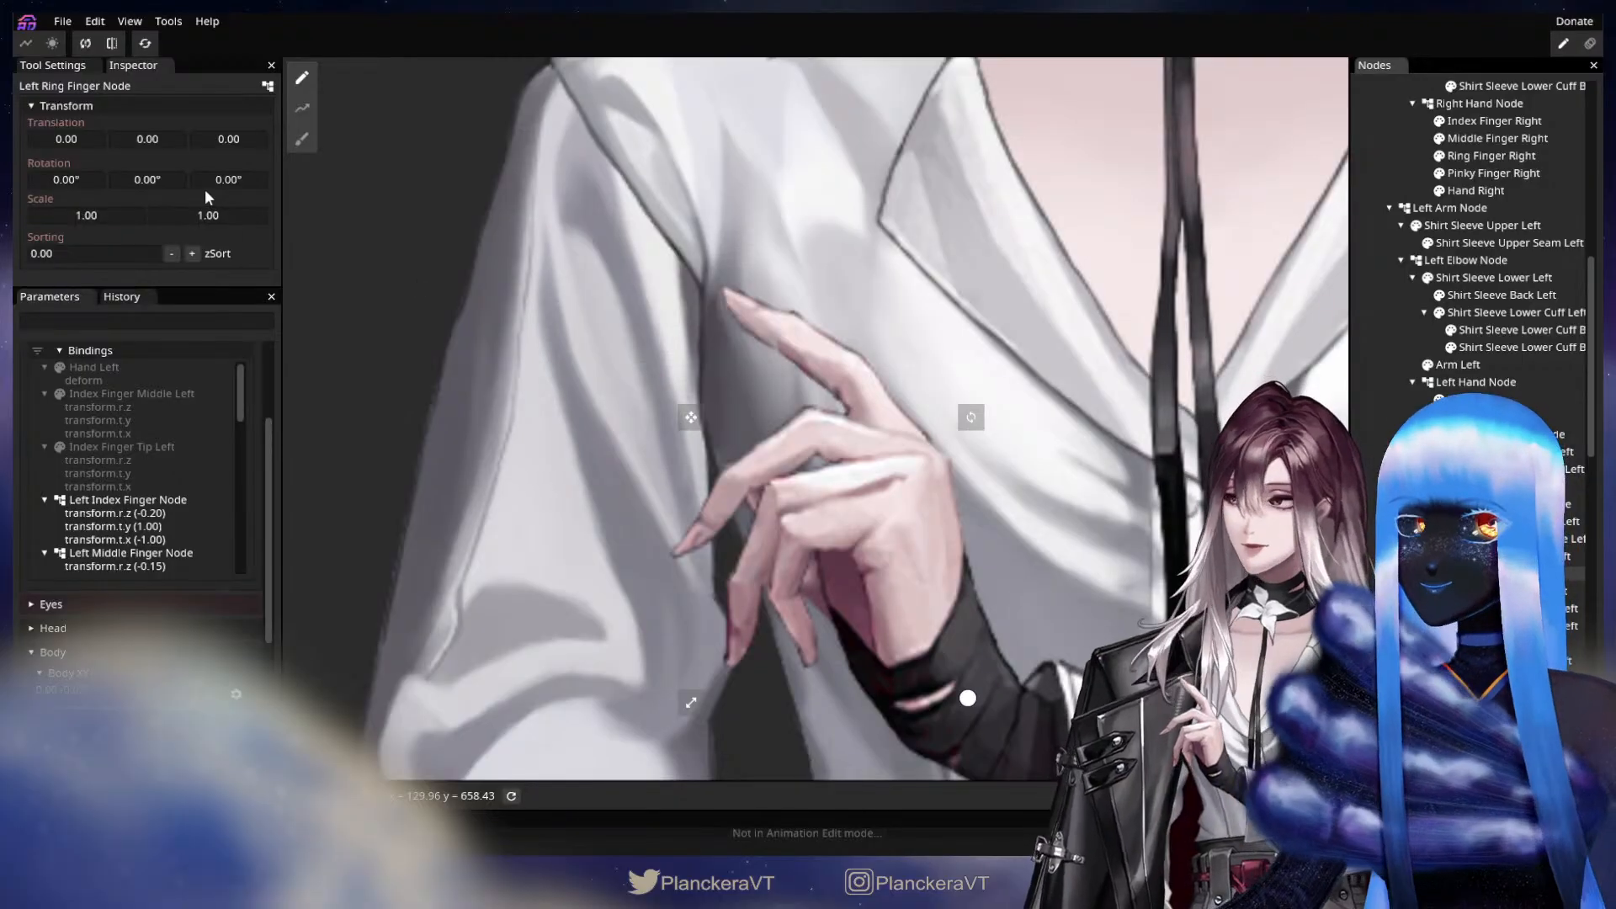
drag(144, 138, 147, 137)
drag(226, 179, 153, 135)
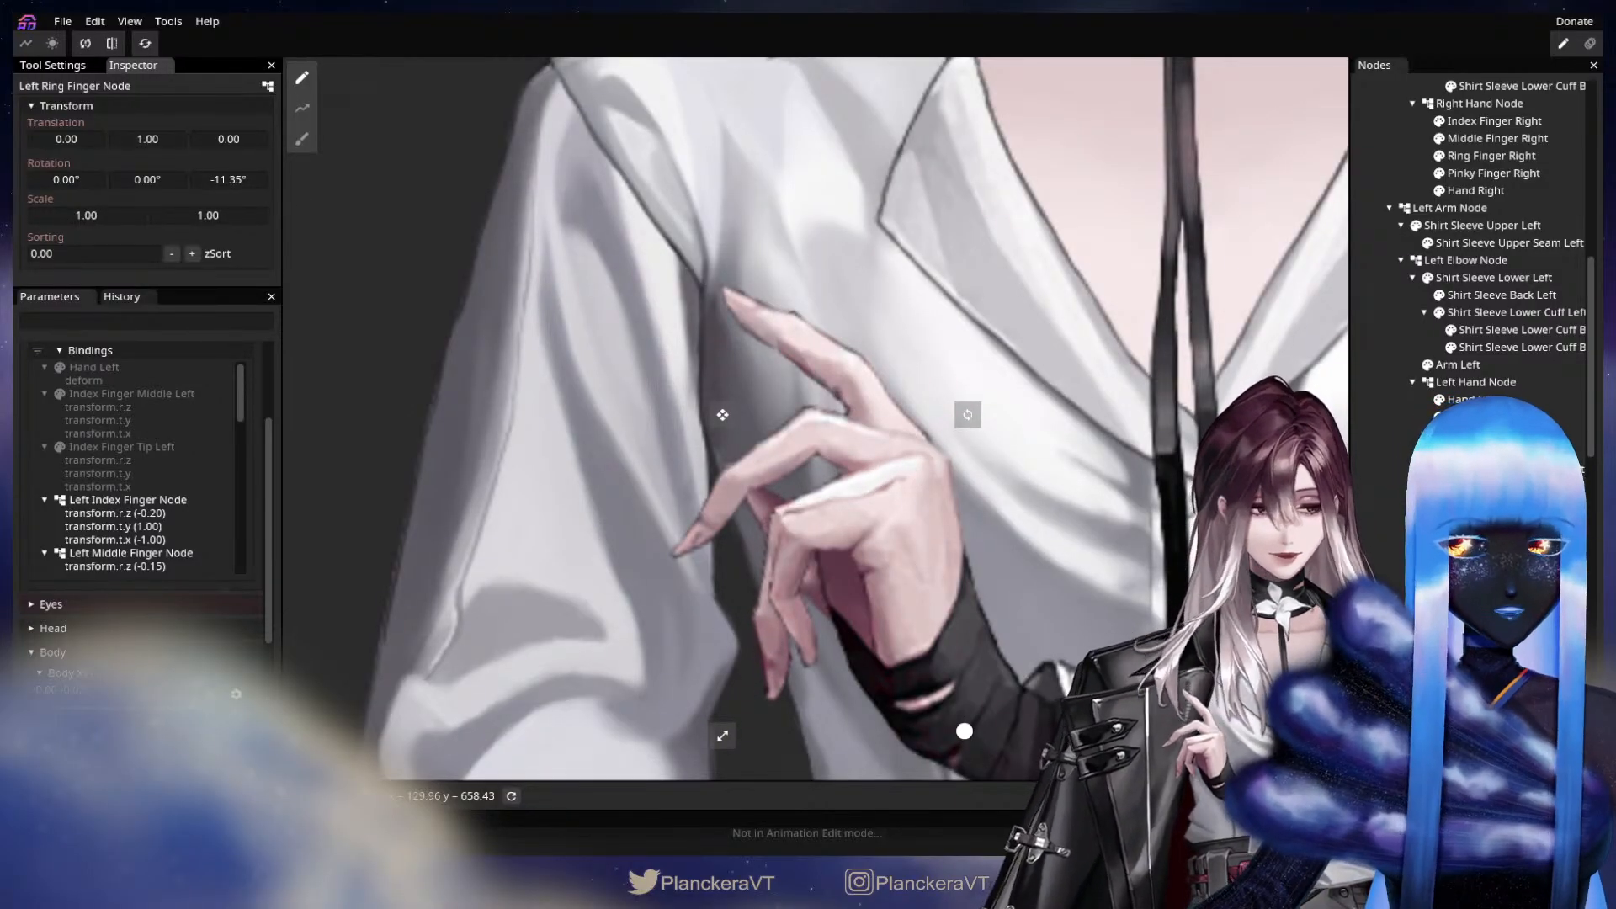
Key Left Pinky Finger Node with a Z rotation of -10.60° and translations X 3.00 and Y 1.00, and check the fingers' motion.
click(1503, 644)
drag(220, 182, 58, 225)
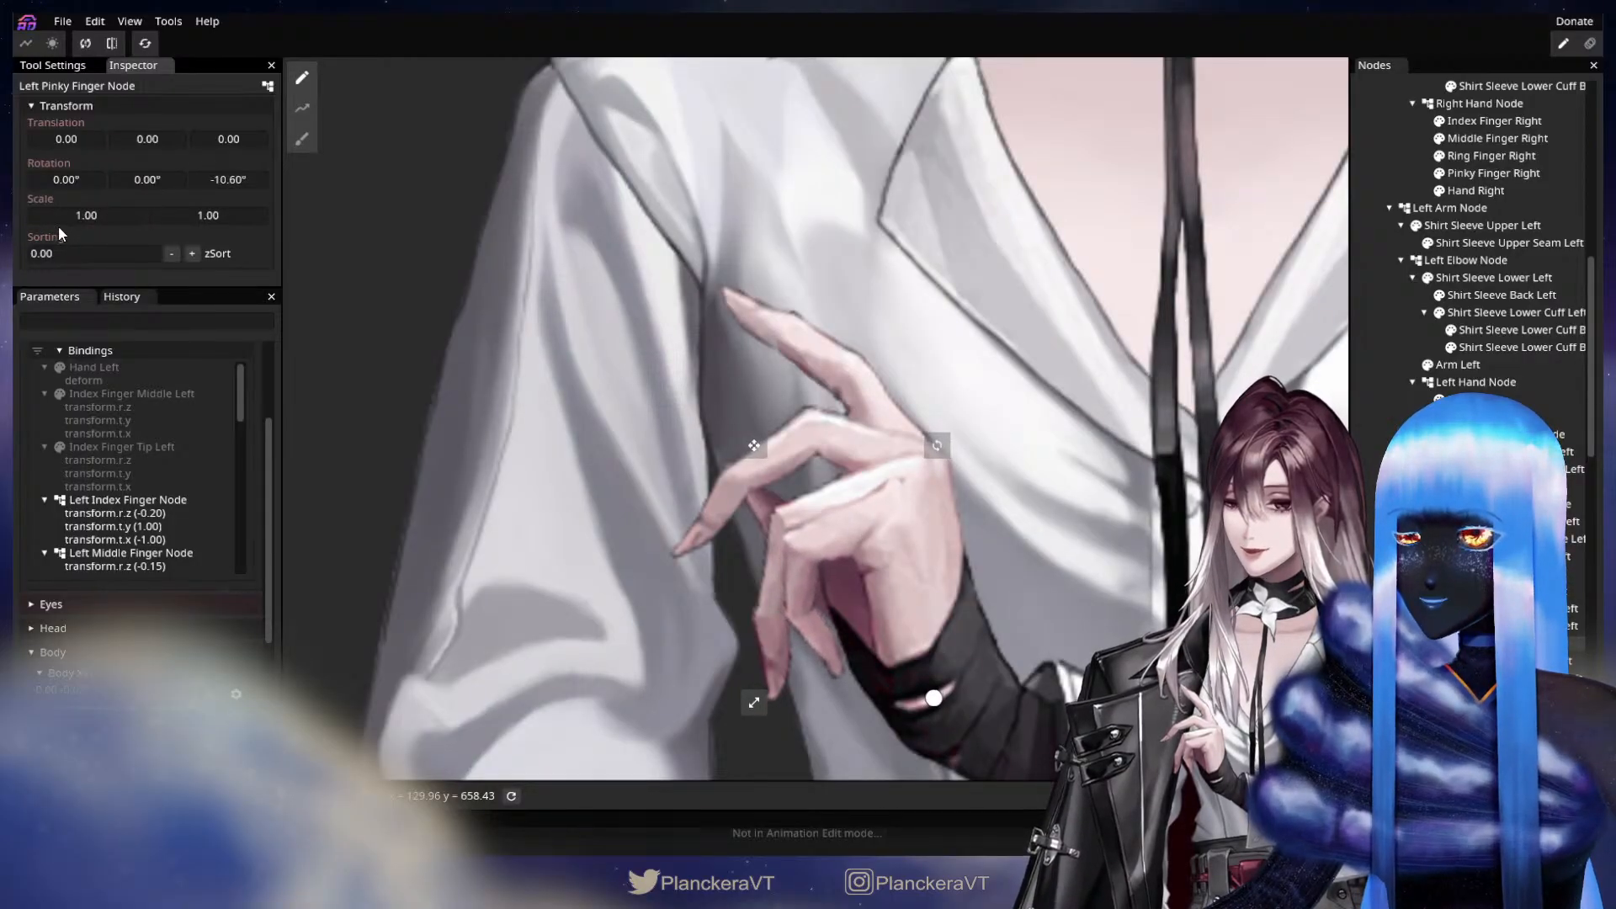
drag(140, 144, 74, 140)
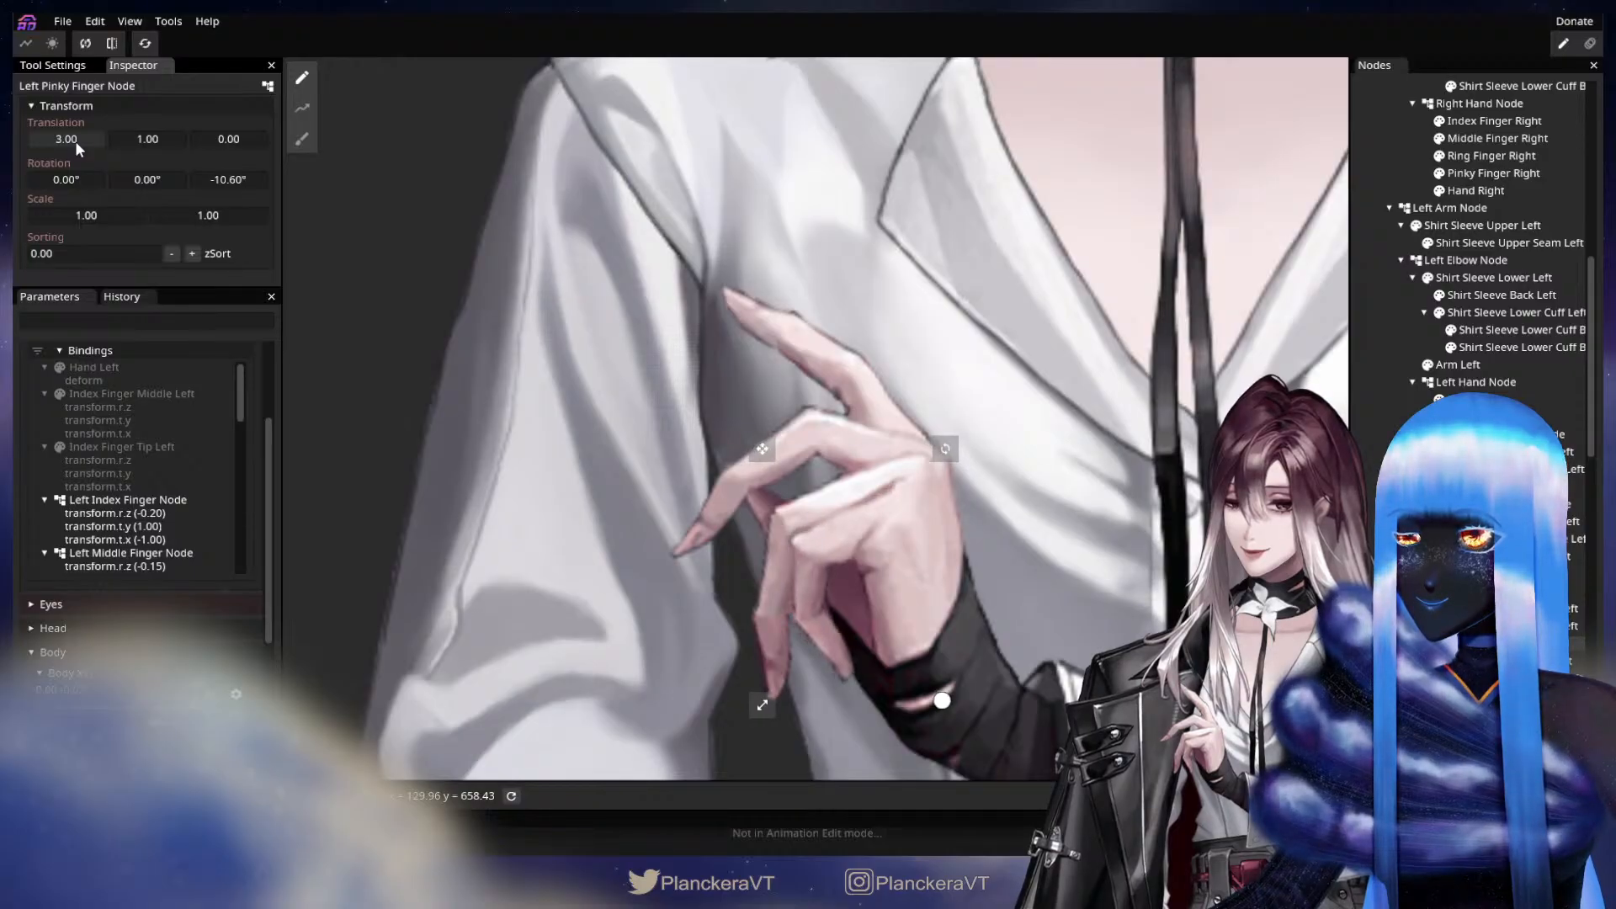
scroll(232, 429, up, 2)
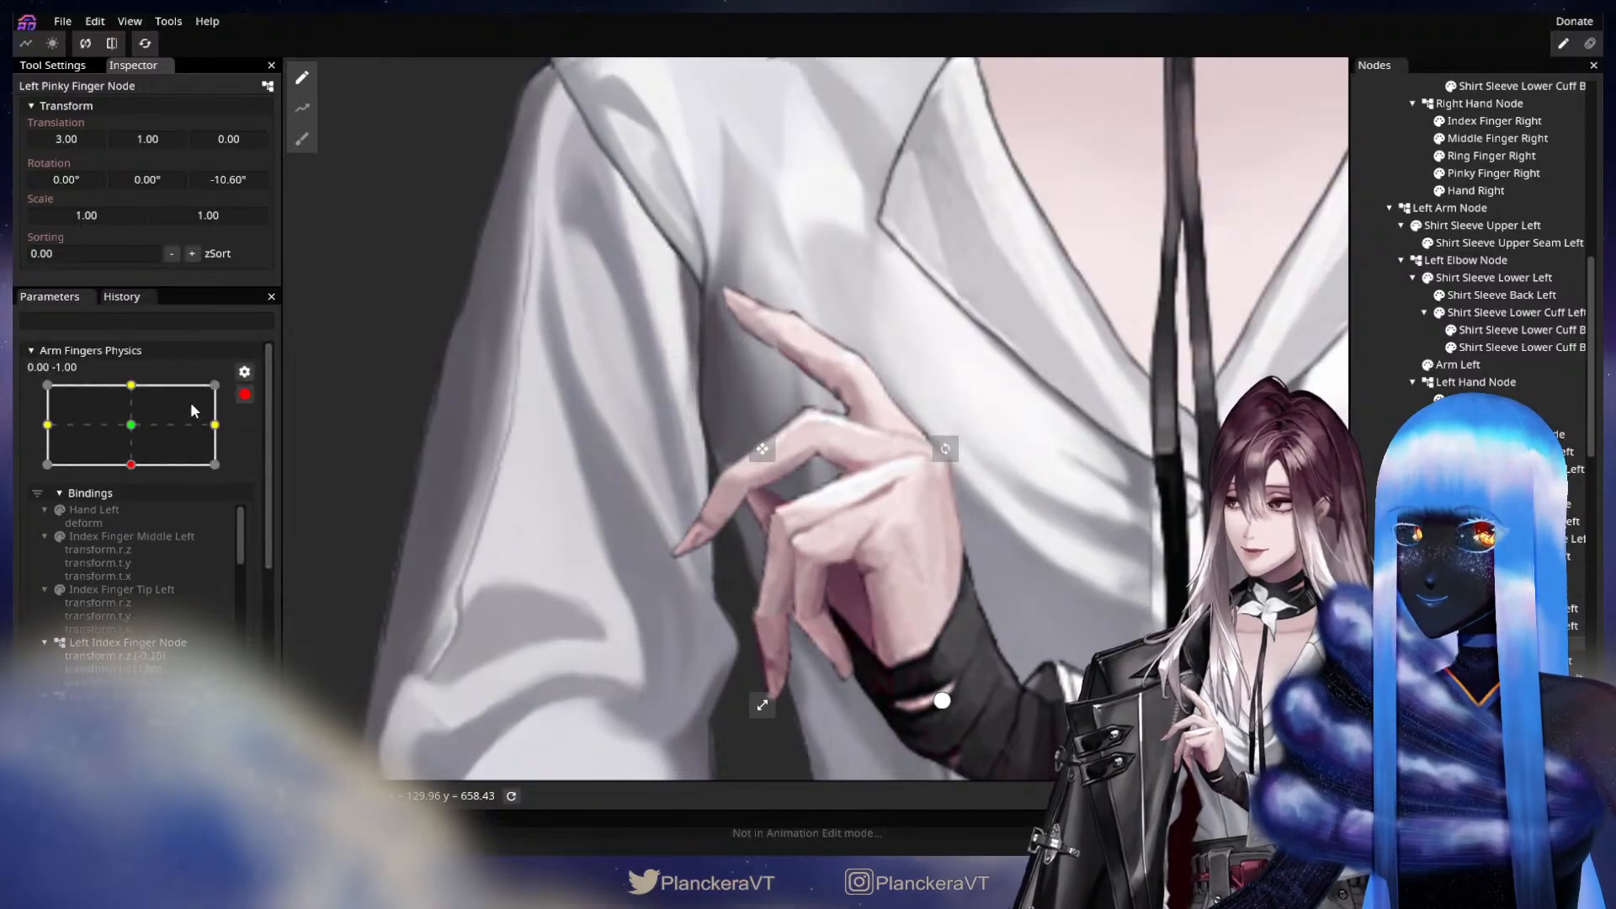
mouse_move(131, 462)
mouse_down()
mouse_move(141, 425)
mouse_move(155, 465)
mouse_move(156, 382)
mouse_move(174, 477)
mouse_move(178, 384)
mouse_move(181, 471)
mouse_move(134, 463)
mouse_move(144, 380)
mouse_move(145, 476)
mouse_move(144, 377)
mouse_move(145, 465)
mouse_up()
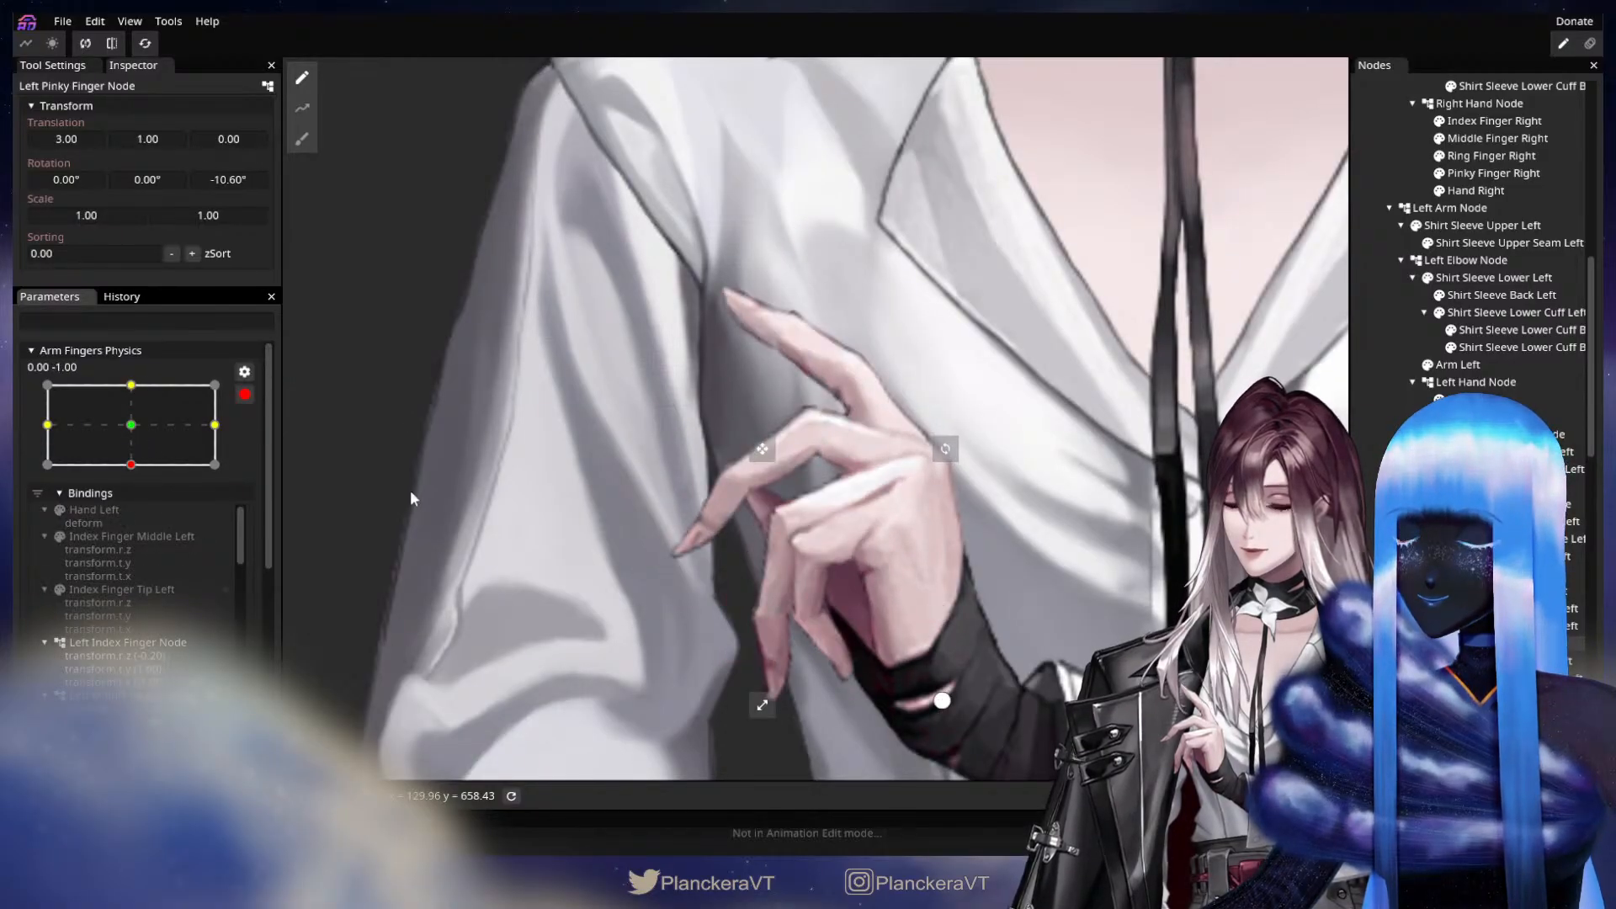
Key Index Finger Middle Left with a Z rotation of -16.75° and translations X -2.00 and Y 3.00 at Y -1.00 of Arm Fingers Physics.
drag(1151, 575, 1134, 532)
scroll(1134, 532, up, 2)
scroll(1133, 532, up, 2)
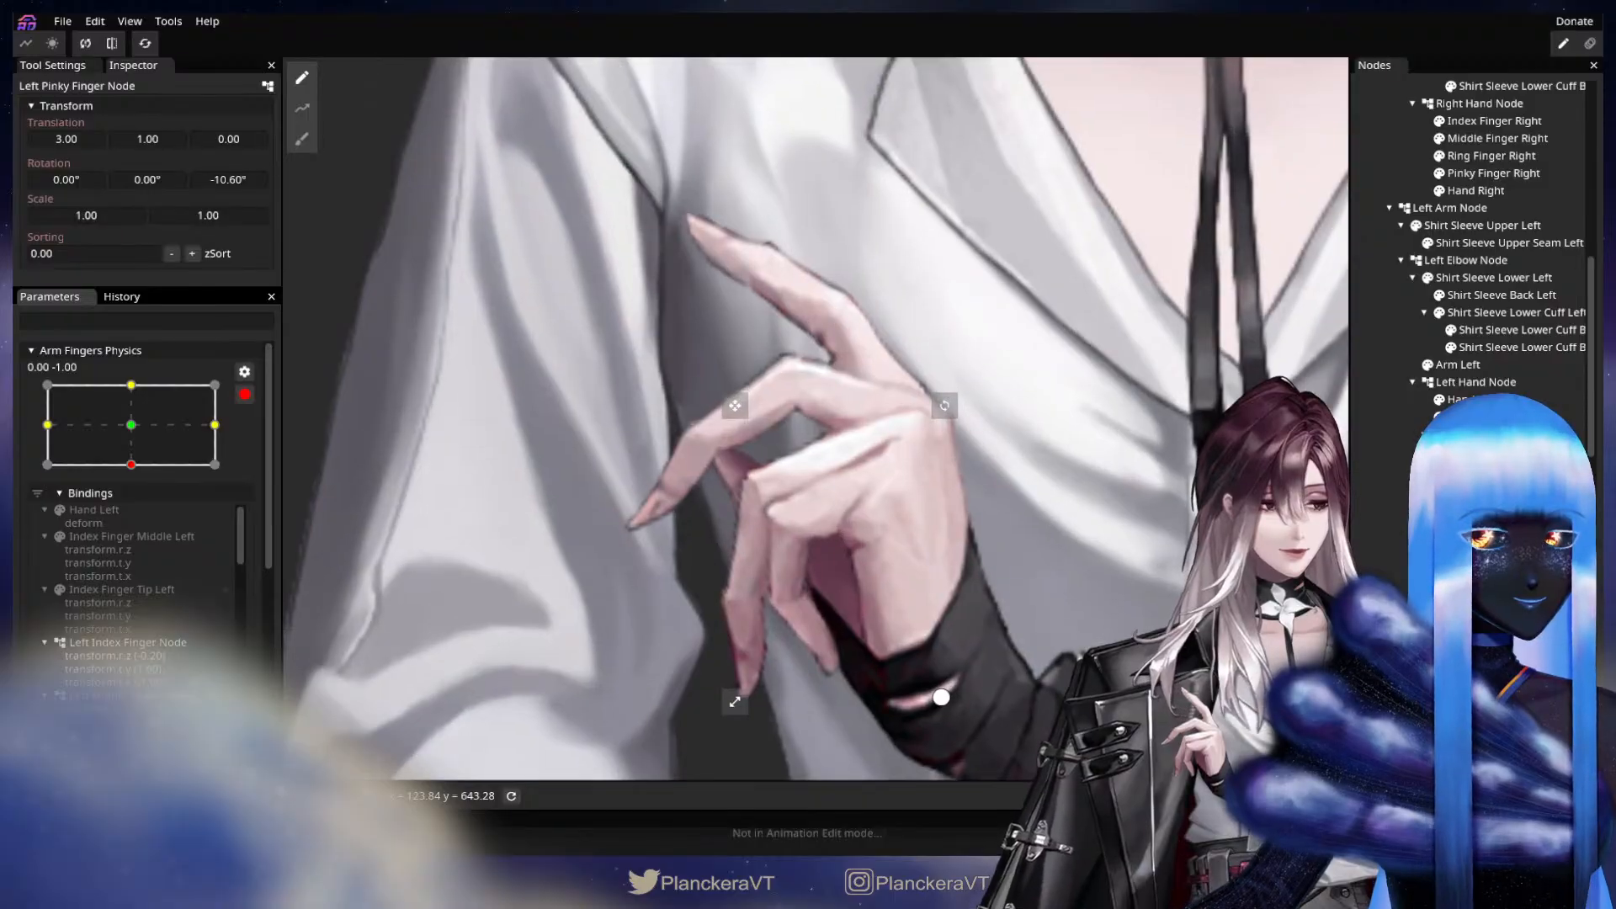
click(1506, 469)
drag(416, 132, 416, 216)
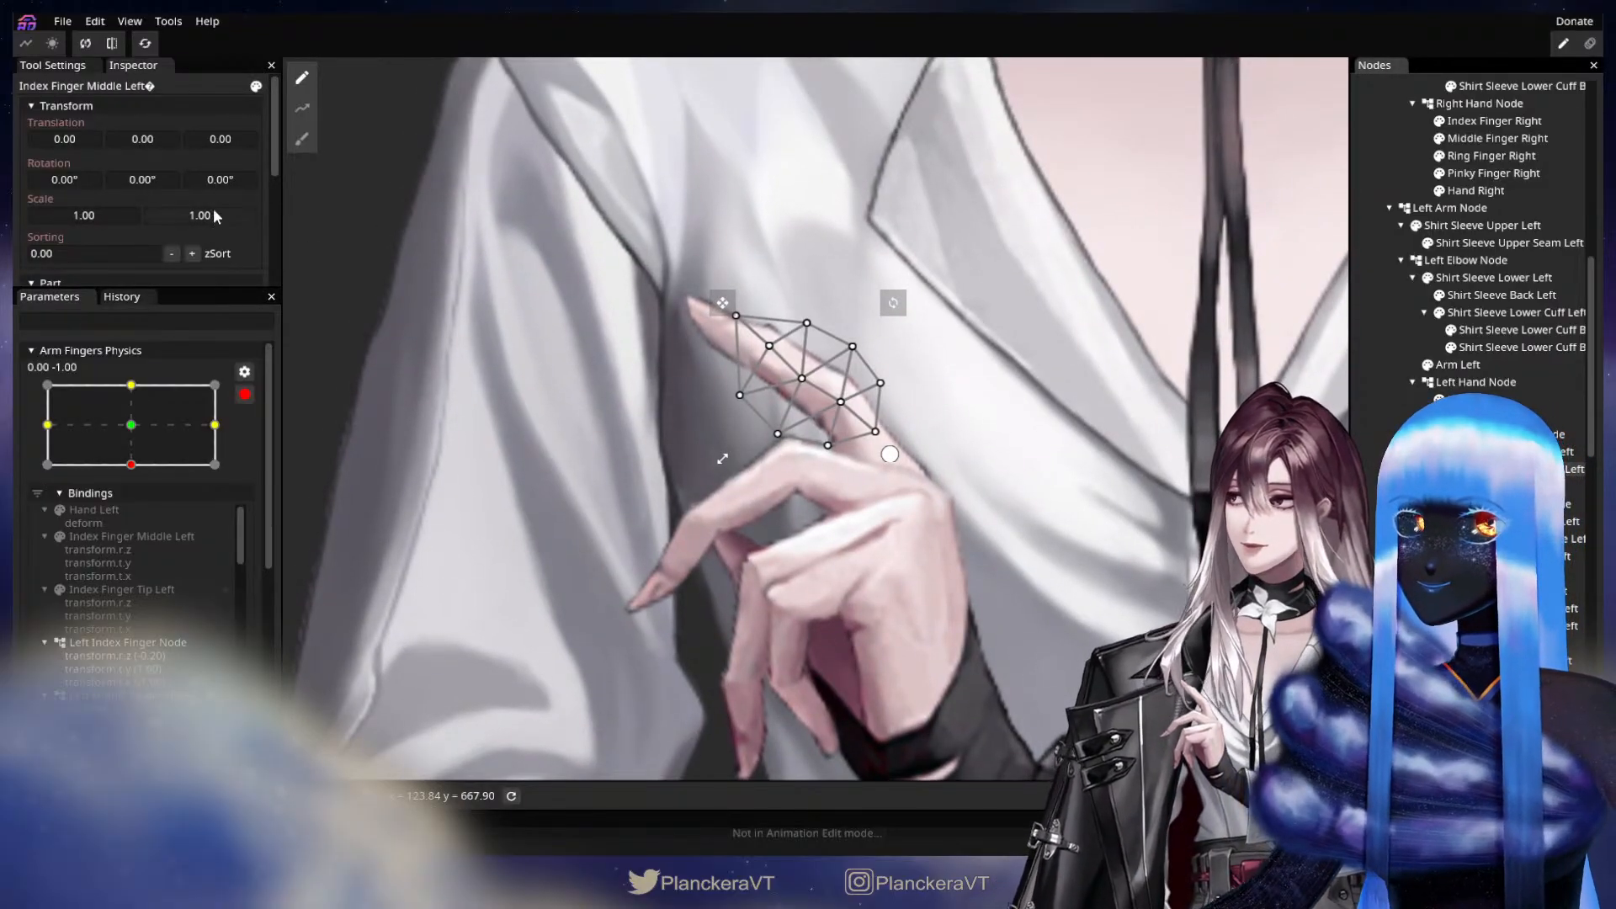
drag(216, 175, 15, 253)
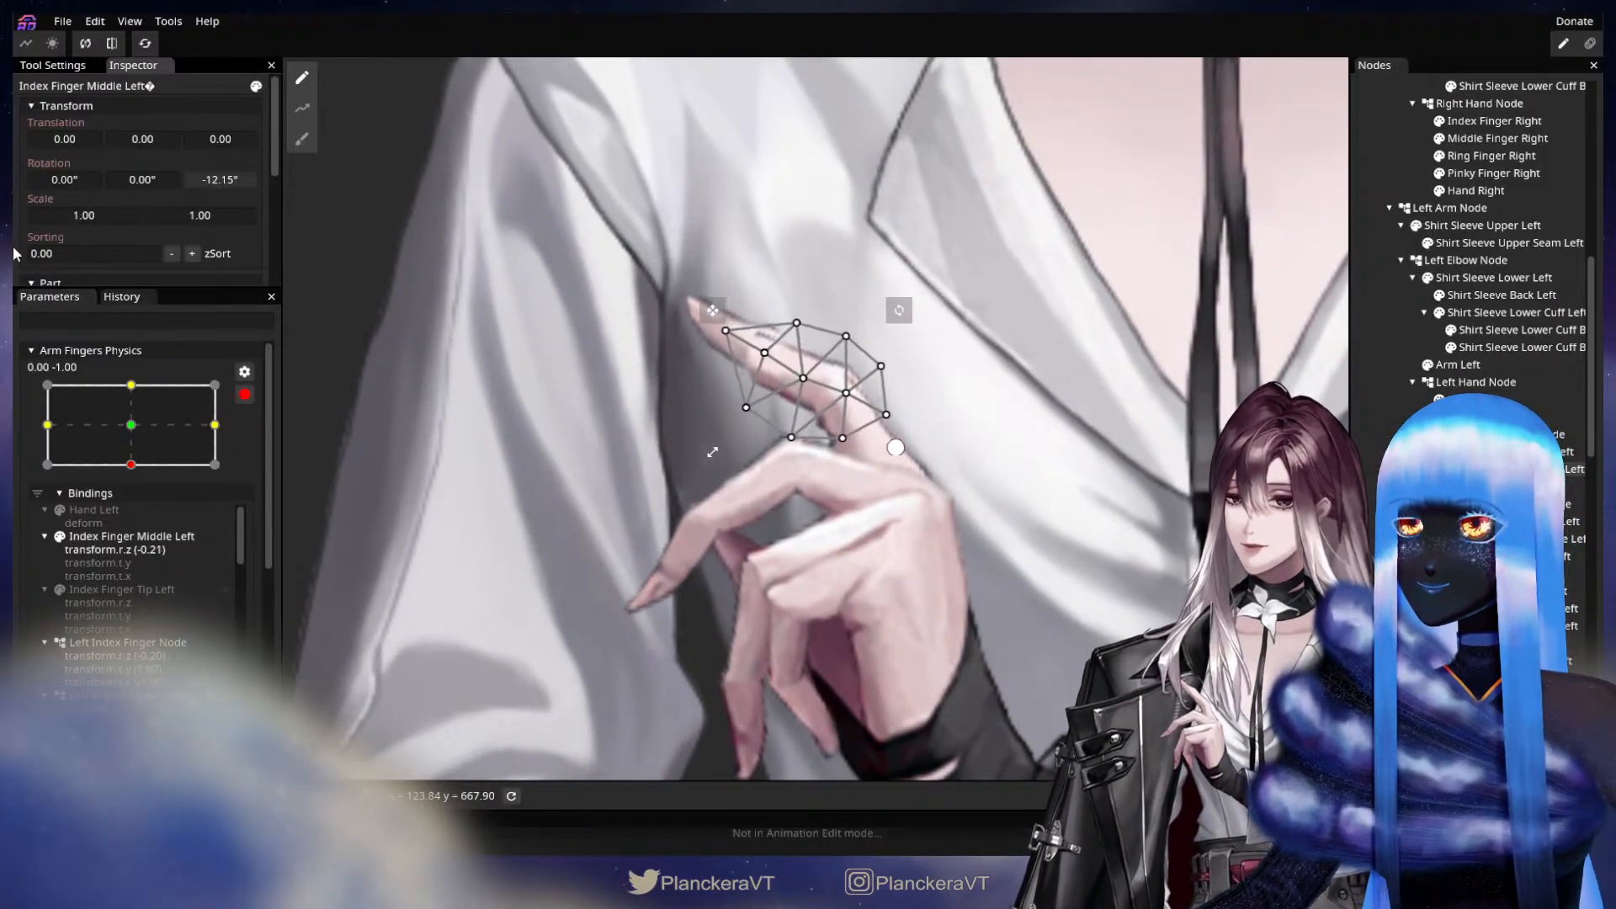
drag(226, 177, 79, 137)
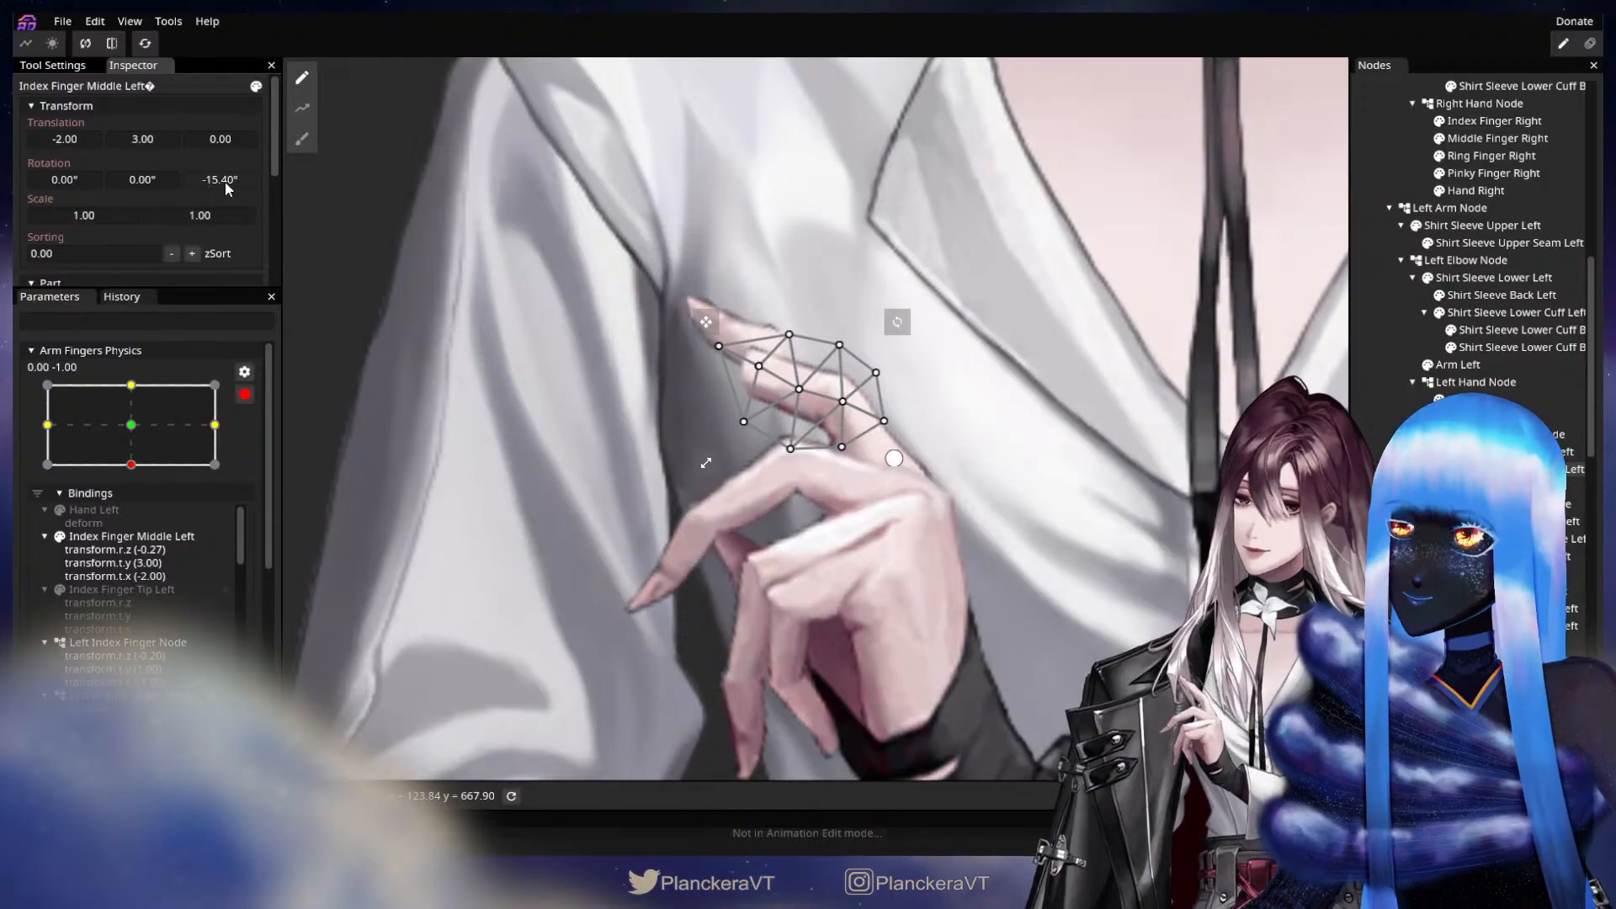
drag(225, 180, 207, 188)
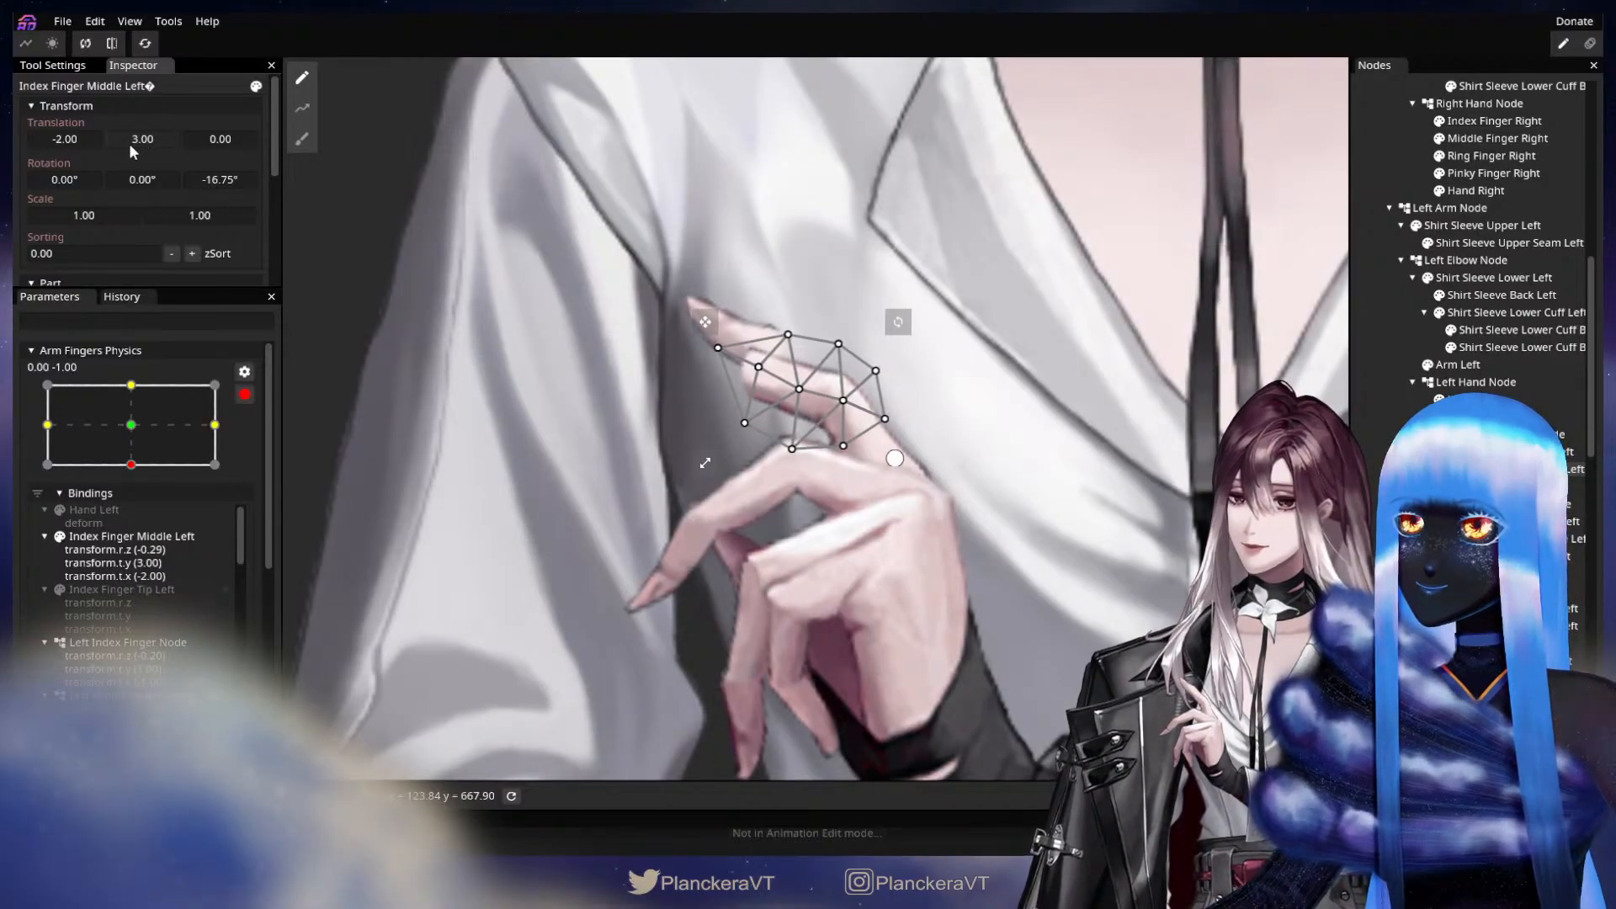
Key Index Finger Tip Left with a Z rotation of -24.00° and translations X -6.00 and Y 9.00, and check the index finger's motion.
click(1506, 487)
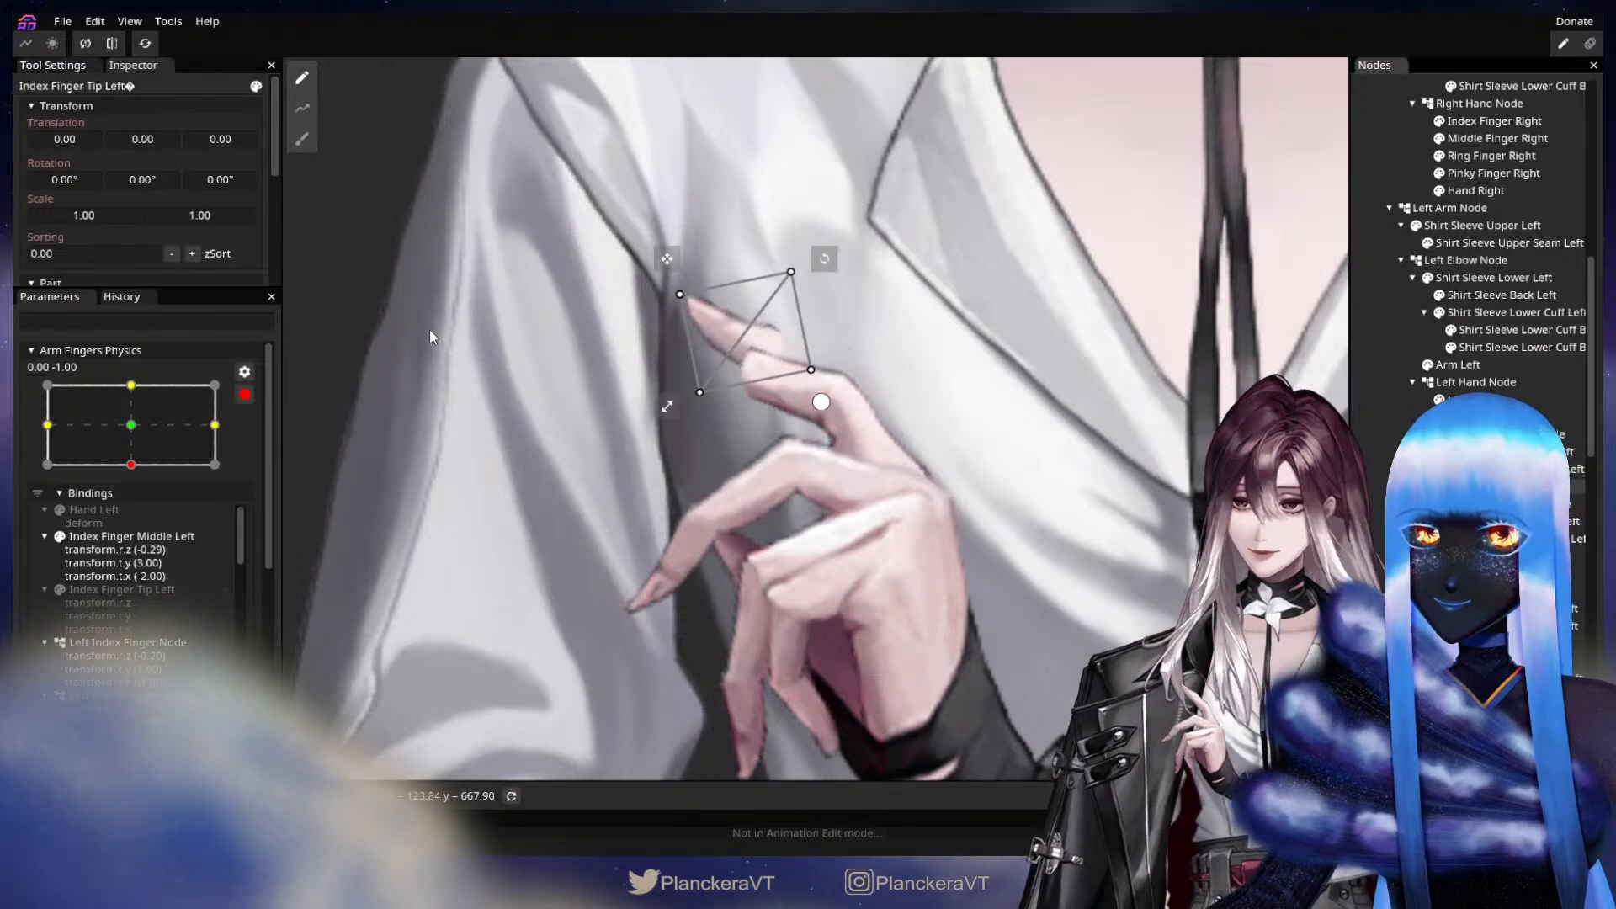
drag(226, 181, 80, 142)
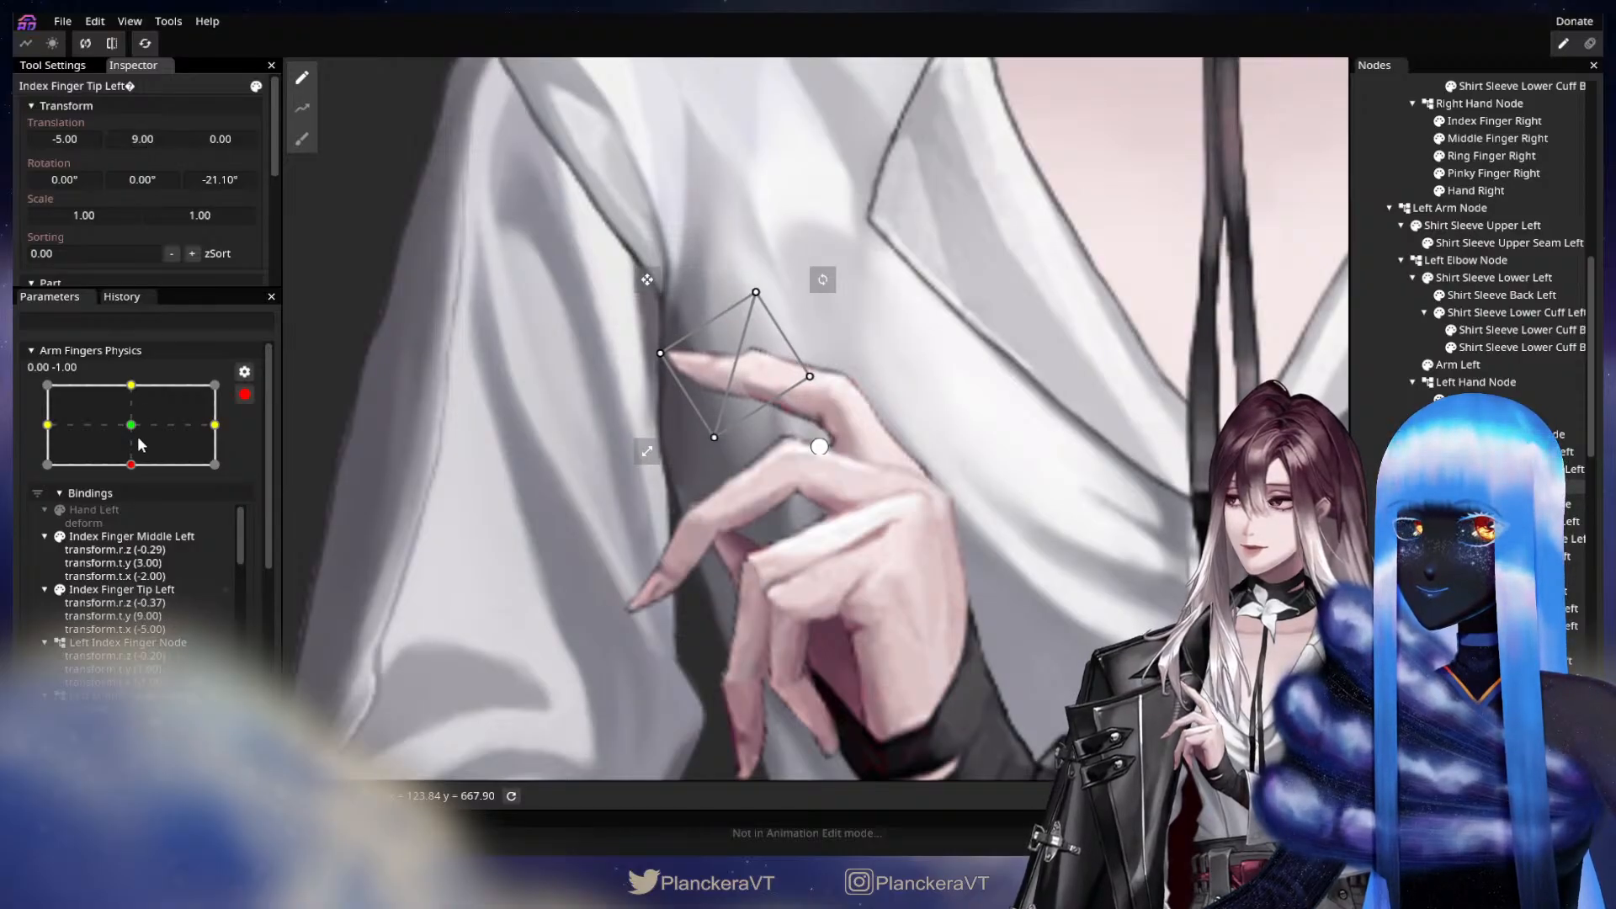
mouse_move(138, 455)
mouse_down()
mouse_move(138, 424)
mouse_move(143, 452)
mouse_up()
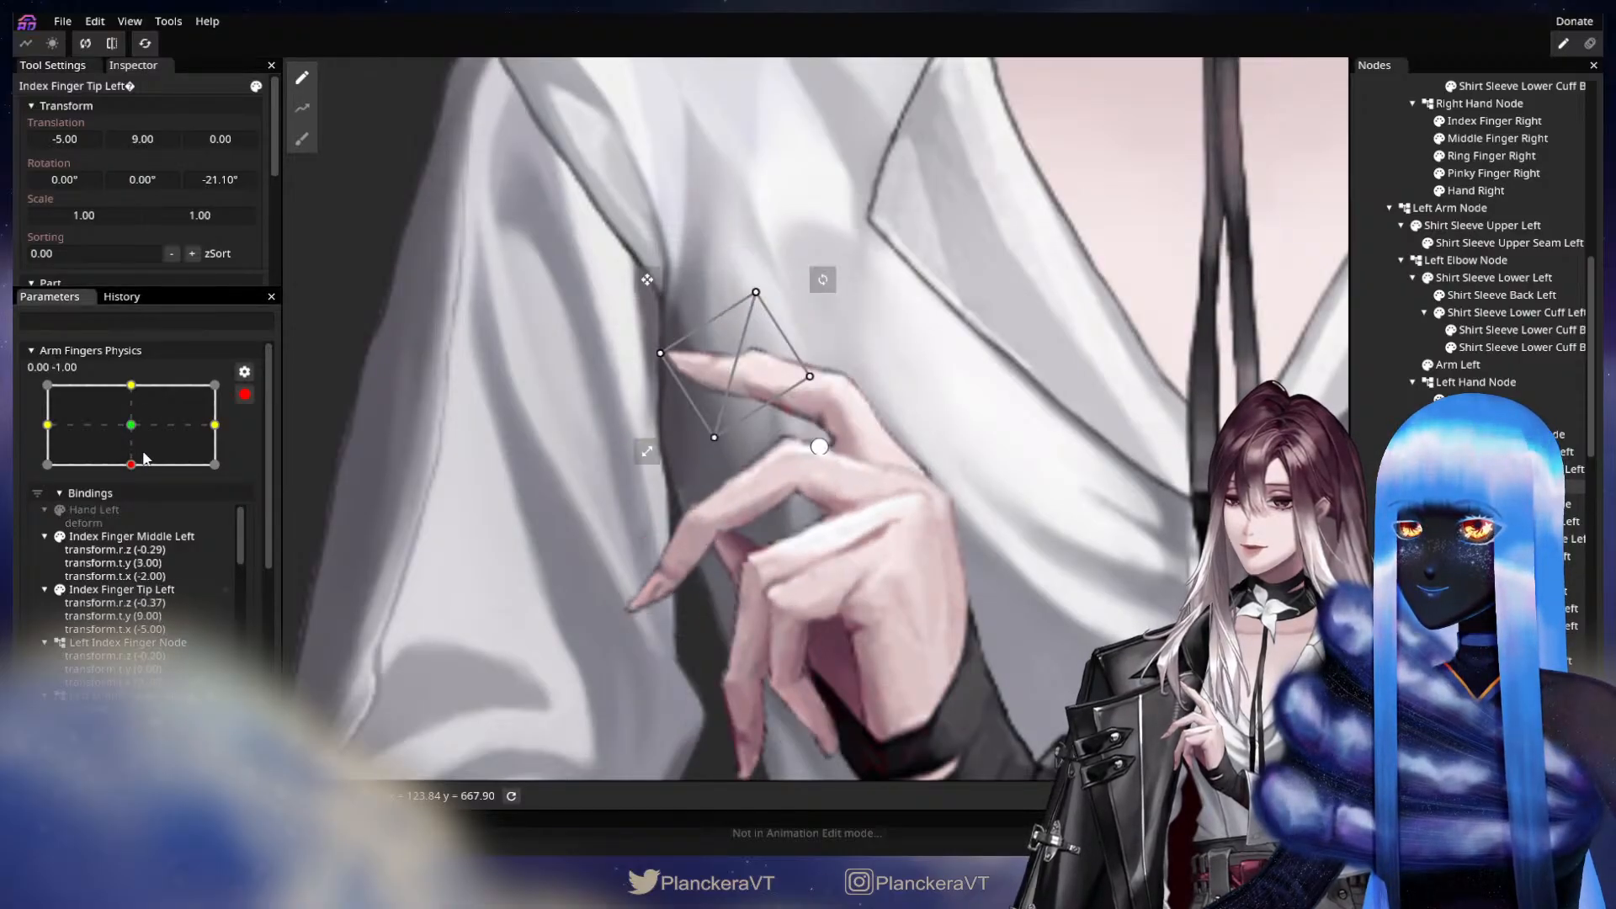
drag(231, 175, 177, 184)
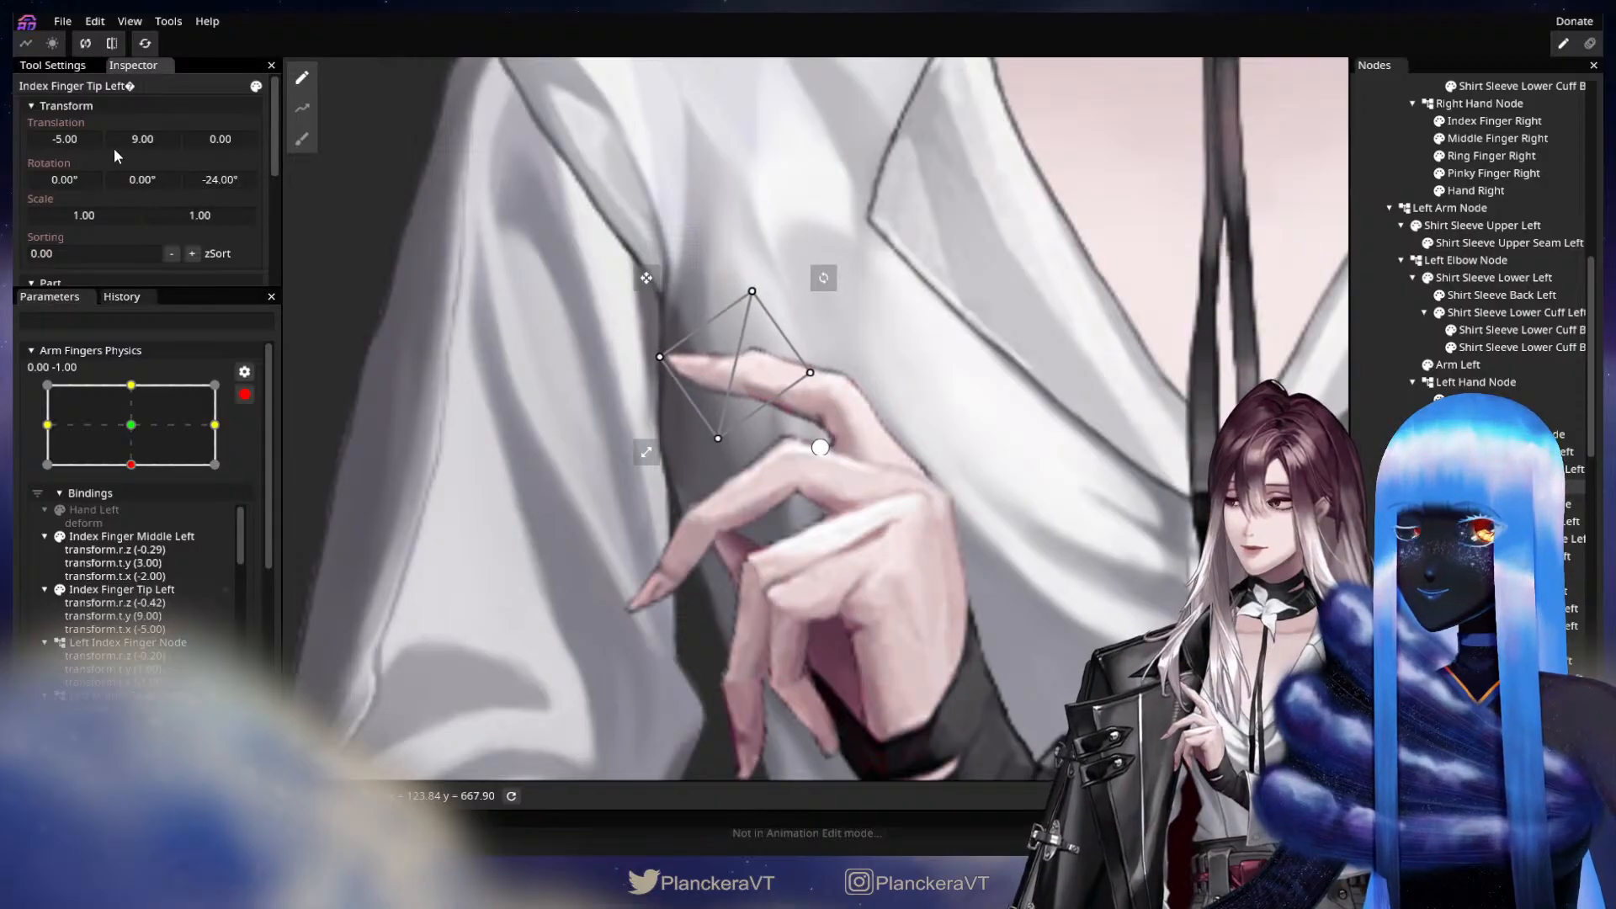
drag(82, 139, 79, 144)
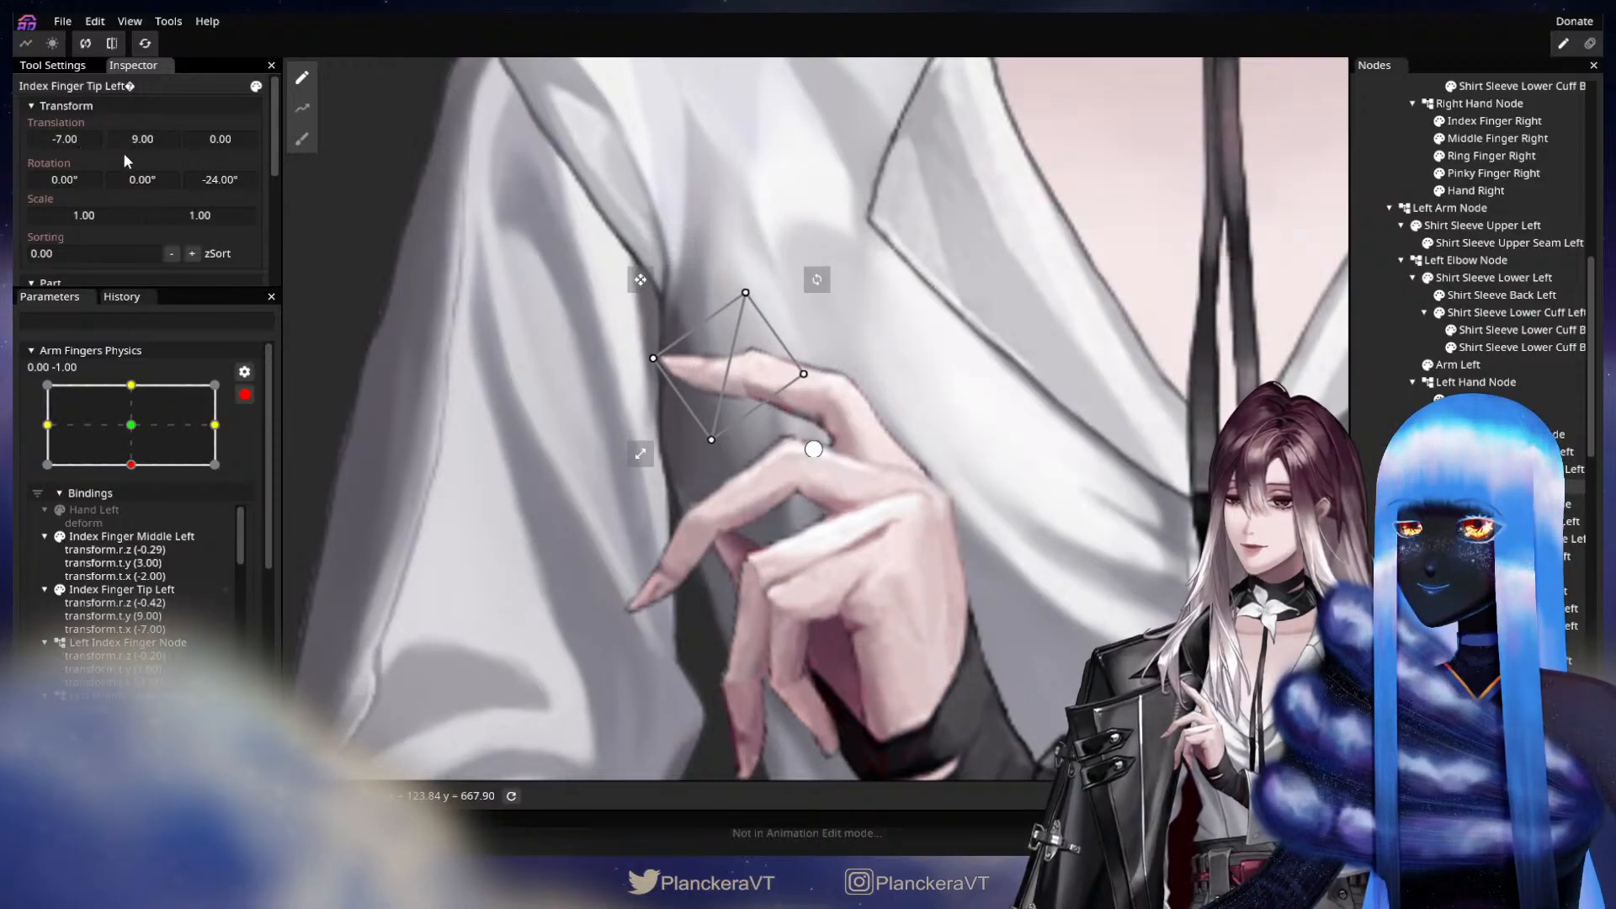
drag(73, 138, 73, 136)
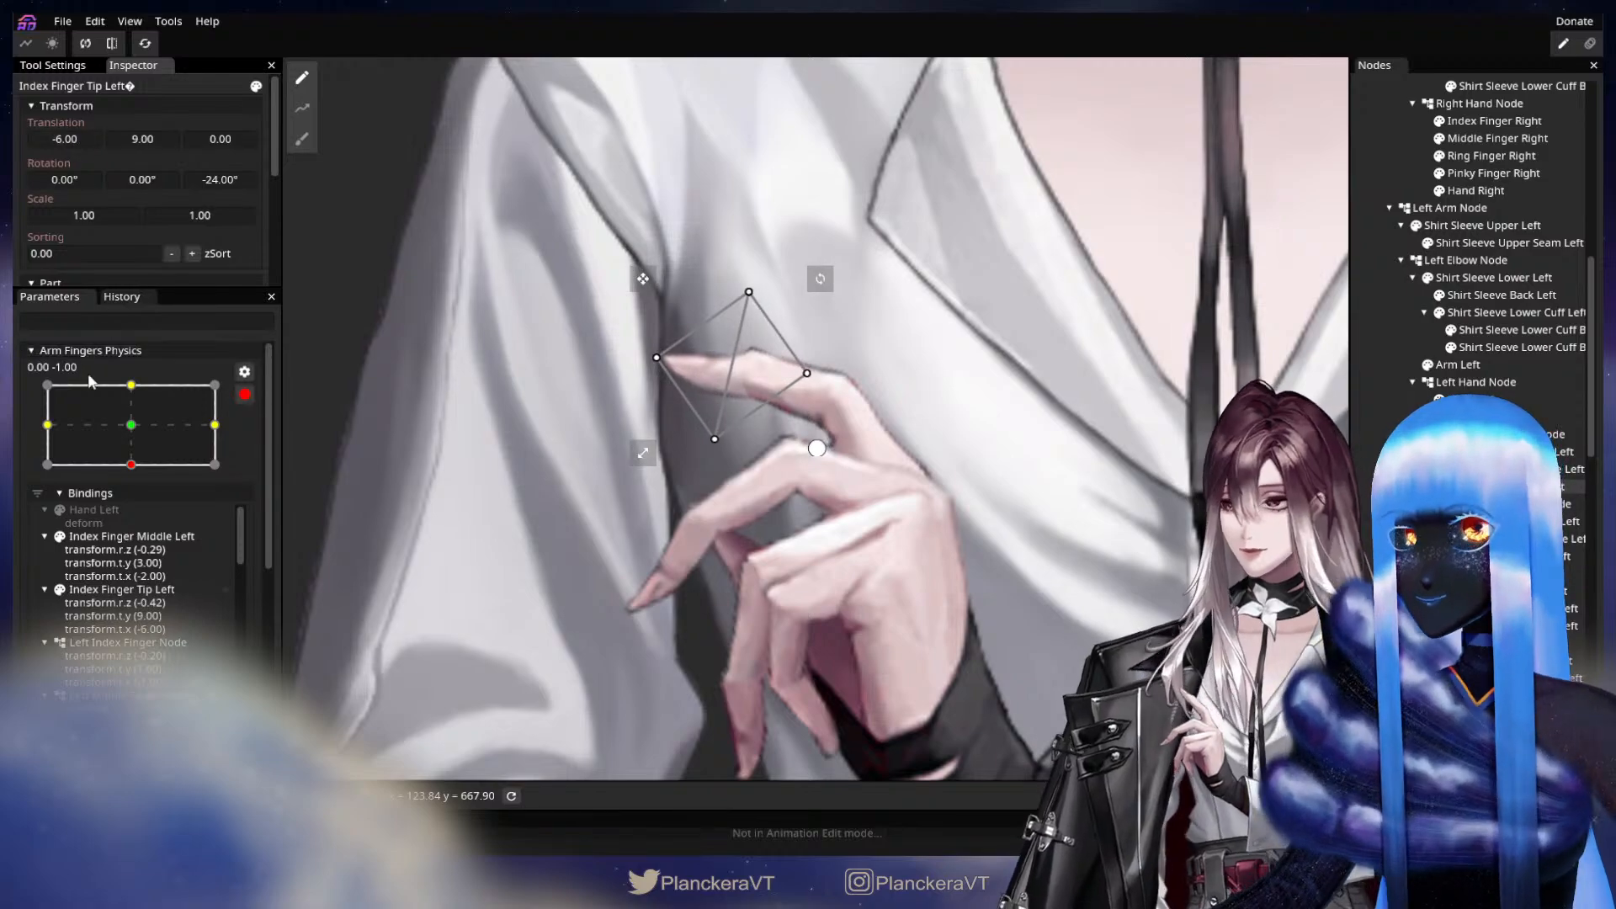
drag(138, 439, 175, 459)
click(337, 337)
drag(879, 551, 928, 409)
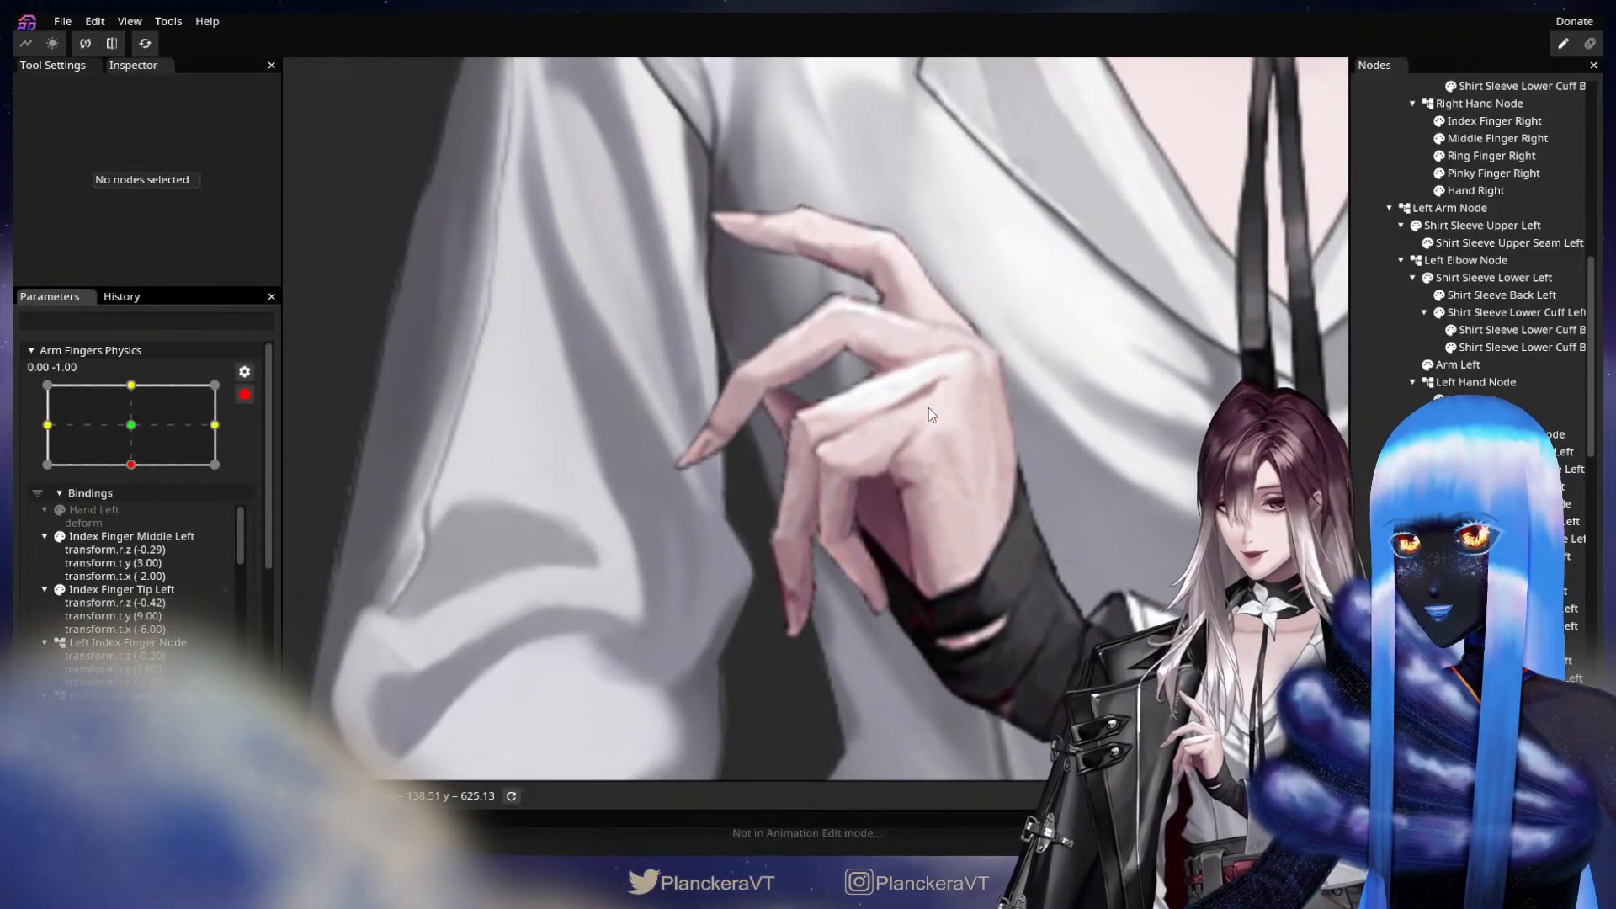
mouse_move(136, 461)
mouse_down()
mouse_move(133, 428)
mouse_move(135, 463)
mouse_up()
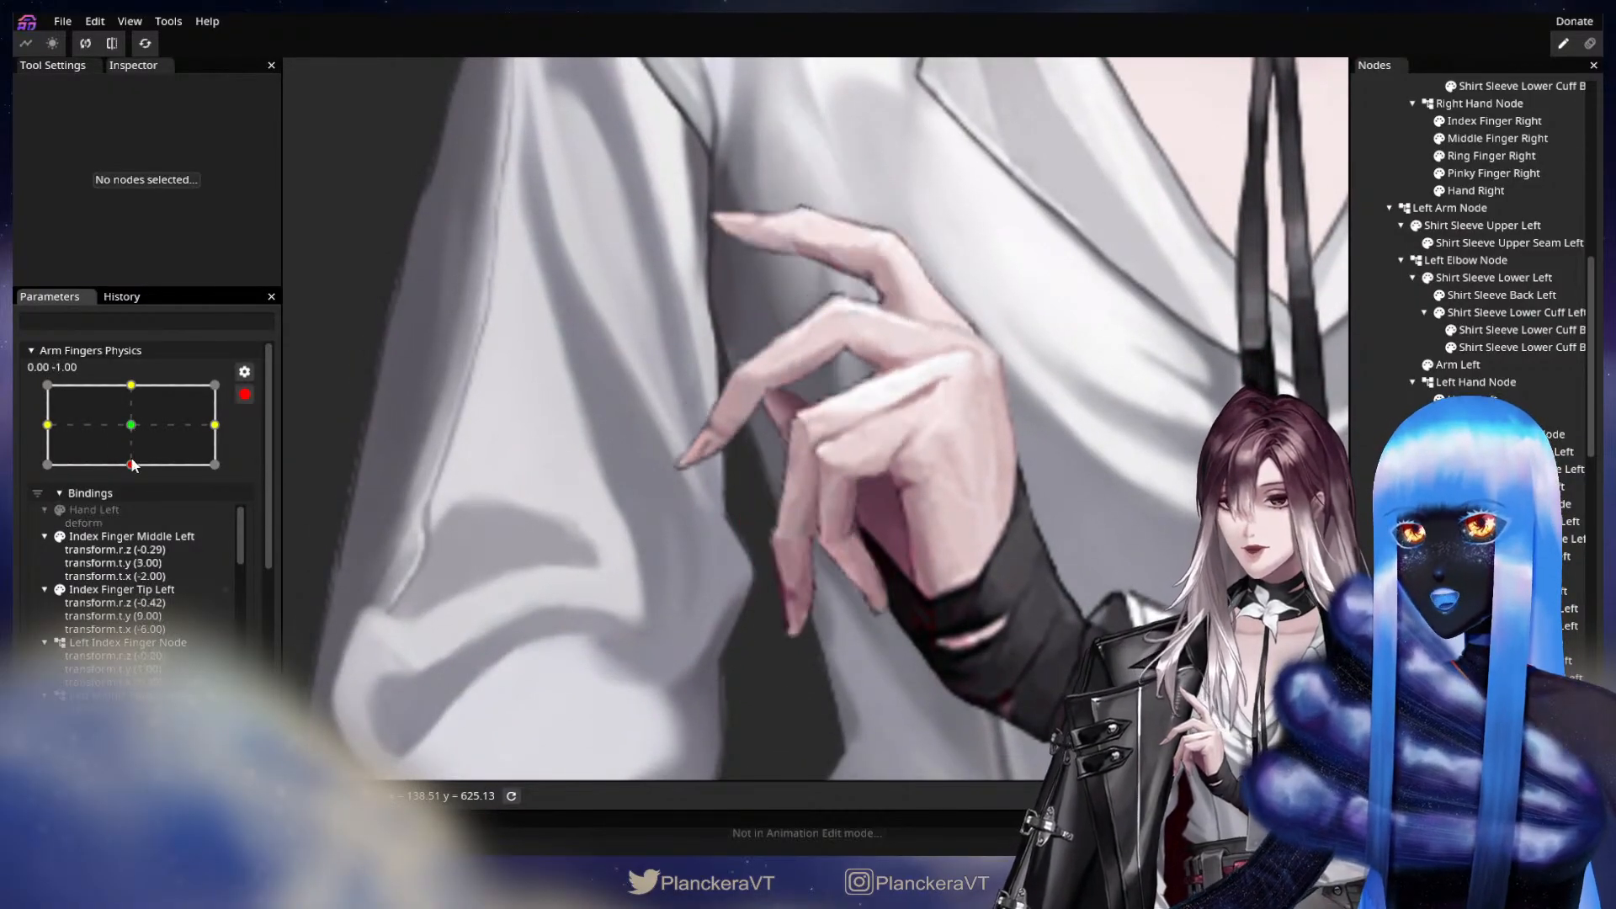
drag(962, 500, 942, 527)
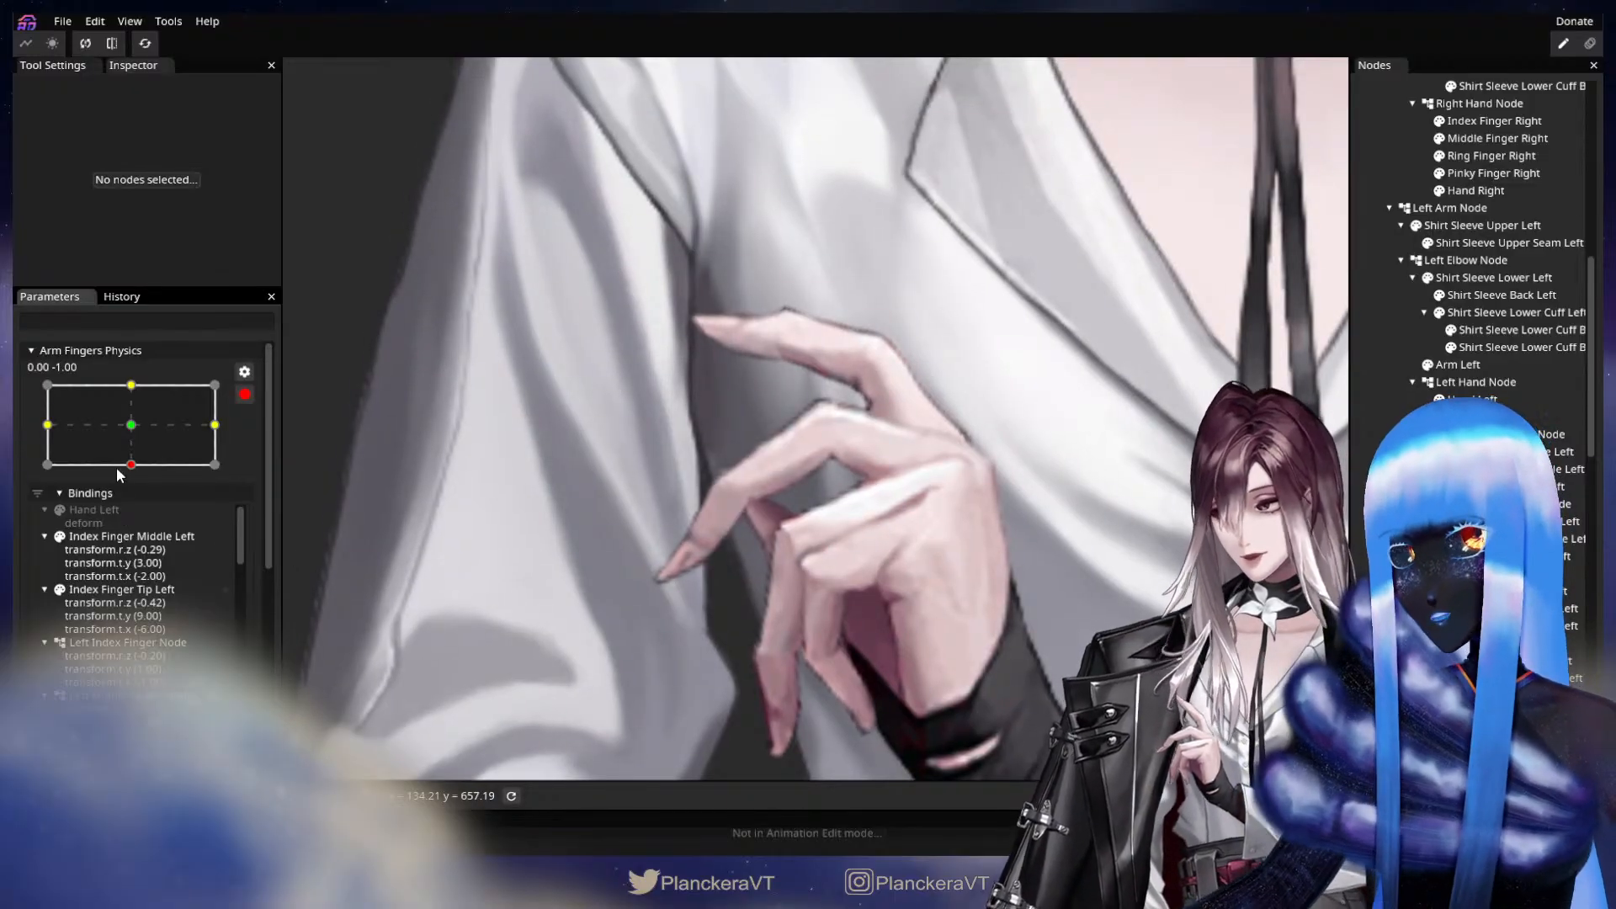
drag(128, 442, 120, 483)
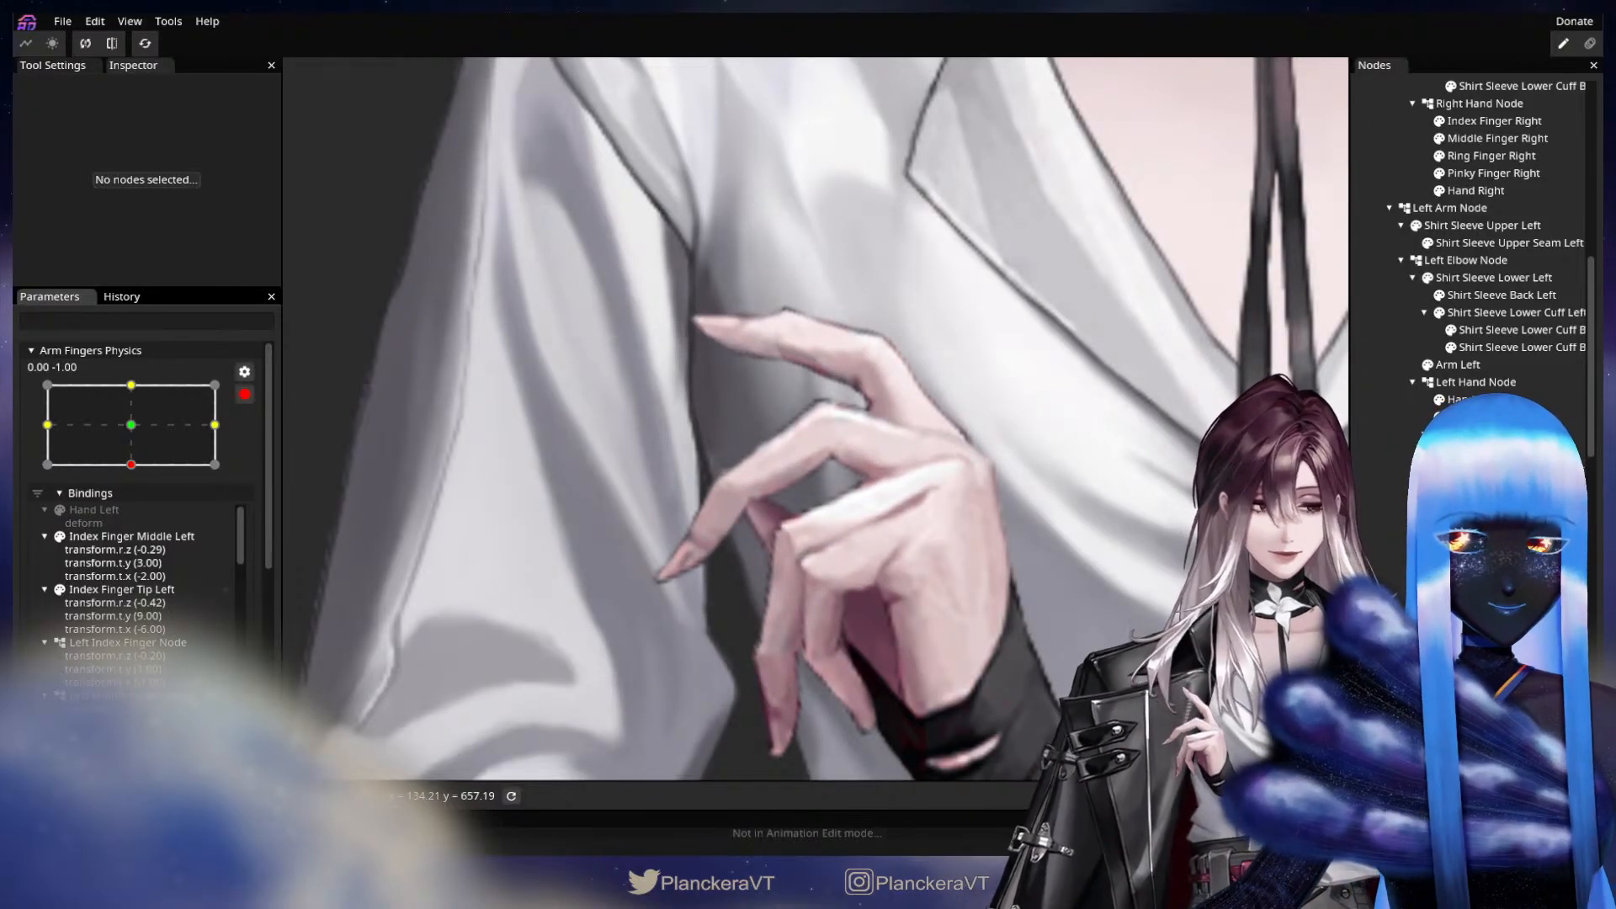
Bend Index Finger Middle Left further, setting its Z rotation to -22.65° and its translations to X -3.00 and Y 4.00.
click(793, 329)
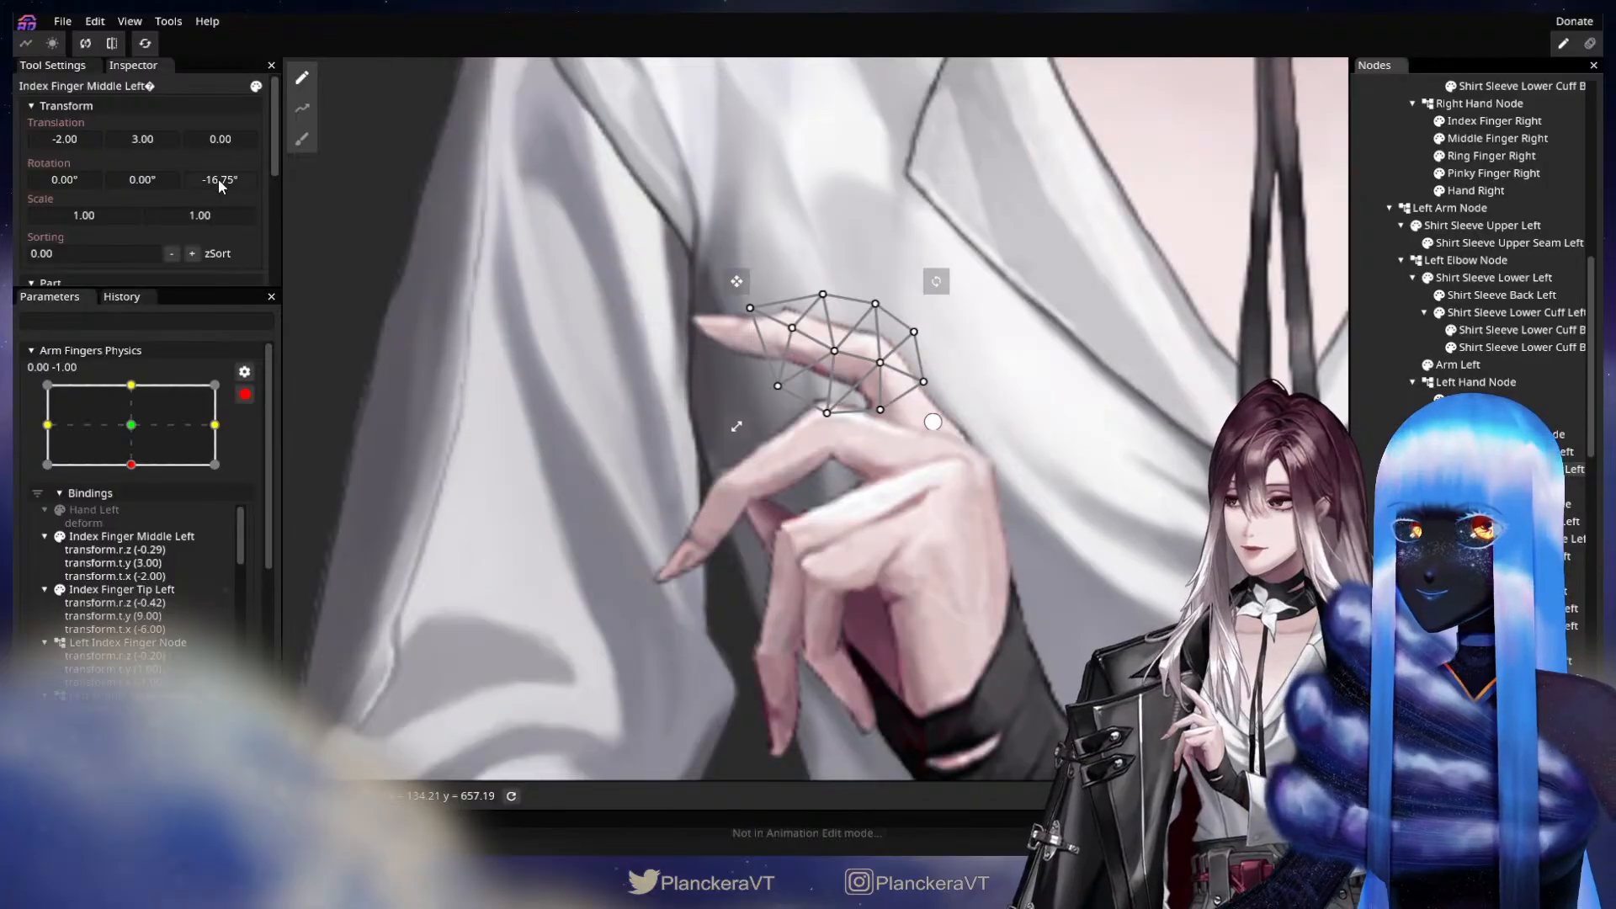
drag(219, 178, 148, 208)
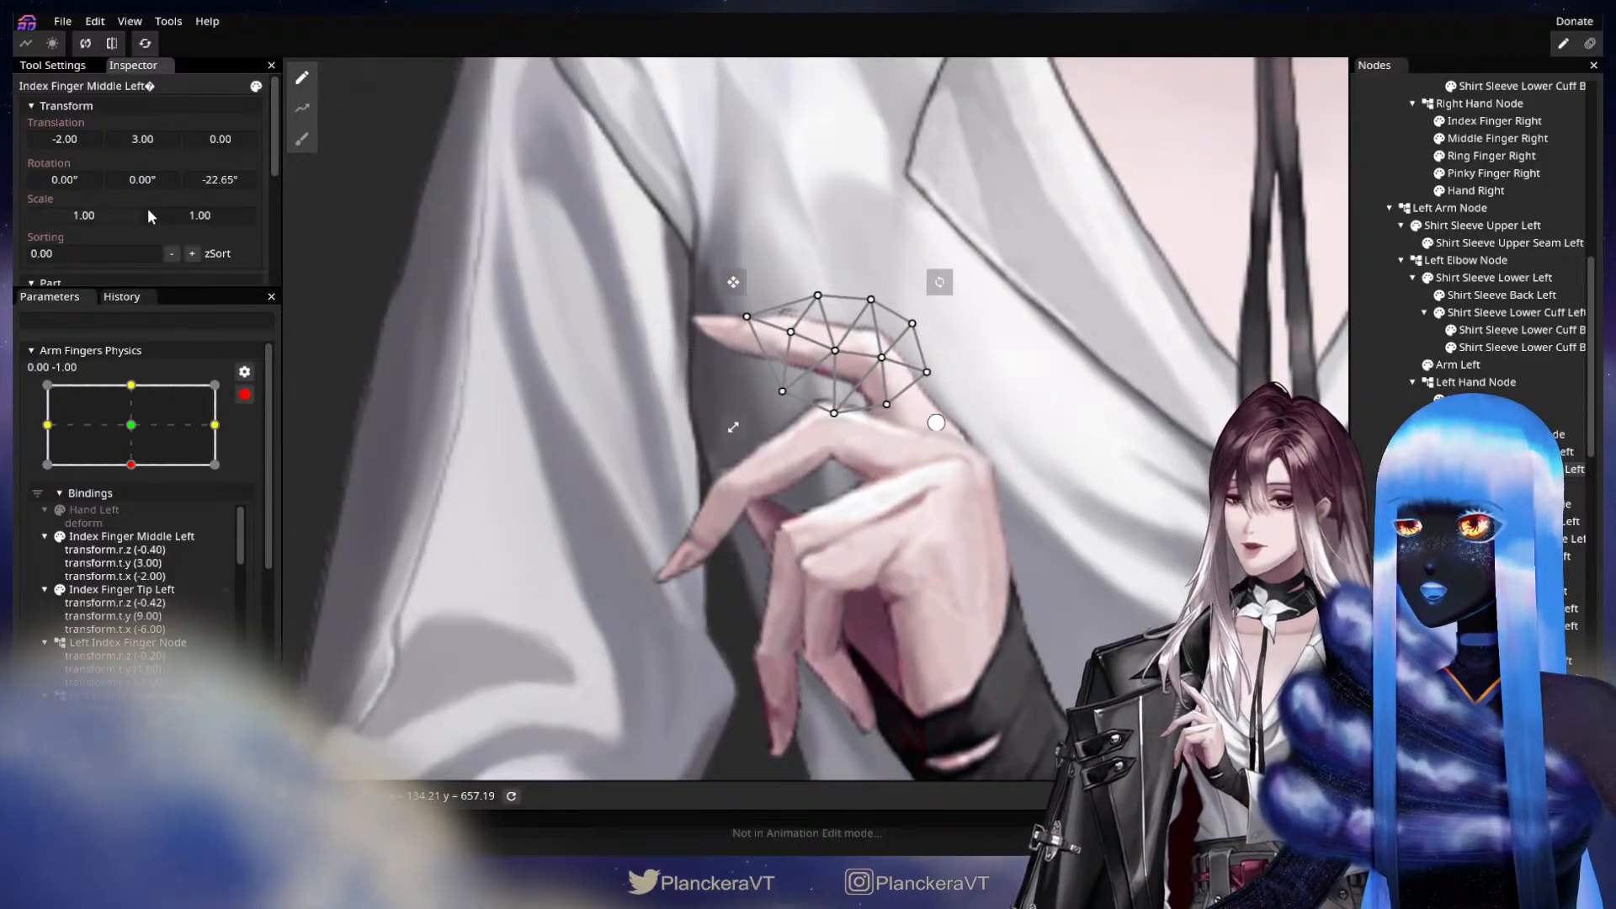
drag(145, 136, 74, 138)
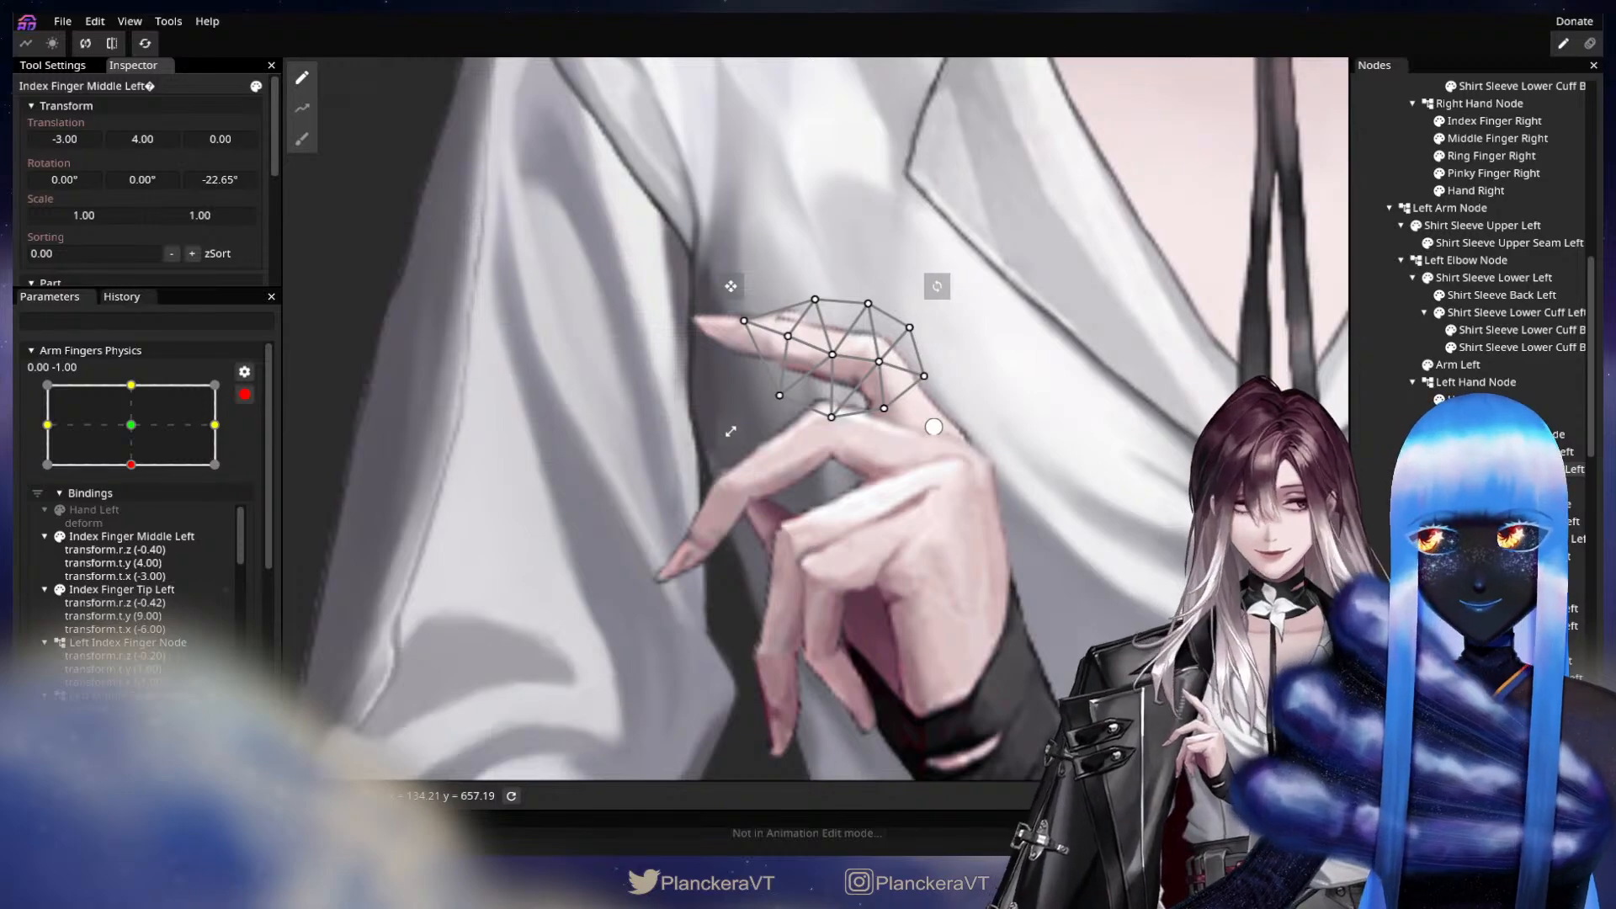
Set Index Finger Tip Left to a Z rotation of -42.90° and translations X -10.00 and Y 13.00, and check the finger's motion.
click(1516, 486)
drag(216, 178, 145, 138)
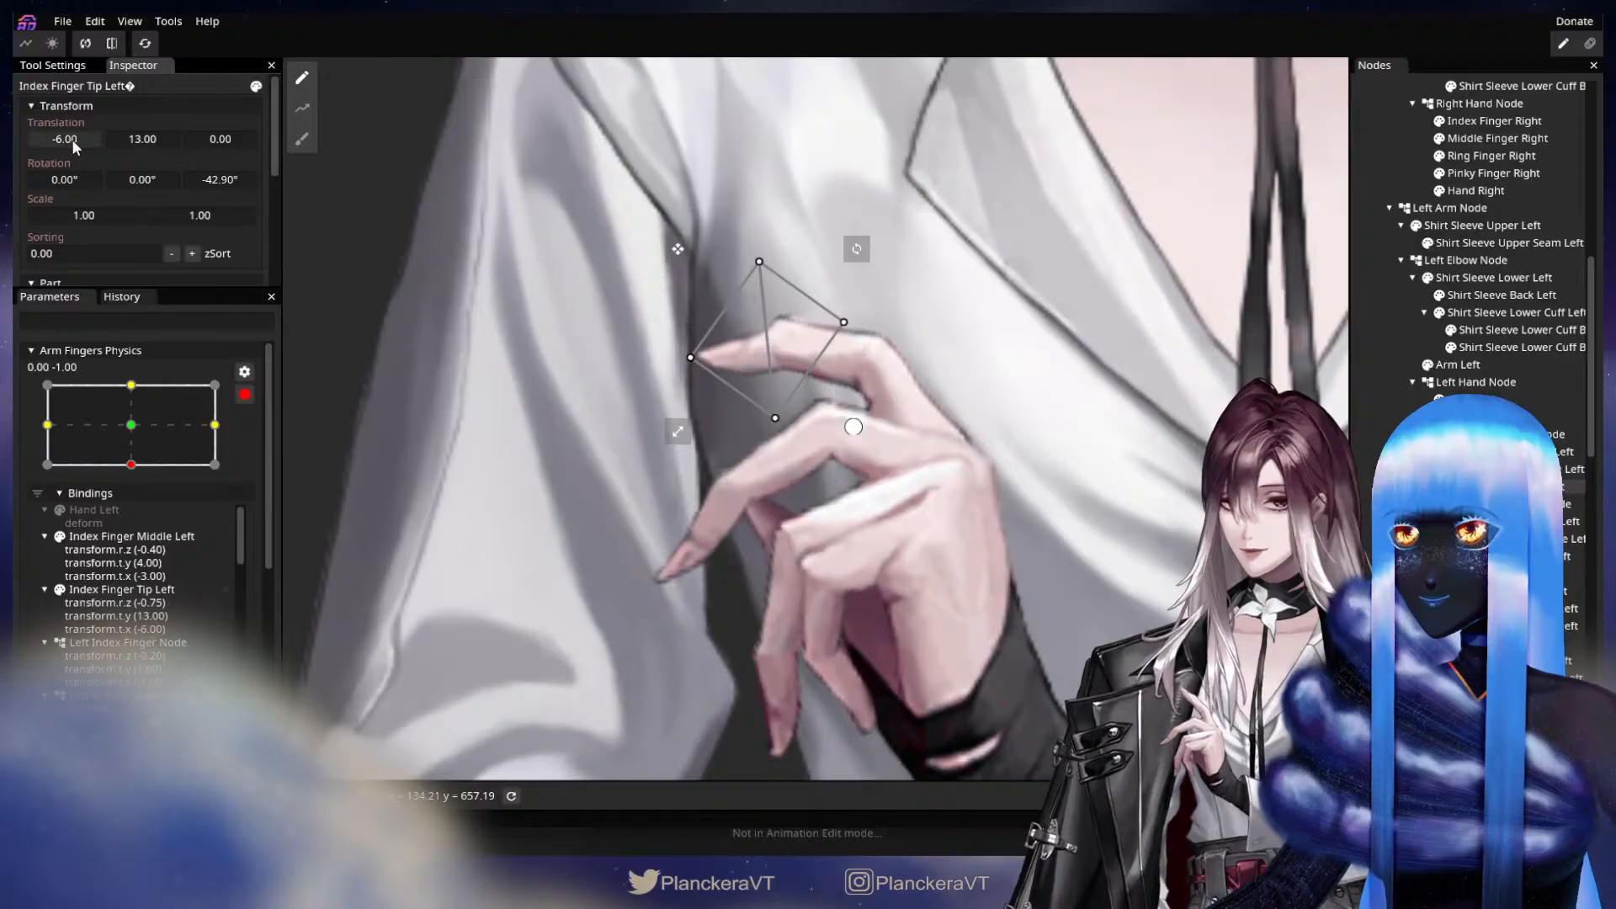
drag(69, 140, 66, 143)
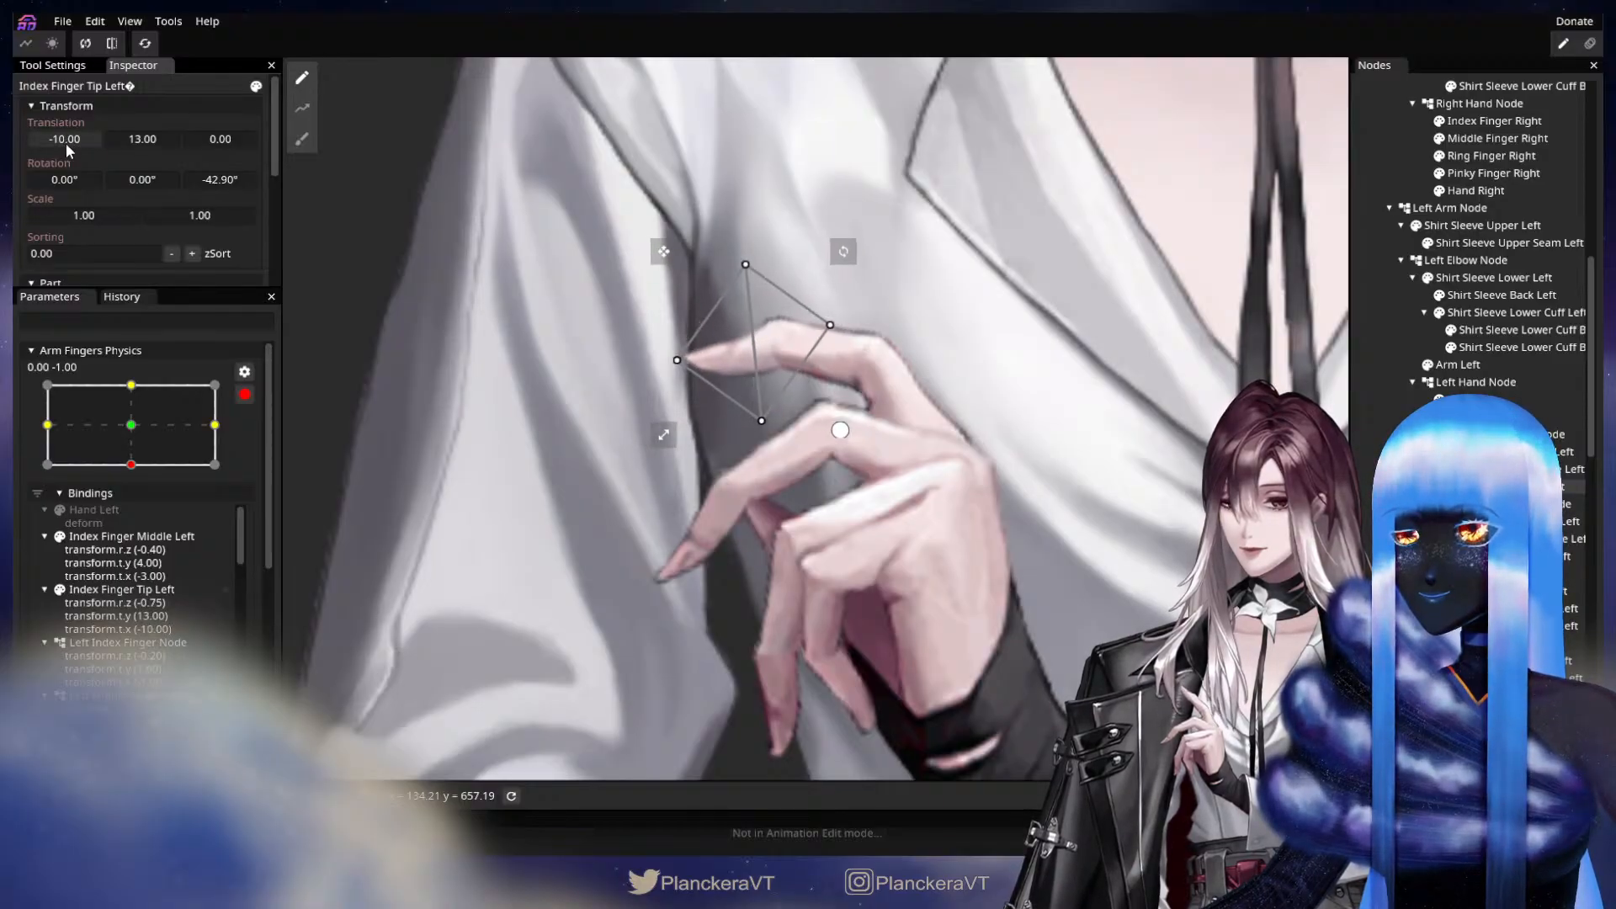
drag(1096, 495, 1067, 446)
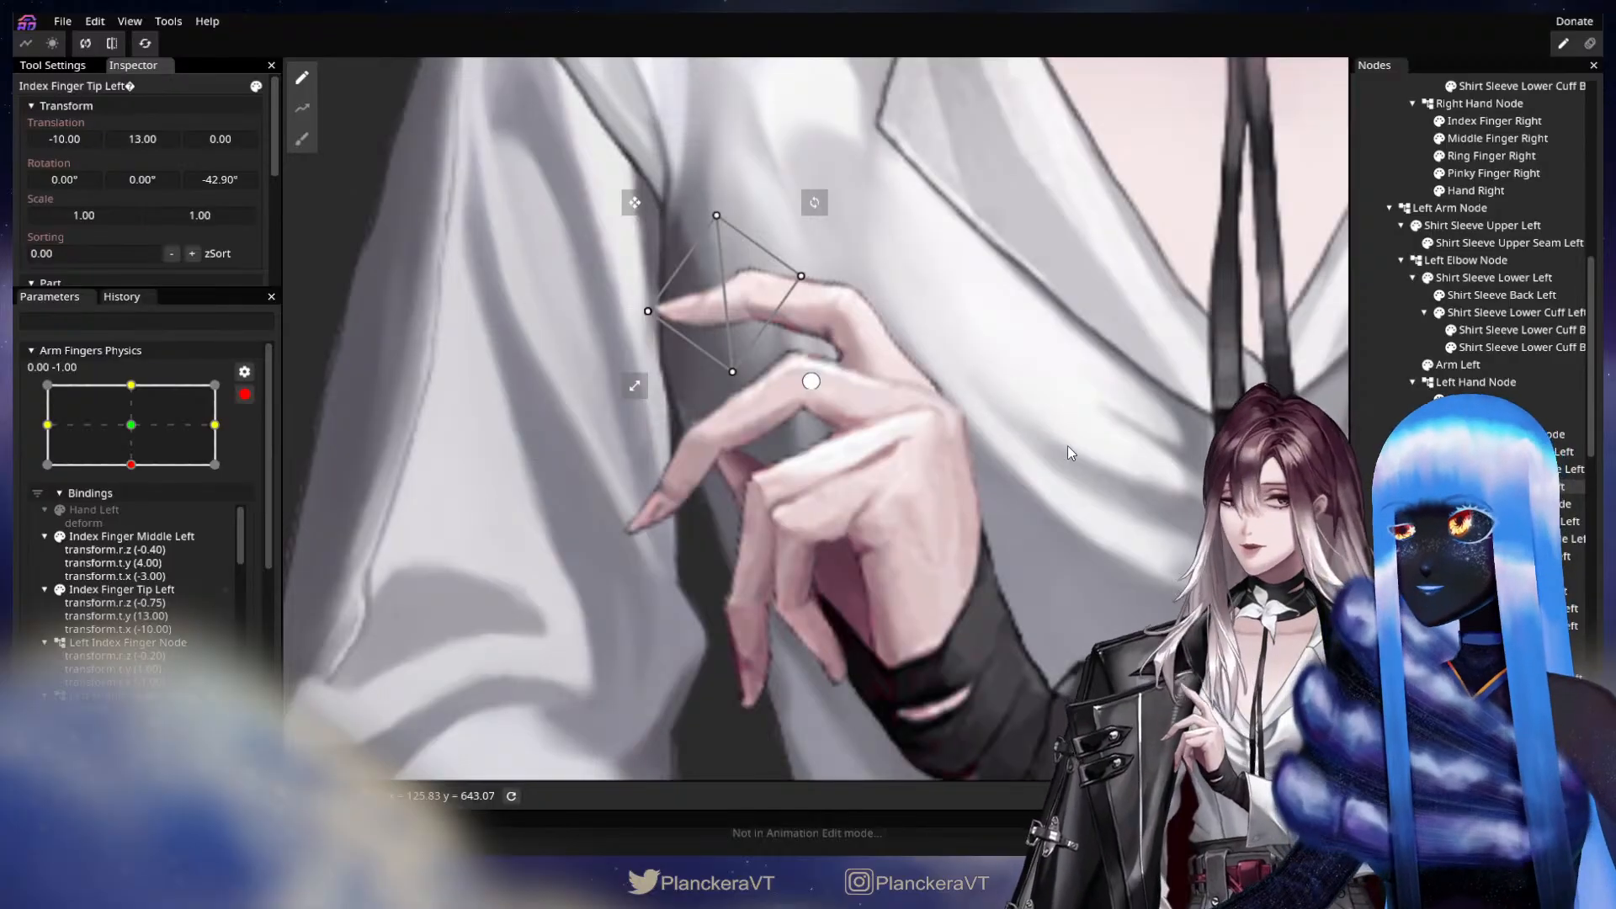
click(983, 438)
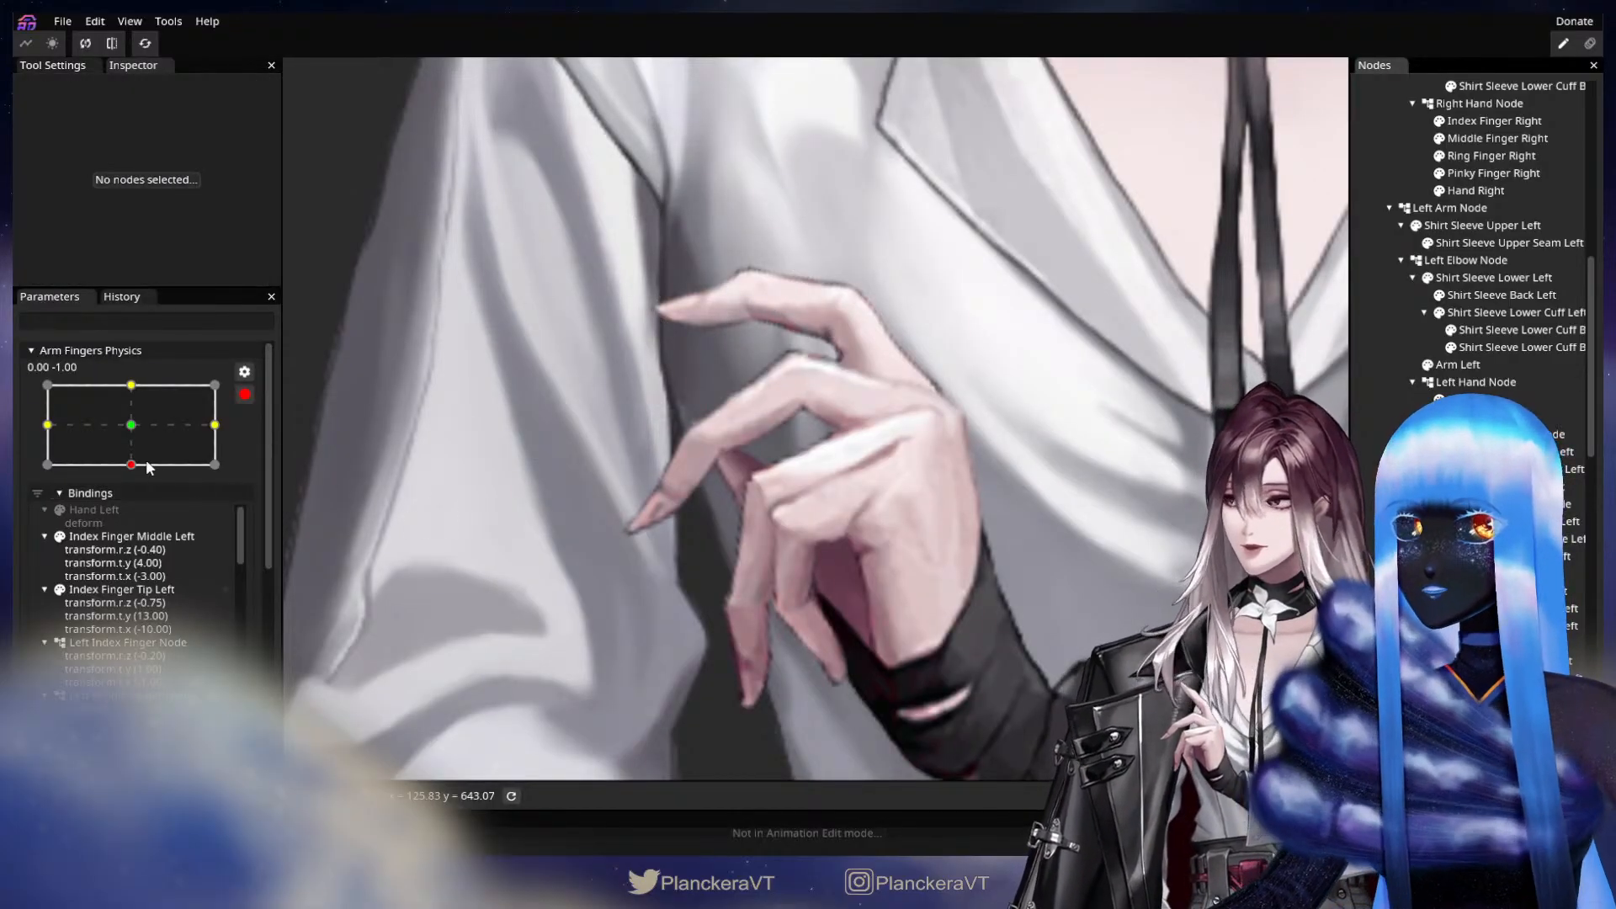
mouse_move(147, 467)
mouse_down()
mouse_move(143, 430)
mouse_move(161, 468)
mouse_up()
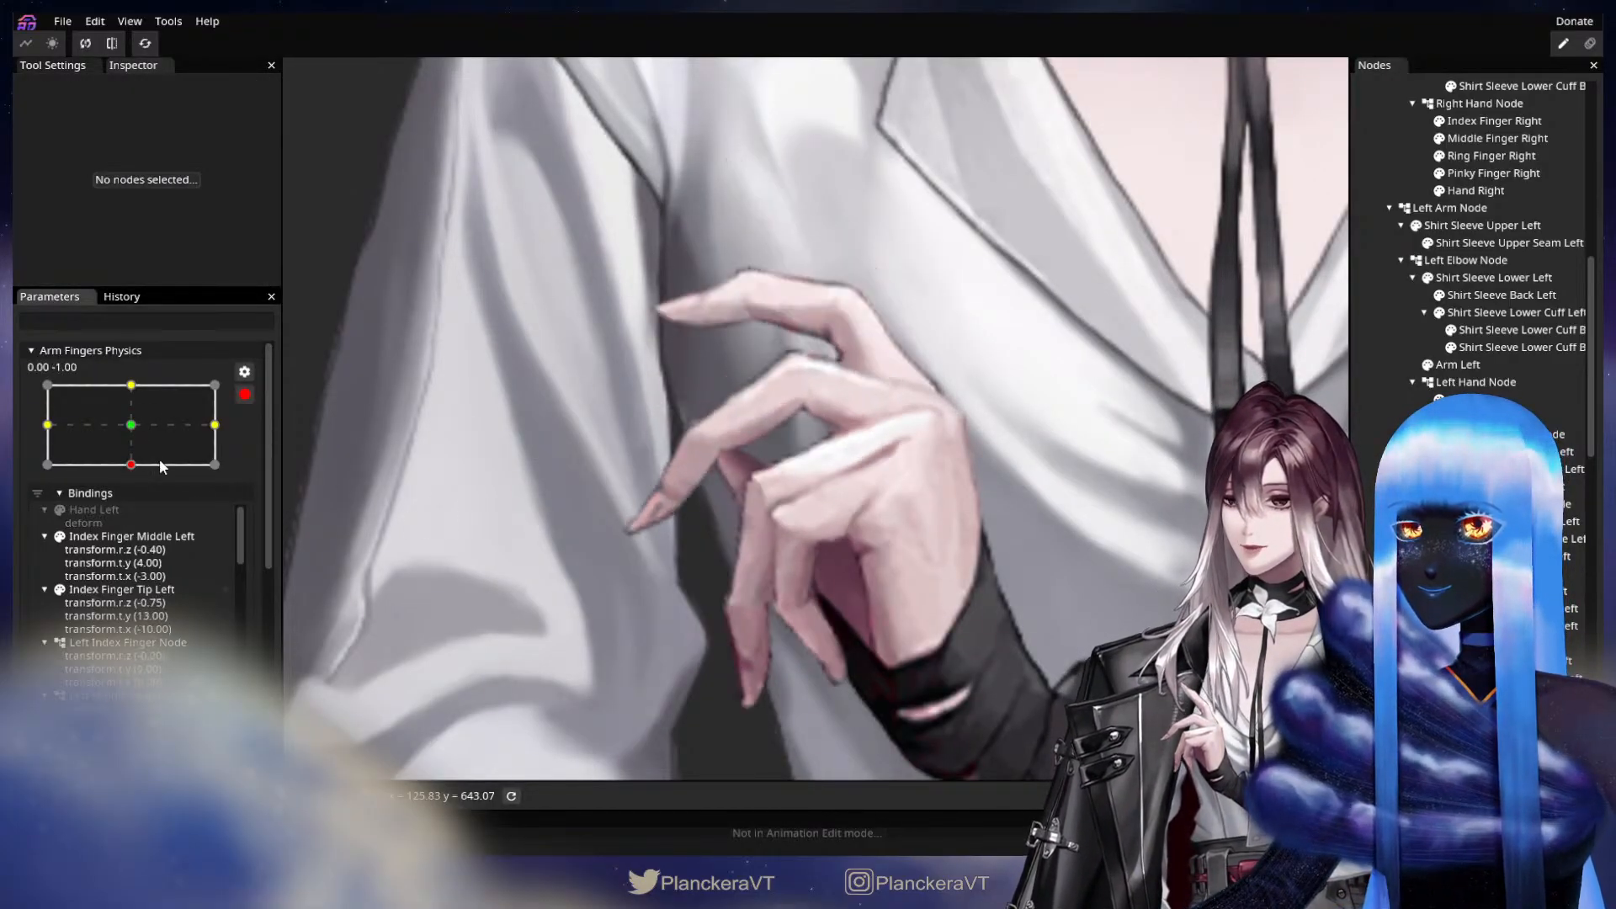
drag(1001, 593, 1030, 558)
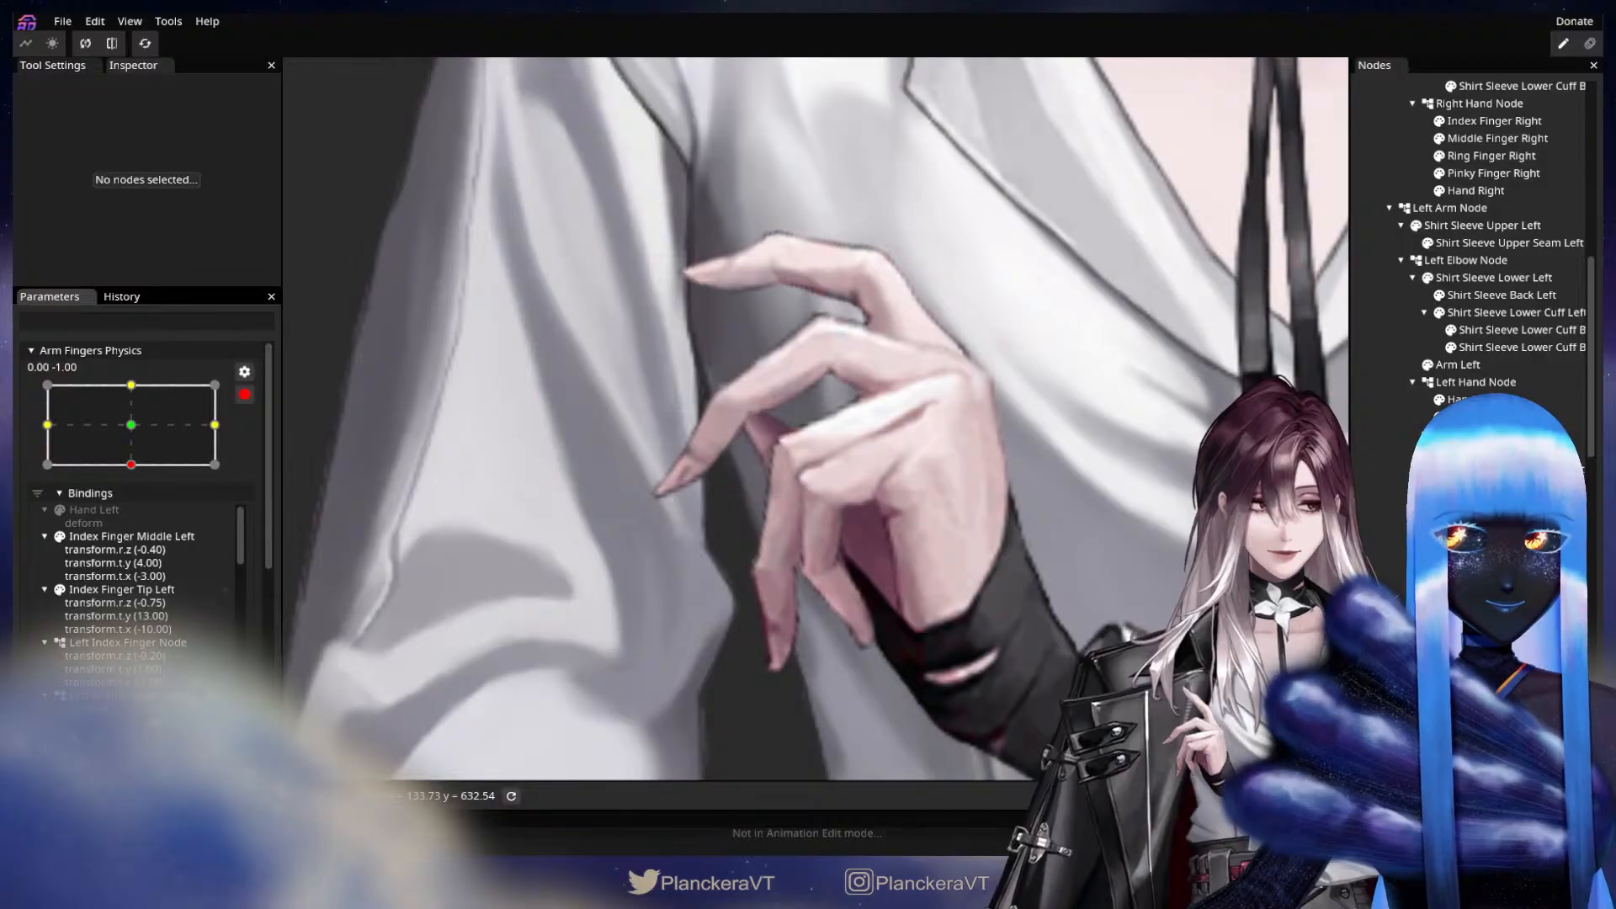
Key Middle Finger Middle Left with a Z rotation of -16.00° and translations X 4.00 and Y 5.00 at Y -1.00 of Arm Fingers Physics.
click(1515, 538)
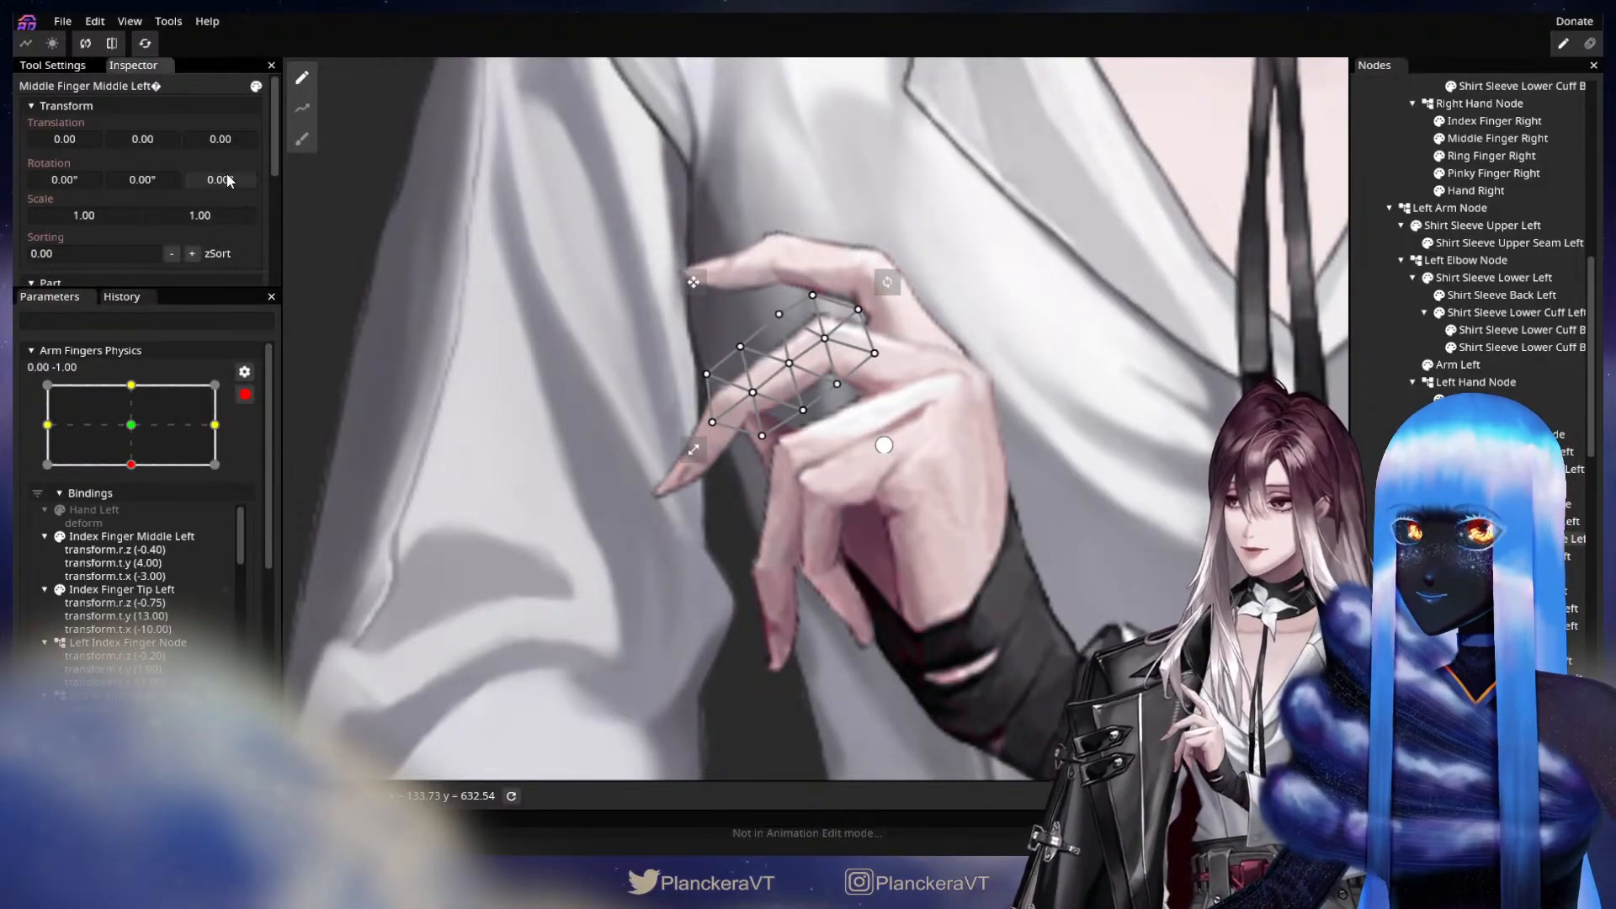
drag(227, 180, 86, 144)
drag(86, 135, 87, 135)
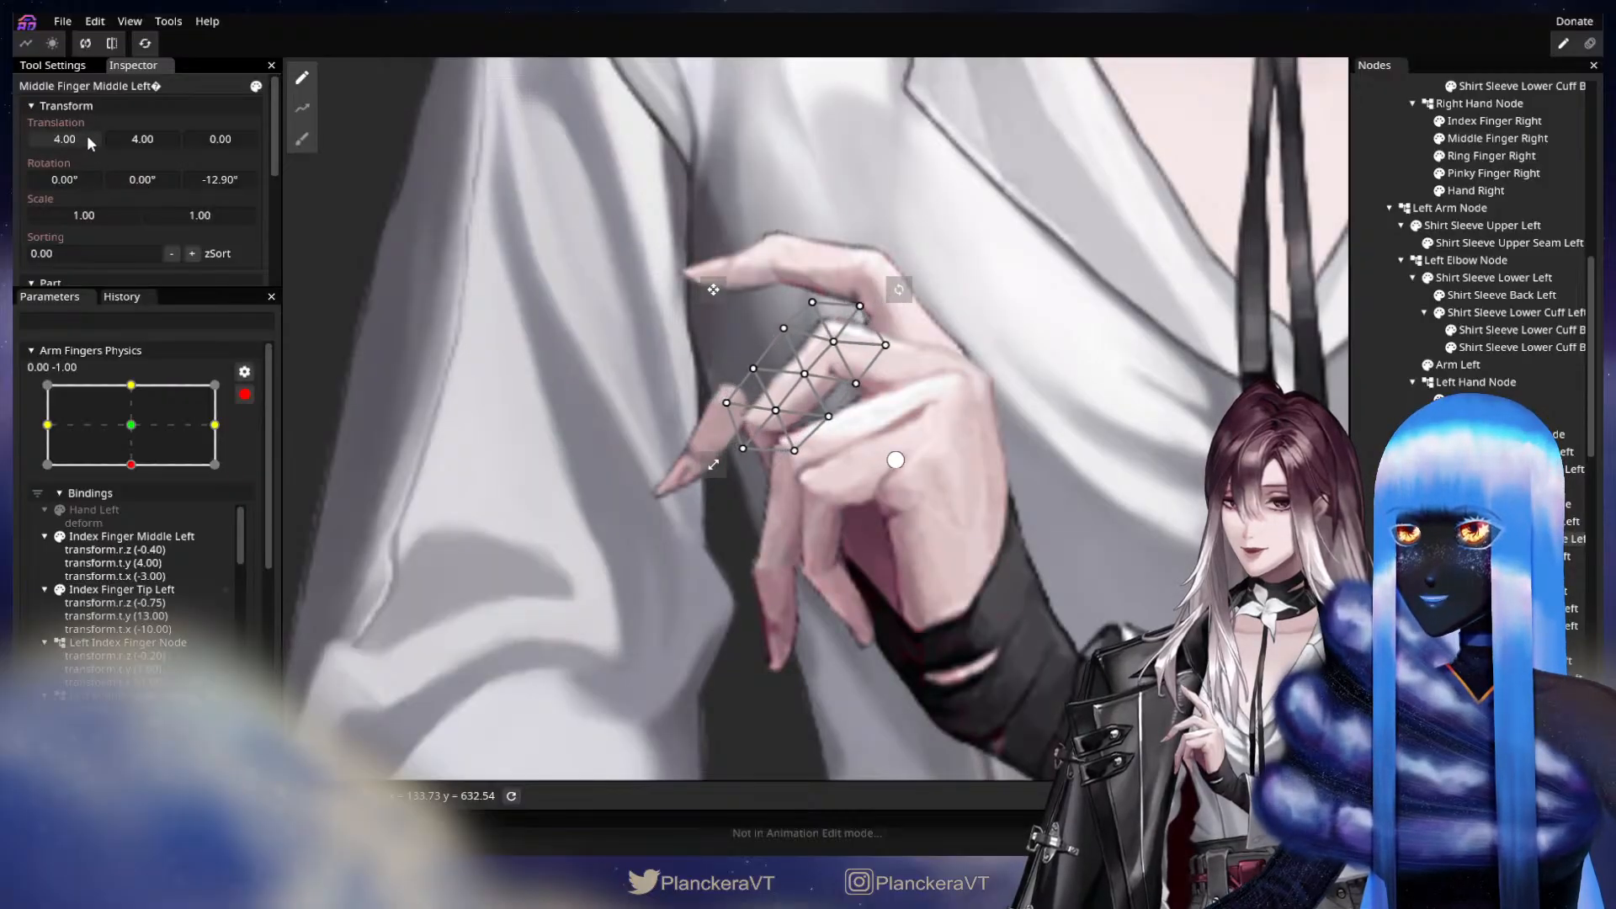
drag(239, 182, 135, 140)
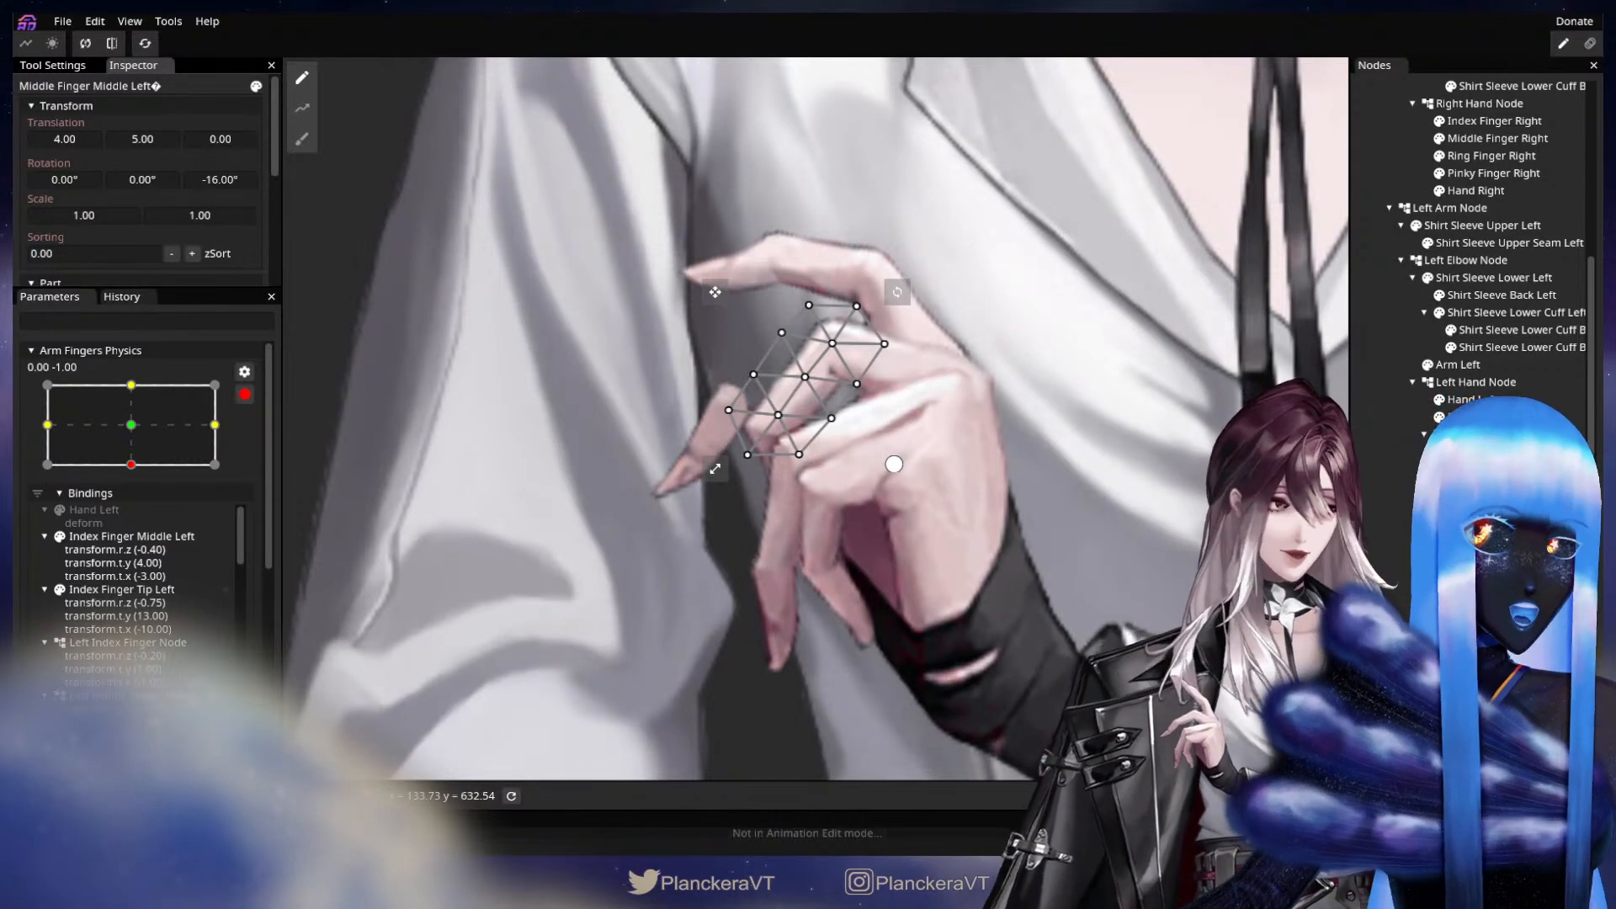
Key Middle Finger Tip Left with a Z rotation of -24.25° and translations X 13.00 and Y 14.00, and check the middle finger's motion.
click(768, 444)
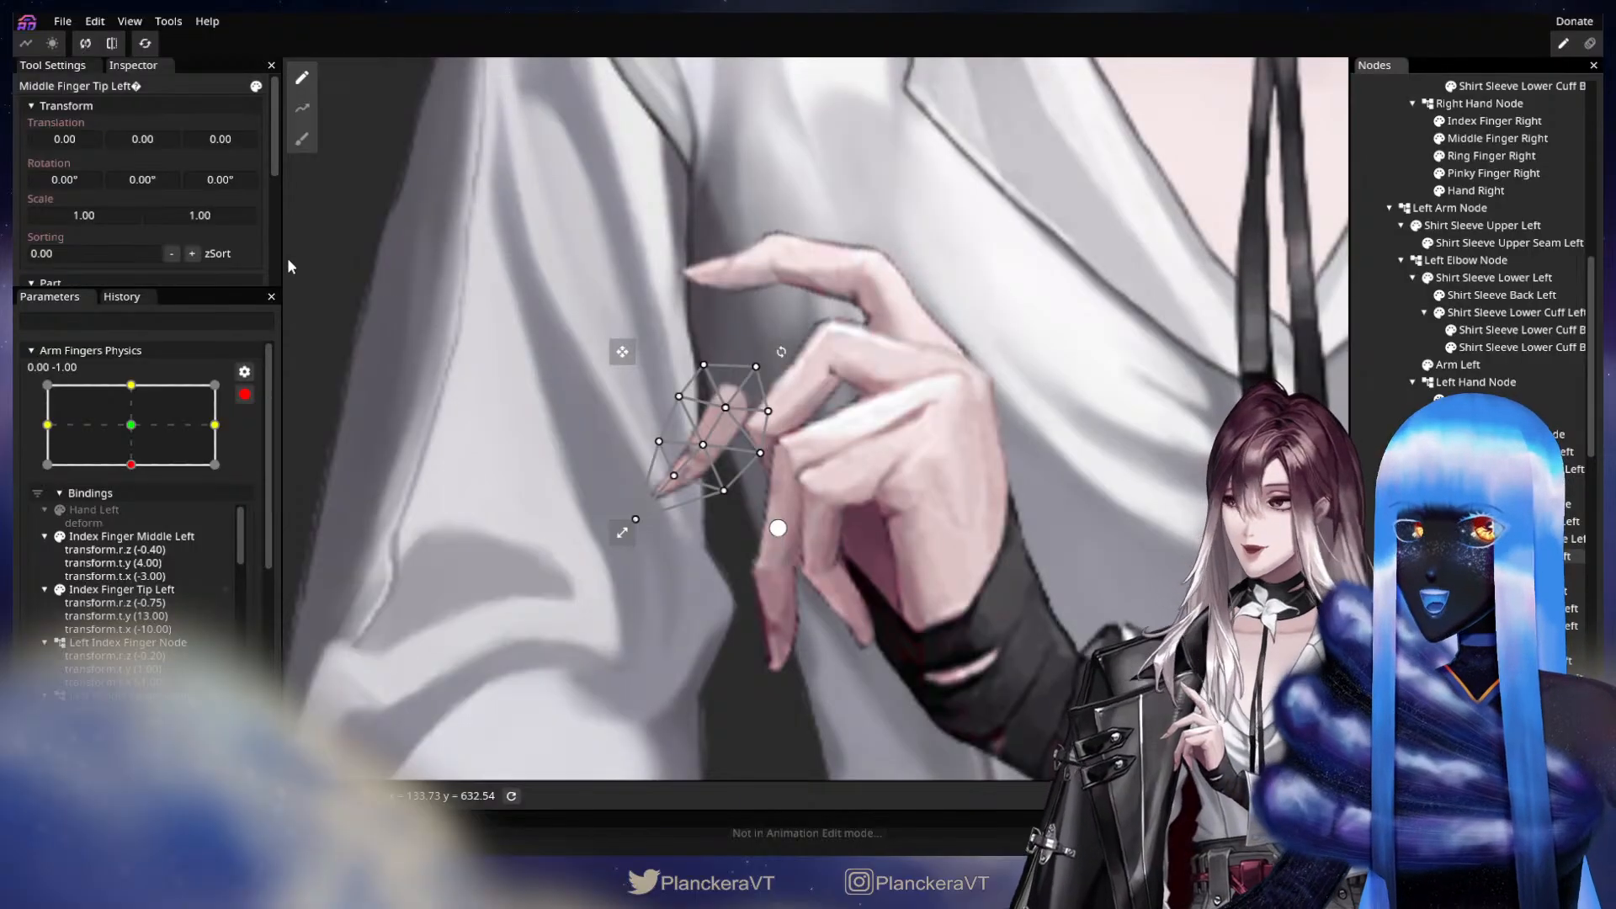
drag(238, 193, 205, 182)
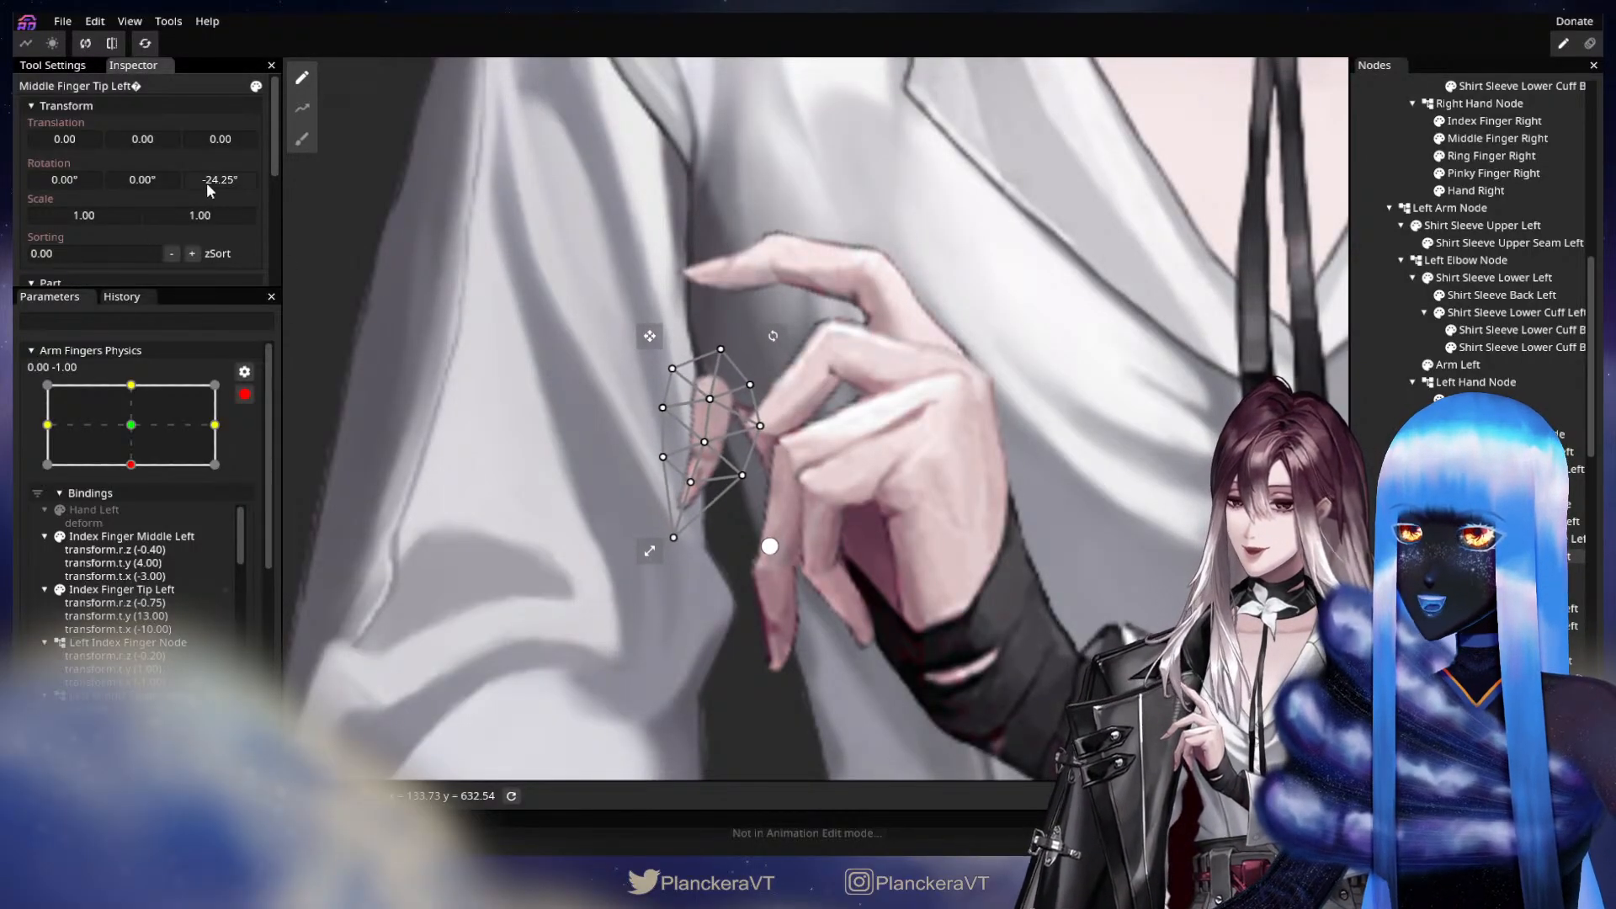
drag(131, 138, 92, 142)
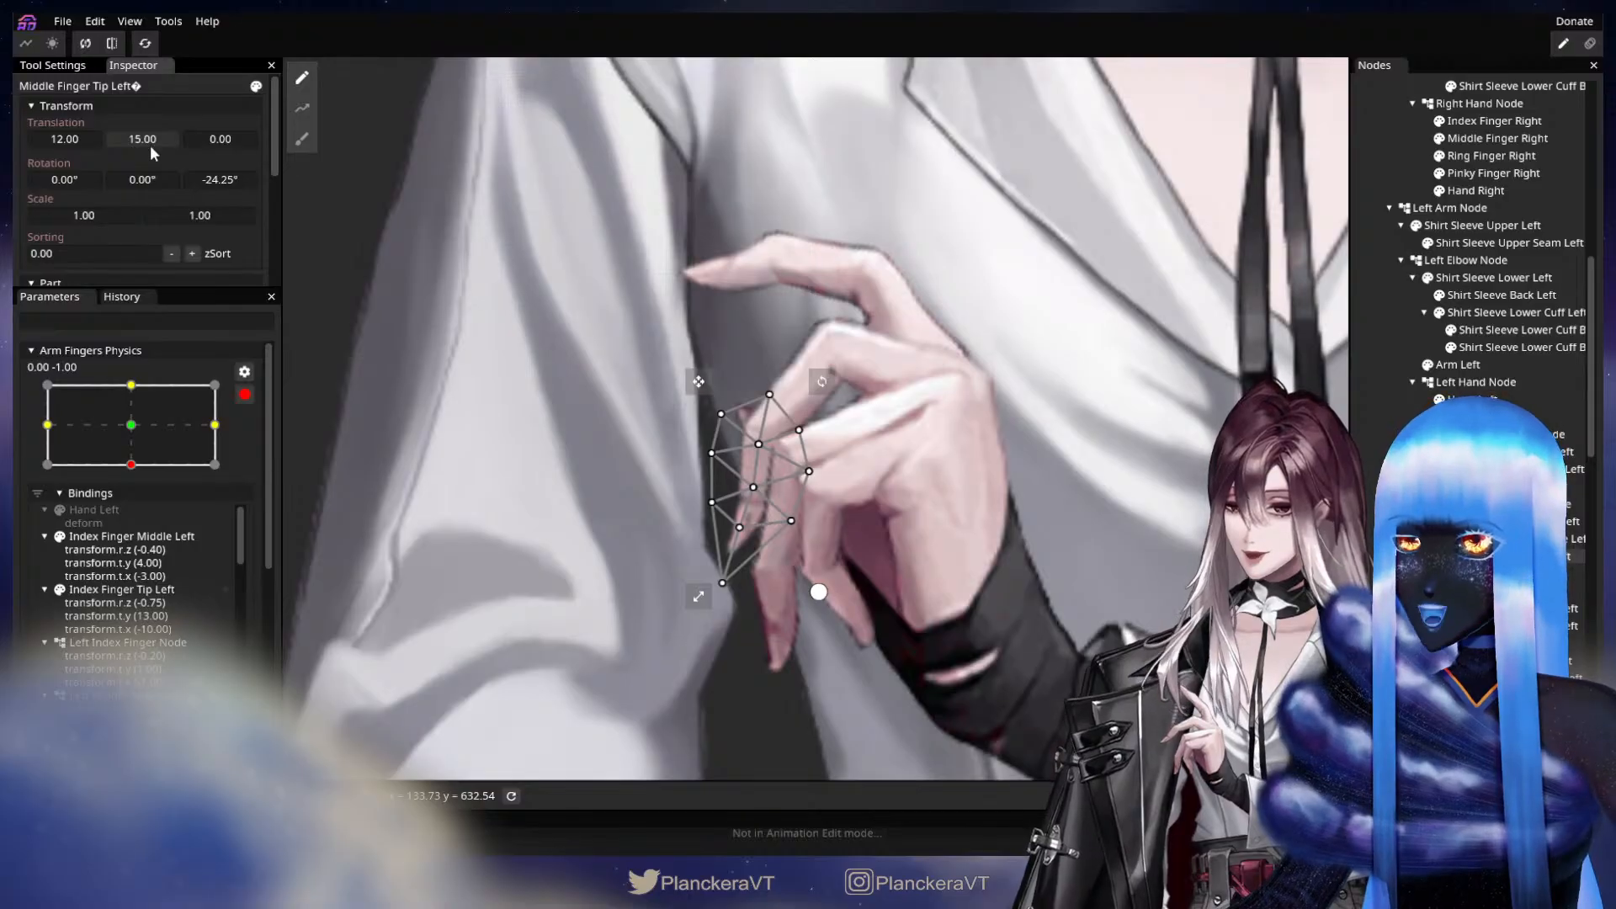
drag(149, 145, 89, 143)
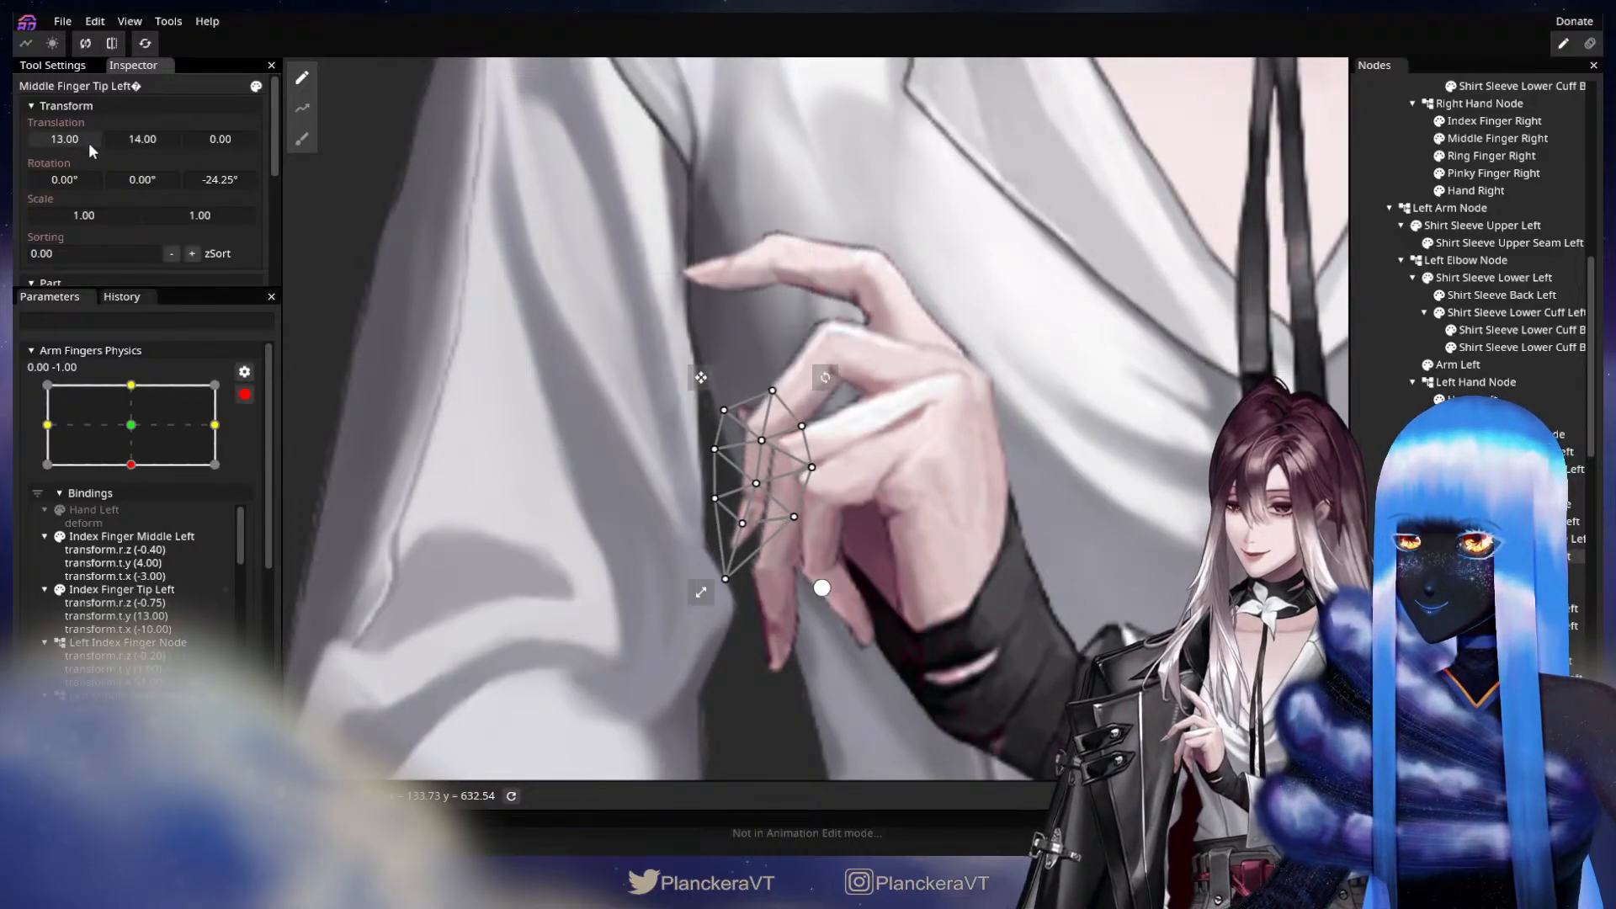
click(143, 428)
click(150, 462)
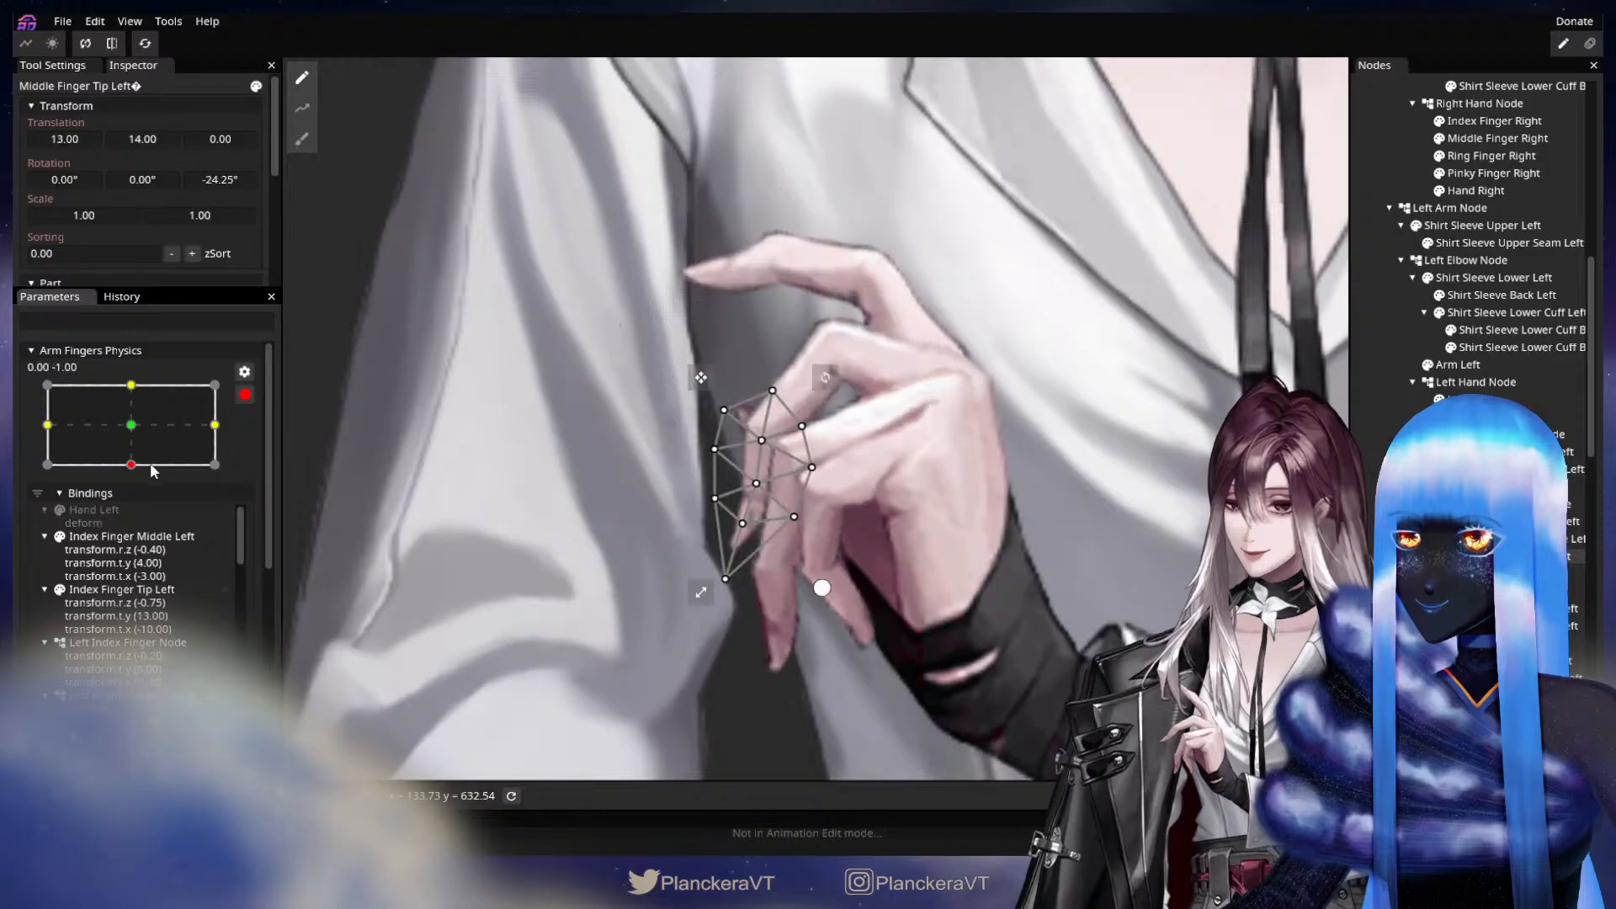
click(153, 427)
click(155, 457)
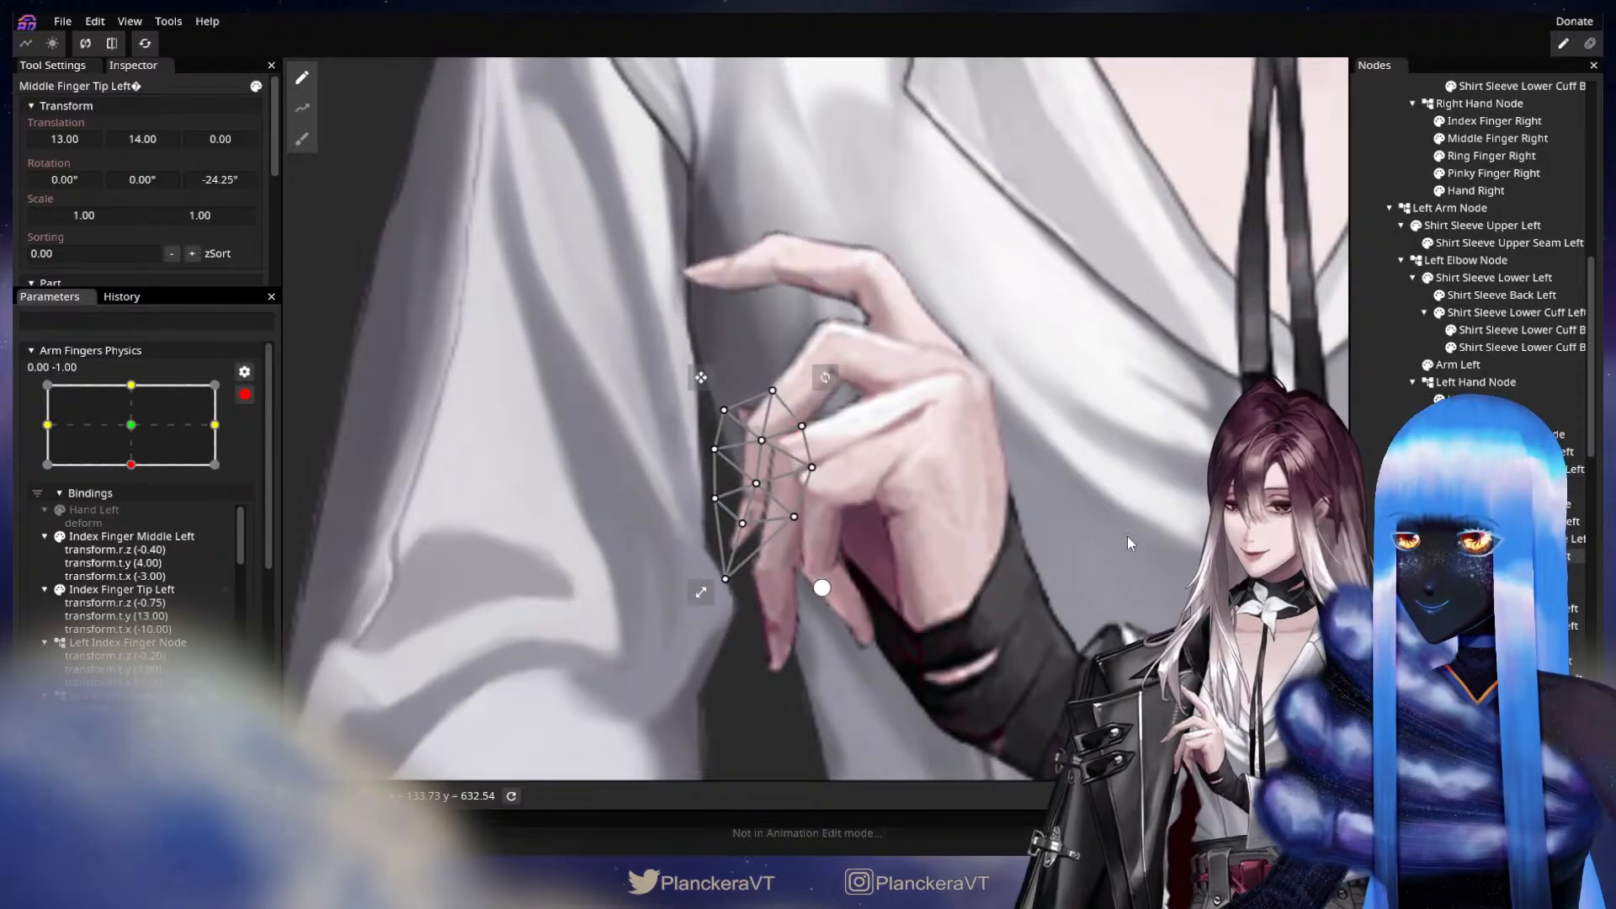
Hide the left pinky finger and key Ring Finger Middle Left with a Z rotation of -10.00° and an X translation of 5.00.
click(1498, 574)
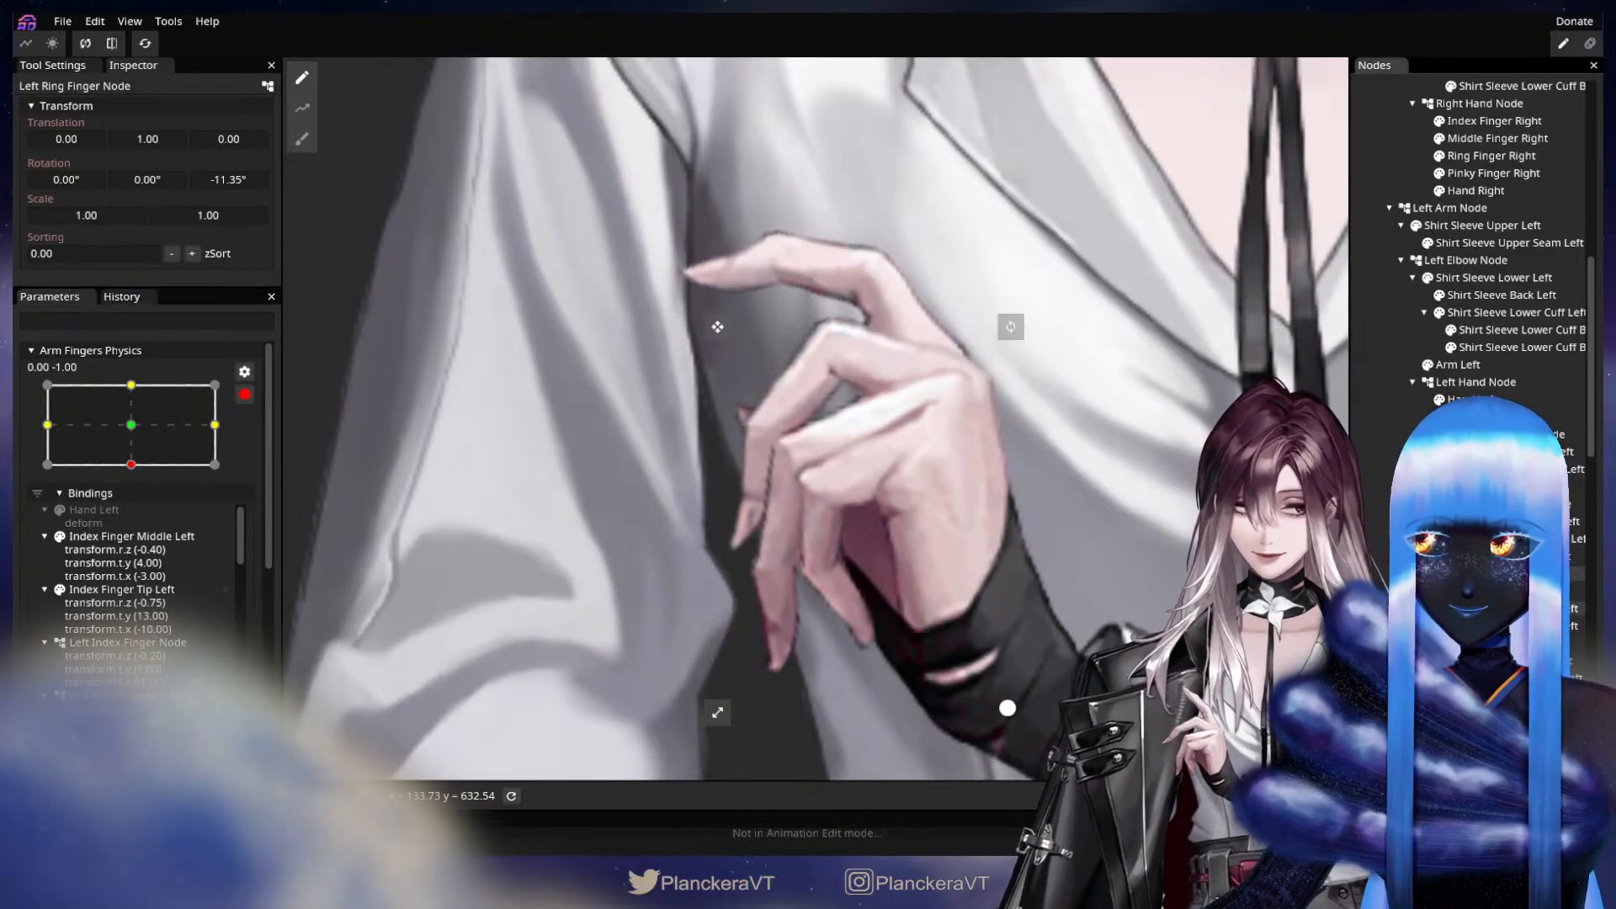
click(1506, 609)
click(1182, 538)
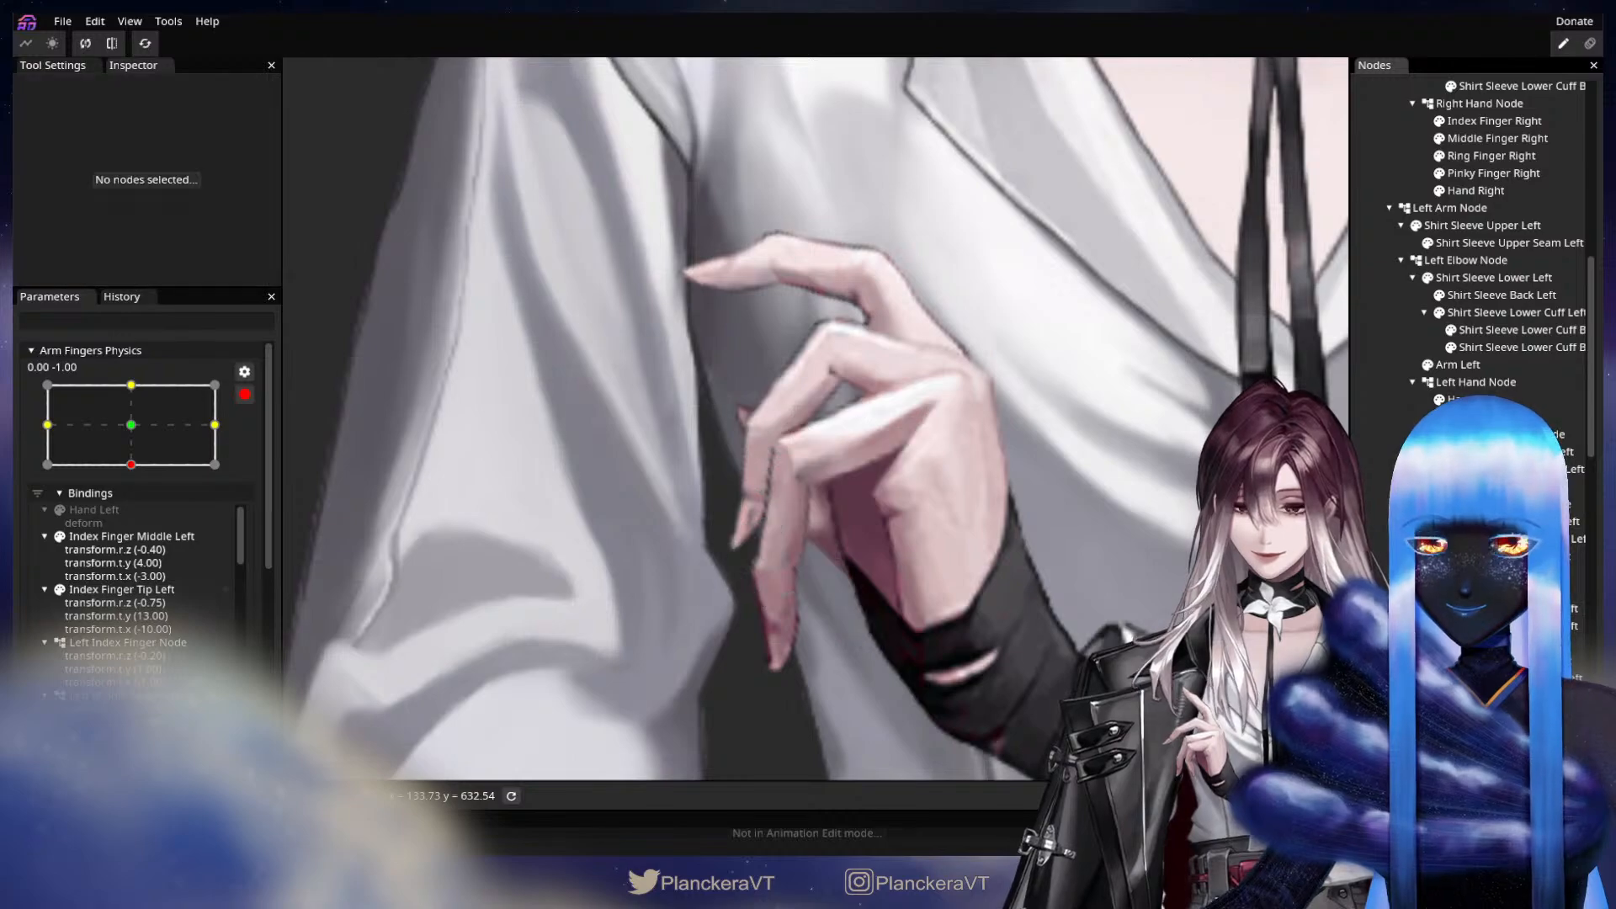
drag(1182, 539, 1073, 514)
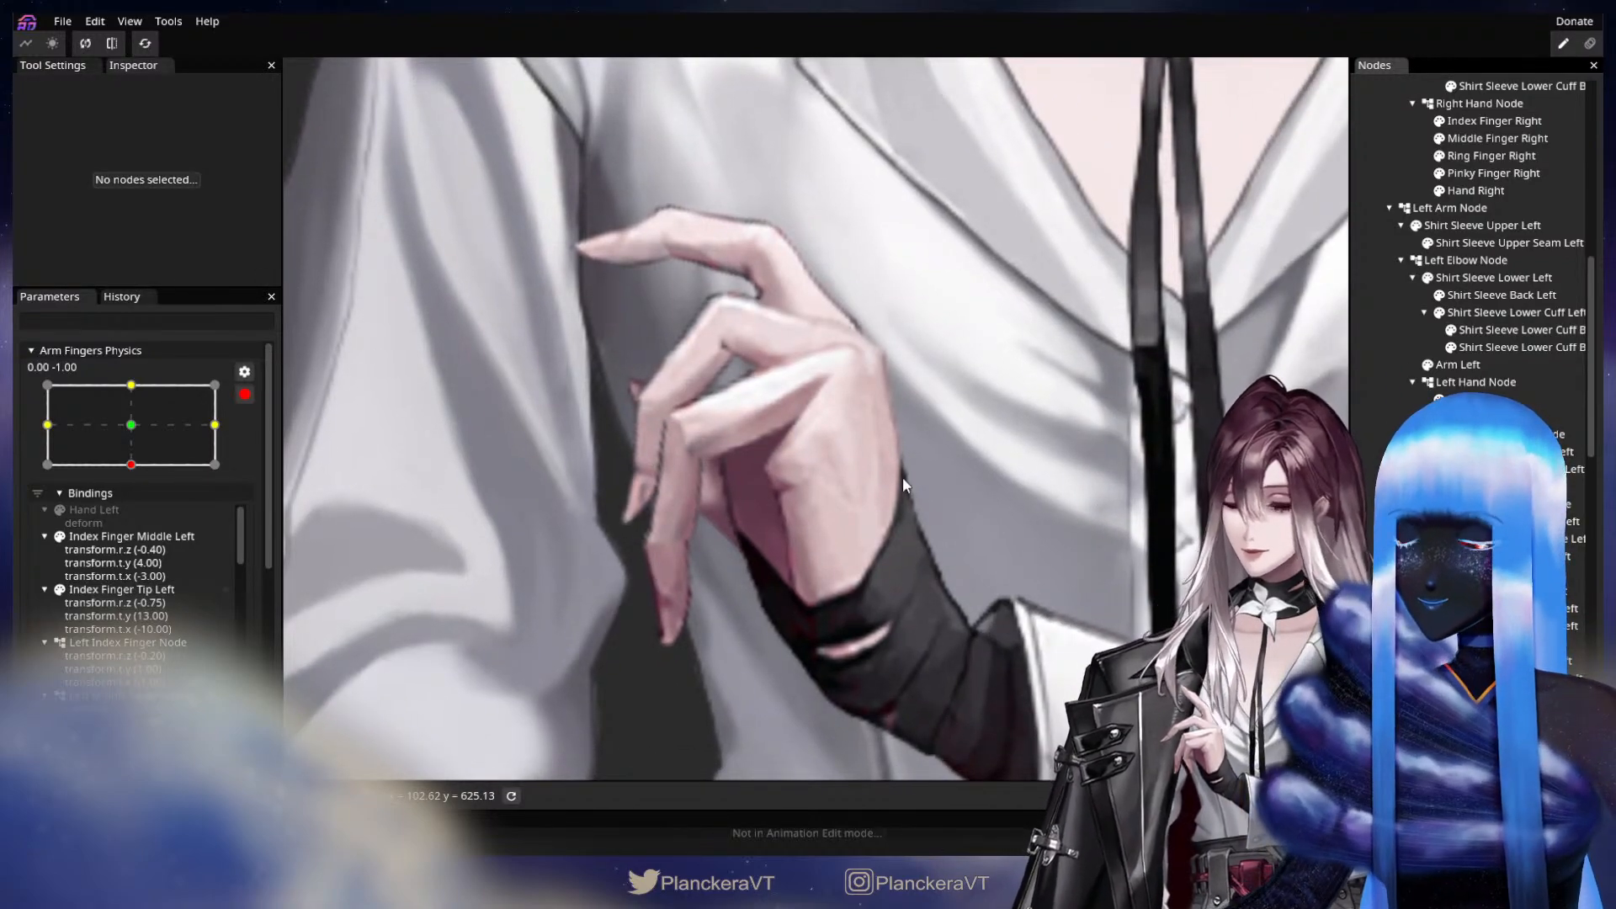
click(1507, 608)
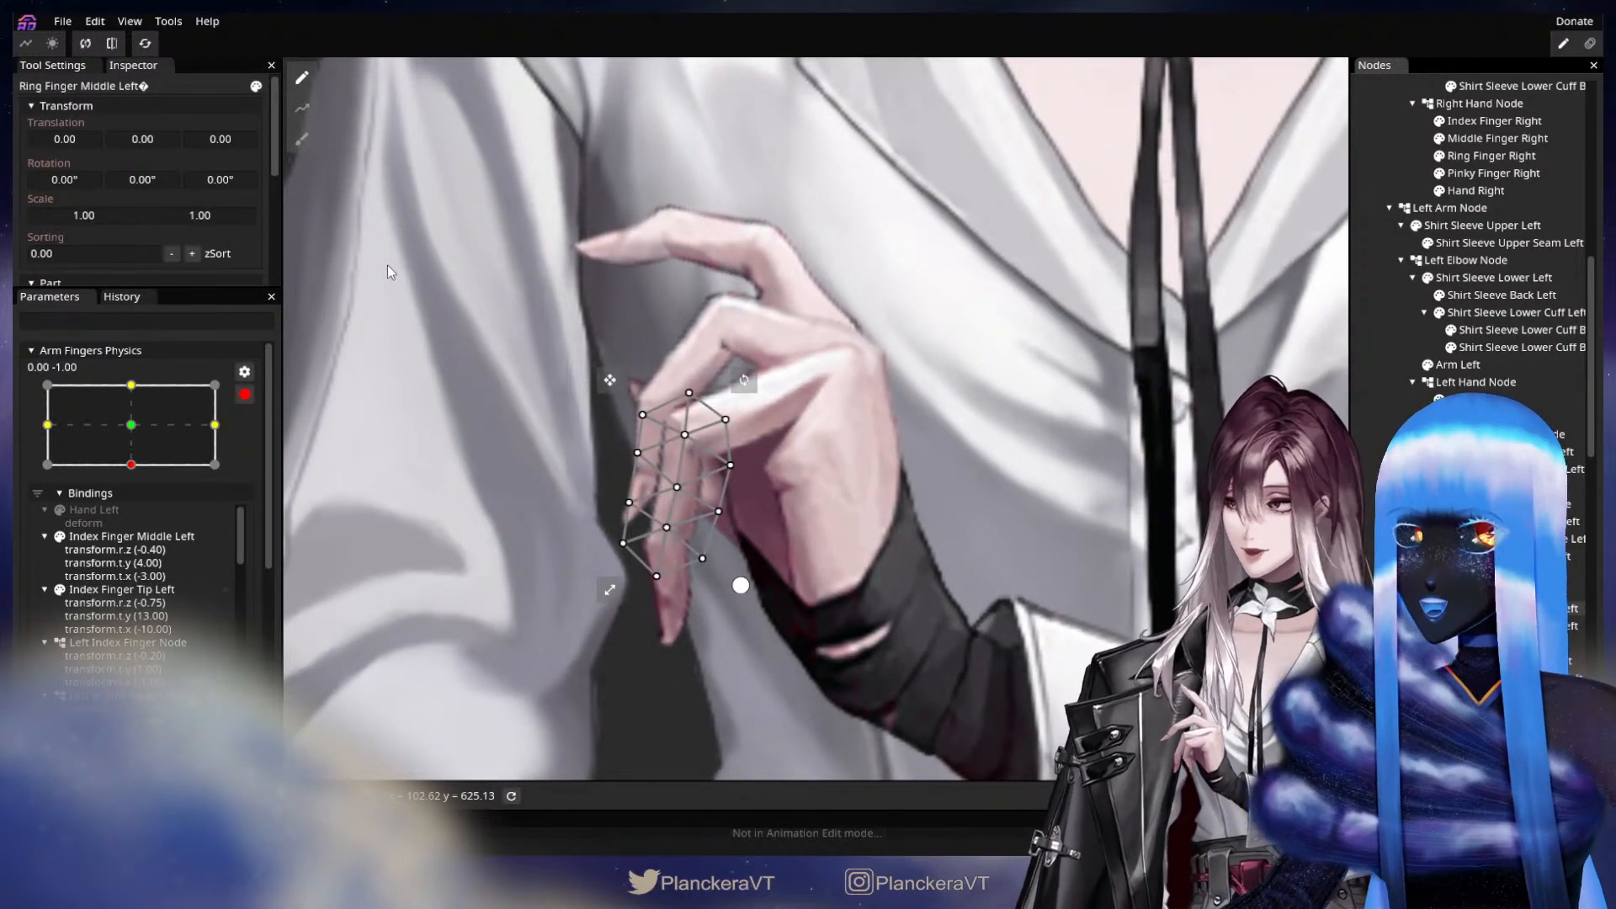
drag(231, 177, 165, 177)
drag(77, 133, 86, 131)
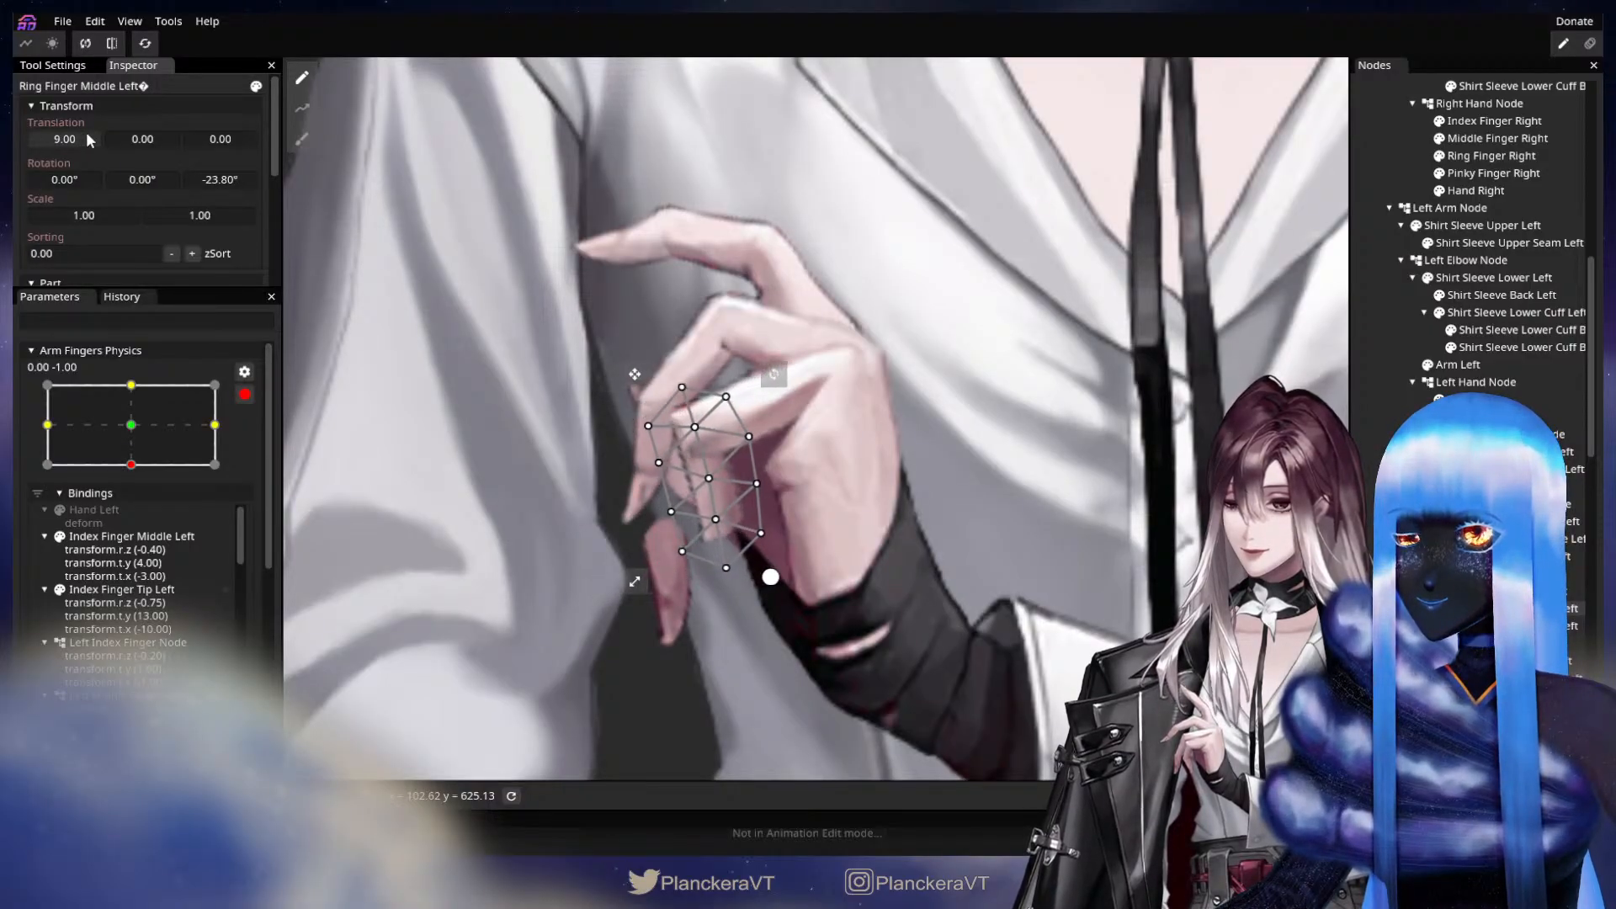
drag(187, 176, 351, 185)
drag(77, 136, 73, 138)
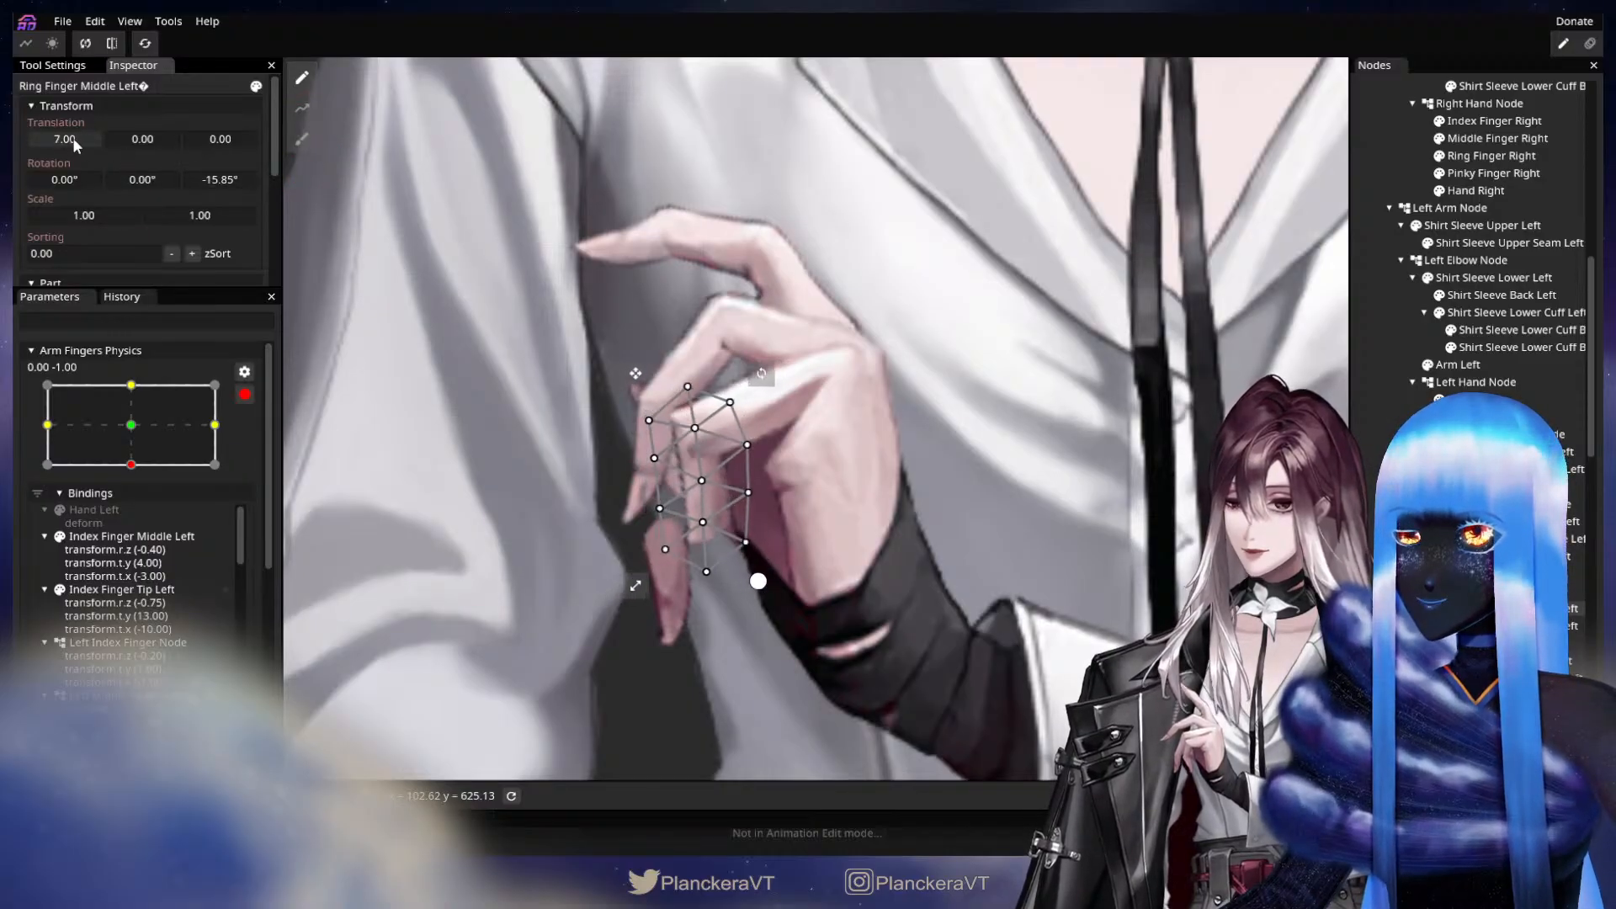
drag(225, 180, 347, 185)
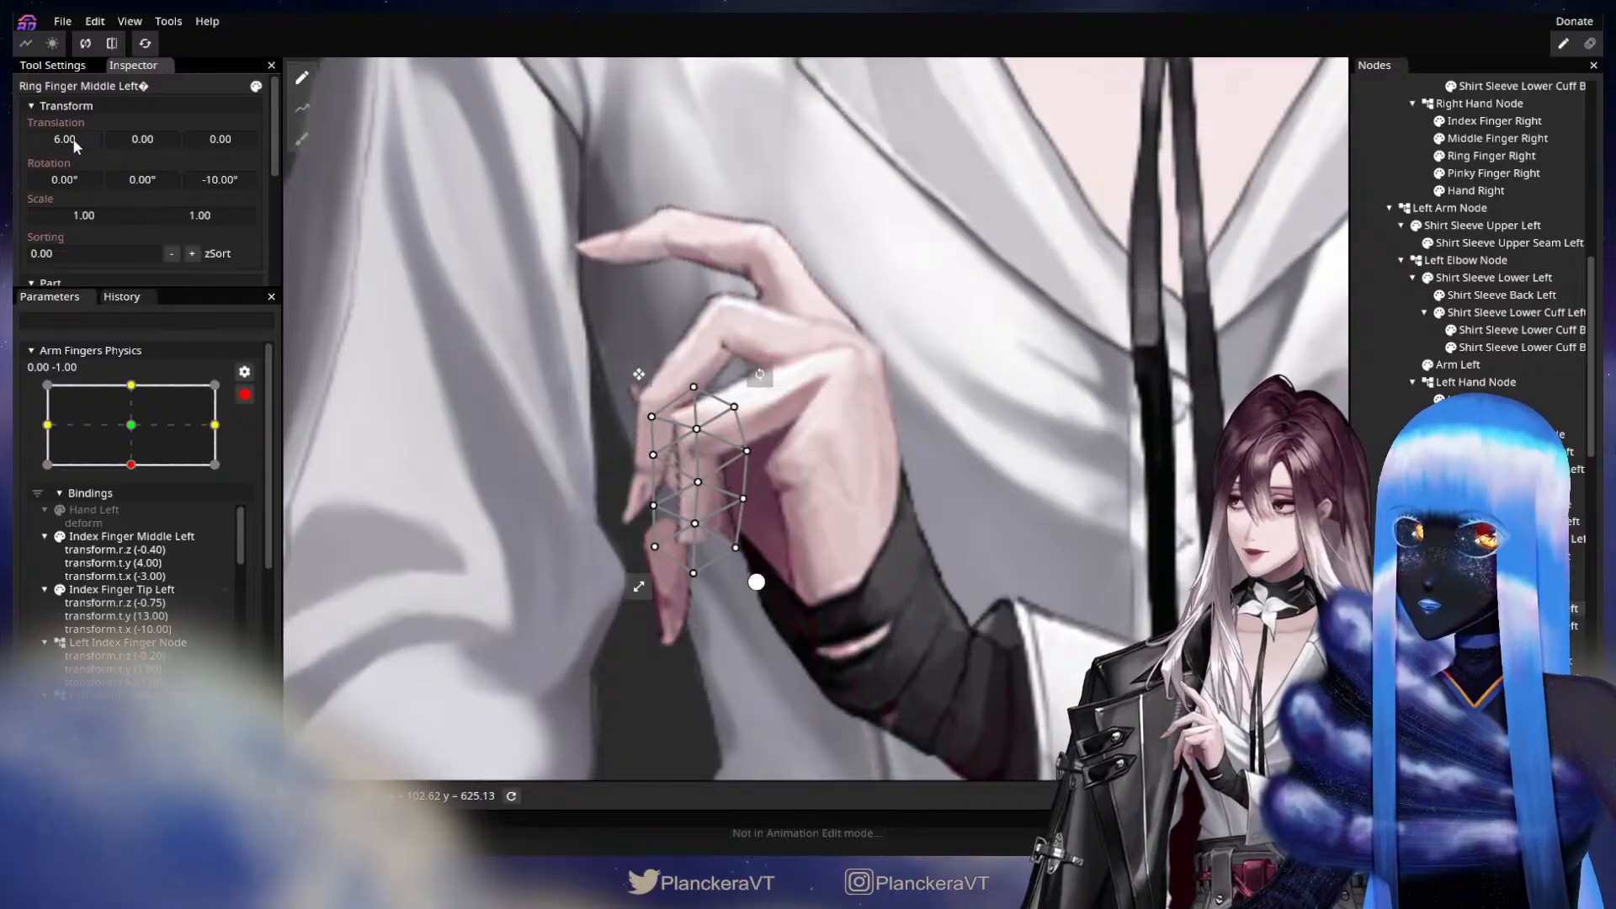
drag(75, 146, 68, 141)
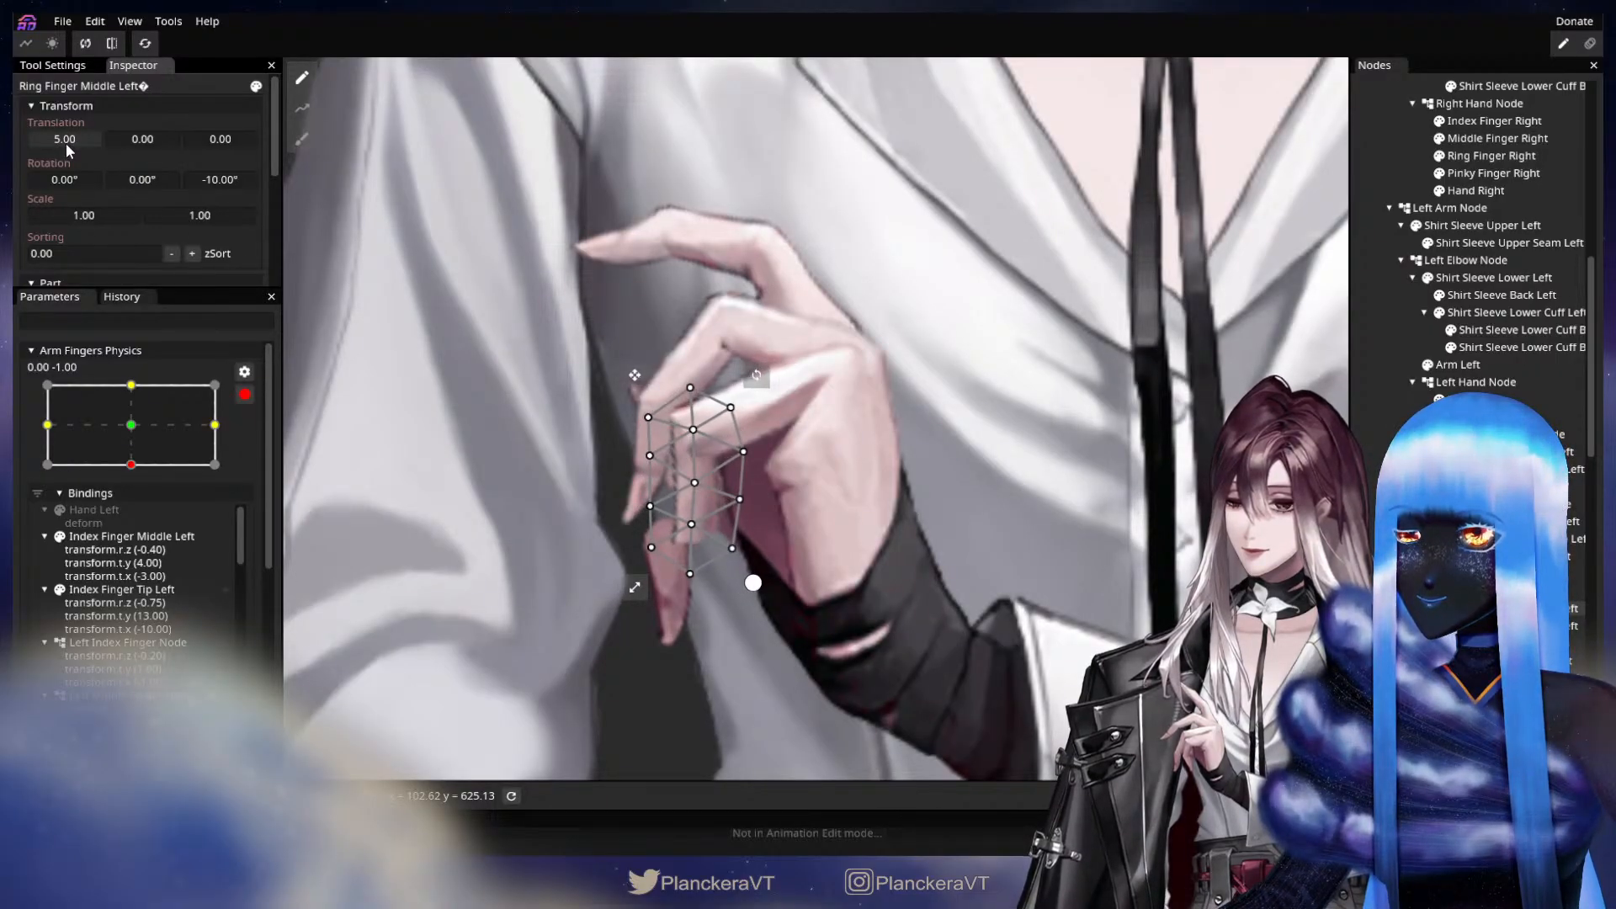
Key the left ring finger's tip segment with a Z rotation of -30.70° and translations X 15.00 and Y -1.00.
click(1515, 626)
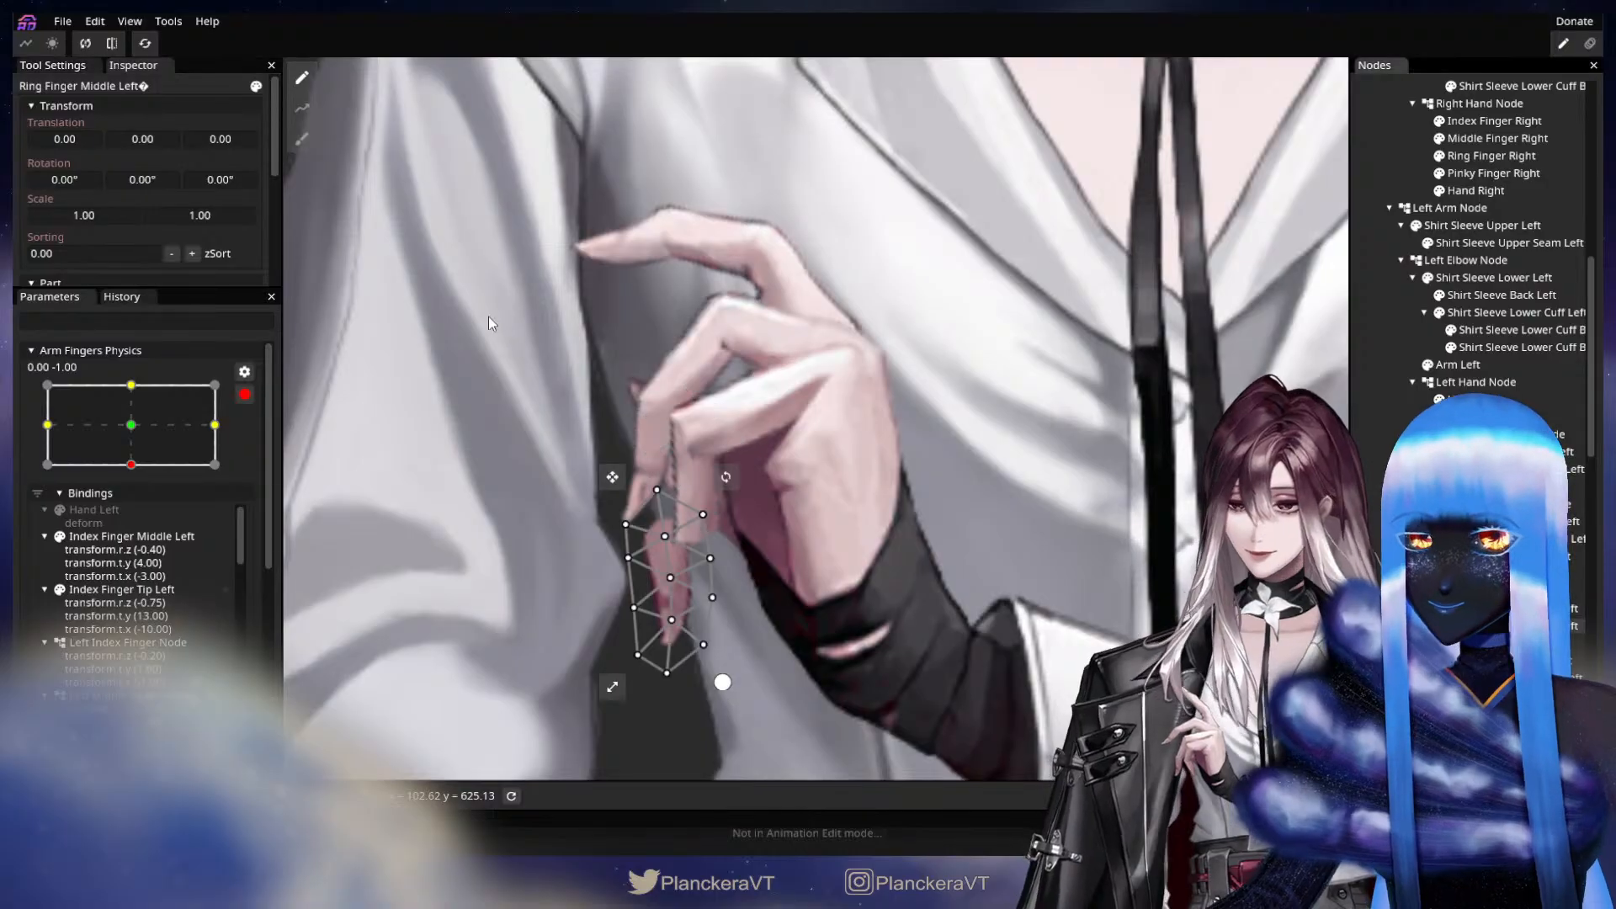
drag(236, 177, 28, 207)
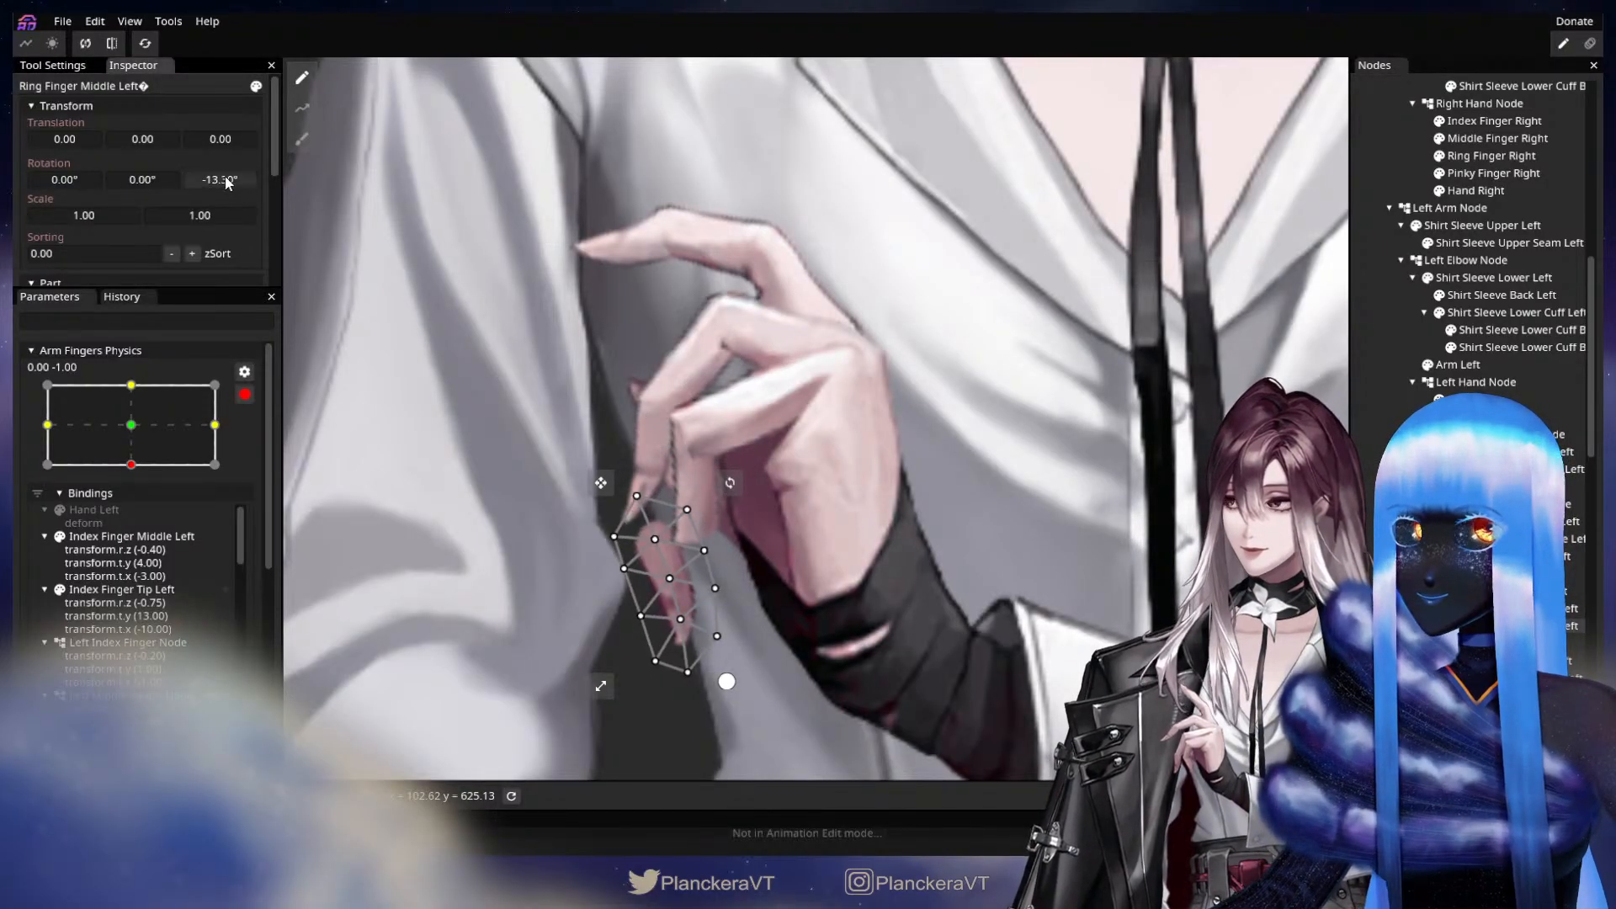
drag(227, 183, 77, 139)
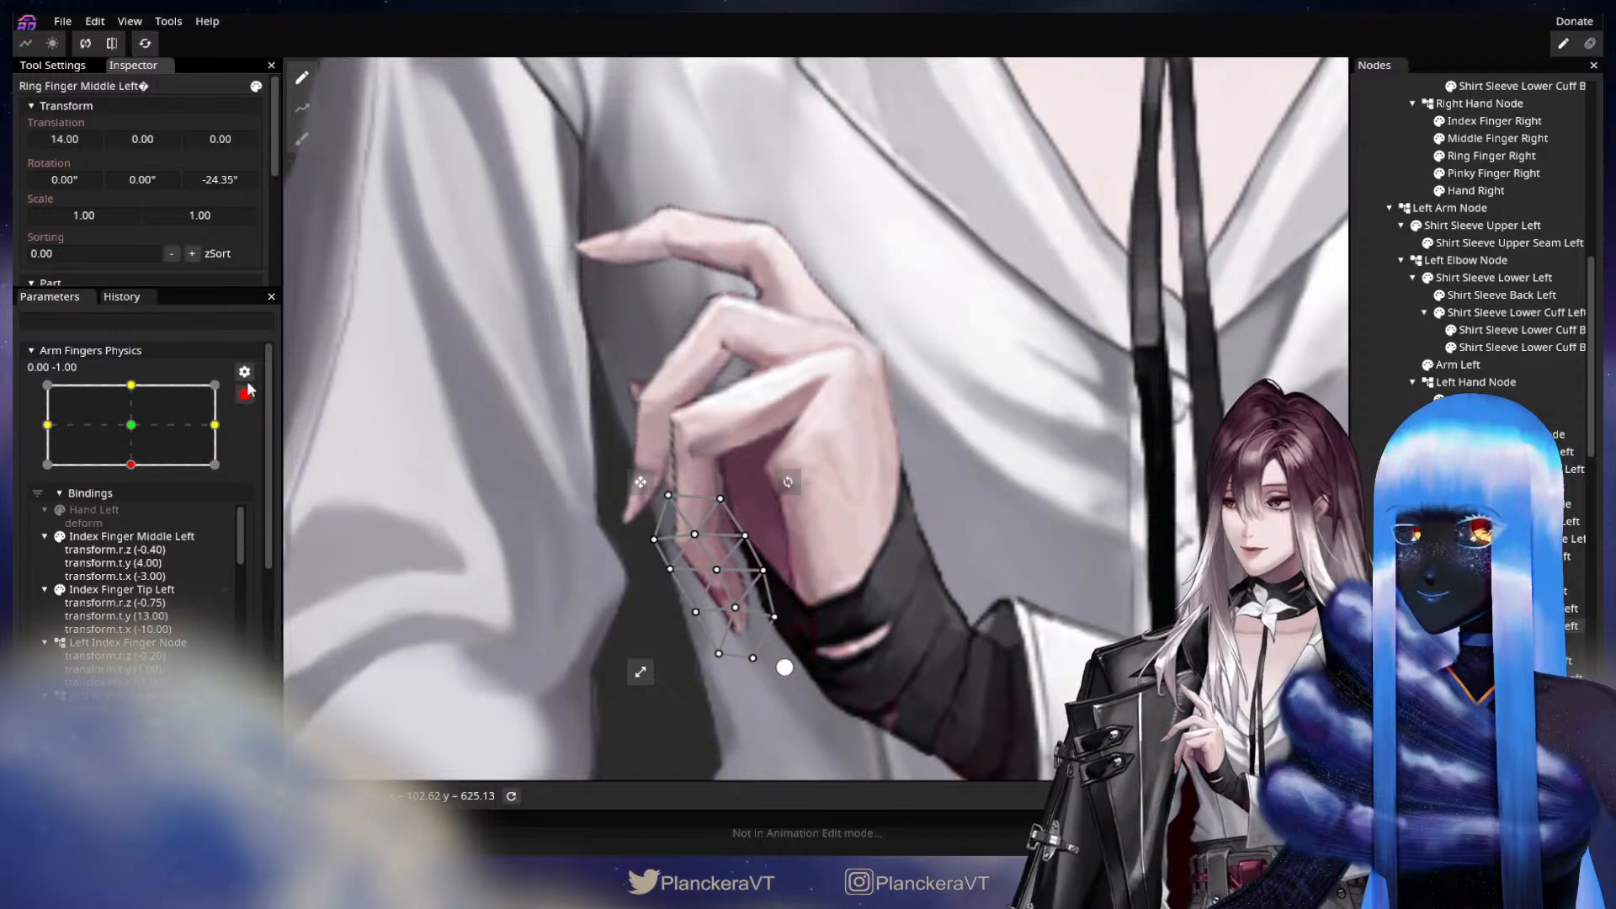
drag(224, 179, 111, 179)
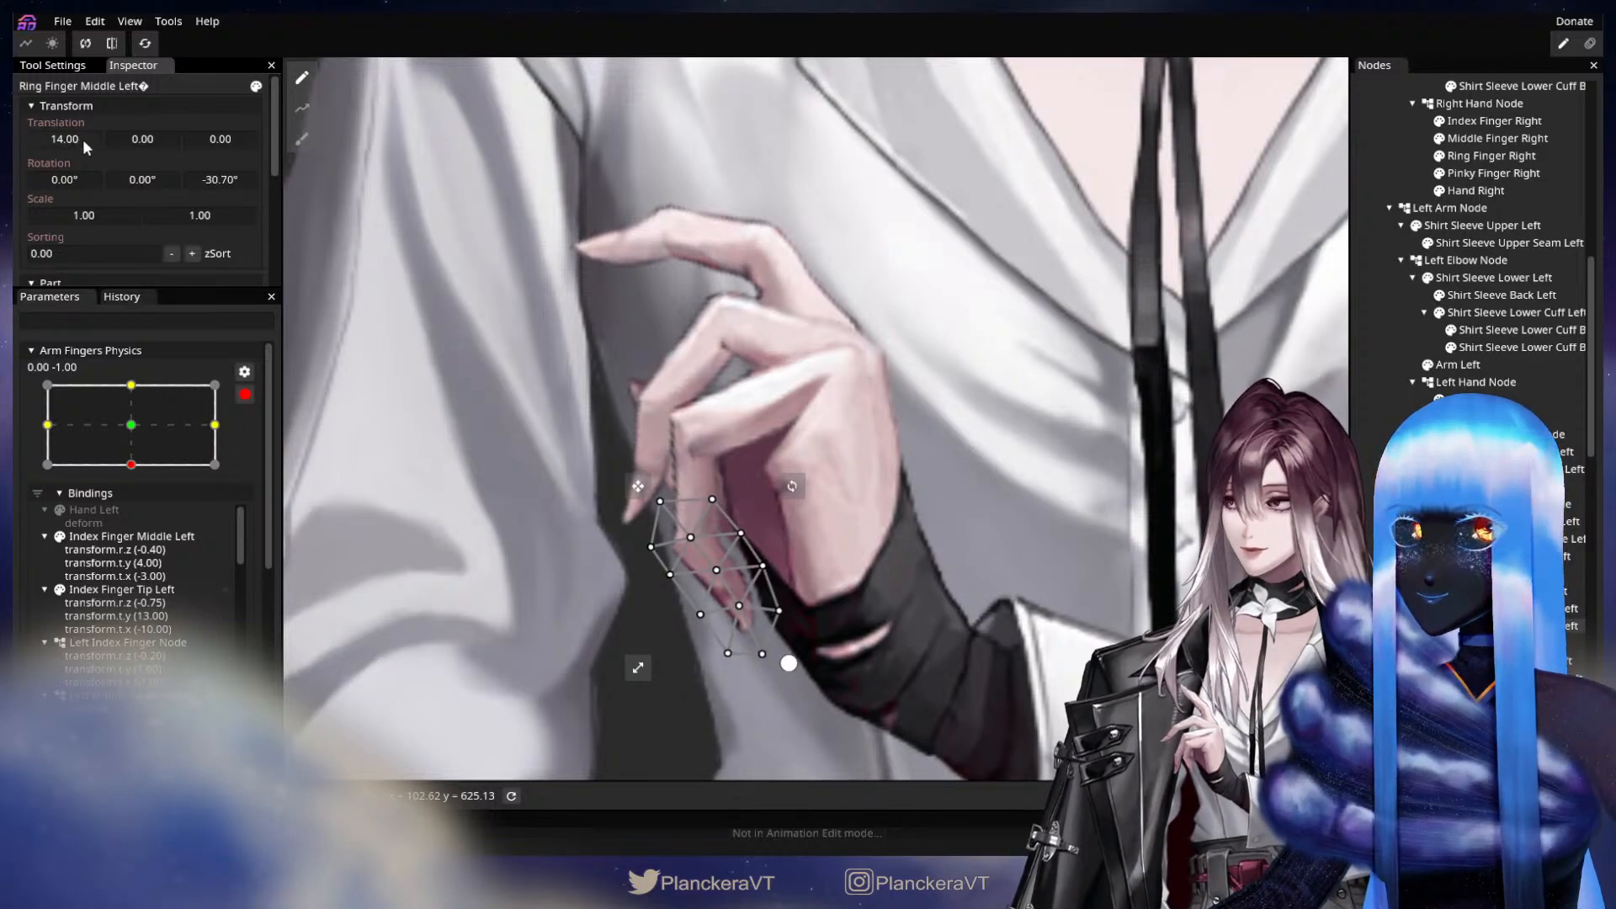
drag(83, 139, 130, 138)
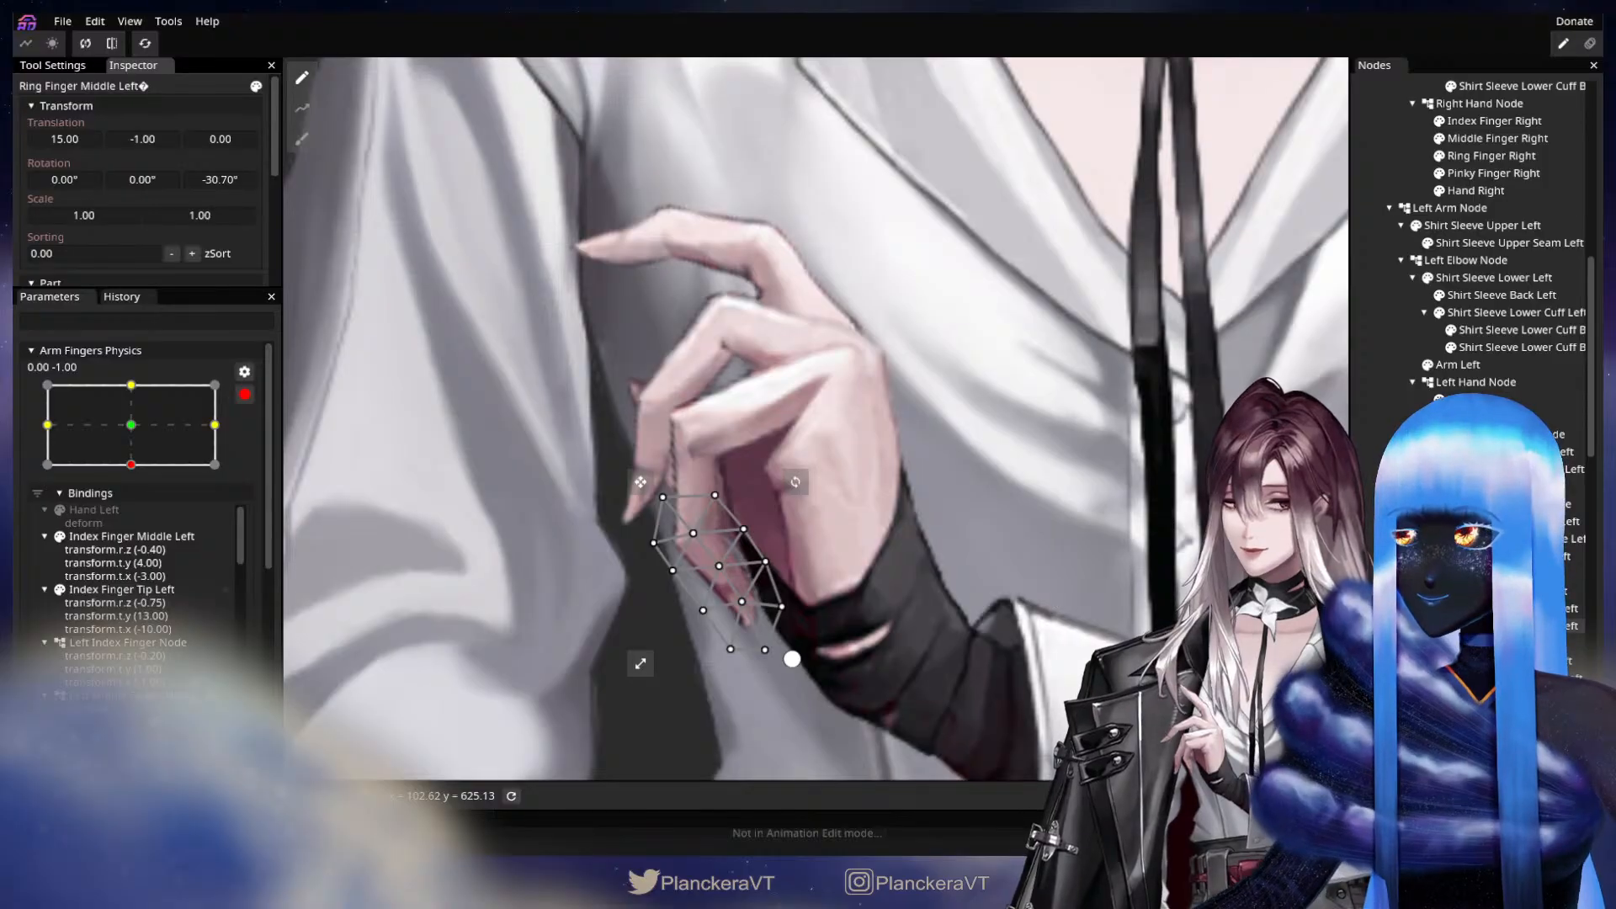
click(1498, 625)
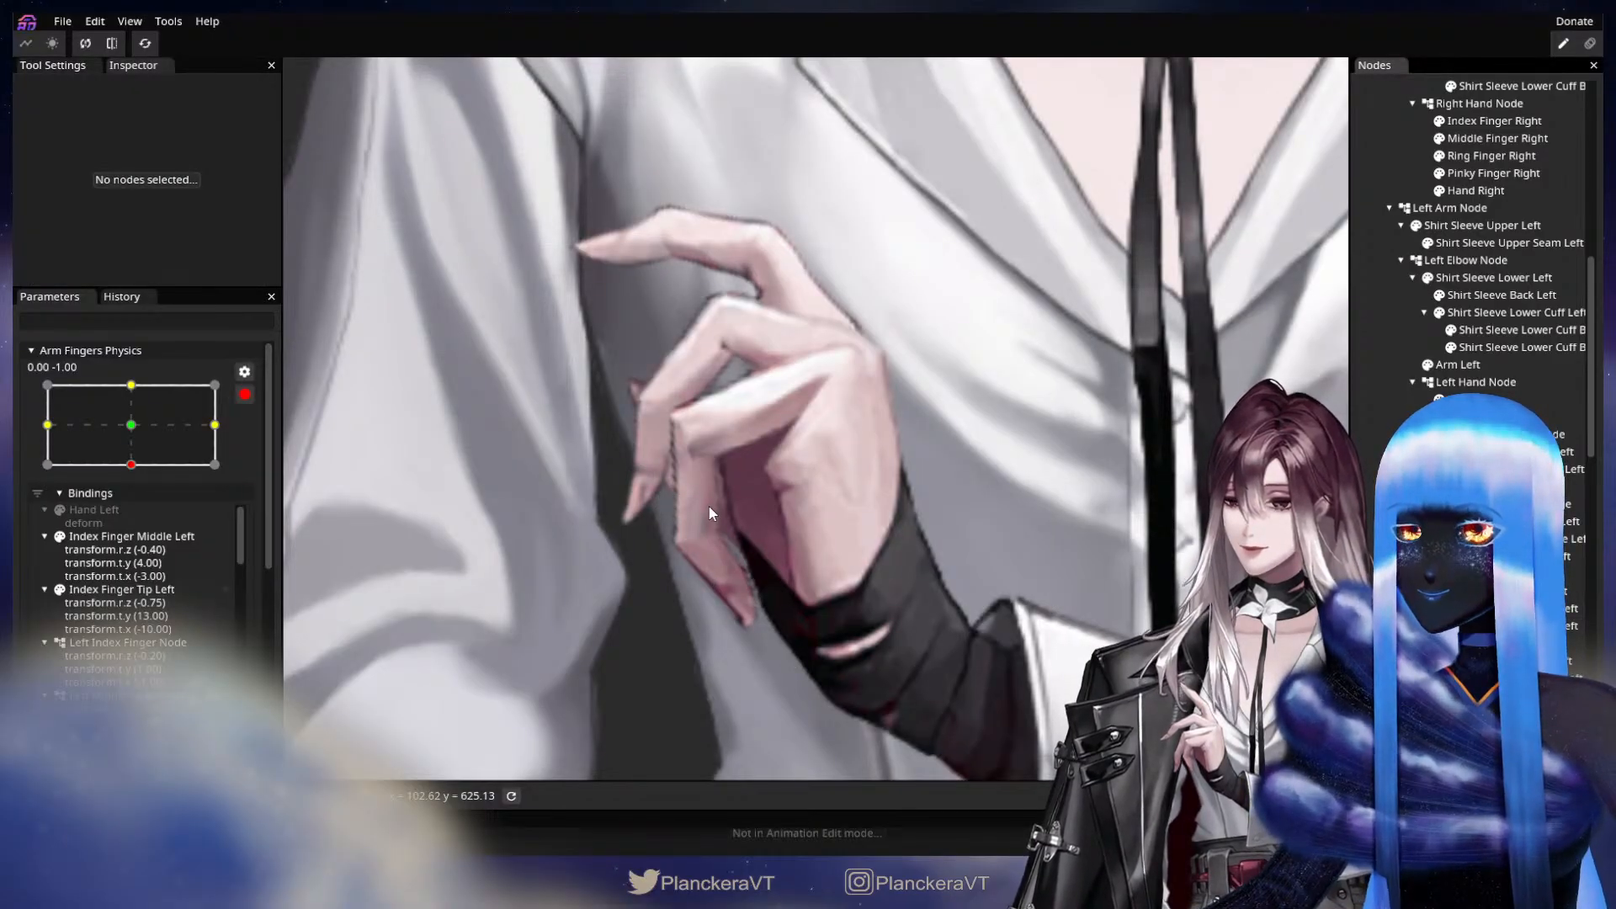
Refine the left ring finger by setting the X translation to 4.00 on its middle segment and 13.00 on its tip segment.
click(1498, 608)
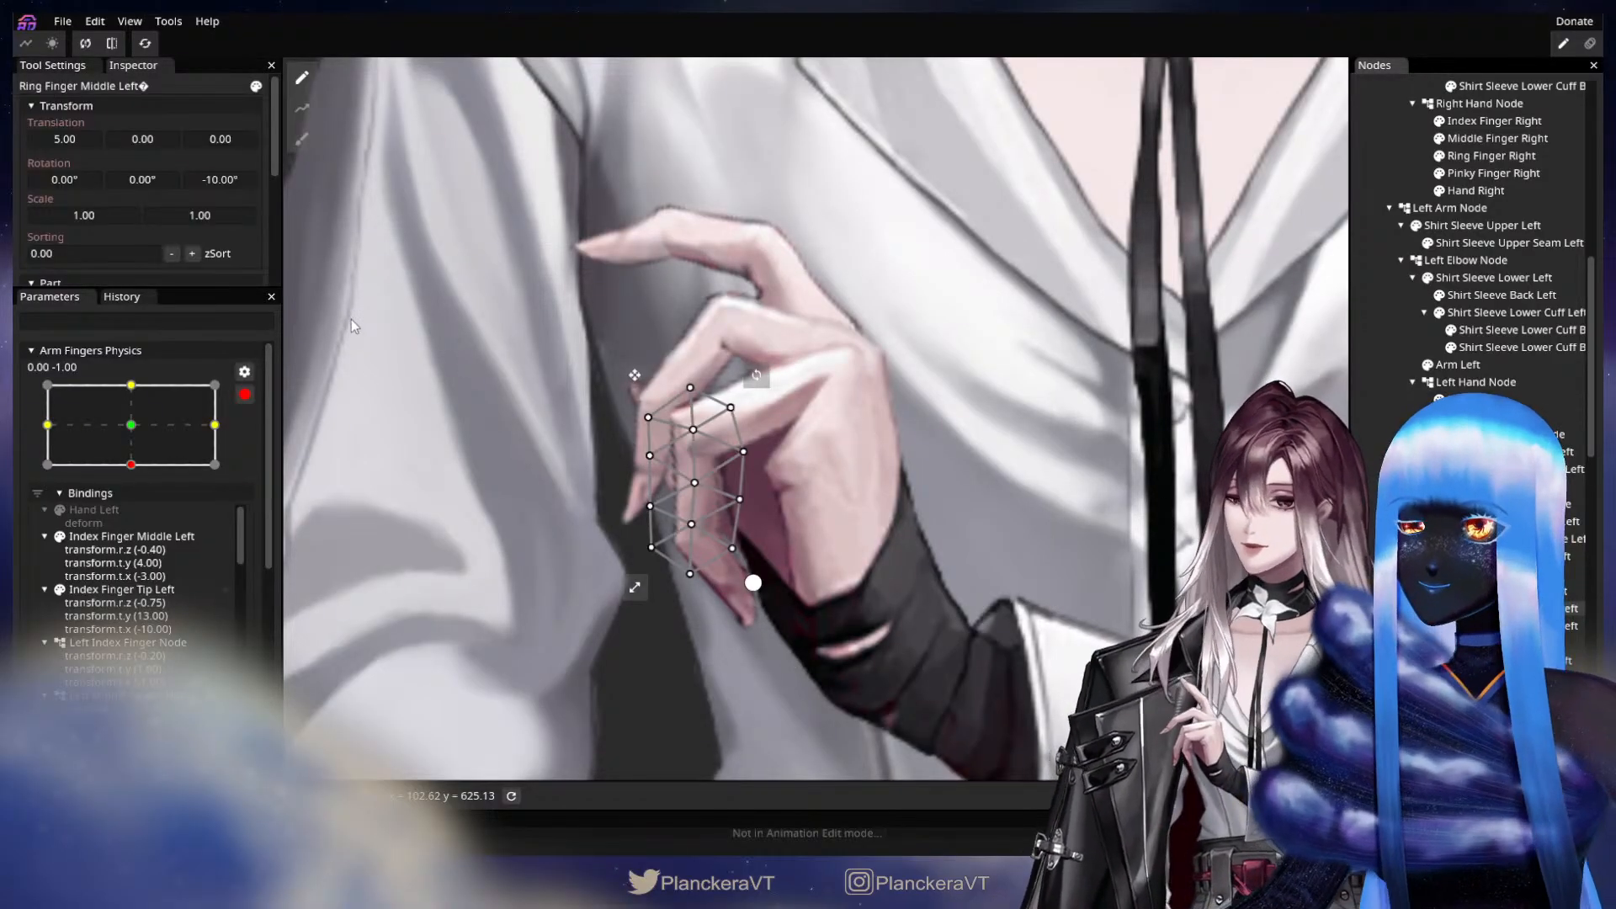
click(81, 140)
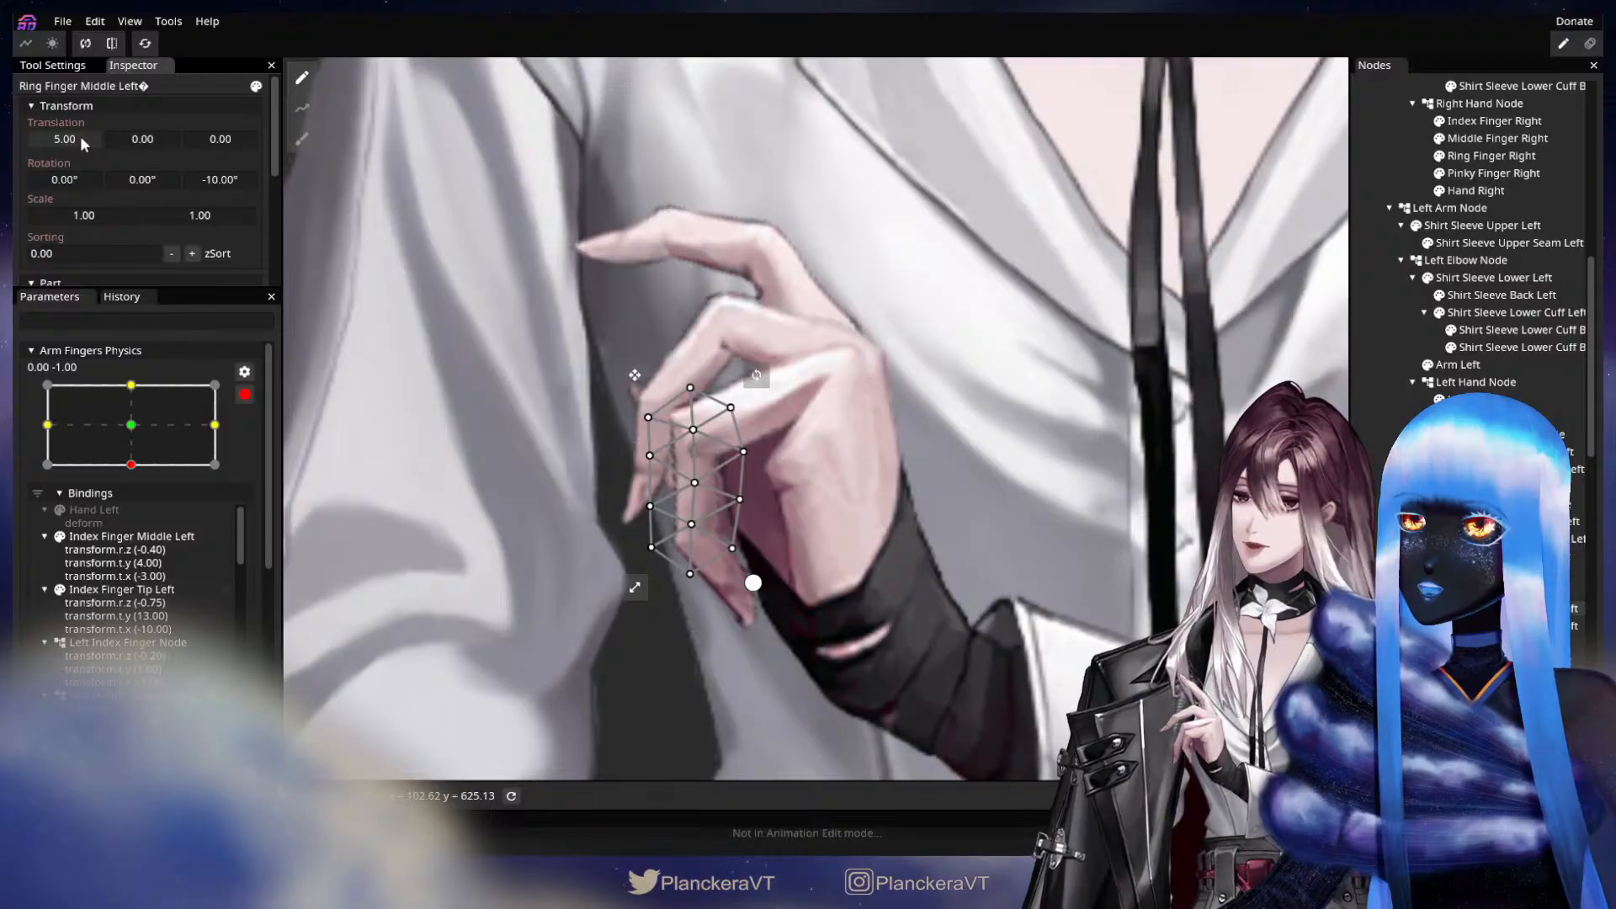
drag(81, 140, 80, 141)
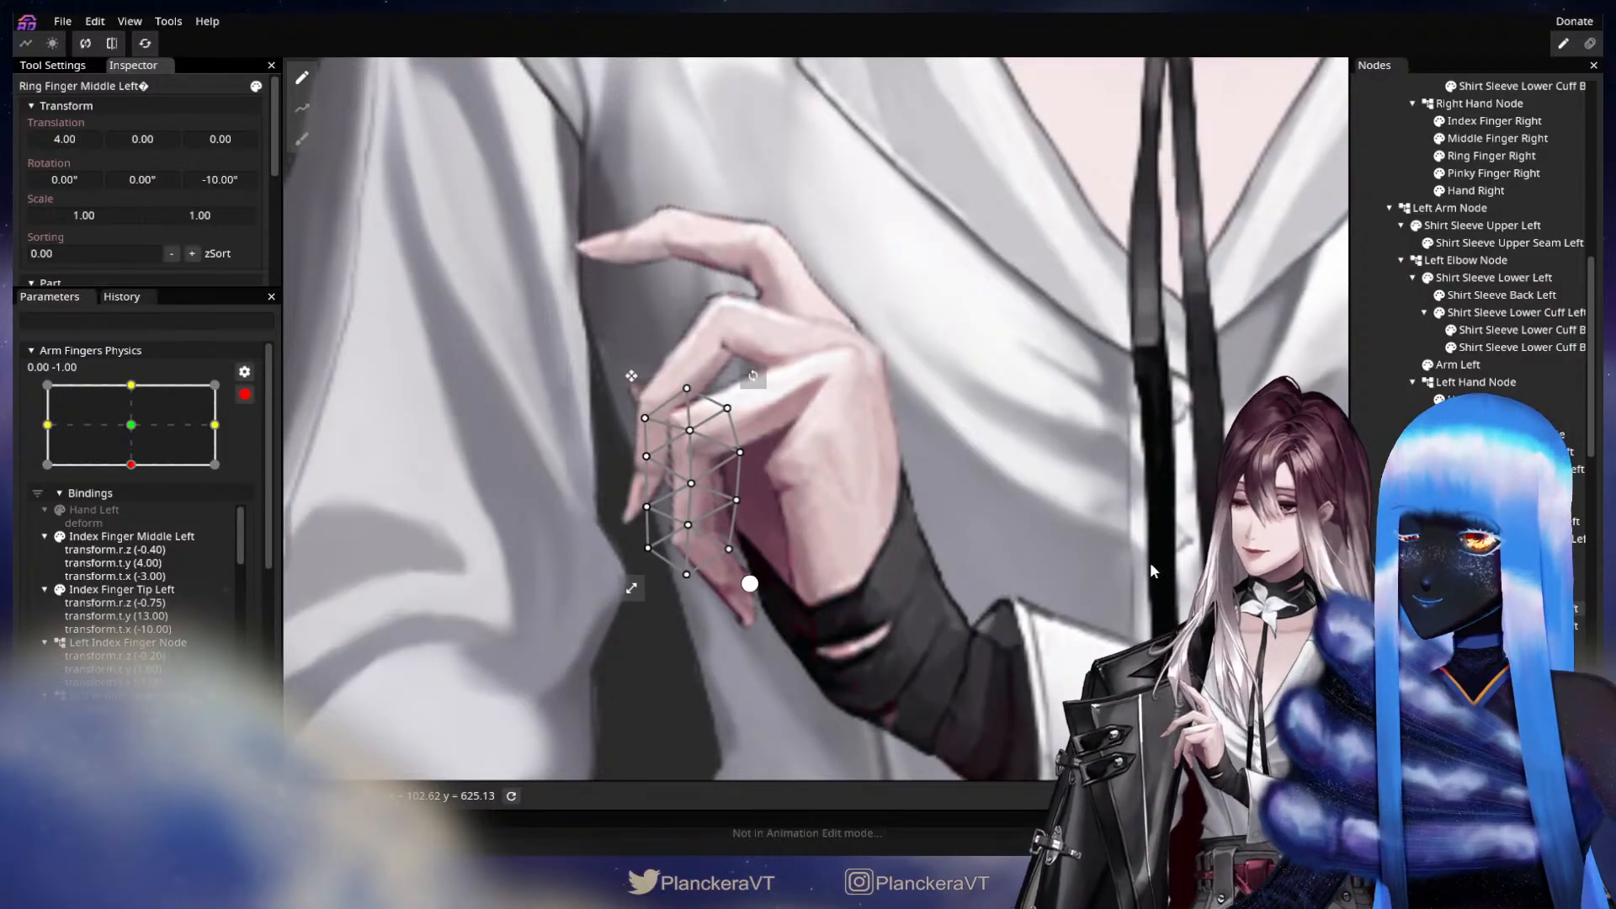
click(1498, 626)
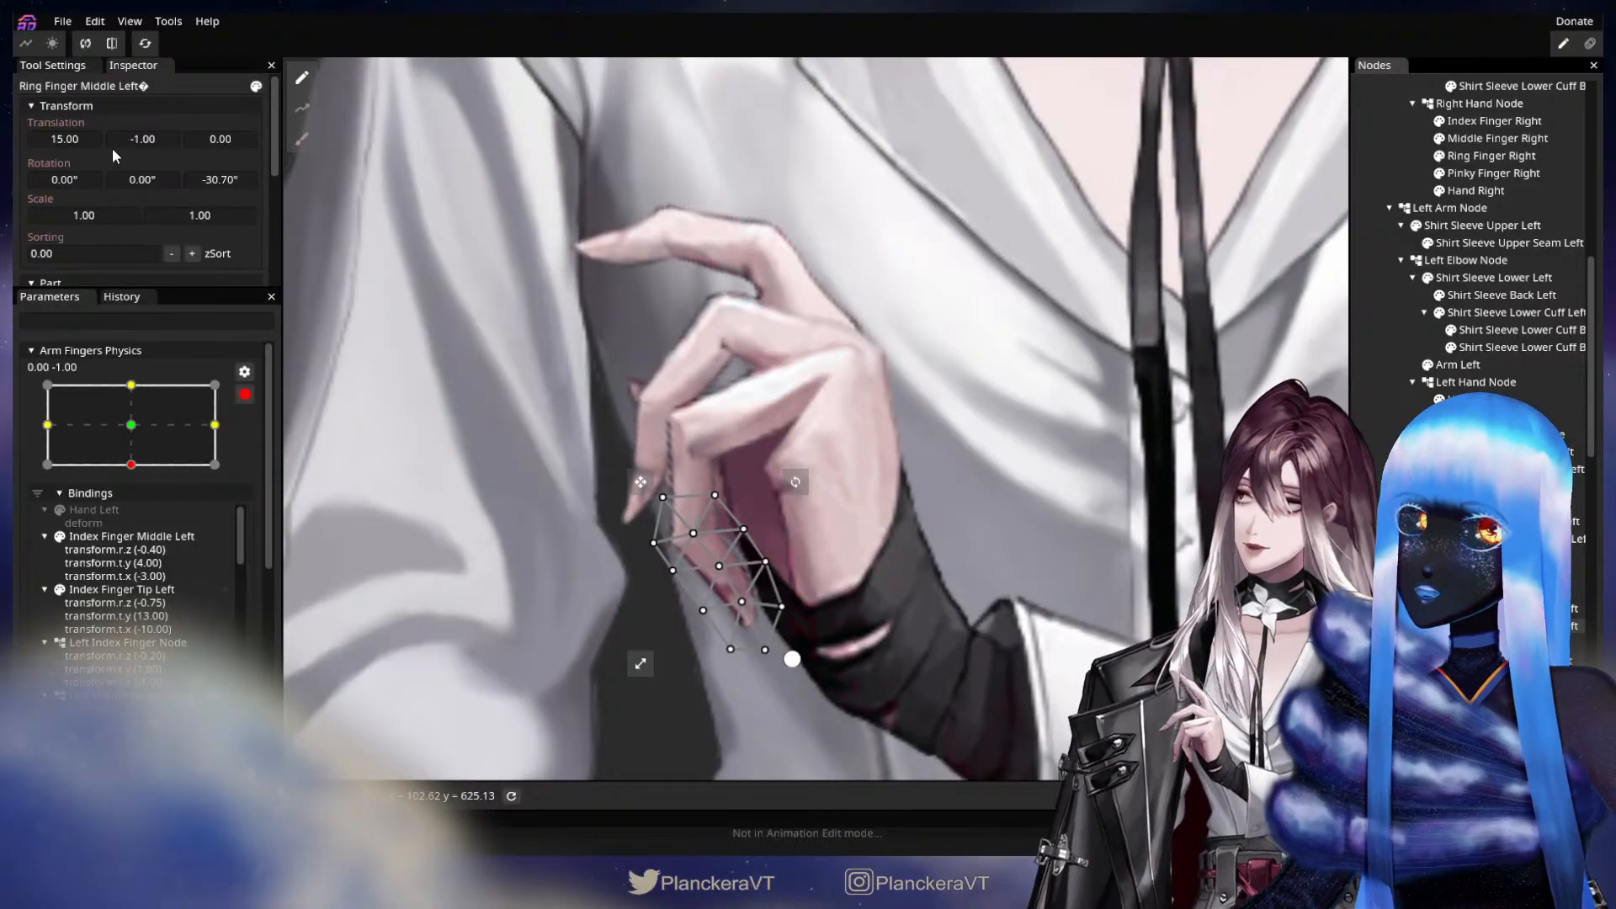
click(80, 140)
drag(79, 138, 78, 140)
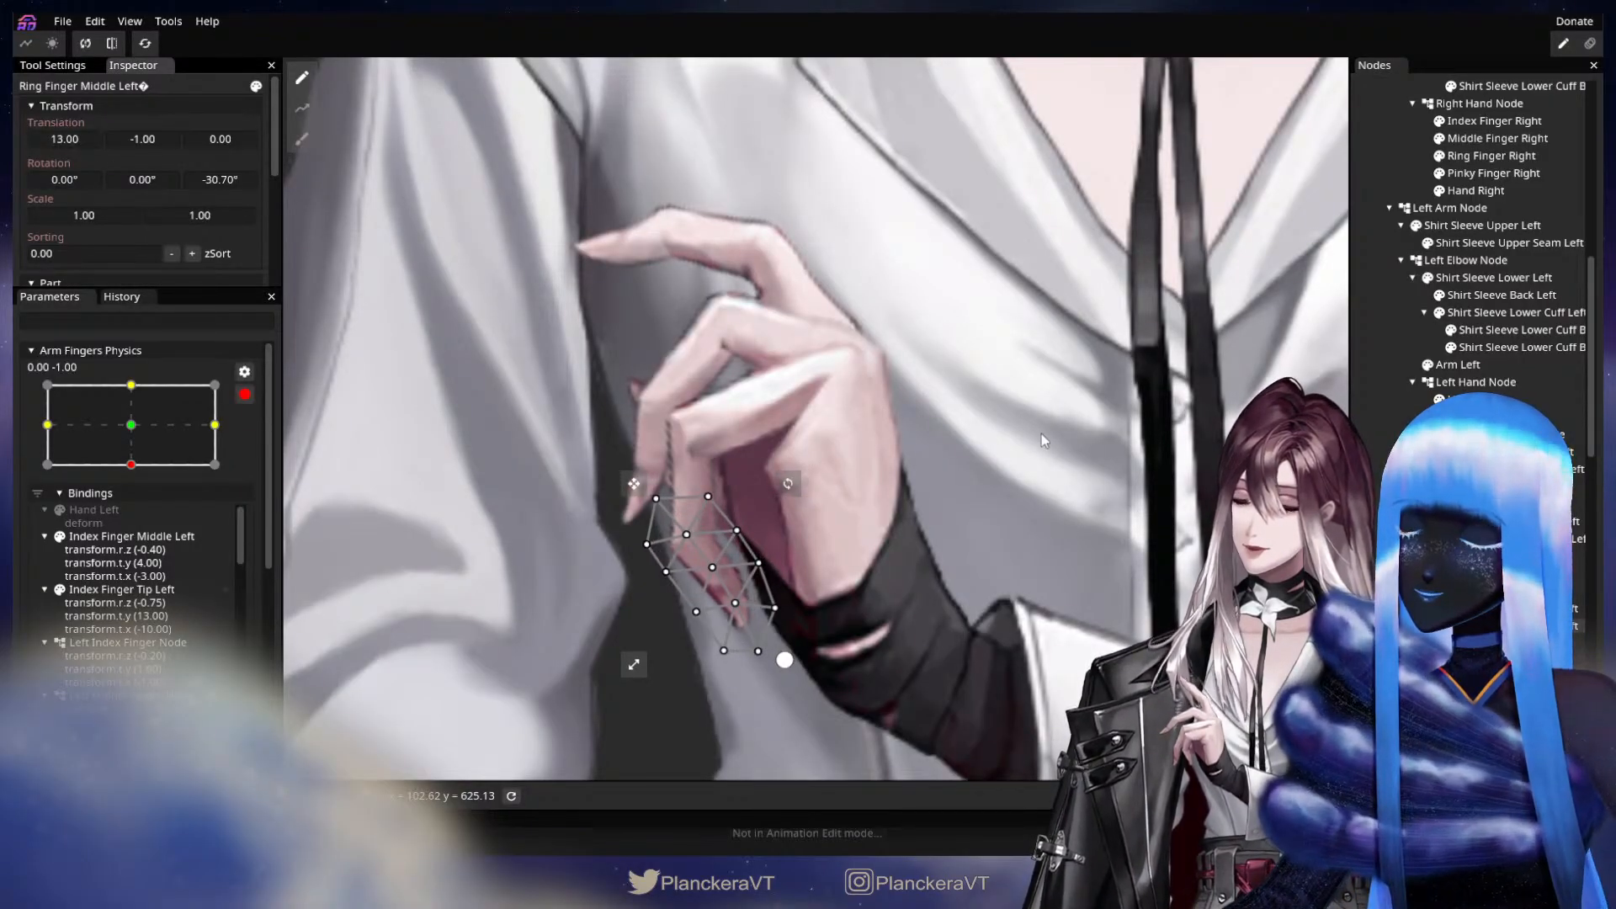
Show the left pinky again and key Pinky Finger Middle Left with a Z rotation of -17.80° and translations X 3.00 and Y -4.00.
click(833, 605)
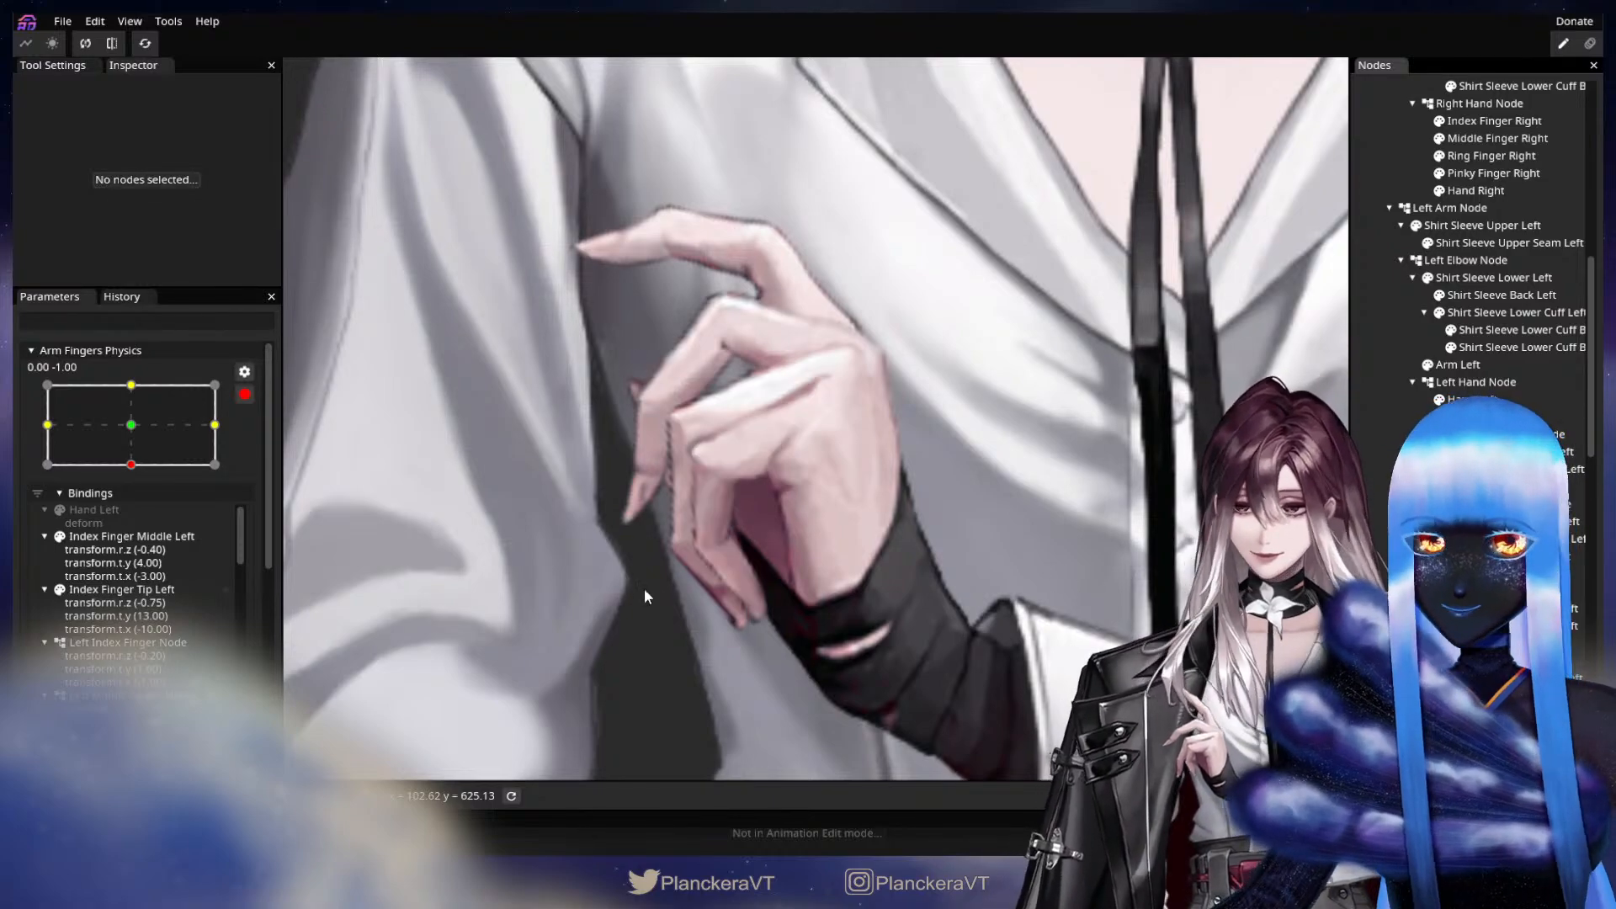
click(1515, 677)
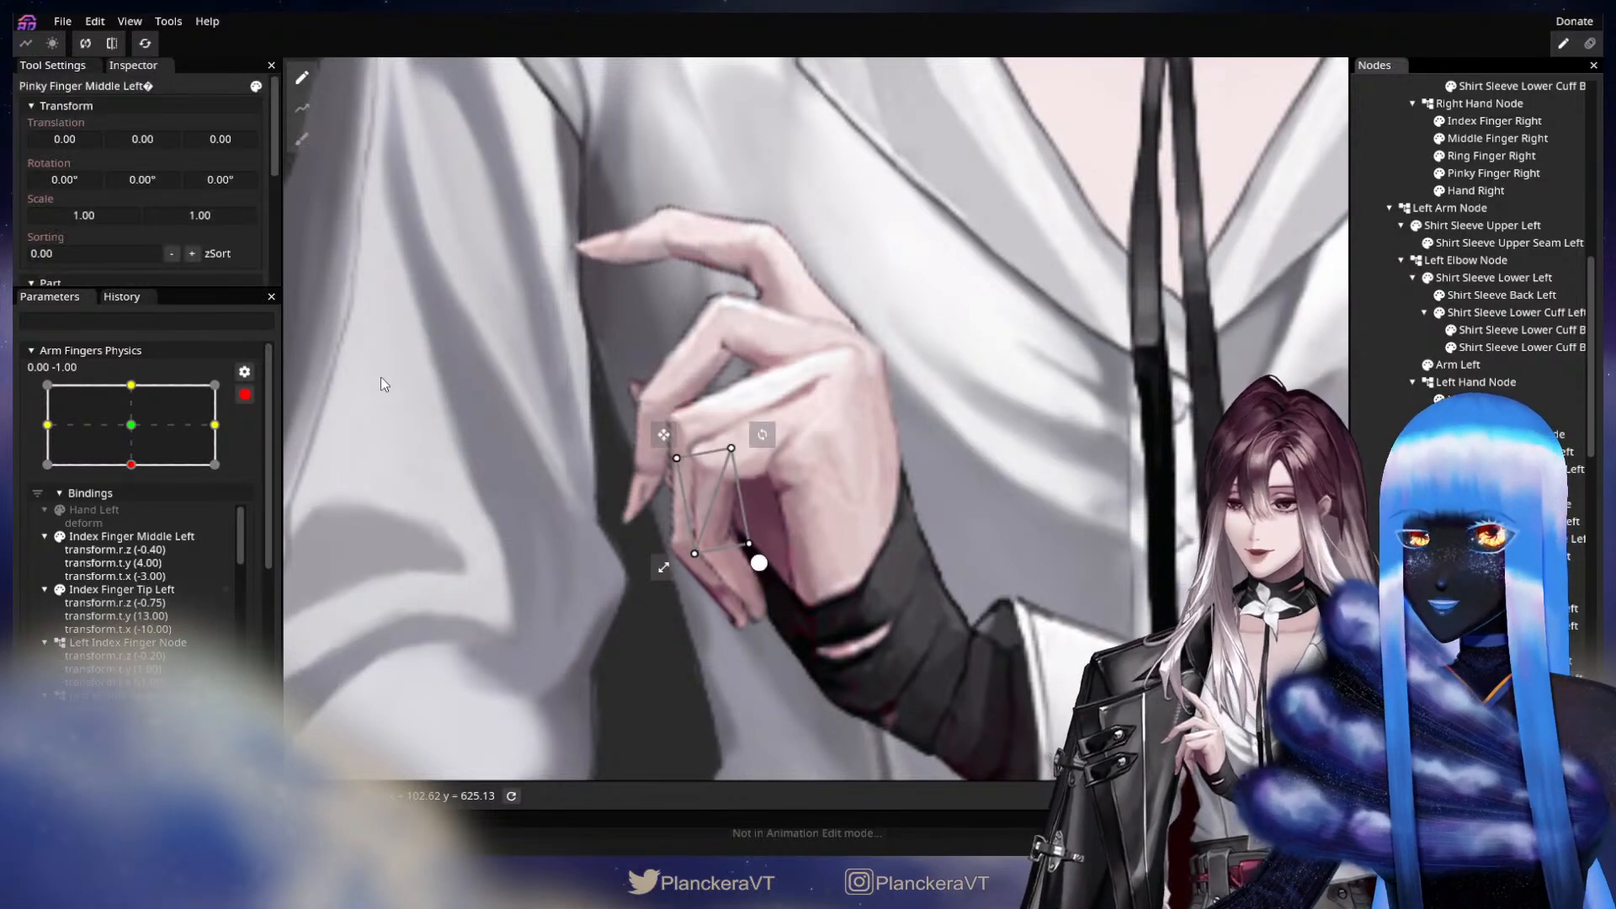
drag(226, 180, 105, 185)
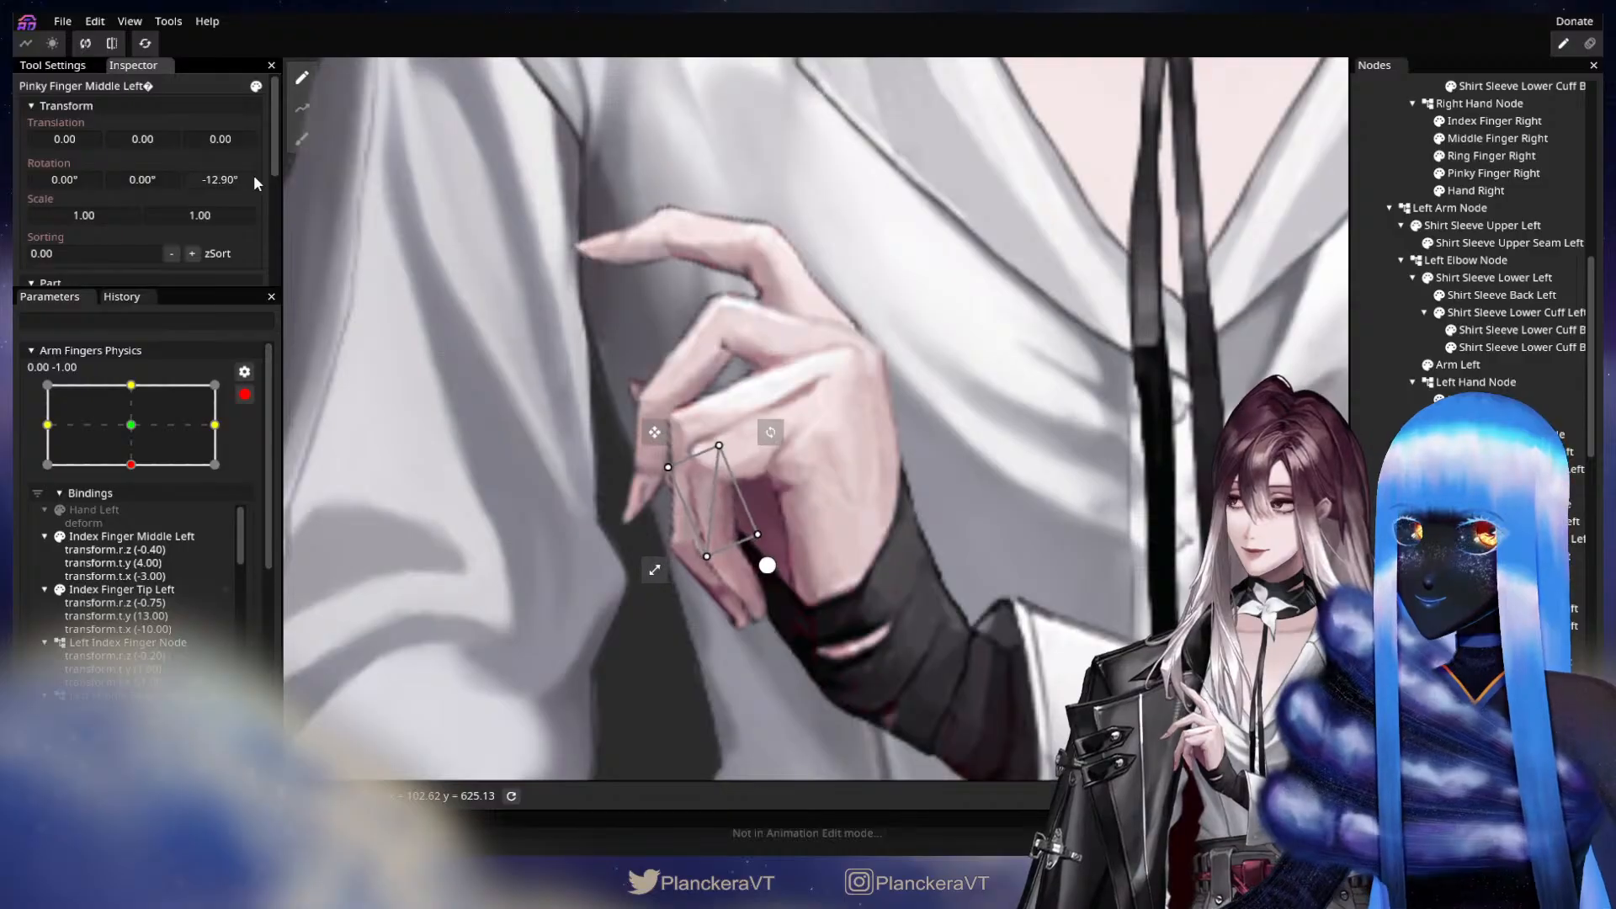
drag(254, 174, 72, 140)
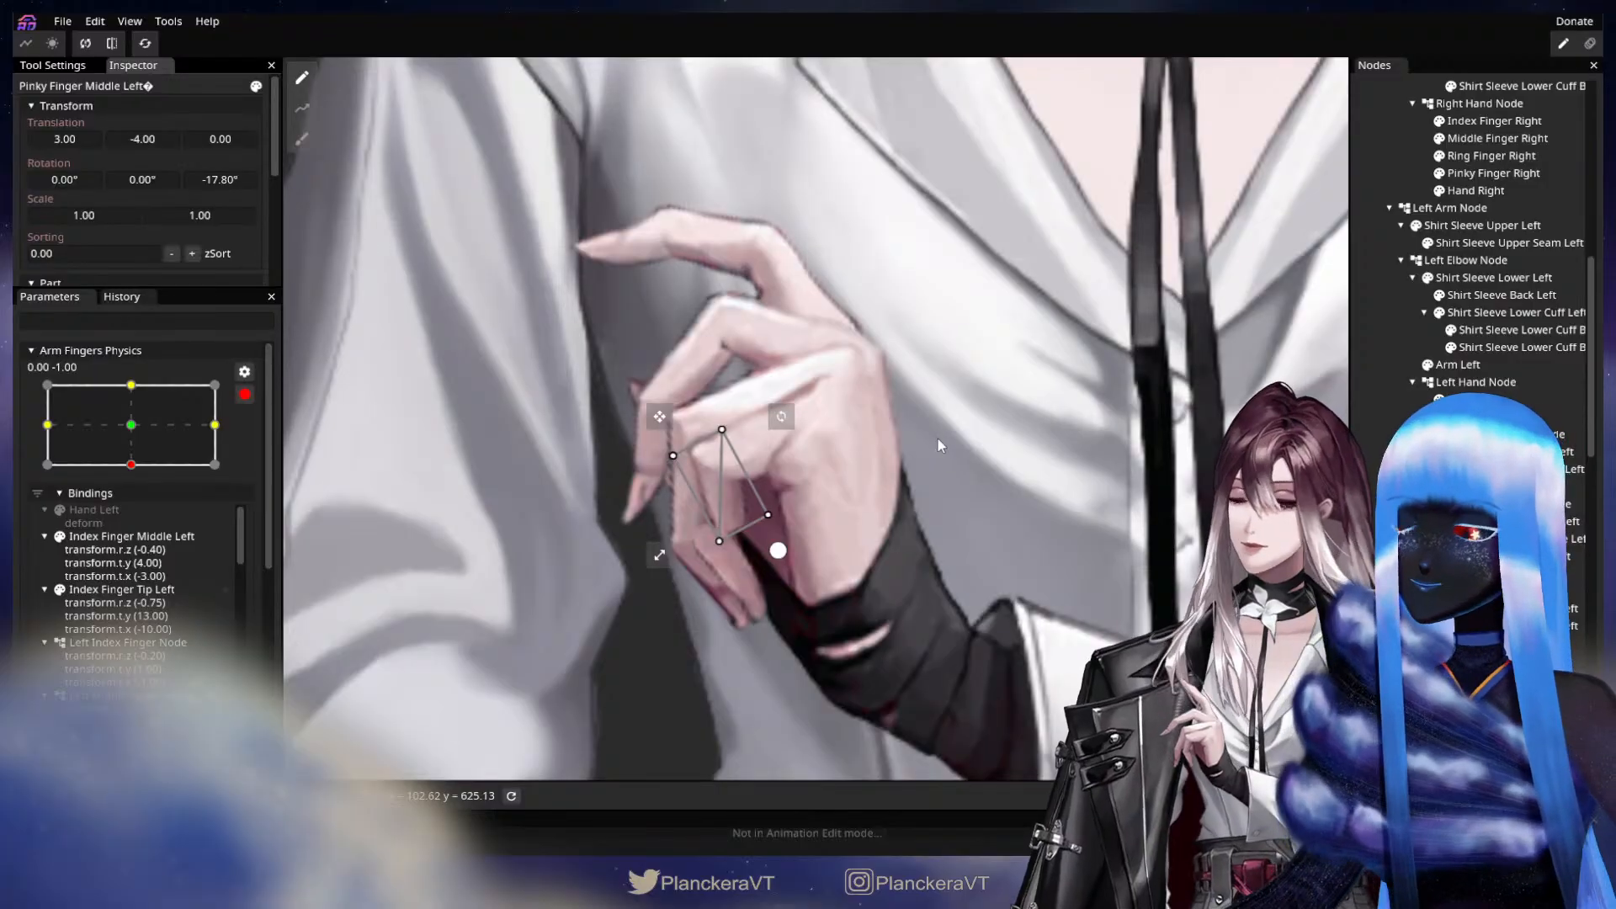
Key Pinky Finger Tip Left with a Z rotation of -6.60° and translations X 10.00 and Y -5.00.
click(1507, 695)
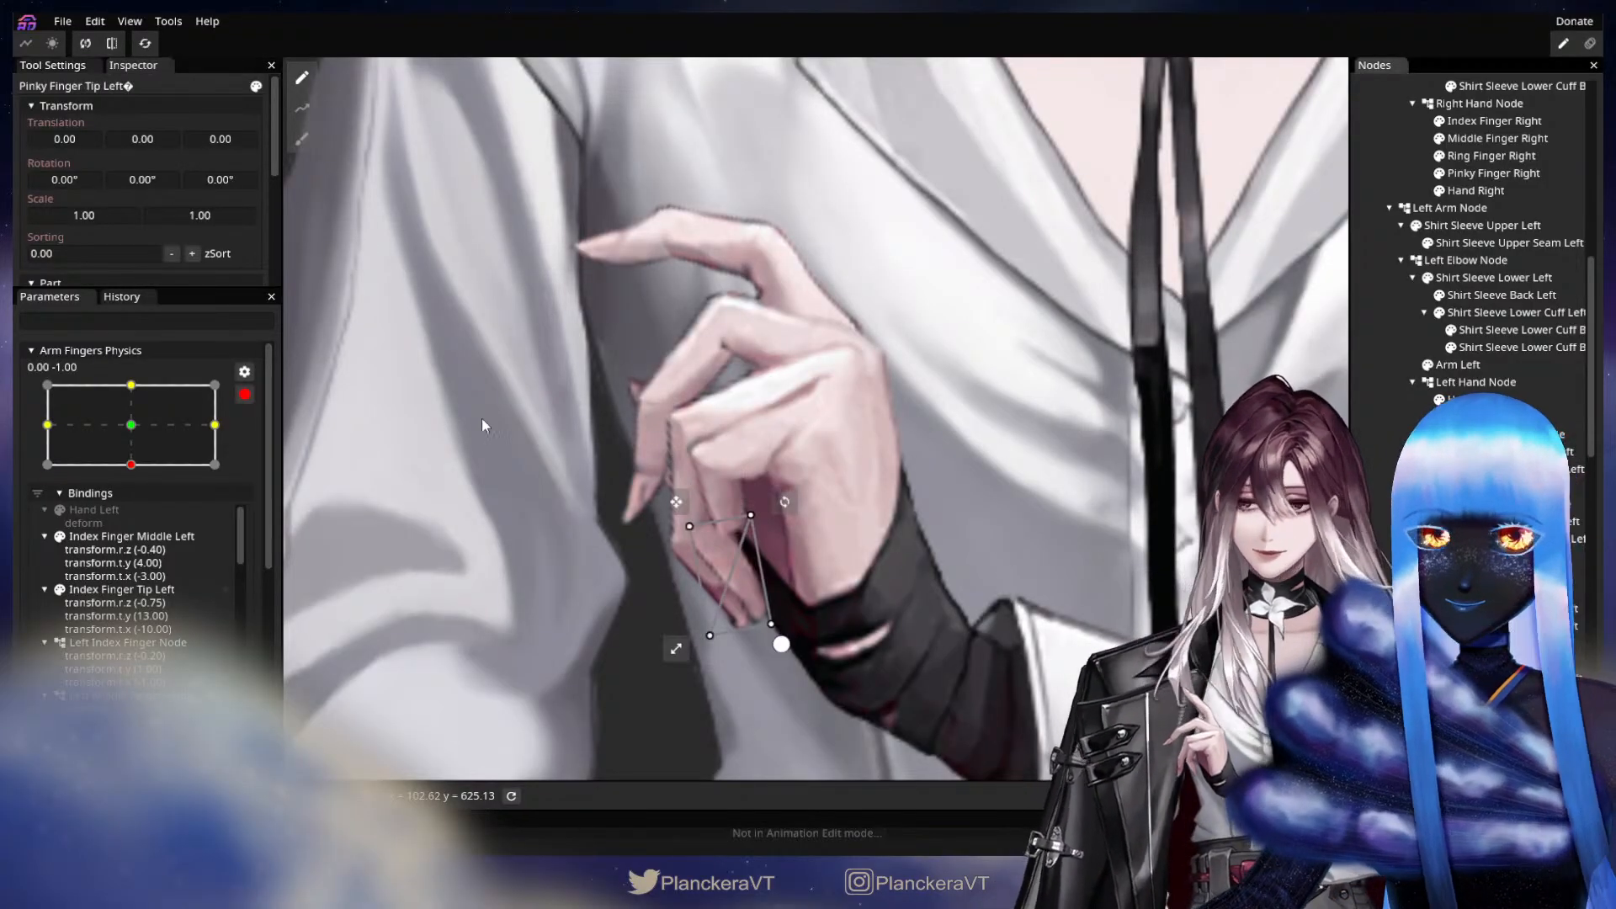
drag(219, 179, 59, 199)
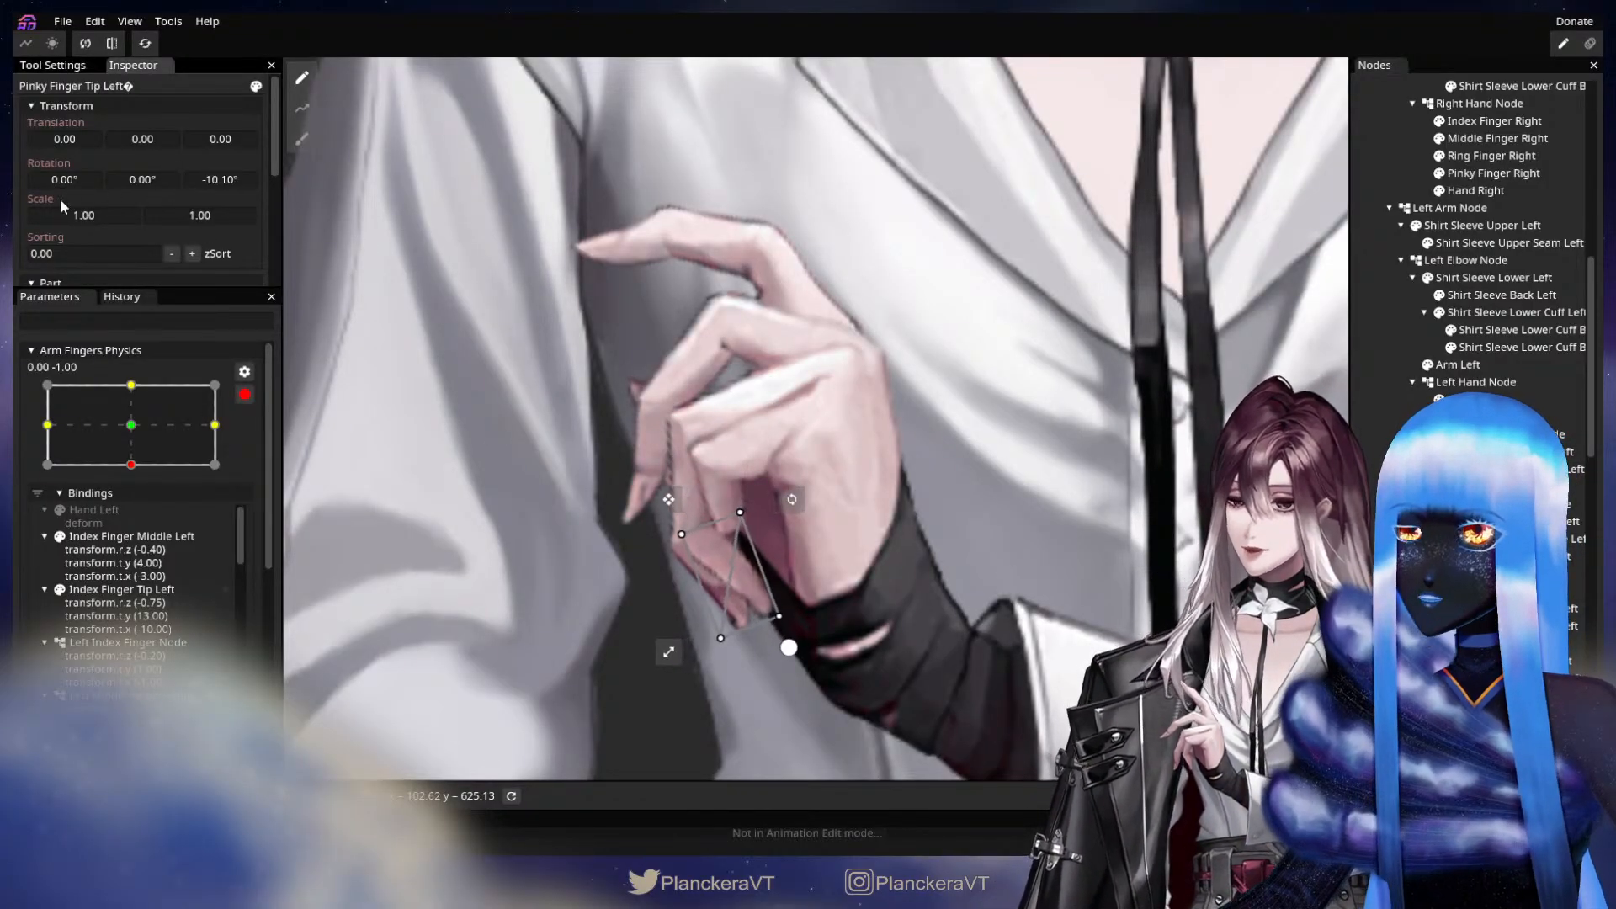
drag(226, 183, 170, 164)
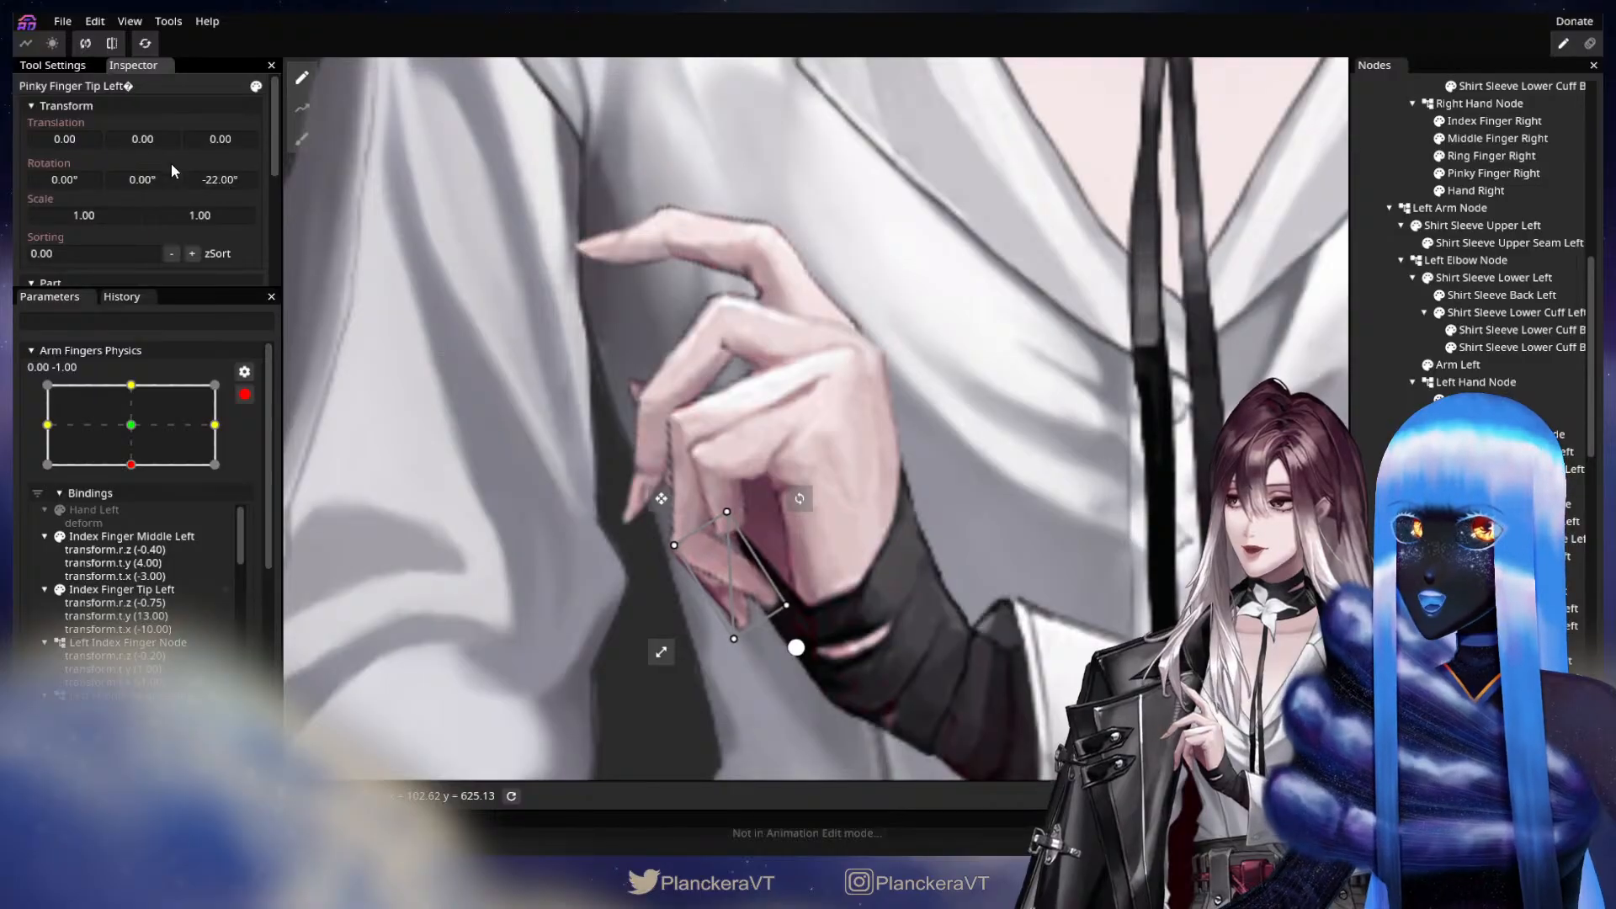
mouse_move(70, 140)
mouse_down()
mouse_move(145, 139)
mouse_move(72, 145)
mouse_up()
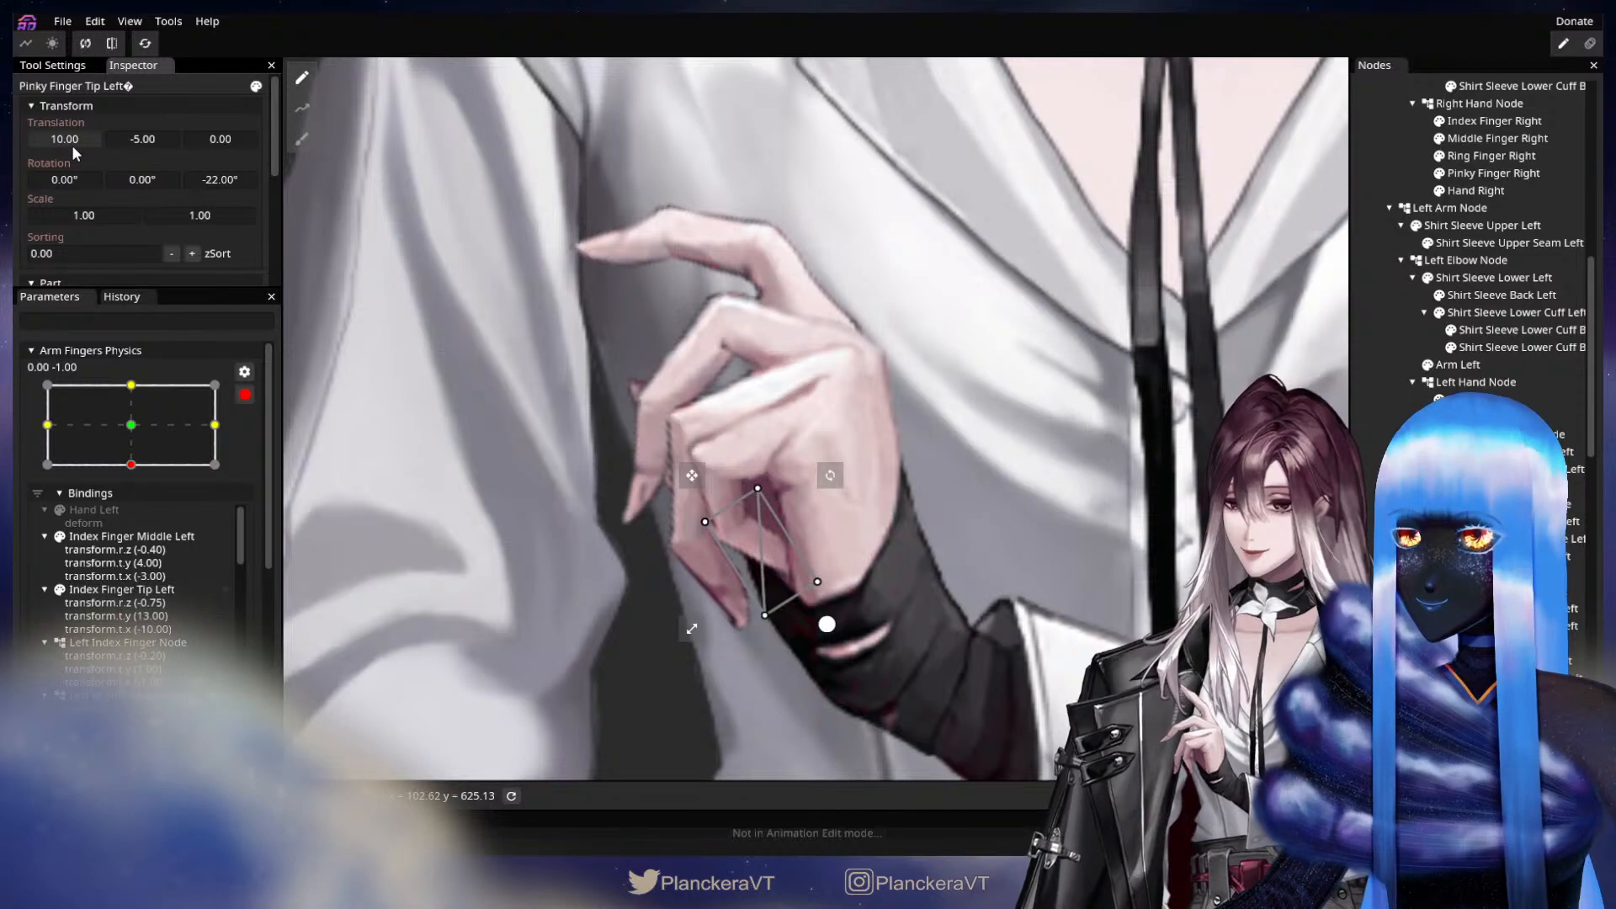
drag(216, 179, 377, 173)
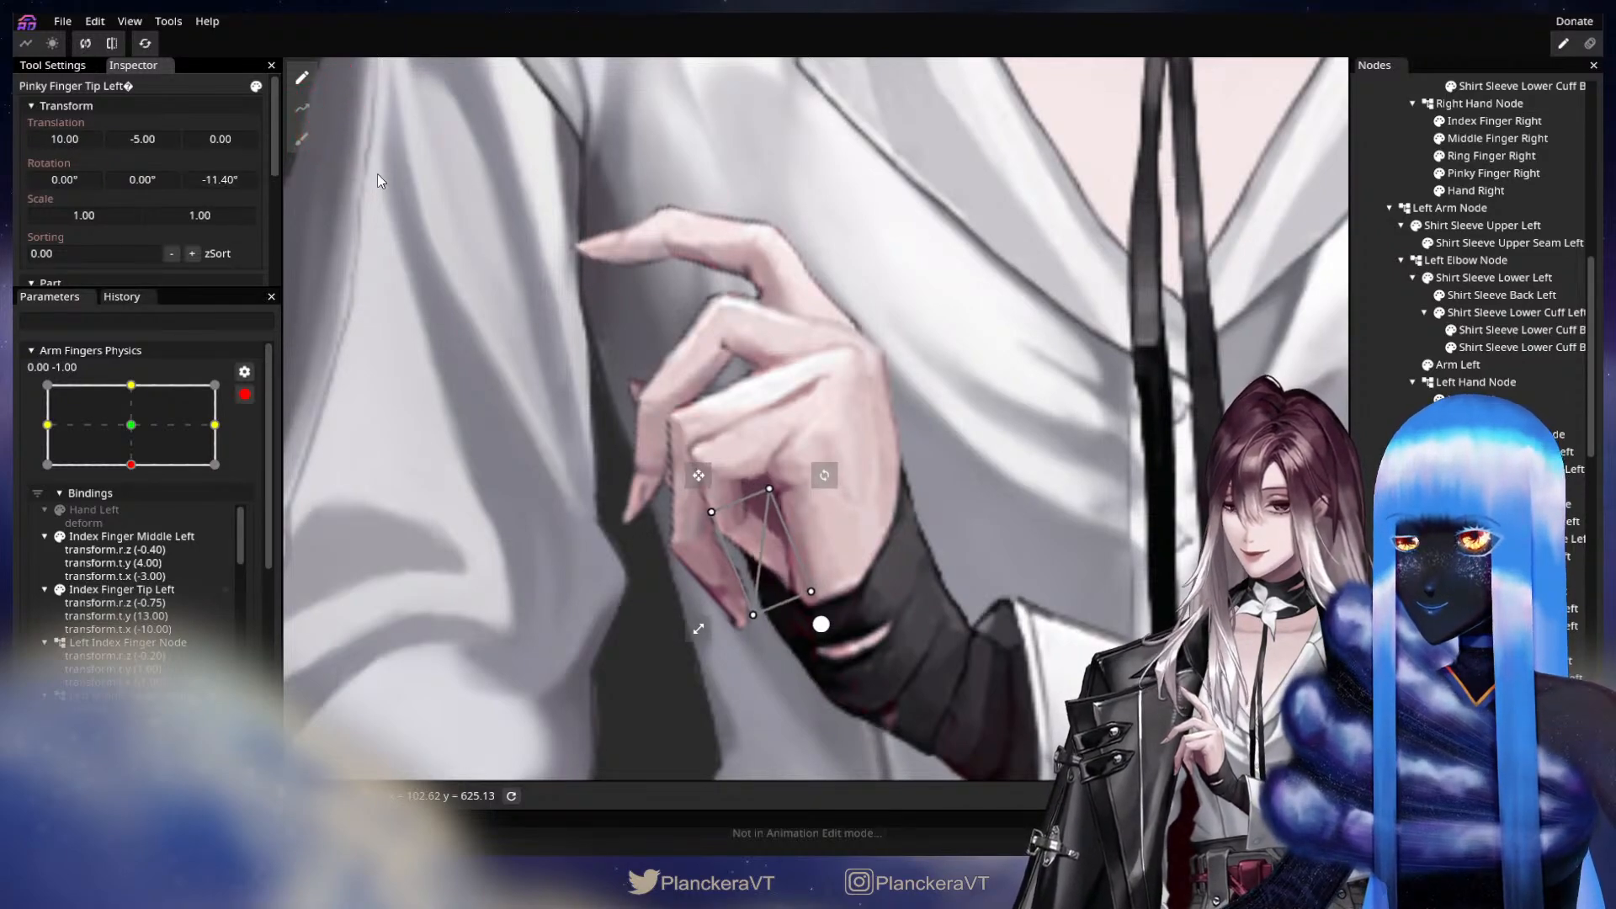
drag(215, 181, 296, 168)
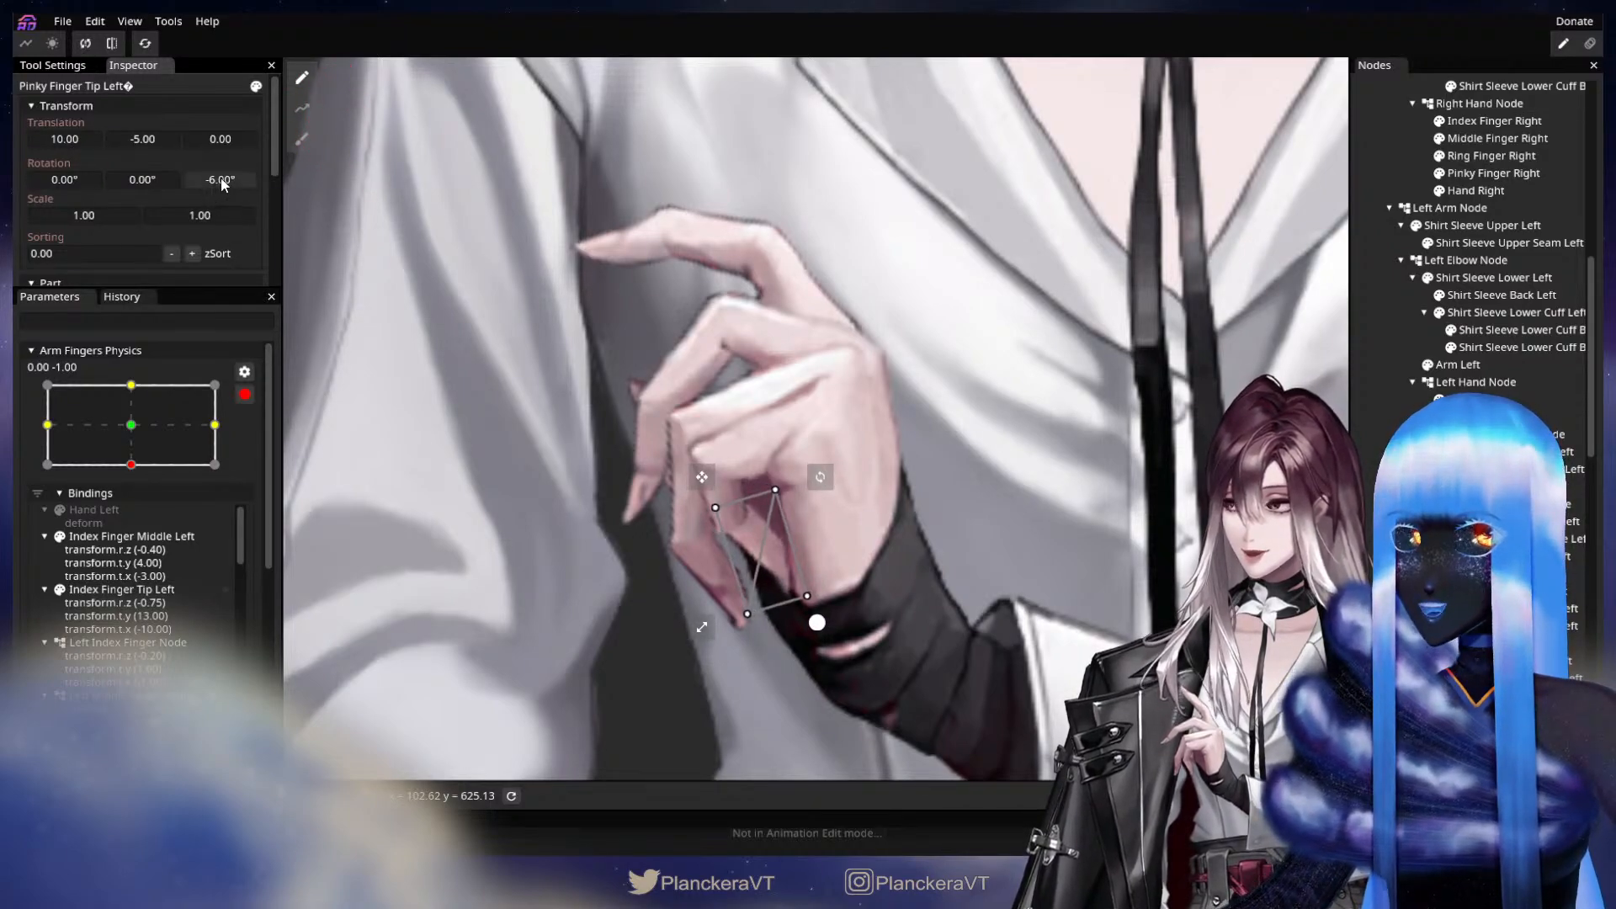
Refine Pinky Finger Middle Left with a Z rotation of -10.30° and an X translation of 1.00.
click(1522, 678)
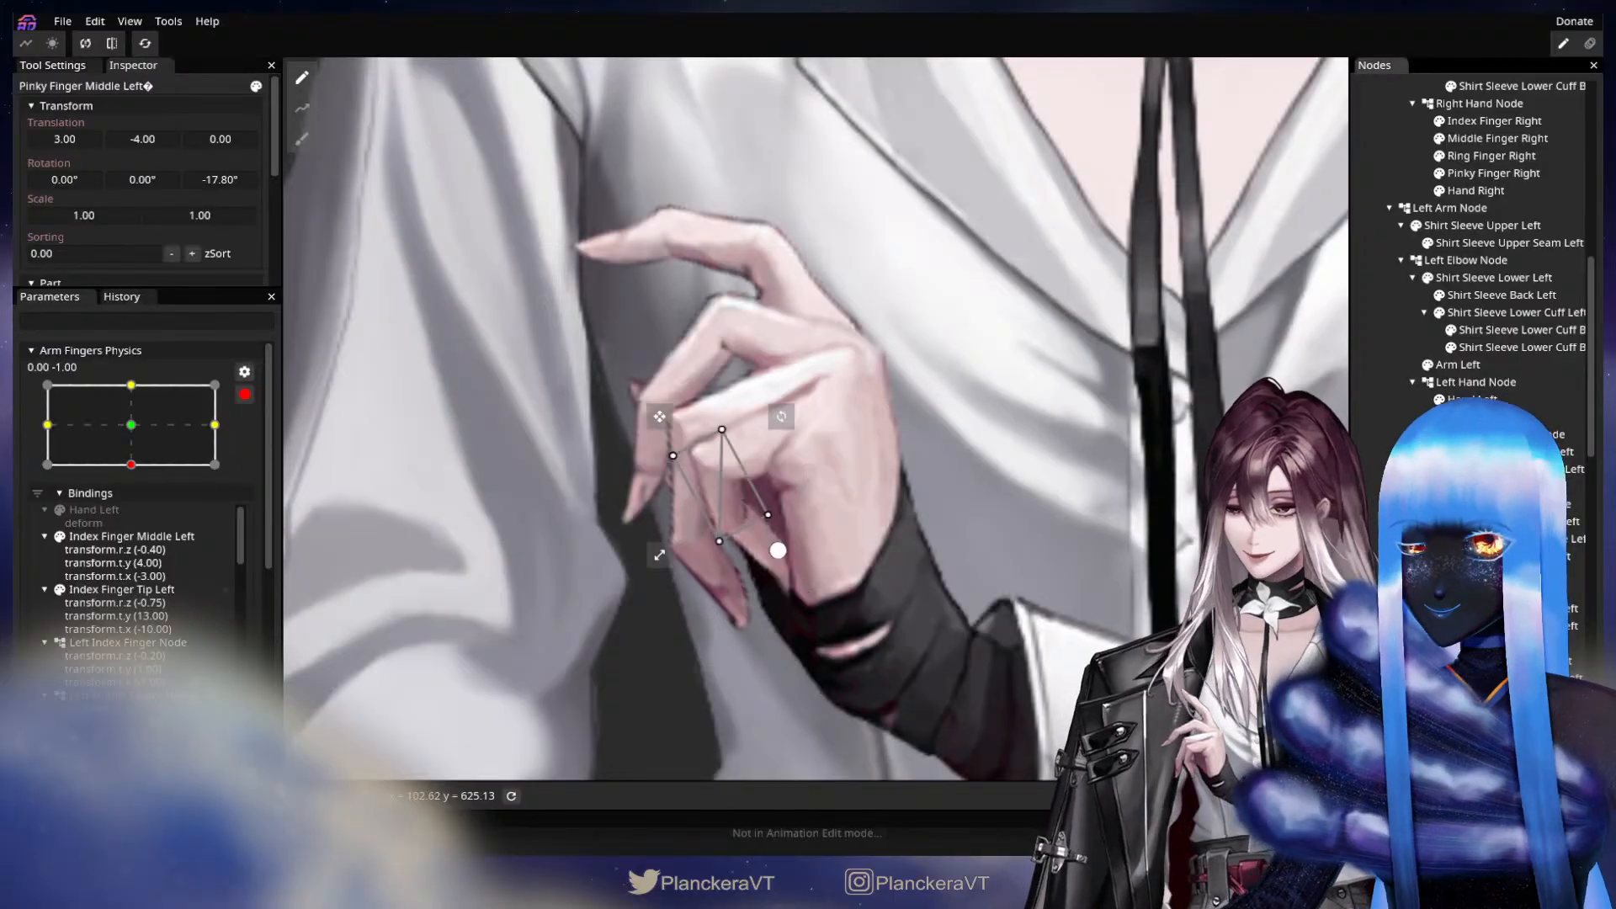
mouse_move(220, 180)
mouse_down()
mouse_move(301, 165)
mouse_move(234, 181)
mouse_move(249, 179)
mouse_up()
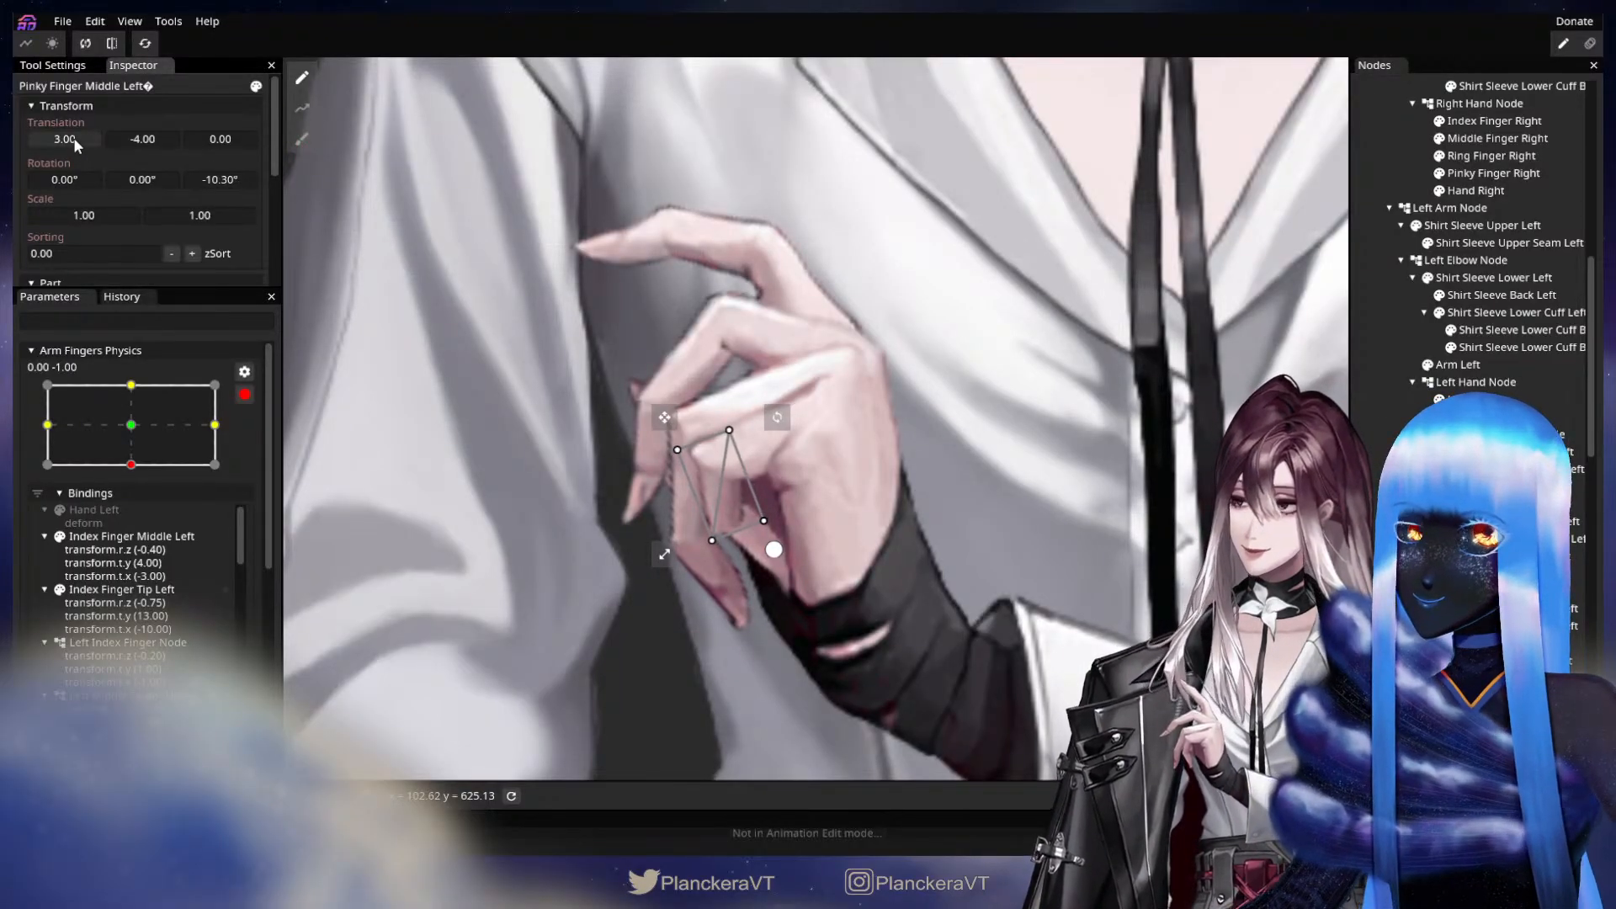
drag(73, 139, 69, 140)
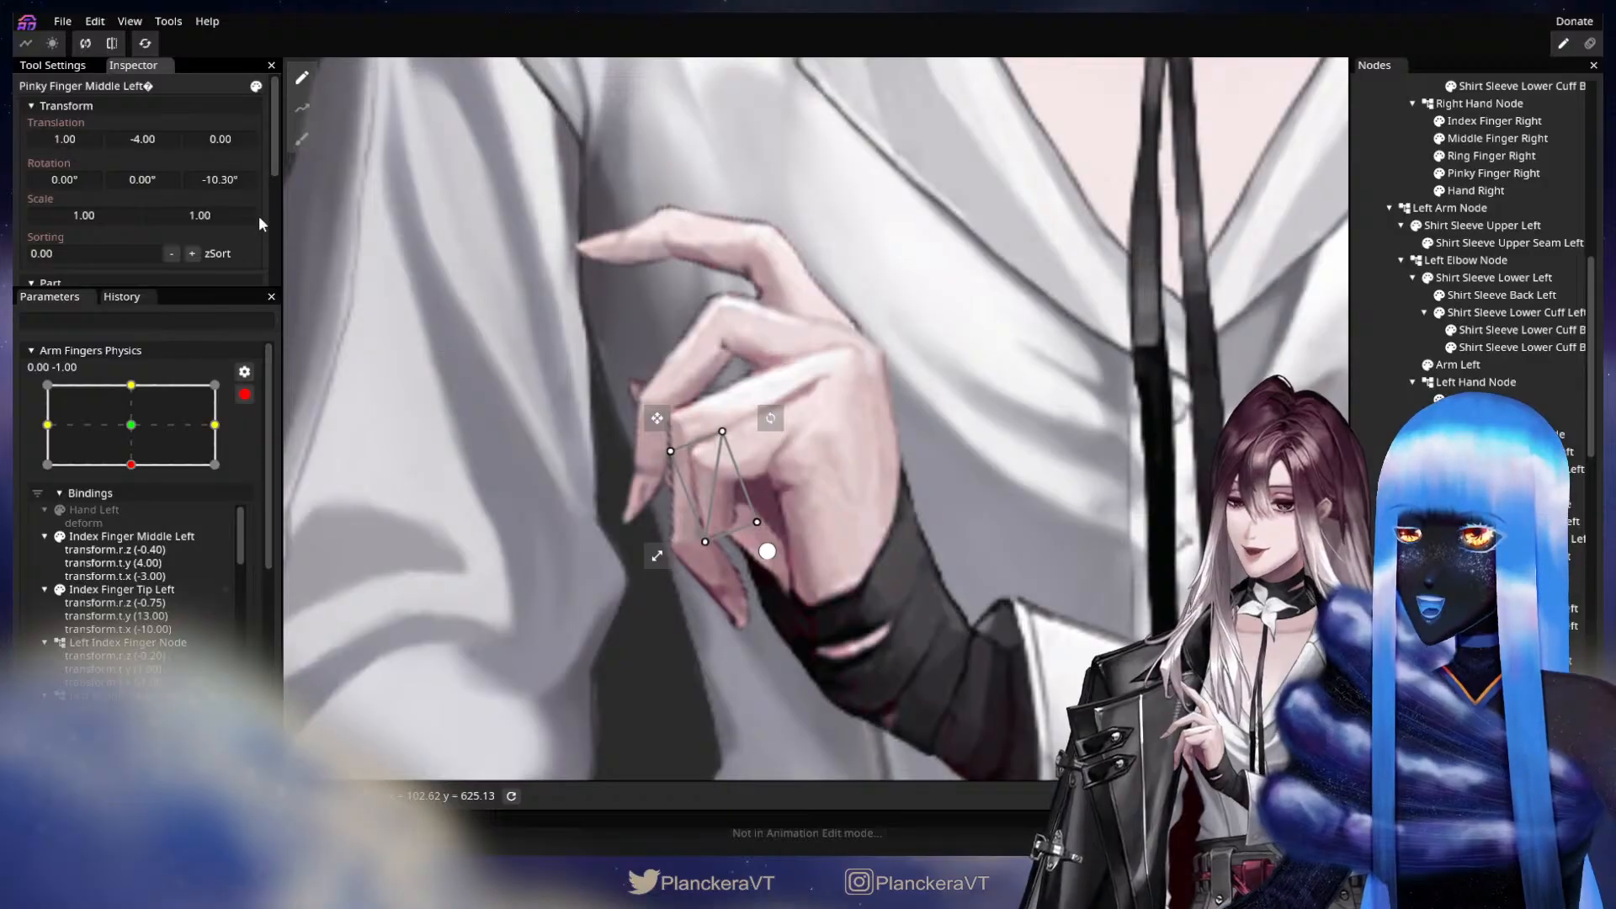
Set the left pinky tip's X translation to 4.00 and fine-tune the finger's remaining offset so its segments line up.
click(1515, 678)
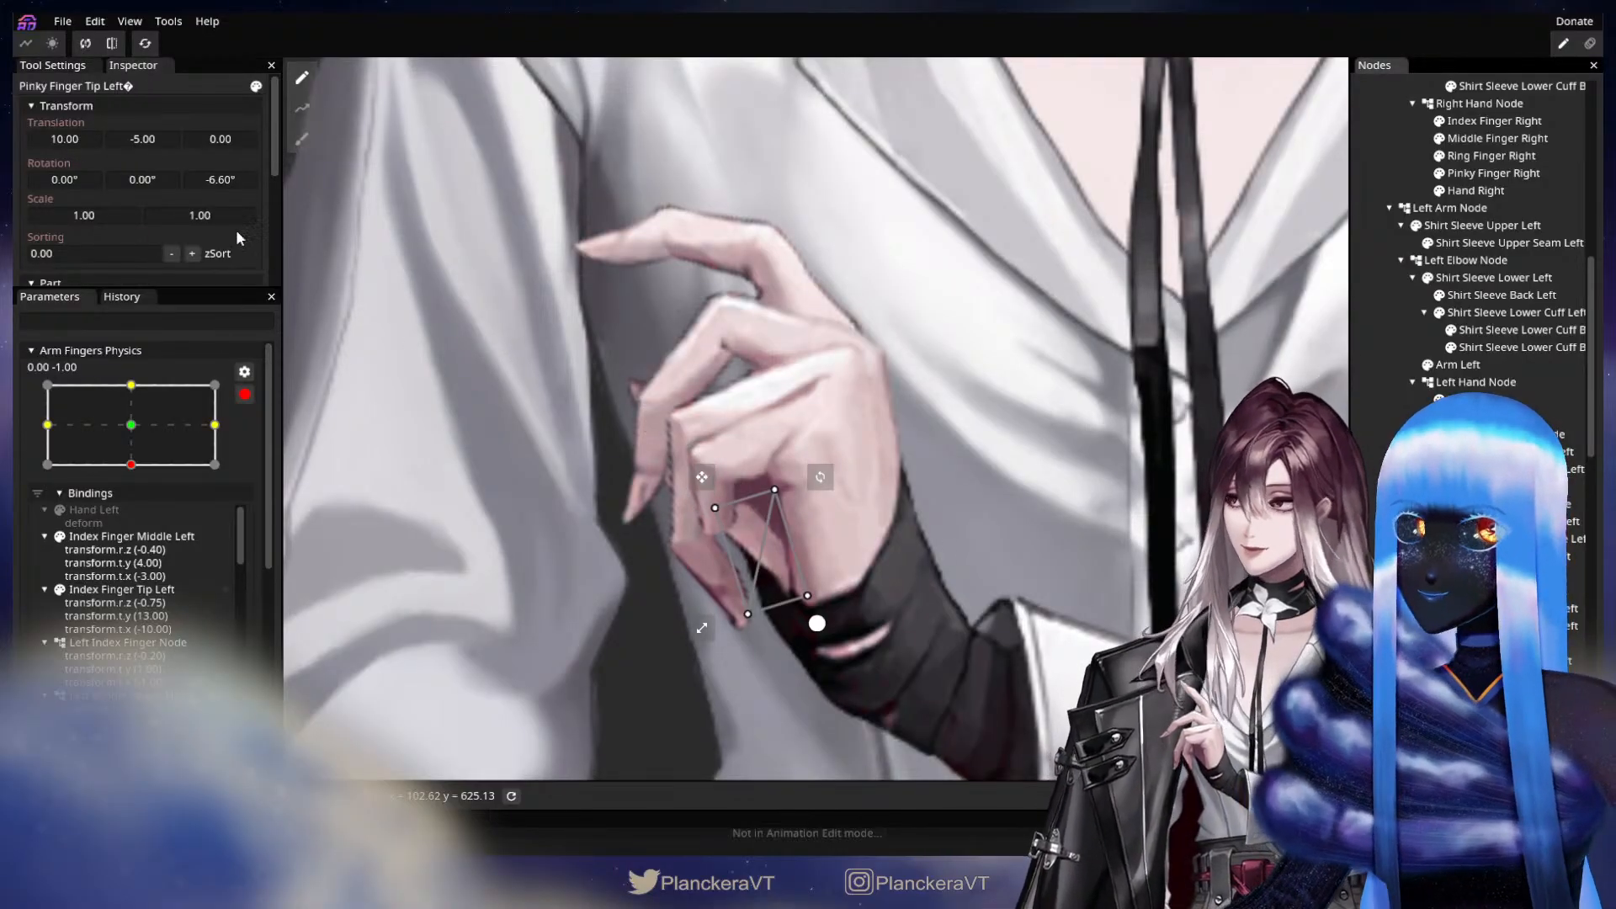
drag(79, 139, 73, 152)
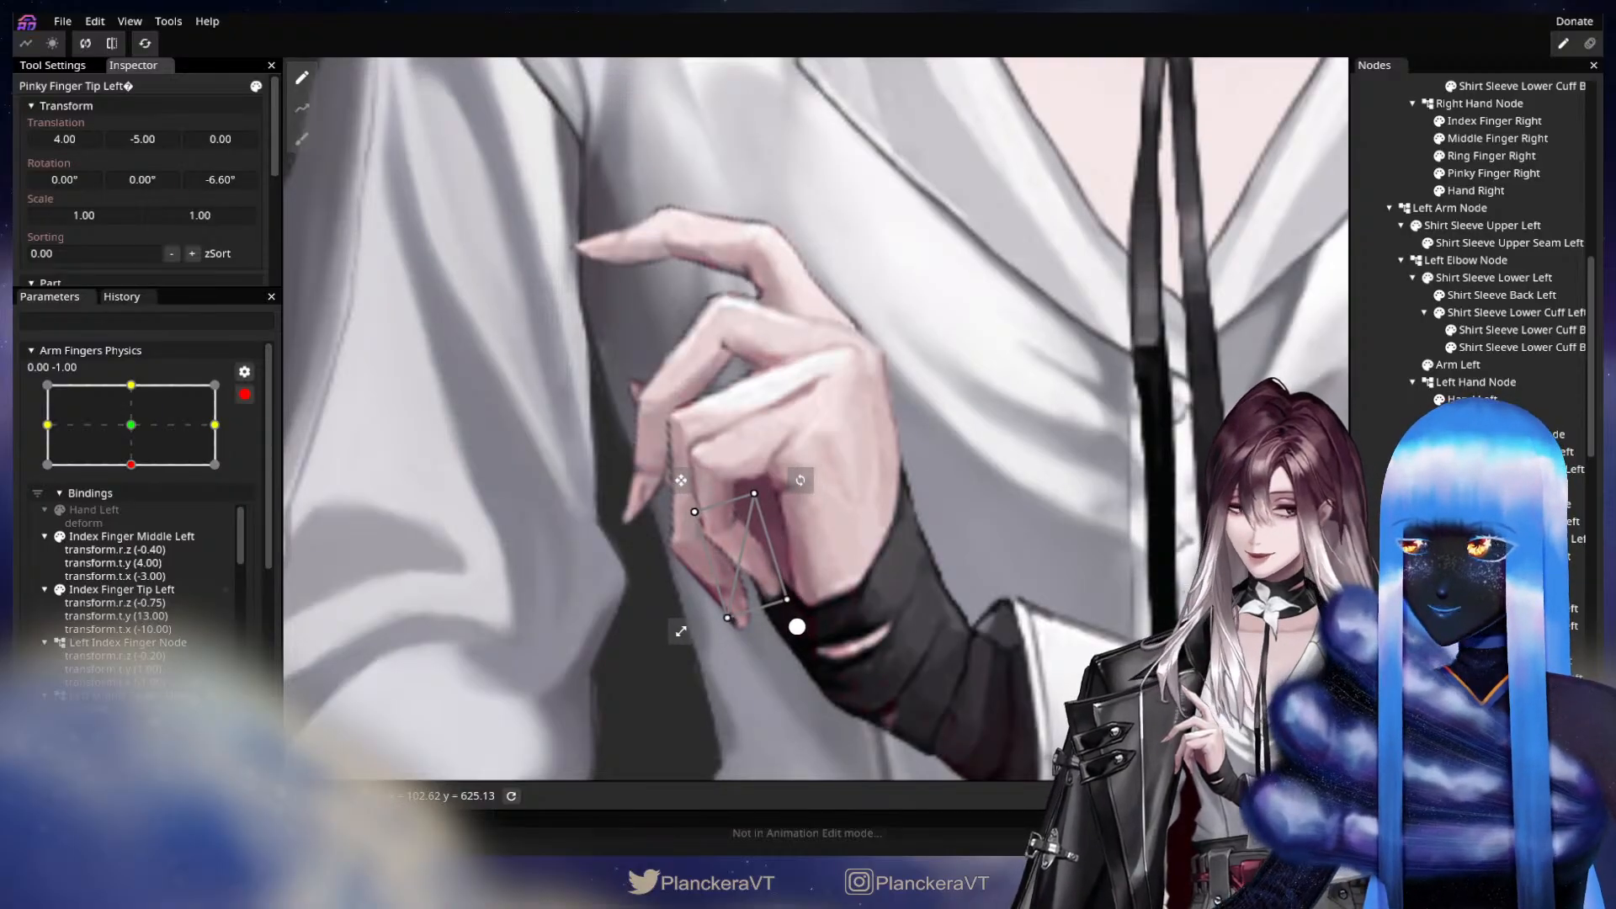
click(852, 486)
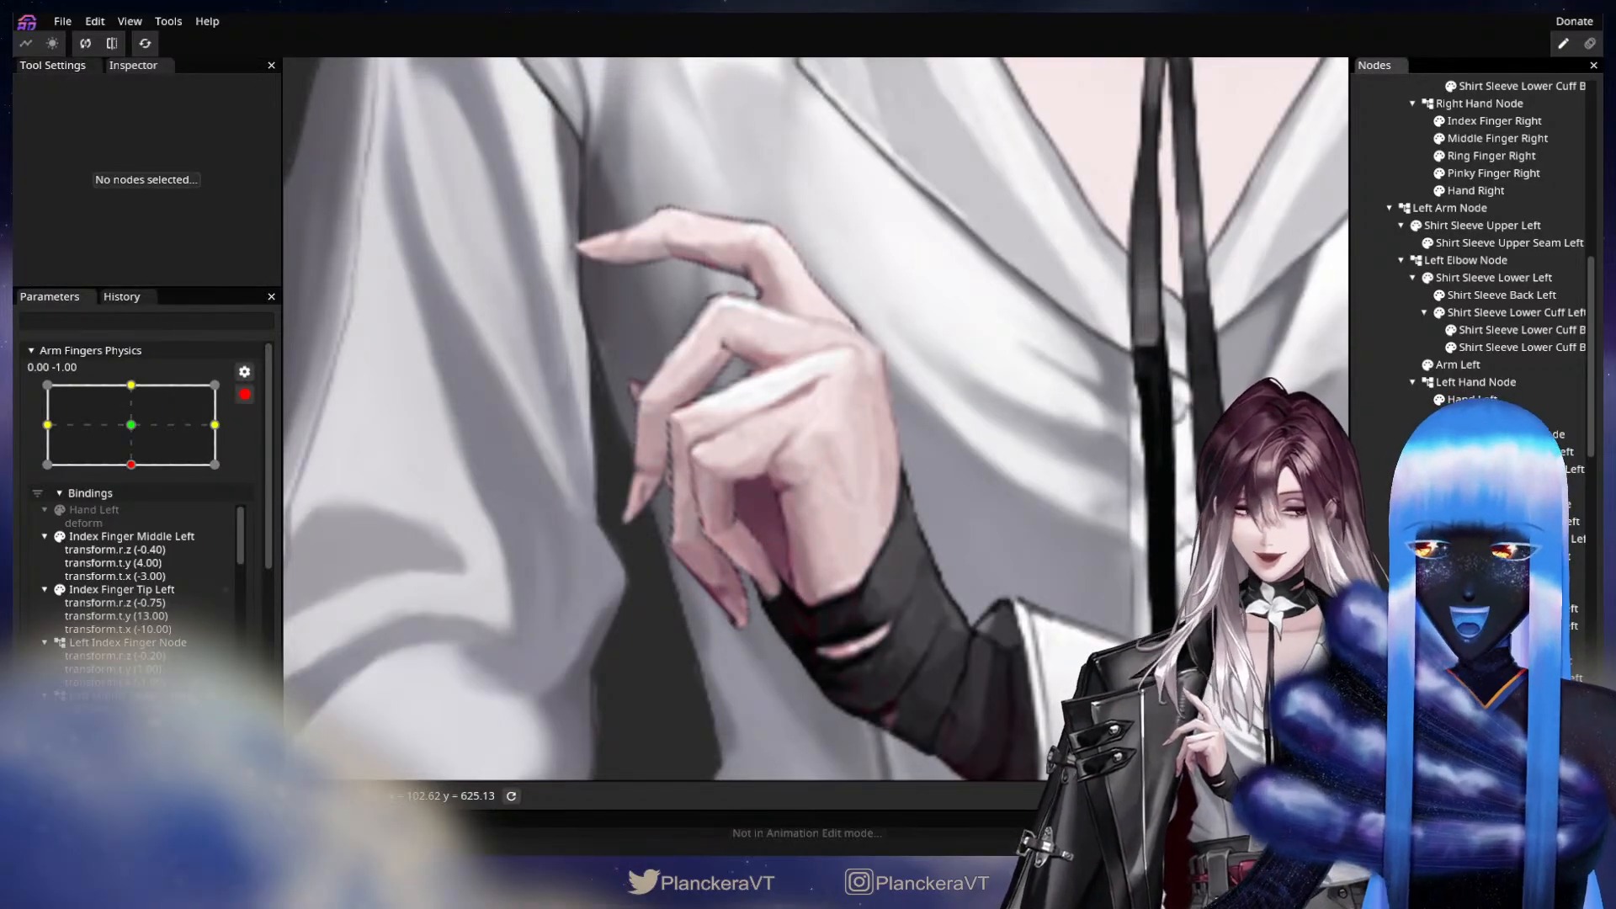
click(1511, 661)
drag(154, 139, 72, 138)
click(1023, 617)
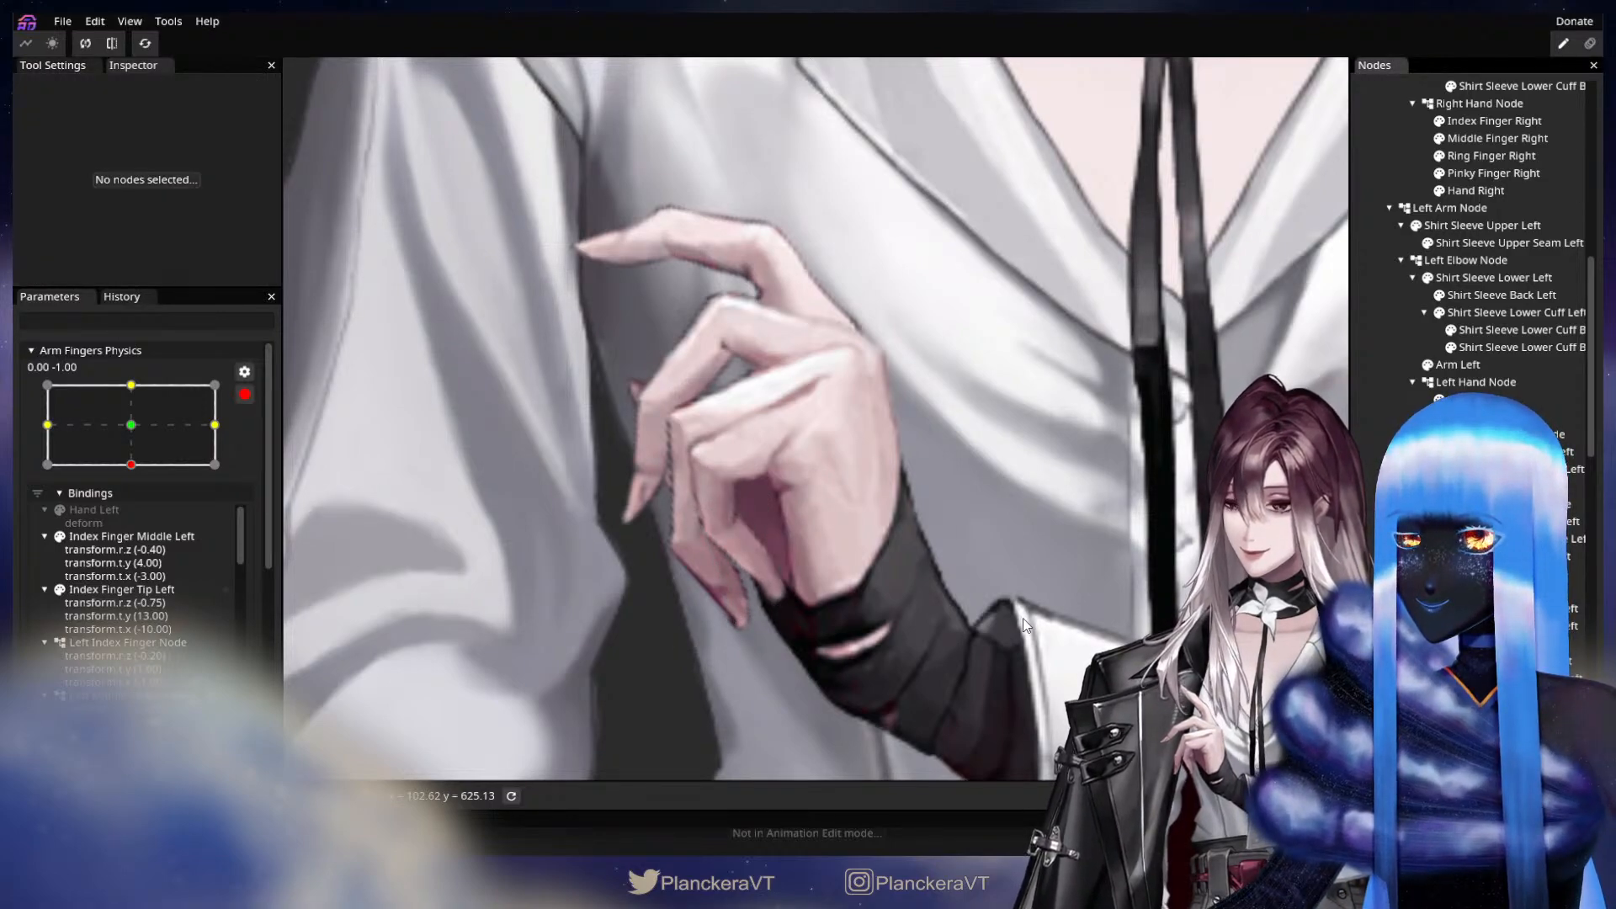
Hide the left middle, ring and pinky fingers to expose the thumb behind them.
scroll(1025, 599, down, 1)
scroll(1027, 600, down, 1)
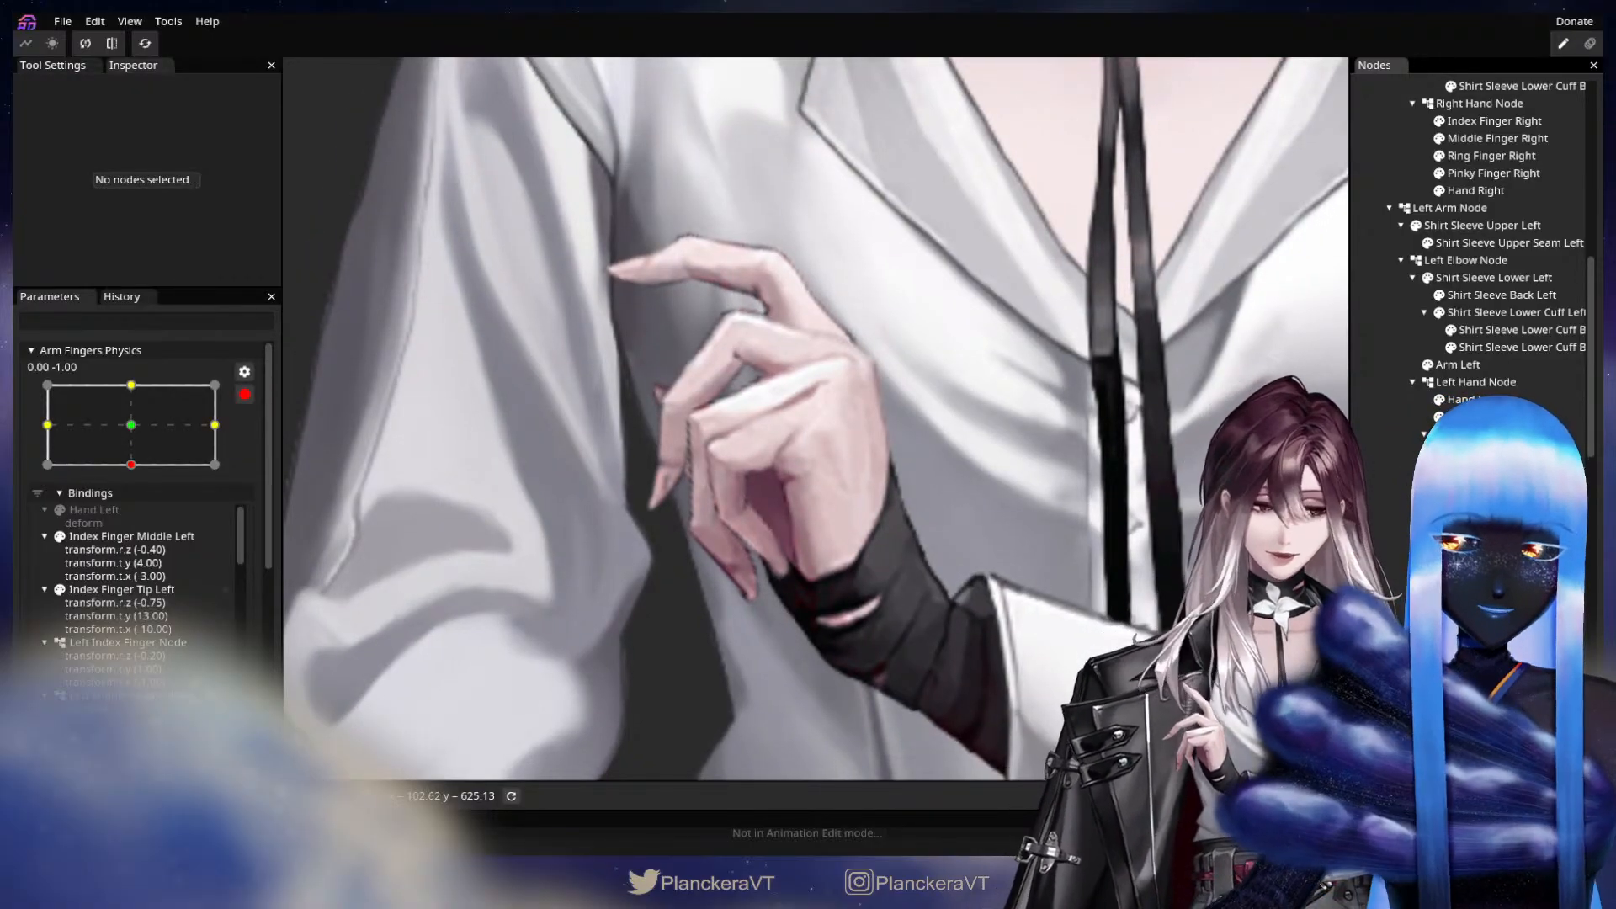
click(1440, 574)
click(1439, 643)
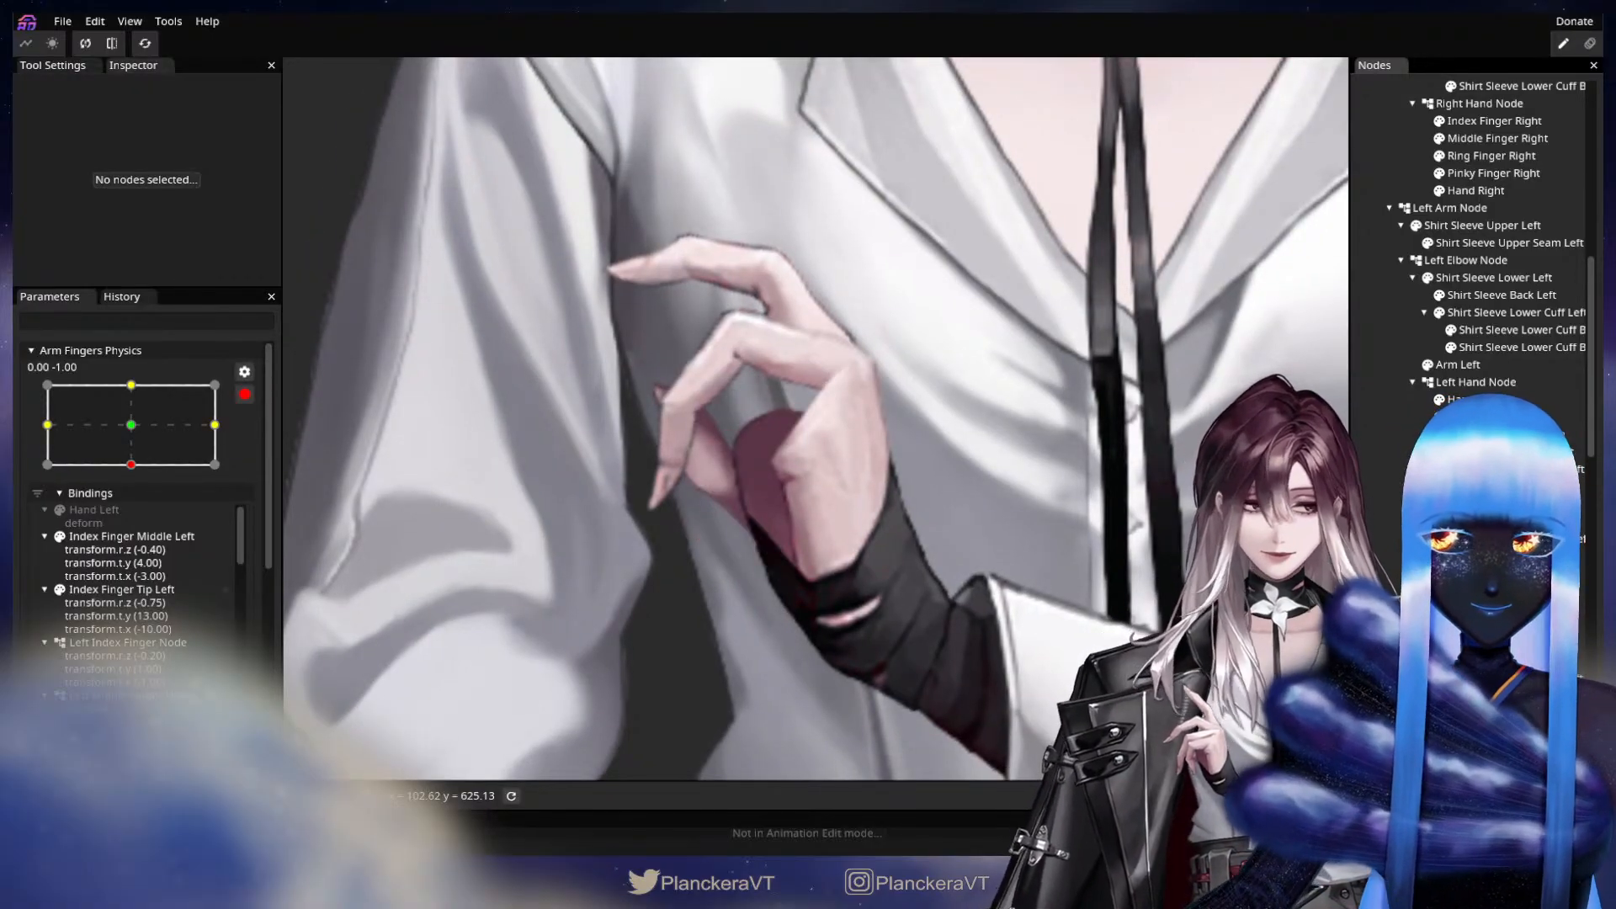
click(1440, 504)
drag(920, 507, 1013, 557)
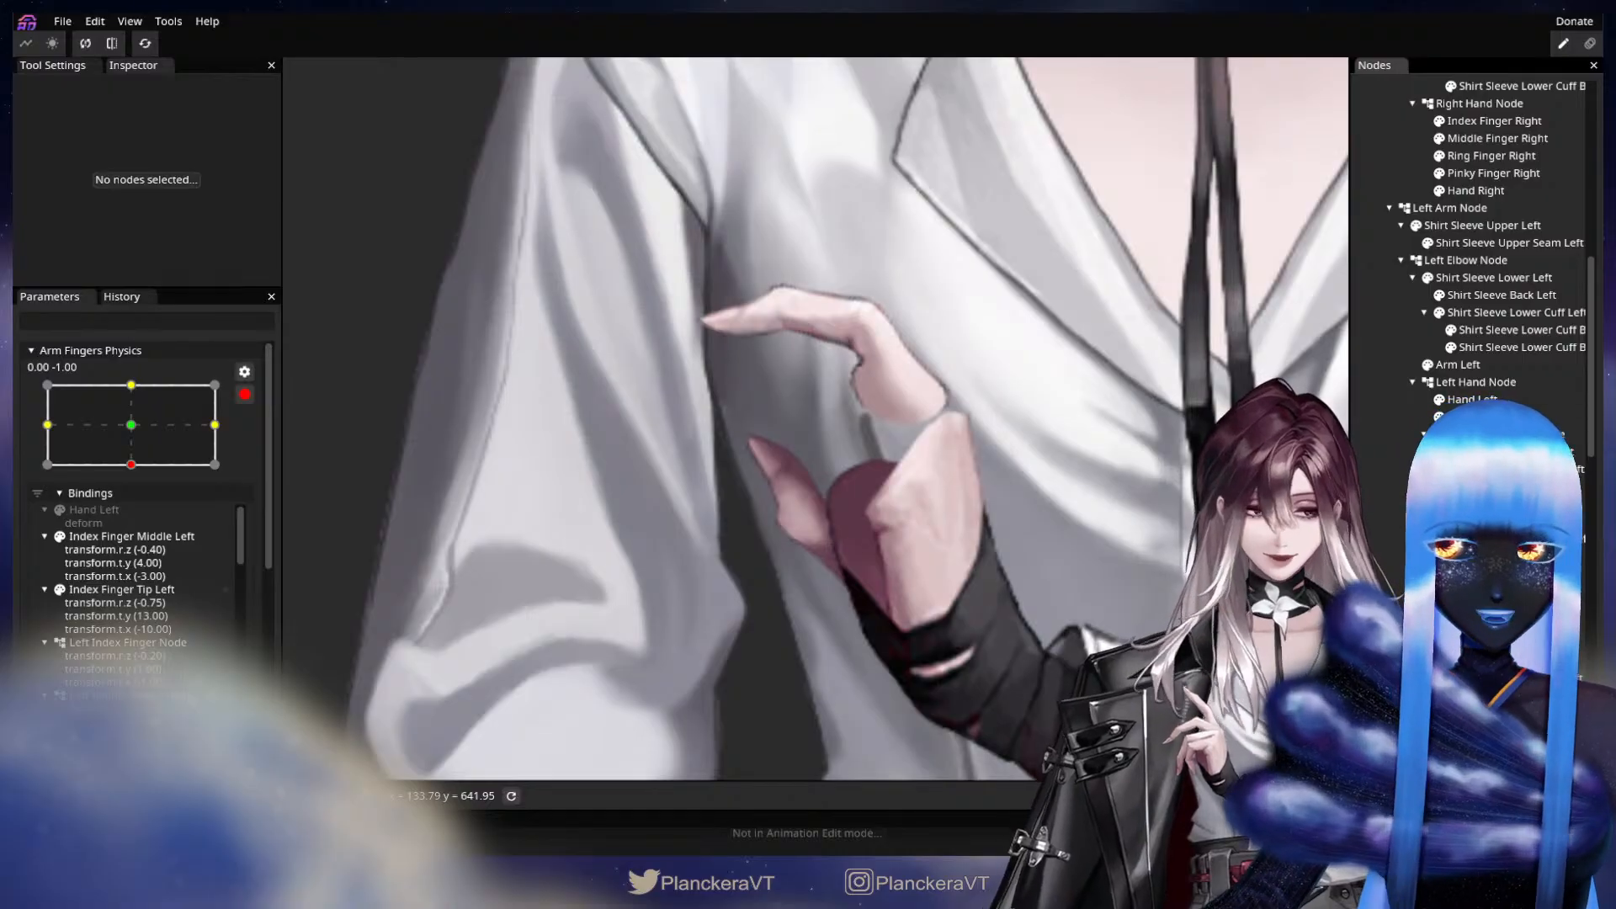
Key Left Thumb Node with a Z rotation of -10.80° and Thumb Tip Left with a Z rotation of 18.45° and X translation of 2.00.
click(1490, 714)
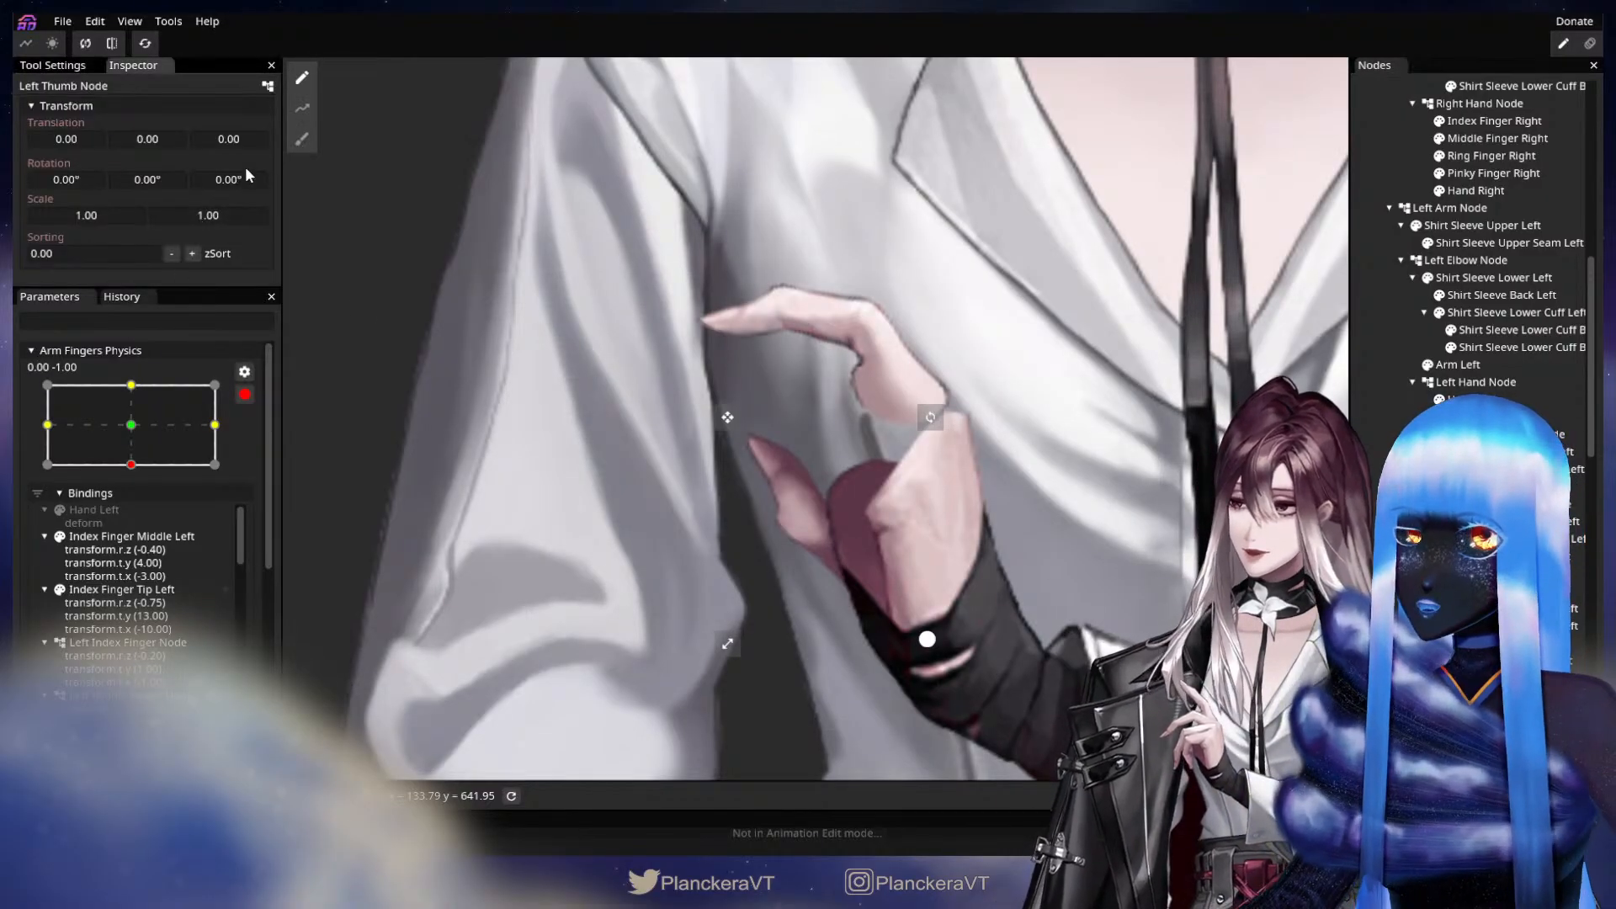
drag(244, 169, 202, 193)
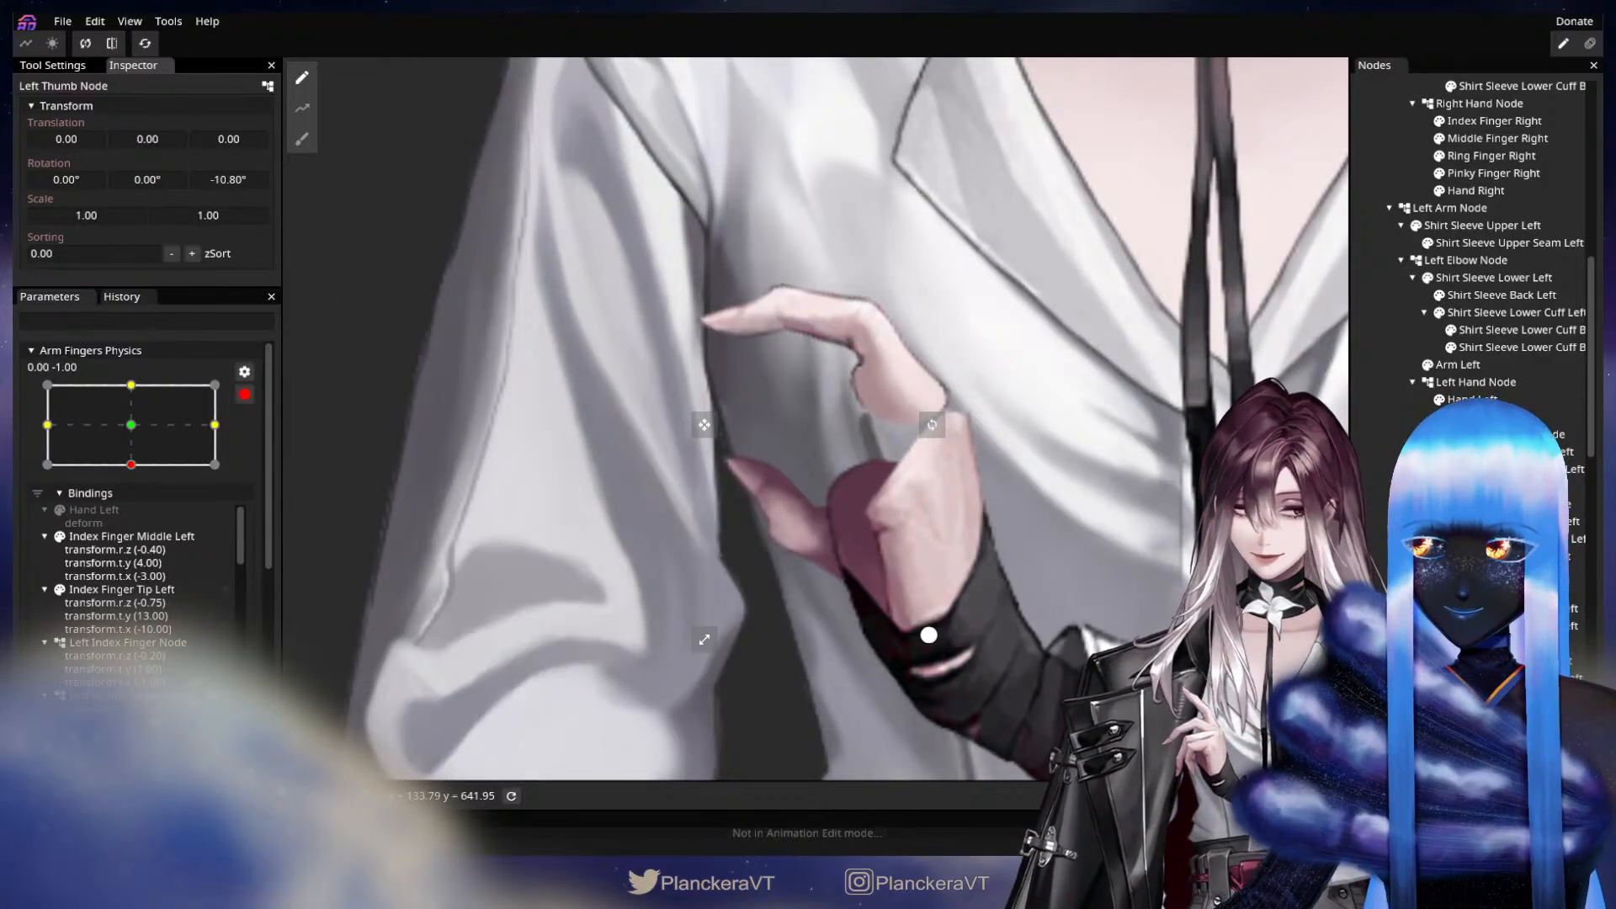
click(831, 575)
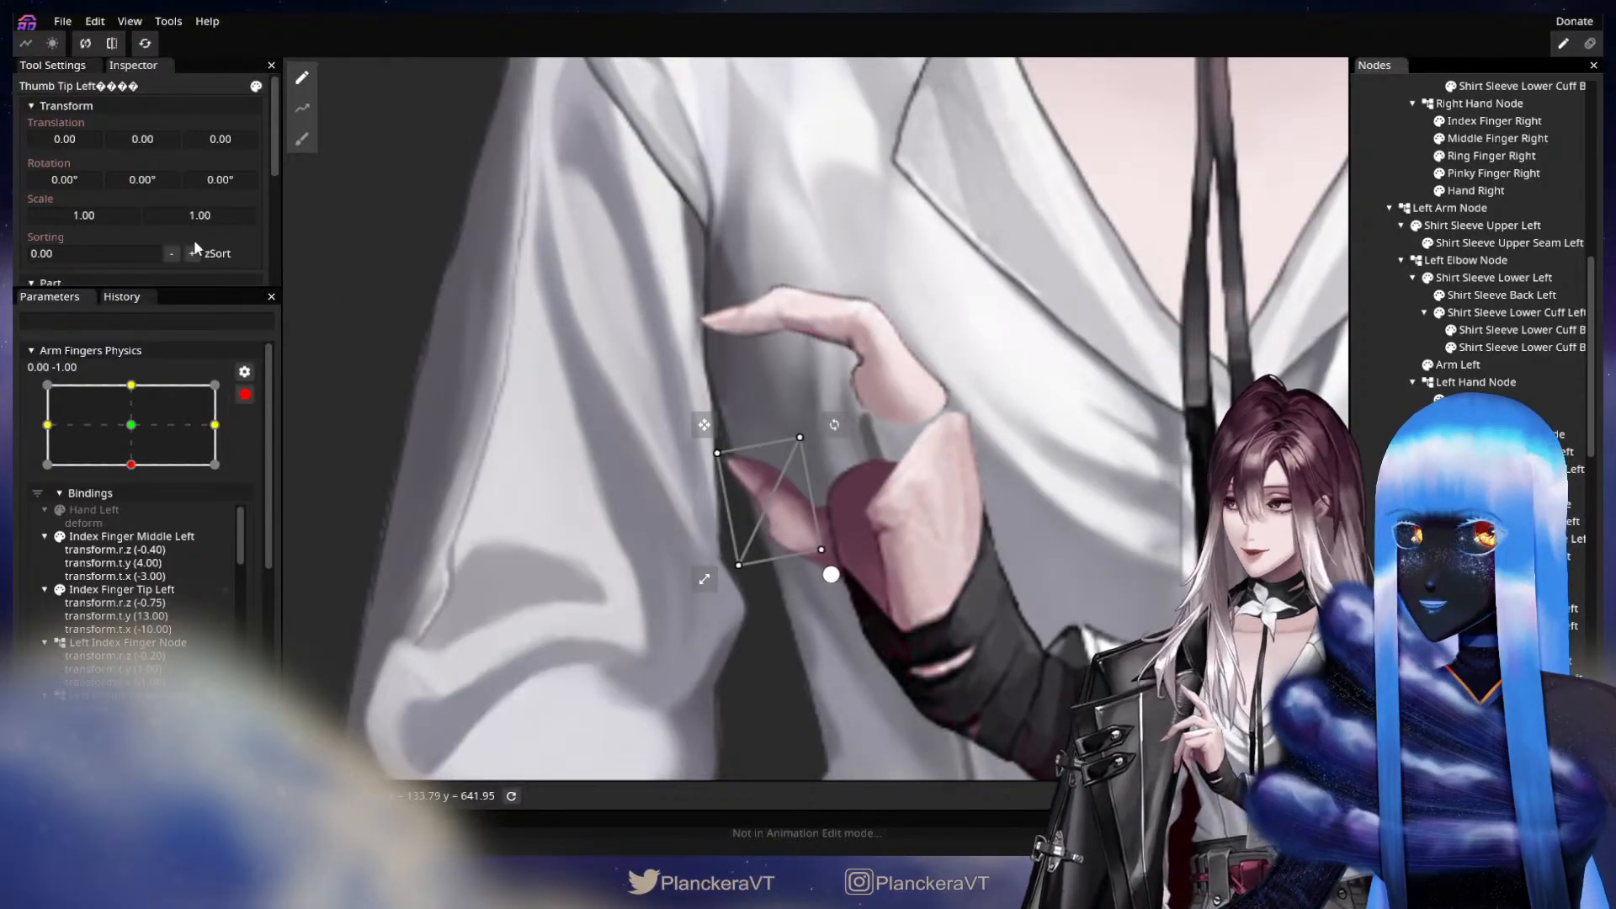
drag(212, 183, 268, 178)
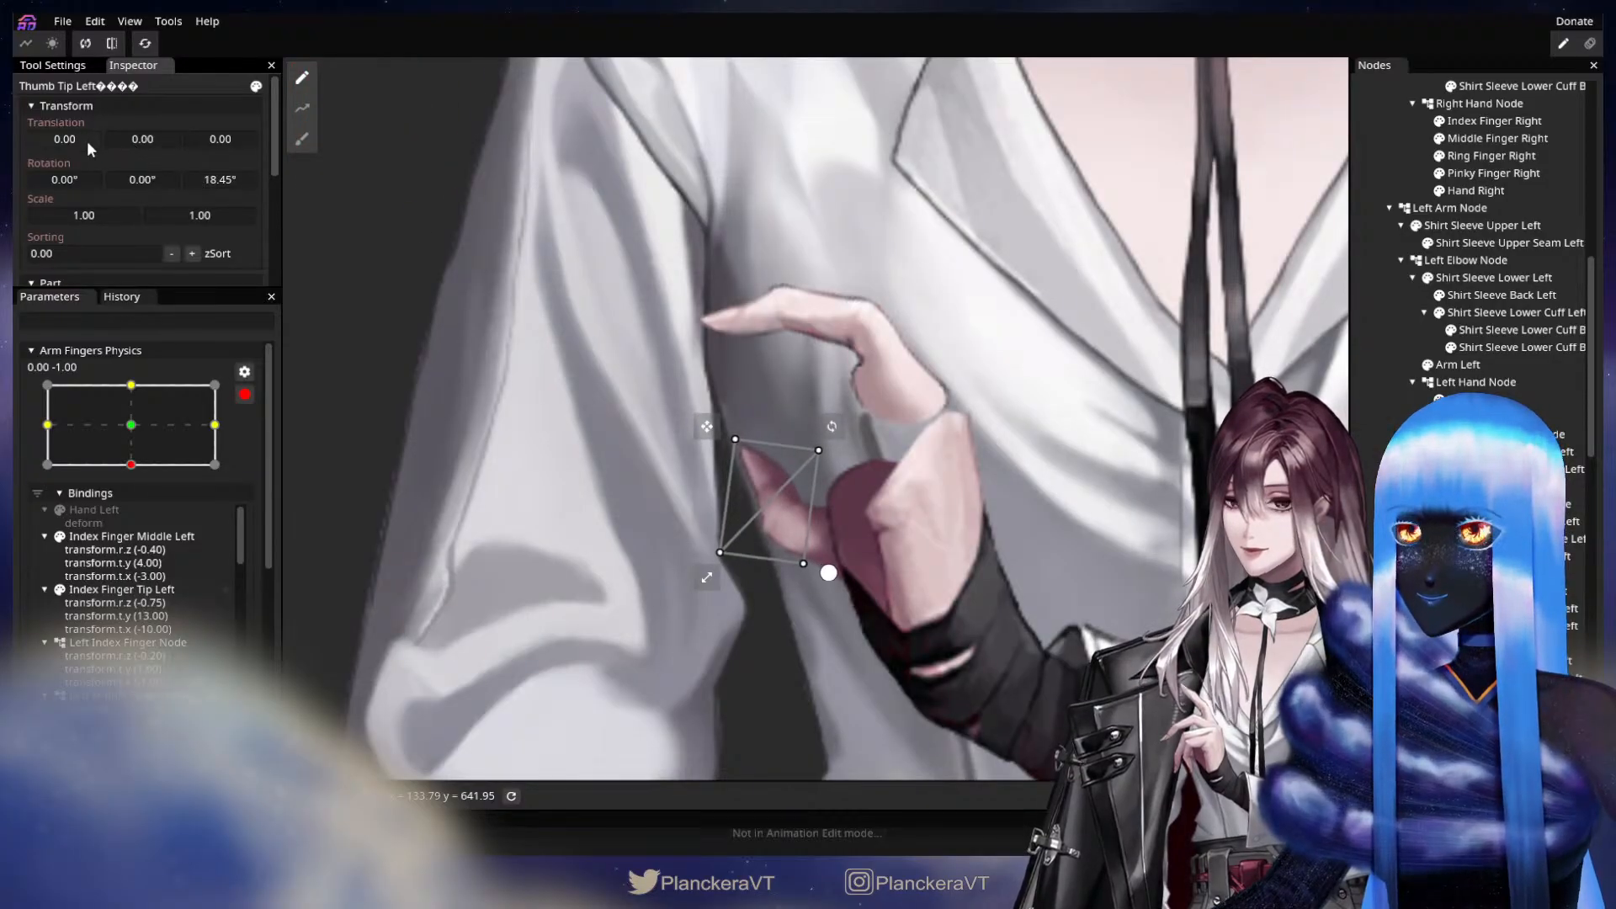
drag(88, 140, 89, 139)
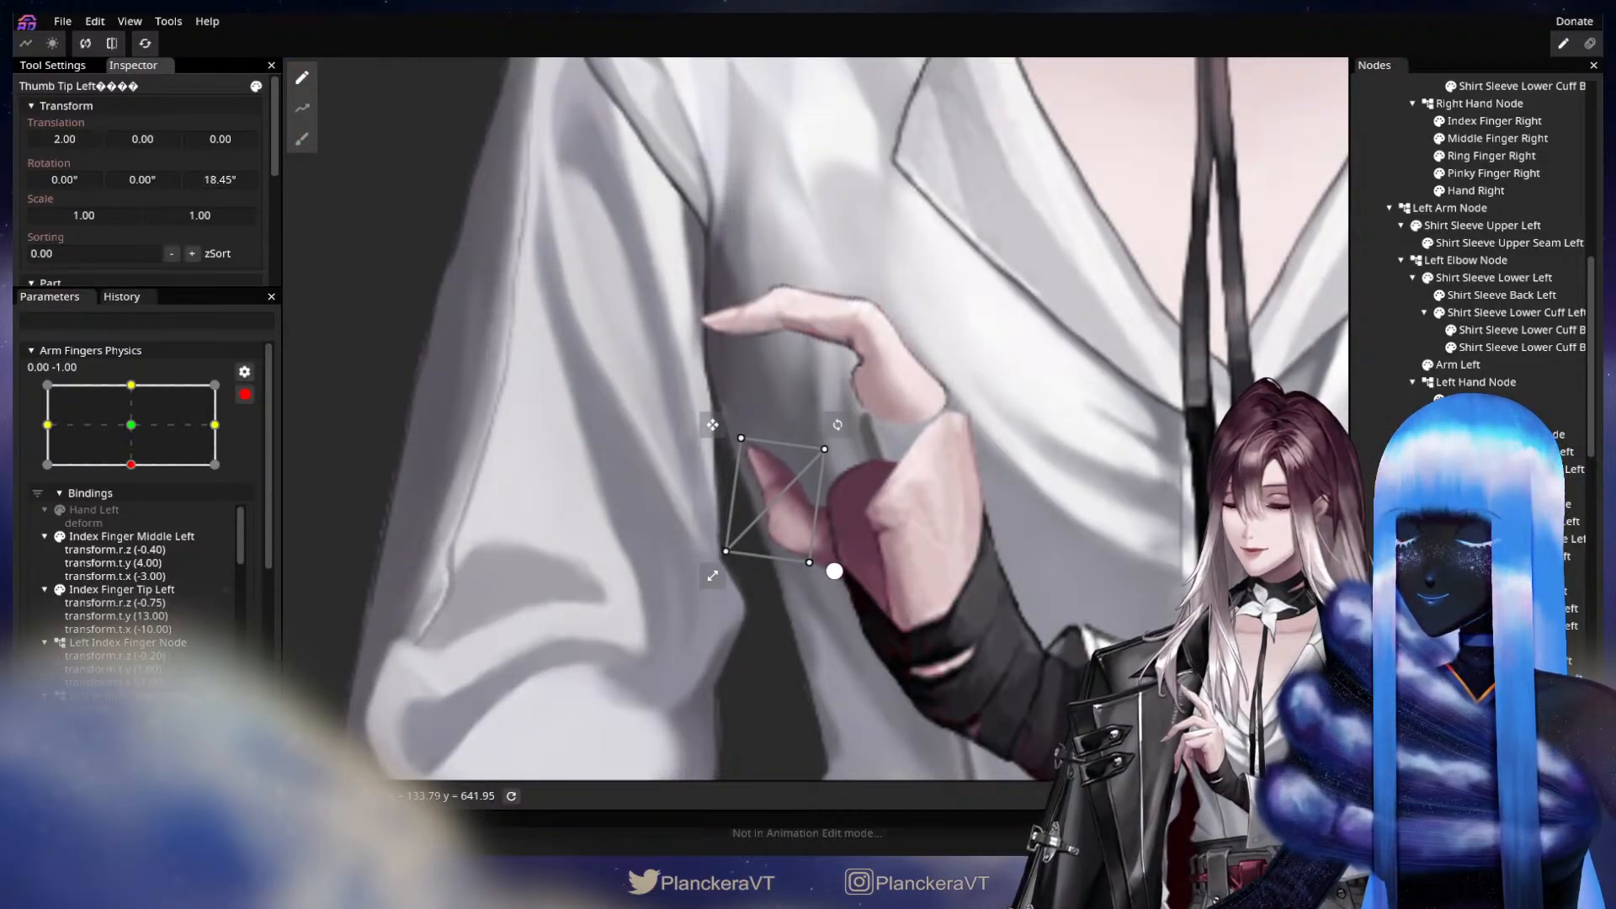
Show the left middle, ring and pinky fingers again and stop editing the Arm Fingers Physics keypoint.
key(Escape)
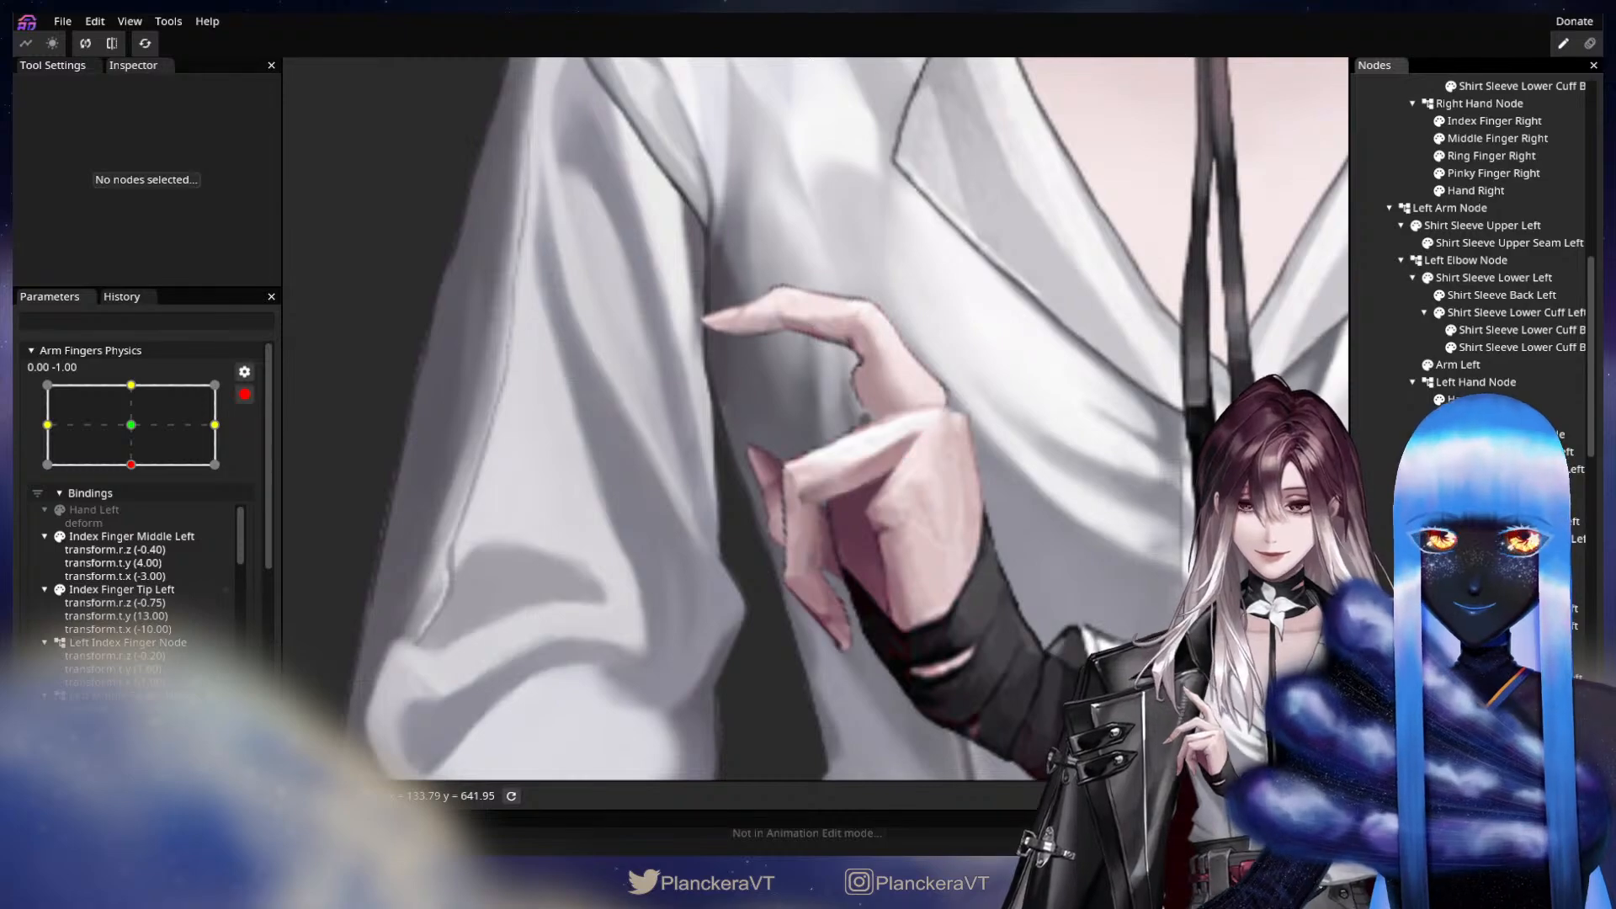
click(1440, 505)
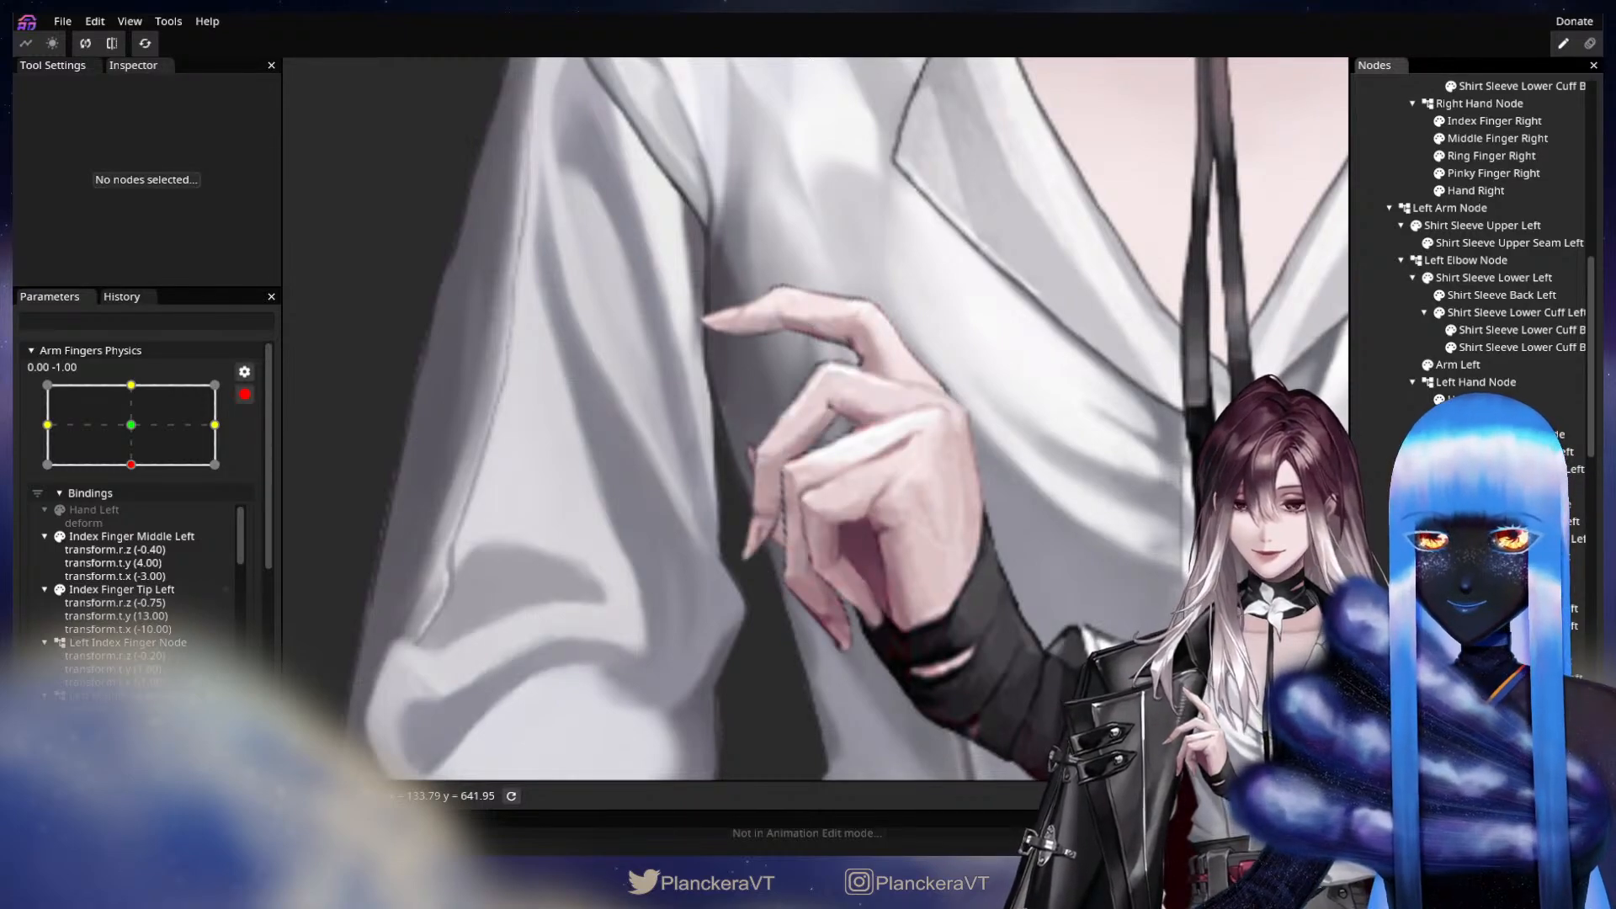
scroll(927, 518, down, 2)
click(245, 396)
scroll(115, 672, up, 3)
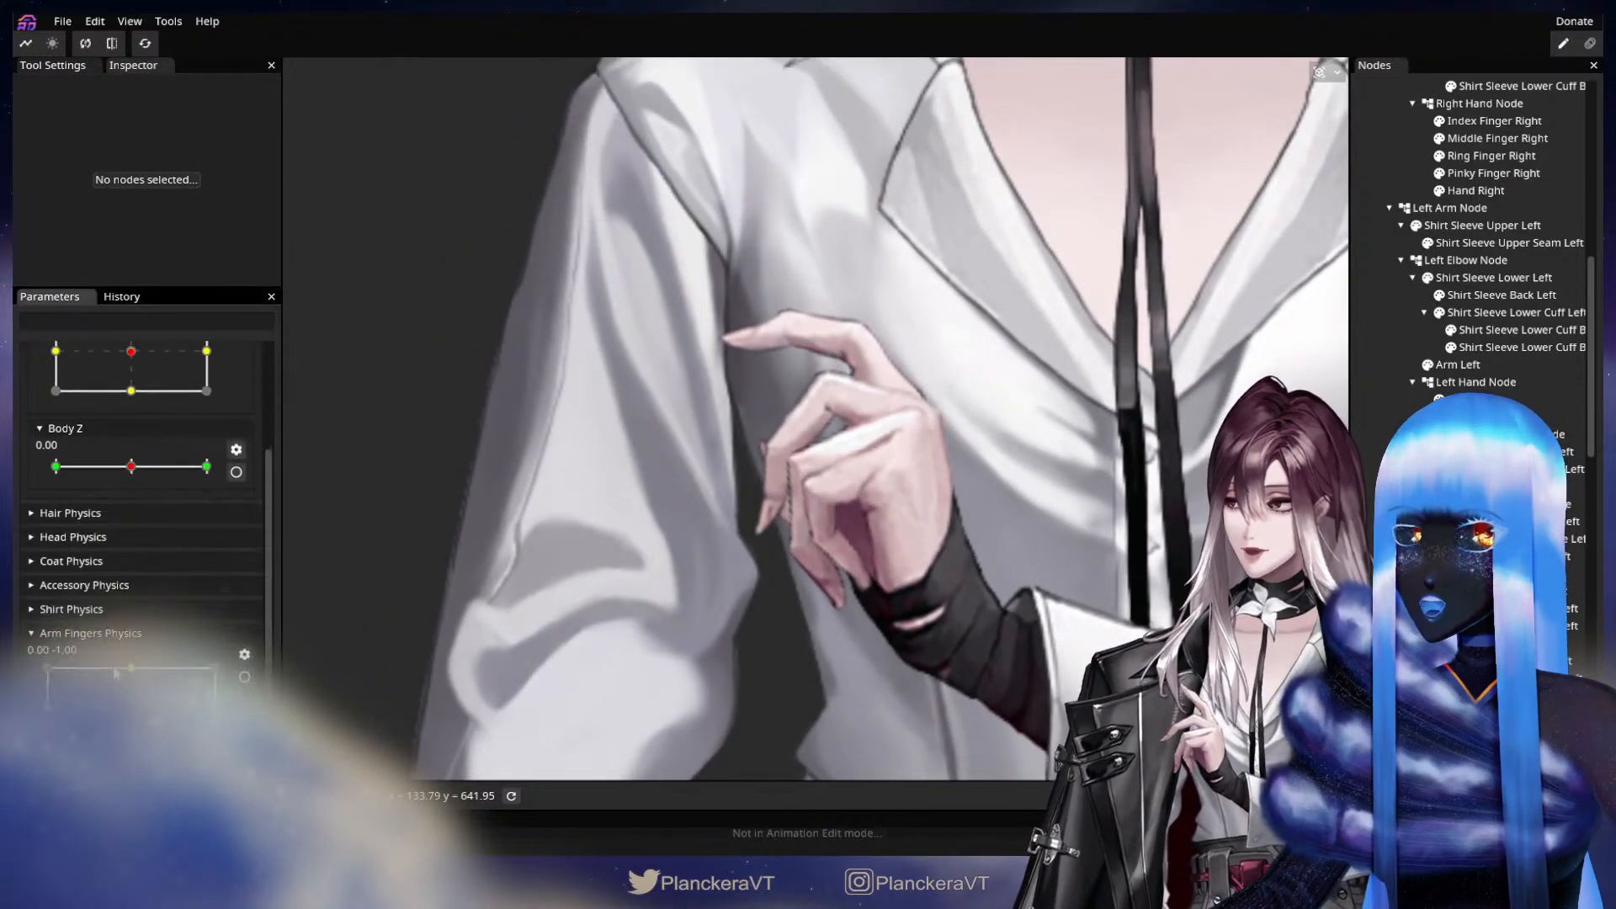
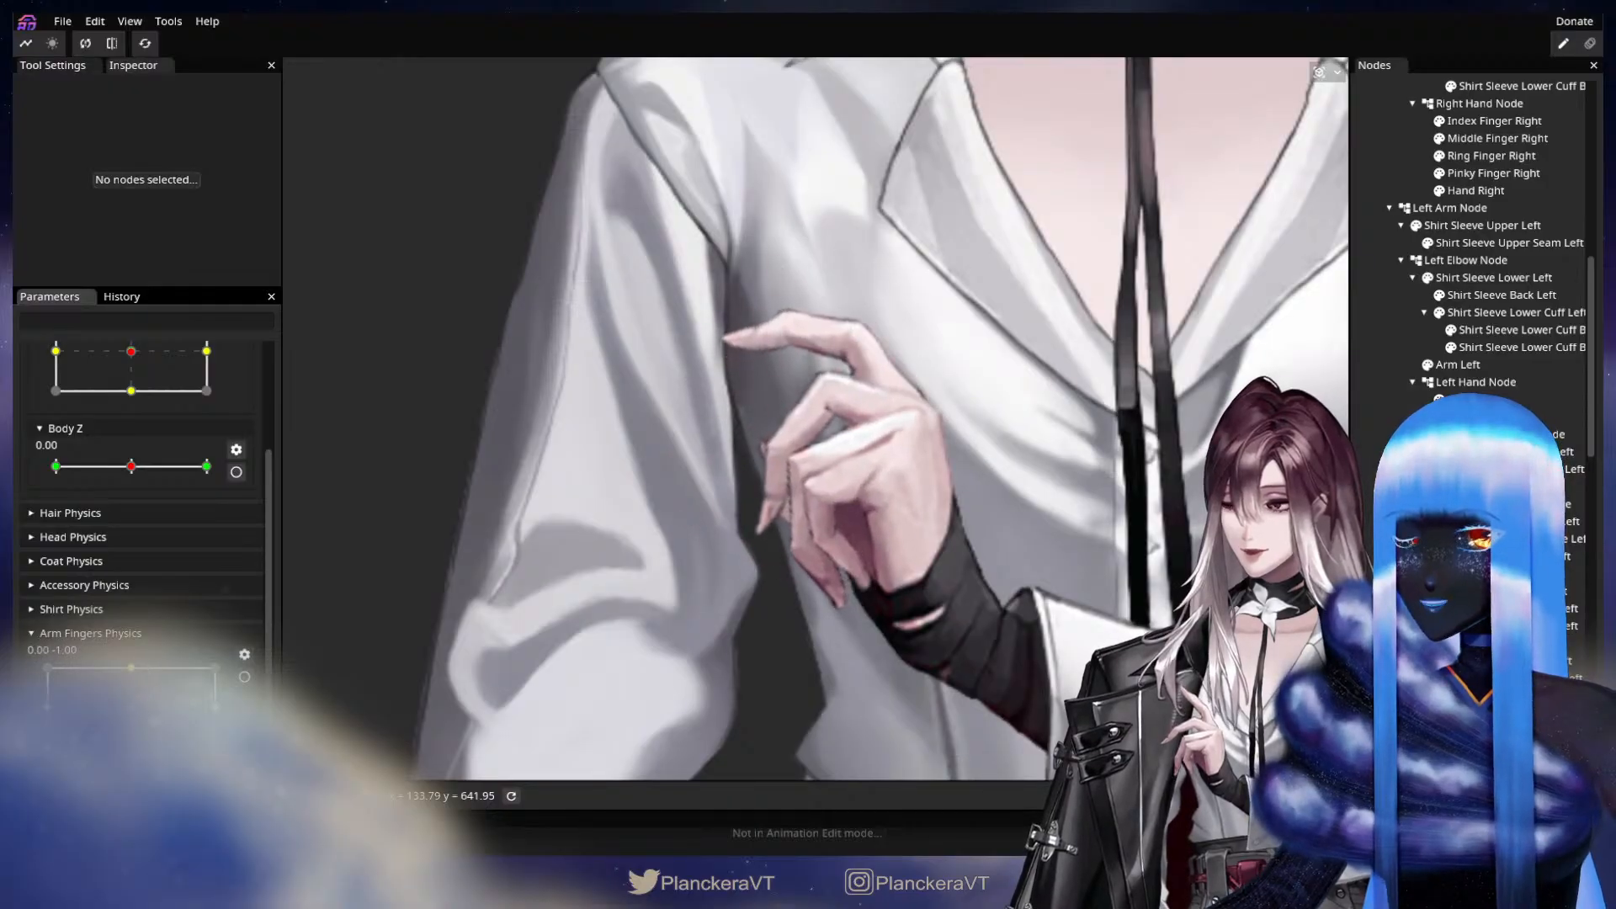
Deform the Hand Left mesh with the circle brush at the 0.00, -1.00 keypoint of Arm Fingers Physics, ending with the parameter disarmed.
click(244, 676)
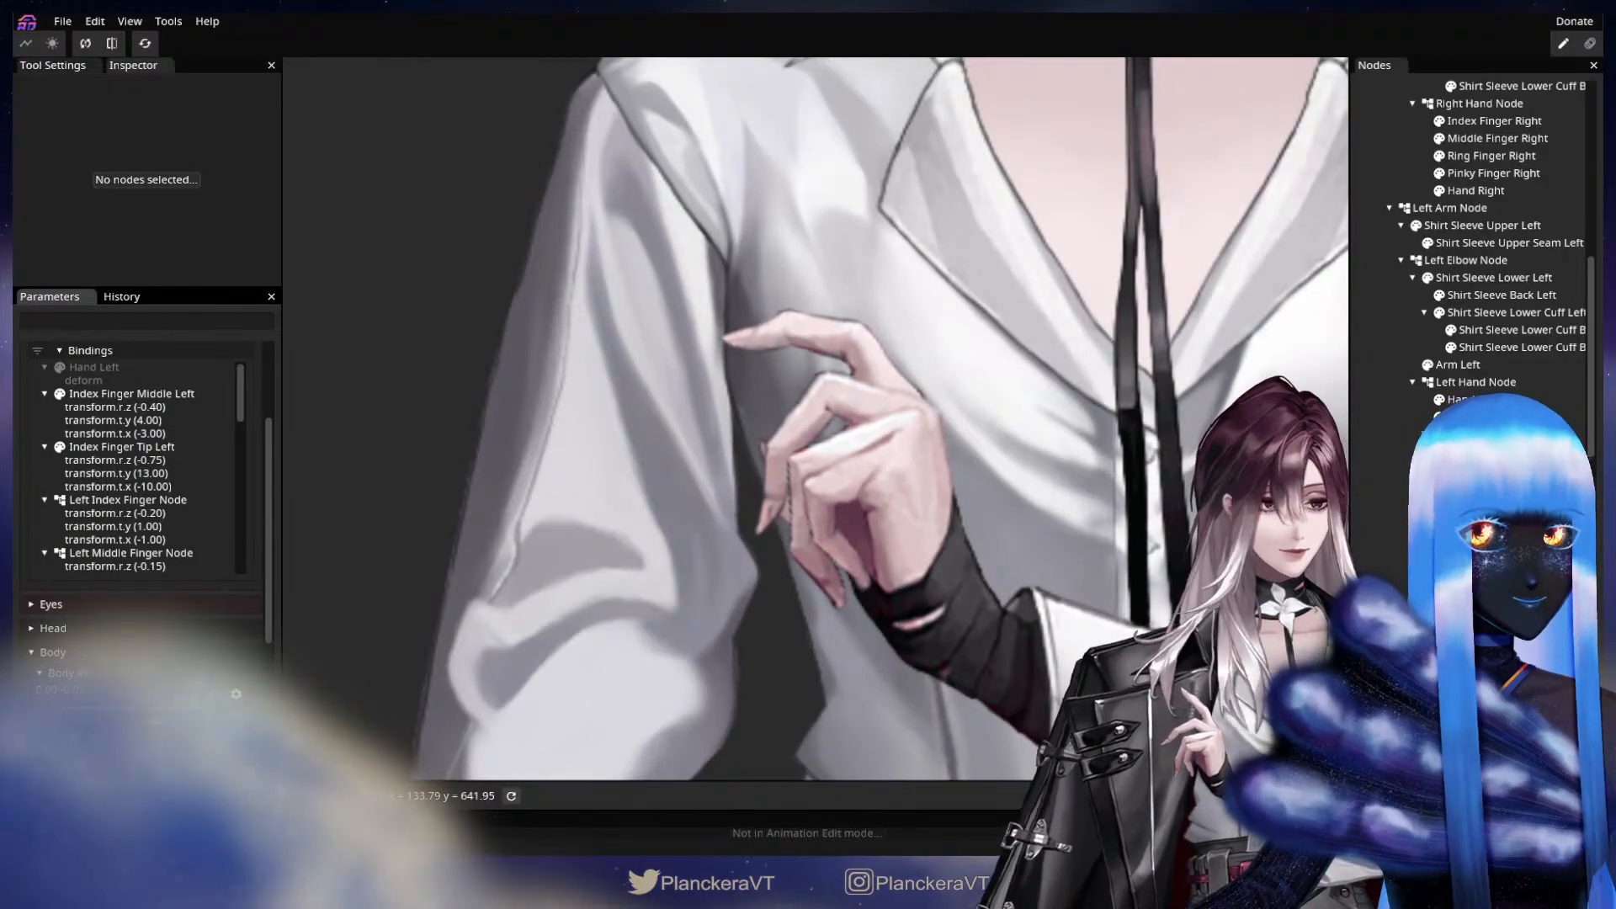
click(1480, 400)
click(302, 139)
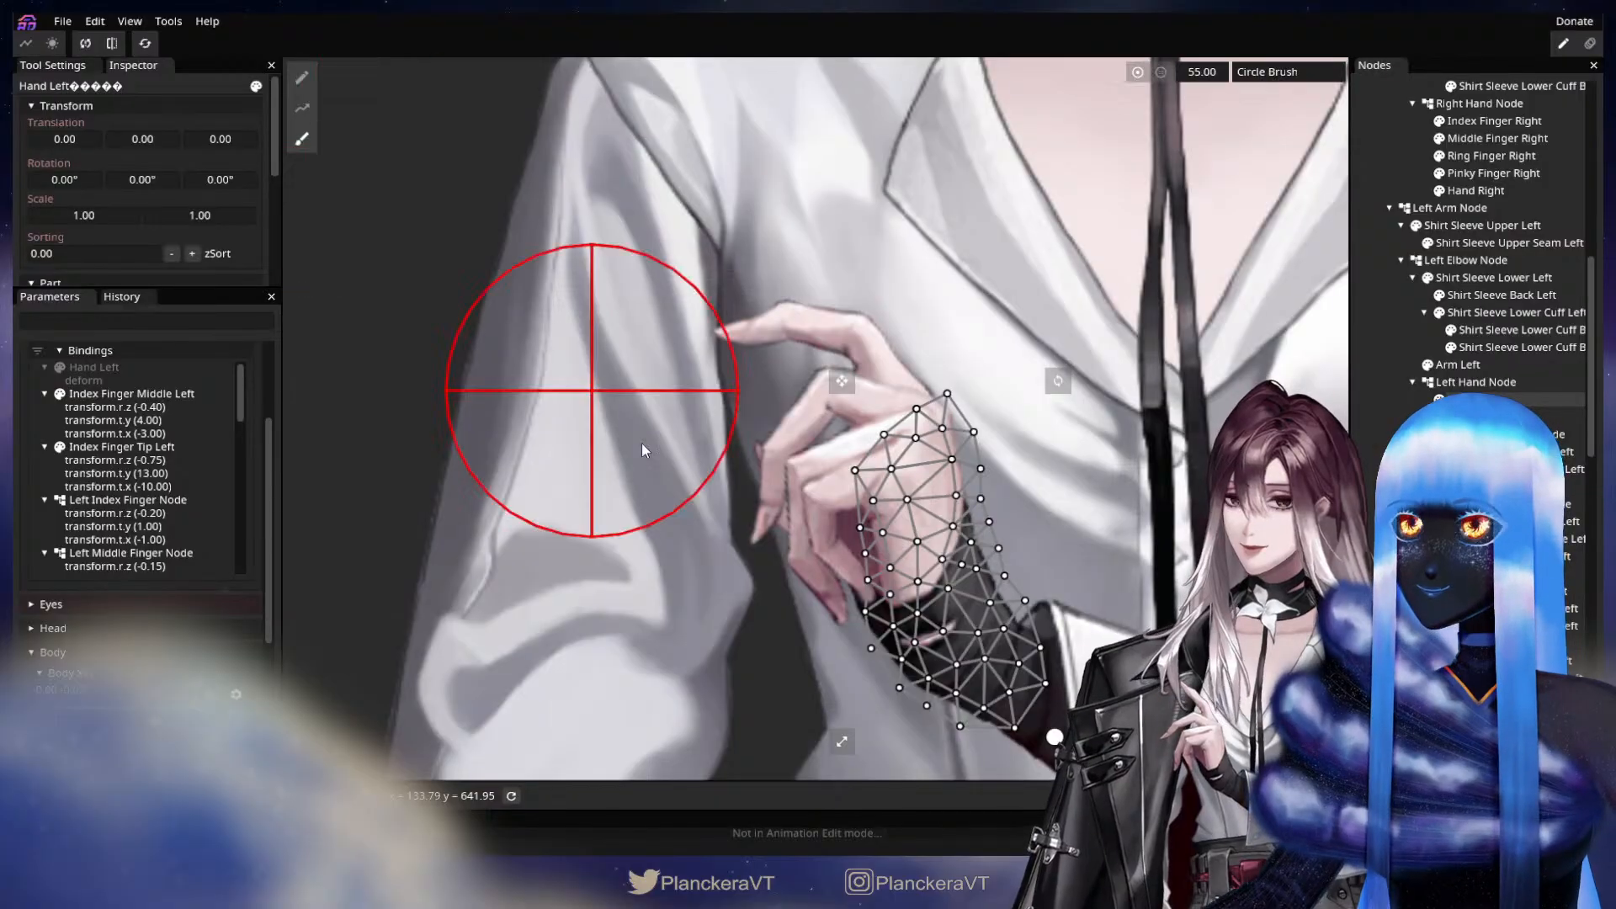
scroll(749, 482, up, 1)
mouse_move(764, 484)
mouse_down()
mouse_move(776, 500)
mouse_move(757, 480)
mouse_move(754, 493)
mouse_move(779, 517)
mouse_up()
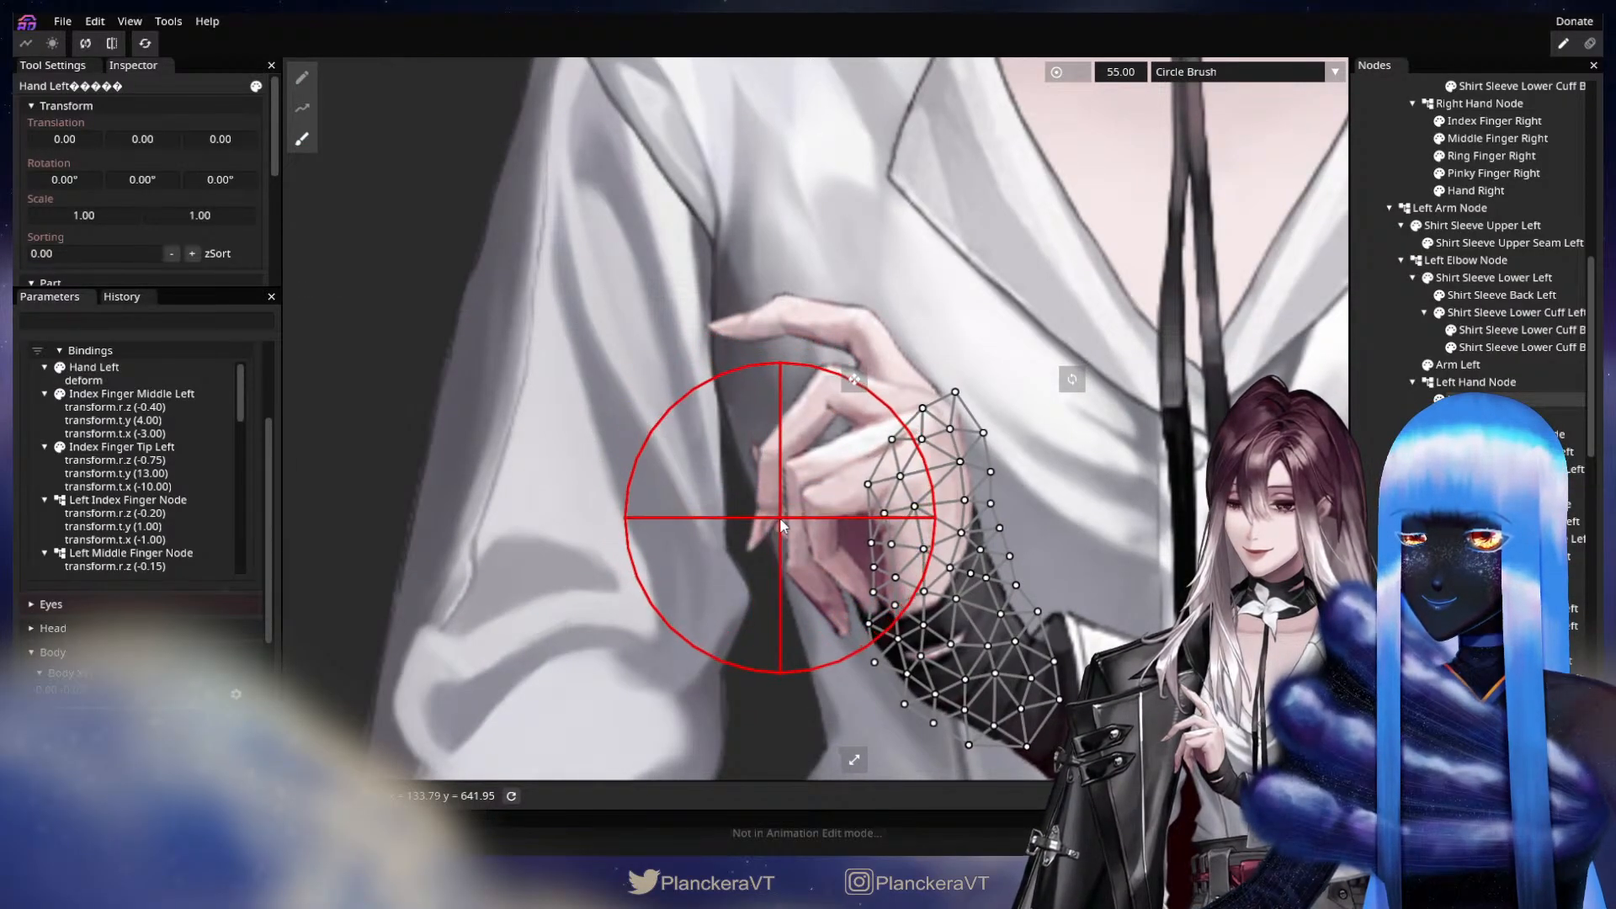
click(1380, 454)
scroll(755, 559, down, 1)
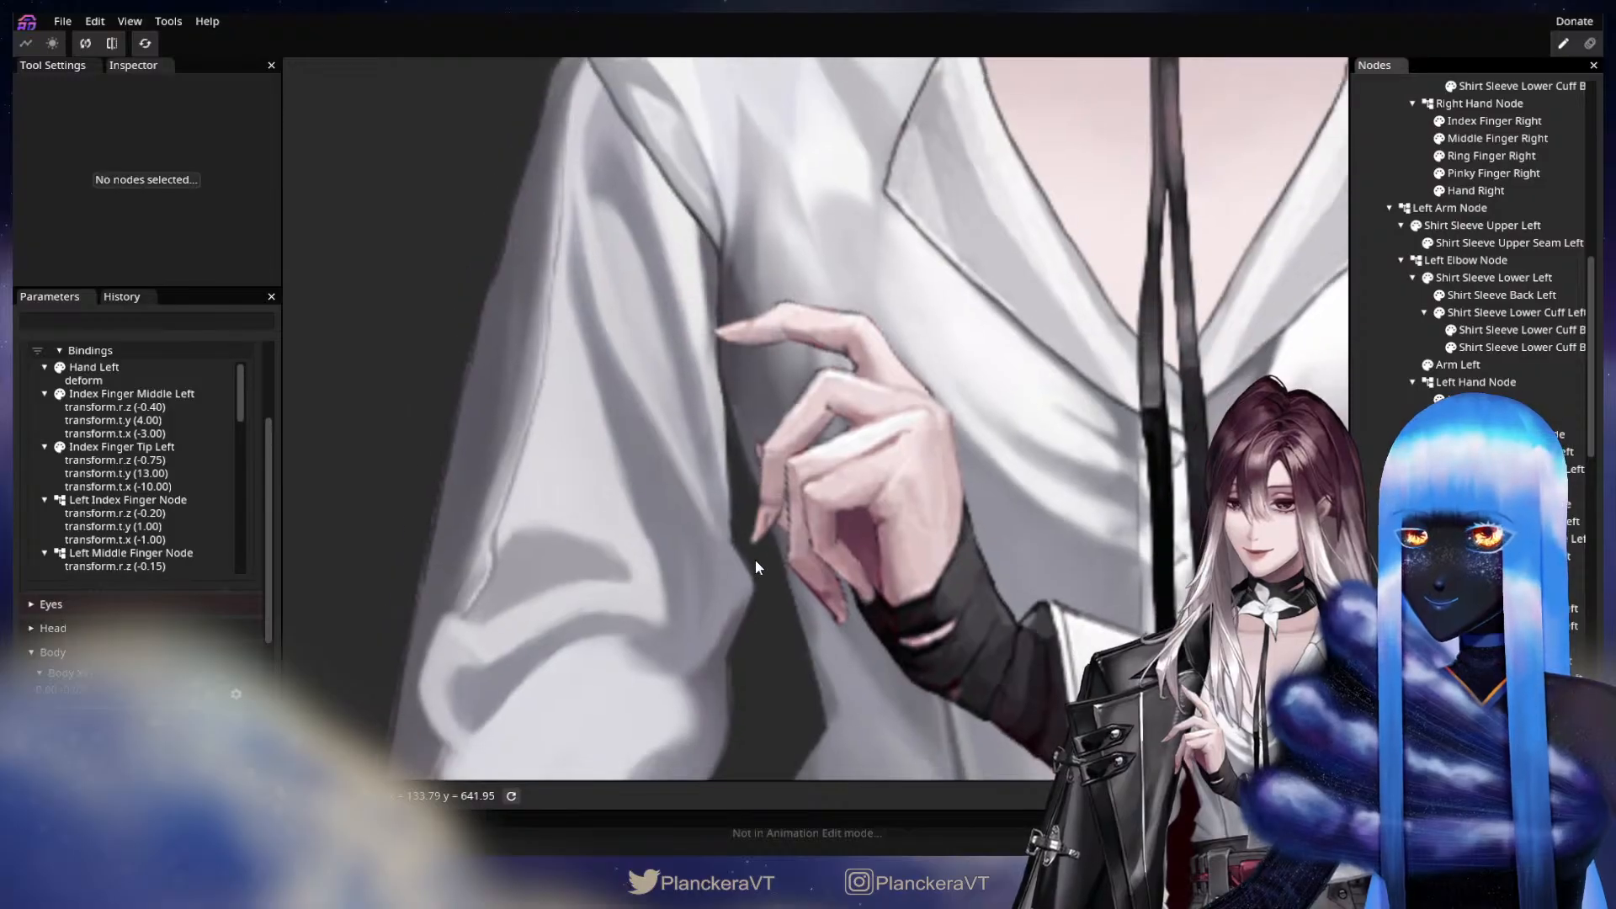
scroll(755, 559, down, 3)
drag(871, 542, 733, 558)
scroll(237, 599, up, 3)
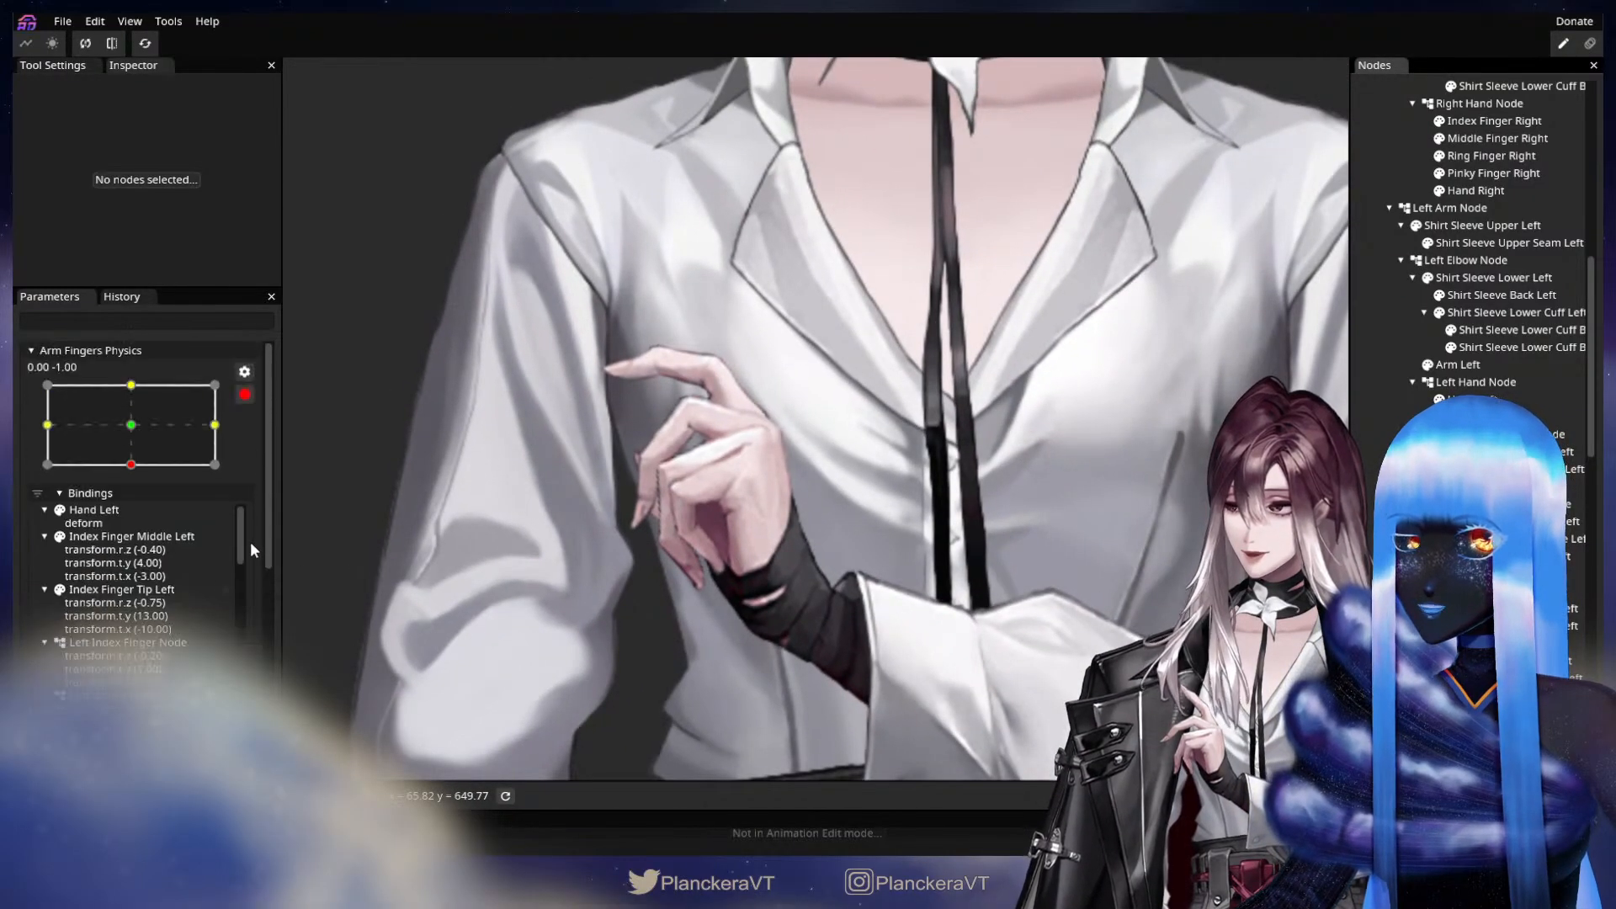
click(245, 395)
Preview the finger poses at the 1.00, -1.00 and -1.00, 1.00 corners of Arm Fingers Physics.
drag(132, 749, 215, 747)
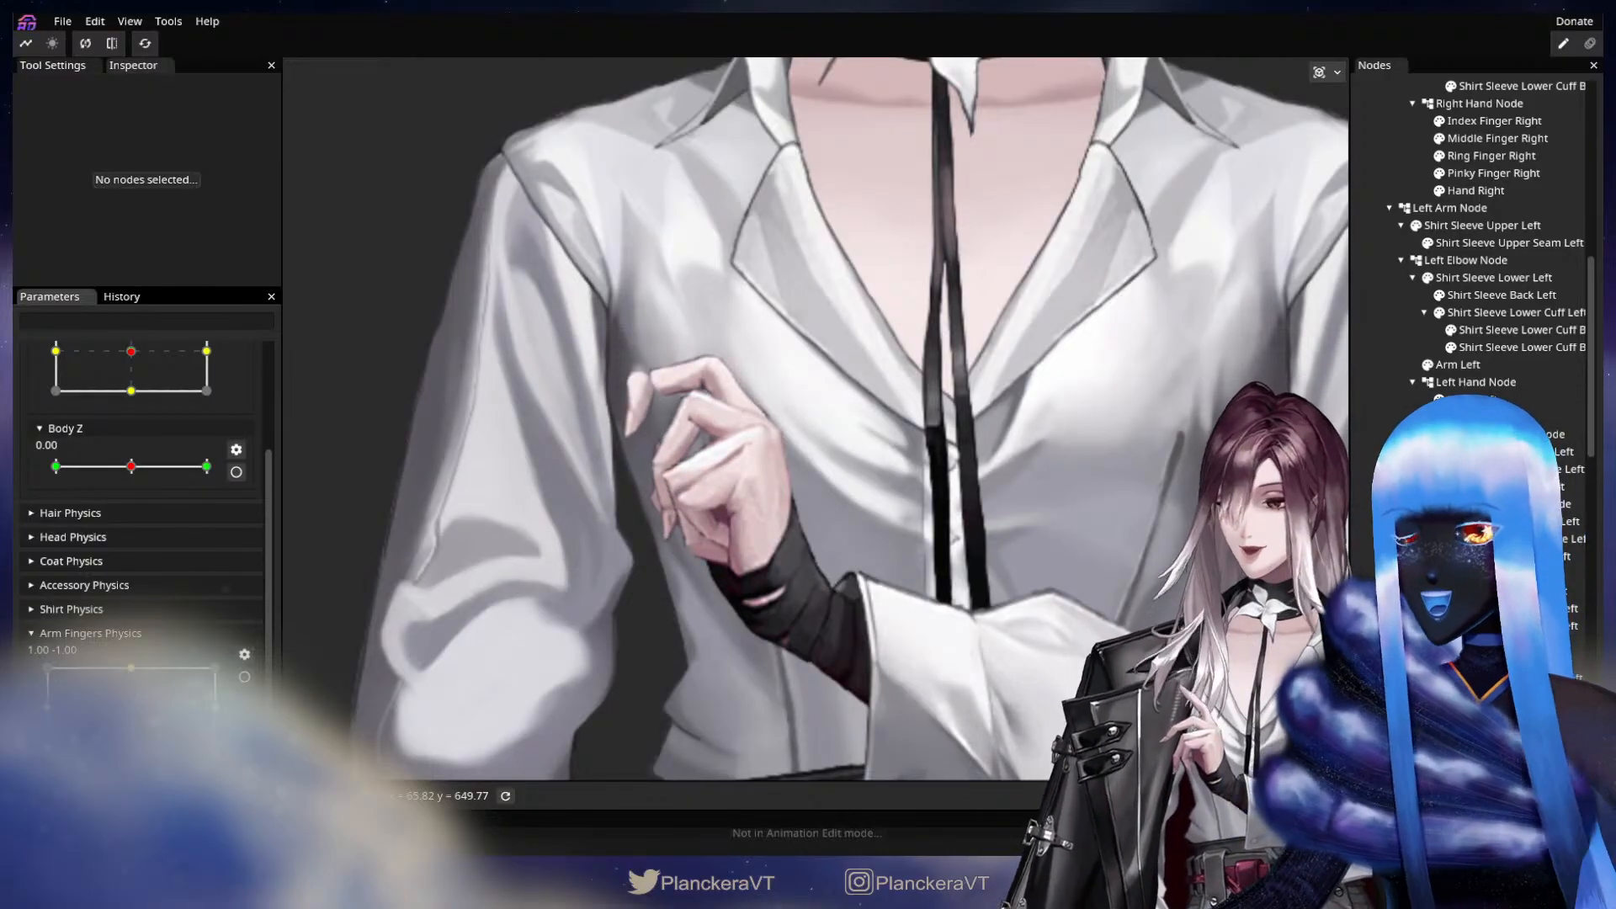
drag(215, 746, 31, 661)
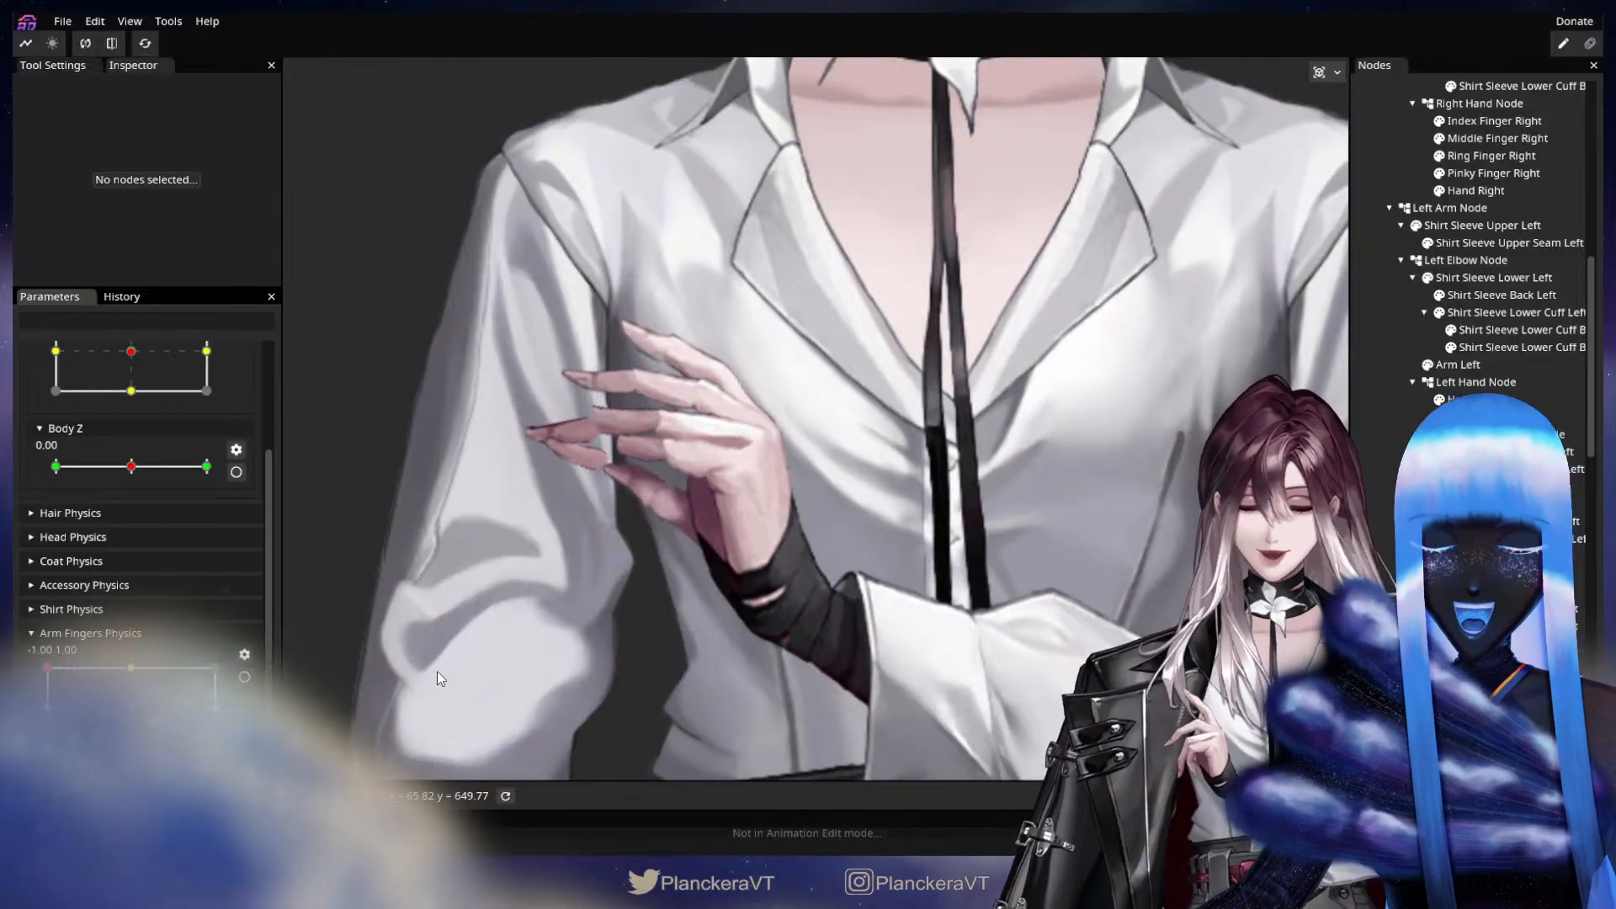
drag(151, 685, 20, 659)
scroll(796, 586, up, 5)
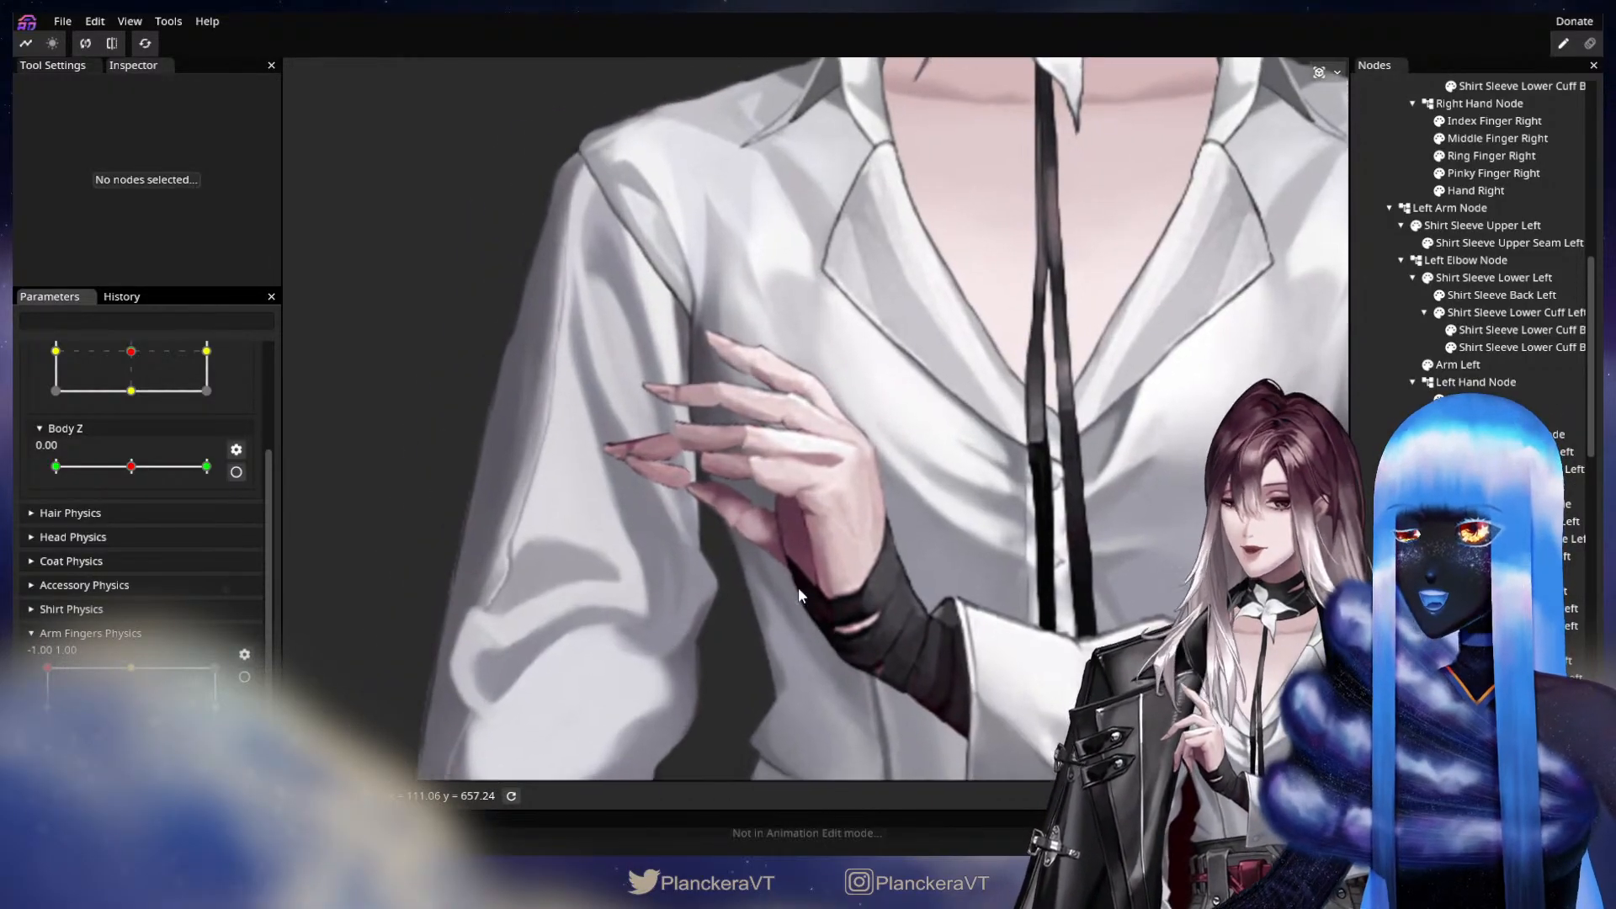
scroll(811, 583, up, 2)
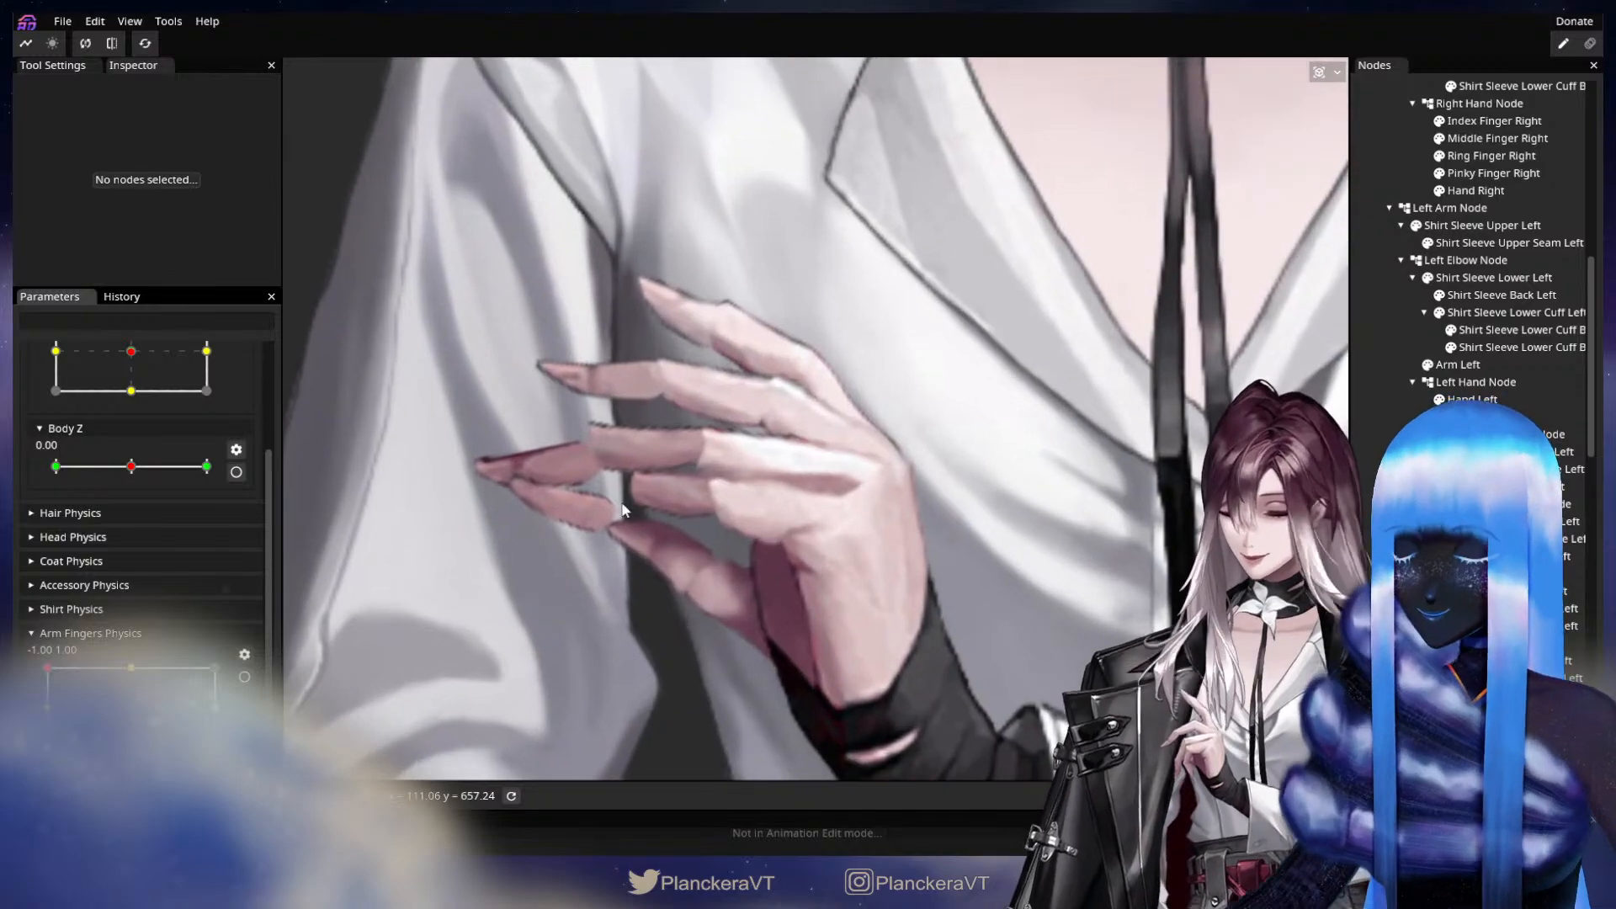
Arm Arm Fingers Physics at the -1.00, 1.00 keypoint and set Index Finger Tip Left's translation to X -2.00, Y 1.00.
mouse_move(47, 667)
mouse_down()
mouse_move(143, 702)
mouse_move(23, 654)
mouse_move(15, 711)
mouse_move(19, 663)
mouse_move(127, 692)
mouse_move(15, 671)
mouse_up()
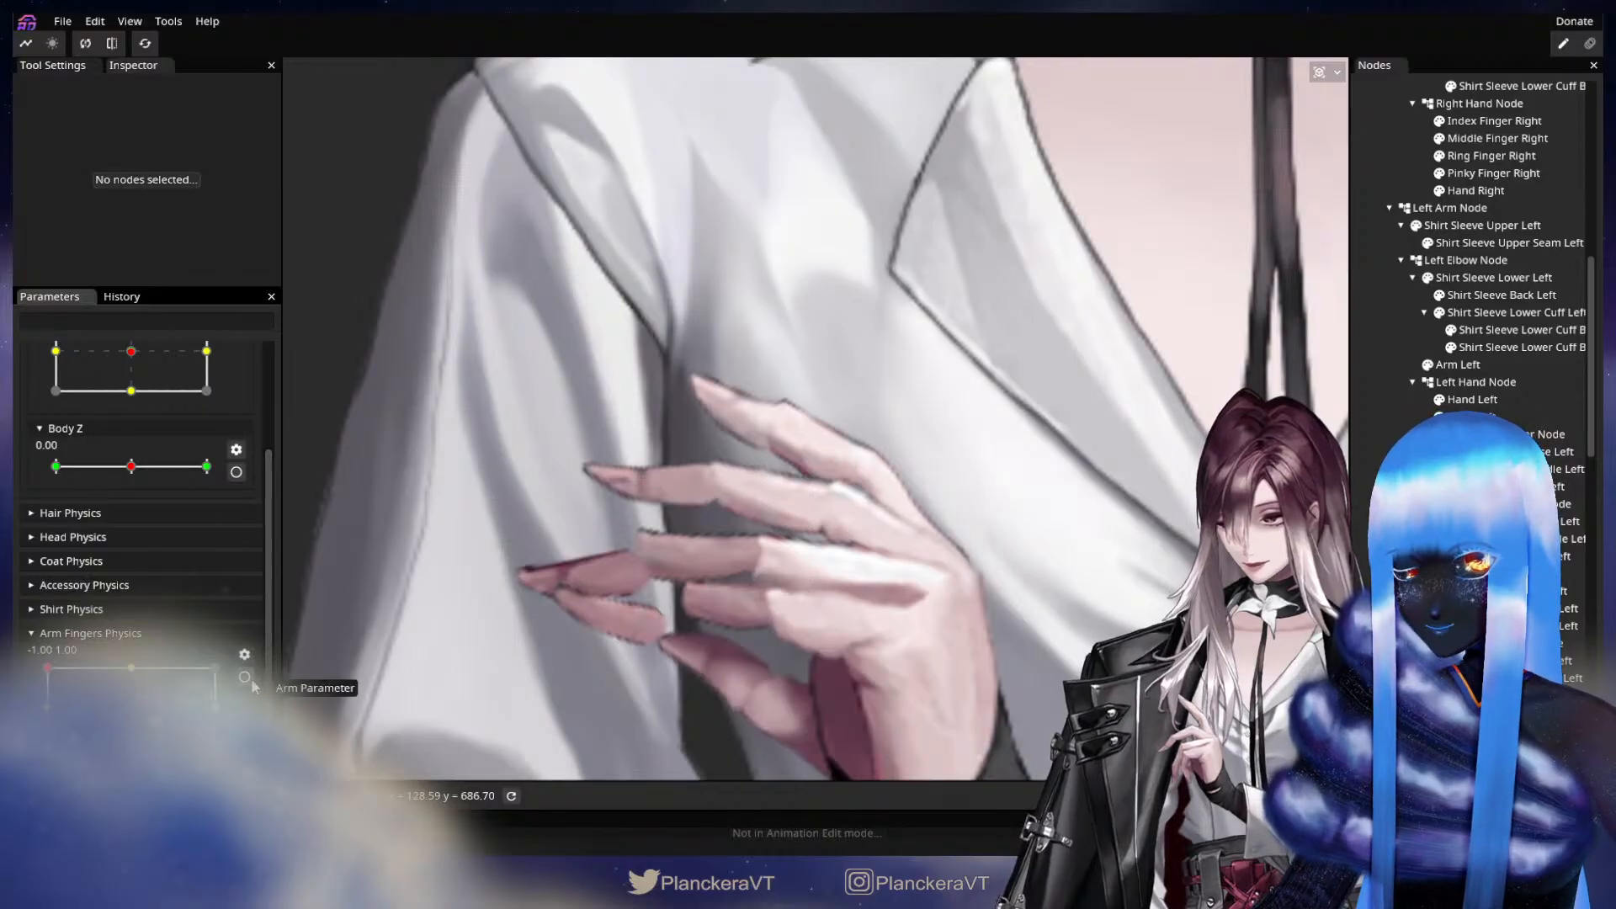
scroll(248, 522, up, 5)
scroll(252, 468, up, 2)
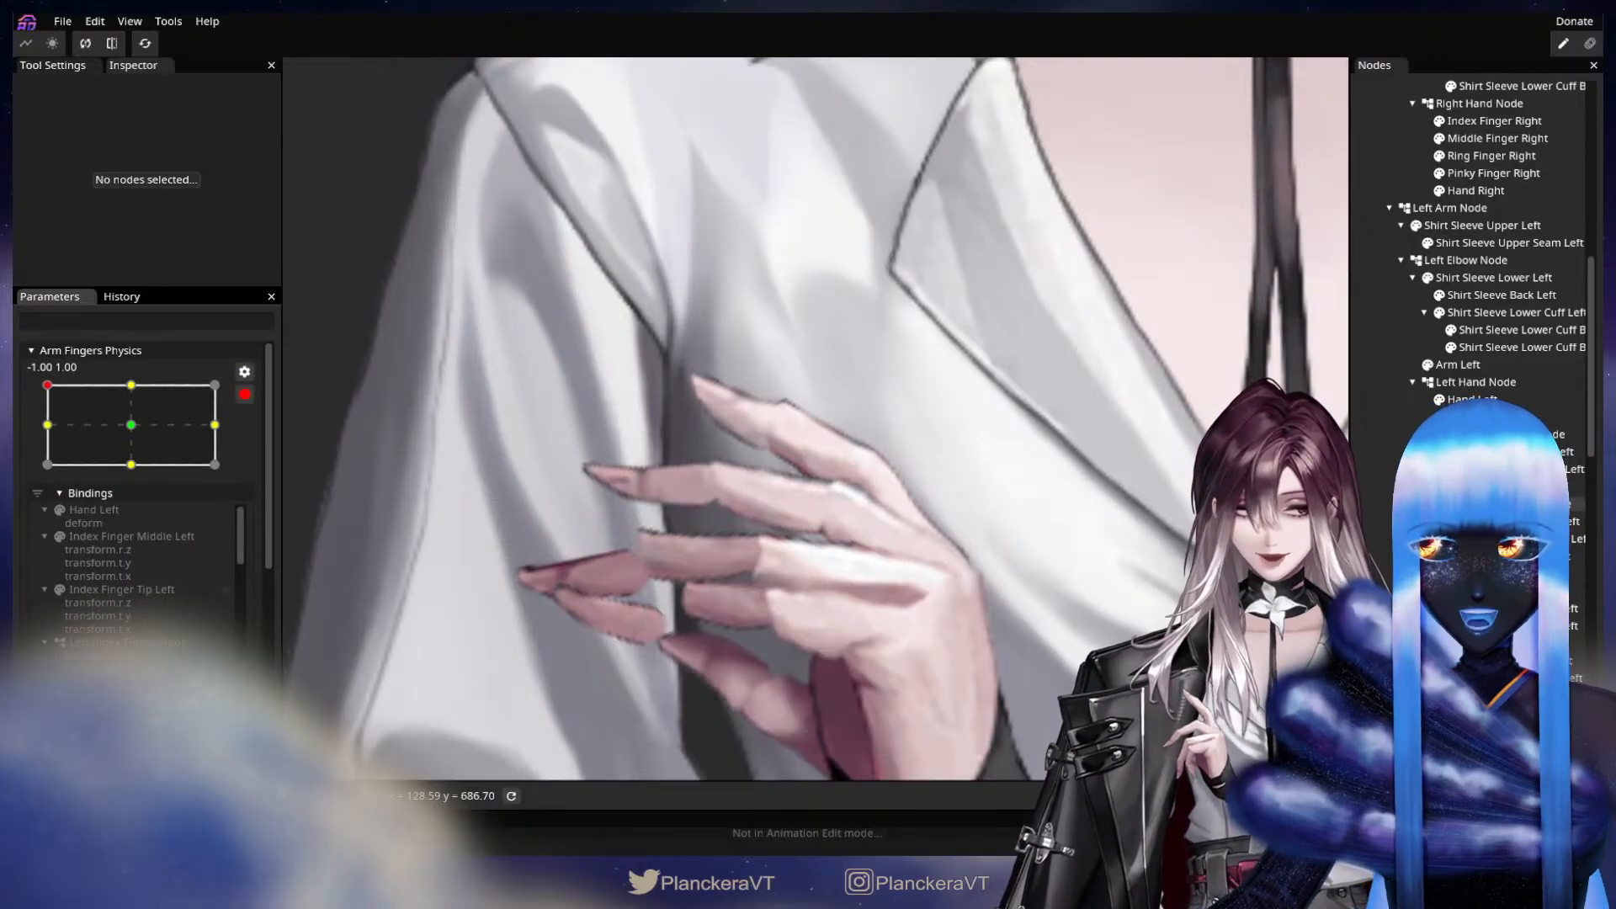
click(1511, 557)
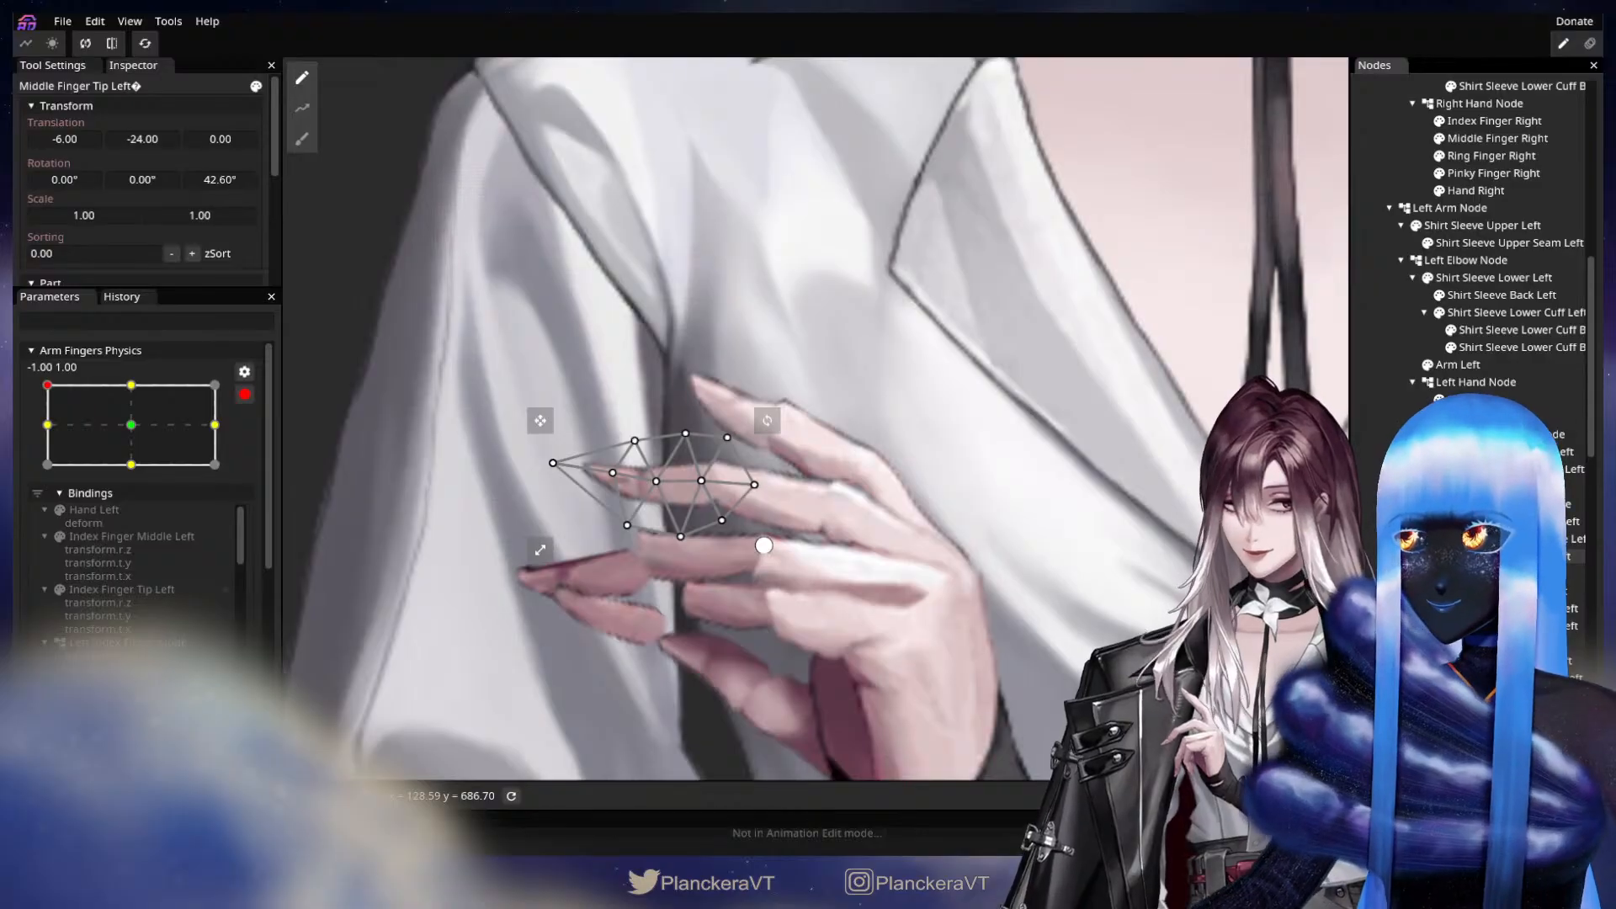
click(1511, 487)
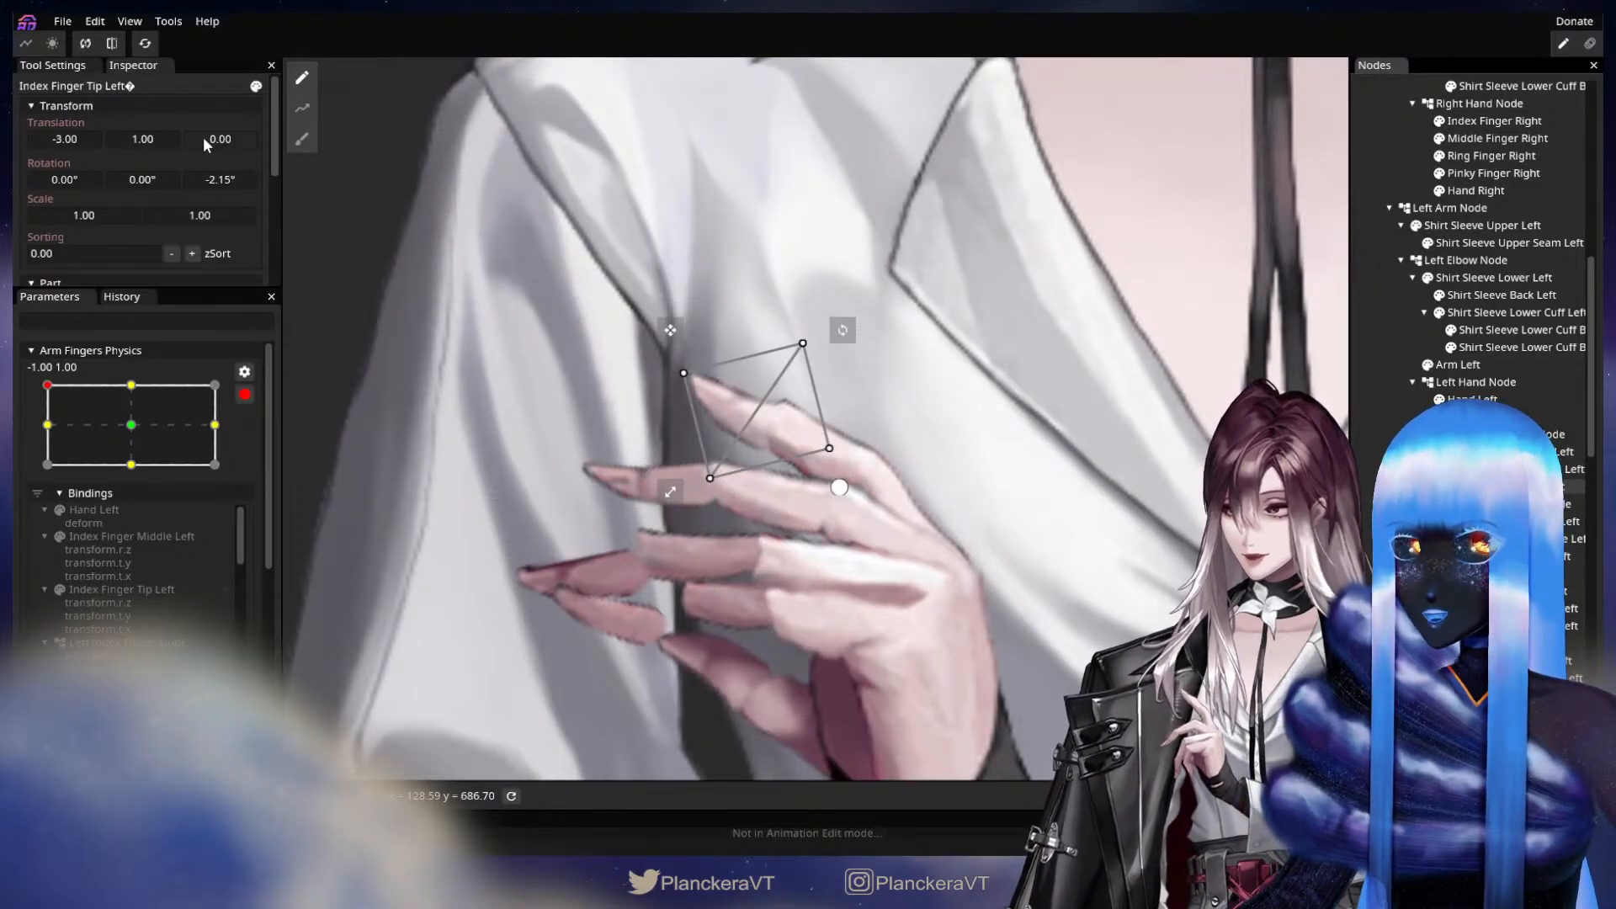
click(147, 143)
mouse_move(145, 138)
mouse_down()
mouse_move(83, 135)
mouse_move(126, 135)
mouse_up()
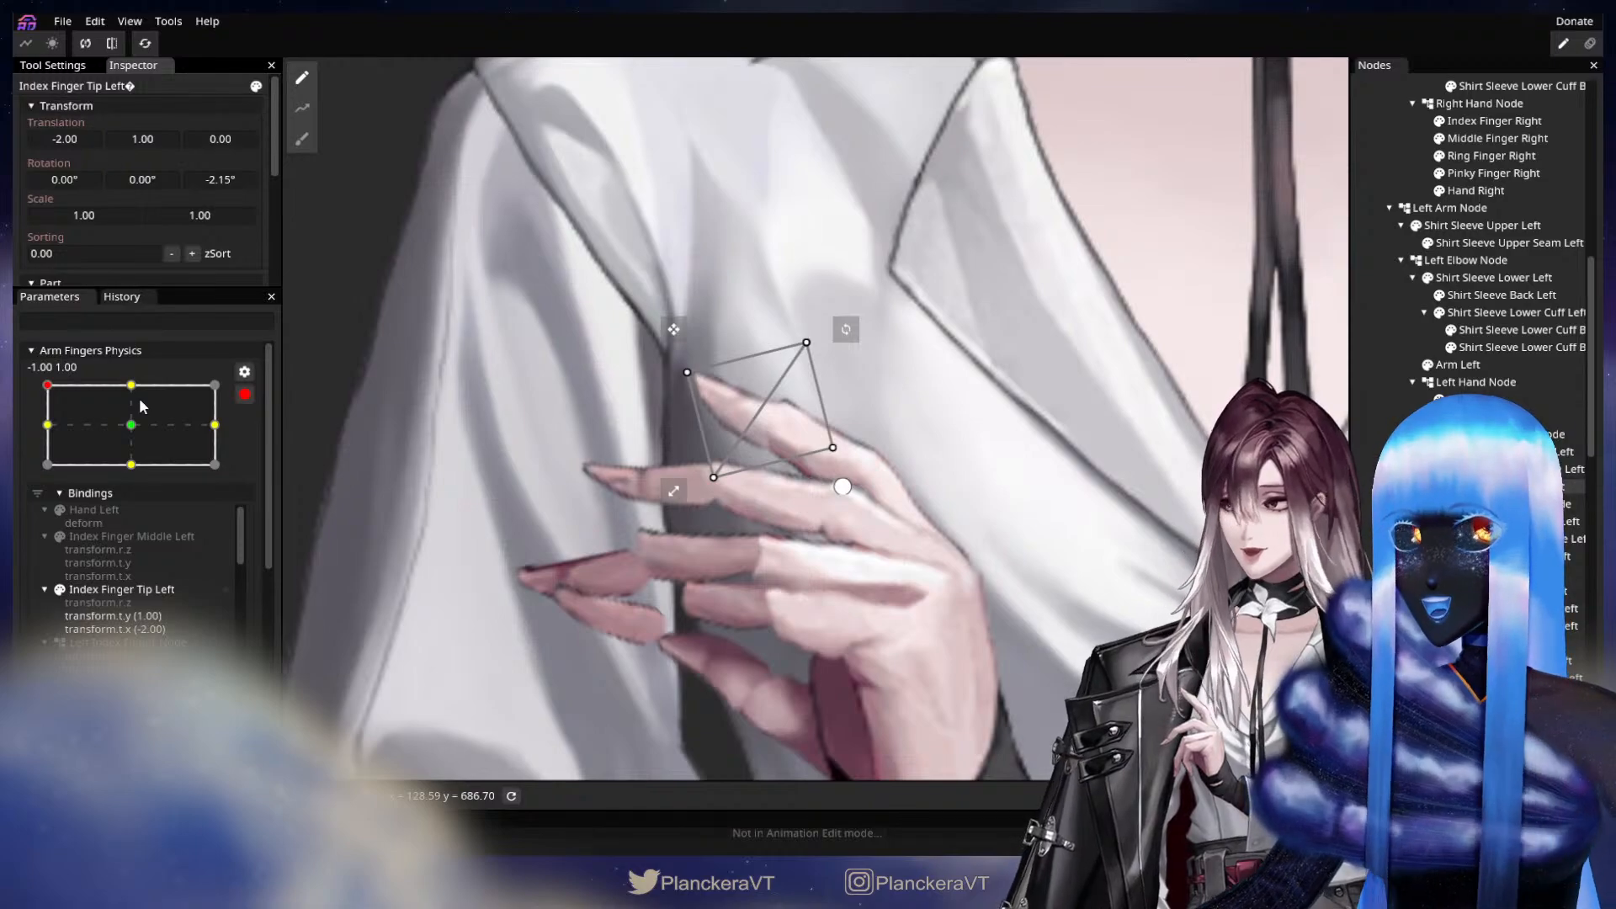
drag(135, 424, 74, 386)
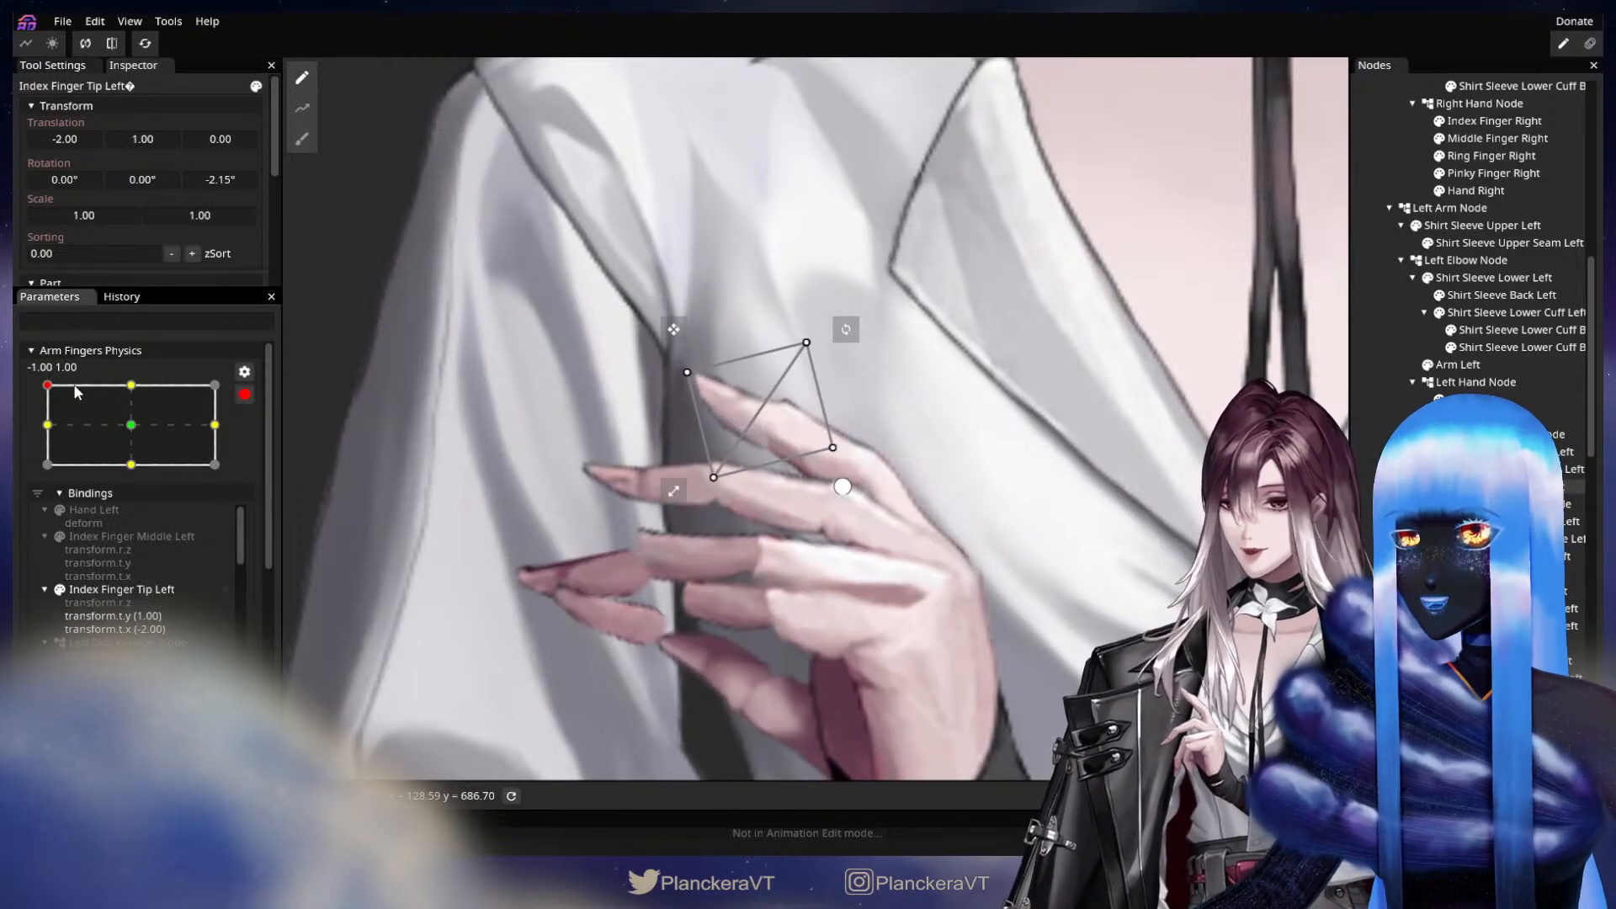
Set Middle Finger Tip Left's translation to X -4.00, Y -25.00 at the -1.00, 1.00 keypoint.
drag(880, 566, 1022, 579)
scroll(936, 564, up, 1)
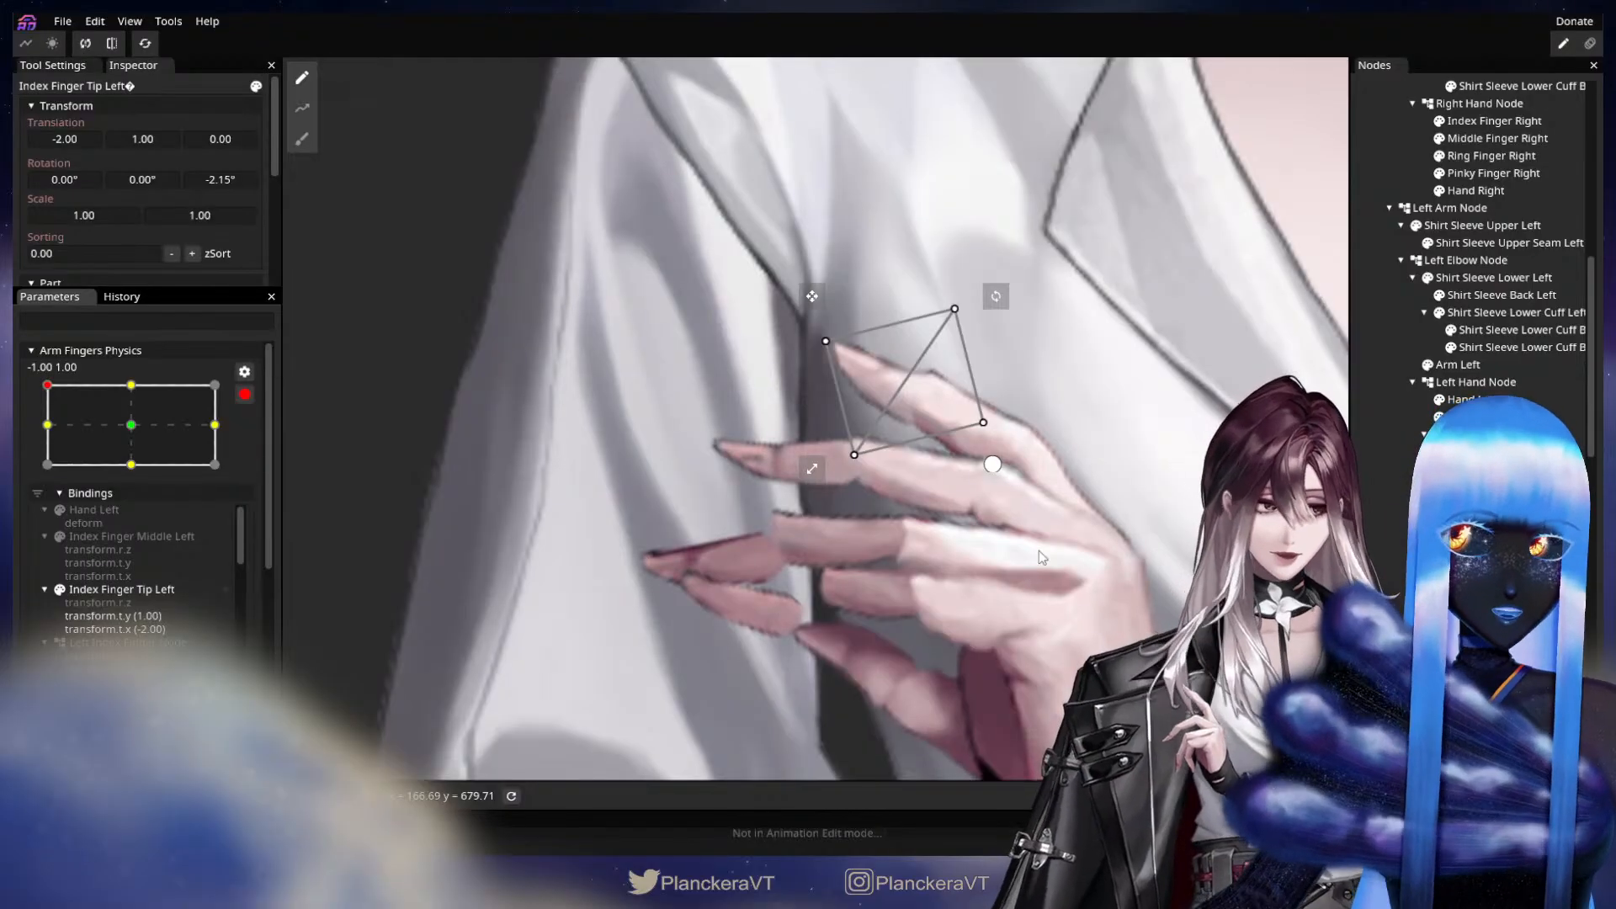
click(1507, 556)
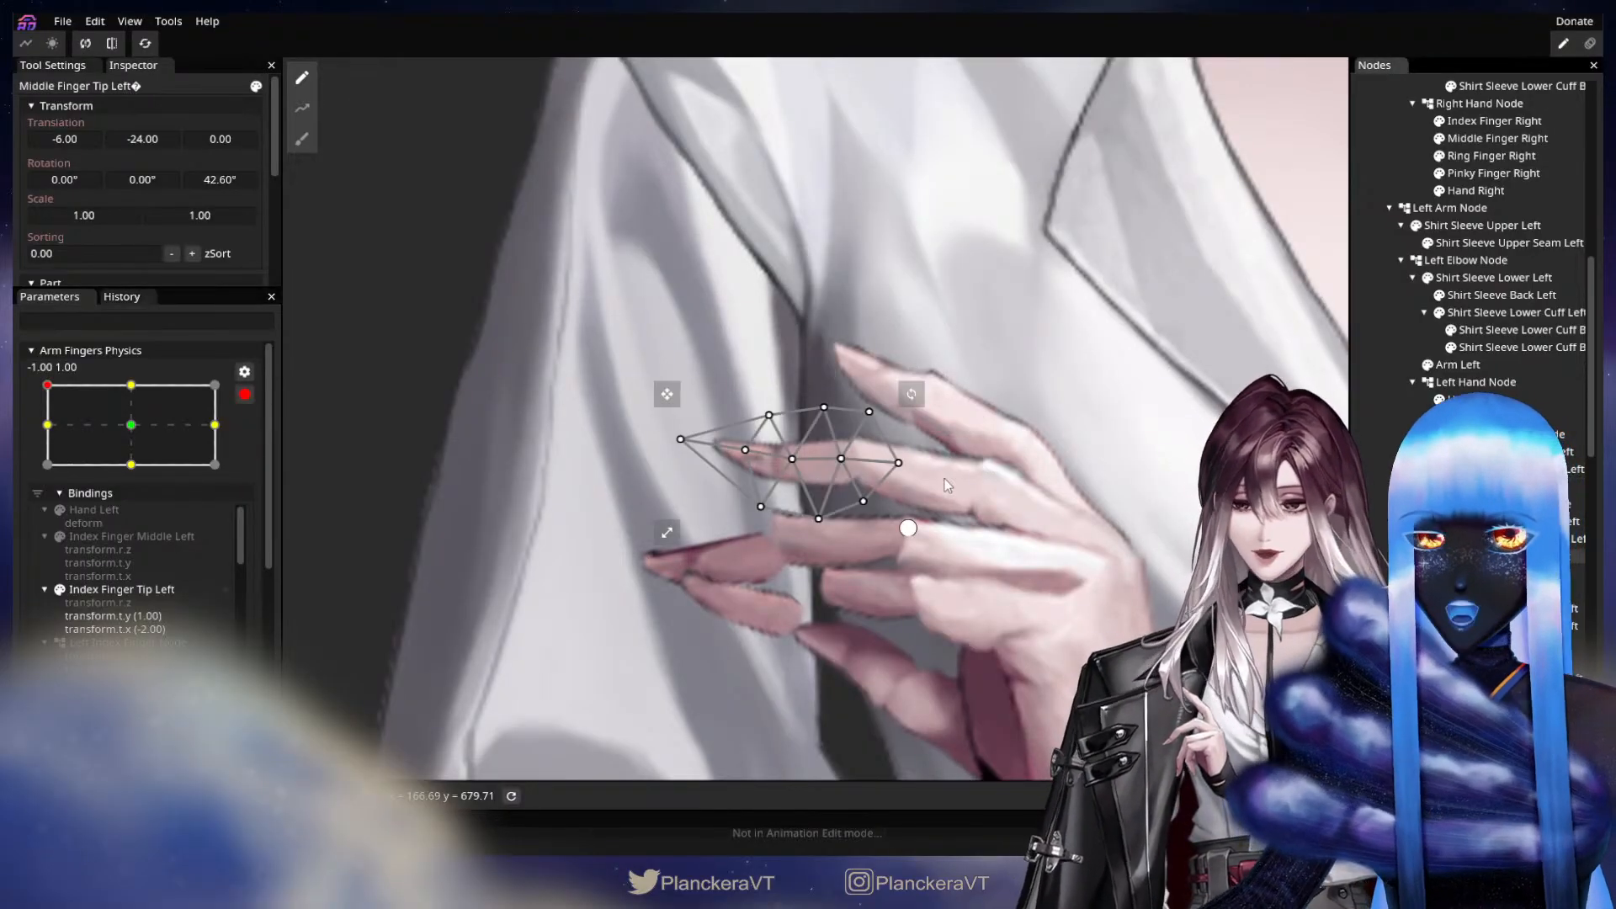
scroll(1014, 473, up, 1)
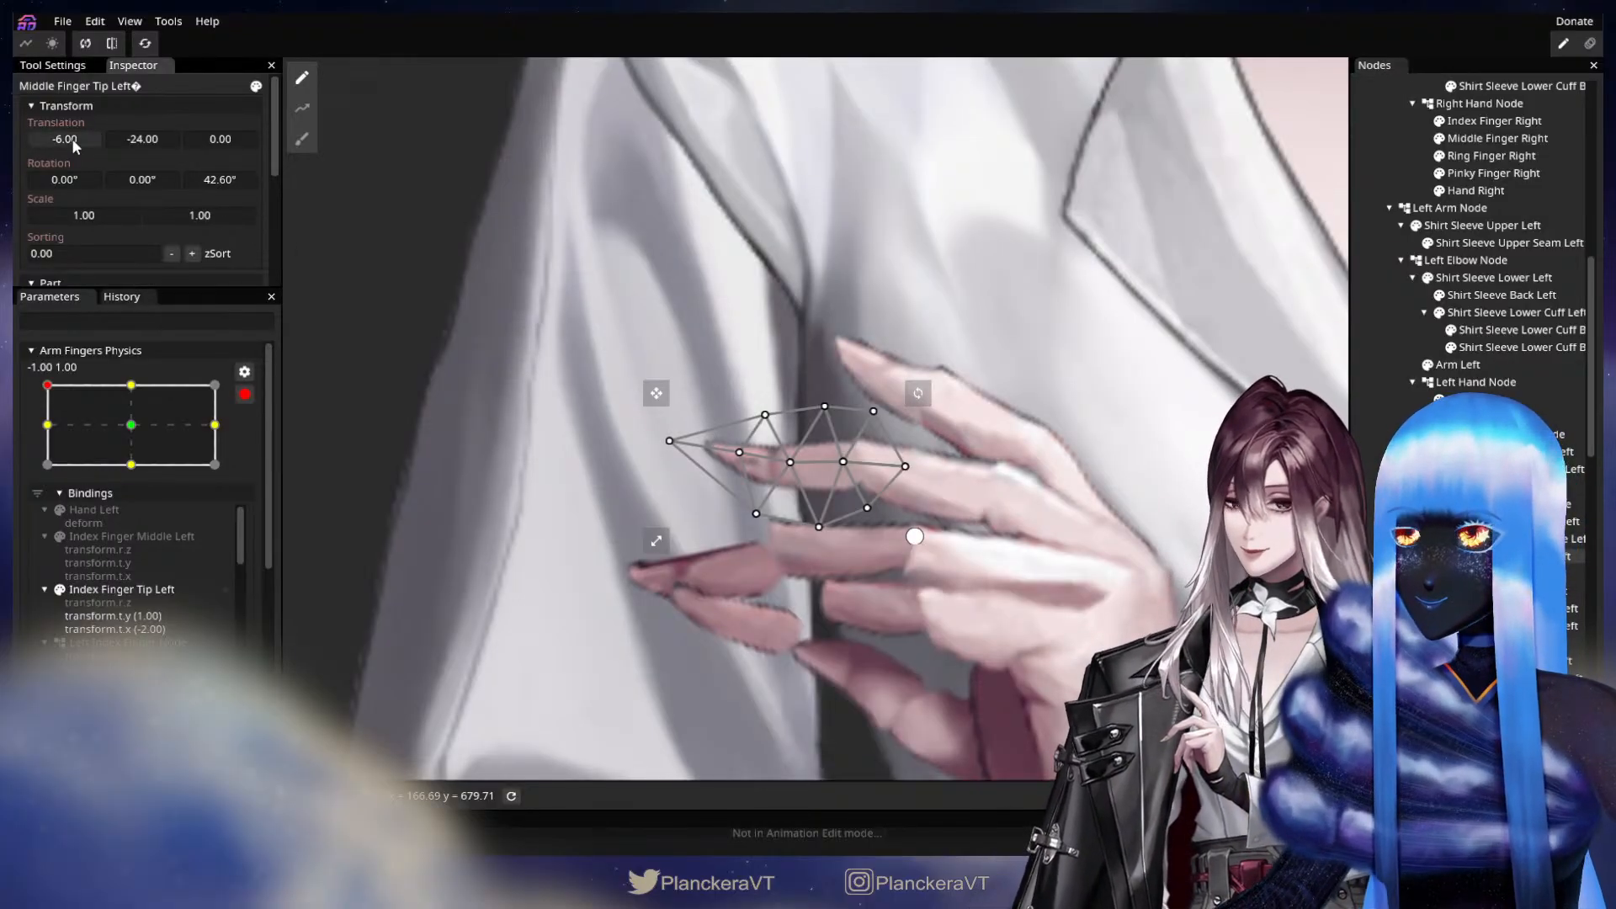
drag(74, 140, 118, 140)
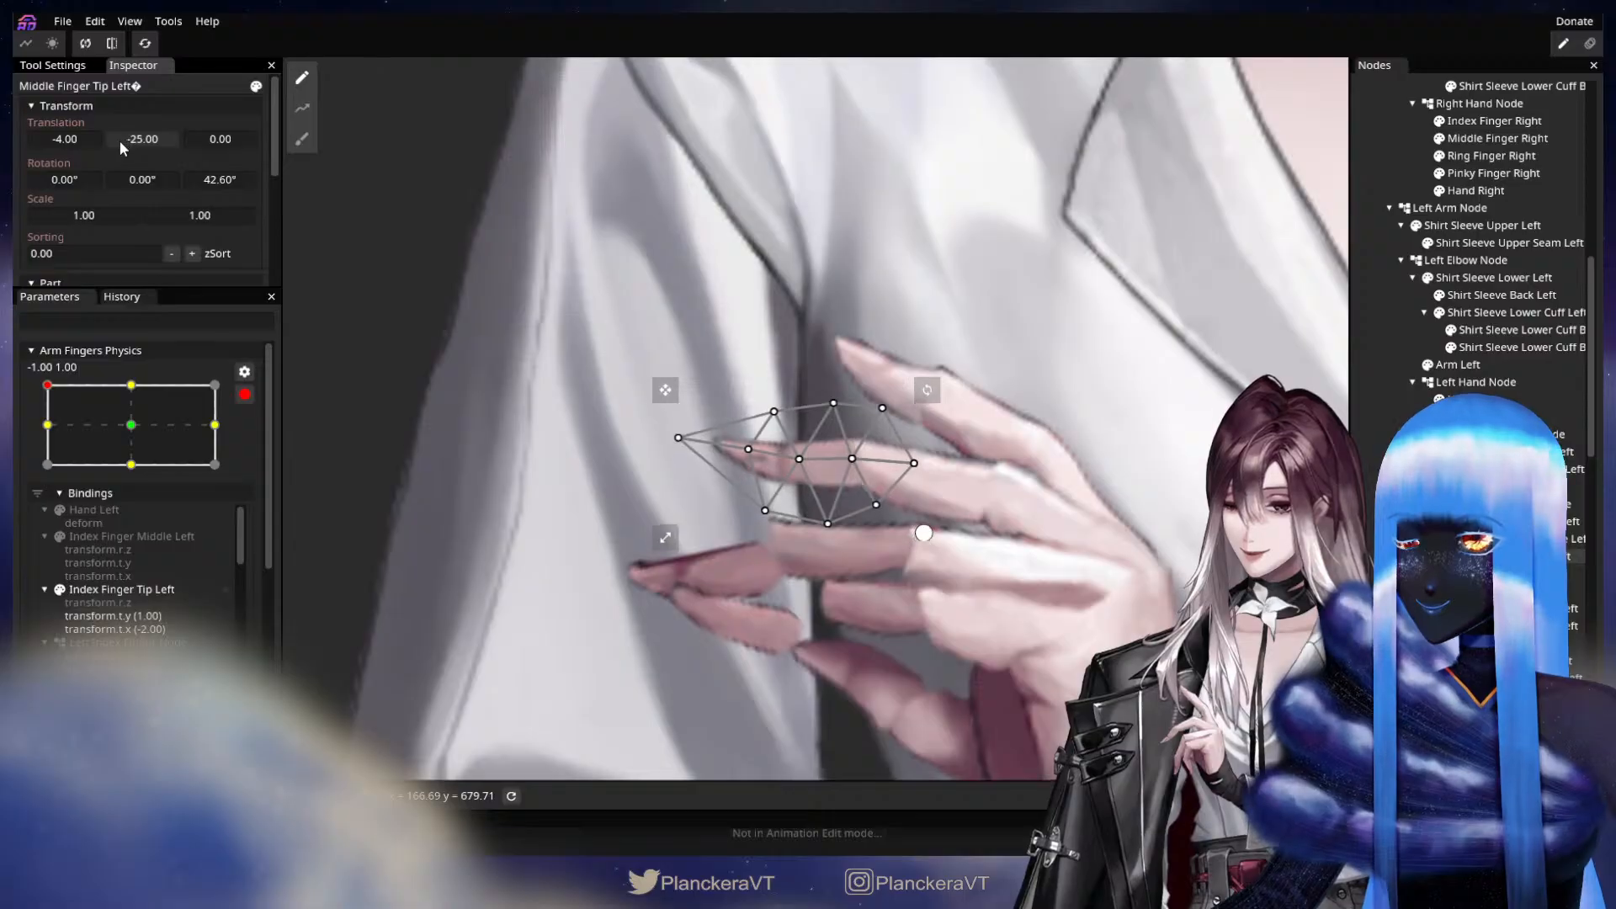
Compare the unselected left hand's finger pose between the 0.00, 0.00 and -1.00, 1.00 keypoints of Arm Fingers Physics.
click(132, 428)
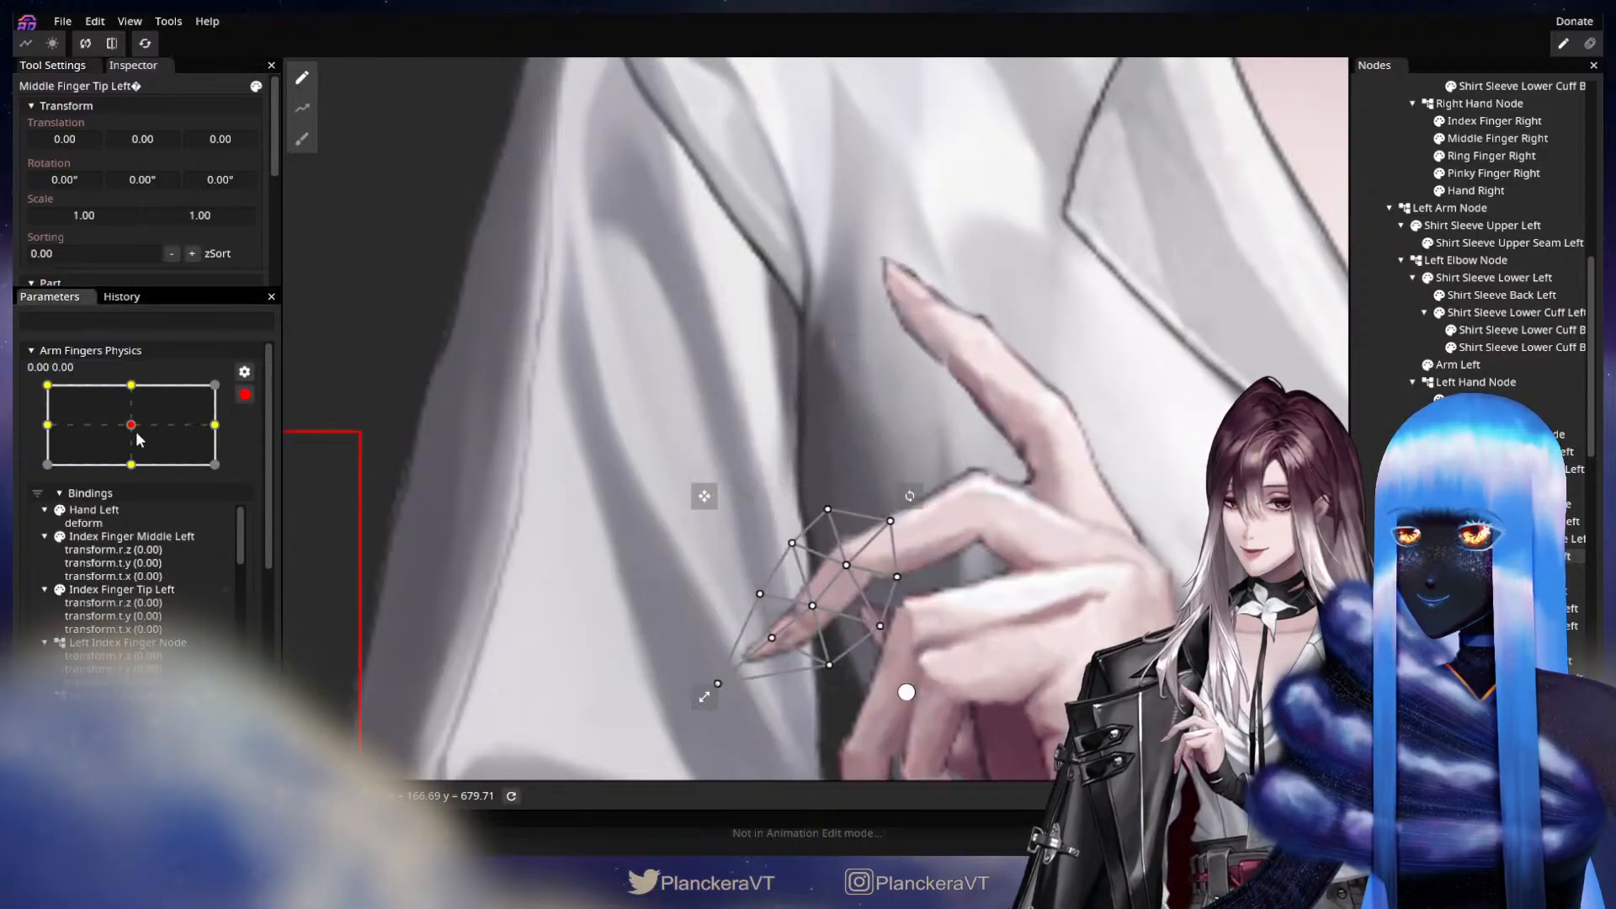
click(715, 461)
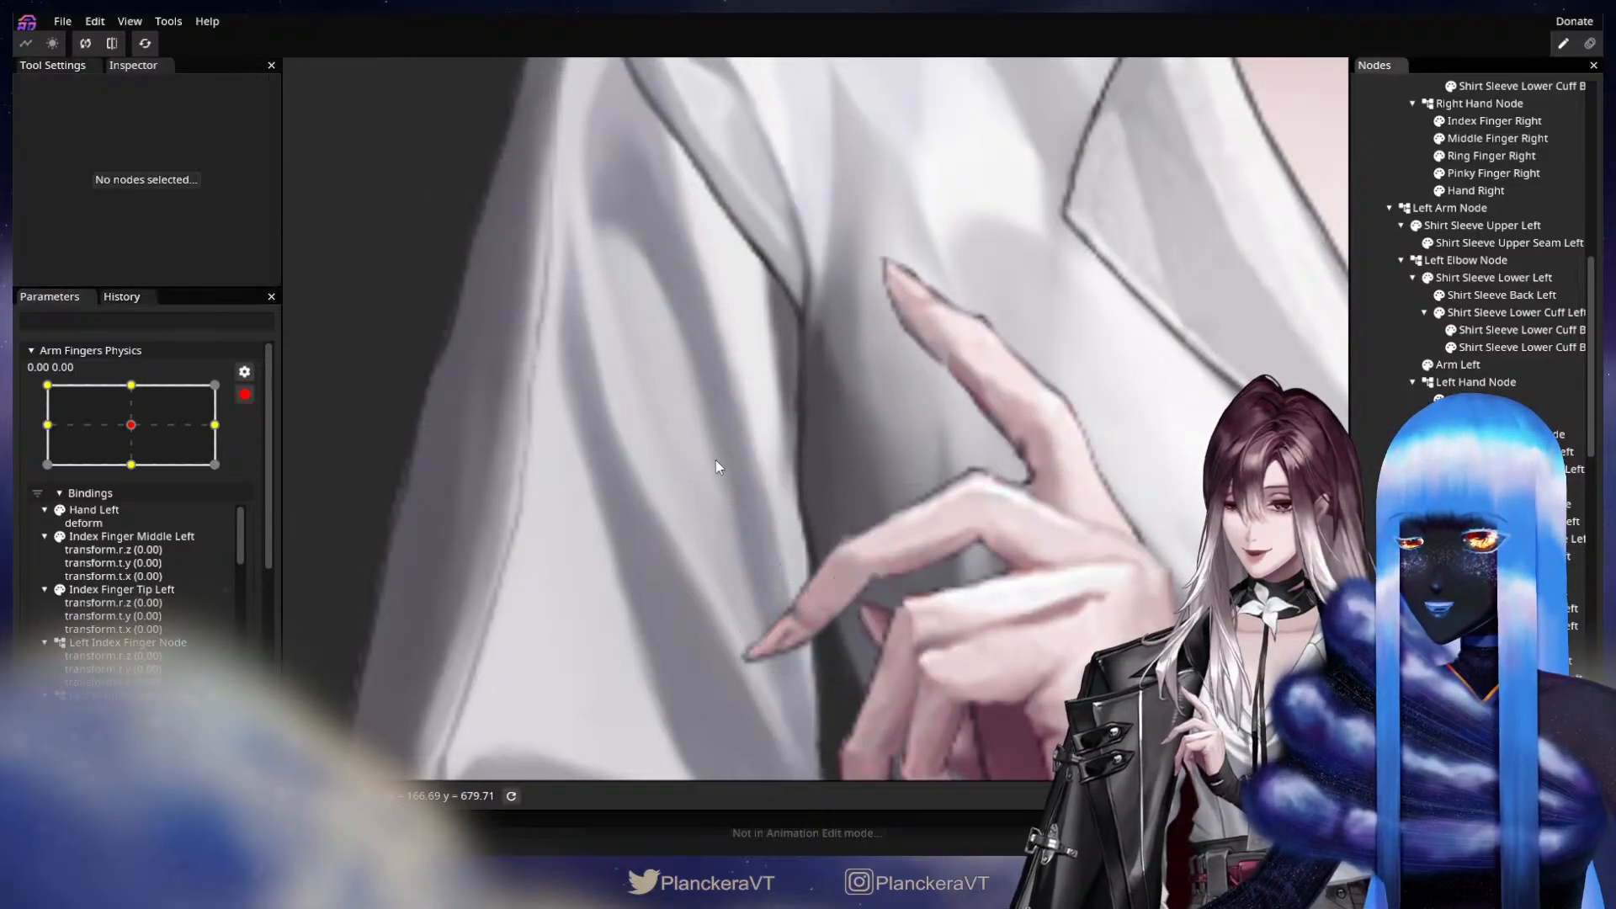
click(48, 385)
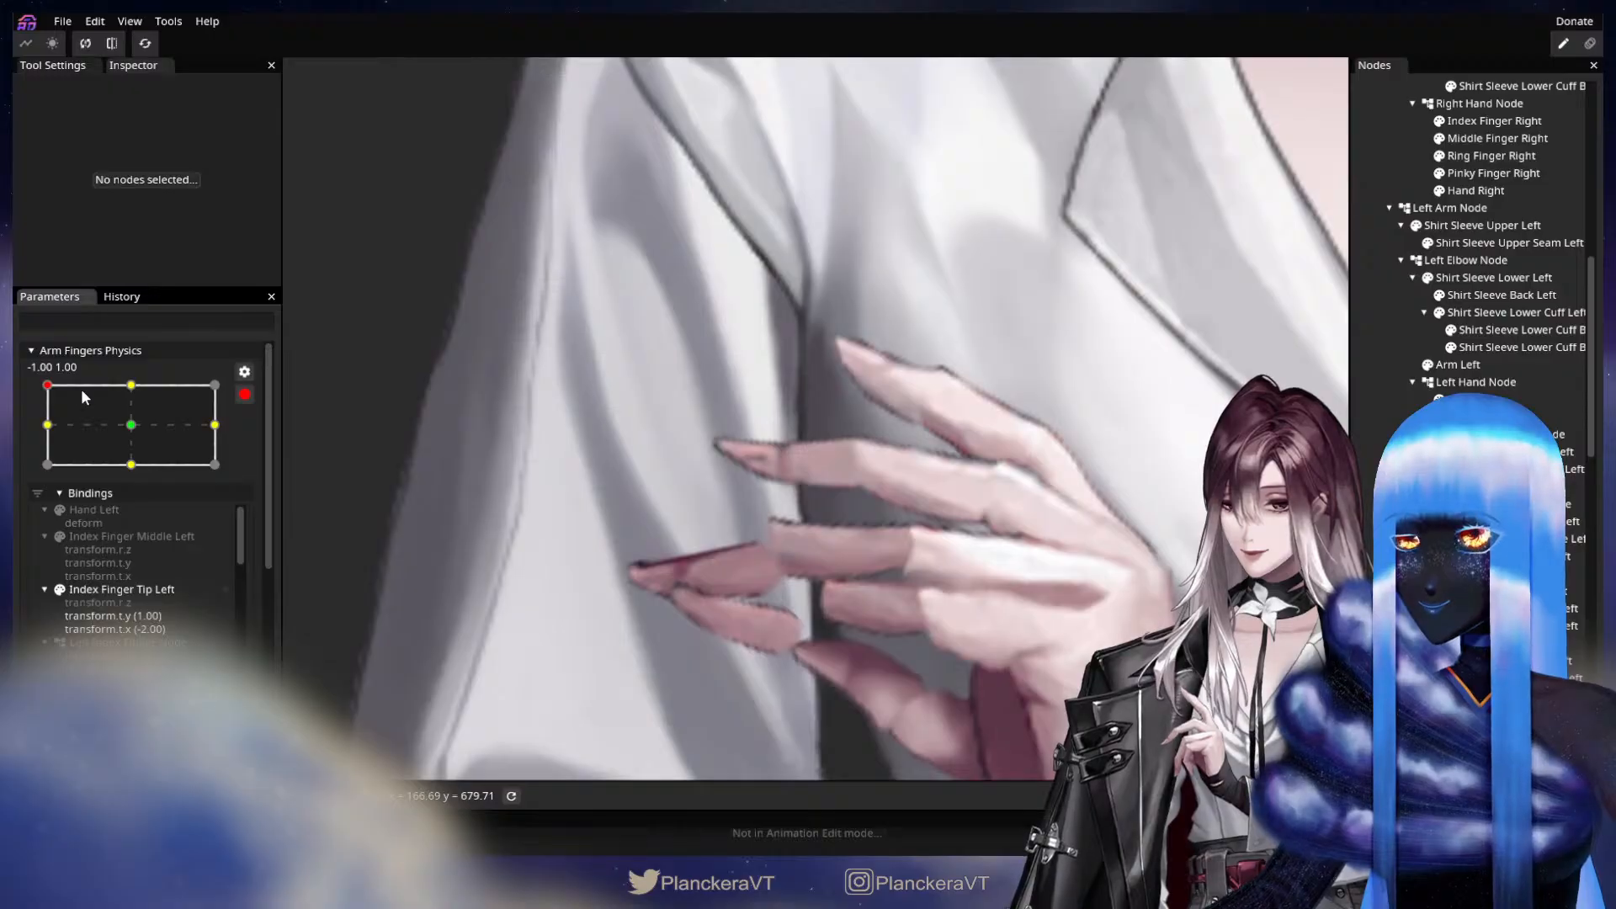
drag(1064, 672, 1092, 605)
scroll(1092, 605, up, 3)
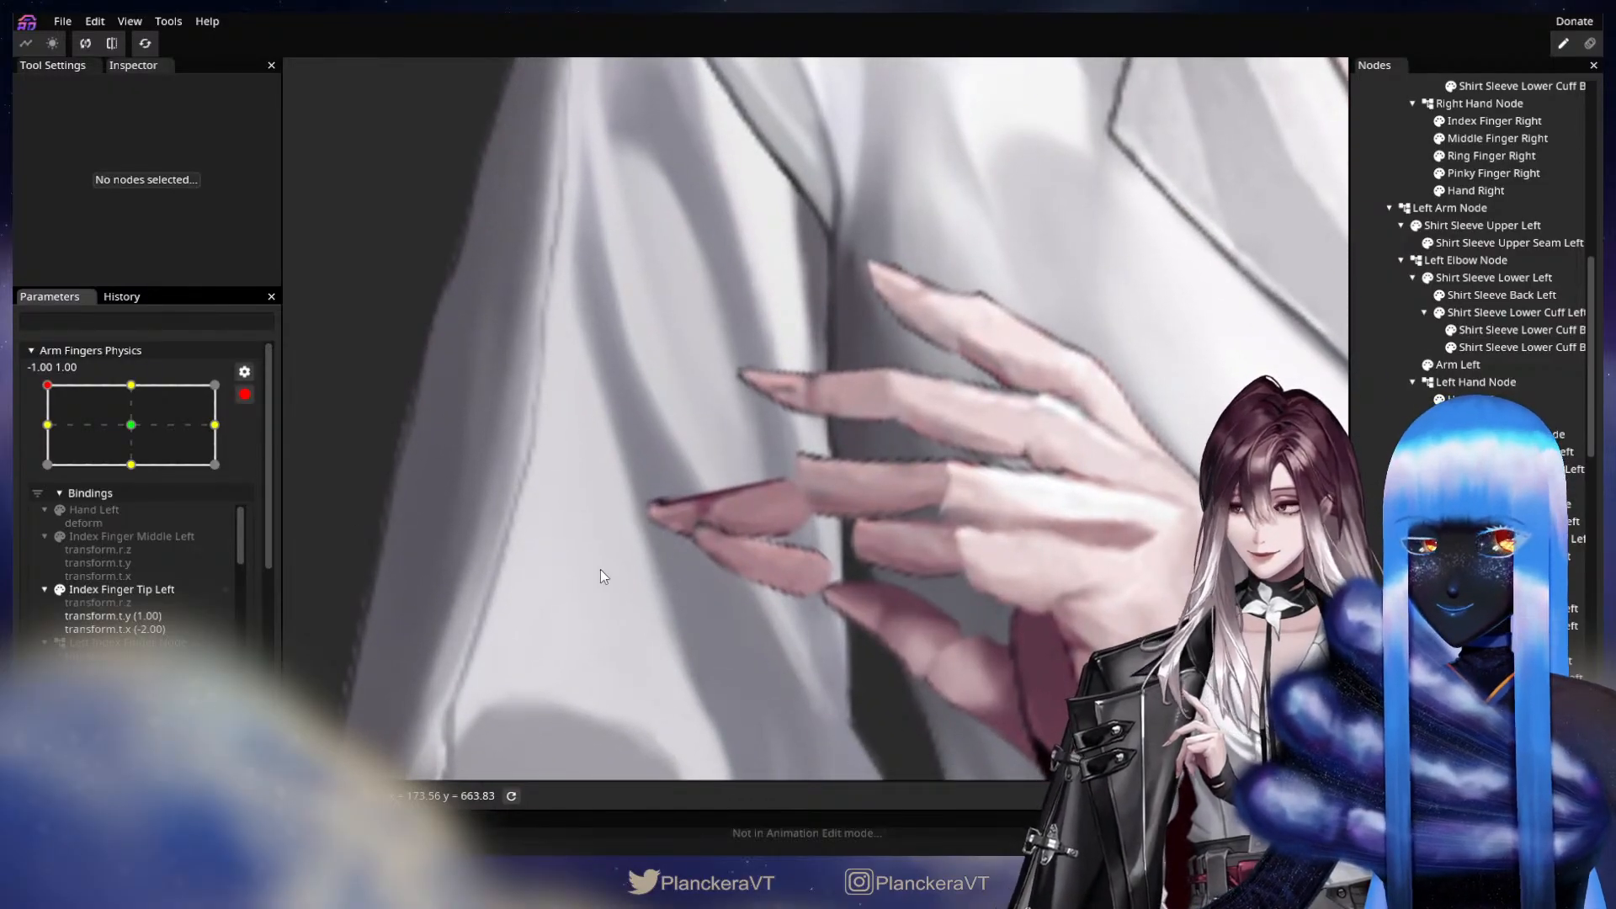
click(150, 425)
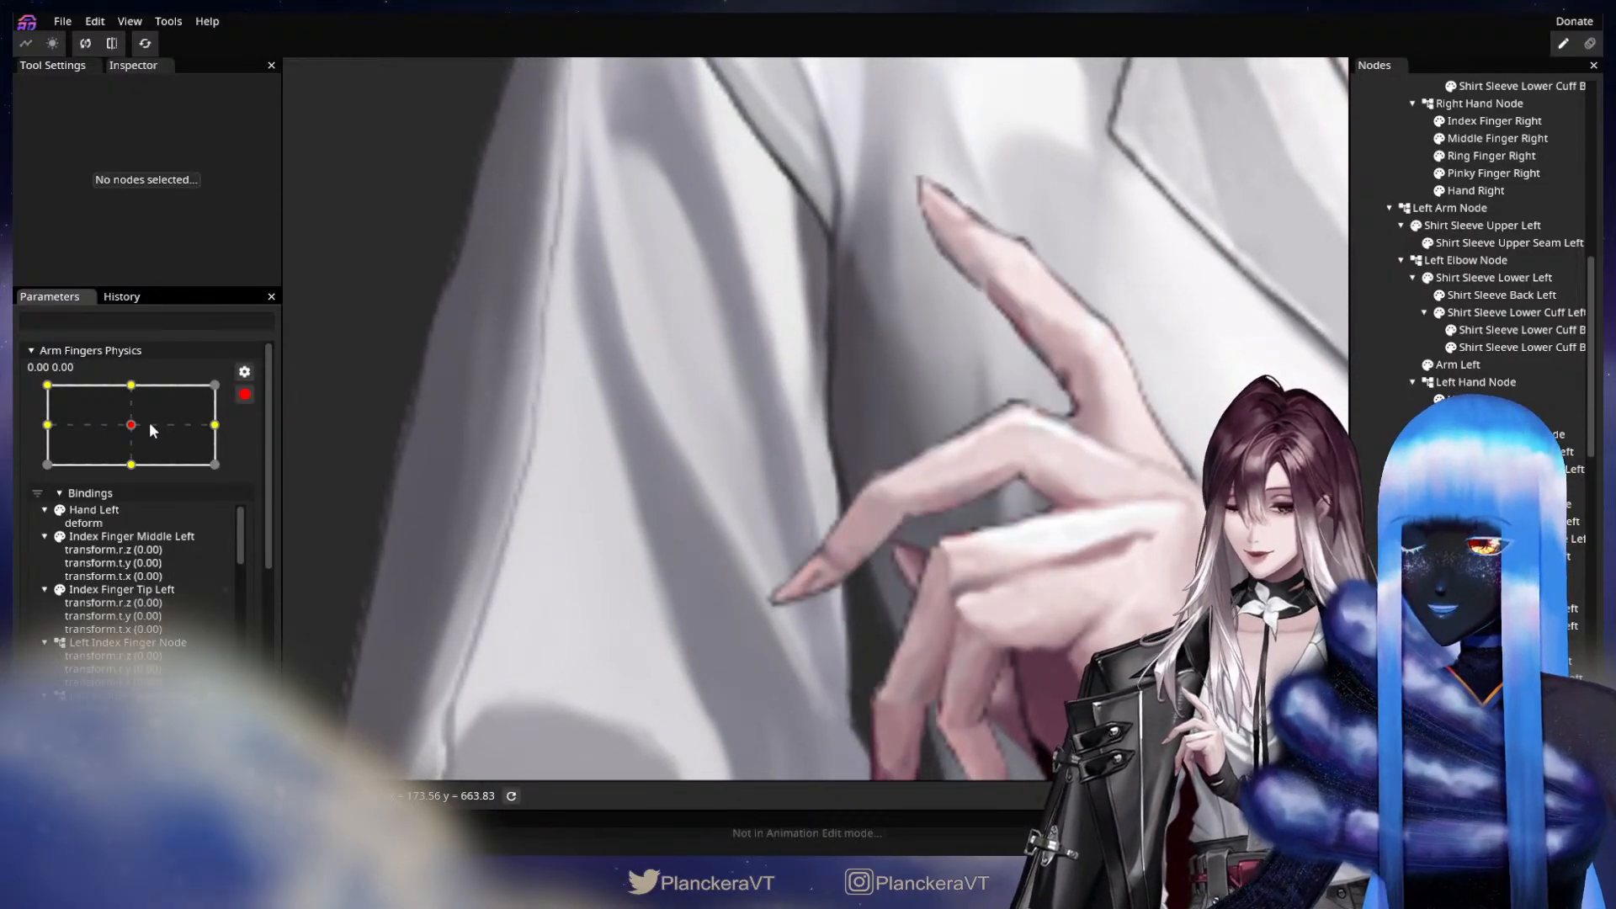
drag(149, 422, 52, 385)
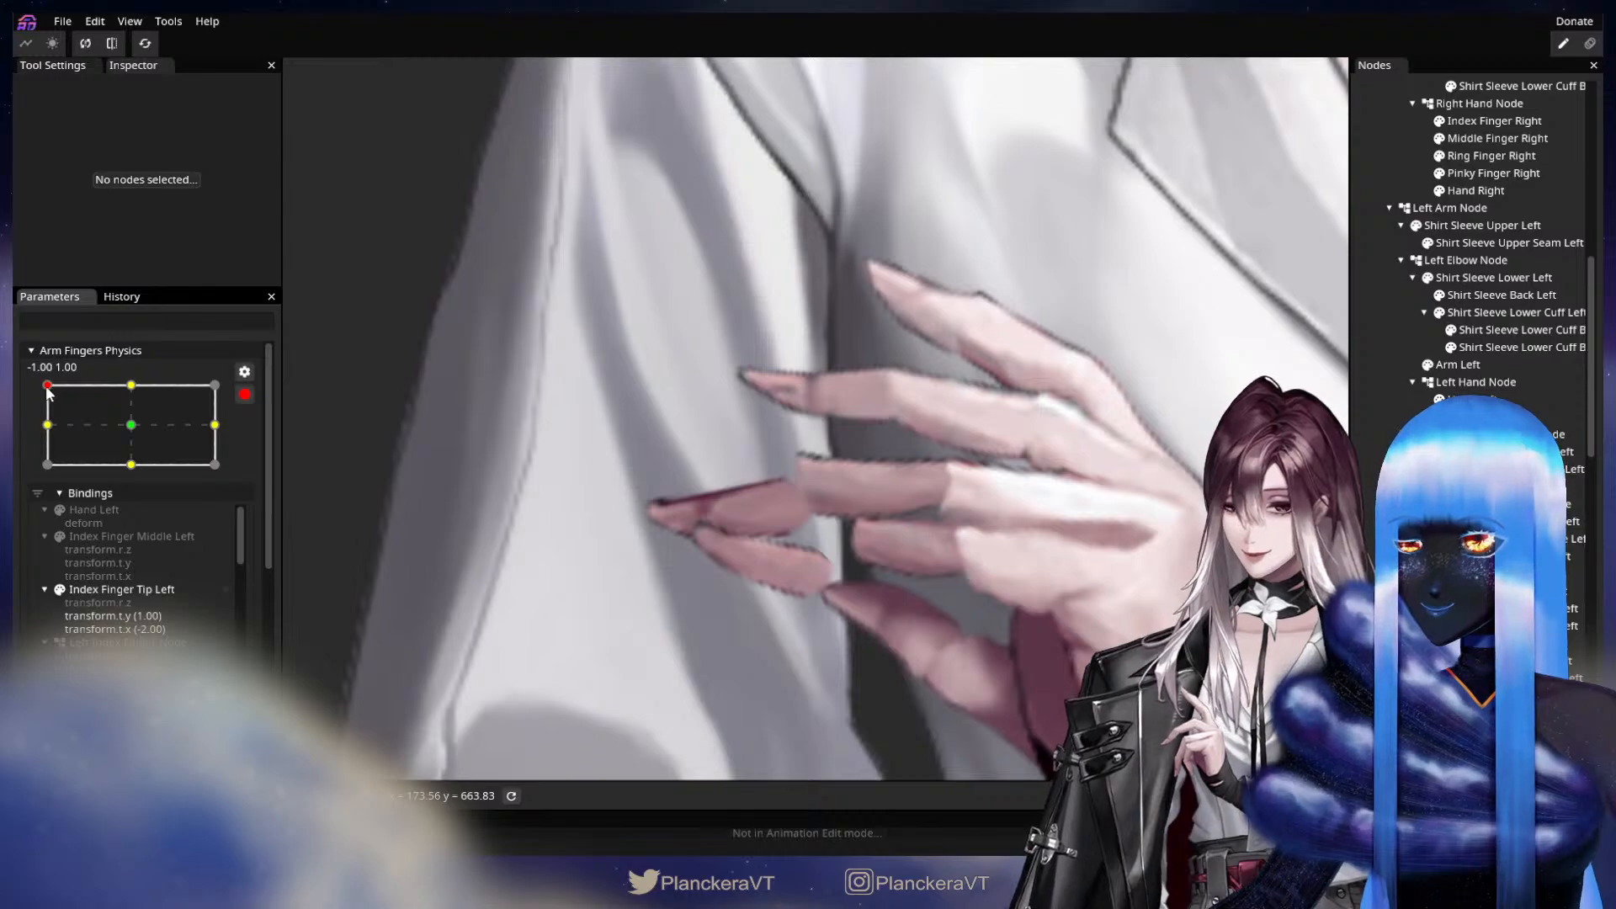
Set Ring Finger Middle Left's translation to X -4.00, Y -12.00 and compare its pose with the -1.00, 0.00 and 0.00, 0.00 keypoints.
click(1515, 609)
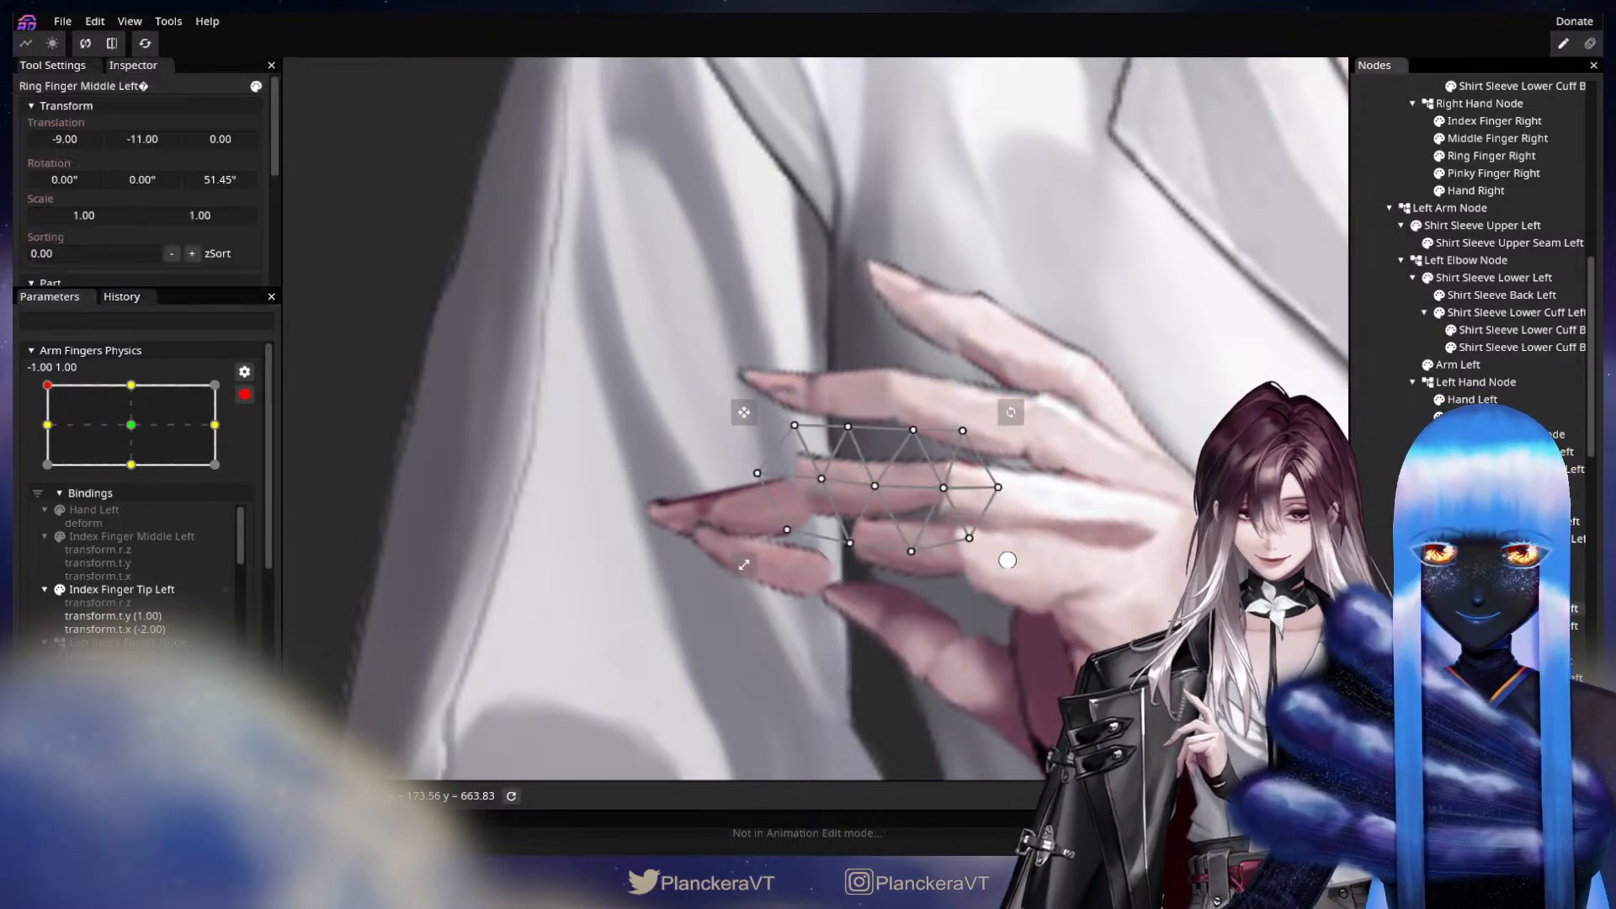
mouse_move(129, 137)
mouse_down()
mouse_move(88, 140)
mouse_move(137, 137)
mouse_up()
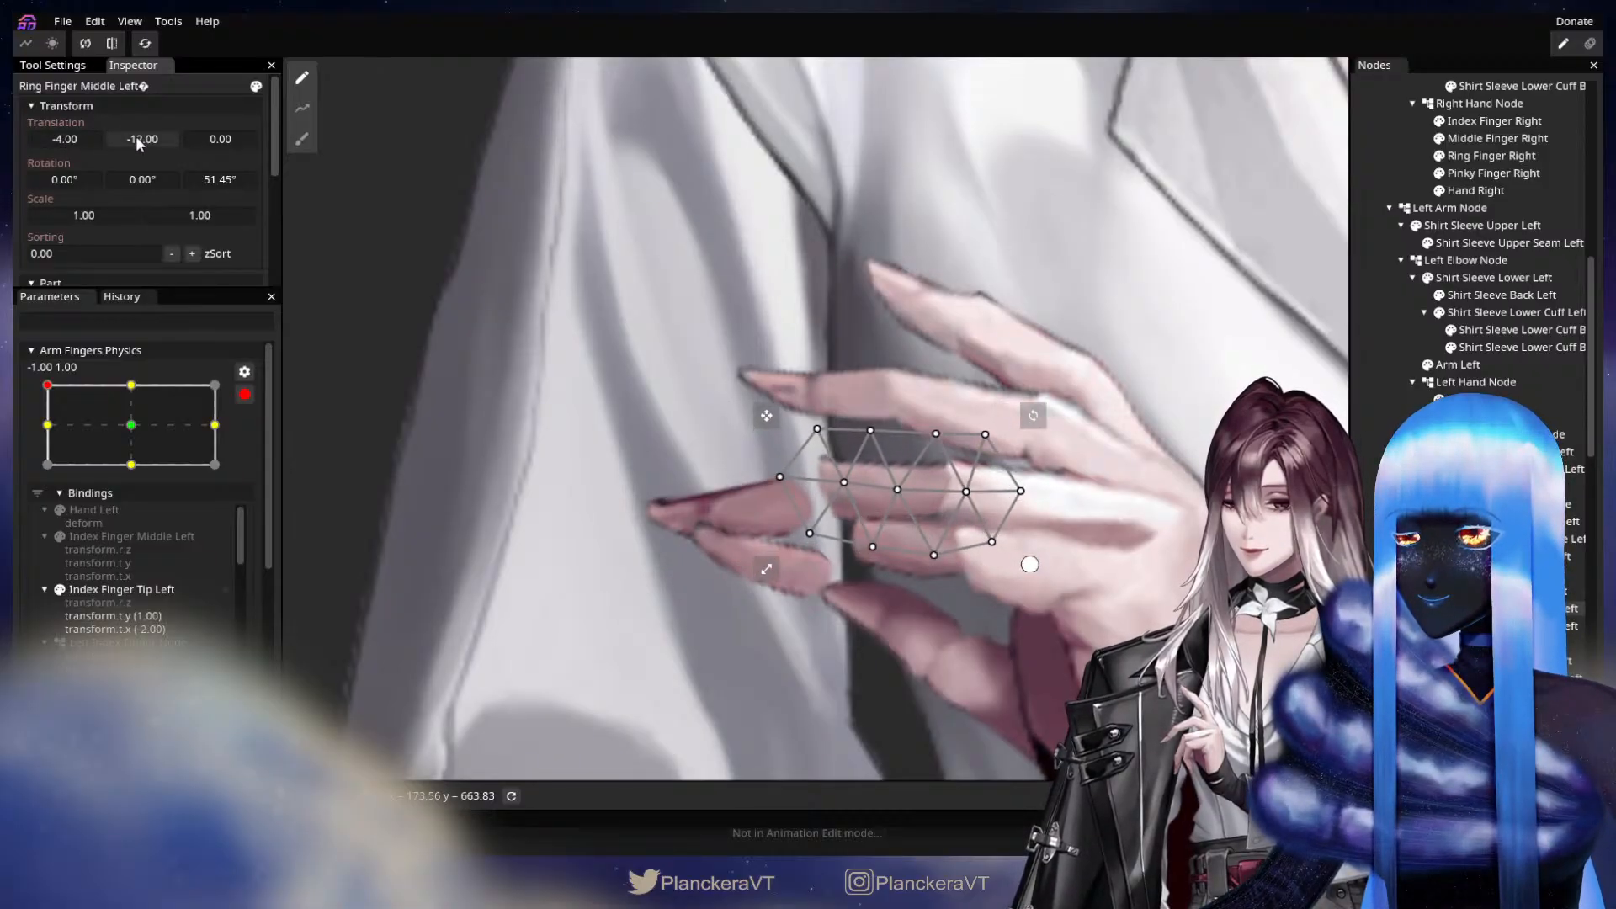
click(132, 390)
click(132, 424)
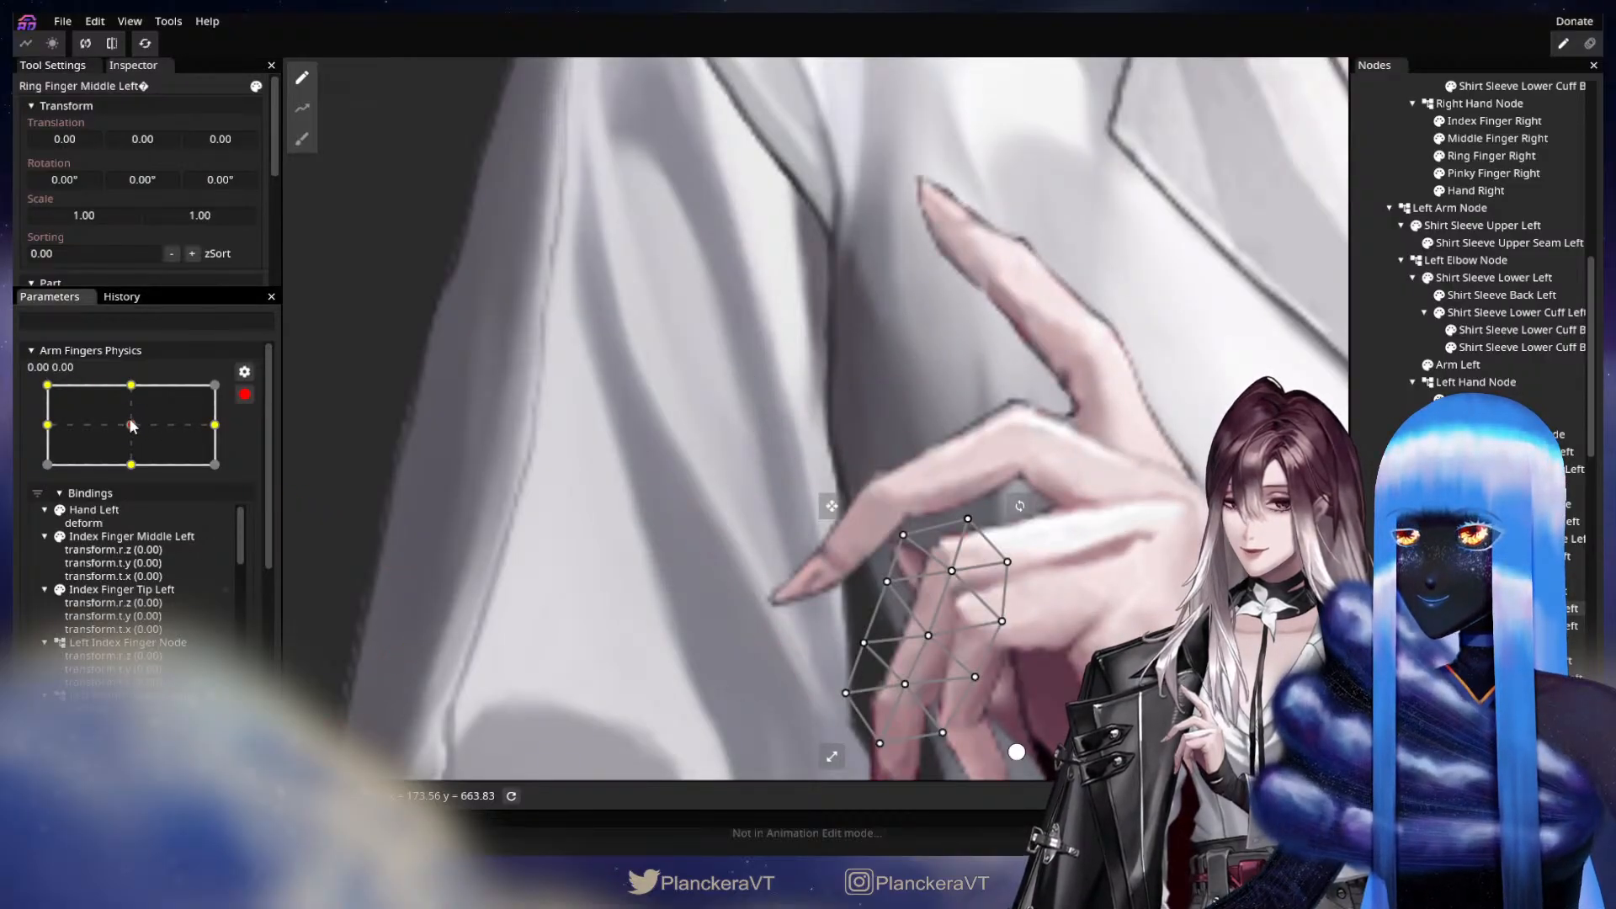
click(49, 424)
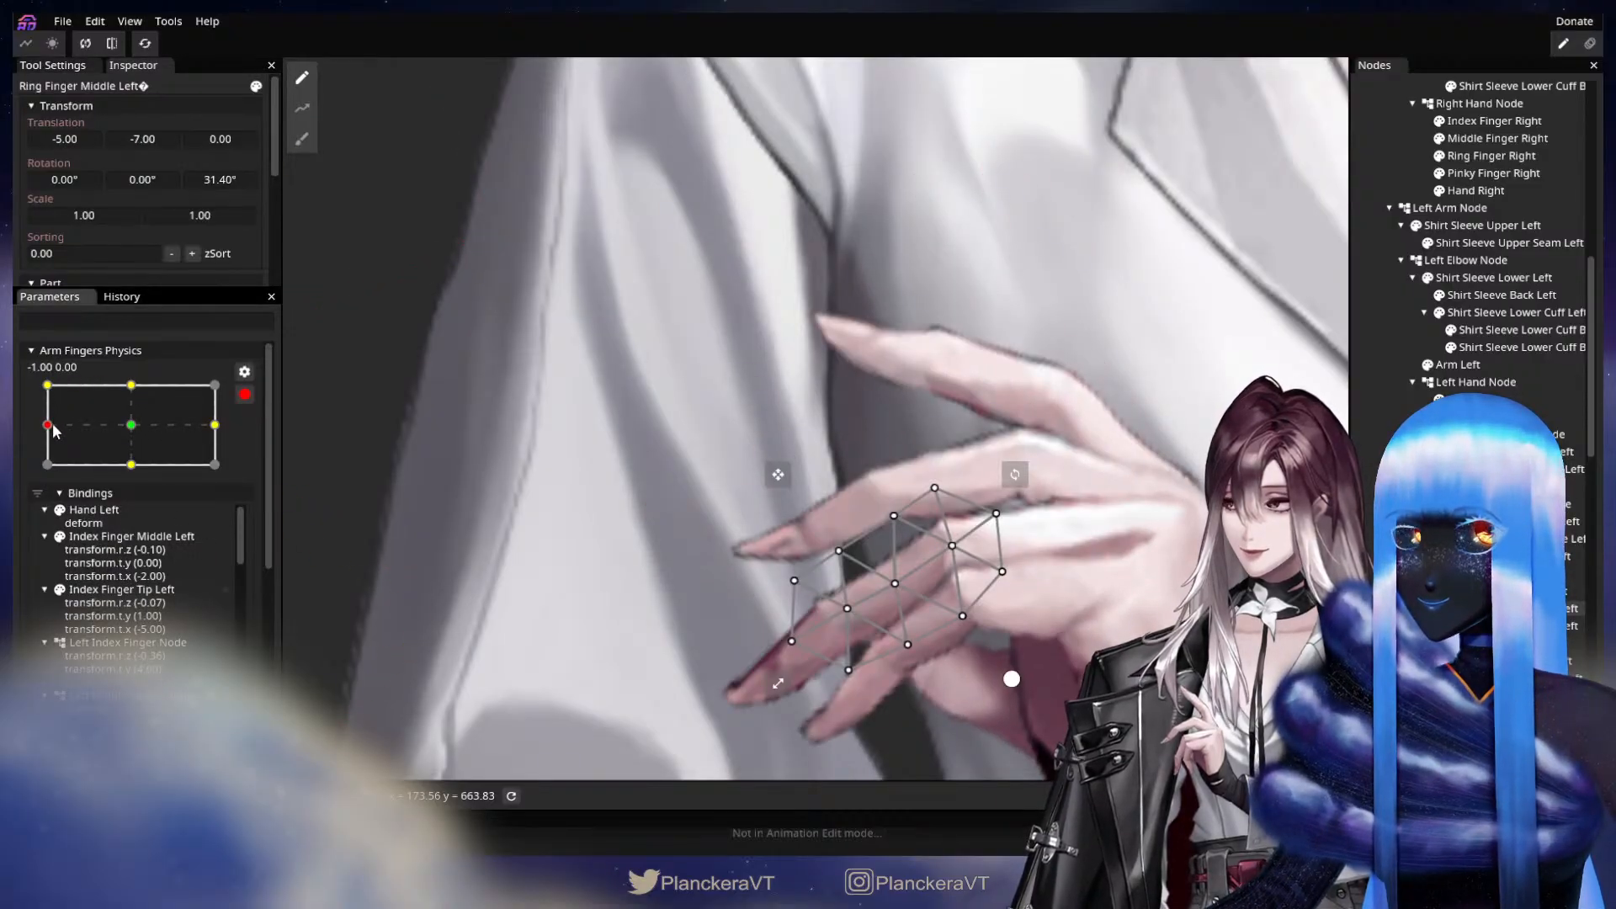
click(48, 386)
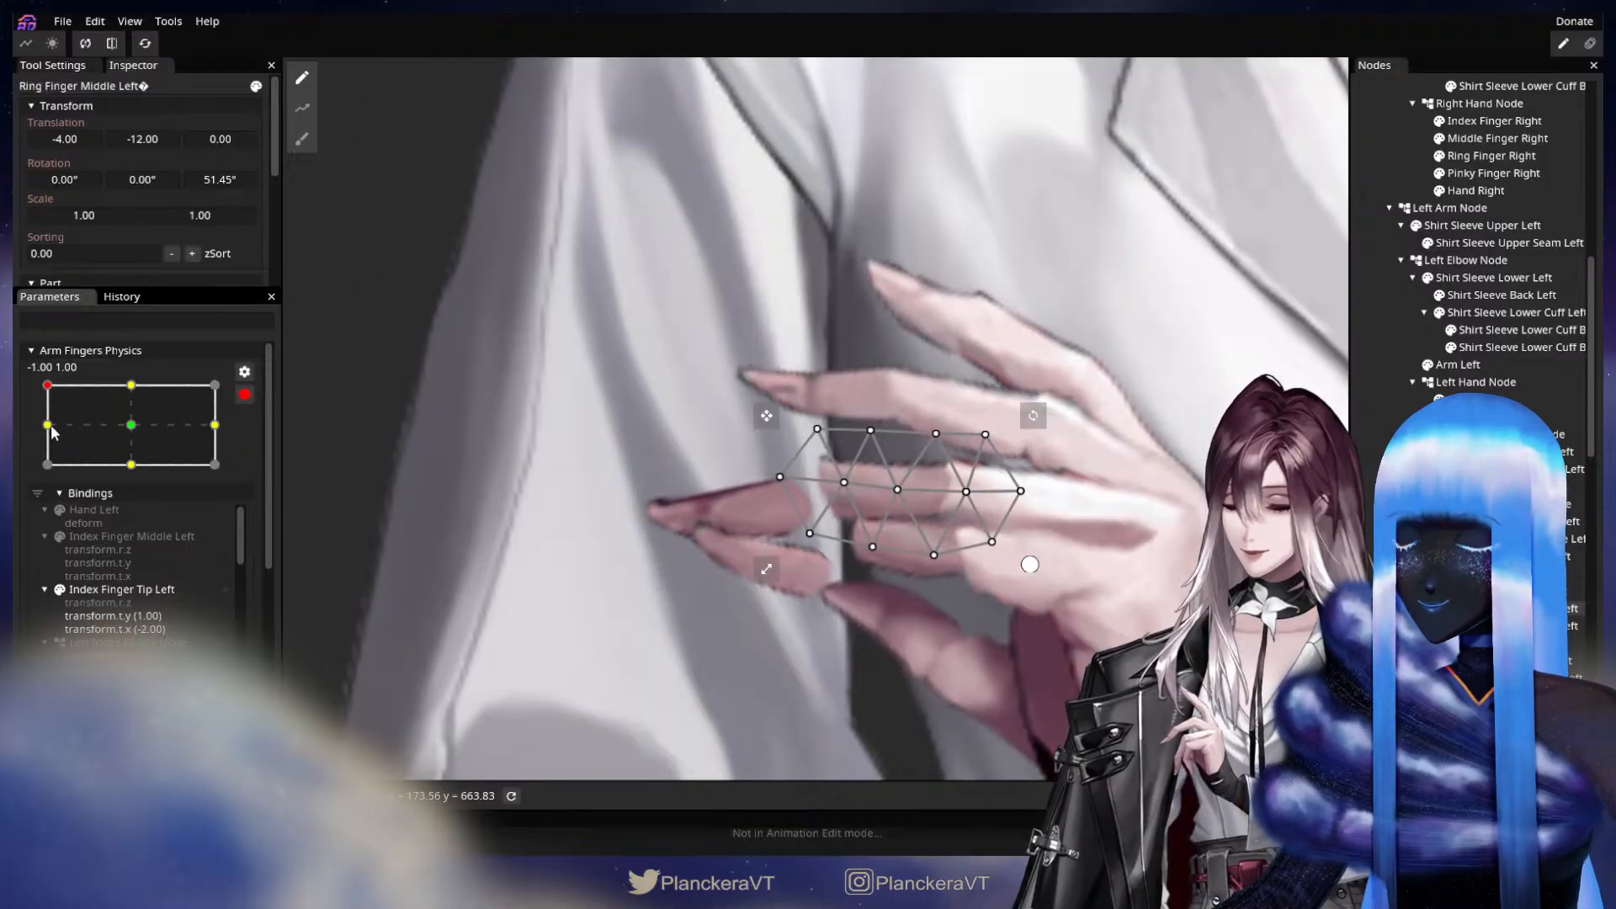
click(49, 427)
click(131, 426)
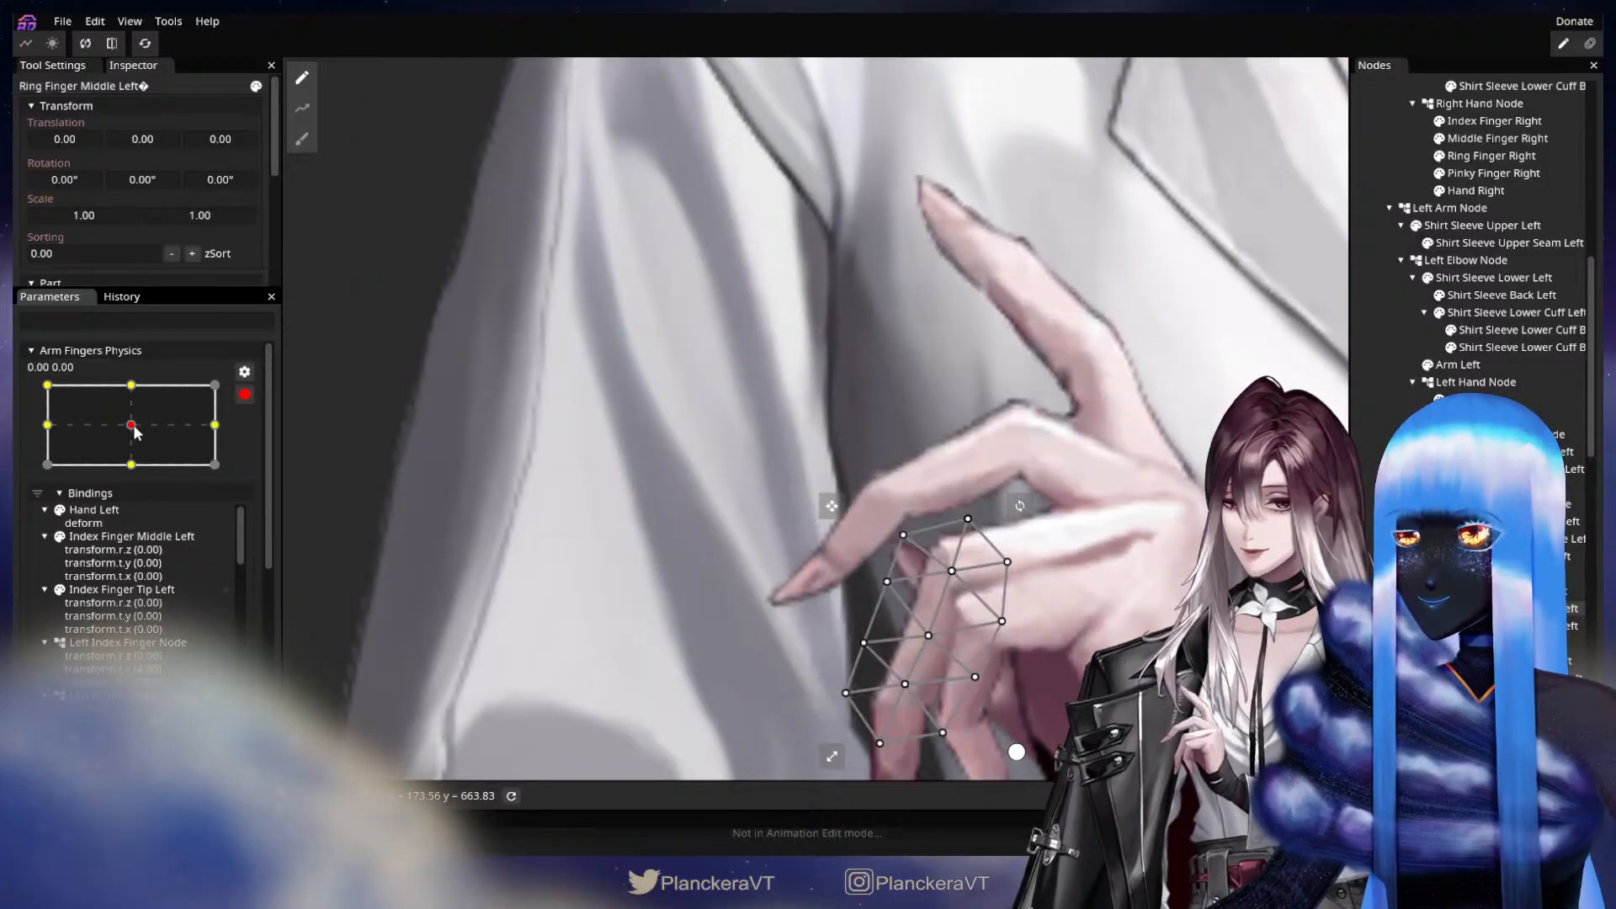
Adjust Ring Finger Middle Left at the -1.00, 1.00 keypoint to translation X -5.00, Y -11.00 and Z rotation 46.20°.
click(48, 386)
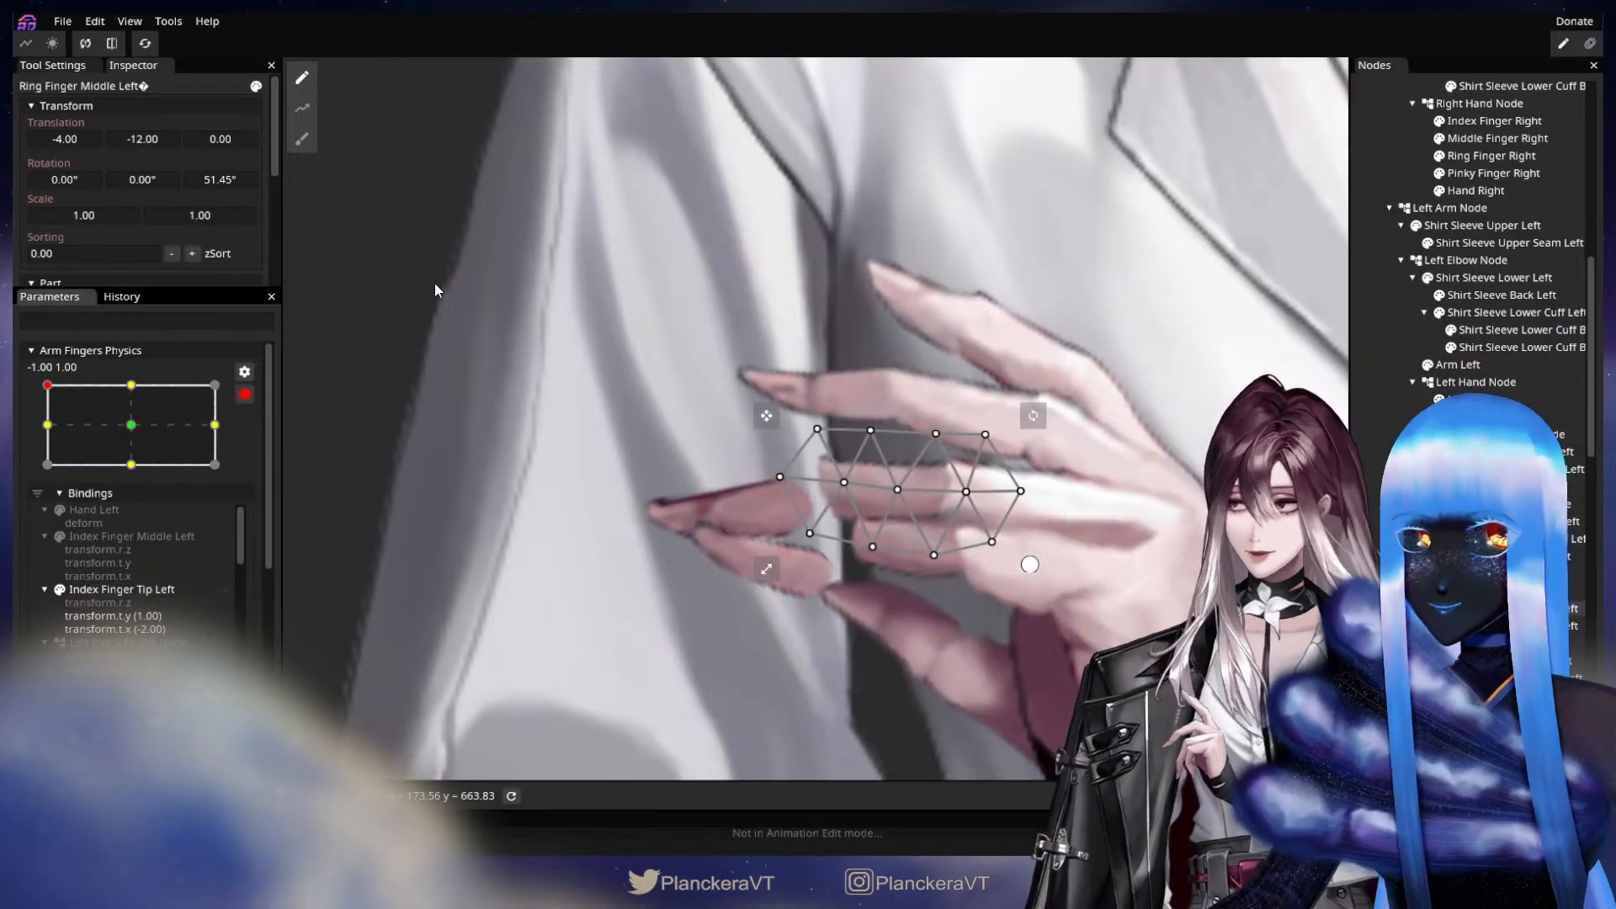
drag(163, 138, 67, 146)
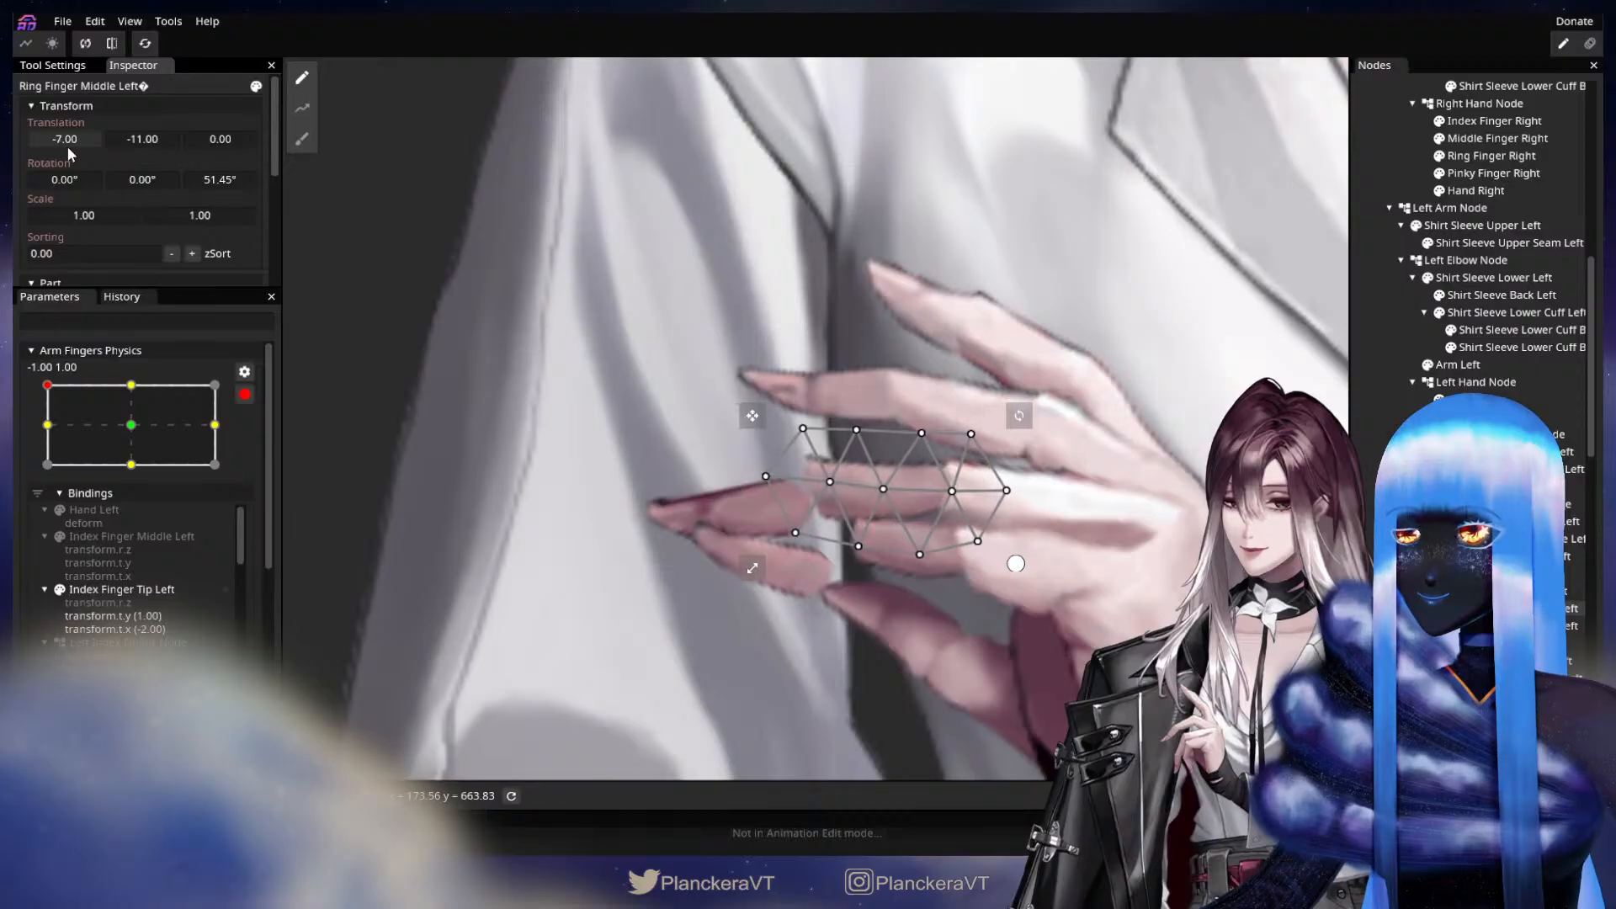
drag(226, 180, 161, 137)
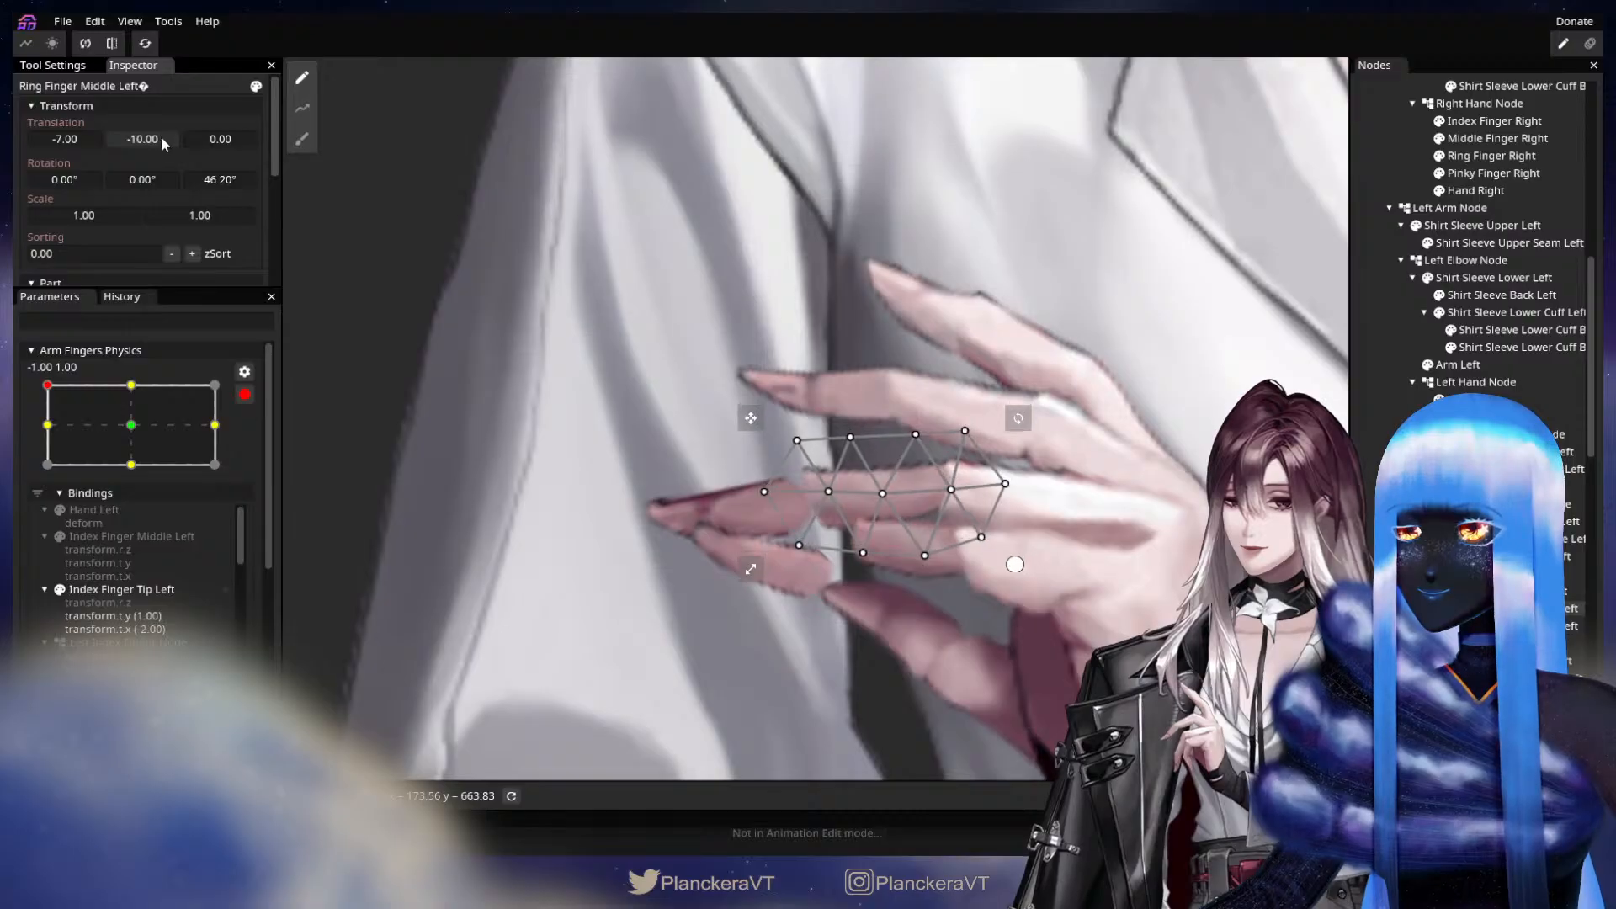
drag(50, 133, 138, 149)
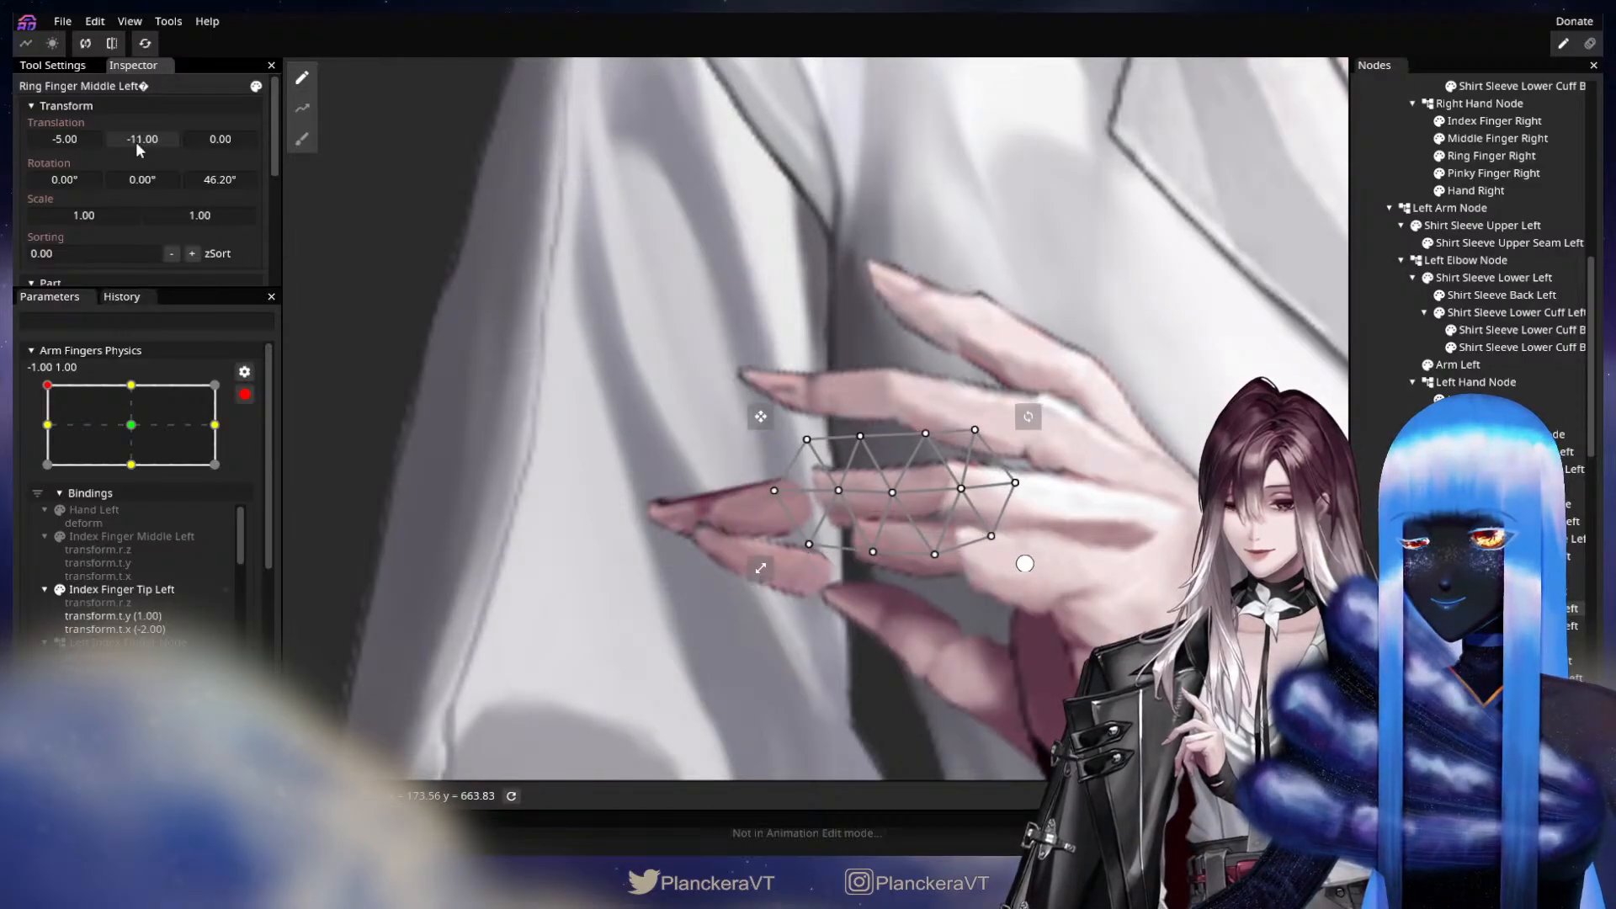
Adjust Ring Finger Middle Left at the -1.00, 1.00 keypoint to translation X -6.00, Y -10.00 and Z rotation 43.85°, then deselect it.
drag(222, 180, 146, 144)
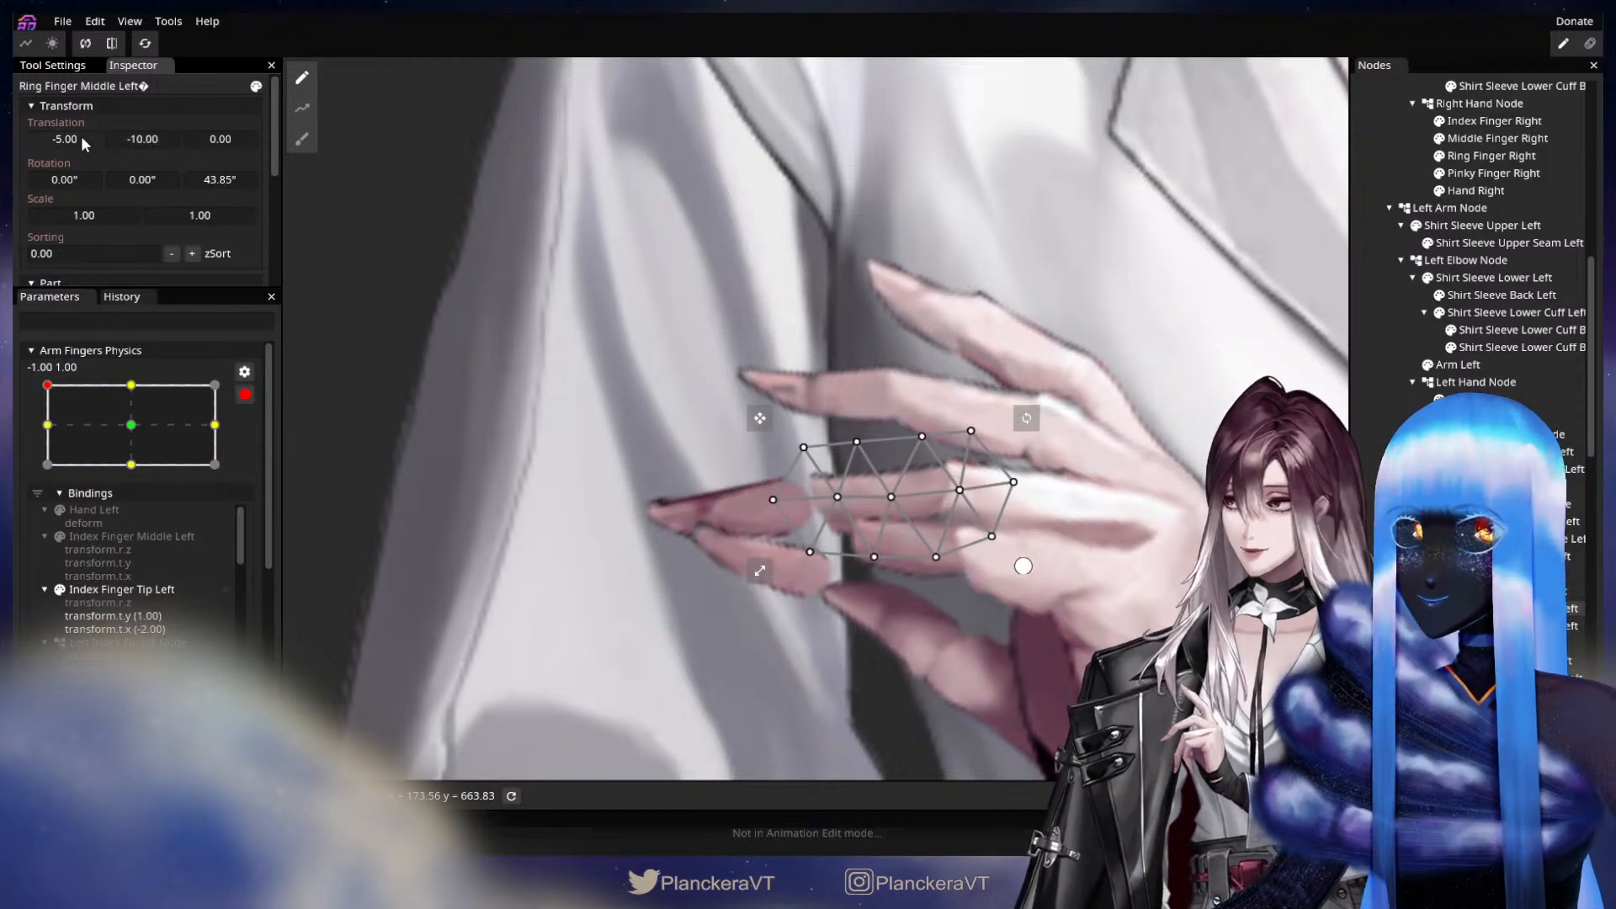
drag(77, 138, 76, 138)
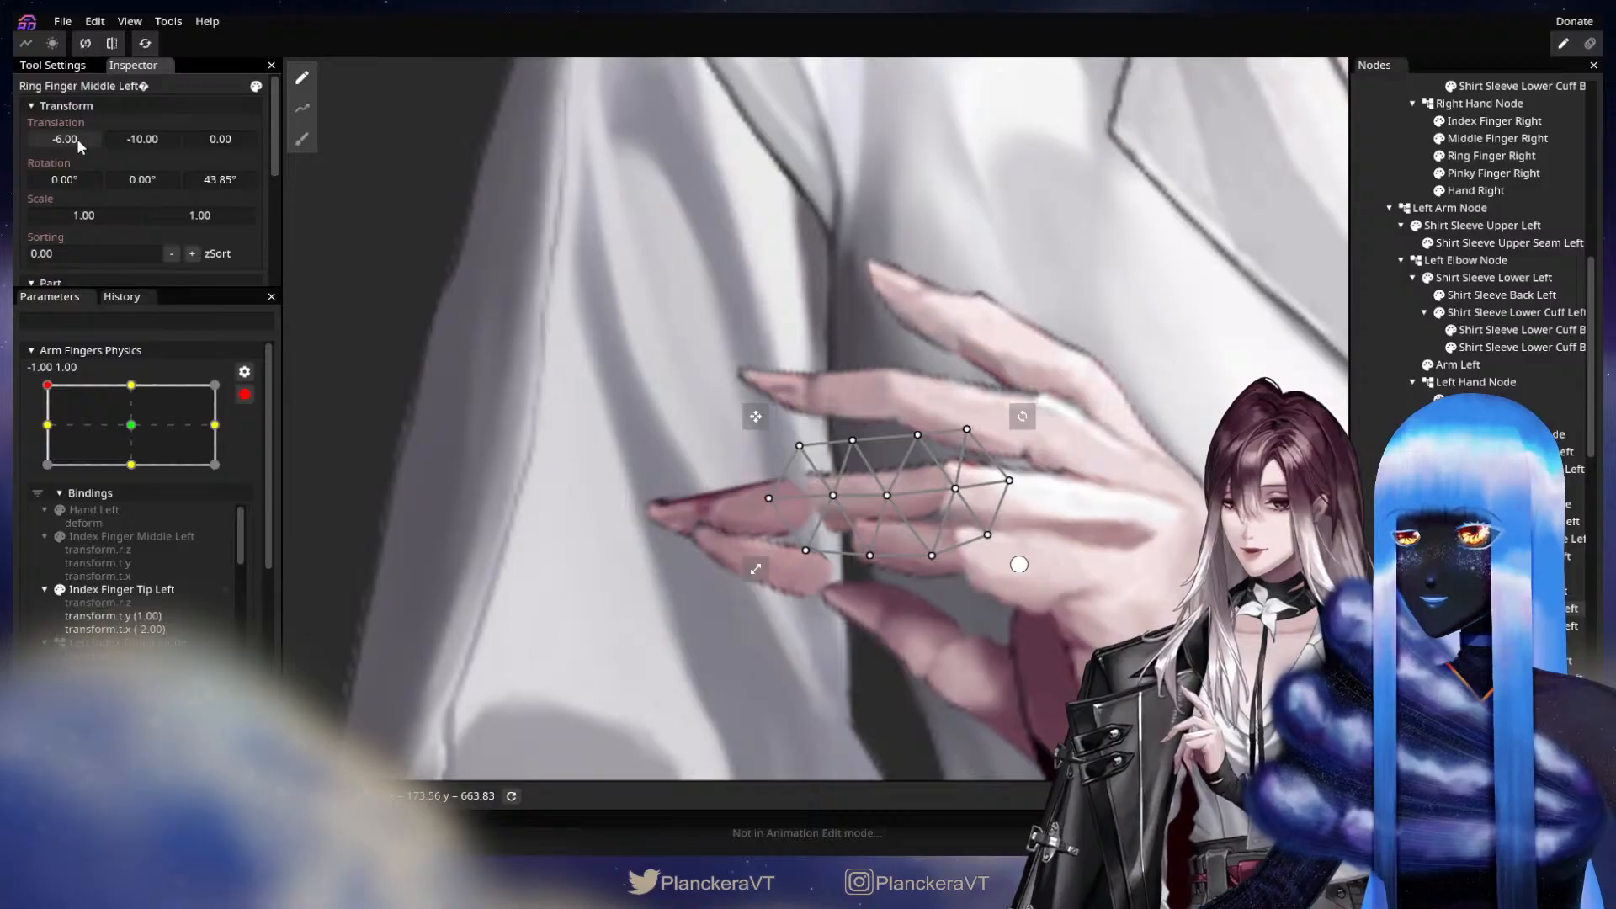
click(892, 540)
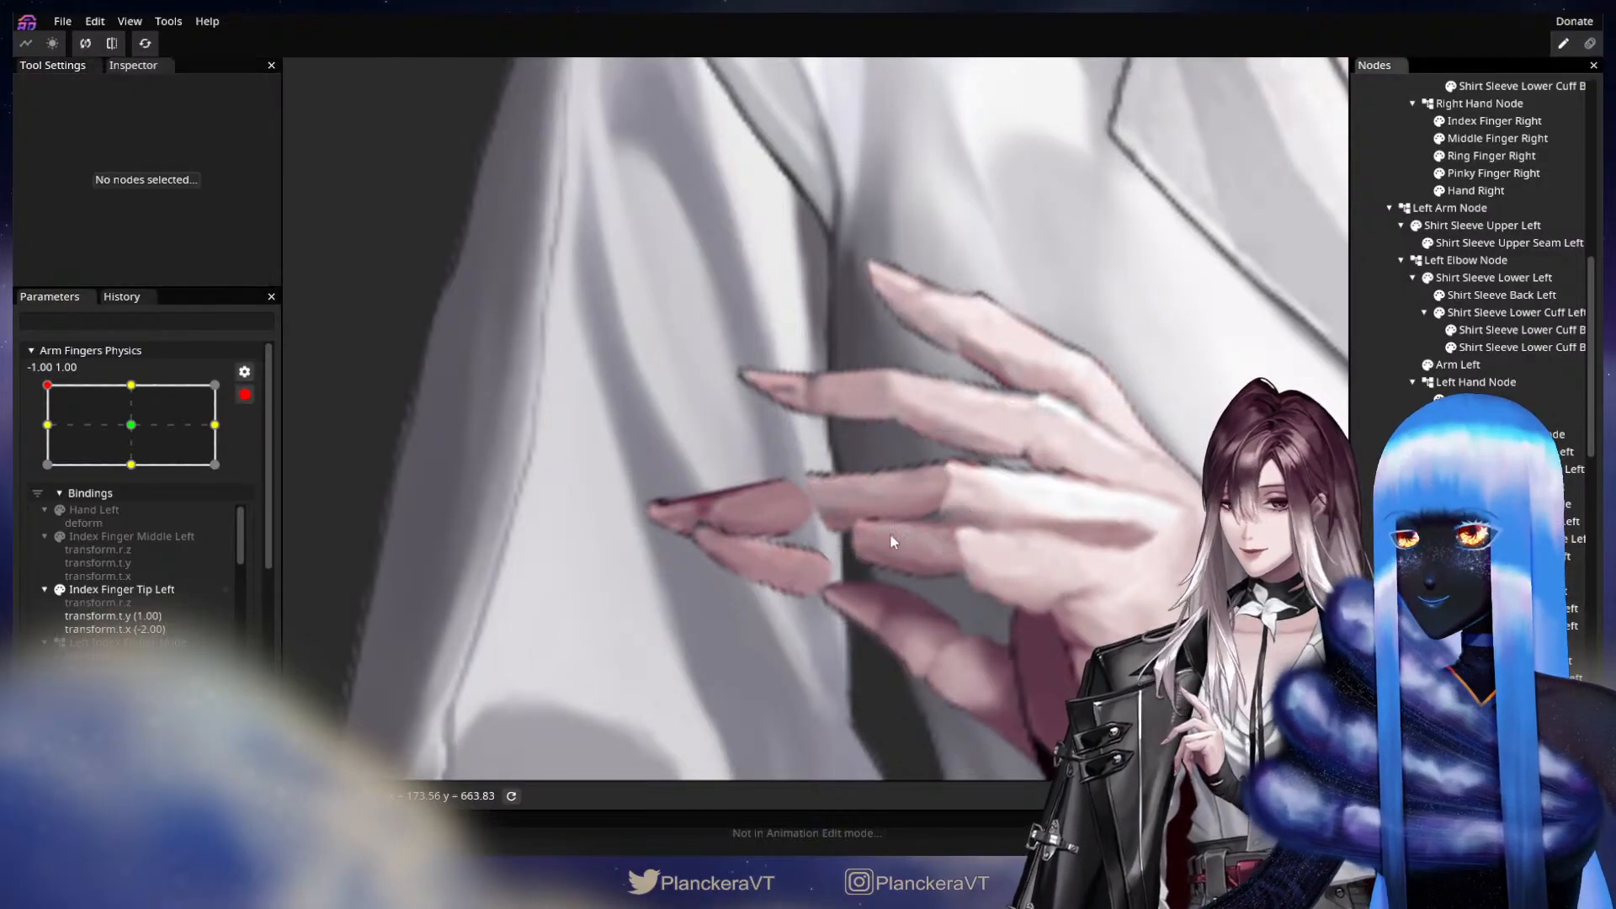
Compare the left hand's finger pose at the 0.00, 0.00 keypoint of Arm Fingers Physics with the -1.00, 1.00 keypoint.
click(131, 426)
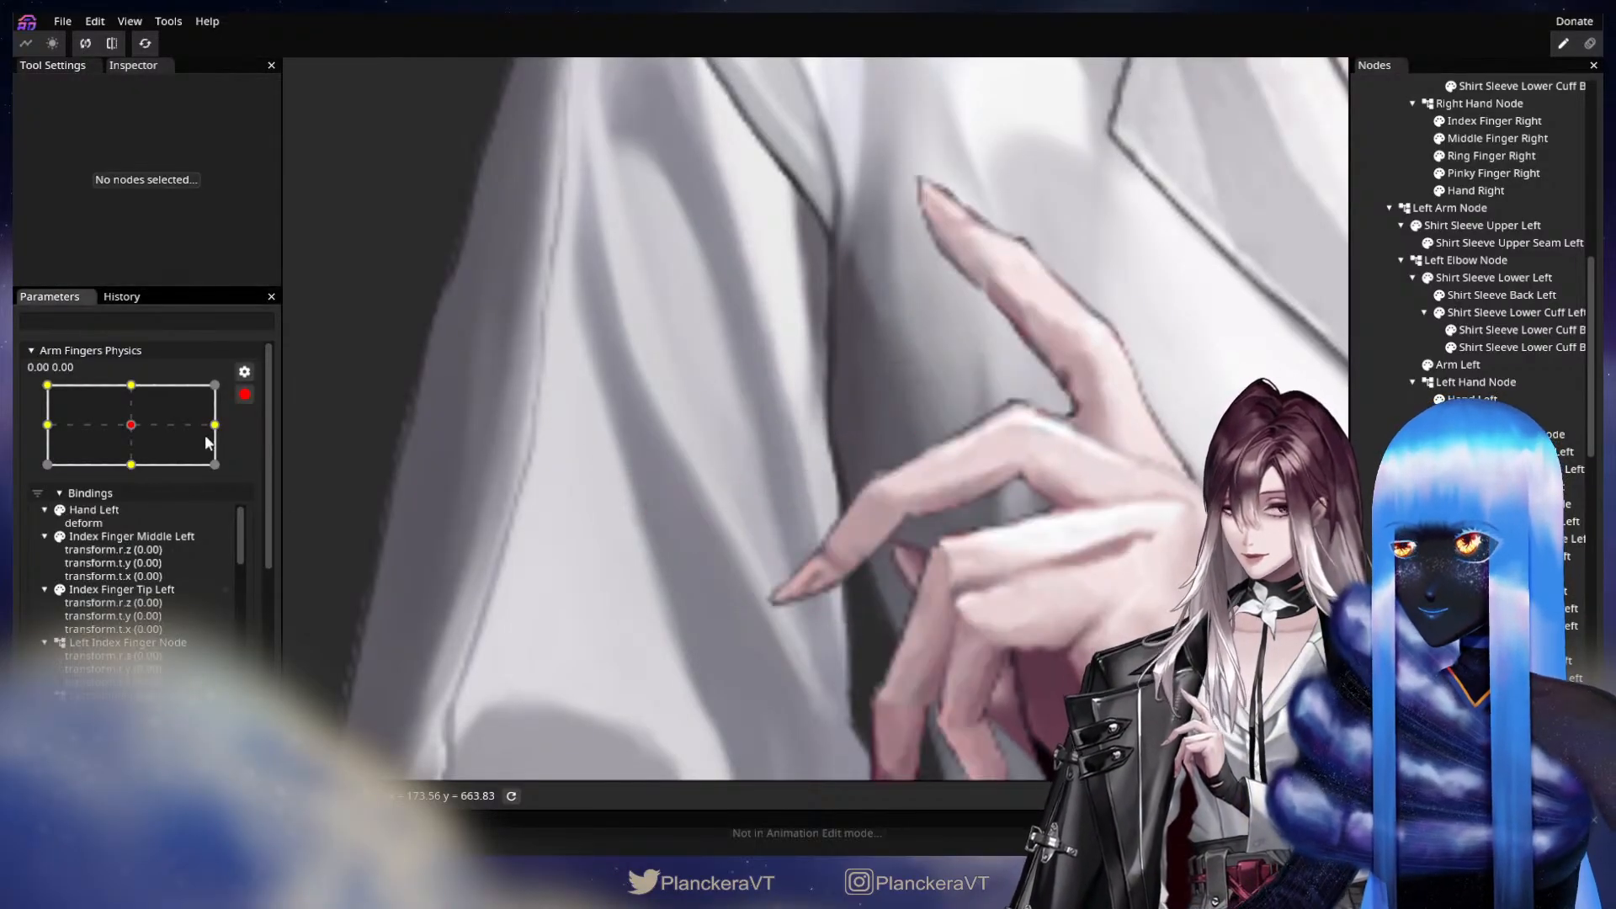
drag(953, 548, 717, 380)
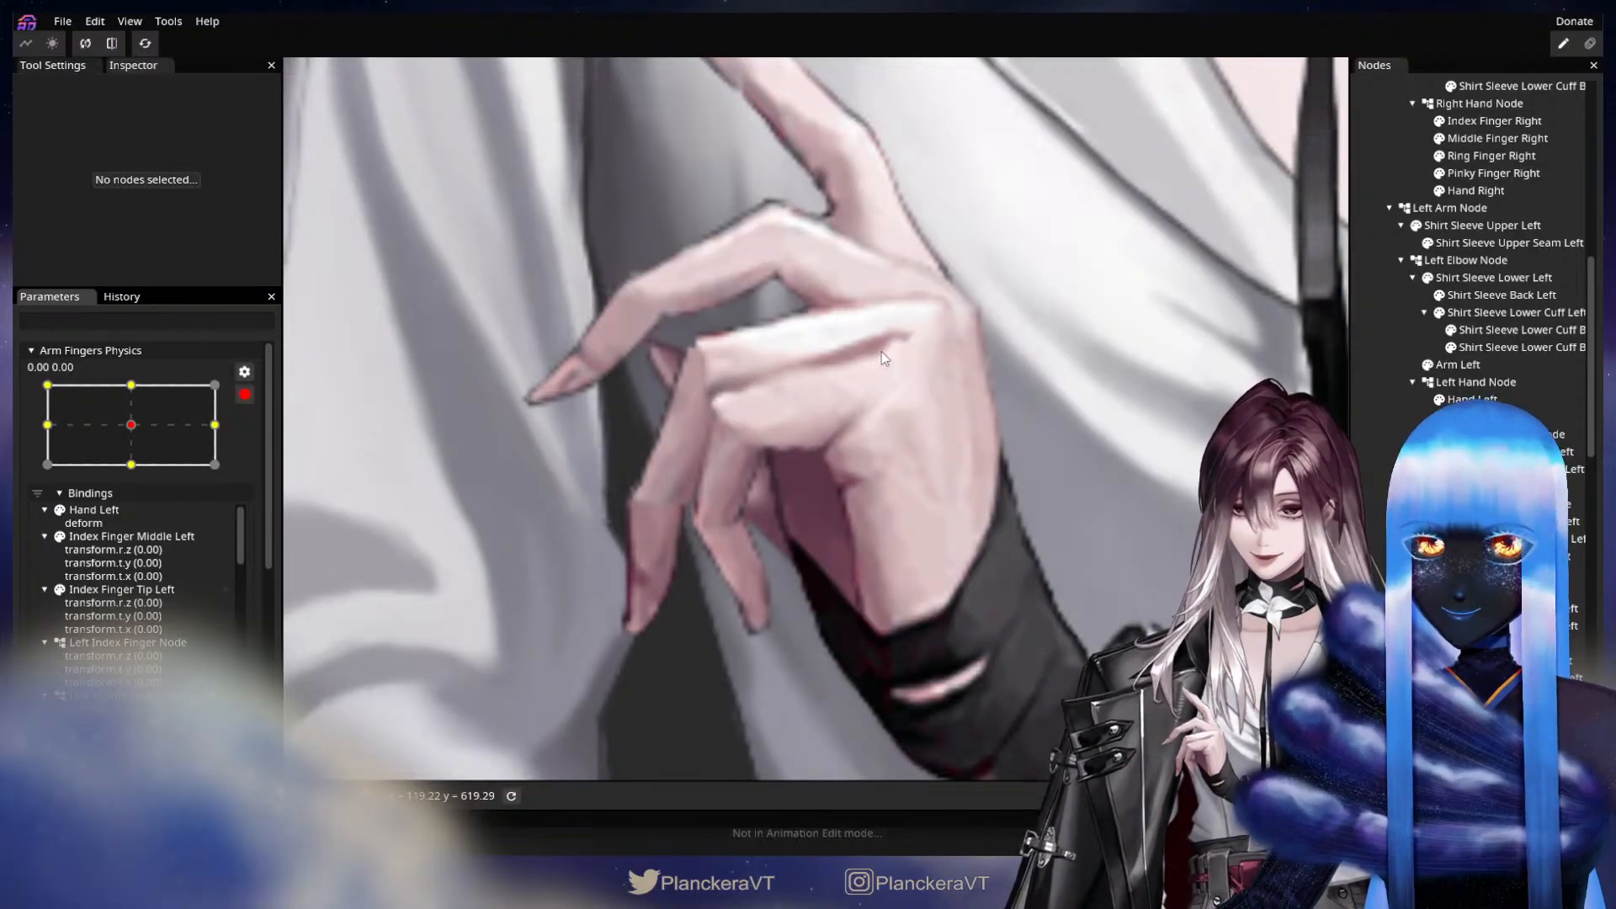
drag(784, 382, 853, 496)
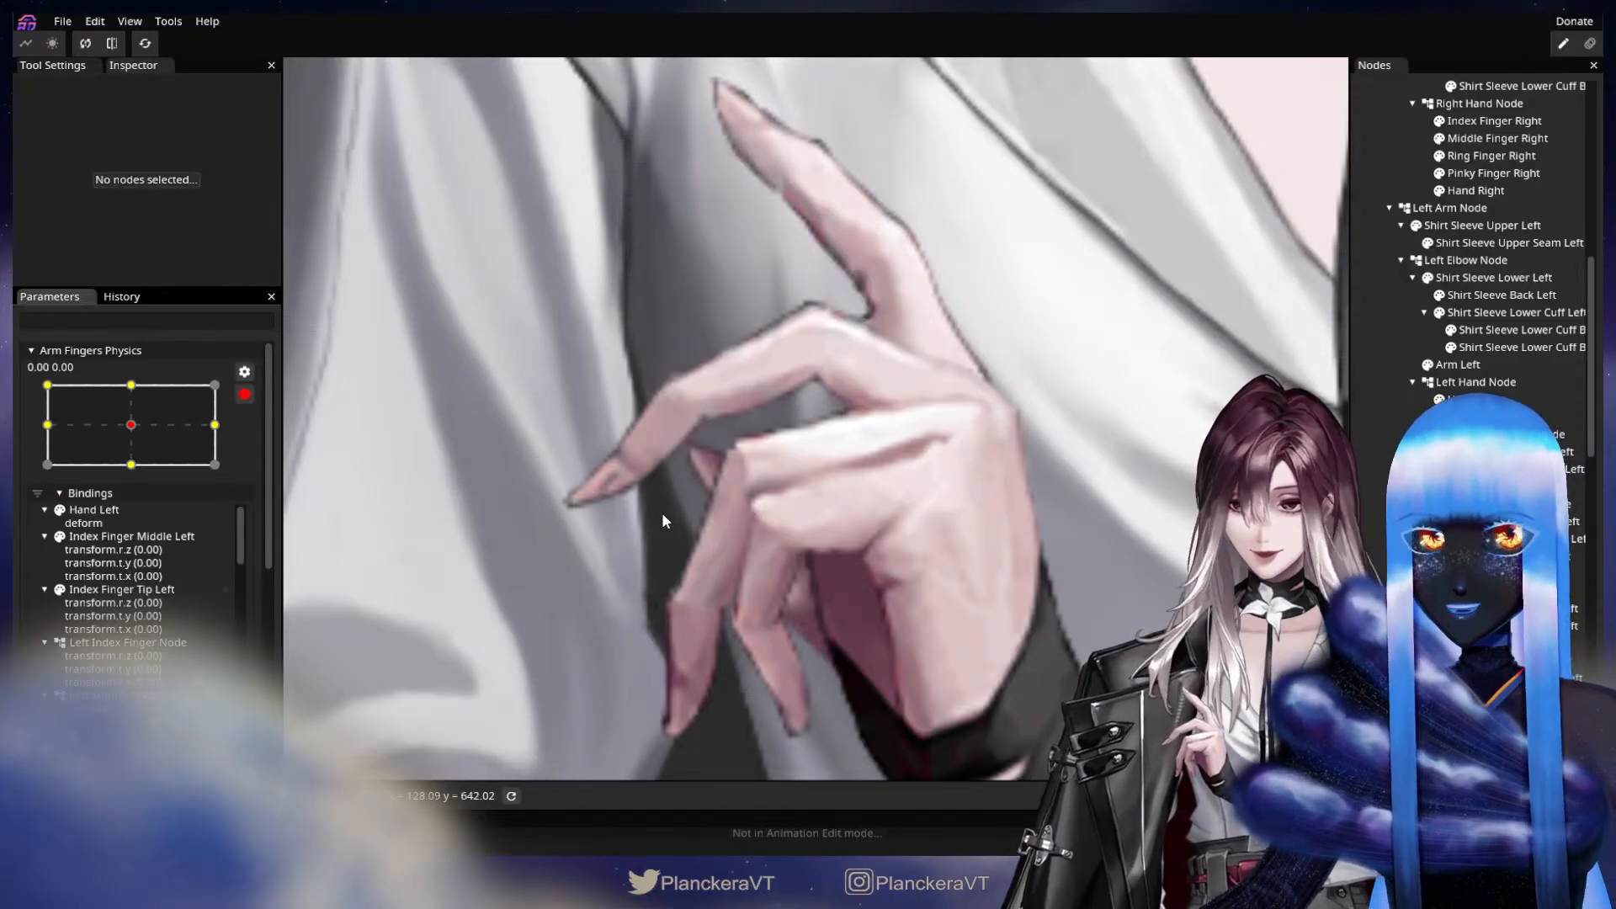
drag(131, 426, 13, 367)
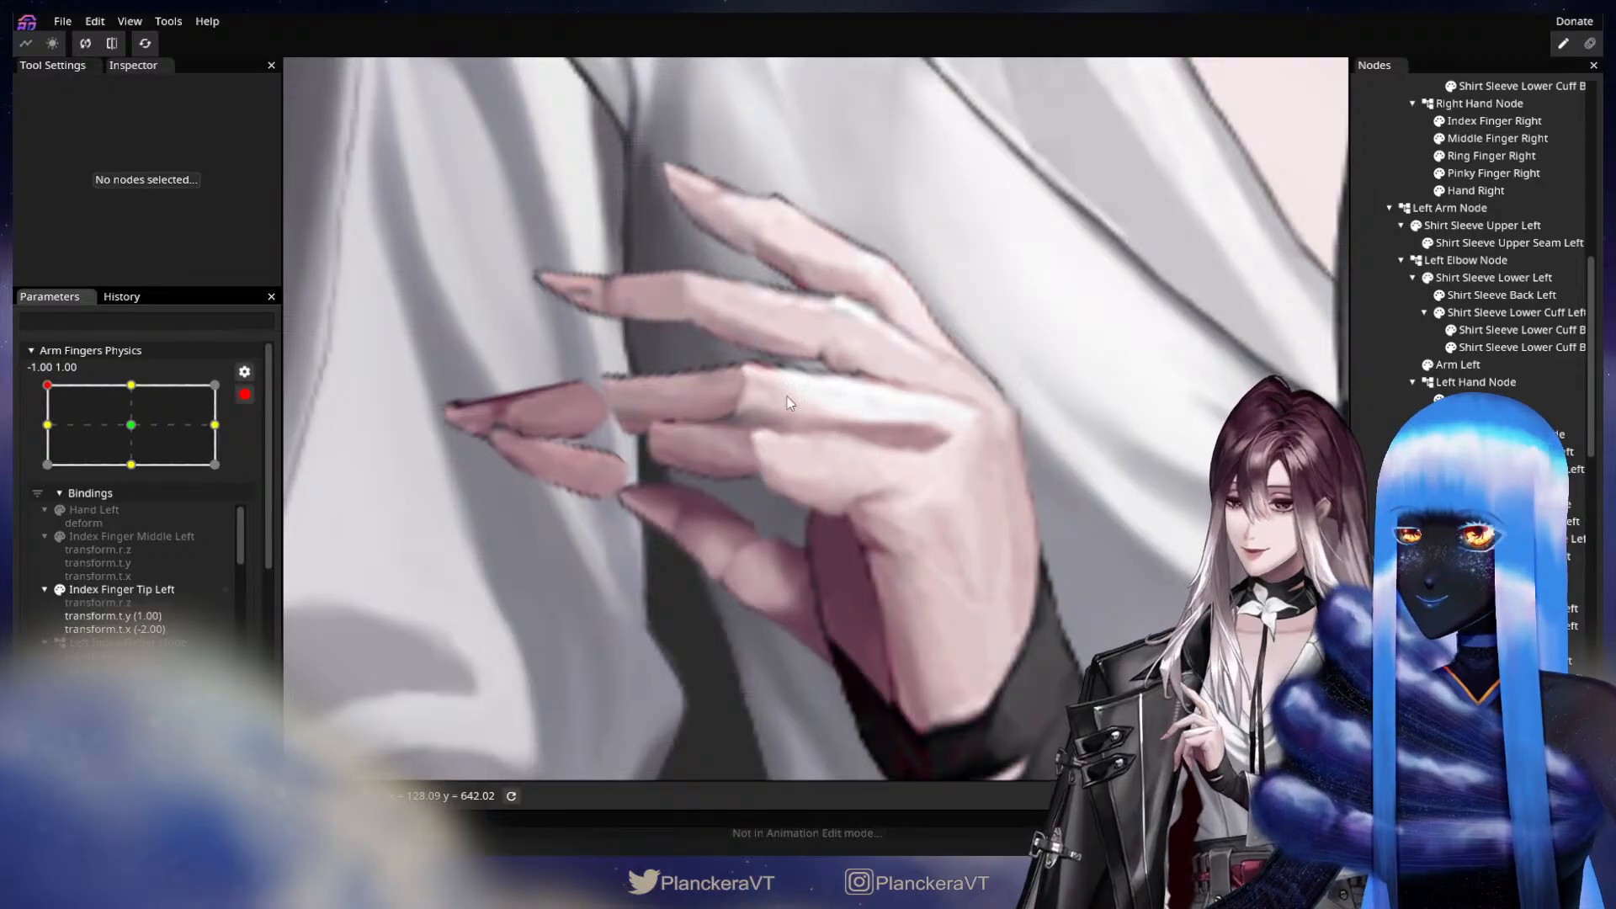
drag(752, 451, 831, 574)
scroll(800, 592, up, 1)
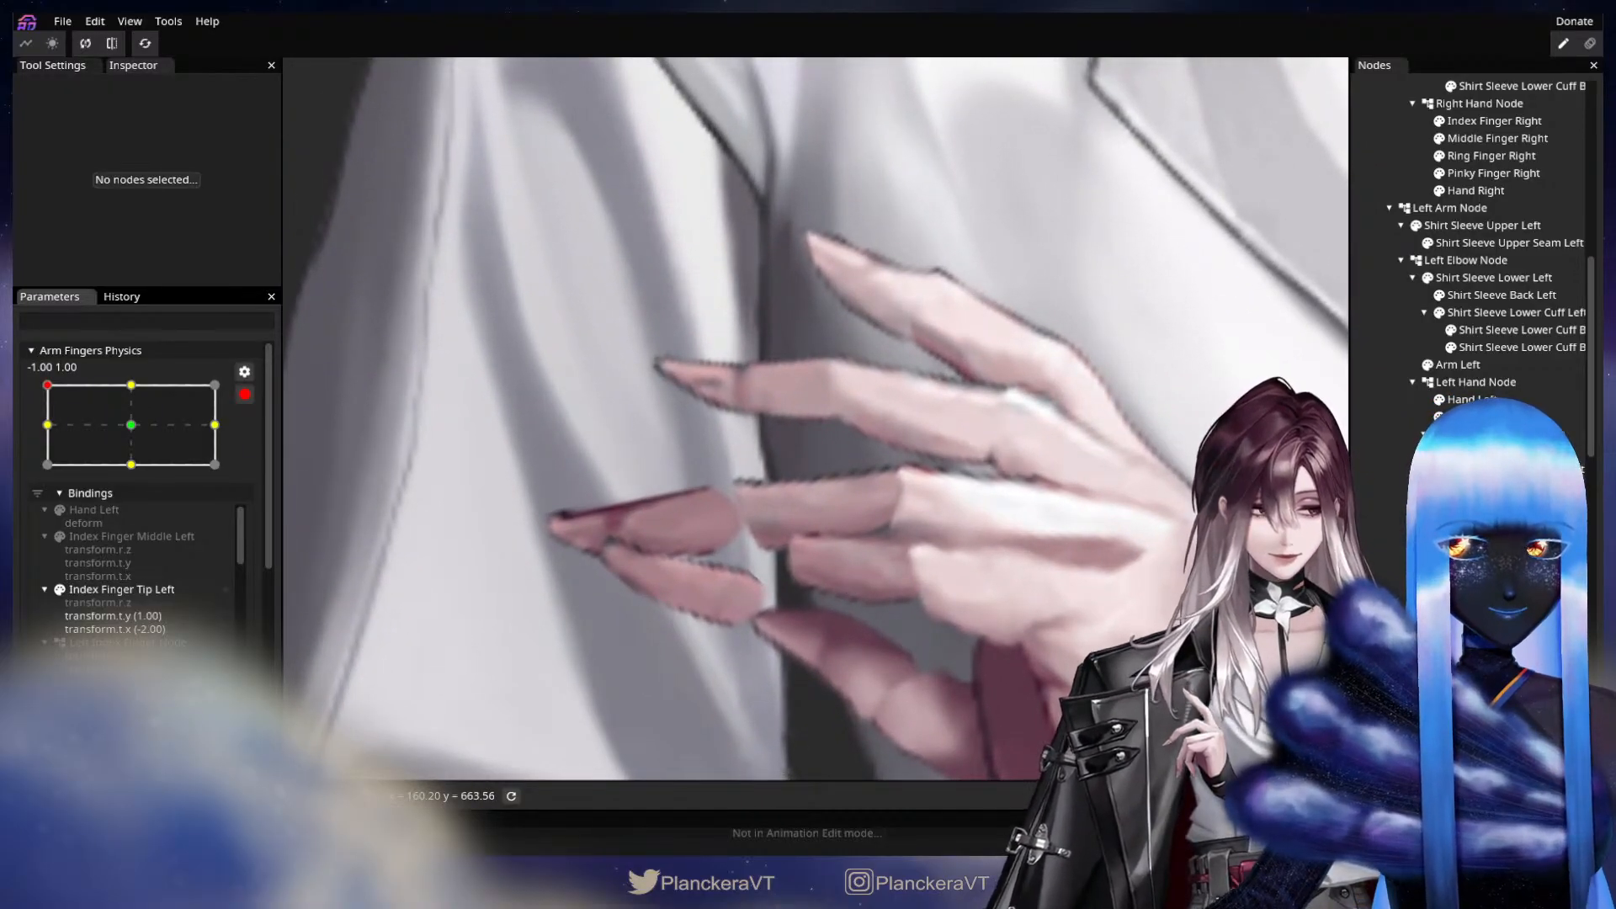
Set the left ring finger's middle segment to Z rotation 39.25° and fine-tune its Y translation at the -1.00, 1.00 keypoint.
click(794, 602)
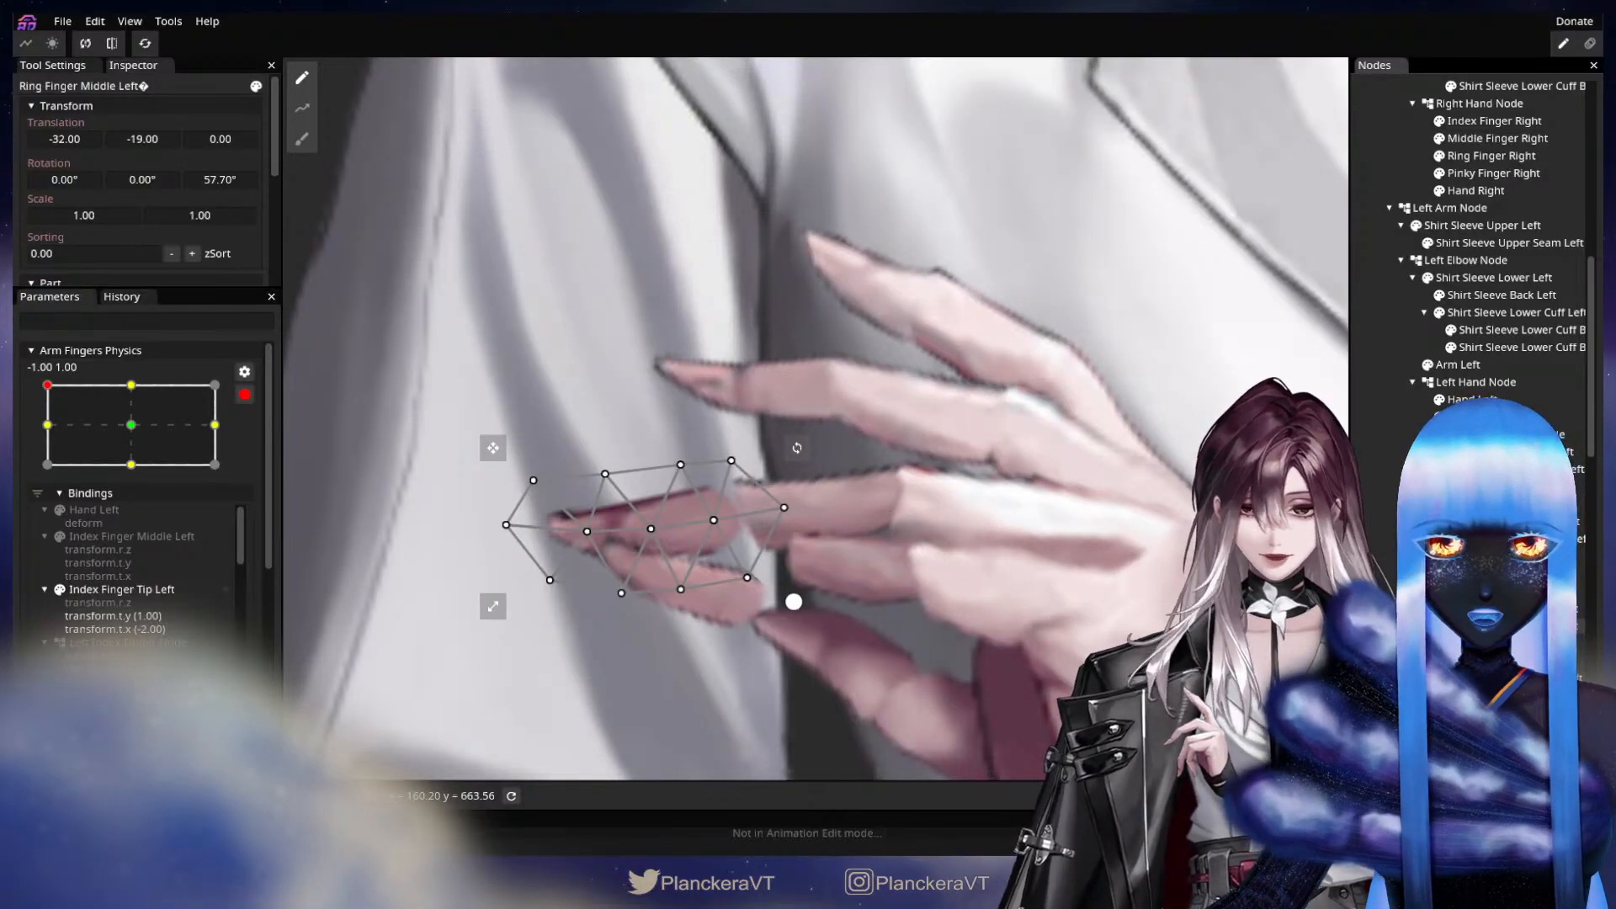
click(1507, 608)
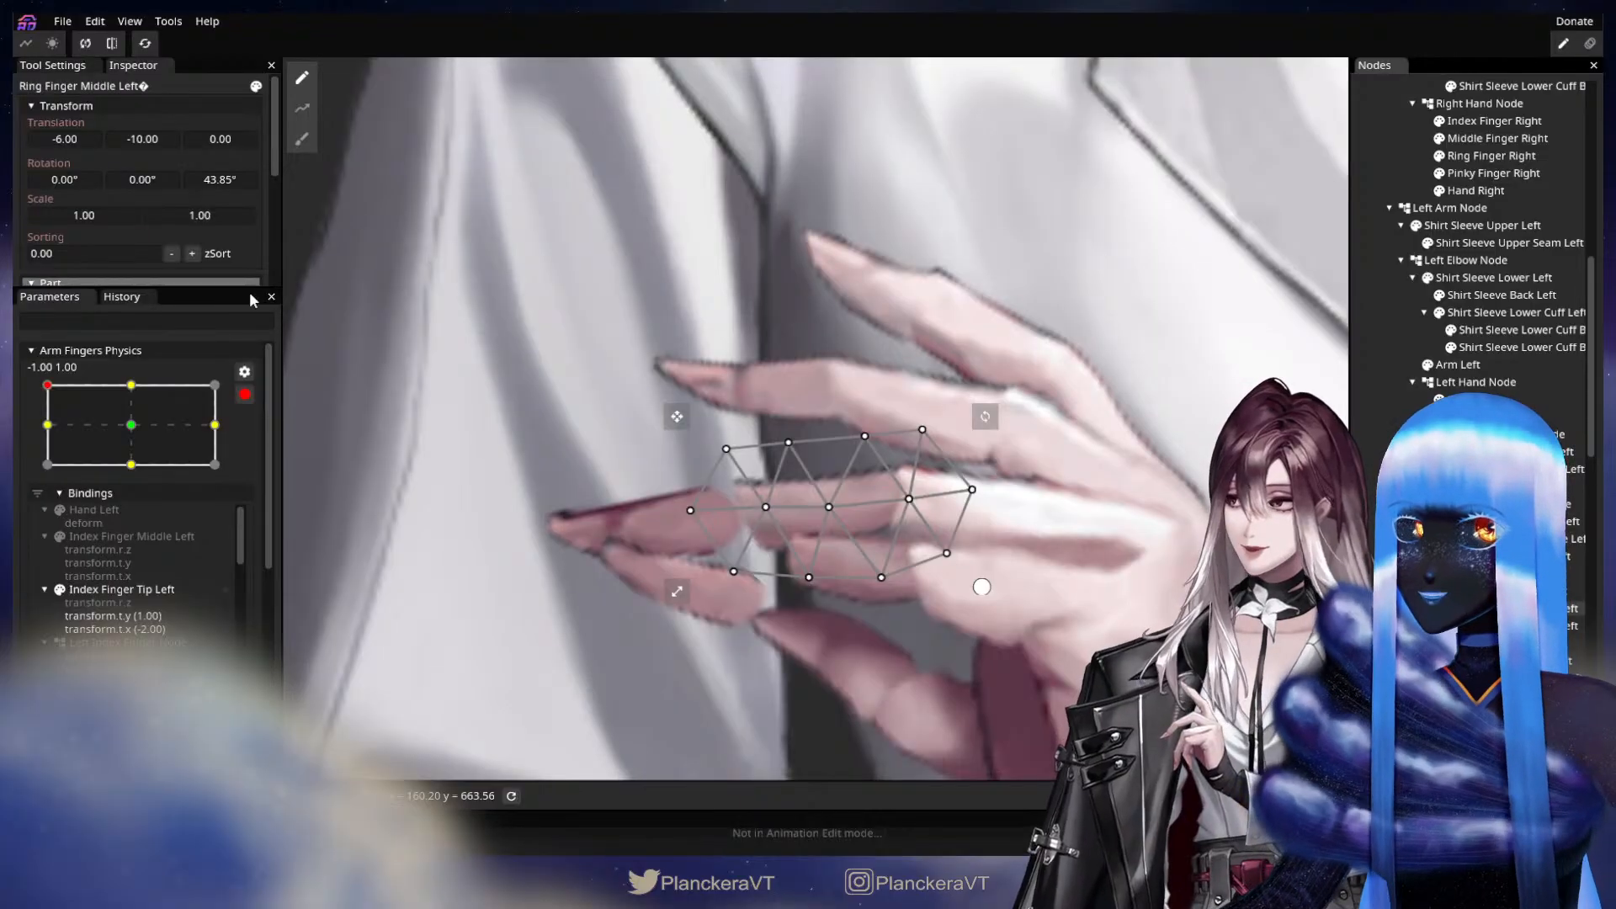
drag(216, 180, 162, 194)
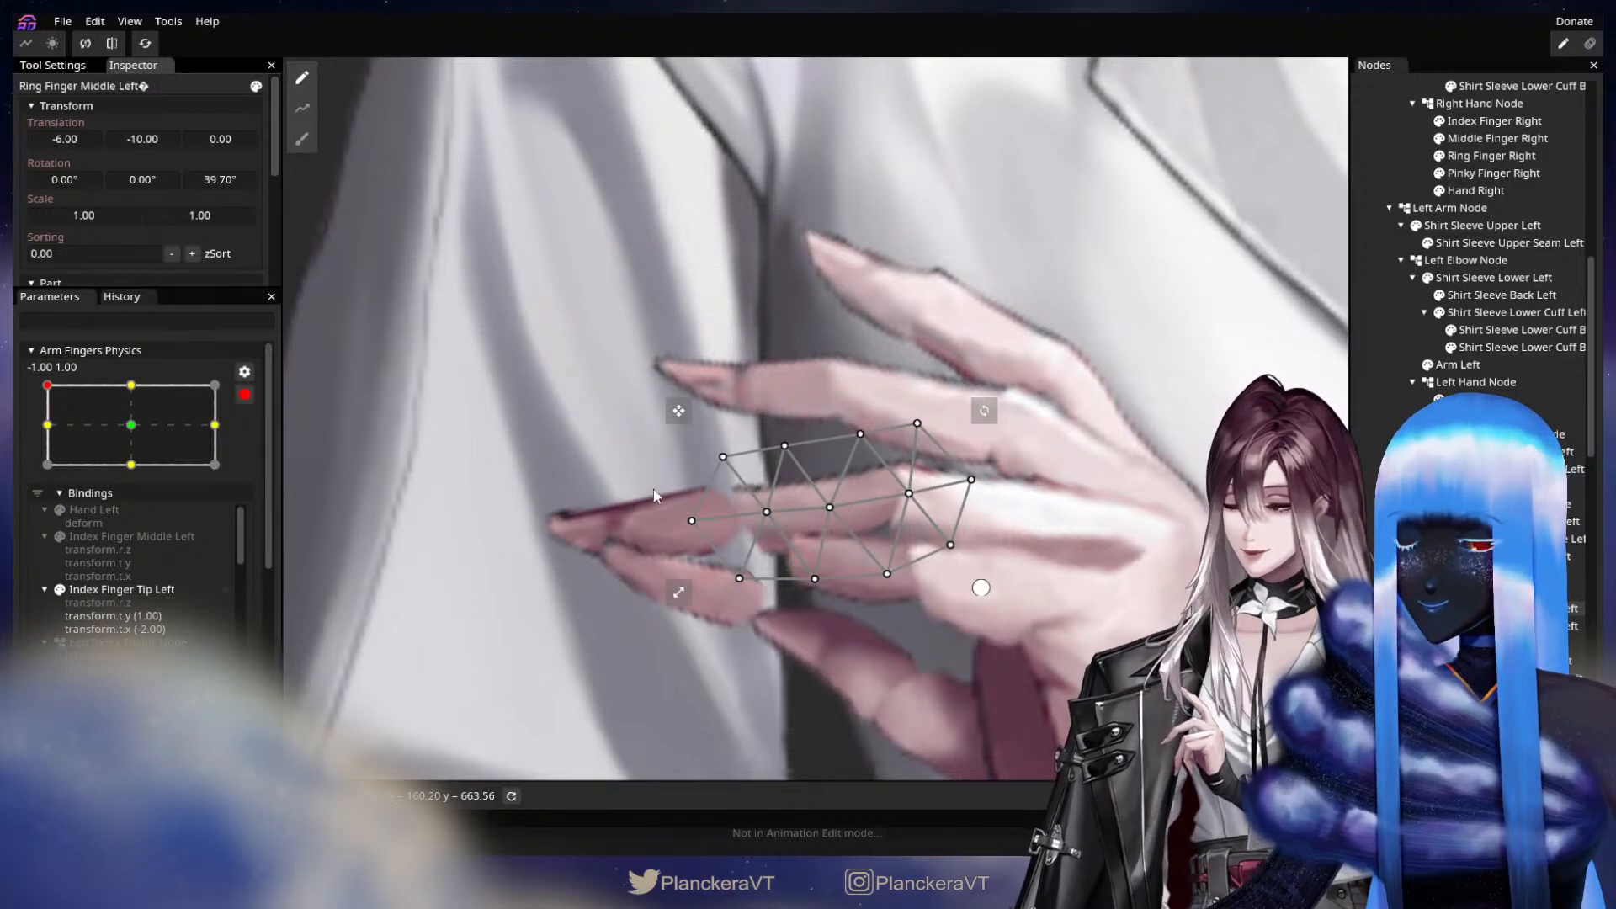
drag(227, 185, 221, 181)
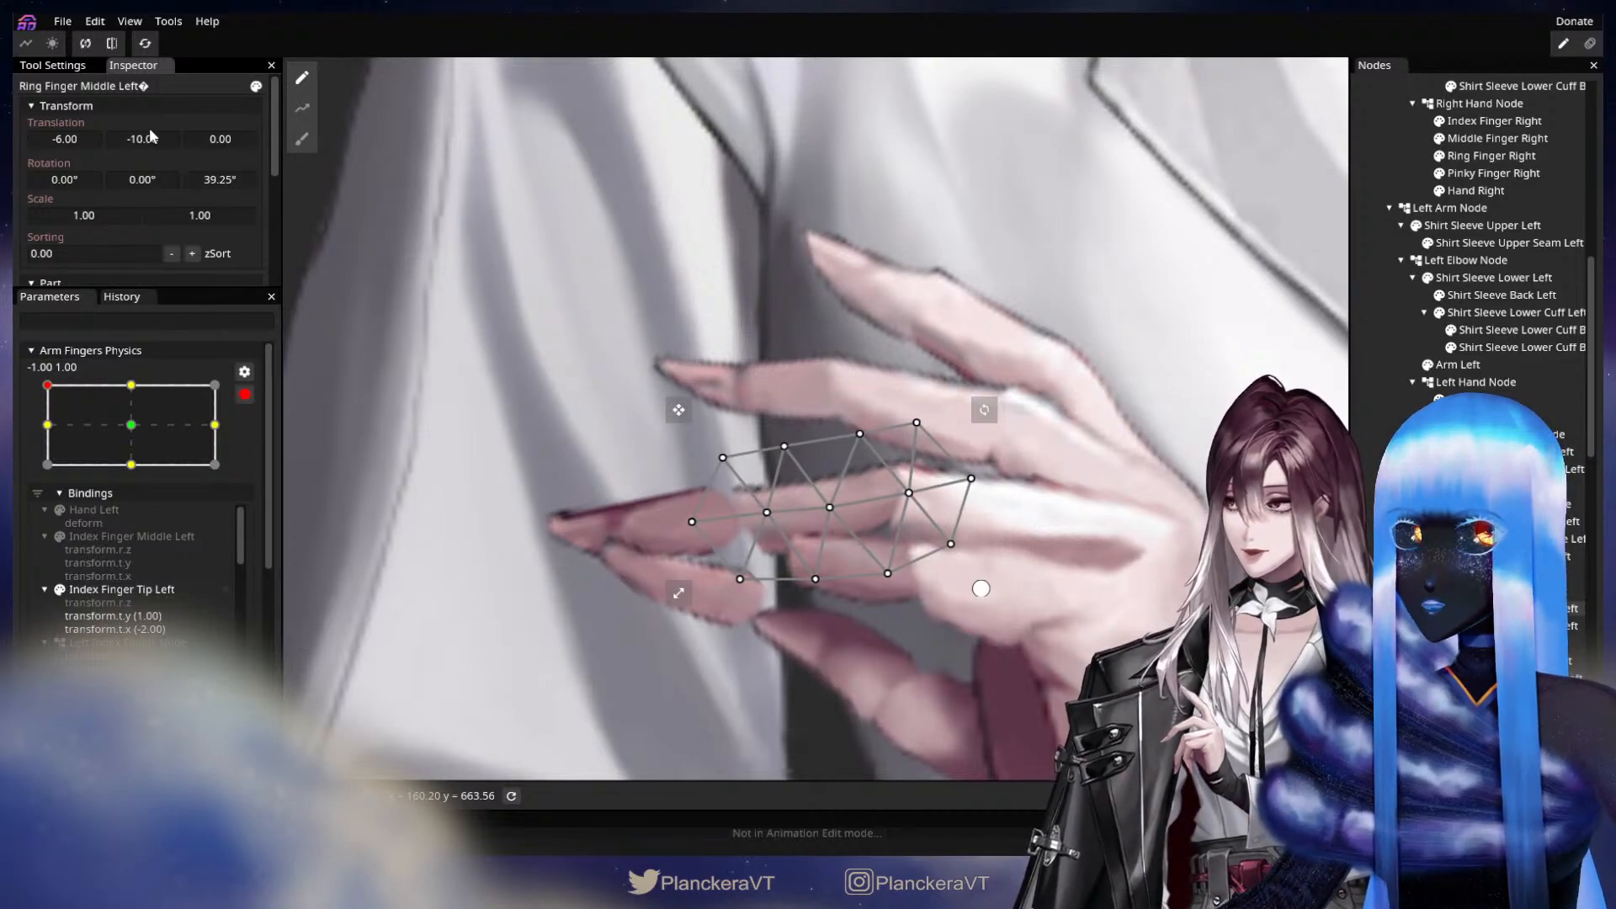
drag(153, 139, 154, 139)
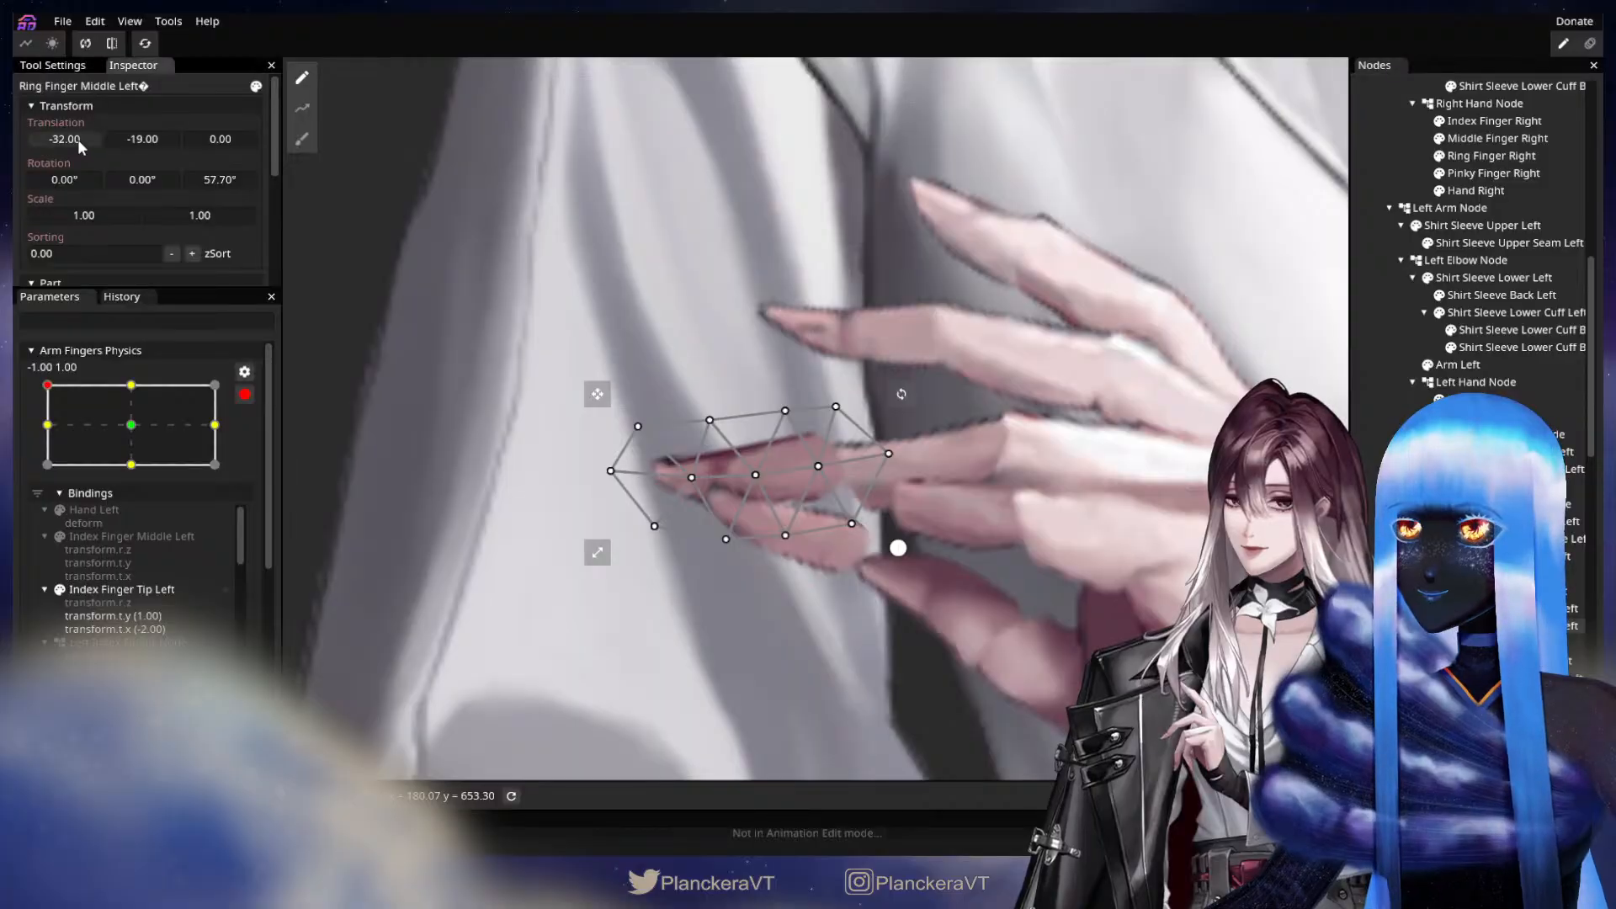
Set the left ring finger's tip segment to translation X -22.00, Y -21.00 so it meets the middle segment.
drag(78, 139, 84, 137)
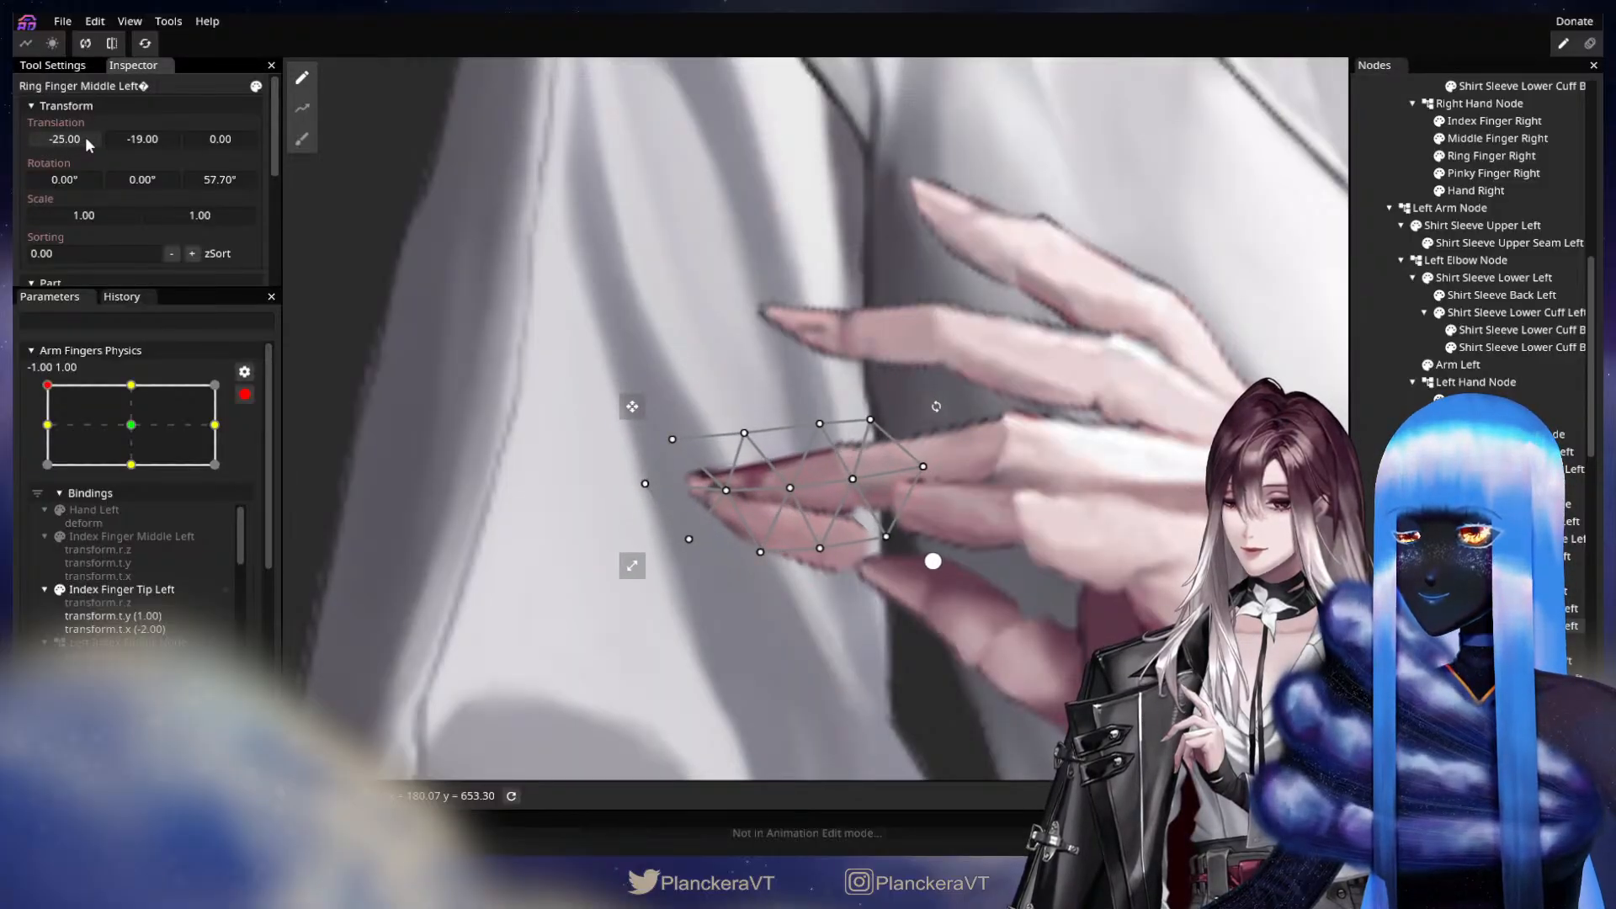
mouse_move(127, 137)
mouse_down()
mouse_move(79, 140)
mouse_move(135, 142)
mouse_up()
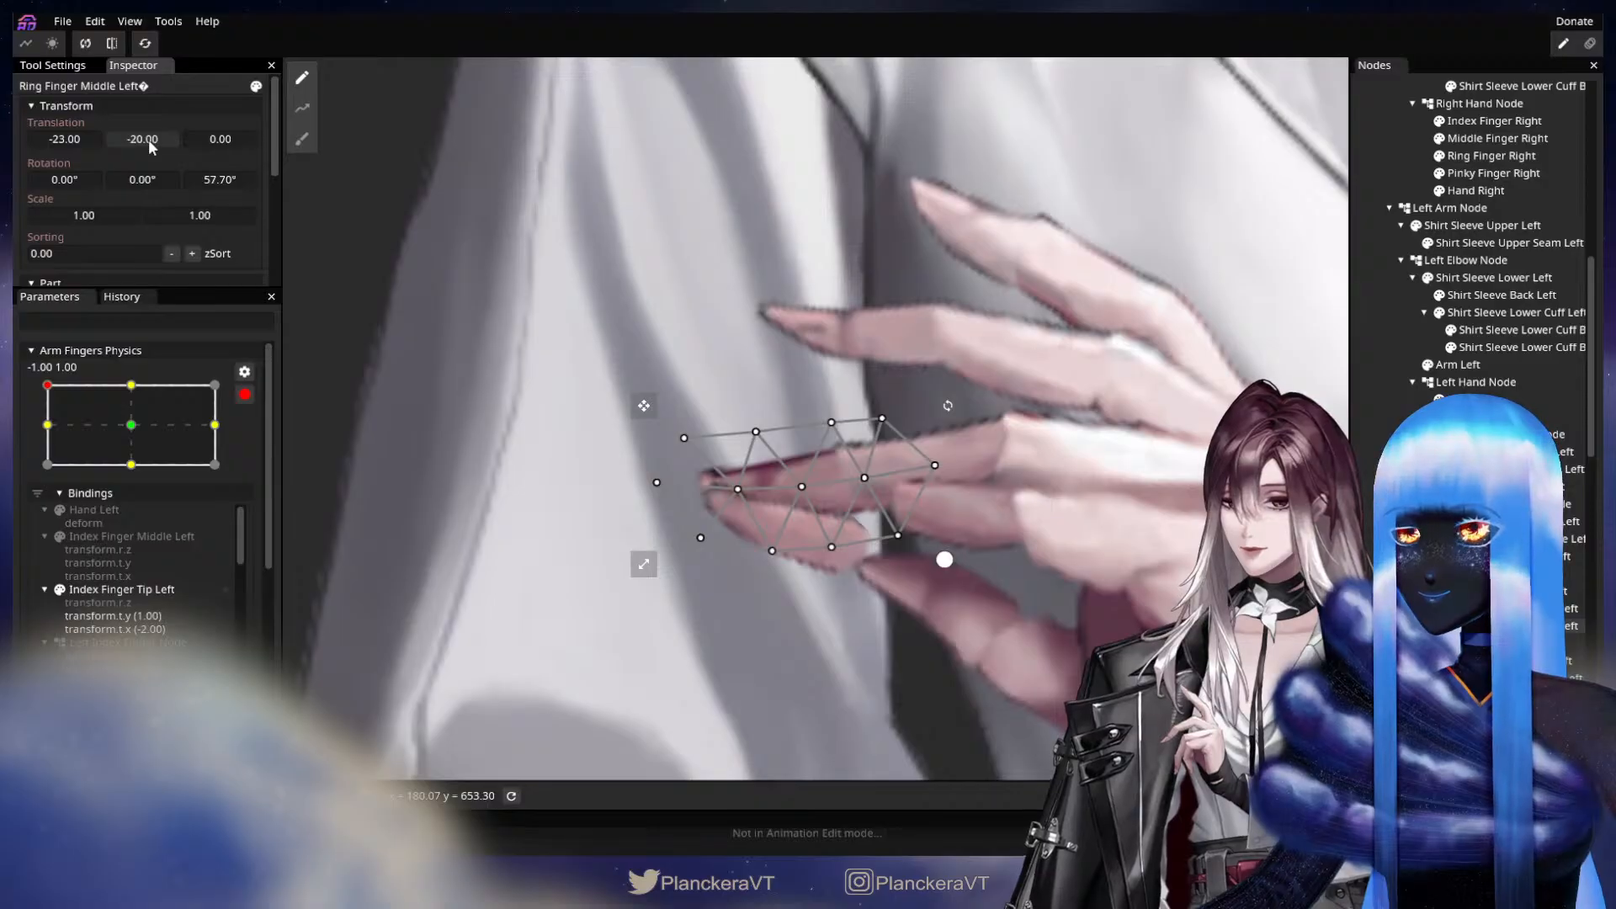
drag(148, 139, 84, 143)
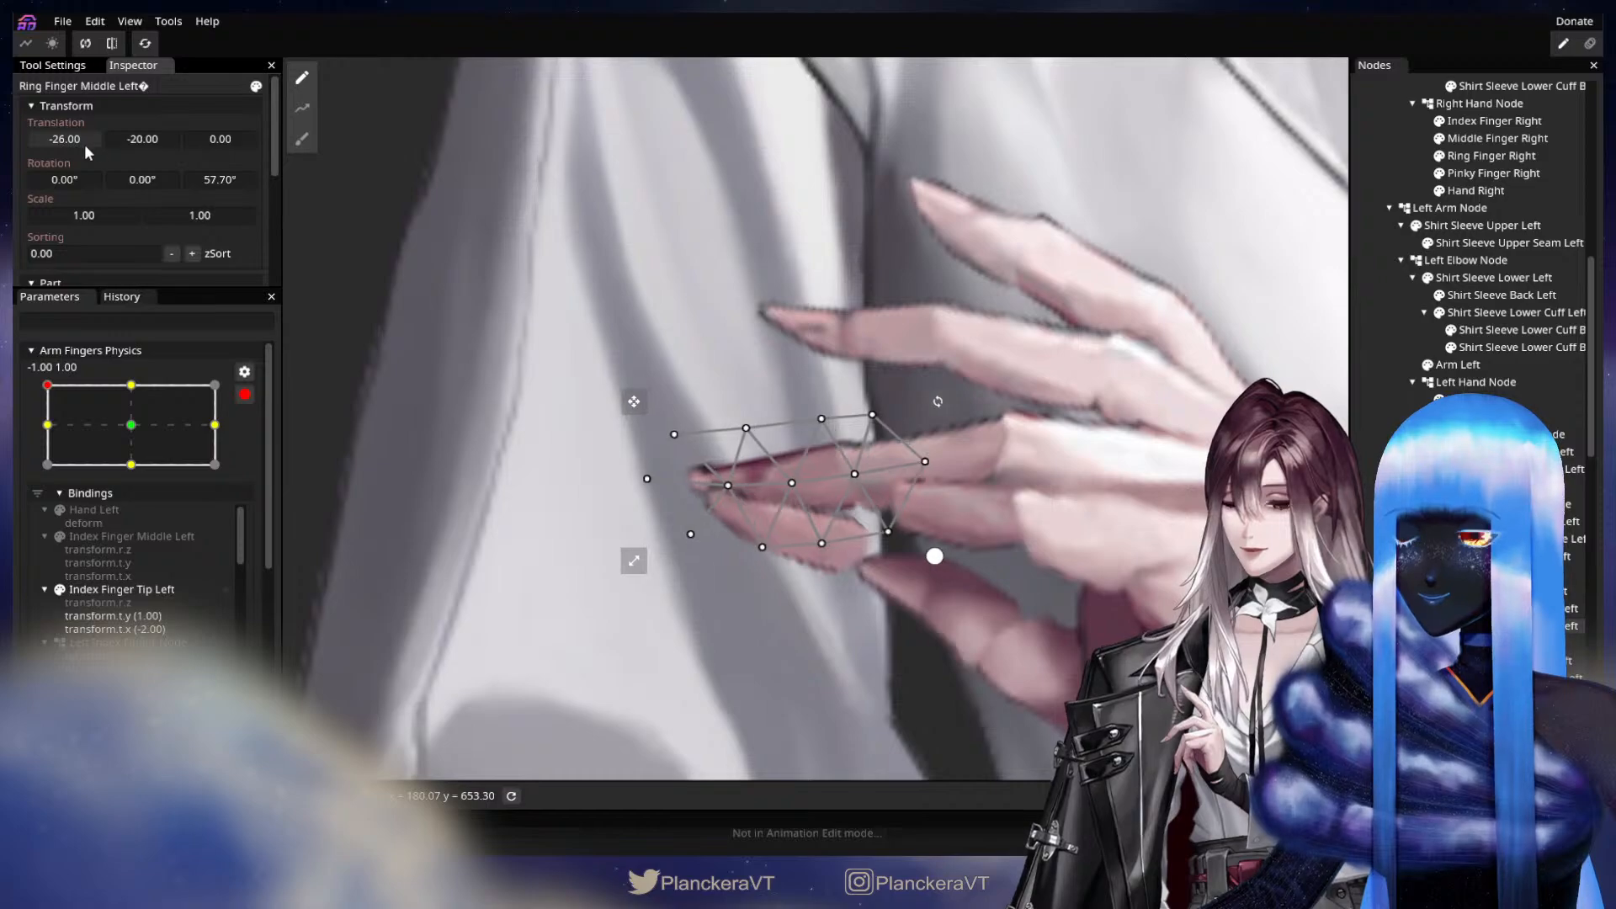
drag(87, 144, 149, 139)
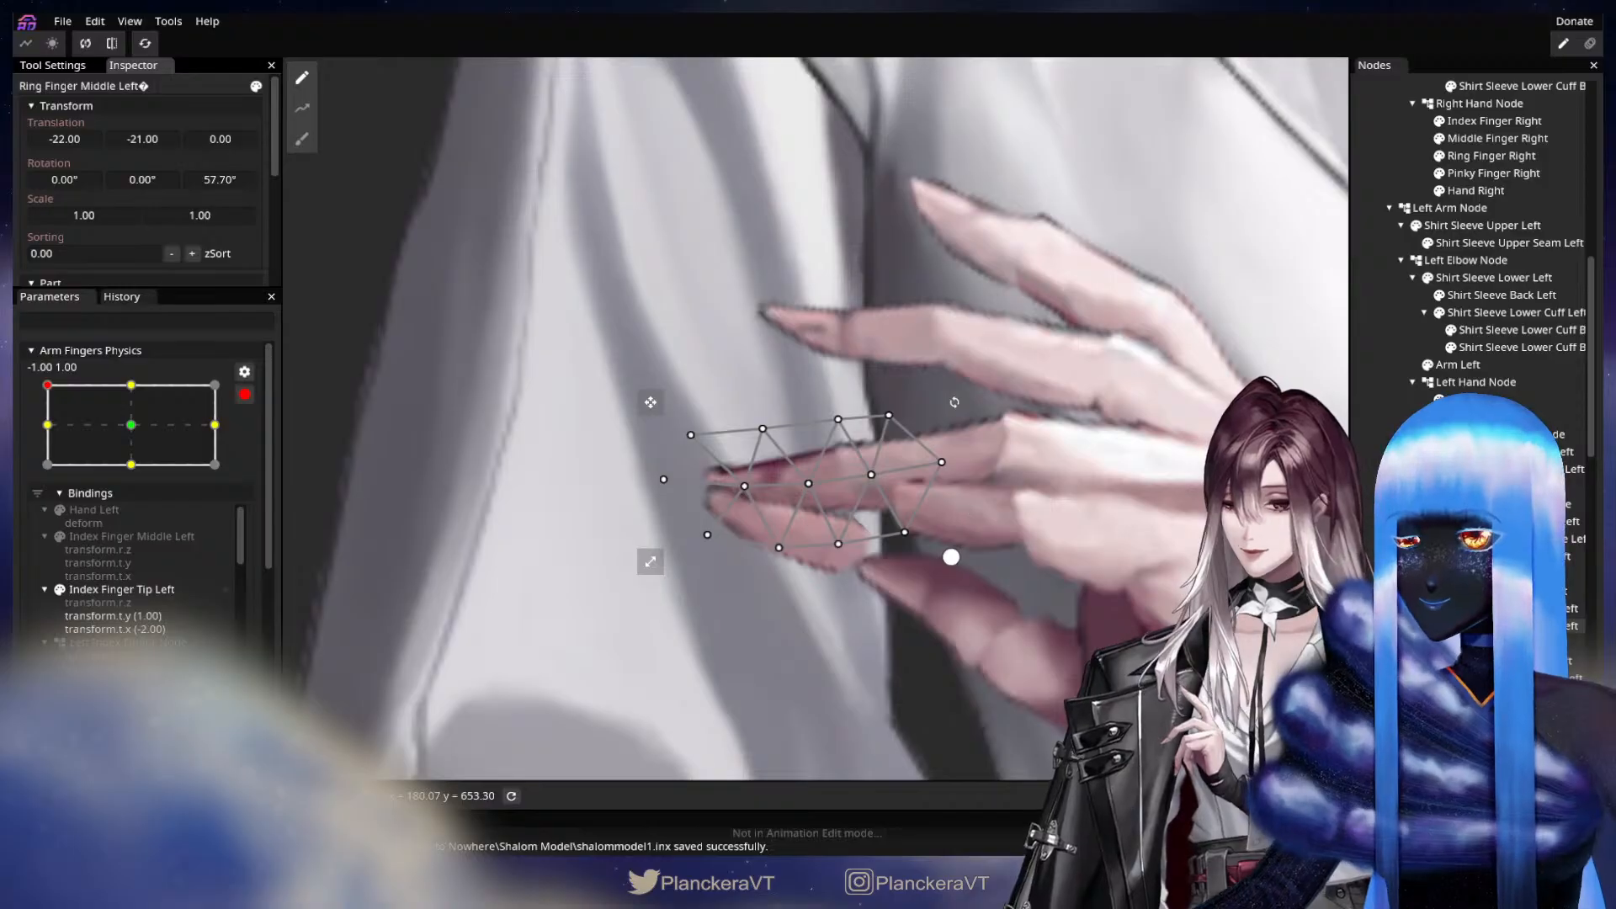
Adjust Pinky Finger Middle Left at the -1.00, 1.00 keypoint to translation X -9.00, Y -5.00 and Z rotation 45.65°.
drag(915, 503, 812, 469)
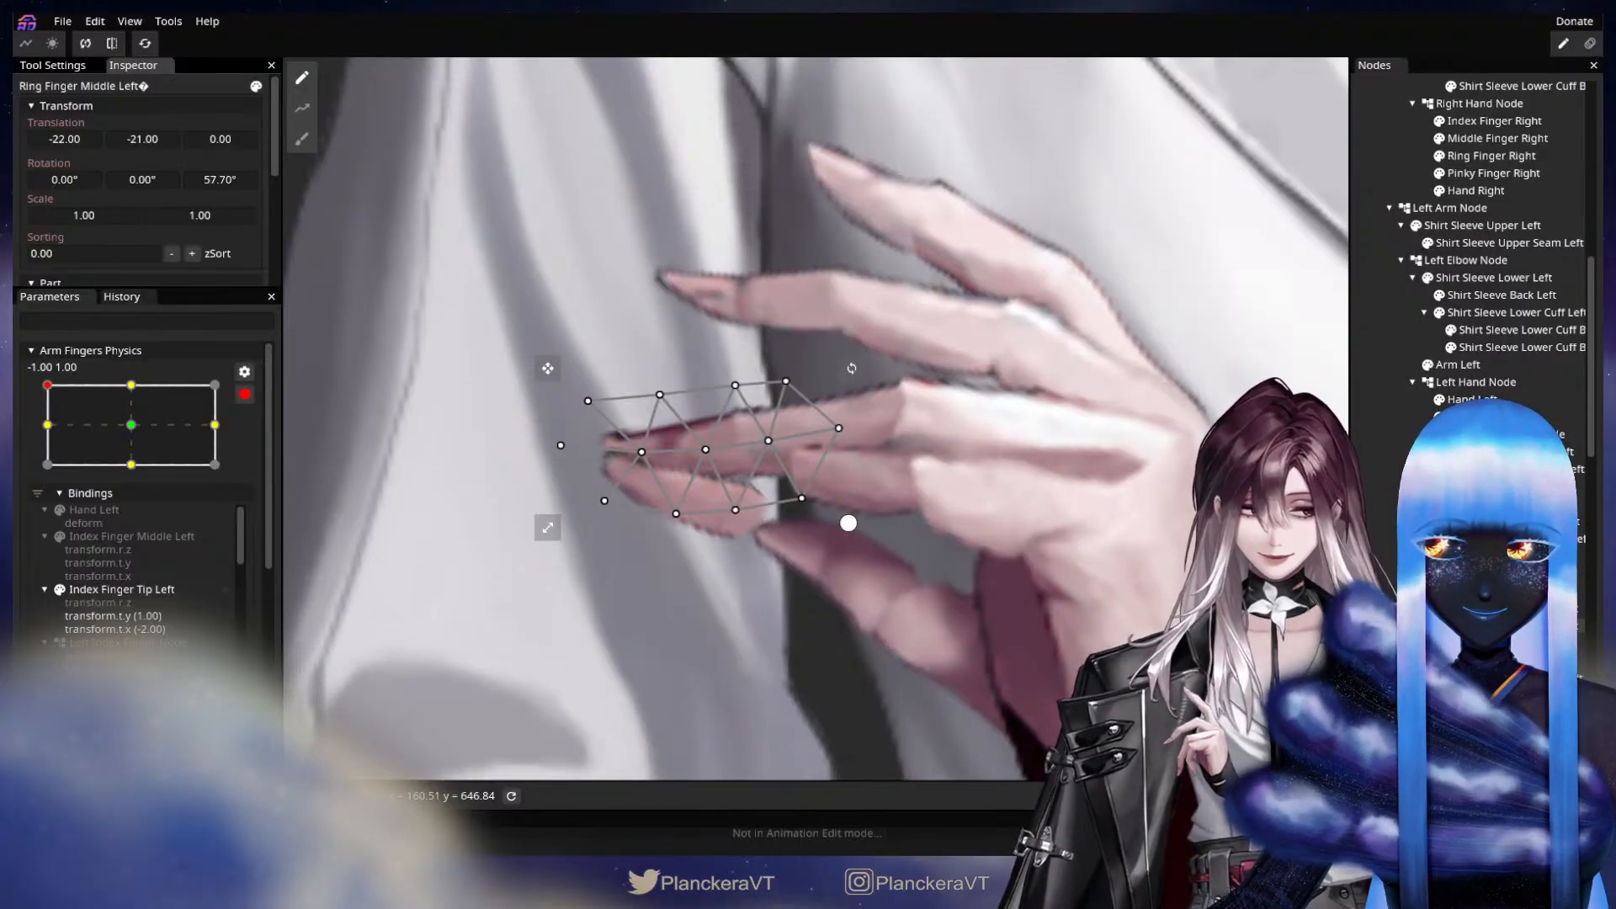
click(1507, 677)
click(1506, 695)
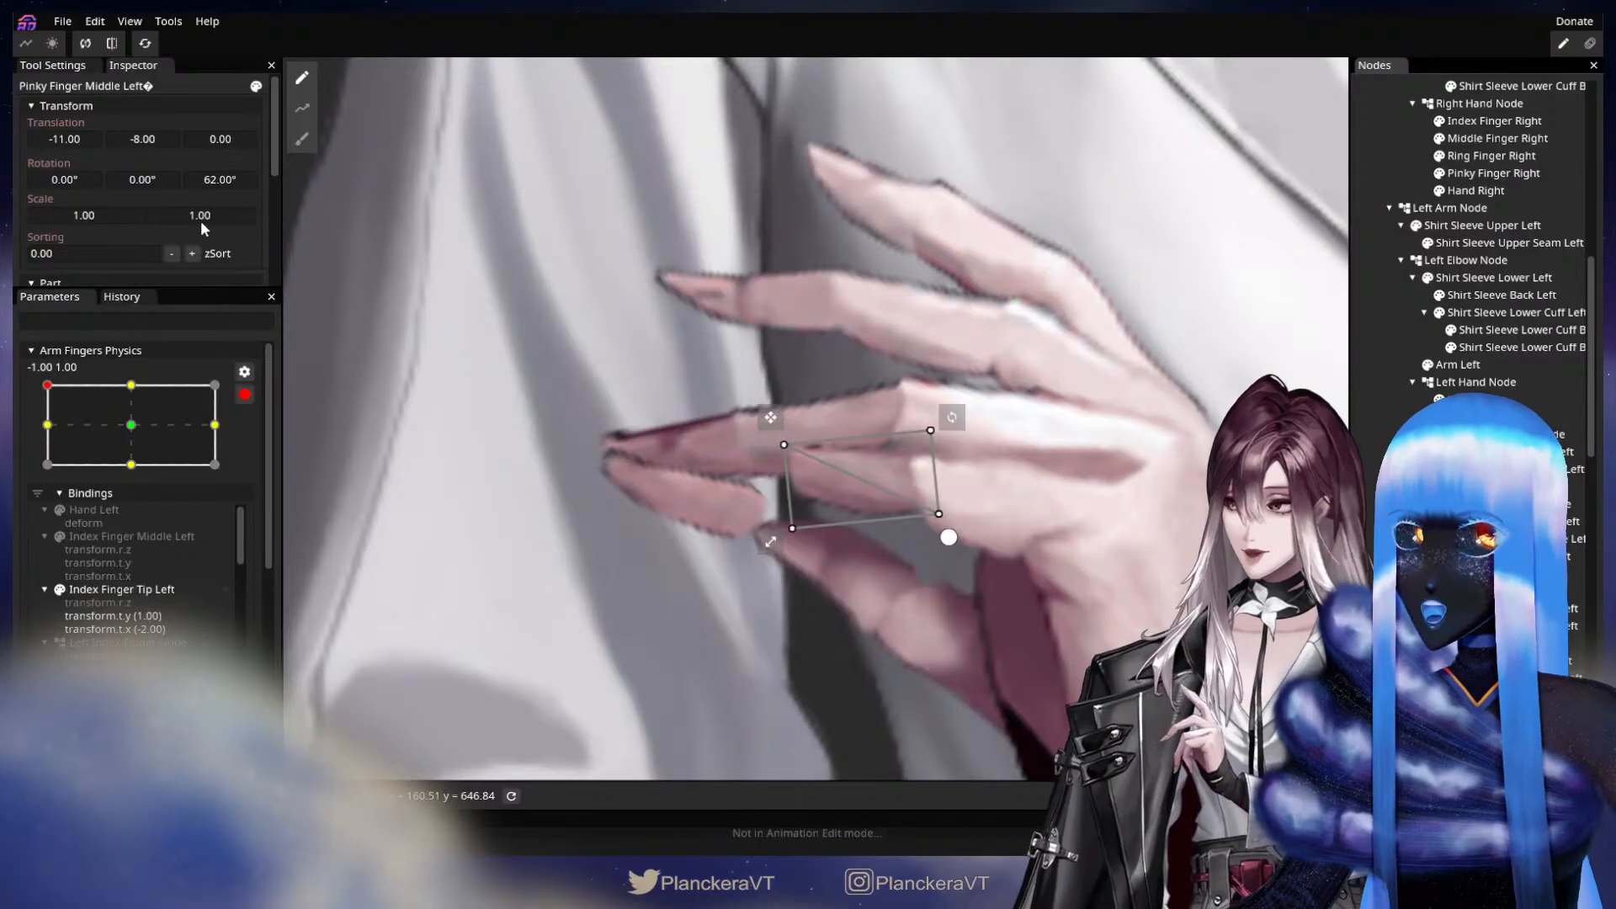
drag(215, 179, 14, 220)
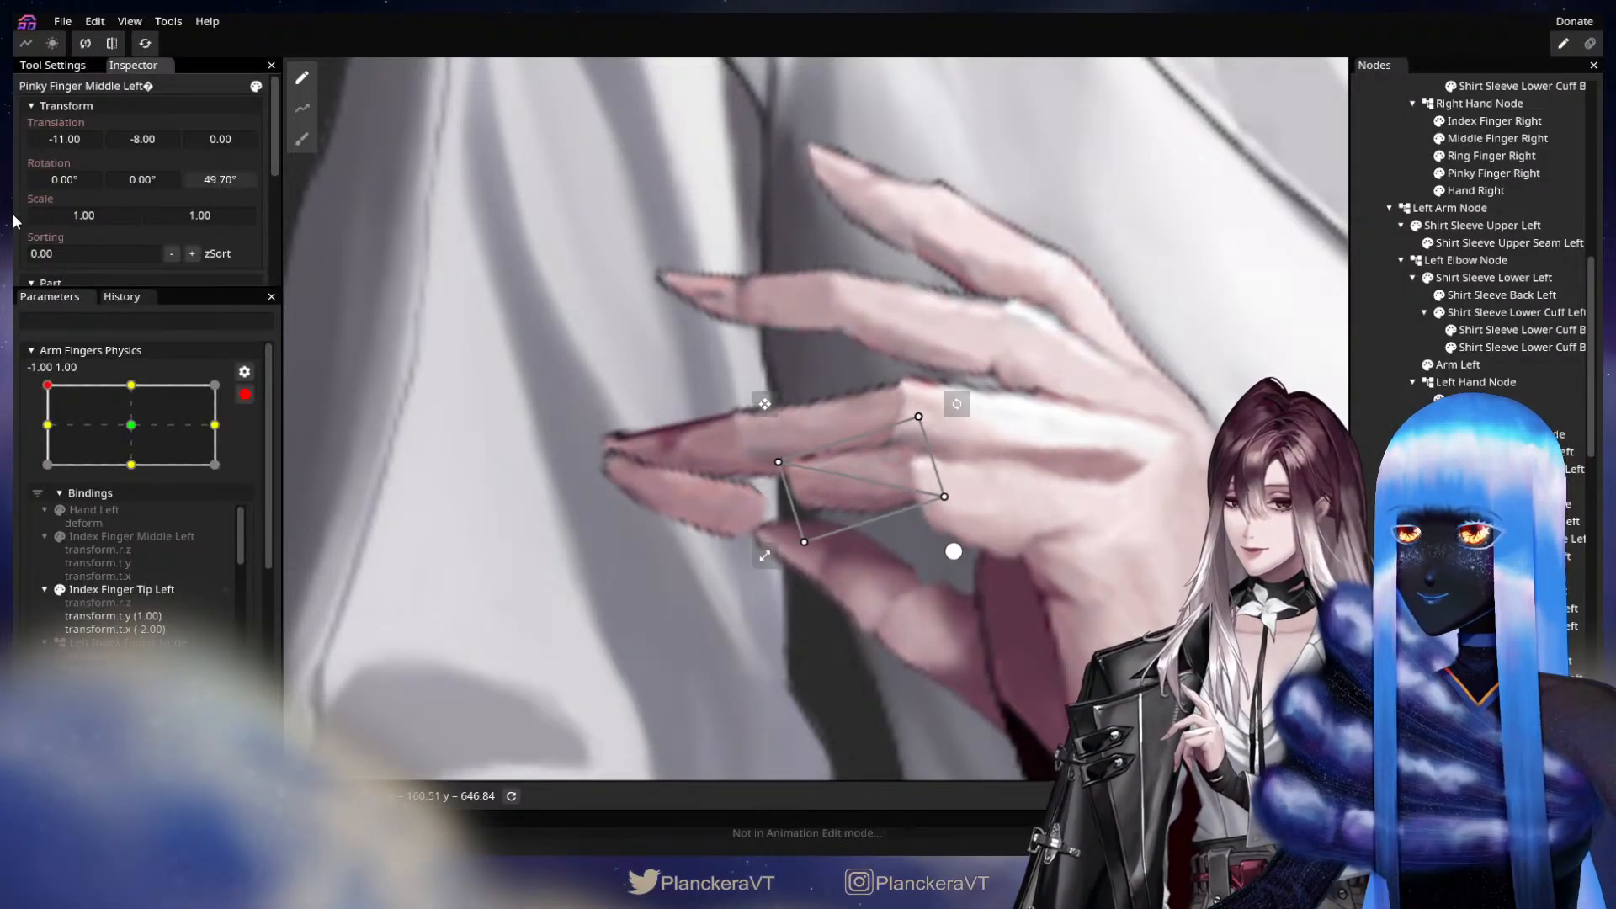
drag(234, 180, 84, 143)
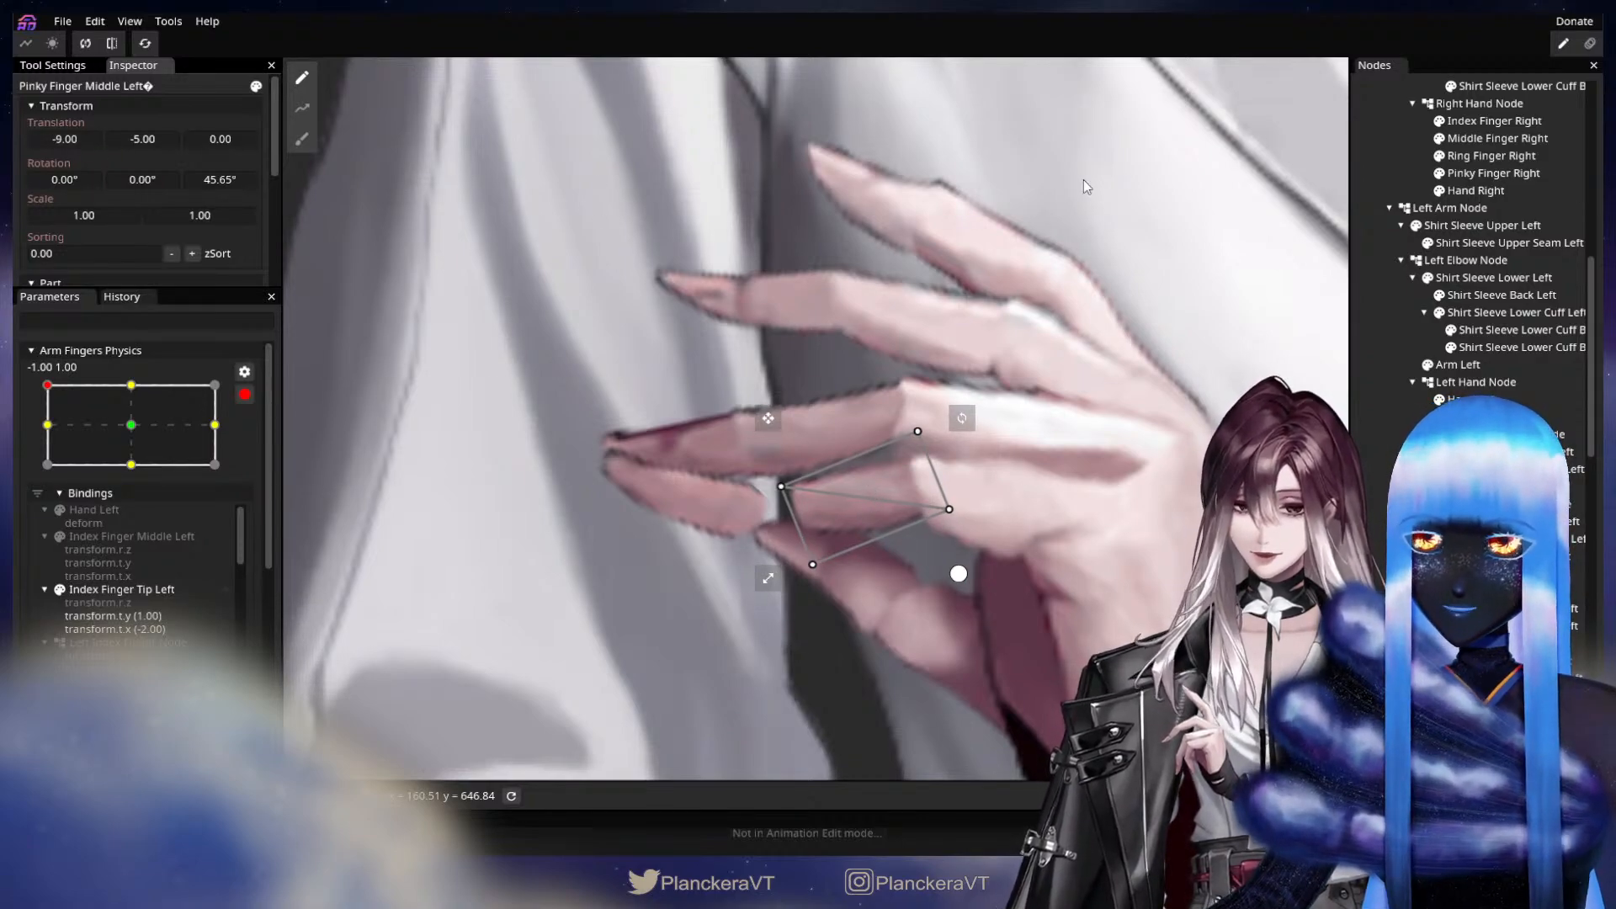
Adjust Pinky Finger Tip Left to translation X -34.00, Y -15.00 and Z rotation 87.65°, and clear the selection.
click(1507, 678)
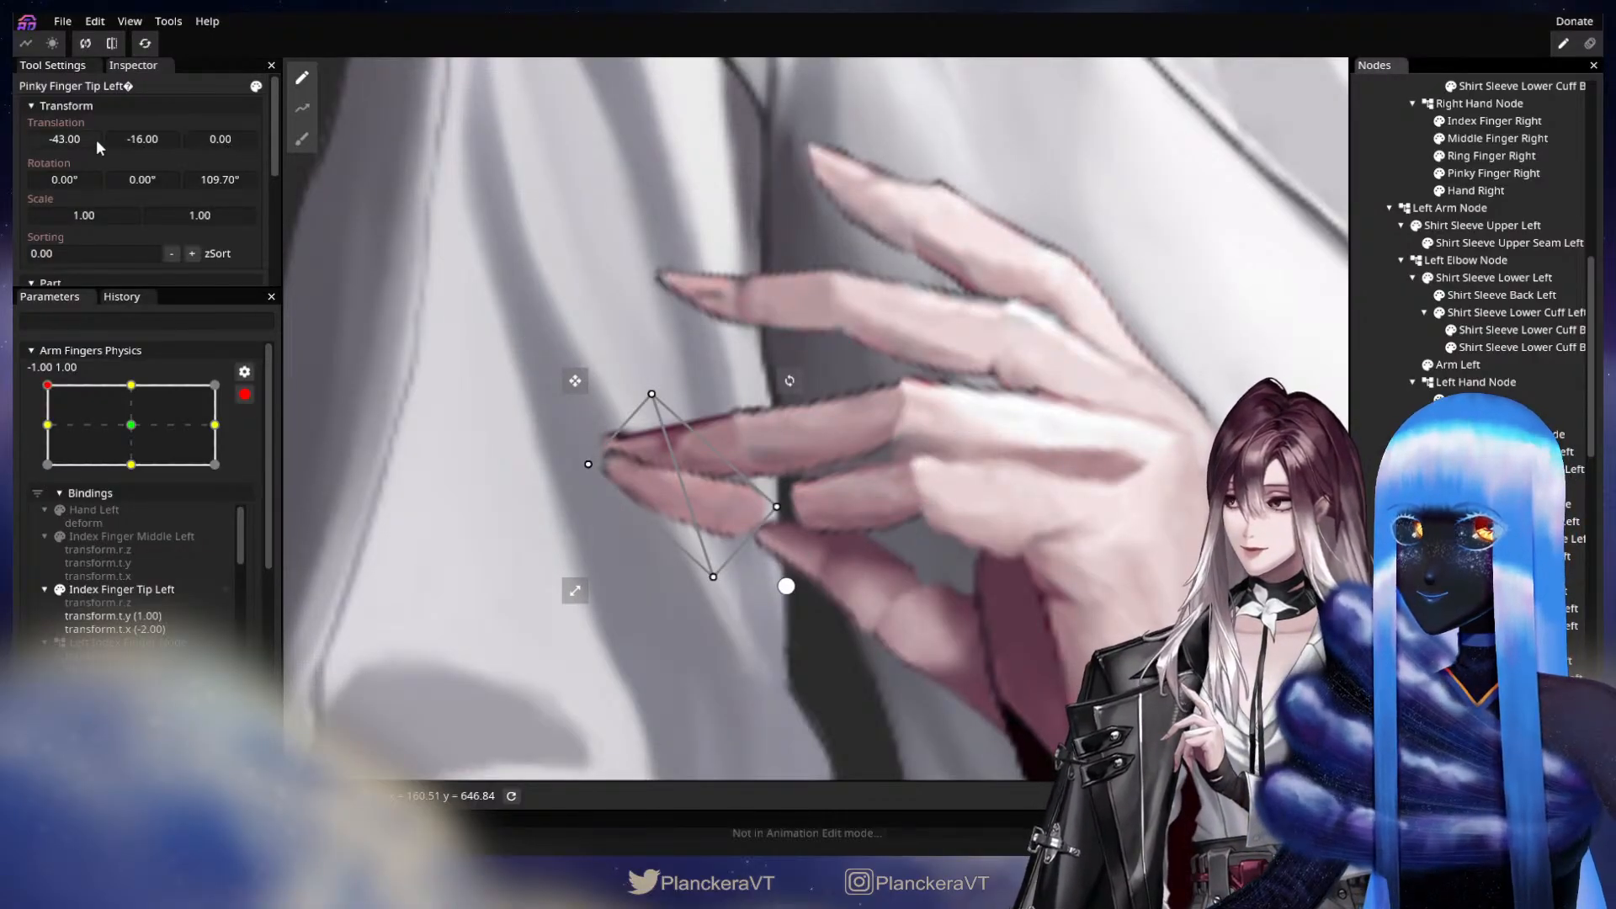
drag(217, 179, 131, 135)
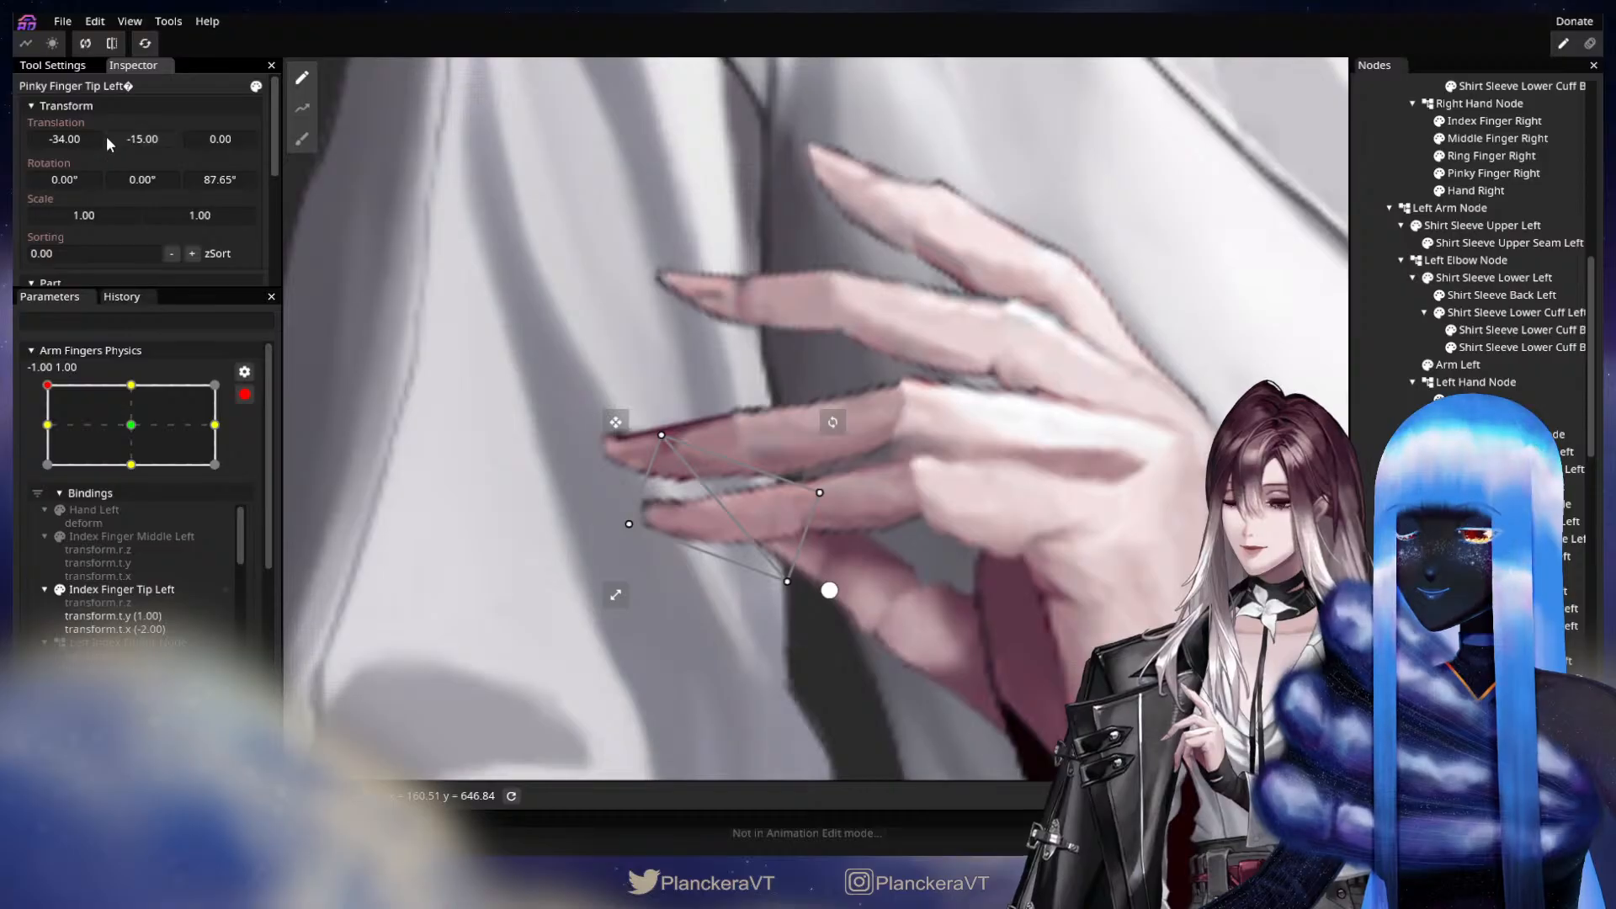
click(1363, 484)
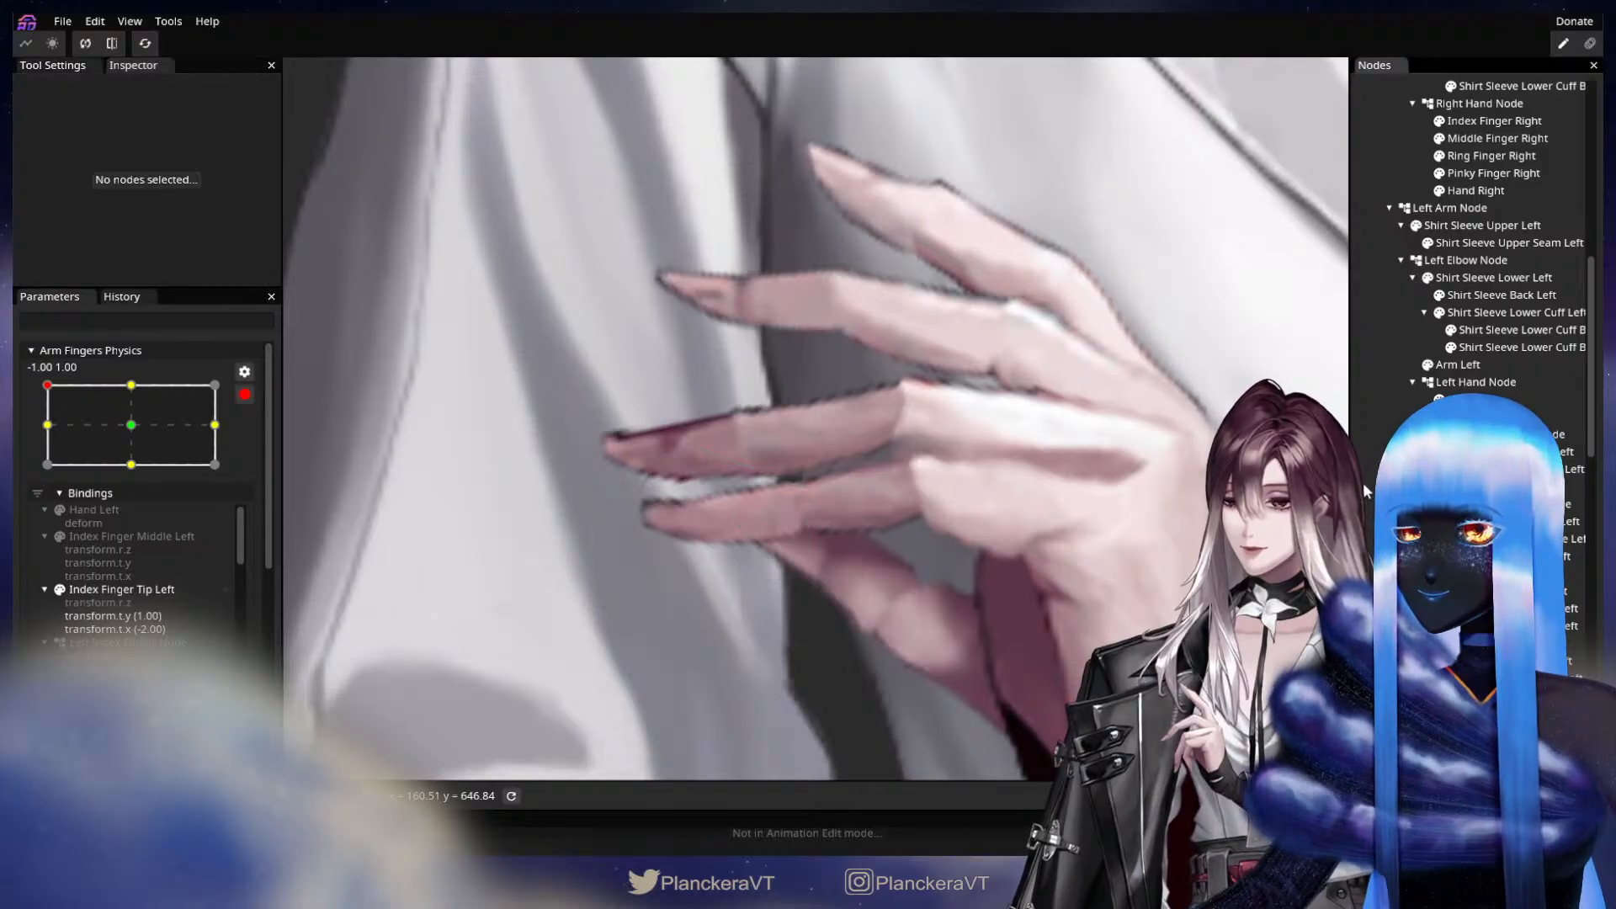
Adjust Thumb Tip Left's X and Y translation at the -1.00, 1.00 keypoint to join the thumb's lower segment, and deselect it.
drag(1096, 530, 1034, 439)
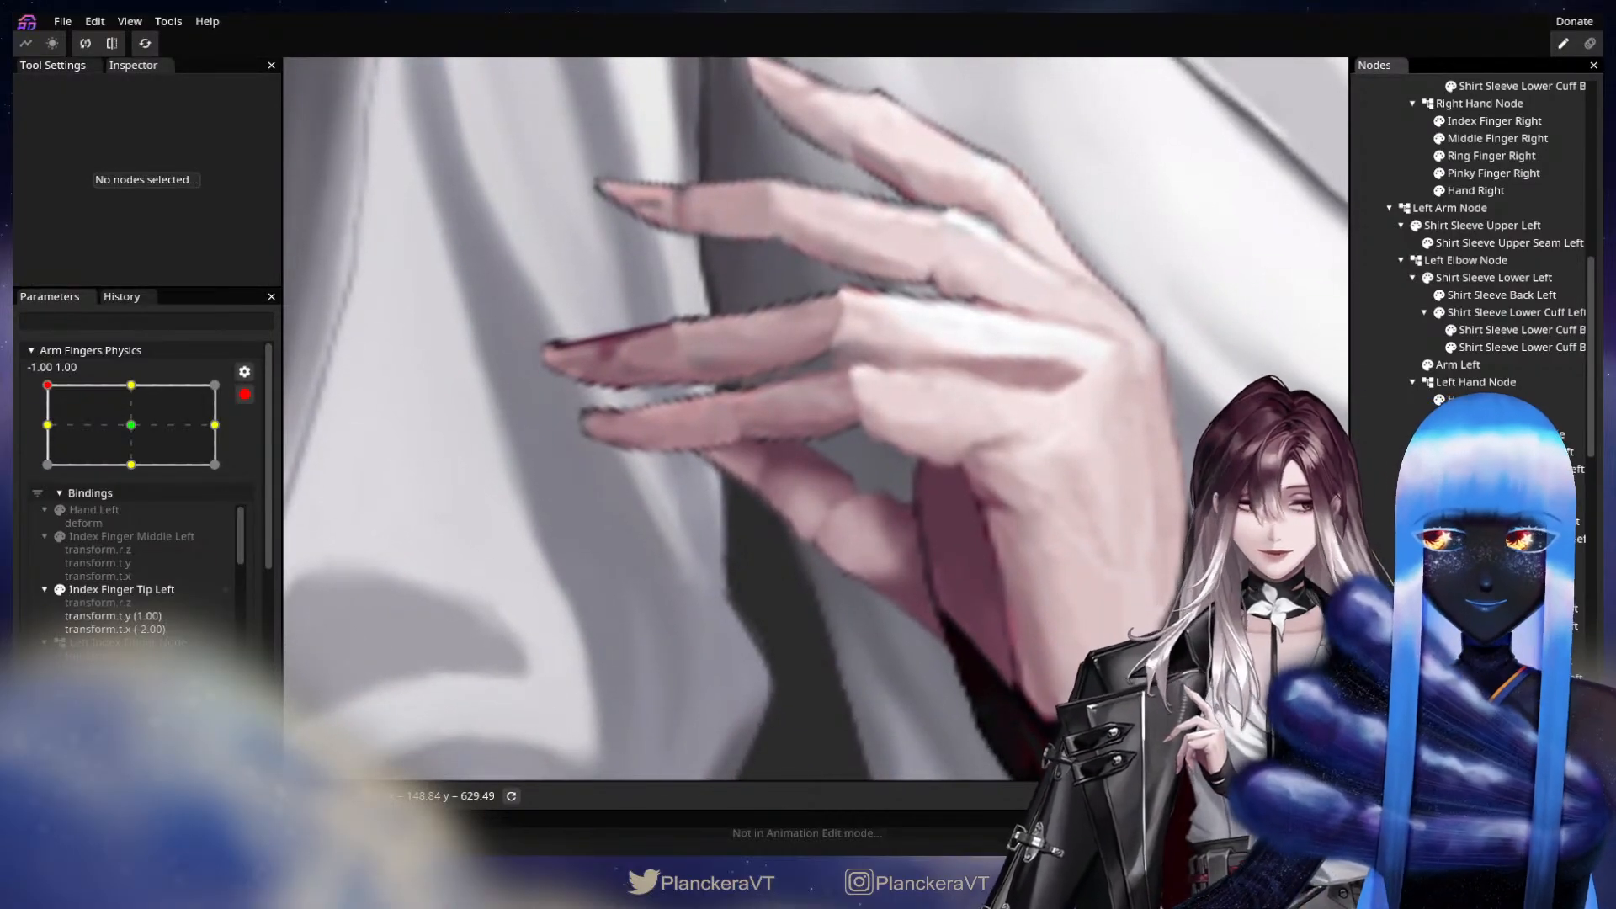
click(1469, 531)
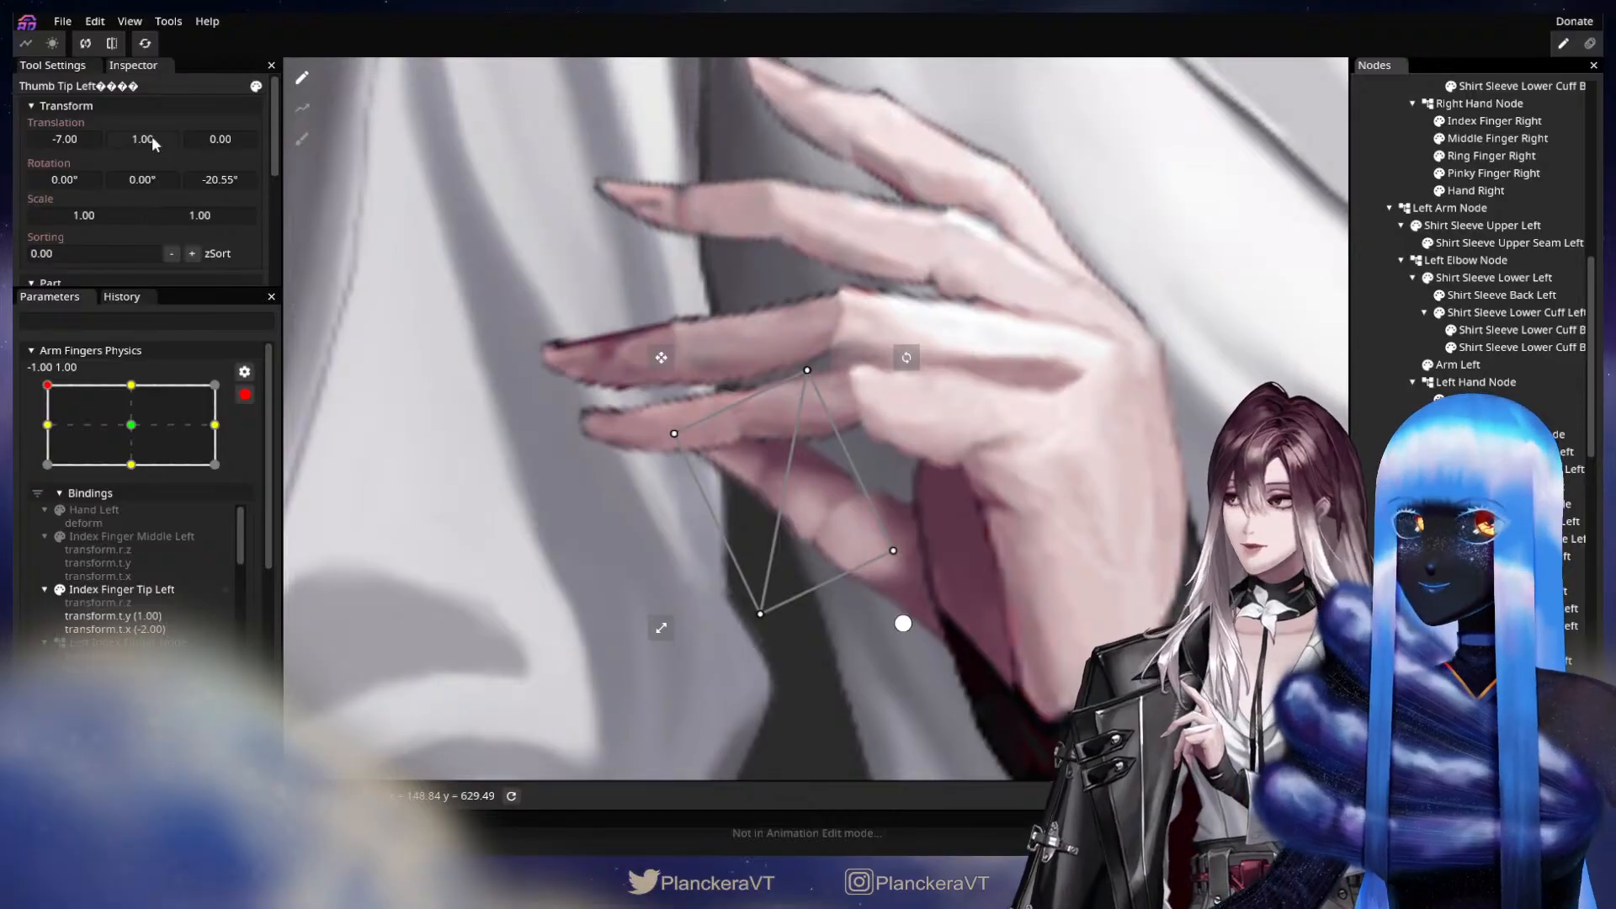
drag(138, 133, 71, 143)
key(Escape)
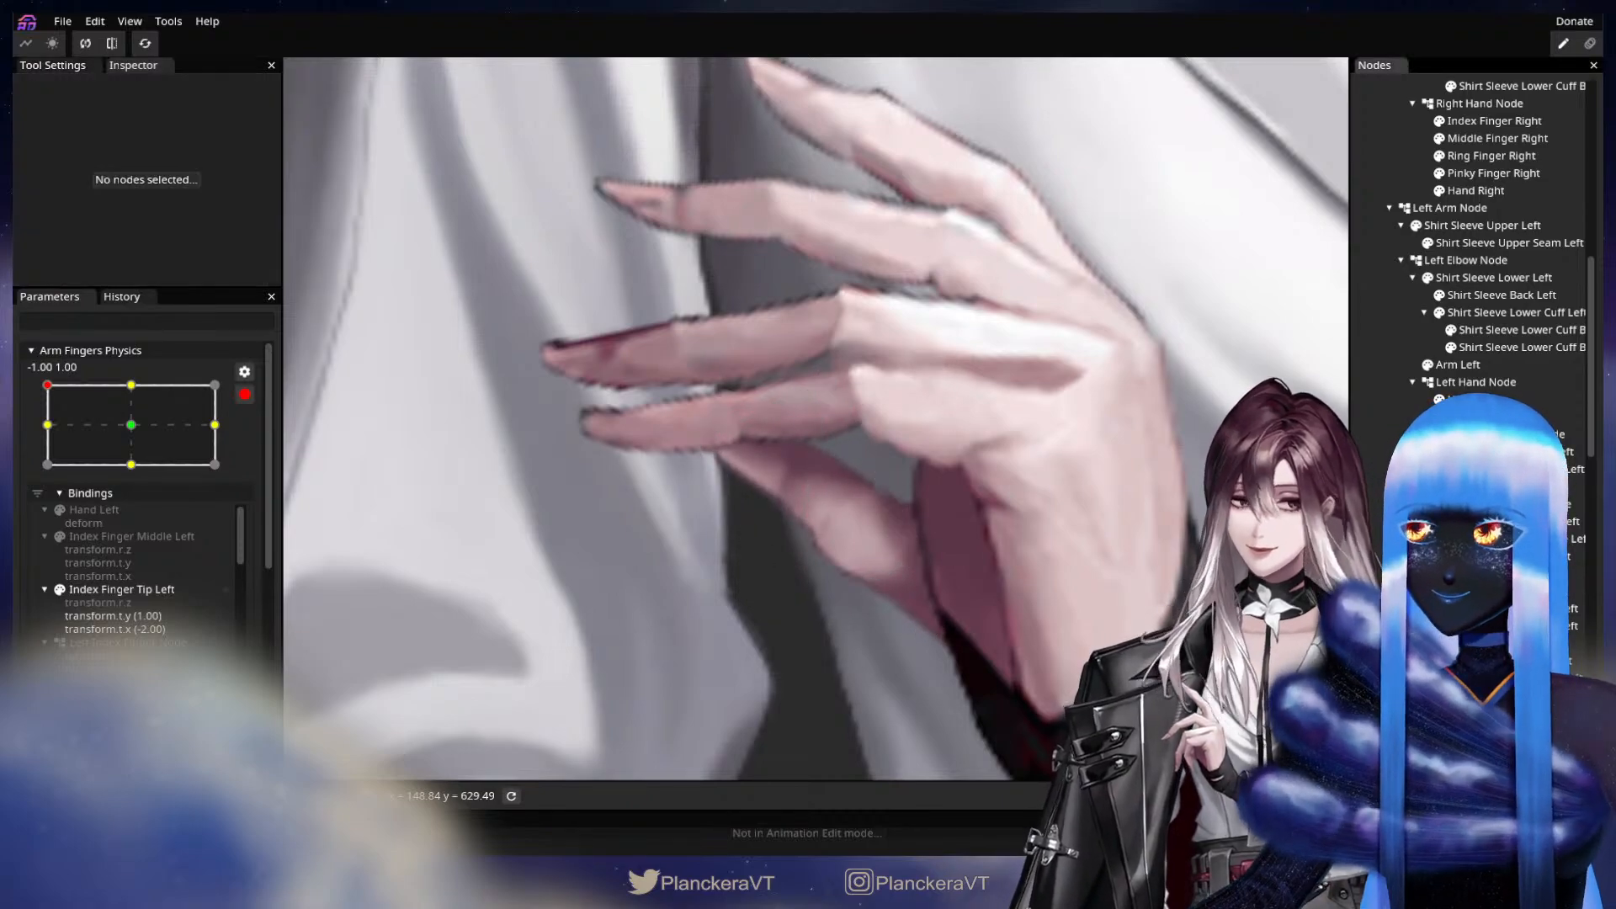
Set Middle Finger Tip Left's translation to X 7.00, Y 4.00 at the 1.00, 1.00 keypoint of Arm Fingers Physics.
scroll(1190, 491, down, 4)
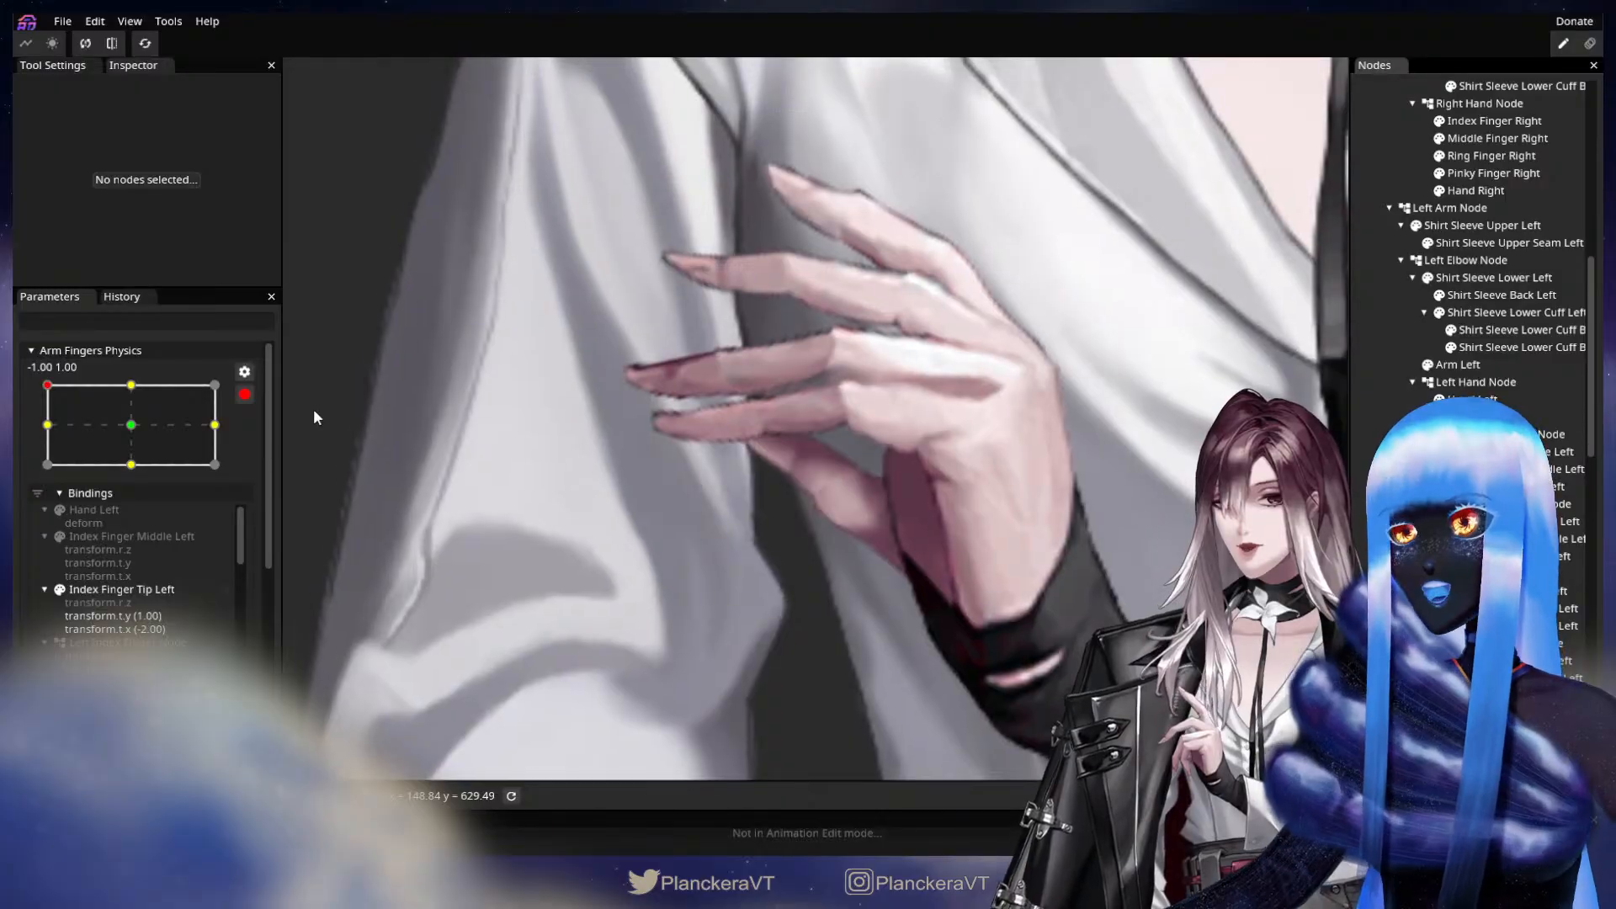
click(215, 385)
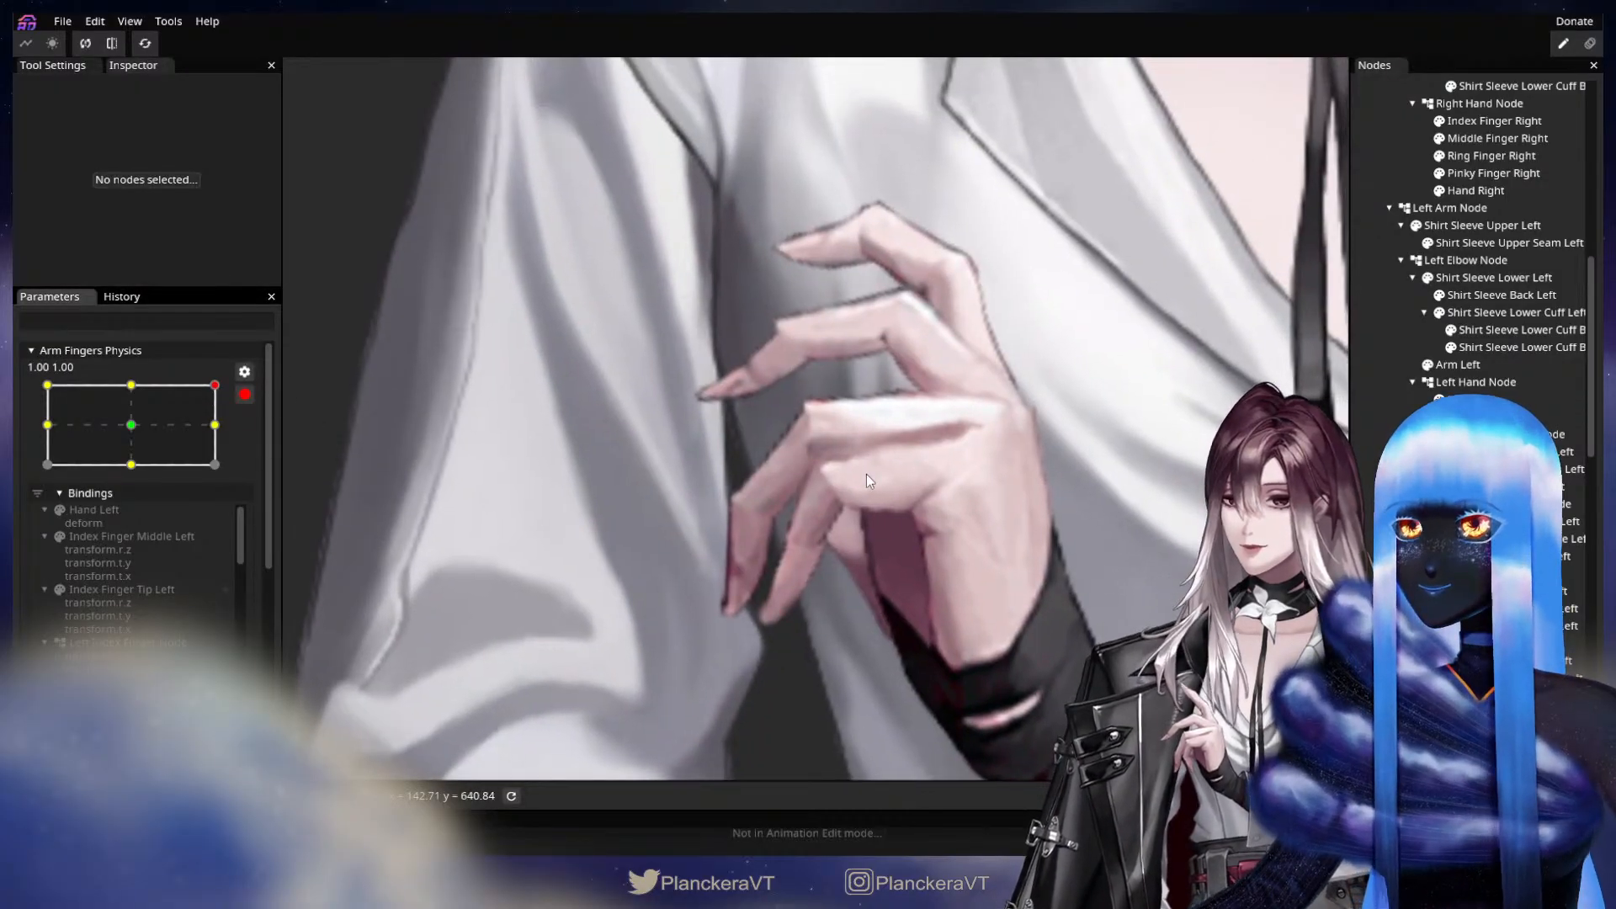
drag(866, 476, 865, 521)
scroll(866, 521, up, 1)
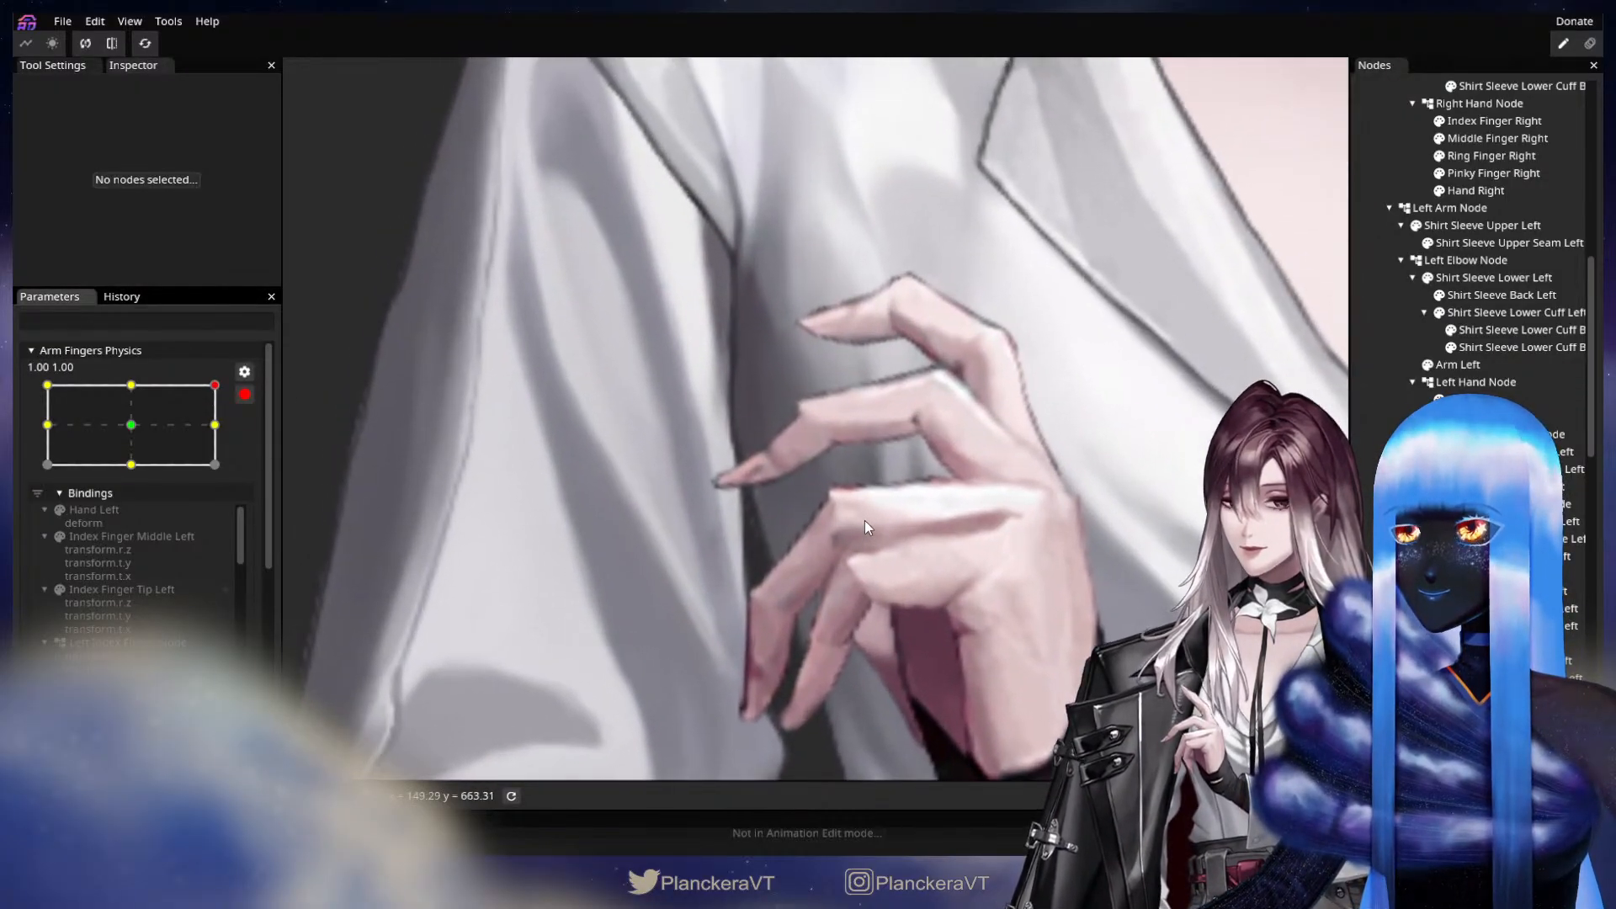
scroll(875, 520, up, 2)
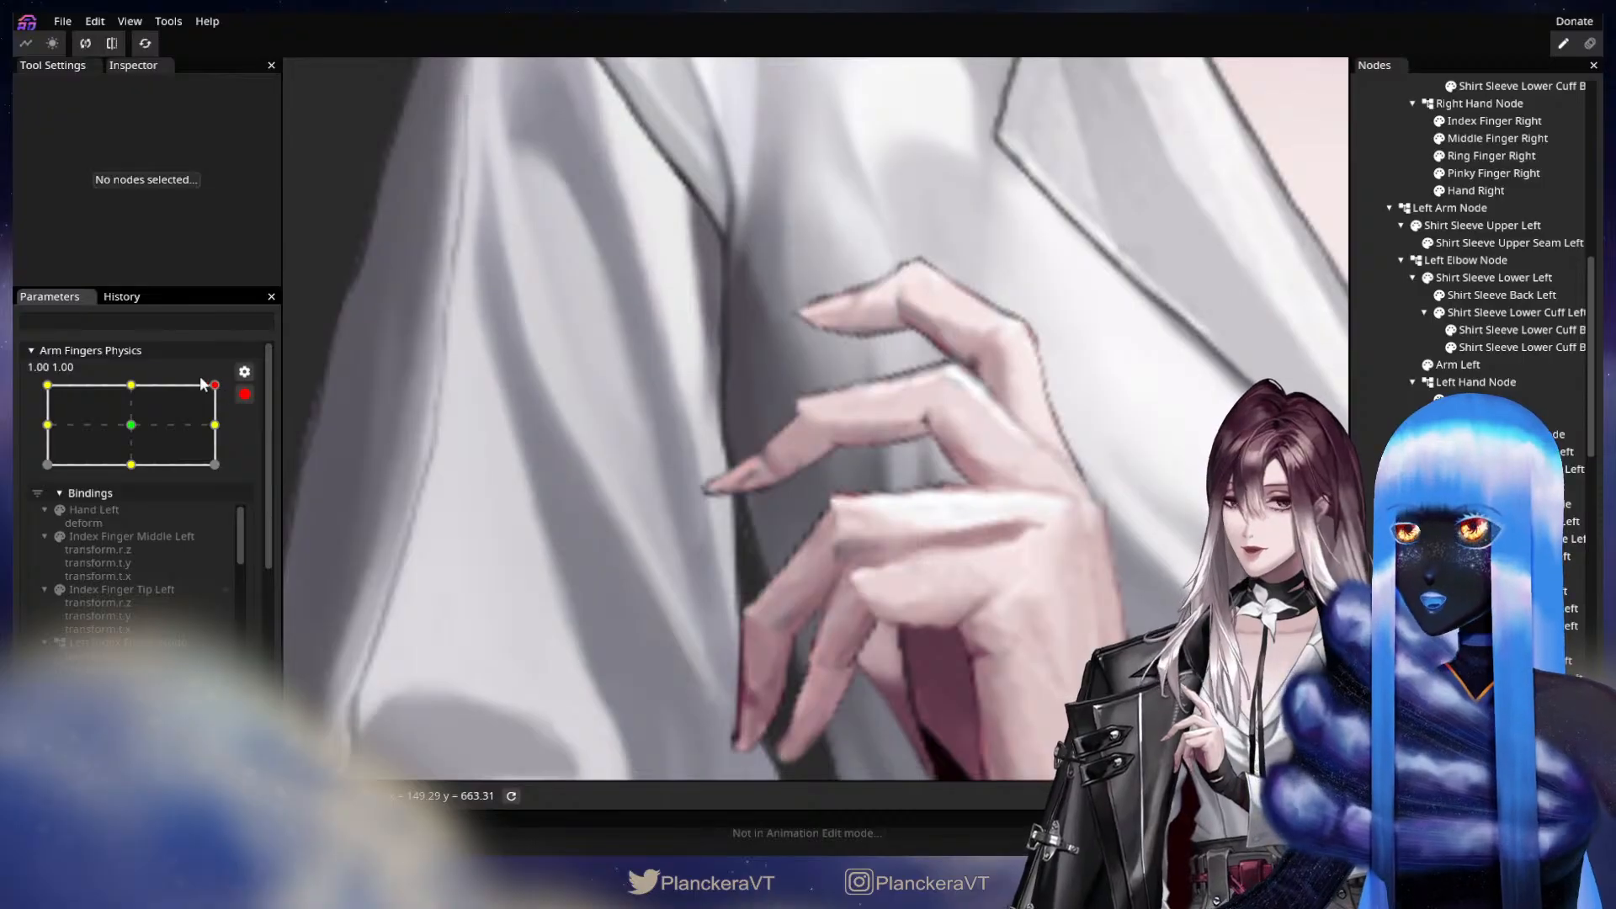
drag(200, 377, 1037, 382)
drag(867, 461, 971, 436)
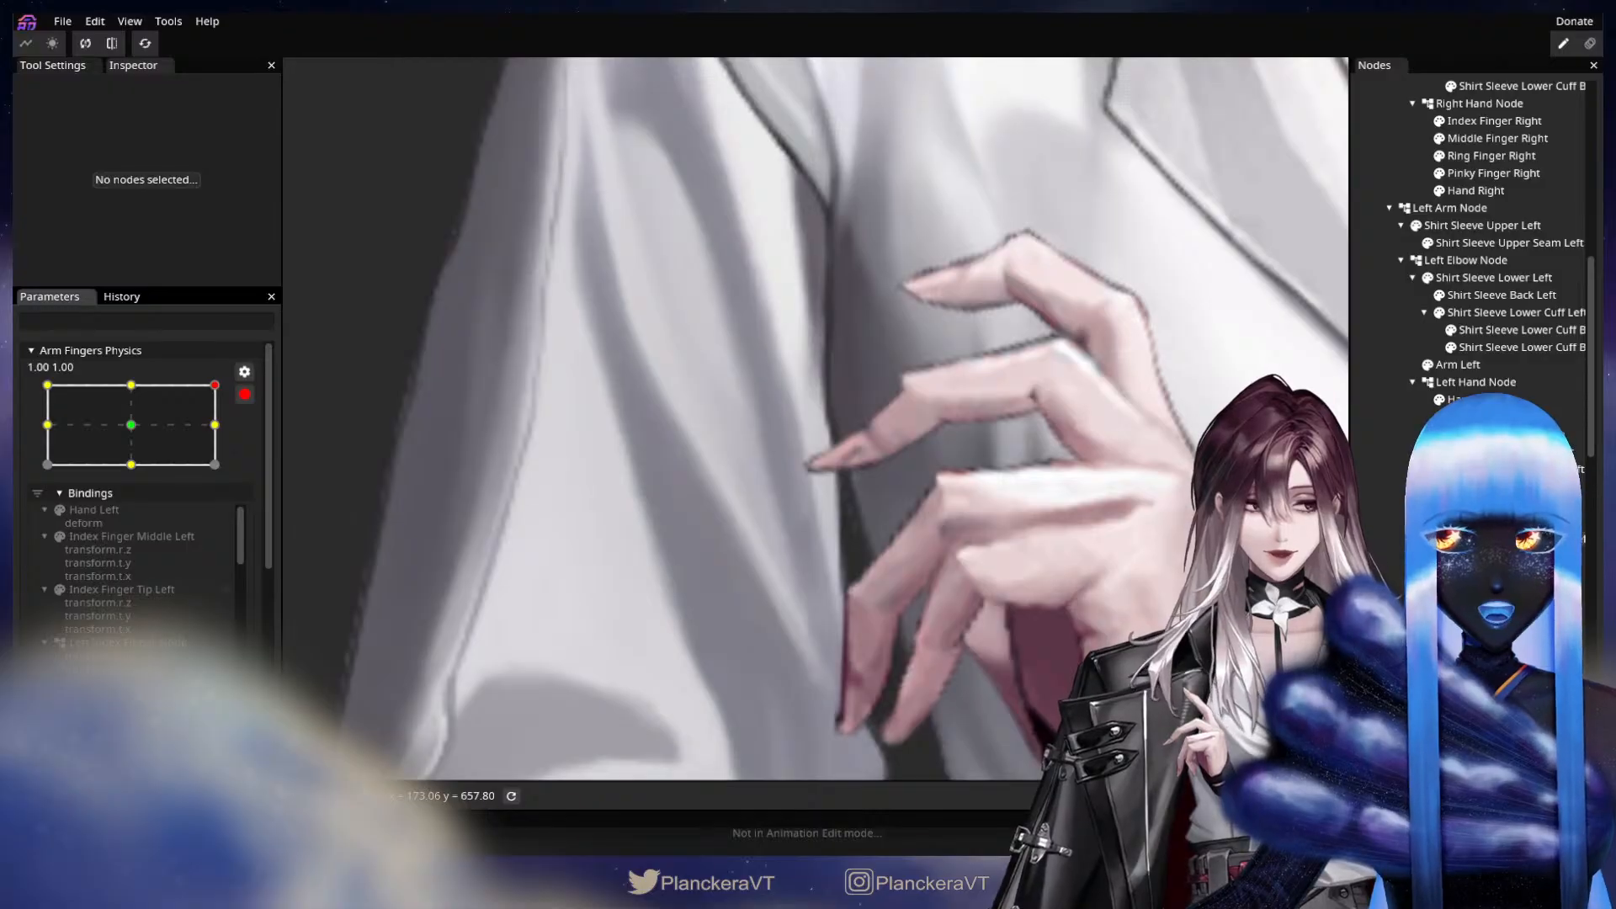
click(1498, 556)
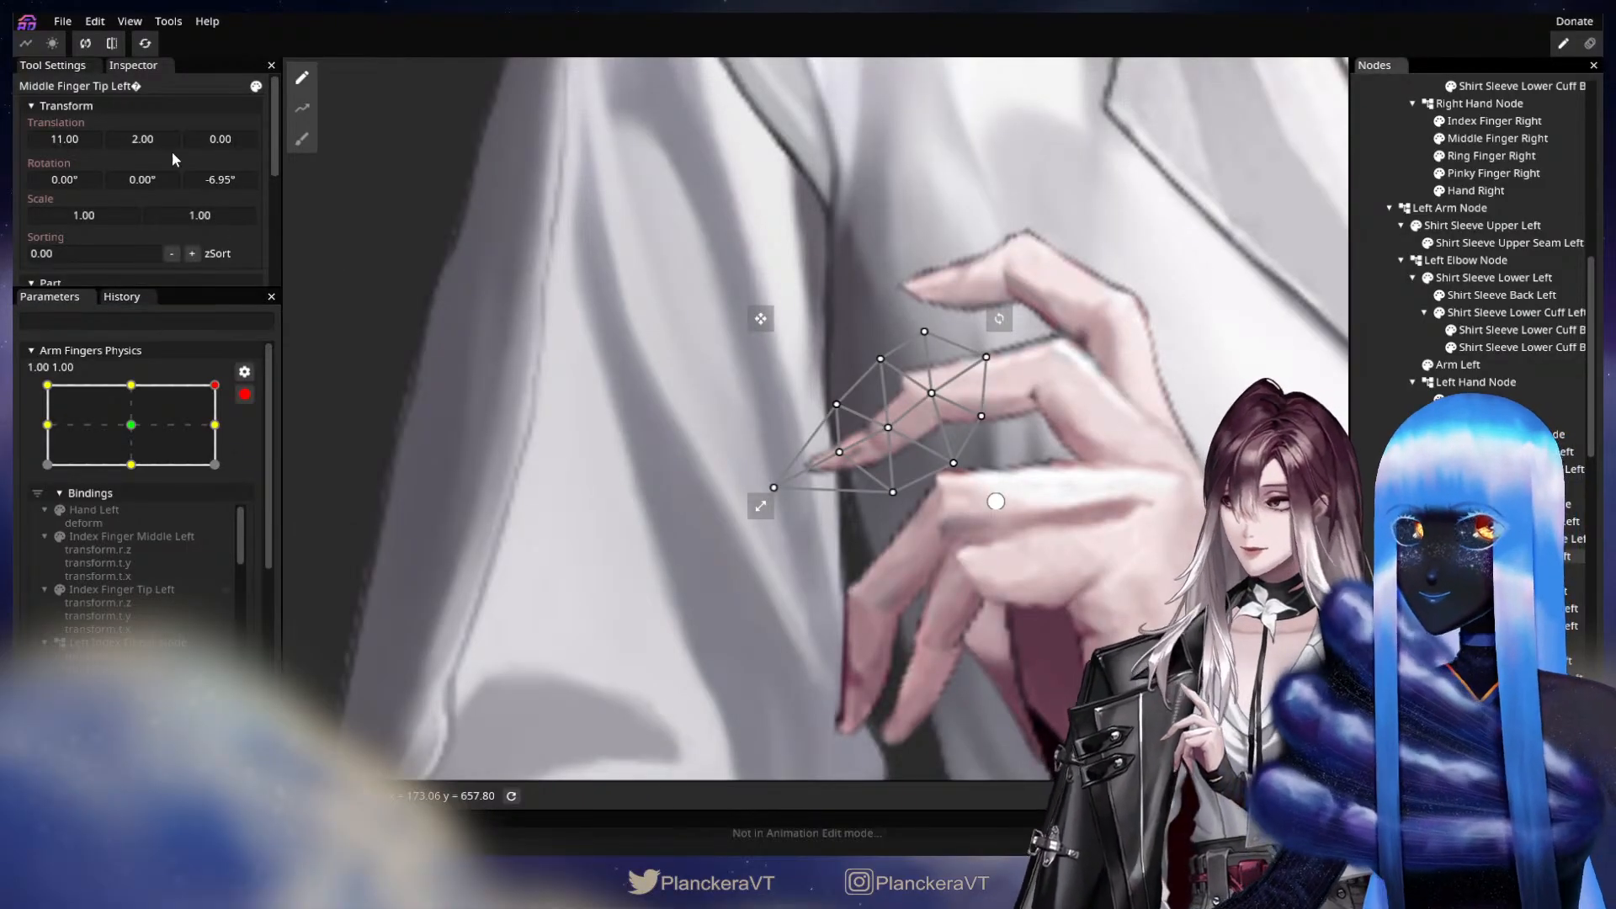
mouse_move(162, 139)
mouse_down()
mouse_move(77, 134)
mouse_move(138, 134)
mouse_up()
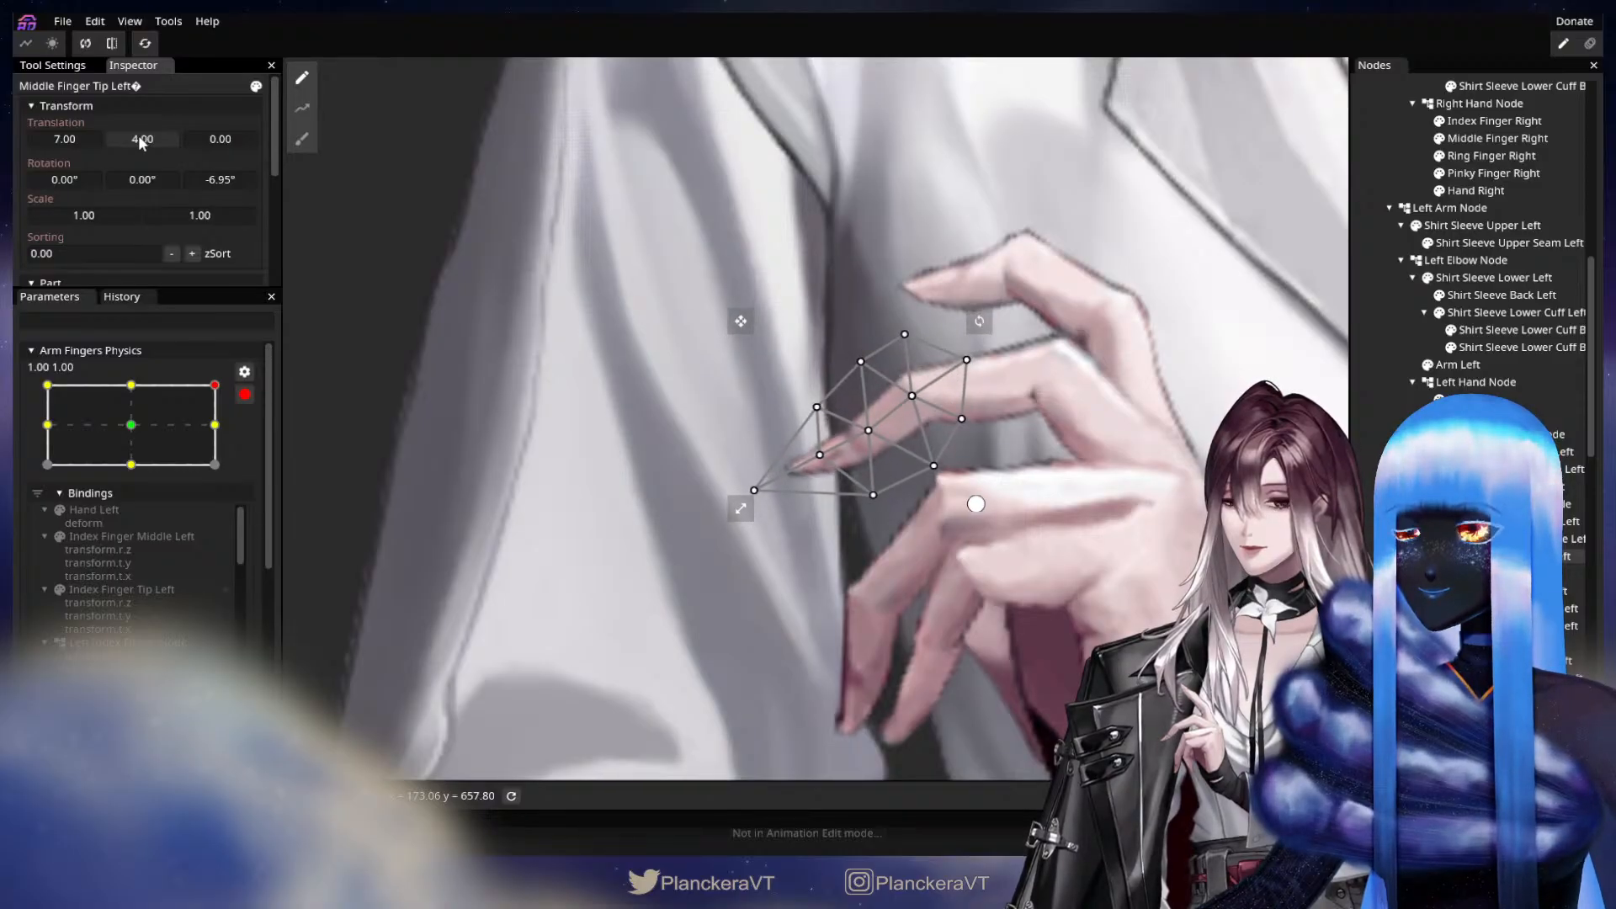
drag(1099, 593, 1002, 489)
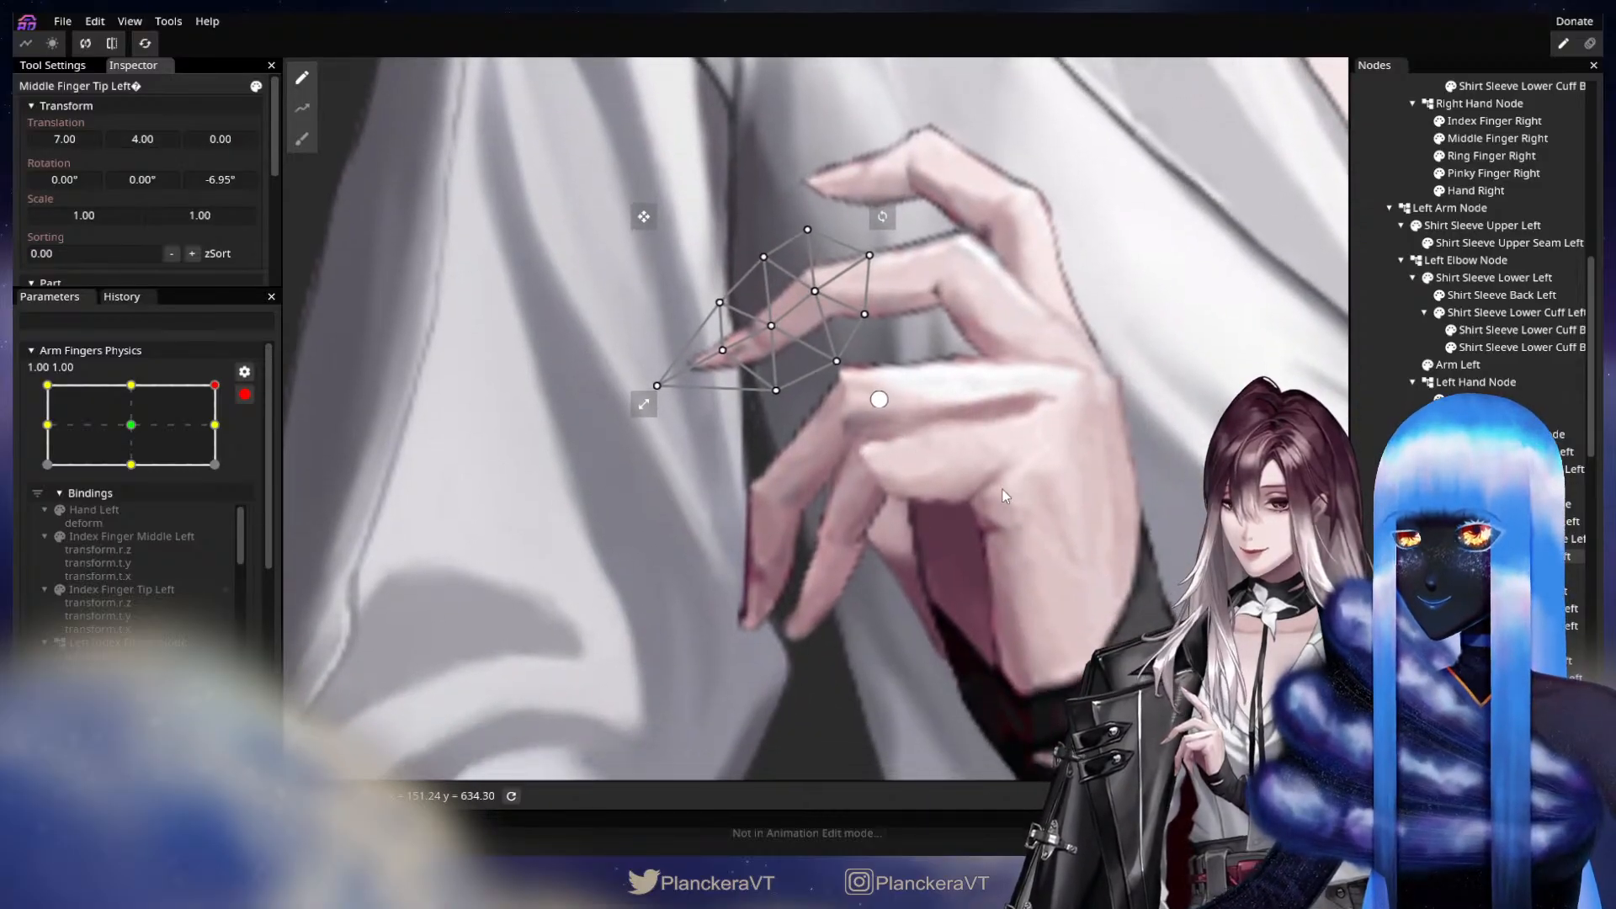
Set Ring Finger Middle Left's X translation to 0.00 at the 1.00, 1.00 keypoint of Arm Fingers Physics.
click(926, 549)
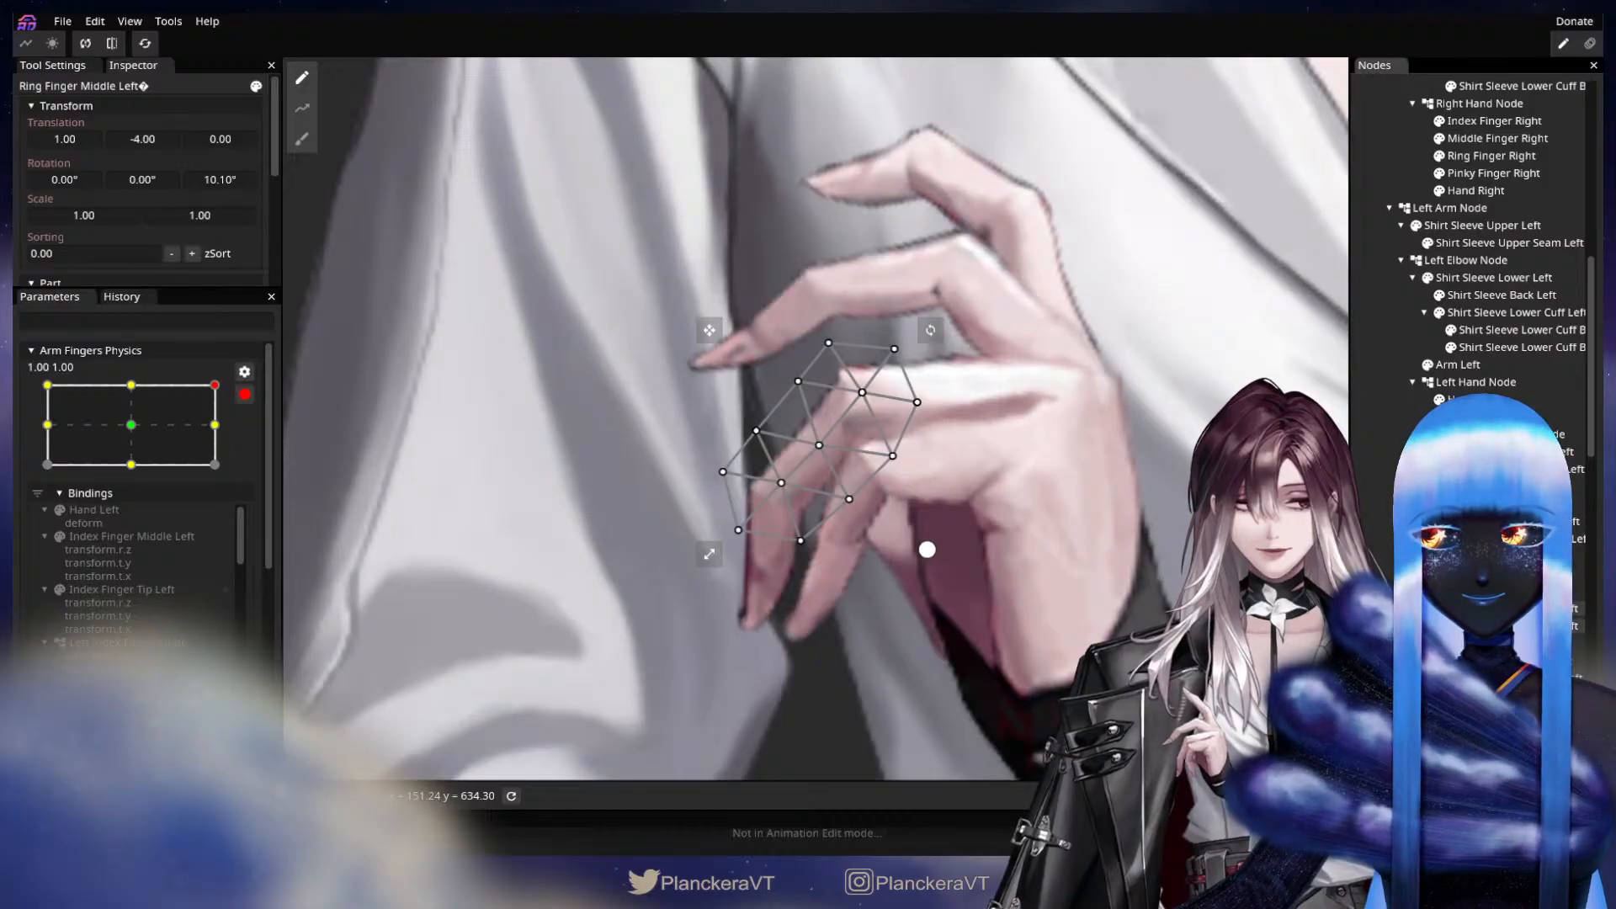
drag(927, 550, 842, 674)
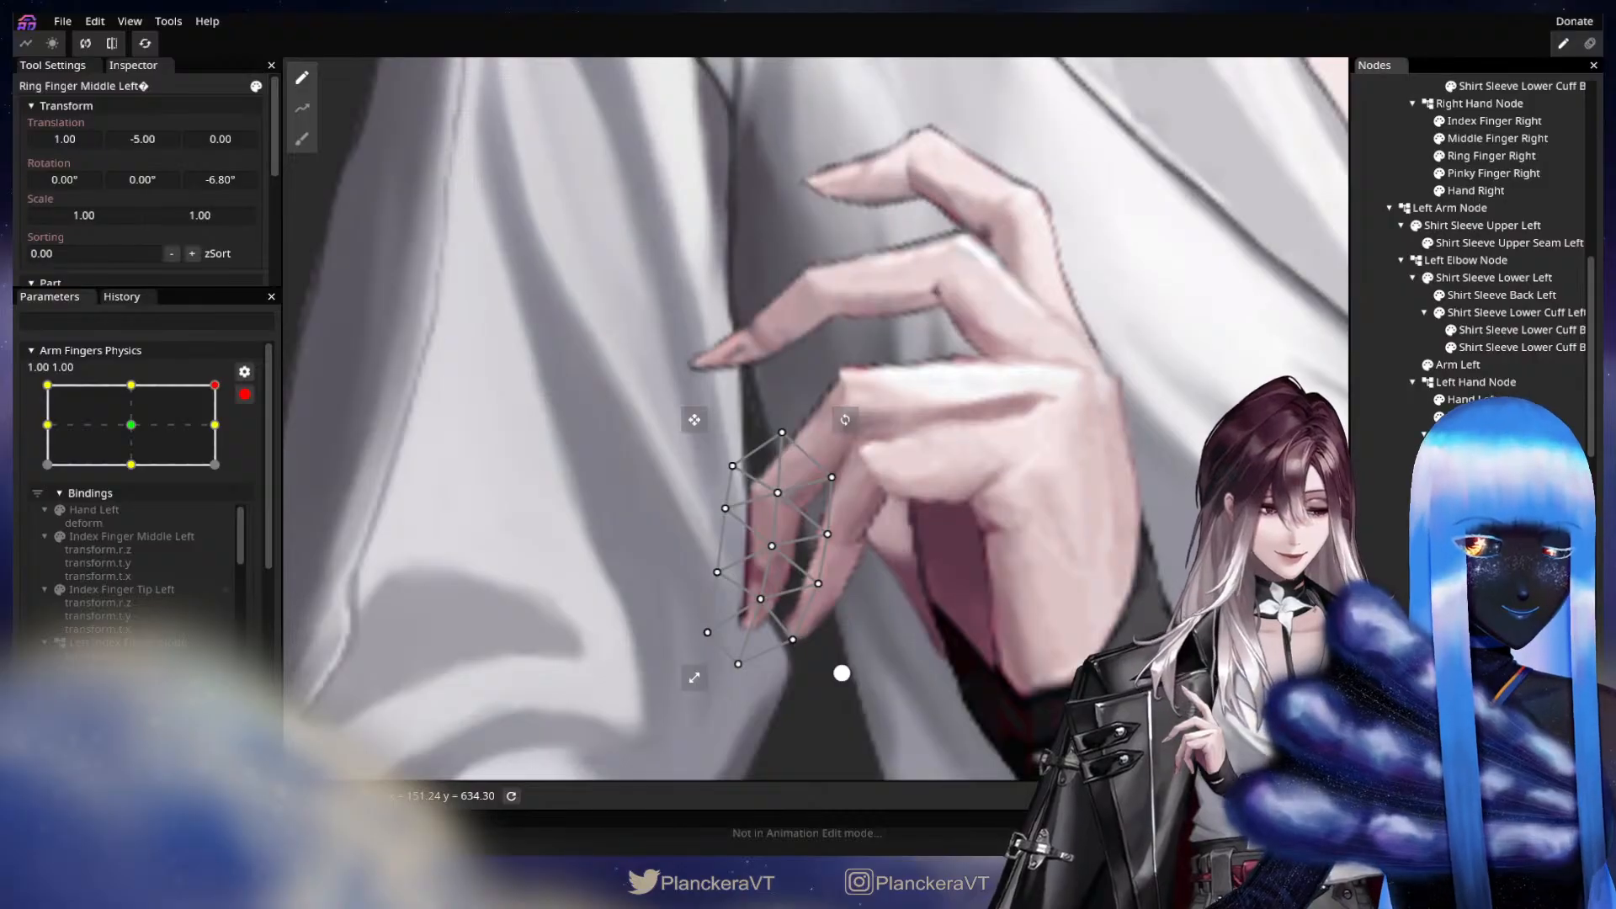
mouse_move(842, 674)
mouse_down()
mouse_move(927, 550)
mouse_move(841, 673)
mouse_up()
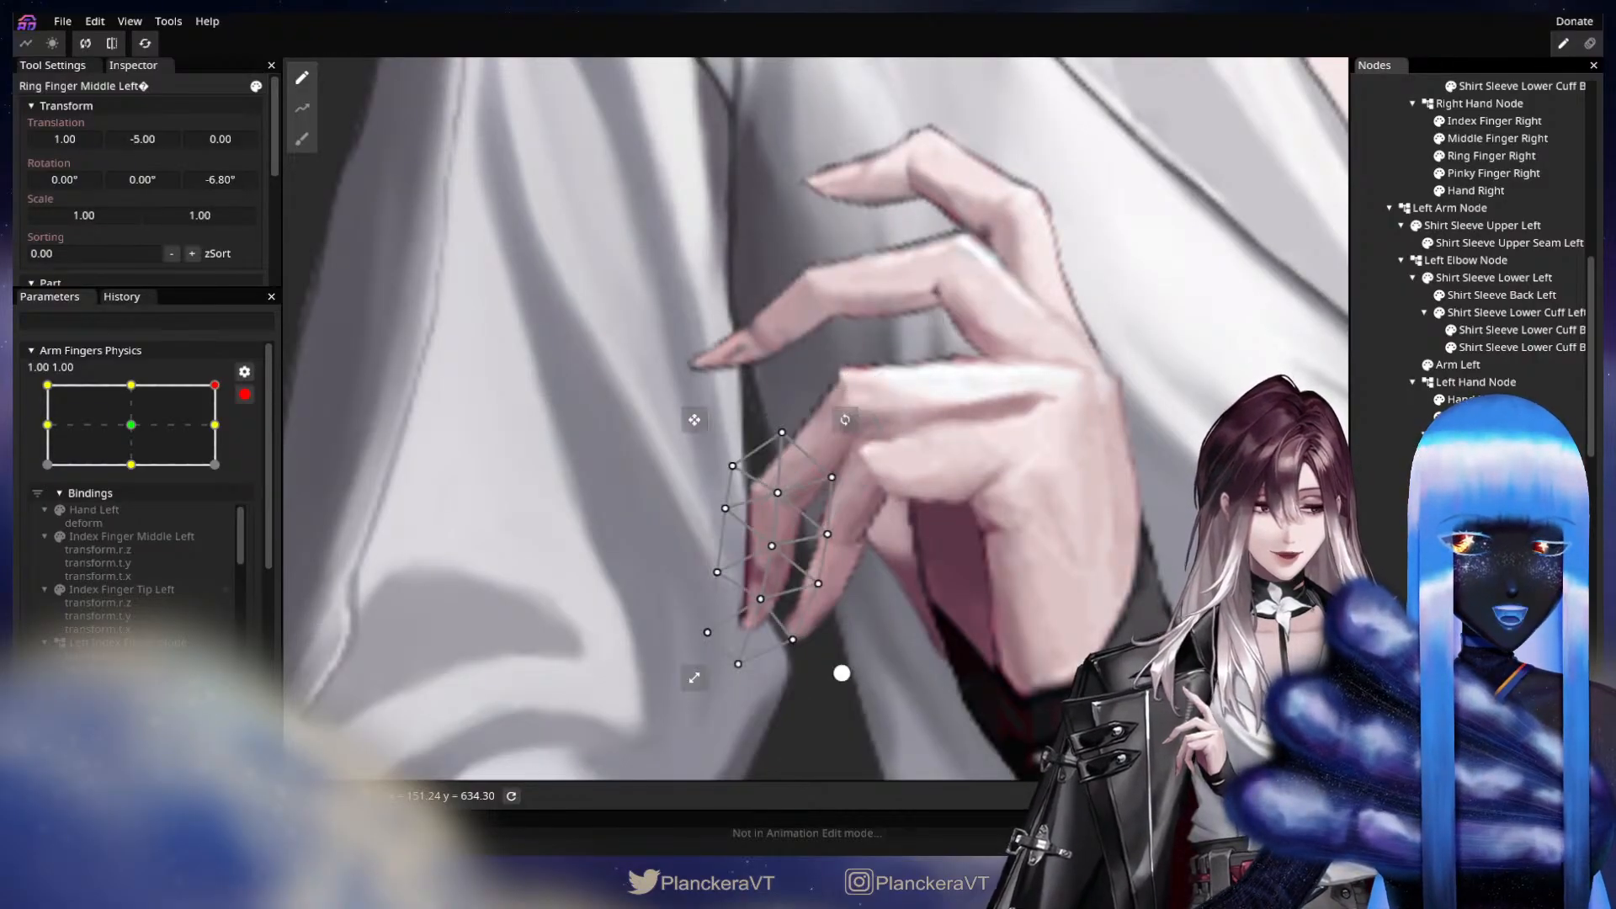
scroll(713, 377, down, 6)
key(ctrl+z)
scroll(714, 377, up, 2)
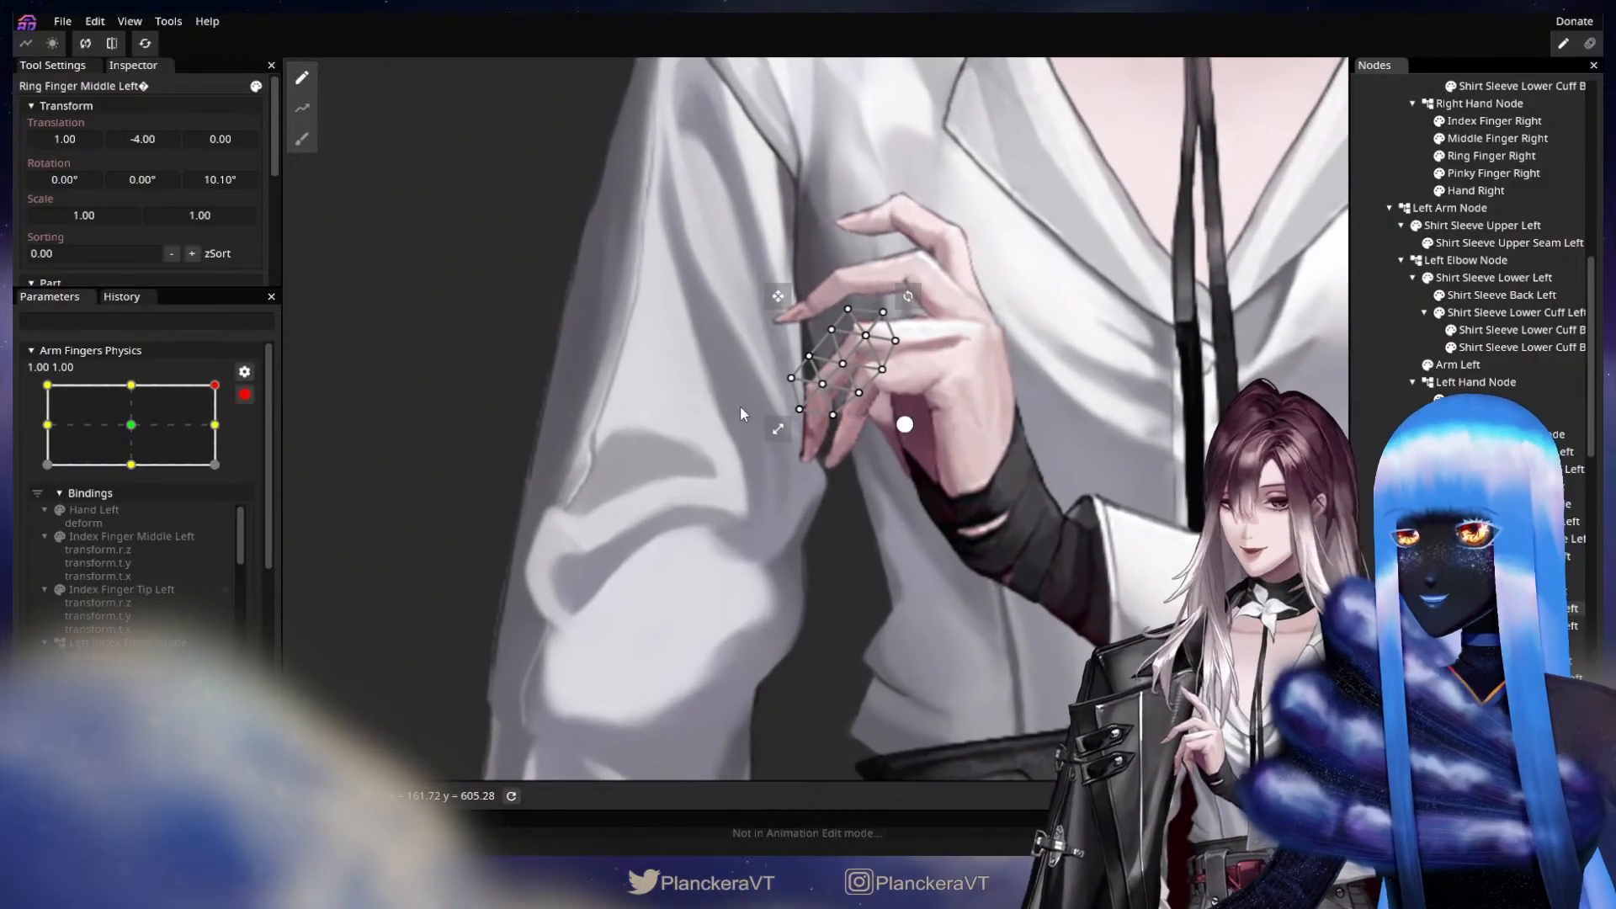
scroll(716, 494, up, 3)
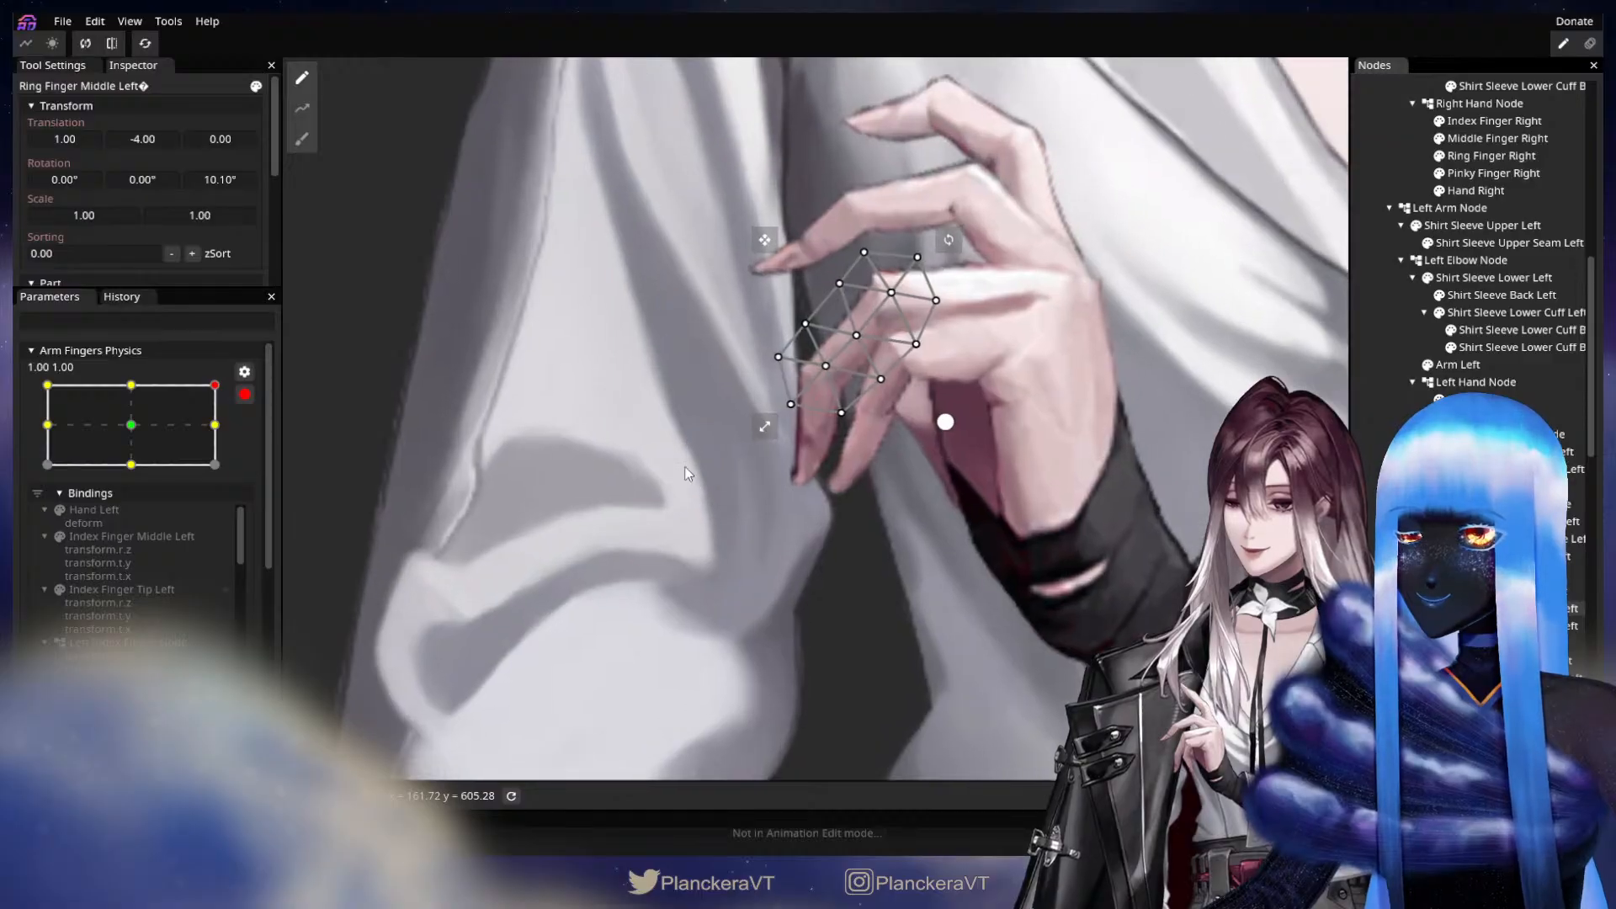
scroll(632, 590, up, 2)
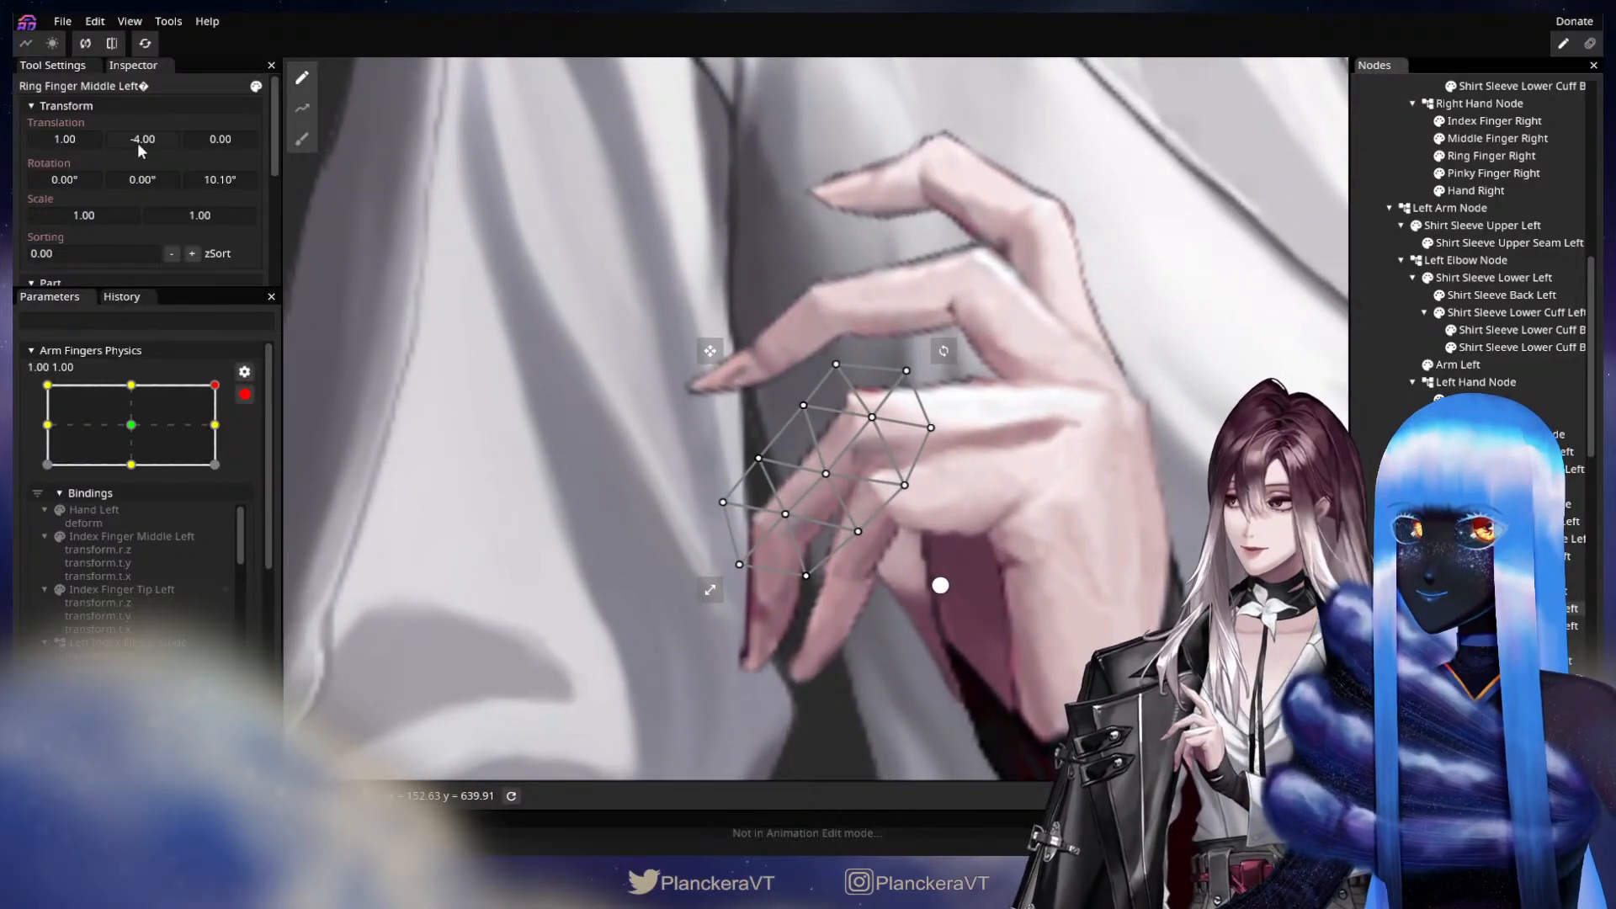
mouse_move(151, 140)
mouse_down()
mouse_move(81, 140)
mouse_move(145, 140)
mouse_up()
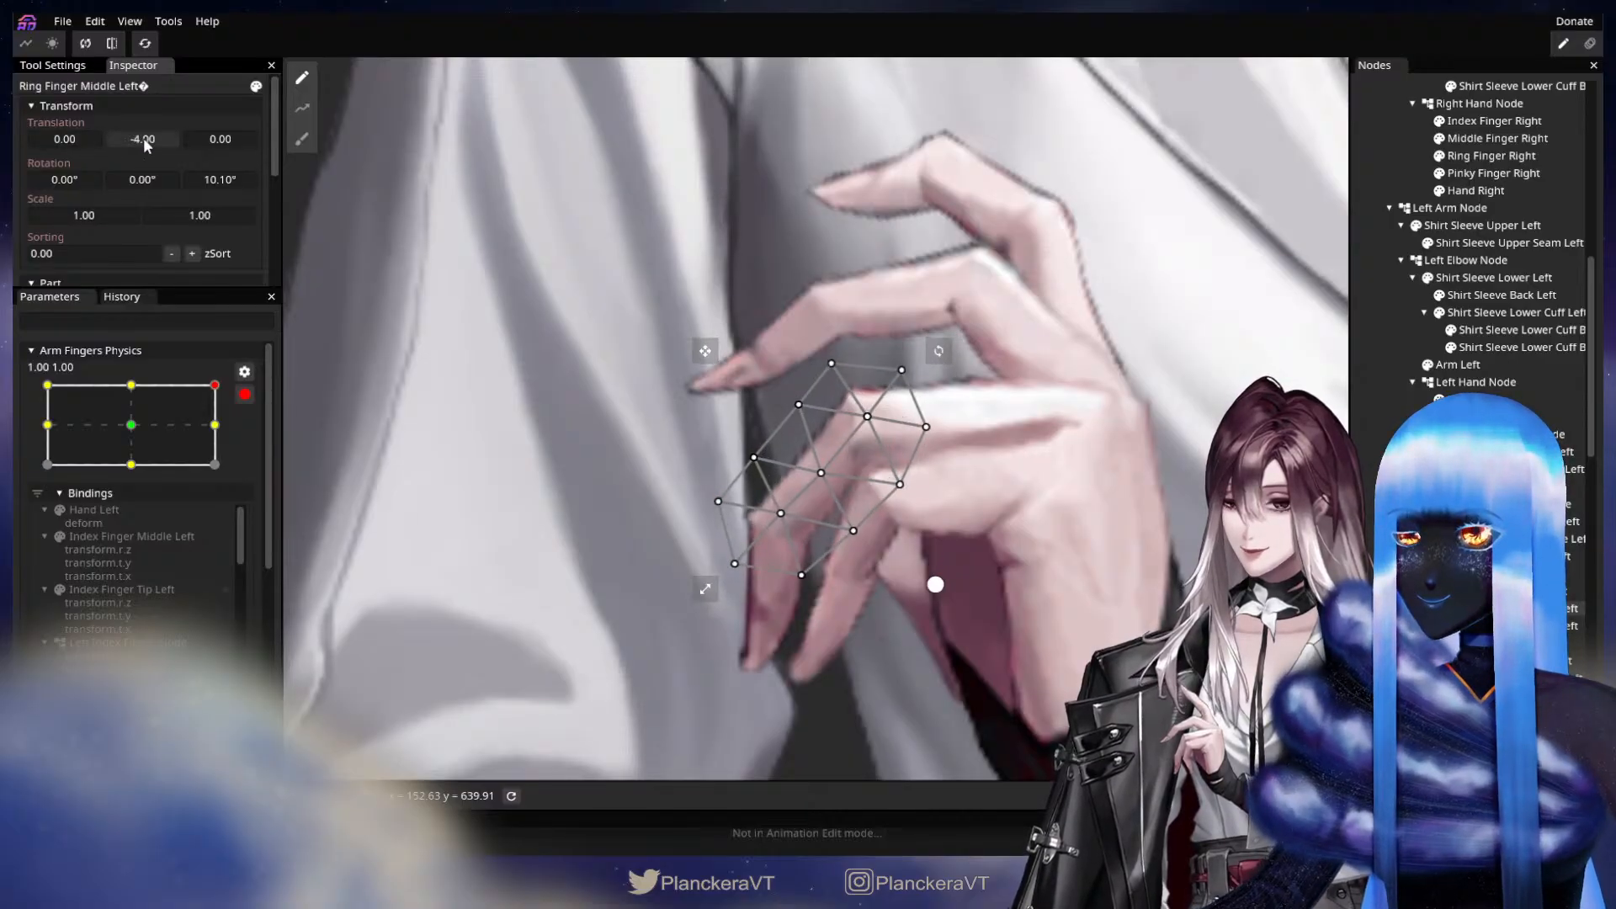
drag(998, 578, 1031, 523)
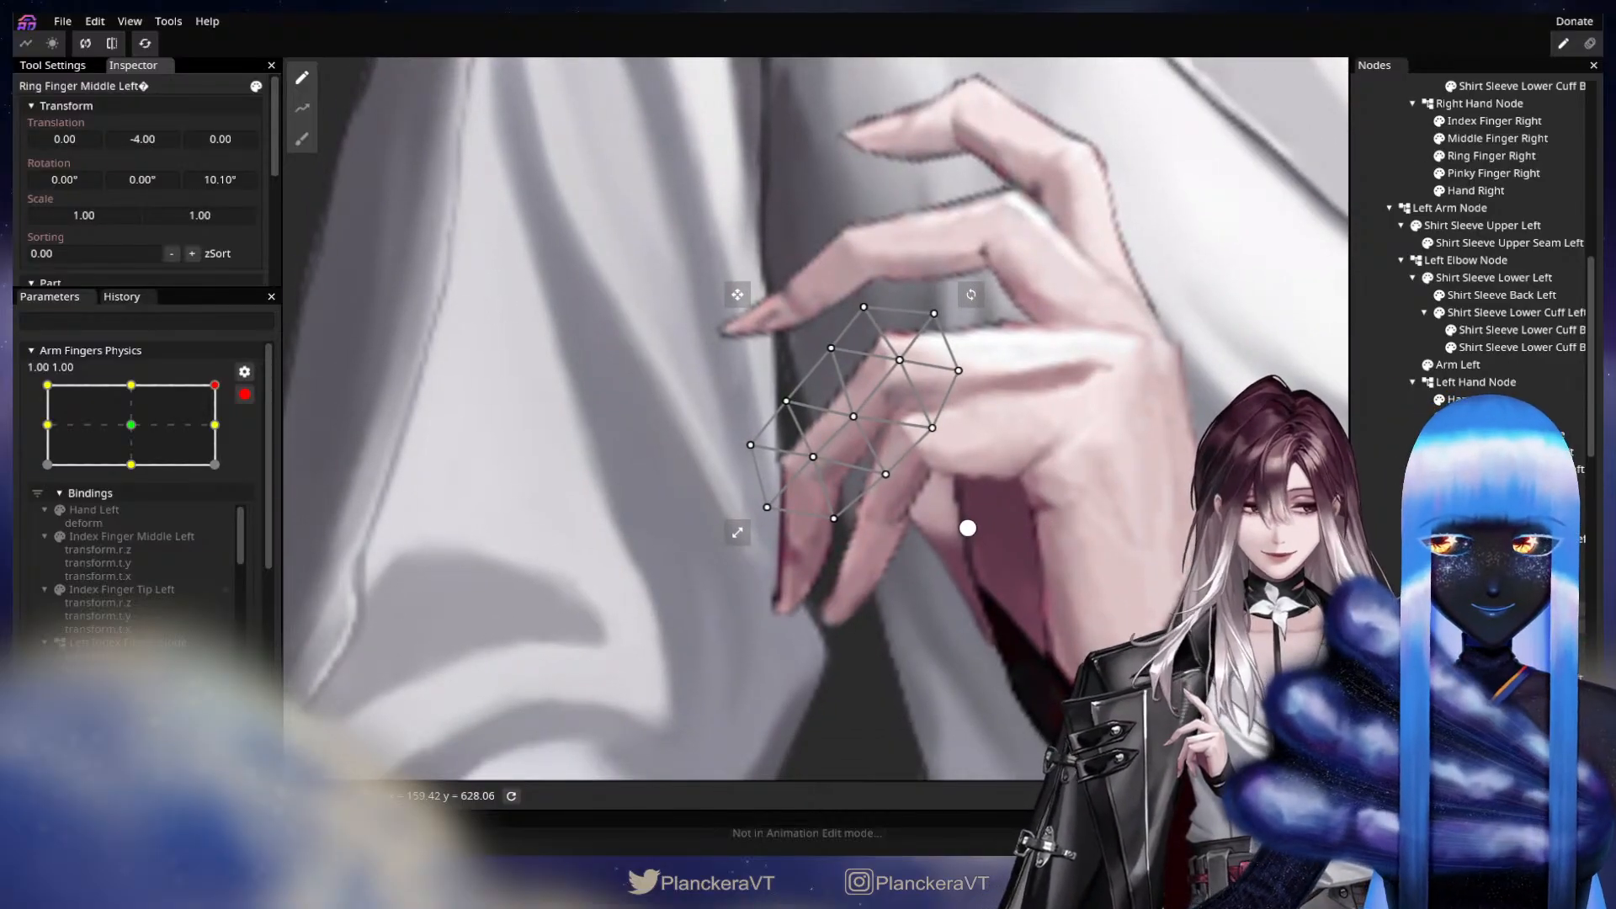
Set the X translation of the left ring finger's tip segment to 0.00 and clear the selection.
click(1507, 626)
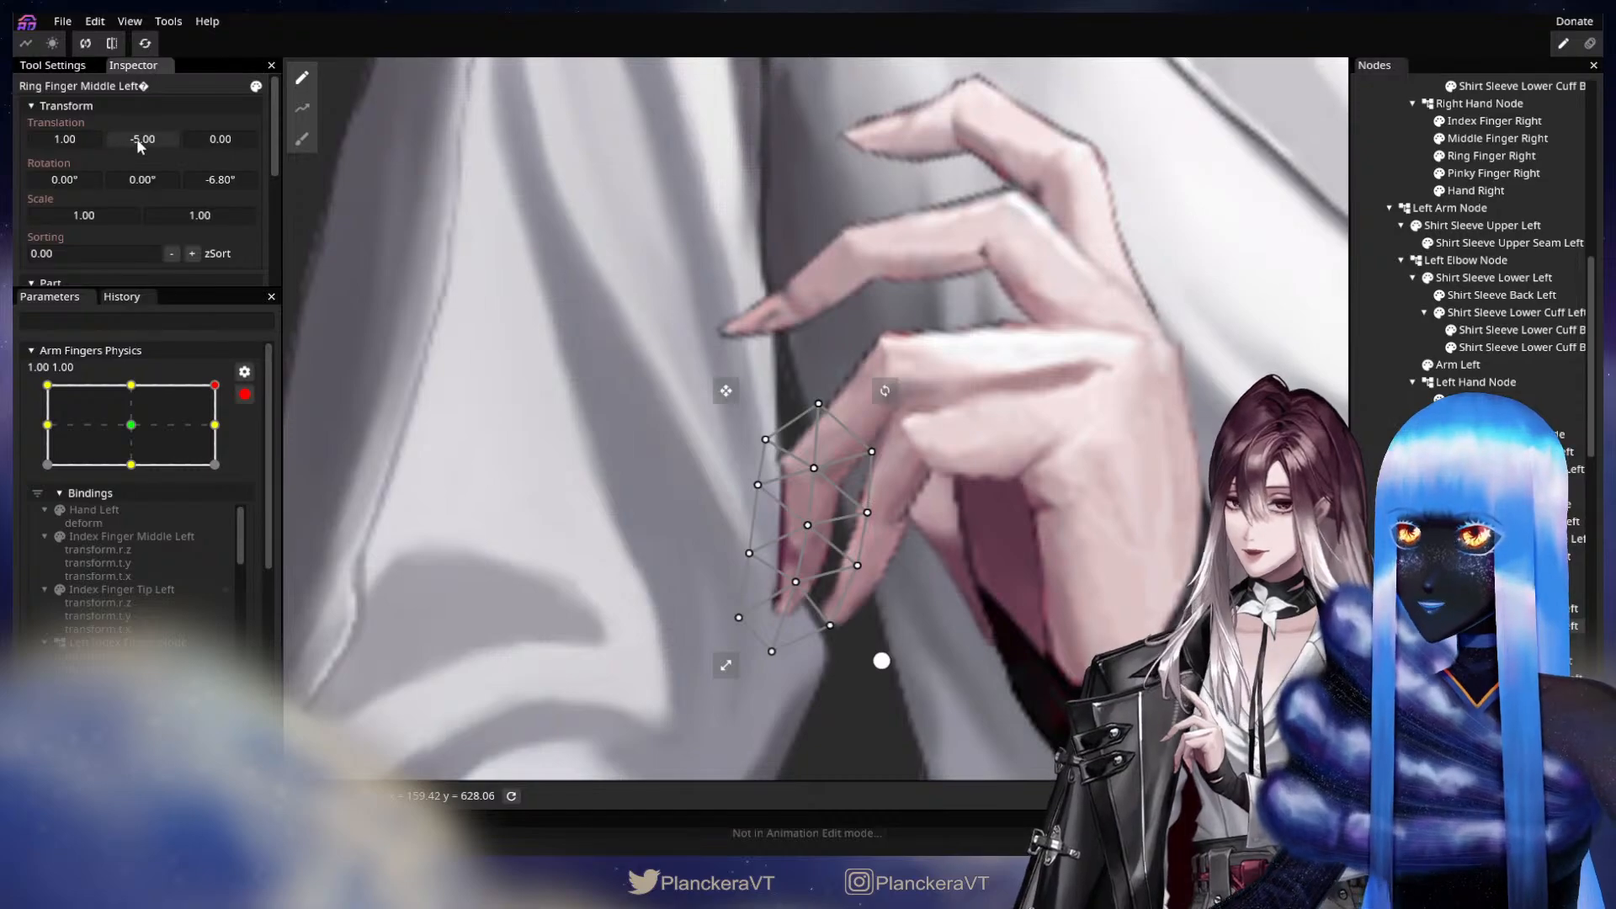
mouse_move(136, 138)
mouse_down()
mouse_move(73, 145)
mouse_move(129, 140)
mouse_up()
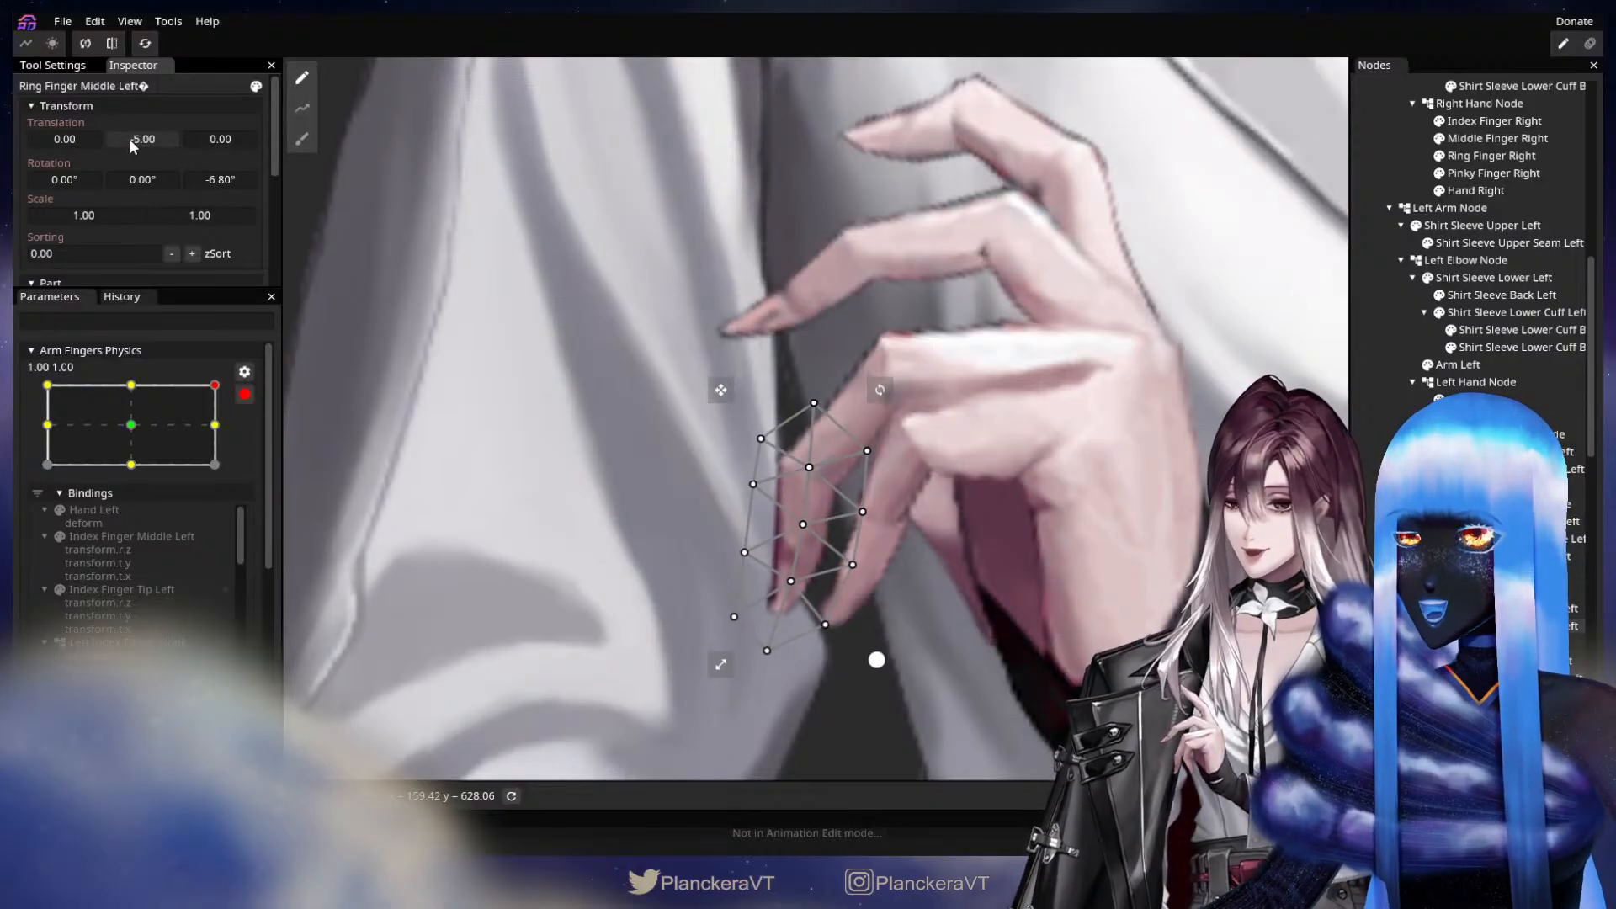
click(1384, 545)
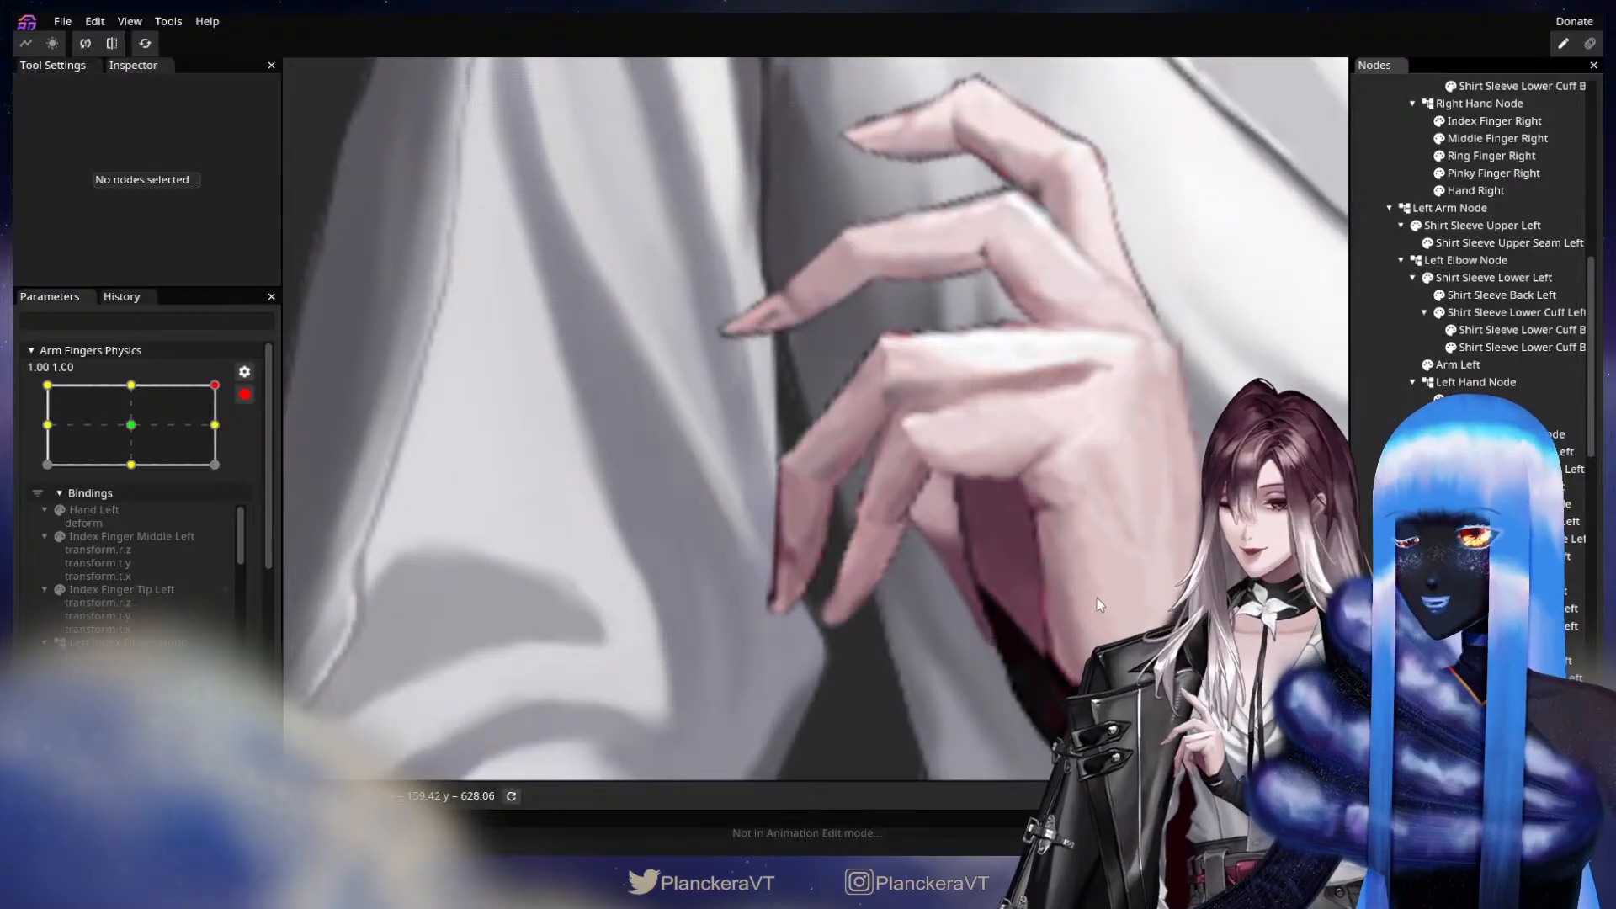
Set Pinky Finger Middle Left's translation to X -2.00, Y -3.00 and Pinky Finger Tip Left's Y translation to -6.00.
drag(1098, 598, 1042, 553)
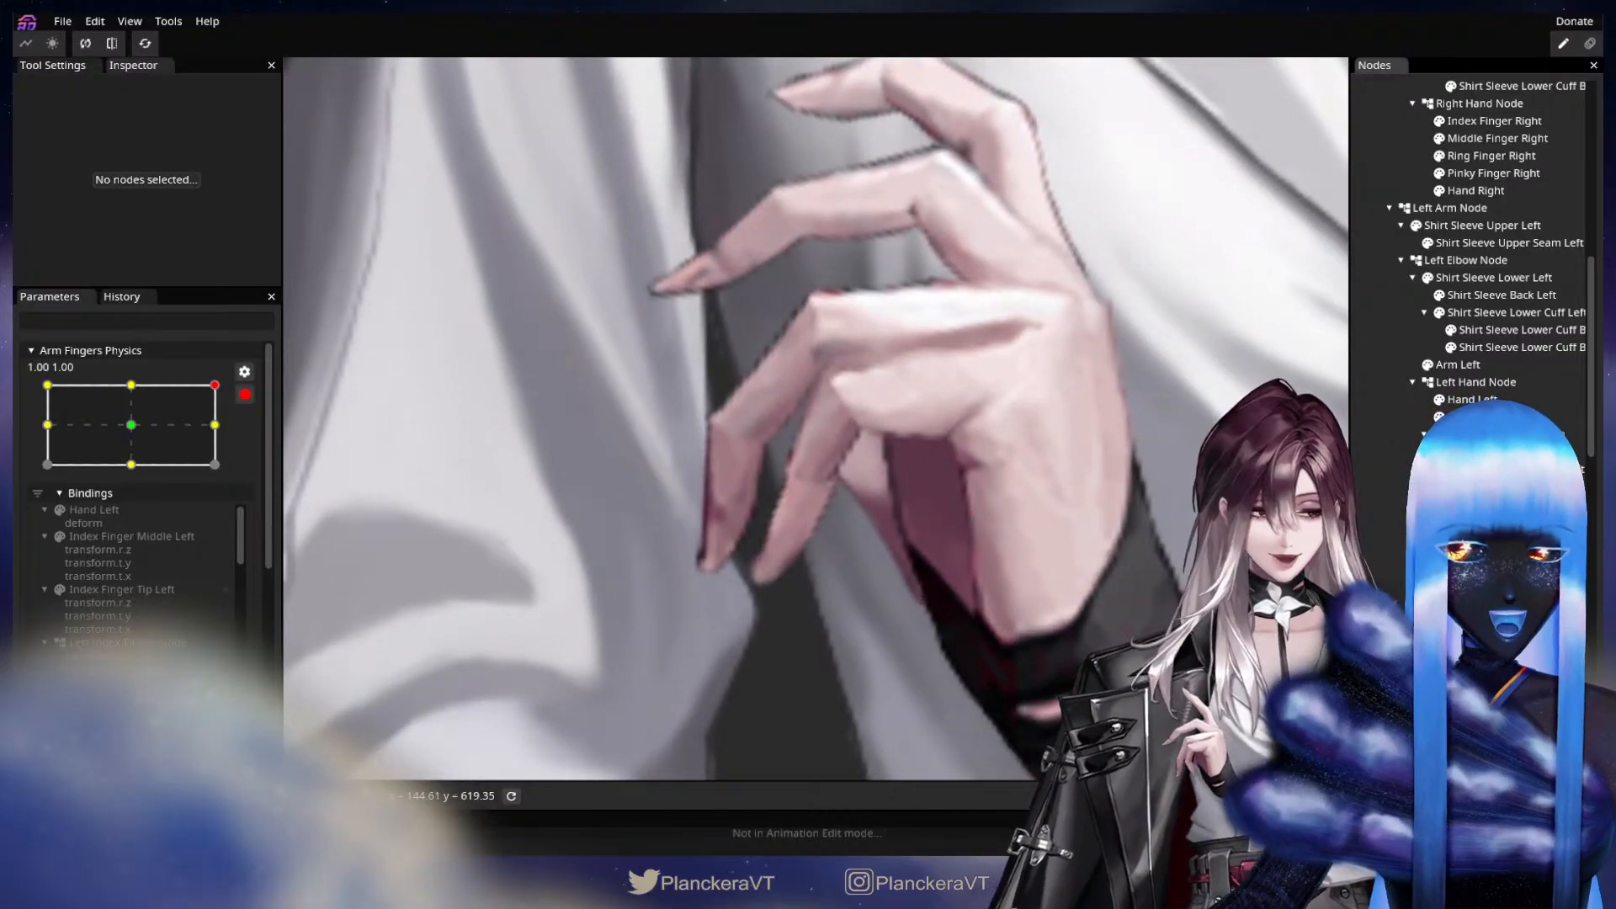
click(1498, 679)
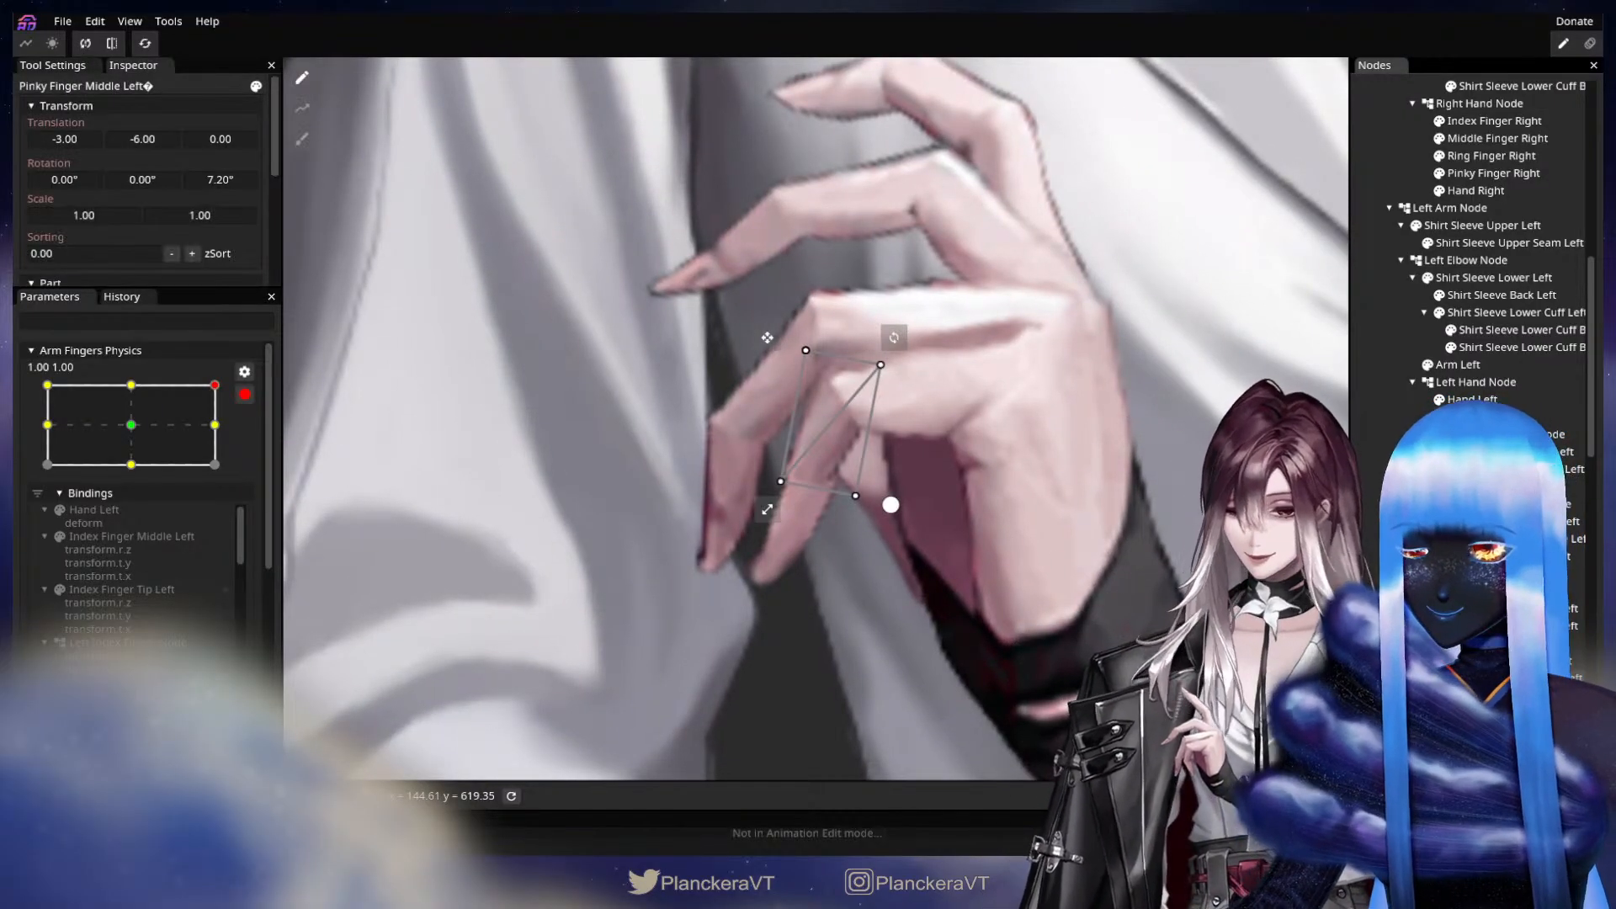
drag(139, 138, 83, 139)
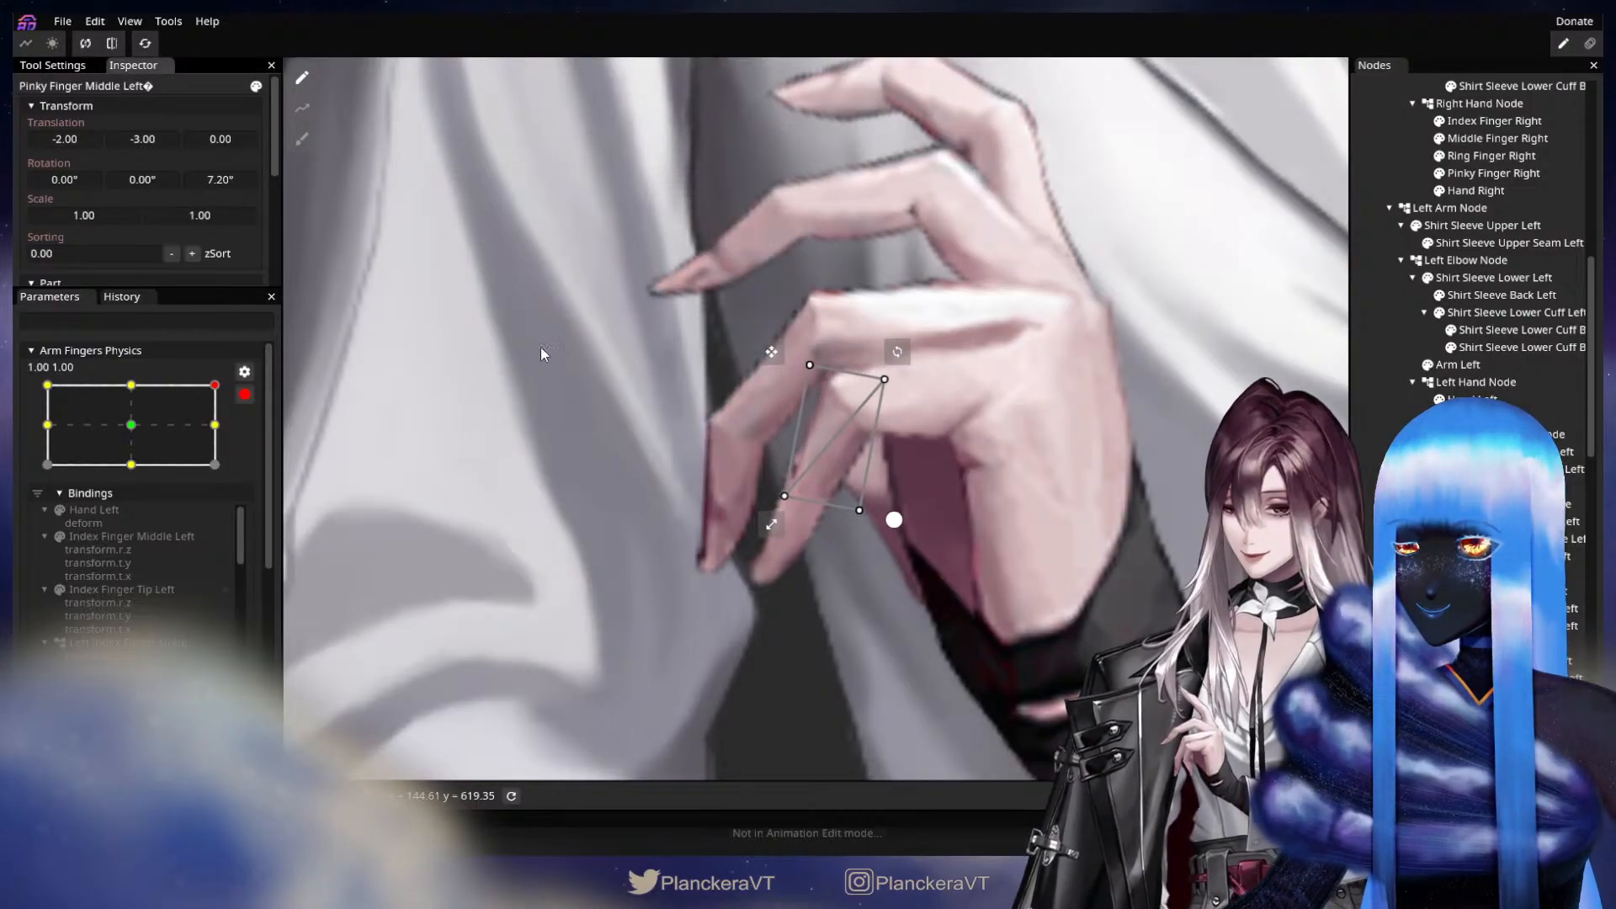
click(1525, 696)
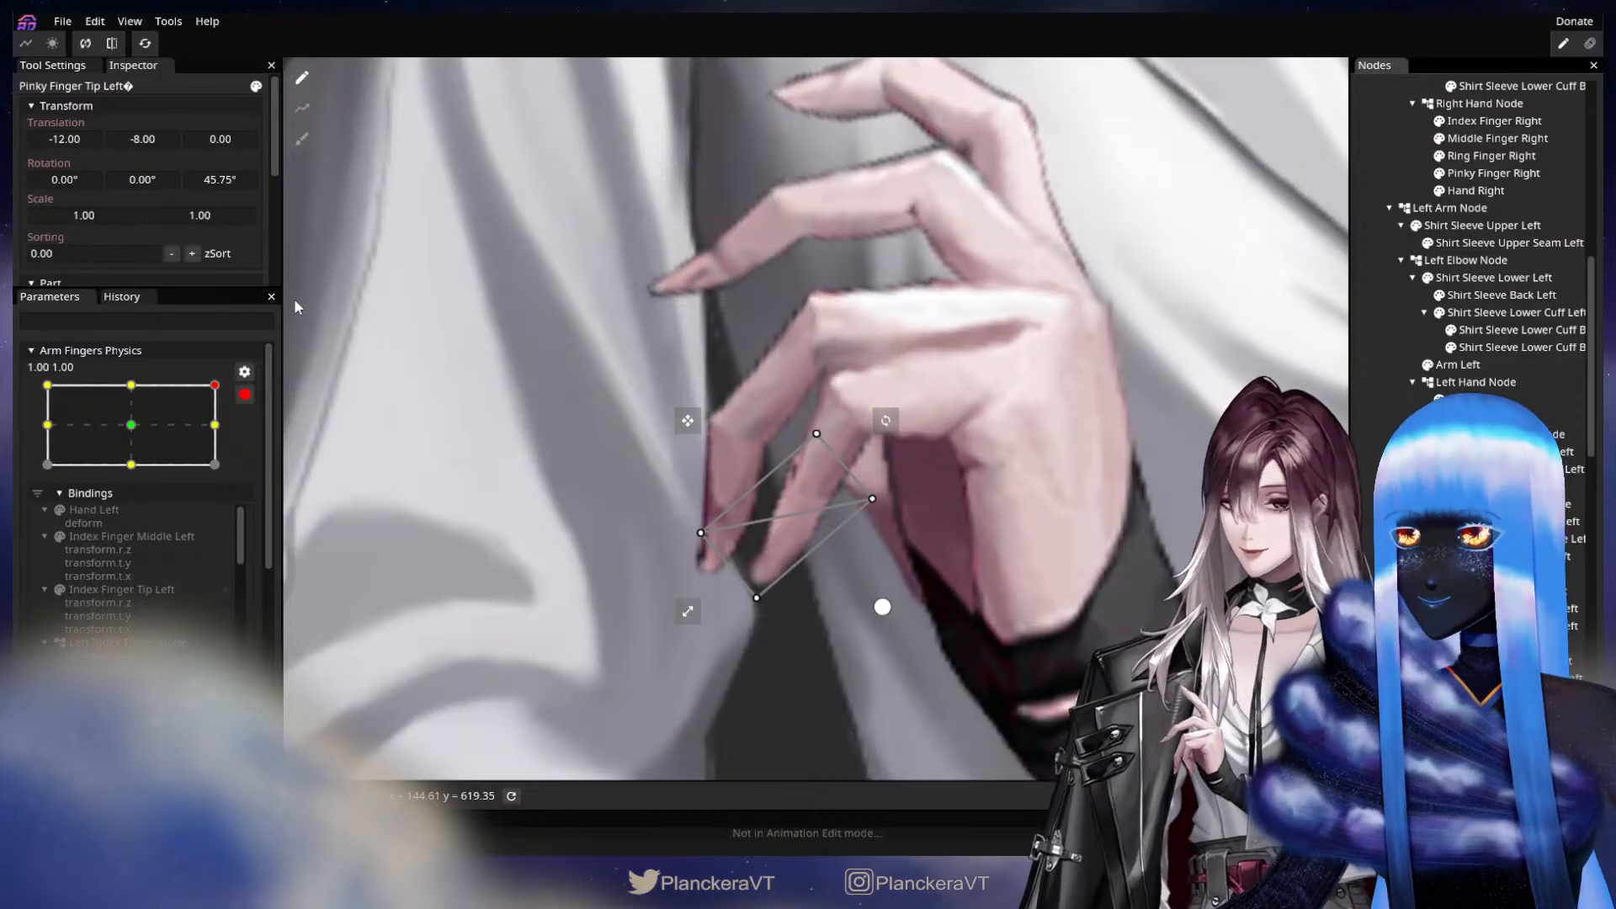
drag(80, 142, 145, 145)
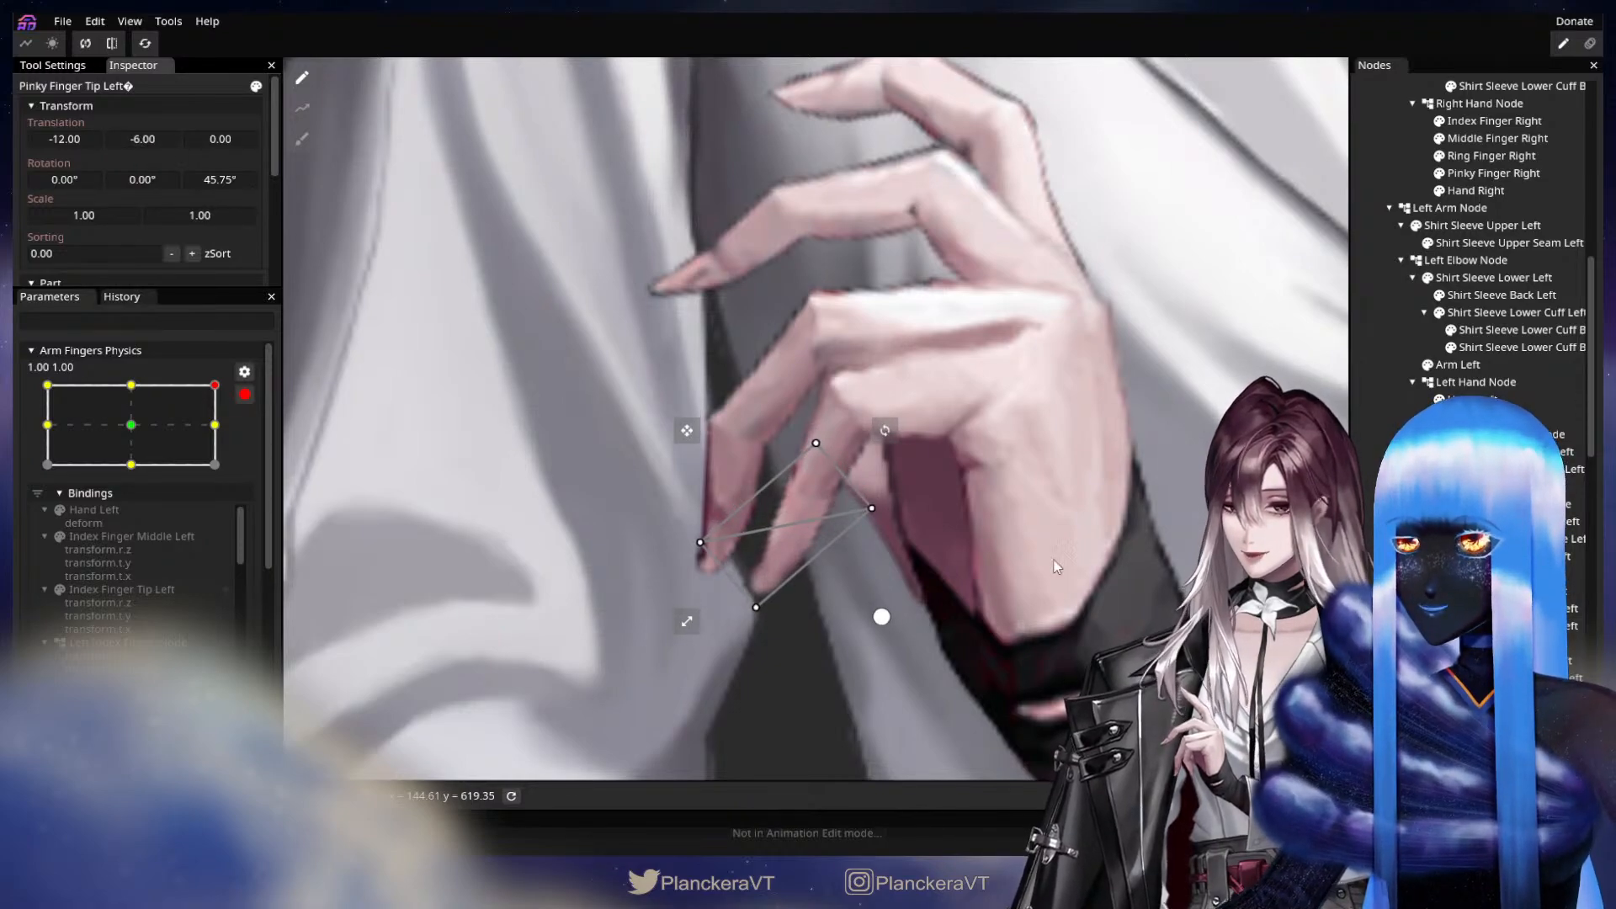
Hide the left ring and pinky fingers, set Thumb Tip Left's X translation to 0.00, and show the fingers again with nothing selected.
click(1371, 567)
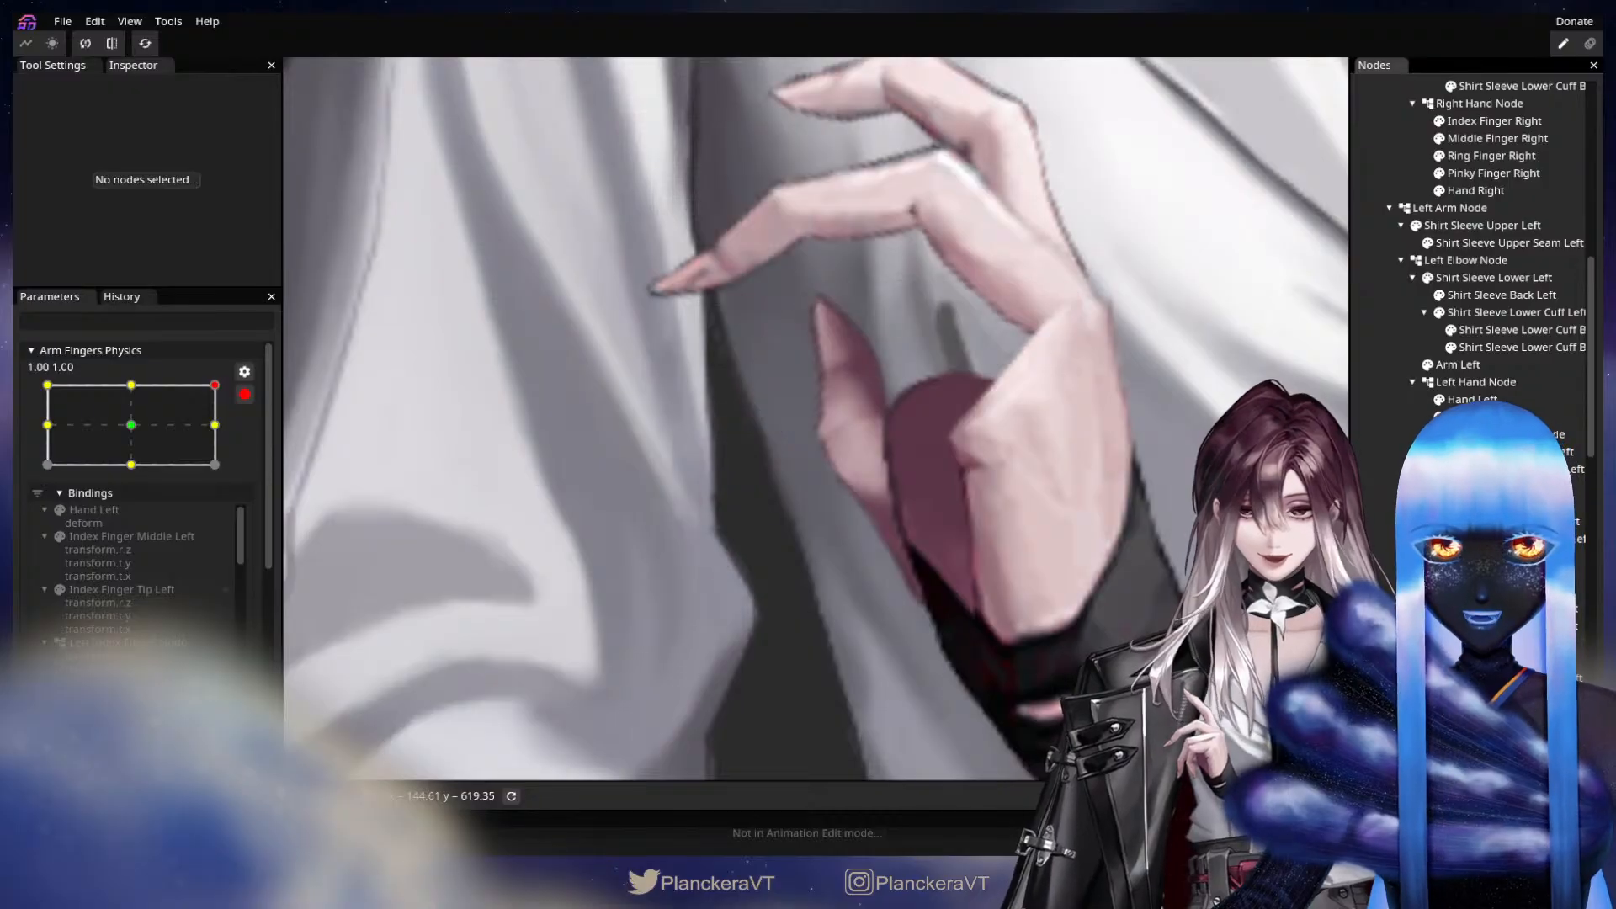
click(1506, 696)
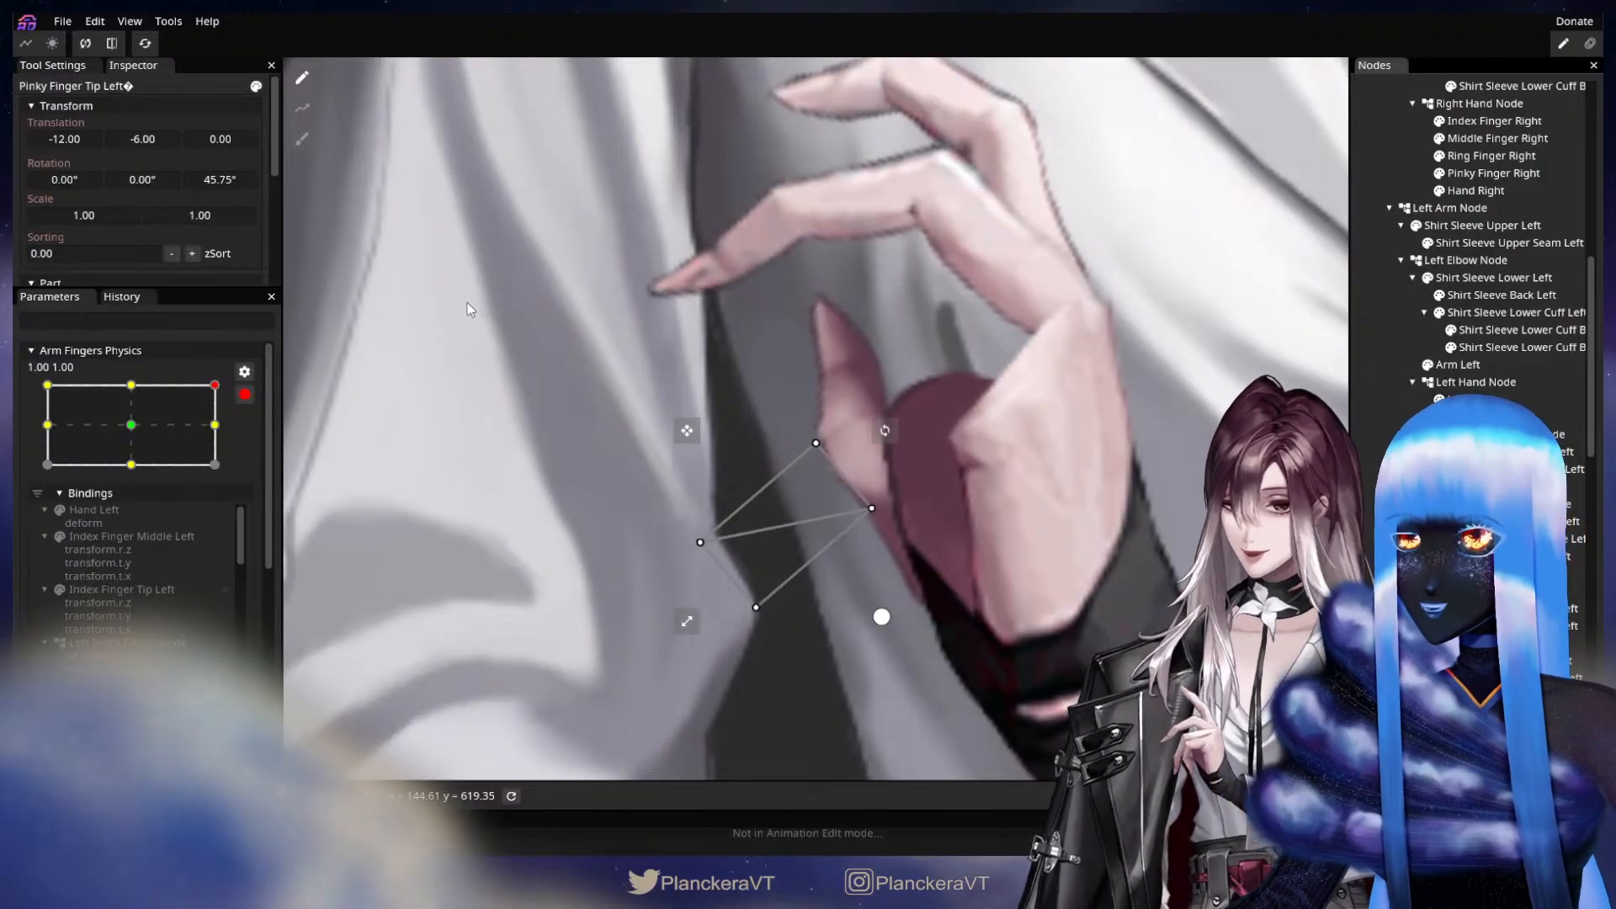
click(1499, 747)
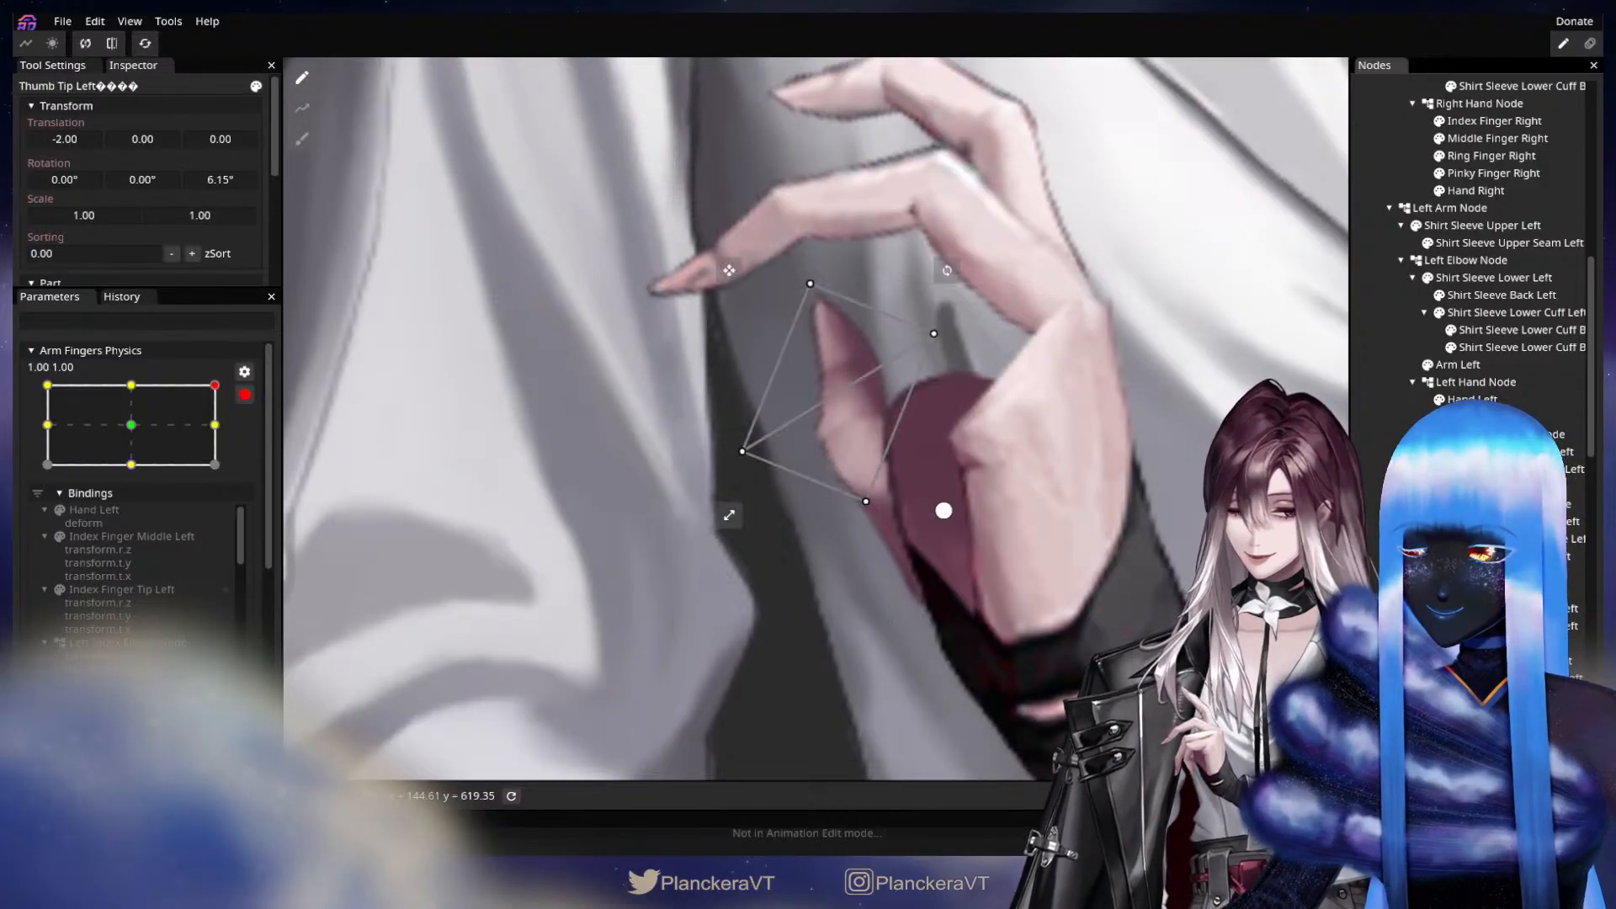
drag(80, 139, 81, 140)
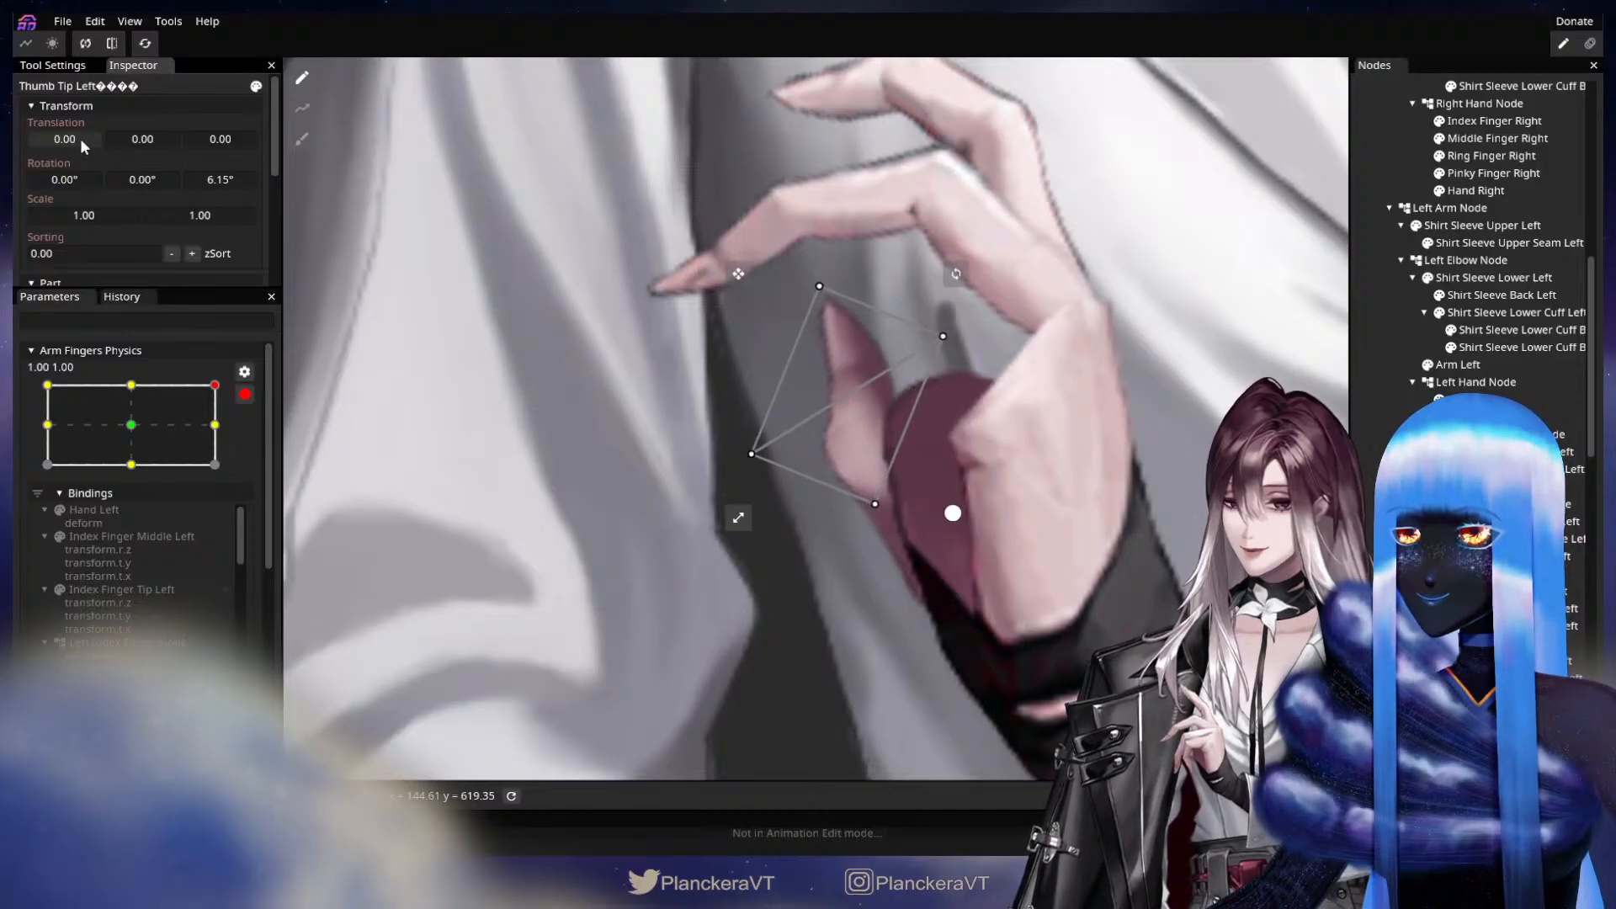
click(1105, 583)
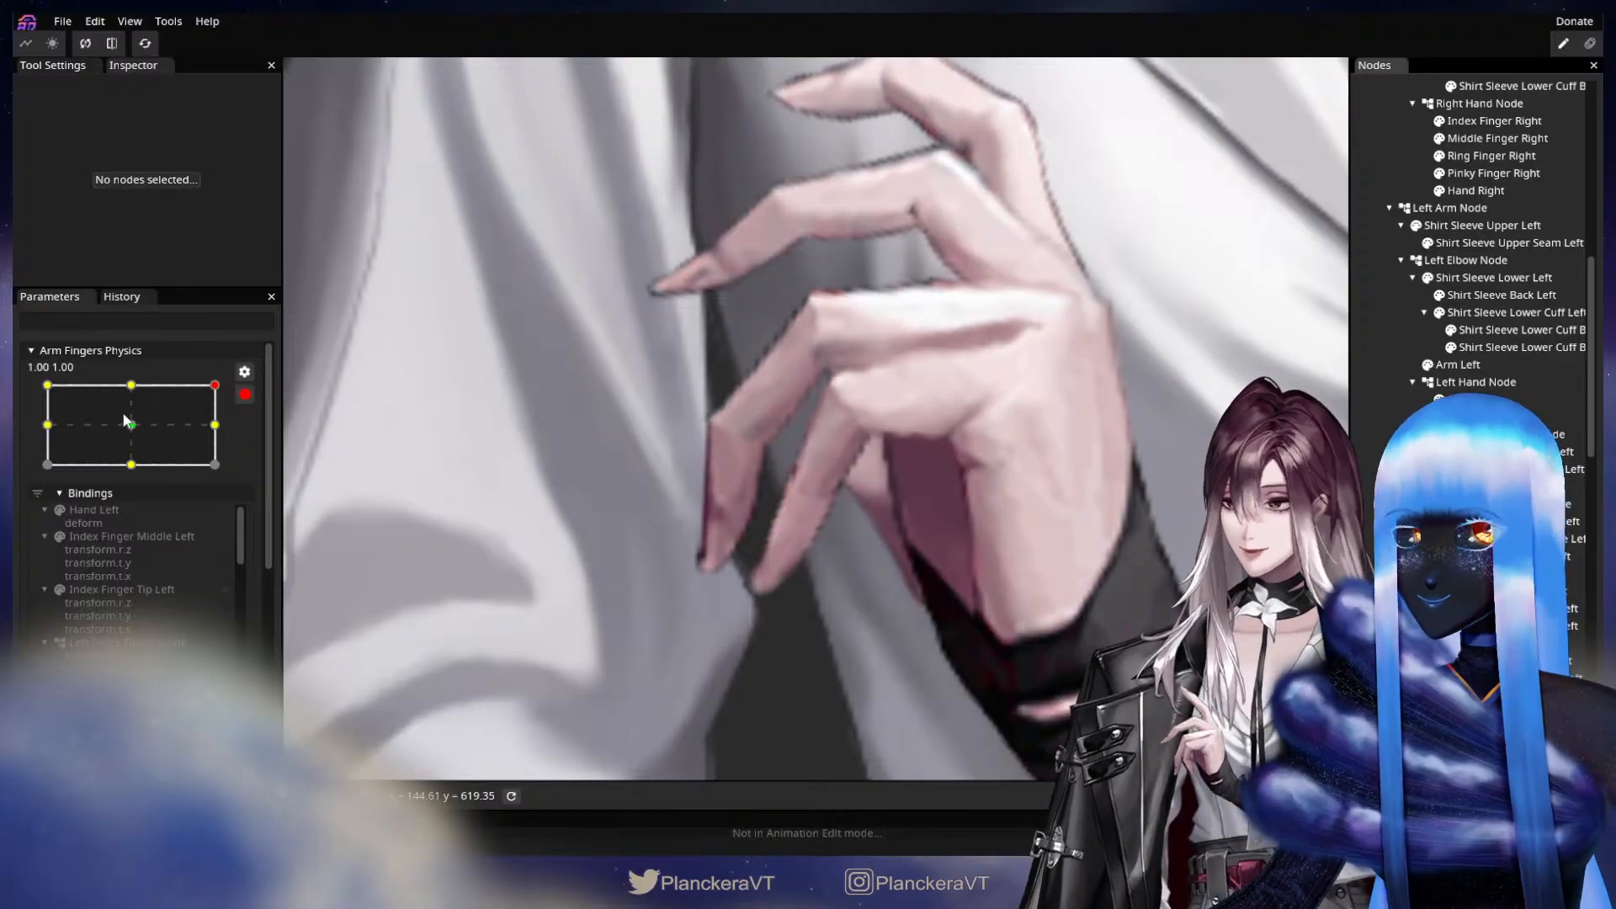
At the 1.00, -1.00 keypoint, adjust Index Finger Tip Left to translation X -13.00, Y 27.00 and Z rotation -65.95°.
click(213, 464)
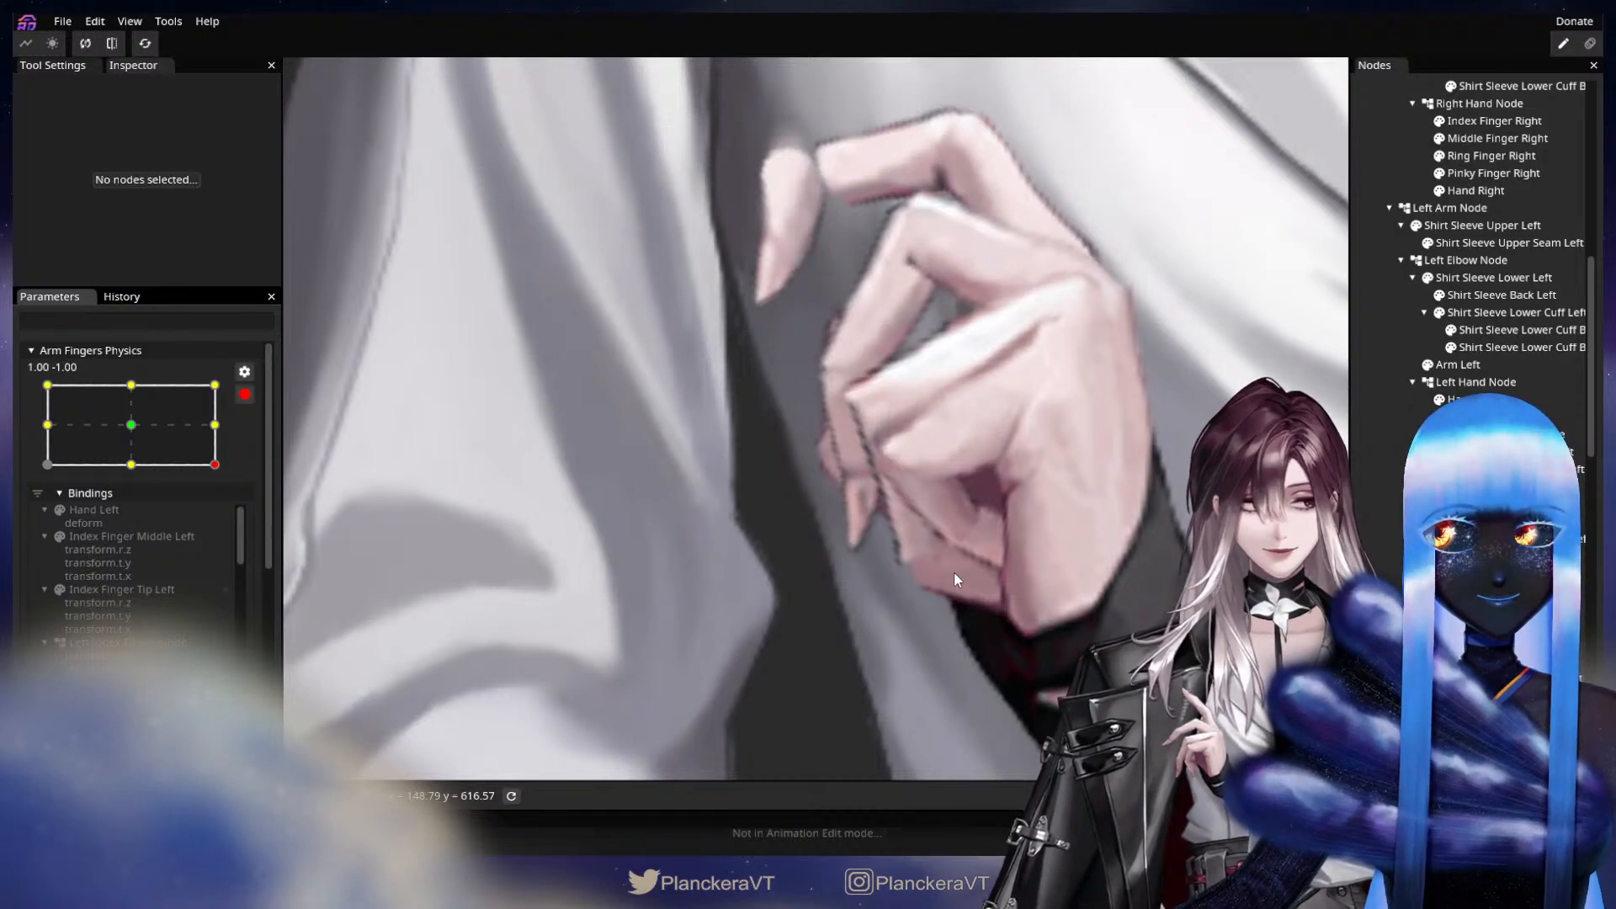
drag(1000, 492, 1038, 572)
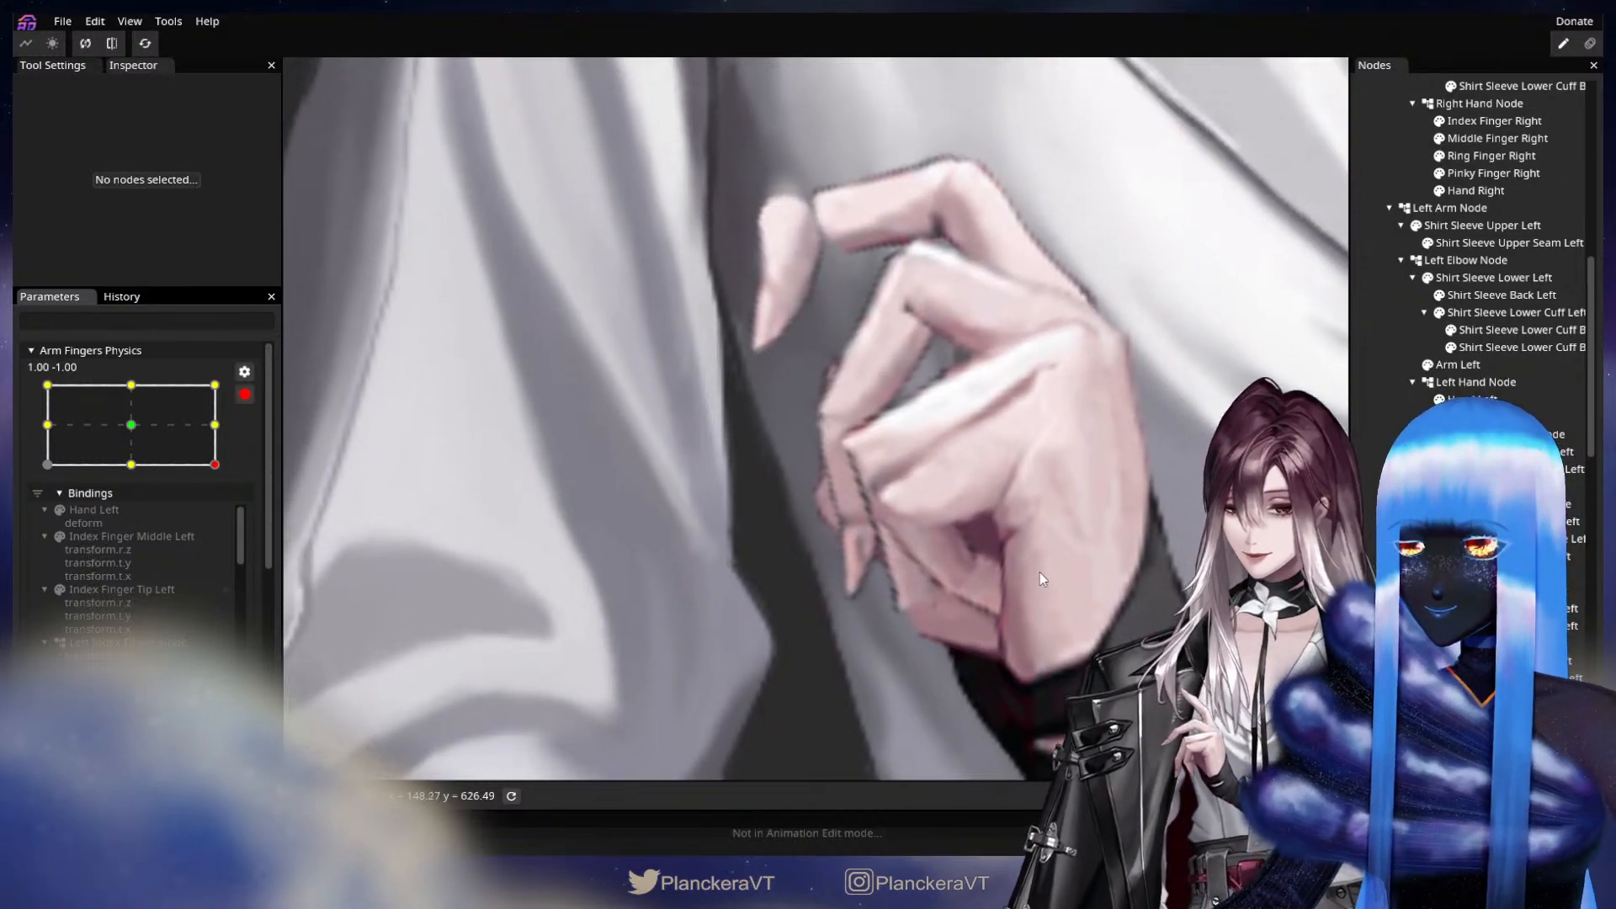
scroll(937, 321, up, 3)
drag(937, 321, 955, 458)
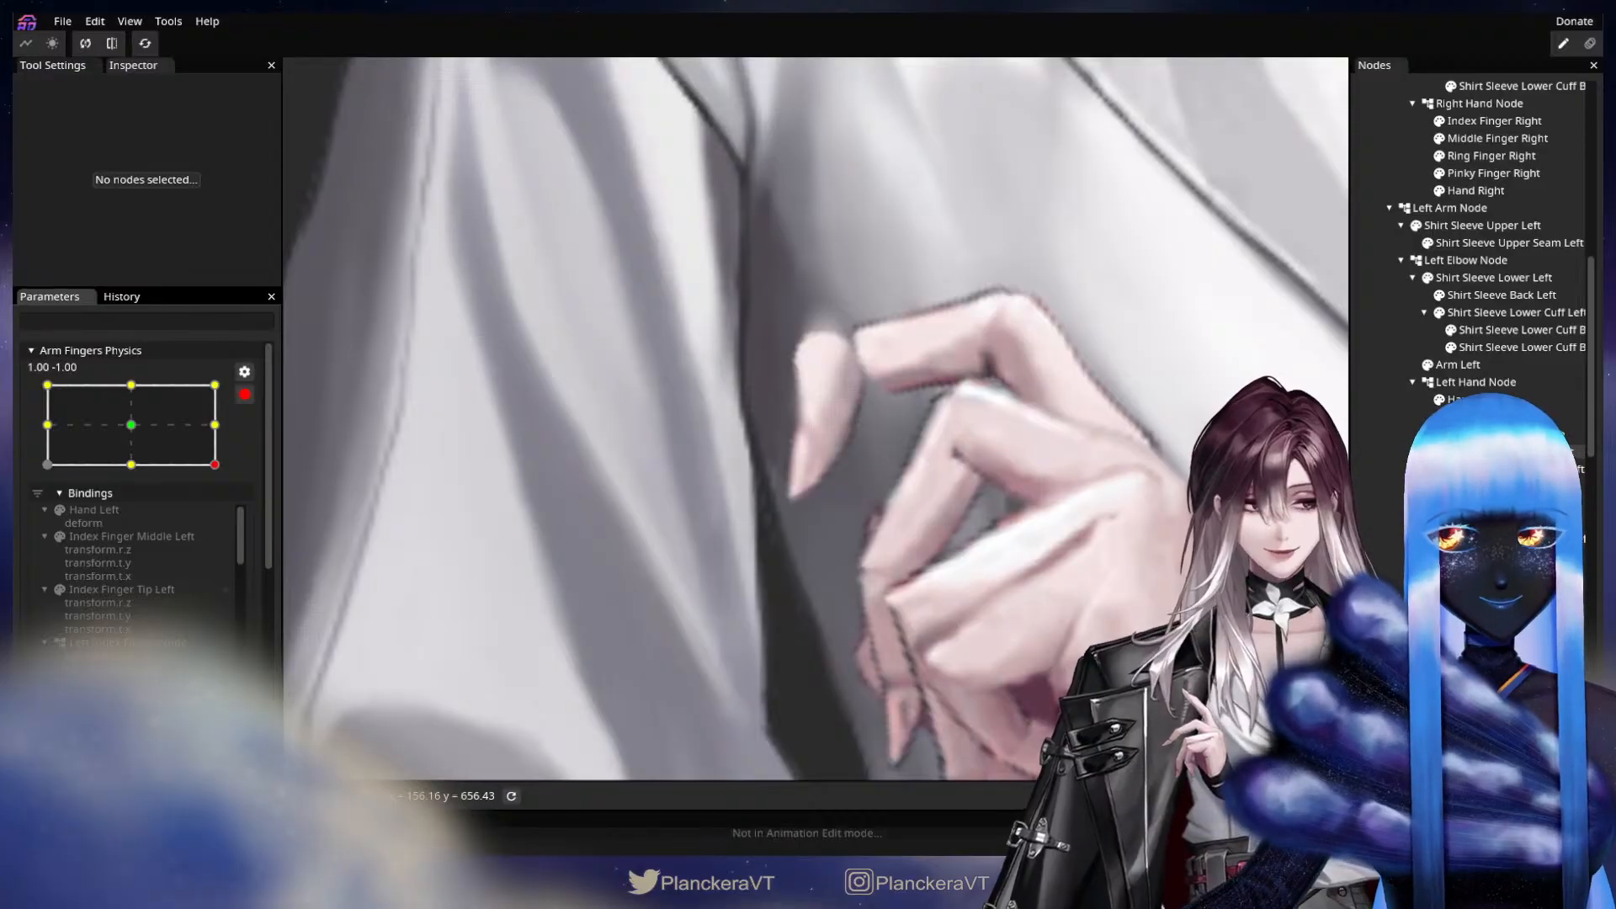
click(950, 541)
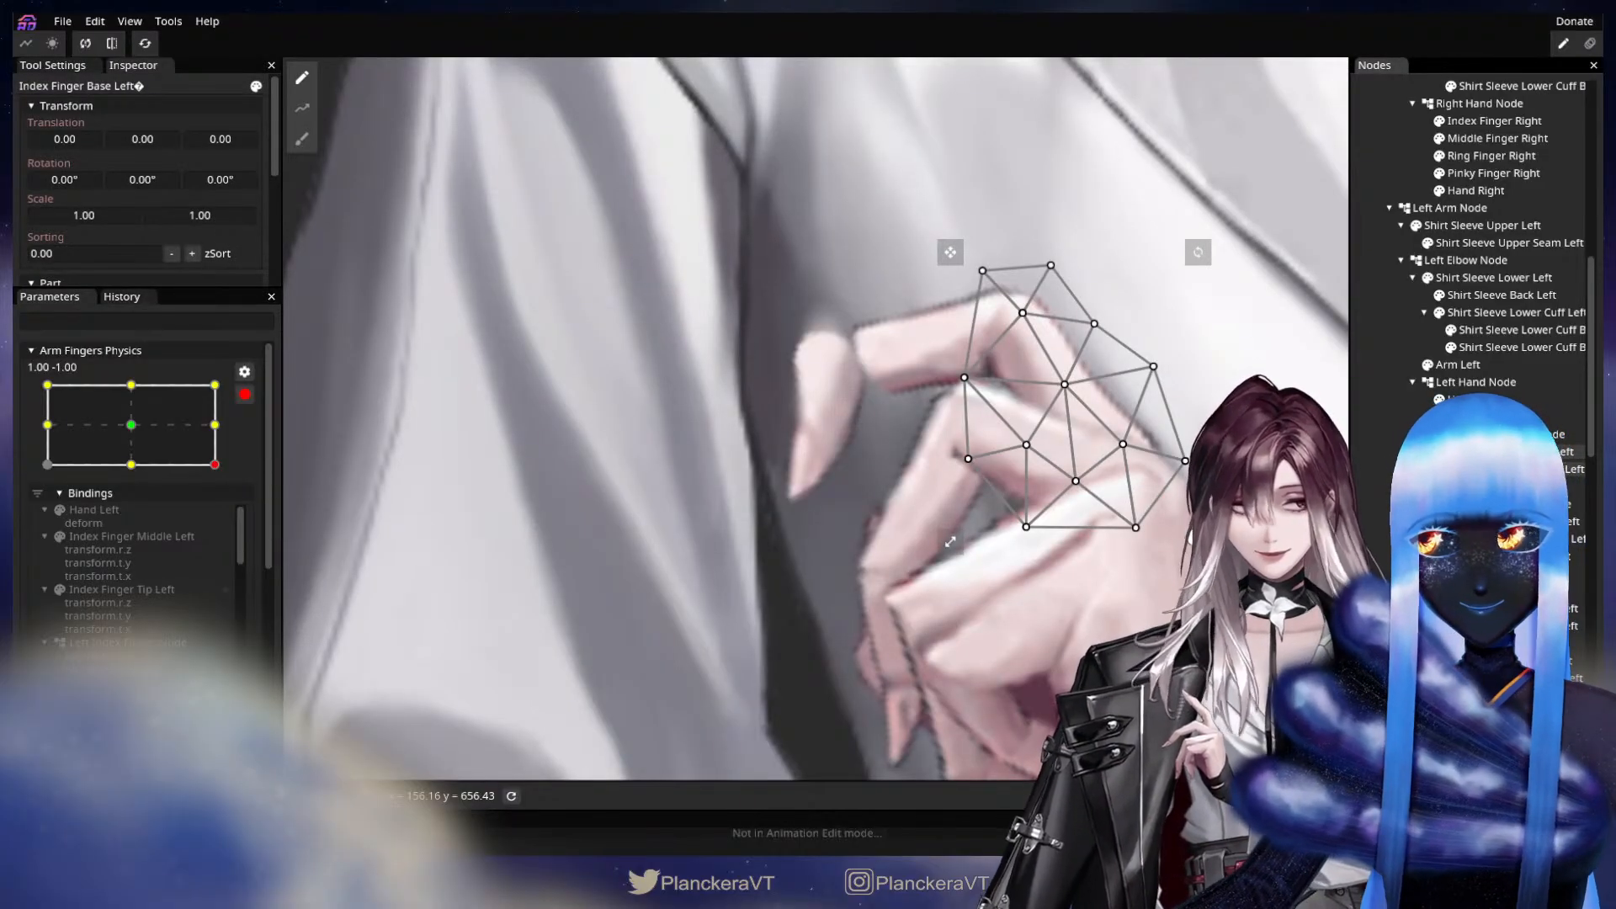
click(844, 427)
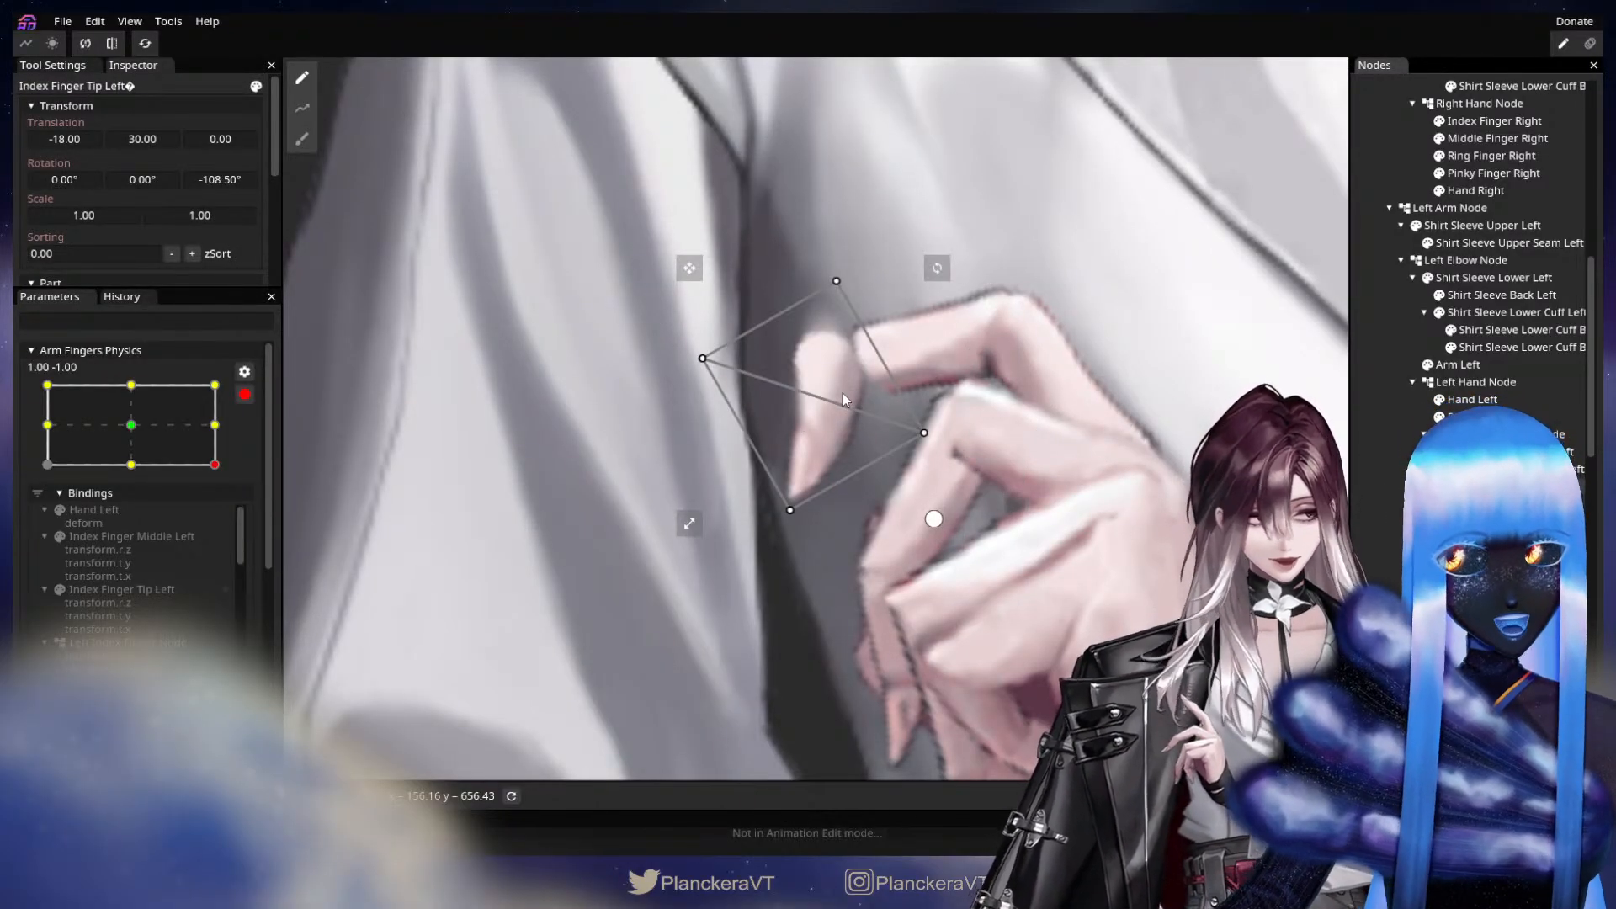
drag(989, 580, 961, 496)
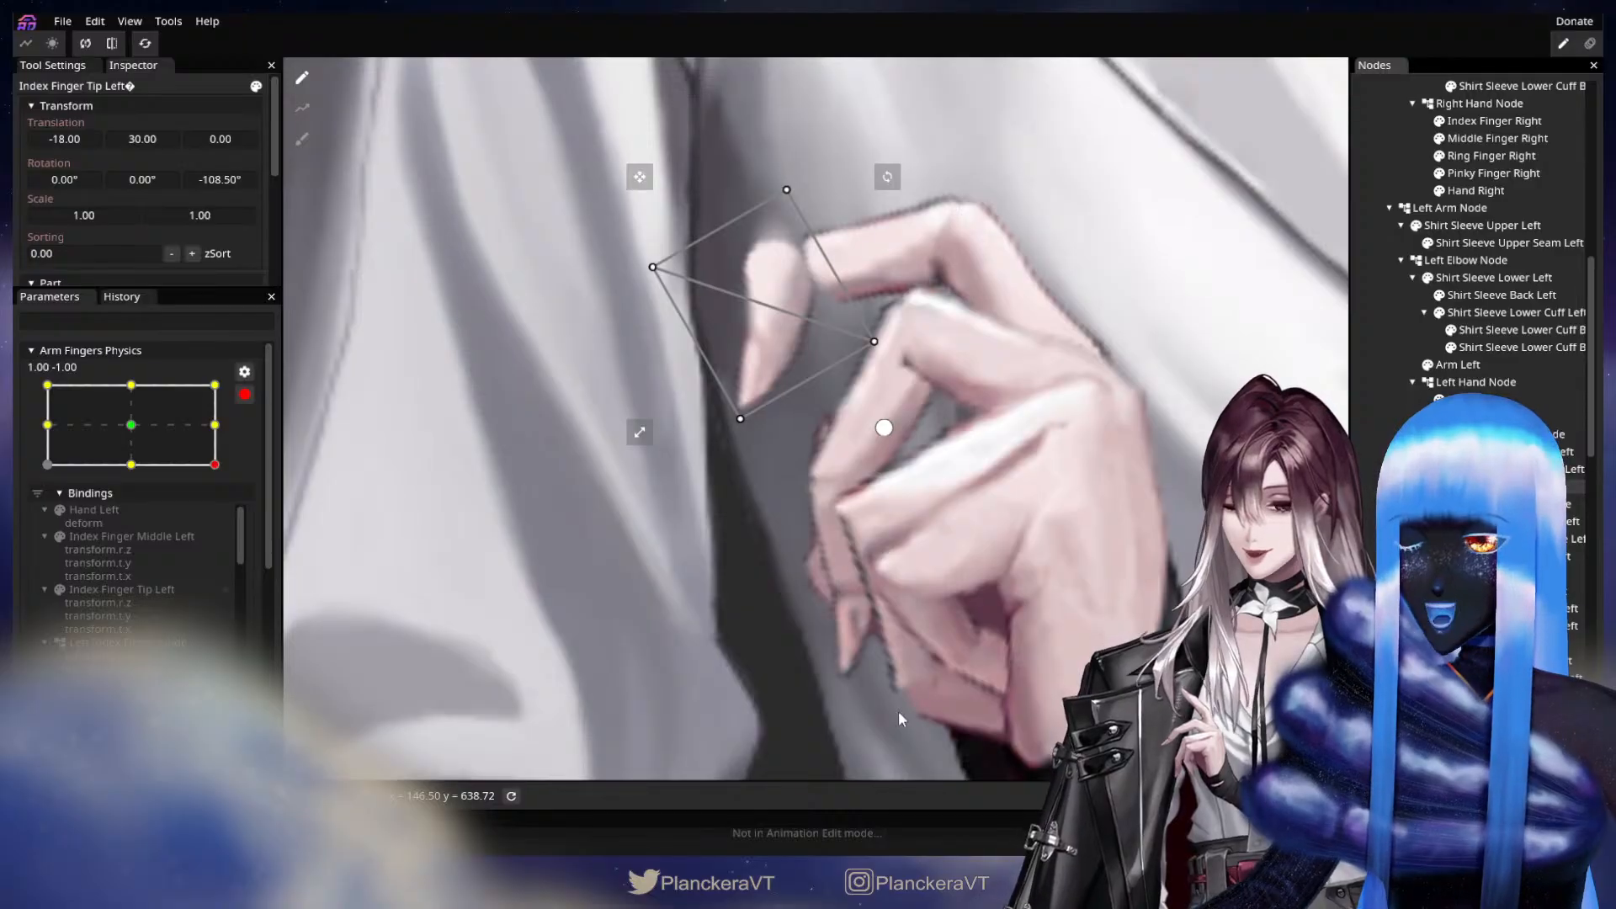
drag(882, 413, 883, 476)
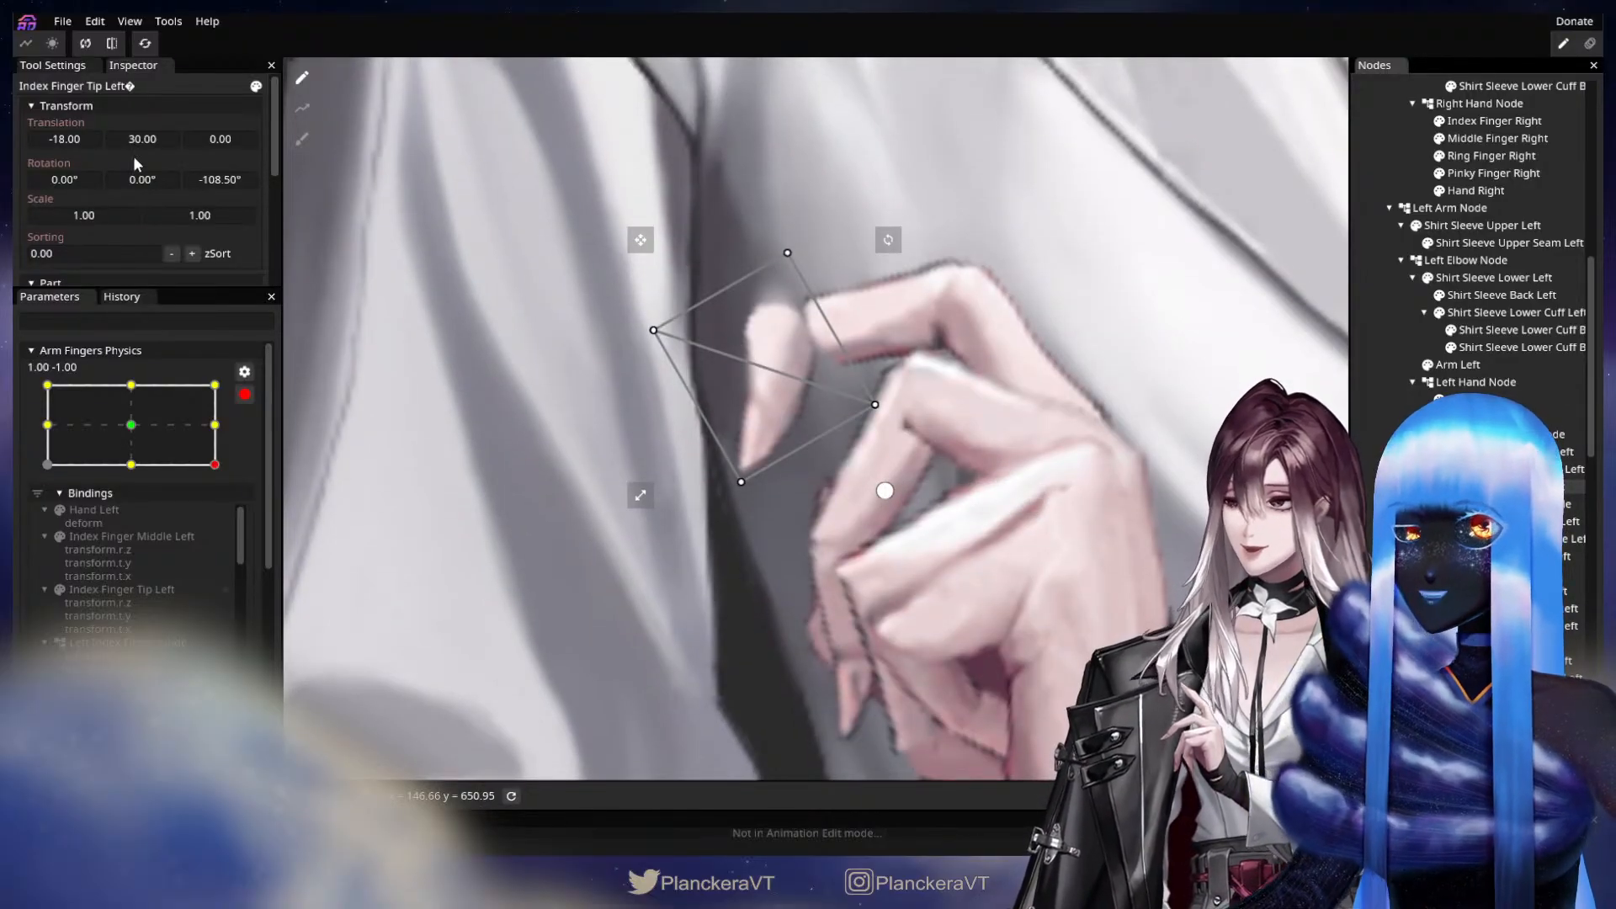
drag(74, 138, 146, 140)
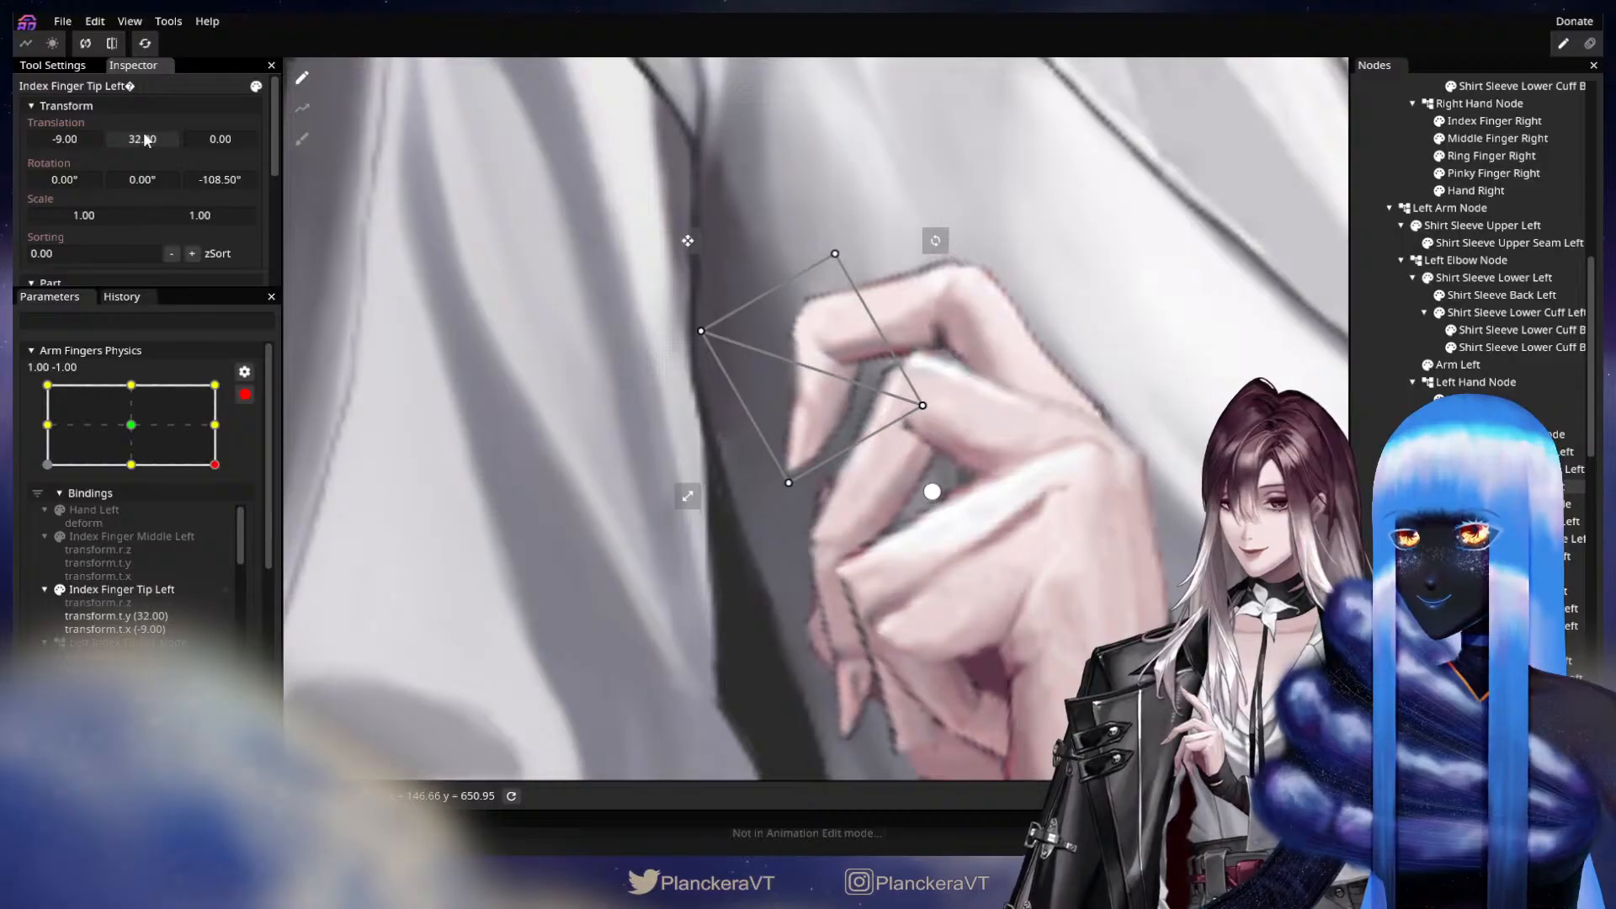
drag(217, 179, 134, 144)
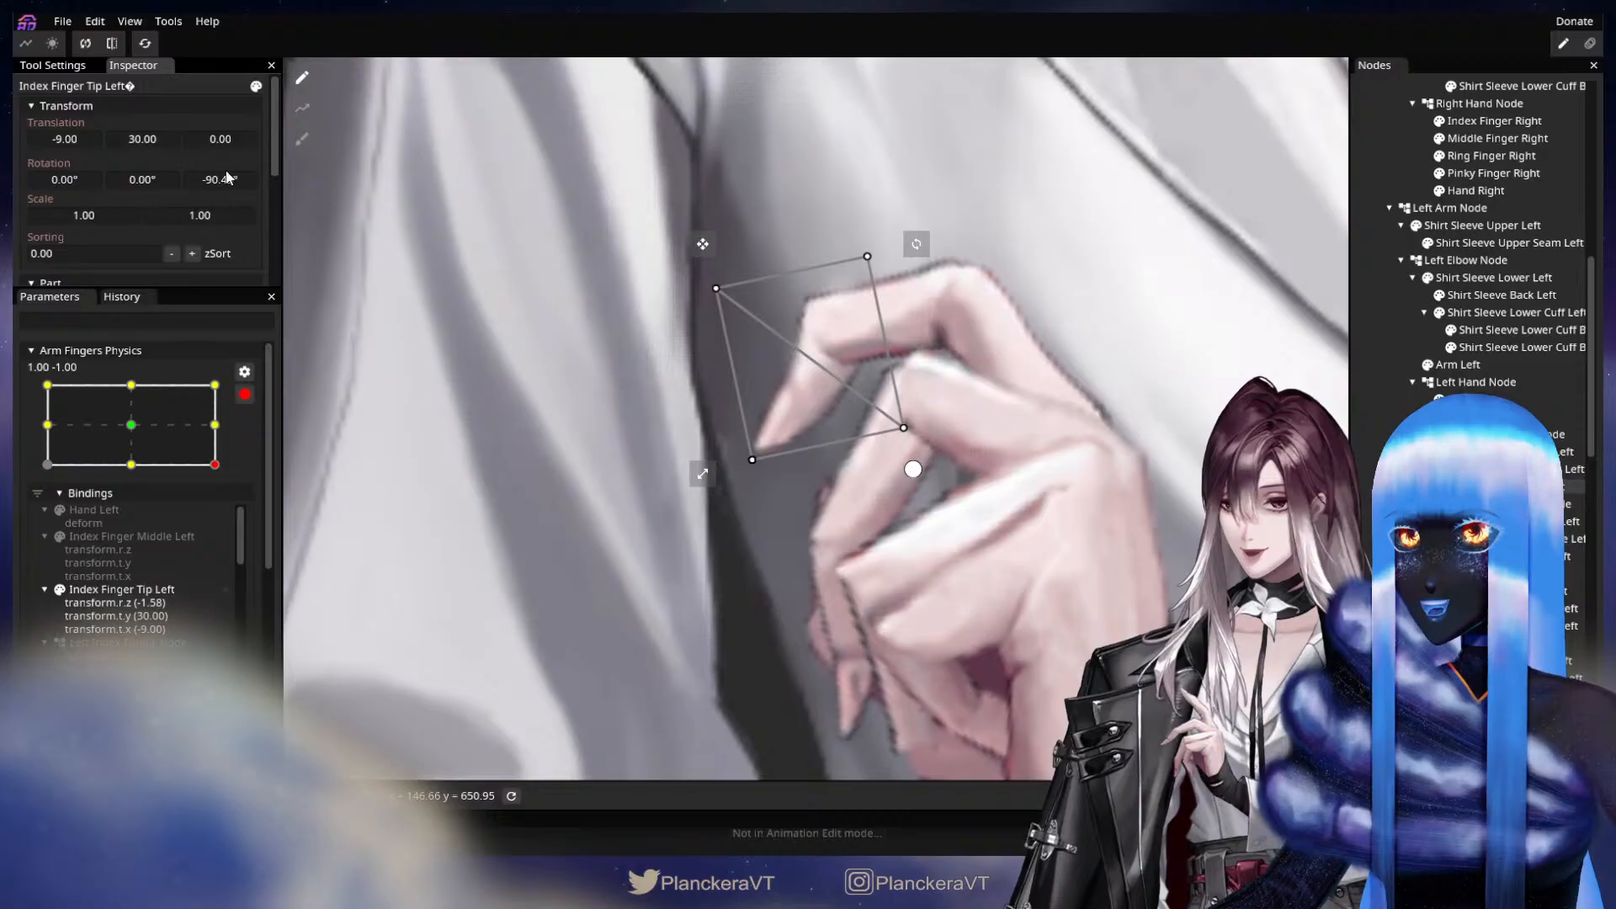
drag(235, 179, 458, 190)
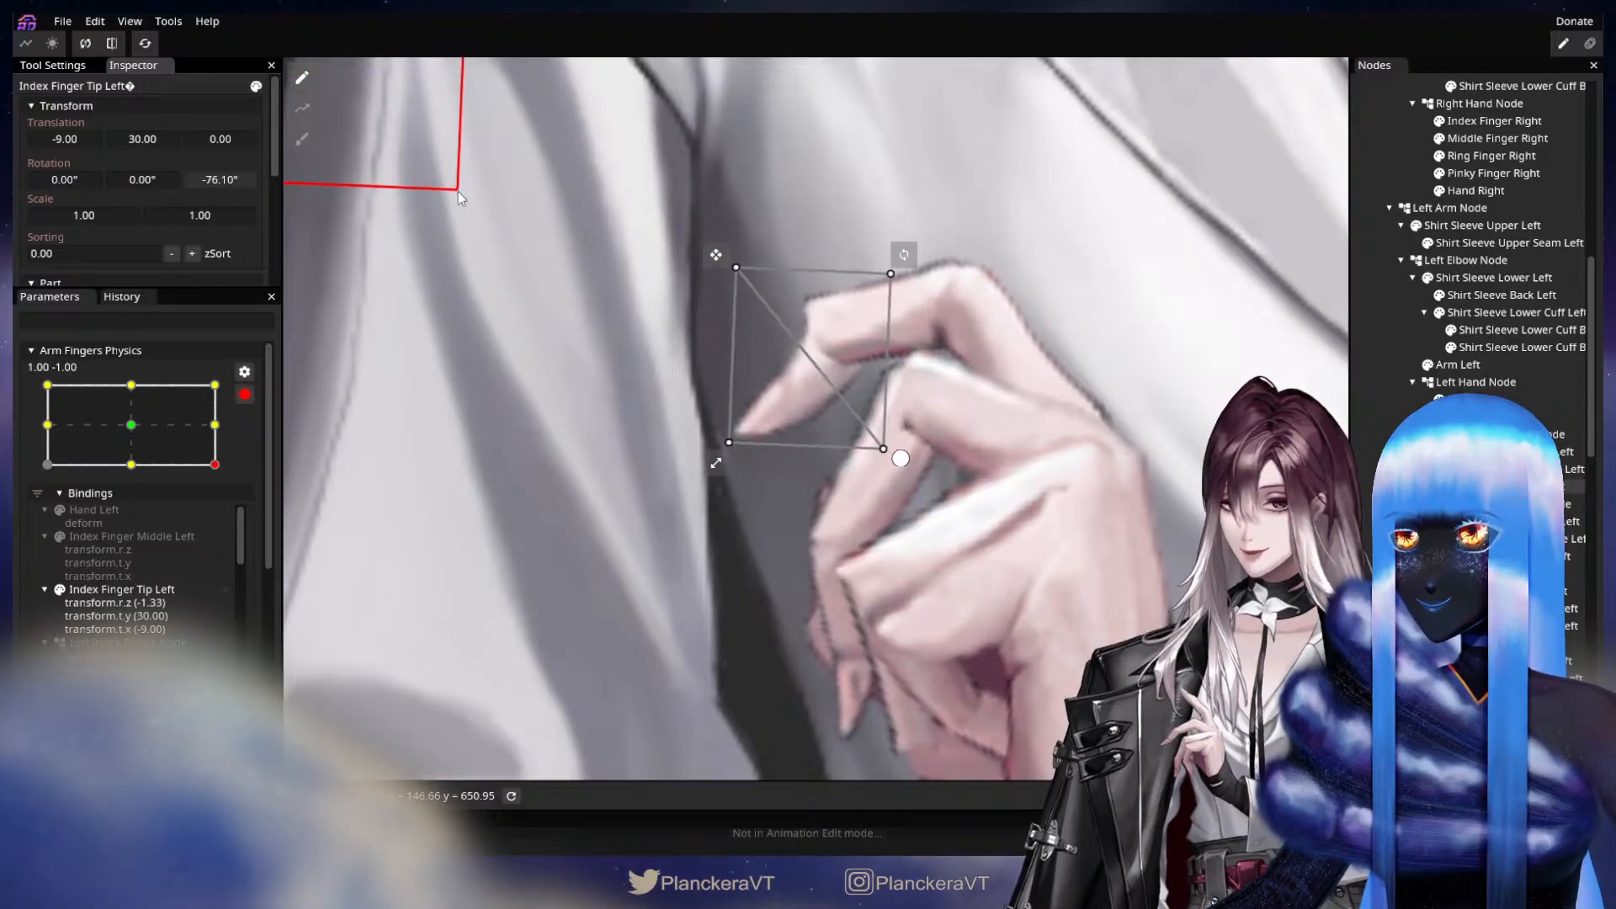
drag(162, 140, 133, 143)
drag(221, 179, 143, 143)
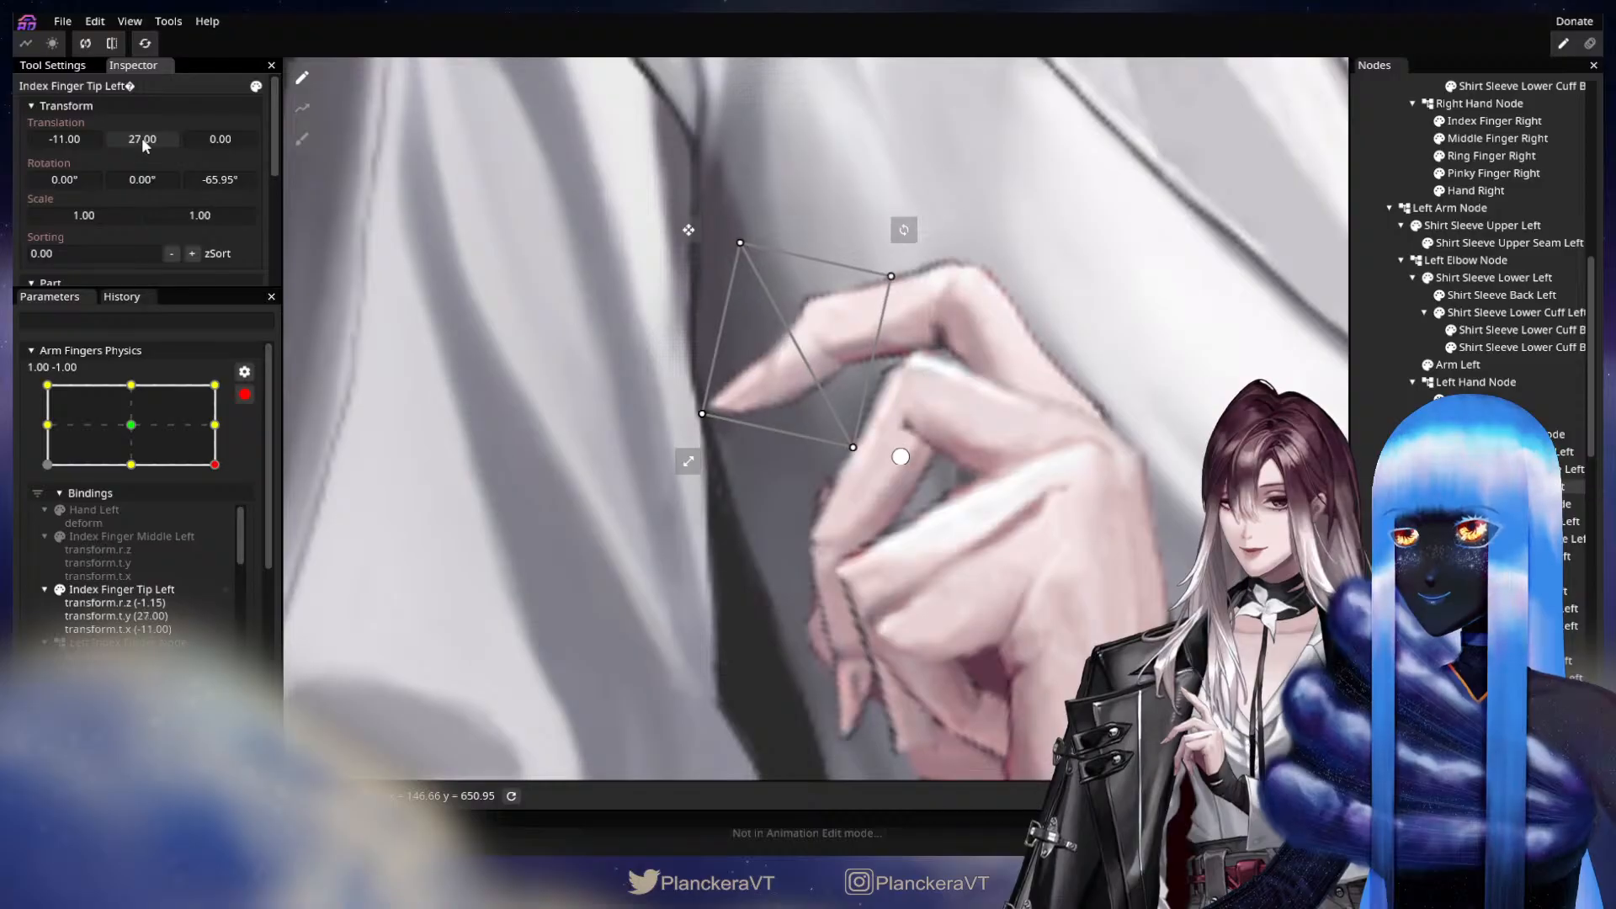
drag(67, 138, 66, 142)
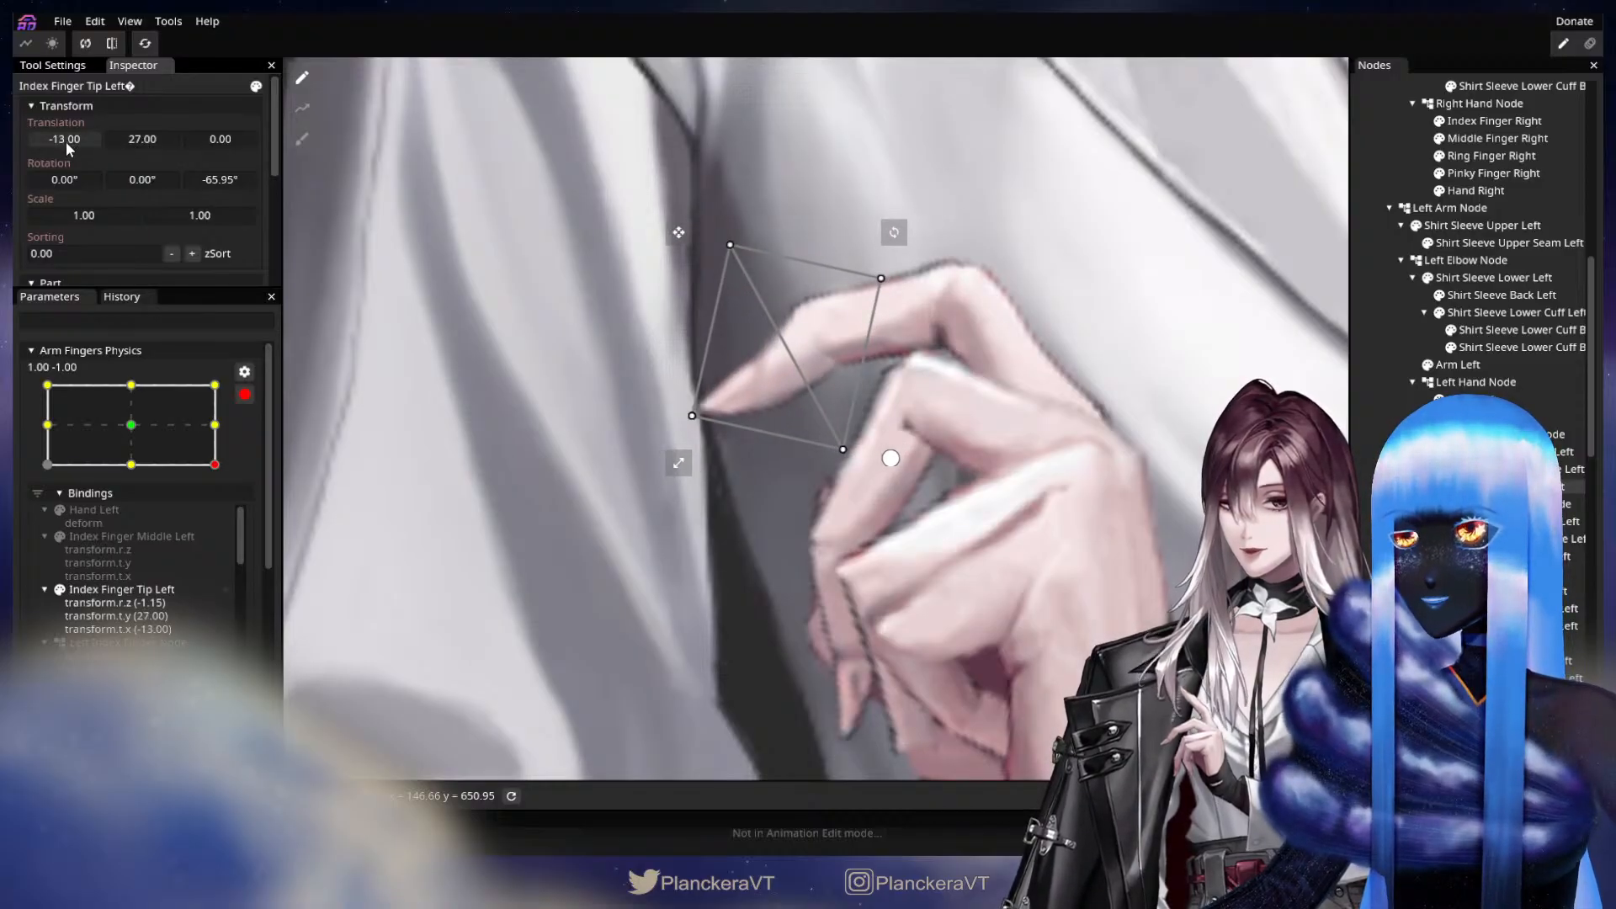
At the 1.00, -1.00 keypoint, set the X translation of Index Finger Middle Left to -4.00 and Index Finger Tip Left to -12.00.
drag(1218, 505, 1185, 503)
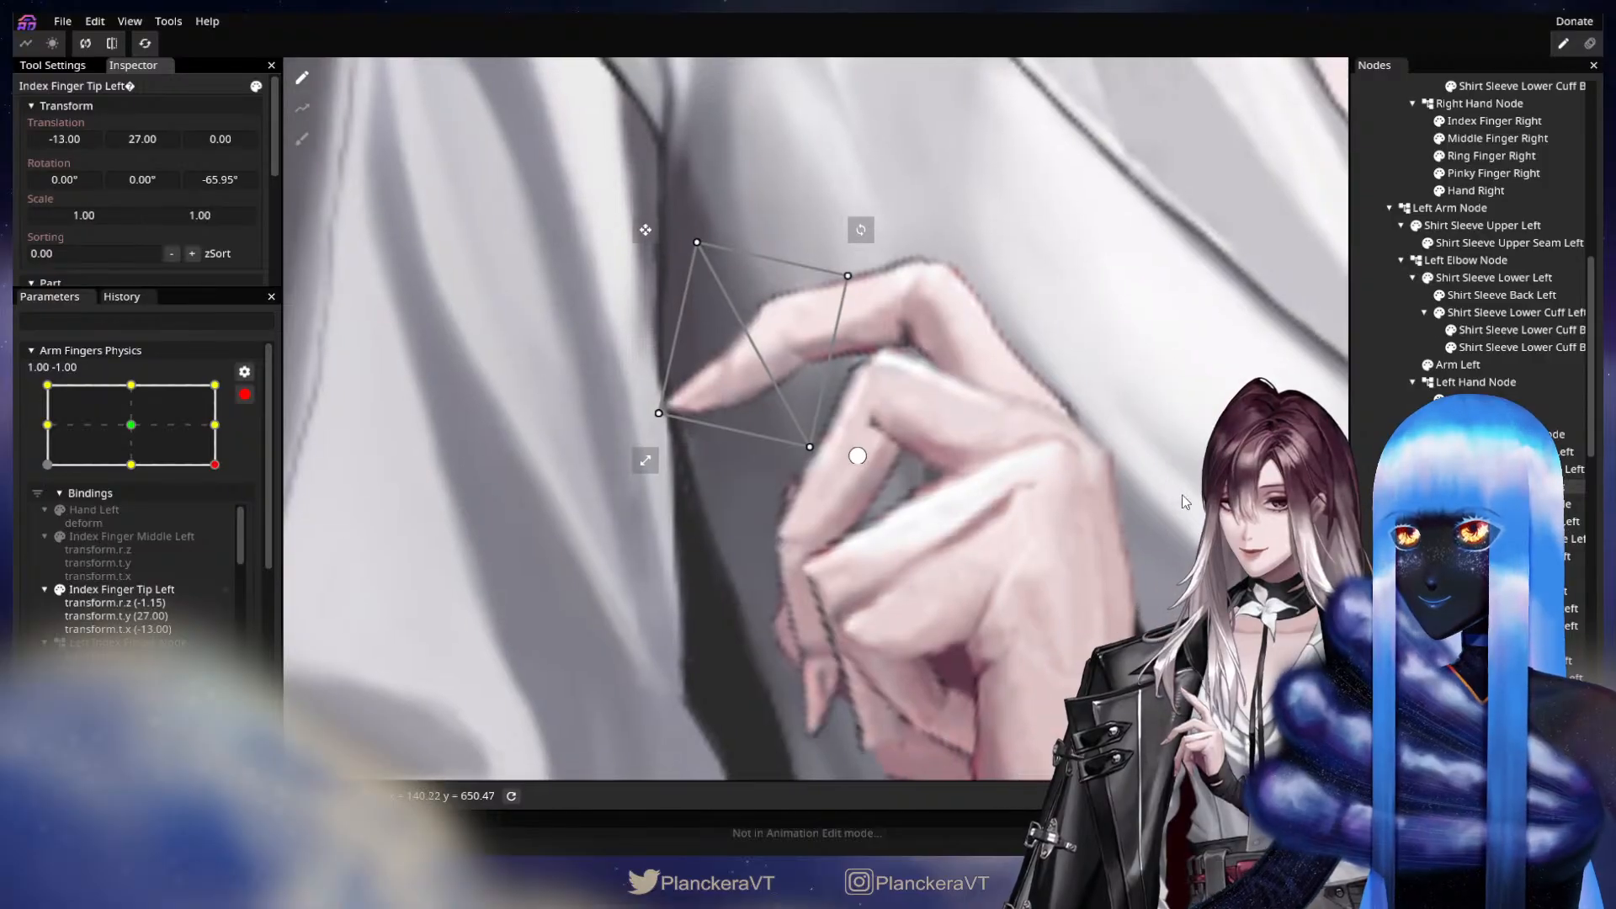
click(1507, 469)
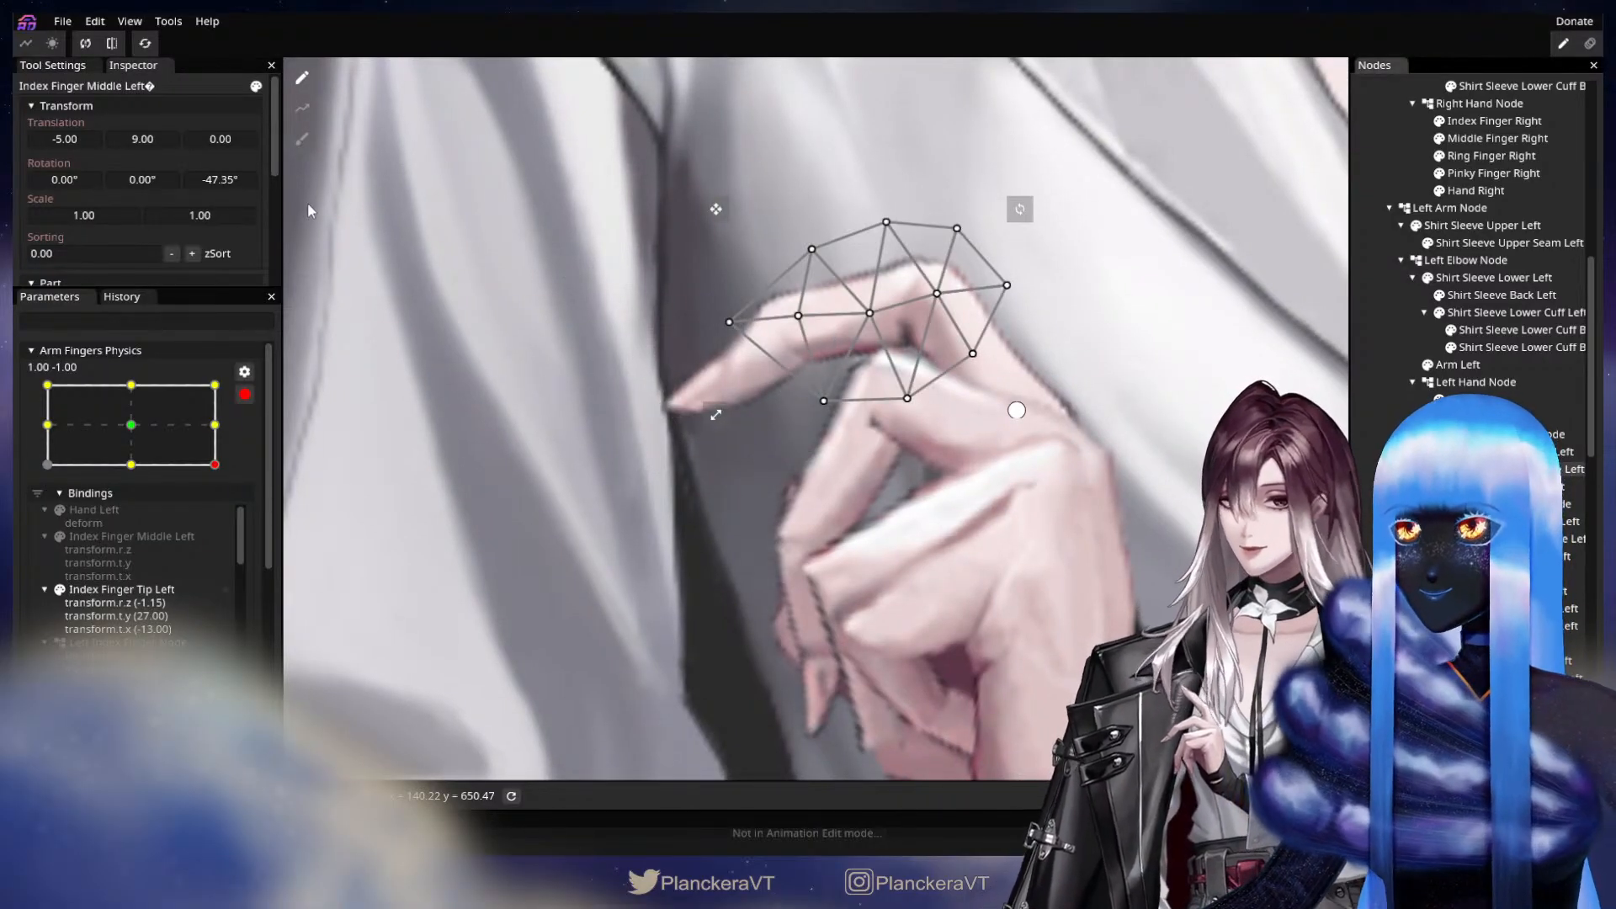
drag(147, 143, 69, 144)
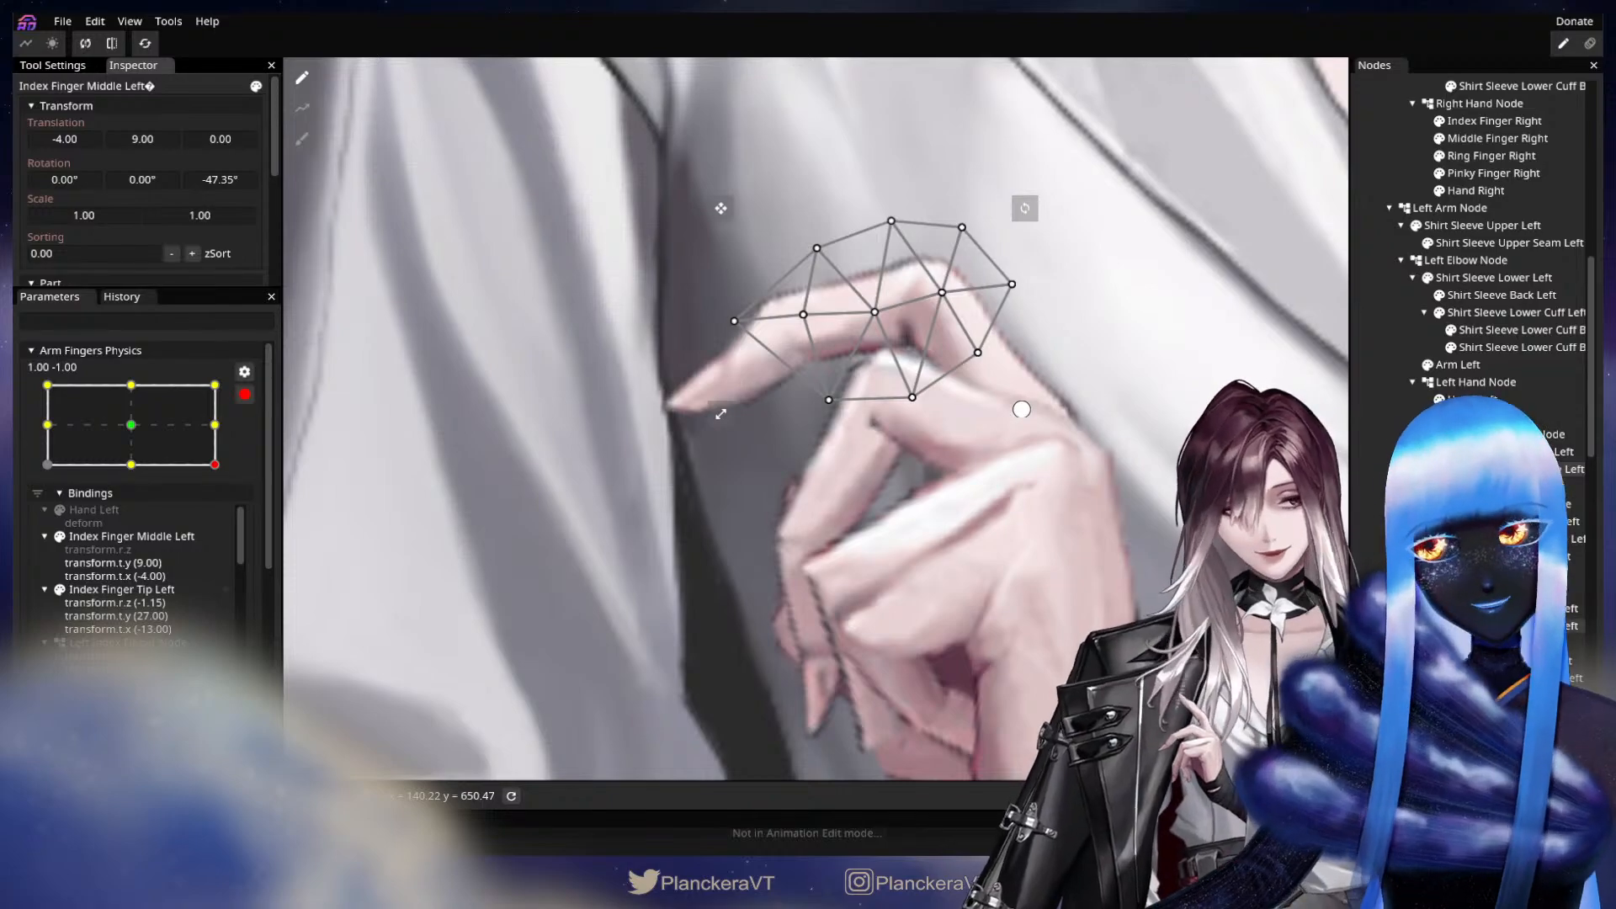
click(764, 367)
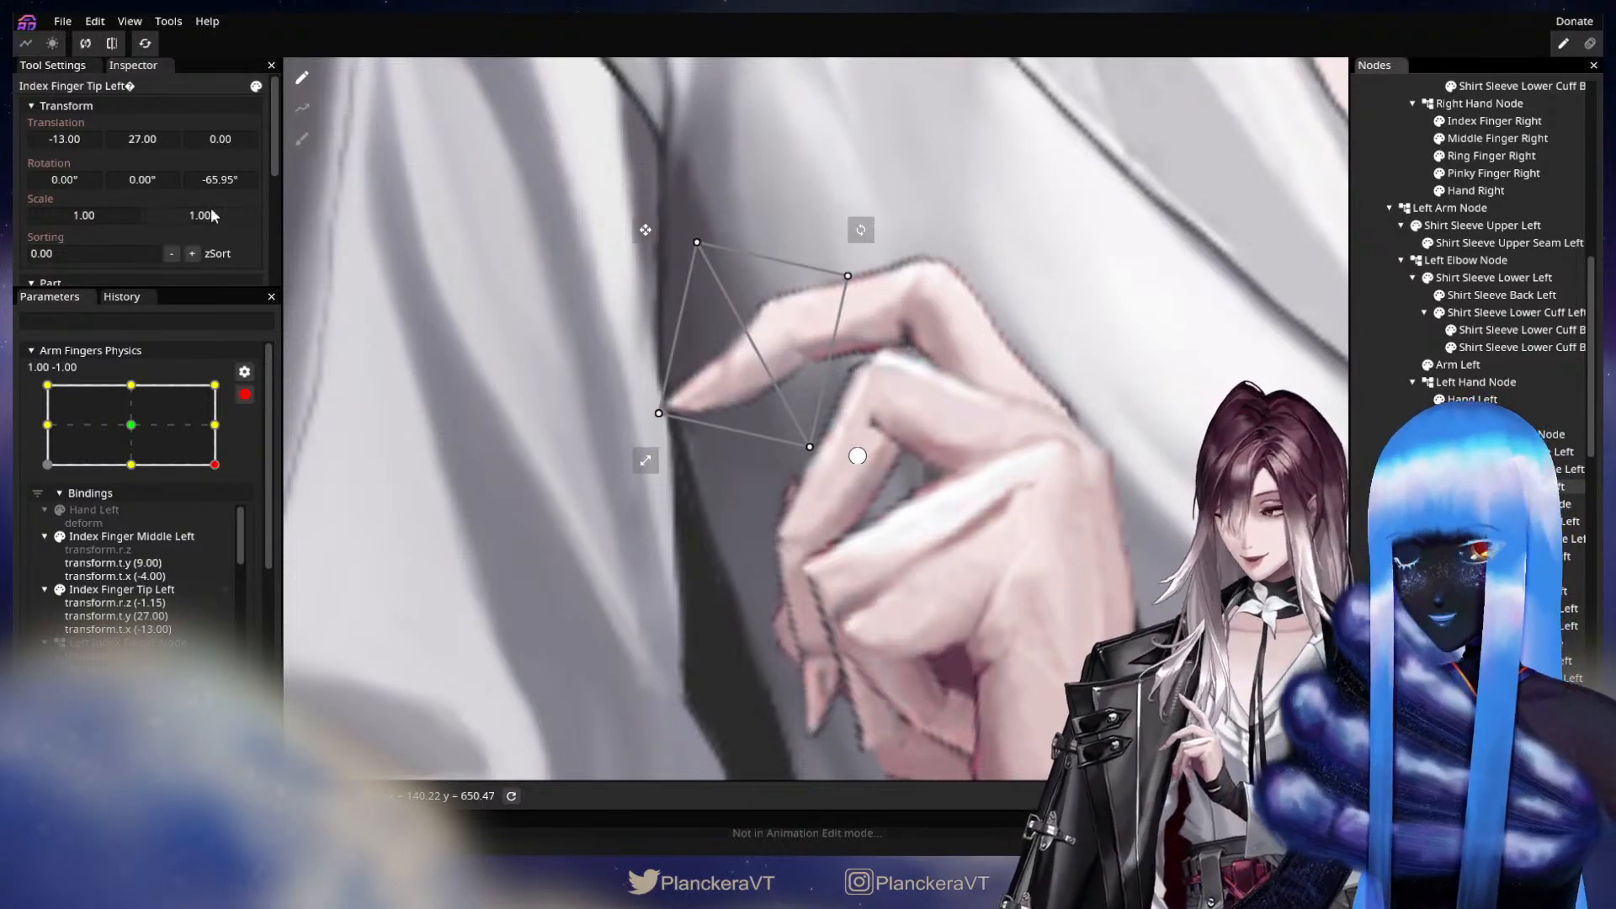
drag(83, 140, 85, 138)
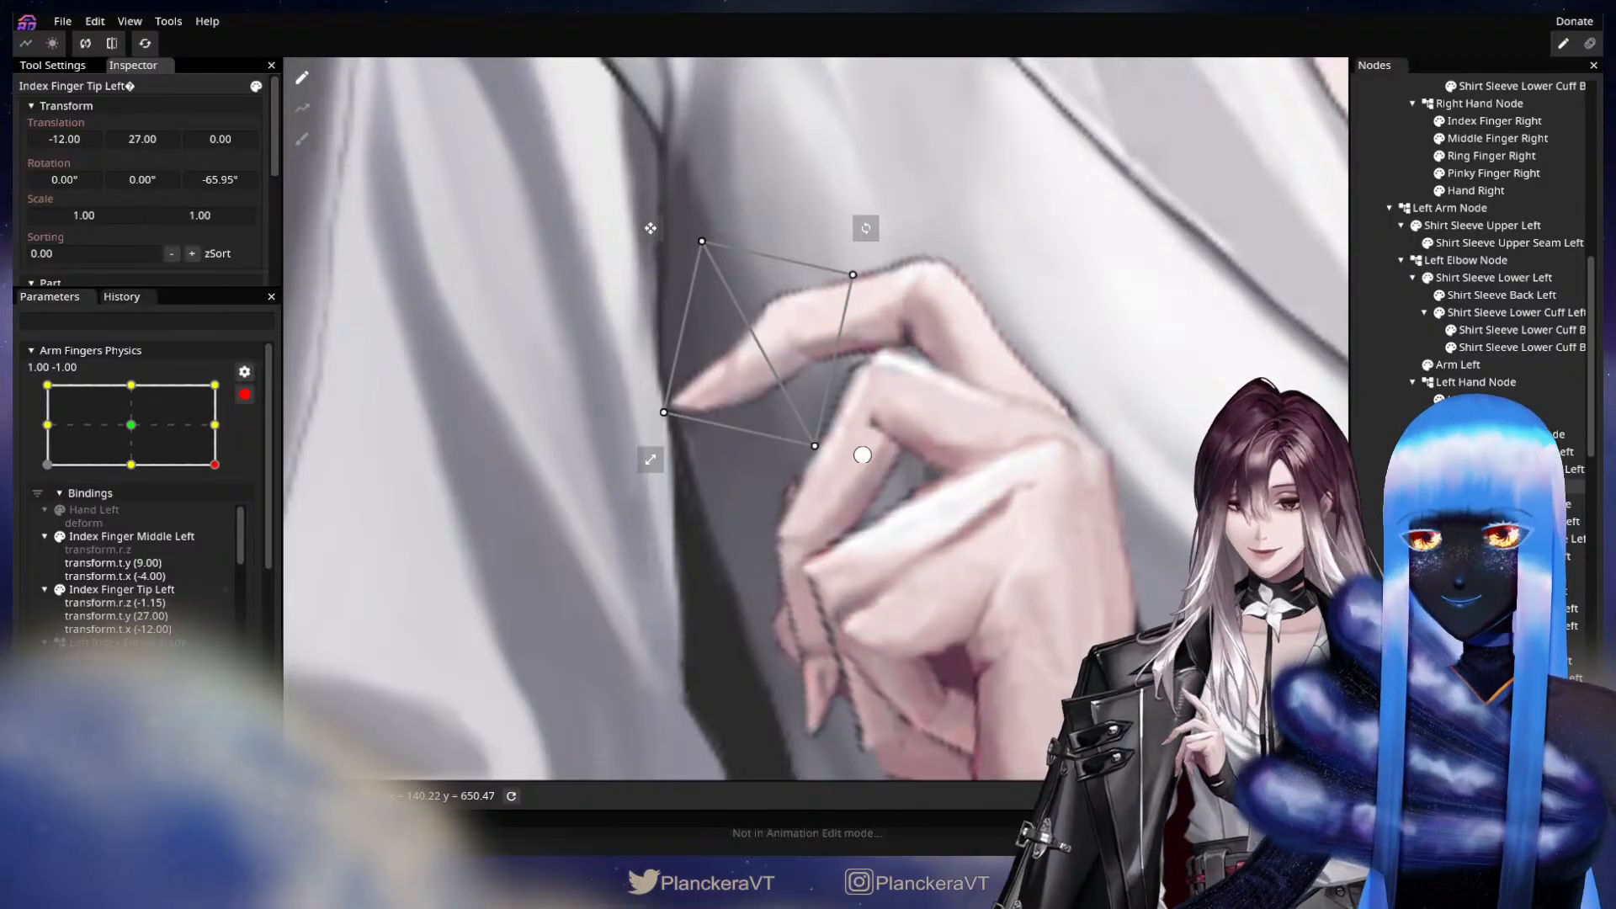
Set the Y translation of Middle Finger Middle Left to 8.00 and Middle Finger Tip Left to 21.00, and clear the selection.
drag(863, 455, 898, 365)
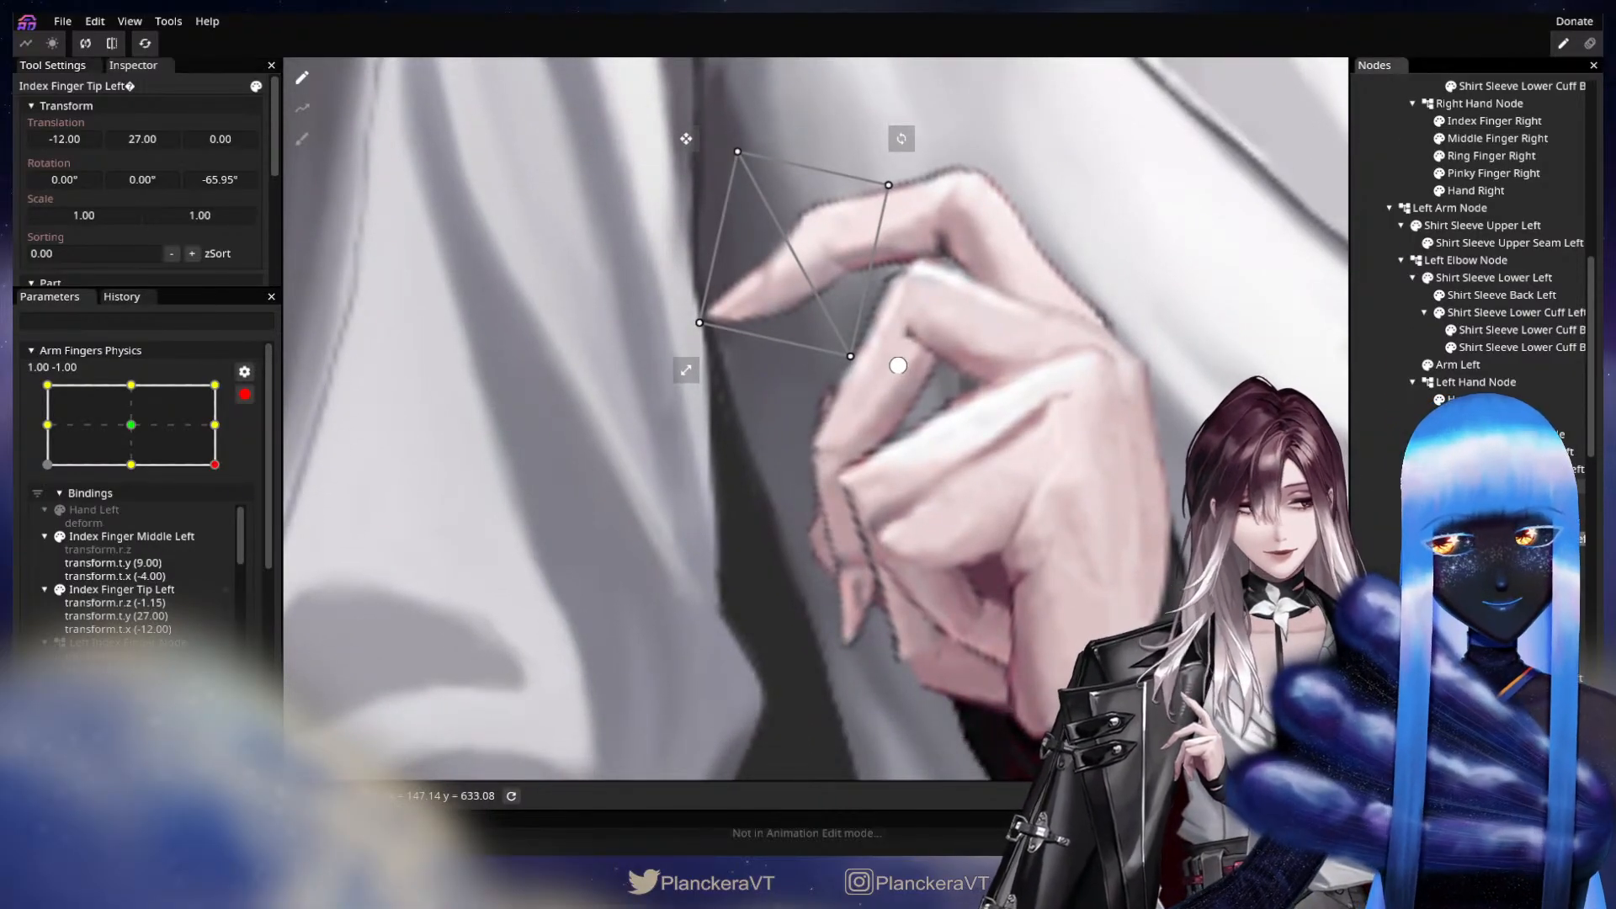
click(730, 329)
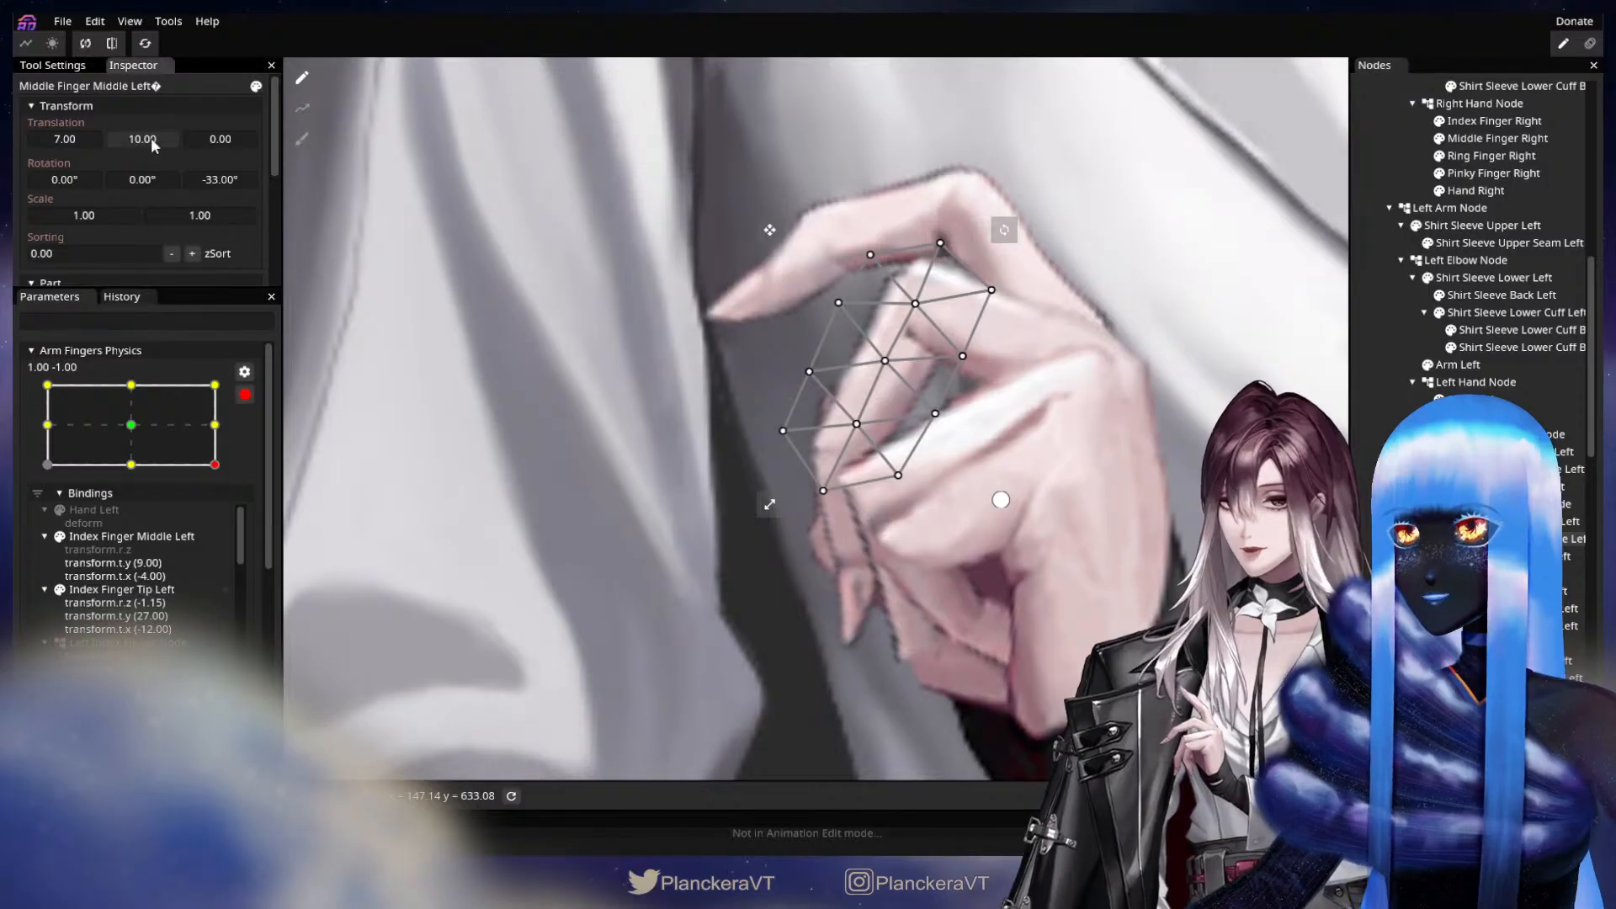
drag(149, 139, 148, 140)
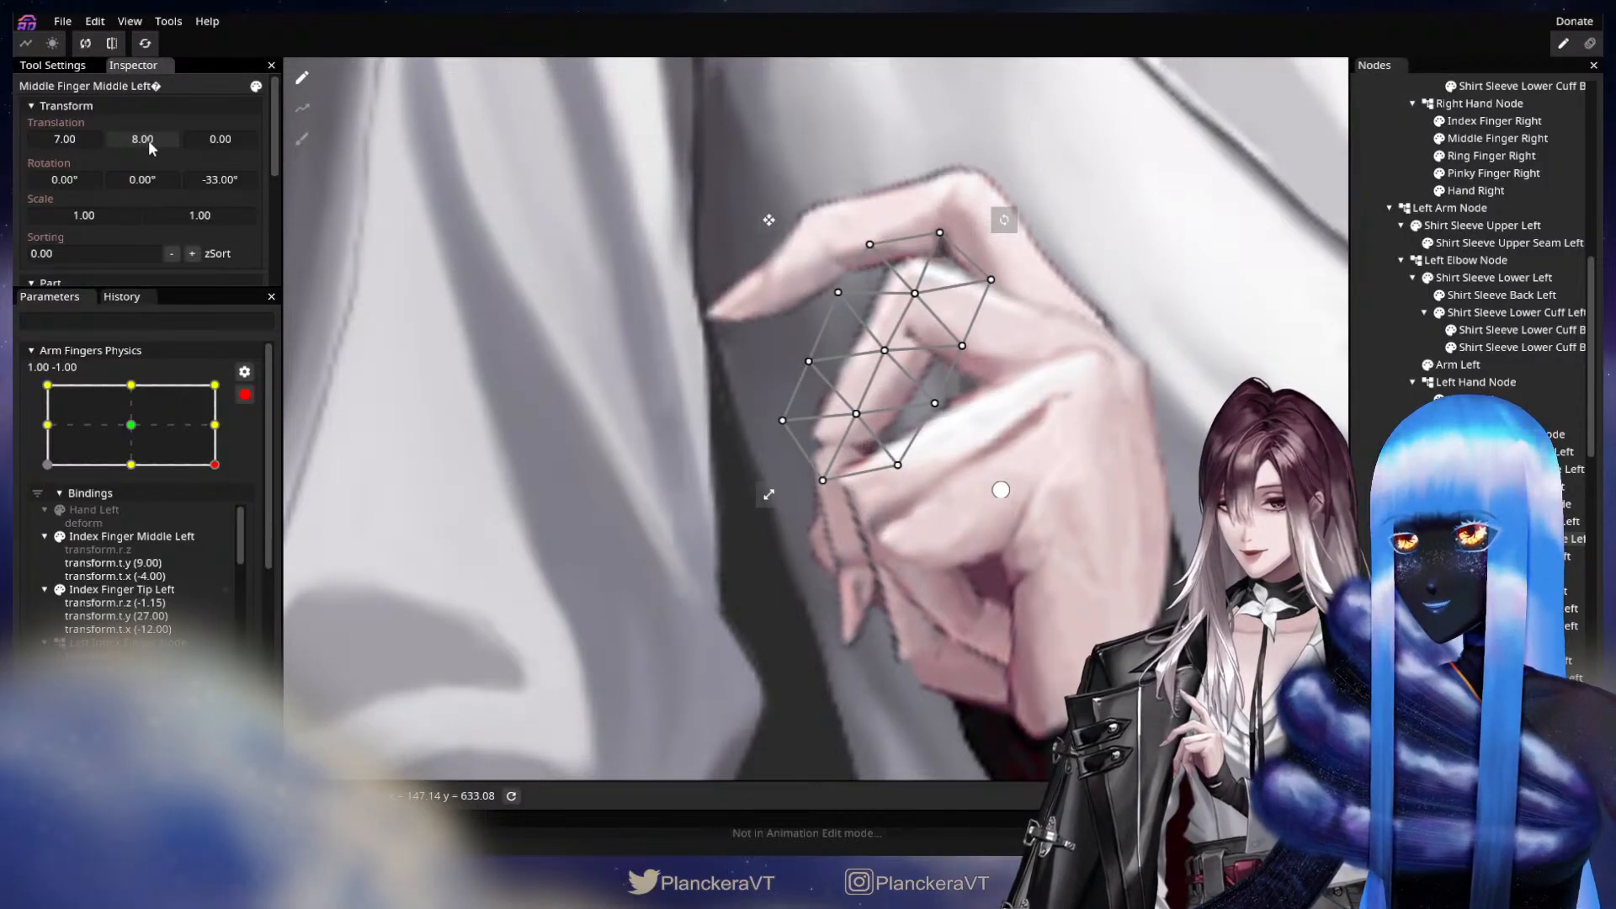
click(1515, 557)
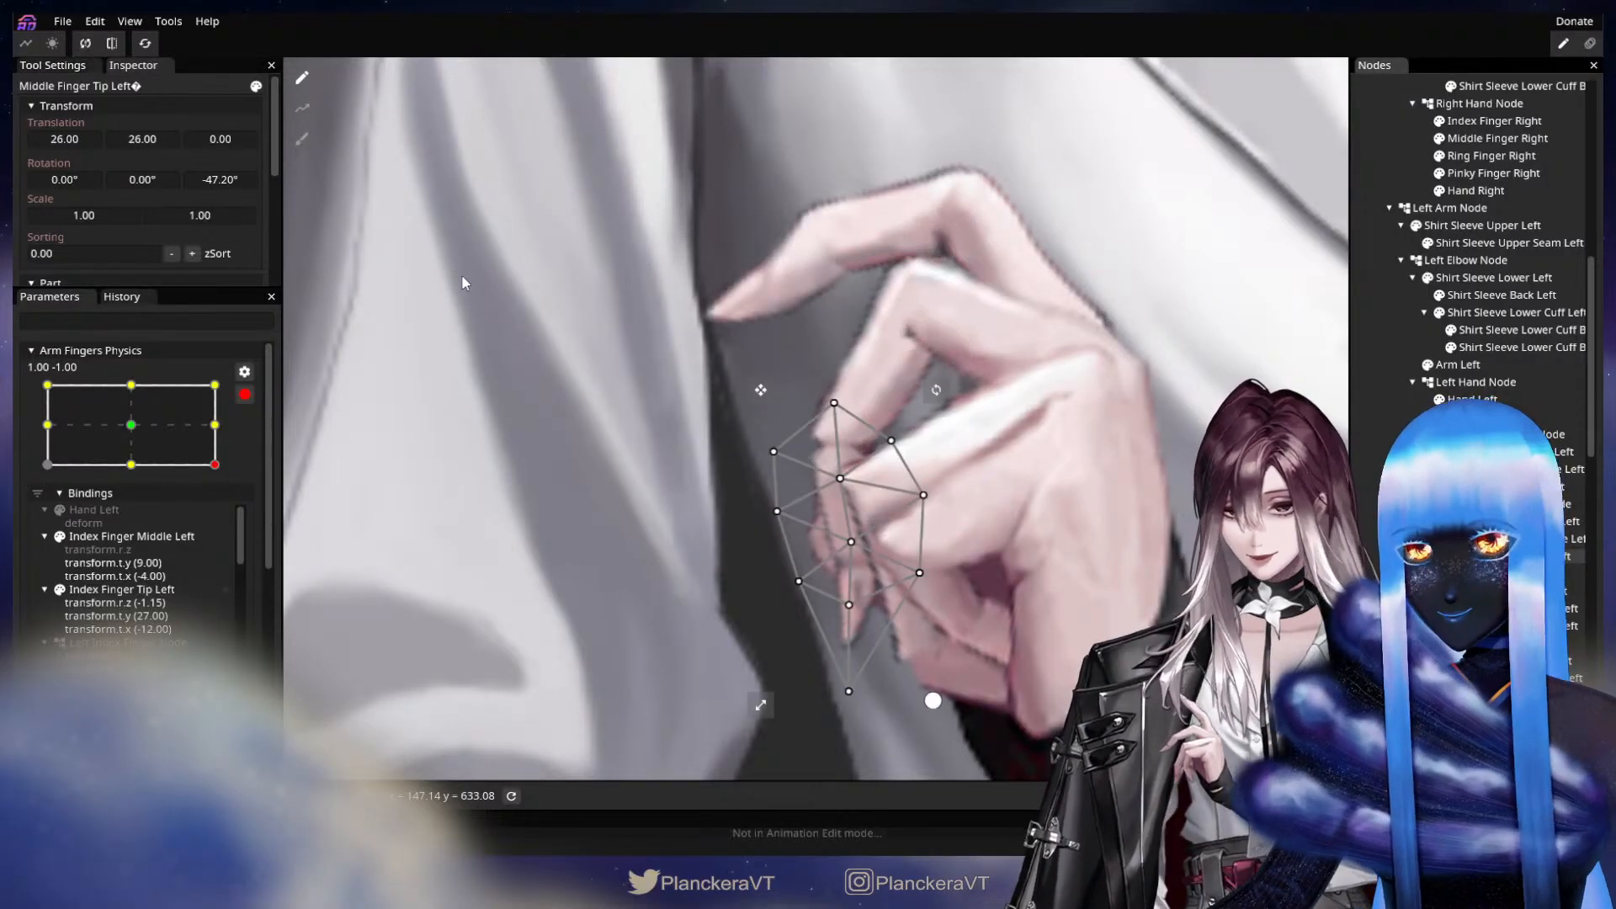
drag(141, 139, 138, 138)
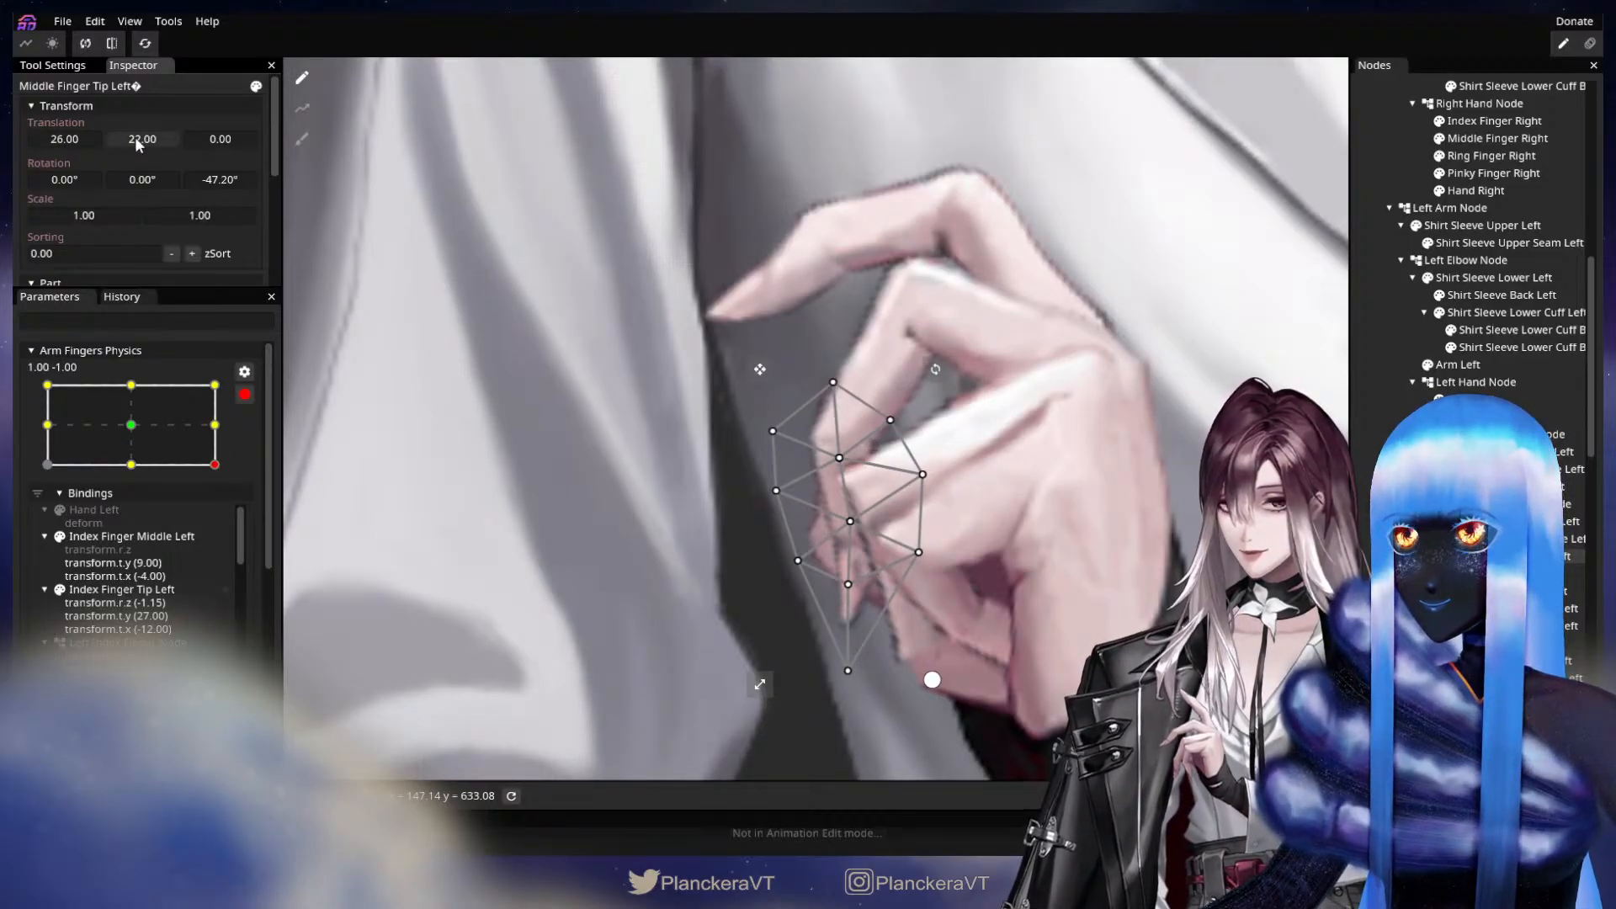
drag(139, 141, 135, 141)
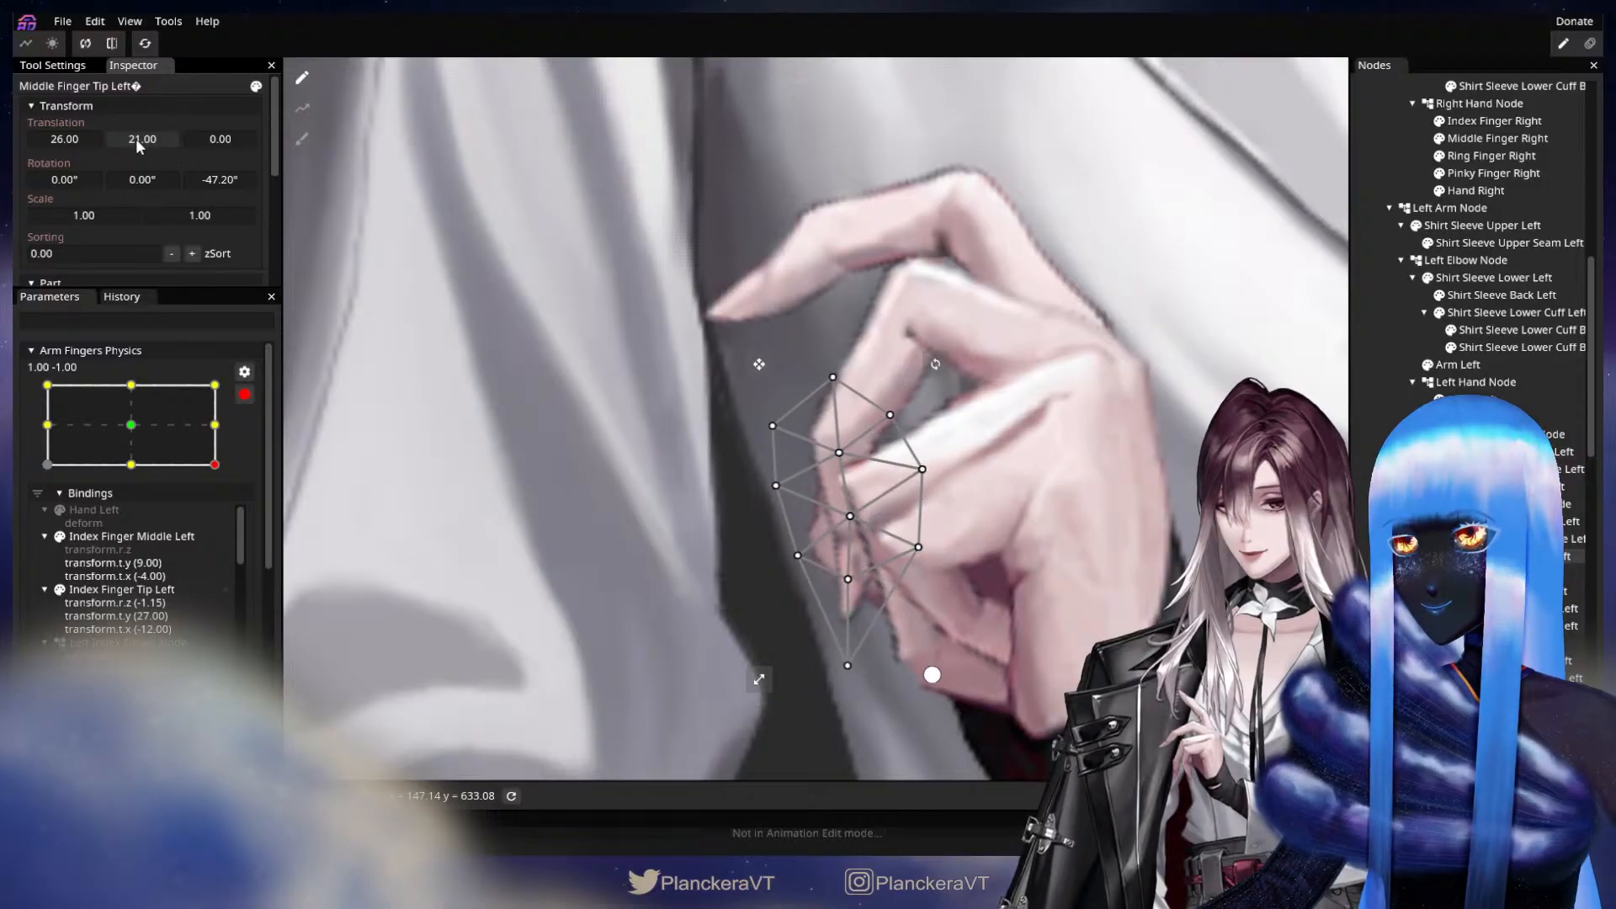
click(1430, 557)
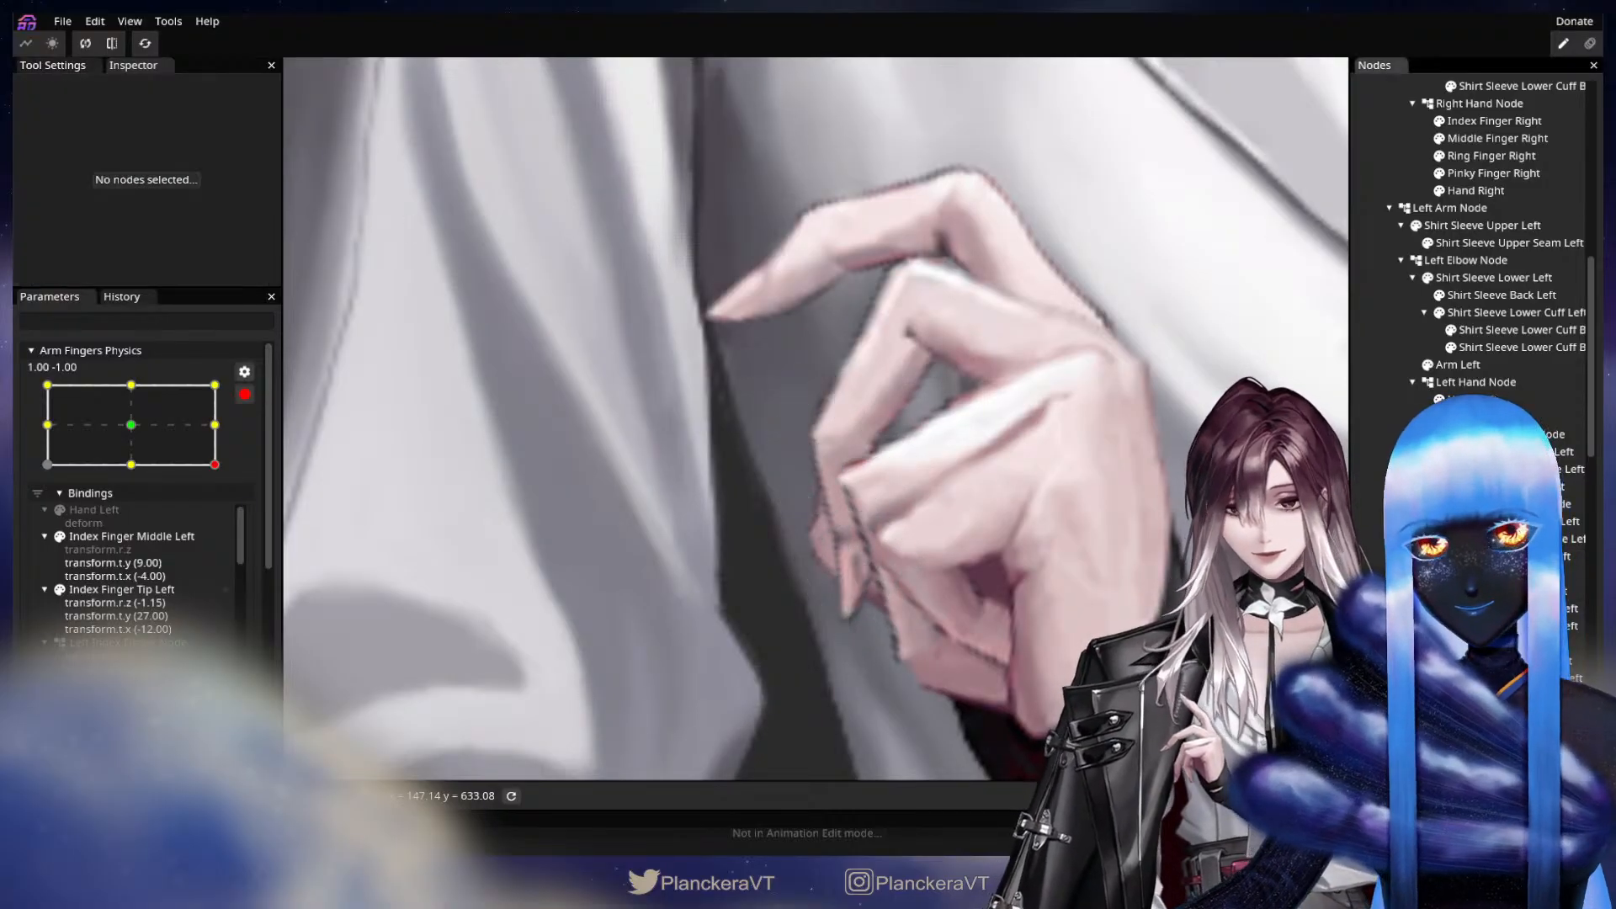
Hide the left pinky finger and set Ring Finger Middle Left to translation X 7.00, Y -2.00 and Z rotation -16.15°.
click(1439, 434)
click(1439, 435)
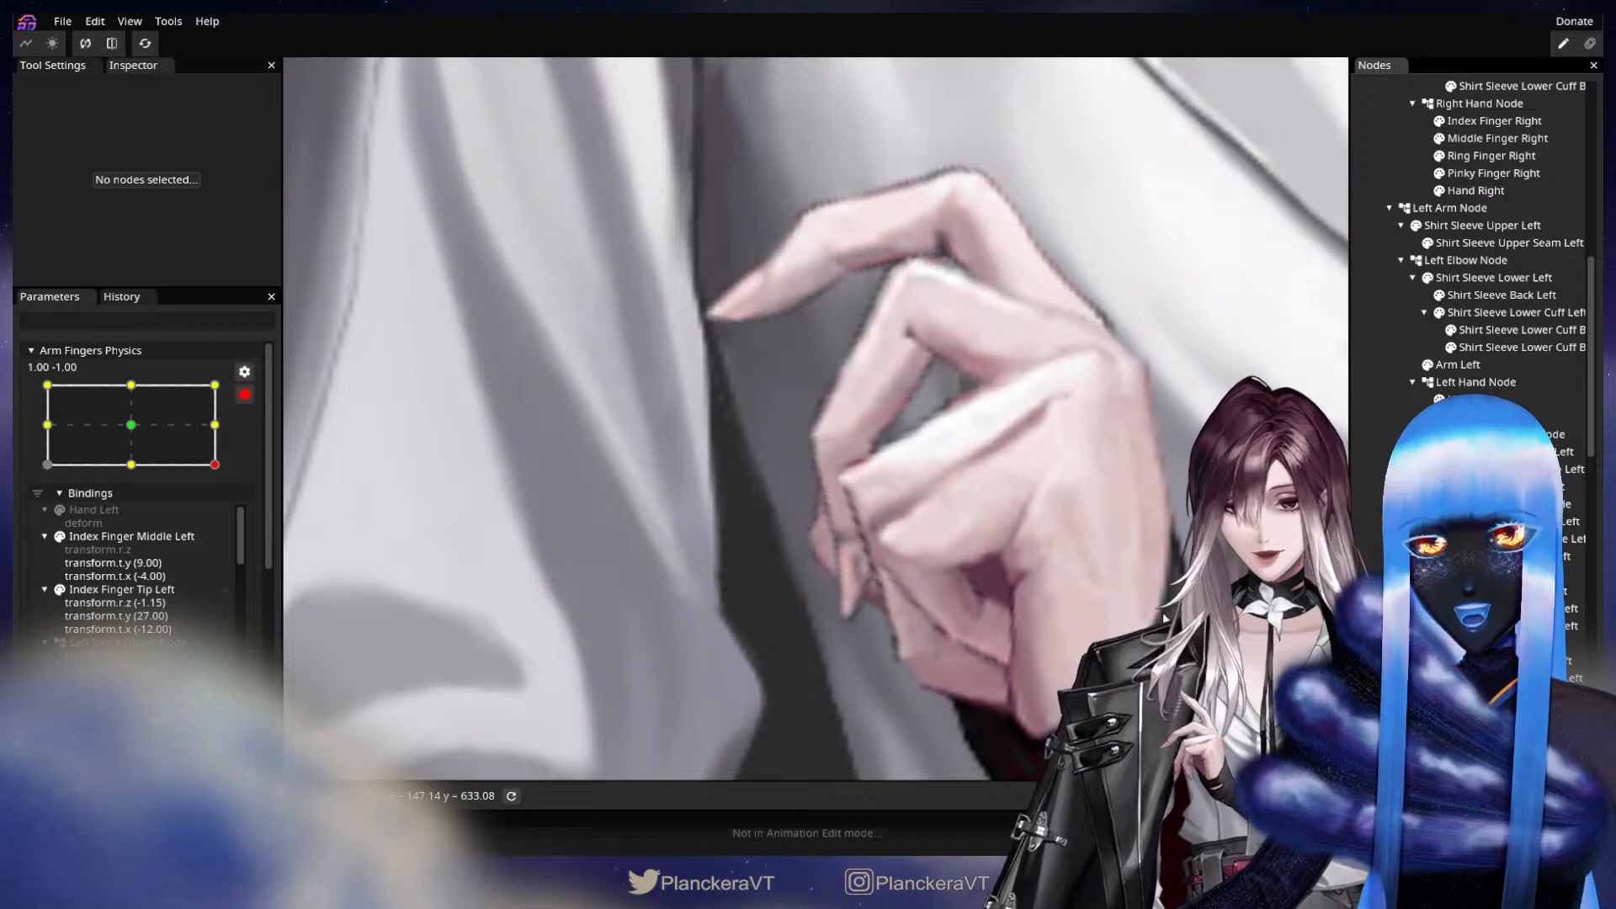
click(1439, 416)
drag(914, 521, 827, 444)
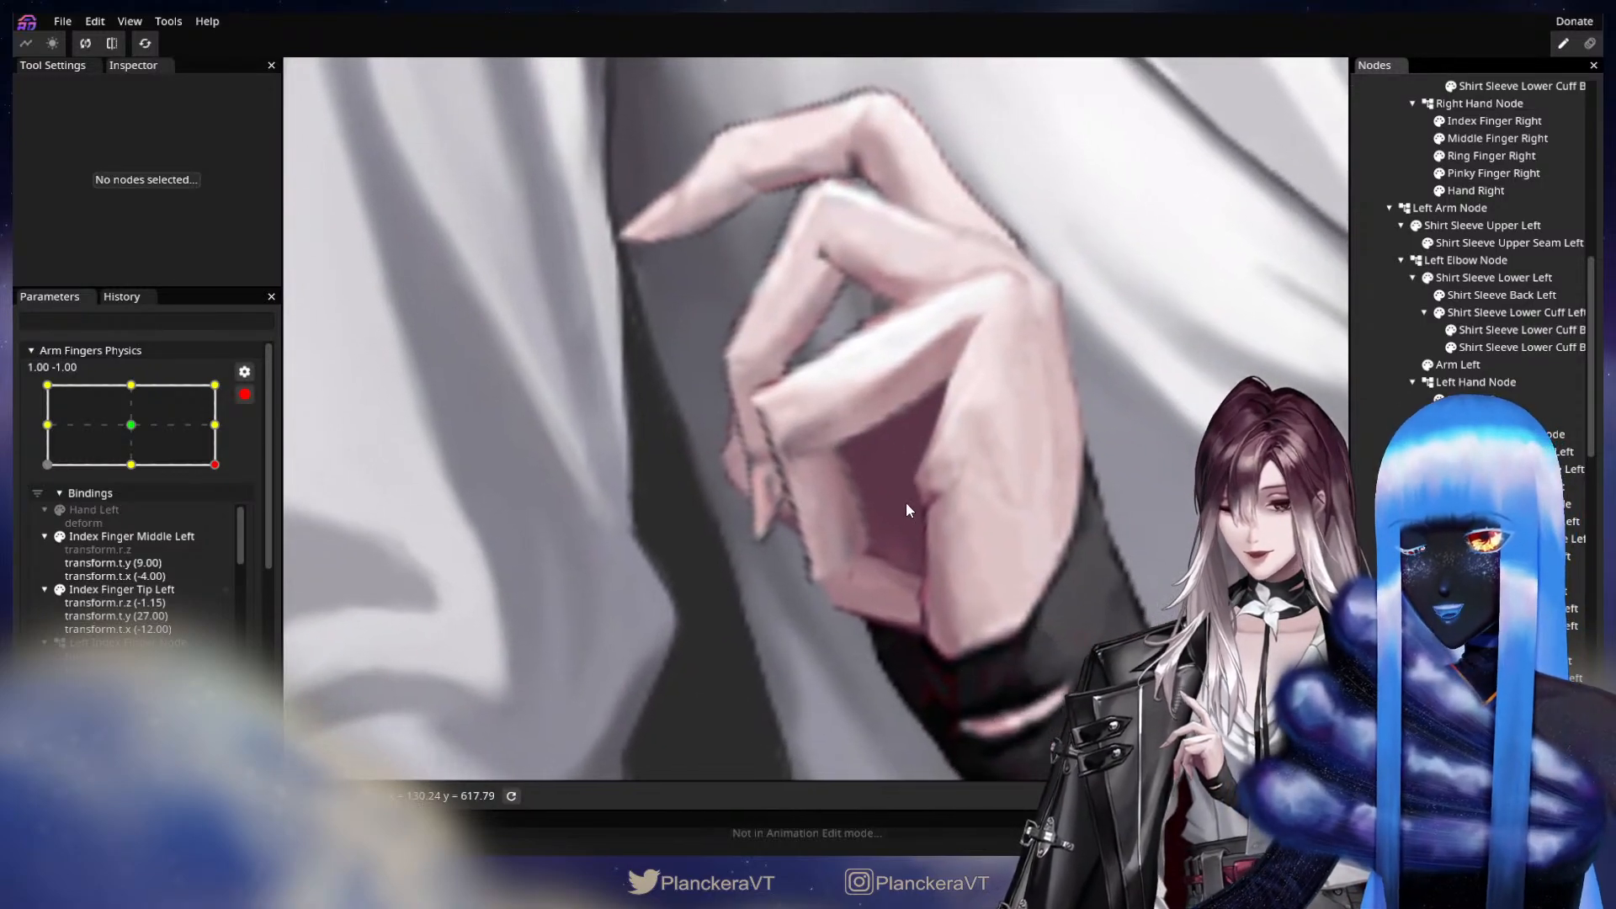
click(1439, 608)
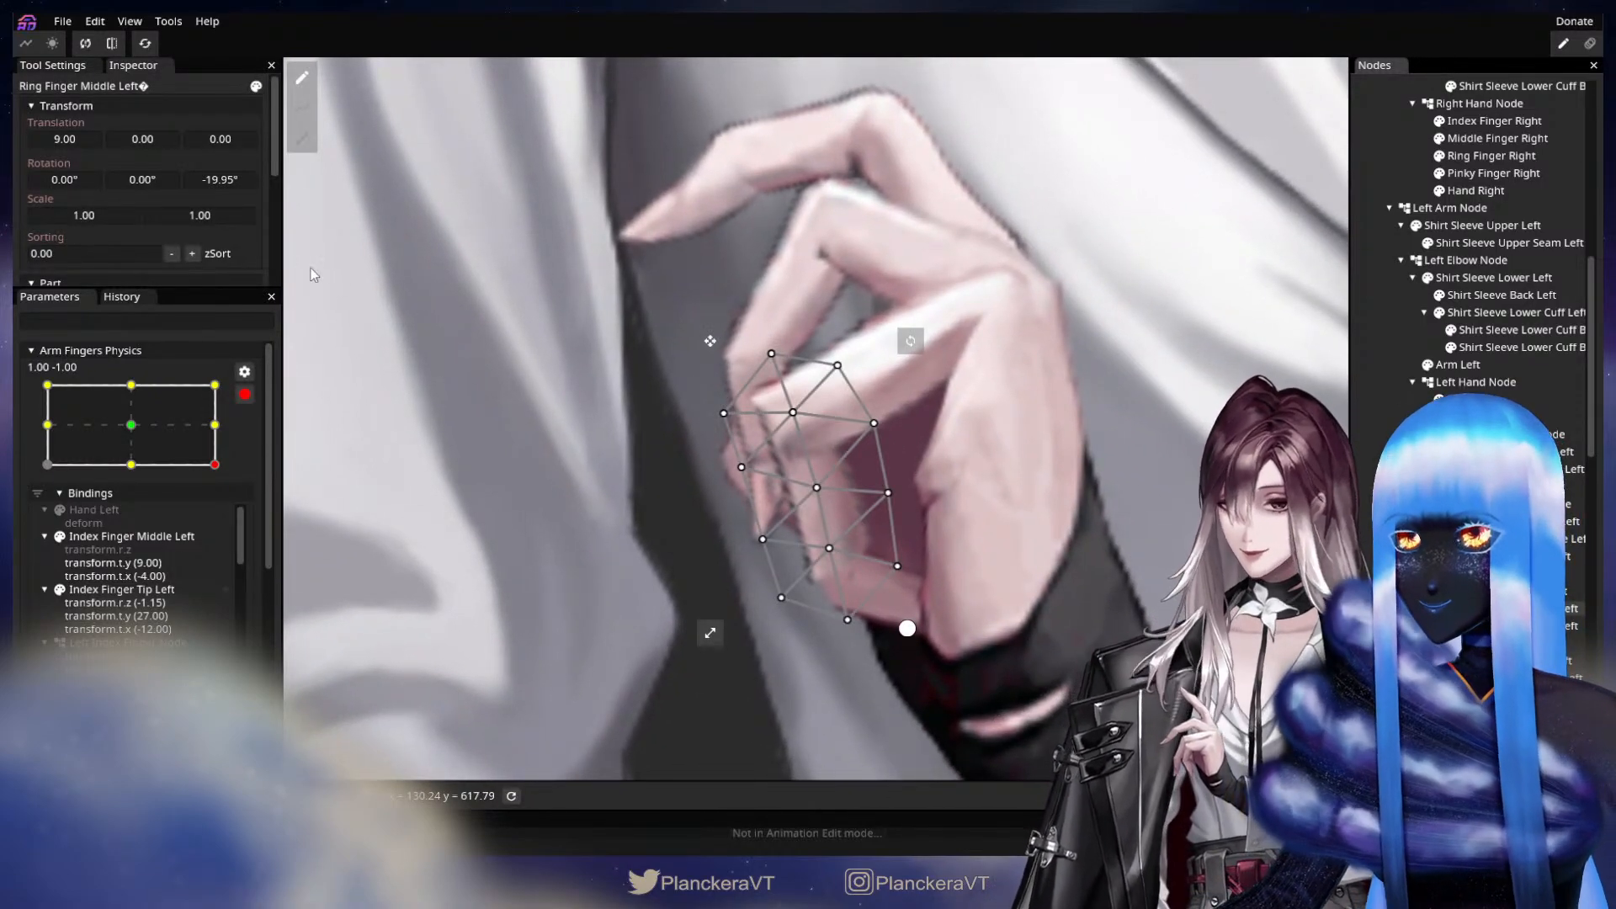
drag(222, 178, 288, 173)
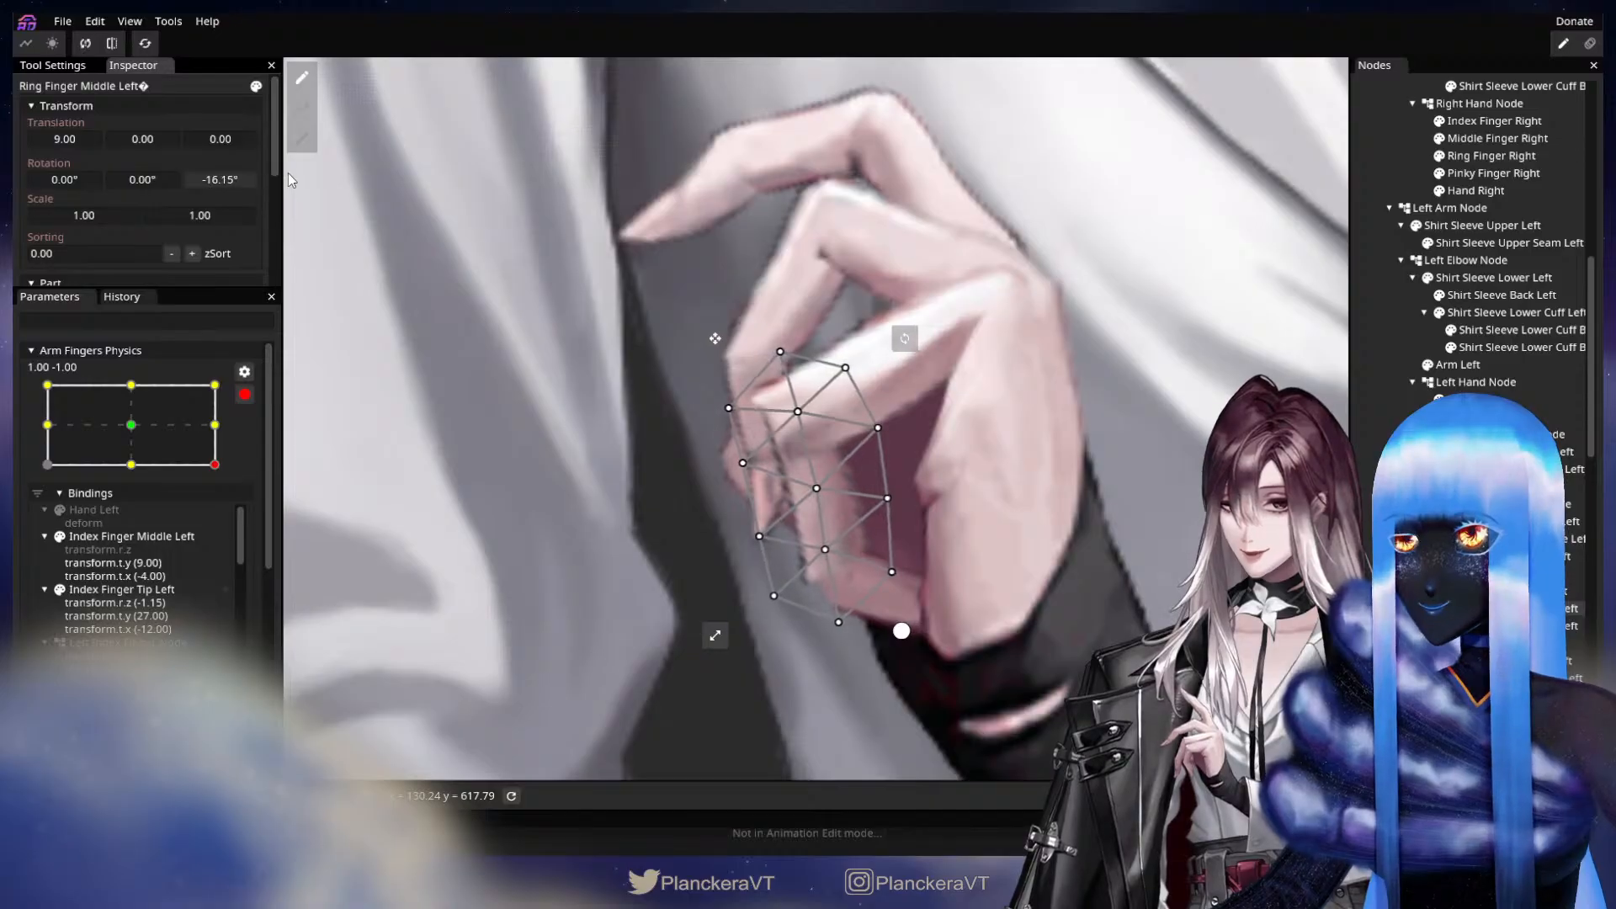
drag(71, 143, 146, 148)
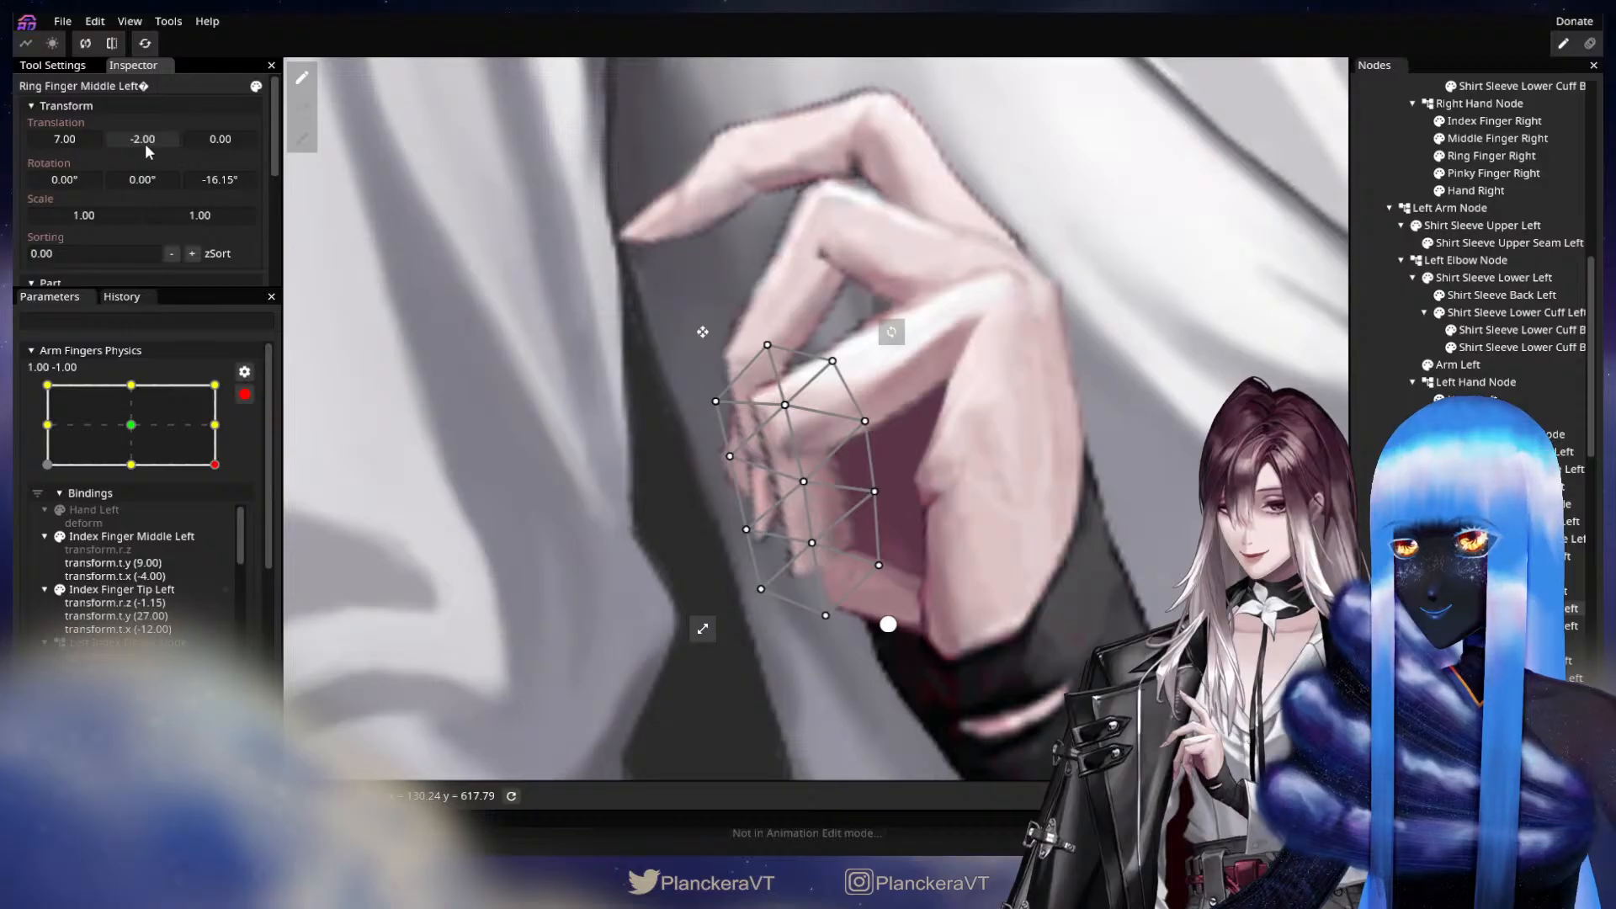
Set the left ring finger tip segment's translation to X 22.00, Y -9.00, and show the pinky finger again with nothing selected.
click(1515, 626)
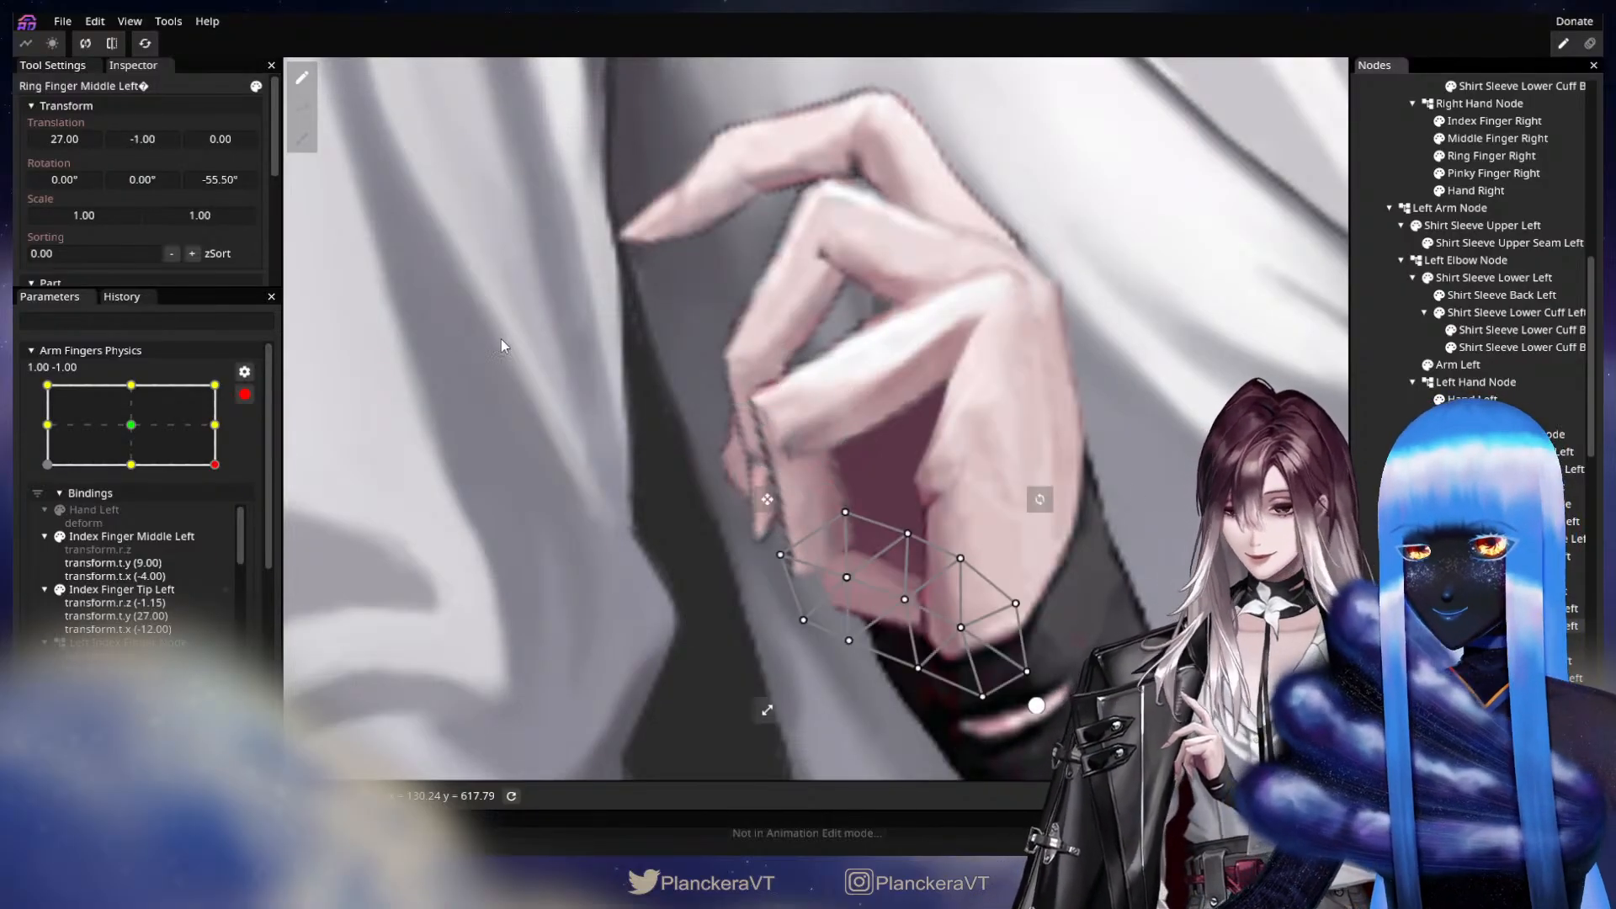
drag(159, 134, 66, 139)
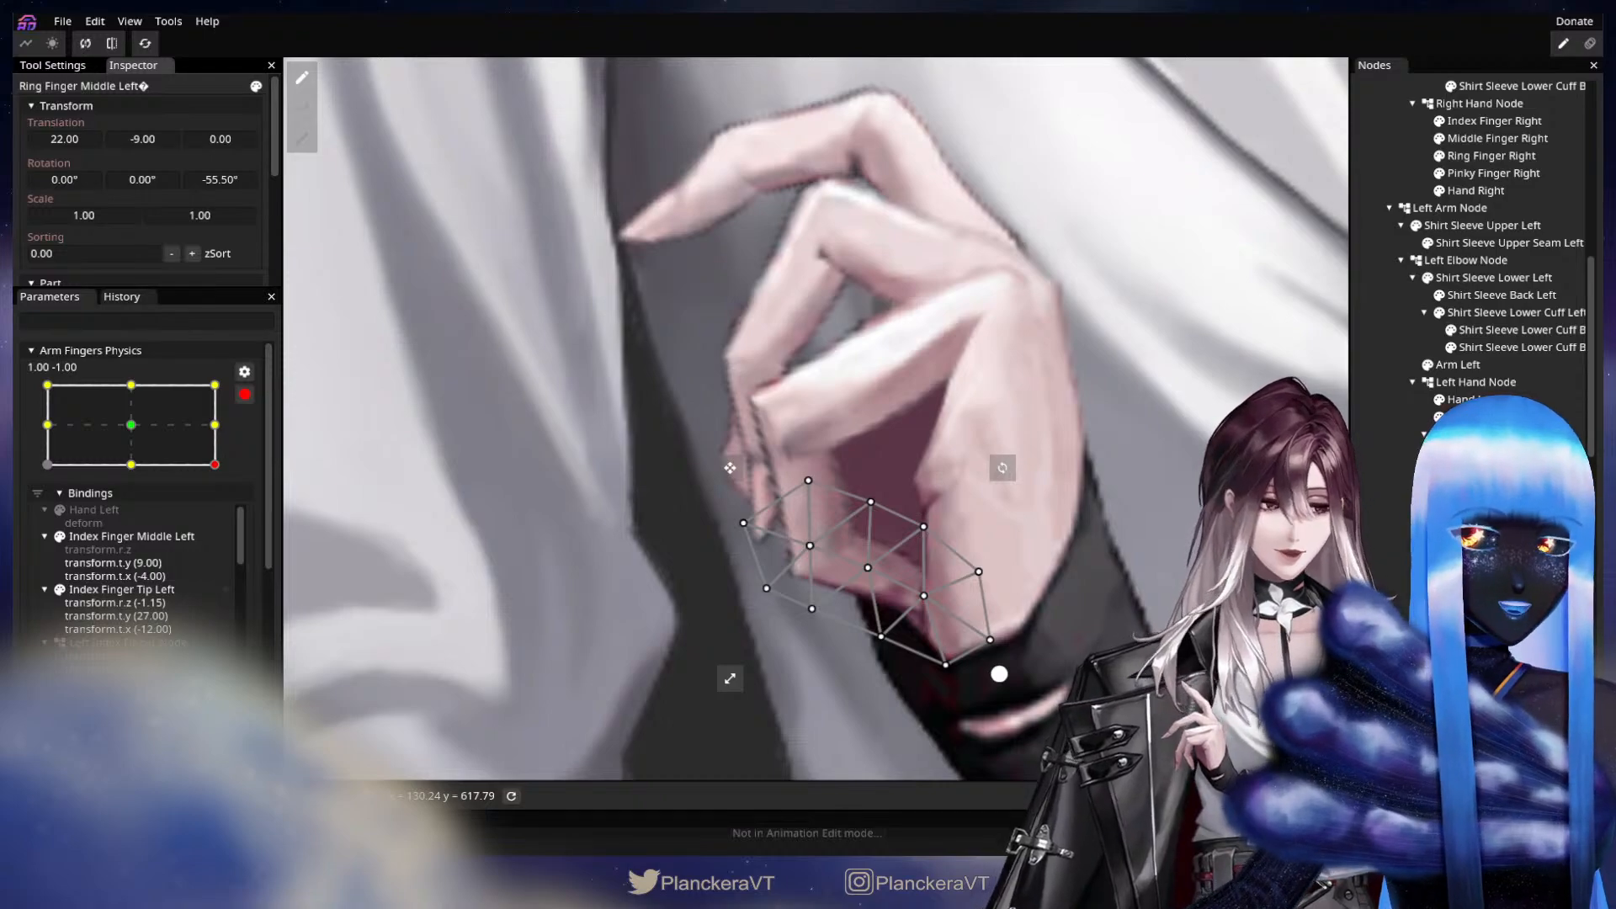
click(1451, 555)
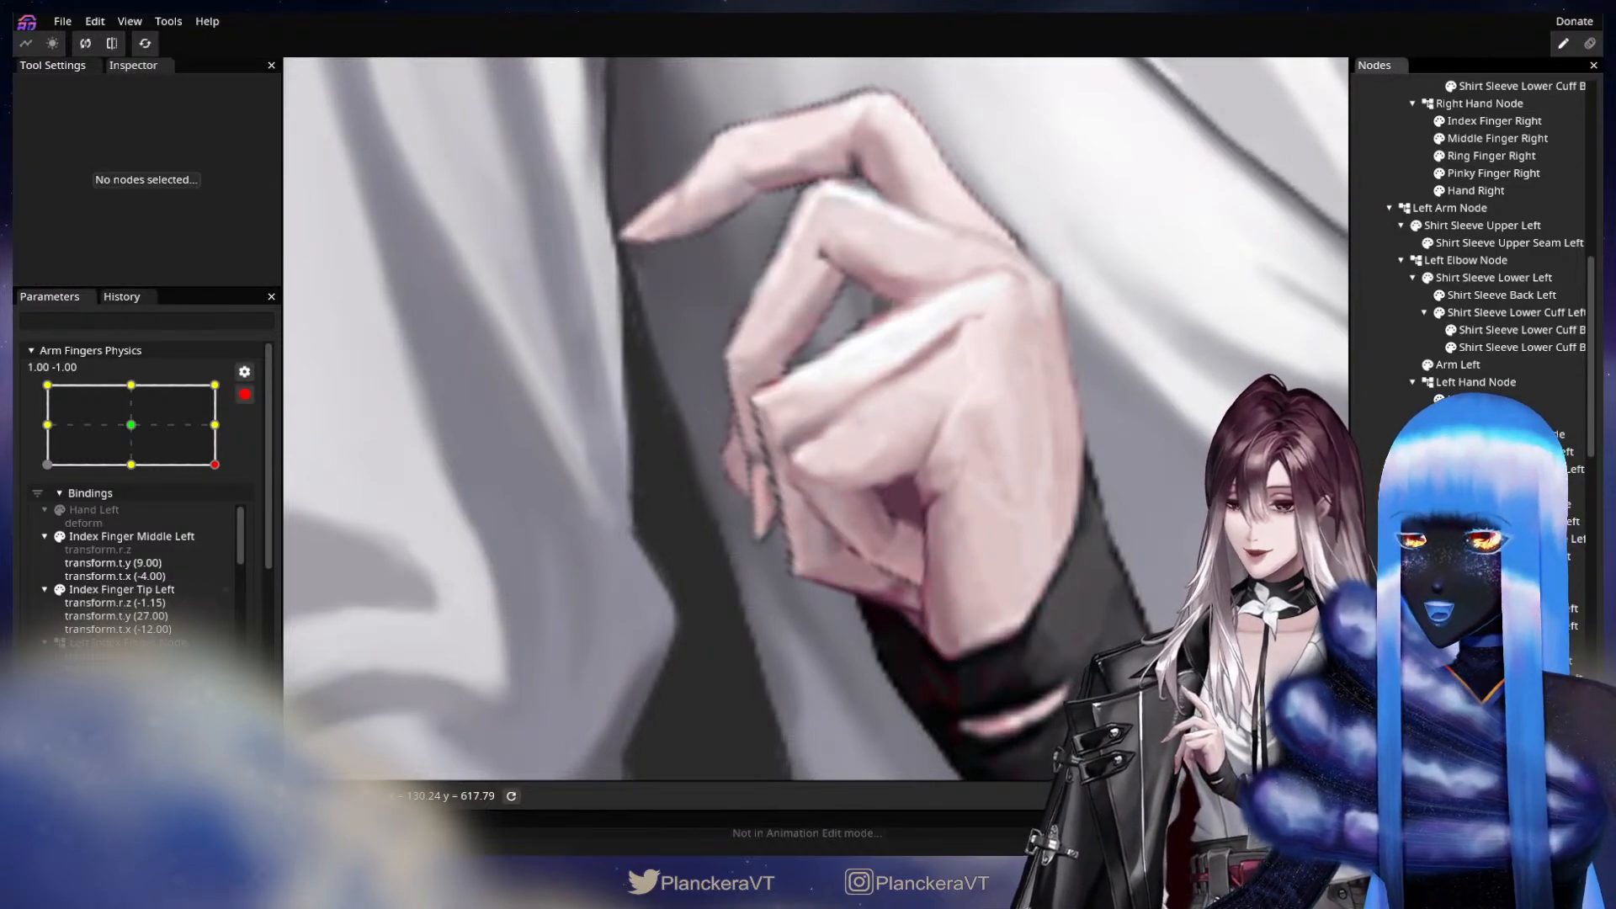
Set Pinky Finger Middle Left's X translation to 5.00 and Pinky Finger Tip Left's translation to X 14.00, Y -6.00, and clear the selection.
click(1498, 676)
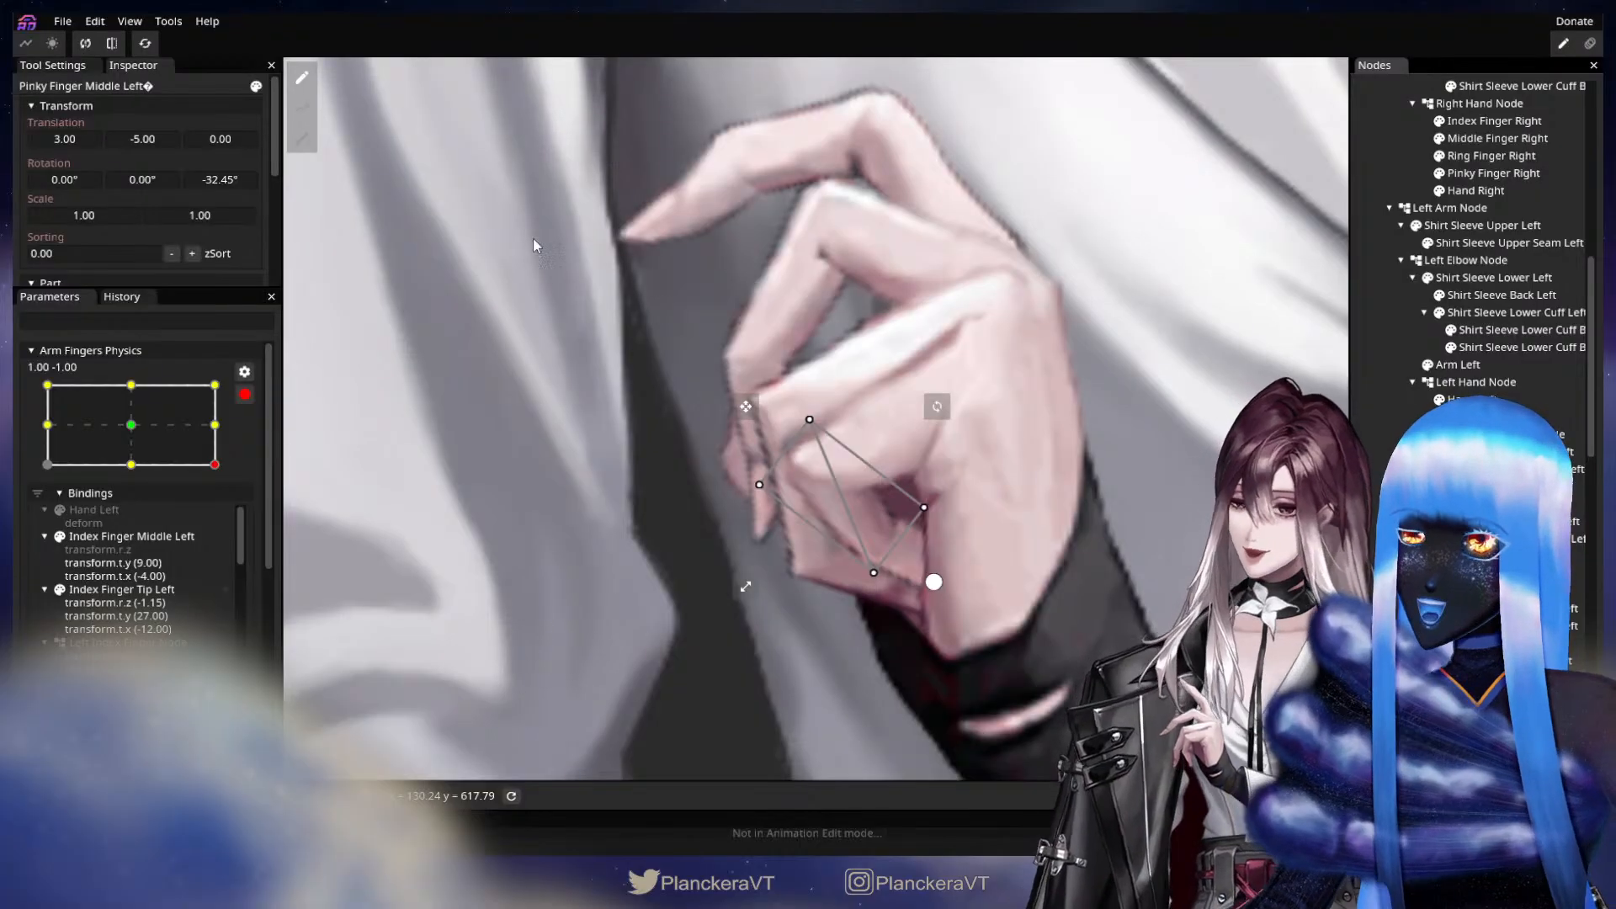
click(162, 138)
drag(161, 138, 77, 130)
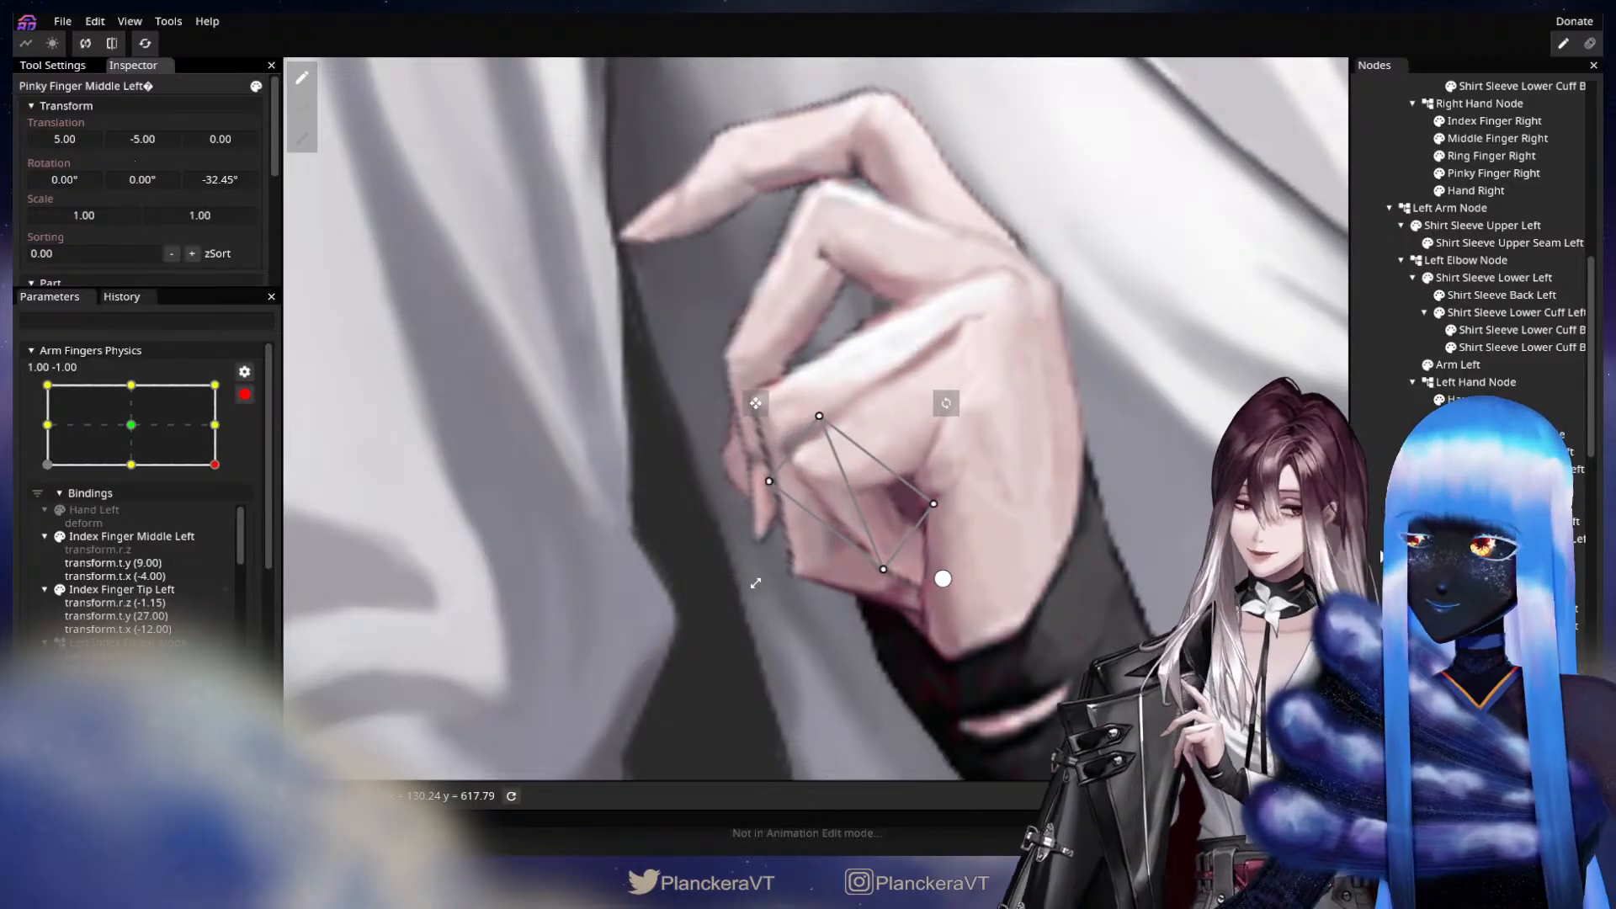
click(1506, 626)
drag(150, 136, 66, 140)
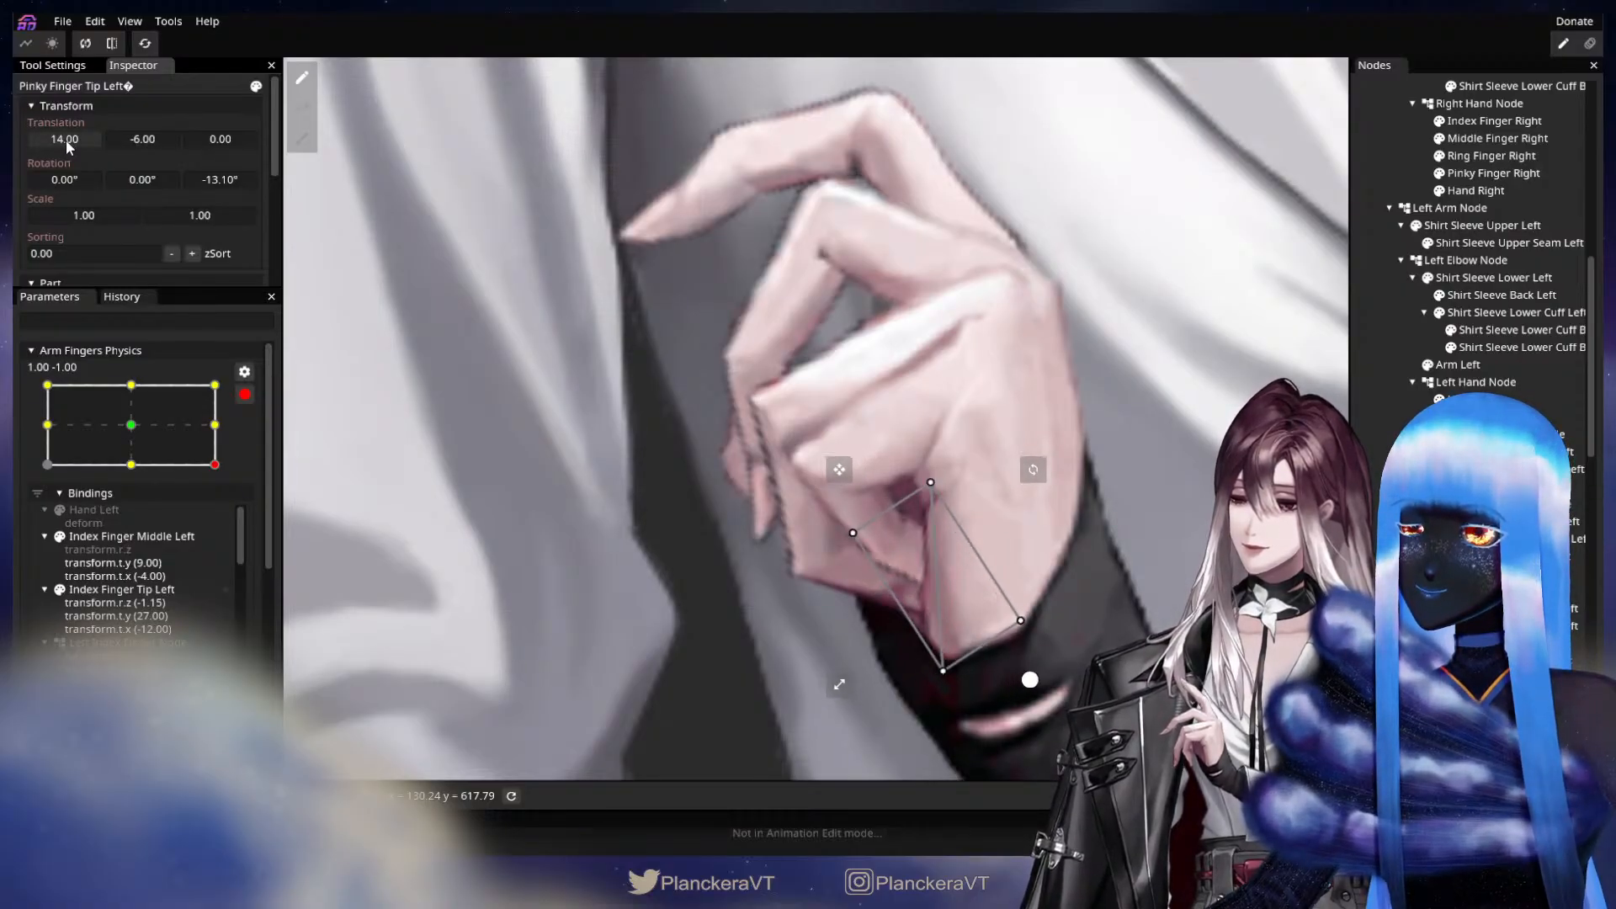
click(1154, 442)
Compare the left hand's finger pose between the -1.00, -1.00 and 1.00, -1.00 keypoints.
scroll(1120, 492, down, 2)
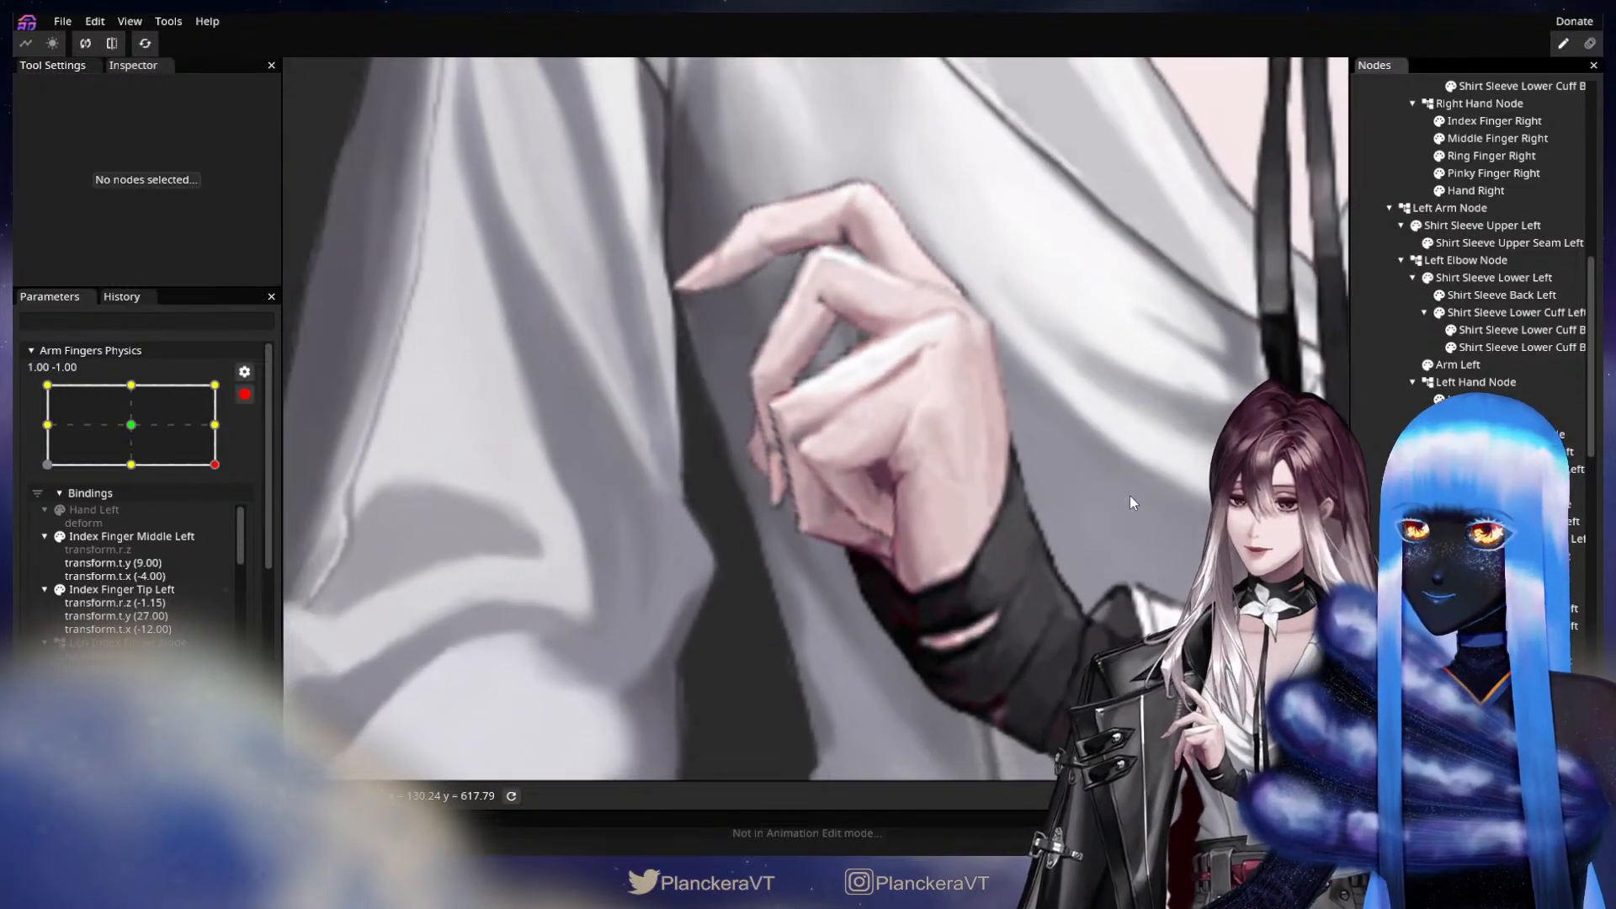
scroll(1008, 516, down, 3)
click(58, 468)
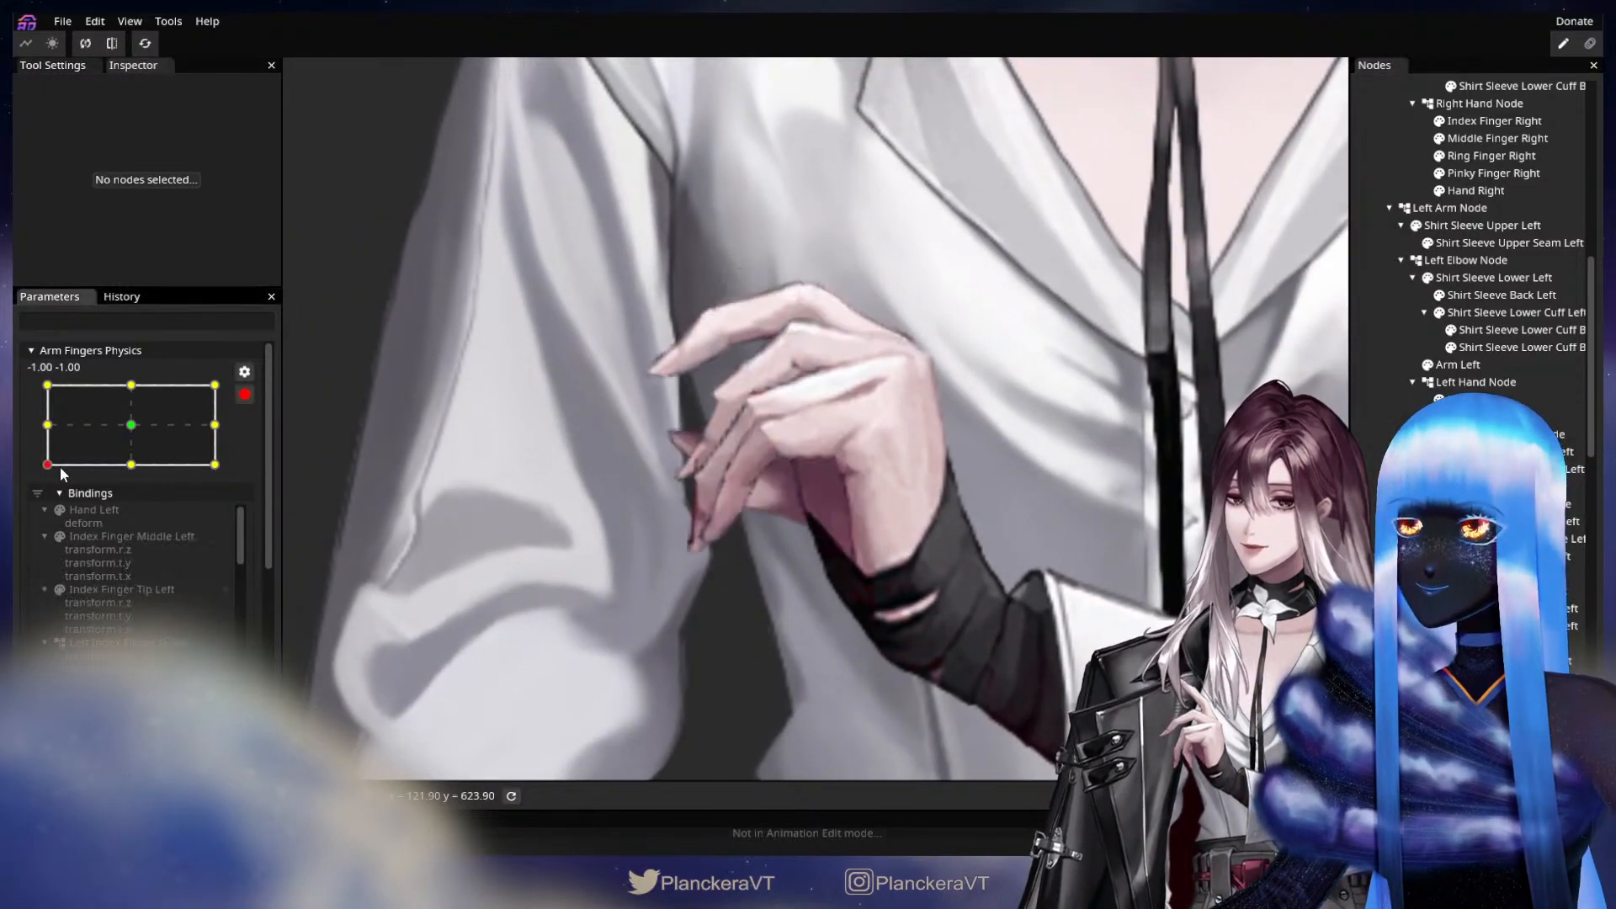
drag(852, 583, 901, 621)
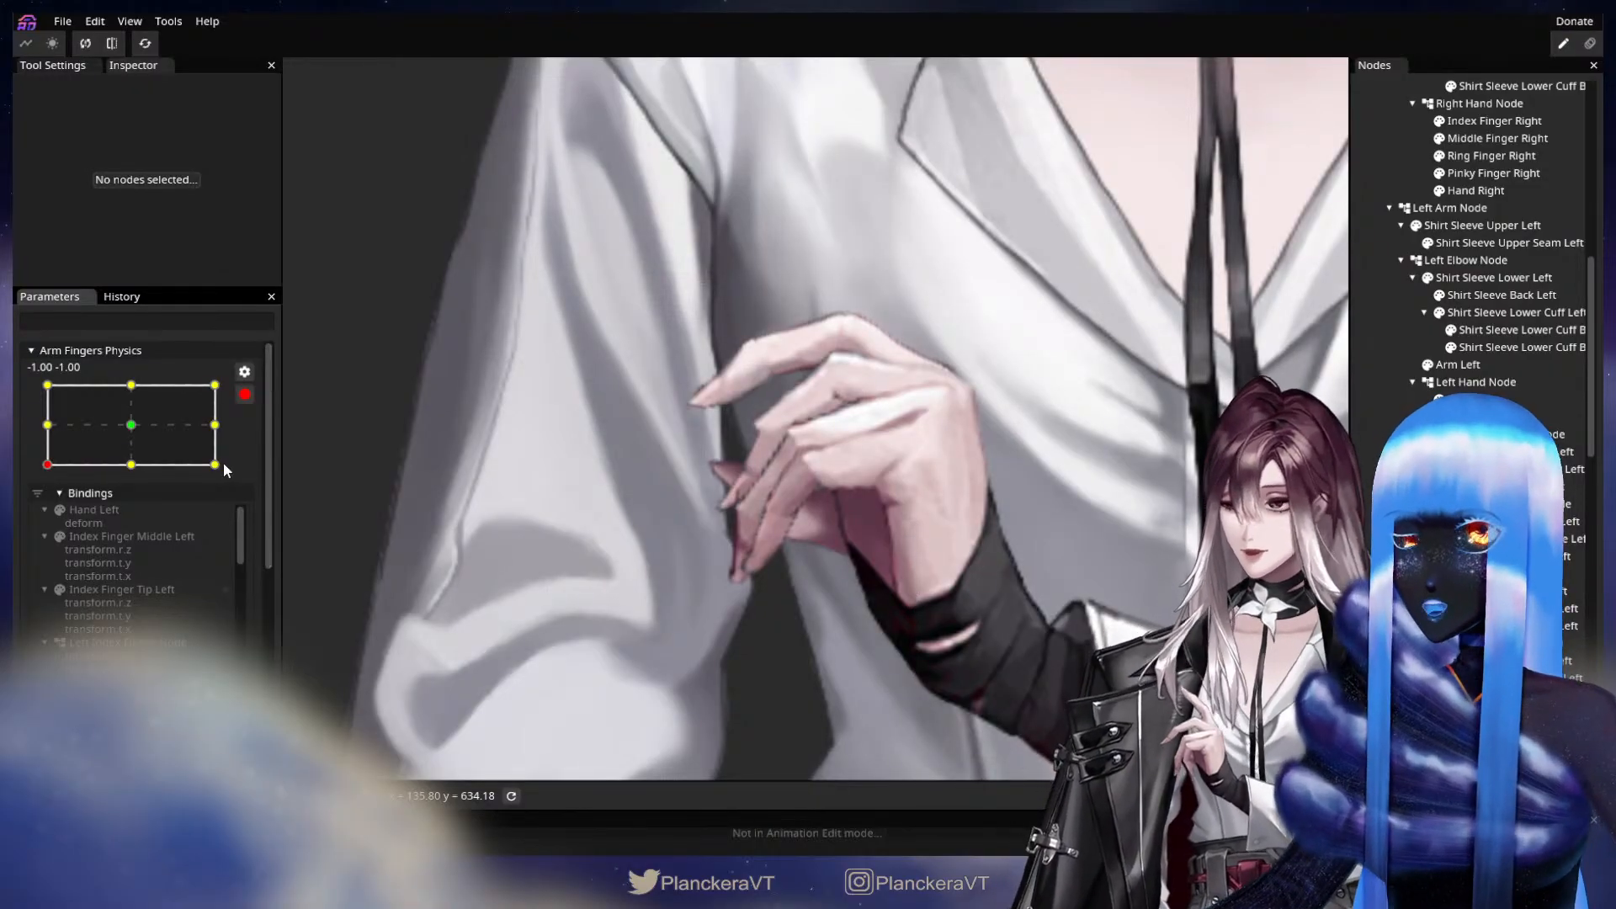
click(216, 464)
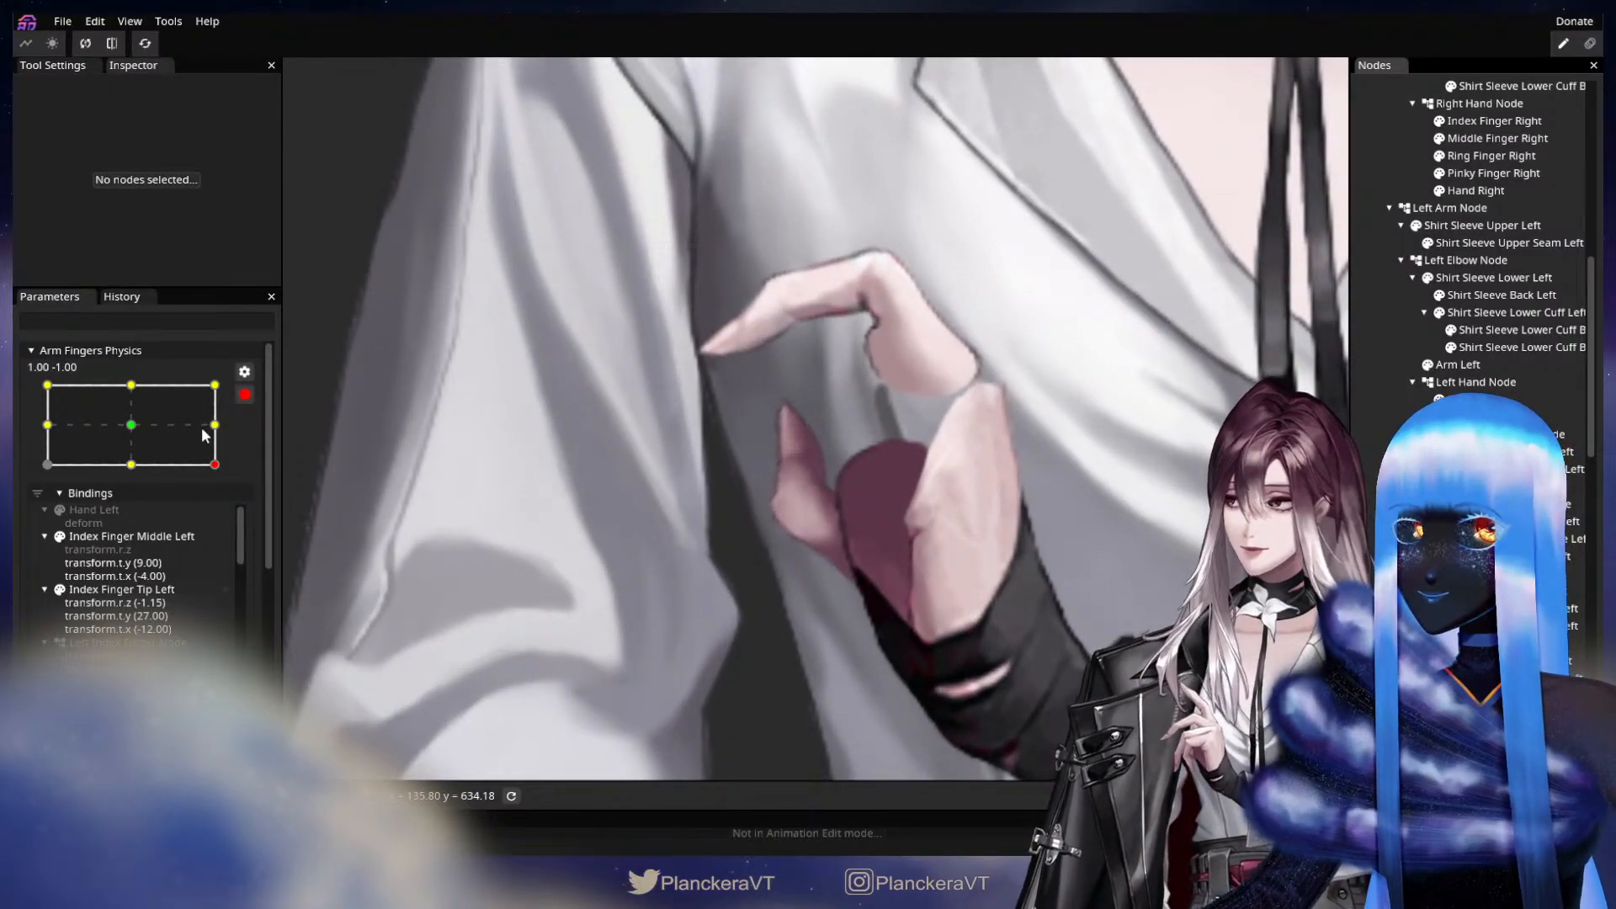
click(144, 433)
click(216, 465)
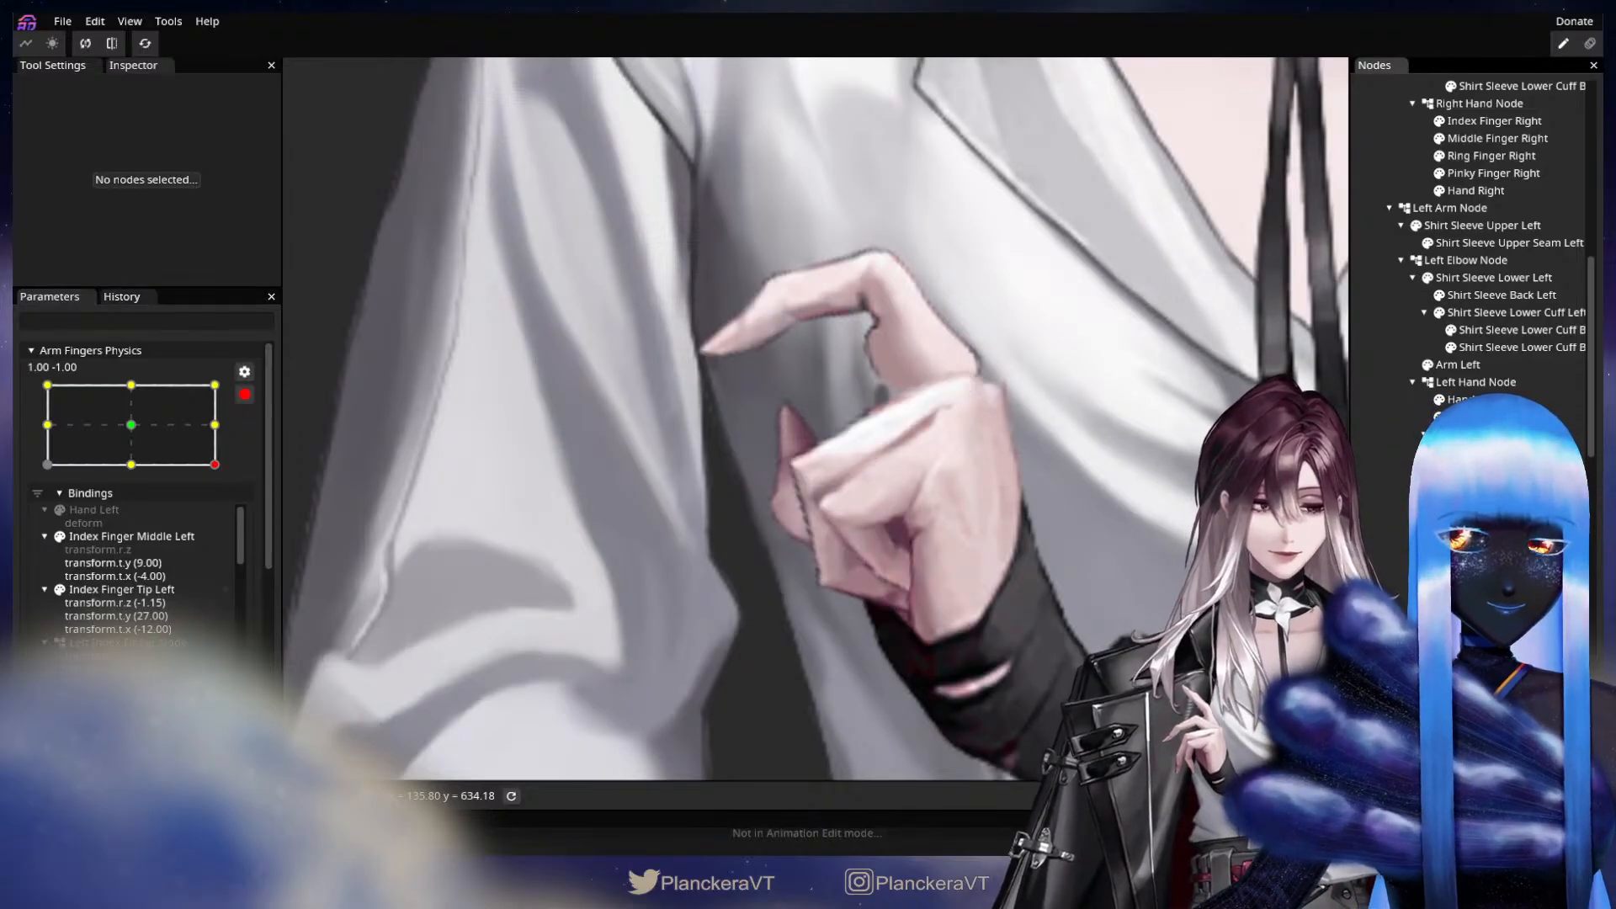
At the -1.00, -1.00 keypoint, set Index Finger Middle Left's translation to X -3.00, Y 5.00 and Index Finger Tip Left's to X -9.00, Y 16.00.
click(48, 464)
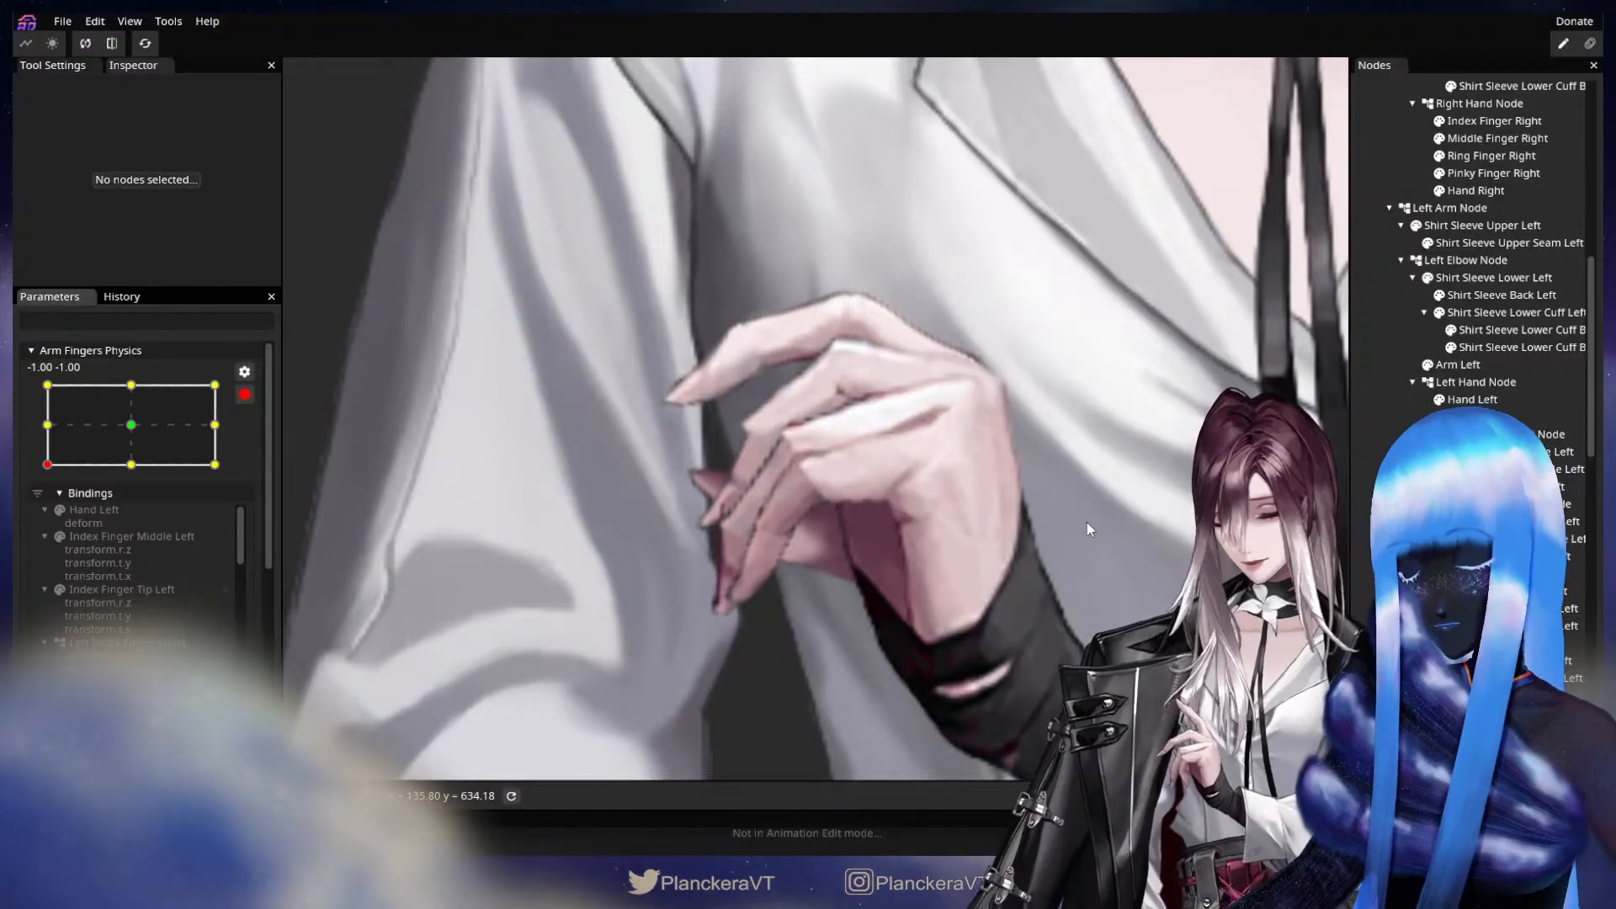
drag(965, 414, 1074, 507)
scroll(930, 529, up, 5)
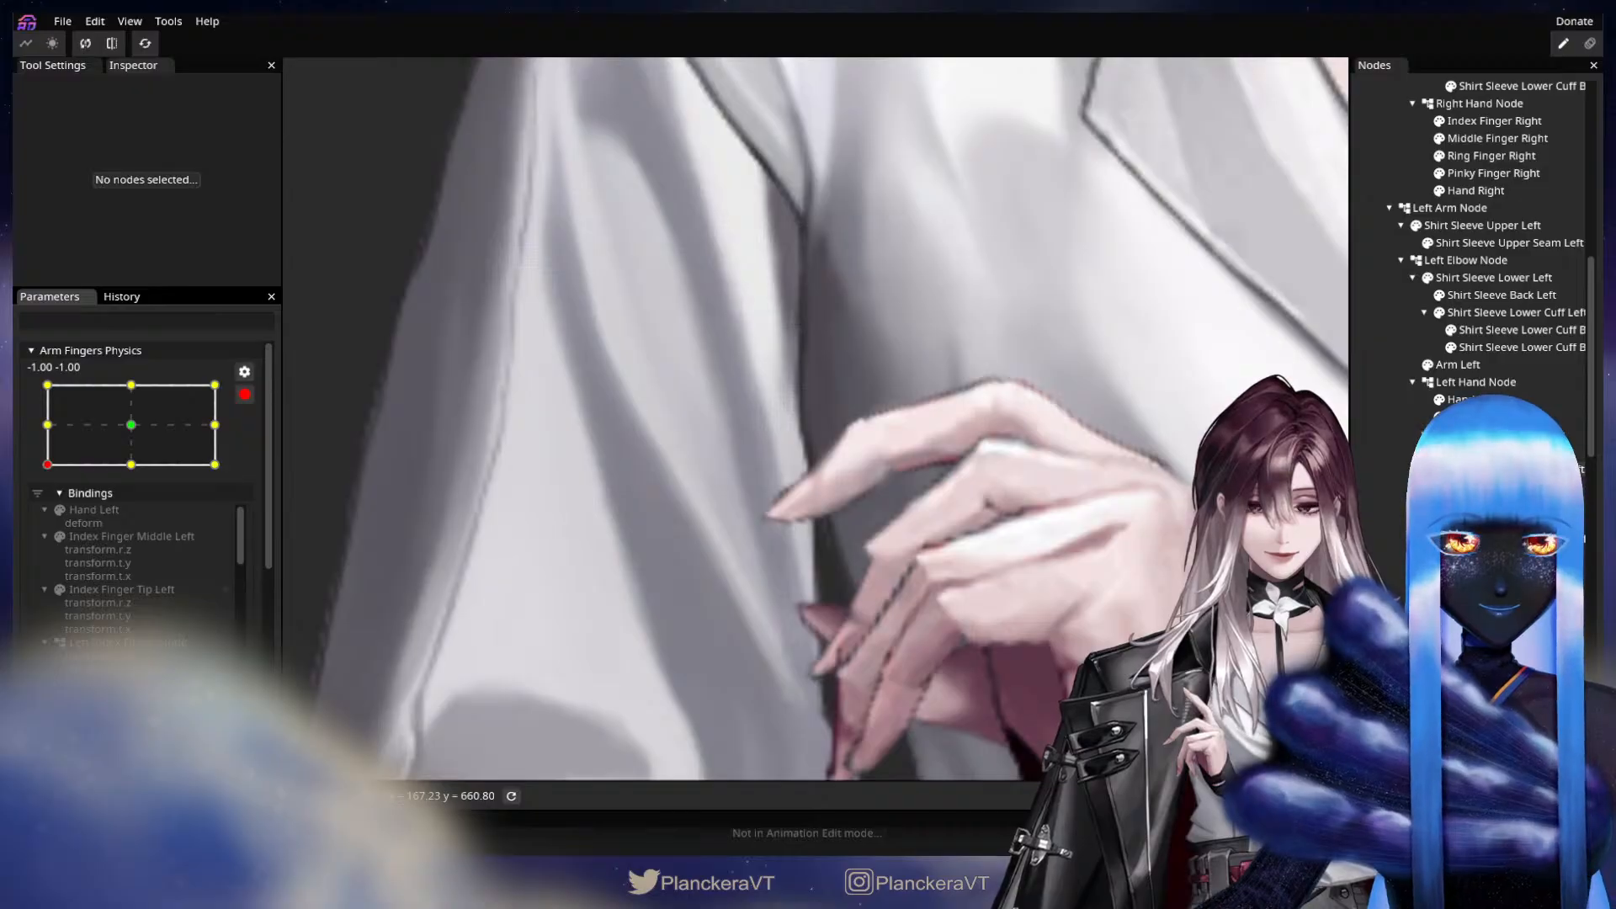
click(1515, 452)
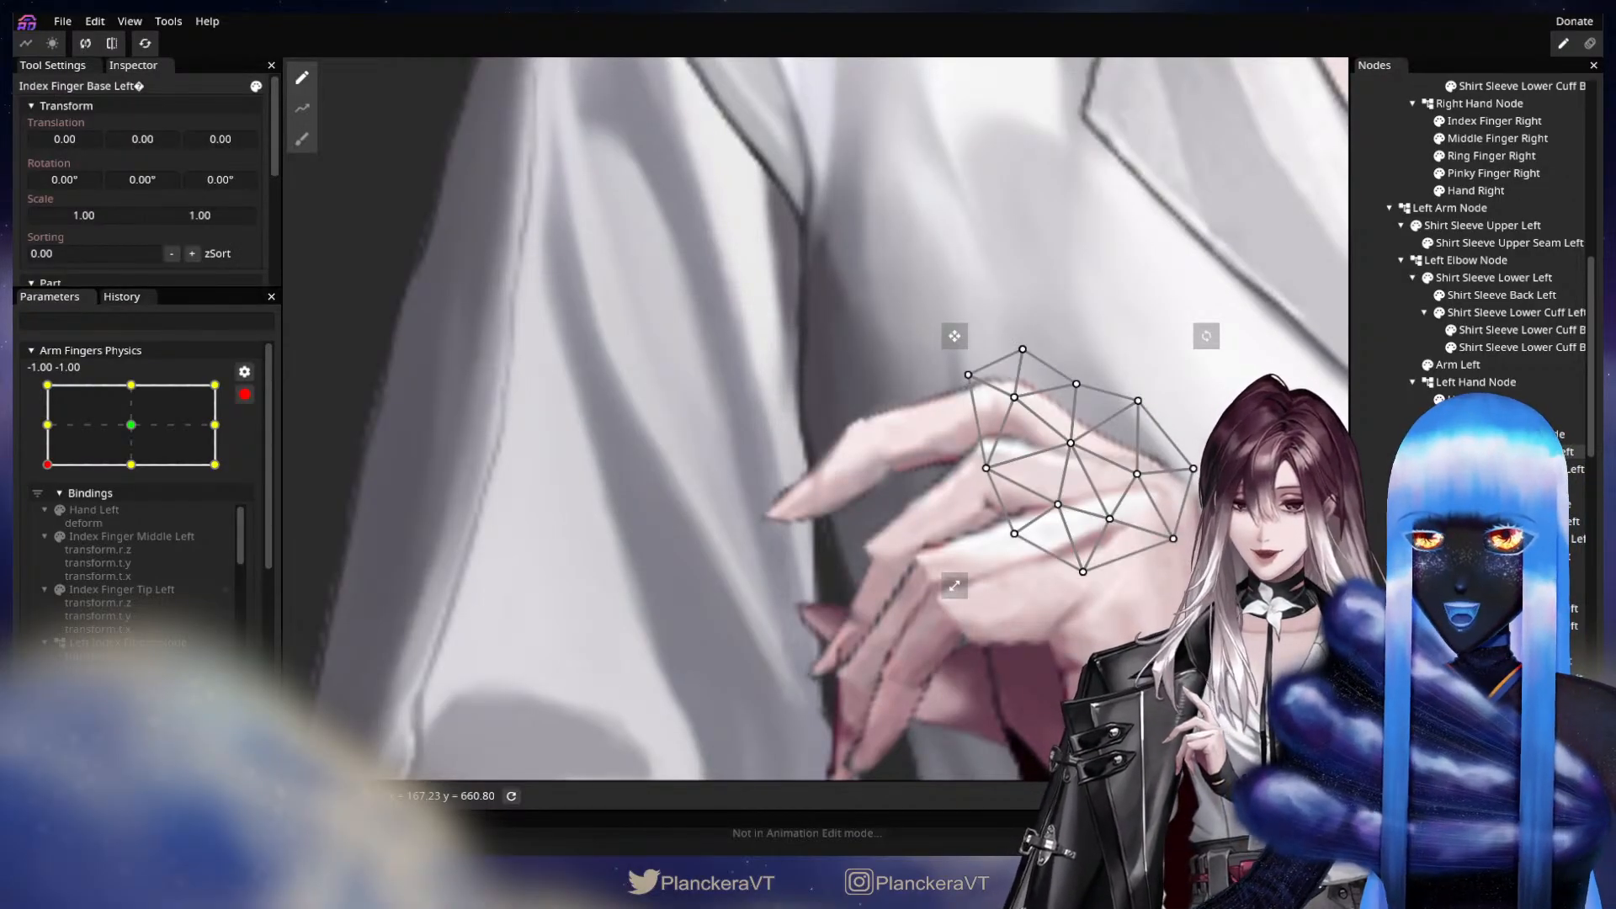
click(1515, 470)
drag(1019, 397, 987, 432)
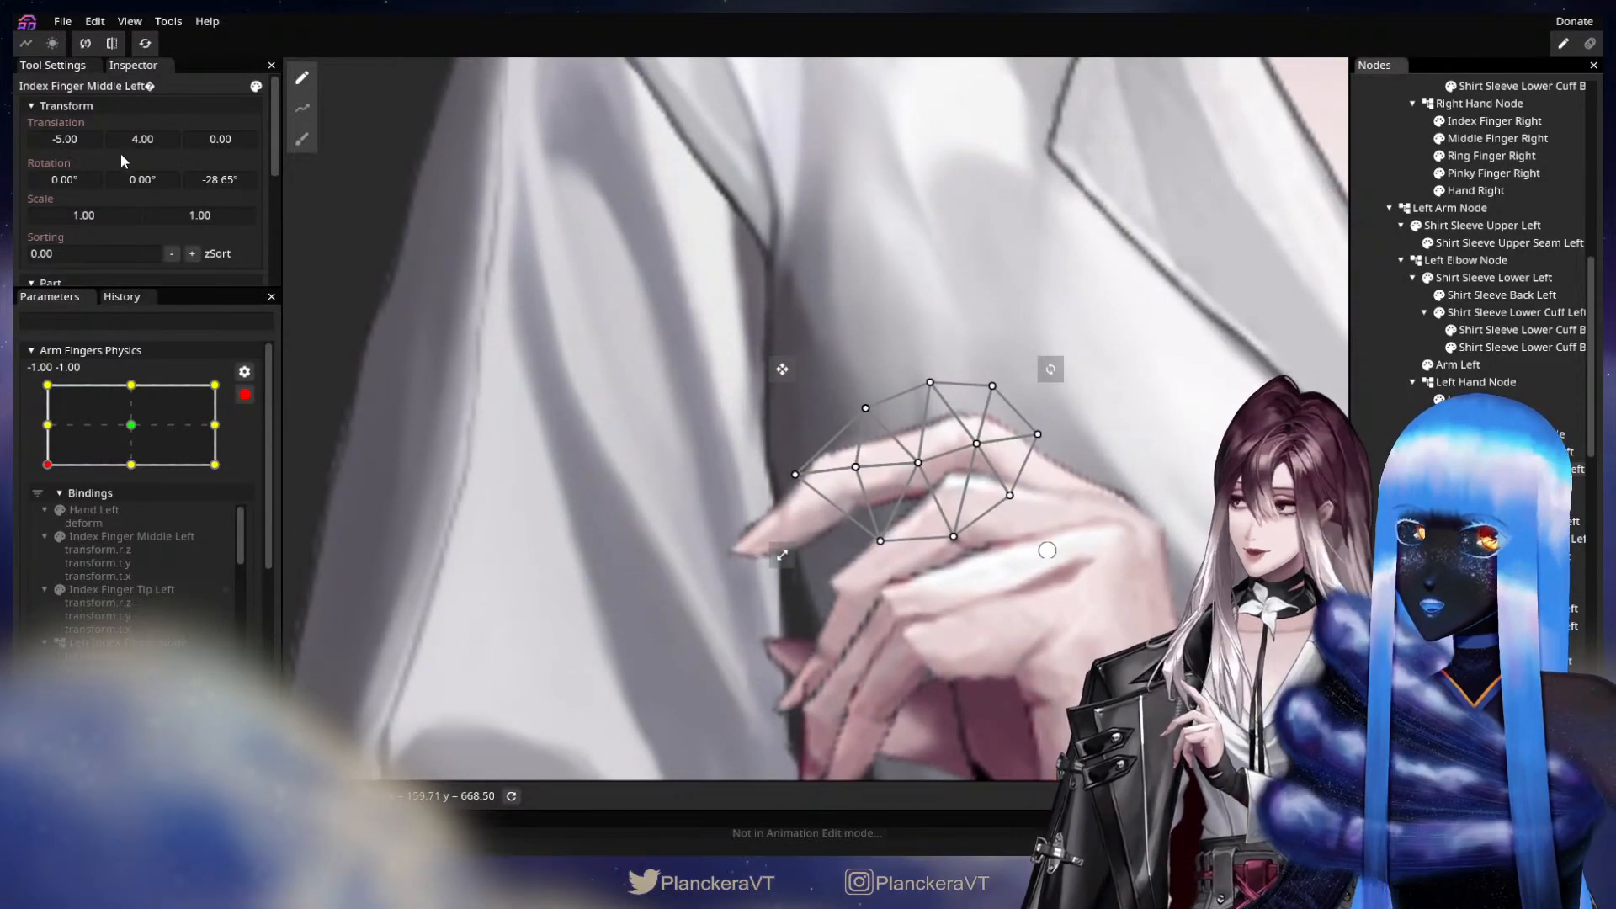
drag(79, 139, 133, 138)
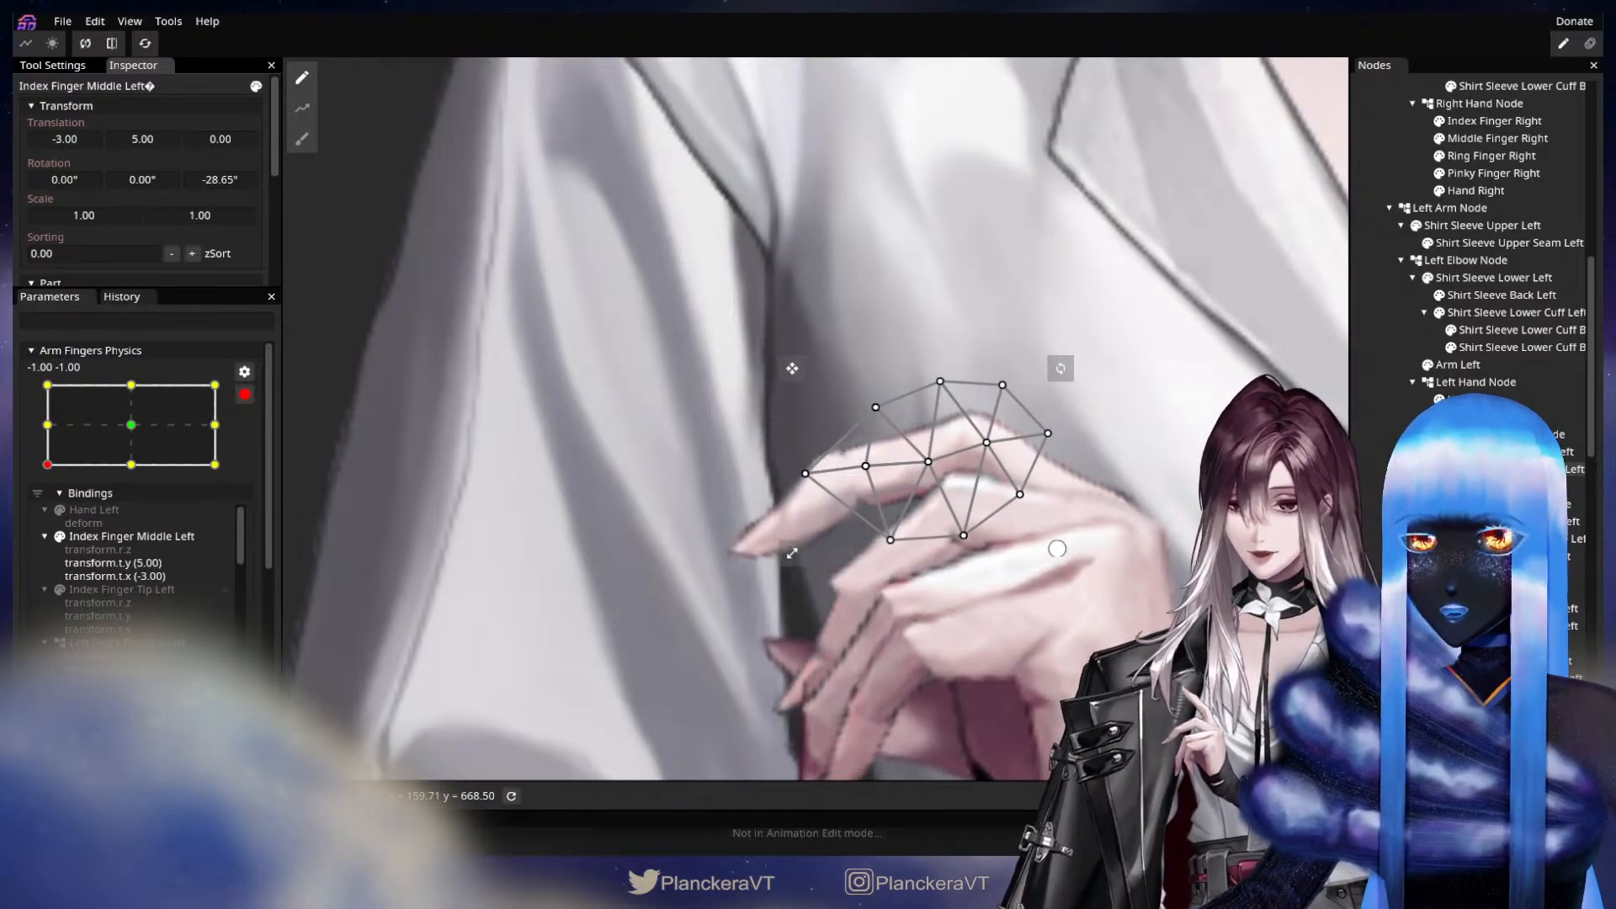
click(1507, 486)
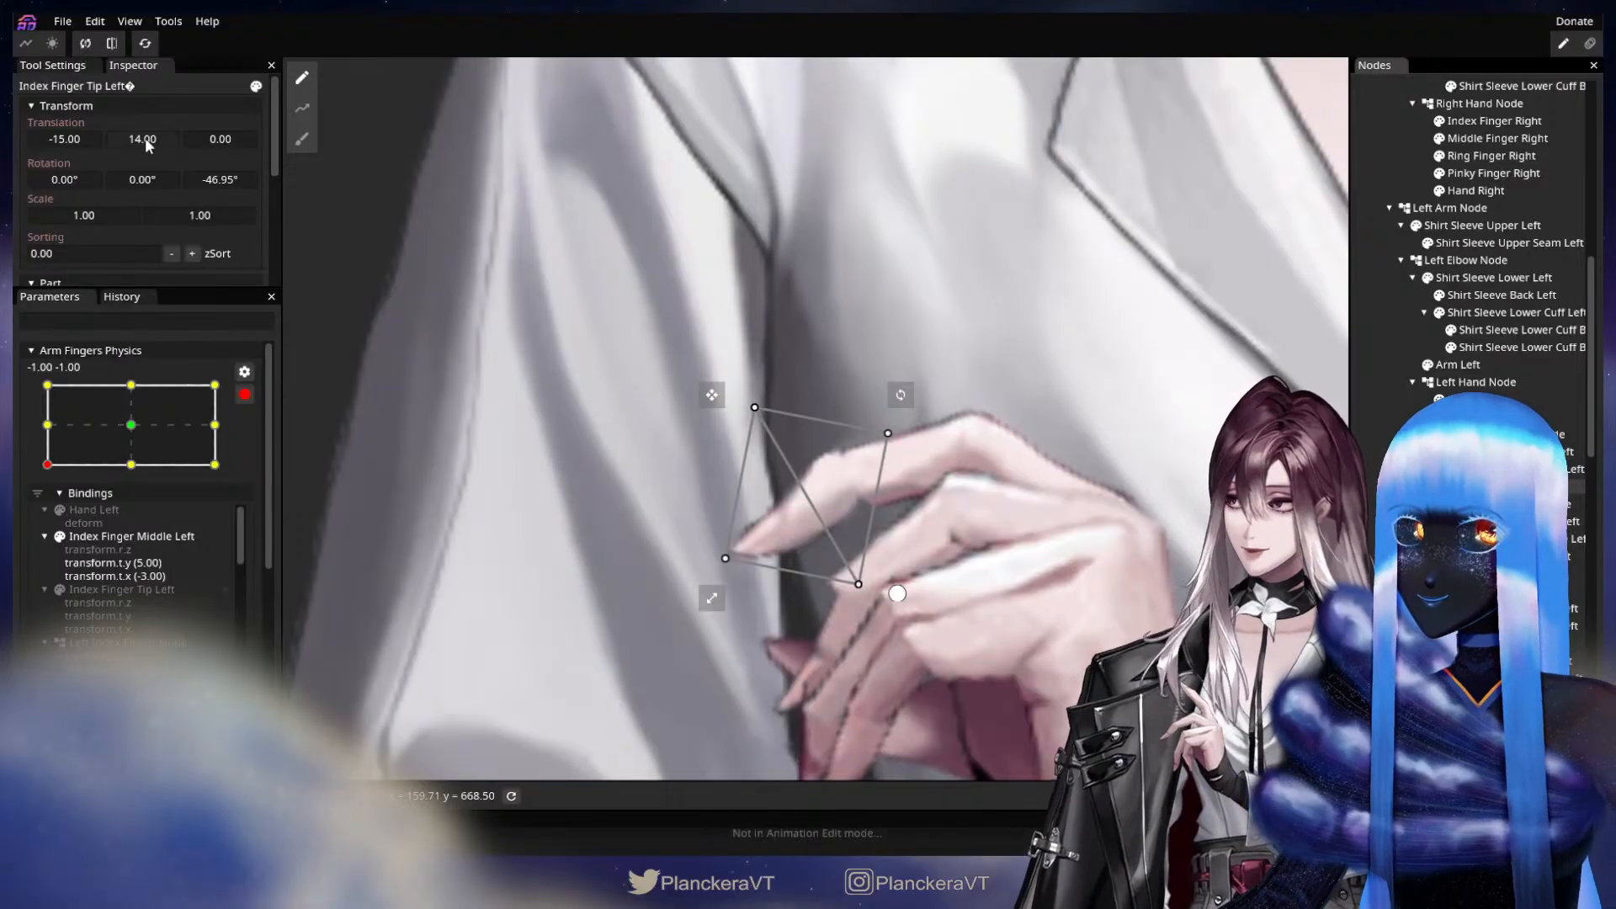
drag(145, 138, 69, 145)
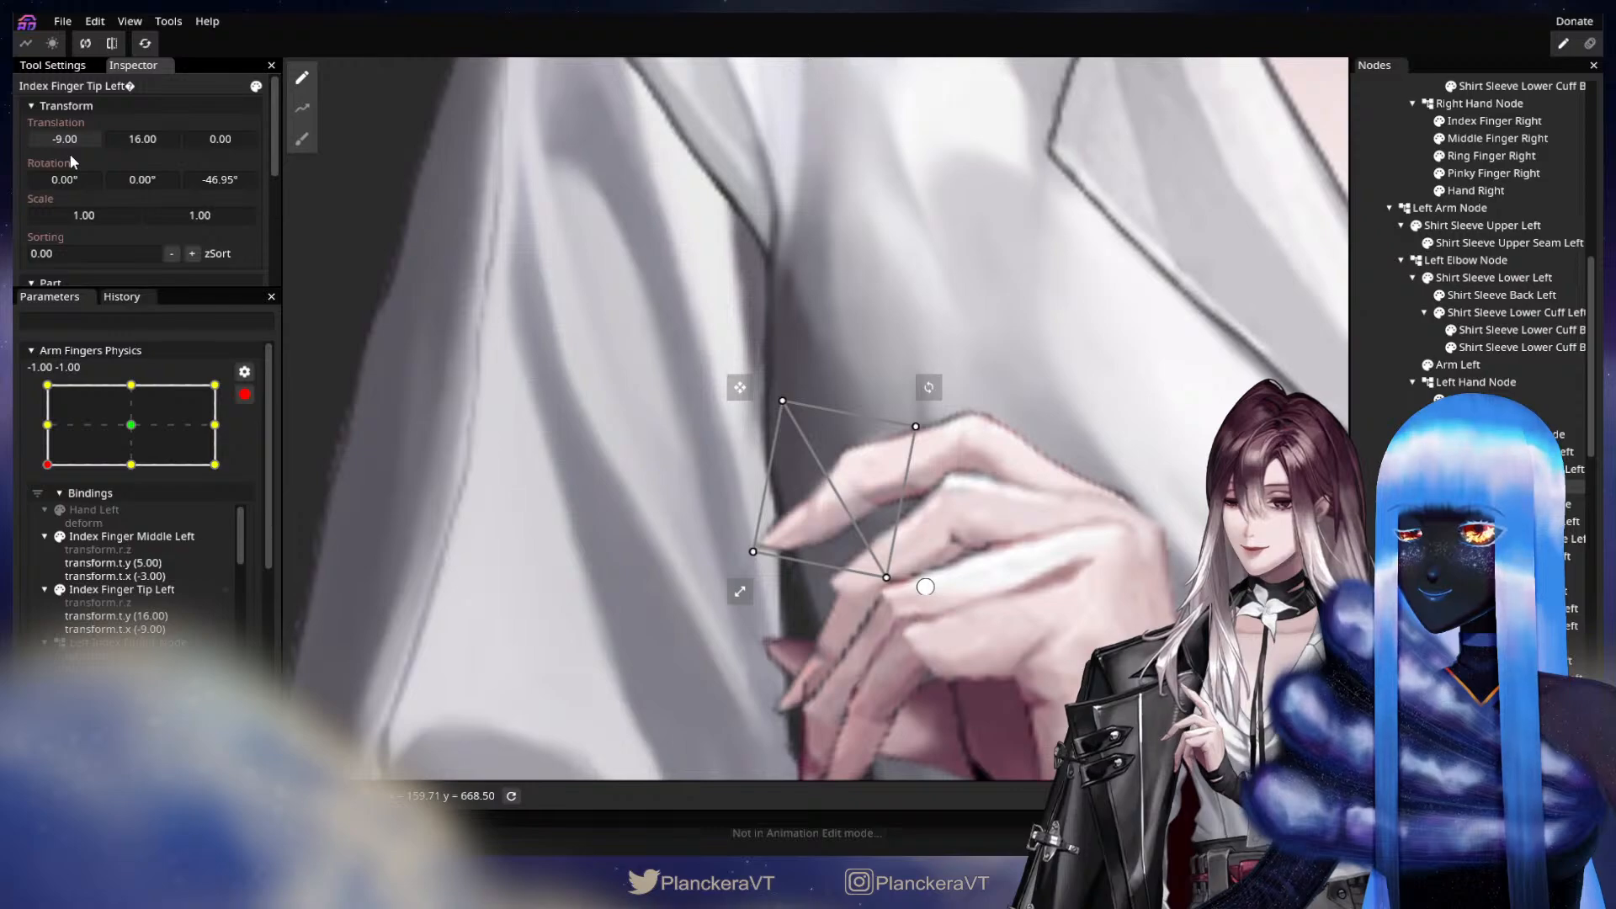
Hide the left ring finger and set Middle Finger Middle Left's Y translation to 1.00.
drag(1098, 606, 1126, 523)
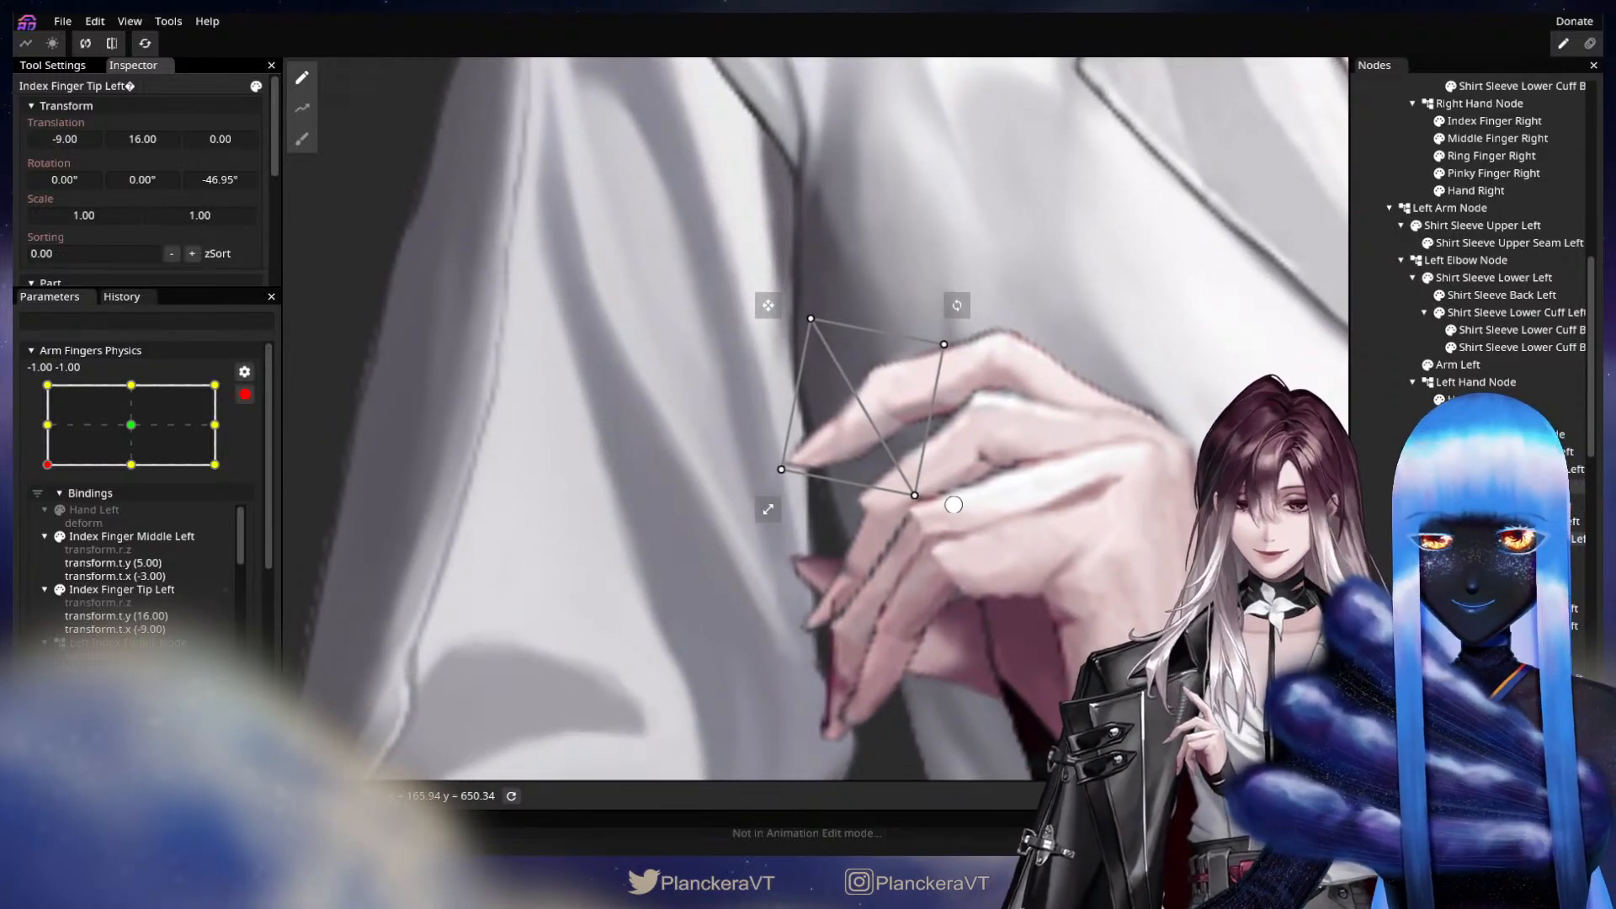
click(954, 504)
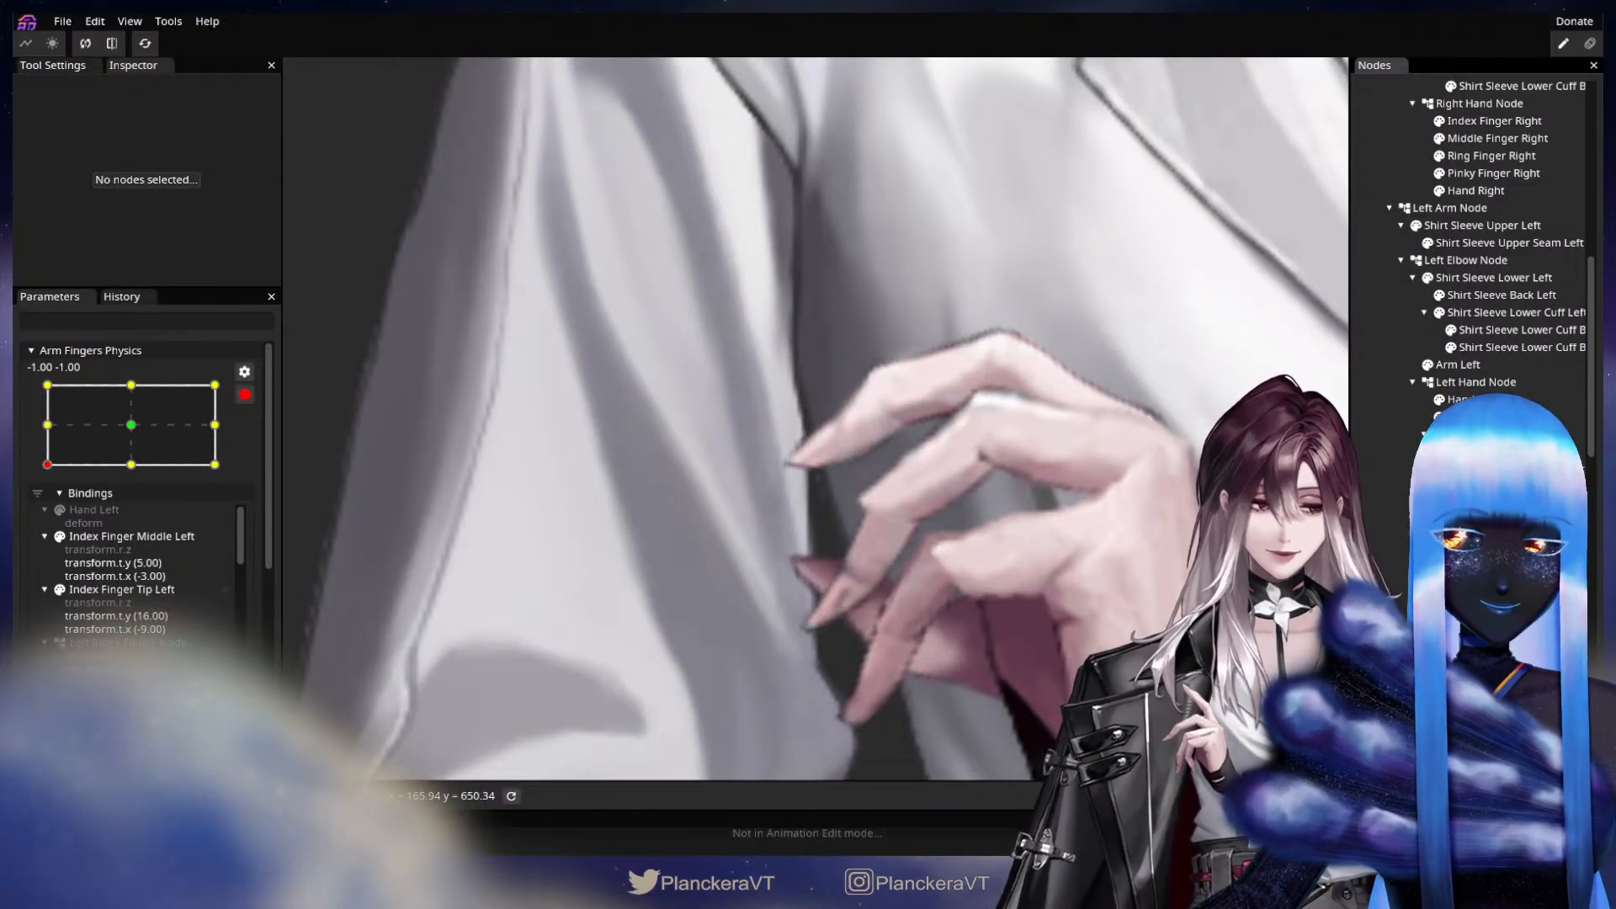
click(1522, 539)
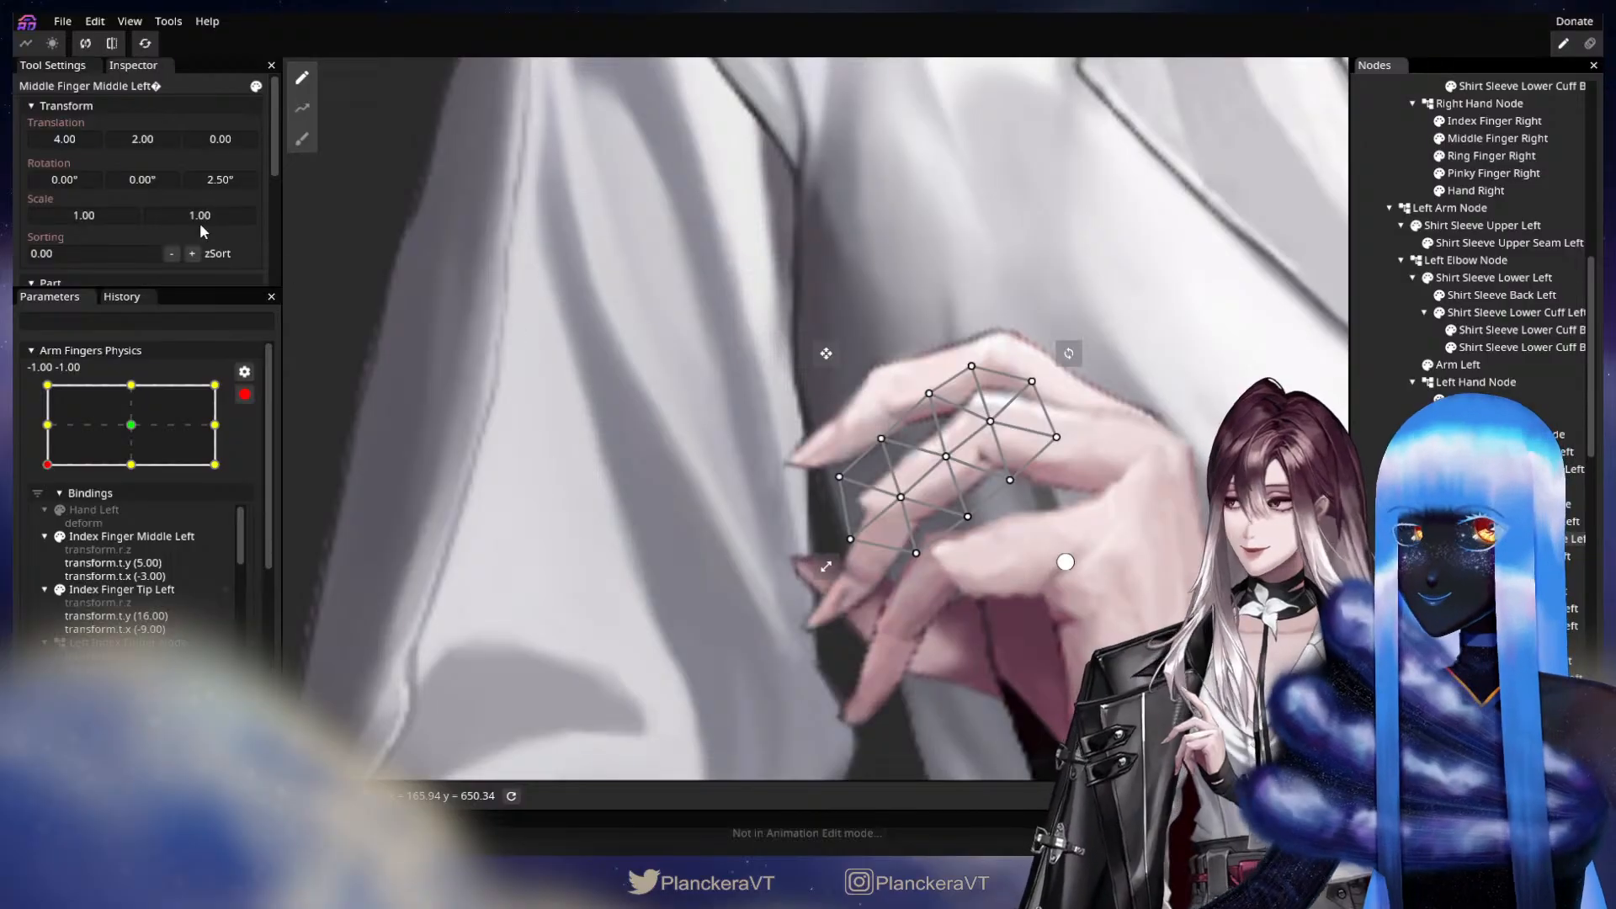
click(144, 140)
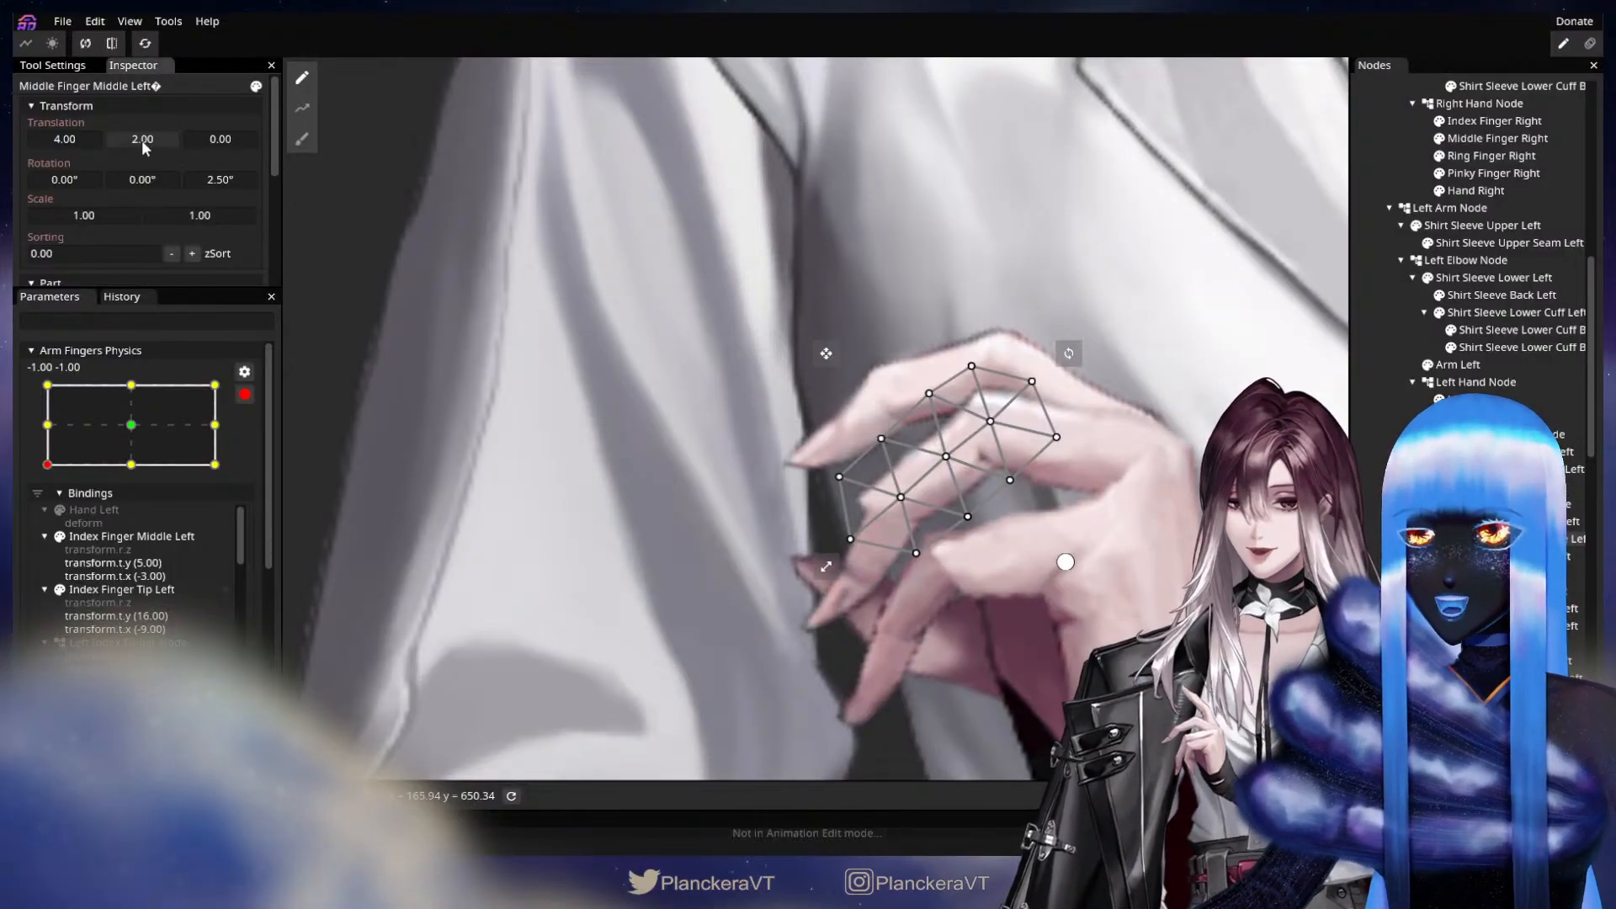
drag(141, 139, 140, 143)
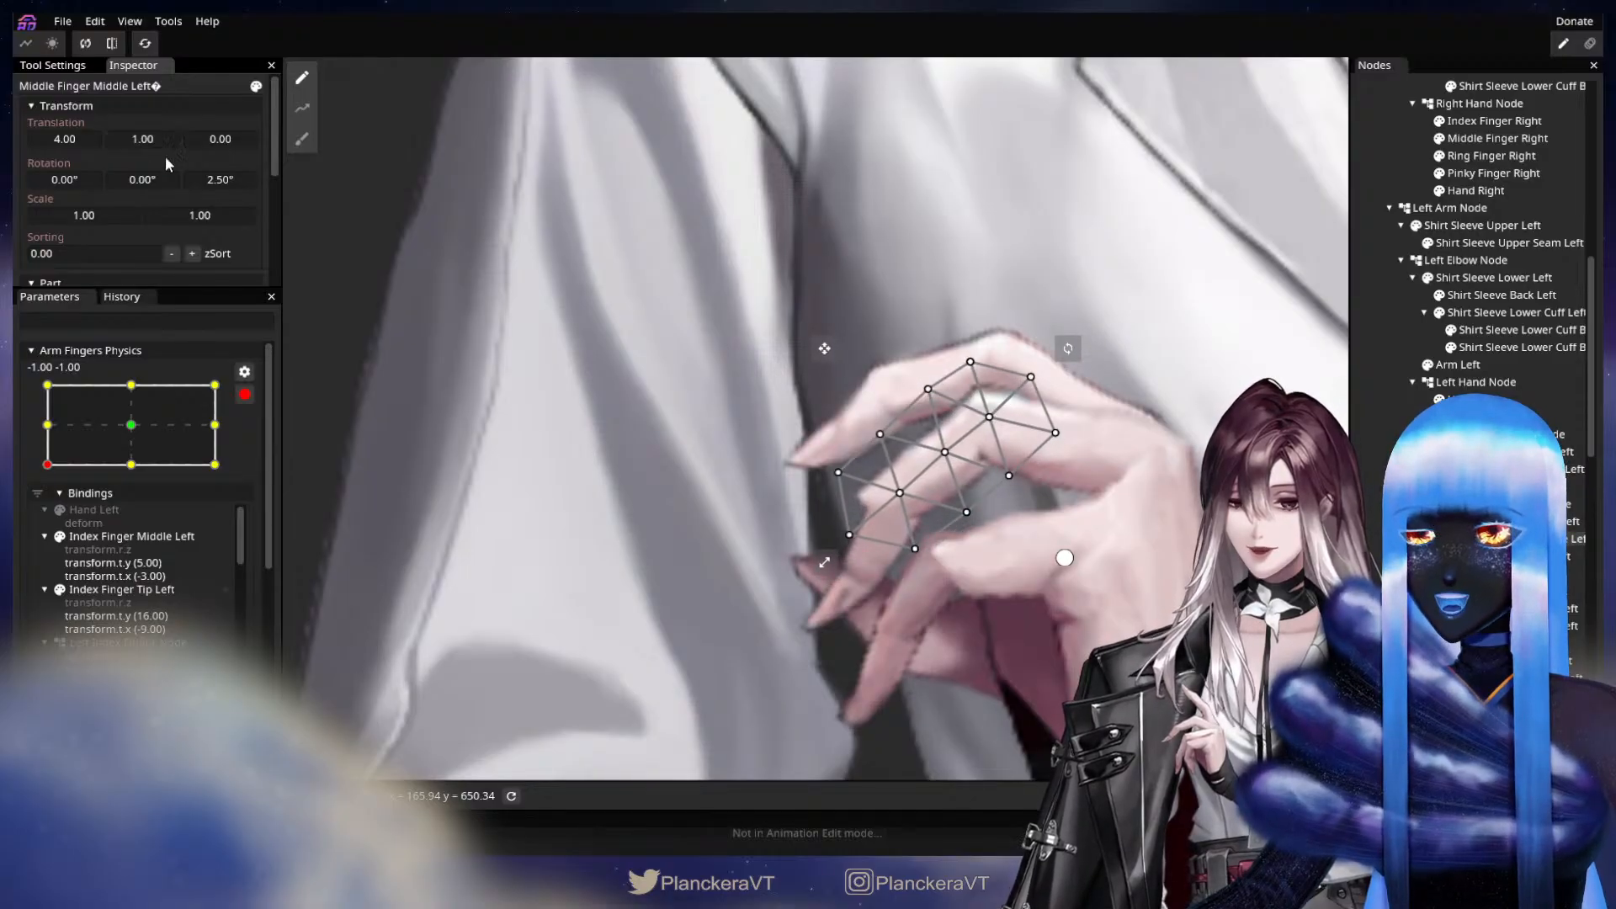
Set Middle Finger Tip Left's translation to X 5.00, Y -1.00 and its Z rotation to 3.70°.
click(1516, 556)
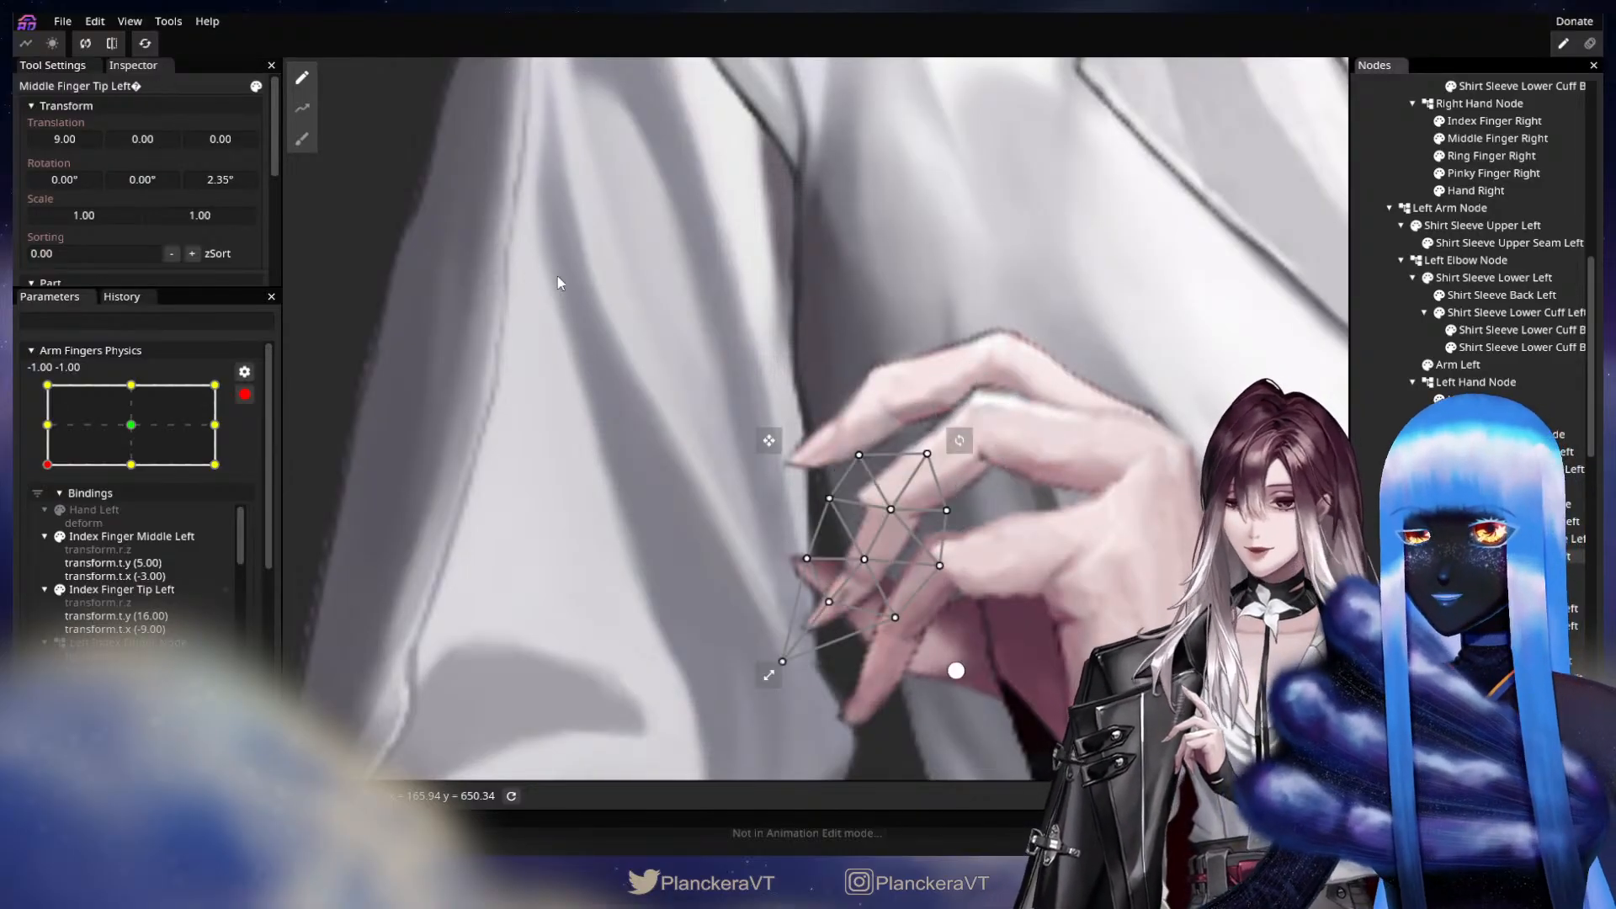
drag(173, 138, 154, 134)
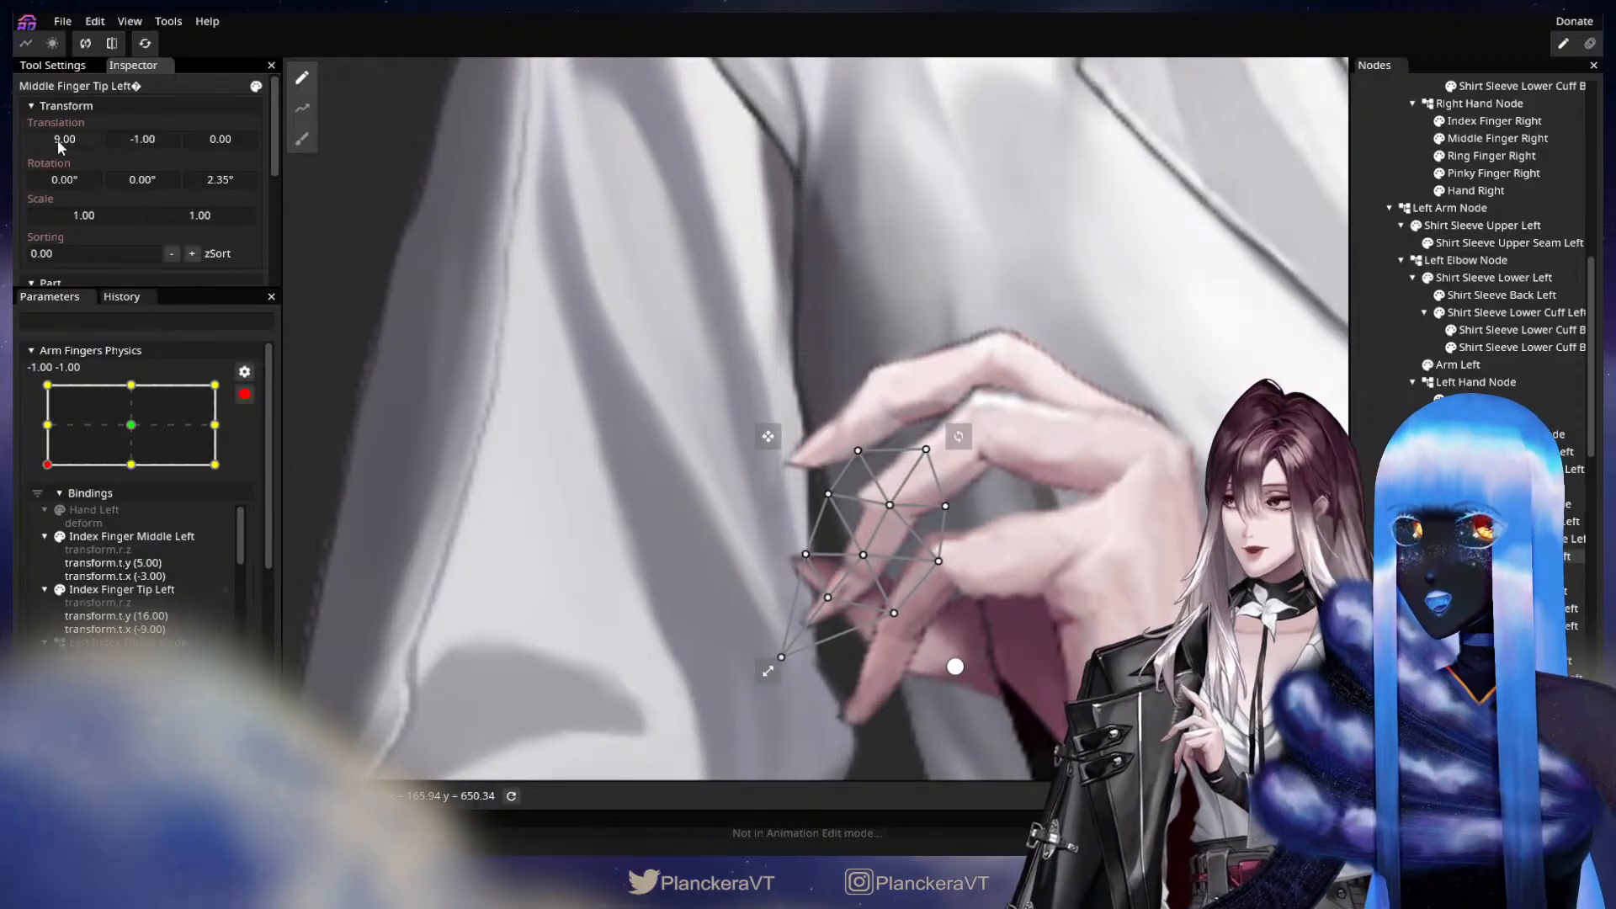
drag(57, 139, 146, 138)
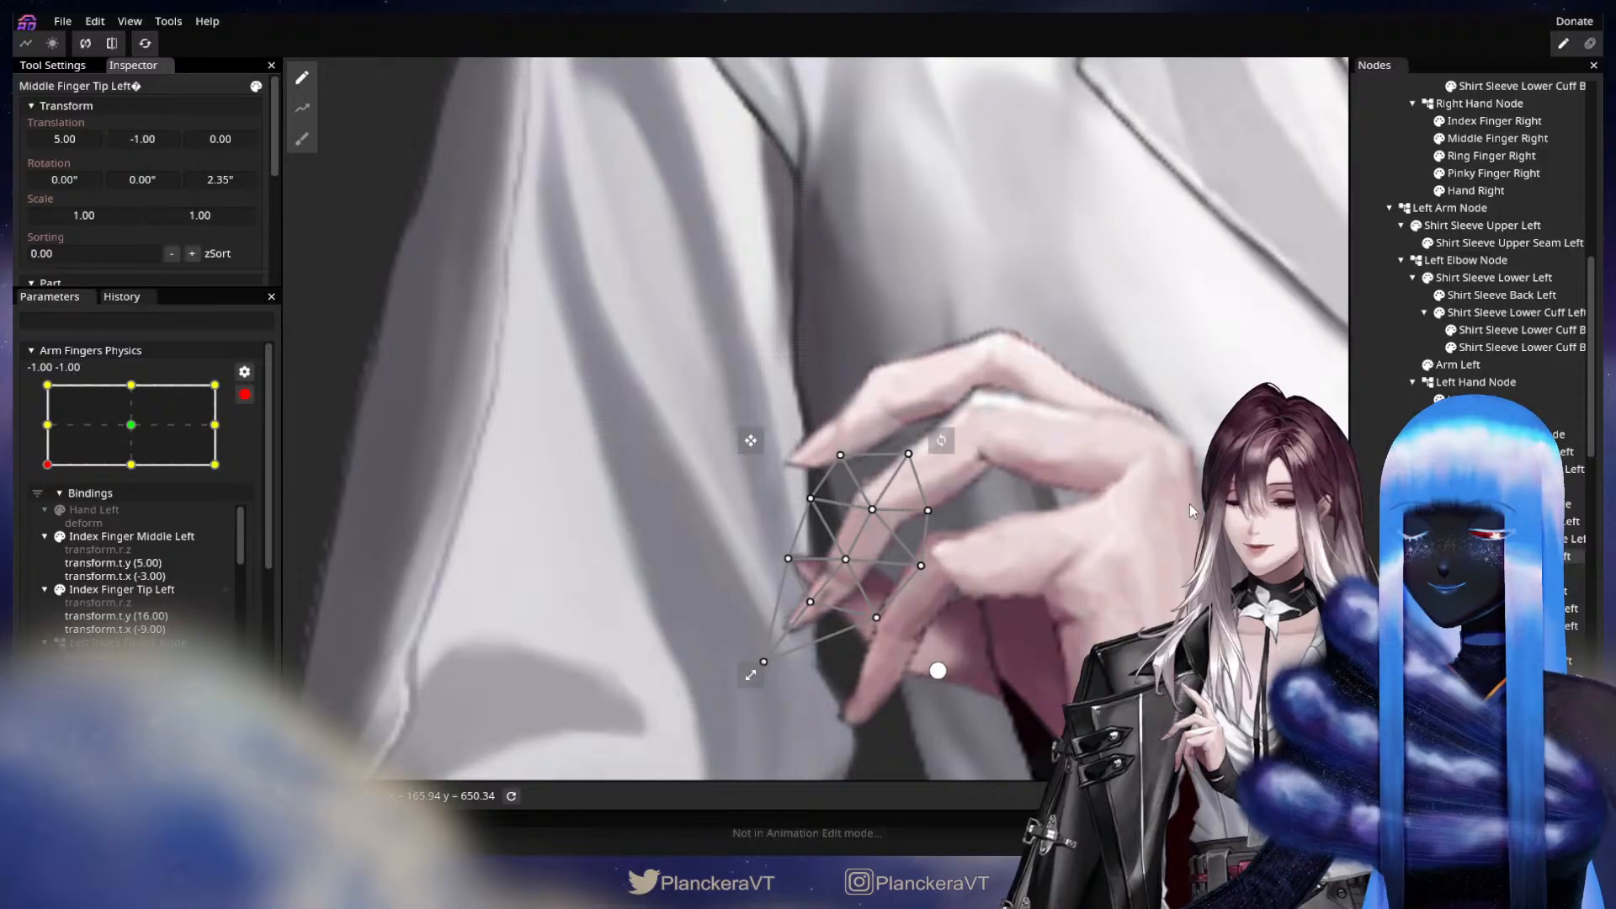
drag(222, 177, 234, 175)
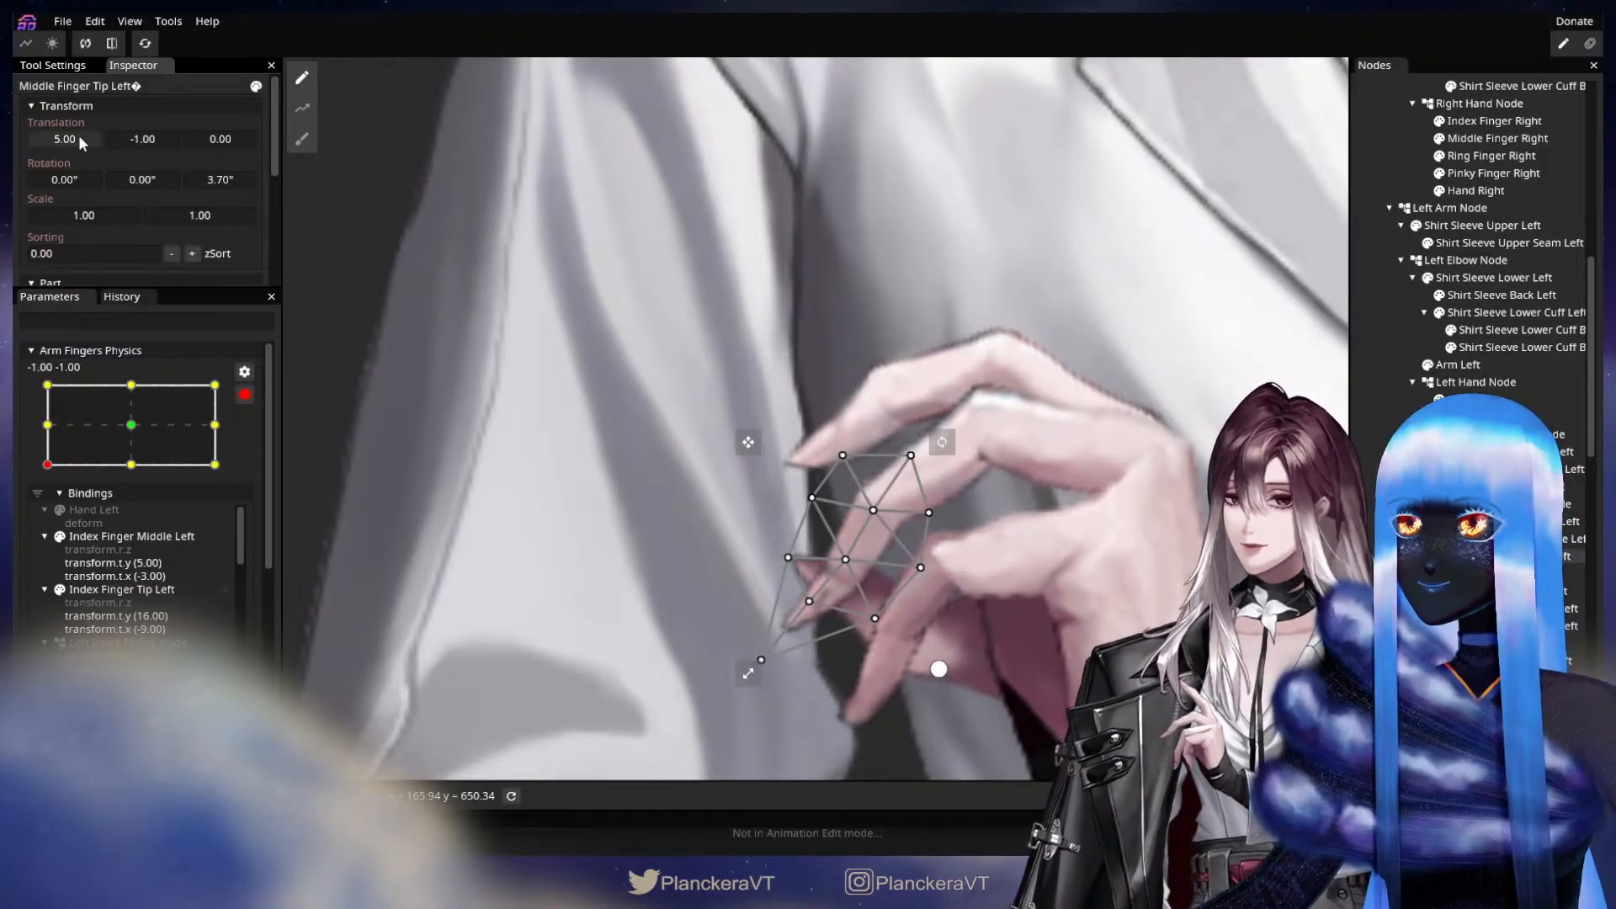
drag(78, 135, 77, 138)
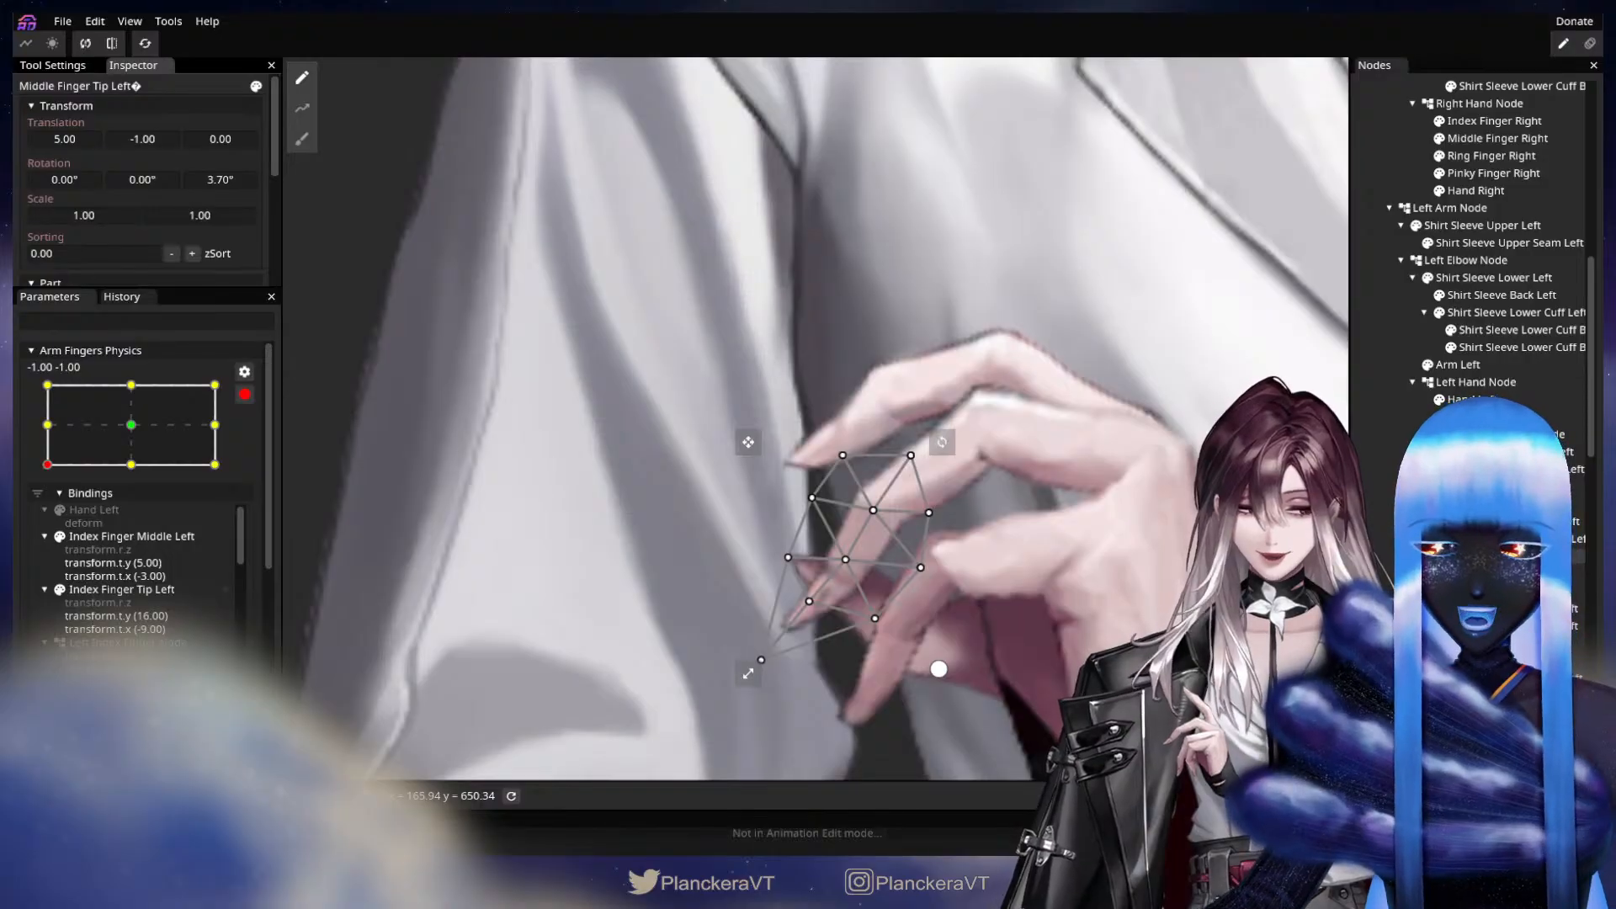
Show the left ring finger again, set its tip segment's translation to X -8.00, Y -9.00, and clear the selection.
click(1439, 591)
click(1439, 590)
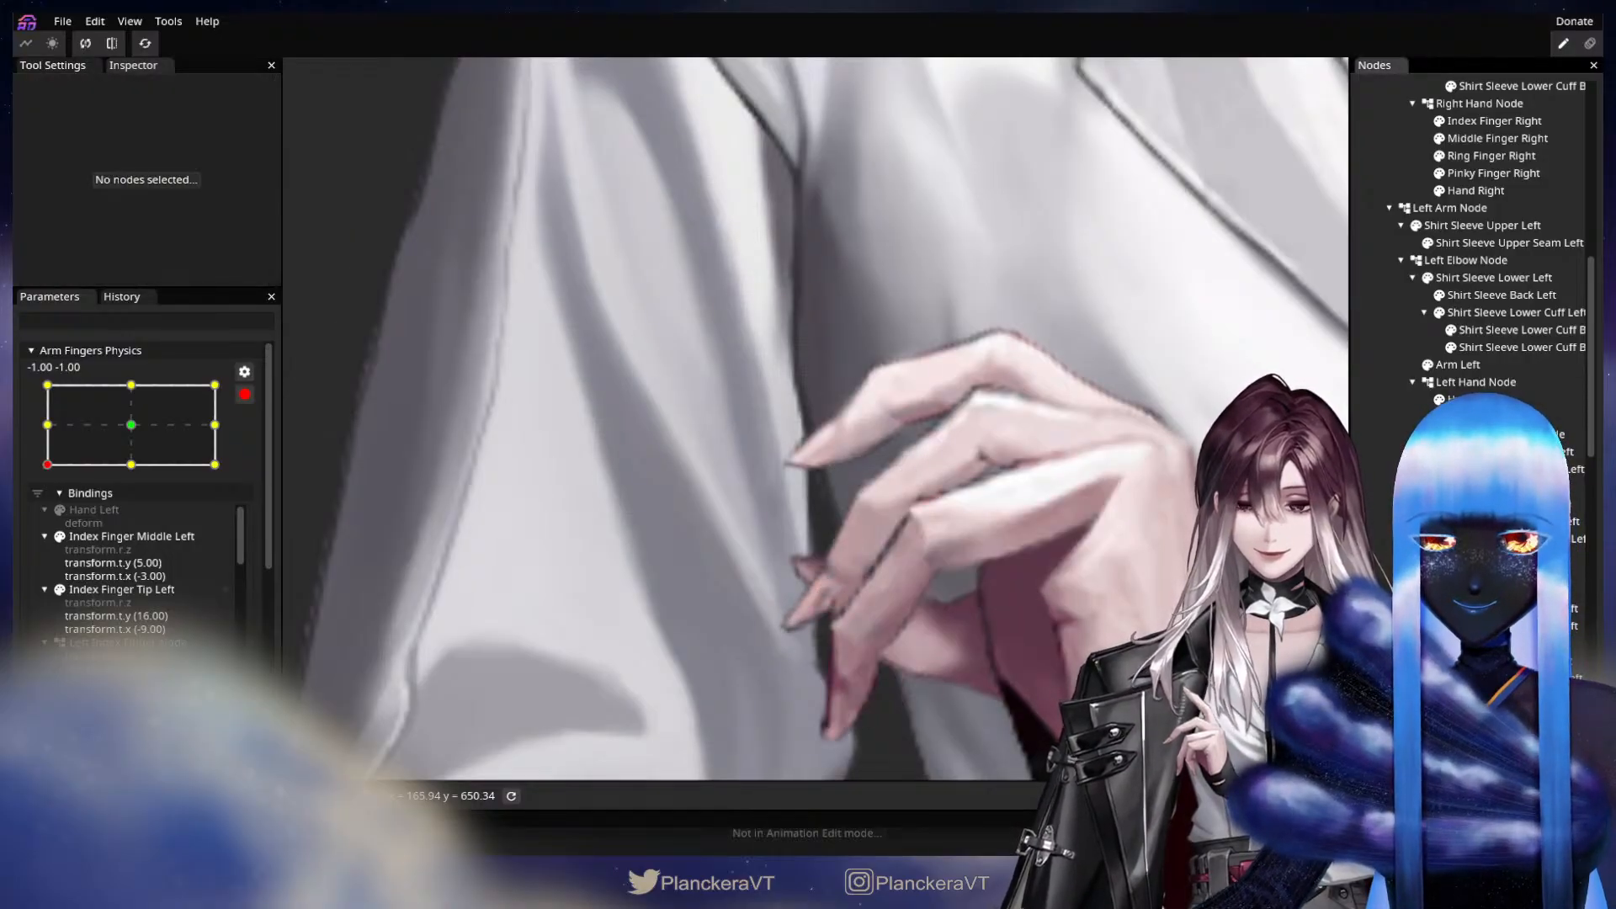
drag(1180, 647, 1209, 567)
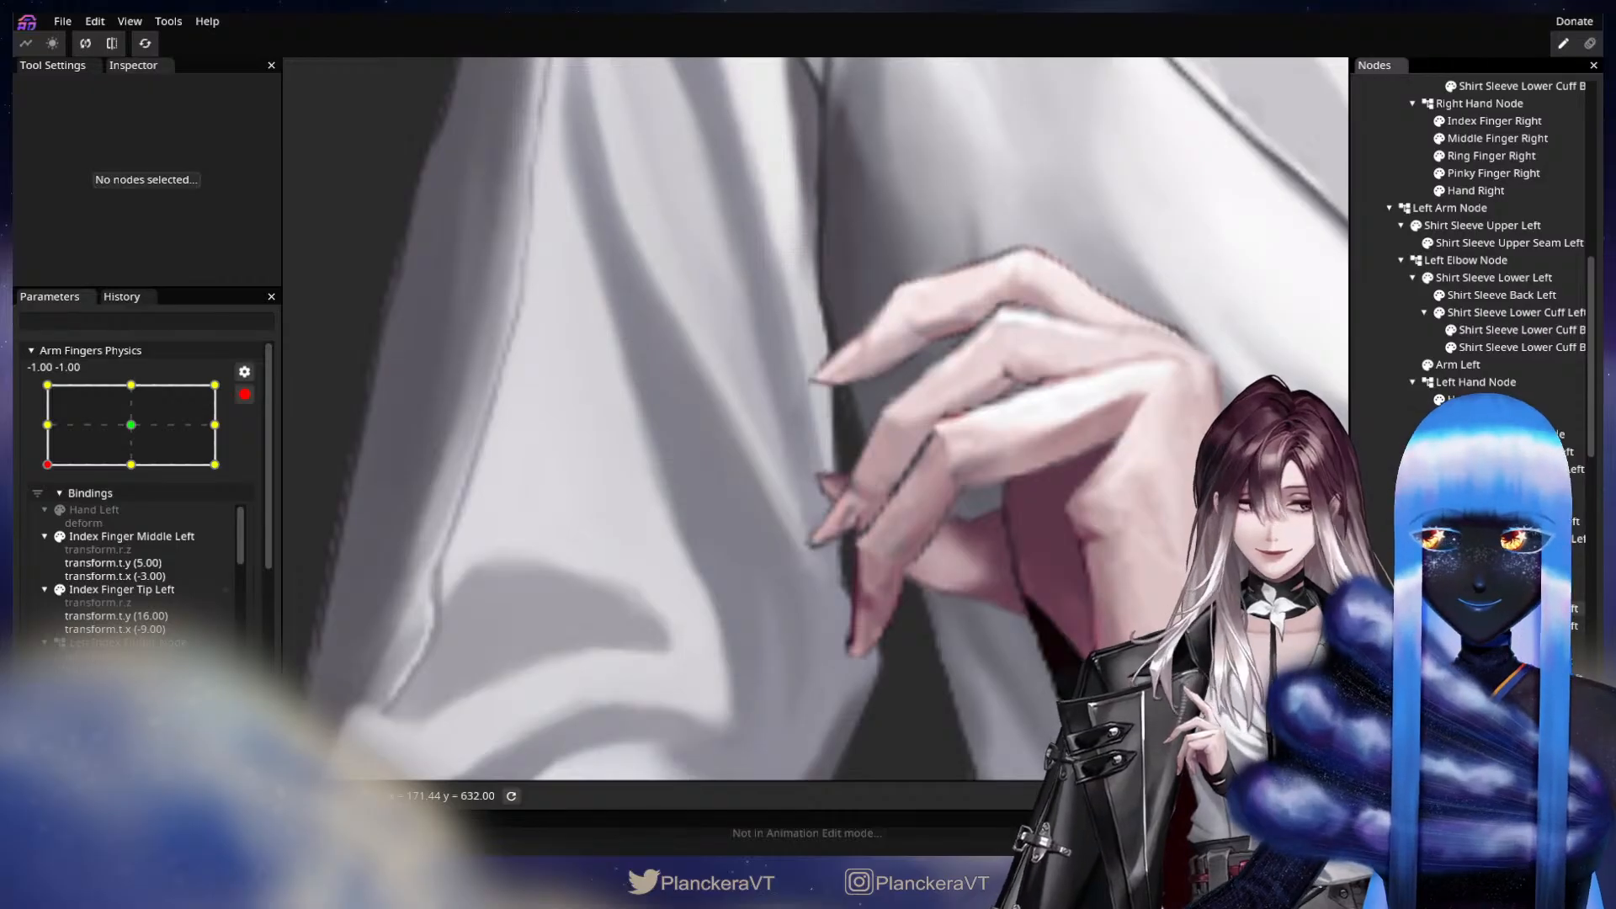
click(1447, 608)
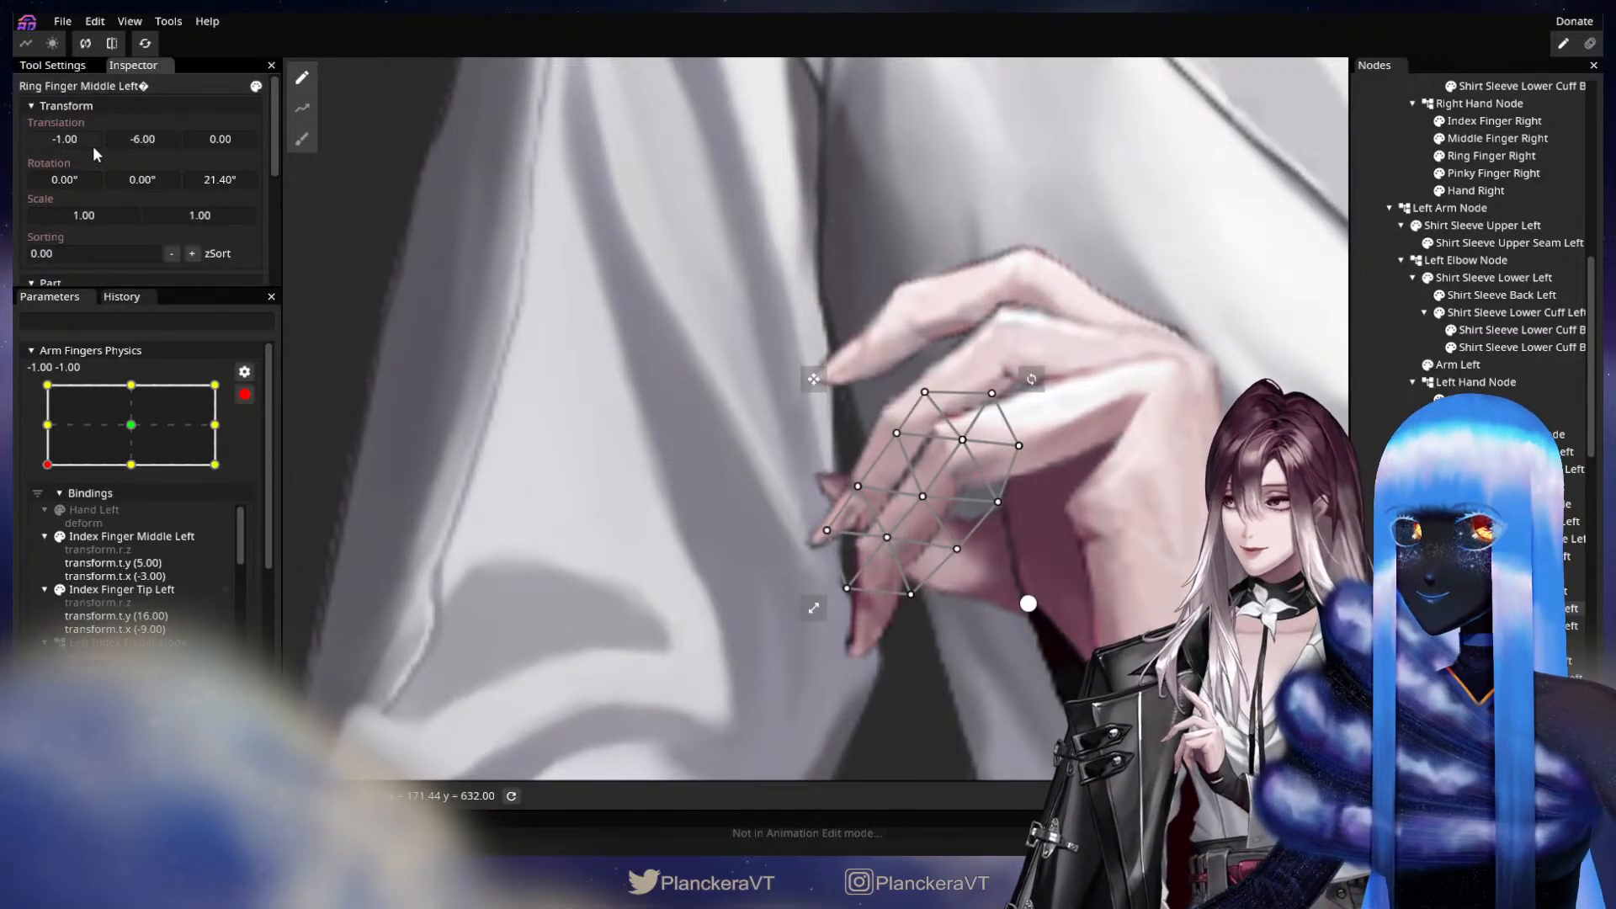
drag(77, 144, 78, 145)
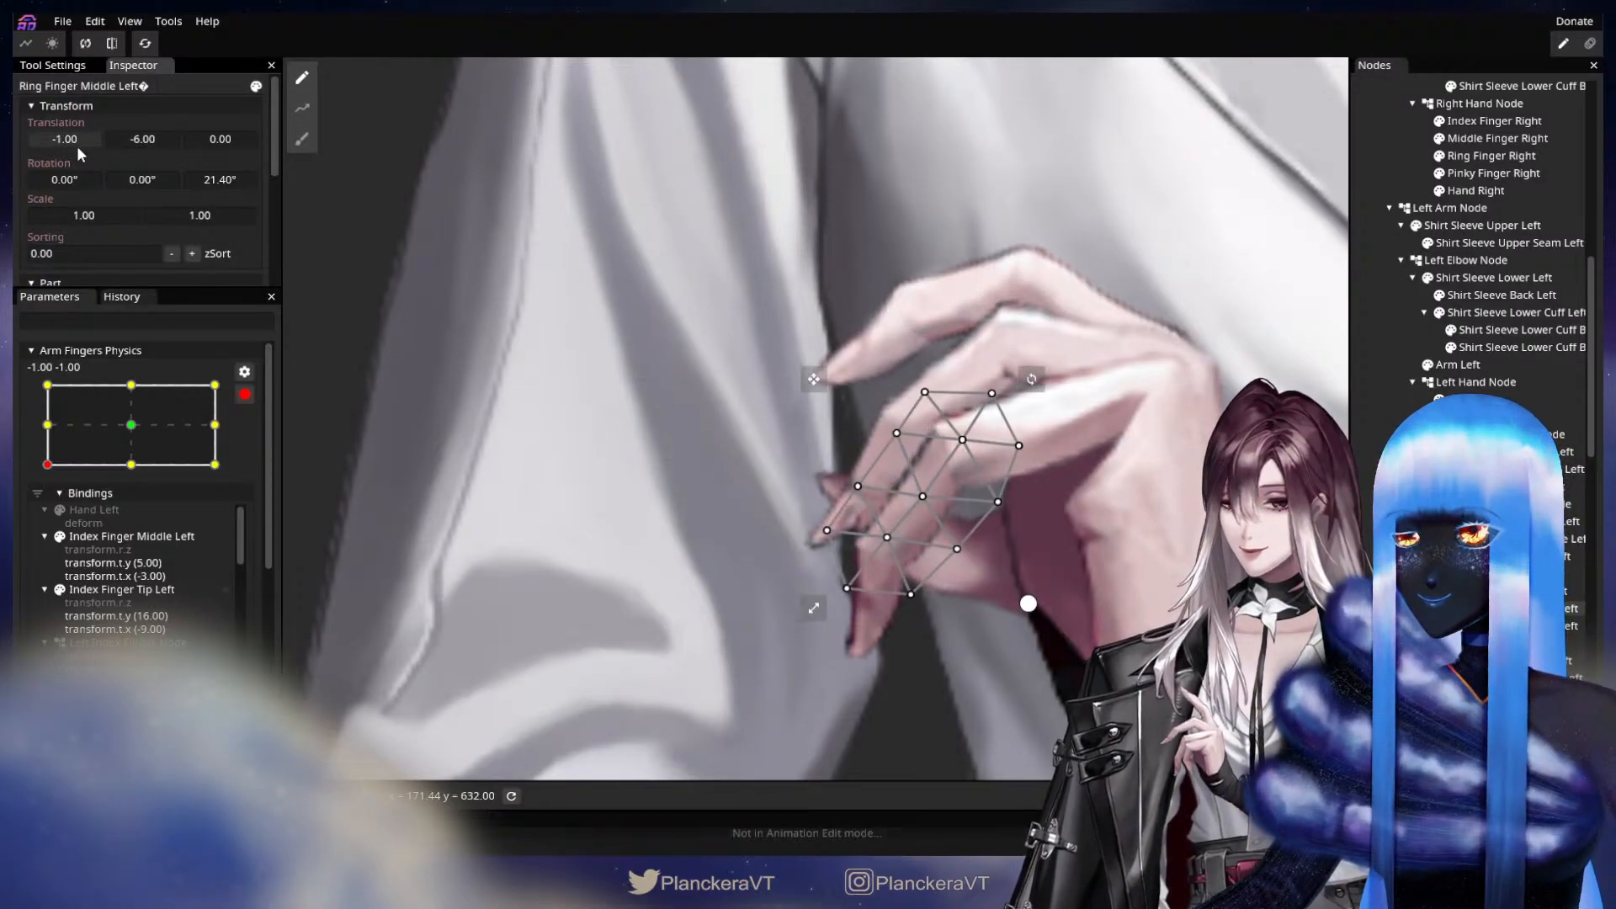
click(890, 595)
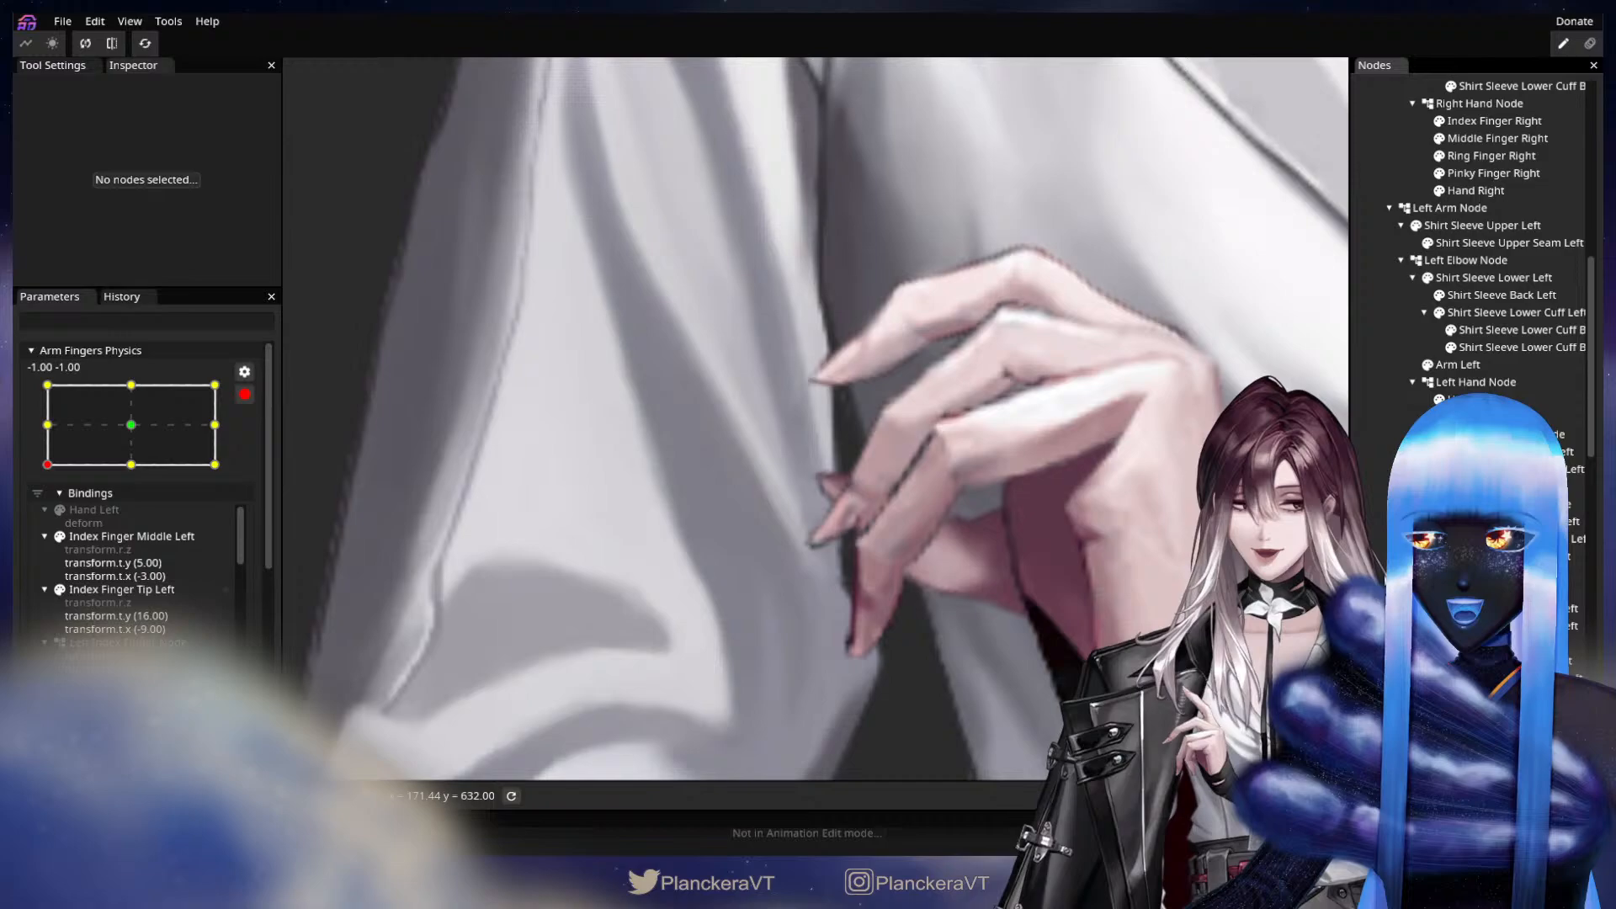
click(879, 580)
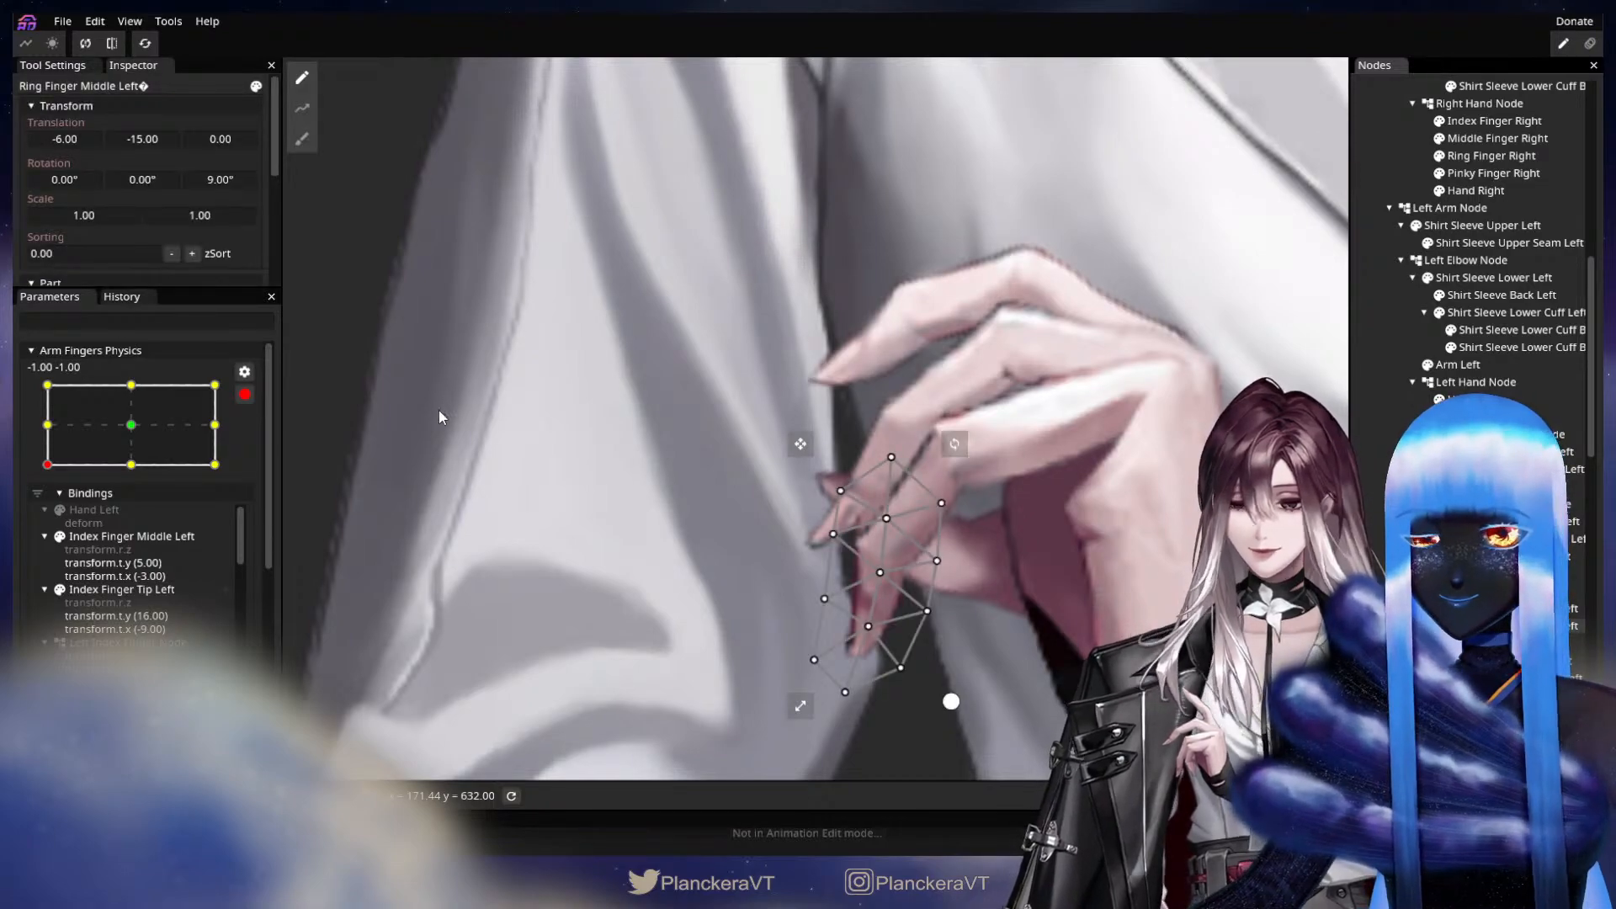
drag(138, 139, 75, 147)
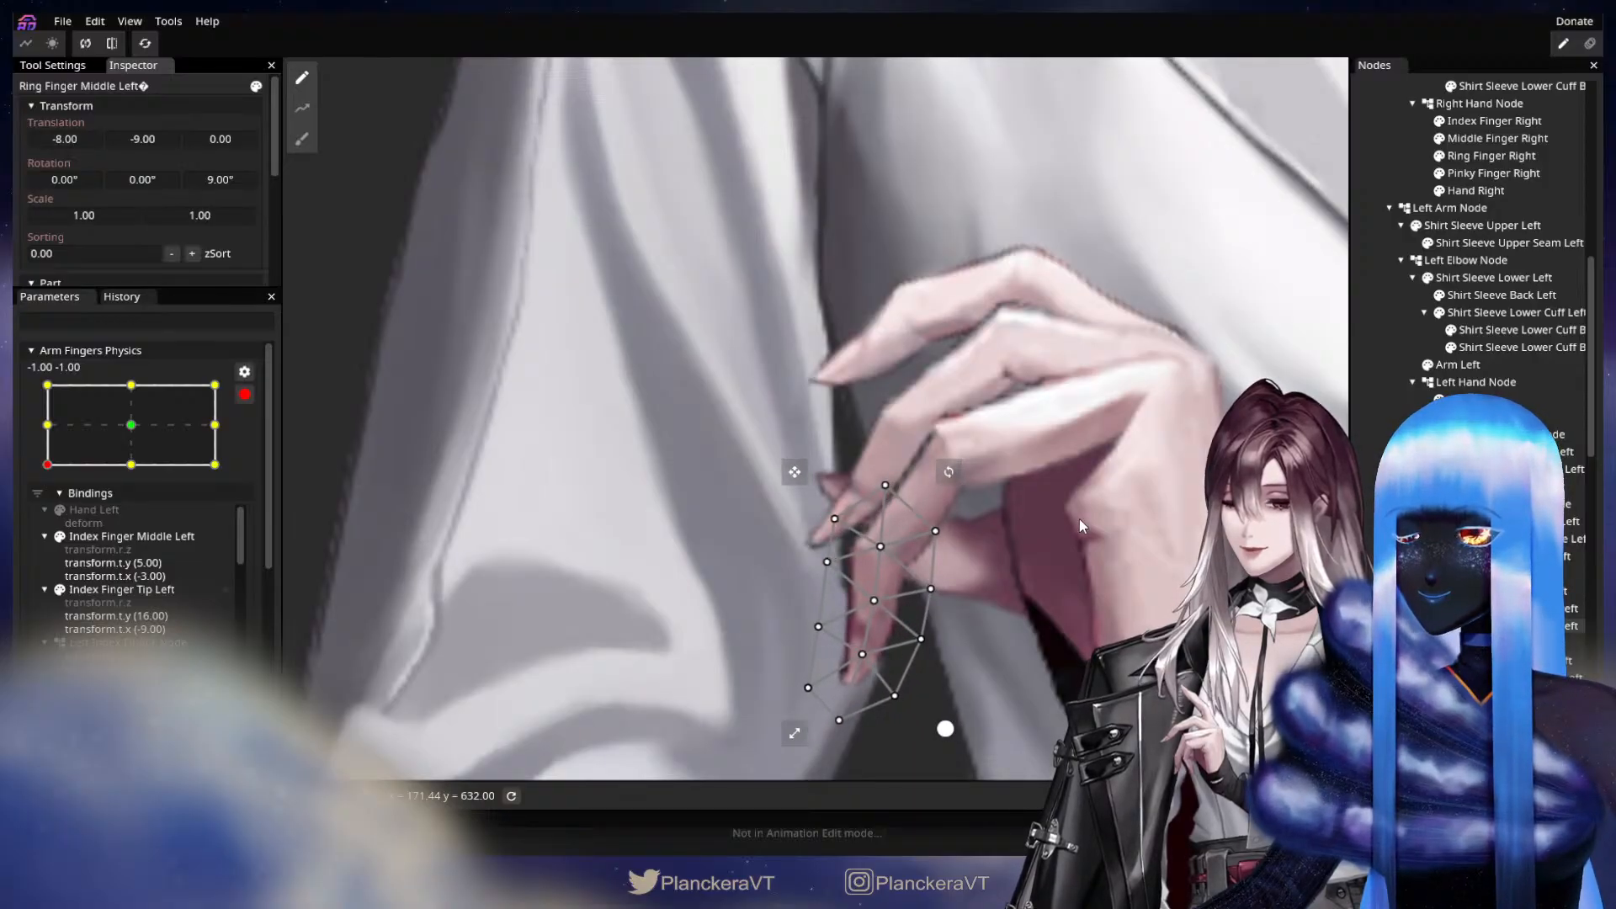
click(1099, 580)
Set the Y translation of Pinky Finger Middle Left to -4.00 and Pinky Finger Tip Left to -10.00, and clear the selection.
drag(1107, 590, 1009, 552)
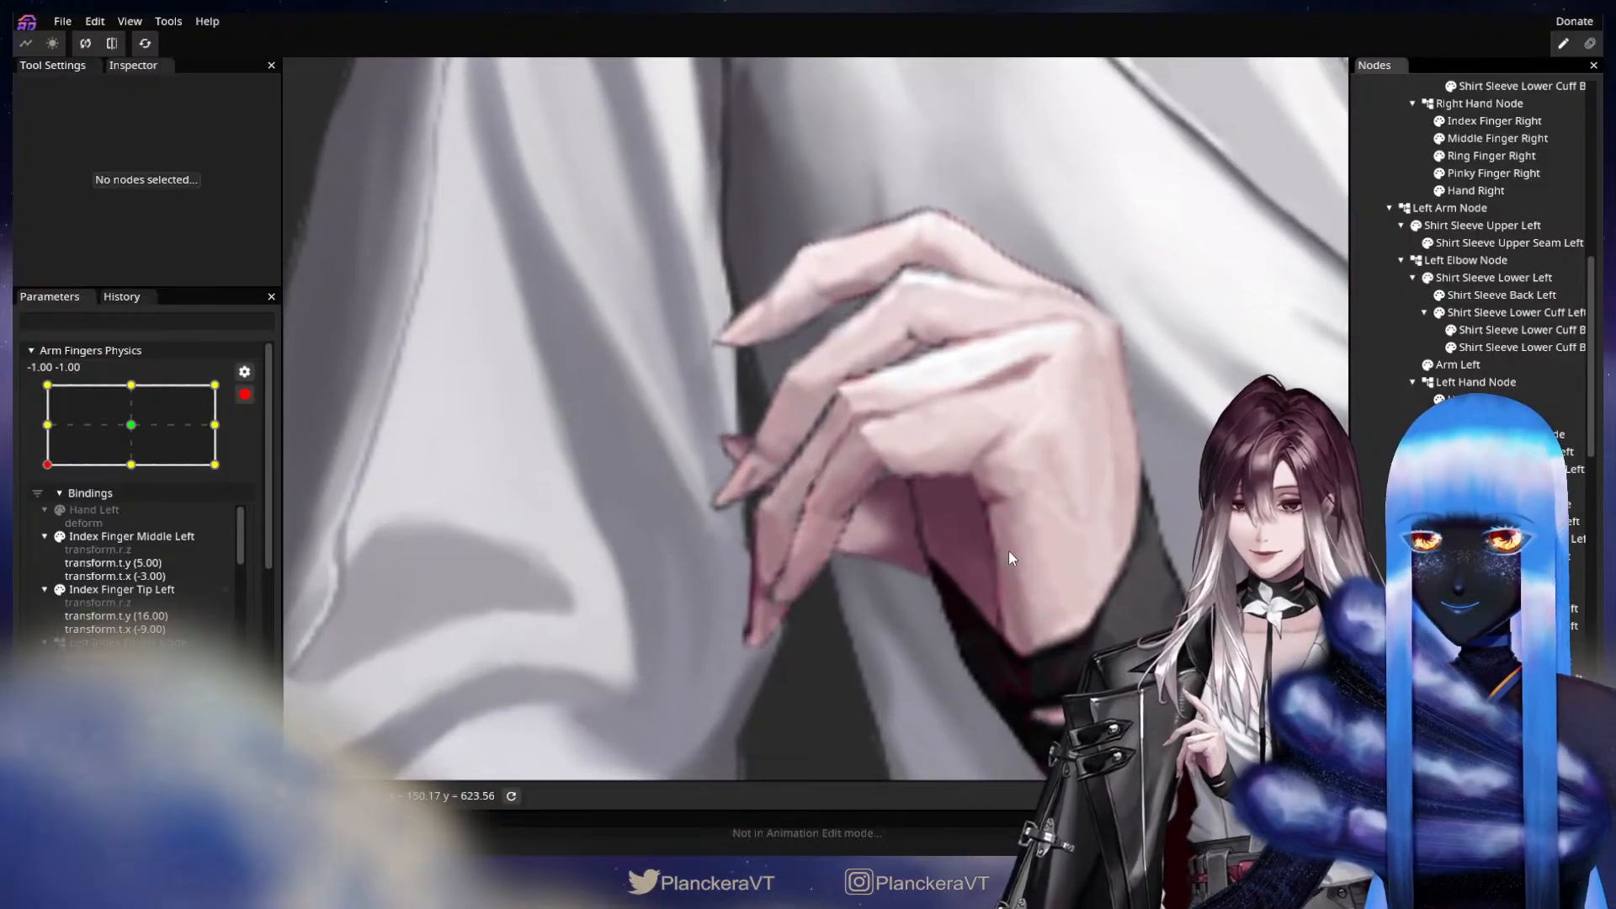
scroll(1088, 568, up, 1)
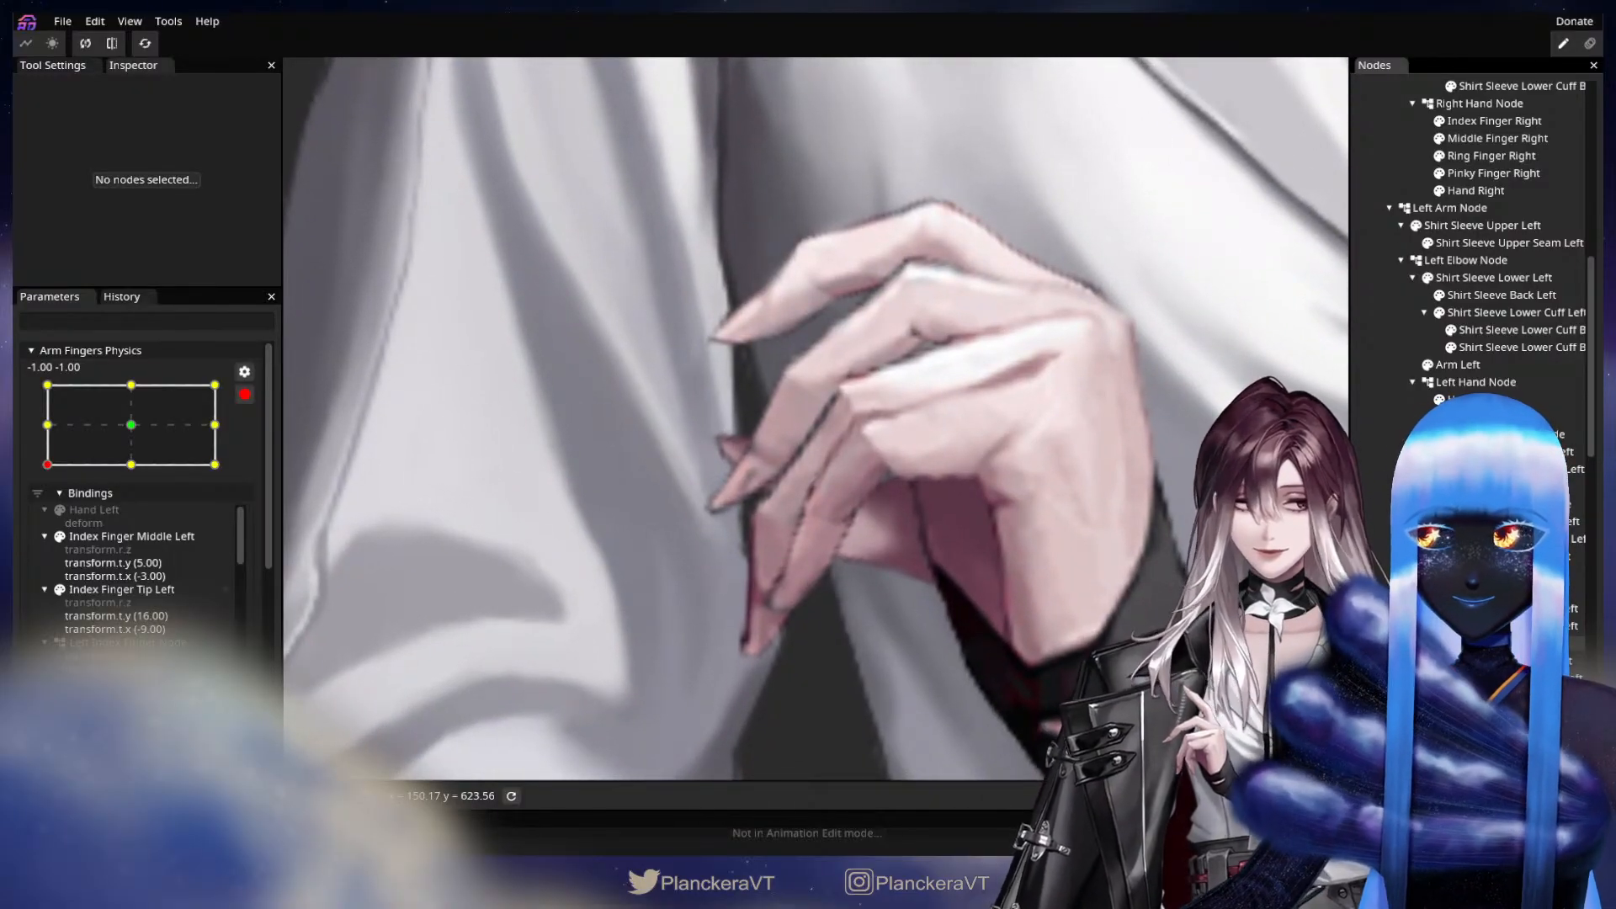
click(1507, 690)
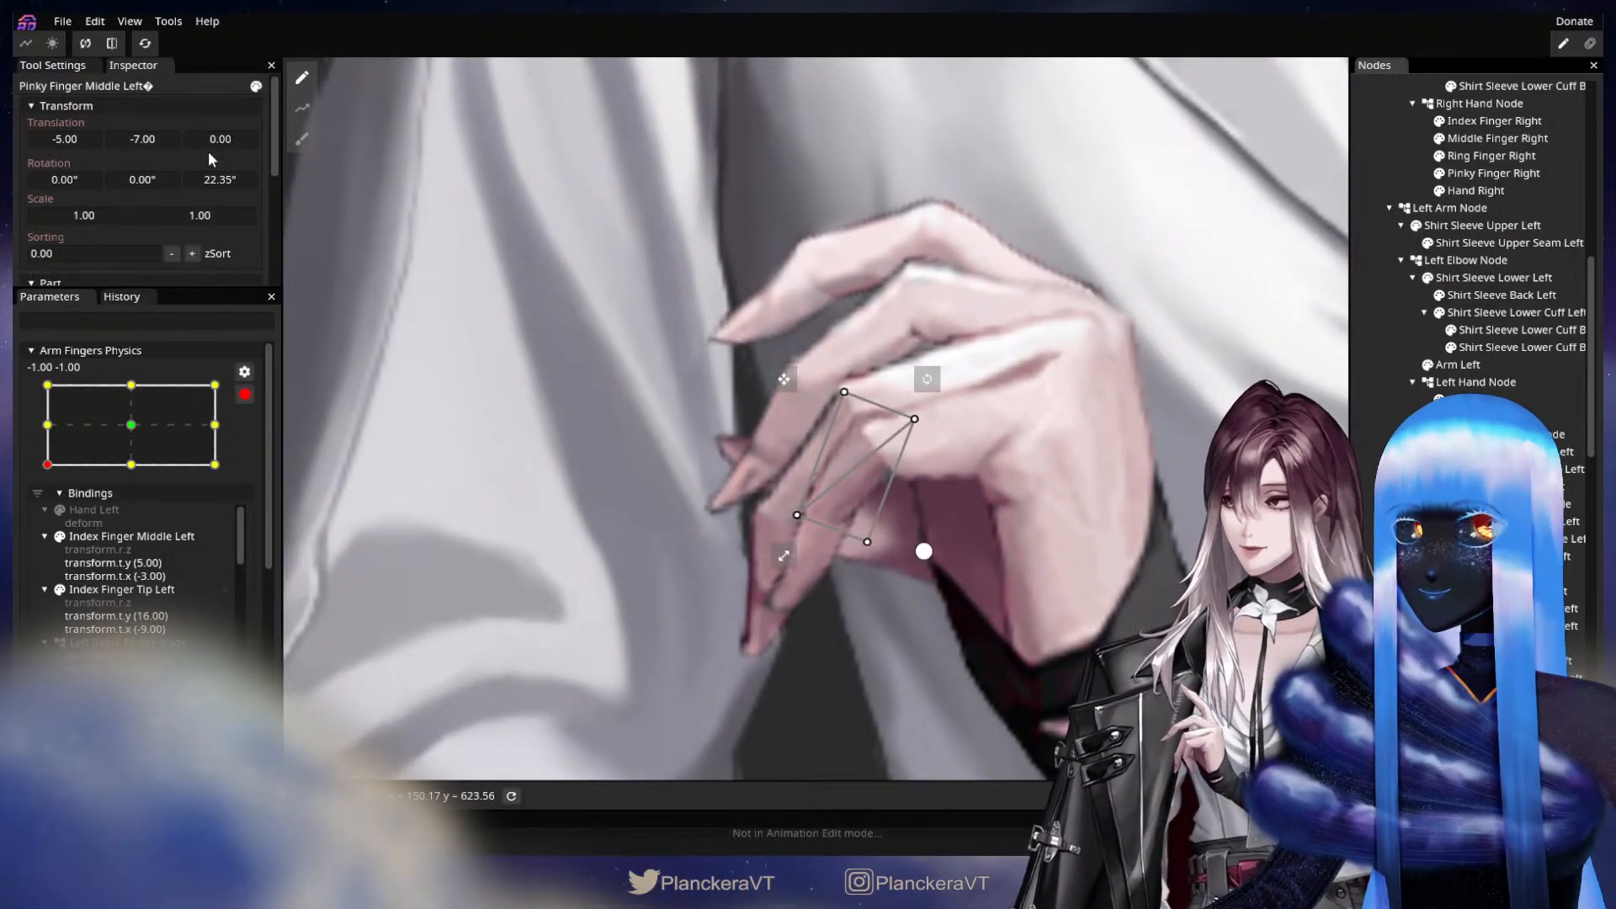
drag(145, 140, 152, 141)
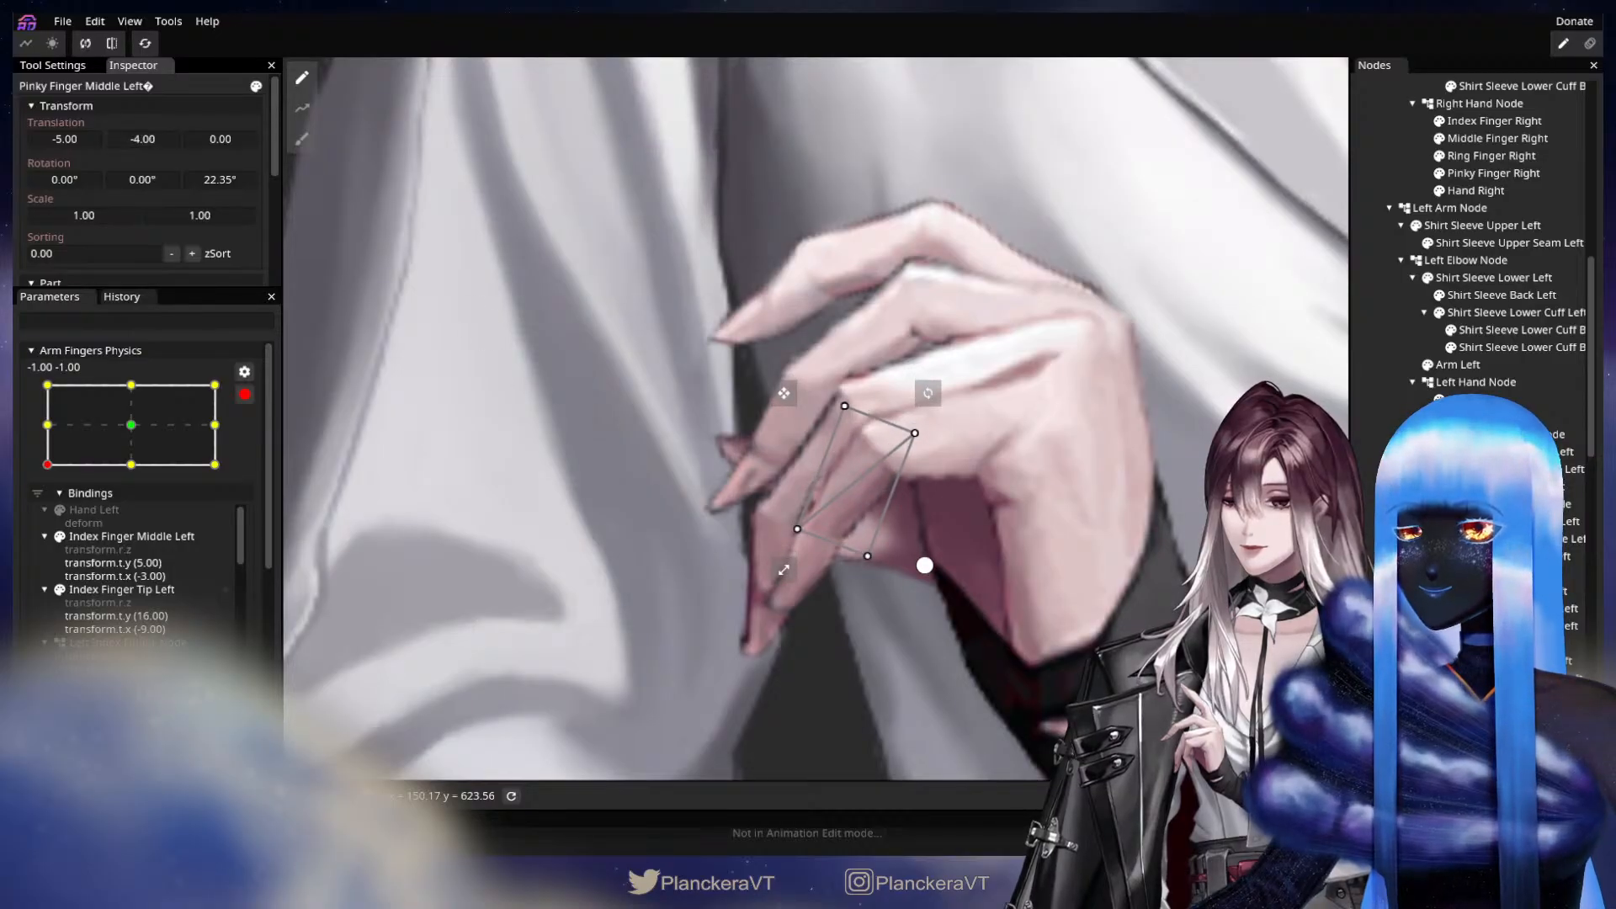
click(1506, 696)
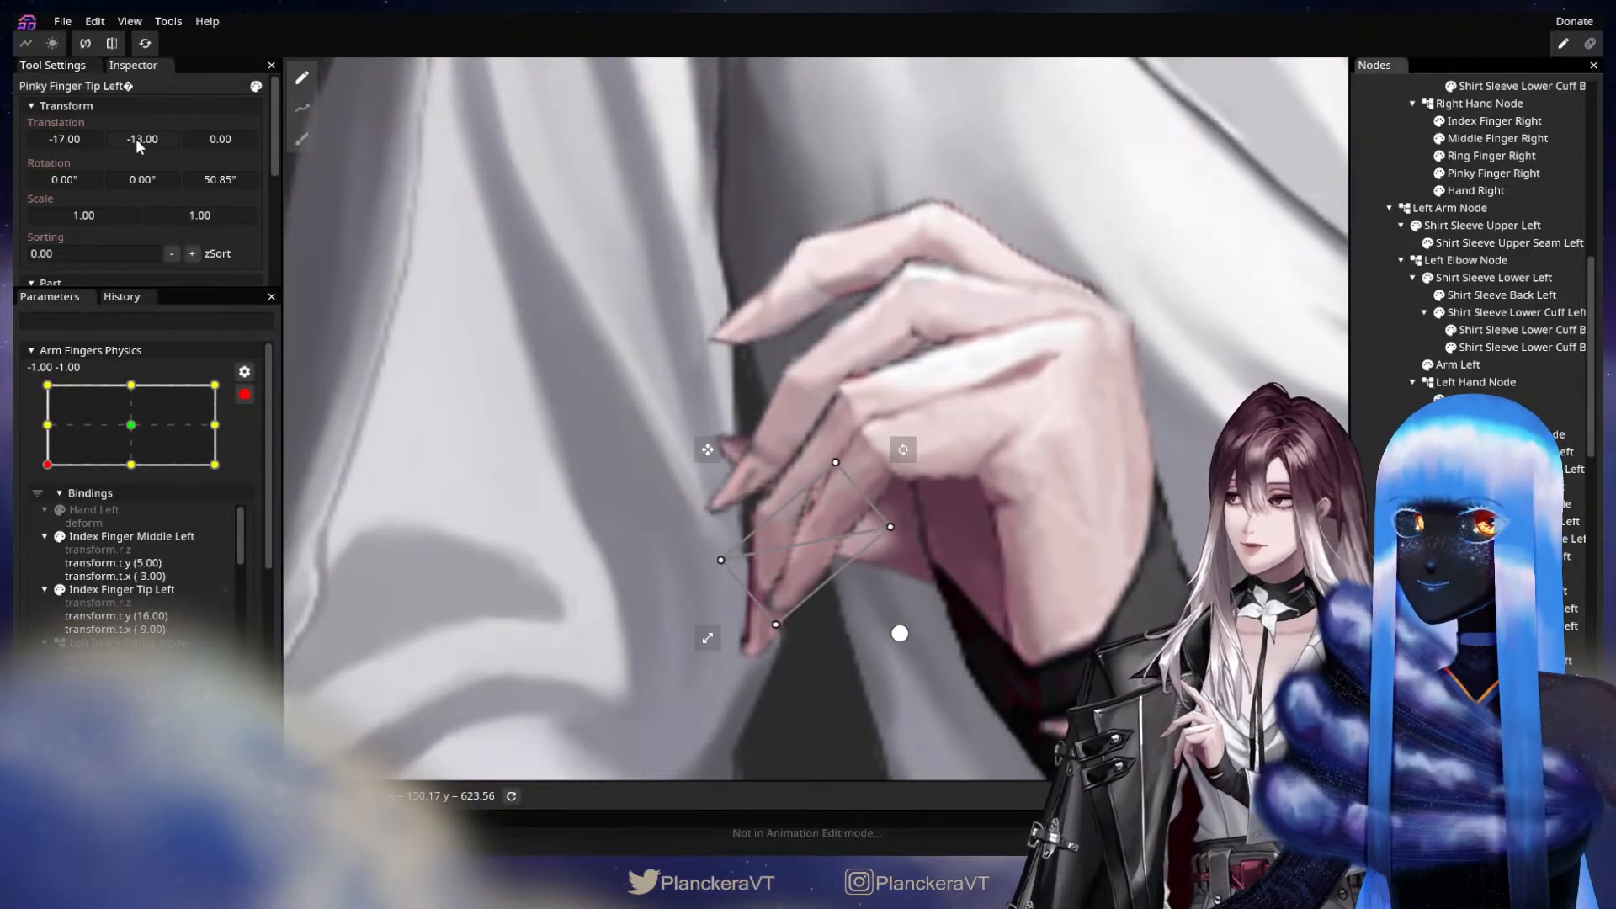
drag(139, 140, 140, 138)
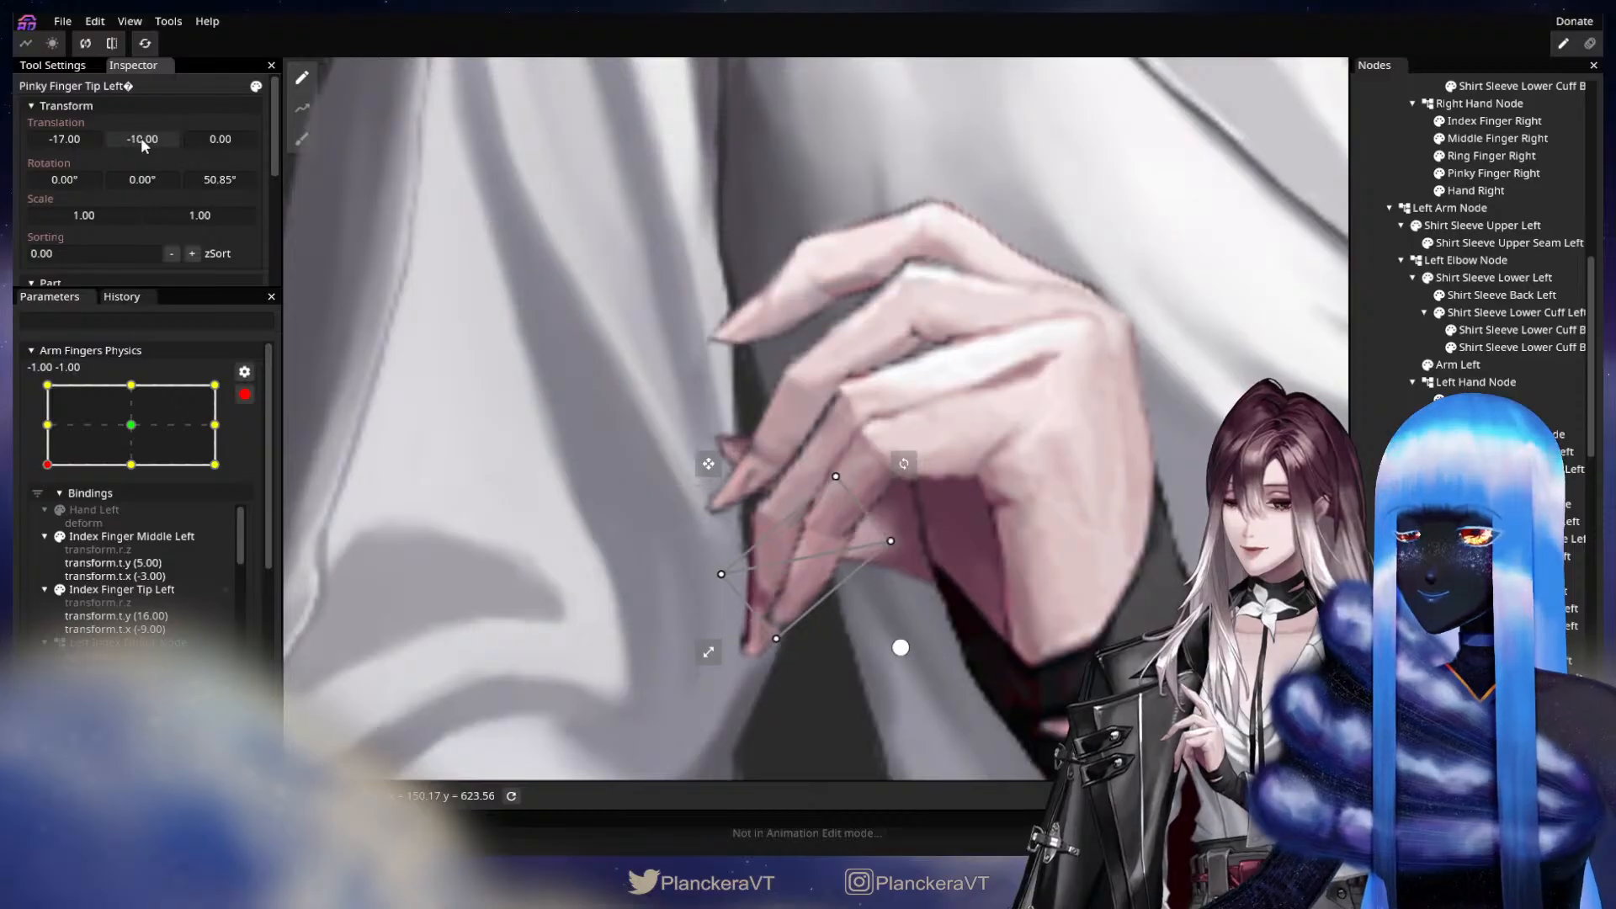
key(Escape)
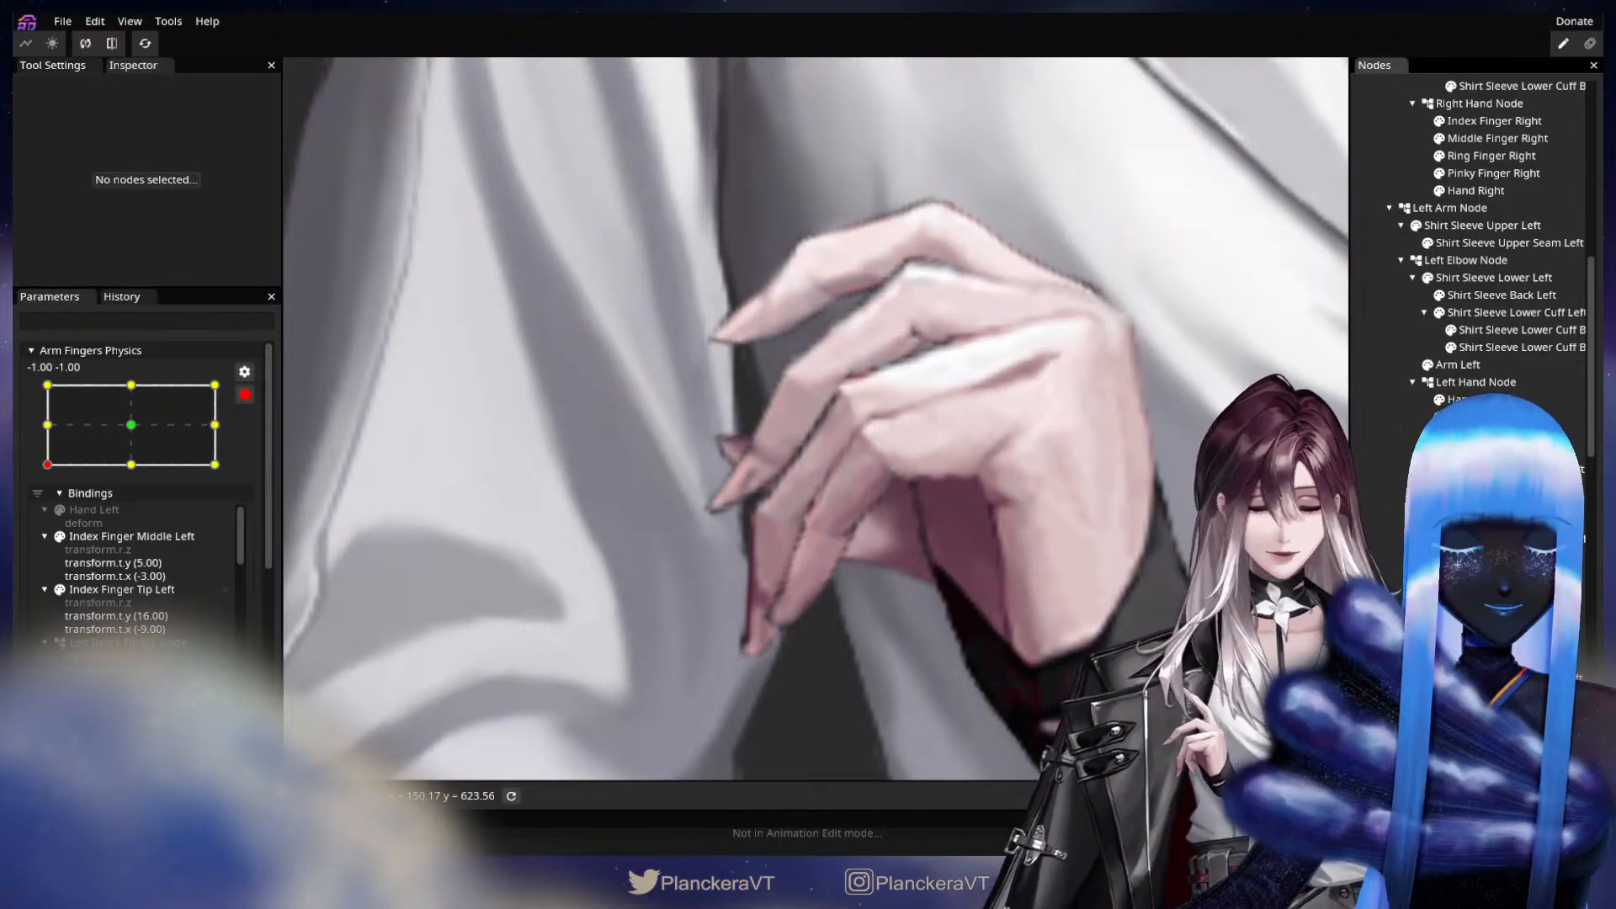
Hide the left pinky, ring and middle fingers and set Thumb Tip Left's X translation to 0.00.
click(1439, 643)
click(1439, 574)
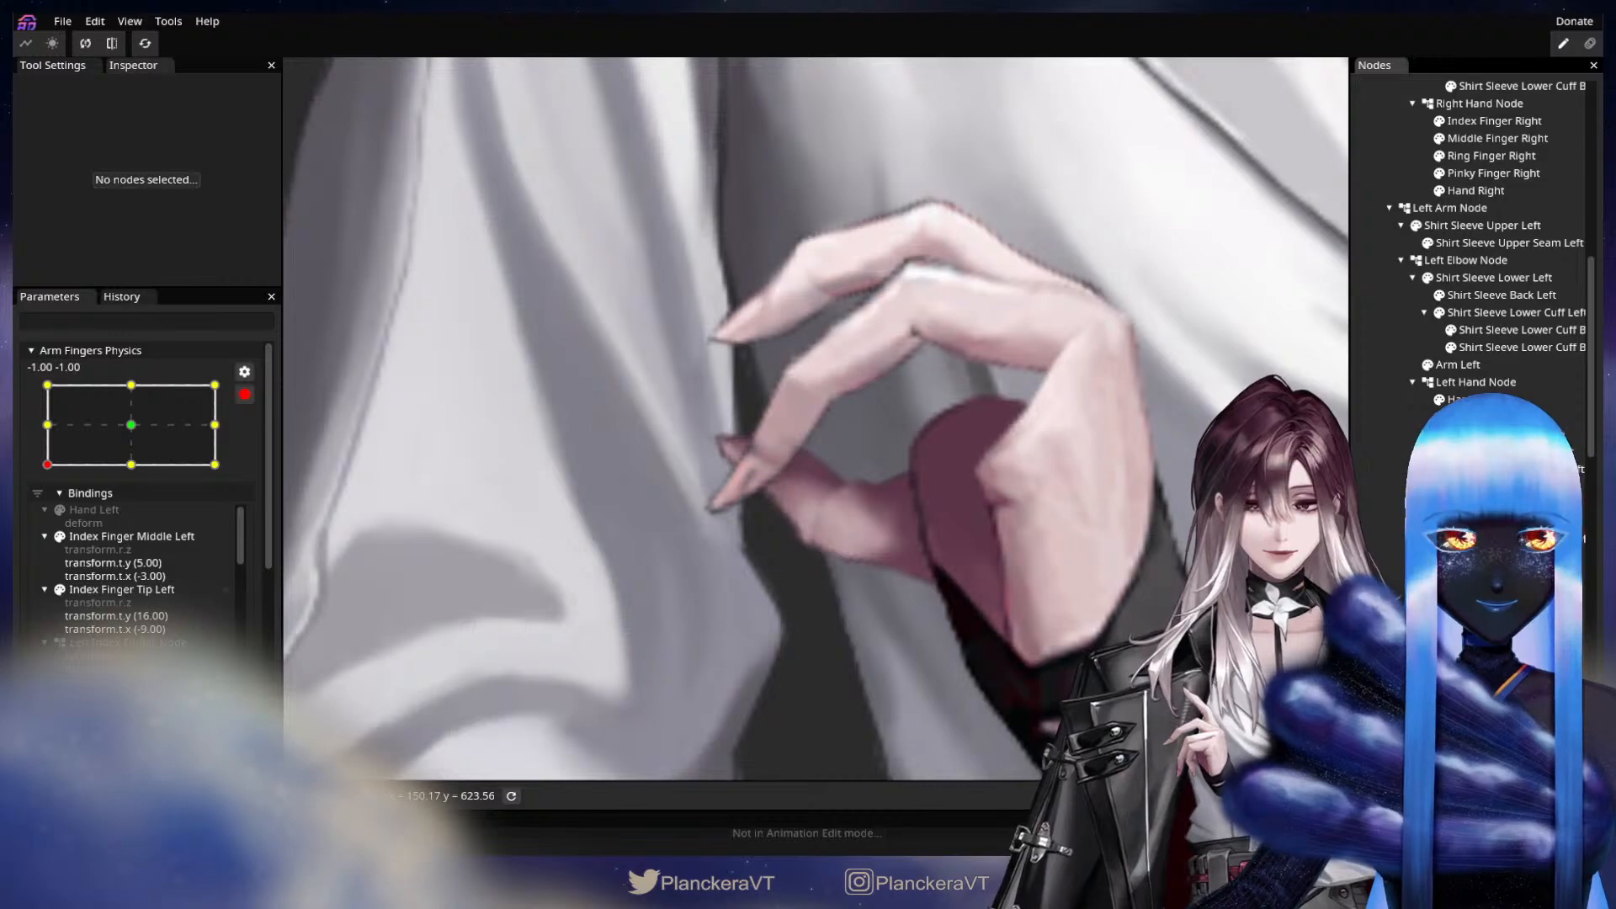
click(1440, 504)
click(1506, 696)
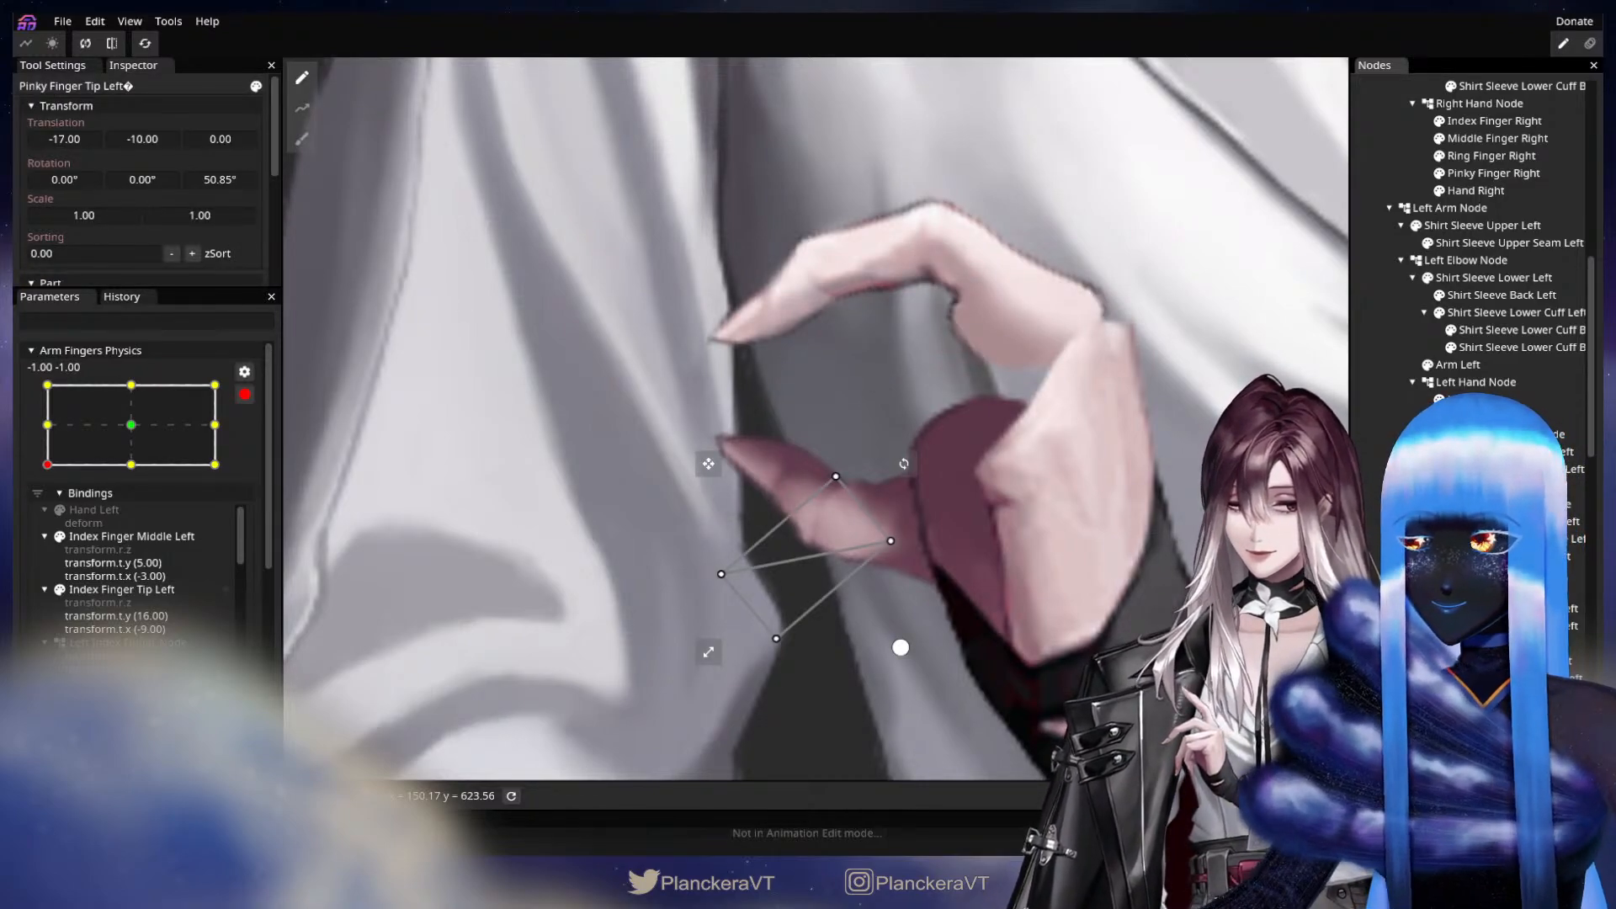
click(1502, 730)
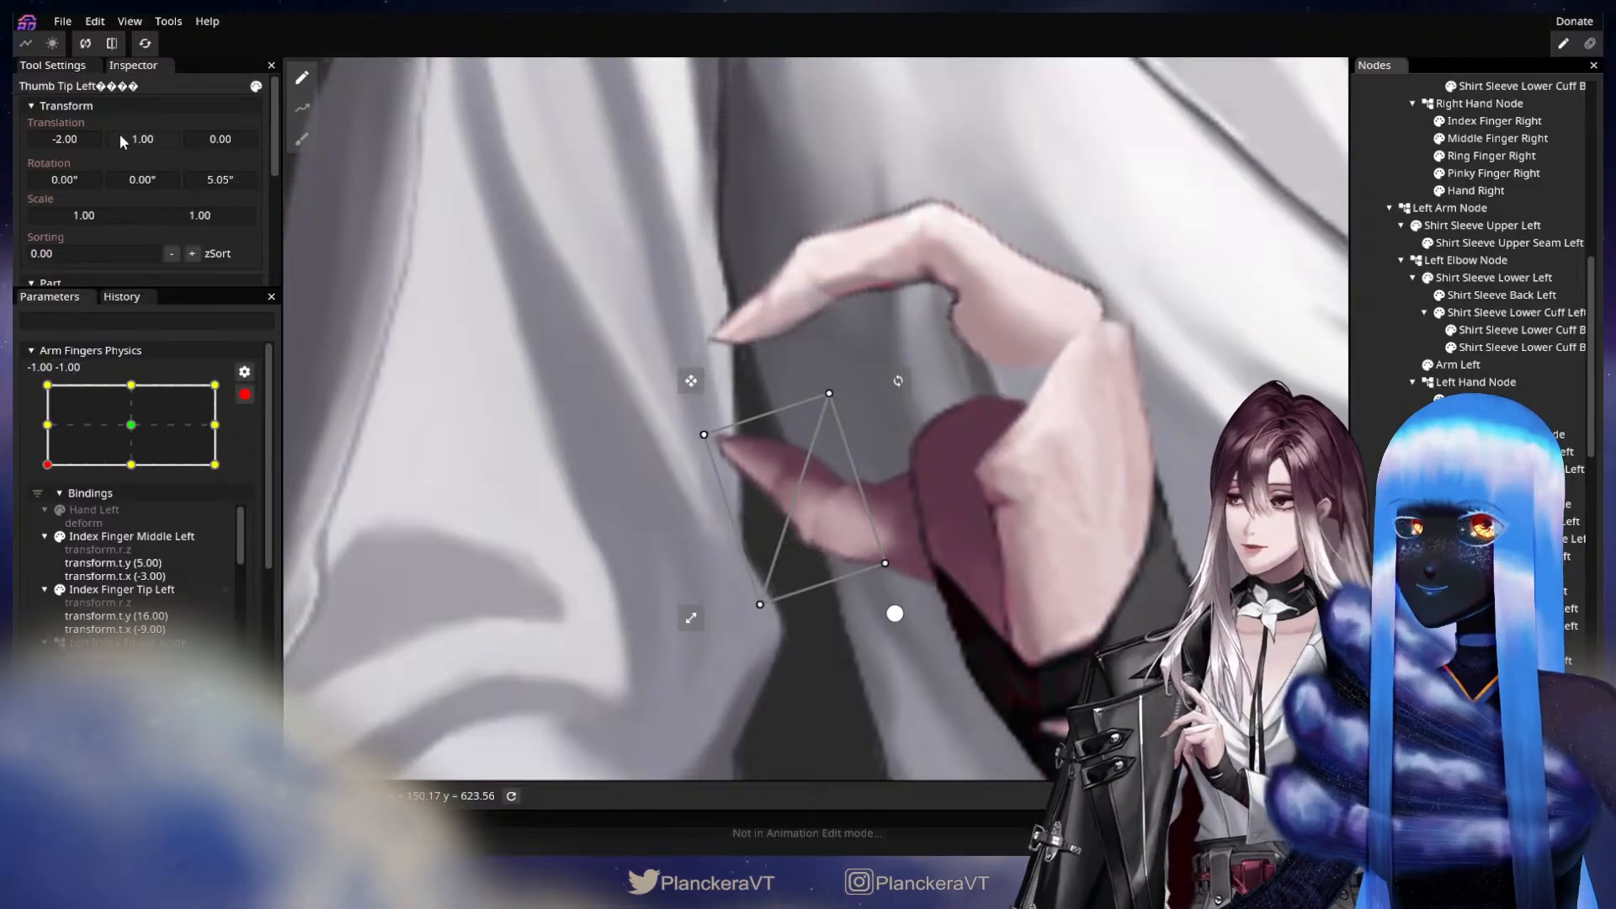
drag(71, 135, 75, 134)
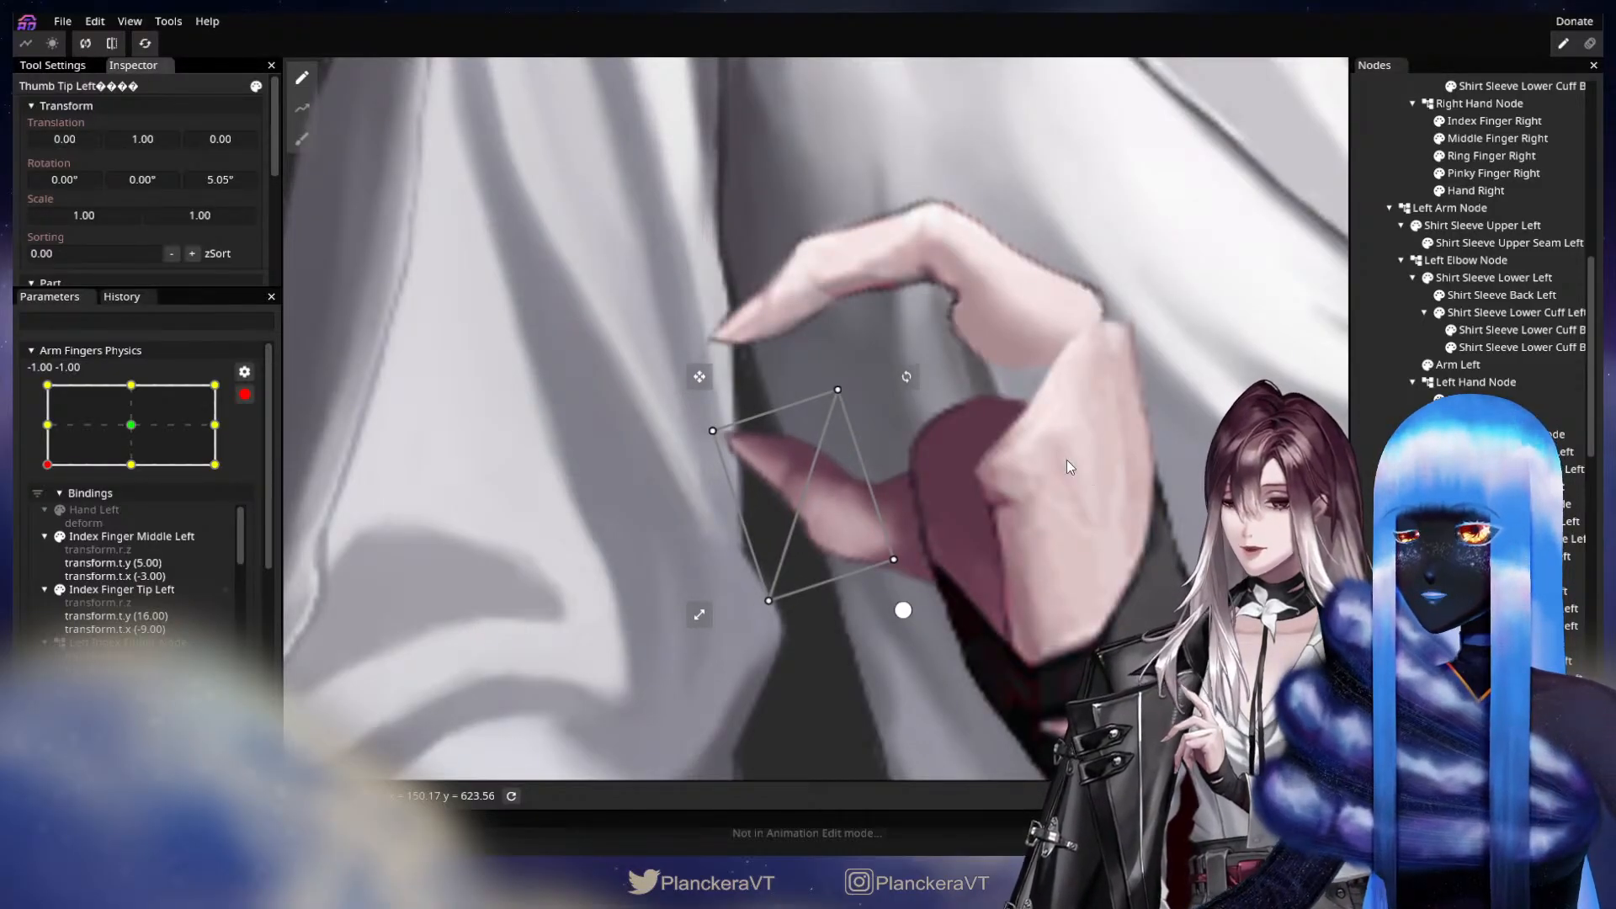
Show the left pinky, ring and middle fingers again with nothing selected.
click(1440, 660)
click(1440, 644)
click(1439, 575)
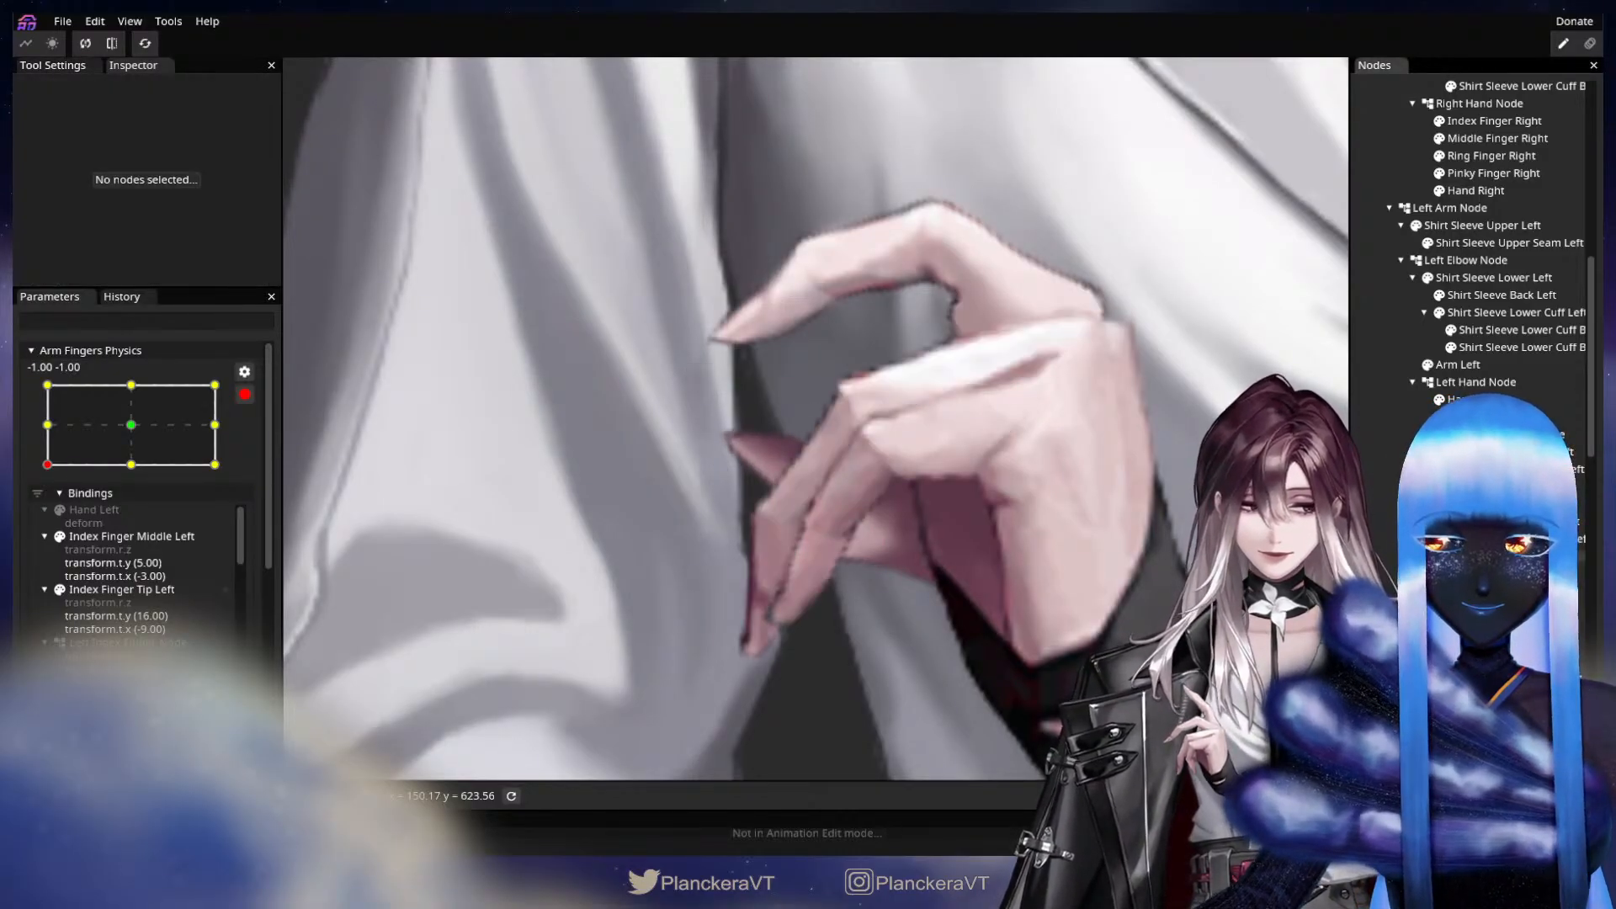
click(1439, 504)
scroll(903, 478, down, 6)
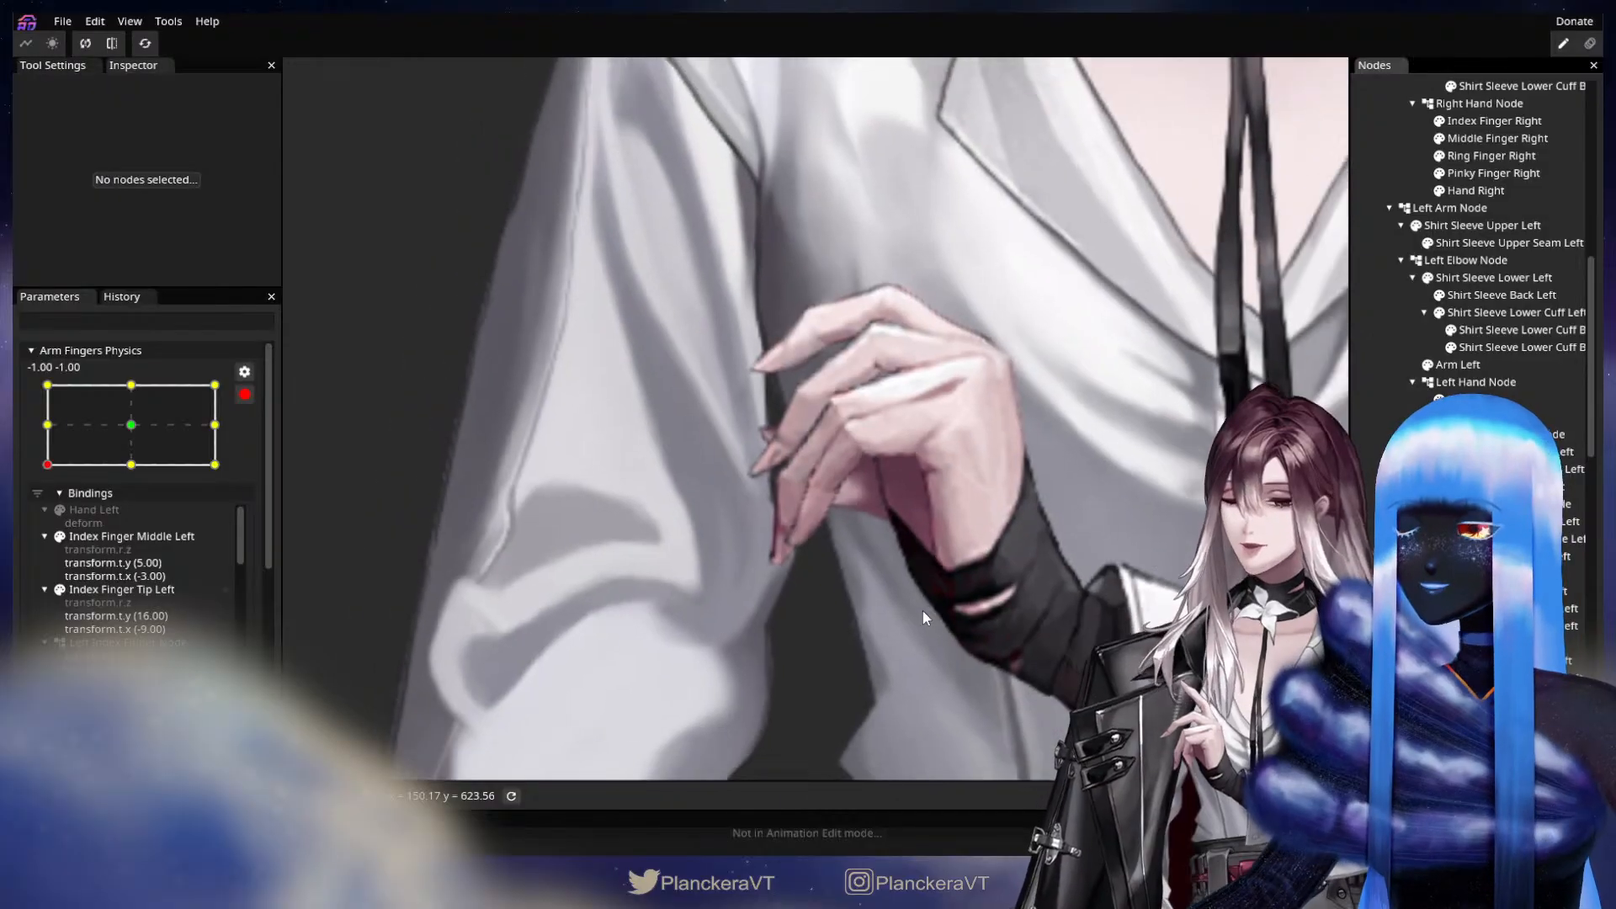
scroll(926, 606, down, 2)
drag(989, 515, 906, 611)
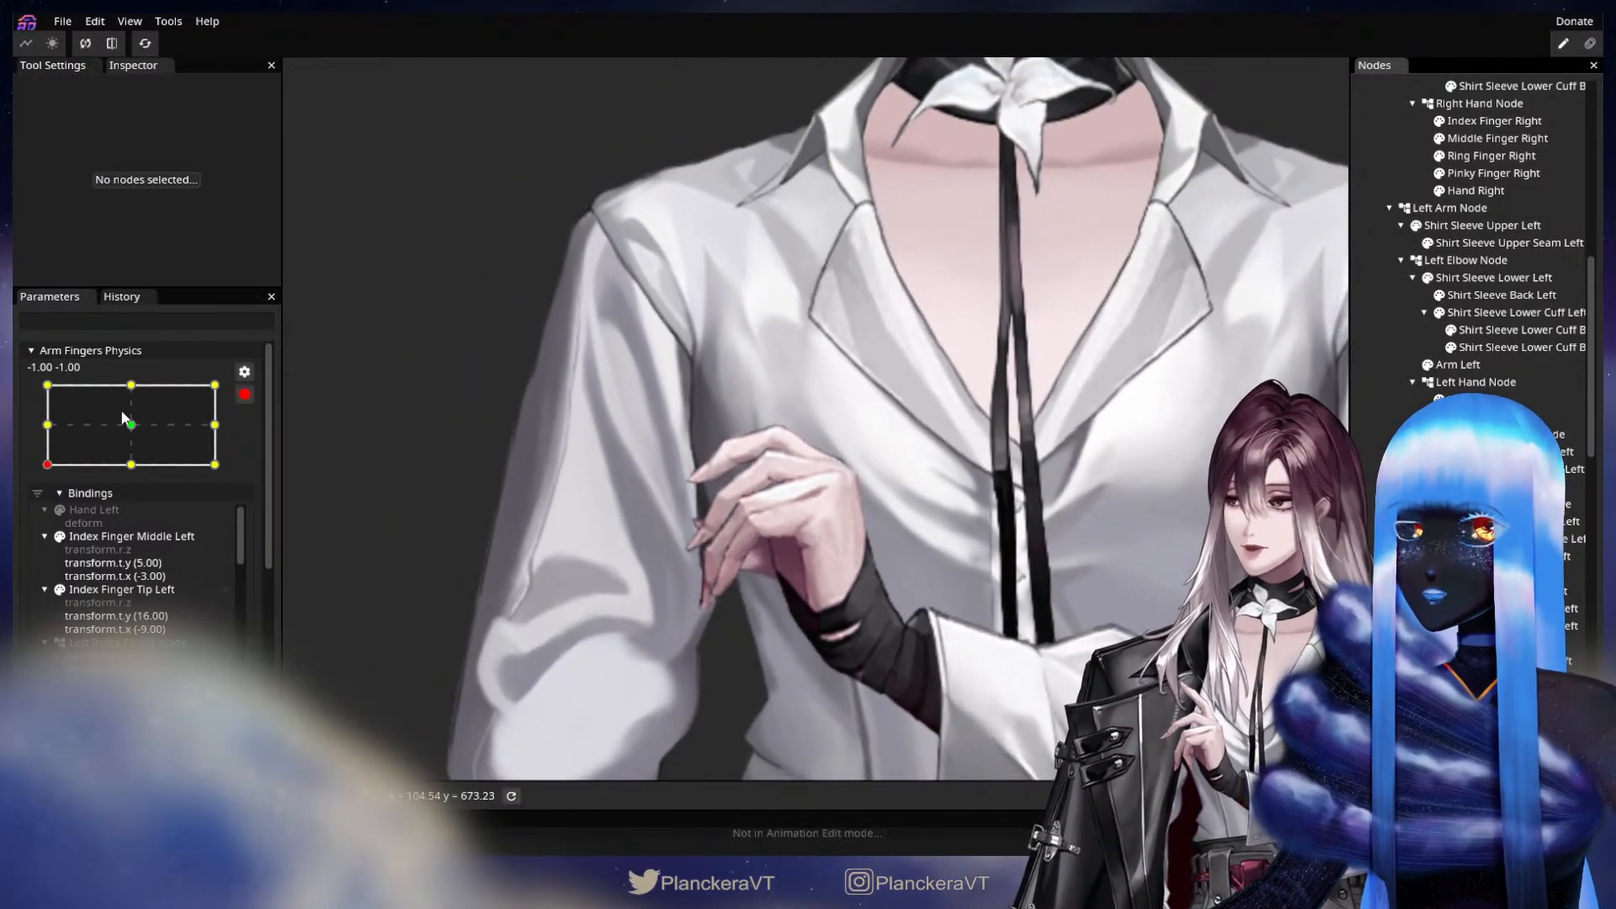
Stop editing the keypoint and preview the left hand's motion by moving Arm Fingers Physics from -1.00, -1.00 to 1.00, 1.00.
click(243, 396)
scroll(759, 613, down, 1)
scroll(124, 579, down, 3)
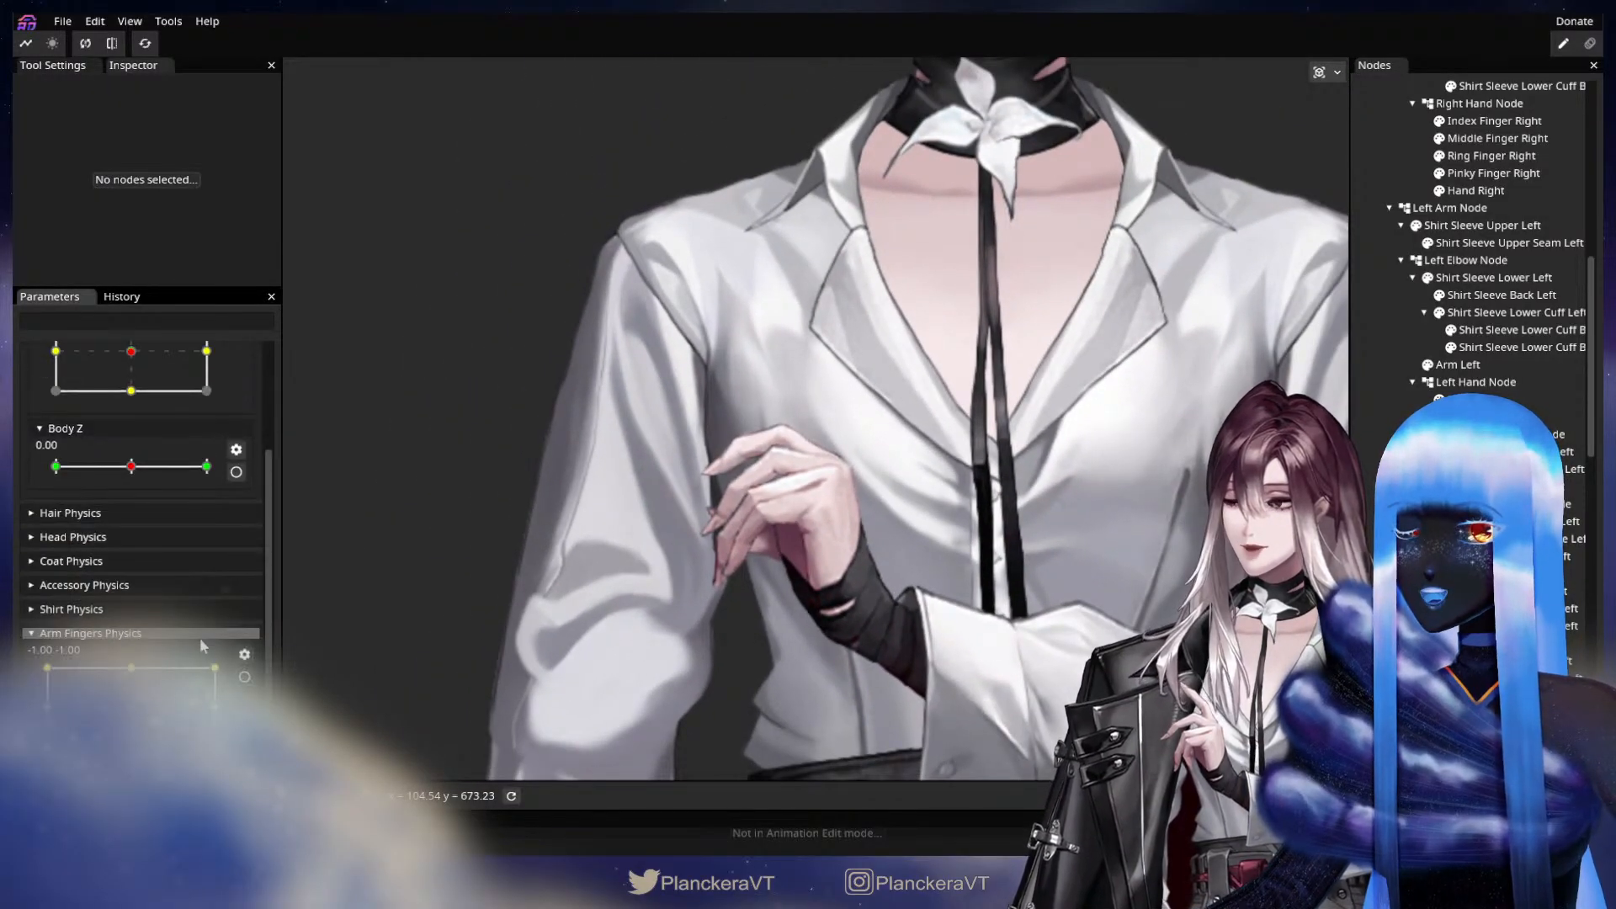
drag(47, 747, 247, 633)
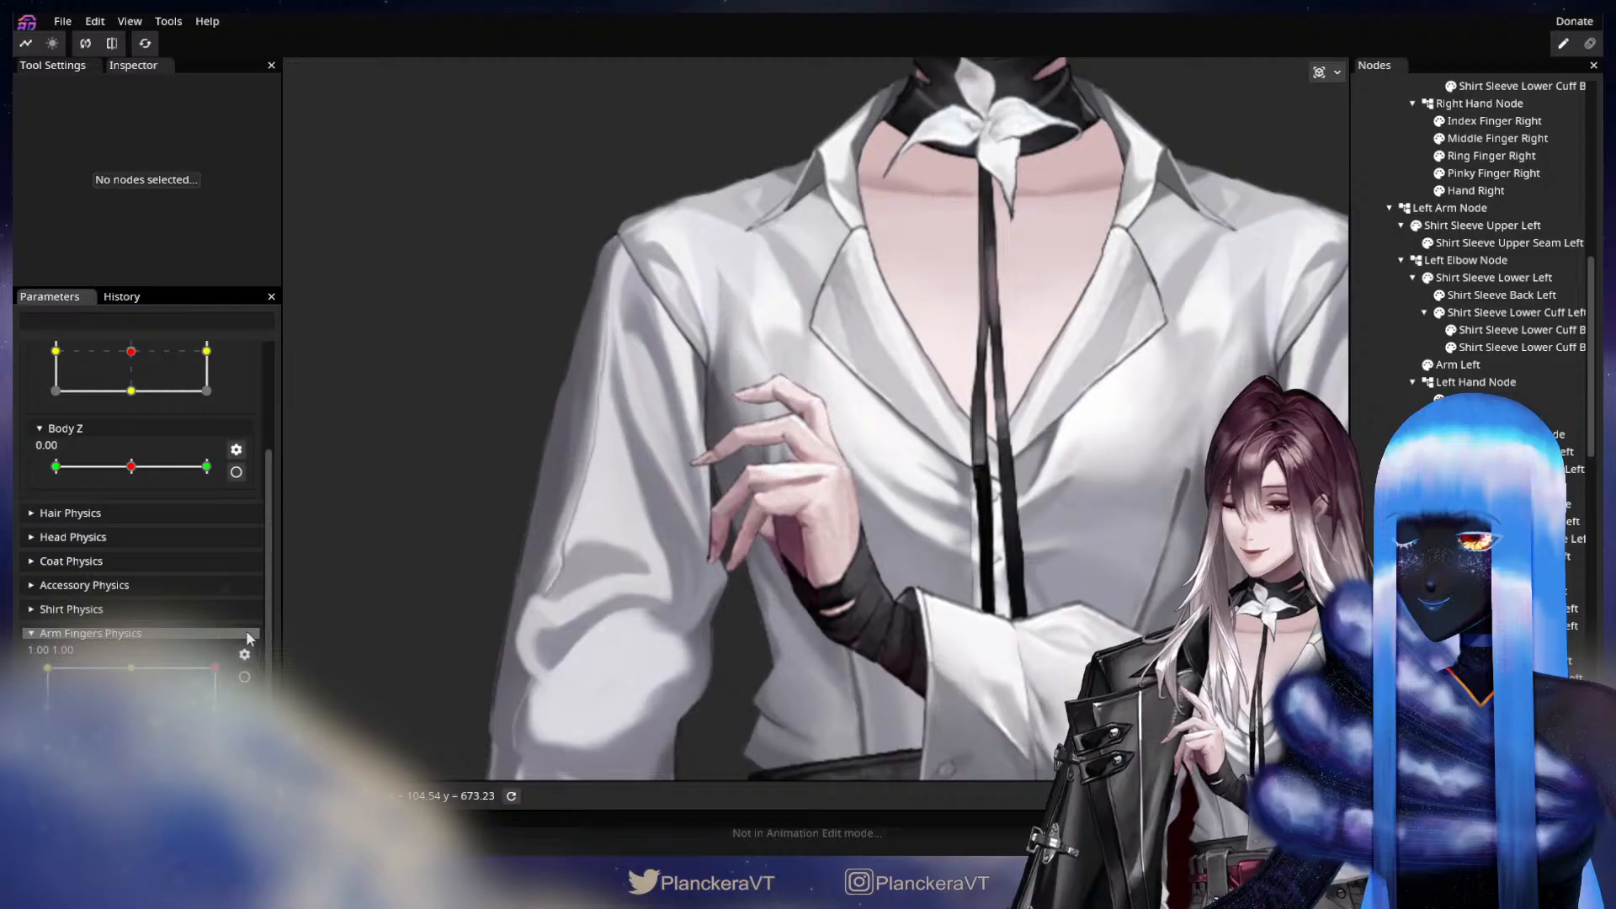
Check the Left Thumb Node's transform at the 1.00, 1.00 keypoint of Arm Fingers Physics.
click(245, 678)
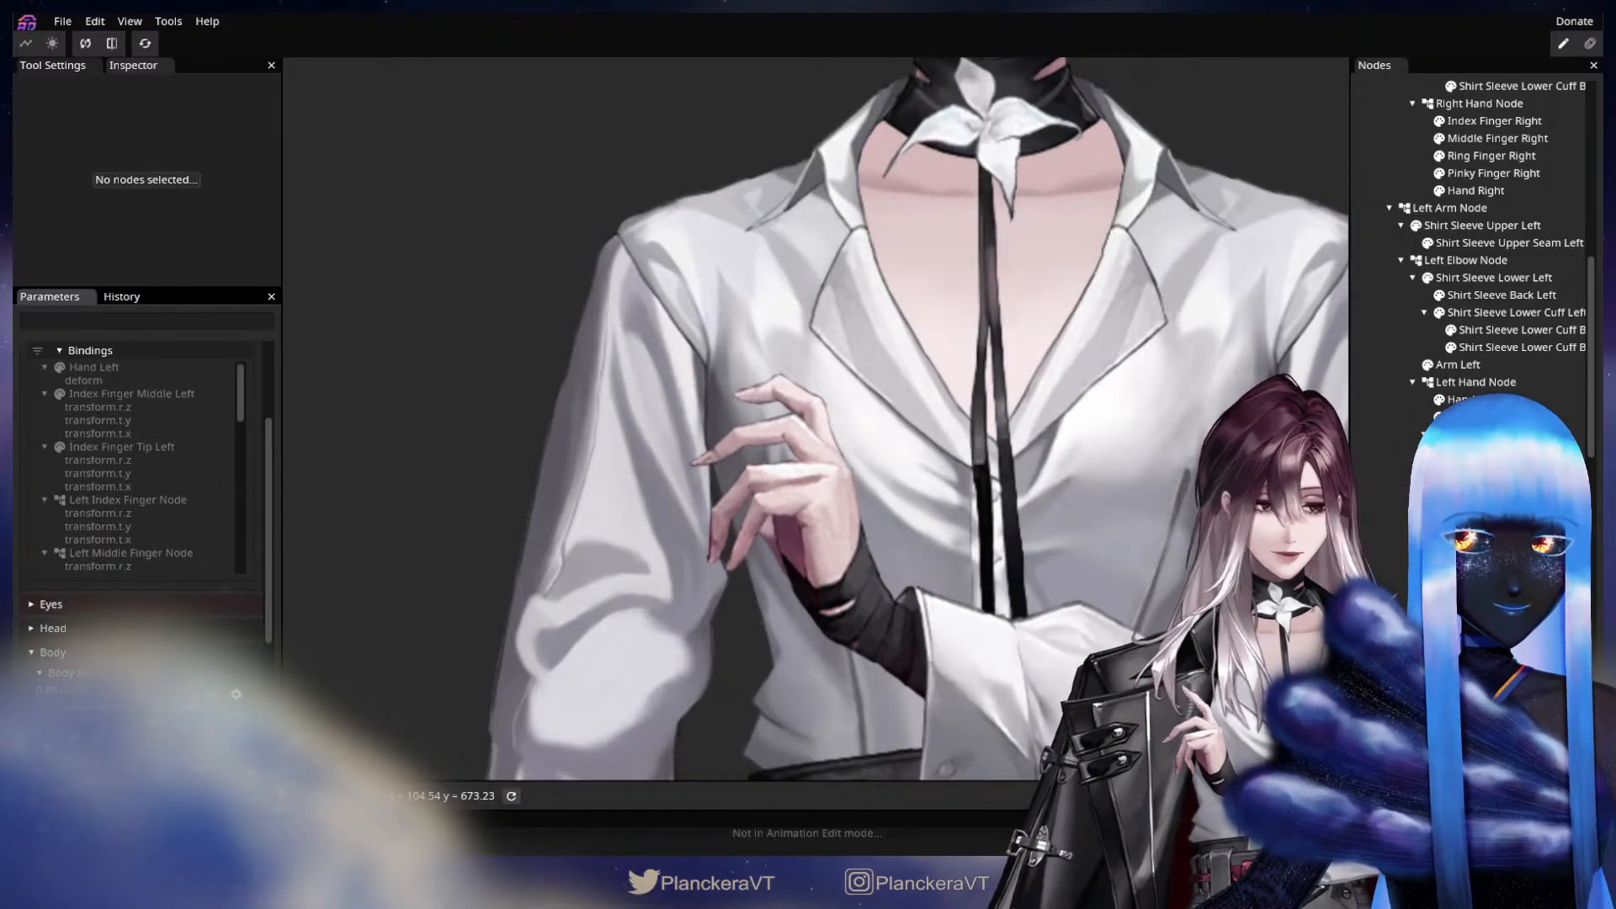
click(1481, 696)
scroll(887, 552, up, 1)
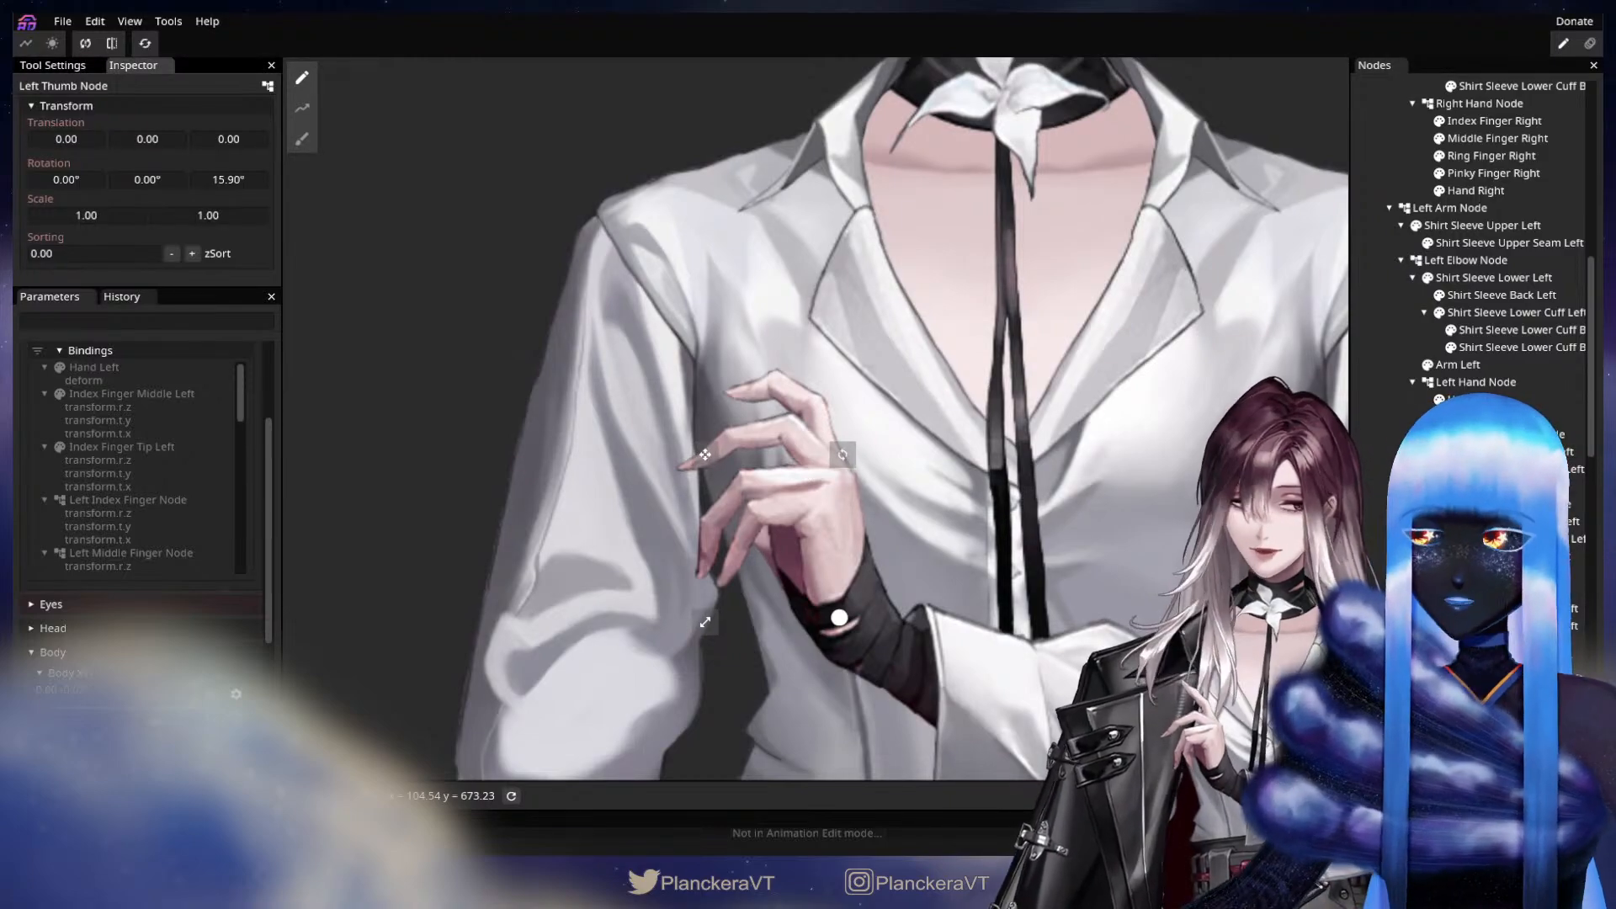
click(1481, 697)
scroll(247, 483, up, 5)
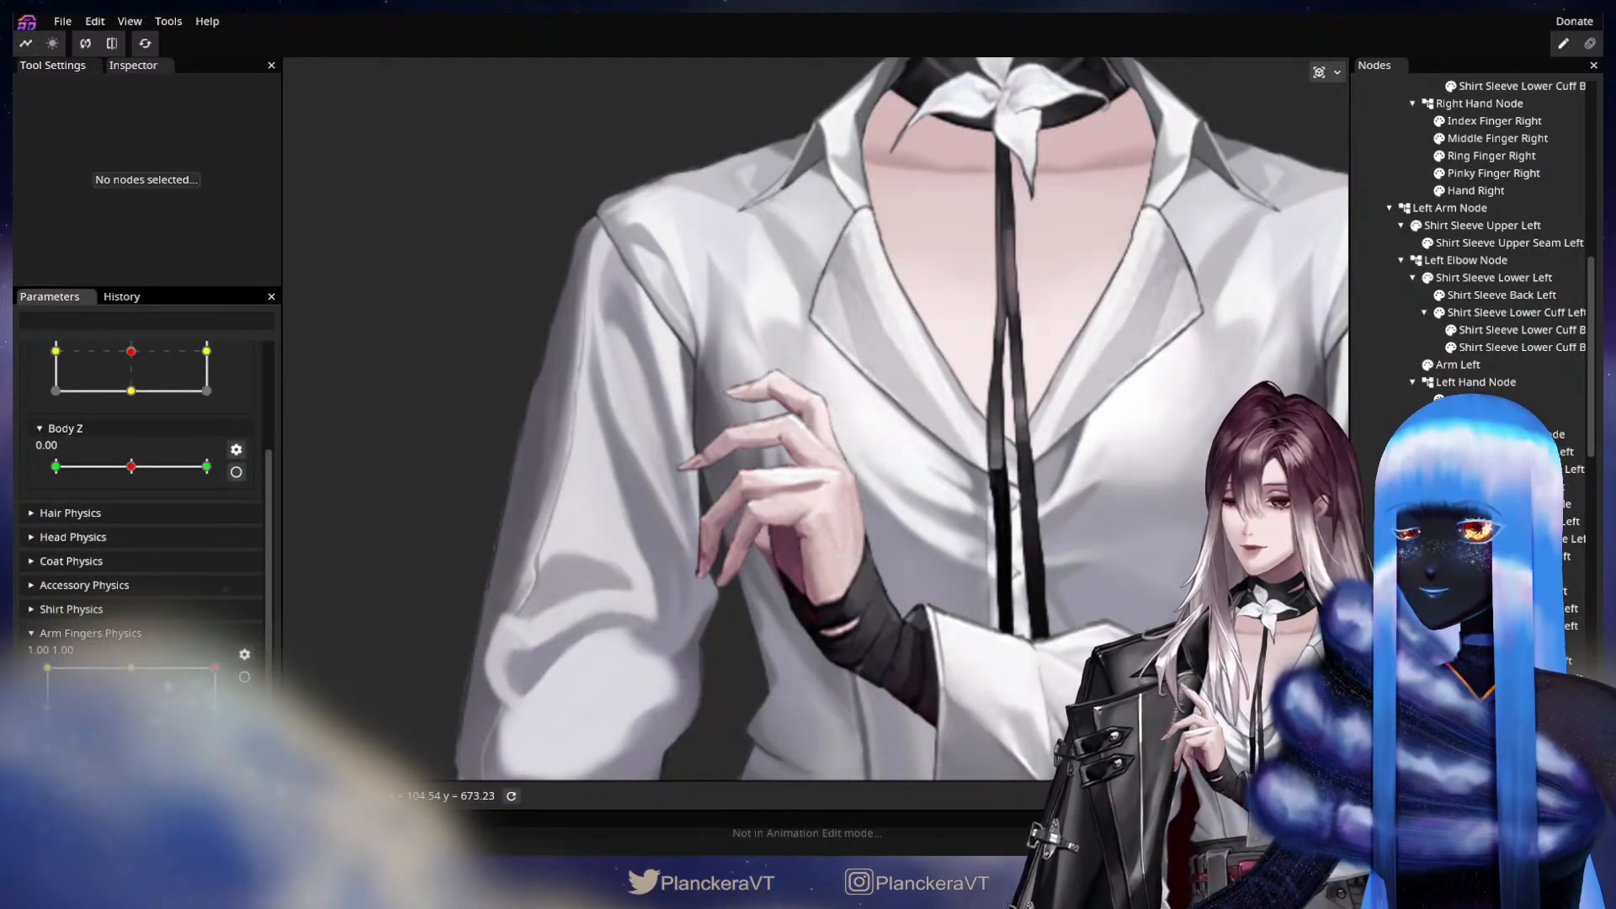
At the -1.00, -1.00 keypoint of Arm Fingers Physics, set the Left Thumb Node's Y translation to -2.00 and clear the selection.
drag(215, 667, 42, 747)
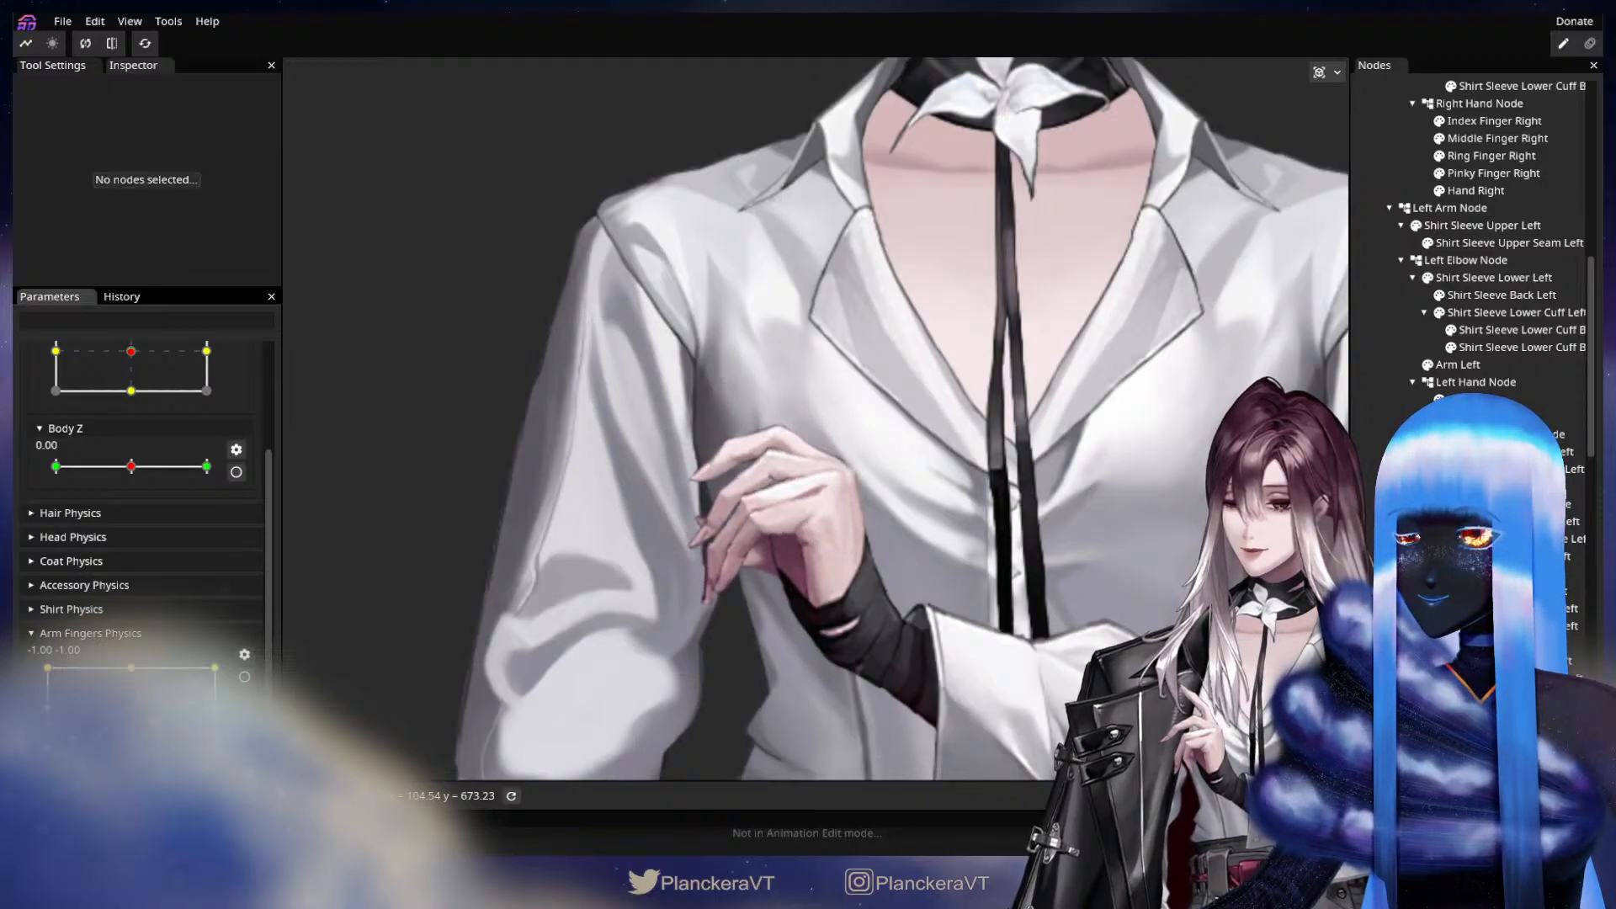
click(246, 678)
click(1489, 713)
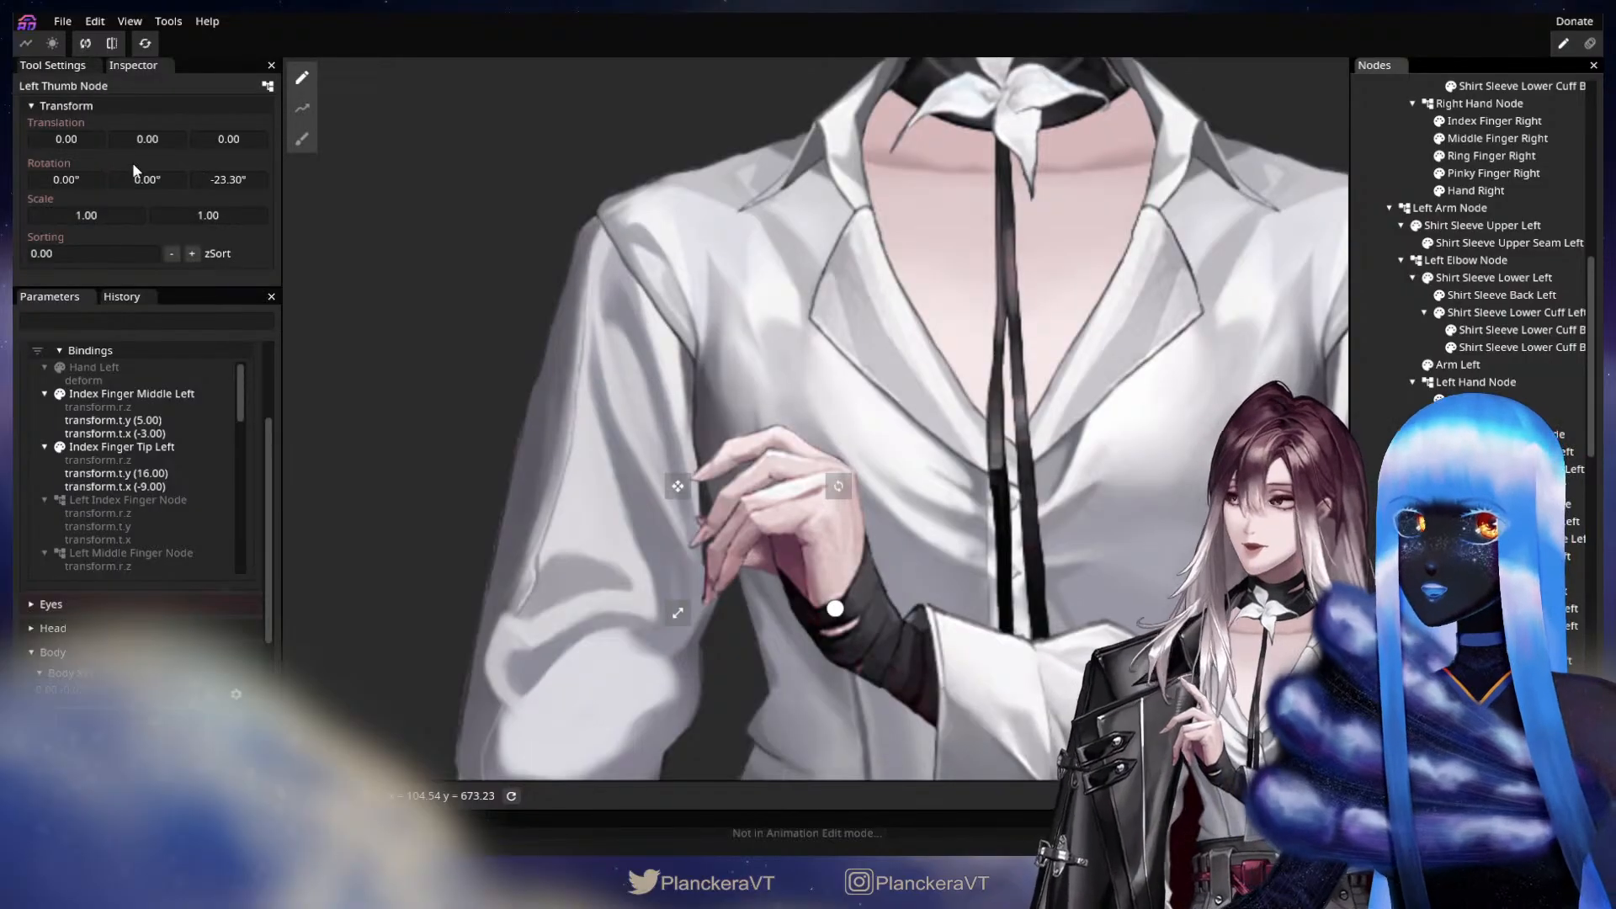
drag(148, 133, 145, 133)
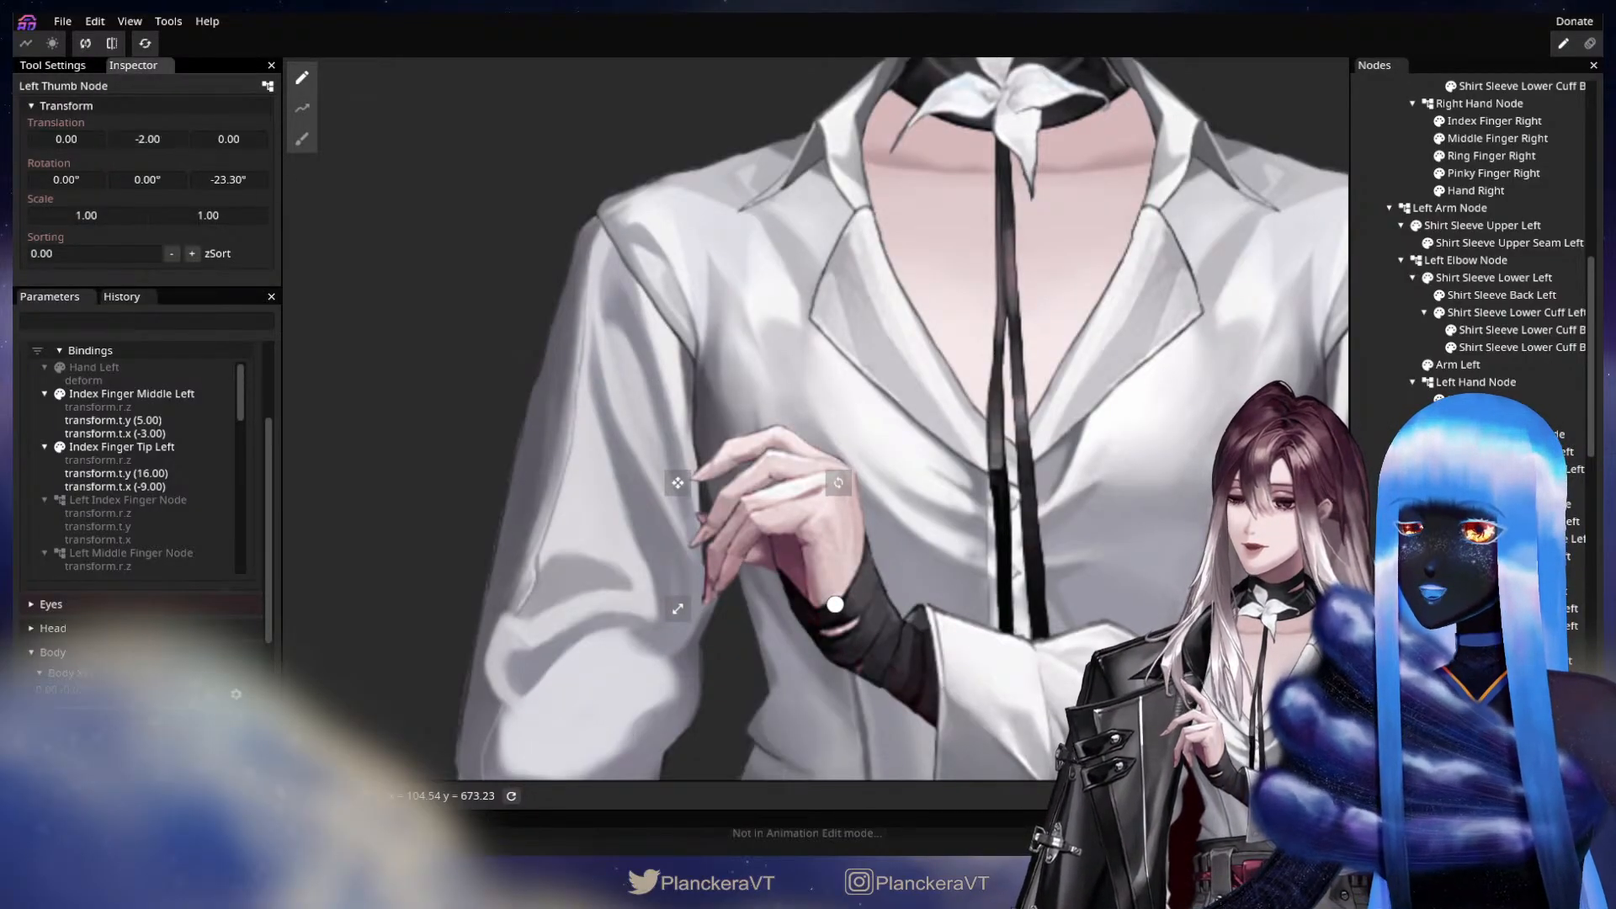
key(Escape)
Stop editing the keypoint and preview the left hand by moving Arm Fingers Physics through its range.
scroll(240, 470, up, 1)
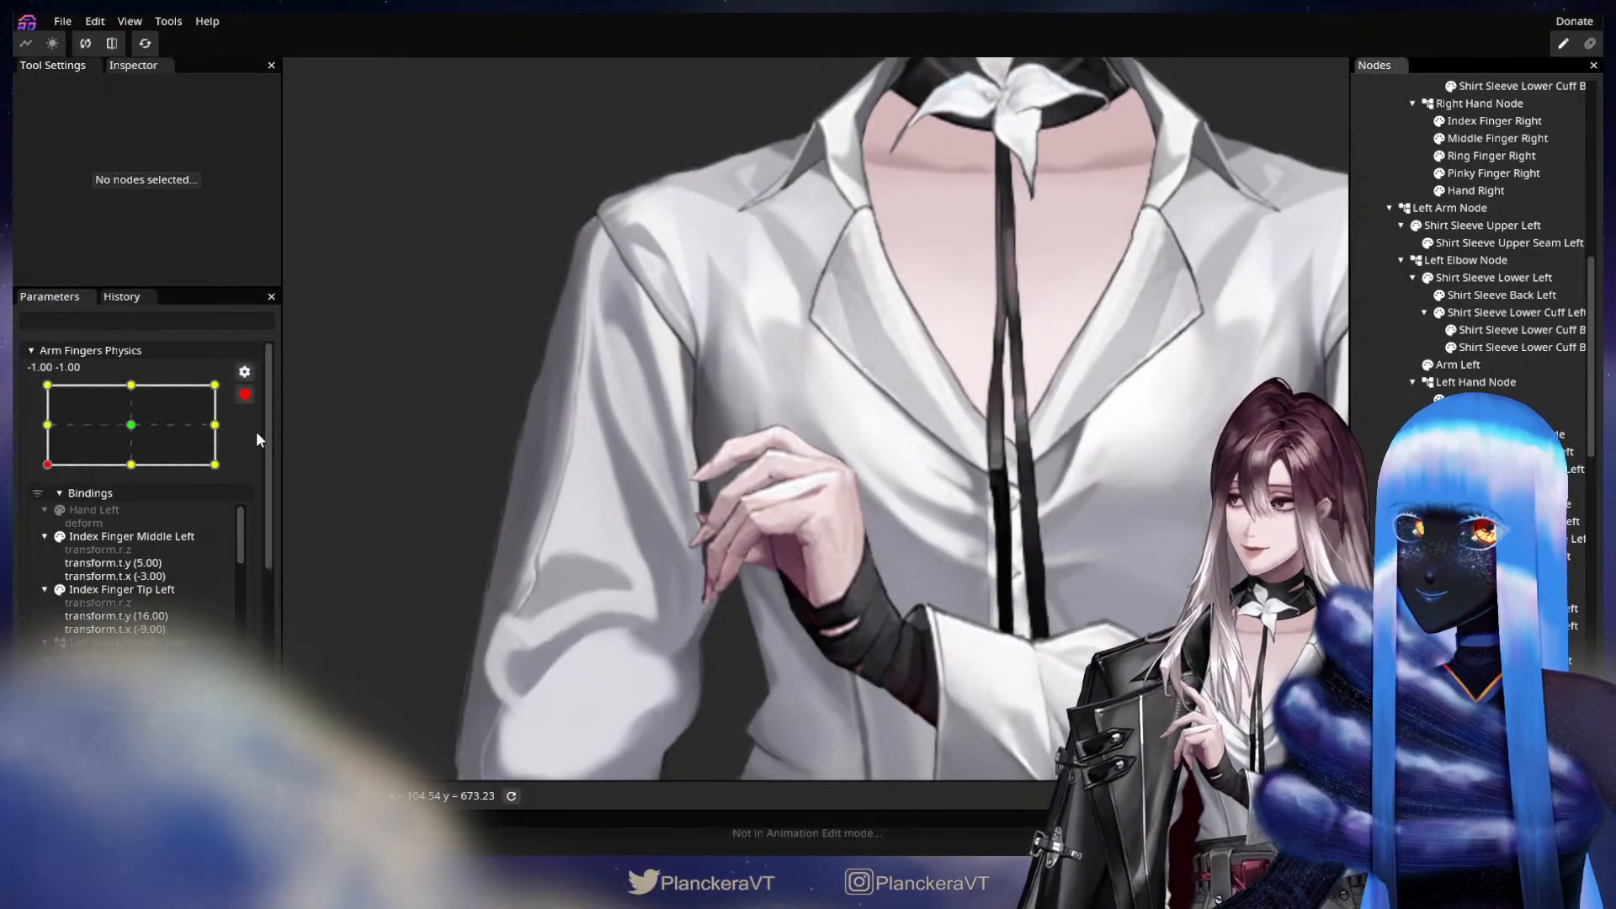
scroll(240, 399, down, 5)
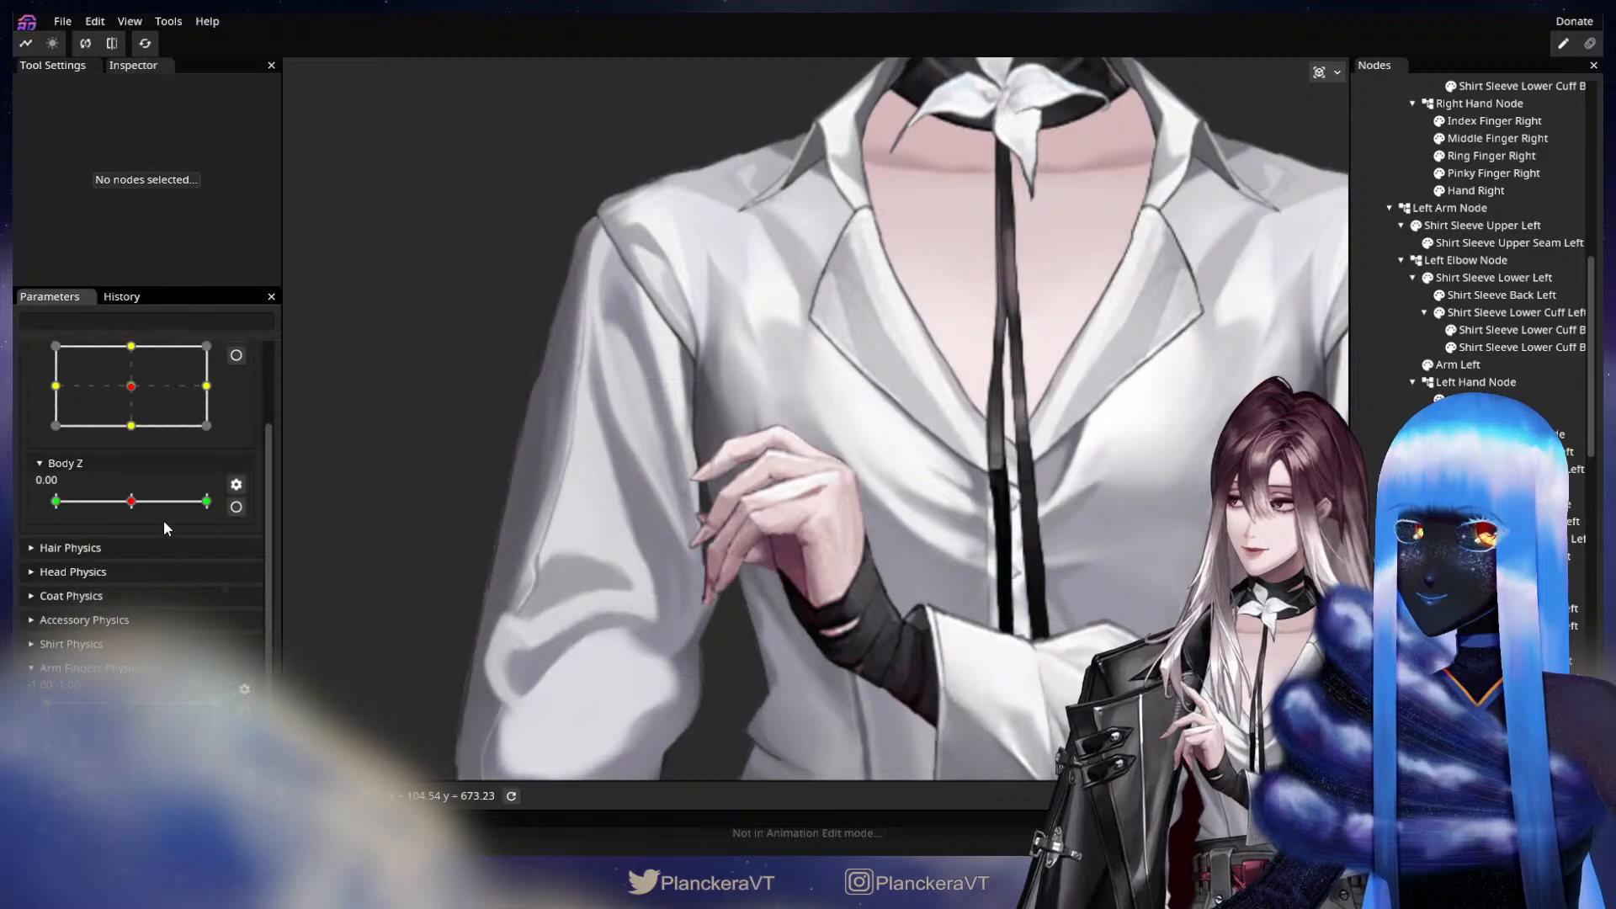
scroll(164, 522, down, 1)
drag(48, 746, 190, 711)
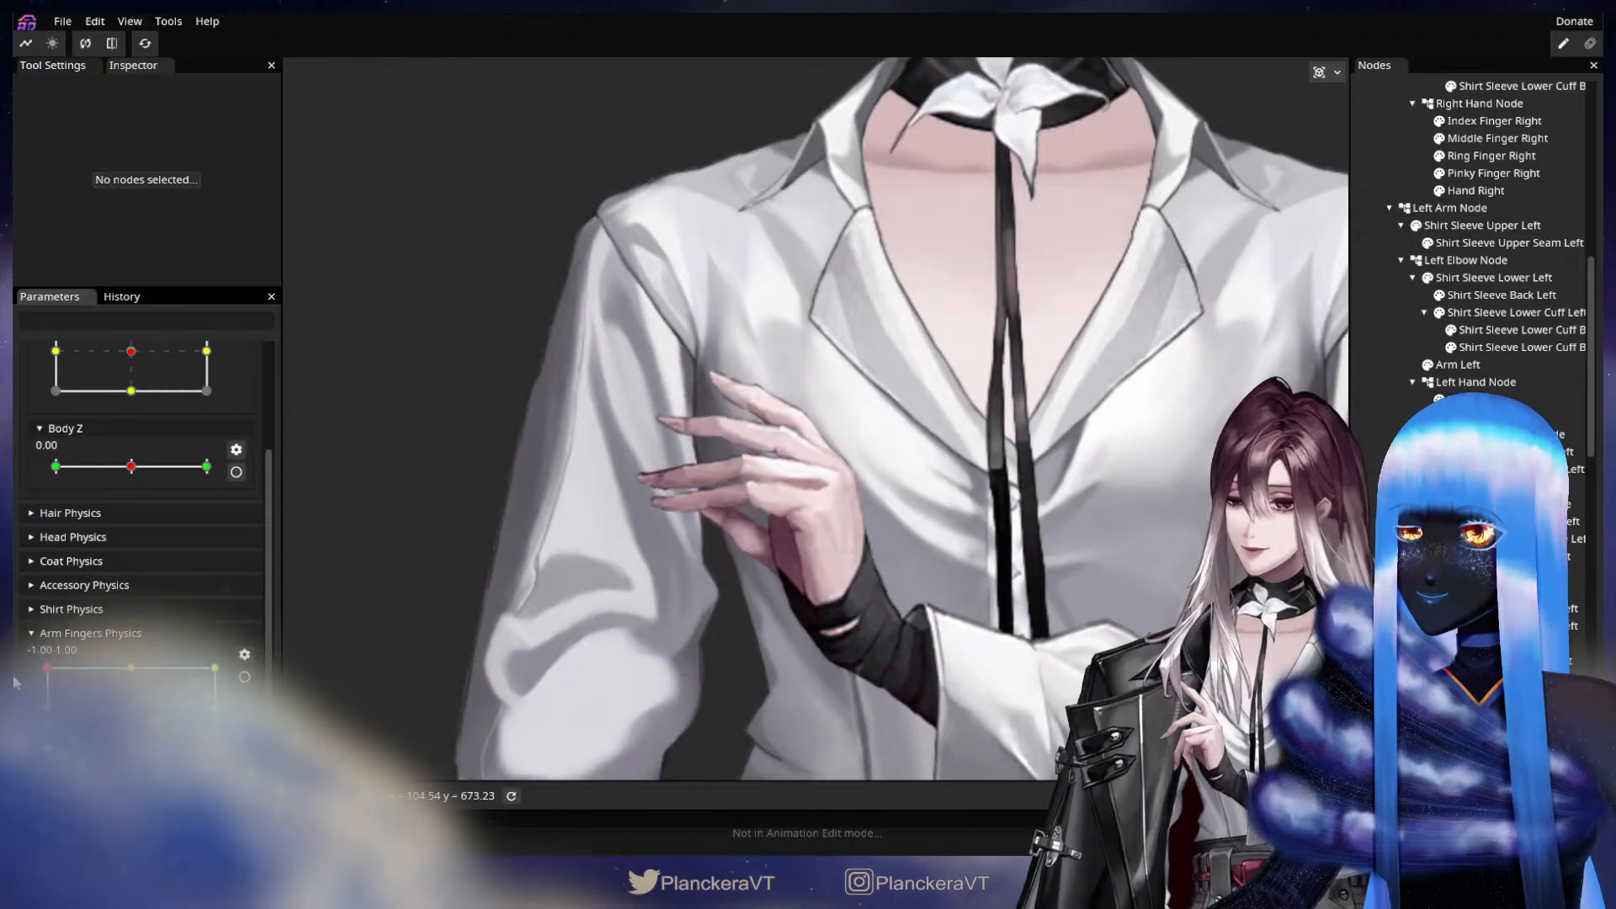
drag(106, 690, 36, 633)
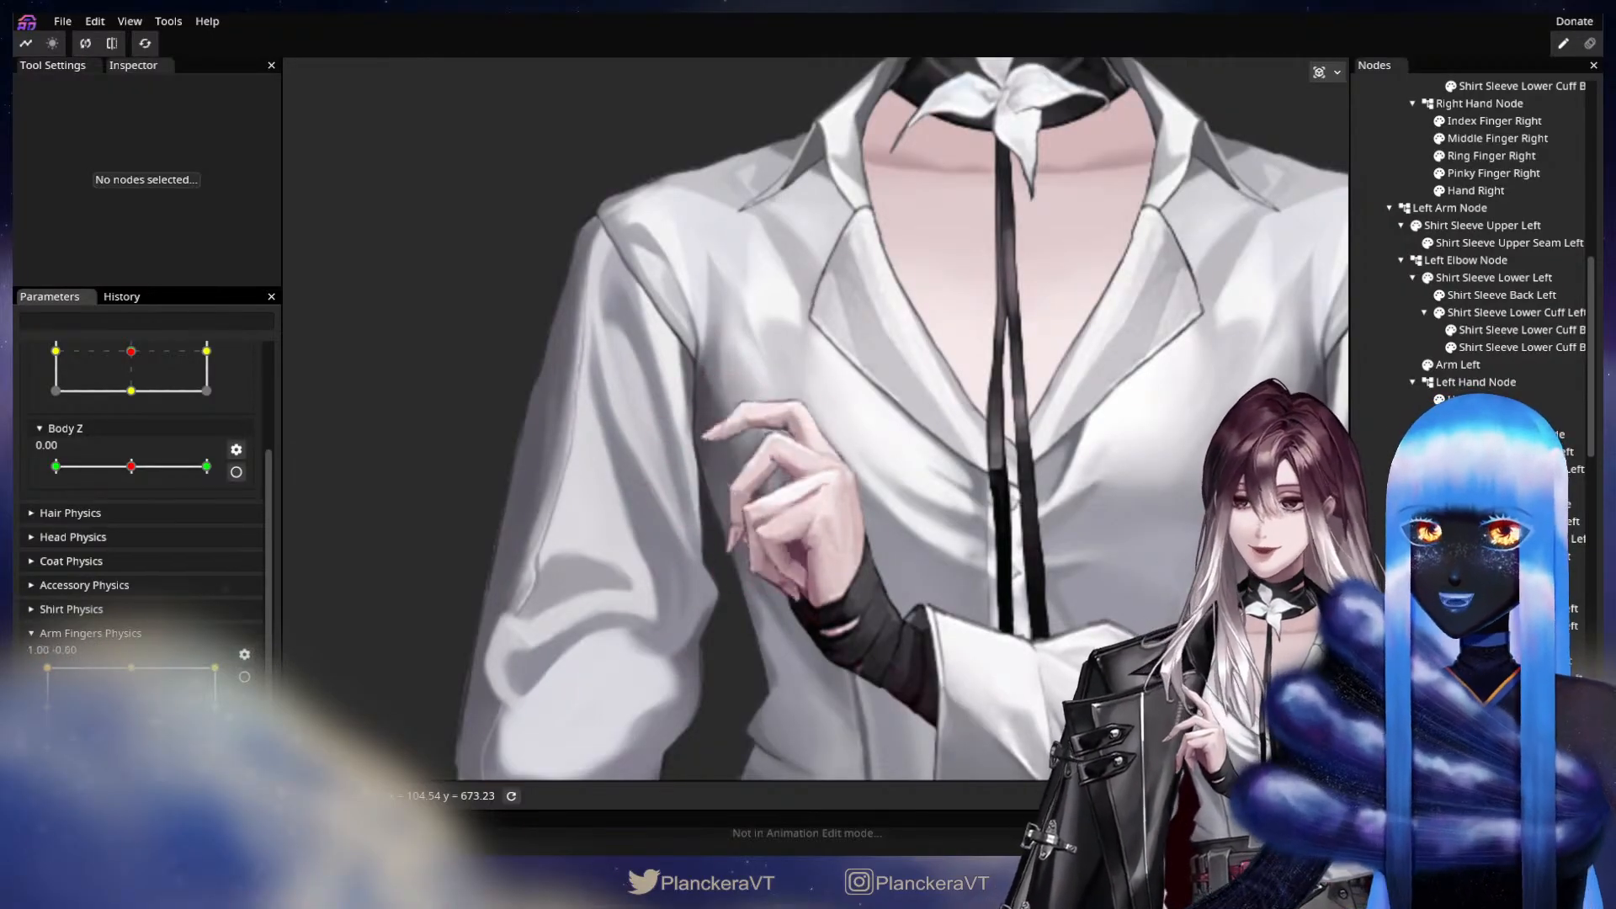
Start editing the -1.00, 0.00 keypoint of Arm Fingers Physics and compare the poses of the right and left hands.
drag(629, 674, 789, 214)
drag(884, 716, 942, 557)
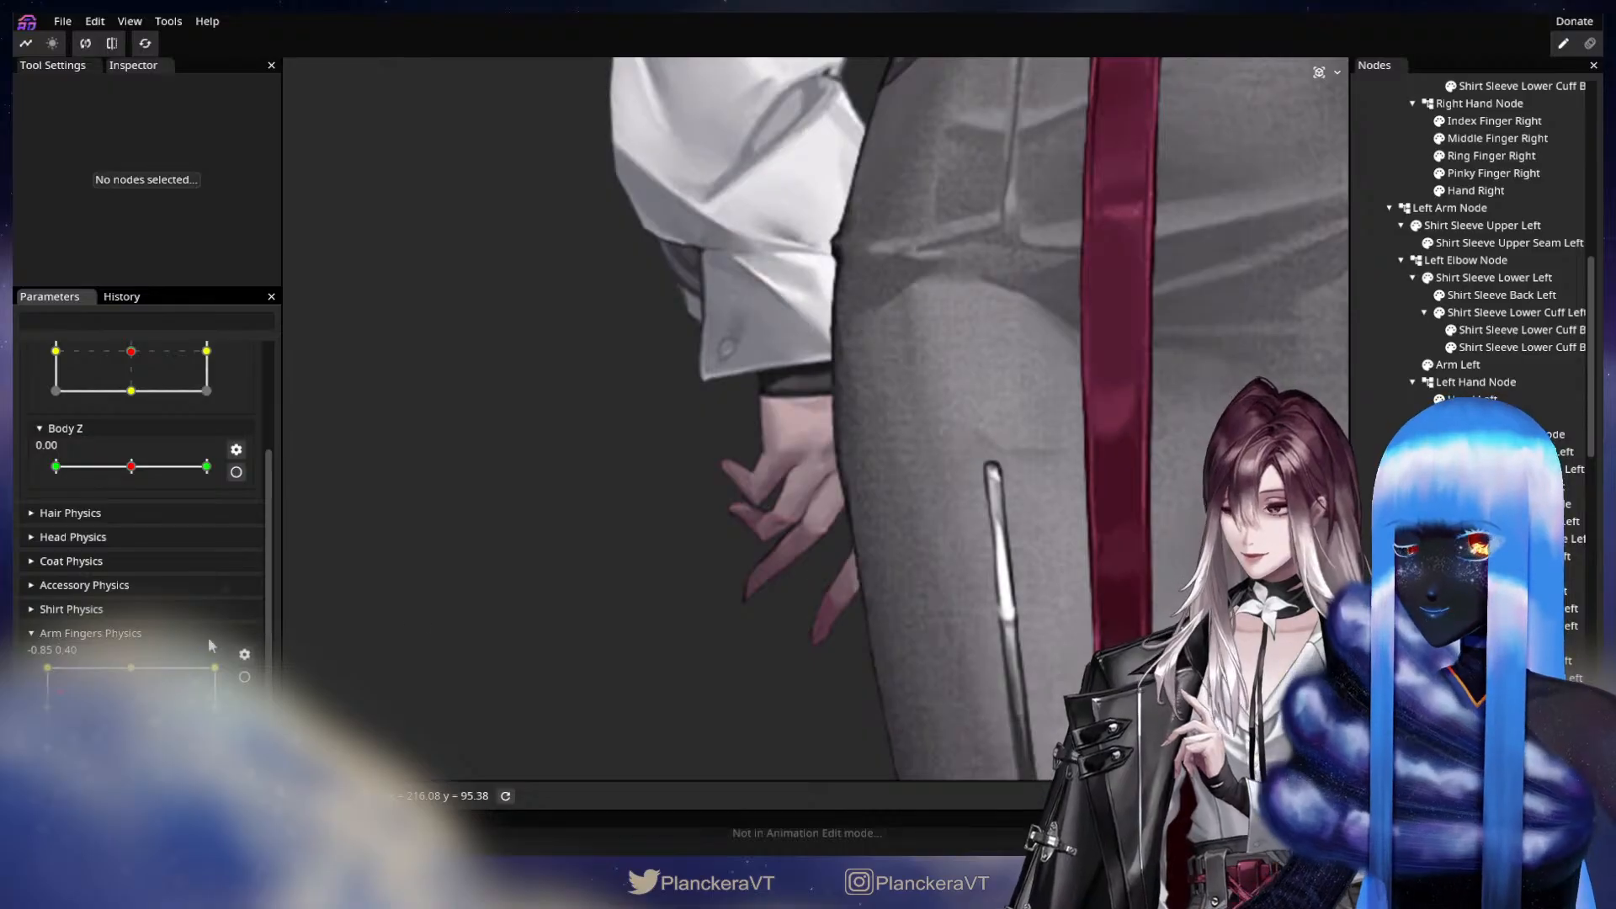
scroll(276, 683, up, 10)
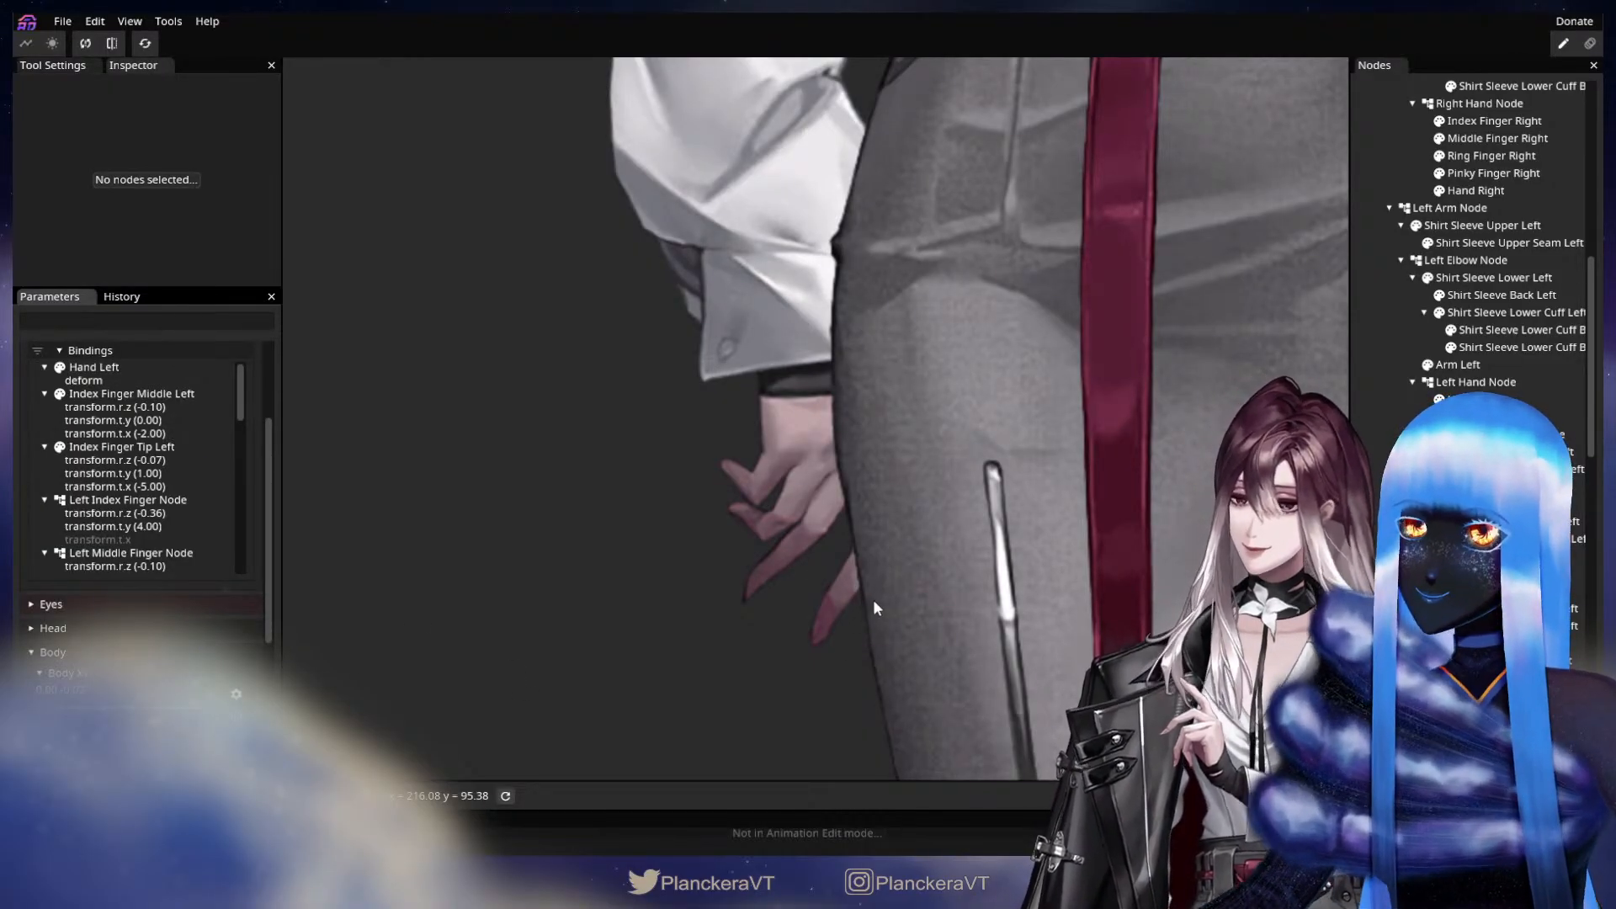
scroll(800, 639, up, 2)
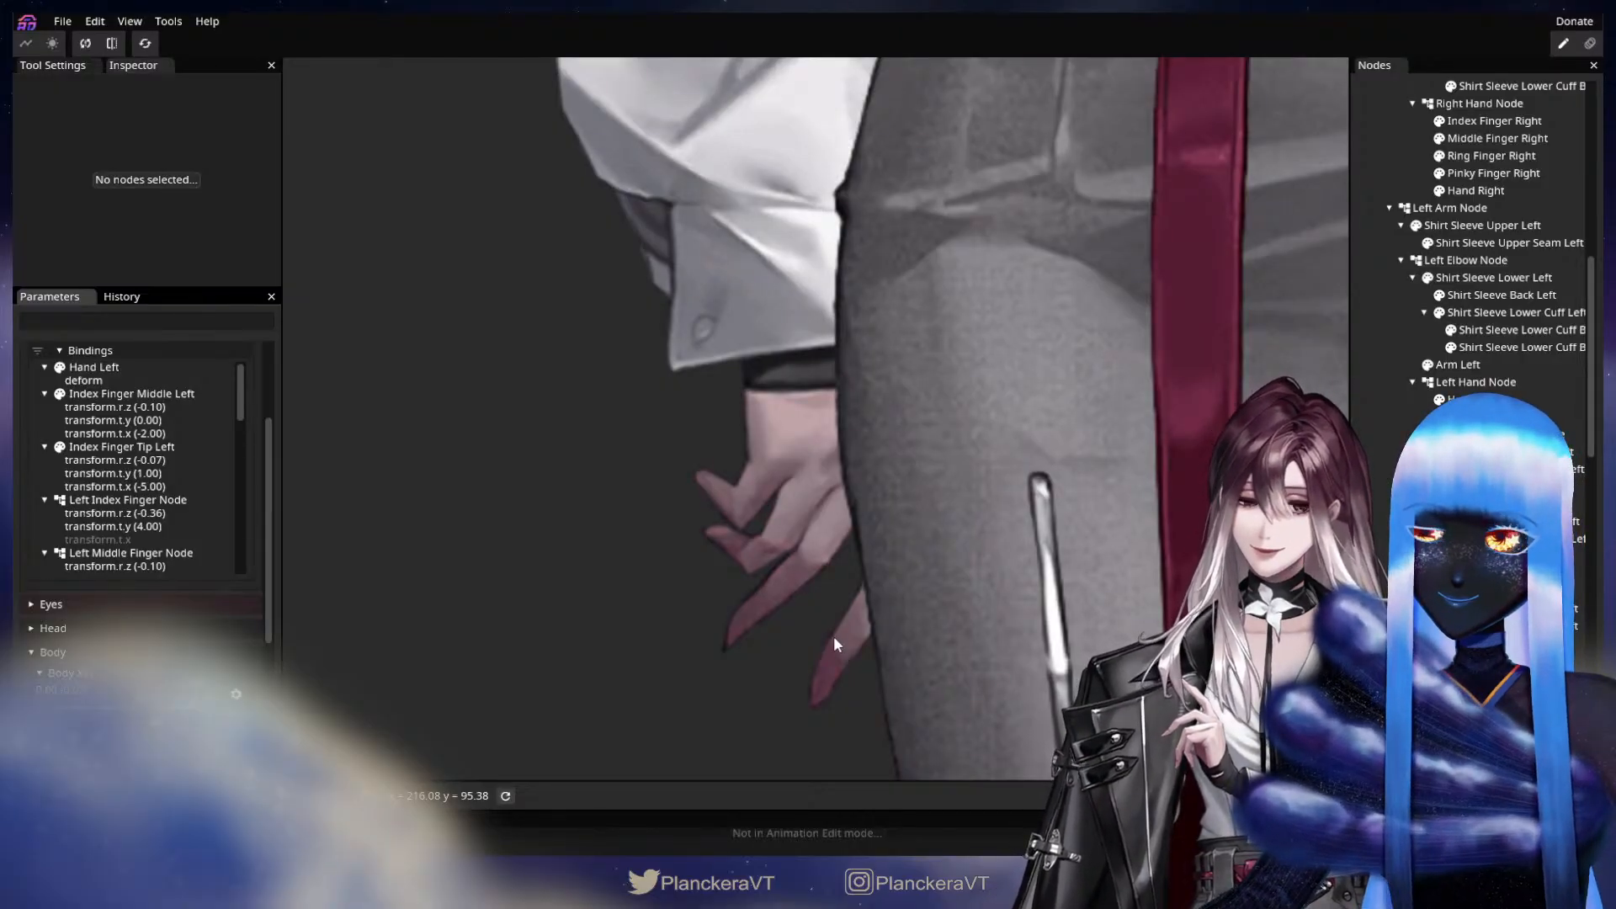
drag(1101, 380, 929, 685)
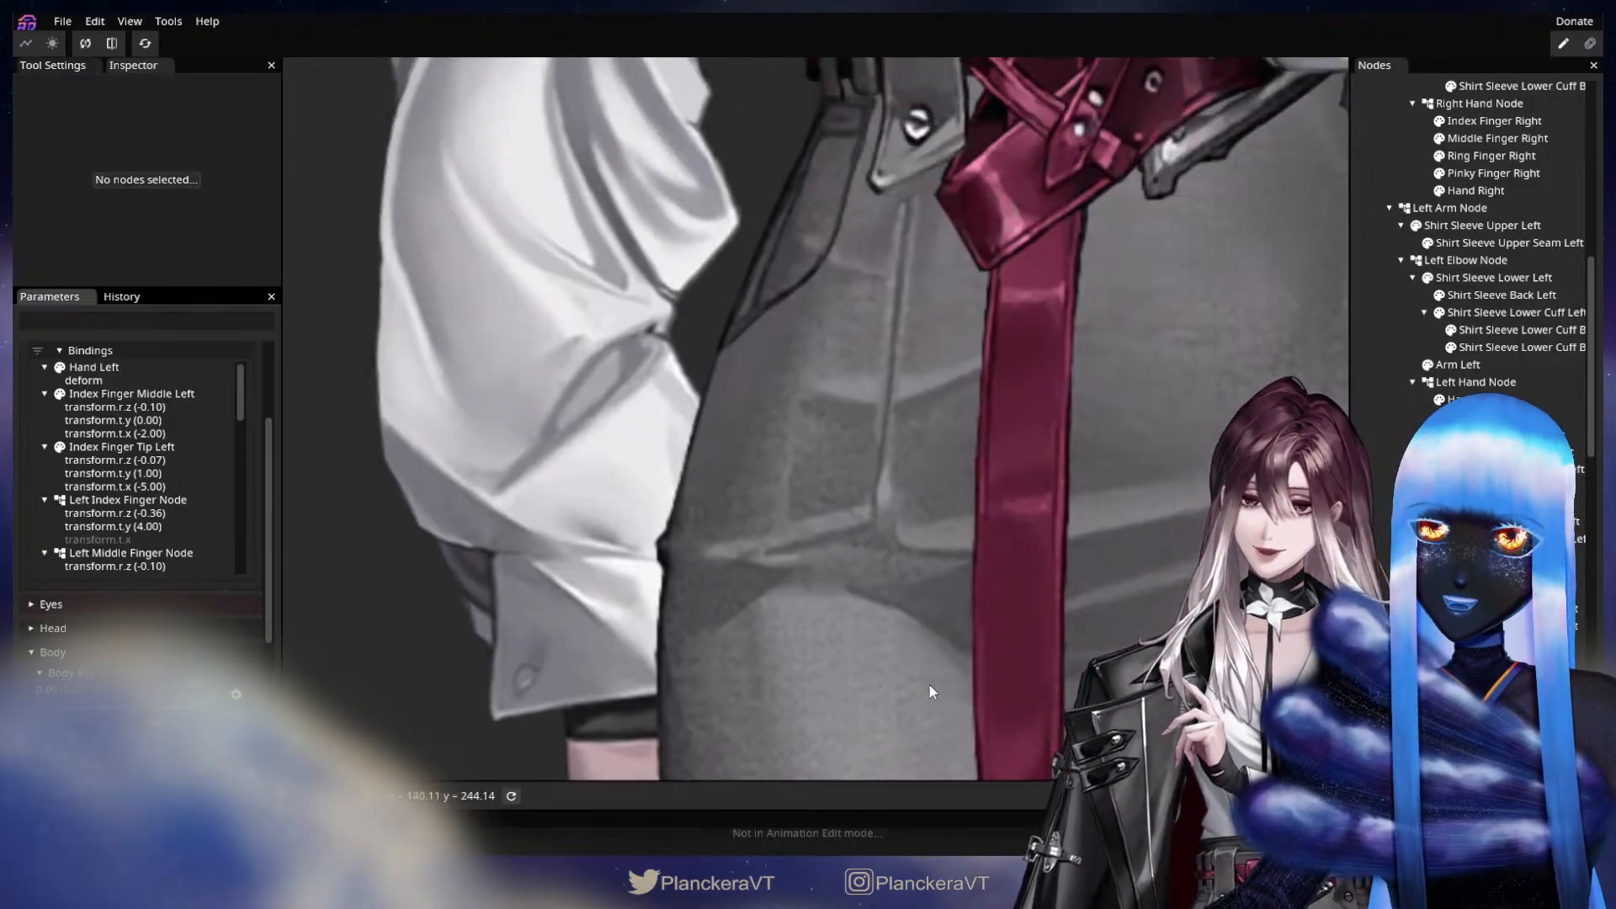
drag(1065, 85, 988, 673)
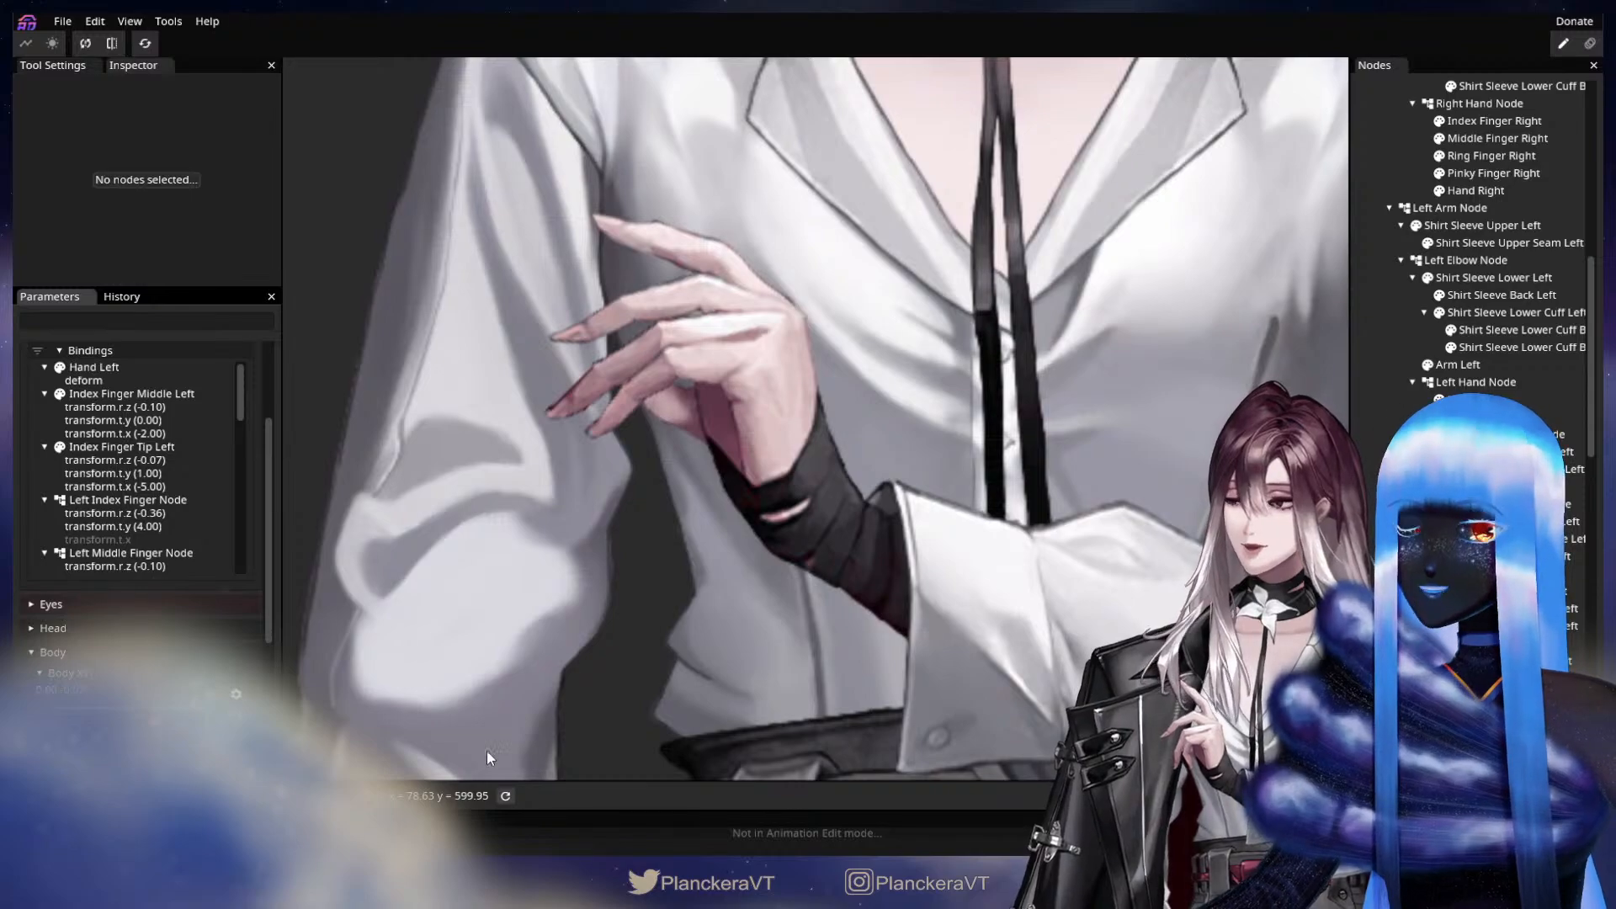
drag(707, 599, 906, 386)
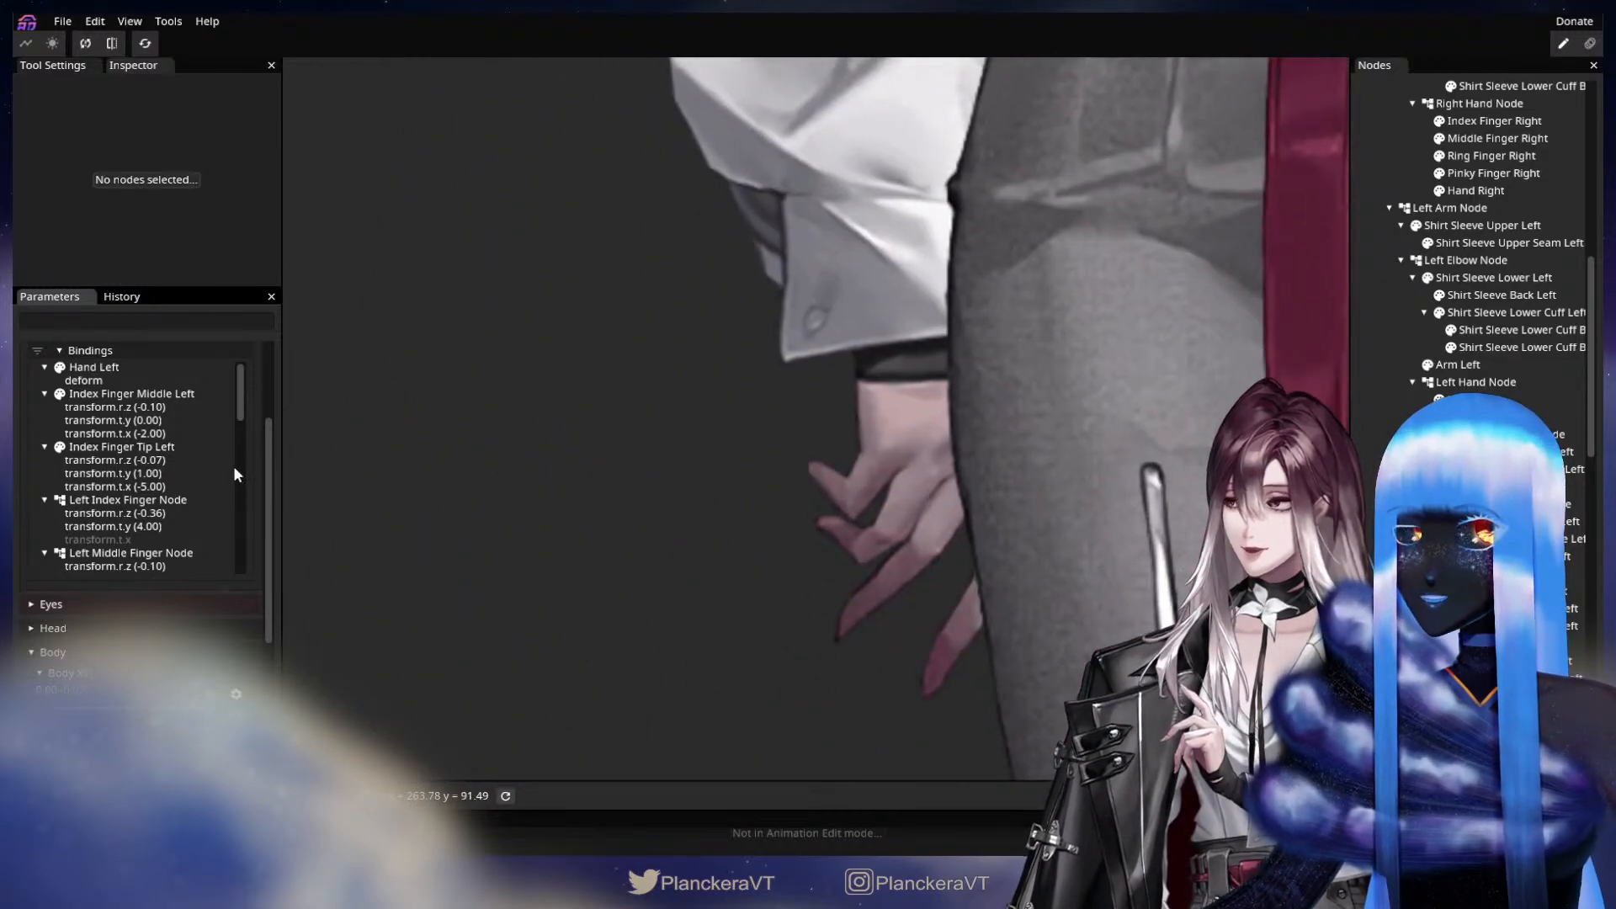
scroll(271, 478, up, 3)
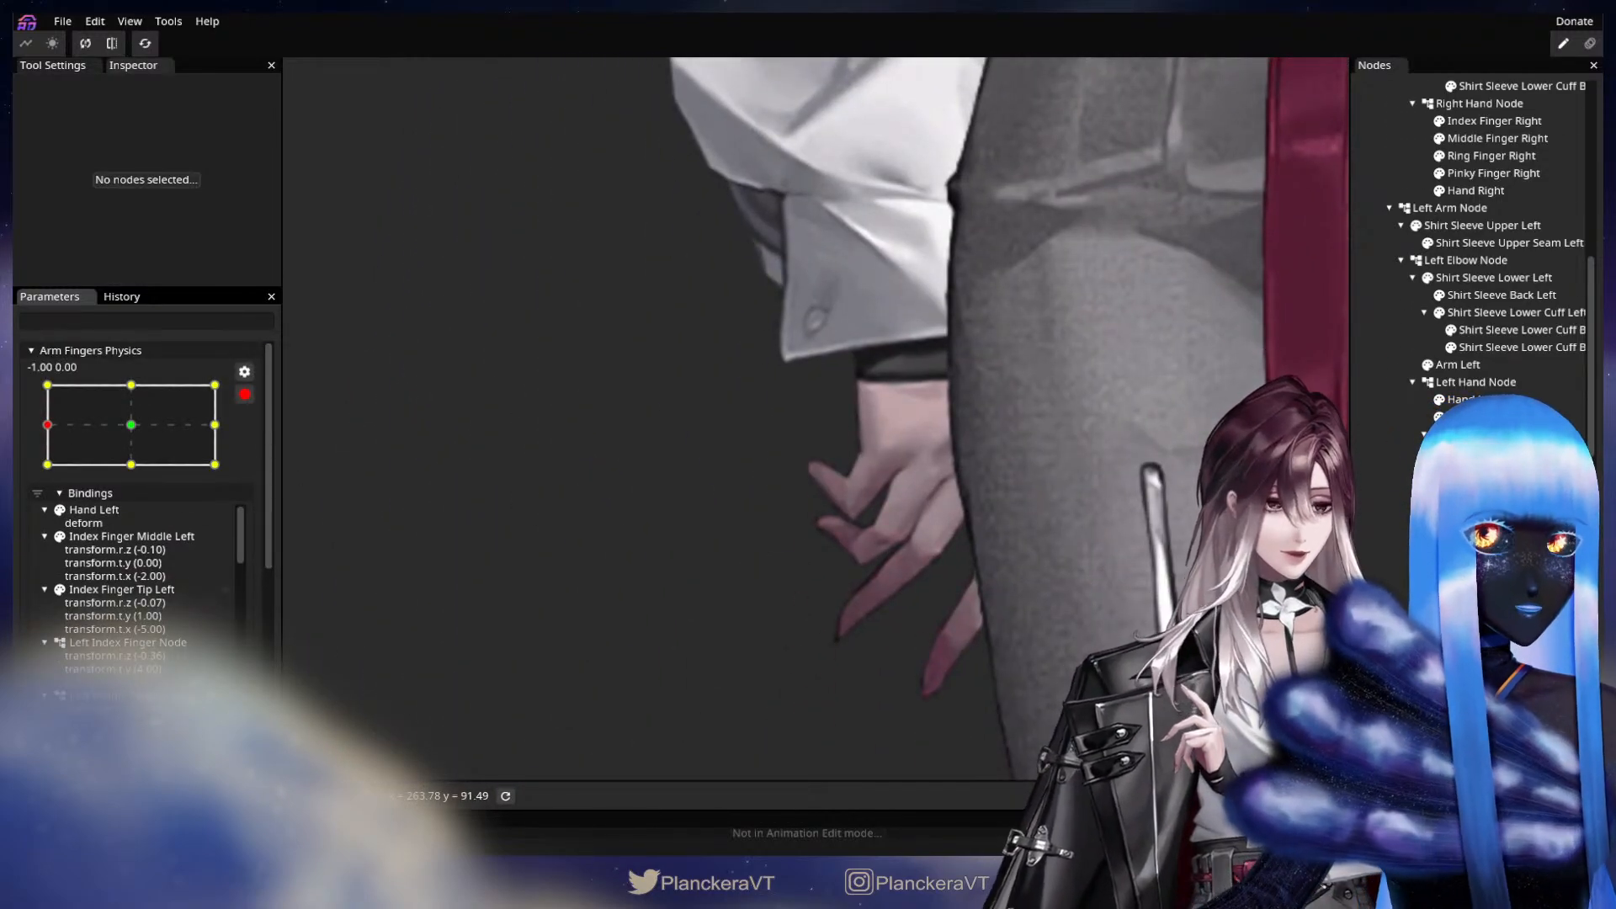
scroll(1481, 252, up, 3)
Draw a four-point deform path along Index Finger Right, from its knuckle through the joint to beyond the fingertip.
click(1494, 283)
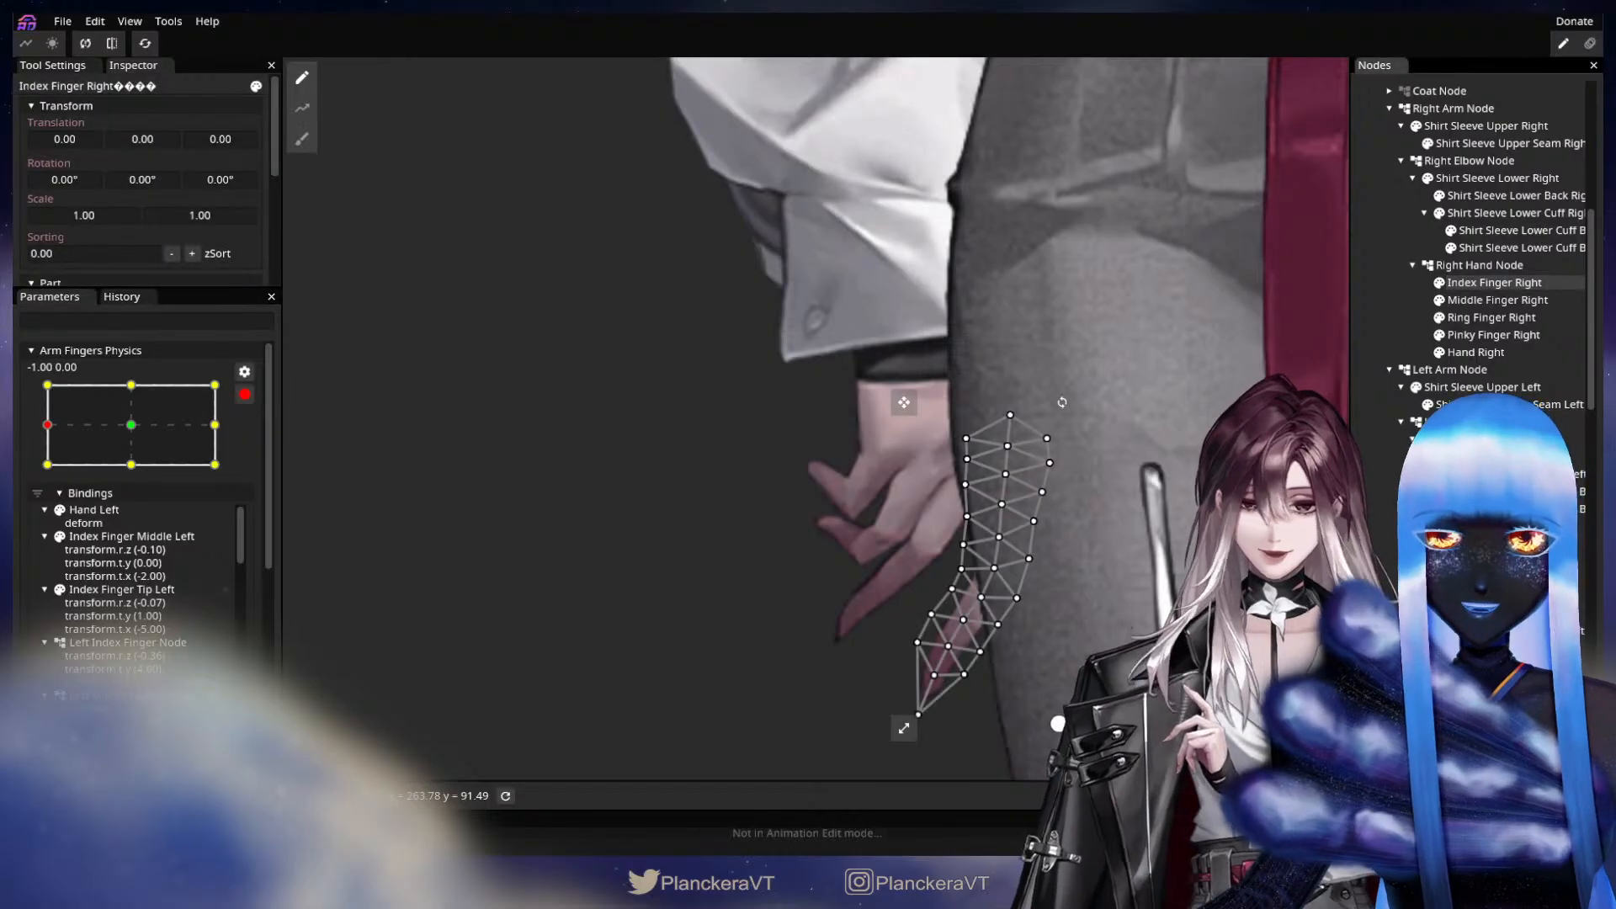
click(302, 108)
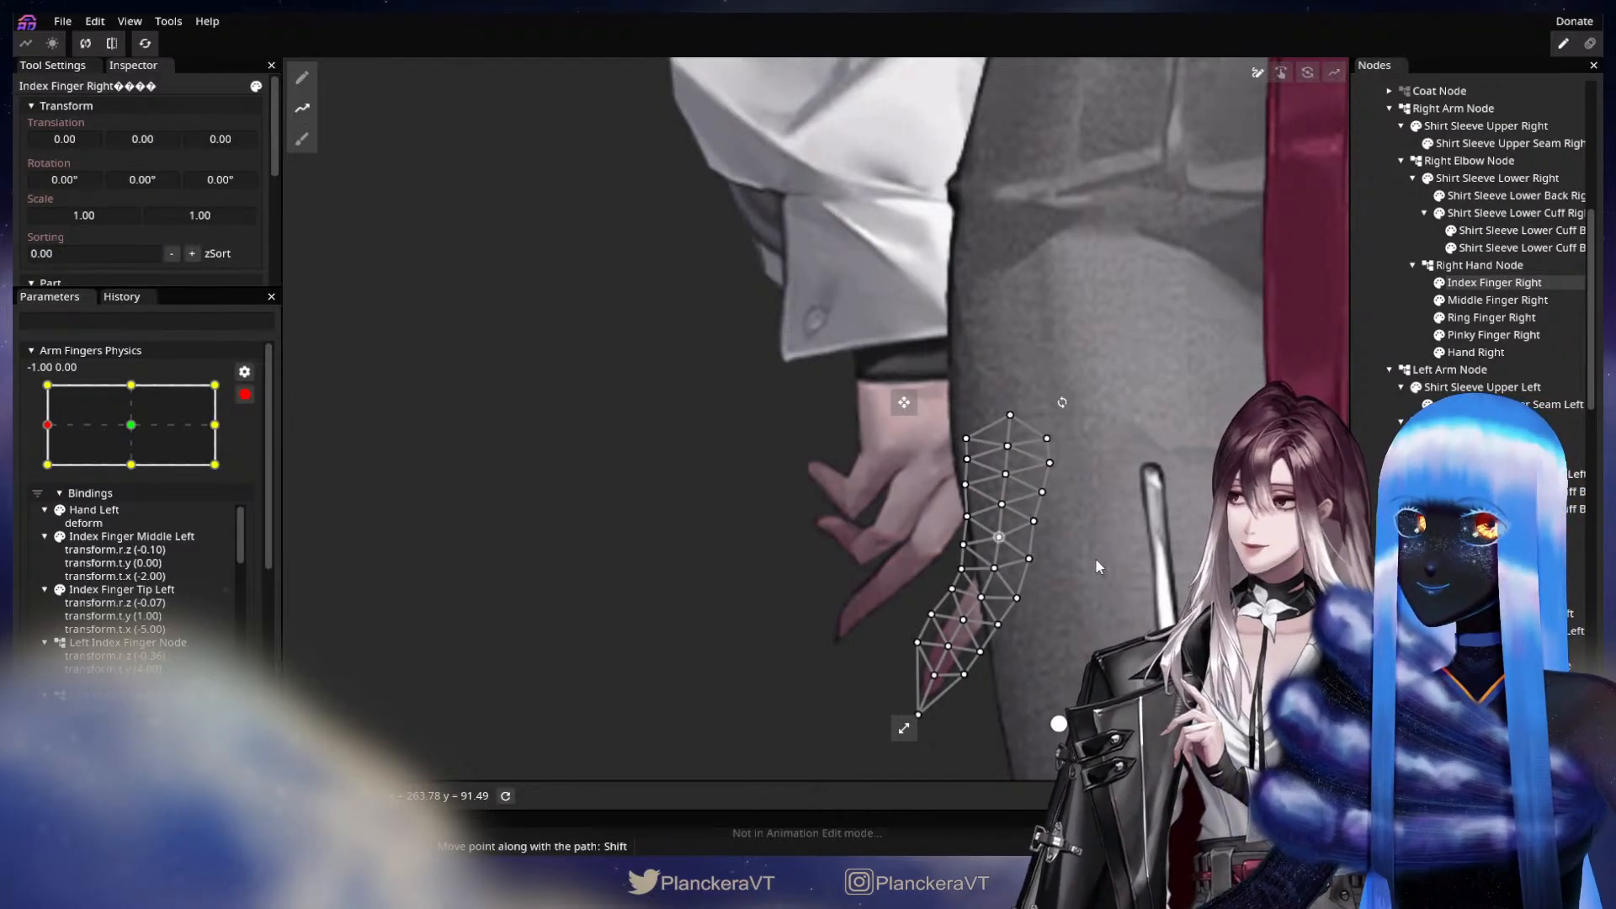
double_click(1007, 437)
double_click(996, 561)
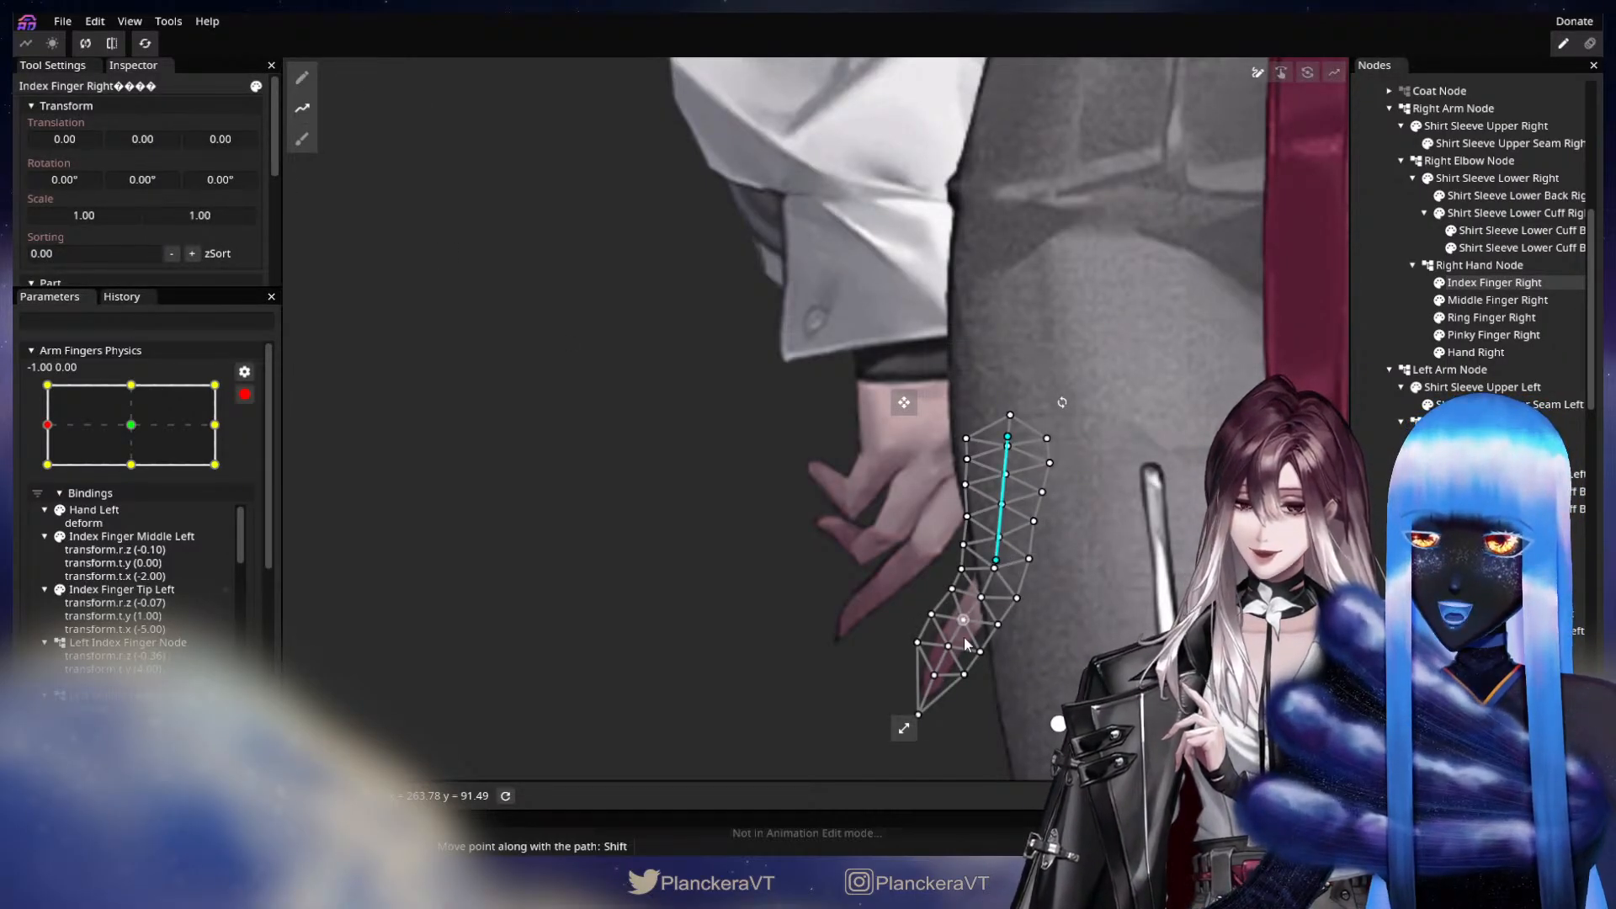
double_click(936, 675)
drag(936, 676, 942, 591)
double_click(861, 722)
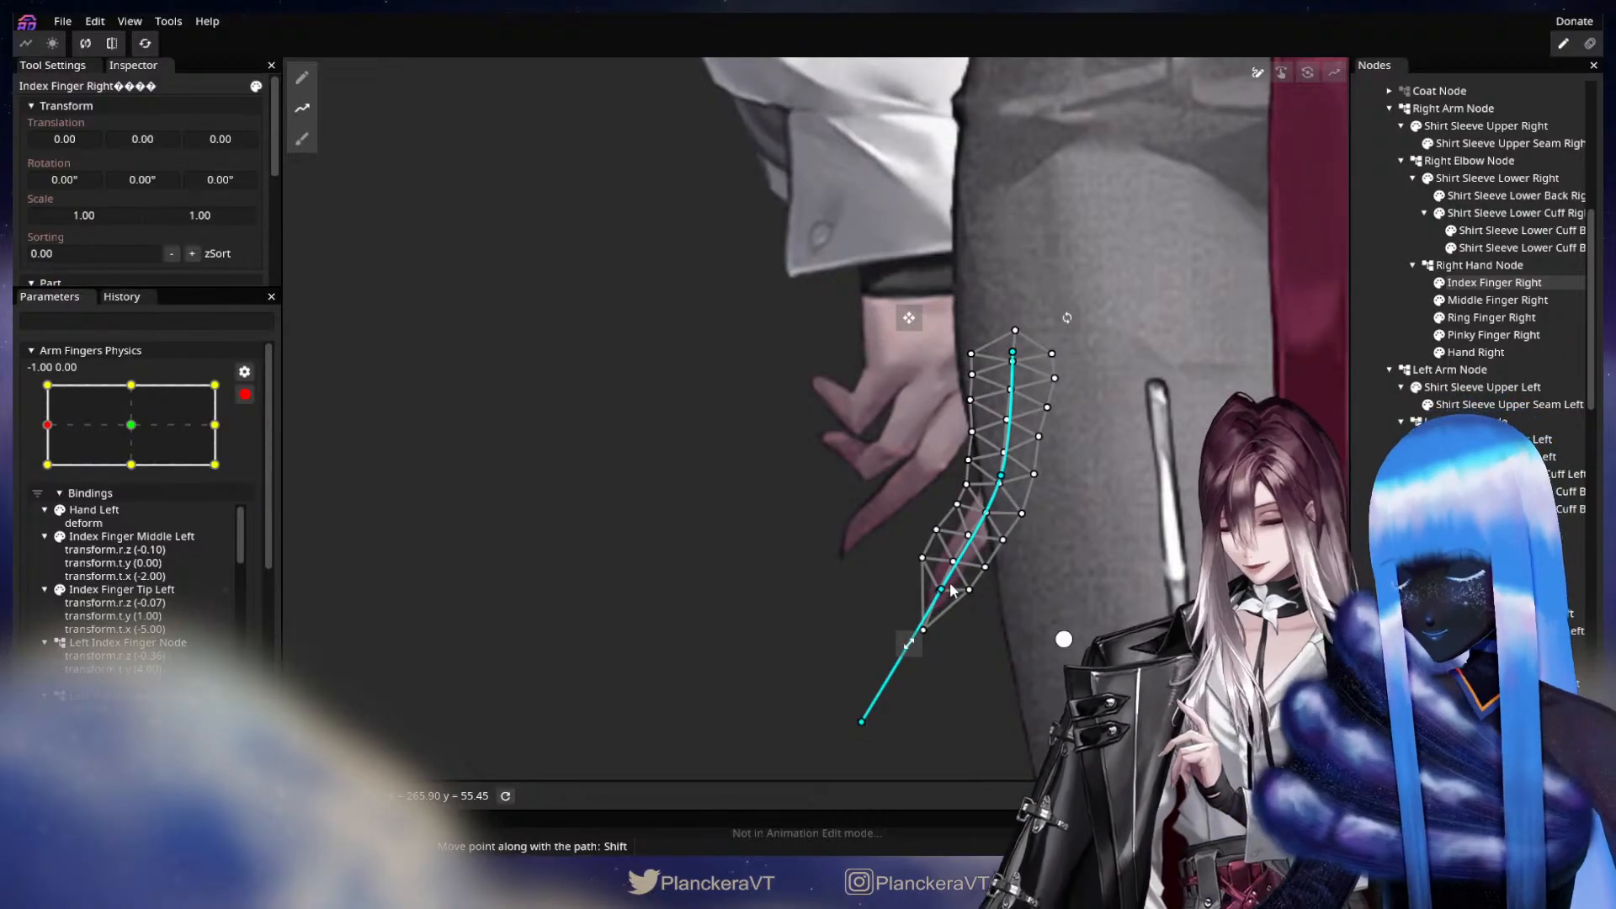
Try to straighten Index Finger Right by moving the last two path points toward the thigh, and clear the selection.
key(Tab)
drag(942, 590, 956, 599)
drag(861, 721, 897, 737)
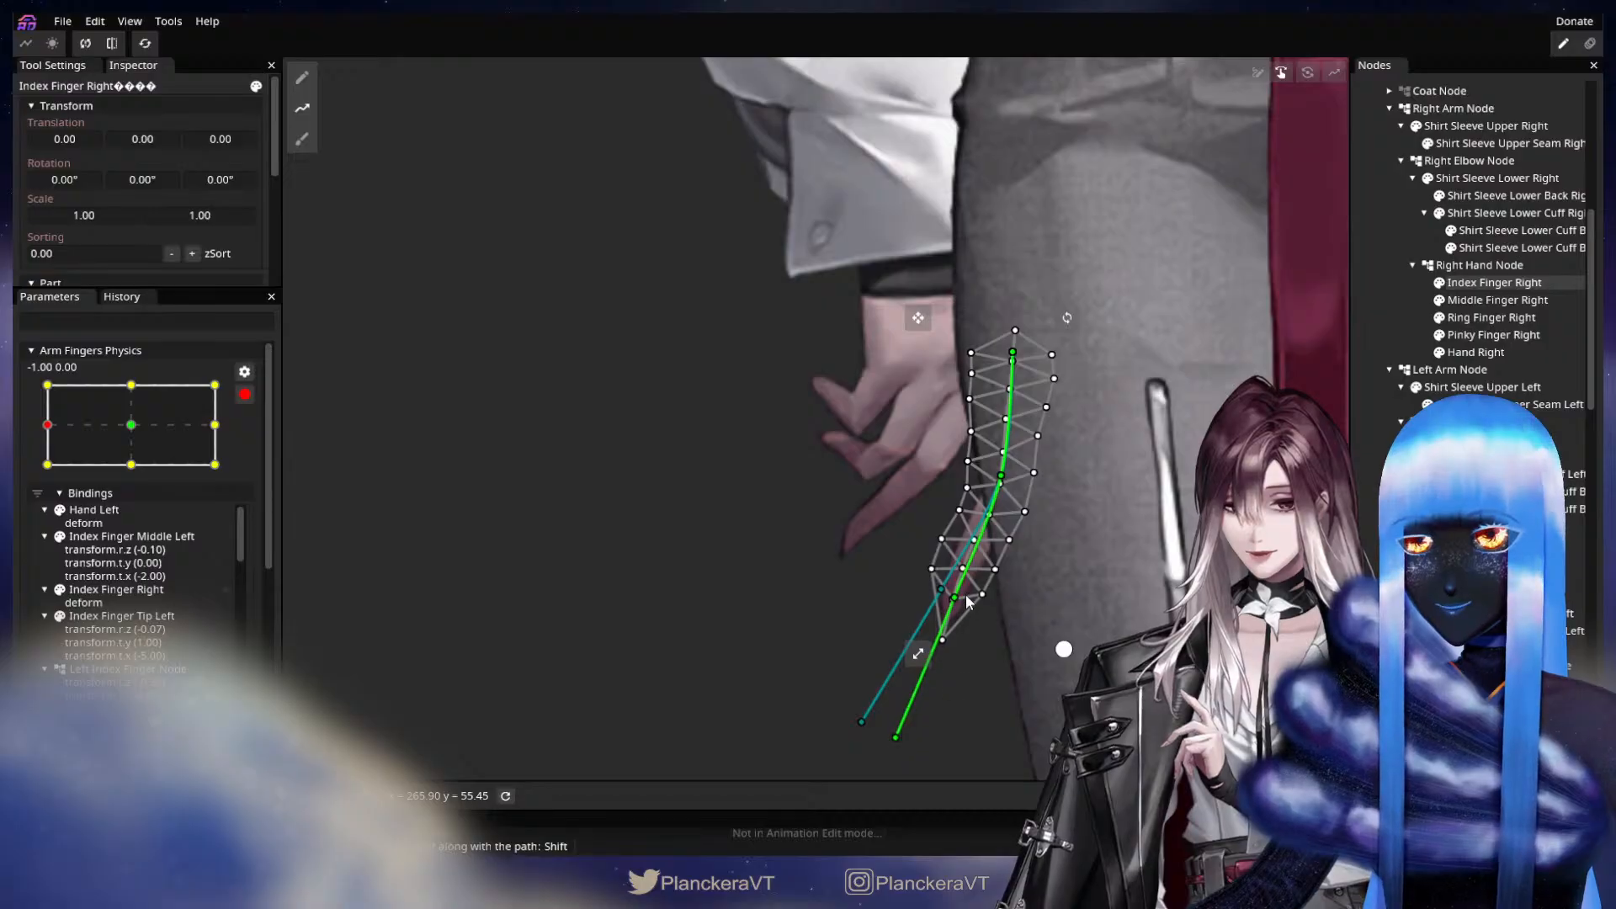
drag(959, 605, 967, 603)
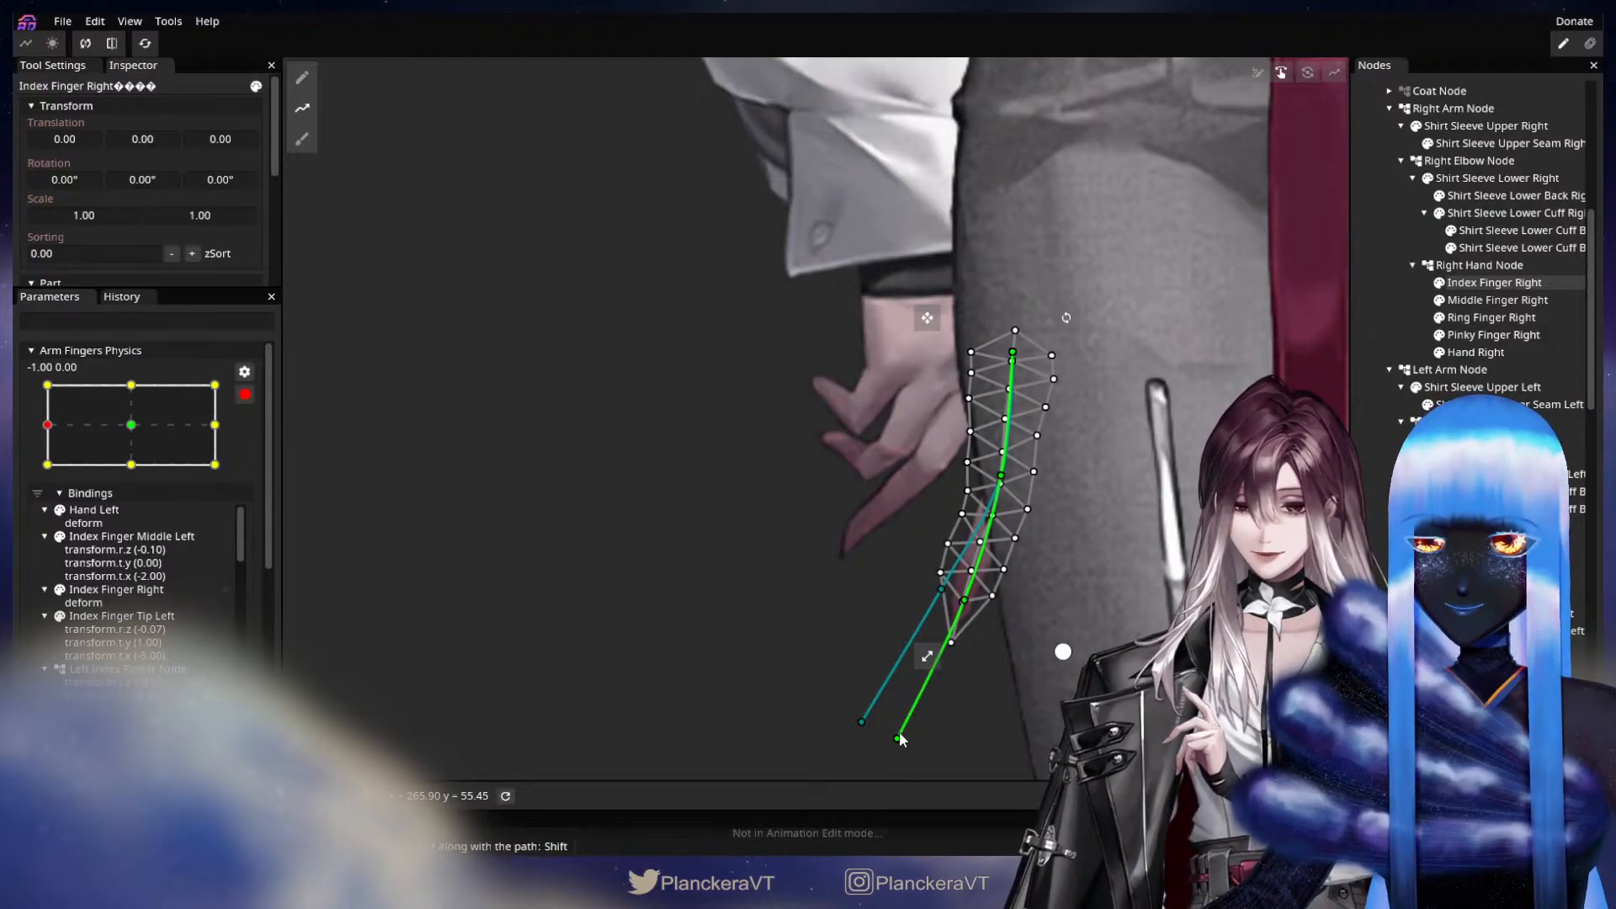
drag(897, 739, 912, 744)
click(1377, 544)
Hide the trousers so the whole right hand is exposed, and select Index Finger Right.
scroll(1378, 544, down, 3)
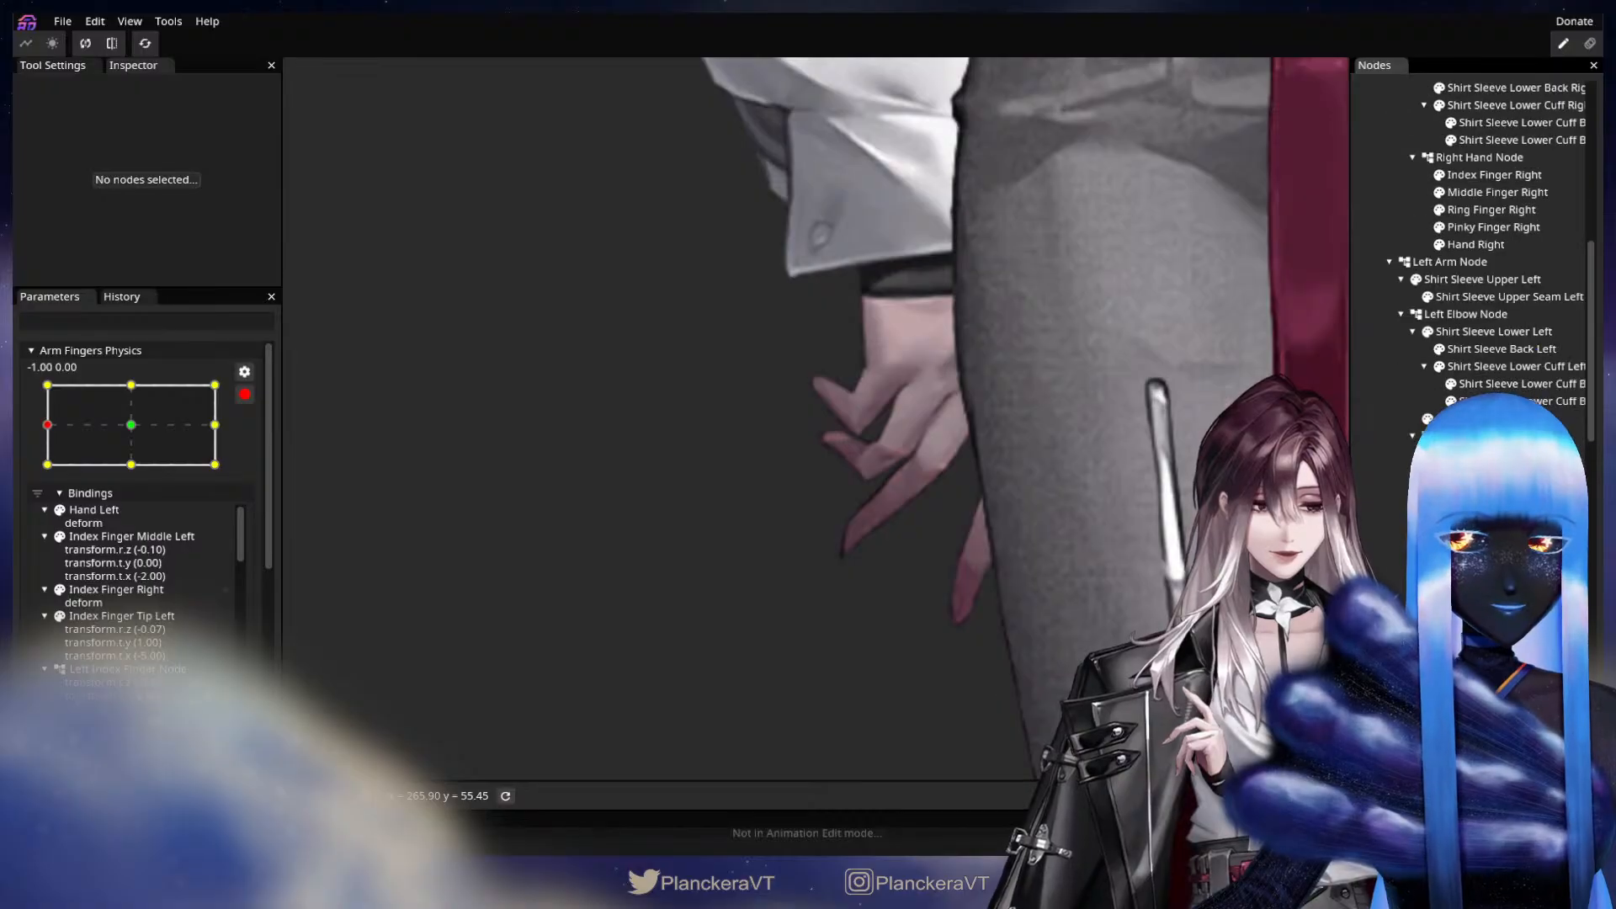
scroll(1379, 544, down, 5)
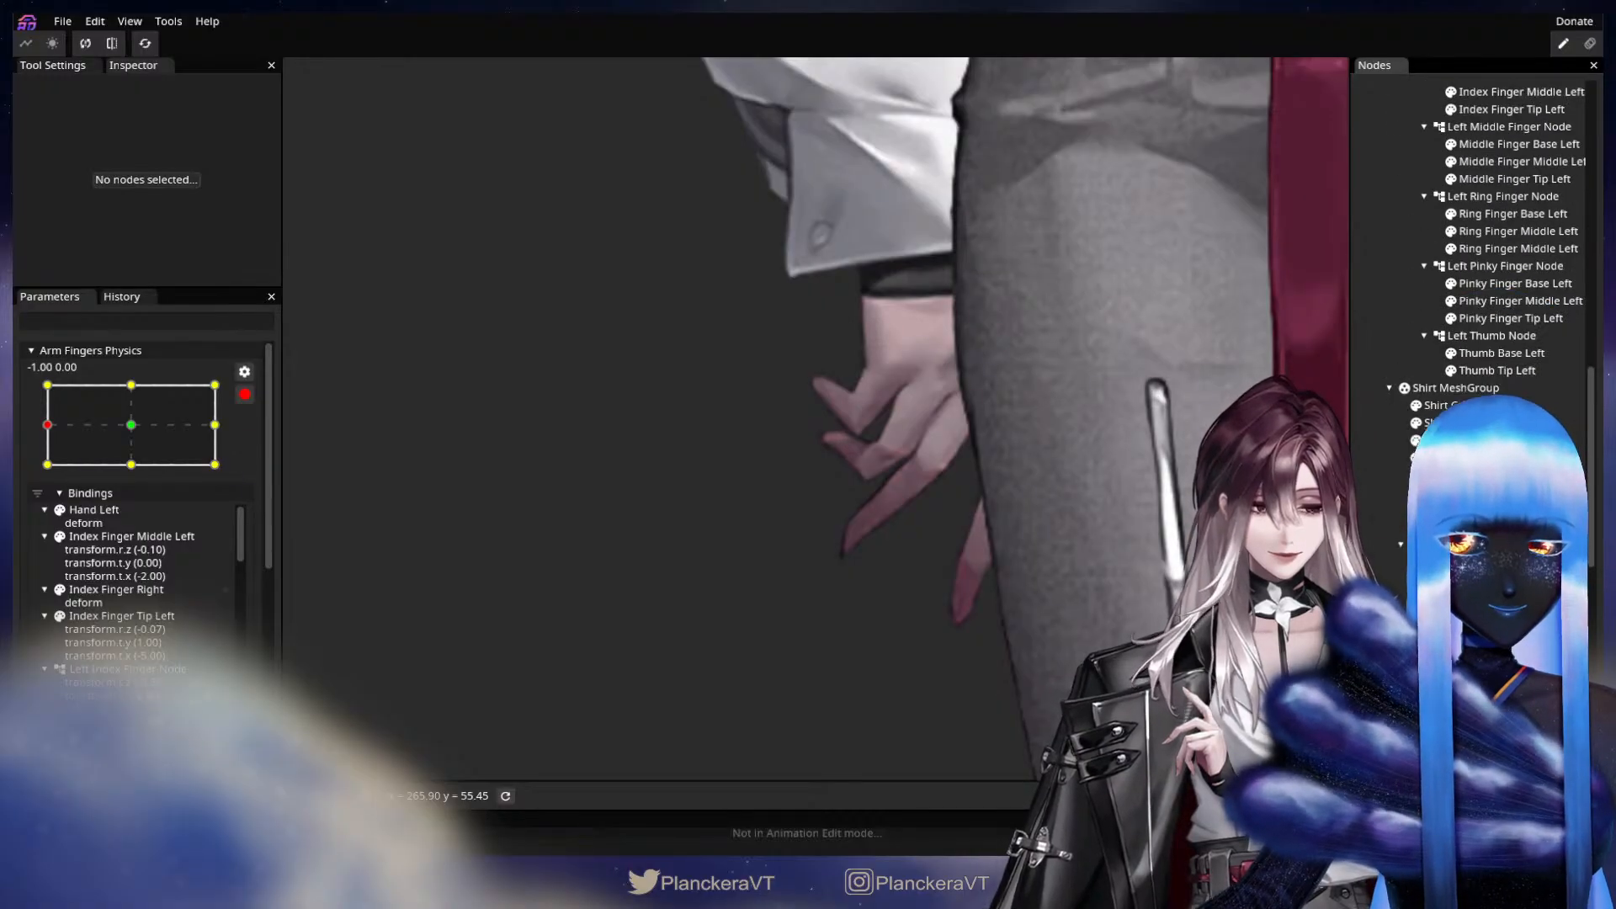
drag(1153, 531, 1087, 624)
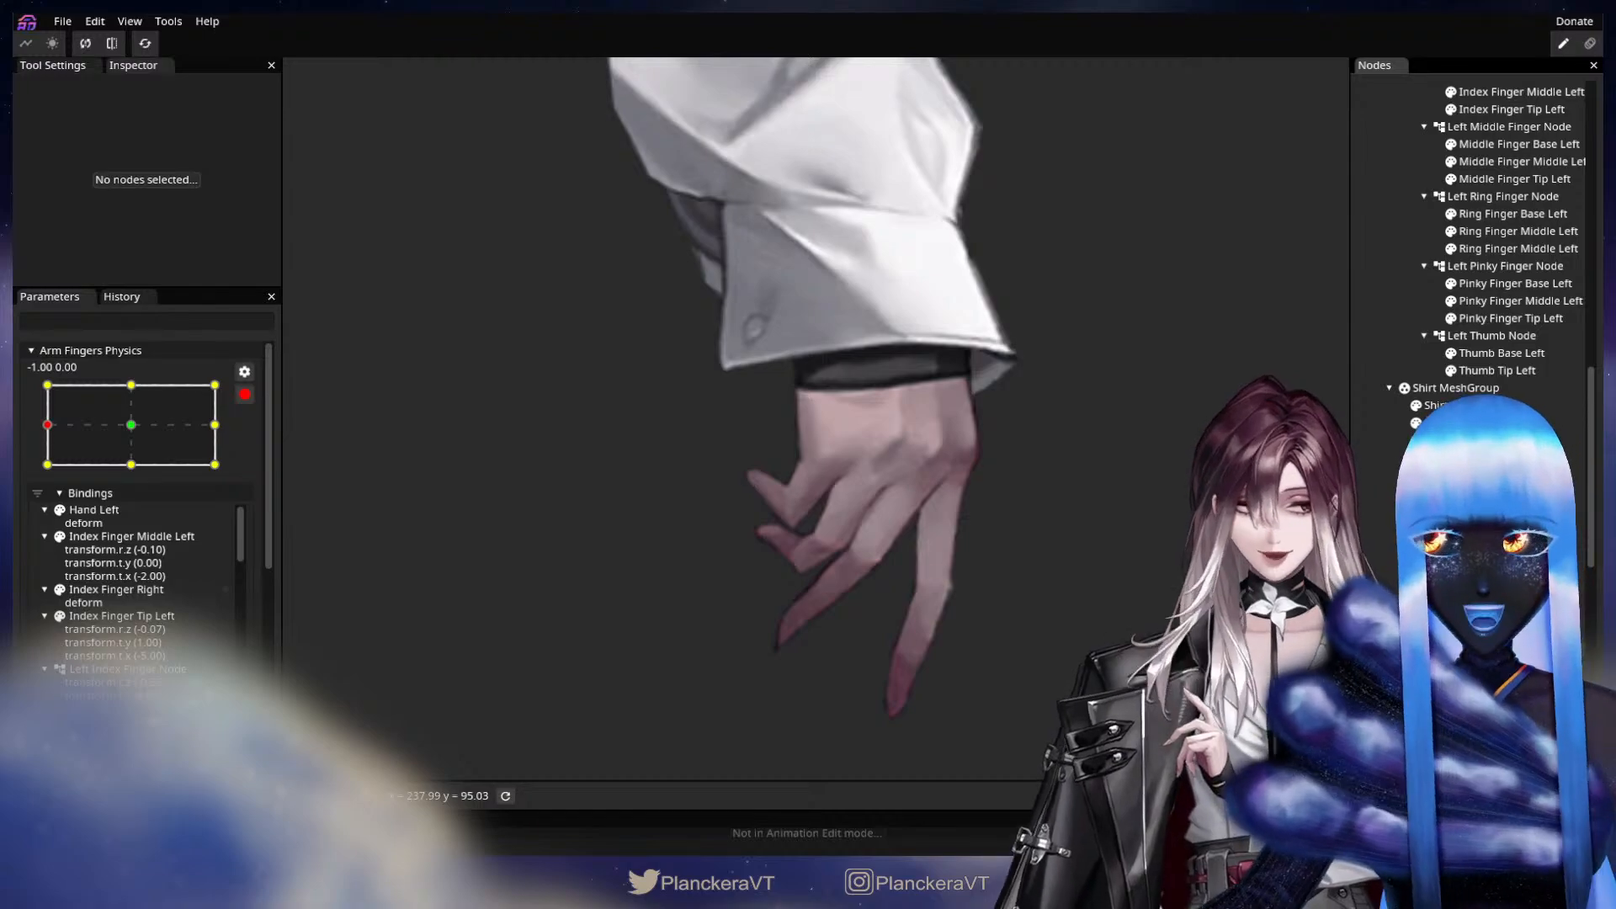
scroll(1482, 253, up, 10)
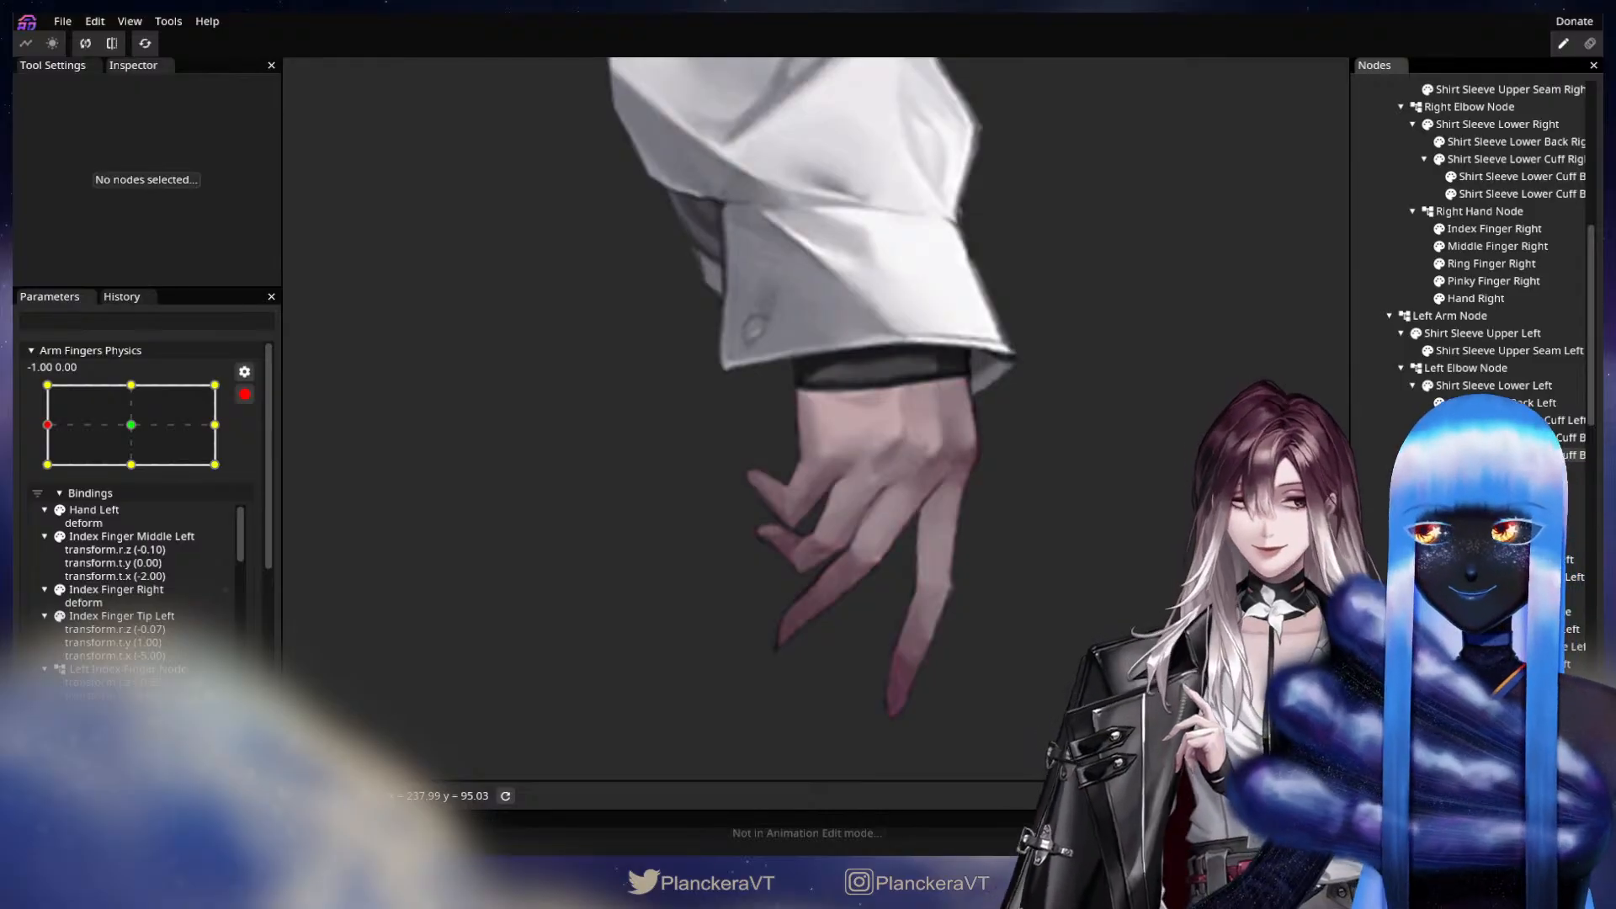
click(1492, 229)
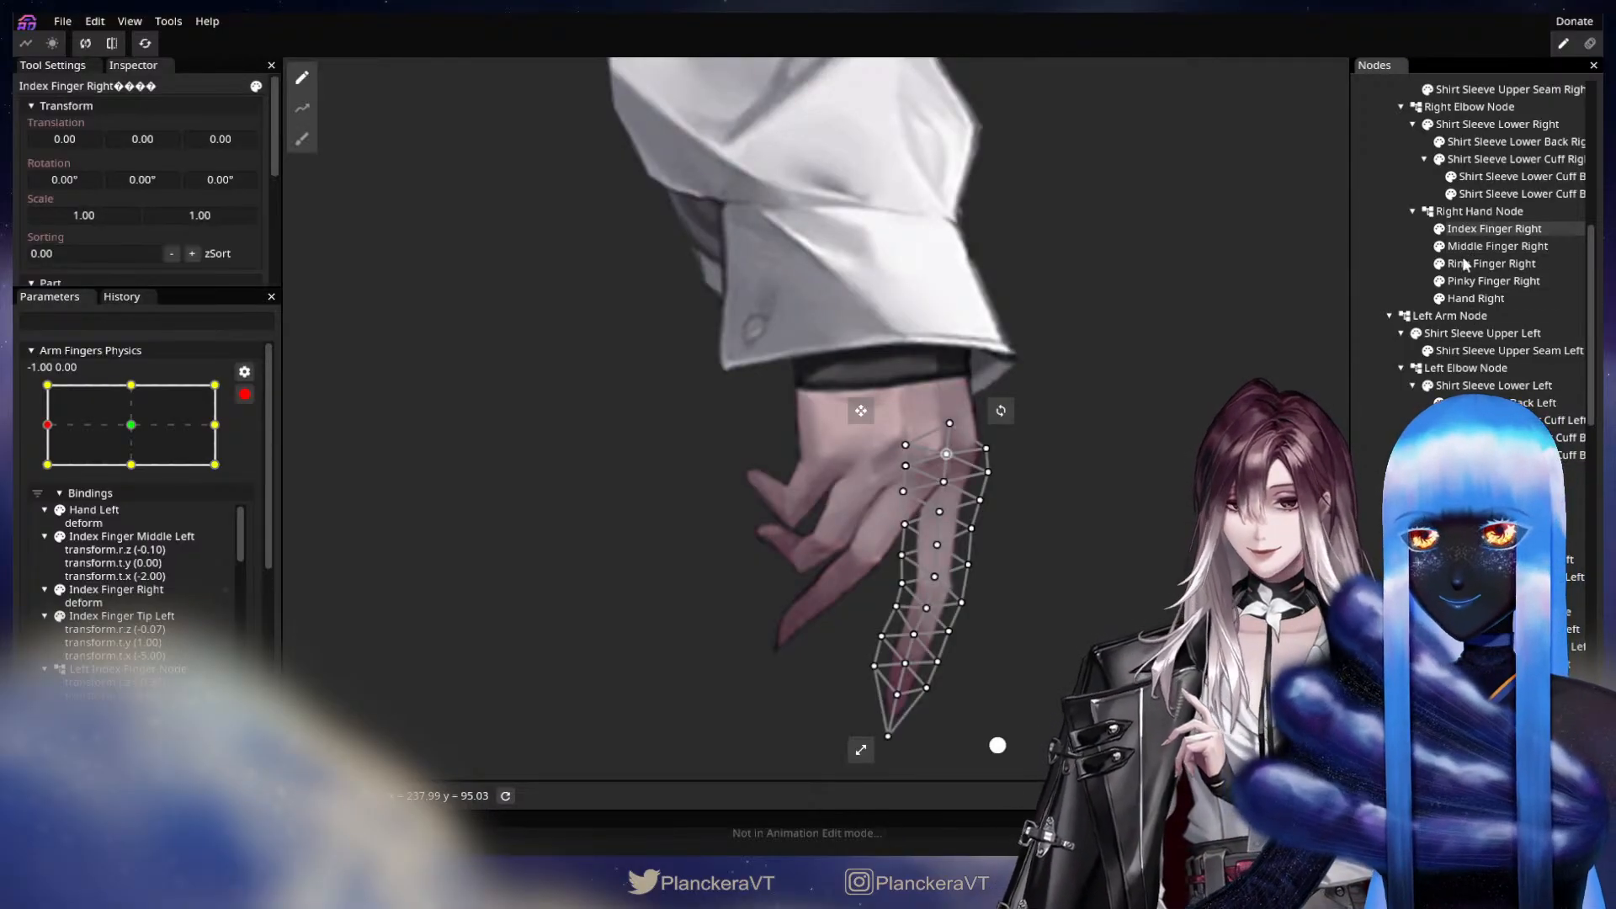
Undo the path deformation of Index Finger Right by stepping back in the undo history.
drag(101, 430, 66, 427)
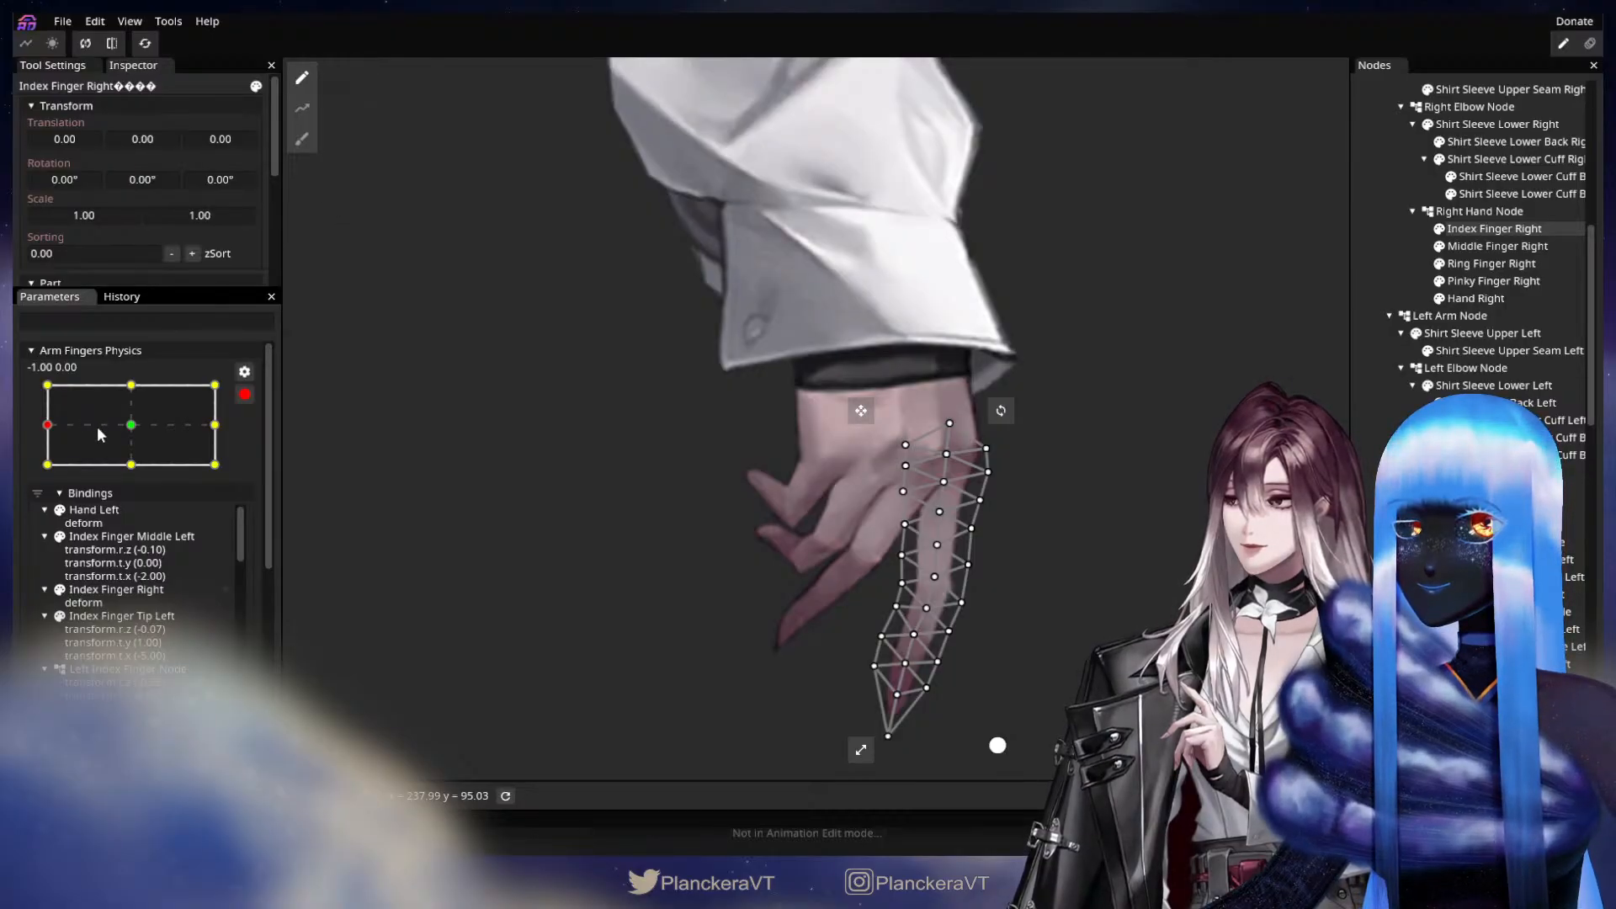
scroll(173, 651, down, 5)
scroll(173, 651, down, 2)
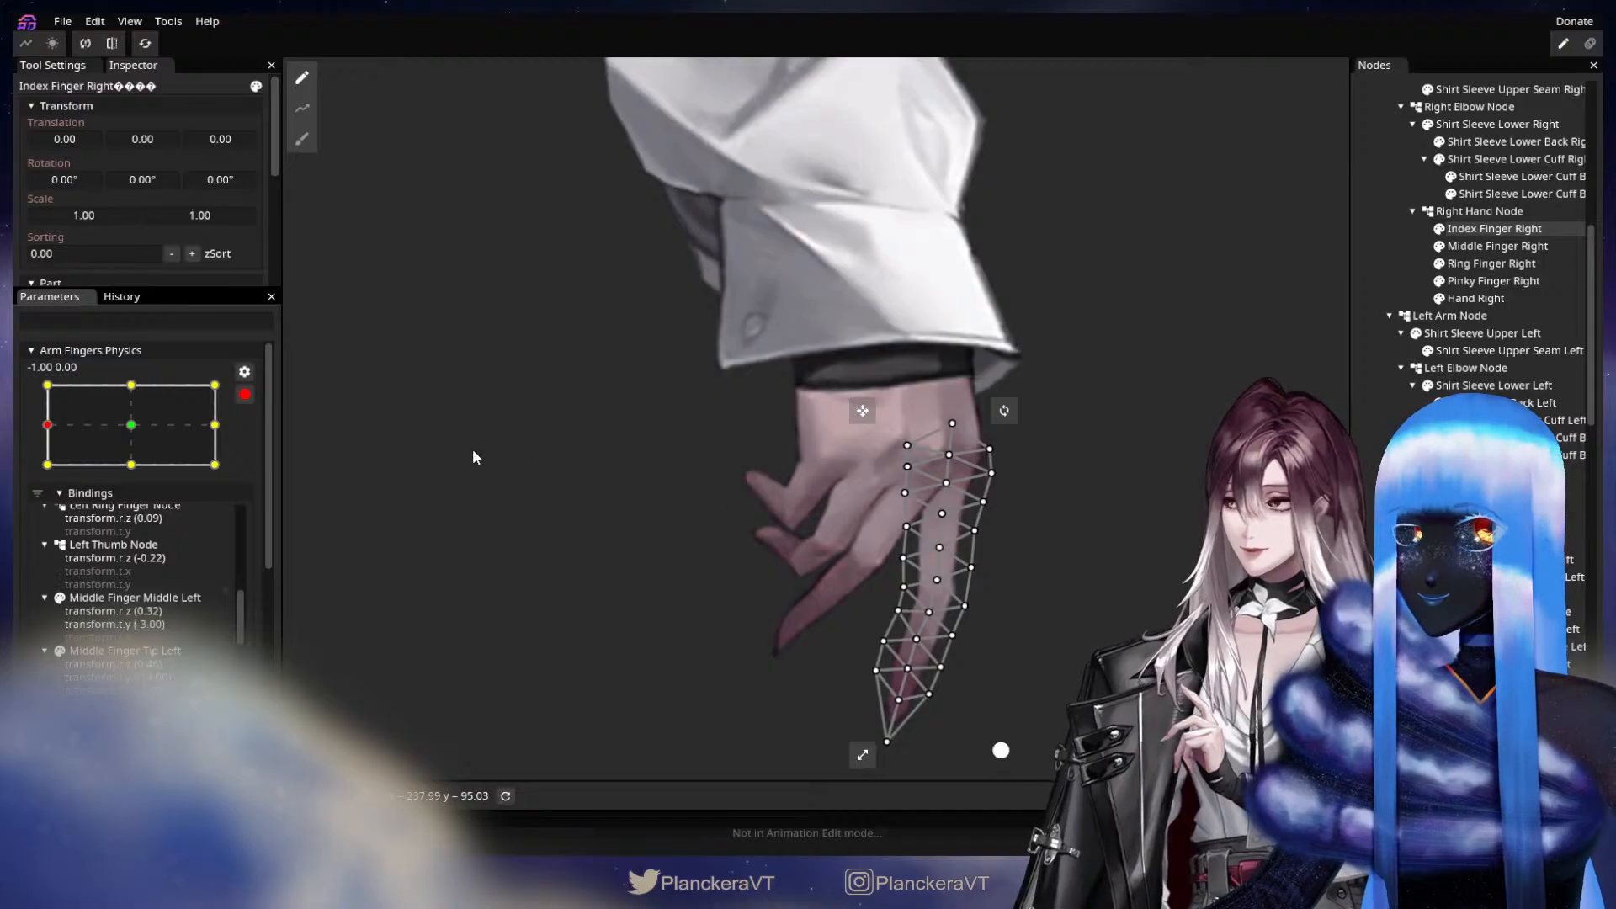
click(121, 297)
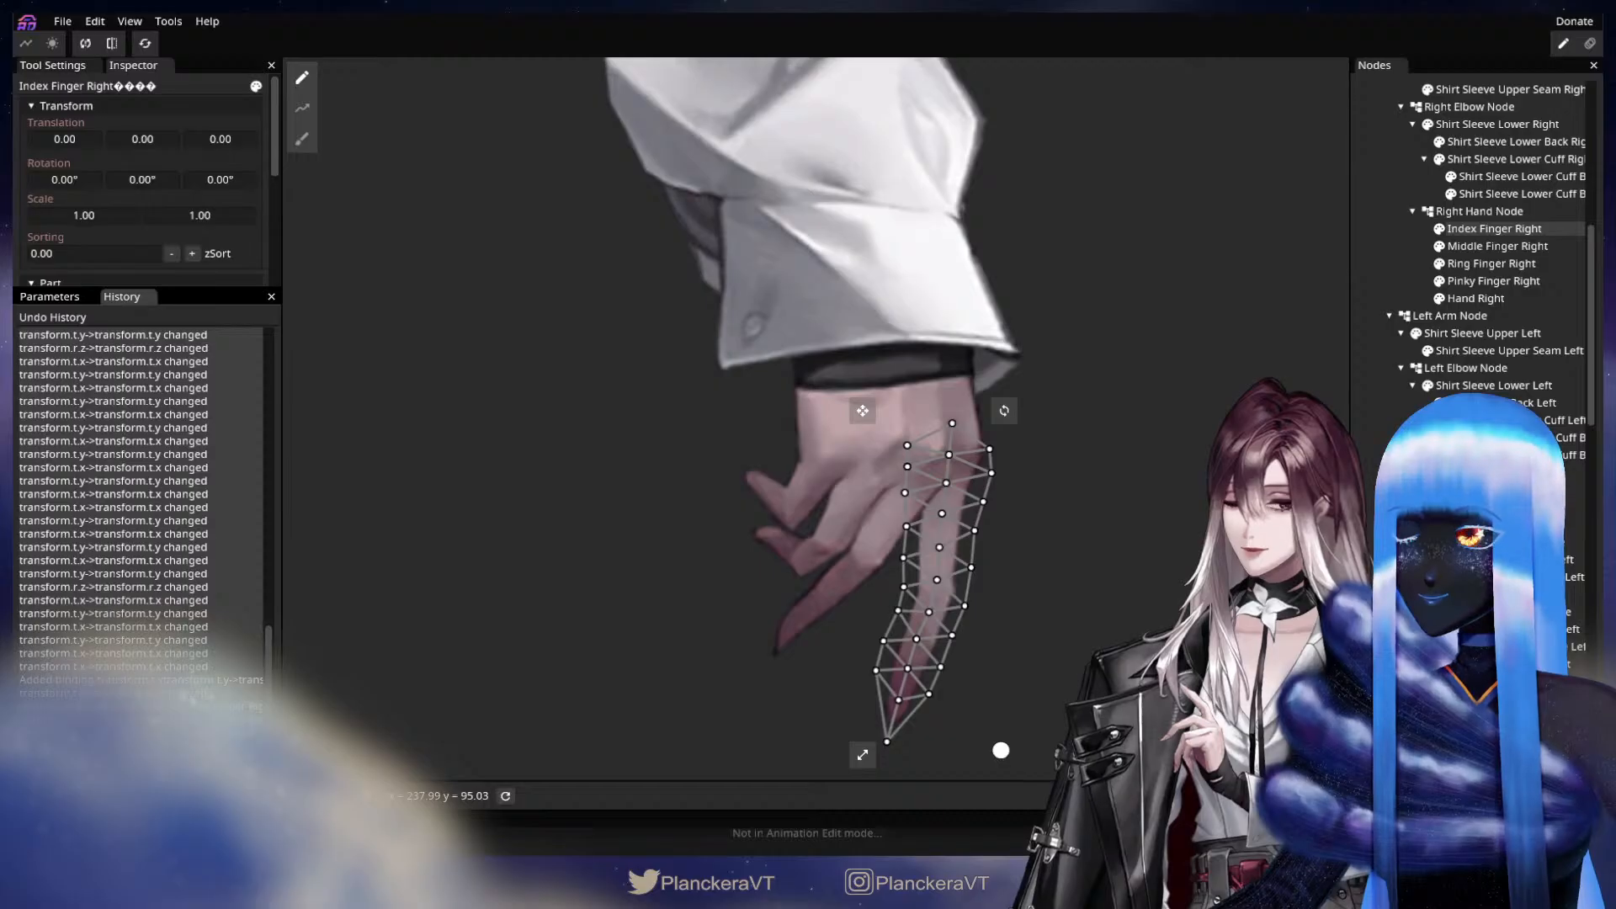
click(183, 696)
click(49, 296)
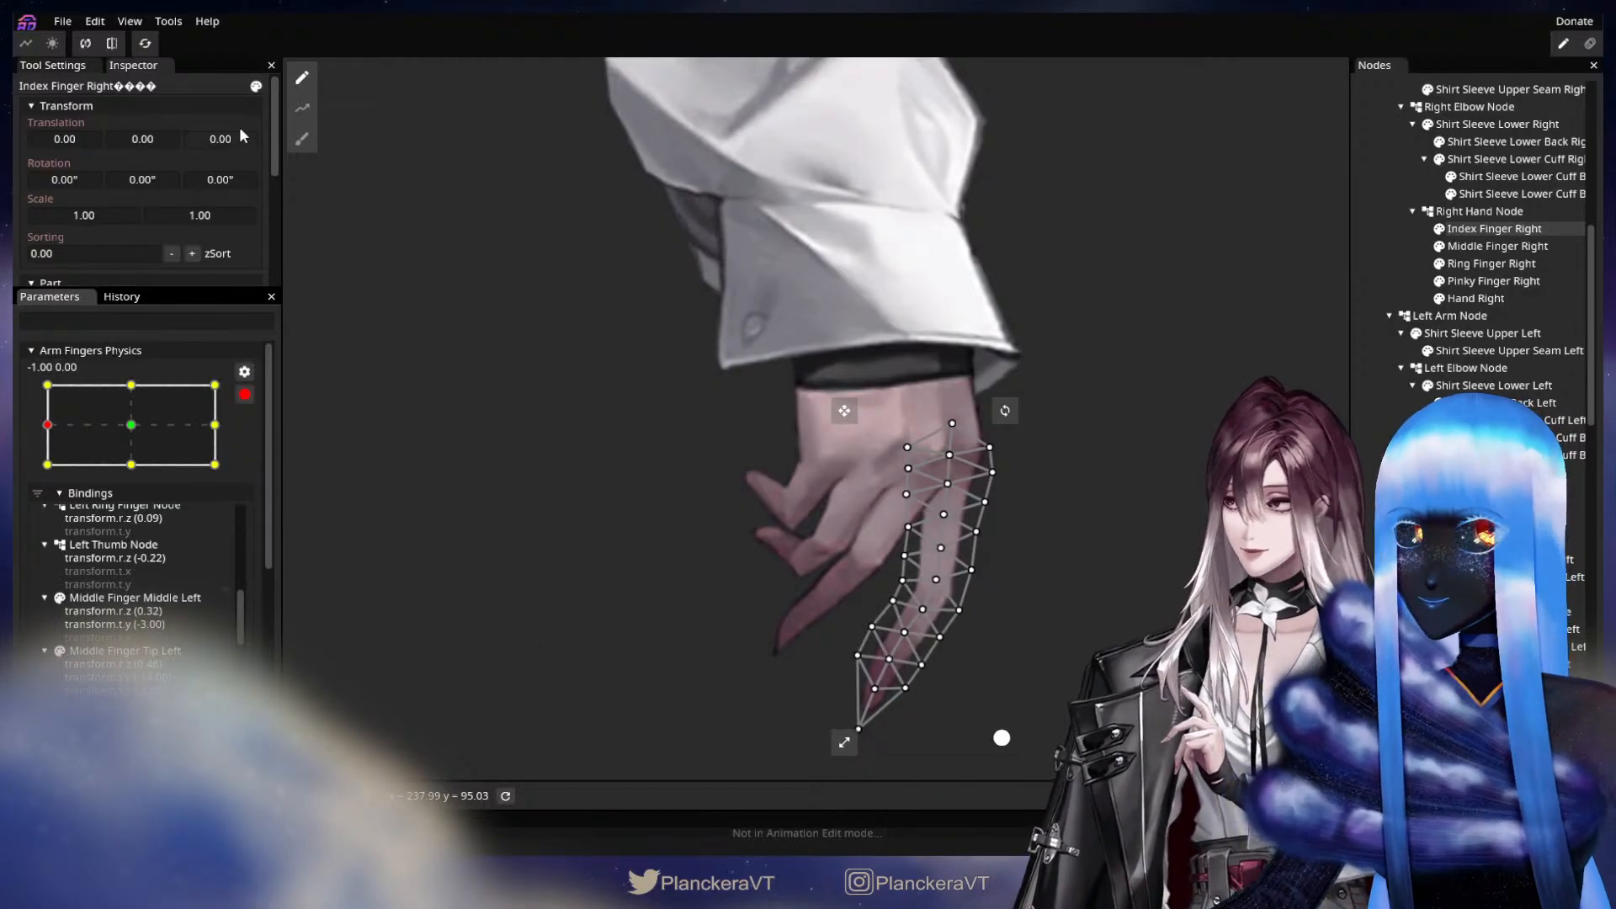
Redraw the deform path on Index Finger Right with points at the knuckle, middle joint, fingertip and beyond the tip.
click(303, 108)
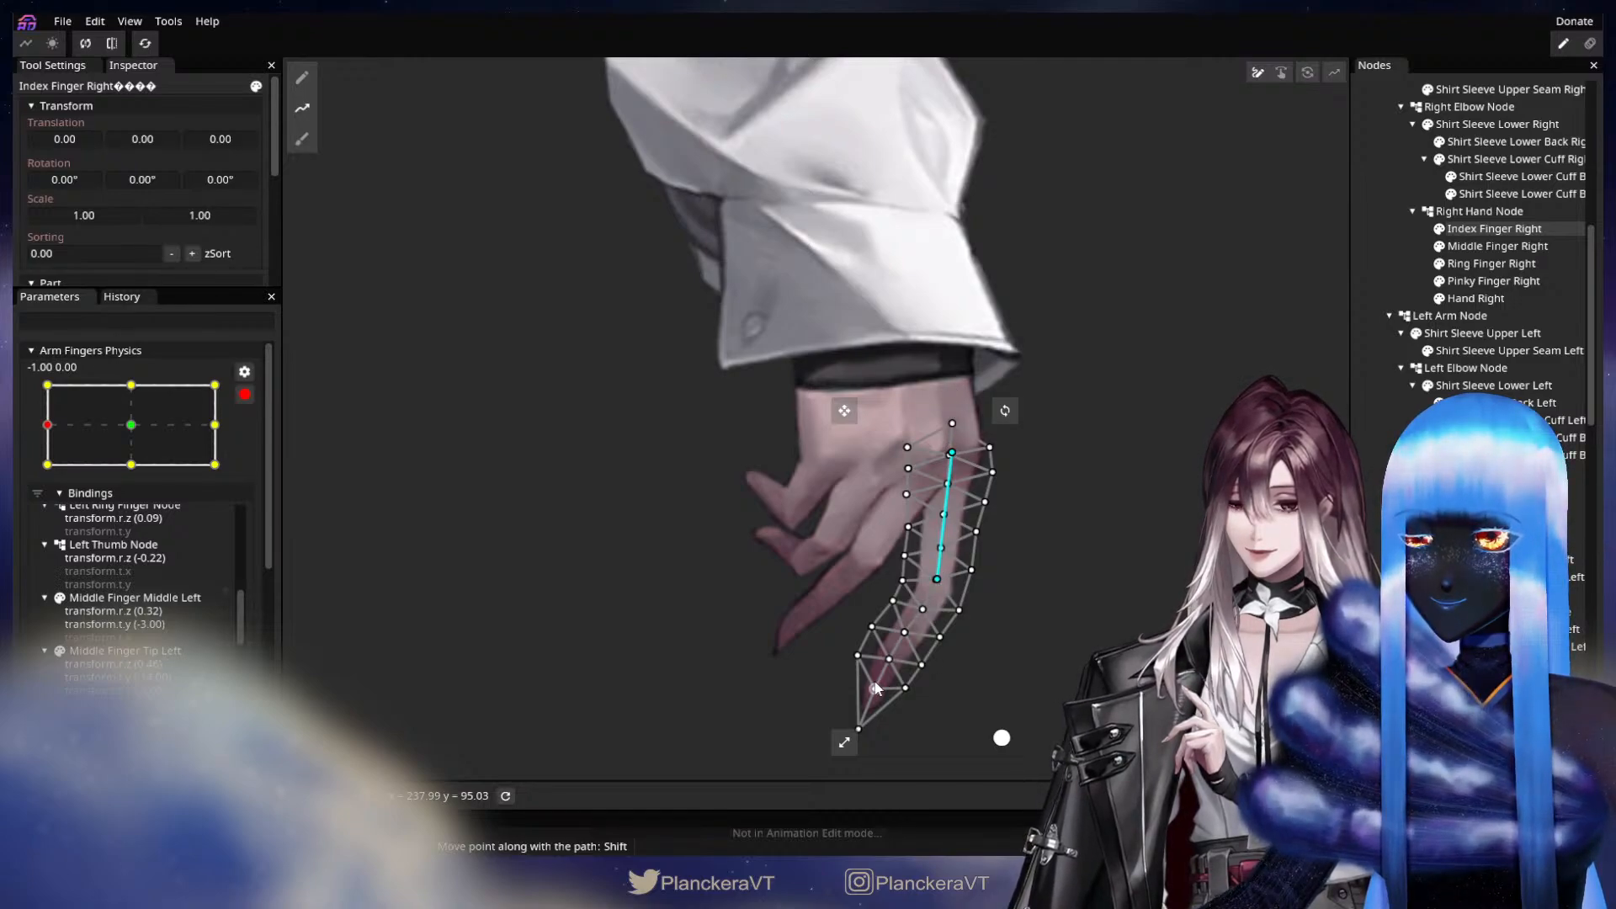
drag(874, 695, 874, 701)
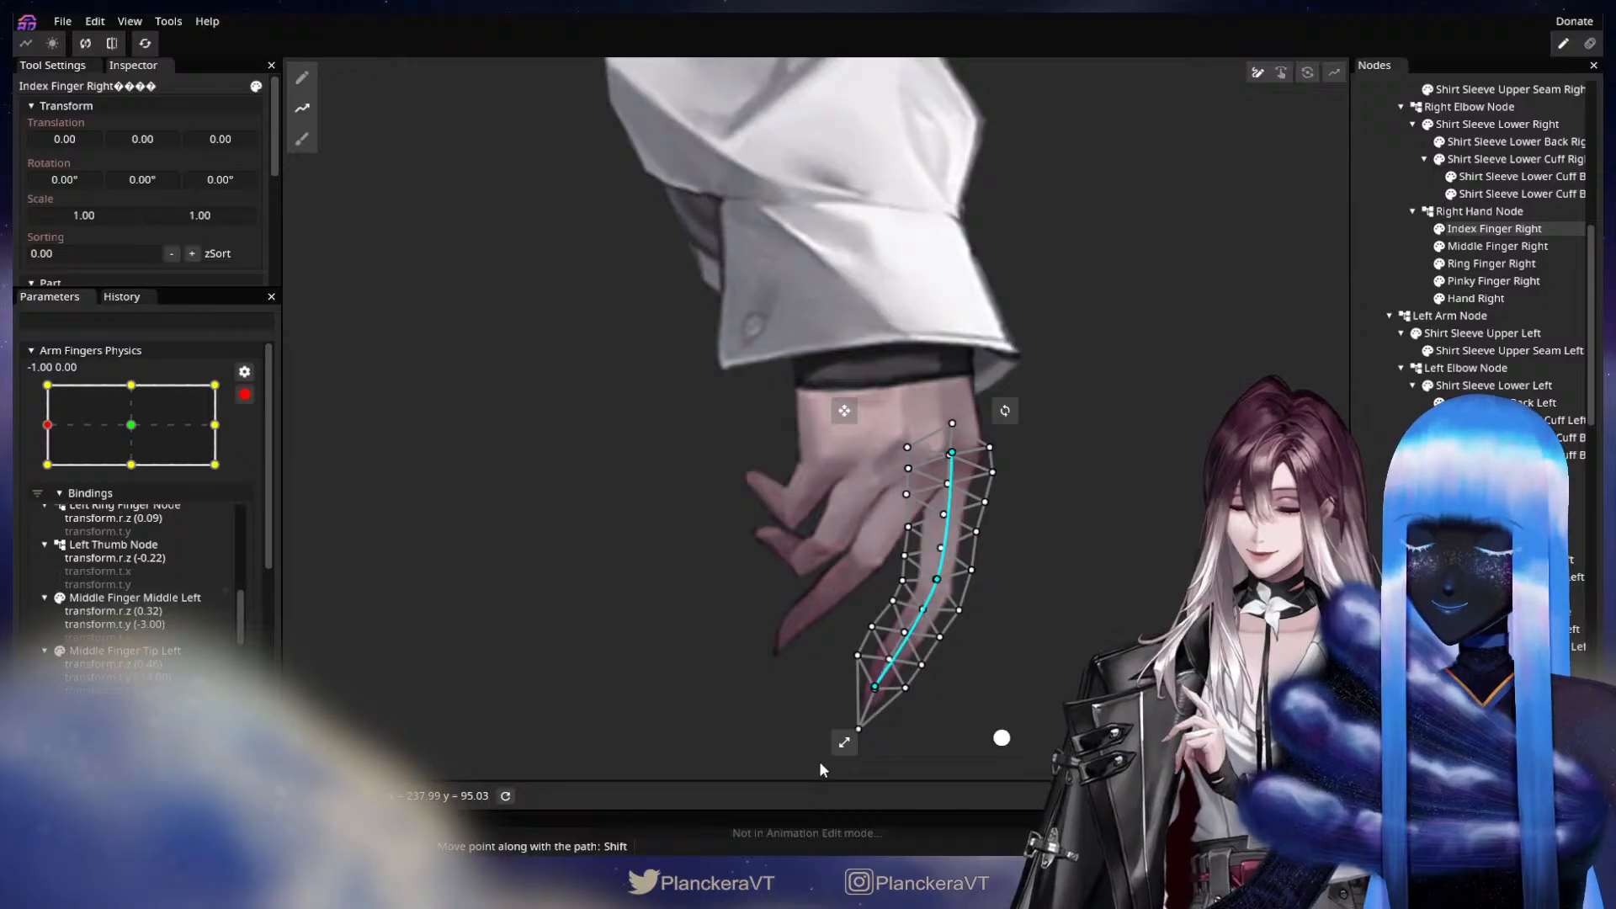
drag(820, 763, 826, 705)
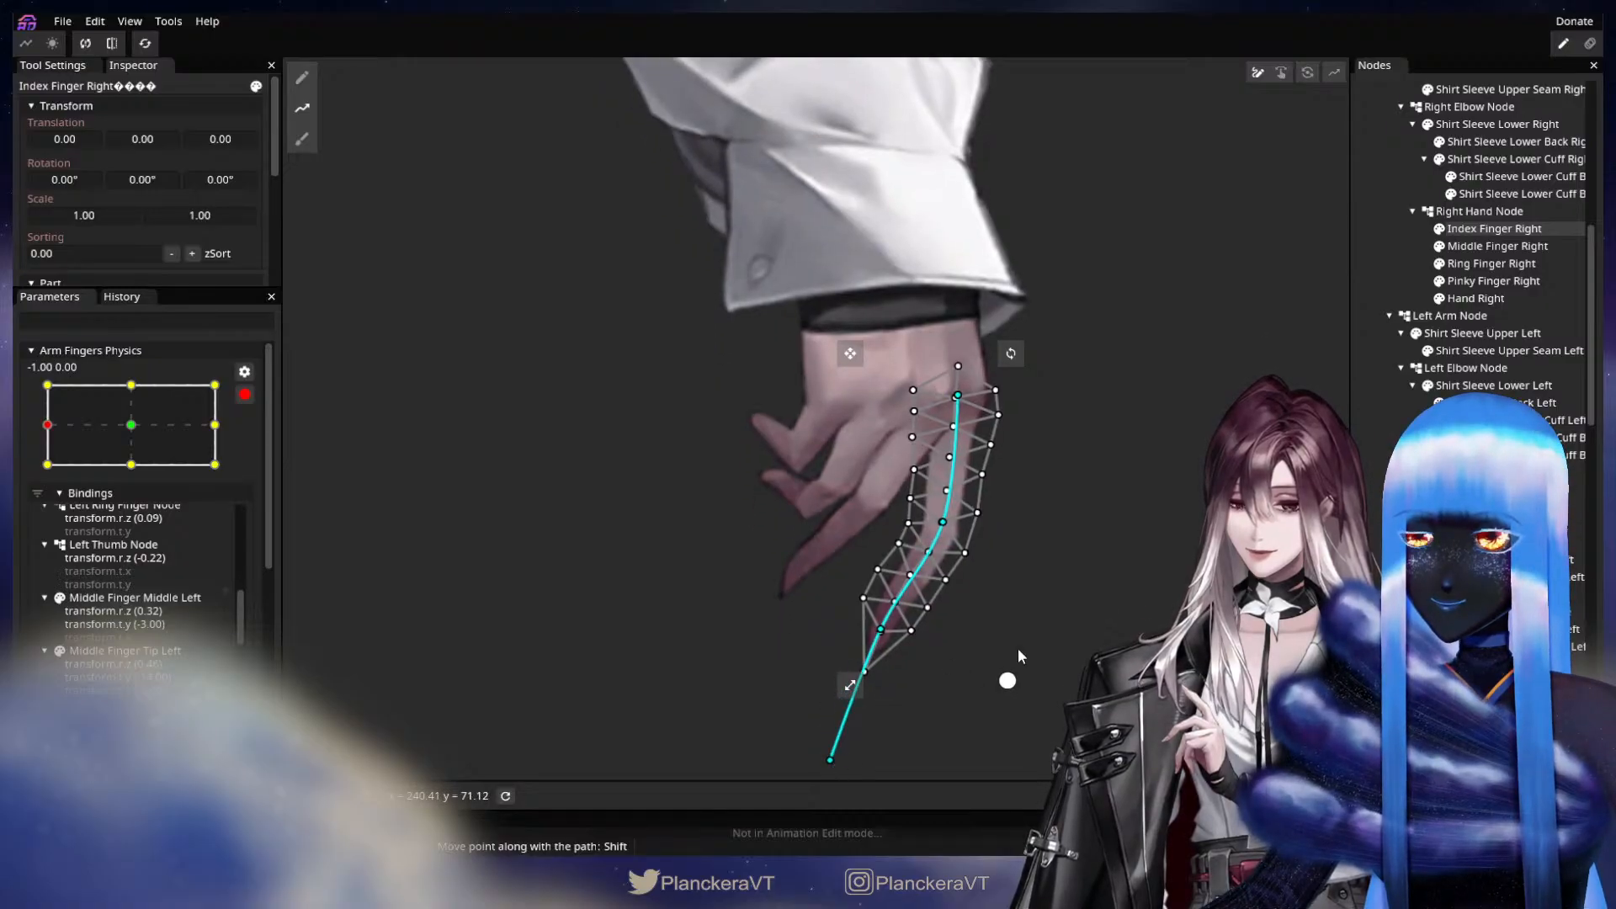
Straighten Index Finger Right by moving the deform path's middle joint, fingertip and end points outward, away from the other fingers.
key(Tab)
drag(999, 631, 876, 604)
drag(824, 501, 840, 500)
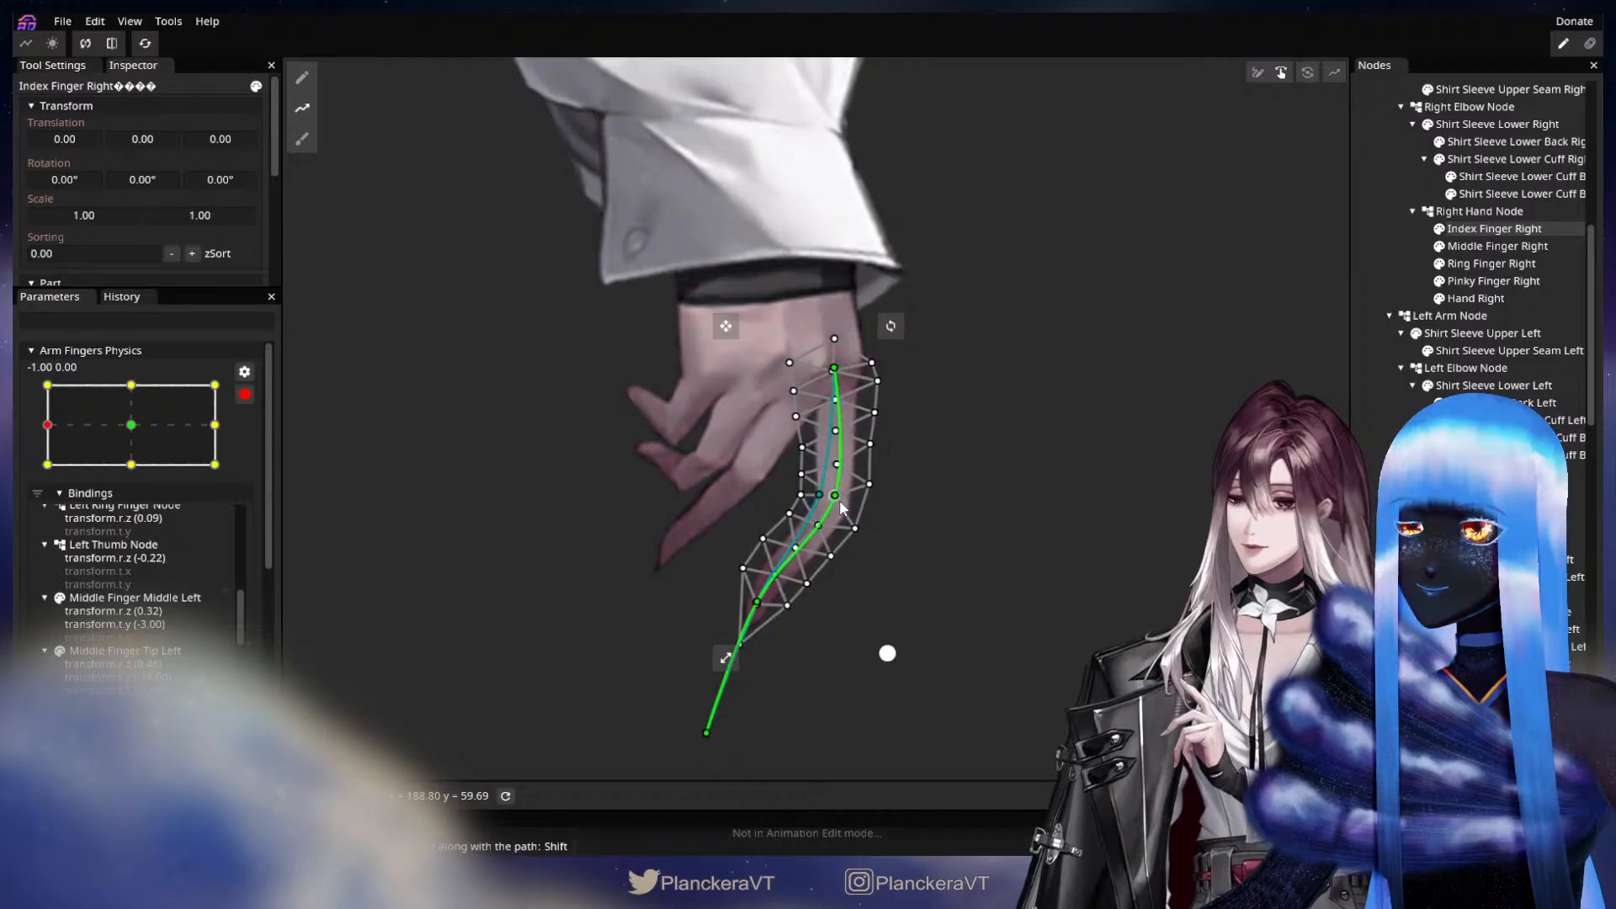
drag(759, 606, 791, 635)
drag(829, 494, 824, 497)
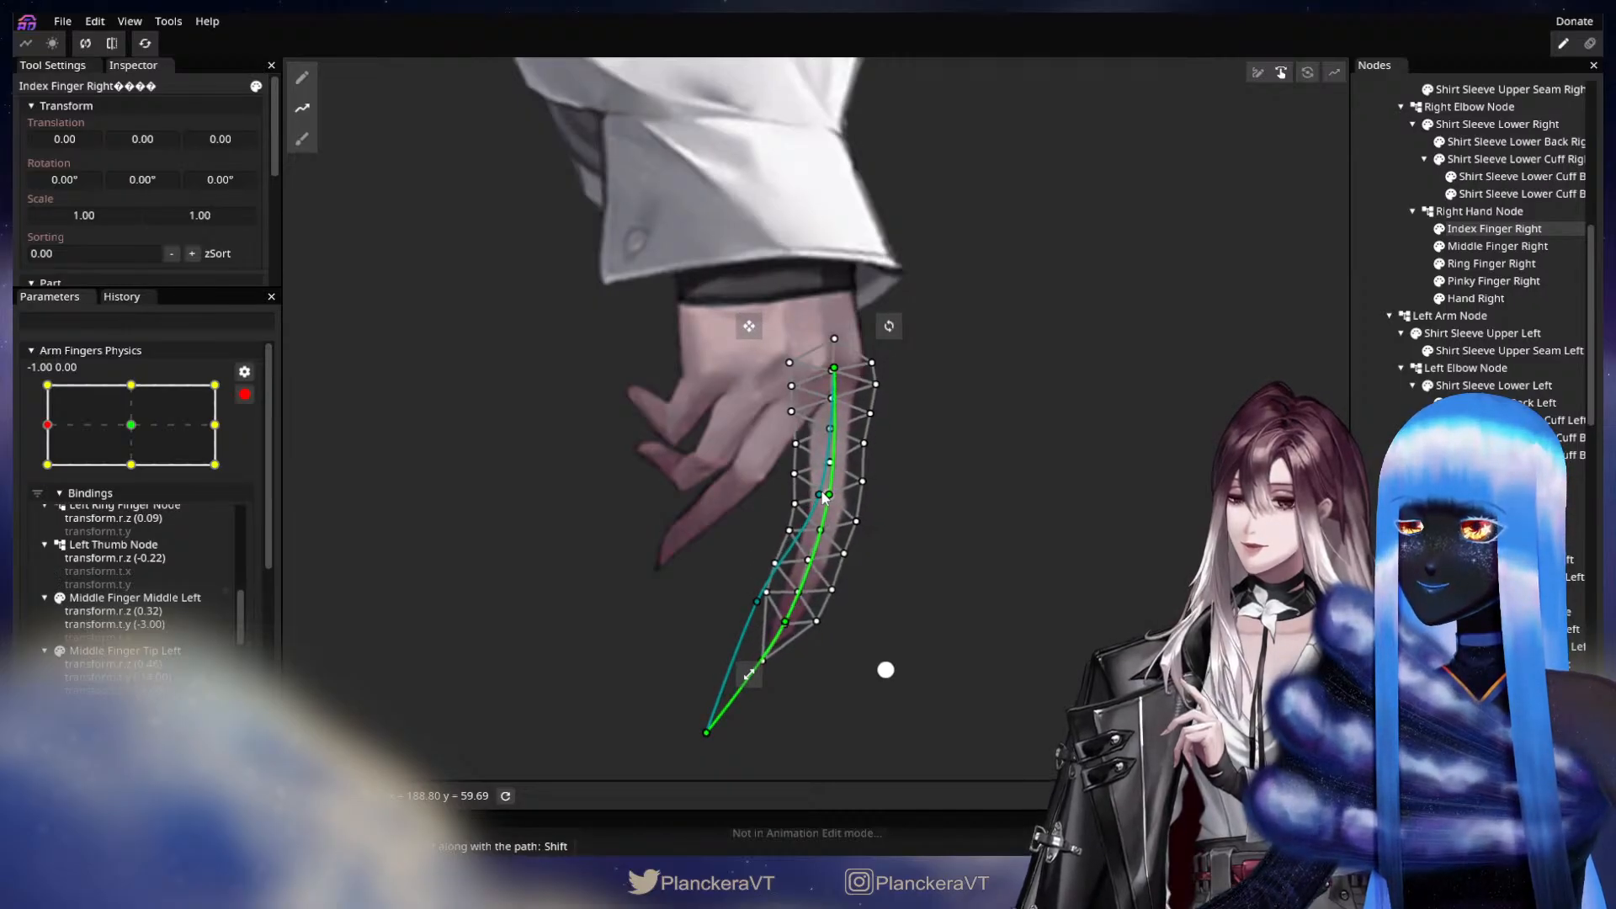
drag(705, 735, 761, 755)
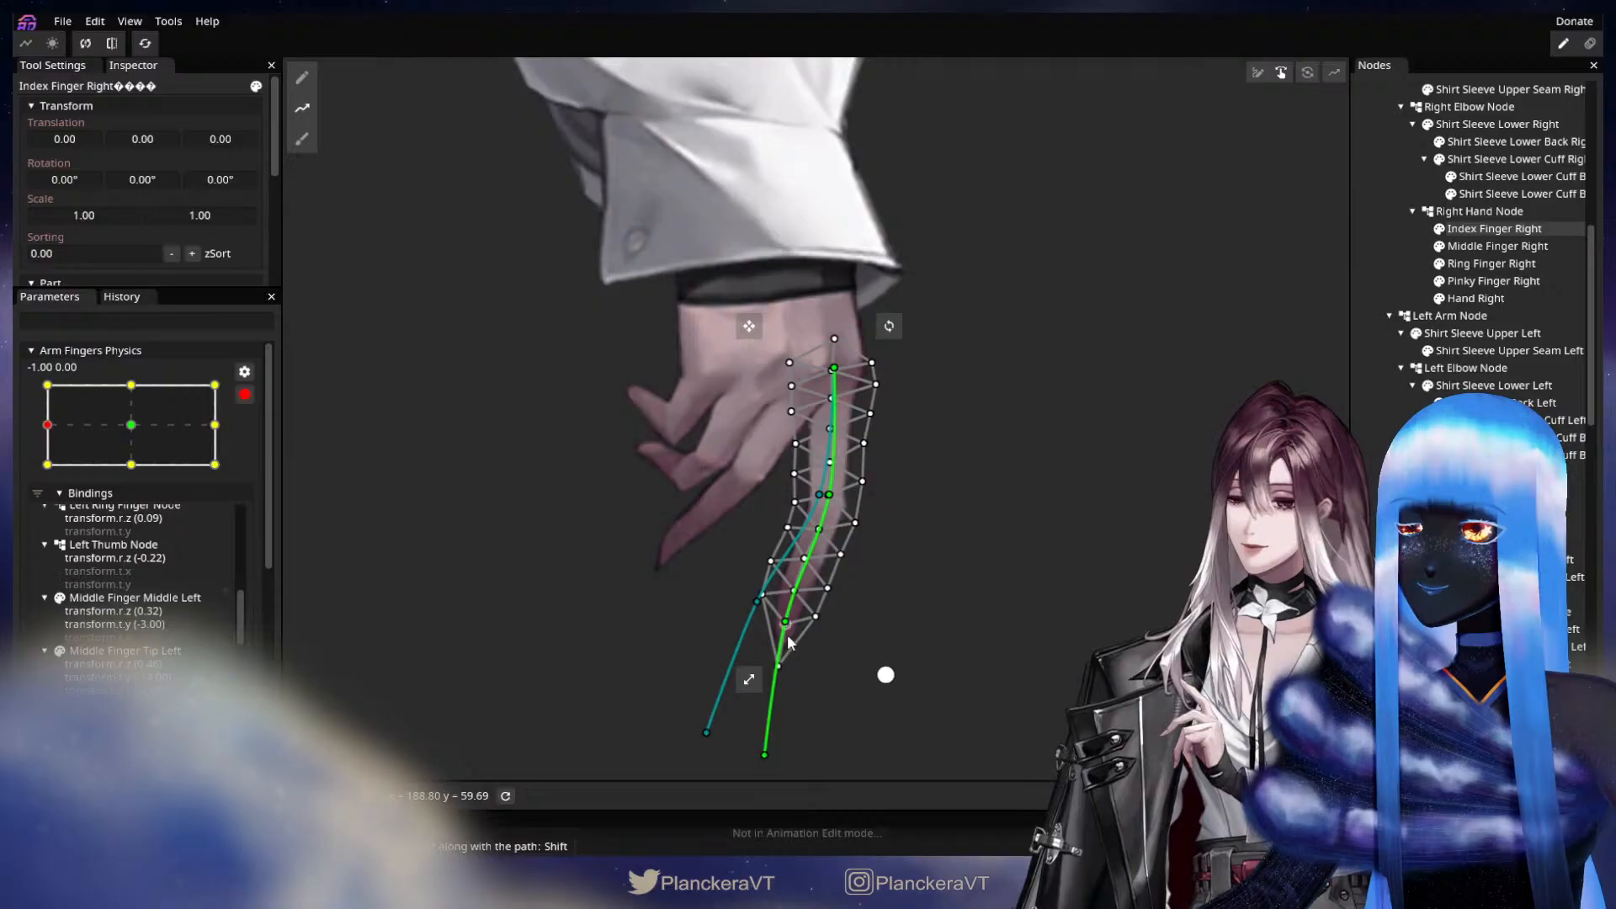
drag(787, 634, 798, 633)
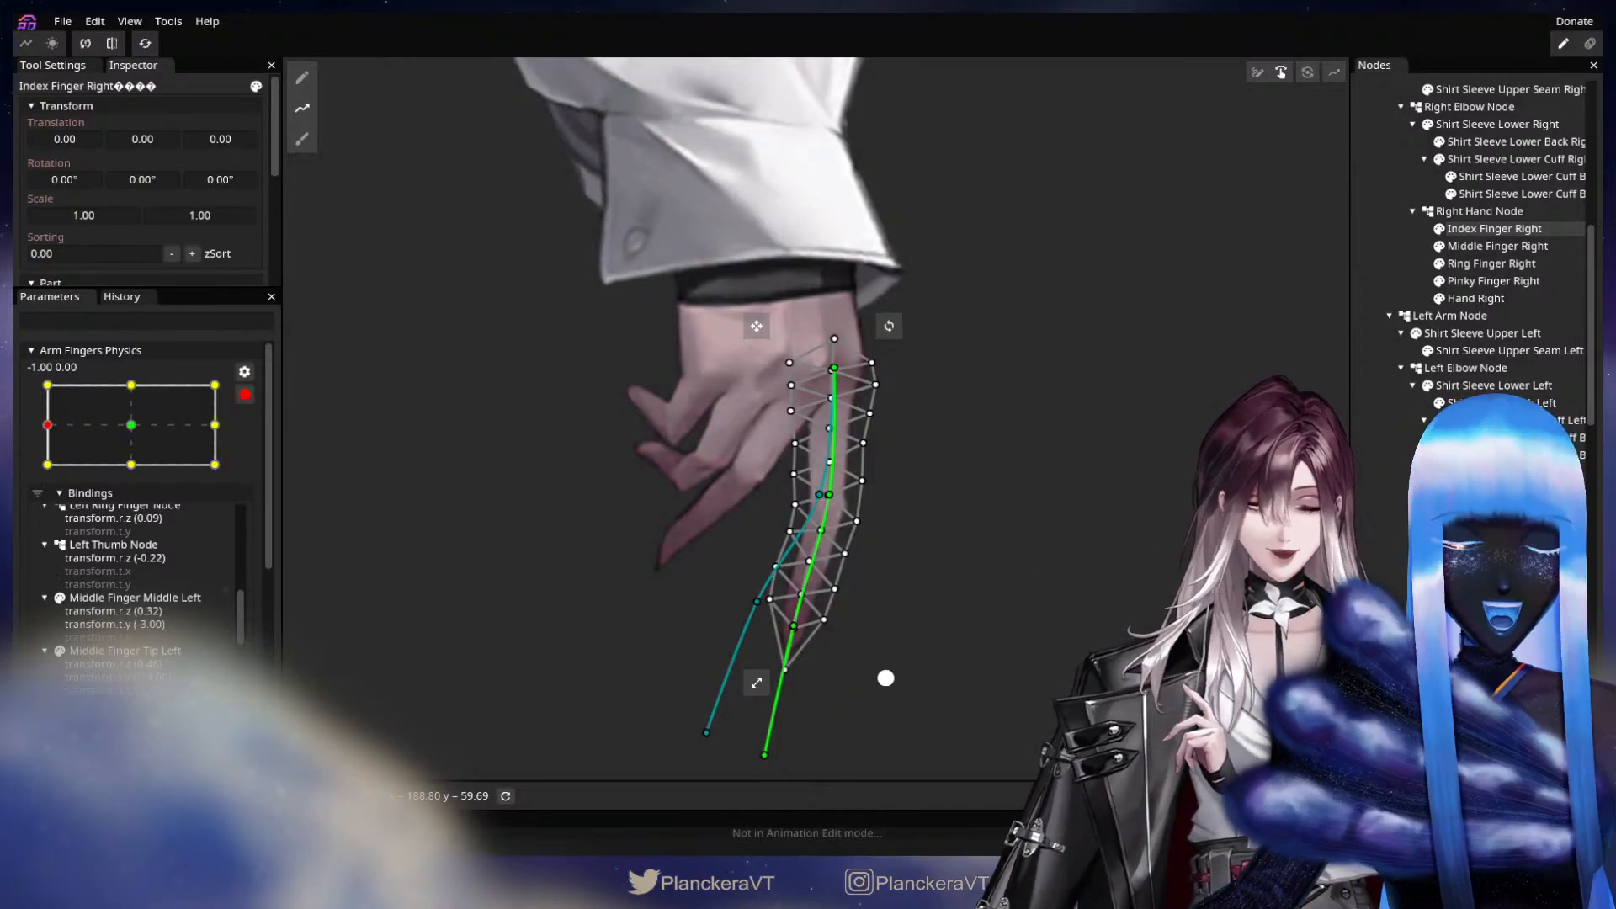
Draw a deform path on Middle Finger Right with points at the knuckle, middle joint, fingertip and beyond the tip.
click(1485, 247)
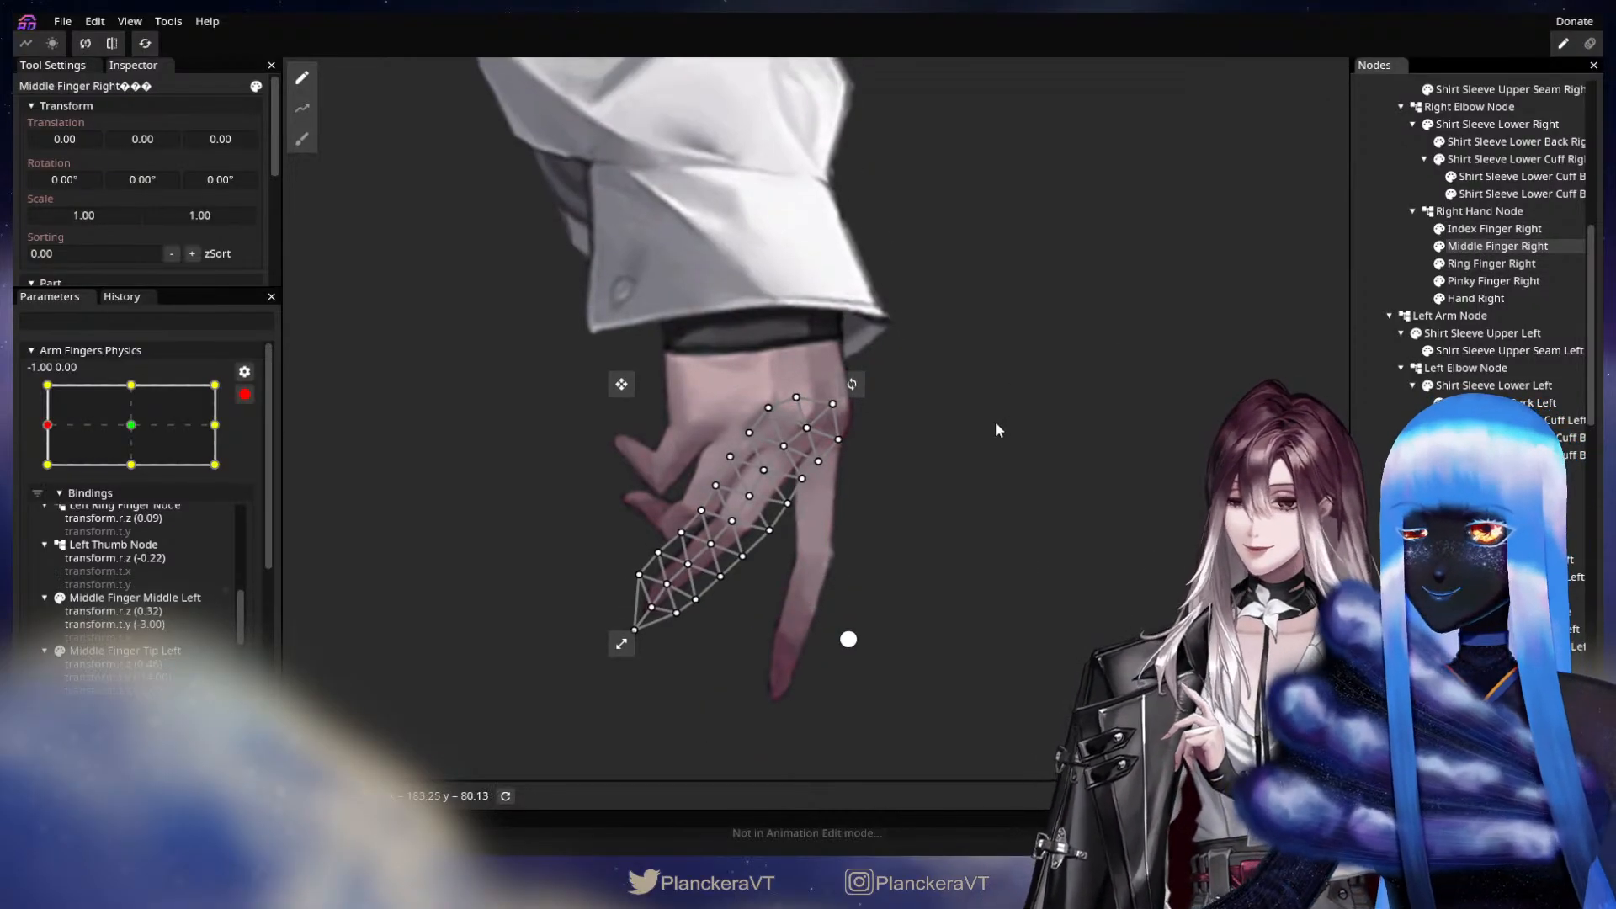
click(302, 107)
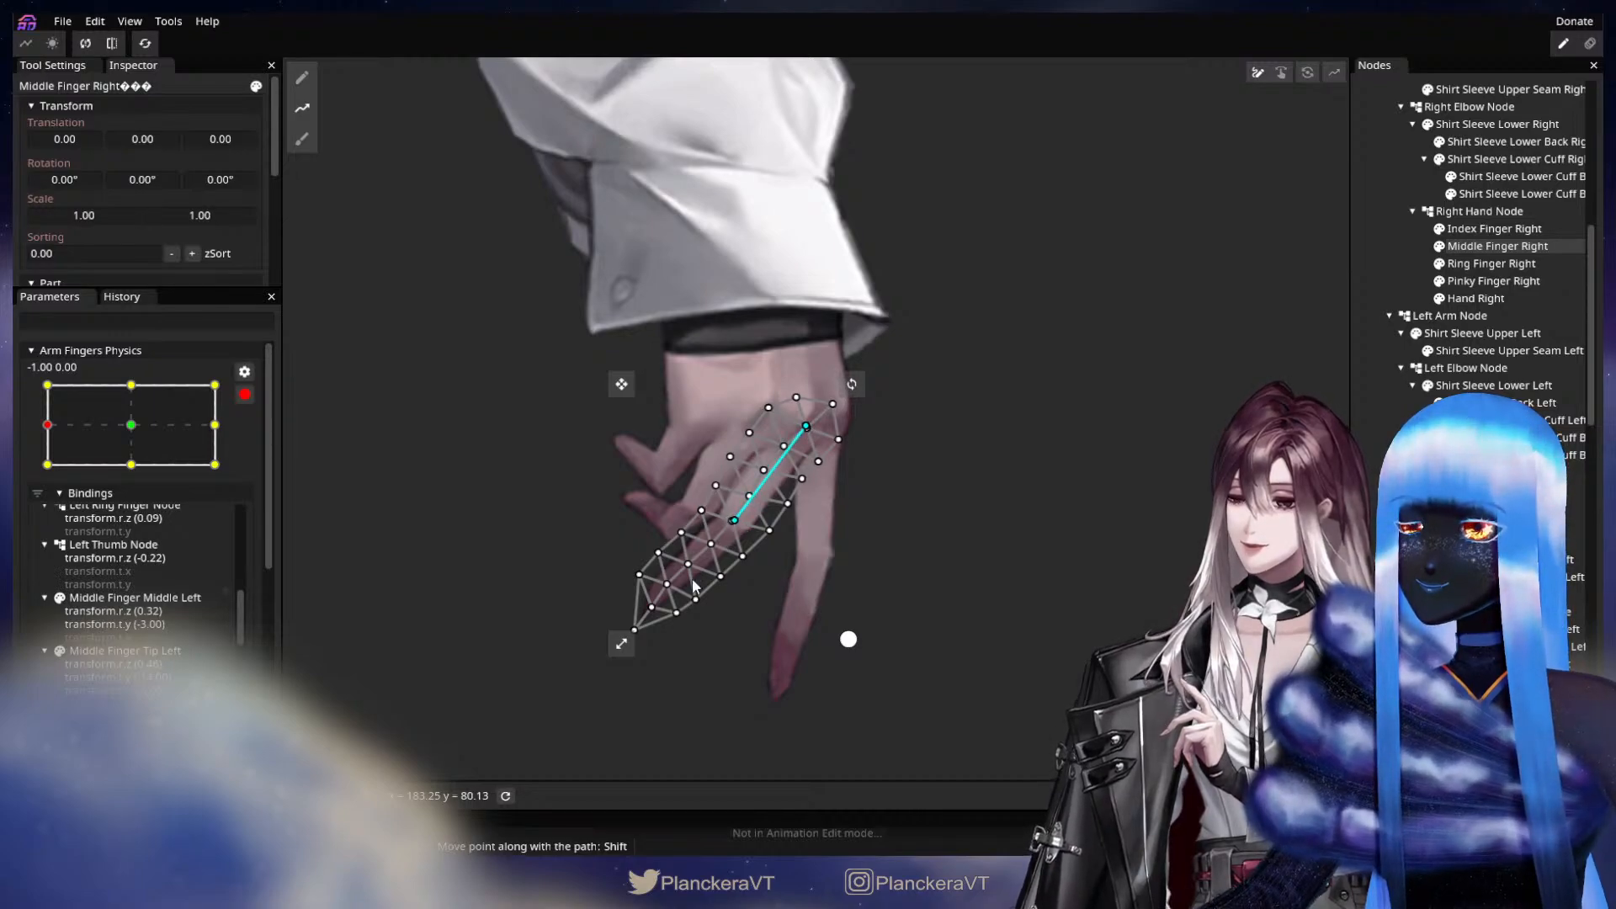
click(663, 587)
click(525, 698)
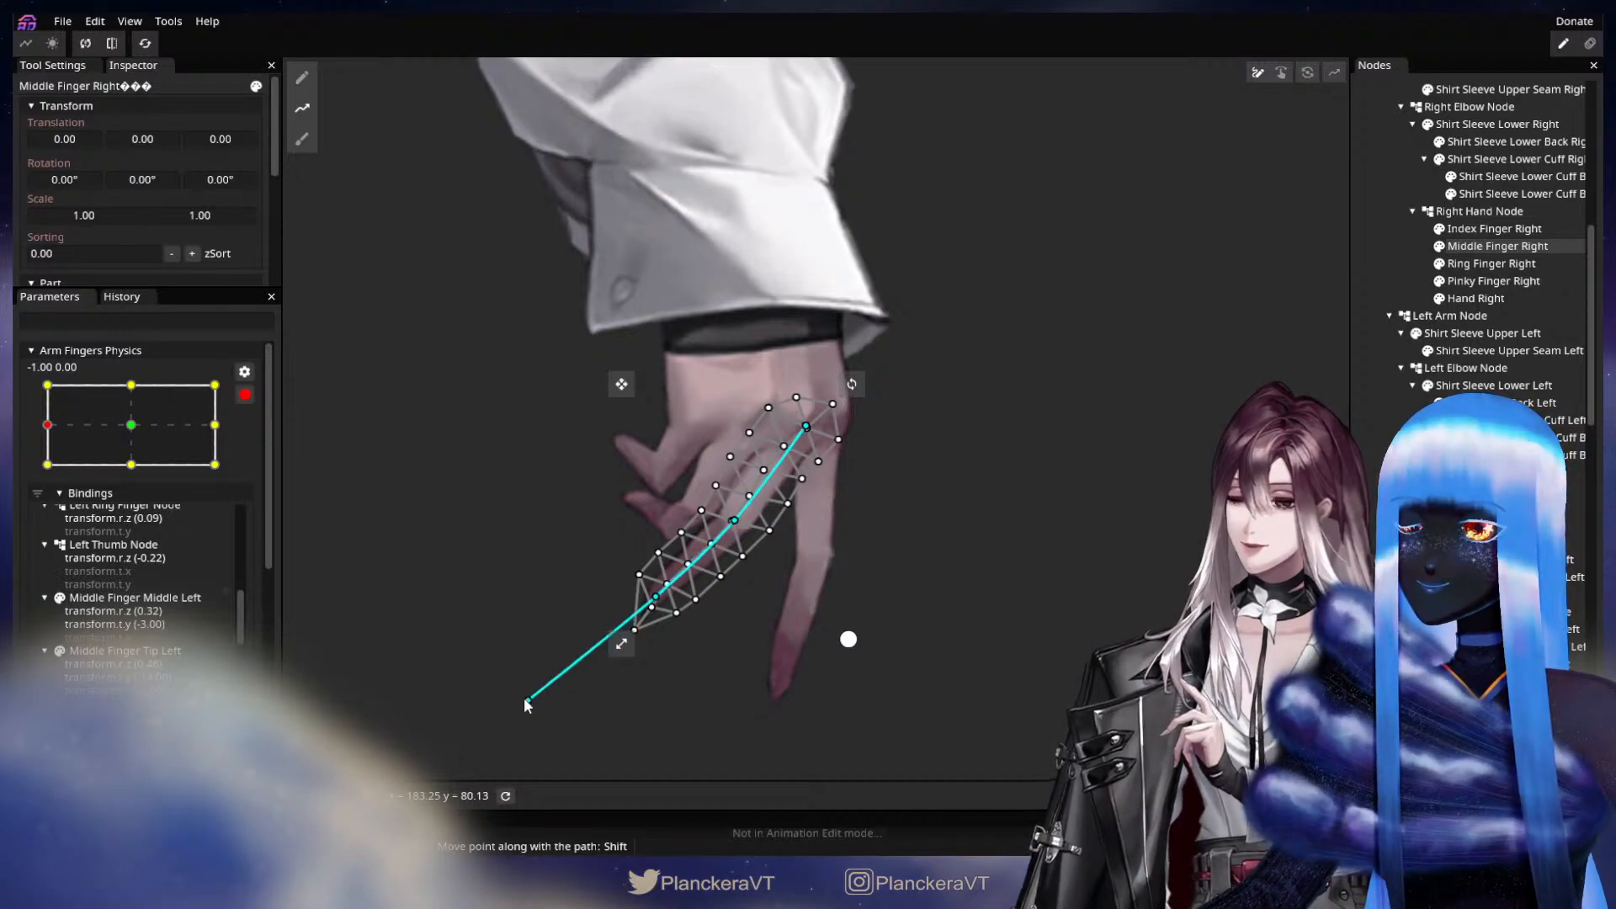
Swing Middle Finger Right down toward the index finger by moving its middle joint, fingertip and end path points.
drag(731, 534, 742, 543)
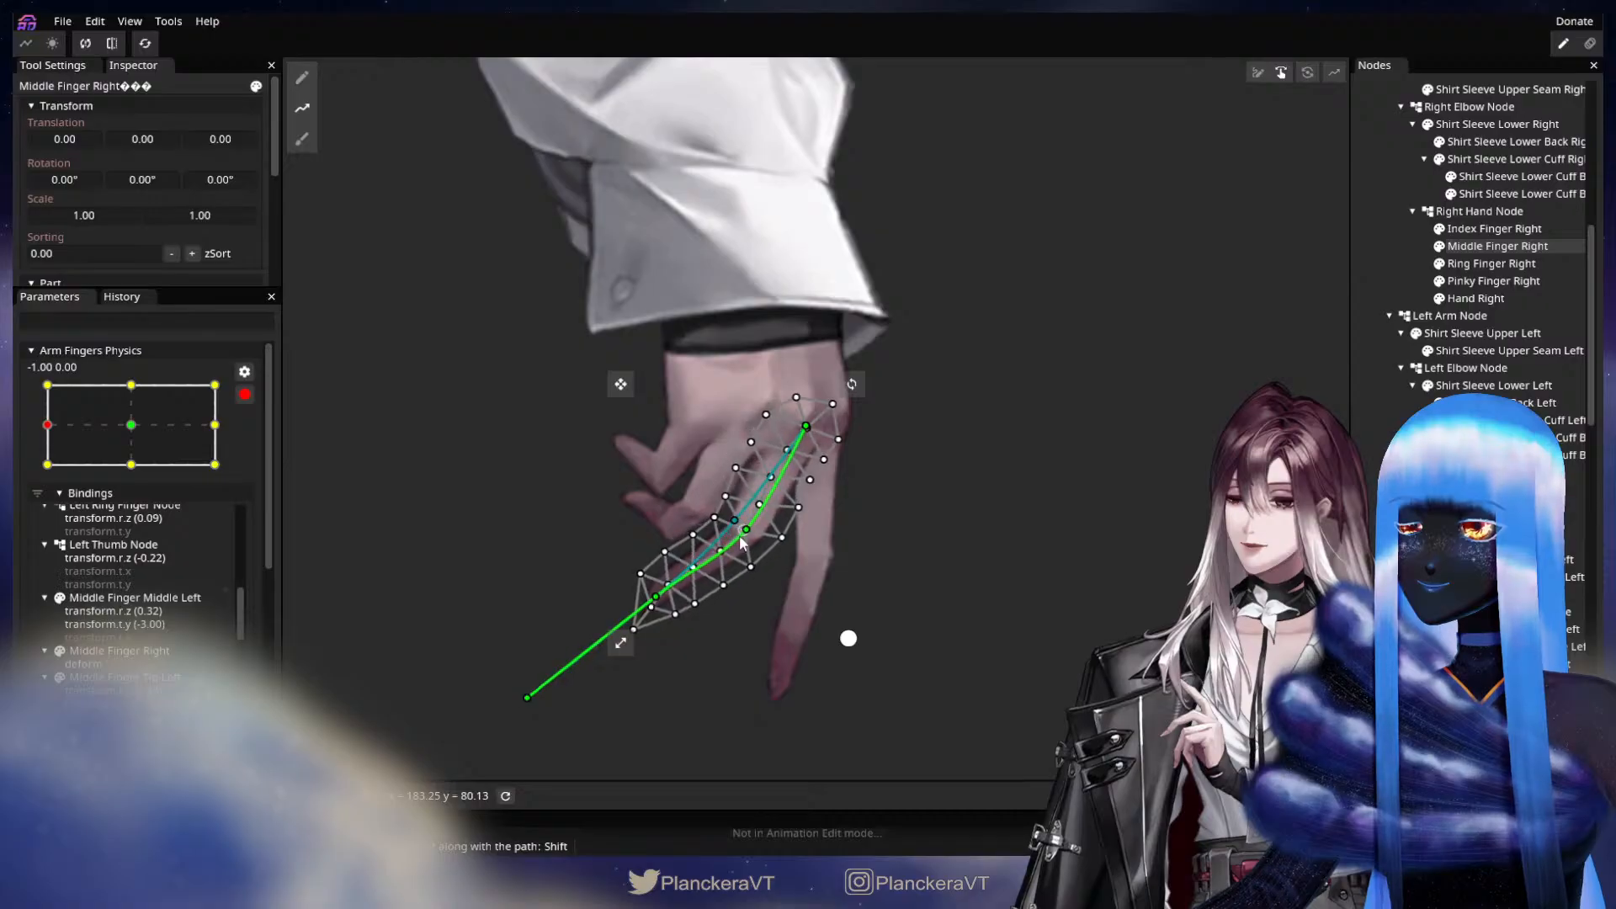
drag(667, 587, 687, 624)
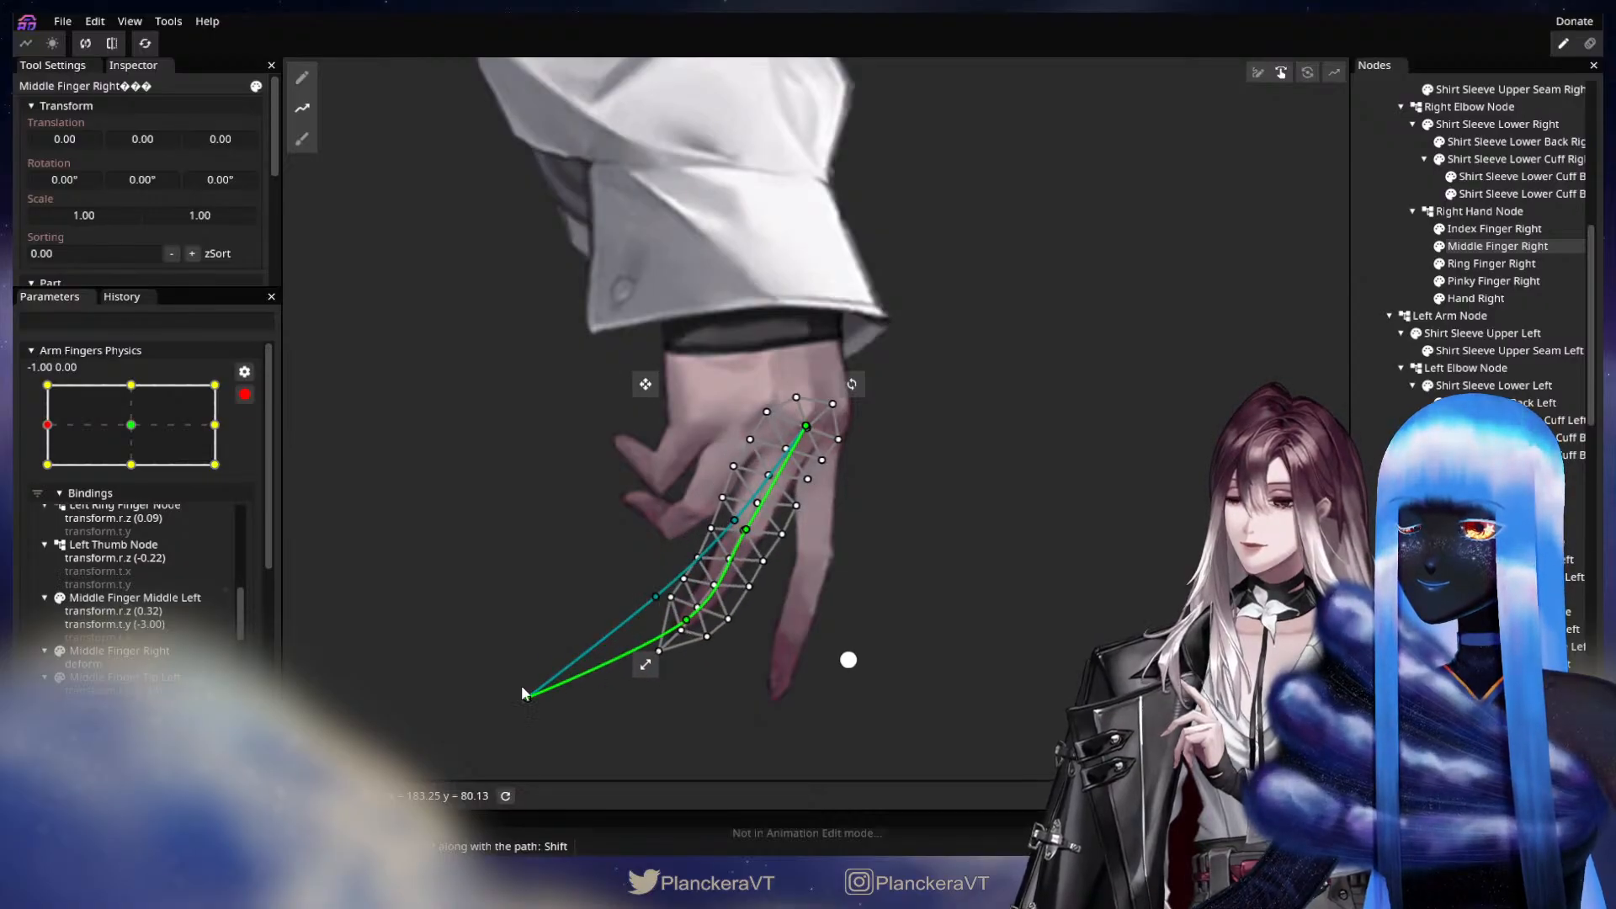
drag(522, 693, 602, 756)
drag(686, 621, 698, 645)
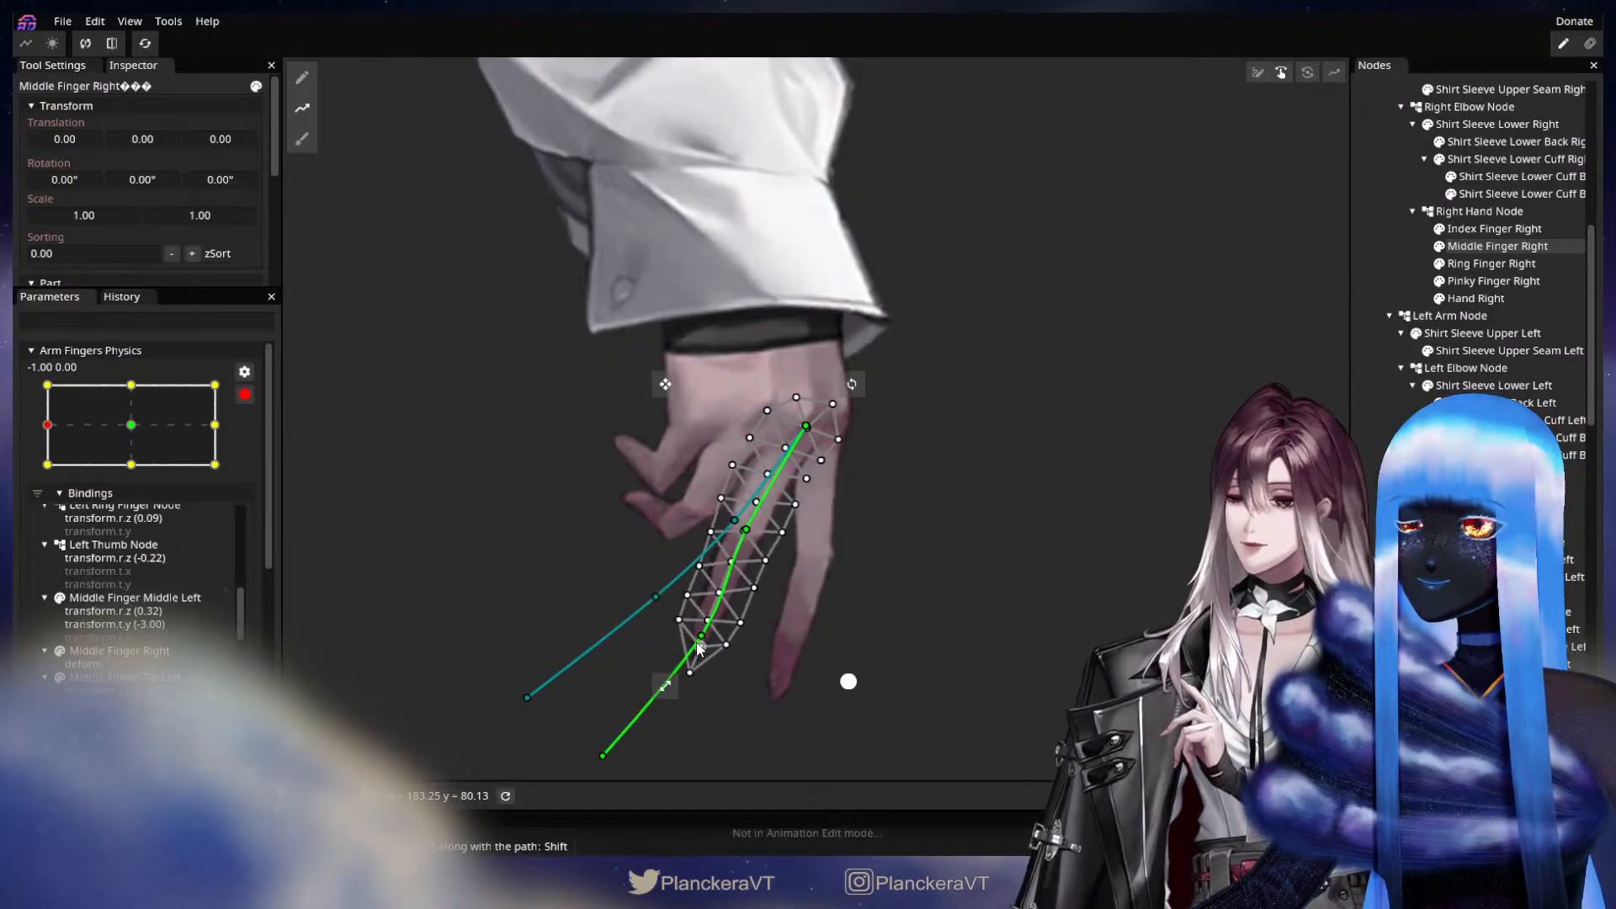
drag(740, 536, 756, 551)
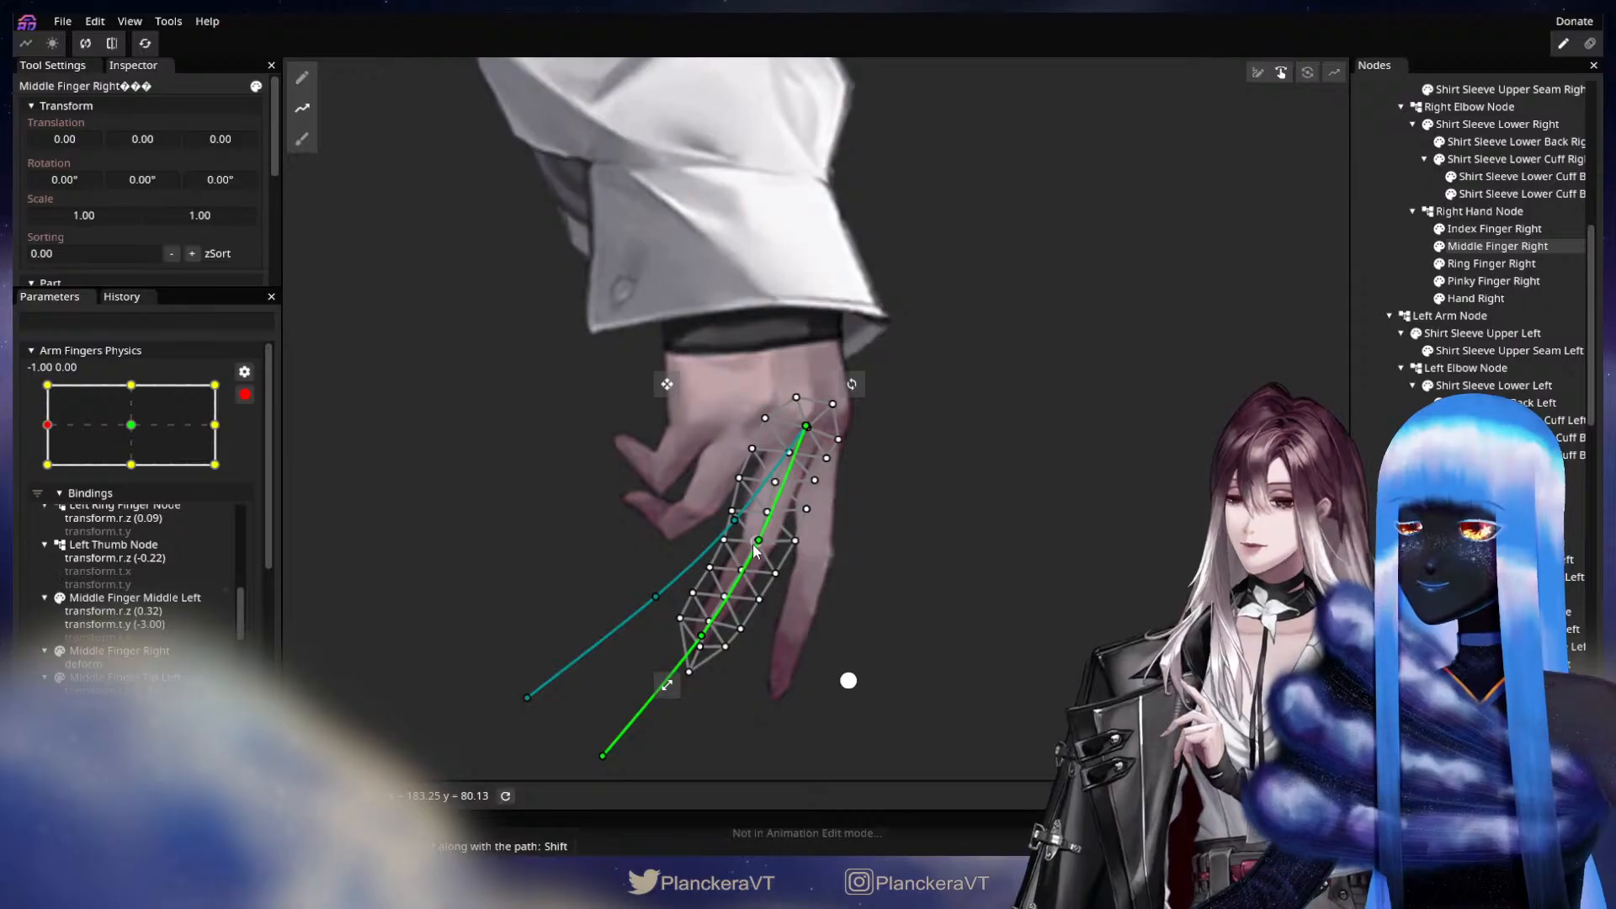
drag(701, 648, 705, 655)
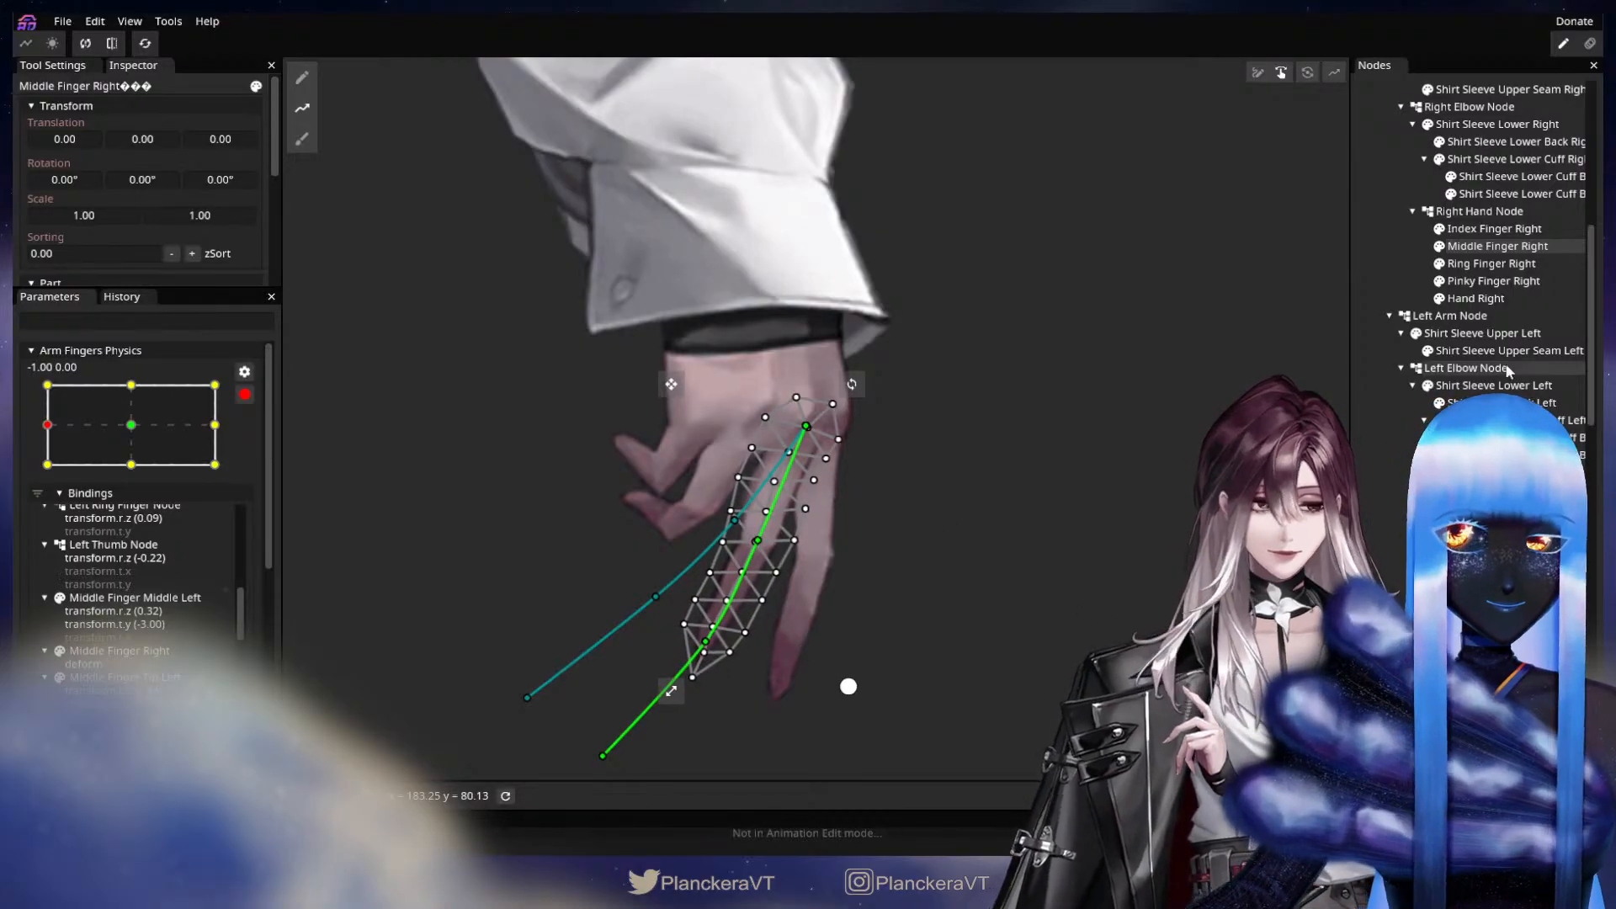
Draw a deform path on Ring Finger Right from the knuckle through the bent joint and fingertip to beyond the tip.
click(1507, 265)
click(302, 108)
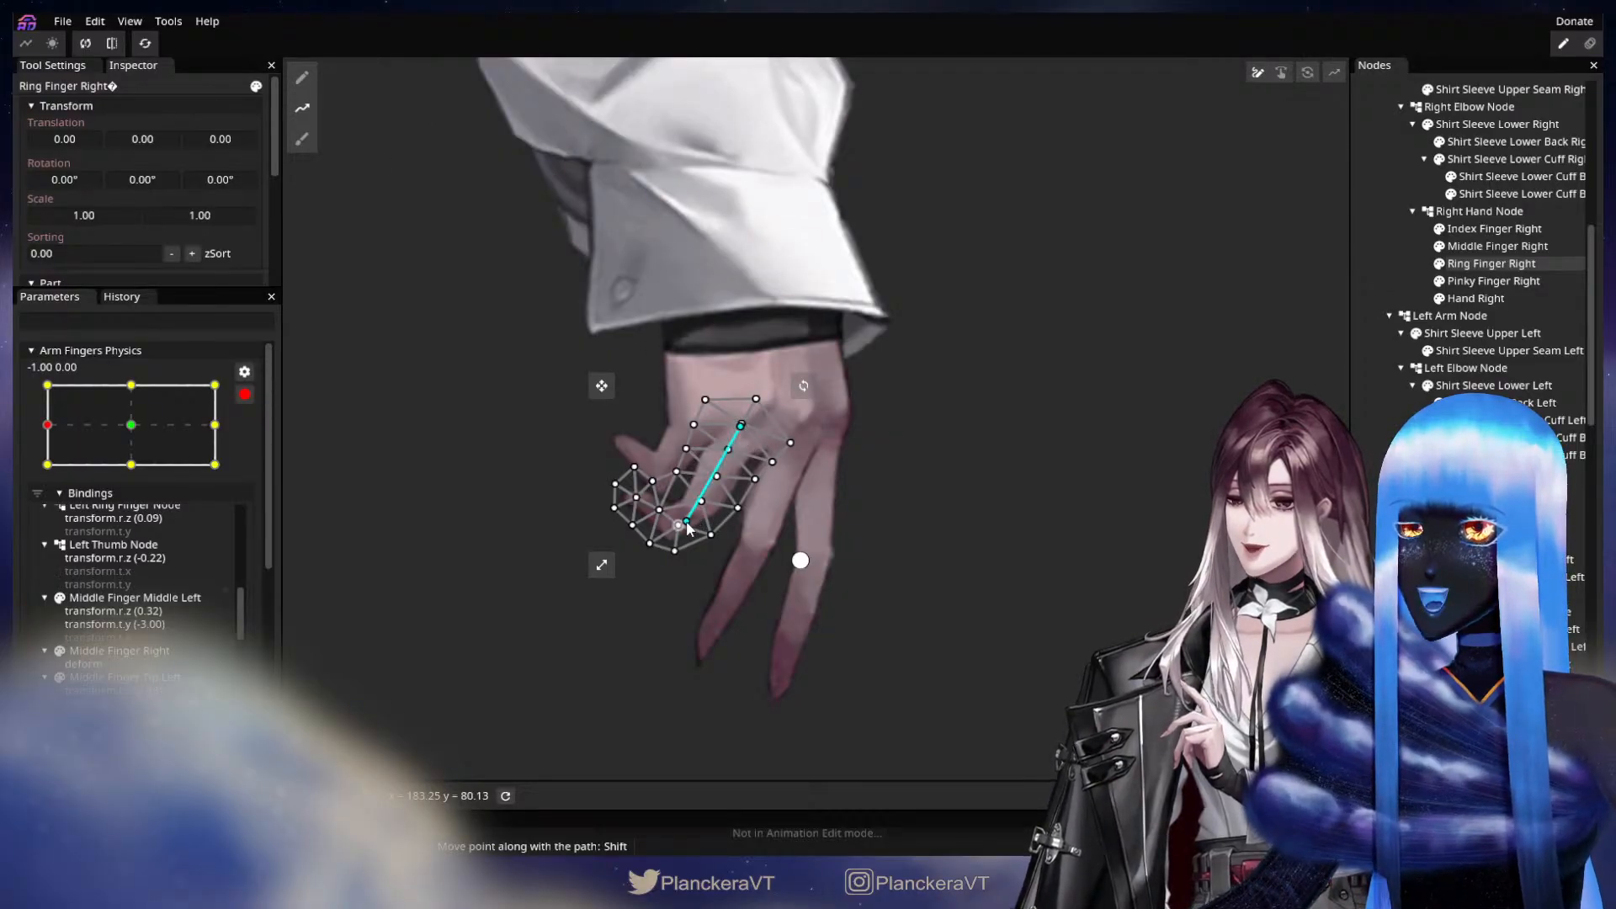
drag(636, 503, 539, 394)
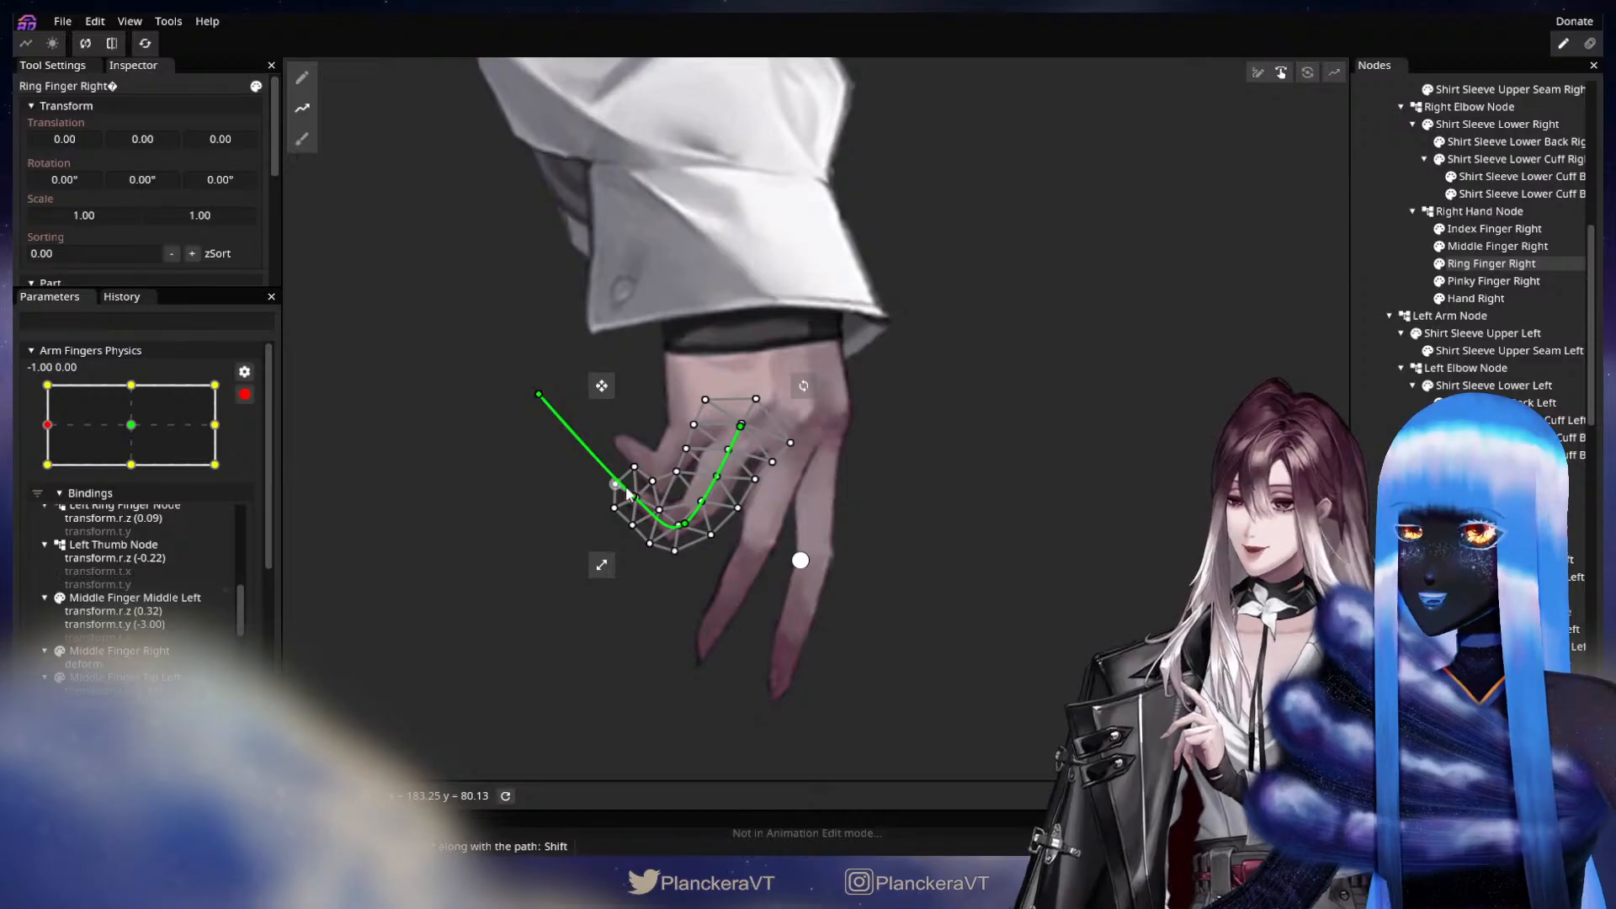
Uncurl Ring Finger Right downward by moving its joint, fingertip and end path points below the pinky.
drag(634, 496, 626, 523)
drag(539, 394, 525, 493)
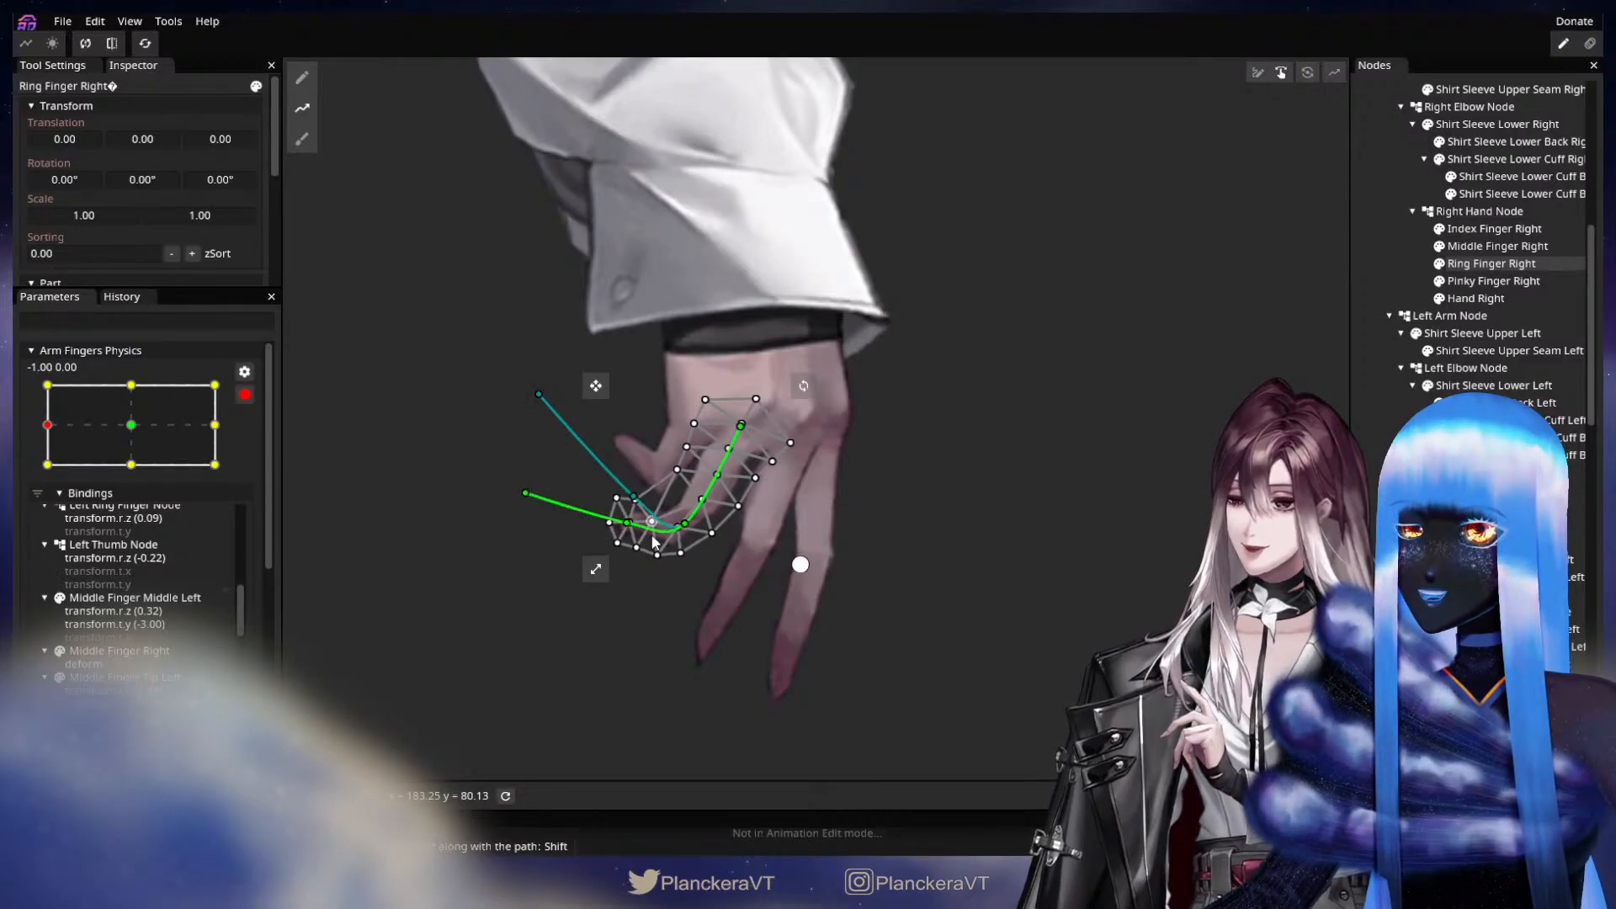
drag(653, 537, 695, 534)
drag(525, 494, 632, 579)
drag(523, 552, 539, 601)
drag(646, 576, 647, 586)
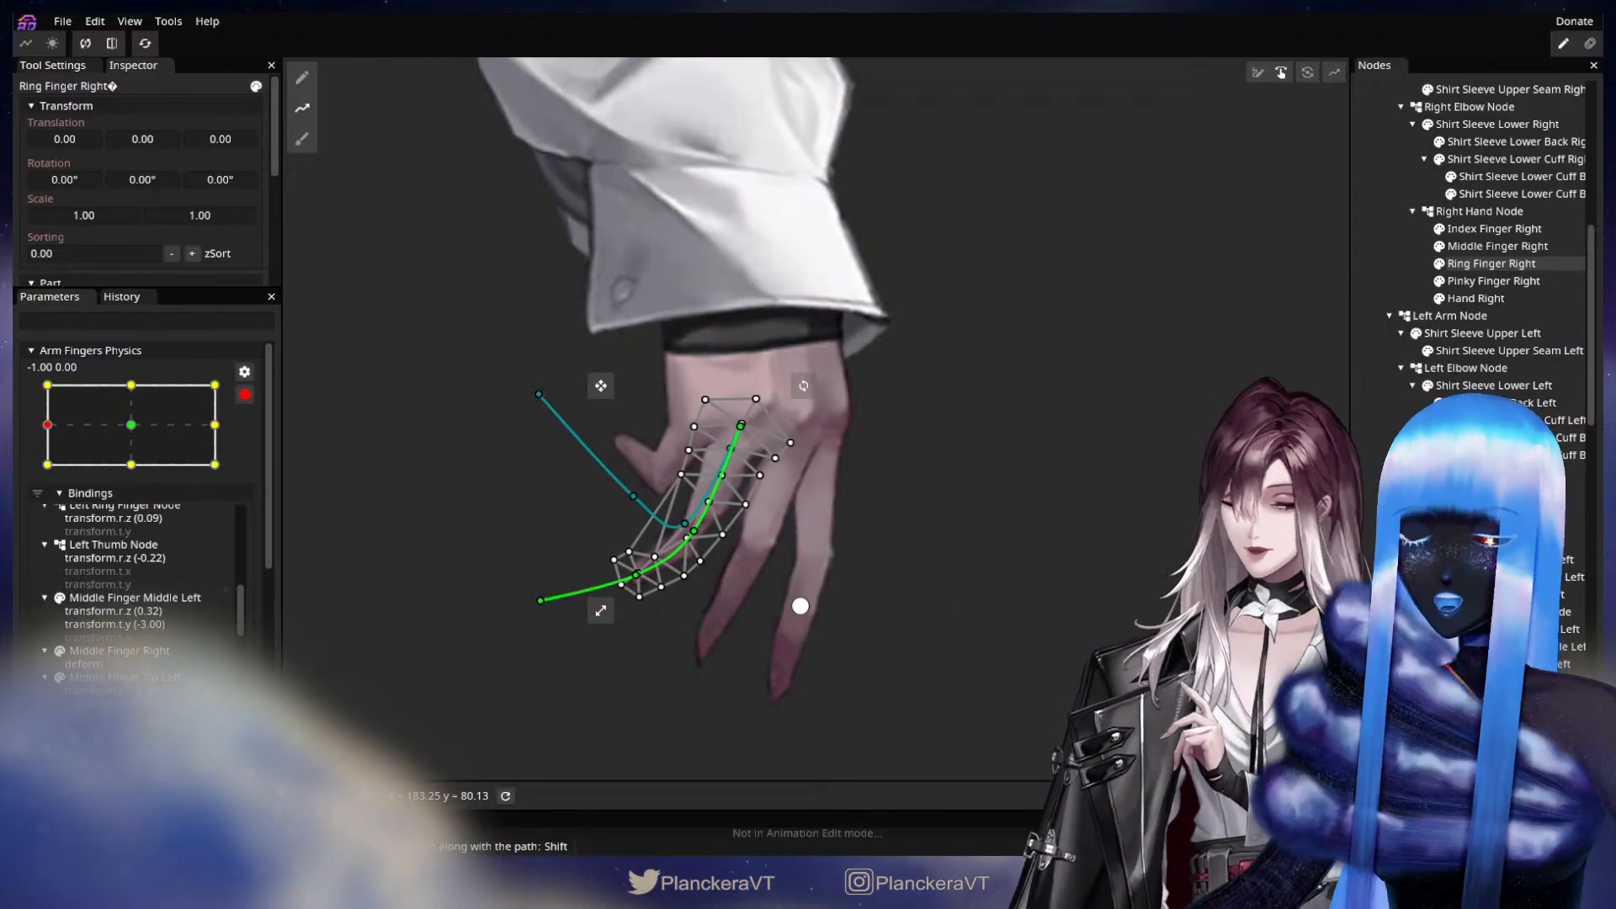
Clear the finger selection and compare the right hand's pose at the centre and -1.00, 0.00 keypoints of Arm Fingers Physics.
click(1492, 281)
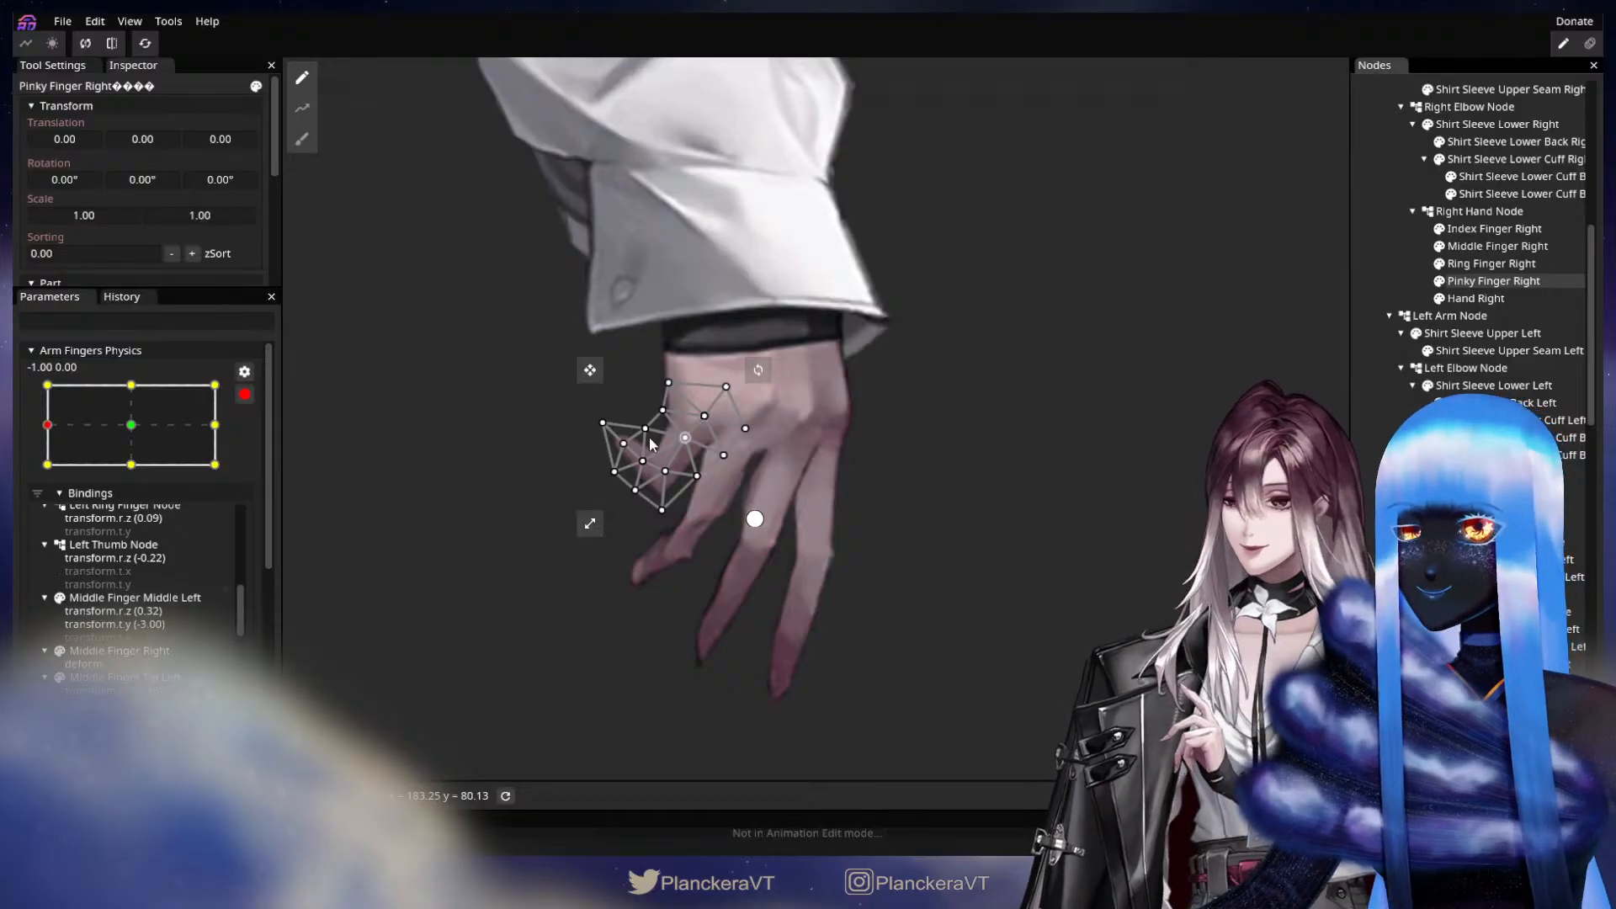
click(1491, 263)
drag(707, 563, 670, 575)
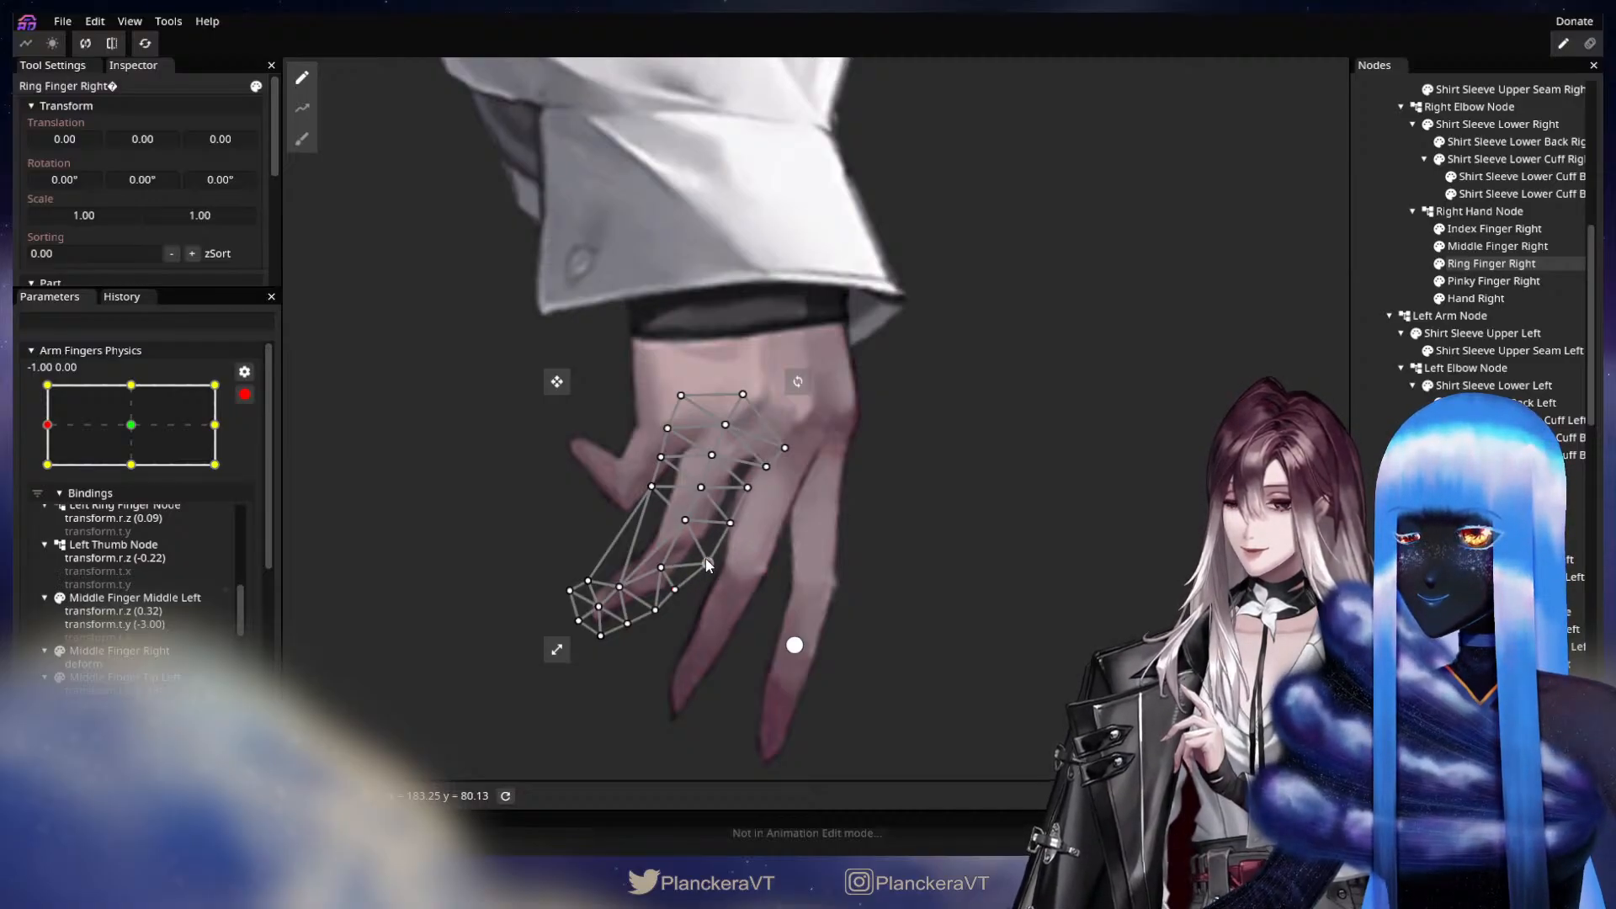
click(1367, 547)
drag(813, 601, 847, 665)
scroll(846, 665, down, 2)
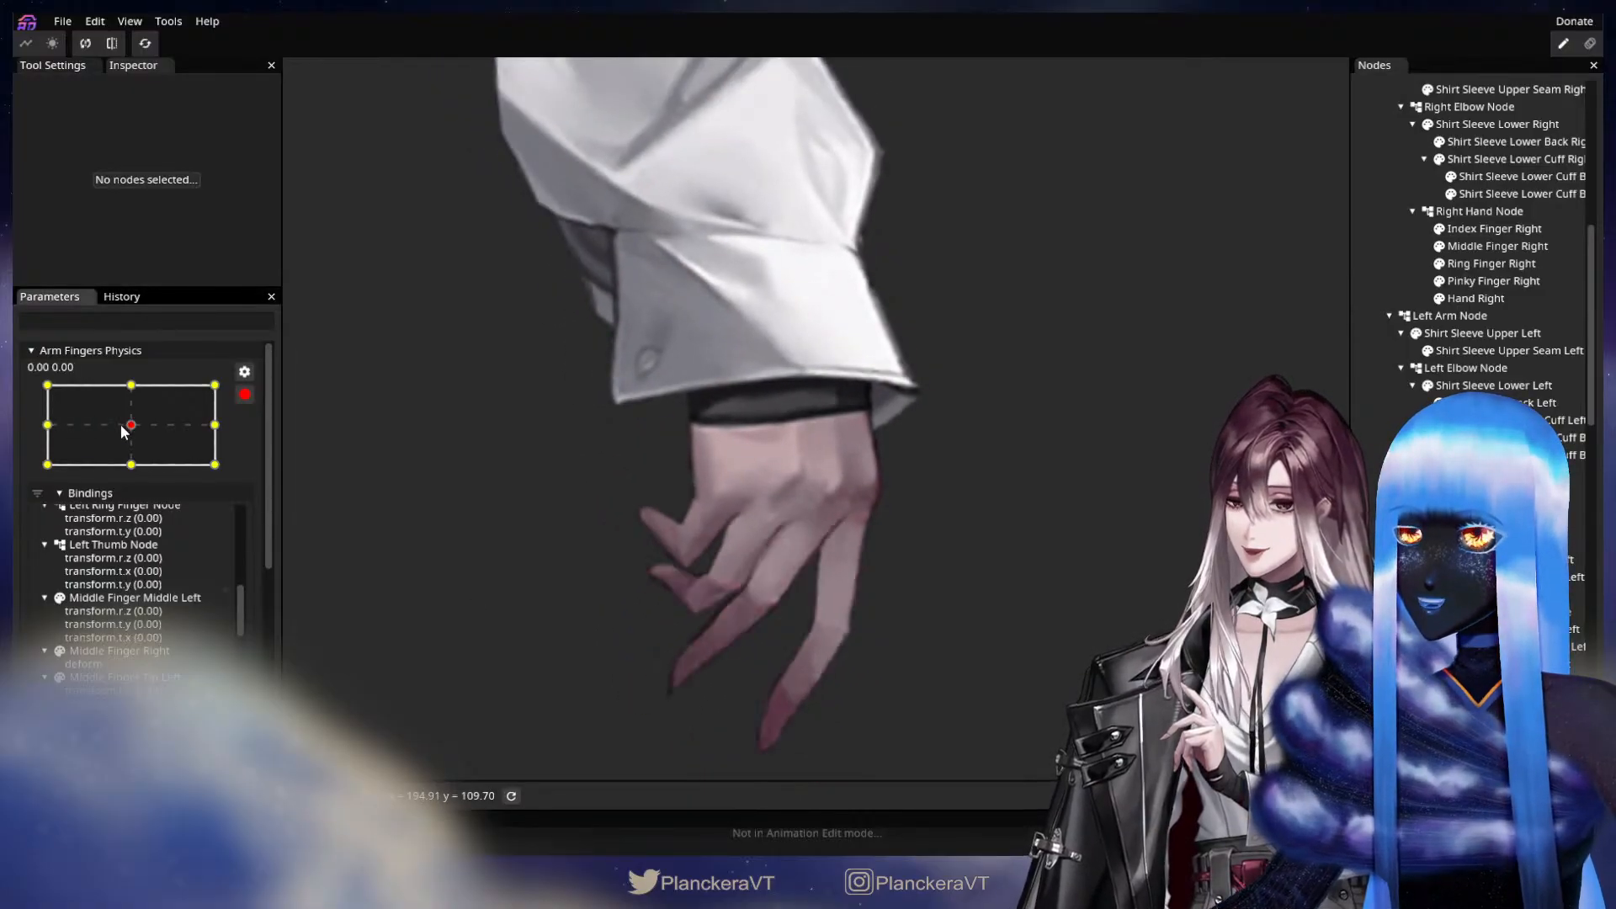
drag(678, 645, 719, 529)
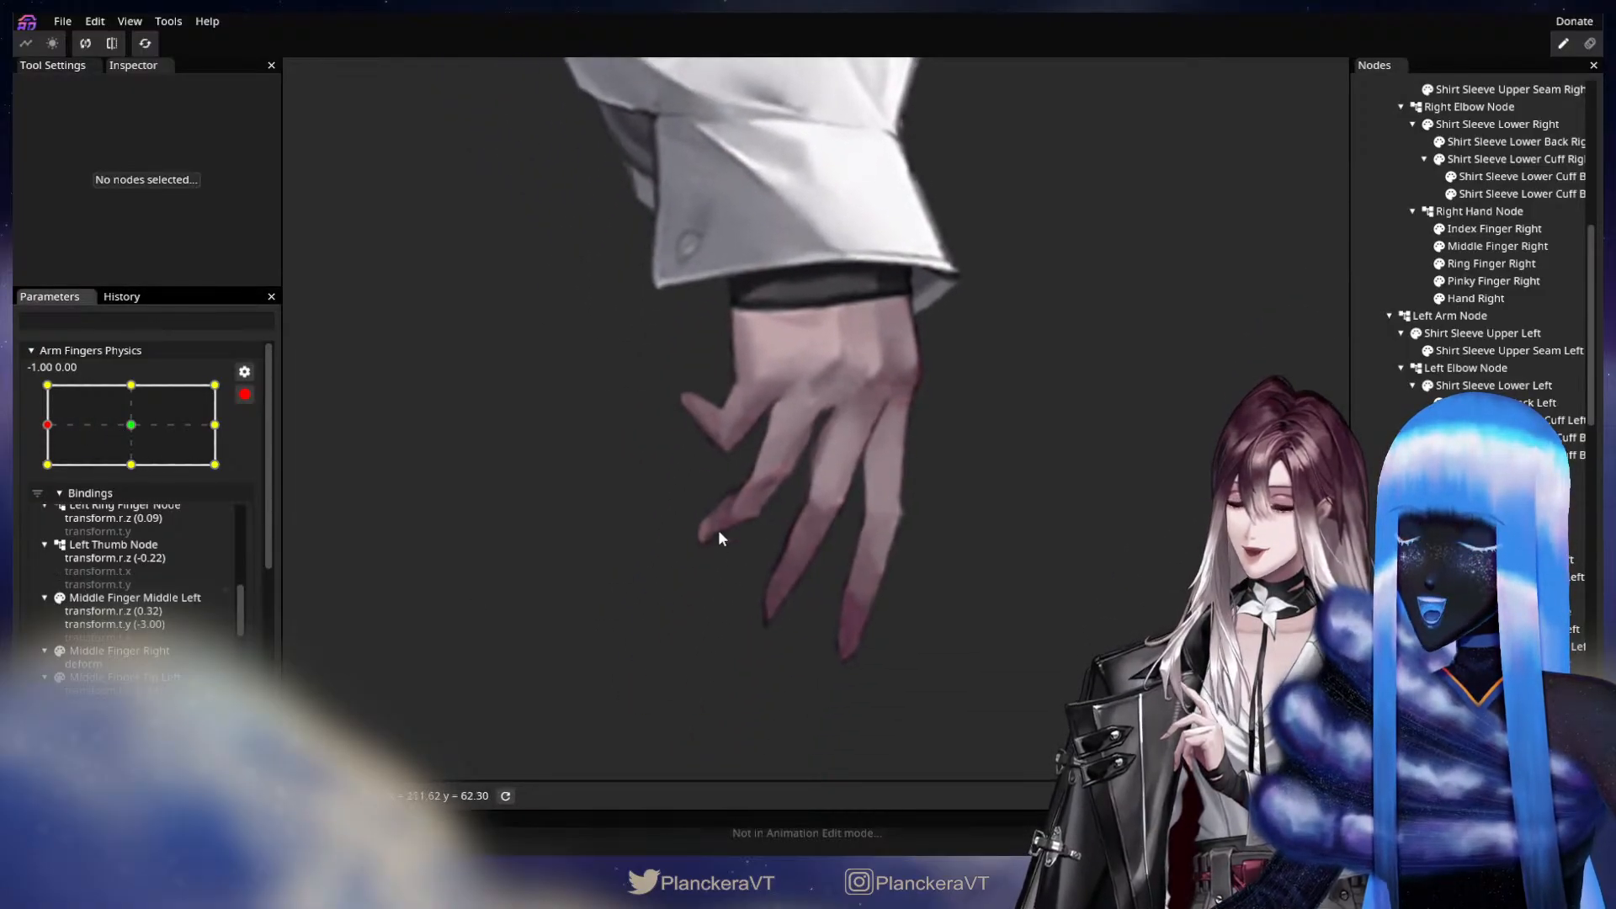
scroll(658, 504, up, 2)
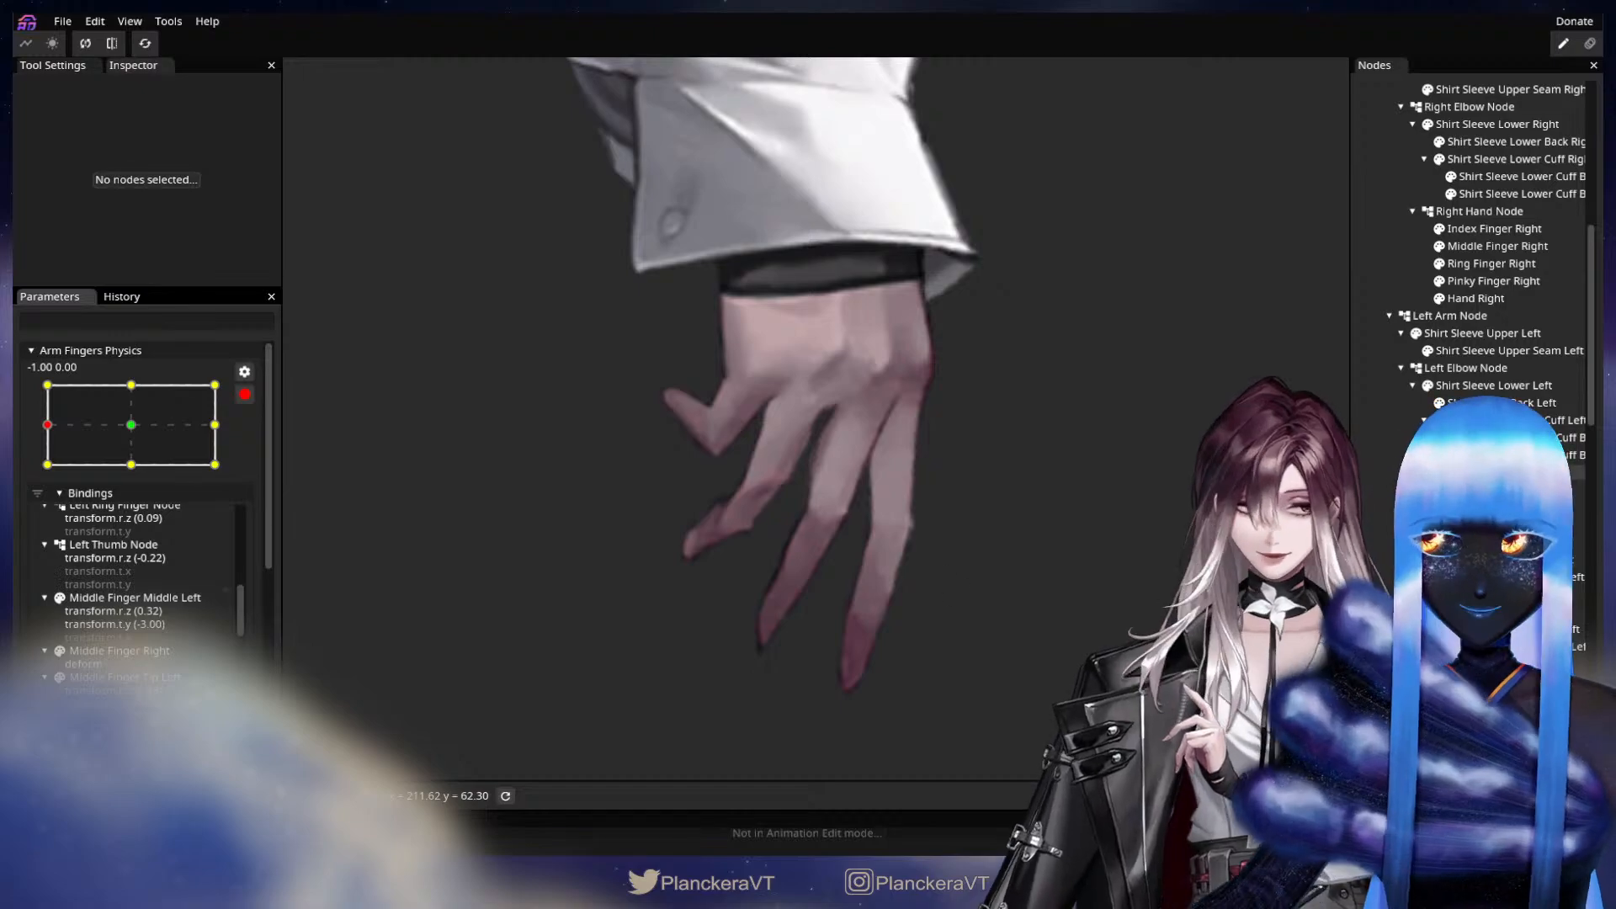
Move the Ring Finger Right mesh vertex on the edge facing the pinky slightly down toward the fingertip.
click(1494, 281)
click(1491, 263)
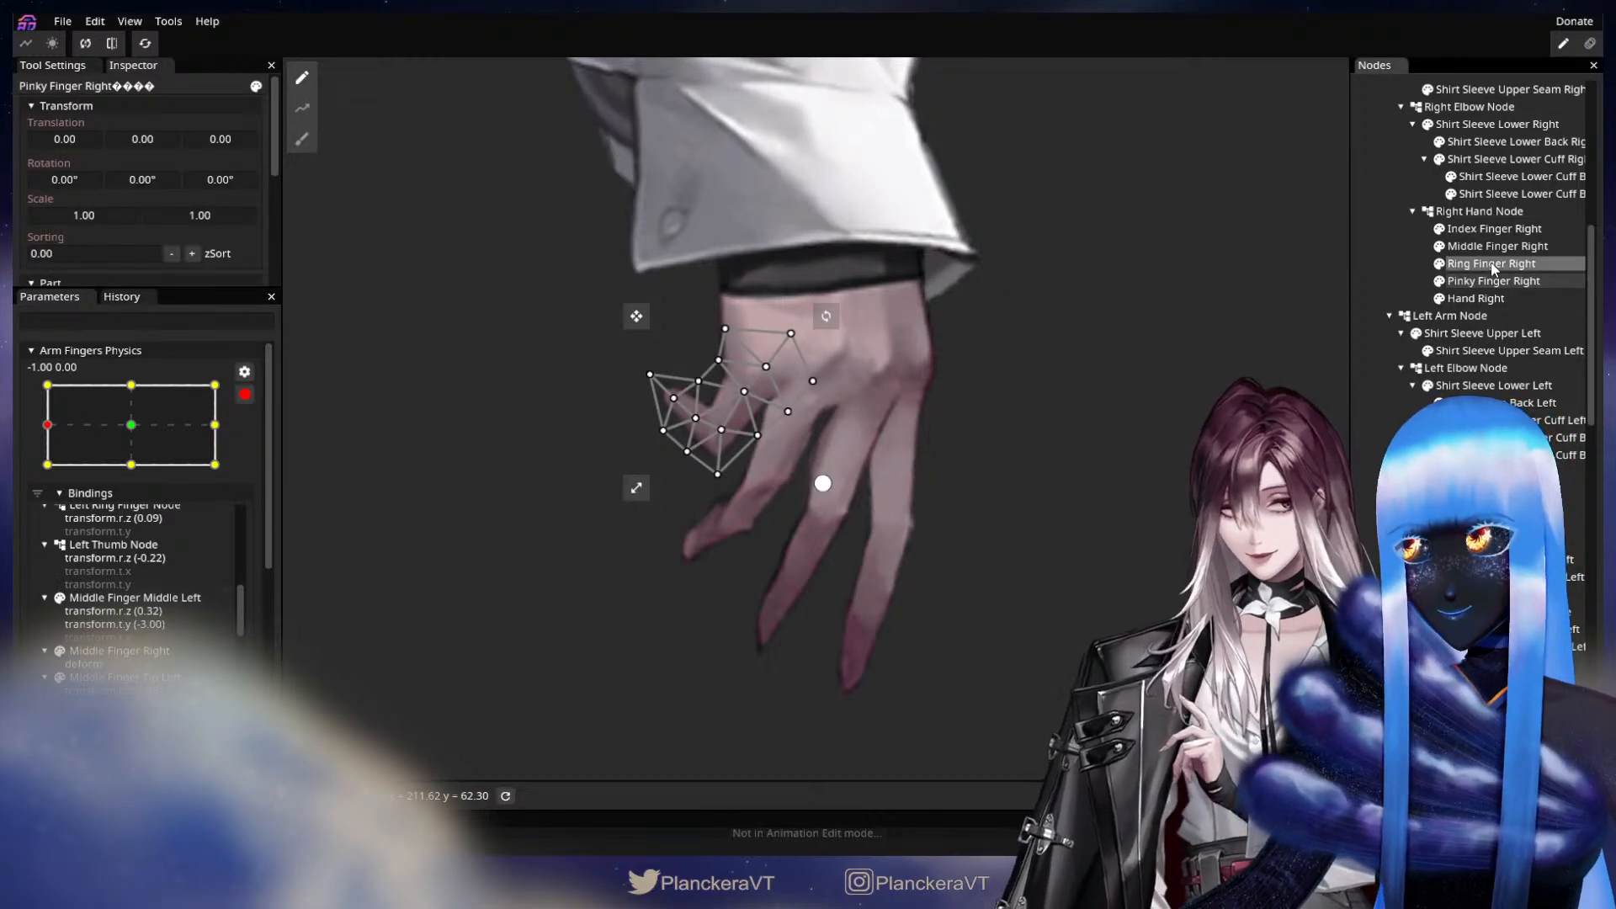
scroll(1007, 494, up, 3)
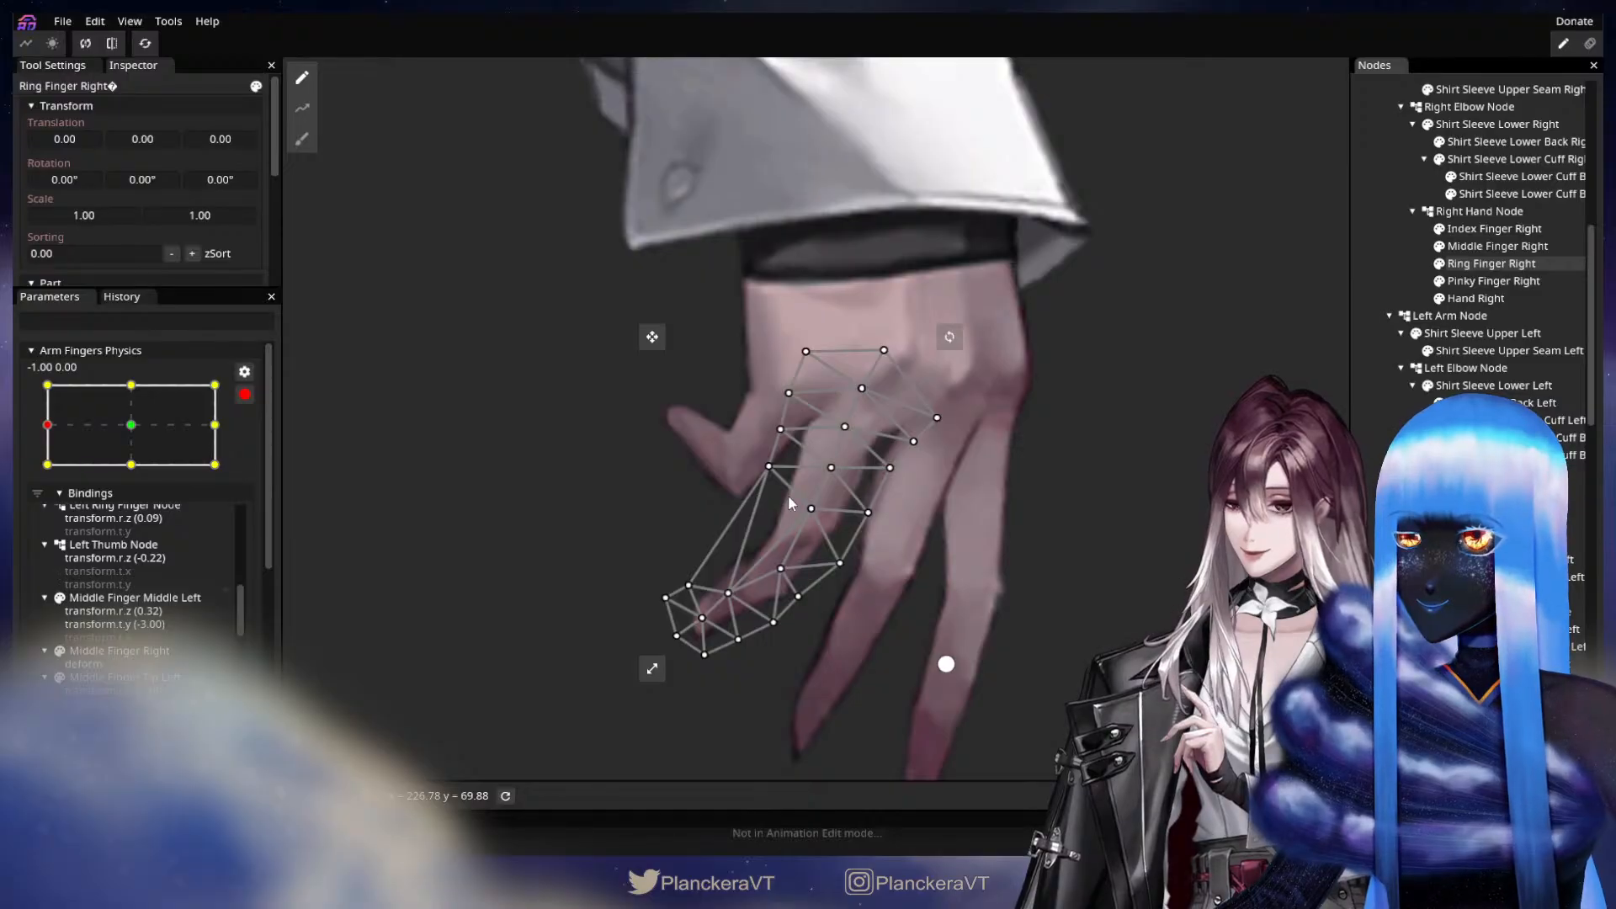
drag(769, 466, 771, 473)
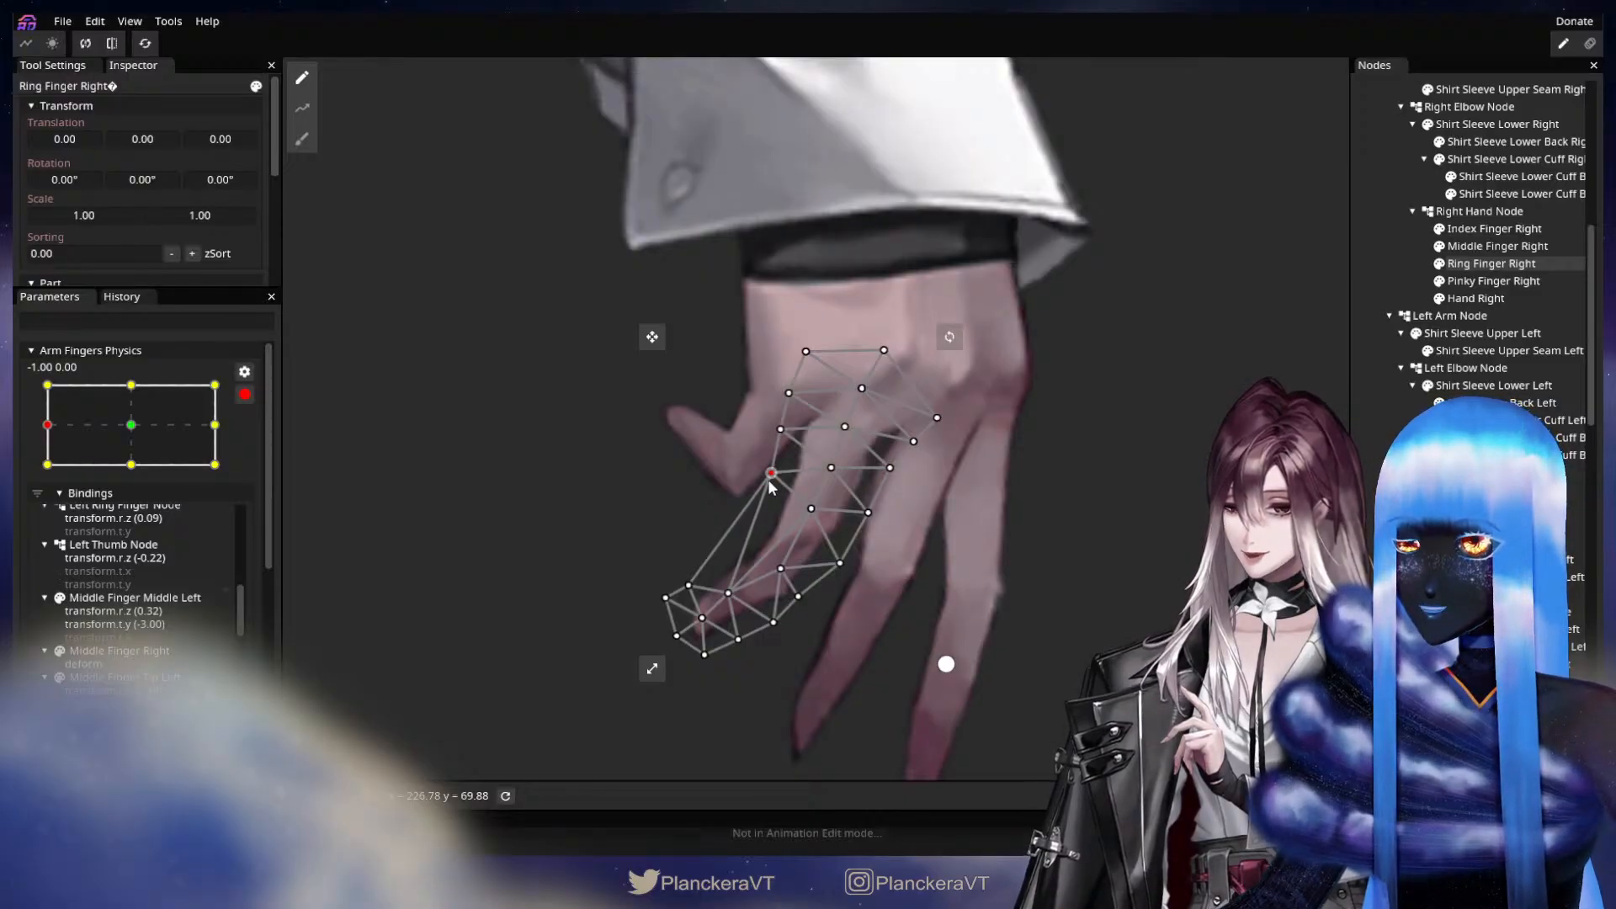
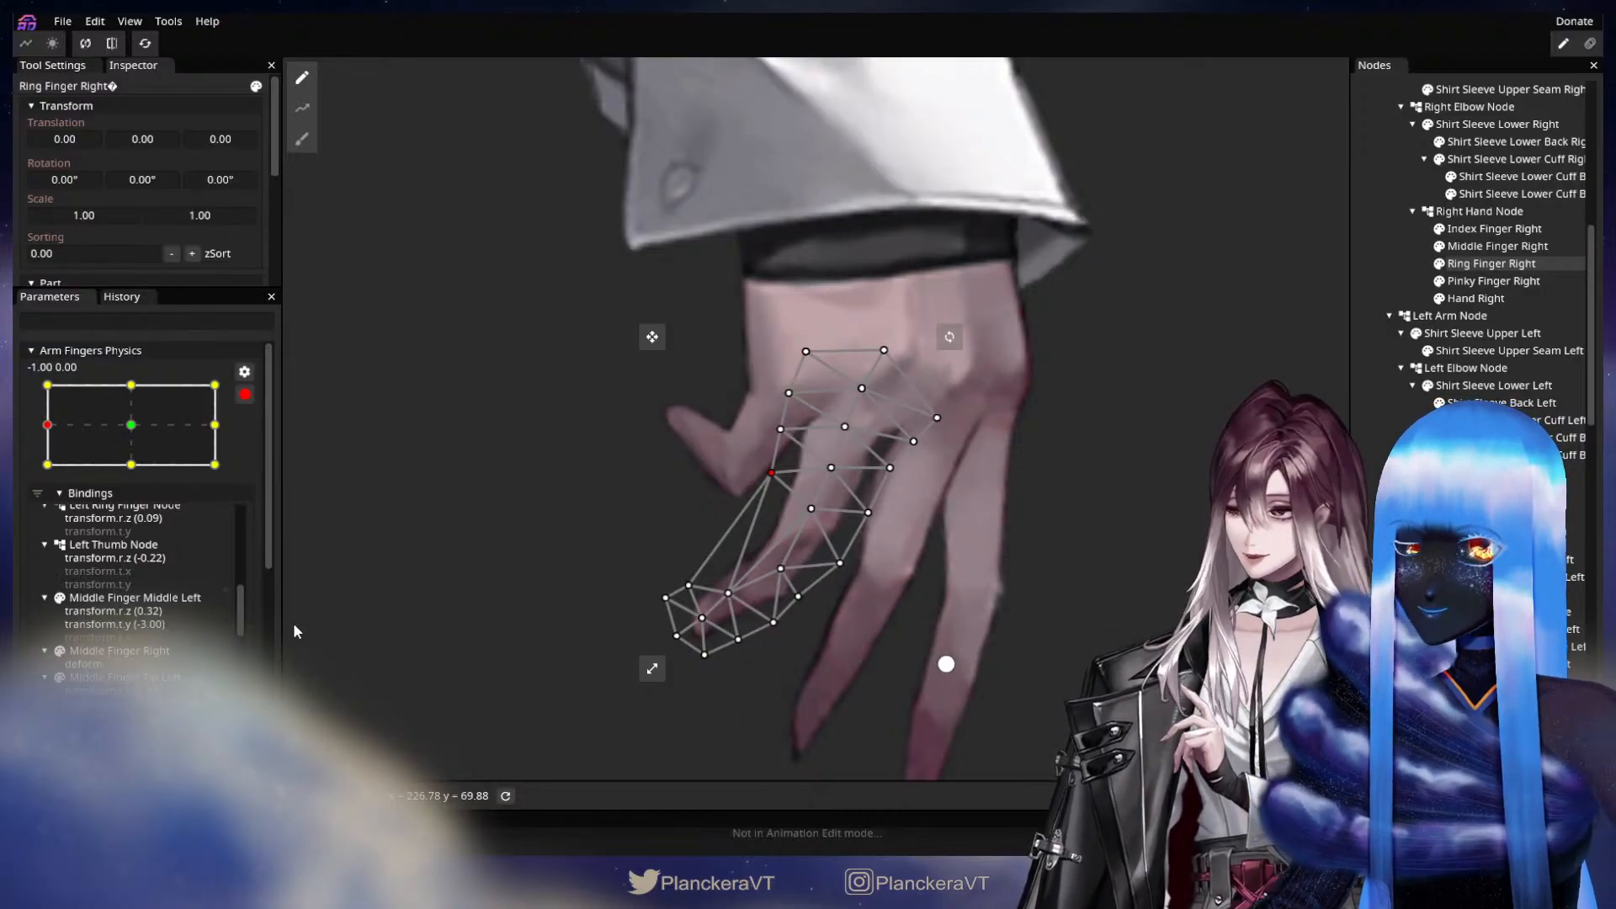
Revert Ring Finger Right to an earlier deformation in the undo history, then restore its latest deformation for comparison.
click(121, 296)
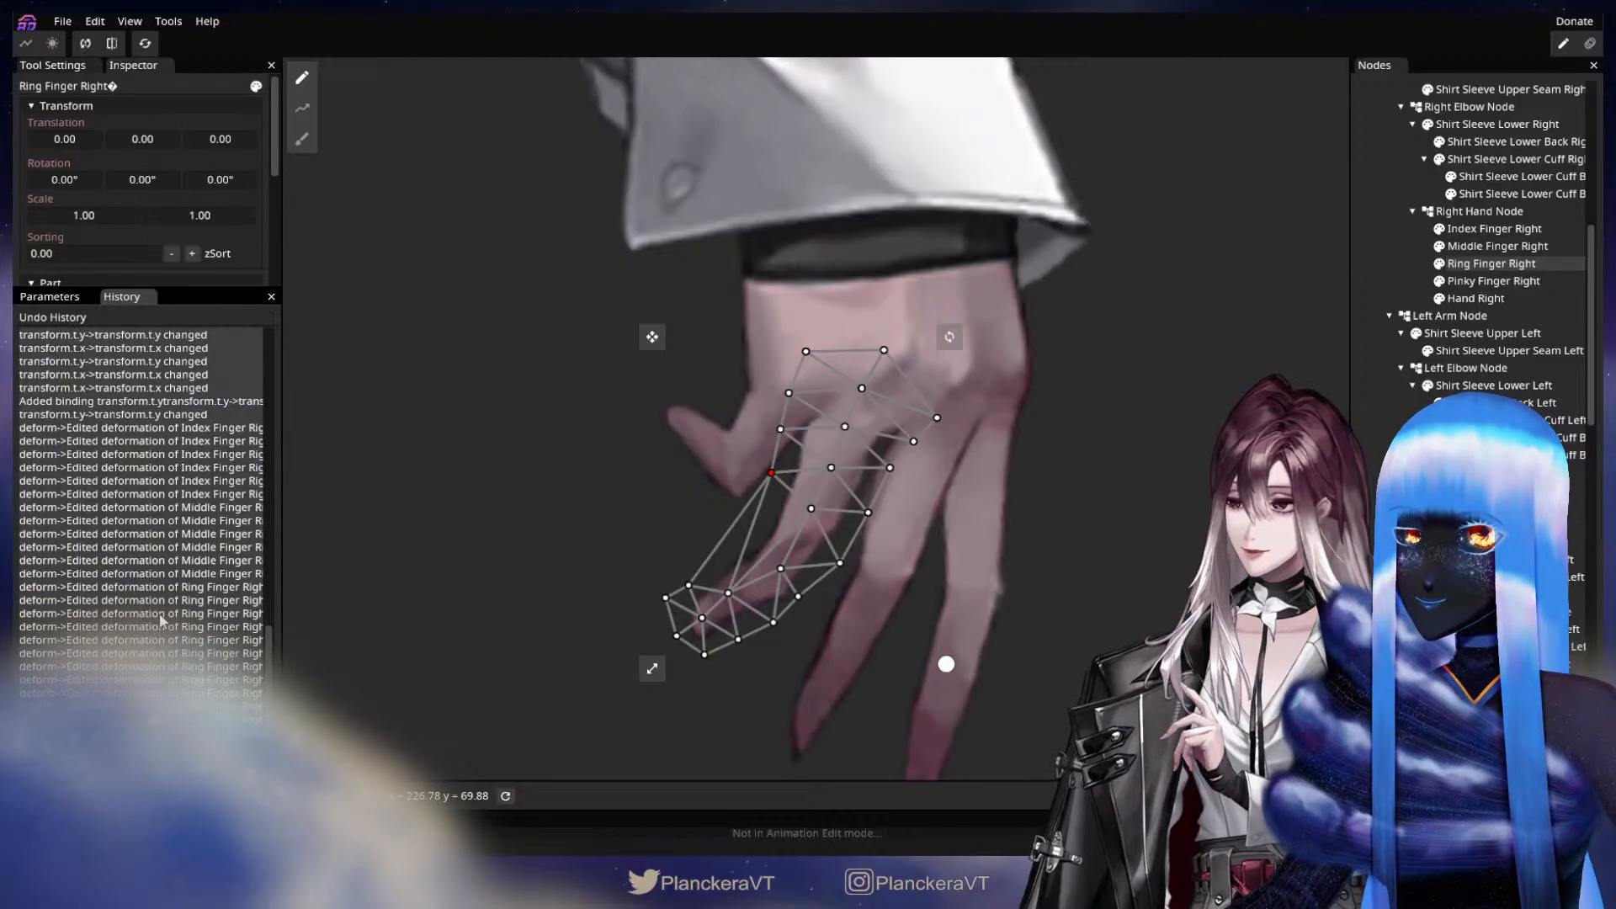
click(194, 642)
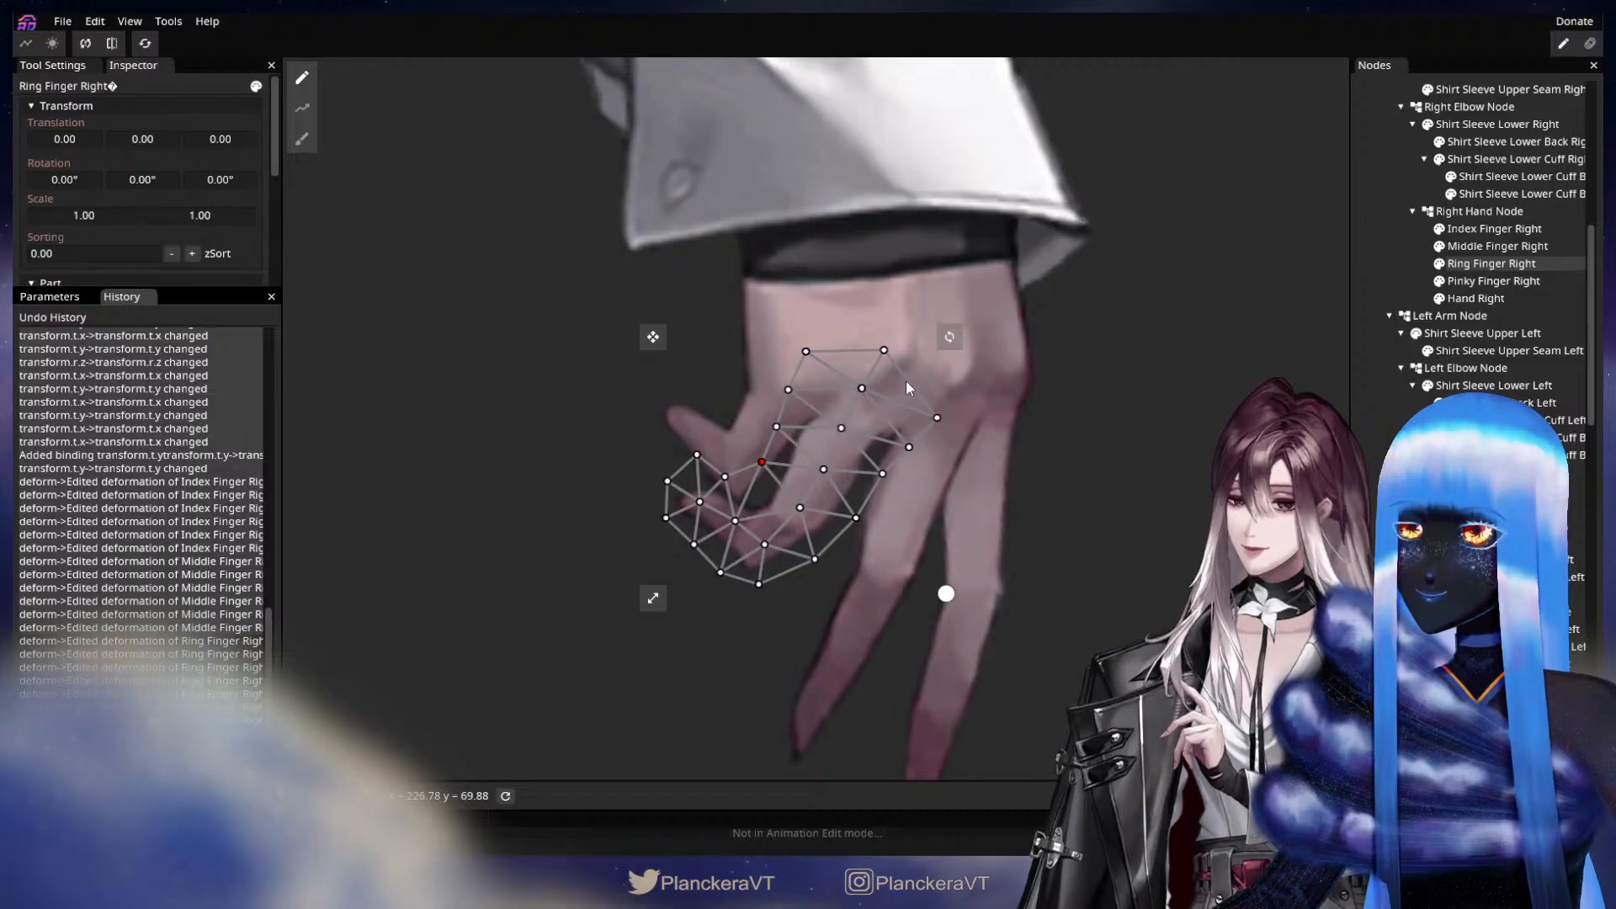
scroll(185, 716, down, 1)
click(210, 760)
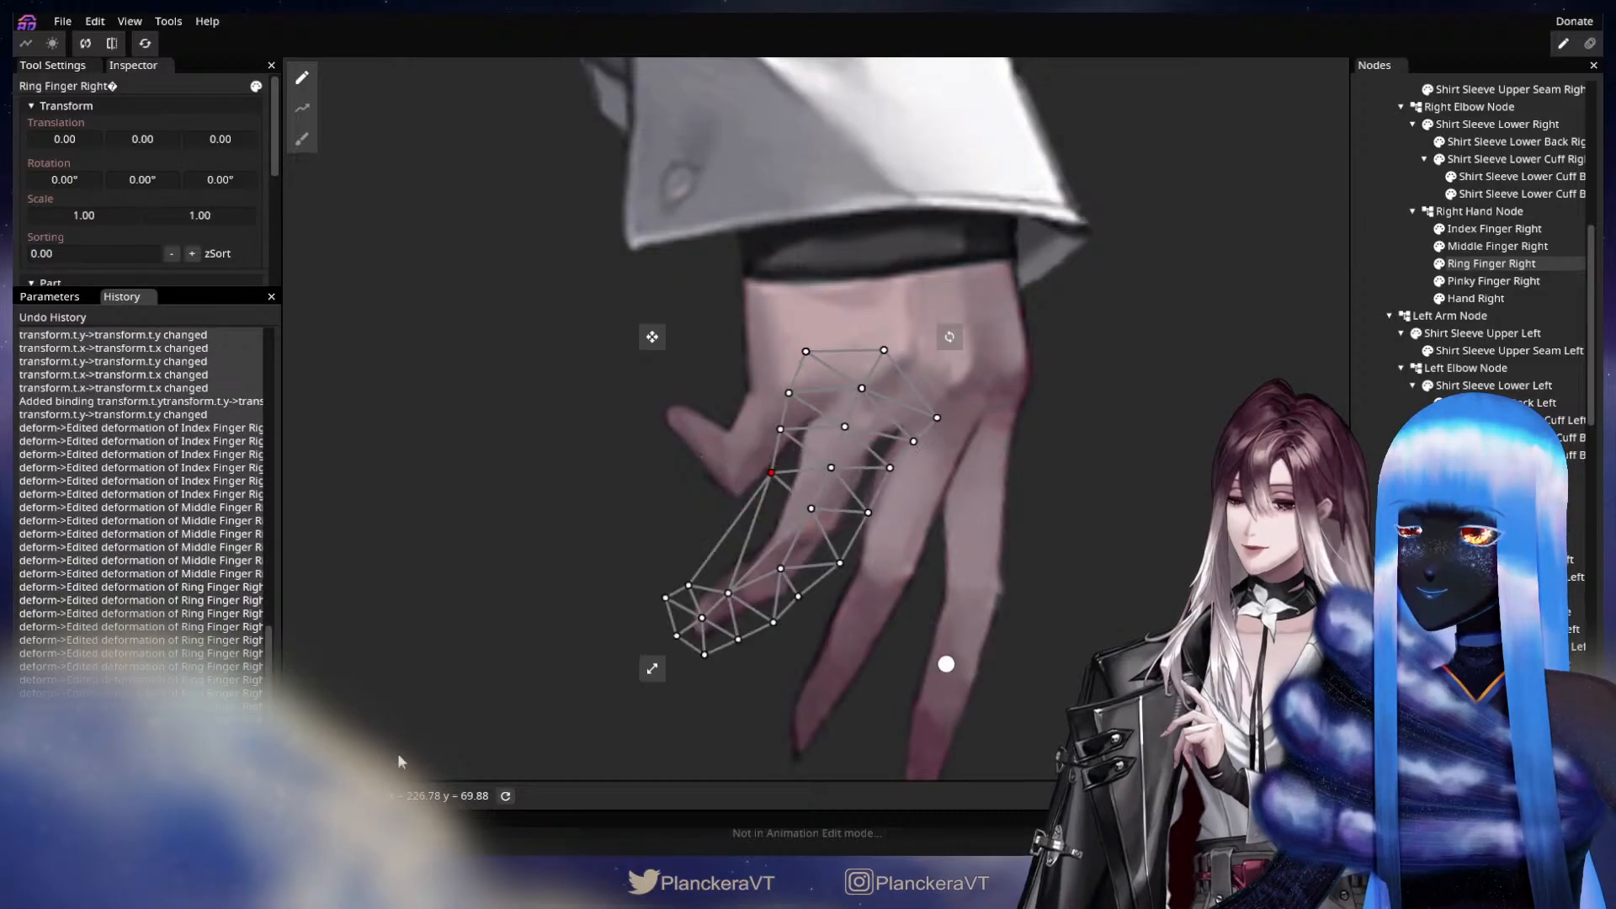
Nudge Ring Finger Right's pinky-side edge vertex outward and the vertices around its fingertip slightly upward.
scroll(842, 602, up, 1)
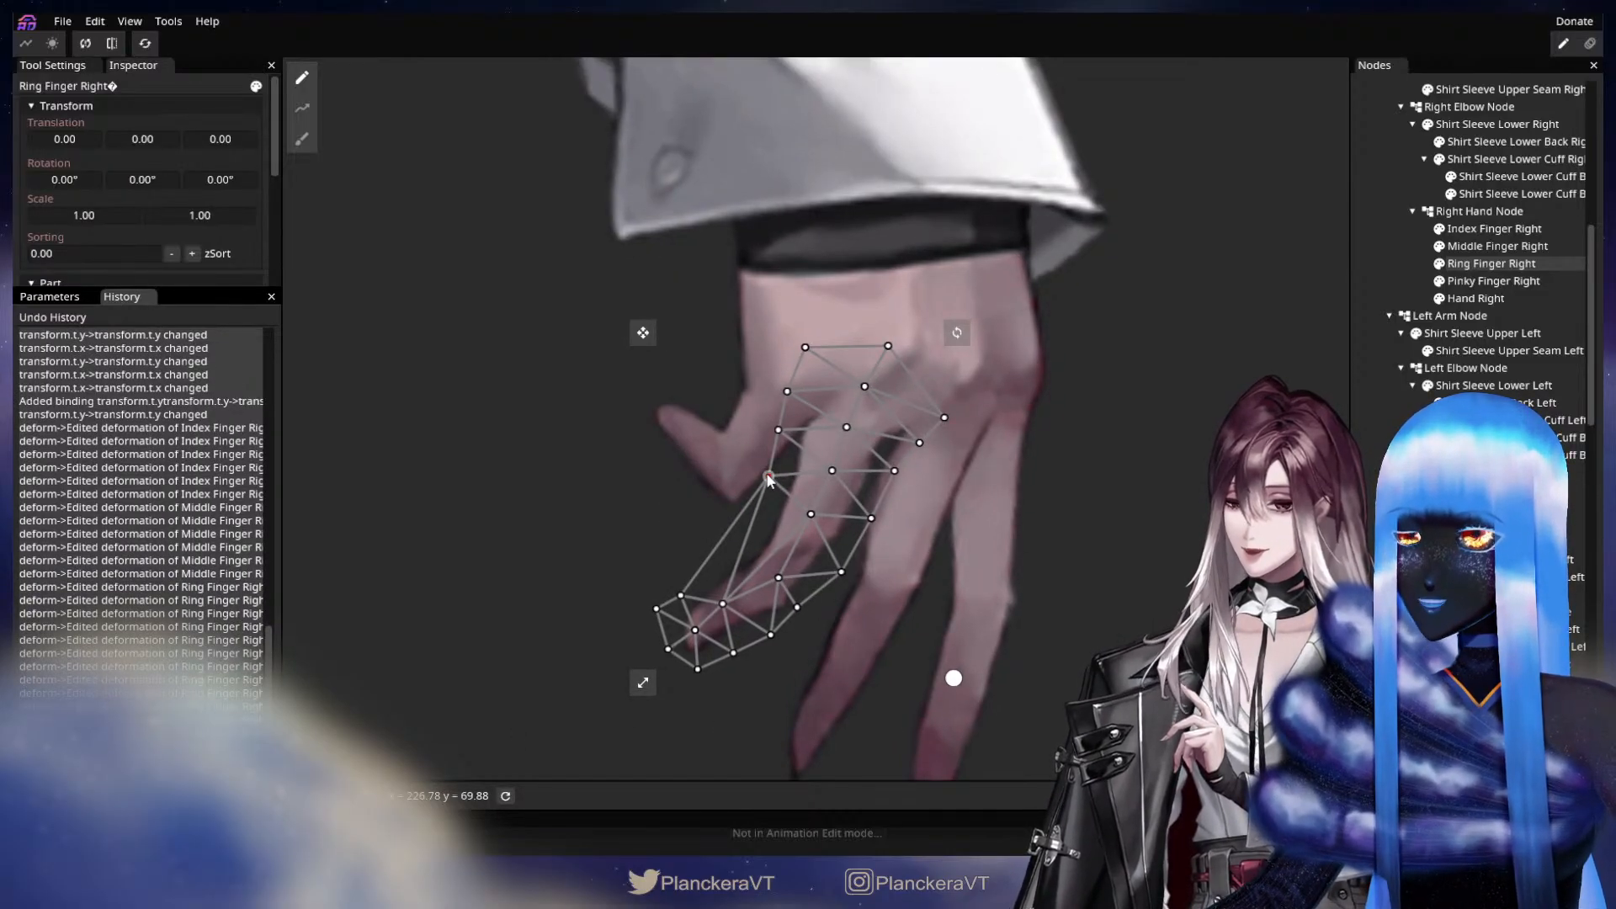
drag(768, 478, 764, 477)
drag(721, 604, 720, 598)
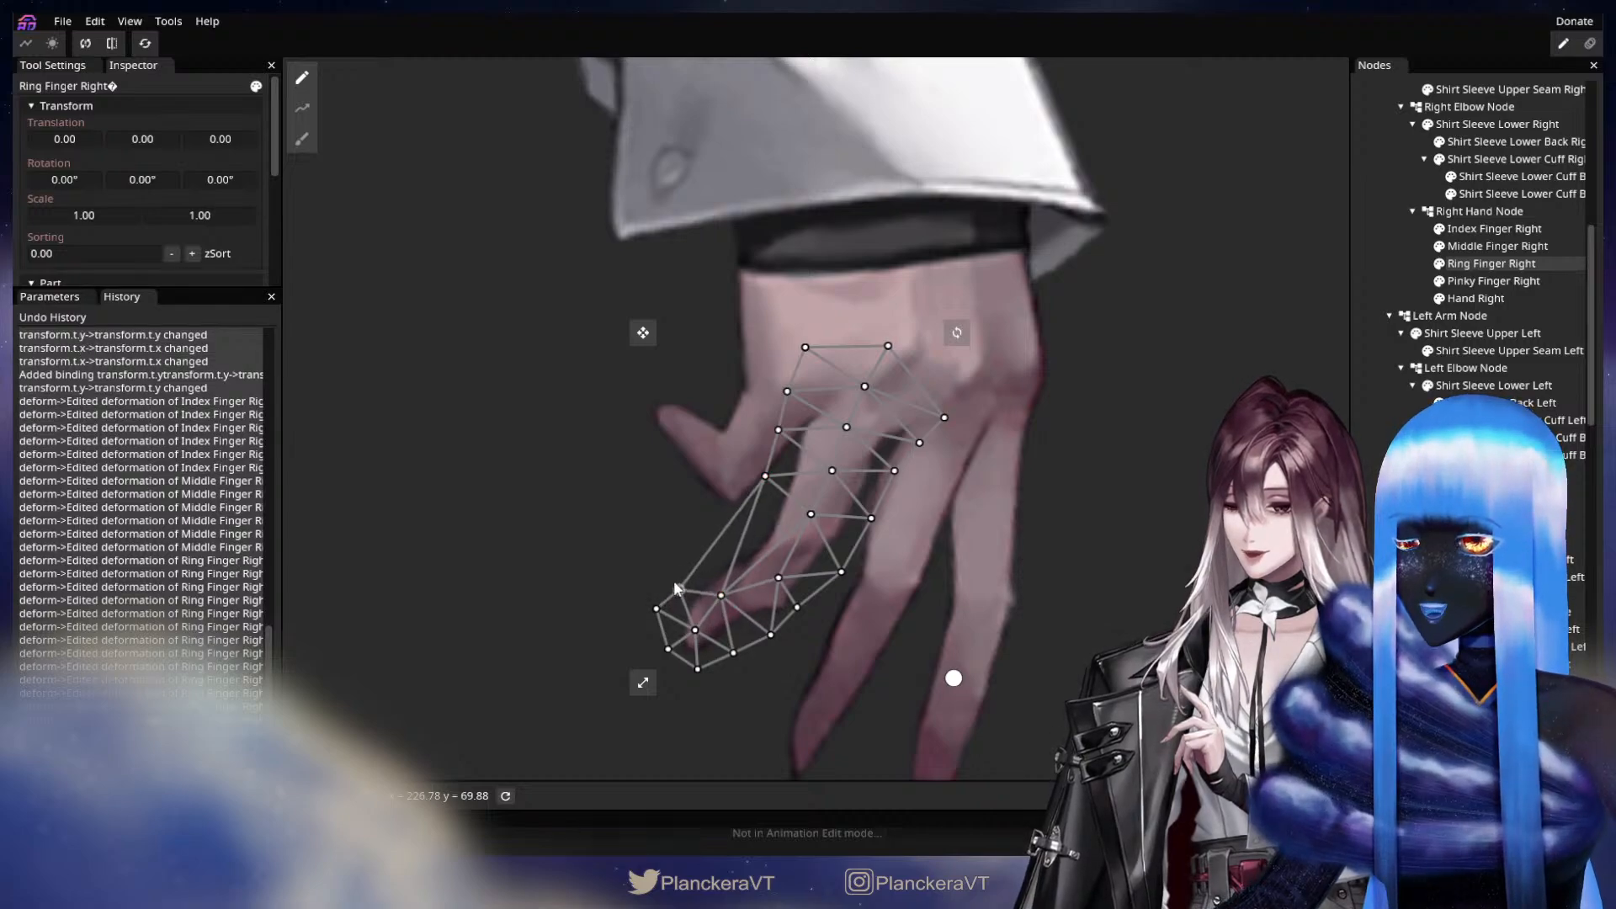
click(49, 296)
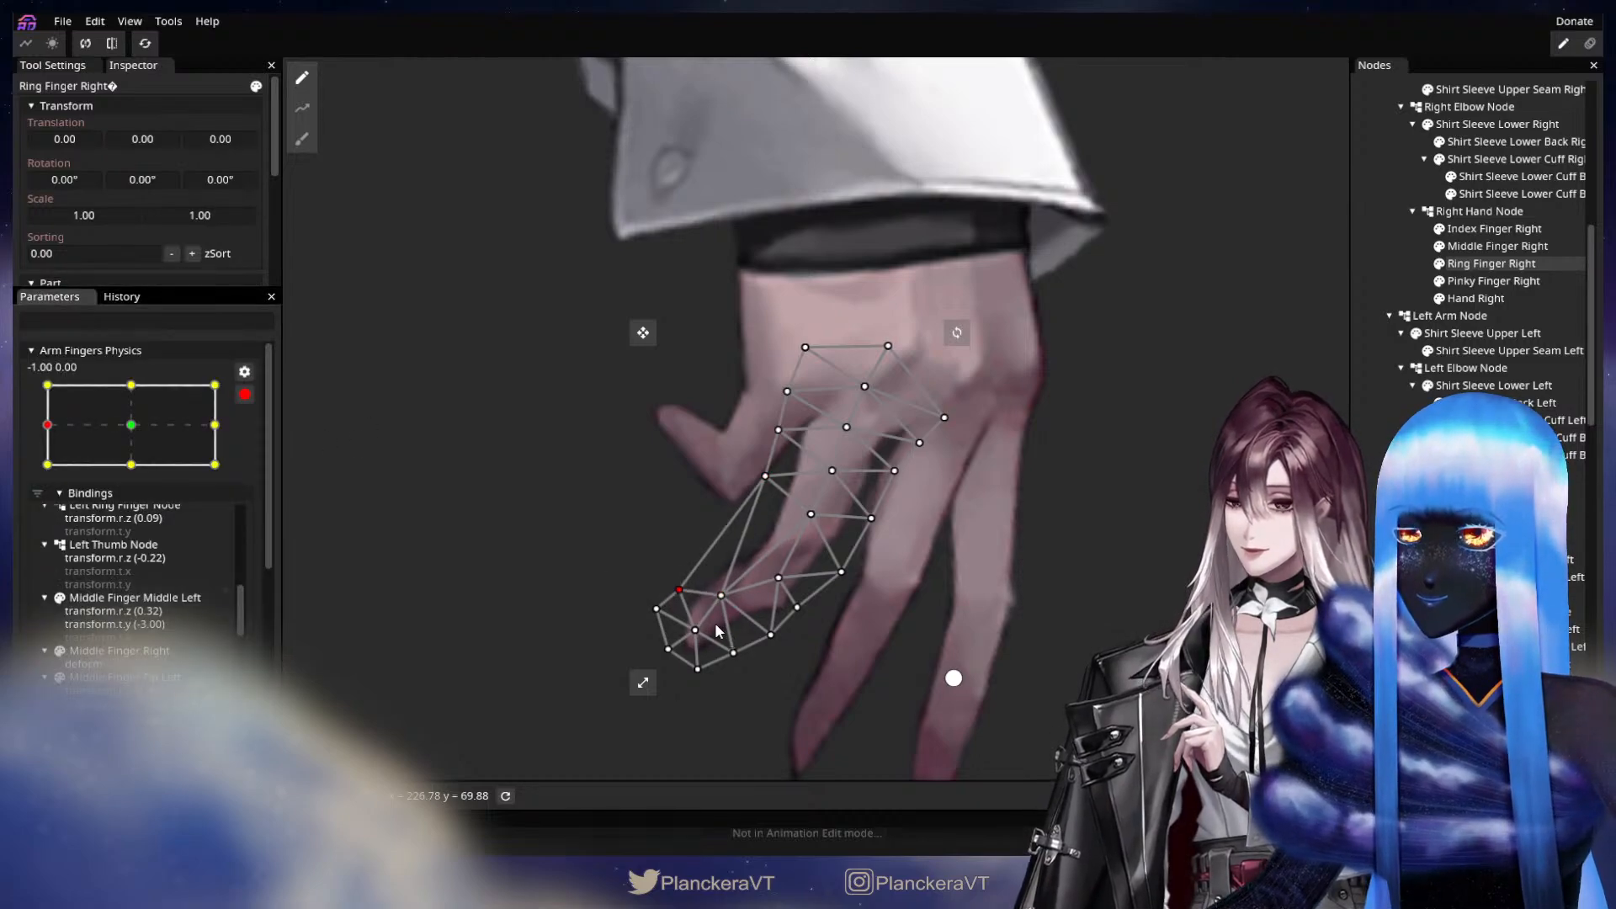
drag(695, 626, 692, 618)
Compare the ring finger's shape between the centre and -1.00, 0.00 keypoints of Arm Fingers Physics.
click(131, 424)
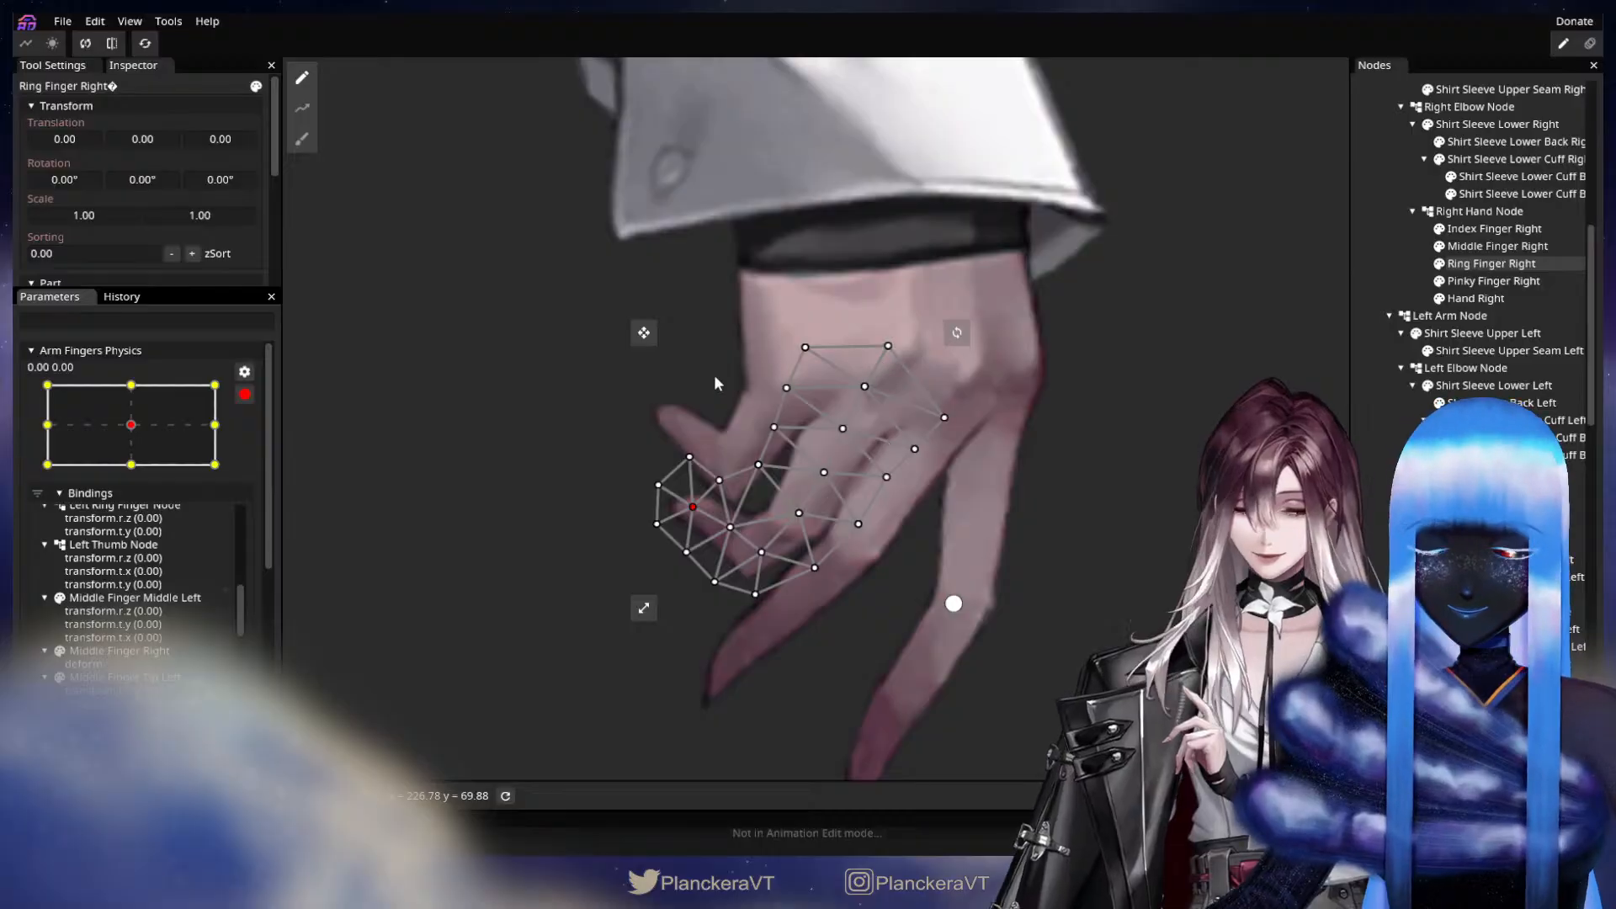
click(61, 424)
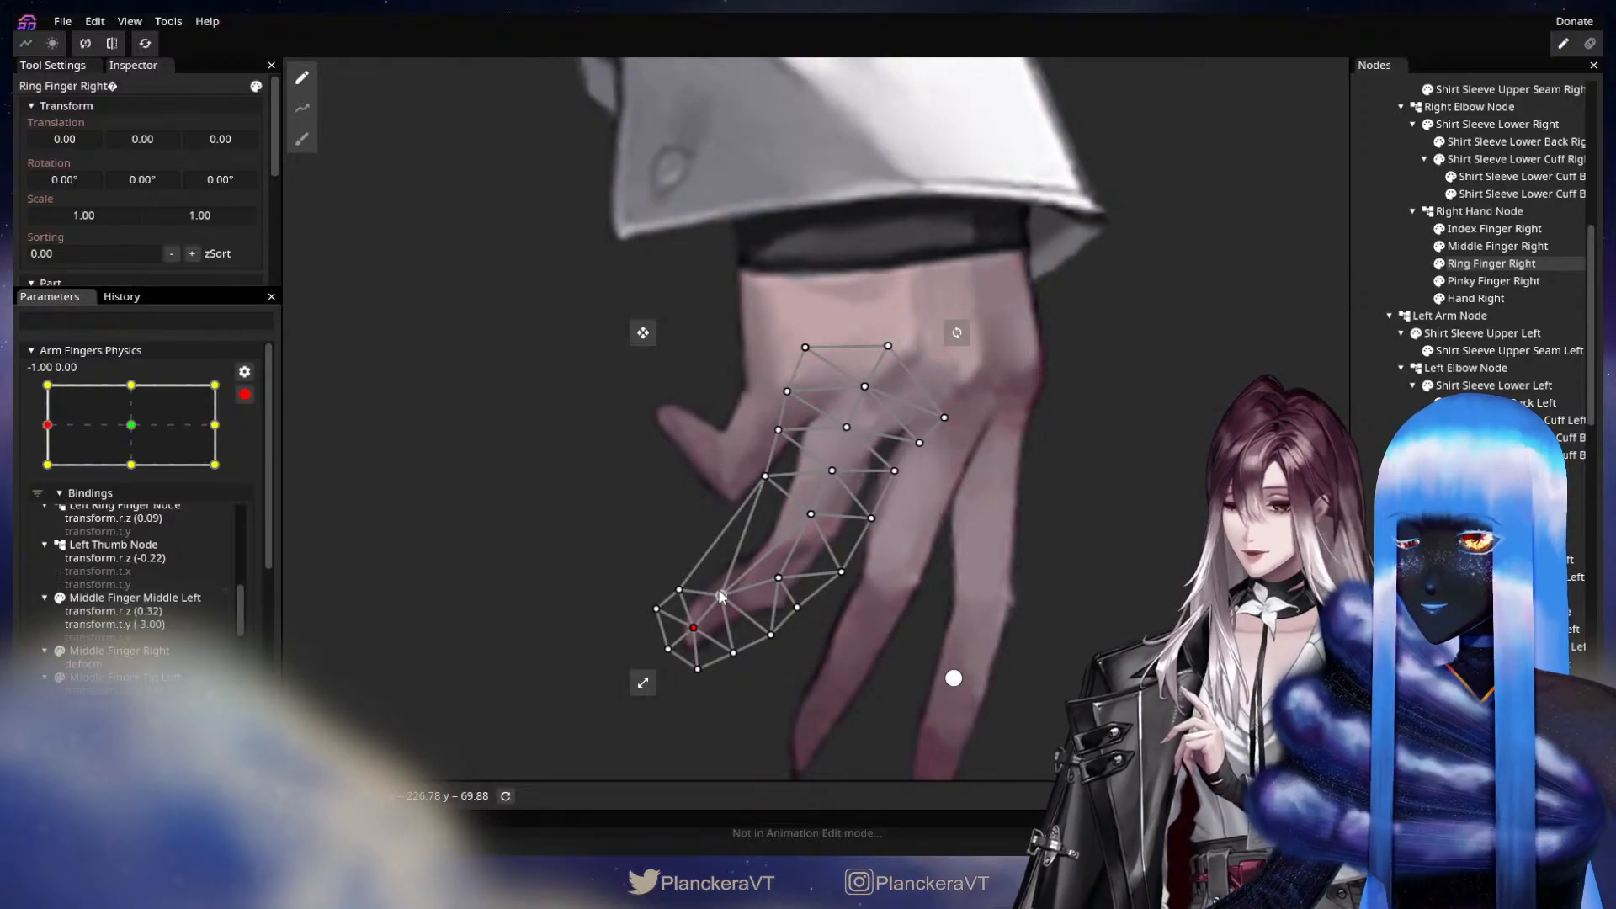
click(135, 426)
click(69, 432)
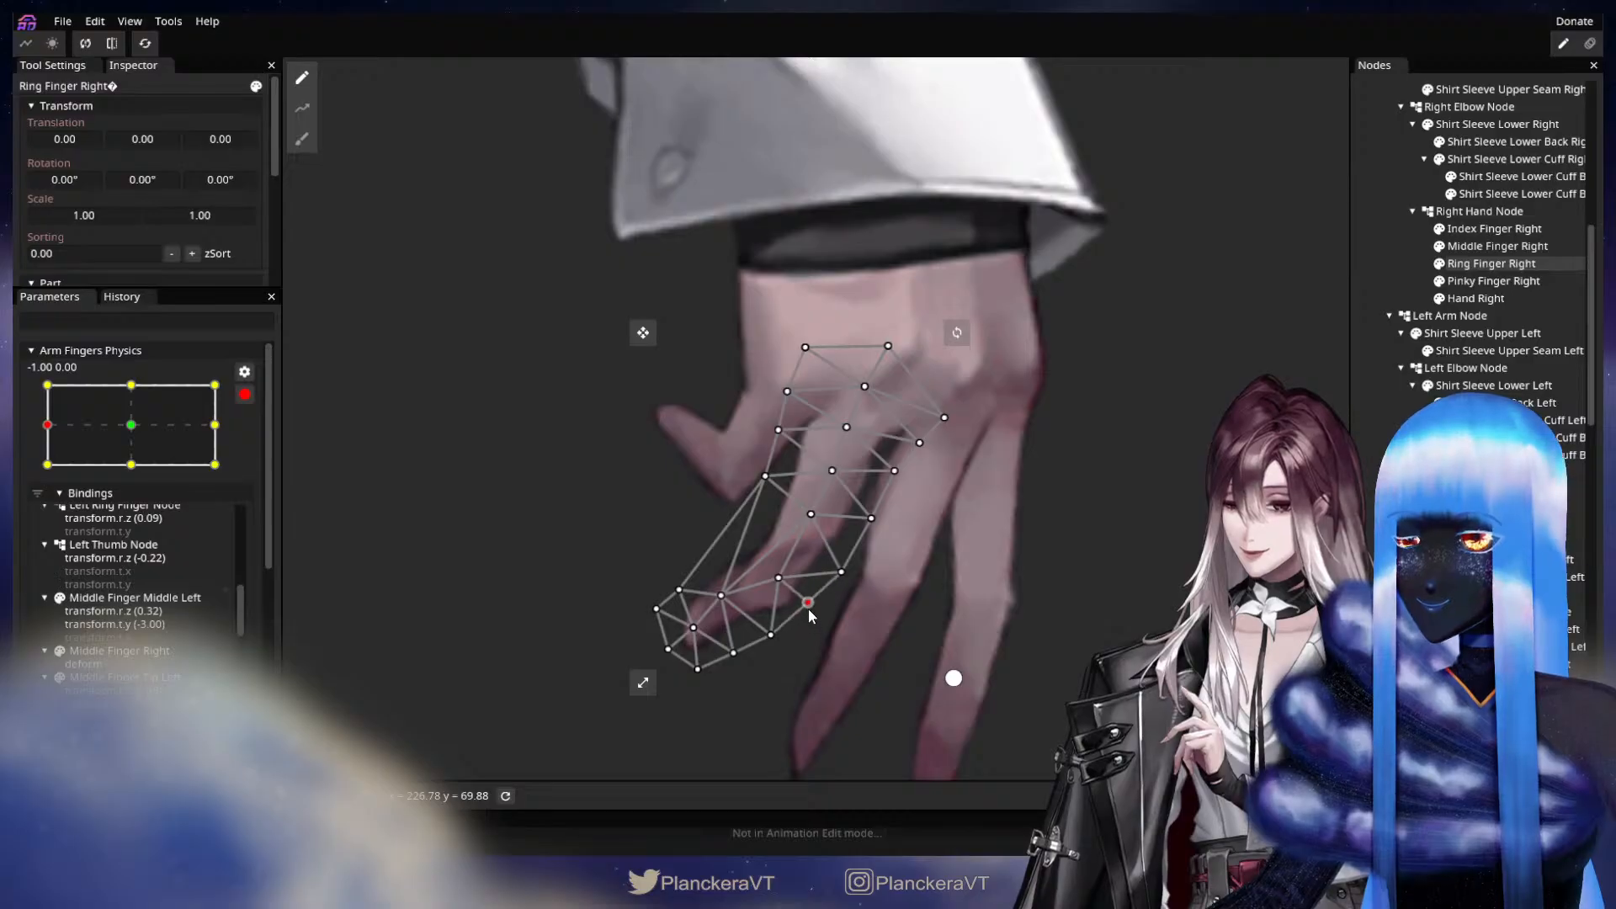
Move Ring Finger Right's outer joint vertex toward the middle finger and push the joint slightly up with a size 30 Circle Brush.
mouse_move(809, 609)
mouse_down()
mouse_move(845, 580)
mouse_move(789, 583)
mouse_move(833, 608)
mouse_up()
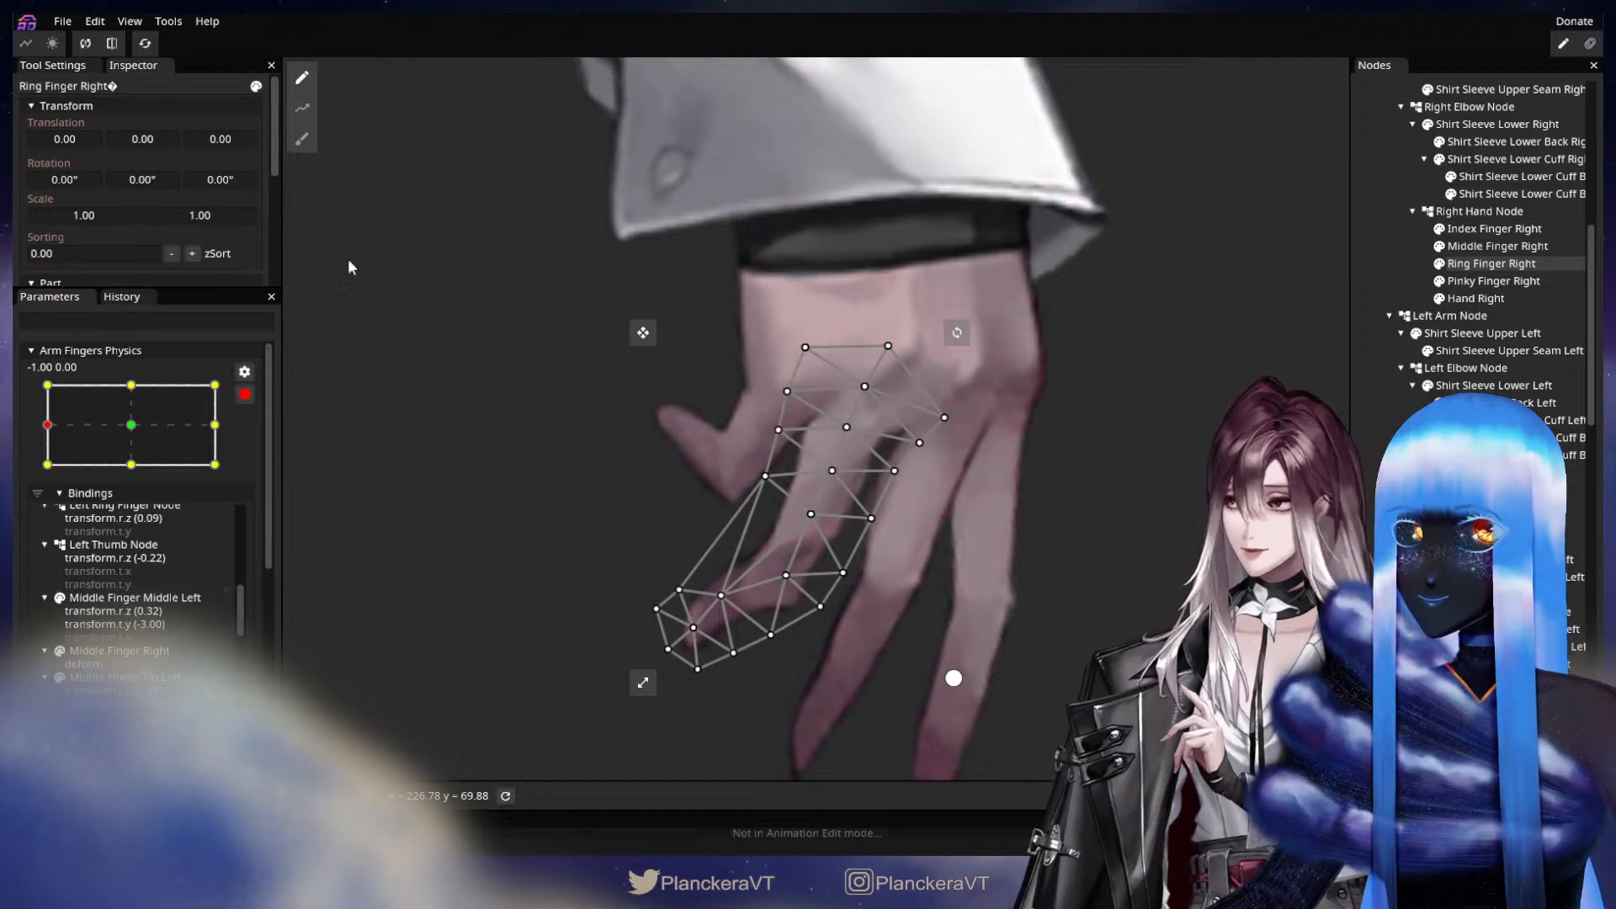
click(302, 138)
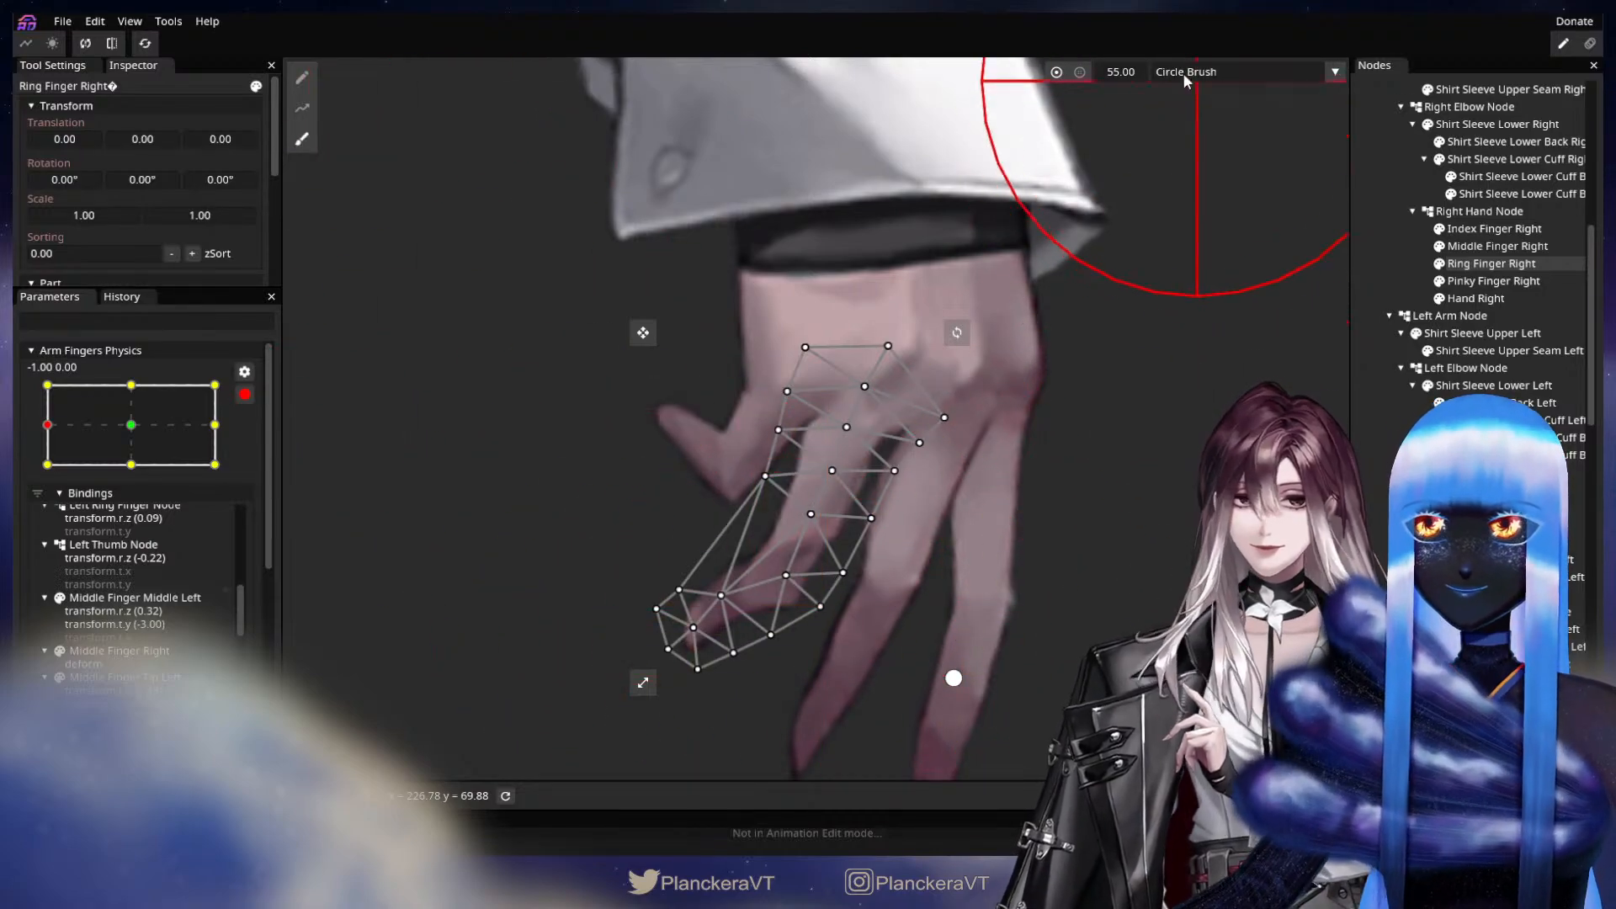
drag(1128, 70, 1108, 70)
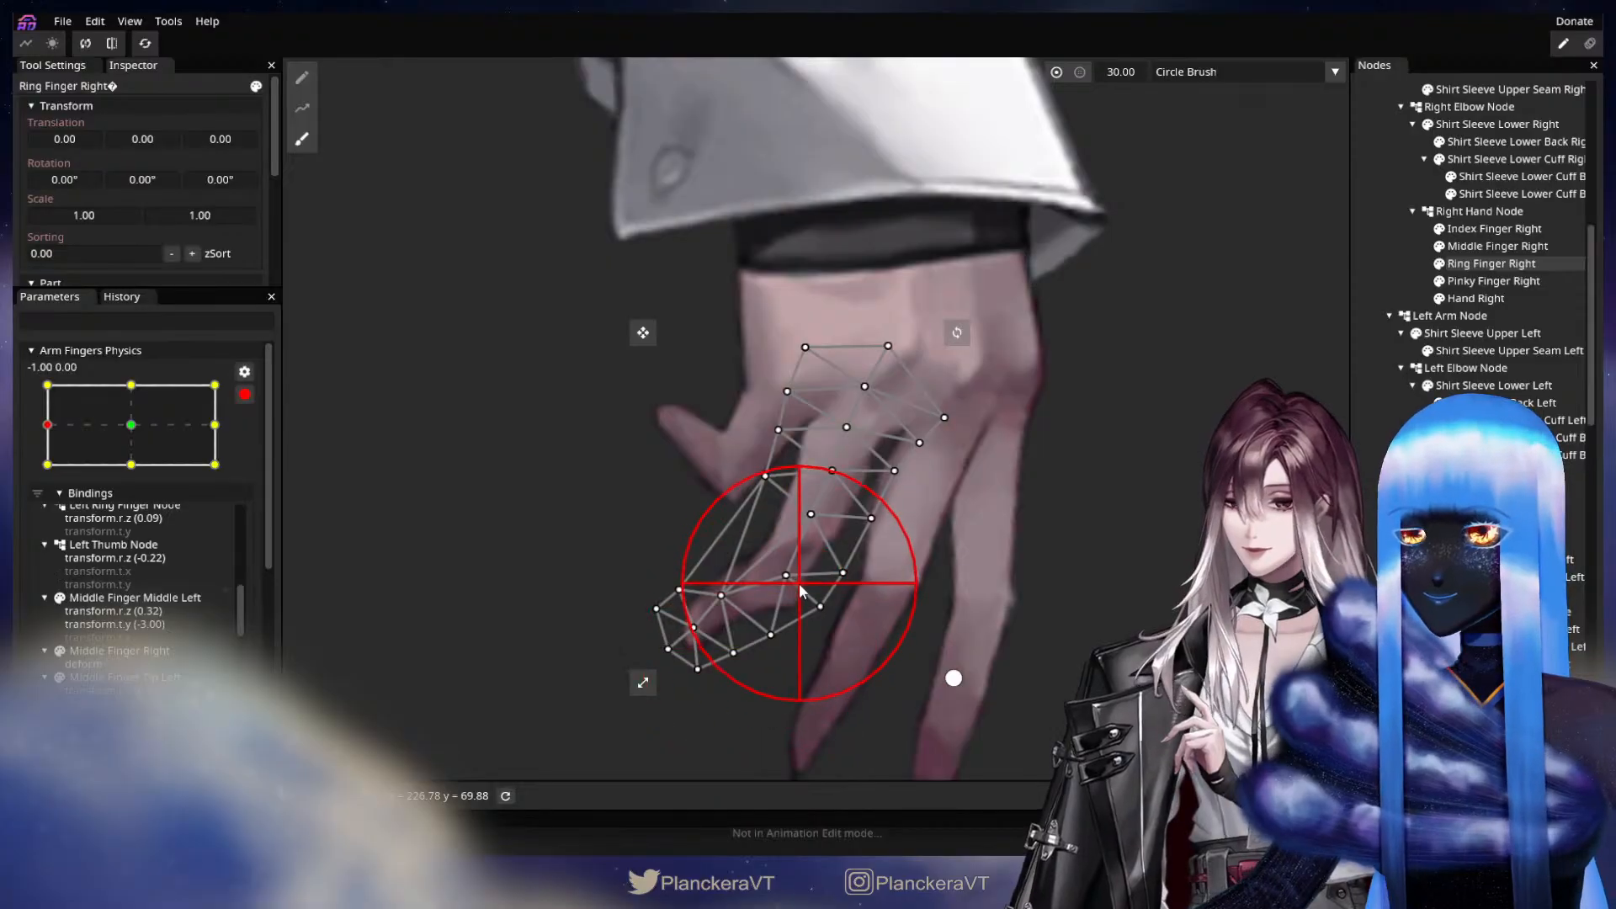
drag(801, 591, 825, 510)
click(1186, 613)
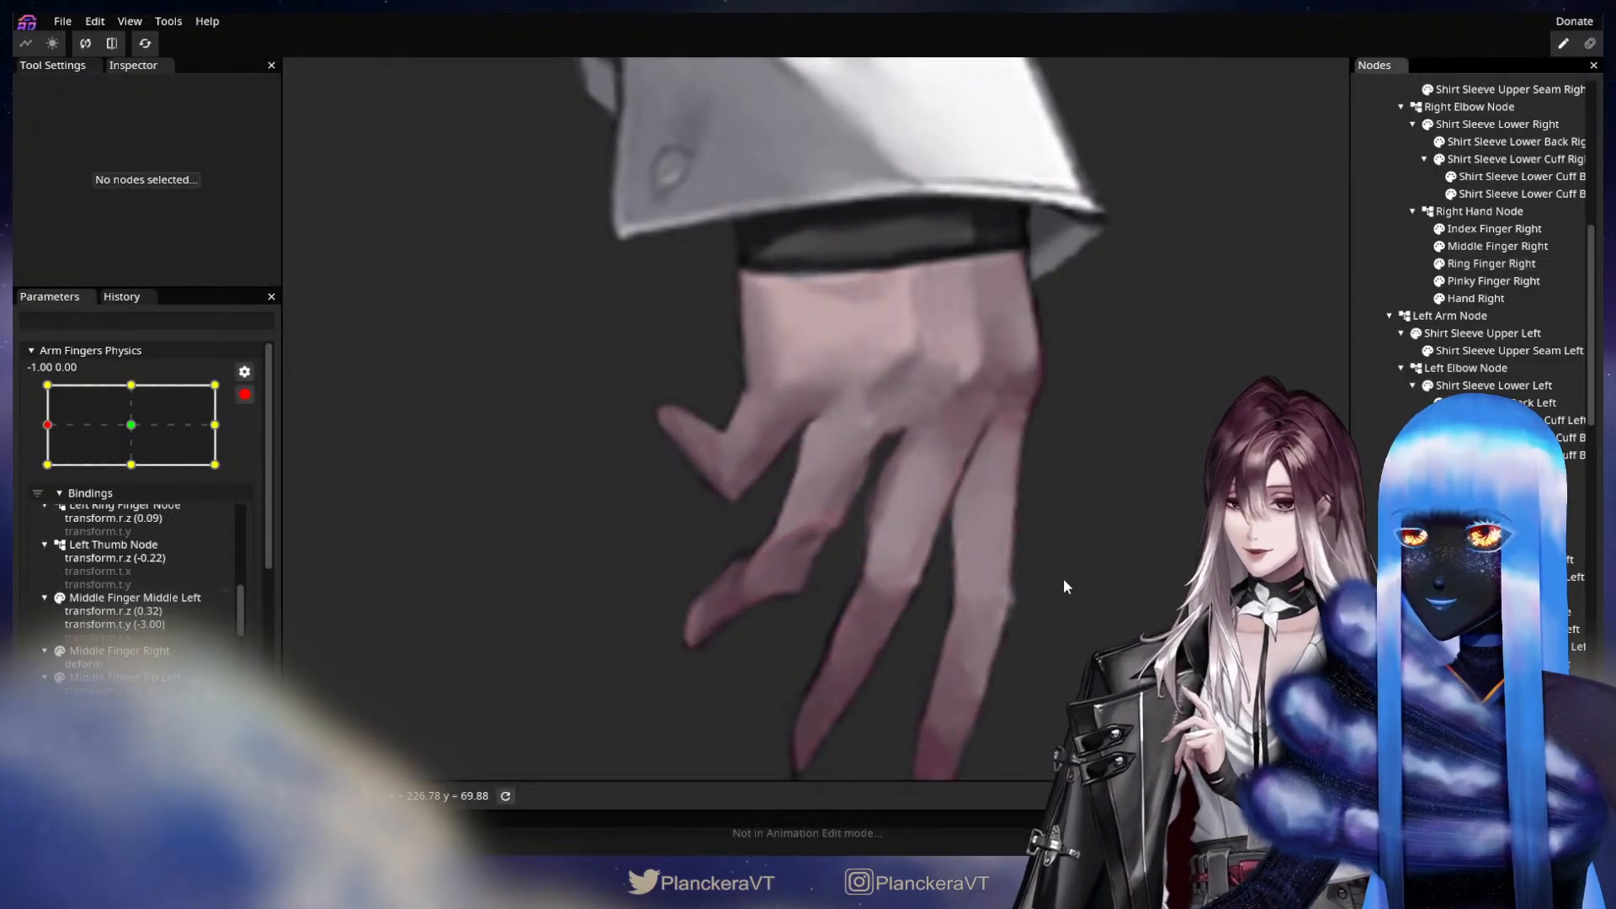
Reselect Ring Finger Right and nudge its joint's centre vertex and move the edge vertex just below it slightly inward.
drag(1037, 609, 1053, 477)
scroll(1053, 478, up, 1)
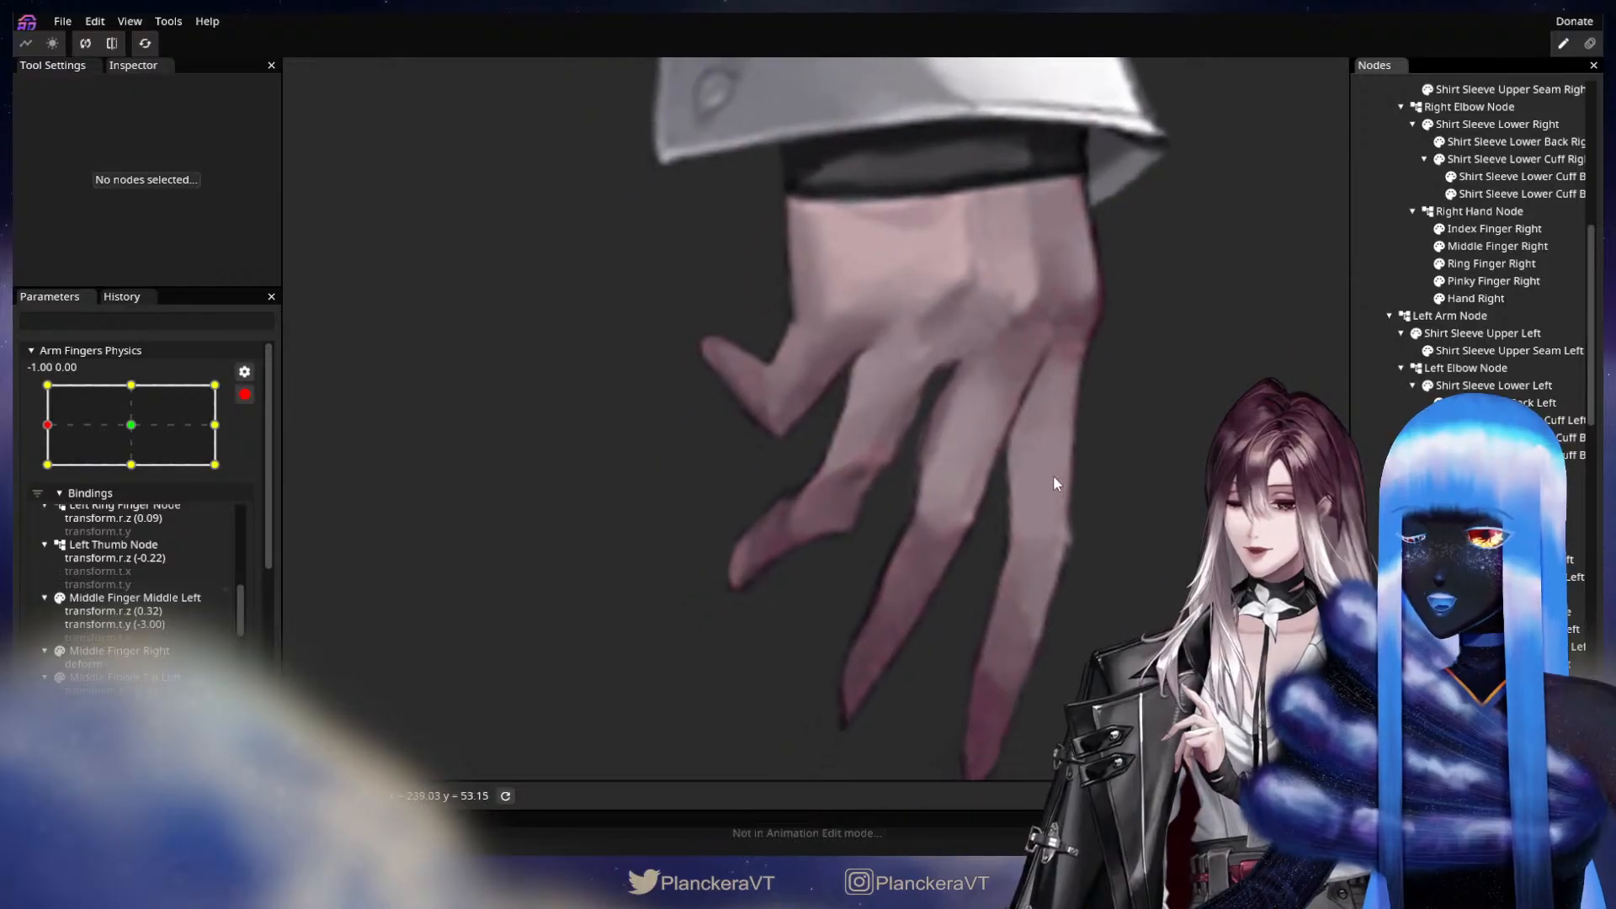
scroll(1053, 475, up, 1)
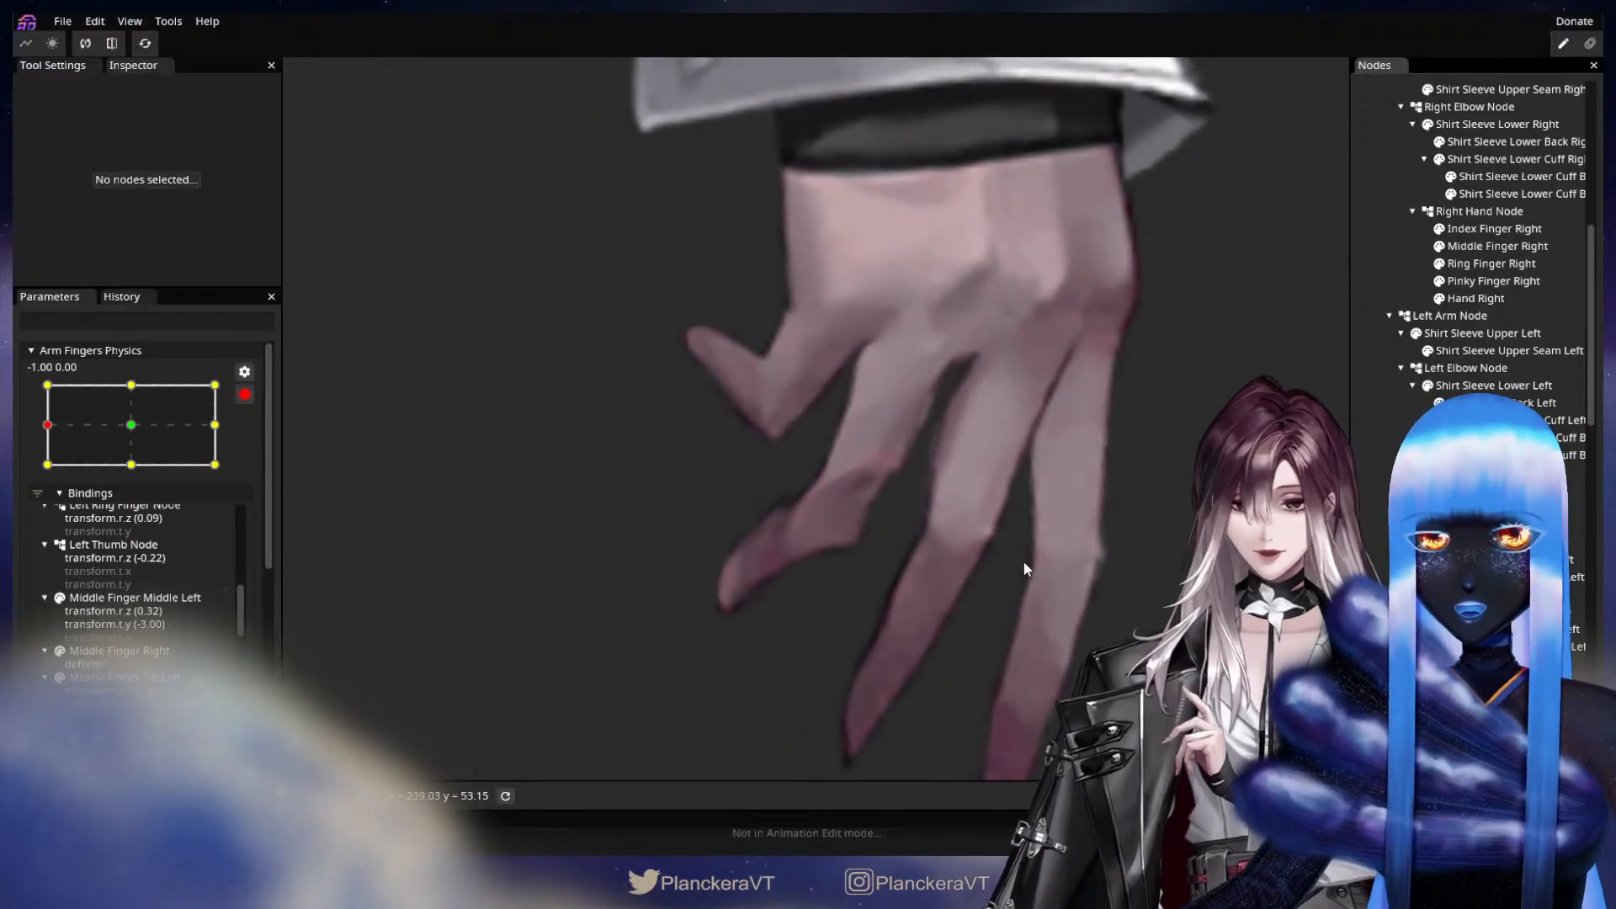
click(1493, 281)
click(1491, 263)
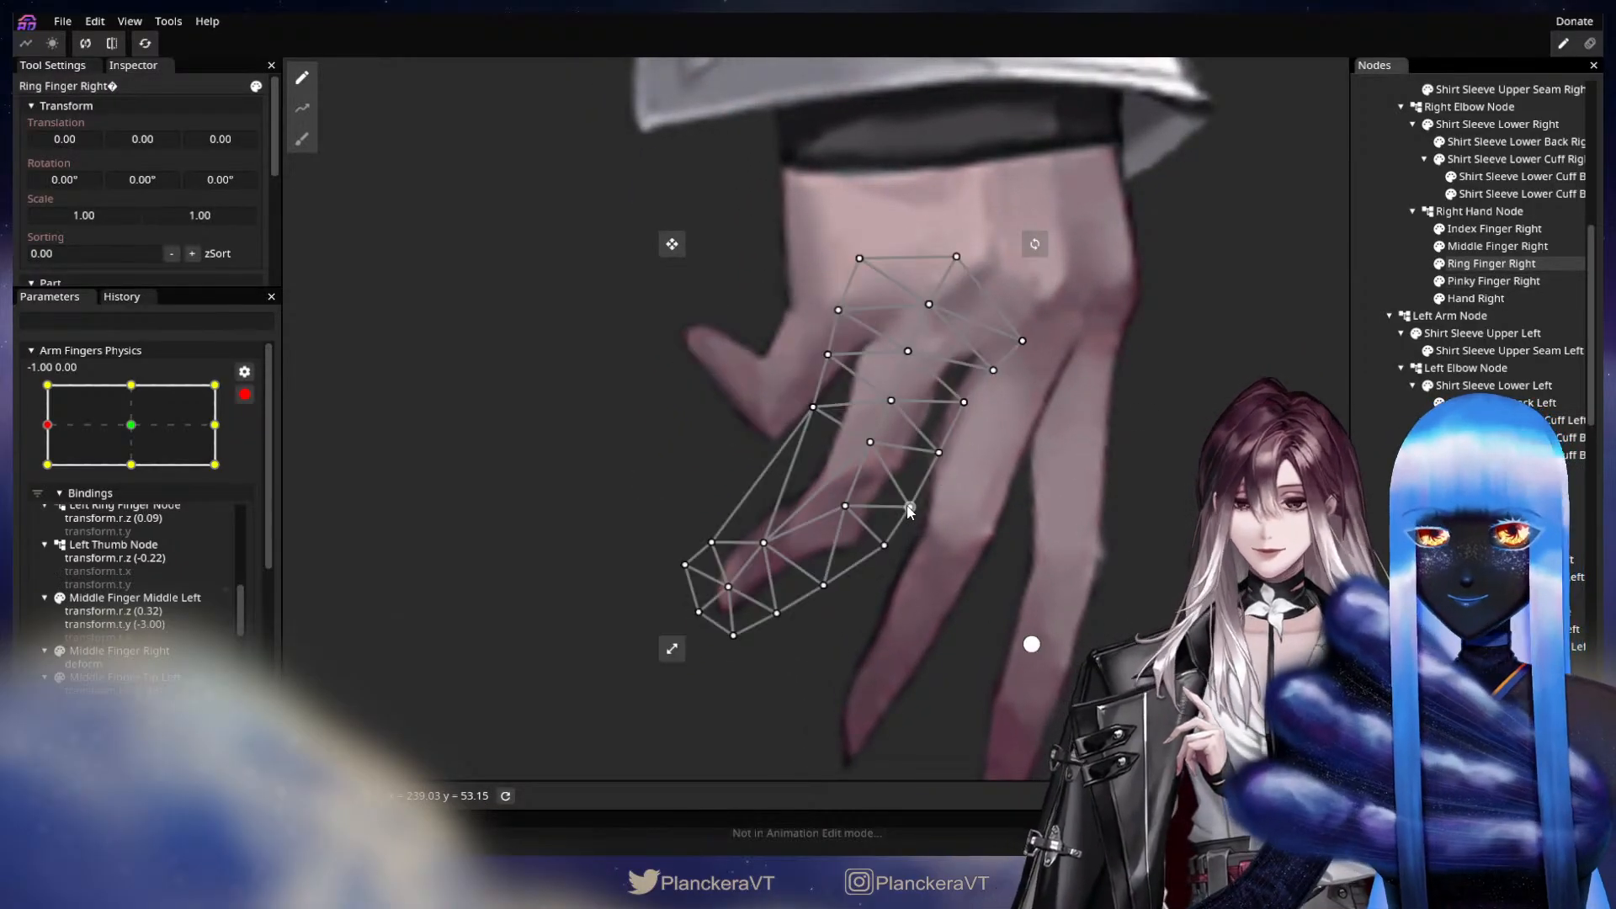
click(848, 508)
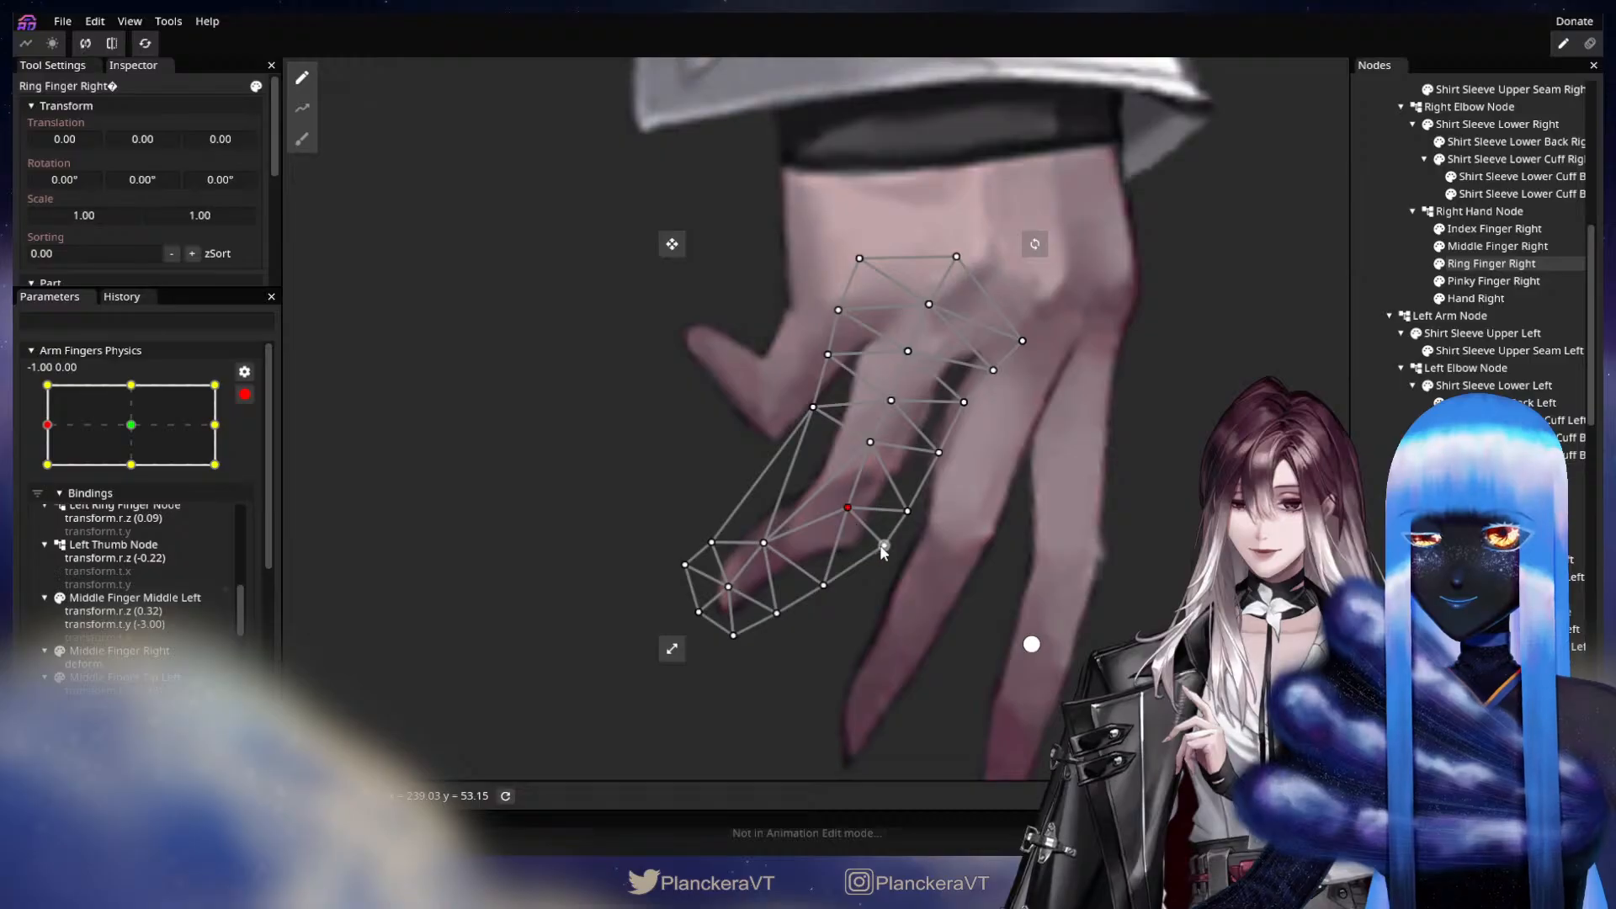
drag(884, 545, 876, 547)
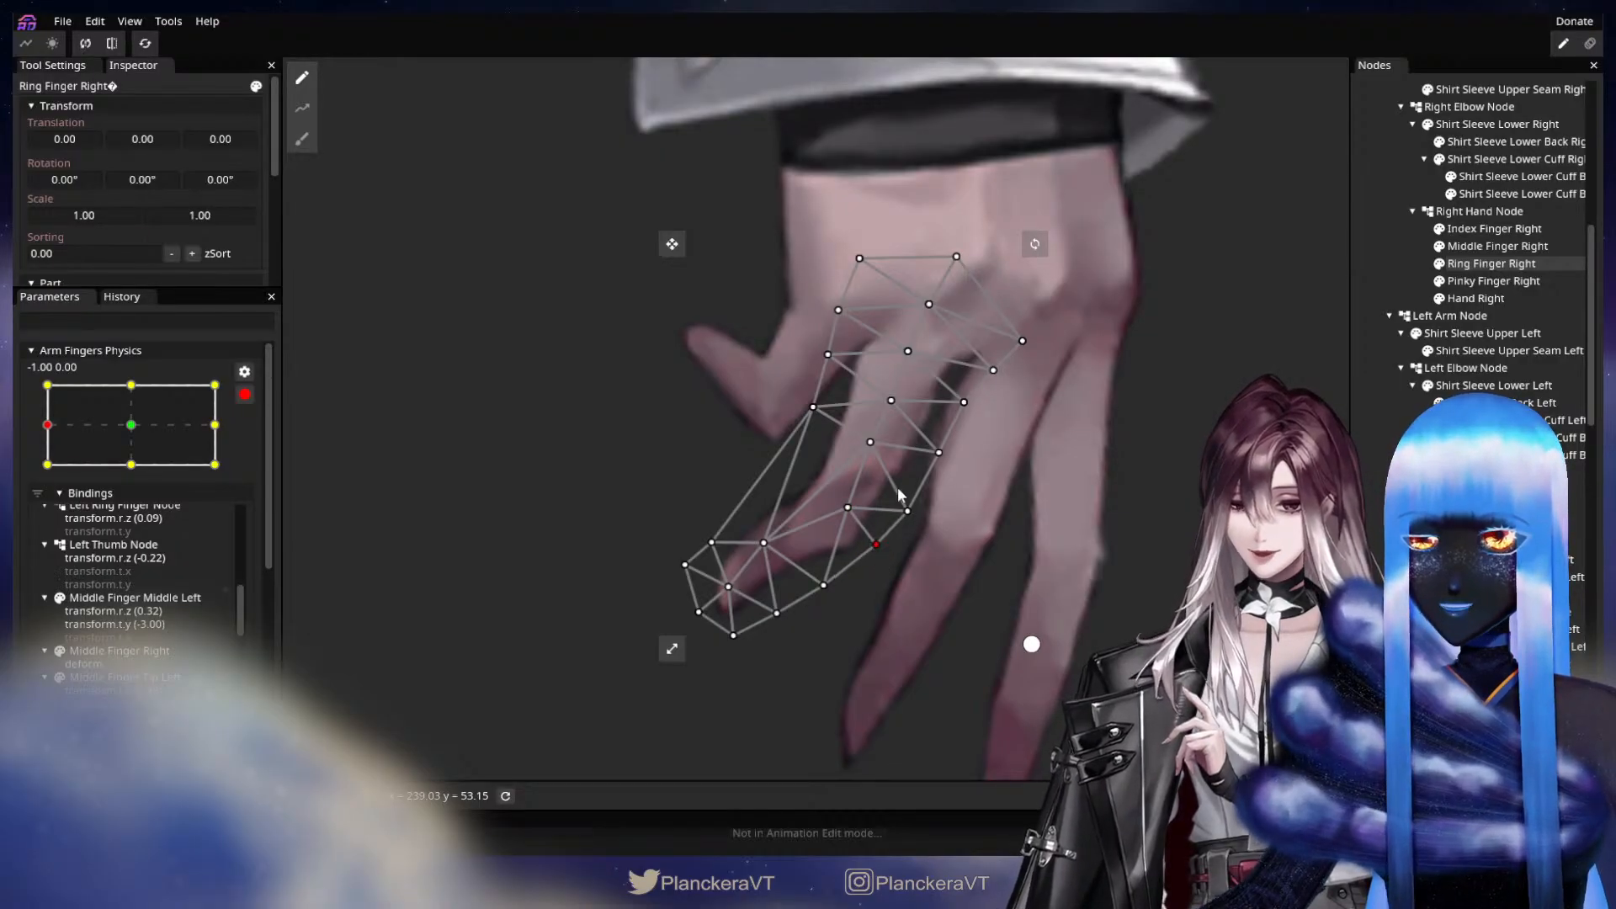
Lower Ring Finger Right's centre vertex above the joint and its pinky-side edge vertex slightly, and clear the selection.
drag(866, 454, 862, 465)
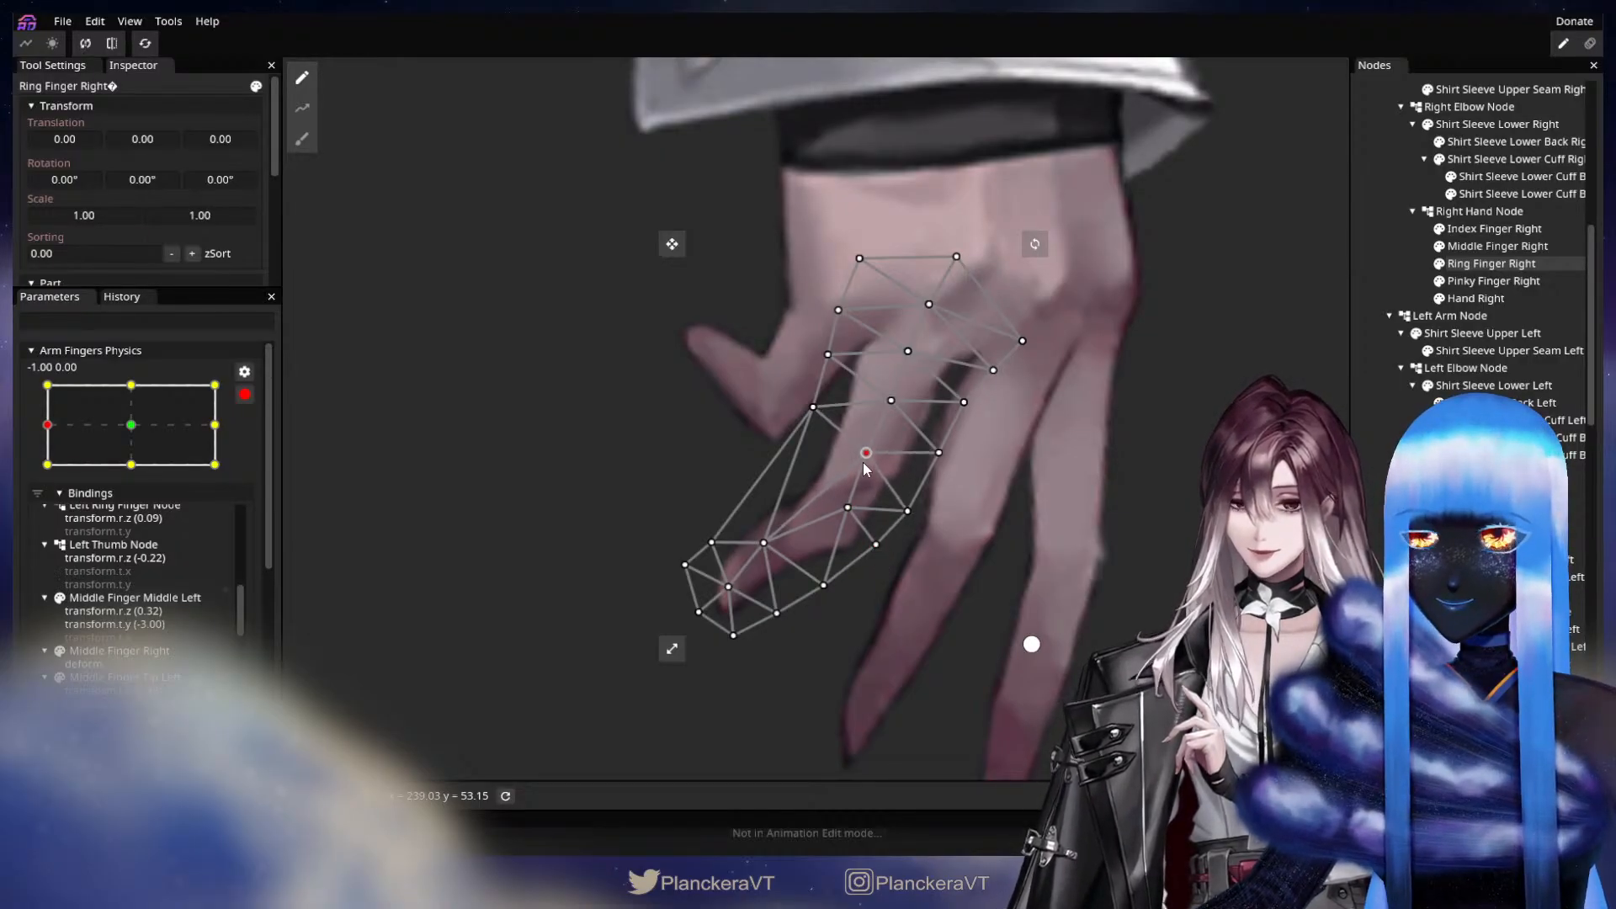
drag(813, 409, 812, 414)
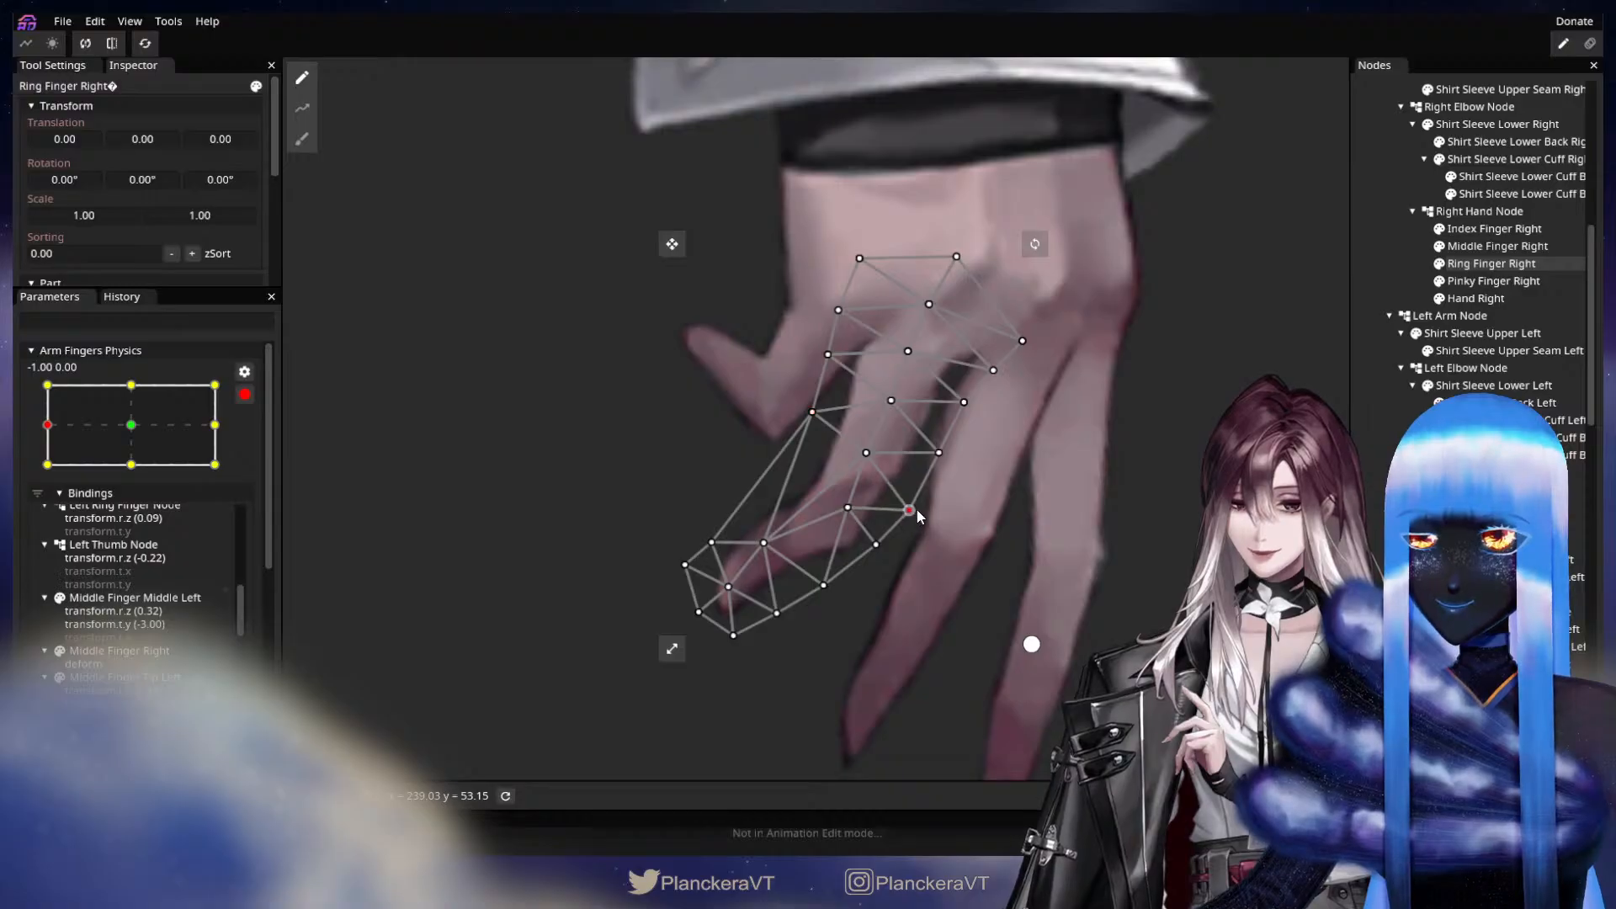
click(939, 453)
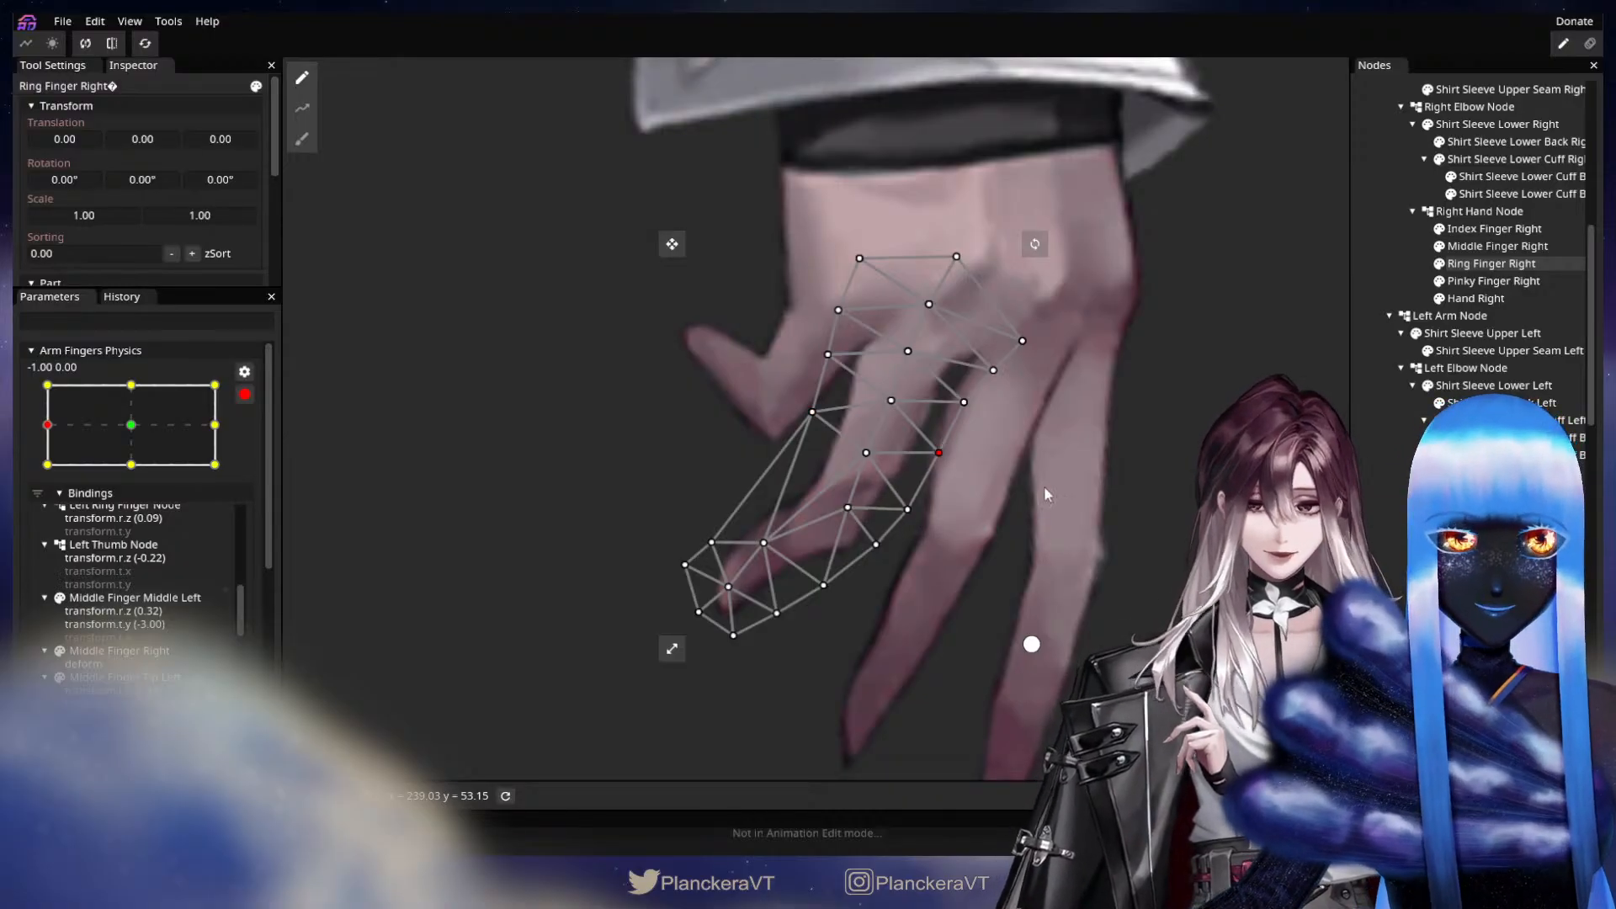
drag(1044, 490, 1005, 633)
click(1063, 588)
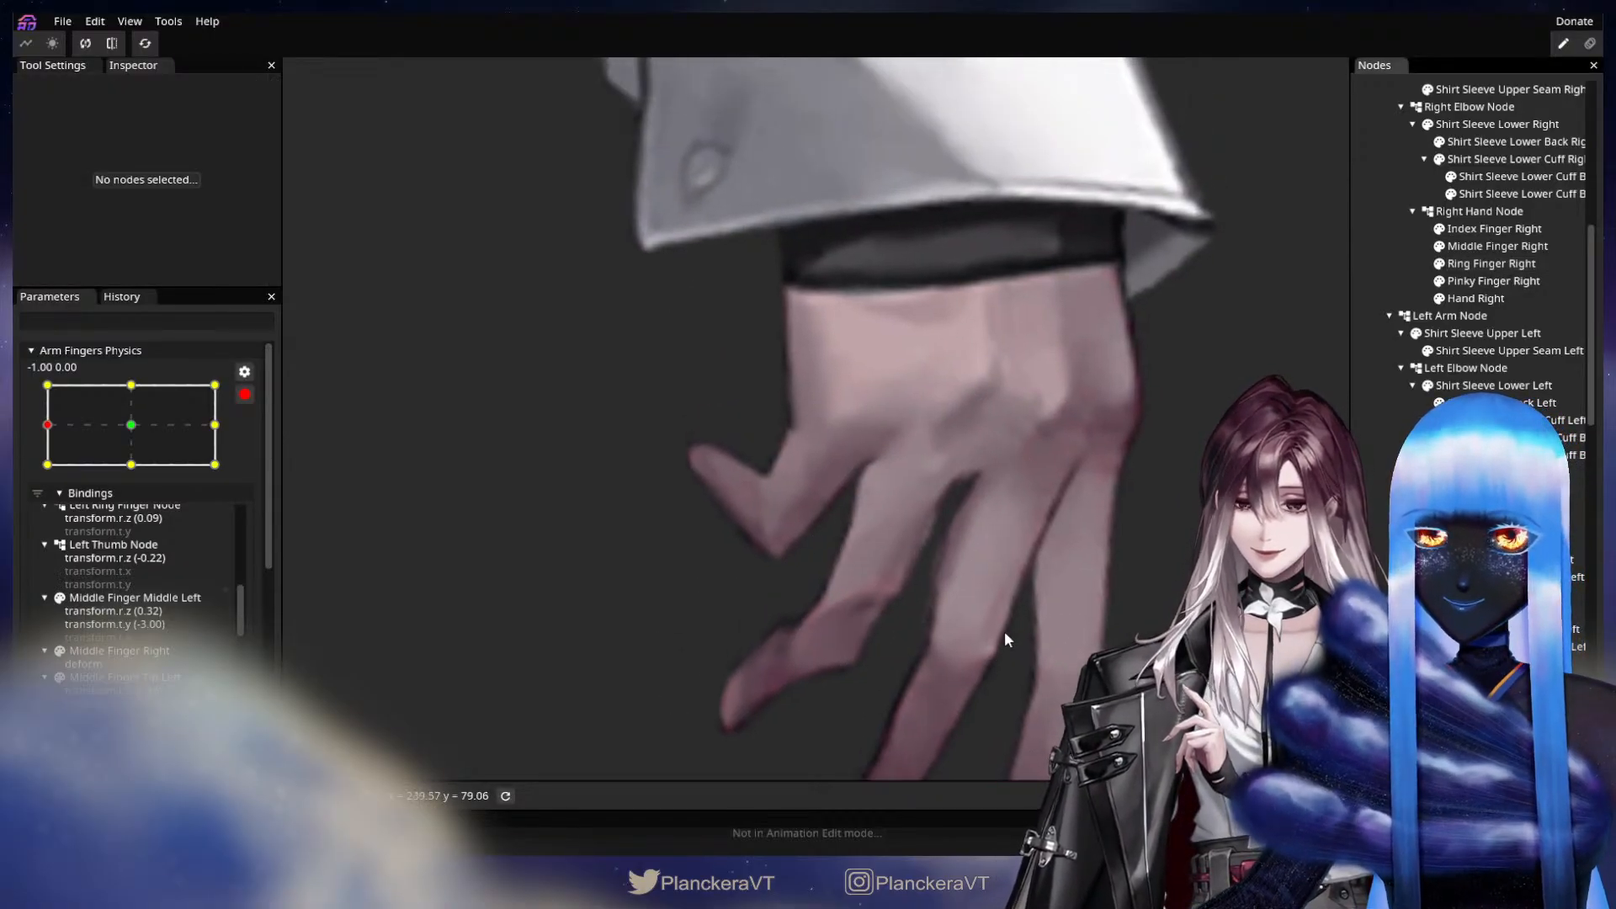
Draw a deform path on Pinky Finger Right from the knuckle through the bent joint and fingertip to beyond the tip.
click(1482, 283)
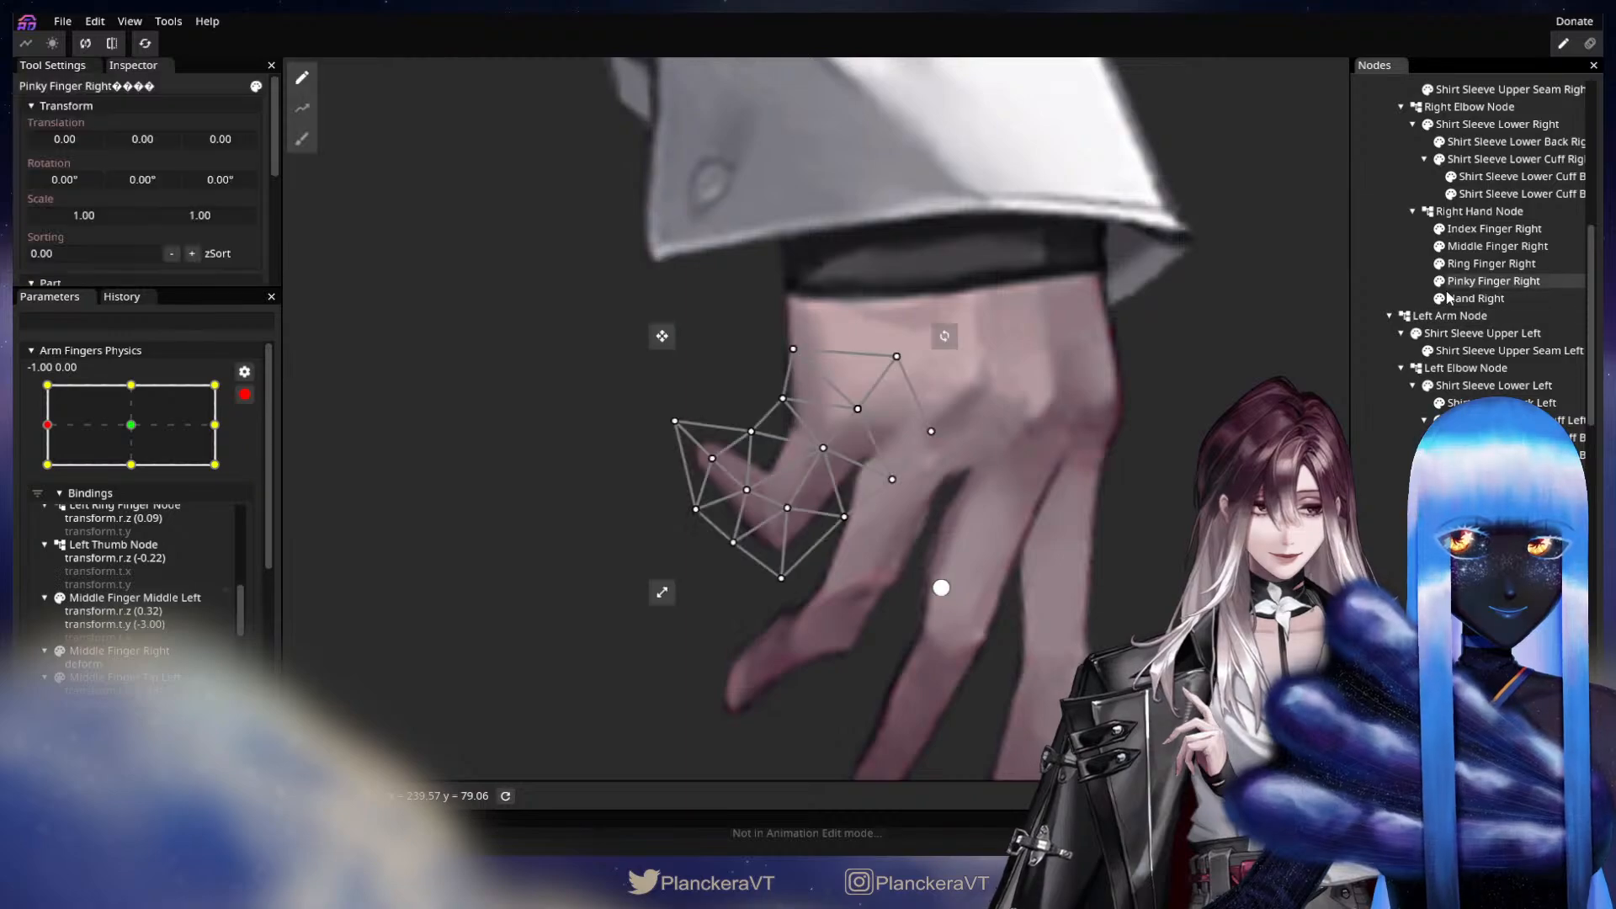
click(308, 114)
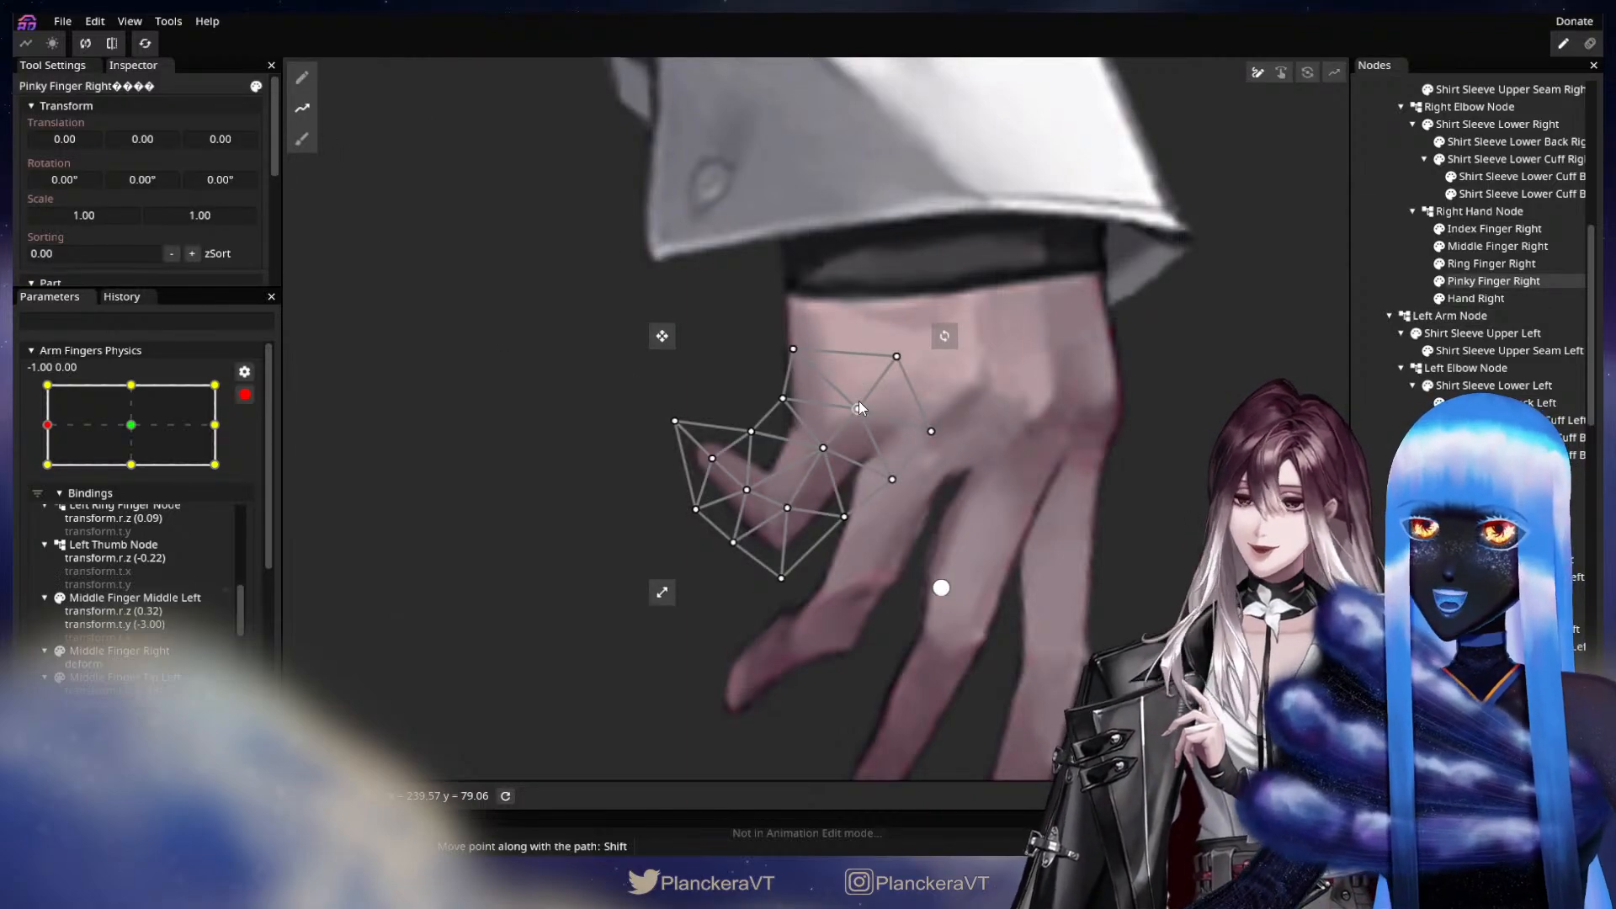
click(859, 408)
click(788, 493)
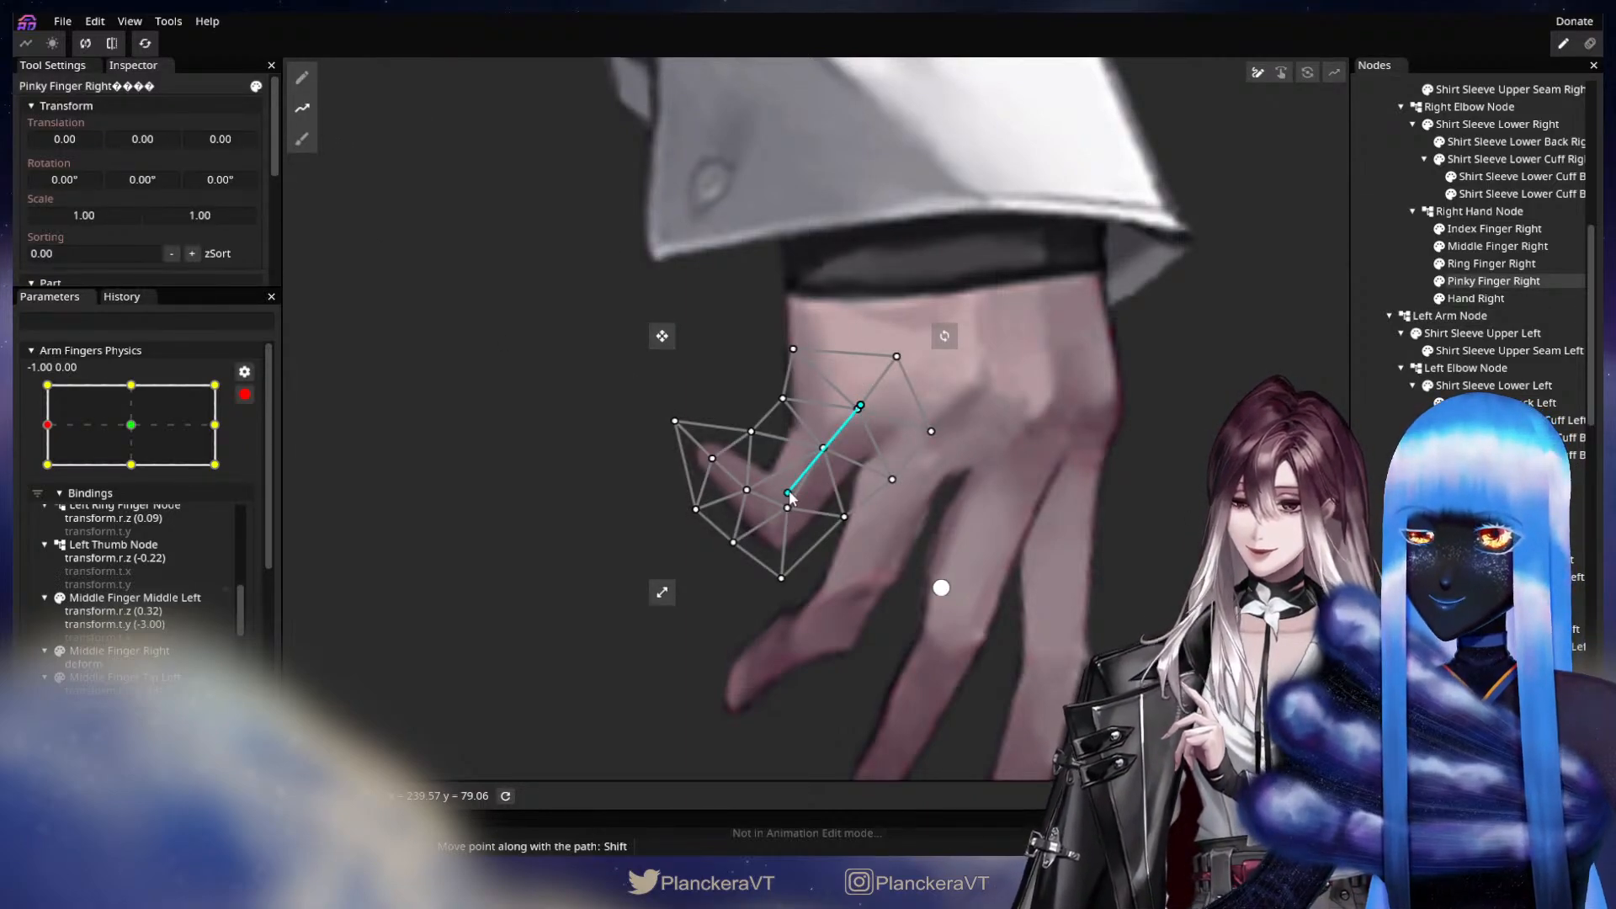
click(711, 461)
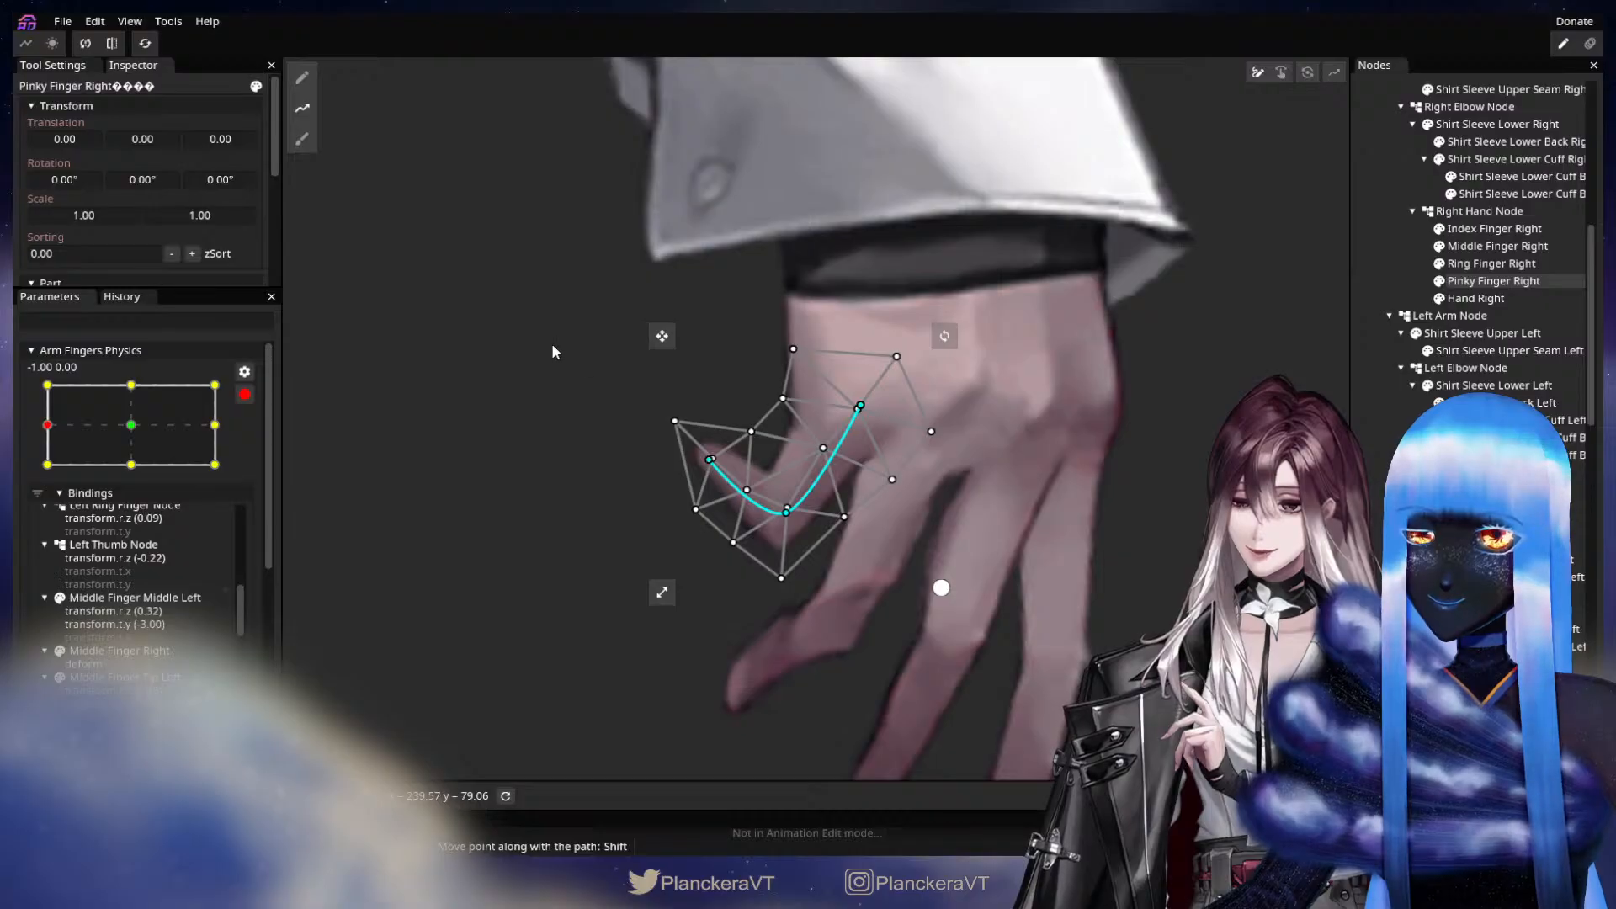
drag(552, 346, 560, 318)
Uncurl Pinky Finger Right by moving its fingertip and end path points down until the tip section is nearly horizontal, nudging the joint outward.
key(Tab)
drag(709, 459, 685, 529)
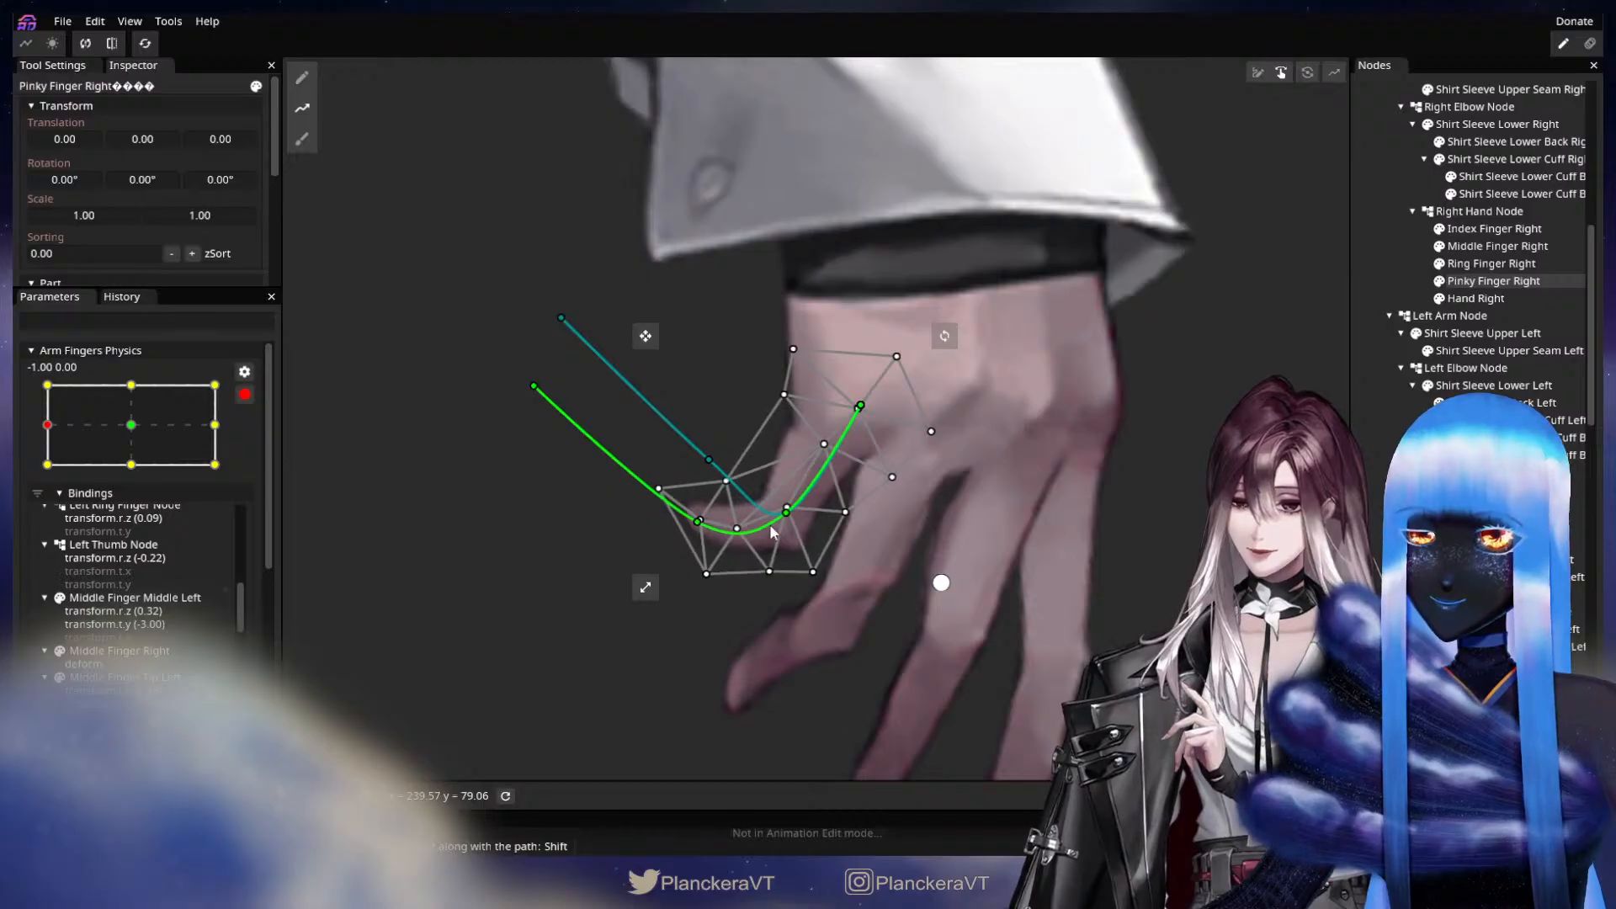
drag(787, 511, 794, 518)
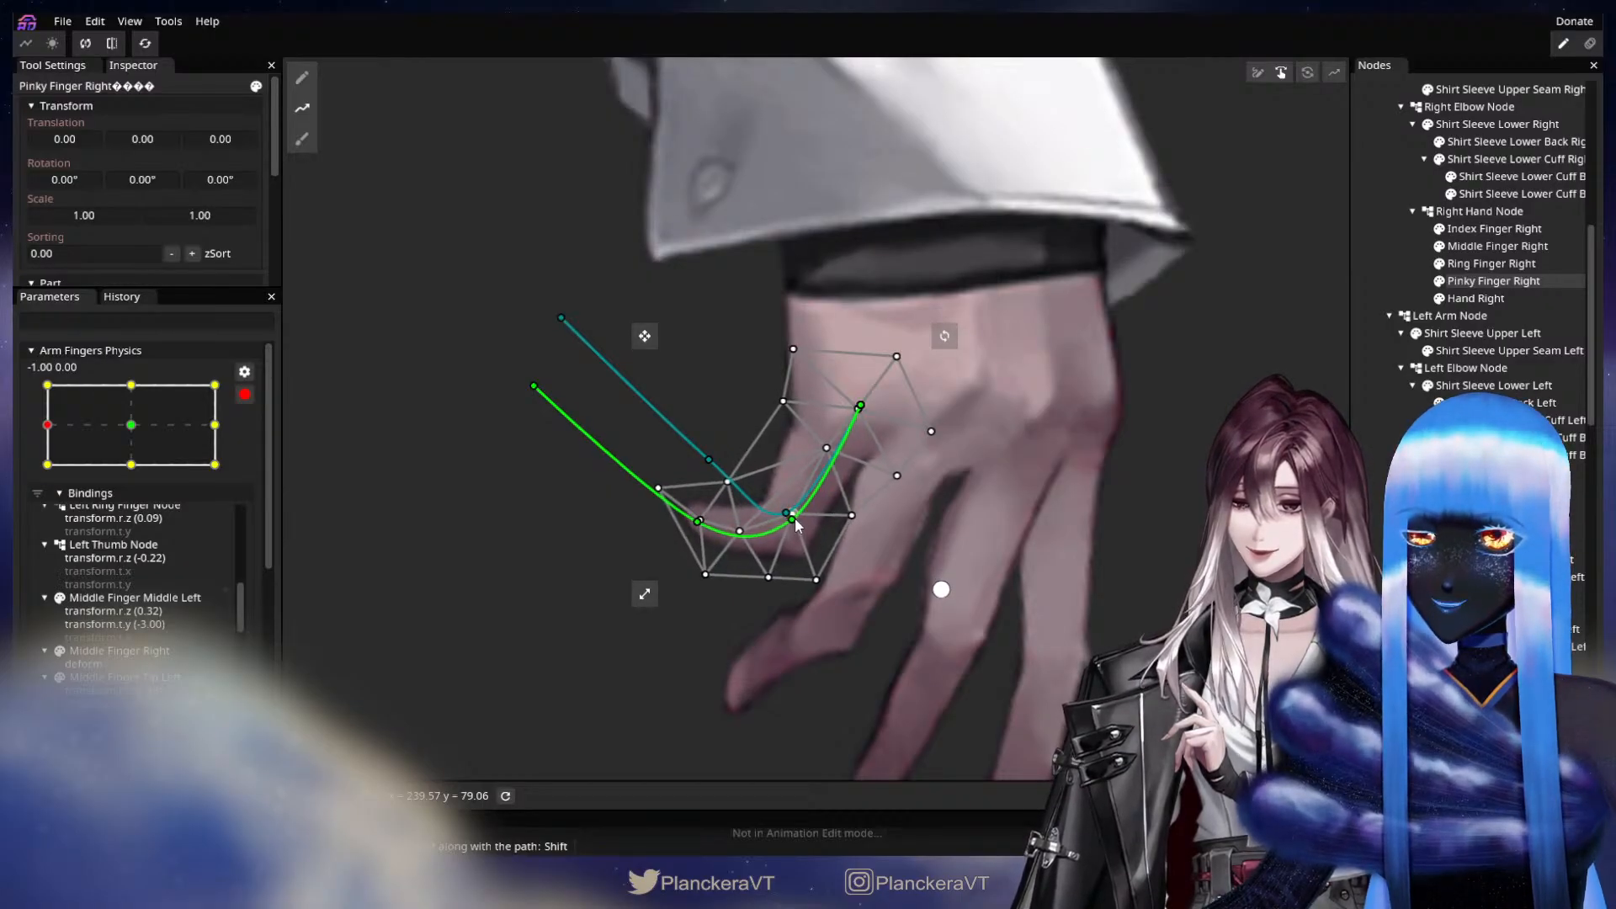
drag(534, 386, 514, 505)
drag(698, 522, 698, 552)
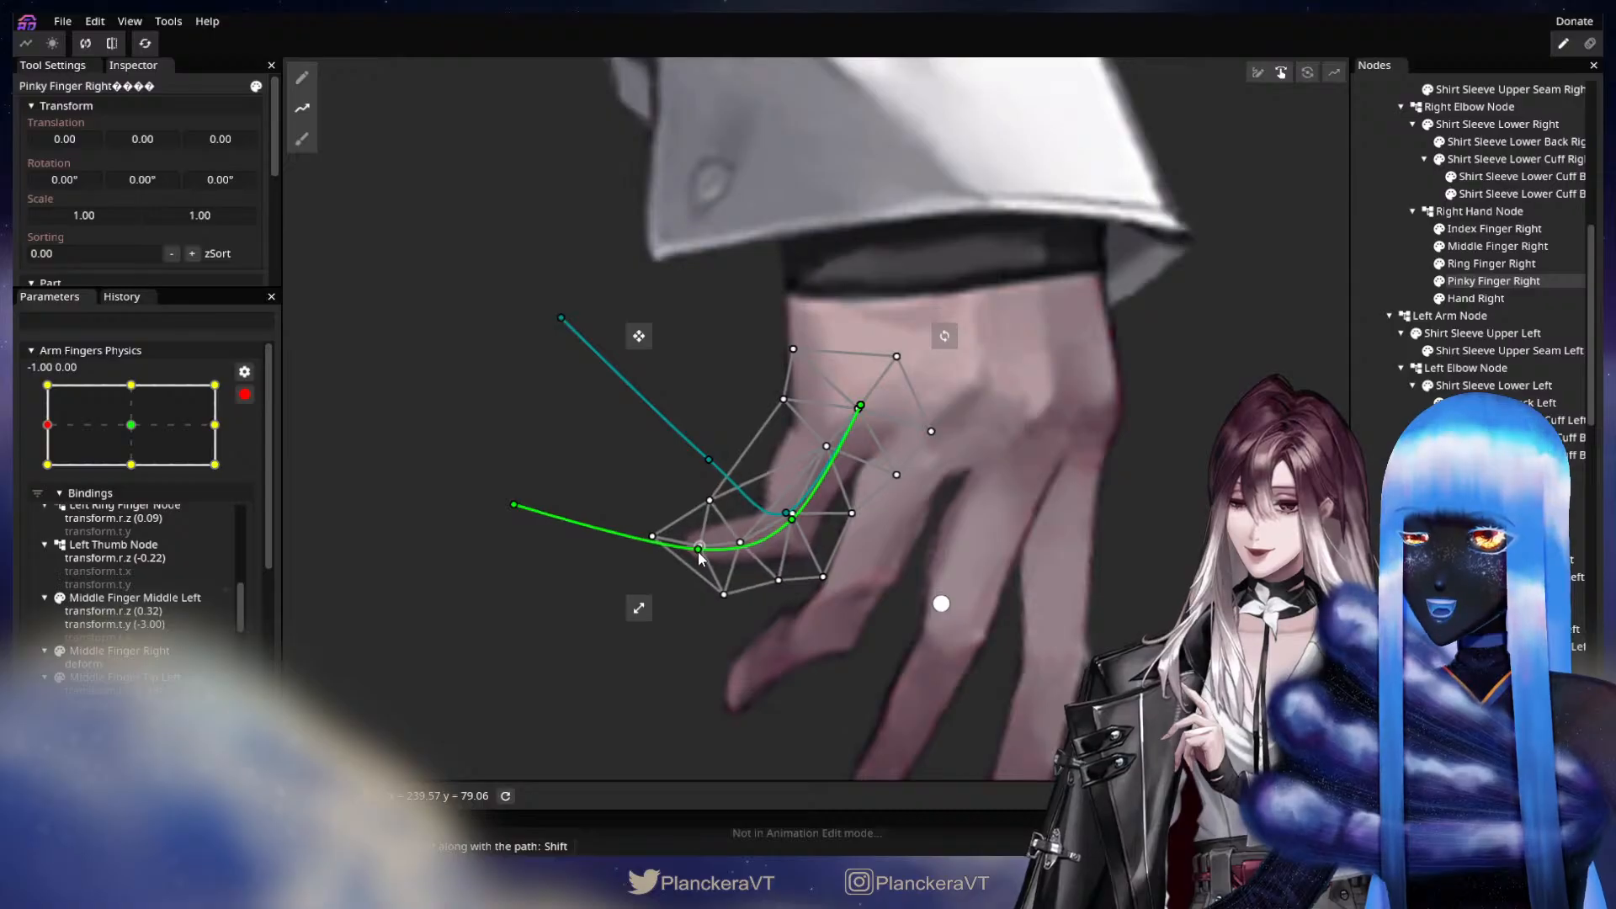
drag(515, 506, 515, 546)
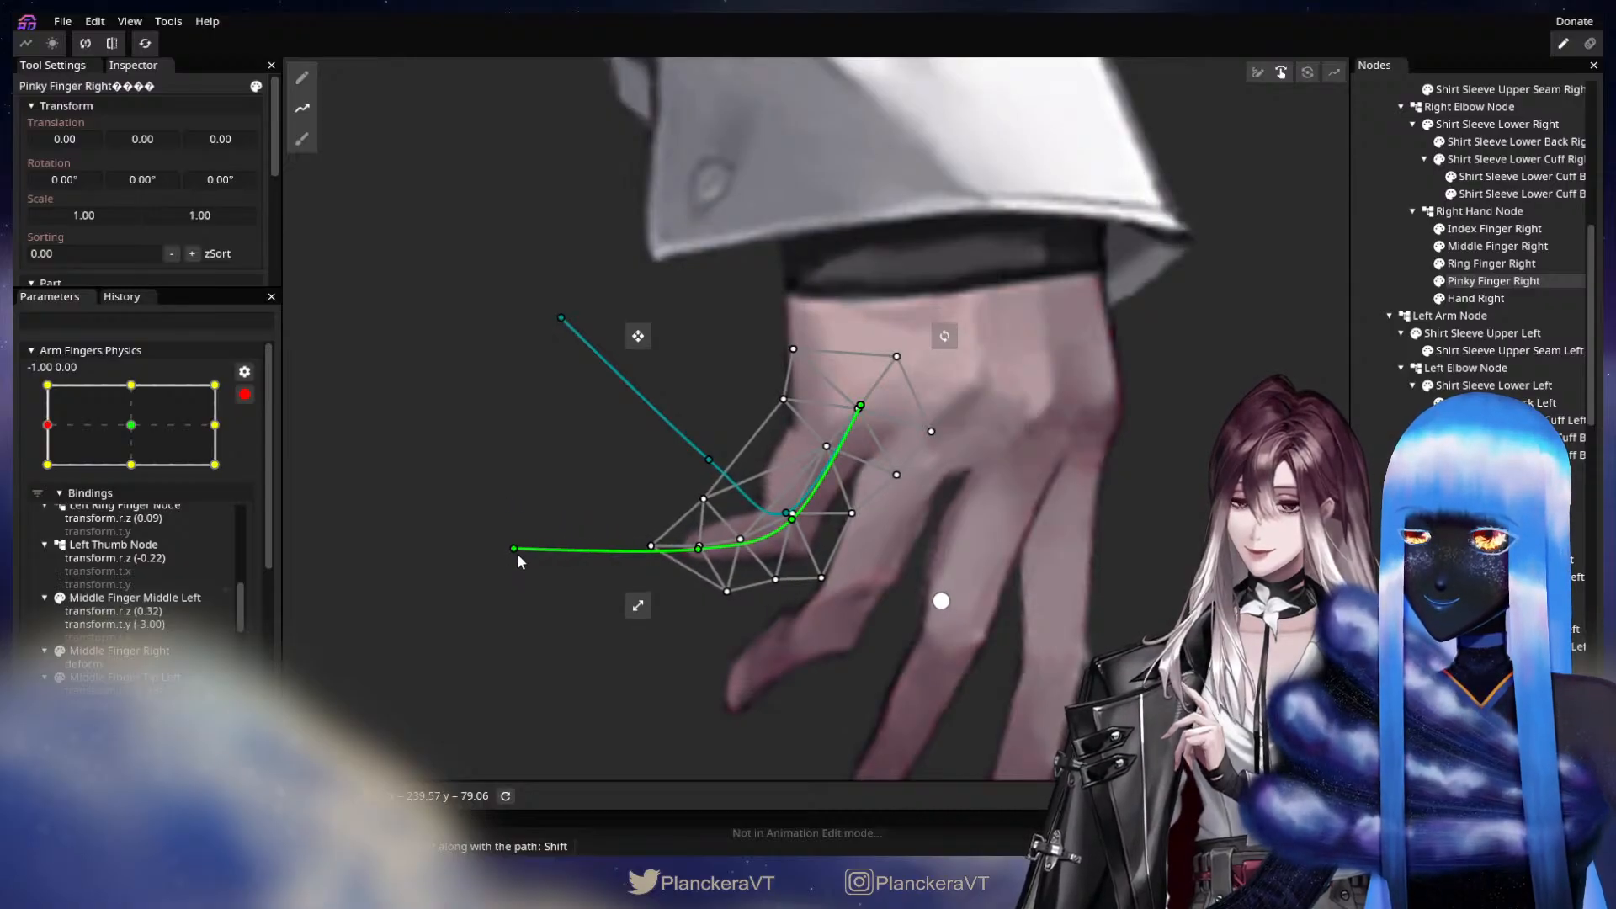
Move Pinky Finger Right's upper edge vertex near the fingertip inward toward the joint and clear the selection.
click(301, 78)
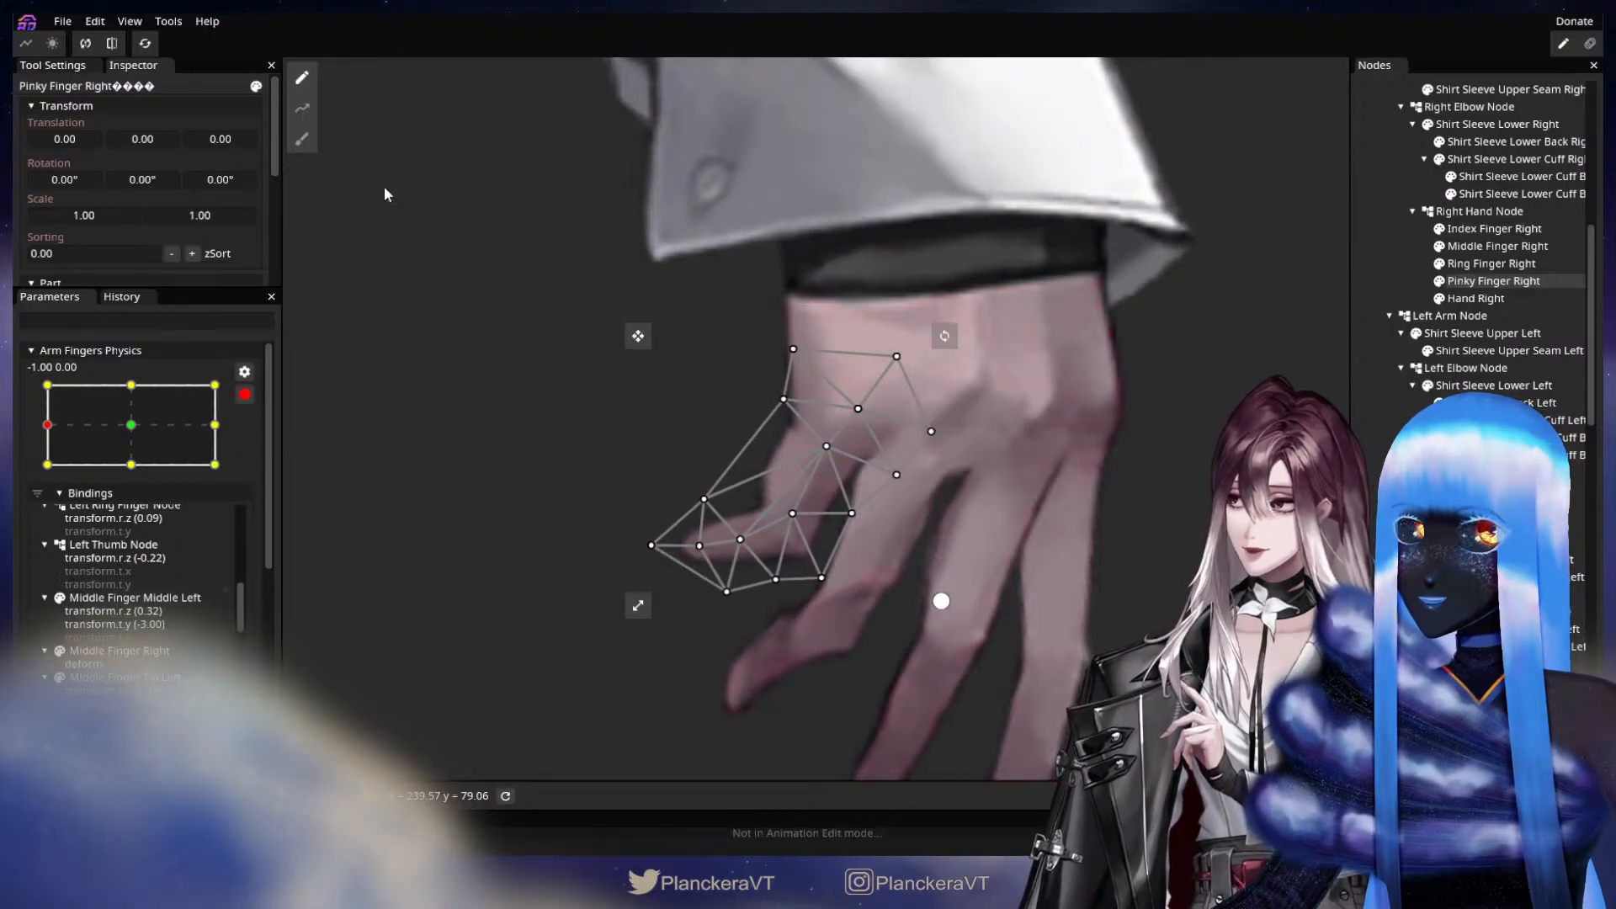
drag(707, 499, 744, 488)
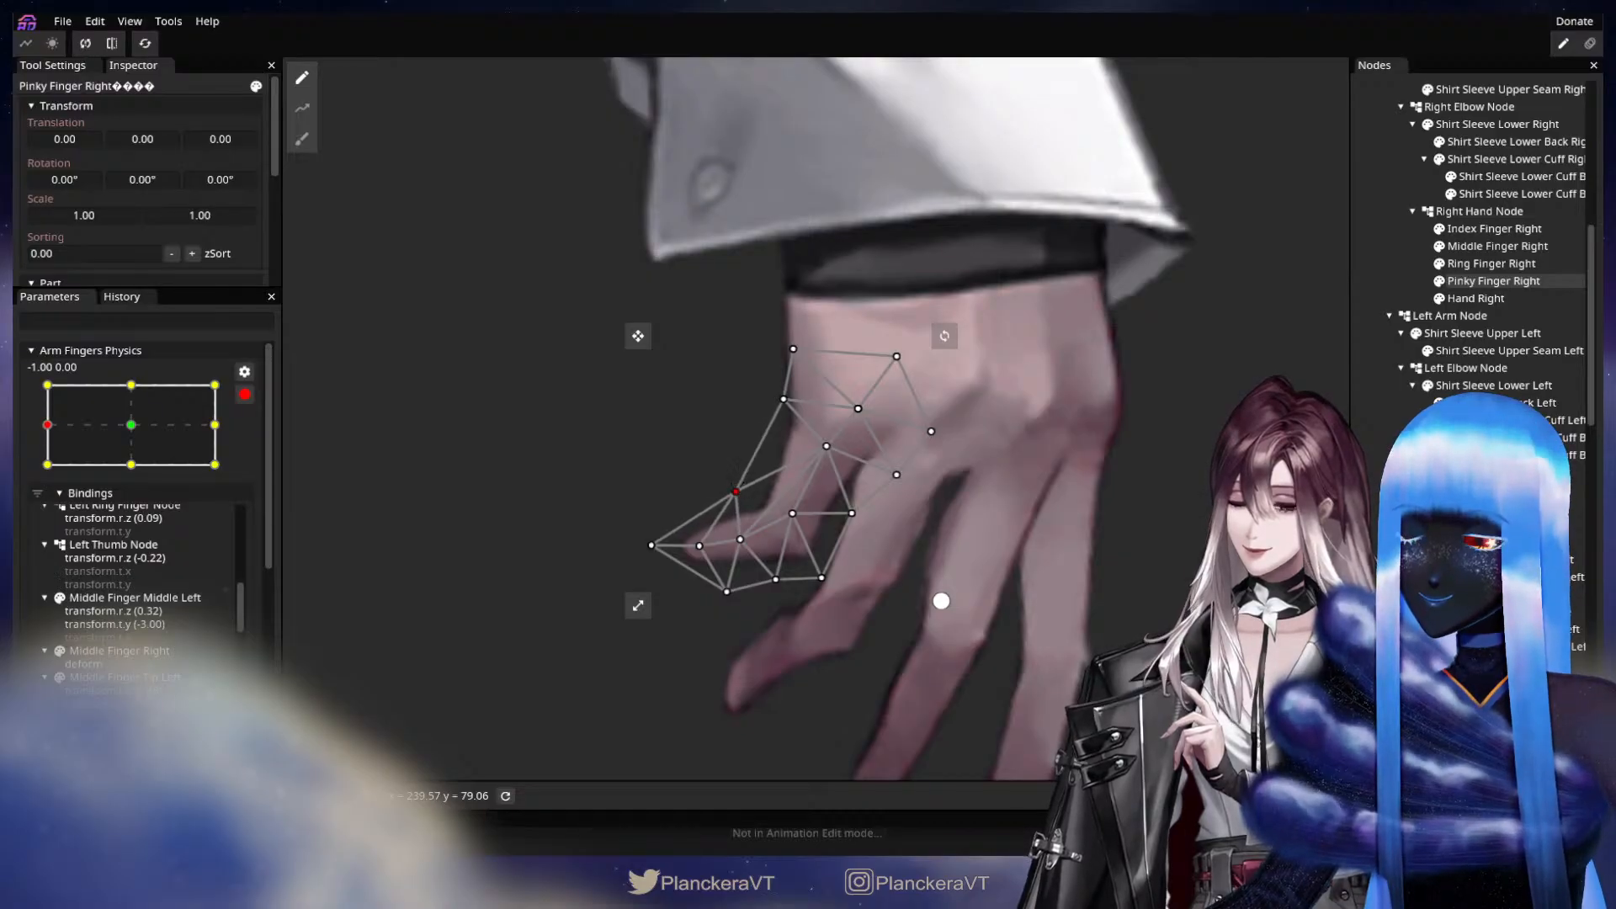
click(1380, 556)
Switch Arm Fingers Physics to the 1.00, 0.00 keypoint and inspect the right hand's pose.
scroll(1009, 622, down, 5)
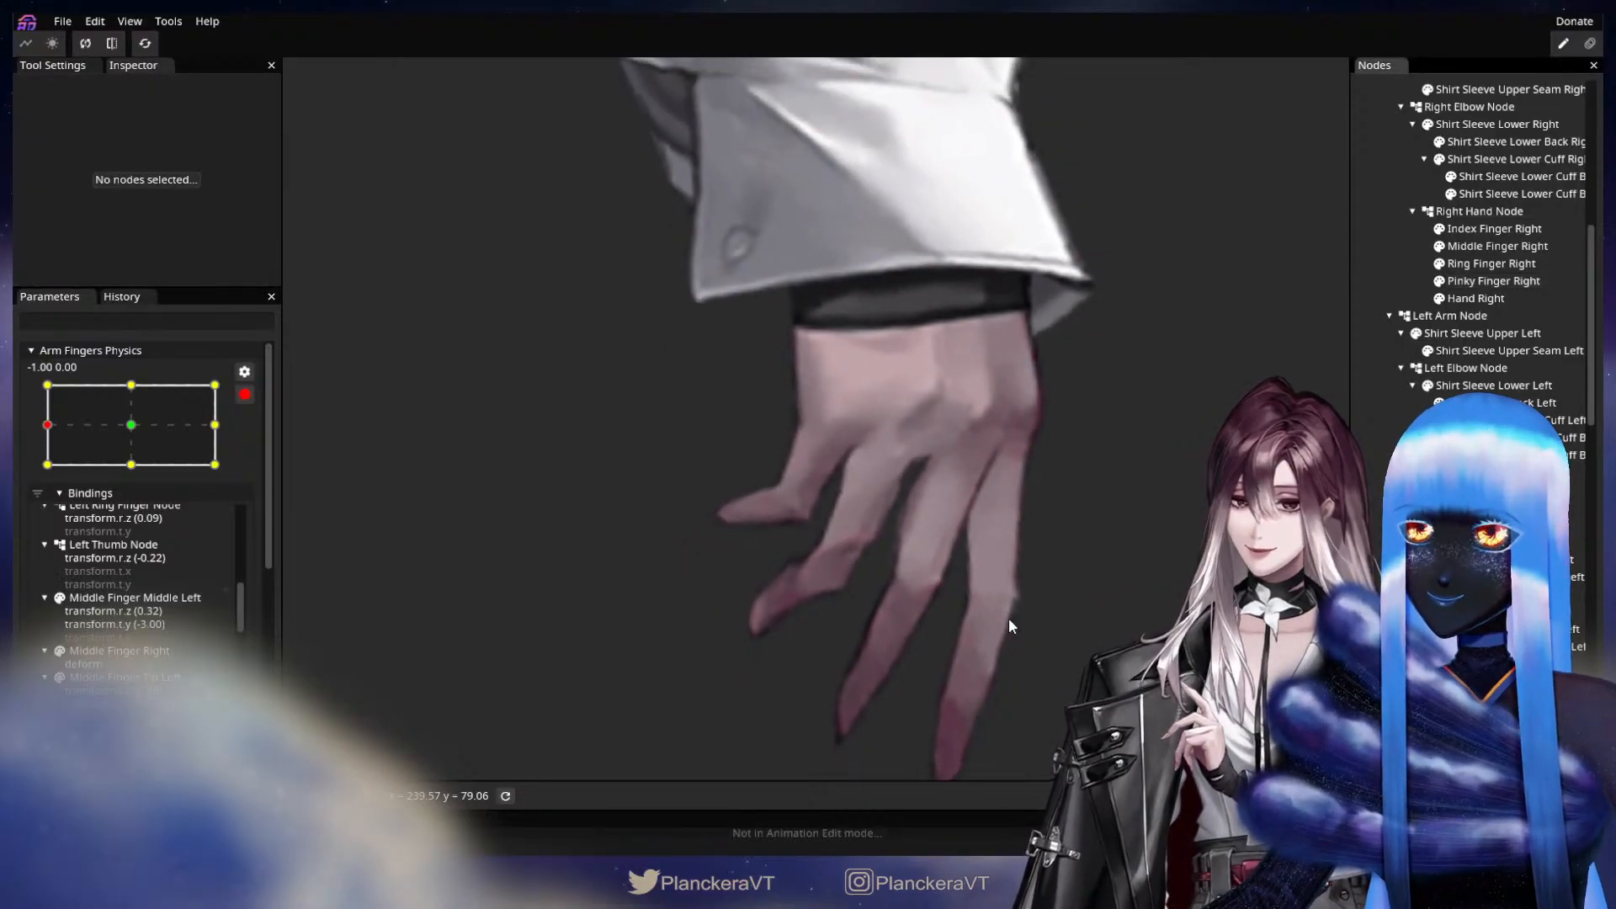
drag(132, 429, 222, 440)
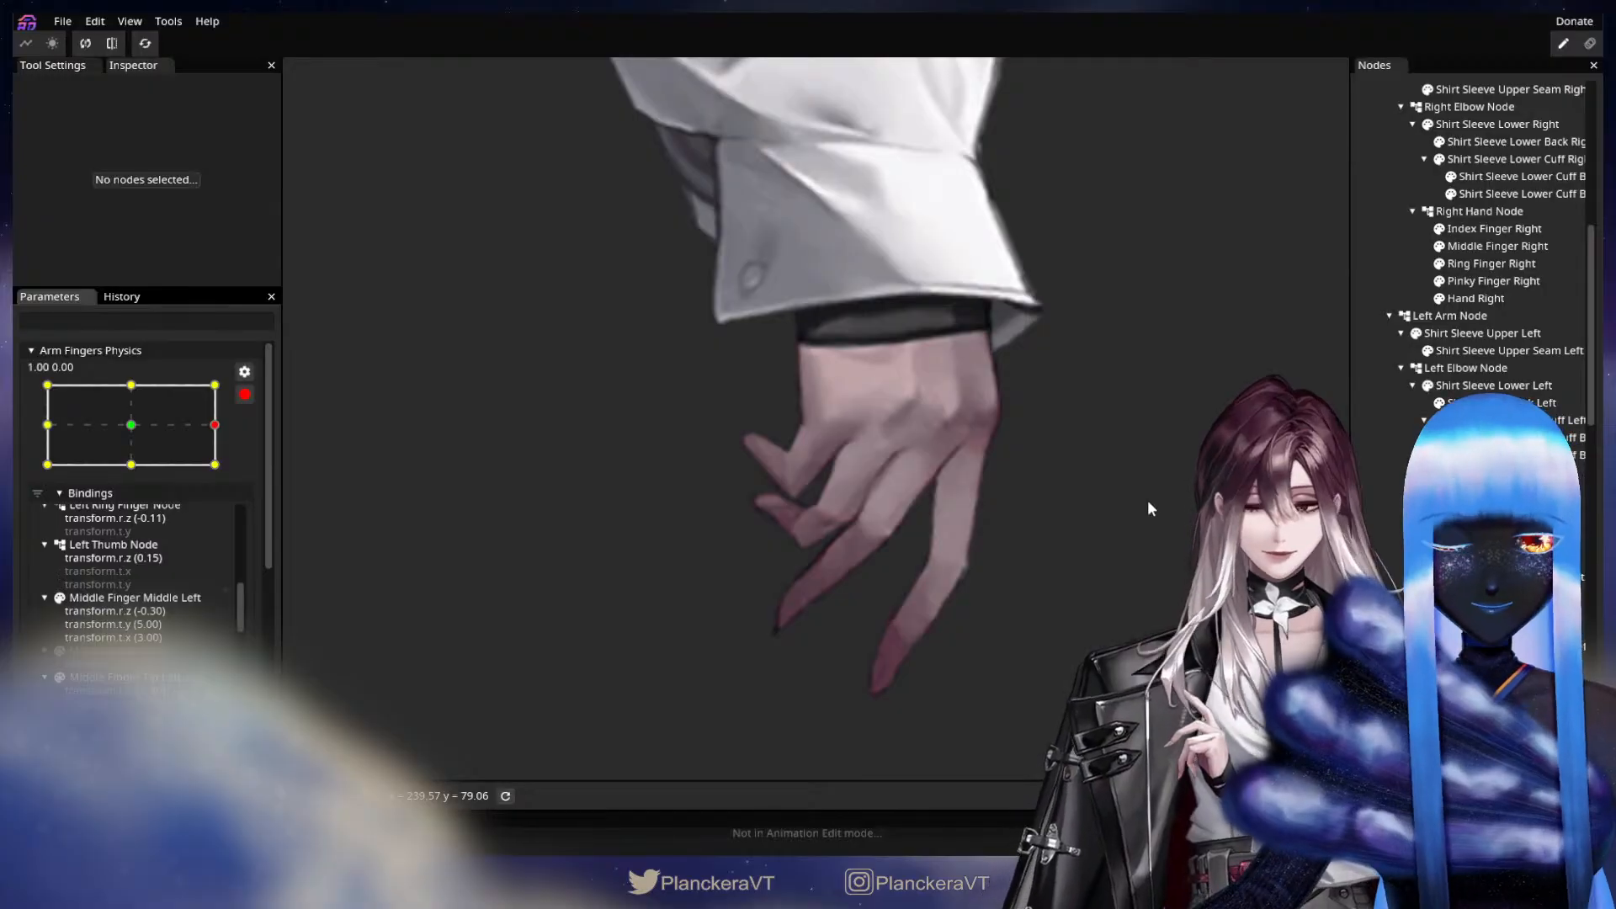
drag(1070, 500, 957, 523)
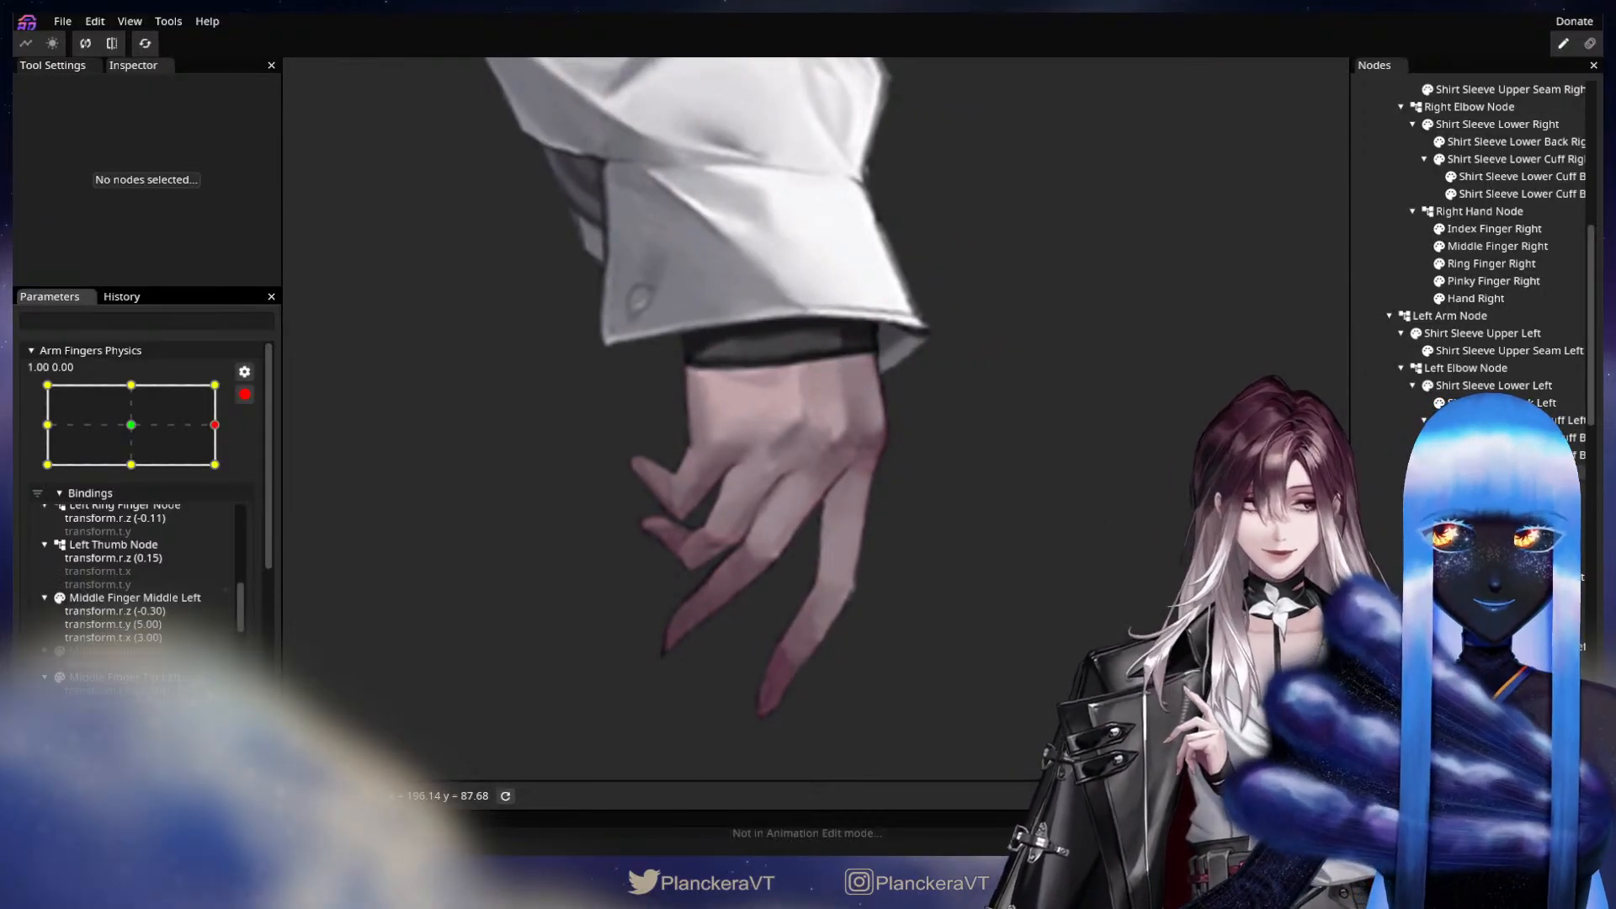
Draw a deform path on Index Finger Right from the knuckle through the middle joint and fingertip to beyond the tip.
click(1472, 233)
click(303, 107)
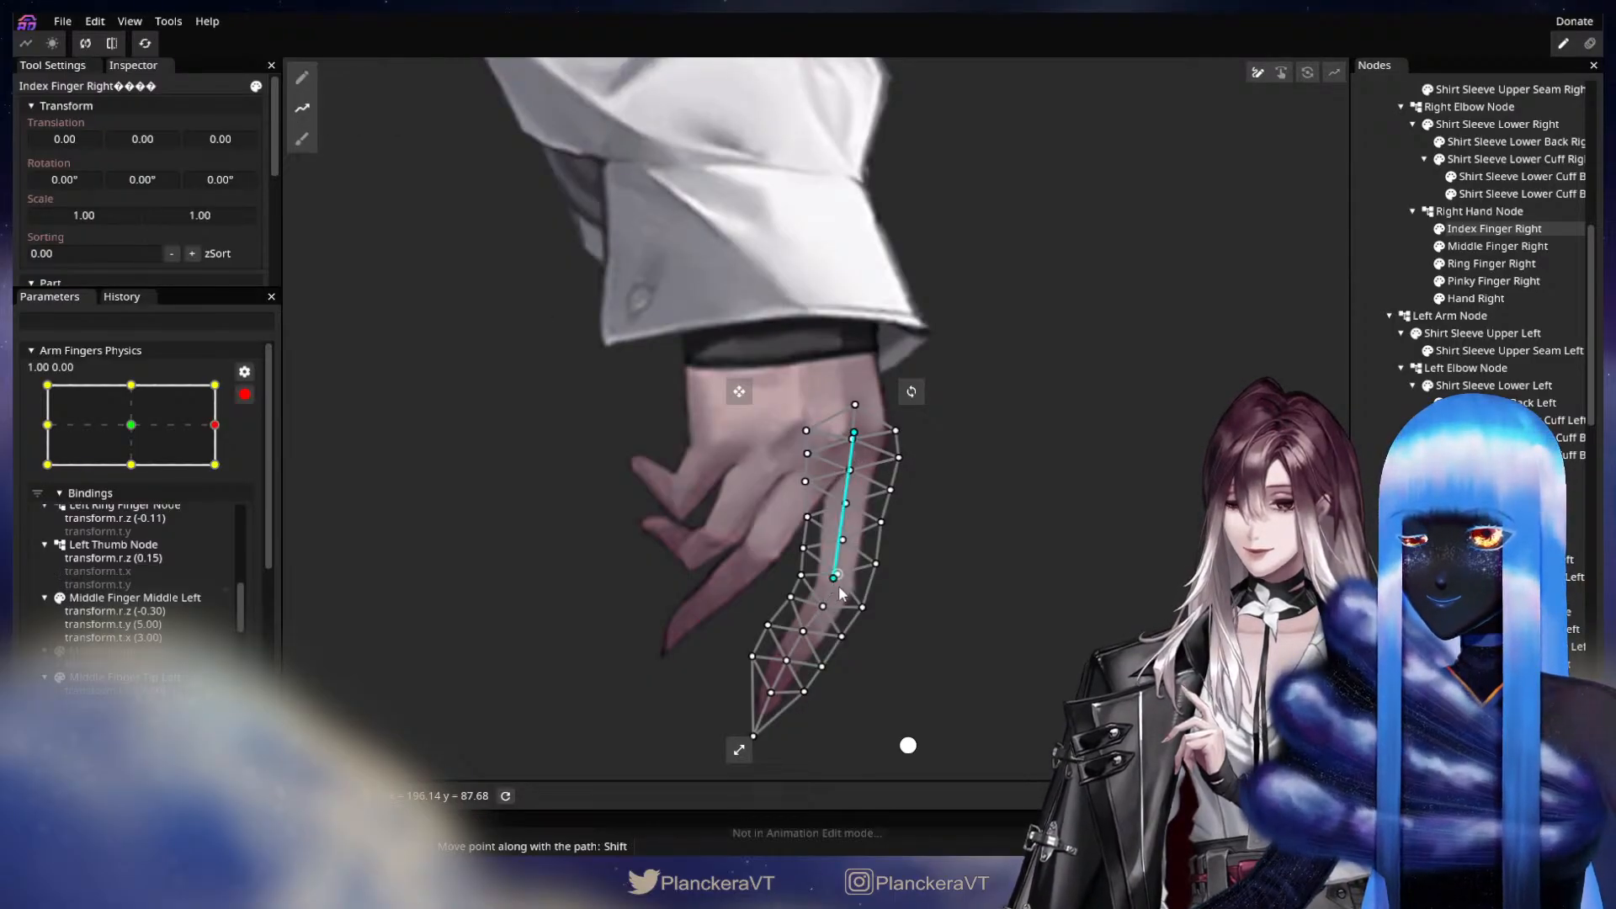
click(791, 608)
double_click(682, 721)
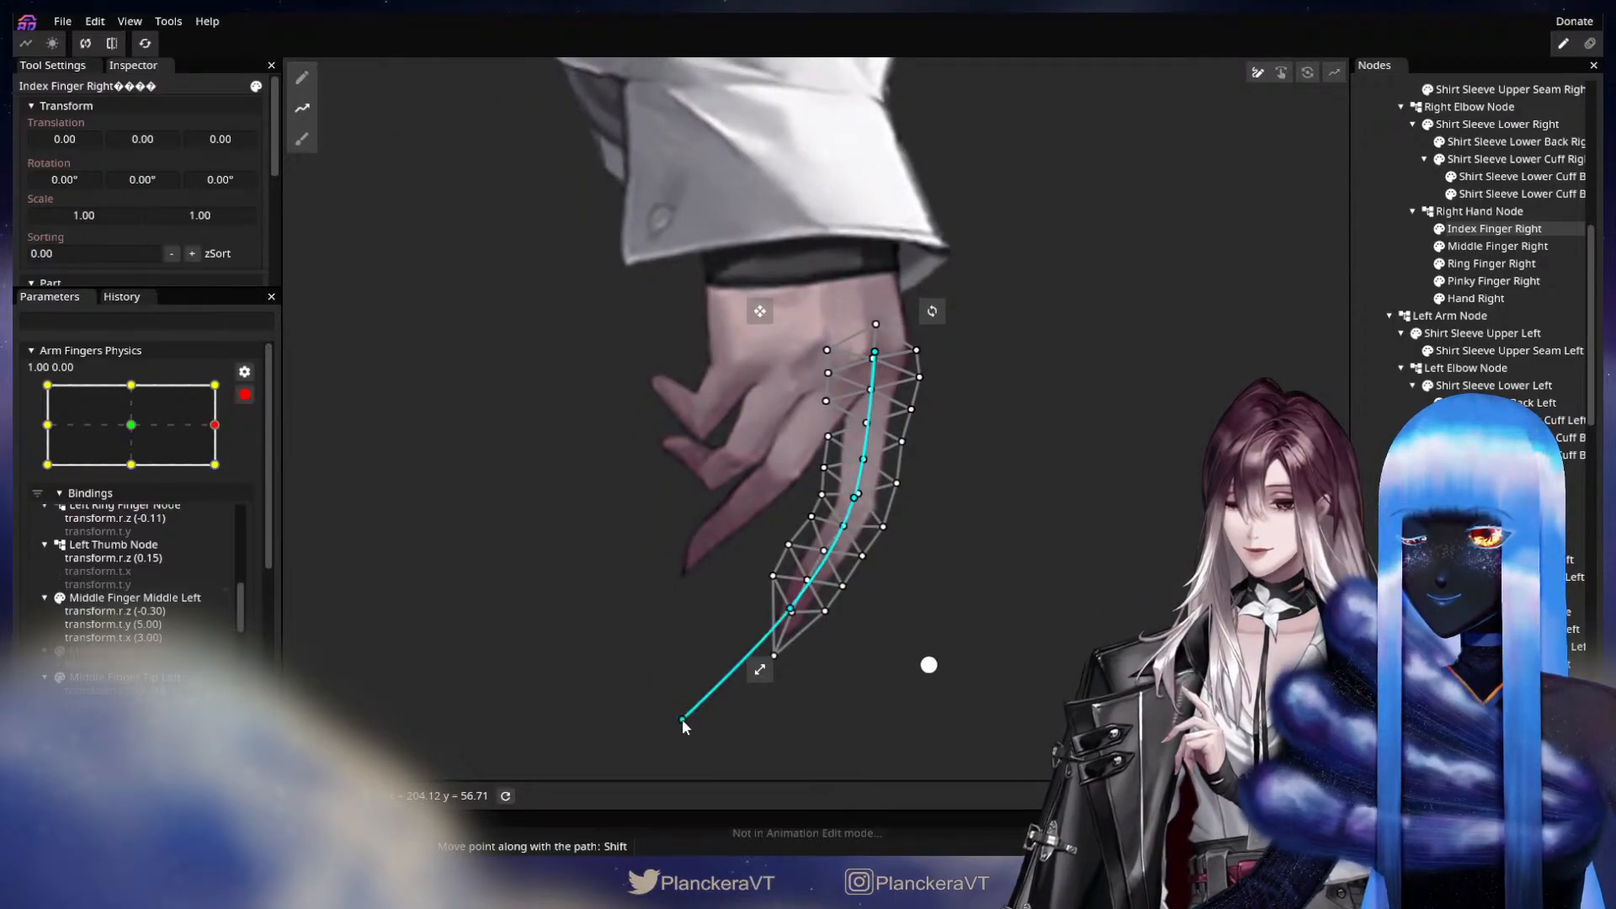
drag(682, 721, 697, 729)
Bend Index Finger Right toward the other fingers by moving its fingertip and end path points up and inward, nudging the joint slightly inward.
key(Tab)
drag(780, 606, 756, 579)
drag(844, 524, 844, 505)
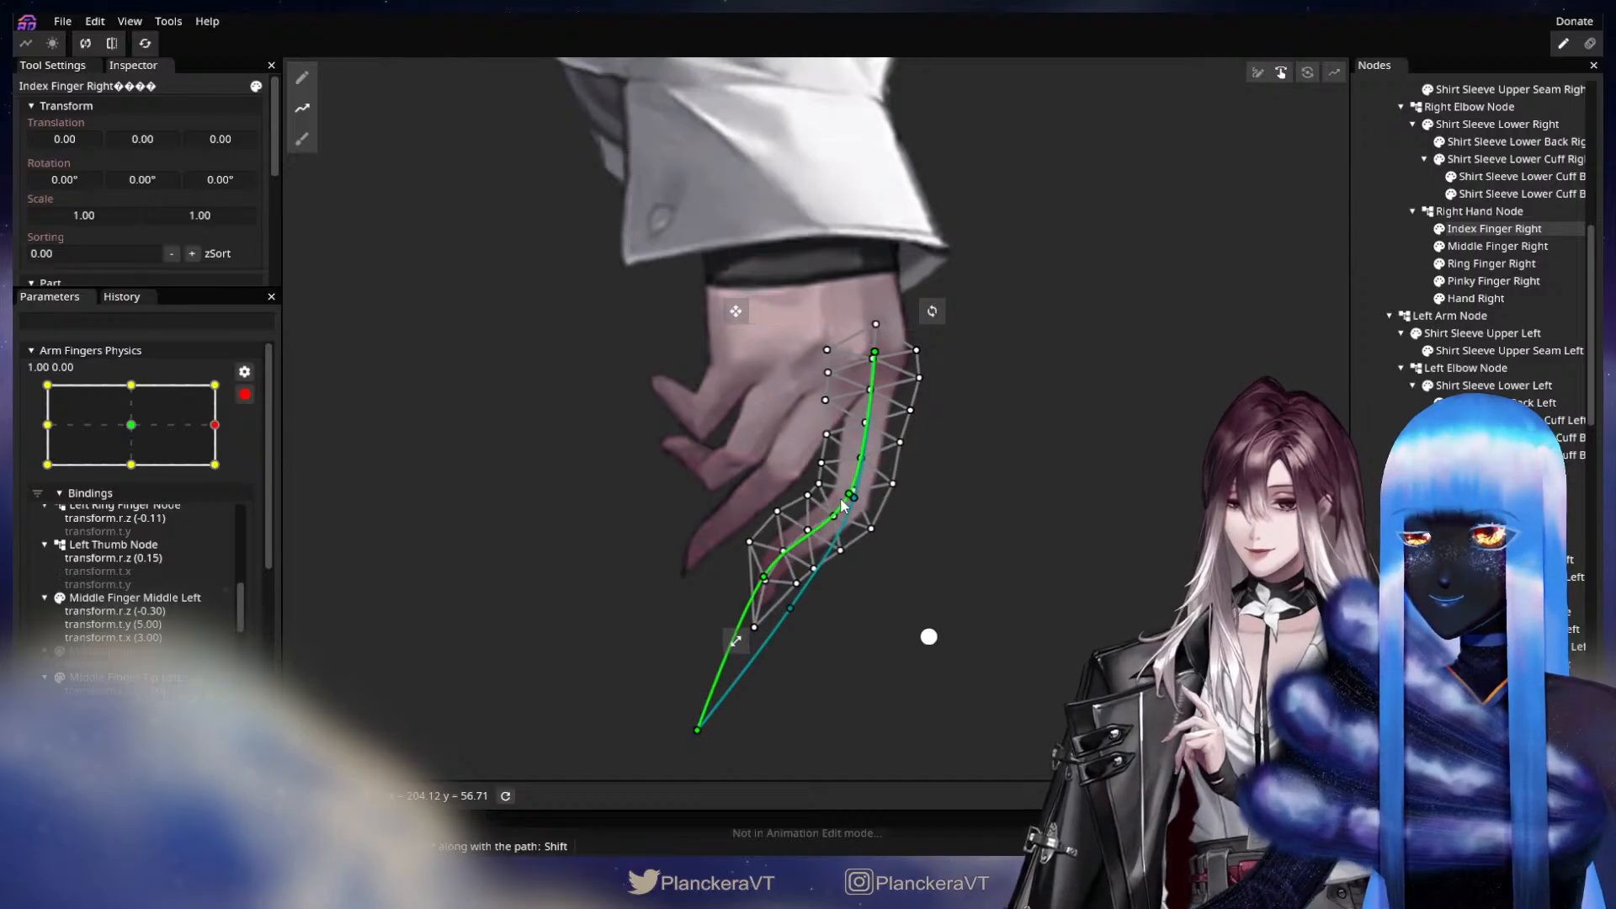
drag(695, 731, 646, 627)
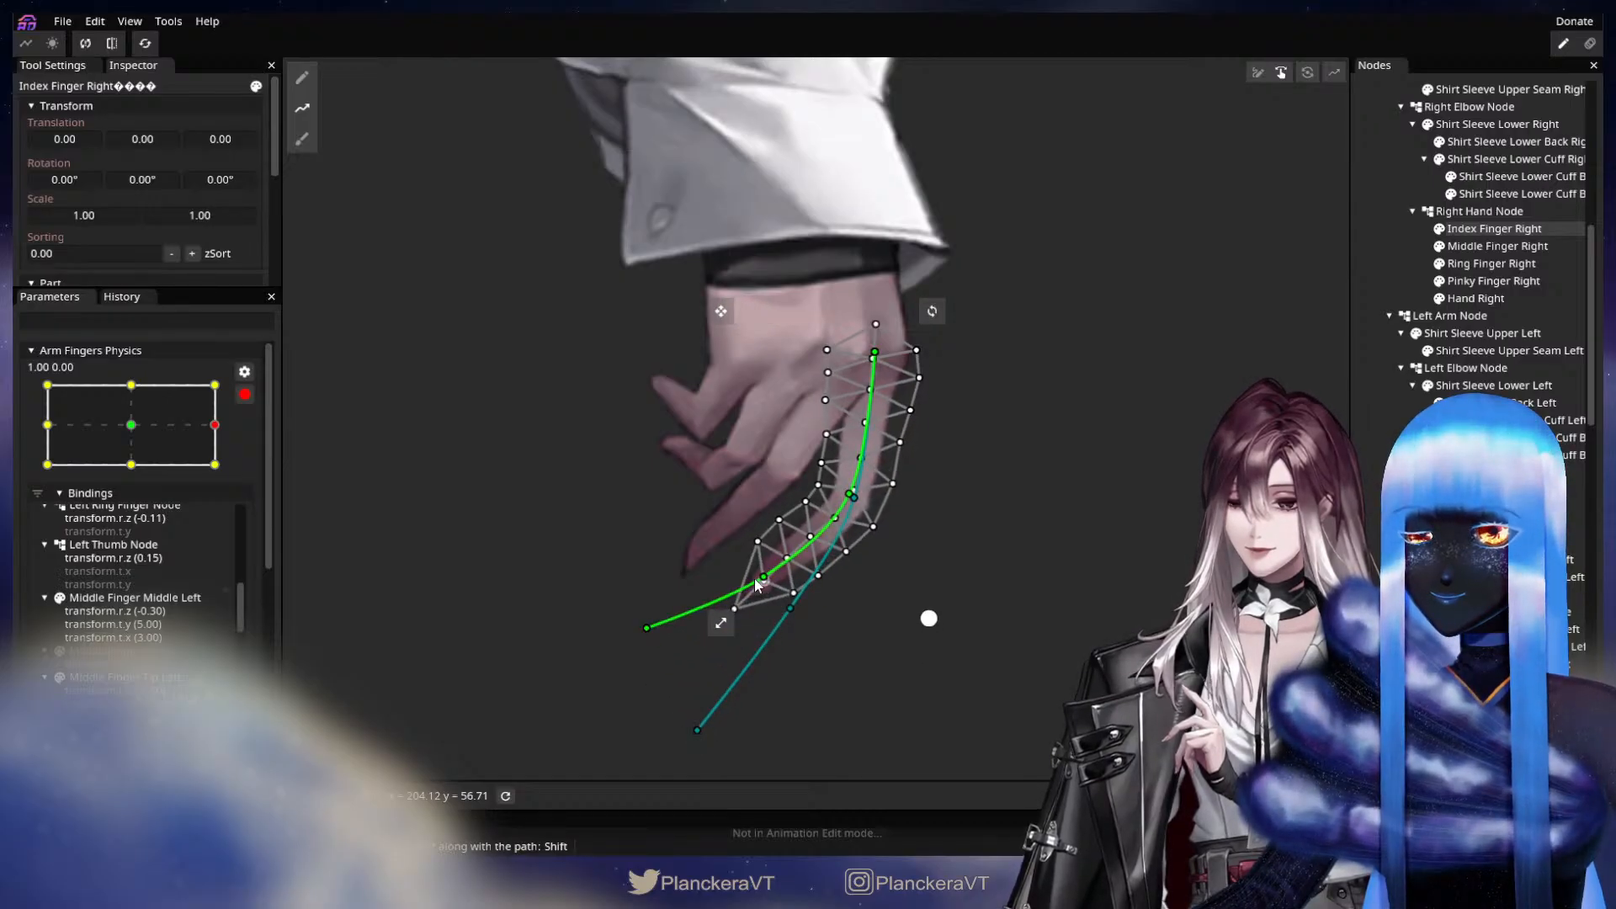
drag(756, 583, 749, 568)
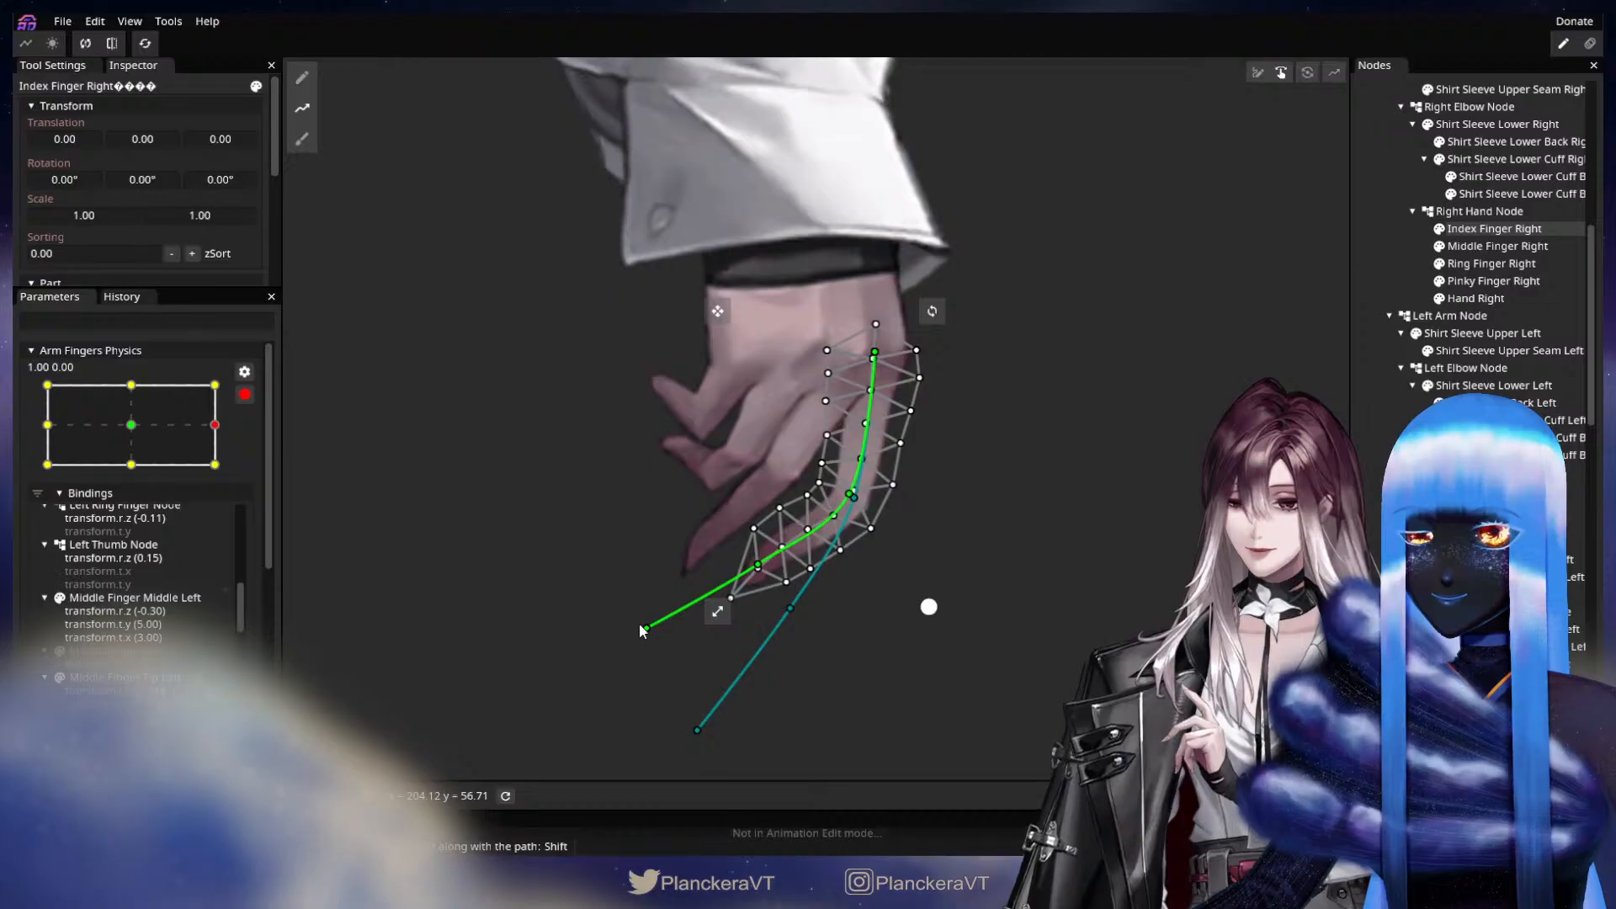
drag(643, 631, 645, 603)
drag(750, 555, 747, 547)
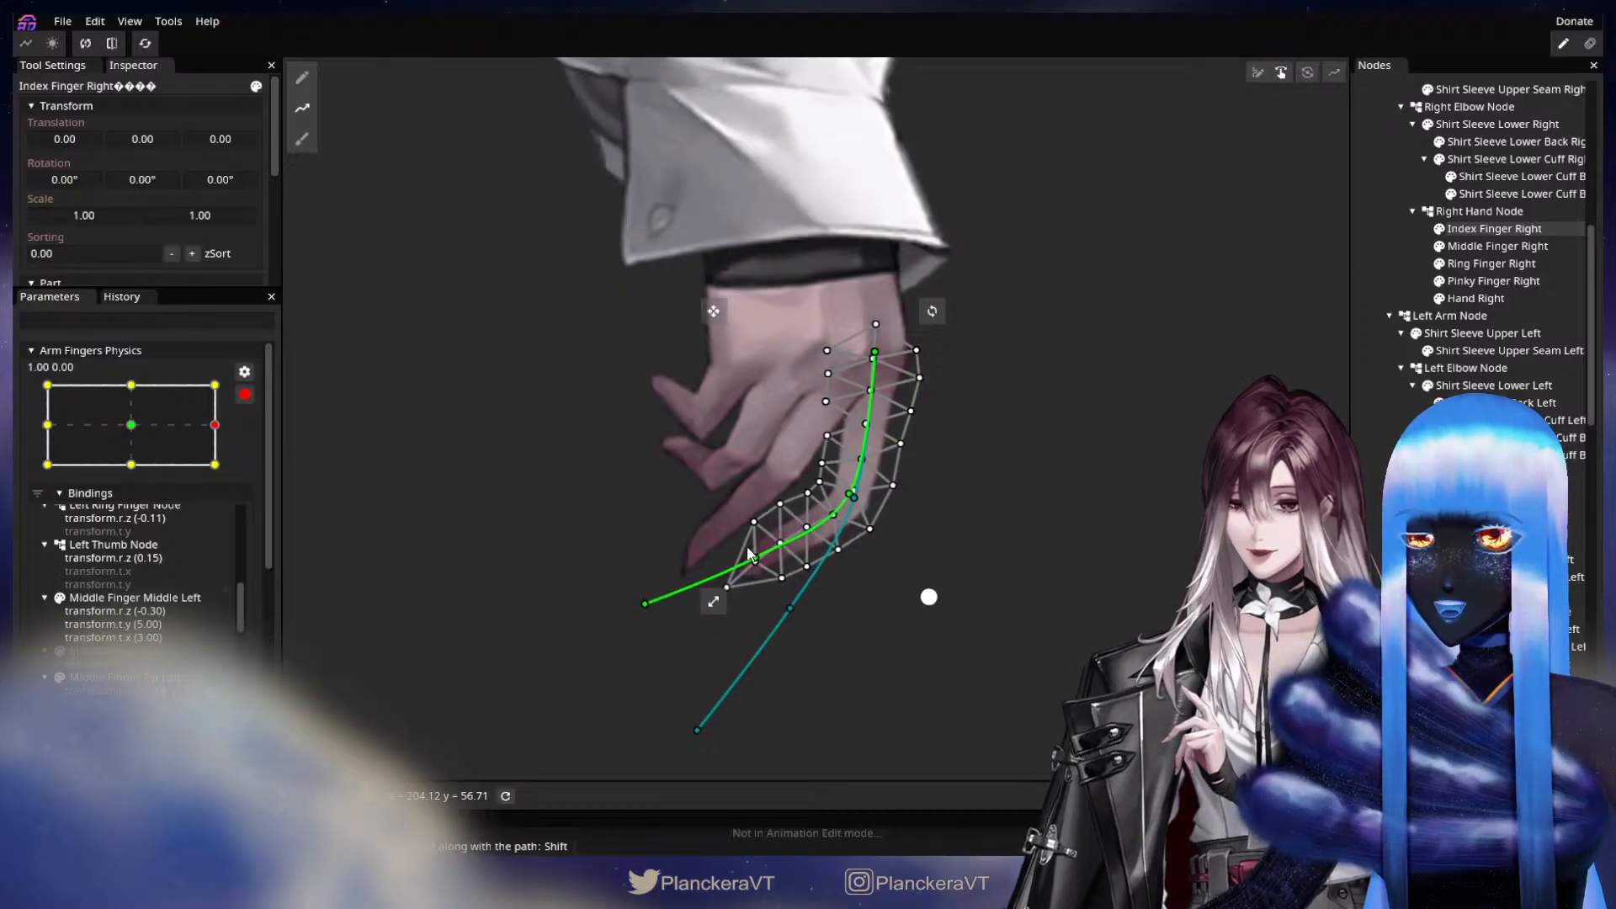
drag(844, 493, 841, 488)
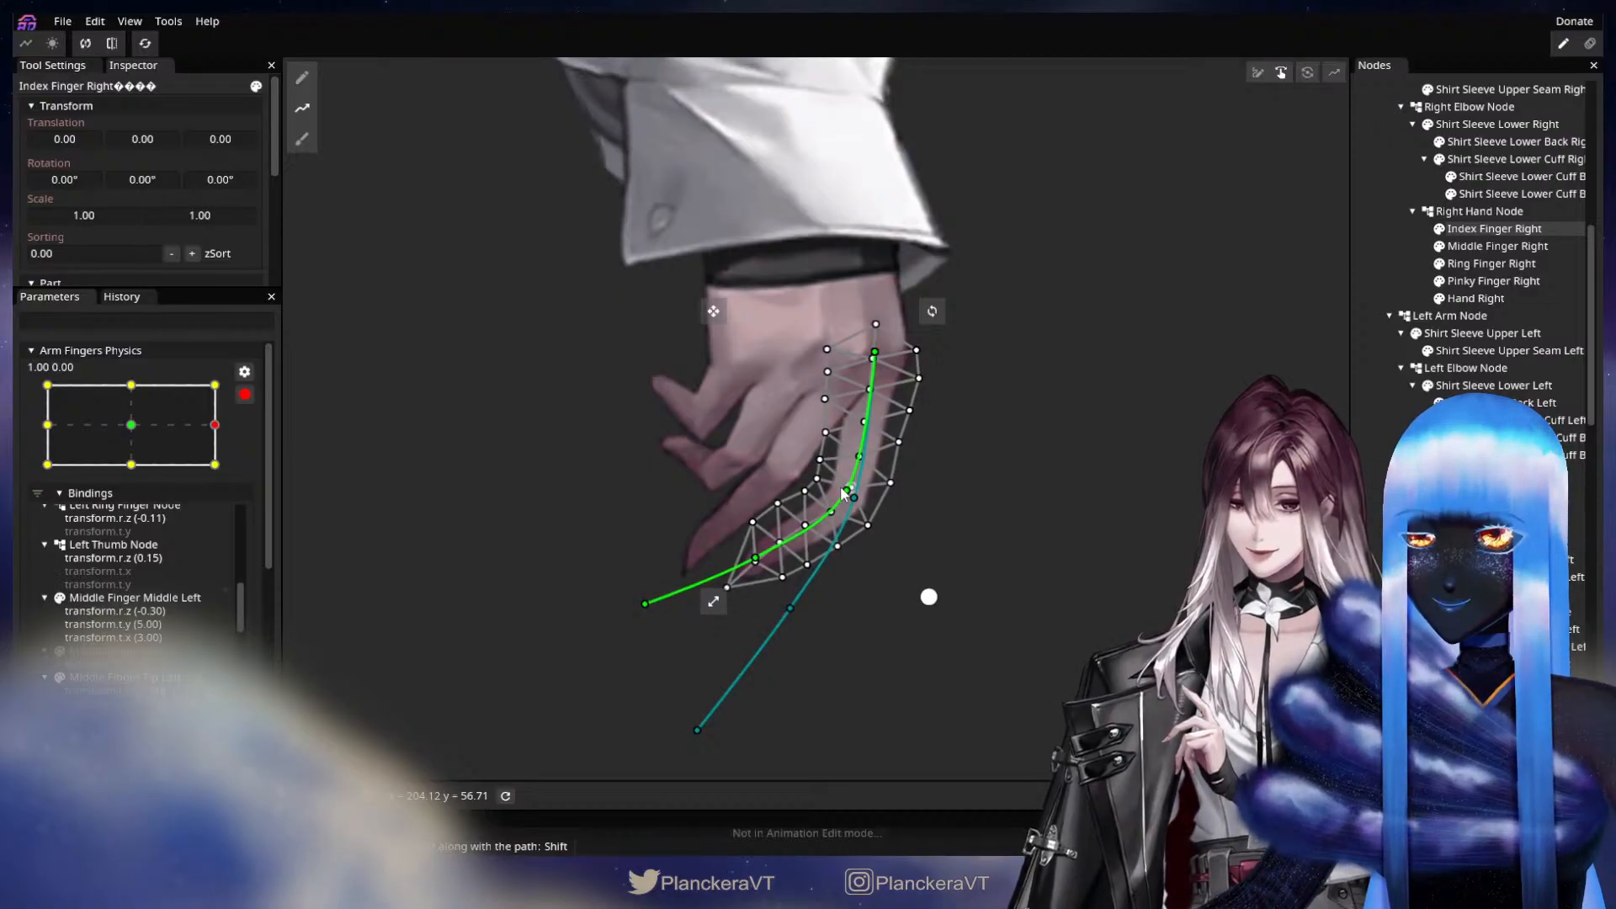
Draw a deform path on Middle Finger Right from the knuckle through the middle joint and fingertip to well past the tip.
click(1456, 253)
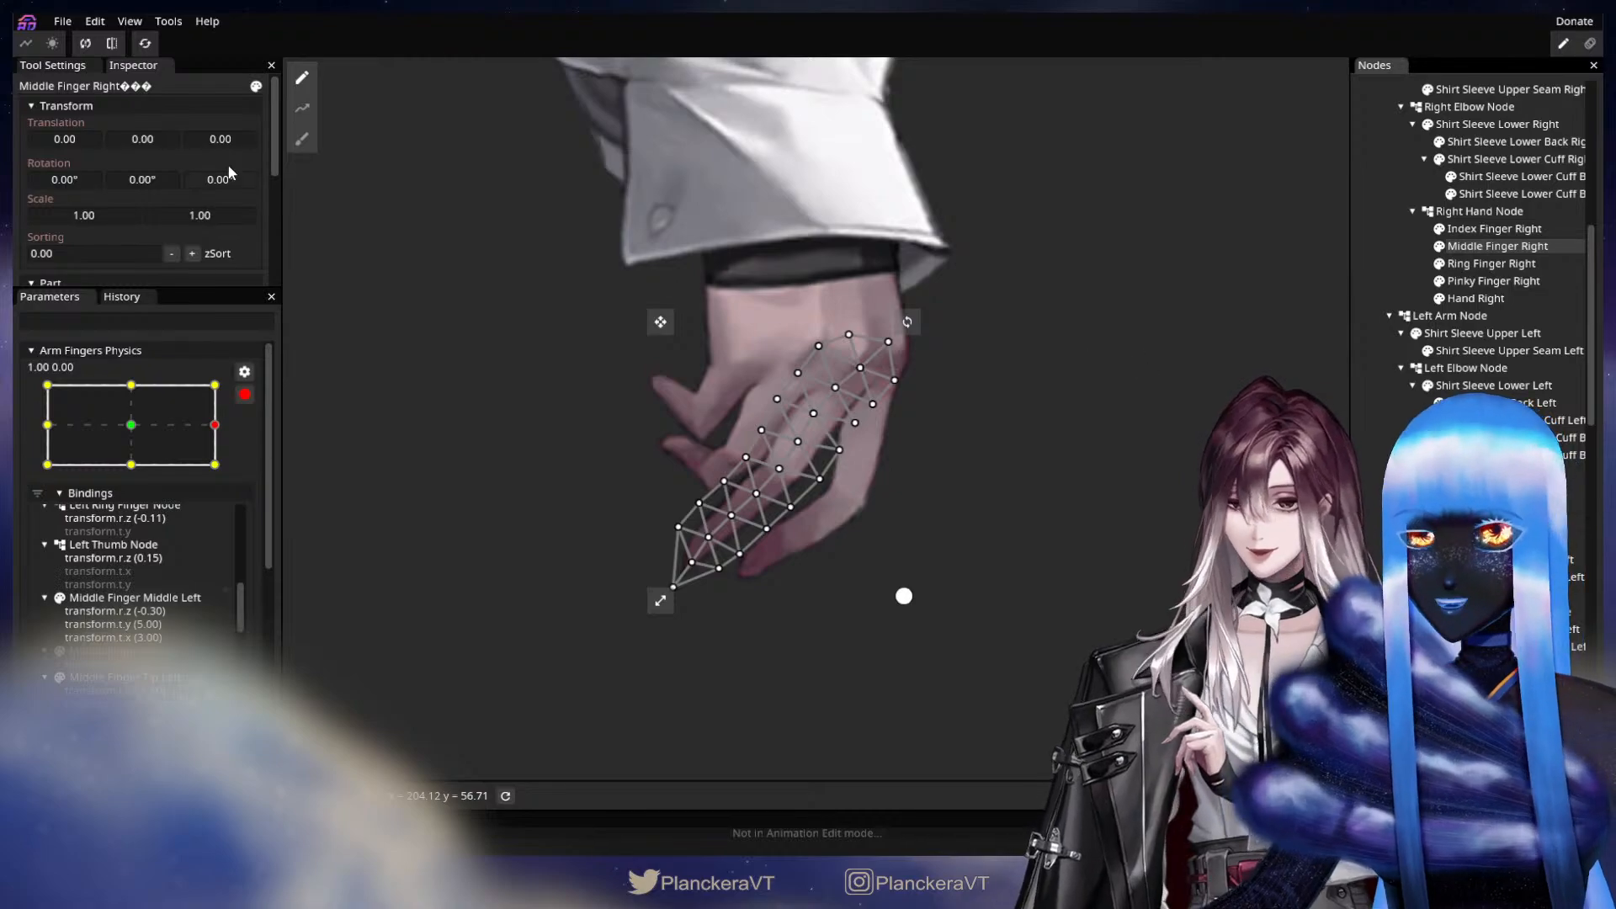
click(302, 107)
click(860, 369)
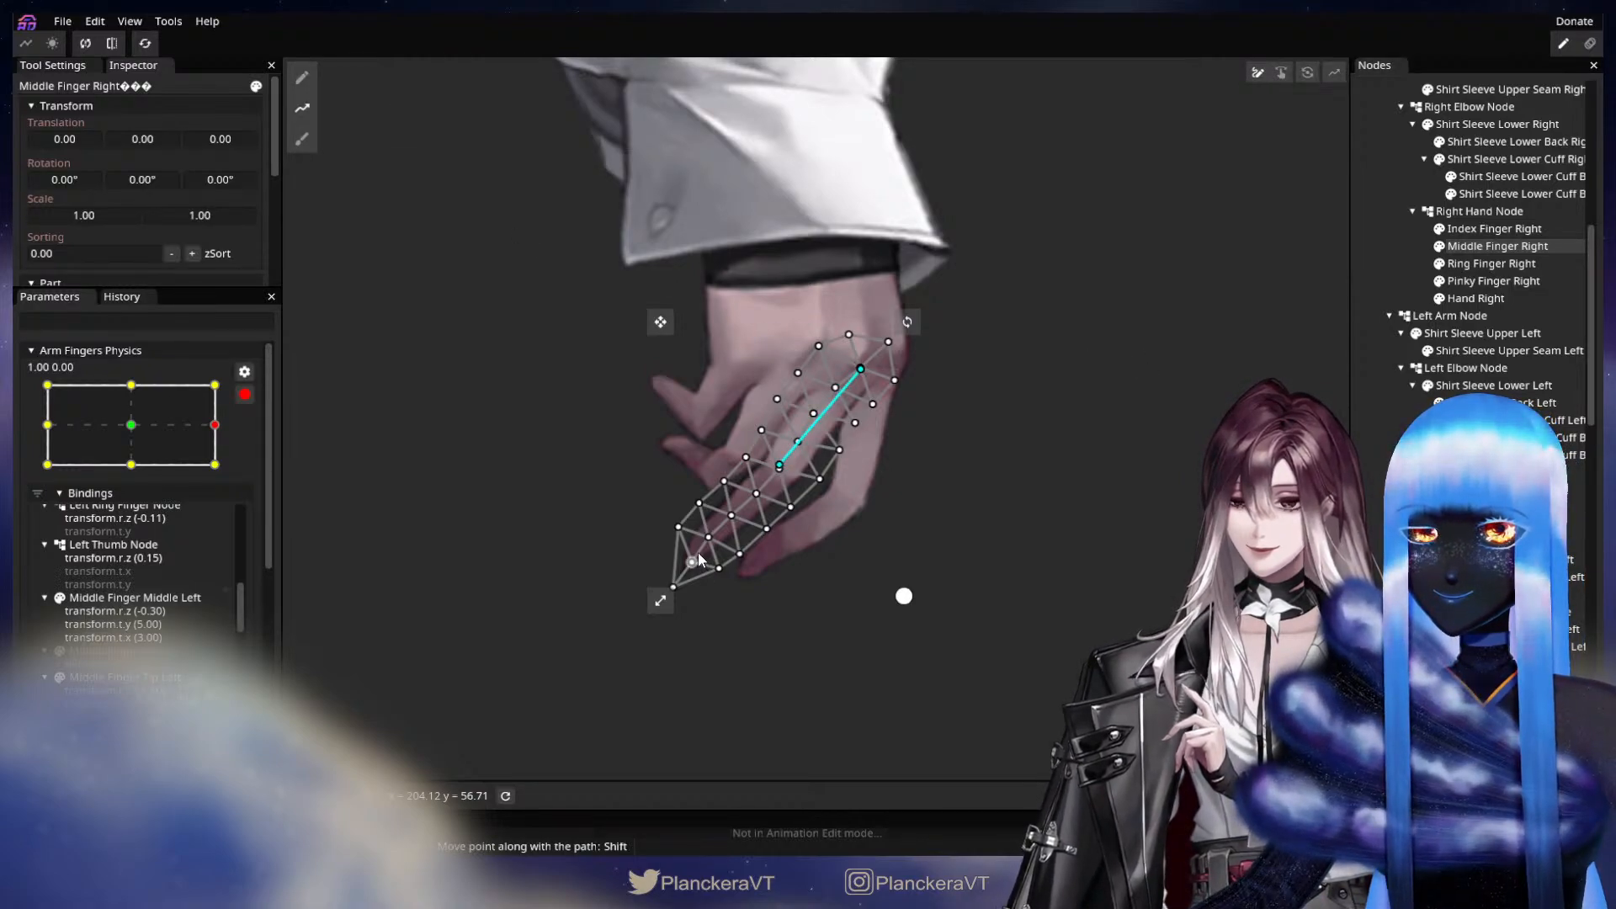
double_click(614, 646)
drag(614, 646, 626, 668)
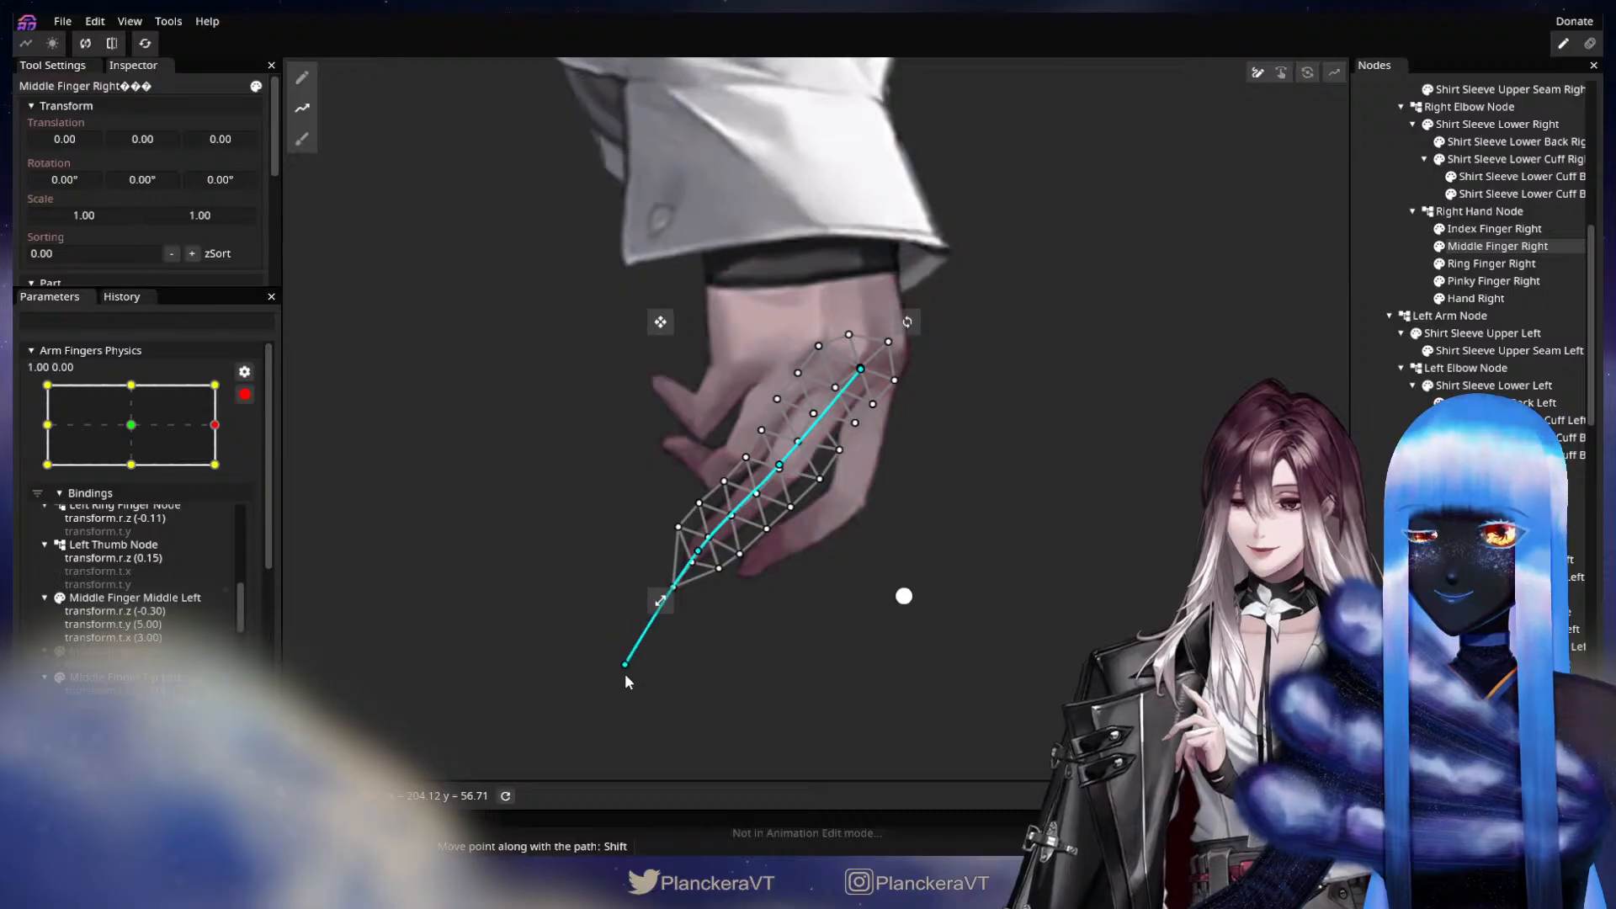
Bend Middle Finger Right by raising its fingertip and end path points until the tip section is nearly horizontal, fine-tuning the joint.
key(Tab)
drag(736, 609, 748, 648)
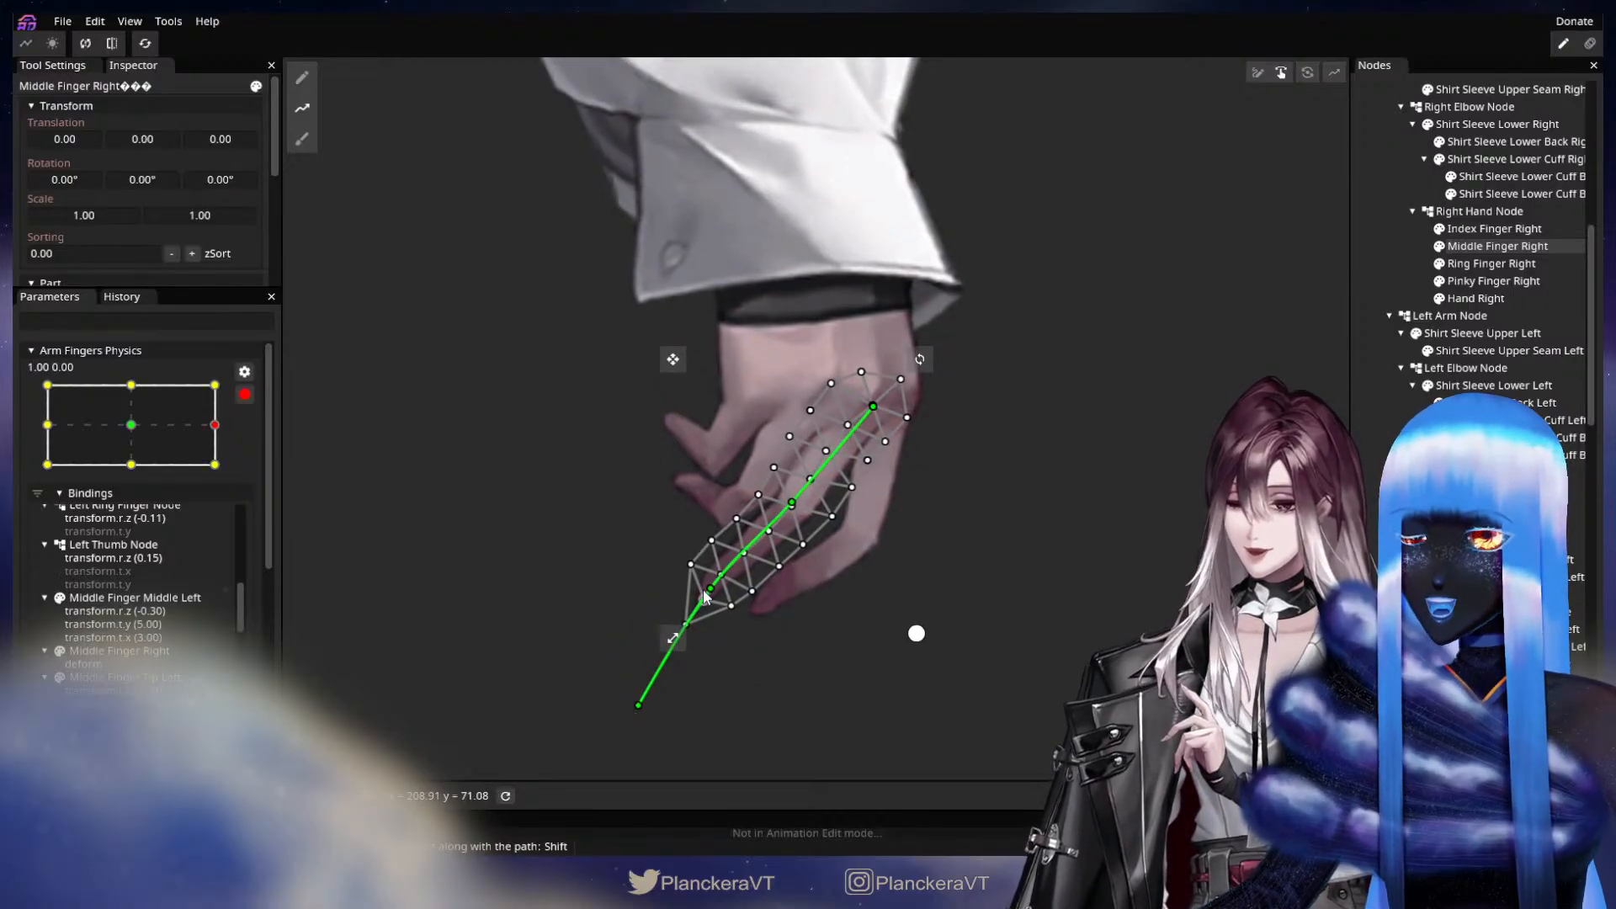
drag(788, 509, 785, 503)
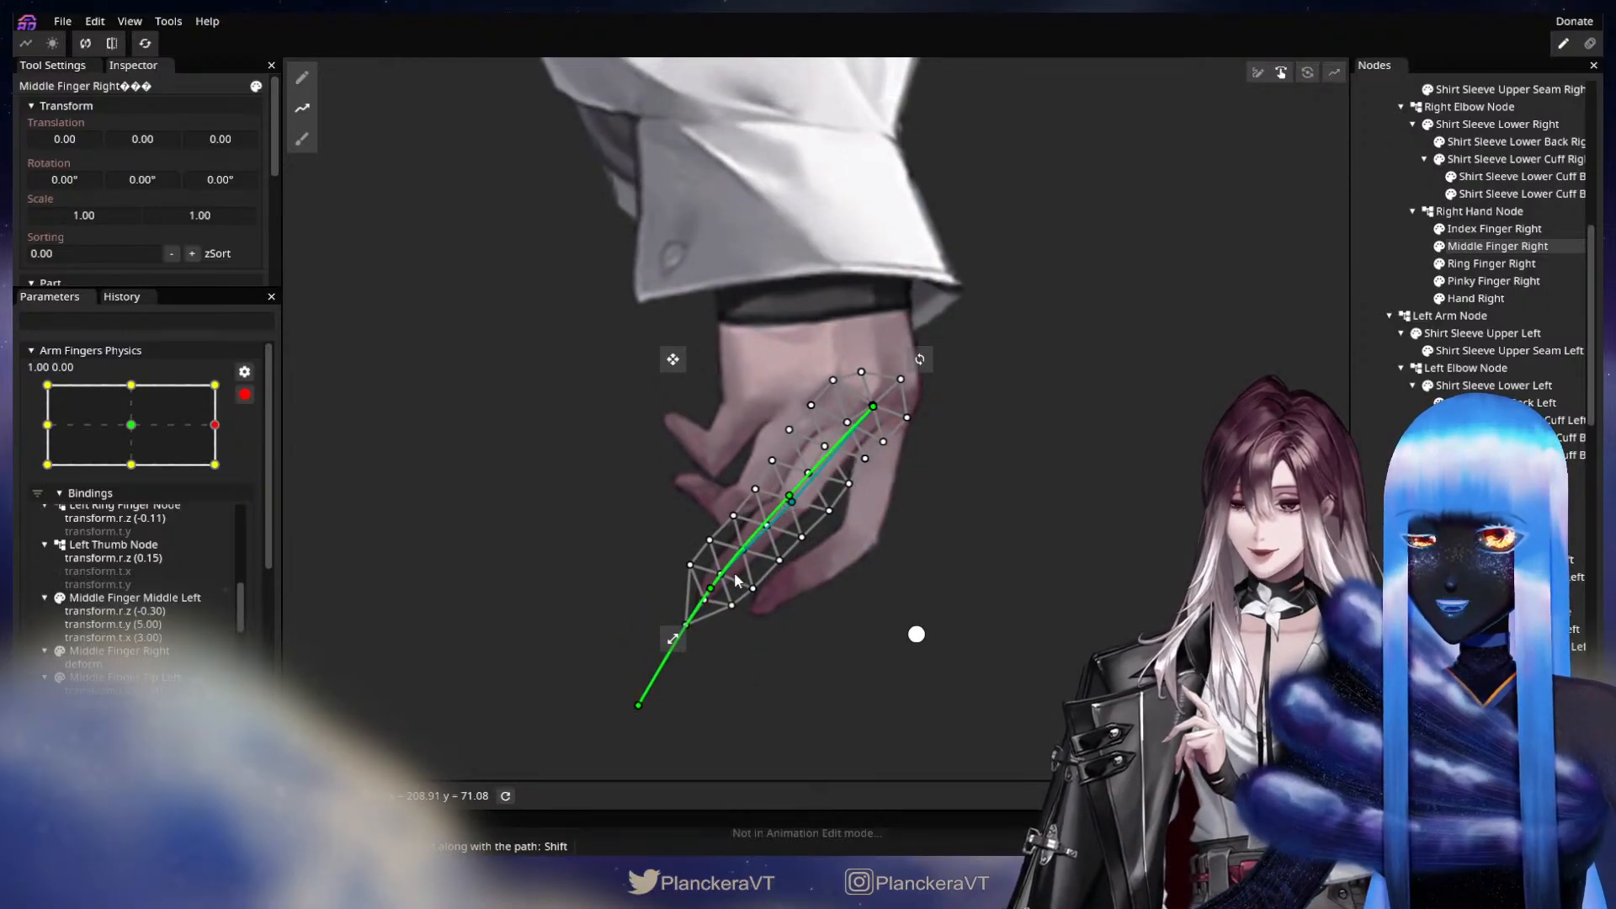
drag(712, 587, 692, 559)
drag(640, 704, 580, 587)
drag(697, 557, 683, 534)
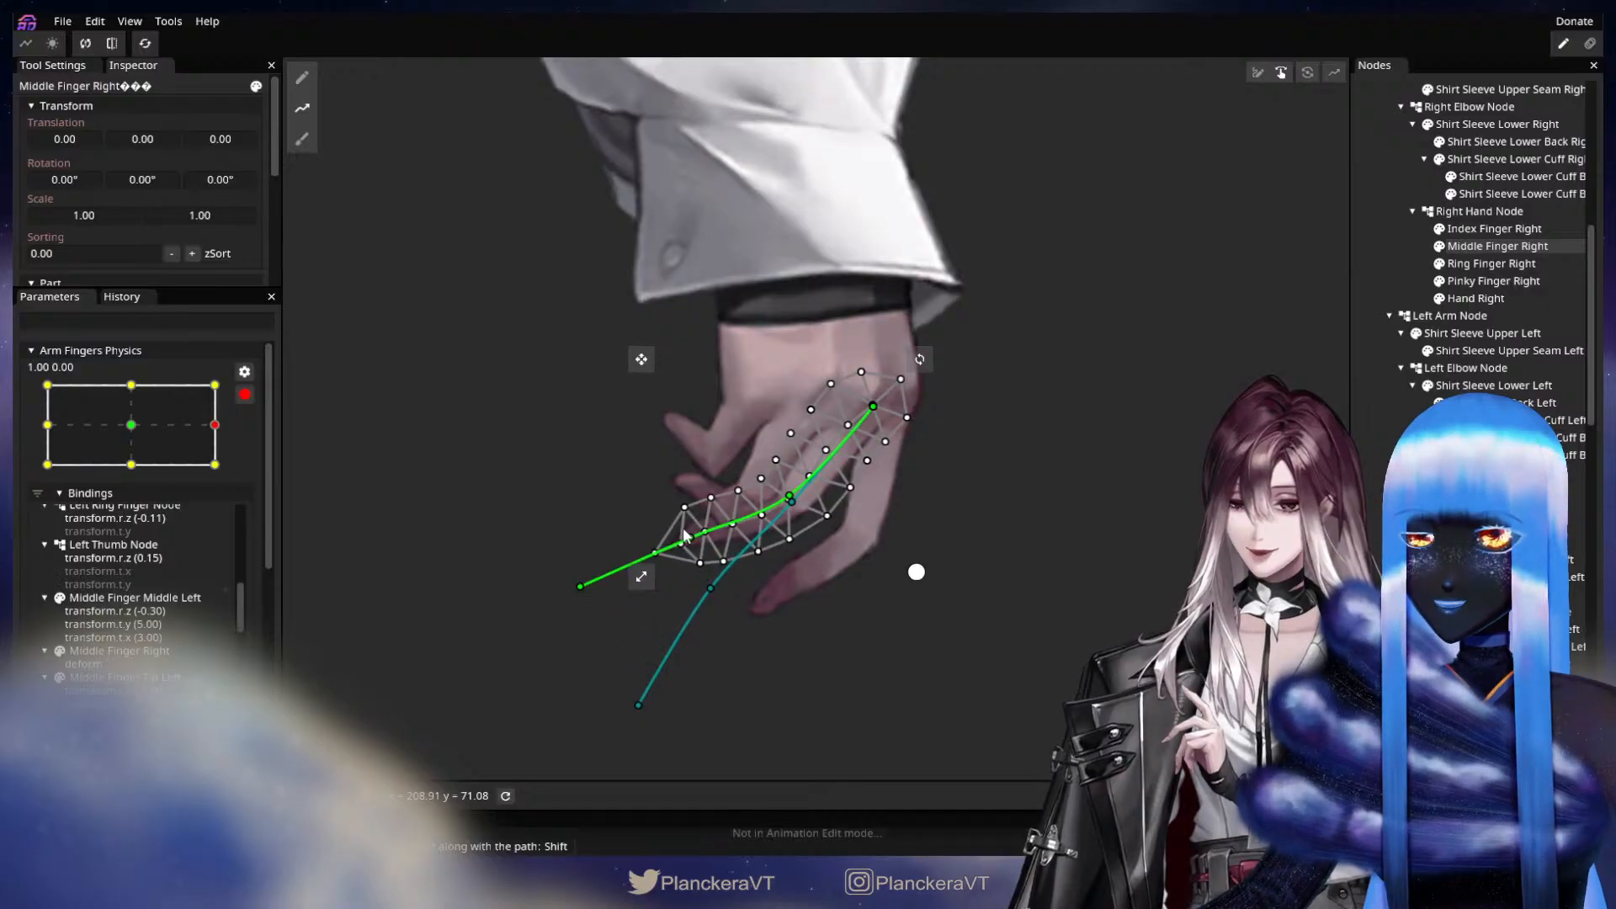
drag(586, 599, 585, 564)
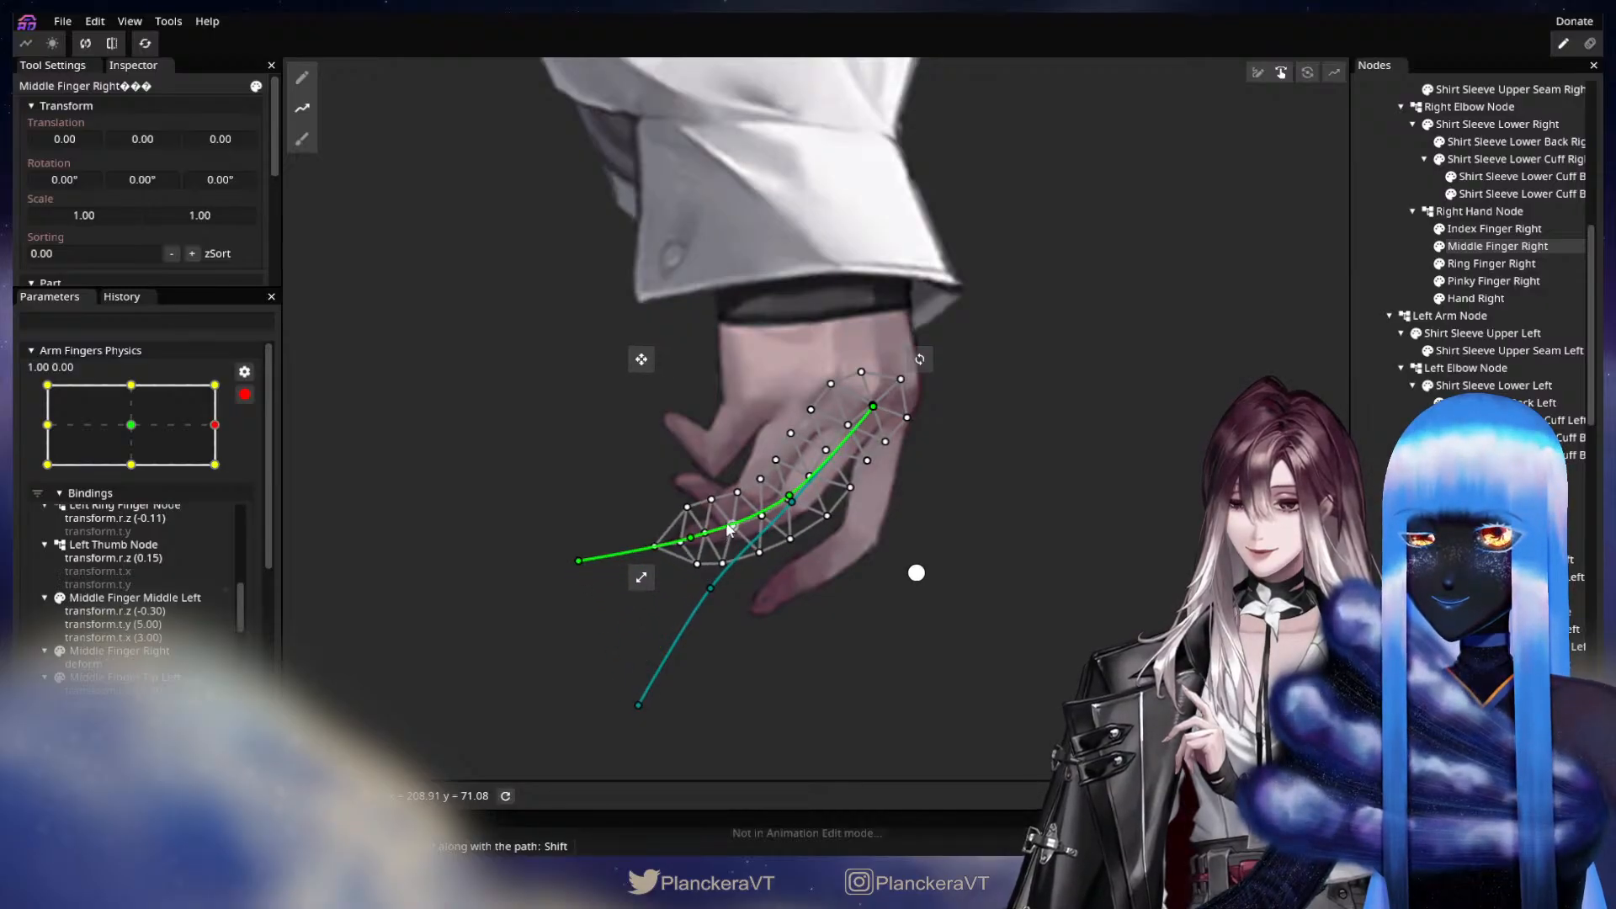
drag(692, 546, 695, 540)
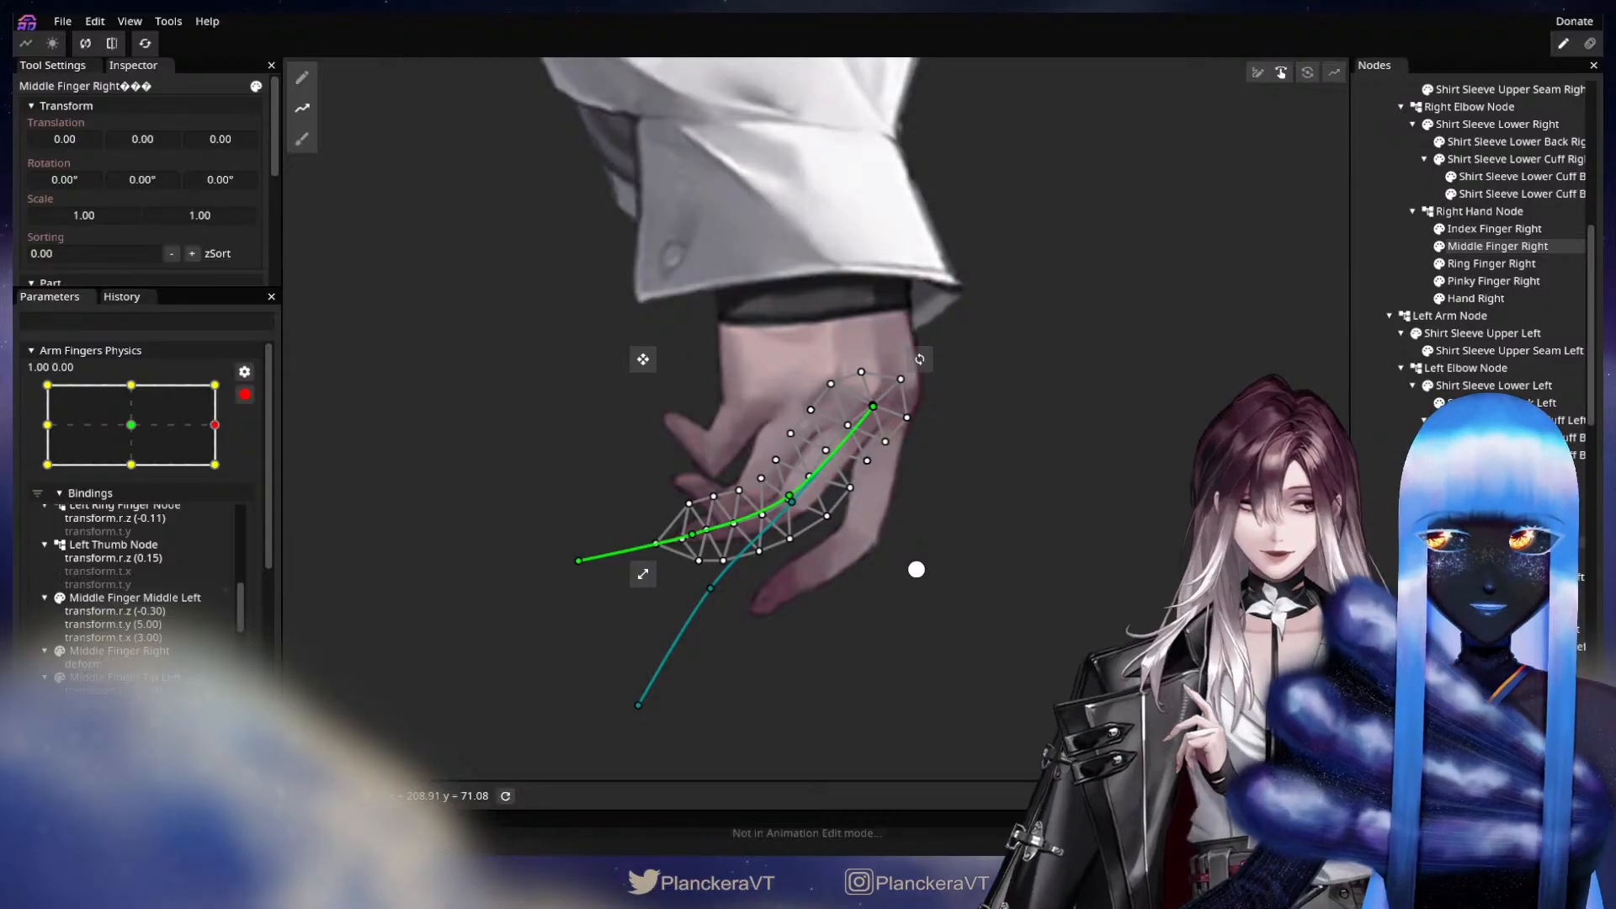
Draw a deform path on Ring Finger Right from the knuckle down to the bent joint and up through the fingertip to beyond it.
click(1492, 264)
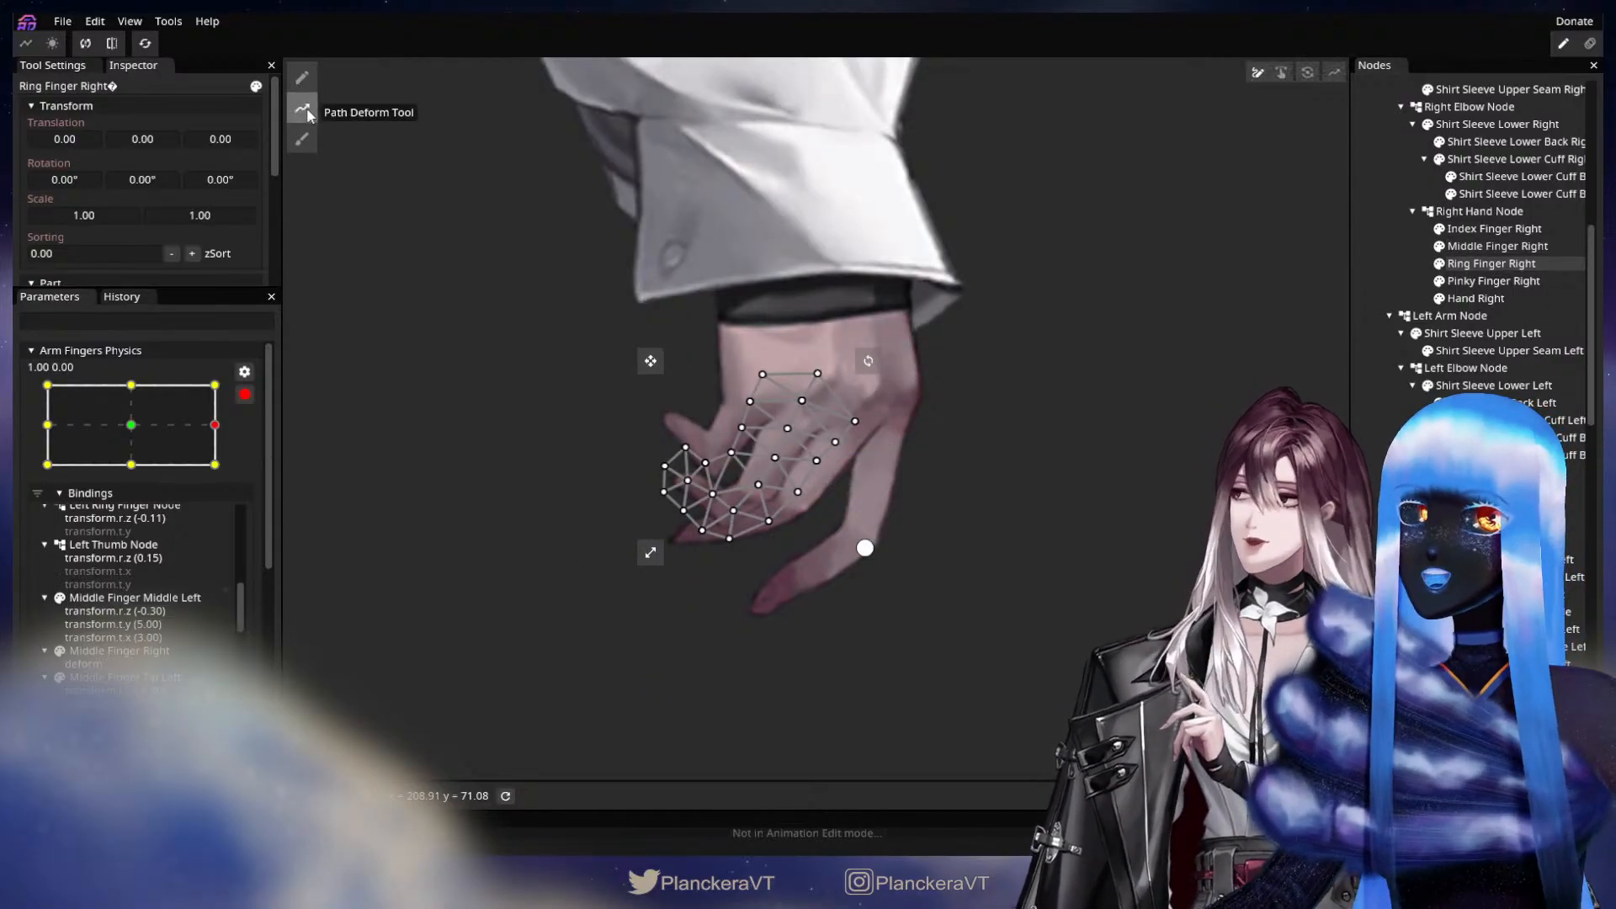
click(304, 108)
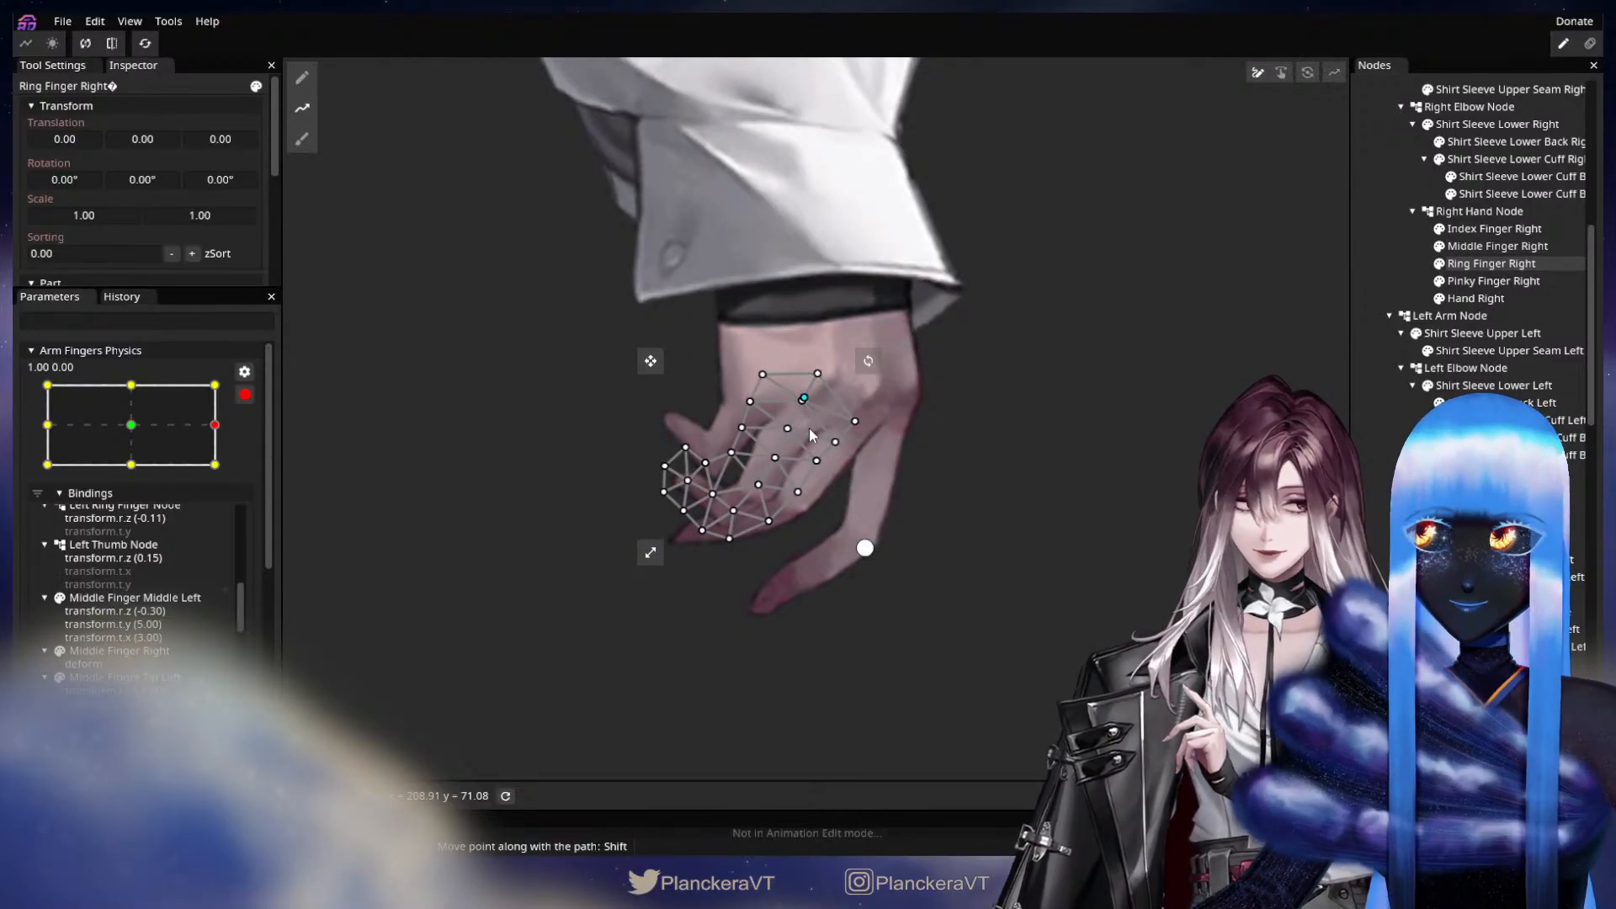
click(757, 491)
drag(751, 491, 736, 512)
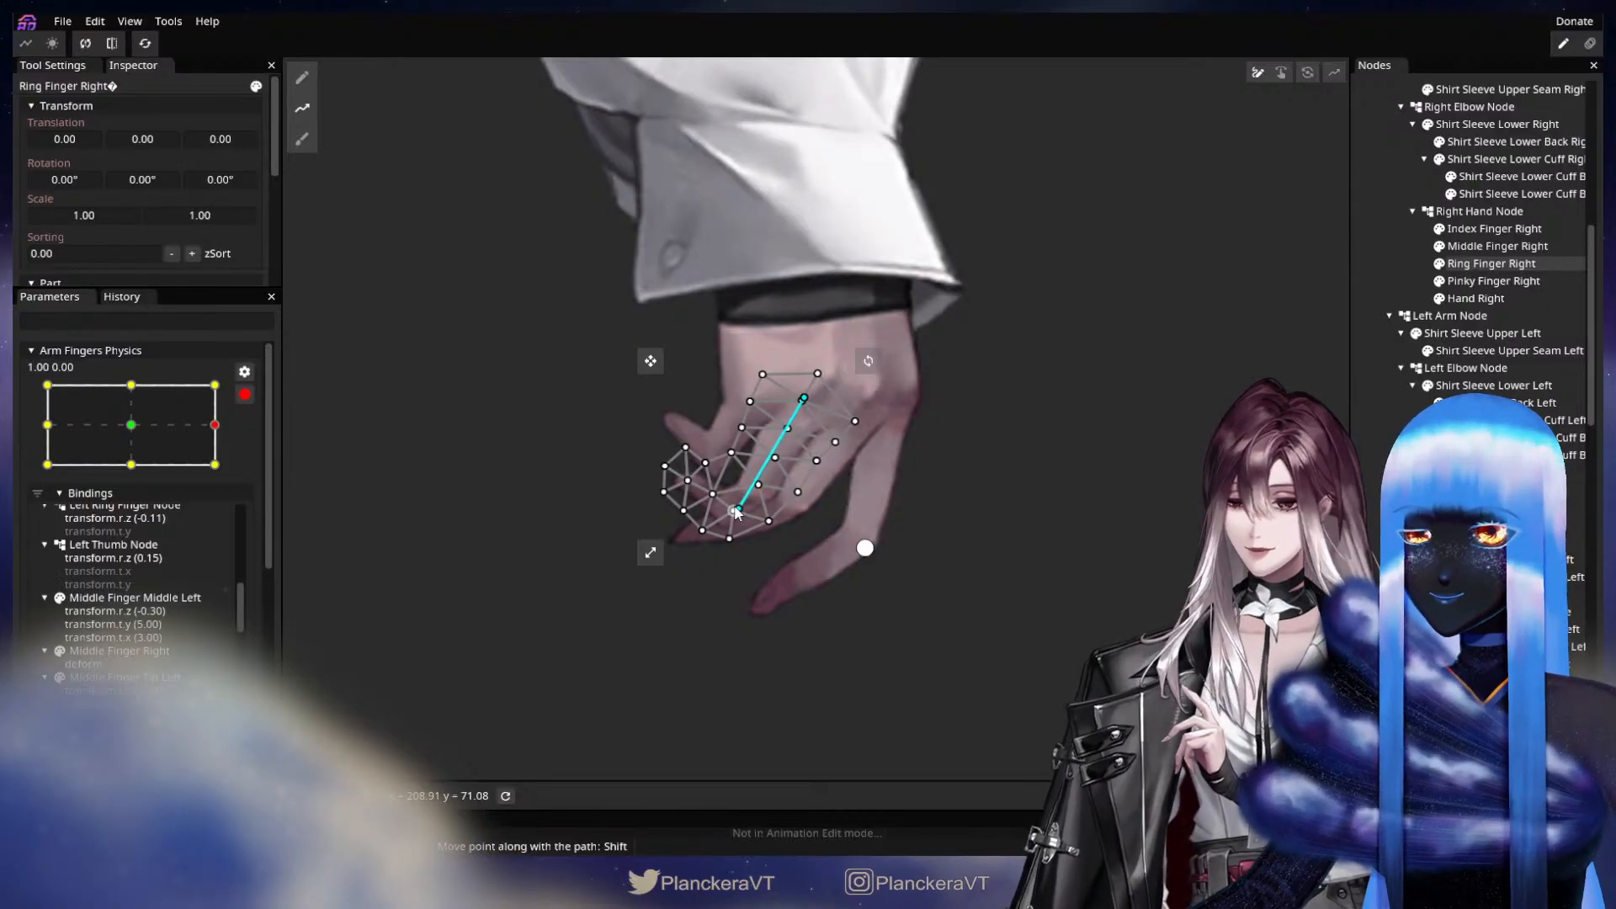
click(568, 406)
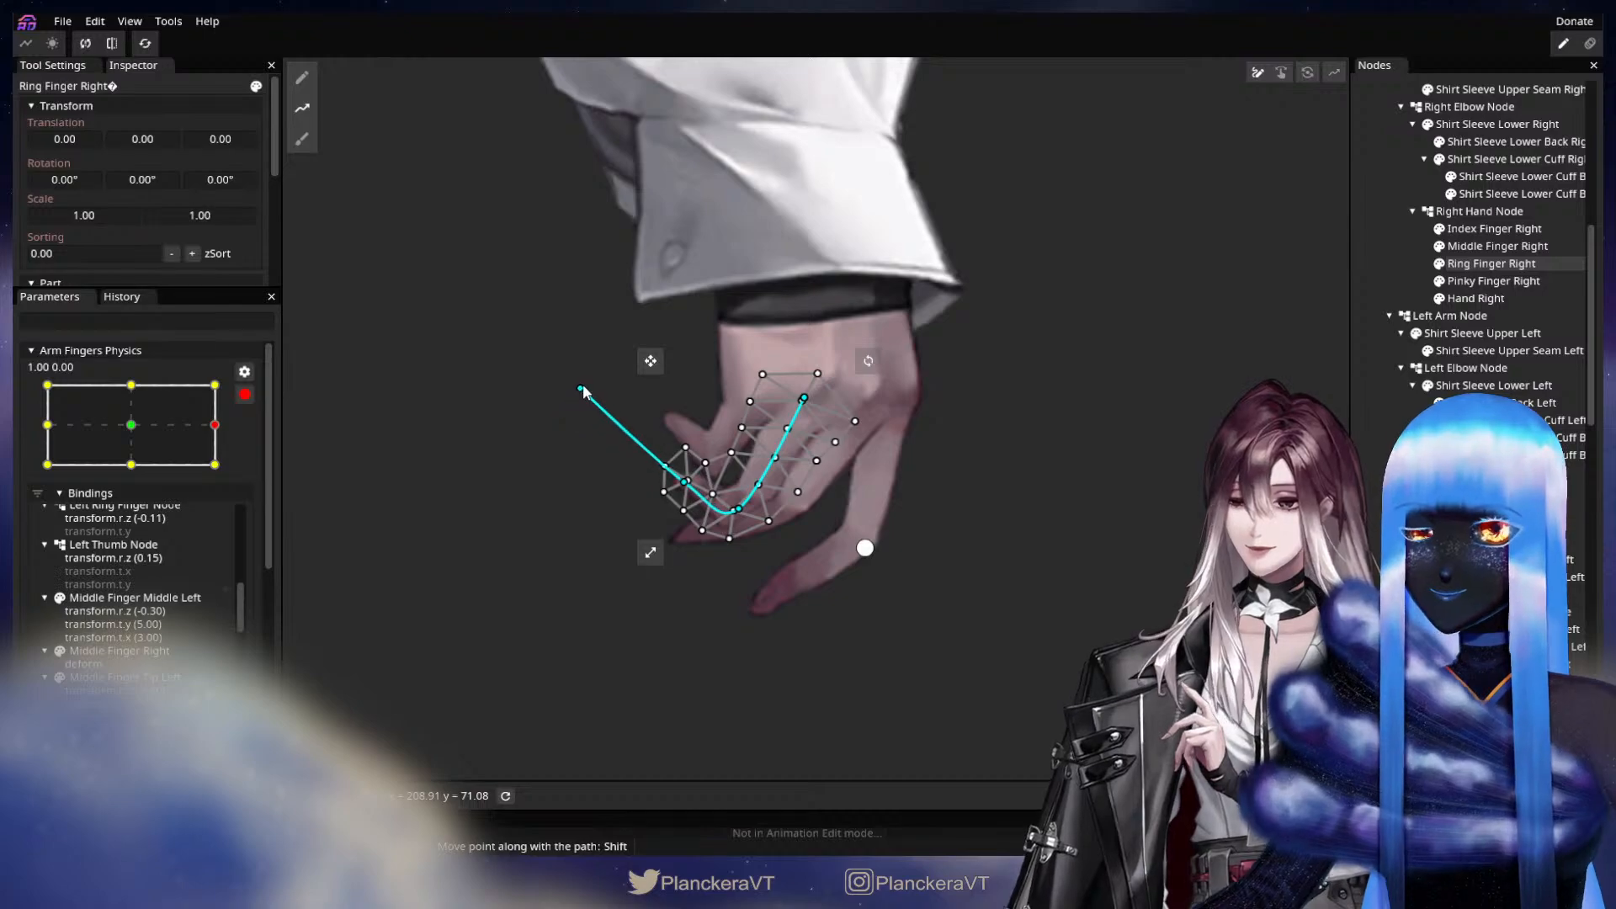
Curl Ring Finger Right further by moving its joint, fingertip and end path points up toward the palm, and save the project.
key(Tab)
drag(595, 502, 602, 574)
key(ctrl+s)
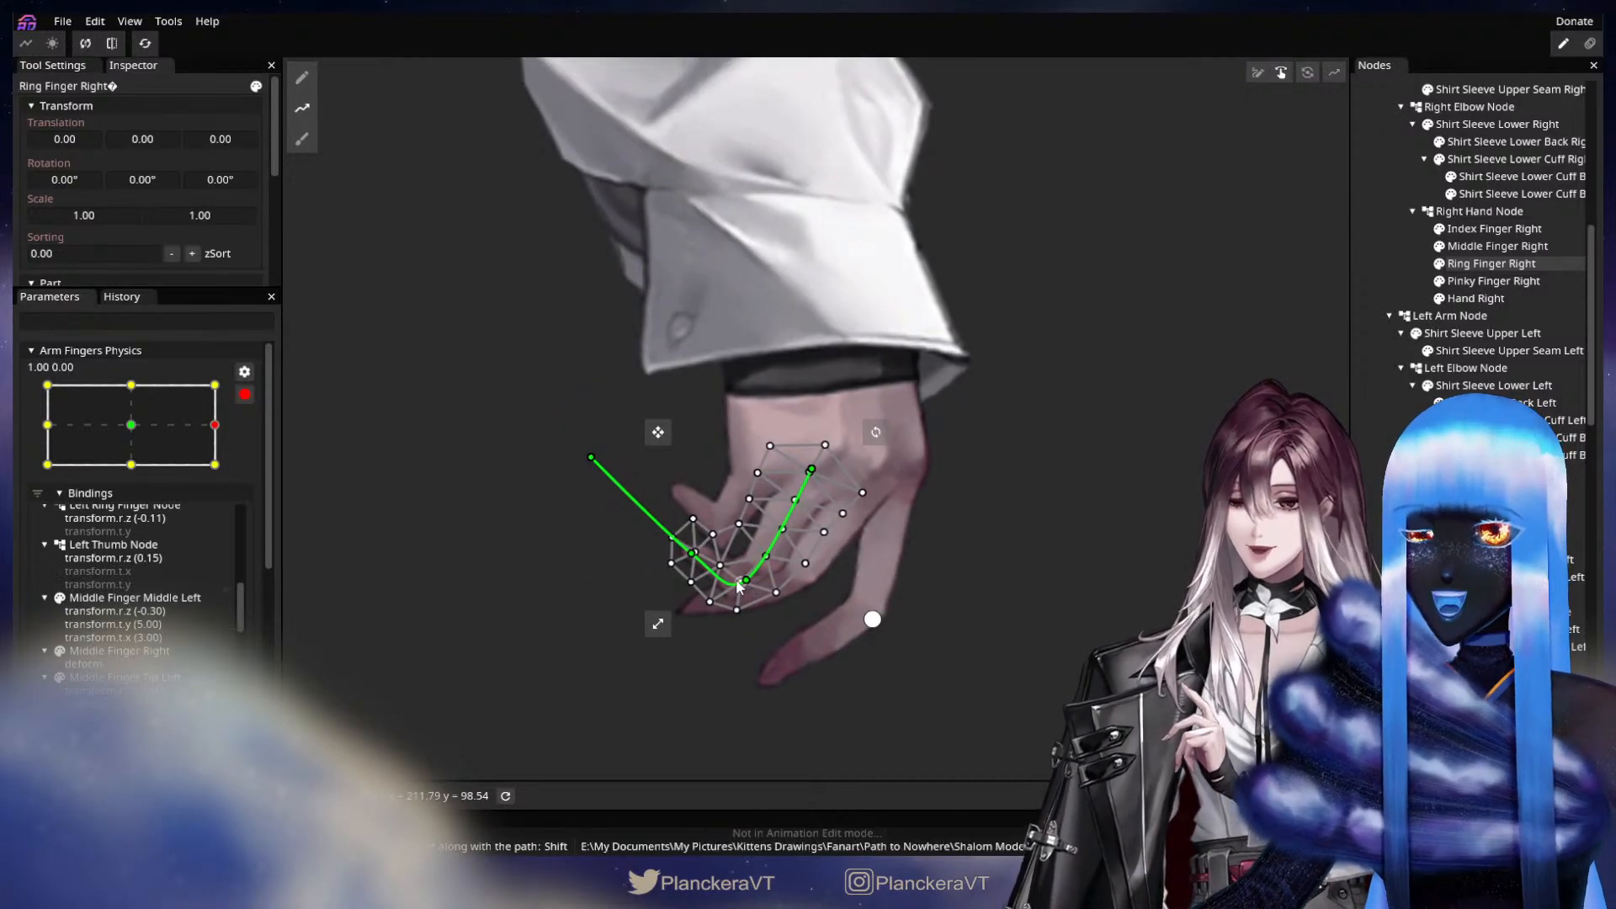
drag(736, 574, 689, 531)
drag(592, 459, 613, 430)
drag(689, 531, 733, 558)
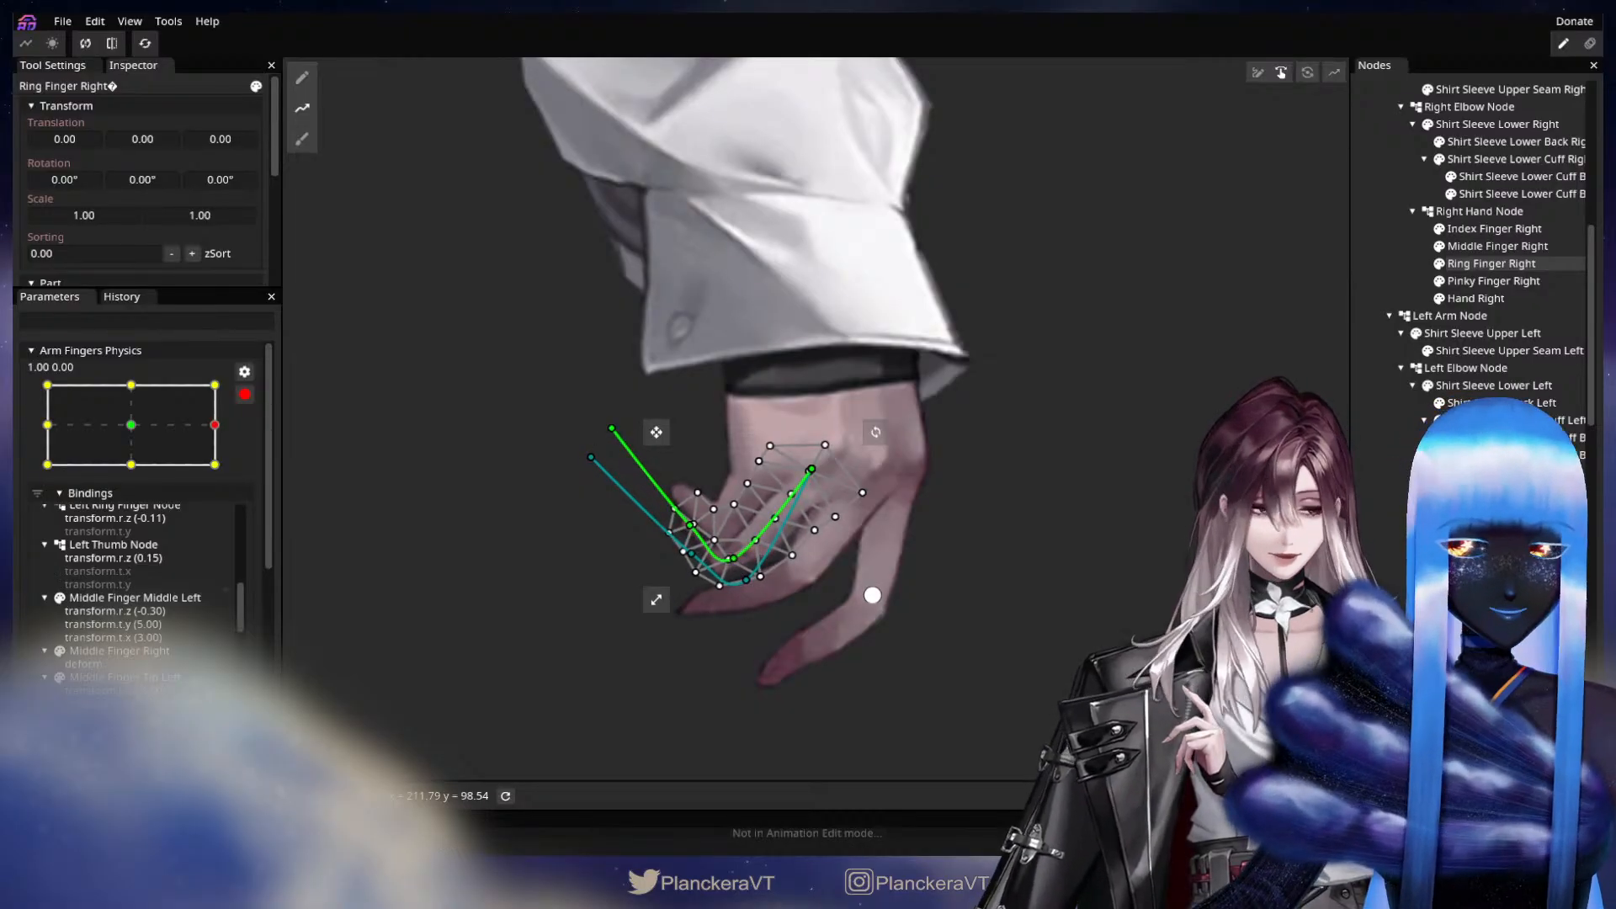
Draw a deform path on Pinky Finger Right from the knuckle through the bent joint and fingertip to beyond the tip.
click(1493, 281)
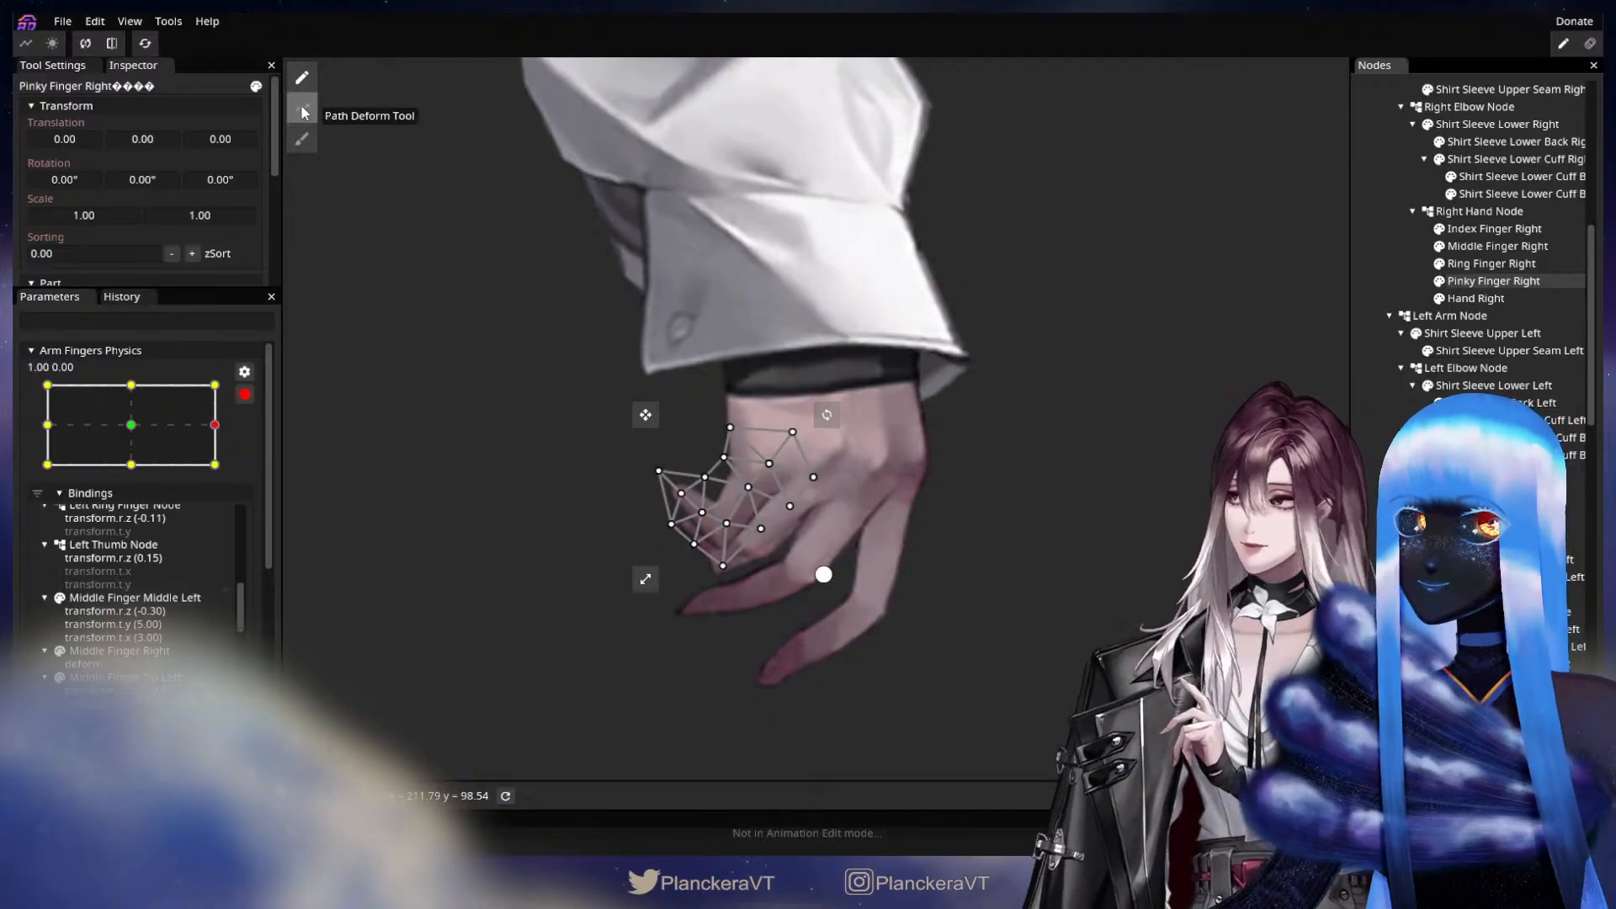
click(303, 110)
click(766, 460)
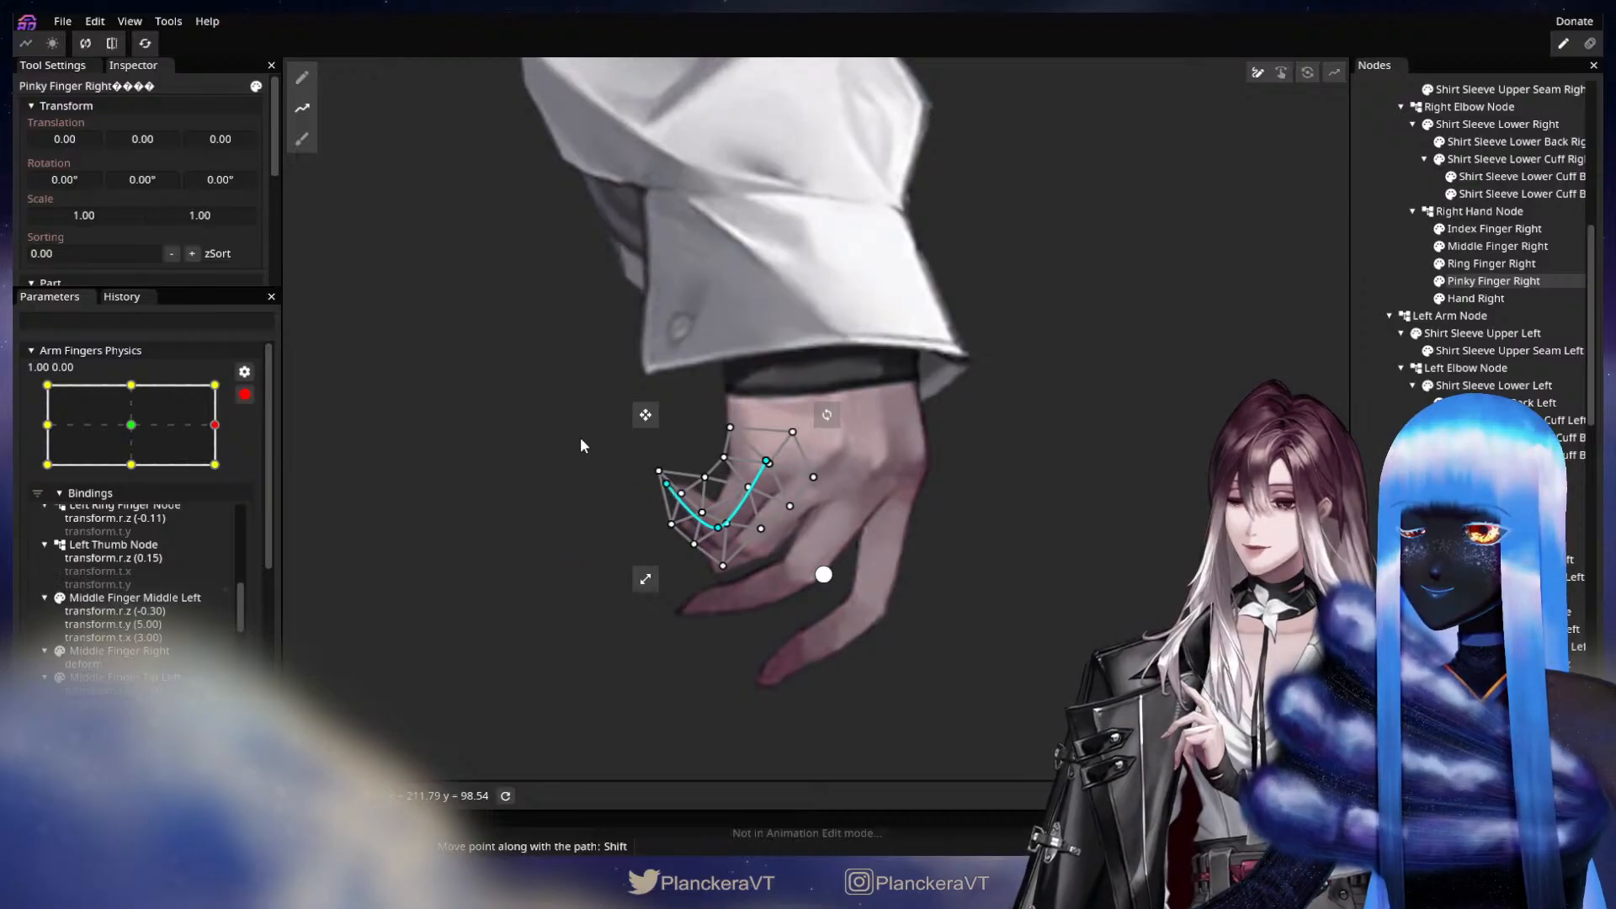
Curl Pinky Finger Right tighter by moving its joint and fingertip path points up and the end point inward, and clear the selection.
drag(681, 503, 688, 484)
drag(713, 537, 710, 520)
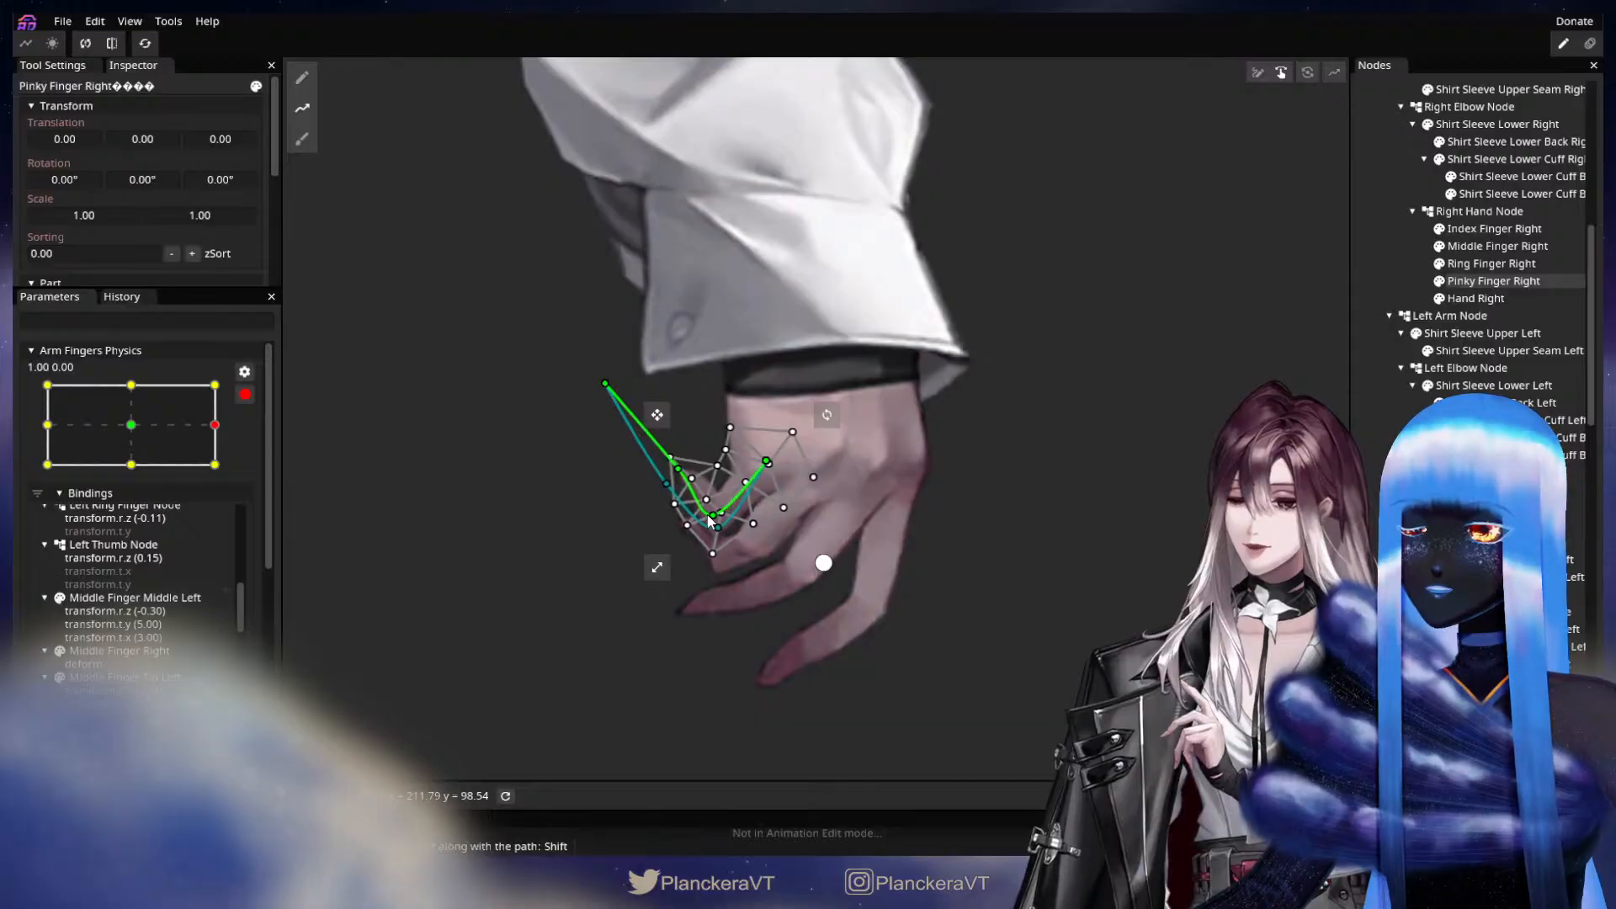
drag(611, 383, 642, 368)
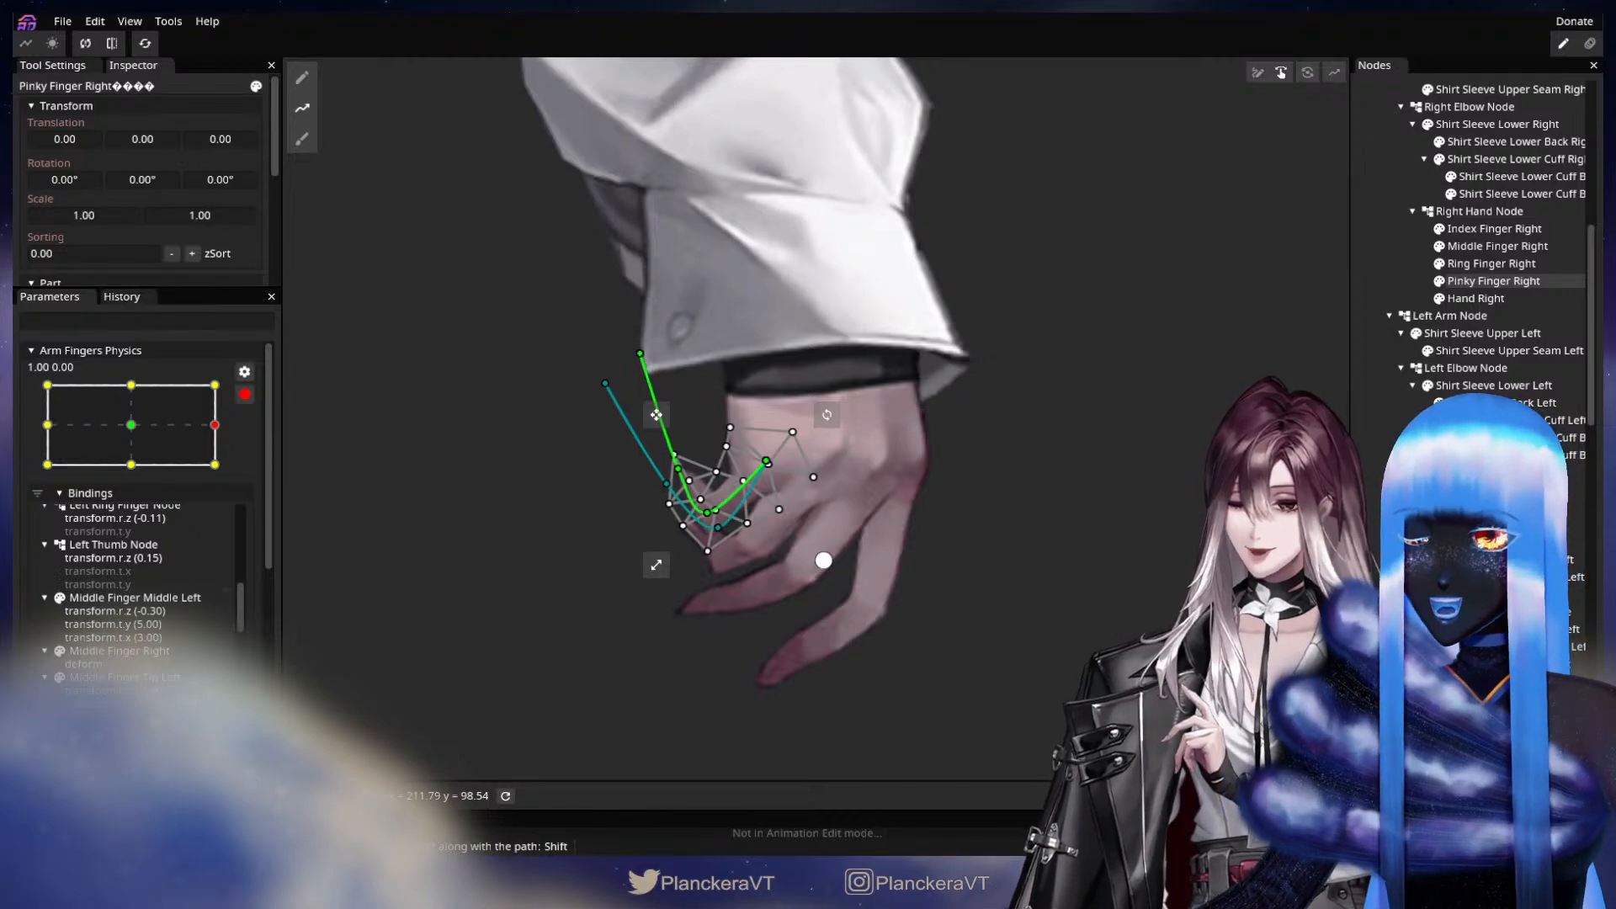
click(980, 620)
Check the neutral pose at 0.00, 0.00, switch Arm Fingers Physics to the 0.00, 1.00 keypoint and inspect both hands.
drag(202, 424, 131, 424)
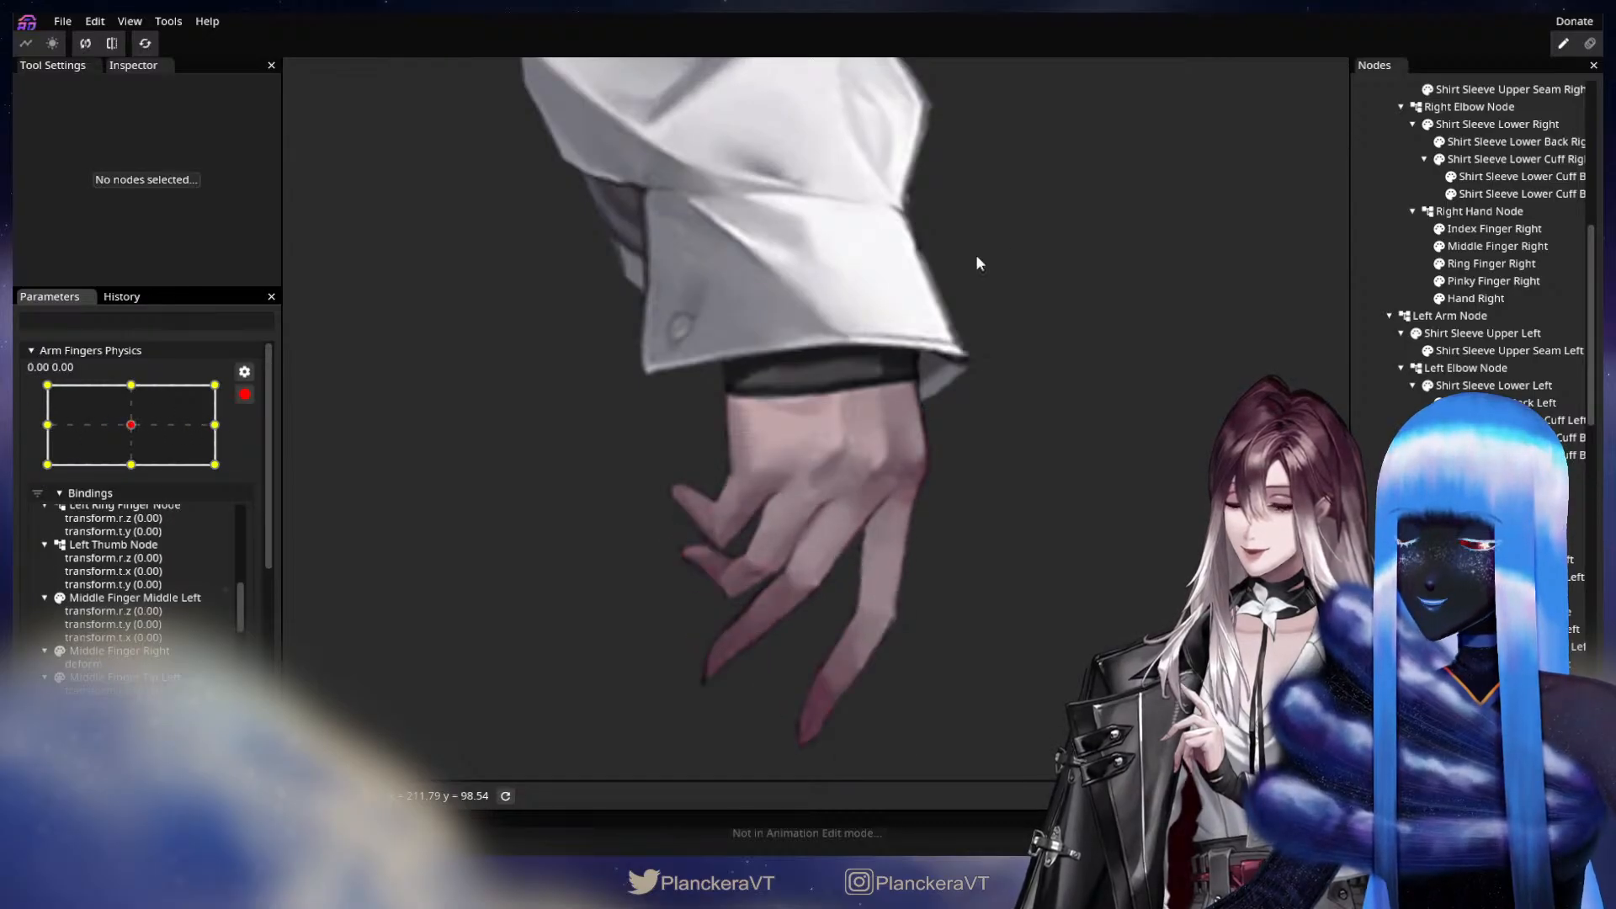
drag(978, 257, 908, 671)
drag(131, 425, 139, 384)
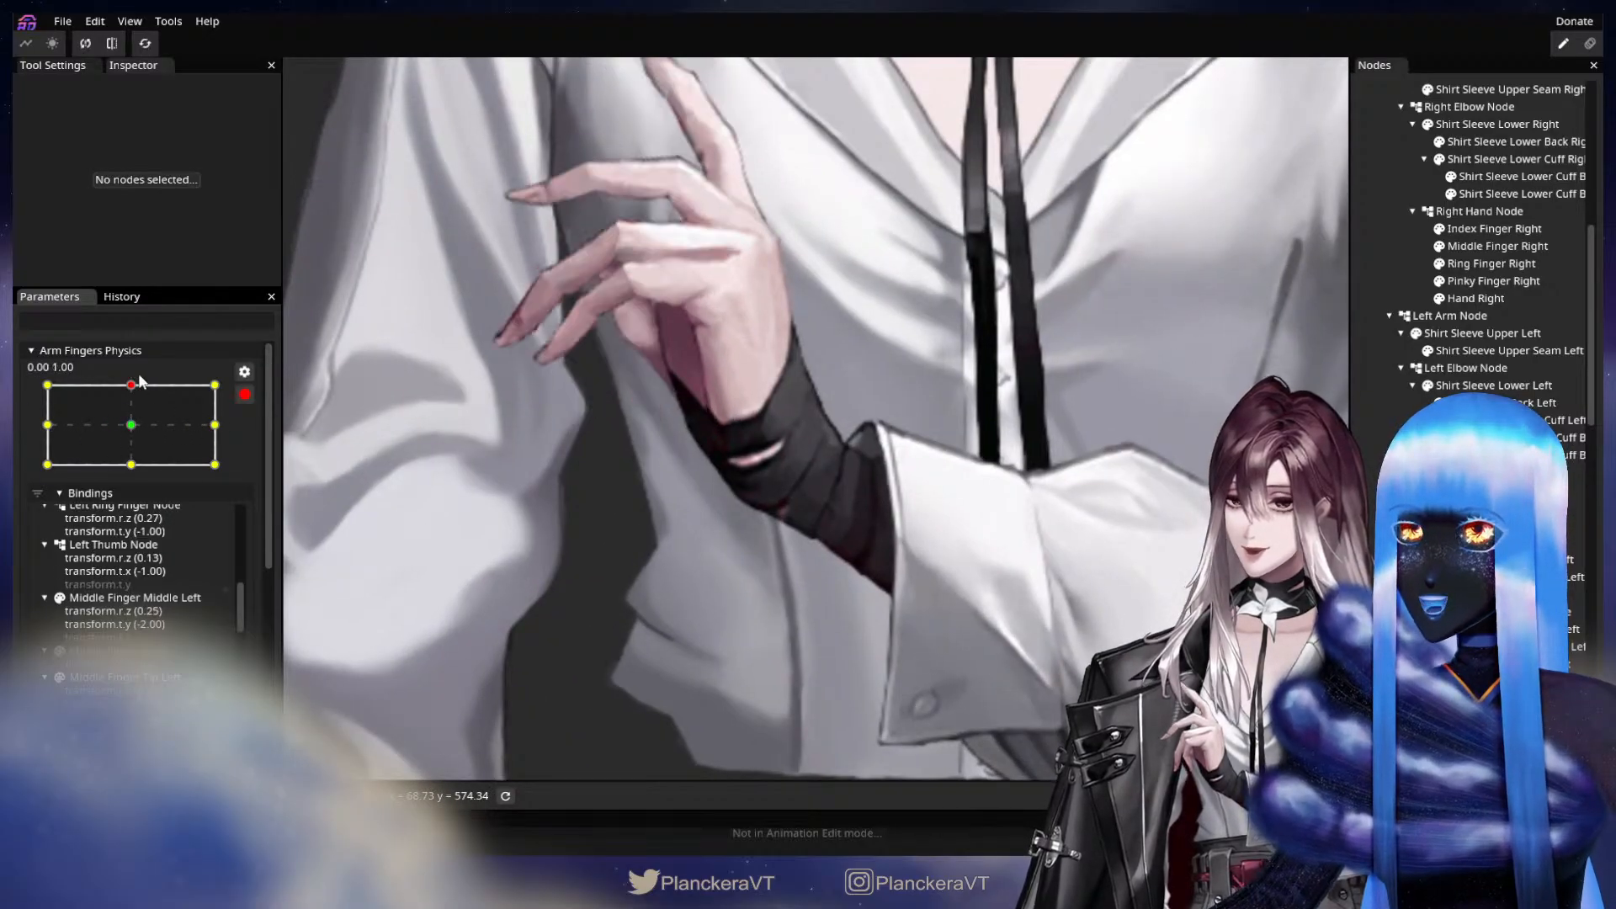
drag(672, 427, 720, 580)
mouse_move(131, 388)
mouse_down()
mouse_move(131, 425)
mouse_move(130, 386)
mouse_up()
mouse_move(130, 385)
mouse_down()
mouse_move(131, 425)
mouse_move(132, 385)
mouse_up()
drag(673, 622, 852, 303)
drag(866, 671, 1006, 535)
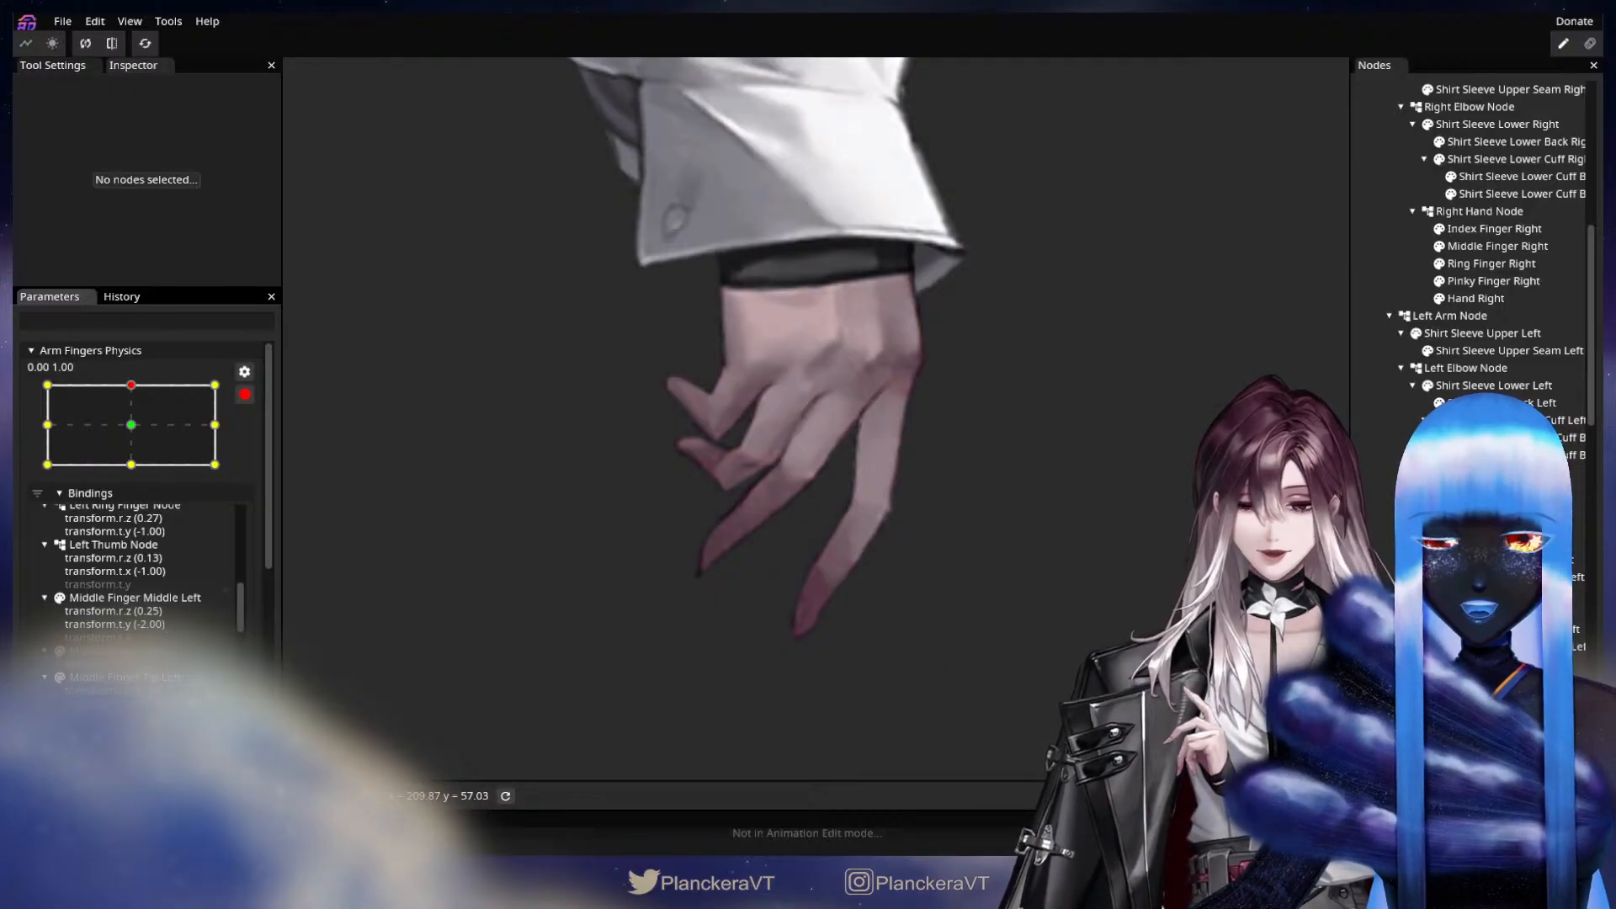
Draw a deform path on Index Finger Right at the 0.00, 1.00 keypoint, from the knuckle through the joint and fingertip to beyond the tip.
click(1491, 229)
click(302, 107)
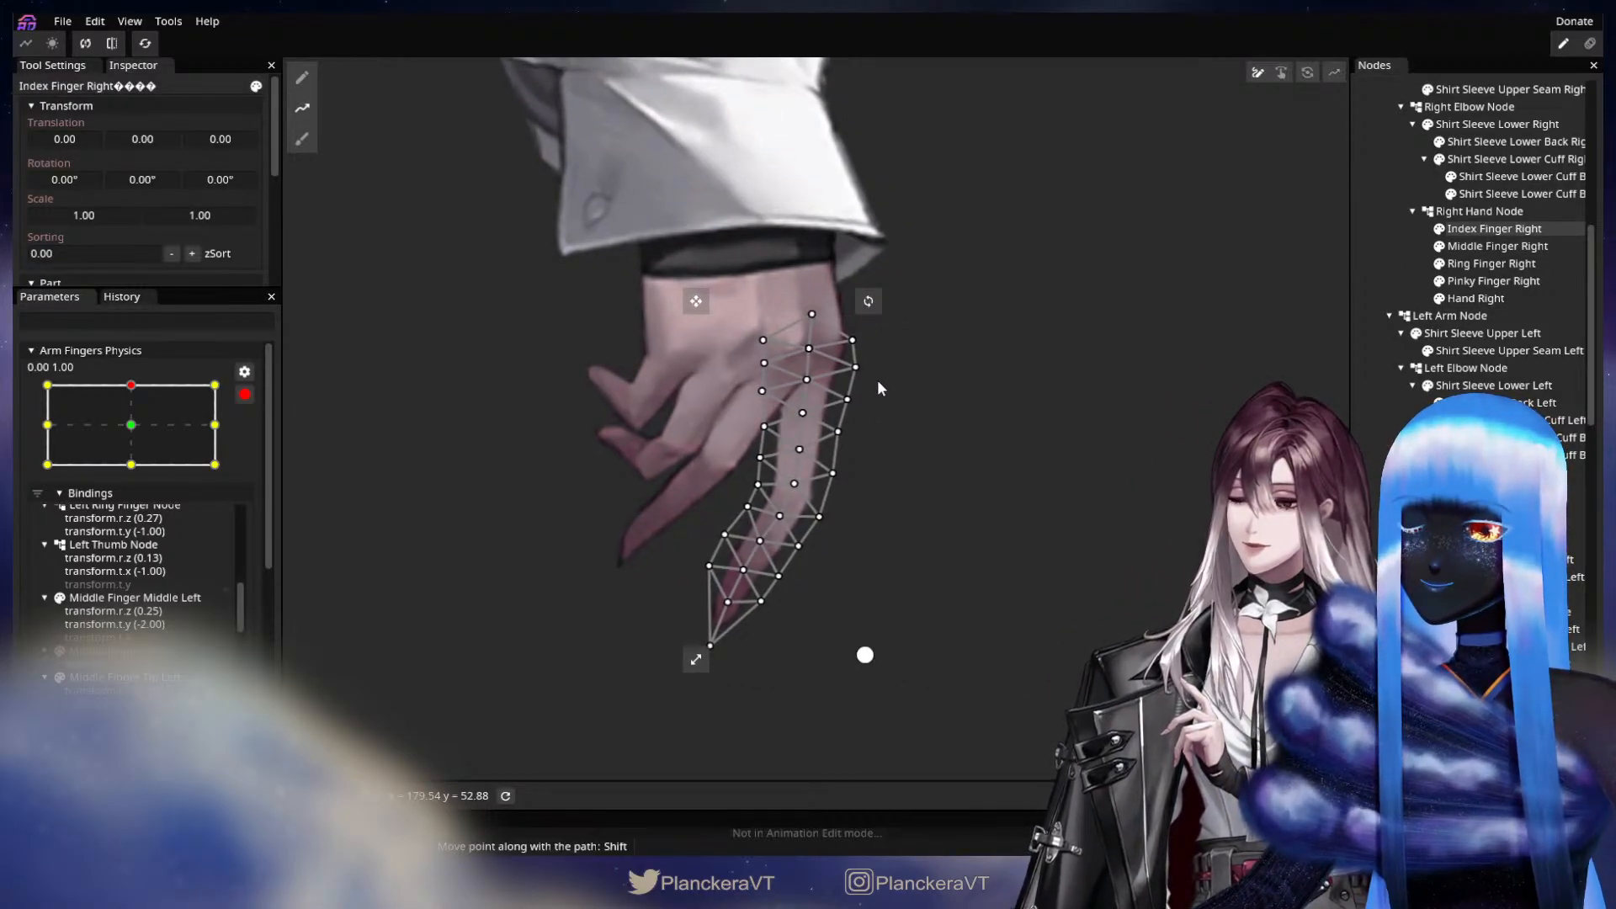
click(811, 348)
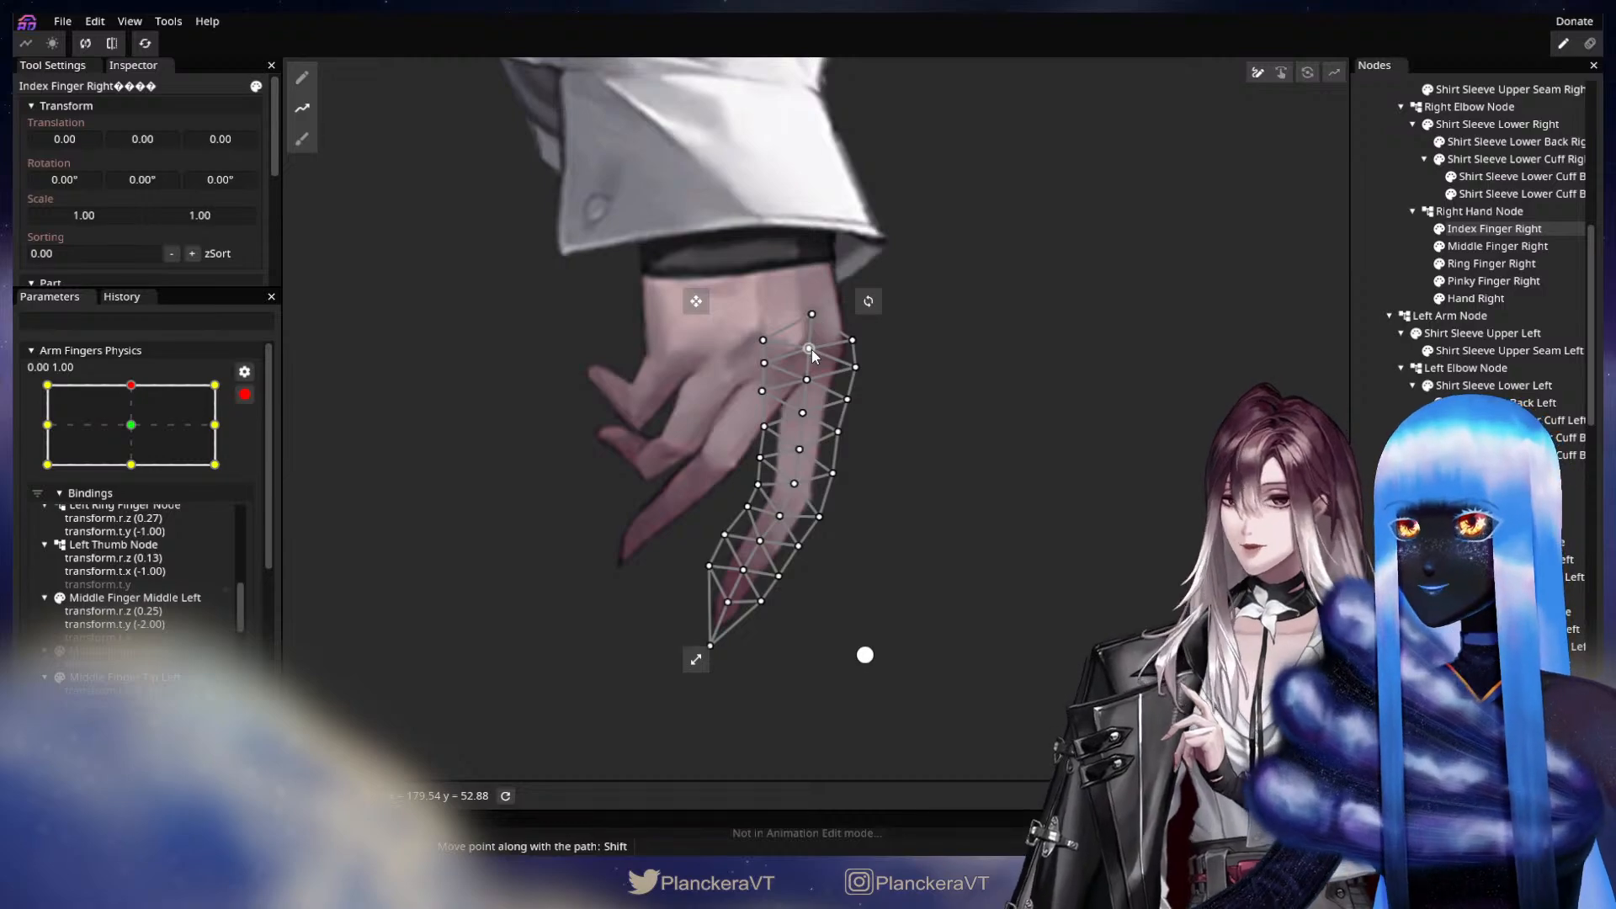
click(787, 487)
click(727, 600)
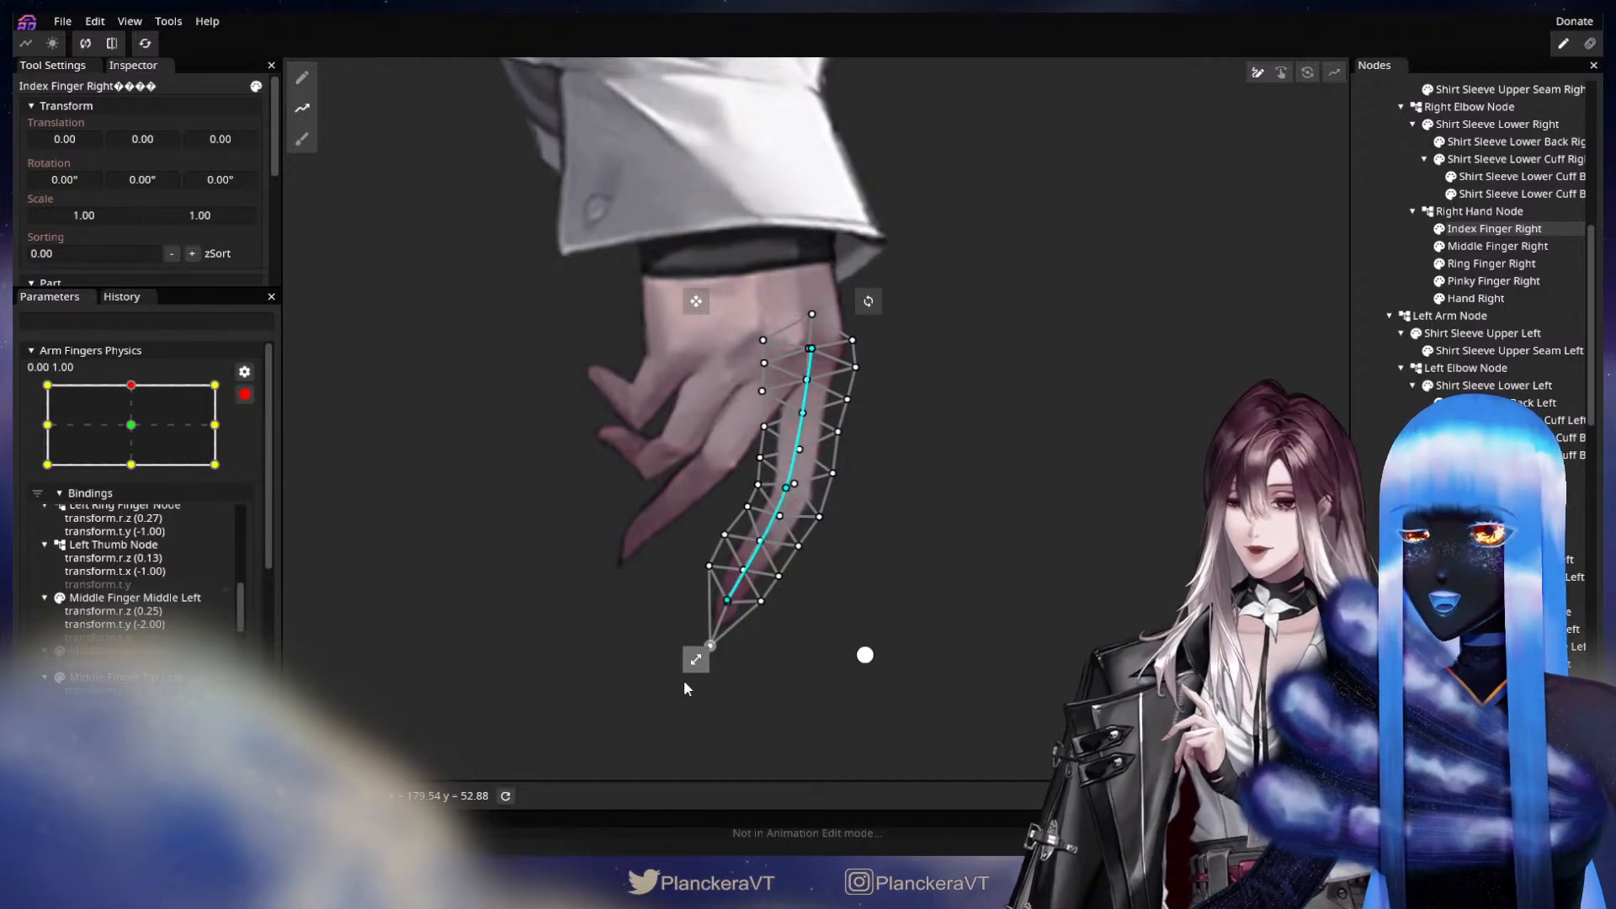
click(663, 724)
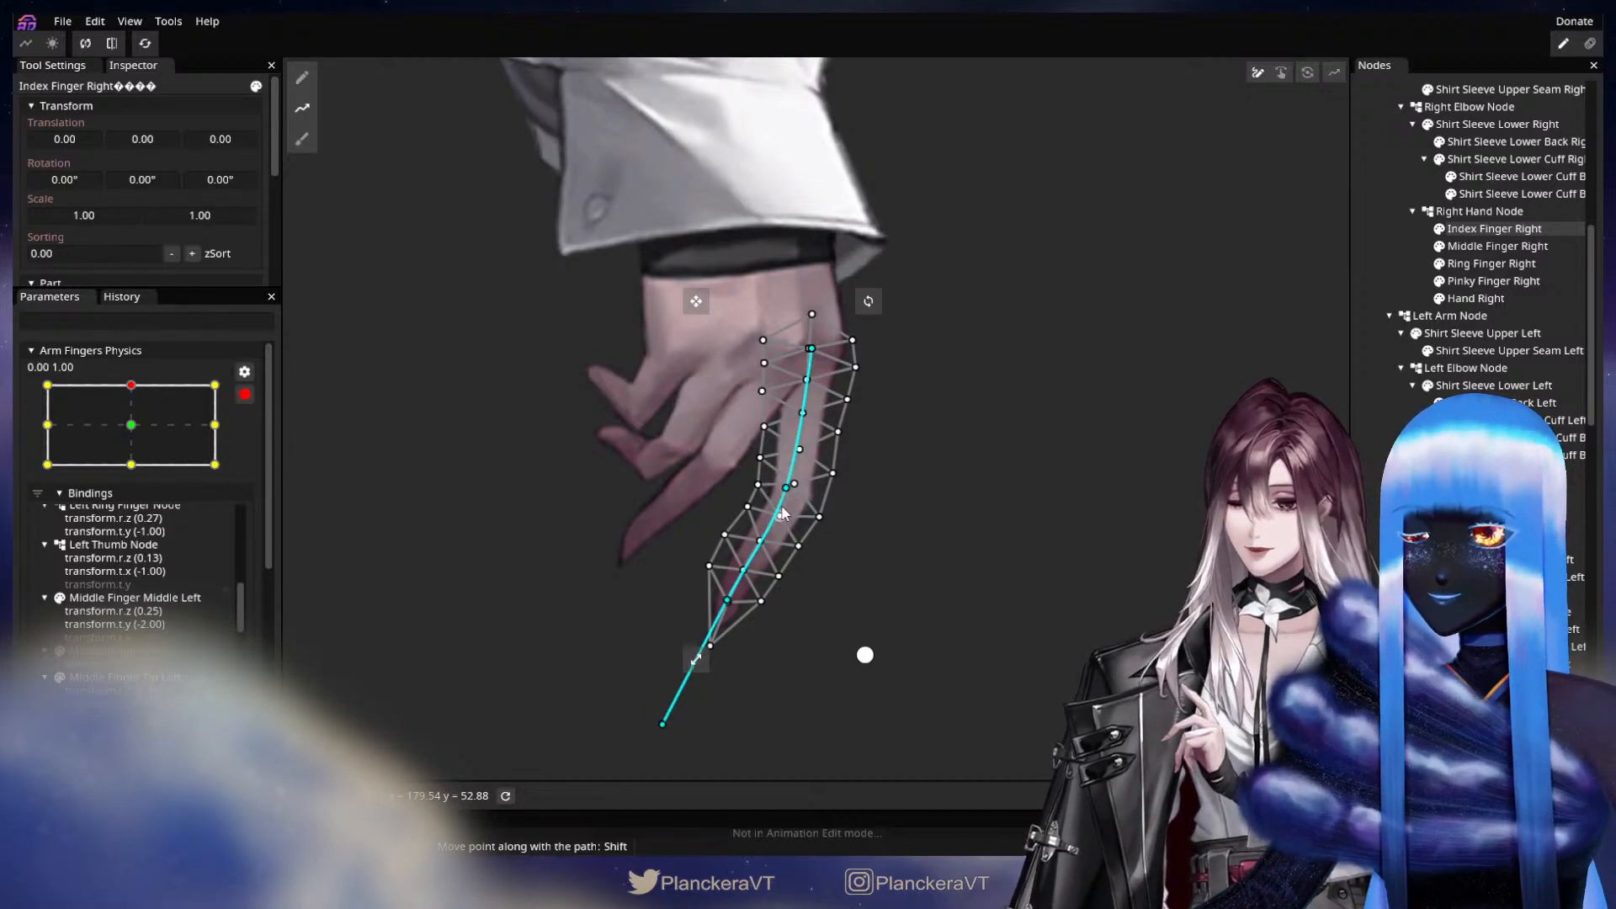
Straighten Index Finger Right by moving its joint path point inward until knuckle, joint and tip line up, shifting the fingertip slightly.
drag(782, 497, 764, 487)
drag(722, 602, 718, 604)
drag(768, 480, 766, 479)
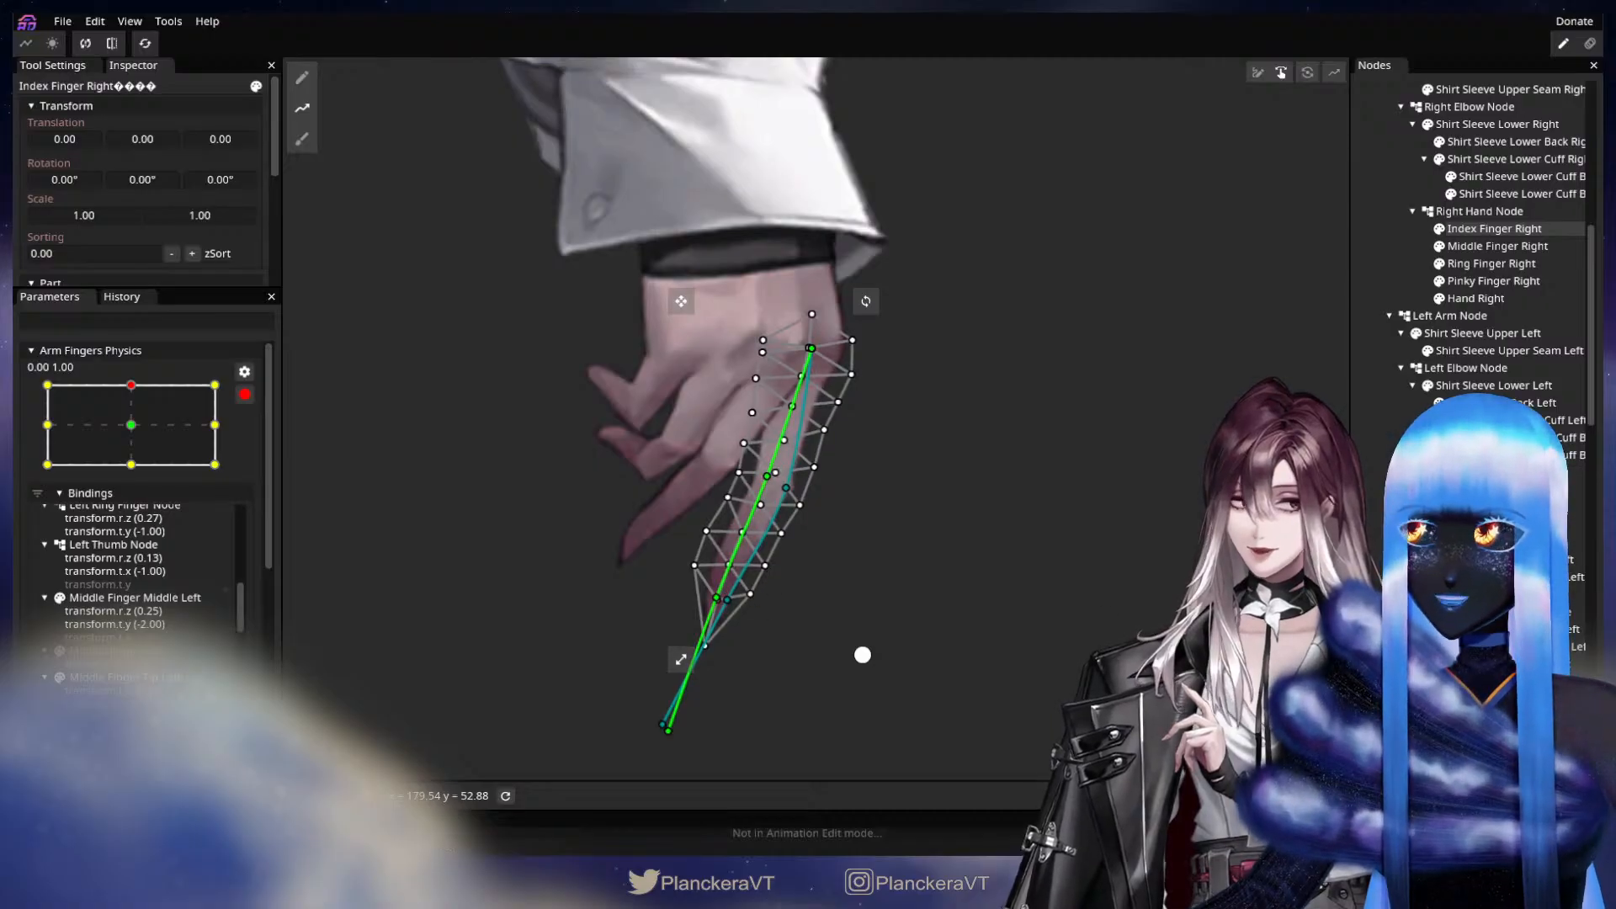
Draw a deform path on Middle Finger Right at the 0.00, 1.00 keypoint, from the knuckle through the joint and fingertip to beyond the tip.
click(1498, 246)
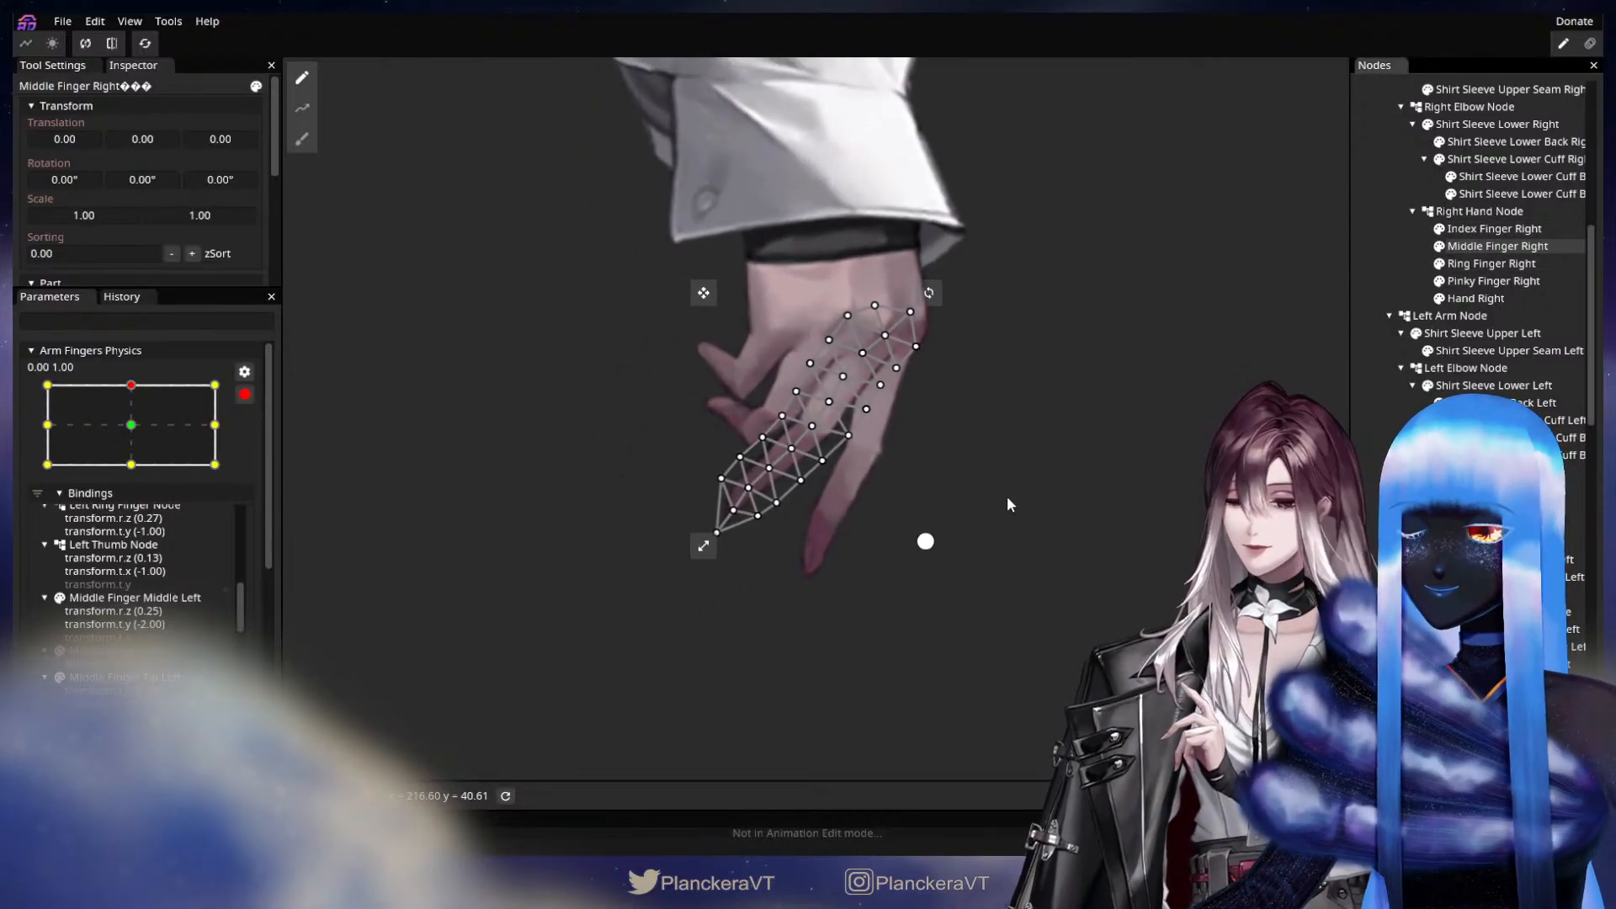
click(303, 107)
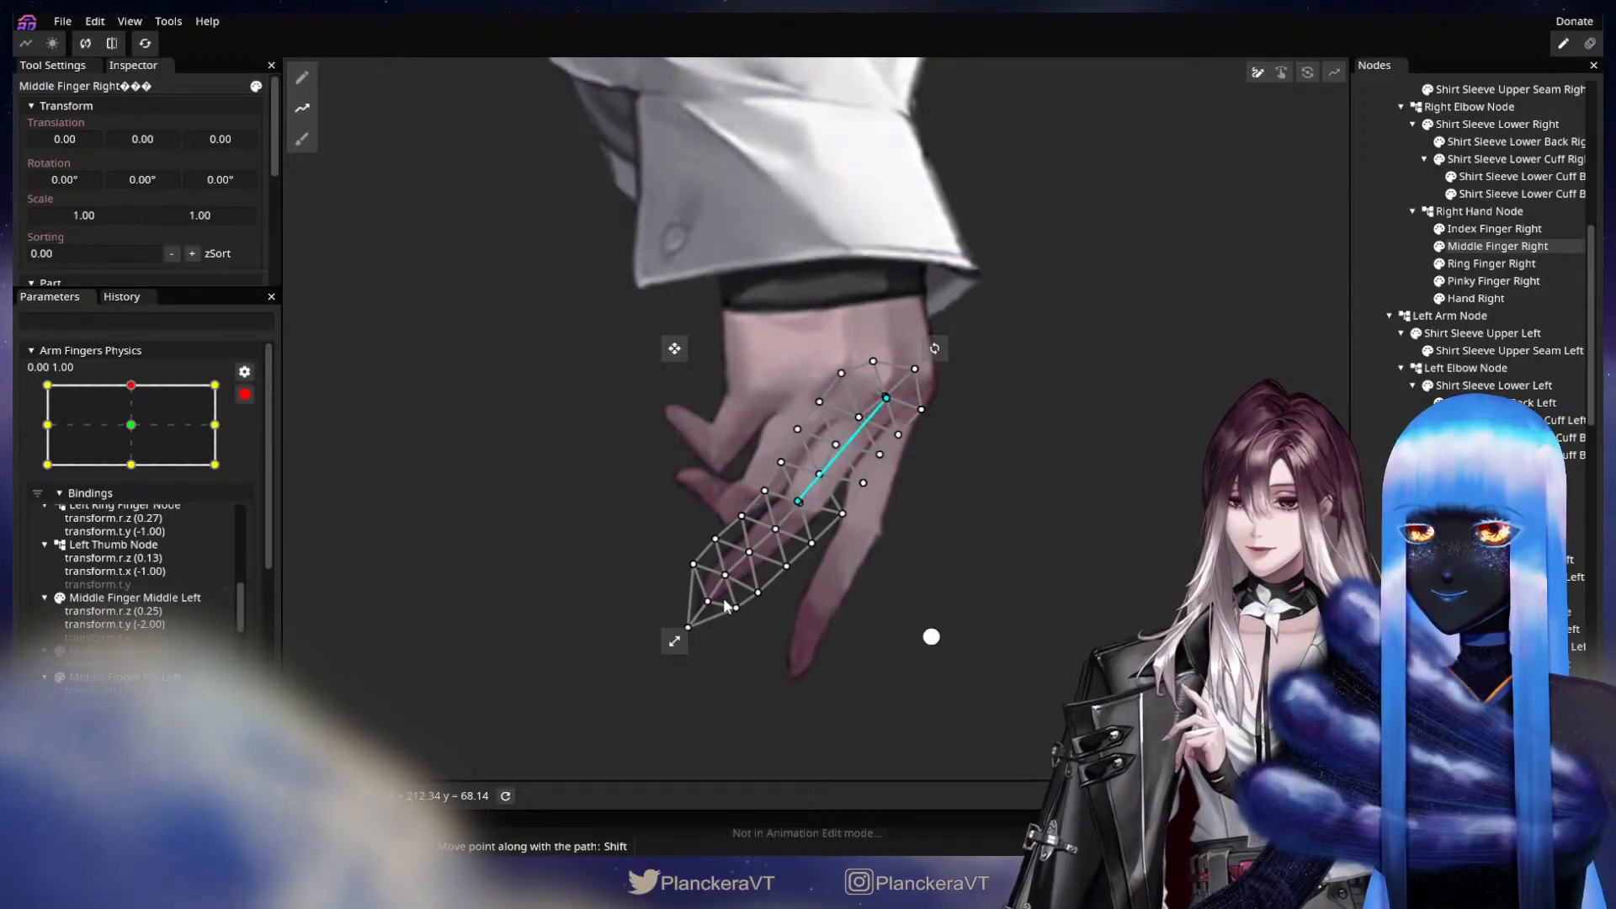
click(607, 695)
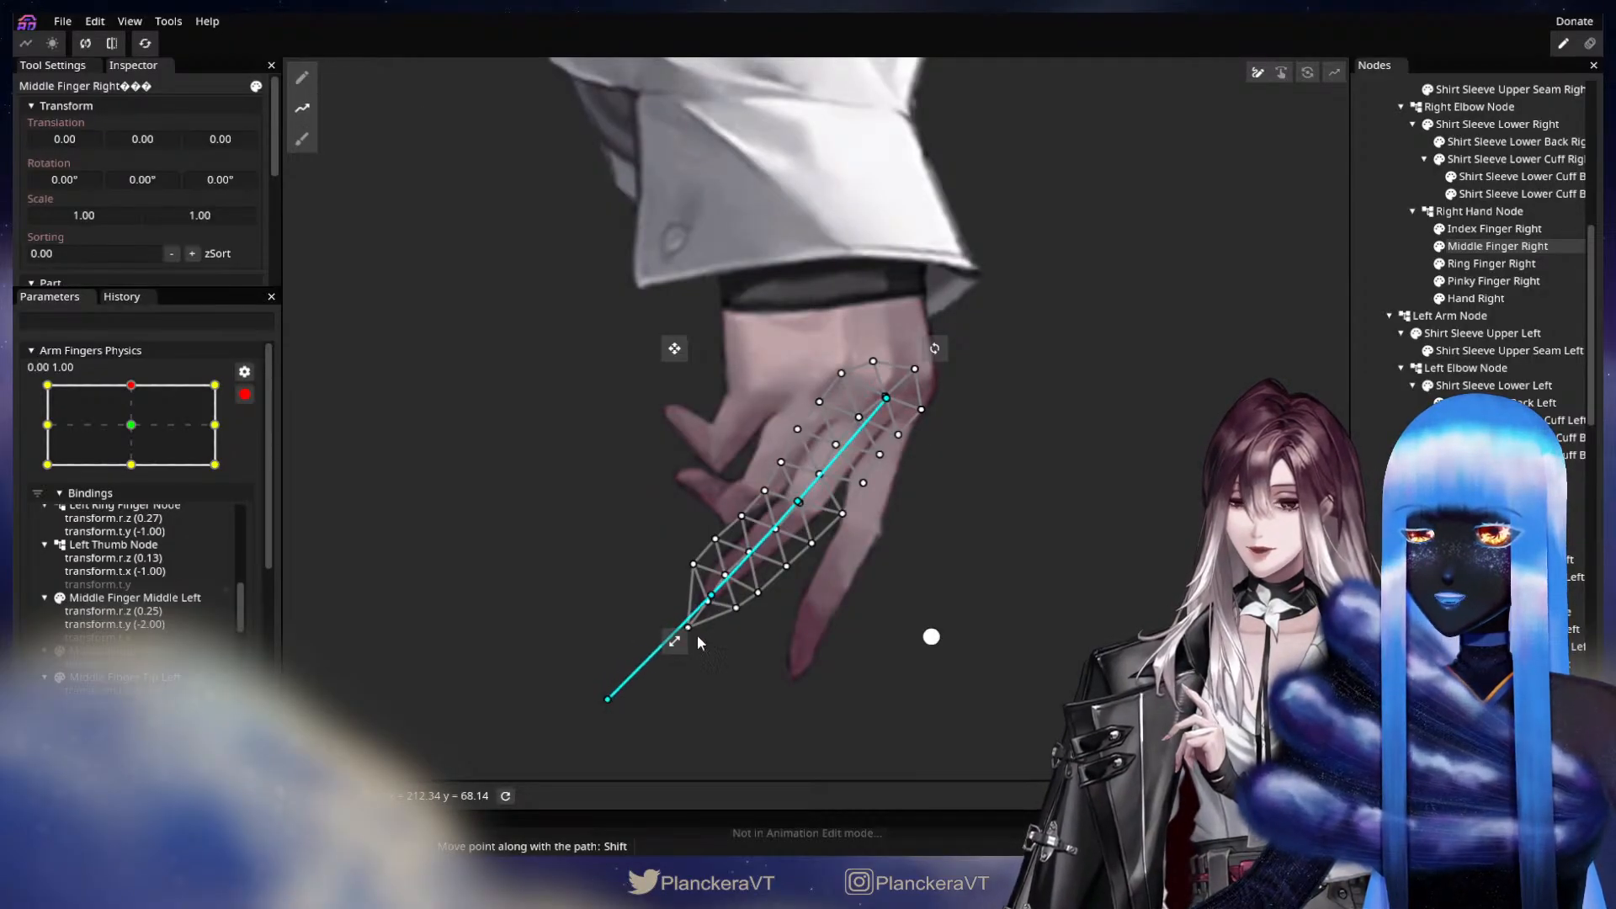
Bend Middle Finger Right slightly by moving its joint path point up toward the ring finger and the fingertip and end points toward the index finger.
drag(798, 505, 790, 492)
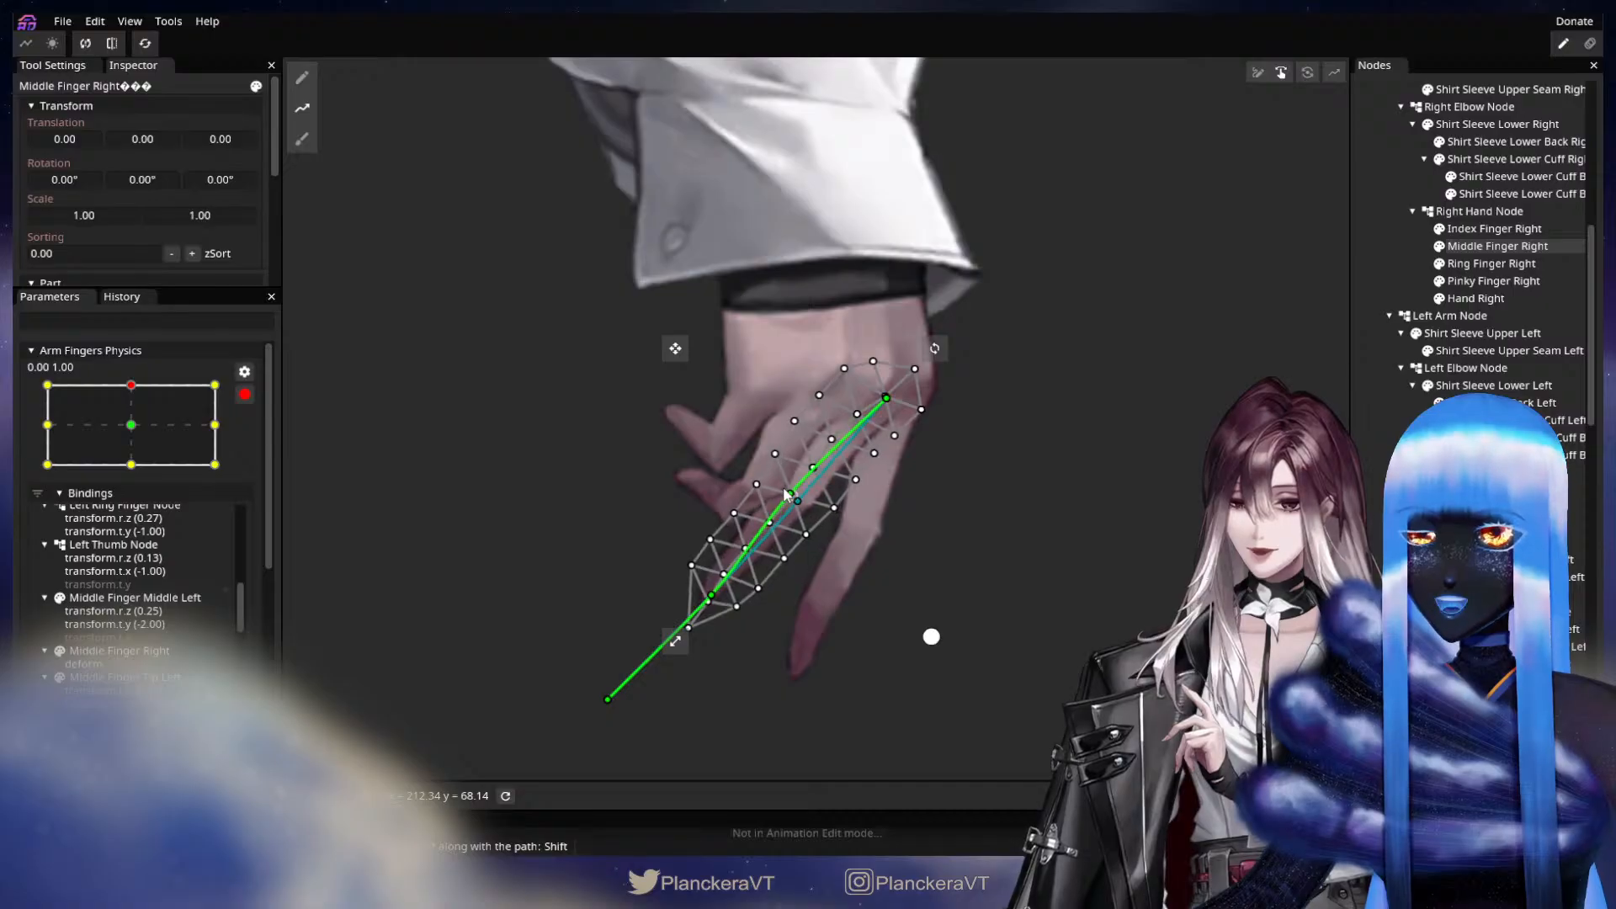
drag(716, 606, 719, 614)
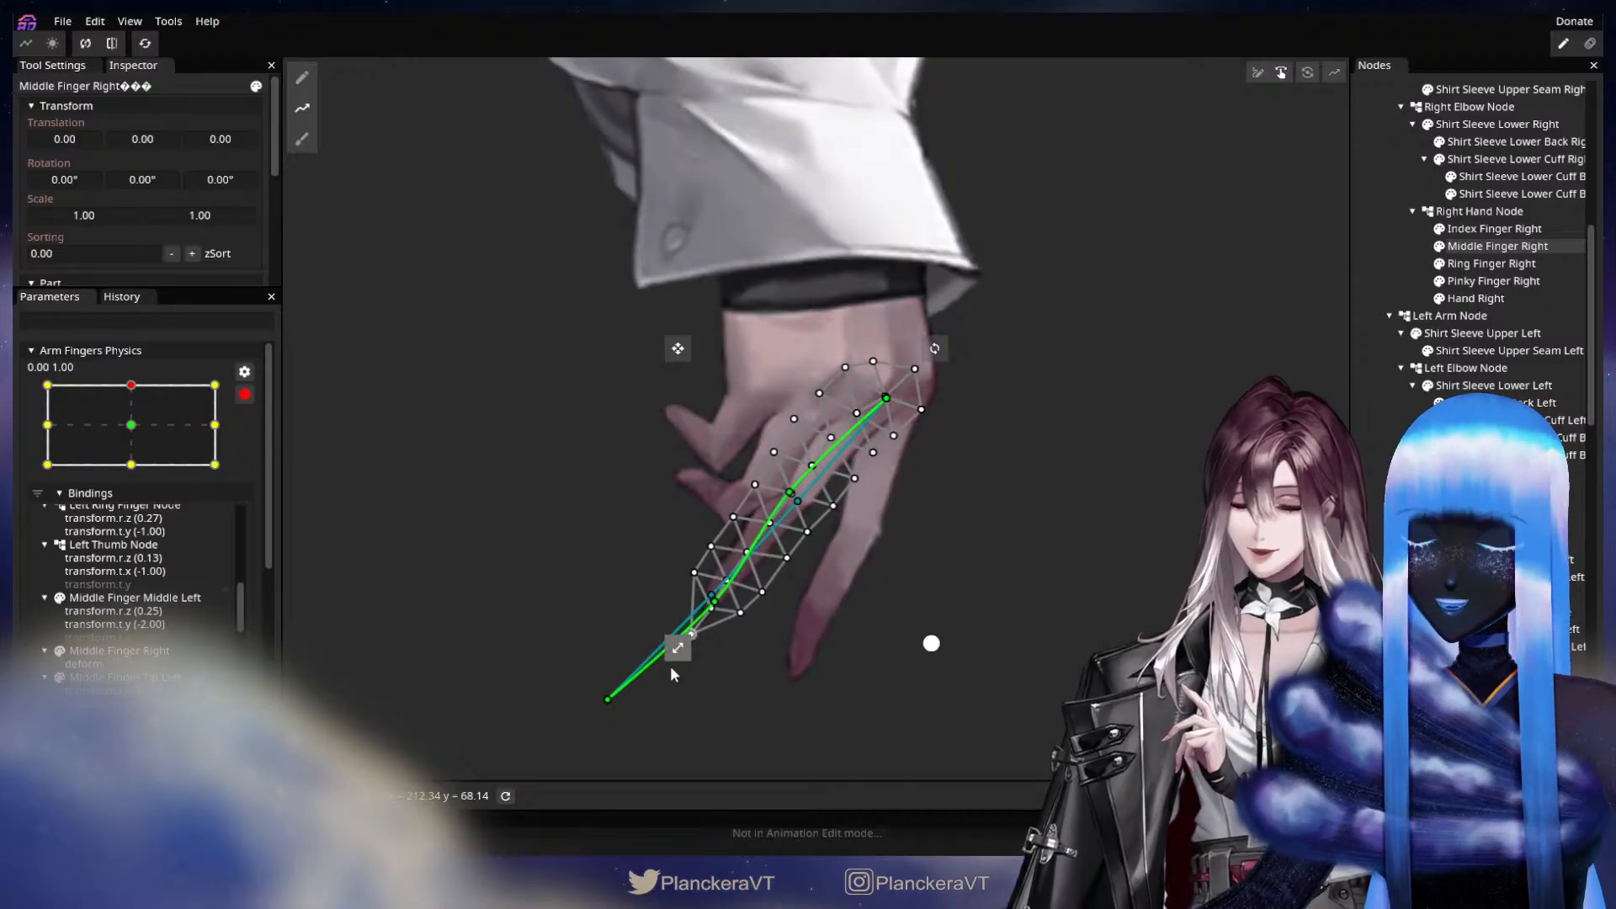
drag(609, 699, 620, 712)
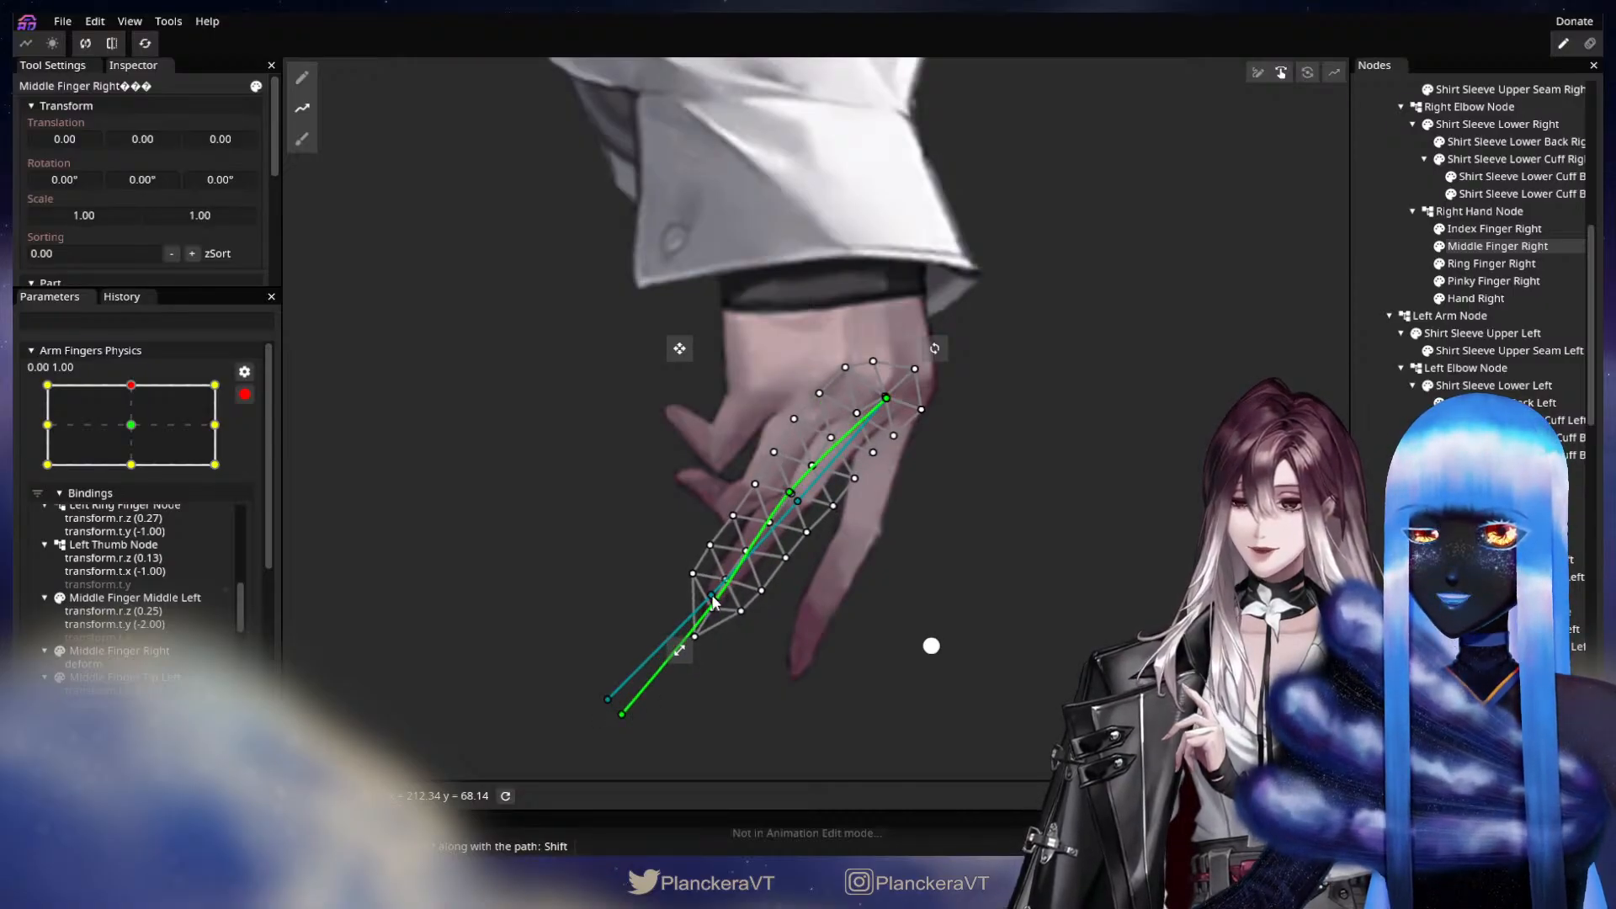
drag(714, 602, 720, 609)
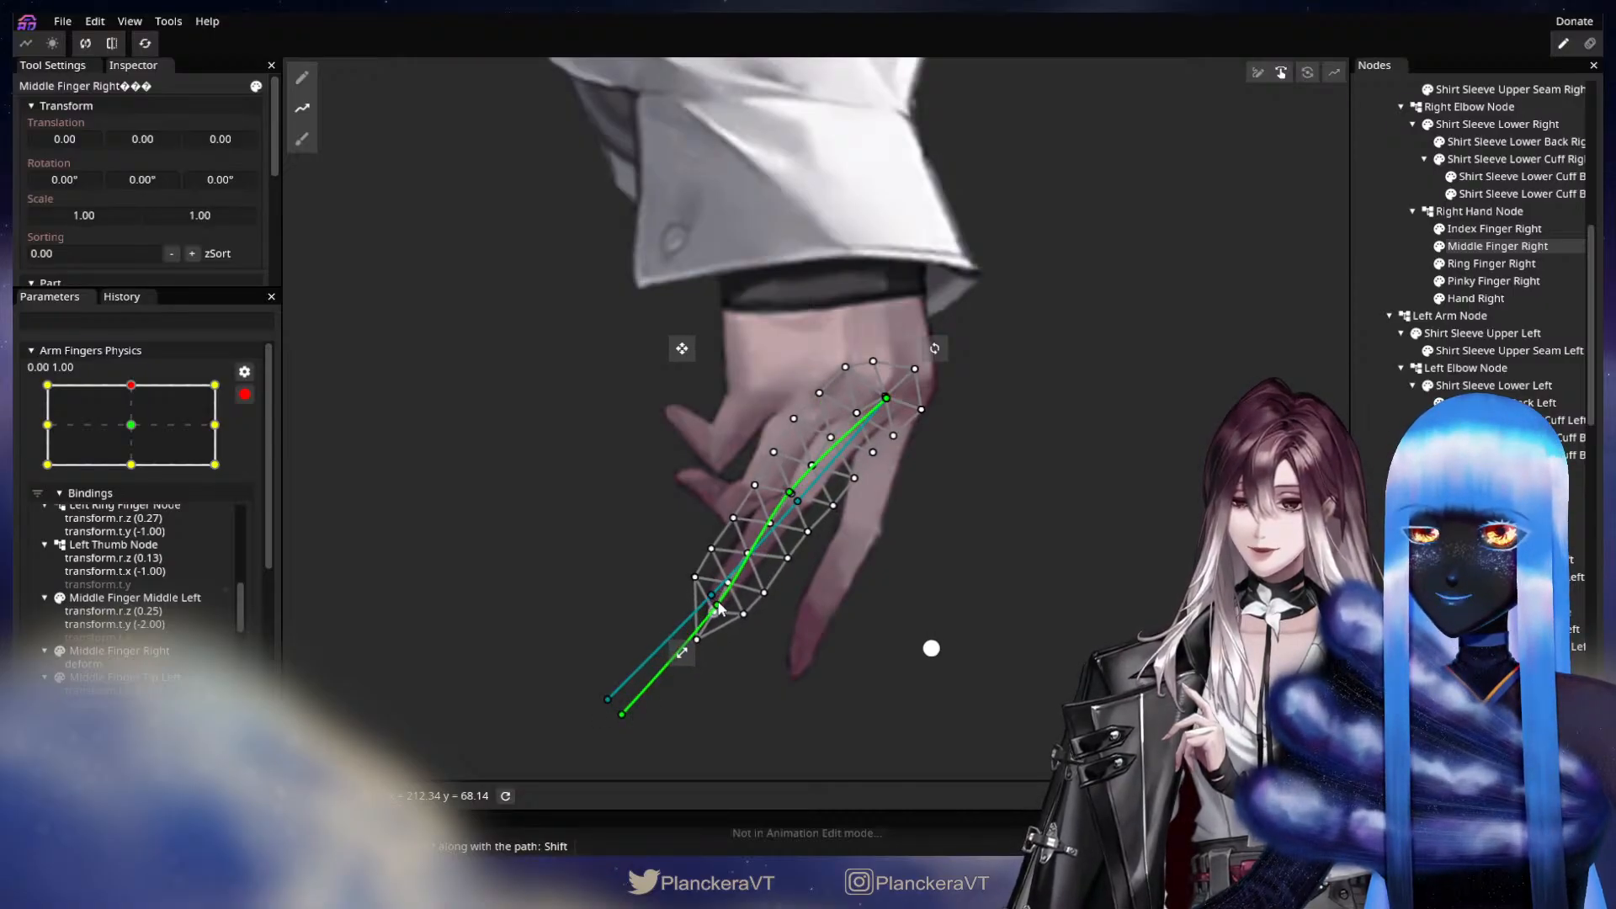
Draw a deform path on Ring Finger Right from the knuckle through the joint and fingertip to a point well beyond the tip.
click(1493, 266)
click(303, 107)
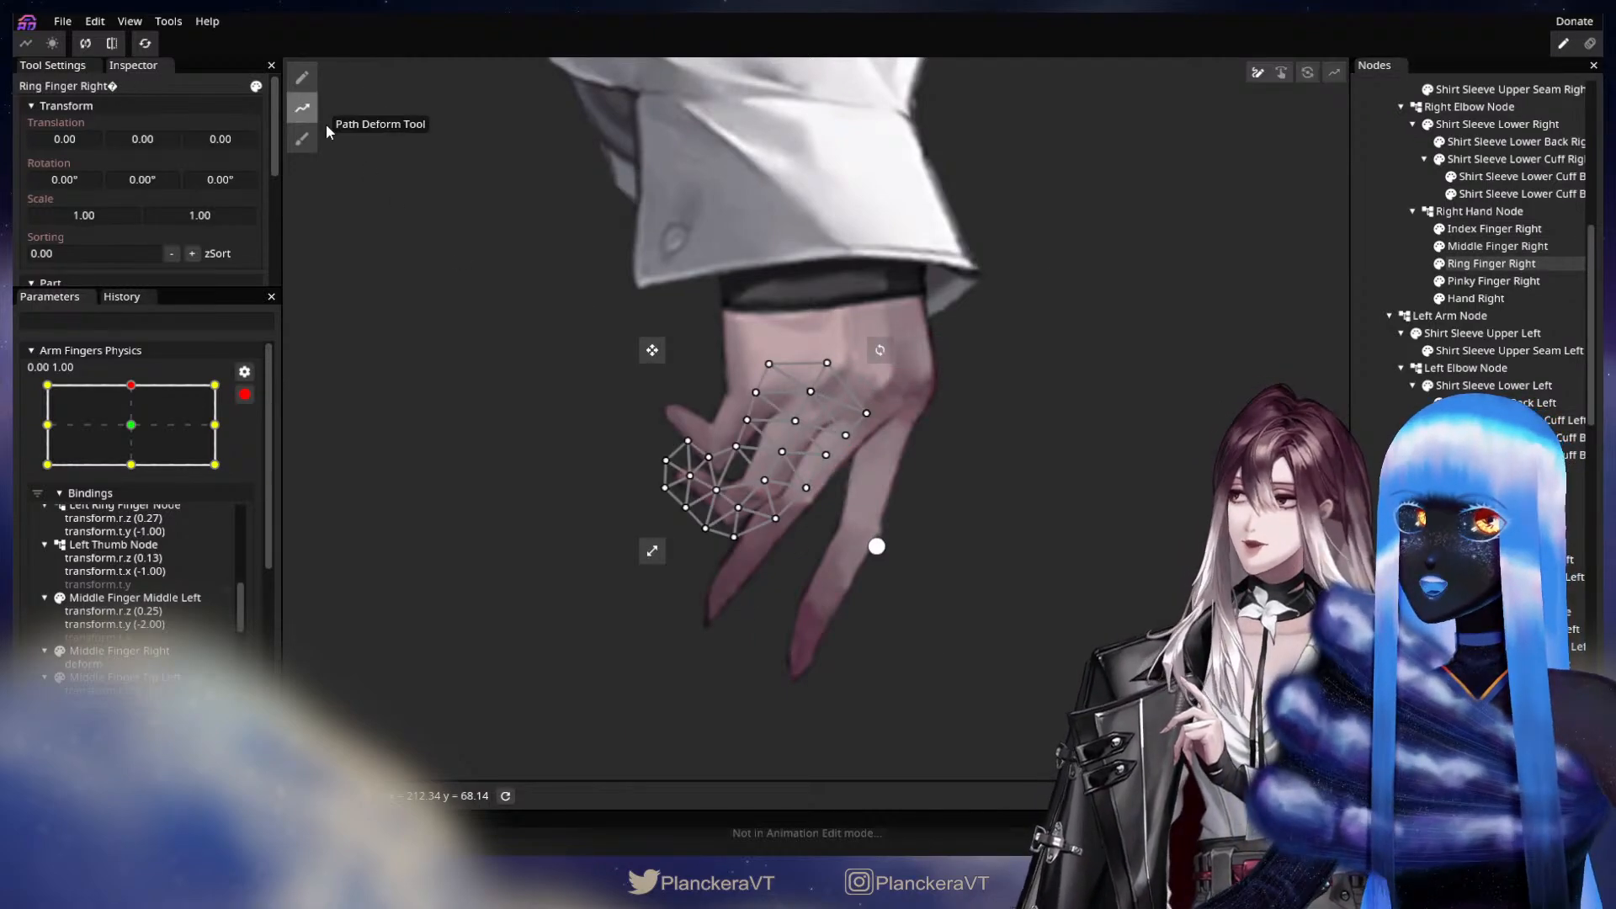
click(812, 388)
click(738, 509)
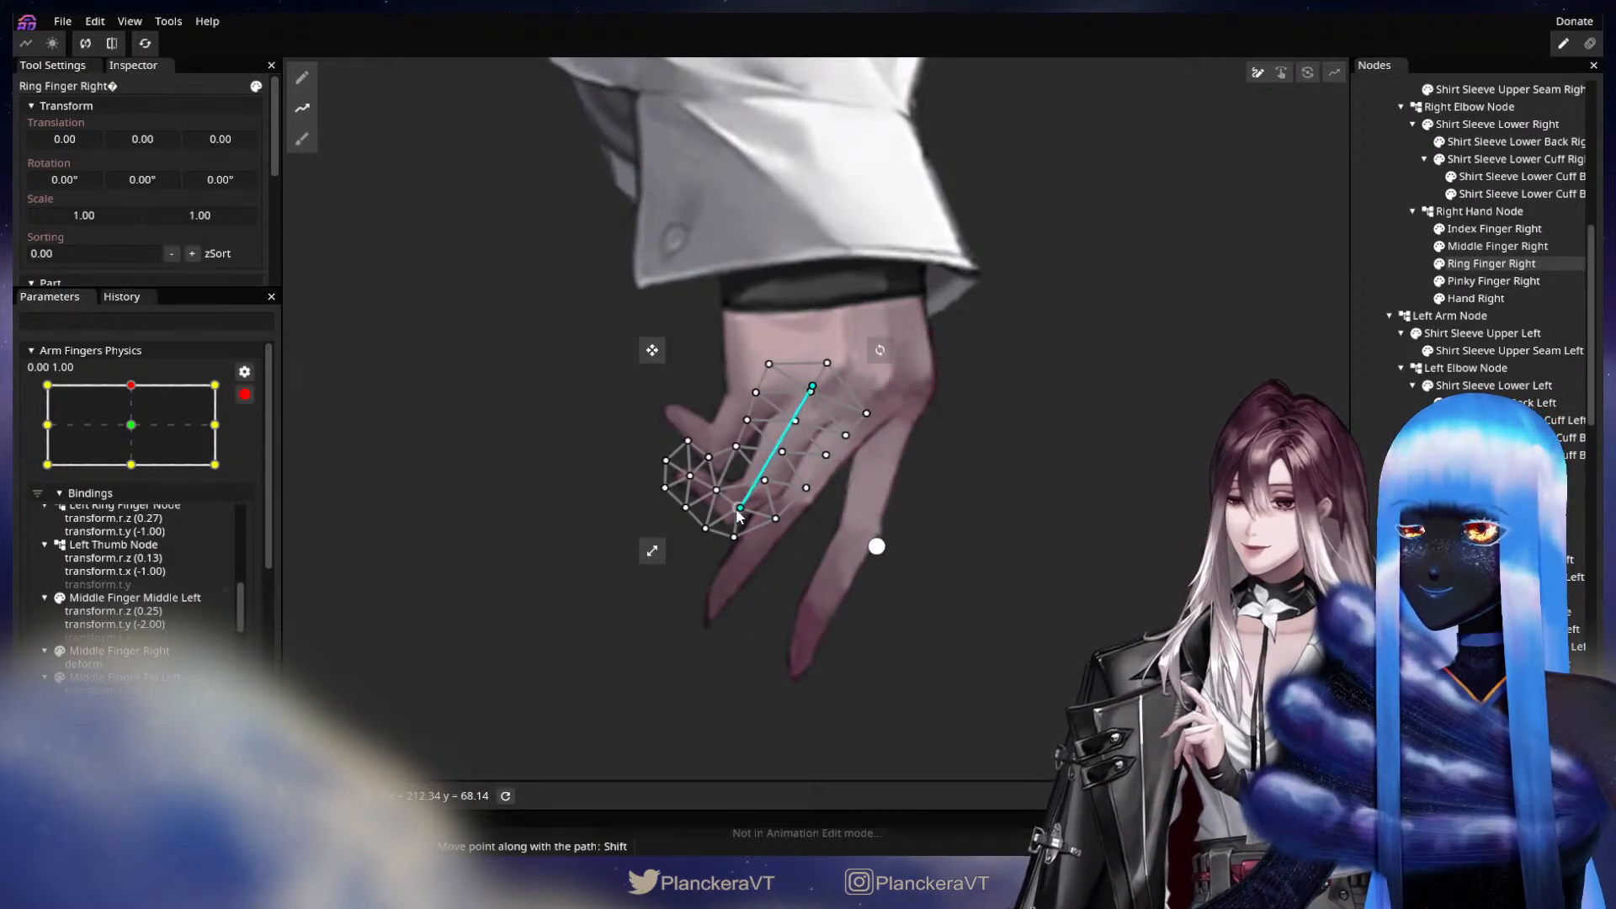
click(690, 477)
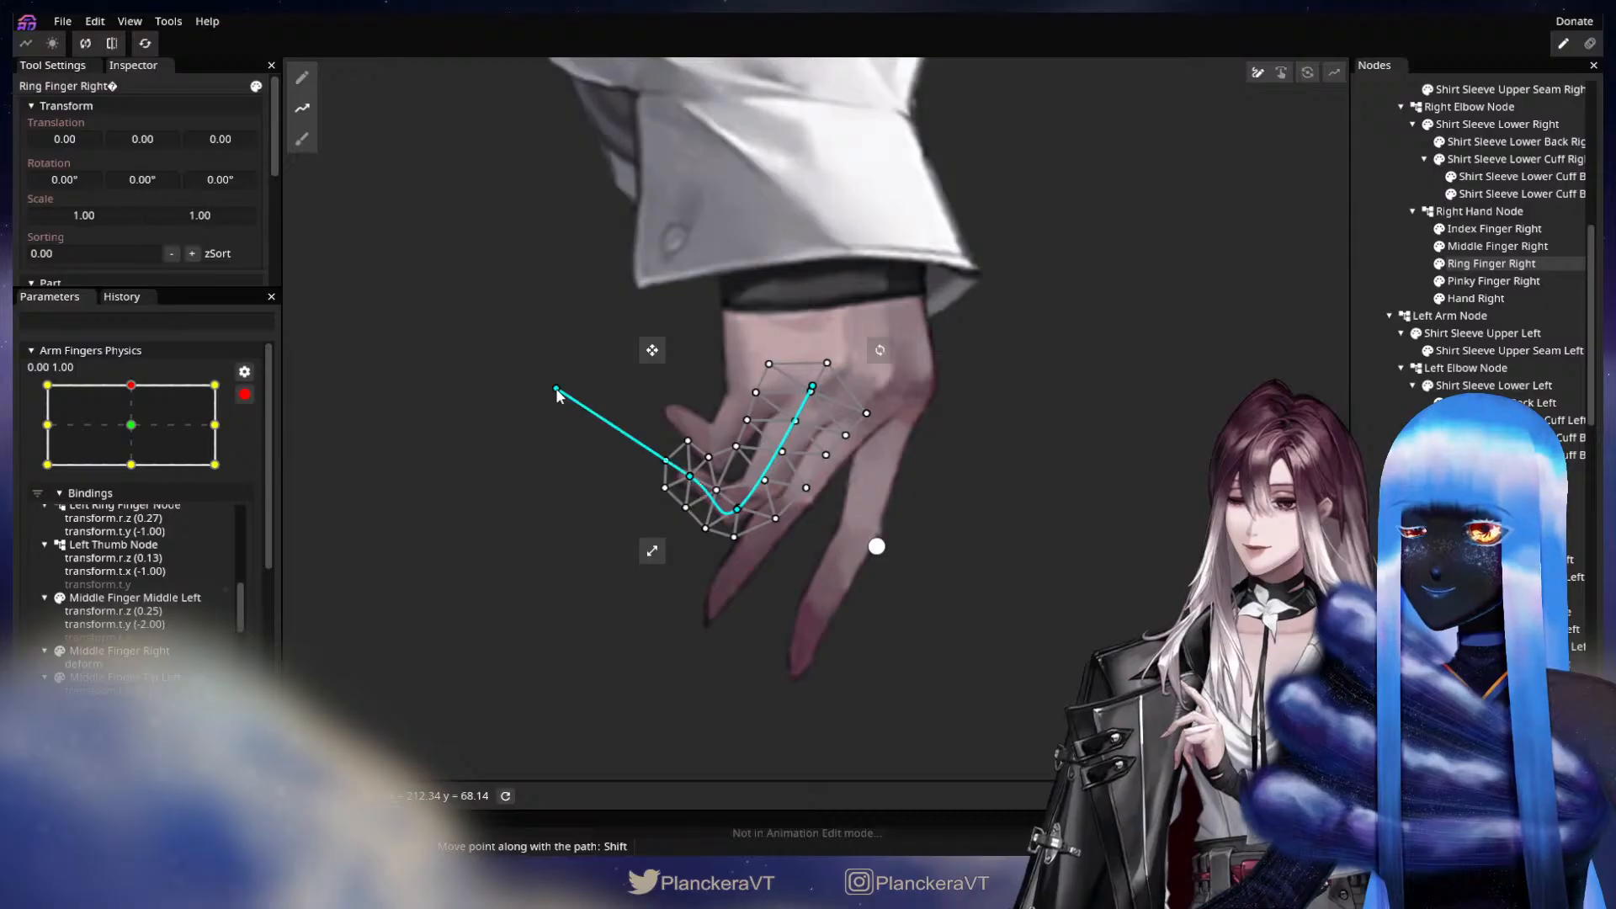
drag(515, 404, 530, 391)
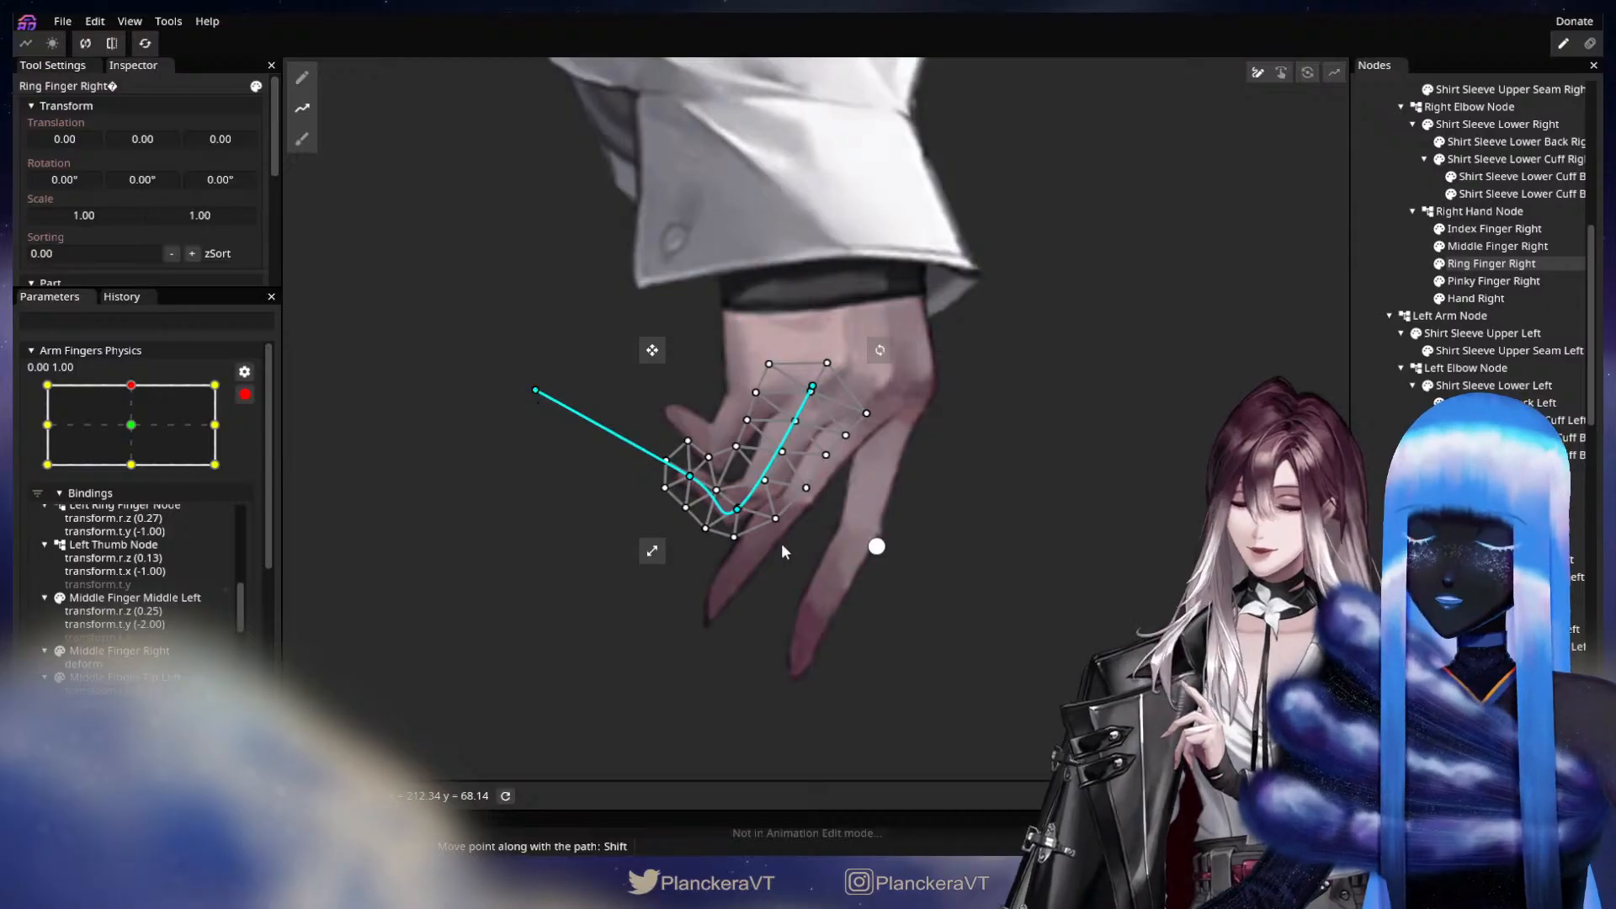
Uncurl Ring Finger Right by lowering its fingertip and end path points and nudging the joint point, and clear the selection.
key(Tab)
drag(735, 511, 674, 501)
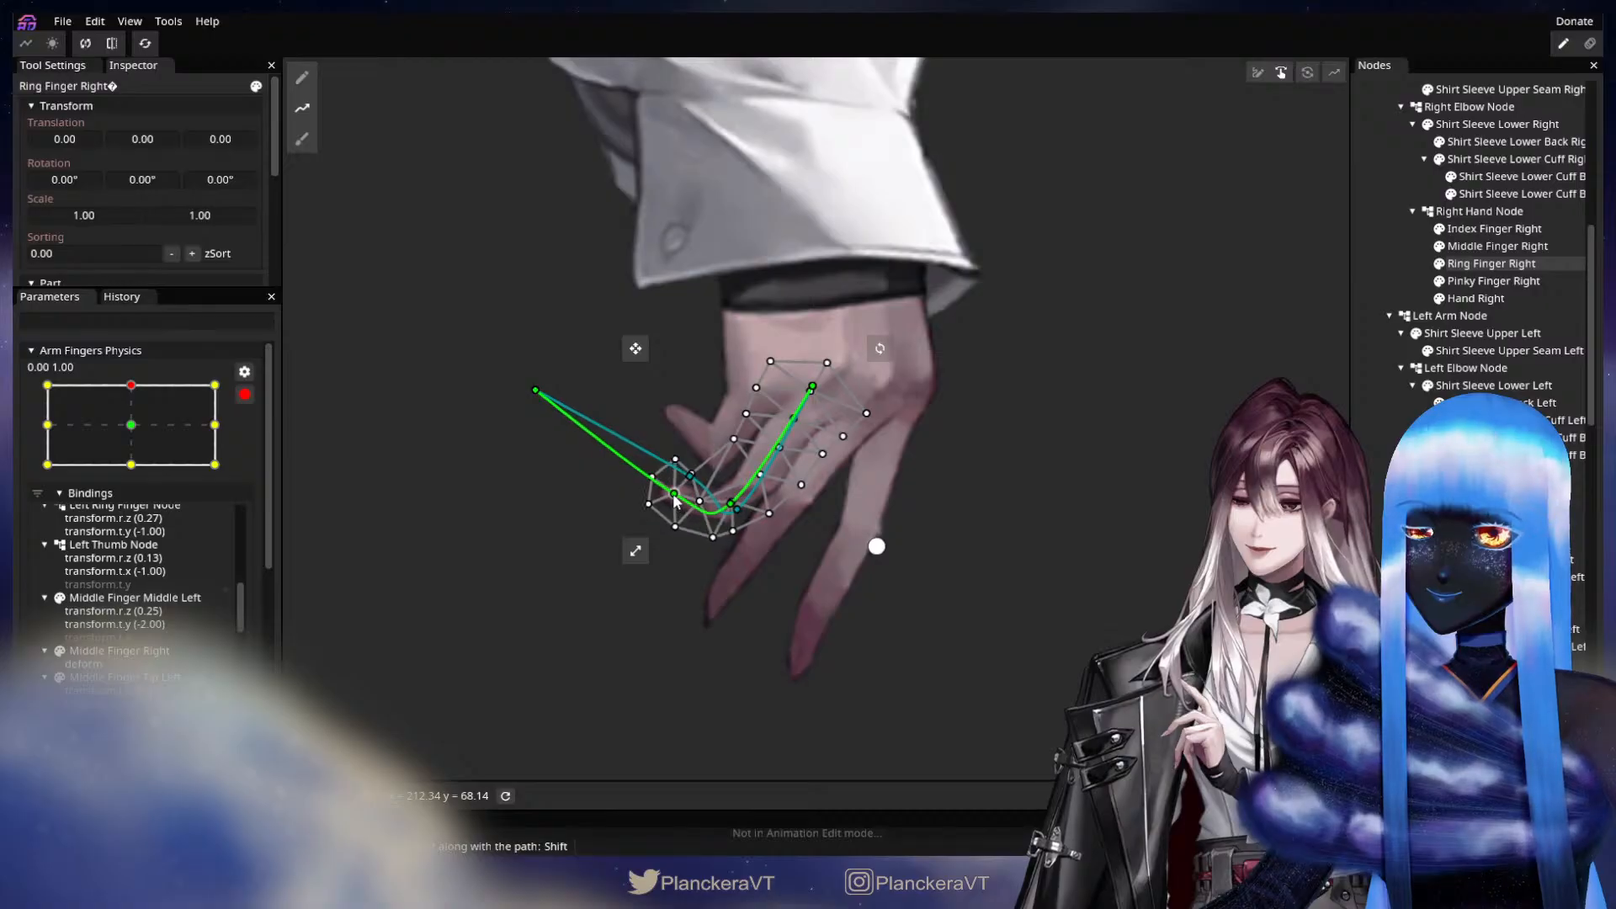
drag(537, 393, 513, 455)
drag(674, 497, 727, 505)
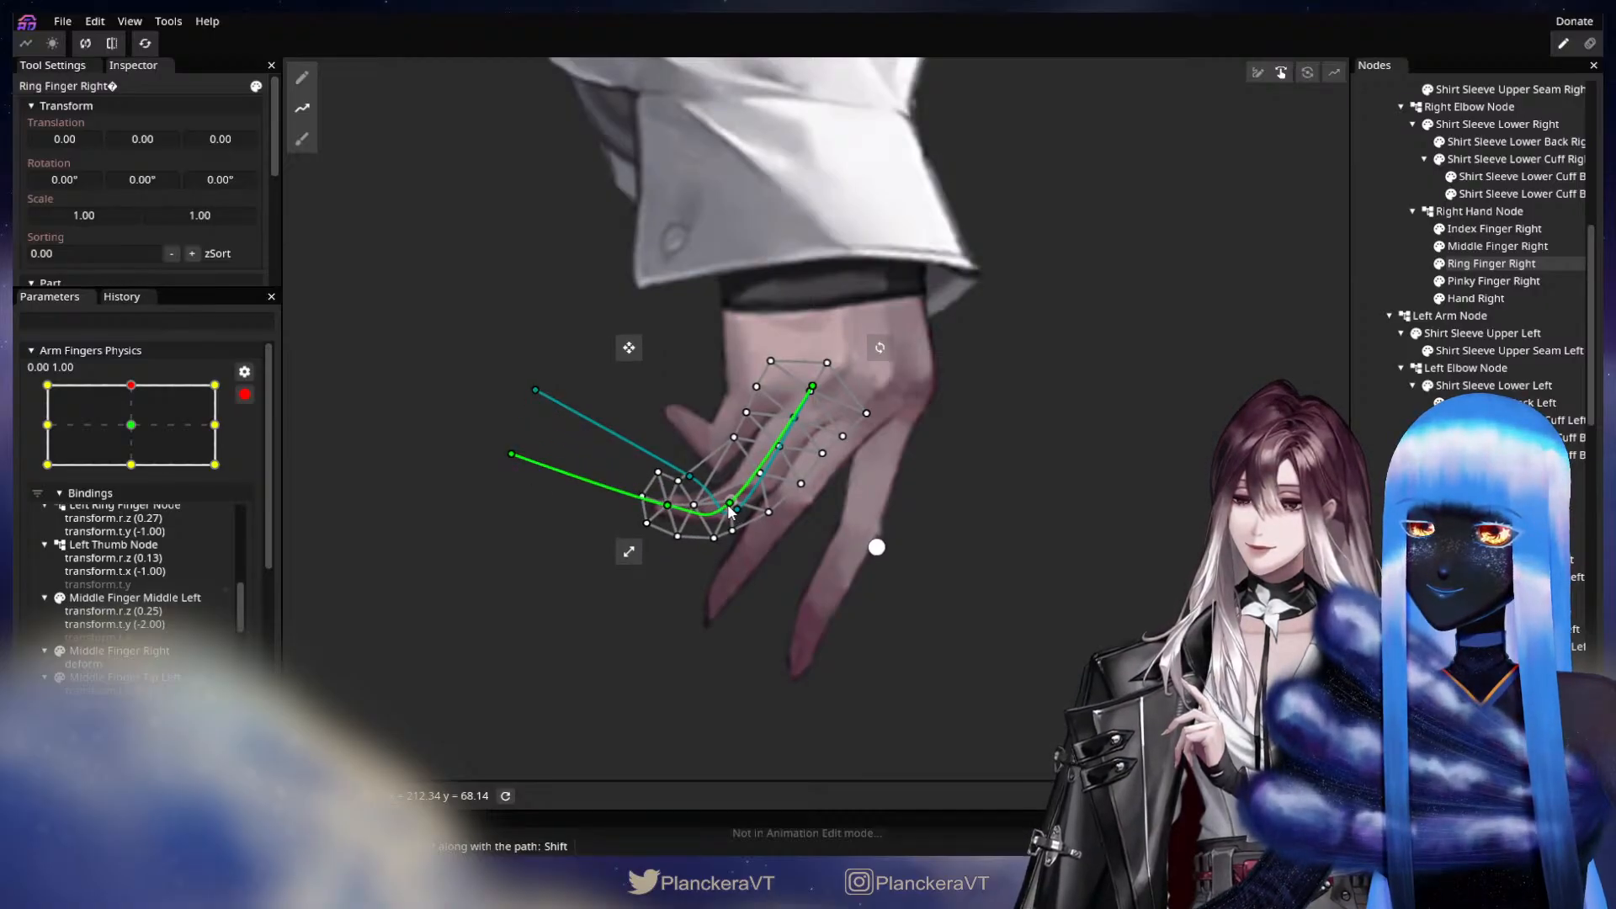
key(Escape)
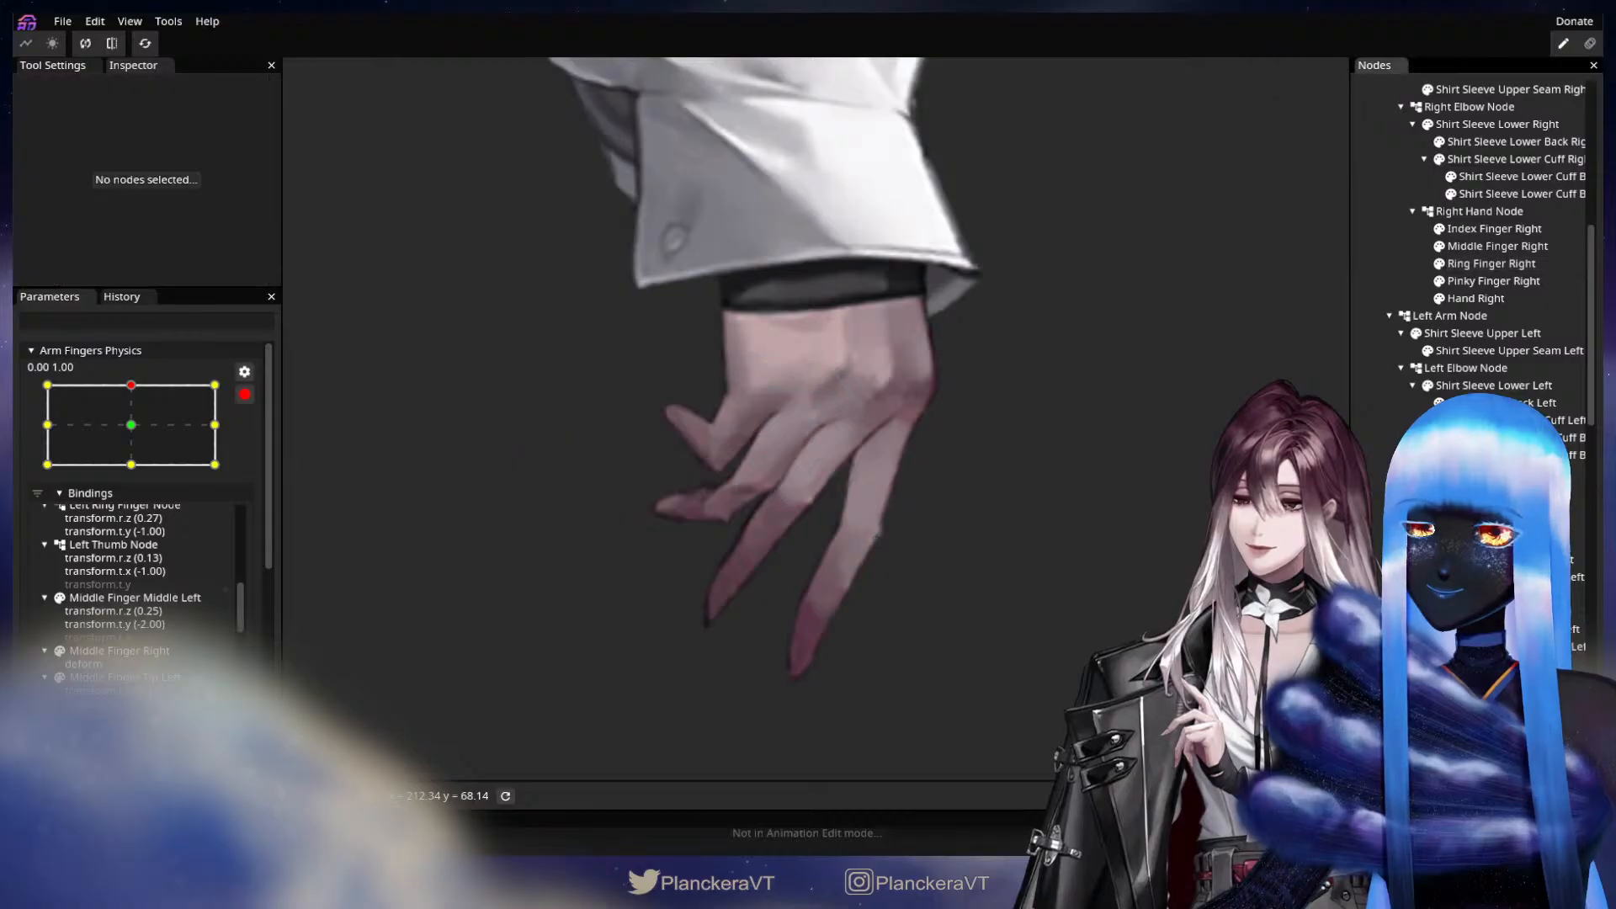
Fine-tune the mesh vertices of Ring Finger Right around its middle joint to smooth the bend, and clear the selection.
scroll(1002, 590, up, 3)
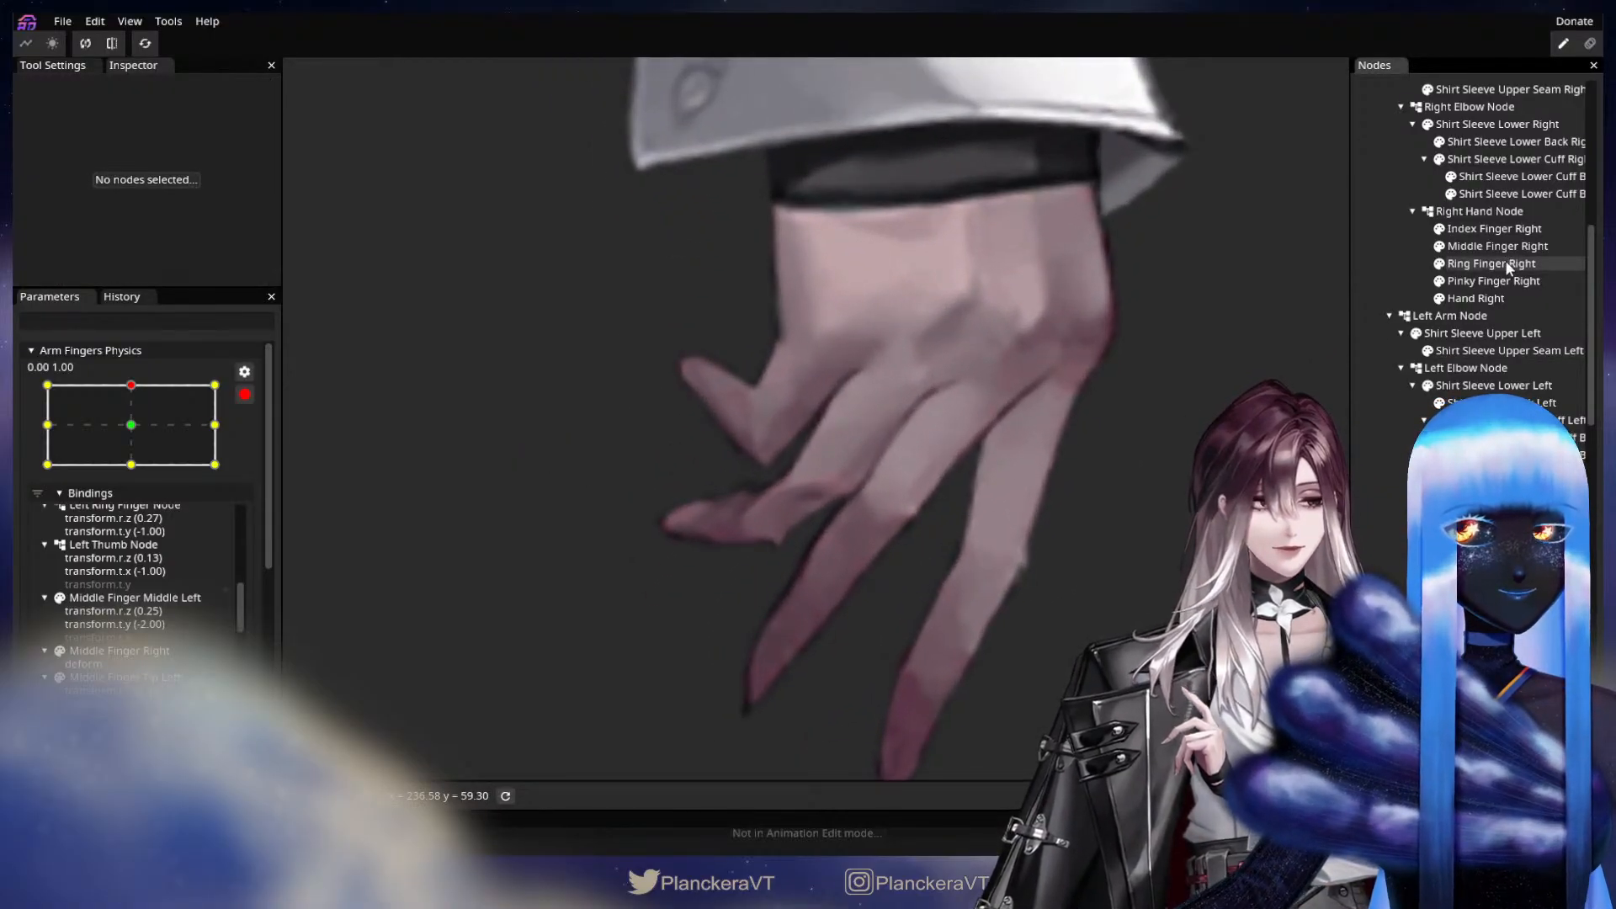
click(1508, 265)
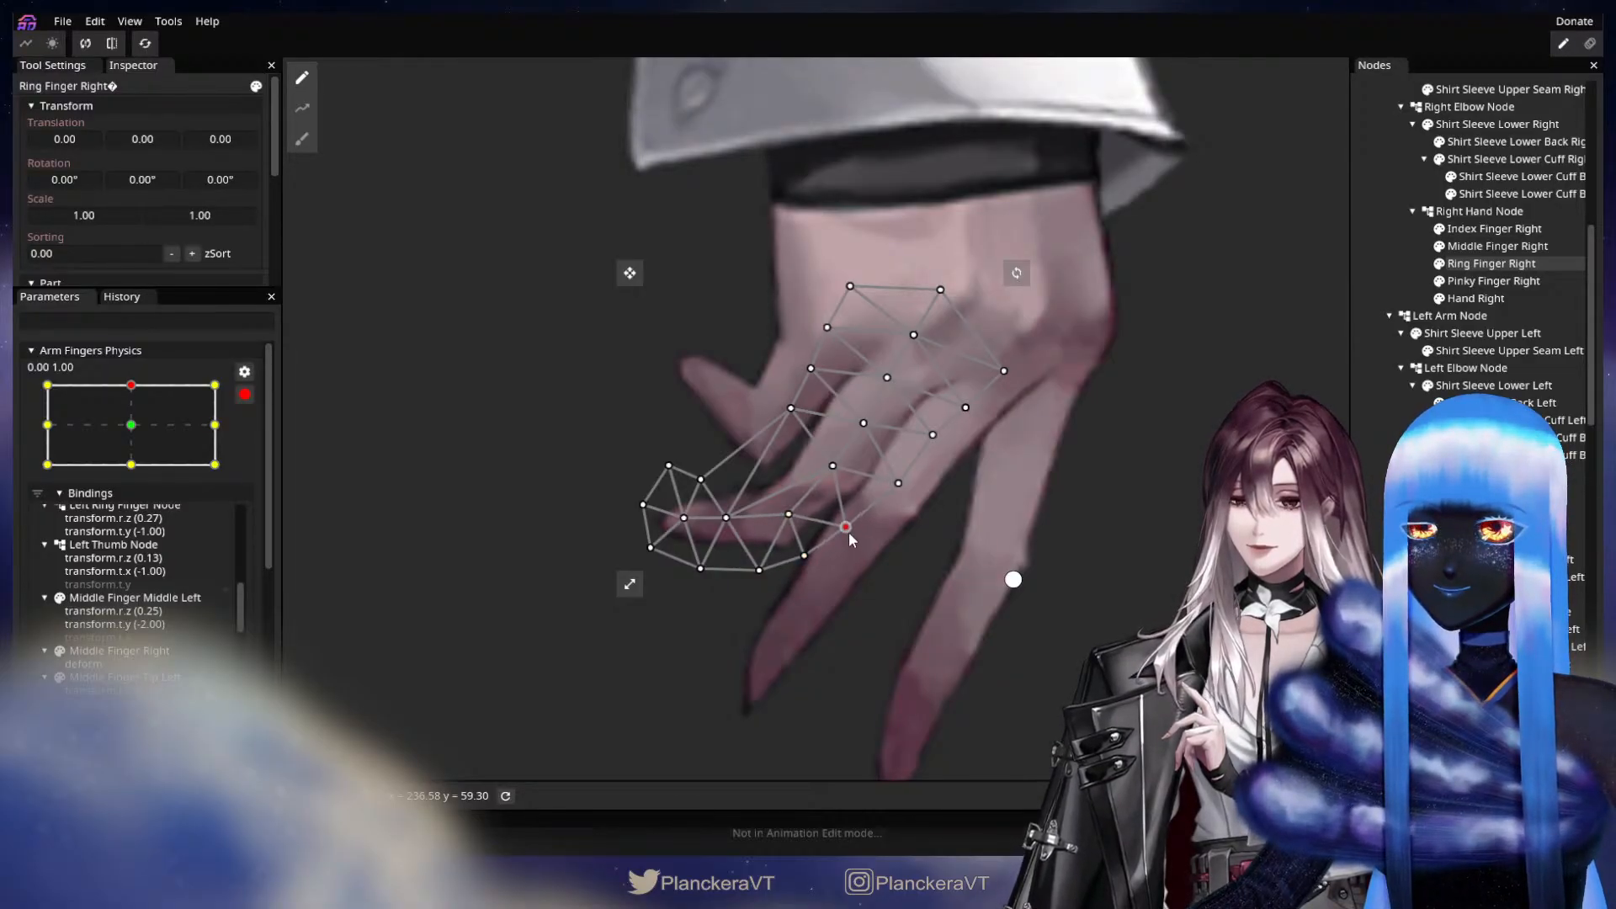
drag(791, 410, 787, 417)
click(832, 467)
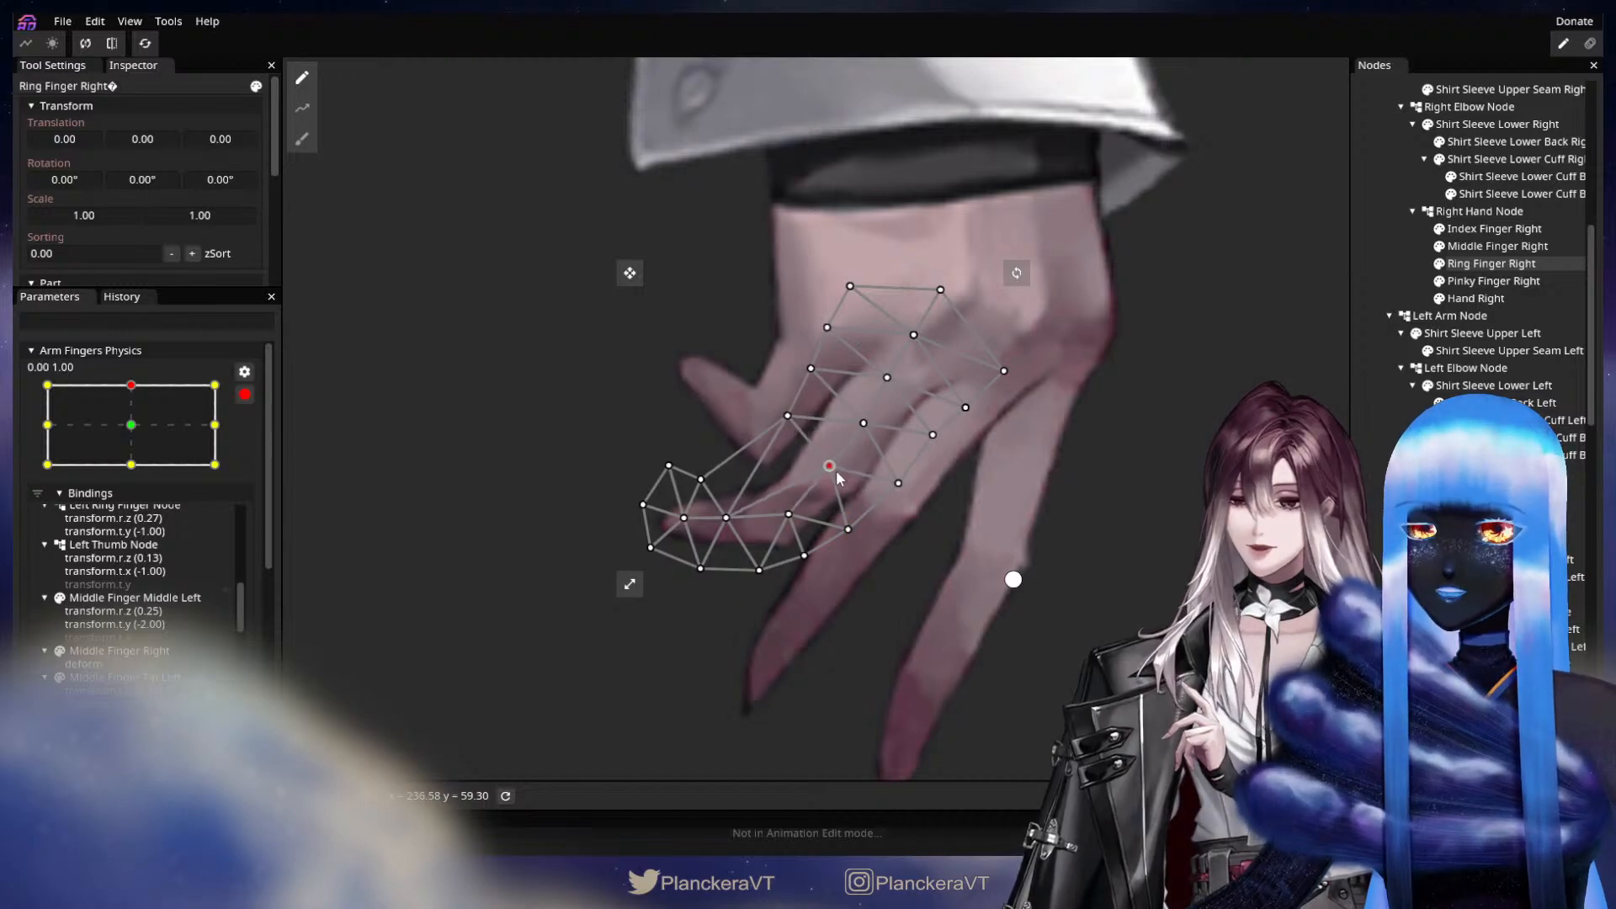
drag(727, 519, 729, 514)
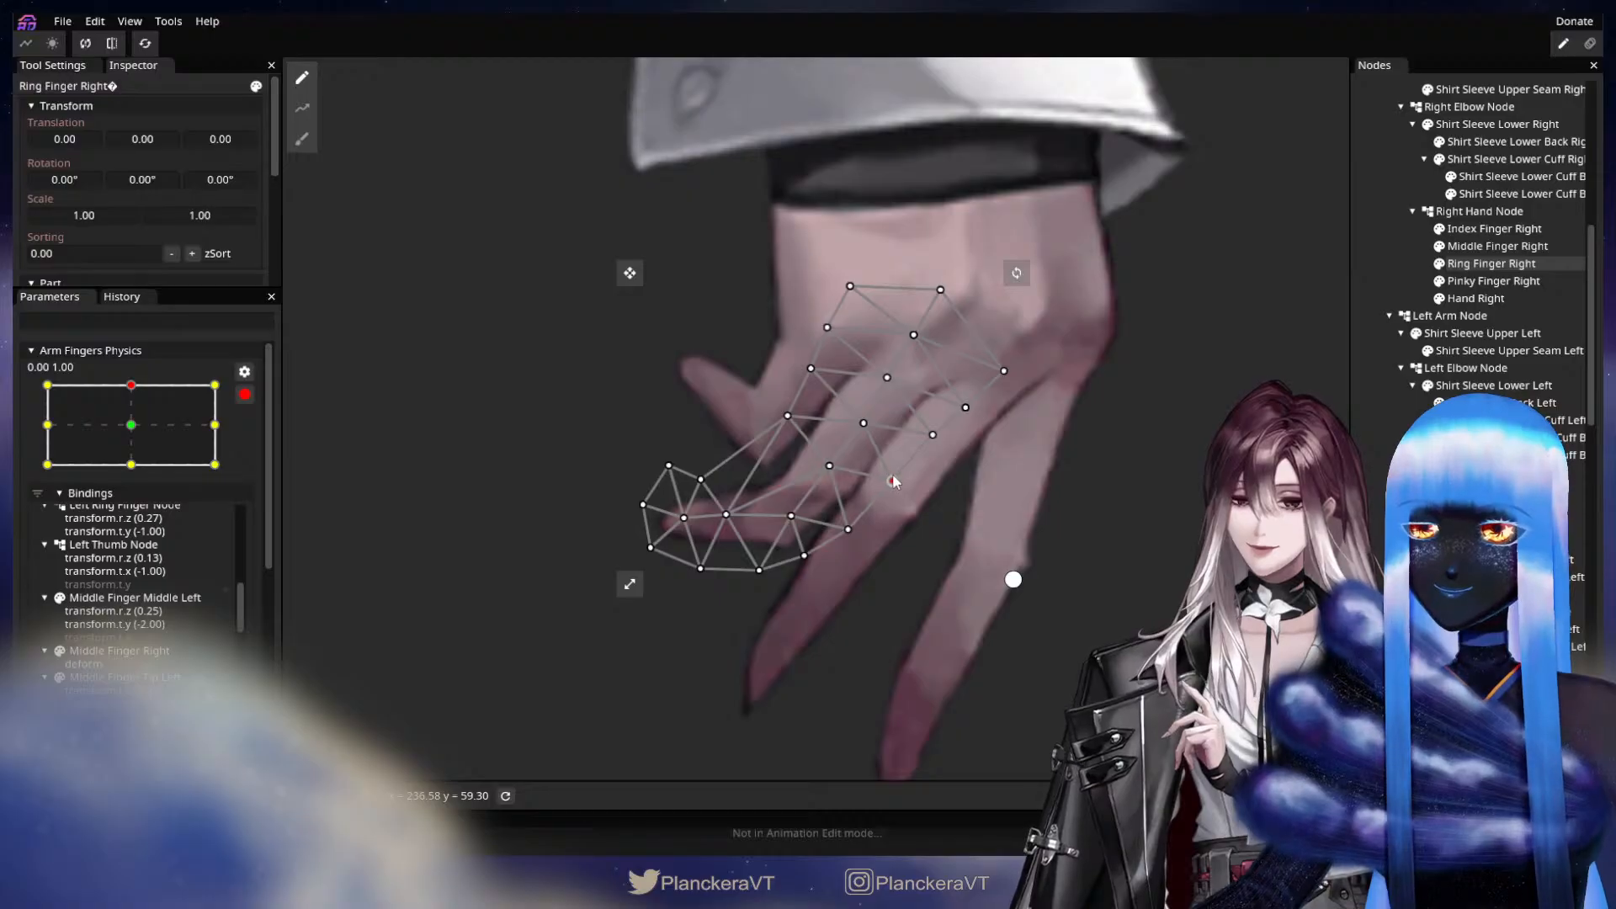
click(1368, 488)
scroll(1099, 523, down, 3)
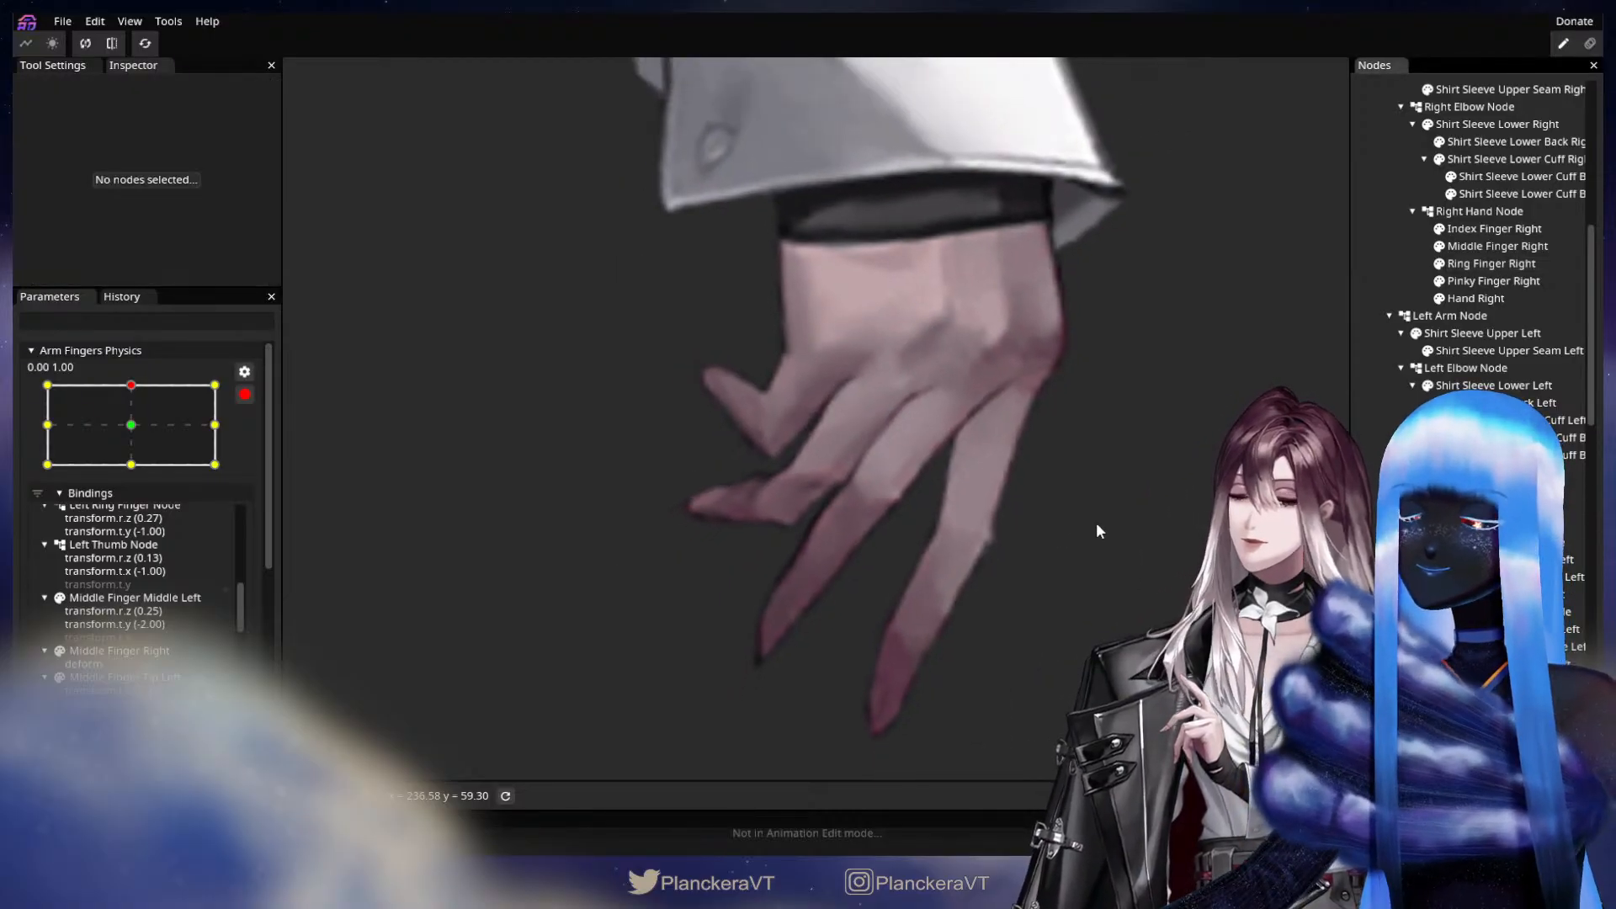
scroll(1087, 542, down, 3)
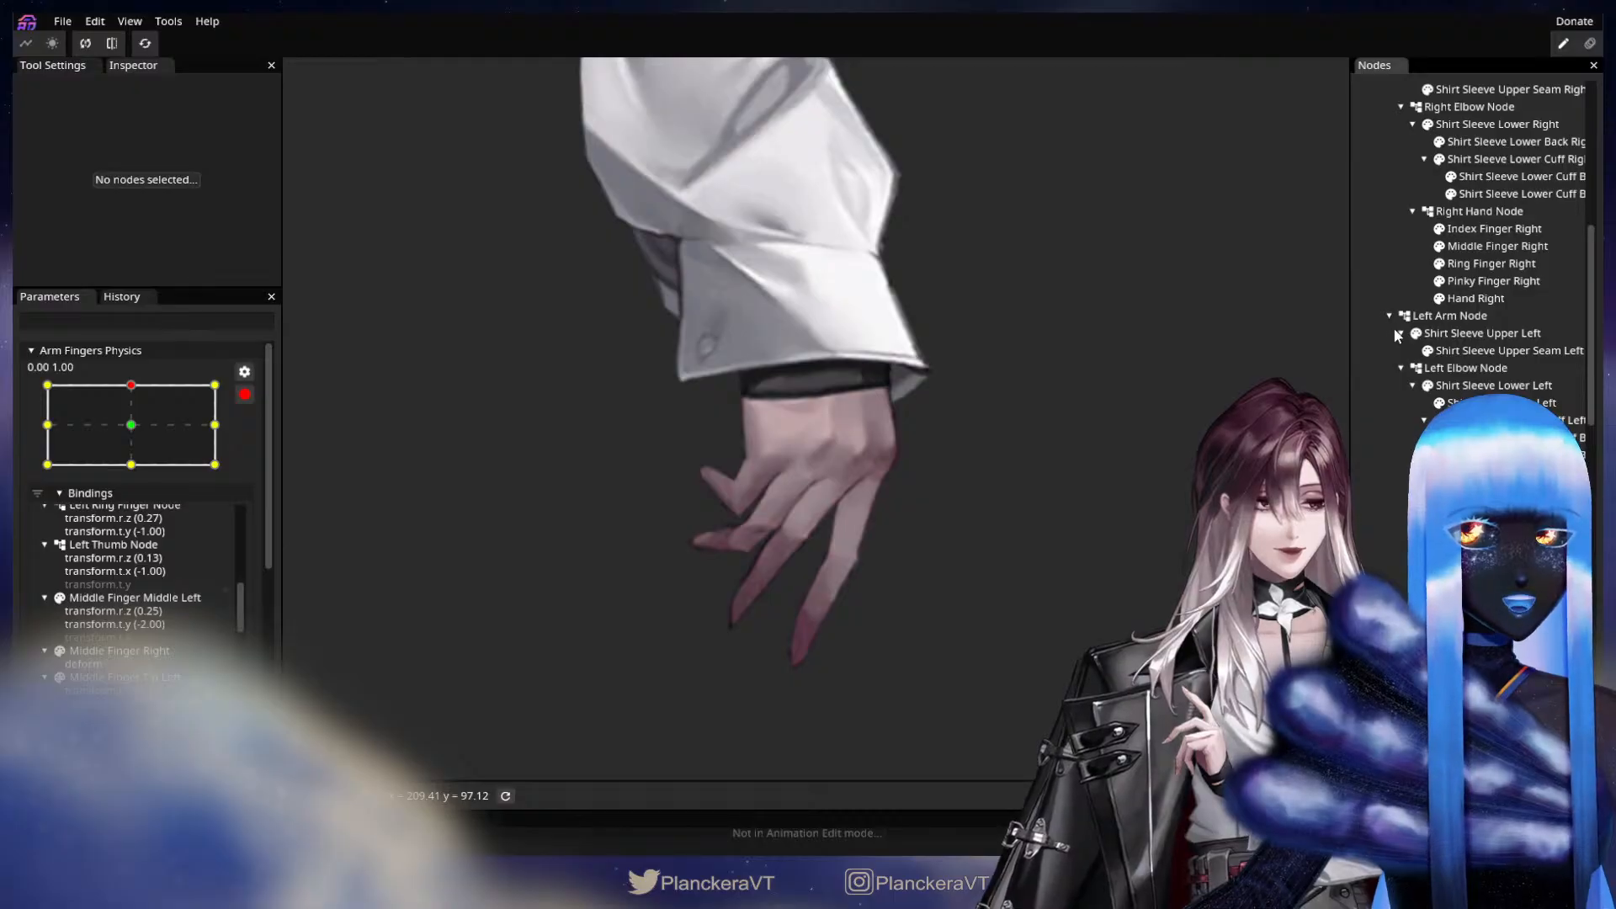
Draw a deform path on Pinky Finger Right from the knuckle through the joint and fingertip to a point beyond the tip.
click(1484, 297)
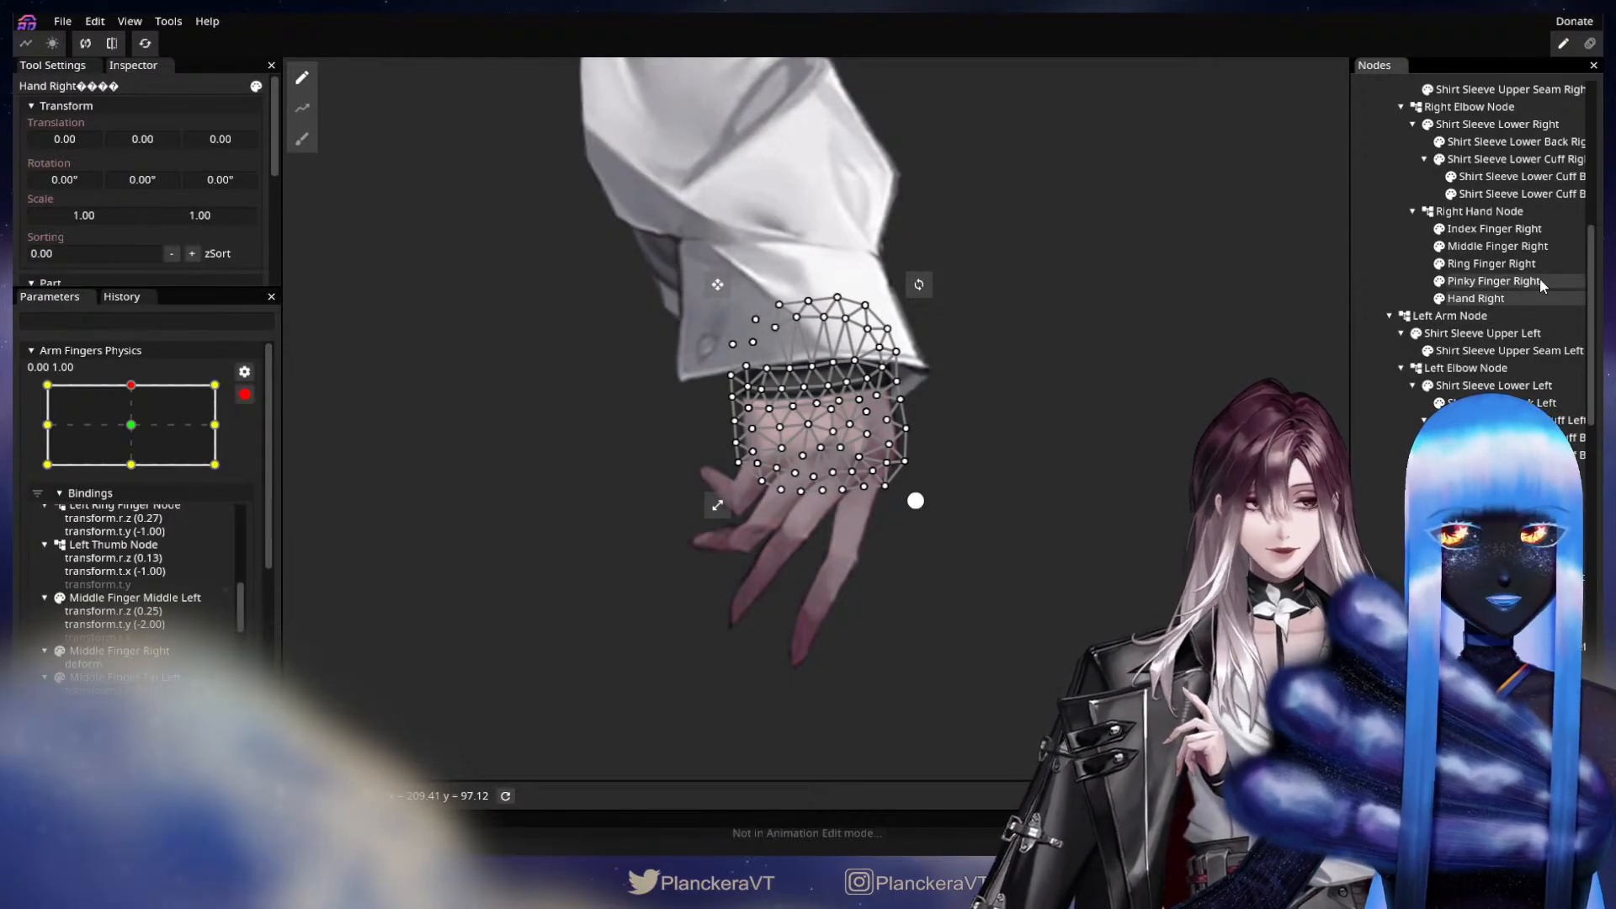
click(1493, 281)
click(303, 108)
scroll(768, 439, up, 3)
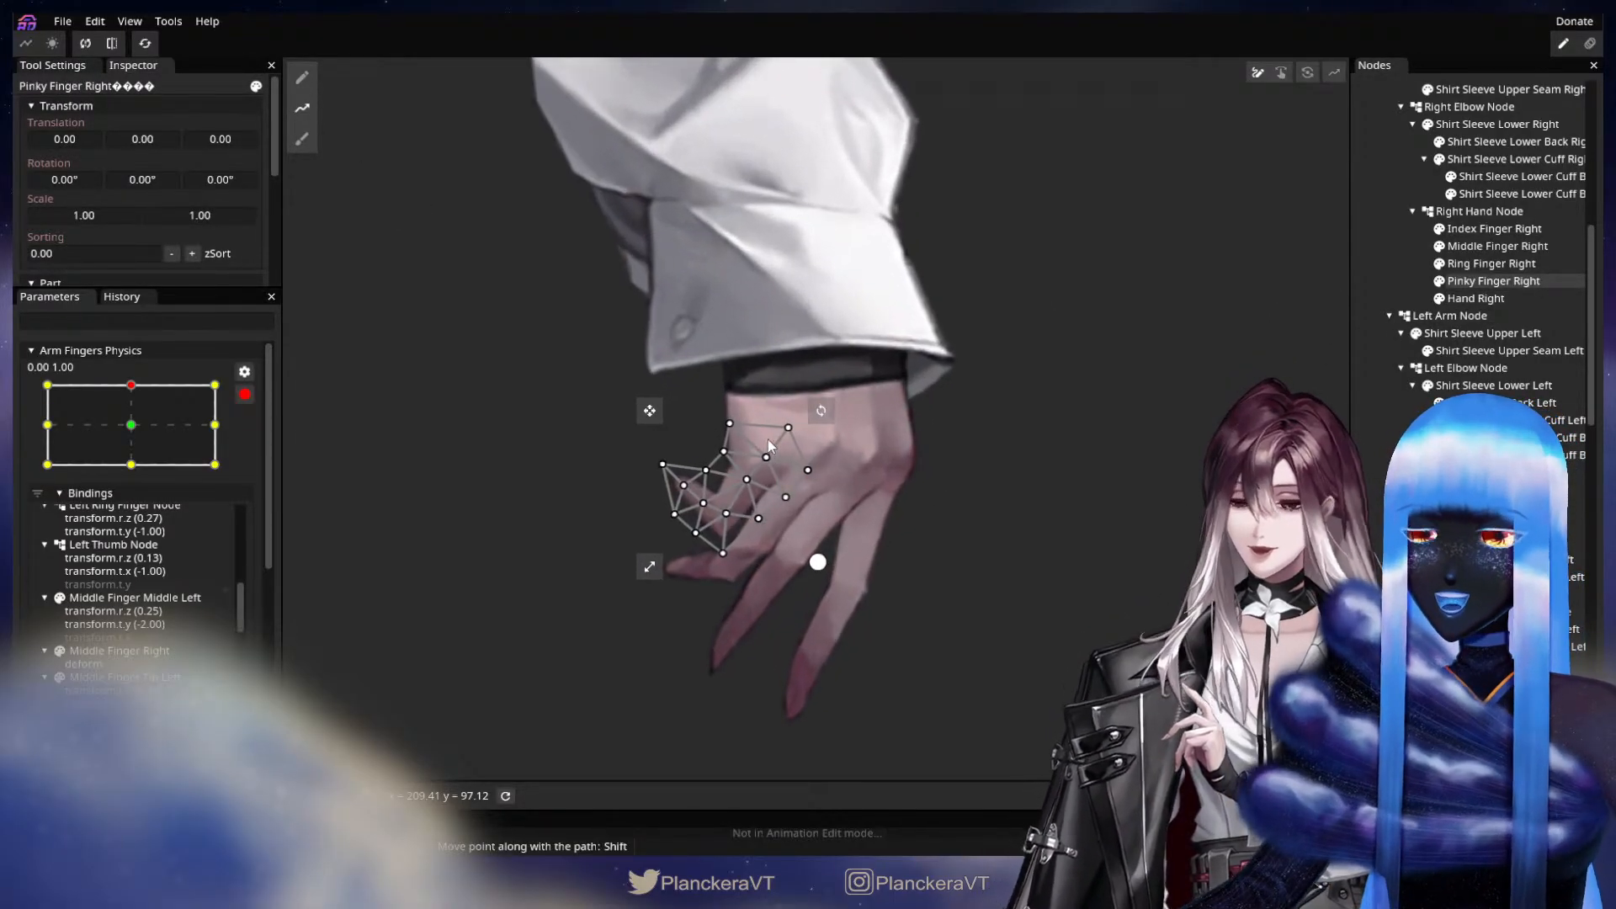
double_click(791, 415)
double_click(727, 511)
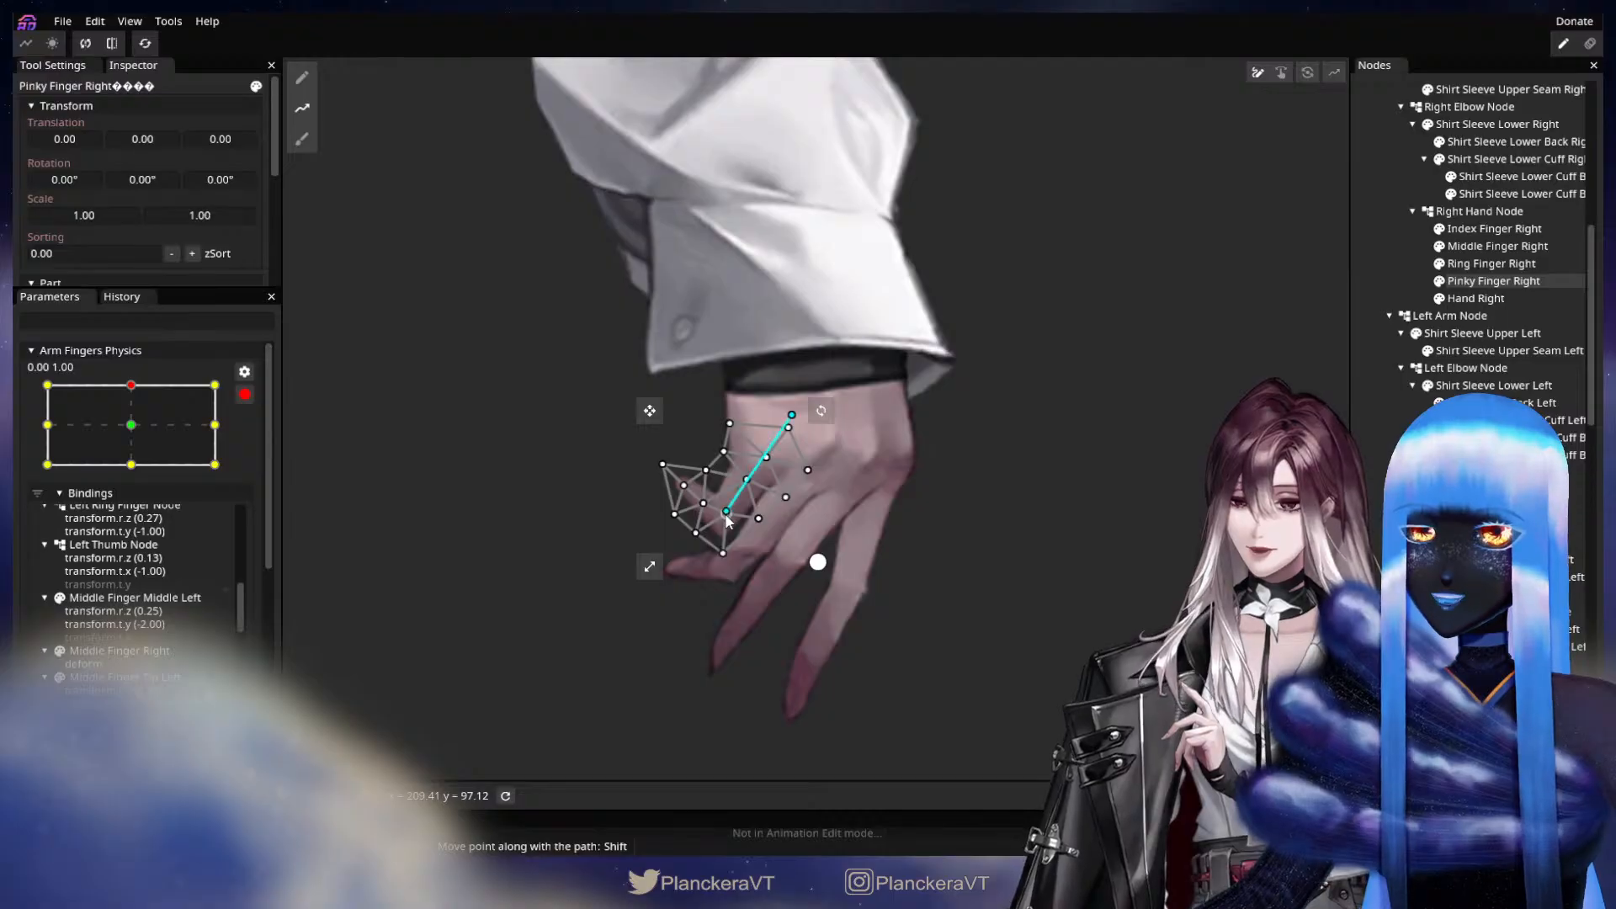
double_click(628, 490)
drag(628, 490, 684, 487)
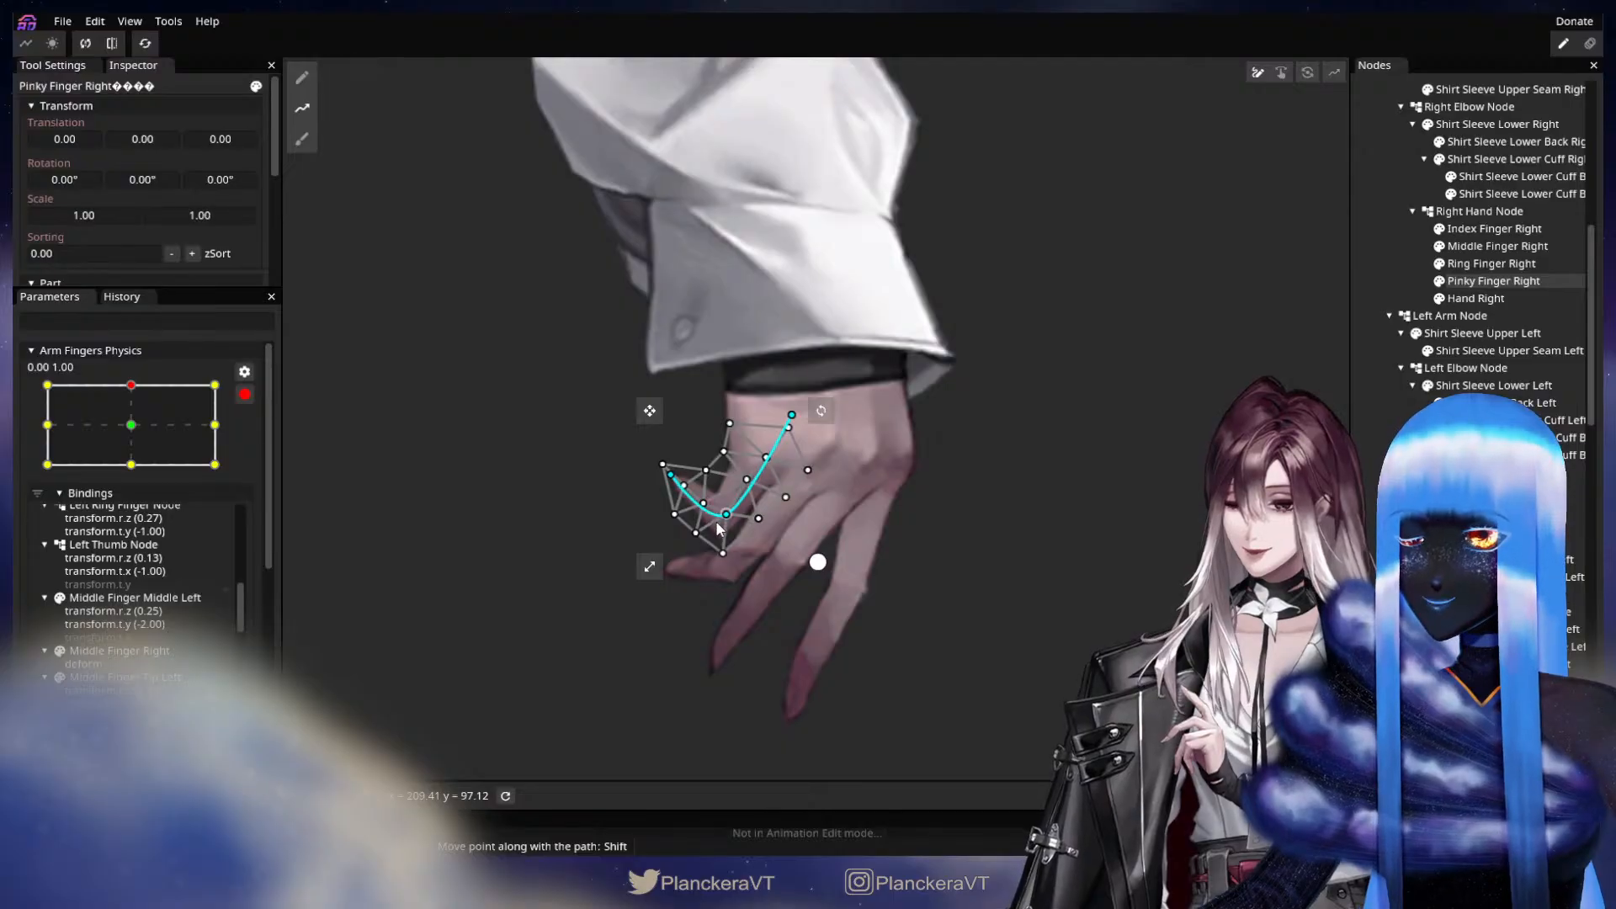
double_click(588, 397)
drag(590, 396, 599, 386)
Uncurl Pinky Finger Right by lowering its fingertip and end path points and adjusting the joint and knuckle points, and clear the selection.
key(Tab)
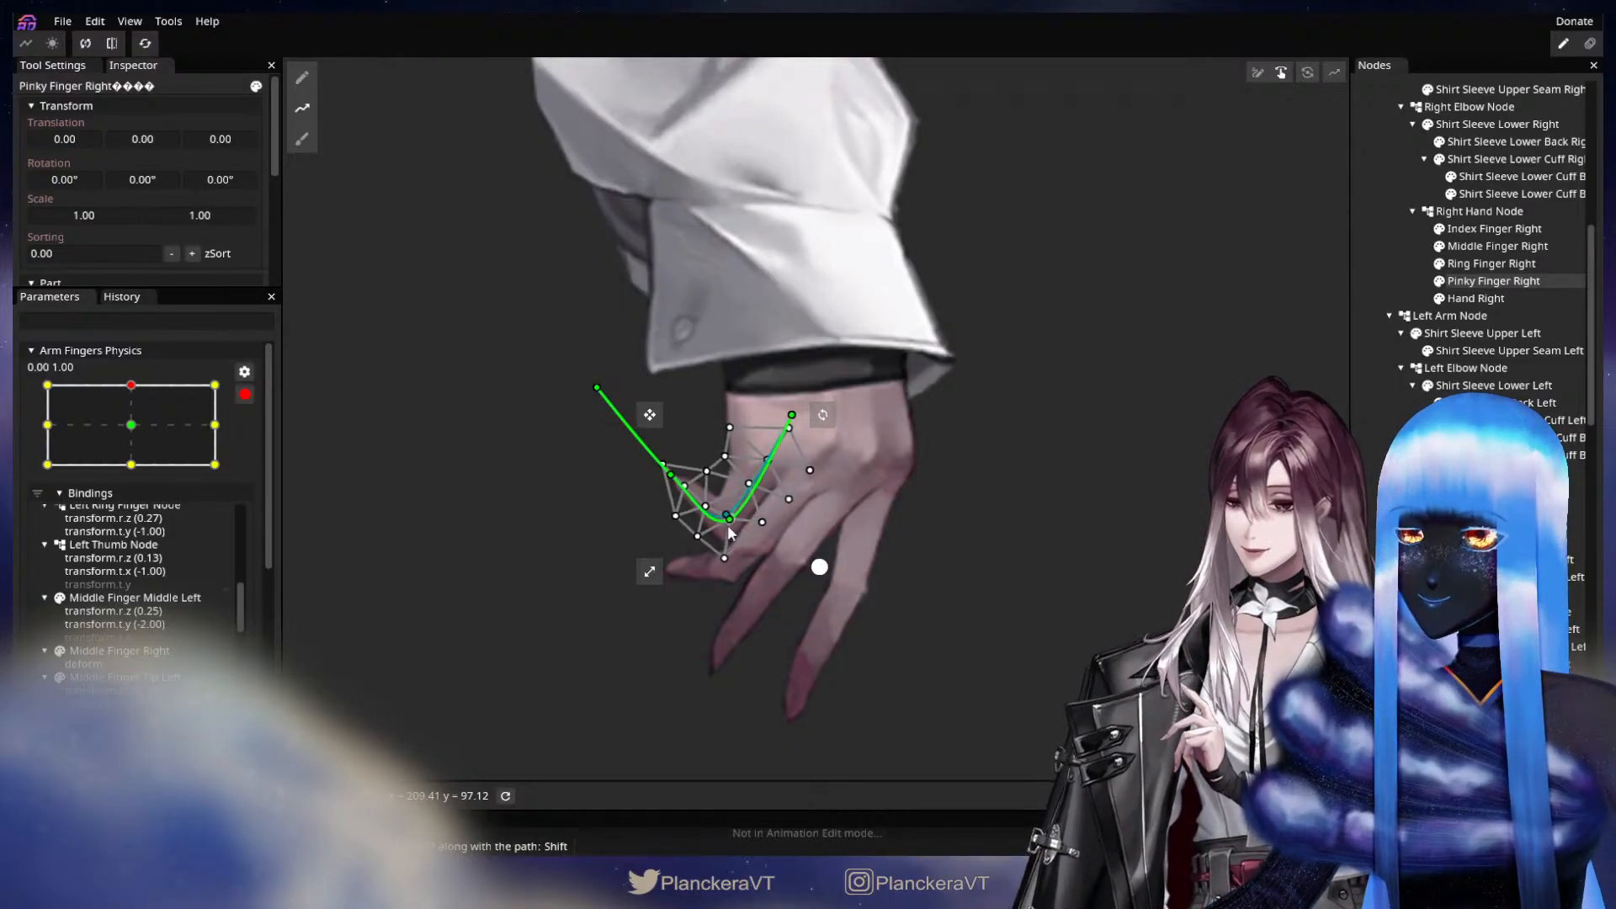
drag(727, 523, 719, 517)
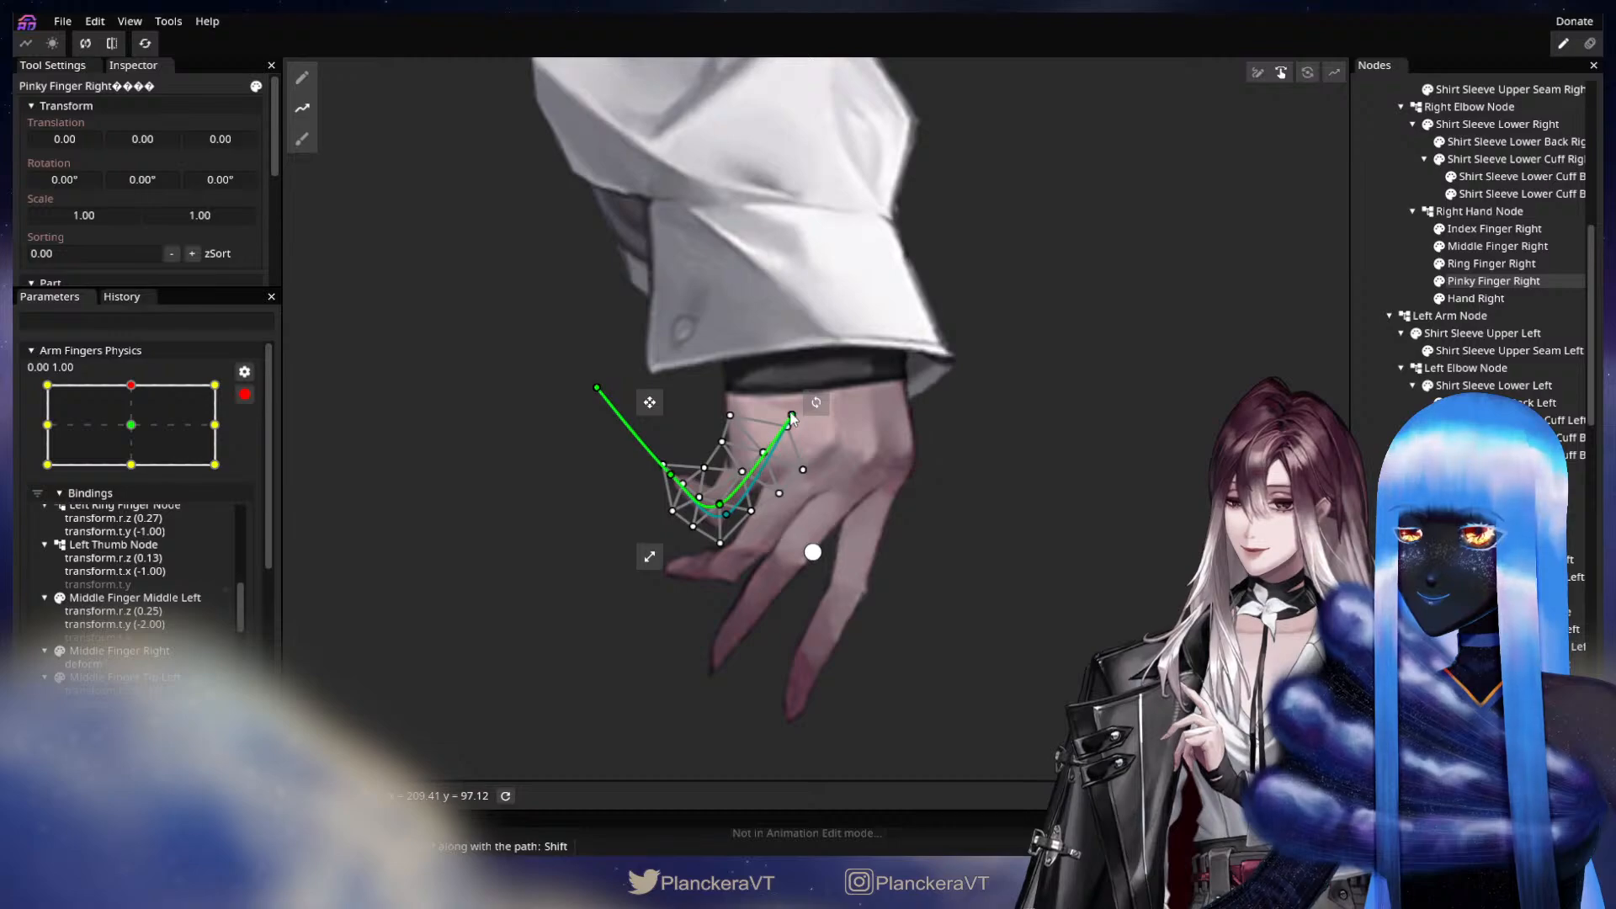
drag(791, 417, 799, 429)
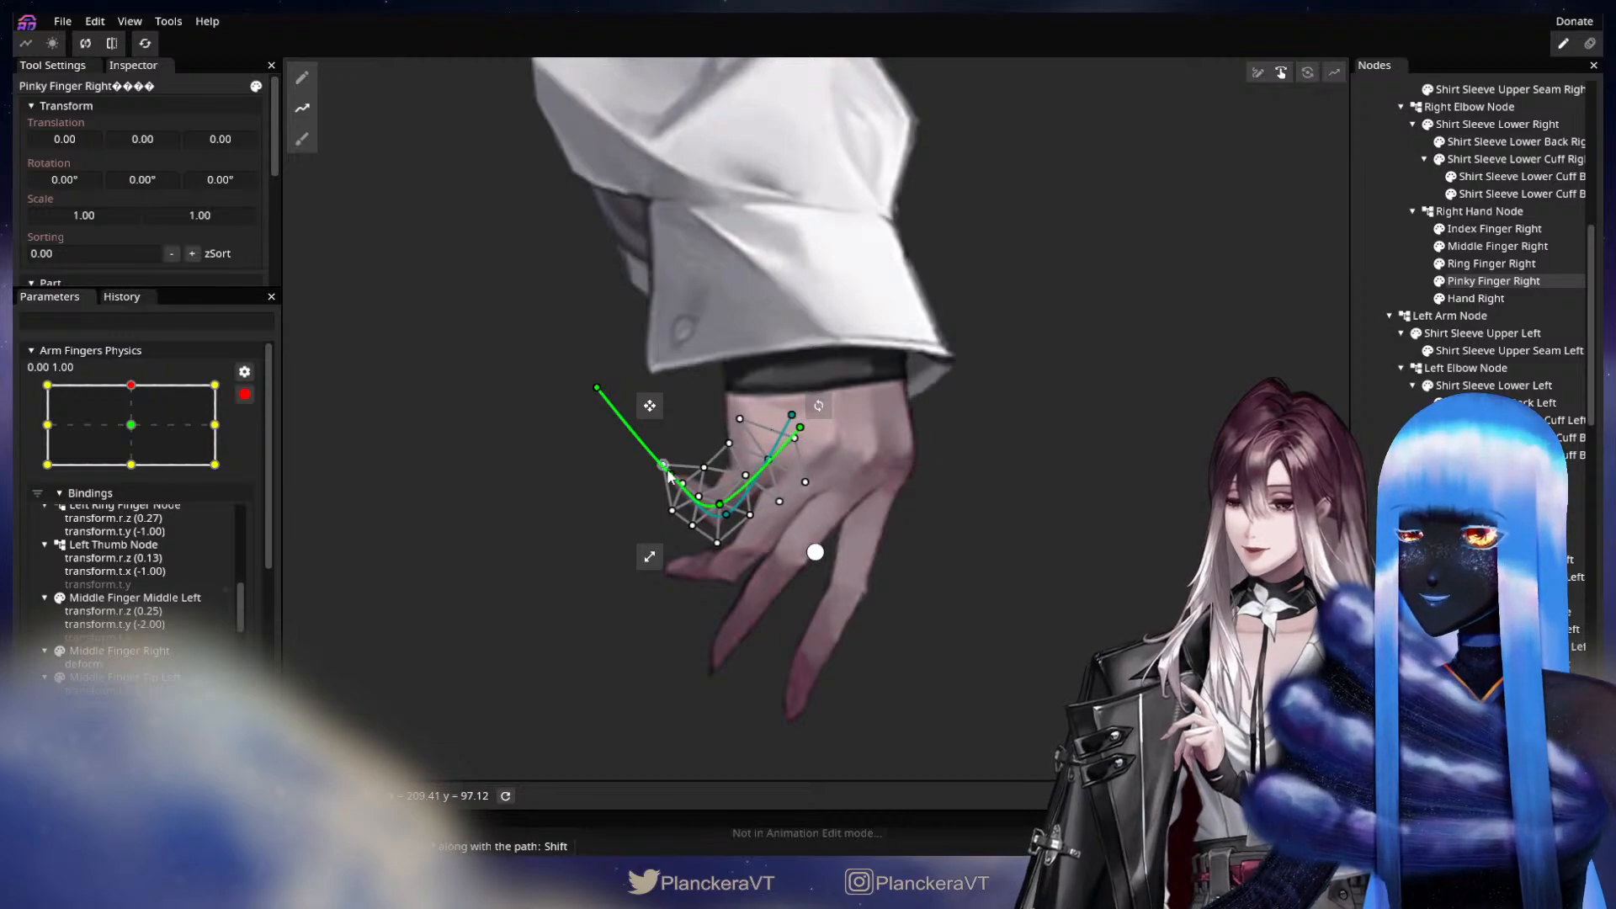
drag(669, 474, 670, 502)
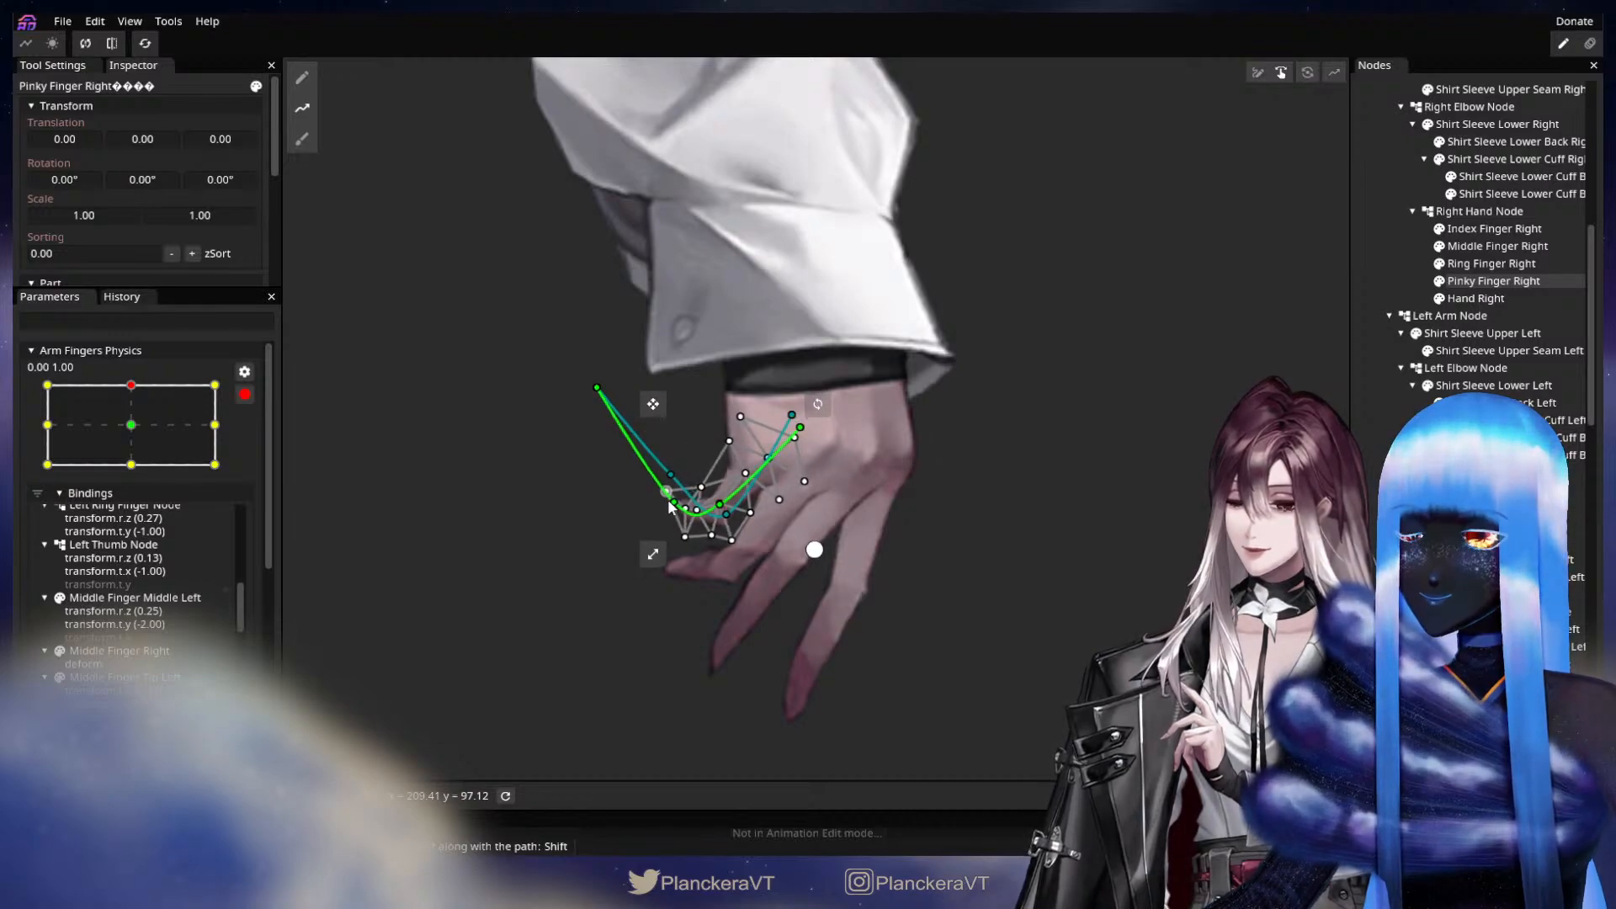
drag(598, 389, 558, 463)
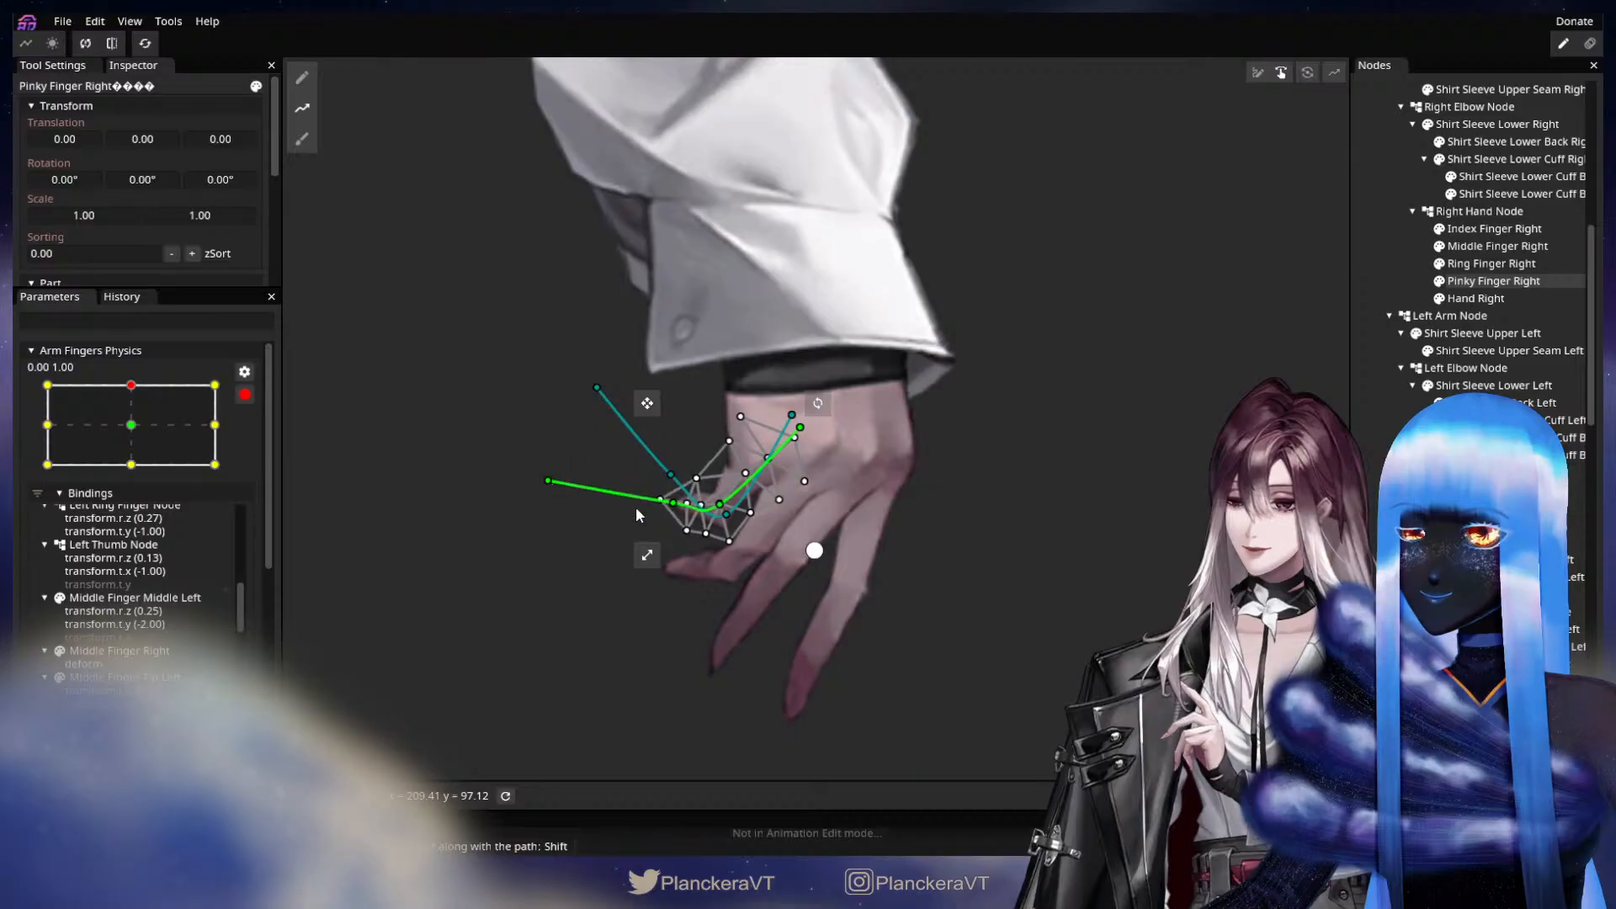
drag(669, 504, 725, 508)
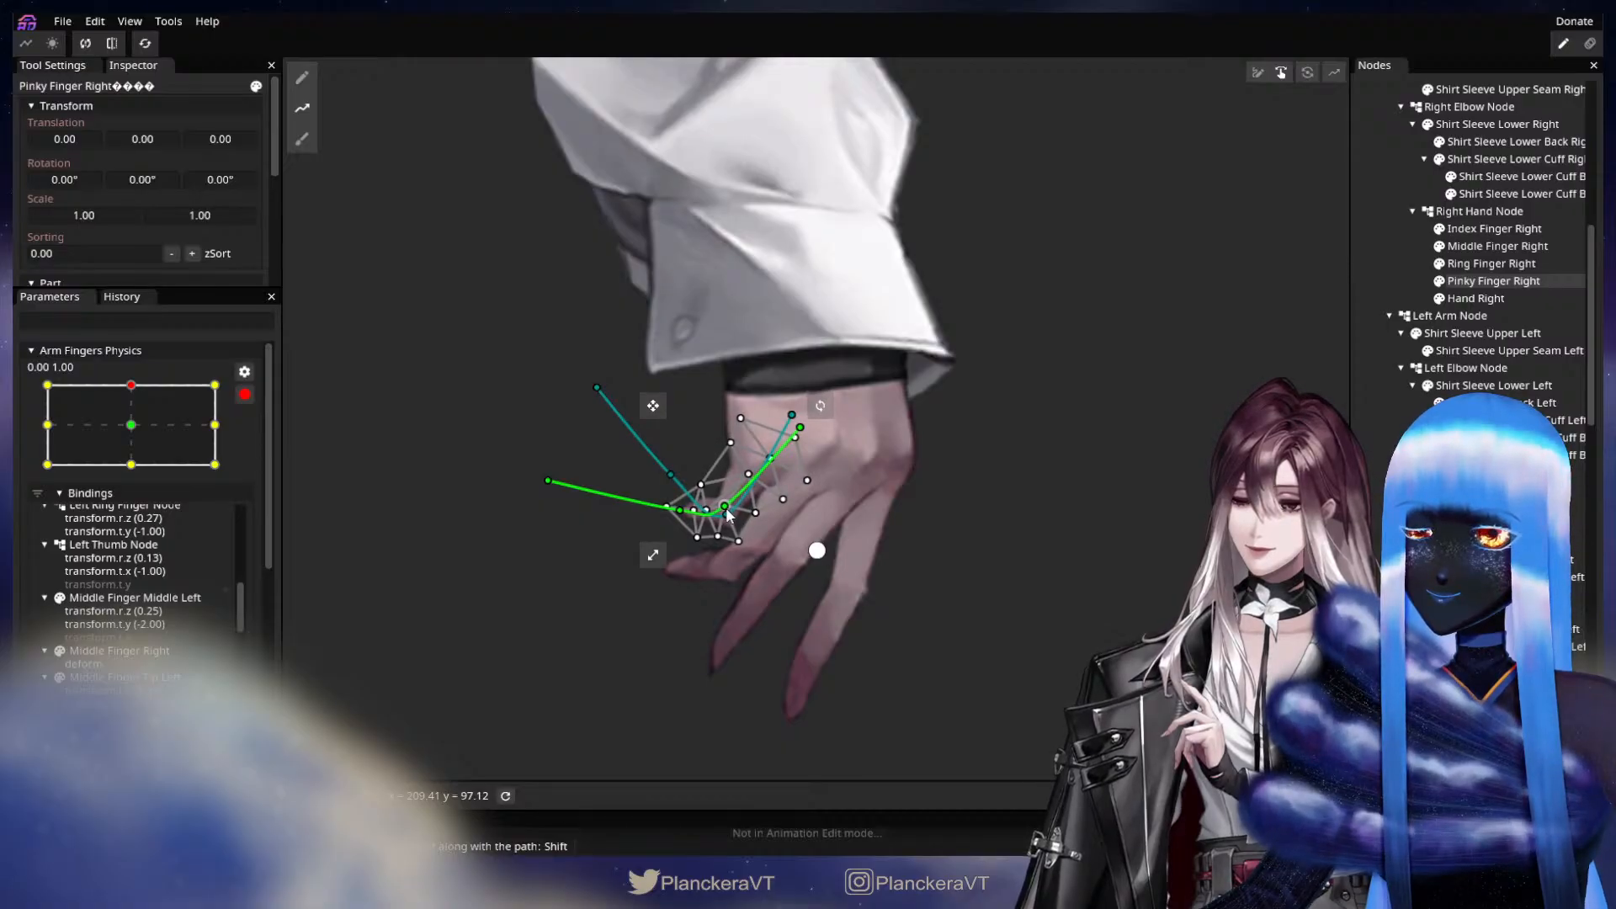
click(814, 598)
Fine-tune the mesh vertices of Pinky Finger Right around its middle joint and fingertip, and clear the selection.
scroll(814, 598, up, 1)
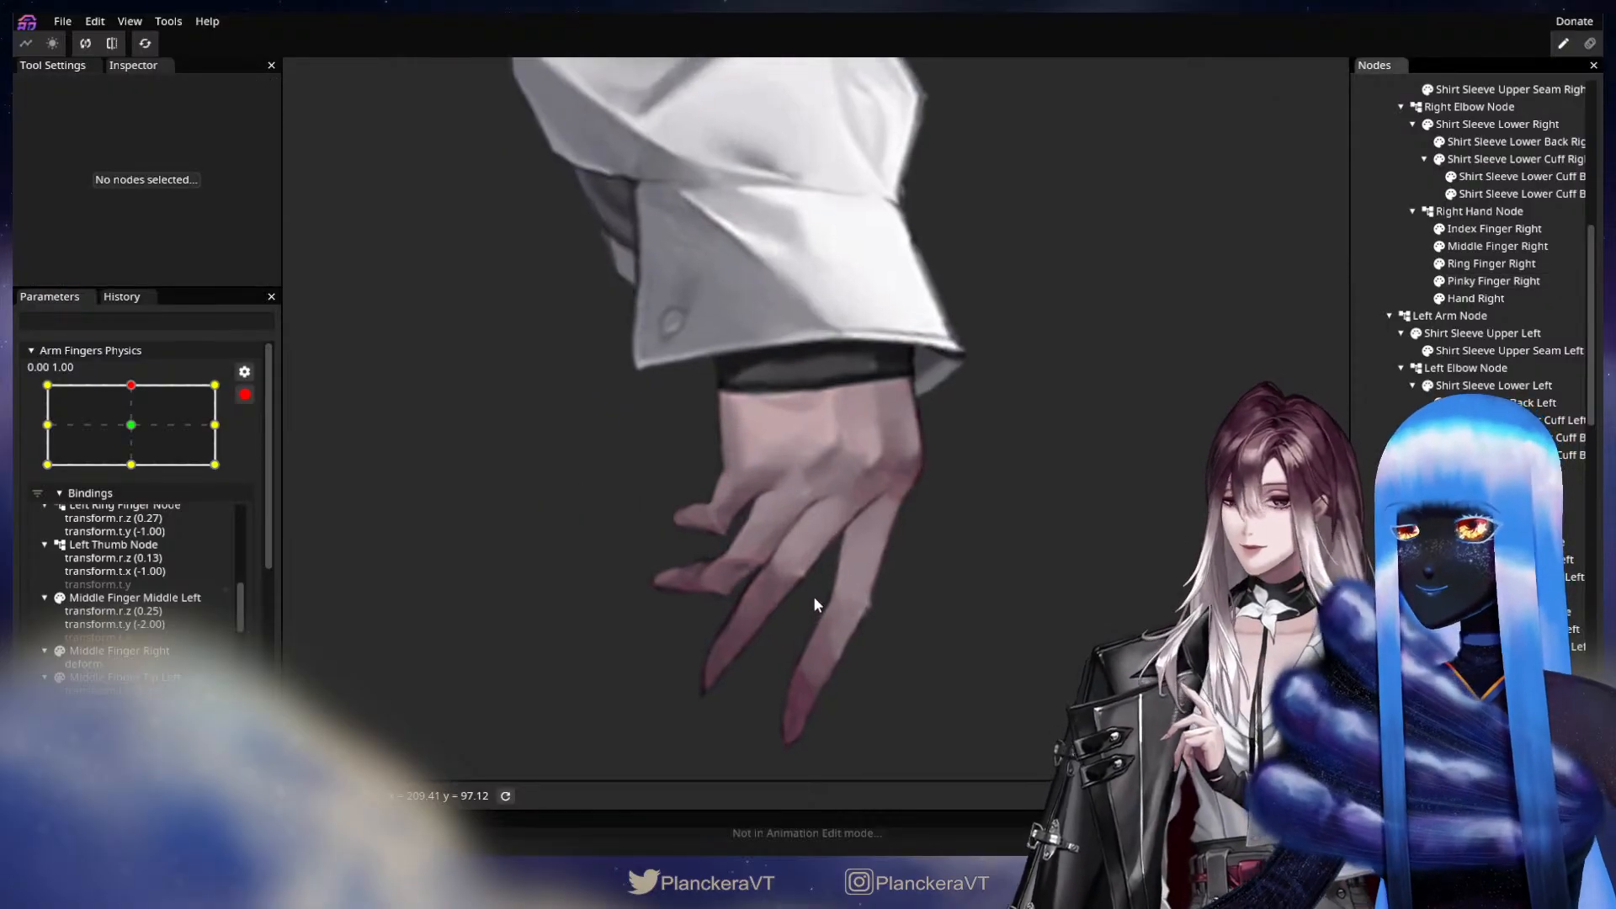
scroll(813, 604, up, 5)
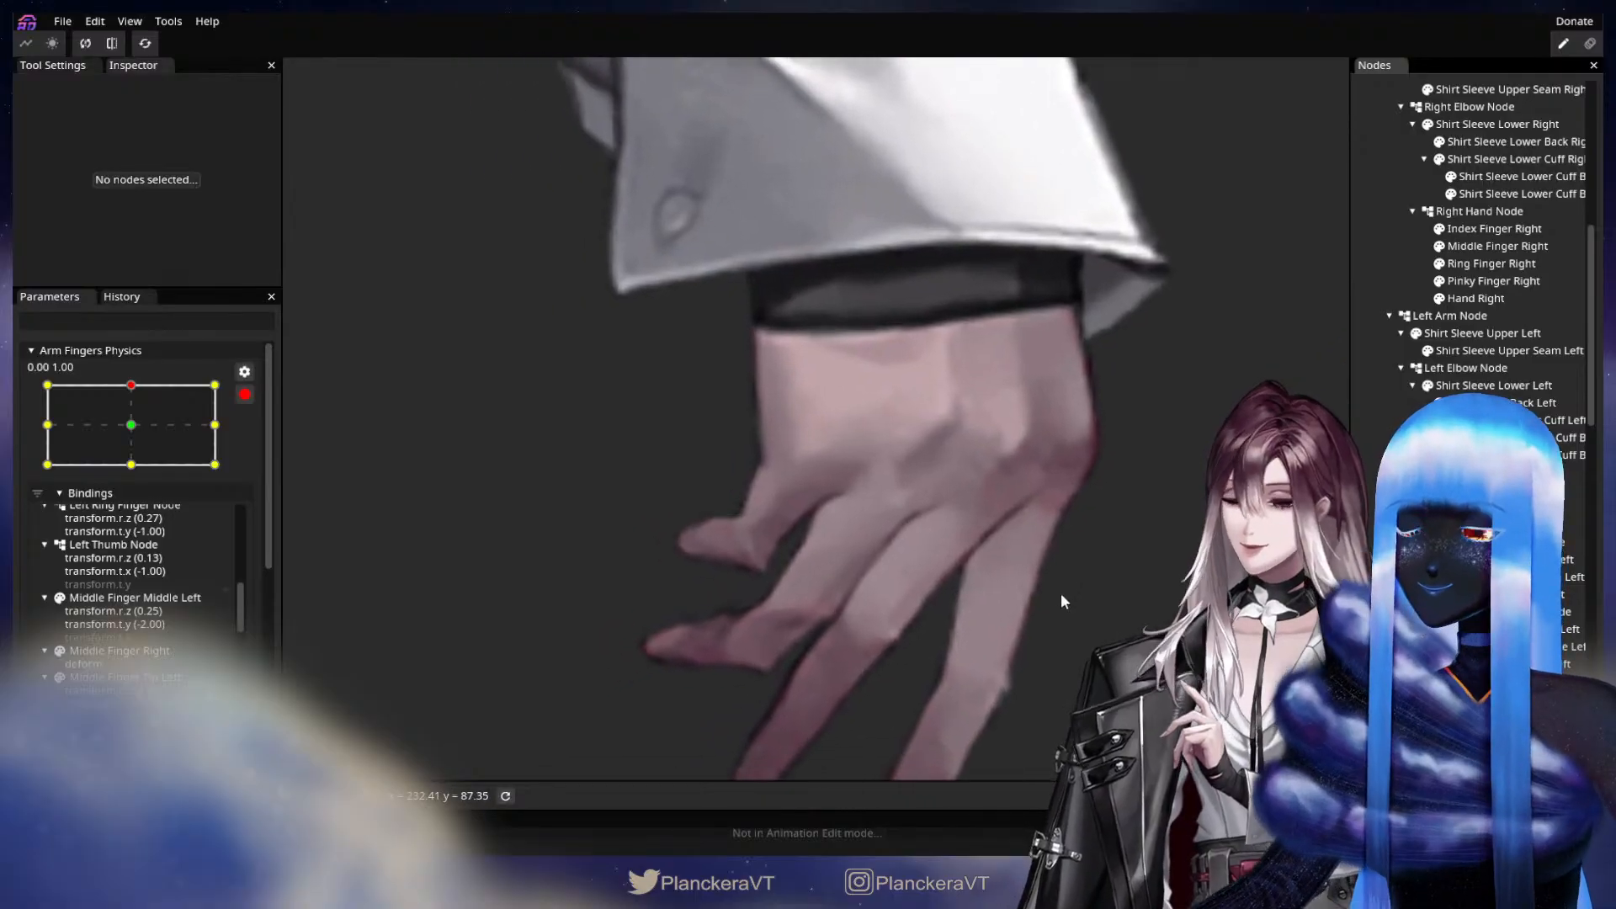
scroll(1062, 599, up, 2)
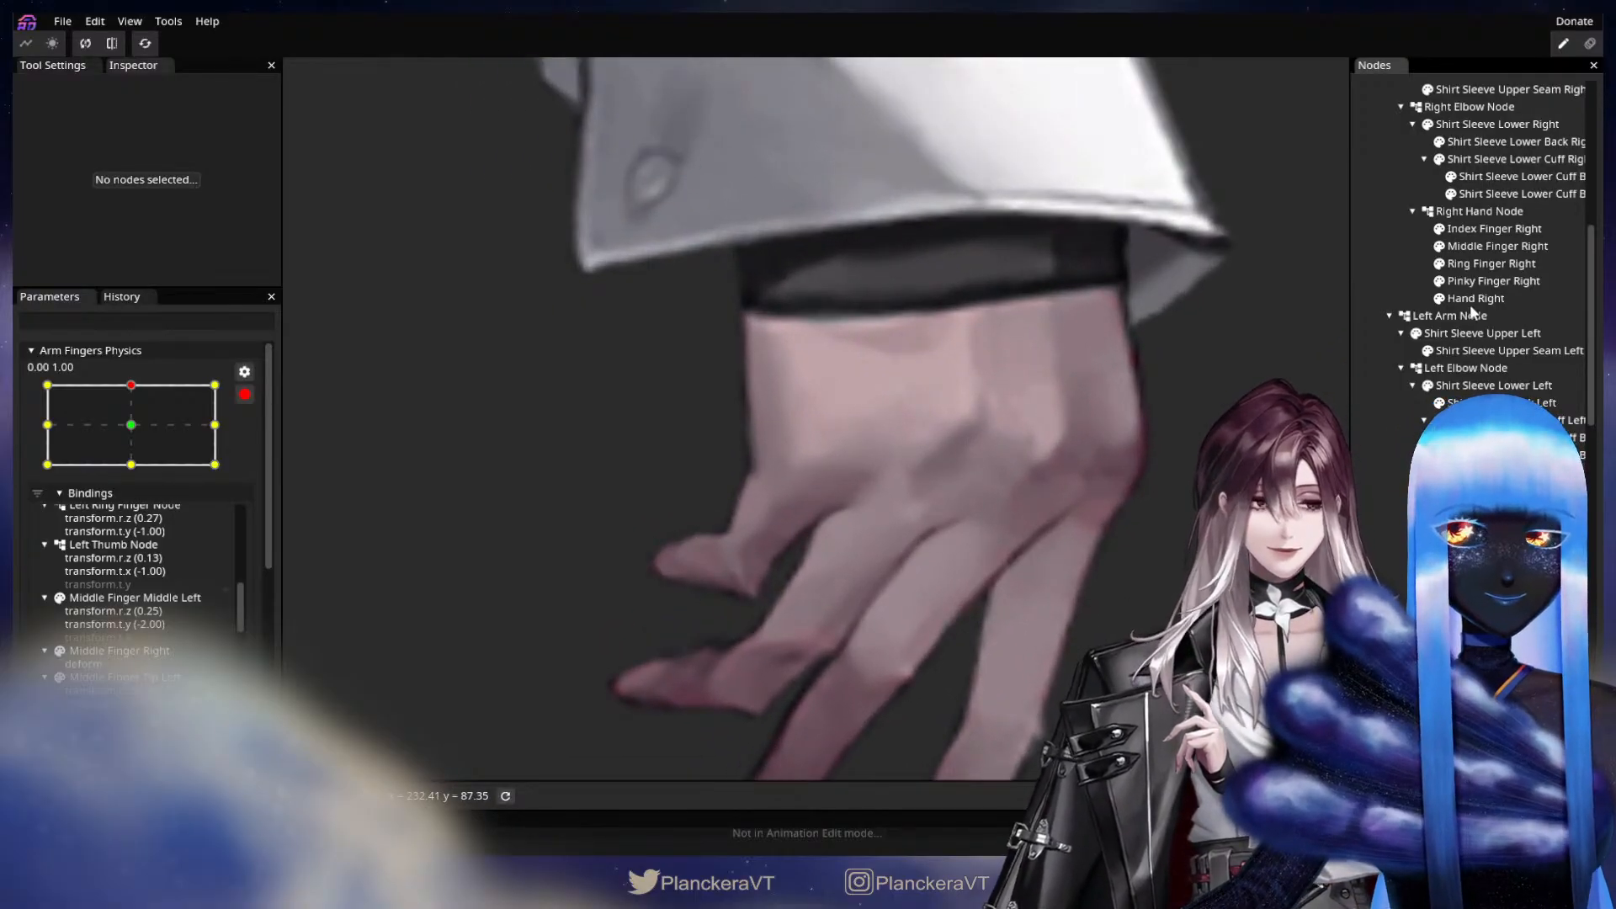
click(1486, 281)
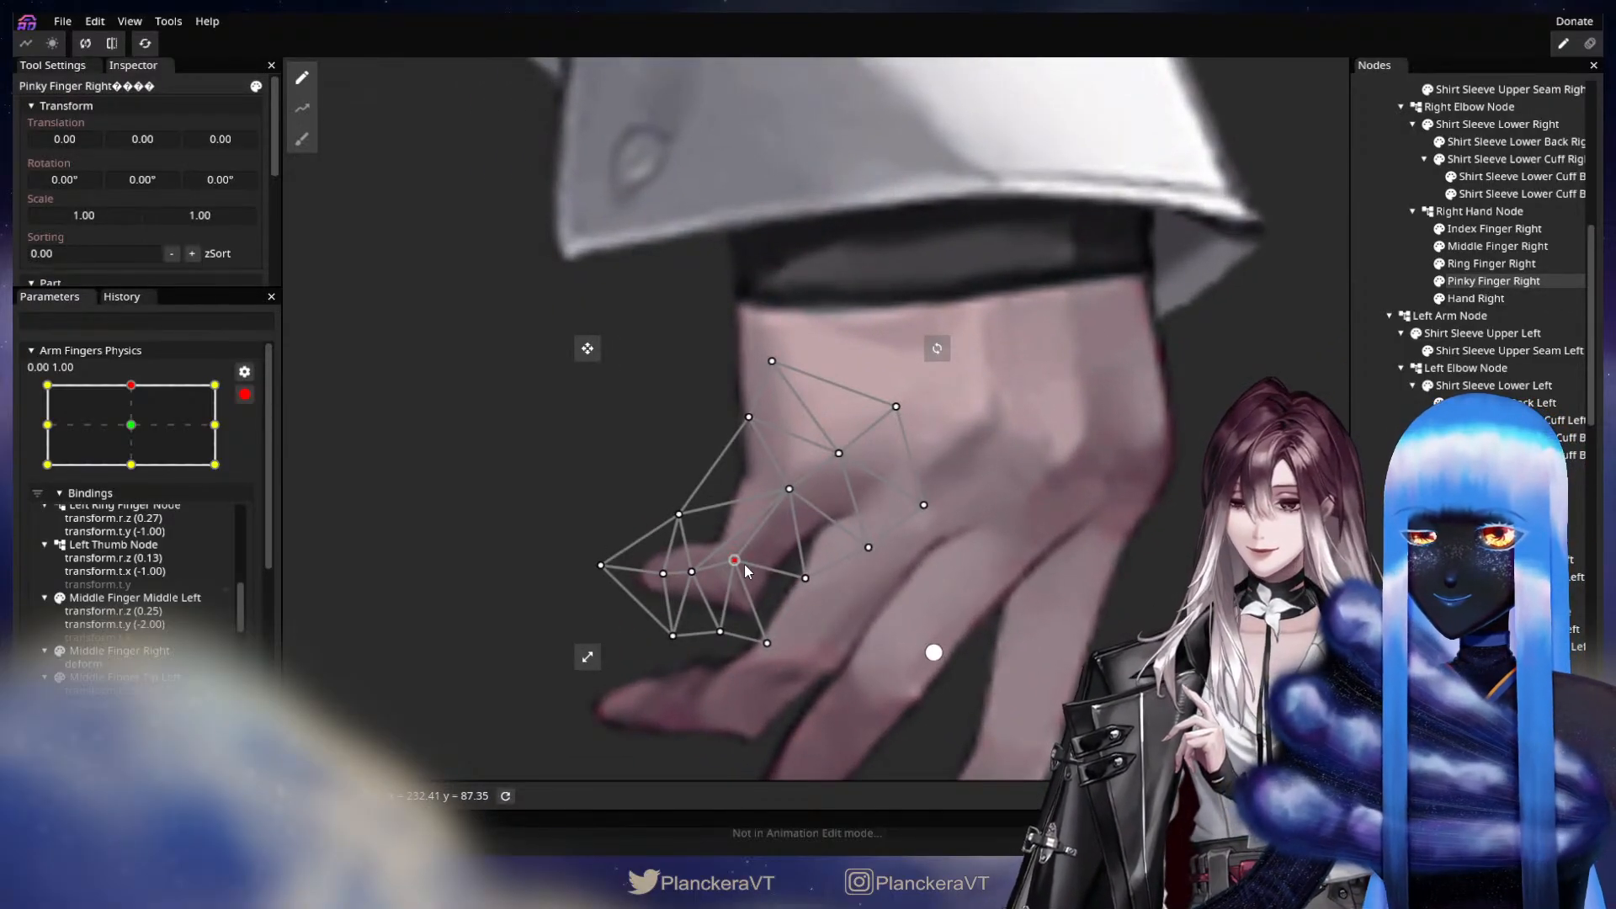
drag(744, 564, 762, 569)
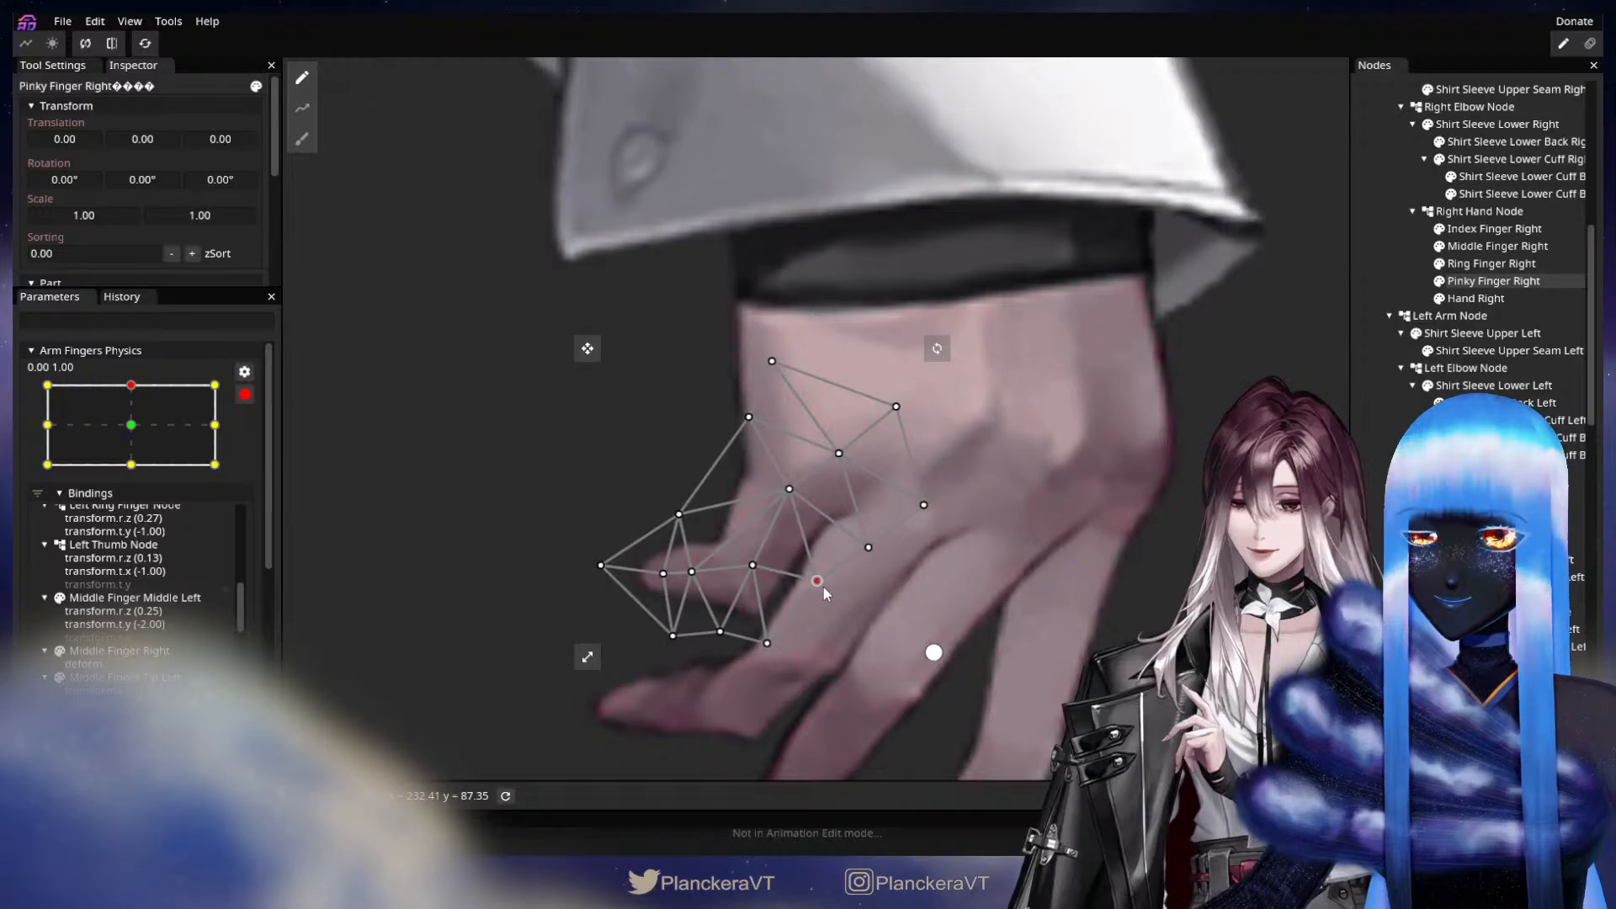
drag(794, 504, 804, 513)
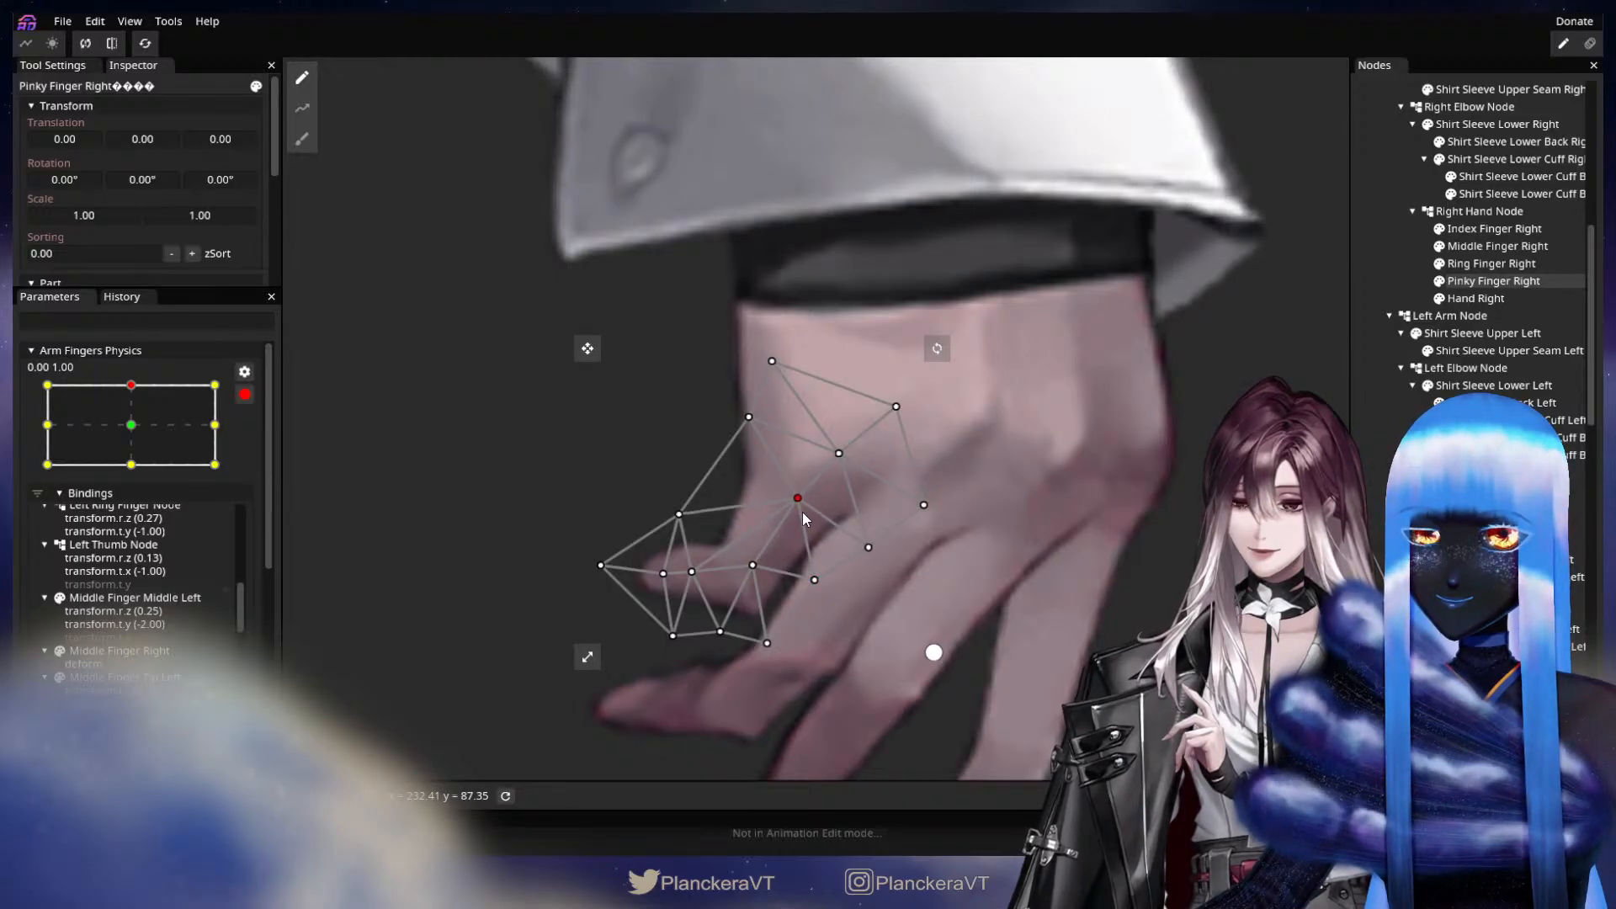
drag(701, 579, 665, 575)
click(606, 567)
click(680, 519)
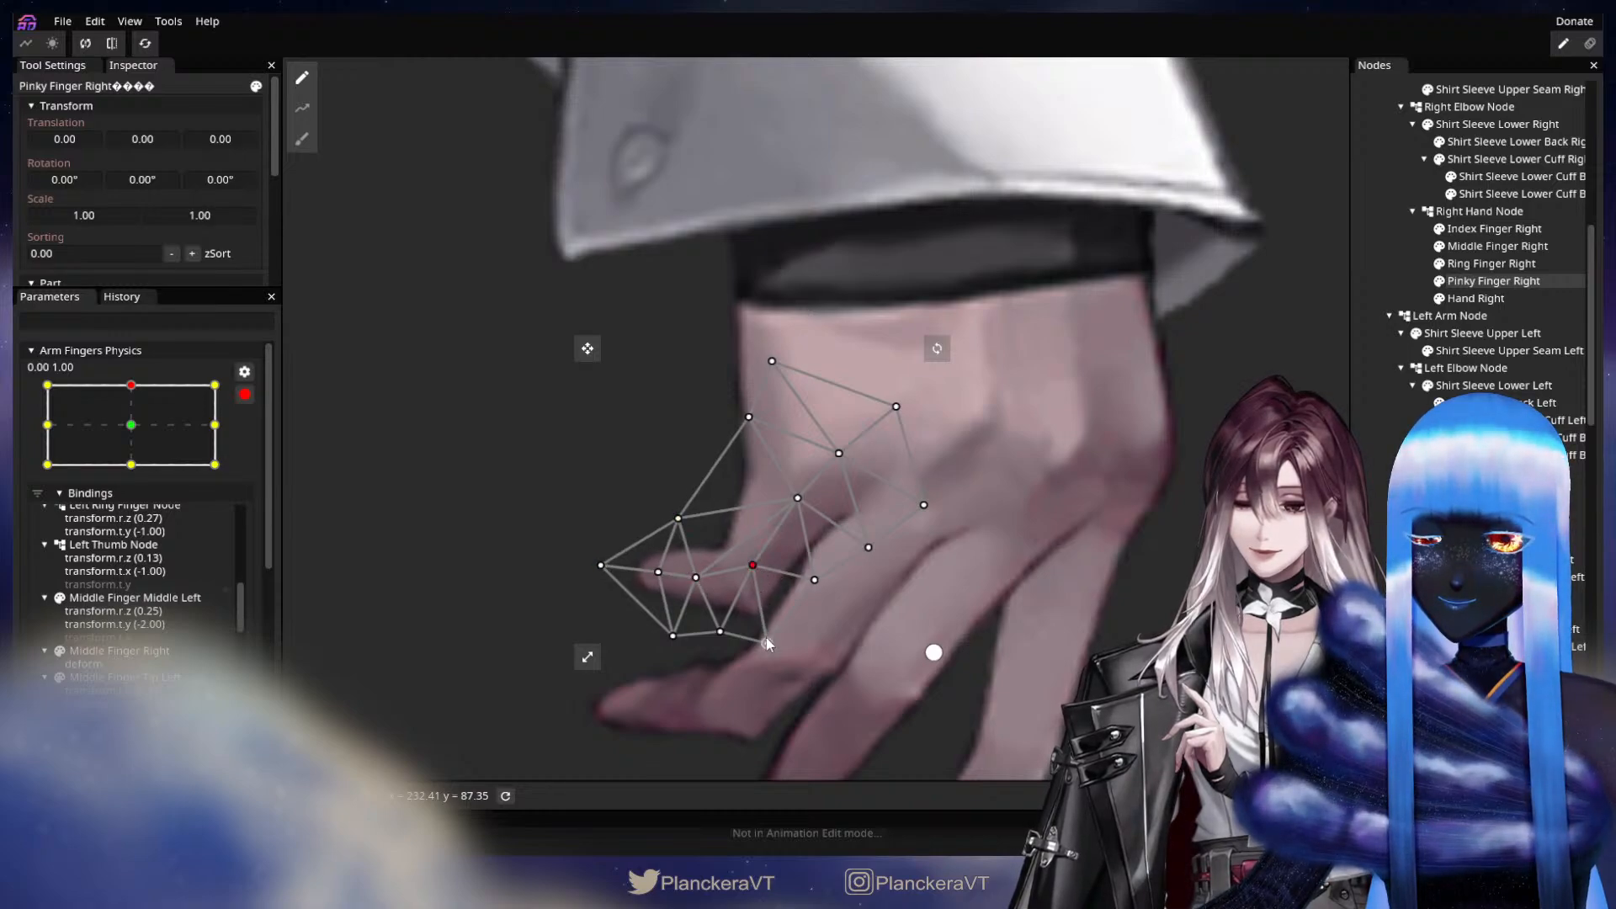
drag(769, 642, 770, 633)
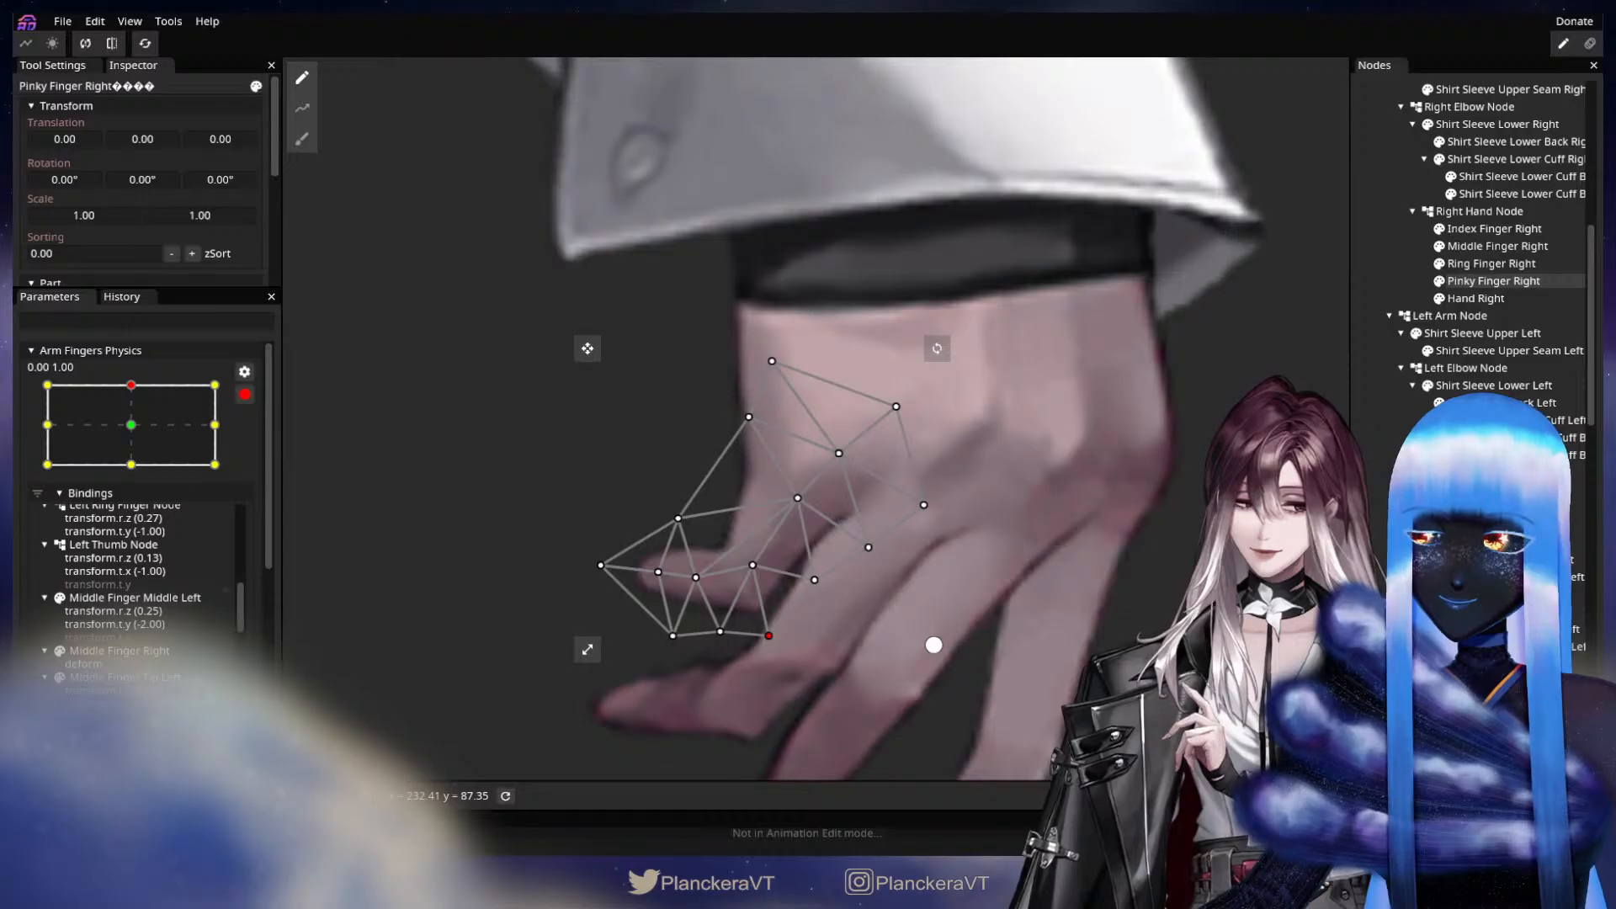
click(1050, 622)
scroll(1049, 622, down, 3)
scroll(1062, 609, down, 5)
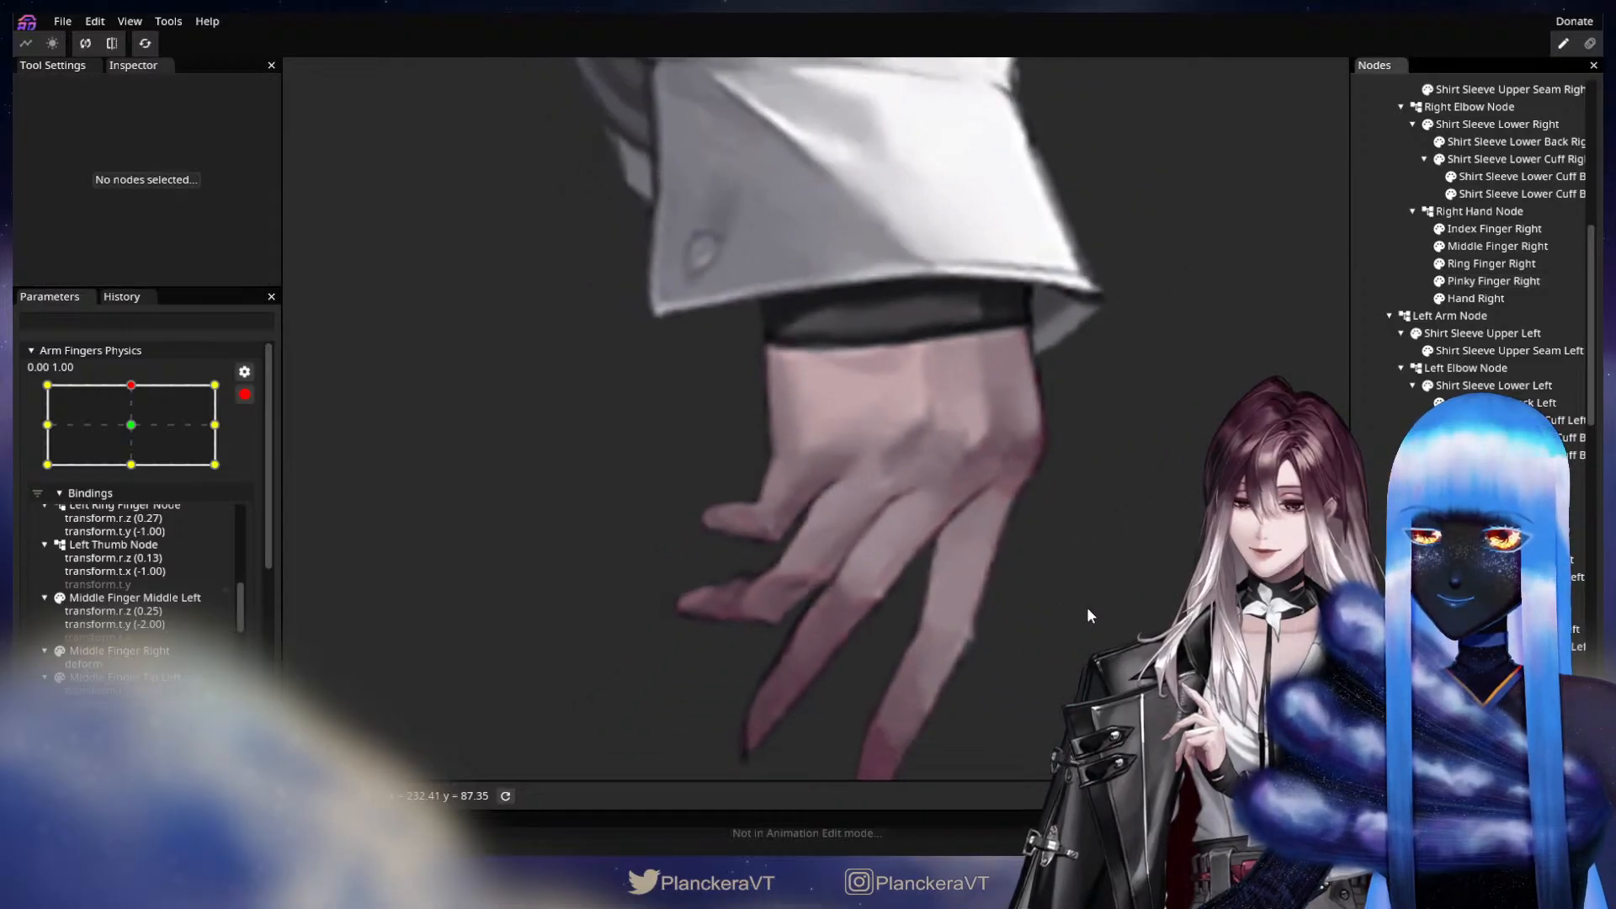
scroll(1111, 607, down, 3)
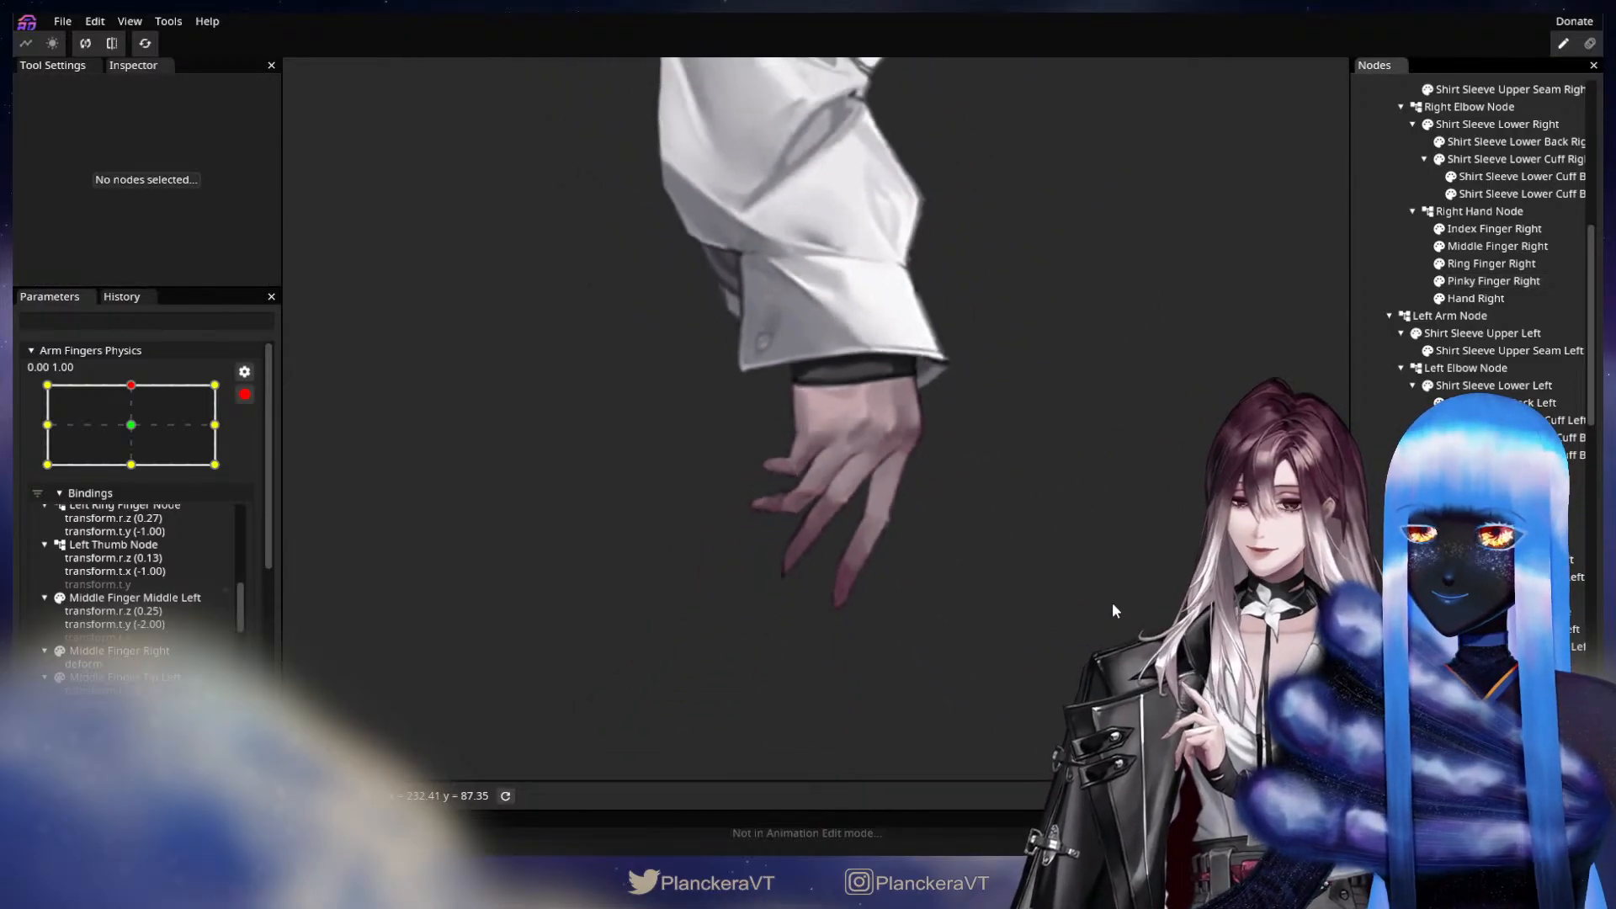
Preview the finger motion around the current keypoint, and undo the Pinky Finger Right deformation edits.
drag(1098, 562, 1013, 624)
mouse_move(128, 391)
mouse_down()
mouse_move(132, 427)
mouse_move(143, 371)
mouse_move(150, 419)
mouse_move(155, 387)
mouse_up()
drag(651, 576, 801, 543)
scroll(802, 645, up, 3)
scroll(821, 632, up, 3)
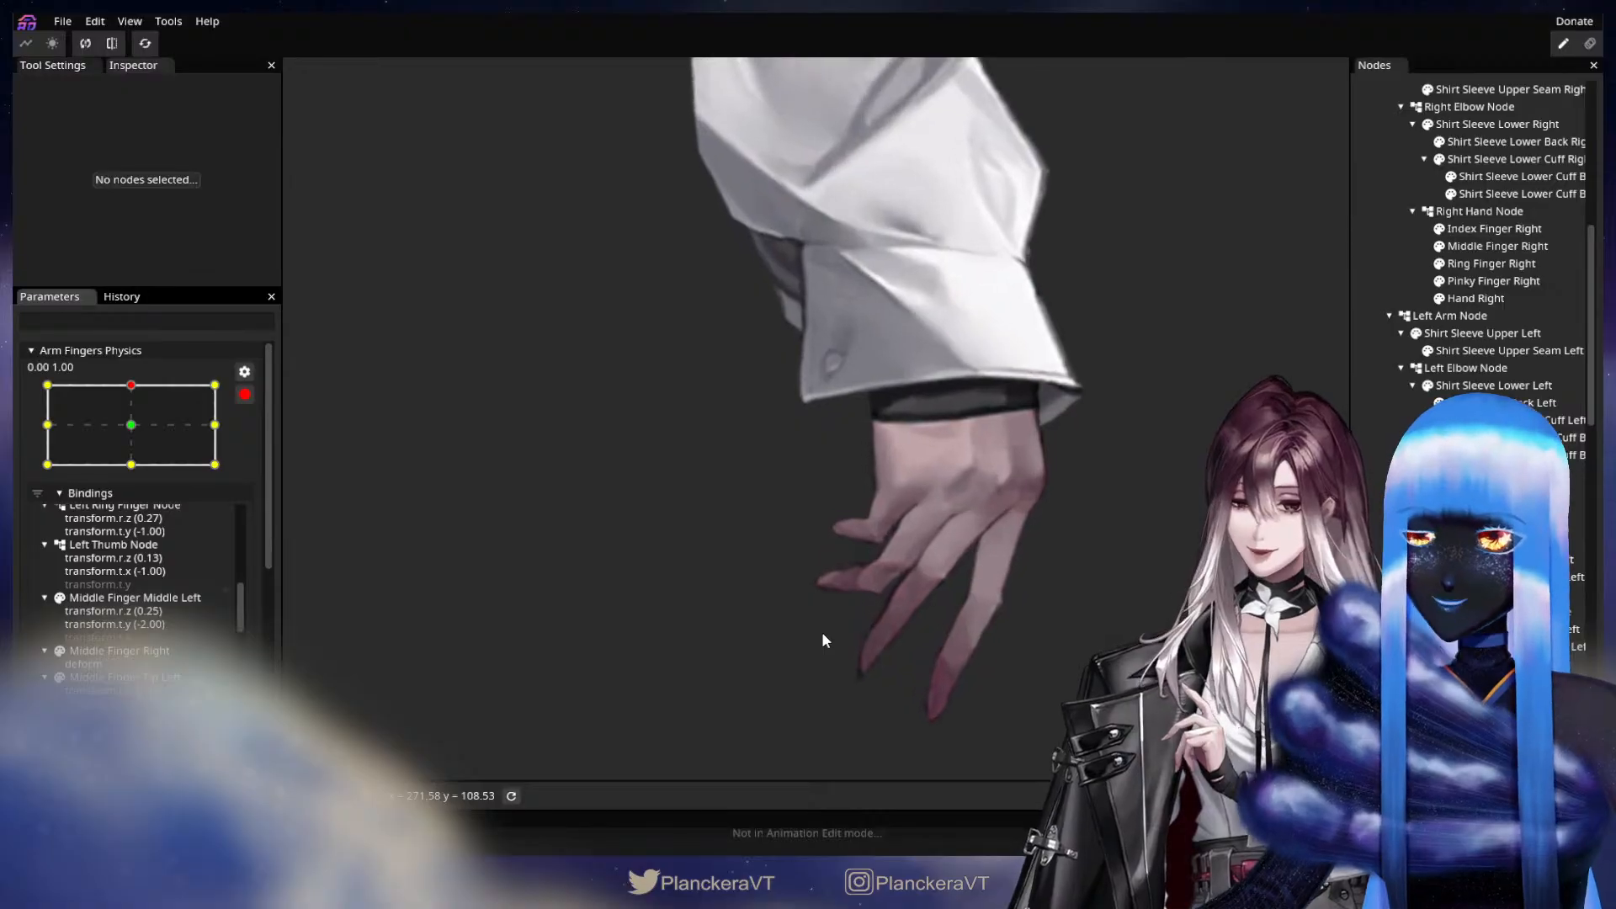
click(122, 296)
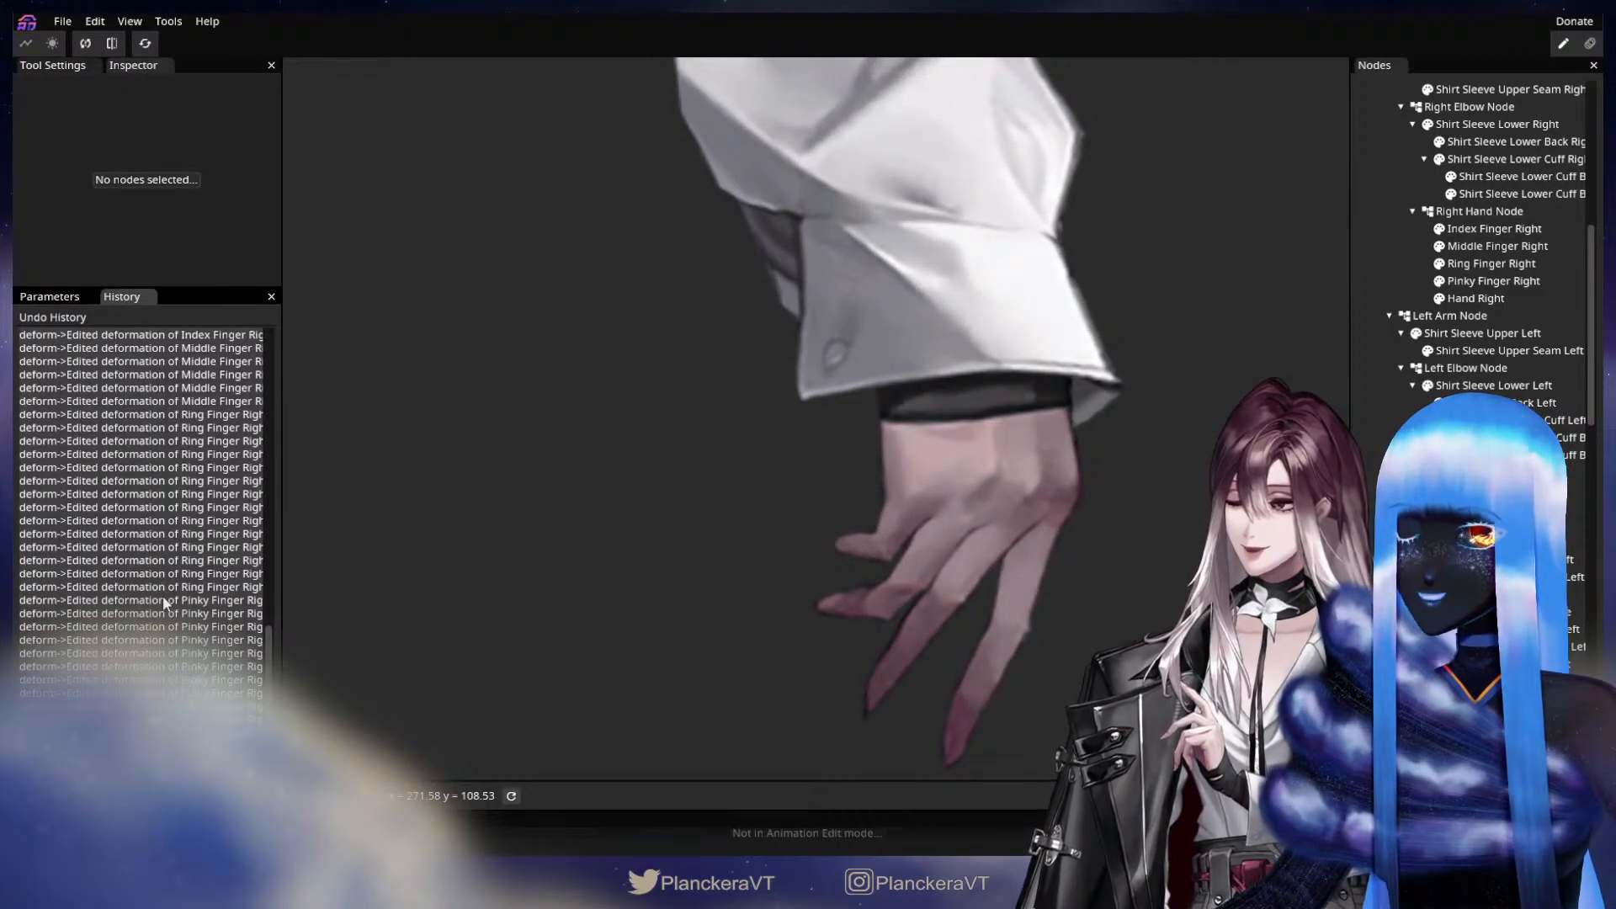
click(49, 296)
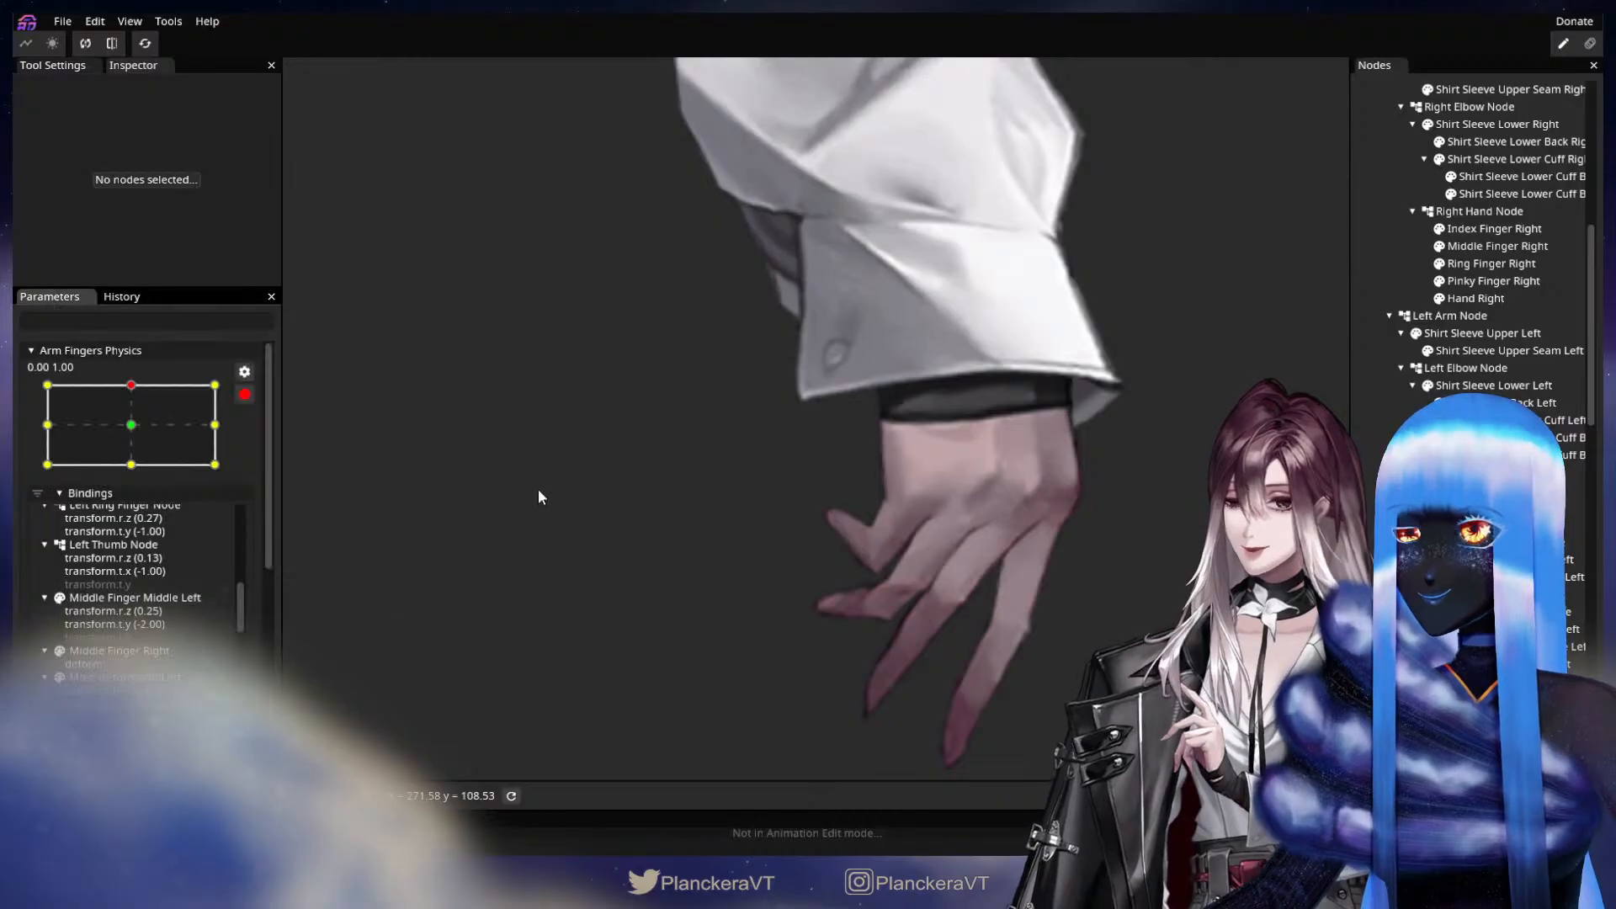
Redraw the deform path on Pinky Finger Right from the knuckle through the joint and fingertip to a point well beyond the tip.
click(1494, 281)
click(302, 107)
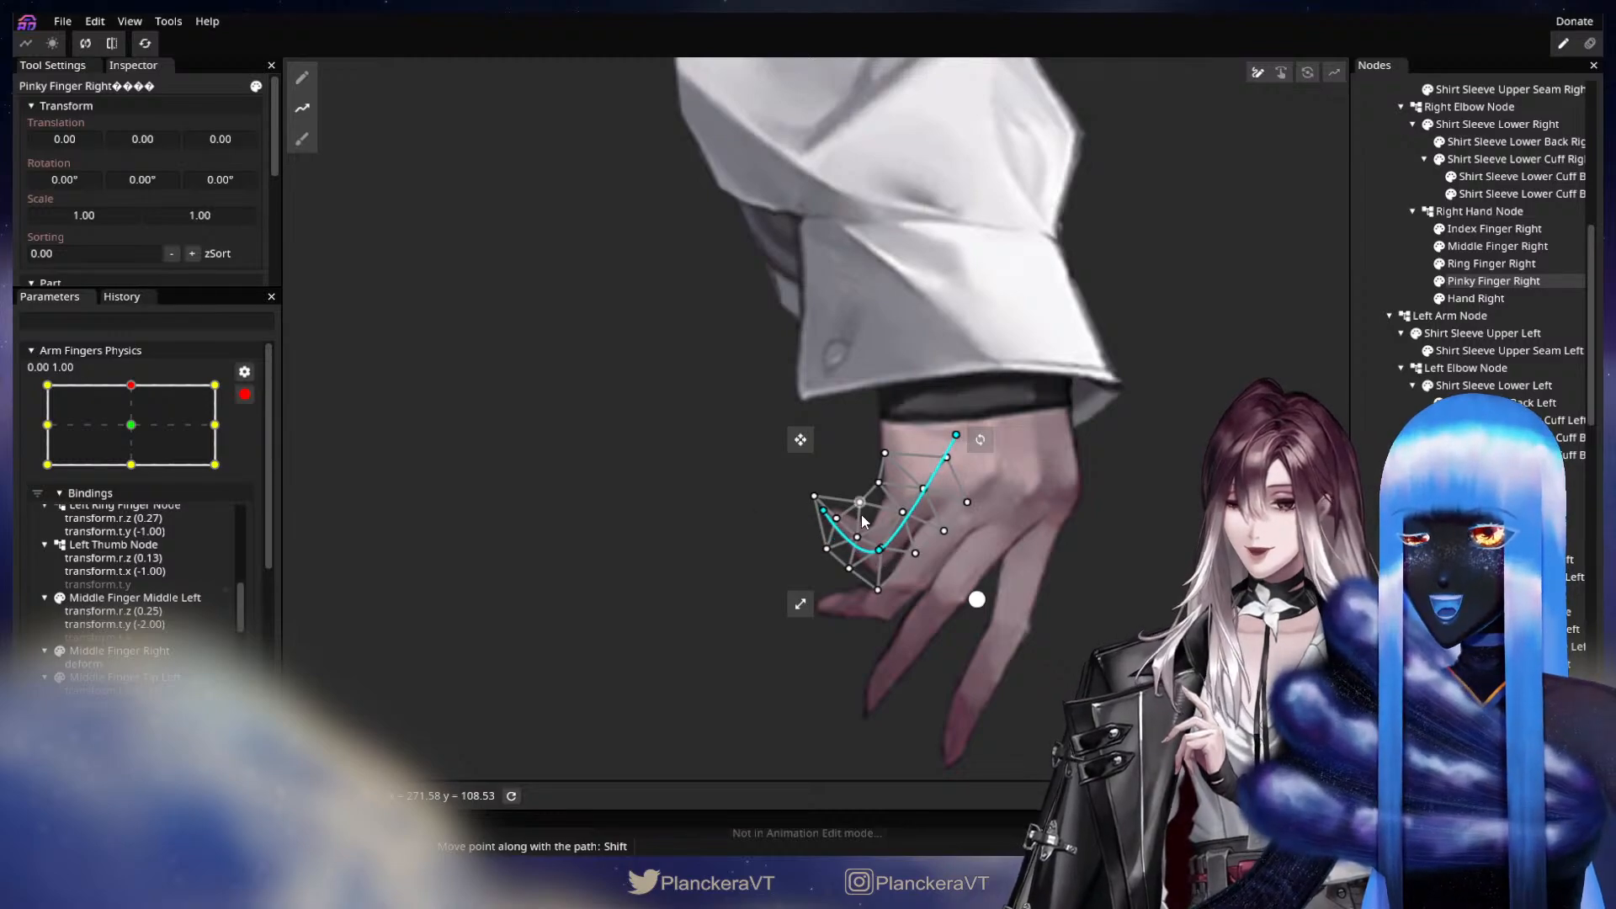
drag(646, 408, 701, 339)
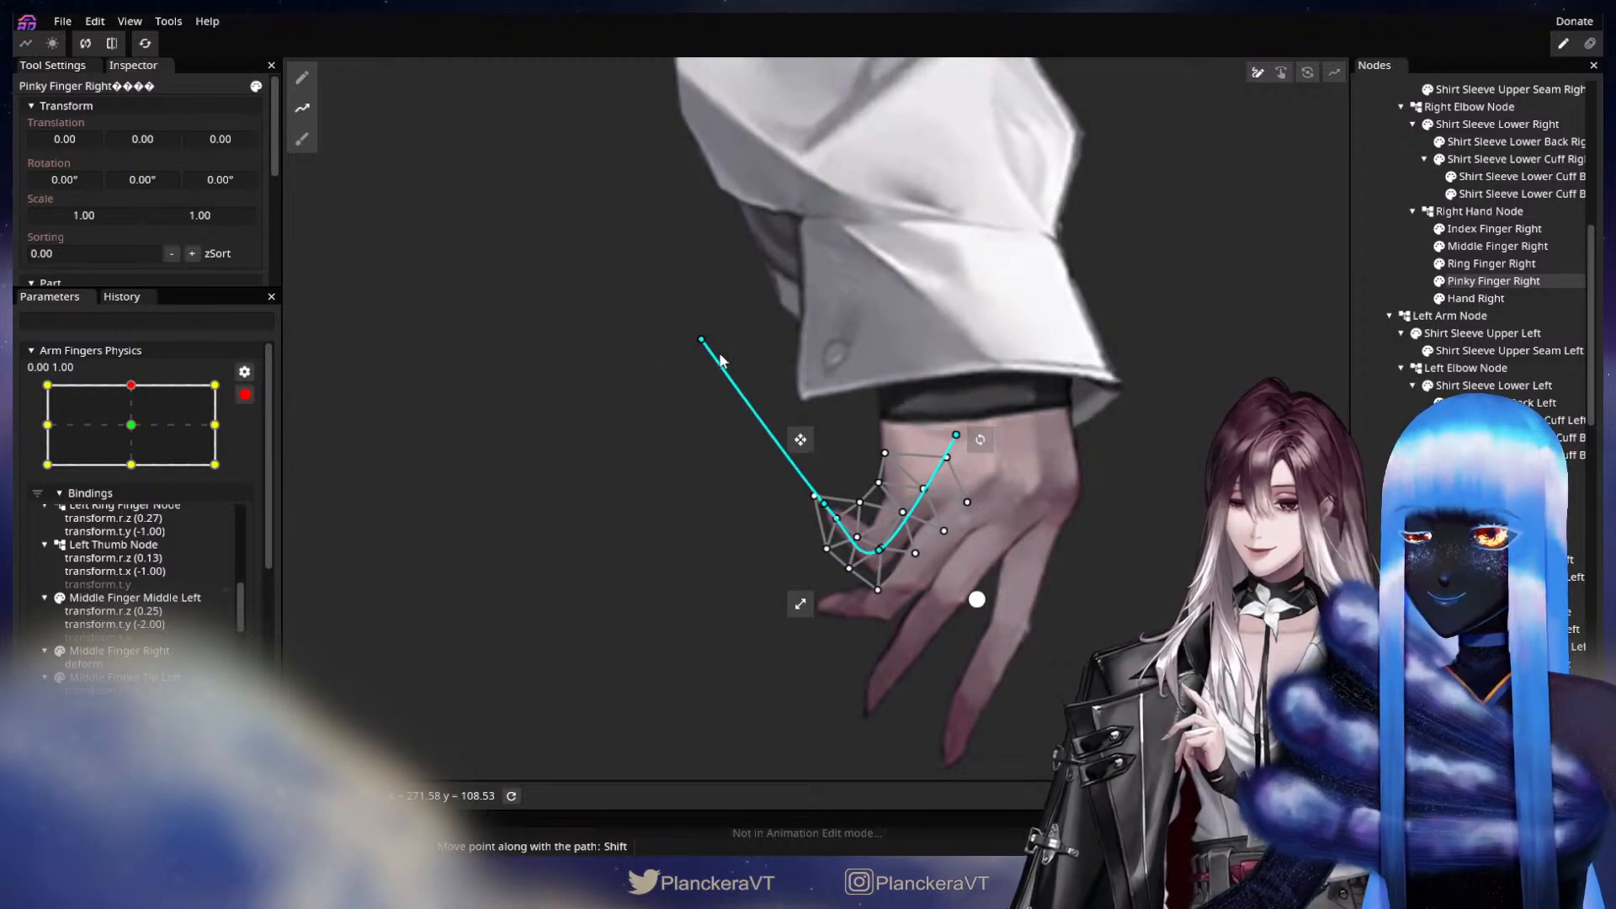
Uncurl Pinky Finger Right by lowering its fingertip and end path points and adjusting the joint and knuckle points, and clear the selection.
drag(875, 552, 863, 542)
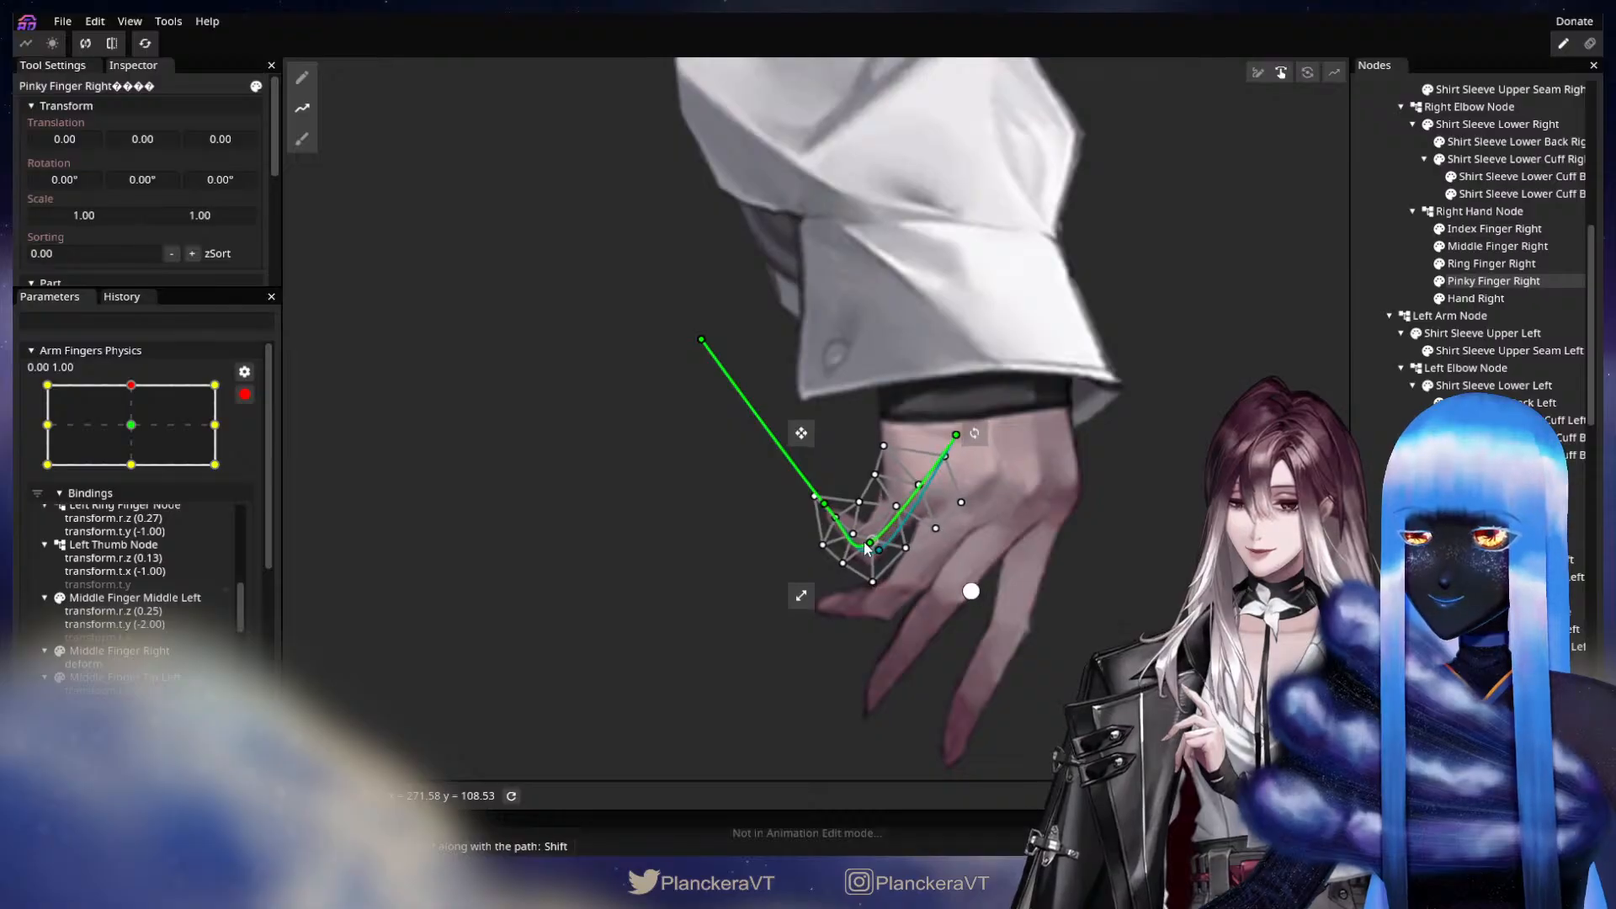
drag(952, 438, 962, 441)
drag(824, 505, 806, 528)
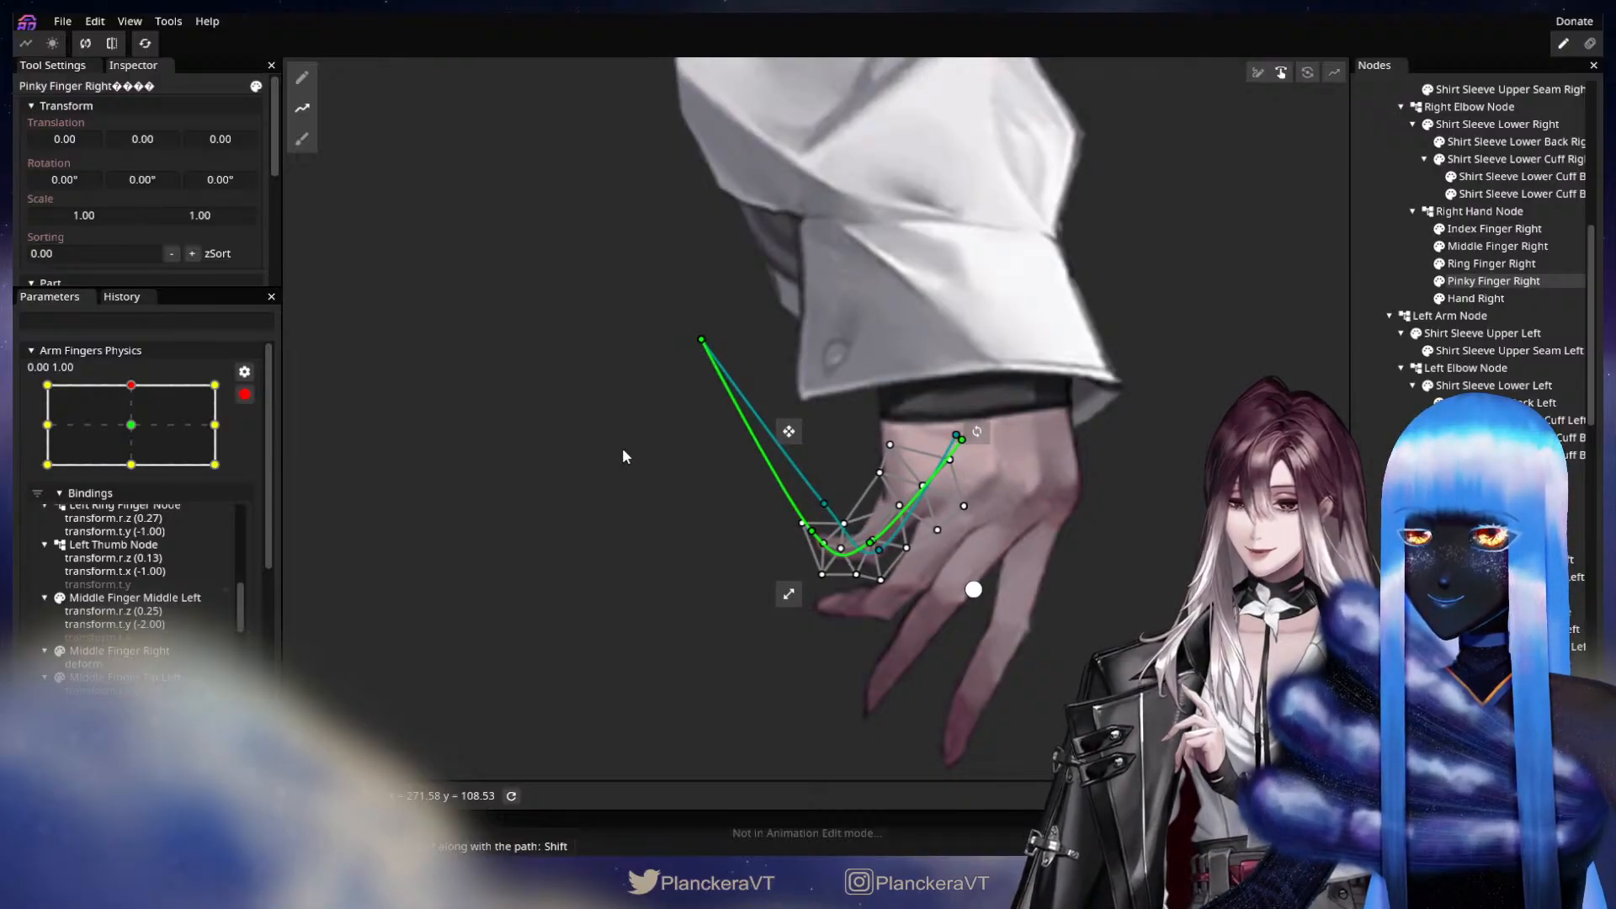
drag(697, 341, 597, 443)
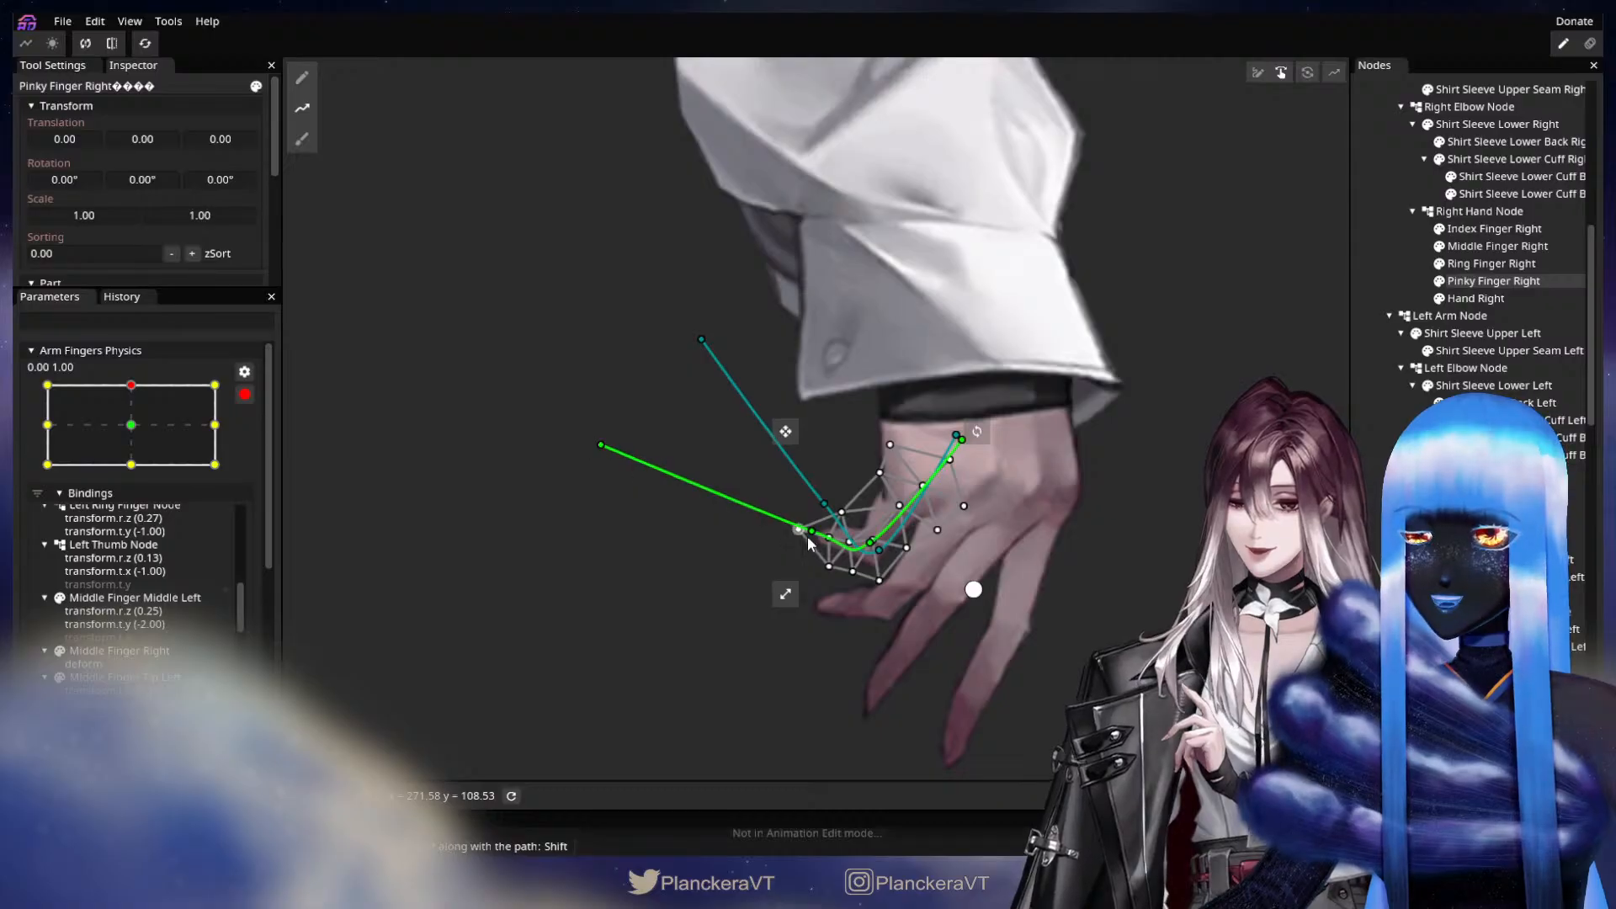
drag(790, 546, 886, 549)
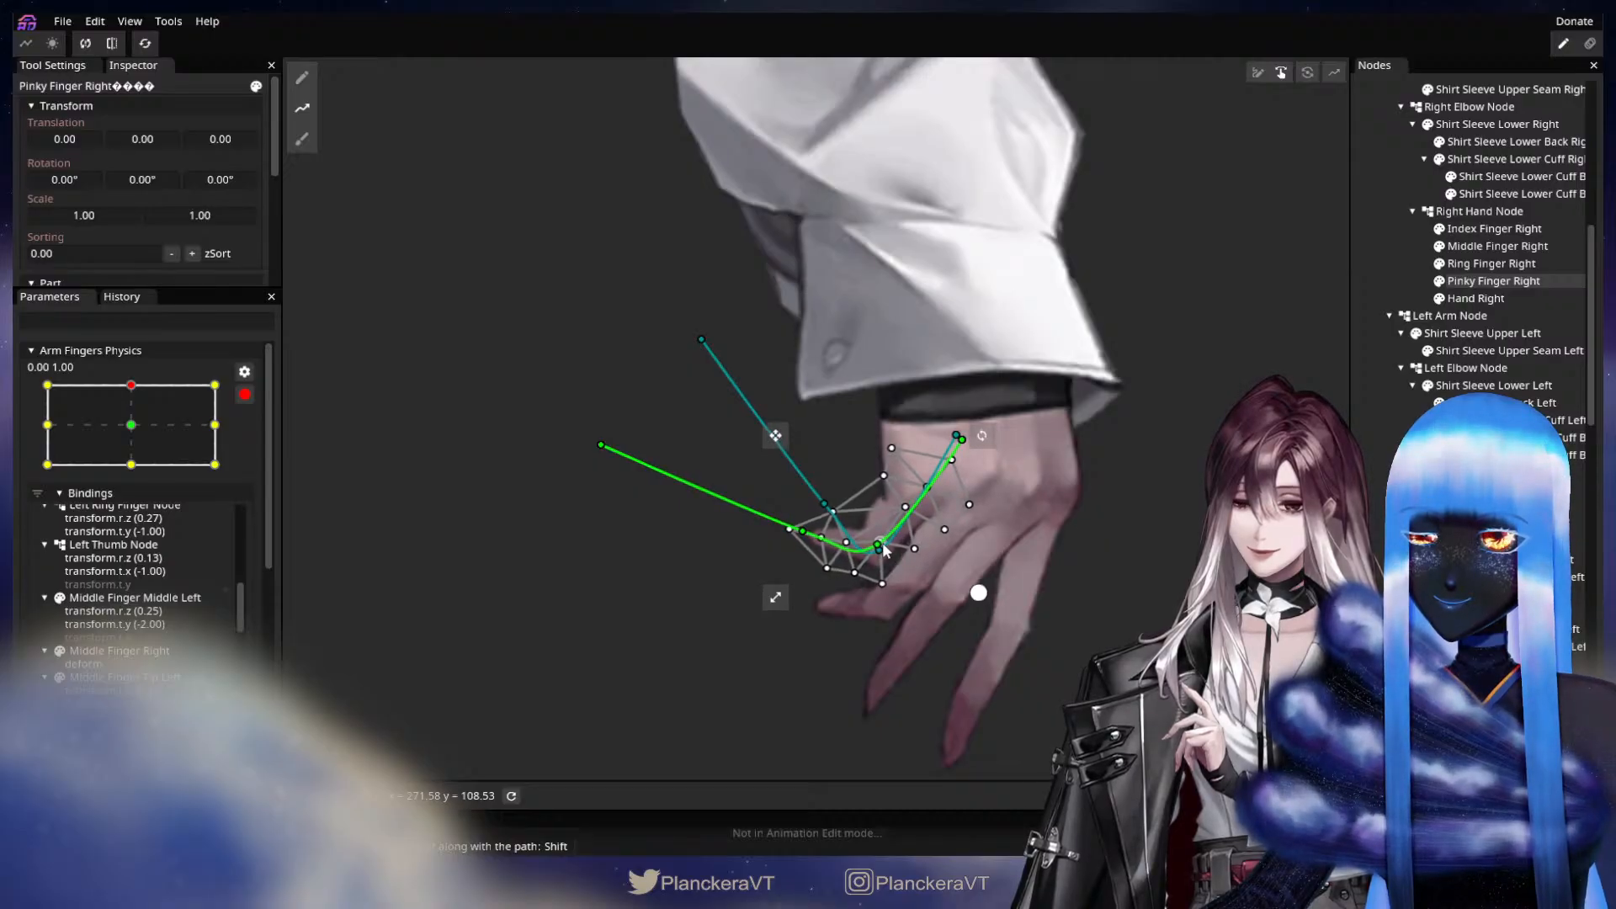
click(1045, 594)
drag(1047, 596, 915, 576)
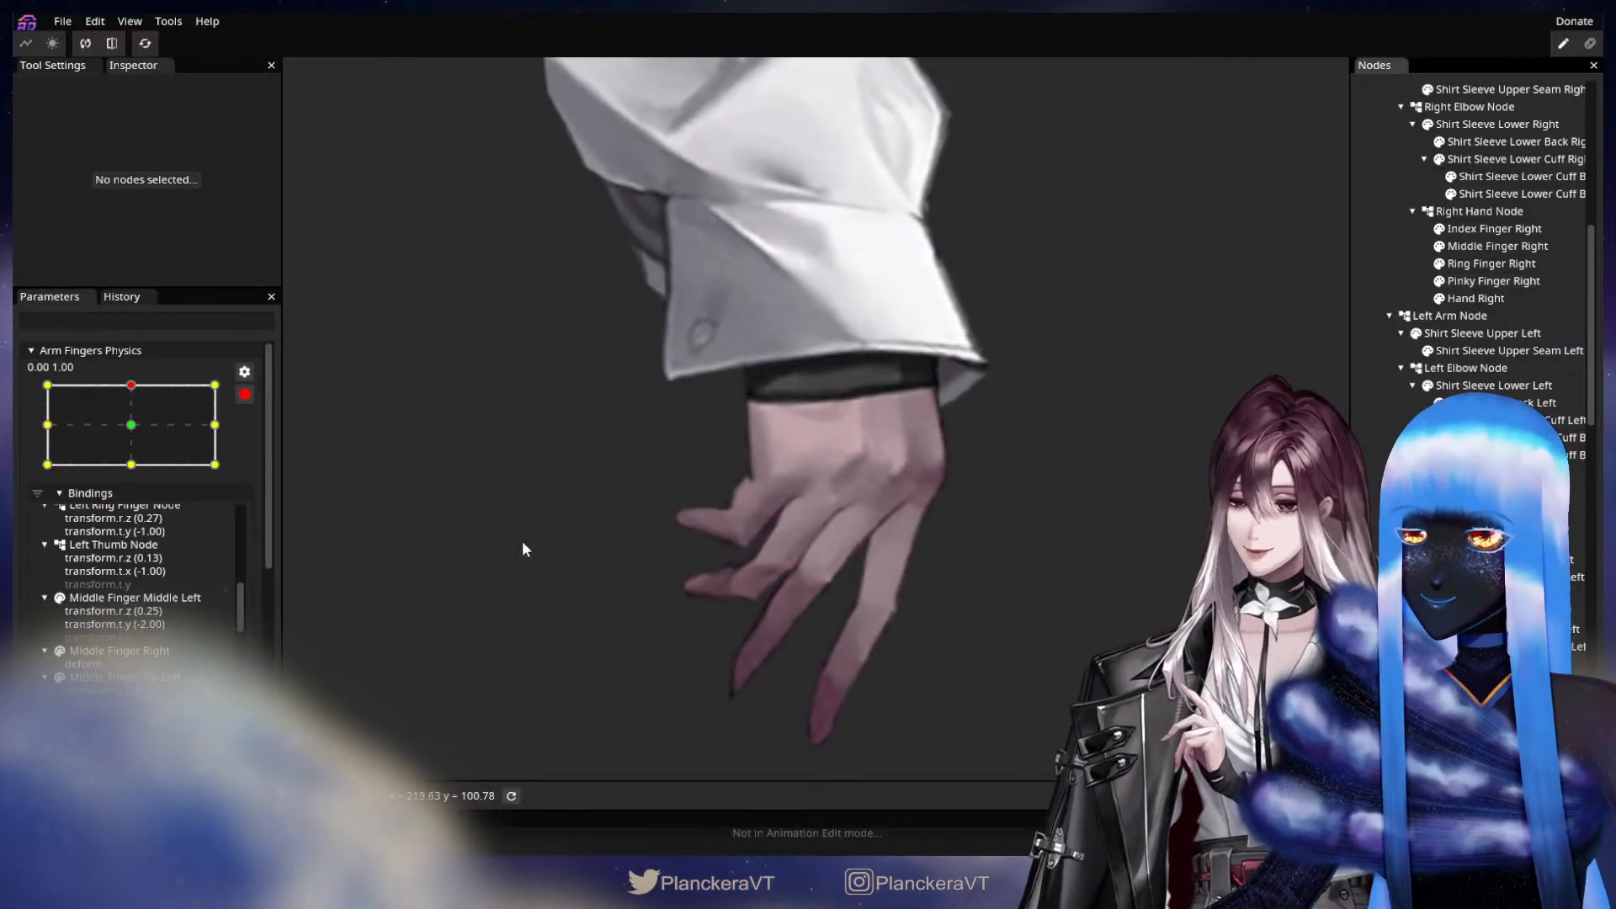
Compare the pose with the 0.00, 0.00 keypoint, and refine the Pinky Finger Right mesh vertices near the fingertip at 0.00, 1.00.
click(126, 428)
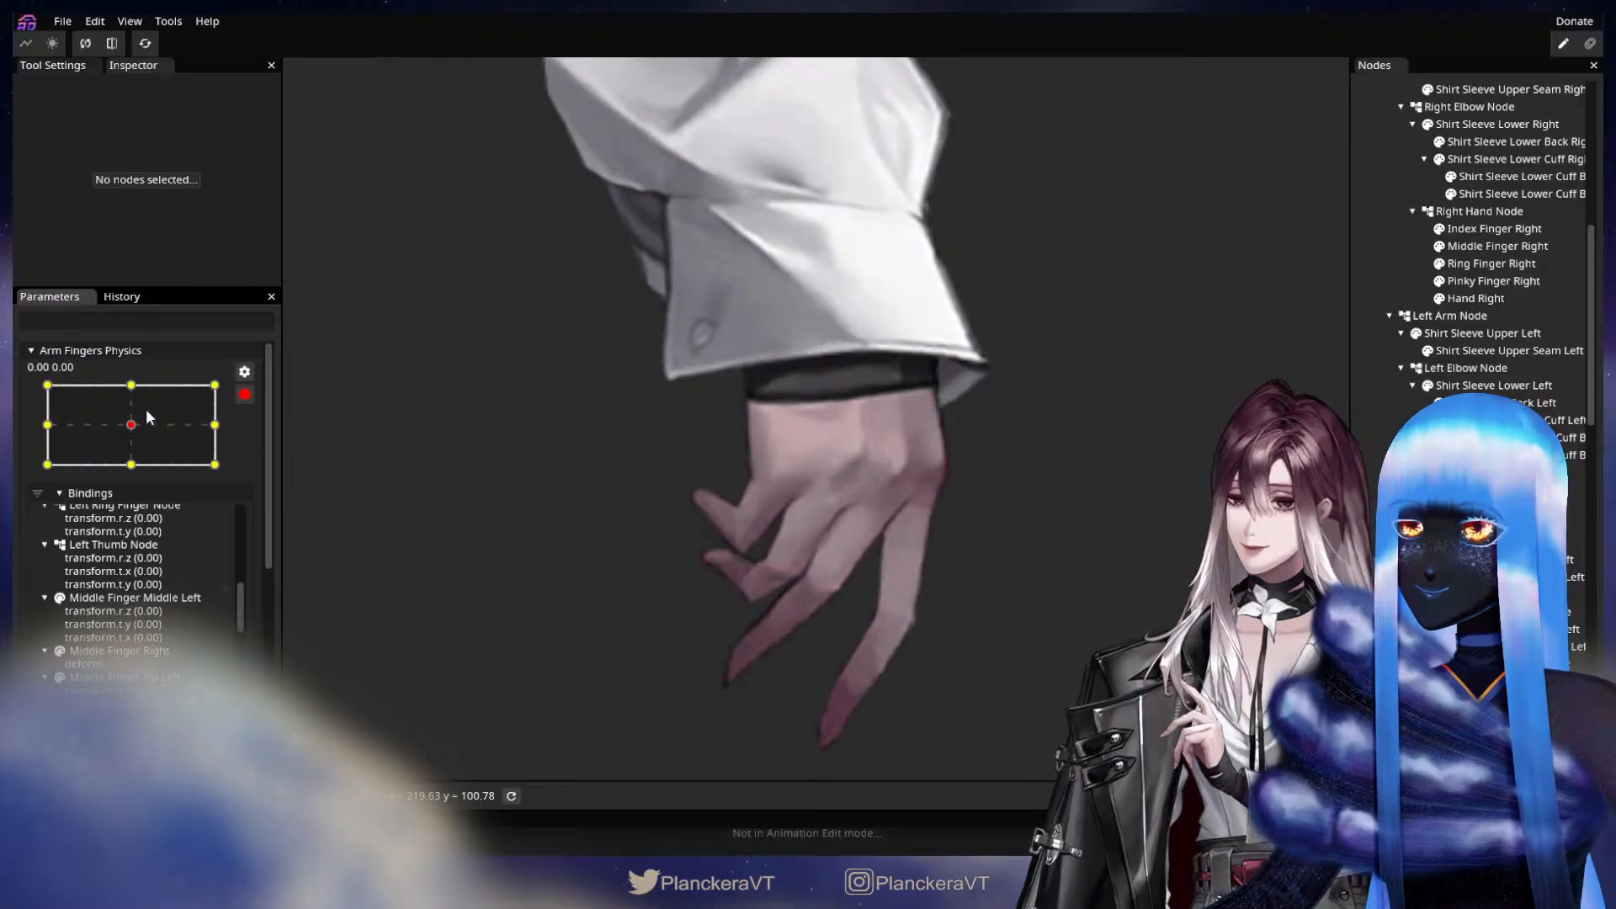
click(131, 387)
scroll(939, 577, down, 4)
scroll(918, 521, up, 4)
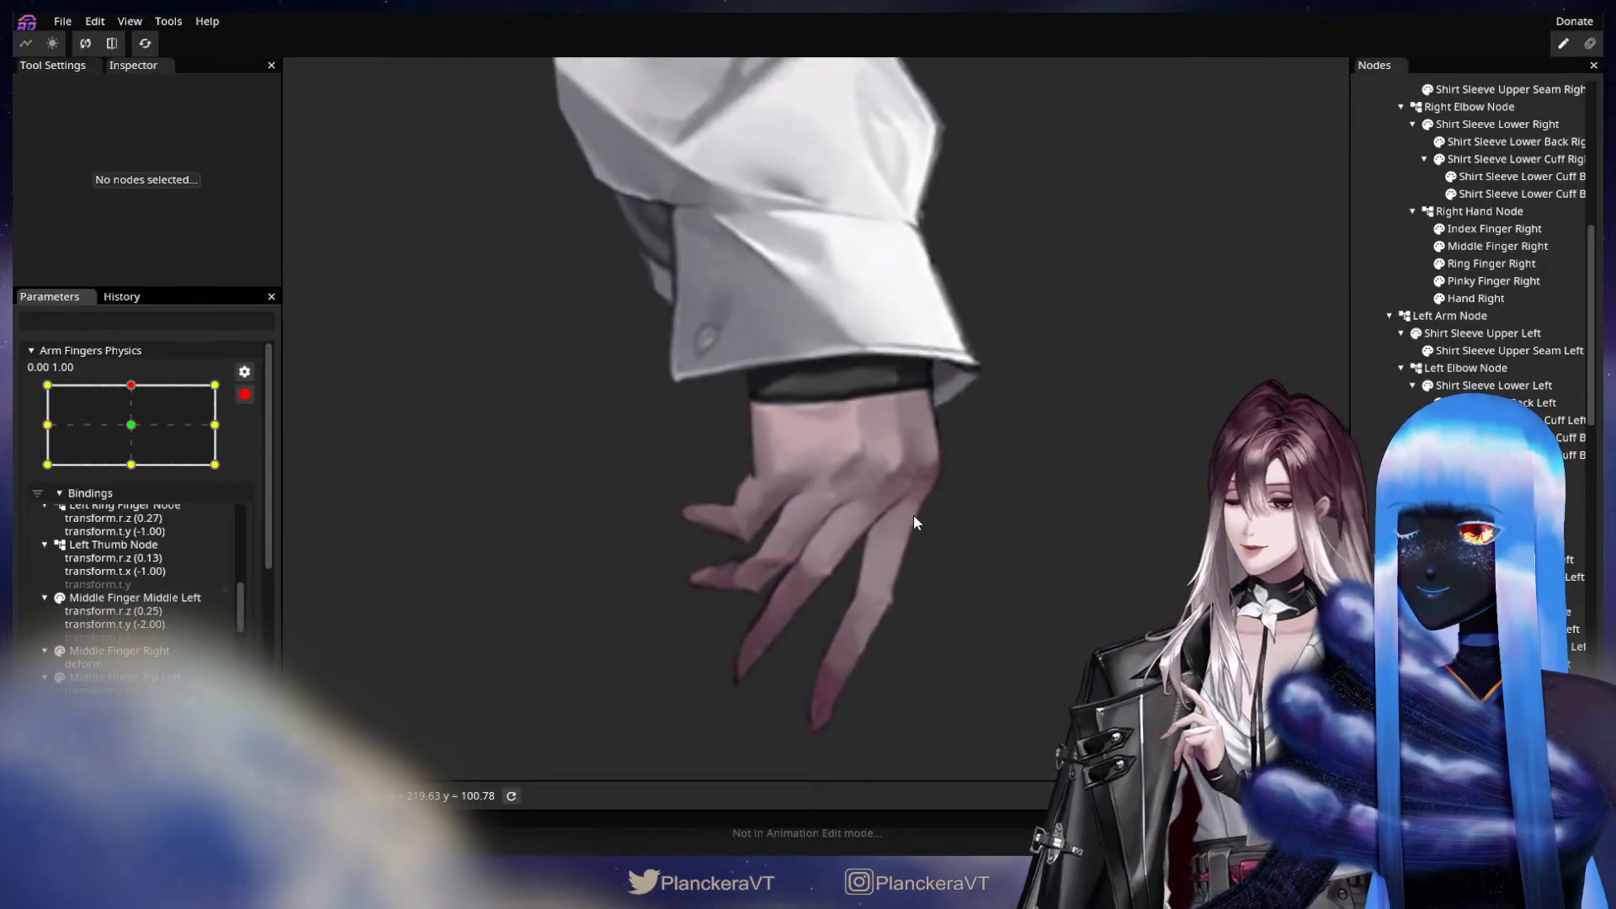
click(732, 505)
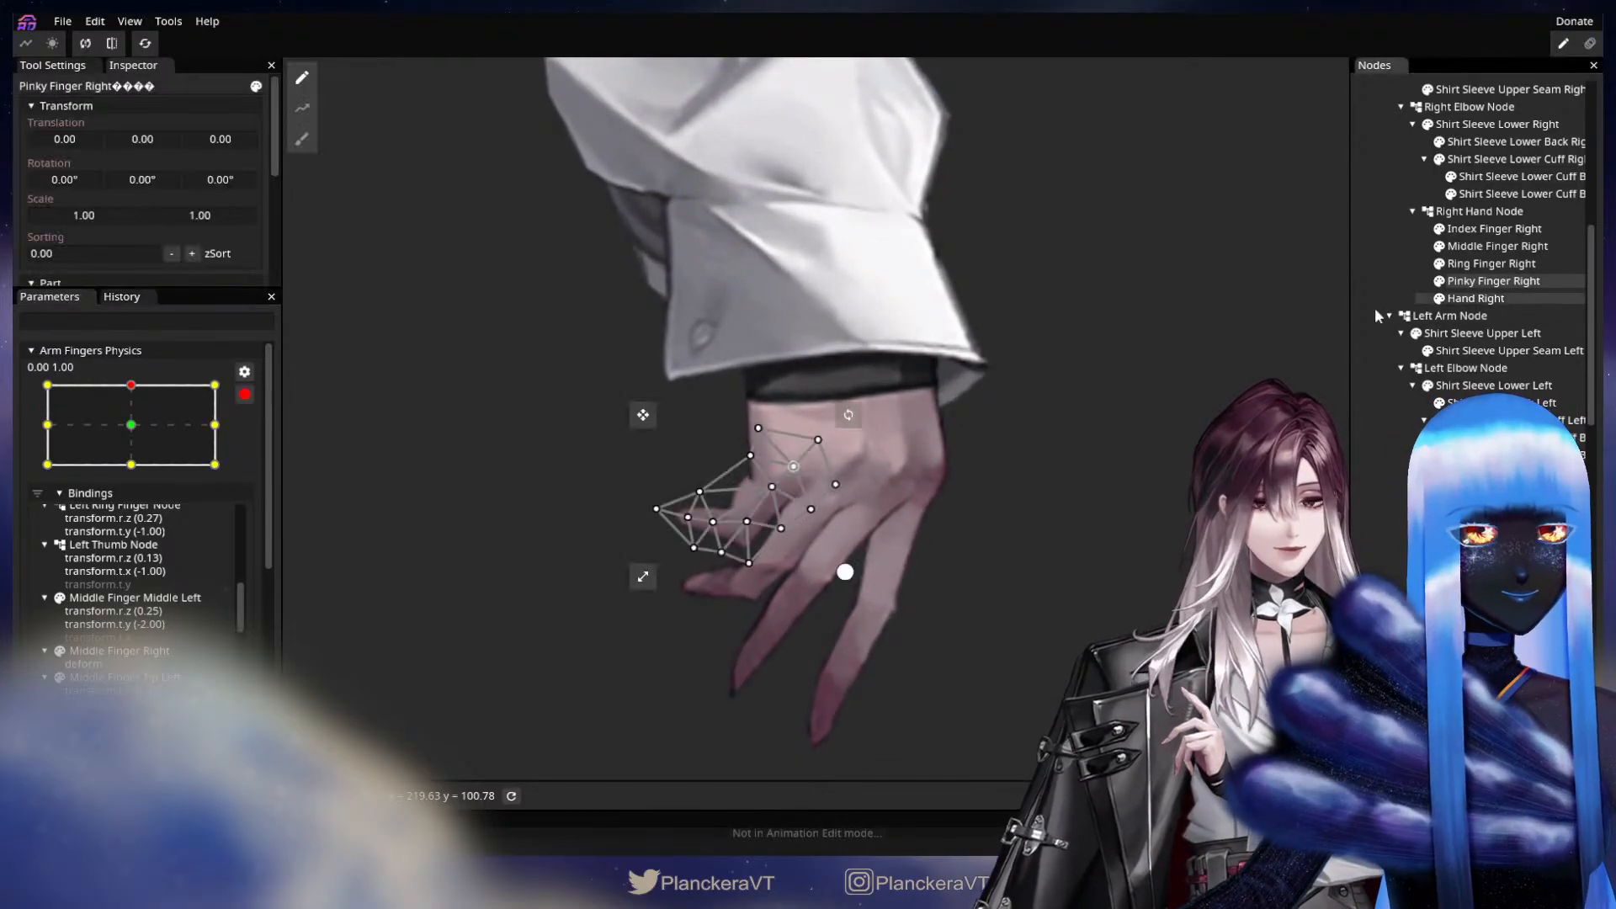
drag(698, 494, 710, 498)
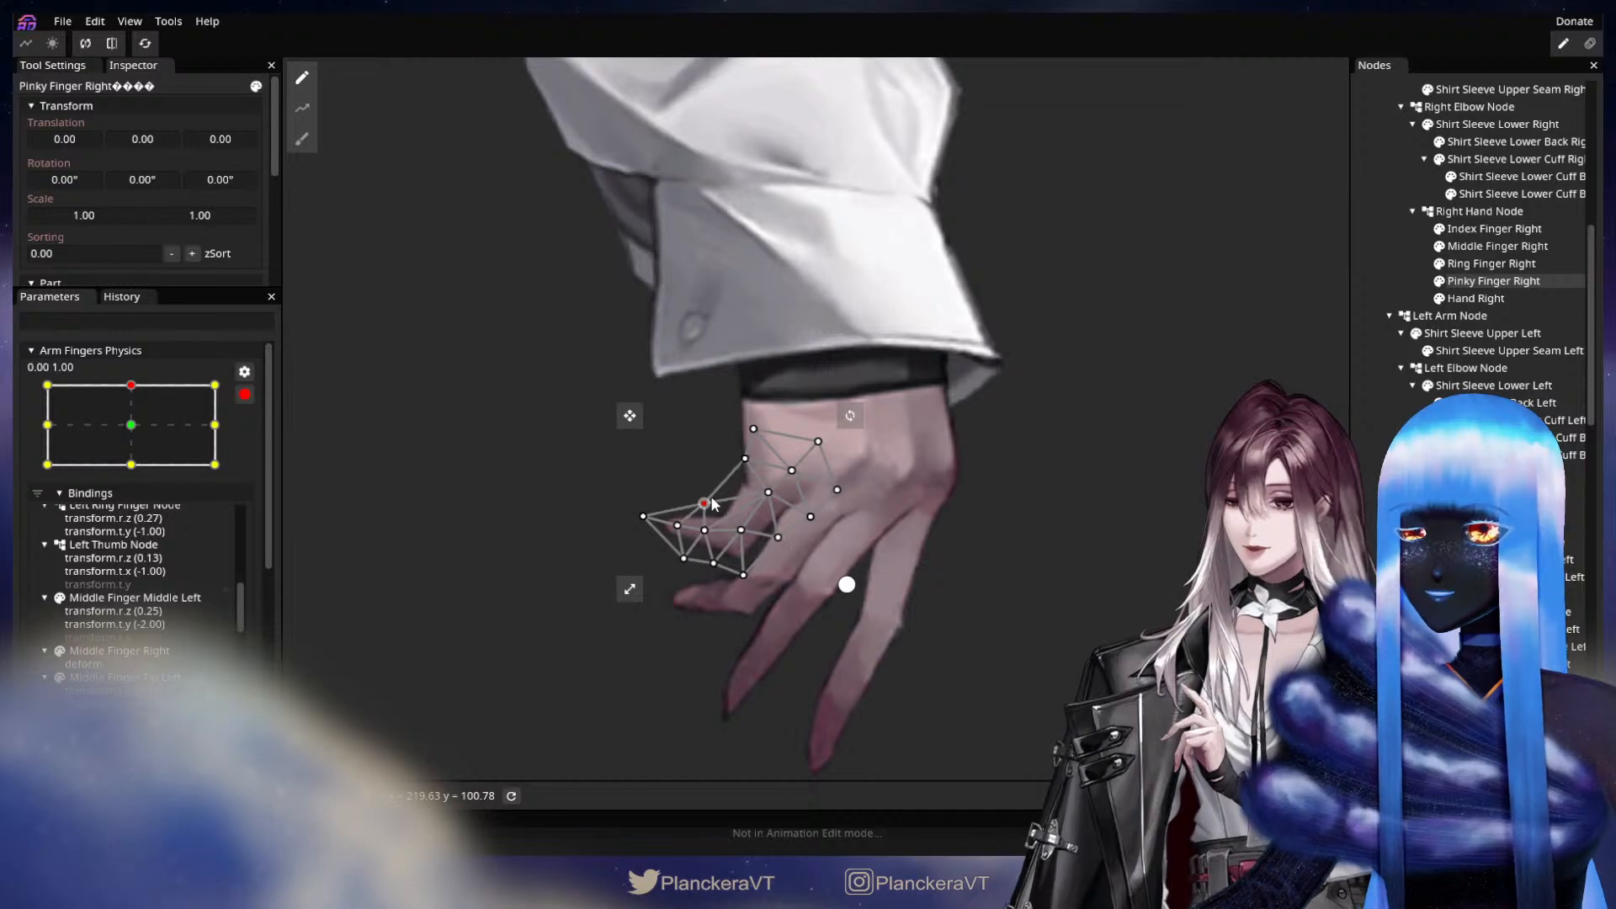
drag(713, 564, 684, 569)
click(1018, 675)
scroll(1018, 675, down, 5)
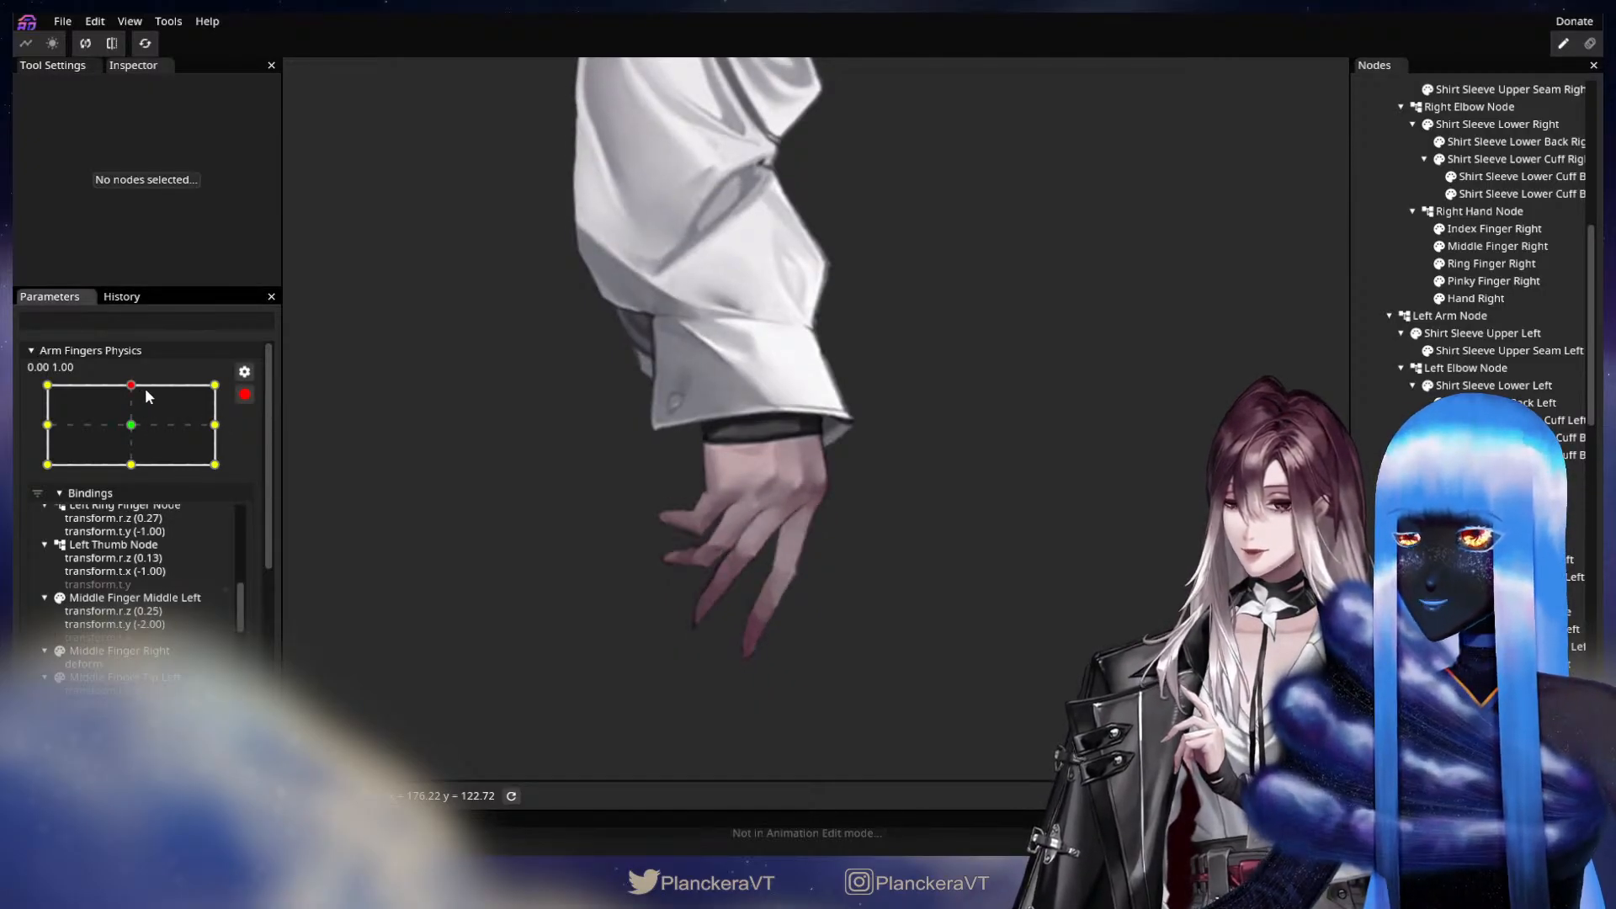
Sweep Arm Fingers Physics to review the hand motion, and set the parameter to the keypoint at 0.00, -1.00.
drag(145, 387, 183, 461)
drag(1056, 126, 955, 556)
drag(919, 279, 892, 531)
mouse_move(128, 451)
mouse_down()
mouse_move(142, 421)
mouse_move(138, 463)
mouse_move(152, 463)
mouse_up()
drag(799, 620, 873, 309)
drag(800, 740, 891, 202)
scroll(828, 561, up, 5)
drag(825, 596, 968, 576)
scroll(1010, 574, up, 2)
drag(1082, 573, 929, 569)
scroll(932, 569, up, 2)
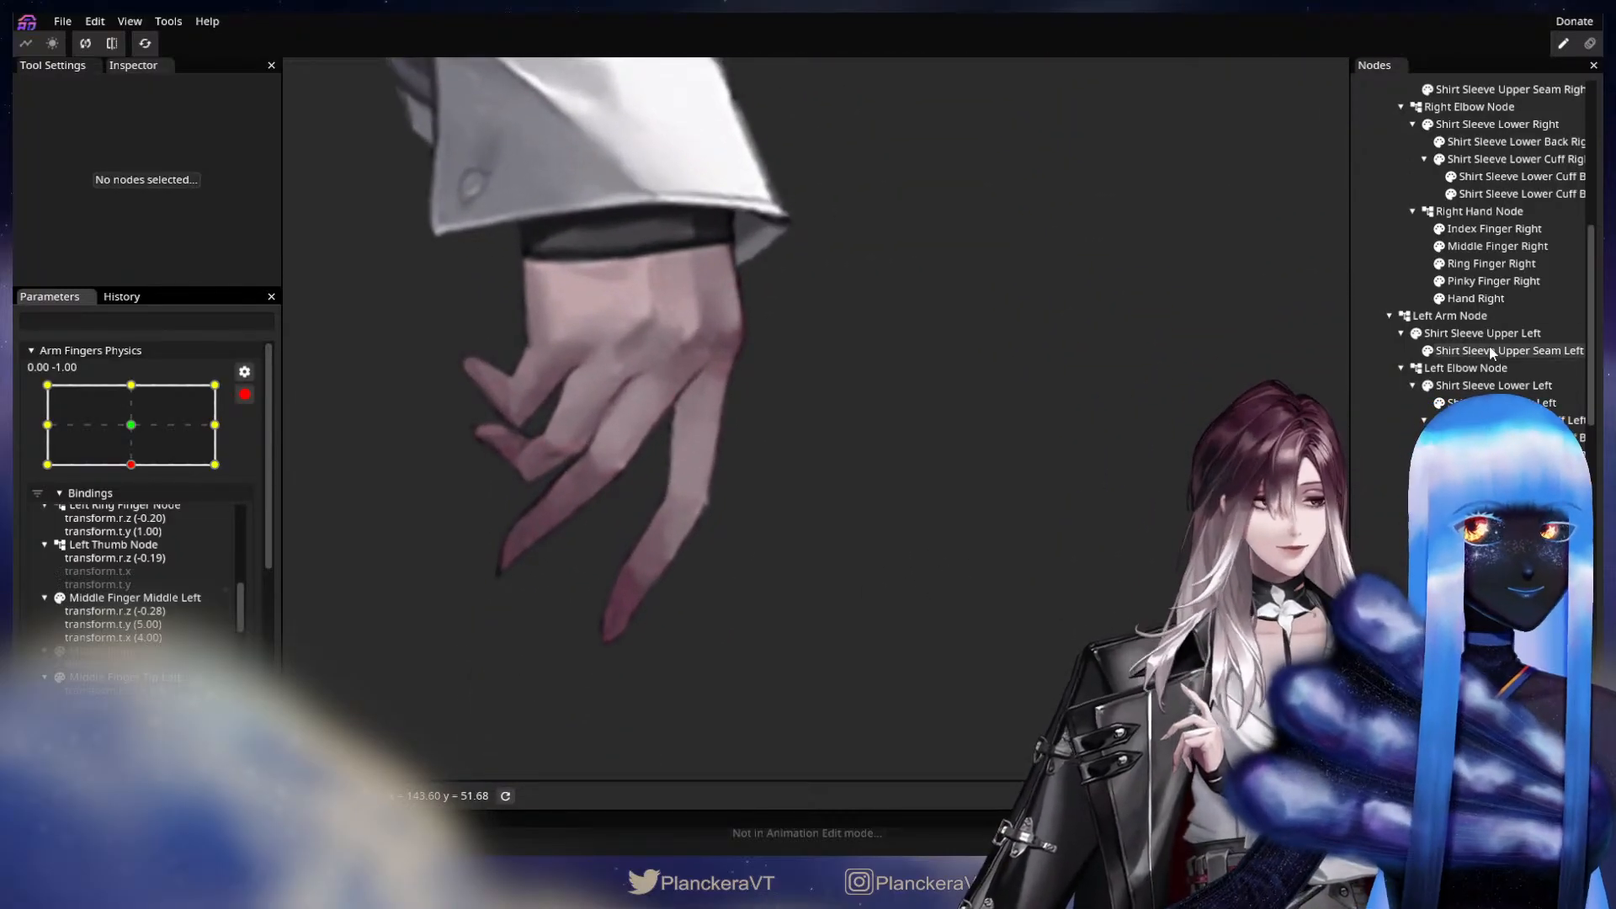
Draw a deform path on Index Finger Right from the knuckle through the middle joint and fingertip to a point beyond the tip.
click(1494, 228)
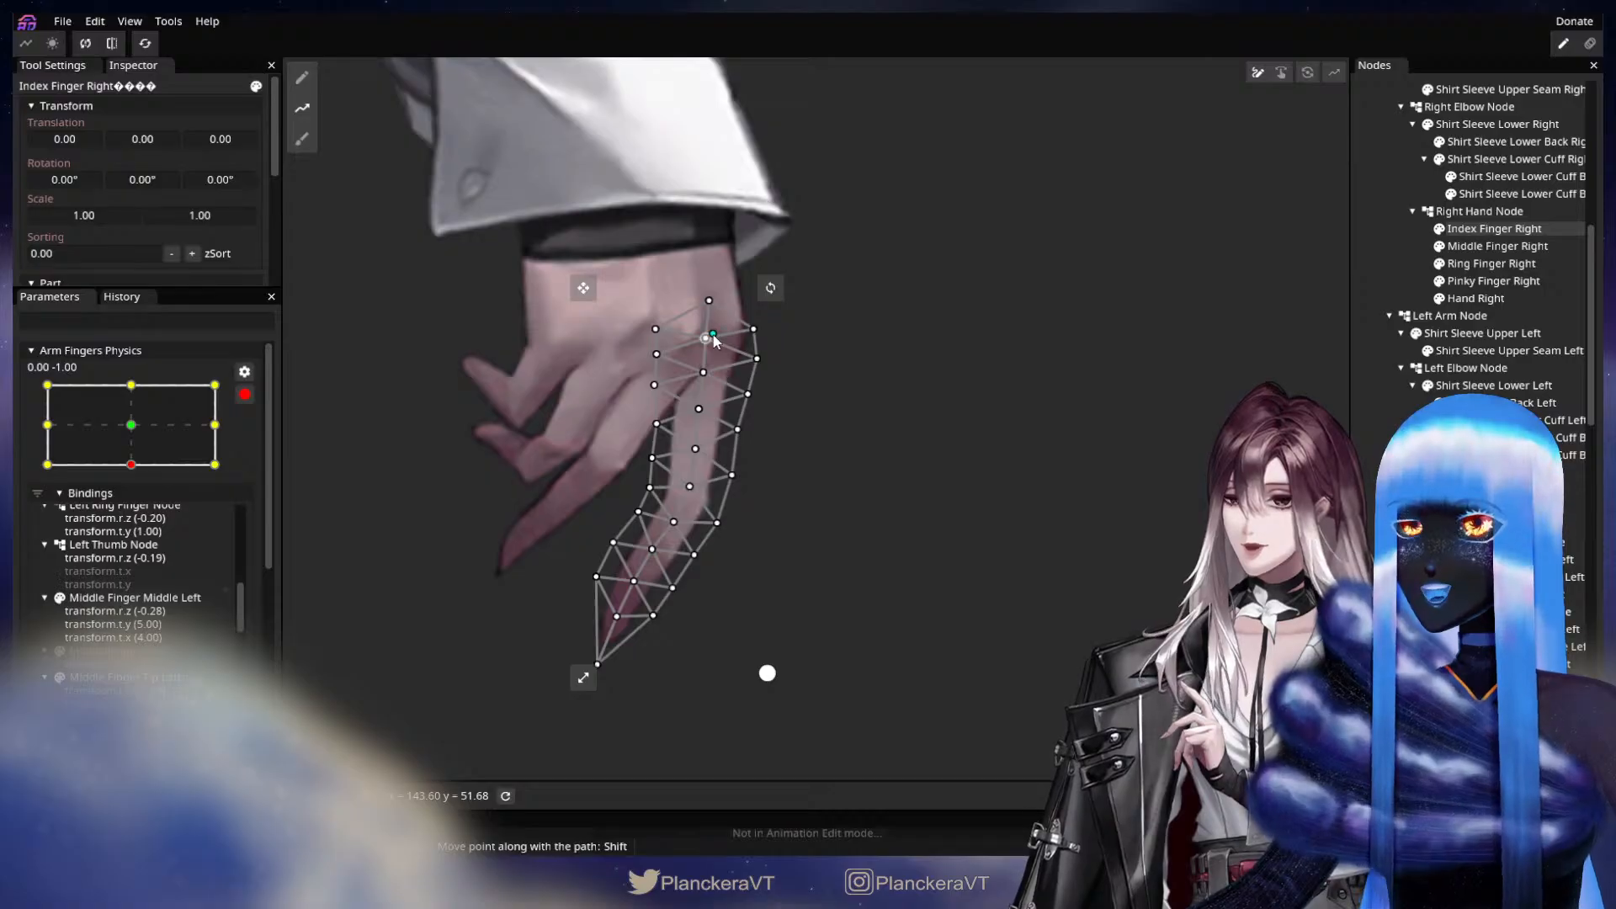
double_click(687, 498)
double_click(606, 614)
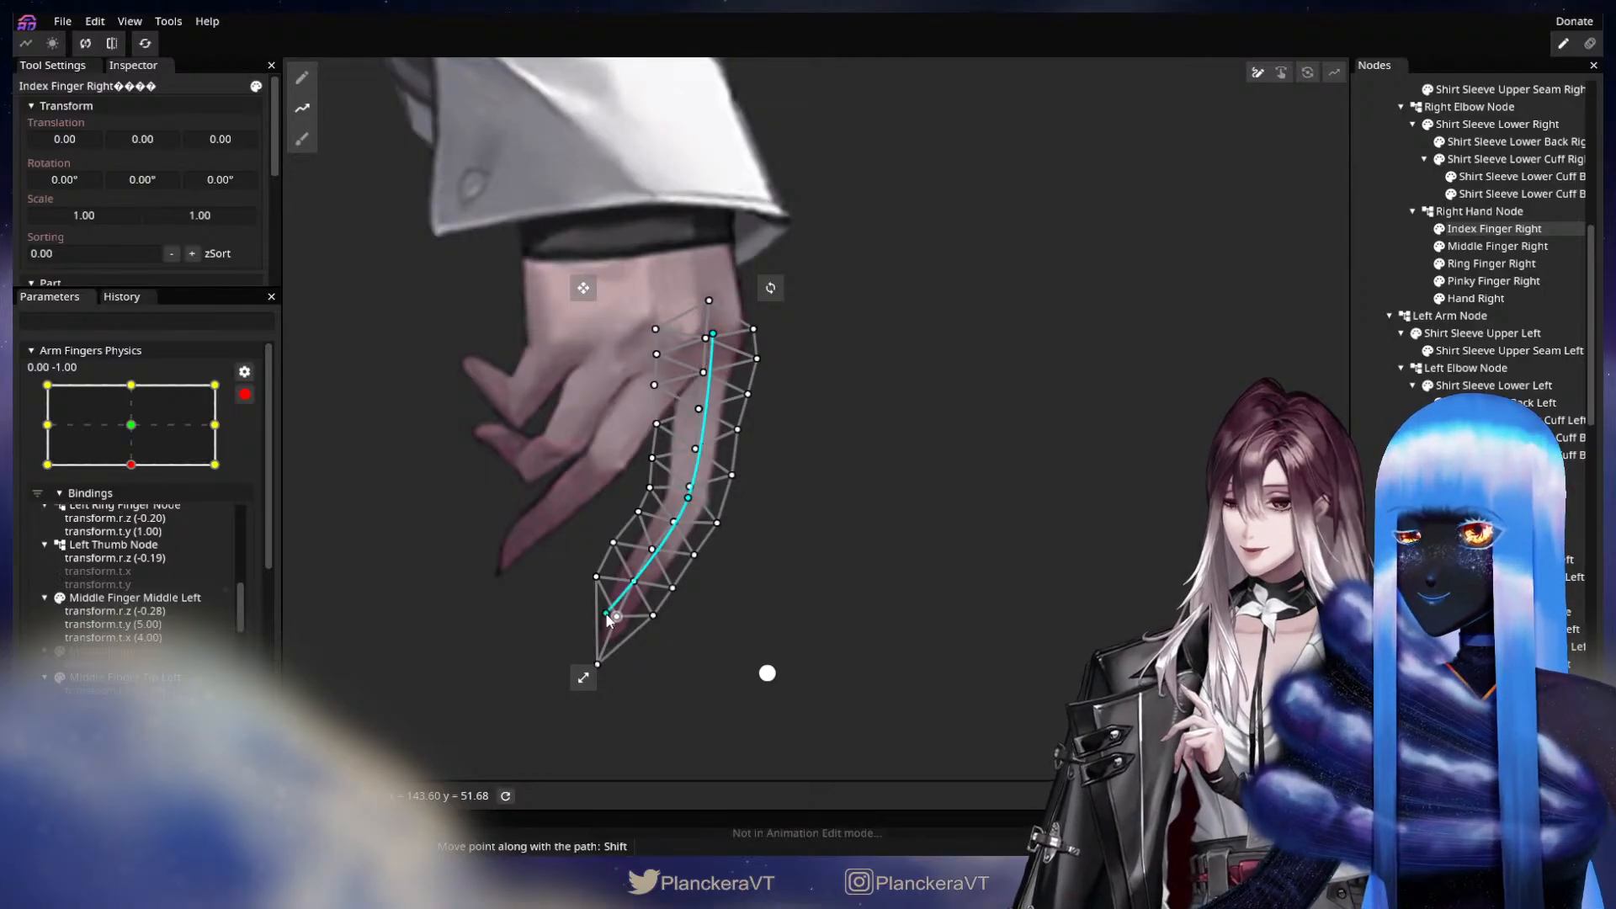
drag(612, 621, 617, 620)
drag(658, 676, 707, 593)
double_click(602, 670)
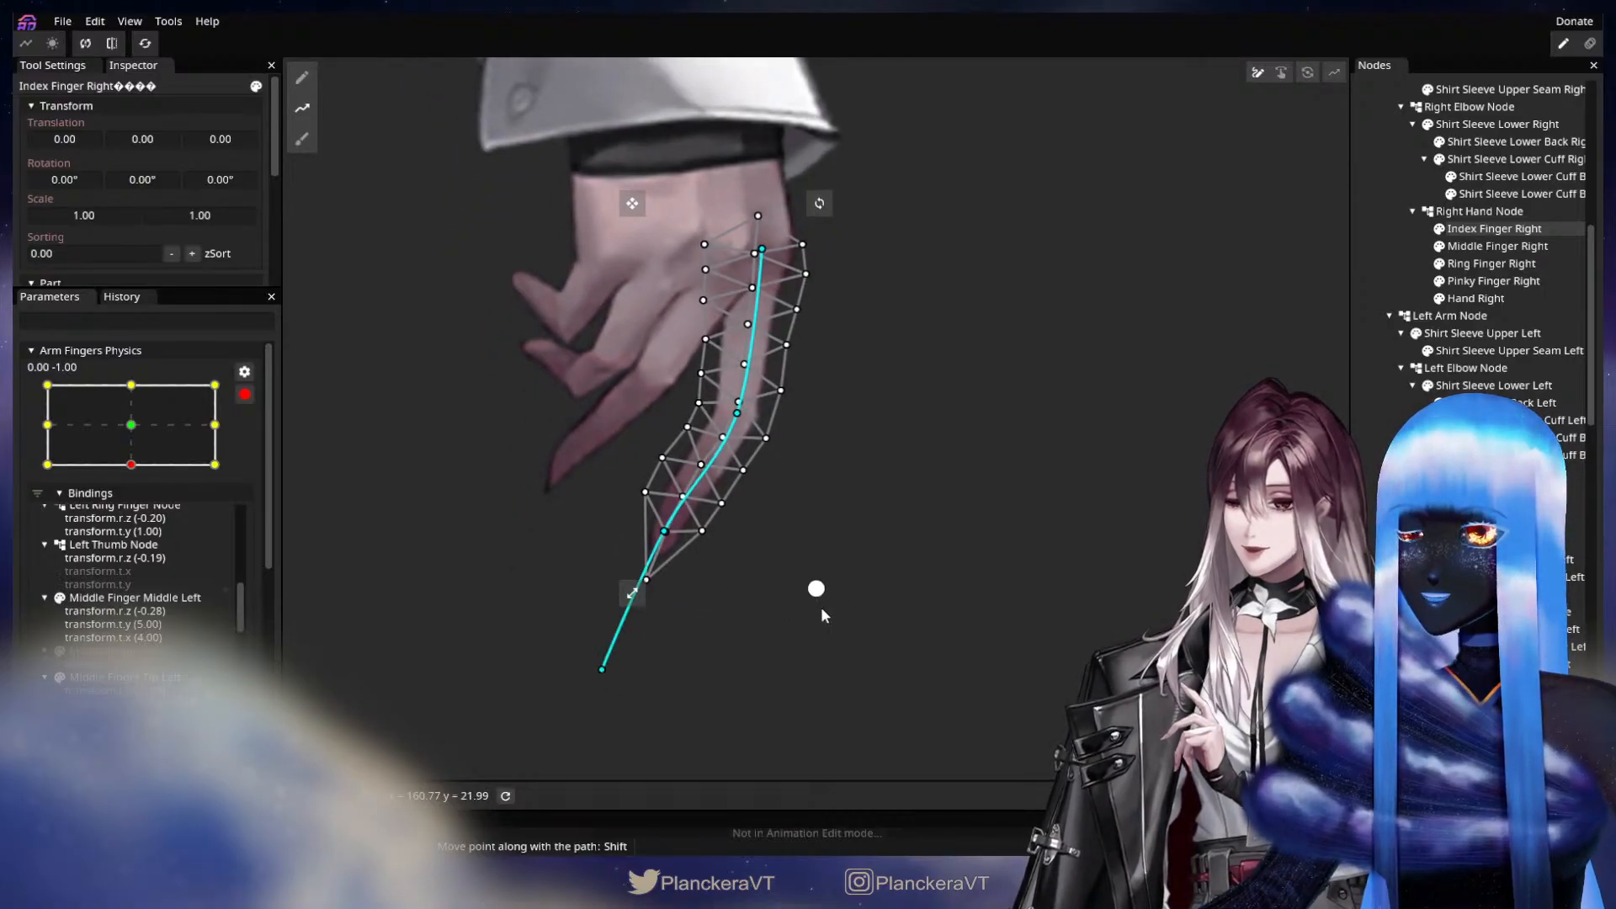
Curl Index Finger Right inward by raising its fingertip and end path points and nudging the middle joint point outward.
key(Tab)
drag(740, 418, 743, 432)
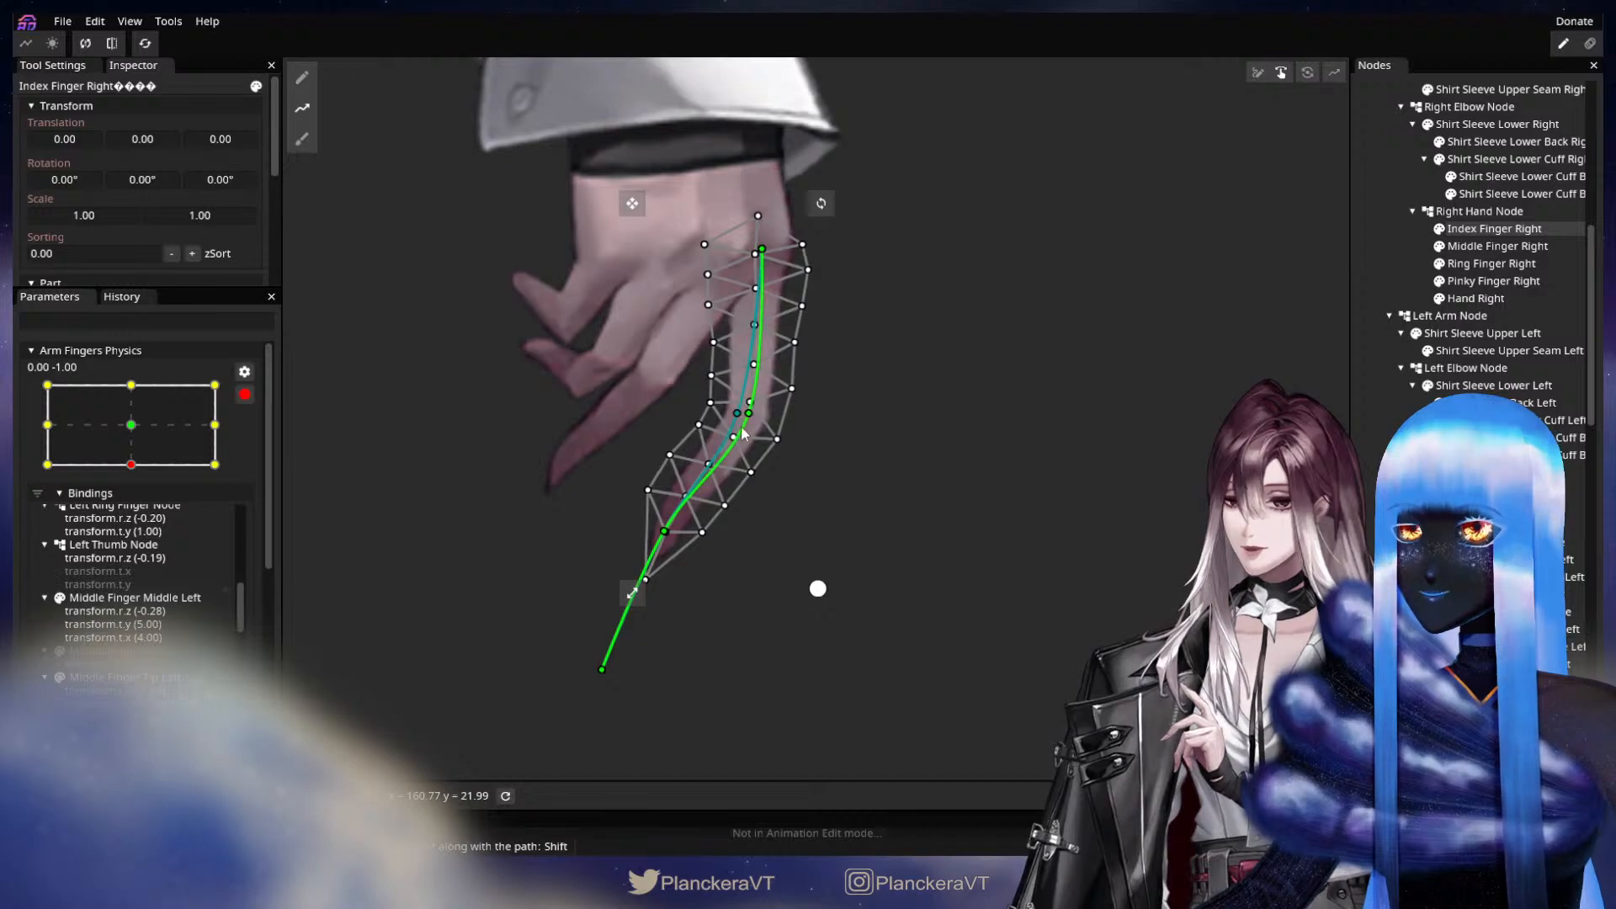
drag(602, 670, 575, 612)
drag(664, 531, 652, 497)
drag(576, 612, 556, 531)
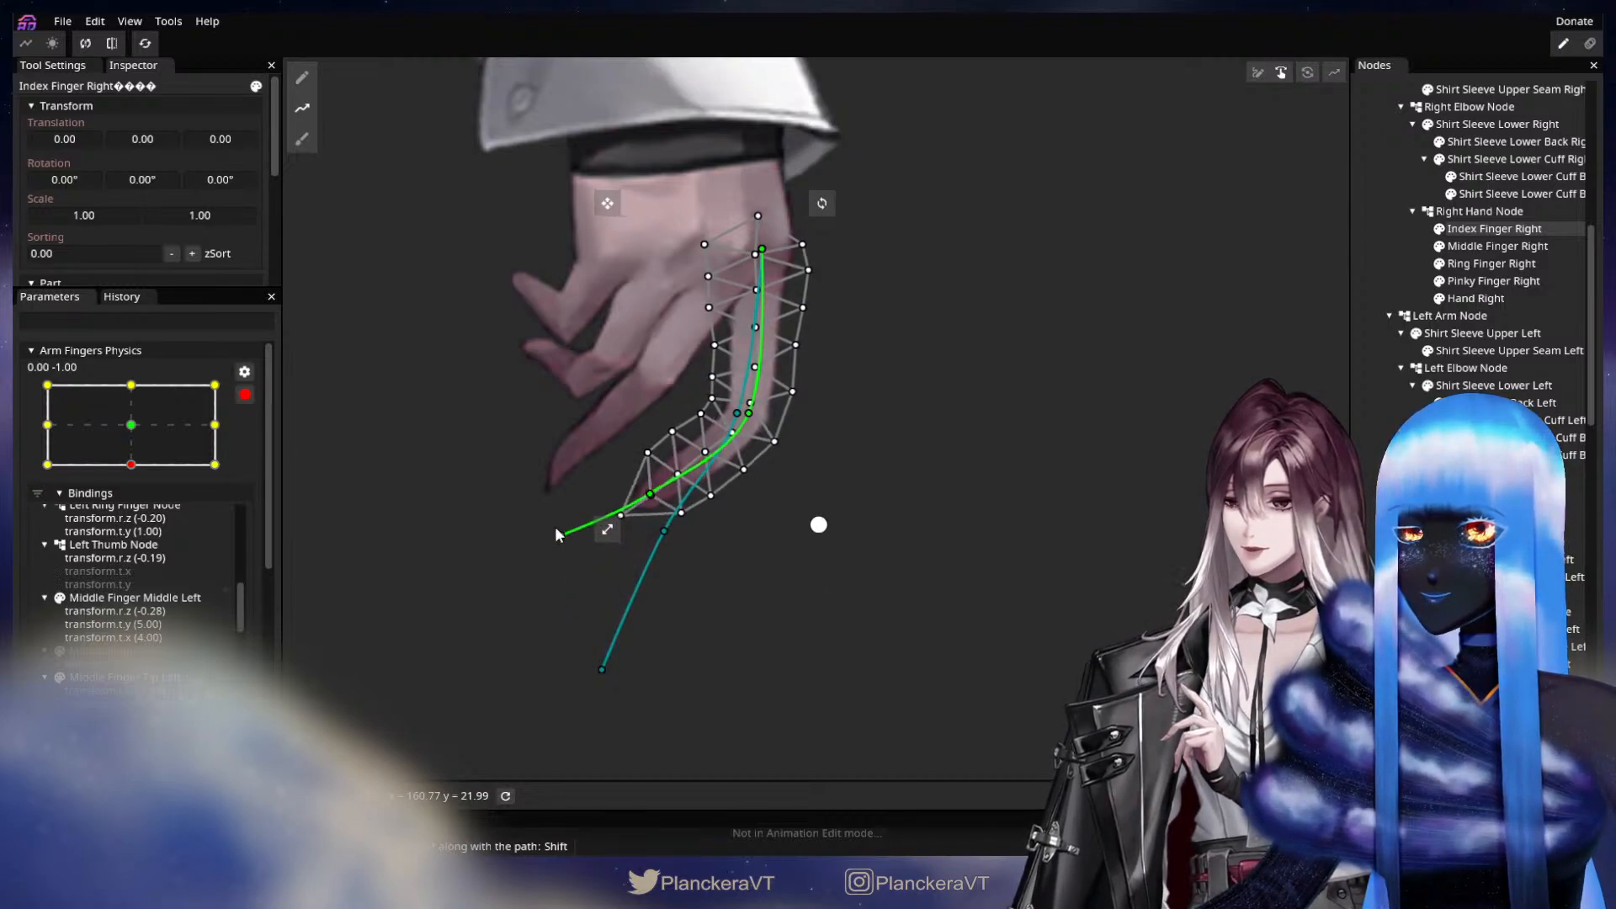
drag(749, 413, 754, 417)
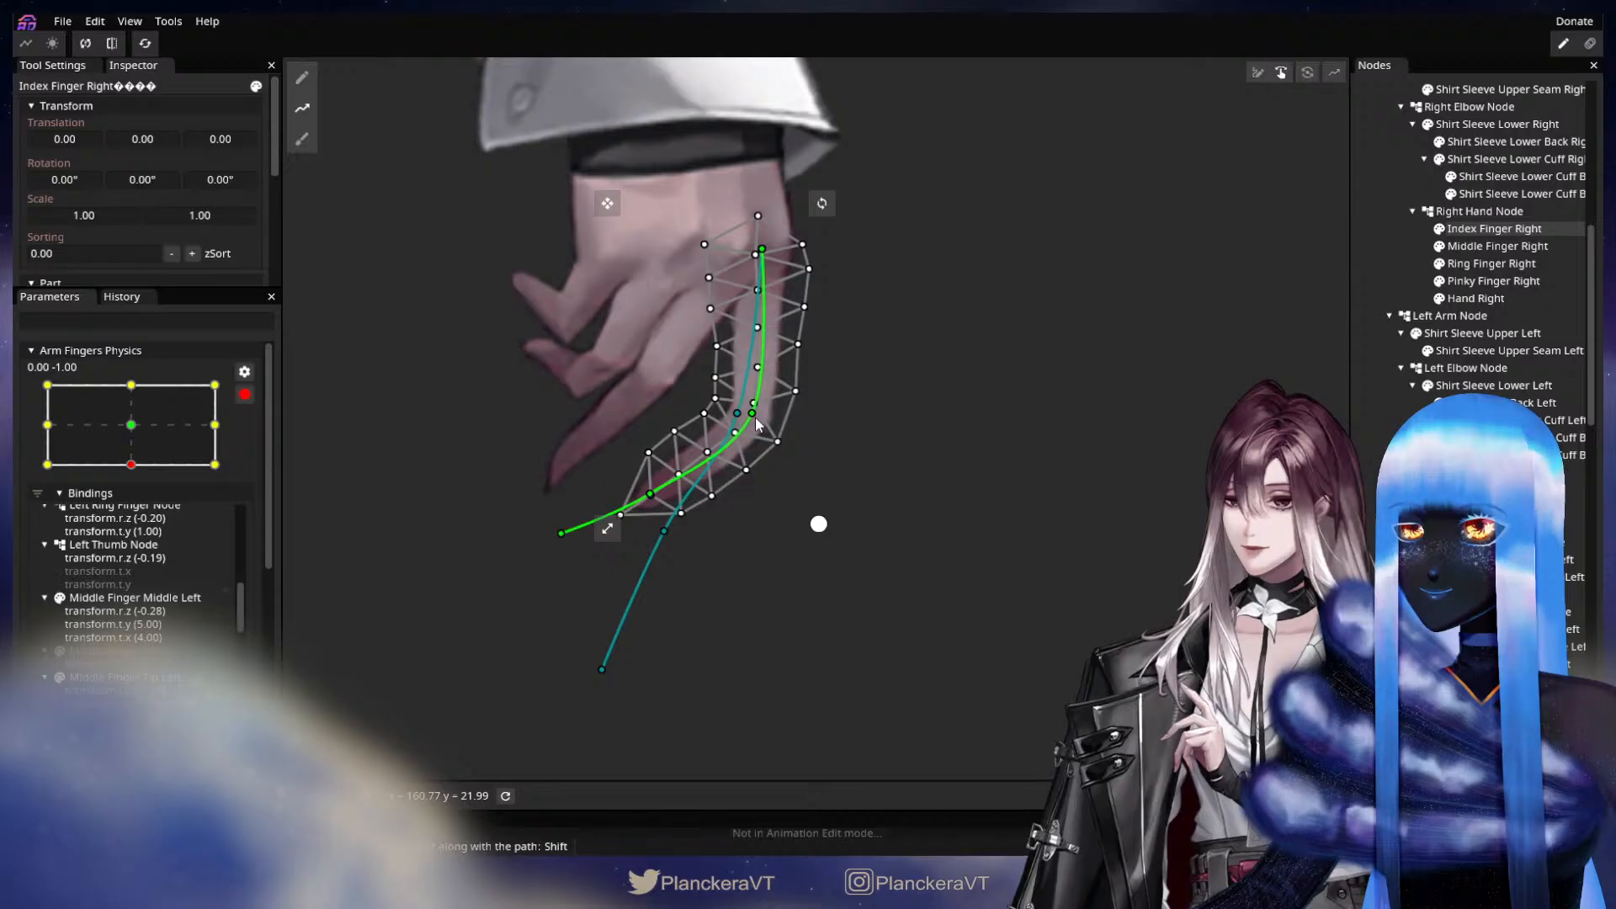
drag(654, 497, 660, 487)
drag(990, 419, 1147, 548)
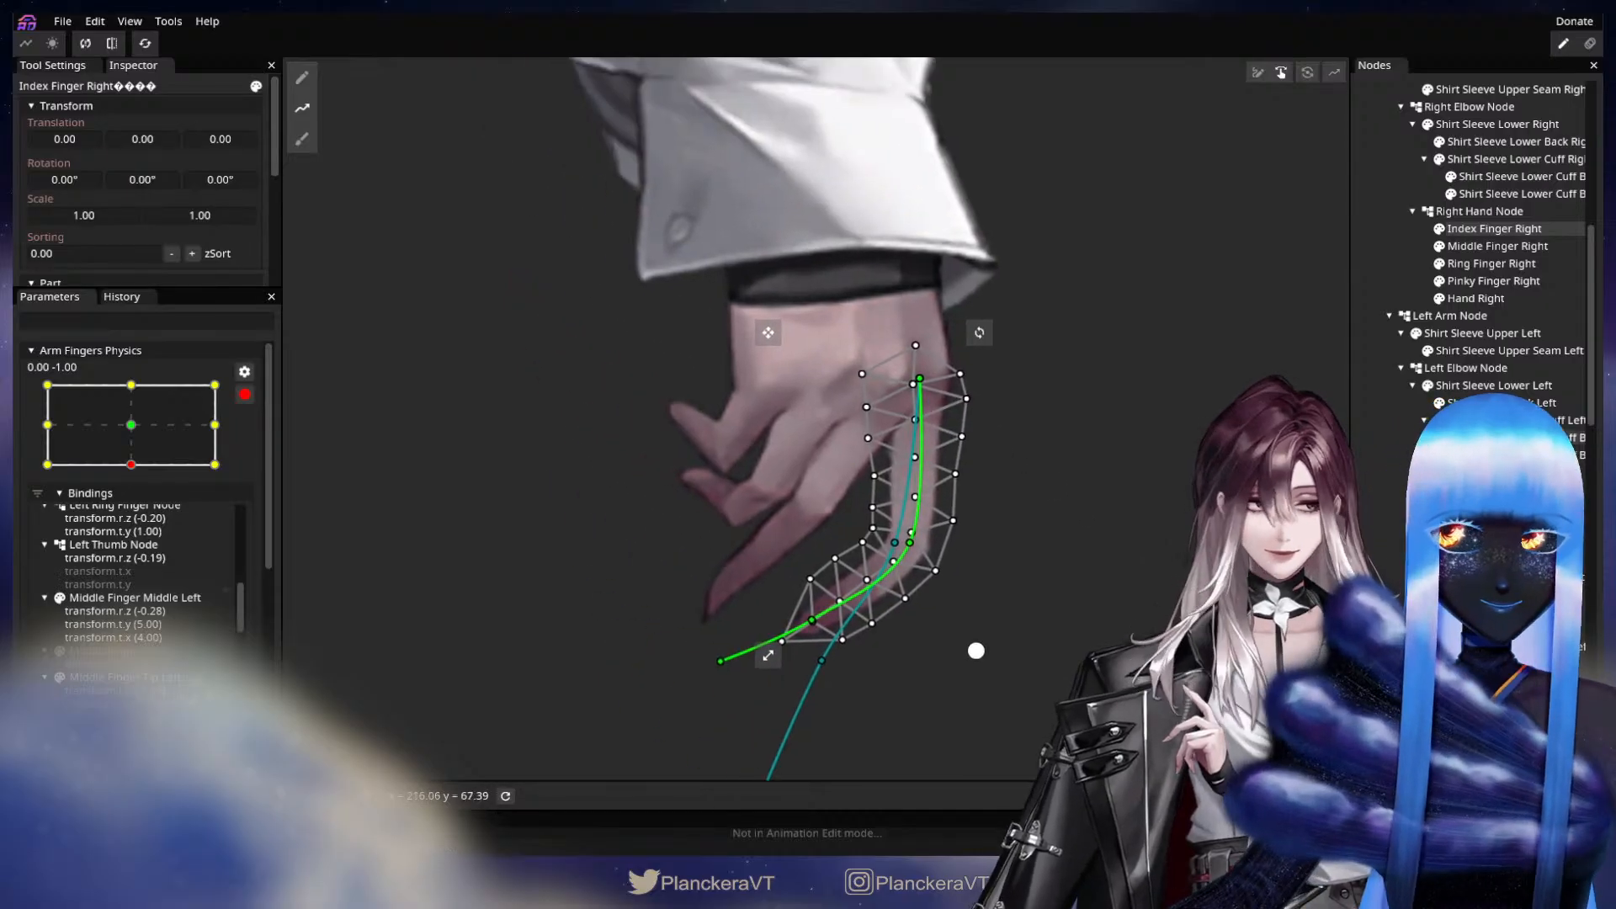
Draw a deform path on Middle Finger Right from the knuckle through the middle joint and fingertip to a point beyond the tip.
click(1496, 246)
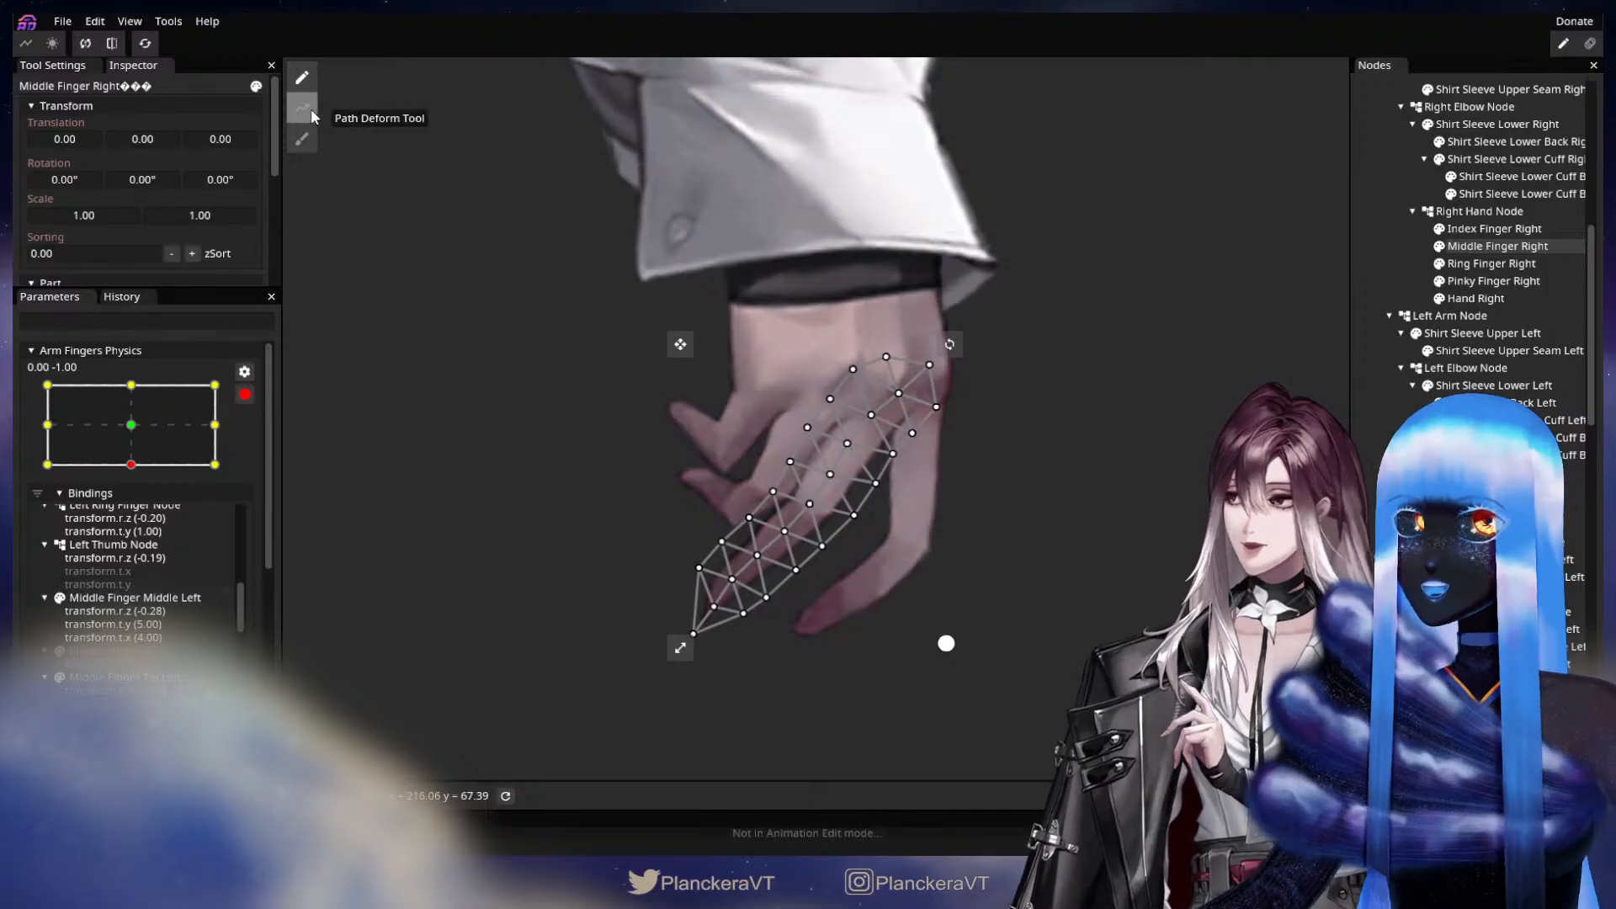
click(899, 392)
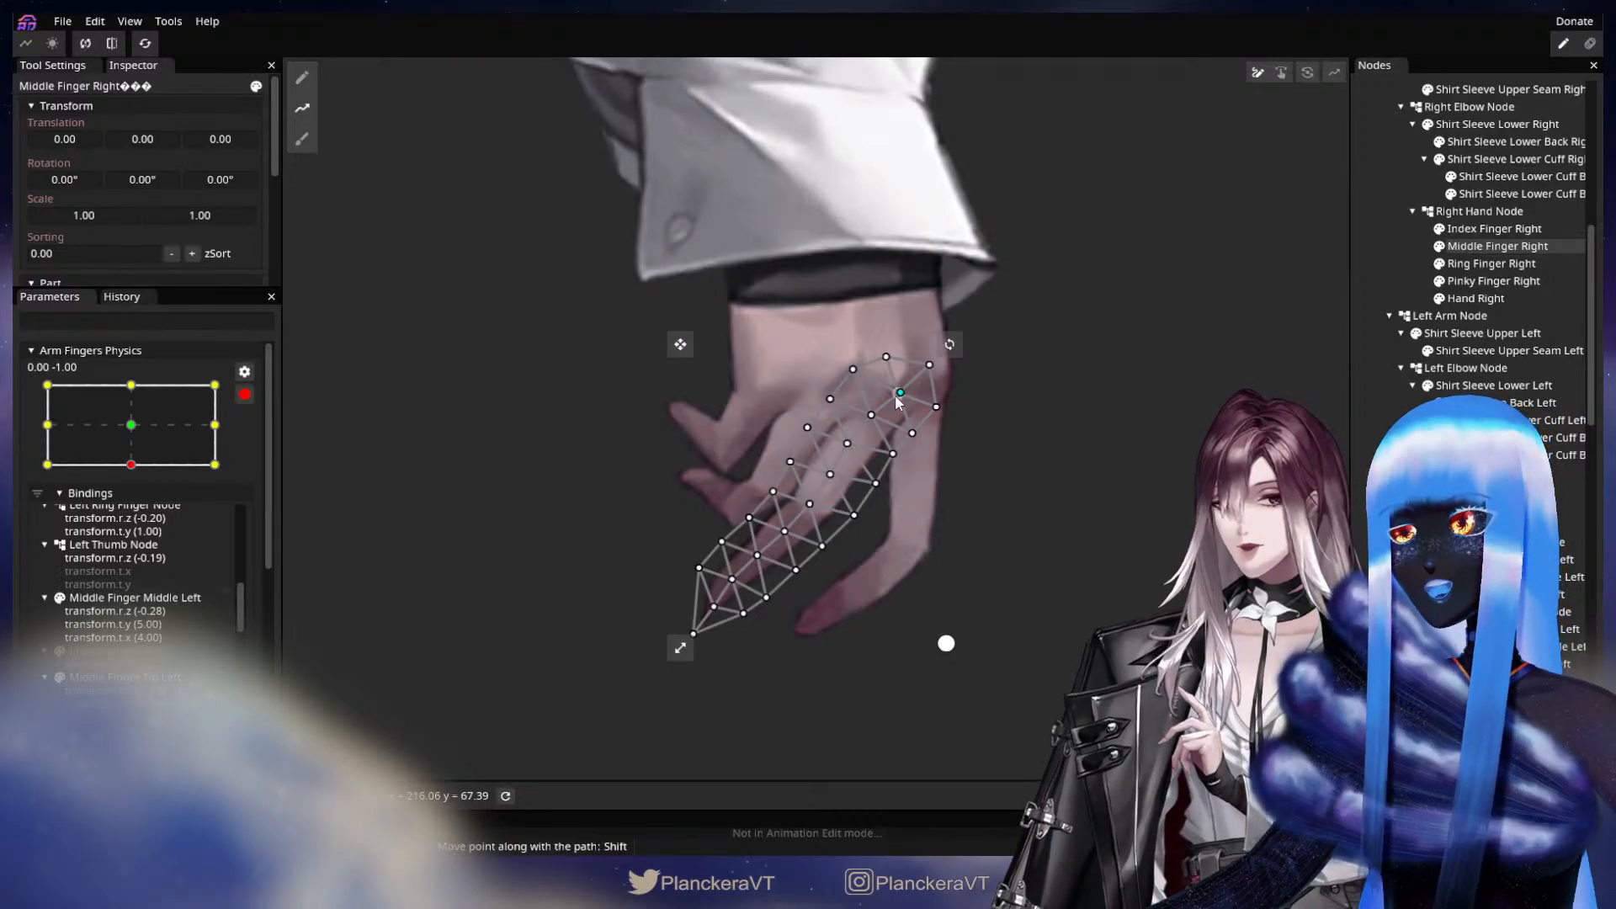
click(813, 503)
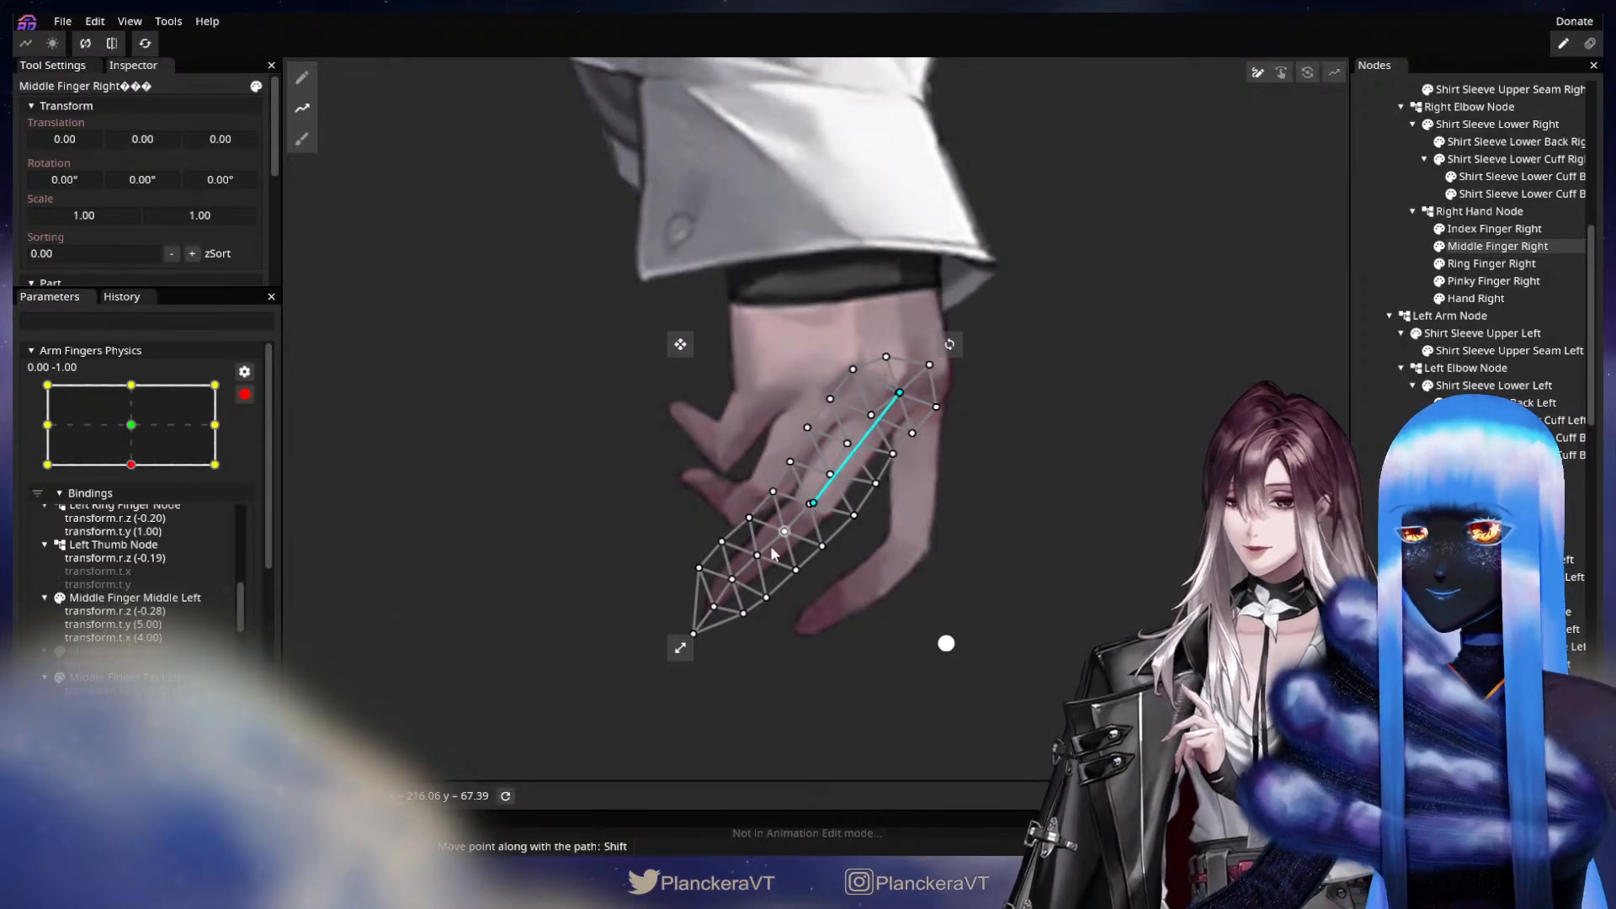
click(730, 579)
click(629, 717)
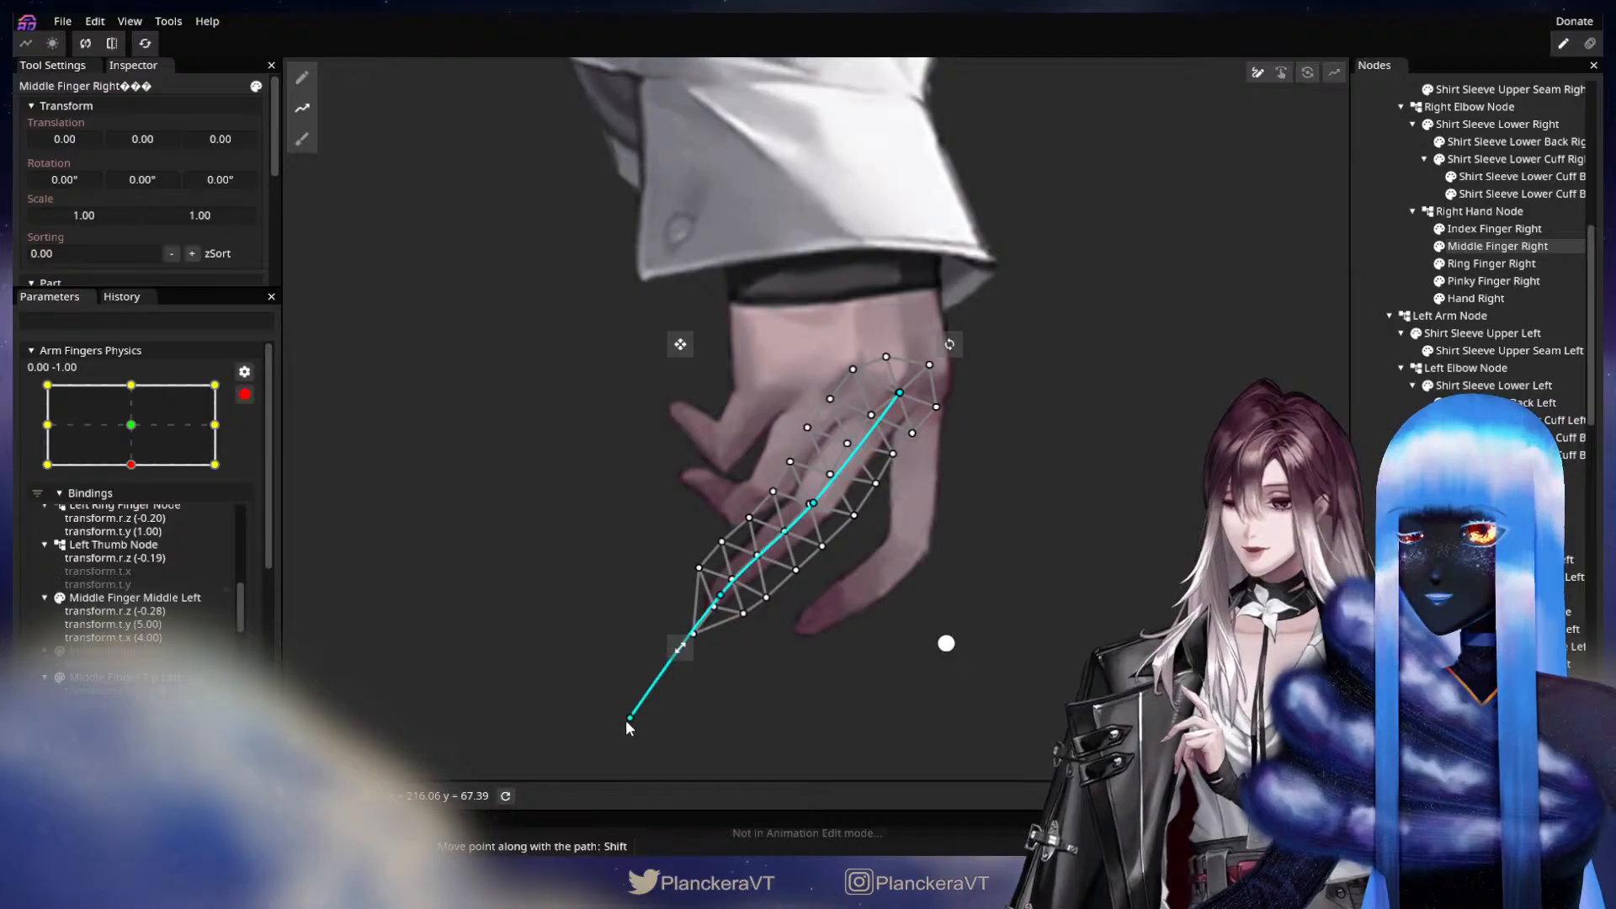
Curl Middle Finger Right inward by raising its fingertip and end path points and nudging the middle joint point outward.
key(Tab)
drag(814, 504, 826, 512)
drag(699, 623, 716, 579)
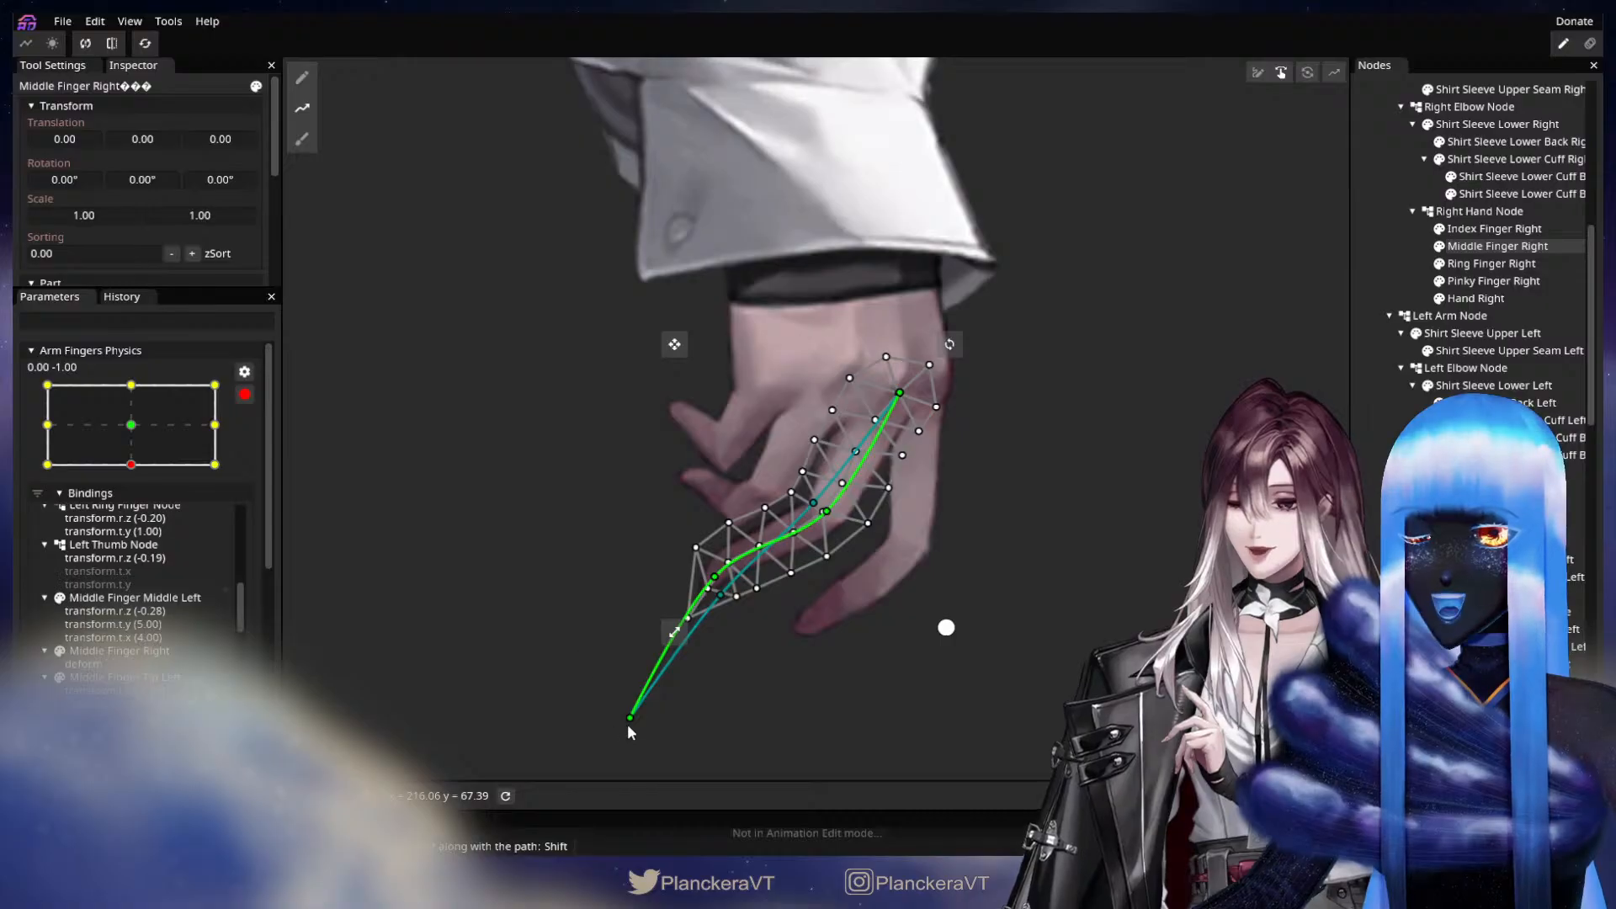
drag(630, 718, 588, 631)
drag(727, 577, 720, 570)
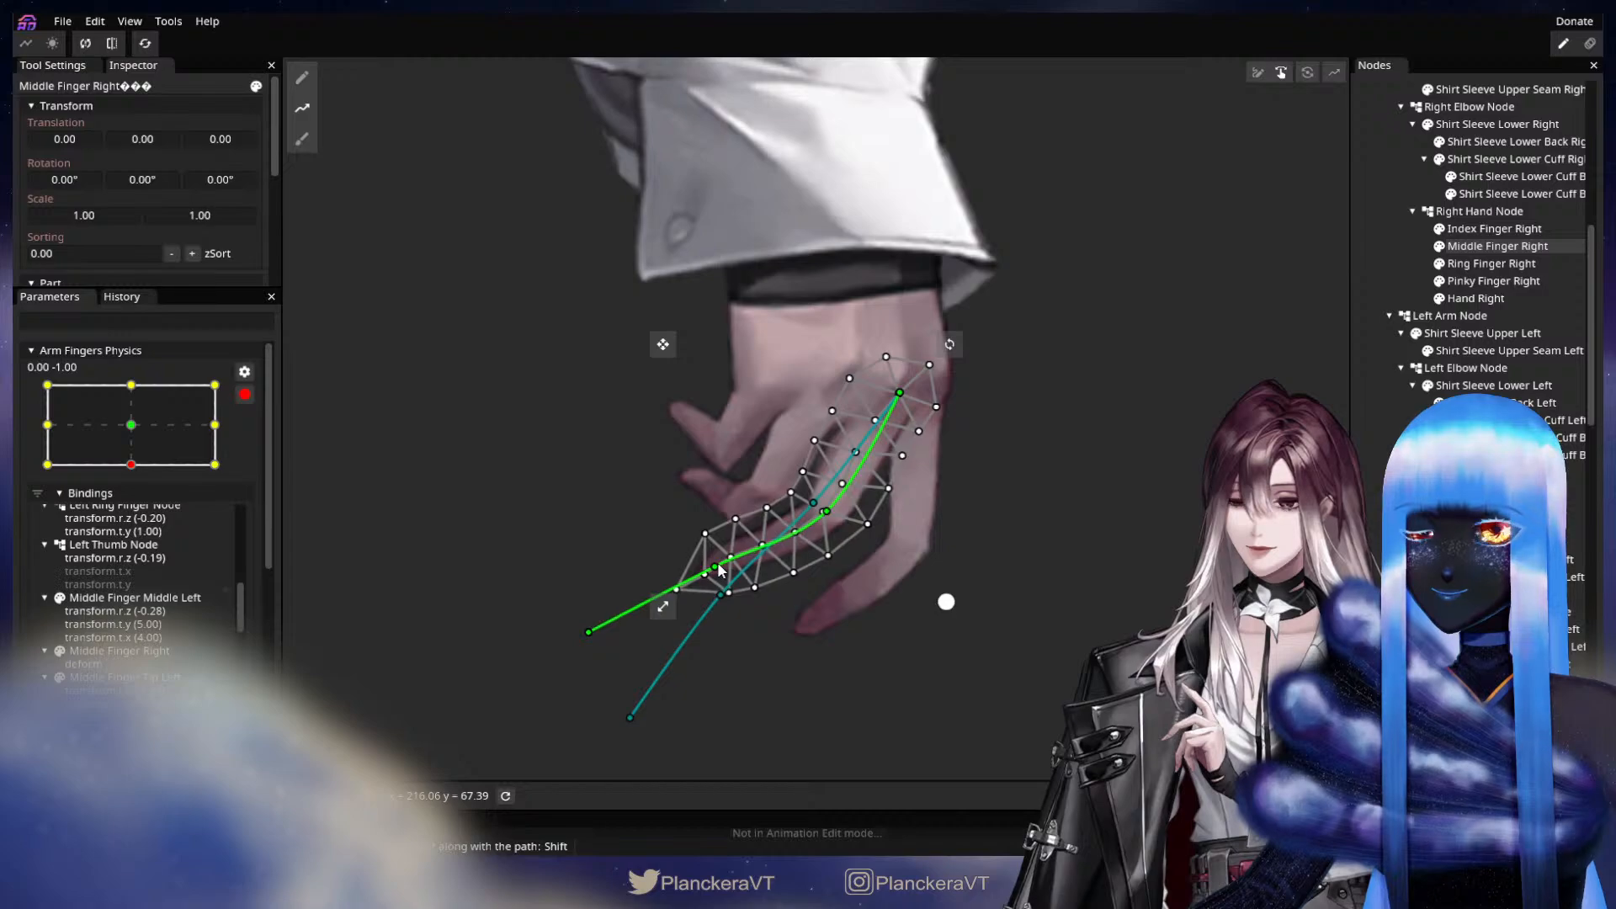
drag(829, 515, 832, 519)
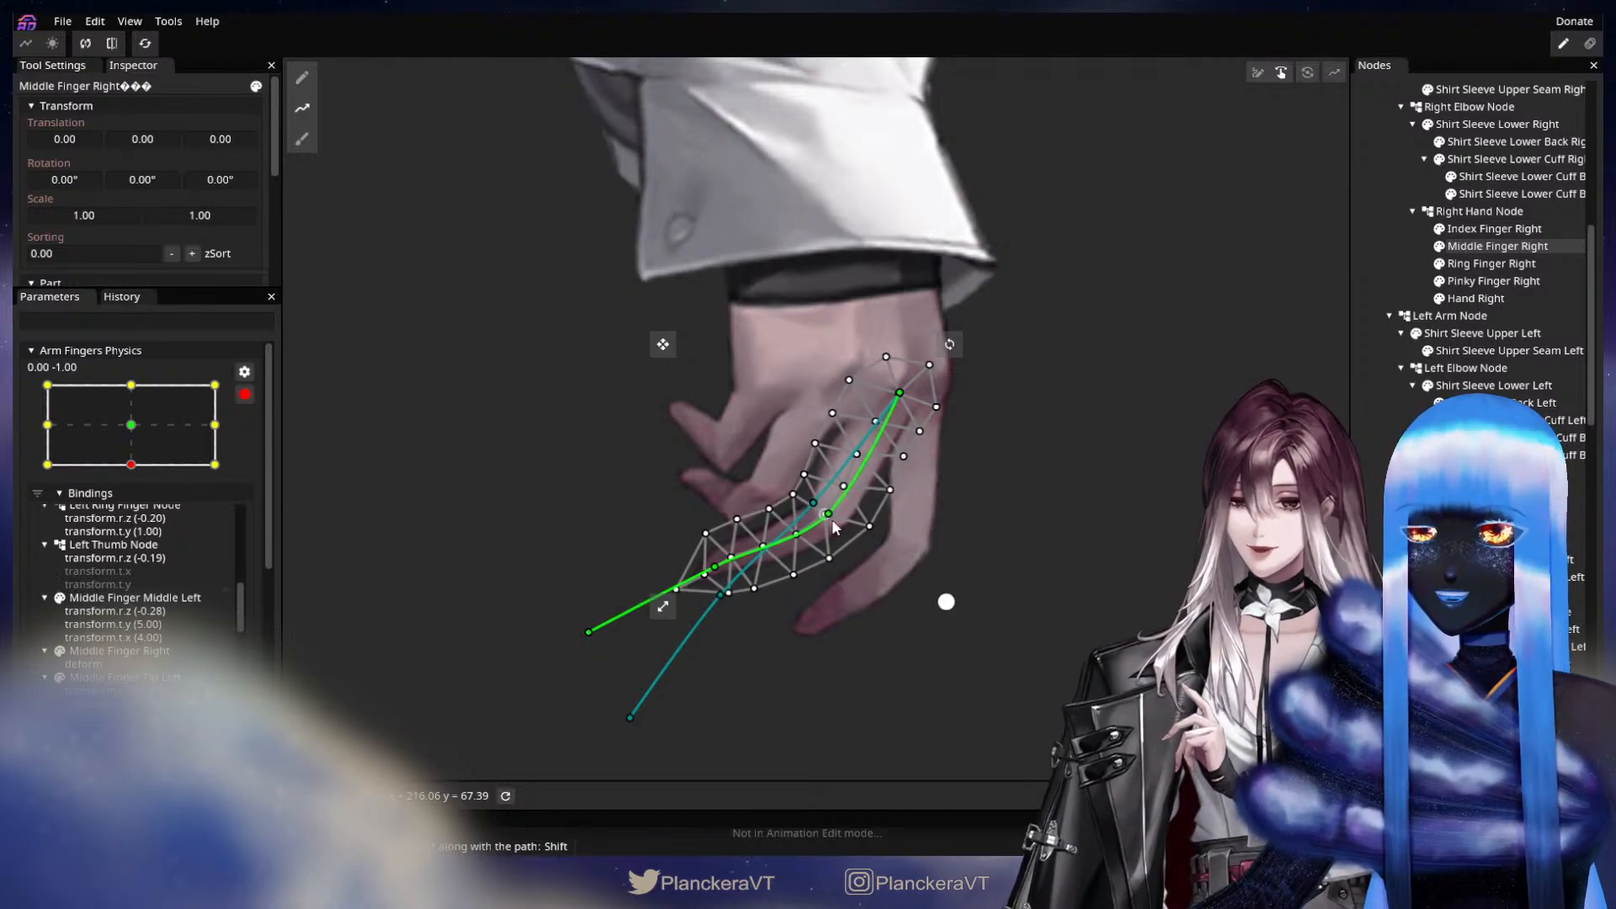
Draw a deform path along Ring Finger Right, and curl the finger inward by adjusting the middle joint, fingertip and end points.
click(1506, 265)
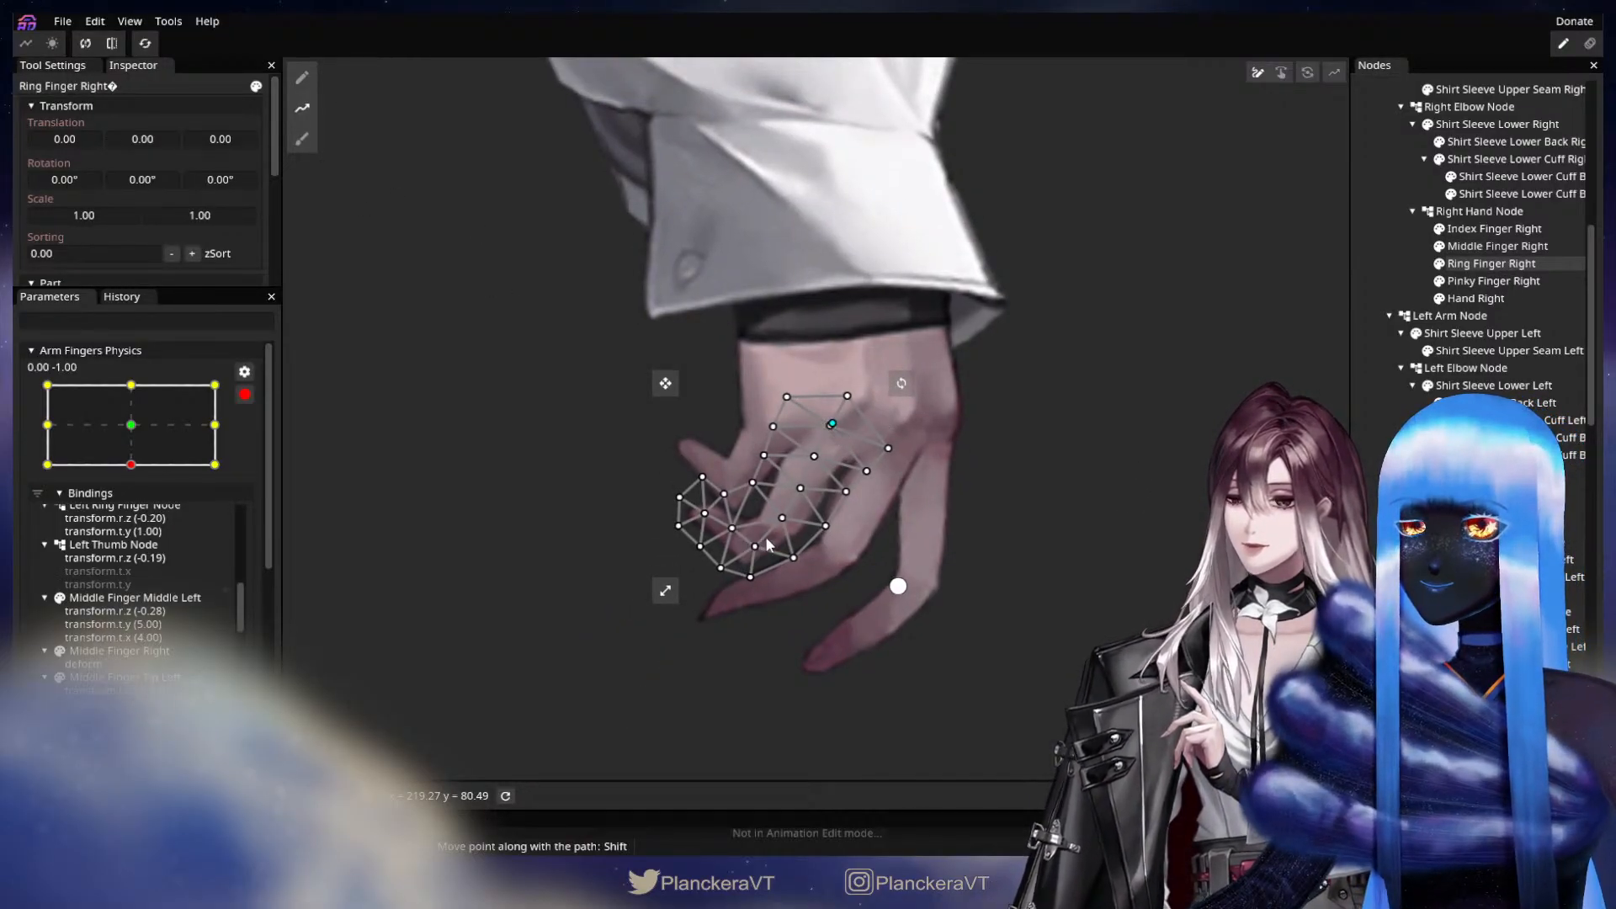
drag(600, 468, 702, 507)
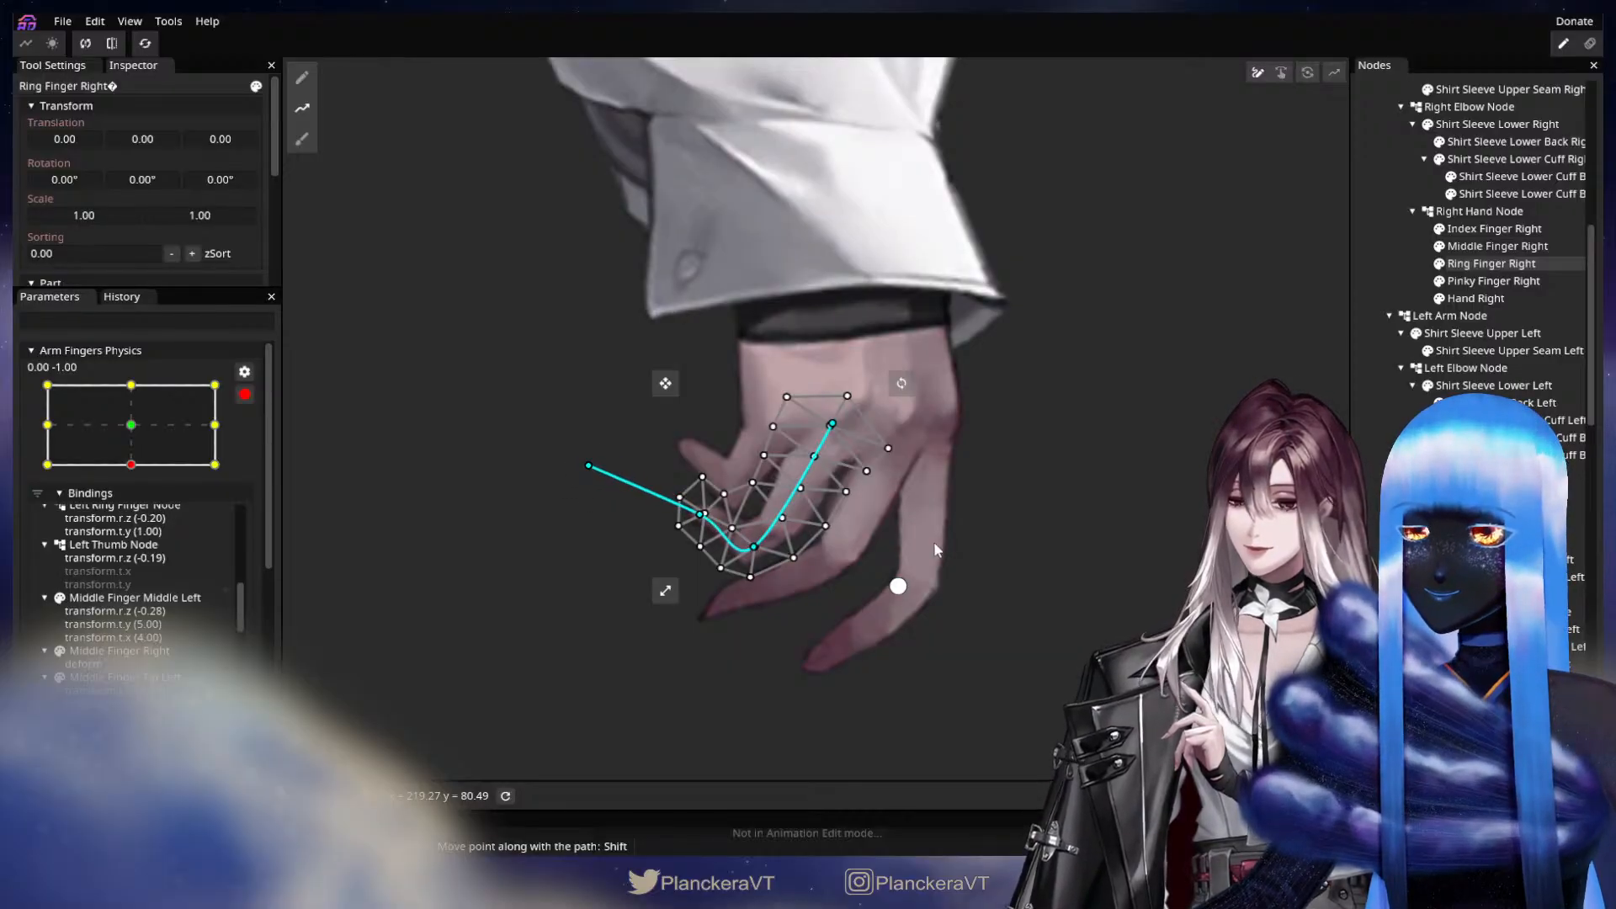
key(Tab)
drag(755, 546, 713, 510)
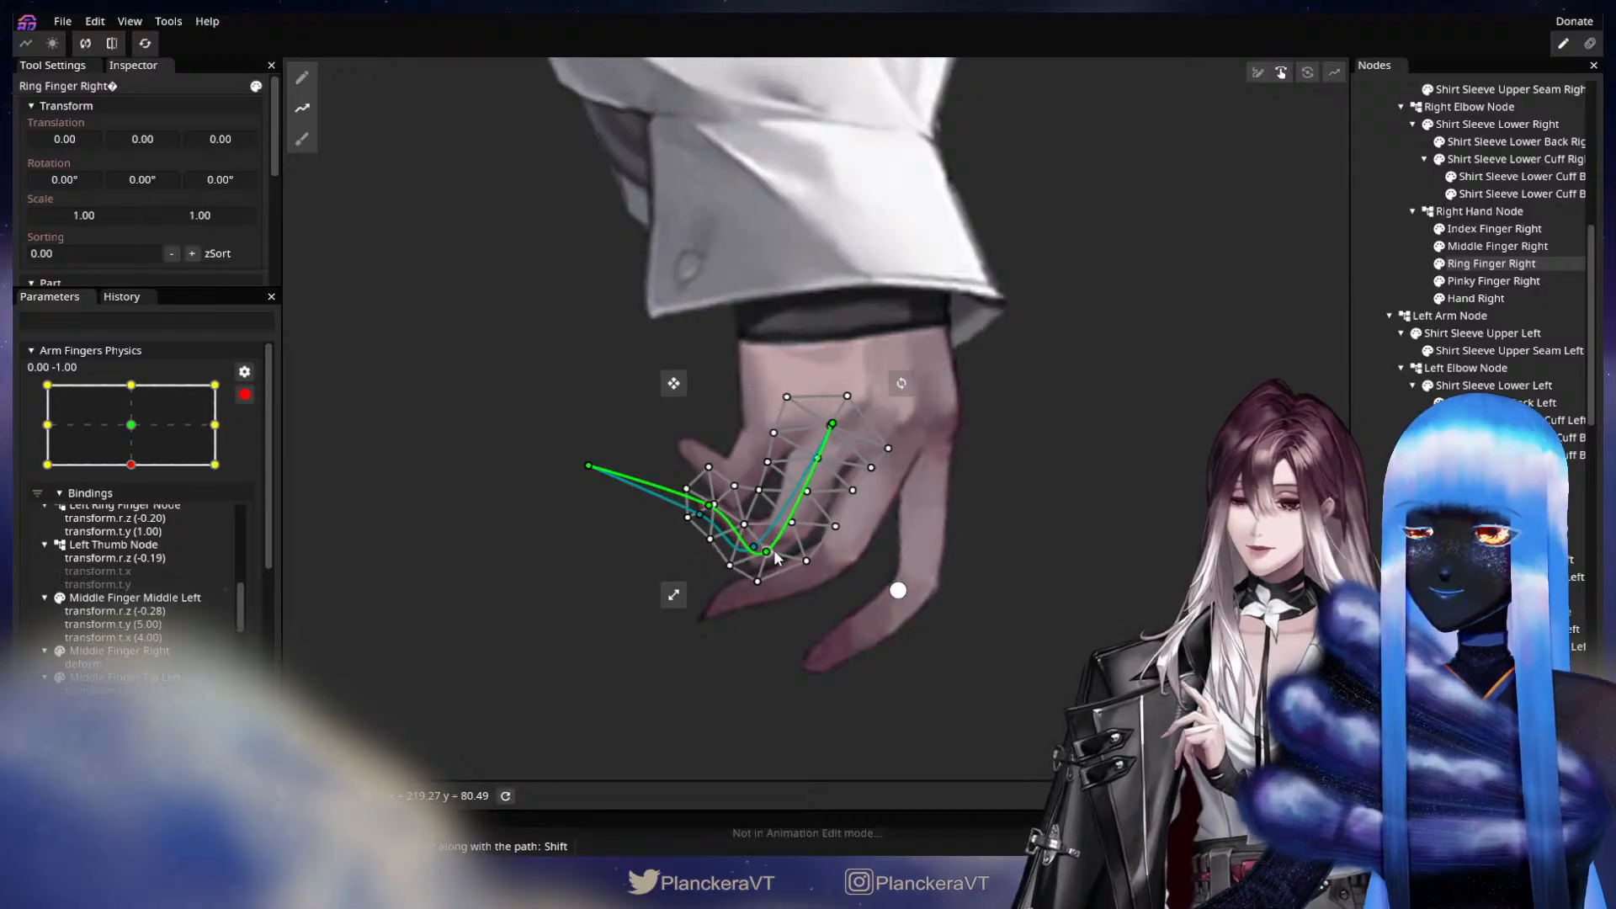
drag(589, 465, 643, 422)
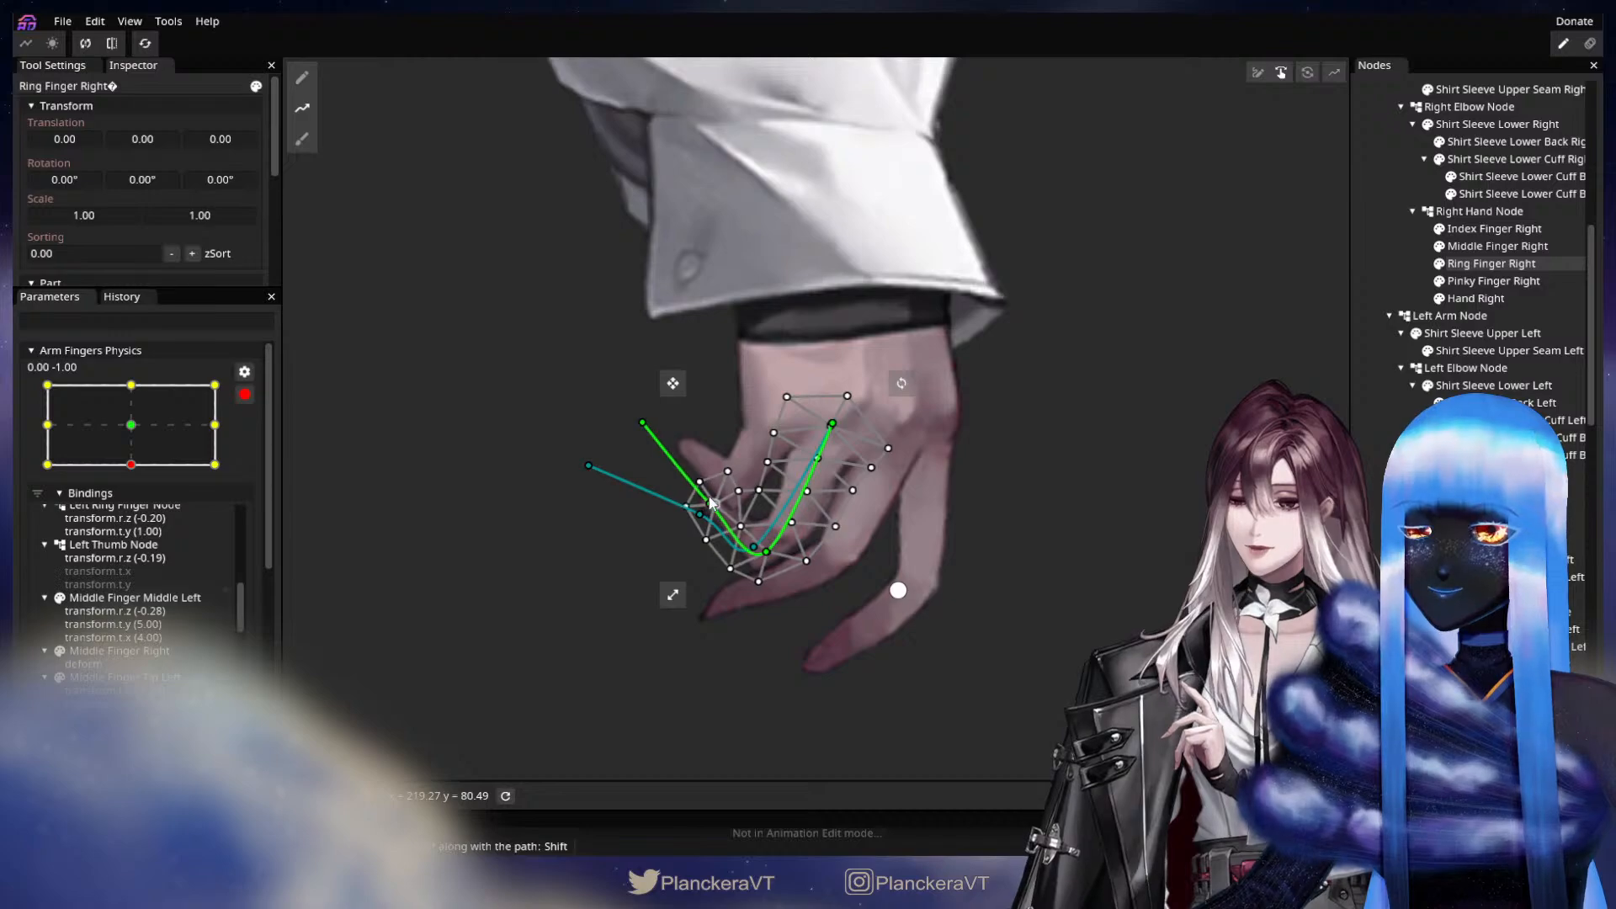
drag(710, 503, 715, 496)
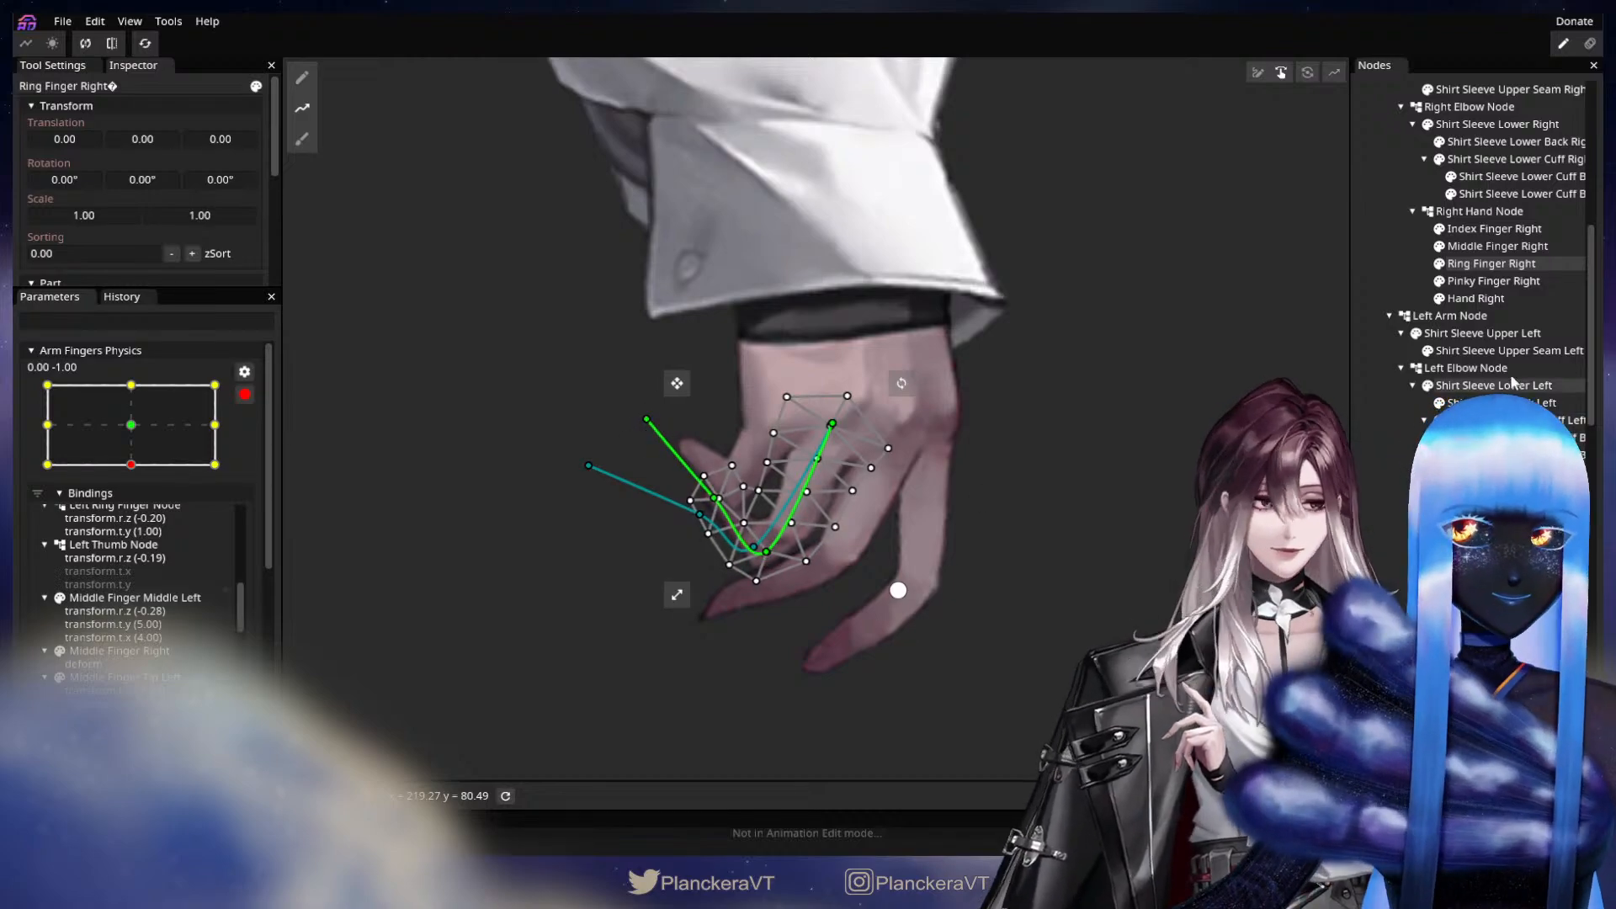
Refine the Ring Finger Right mesh vertices around the middle joint, and compare the pose with the 0.00, 0.00 keypoint.
click(1507, 281)
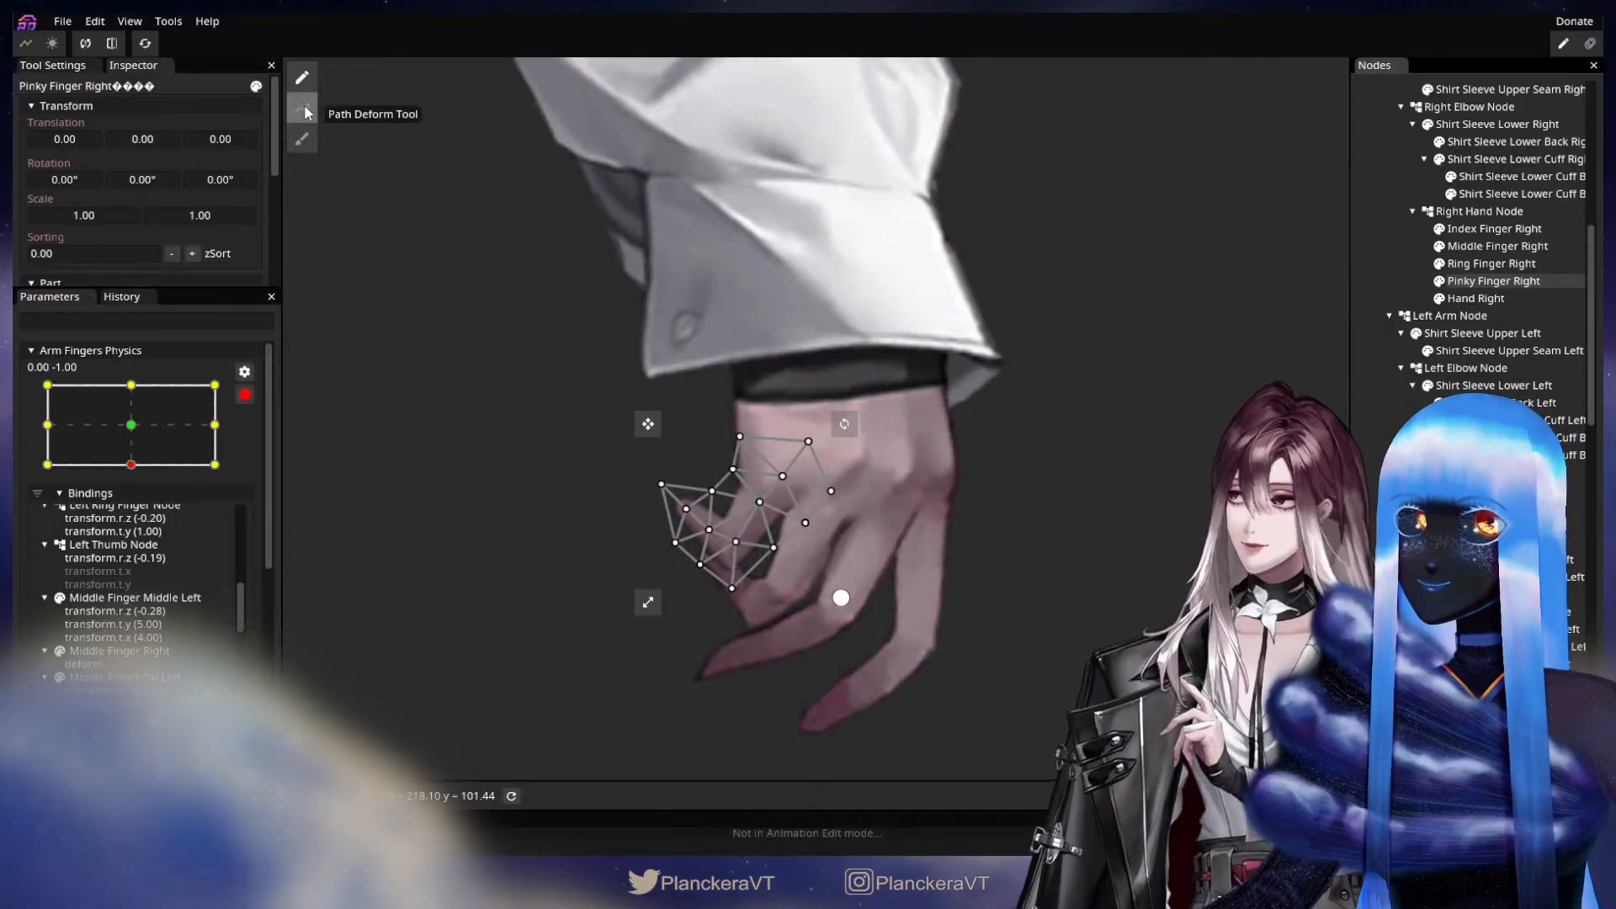
click(305, 113)
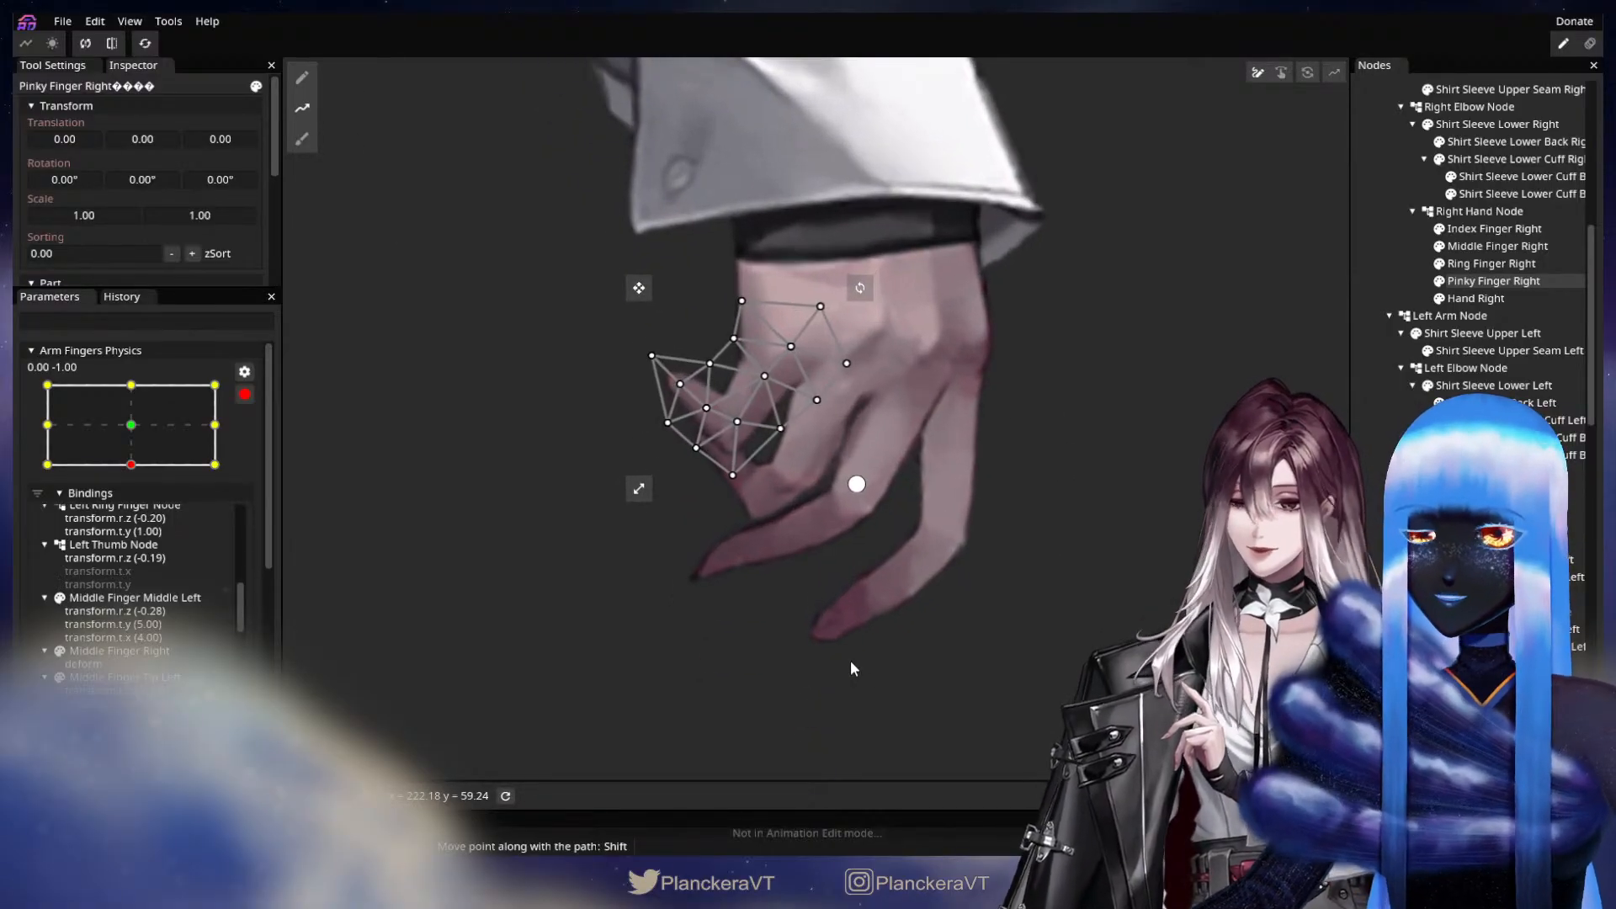
click(1492, 264)
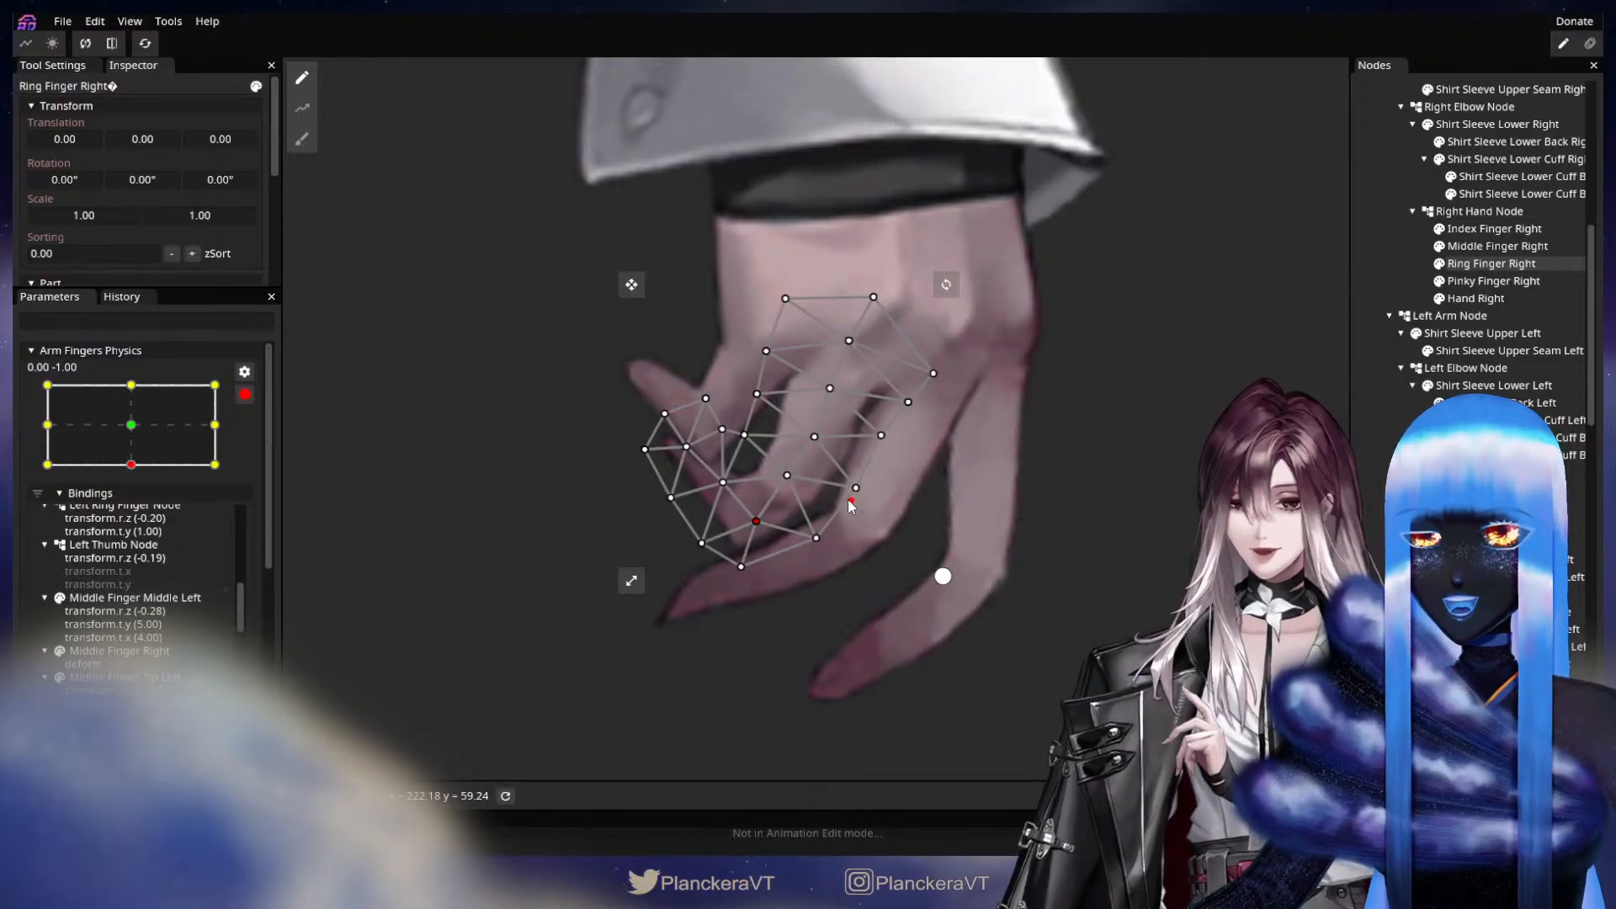
drag(848, 503, 848, 492)
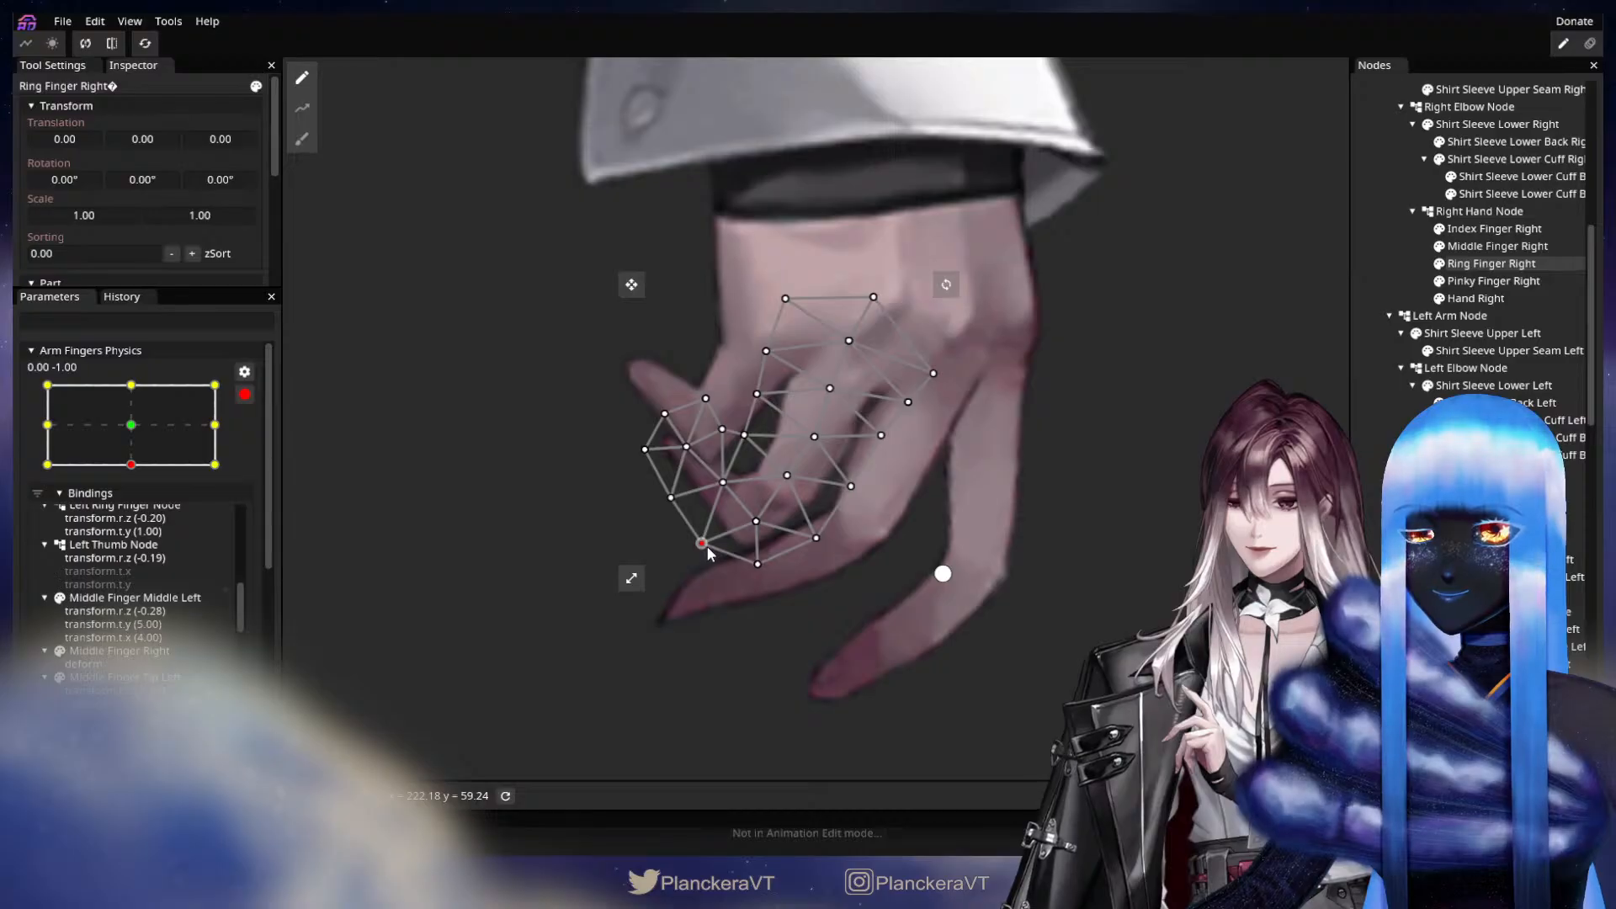
key(Escape)
click(132, 425)
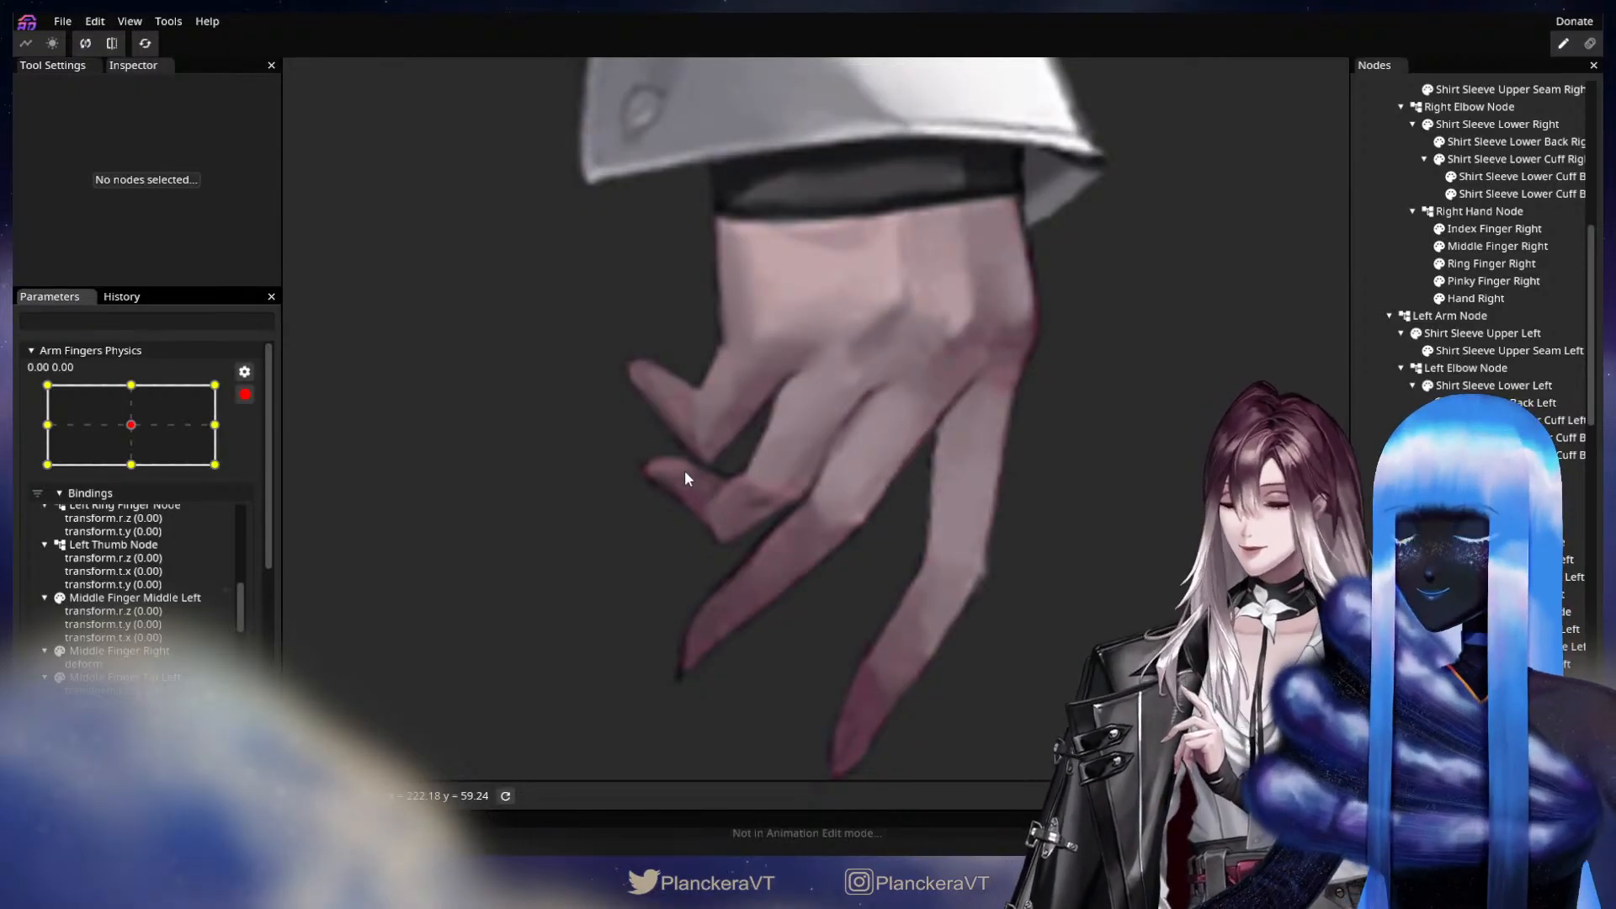
scroll(684, 478, down, 2)
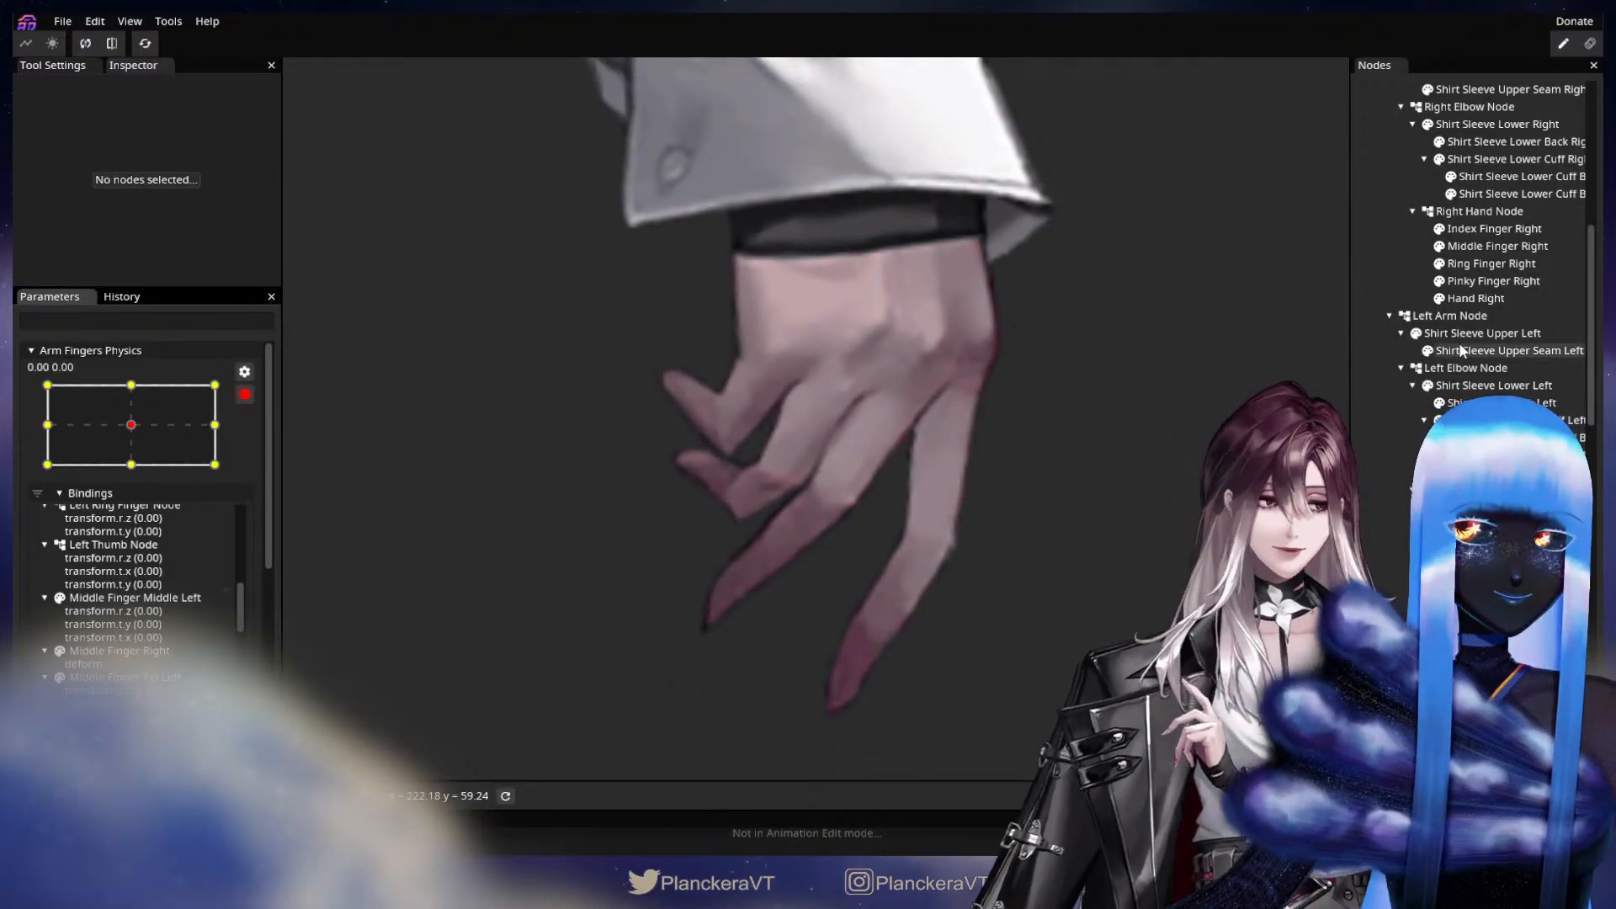
At the 0.00, -1.00 keypoint, draw a deform path on Pinky Finger Right from the knuckle through joint and fingertip to beyond the tip.
click(1493, 281)
click(131, 464)
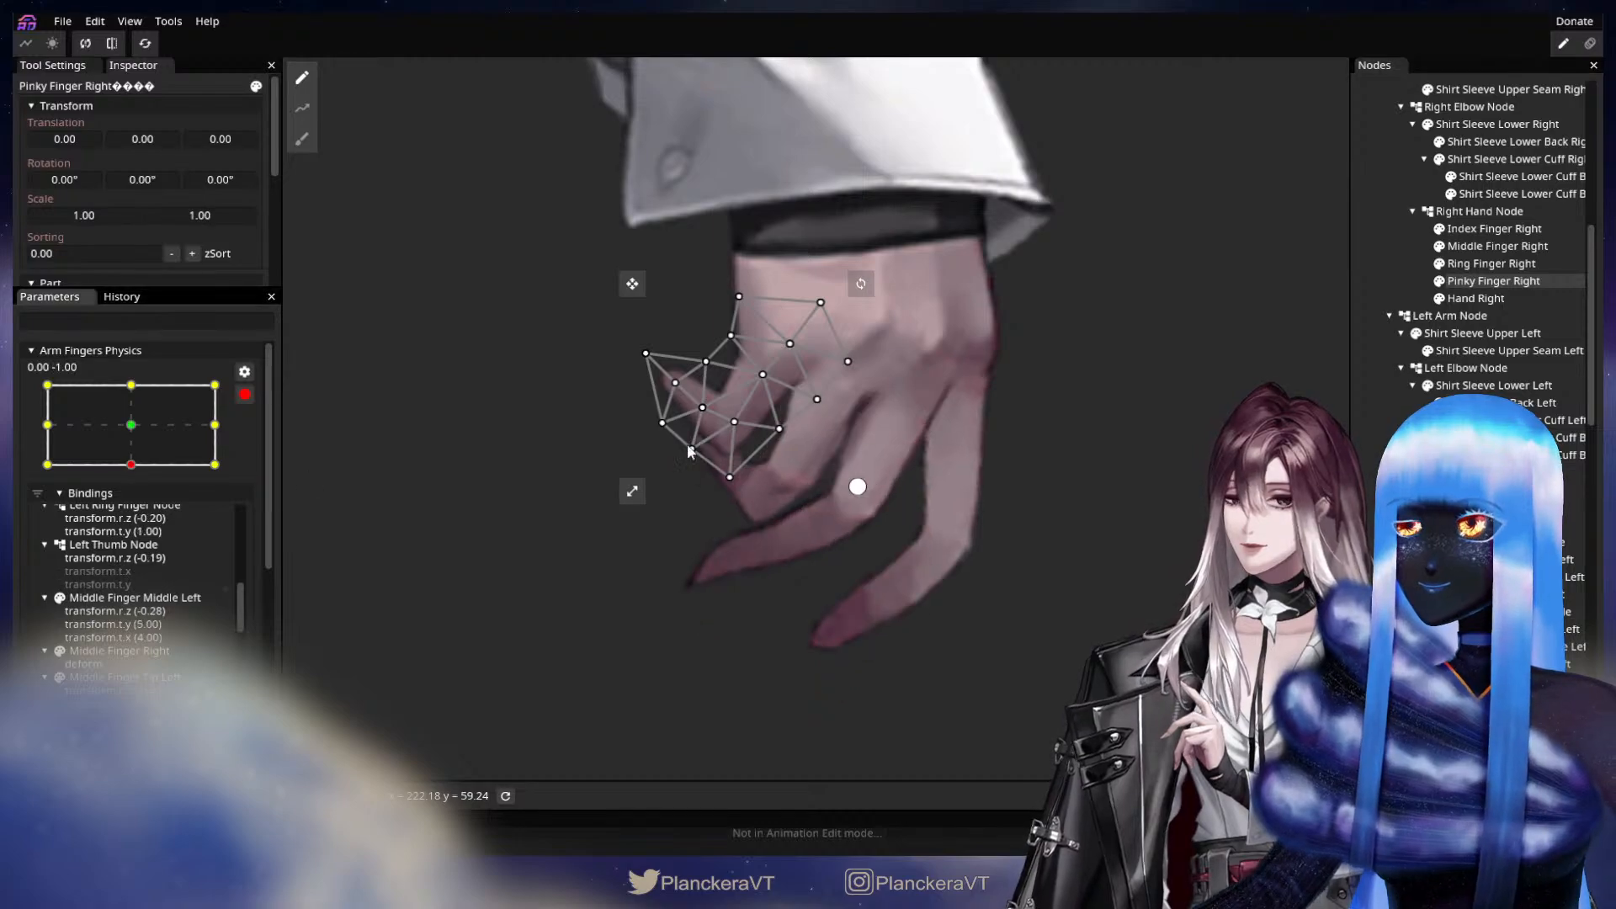
drag(336, 115, 321, 172)
click(302, 108)
click(774, 400)
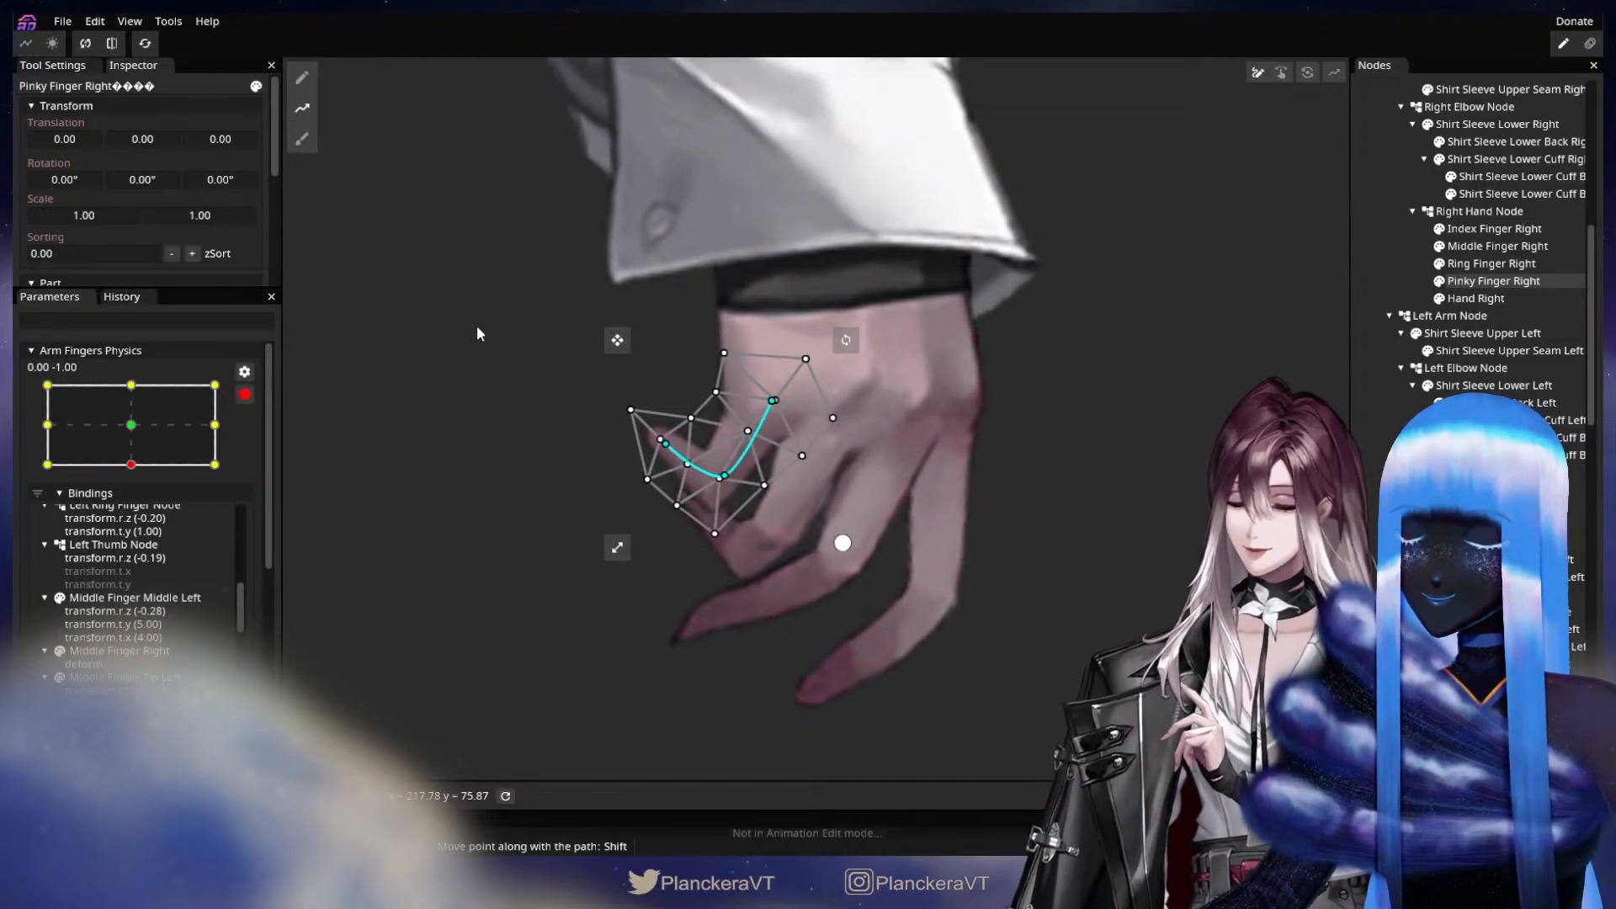
double_click(485, 304)
drag(485, 304, 505, 286)
Curl Pinky Finger Right inward by shifting the middle joint point outward and moving the fingertip and end points toward the palm.
key(Tab)
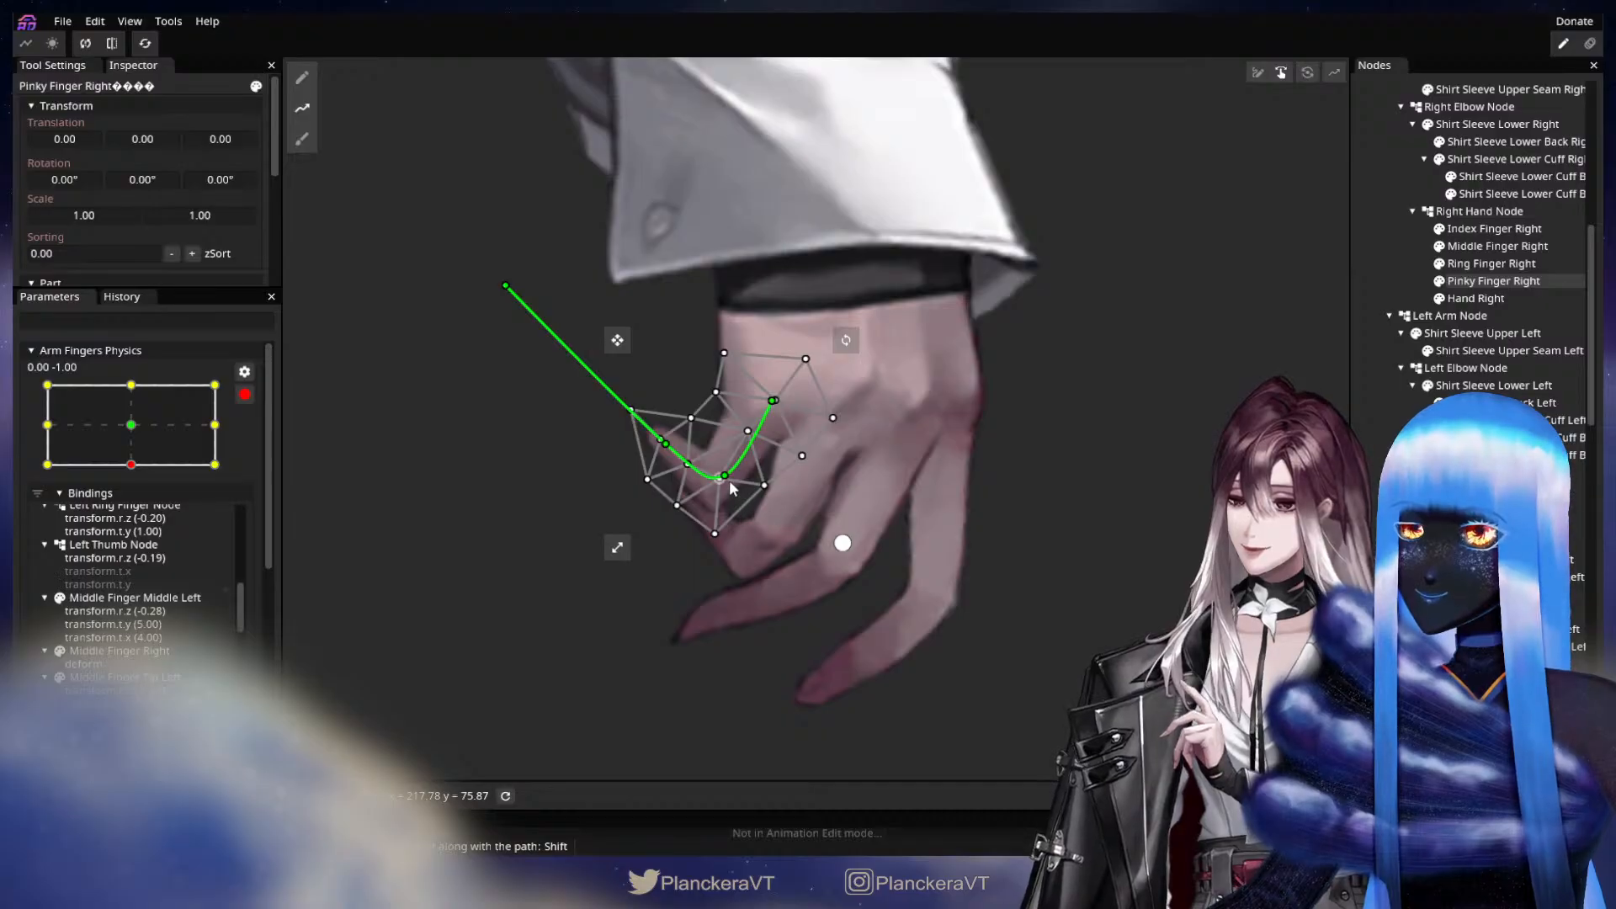
drag(724, 476, 741, 487)
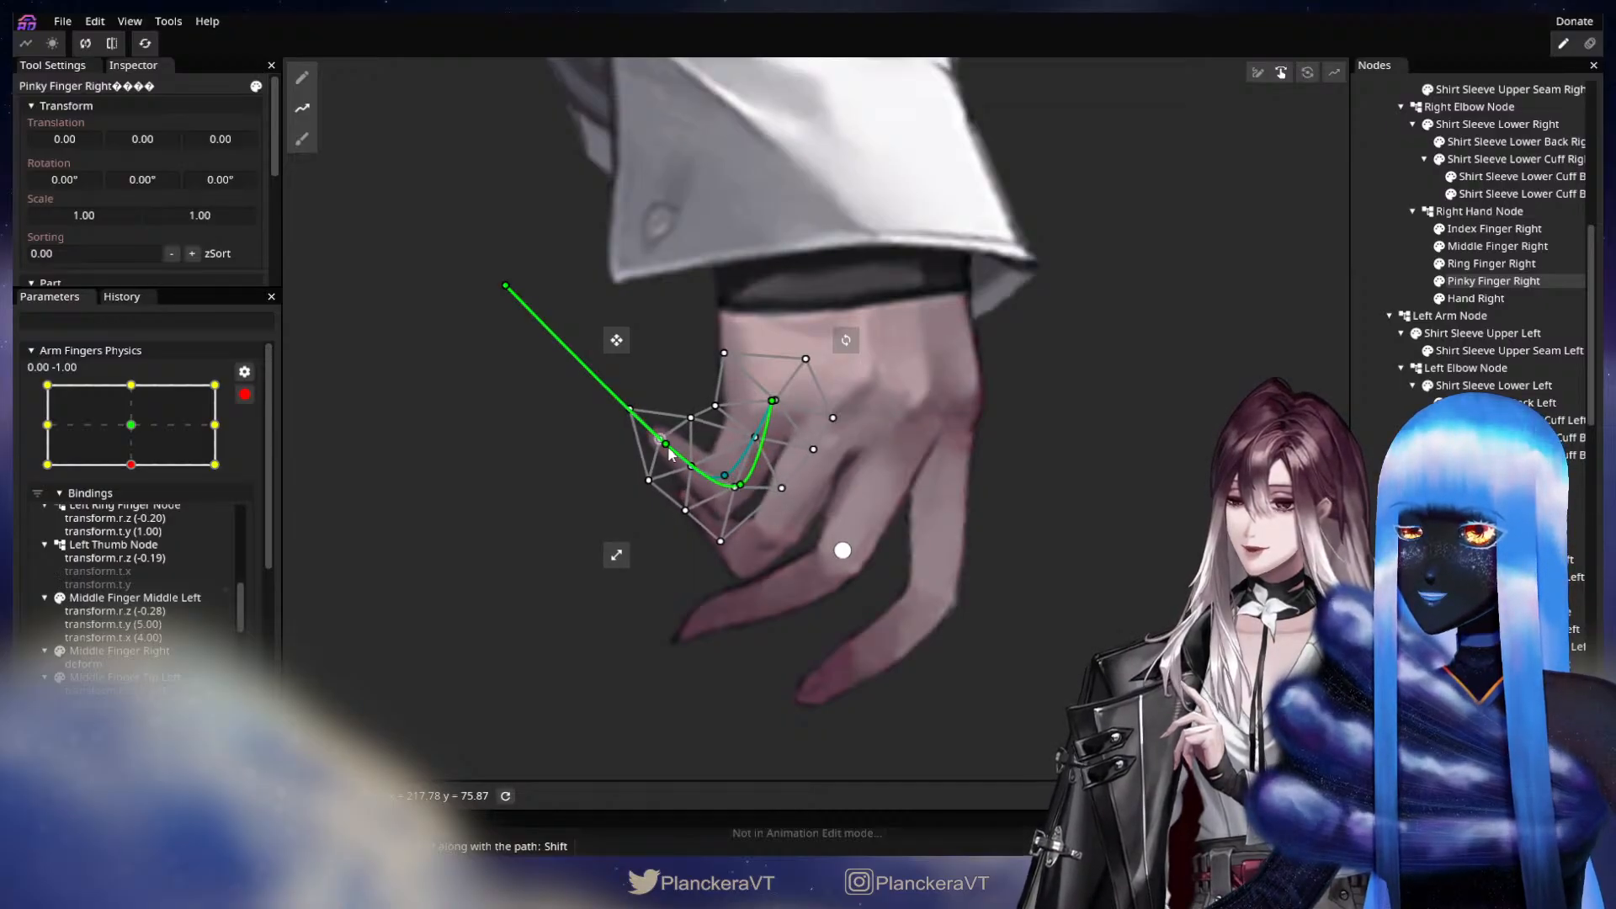
drag(665, 442, 675, 428)
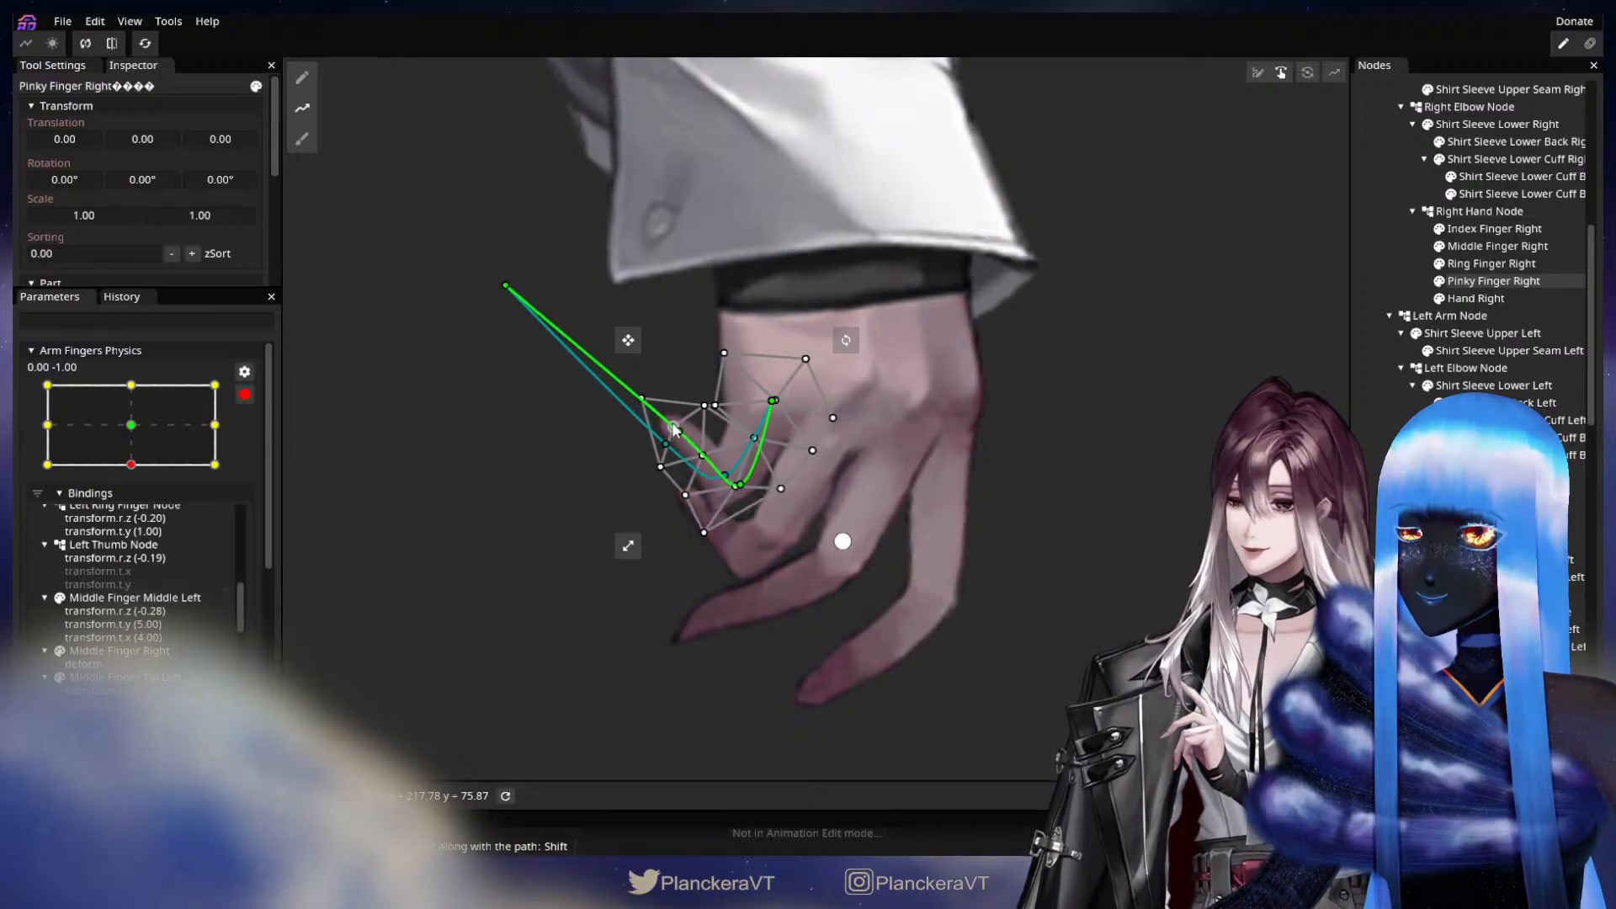
drag(505, 285, 546, 263)
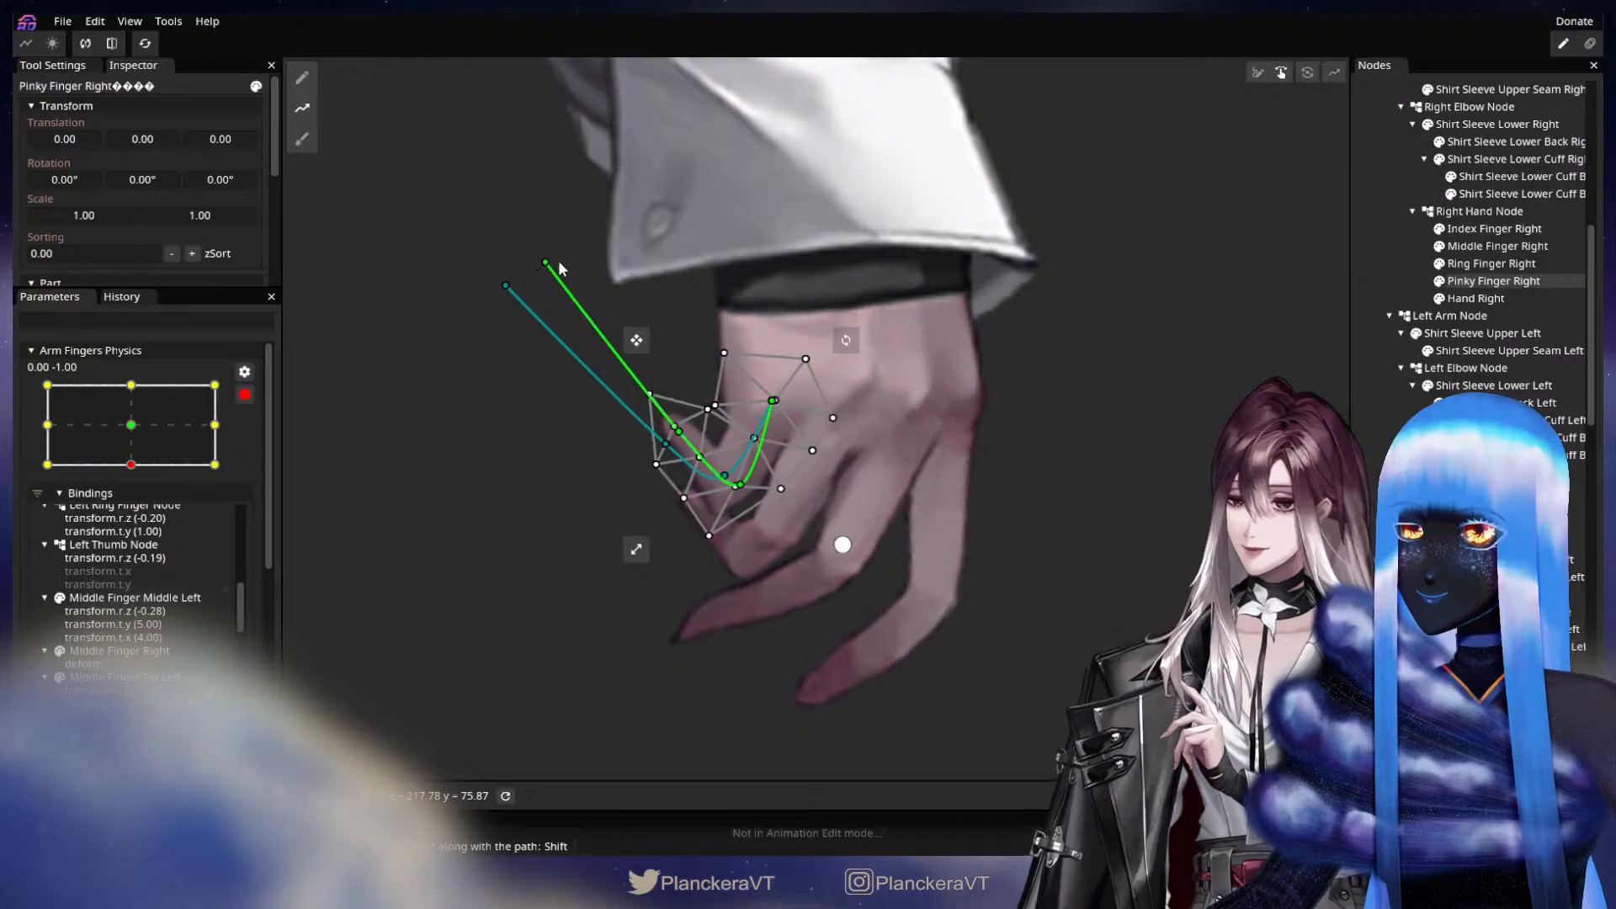
drag(684, 424, 680, 424)
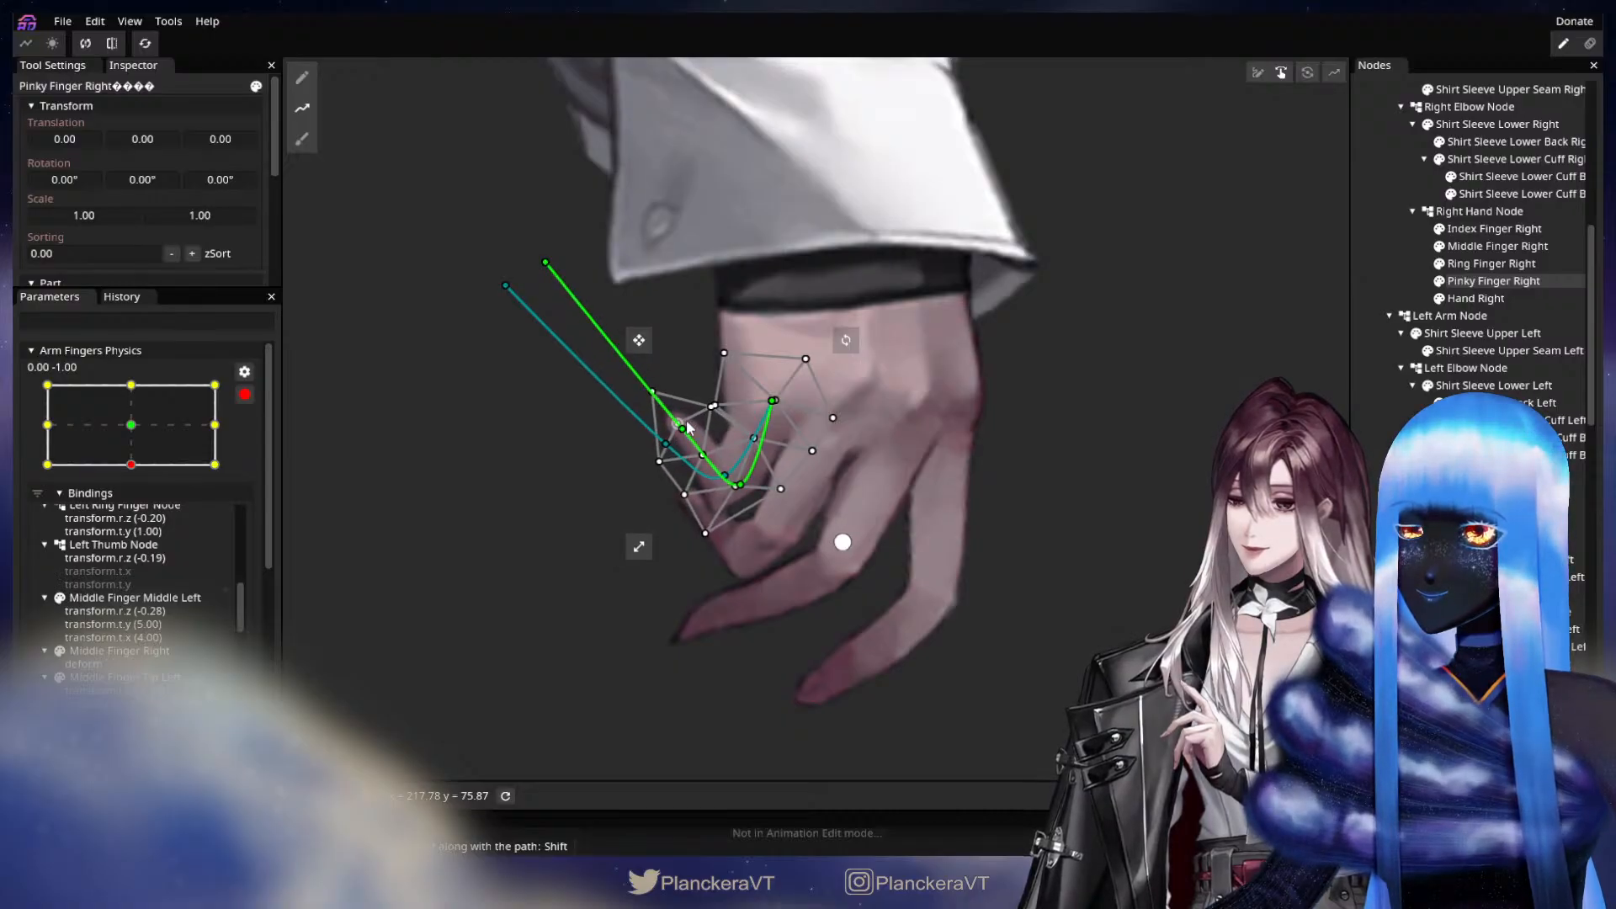
click(893, 579)
Refine the Pinky Finger Right mesh vertices at the inner bend and along the outer edge of the joint.
drag(944, 556, 1057, 604)
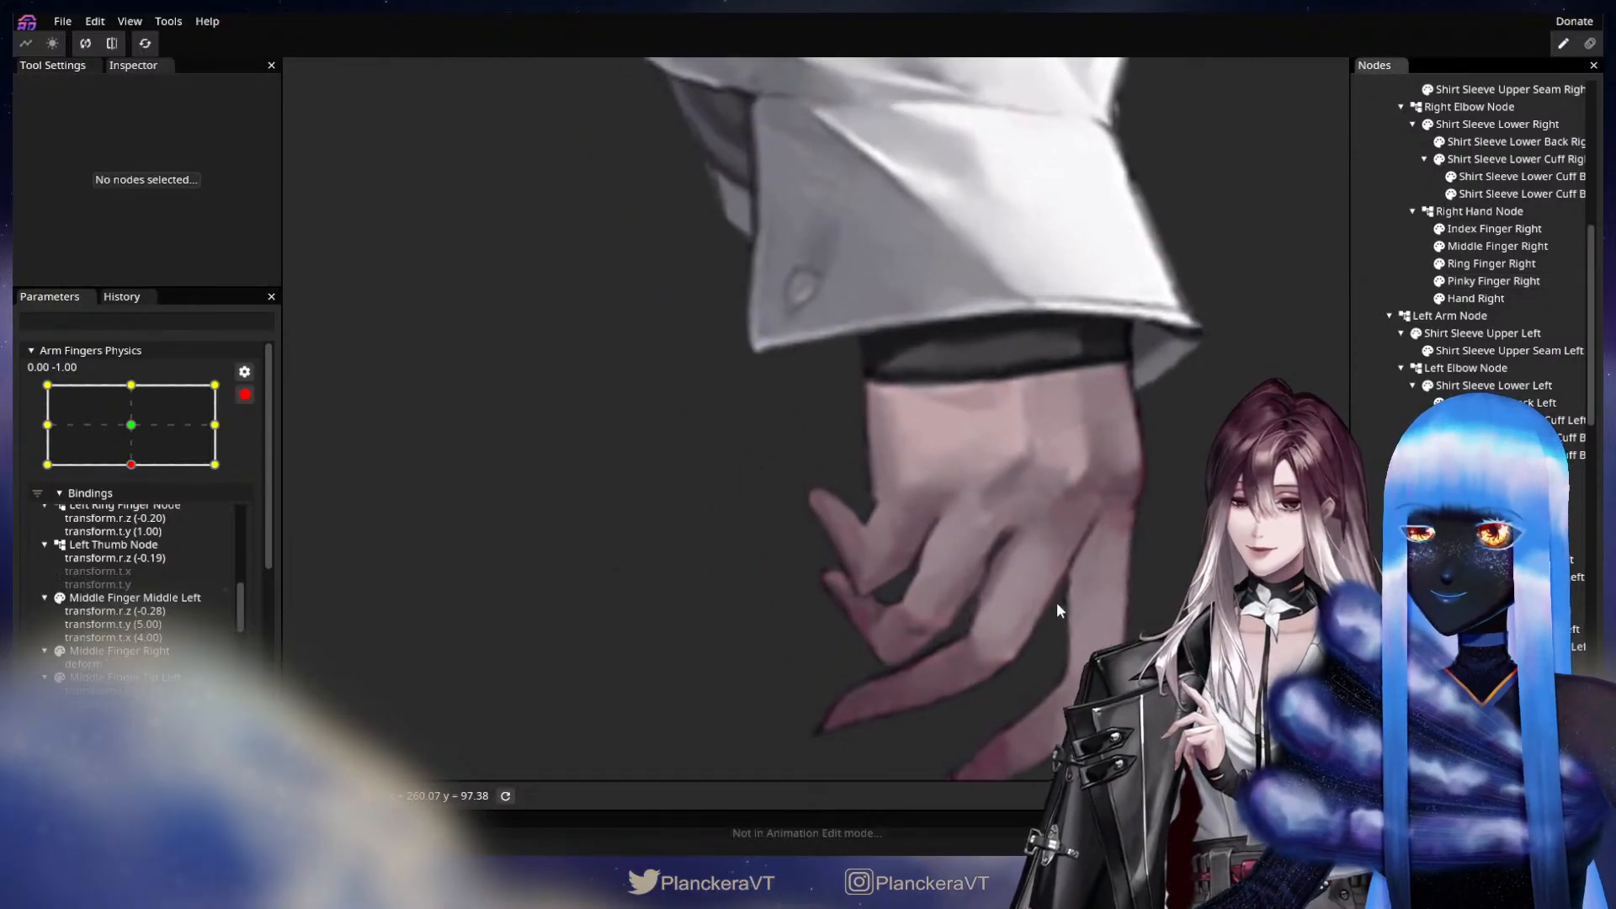
scroll(1057, 604, up, 2)
click(1493, 281)
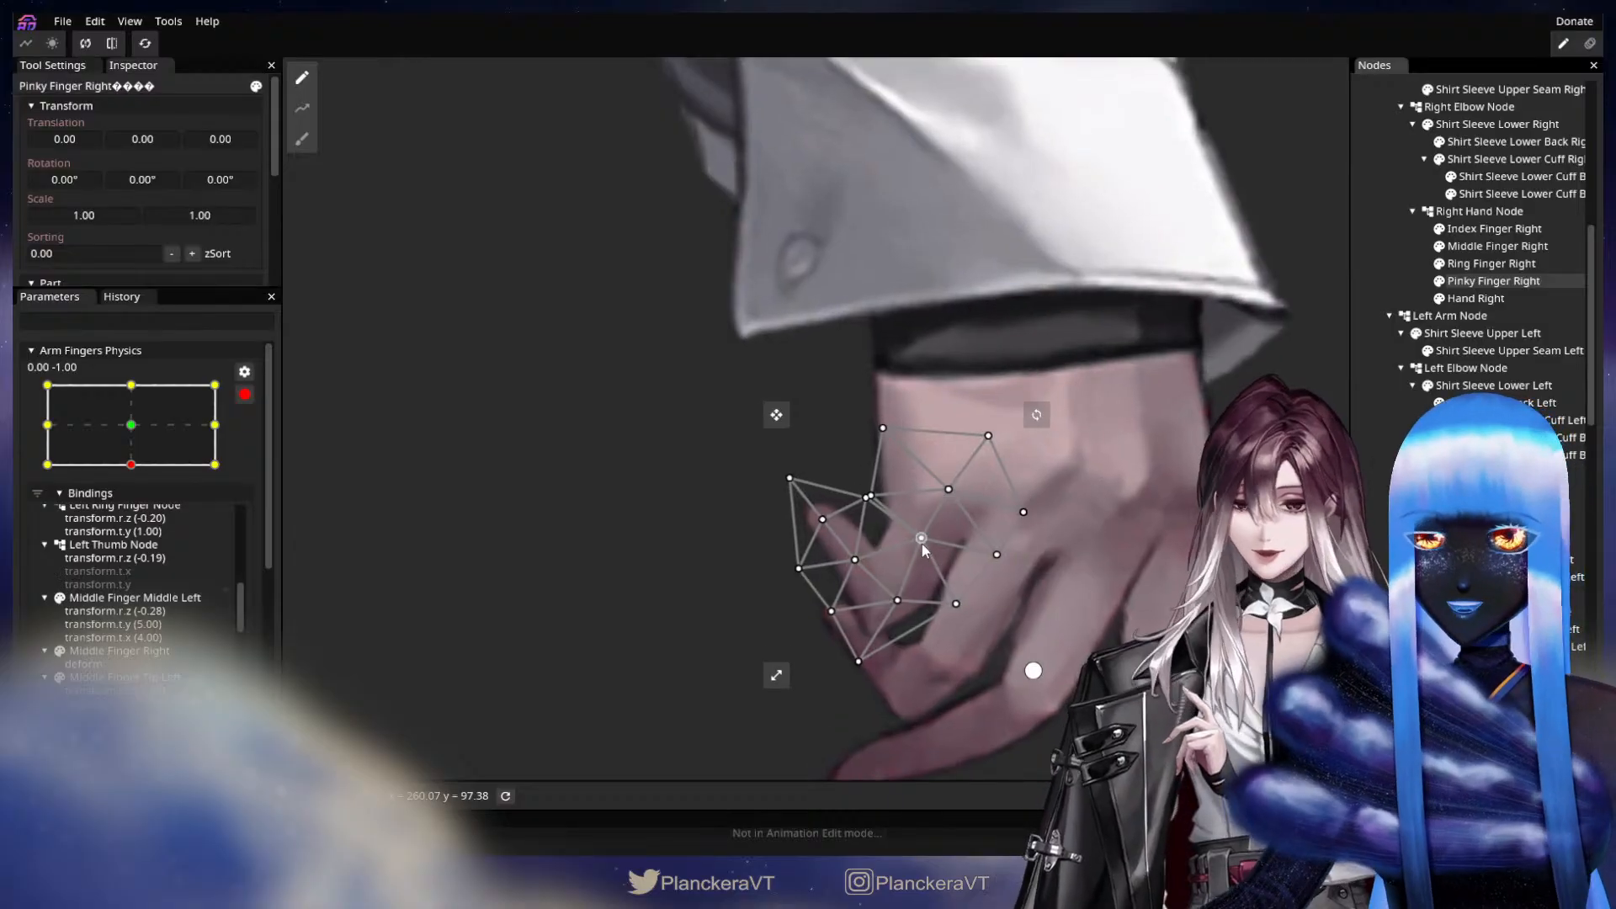
drag(866, 497, 861, 500)
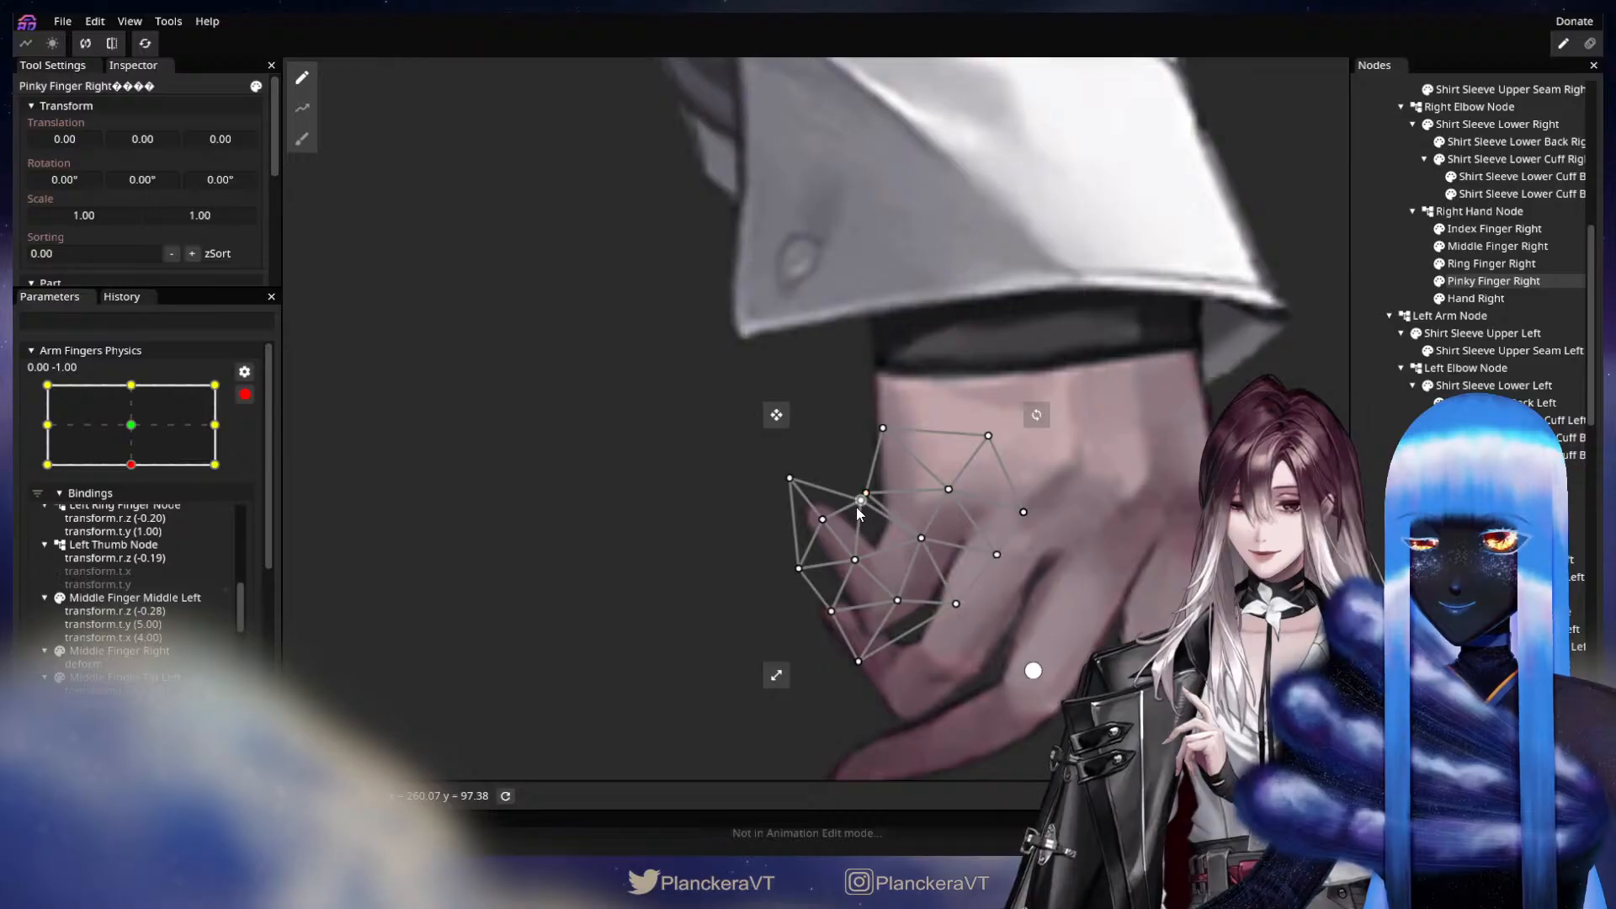
drag(857, 508, 845, 509)
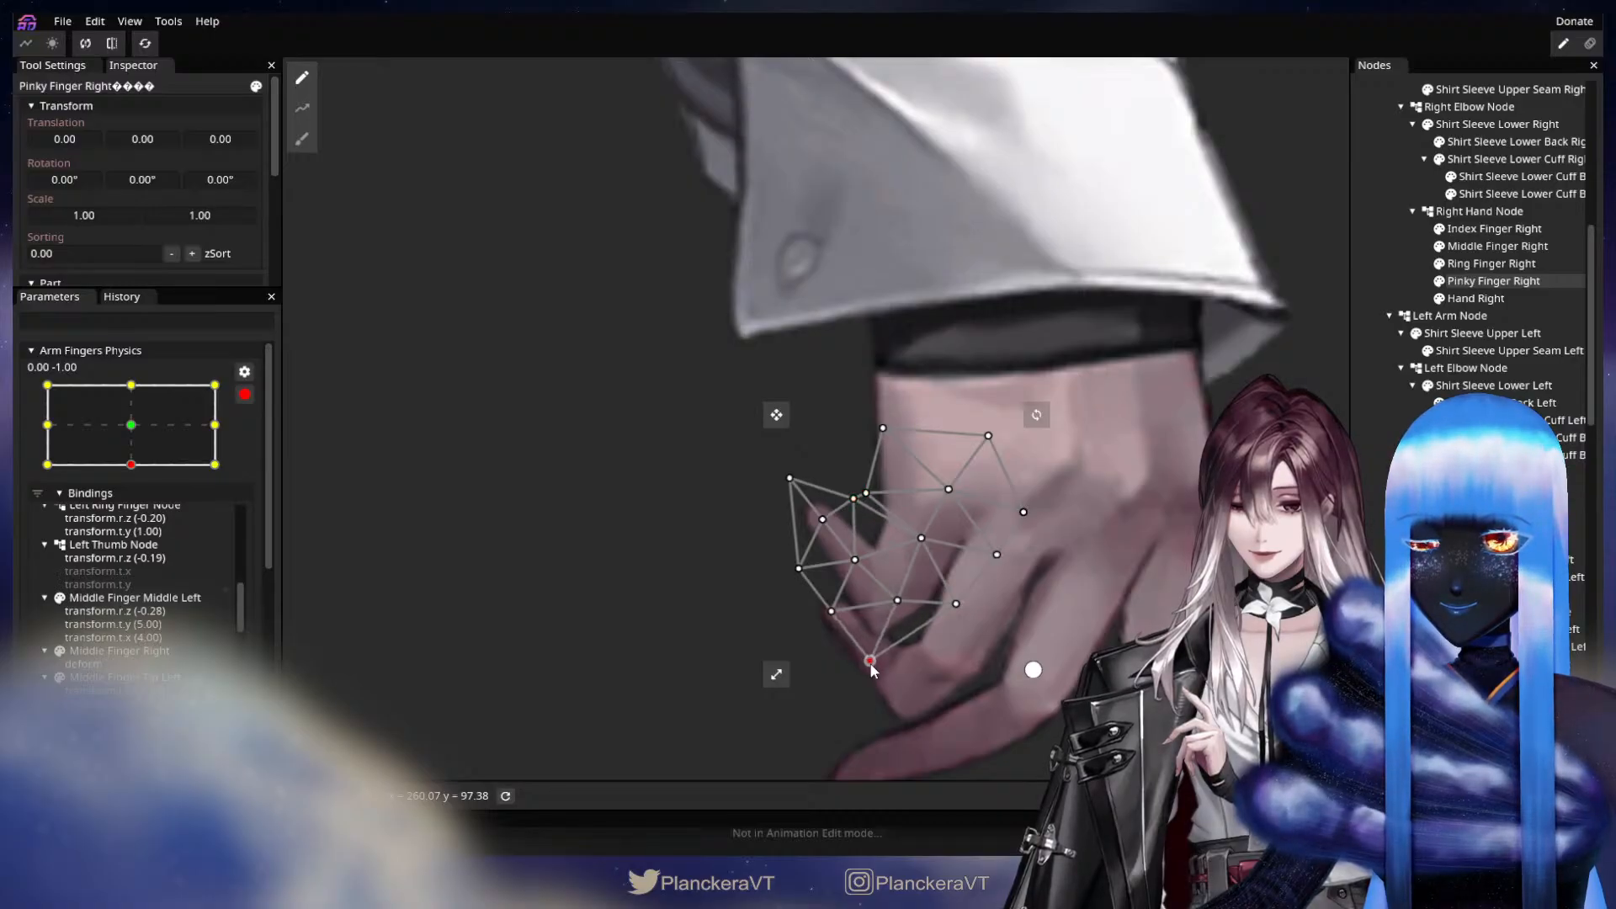
drag(872, 665, 872, 657)
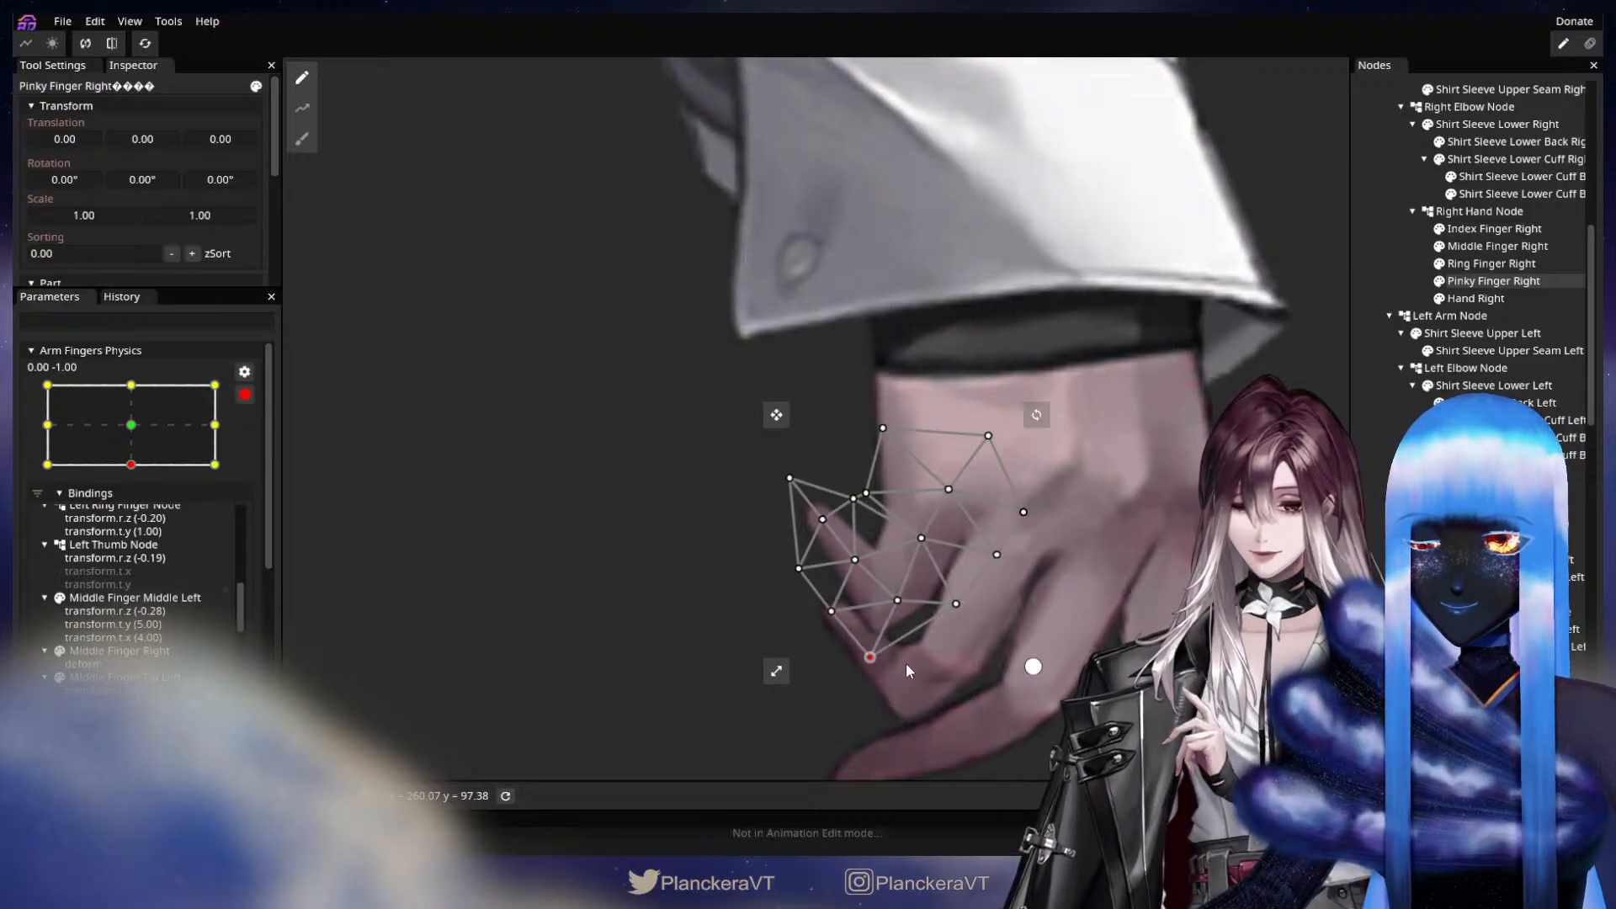
click(1064, 539)
Sweep Arm Fingers Physics outside keypoint editing to review the right hand's motion, and reopen the parameter for editing at vertical value 1.00.
scroll(1068, 522, down, 3)
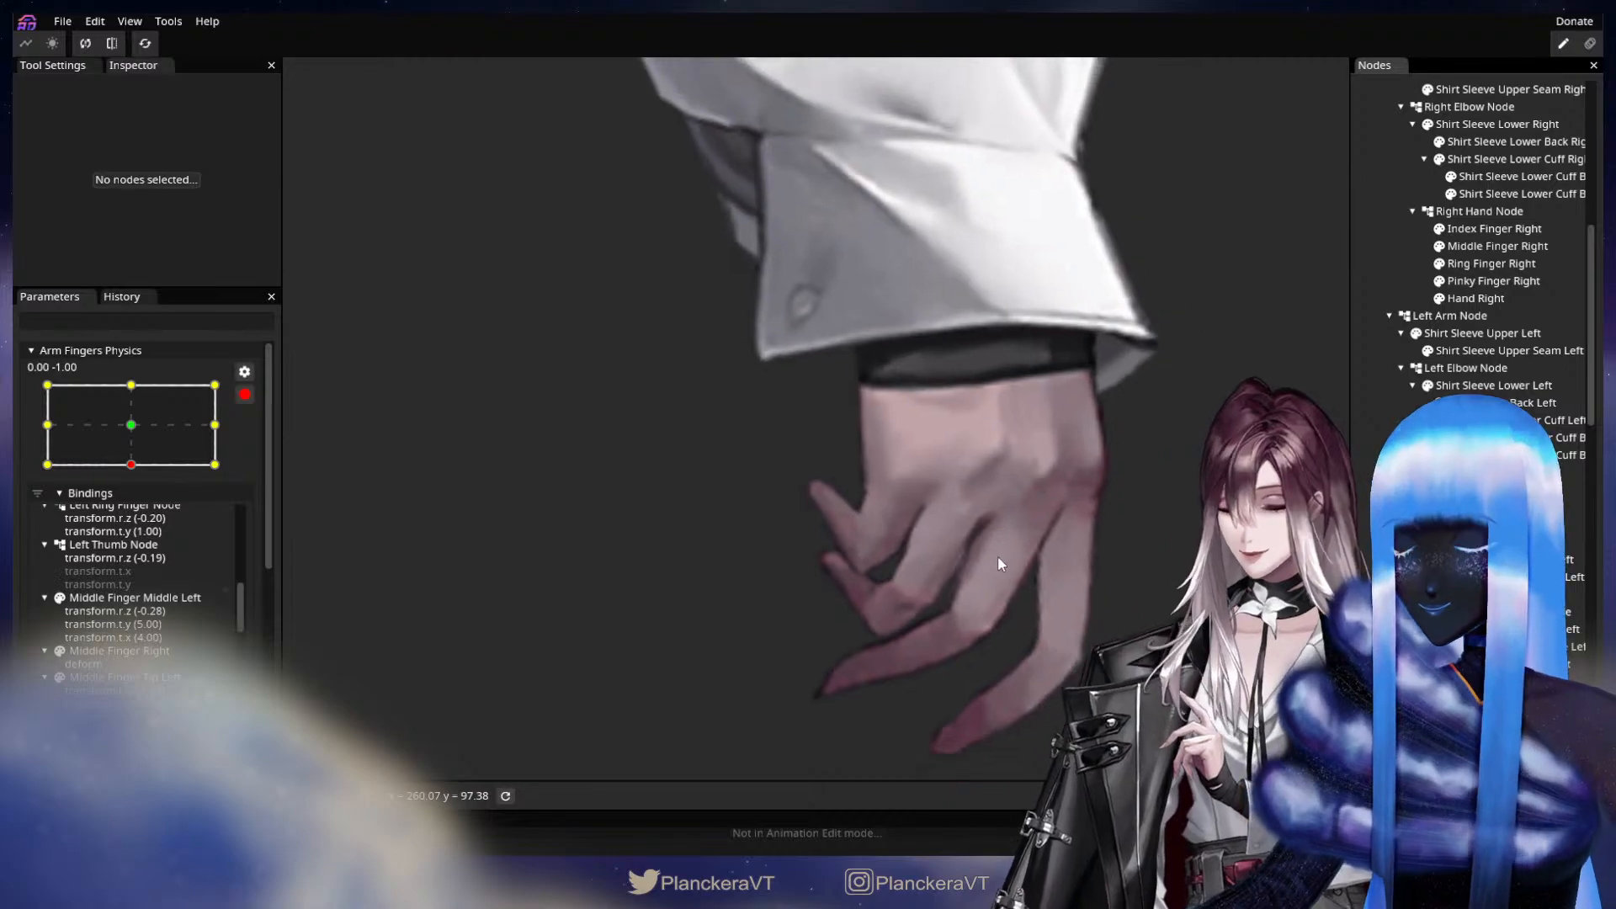
scroll(998, 561, down, 3)
drag(997, 563, 896, 532)
click(244, 394)
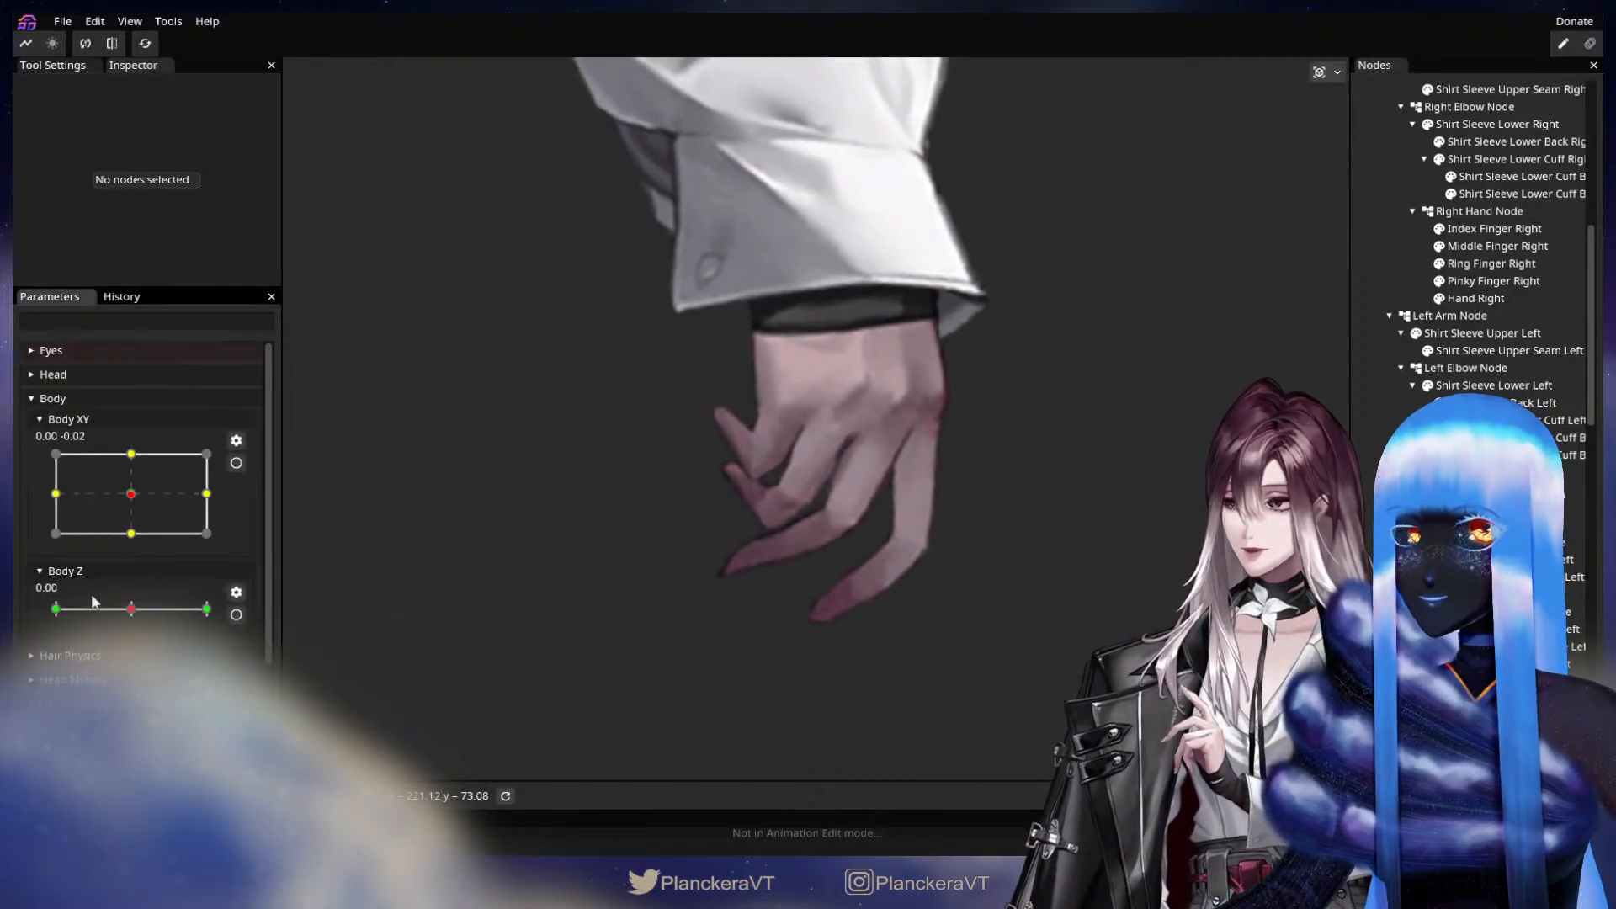
scroll(154, 608, down, 3)
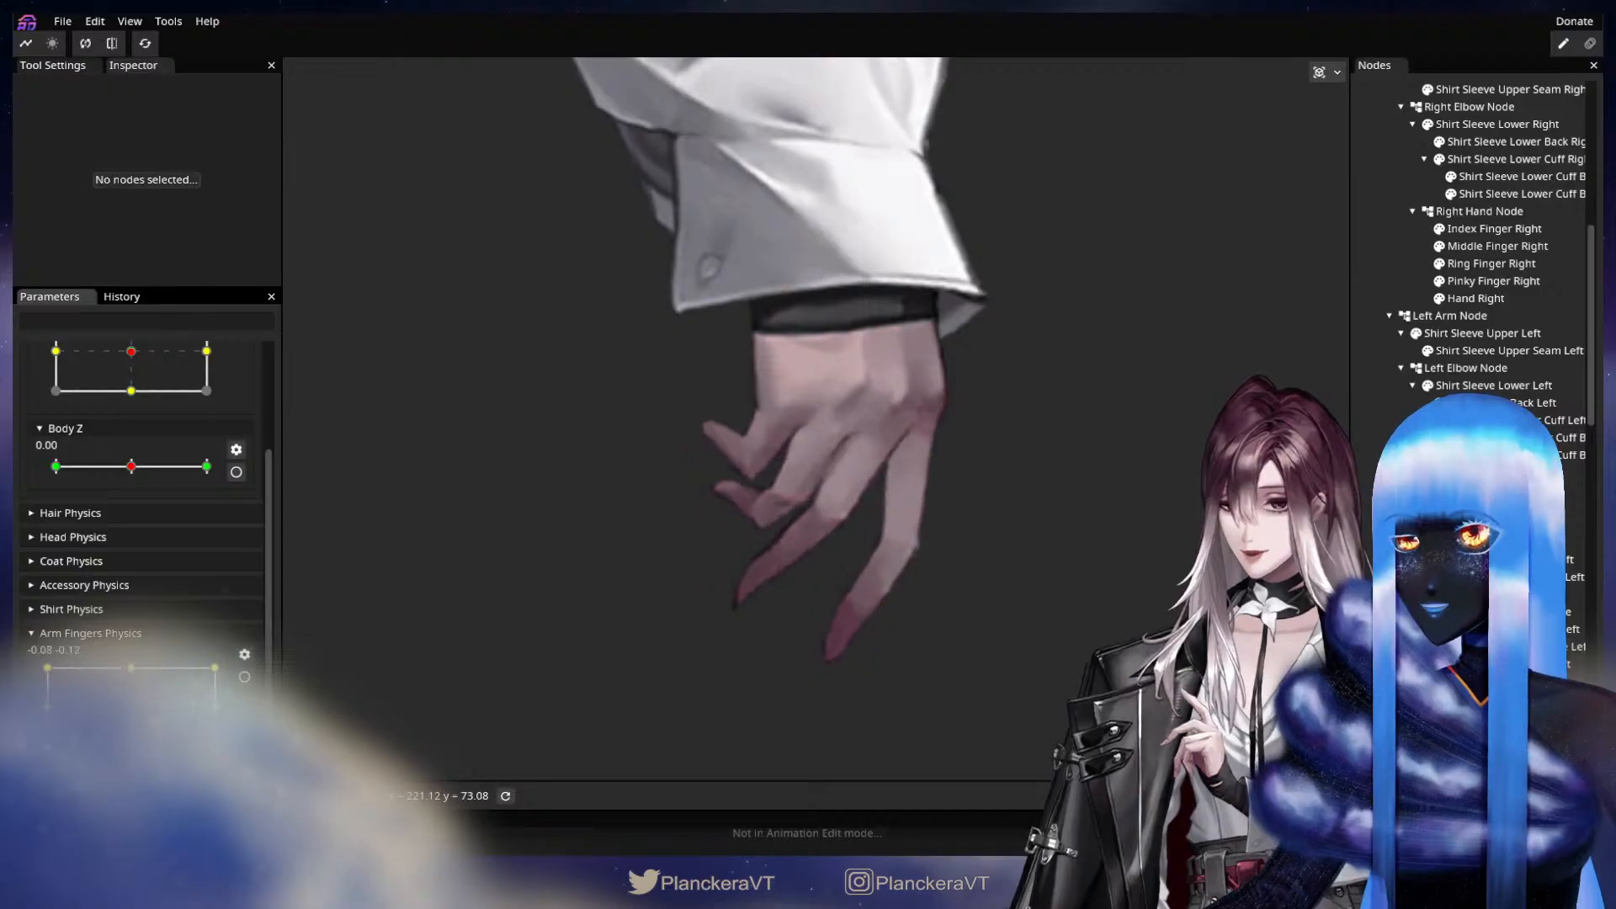
scroll(693, 574, up, 3)
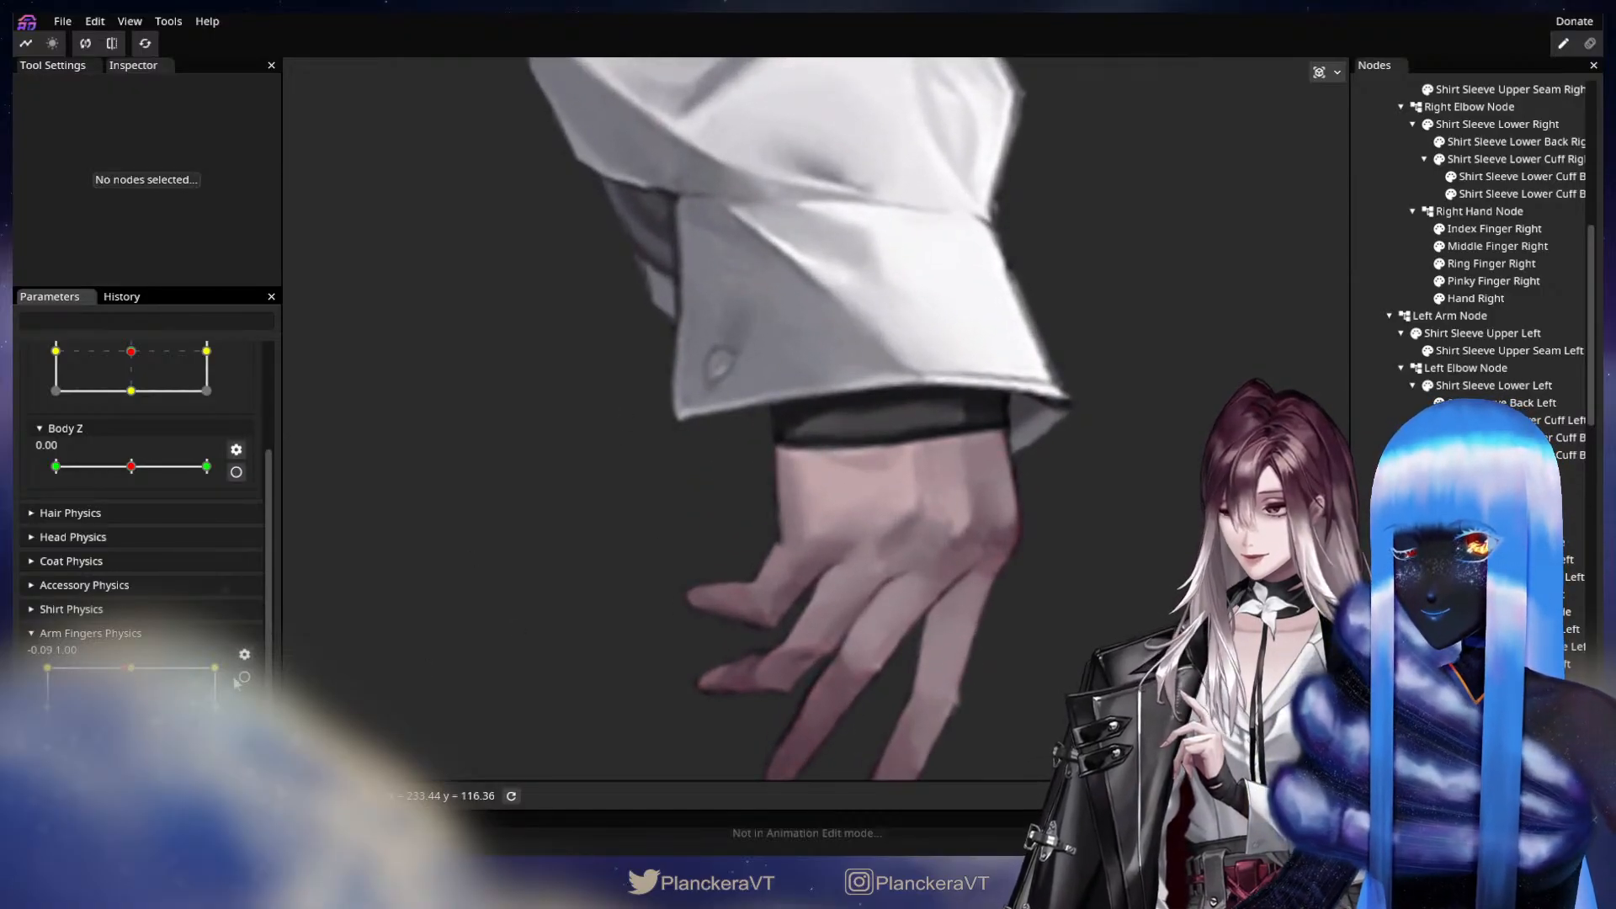
scroll(169, 589, up, 5)
scroll(893, 556, up, 2)
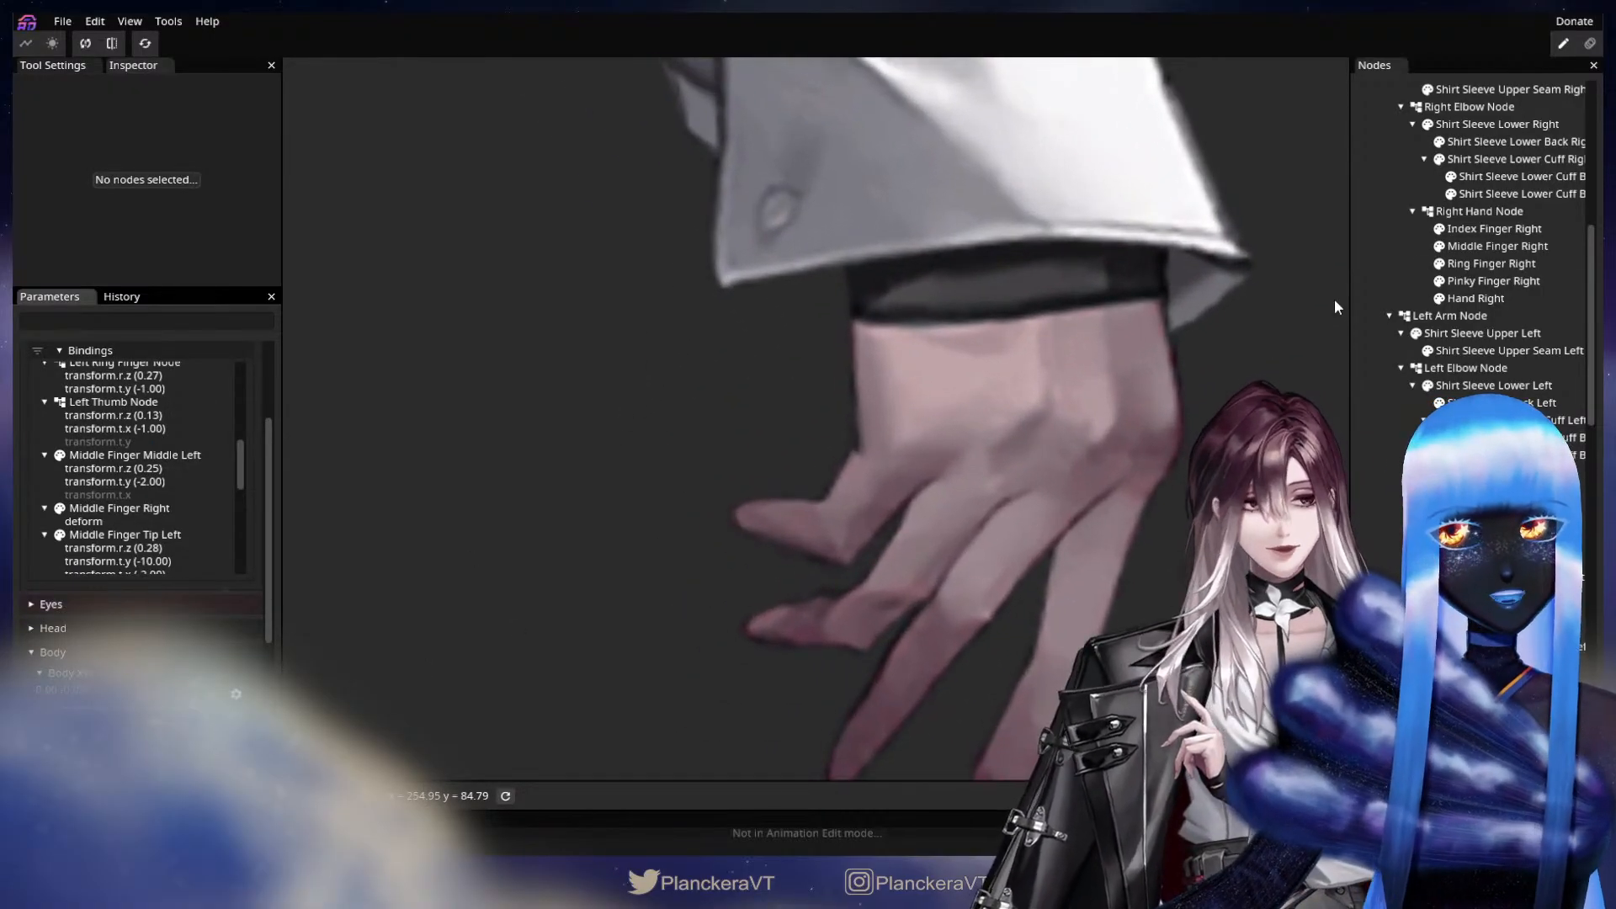
At the 0.00, 1.00 keypoint, nudge the Pinky Finger Right mesh vertices at the upper edge and base slightly toward the palm.
click(1494, 281)
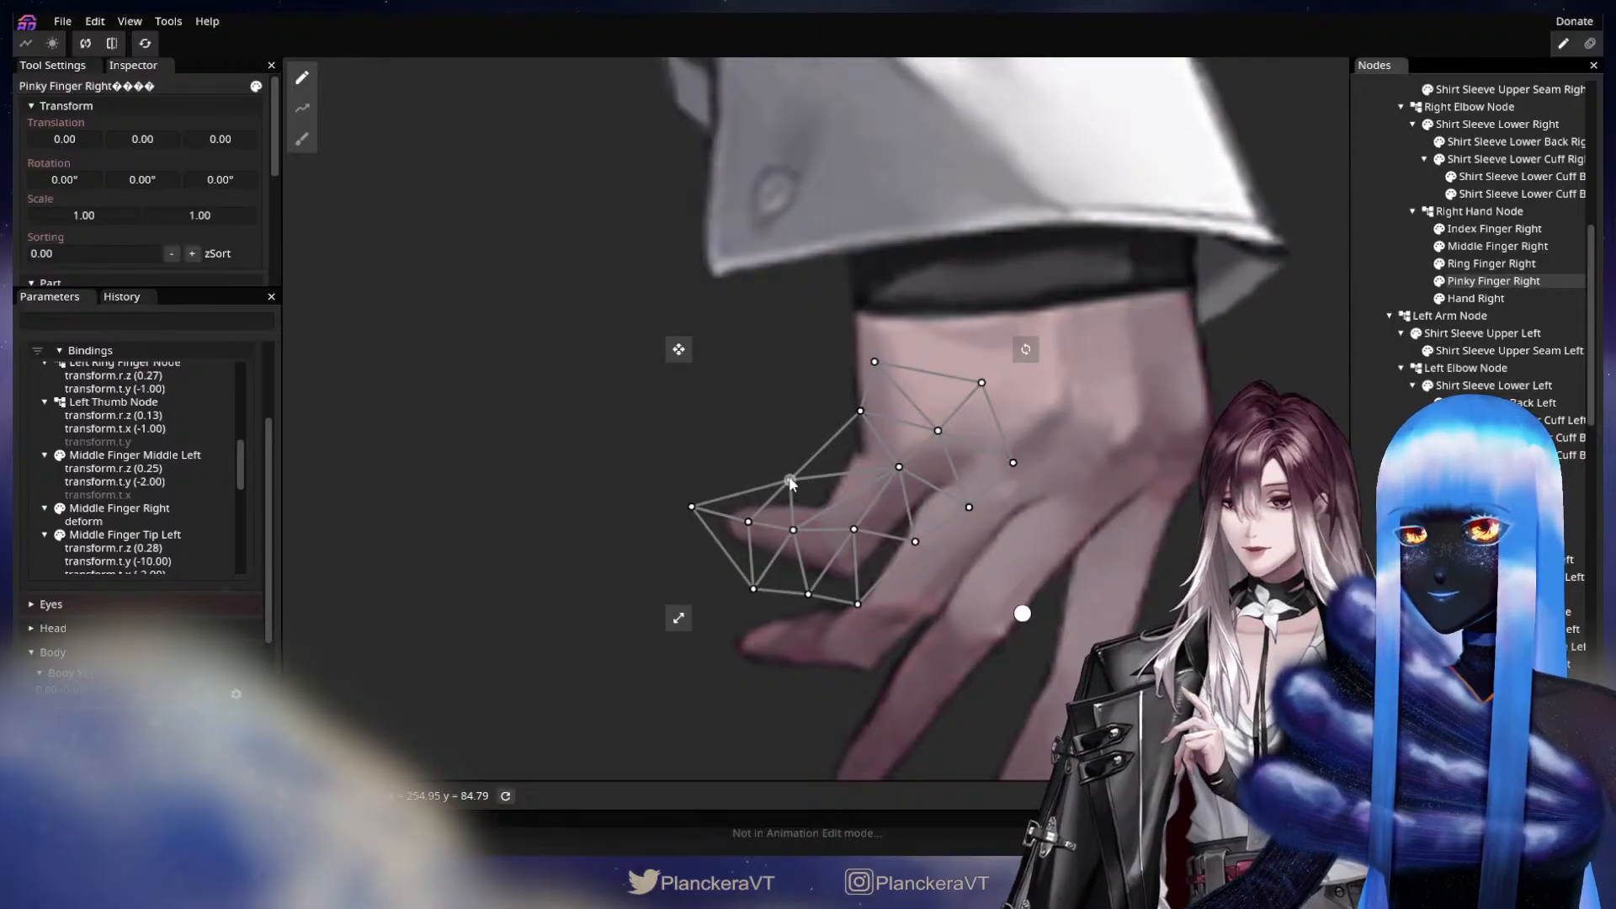
drag(789, 479, 797, 479)
drag(895, 466, 898, 466)
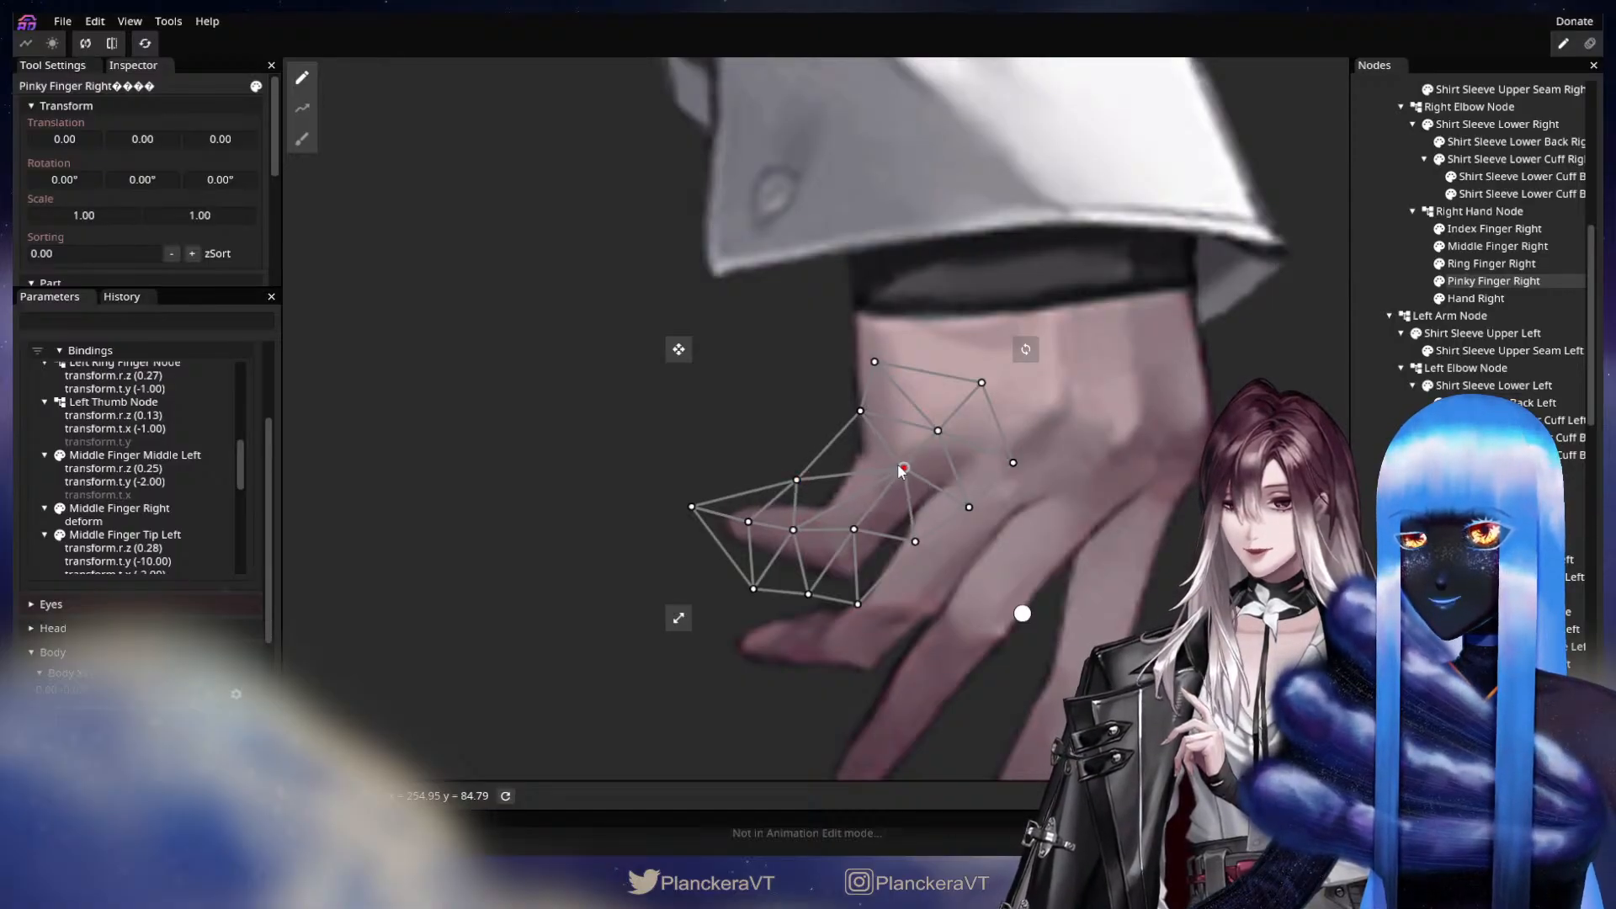
click(1058, 560)
scroll(1059, 560, down, 2)
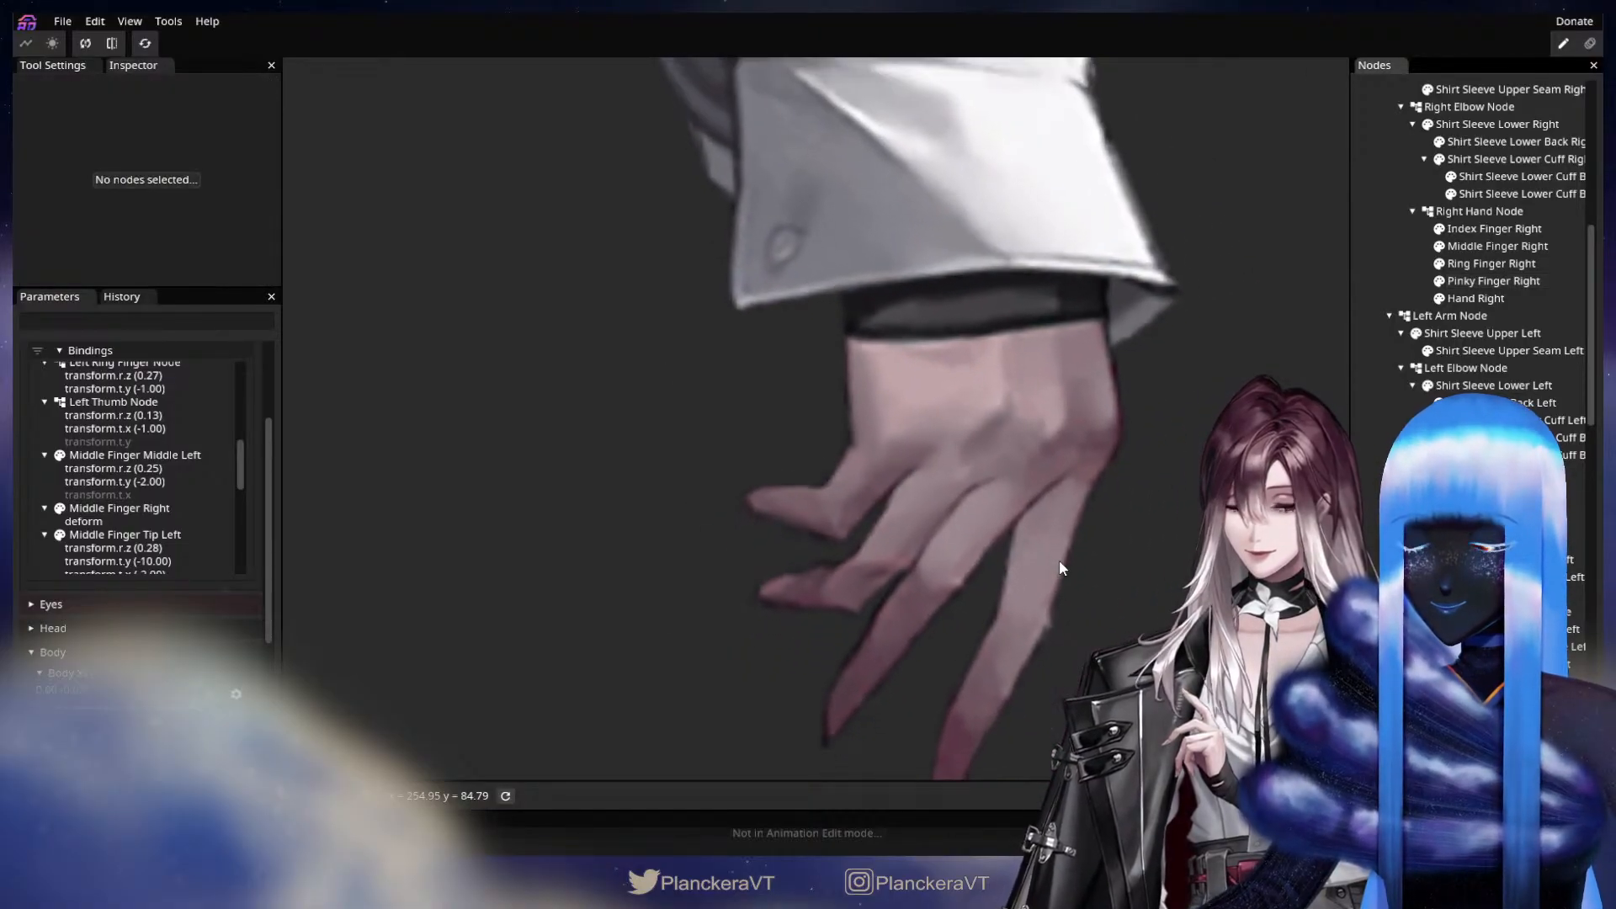
scroll(1059, 561, down, 6)
drag(1072, 565, 896, 578)
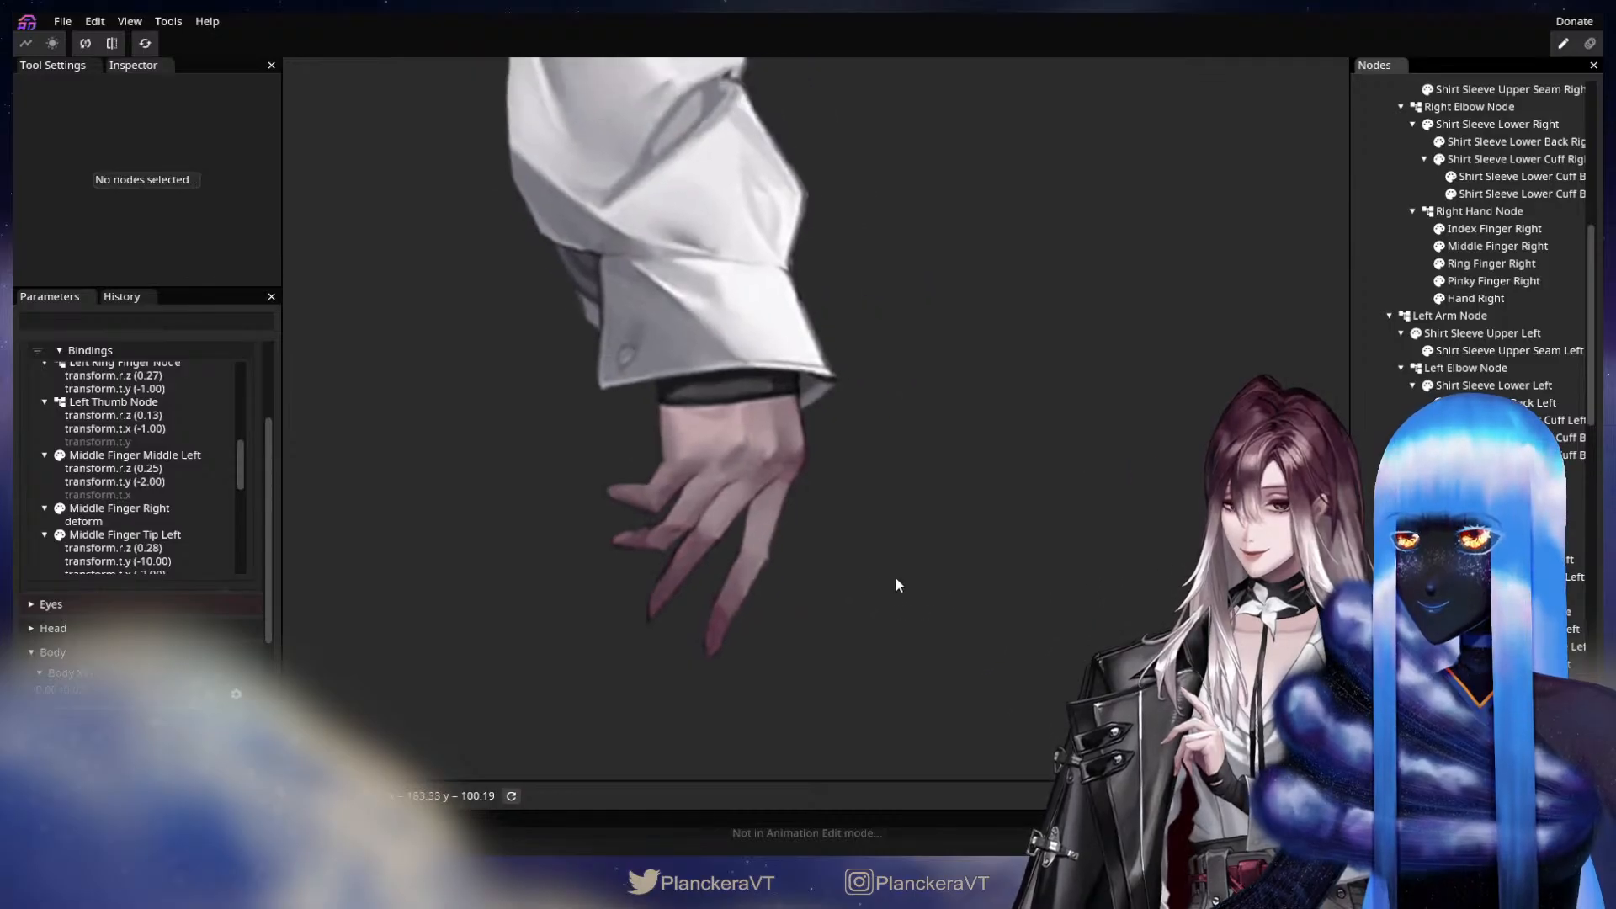
scroll(197, 600, down, 3)
scroll(197, 599, up, 6)
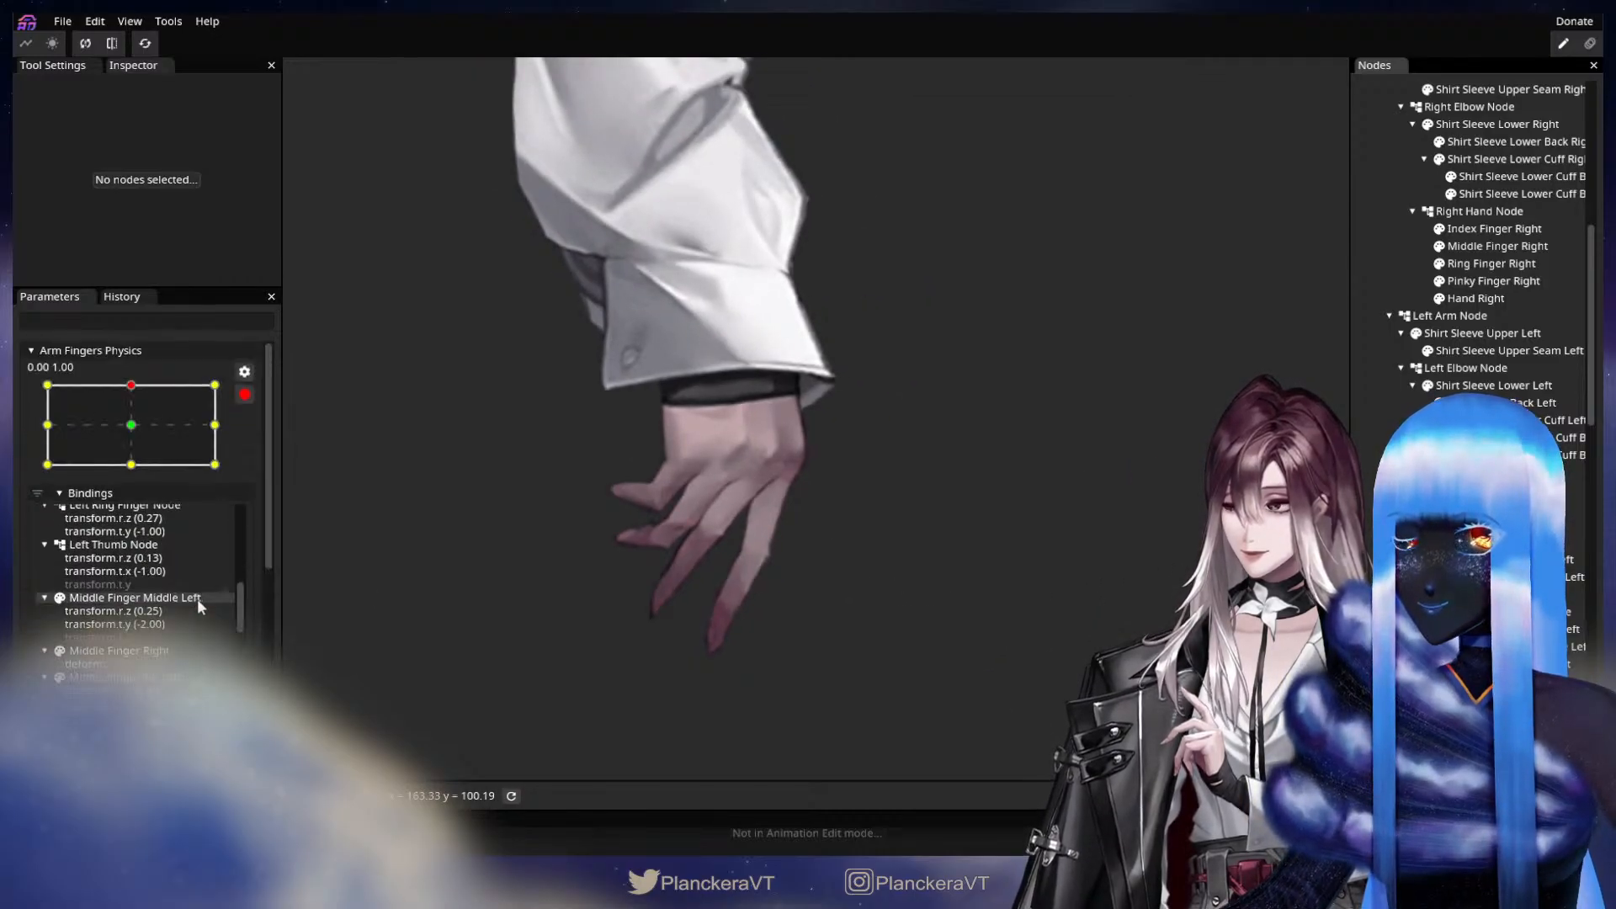
scroll(197, 598, up, 2)
At the 0.00, -1.00 keypoint, refine the Pinky Finger Right mesh by shifting the upper vertices at the bend slightly outward.
drag(130, 385, 131, 468)
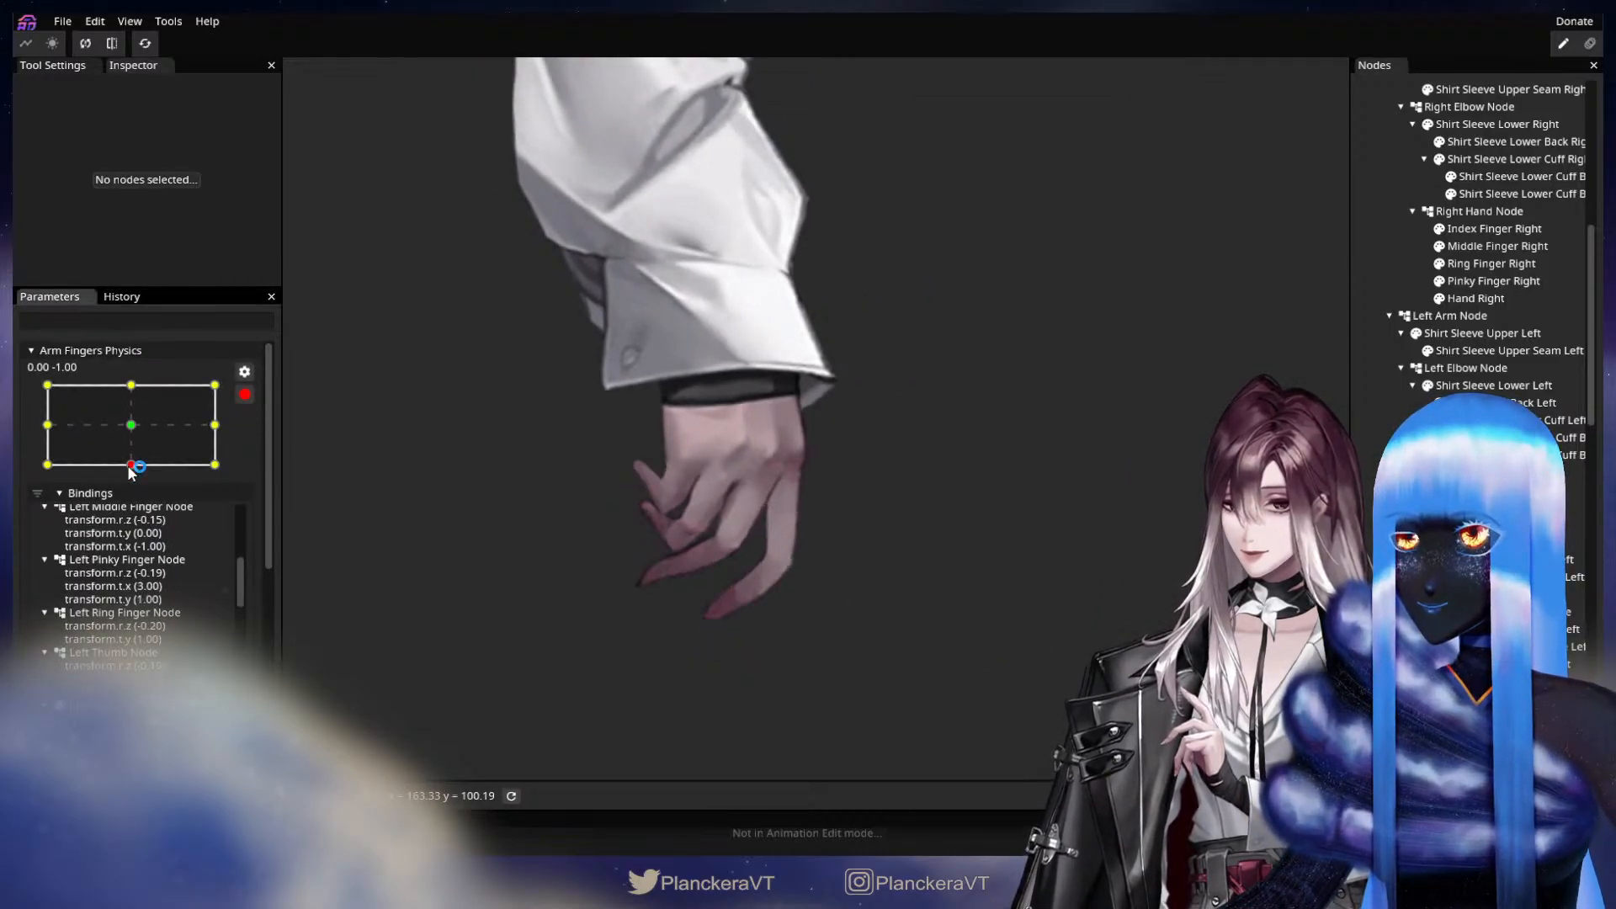
drag(581, 589, 743, 581)
scroll(746, 555, up, 4)
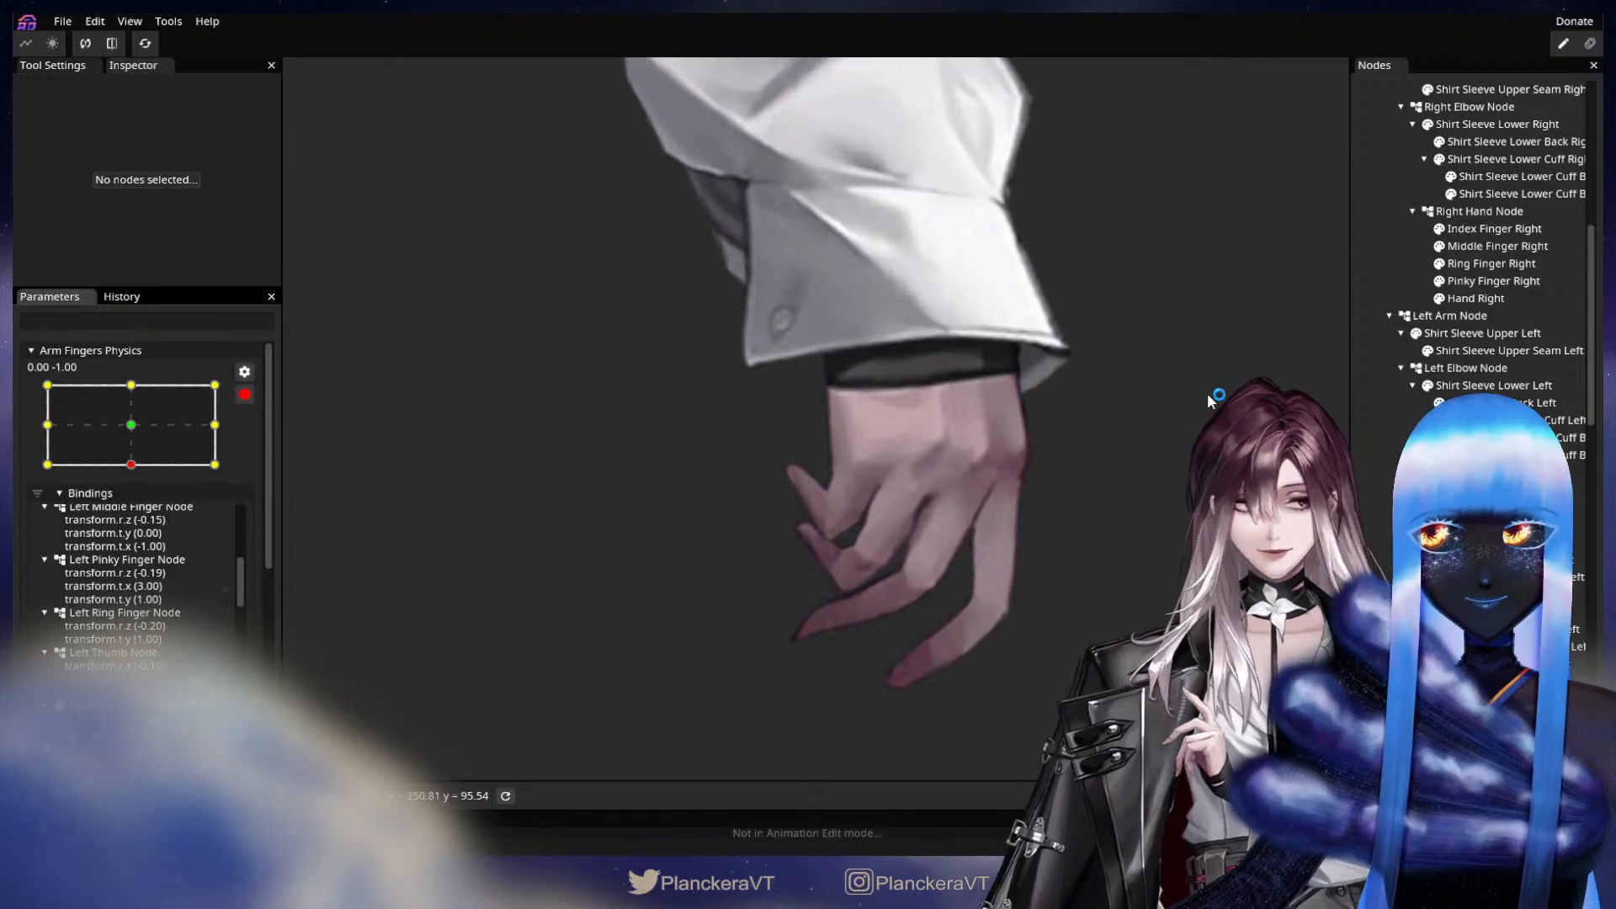
click(1493, 281)
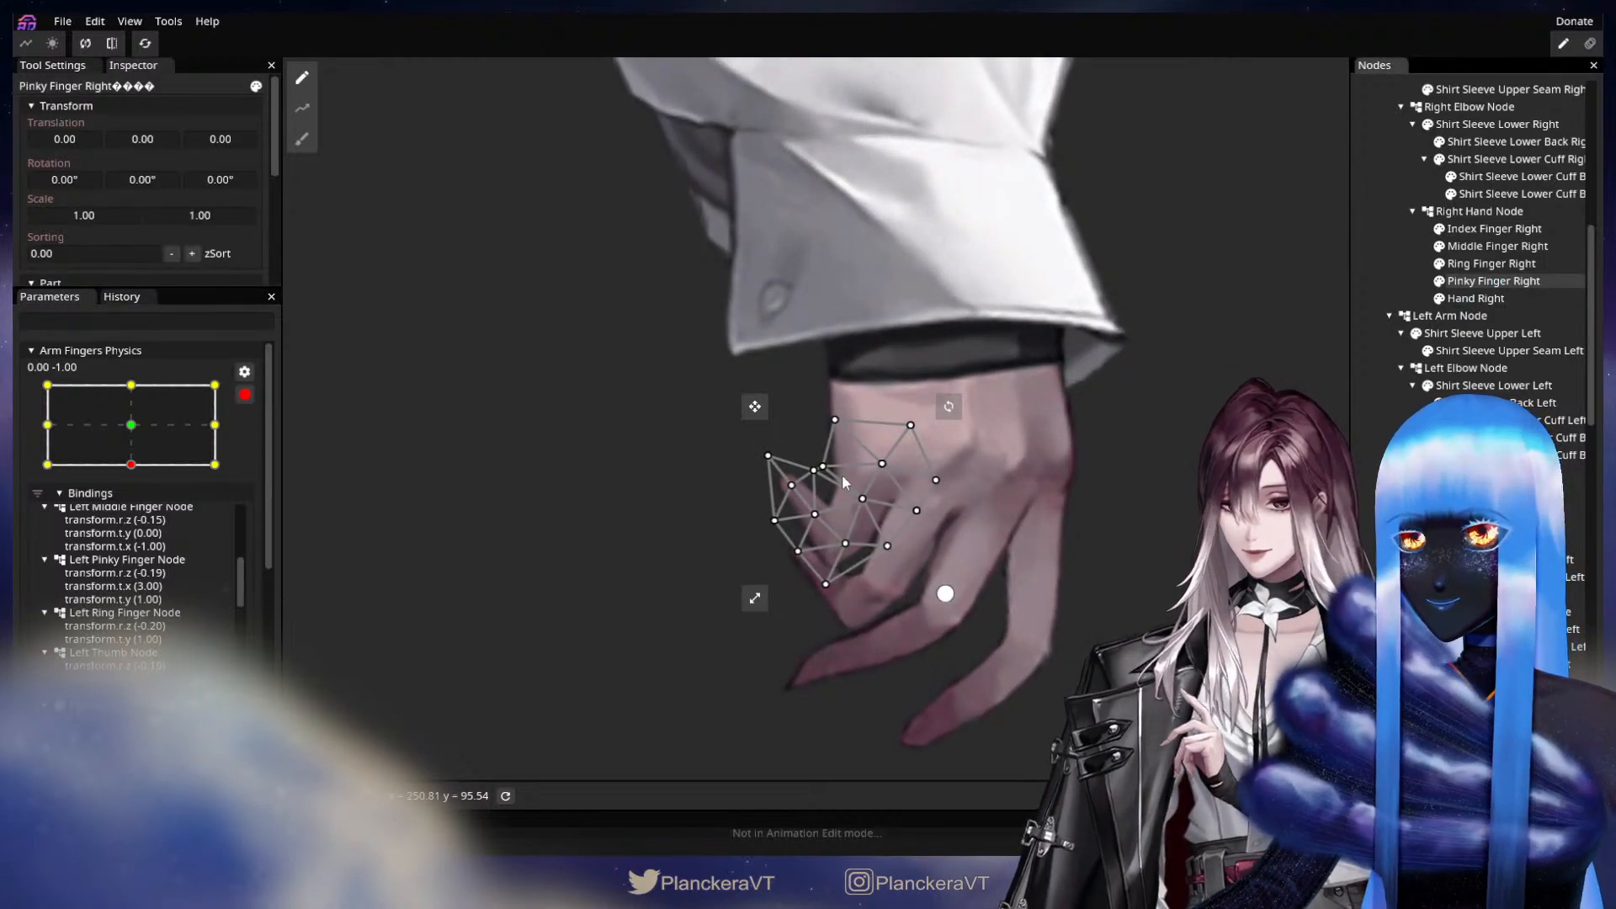
scroll(842, 481, up, 2)
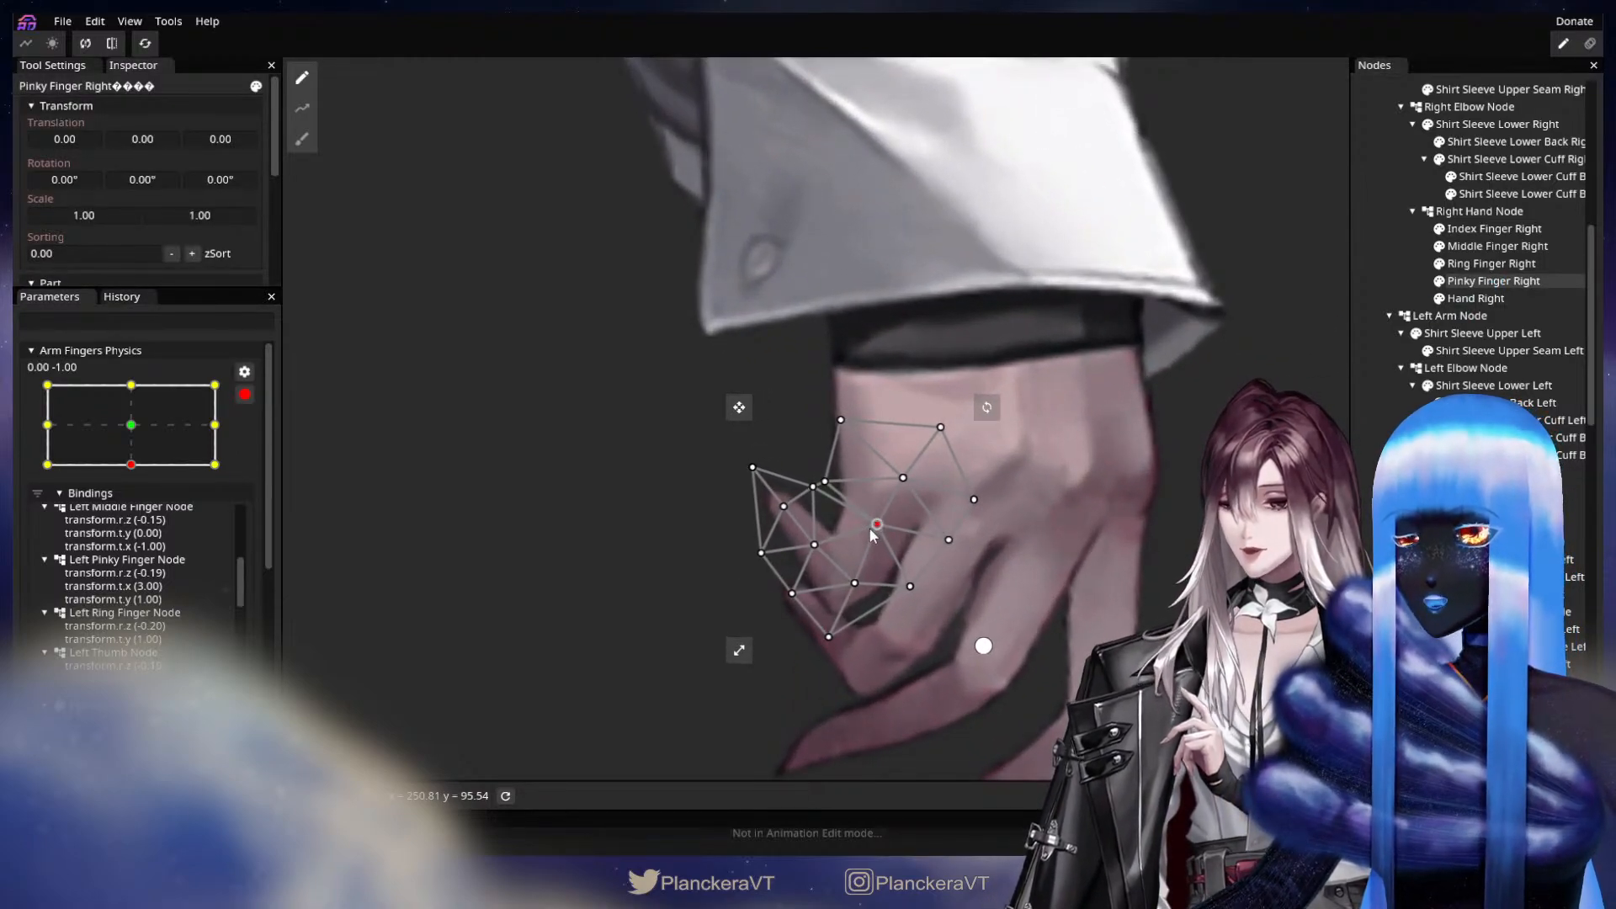
drag(825, 482, 820, 474)
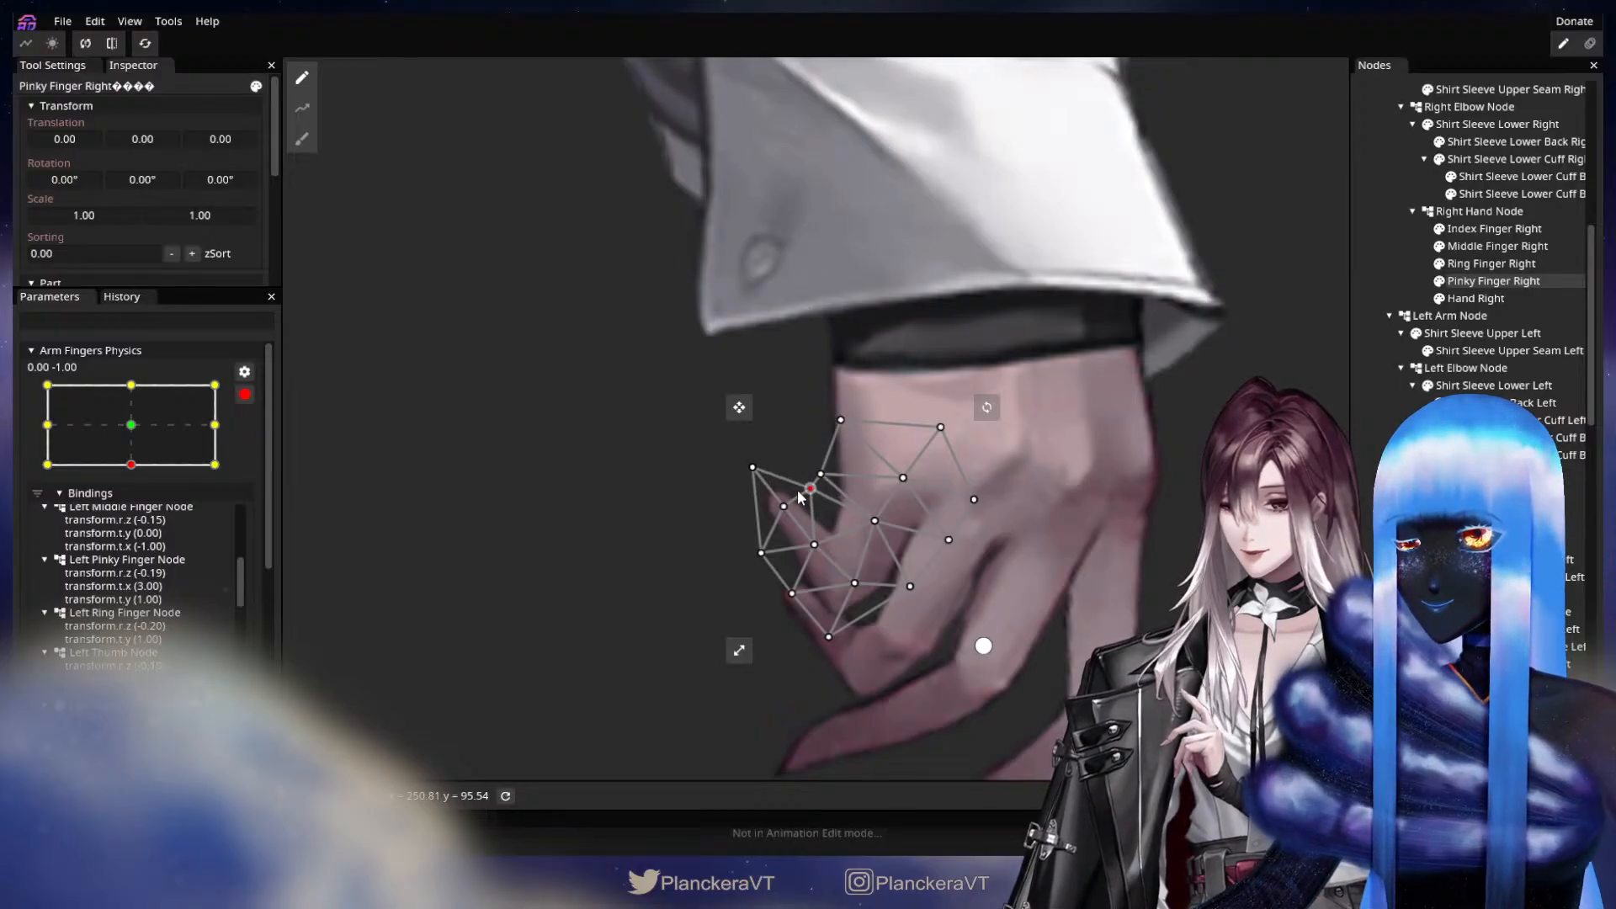
click(929, 508)
scroll(996, 613, down, 3)
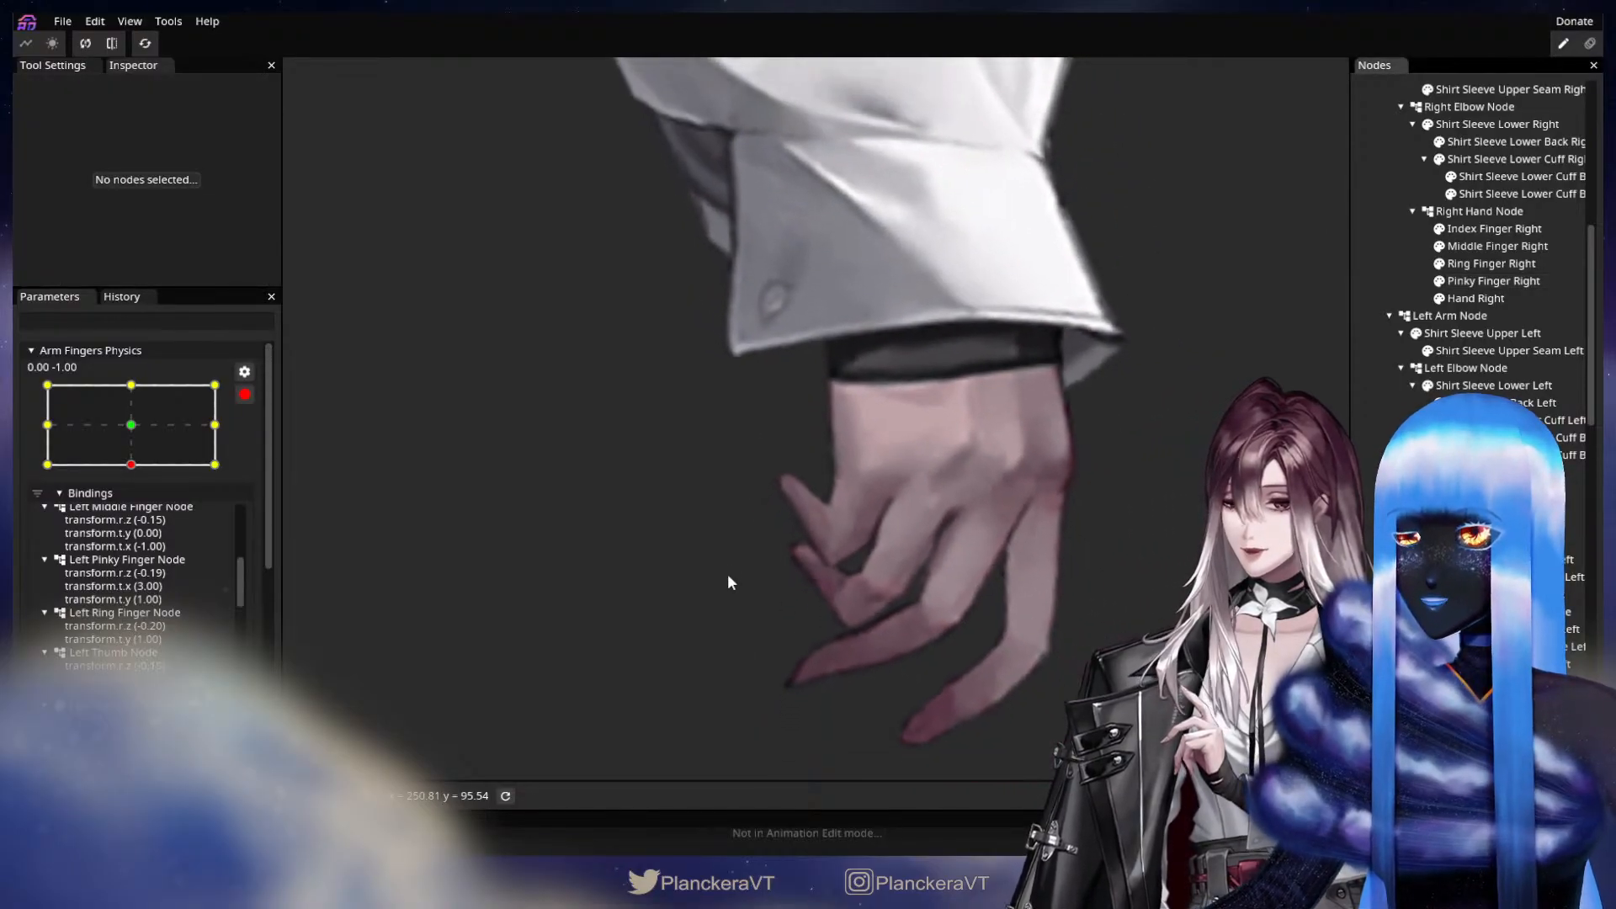
At the 1.00, 0.00 keypoint, move the Pinky Finger Right vertices on the lower edge and centre of the base segment slightly downward.
scroll(724, 570, down, 1)
drag(124, 446, 266, 427)
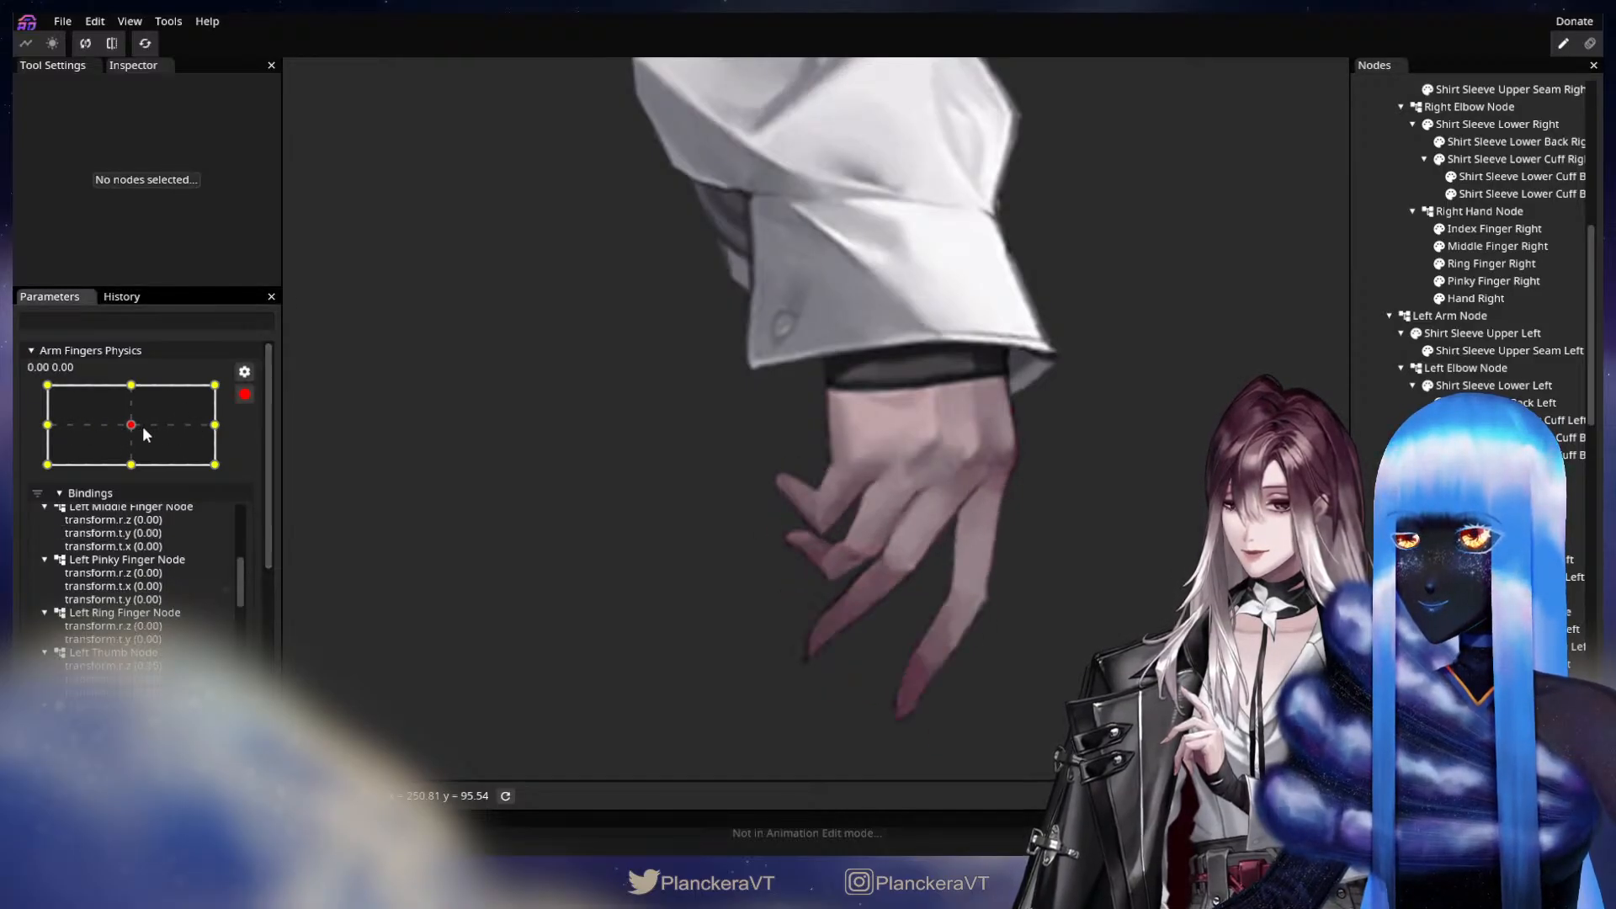
scroll(857, 584, up, 3)
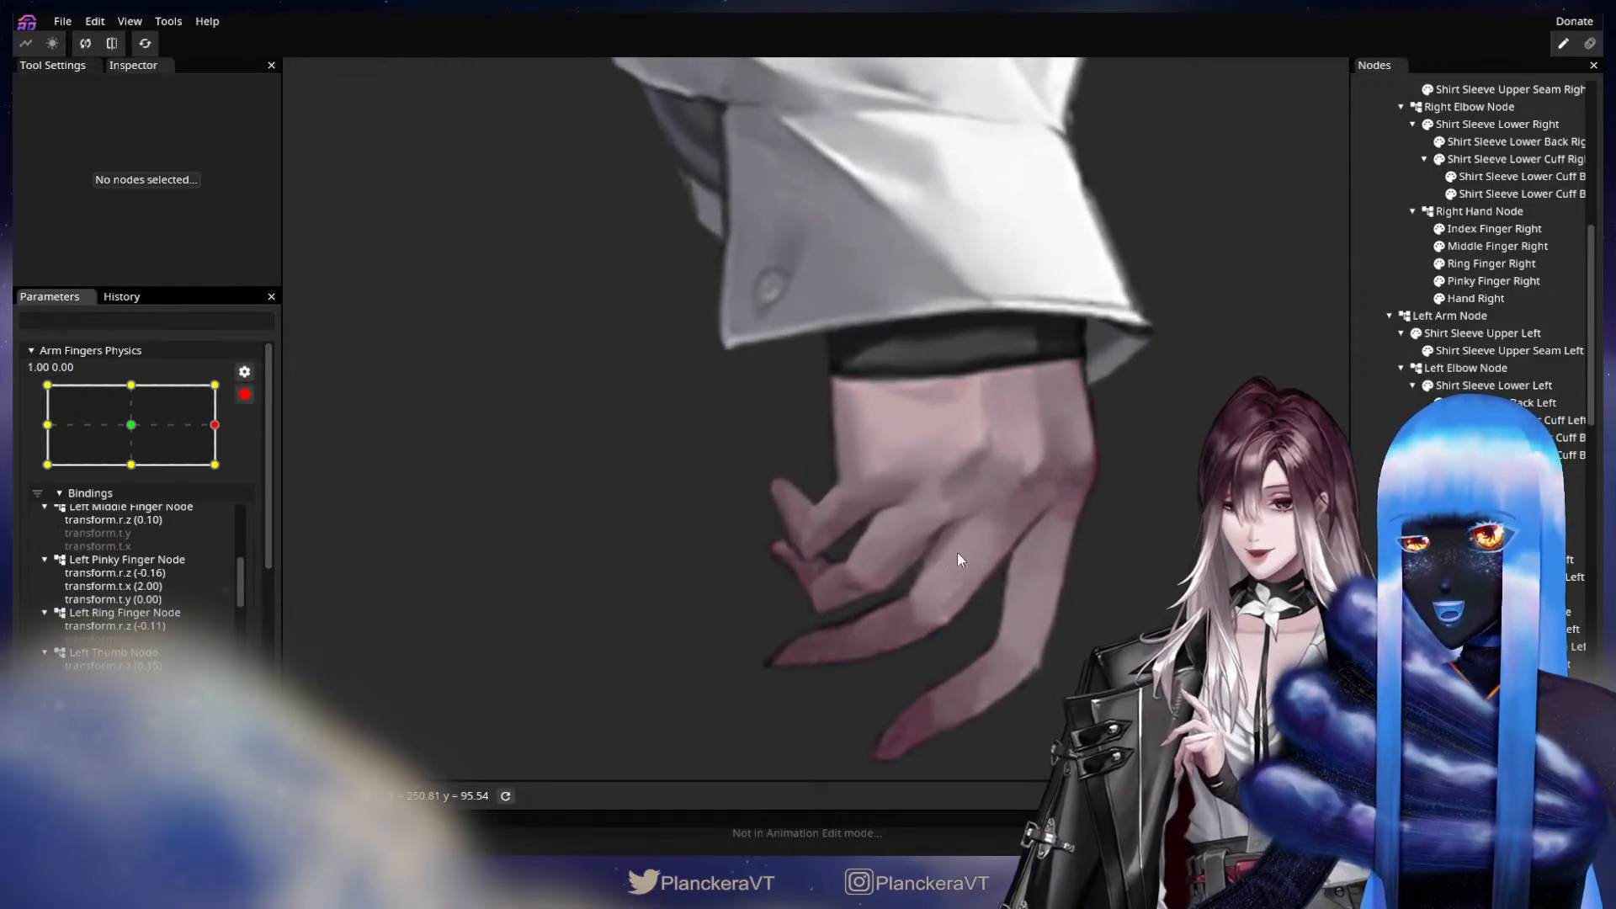
click(1493, 281)
scroll(817, 629, up, 1)
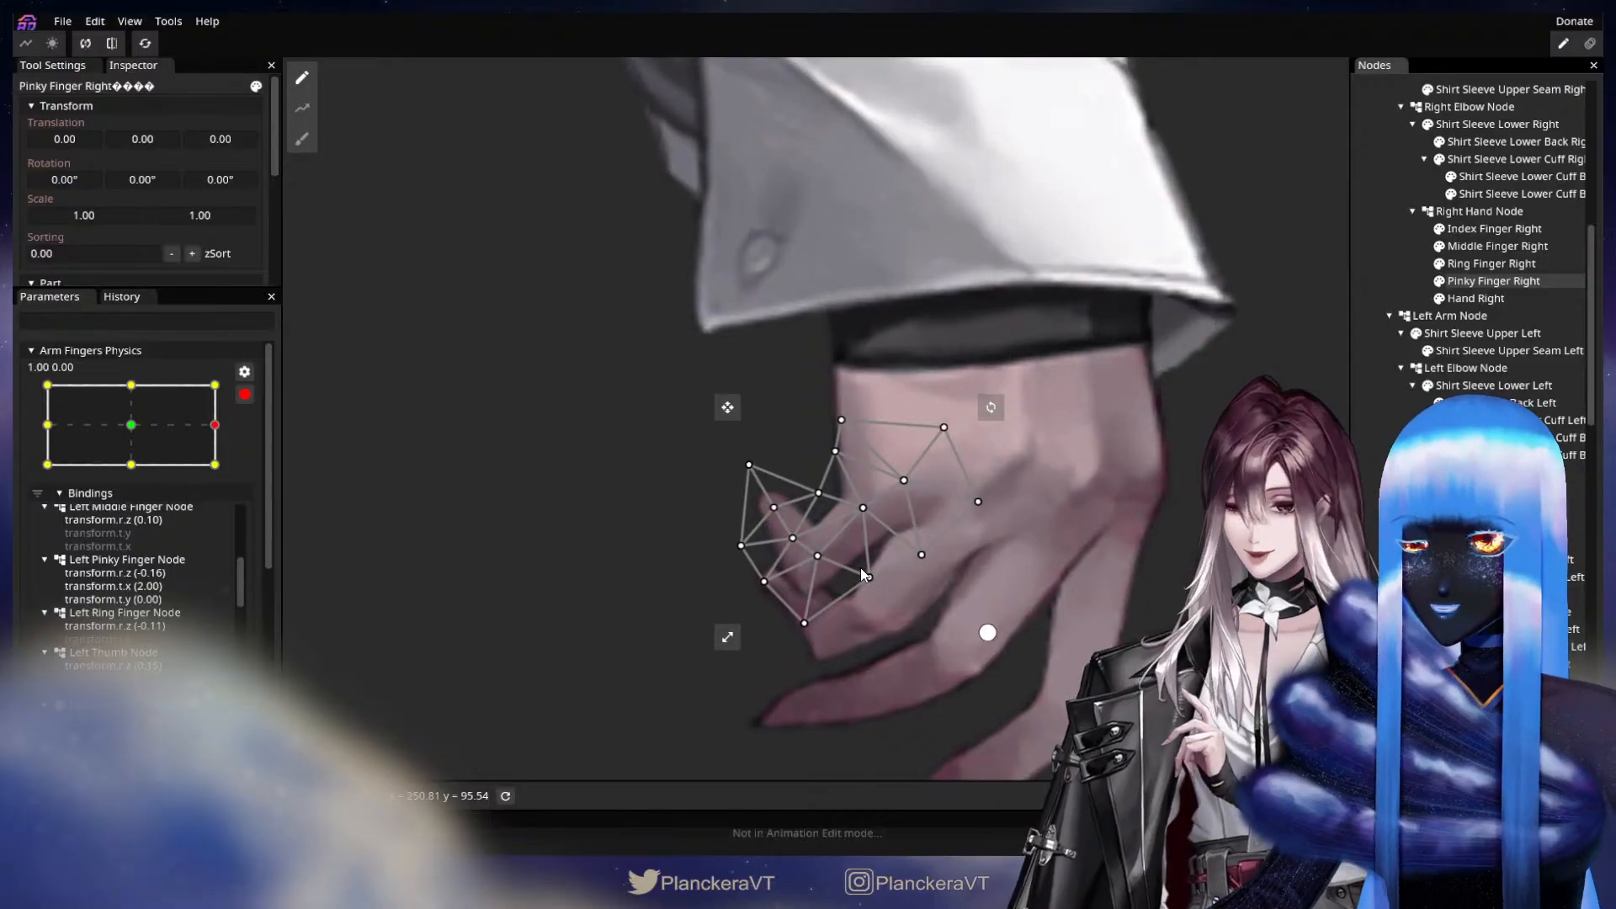
drag(867, 575, 872, 582)
drag(864, 516, 869, 521)
key(Escape)
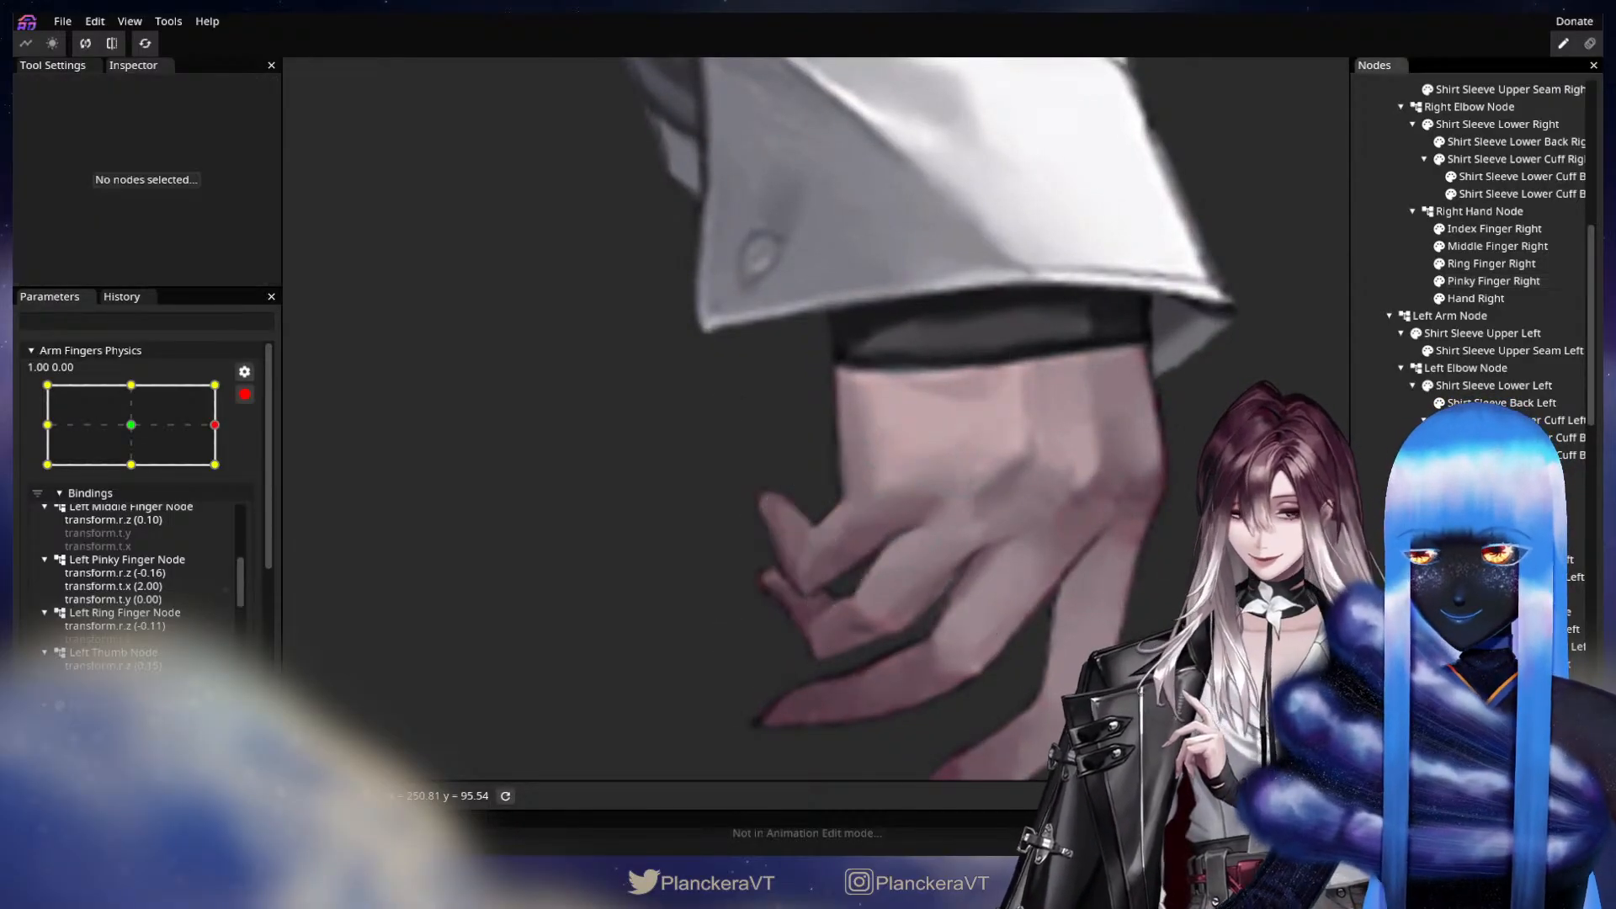
Sweep Arm Fingers Physics between the neutral pose and 1.00, 0.00 and inspect the right hand's pinky and ring fingers up close.
scroll(914, 672, down, 6)
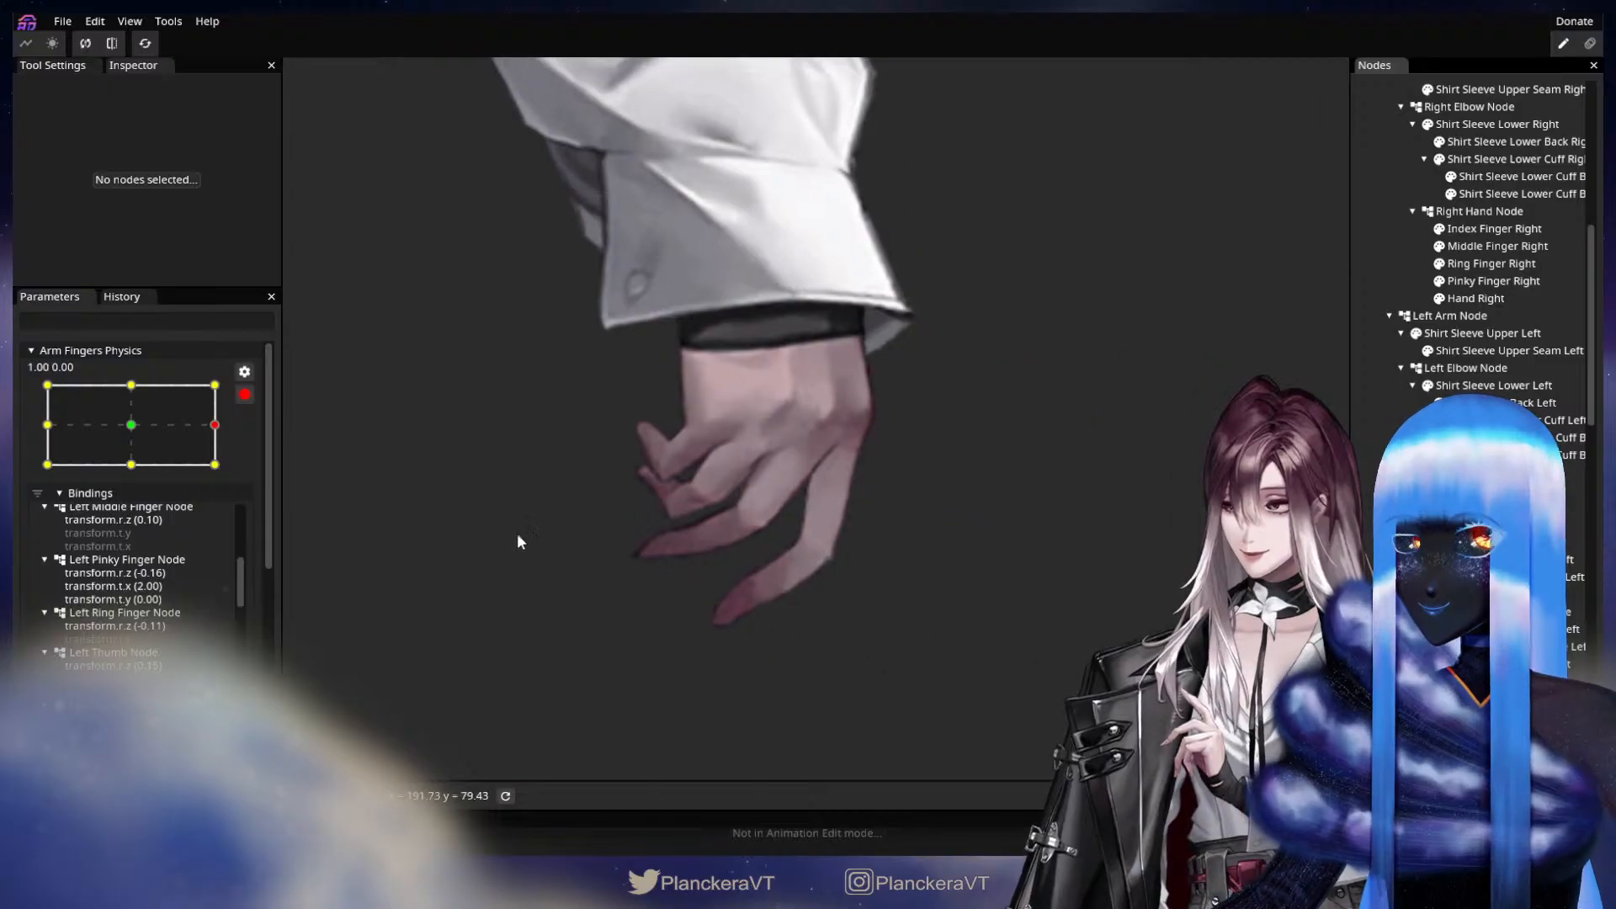
click(168, 423)
drag(143, 424, 216, 424)
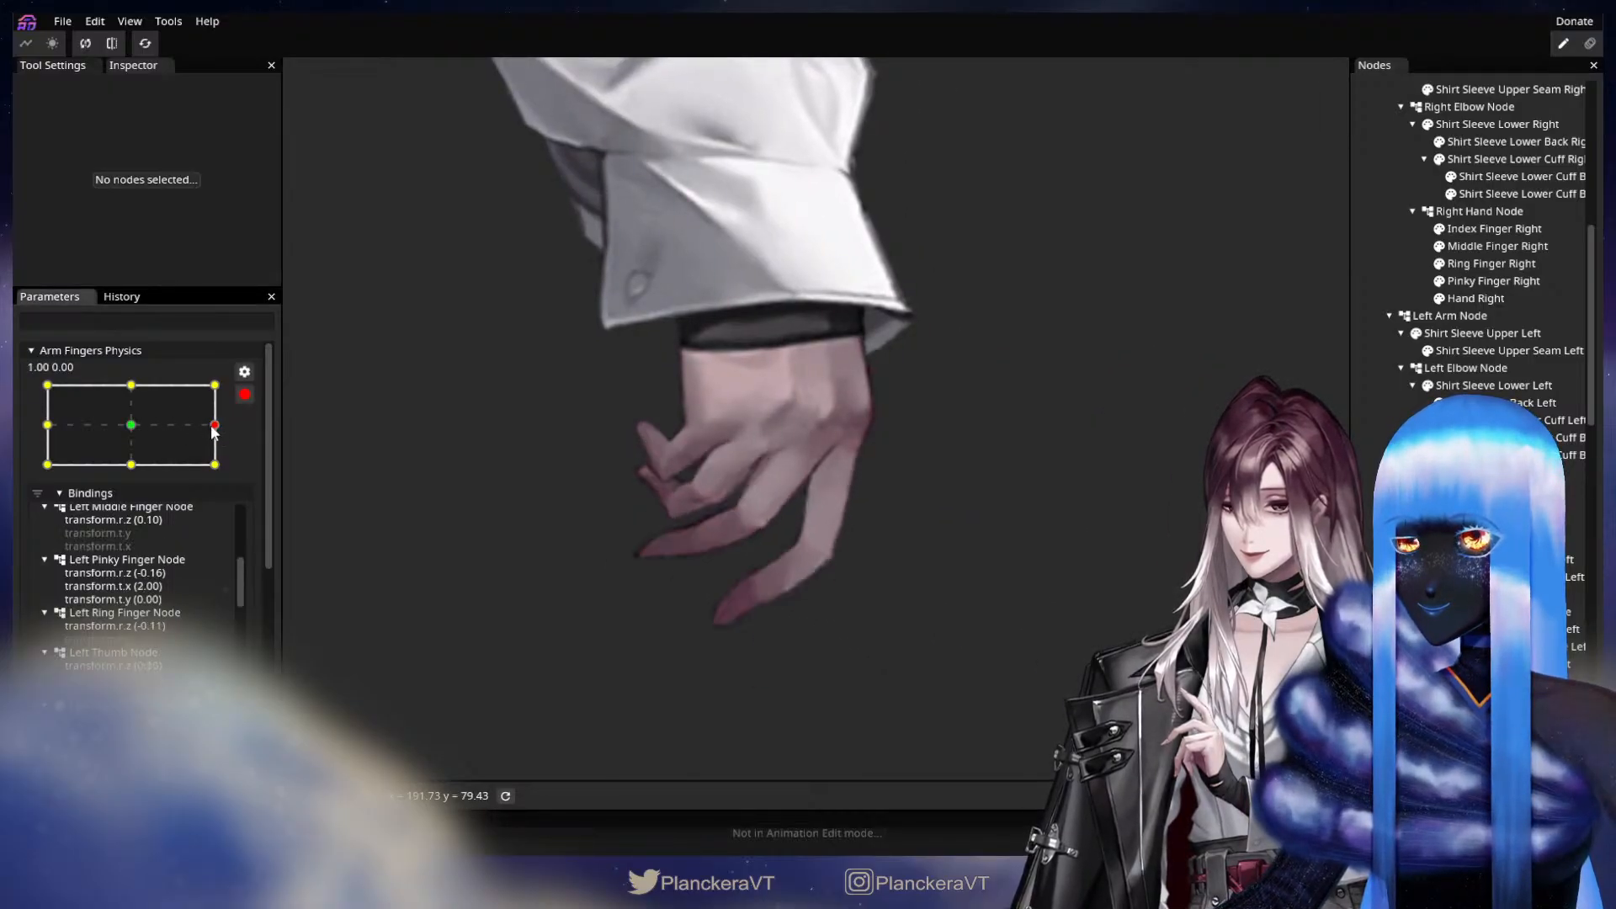
drag(500, 515, 682, 545)
scroll(862, 498, up, 4)
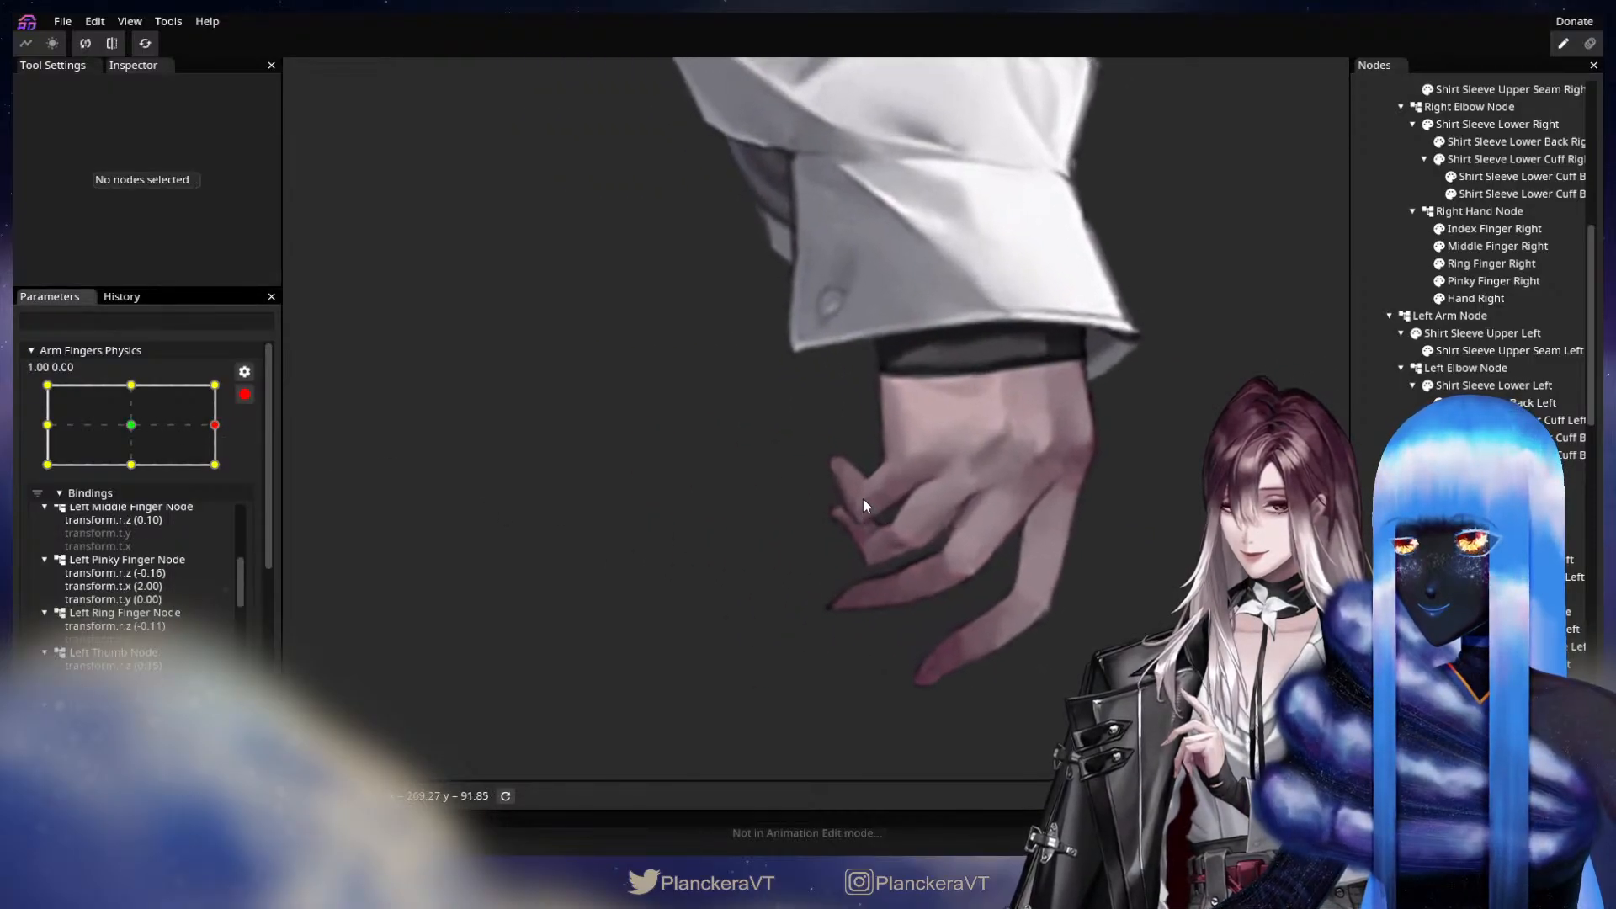
drag(1004, 587, 912, 542)
scroll(907, 543, up, 2)
scroll(908, 542, up, 1)
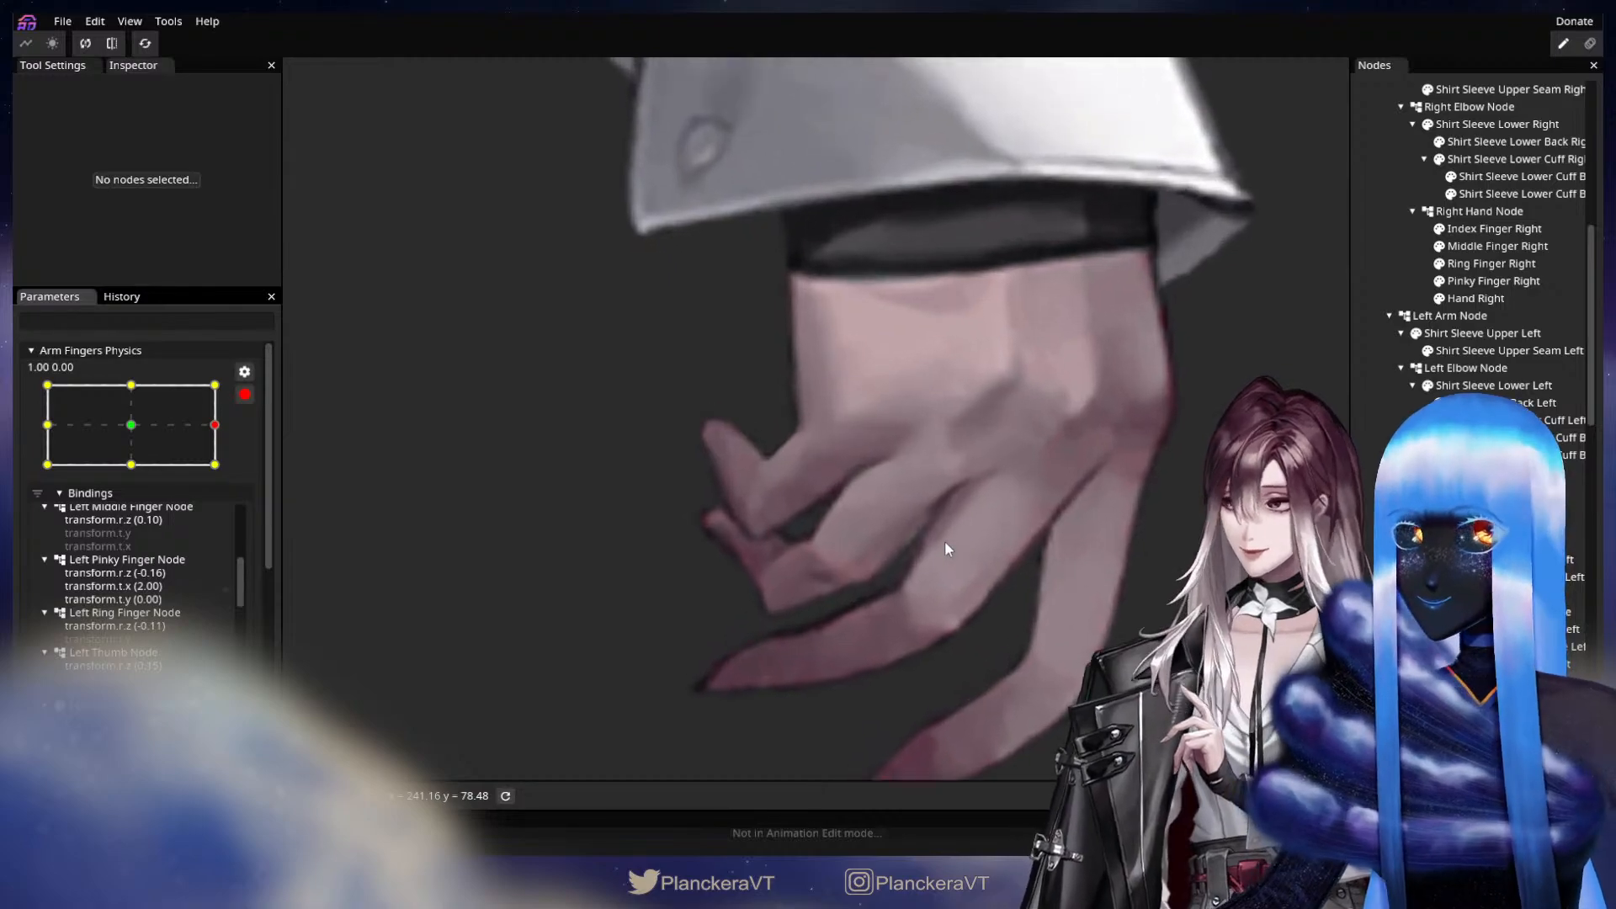
Refine the Ring Finger Right mesh at the 1.00, 0.00 keypoint by adjusting vertices along the lower edge, the centre and the joint.
click(1492, 263)
drag(887, 514, 889, 517)
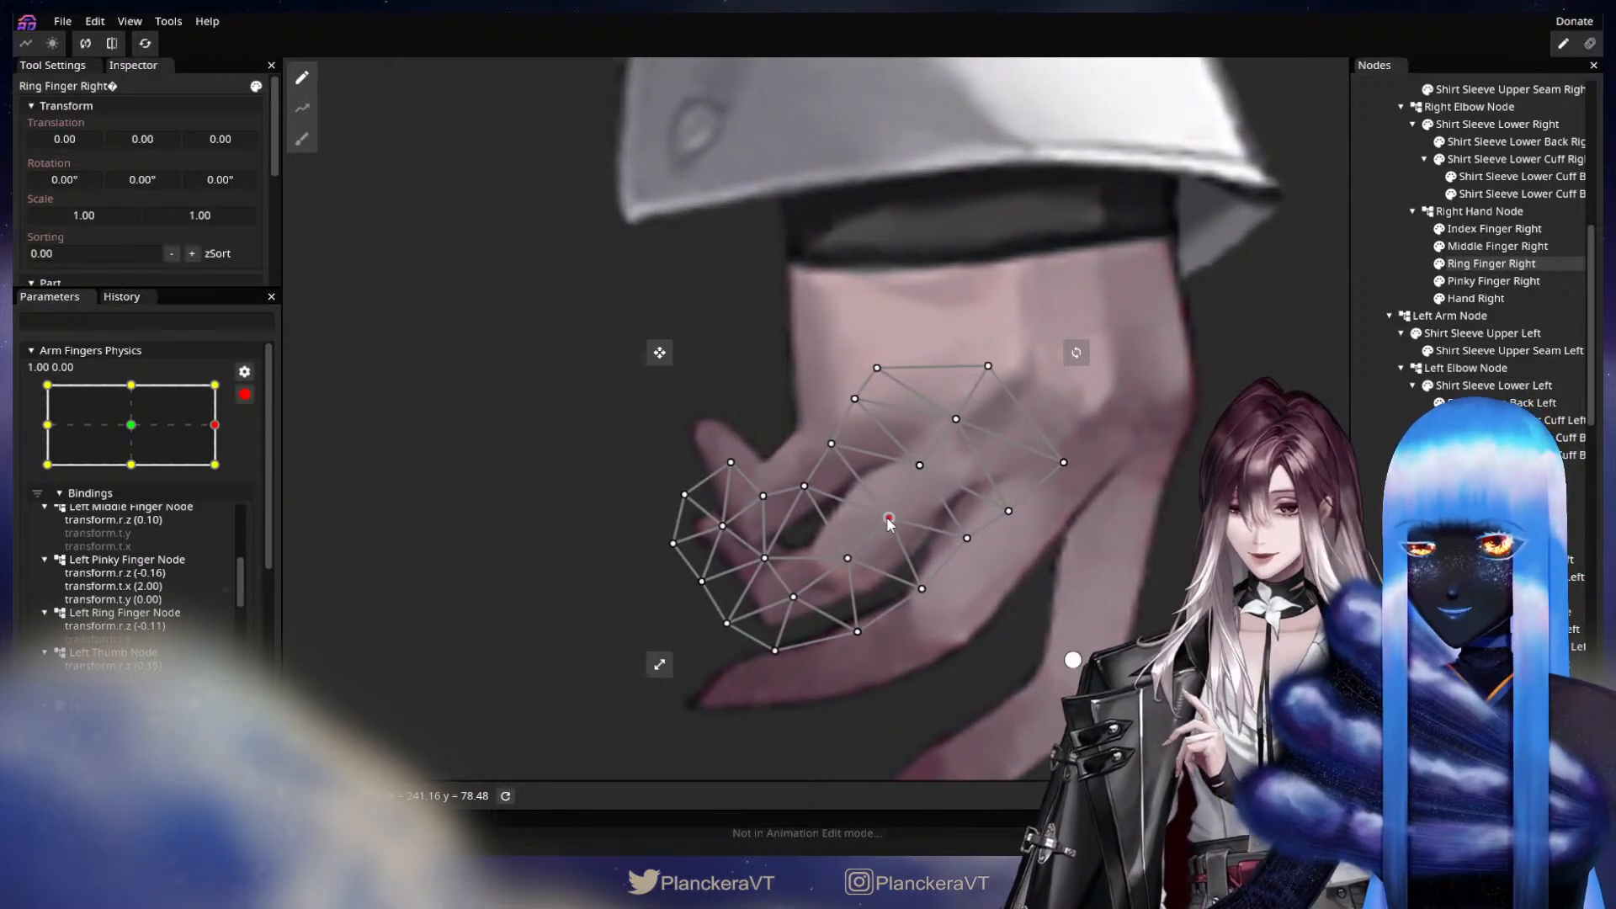
drag(921, 587, 975, 546)
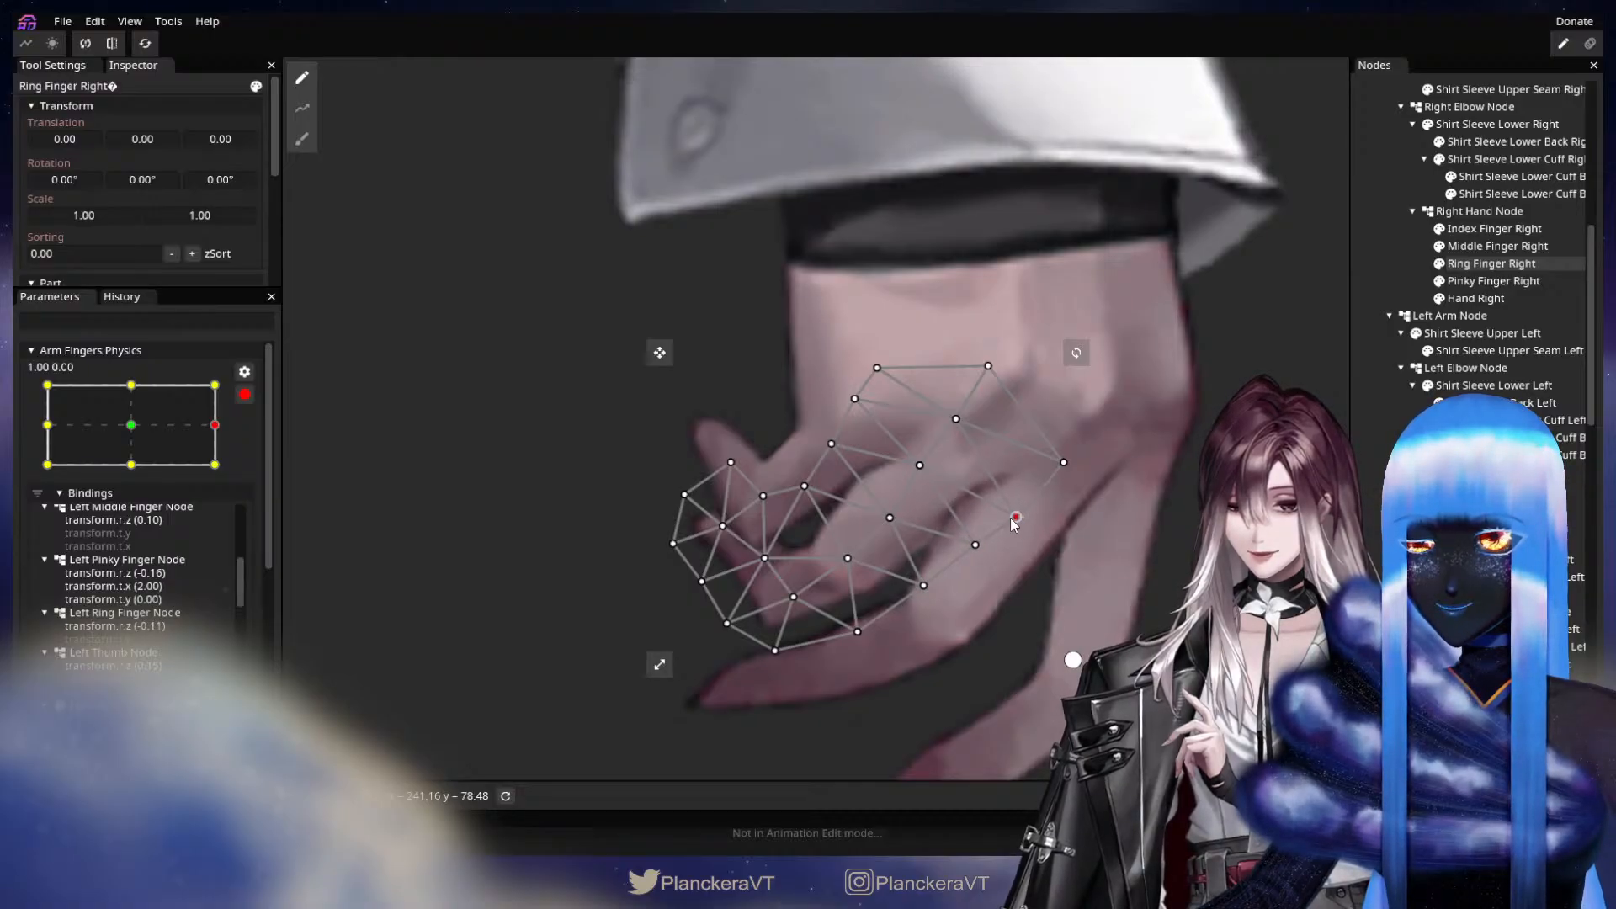
drag(921, 465, 931, 471)
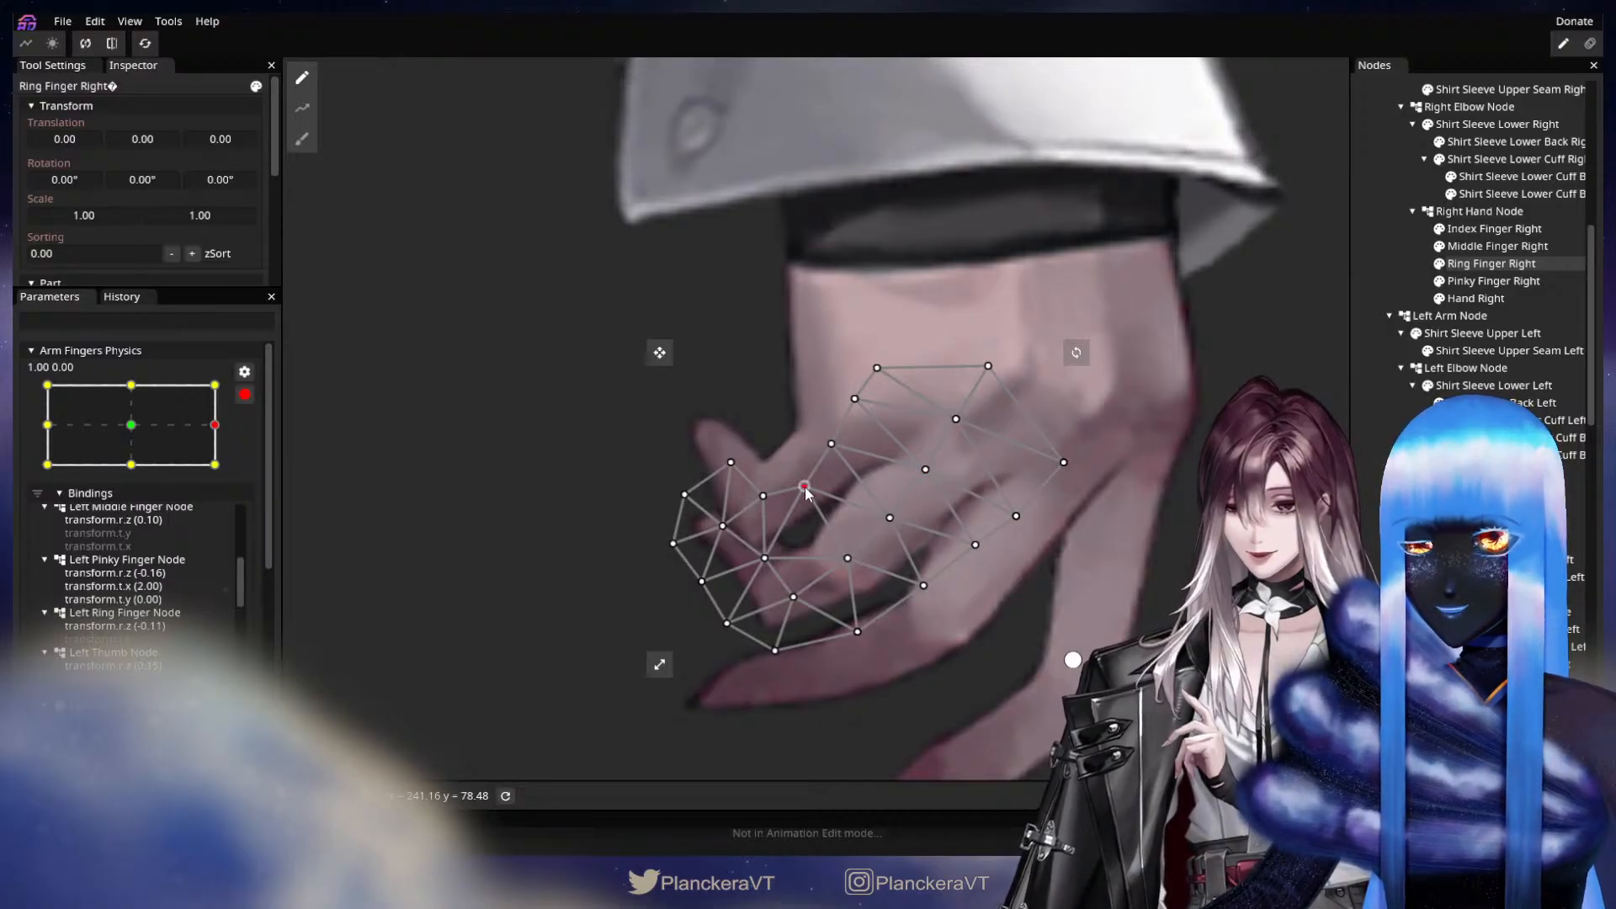
drag(804, 486, 799, 484)
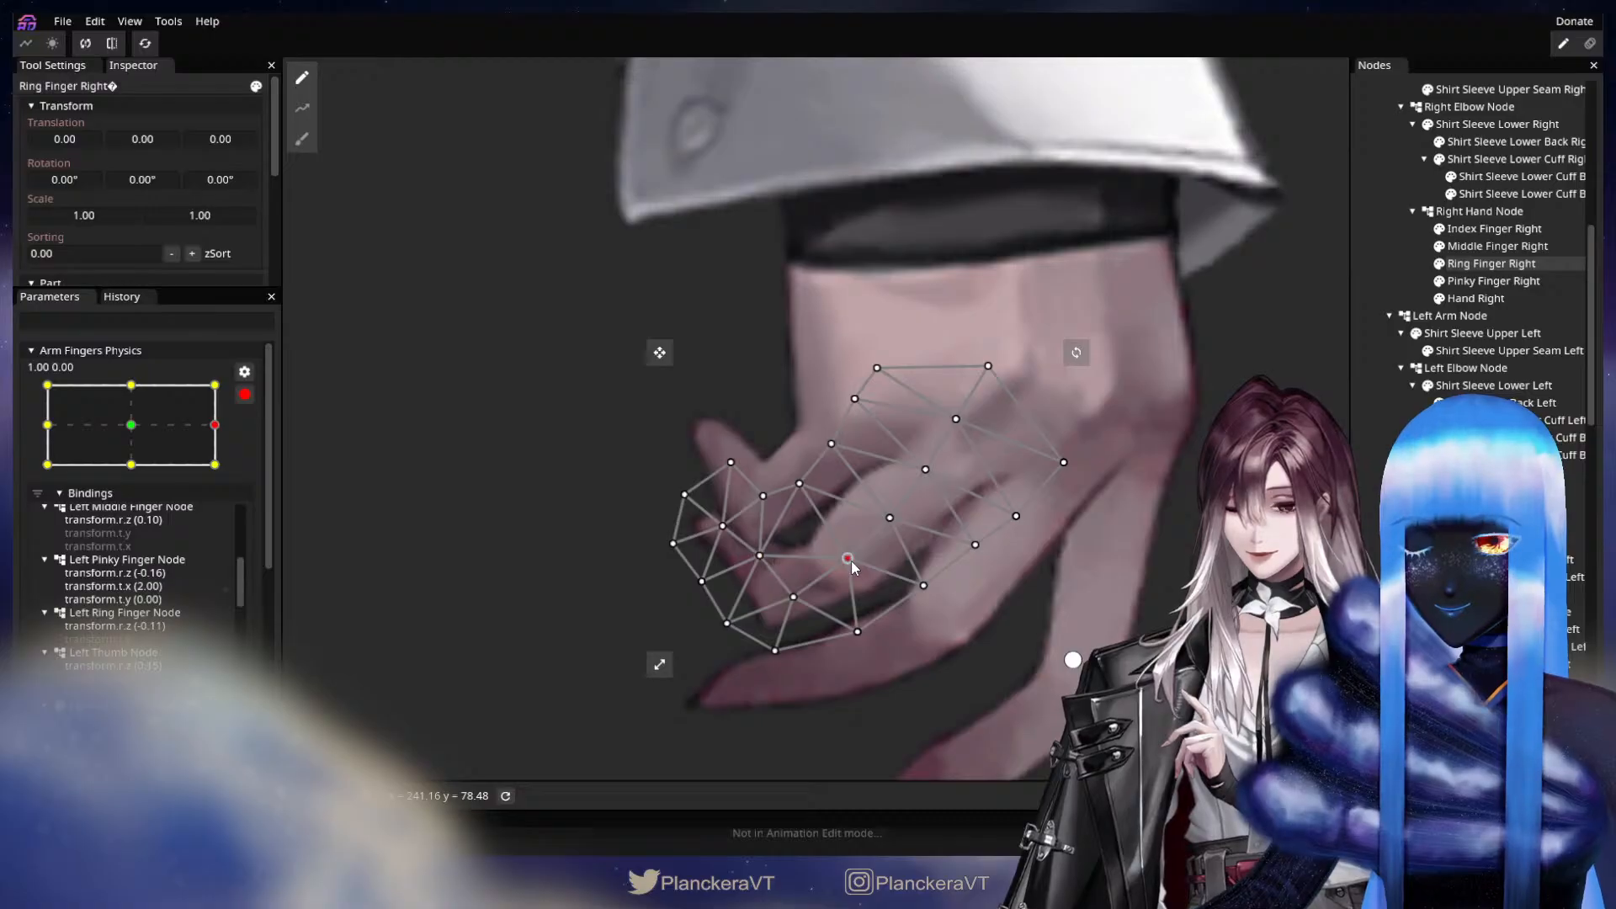
drag(851, 561, 844, 556)
key(Escape)
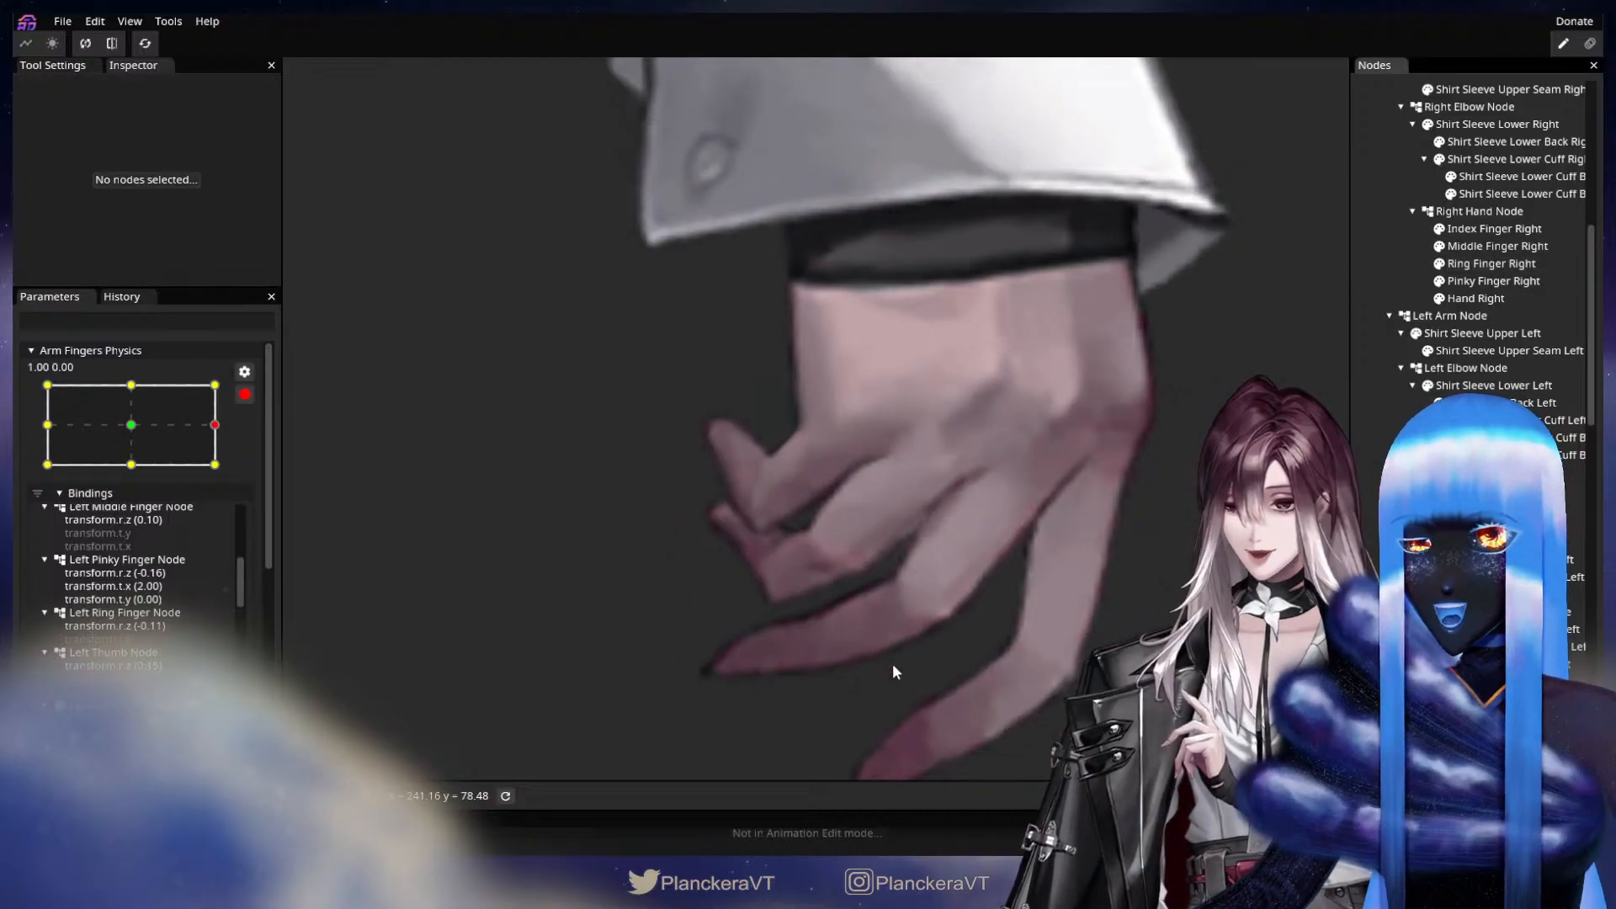
Check the motion toward 1.00, 0.00, and push the outer-edge vertices around the Ring Finger Right tip slightly outward.
click(115, 417)
drag(115, 417, 215, 425)
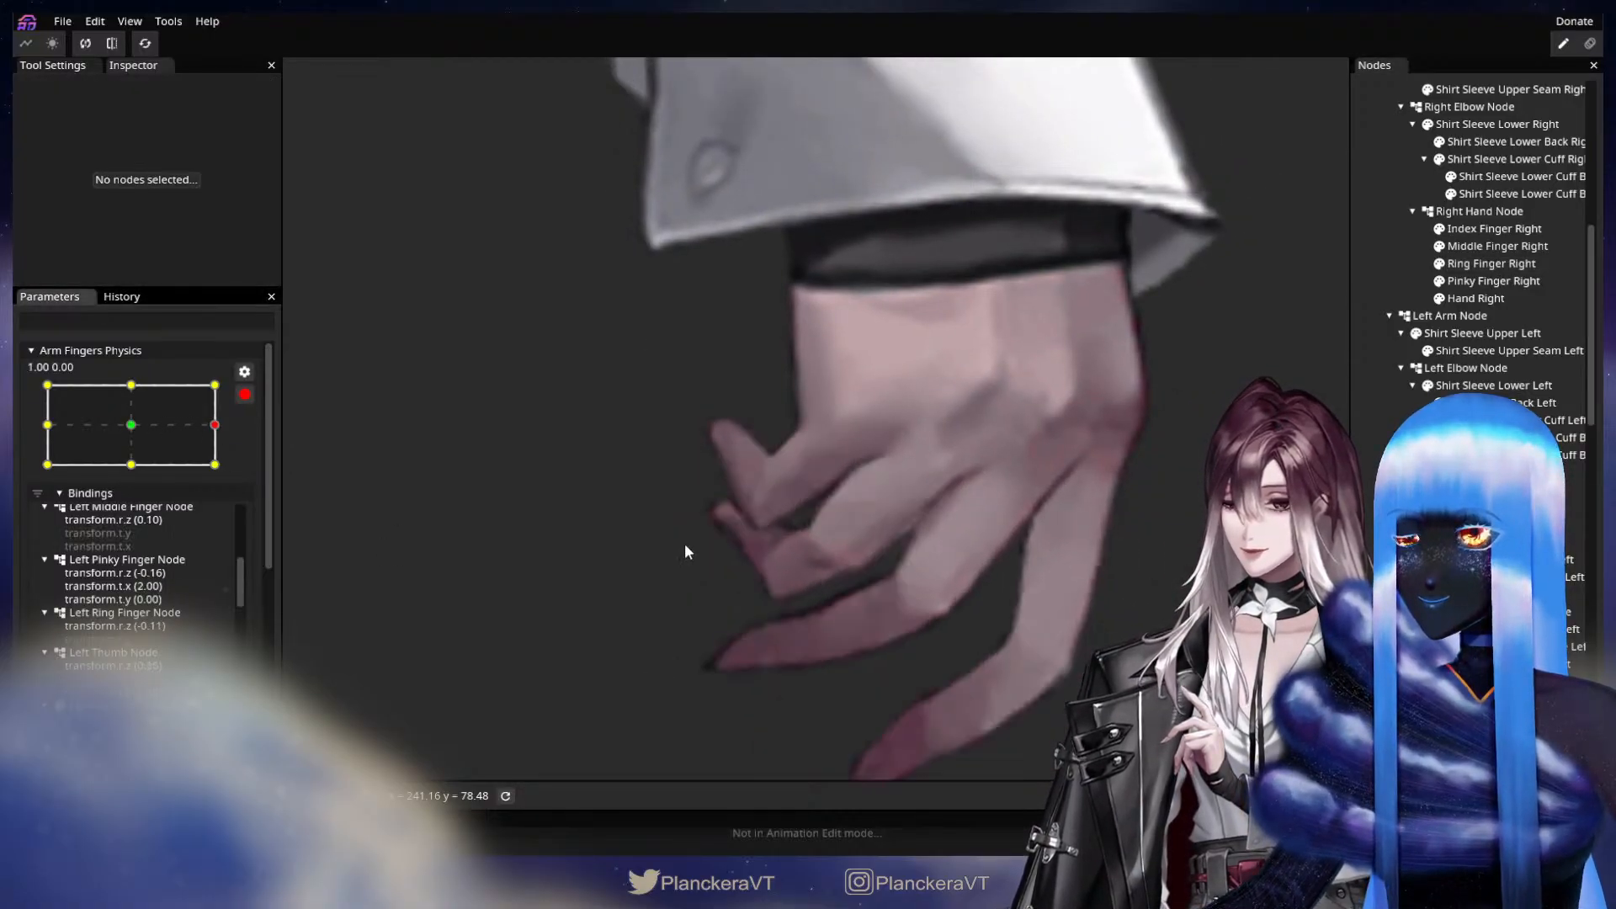
scroll(684, 543, up, 1)
drag(724, 568, 887, 501)
click(1504, 266)
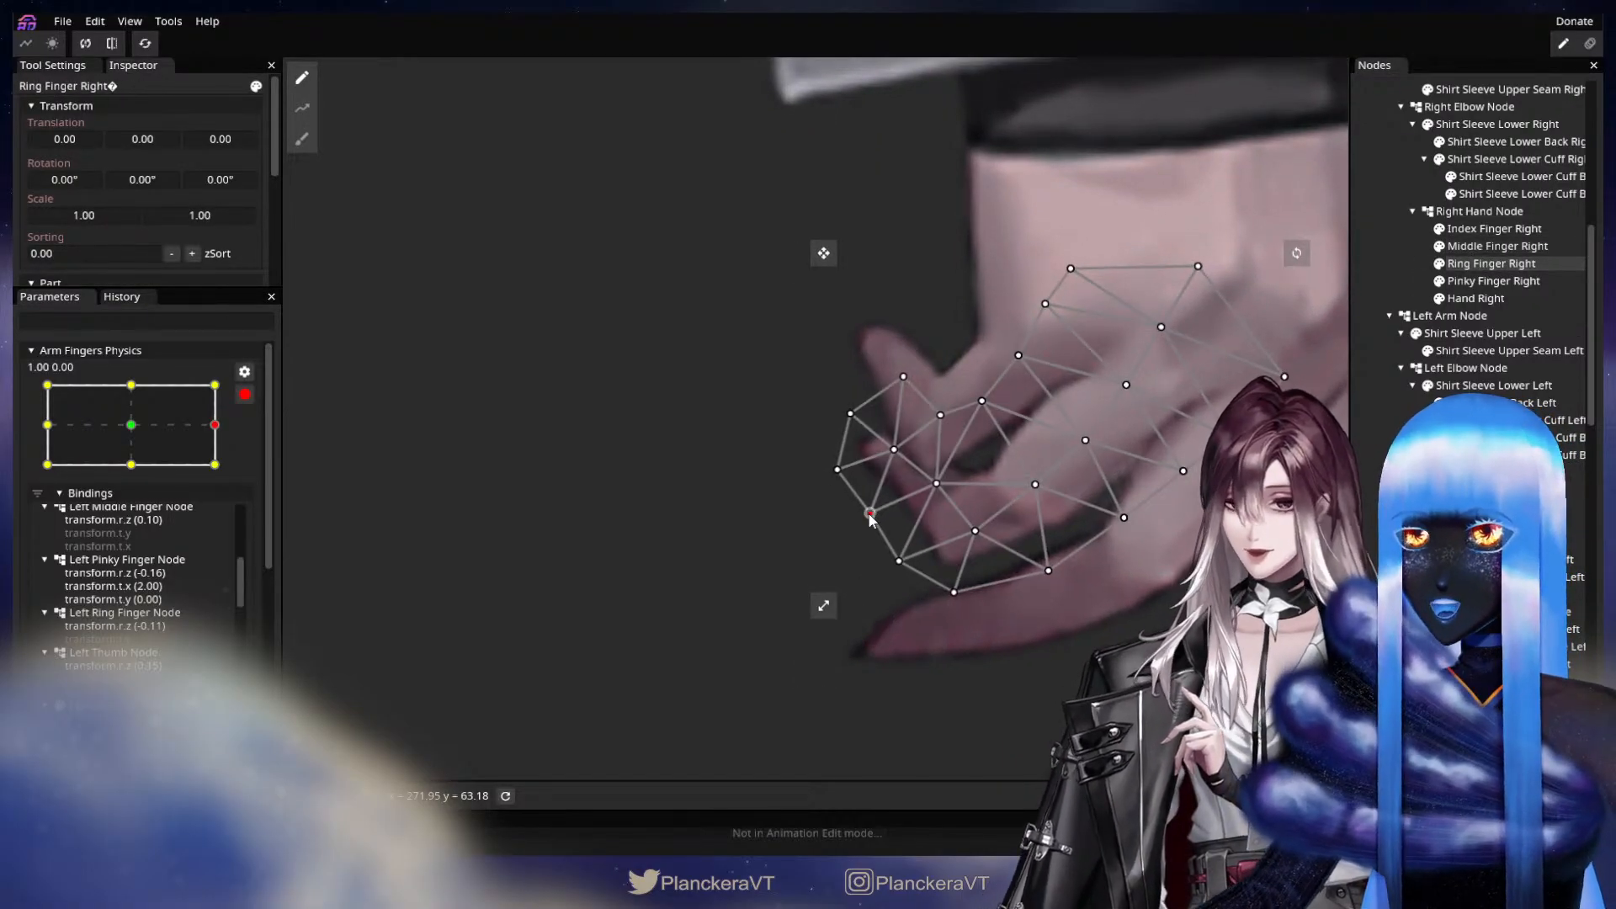
drag(869, 512, 859, 518)
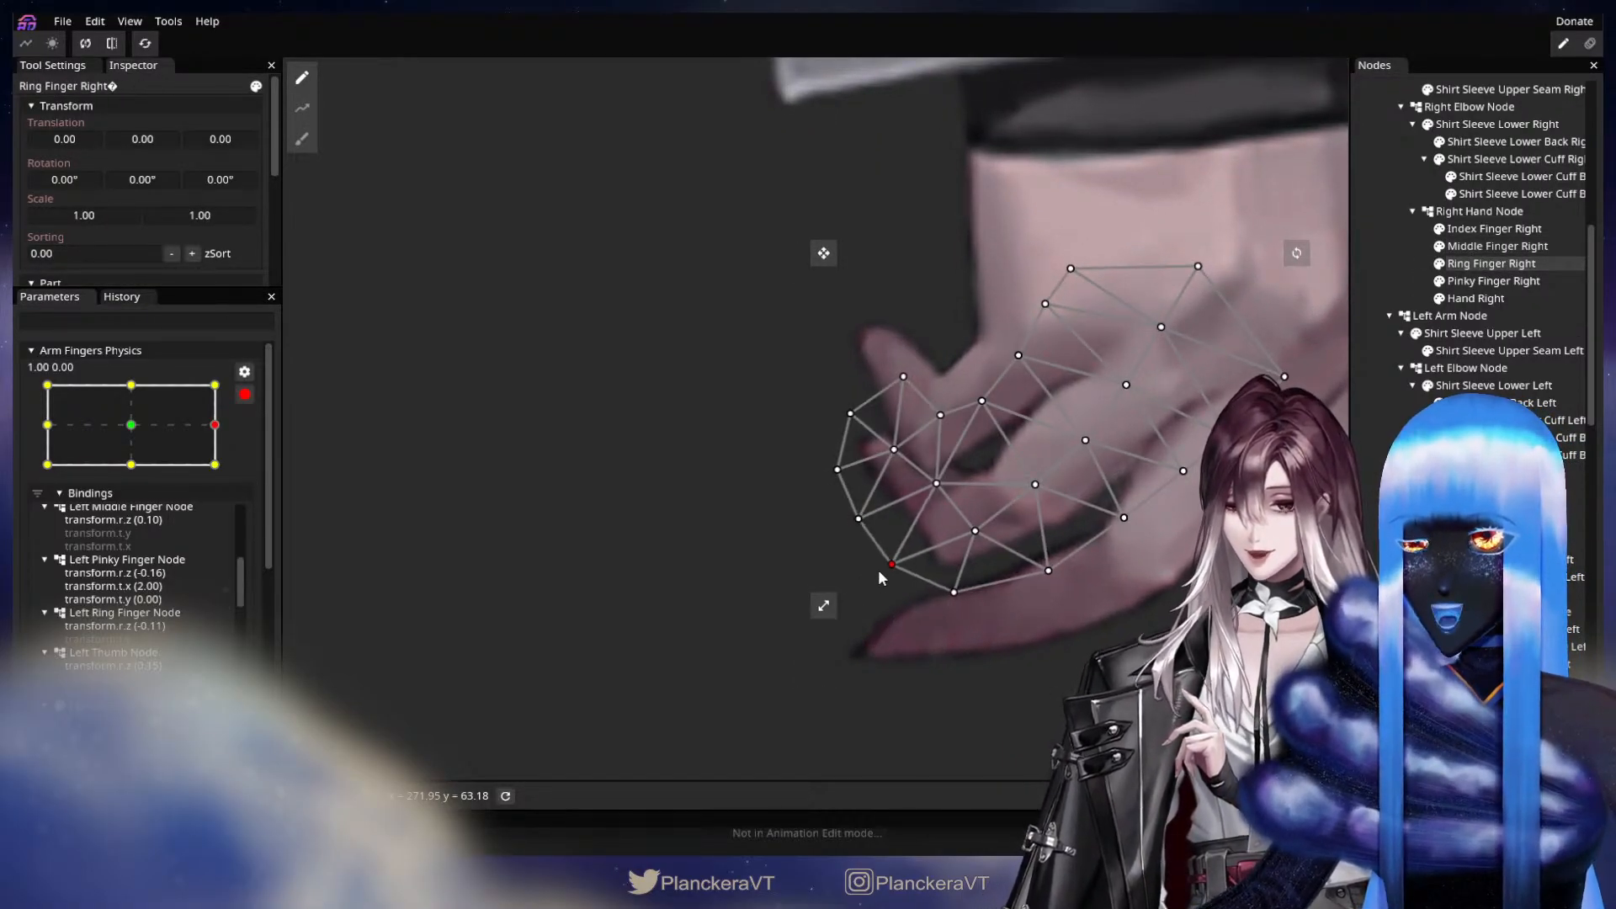
click(936, 484)
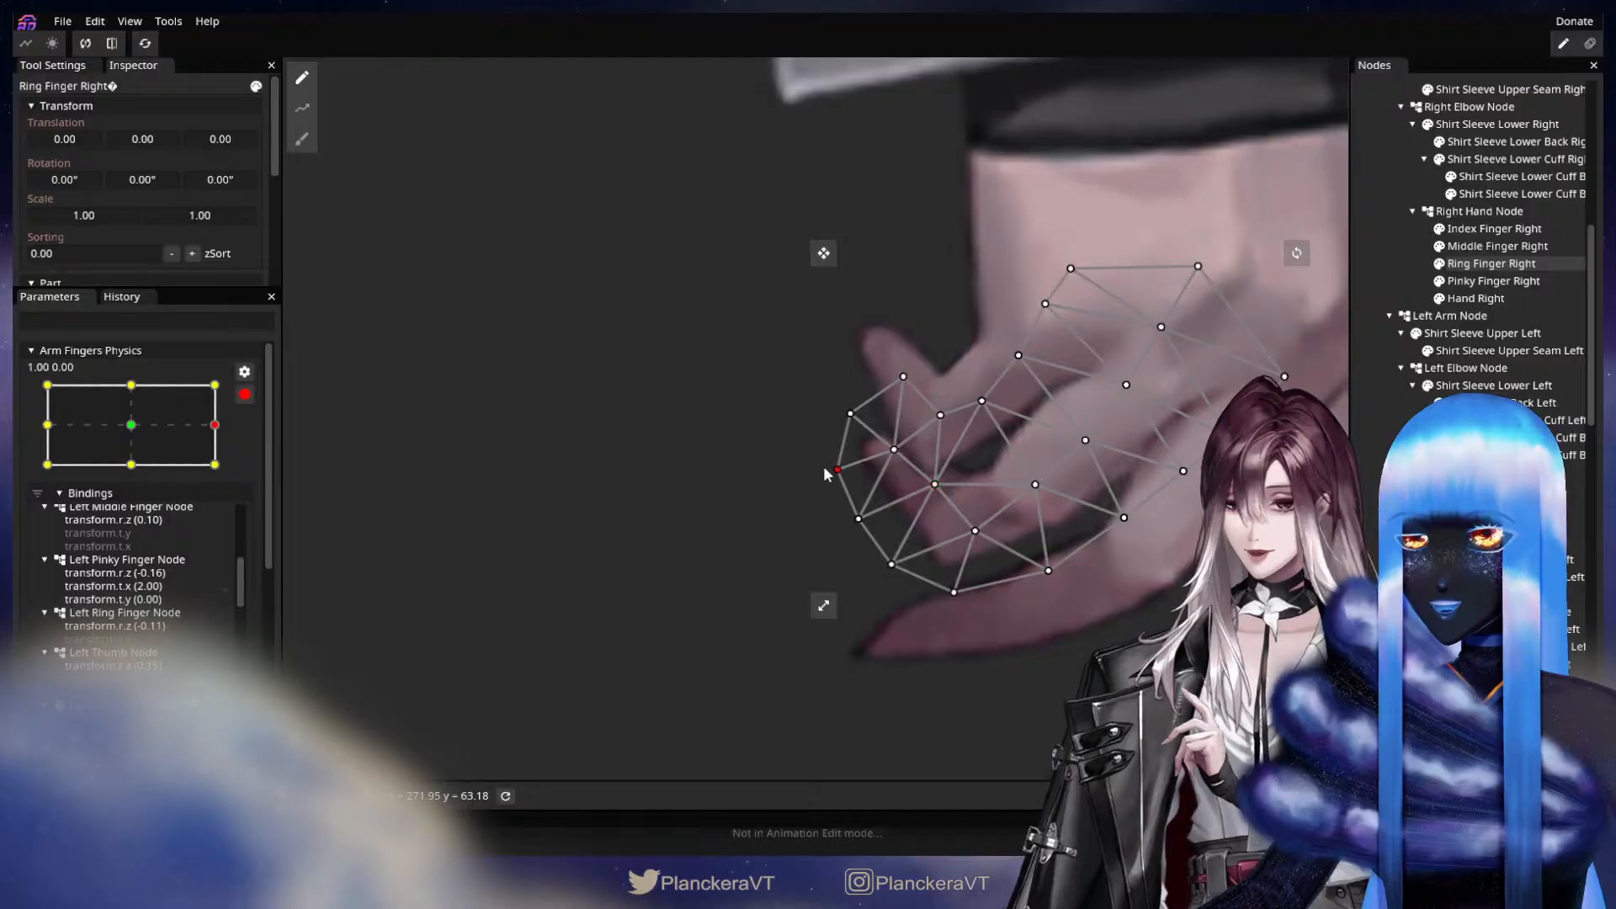
drag(825, 471, 821, 469)
click(1387, 417)
scroll(1064, 524, down, 4)
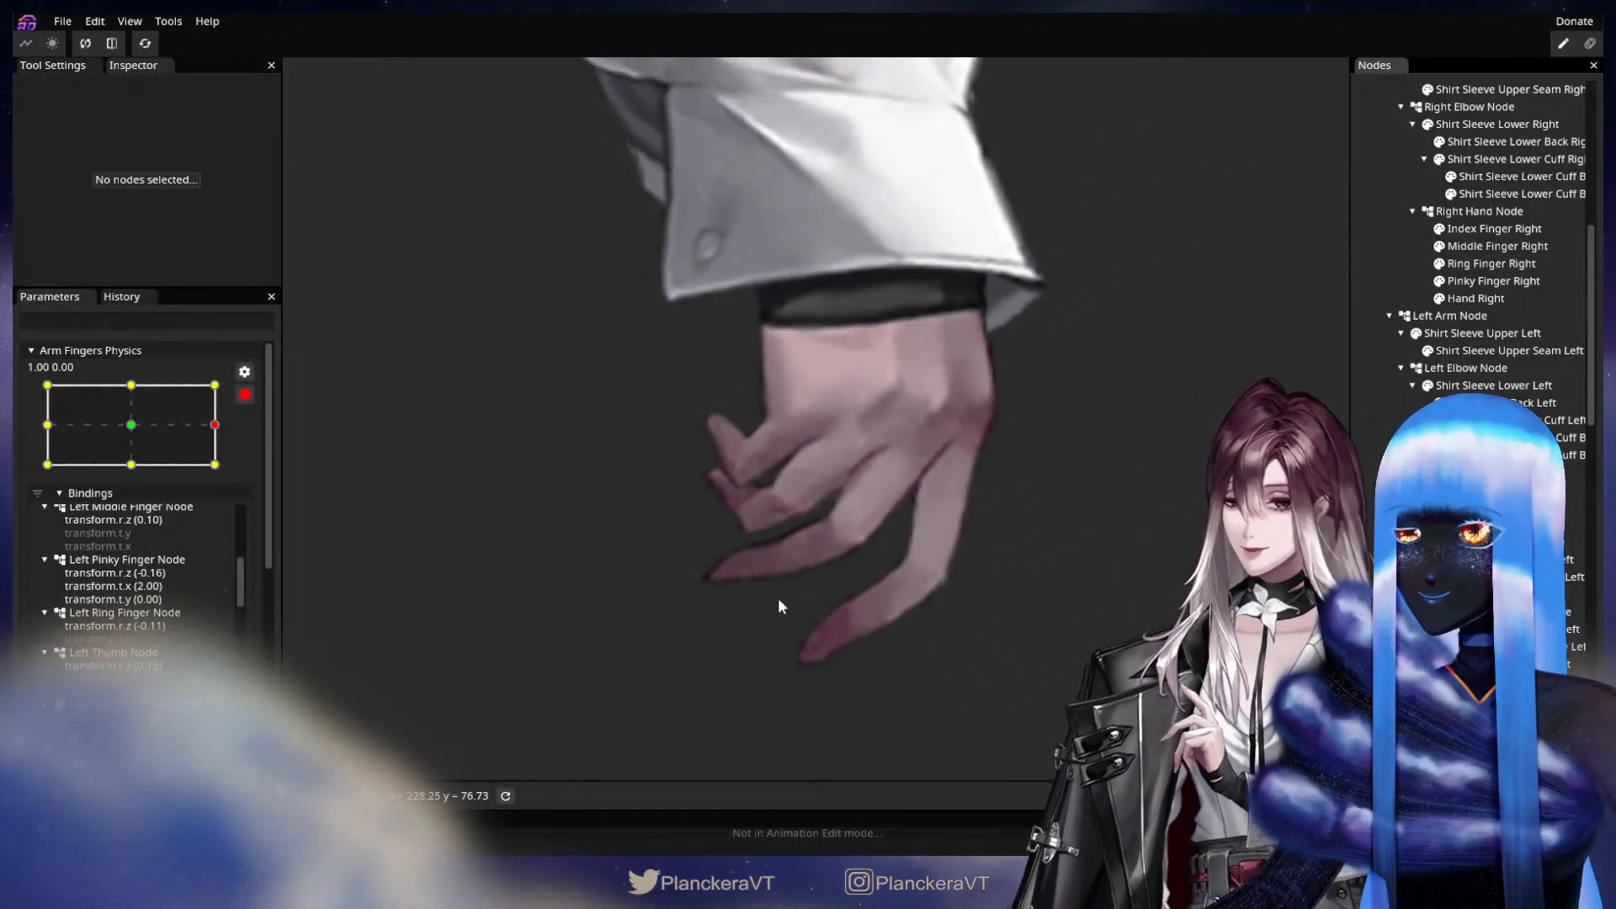
Review the right hand at the neutral, -1.00, 0.00 and 0.00, 1.00 keypoints, and examine its fingers closely at 0.00, -1.00.
click(137, 426)
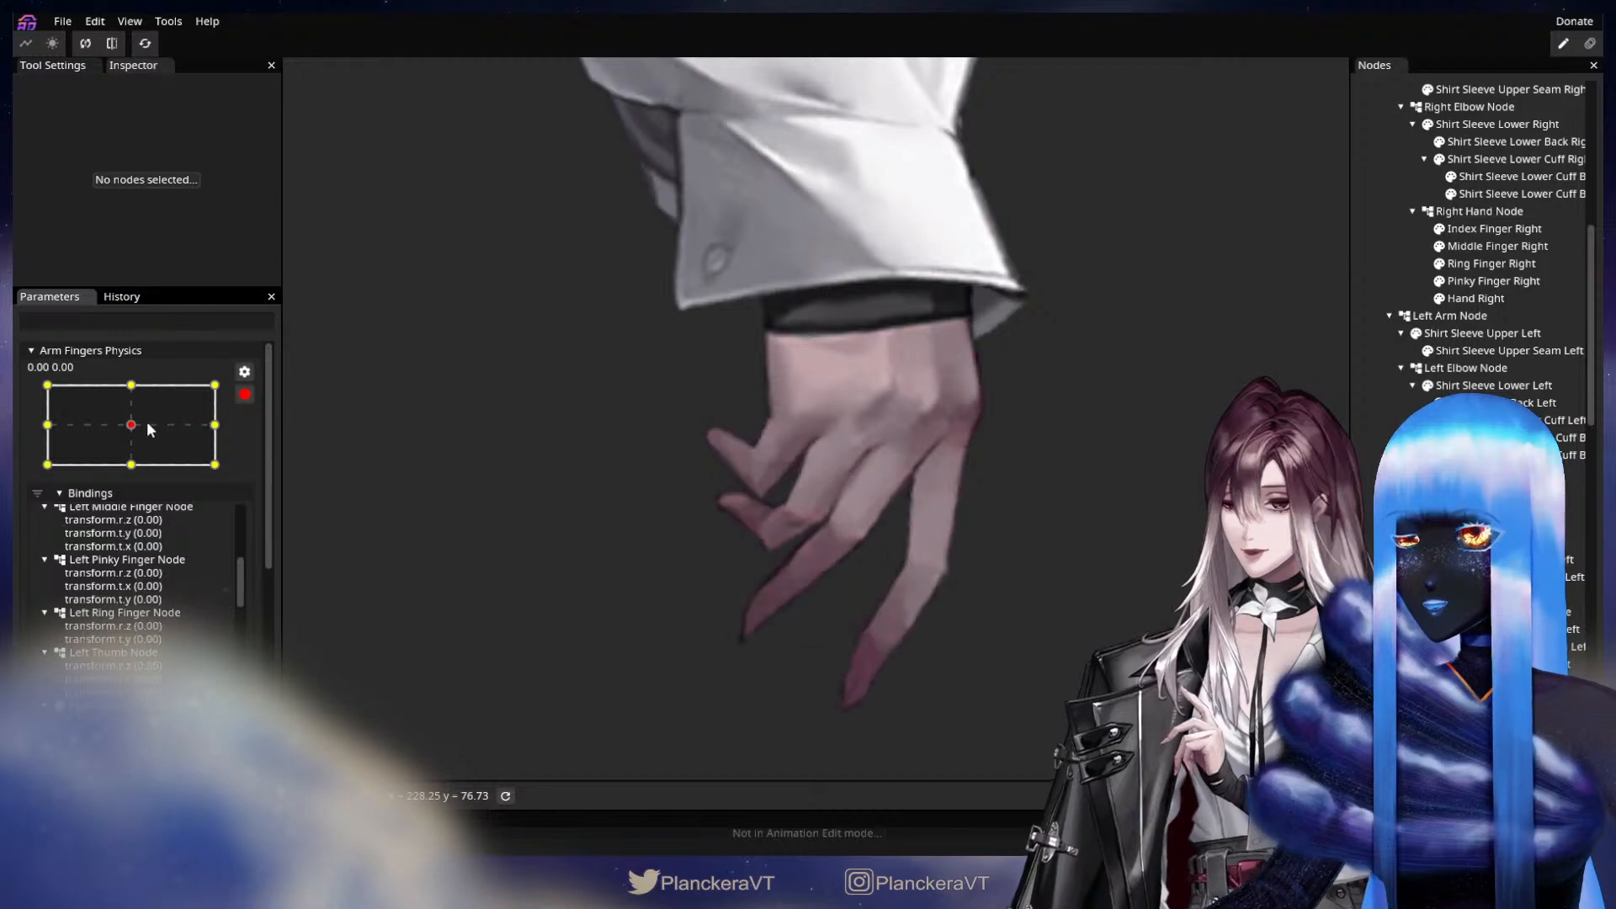
click(55, 429)
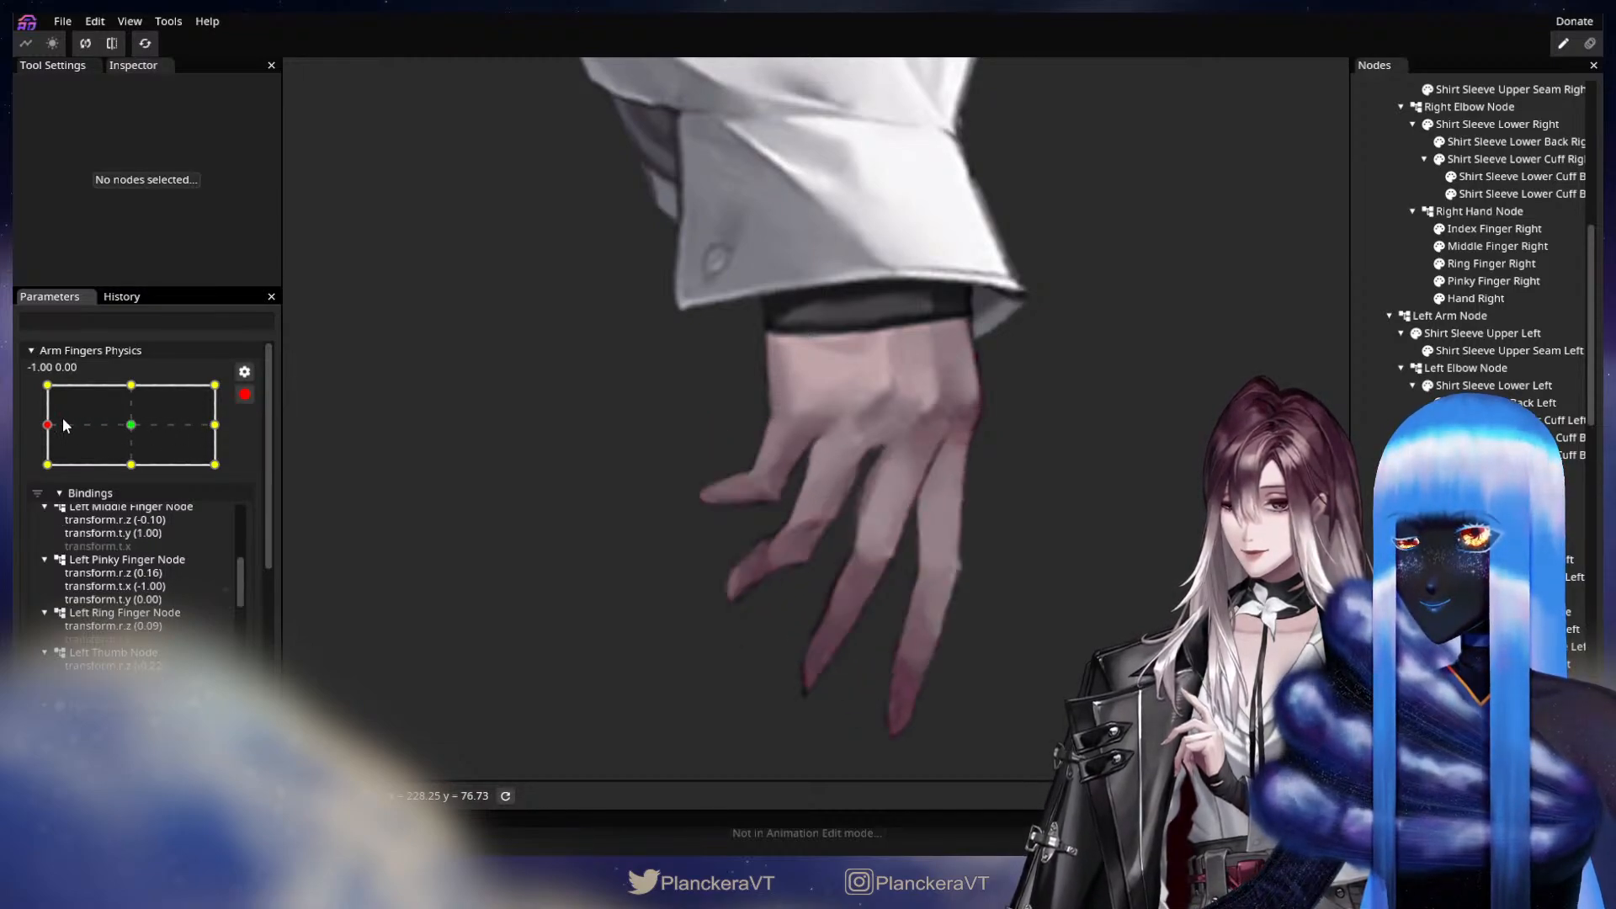
click(116, 387)
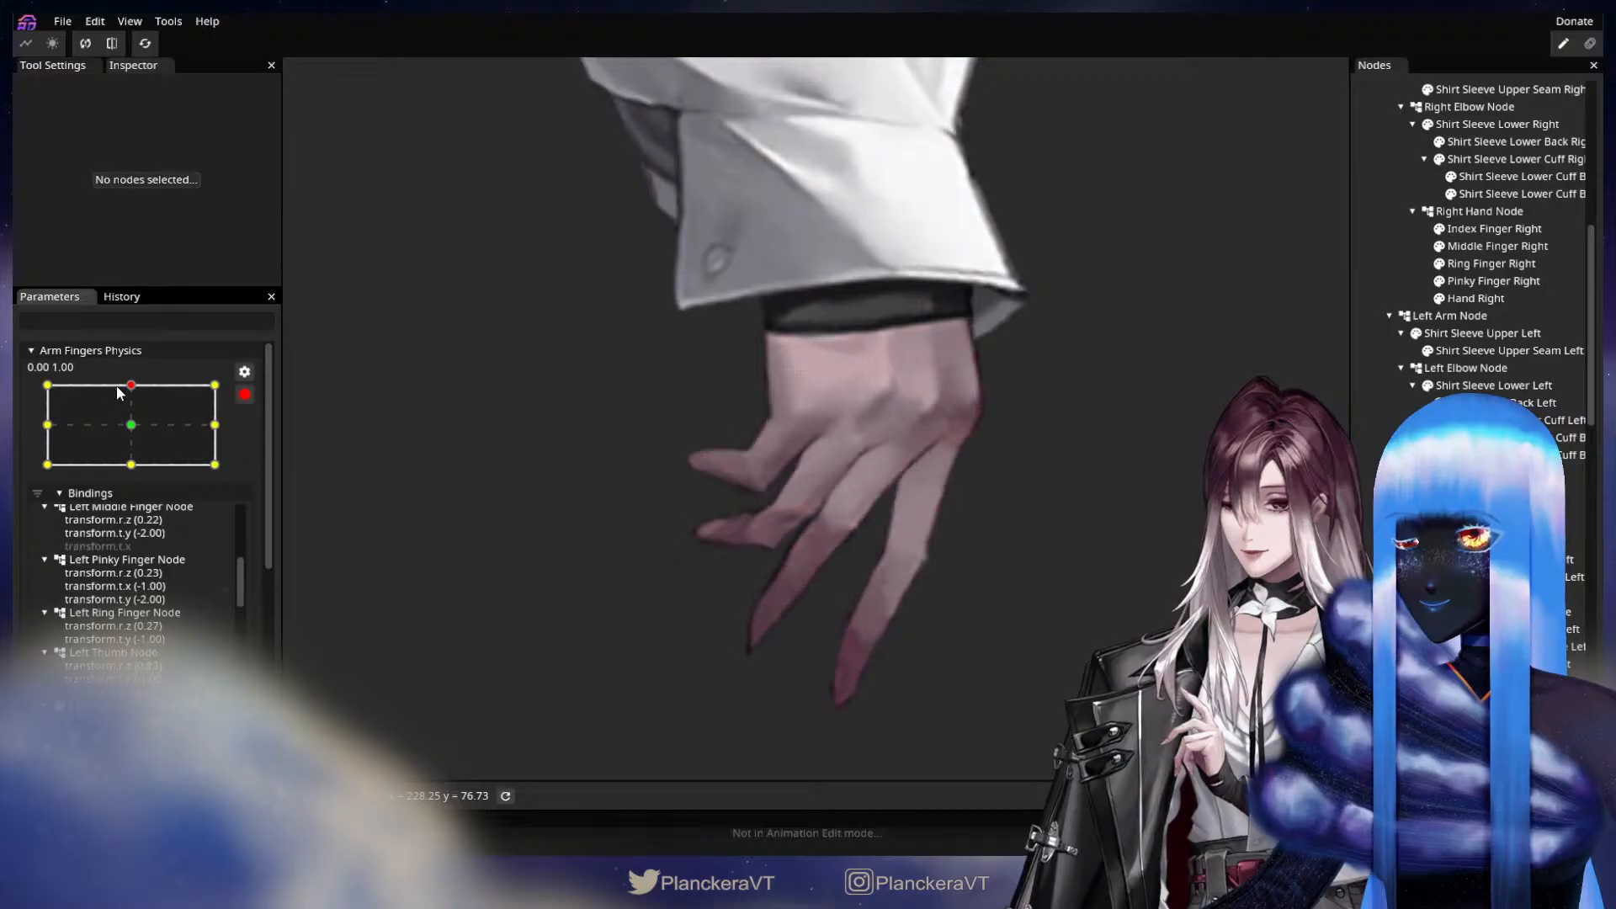
click(131, 465)
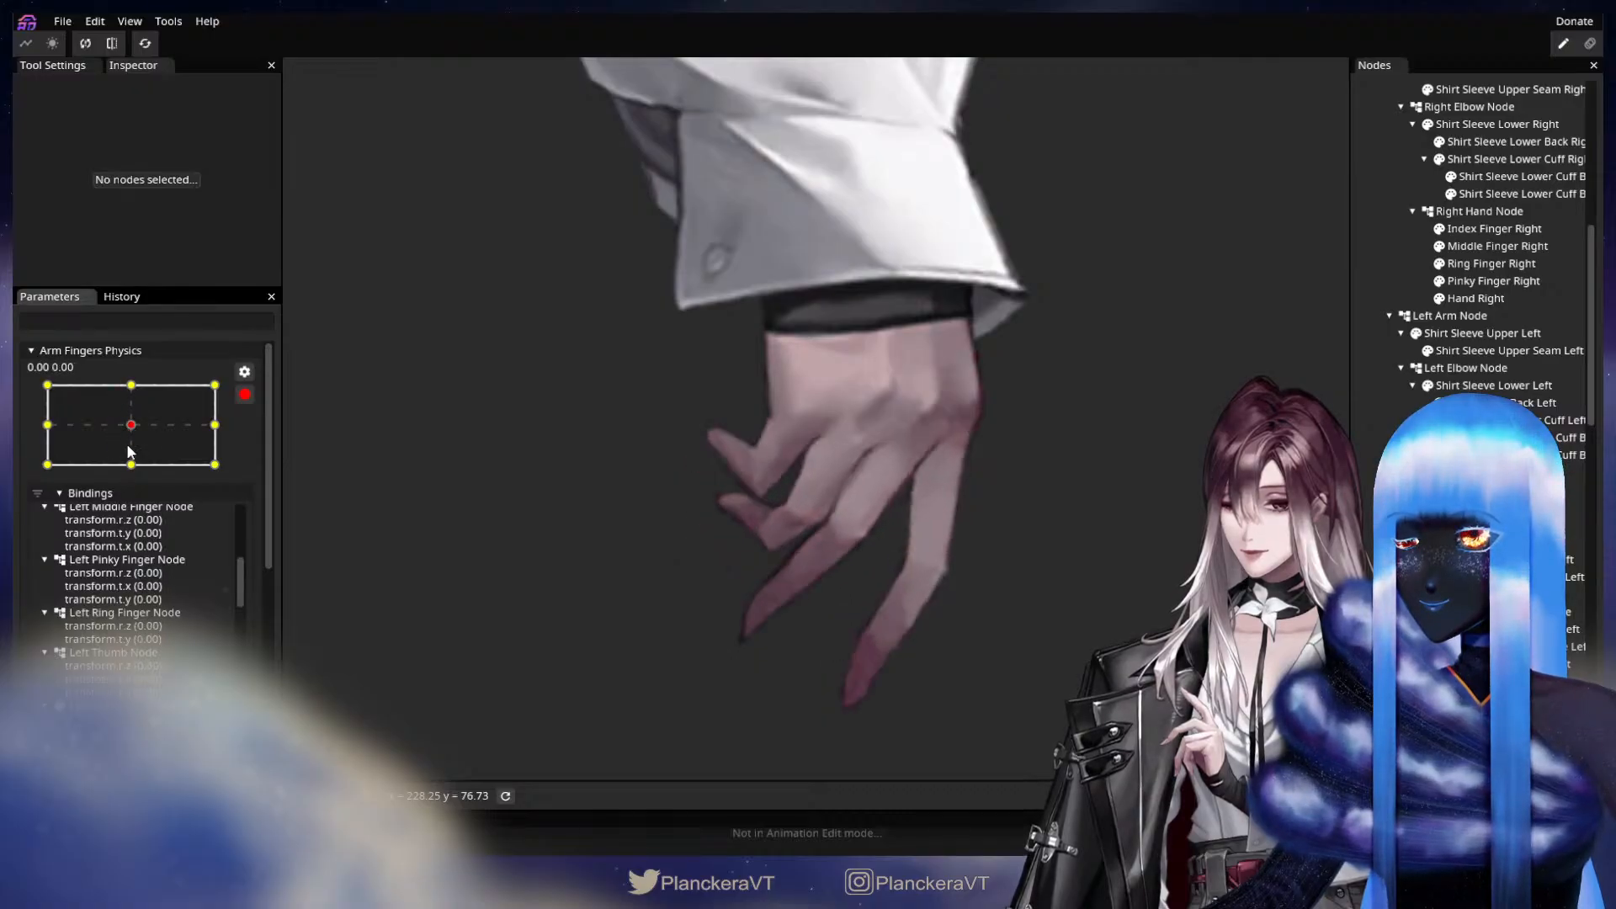
click(131, 425)
click(131, 464)
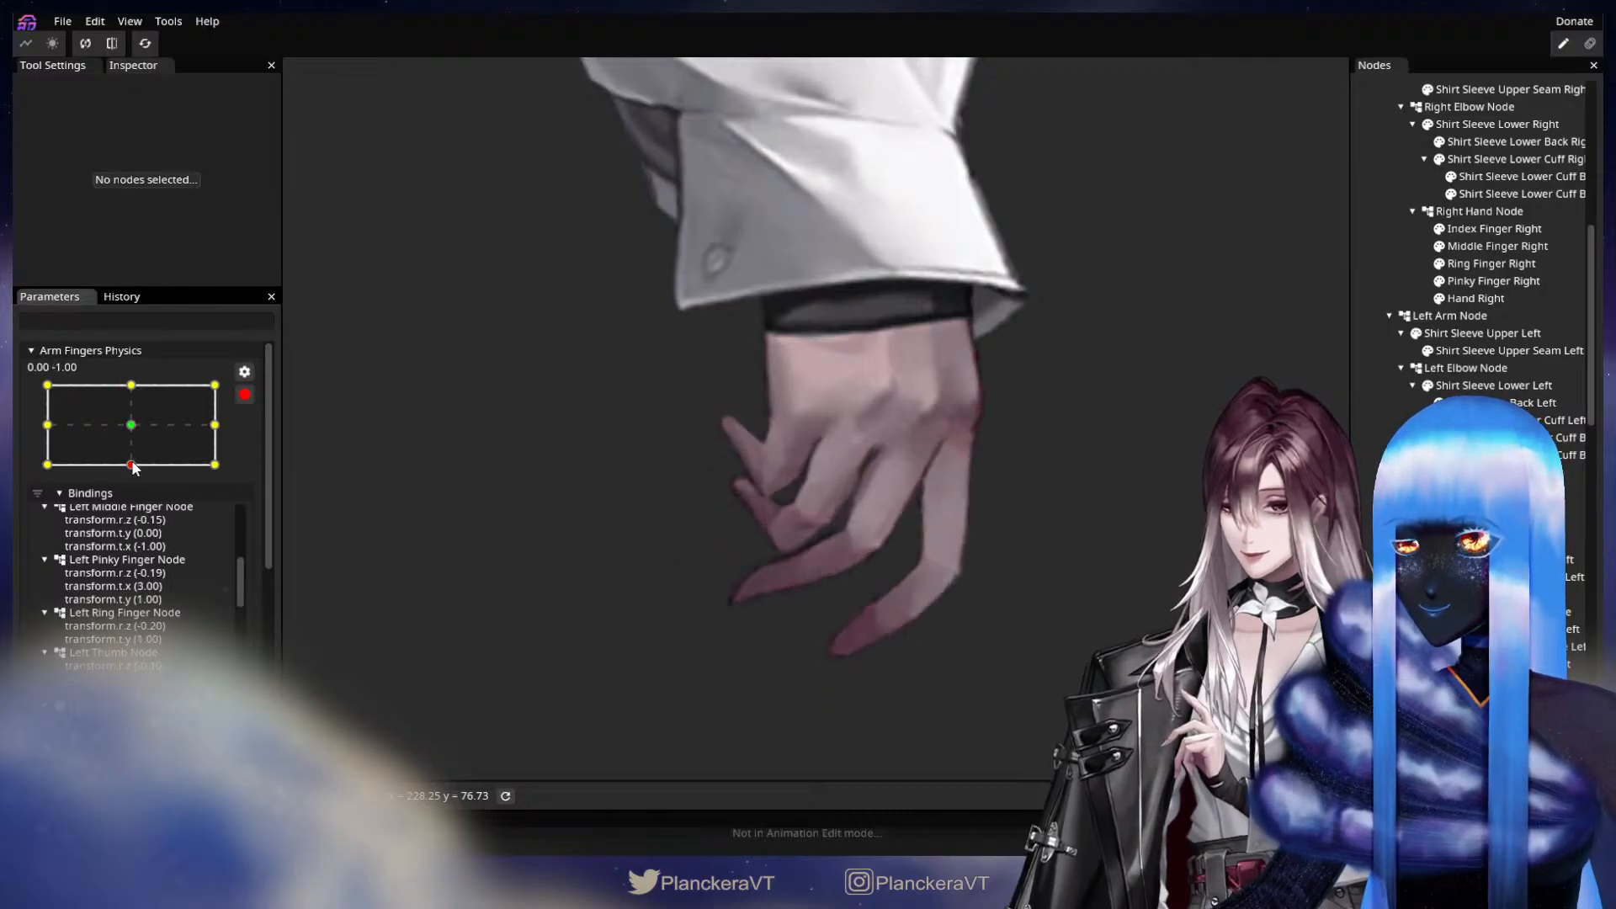
scroll(695, 577, up, 5)
drag(646, 572, 758, 505)
scroll(968, 588, up, 2)
scroll(841, 530, up, 2)
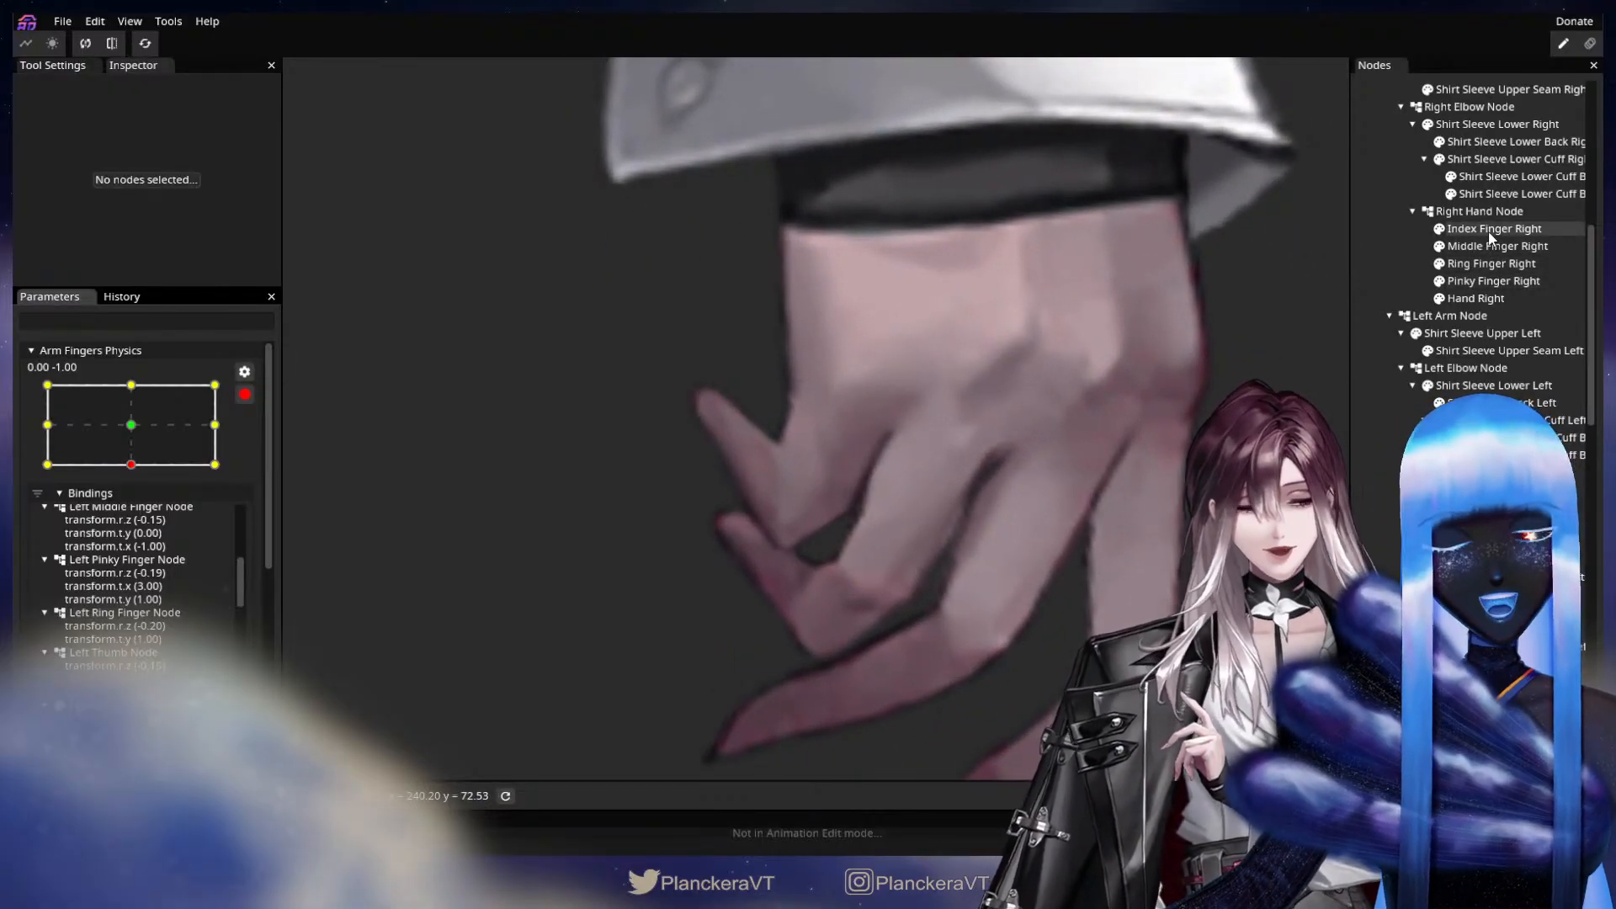
Push two outer-edge vertices near the Pinky Finger Right tip slightly outward at the 0.00, -1.00 keypoint.
click(1494, 281)
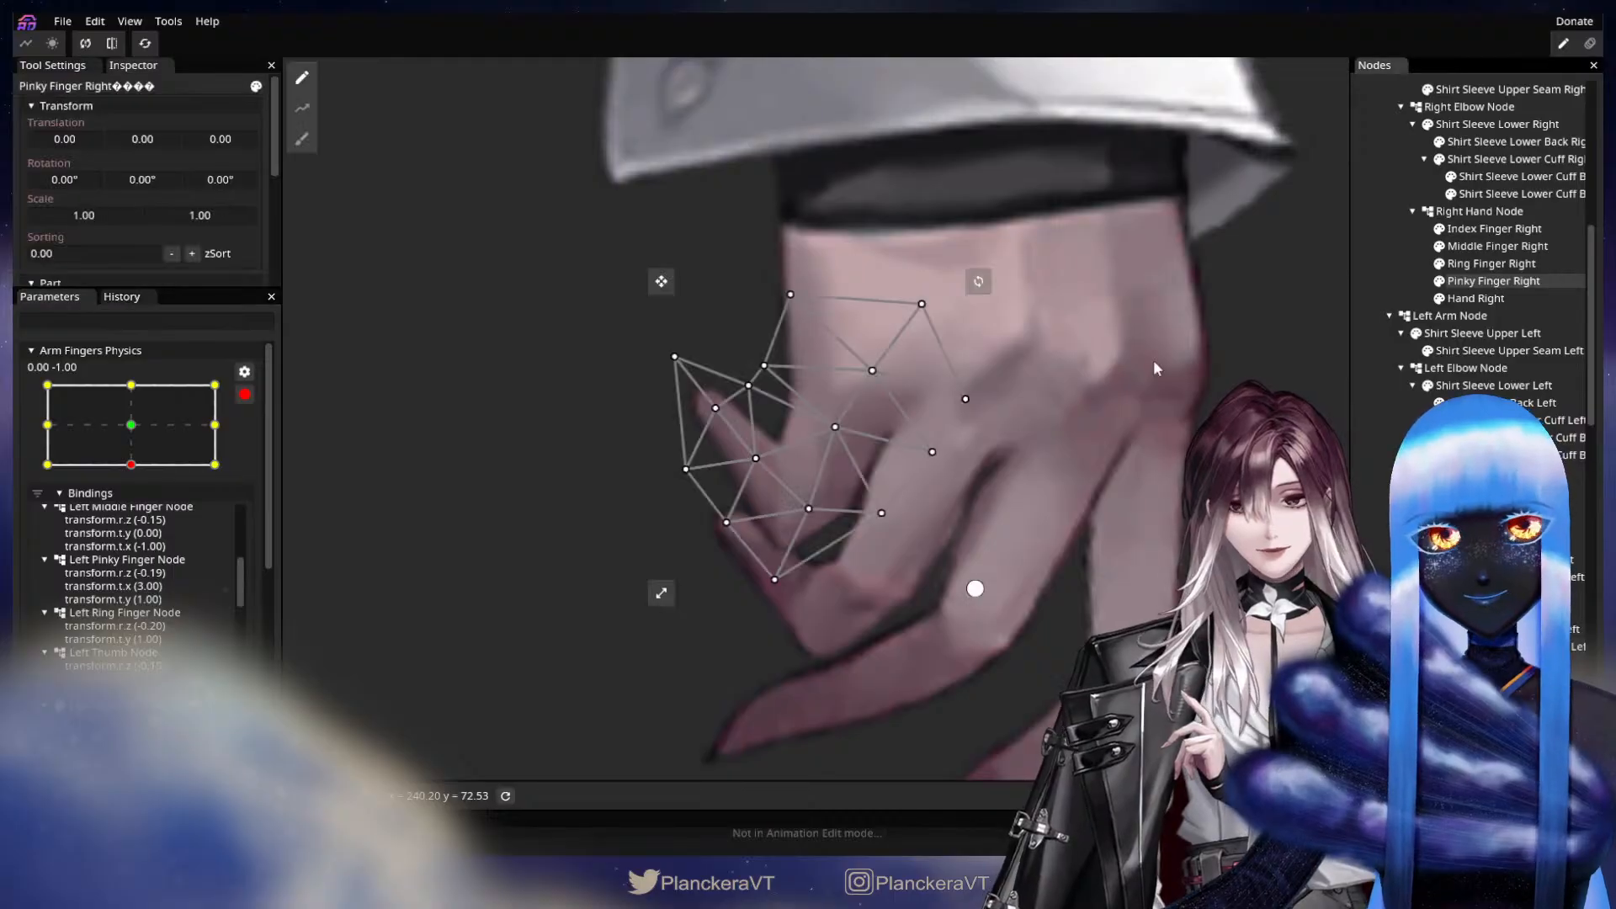
scroll(674, 471, up, 1)
drag(661, 487, 653, 492)
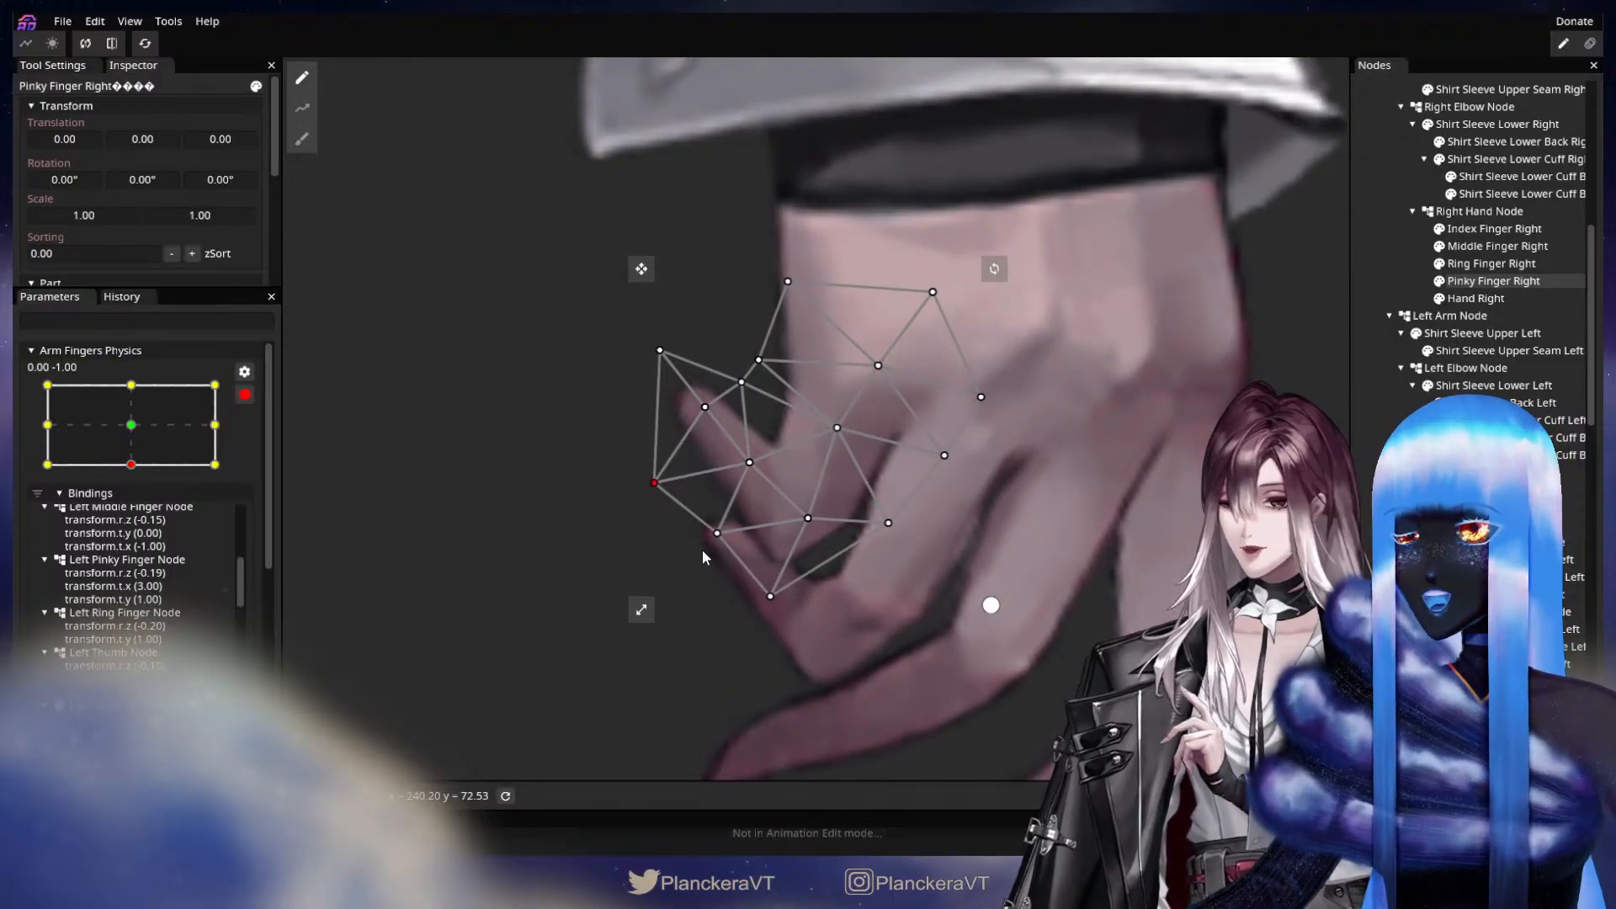
drag(712, 543, 703, 547)
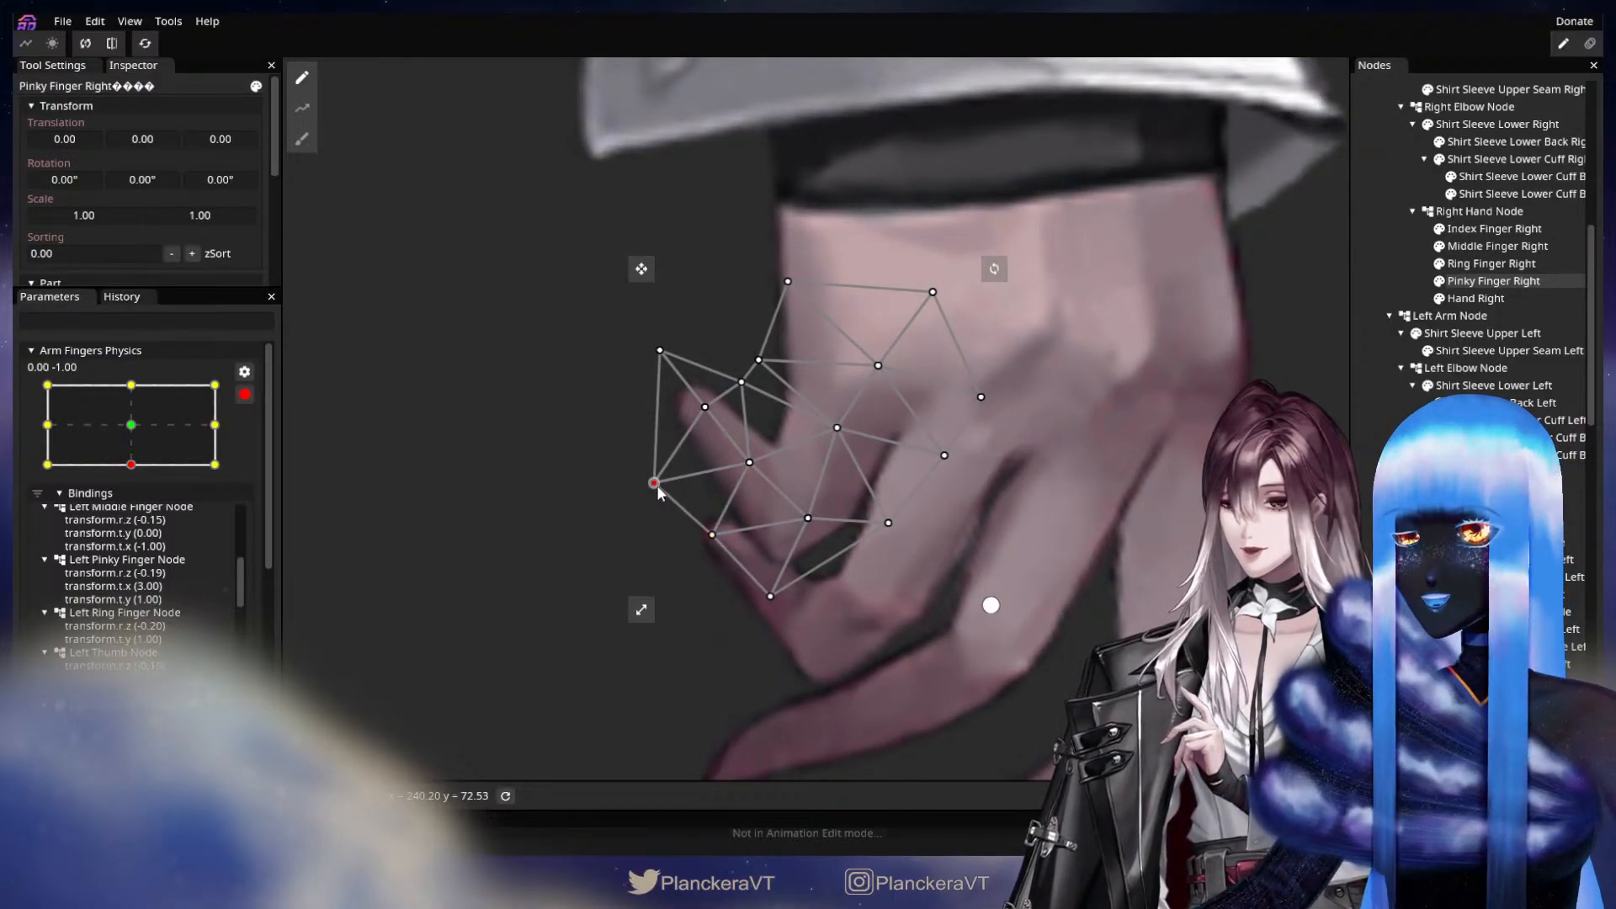
drag(658, 487, 657, 488)
click(914, 636)
Sweep Arm Fingers Physics from neutral to -1.00, 0.00 and -1.00, 1.00, and examine the right hand's fingers.
scroll(913, 636, down, 6)
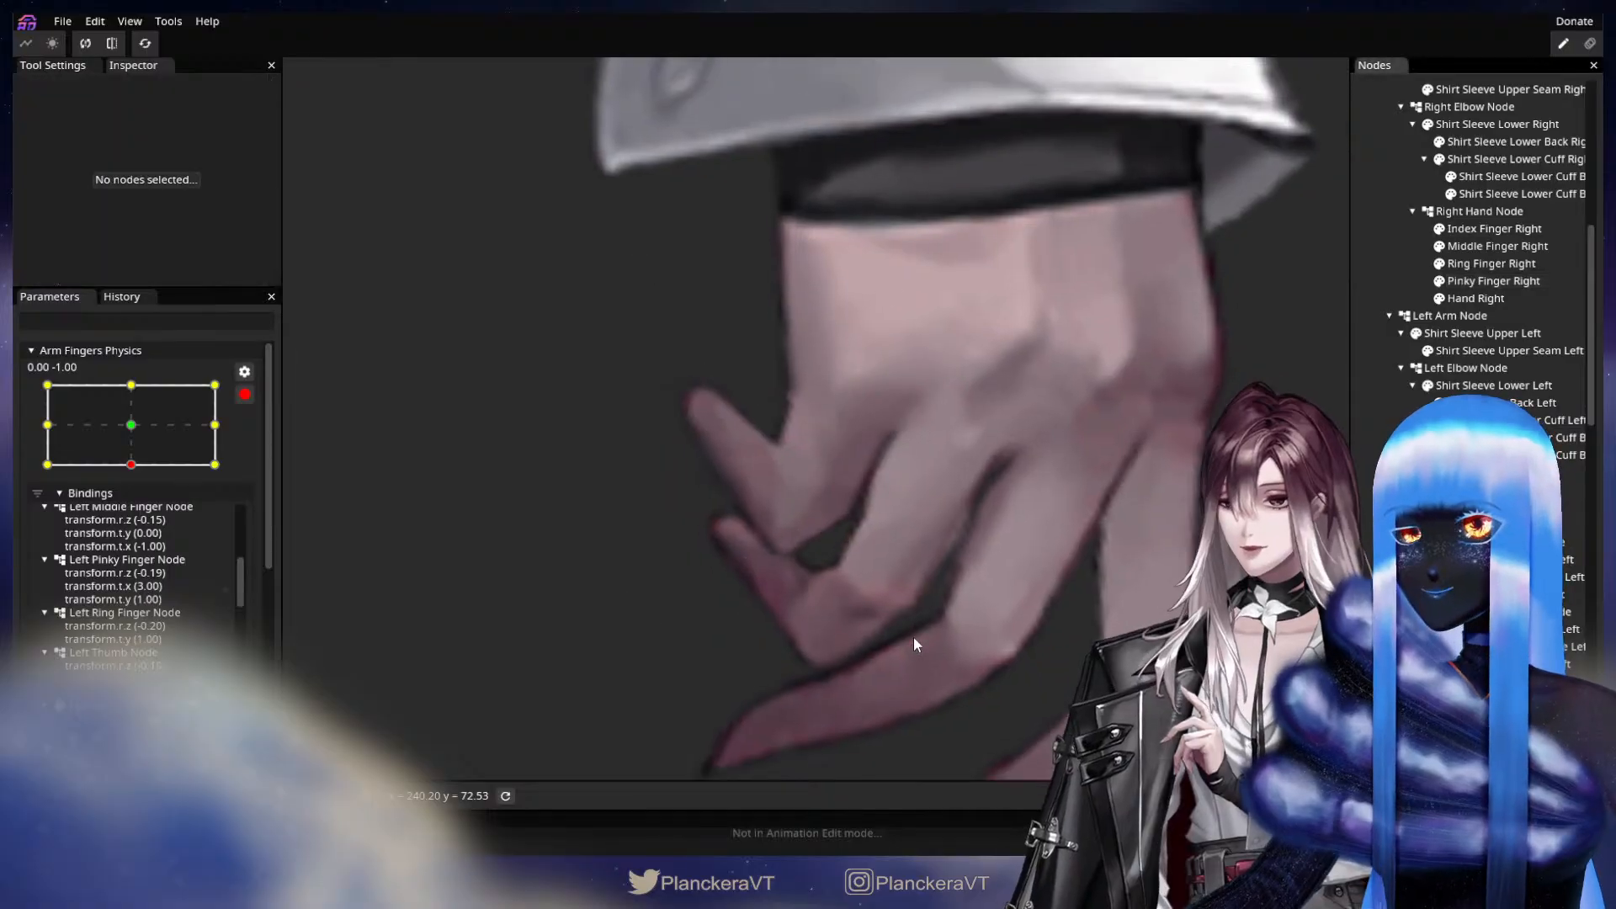
scroll(961, 595, down, 4)
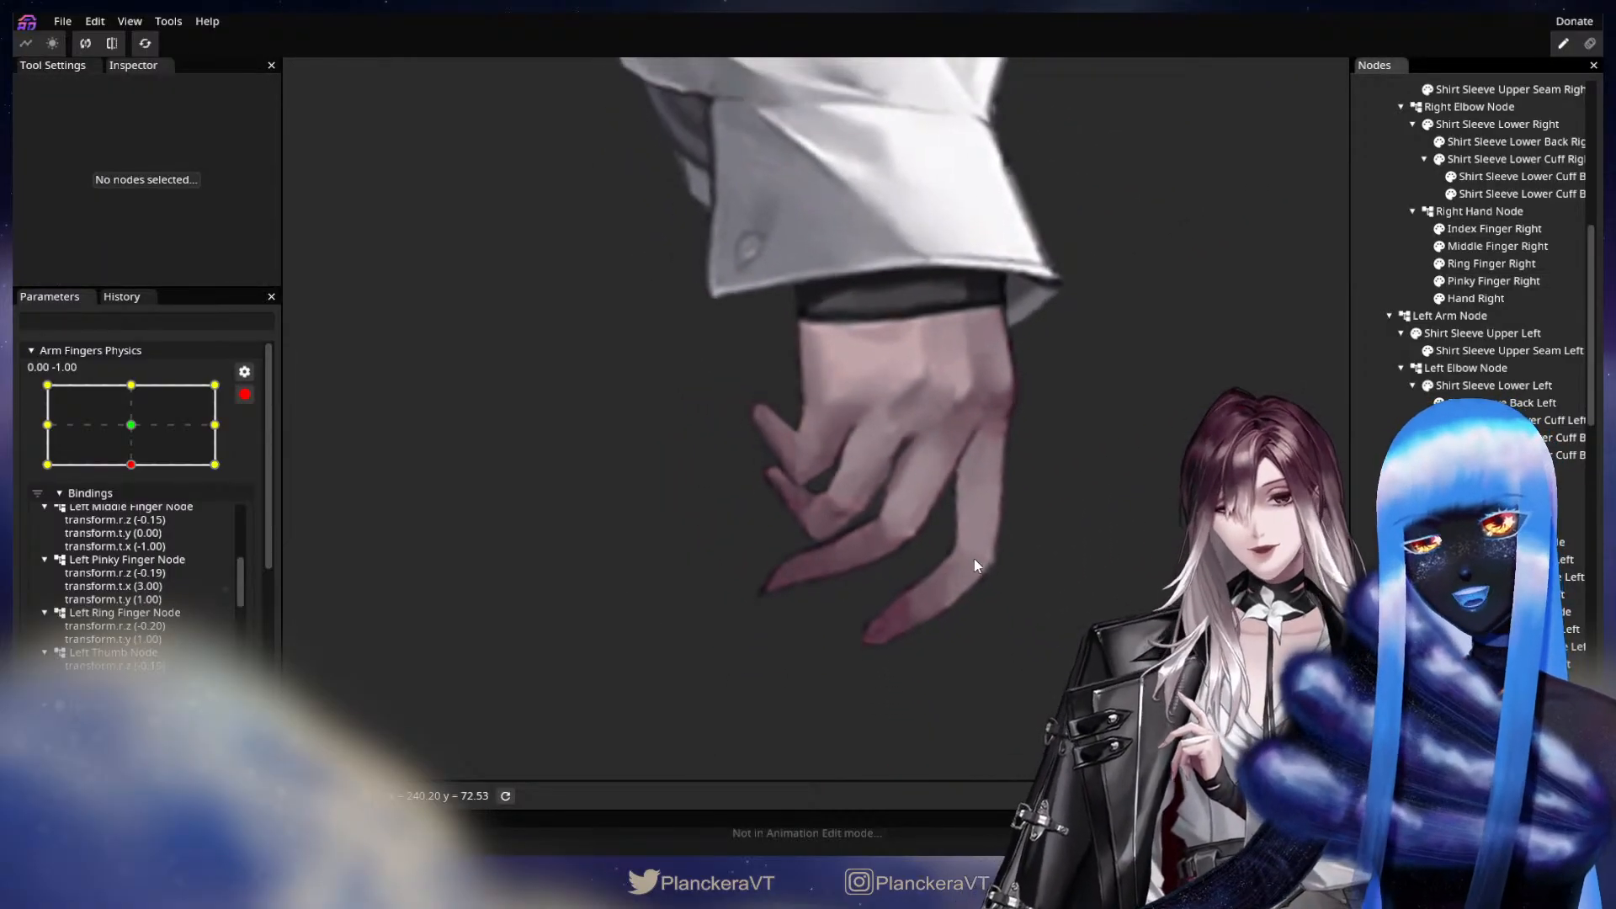
drag(133, 425, 35, 391)
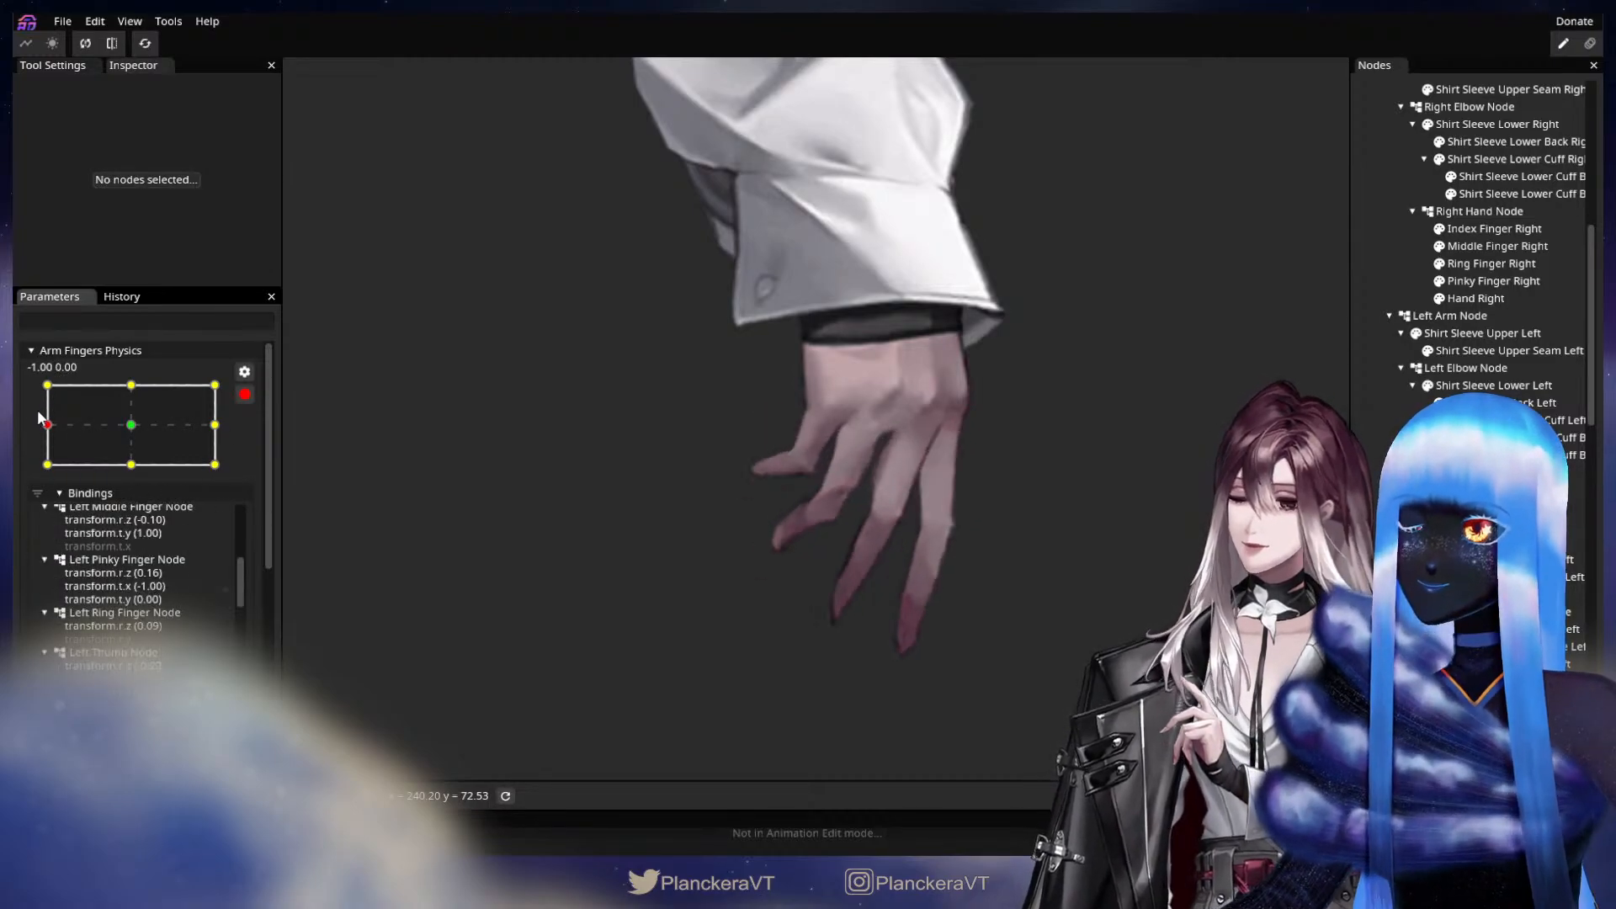
mouse_move(37, 385)
mouse_down()
mouse_move(37, 420)
mouse_move(37, 385)
mouse_up()
drag(781, 653, 795, 530)
scroll(795, 530, up, 3)
scroll(805, 534, up, 2)
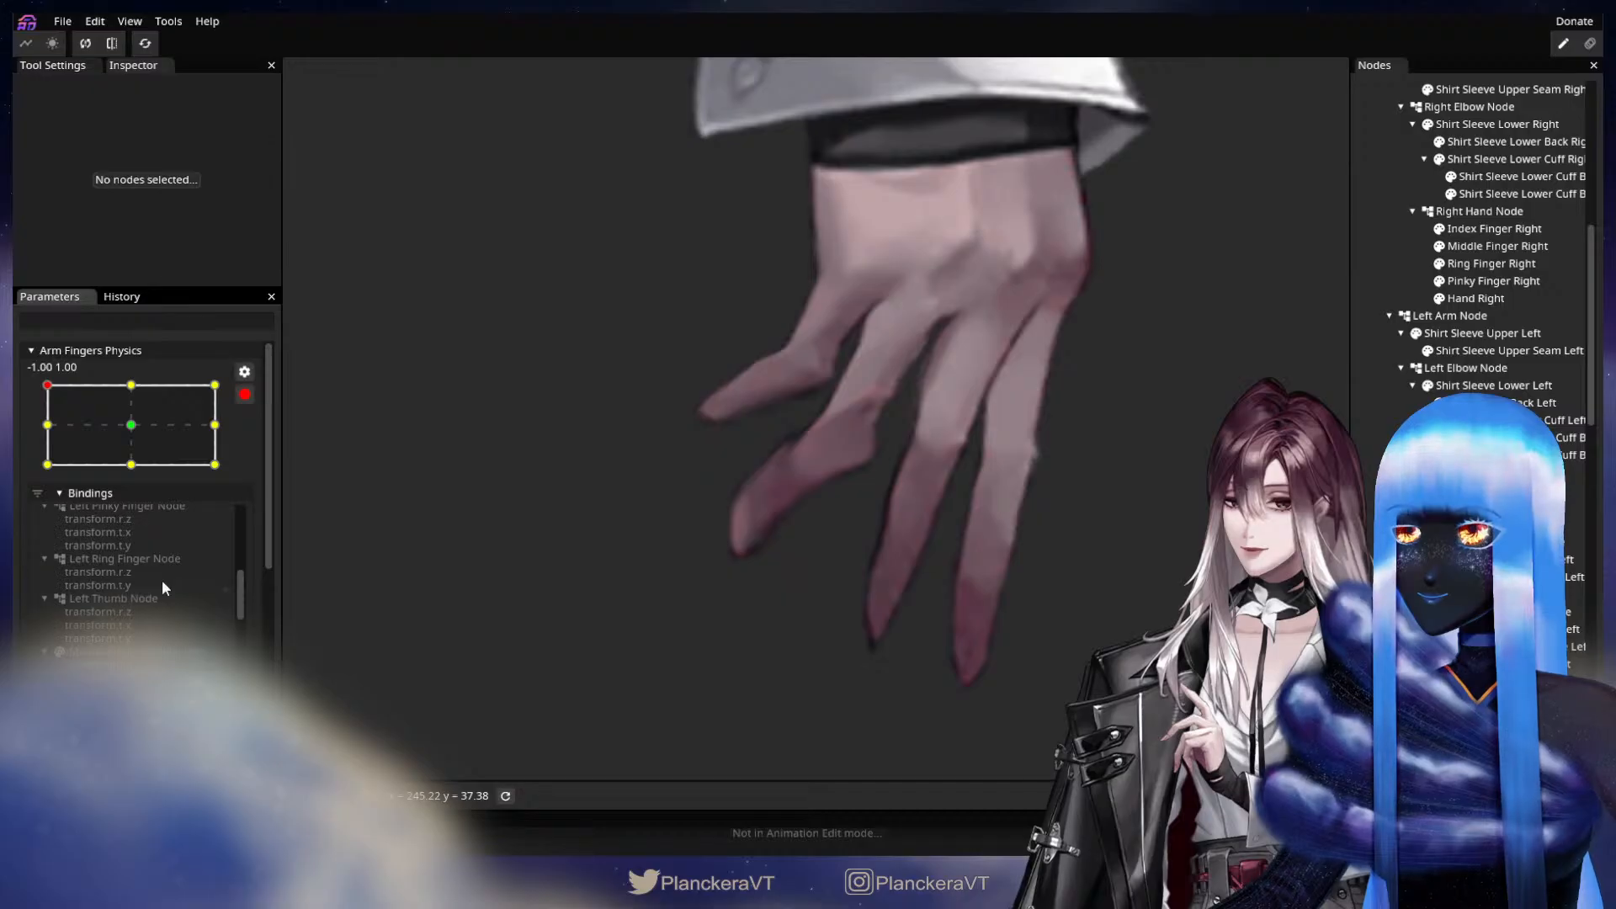
Try changing the Ring Finger Right deform binding at the -1.00, 0.00 keypoint, and undo that change.
click(42, 423)
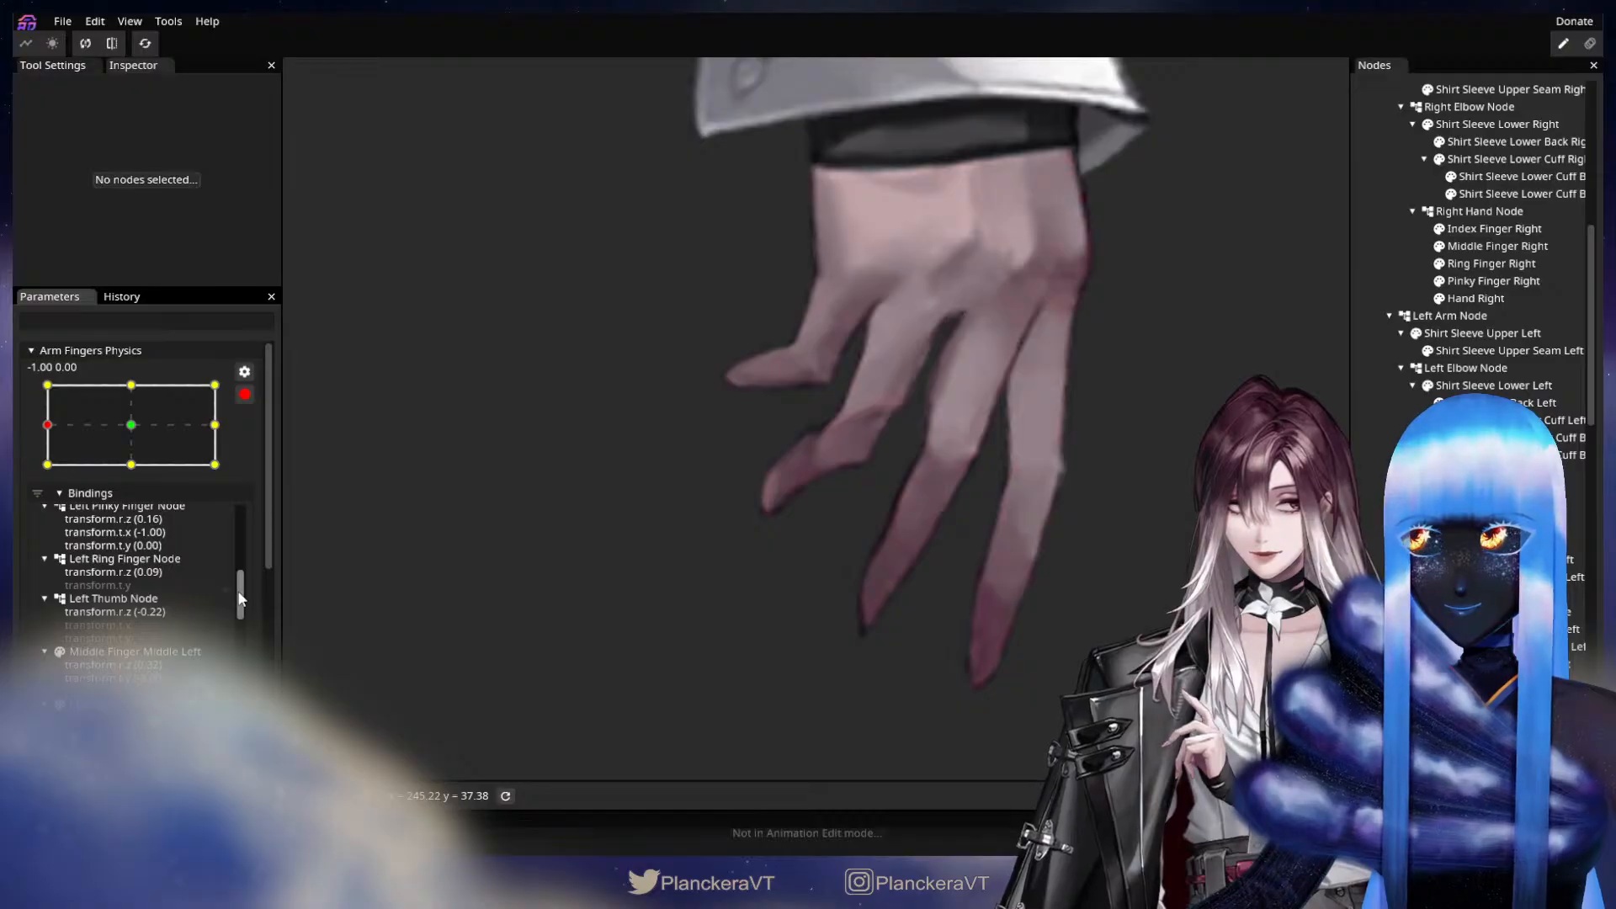
drag(239, 599, 249, 687)
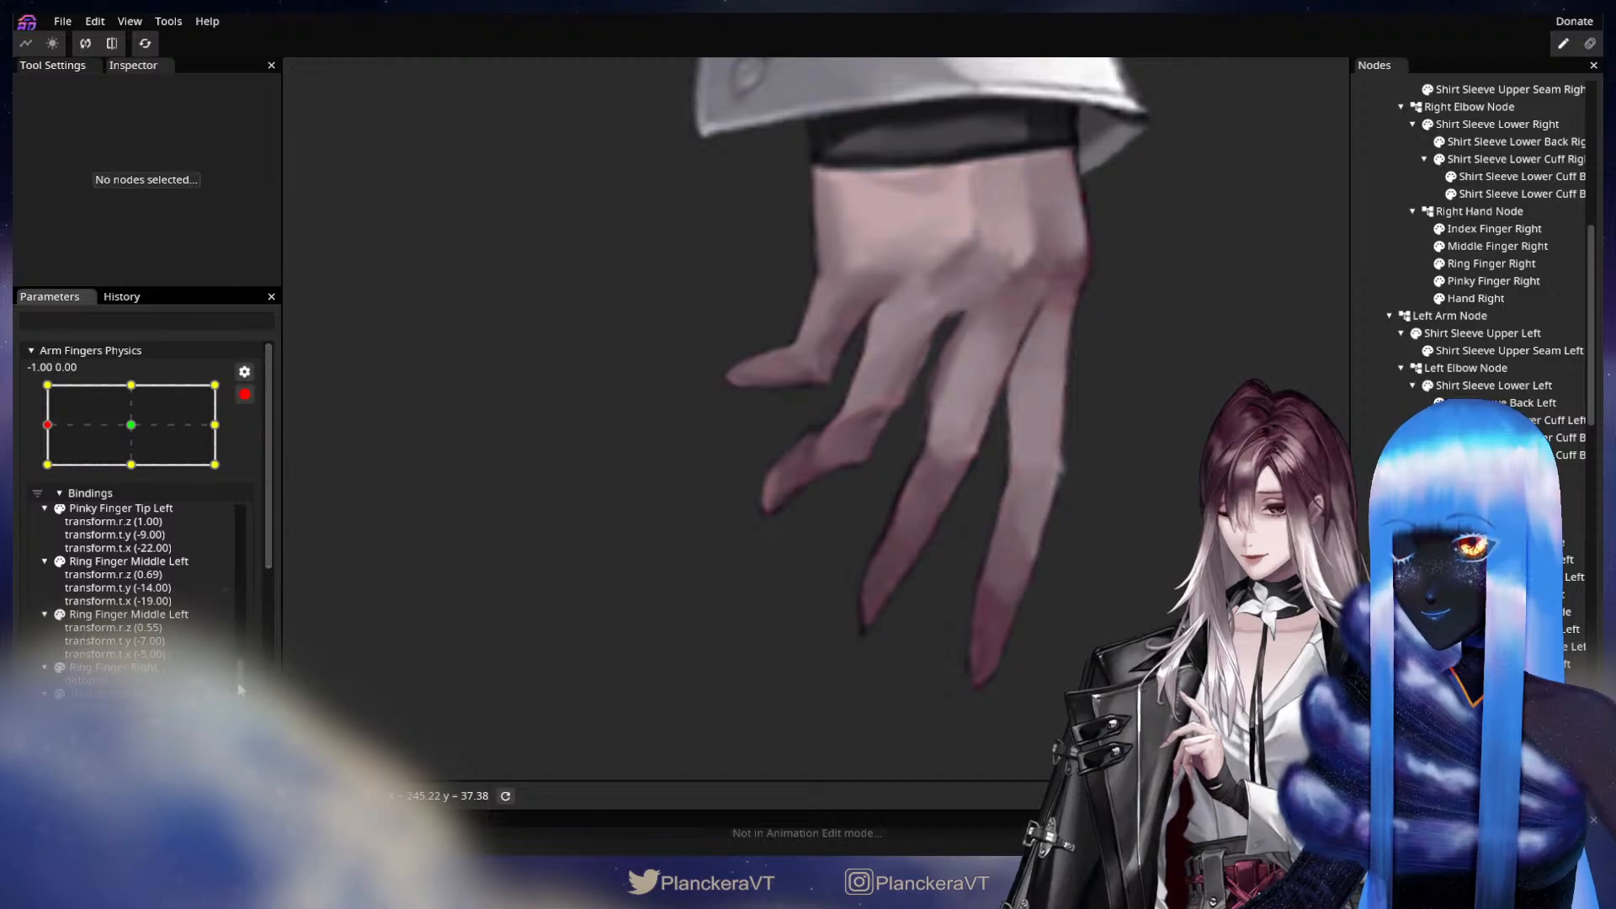
scroll(132, 645, down, 1)
click(130, 646)
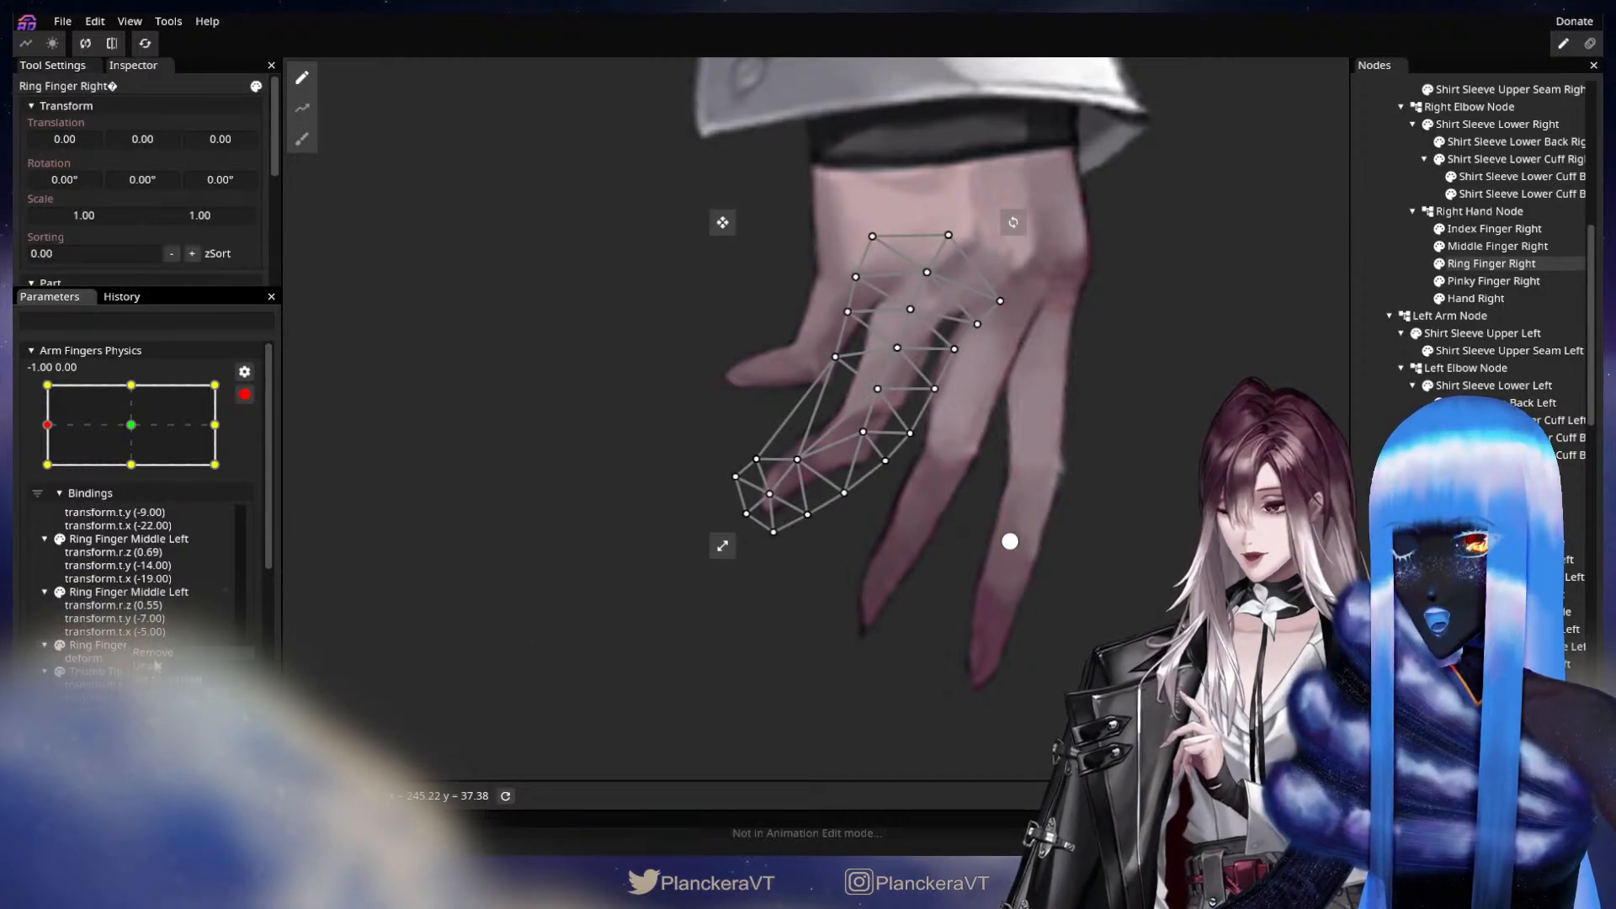
click(150, 783)
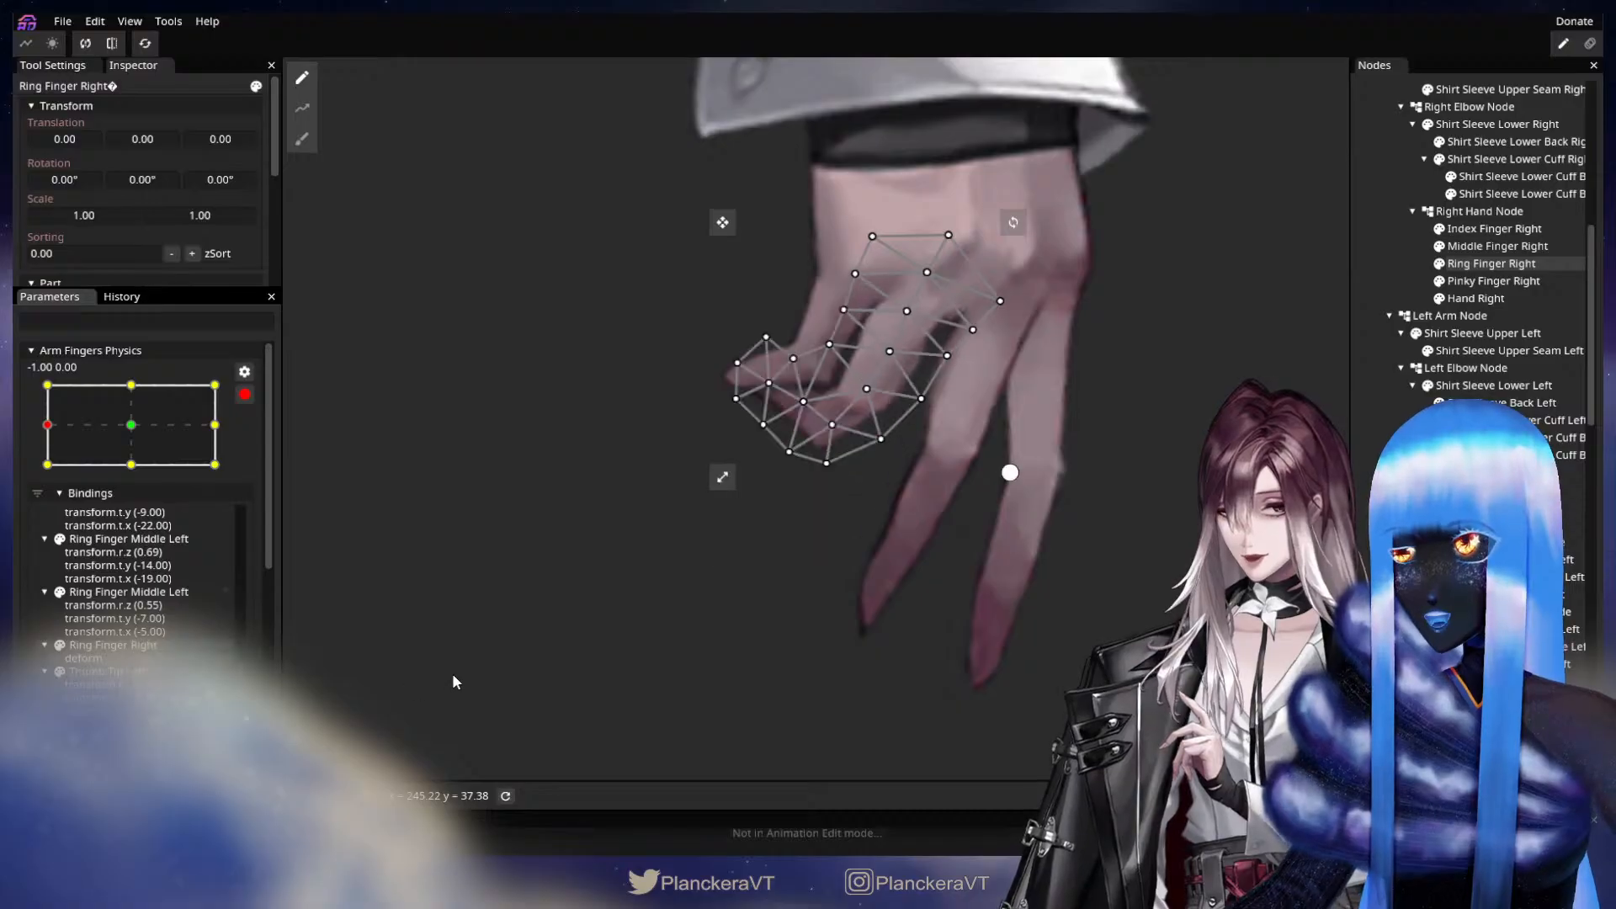
drag(442, 665, 381, 725)
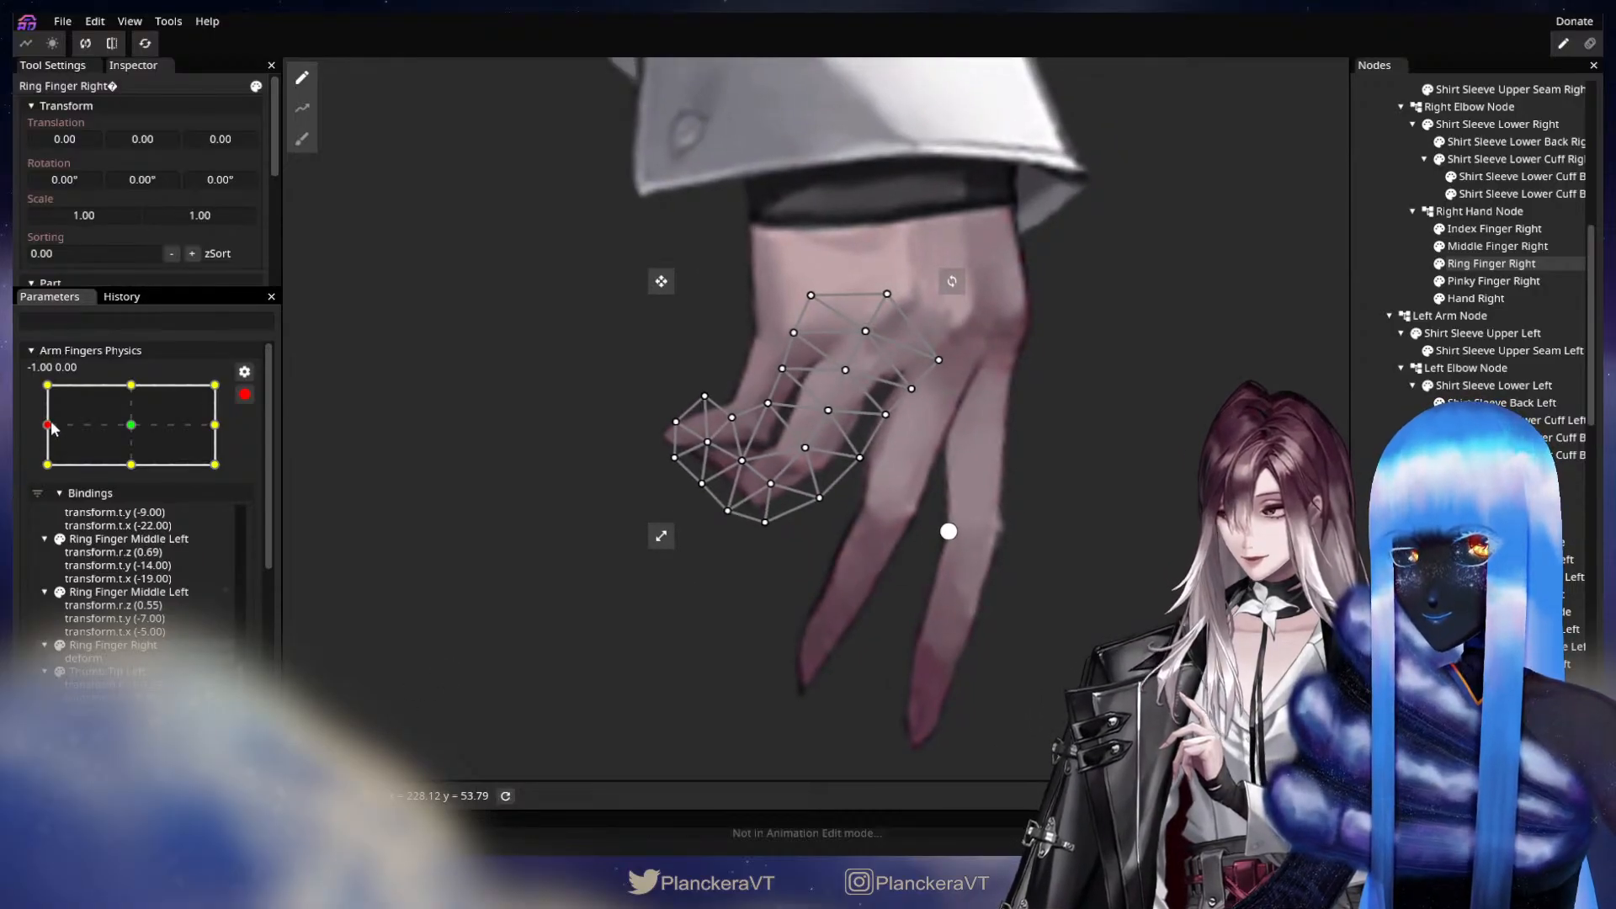
key(ctrl+z)
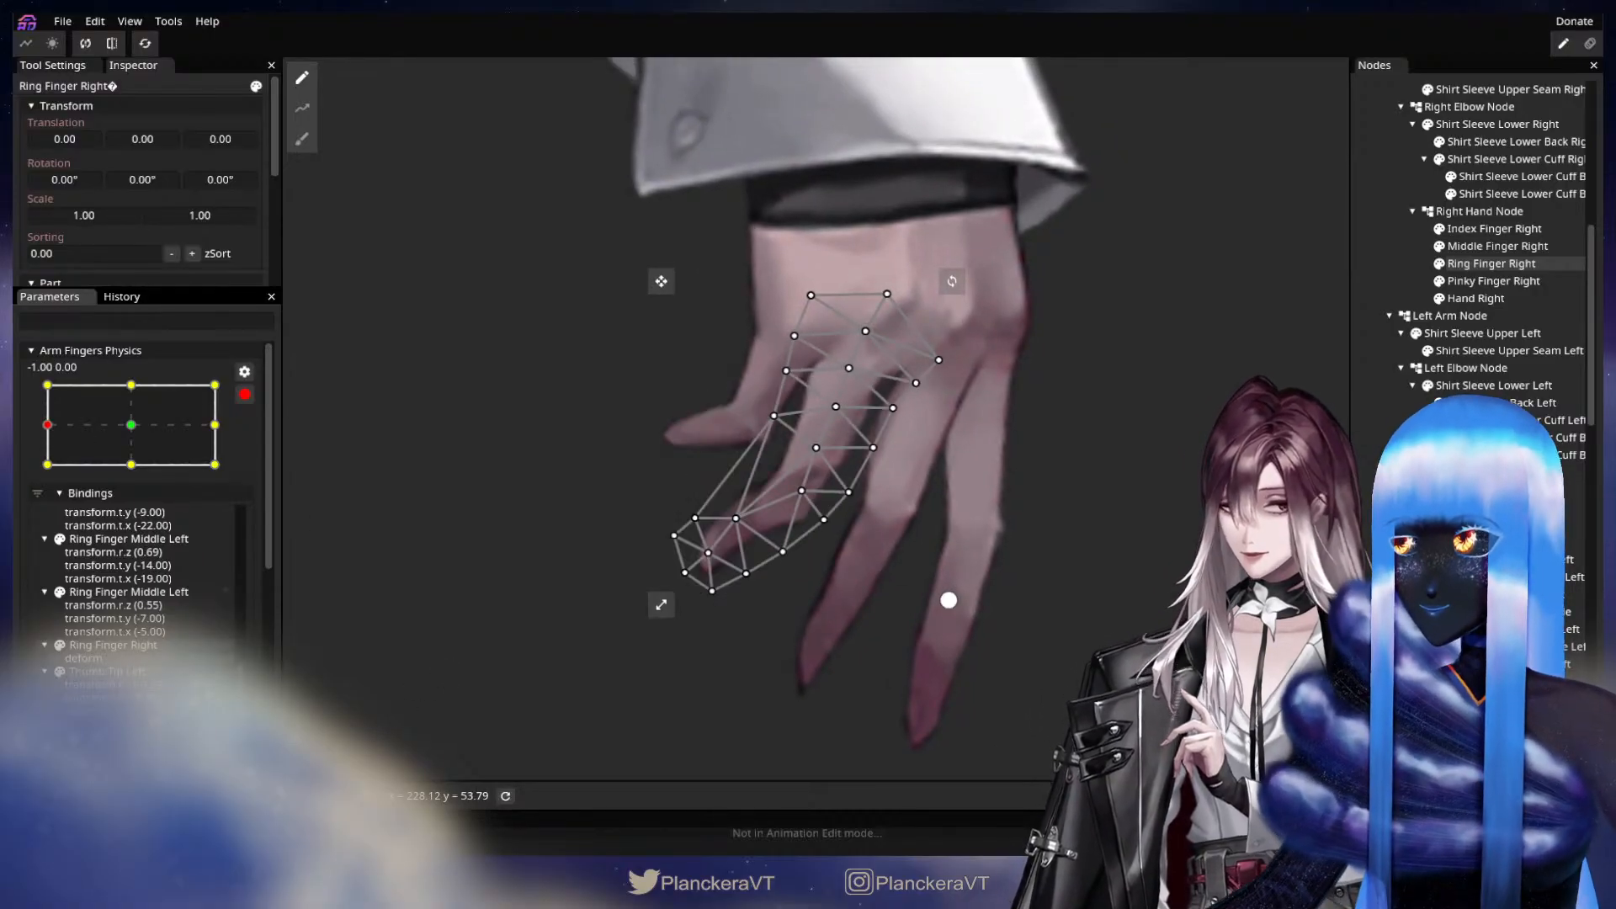
Try changing the Ring Finger Right deform binding at the -1.00, 1.00 keypoint.
click(949, 600)
drag(58, 441, 58, 385)
right_click(128, 646)
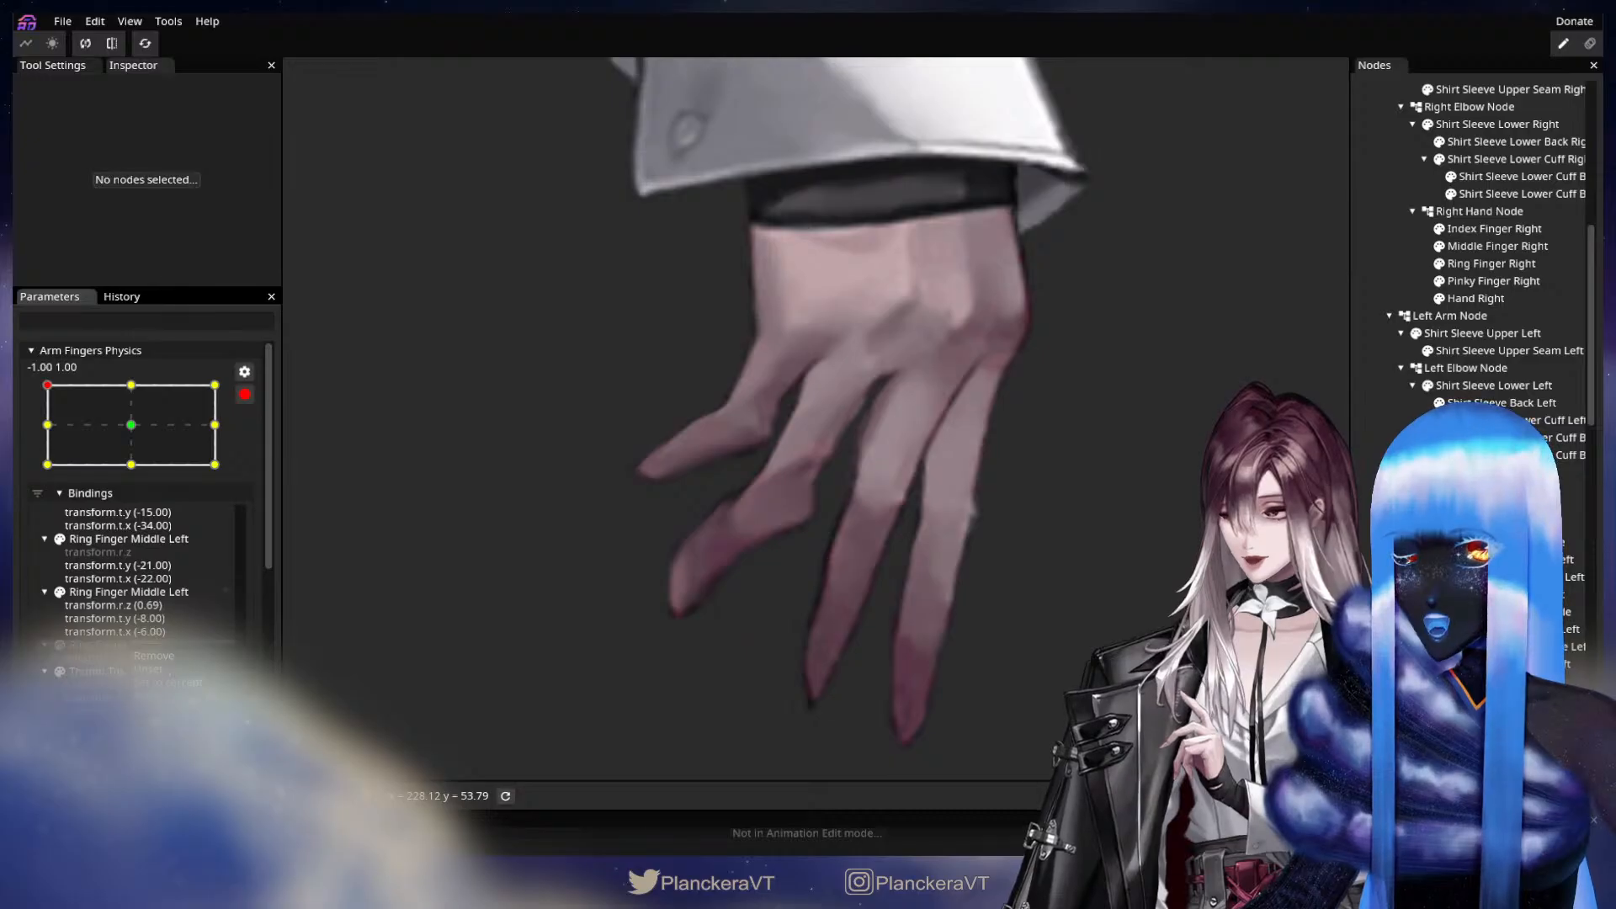
click(148, 669)
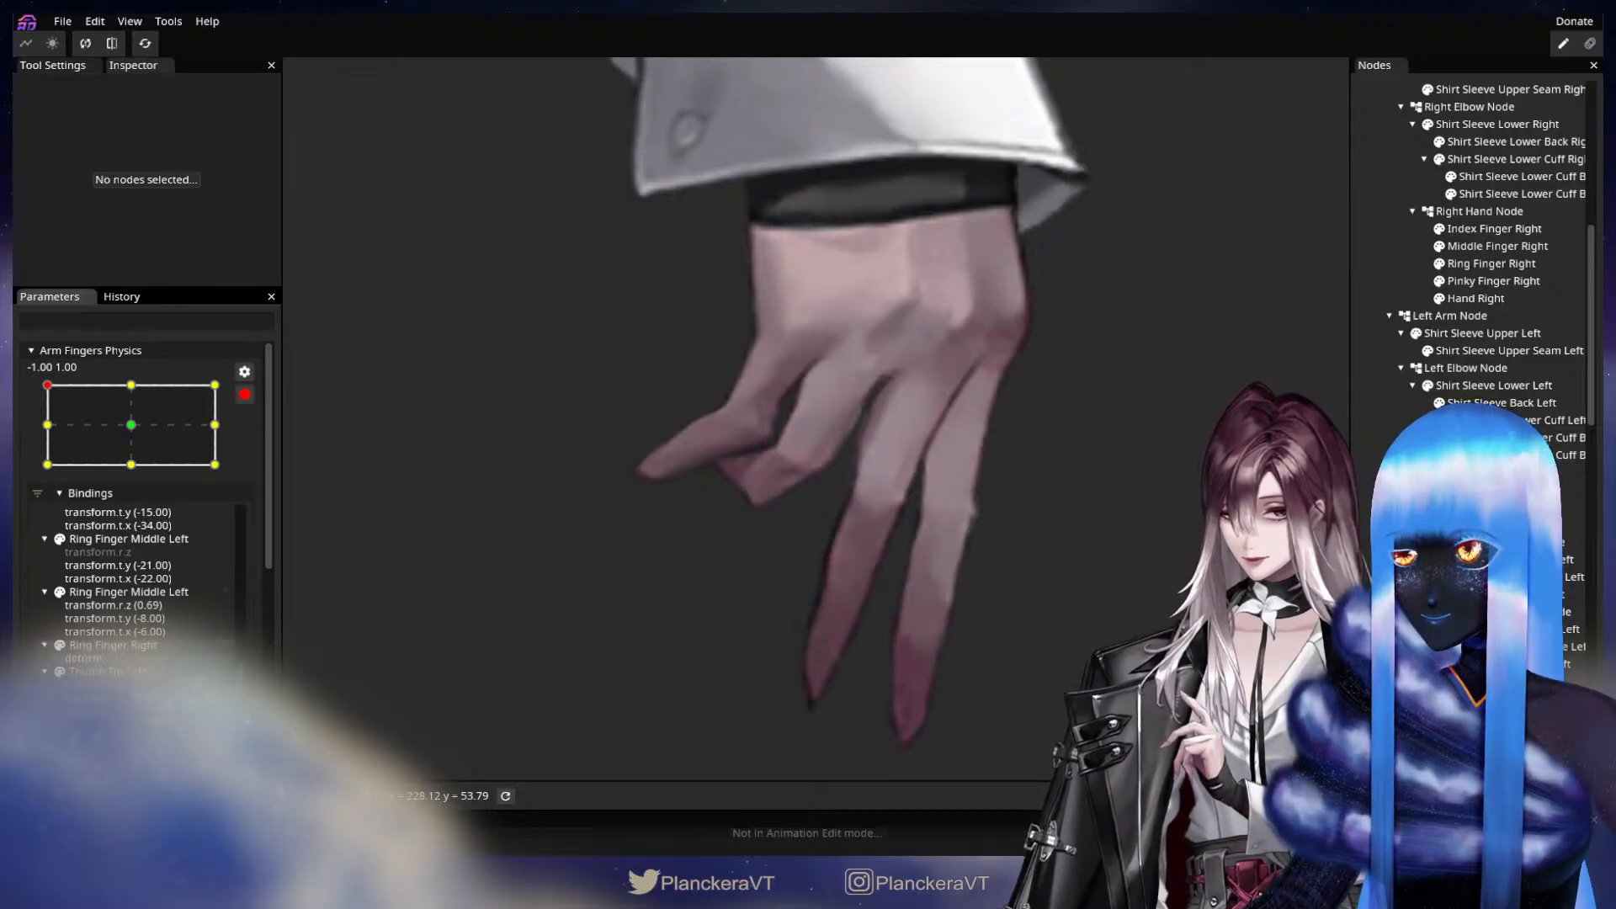
scroll(680, 650, down, 3)
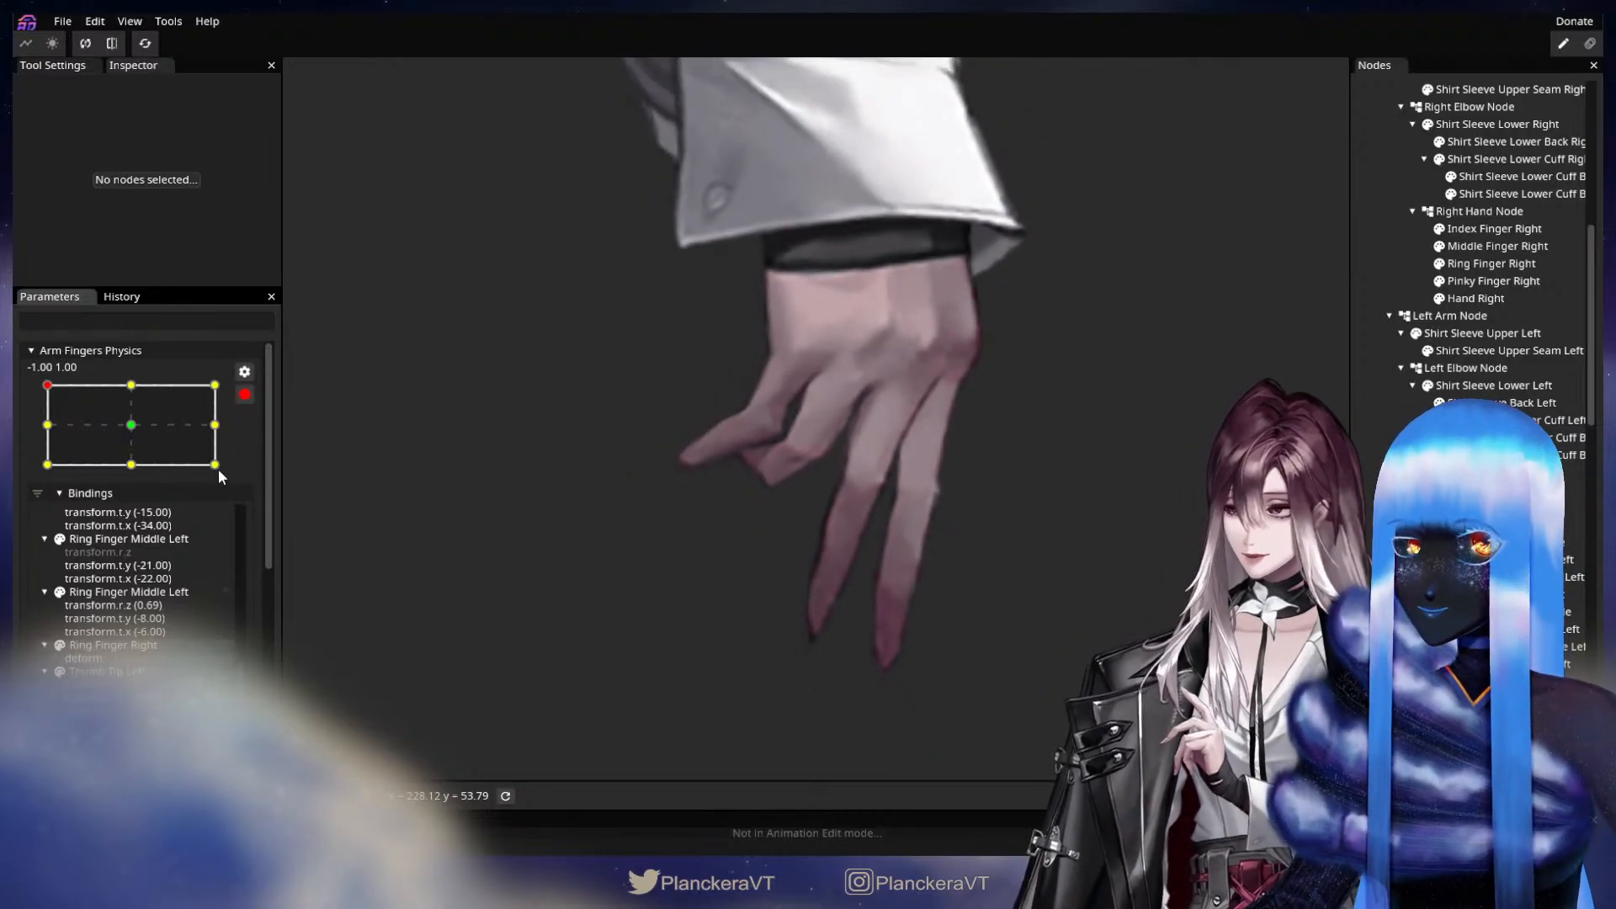
Compare the 0.00, 1.00 pose, and pull a lower-edge vertex of Ring Finger Right slightly inward at -1.00, 1.00.
click(132, 385)
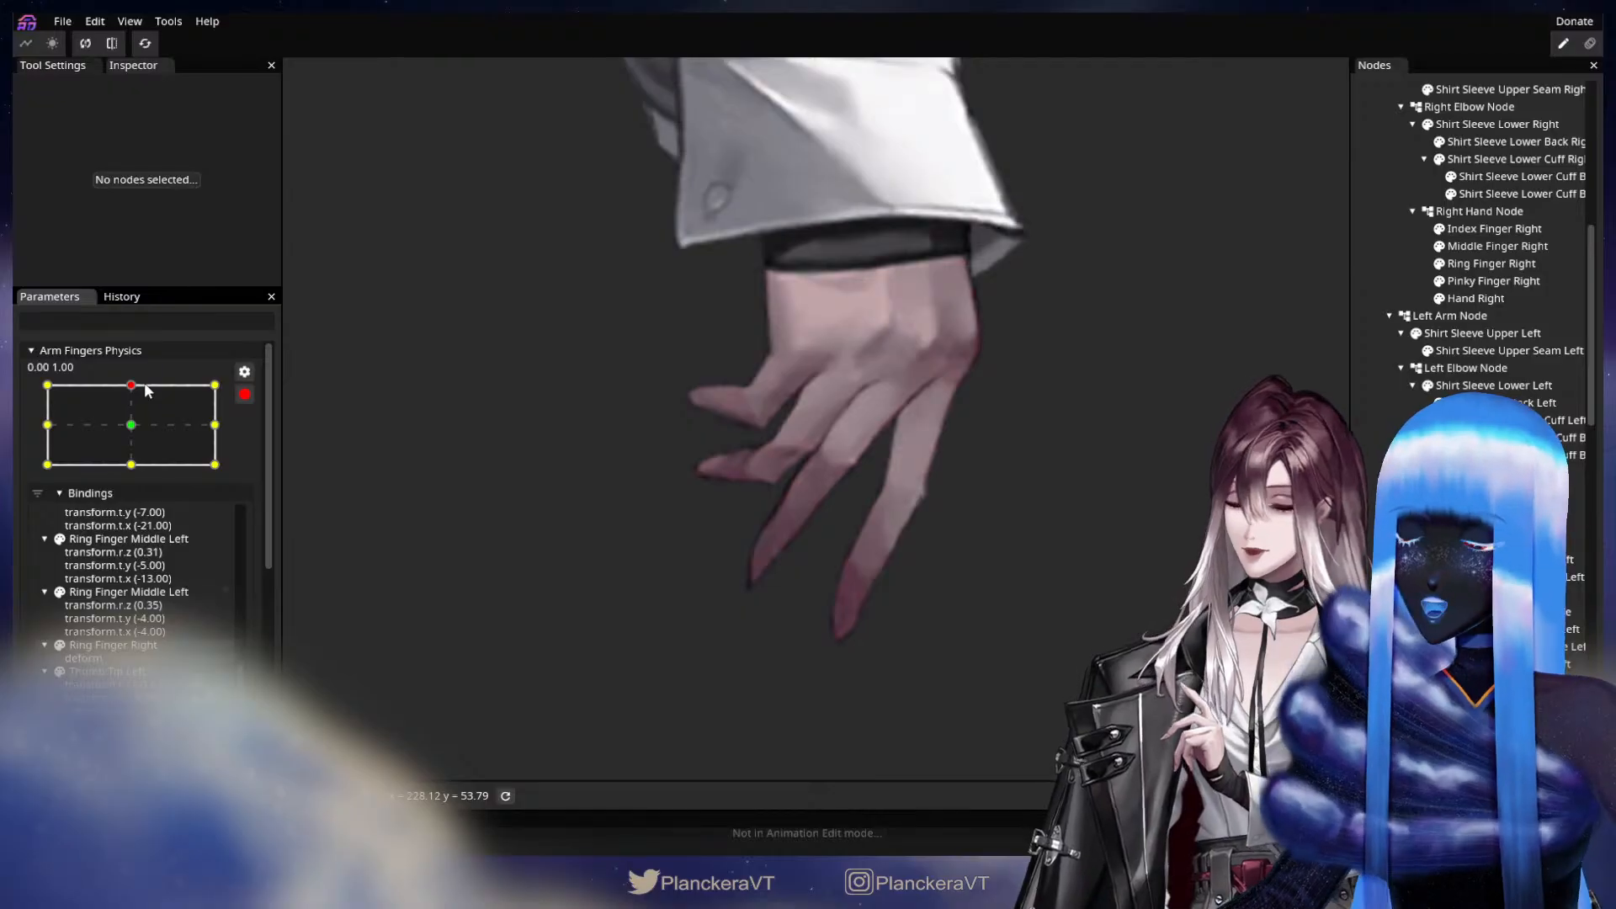
click(47, 384)
scroll(701, 615, up, 4)
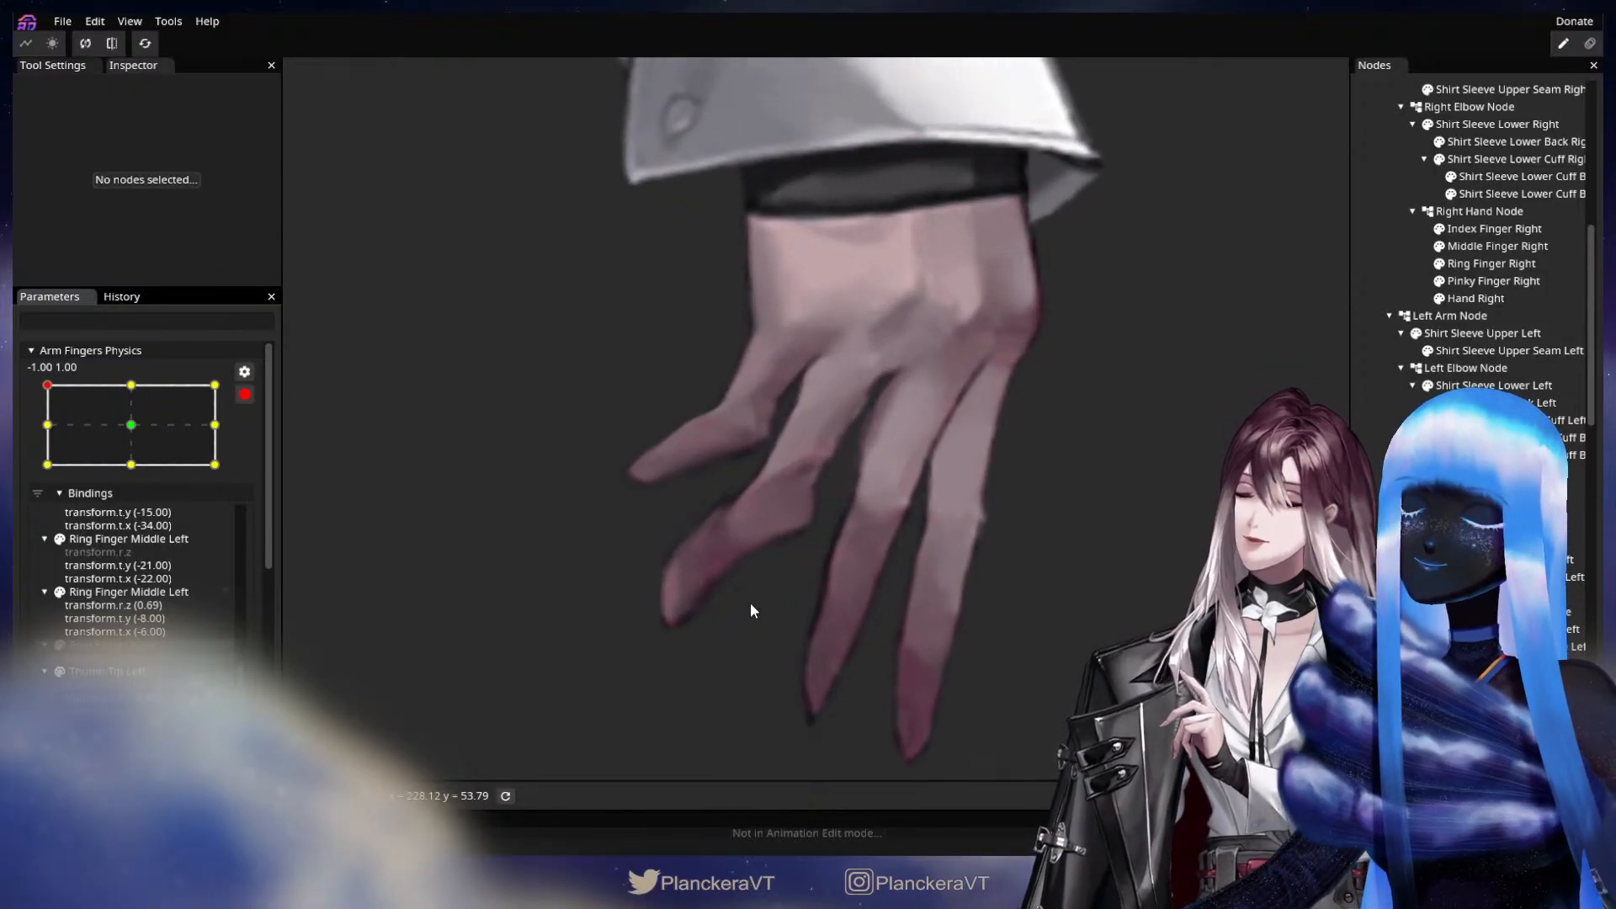
scroll(860, 587, up, 1)
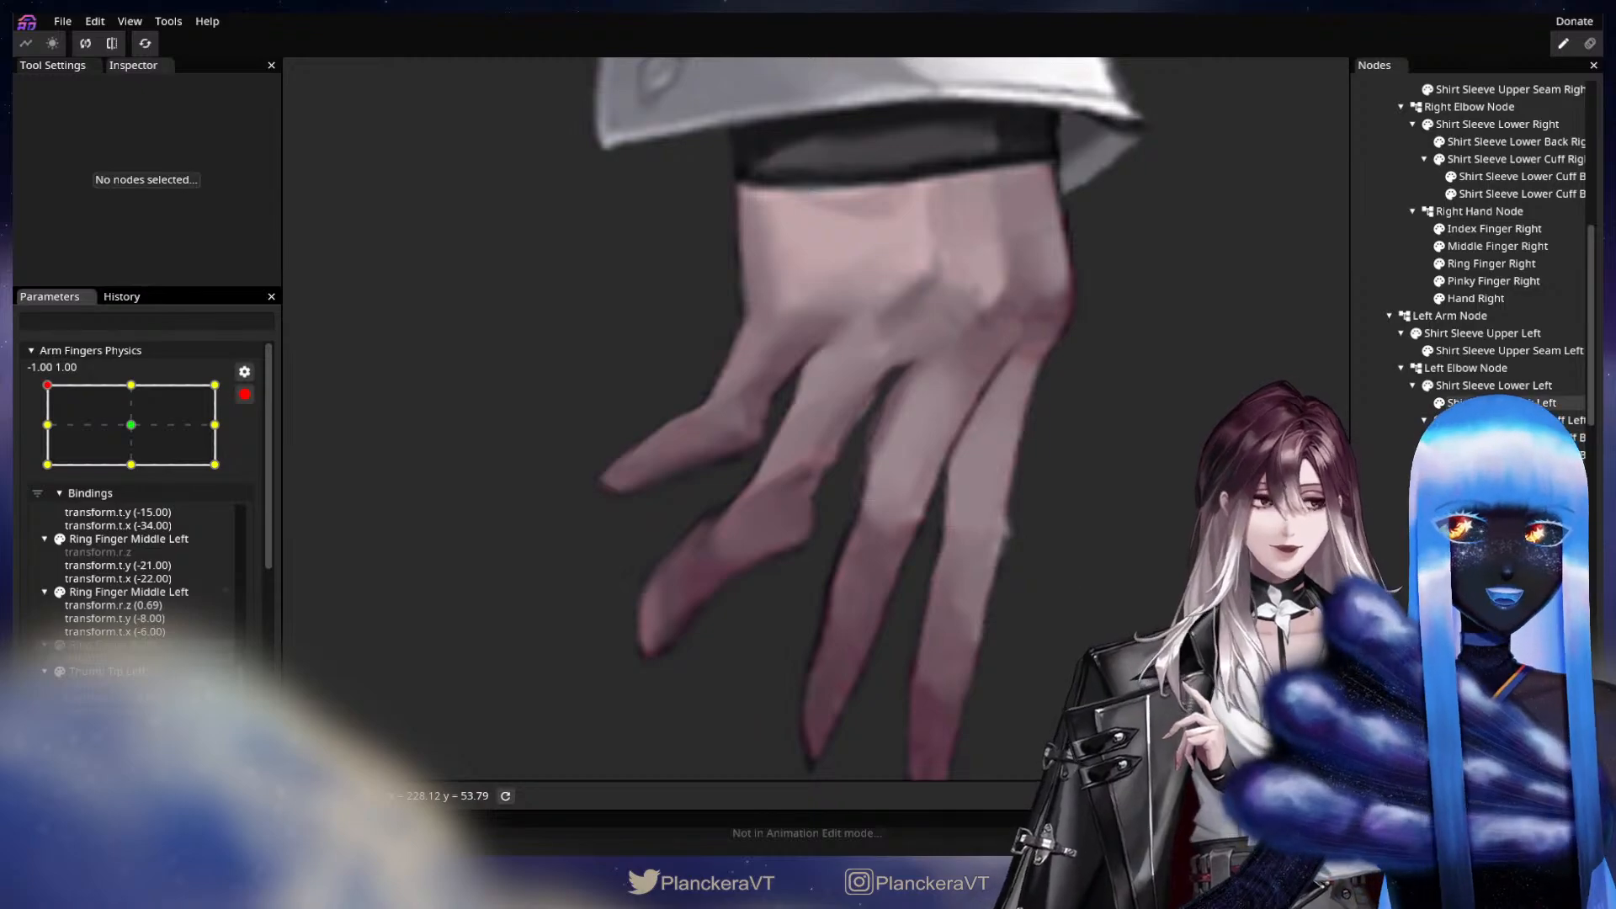
click(1492, 263)
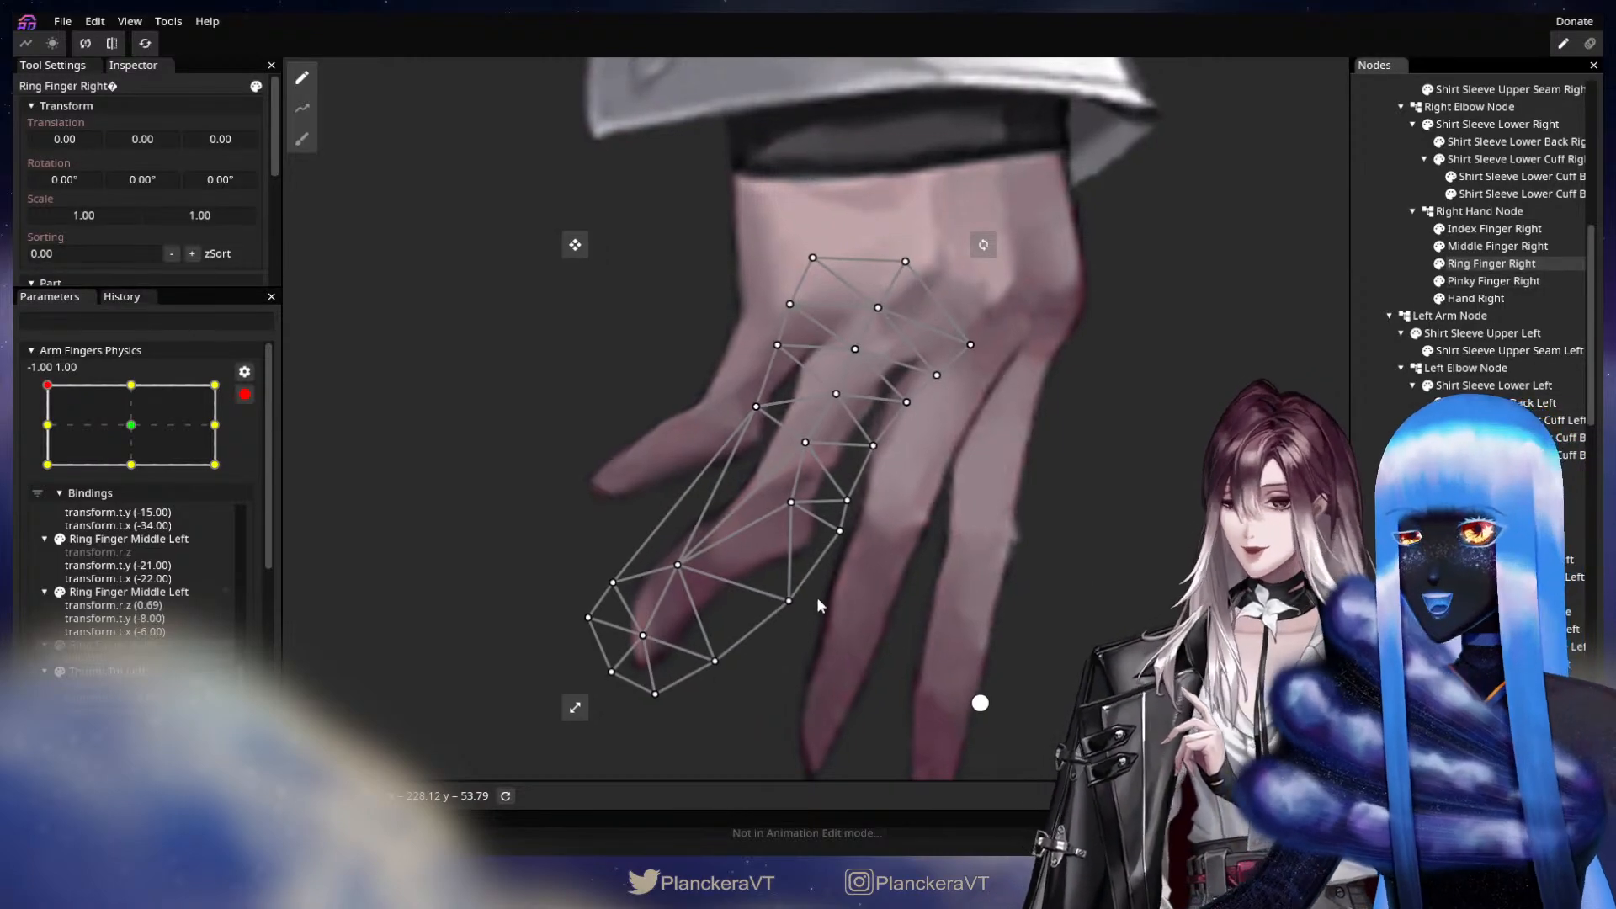
click(782, 582)
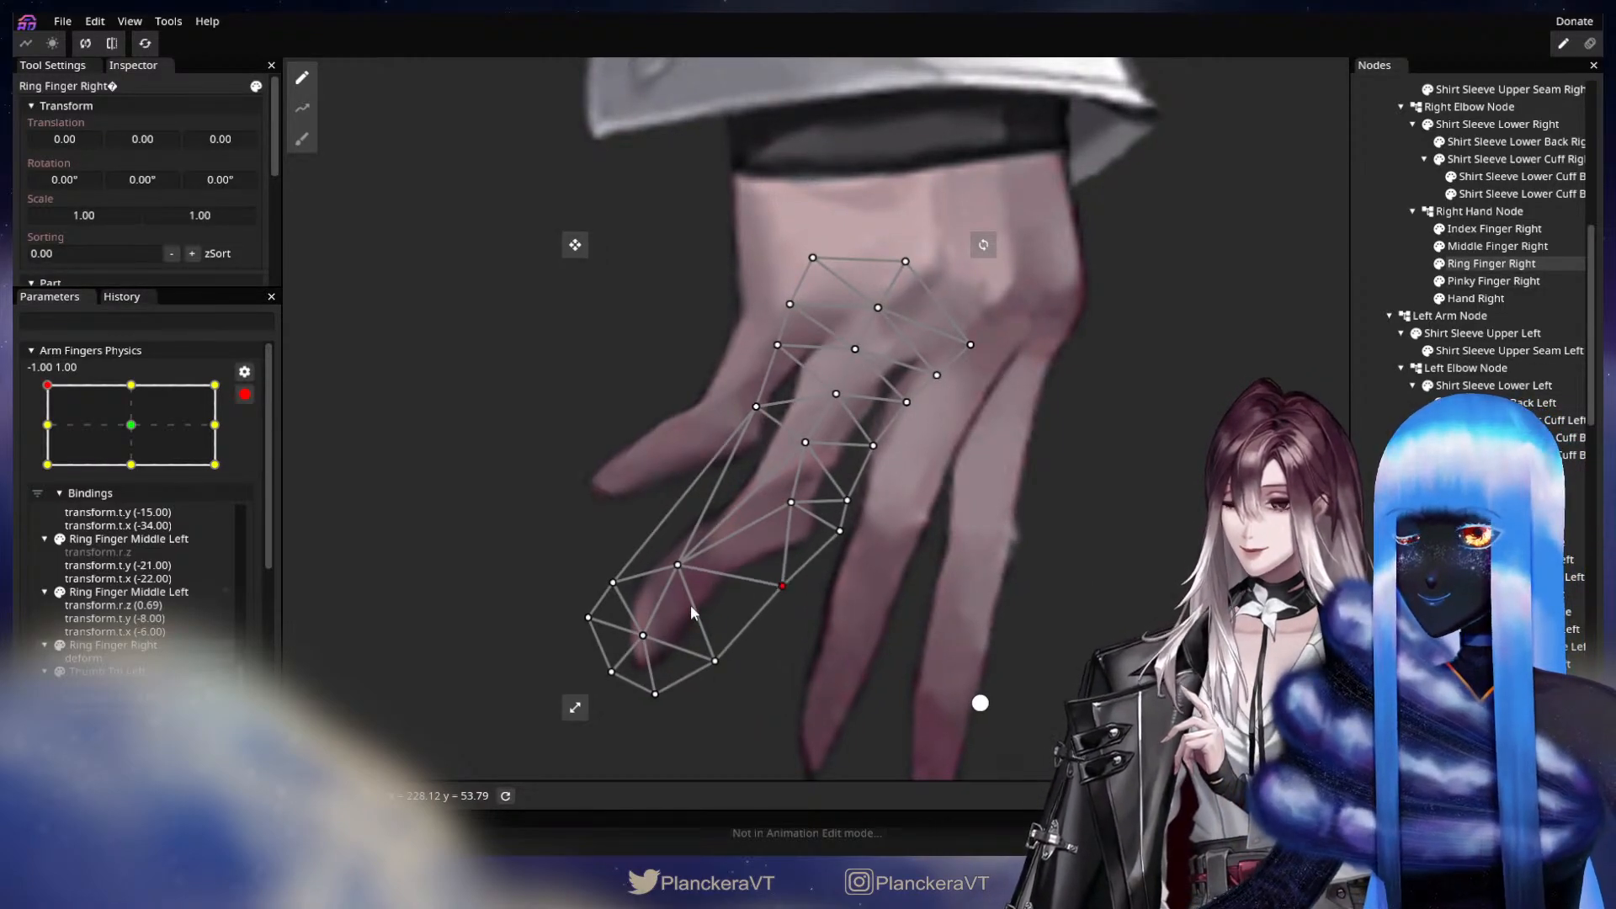
Shift the Ring Finger Right tip upward at -1.00, 1.00 with a size 30.00 Circle Brush deformation.
click(302, 139)
drag(558, 553, 551, 426)
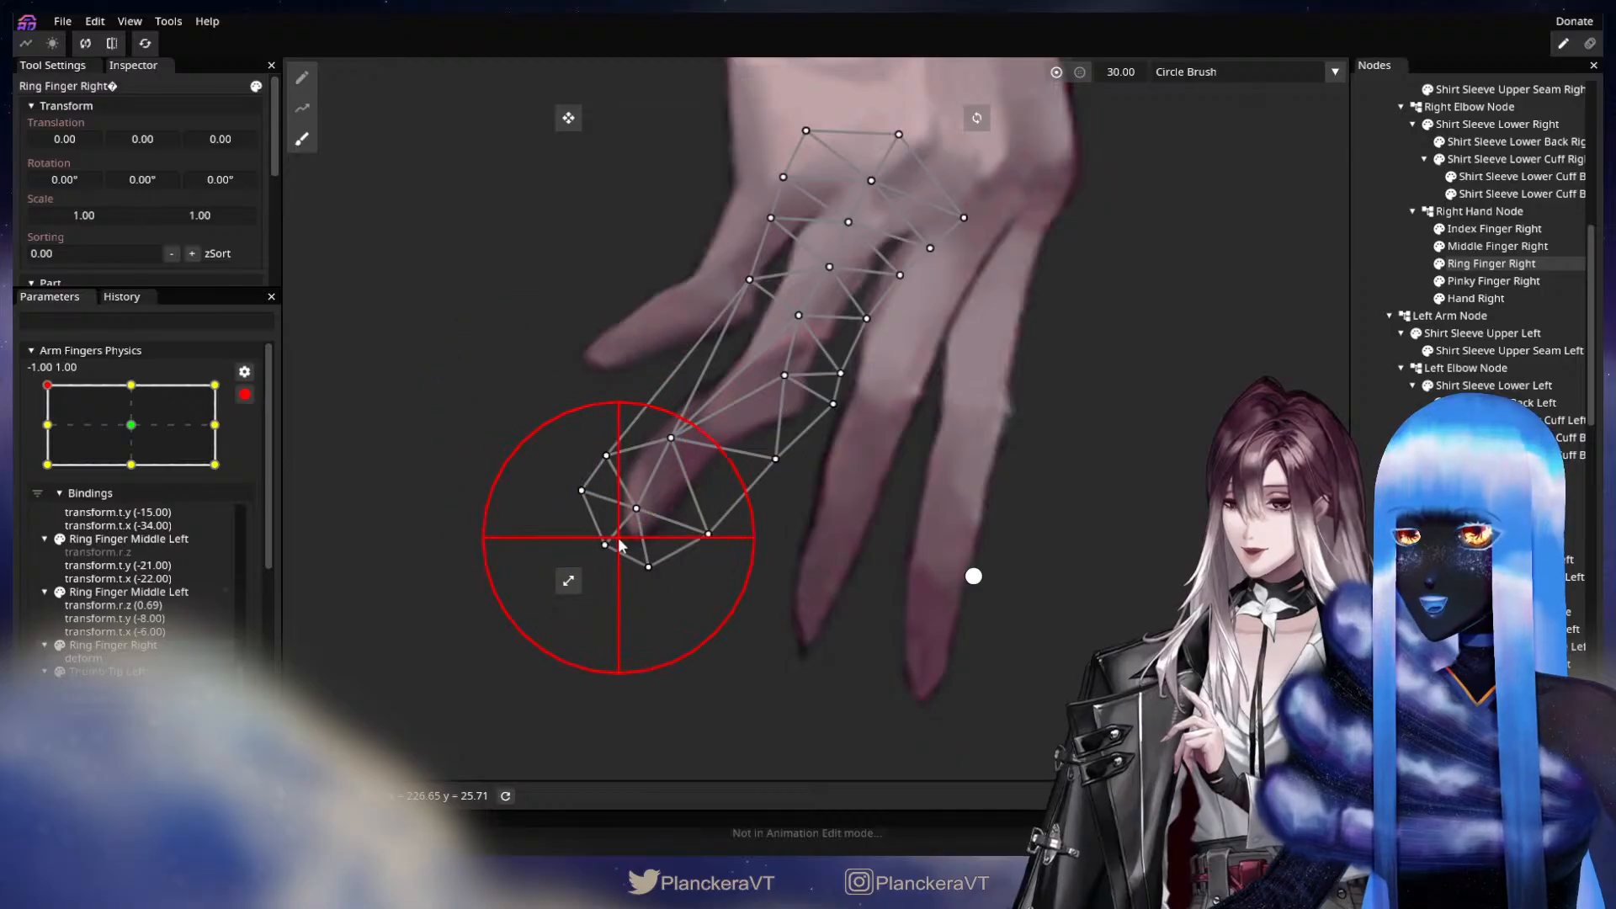
drag(618, 539, 628, 489)
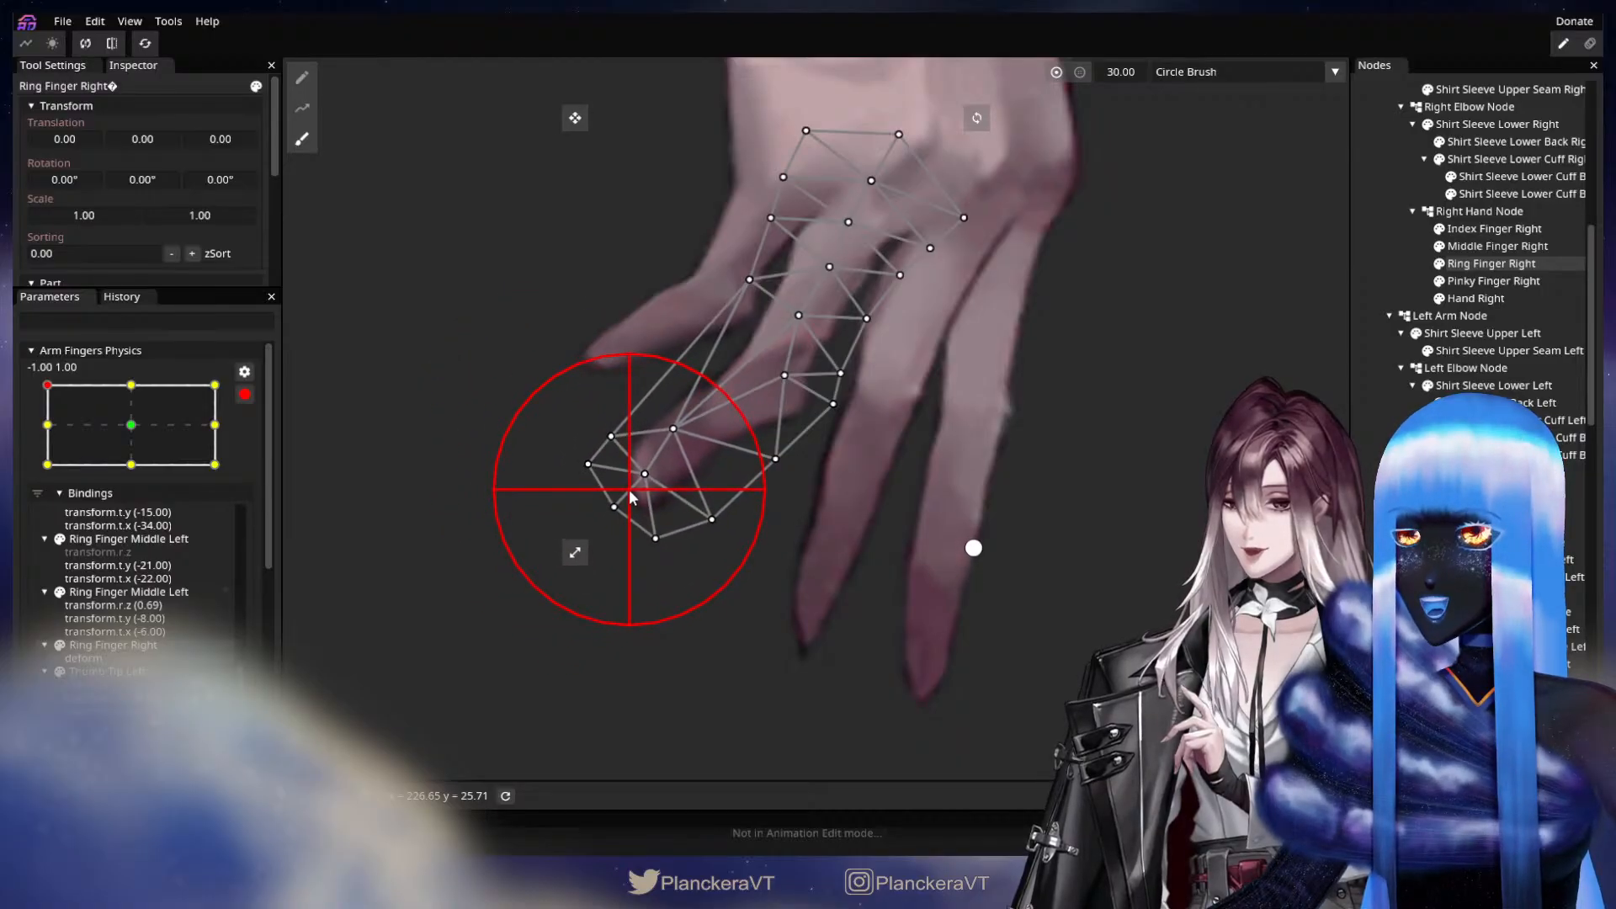
click(1374, 431)
Check the motion toward -1.00, 1.00, and nudge the Ring Finger Right vertices around the tip and joint to slim the finger.
drag(129, 431, 64, 383)
drag(546, 470, 528, 532)
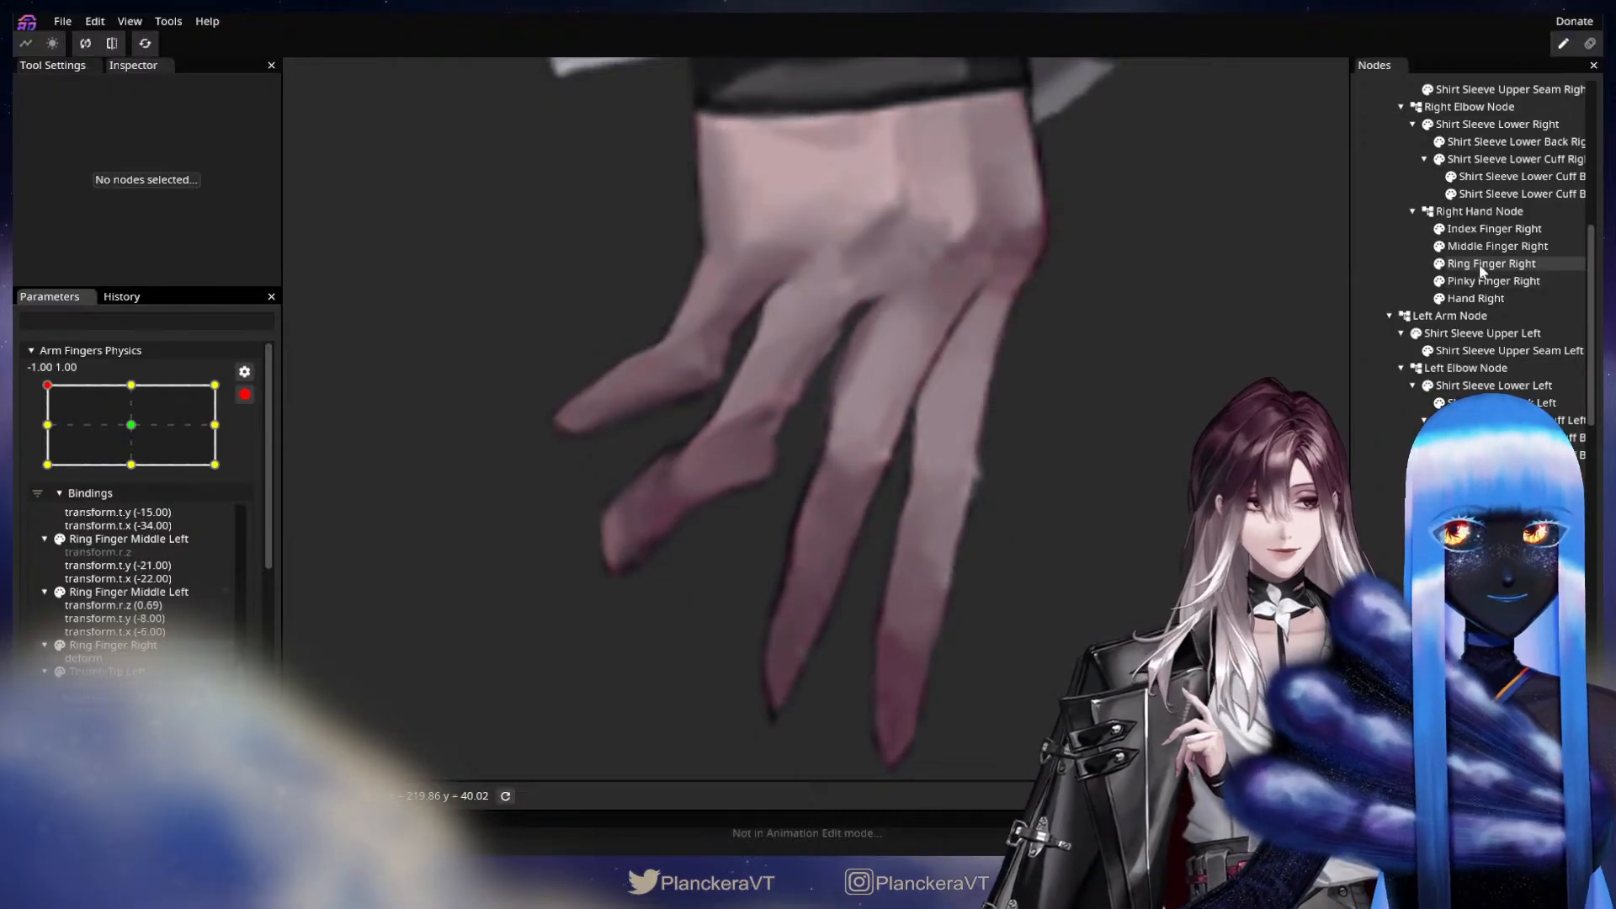
click(1492, 263)
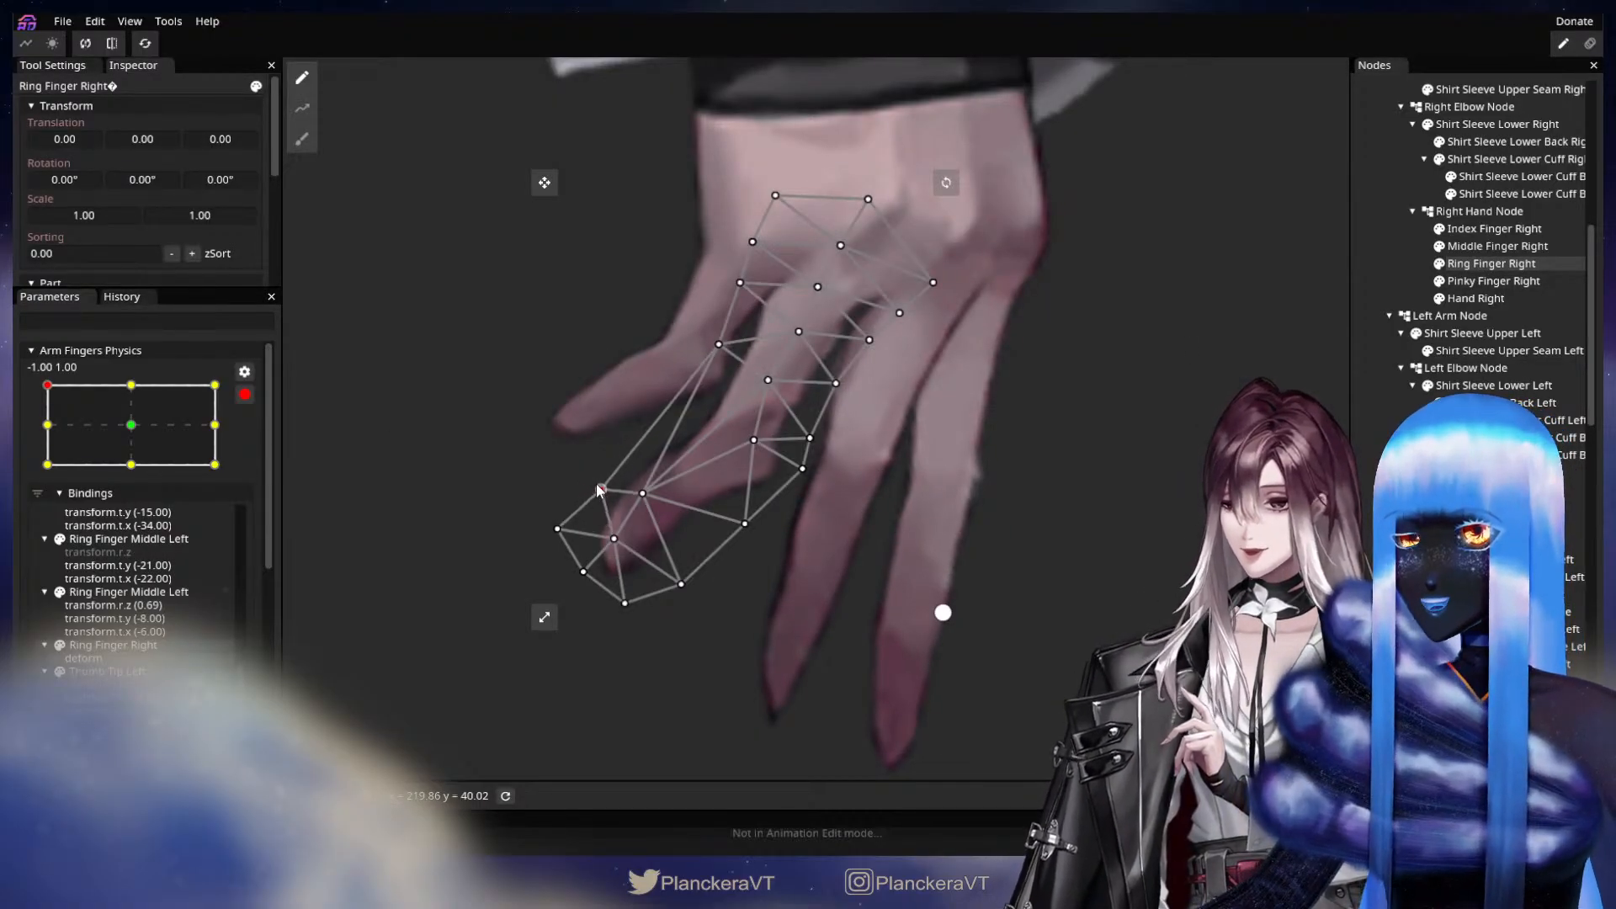
drag(642, 493, 653, 494)
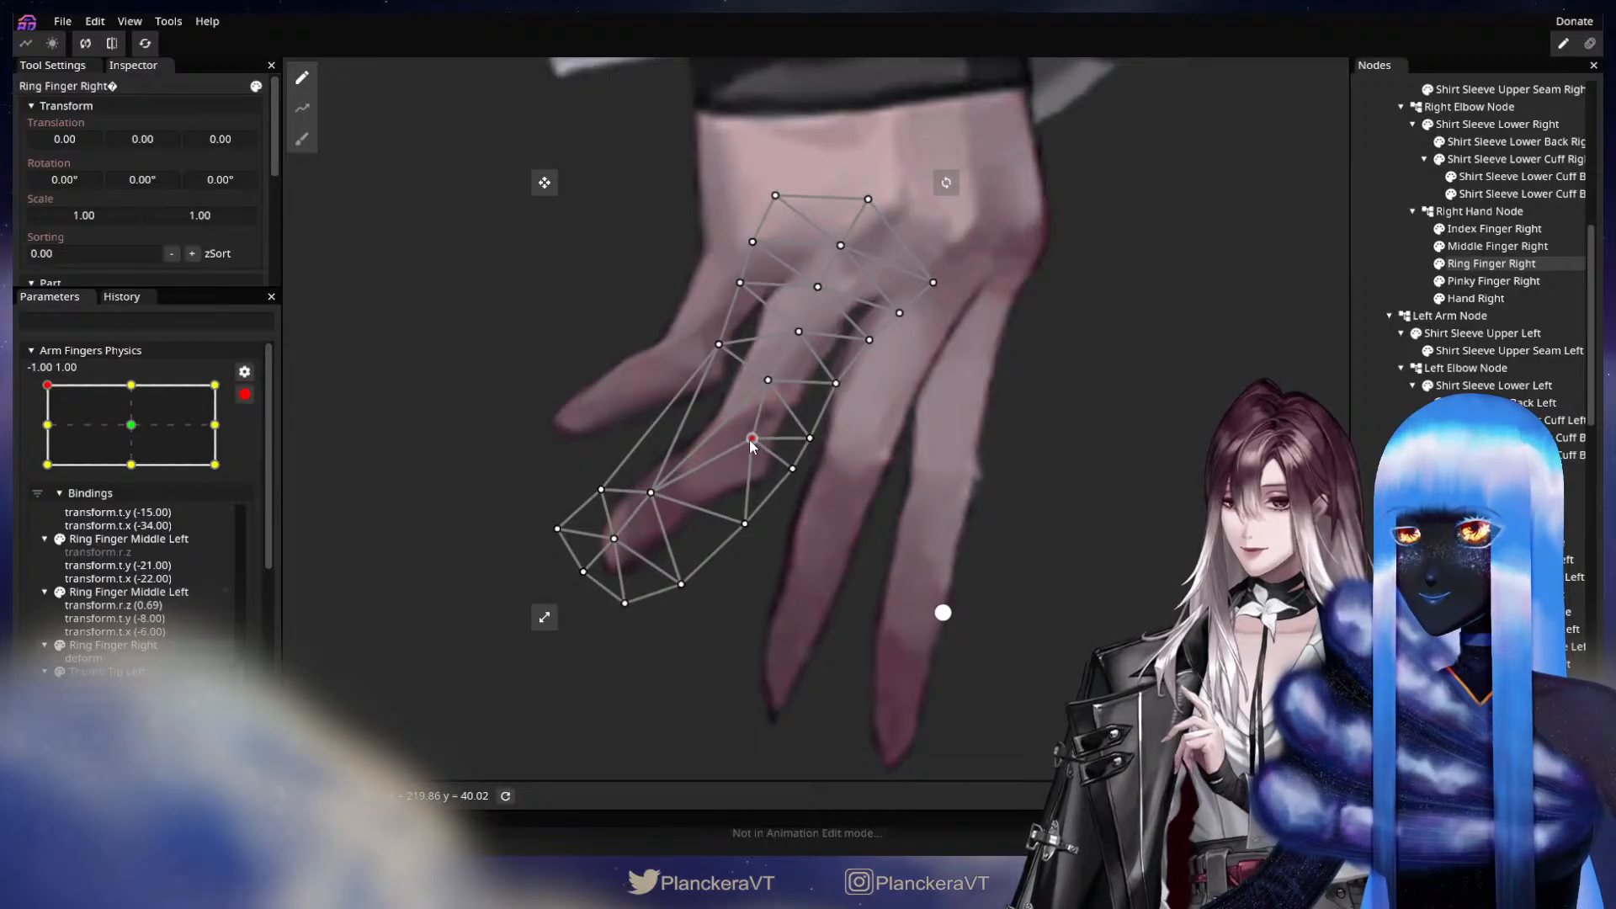
drag(556, 528, 570, 519)
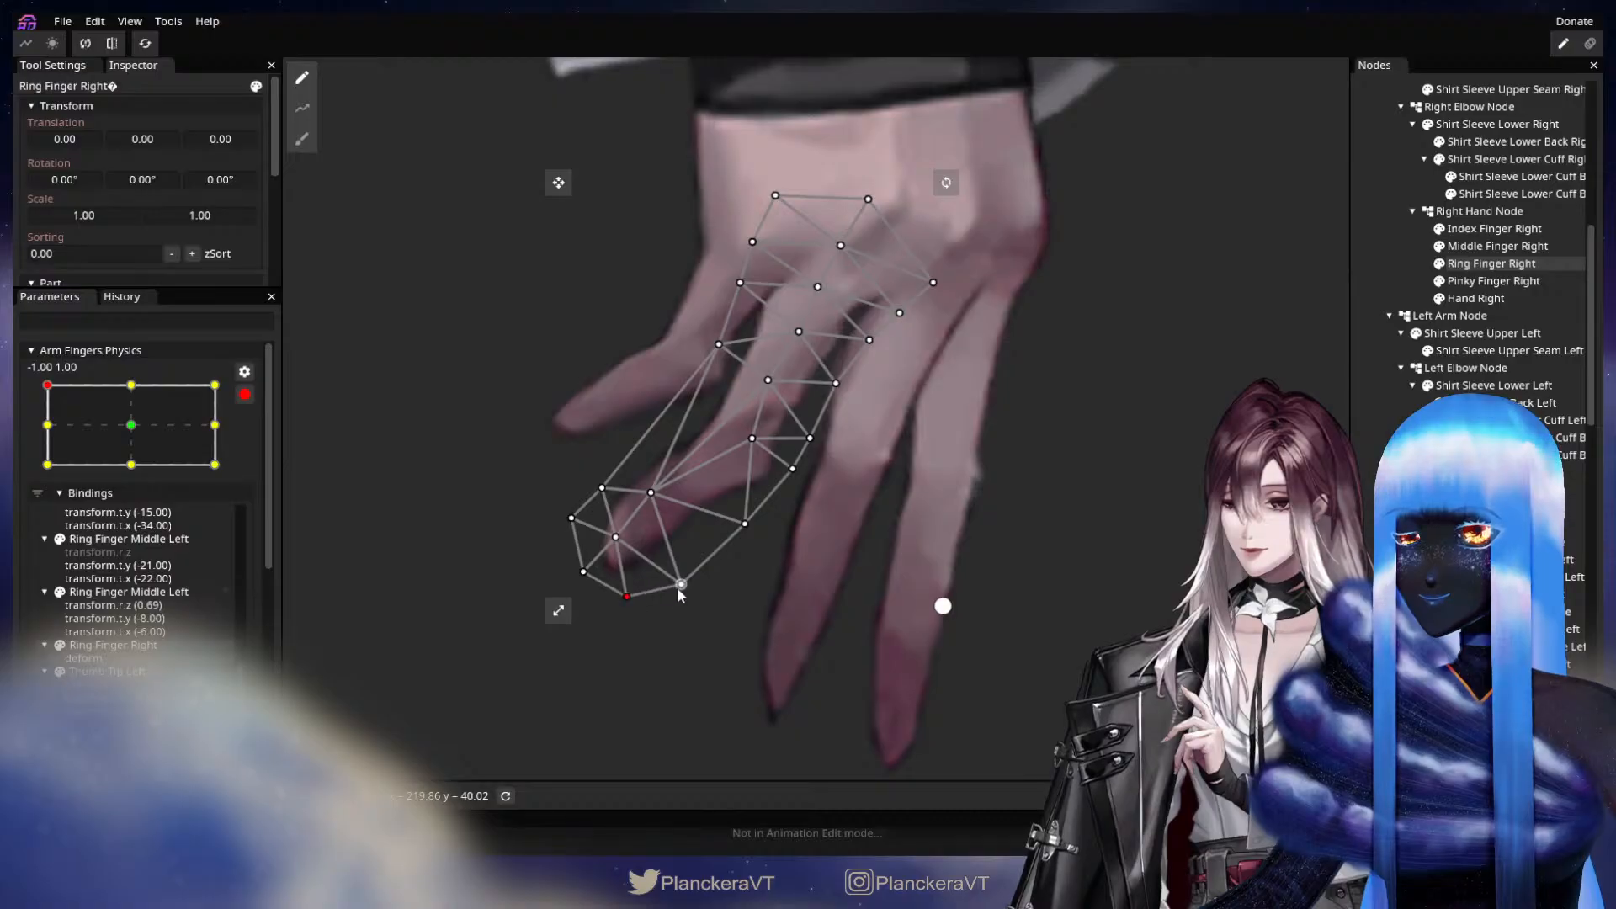
drag(677, 583, 674, 572)
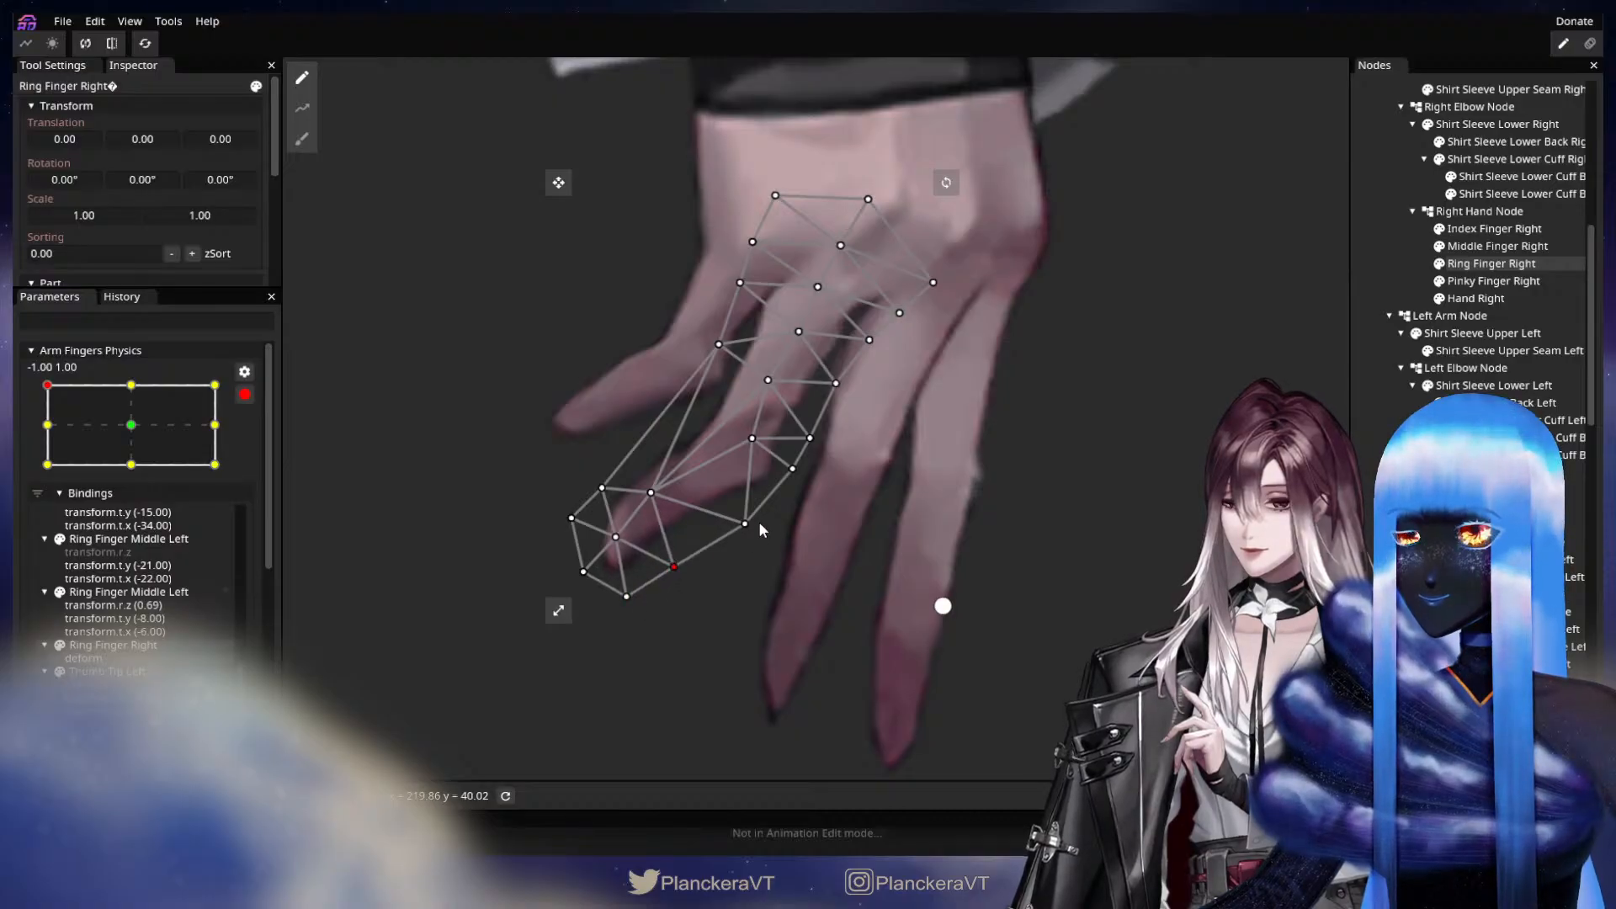
click(1038, 448)
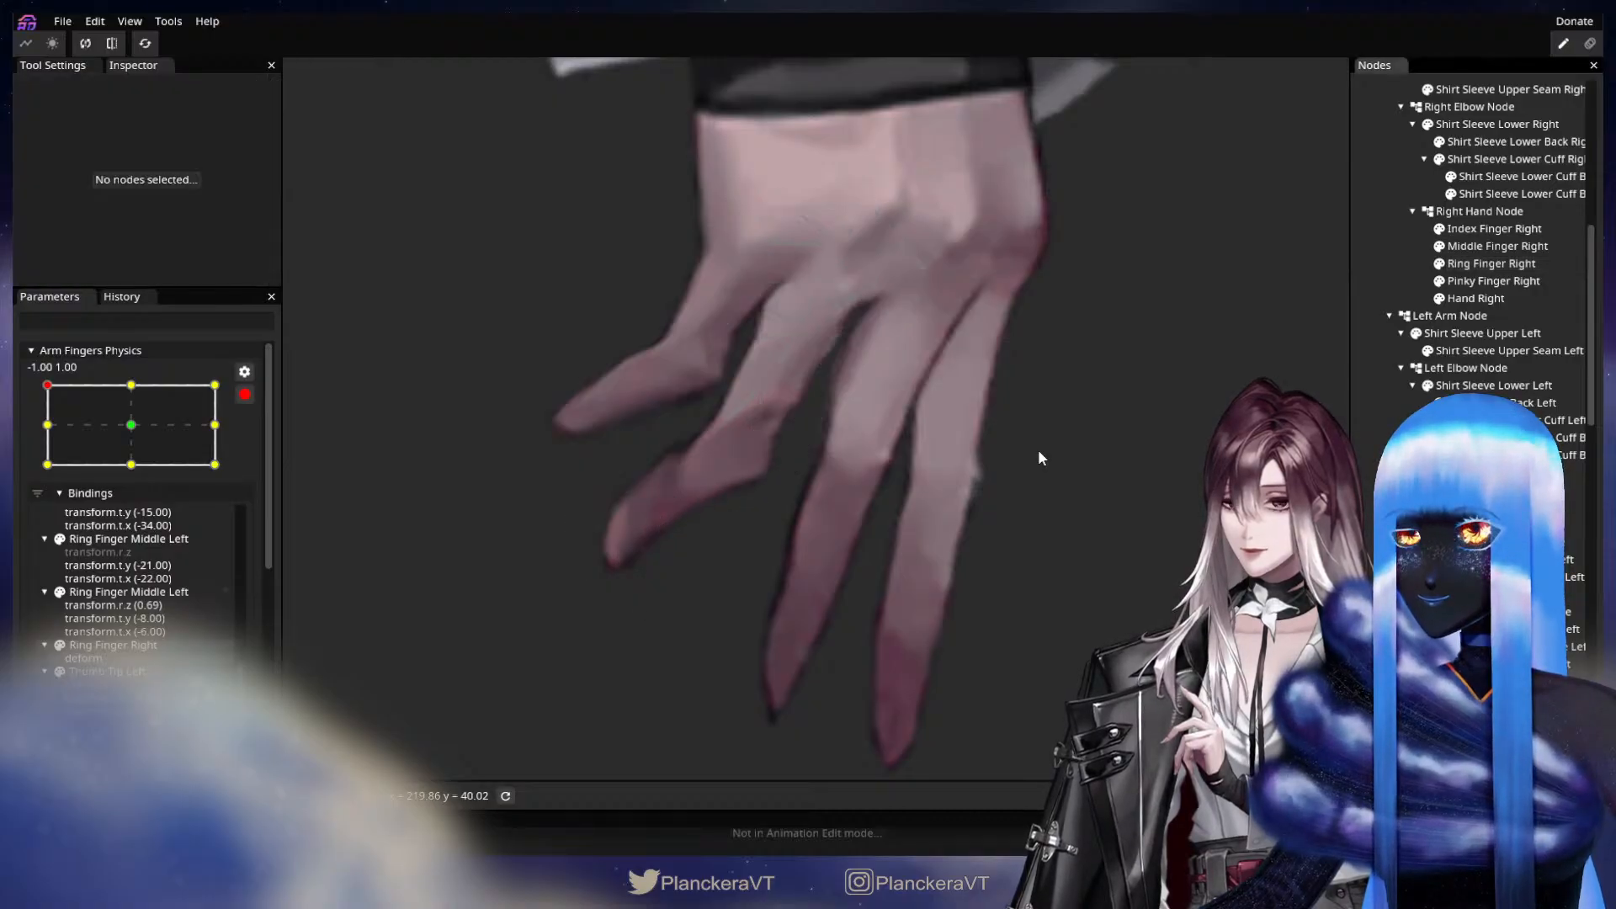
Recheck the motion toward -1.00, 1.00, and pull the vertices around the Pinky Finger Right tip slightly inward at that keypoint.
drag(1038, 449, 1041, 514)
drag(121, 423, 36, 395)
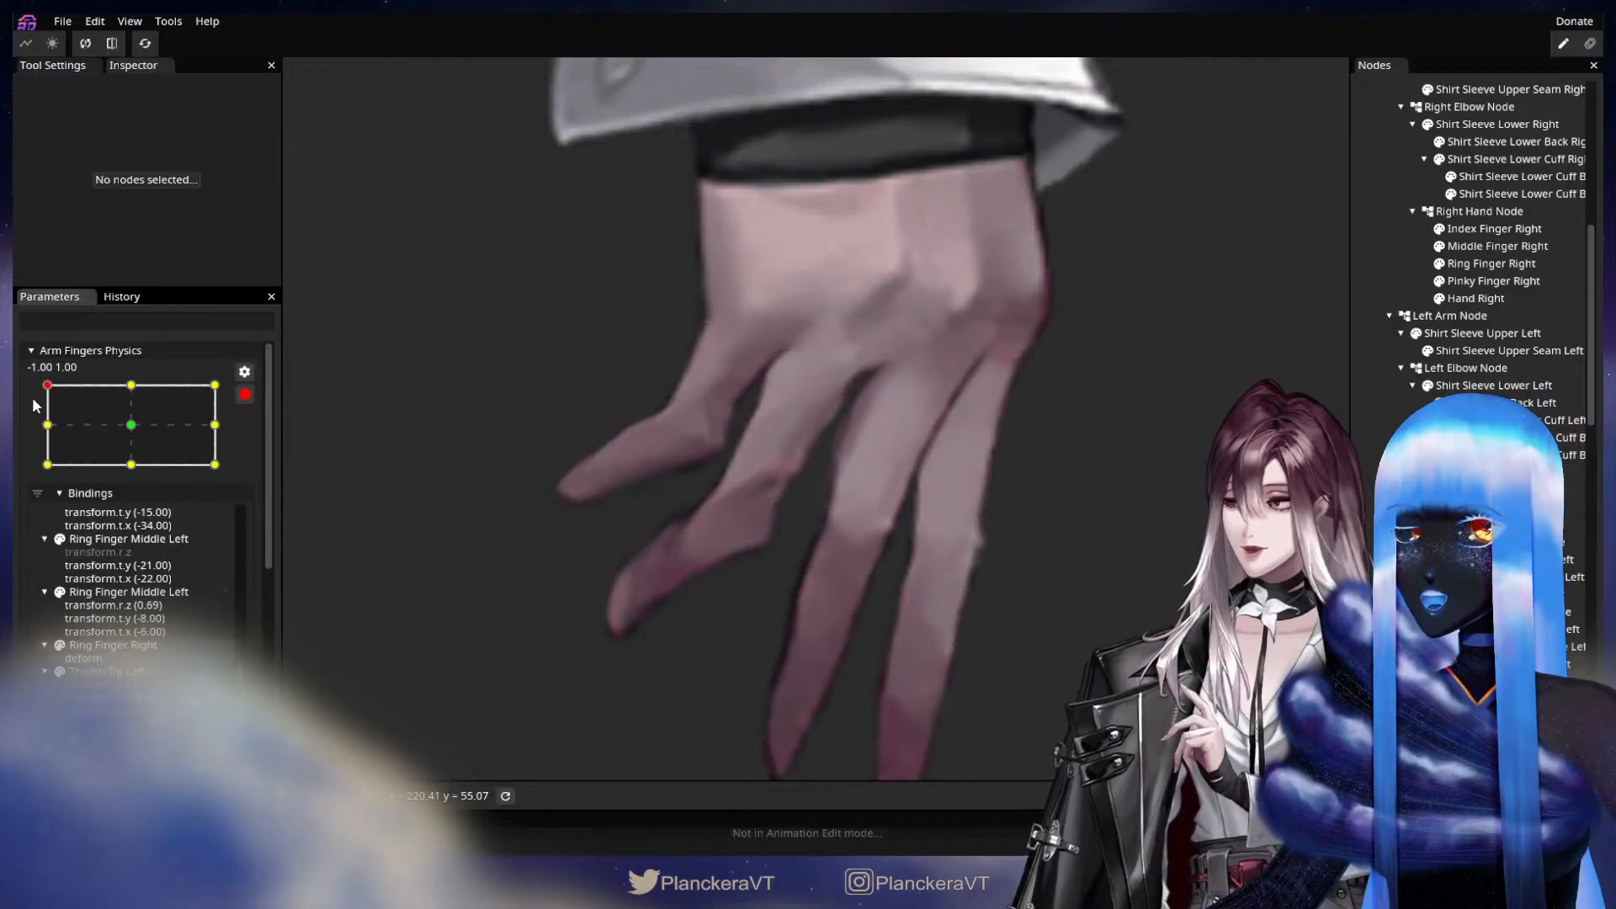
drag(32, 398, 21, 358)
drag(539, 517, 751, 583)
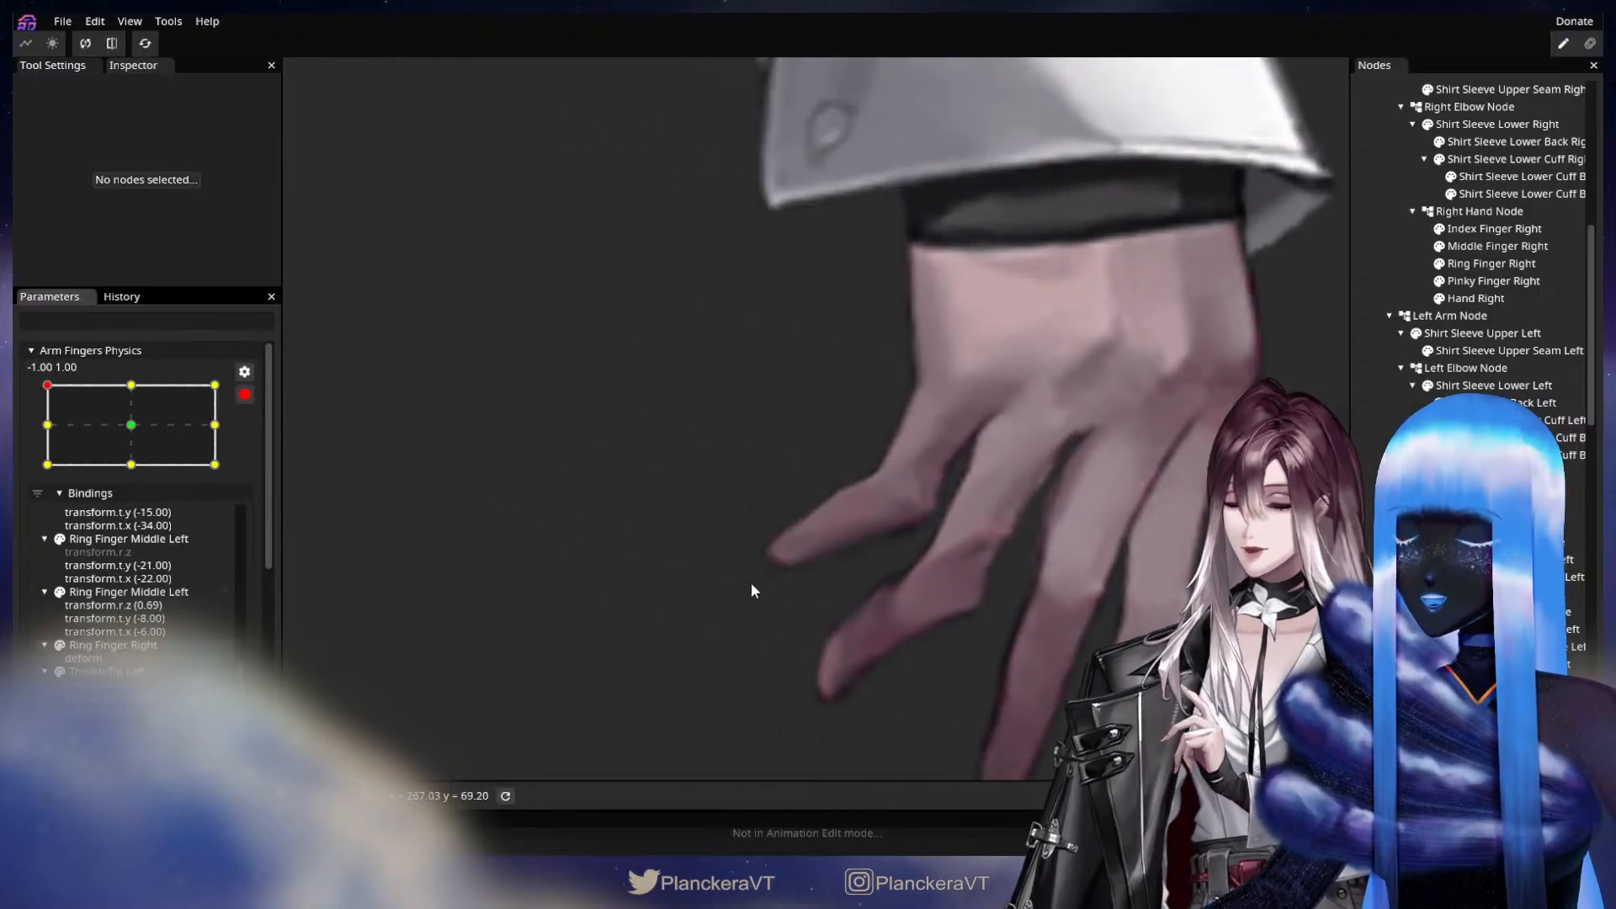
click(1494, 281)
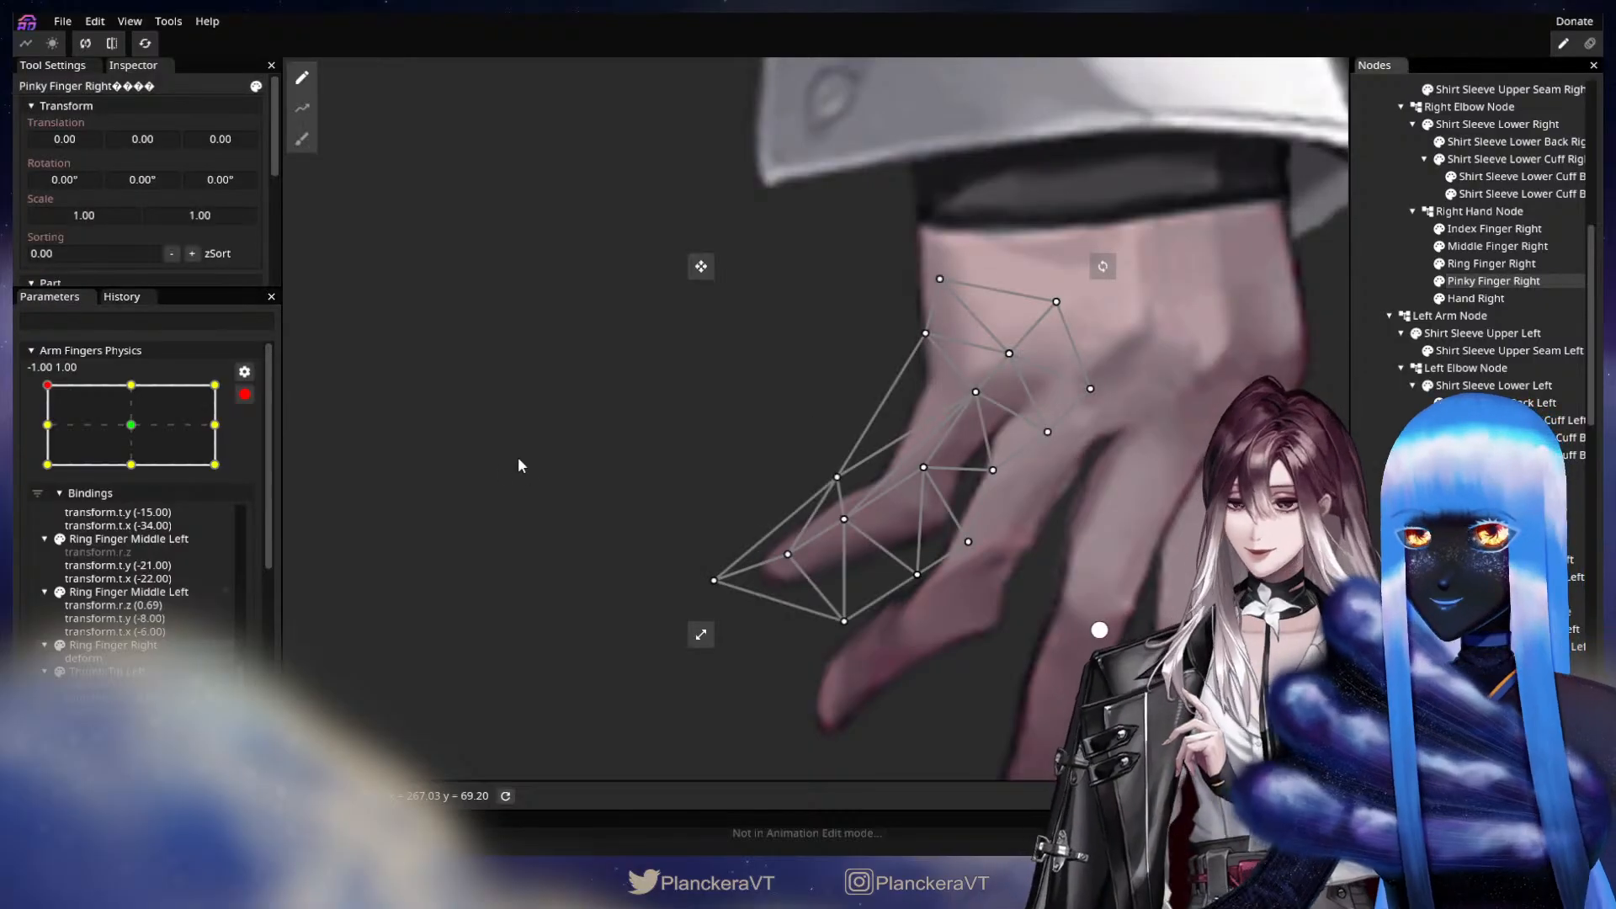
drag(714, 580, 849, 487)
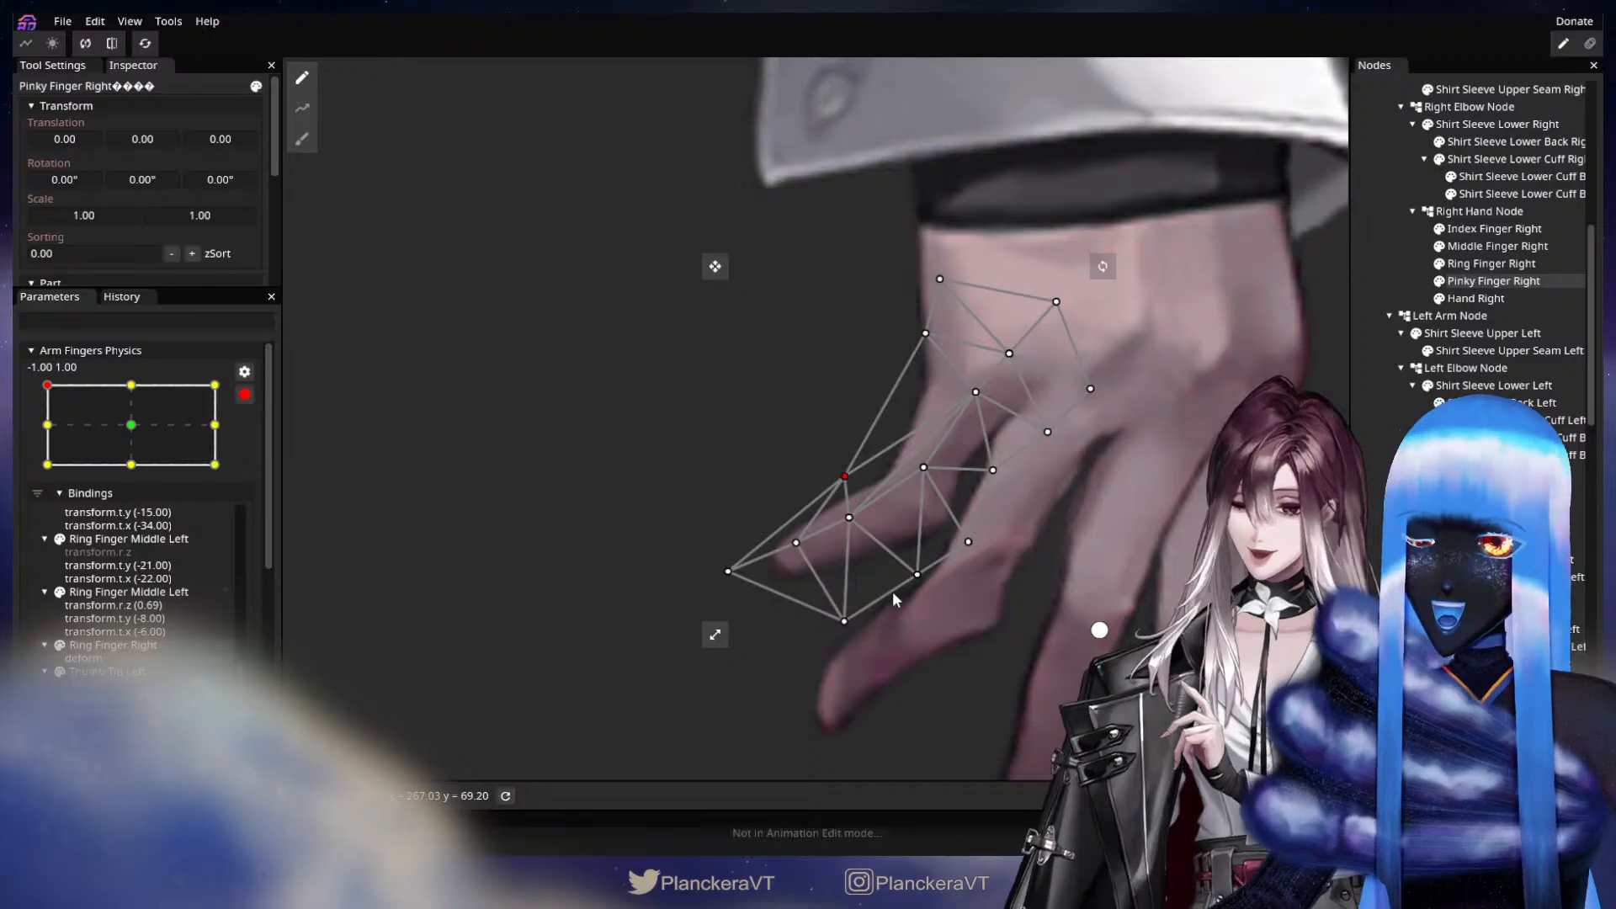
drag(844, 621, 842, 614)
click(727, 572)
drag(726, 572, 736, 569)
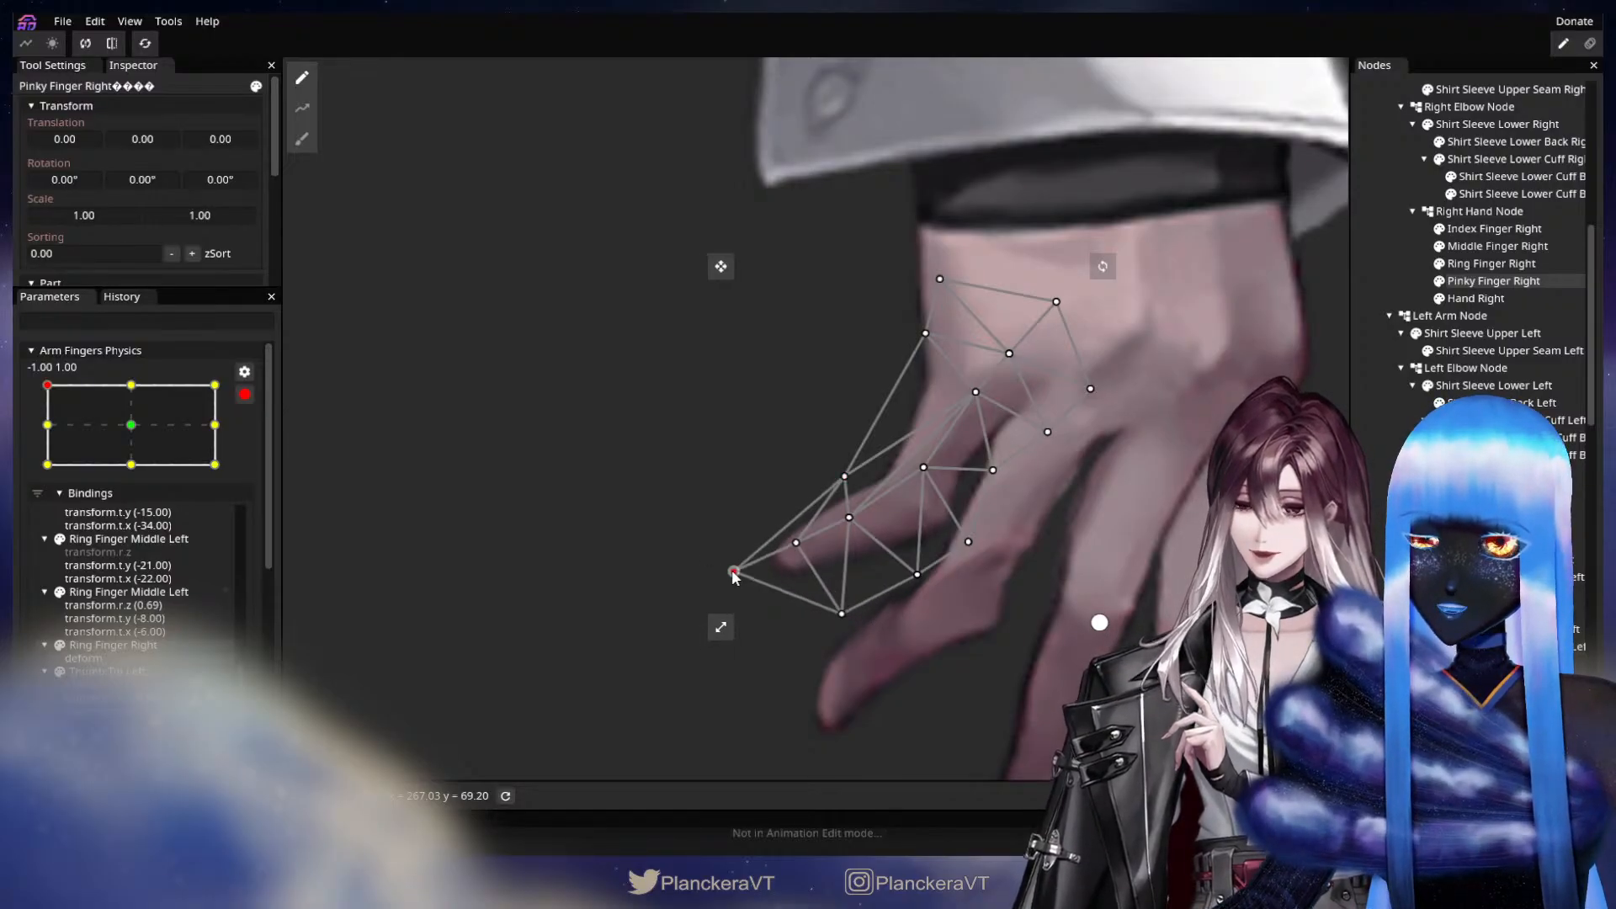
key(Escape)
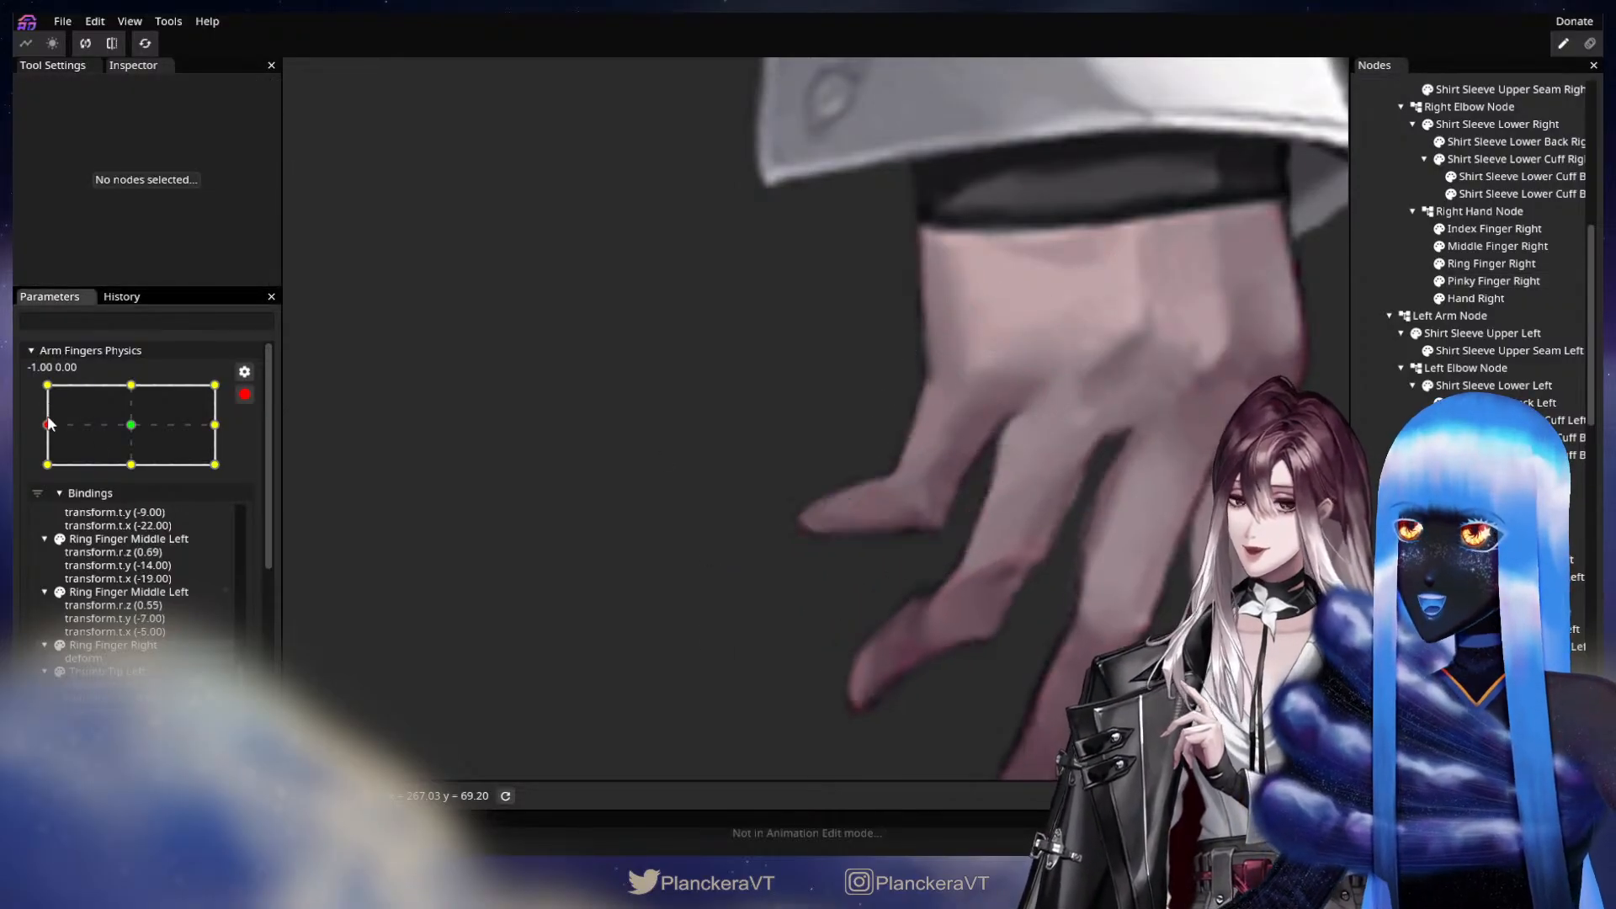
Pull the inner-edge vertices of Pinky Finger Right near its joint and base slightly into place at the -1.00, 1.00 keypoint.
drag(63, 394, 25, 385)
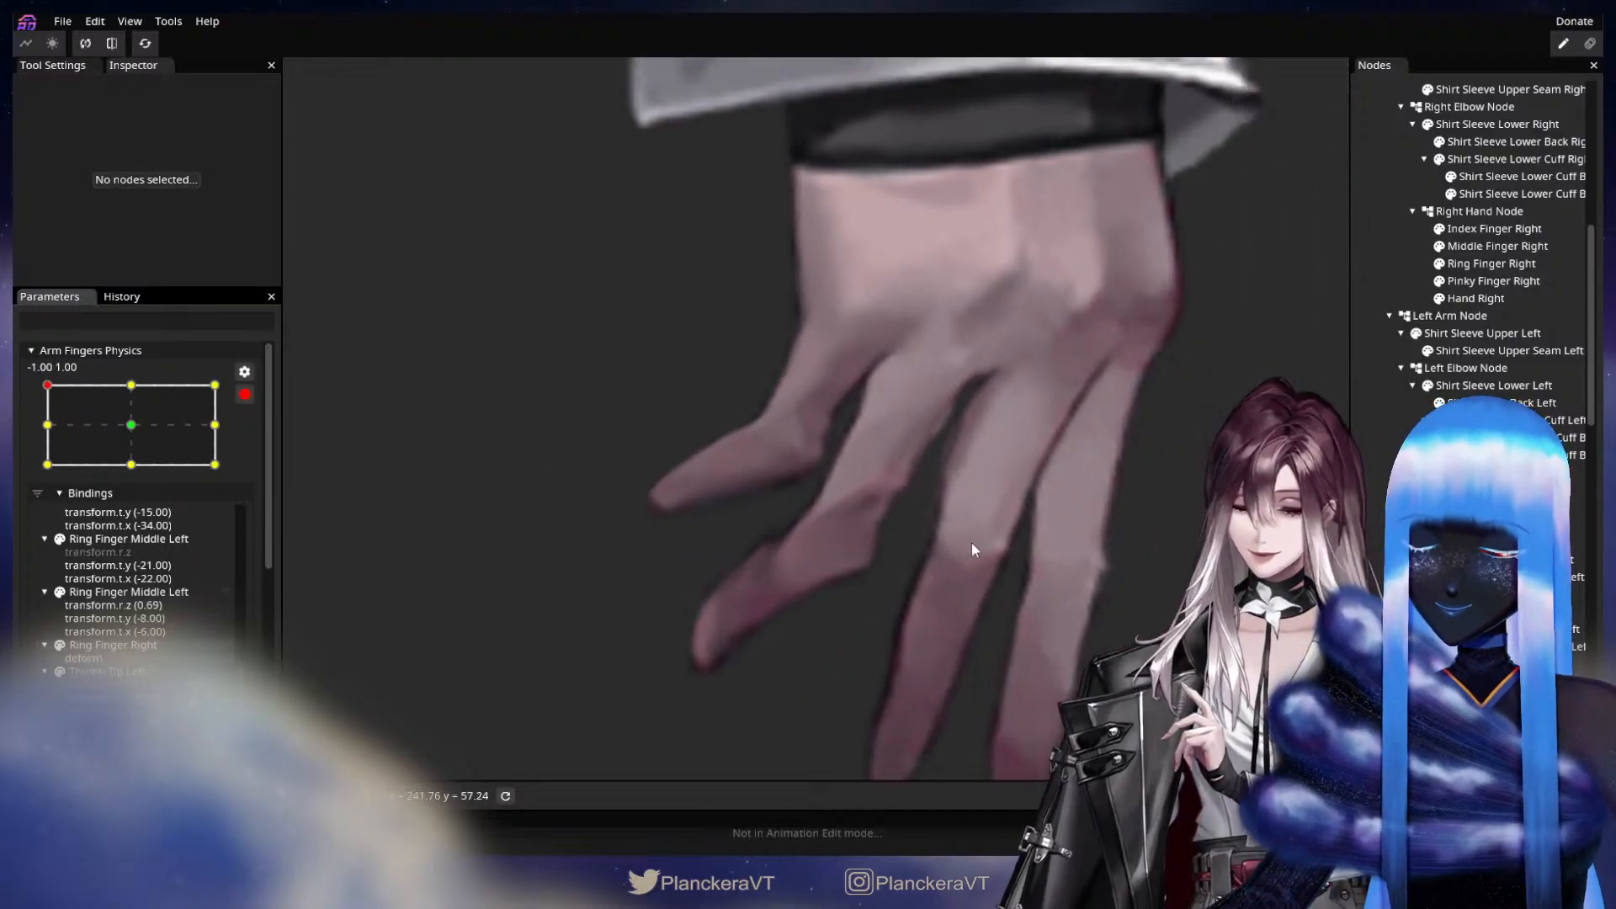
click(1516, 281)
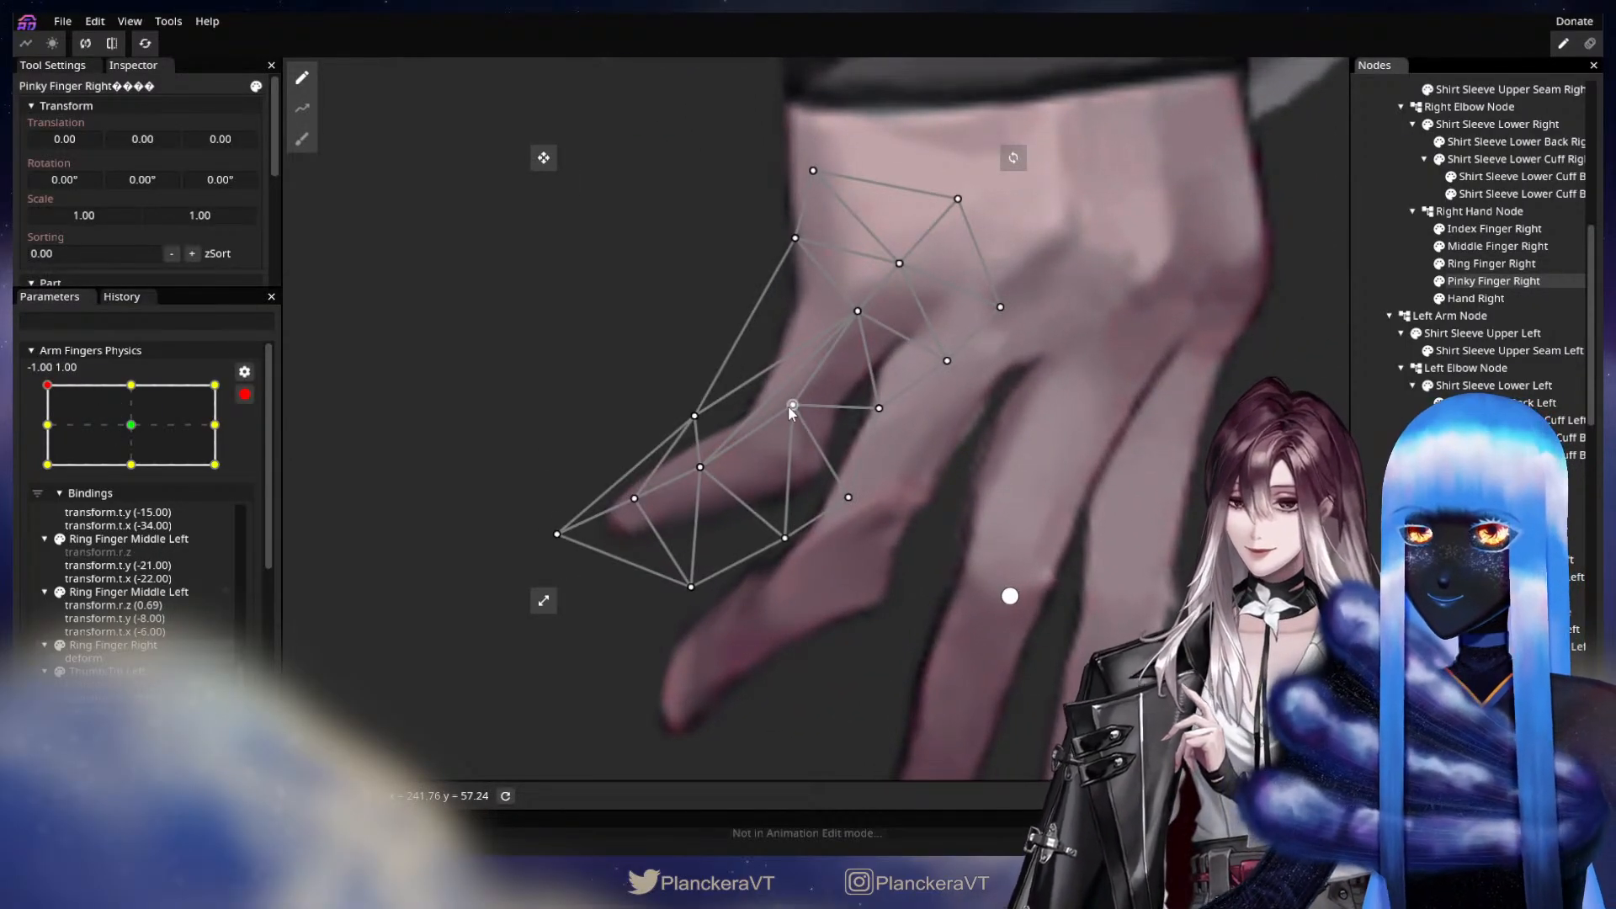
click(885, 411)
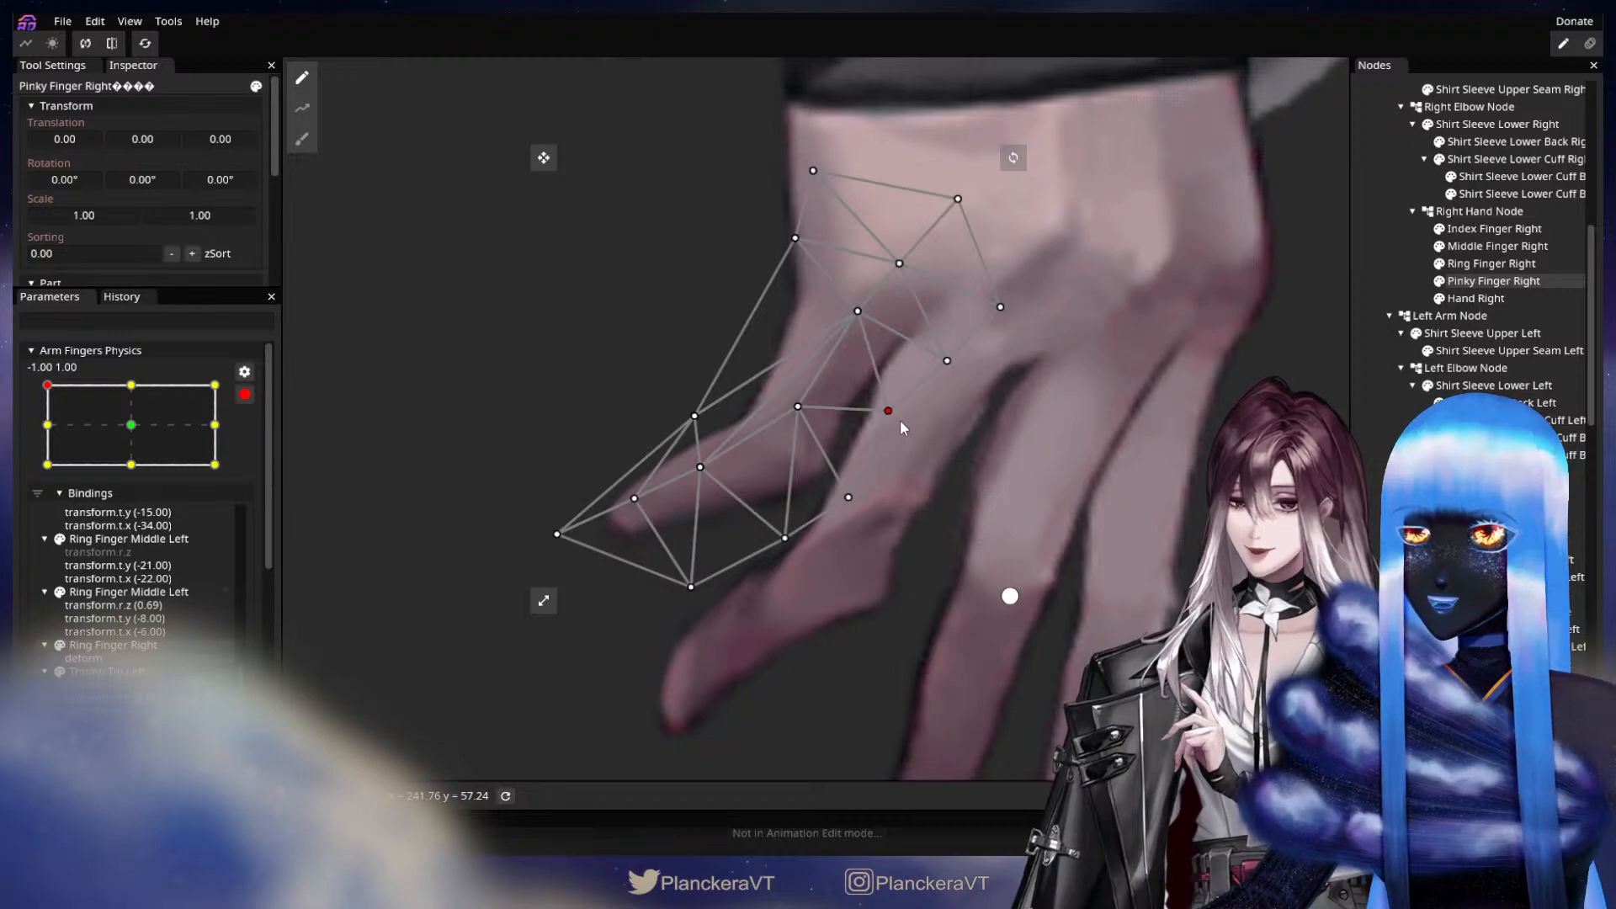
drag(947, 361, 983, 294)
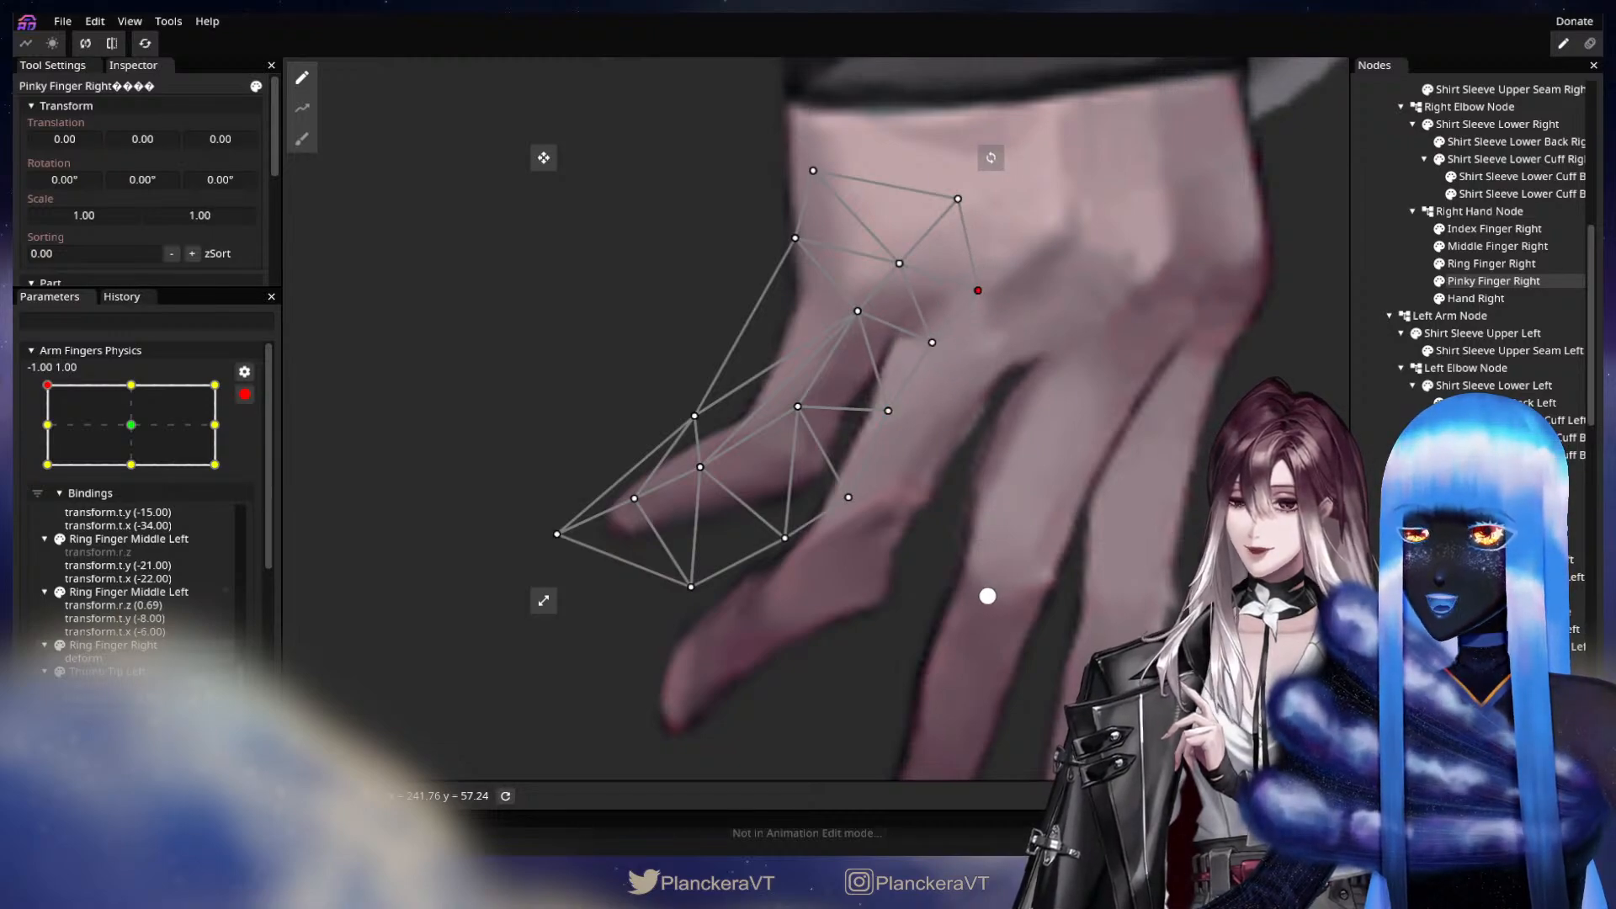
click(1374, 461)
scroll(904, 537, down, 5)
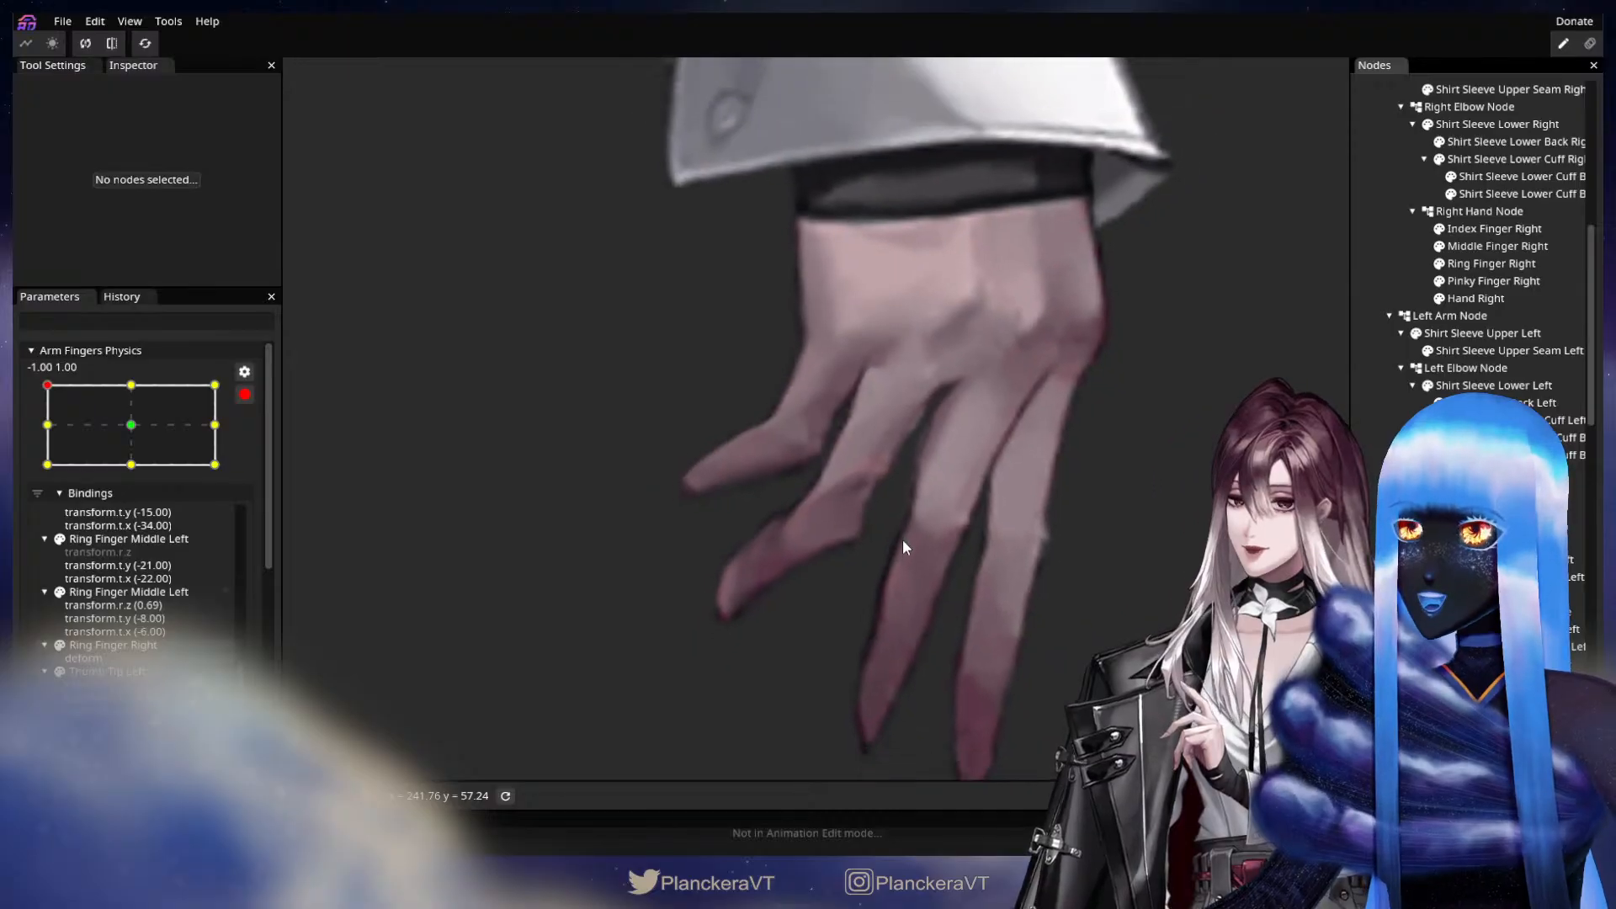
Check the motion between -1.00, 0.00 and -1.00, 1.00, and move the lower tip vertex of Pinky Finger Right slightly upward at -1.00, 1.00.
scroll(902, 539, down, 1)
drag(902, 539, 767, 552)
drag(61, 428, 69, 391)
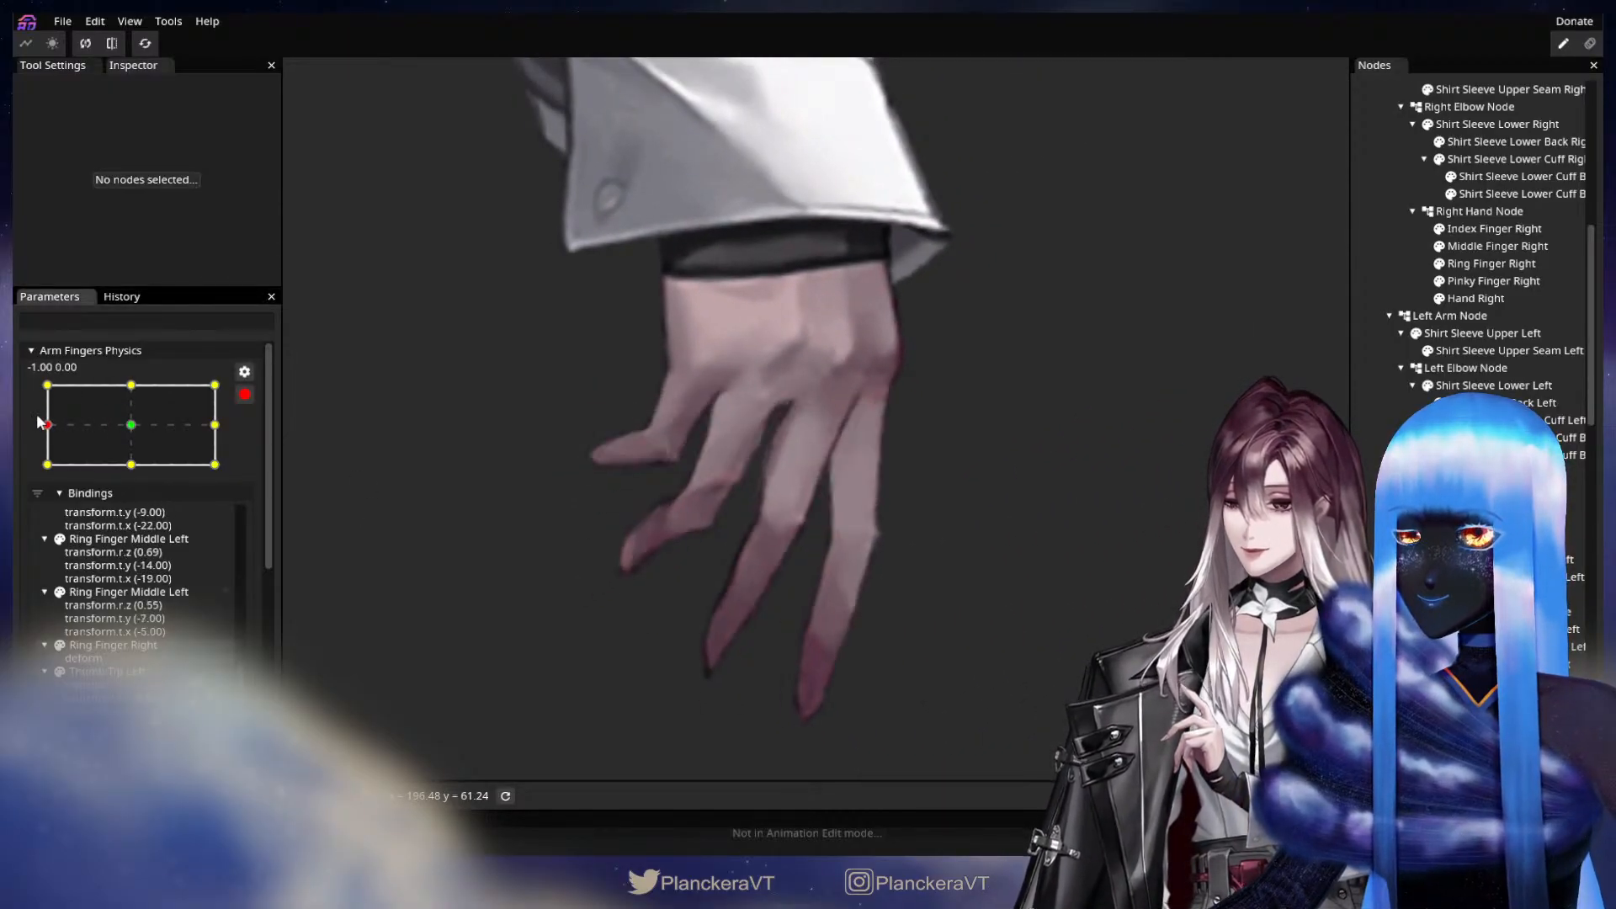
scroll(702, 507, up, 2)
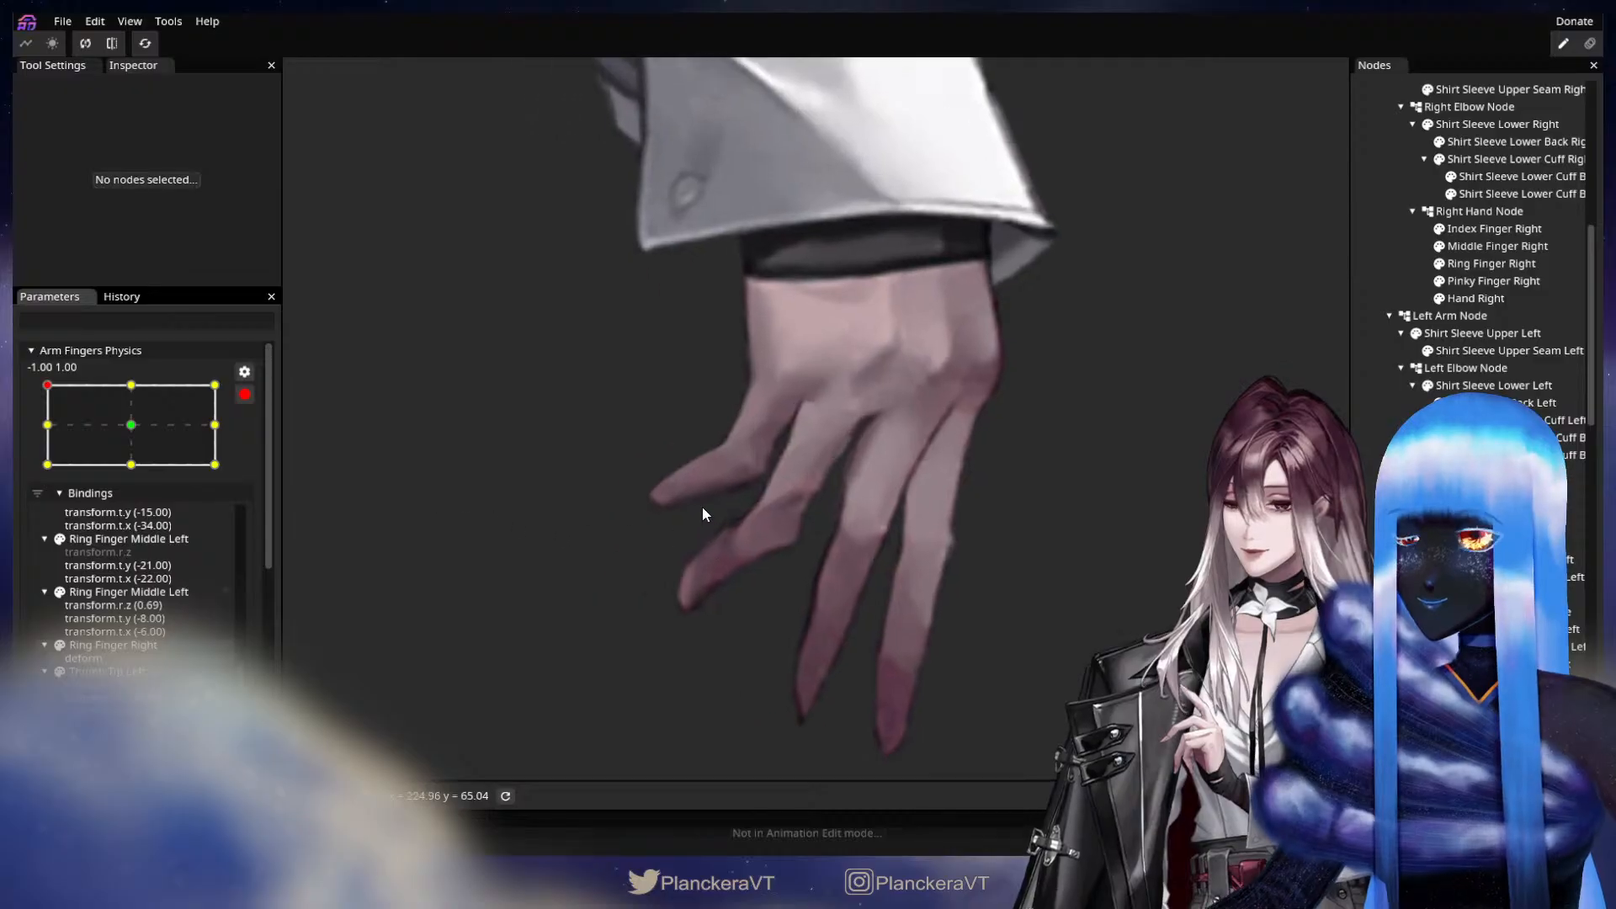
scroll(867, 574, up, 3)
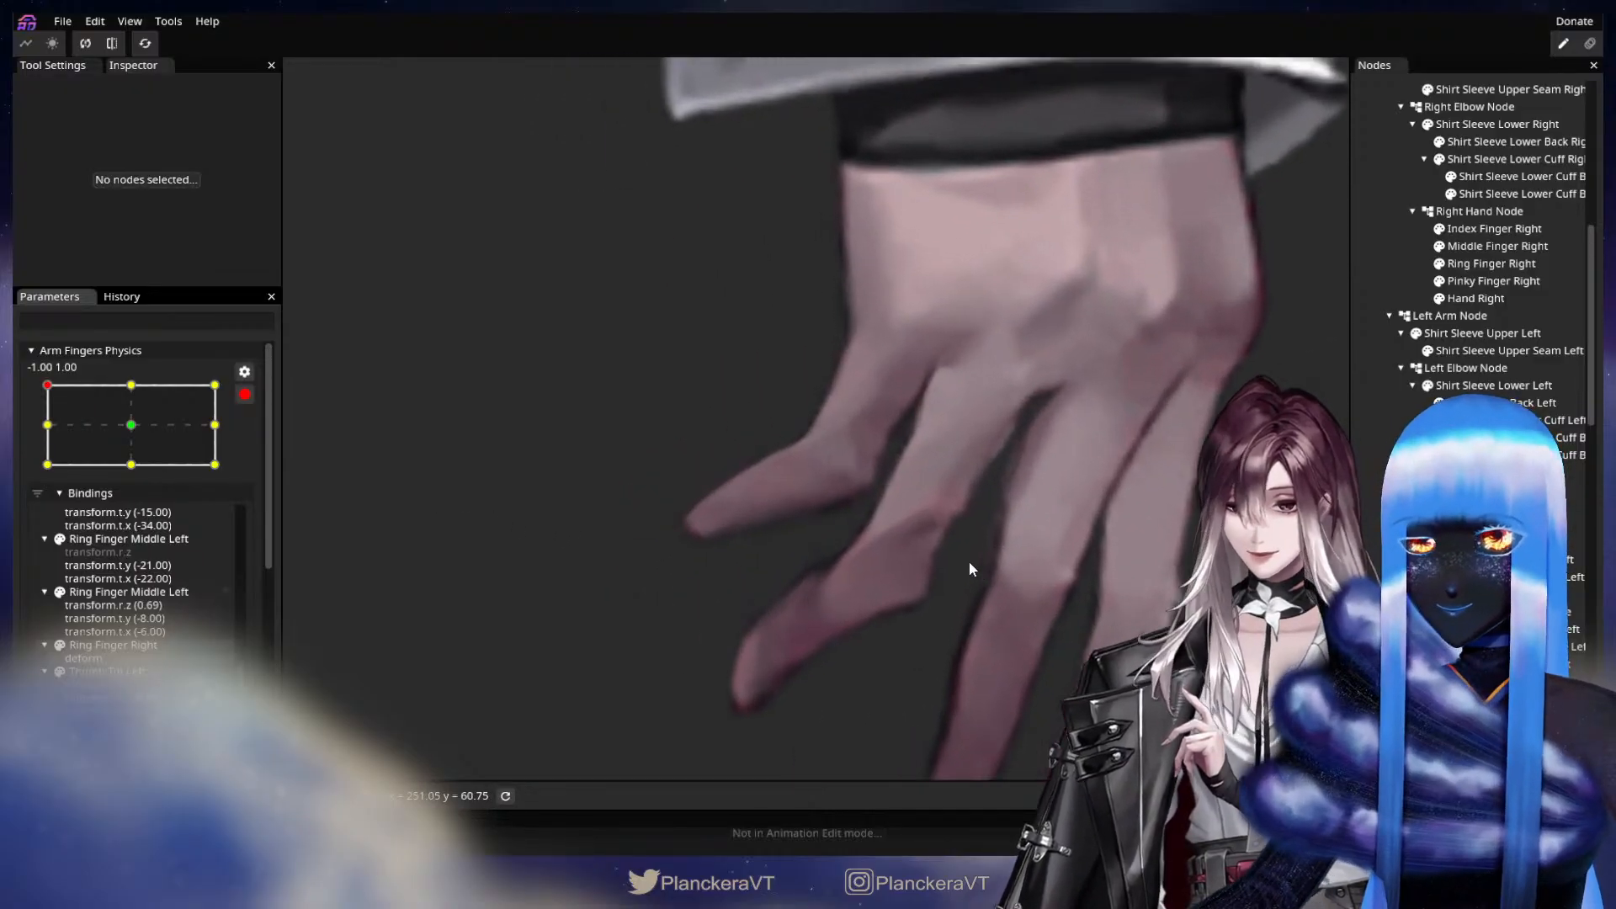
click(1507, 283)
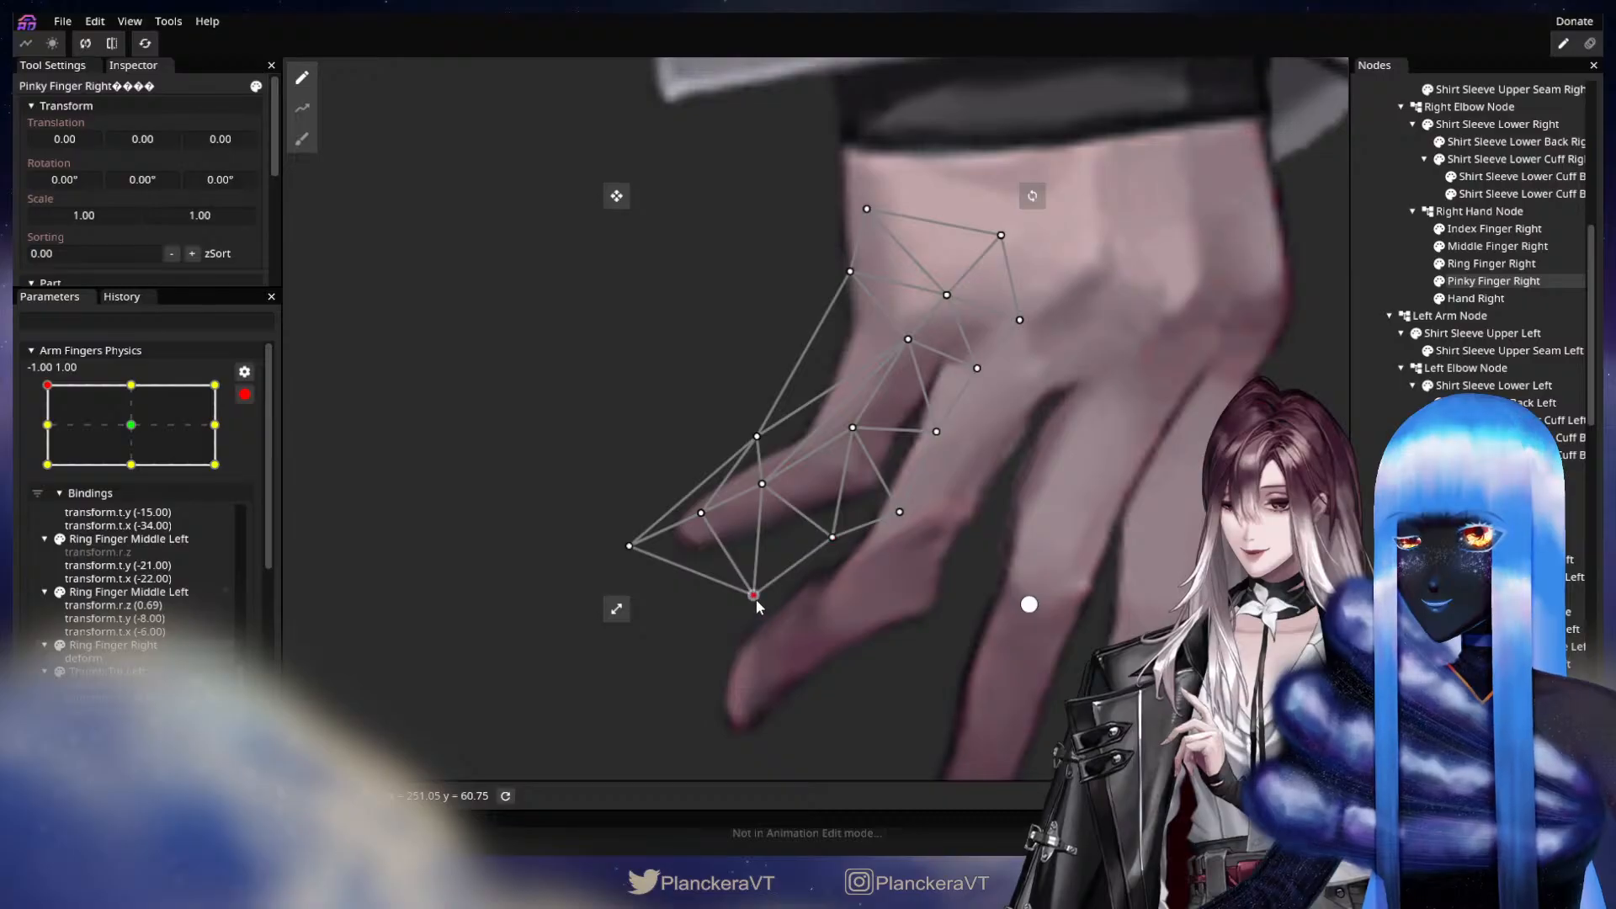
drag(755, 598, 749, 581)
click(1053, 596)
scroll(1052, 596, down, 2)
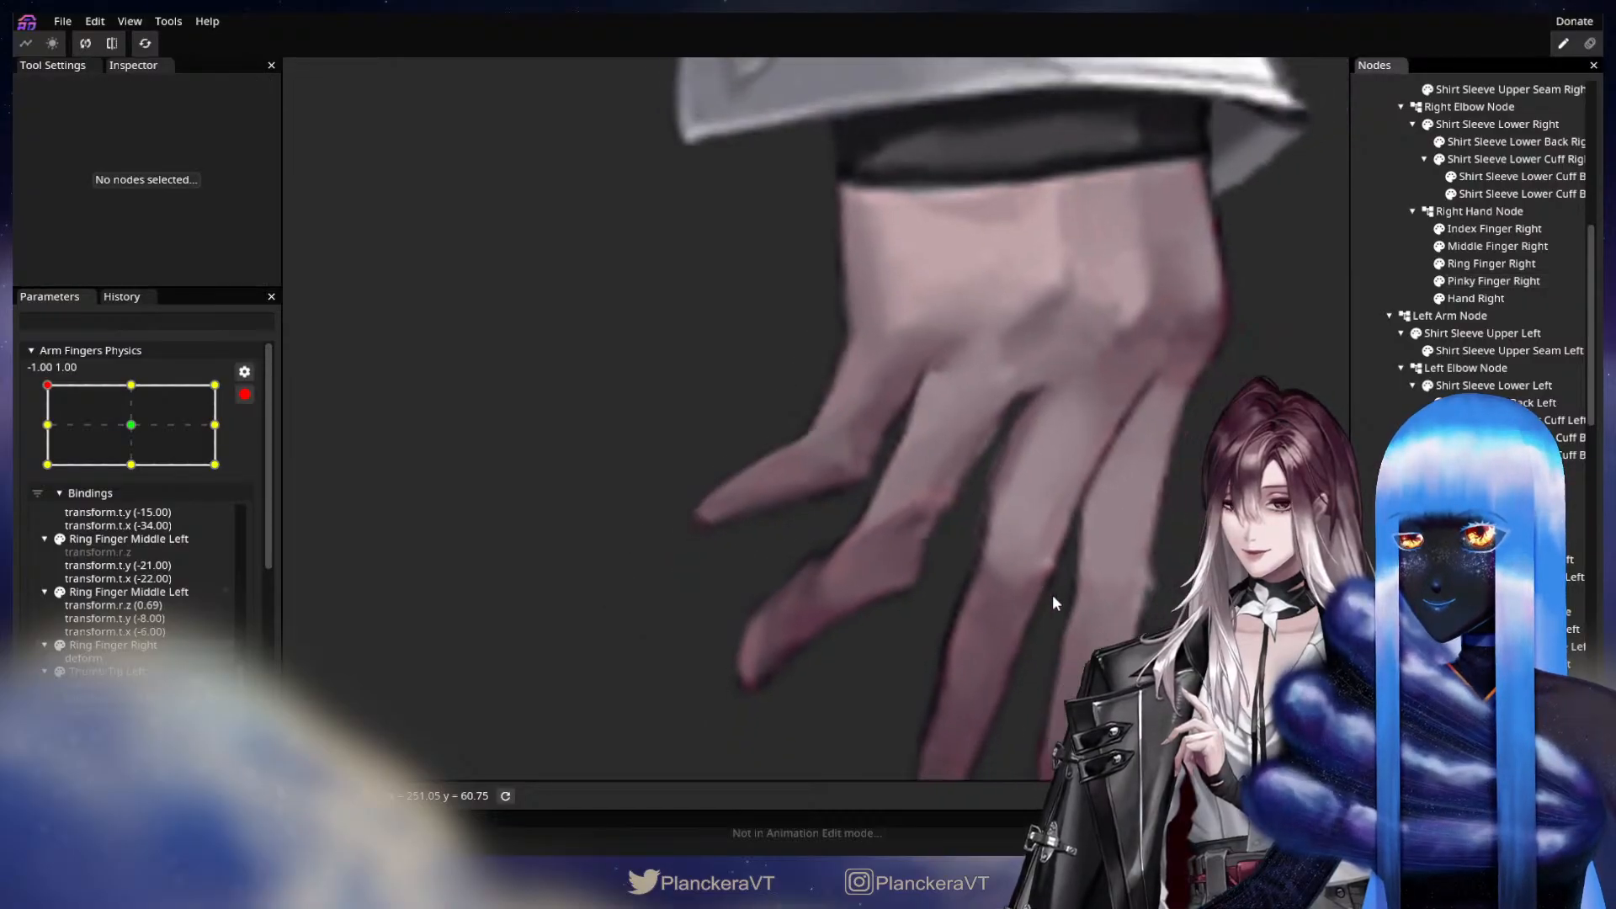
Switch Arm Fingers Physics to 1.00, 1.00, and shift the Pinky Finger Right vertices around the base and middle joint slightly downward.
scroll(1056, 600, down, 3)
drag(1070, 599, 918, 613)
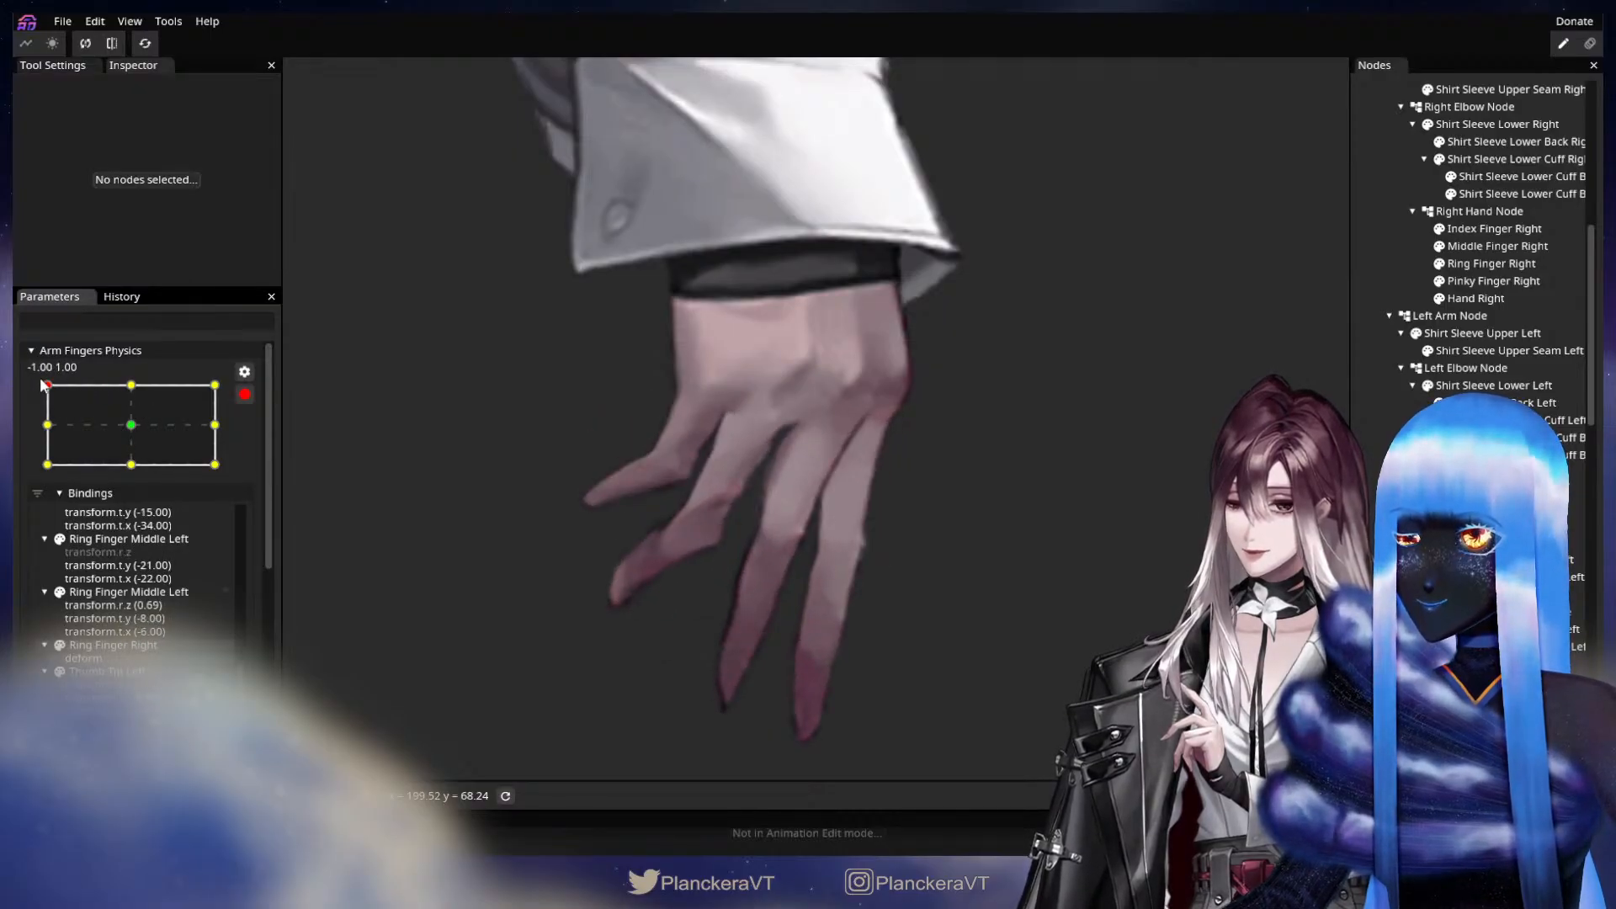
drag(40, 384, 206, 387)
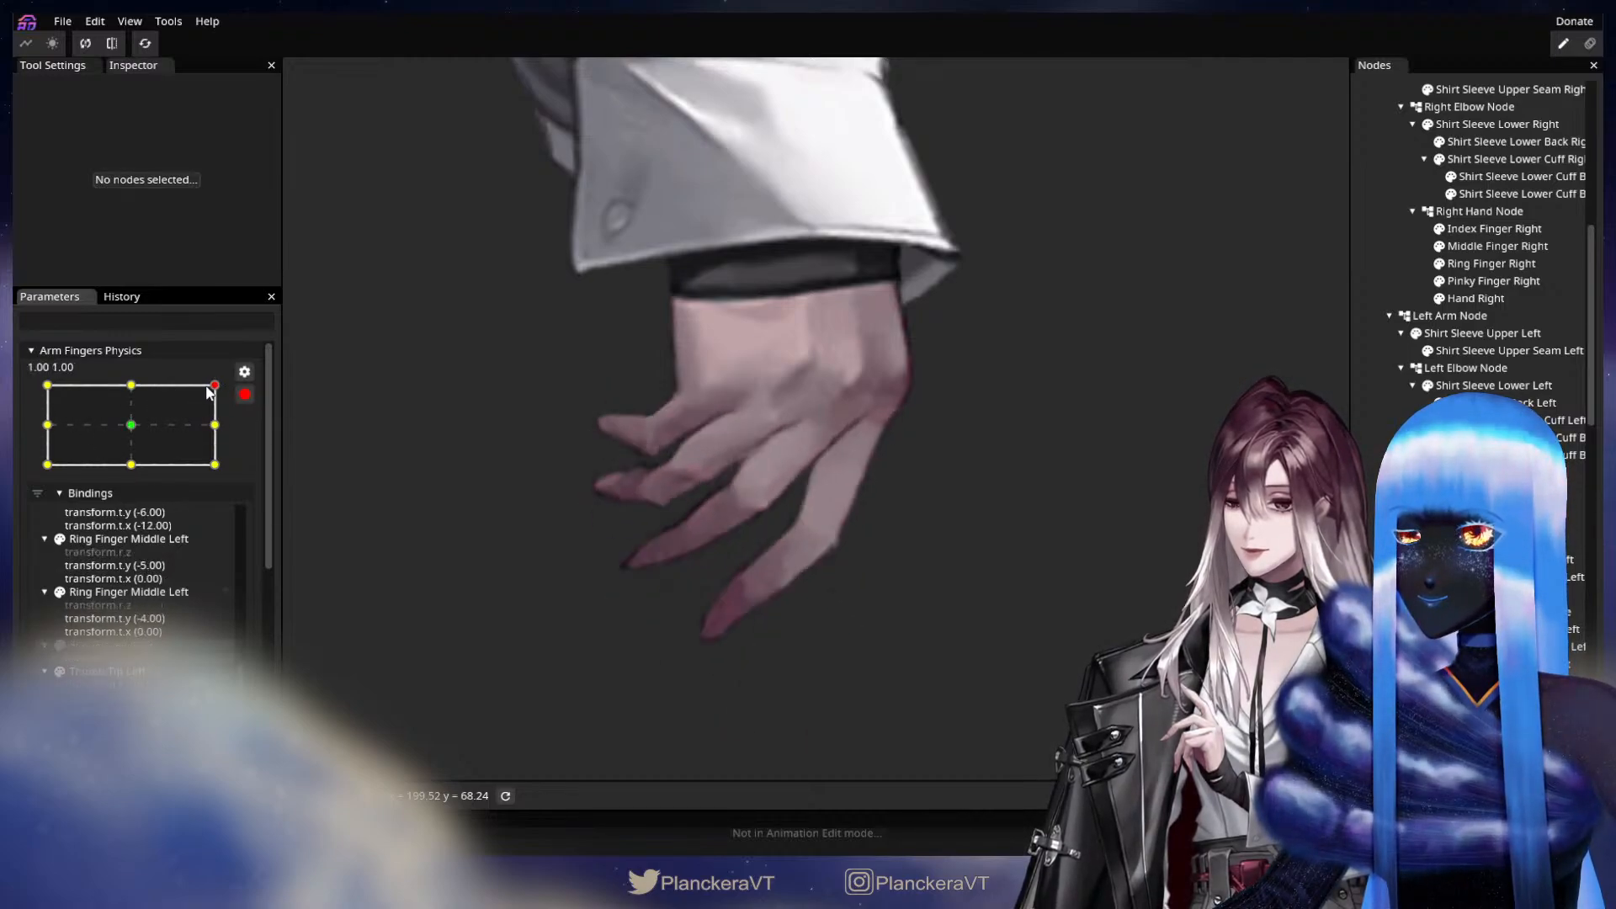
scroll(714, 584, up, 3)
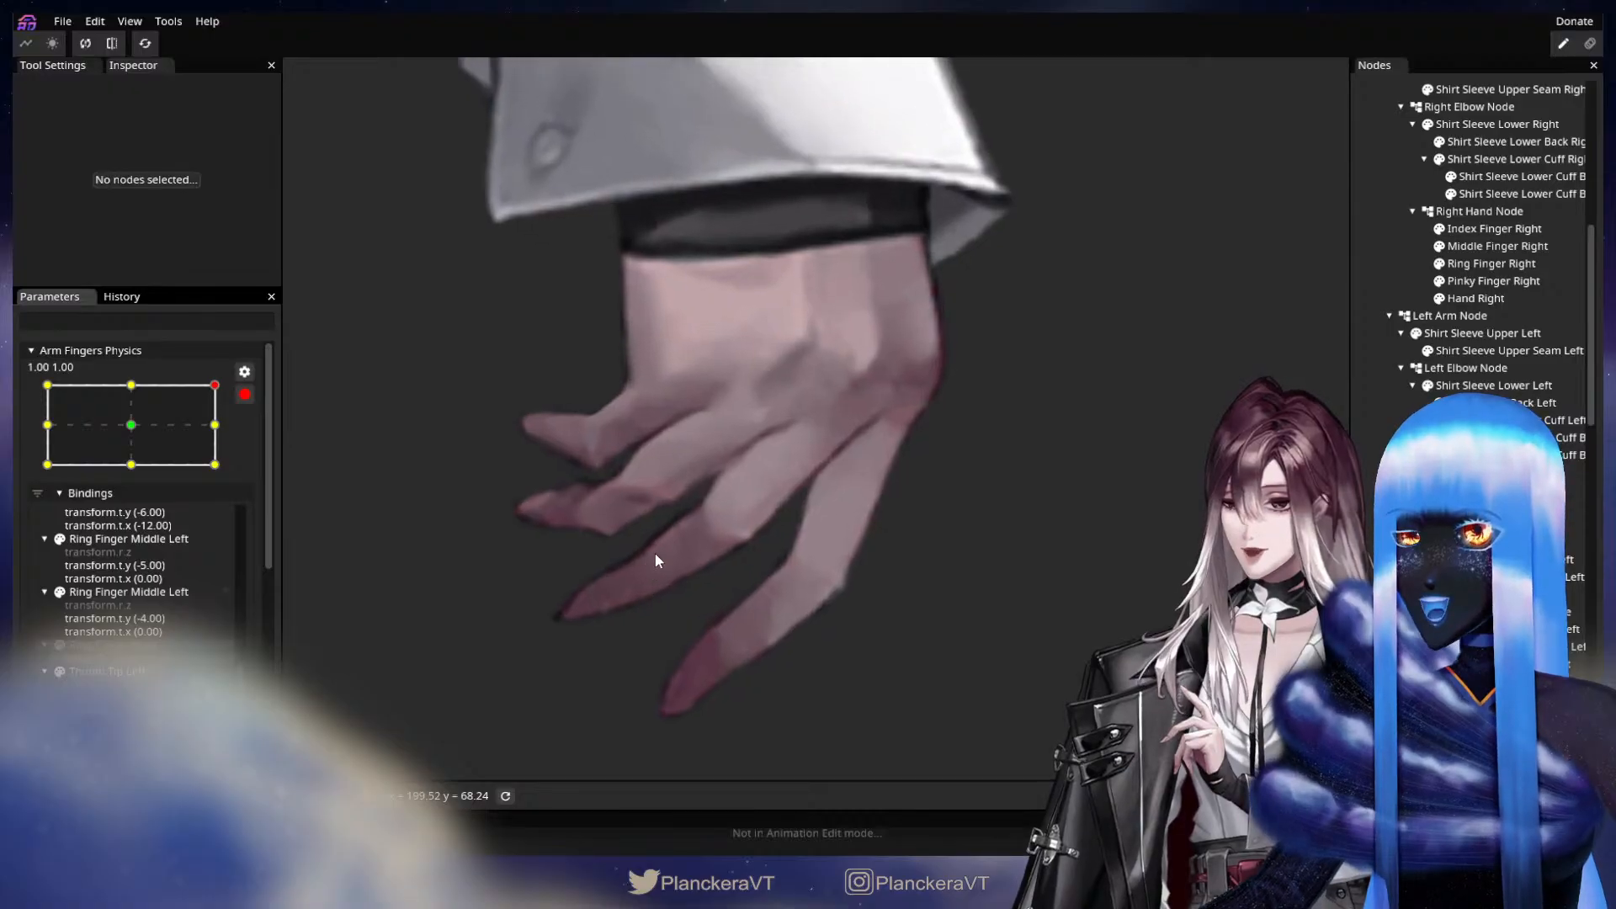
click(1494, 281)
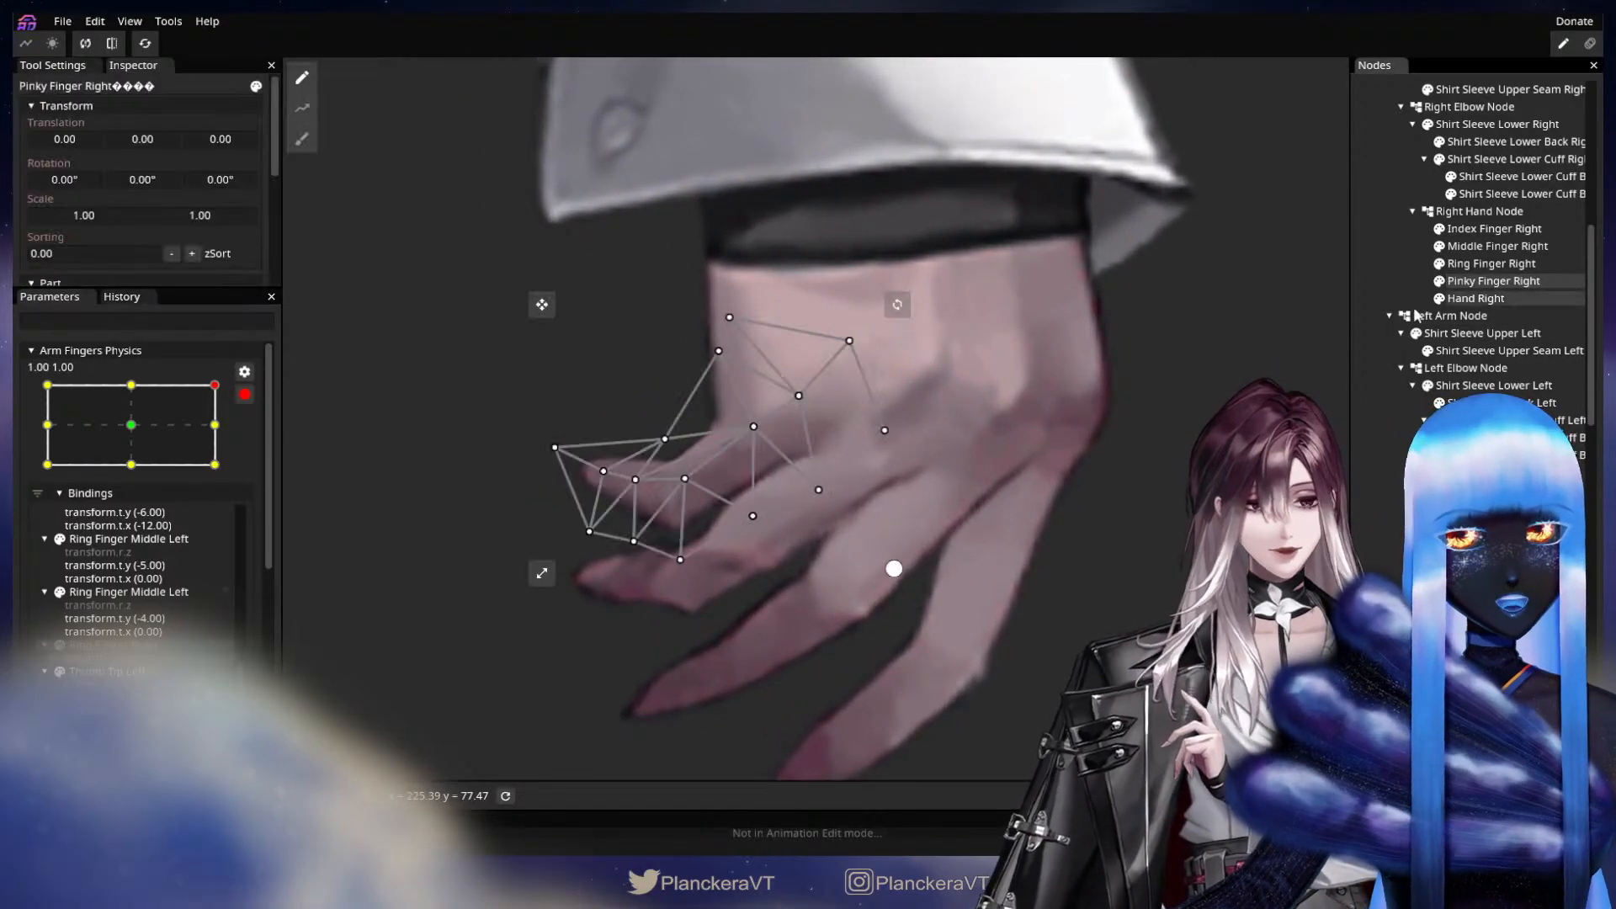
drag(756, 539, 821, 501)
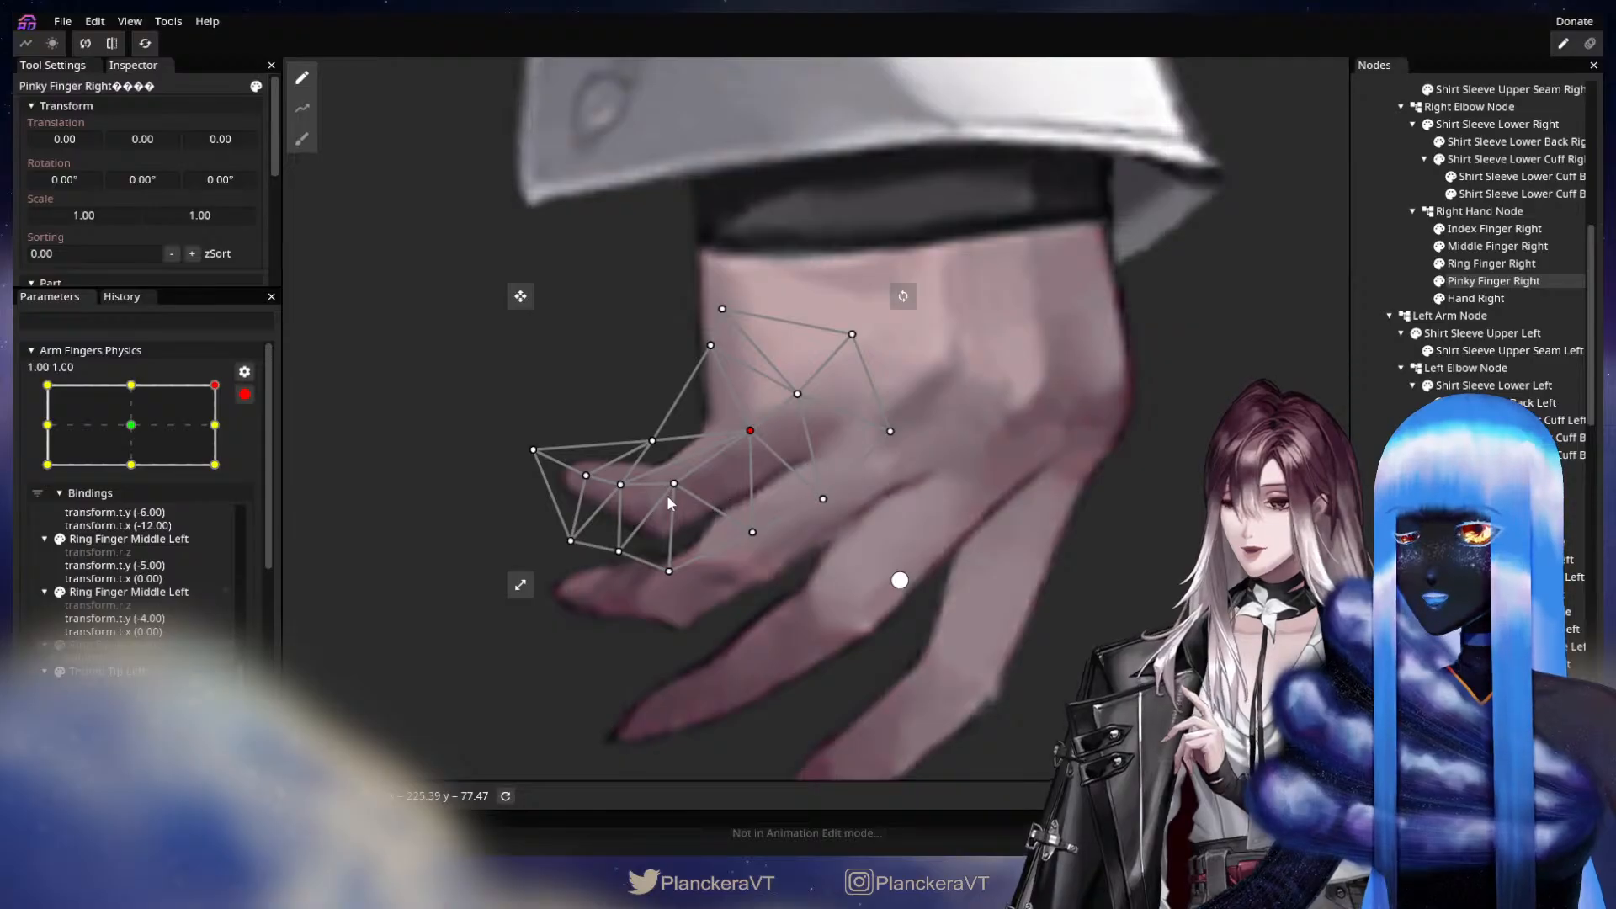
drag(680, 497, 681, 501)
drag(671, 577, 676, 581)
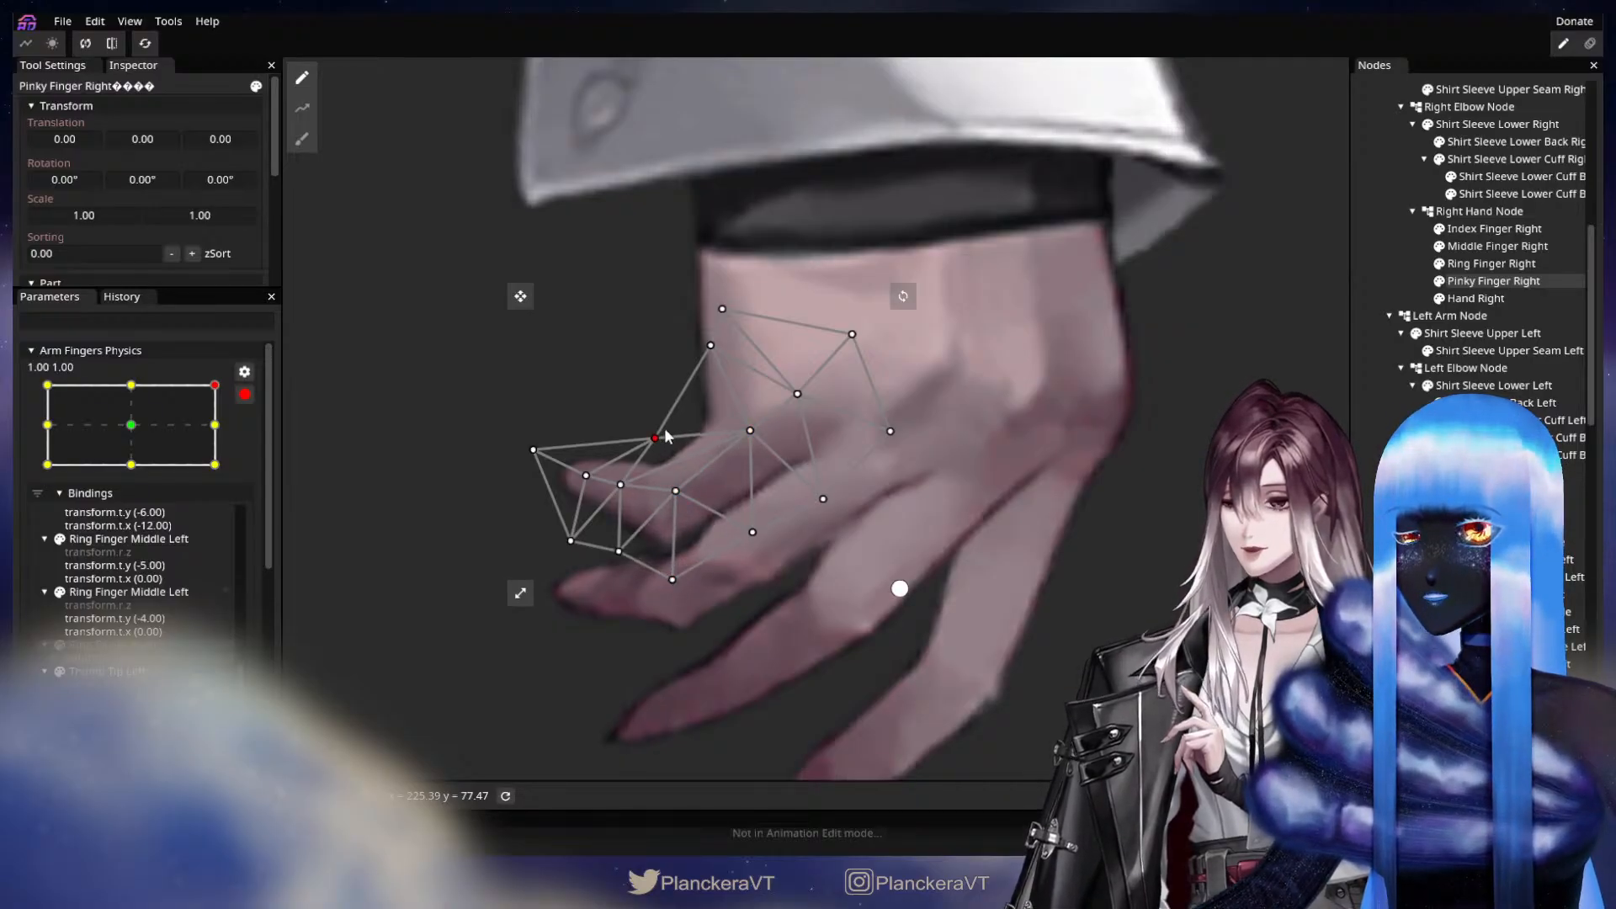
Nudge the remaining Pinky Finger Right vertices along the joint slightly, and raise those at the fingertip at 1.00, 1.00.
drag(669, 434, 665, 434)
click(678, 494)
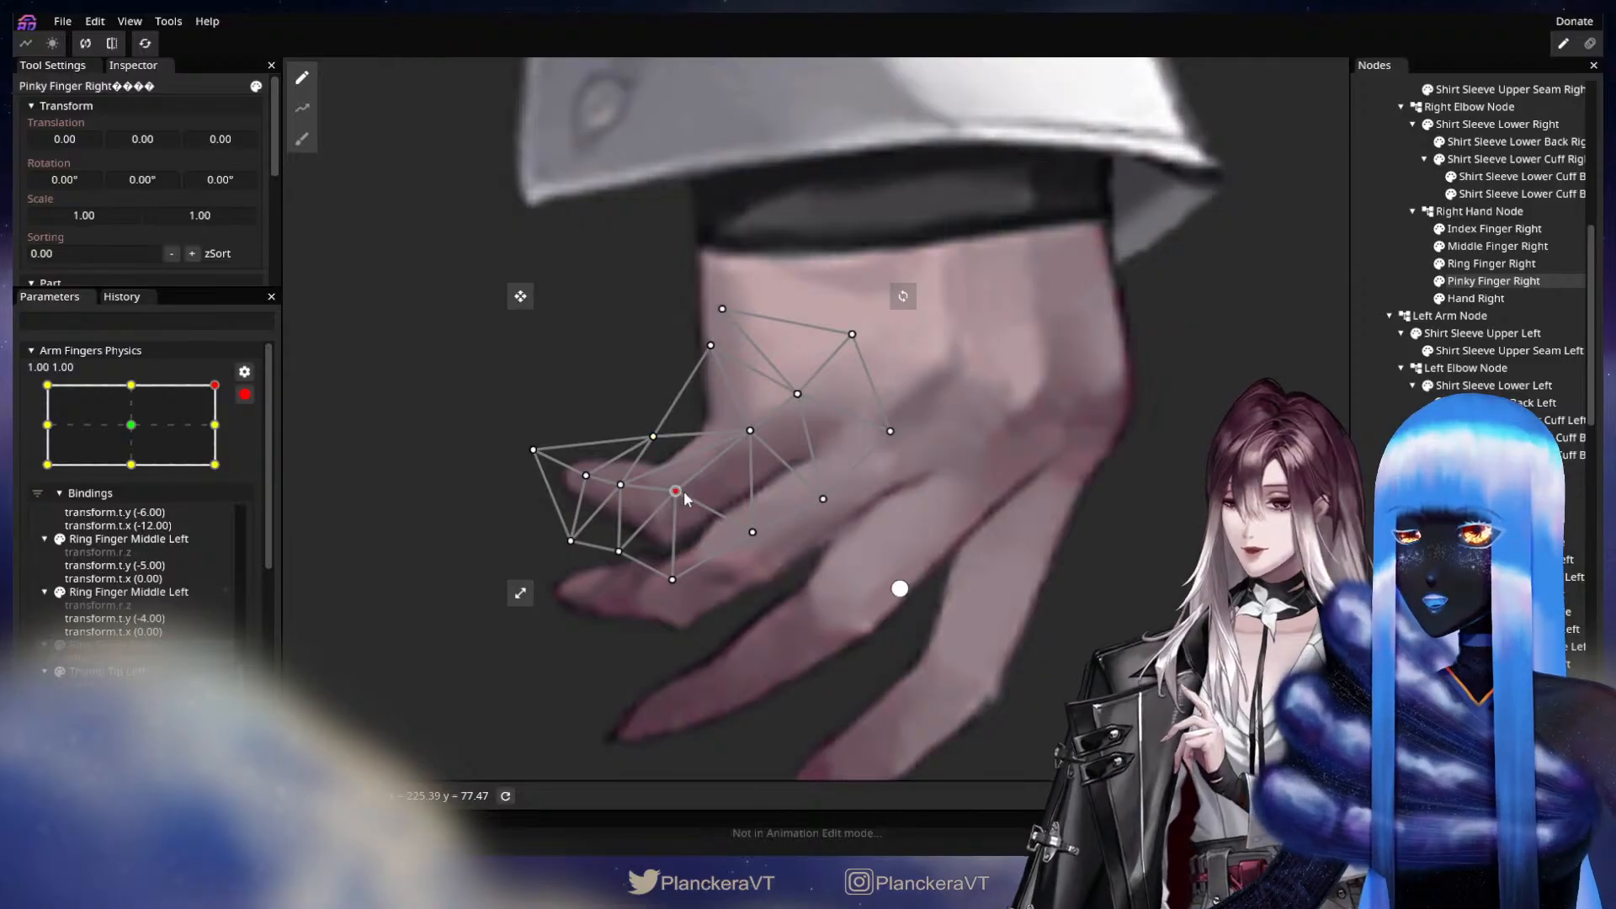
drag(630, 485, 633, 487)
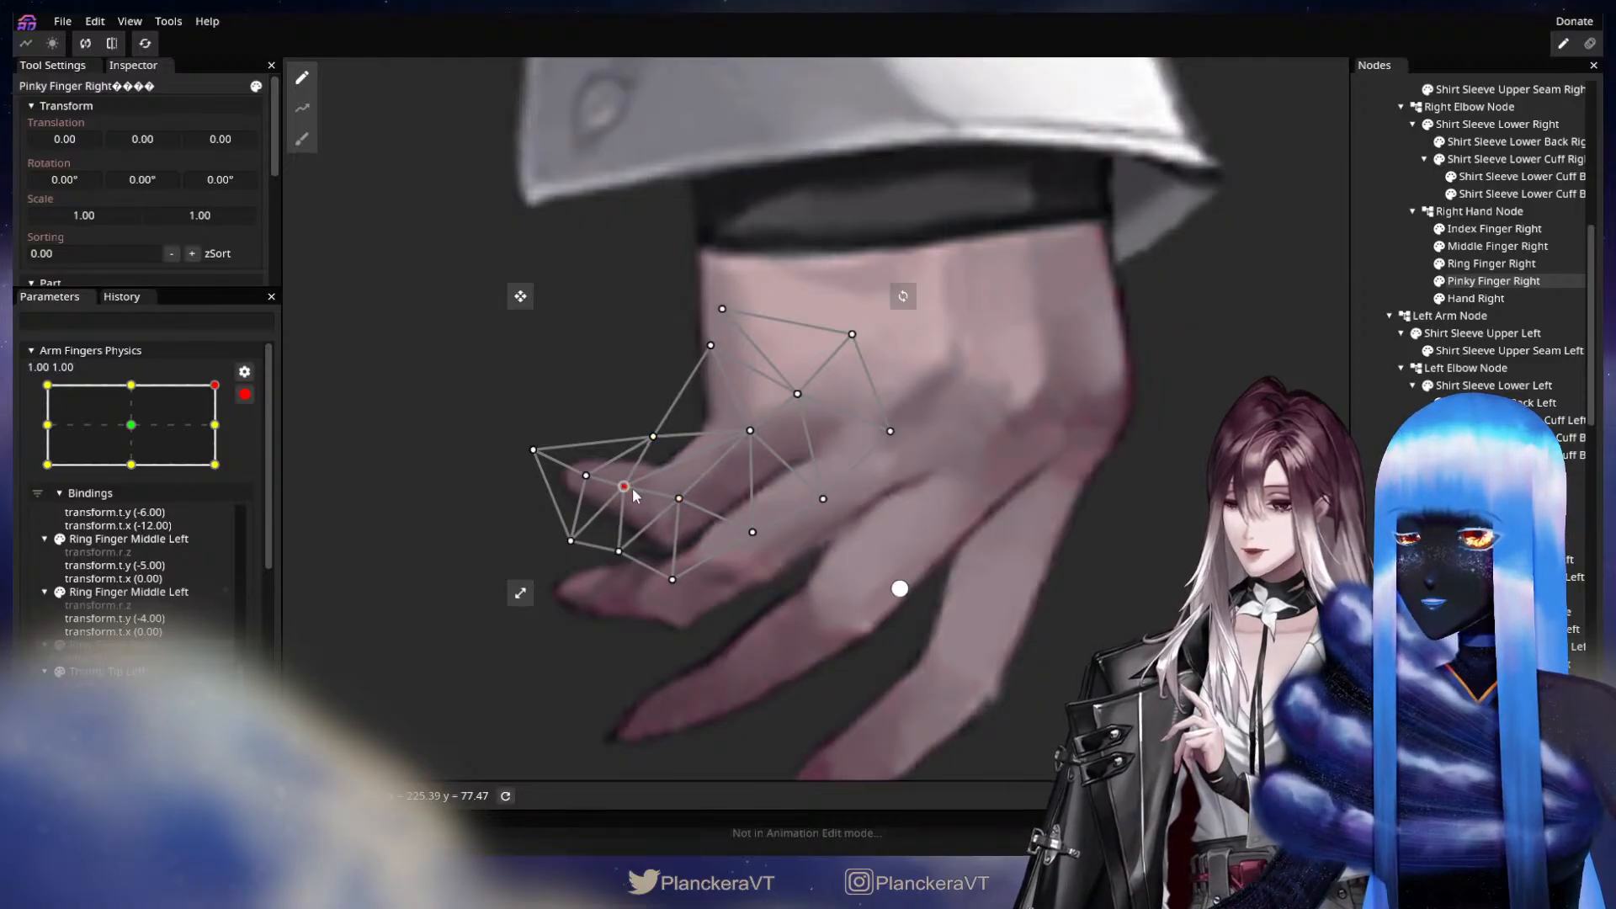
click(583, 476)
drag(532, 450, 539, 446)
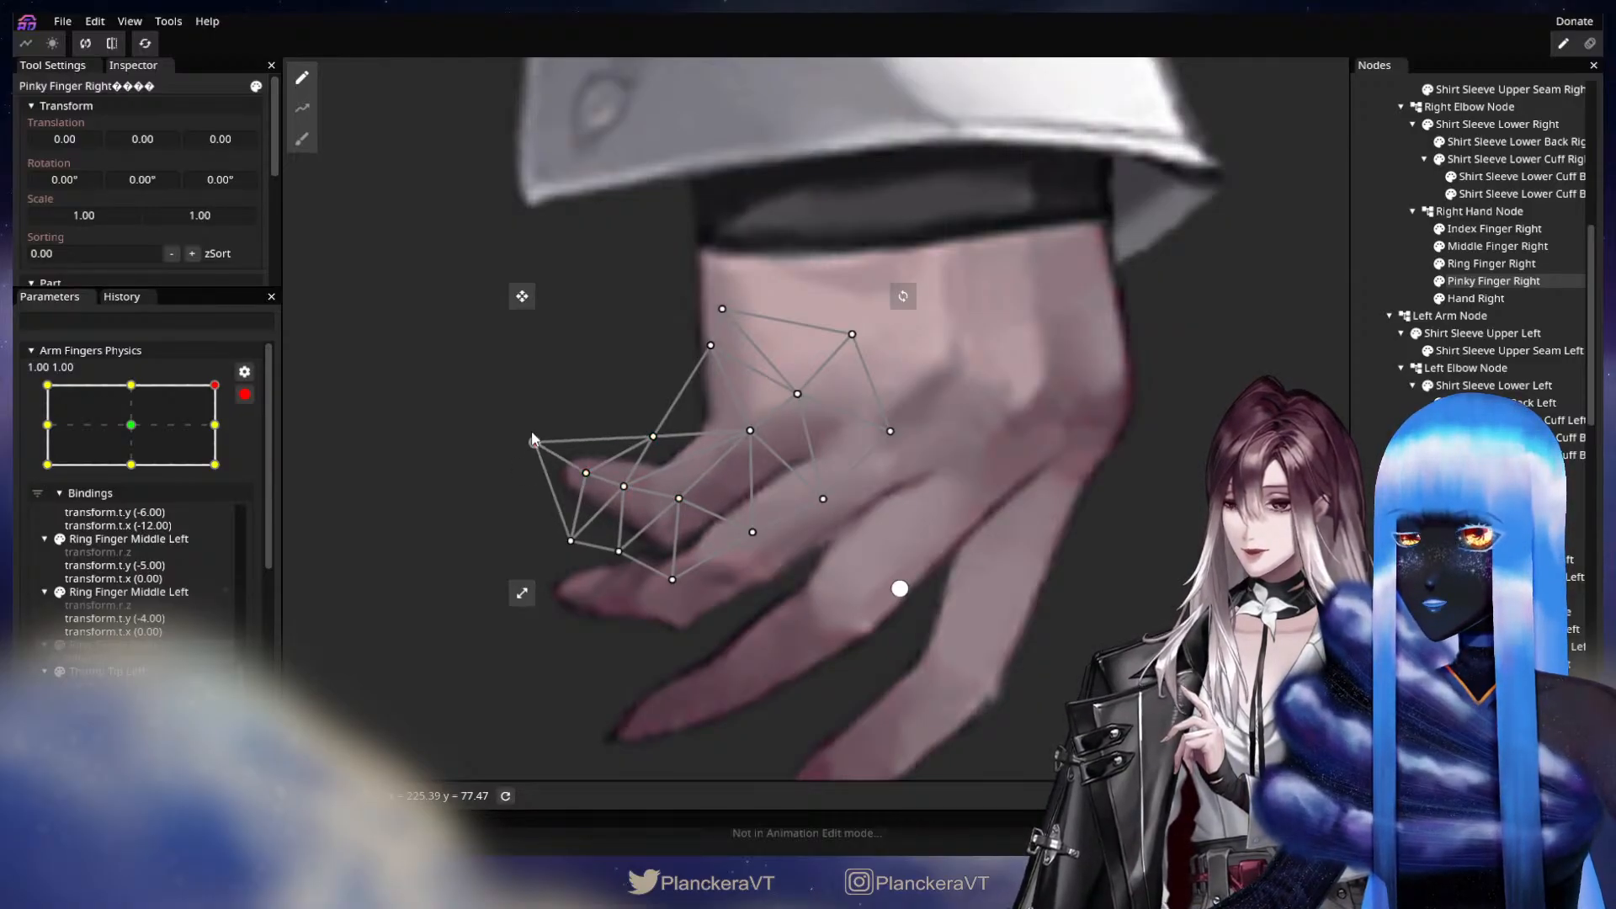
click(1382, 472)
Check the motion between 1.00, 0.00 and 1.00, 1.00, and select Ring Finger Right for mesh deformation at 1.00, 1.00.
scroll(810, 630, down, 2)
scroll(800, 629, down, 2)
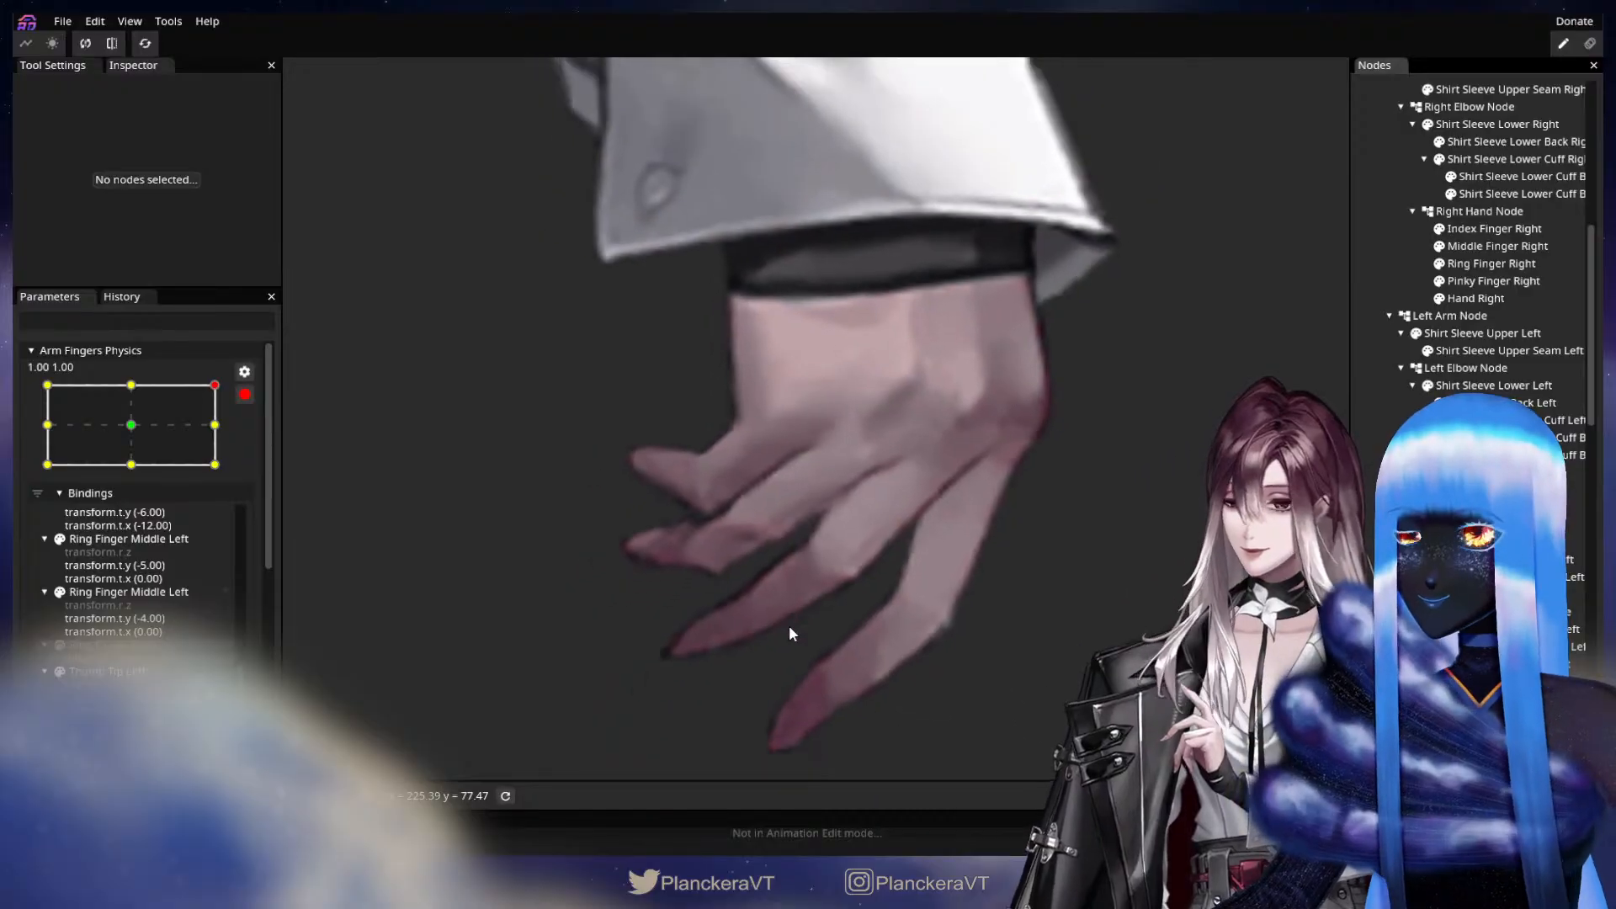
click(160, 404)
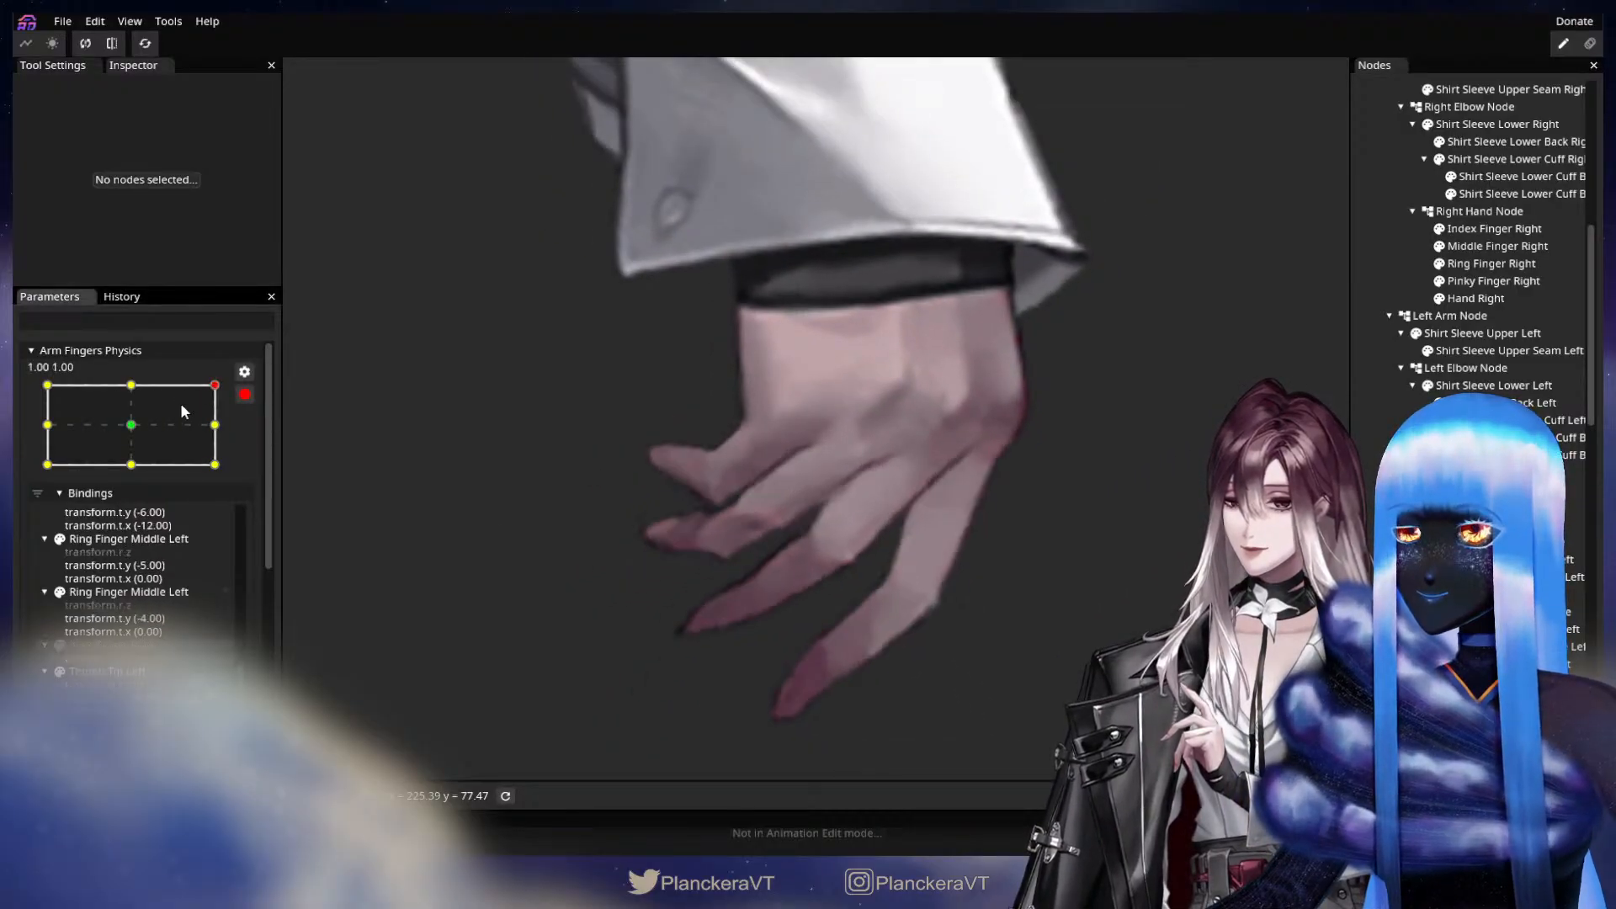
click(210, 409)
drag(210, 404, 244, 426)
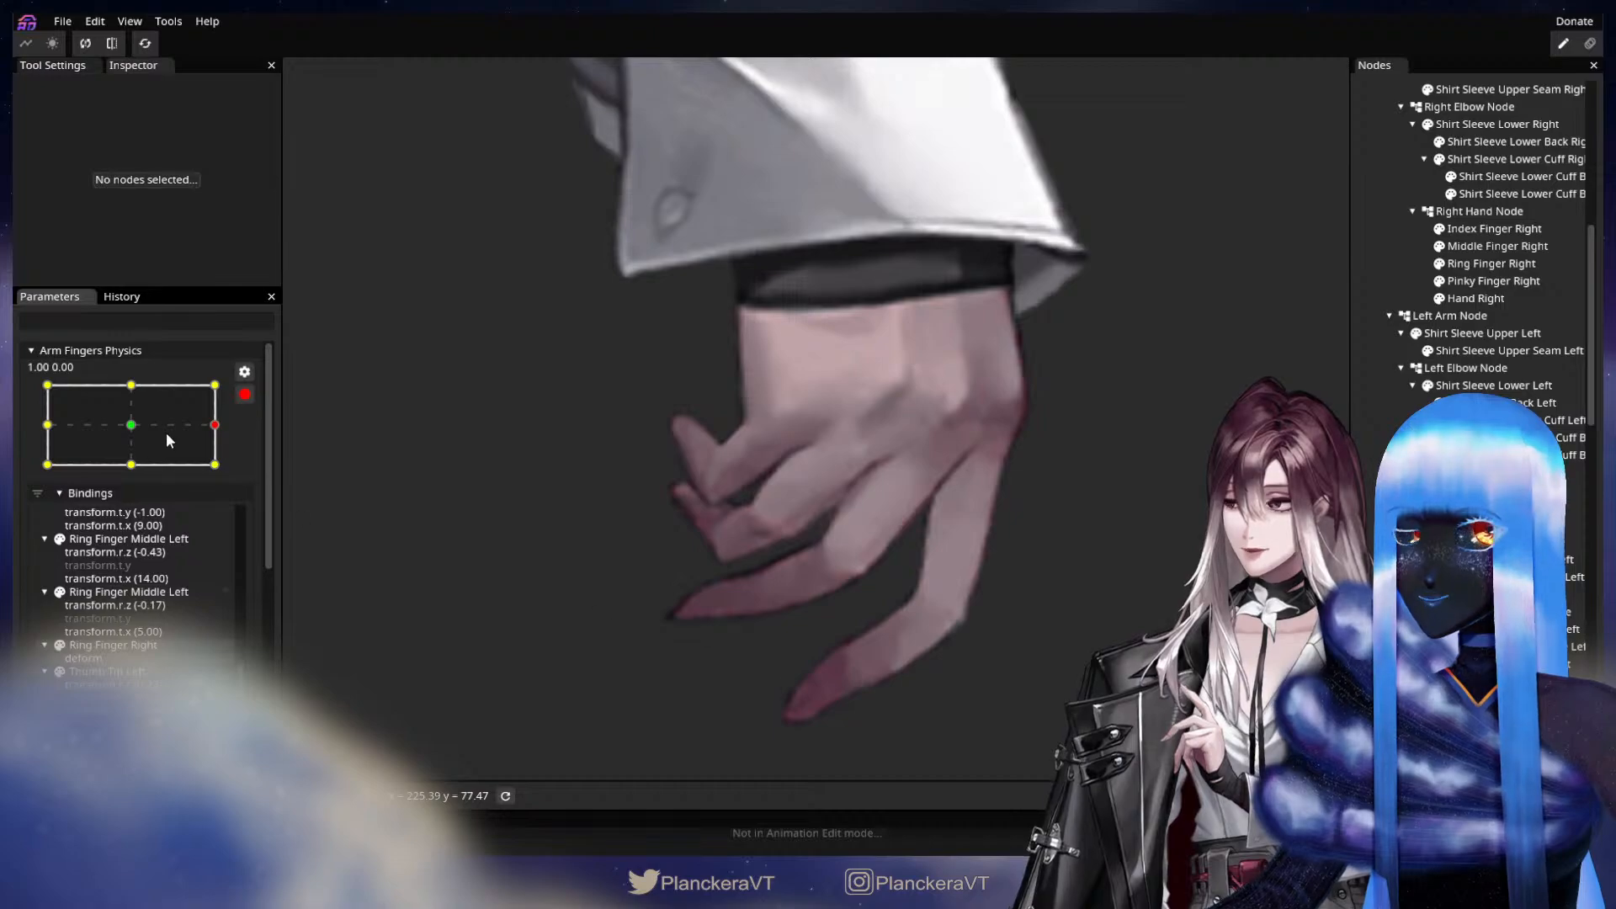
click(220, 389)
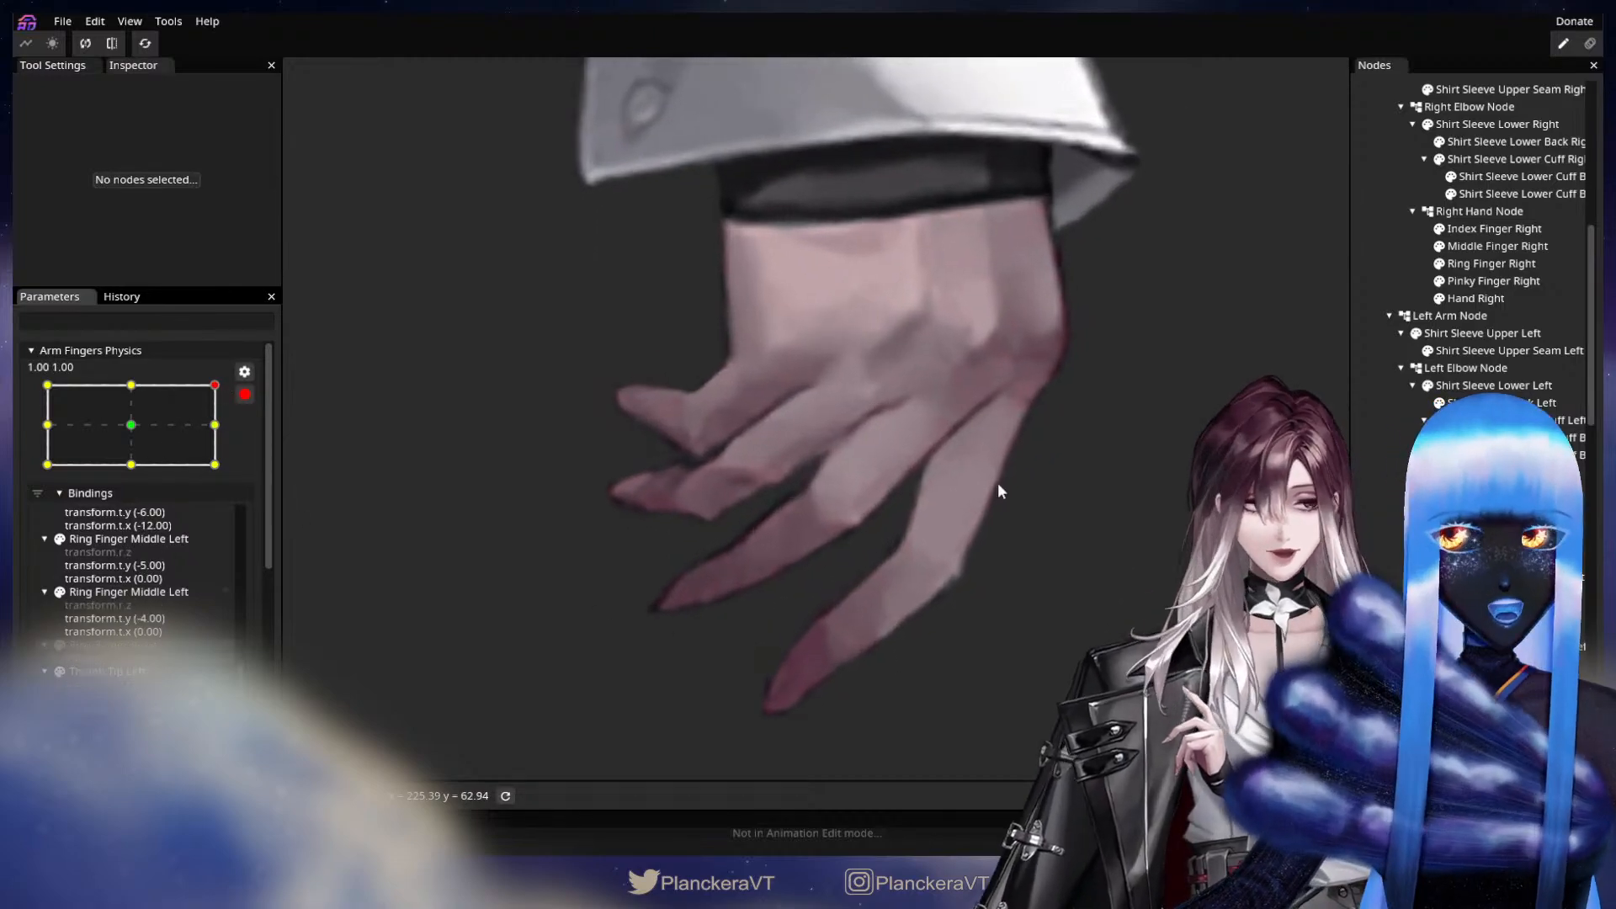
click(1489, 264)
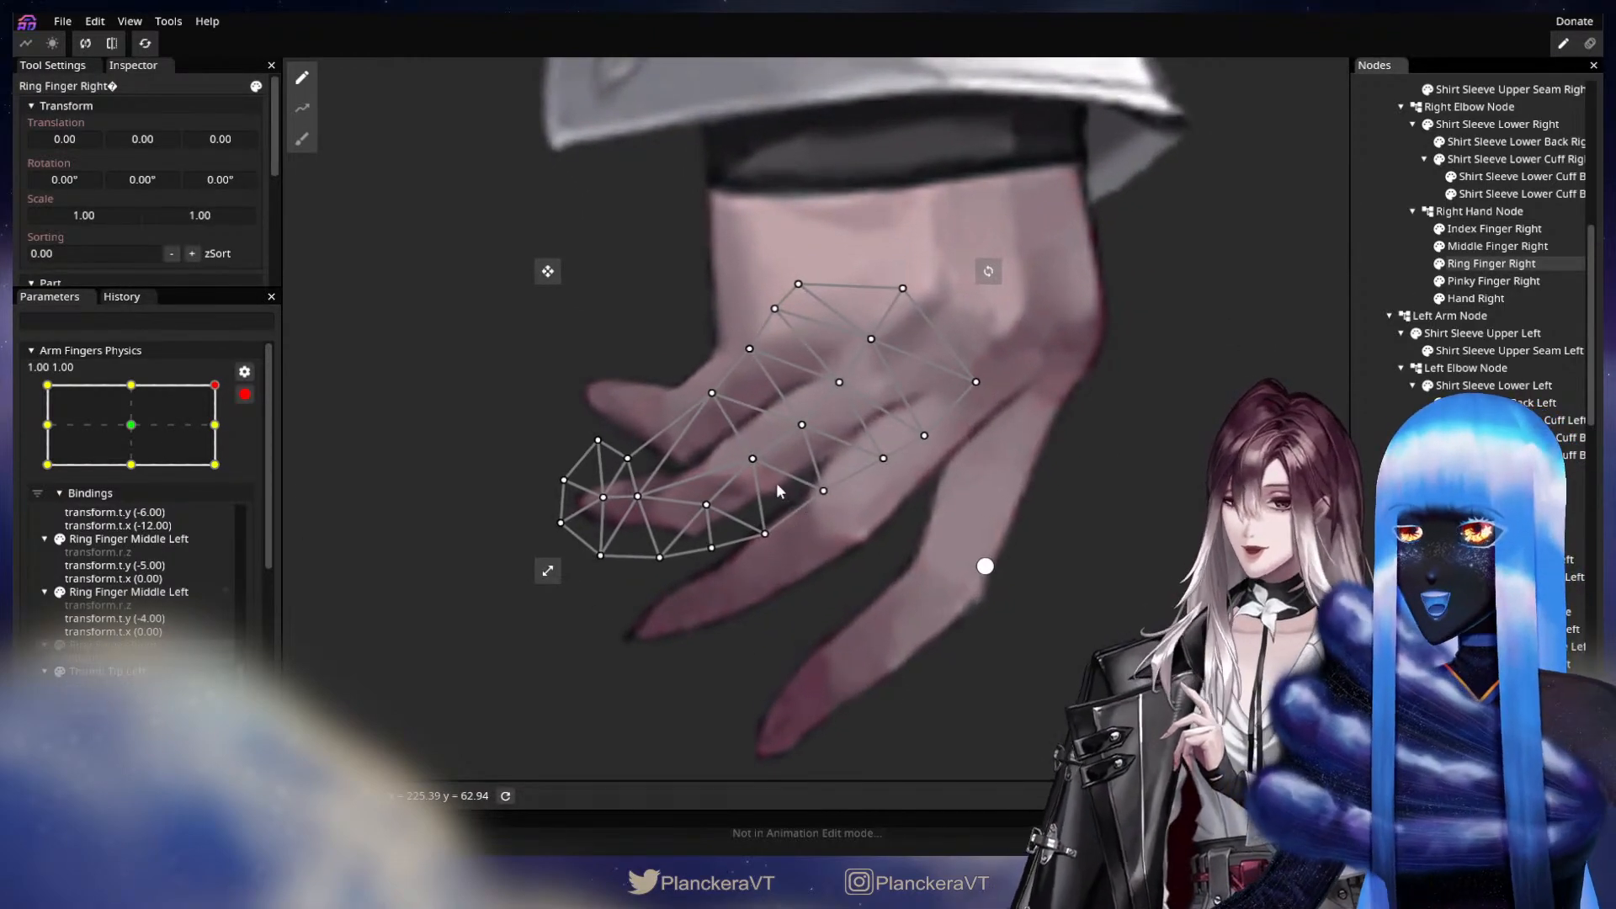
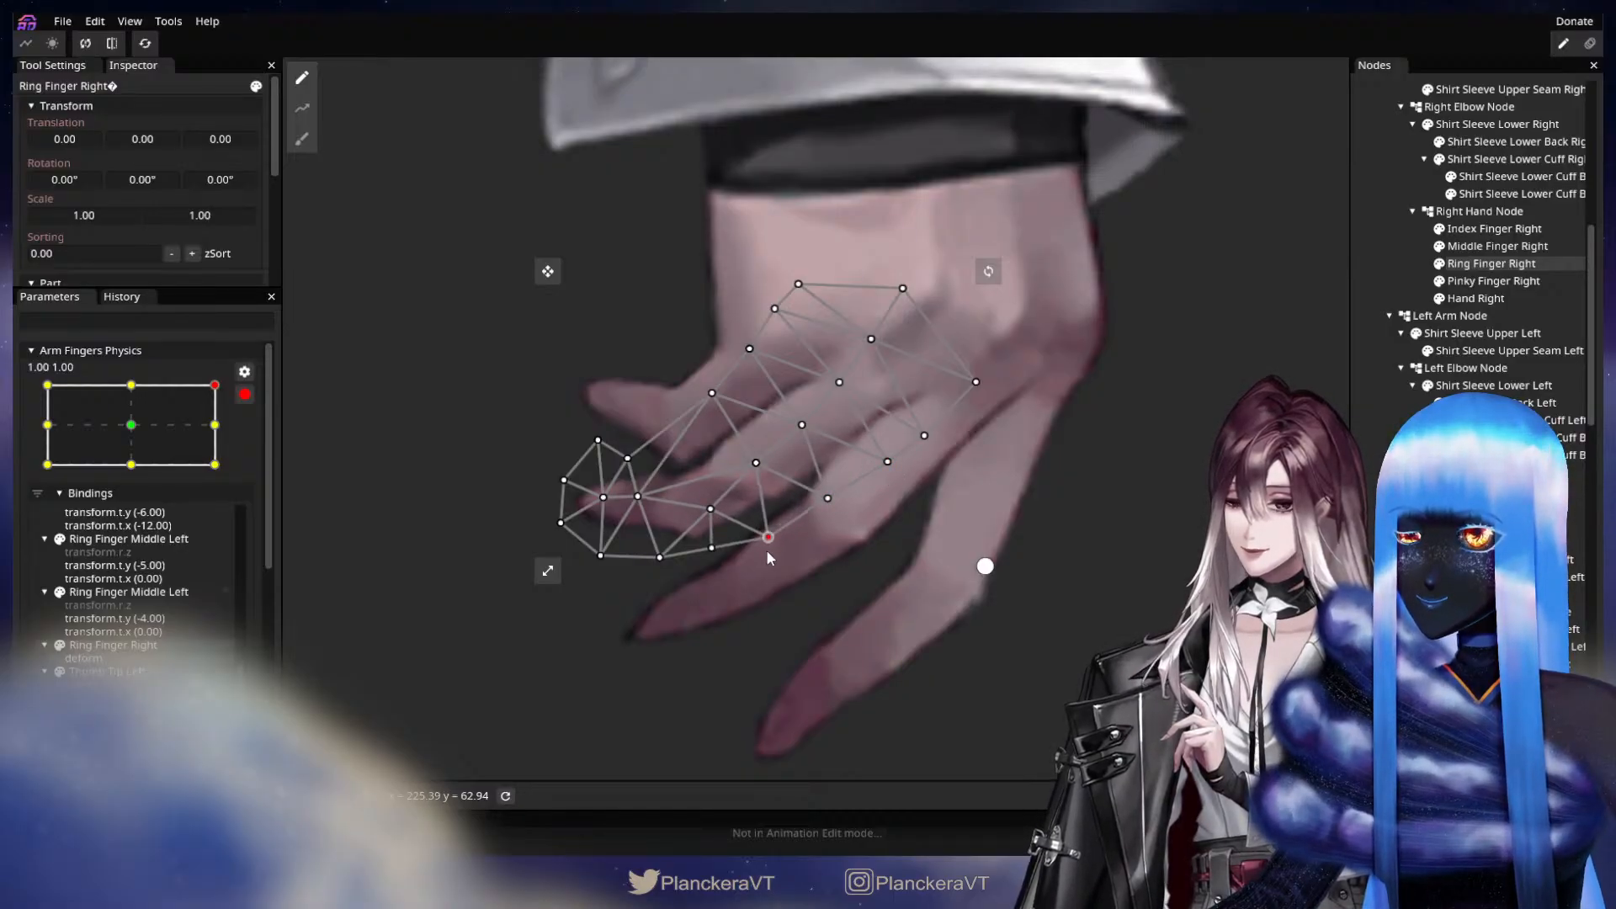
Shift the Ring Finger Right vertices along the lower edge and near the fingertip slightly downward at 1.00, 1.00.
drag(642, 508, 666, 570)
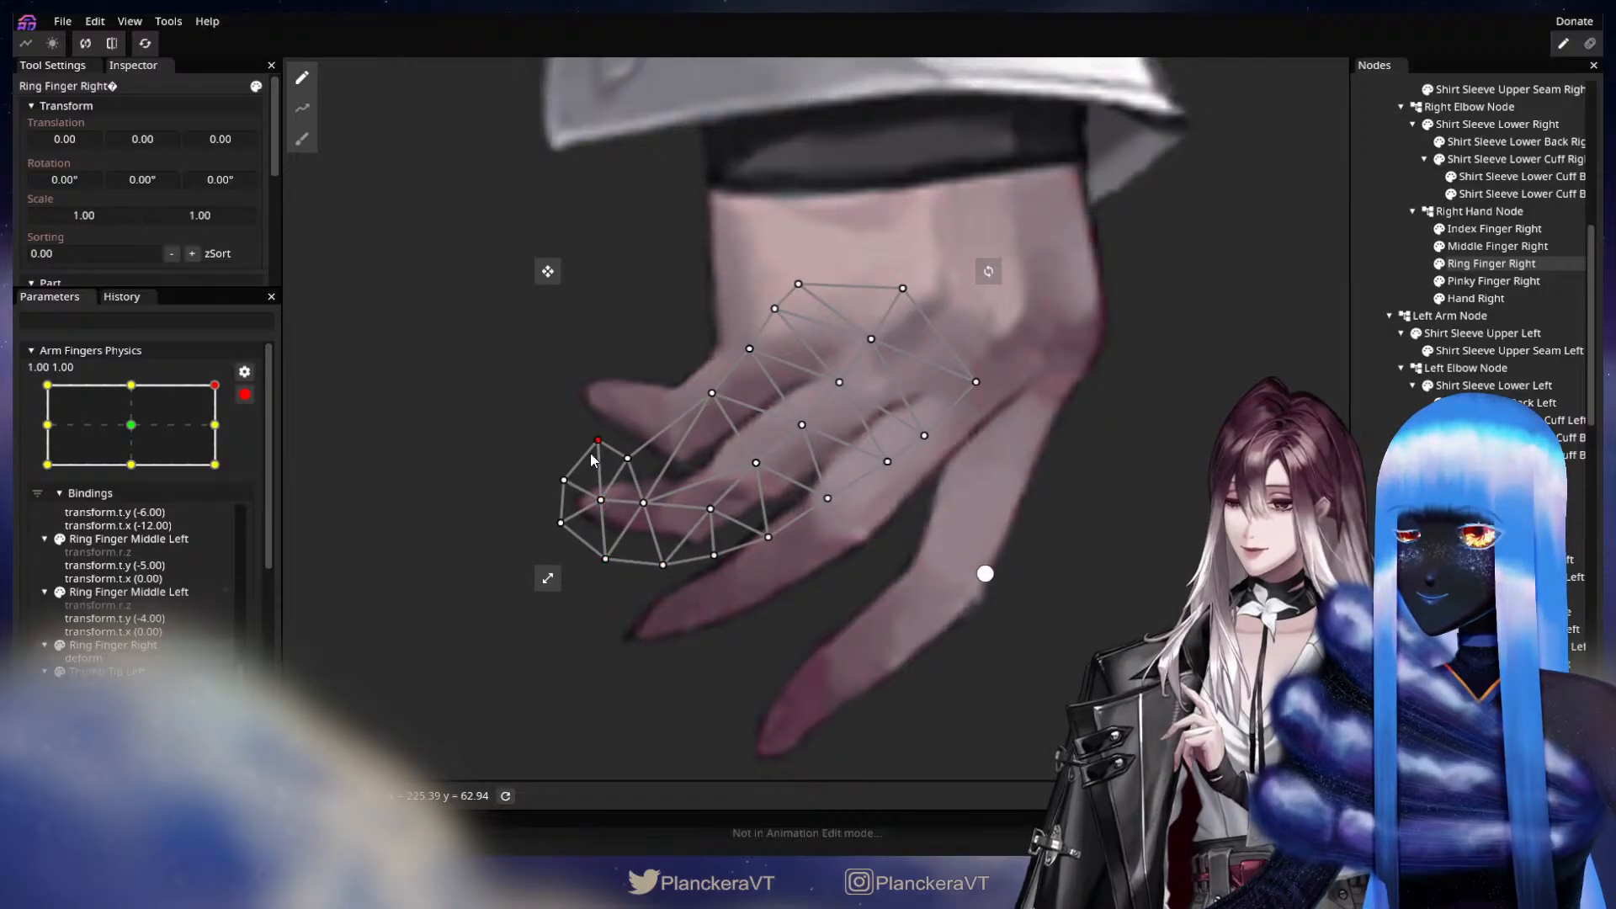
click(1094, 476)
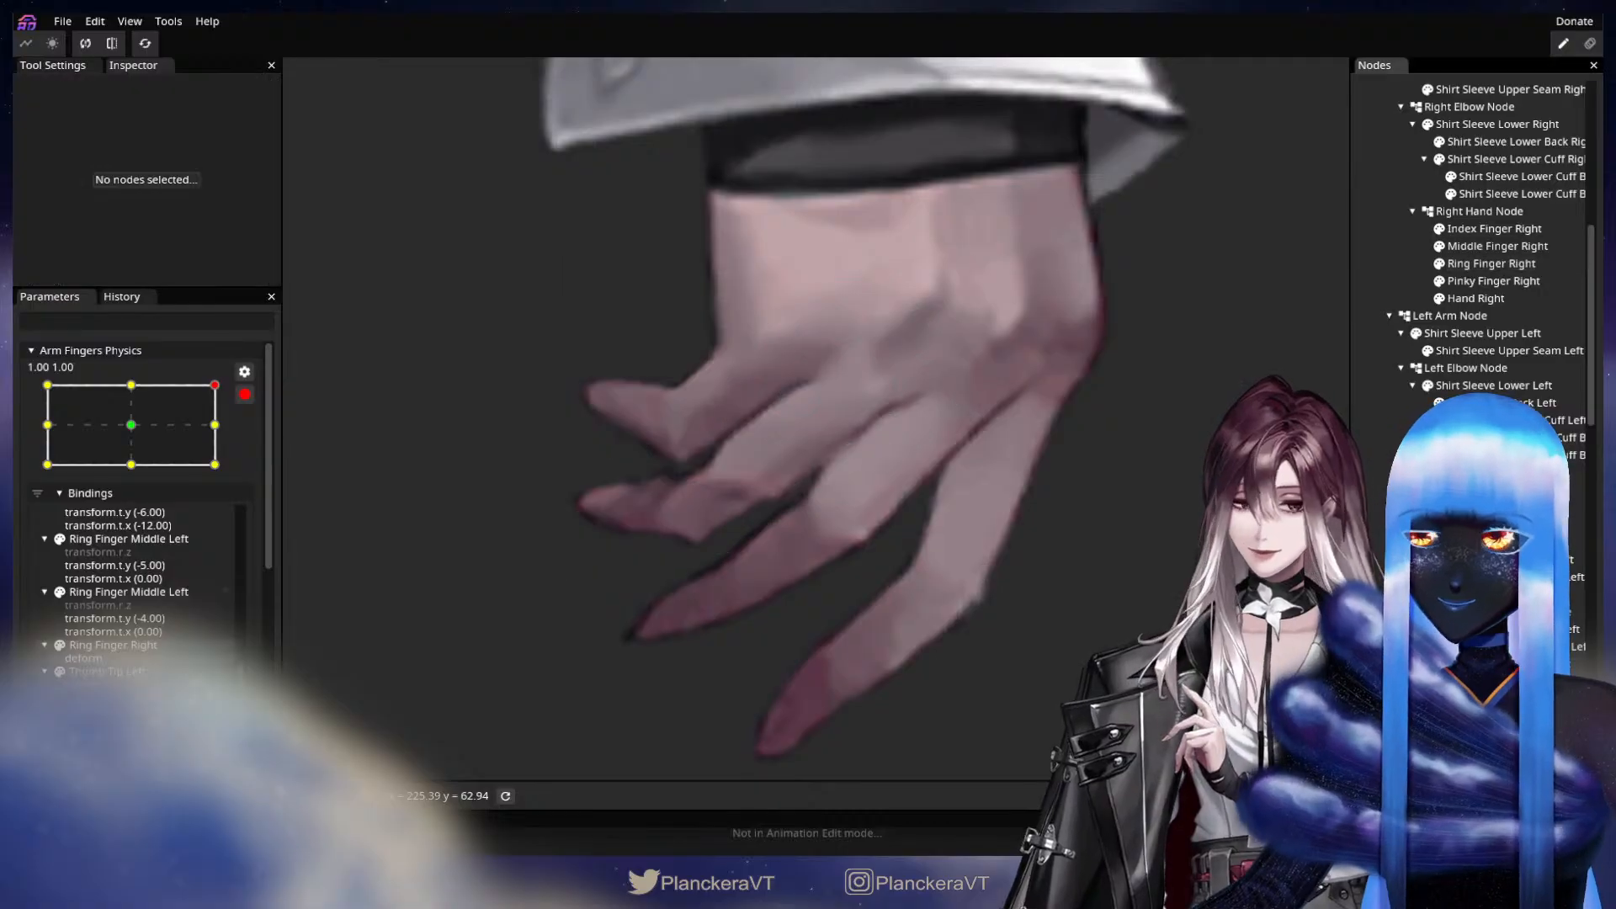
scroll(948, 477, down, 3)
scroll(943, 563, down, 4)
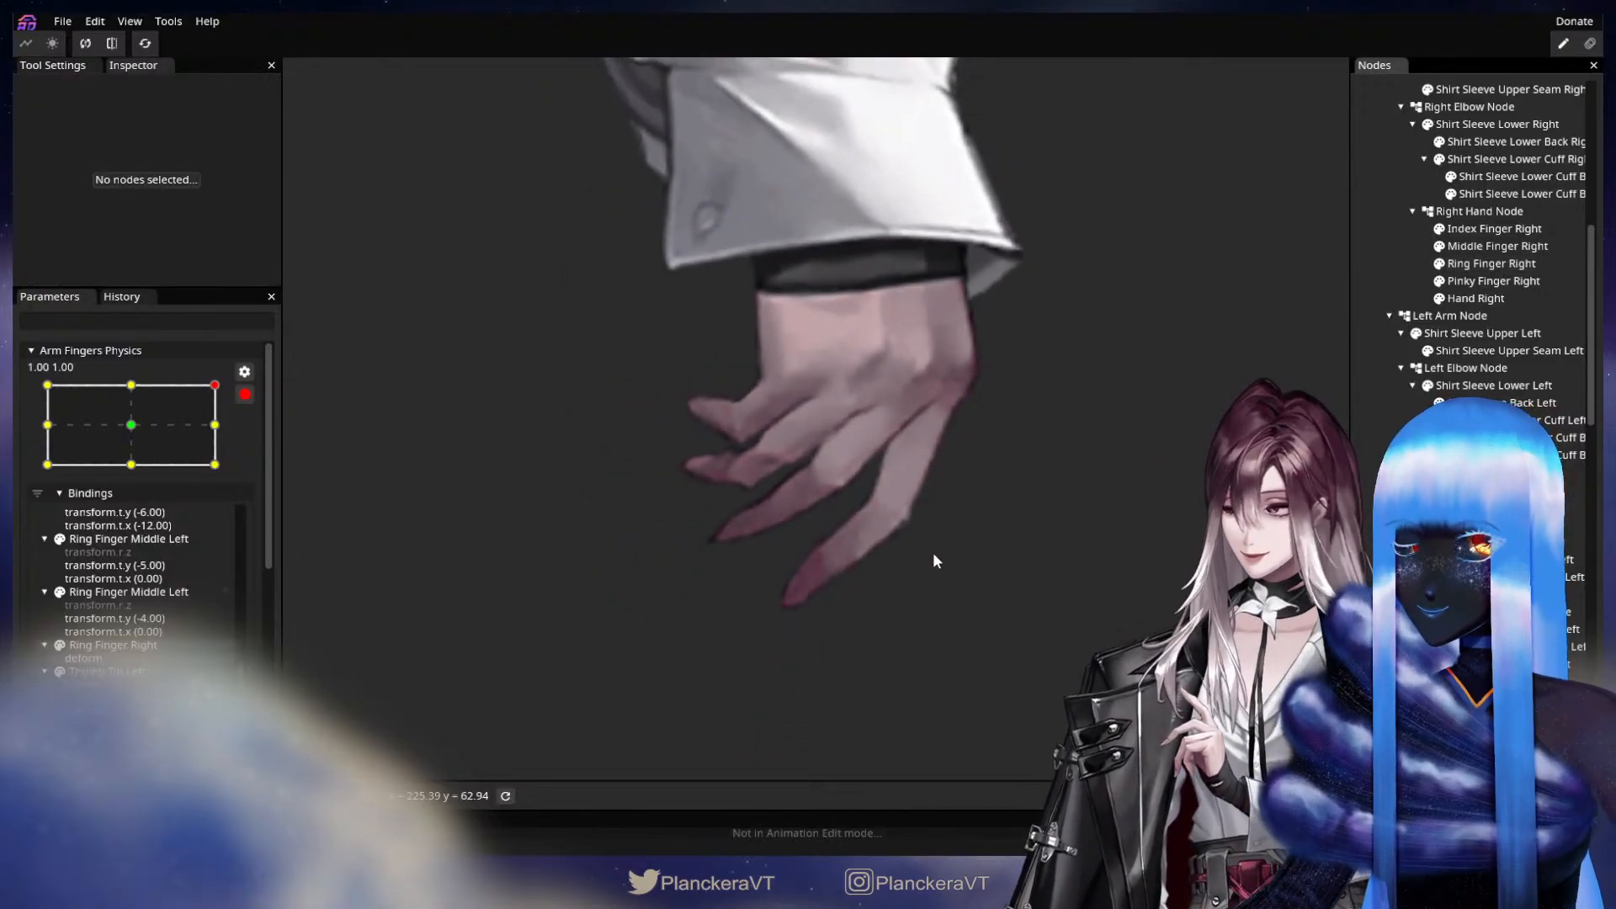
Check the finger motion around the 1.00, 1.00 keypoint of Arm Fingers Physics.
mouse_move(216, 387)
mouse_down()
mouse_move(144, 409)
mouse_move(184, 392)
mouse_up()
drag(592, 567, 619, 513)
scroll(778, 507, up, 3)
drag(207, 407, 208, 371)
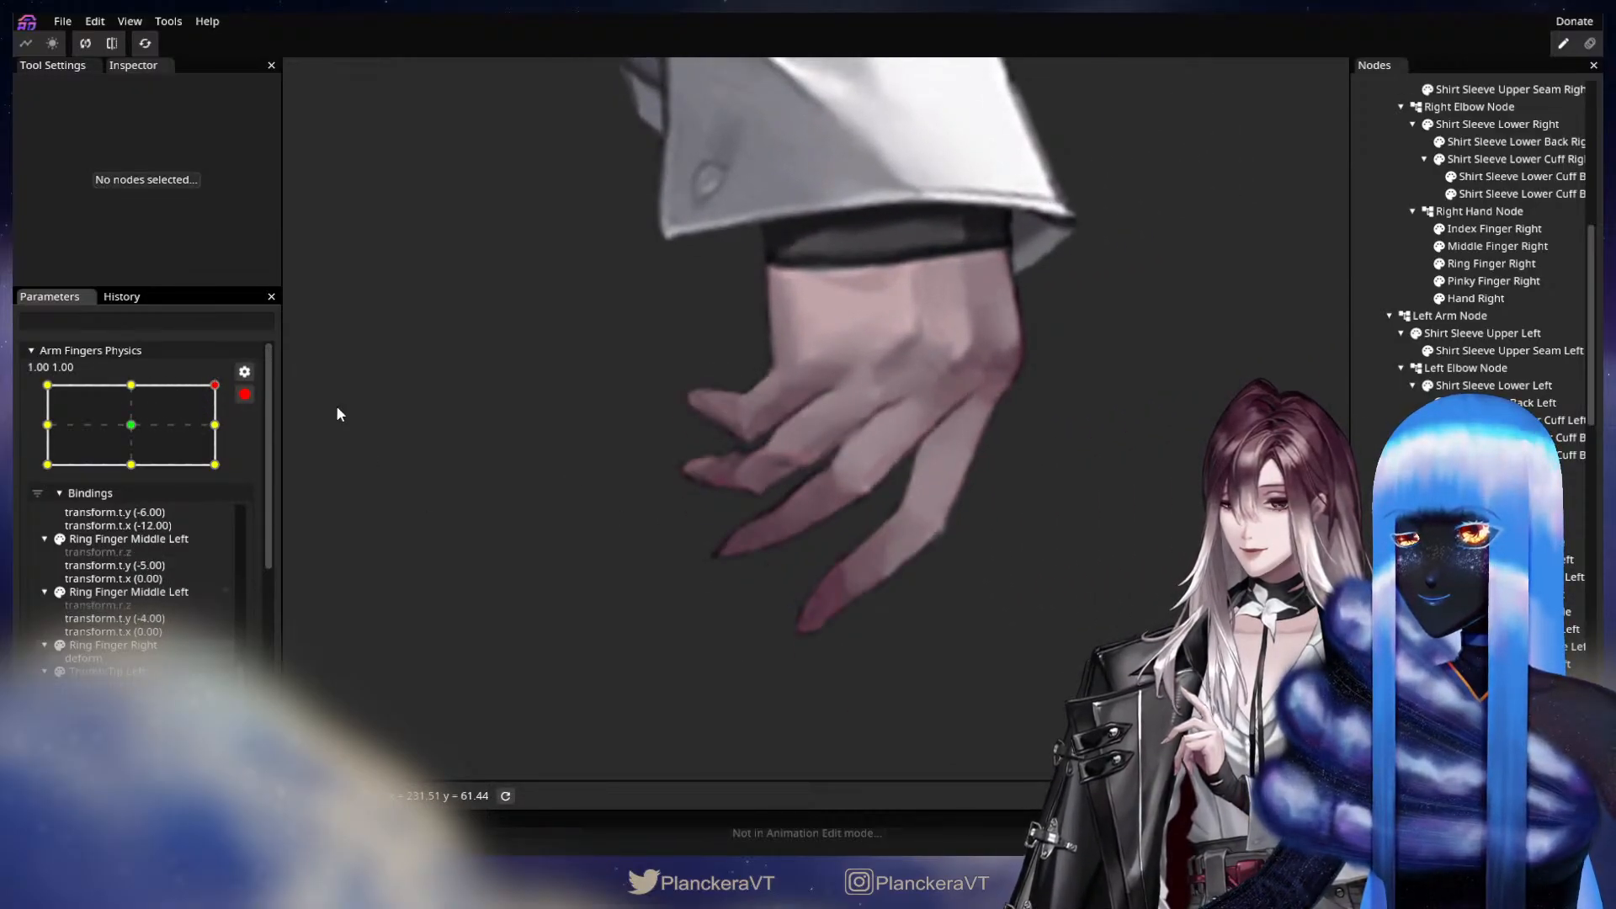
Reselect Ring Finger Right and move its vertices around the bent joint and along the fingertip's centre slightly downward at 1.00, 1.00.
scroll(729, 581, up, 2)
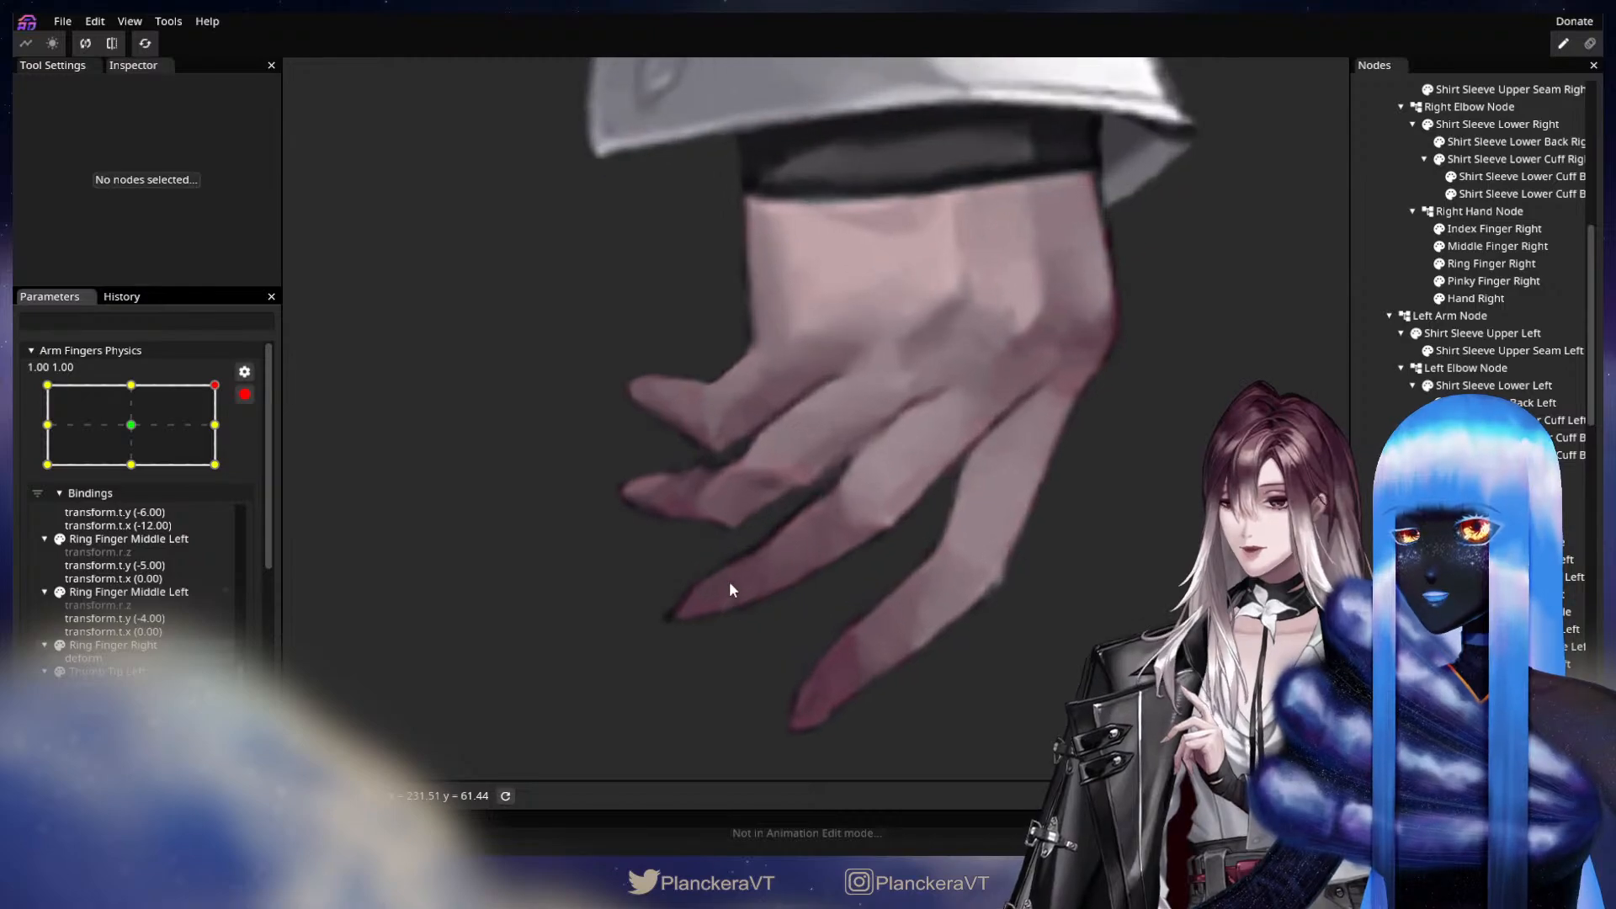
scroll(731, 583, up, 1)
drag(742, 546, 908, 491)
scroll(908, 492, up, 1)
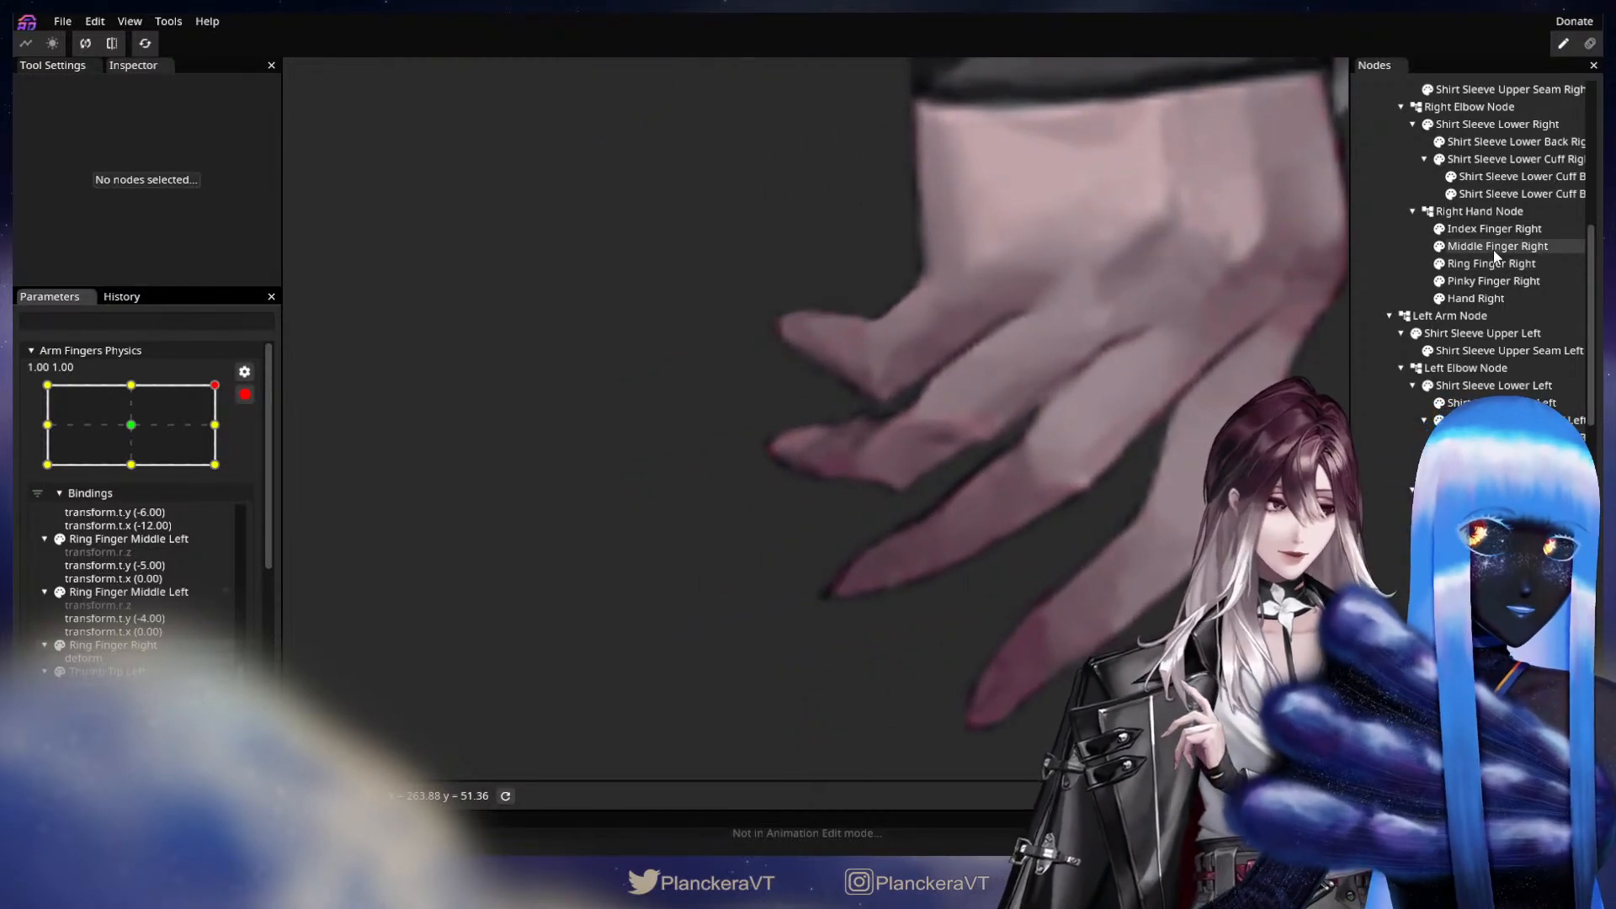
click(1497, 245)
click(1492, 263)
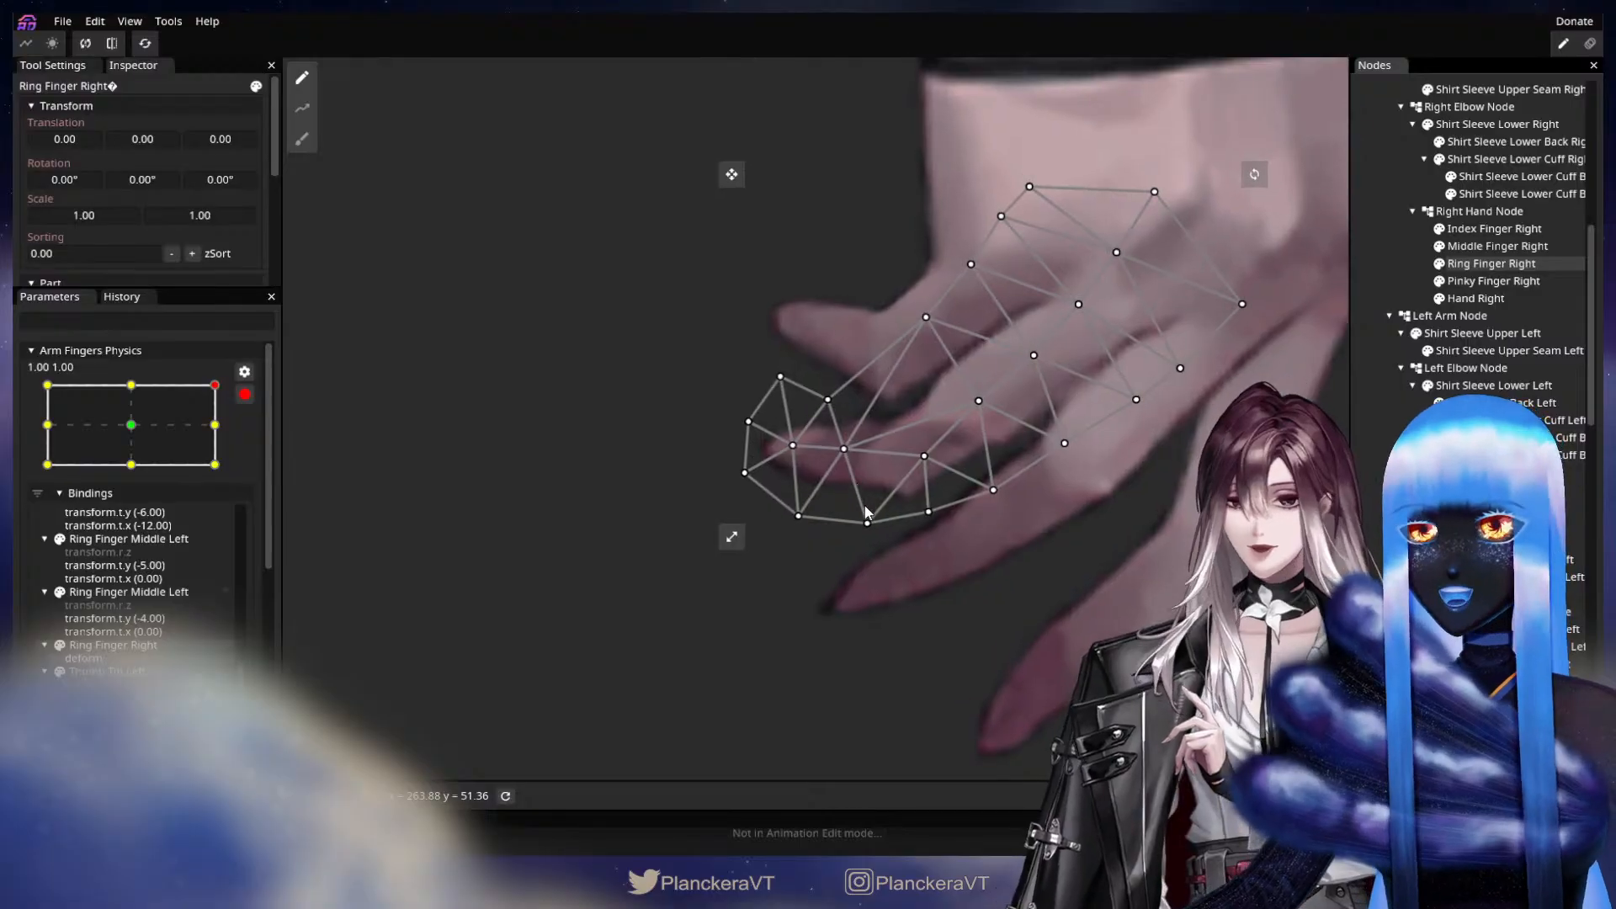
scroll(865, 510, up, 1)
drag(864, 529, 858, 539)
drag(928, 468, 1003, 508)
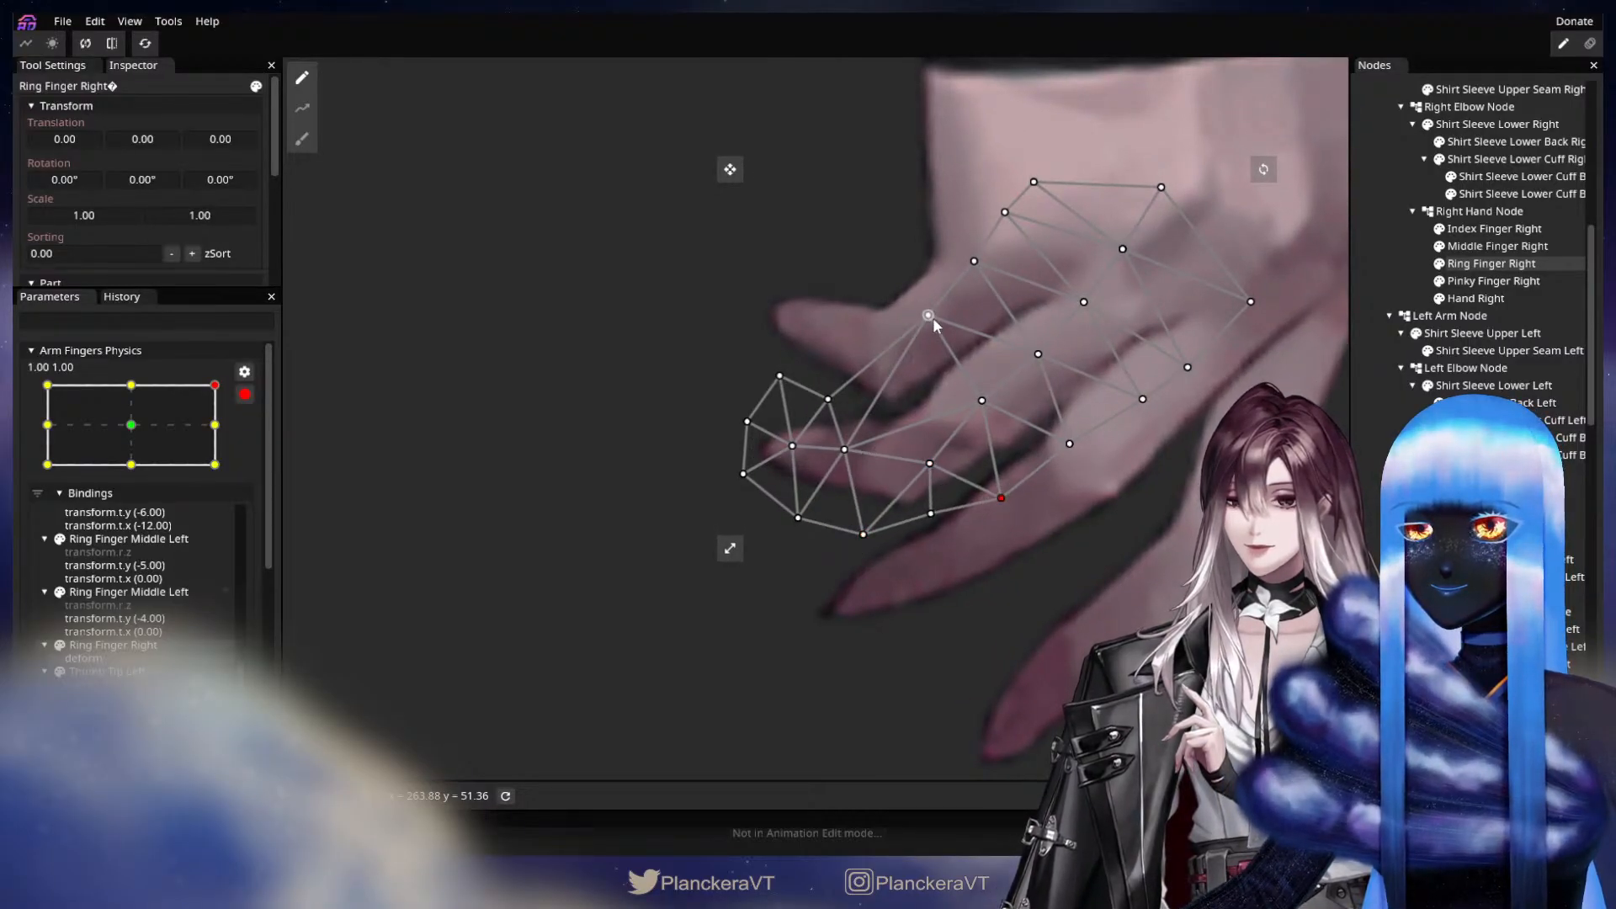
drag(915, 345, 910, 355)
drag(848, 459, 844, 466)
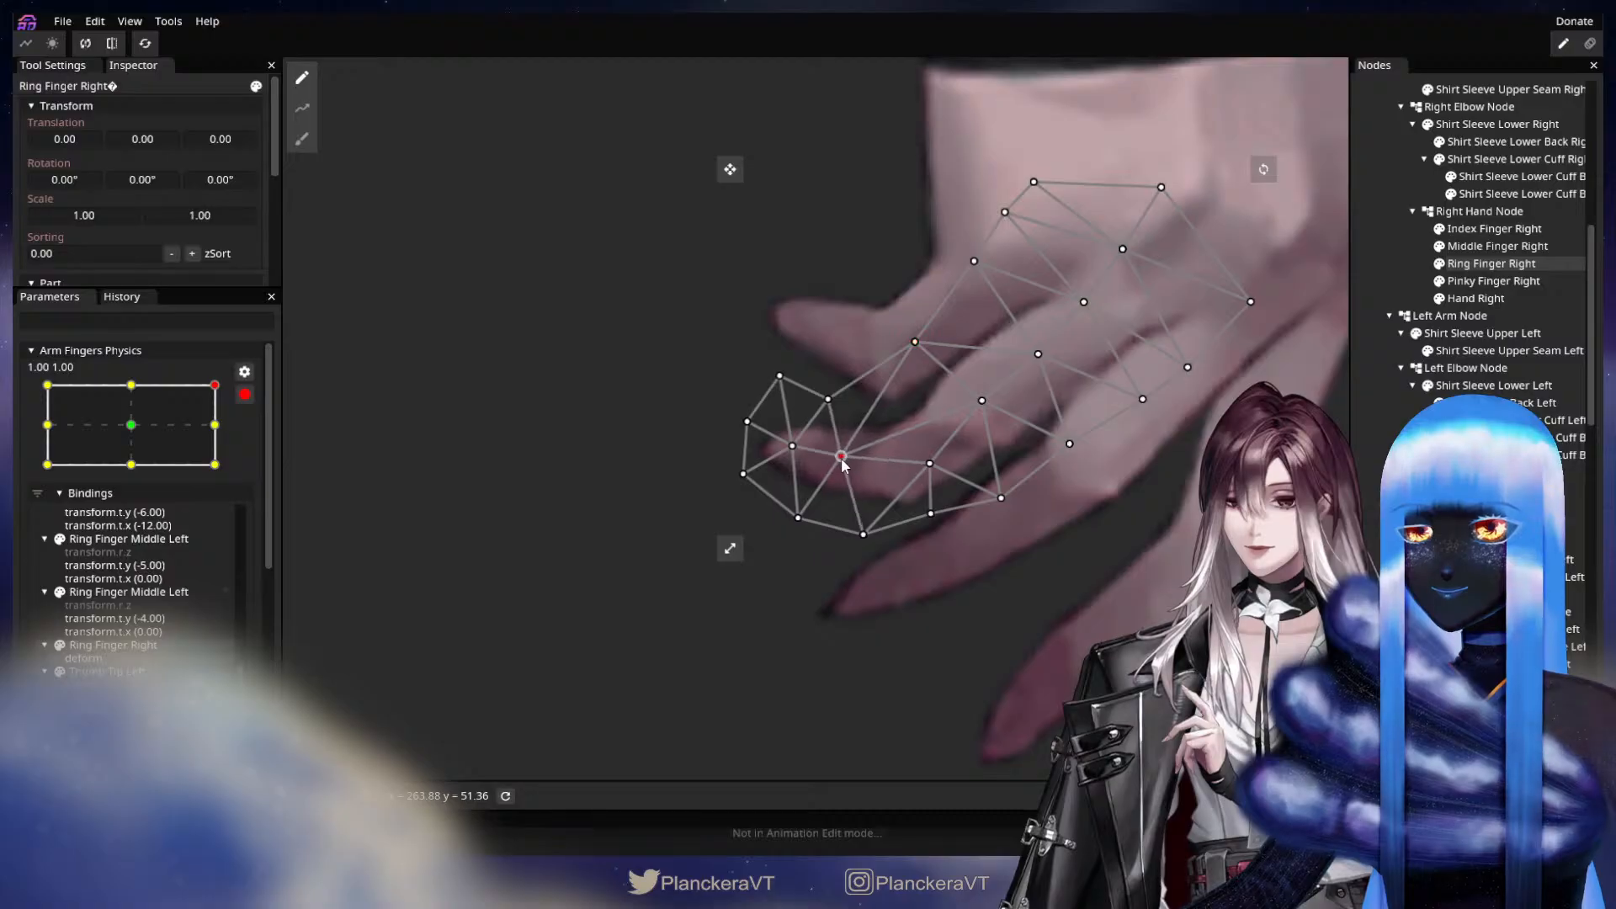
click(1370, 489)
scroll(892, 608, down, 4)
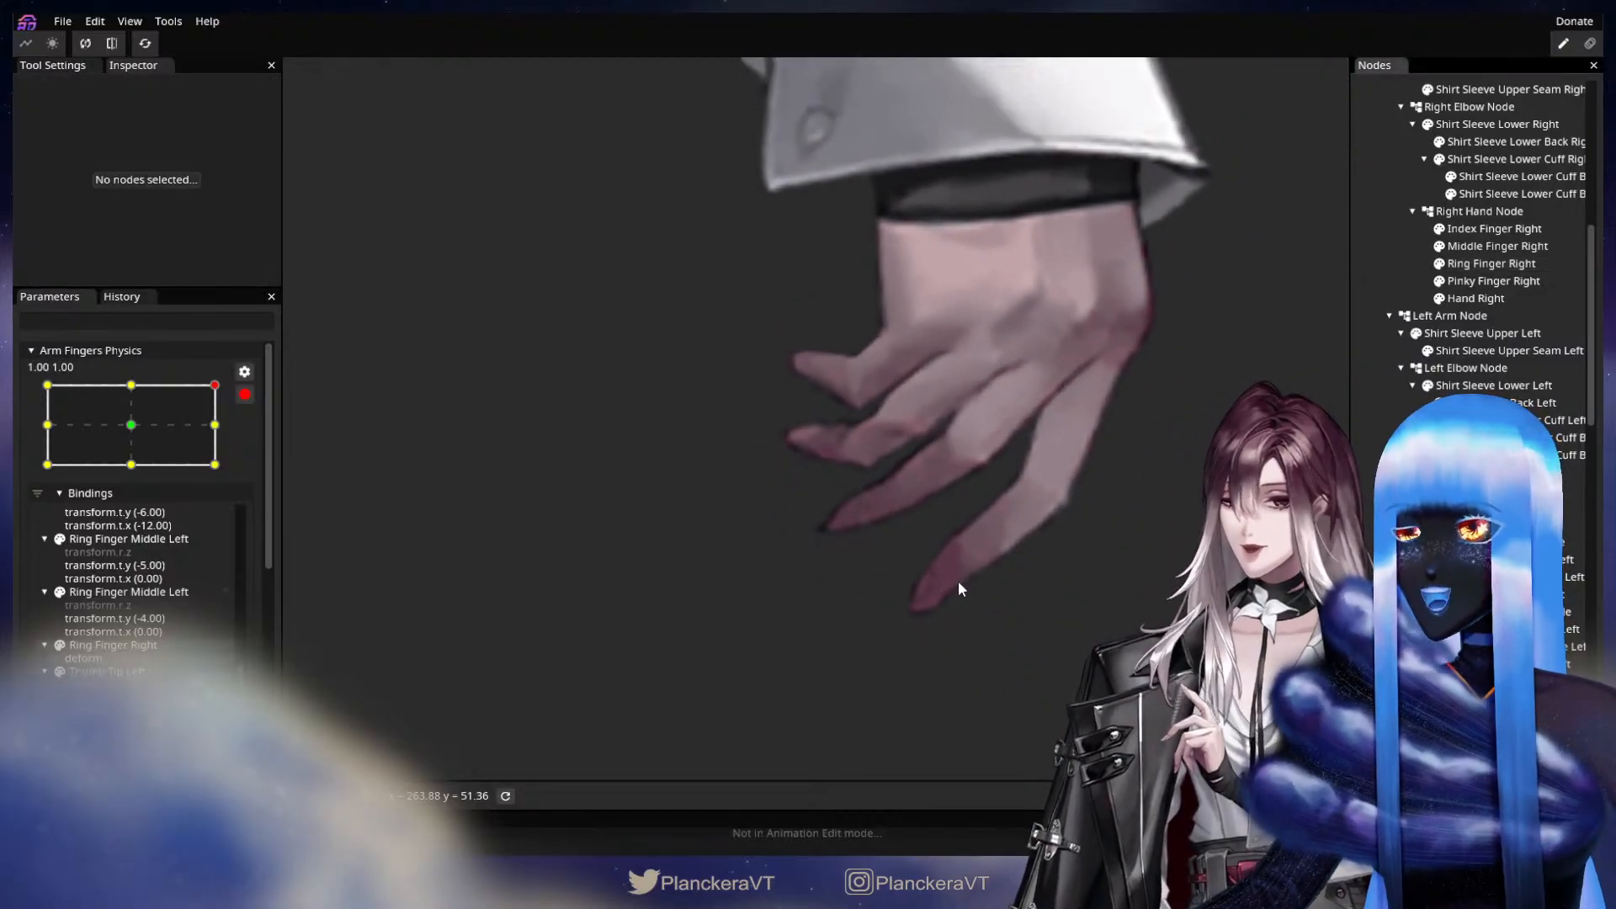
Check the motion along the upper and 1.00 edges of Arm Fingers Physics, and switch it to 1.00, -1.00.
click(139, 384)
drag(141, 384, 223, 472)
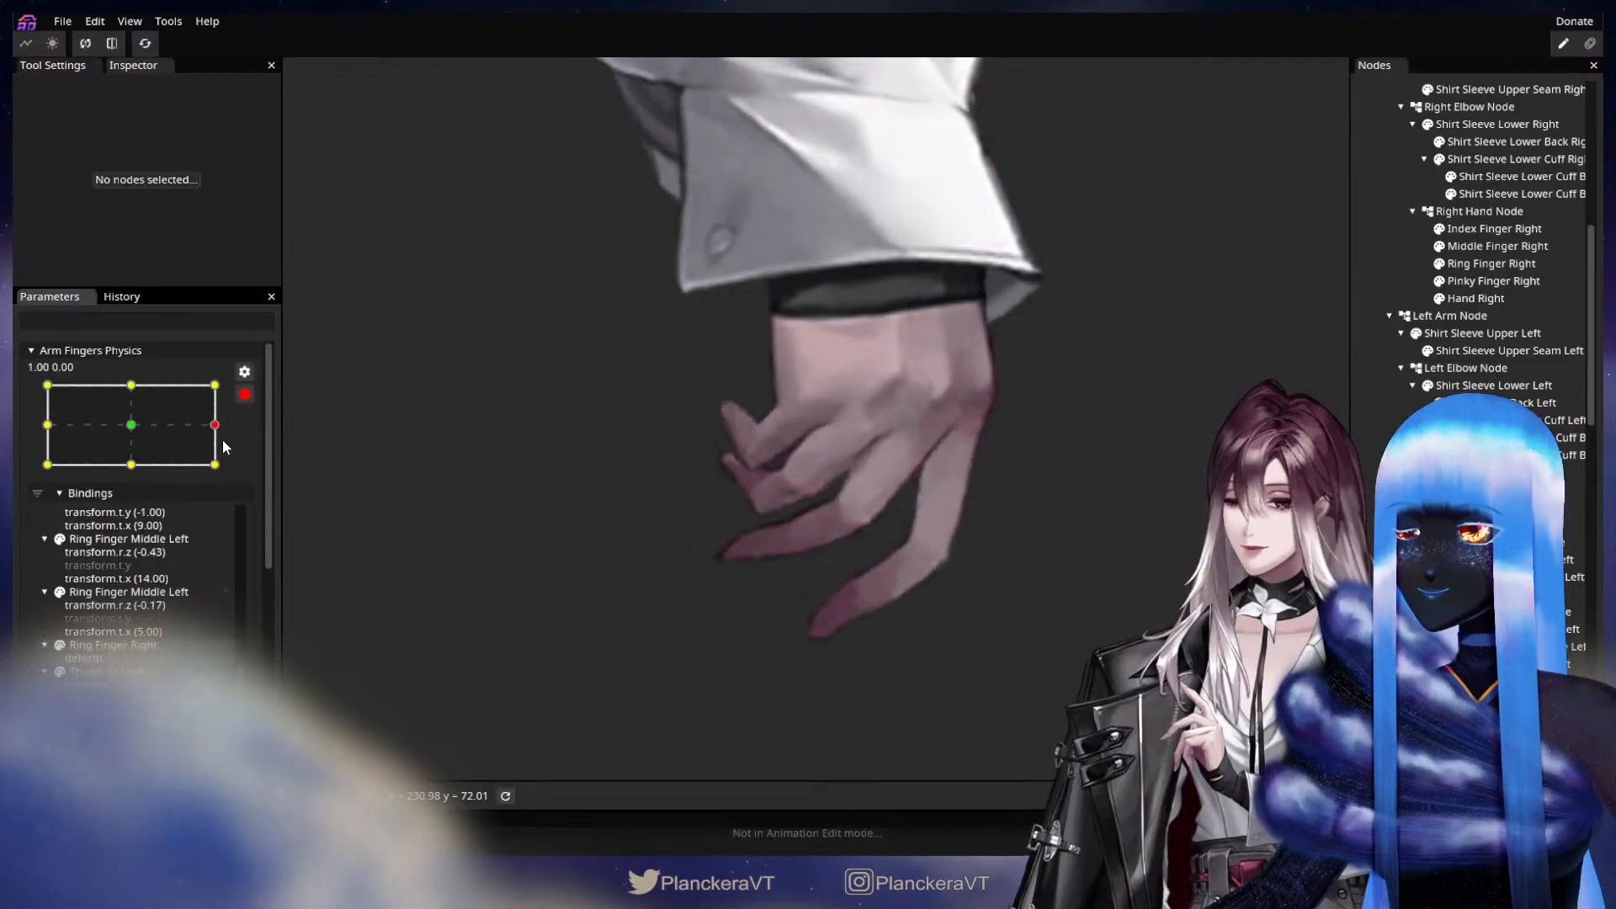
mouse_move(210, 459)
mouse_down()
mouse_move(215, 428)
mouse_move(215, 463)
mouse_up()
drag(695, 559, 792, 477)
scroll(893, 477, up, 2)
drag(951, 452, 805, 535)
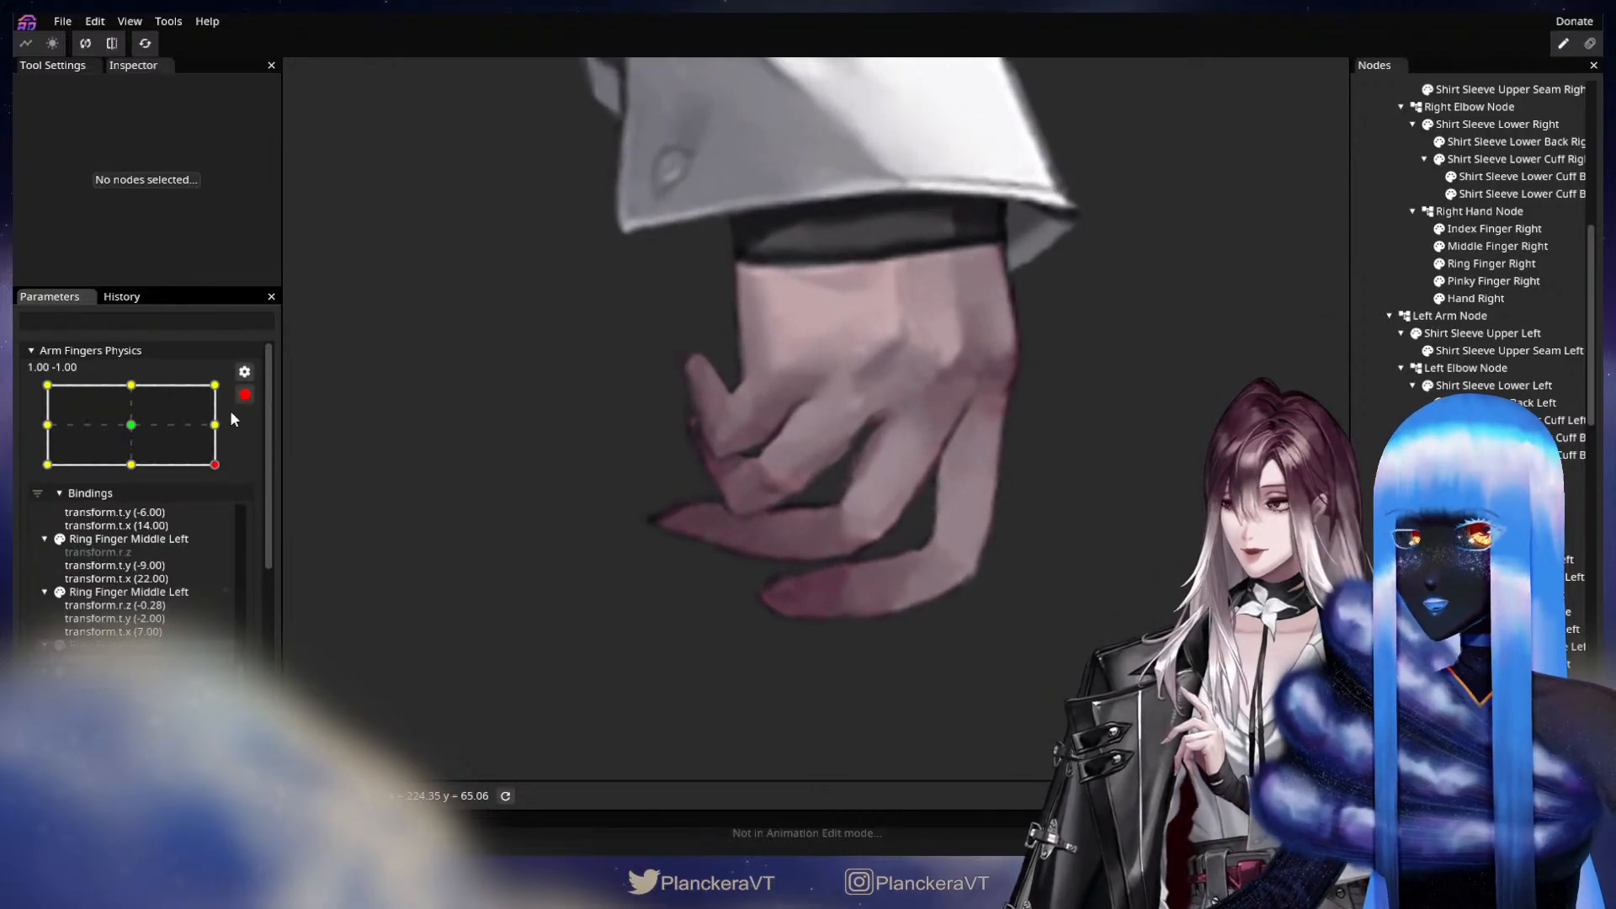
drag(213, 428, 202, 475)
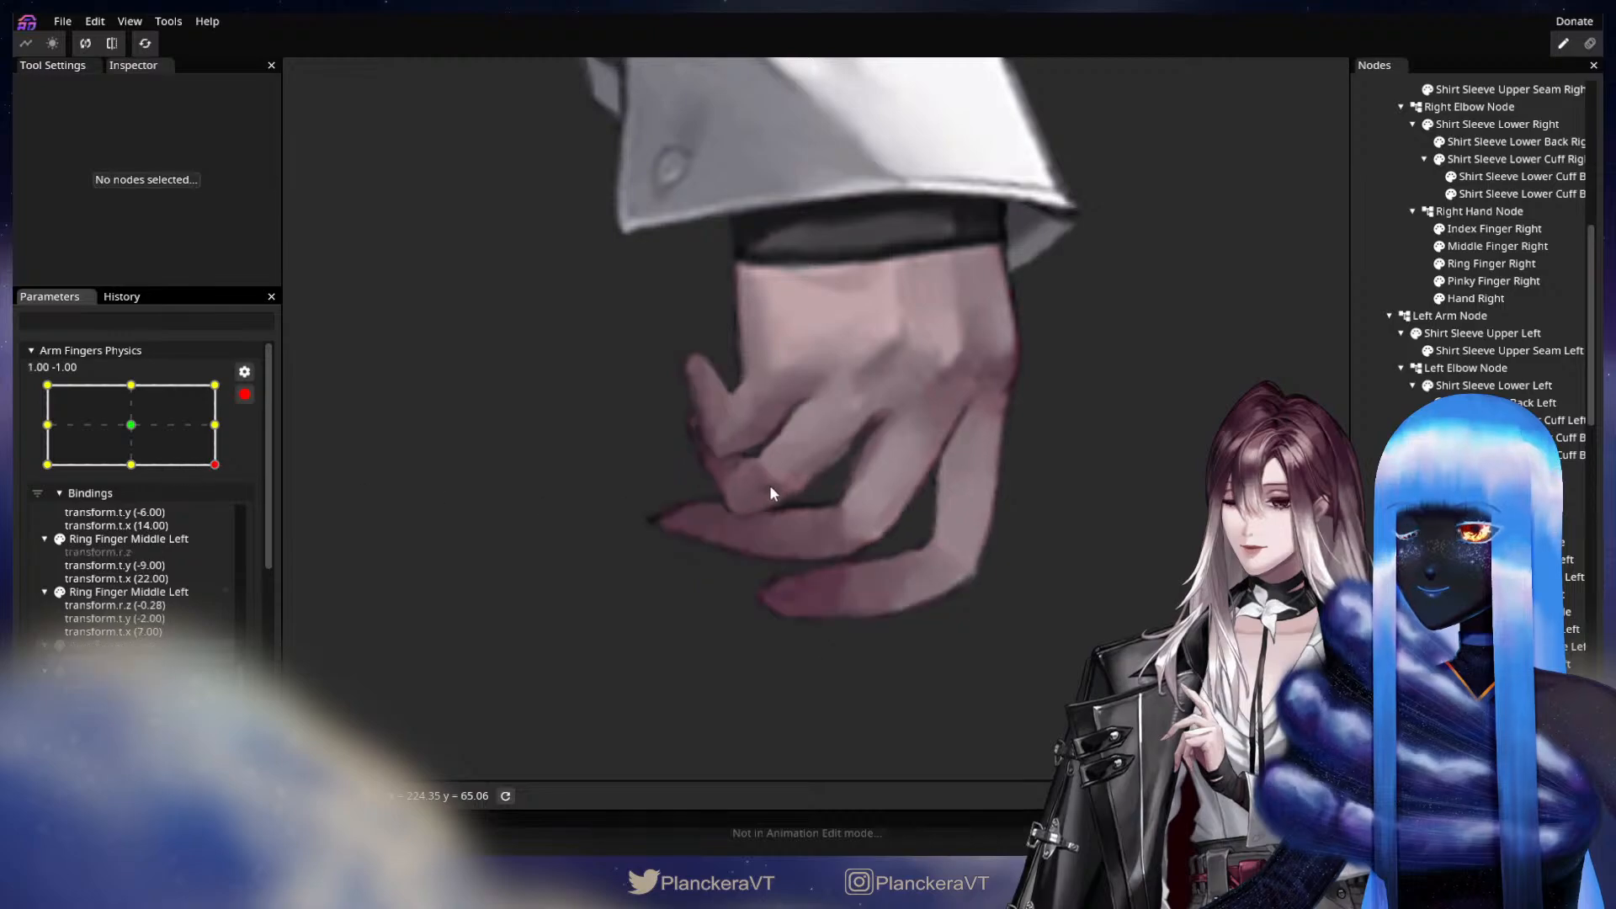
scroll(998, 481, up, 1)
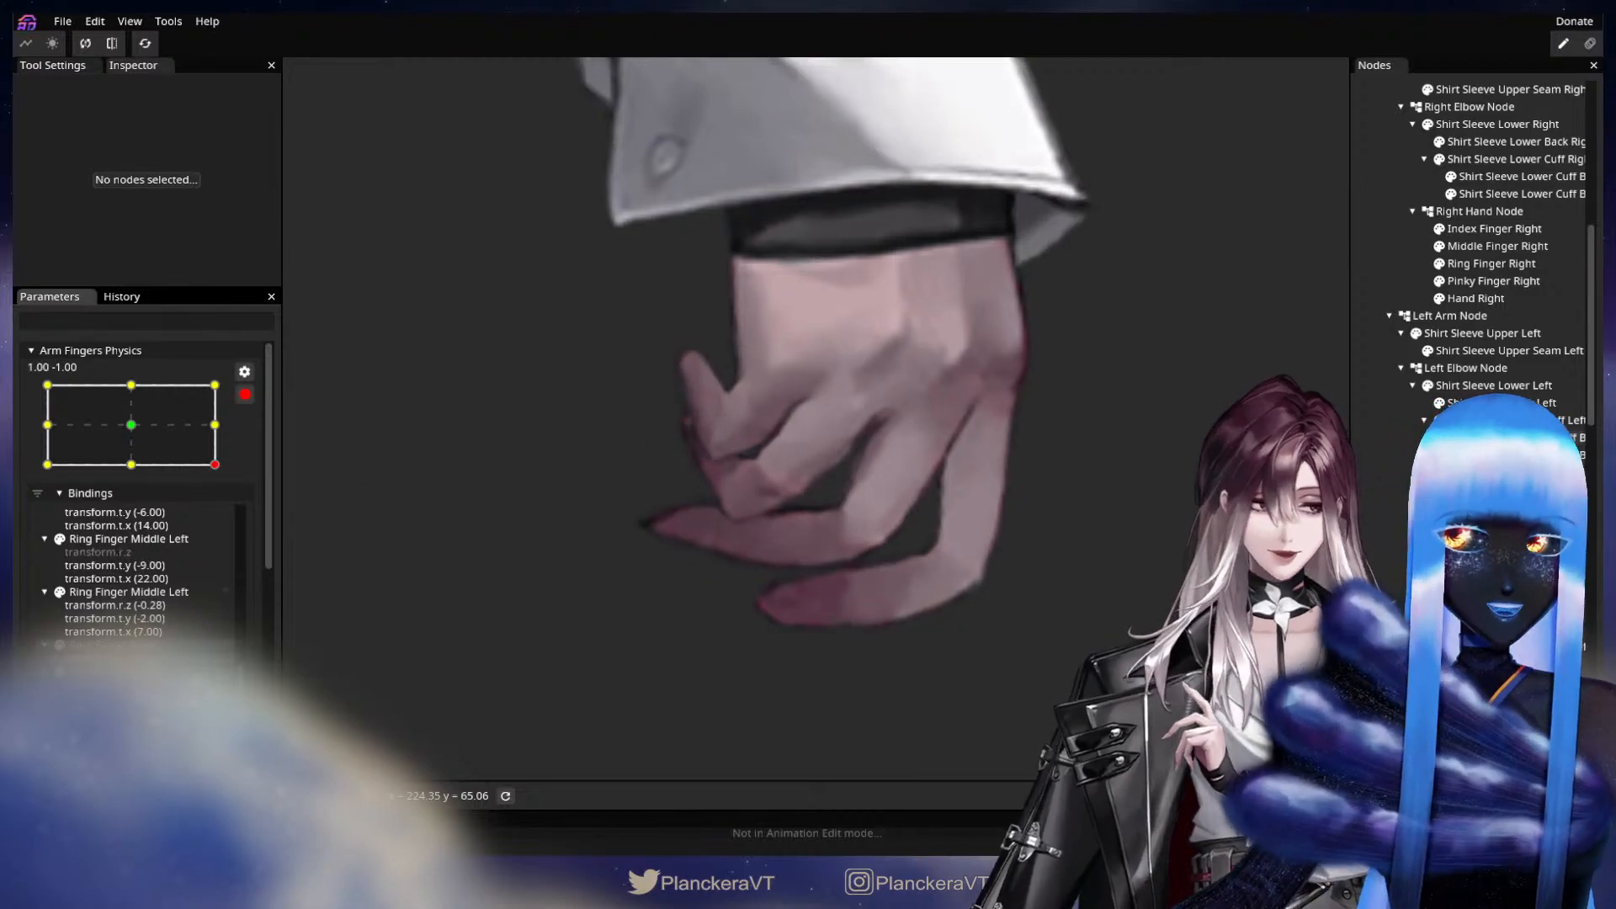
Shift the tip of Middle Finger Right slightly inward with the size 58.00 Circle Brush at 1.00, -1.00.
click(1485, 249)
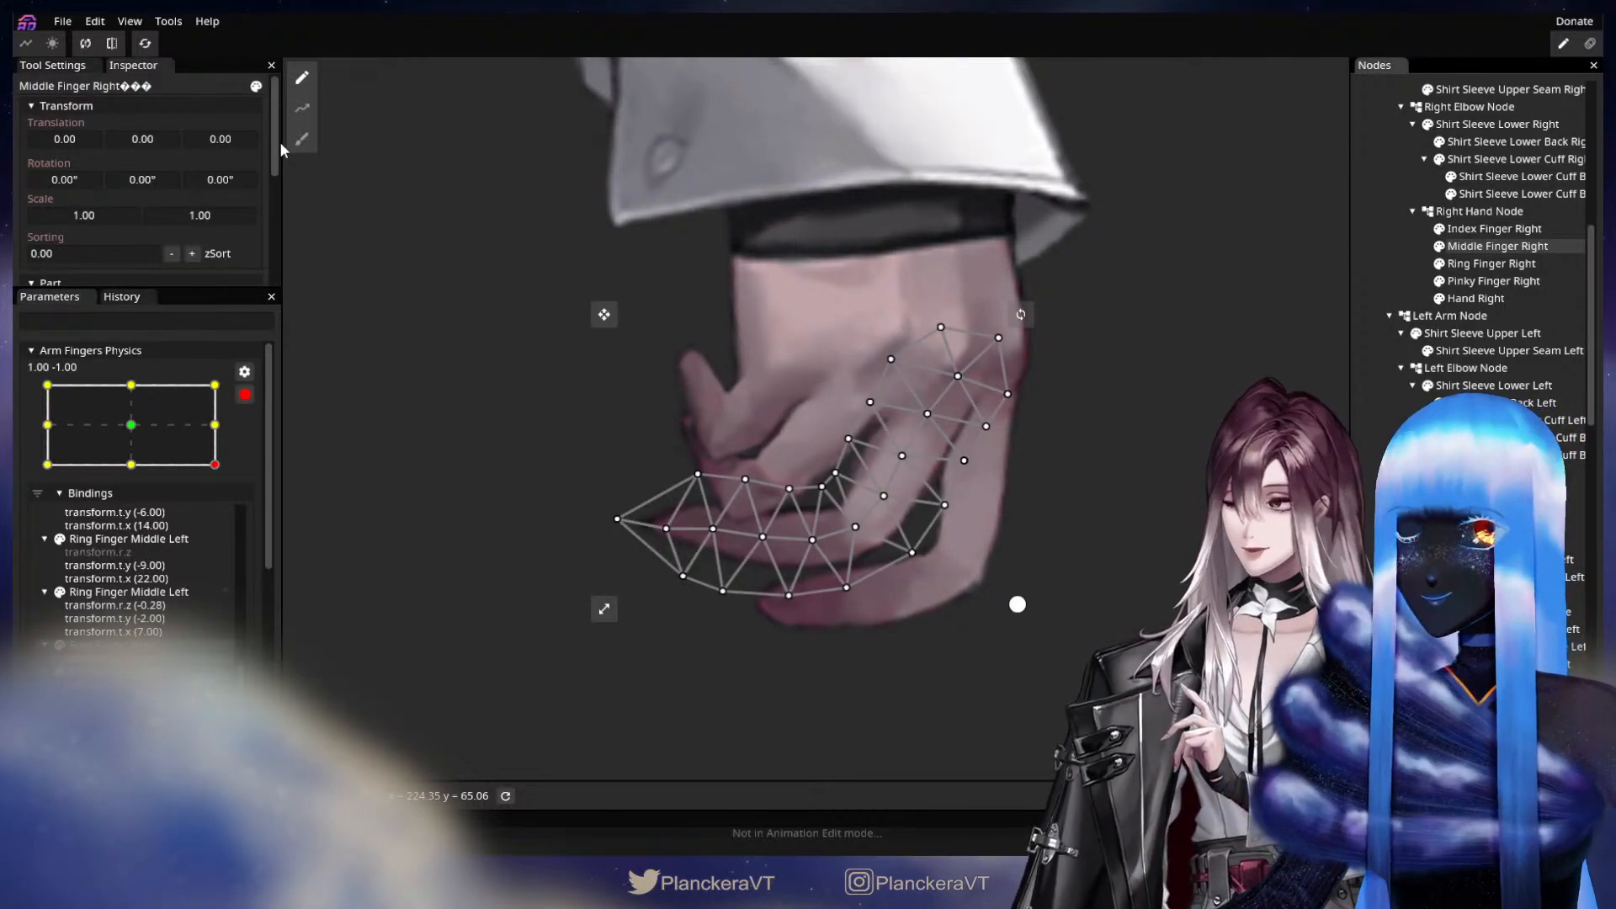
click(302, 139)
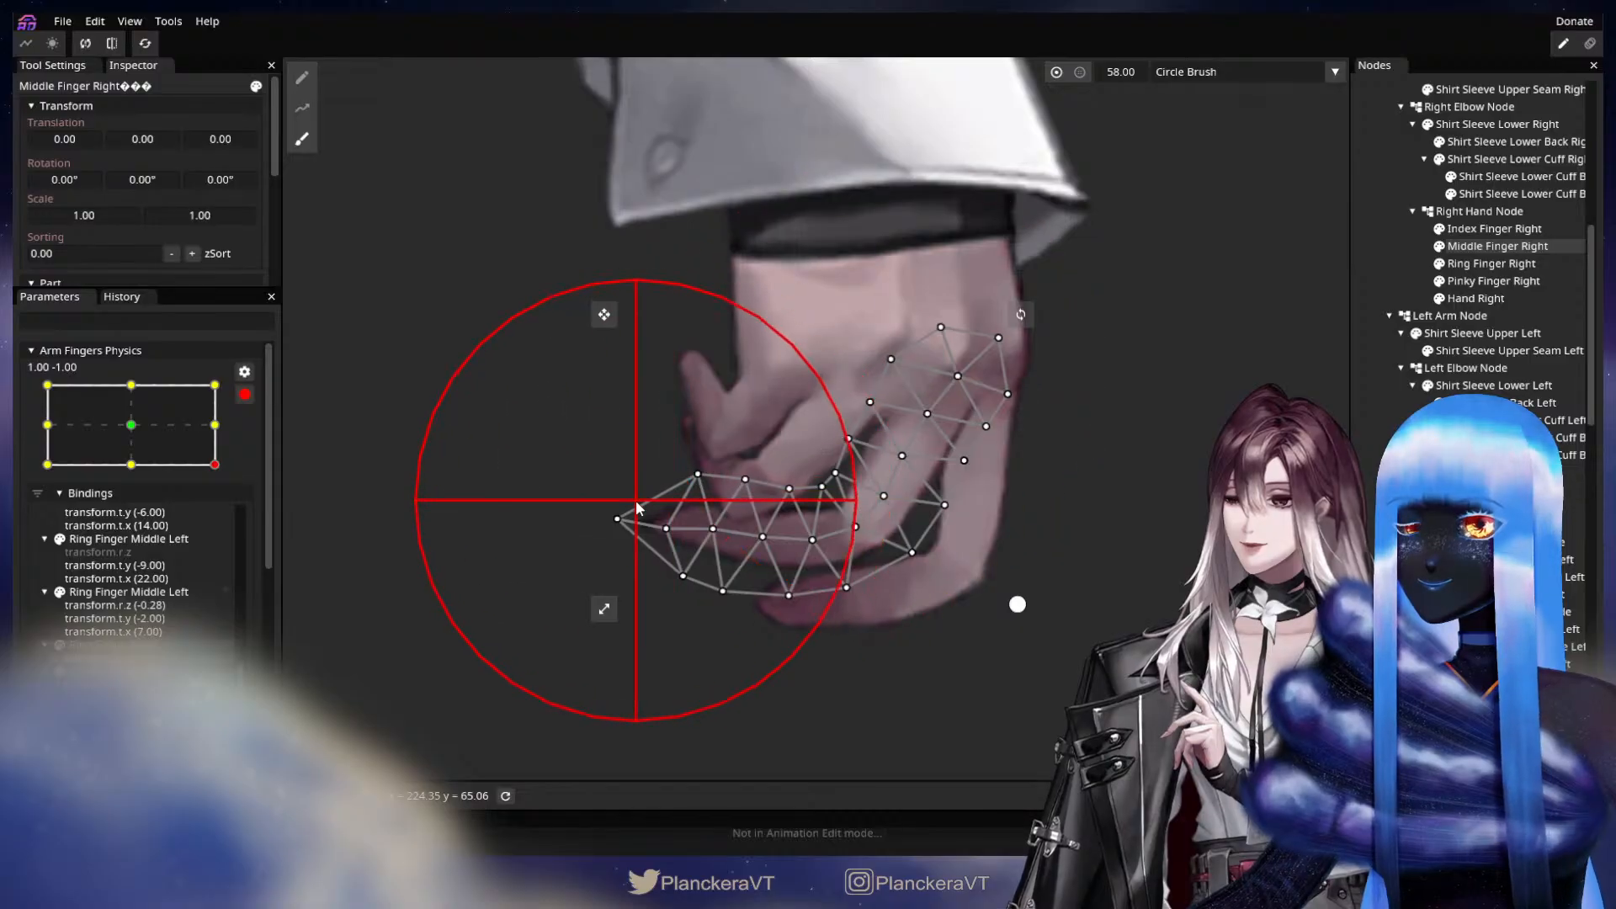
drag(649, 509, 663, 512)
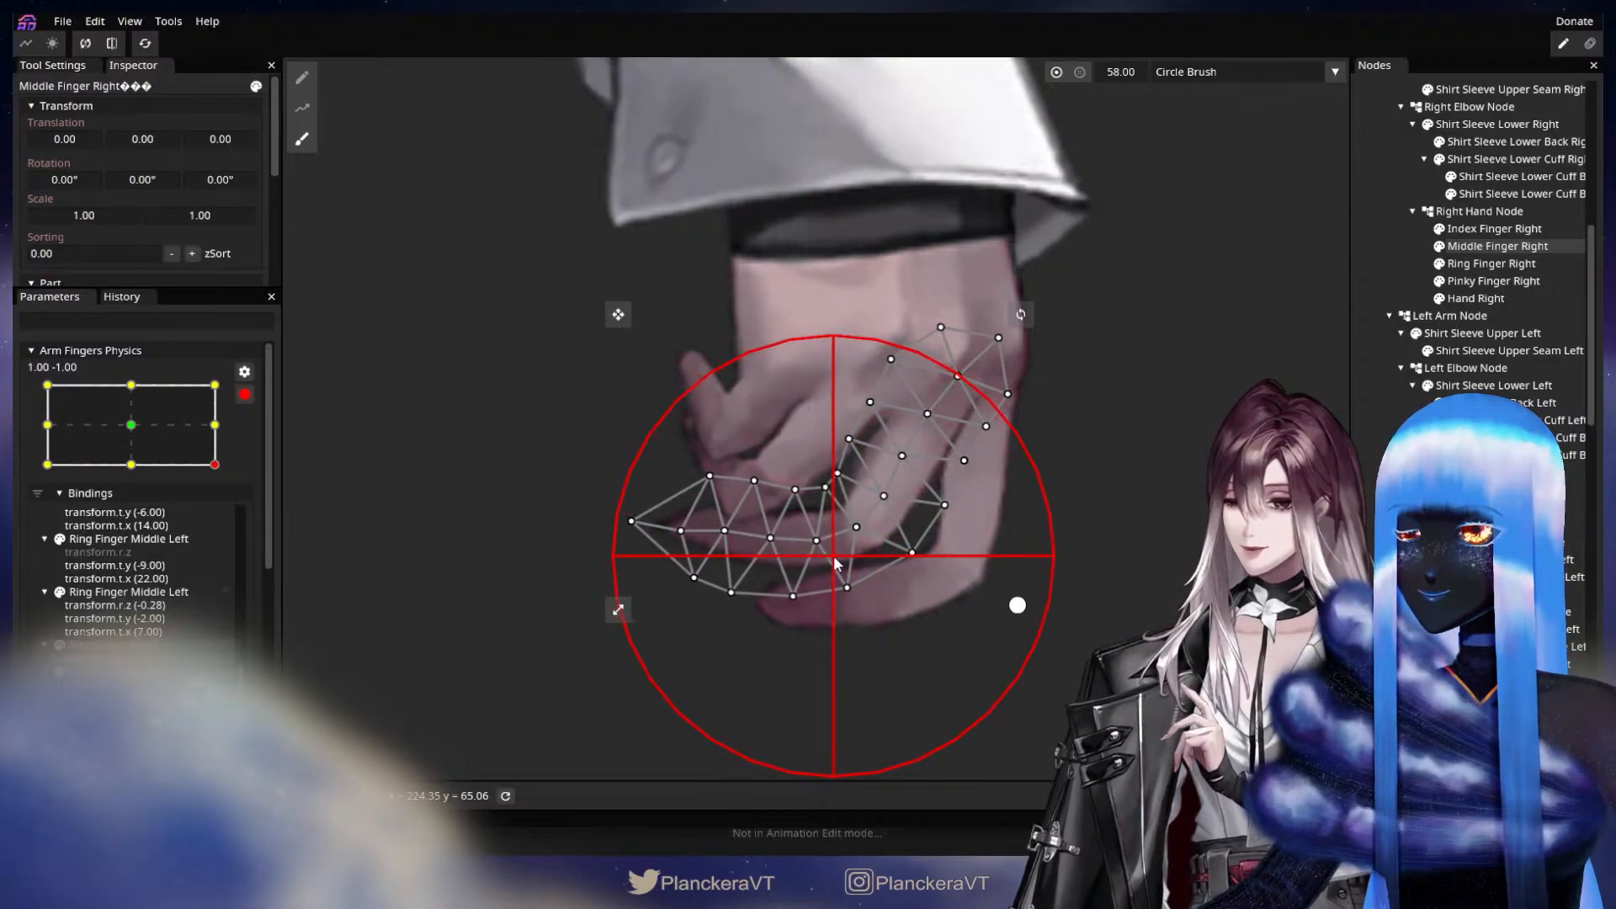
Nudge the Middle Finger Right vertices along the inside of the bend, and lower the upper ones near the fingertip.
click(302, 78)
scroll(778, 528, up, 1)
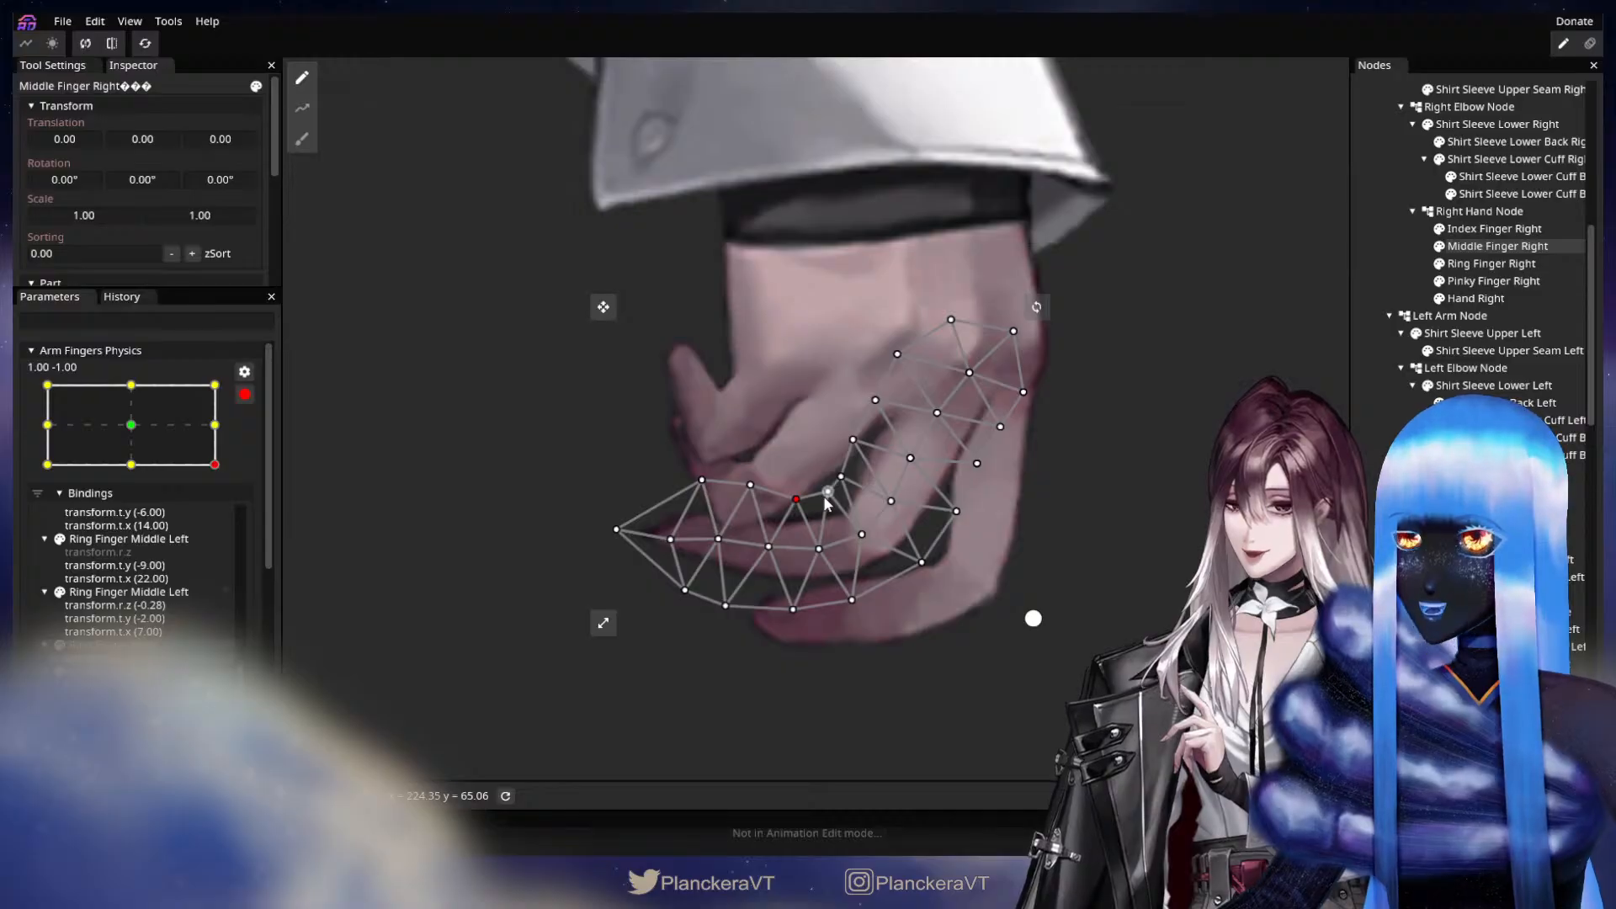
drag(832, 504, 830, 500)
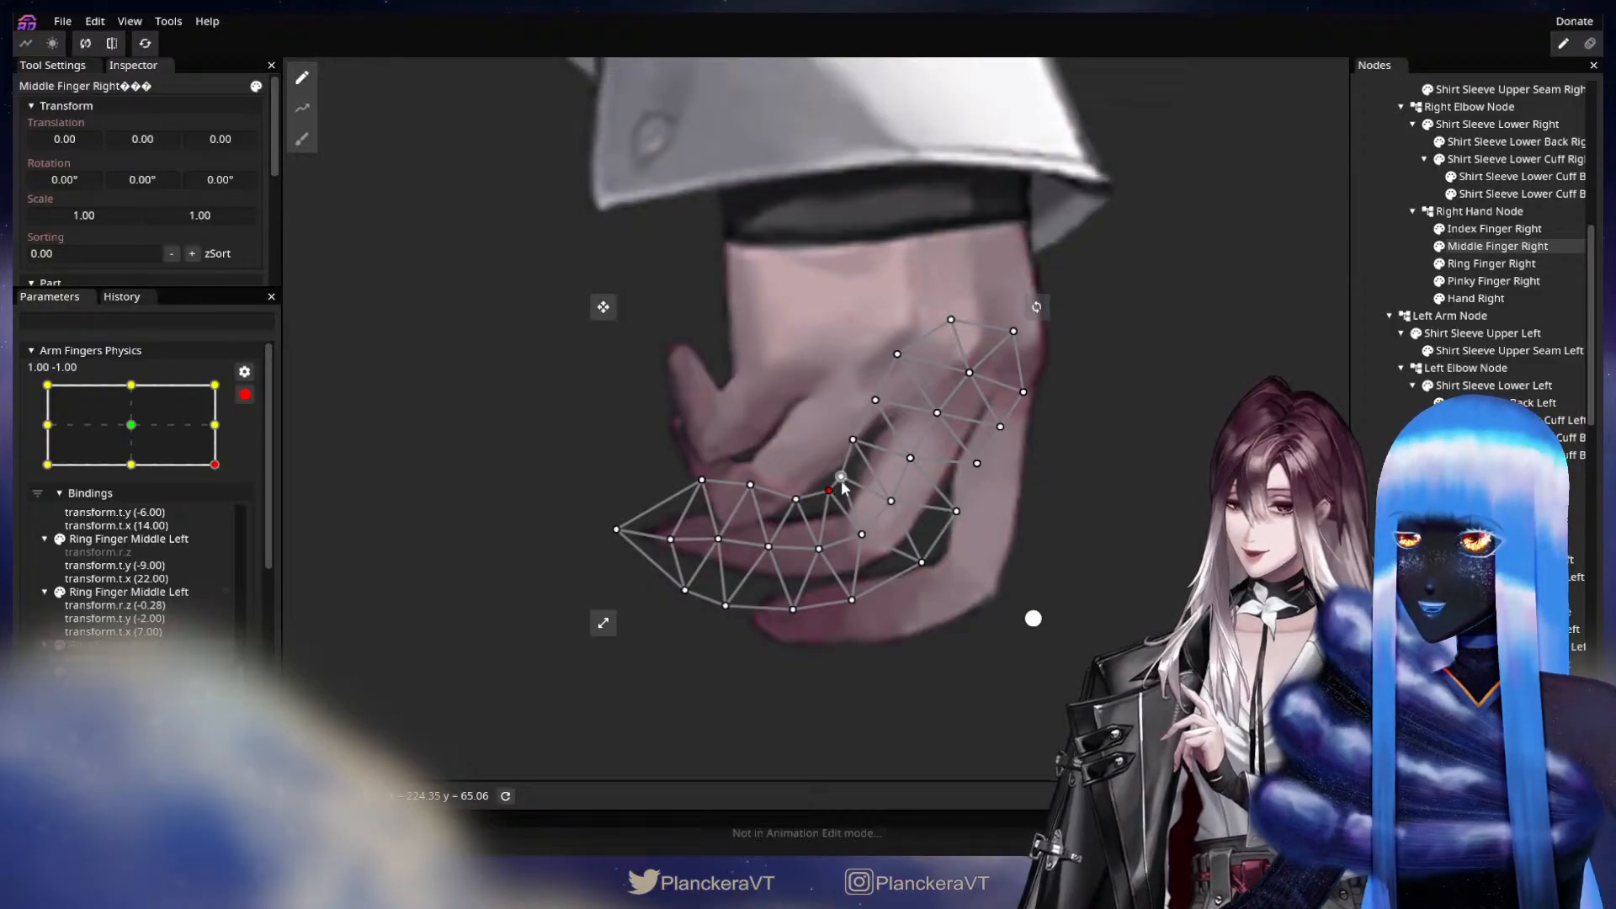
drag(856, 439, 862, 442)
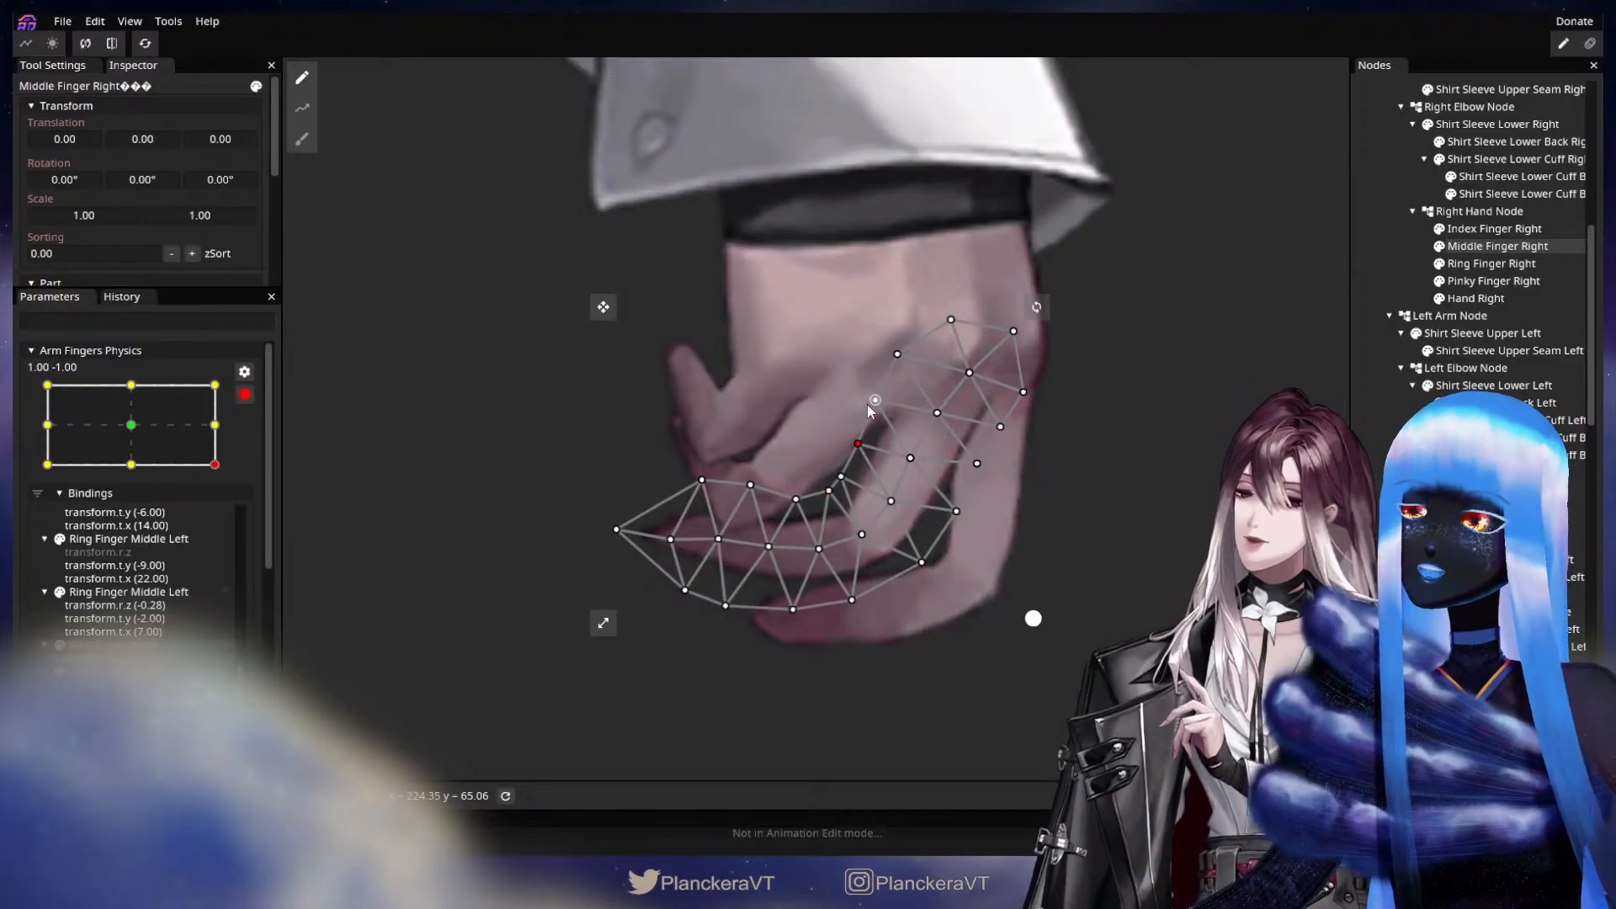
drag(750, 485, 705, 509)
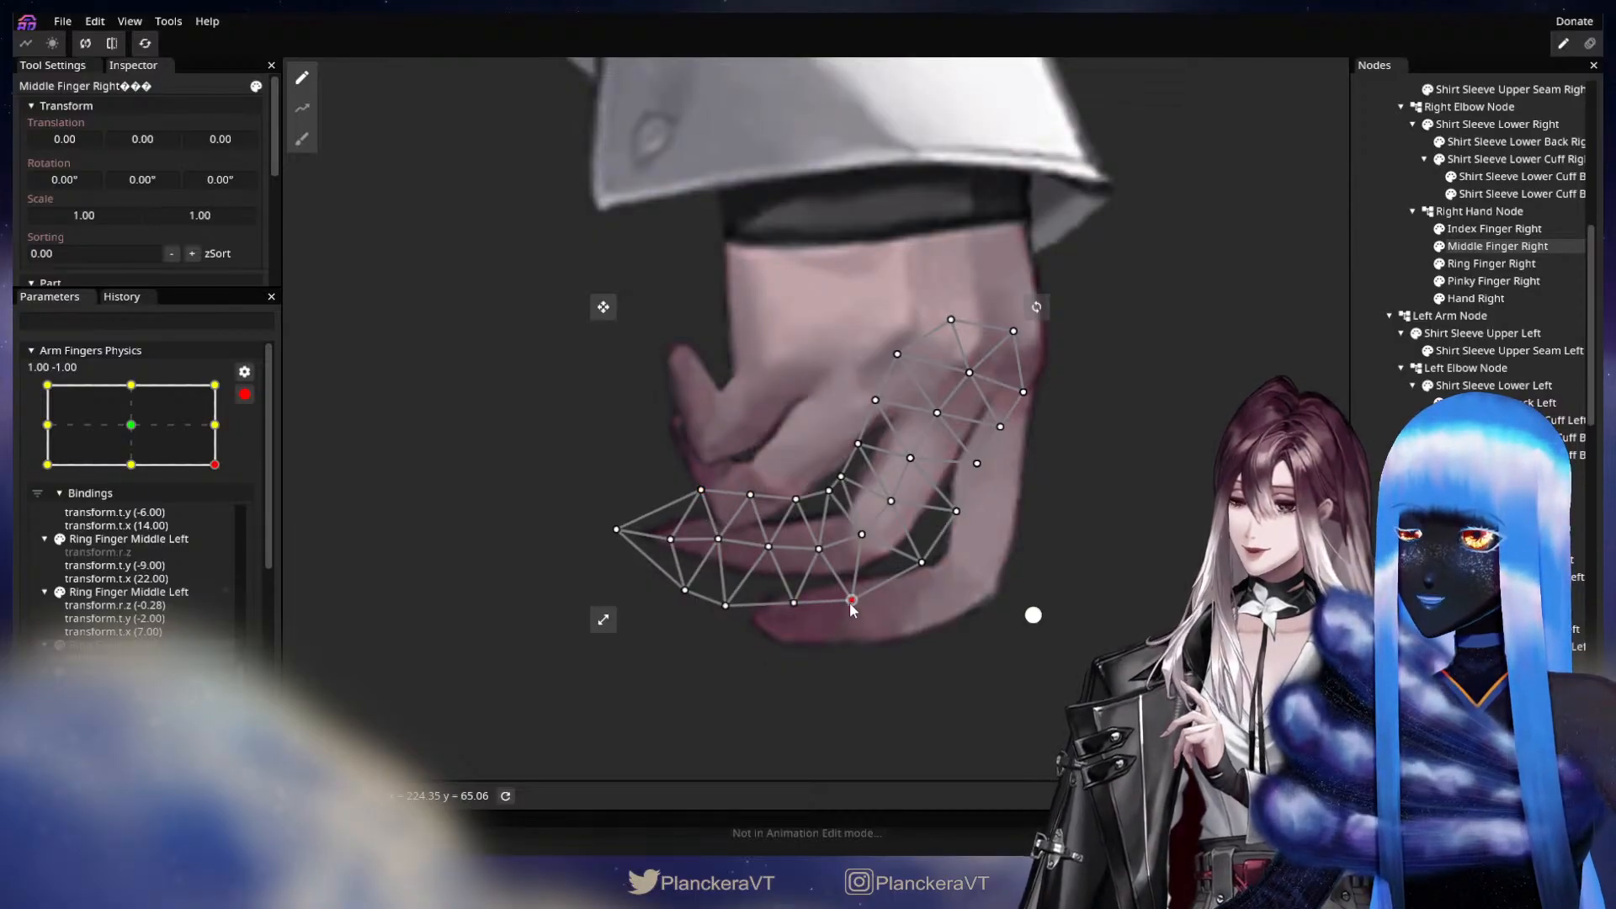
Raise the vertices along the lower edge of Middle Finger Right slightly at 1.00, -1.00.
drag(851, 600, 851, 593)
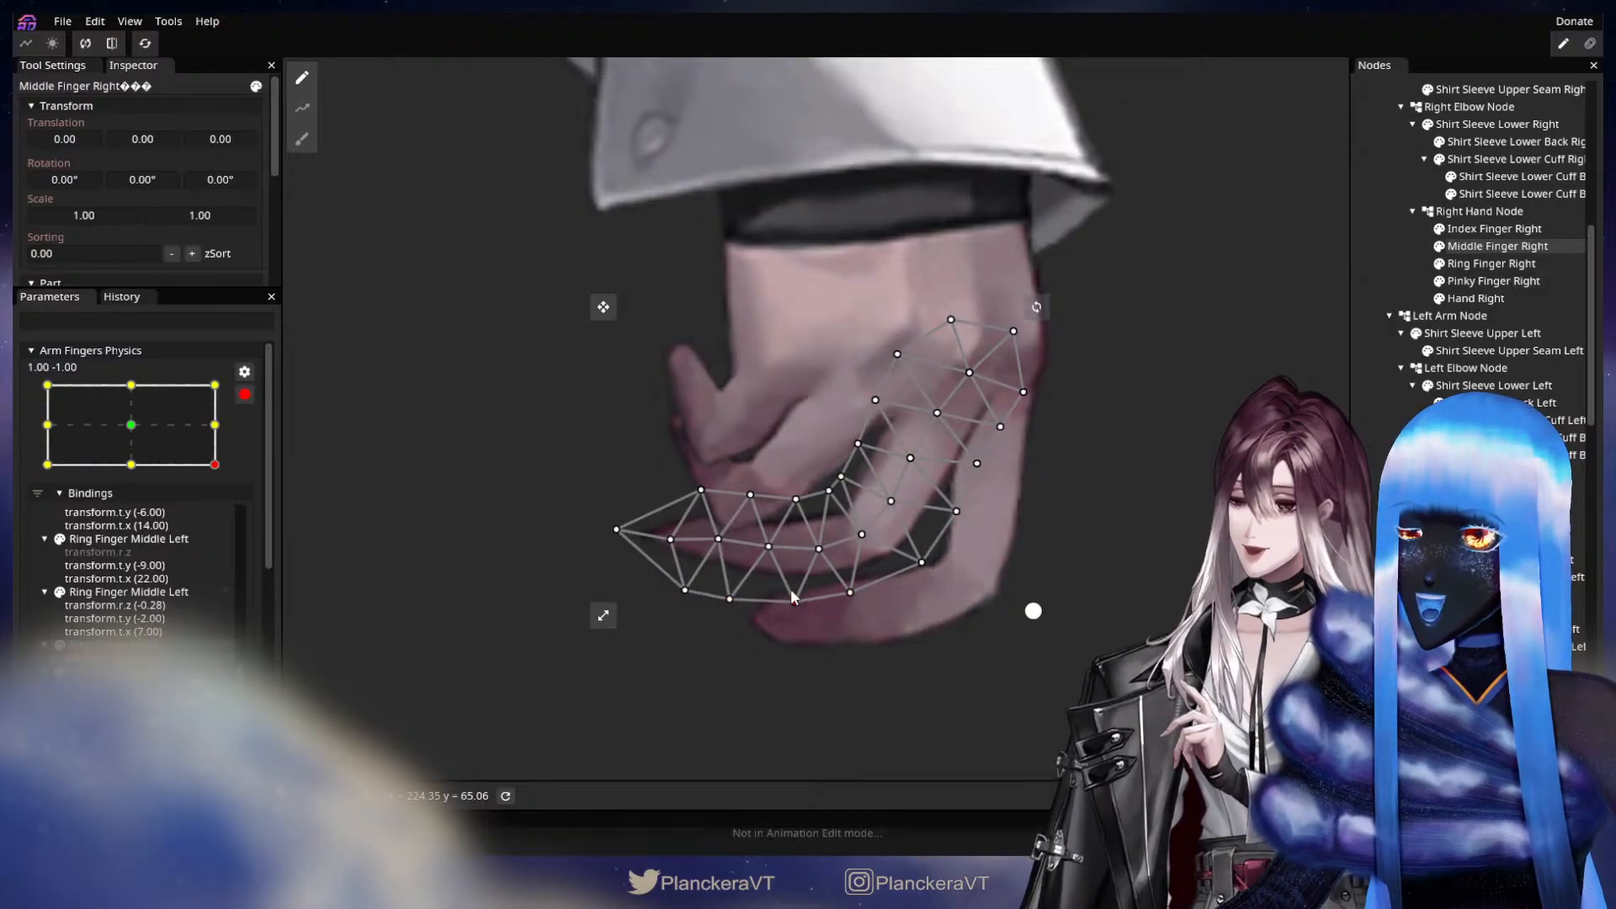
drag(792, 602, 794, 598)
drag(965, 627, 955, 554)
scroll(1036, 537, up, 1)
scroll(1038, 544, up, 1)
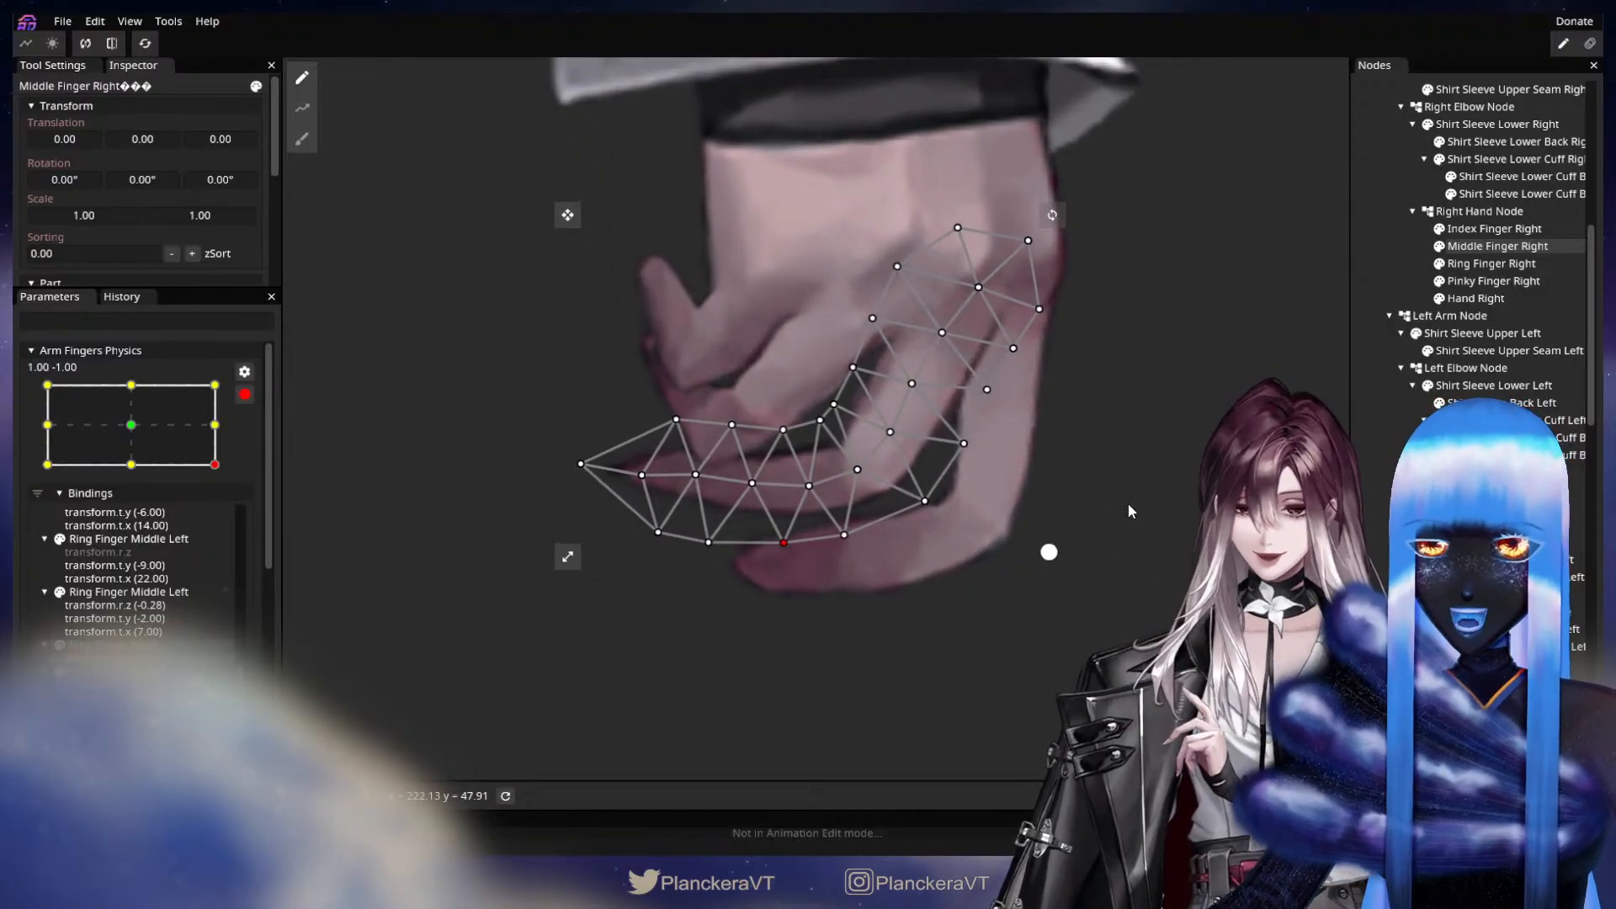
Raise the lower-edge vertices of Index Finger Right, and nudge those on the inside of the bend and upper edge slightly.
click(1503, 229)
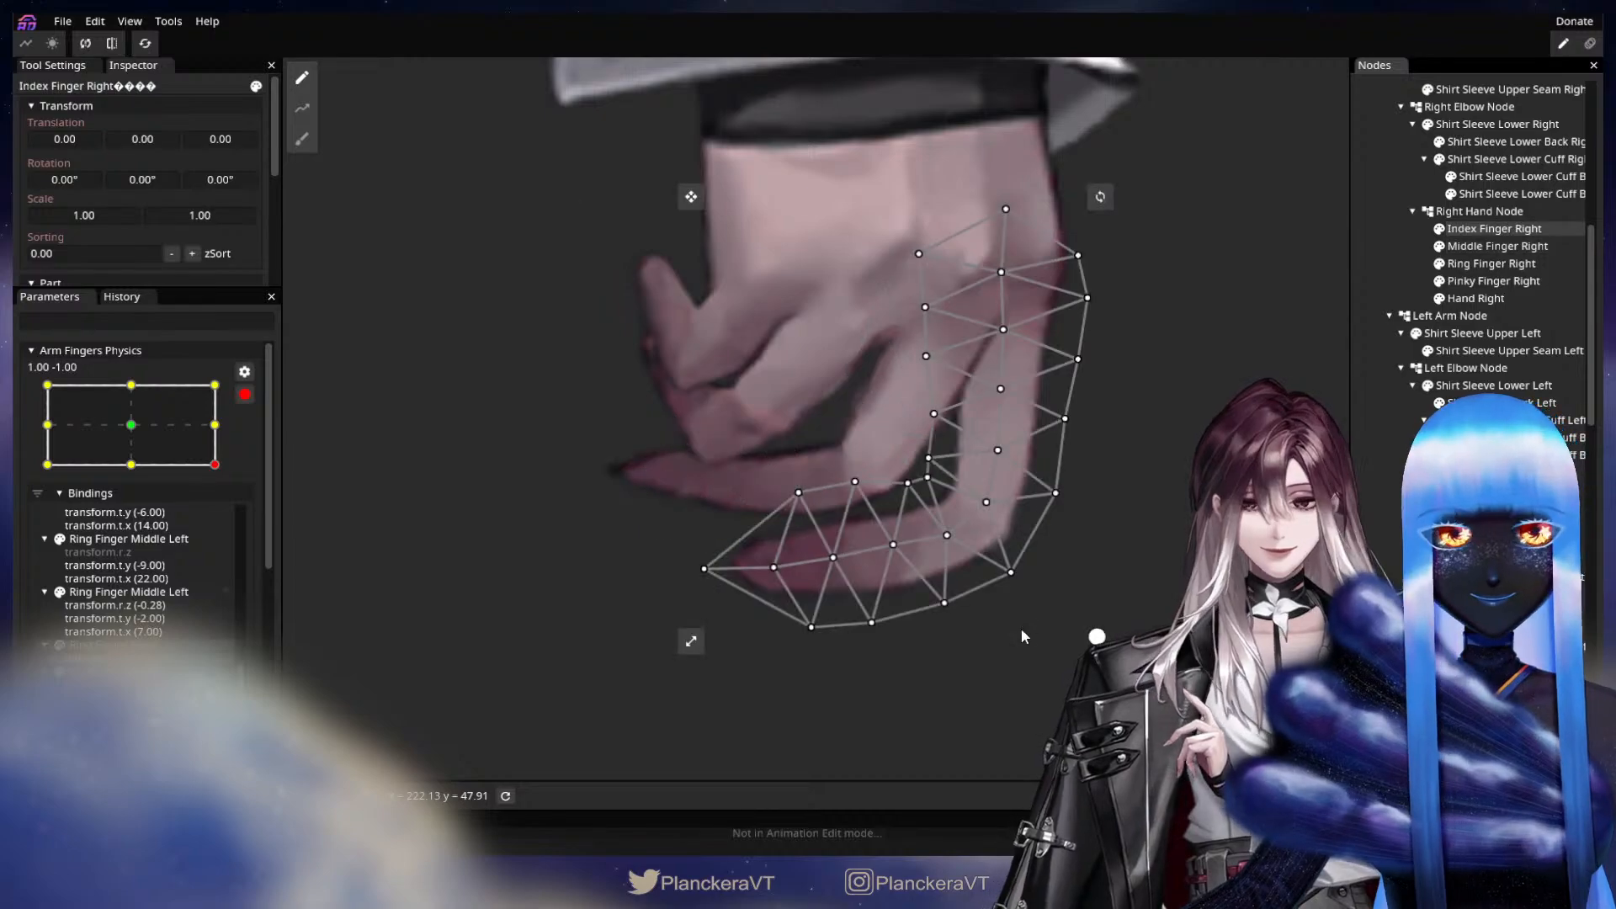
click(938, 462)
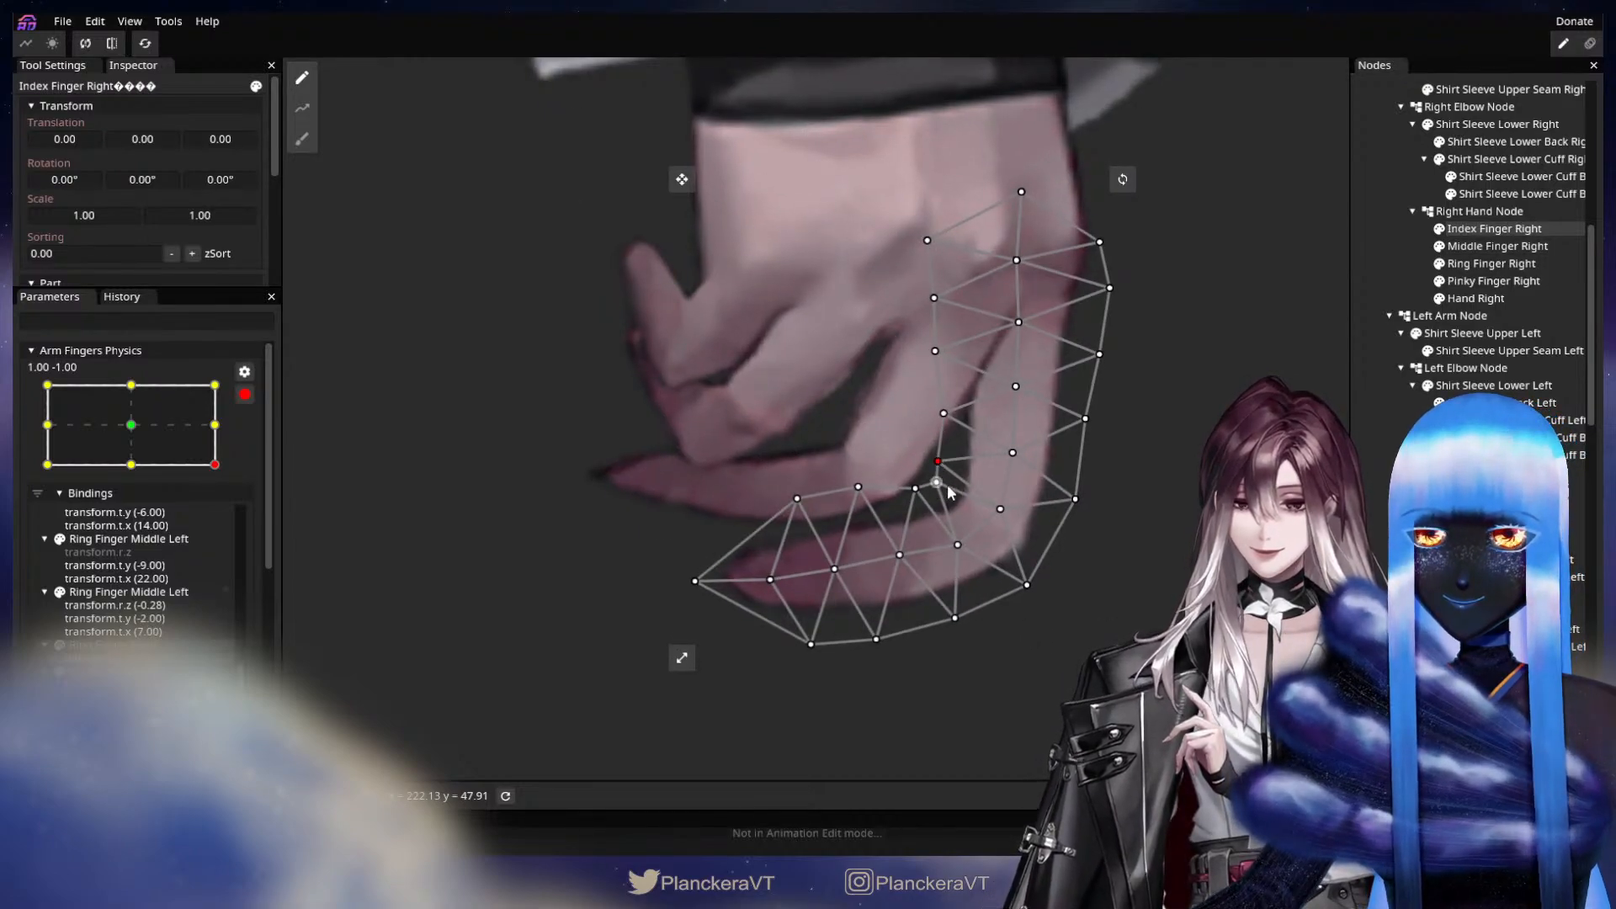
mouse_move(954, 618)
mouse_down()
mouse_move(806, 630)
mouse_move(877, 603)
mouse_move(942, 604)
mouse_up()
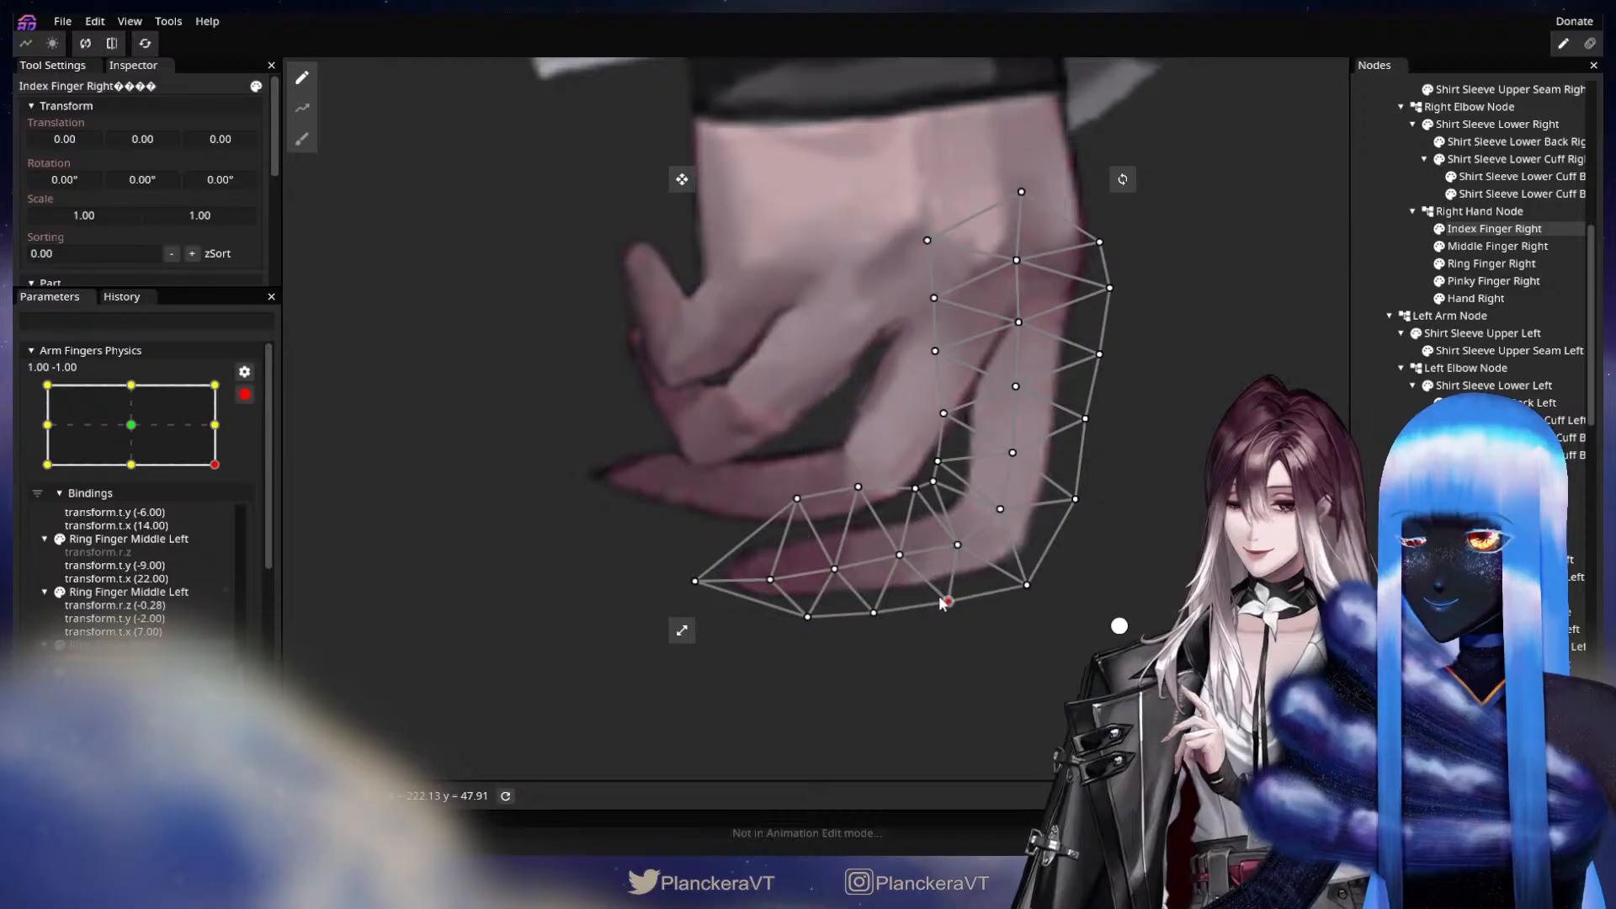
drag(857, 487, 859, 478)
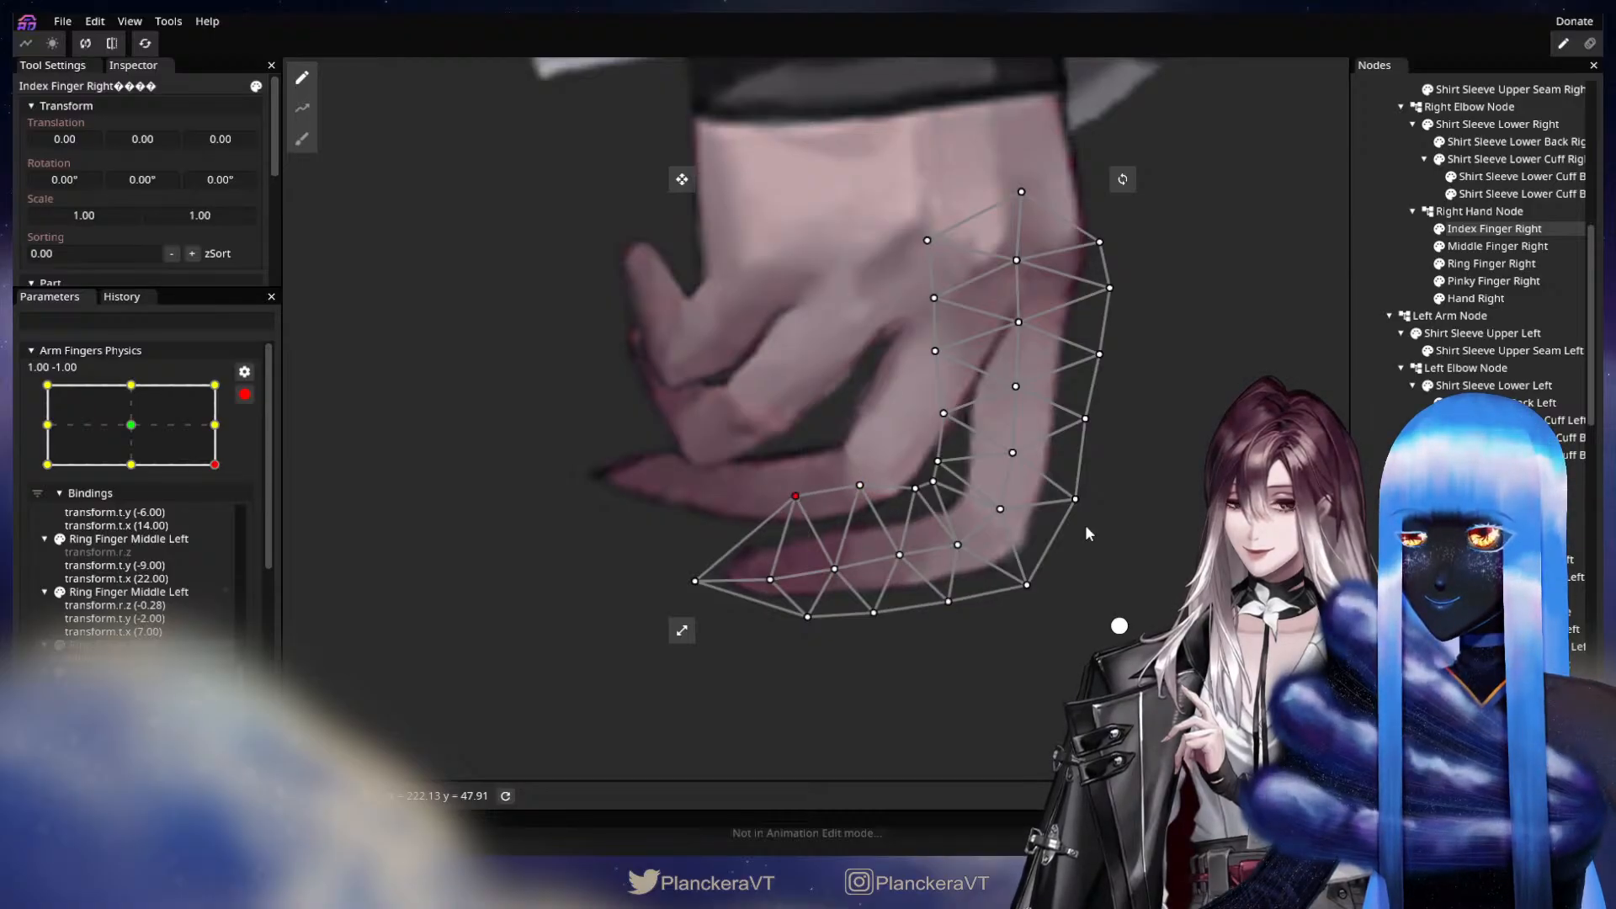
click(1094, 581)
scroll(1094, 579, down, 5)
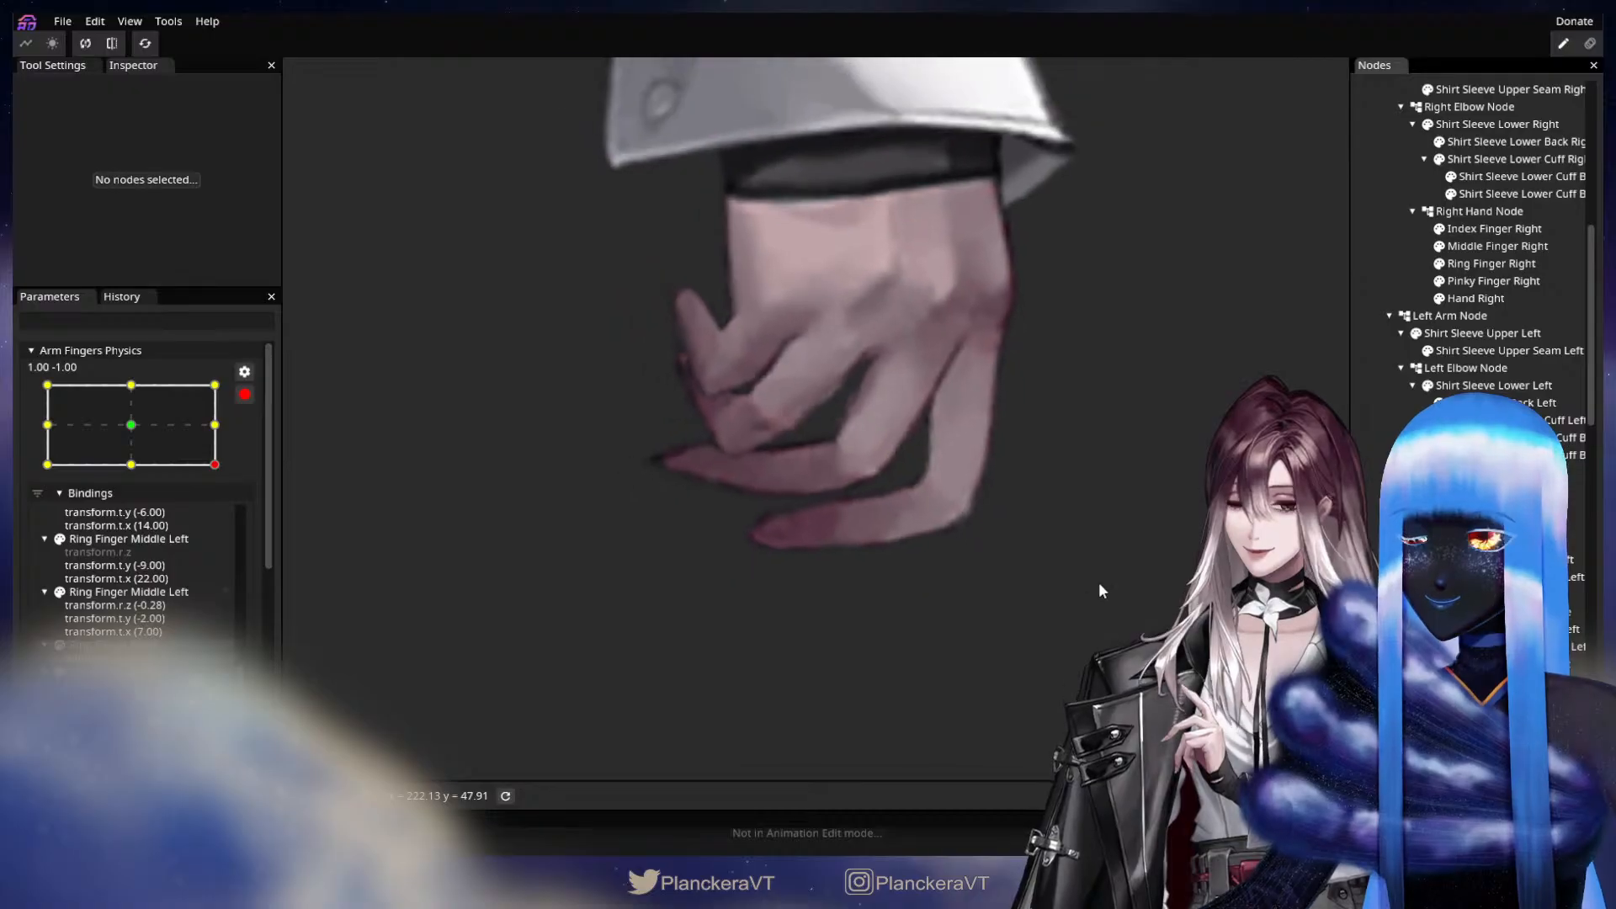
Check the motion near 1.00, -1.00, then lower the upper vertices near the tip of Index Finger Right and nudge its tip inward.
mouse_move(207, 455)
mouse_down()
mouse_move(224, 432)
mouse_move(210, 449)
mouse_up()
scroll(858, 627, up, 3)
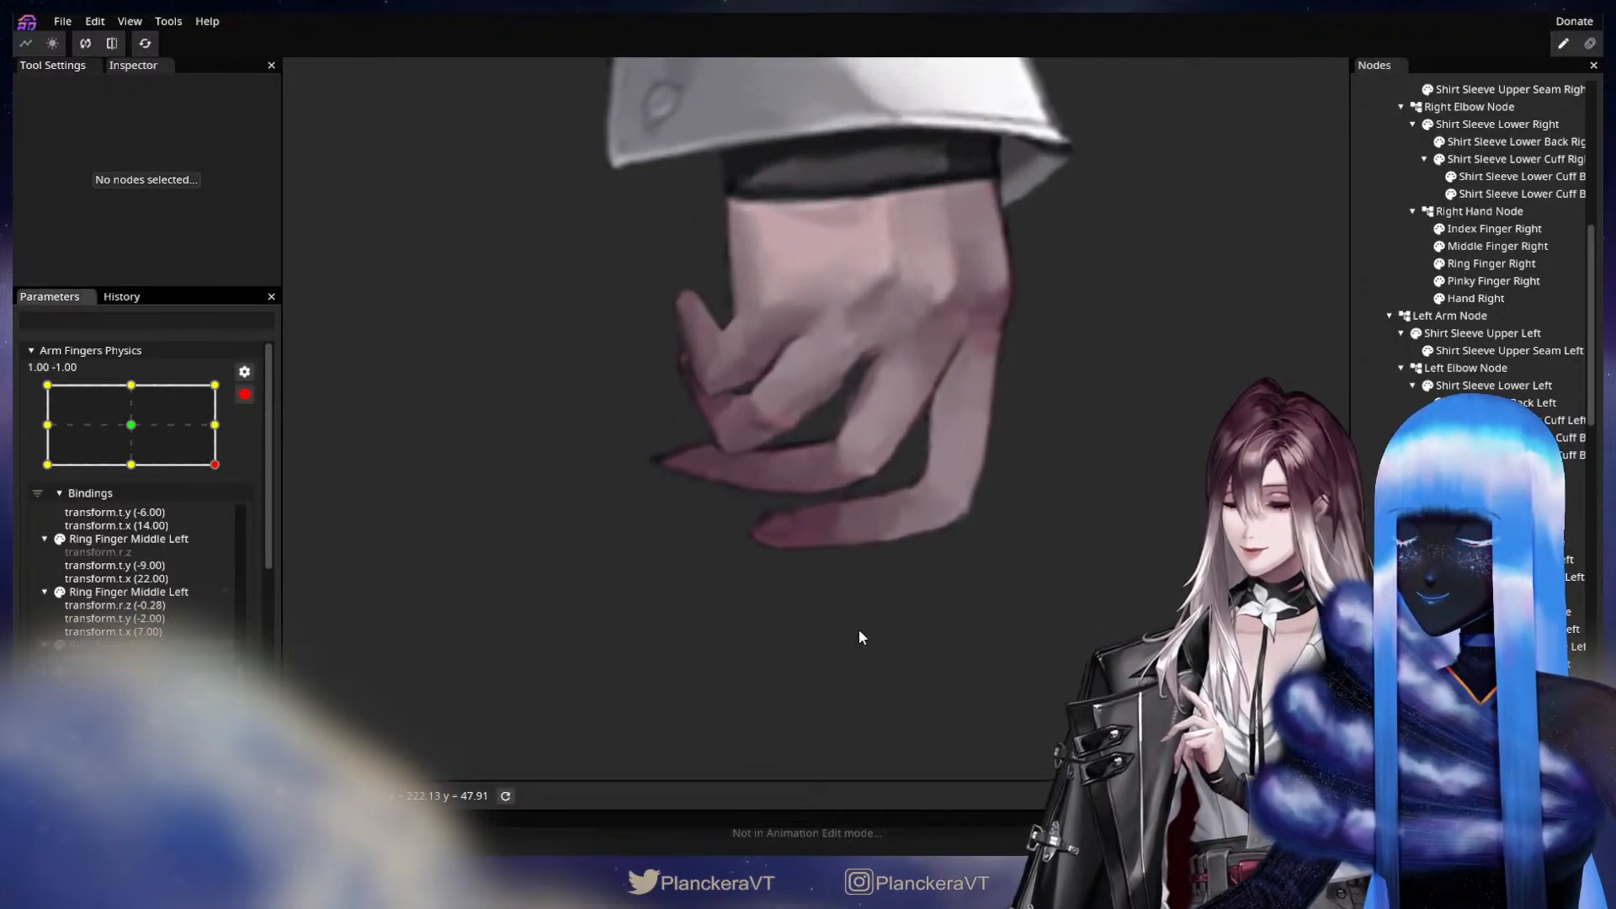
scroll(850, 631, up, 2)
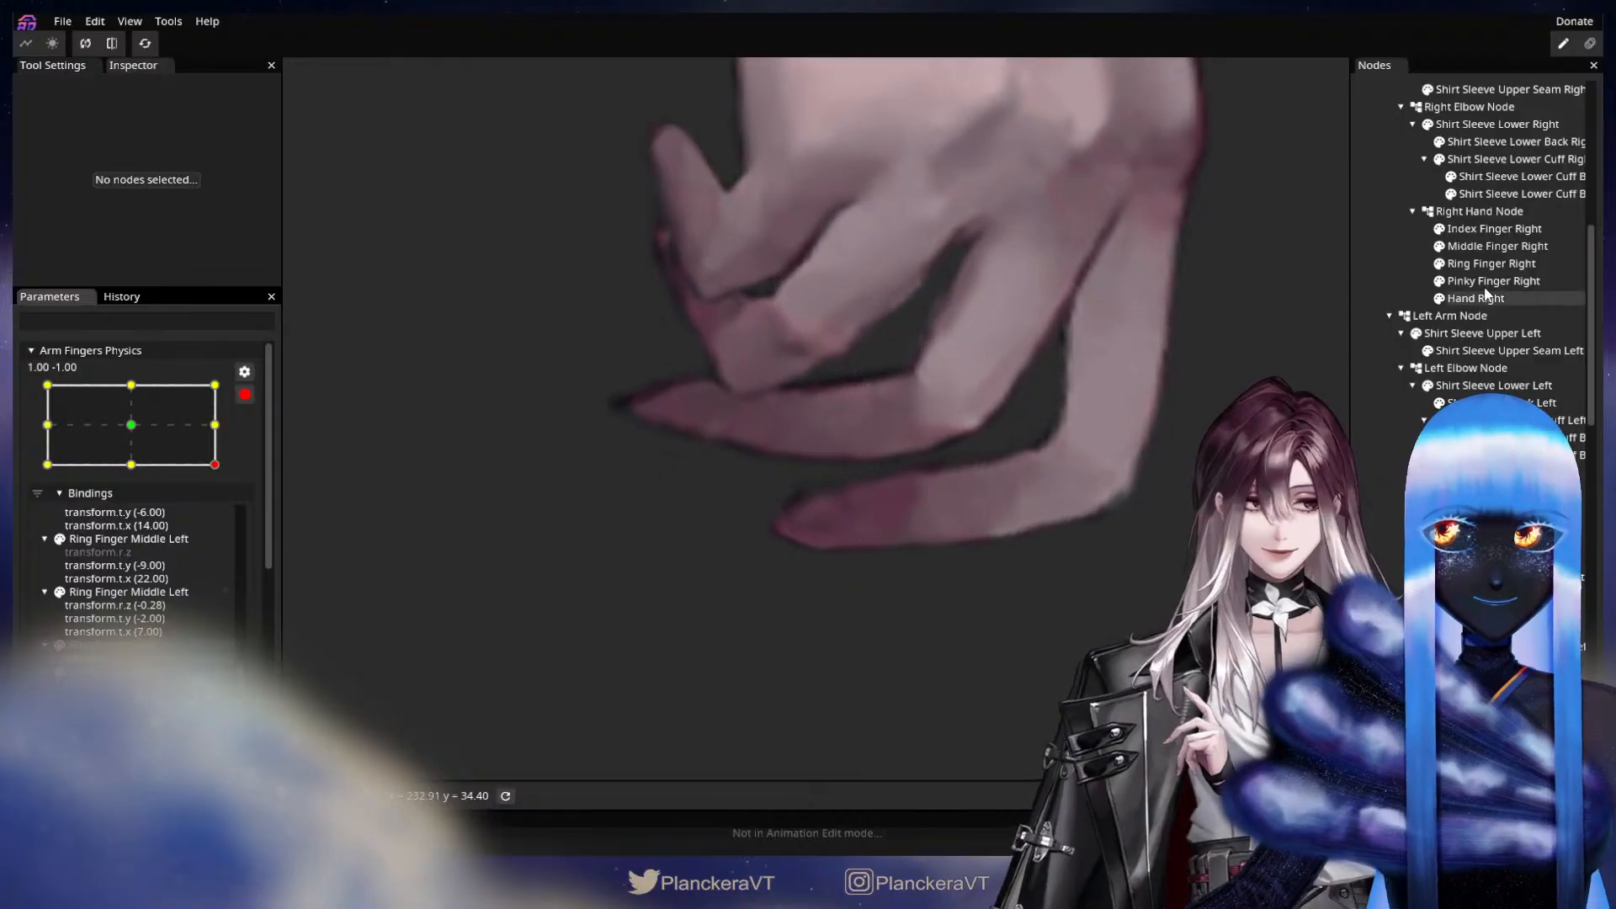
click(1504, 264)
click(1488, 231)
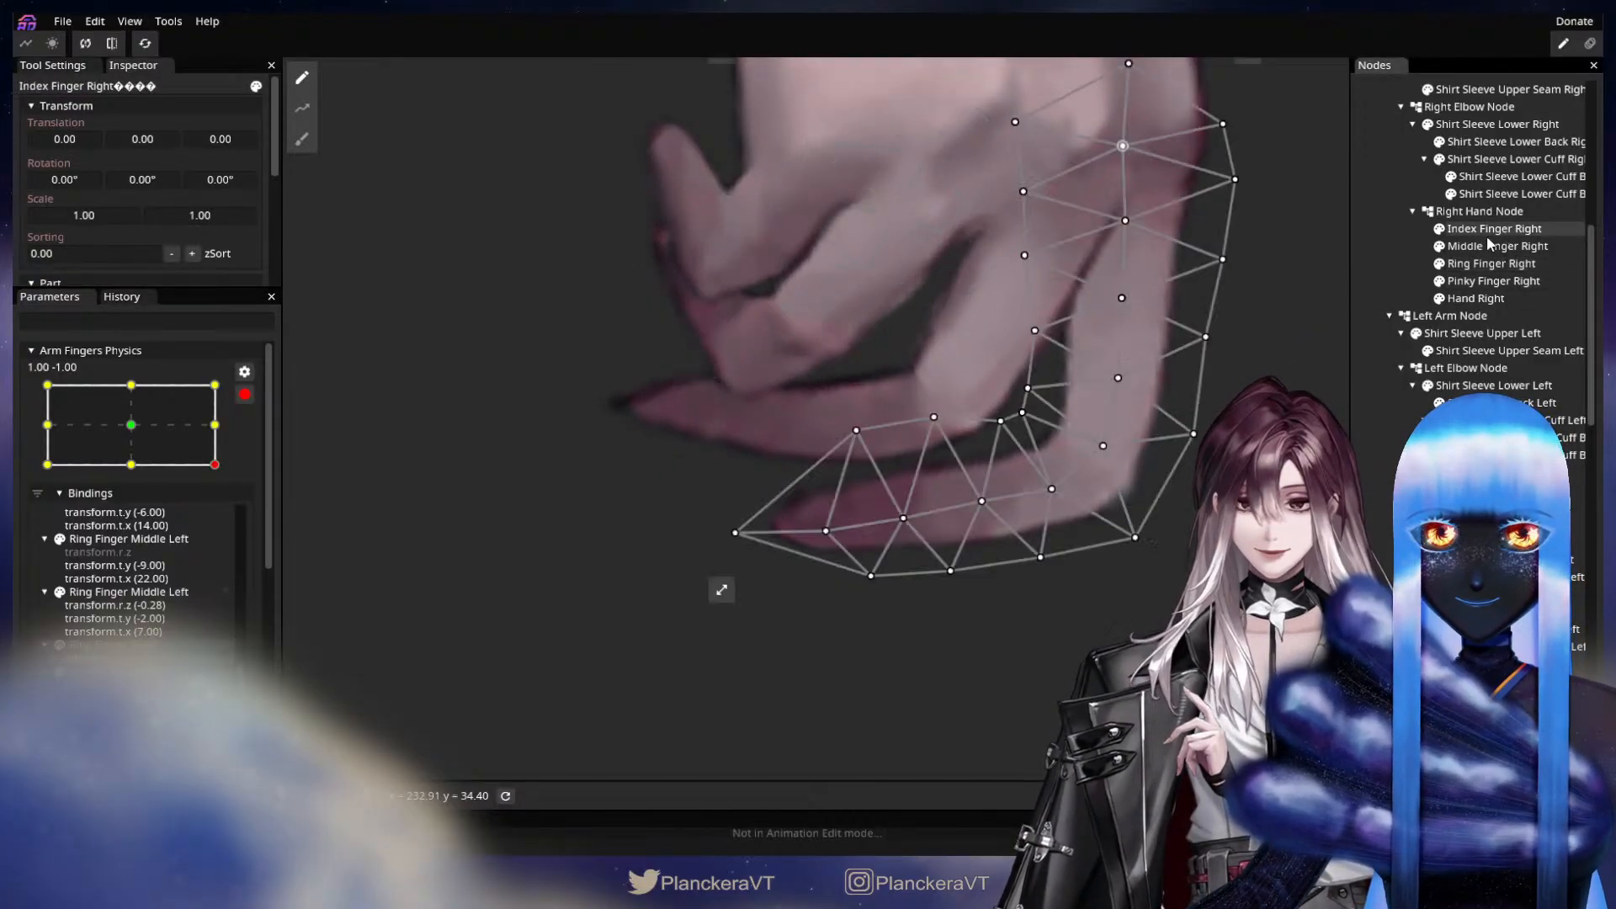
drag(856, 430, 846, 453)
drag(746, 539, 747, 545)
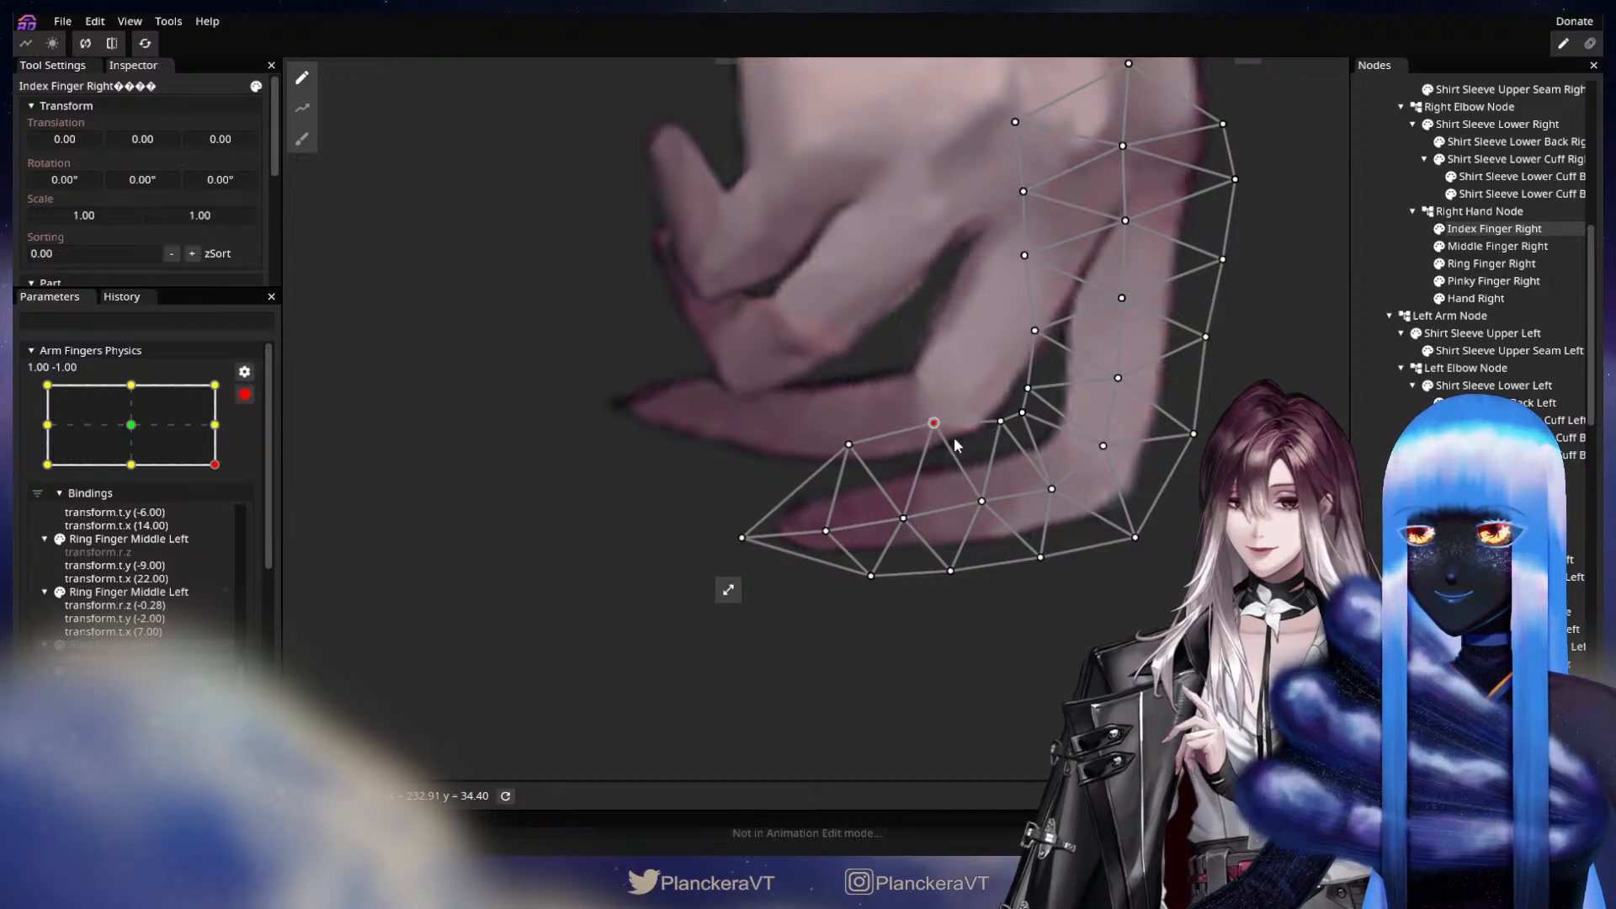
click(1377, 443)
scroll(1033, 495, down, 5)
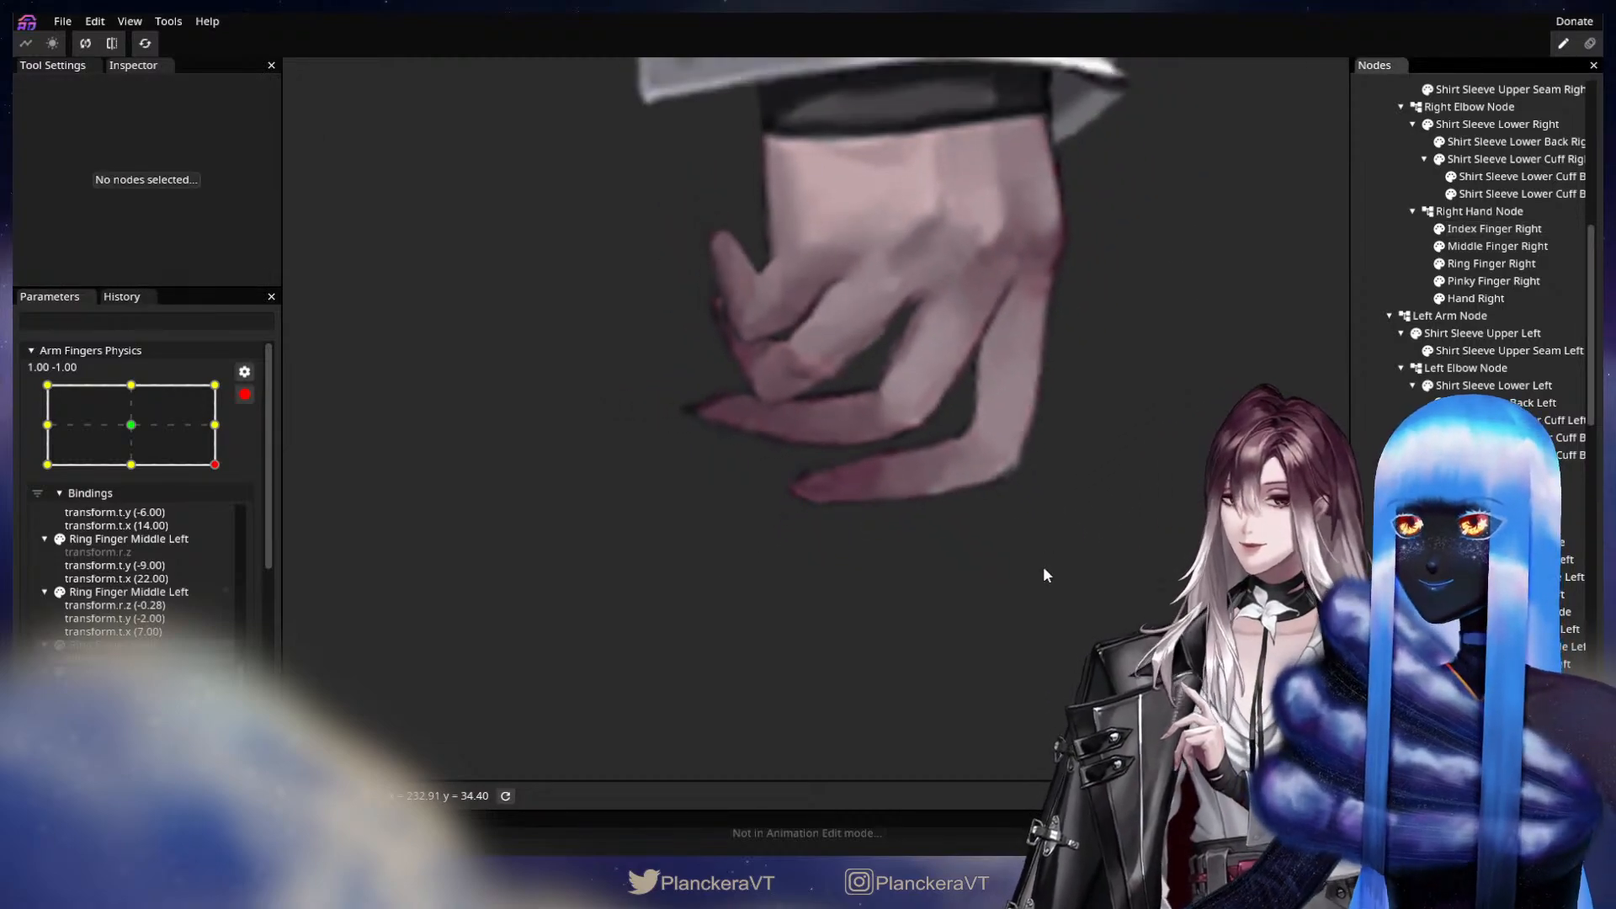
Check the motion along the lower edge of Arm Fingers Physics, and switch it to -1.00, -1.00.
drag(215, 457, 73, 469)
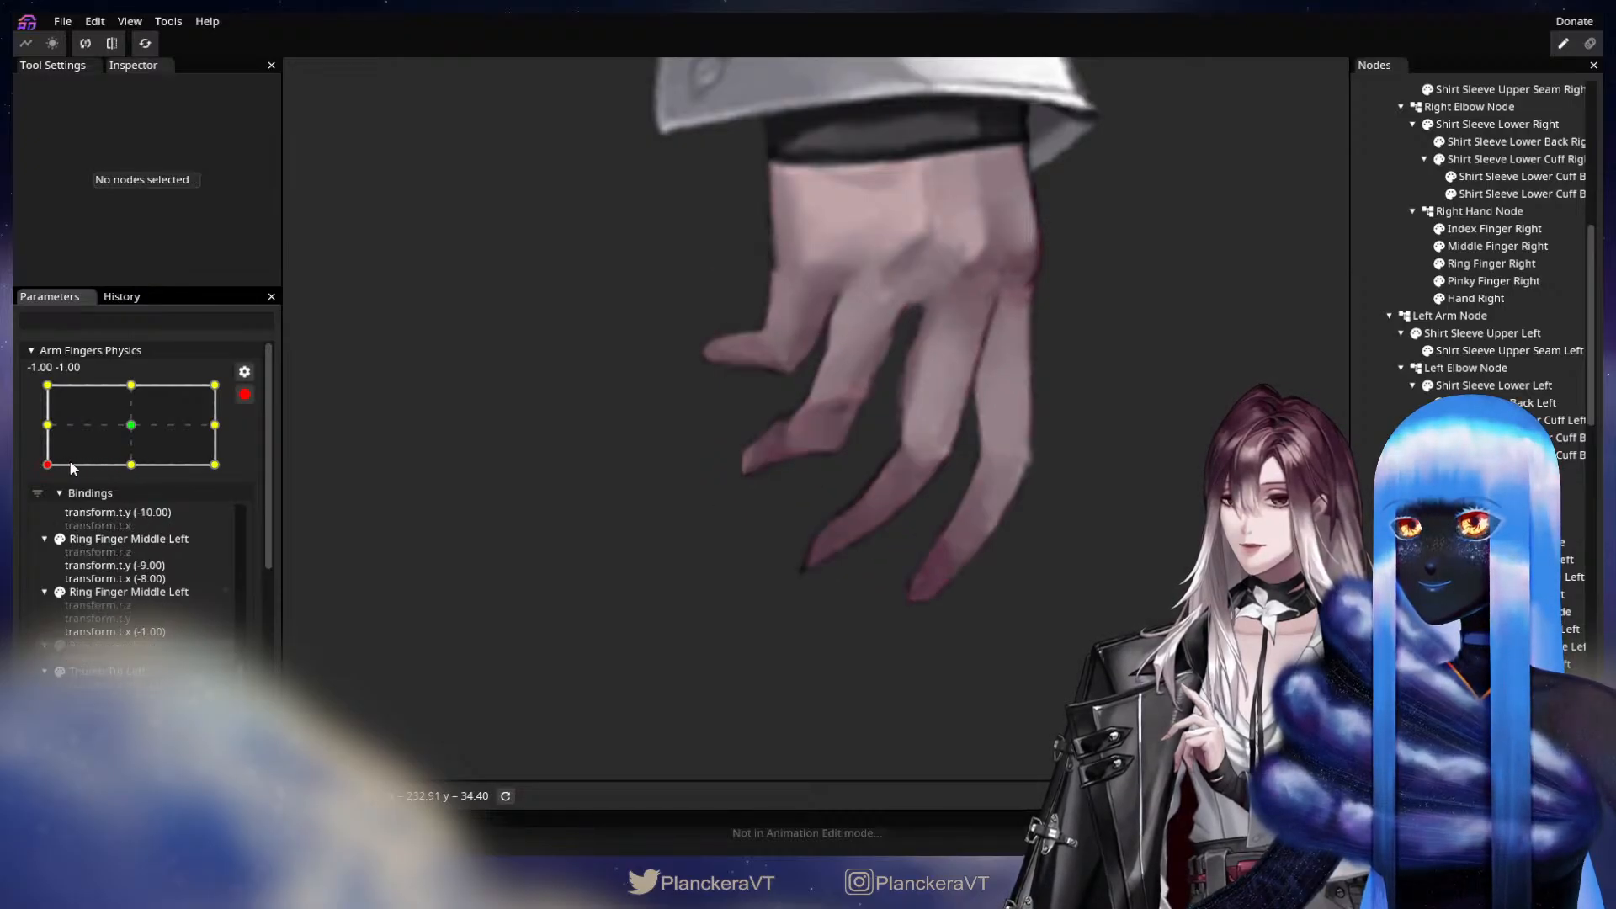
scroll(802, 408, up, 3)
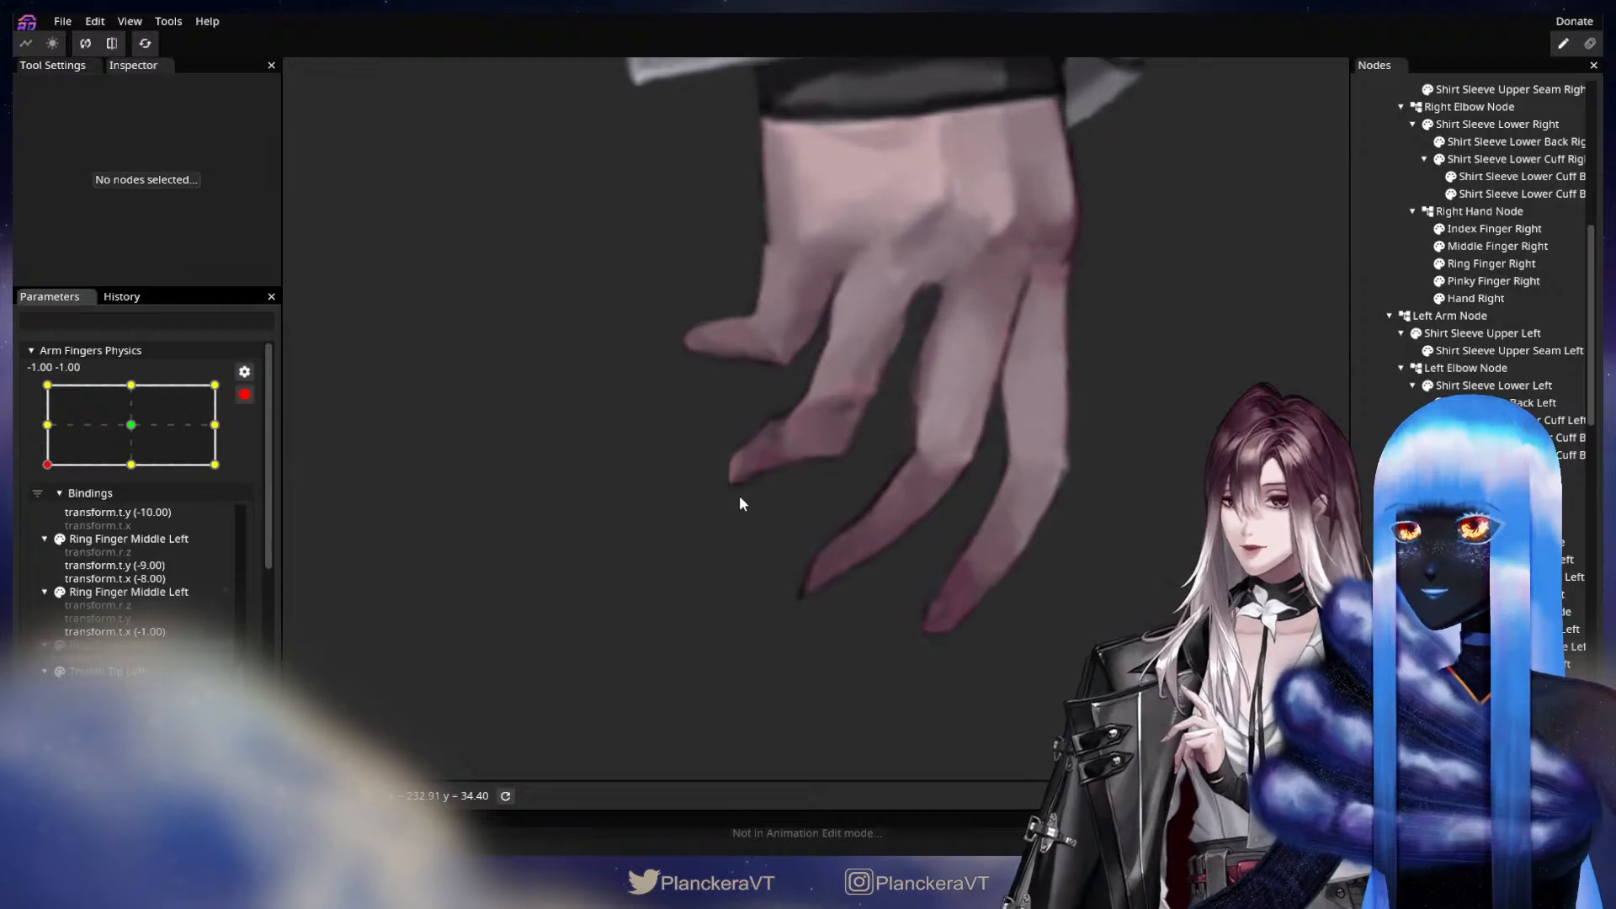
At -1.00, -1.00, pull the tip vertices of Ring Finger Right outward and shift the outer vertices along its bend slightly inward.
scroll(802, 407, up, 1)
drag(795, 471, 921, 458)
scroll(921, 455, up, 1)
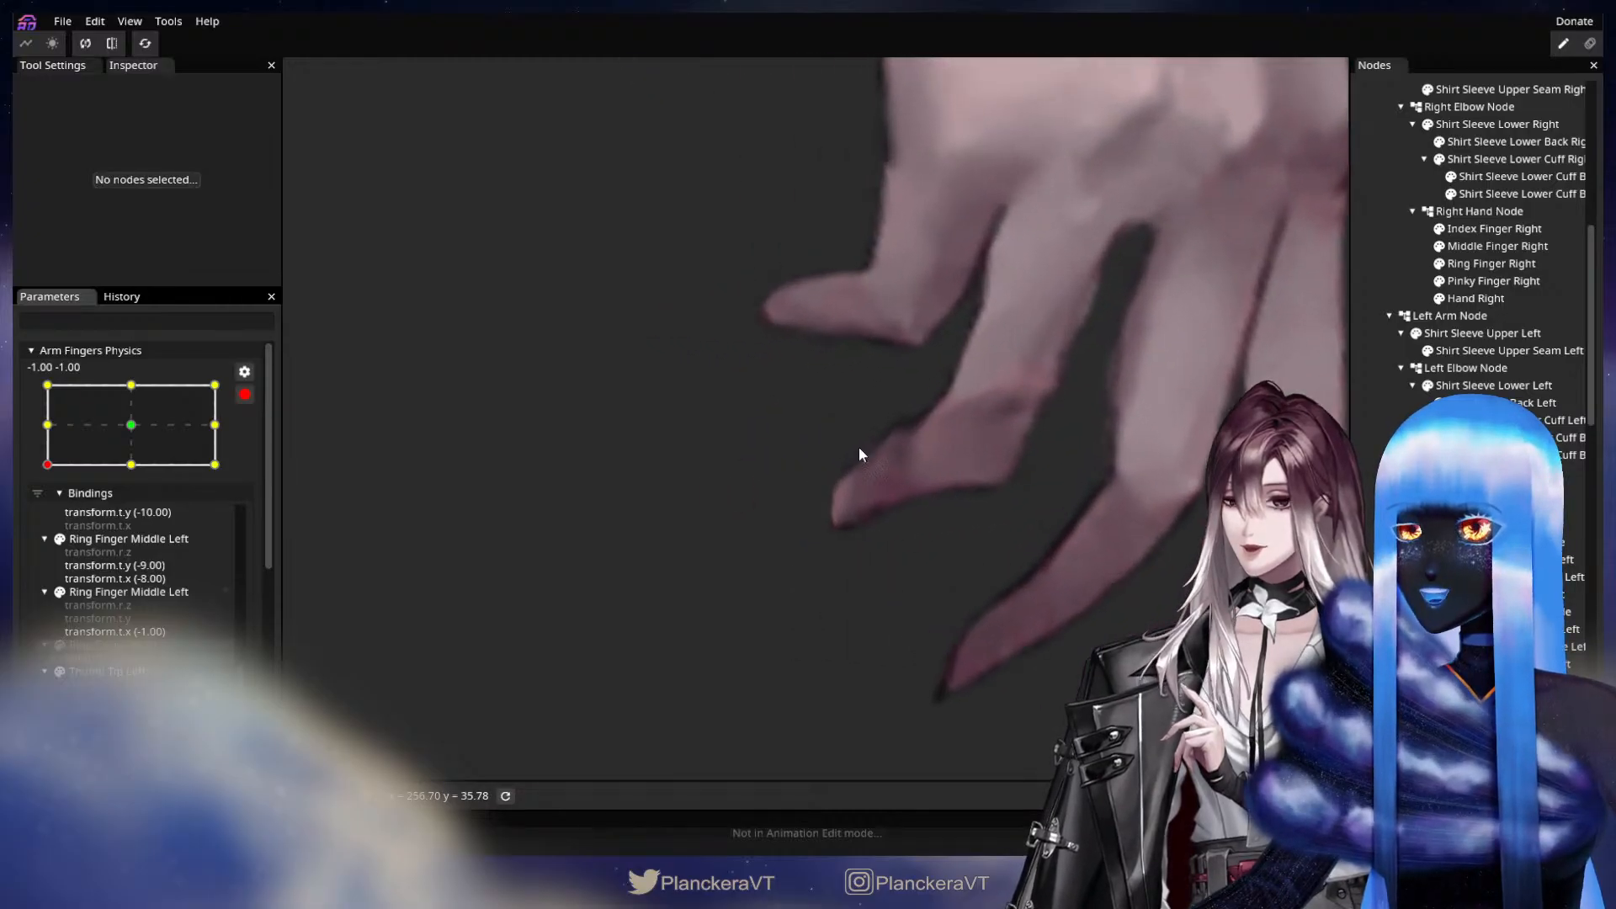
click(1492, 264)
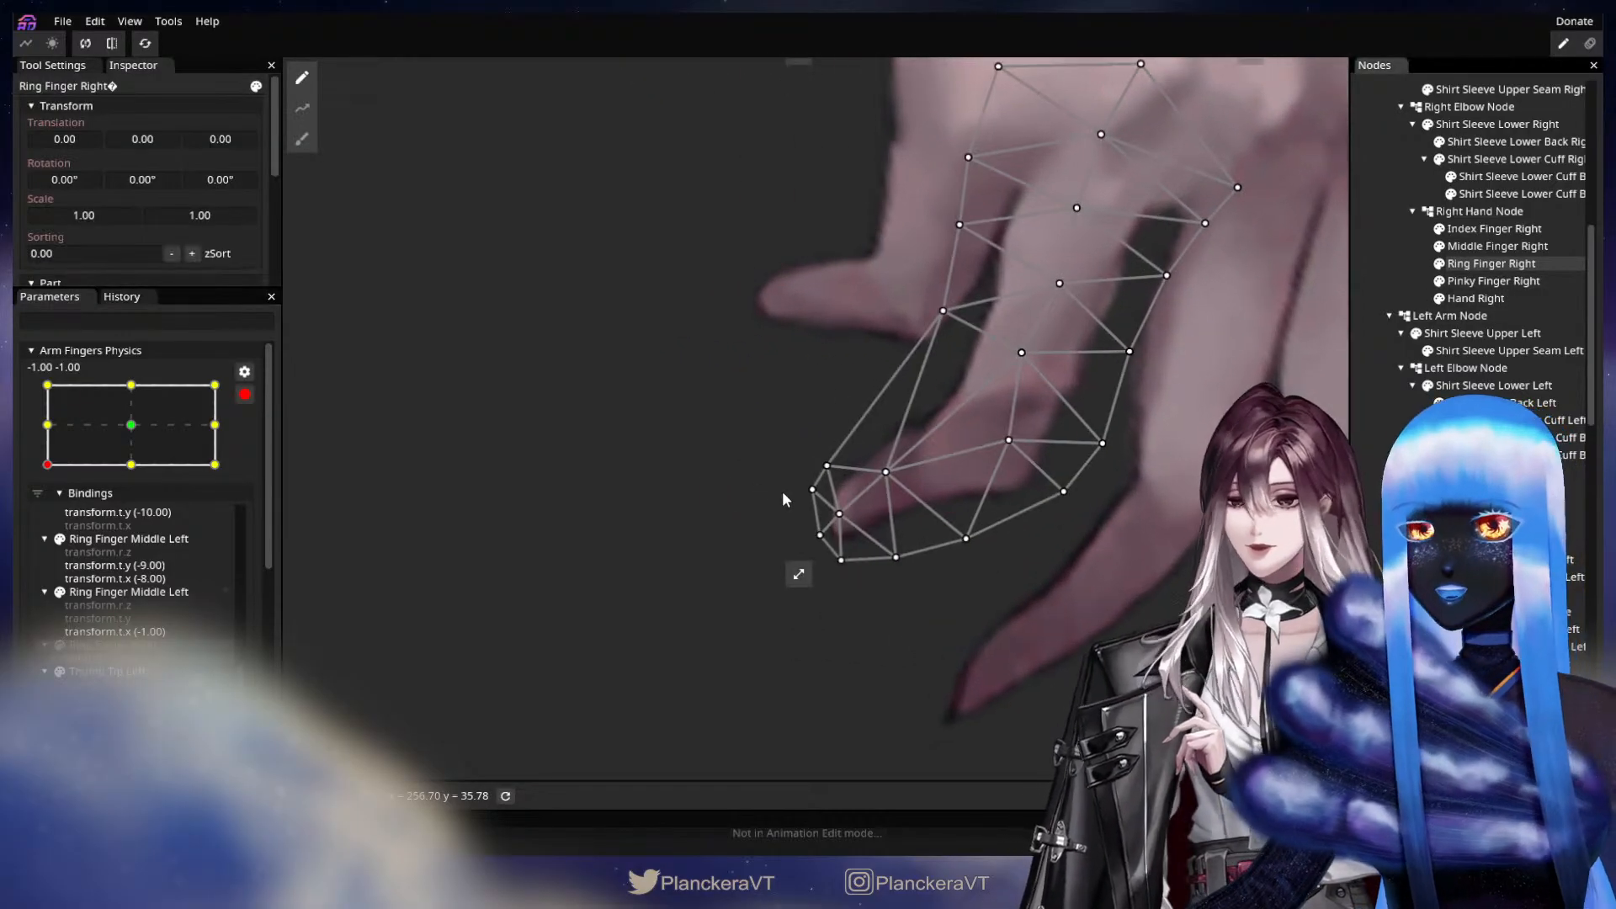
drag(802, 500, 776, 505)
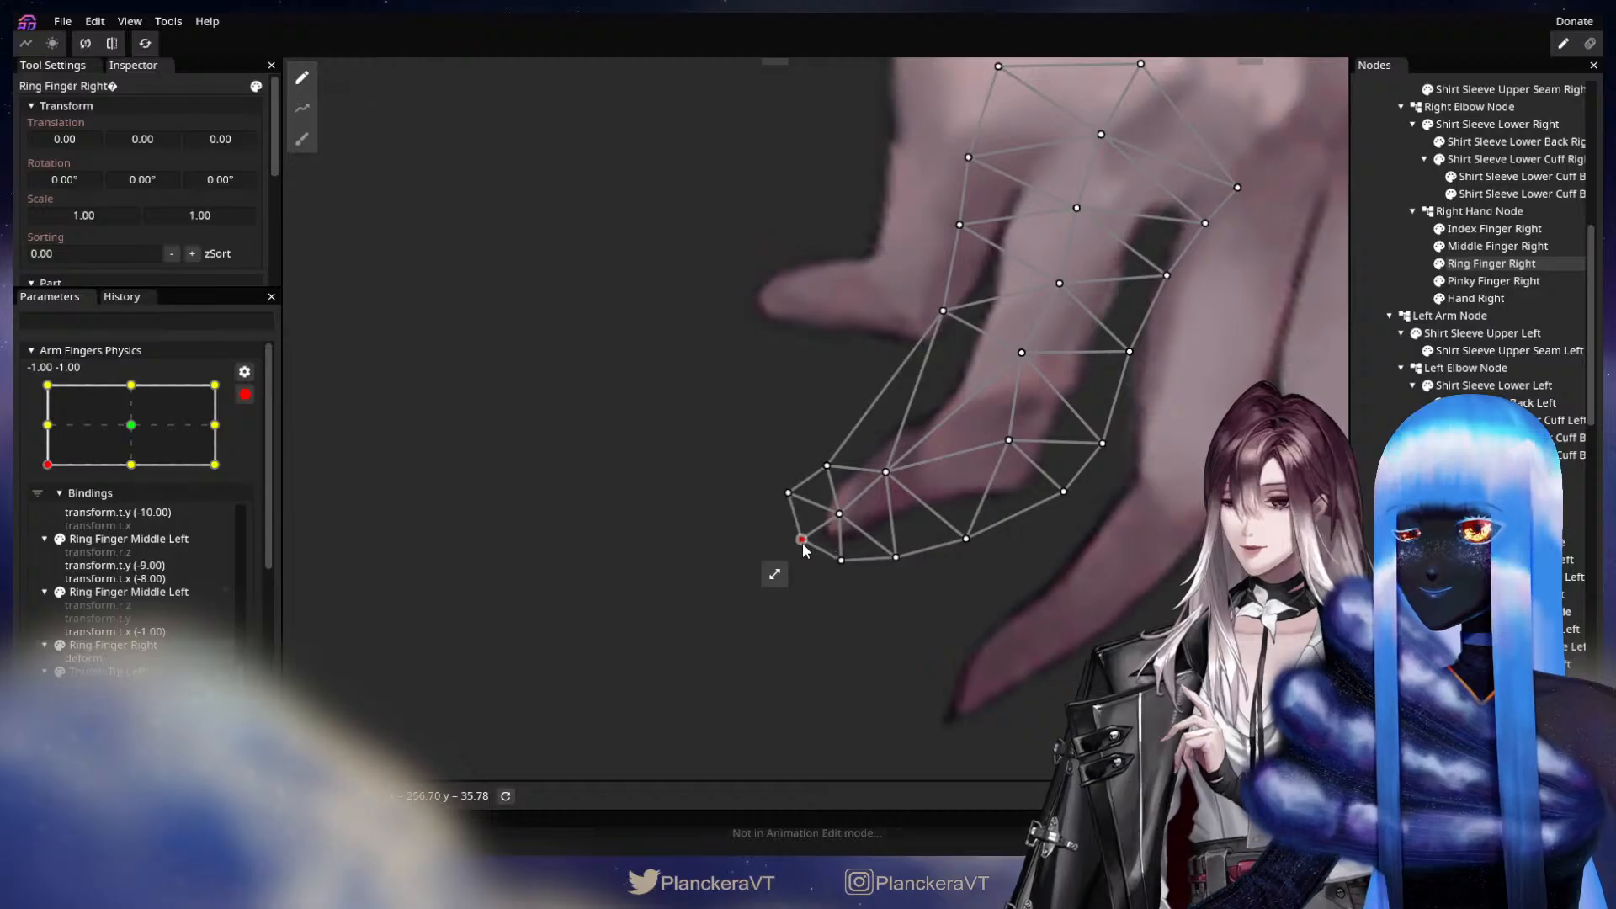
drag(824, 468, 819, 462)
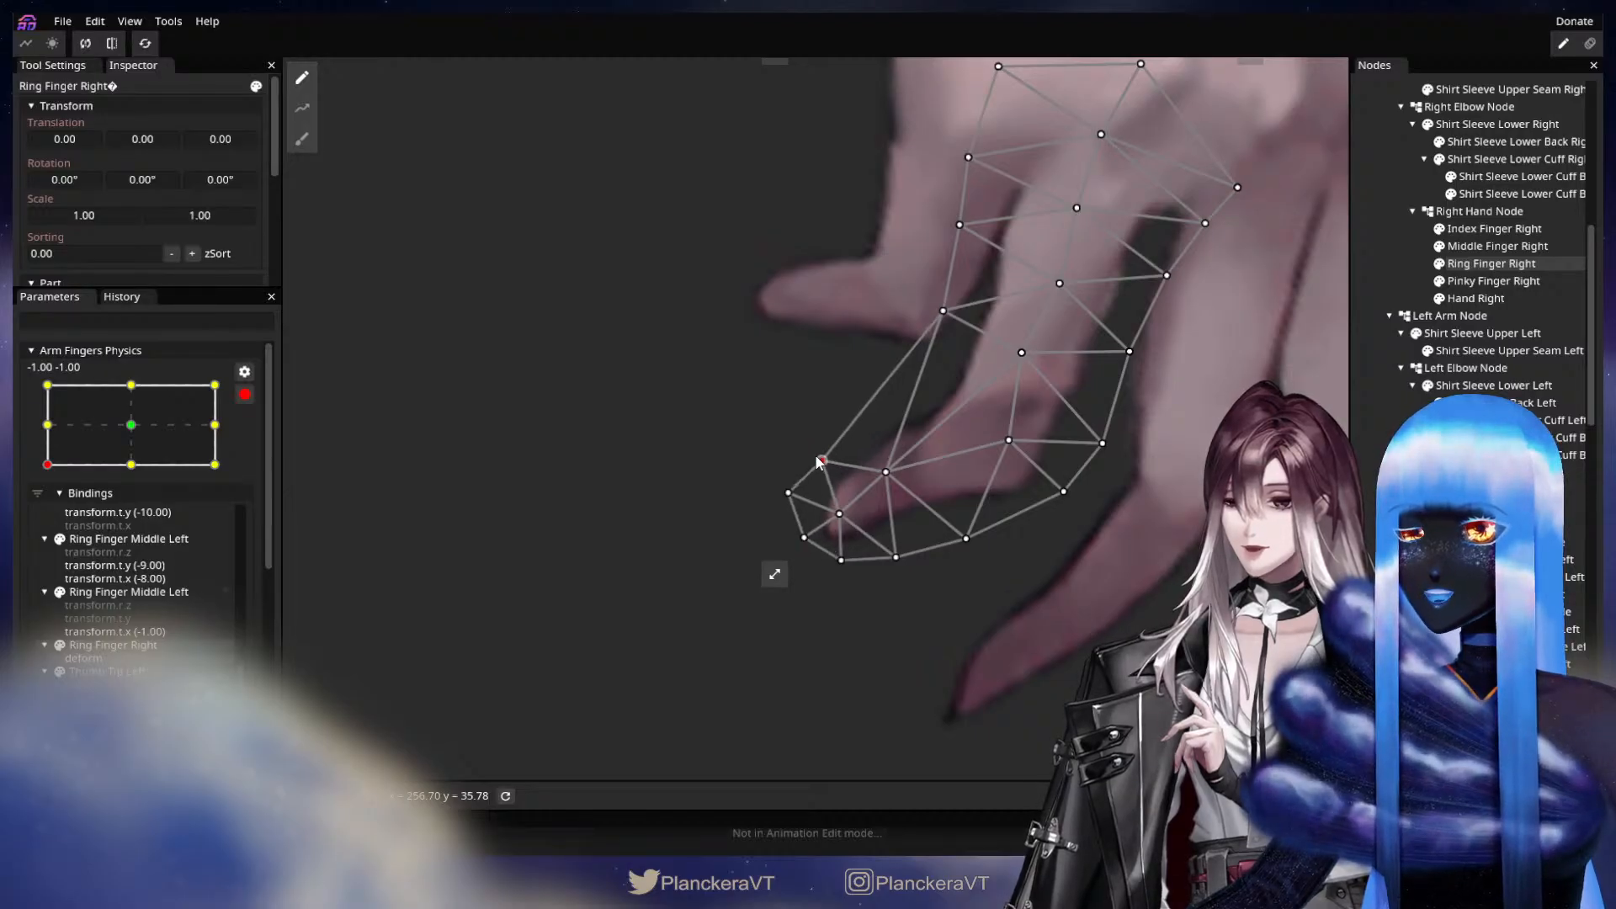
drag(801, 542, 772, 501)
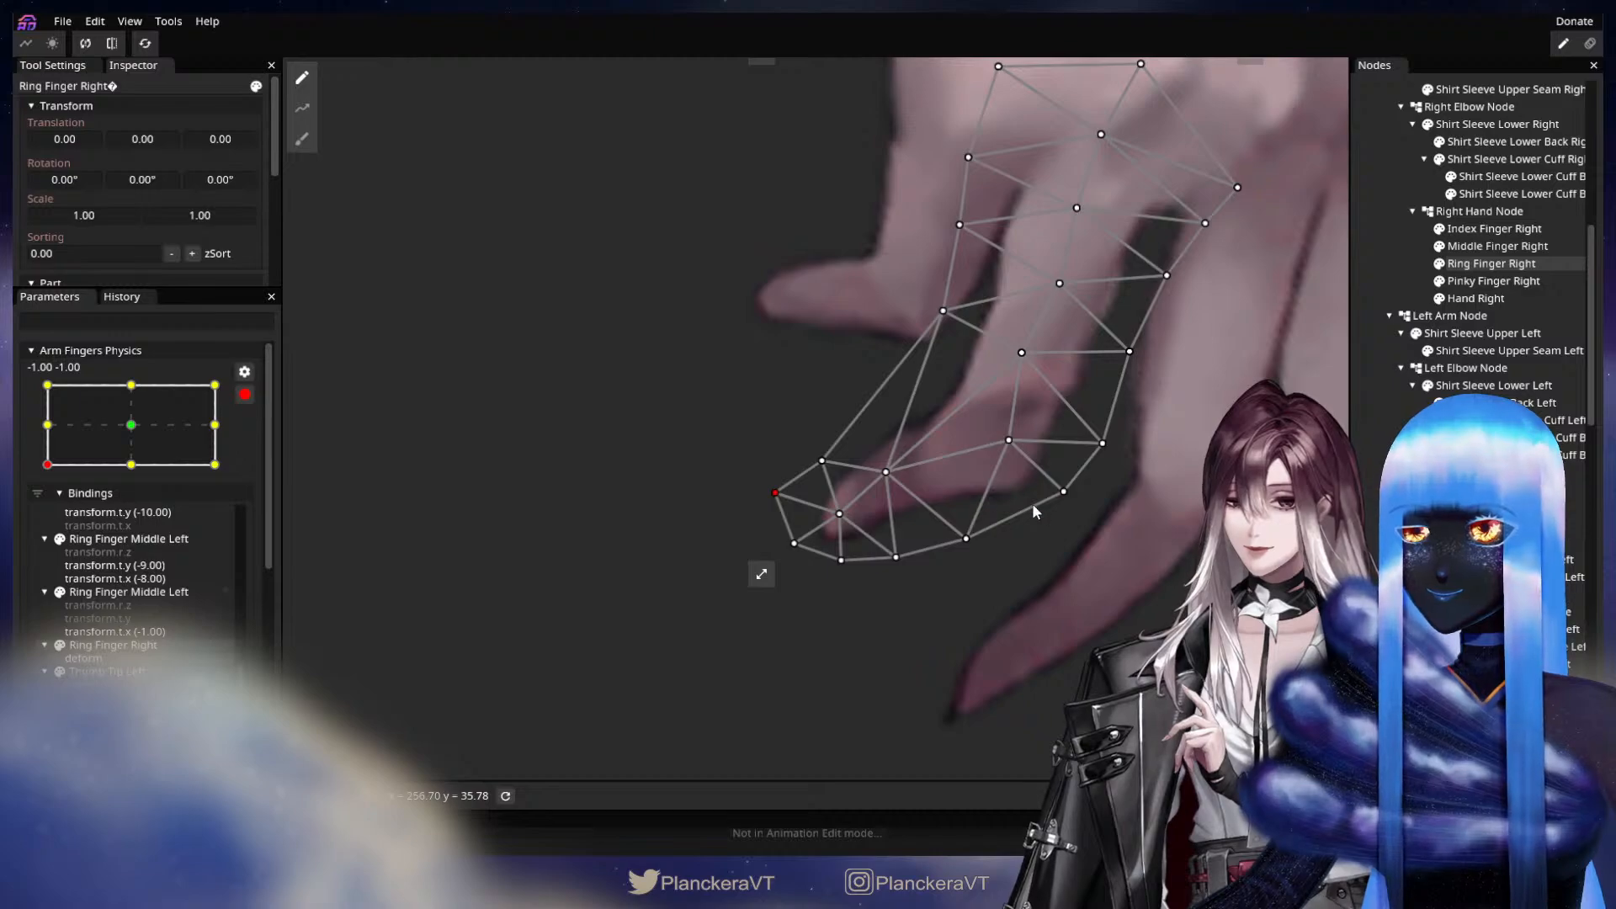
drag(1100, 453, 1090, 432)
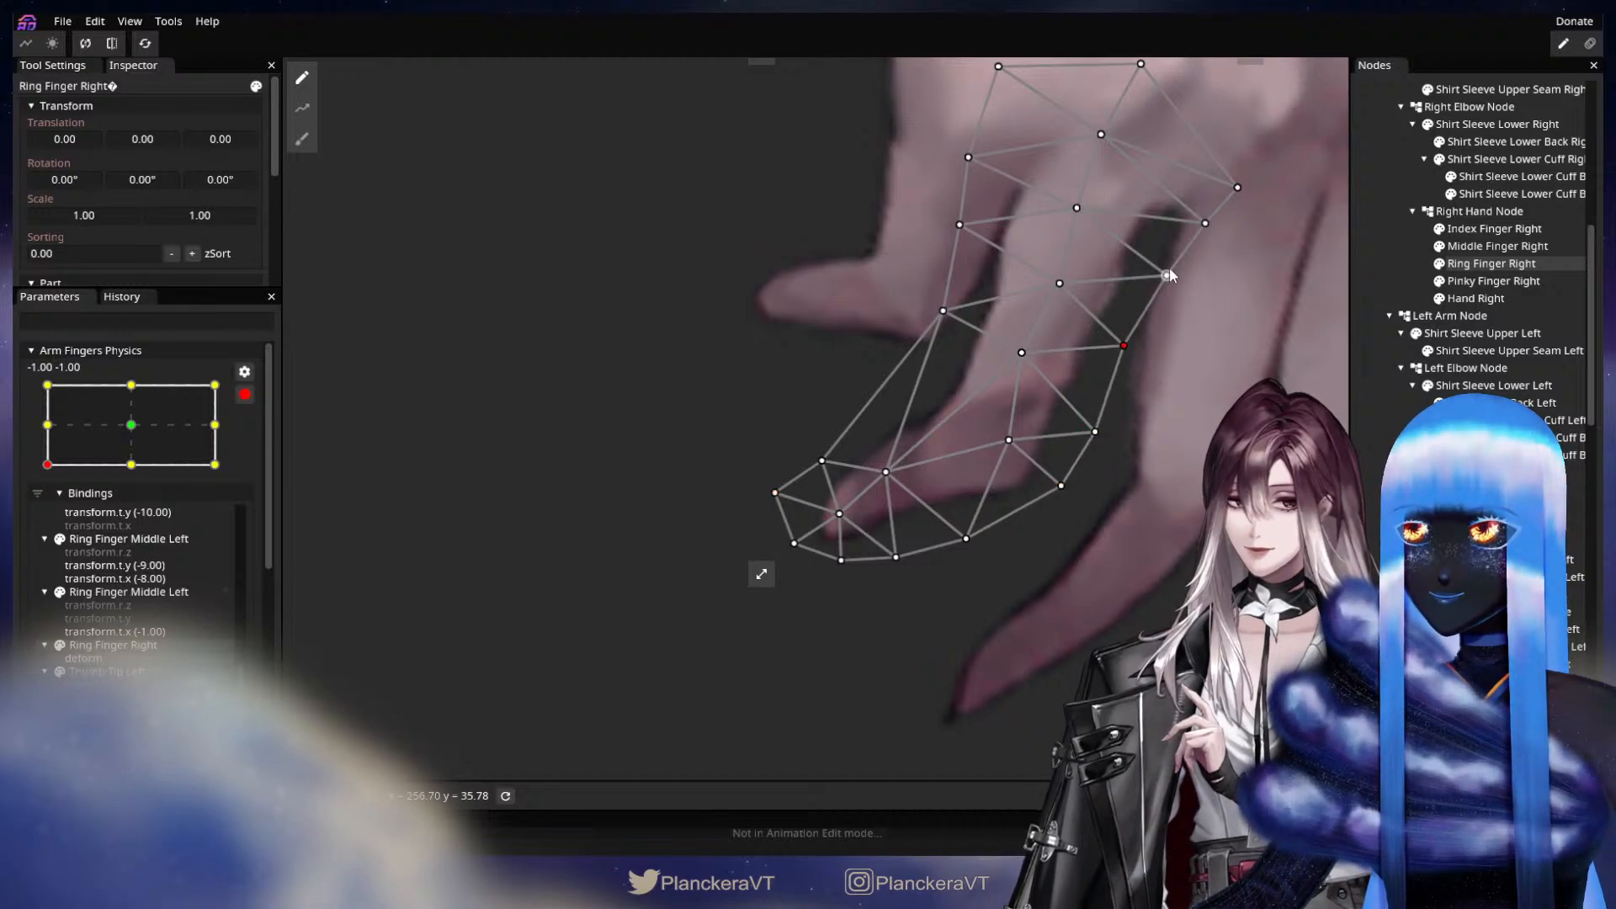
drag(1167, 275, 1162, 272)
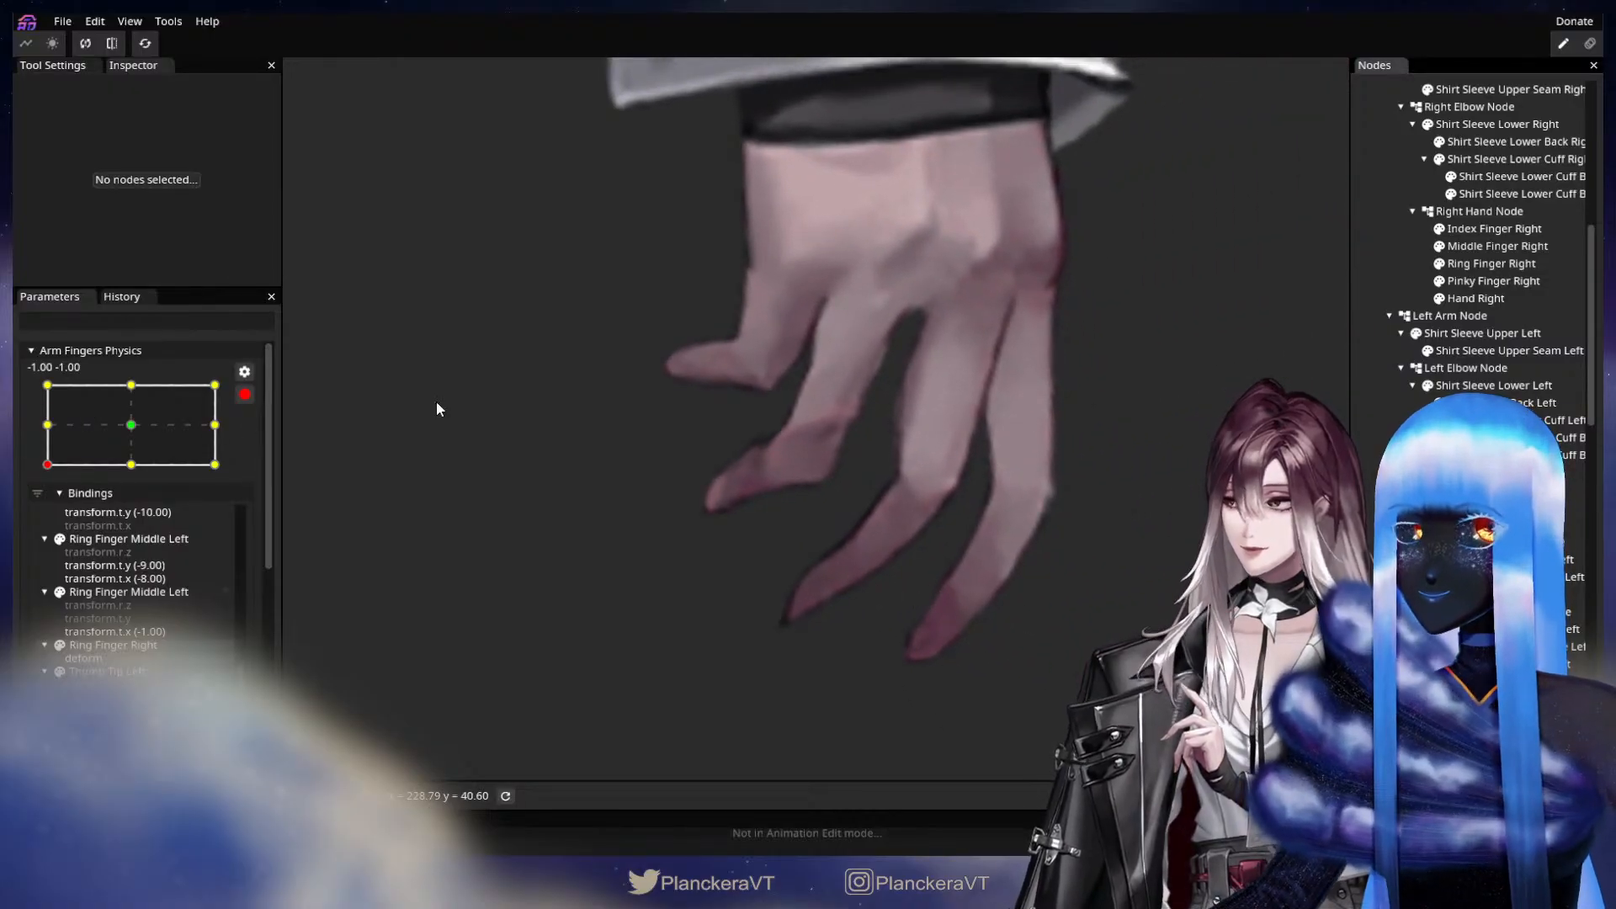
Switch Arm Fingers Physics to 1.00, -1.00 and move the inner-edge vertices above the bend of Middle Finger Right slightly outward.
click(132, 425)
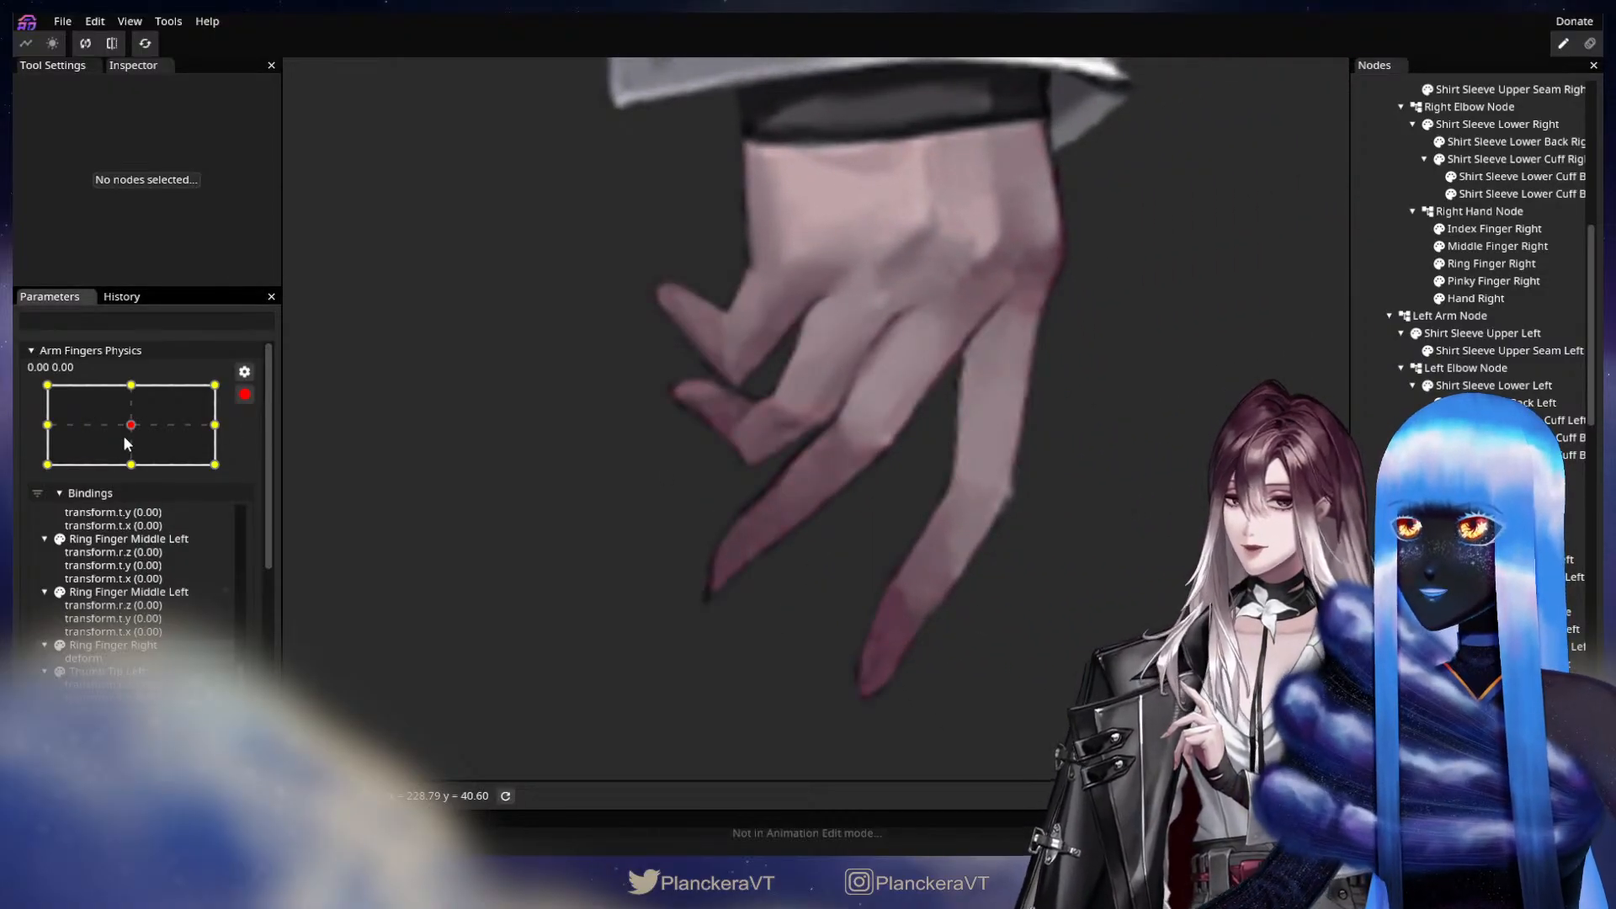
click(132, 464)
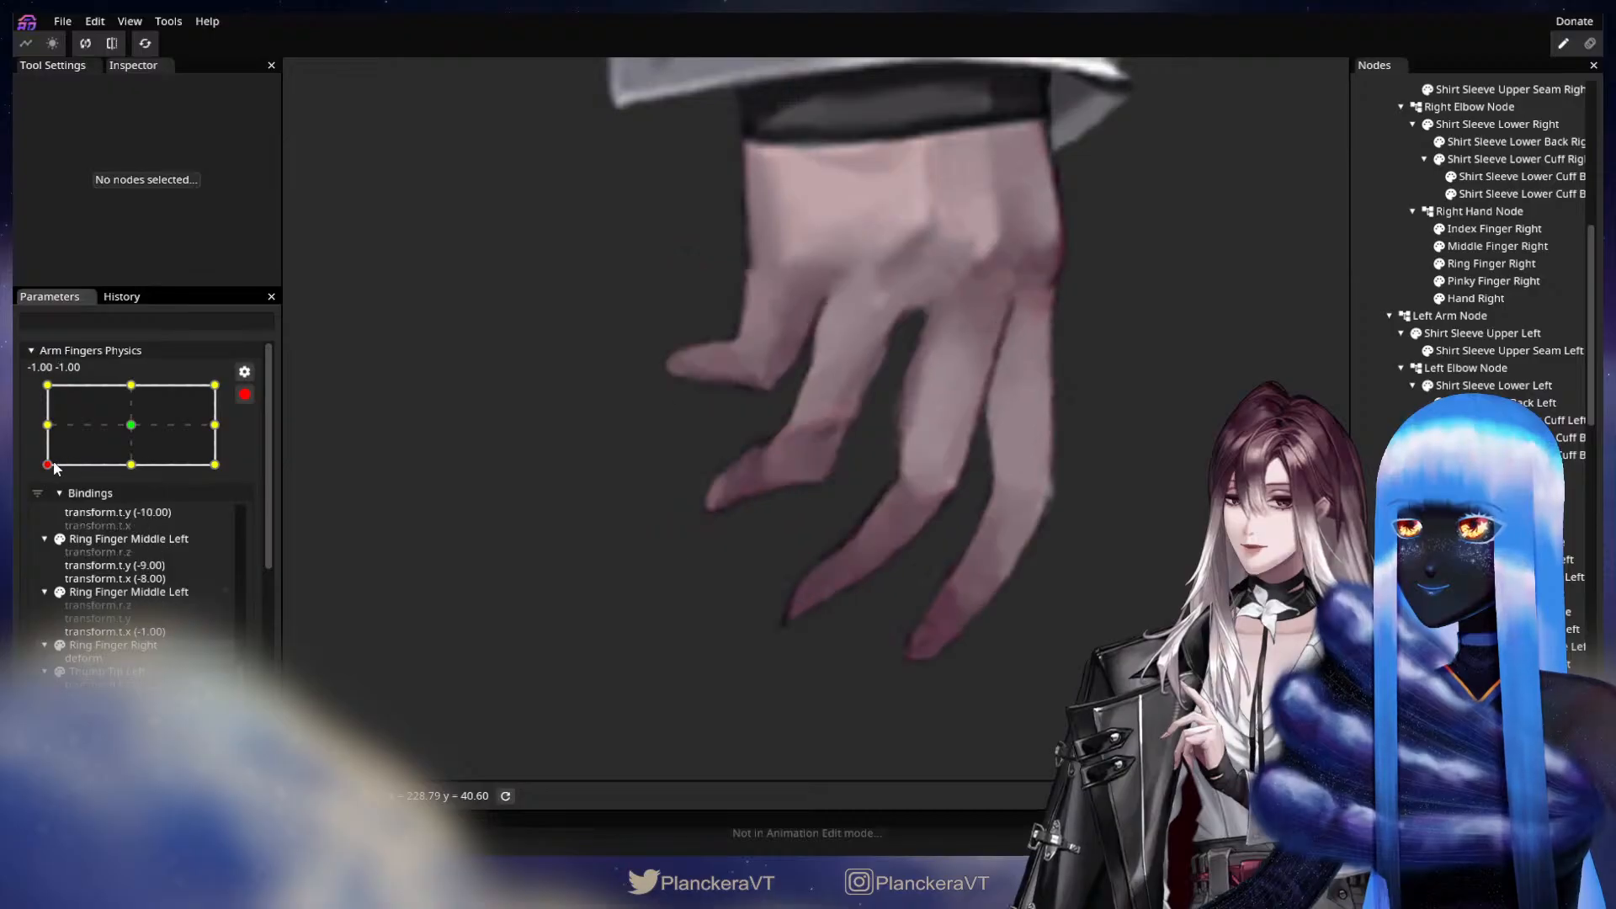
click(215, 465)
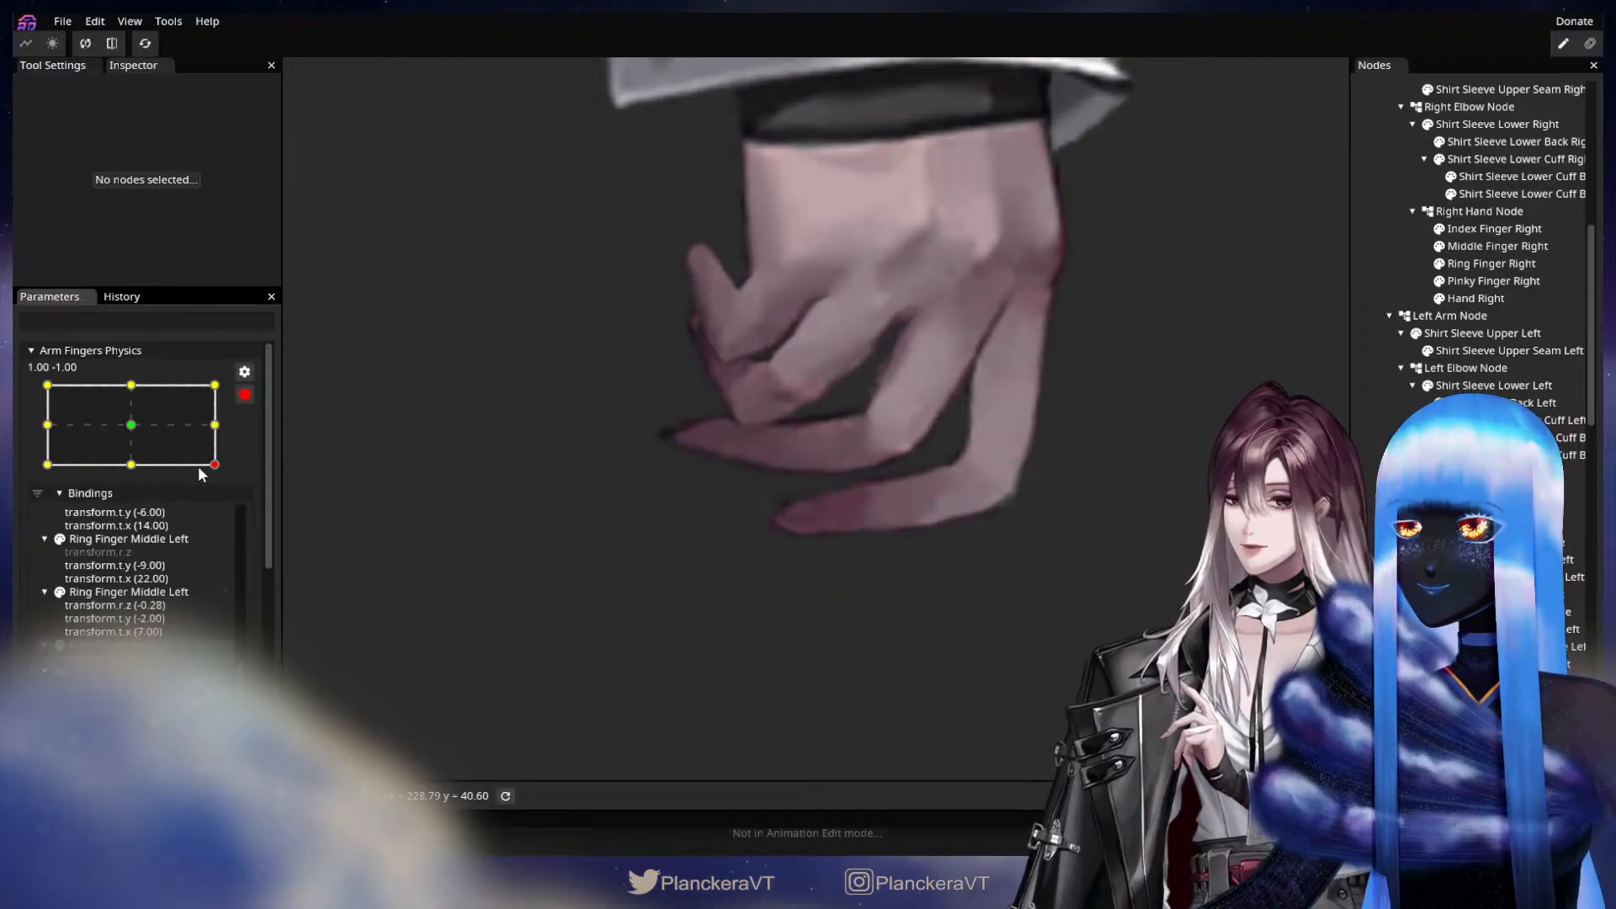
scroll(887, 463, up, 3)
drag(1072, 458, 1006, 510)
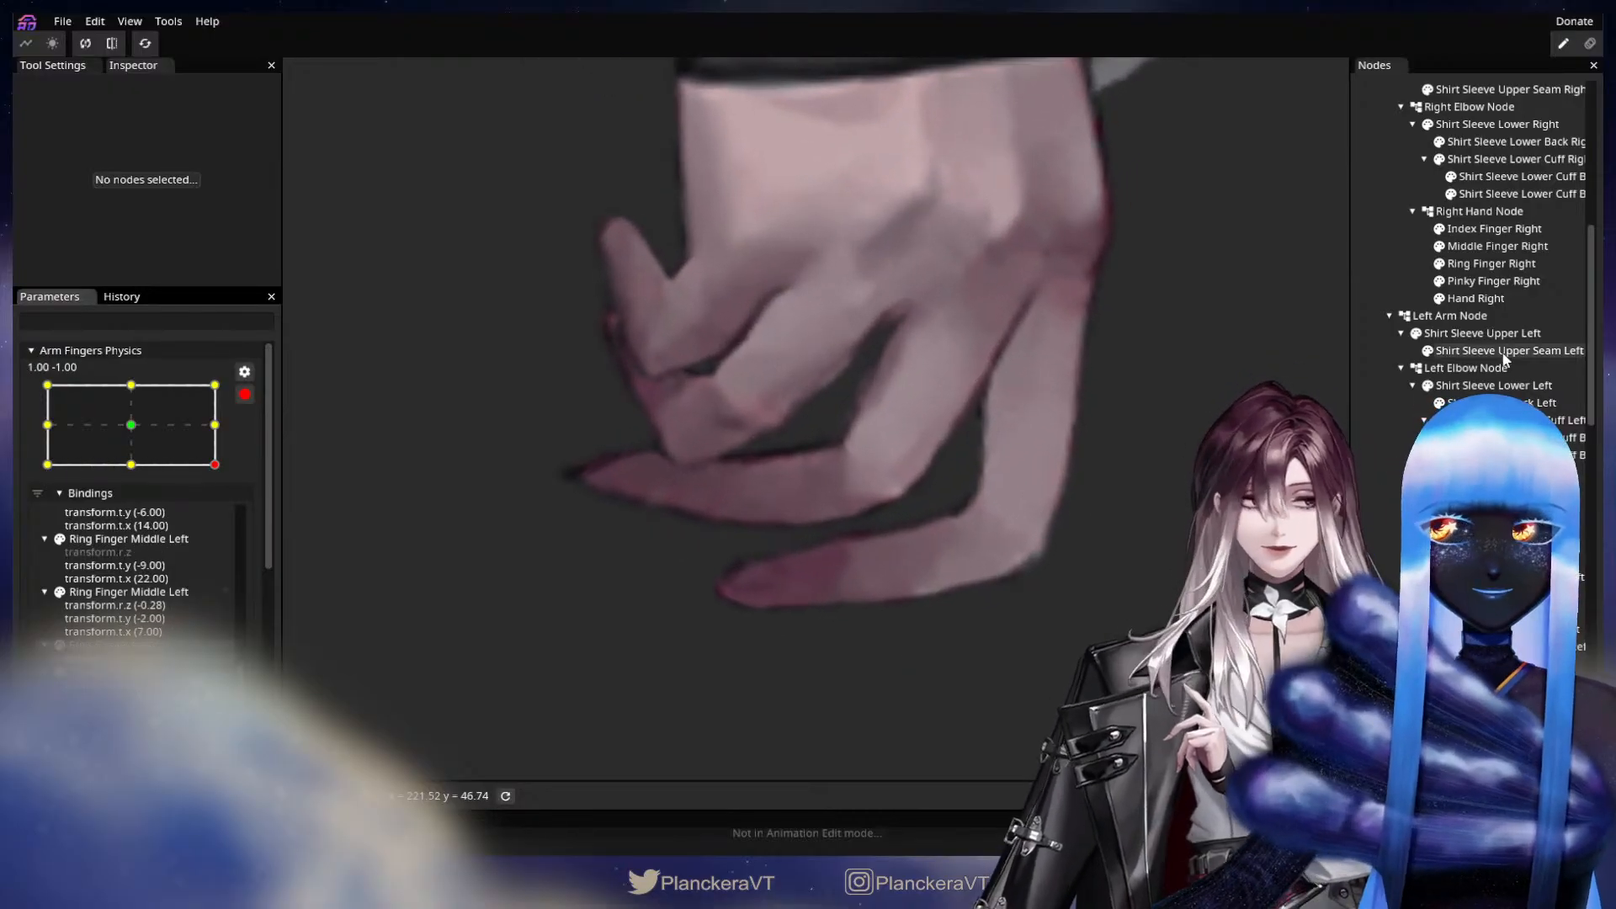
click(1512, 264)
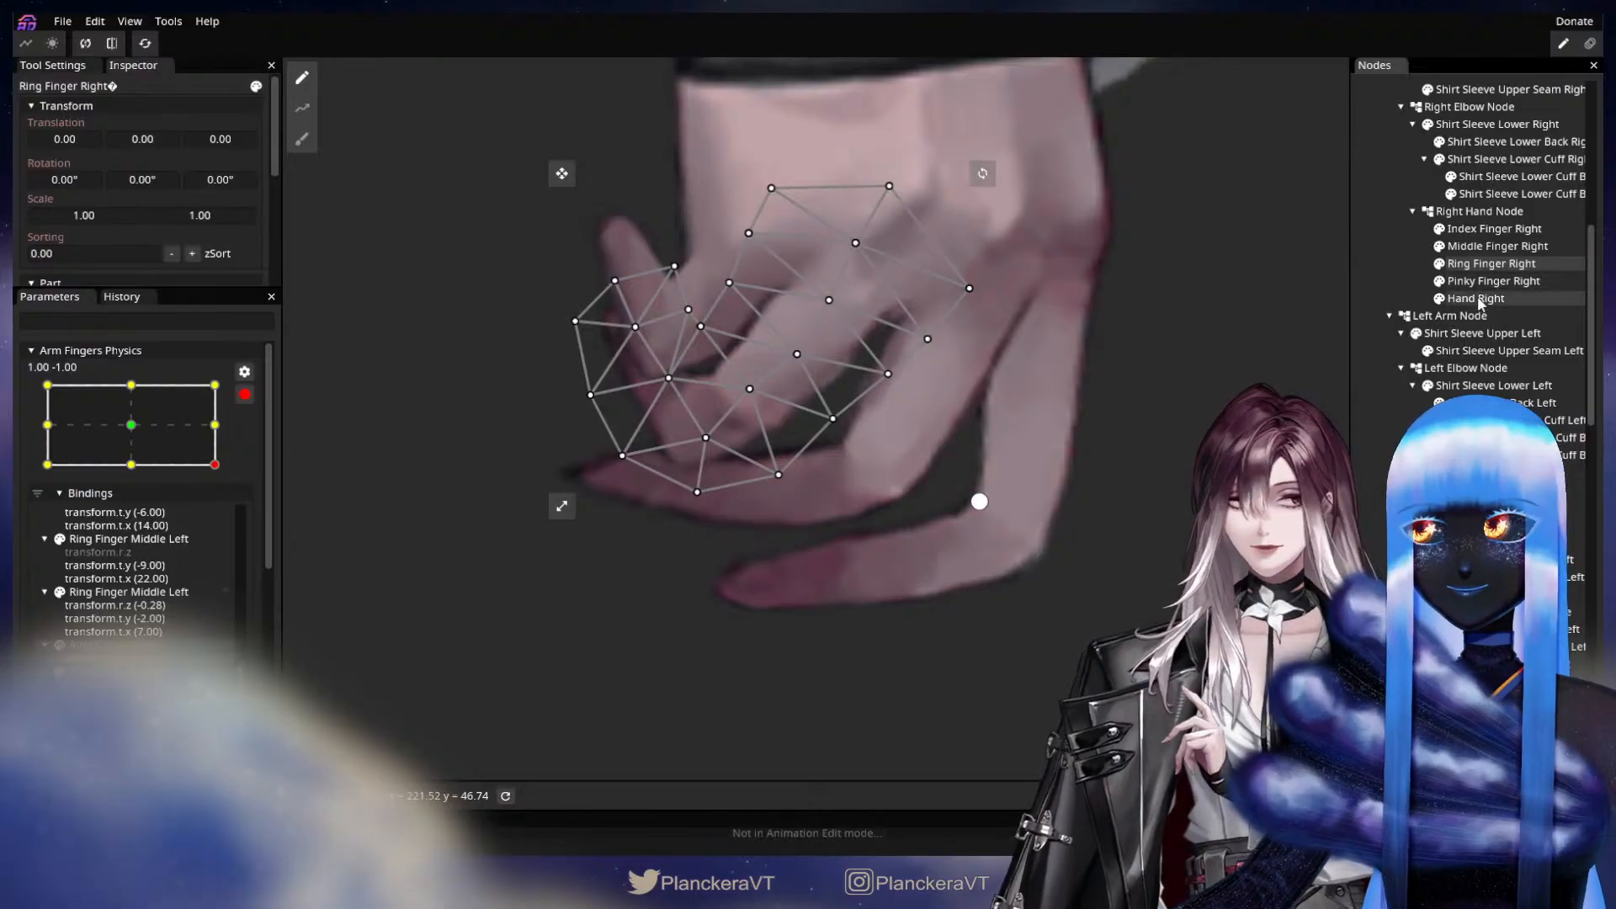
click(1458, 281)
click(1491, 250)
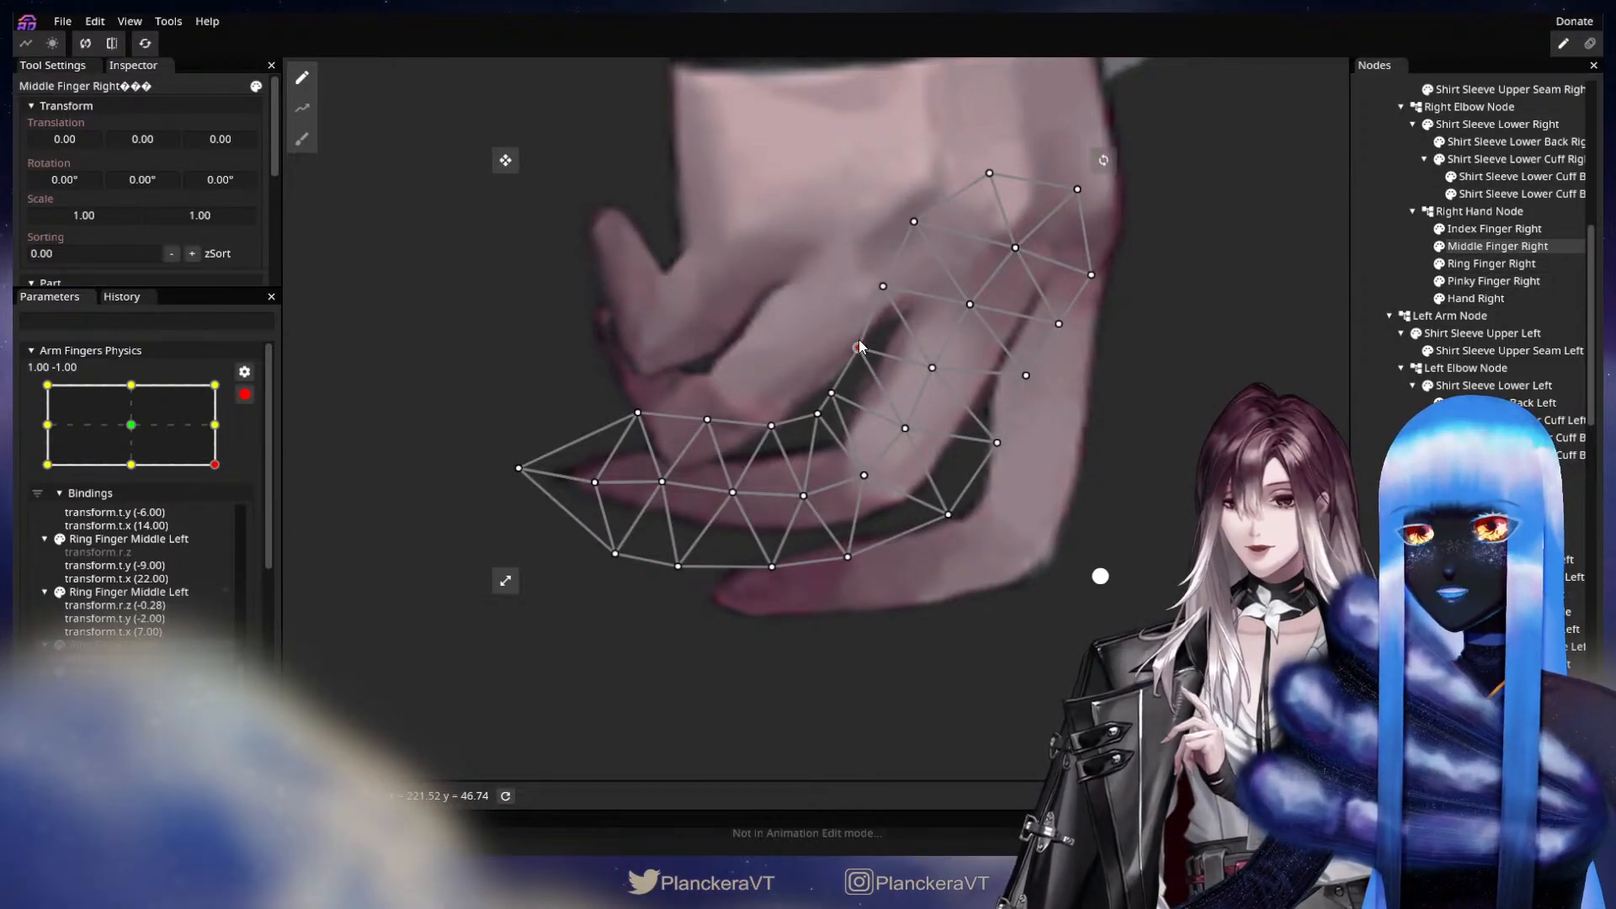
drag(872, 292, 855, 343)
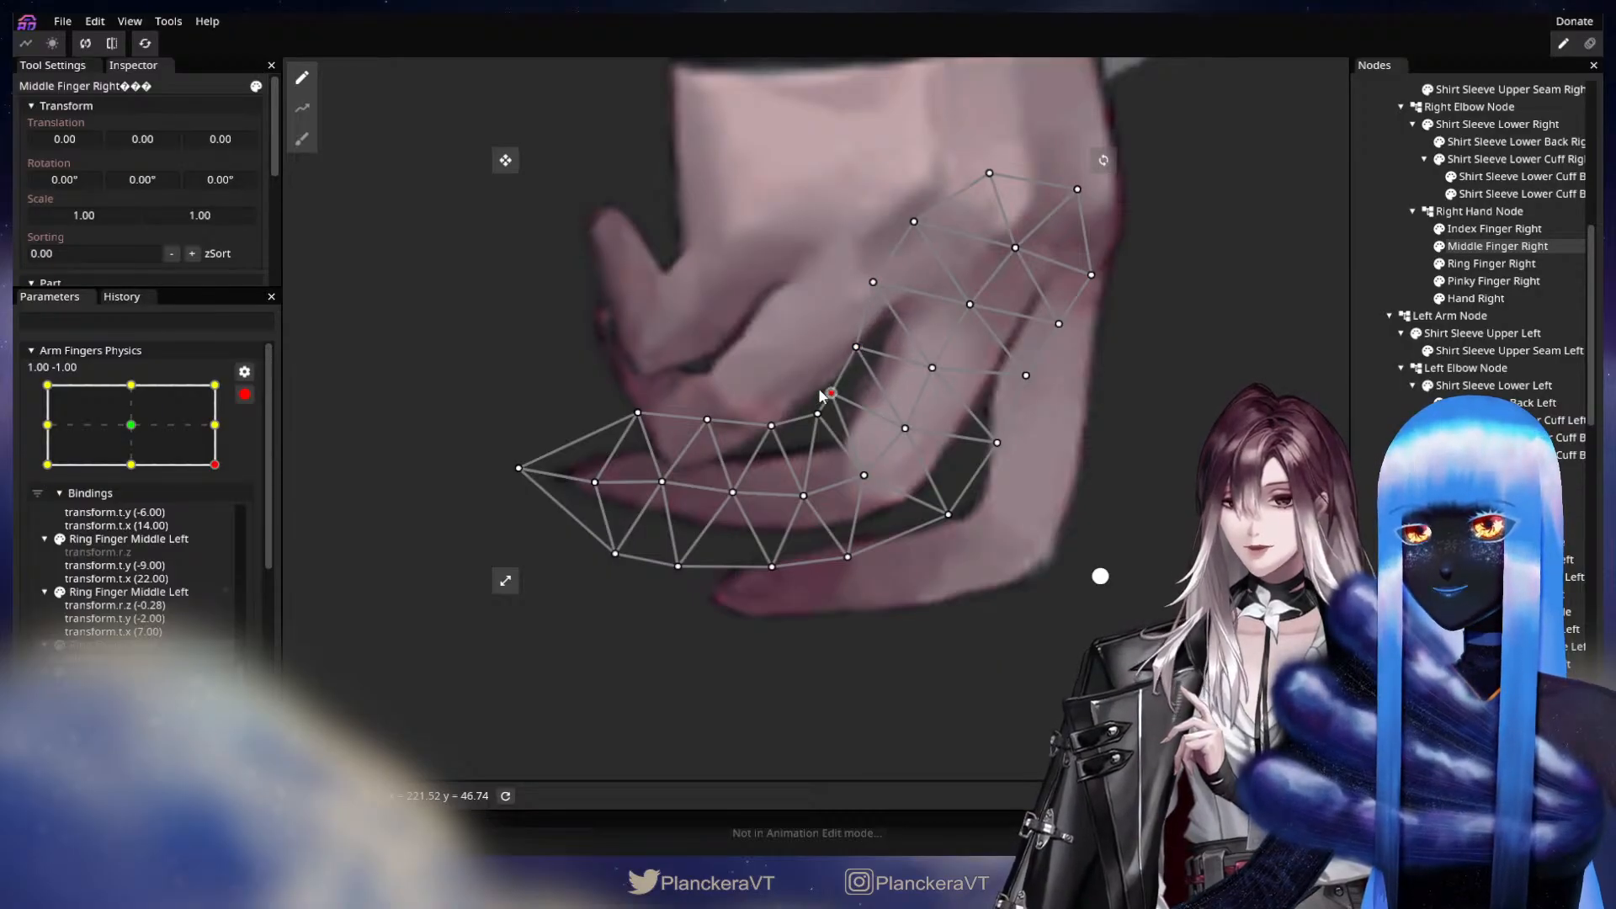
click(1368, 468)
Switch the parameter back to -1.00, -1.00 and adjust the upper-edge vertices near the tip of Middle Finger Right.
drag(215, 453, 34, 470)
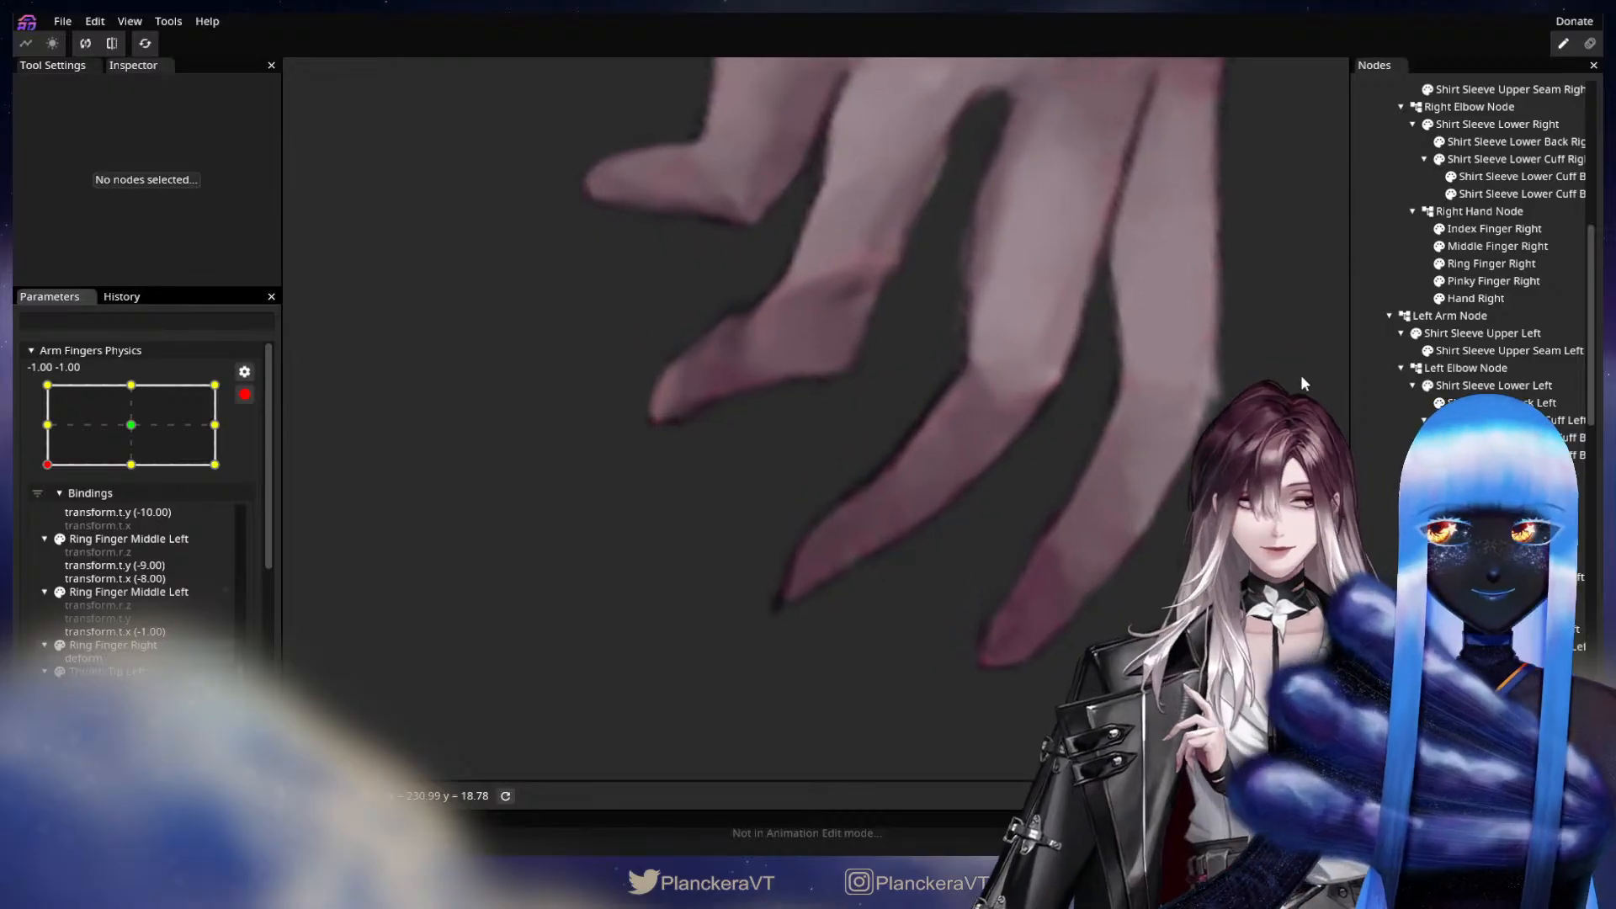
click(1497, 246)
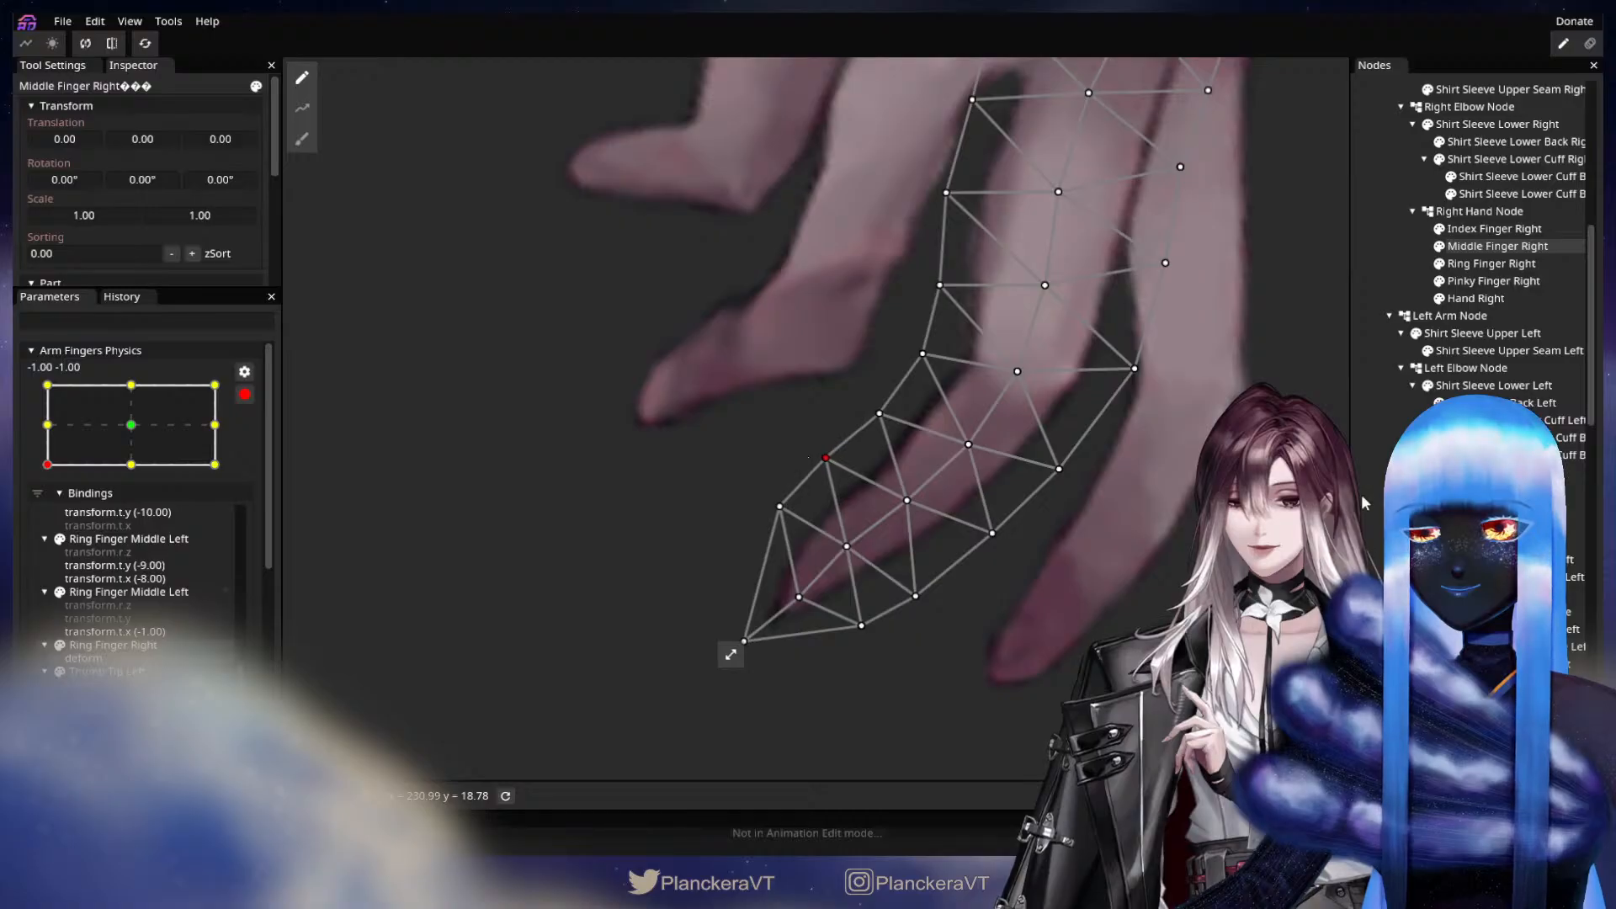
scroll(1380, 454, down, 4)
click(1386, 430)
scroll(1385, 429, up, 5)
scroll(1172, 483, down, 3)
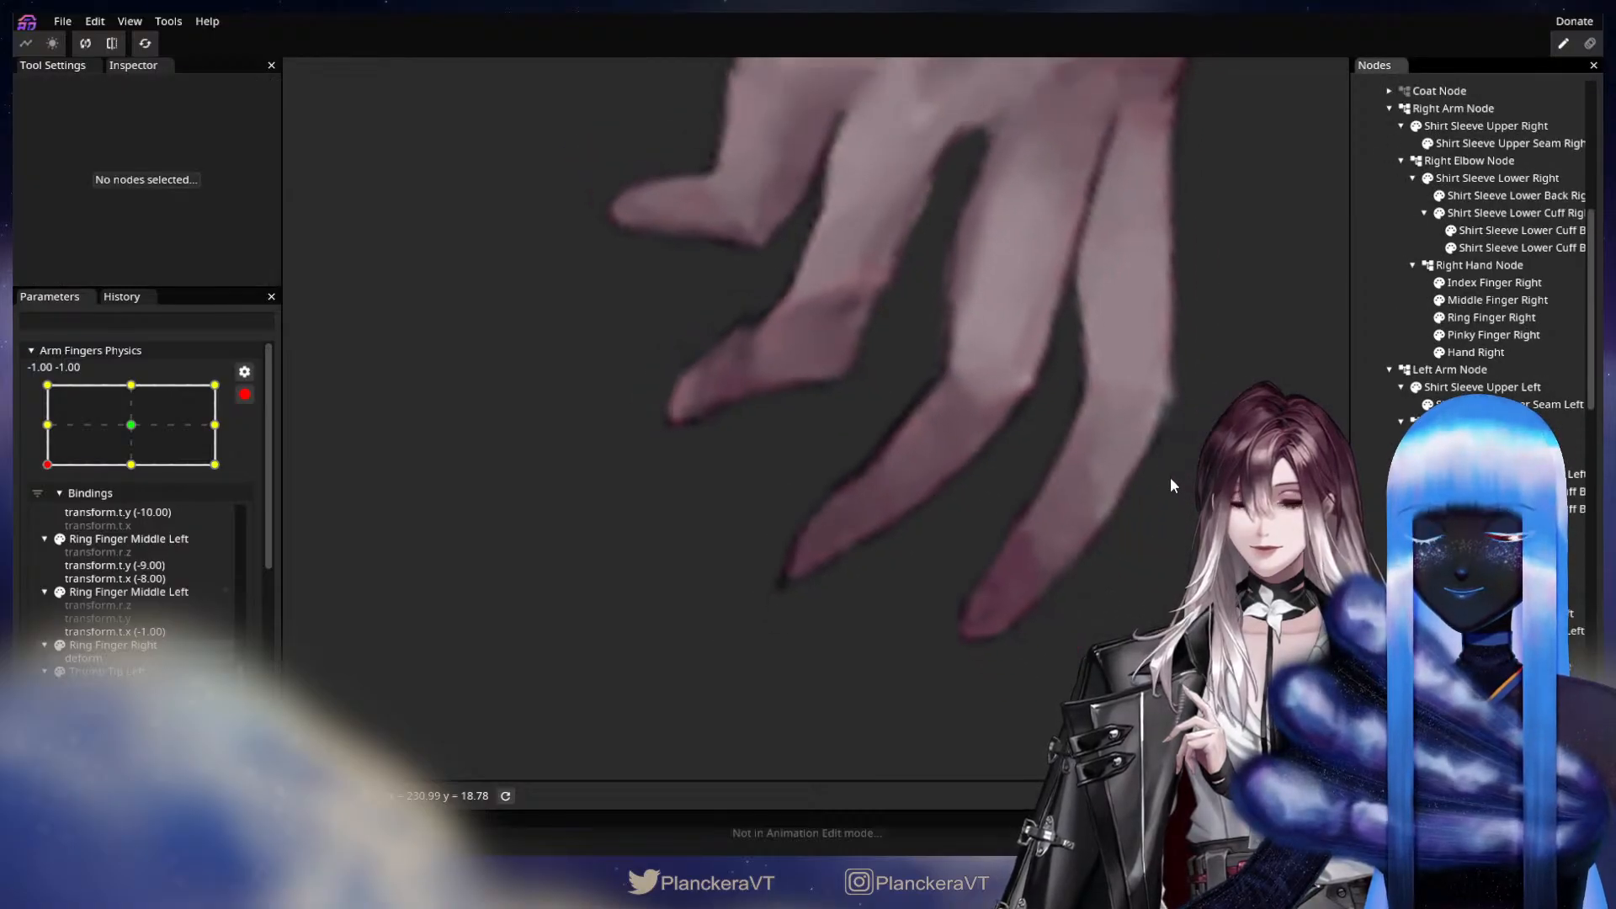
scroll(1170, 477, down, 1)
drag(1131, 493, 964, 562)
scroll(906, 587, down, 2)
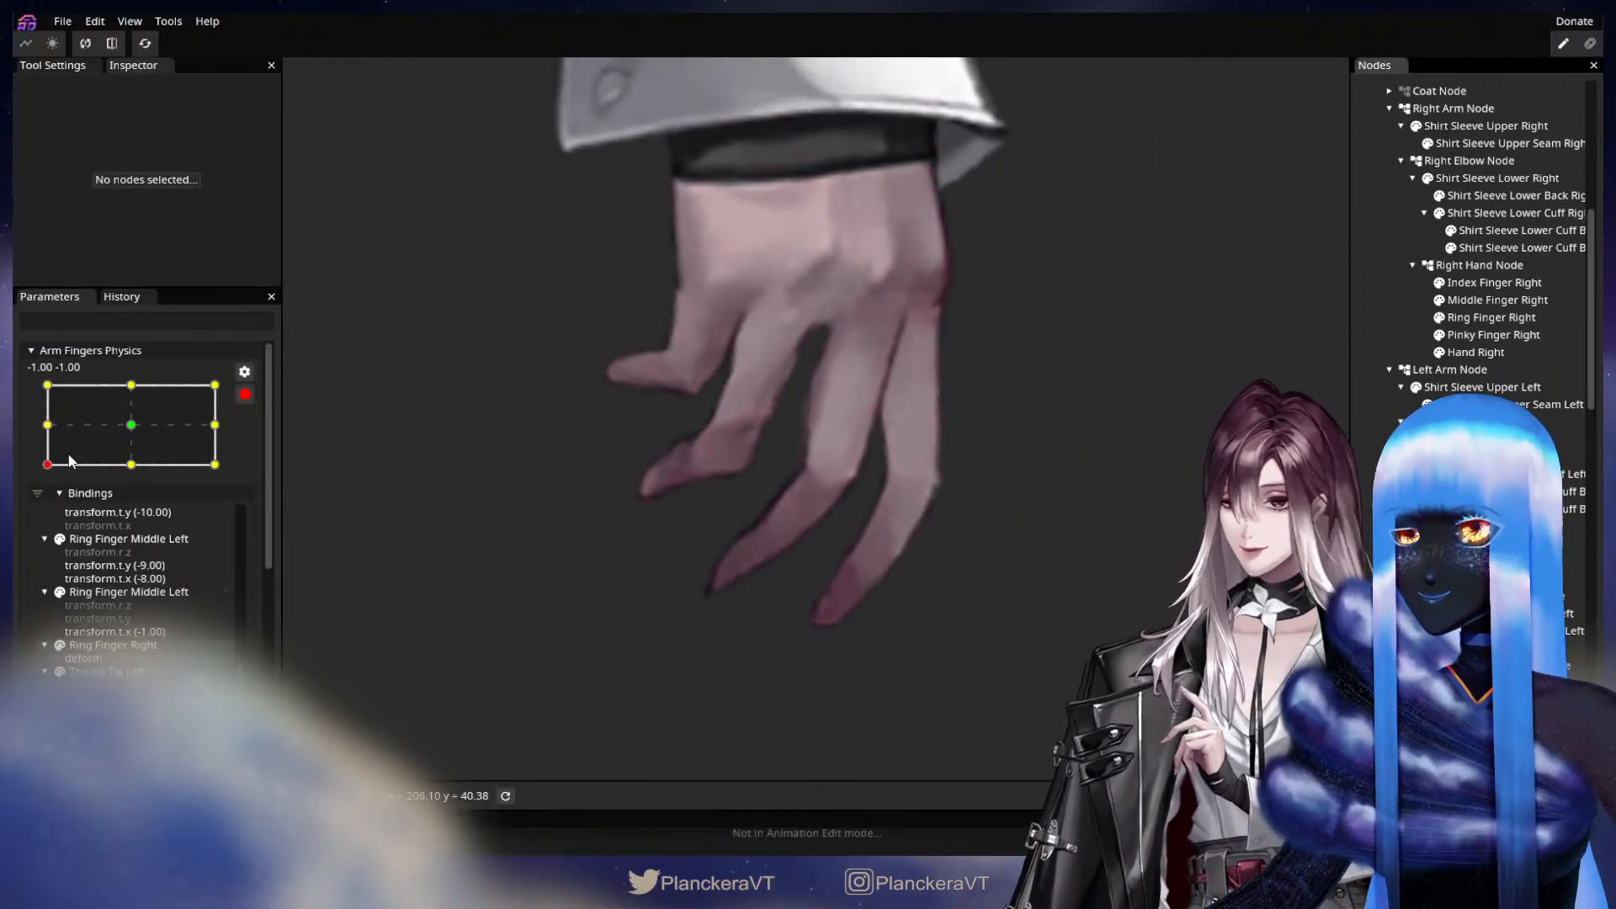
Using the Circle Brush at size 58.00, nudge the tip of Index Finger Right toward Middle Finger Right at -1.00, -1.00, and save the model.
drag(70, 460, 63, 427)
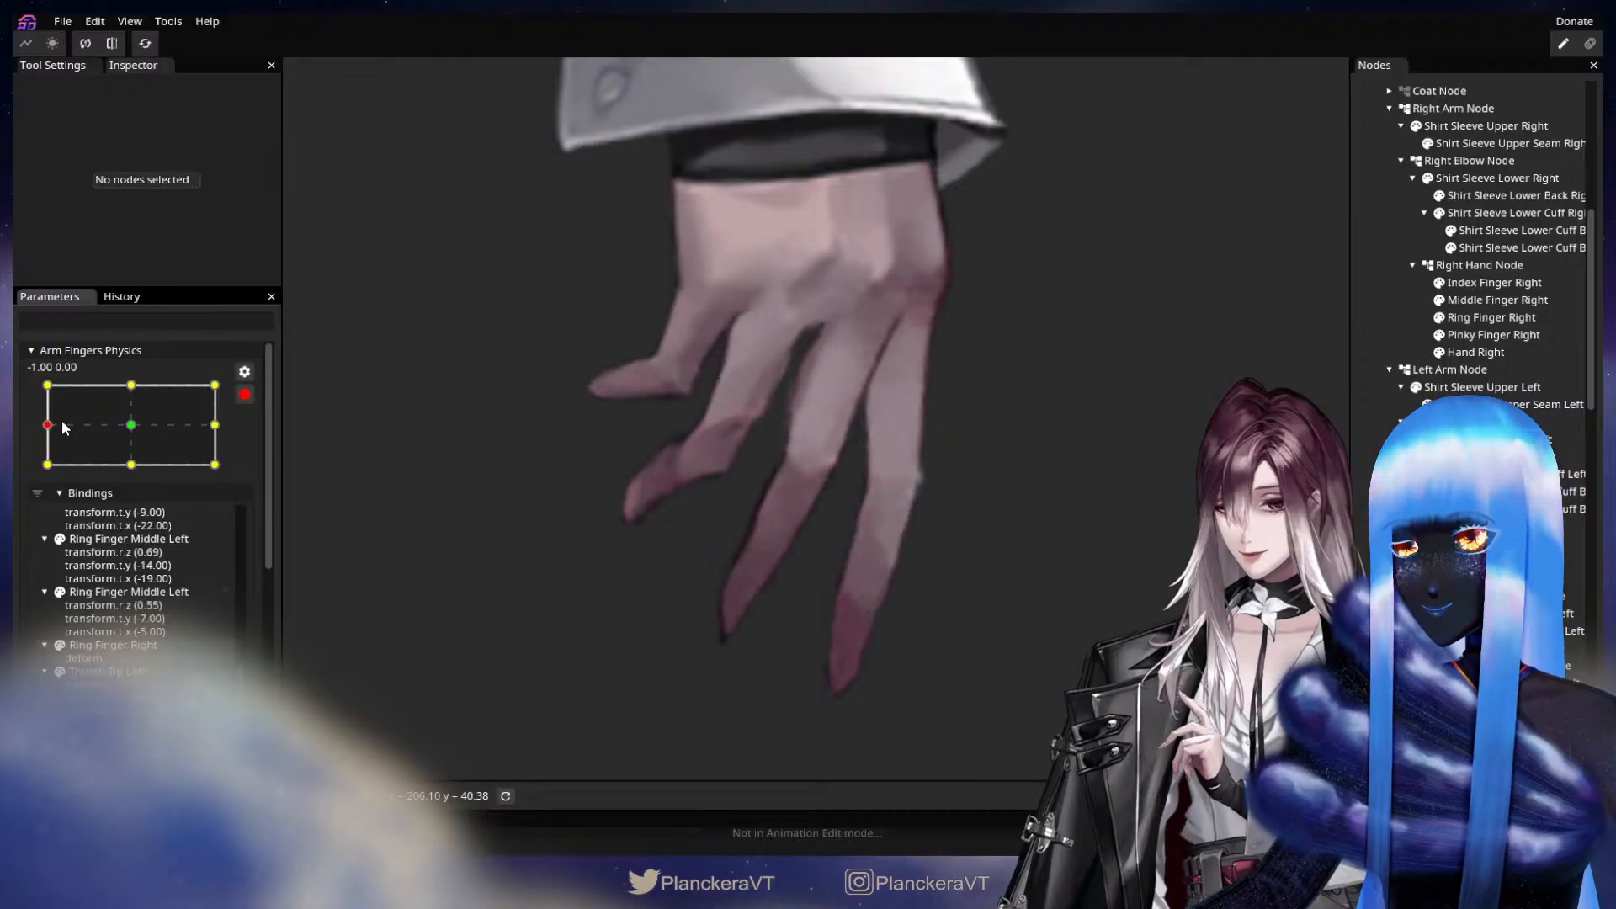
mouse_move(64, 442)
mouse_down()
mouse_move(135, 426)
mouse_move(59, 471)
mouse_up()
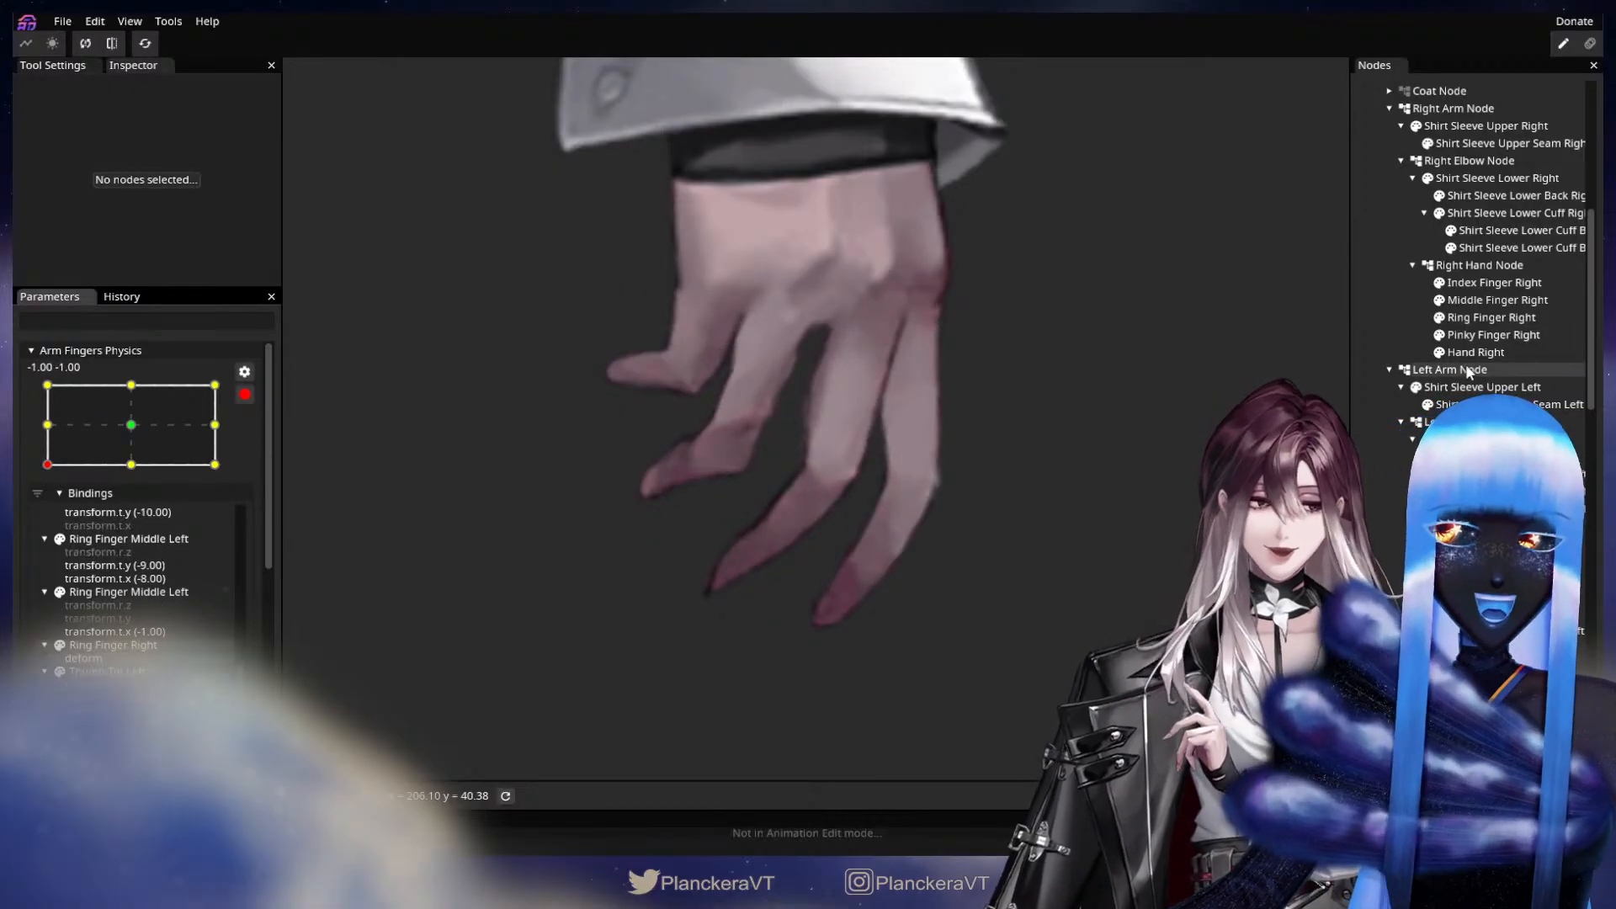
click(1503, 283)
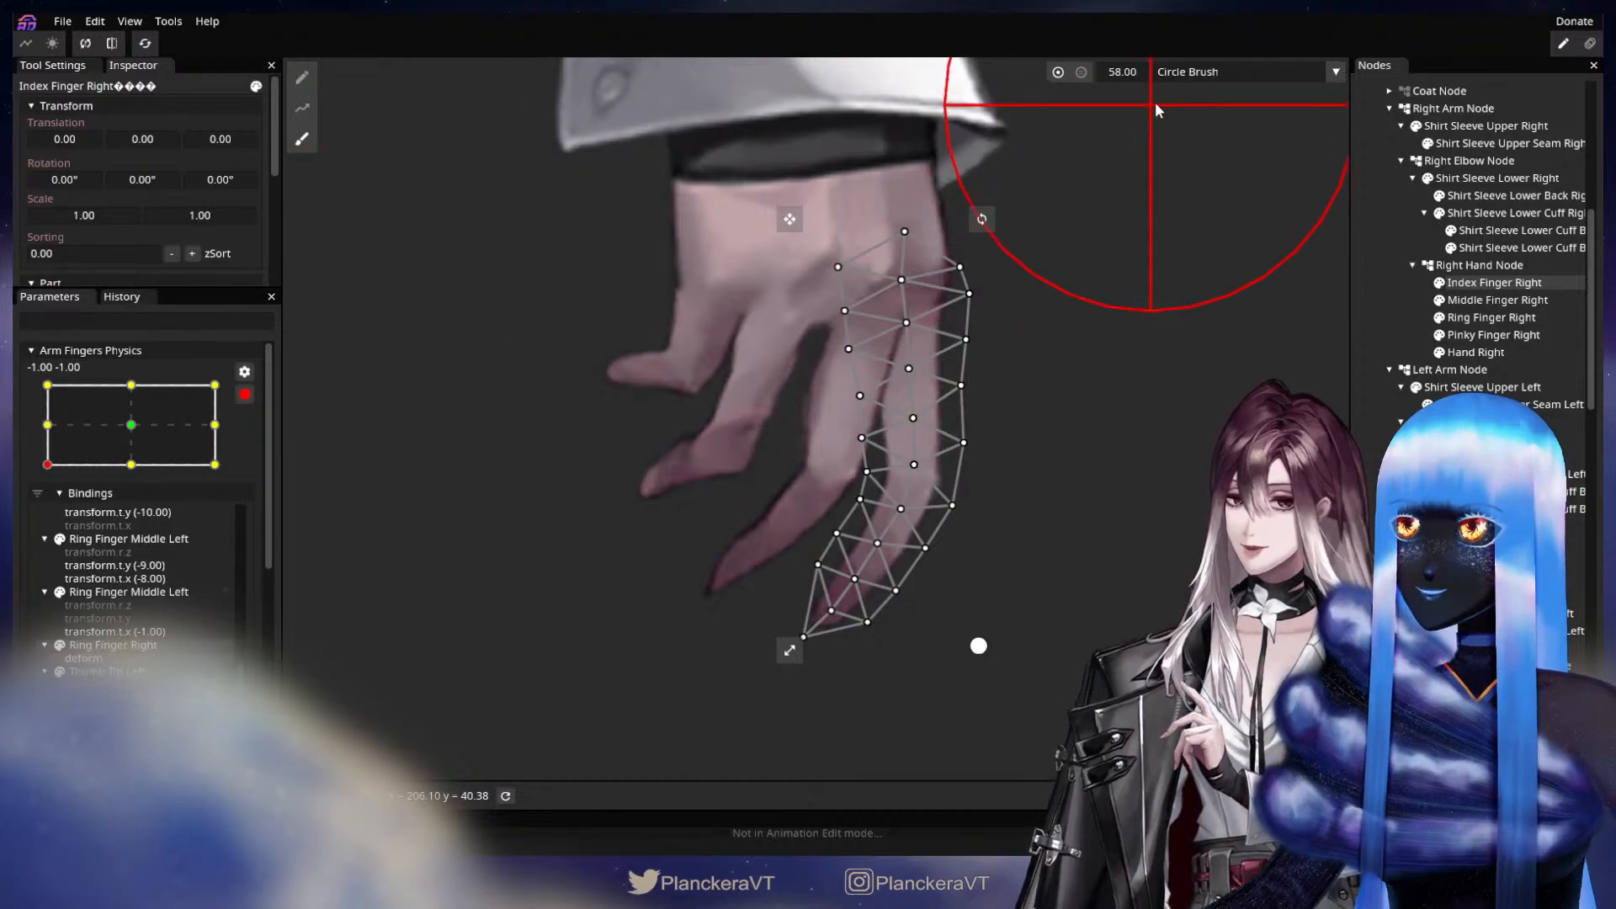
drag(823, 590, 810, 597)
key(ctrl+s)
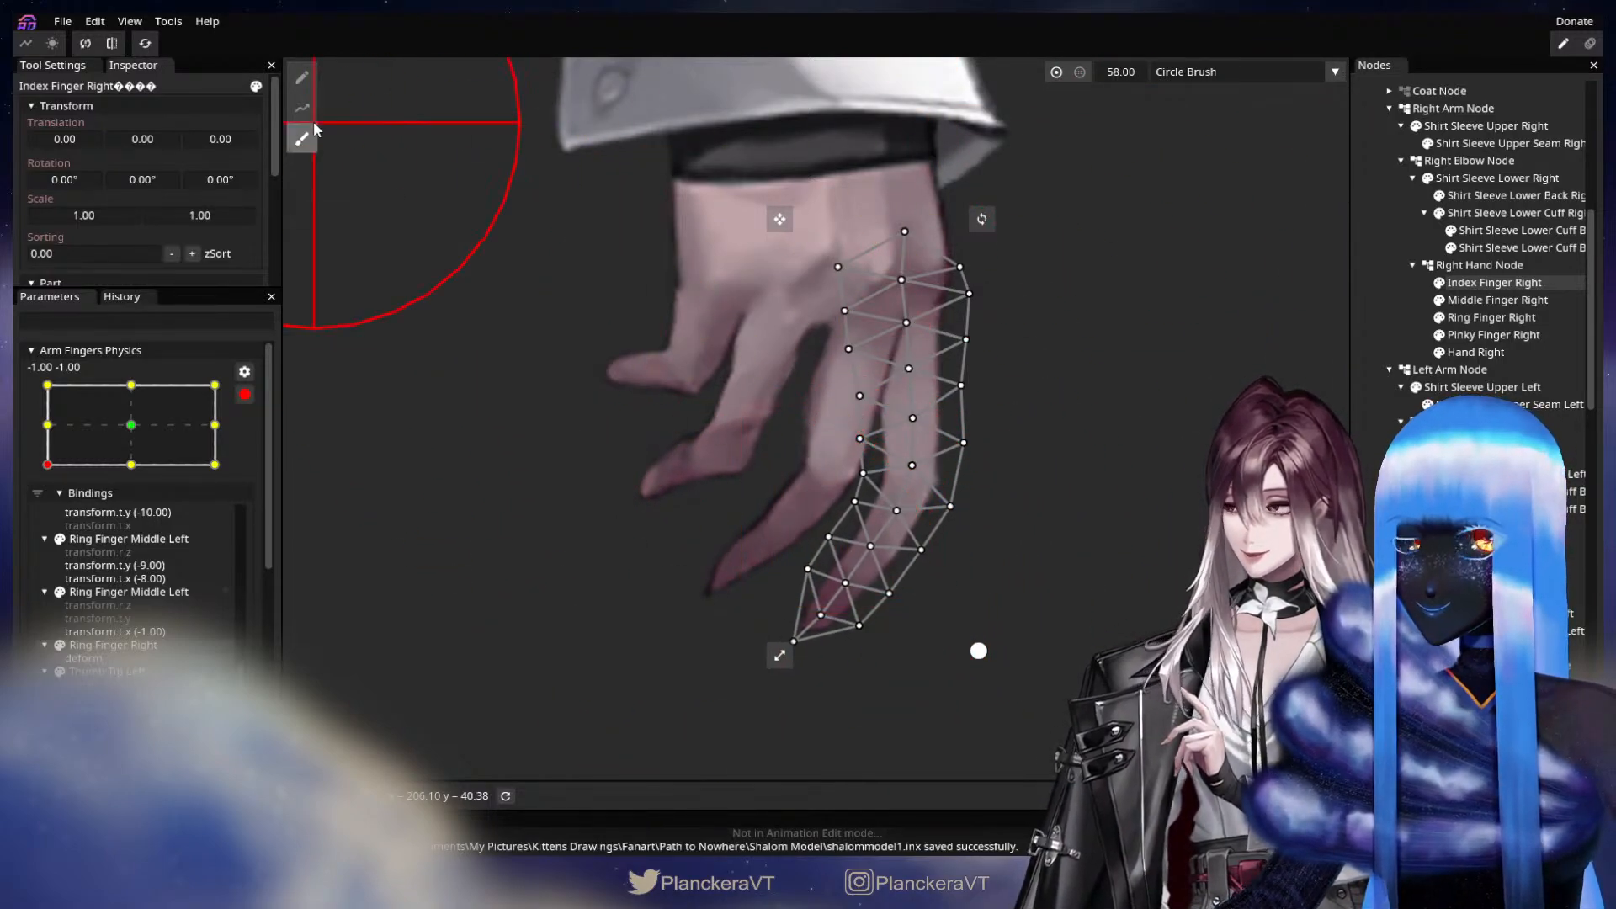
Fine-tune individual inner-edge vertices near the tip of Index Finger Right at -1.00, -1.00.
click(302, 80)
scroll(905, 610, up, 2)
drag(860, 515, 847, 531)
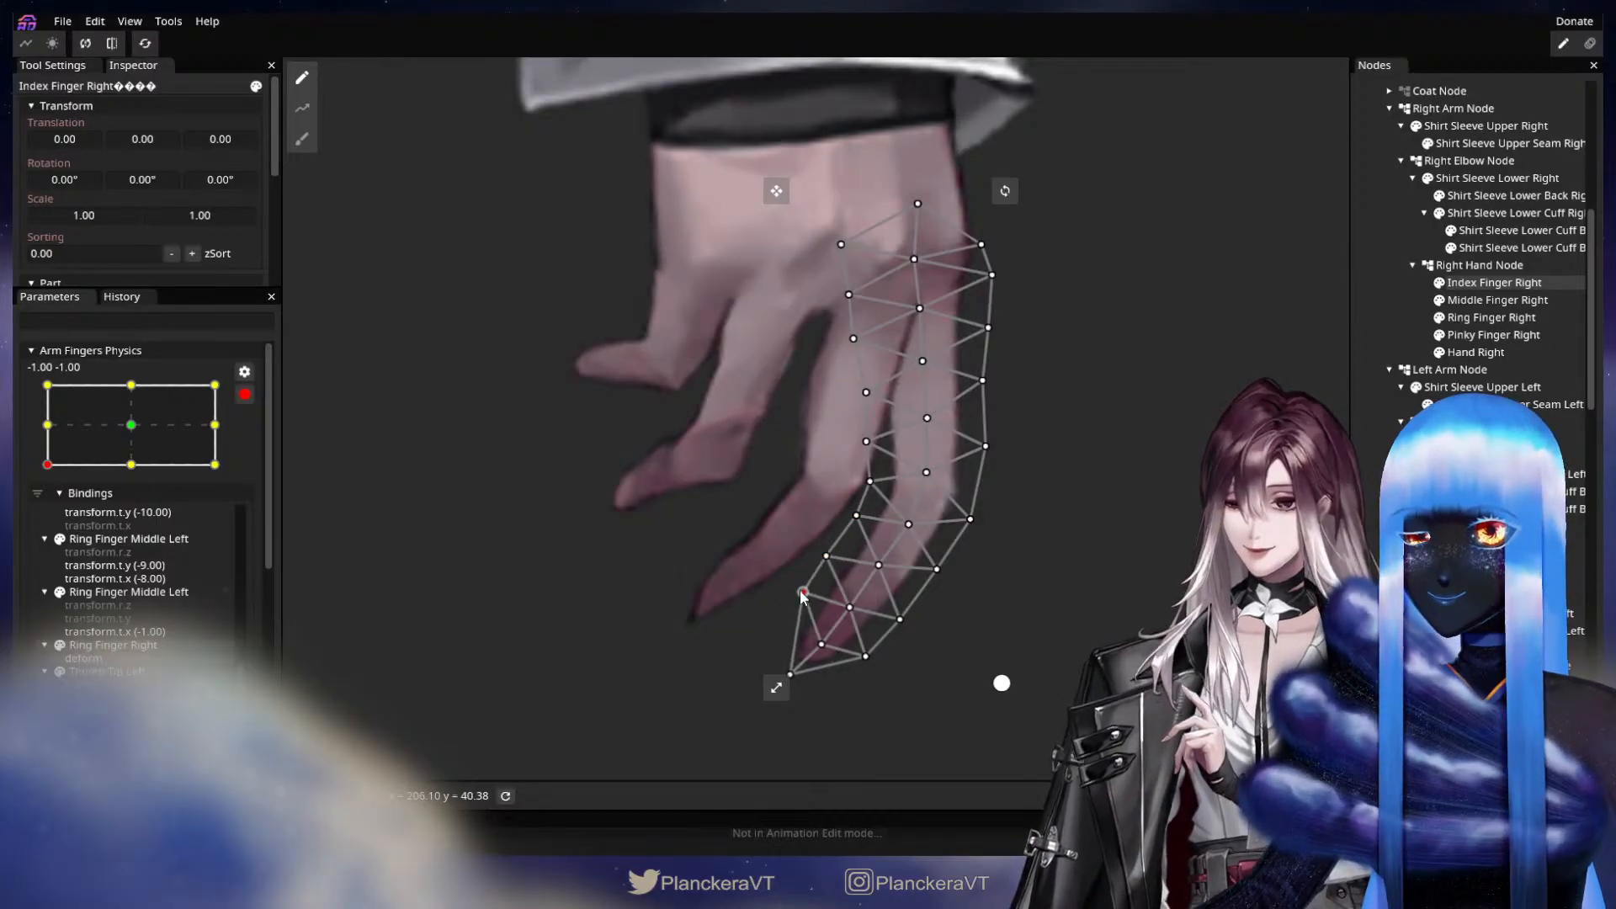
click(1364, 504)
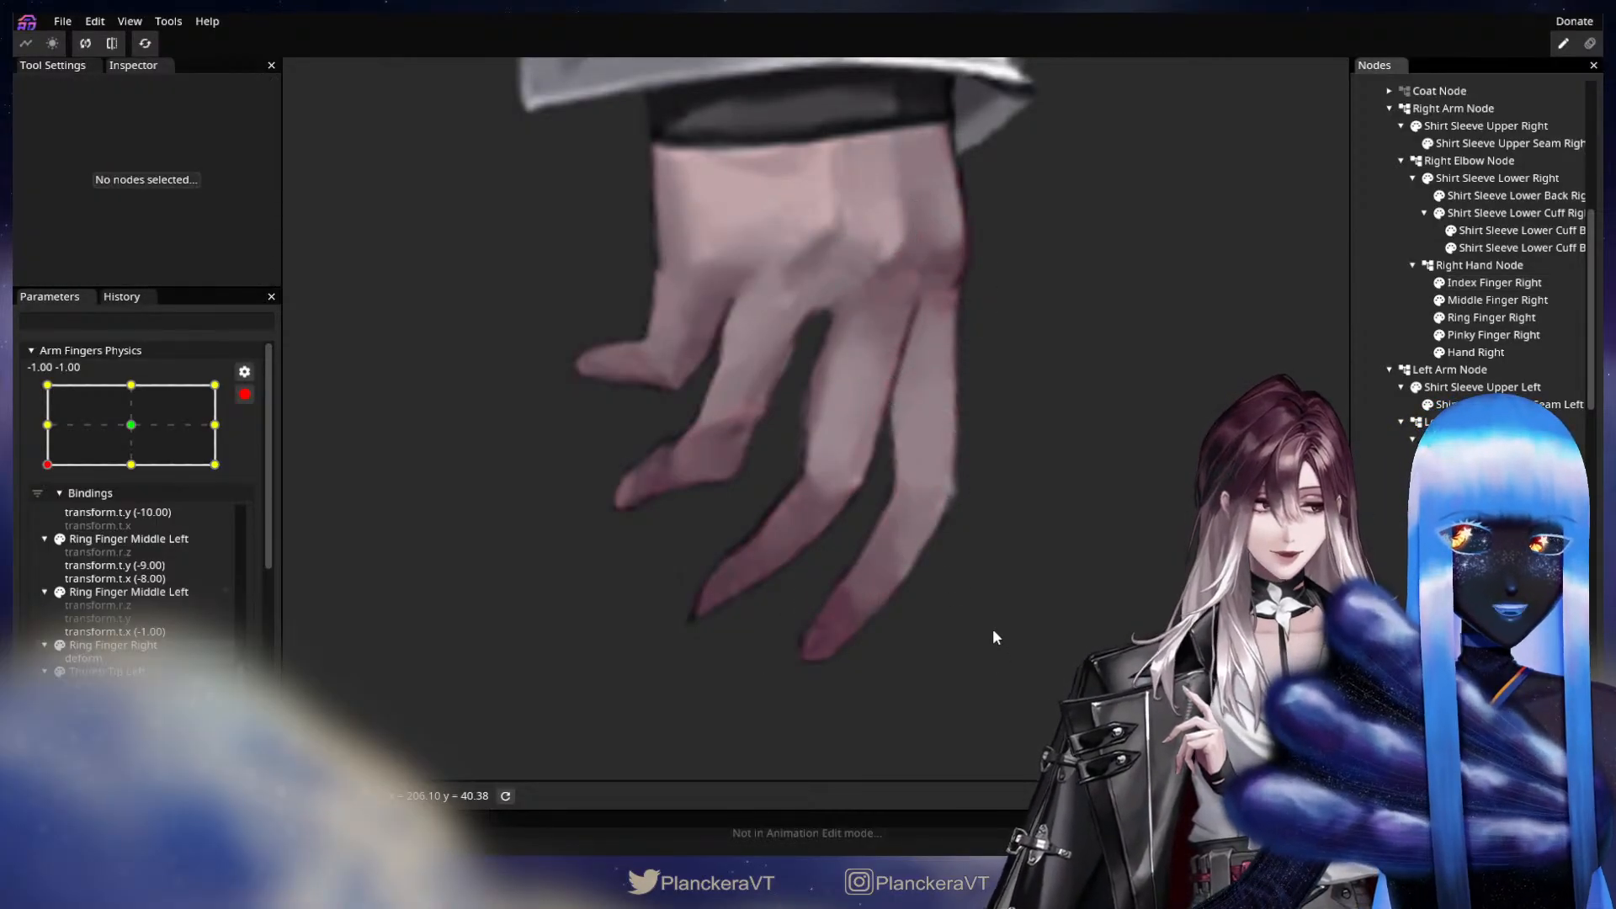
Stop editing the parameter and examine how the fingers of both hands move under the physics.
scroll(992, 628, down, 4)
scroll(975, 662, down, 7)
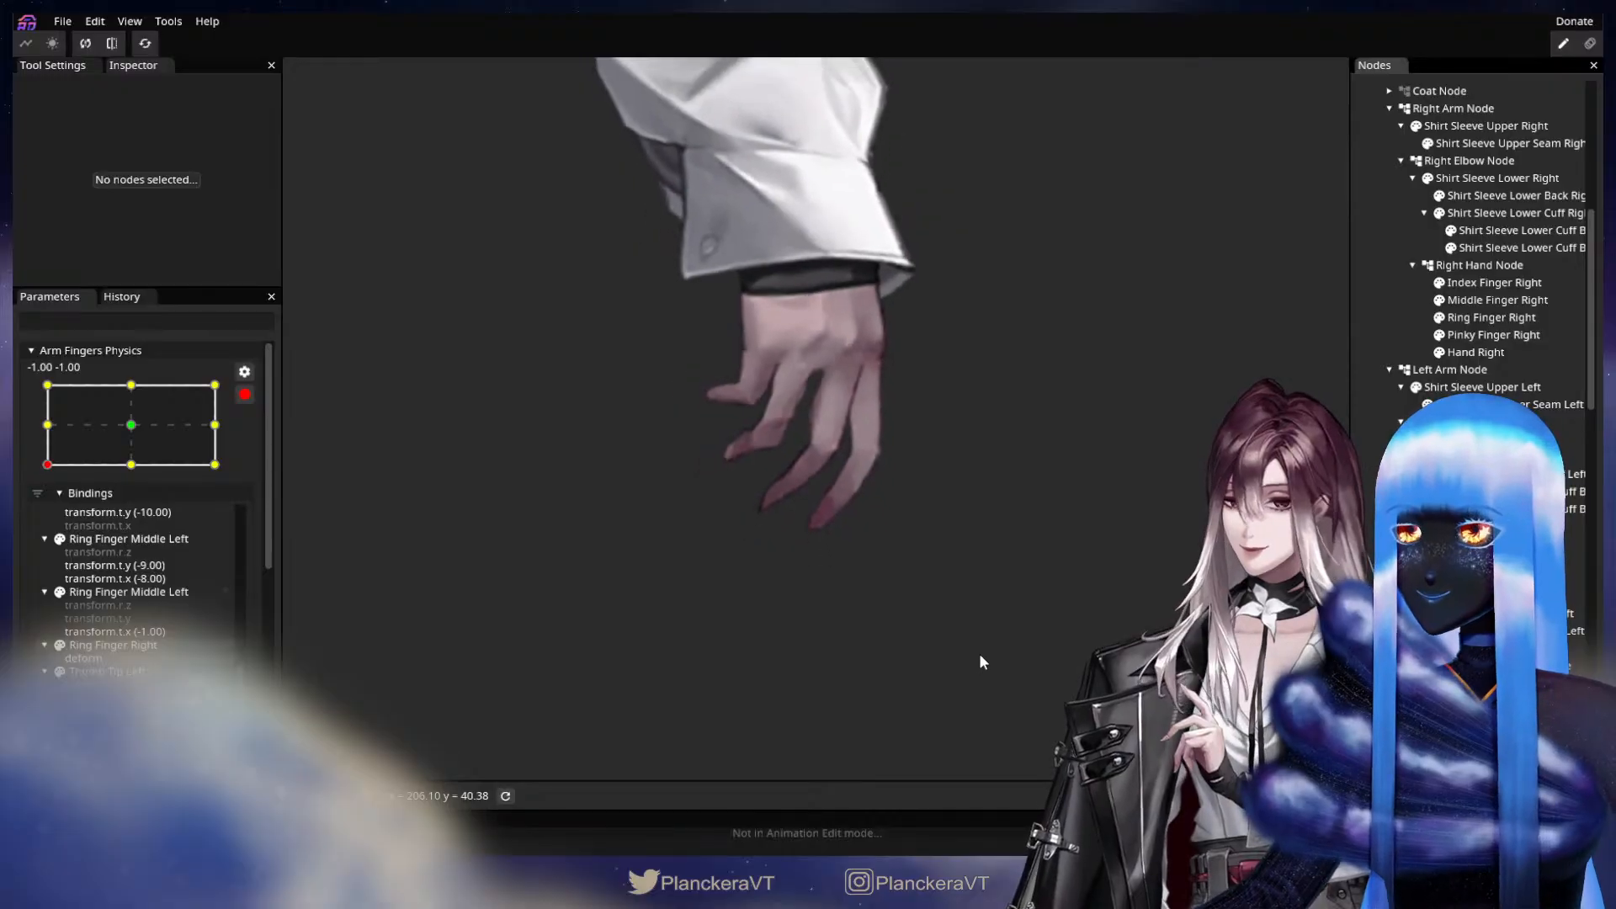
drag(960, 550, 845, 692)
scroll(843, 686, down, 4)
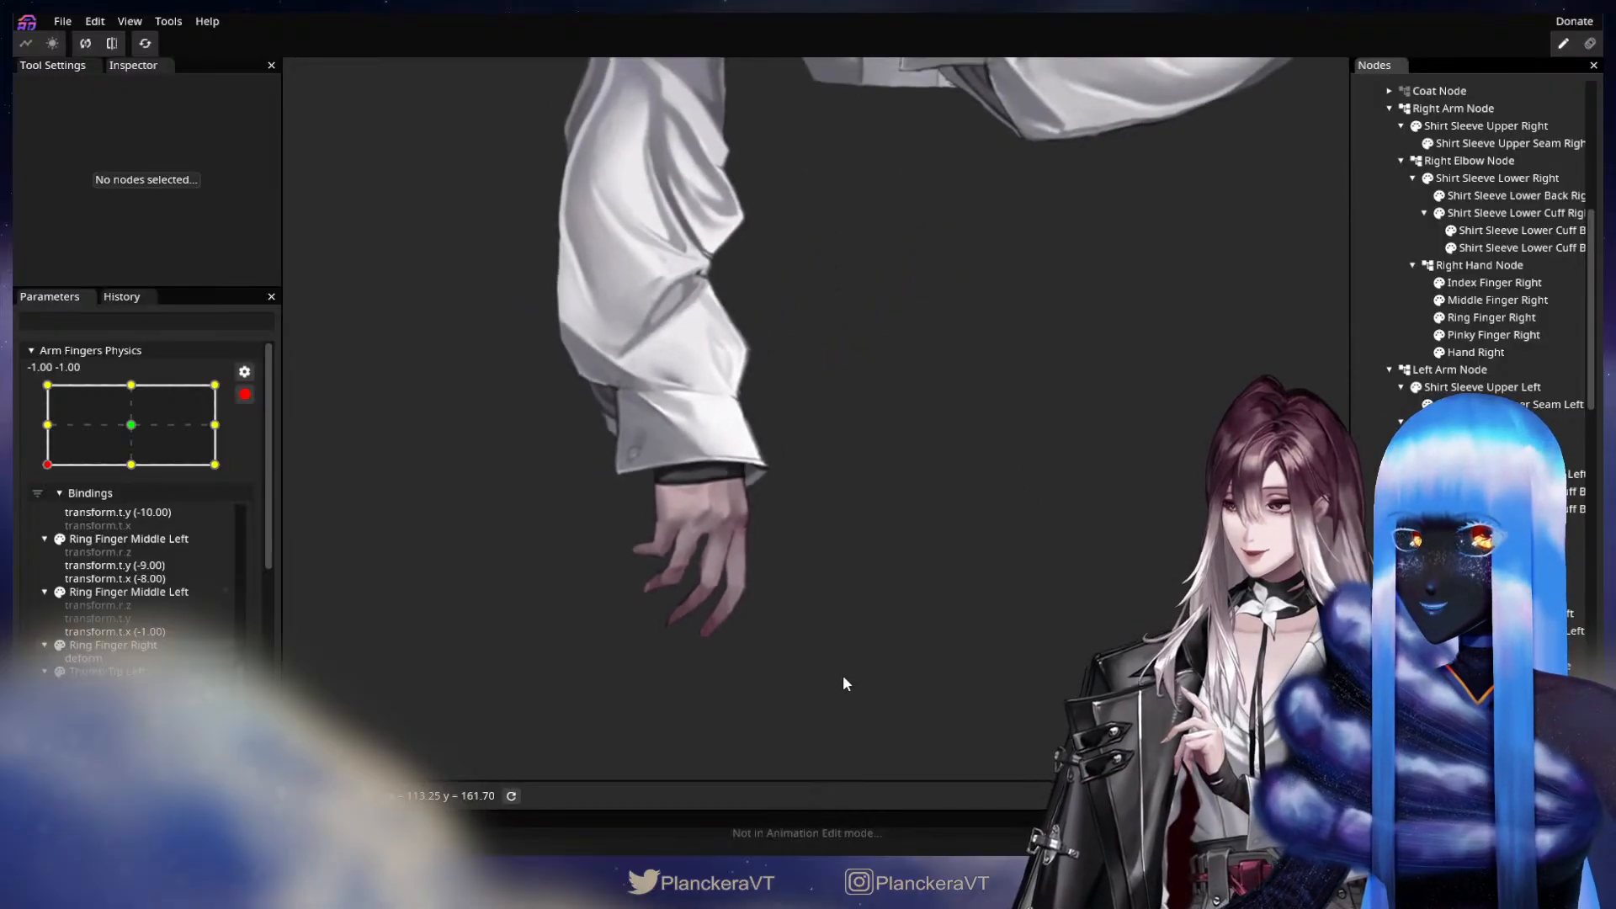
scroll(1020, 554, down, 3)
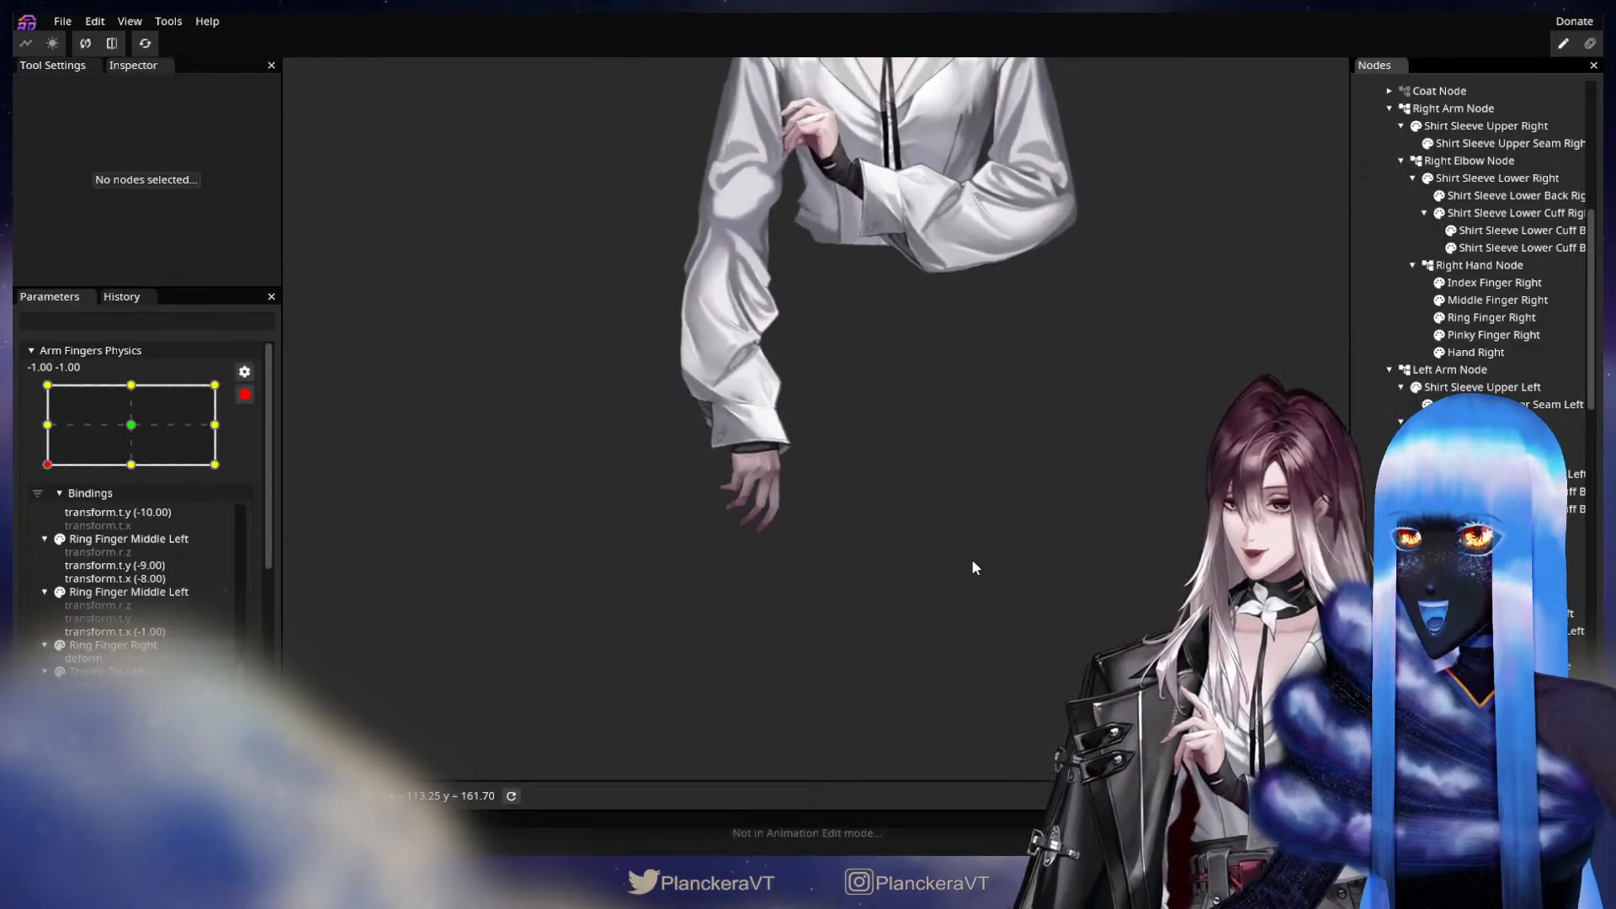
drag(920, 446, 856, 549)
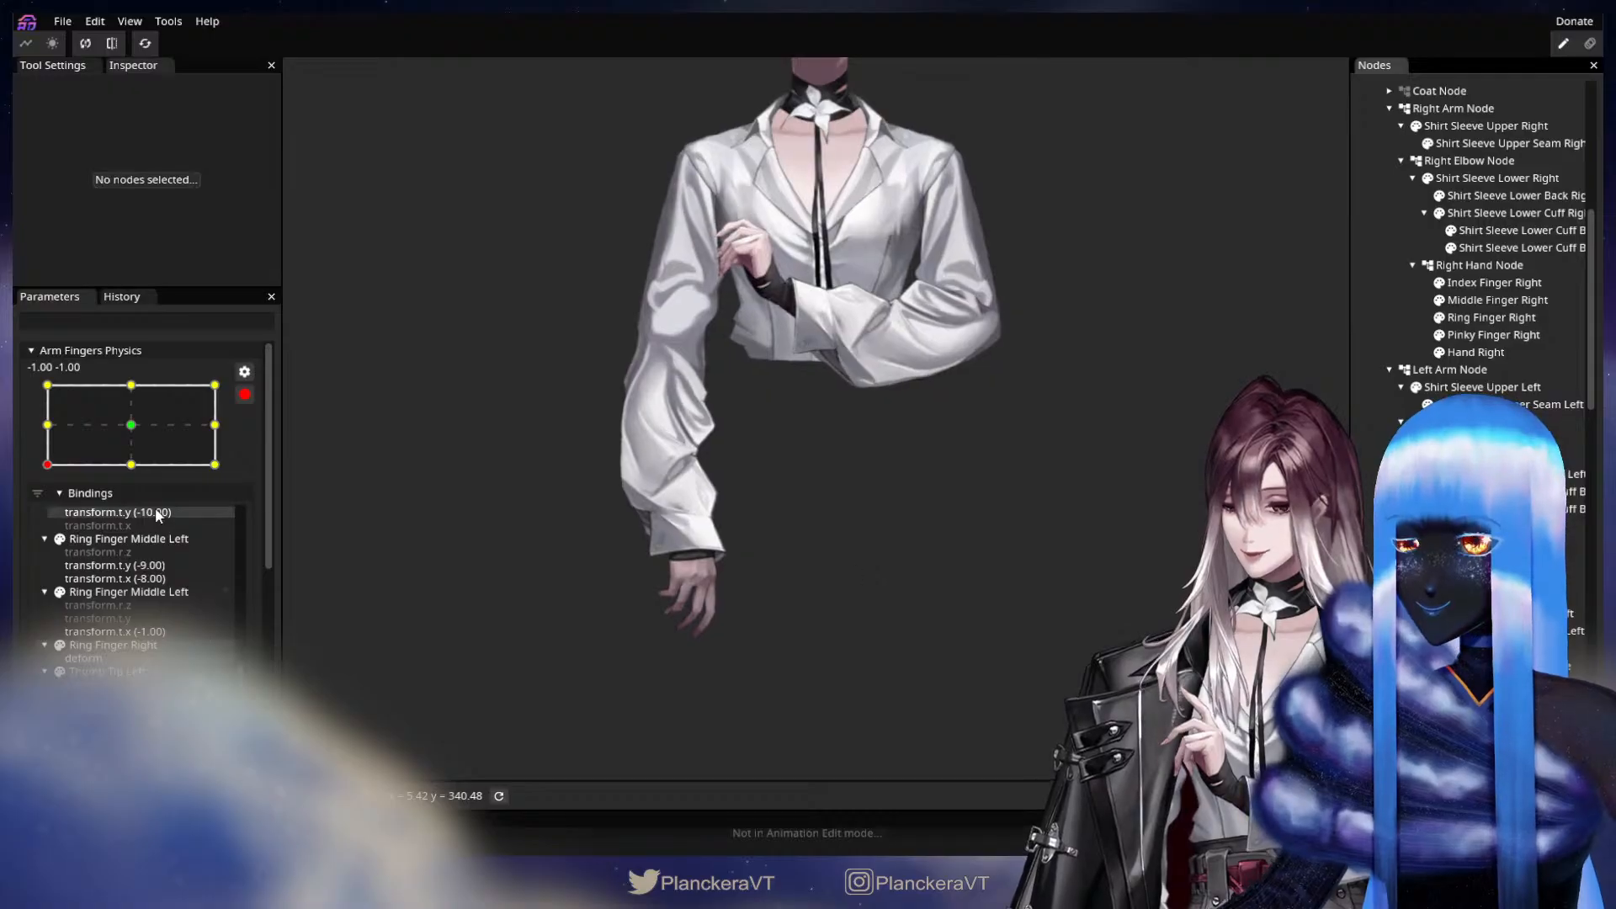
scroll(143, 471, up, 5)
scroll(124, 535, down, 2)
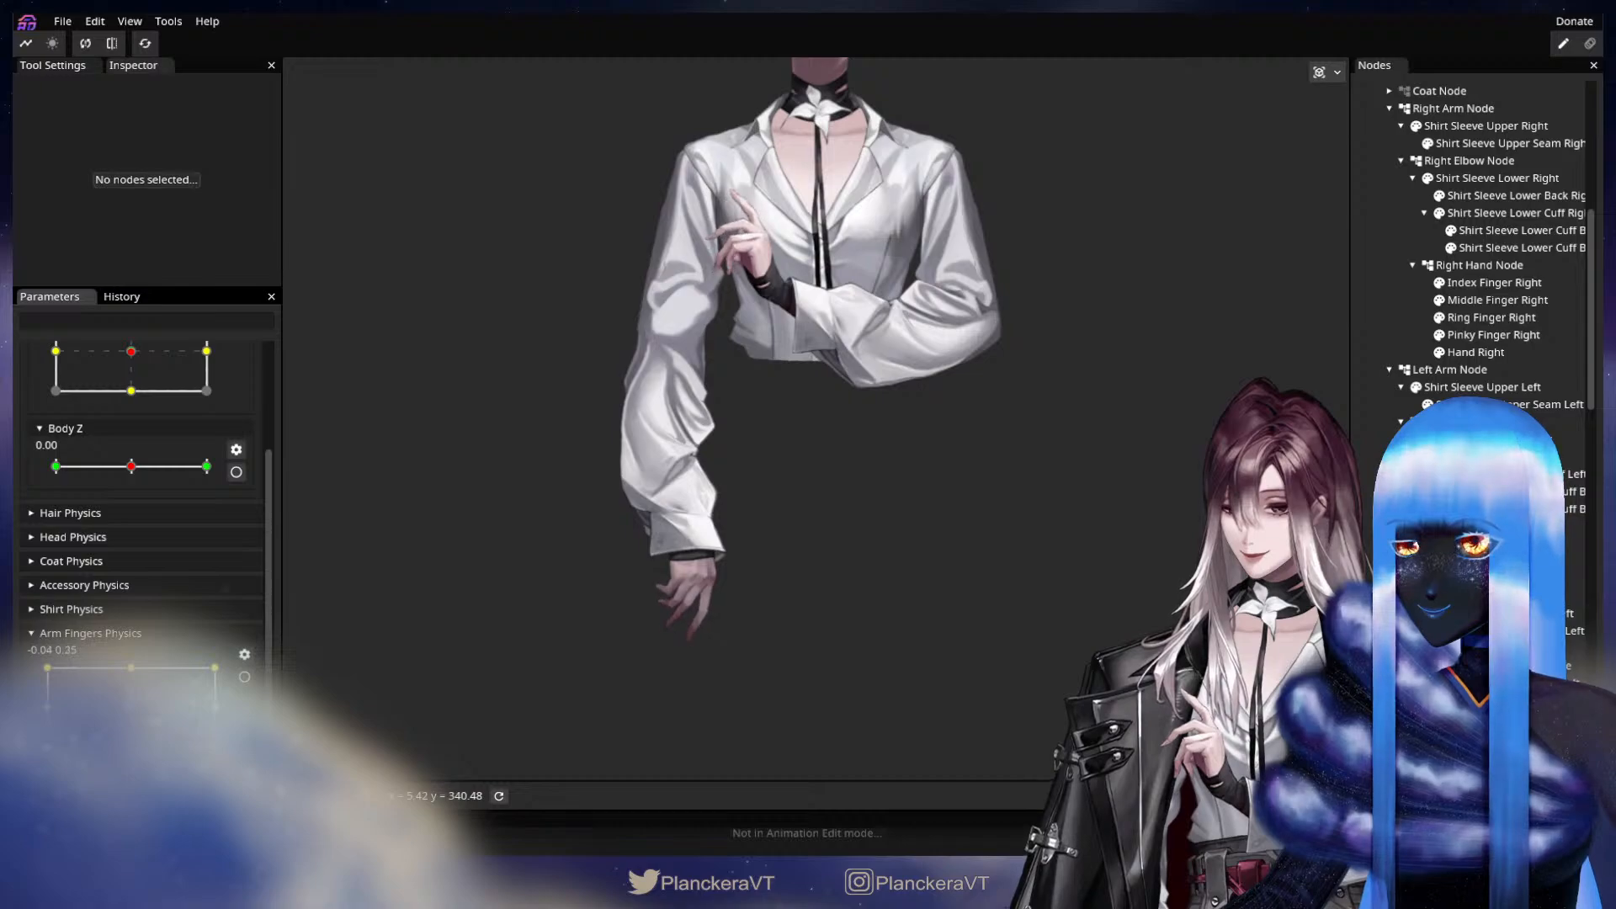
scroll(635, 644, up, 5)
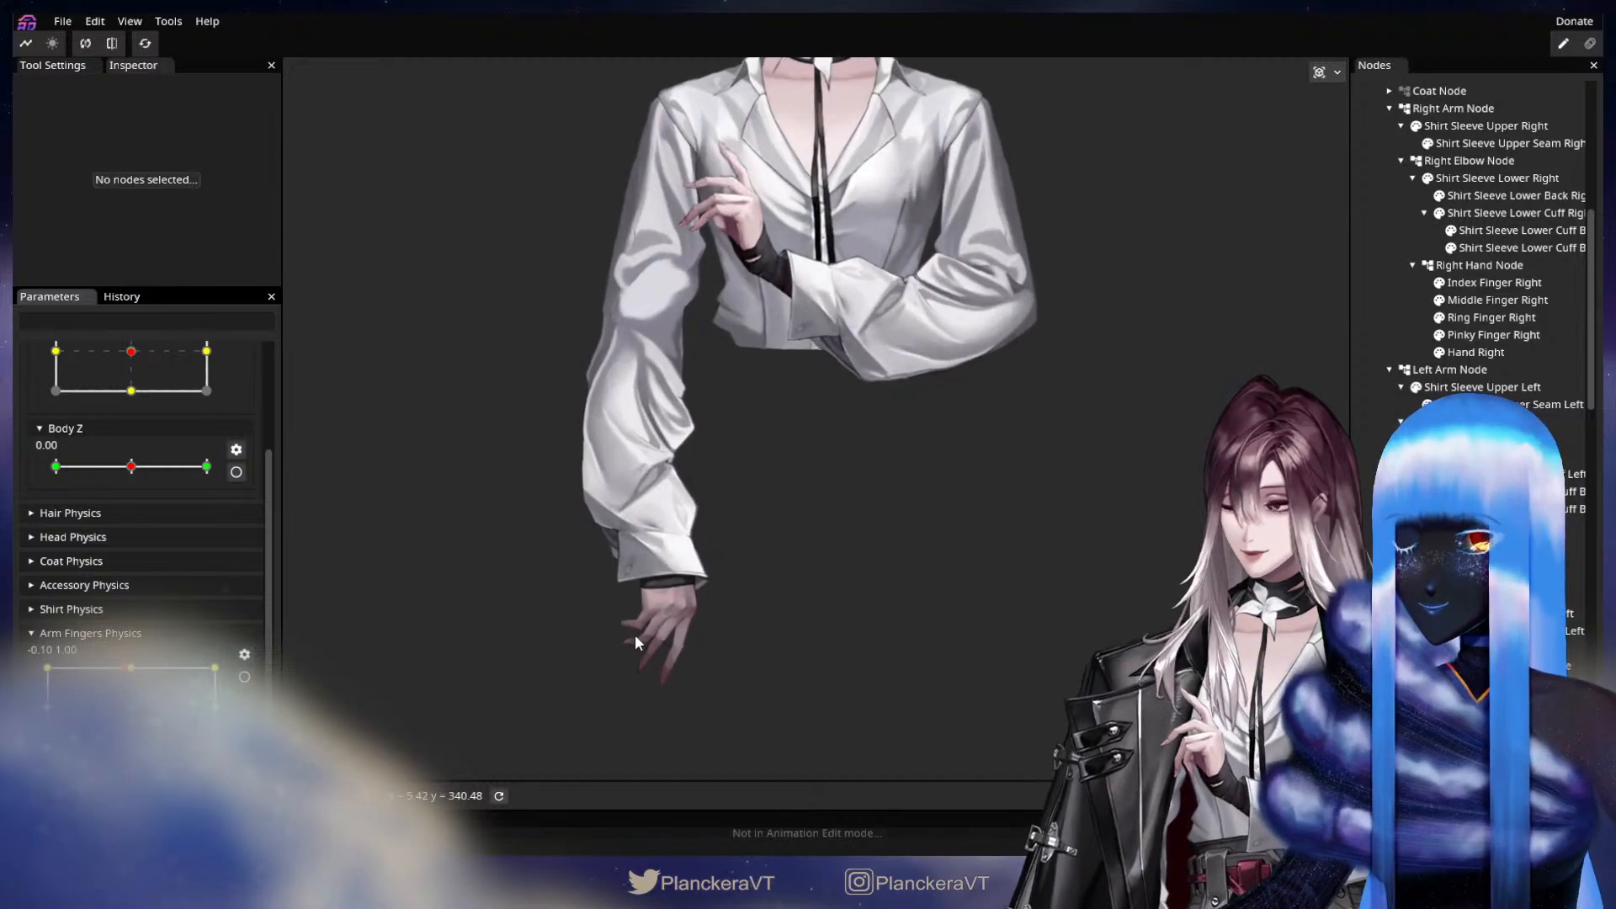
drag(639, 619, 836, 371)
scroll(833, 351, up, 2)
scroll(808, 404, up, 2)
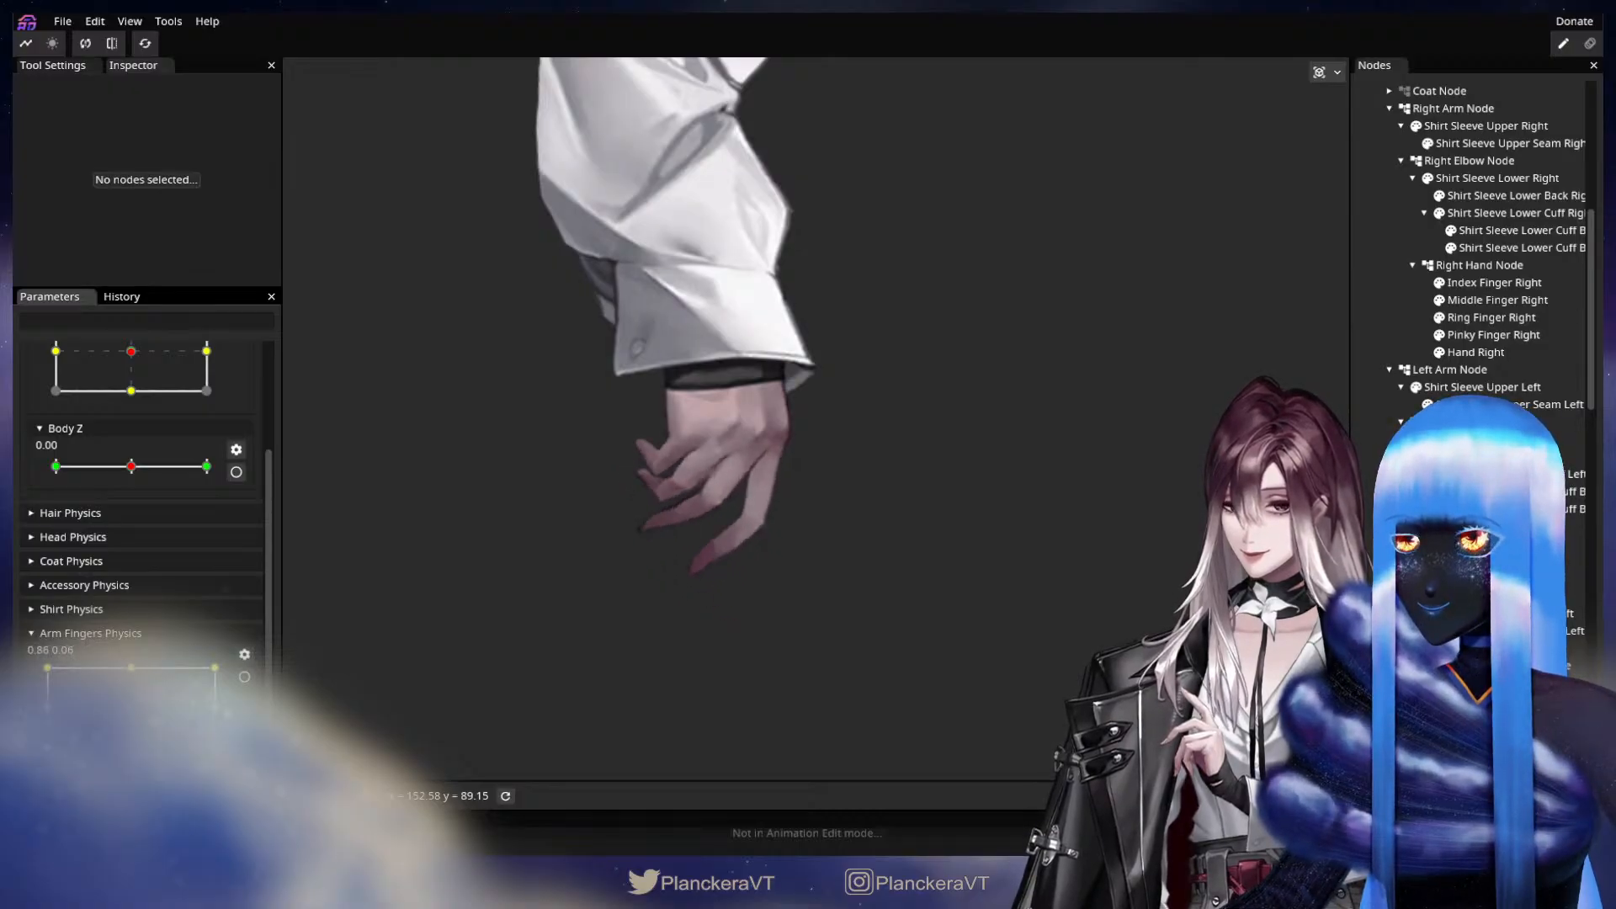
Arm Arm Fingers Physics for editing again and inspect the mesh of Index Finger Right with the Circle Brush active.
click(244, 677)
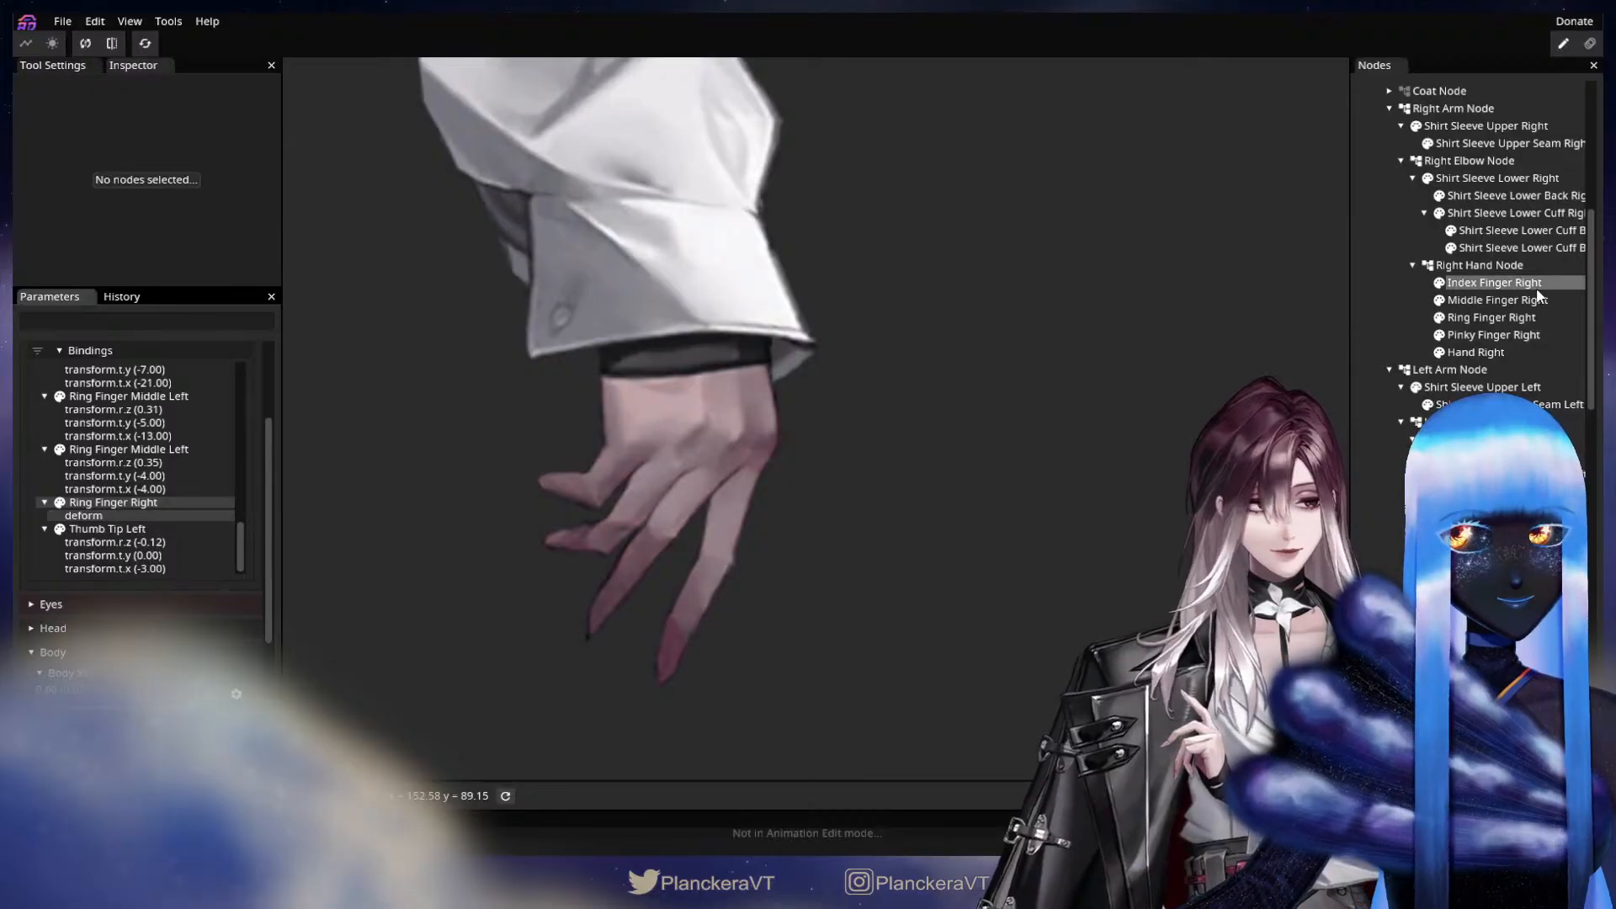
click(1538, 292)
click(301, 138)
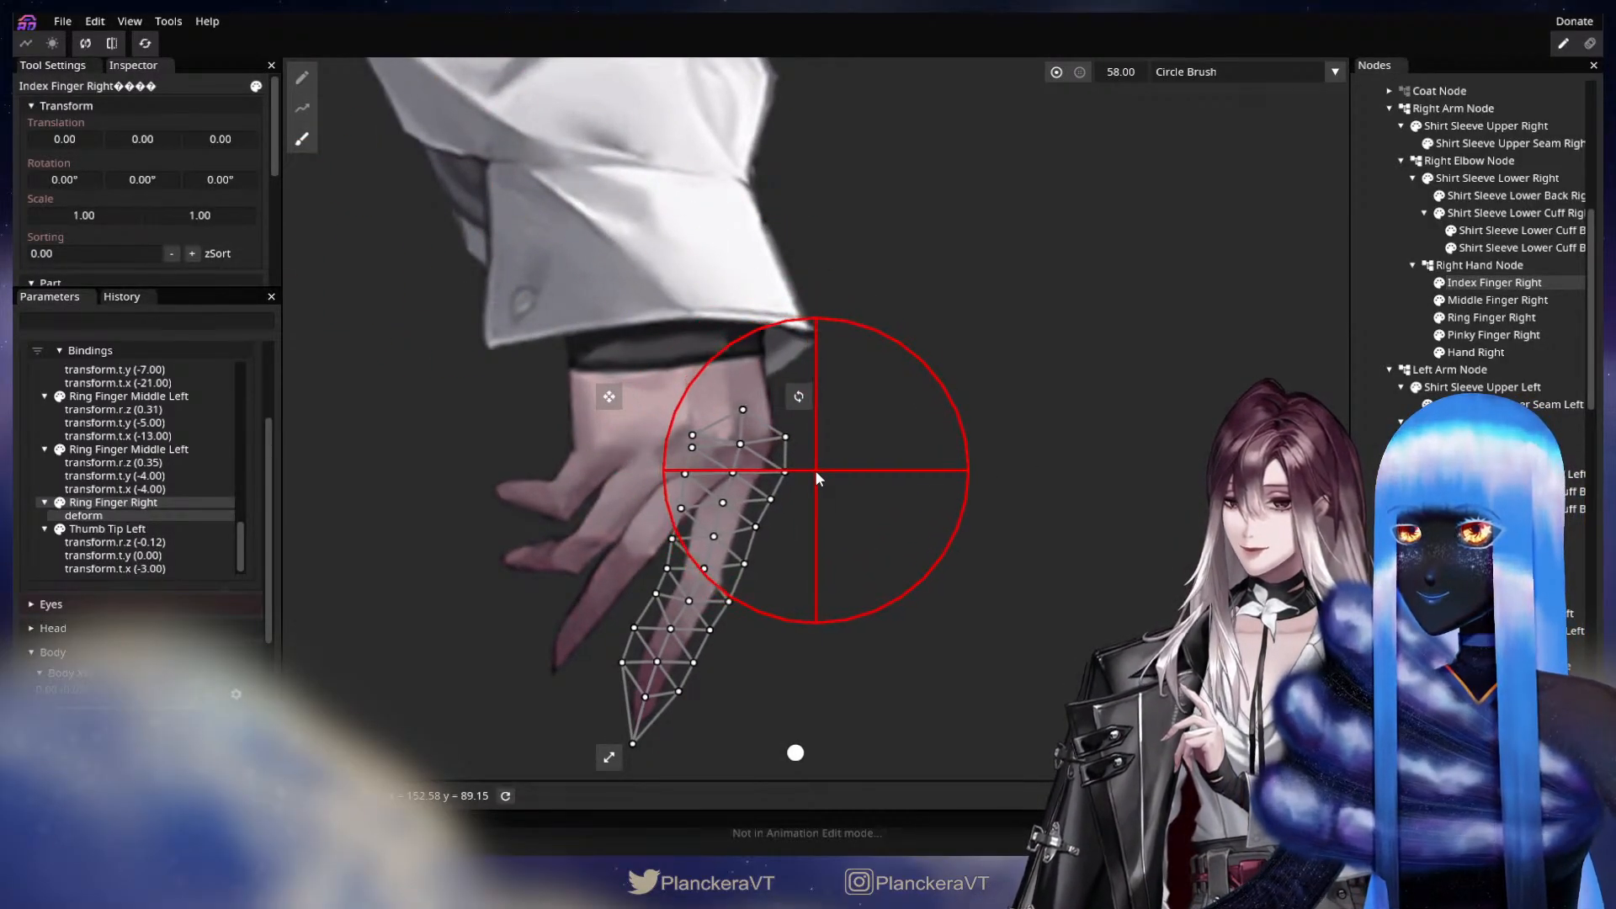
scroll(812, 468, up, 1)
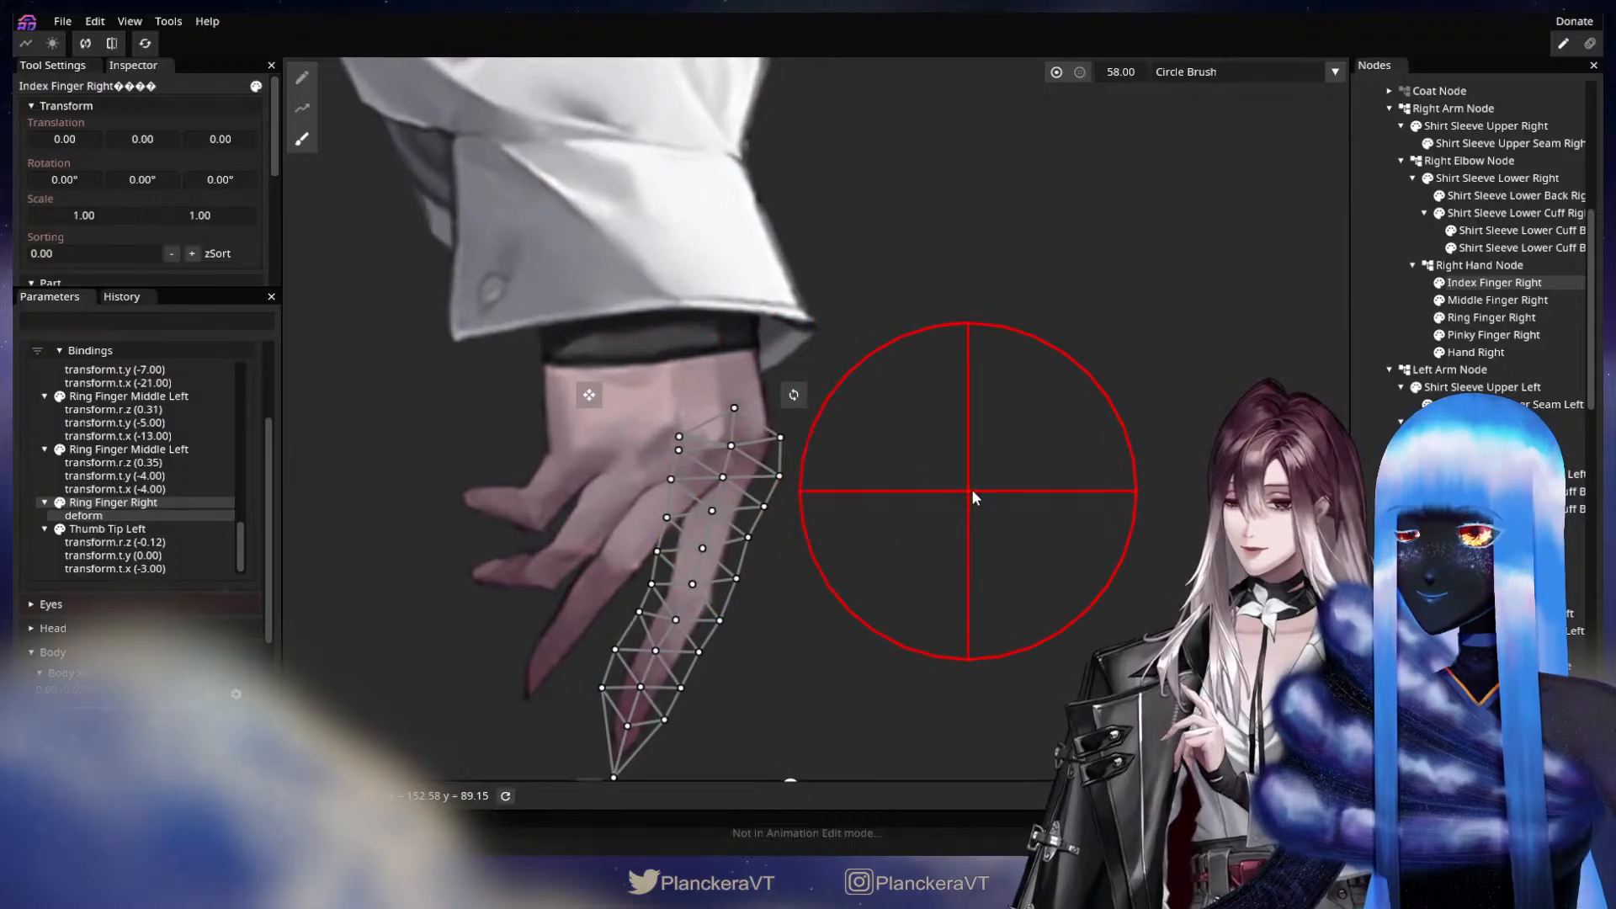
scroll(974, 497, up, 1)
click(1380, 476)
scroll(972, 507, down, 2)
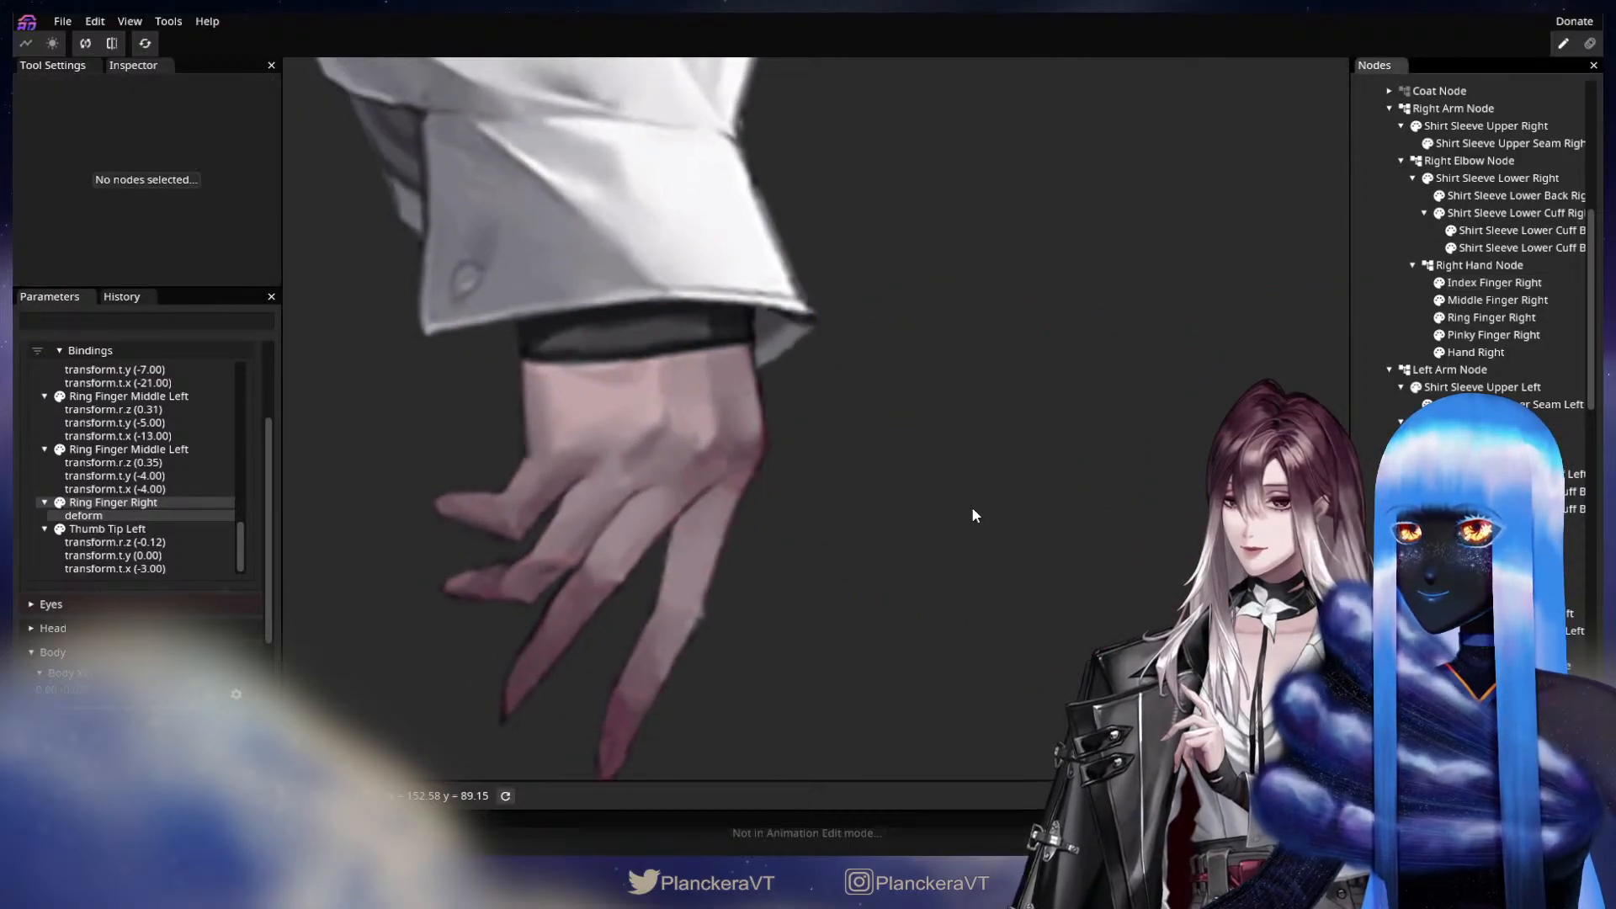
Inspect the shape and mesh of Index Finger Right at keypoint 0.00, 1.00 of Arm Fingers Physics.
scroll(199, 606, down, 2)
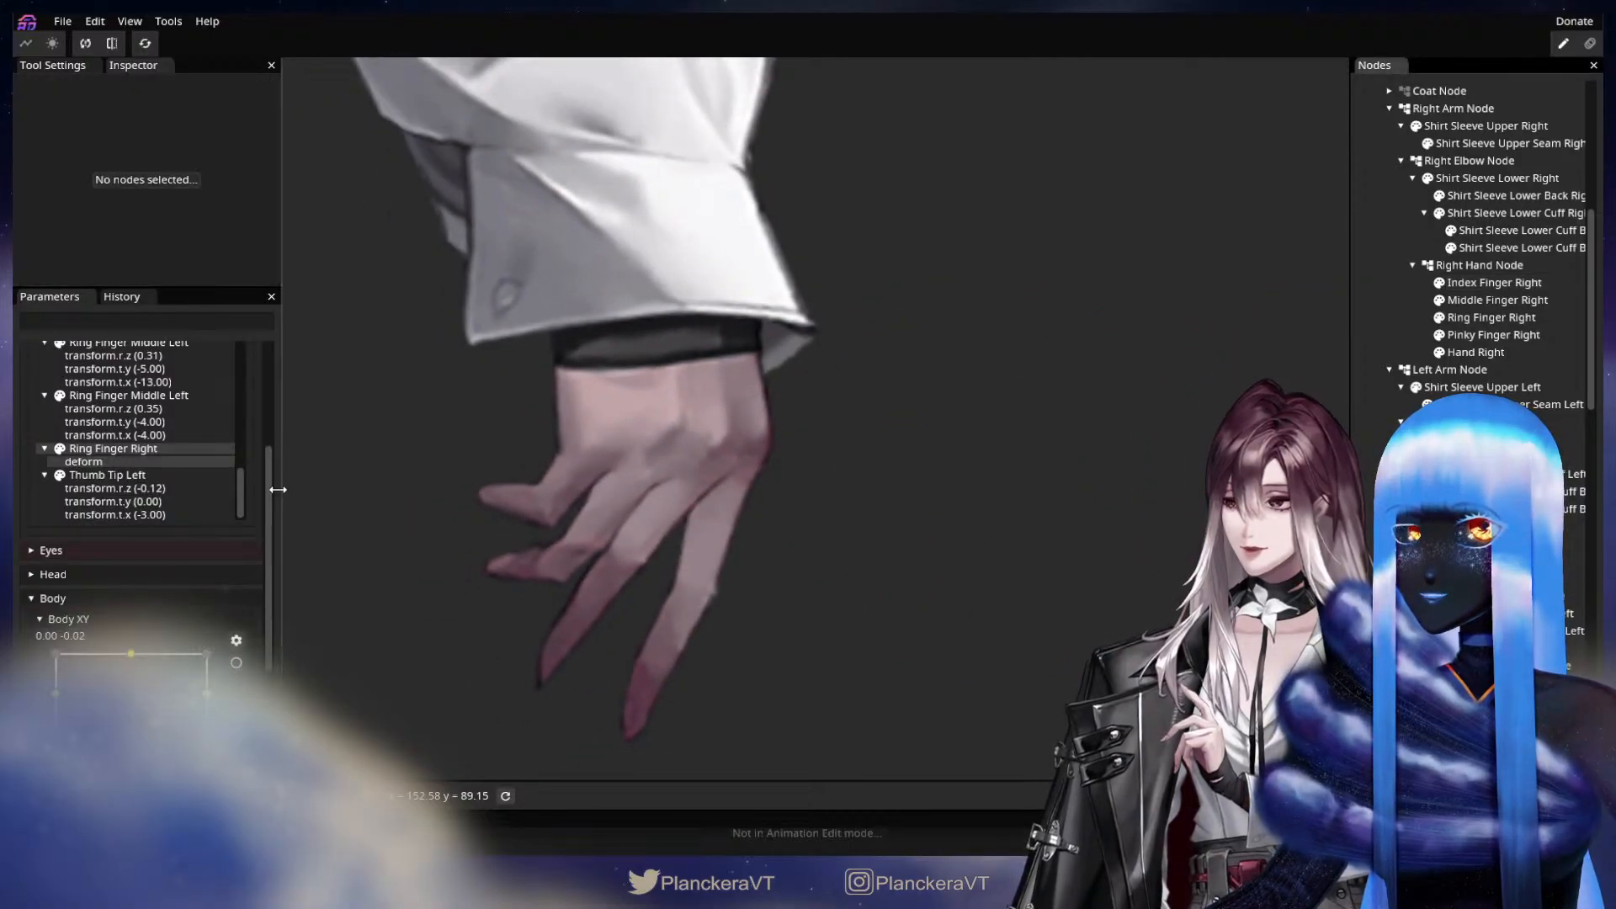
scroll(266, 482, up, 4)
mouse_move(131, 386)
mouse_down()
mouse_move(133, 415)
mouse_move(135, 395)
mouse_up()
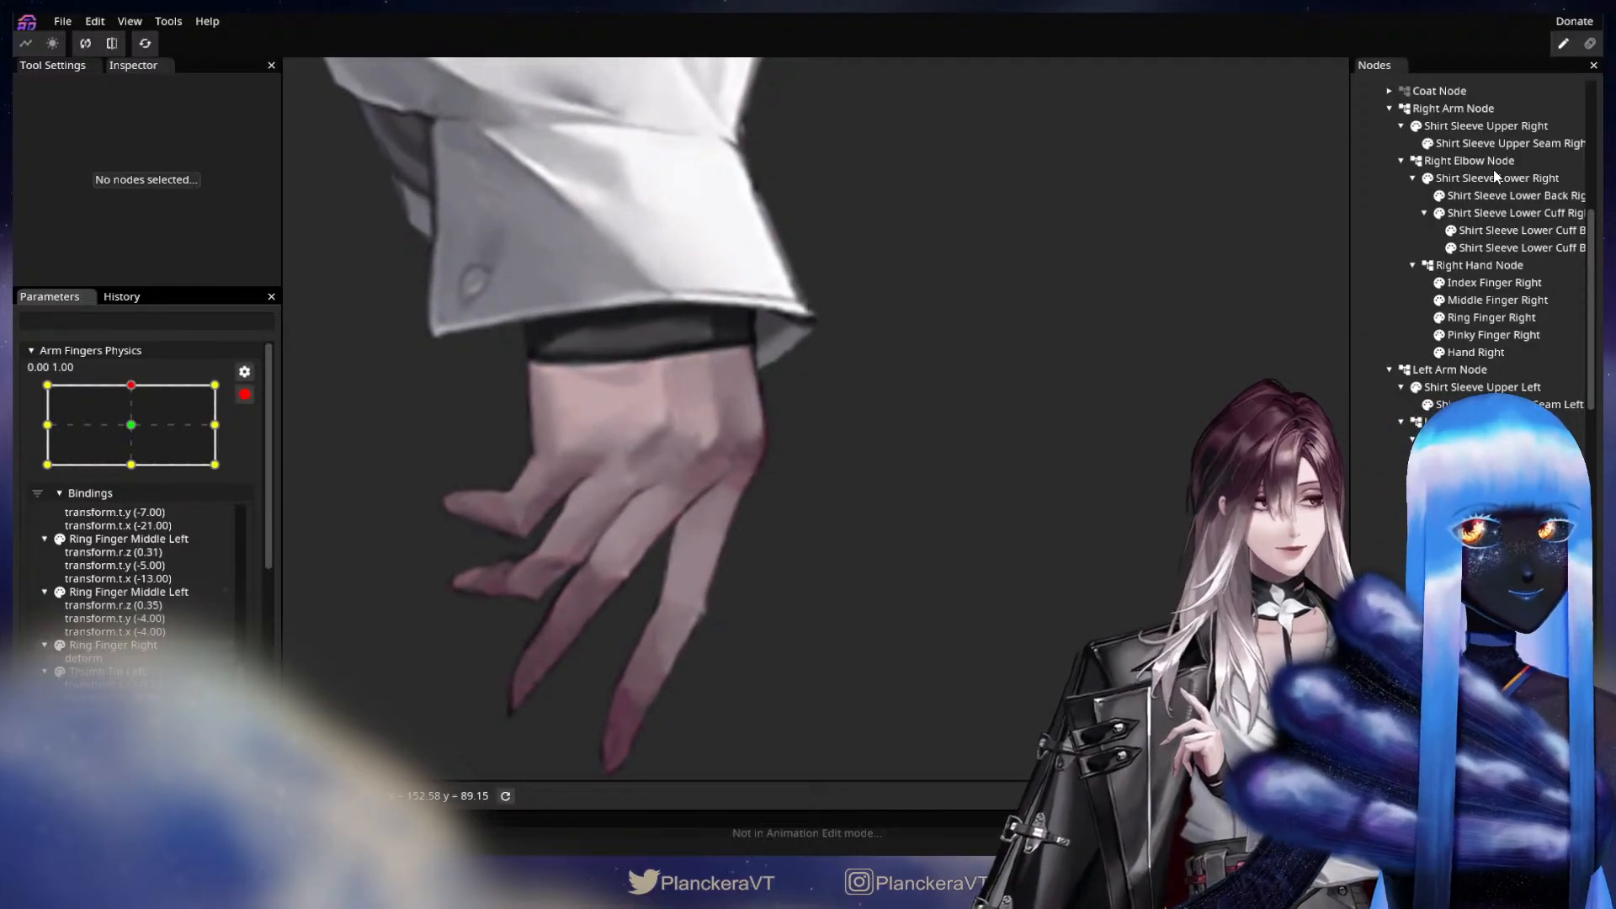
click(1494, 283)
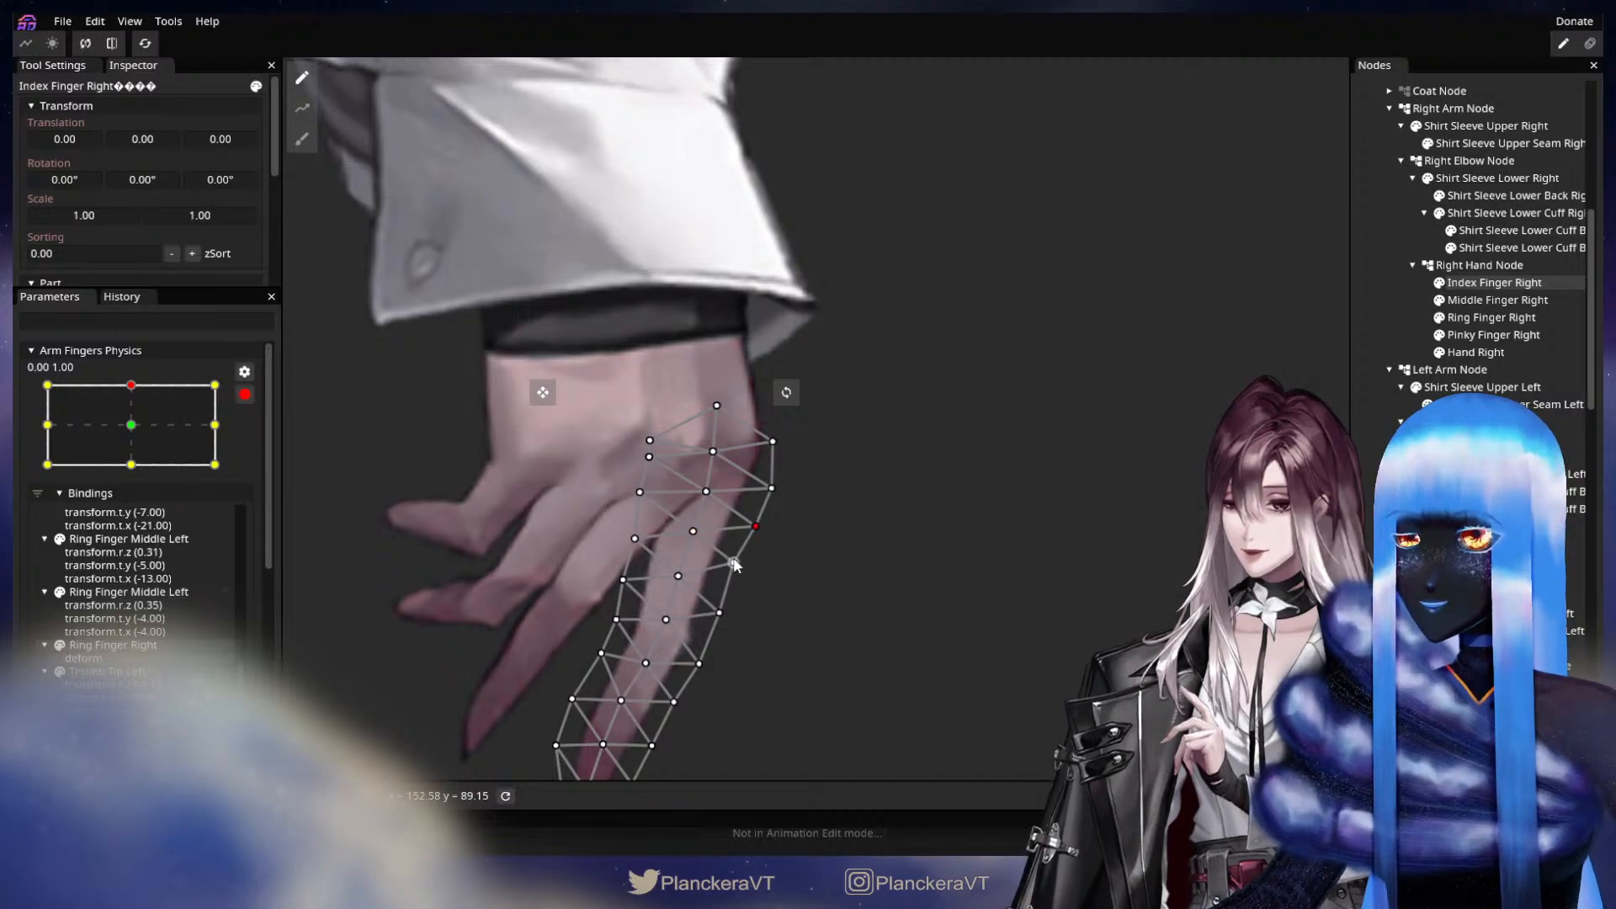
key(Escape)
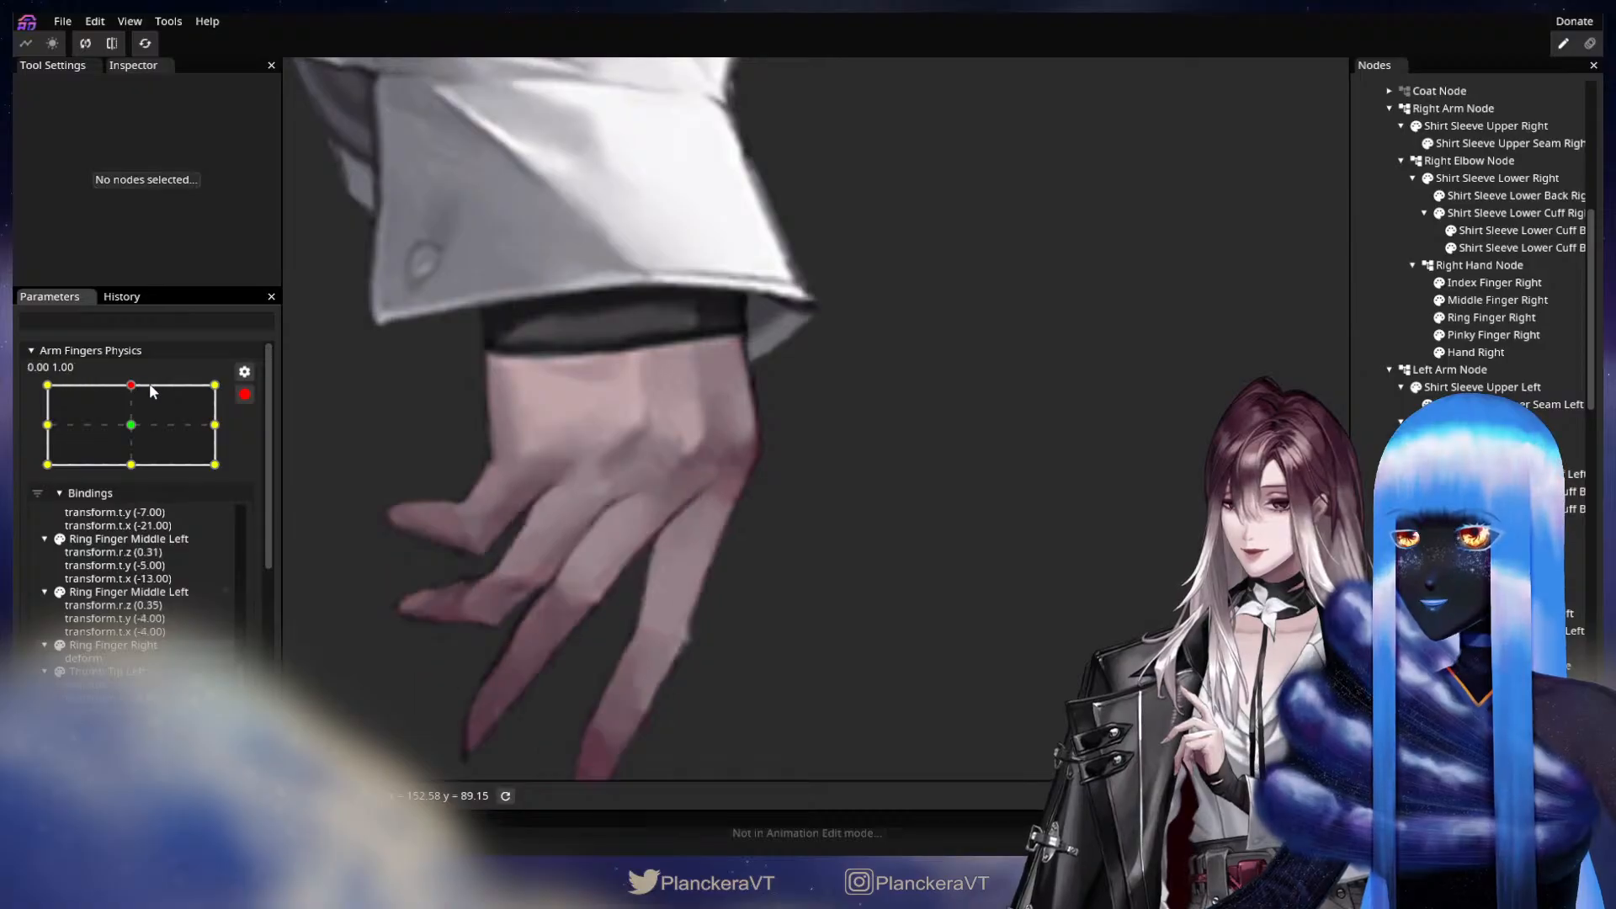
At keypoint 1.00, 1.00, nudge the outer edge of Index Finger Right slightly outward with the Circle Brush at size 58.00.
drag(123, 394, 186, 393)
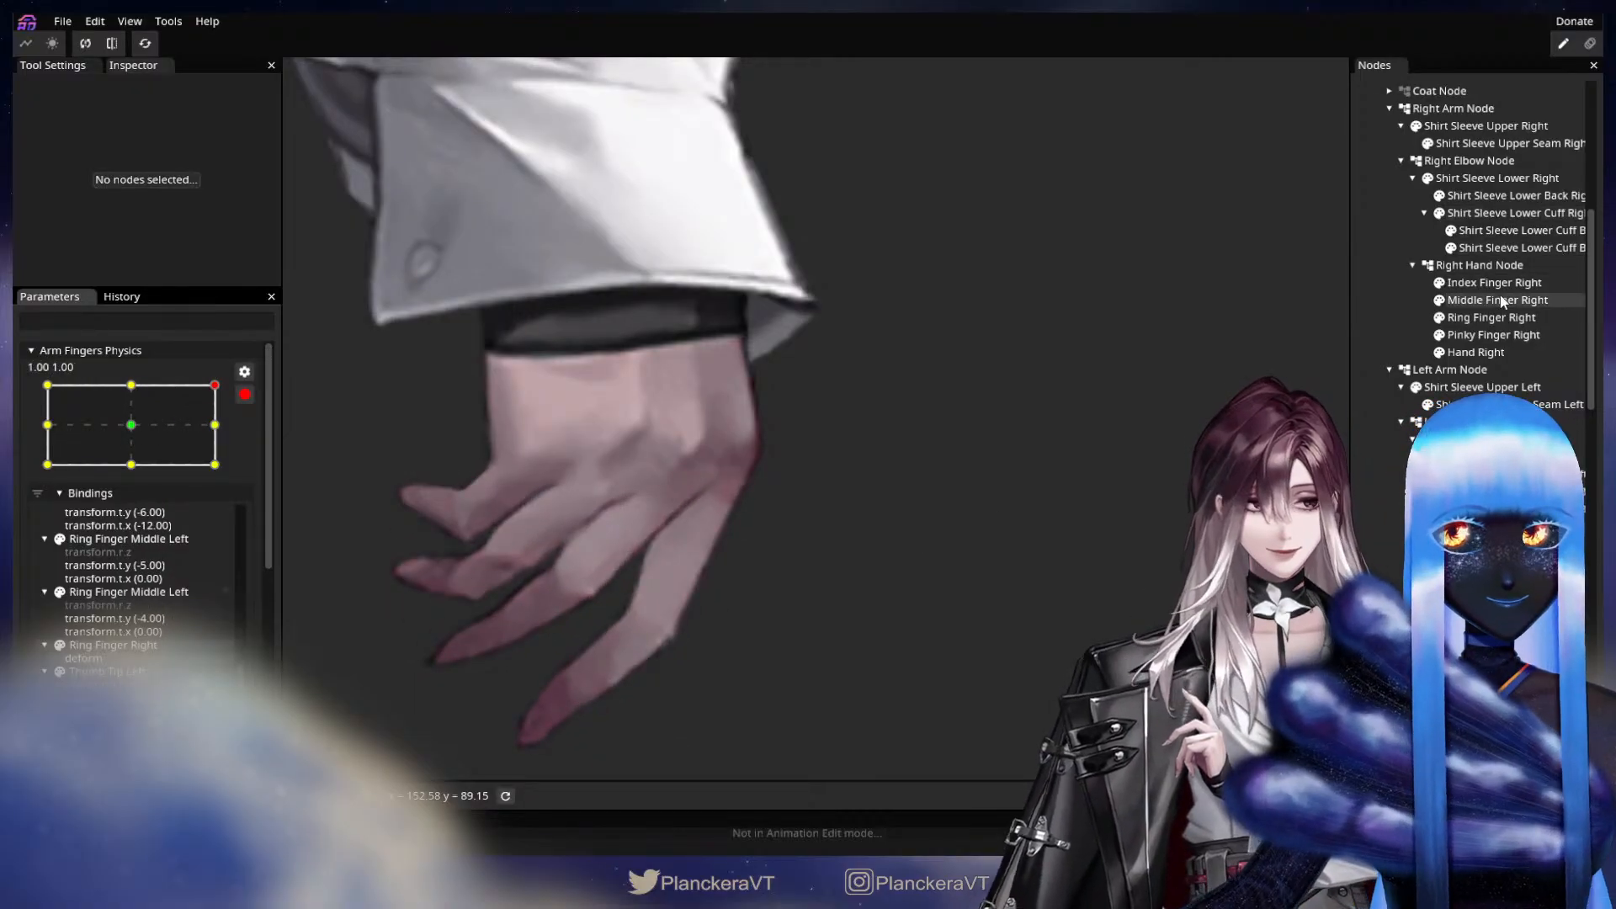
click(1499, 284)
click(301, 139)
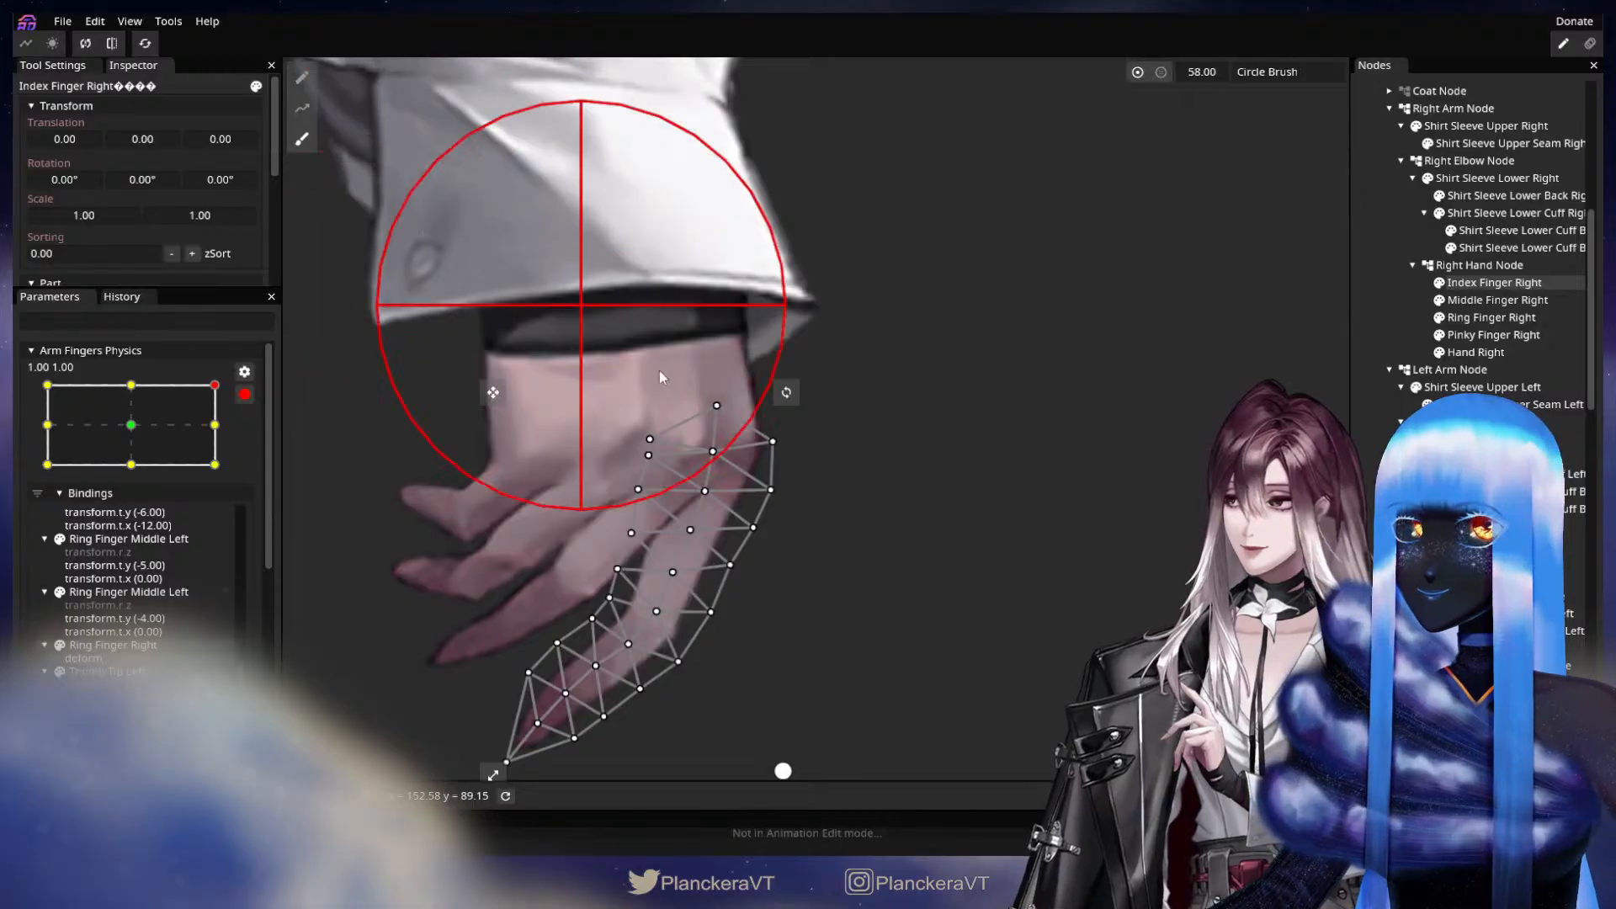
drag(830, 567, 836, 568)
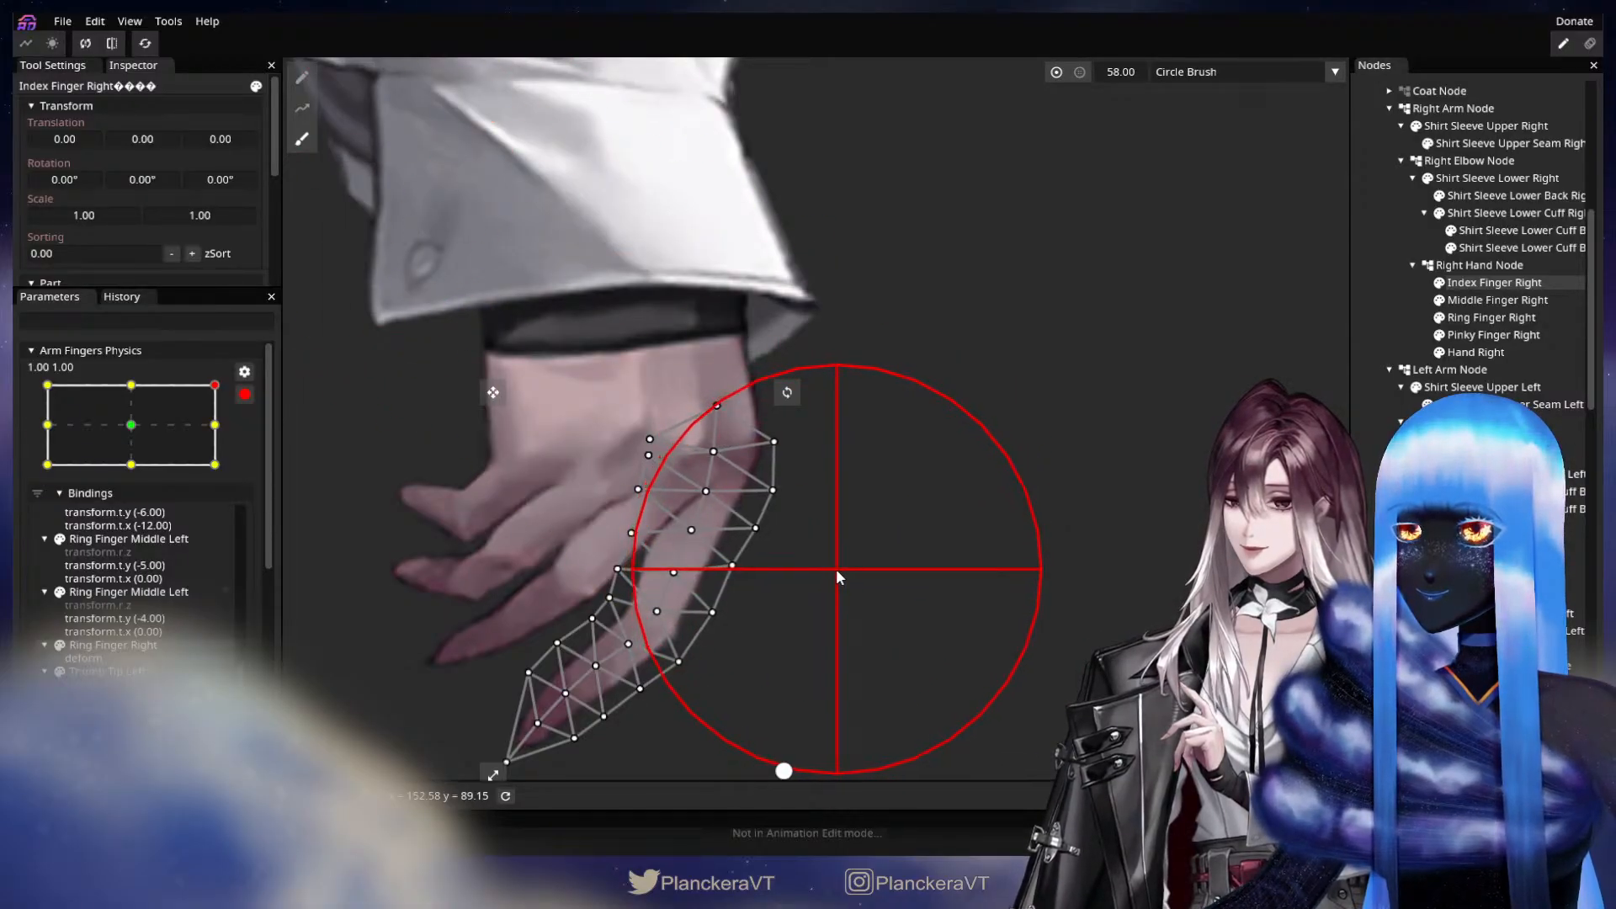
click(1500, 284)
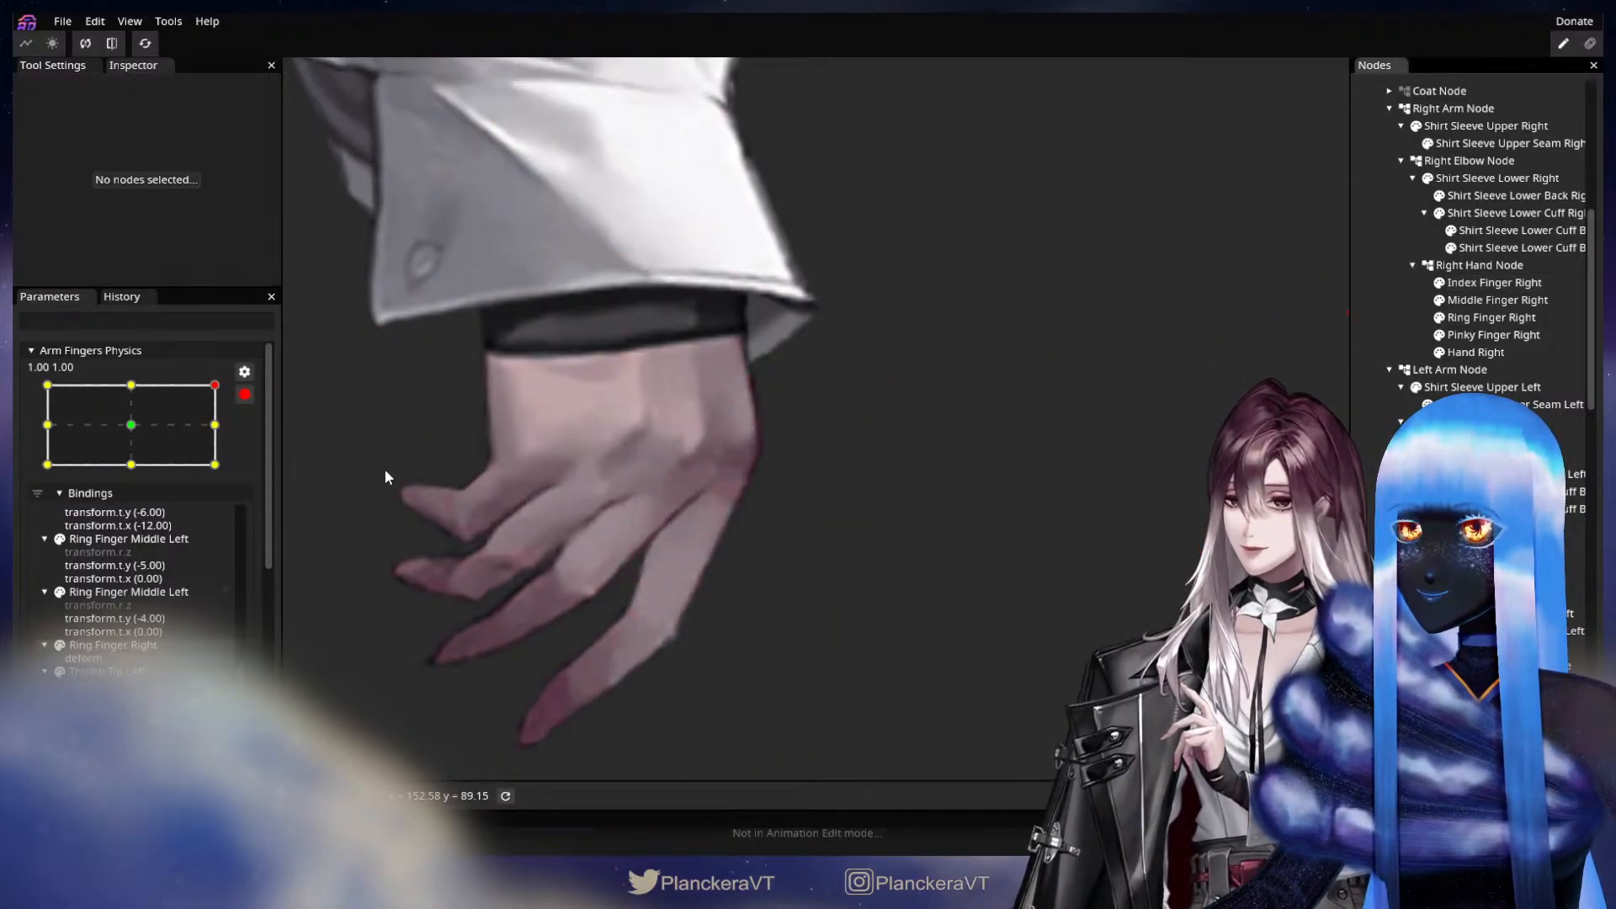
drag(214, 387, 128, 388)
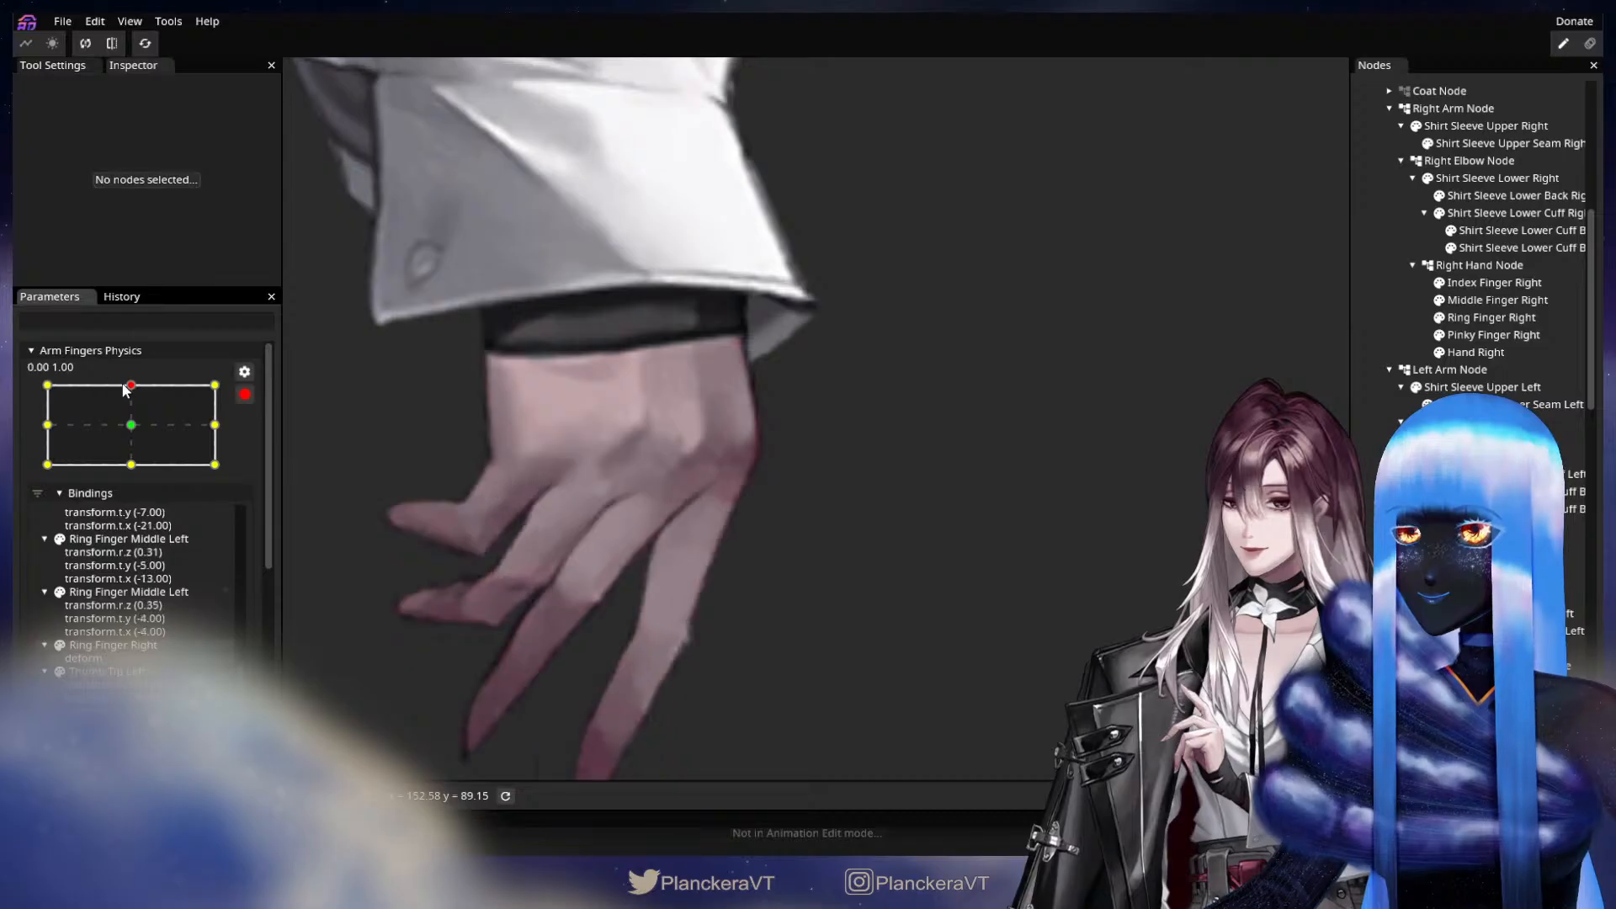
Stop editing the parameter and sweep Arm Fingers Physics through its range to examine how the right hand's fingers bend.
scroll(234, 398, up, 5)
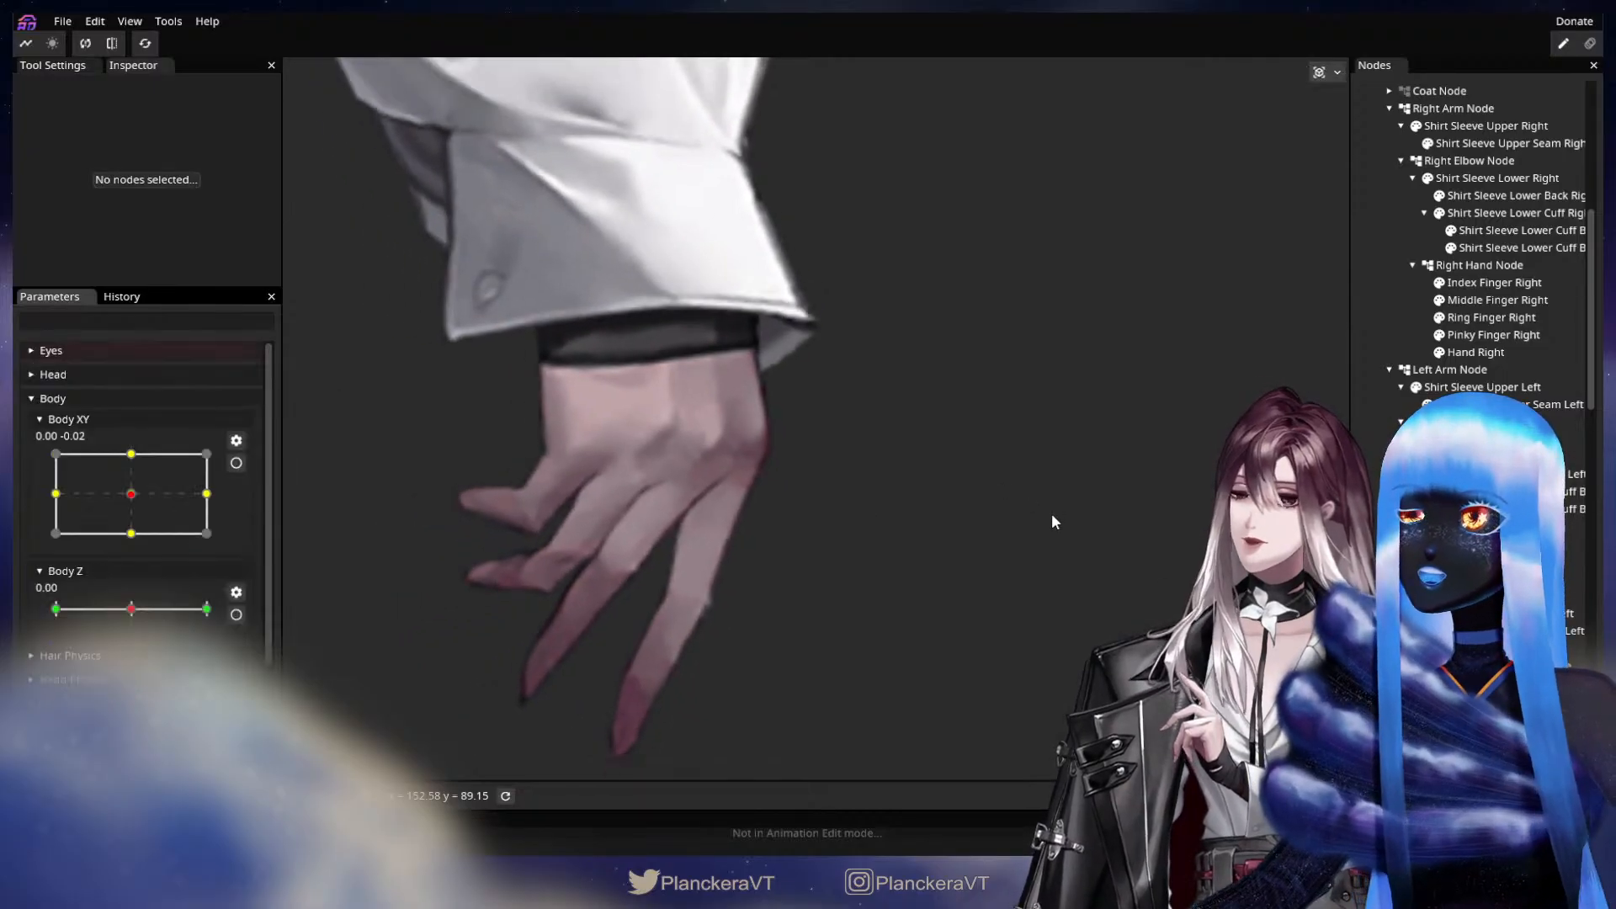
scroll(180, 478, down, 2)
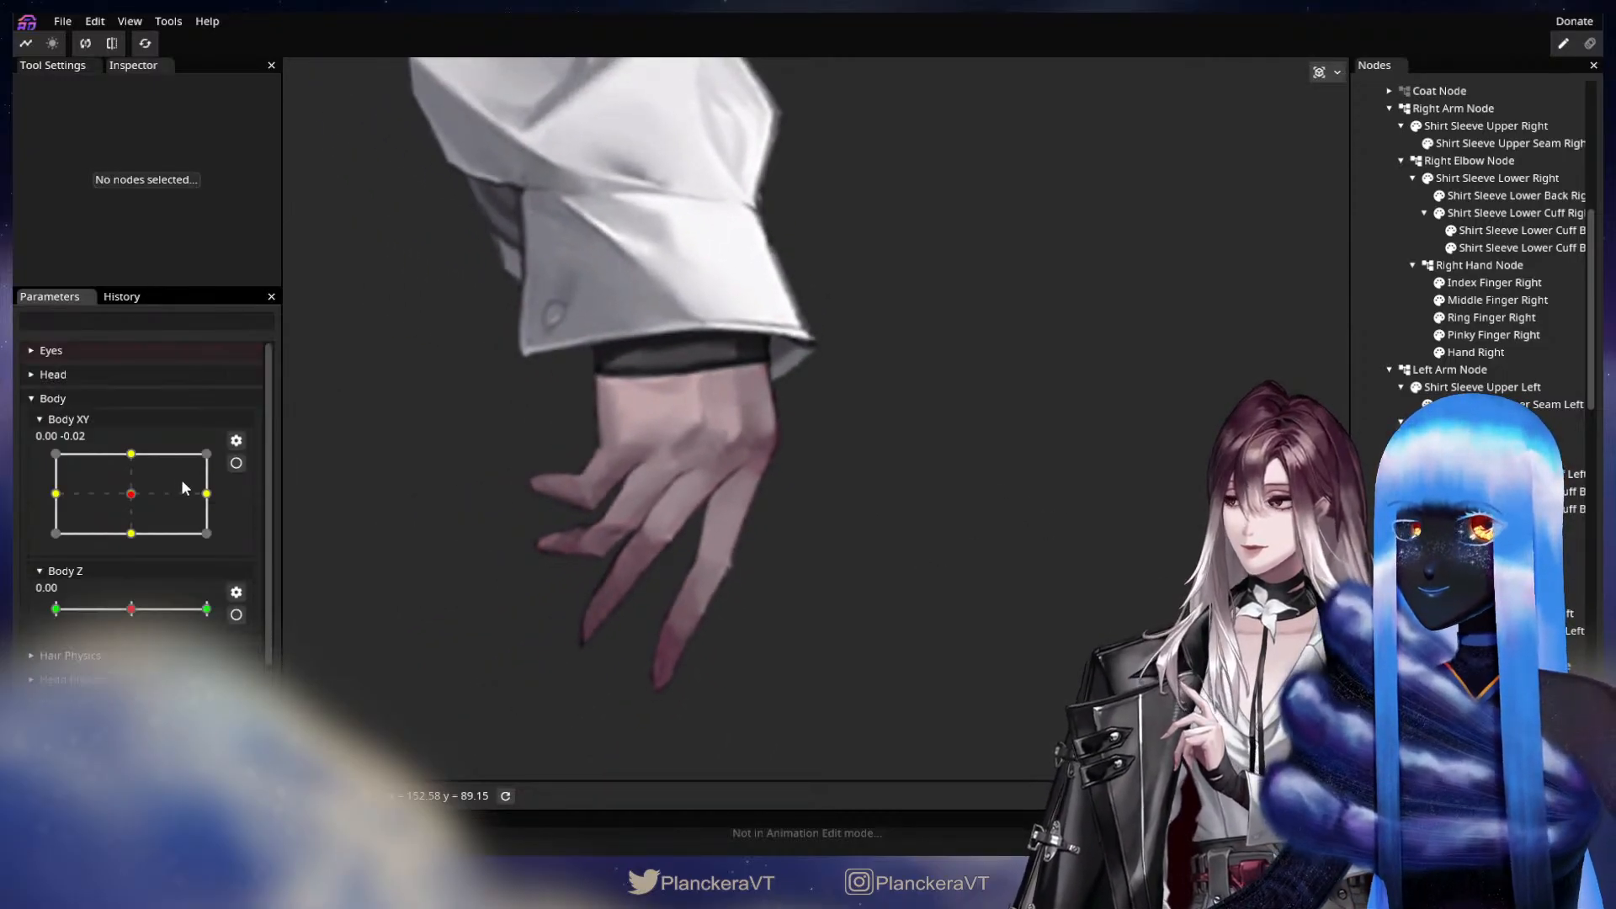
scroll(185, 674, down, 3)
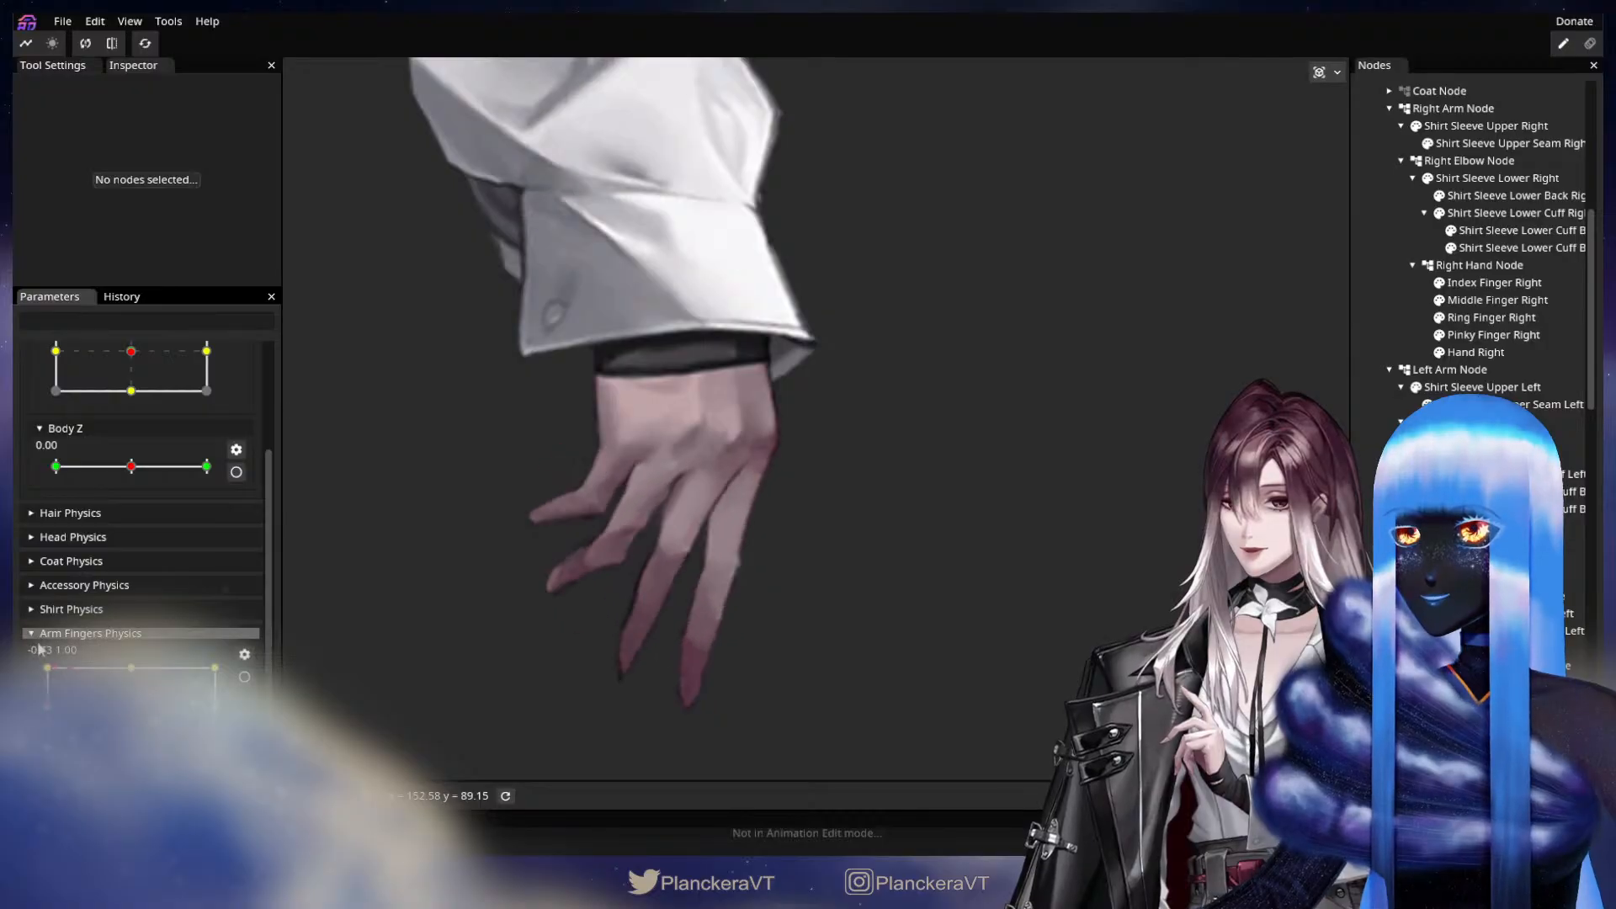
drag(185, 674, 216, 752)
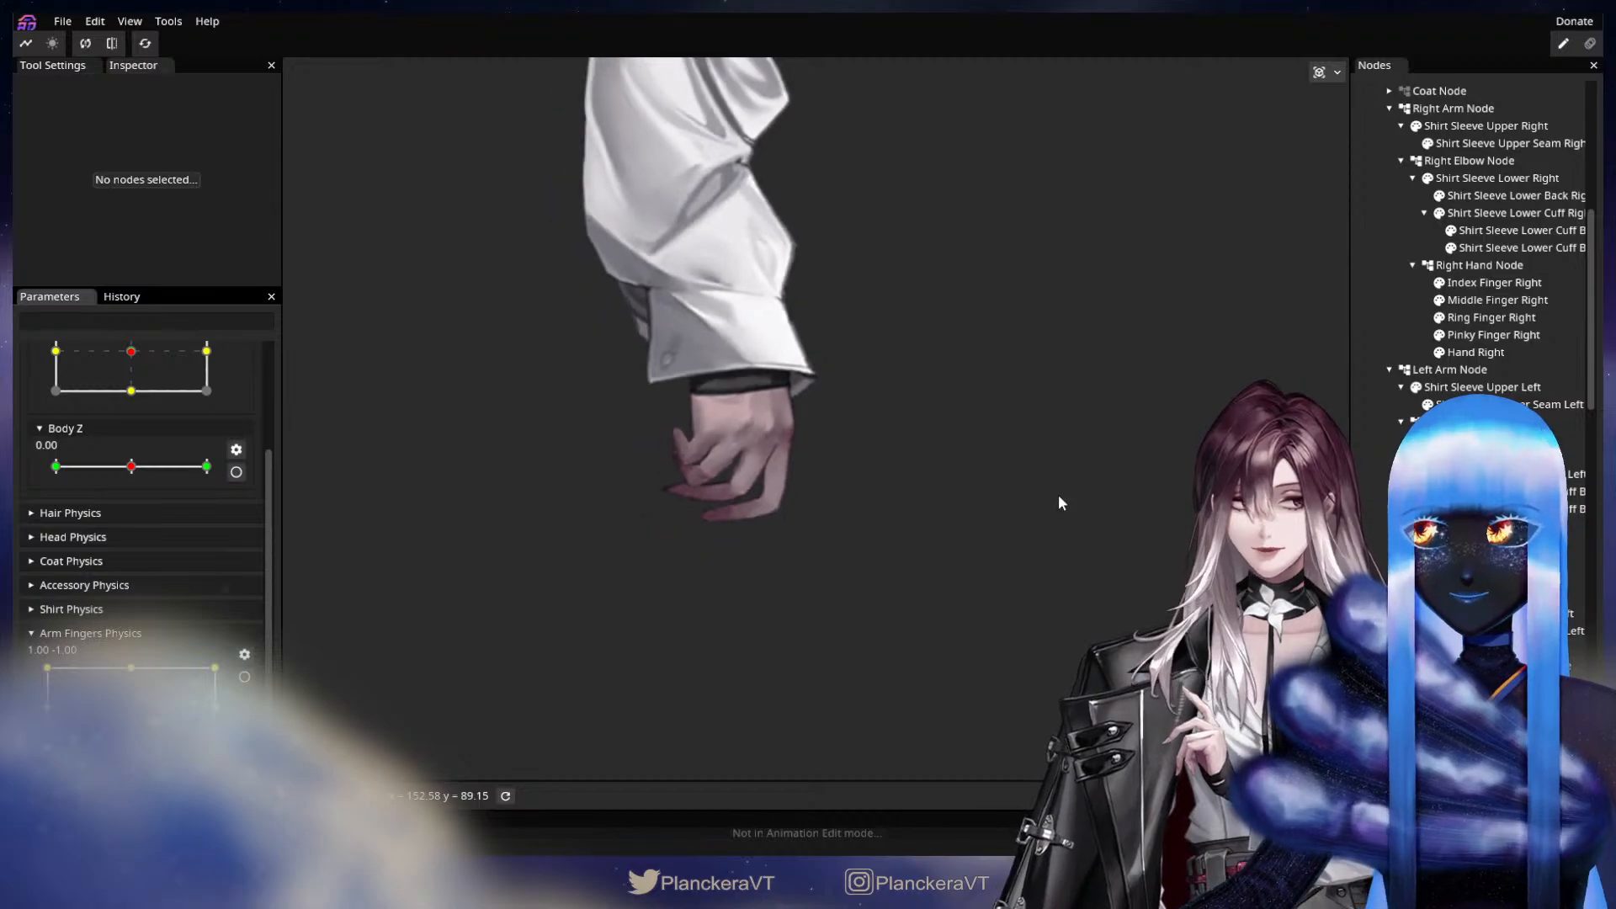
scroll(1473, 379, down, 6)
scroll(1391, 537, down, 3)
Unhide the Coat Node, check the finger motion against the coat, and return Arm Fingers Physics to its centre.
scroll(1396, 190, up, 10)
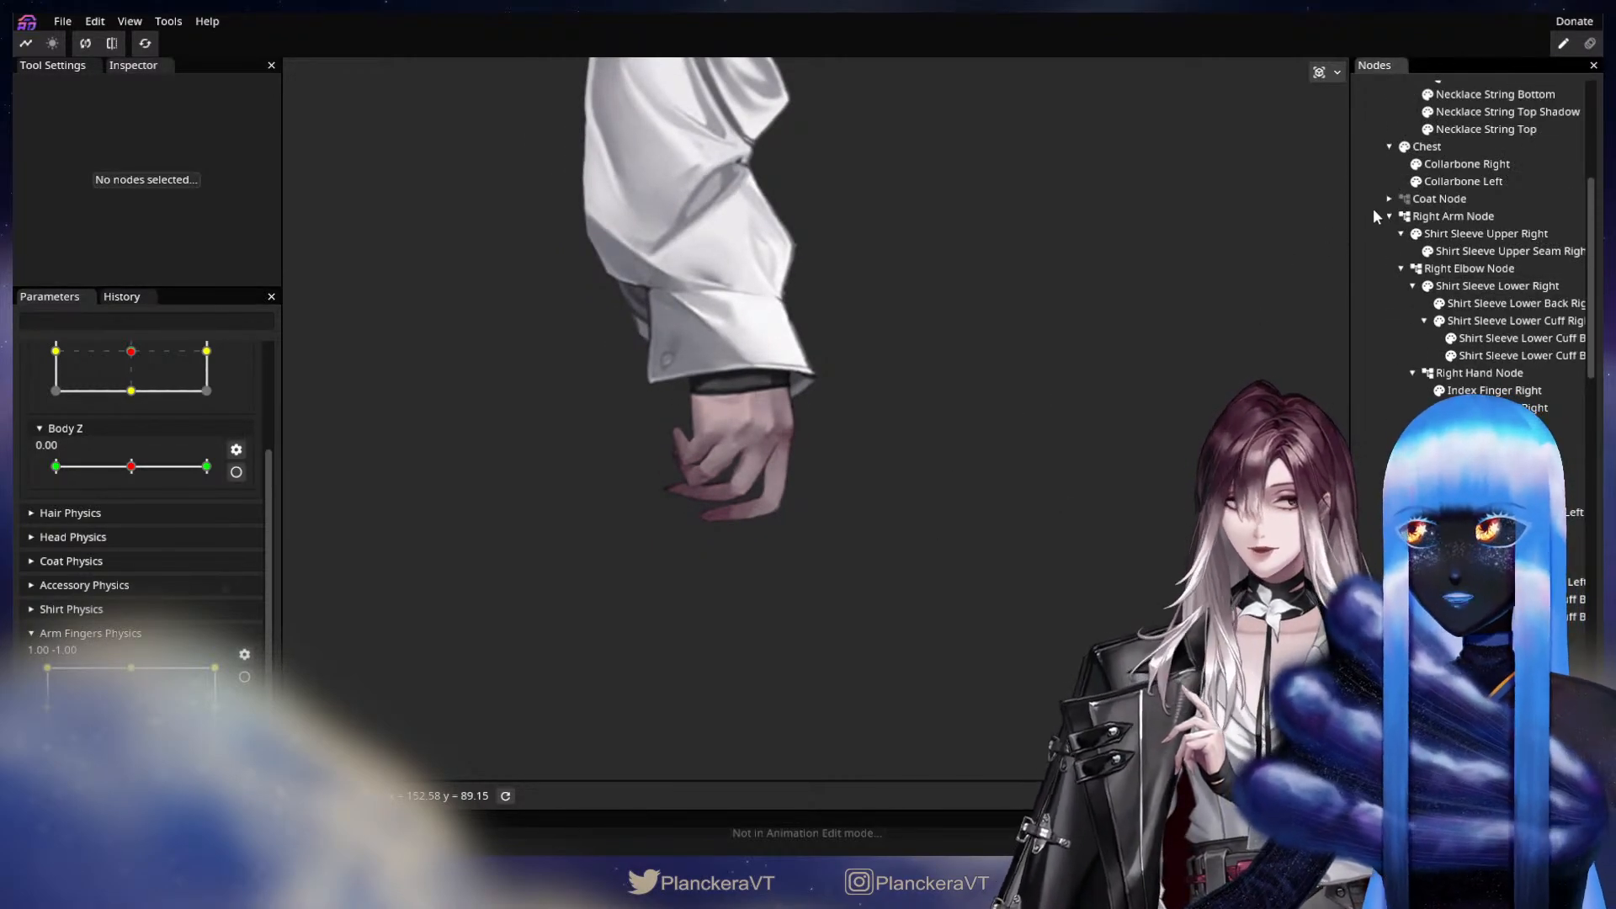
click(1404, 199)
scroll(811, 435, down, 3)
scroll(811, 432, down, 5)
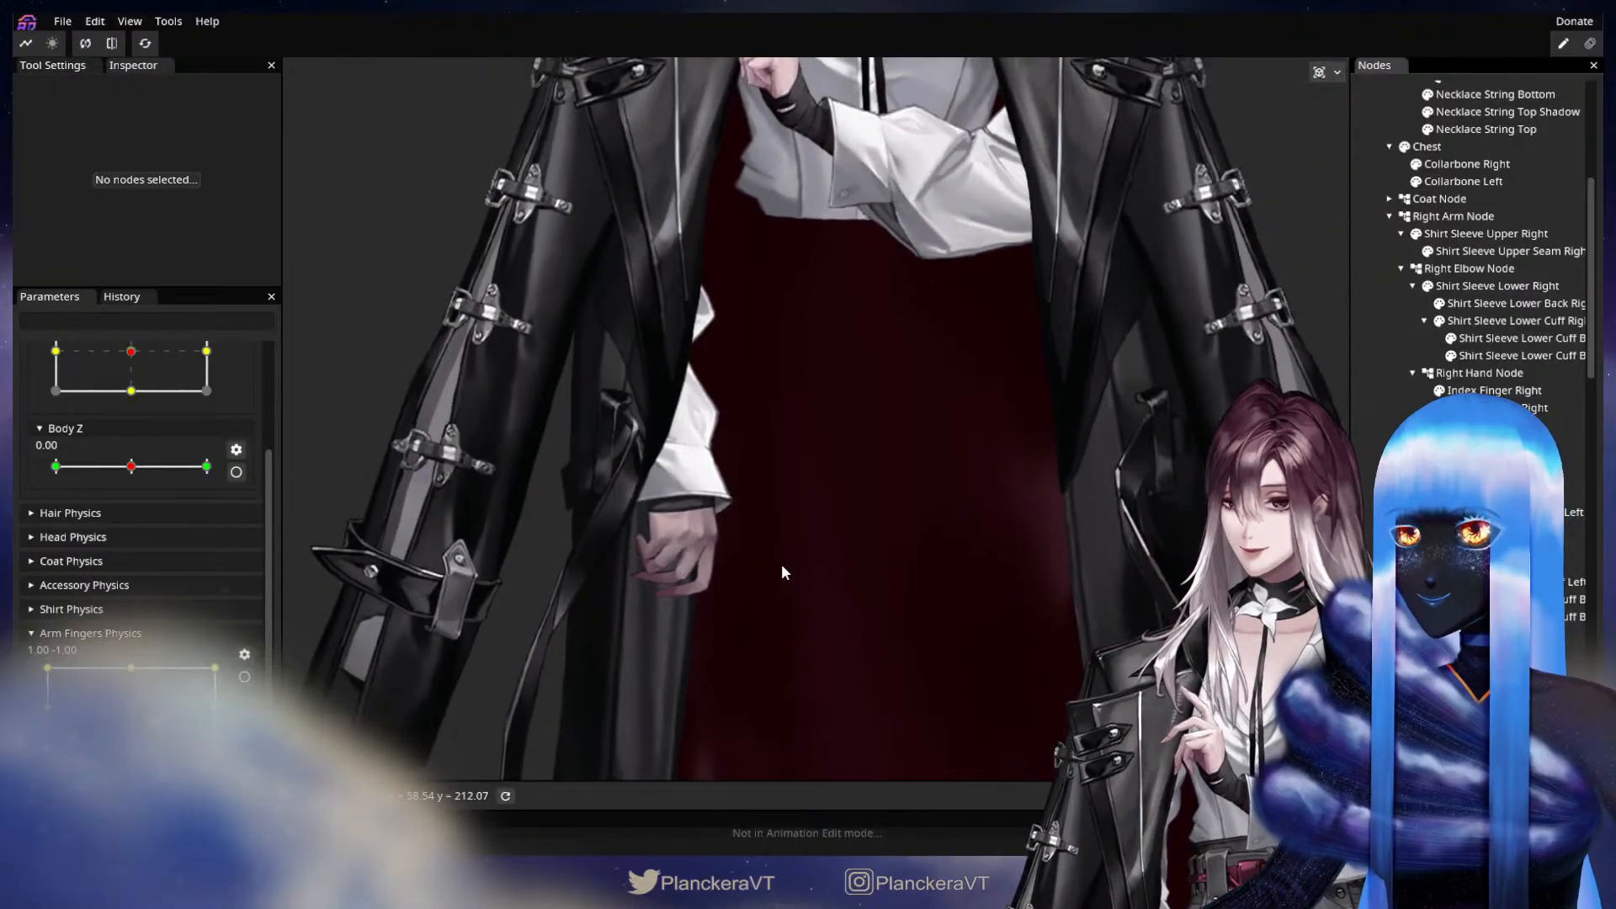
drag(78, 661, 232, 648)
scroll(766, 483, down, 3)
drag(876, 364, 825, 541)
scroll(825, 542, down, 1)
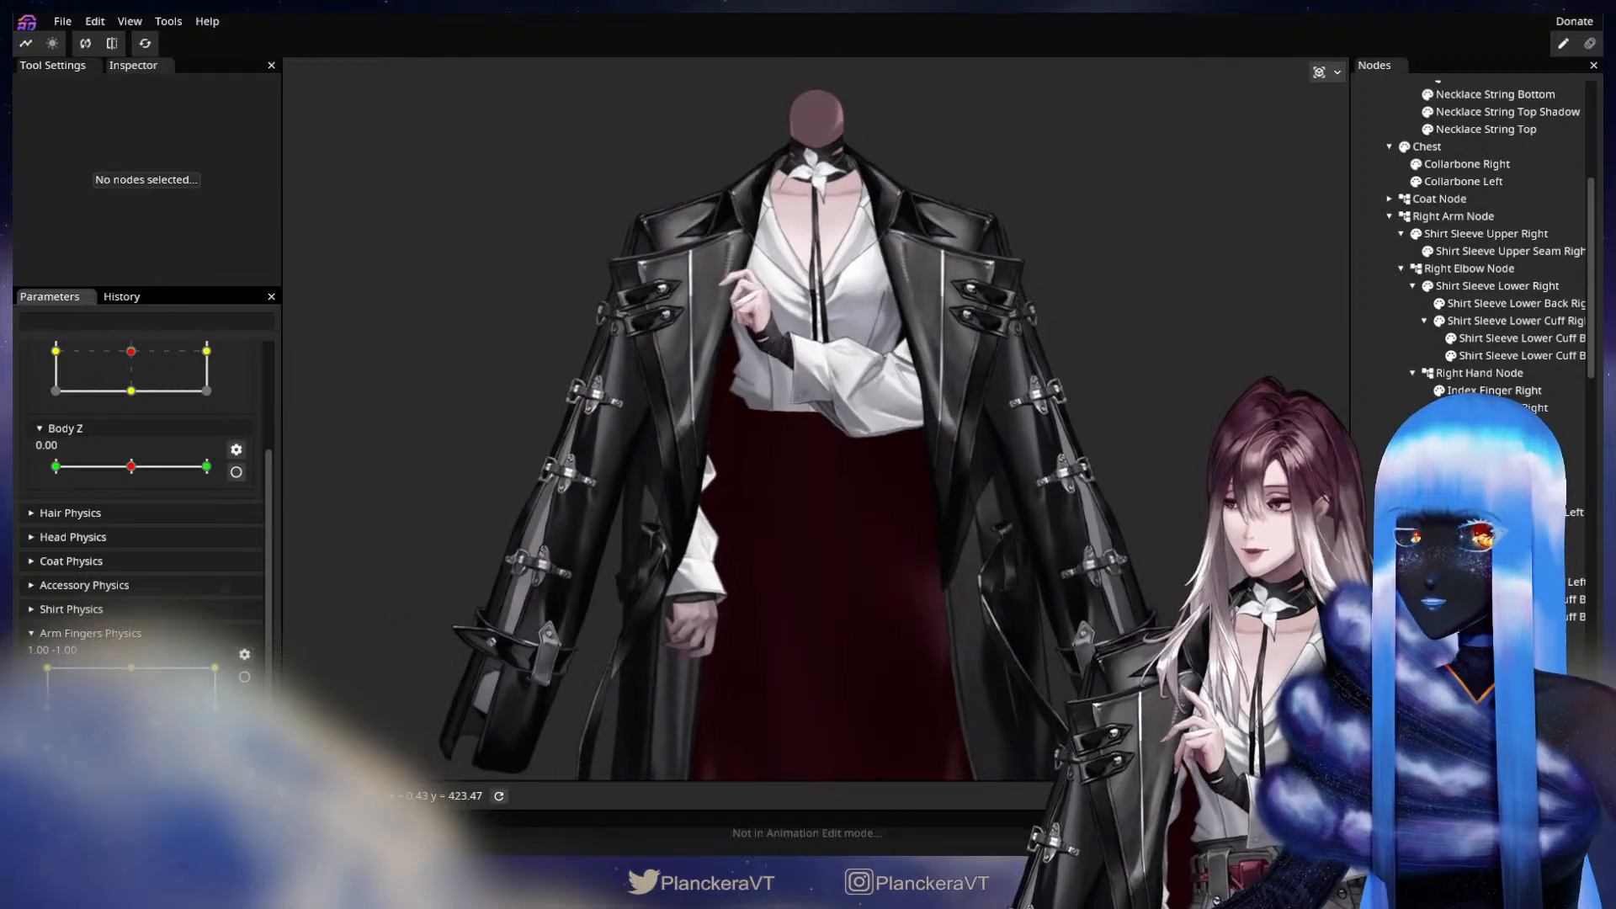
drag(202, 715, 130, 709)
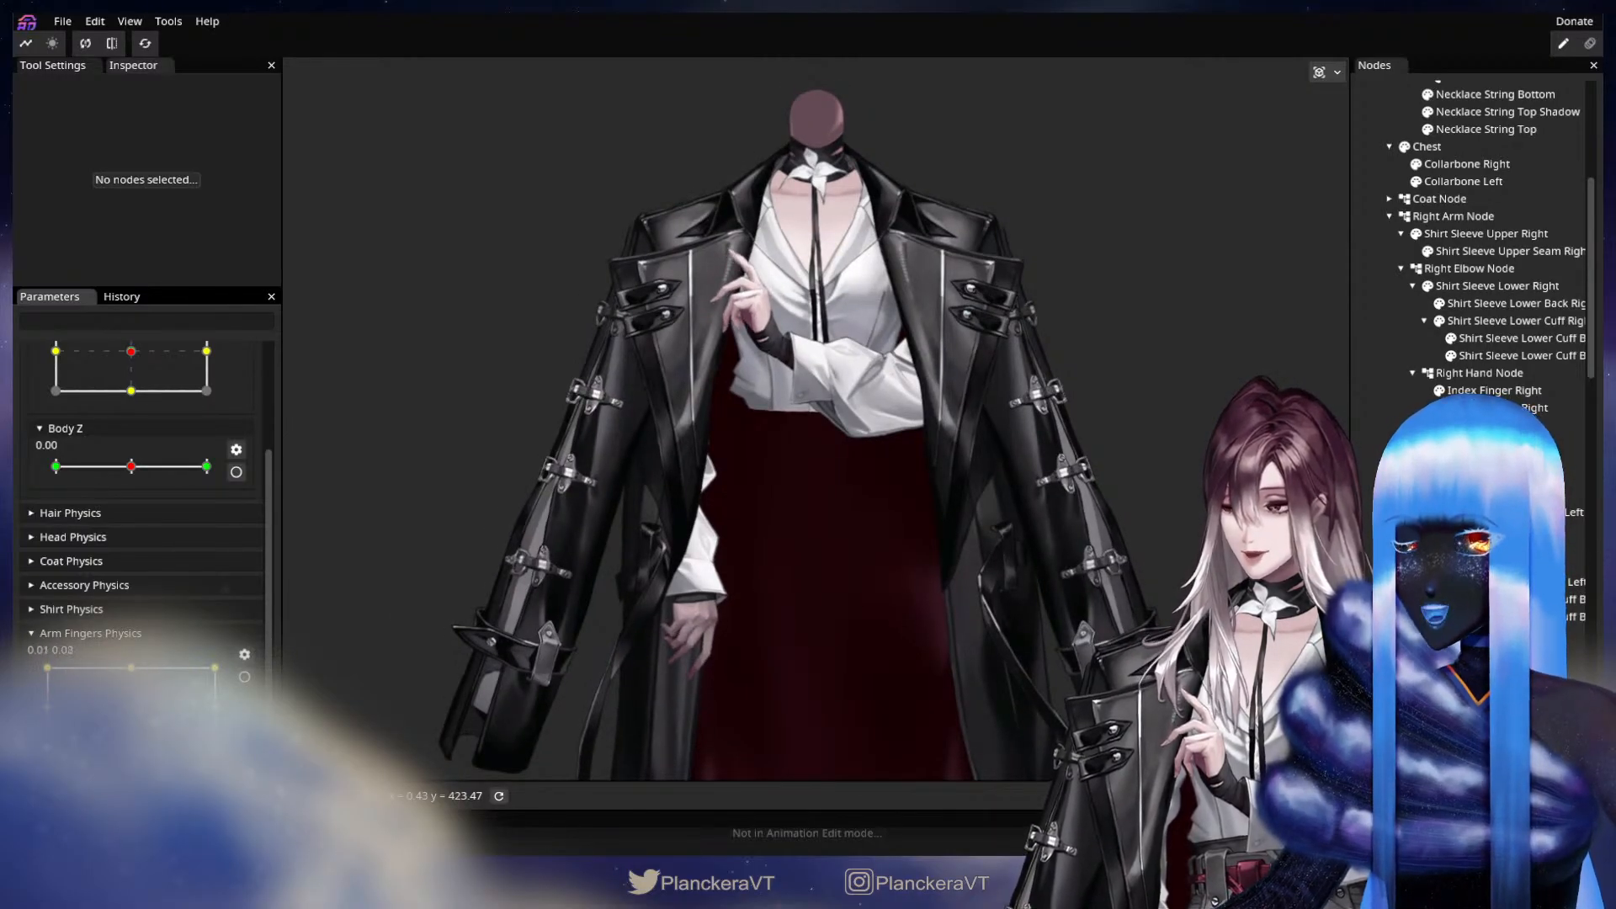
Unhide the skirt and the Head Node and frame the whole character.
scroll(1473, 295, down, 3)
scroll(1498, 244, down, 6)
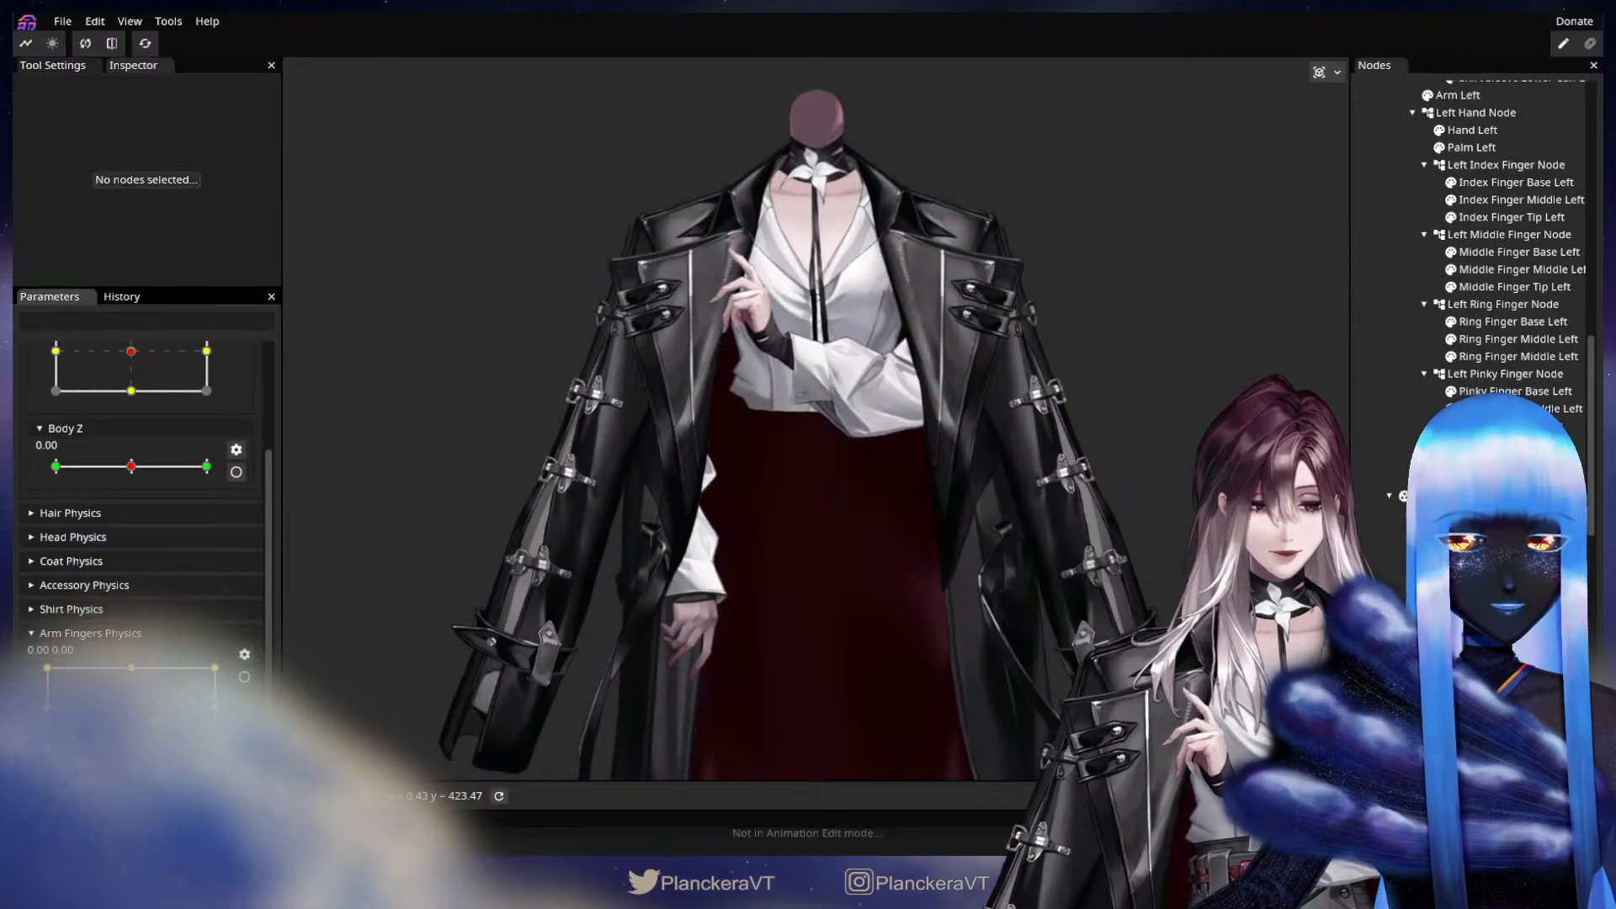
scroll(908, 631, down, 4)
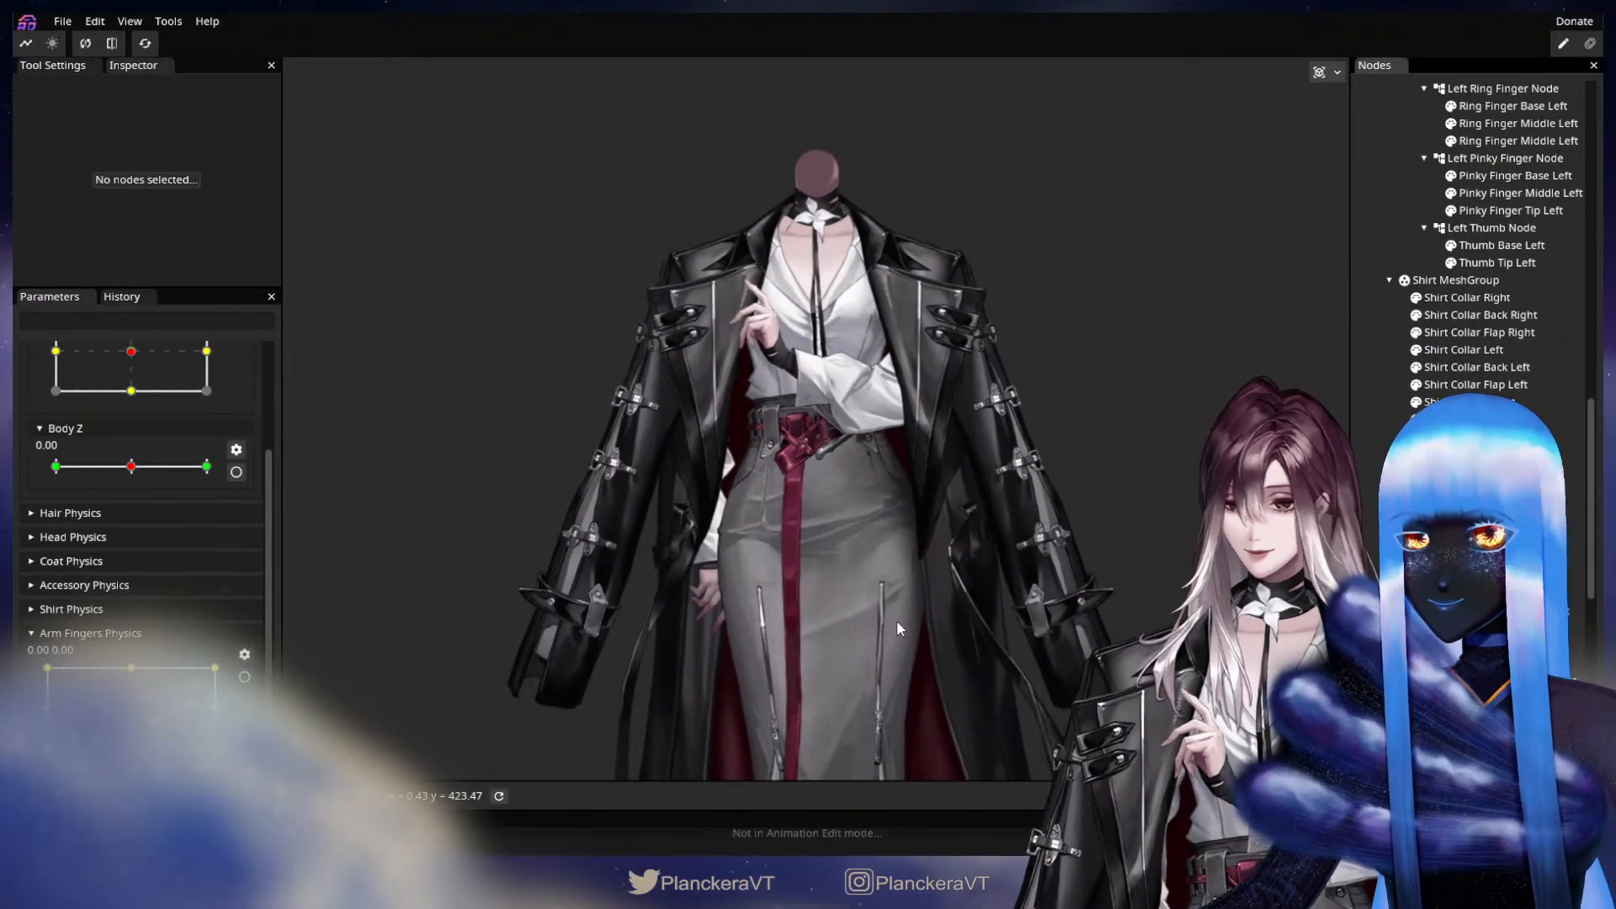
scroll(1494, 306, up, 10)
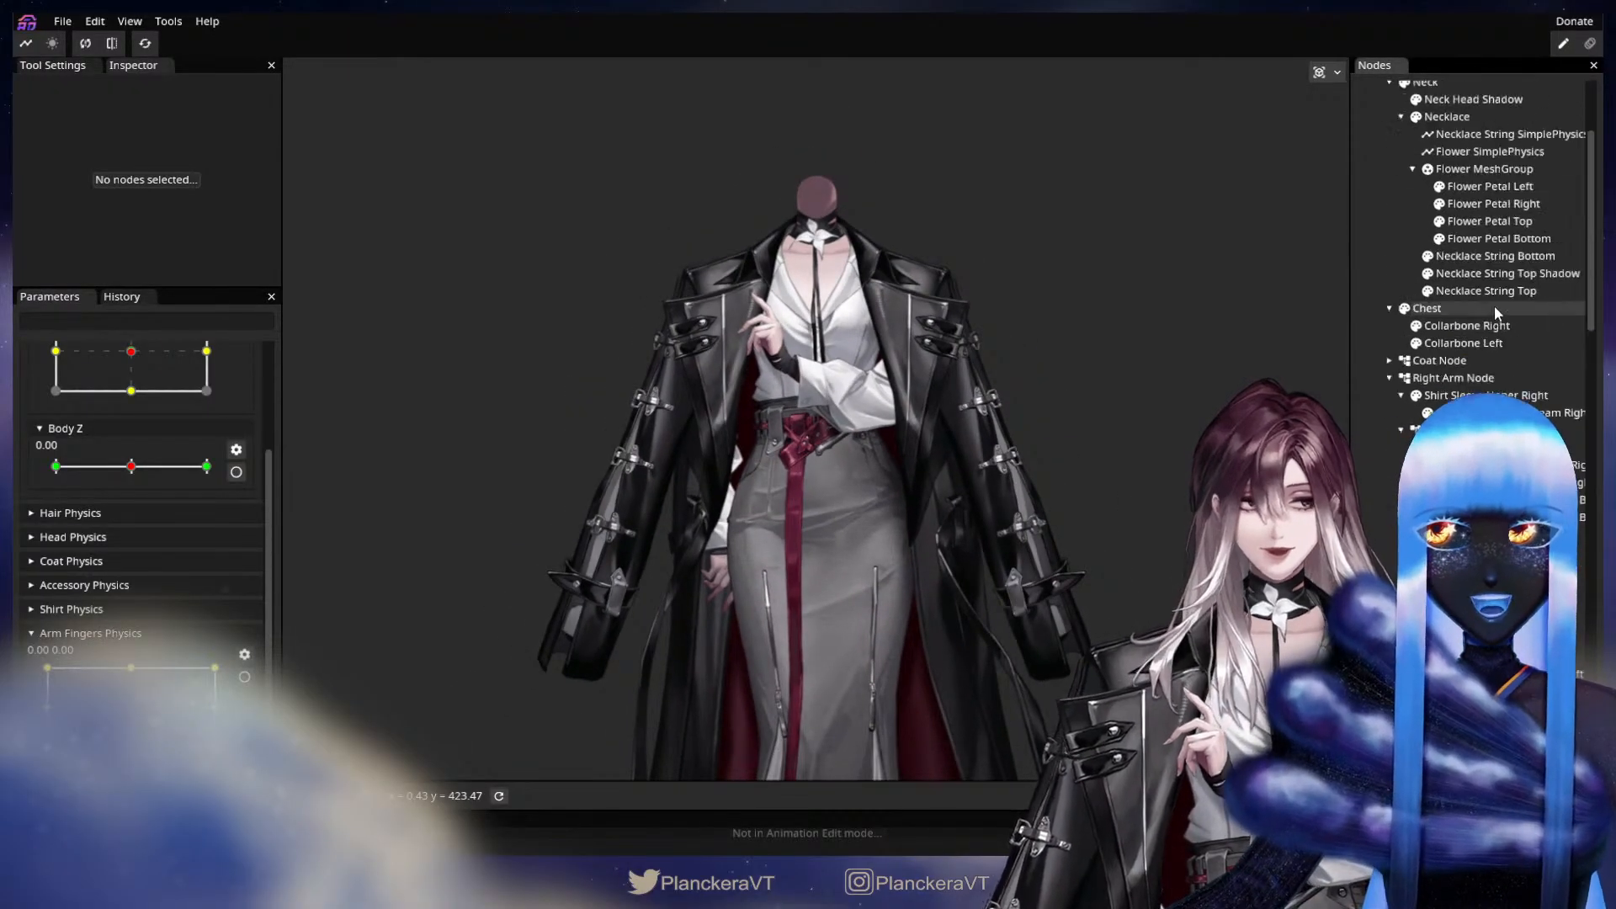
click(1393, 123)
scroll(902, 633, down, 4)
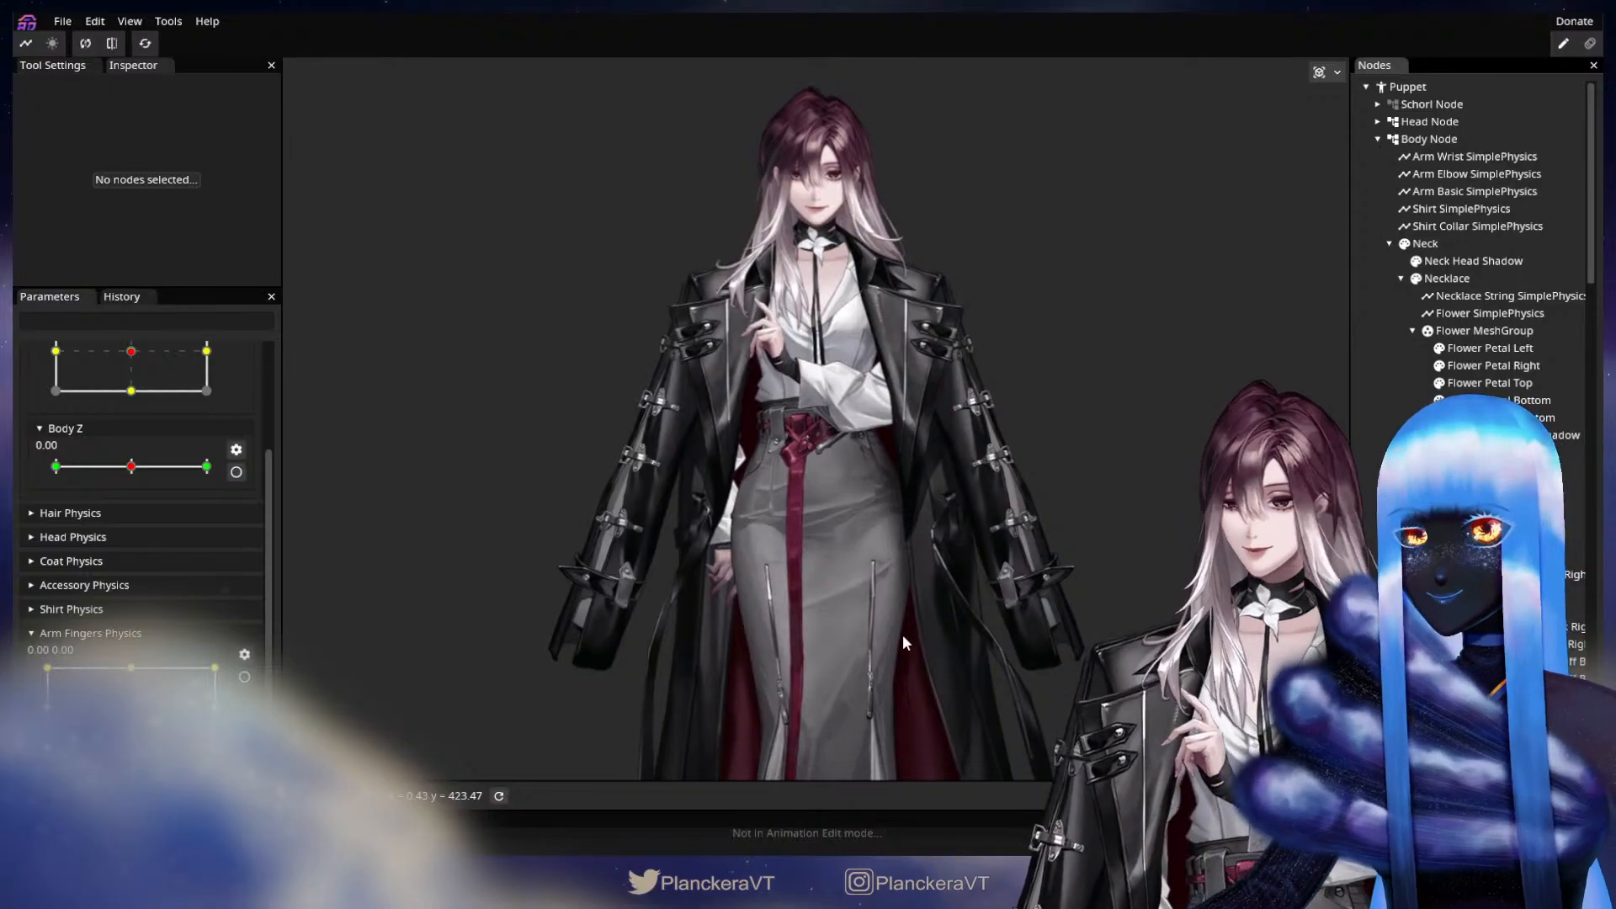
drag(846, 546, 822, 582)
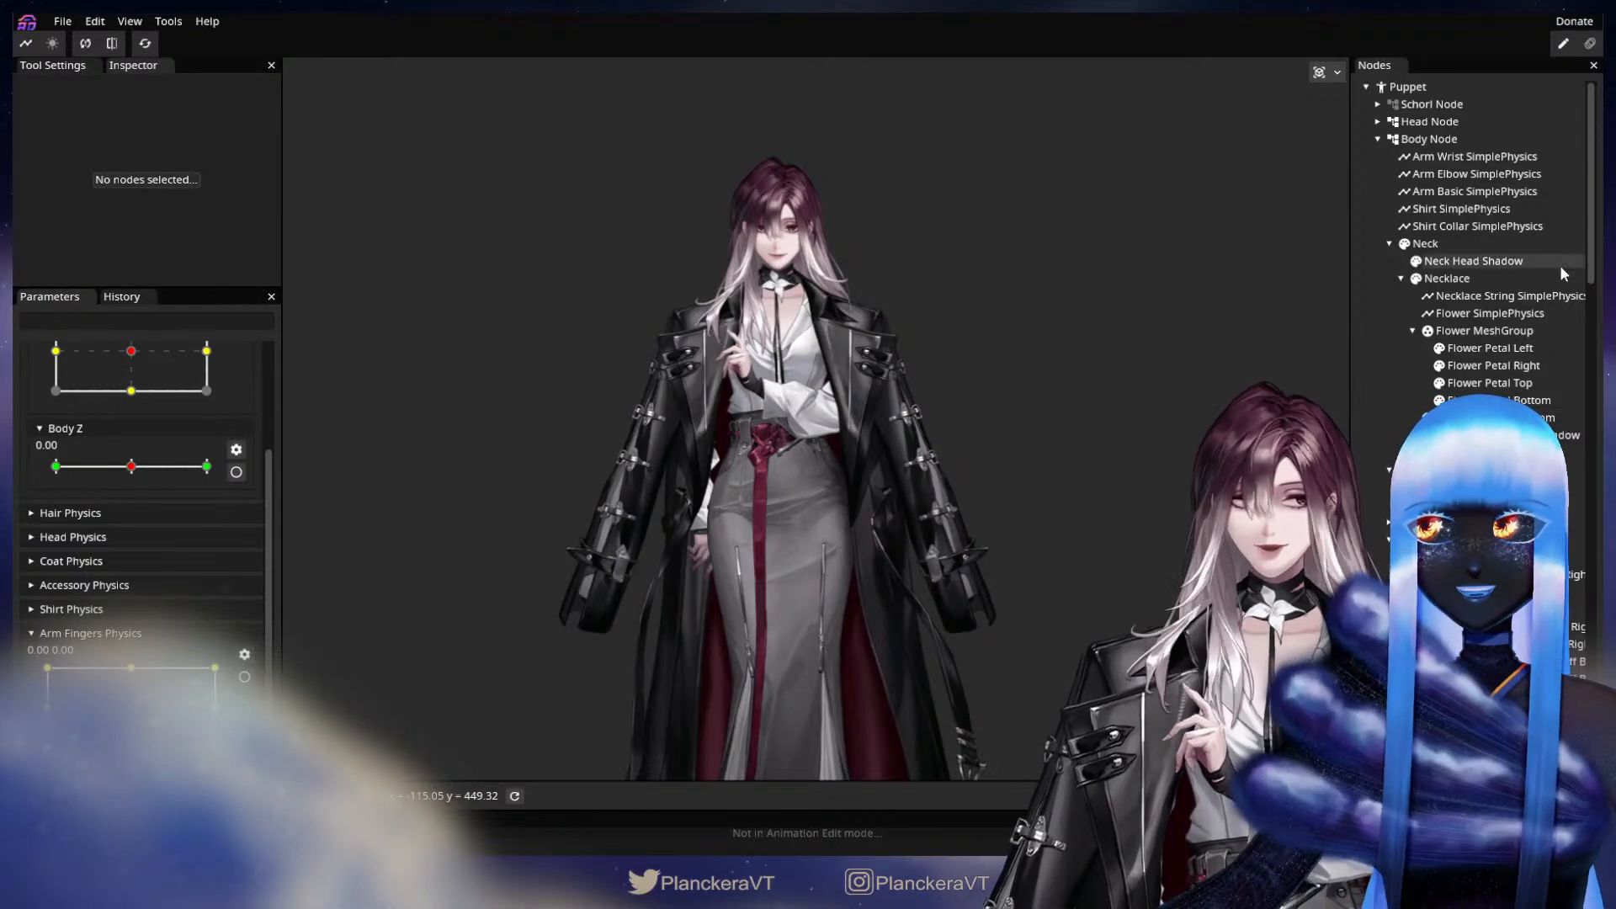
Add a SimplePhysics node under Body Node and name it Arm Fingers SimplePhysics.
right_click(1433, 141)
mouse_move(1458, 158)
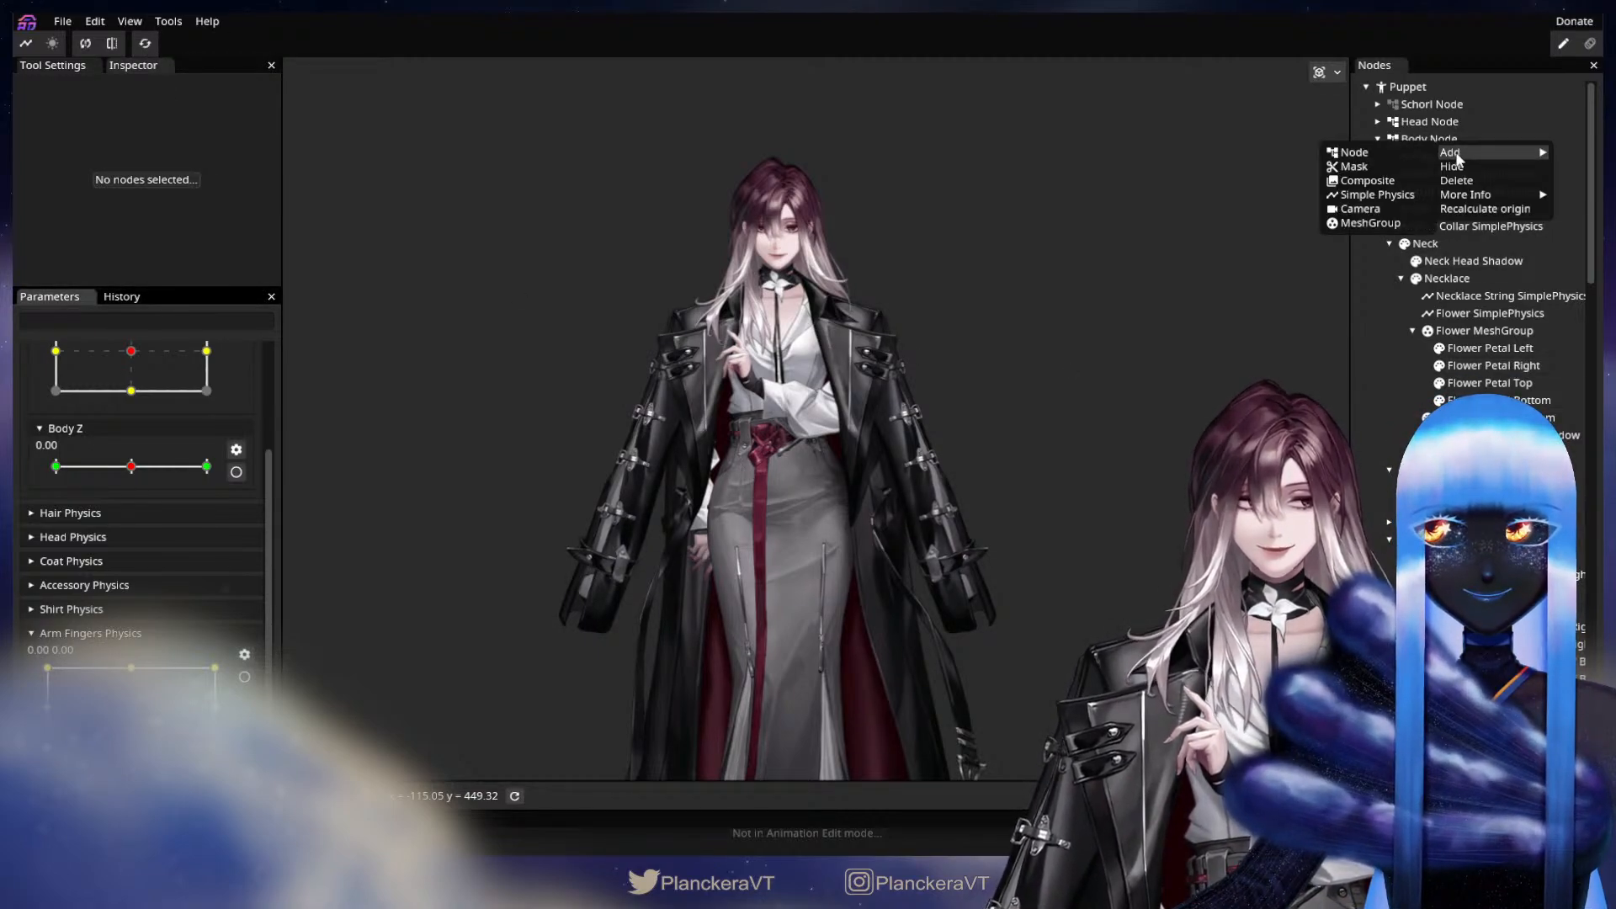
click(1378, 194)
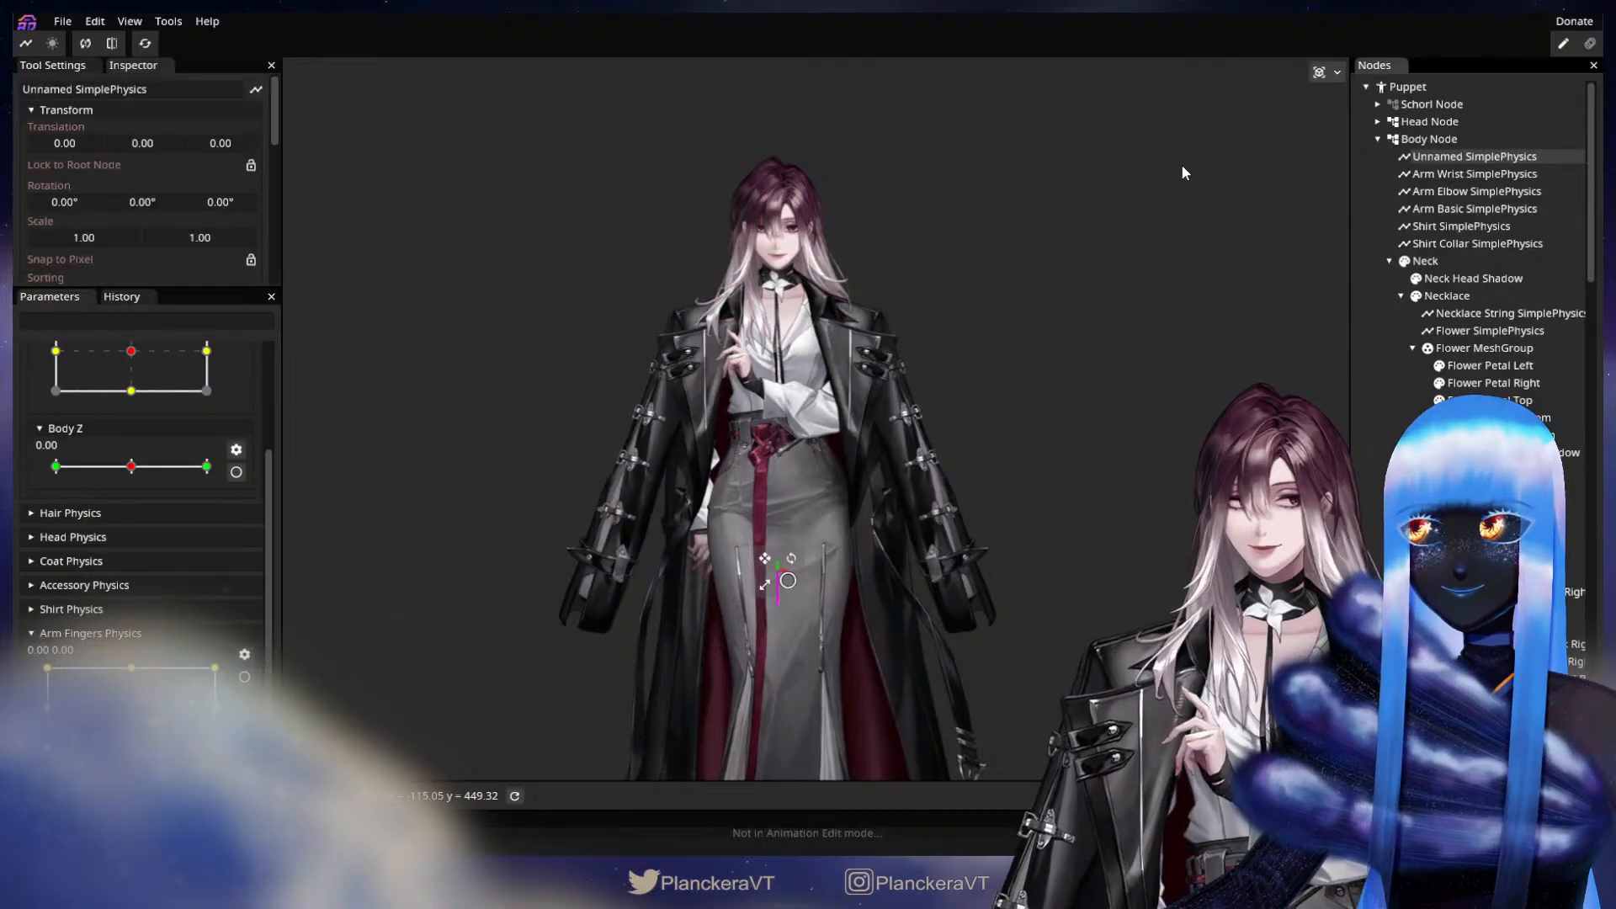
click(74, 89)
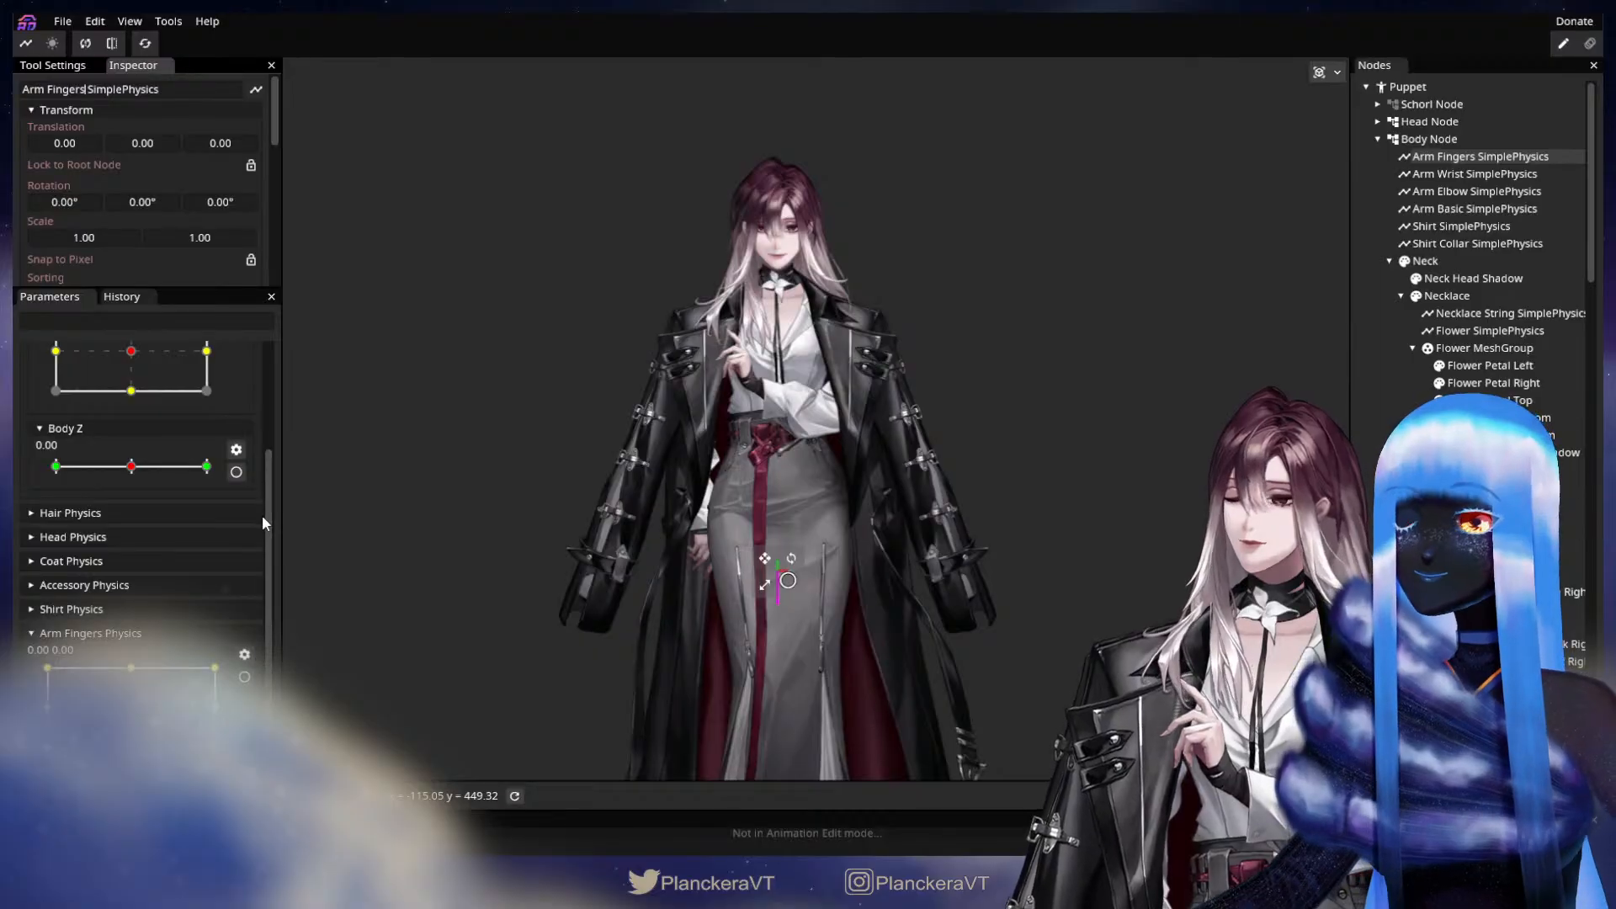
Assign Arm Fingers Physics to the new physics node, with type SpringPendulum and mapping mode XY.
scroll(264, 513, up, 3)
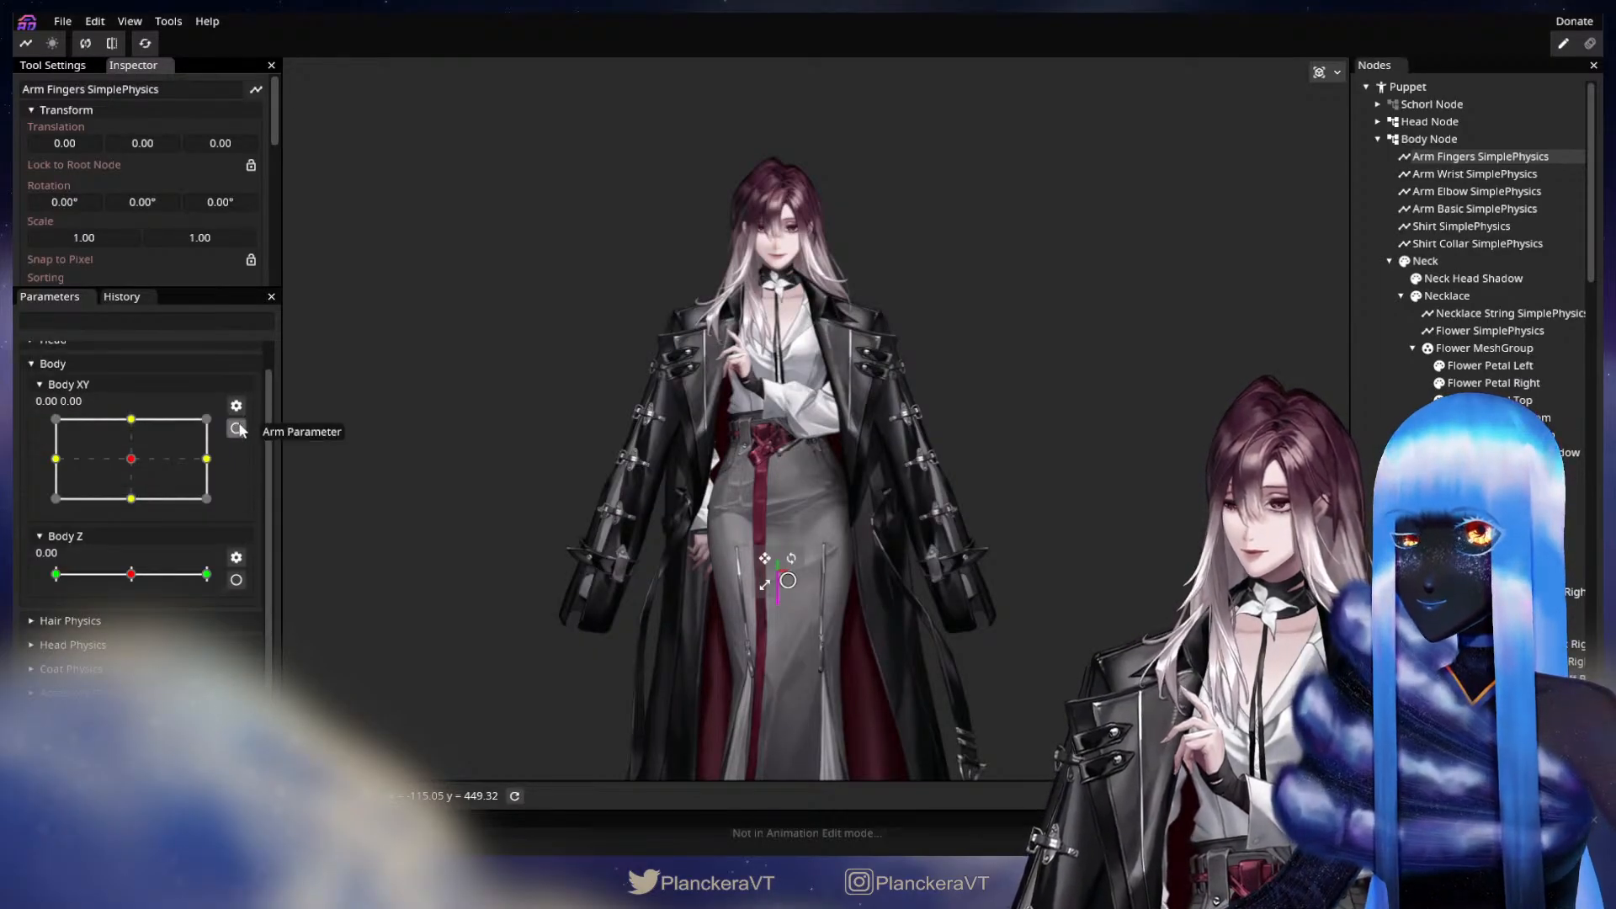
scroll(179, 231, down, 5)
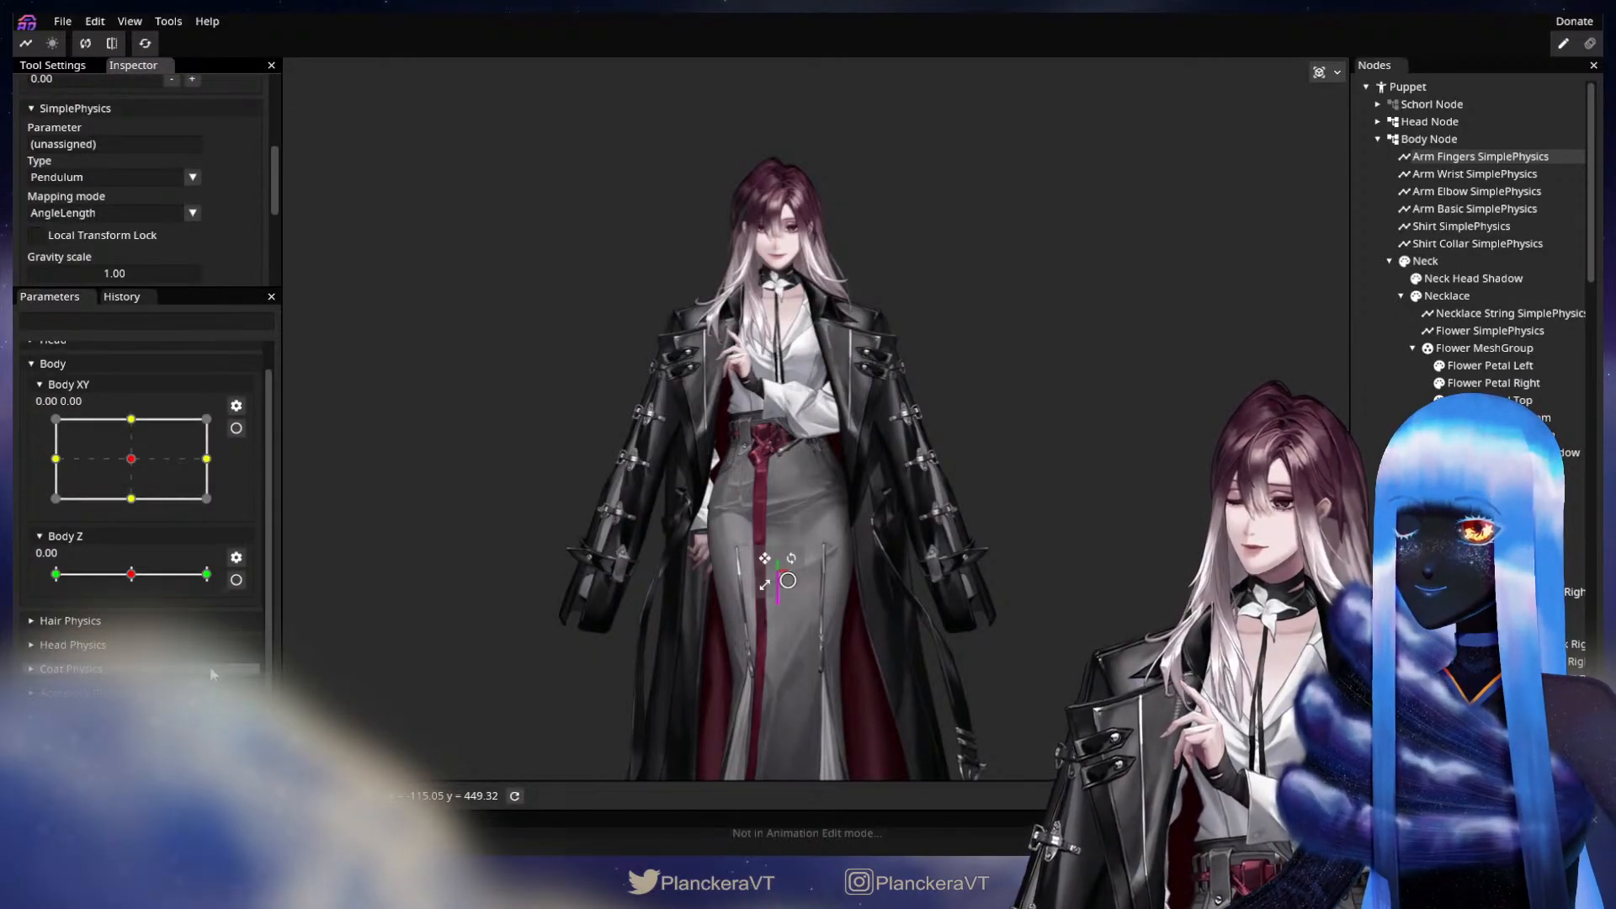
scroll(210, 665, down, 2)
drag(202, 635, 93, 148)
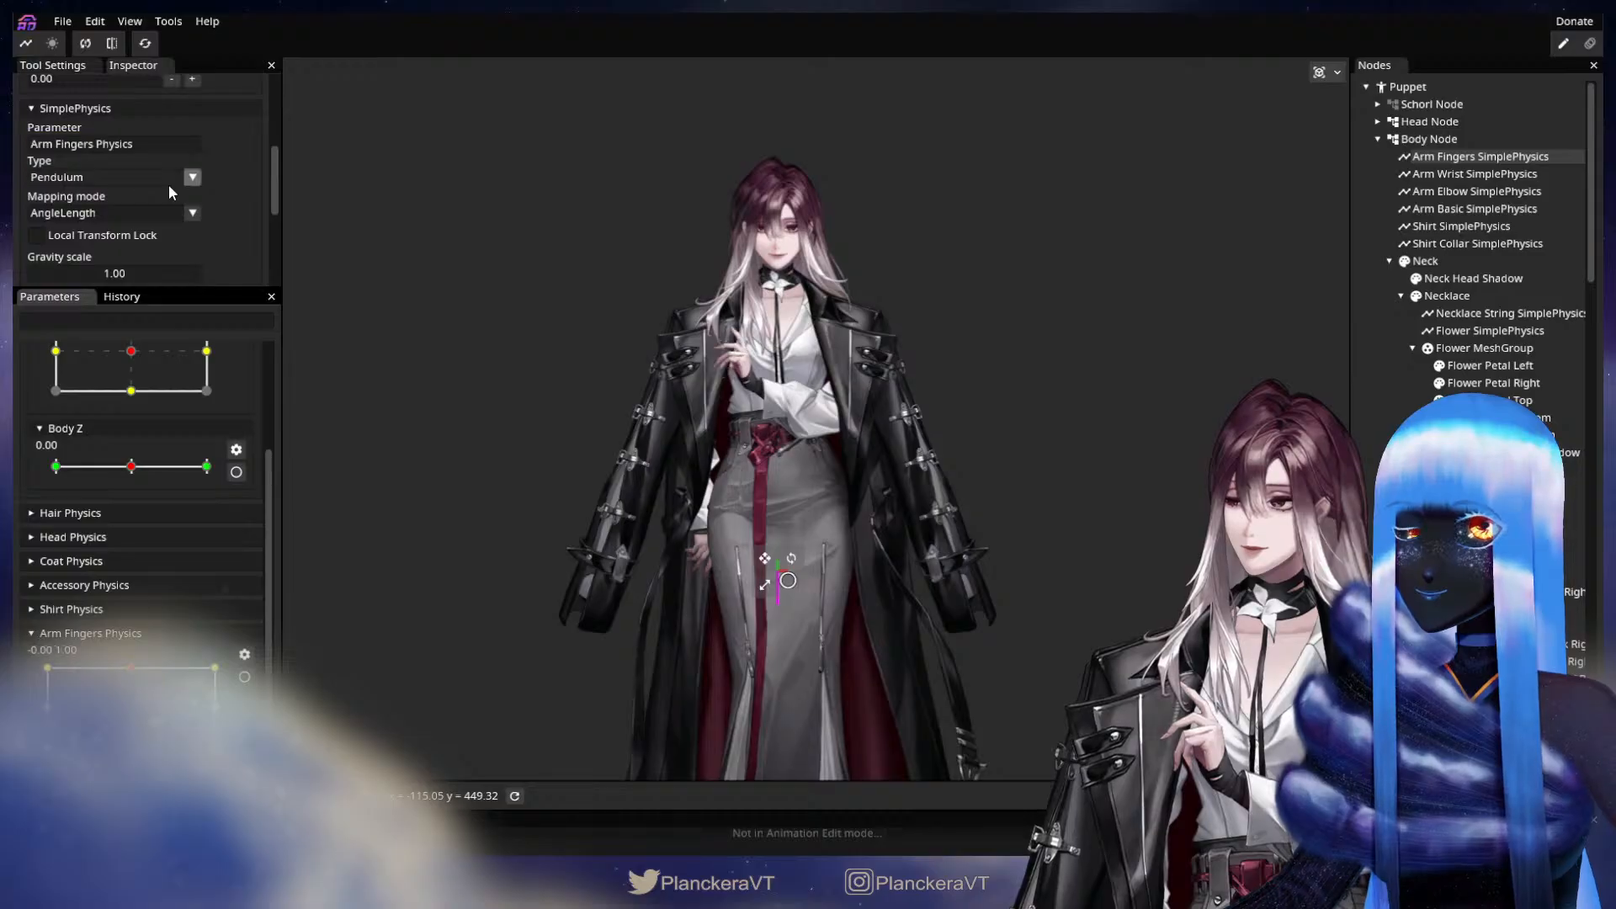
click(192, 178)
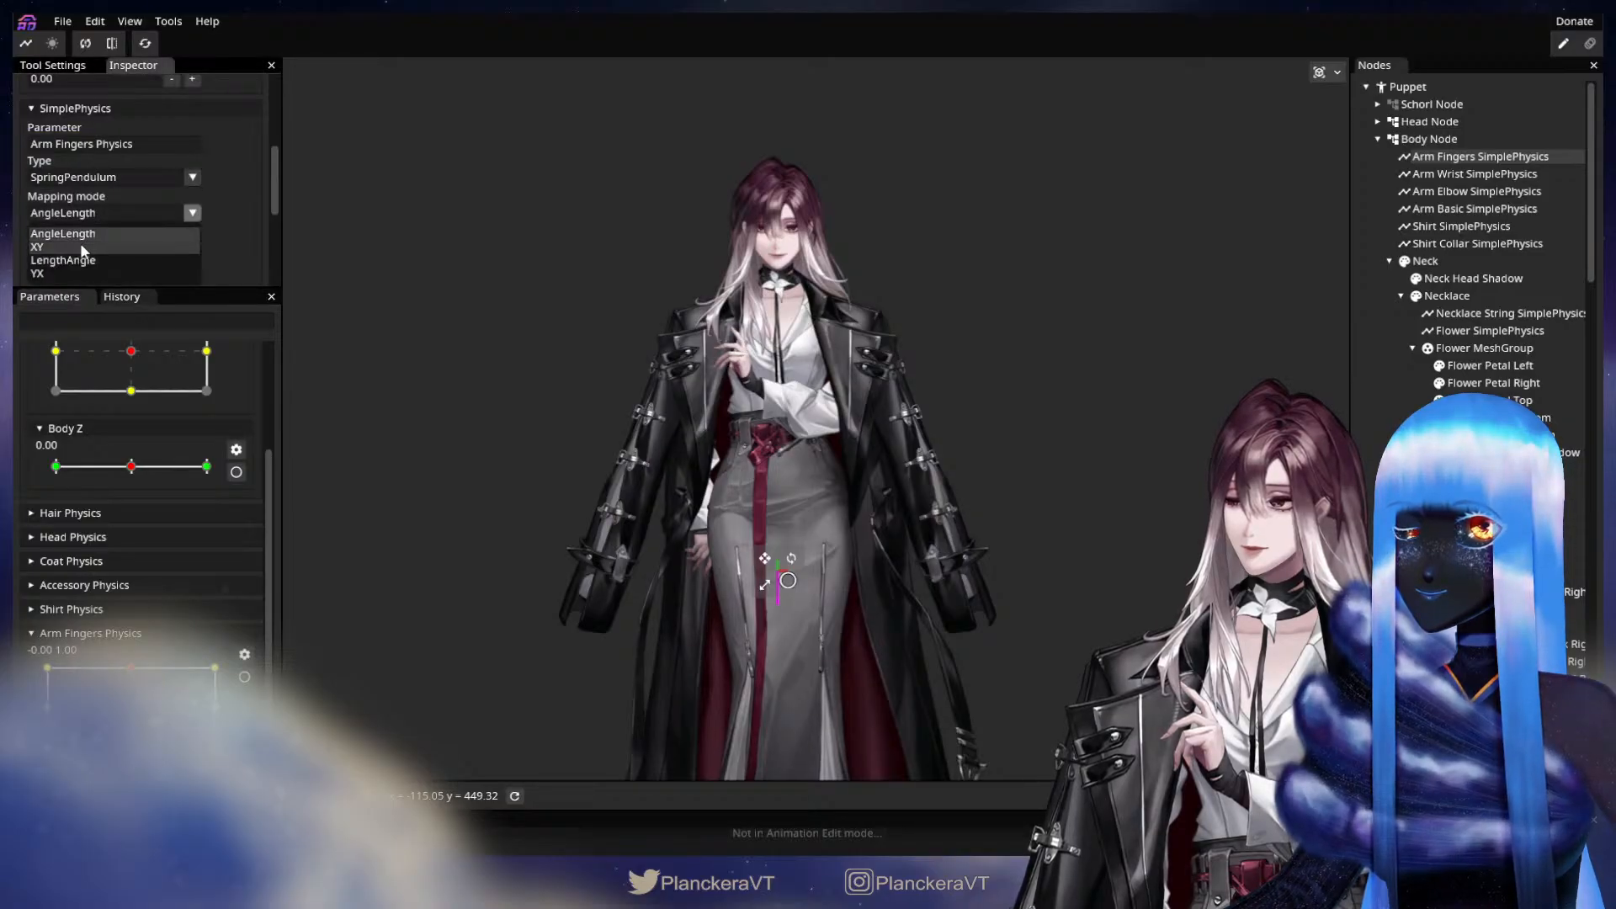
scroll(234, 599, up, 3)
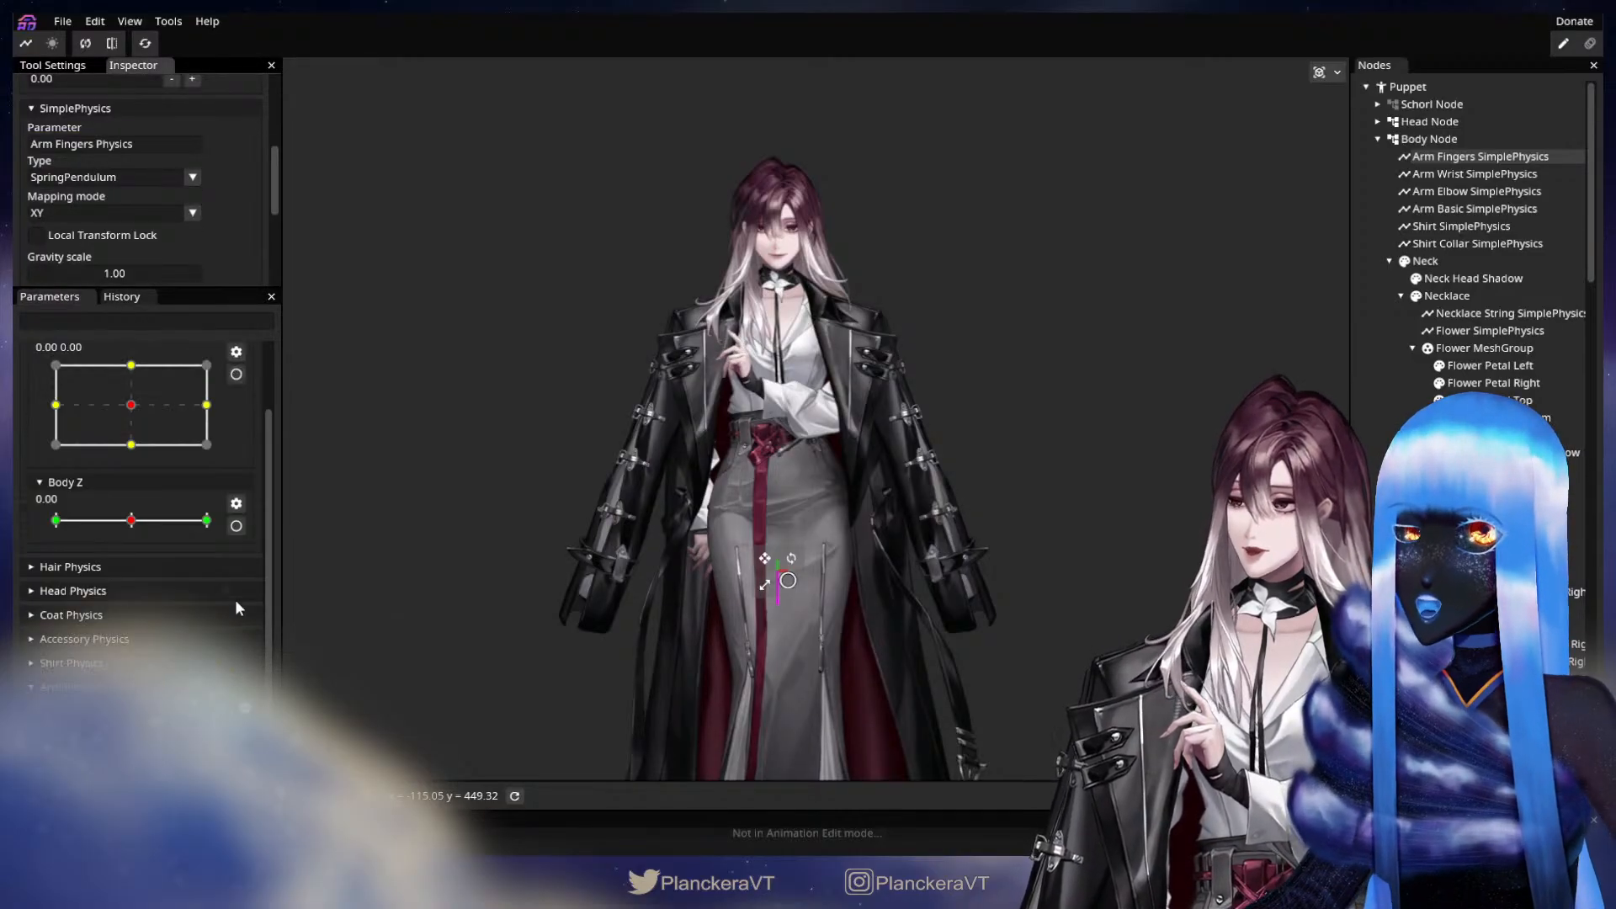
Set both damping values of Arm Fingers SimplePhysics to 0.80.
scroll(236, 596, down, 1)
scroll(143, 228, down, 4)
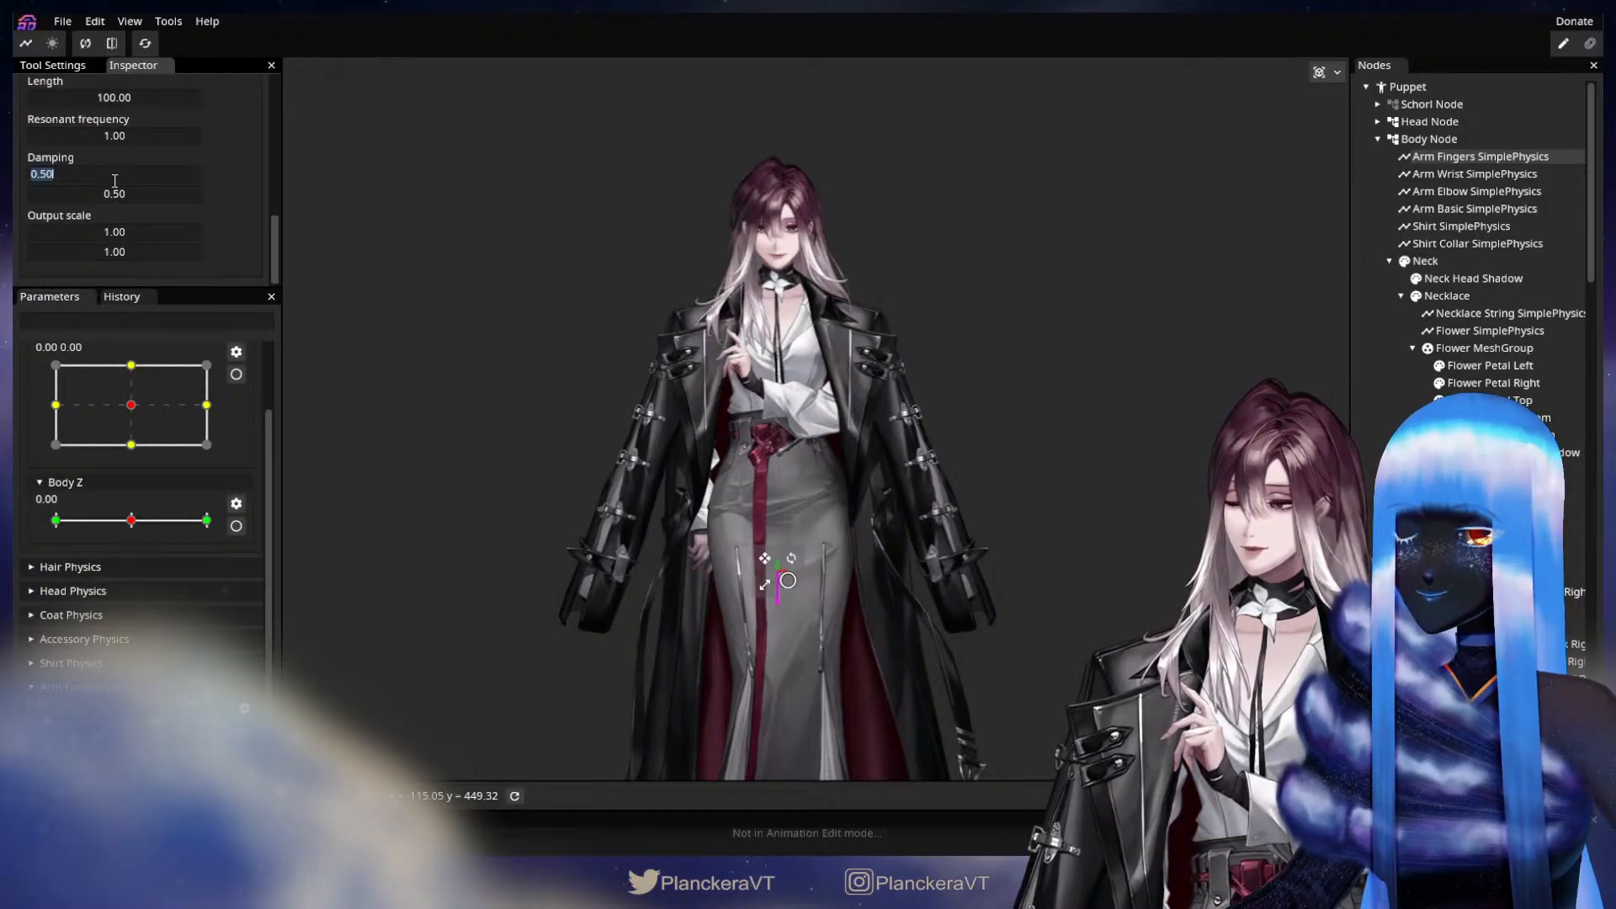
text(.8)
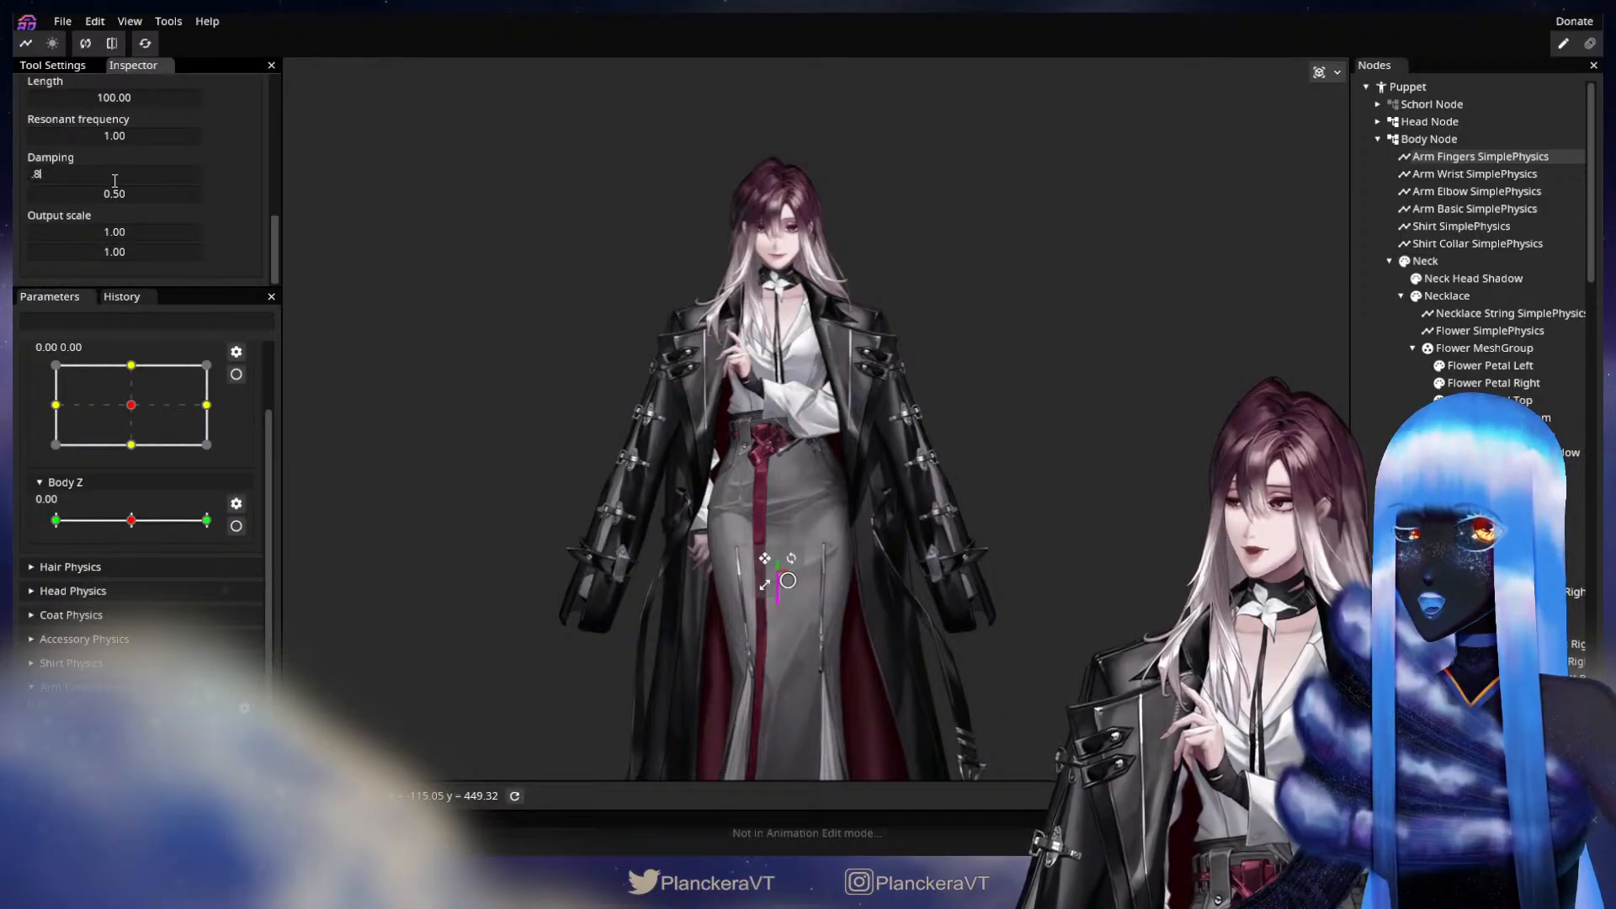
double_click(119, 196)
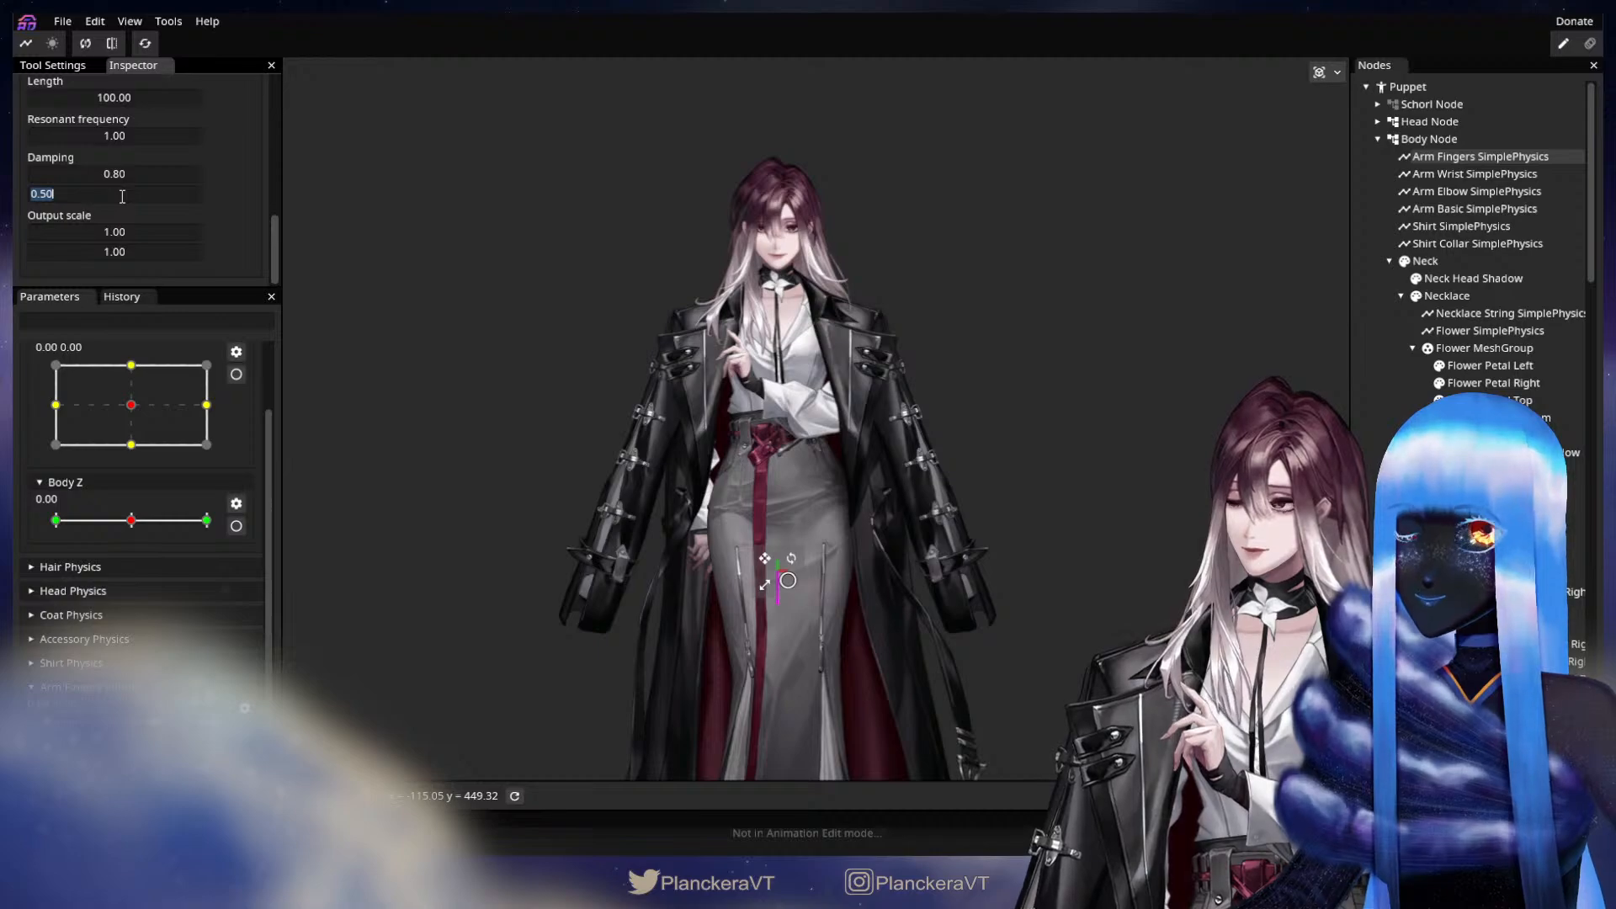
text(08)
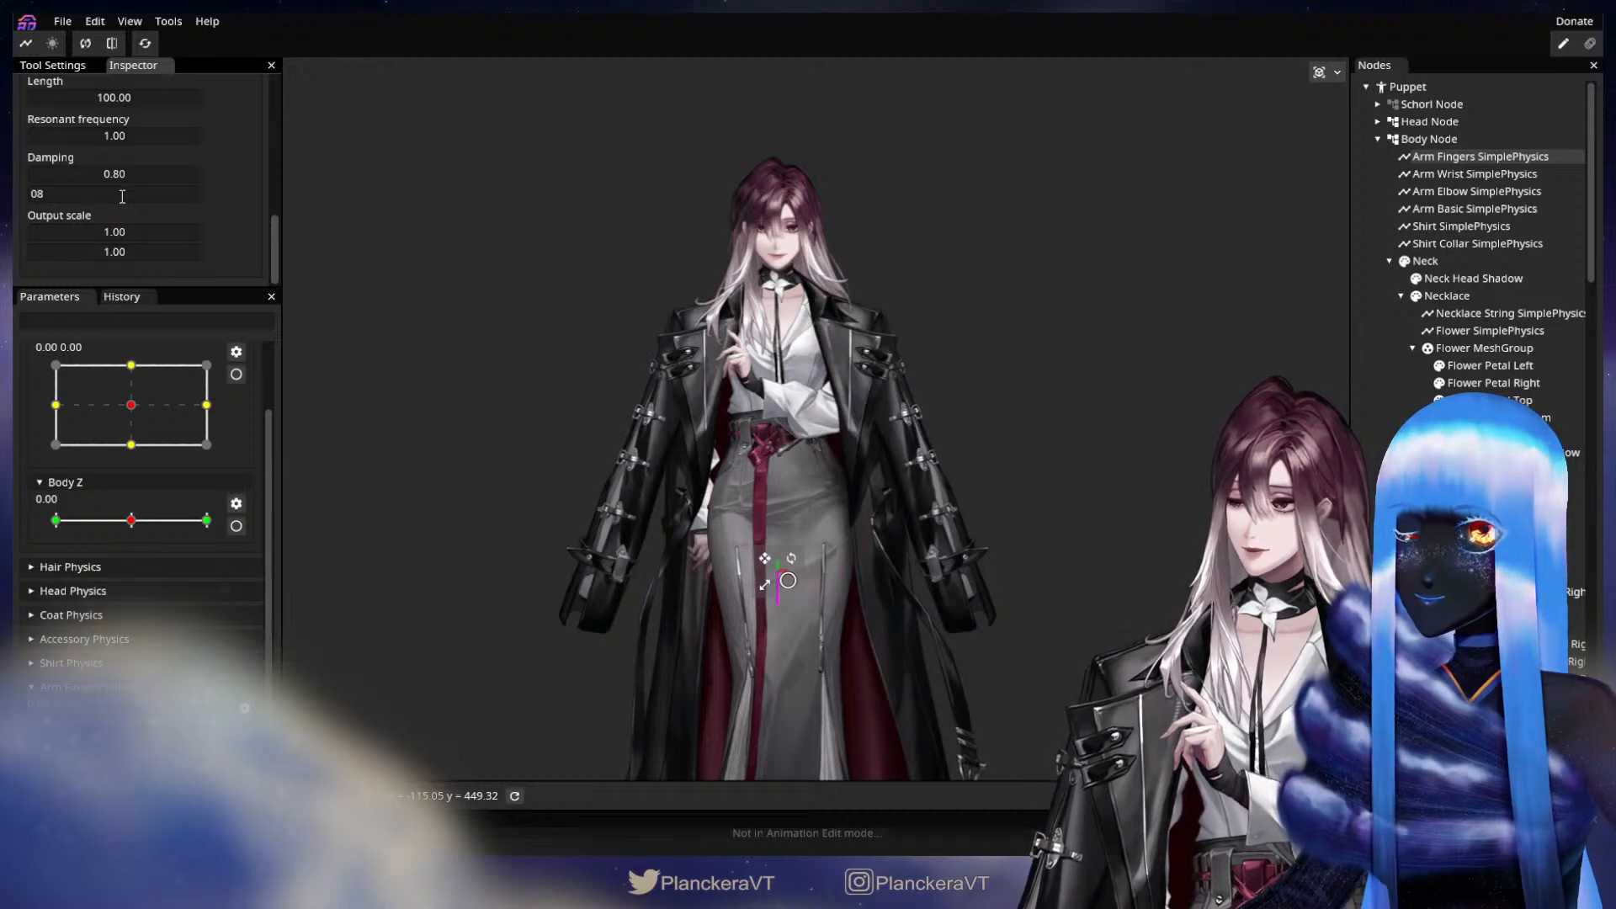
key(BackSpace)
text(.8)
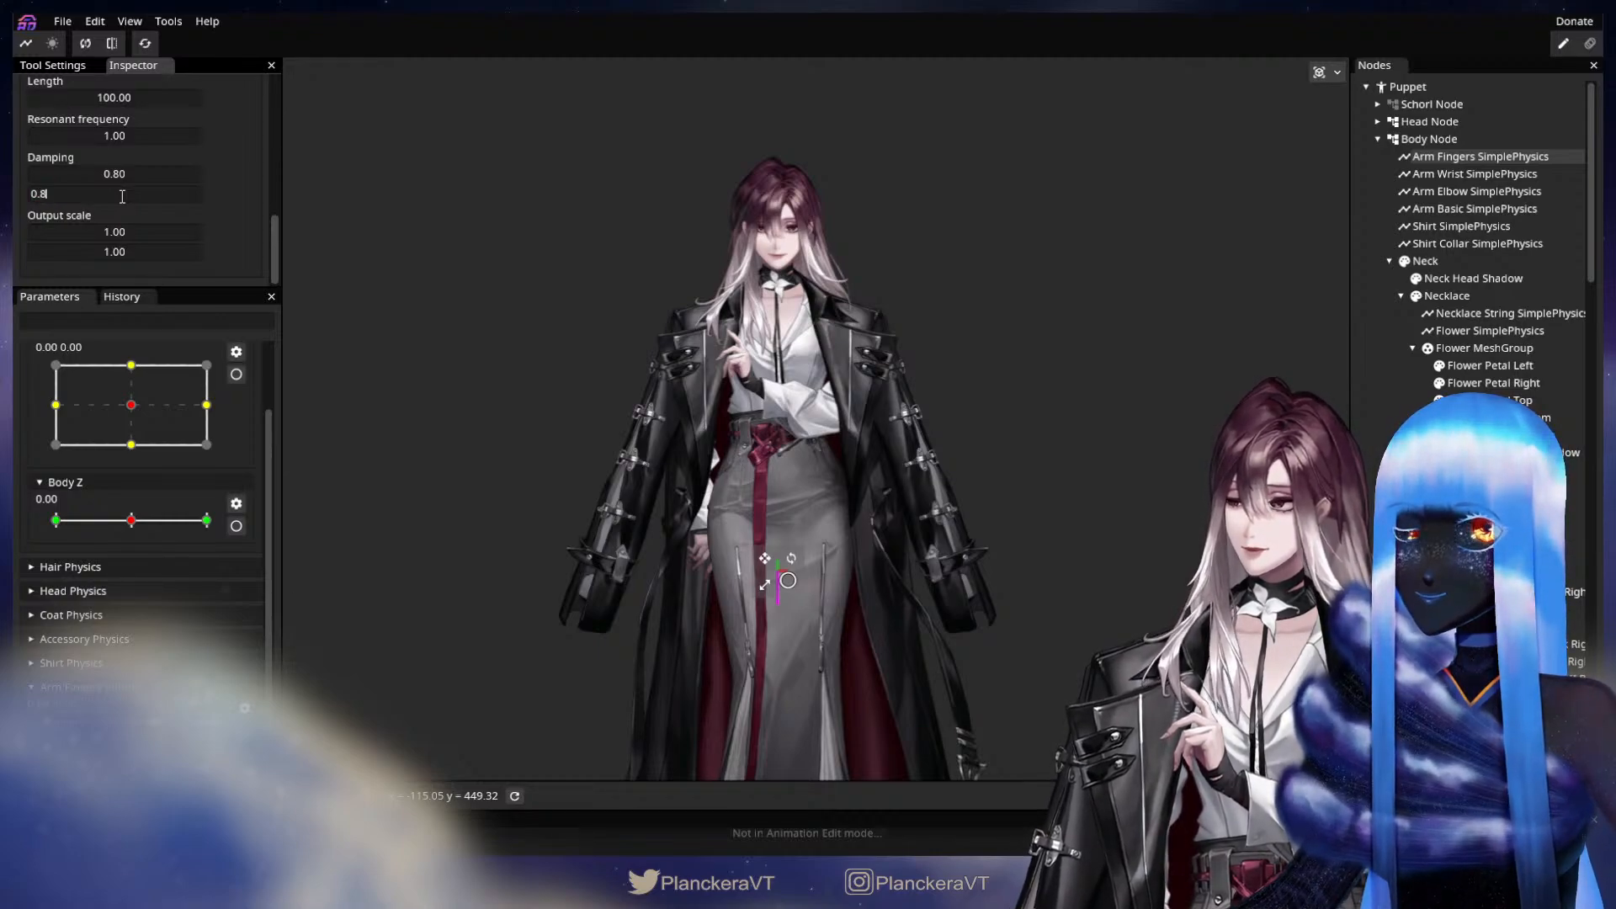
Key the translation of Arm Fingers SimplePhysics at the four Body XY extremes, with Y 85.00 at the 0, -1 keypoint.
key(Return)
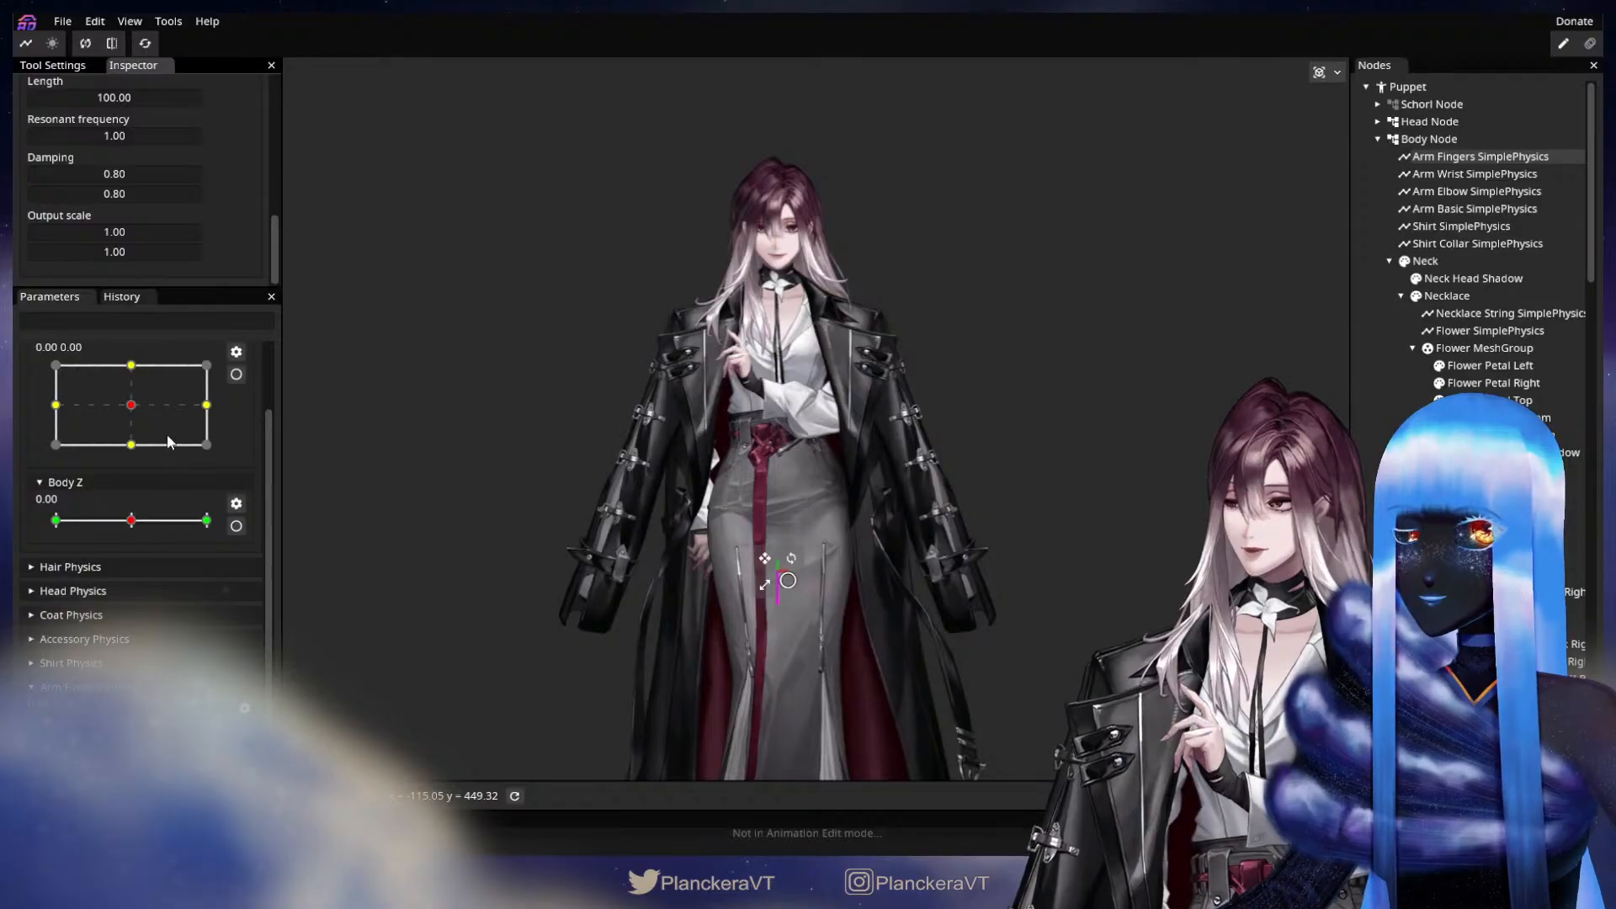
scroll(210, 471, up, 2)
click(235, 463)
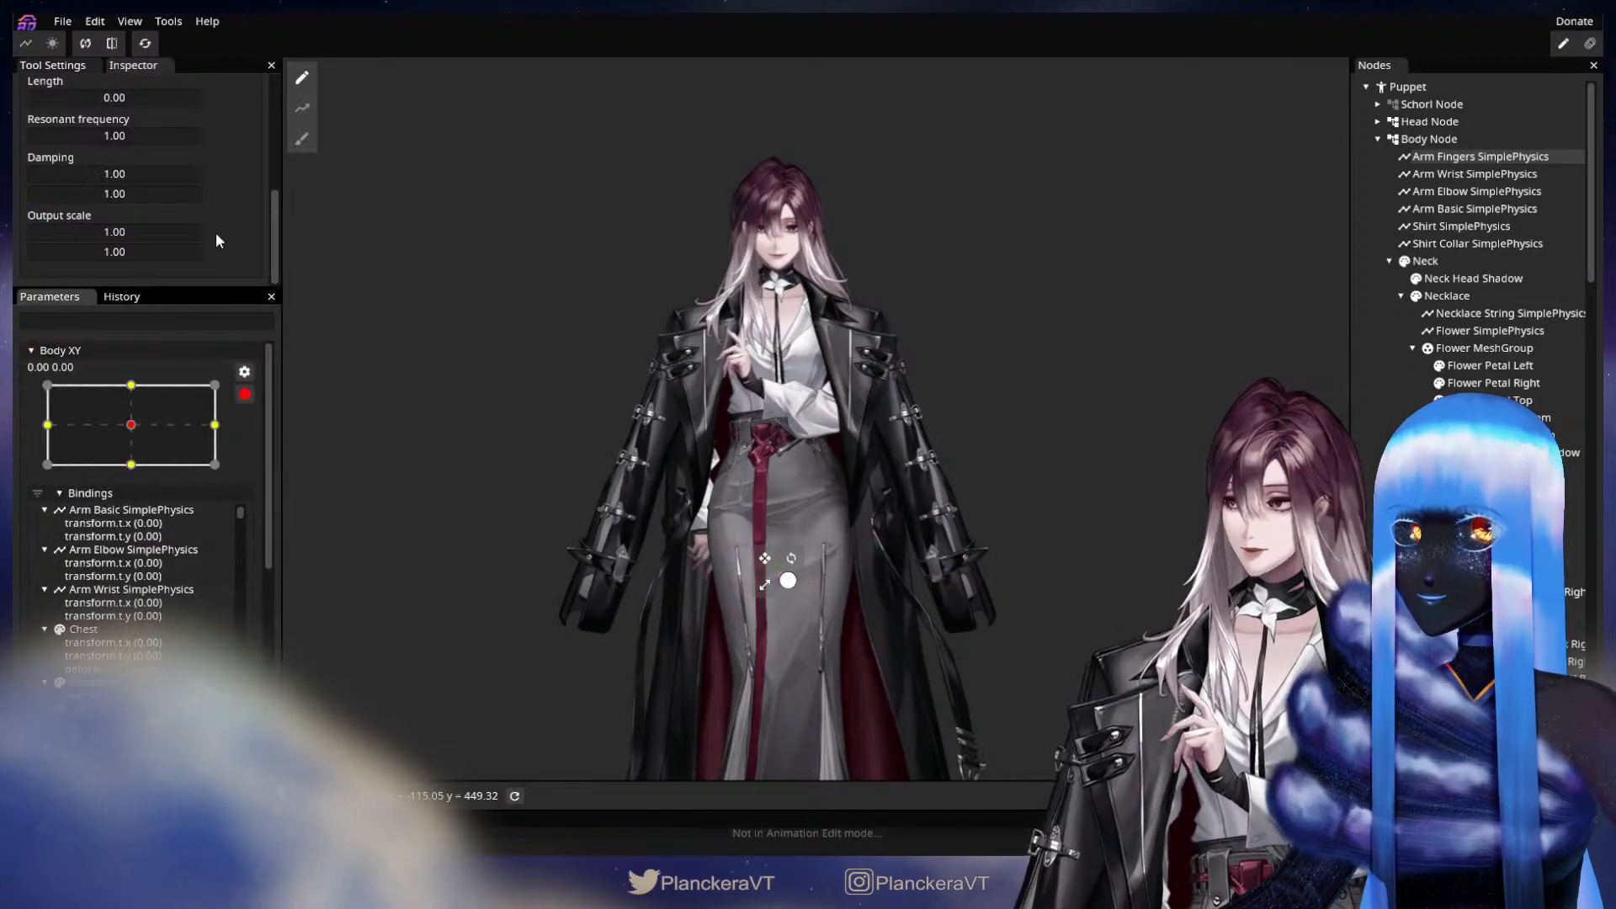
scroll(215, 233, up, 5)
click(47, 424)
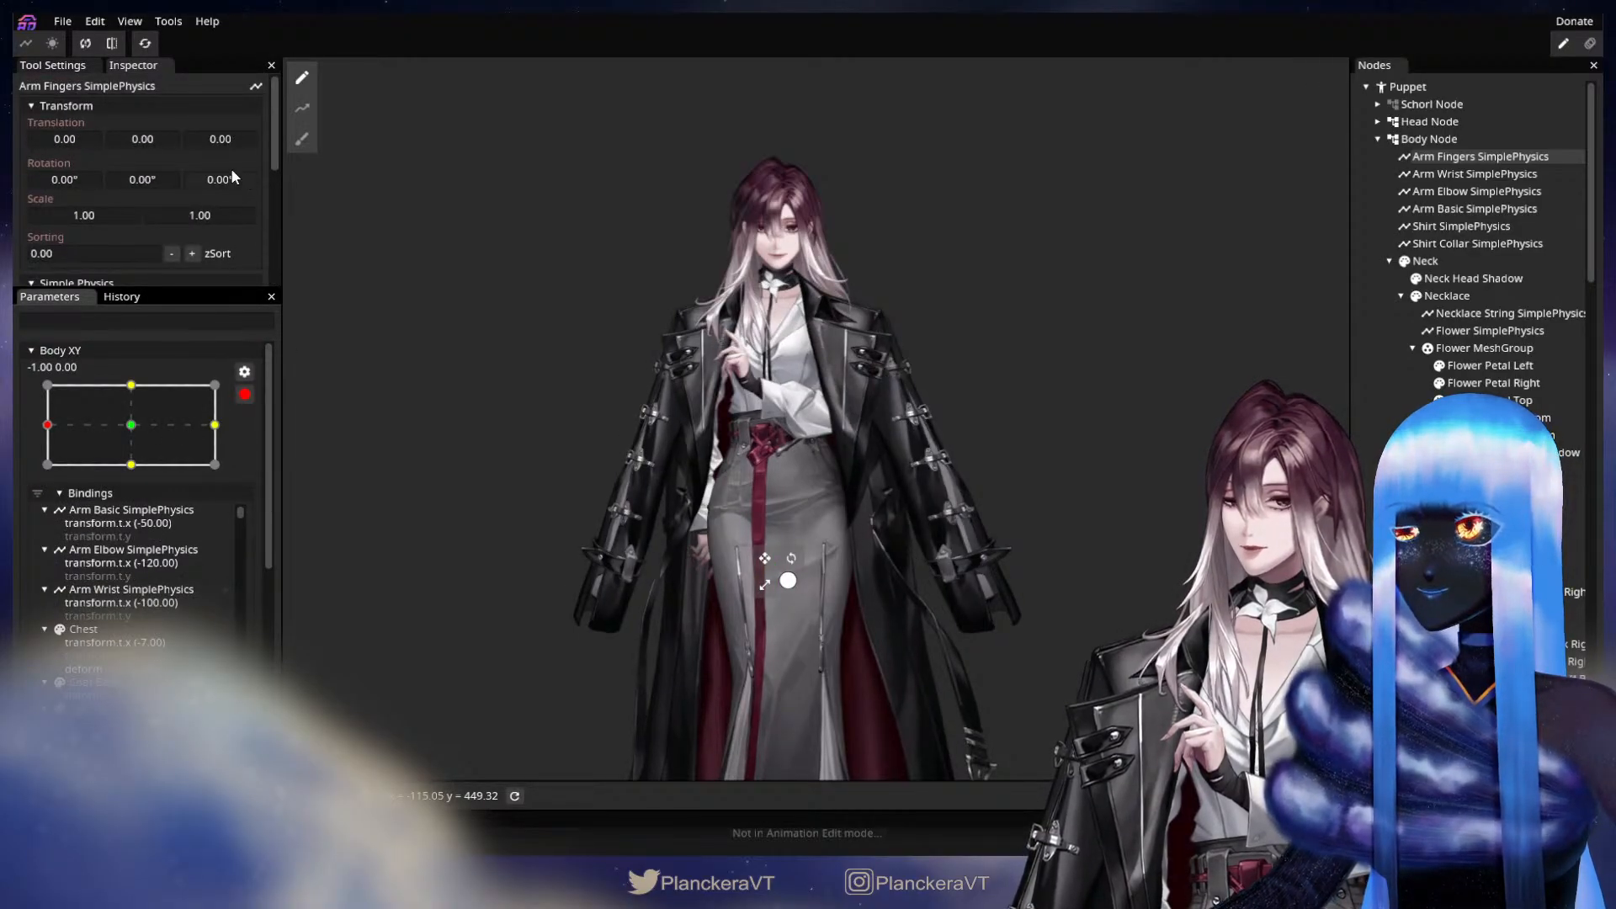
drag(74, 141, 224, 133)
click(216, 424)
click(132, 384)
click(131, 464)
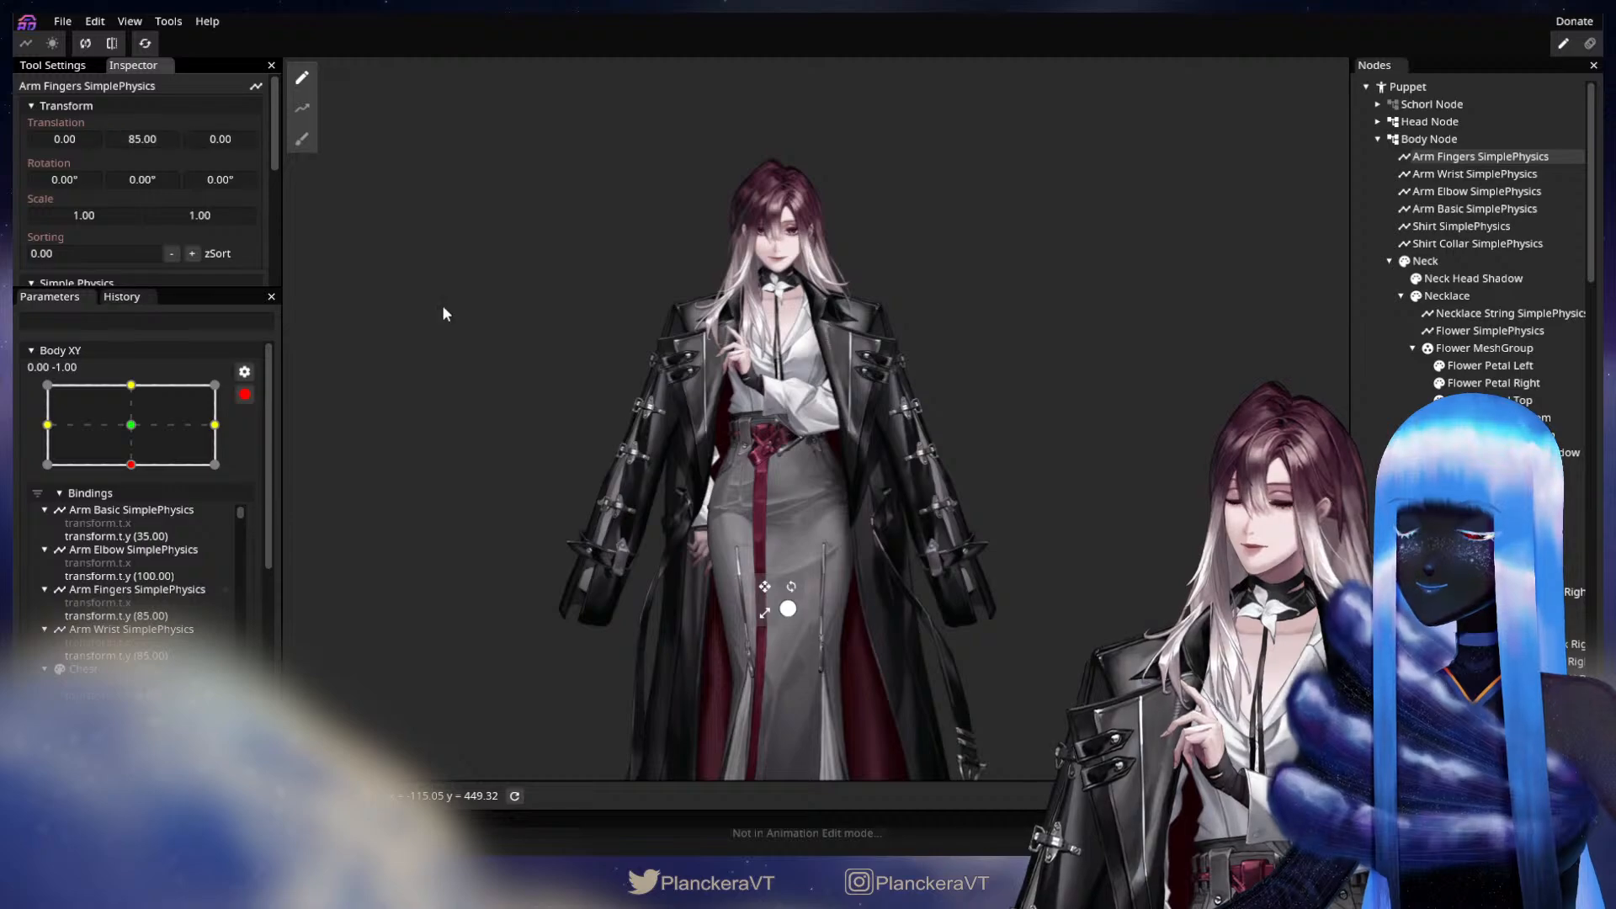
click(243, 394)
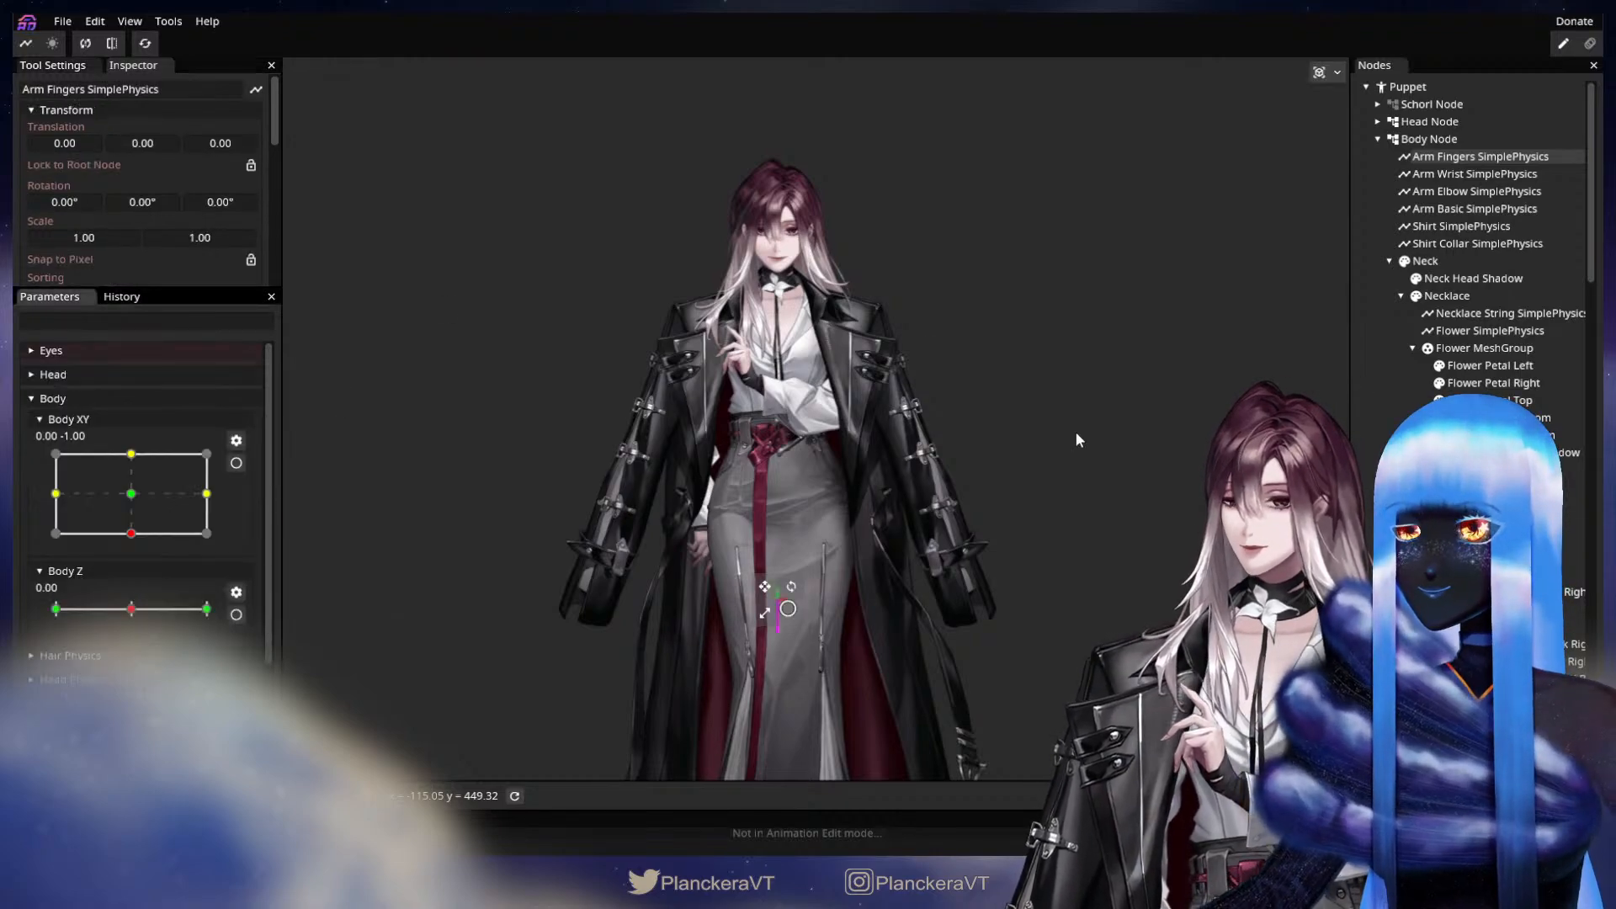
Preview the rig by moving Body XY off-centre and sweeping the Mouth parameter from its lower to its upper extreme.
click(1375, 385)
drag(130, 533, 99, 457)
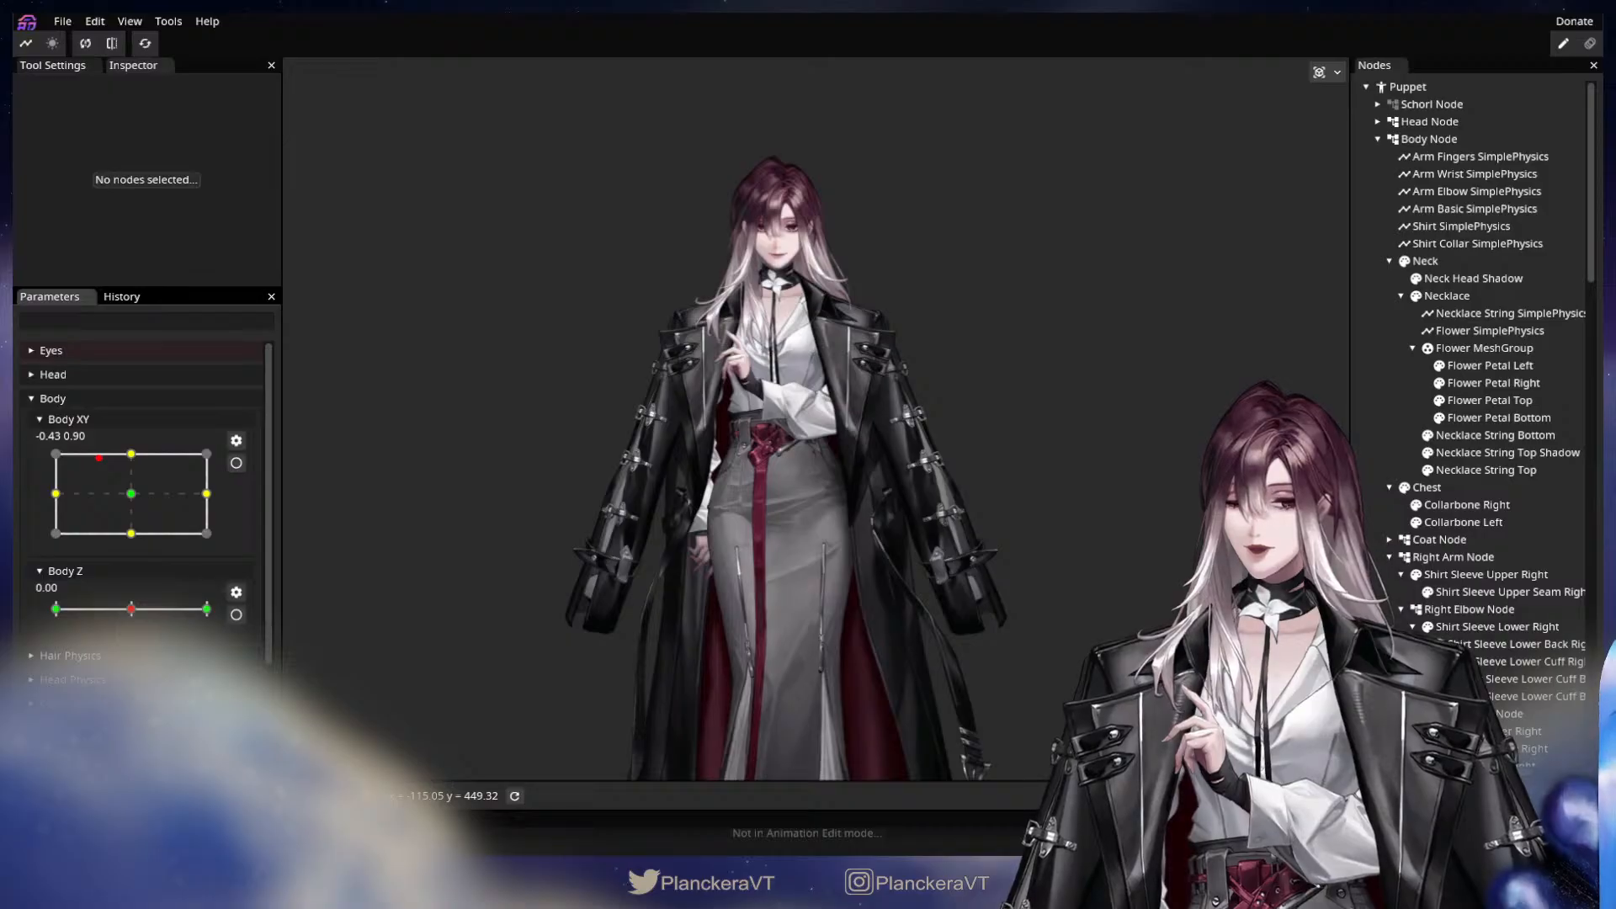
click(85, 376)
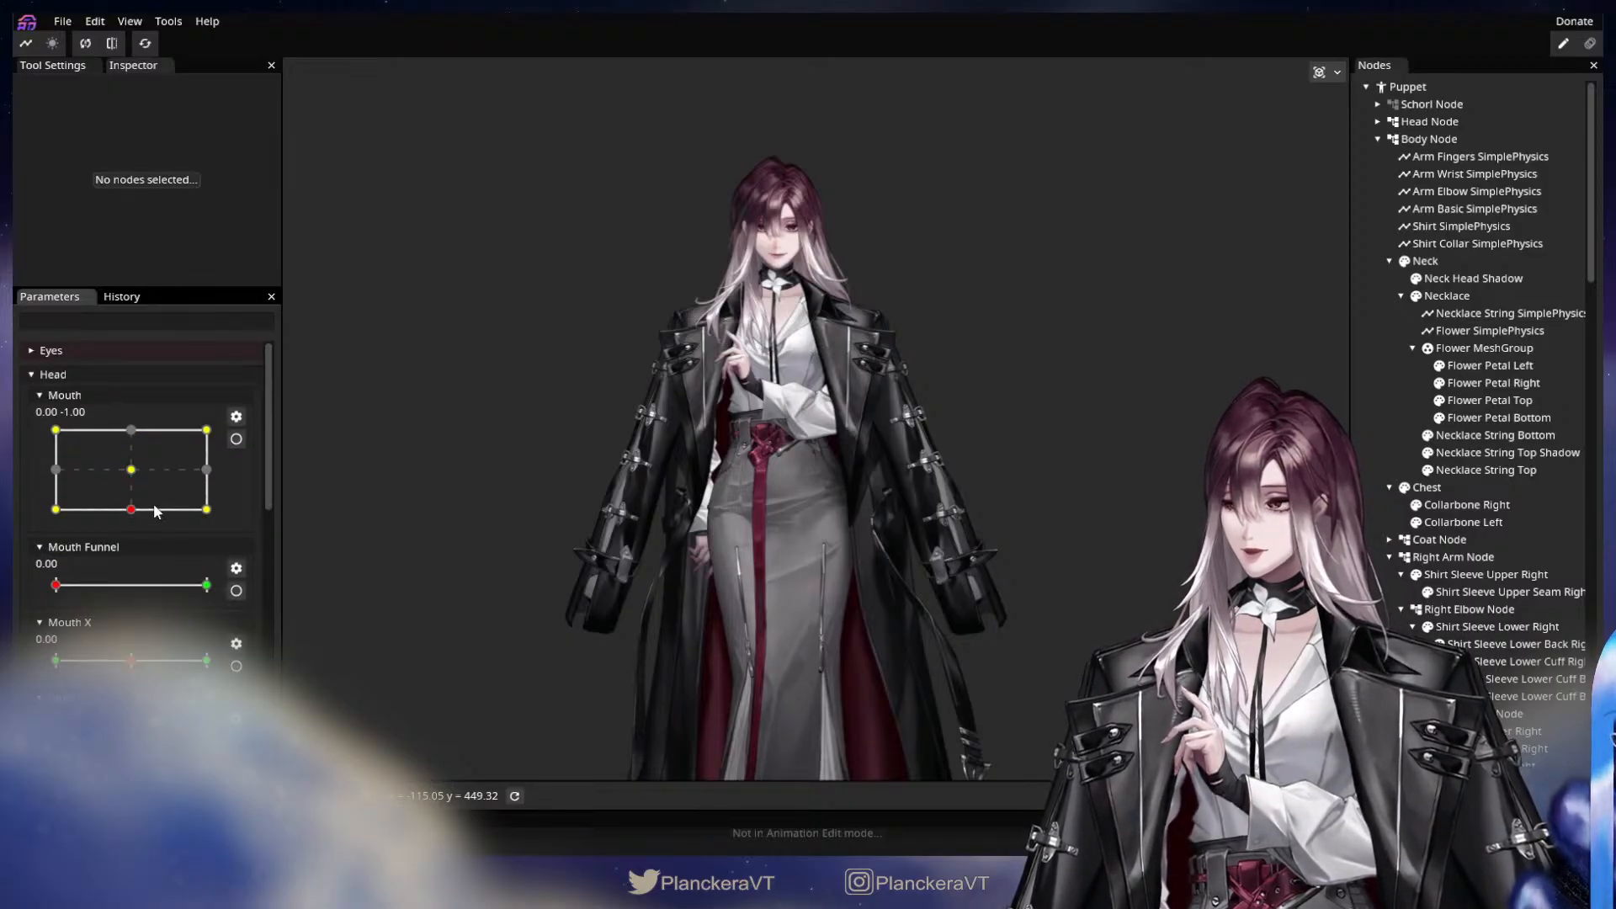
drag(138, 510, 132, 510)
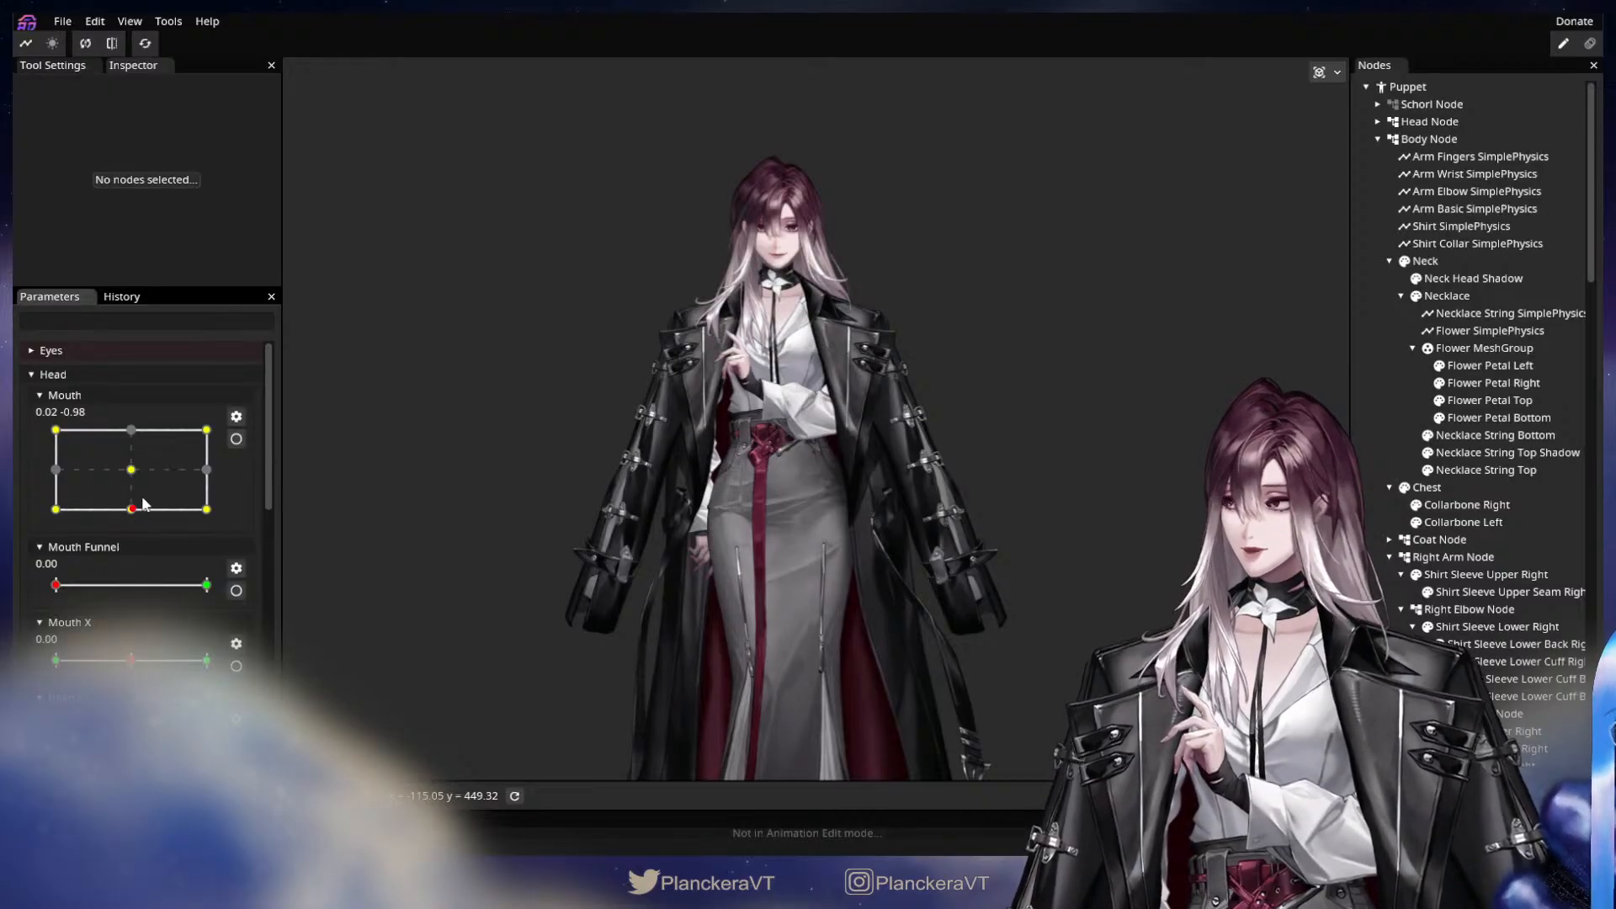
drag(132, 509, 135, 433)
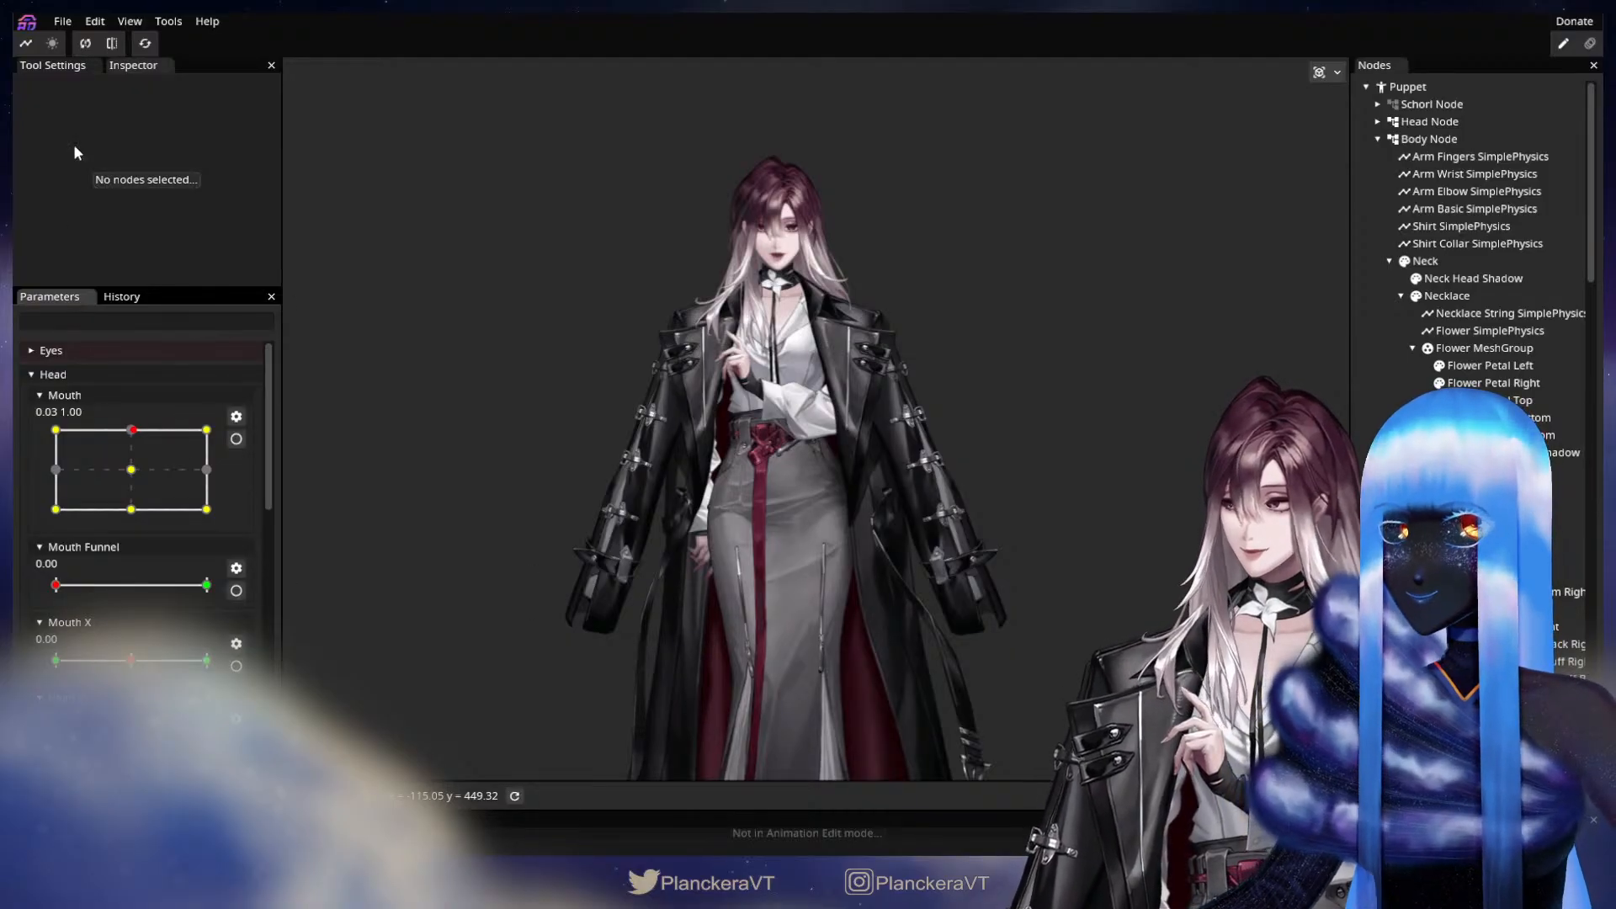
click(98, 375)
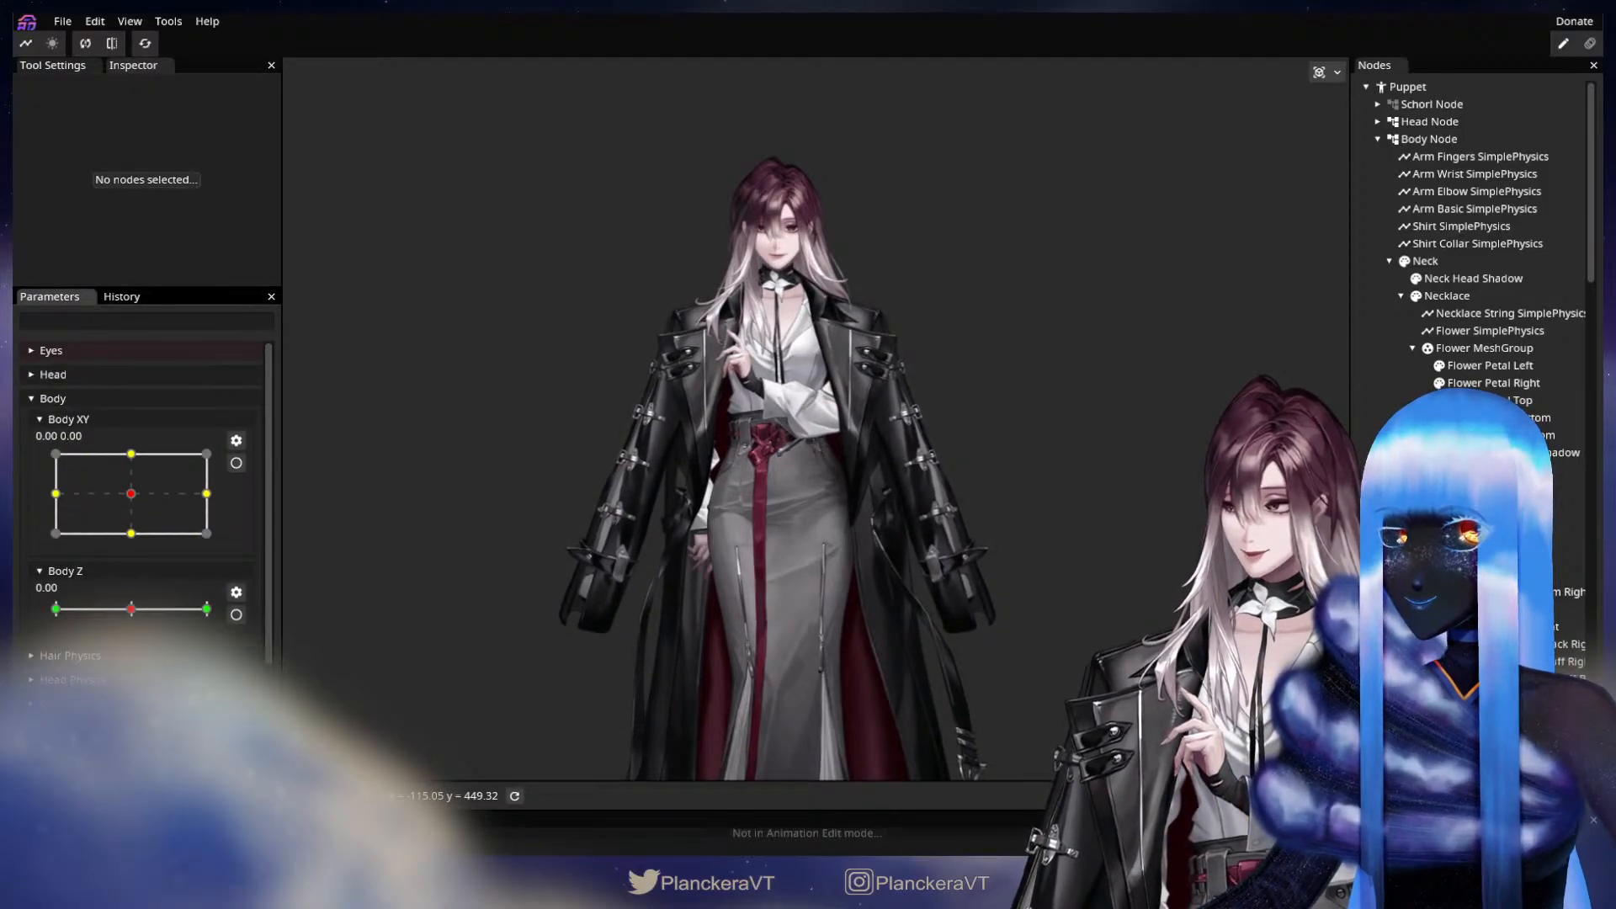
Test the body physics with small Body XY movements around the centre, finishing at 0.03, 0.00.
mouse_move(144, 504)
mouse_down()
mouse_move(176, 504)
mouse_move(58, 495)
mouse_move(88, 500)
mouse_move(77, 510)
mouse_move(126, 484)
mouse_move(82, 467)
mouse_move(79, 496)
mouse_move(97, 468)
mouse_move(74, 470)
mouse_move(141, 452)
mouse_move(92, 488)
mouse_move(200, 505)
mouse_move(228, 468)
mouse_move(133, 493)
mouse_up()
click(169, 21)
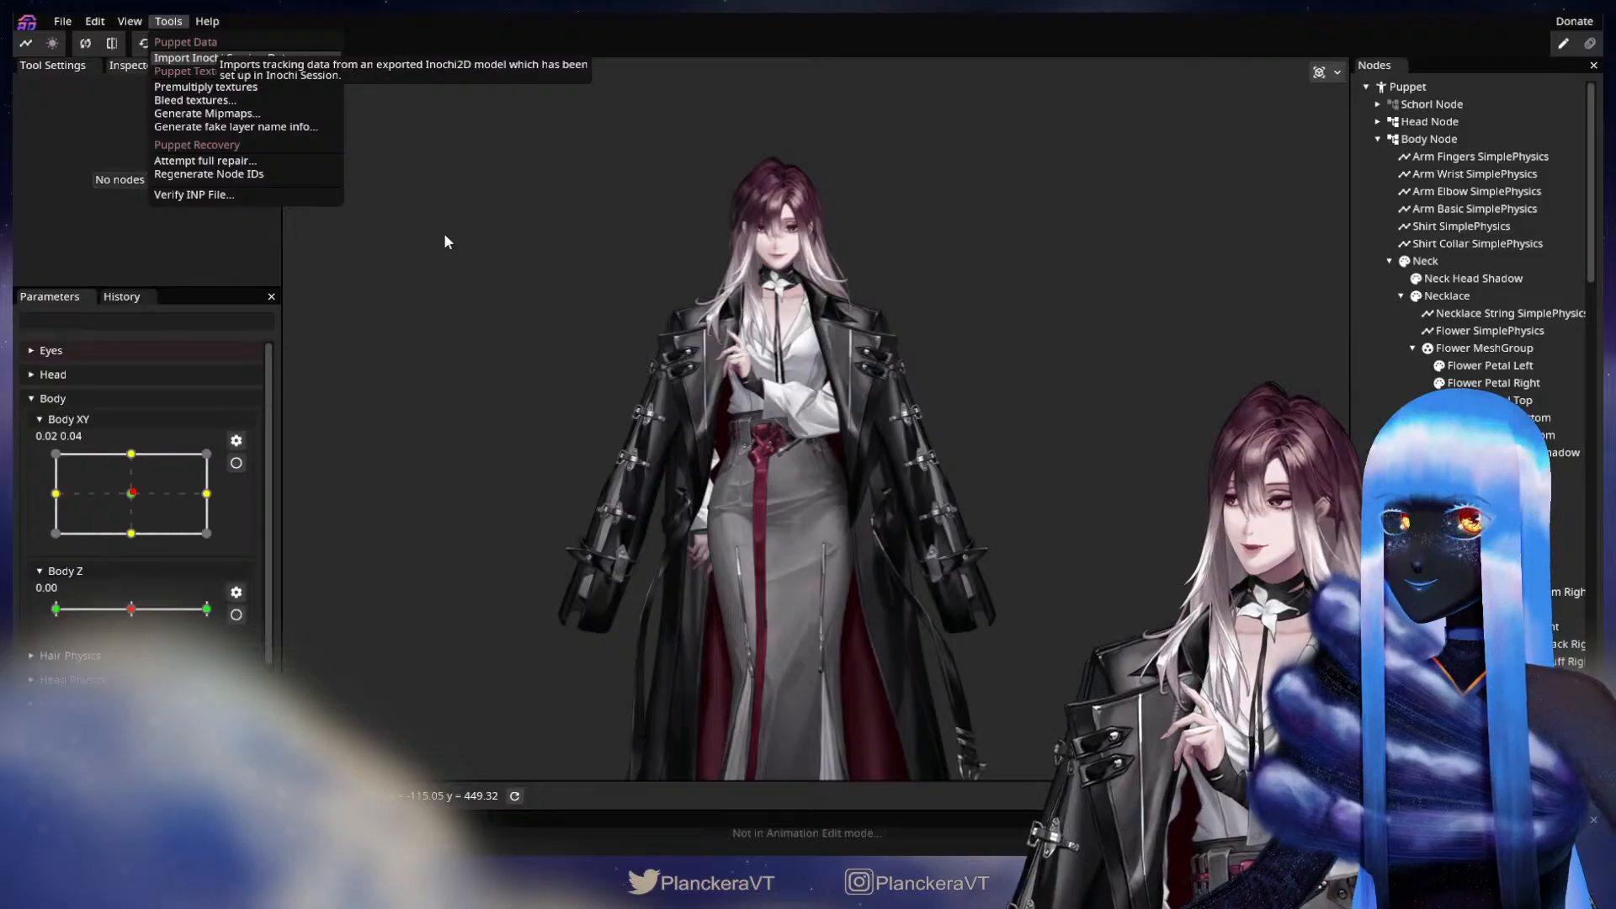
click(425, 345)
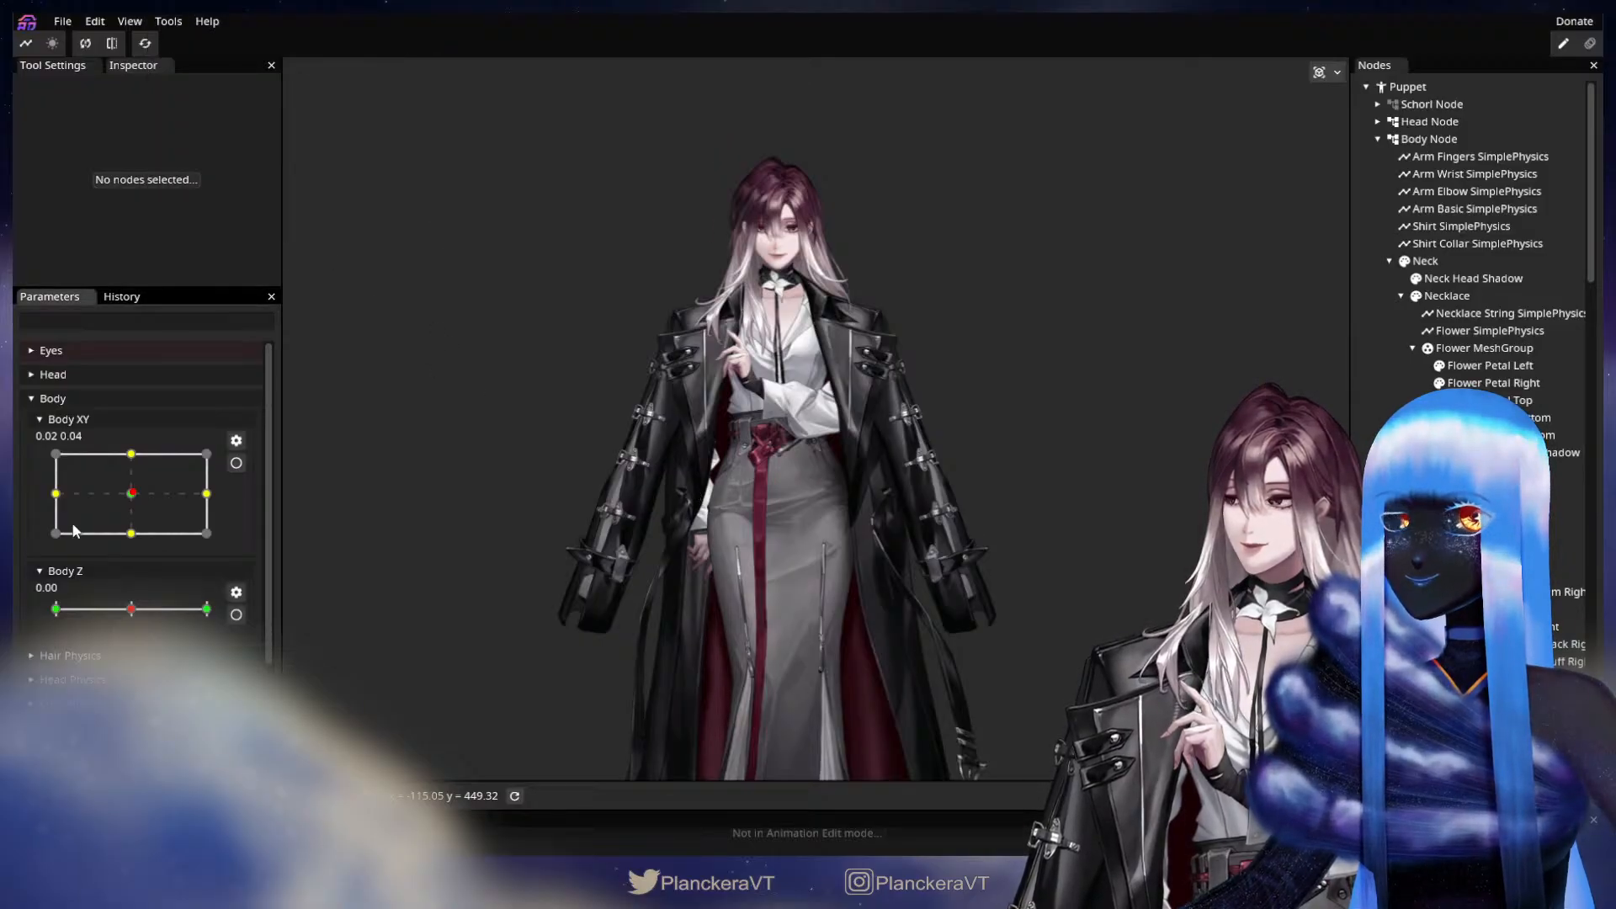
mouse_move(124, 487)
mouse_down()
mouse_move(97, 483)
mouse_move(134, 494)
mouse_up()
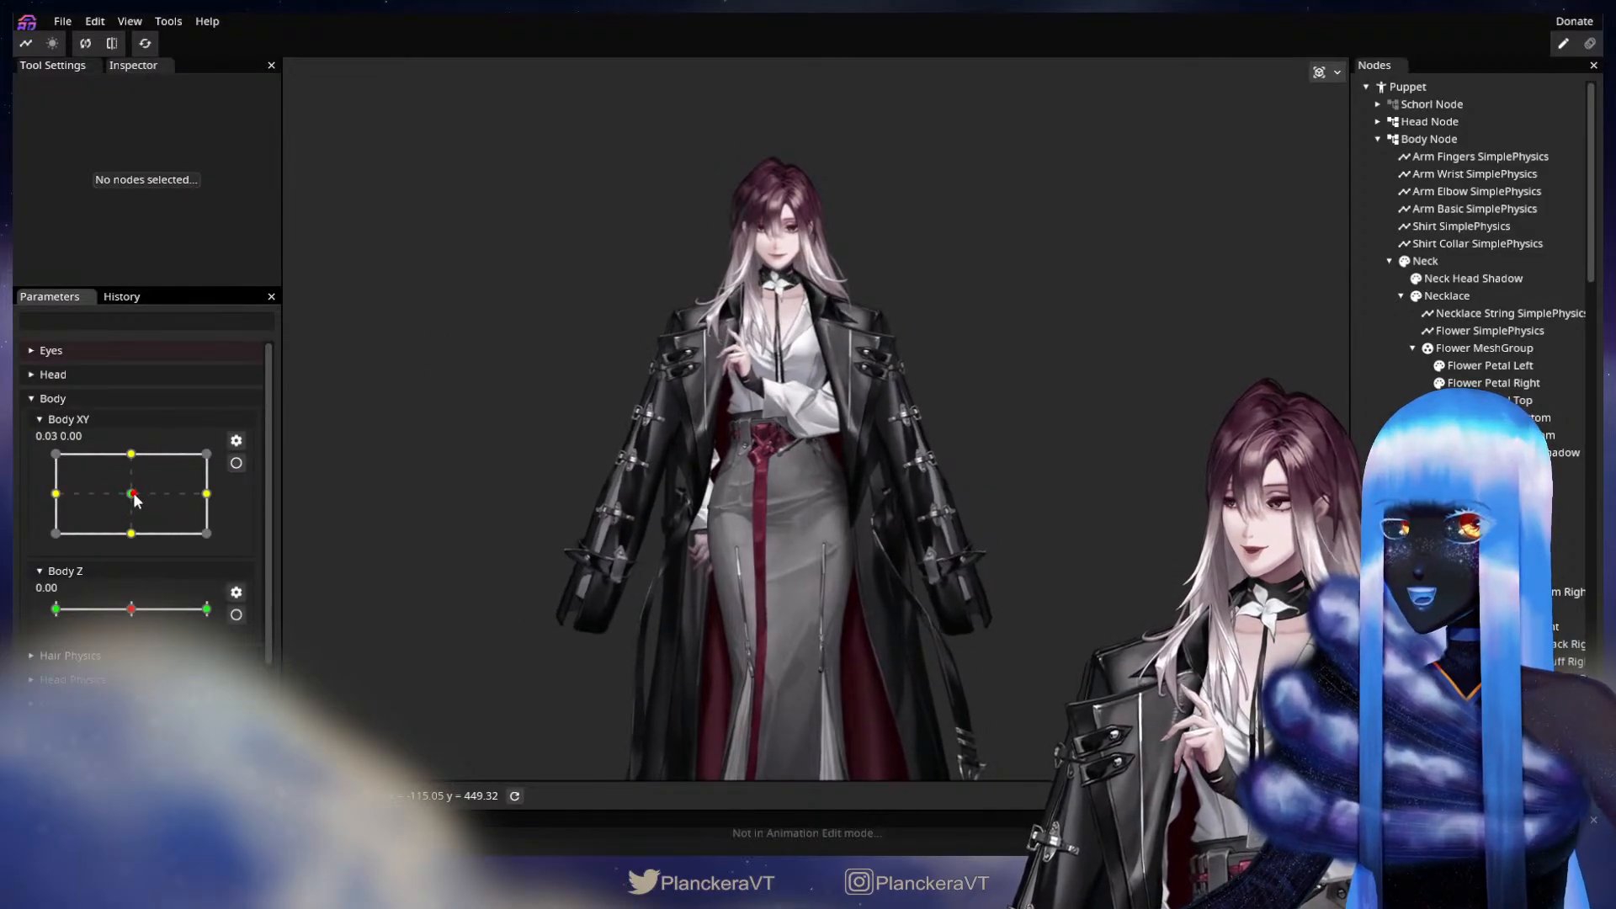
Export the puppet as shalommodel1.inp with the texture atlas resolution set to 4096x4096.
click(62, 21)
mouse_move(88, 139)
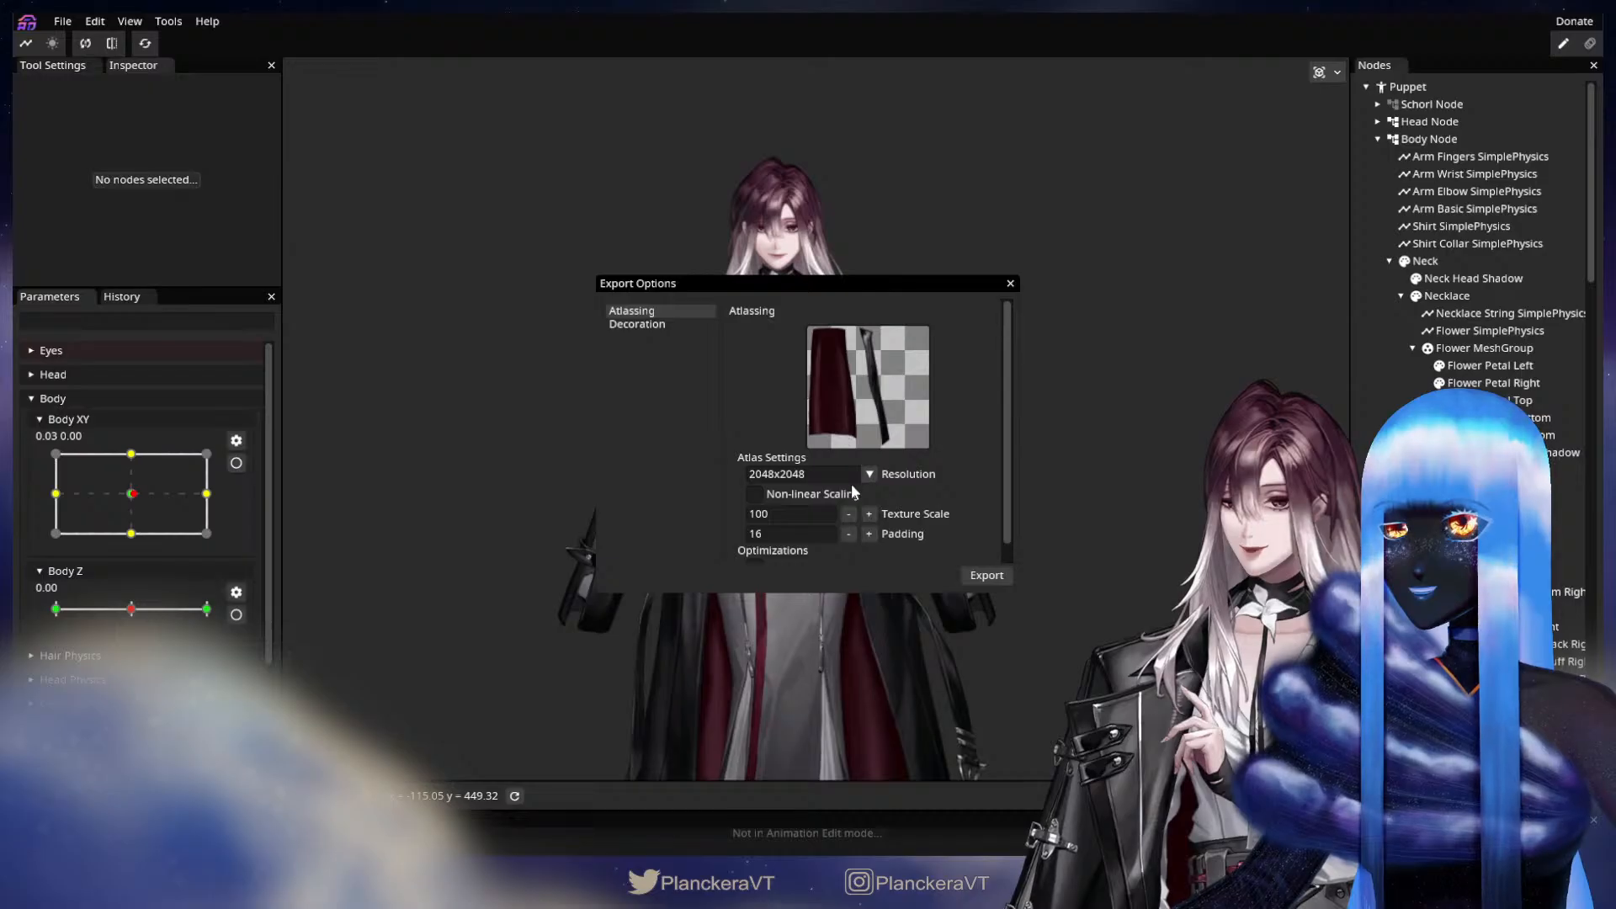
click(854, 478)
click(787, 508)
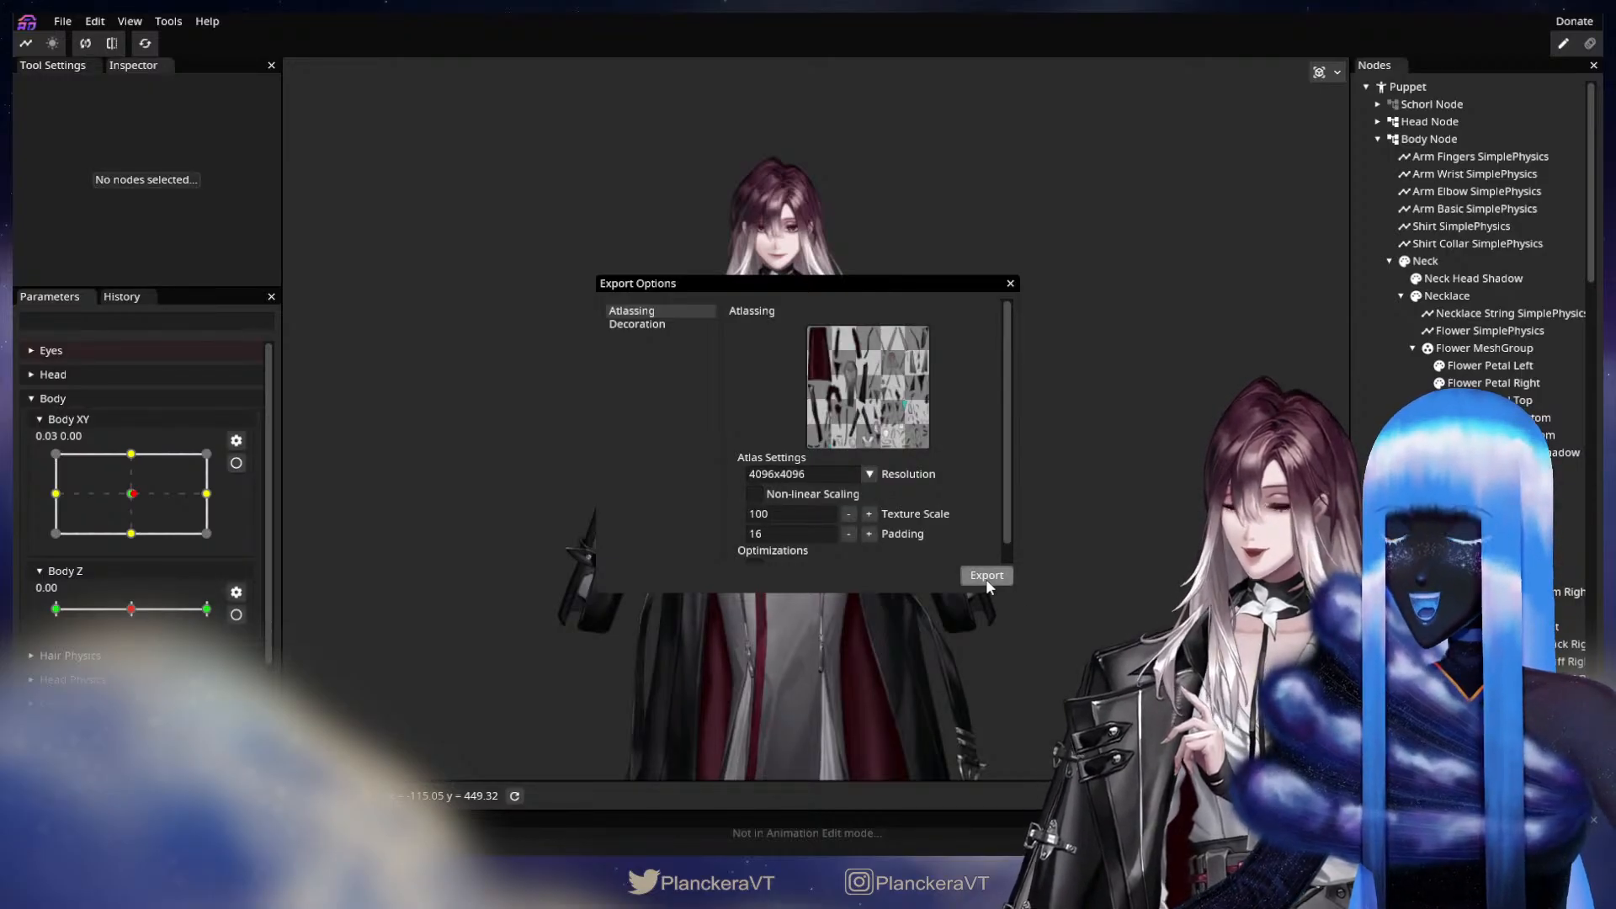
click(987, 577)
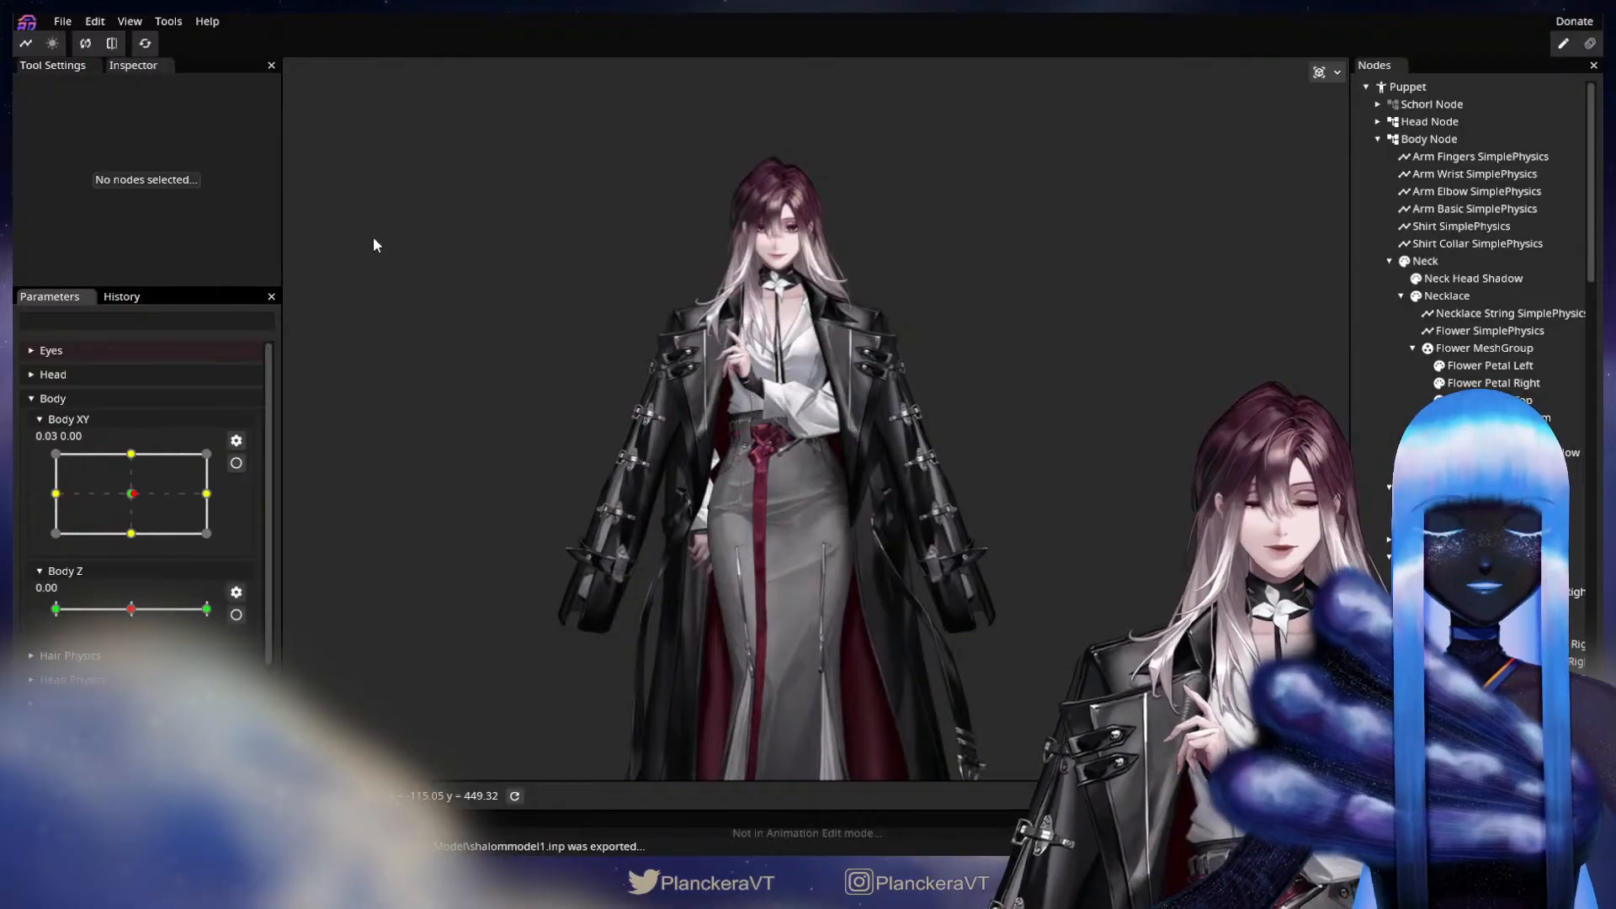
Save the puppet project under its existing file name.
click(63, 18)
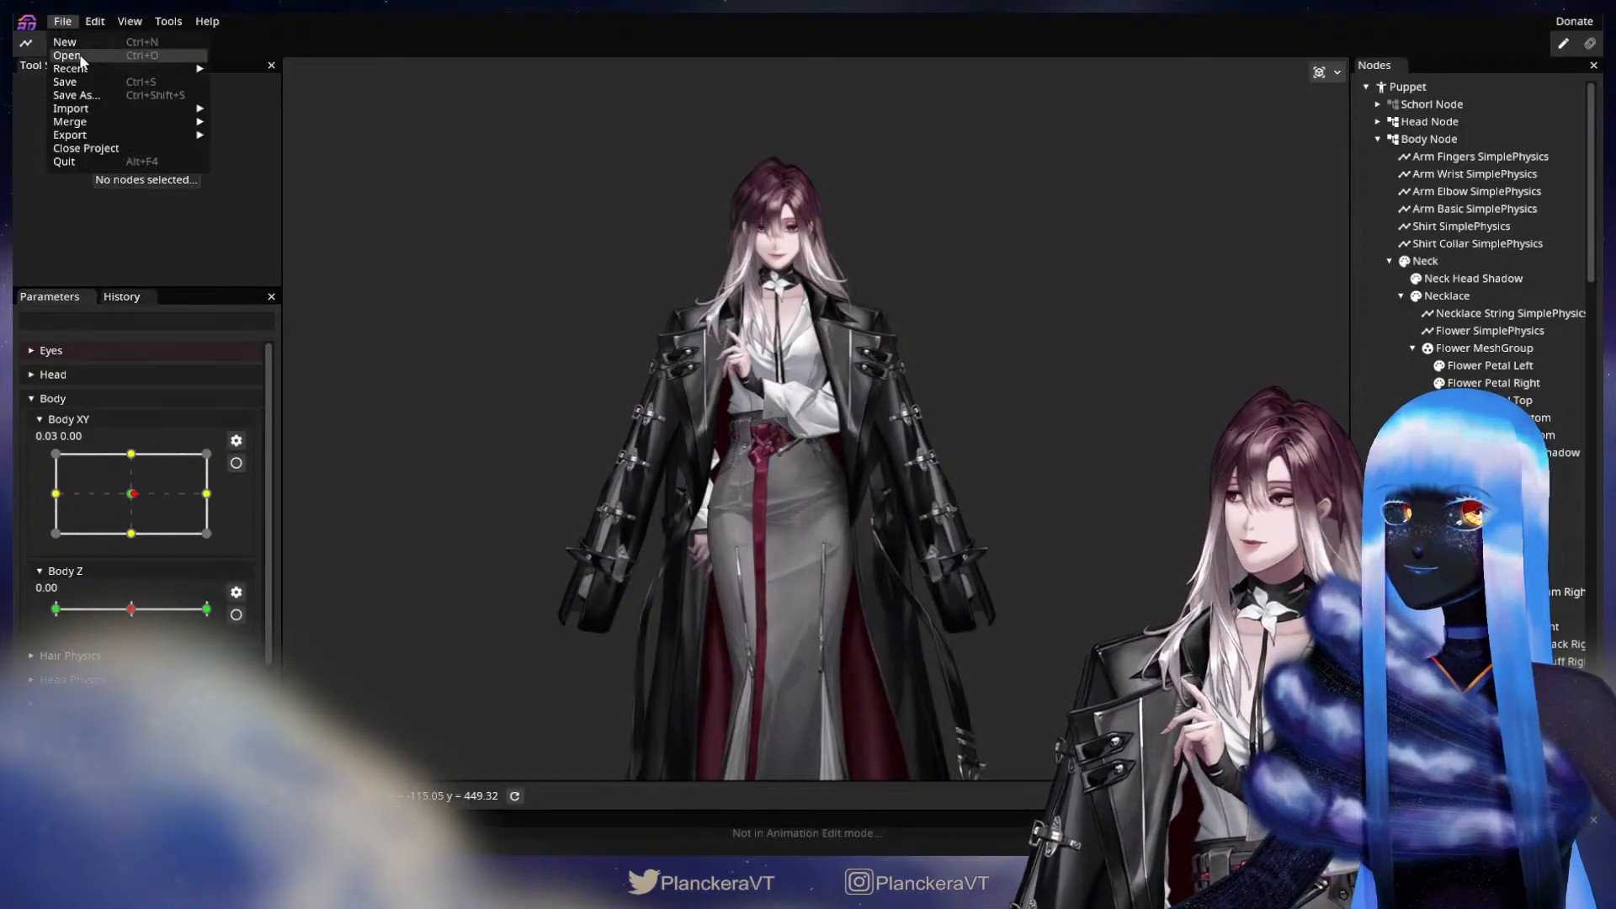
click(84, 78)
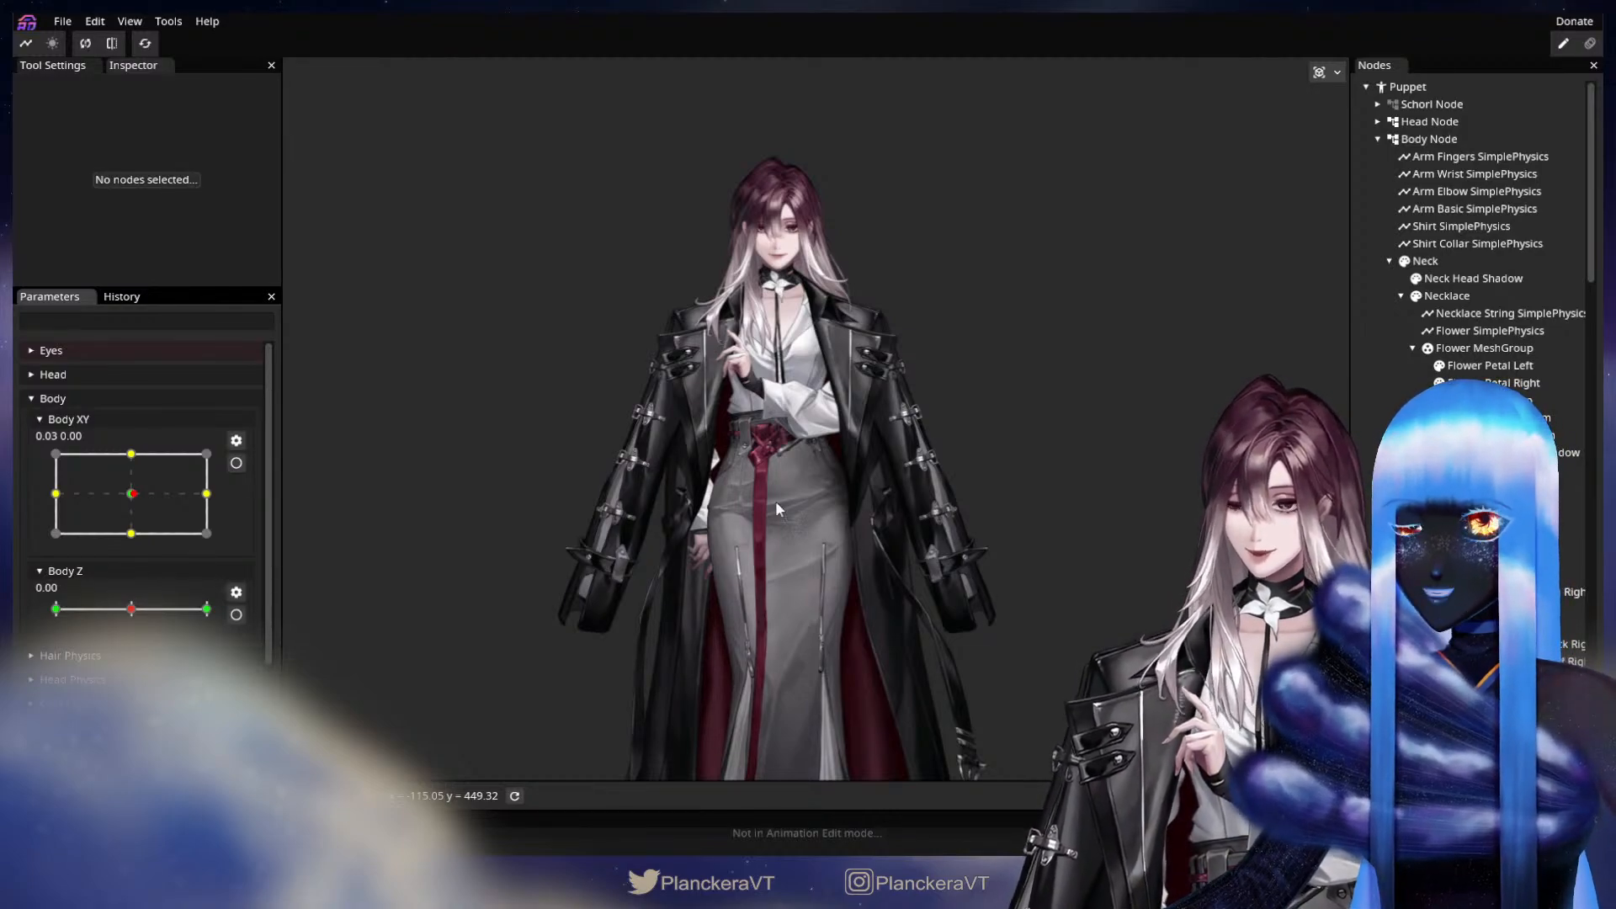
click(64, 22)
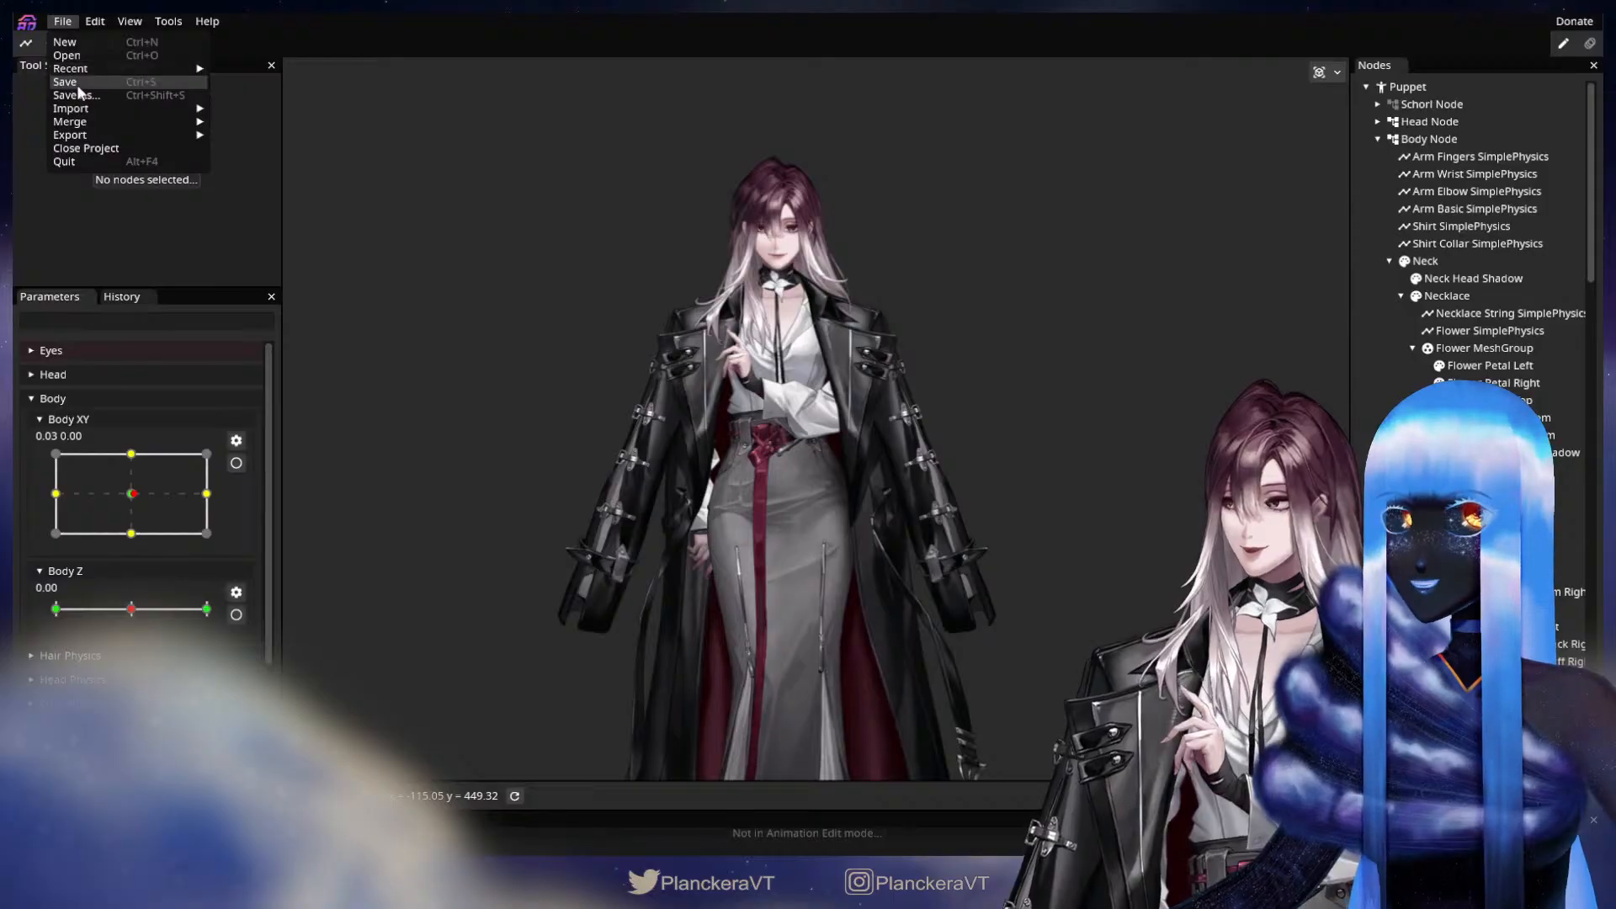
click(67, 82)
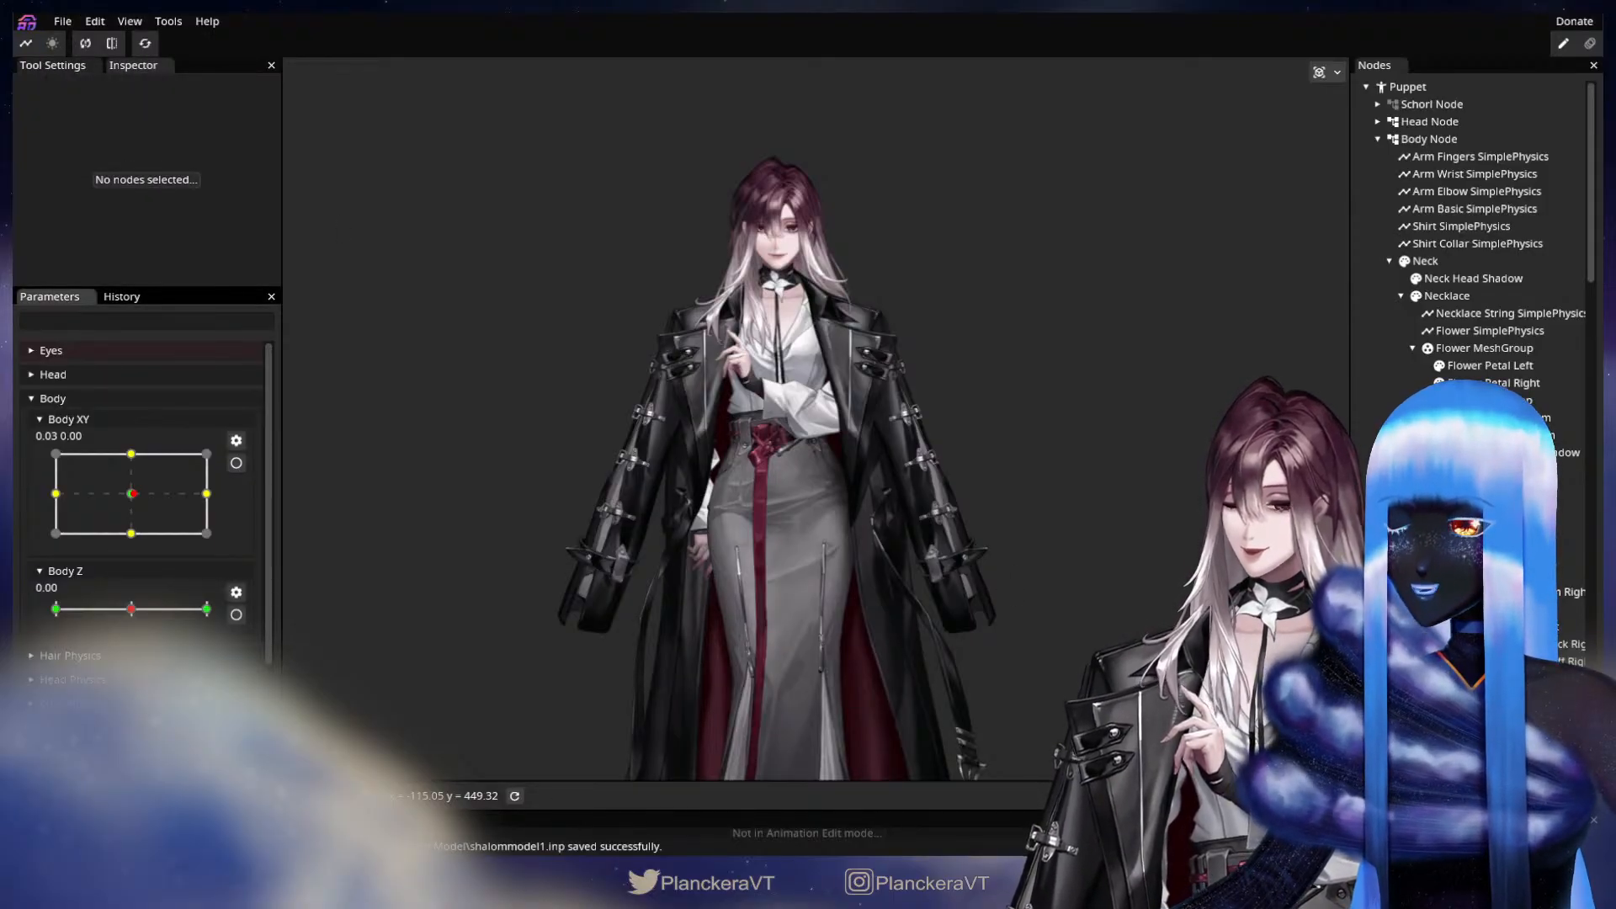